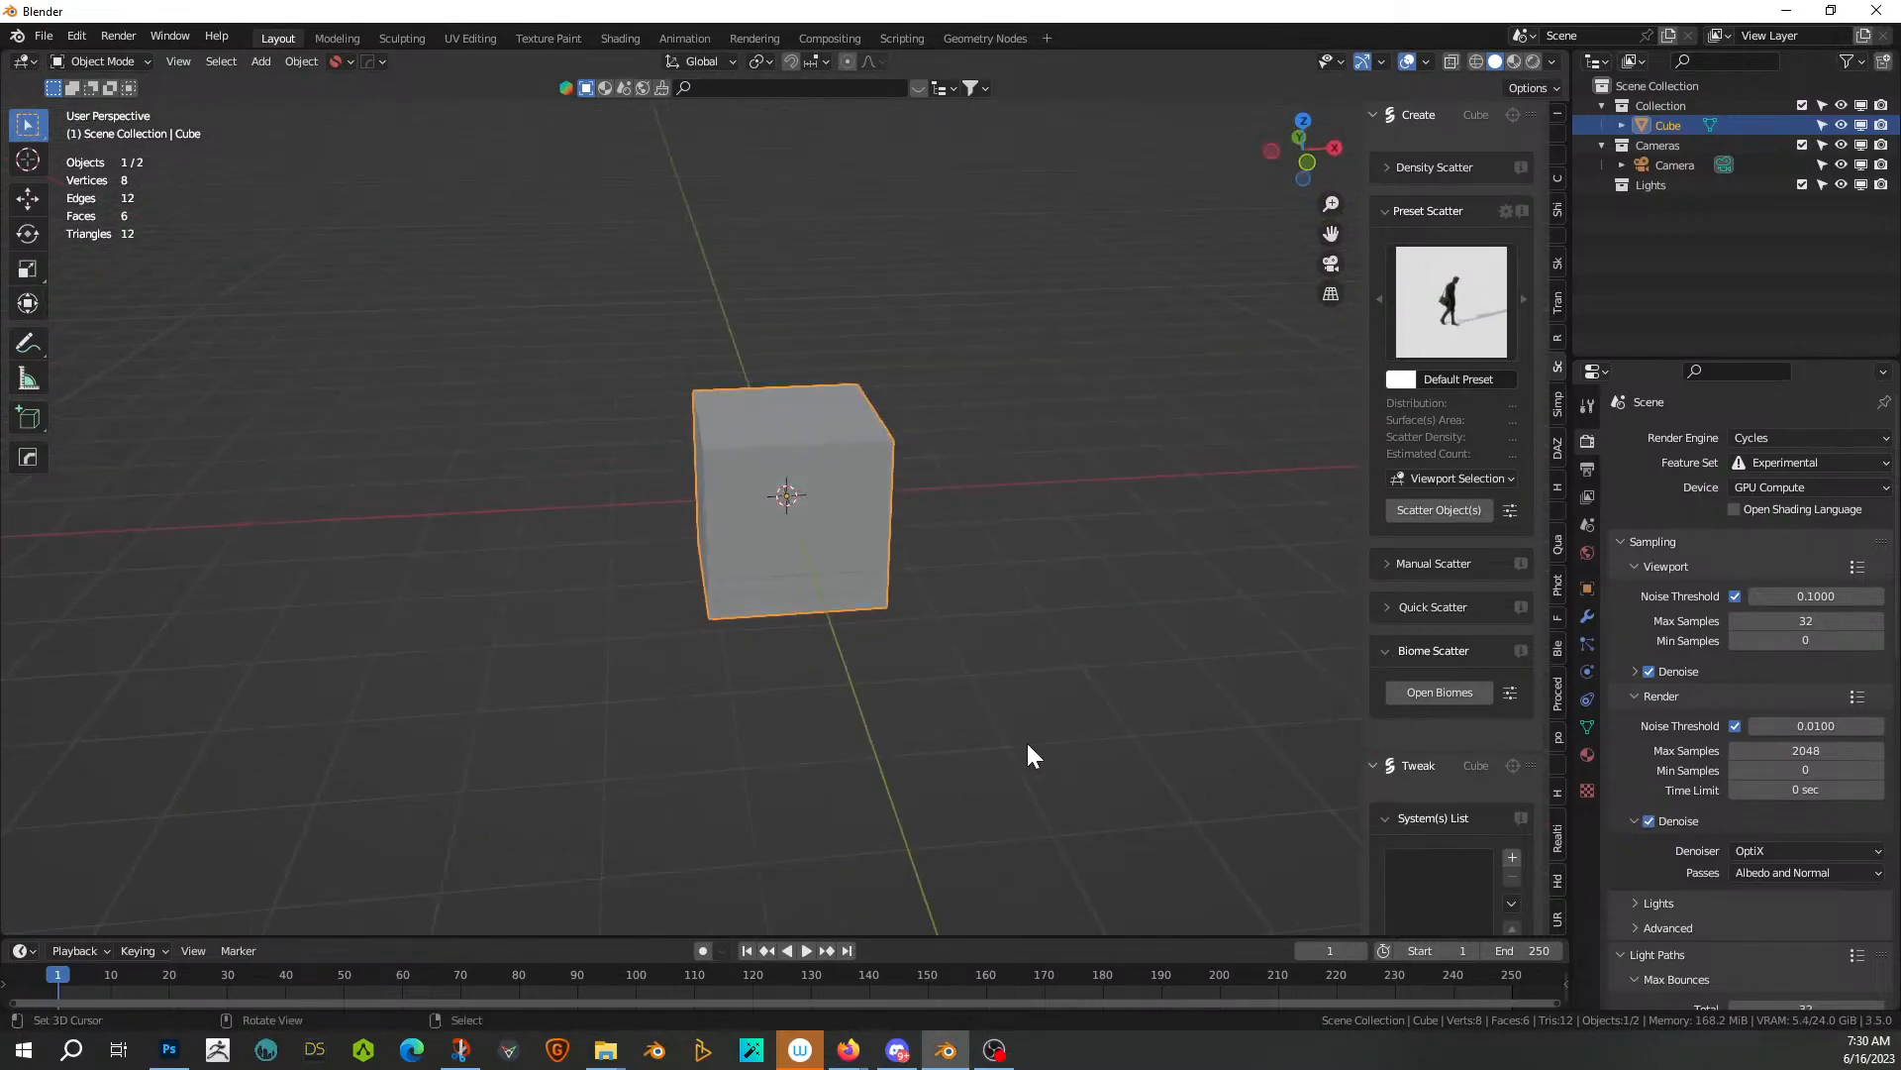
{"action": "scroll", "coordinate": [1002, 356], "scroll_direction": "down", "scroll_amount": 2}
{"action": "middle_click_drag", "start_coordinate": [1001, 356], "coordinate": [906, 502]}
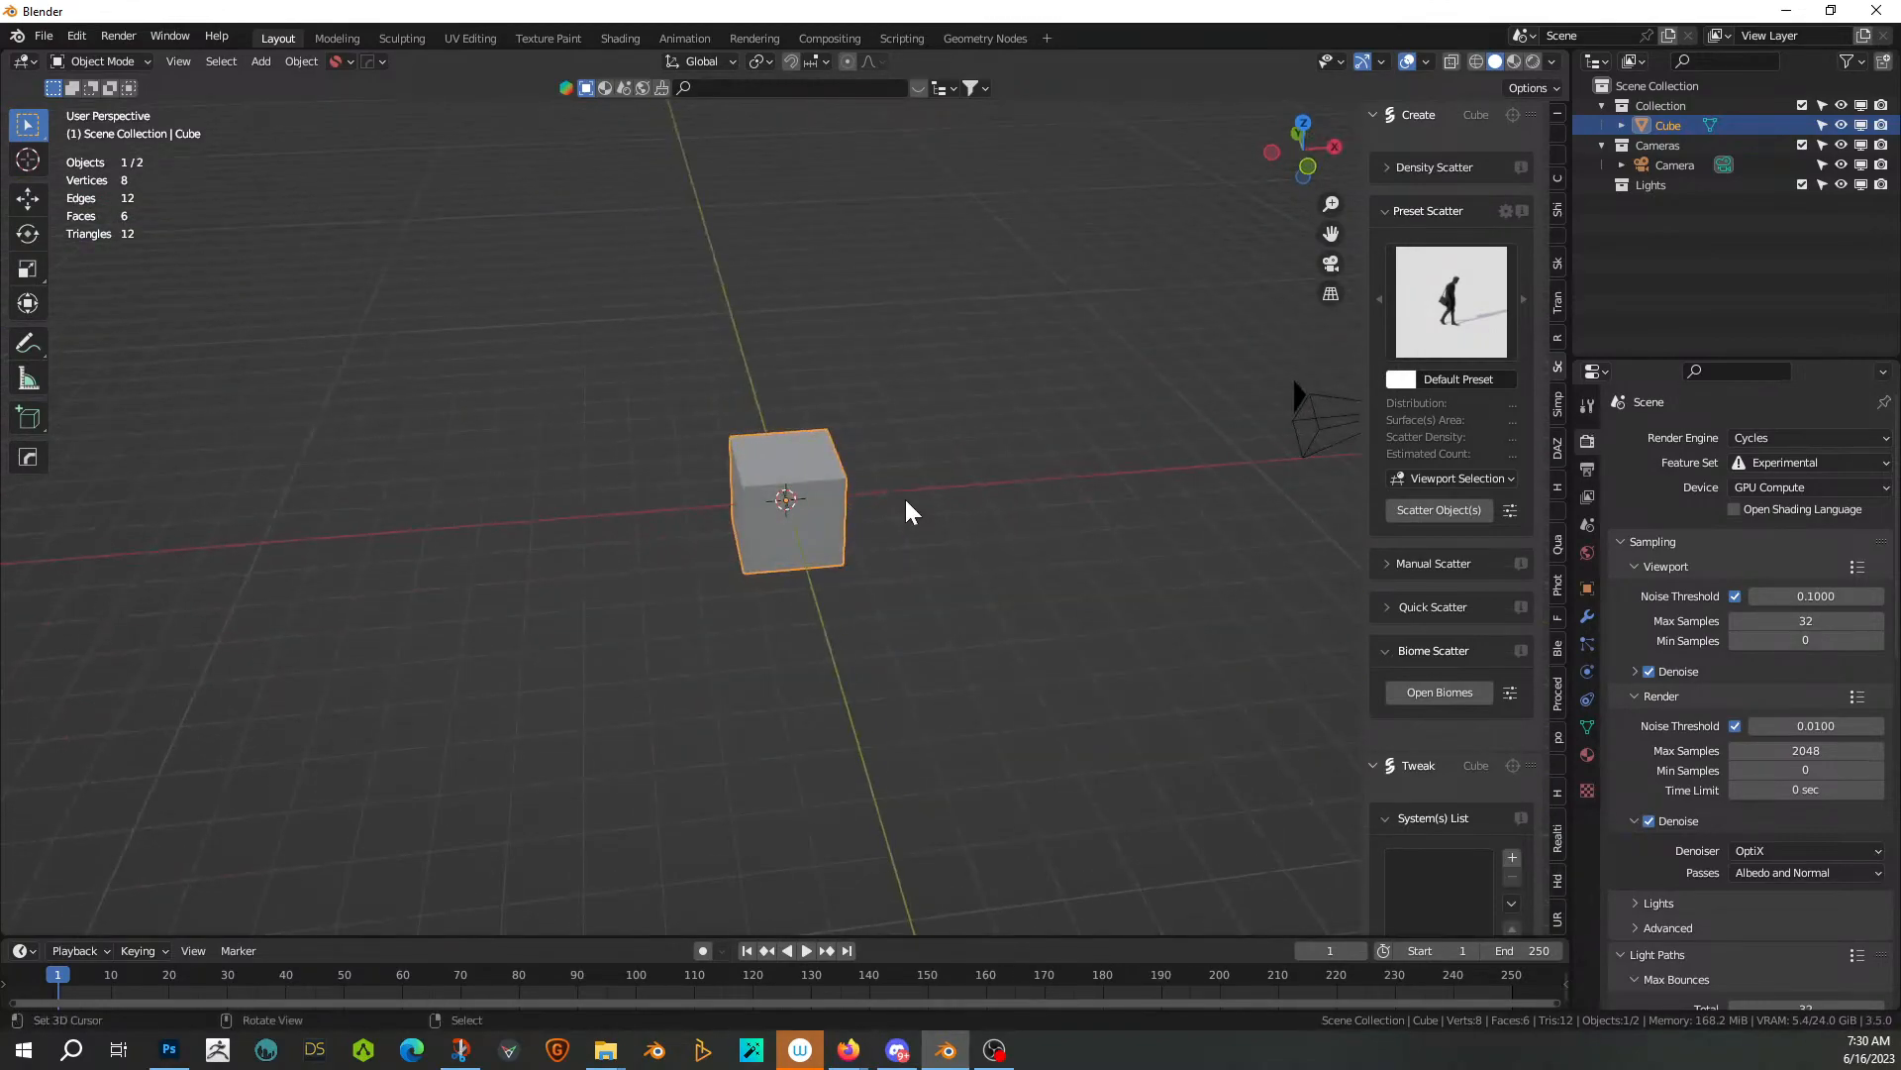
{"action": "scroll", "coordinate": [906, 501], "scroll_direction": "down", "scroll_amount": 1}
{"action": "middle_click_drag", "start_coordinate": [905, 501], "coordinate": [1012, 517]}
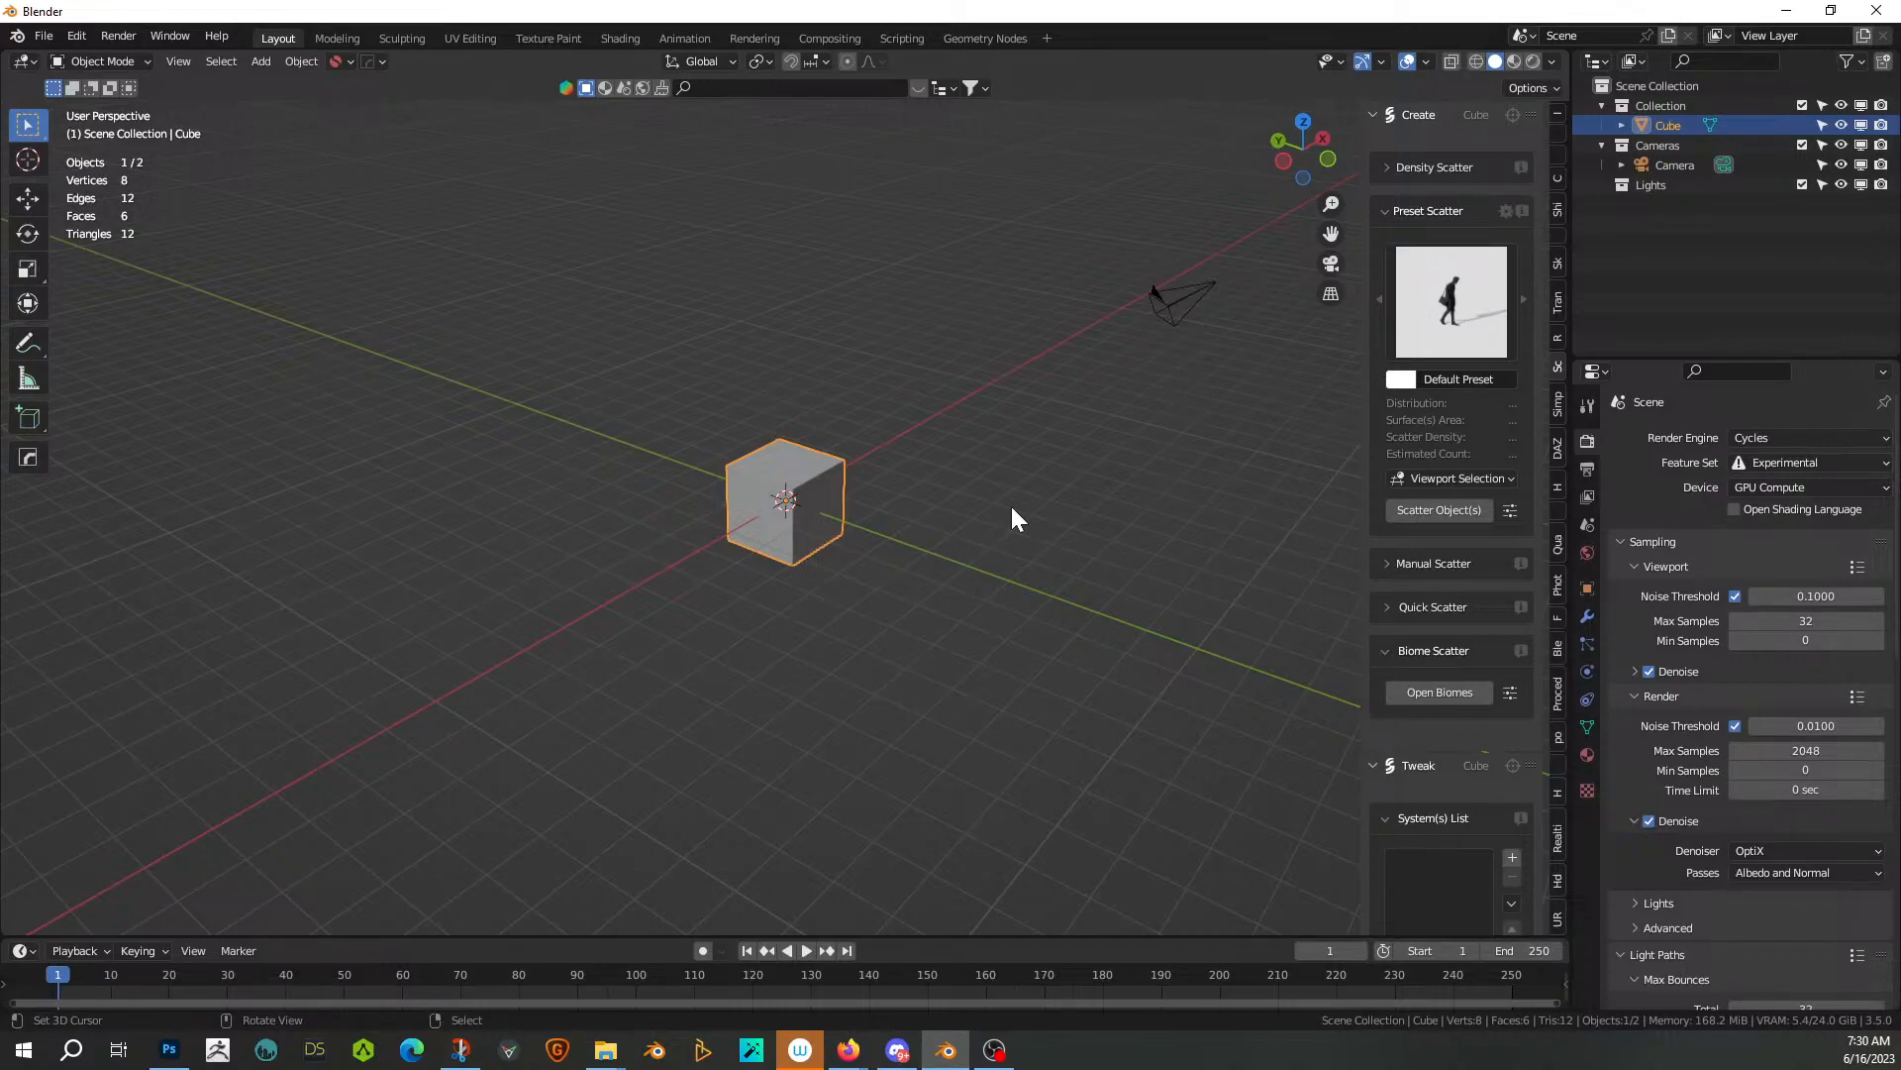
{"action": "middle_click_drag", "start_coordinate": [874, 574], "coordinate": [789, 591]}
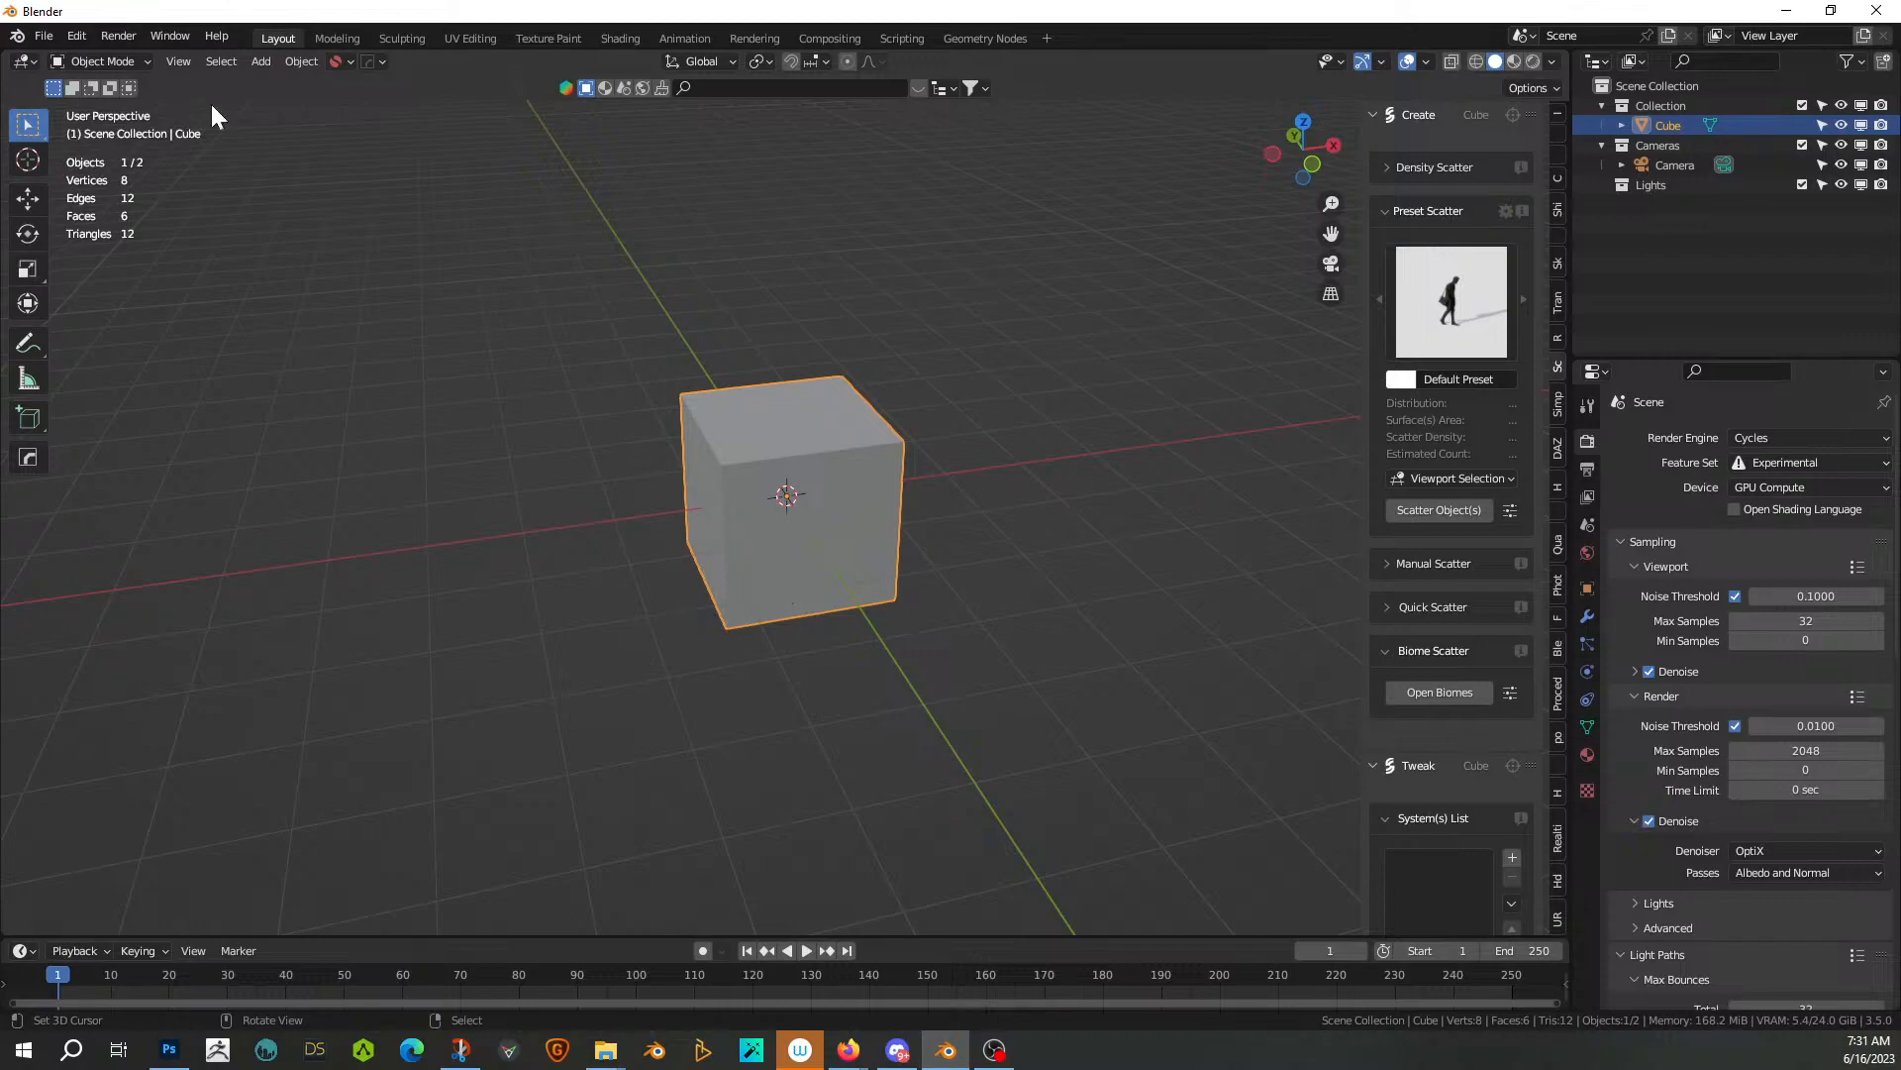
{"action": "middle_click_drag", "start_coordinate": [966, 536], "coordinate": [1012, 628]}
{"action": "scroll", "coordinate": [929, 525], "scroll_direction": "down", "scroll_amount": 3}
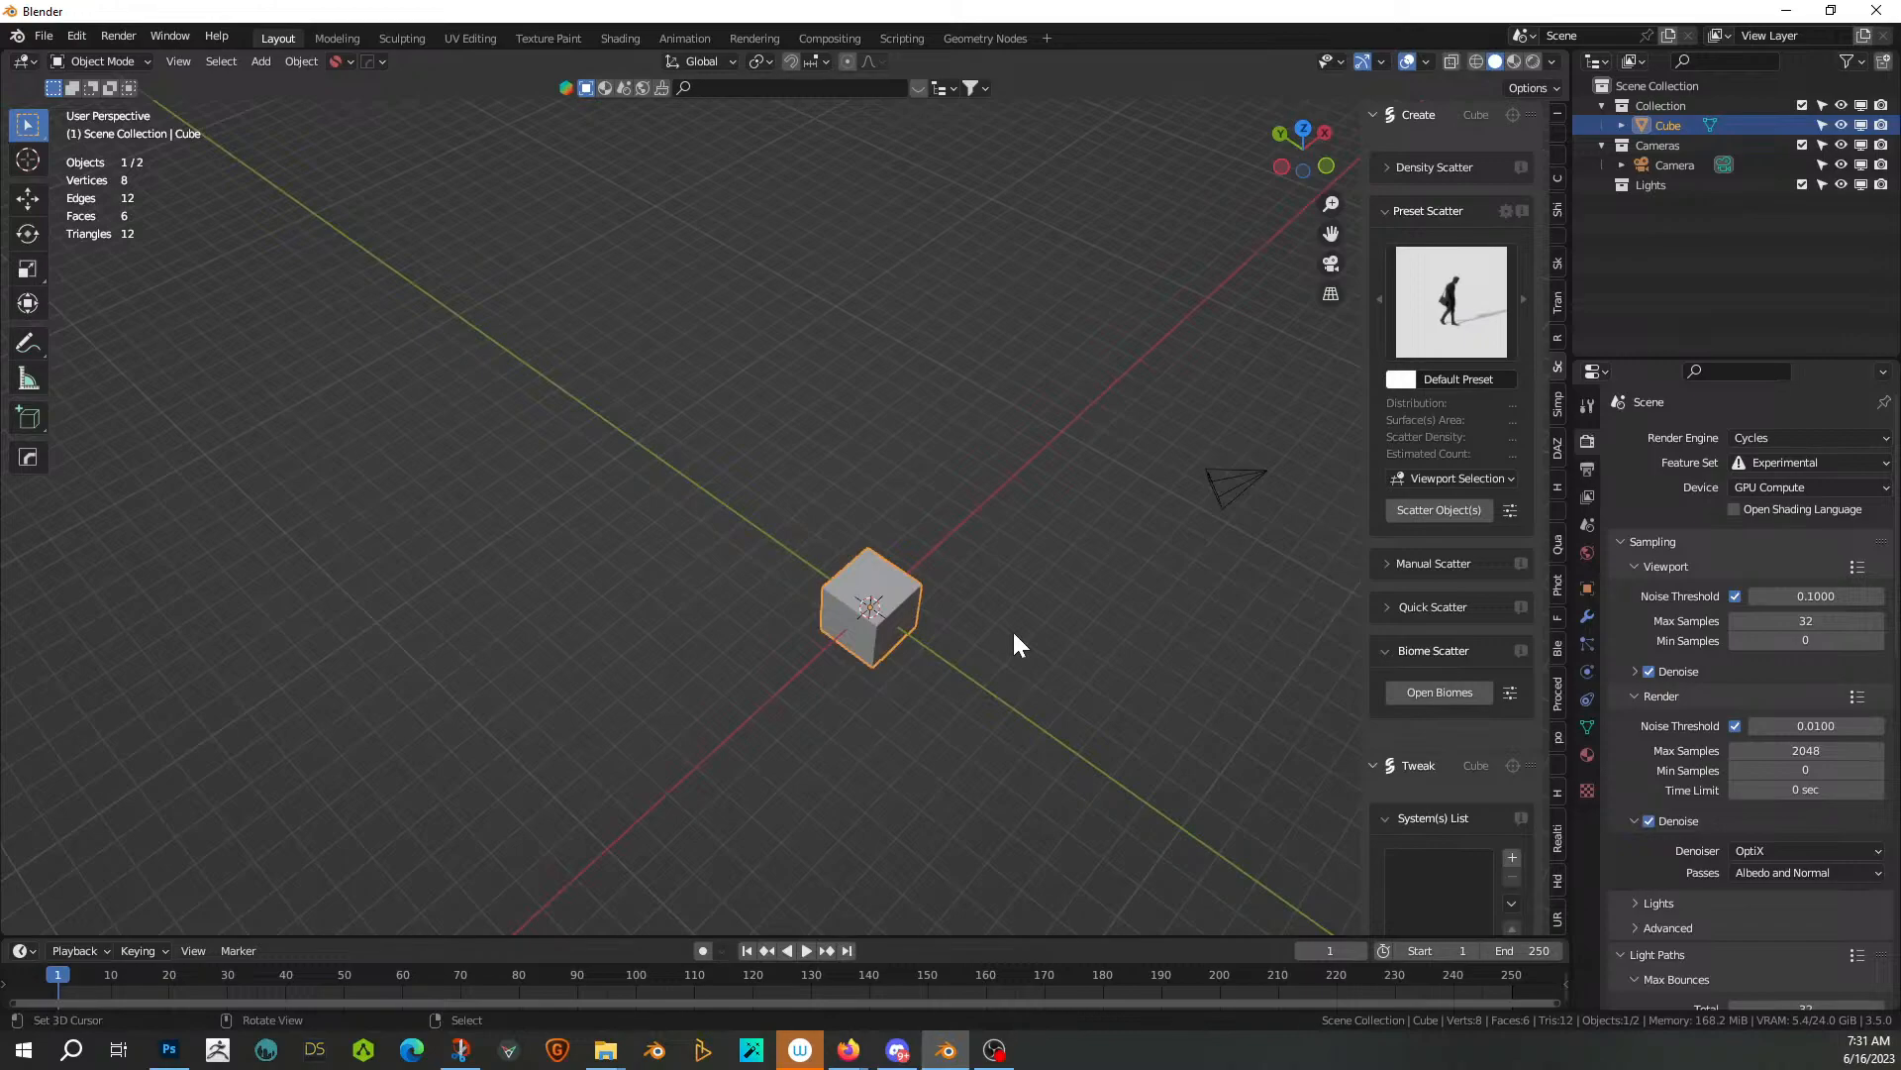
{"action": "middle_click_drag", "start_coordinate": [998, 640], "coordinate": [1013, 540]}
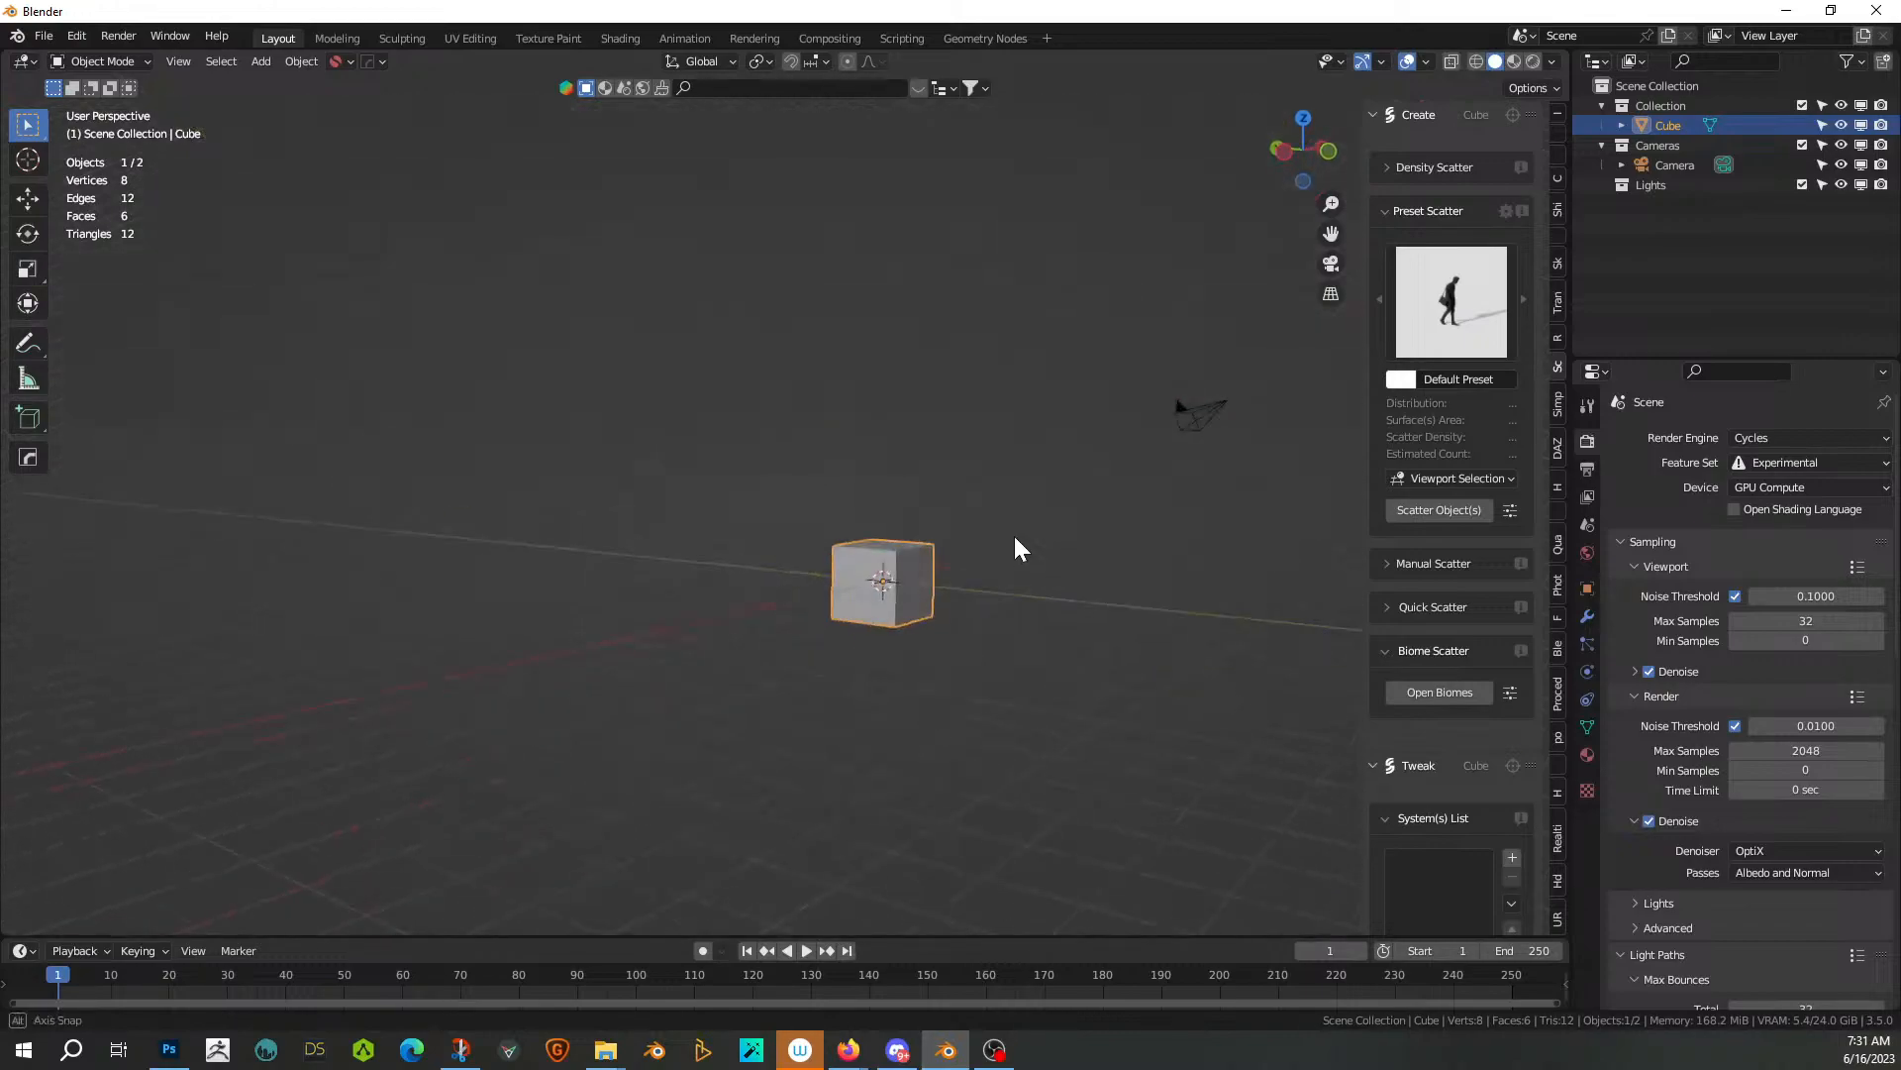
{"action": "middle_click_drag", "start_coordinate": [1031, 623], "coordinate": [713, 618], "text": "shift"}
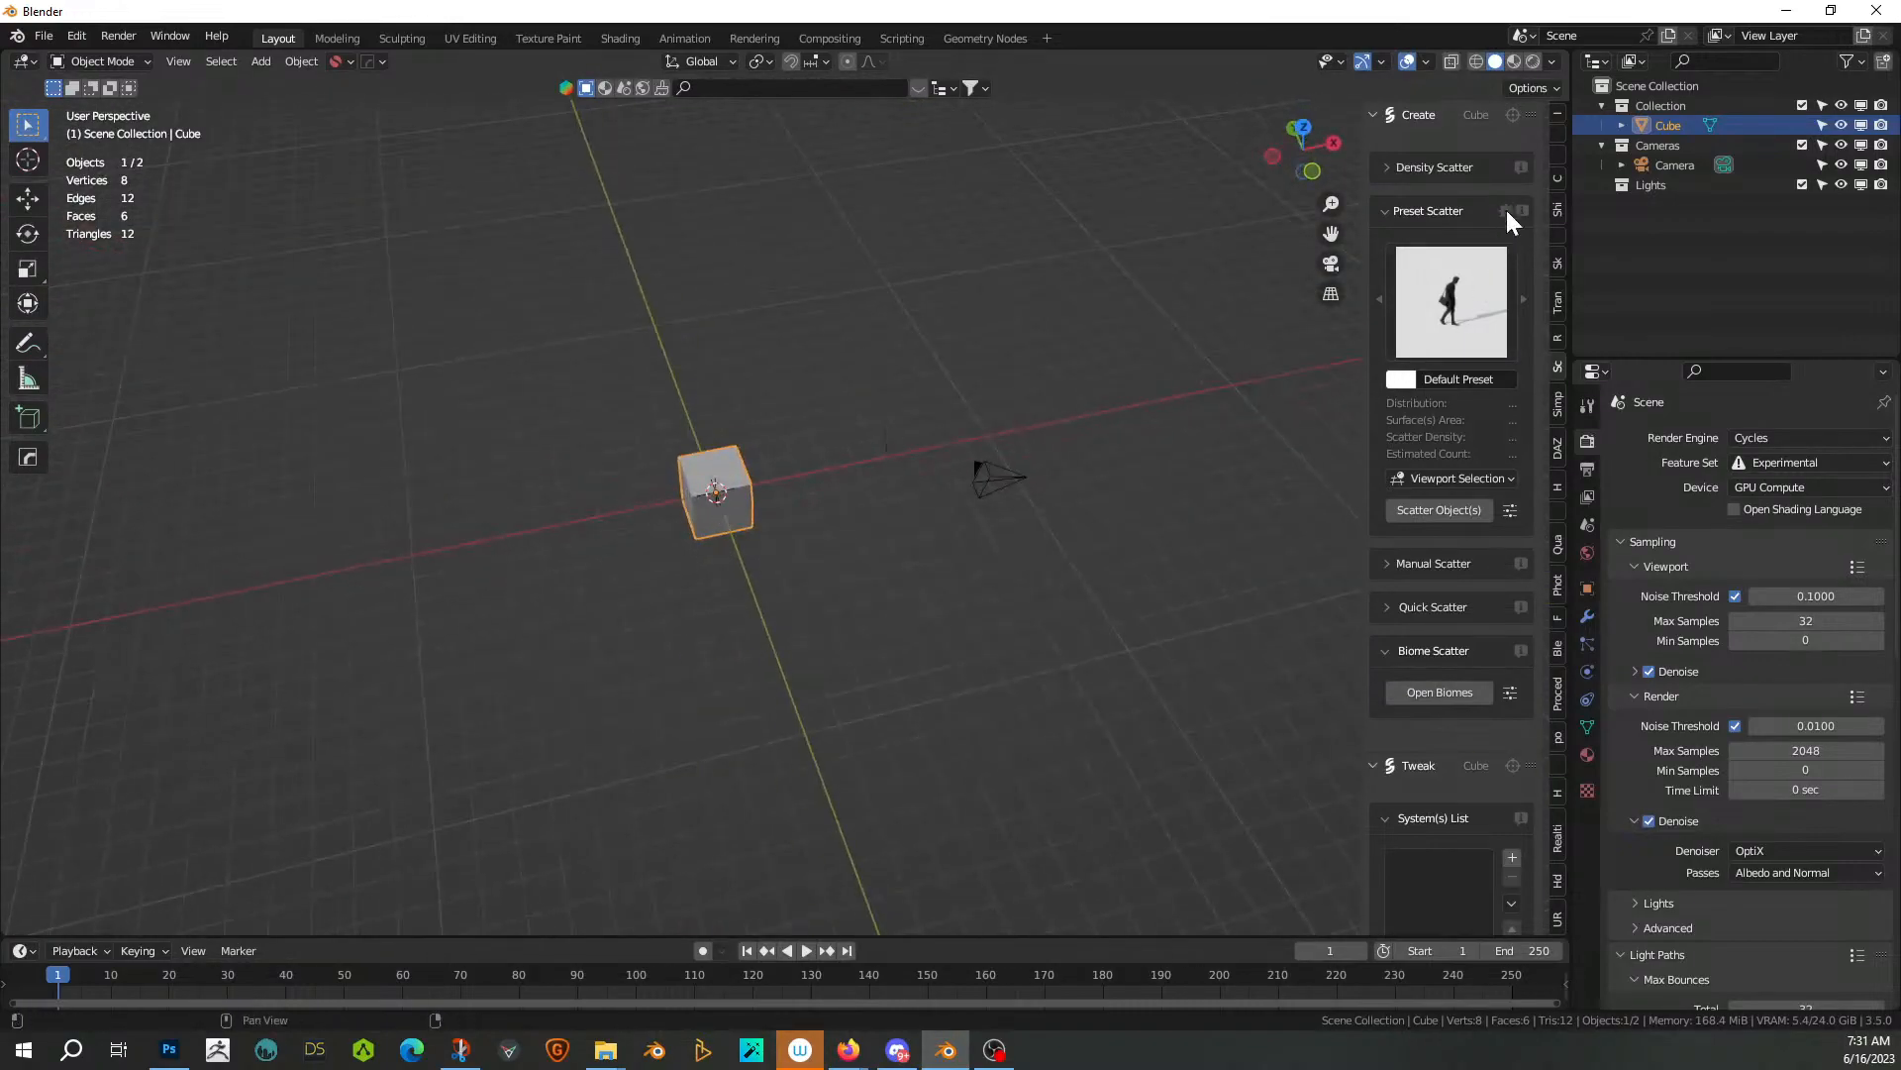
Set the default cube's X dimension to 5 m
{"action": "left_click", "coordinate": [1559, 114]}
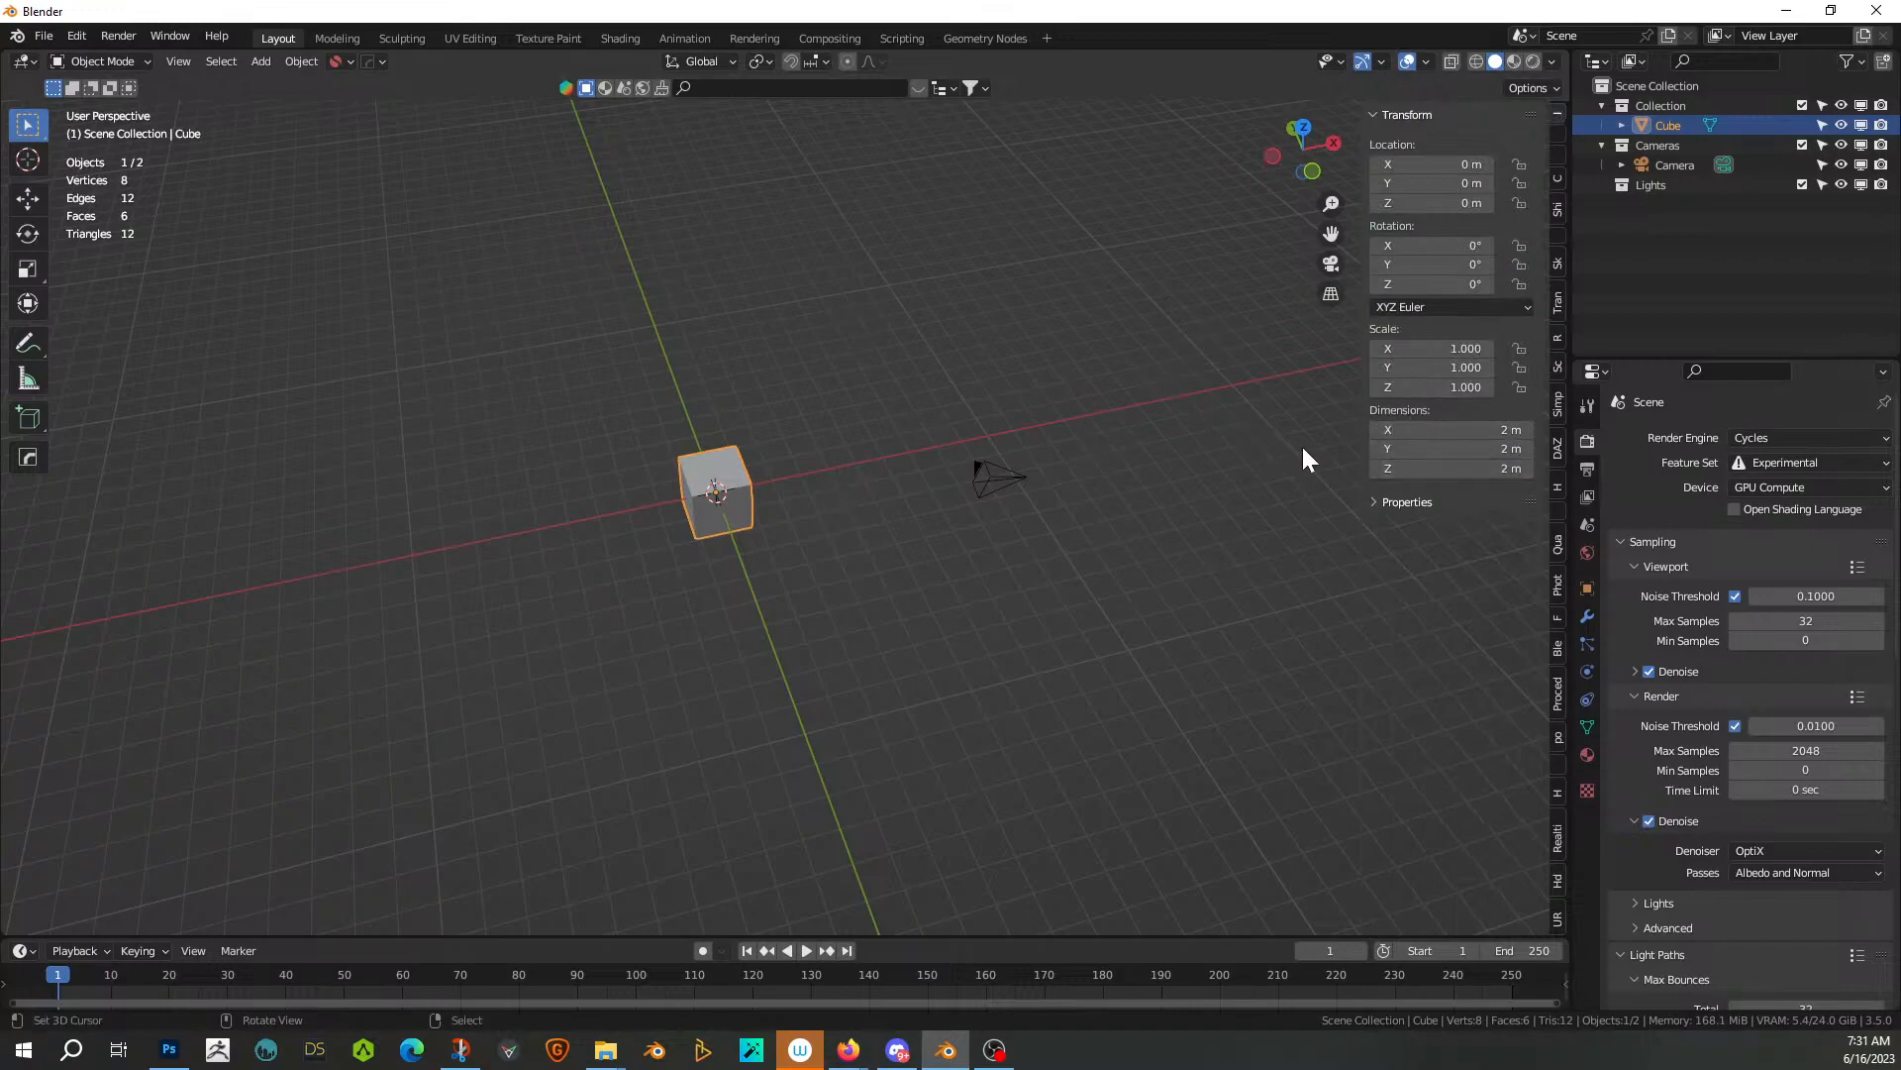
{"action": "left_click", "coordinate": [1491, 430]}
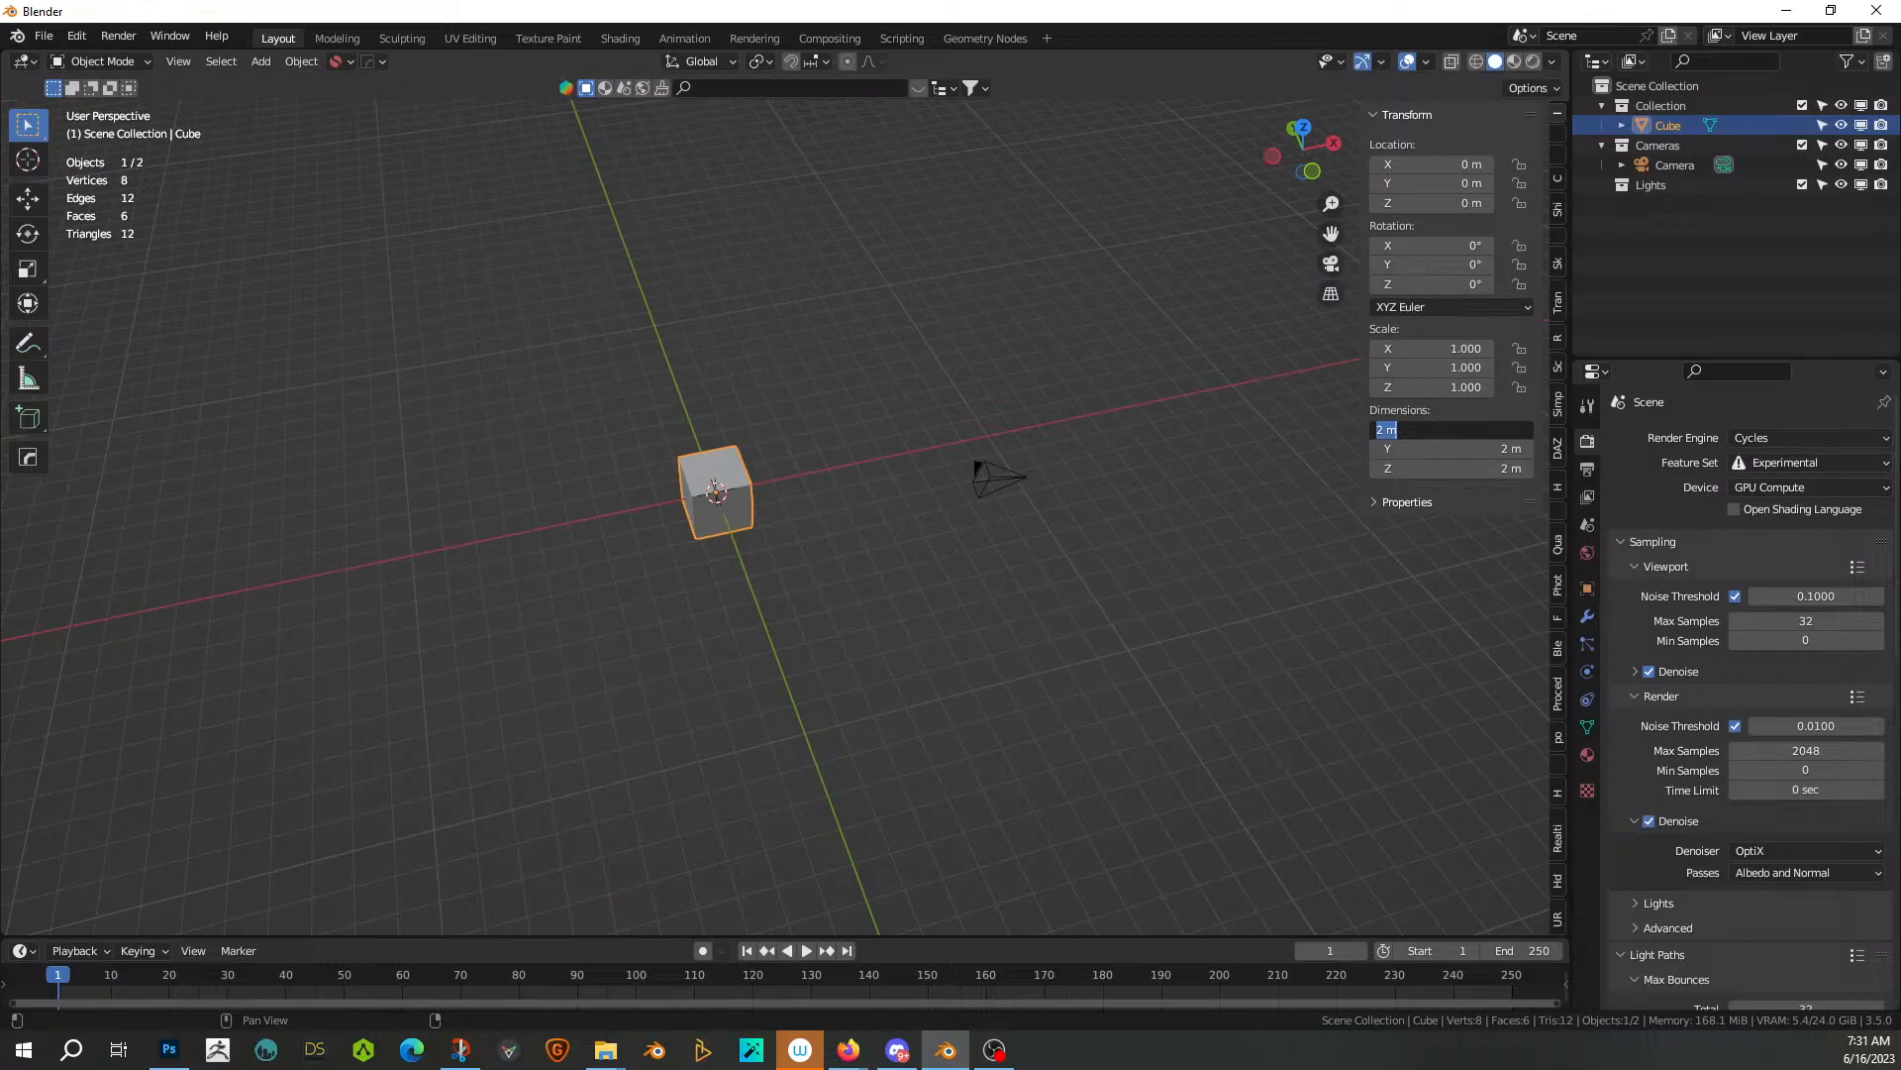
{"action": "type", "text": "5"}
{"action": "key", "text": "Return"}
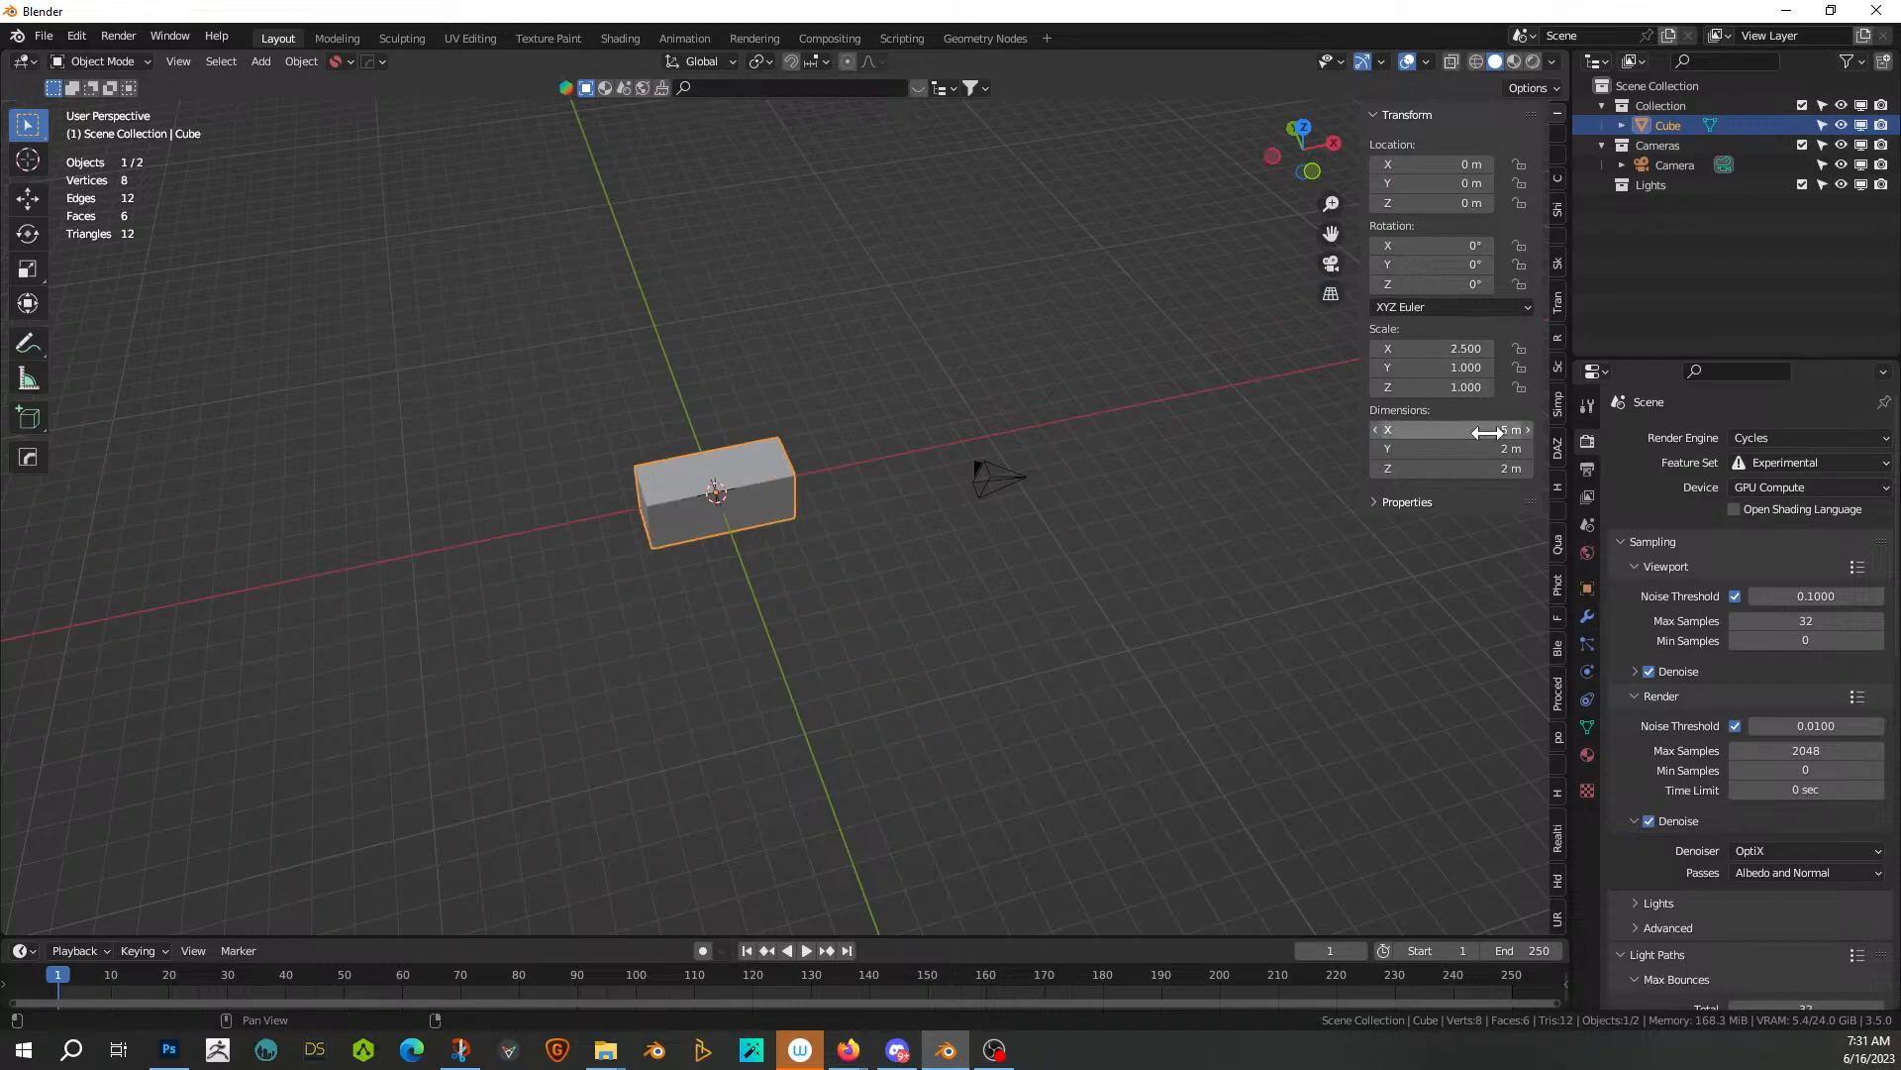
Try the cube's Y dimension at 15 m and at 20 m
{"action": "left_click", "coordinate": [1488, 448]}
{"action": "type", "text": "15"}
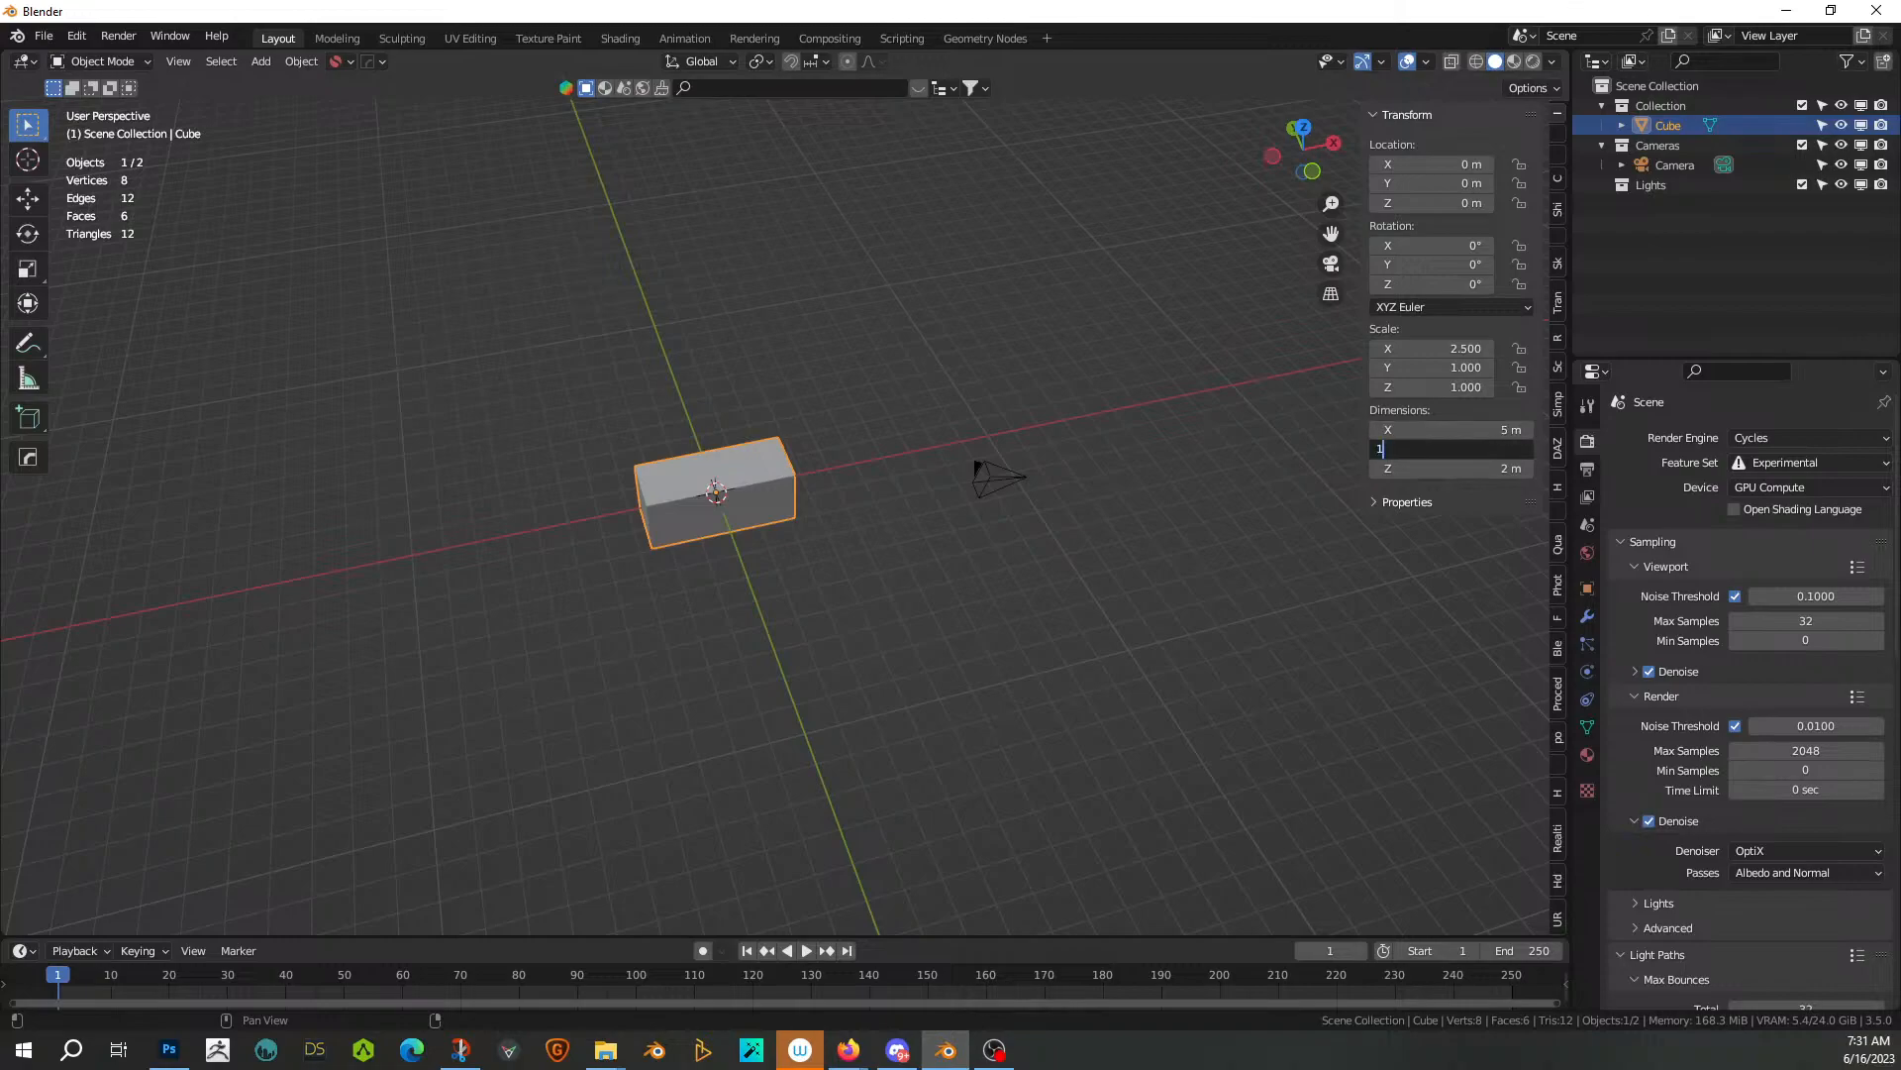
{"action": "key", "text": "Return"}
{"action": "left_click", "coordinate": [1481, 451]}
{"action": "type", "text": "20"}
{"action": "key", "text": "Return"}
Set the cube's Y dimension to 25 m to form a long block
{"action": "left_click", "coordinate": [1480, 450]}
{"action": "type", "text": "25"}
{"action": "key", "text": "Return"}
{"action": "middle_click_drag", "start_coordinate": [769, 491], "coordinate": [835, 476]}
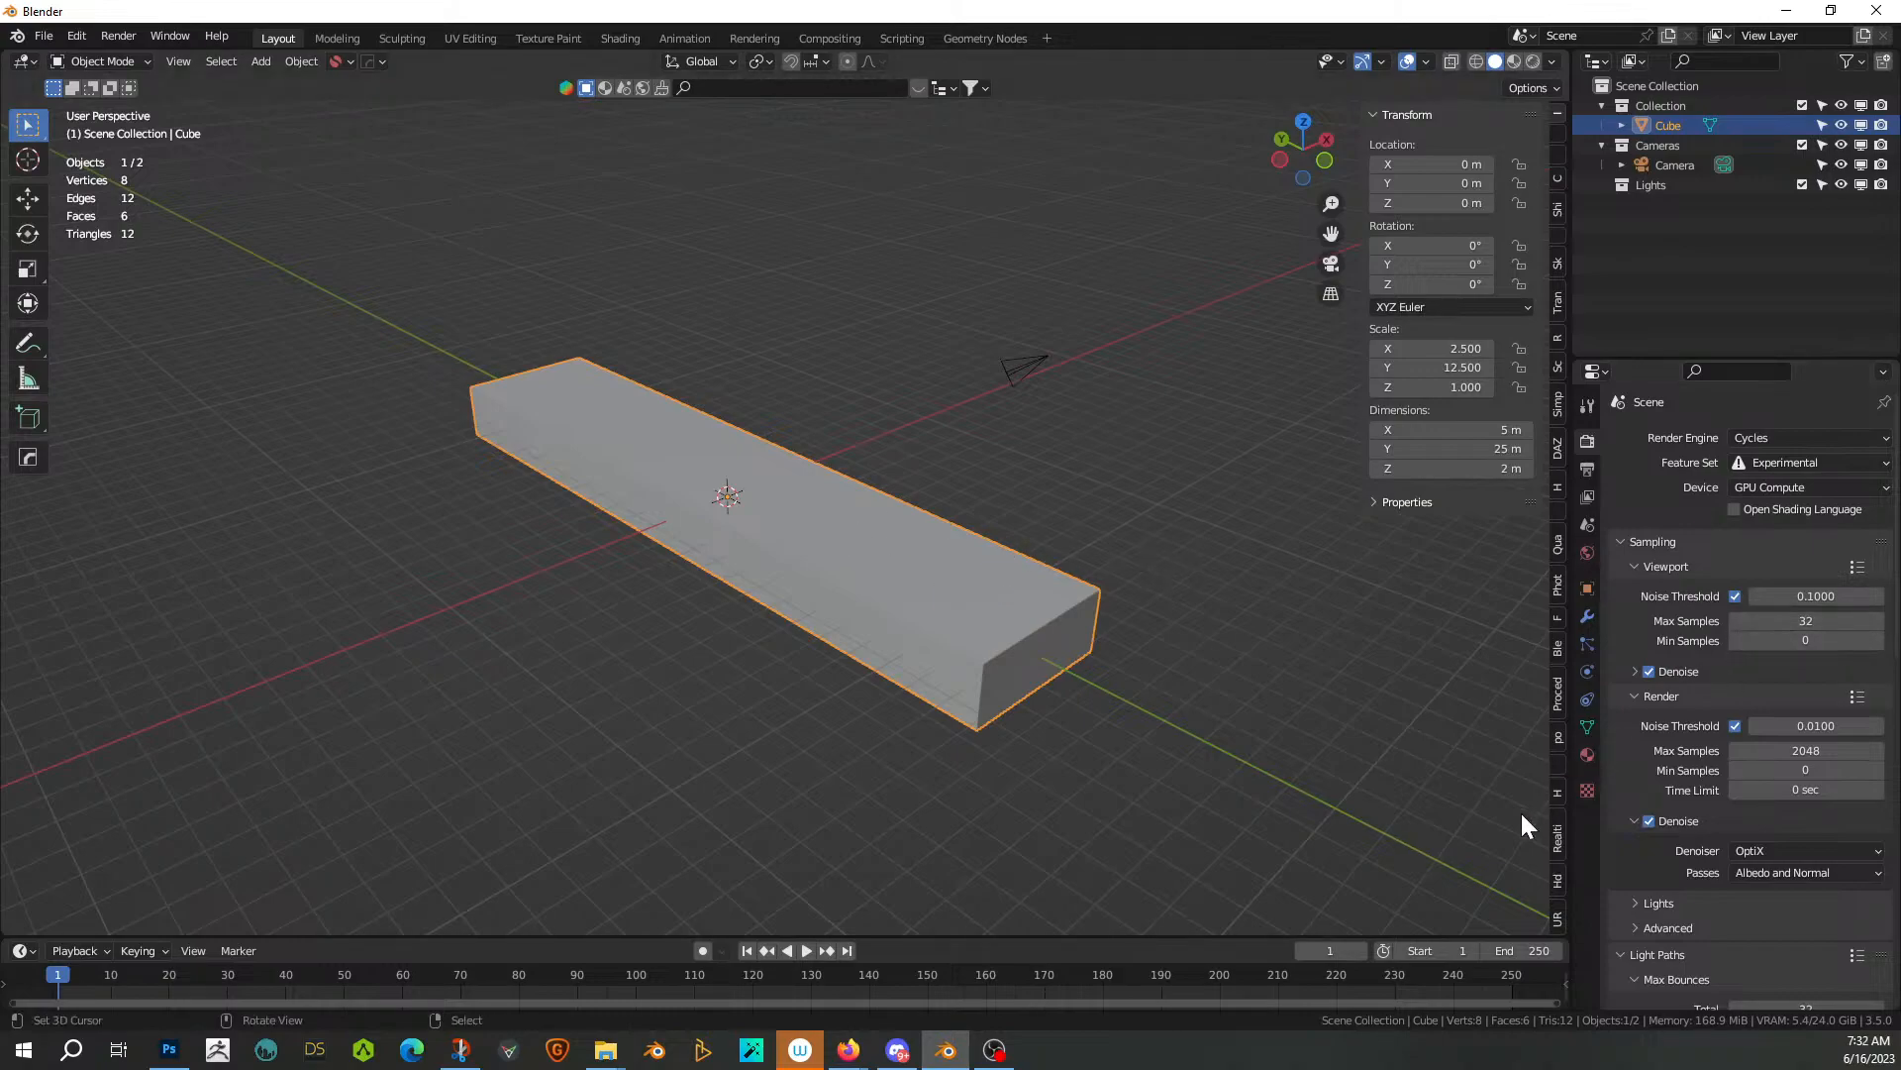
Generate a new male human with HumGen, using the Asian 1 starting human
{"action": "left_click", "coordinate": [1558, 485]}
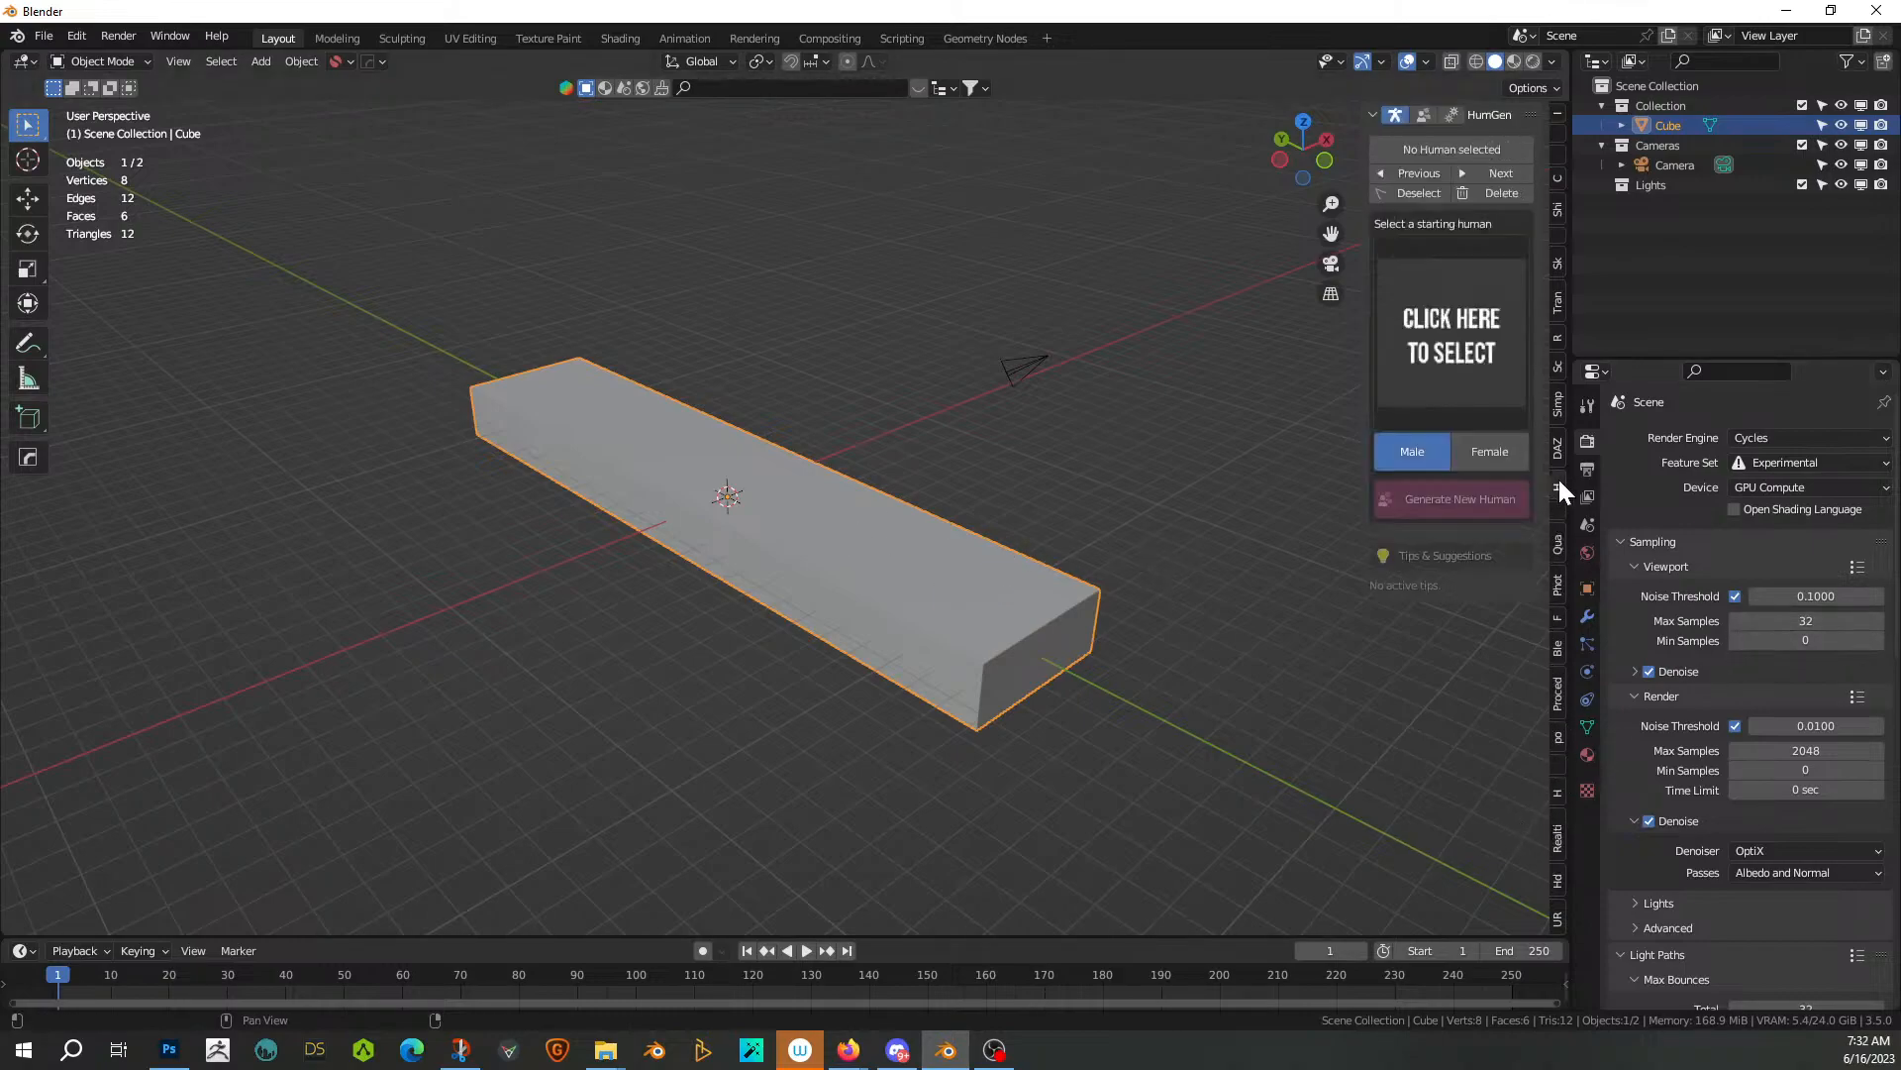
{"action": "left_click", "coordinate": [1440, 352]}
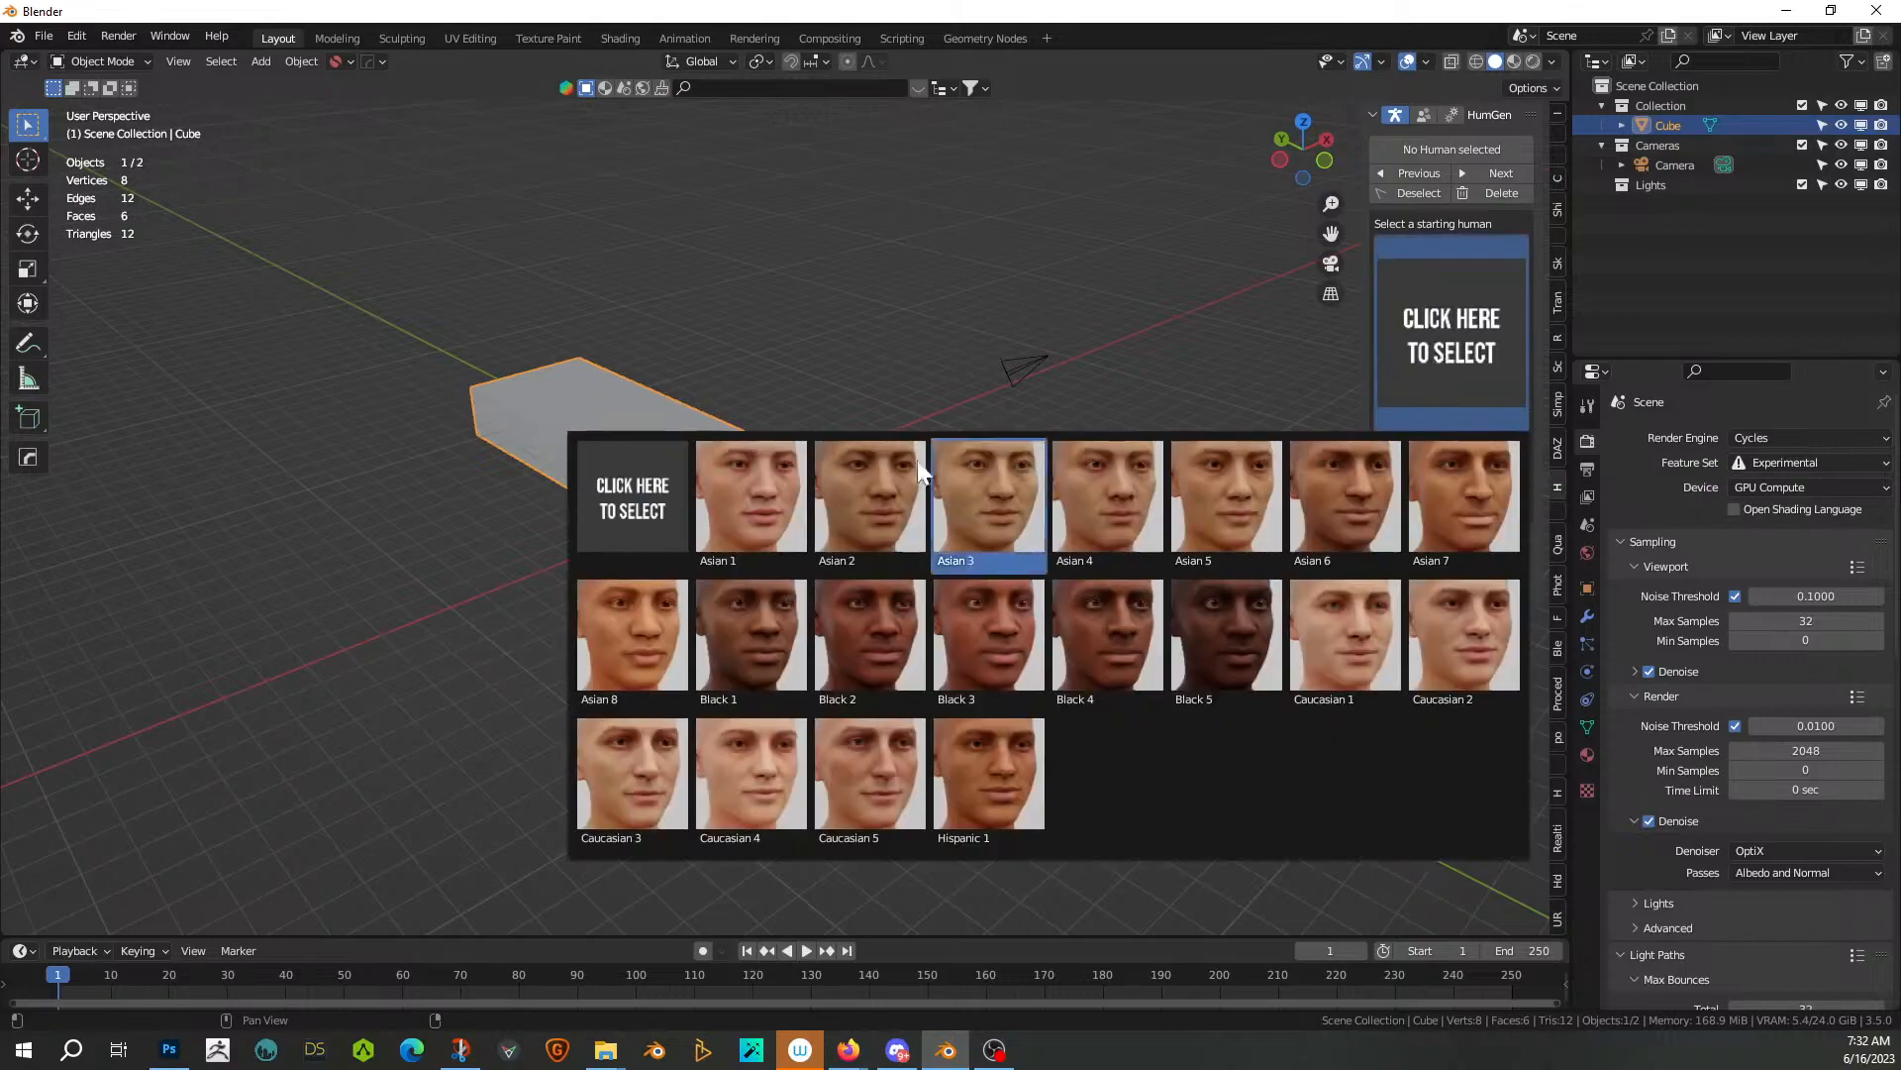
{"action": "left_click", "coordinate": [797, 471]}
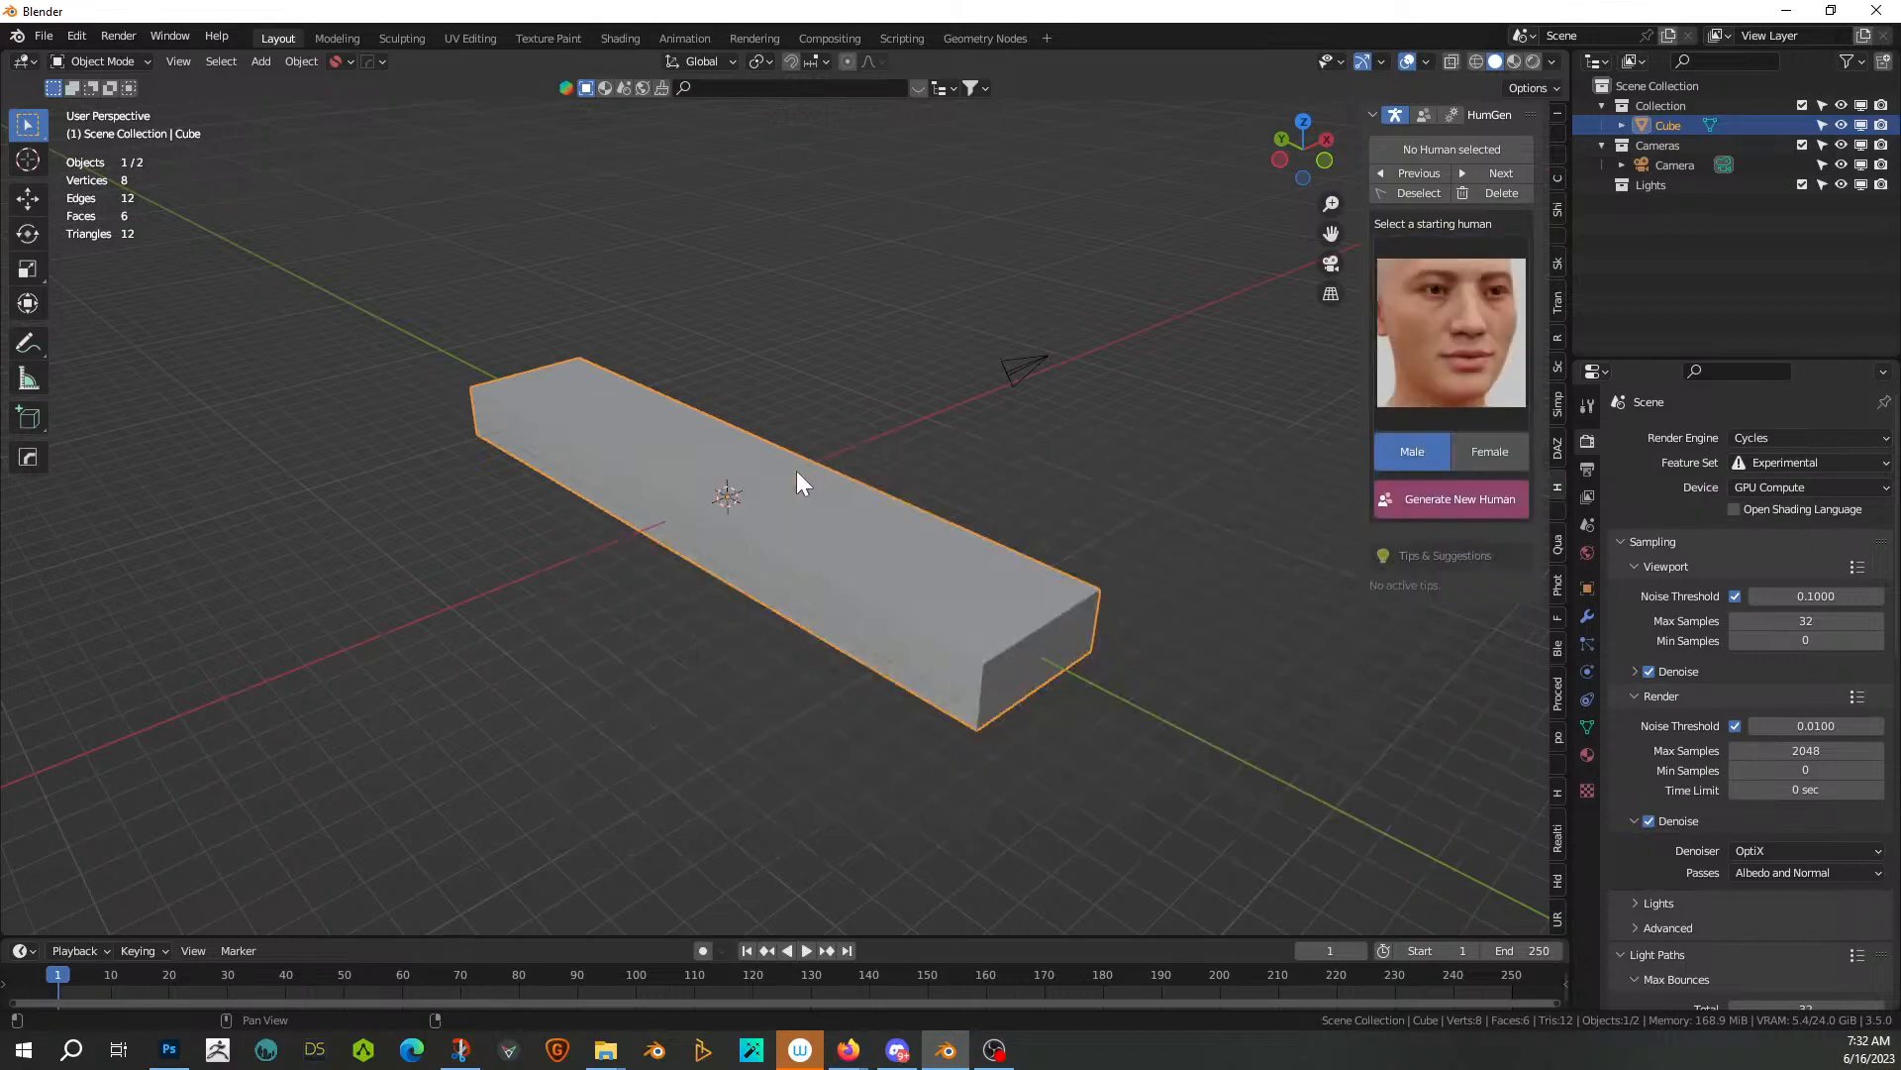
{"action": "left_click", "coordinate": [1418, 443]}
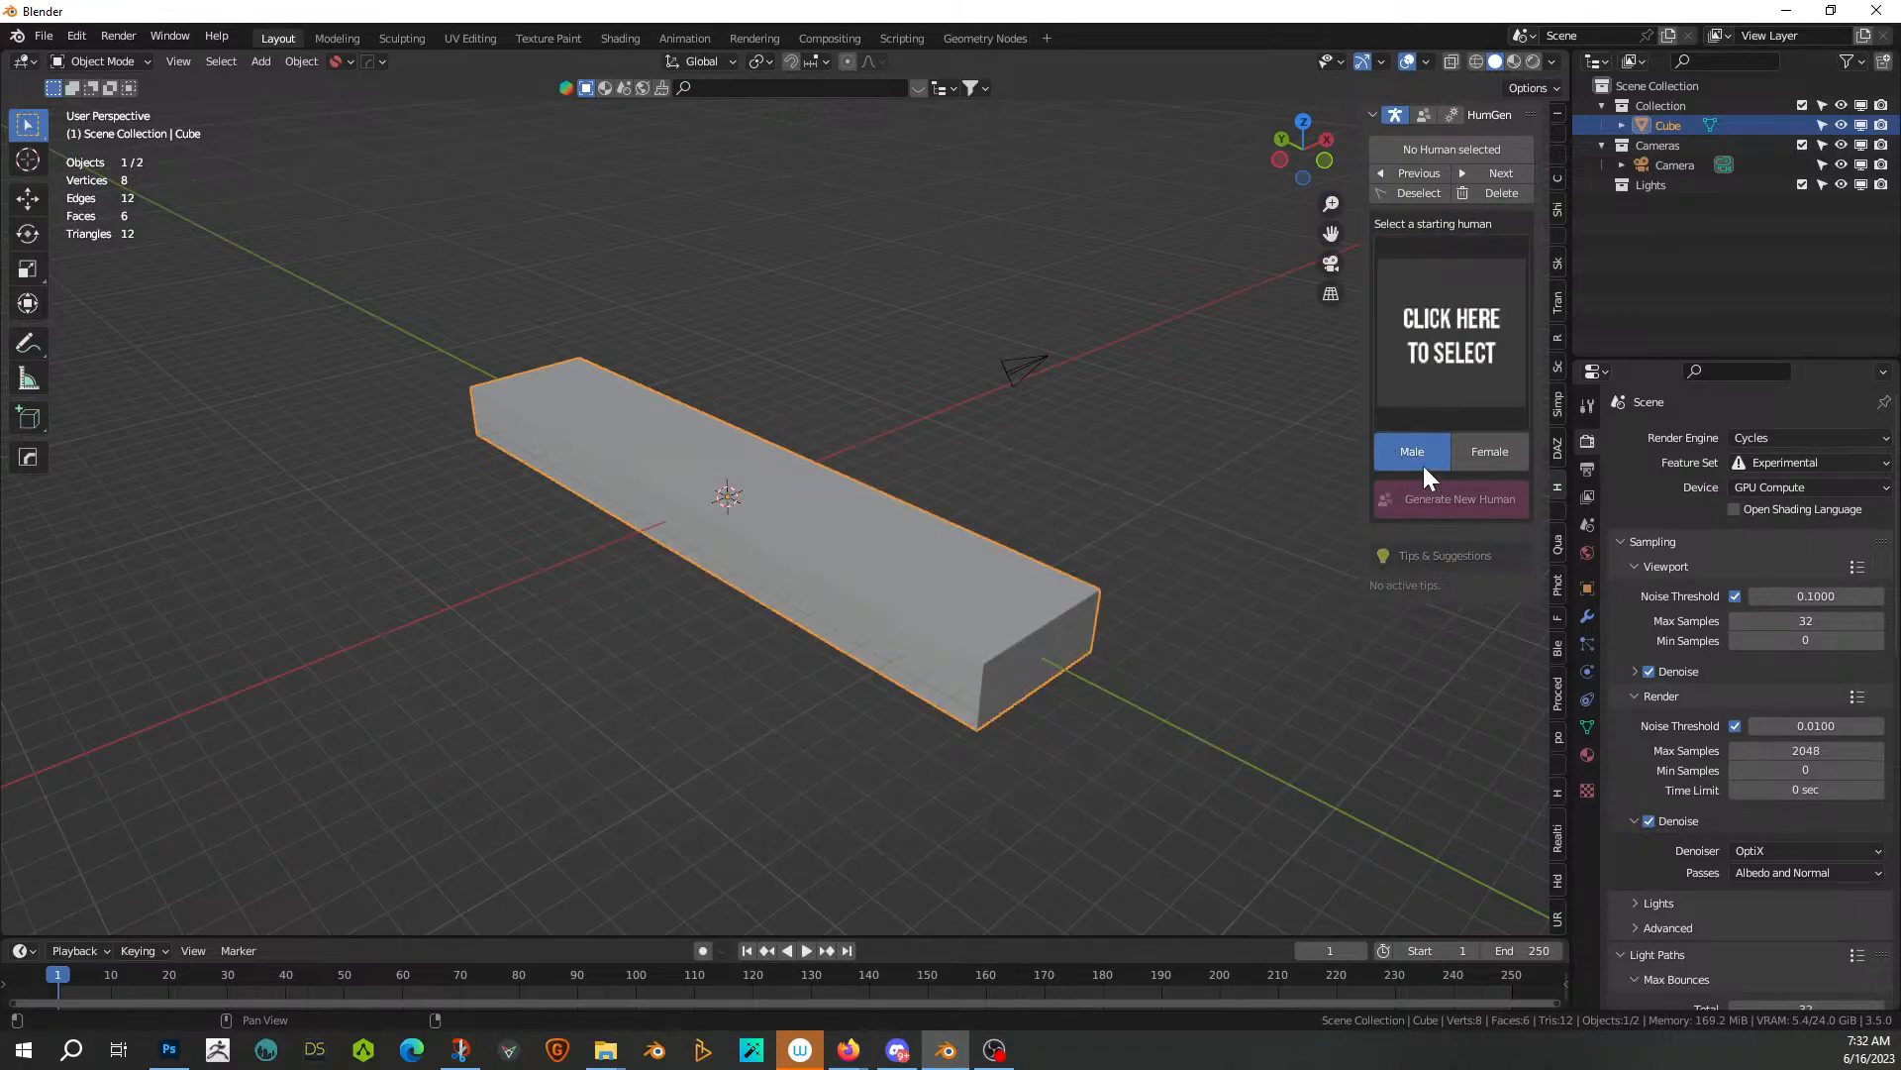
{"action": "left_click", "coordinate": [1441, 343]}
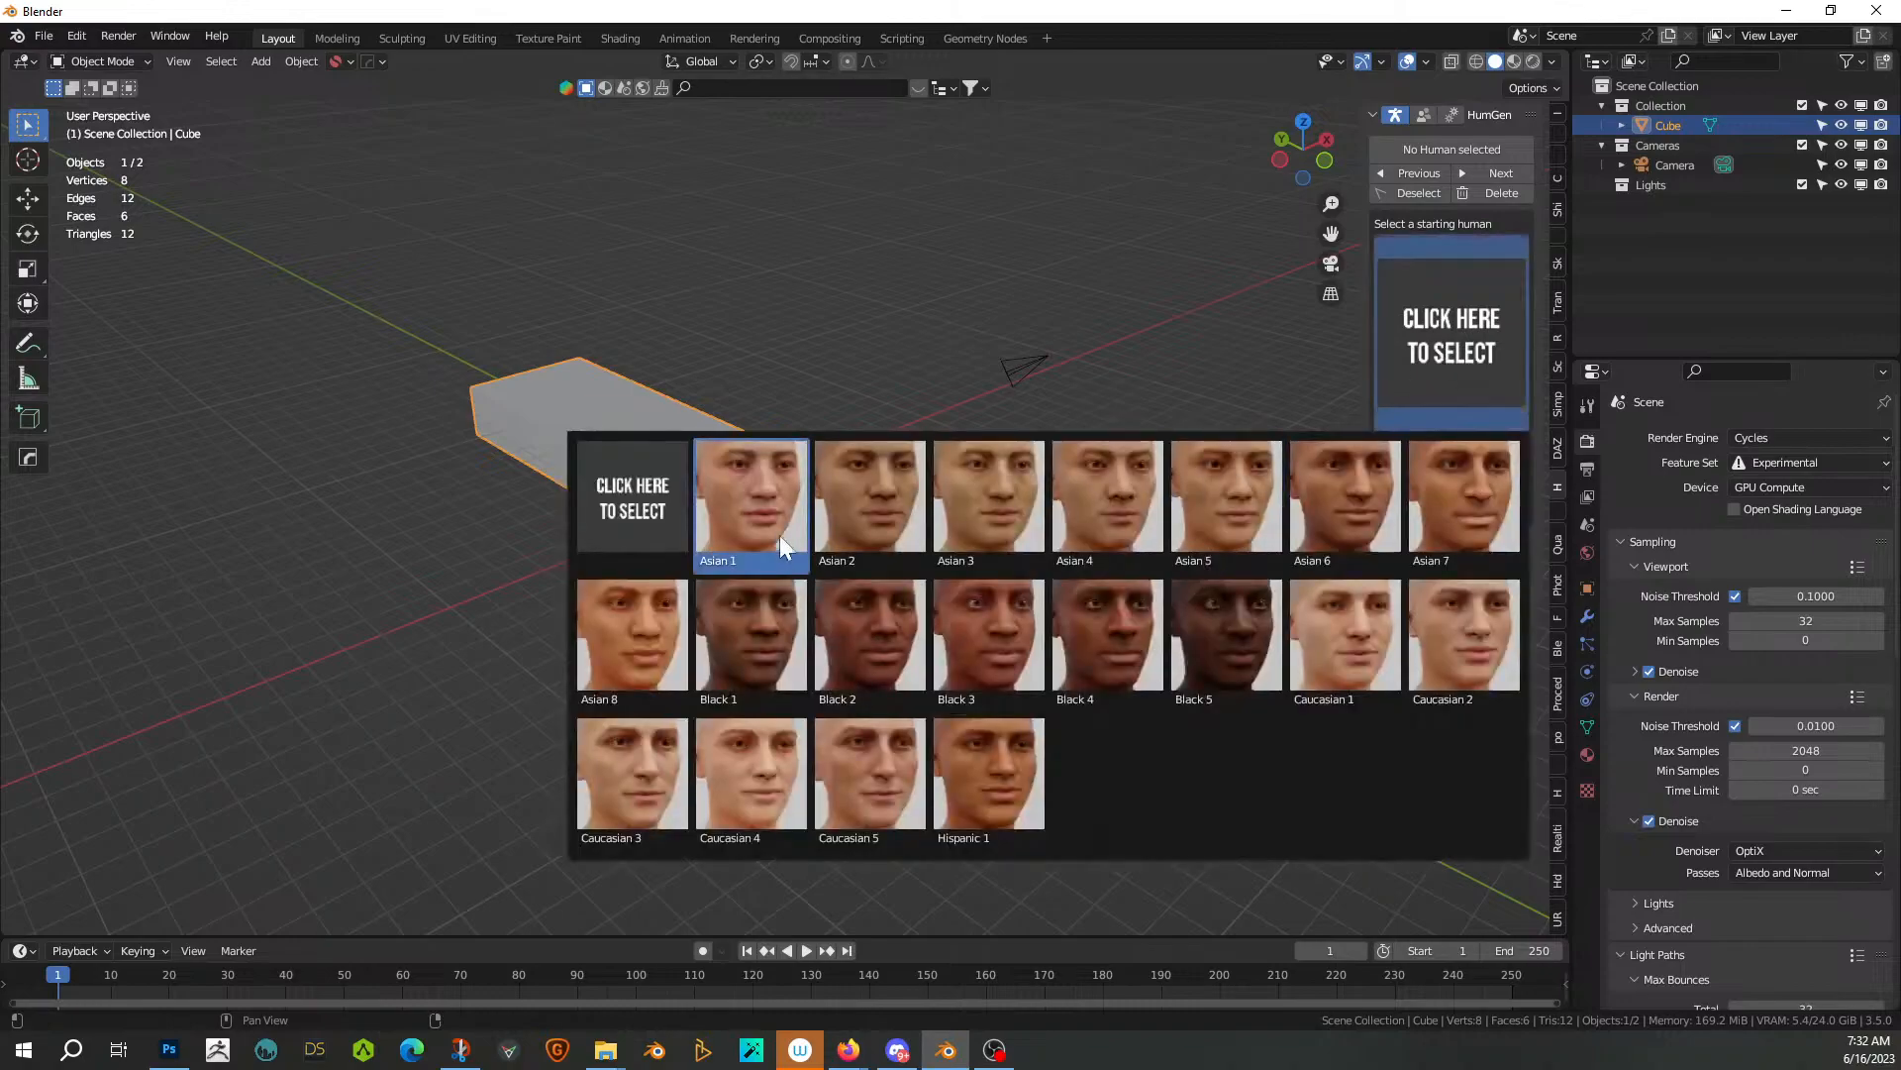
{"action": "left_click", "coordinate": [779, 495]}
{"action": "left_click", "coordinate": [1447, 508]}
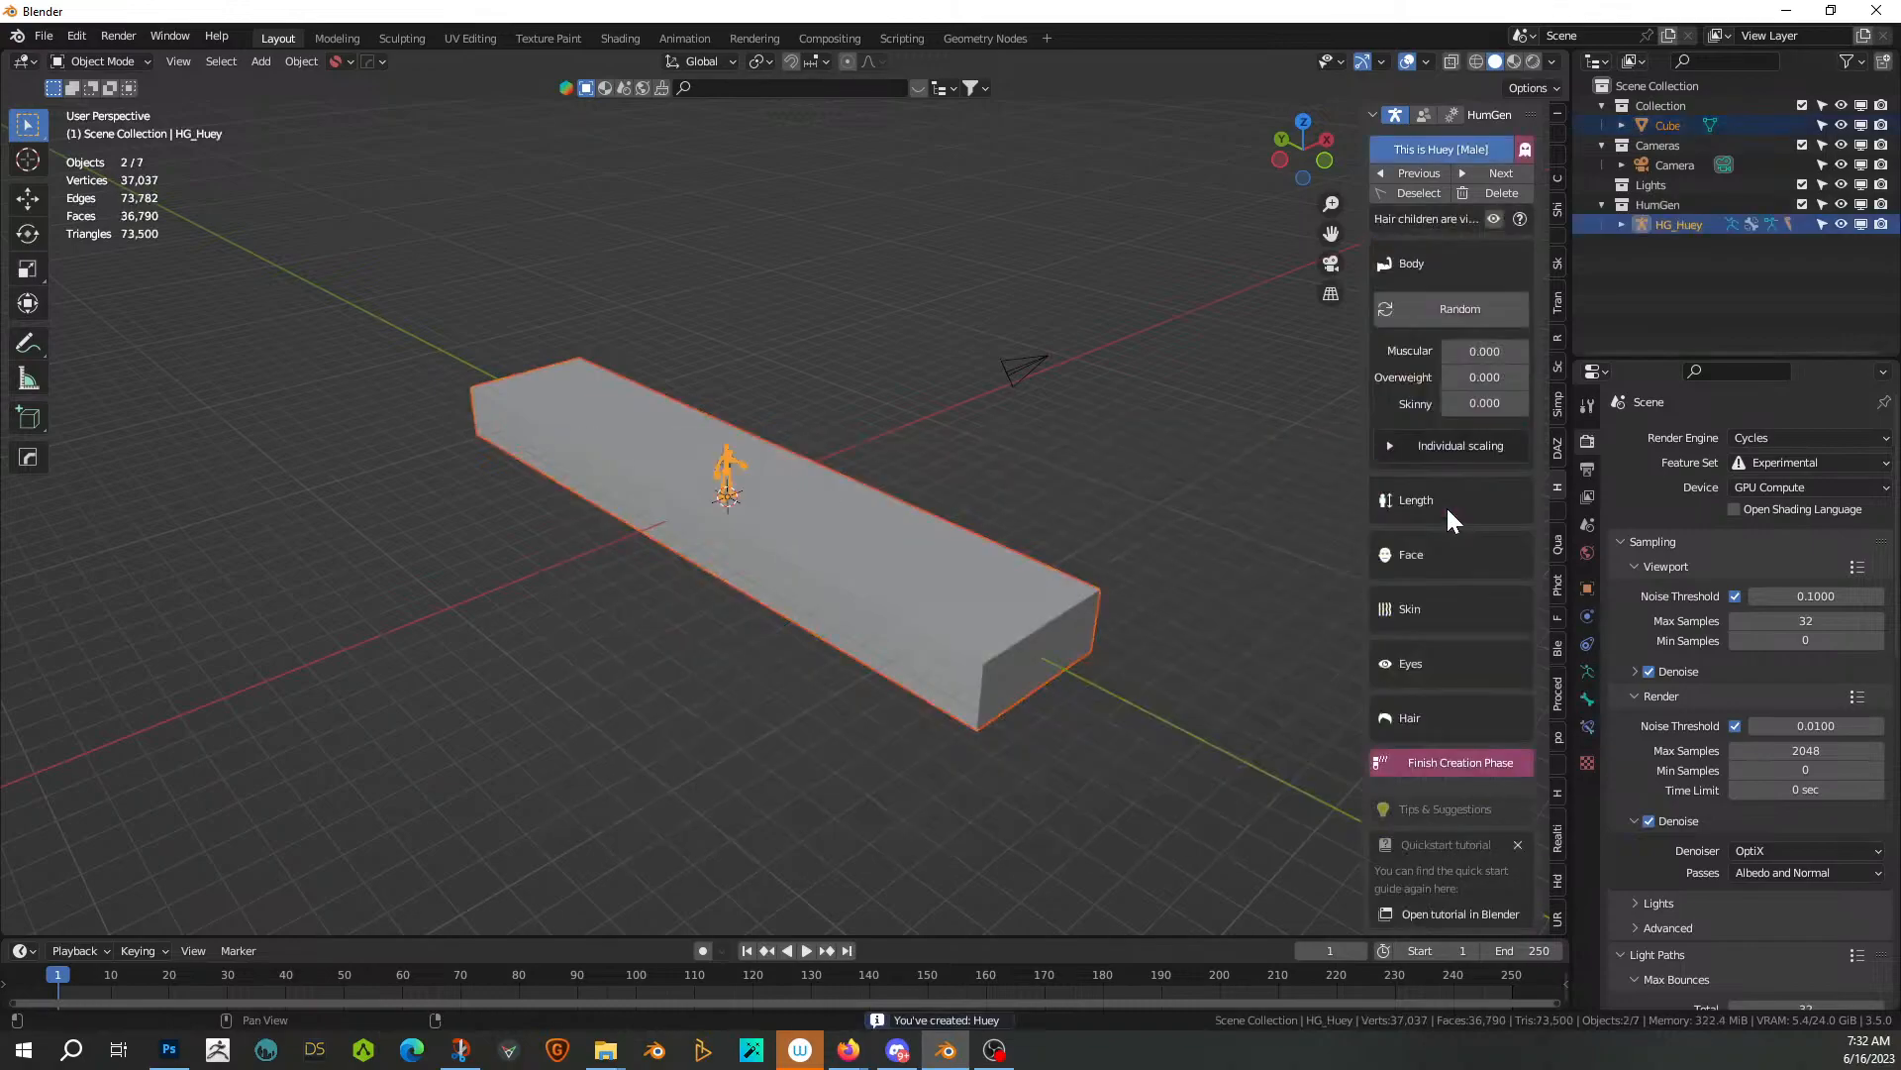
Delete the generated human's armature while keeping its body meshes
{"action": "middle_click_drag", "start_coordinate": [967, 382], "coordinate": [743, 511]}
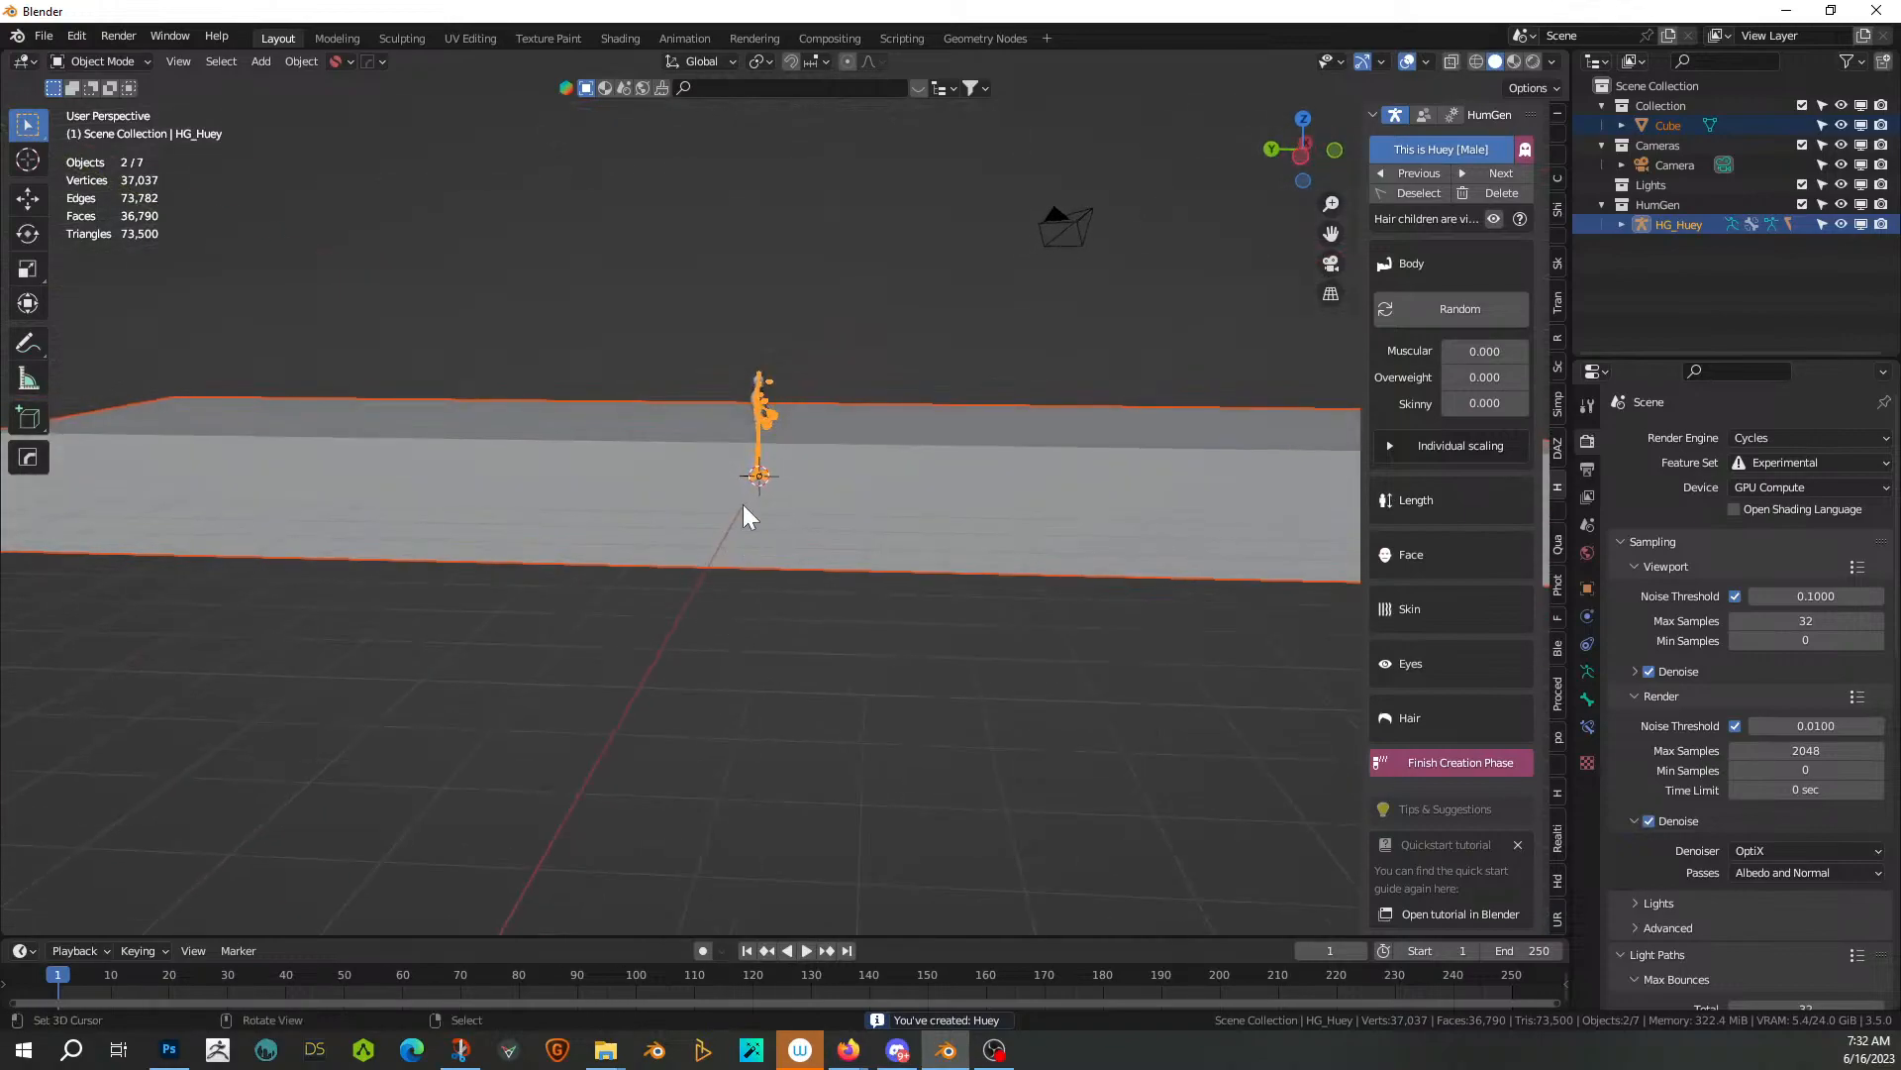
{"action": "left_click", "coordinate": [762, 398]}
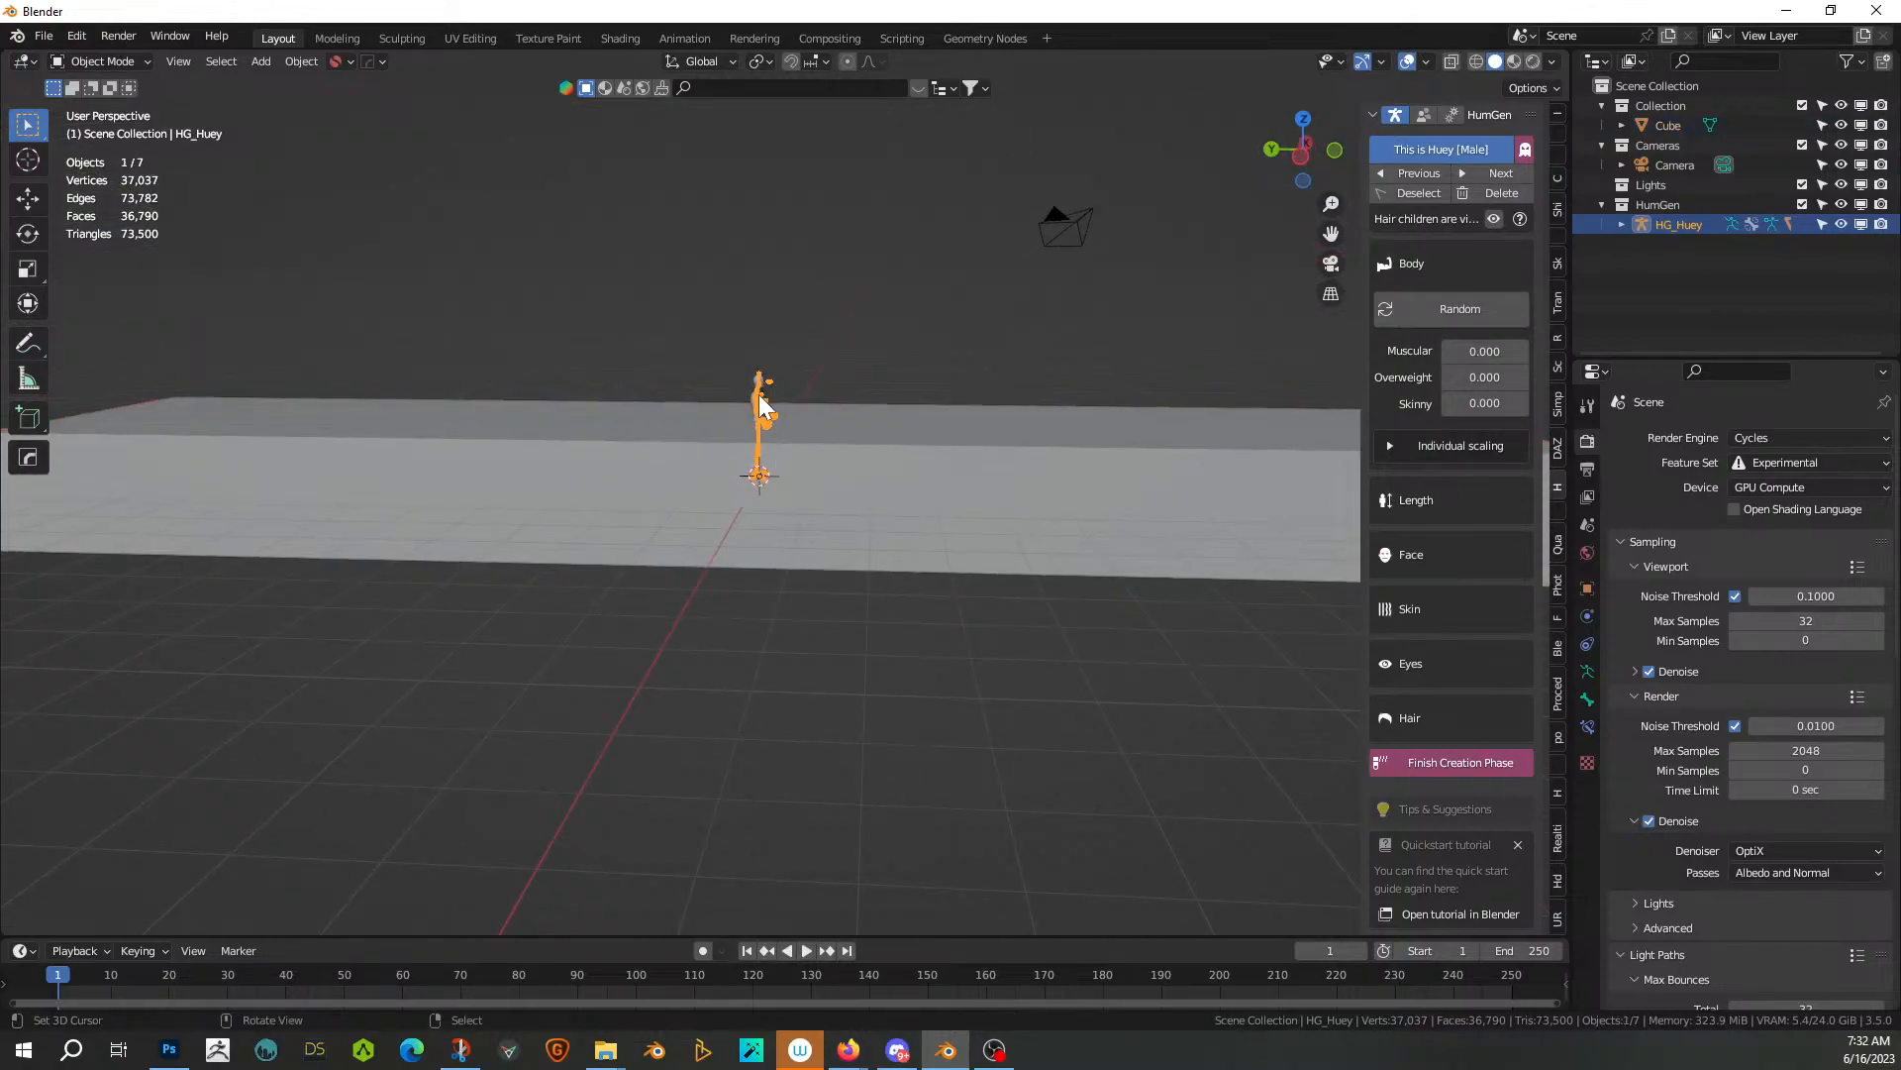
{"action": "key", "text": "KP_Decimal"}
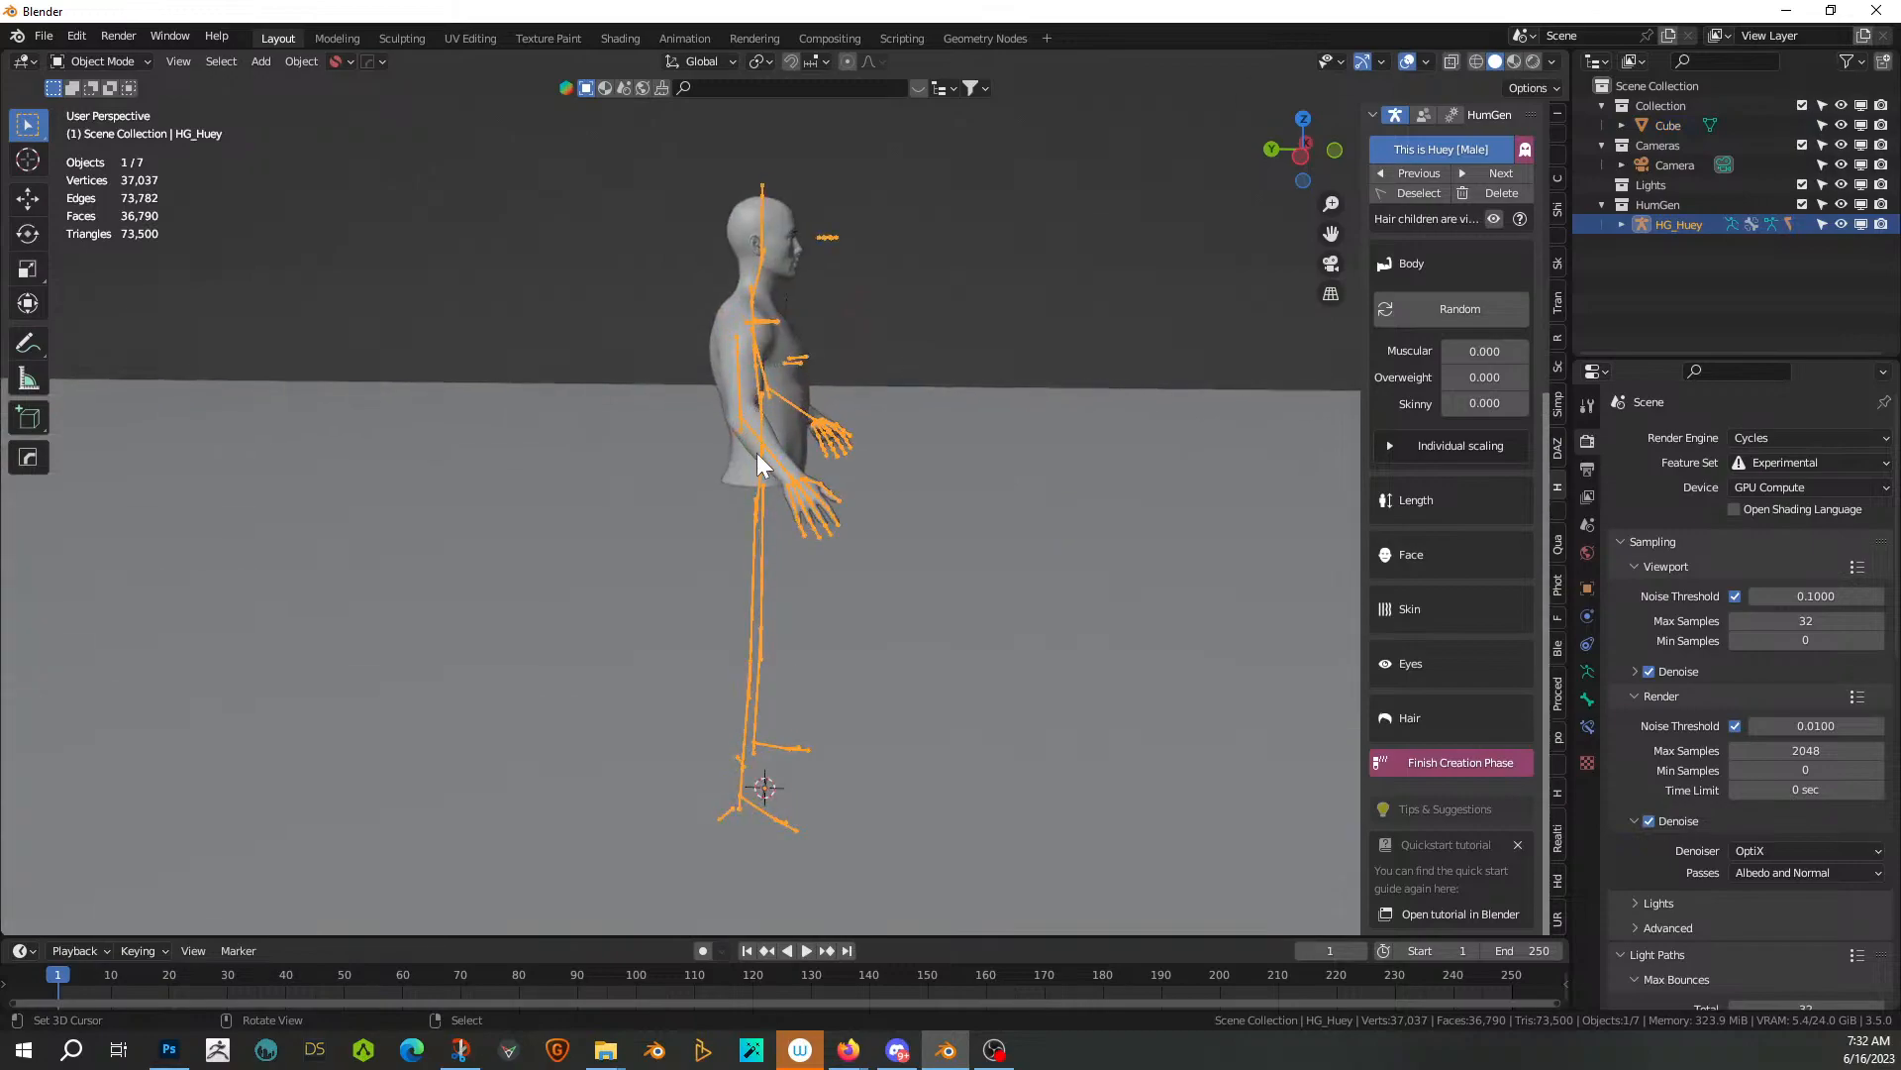
{"action": "key", "text": "x"}
{"action": "left_click", "coordinate": [751, 294]}
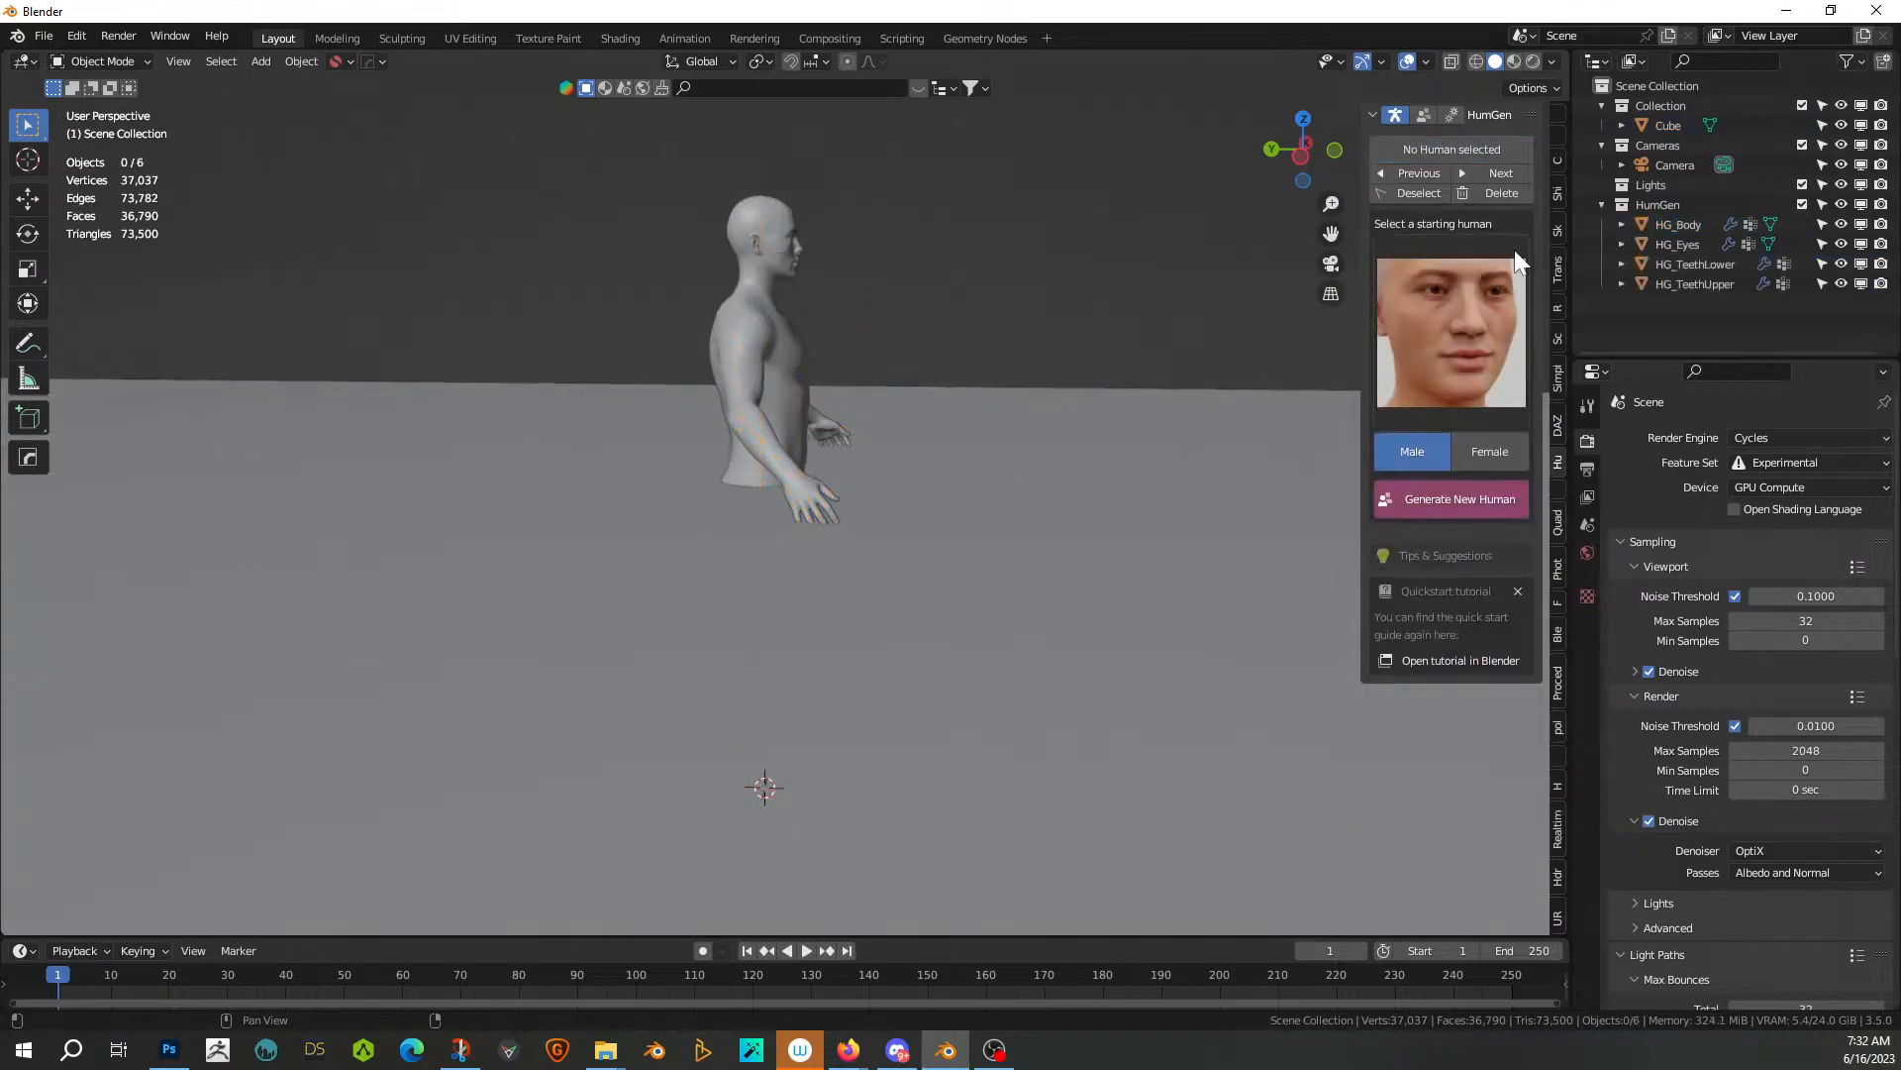
Delete the HG_Eyes, HG_TeethLower and HG_TeethUpper objects, keeping only HG_Body
{"action": "left_click", "coordinate": [1719, 242]}
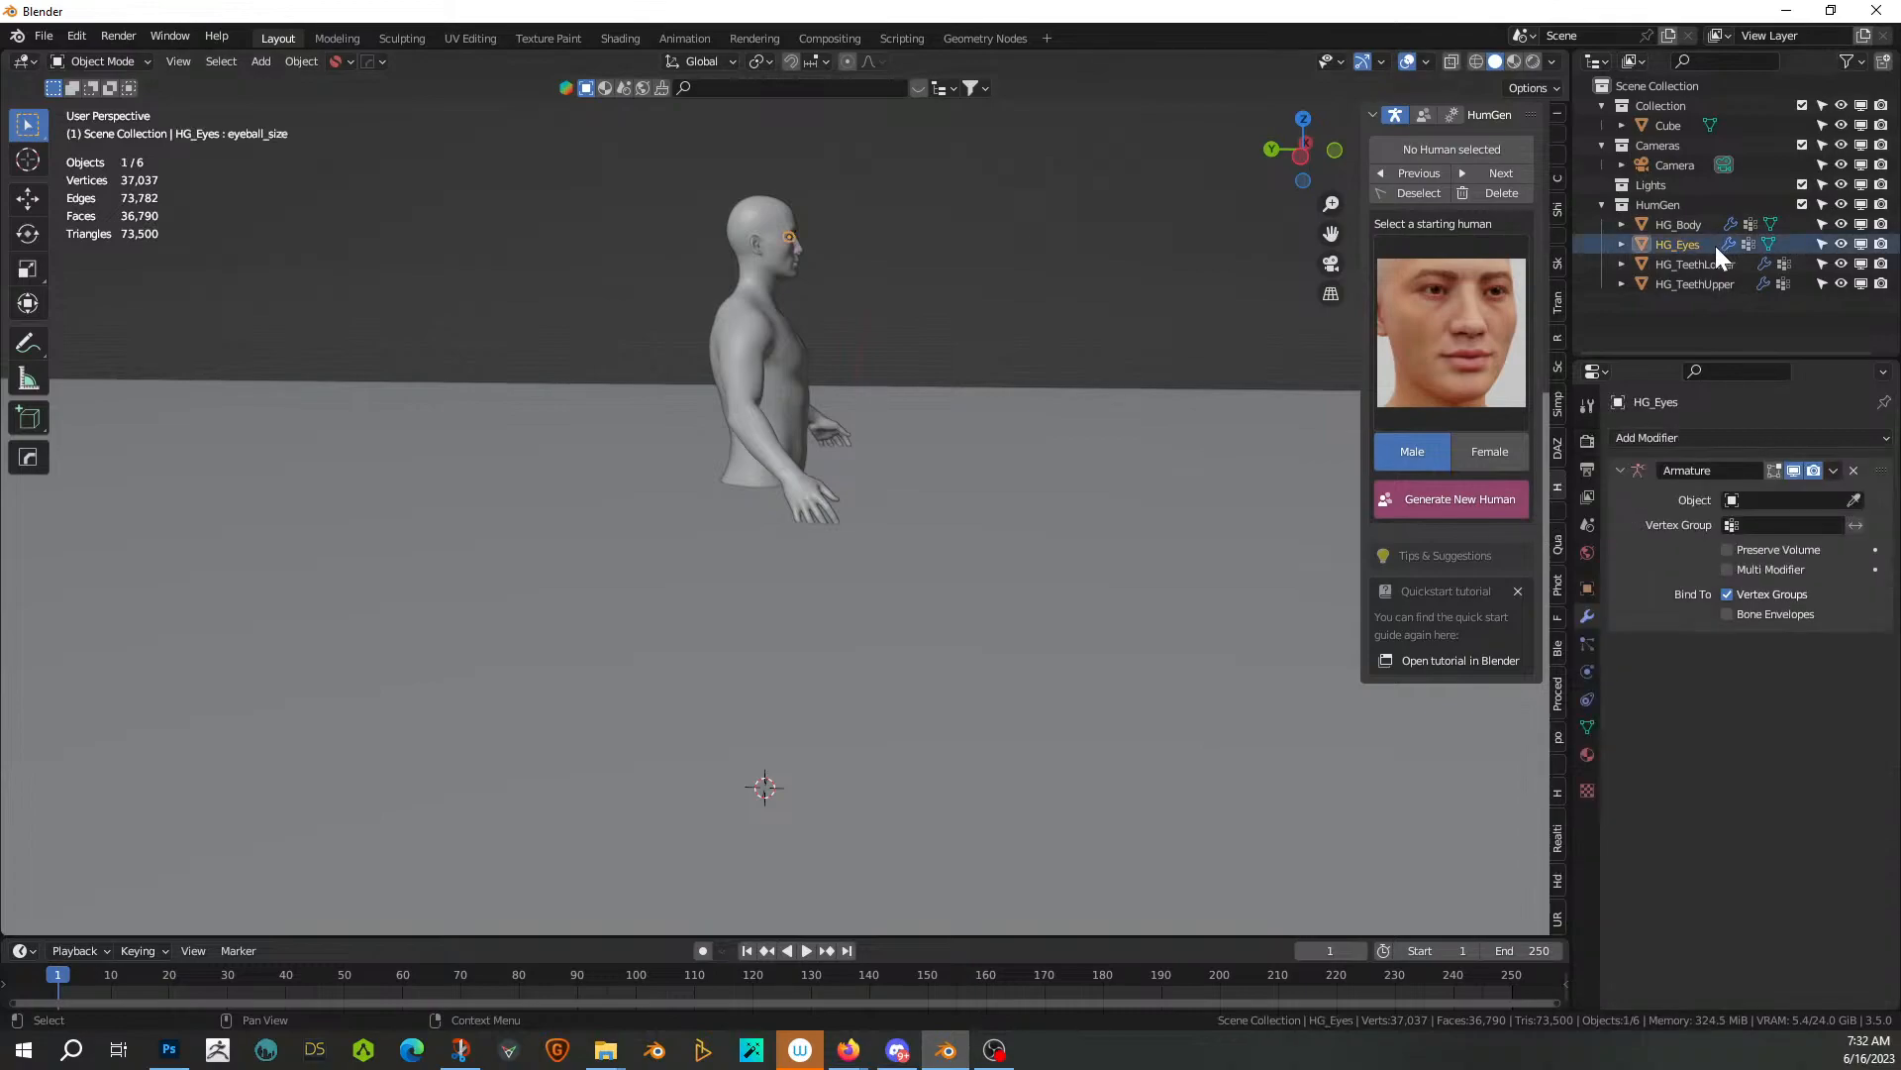
{"action": "key", "text": "x"}
{"action": "left_click", "coordinate": [1714, 246]}
{"action": "key", "text": "x"}
{"action": "left_click", "coordinate": [1714, 245]}
{"action": "key", "text": "x"}
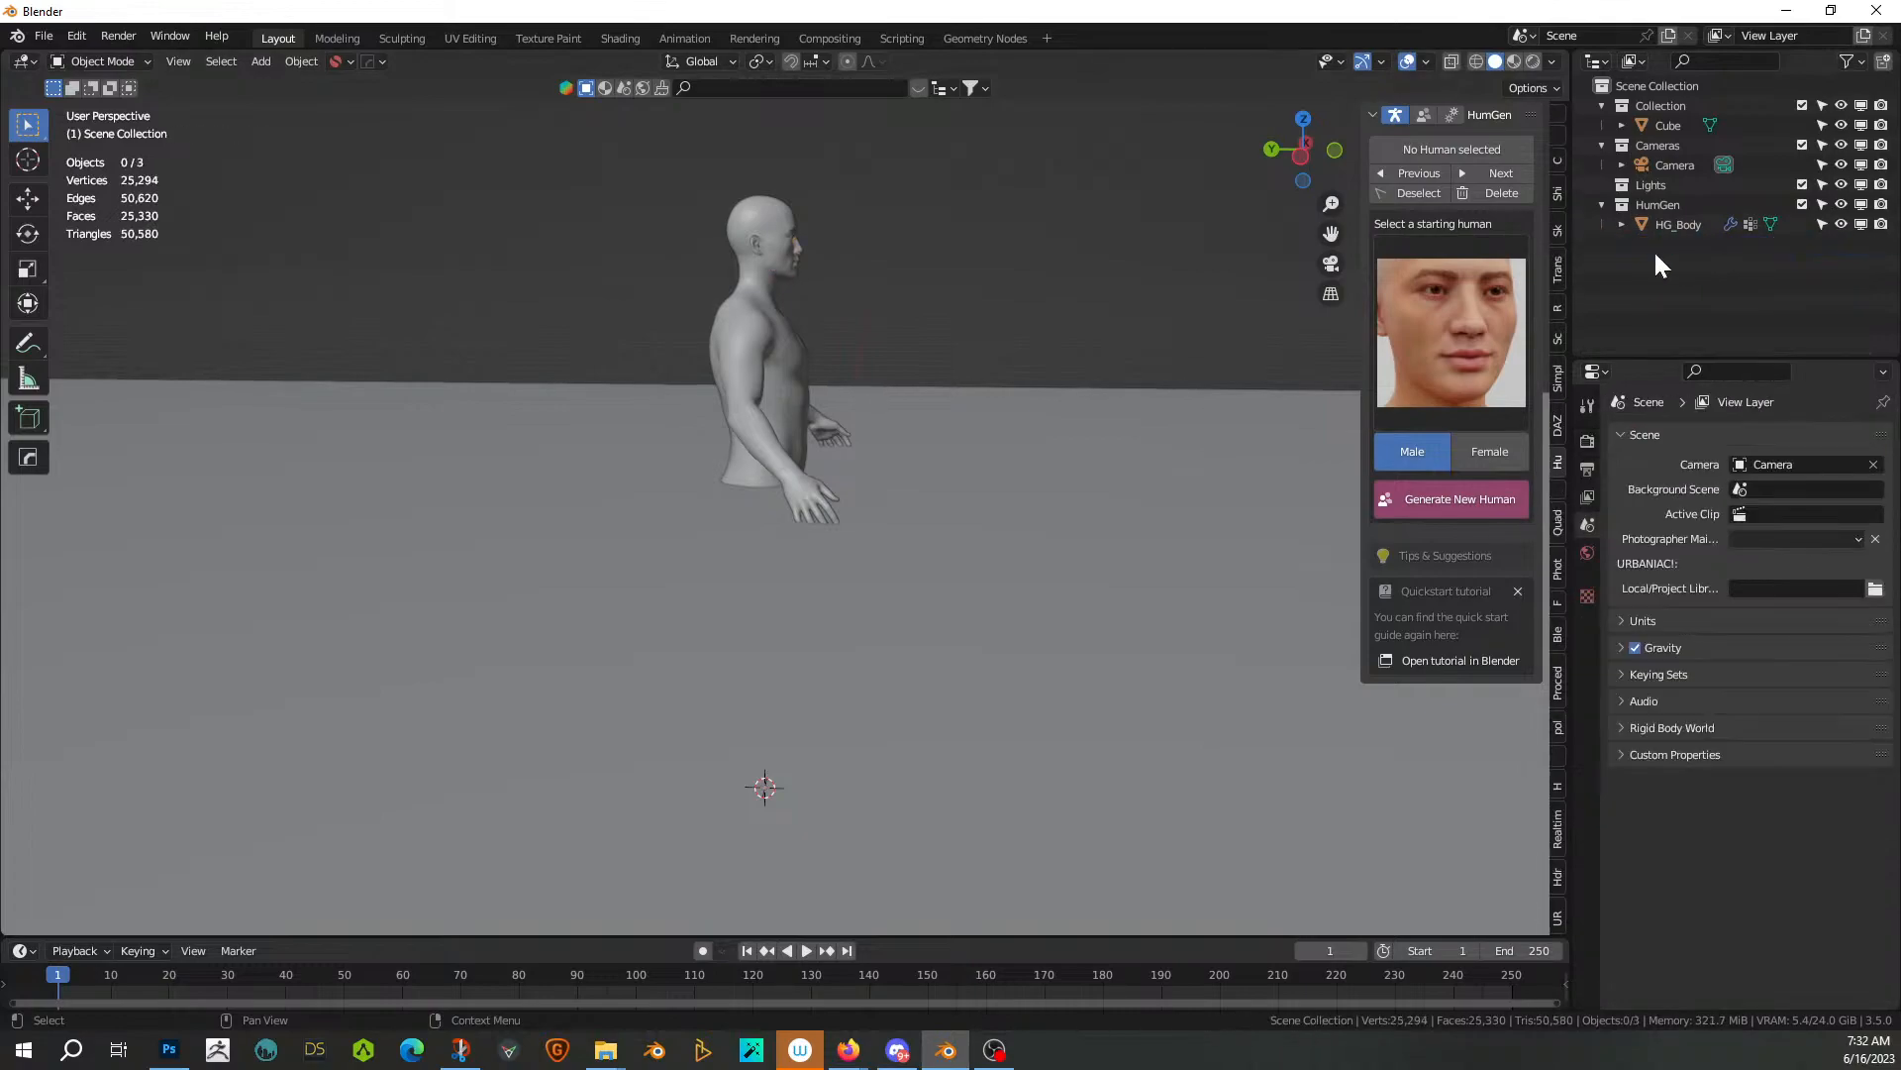
Move the human body up 1 m along the Z axis
{"action": "left_click", "coordinate": [749, 307]}
{"action": "key", "text": "g"}
{"action": "key", "text": "z"}
{"action": "key", "text": "1"}
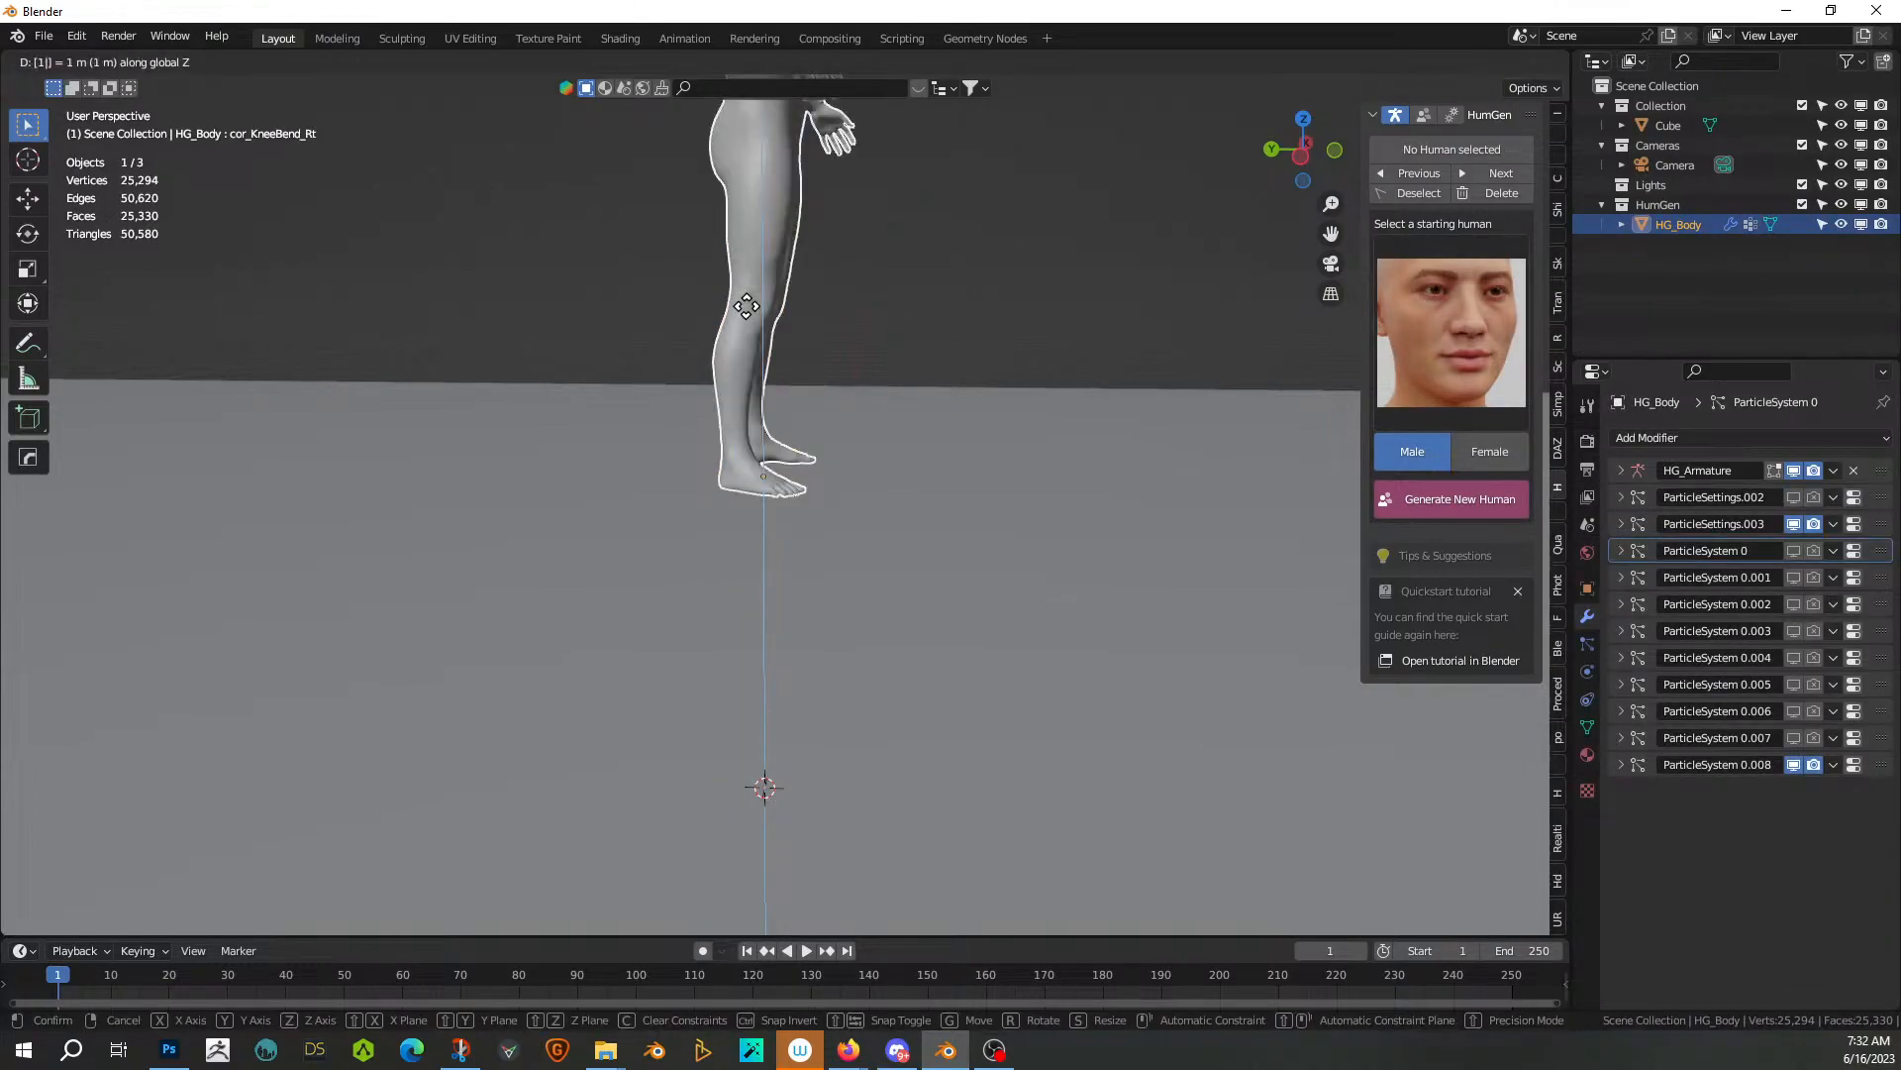
{"action": "key", "text": "Return"}
Nudge the human body slightly down along Z onto the block's top surface
{"action": "middle_click_drag", "start_coordinate": [752, 305], "coordinate": [865, 402]}
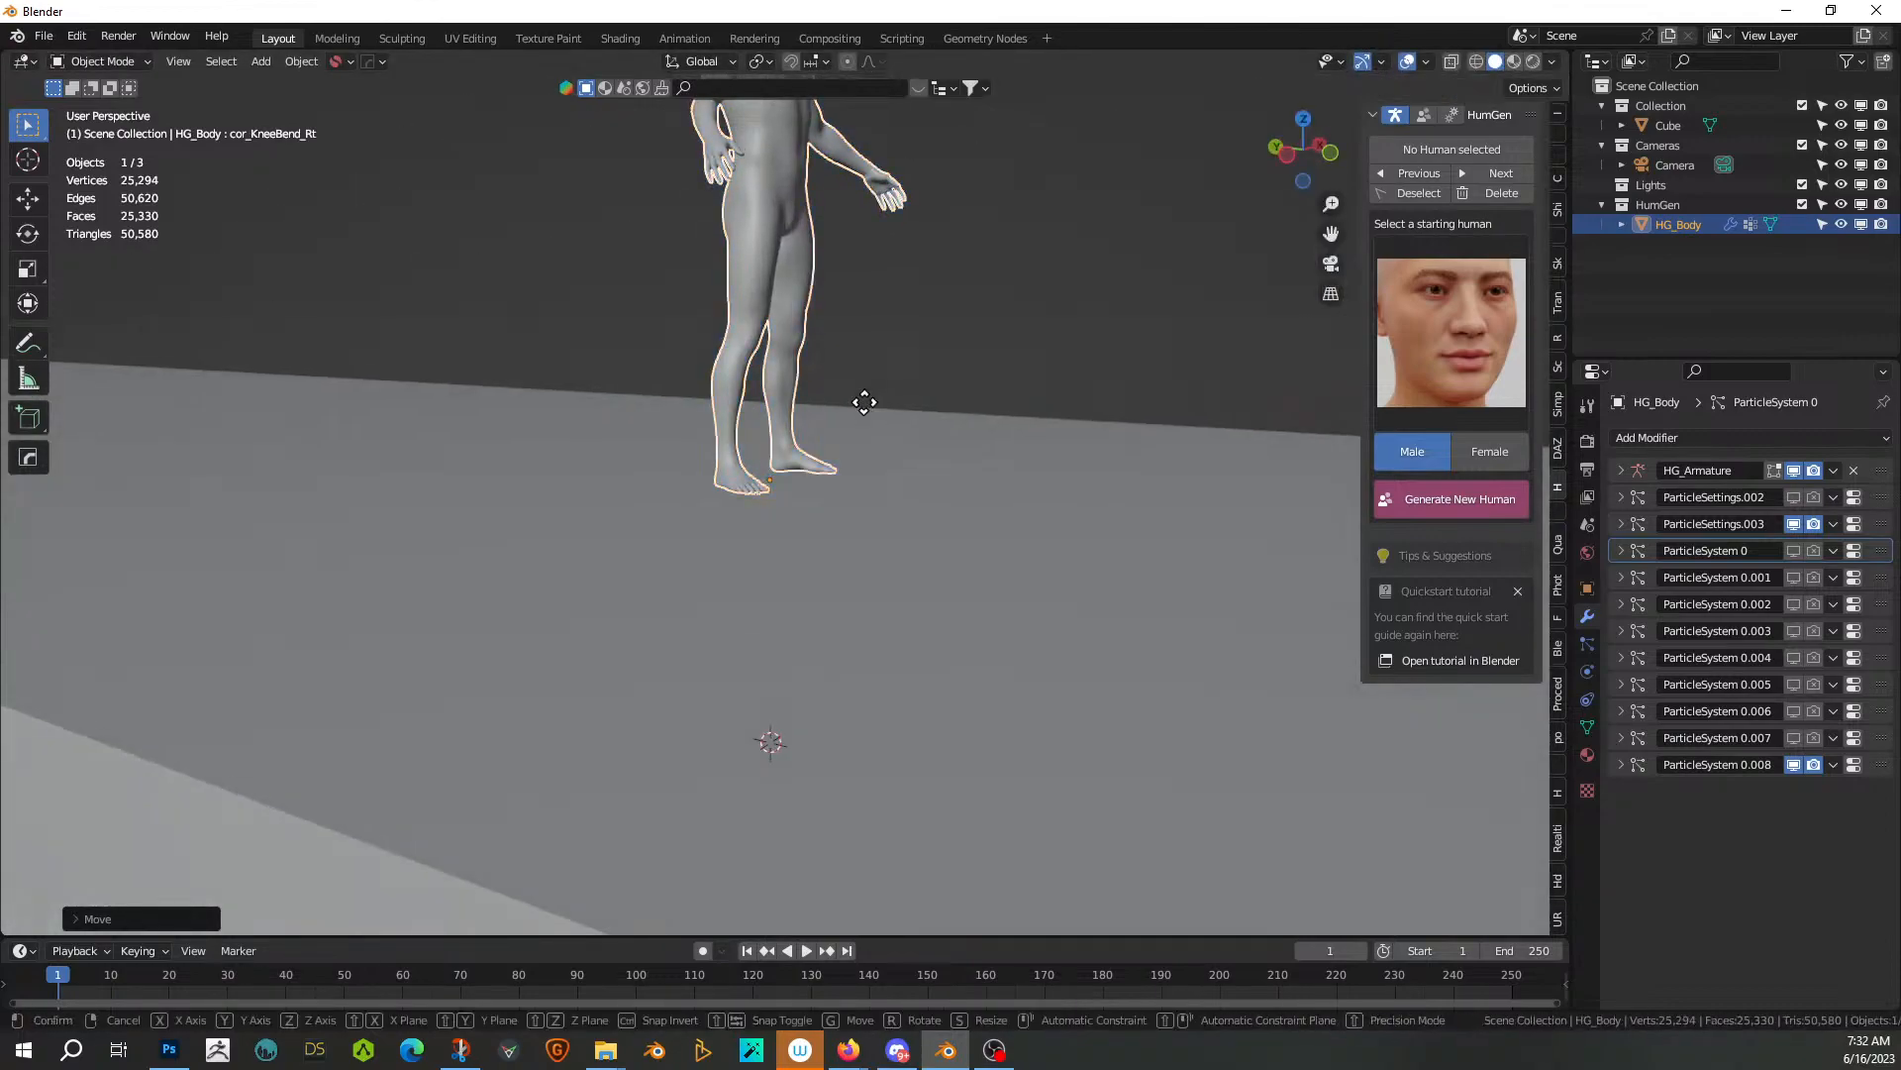
{"action": "key", "text": "g"}
{"action": "key", "text": "z"}
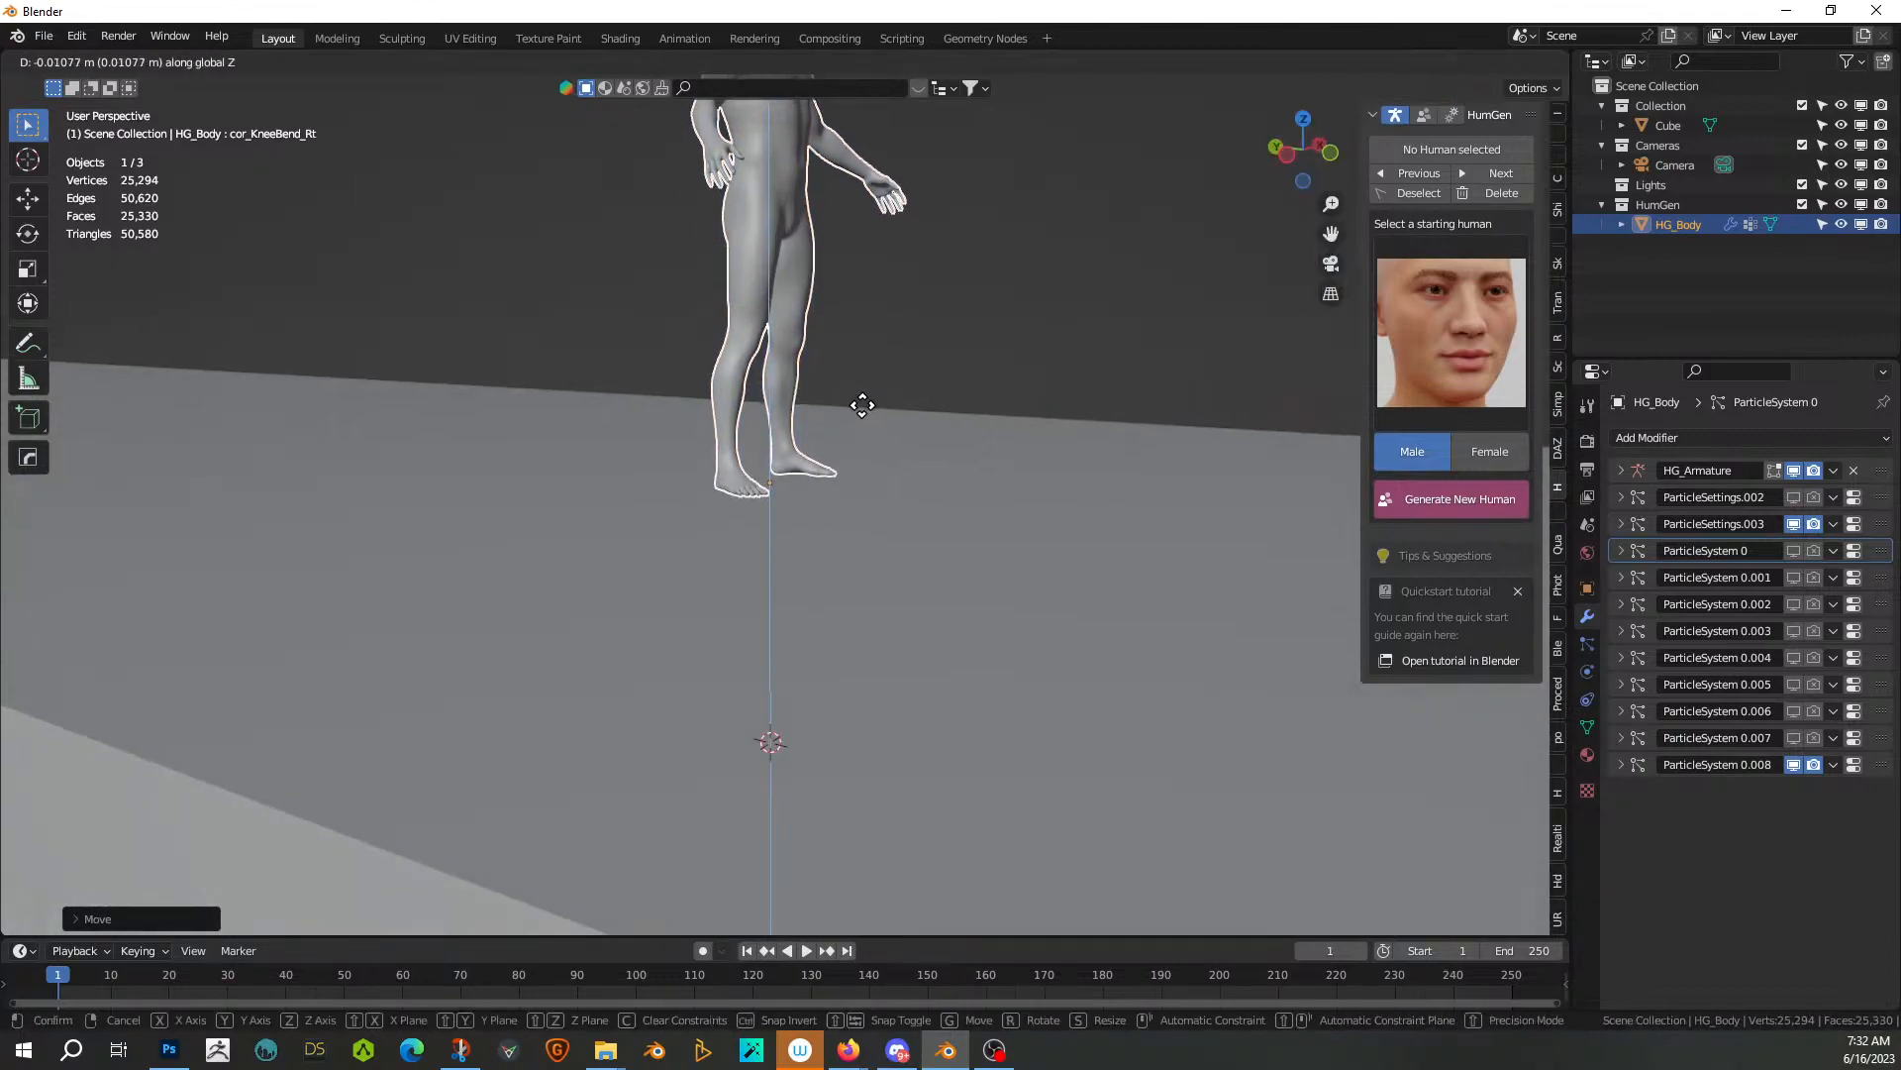
{"action": "left_click", "coordinate": [859, 432]}
Widen the block along the X axis to about 1.5 times its width
{"action": "scroll", "coordinate": [860, 436], "scroll_direction": "down", "scroll_amount": 5}
{"action": "middle_click_drag", "start_coordinate": [839, 528], "coordinate": [690, 577]}
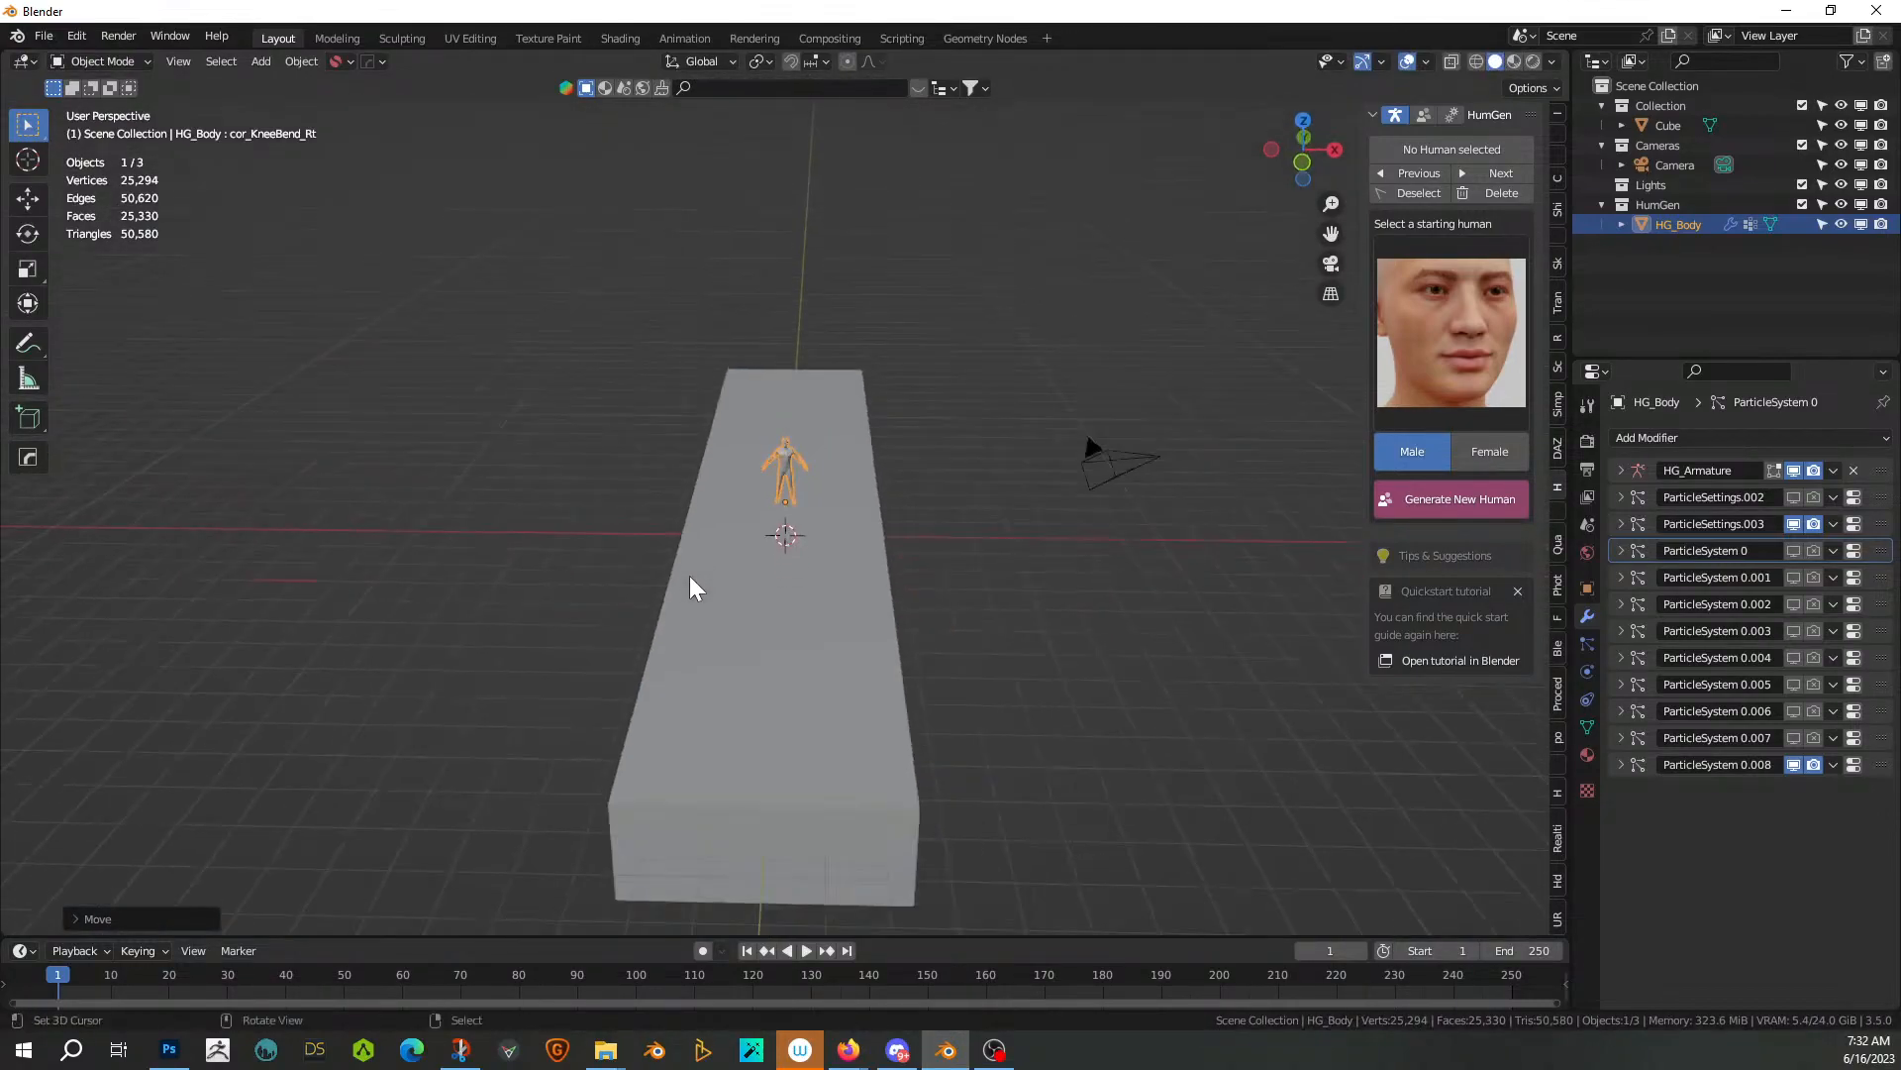
{"action": "left_click", "coordinate": [697, 592]}
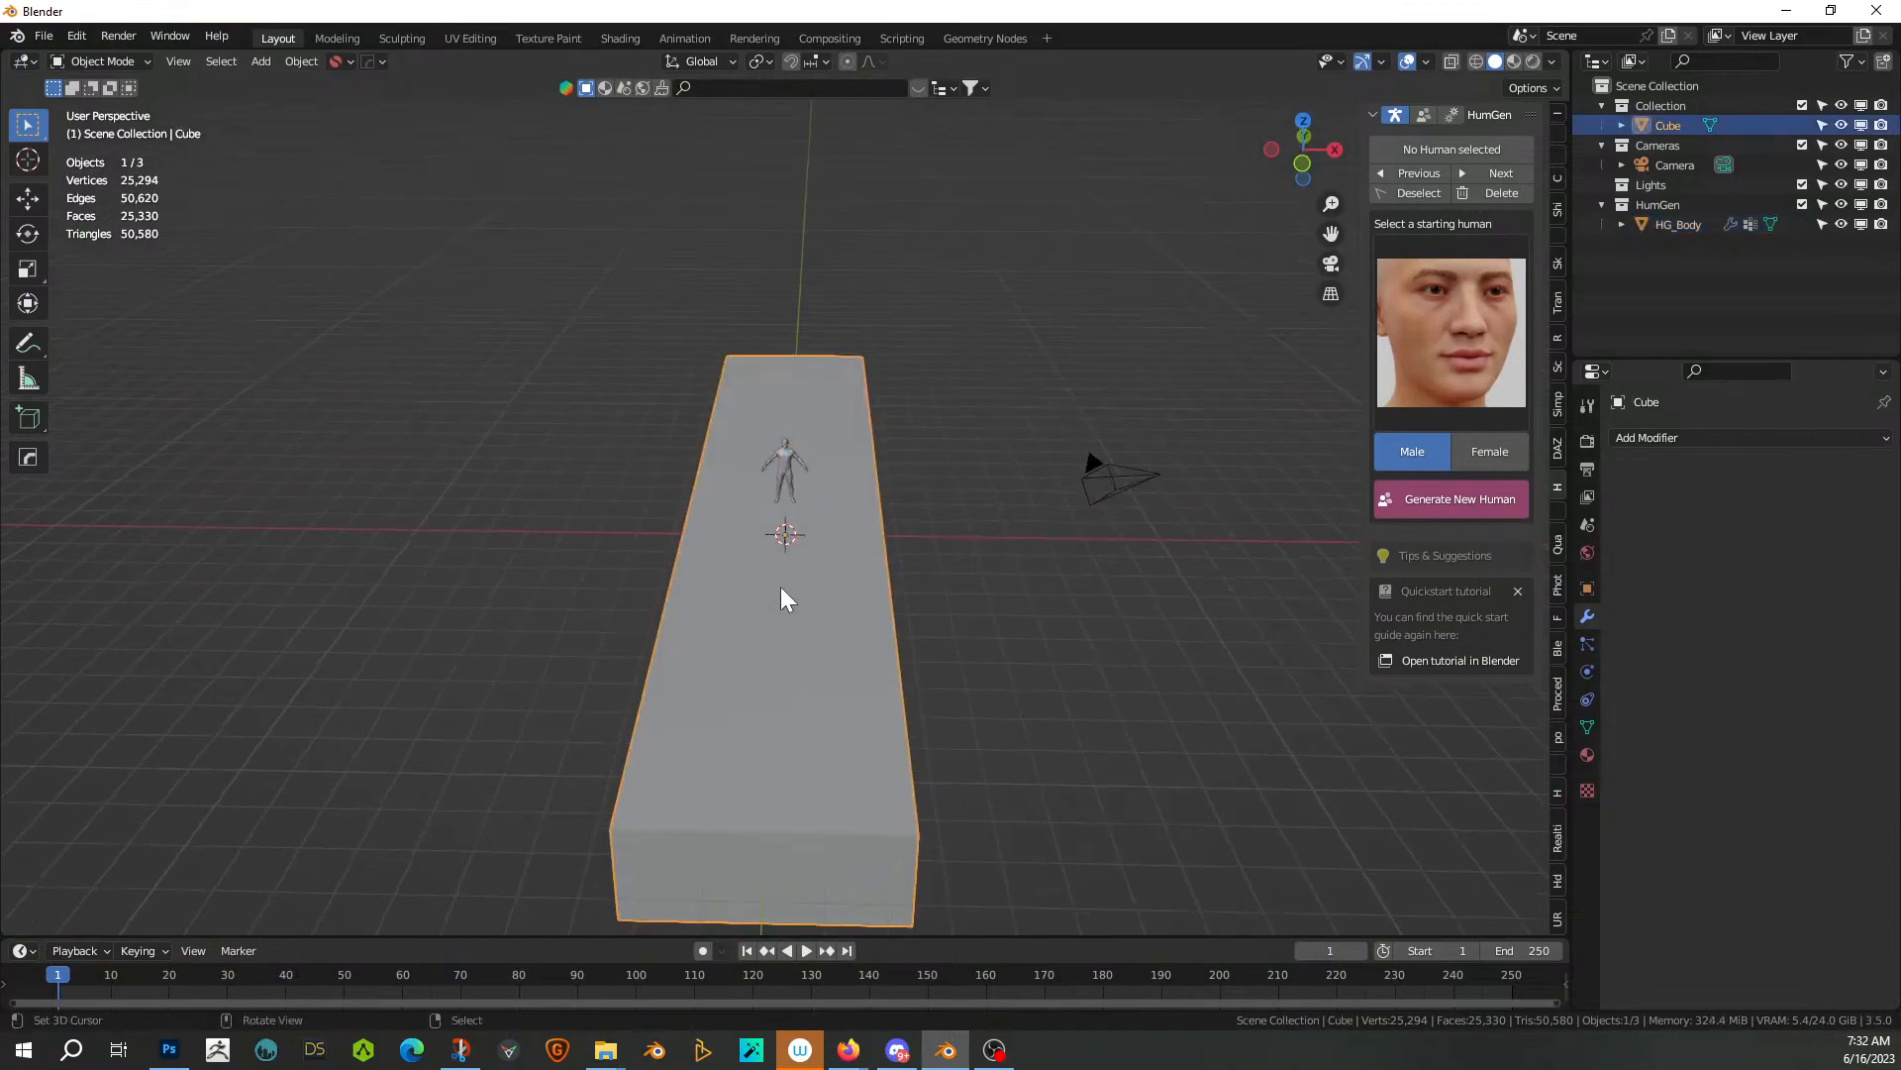
{"action": "key", "text": "s"}
{"action": "key", "text": "x"}
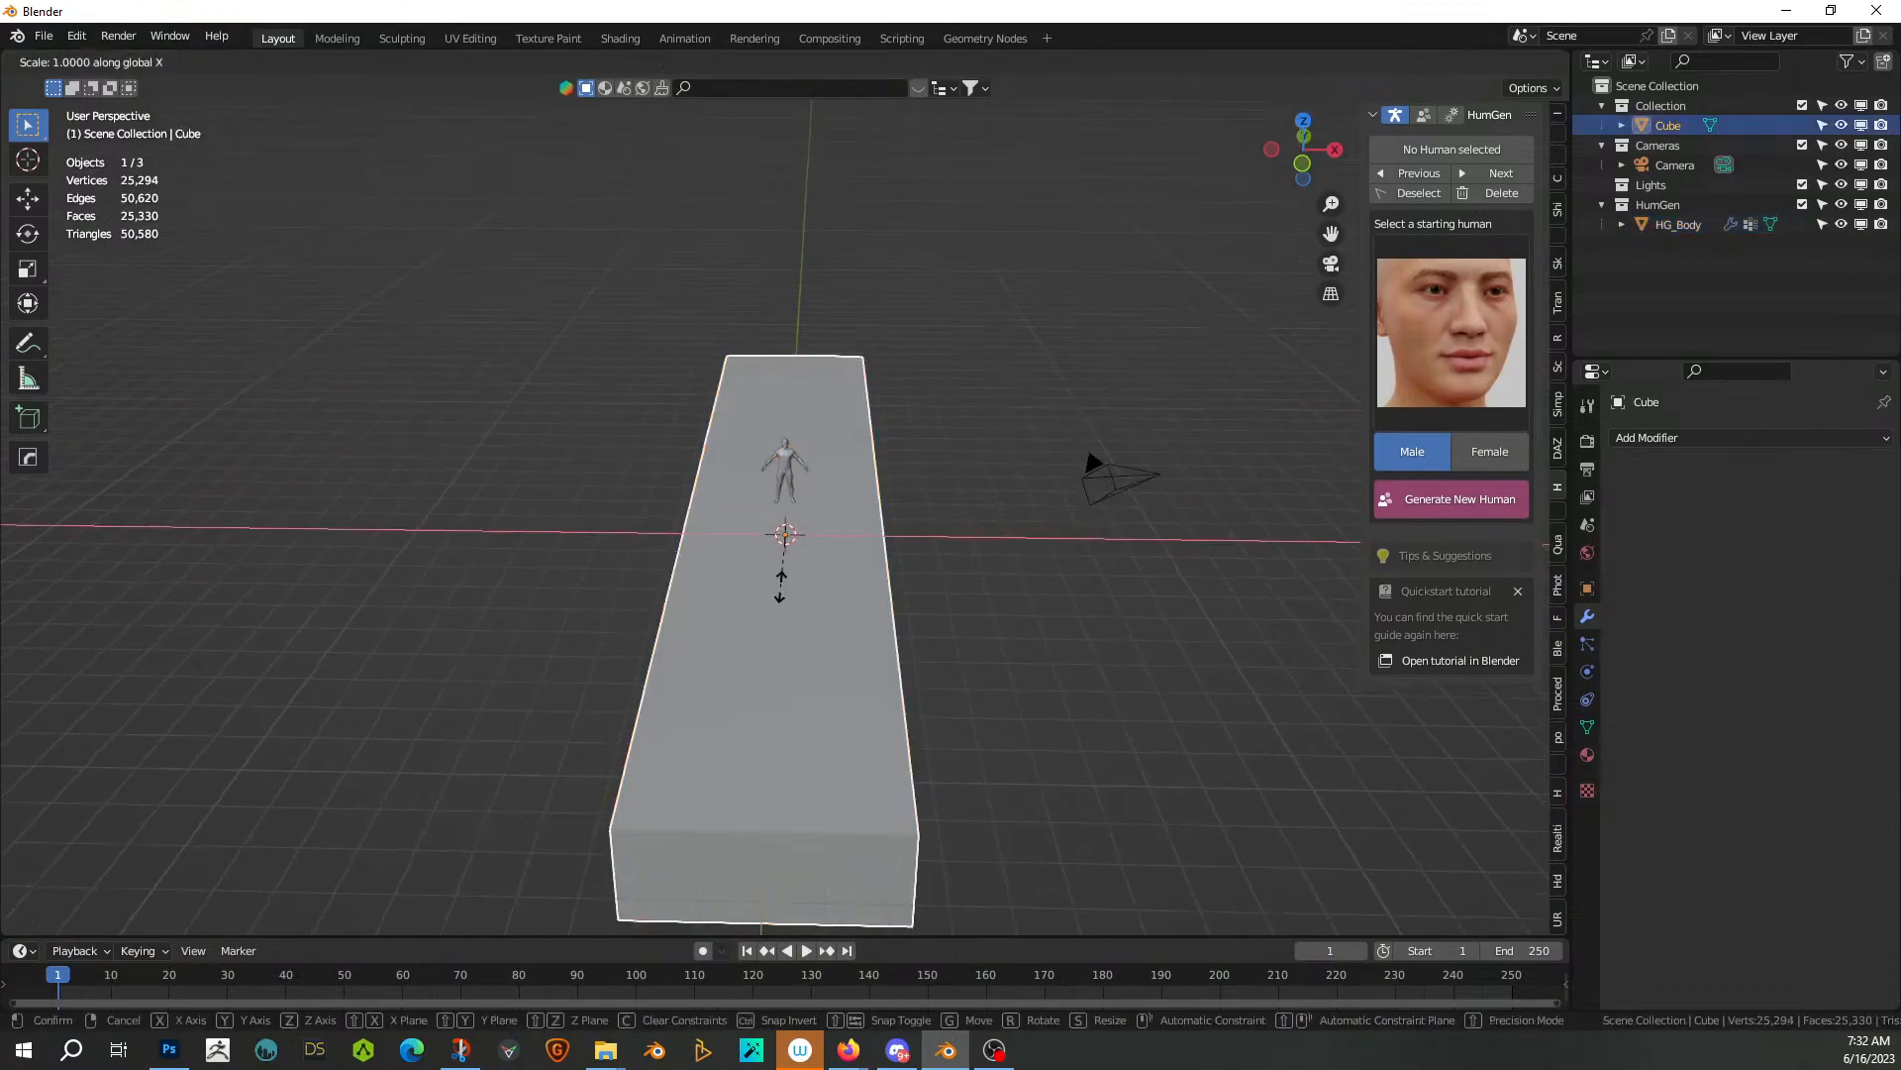
{"action": "left_click", "coordinate": [782, 598]}
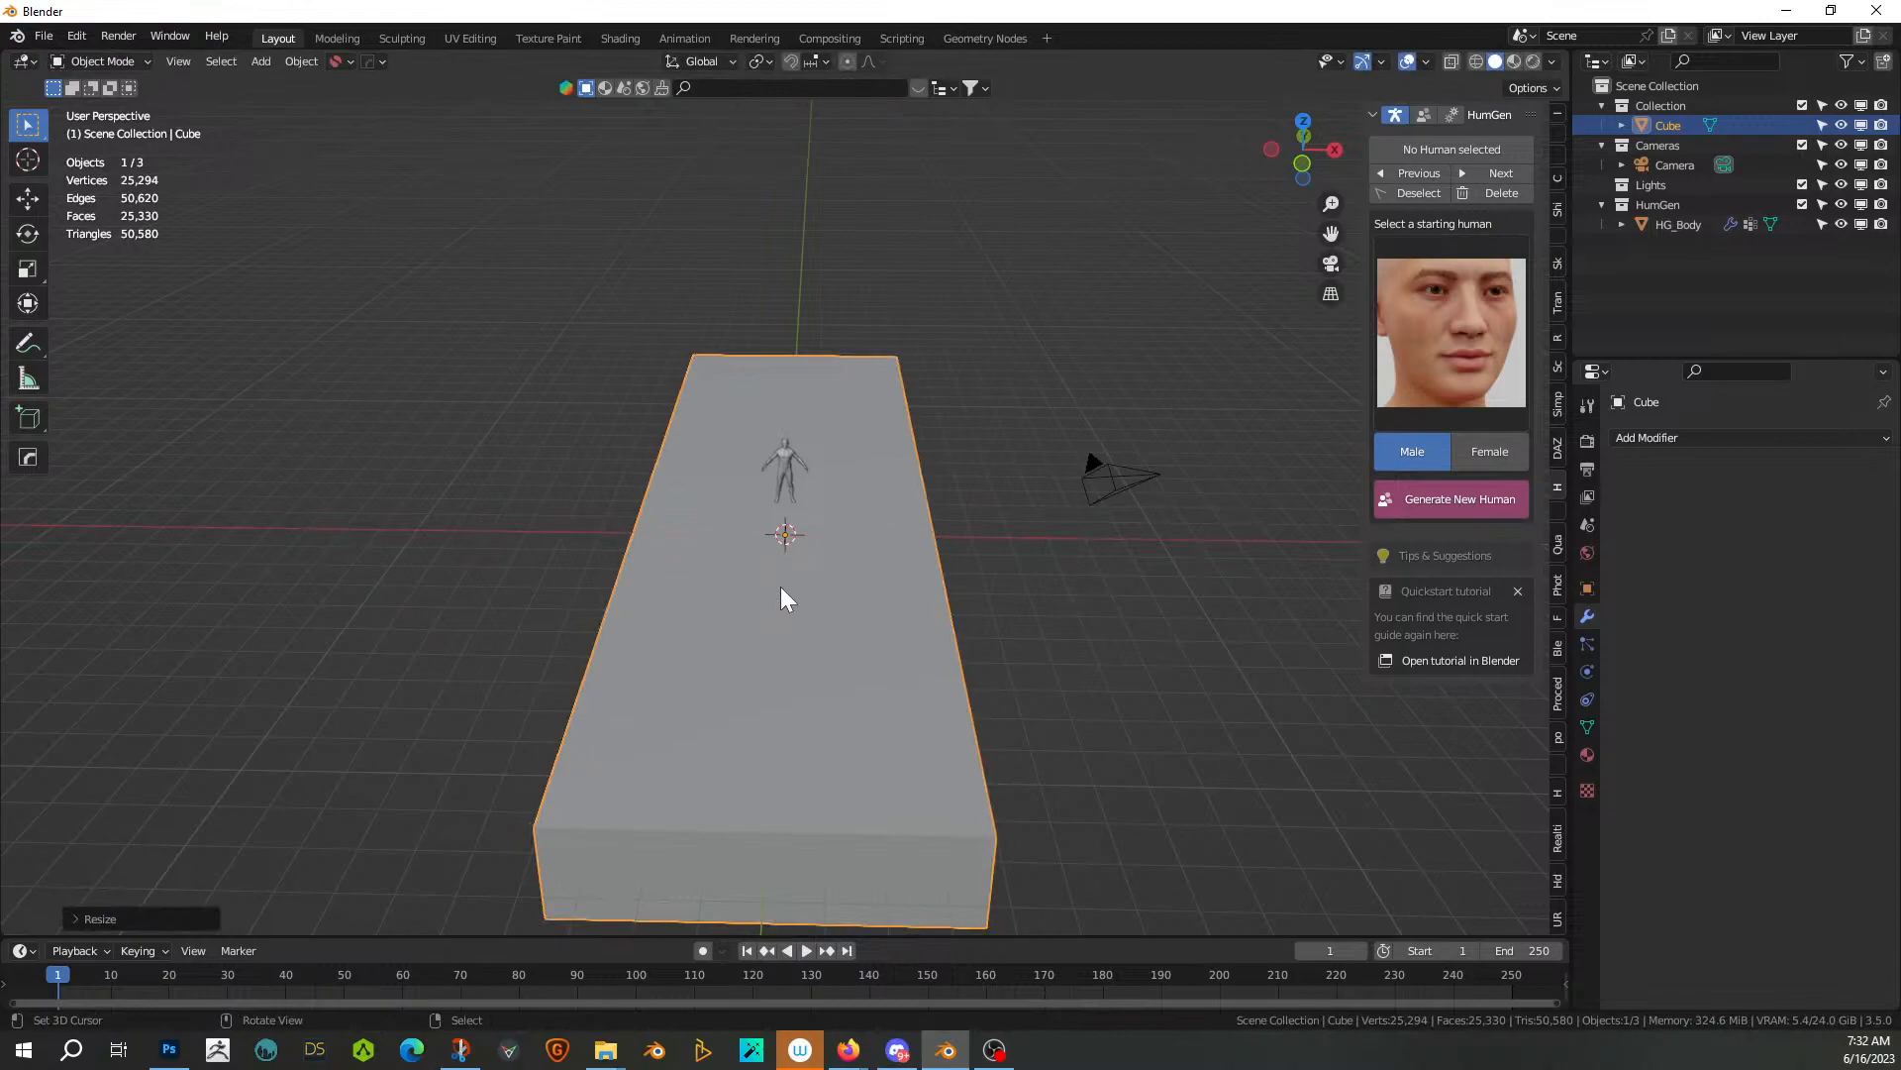
Scale the block by 1.5 along the Y axis
{"action": "middle_click_drag", "start_coordinate": [815, 586], "coordinate": [1015, 539]}
{"action": "type", "text": "sy"}
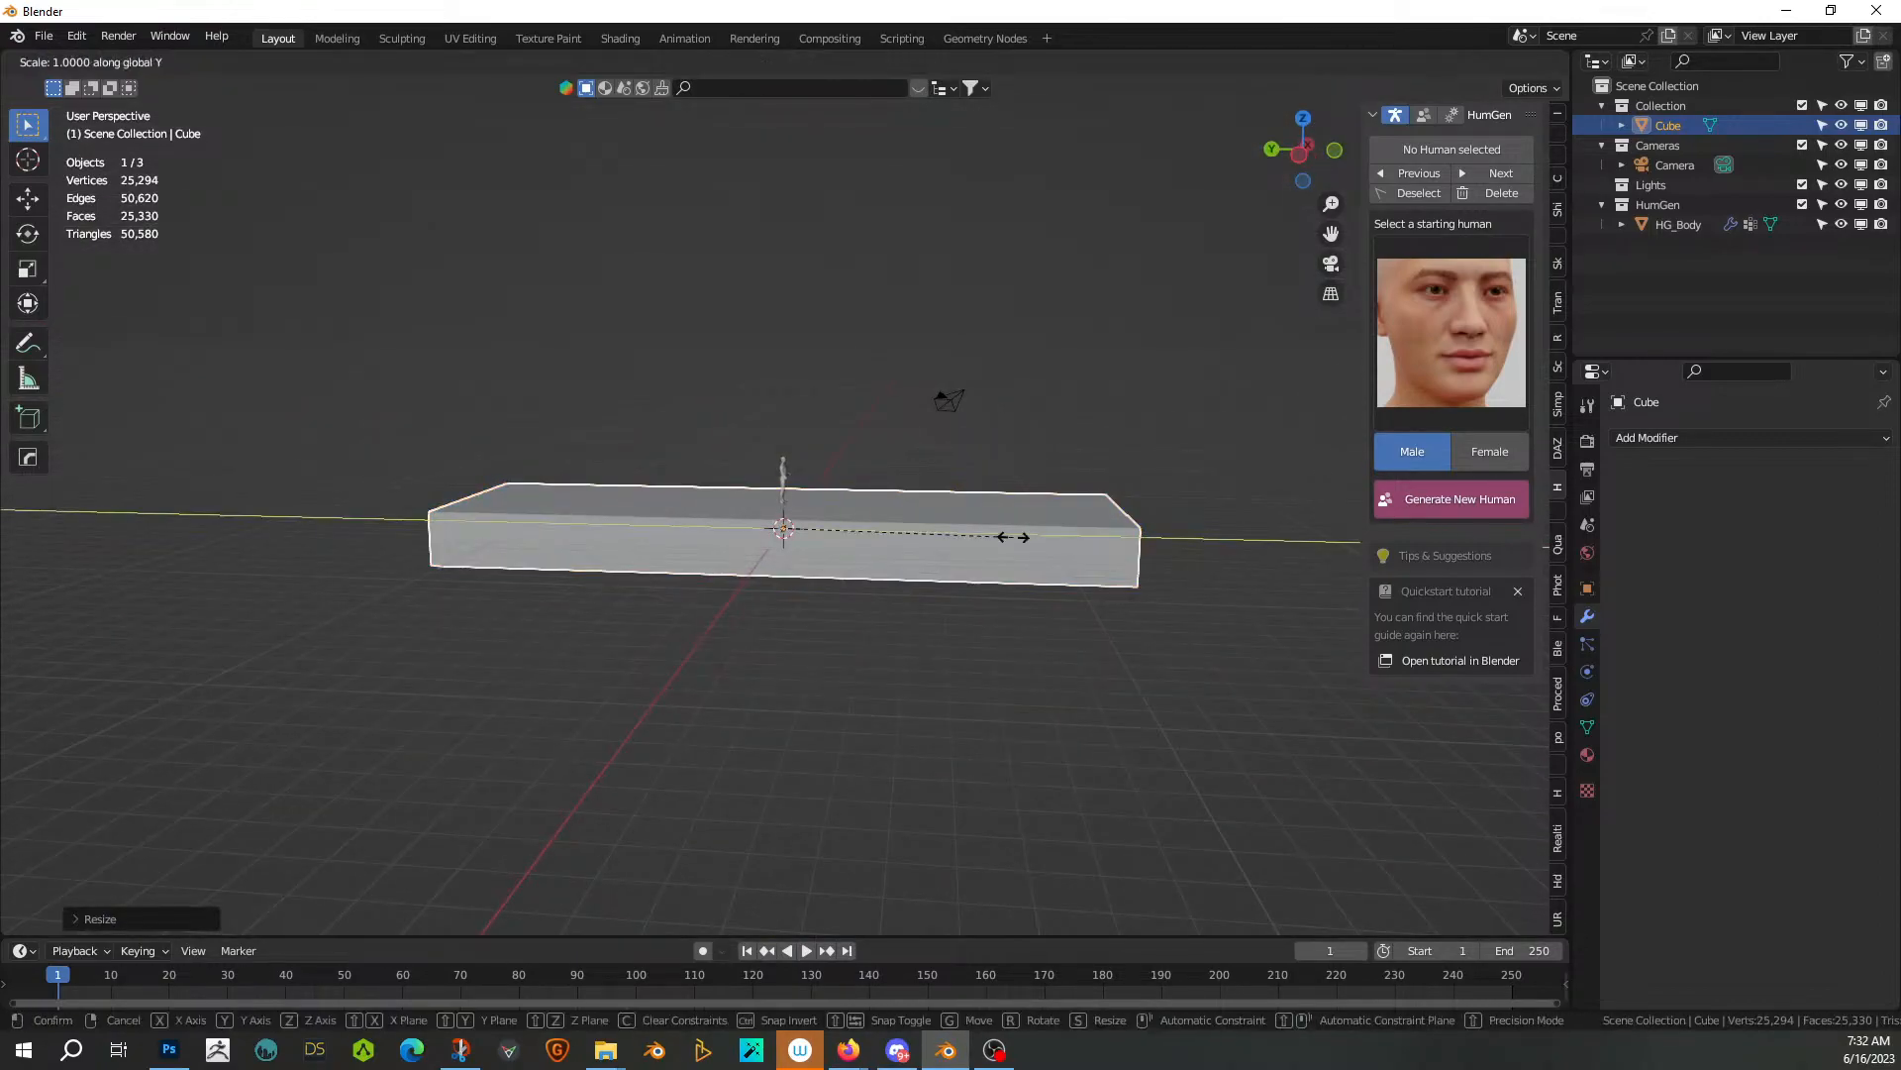
{"action": "type", "text": "1.5"}
{"action": "key", "text": "Return"}
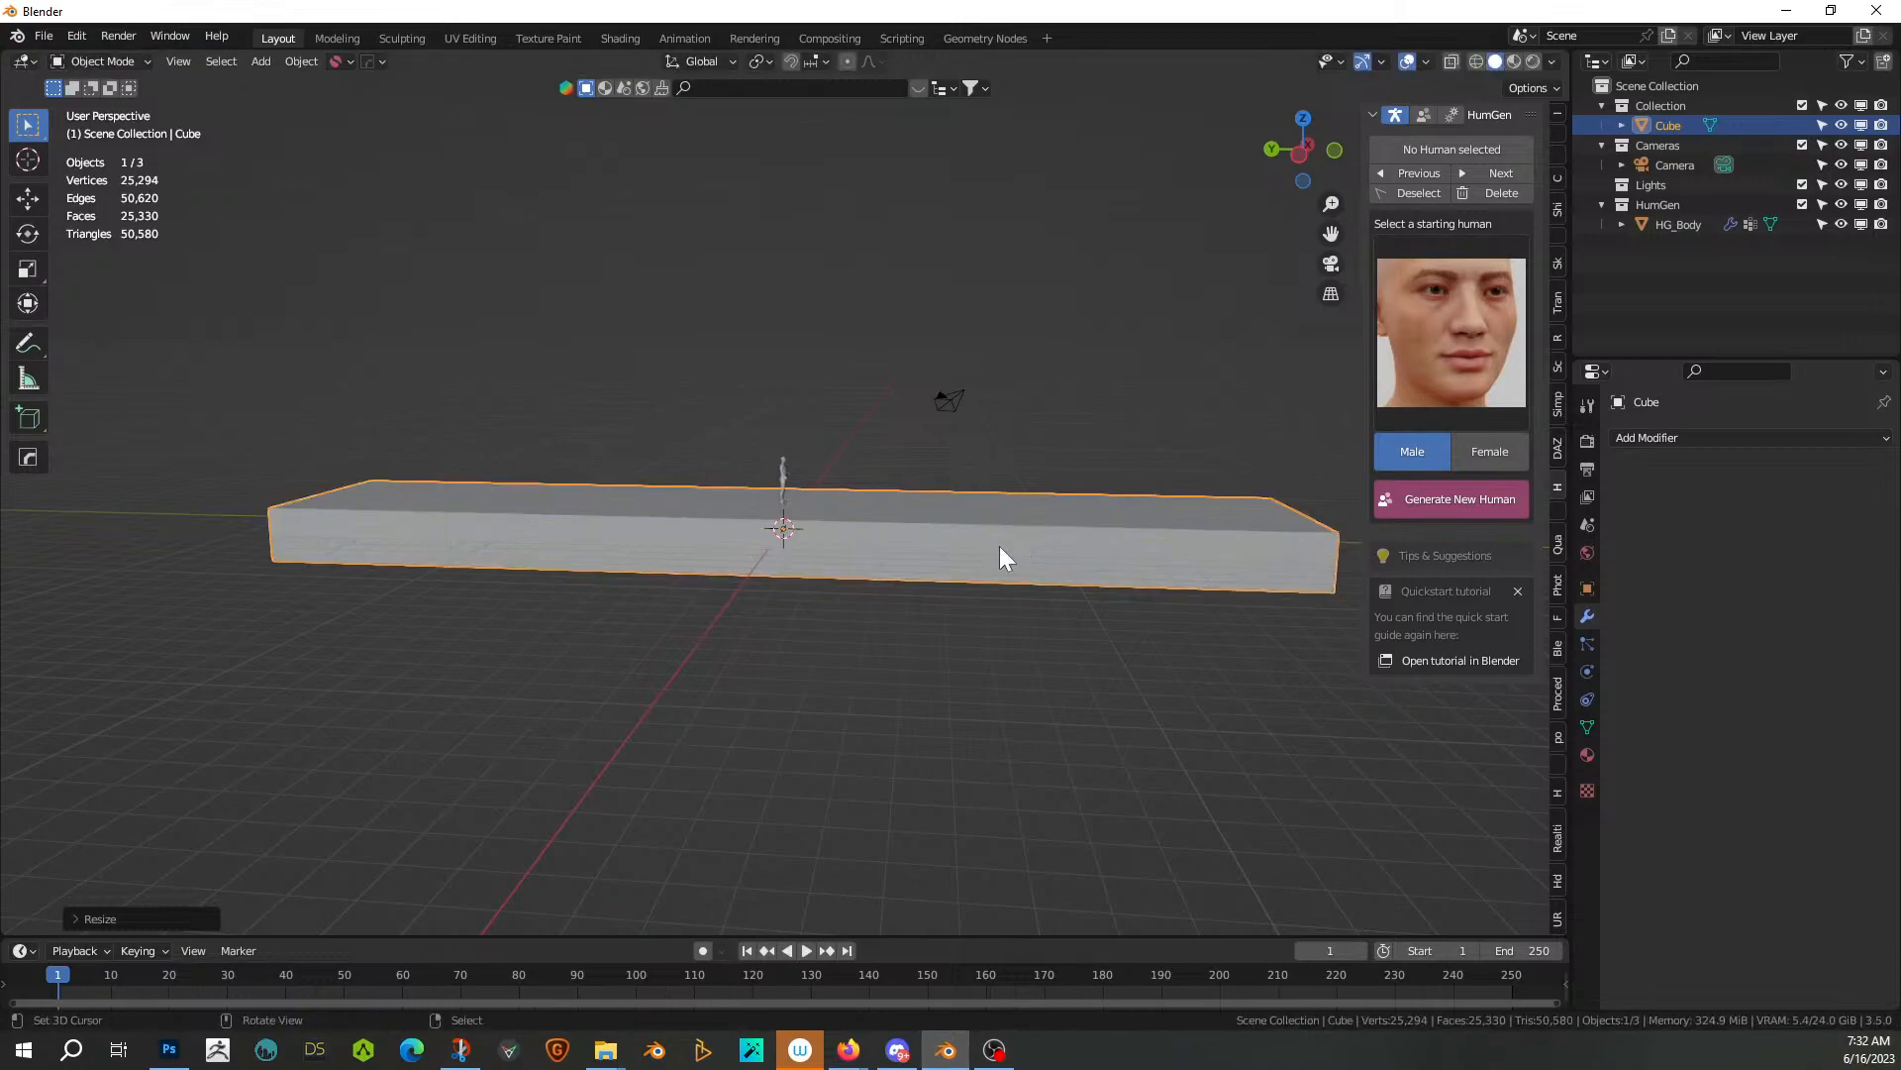
Move the block down 1 m along the Z axis and apply all of its transforms
{"action": "mouse_move", "coordinate": [912, 586]}
{"action": "middle_mouse_down"}
{"action": "mouse_move", "coordinate": [976, 548]}
{"action": "mouse_move", "coordinate": [1073, 561]}
{"action": "mouse_move", "coordinate": [948, 594]}
{"action": "mouse_move", "coordinate": [925, 581]}
{"action": "mouse_move", "coordinate": [968, 480]}
{"action": "mouse_move", "coordinate": [984, 552]}
{"action": "mouse_move", "coordinate": [896, 589]}
{"action": "middle_mouse_up"}
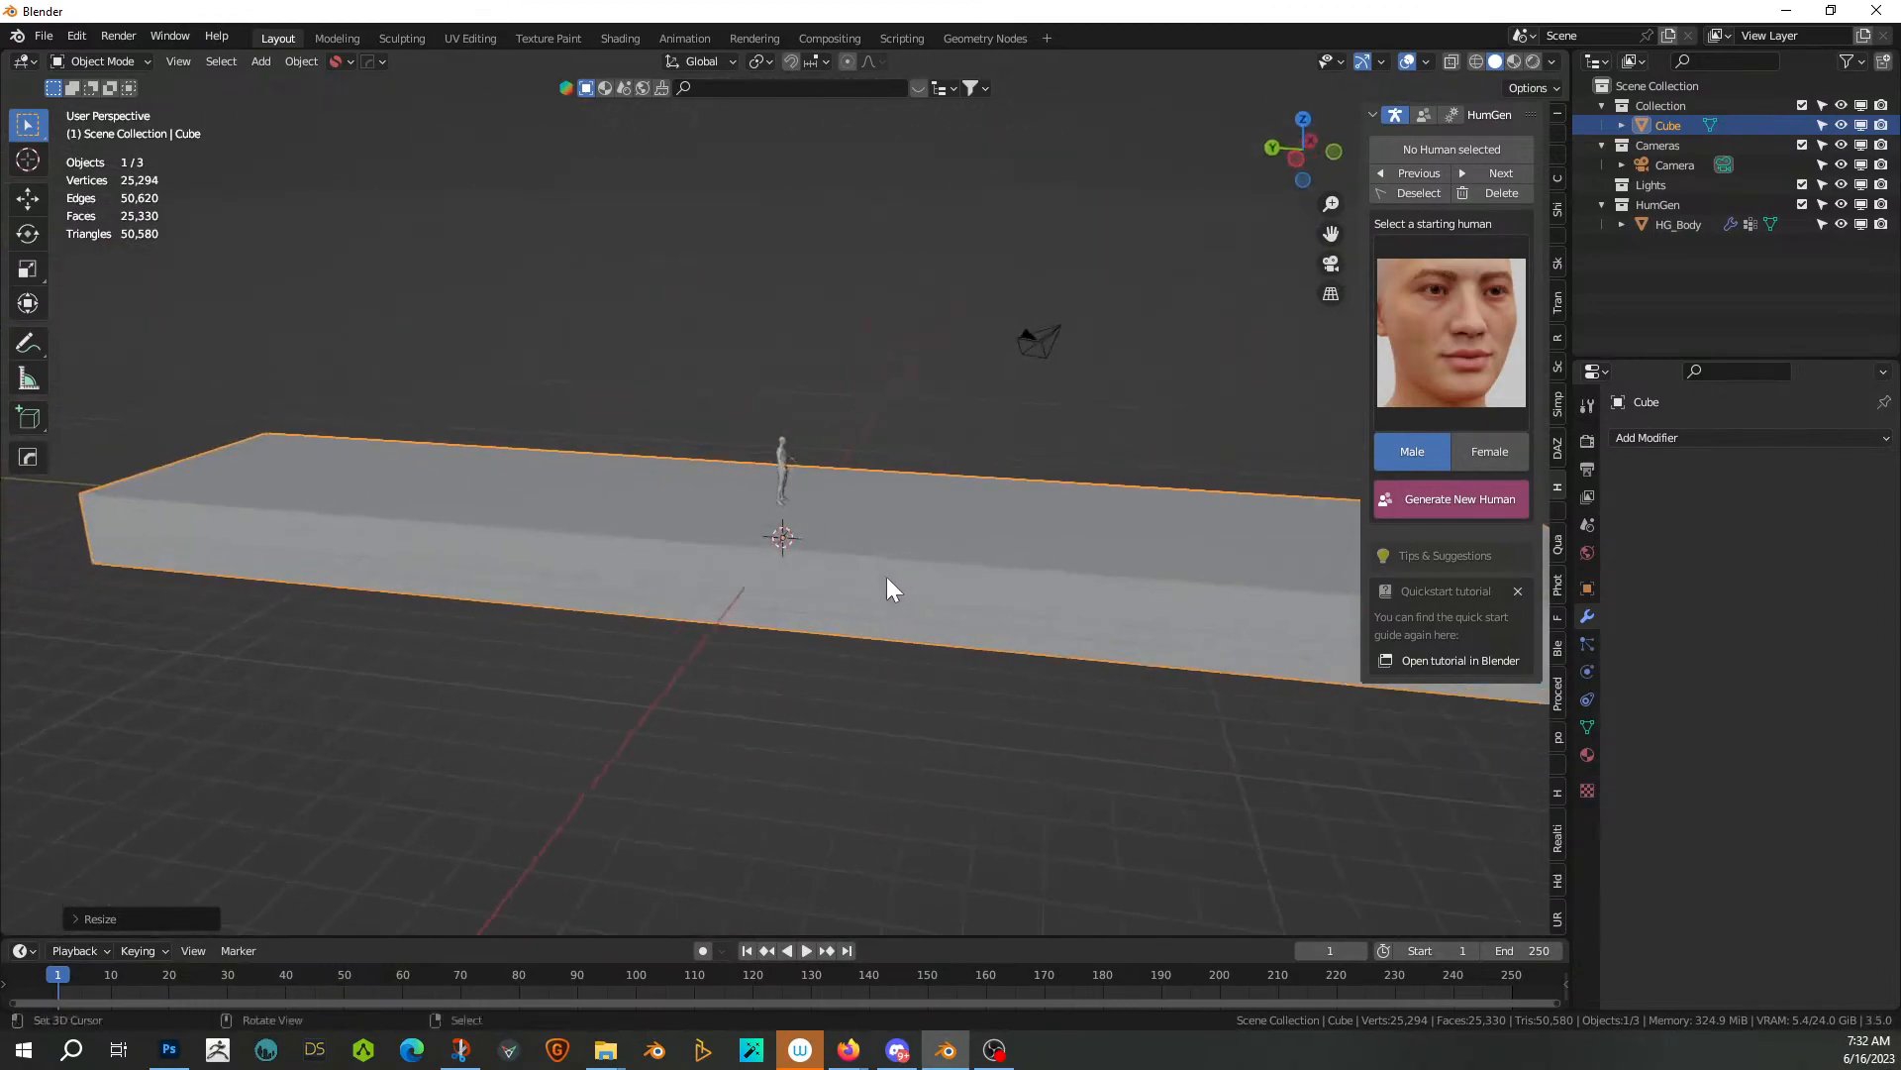
{"action": "right_click", "coordinate": [873, 577]}
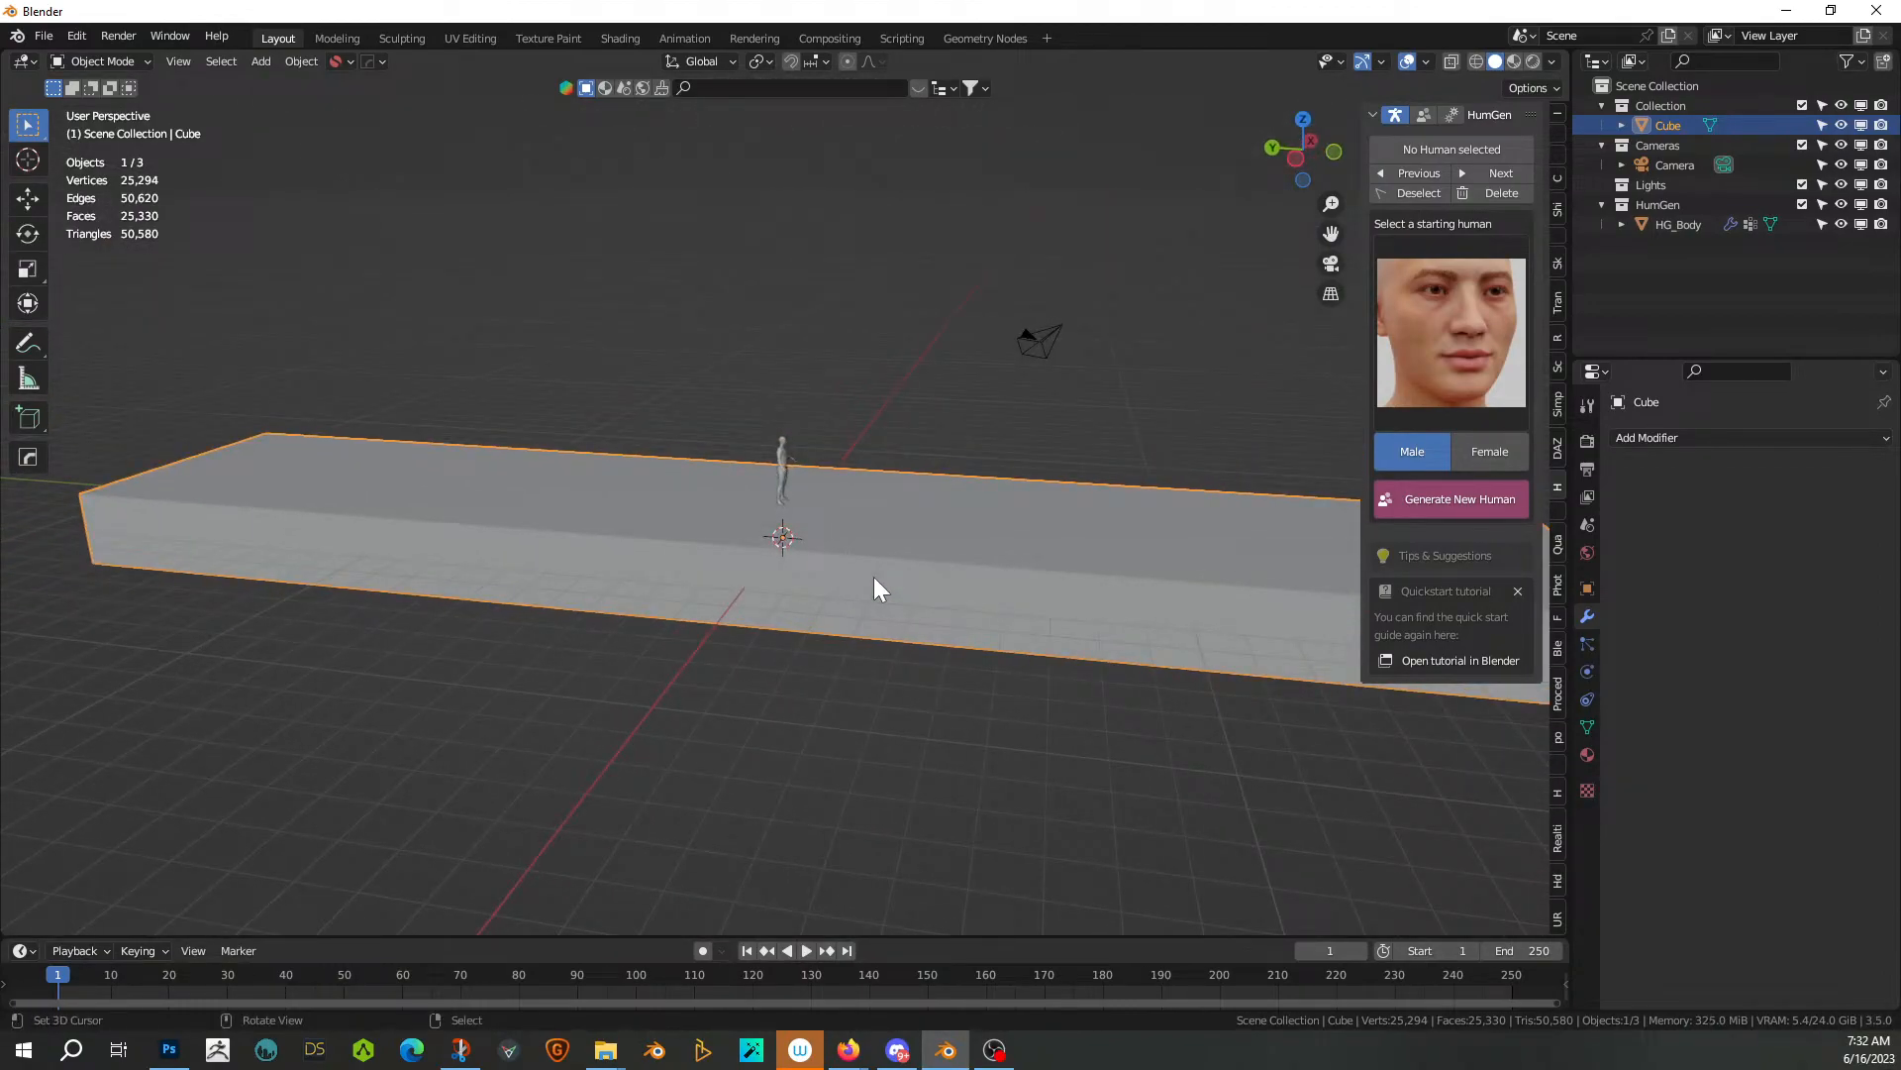
{"action": "type", "text": "gz"}
{"action": "type", "text": "-1"}
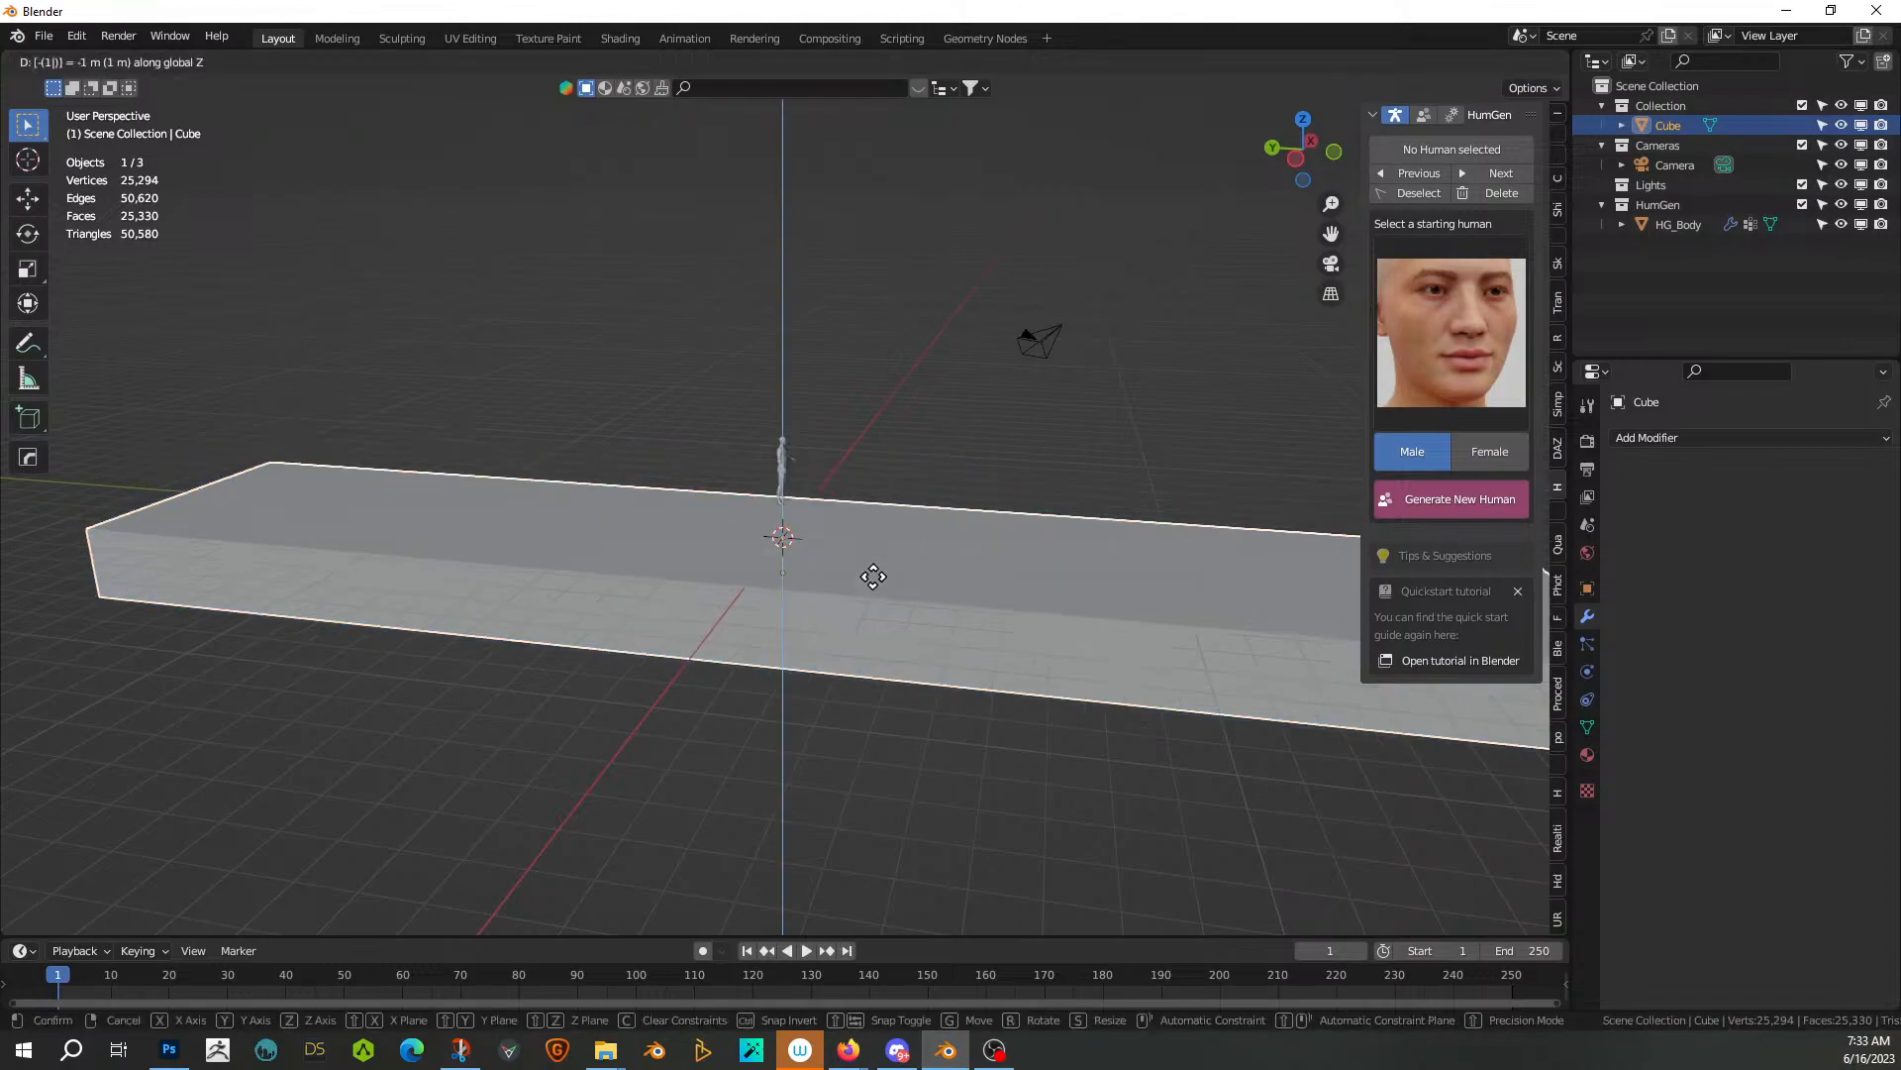
{"action": "key", "text": "Return"}
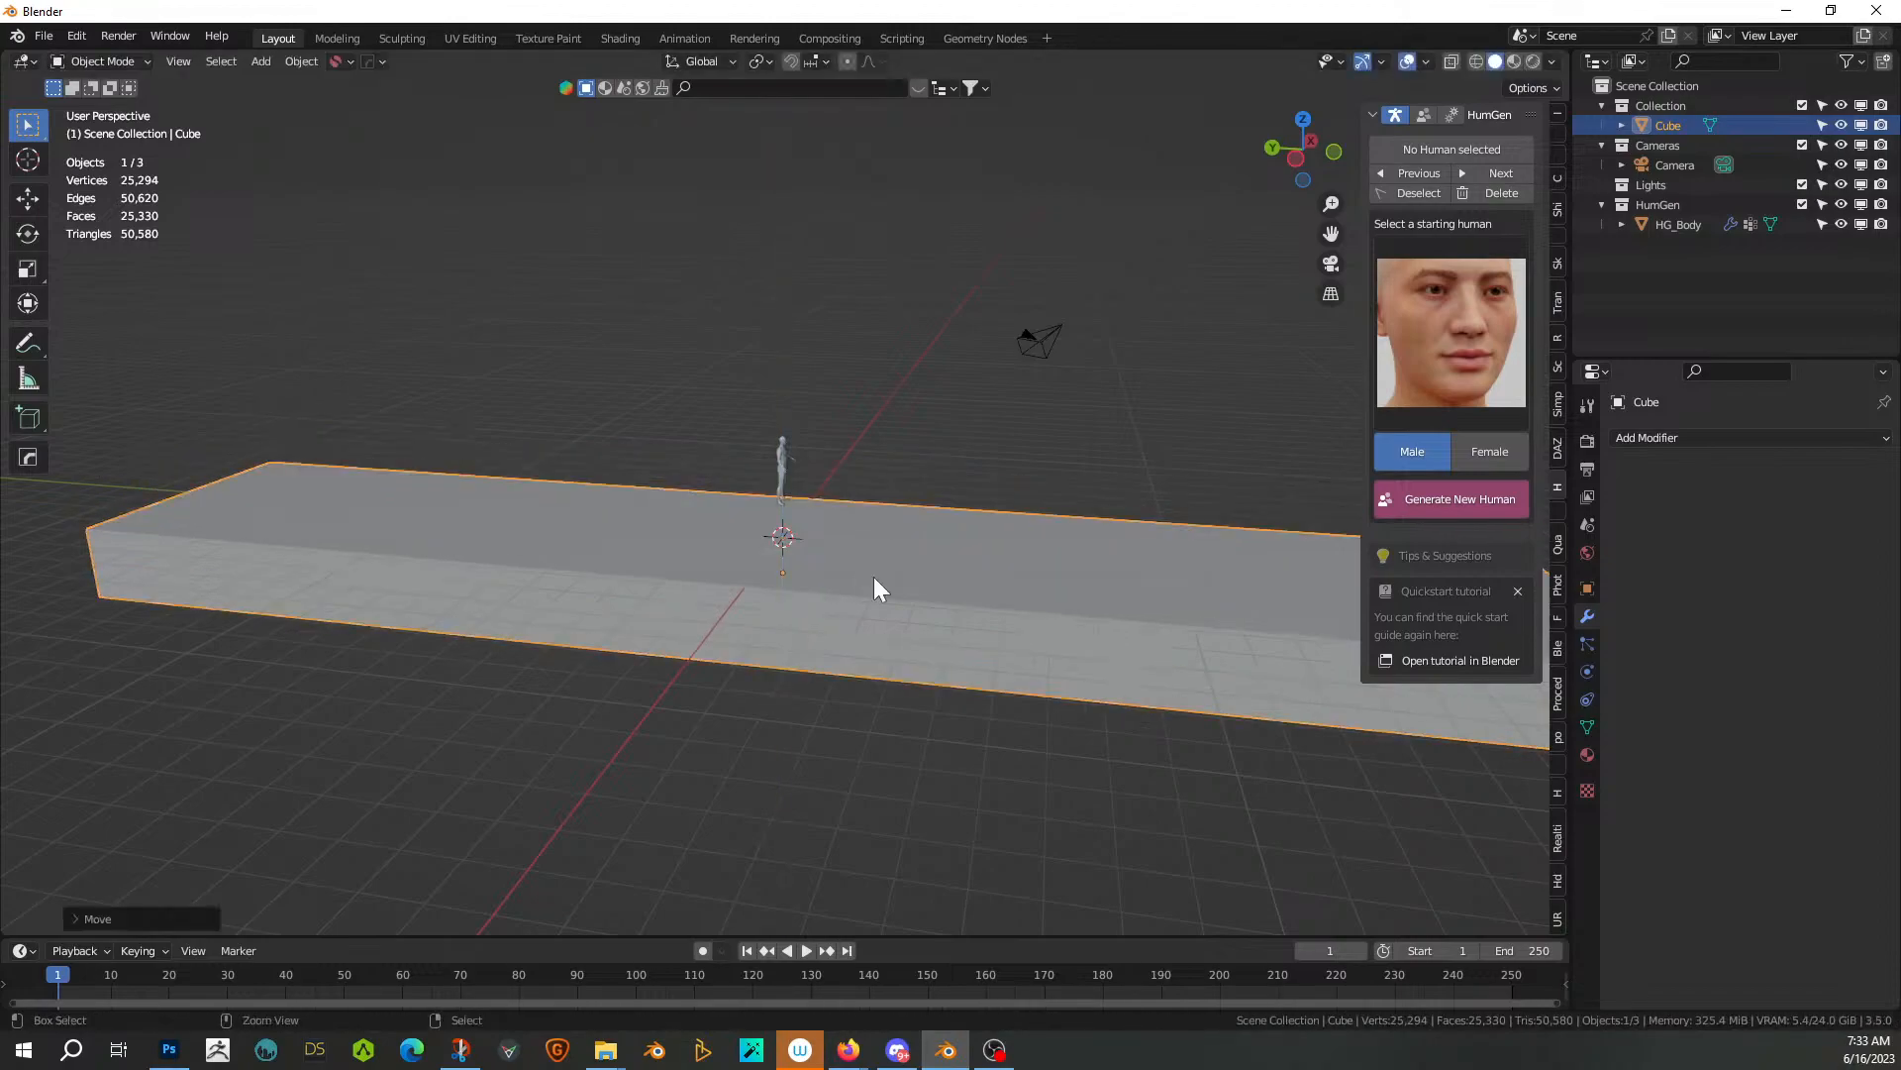
{"action": "key", "text": "ctrl+a"}
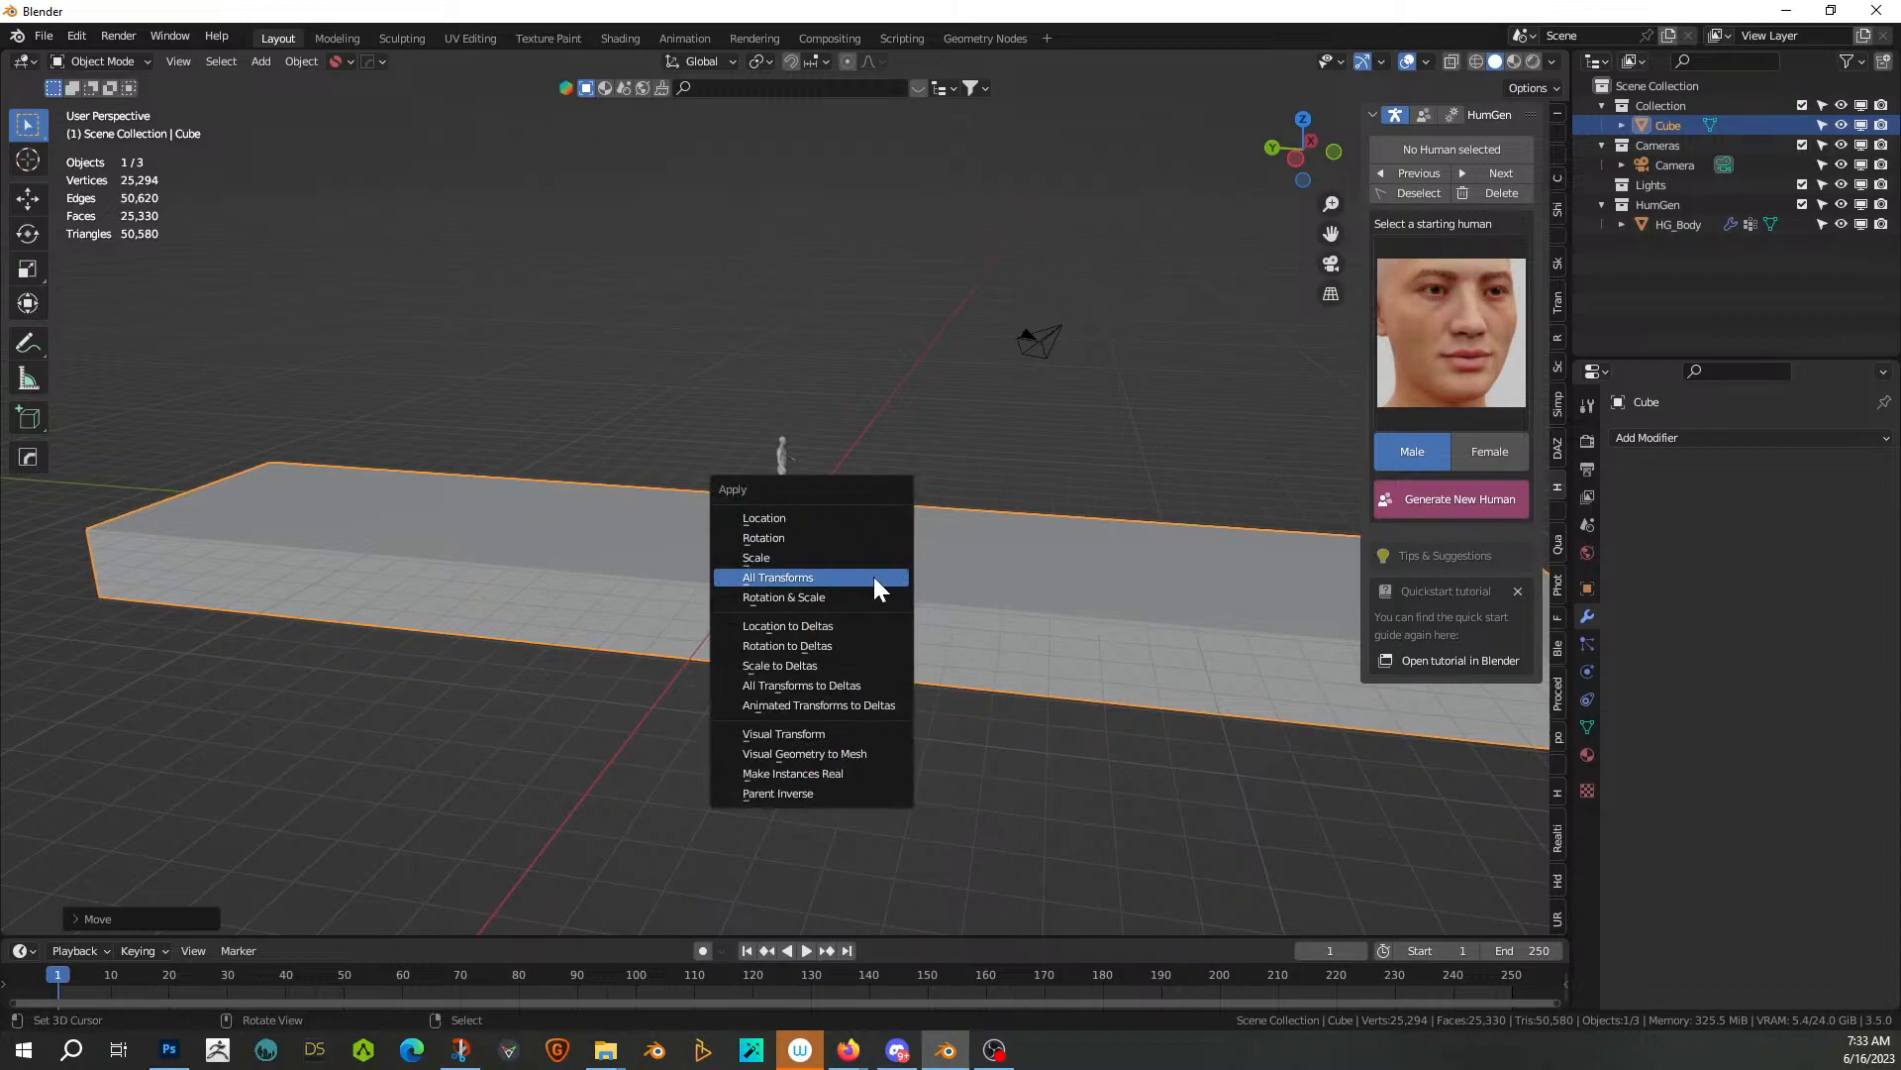
{"action": "left_click", "coordinate": [874, 577]}
Thin the block by moving its bottom face up 1 m along the Z axis
{"action": "middle_click_drag", "start_coordinate": [873, 576], "coordinate": [1018, 527]}
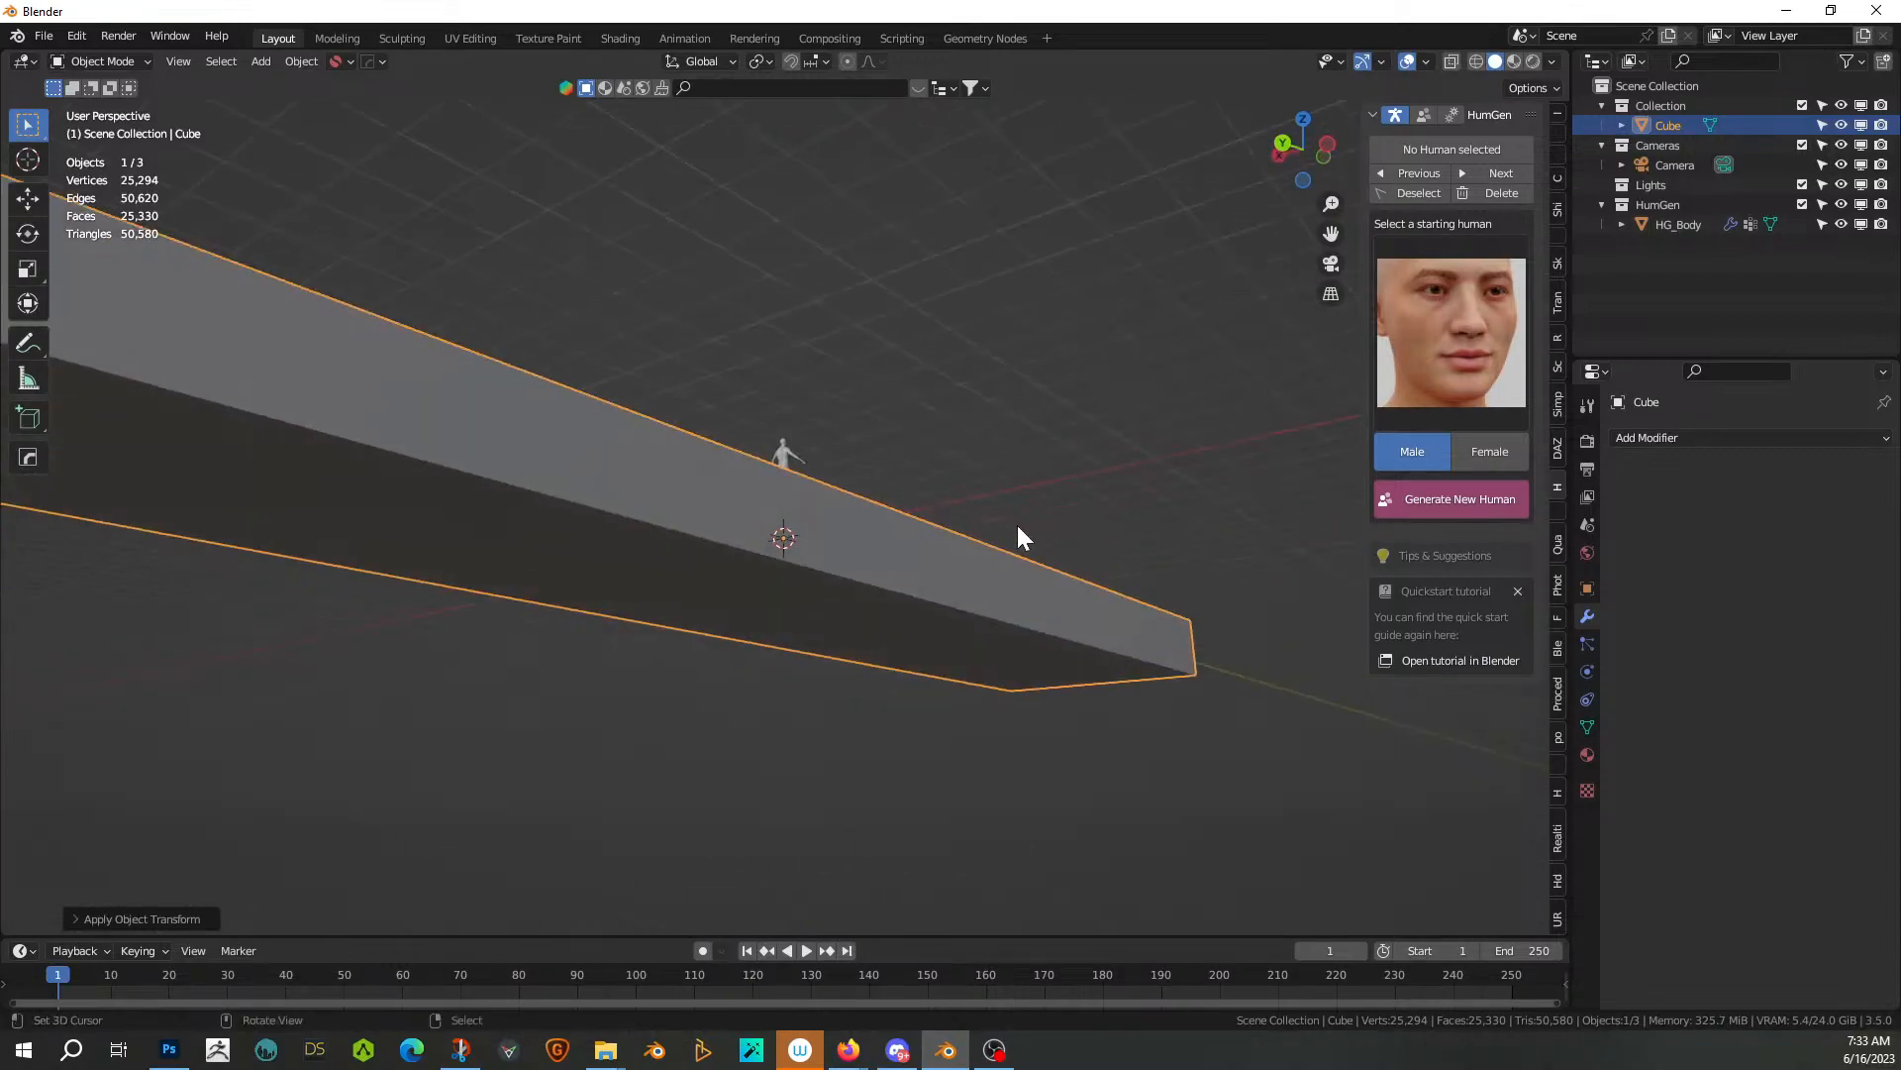
{"action": "key", "text": "Tab"}
{"action": "key", "text": "alt+a"}
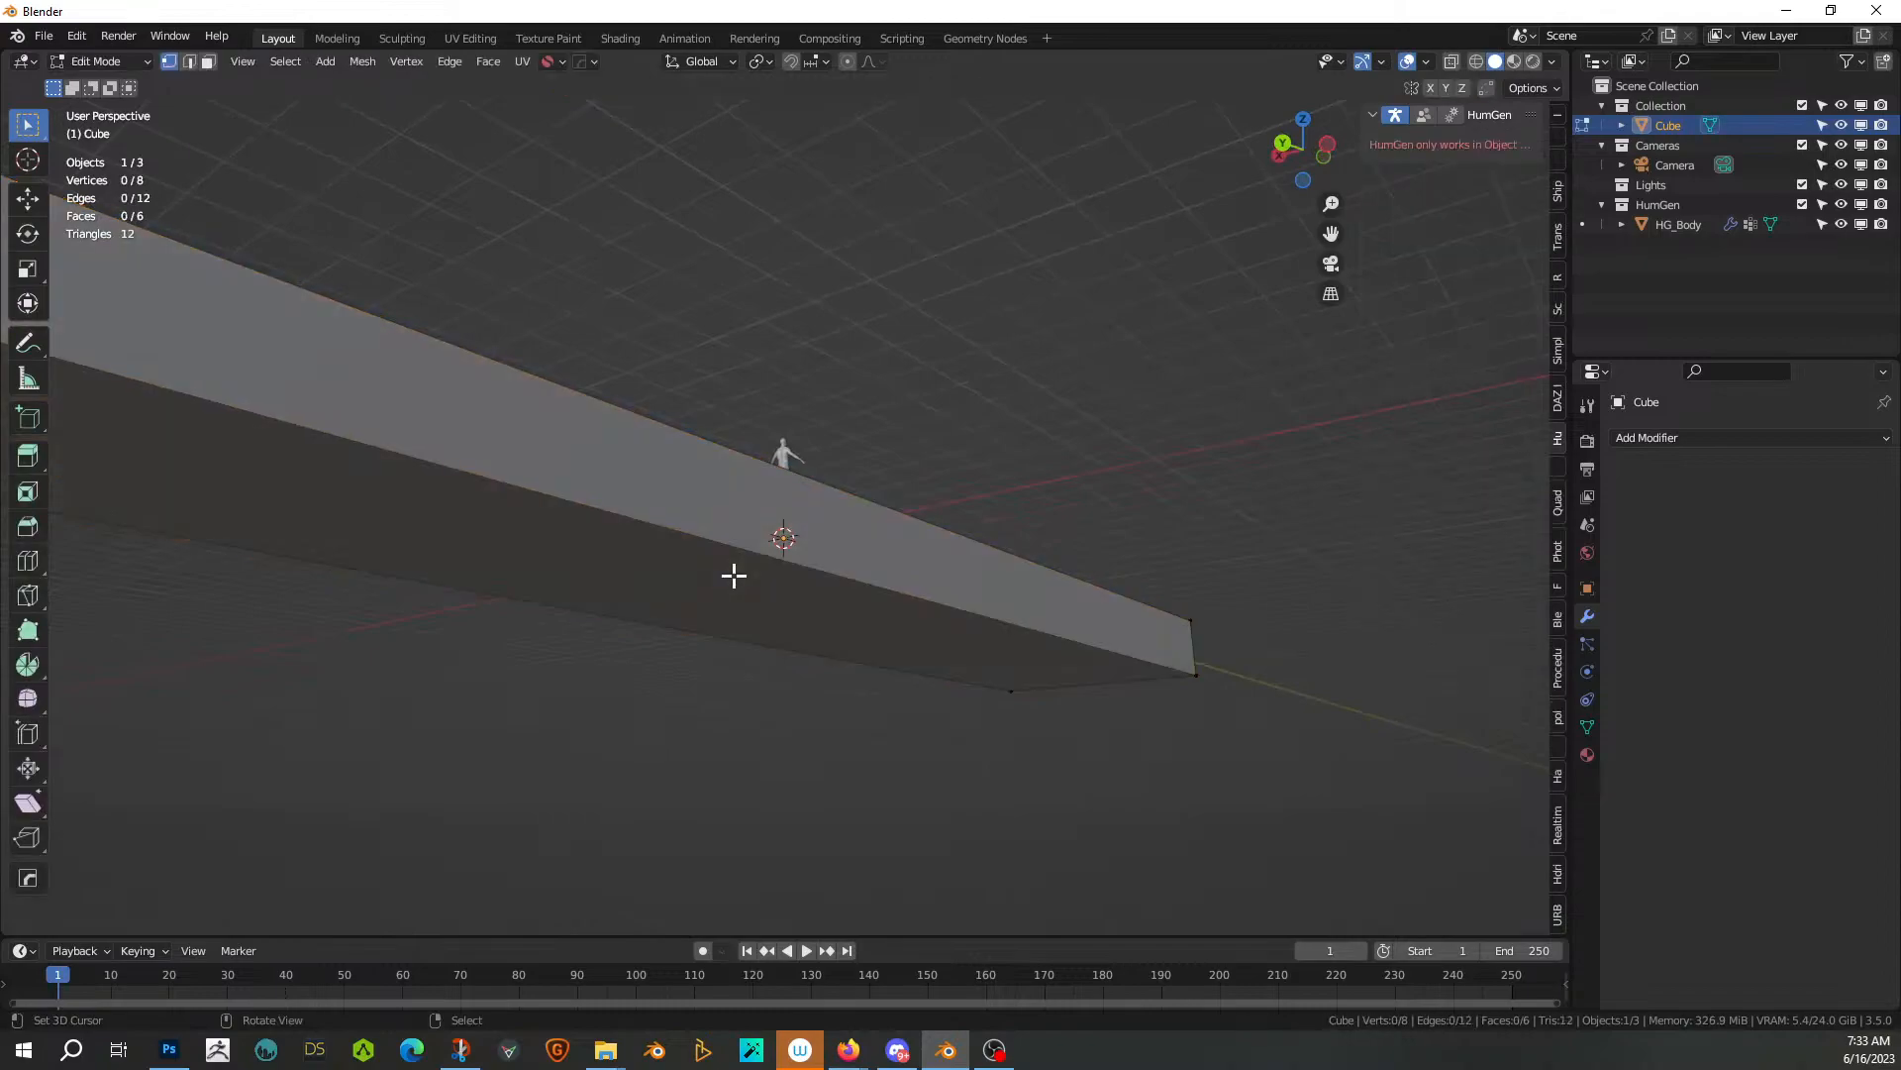
{"action": "key", "text": "3"}
{"action": "left_click", "coordinate": [734, 575]}
{"action": "type", "text": "gz1"}
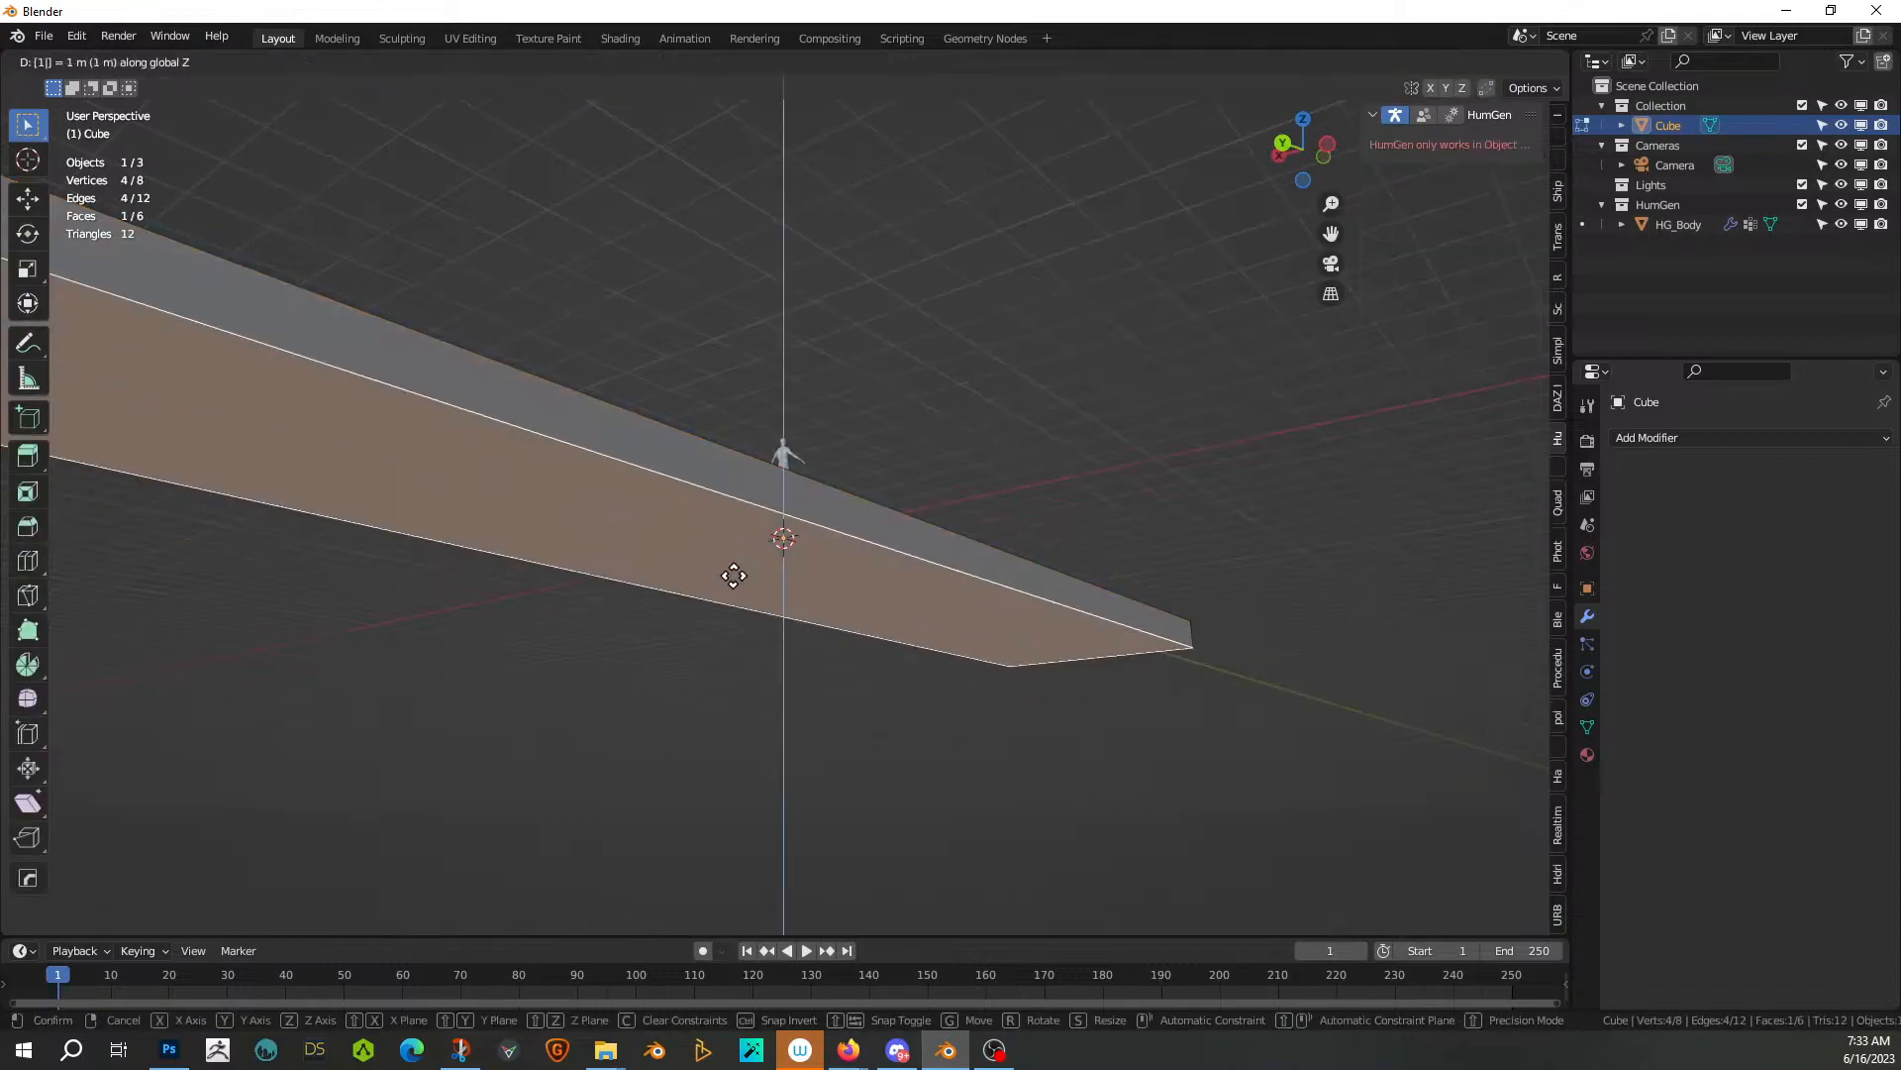
{"action": "key", "text": "Return"}
{"action": "middle_click_drag", "start_coordinate": [730, 568], "coordinate": [535, 599]}
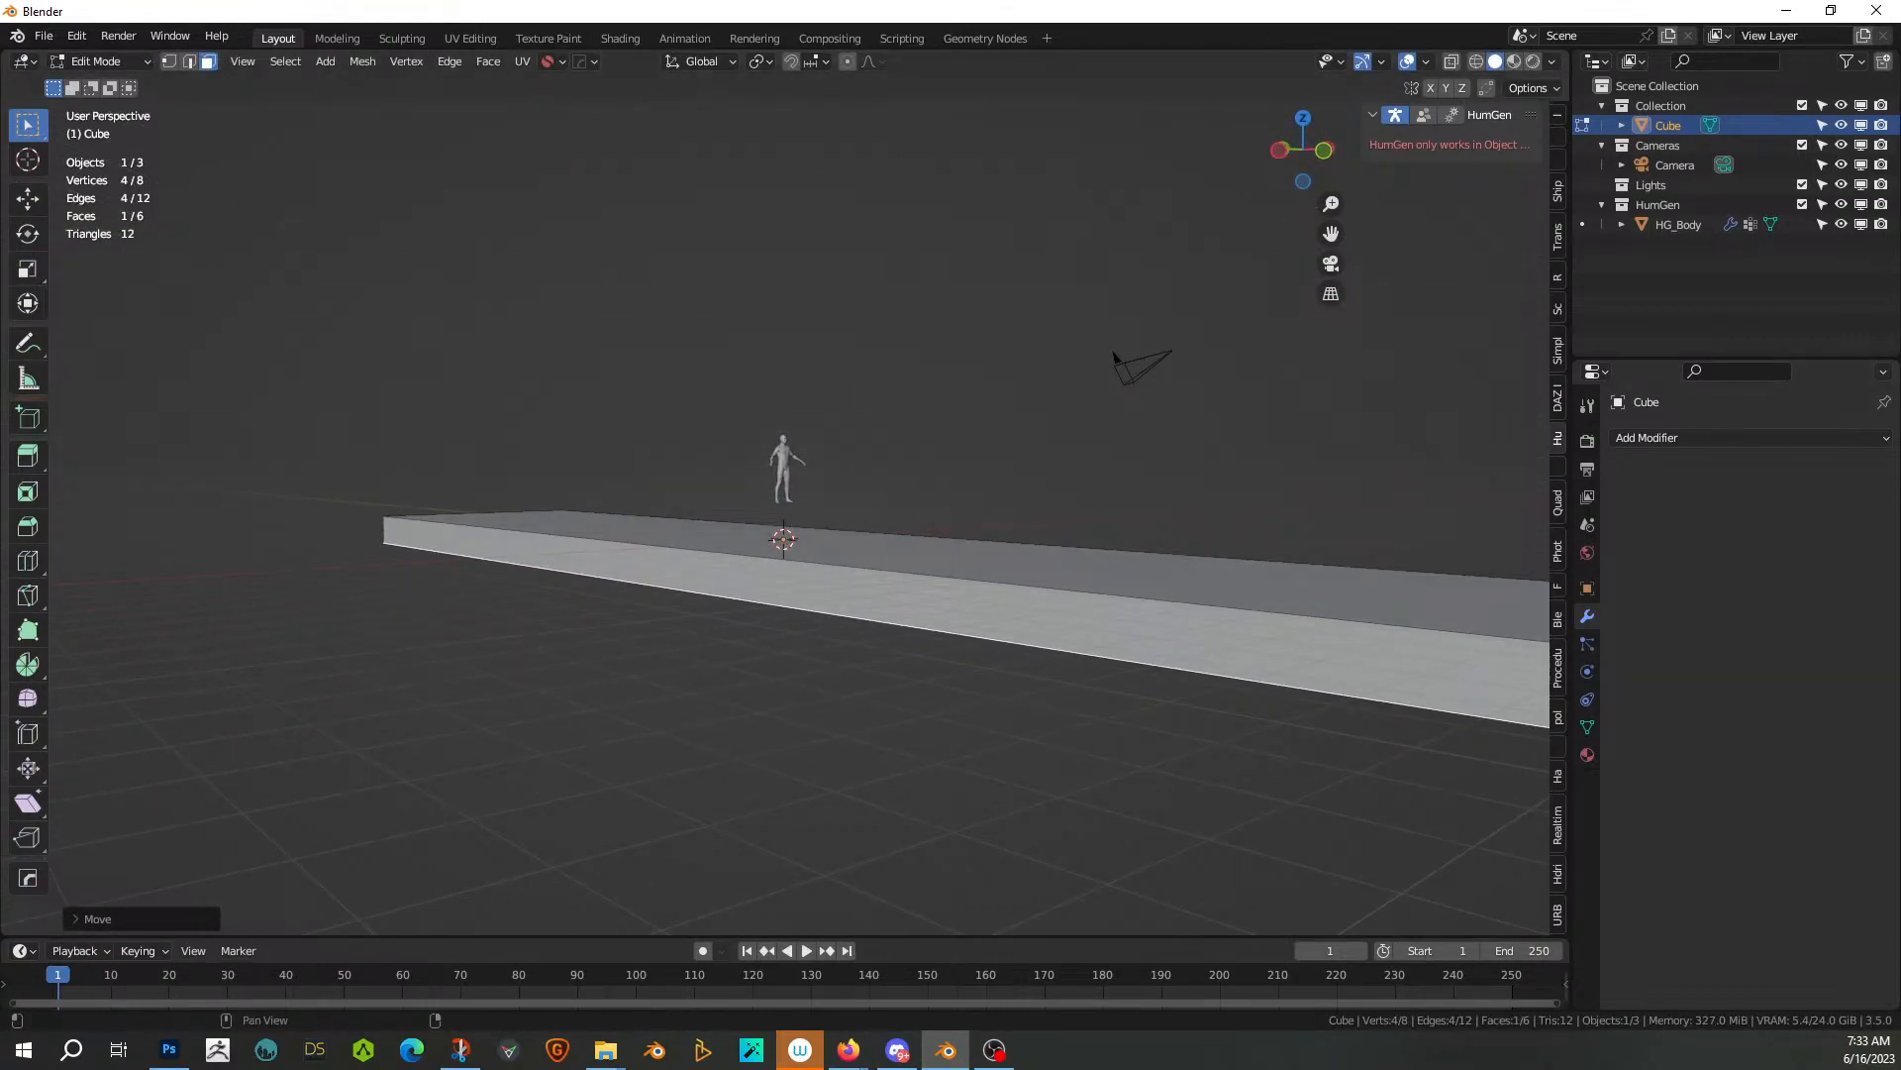
{"action": "mouse_move", "coordinate": [882, 590]}
{"action": "middle_mouse_down"}
{"action": "mouse_move", "coordinate": [963, 644]}
{"action": "mouse_move", "coordinate": [755, 611]}
{"action": "mouse_move", "coordinate": [896, 619]}
{"action": "middle_mouse_up"}
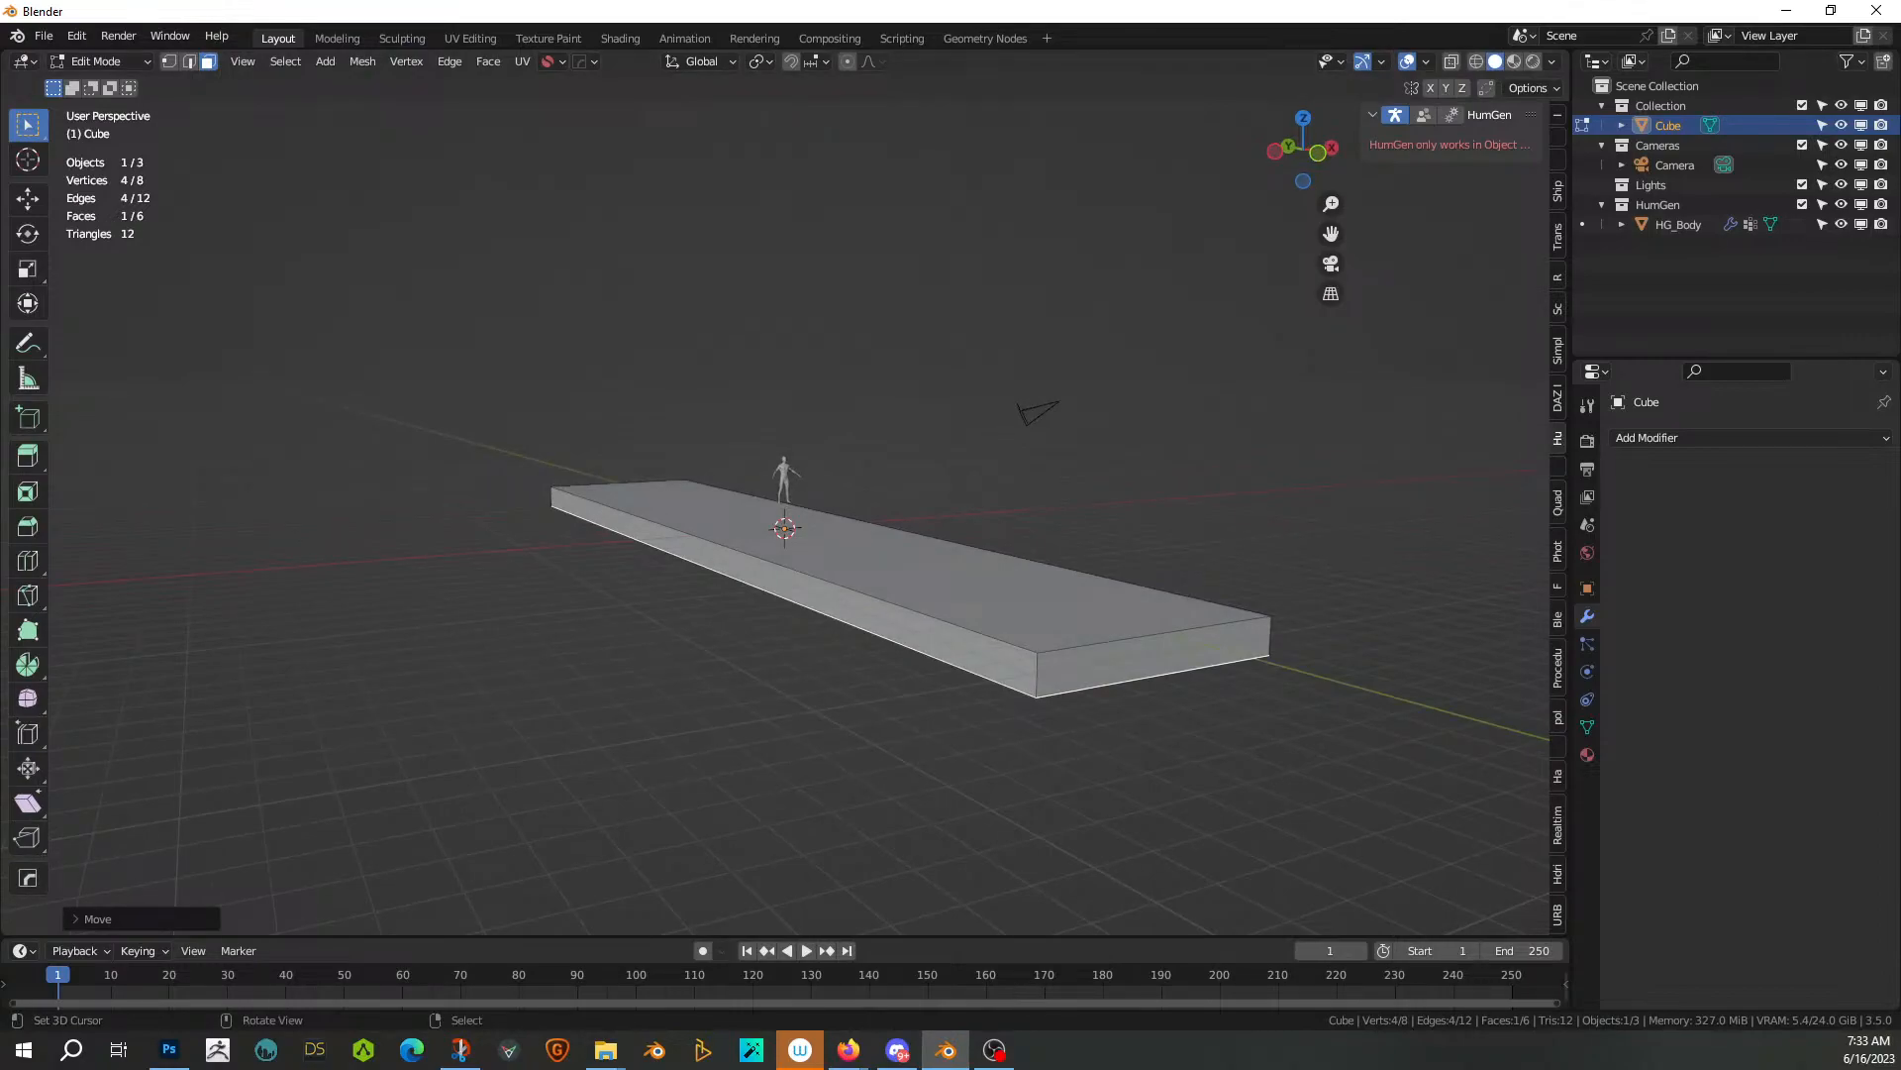
{"action": "left_click", "coordinate": [849, 1050]}
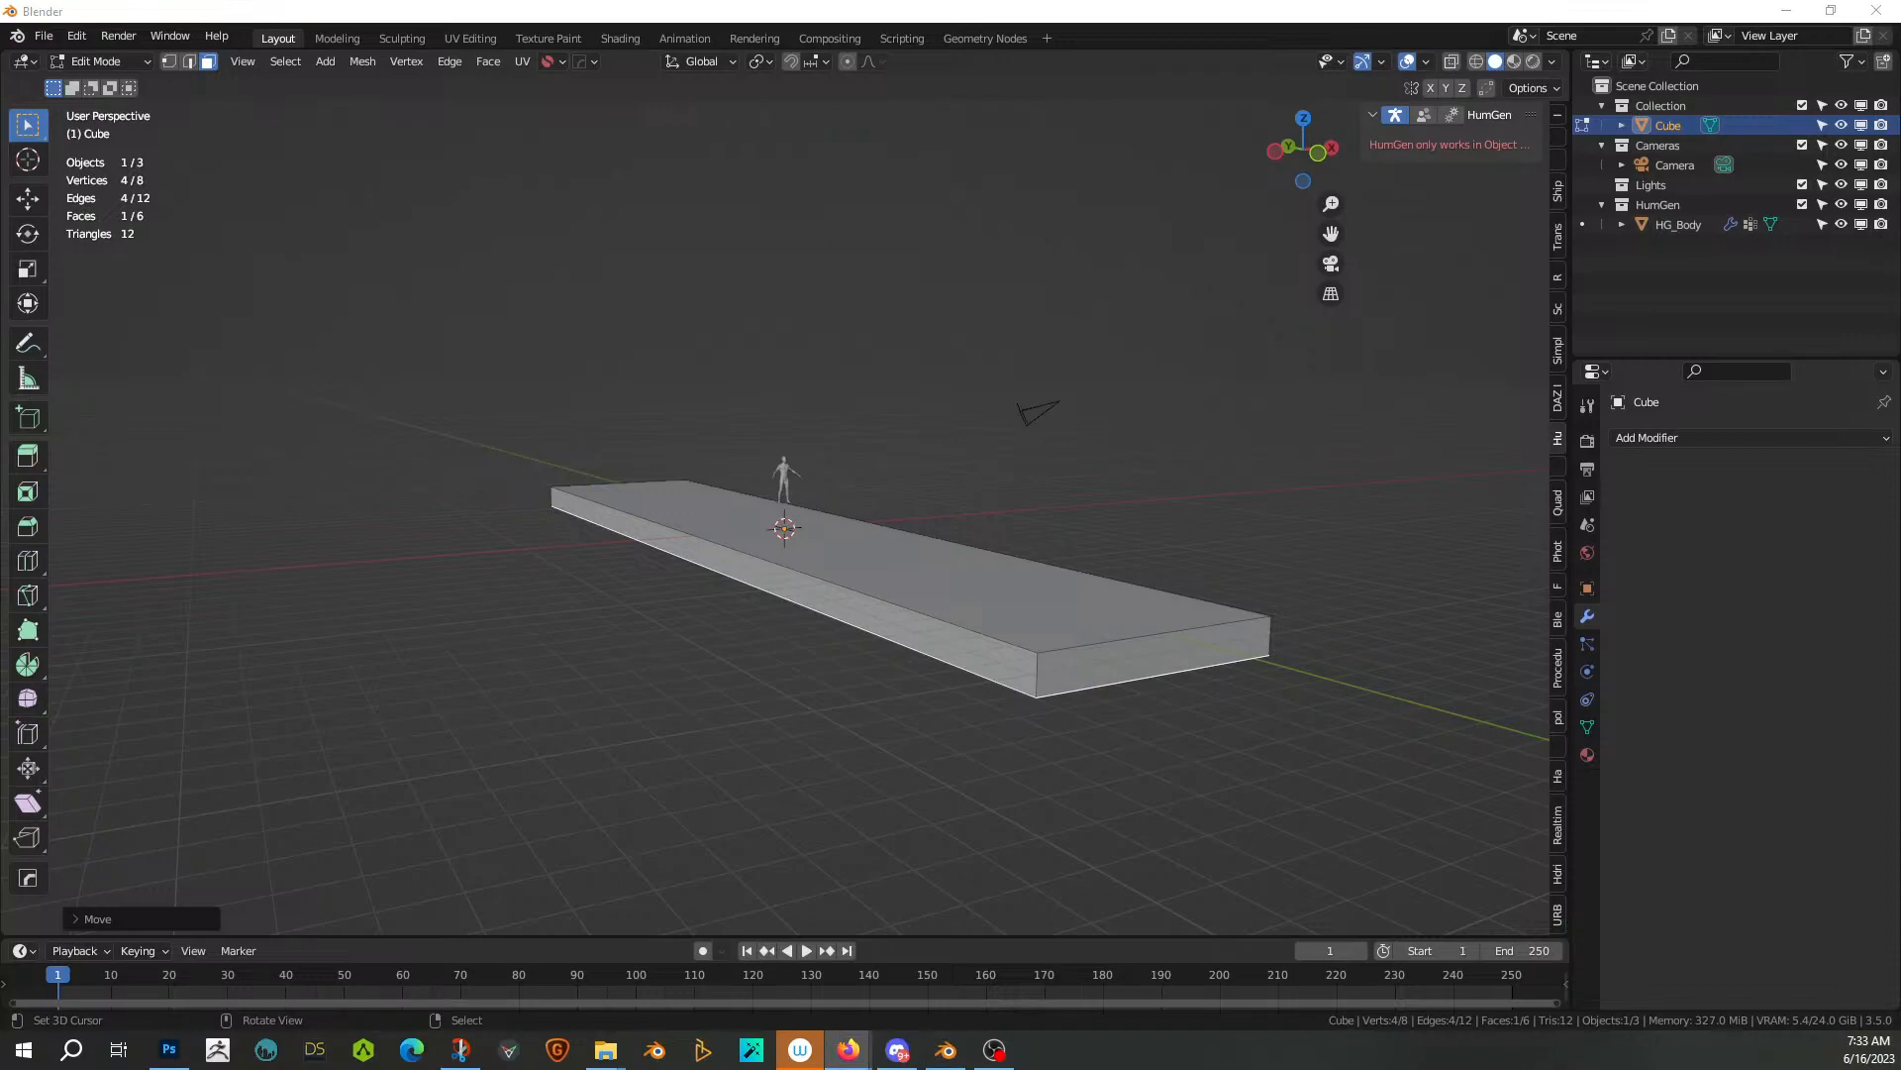
{"action": "middle_click_drag", "start_coordinate": [998, 588], "coordinate": [750, 583]}
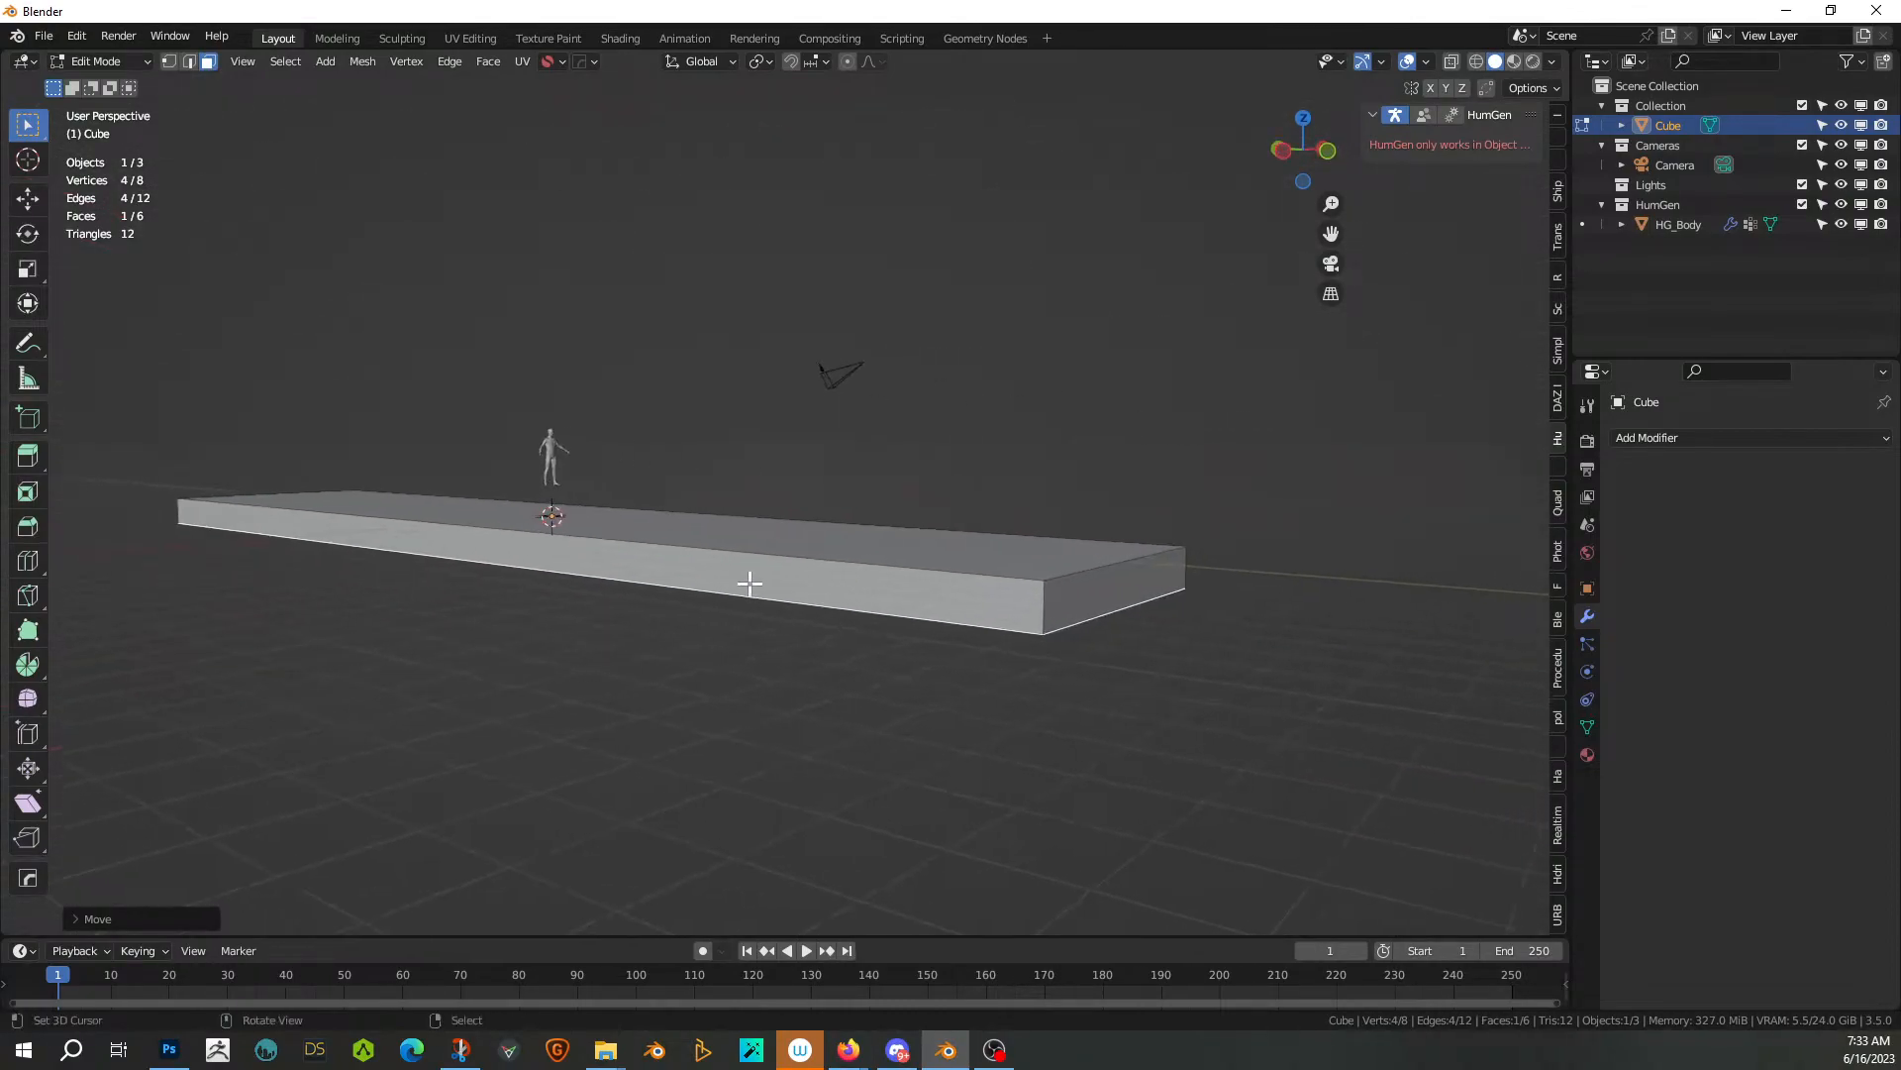
{"action": "middle_click_drag", "start_coordinate": [823, 654], "coordinate": [966, 674]}
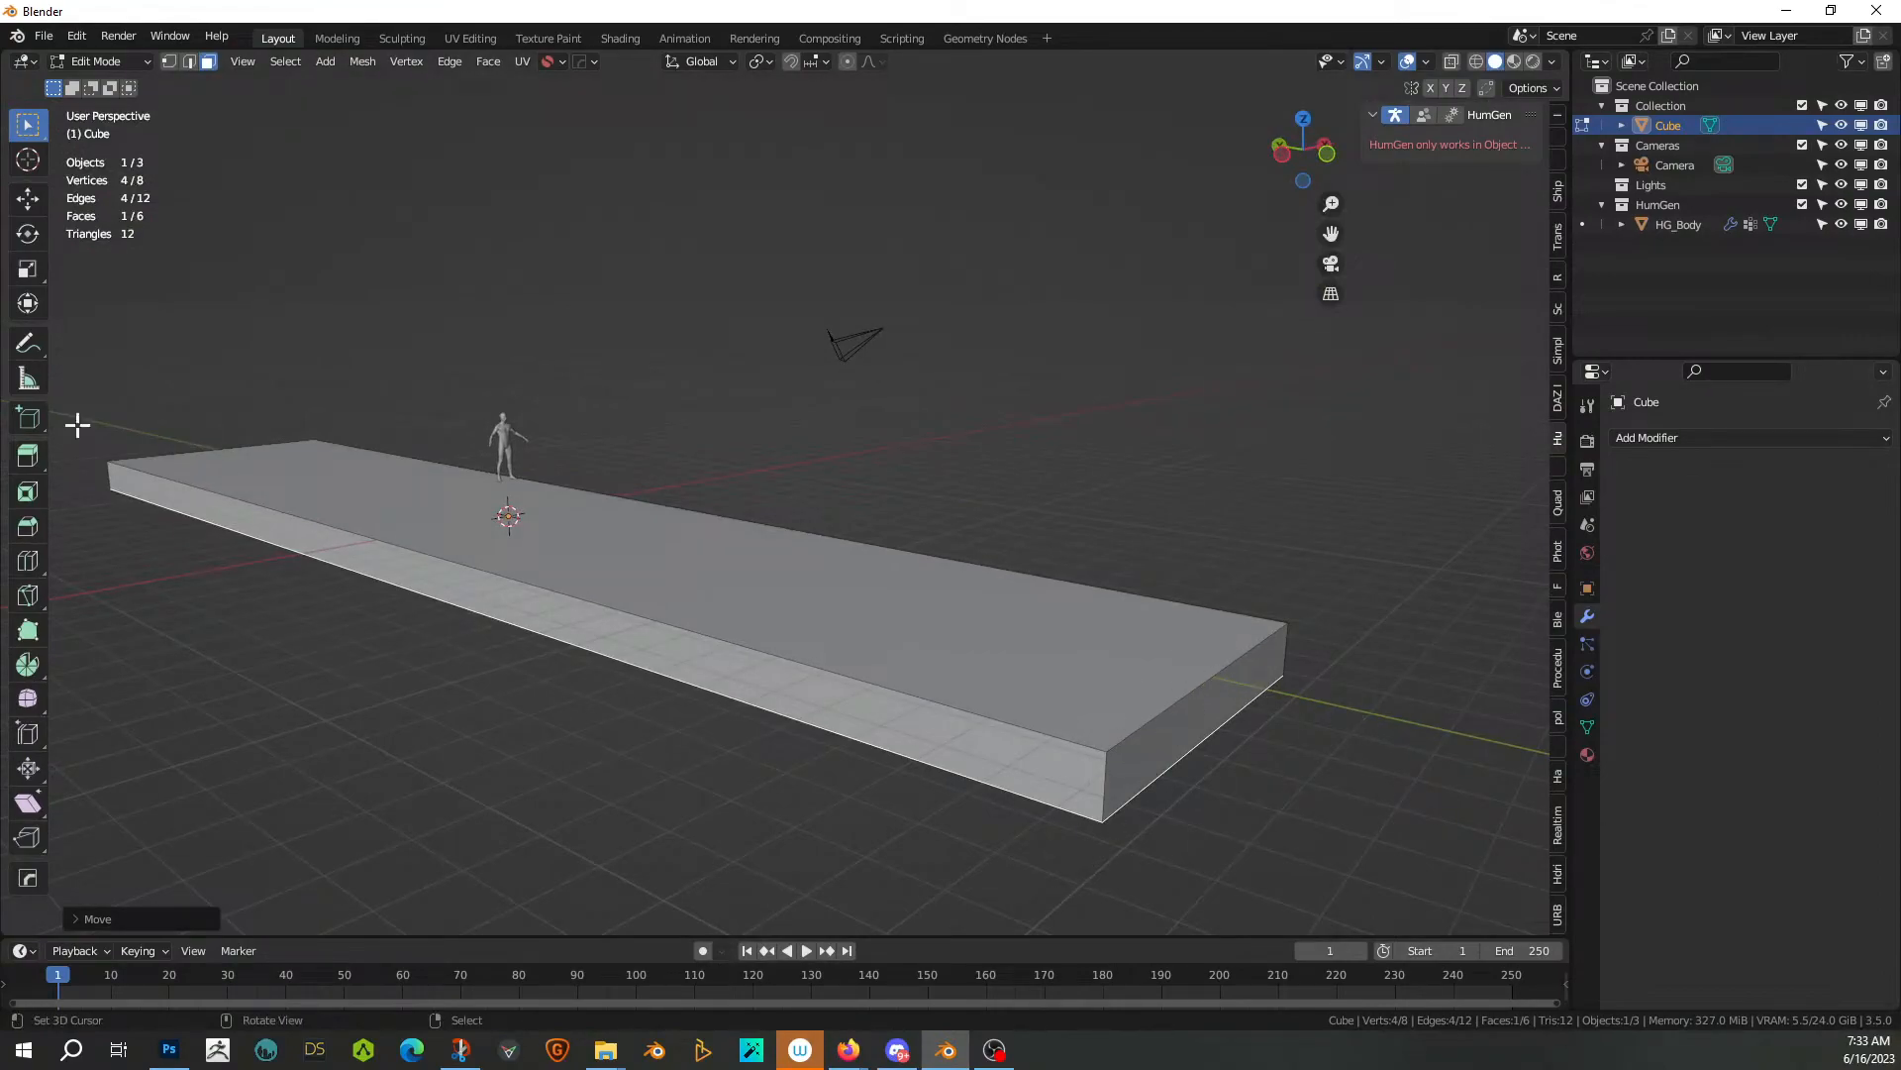
Add 25 evenly spaced loop cuts across the slab, dividing its long edges
{"action": "middle_click_drag", "start_coordinate": [701, 763], "coordinate": [984, 592]}
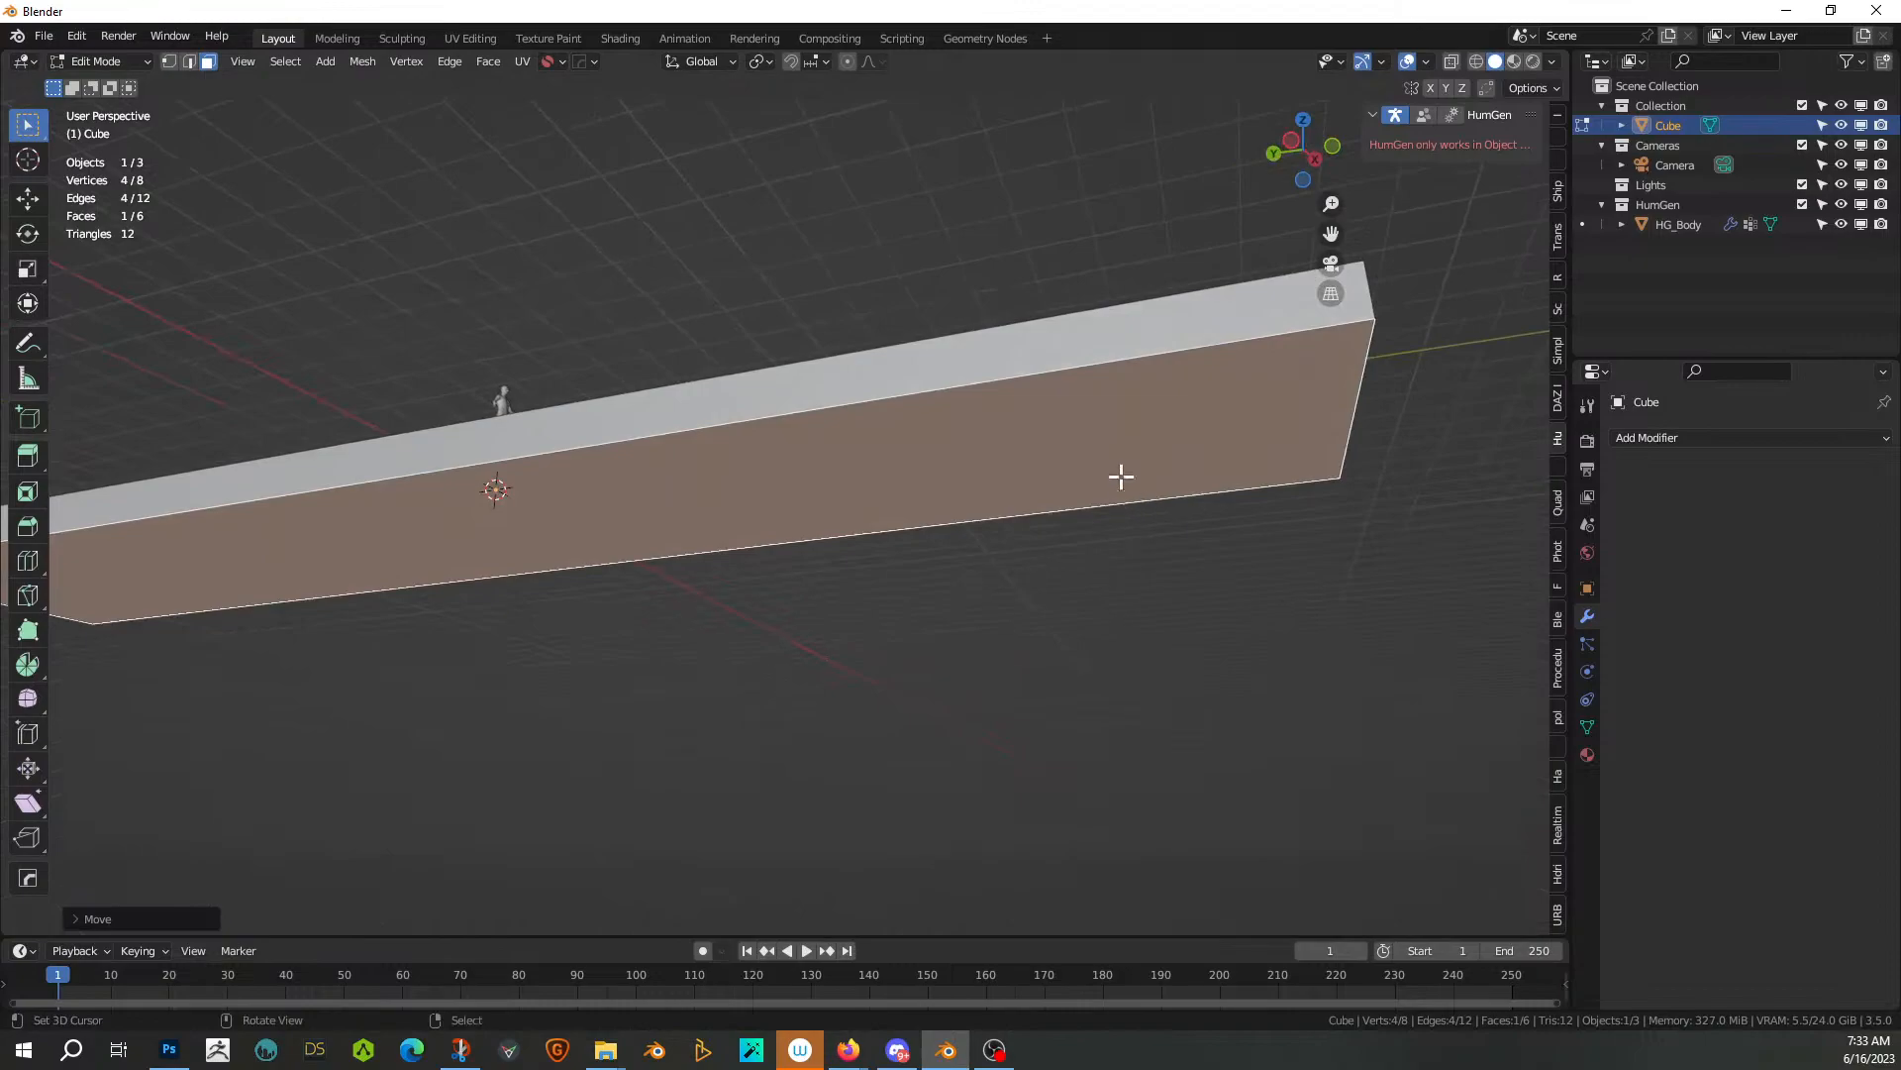
{"action": "middle_click_drag", "start_coordinate": [1082, 390], "coordinate": [1252, 465]}
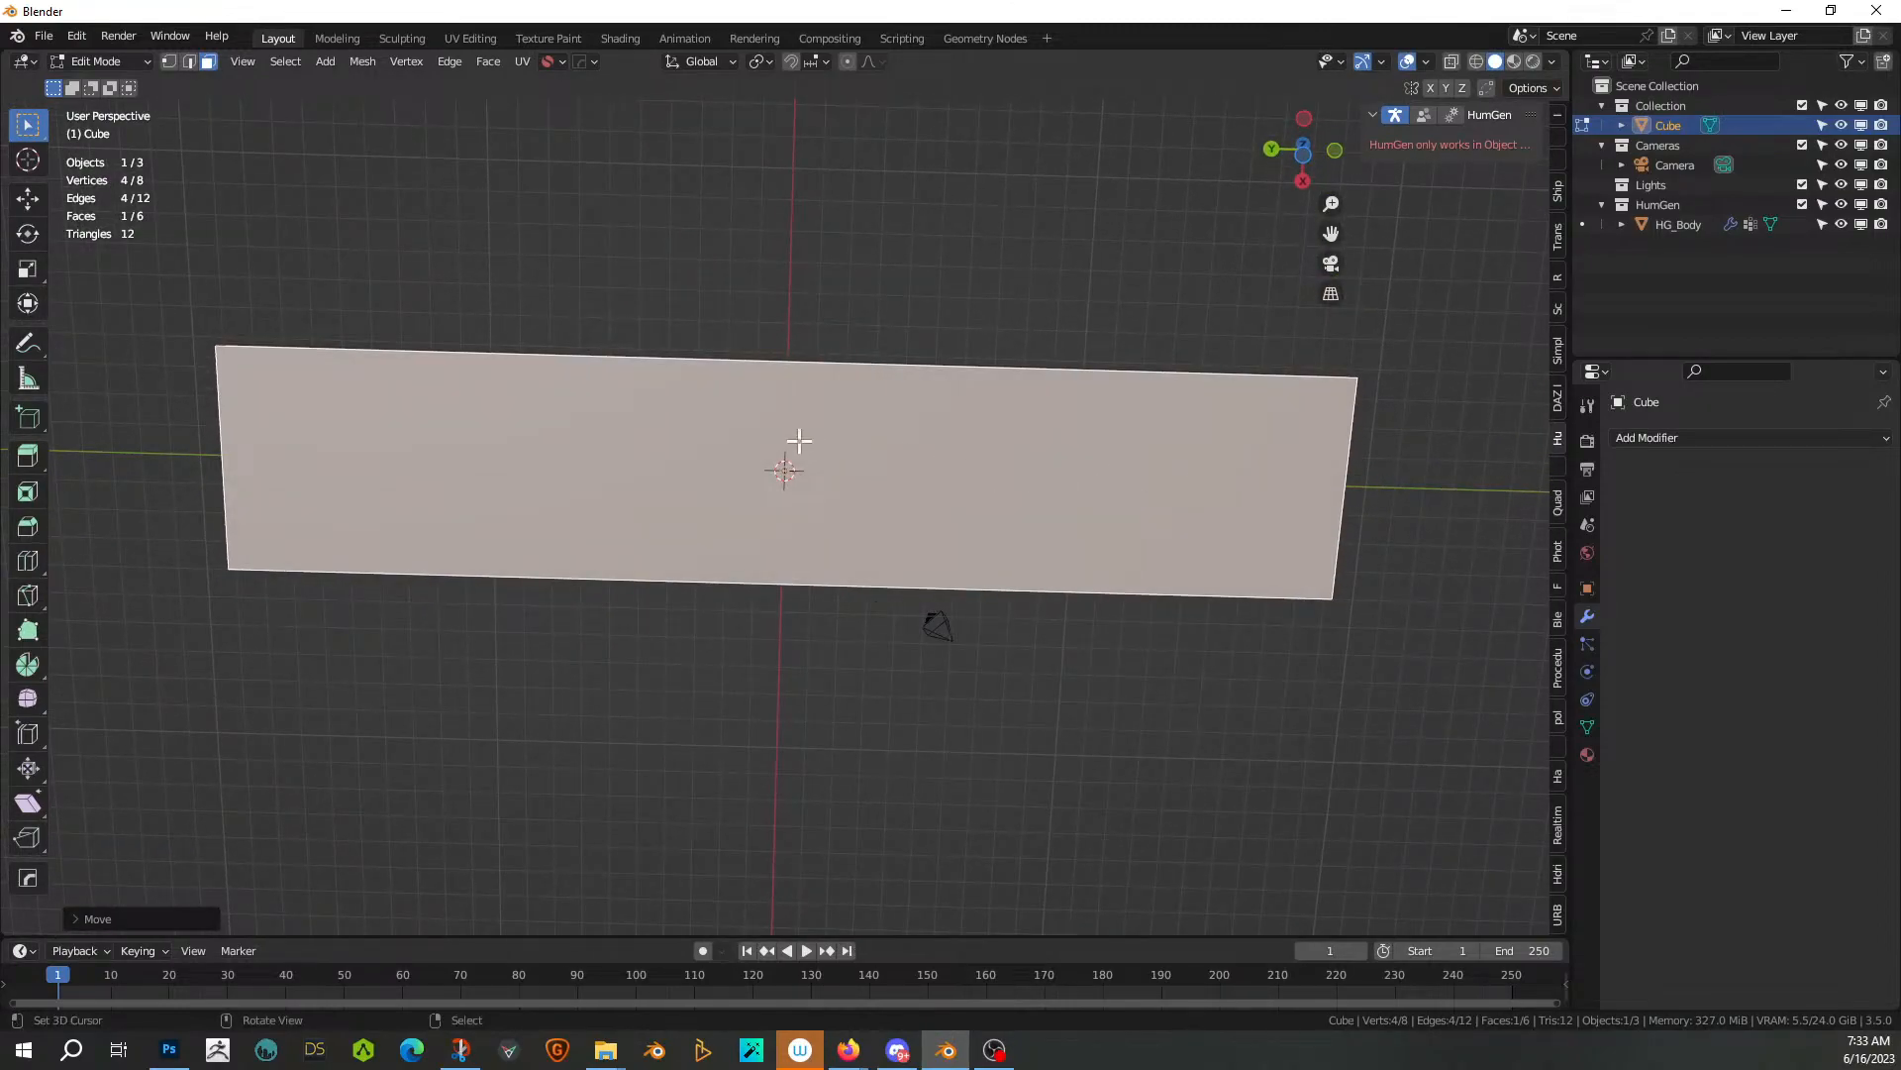
{"action": "key", "text": "2"}
{"action": "left_click", "coordinate": [747, 363]}
{"action": "key", "text": "ctrl+r"}
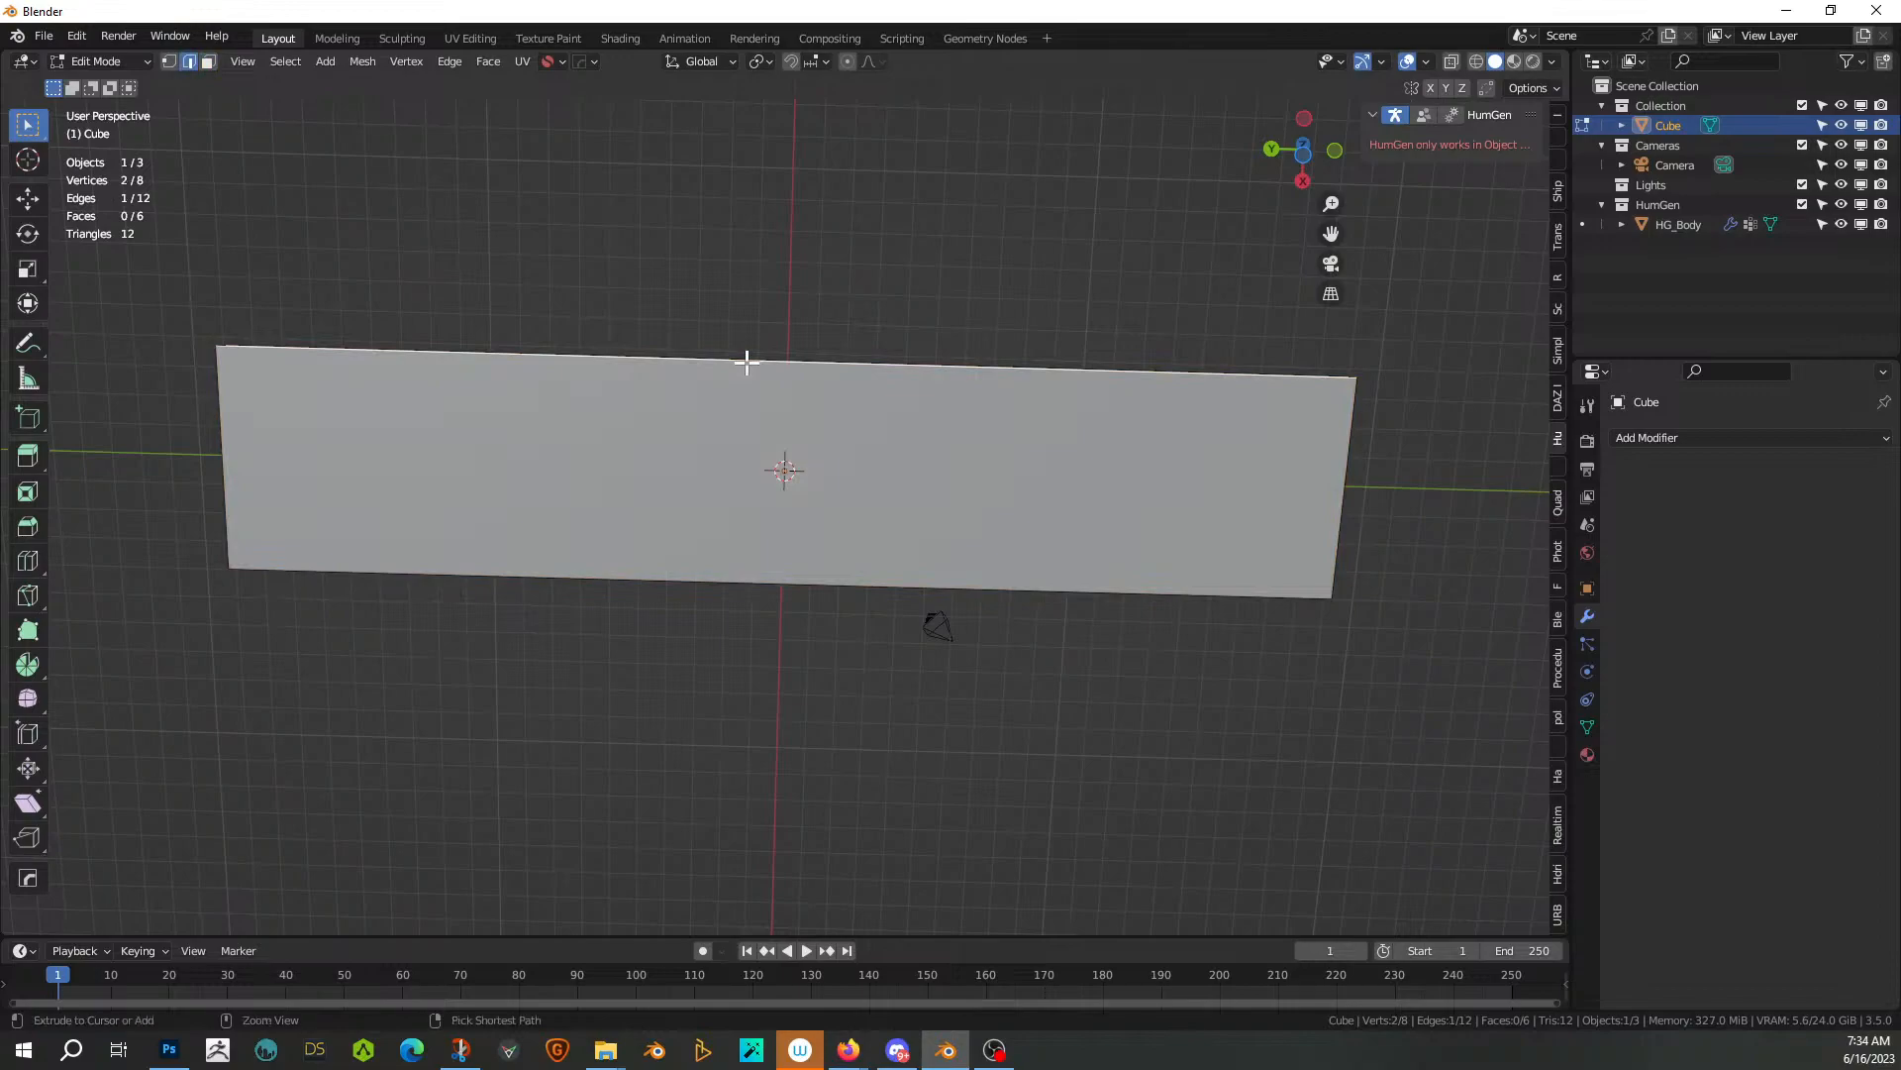
{"action": "scroll", "coordinate": [746, 363], "scroll_direction": "up", "scroll_amount": 3}
{"action": "scroll", "coordinate": [747, 362], "scroll_direction": "up", "scroll_amount": 11}
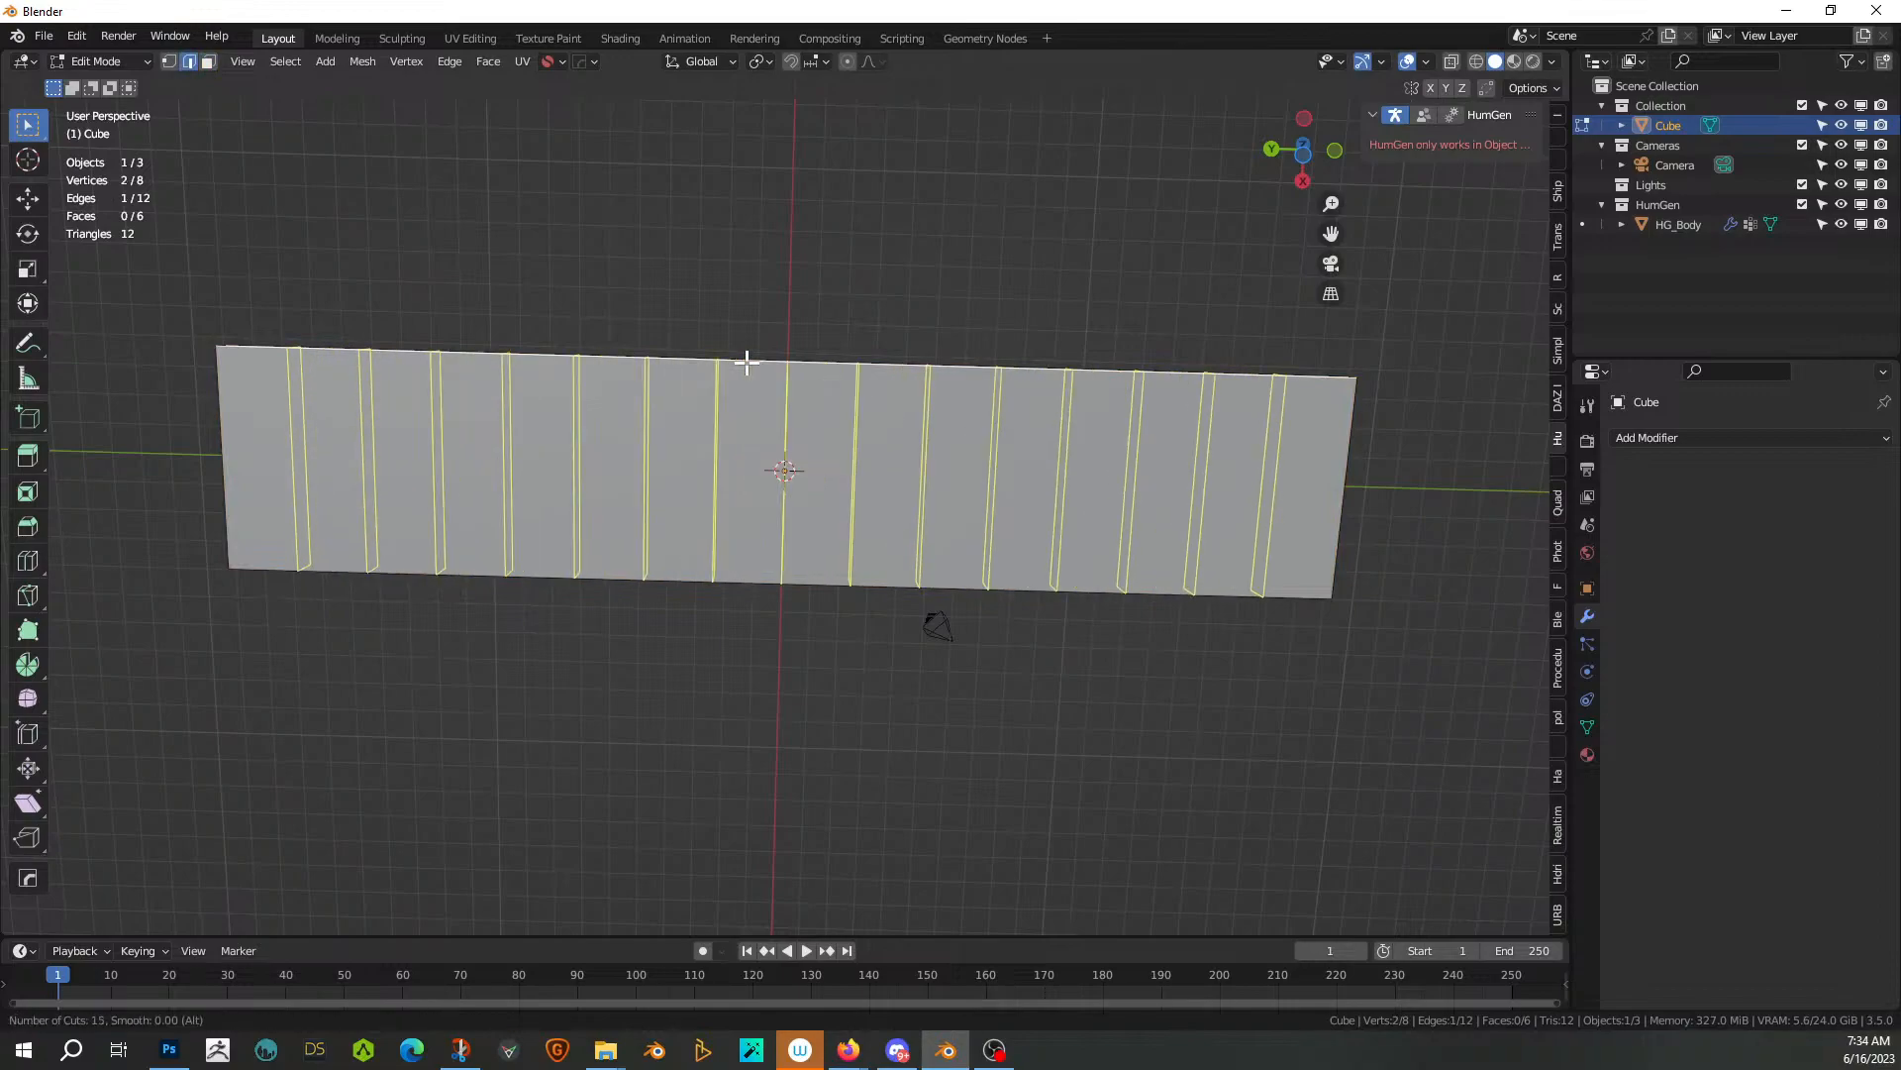
{"action": "scroll", "coordinate": [746, 362], "scroll_direction": "up", "scroll_amount": 5}
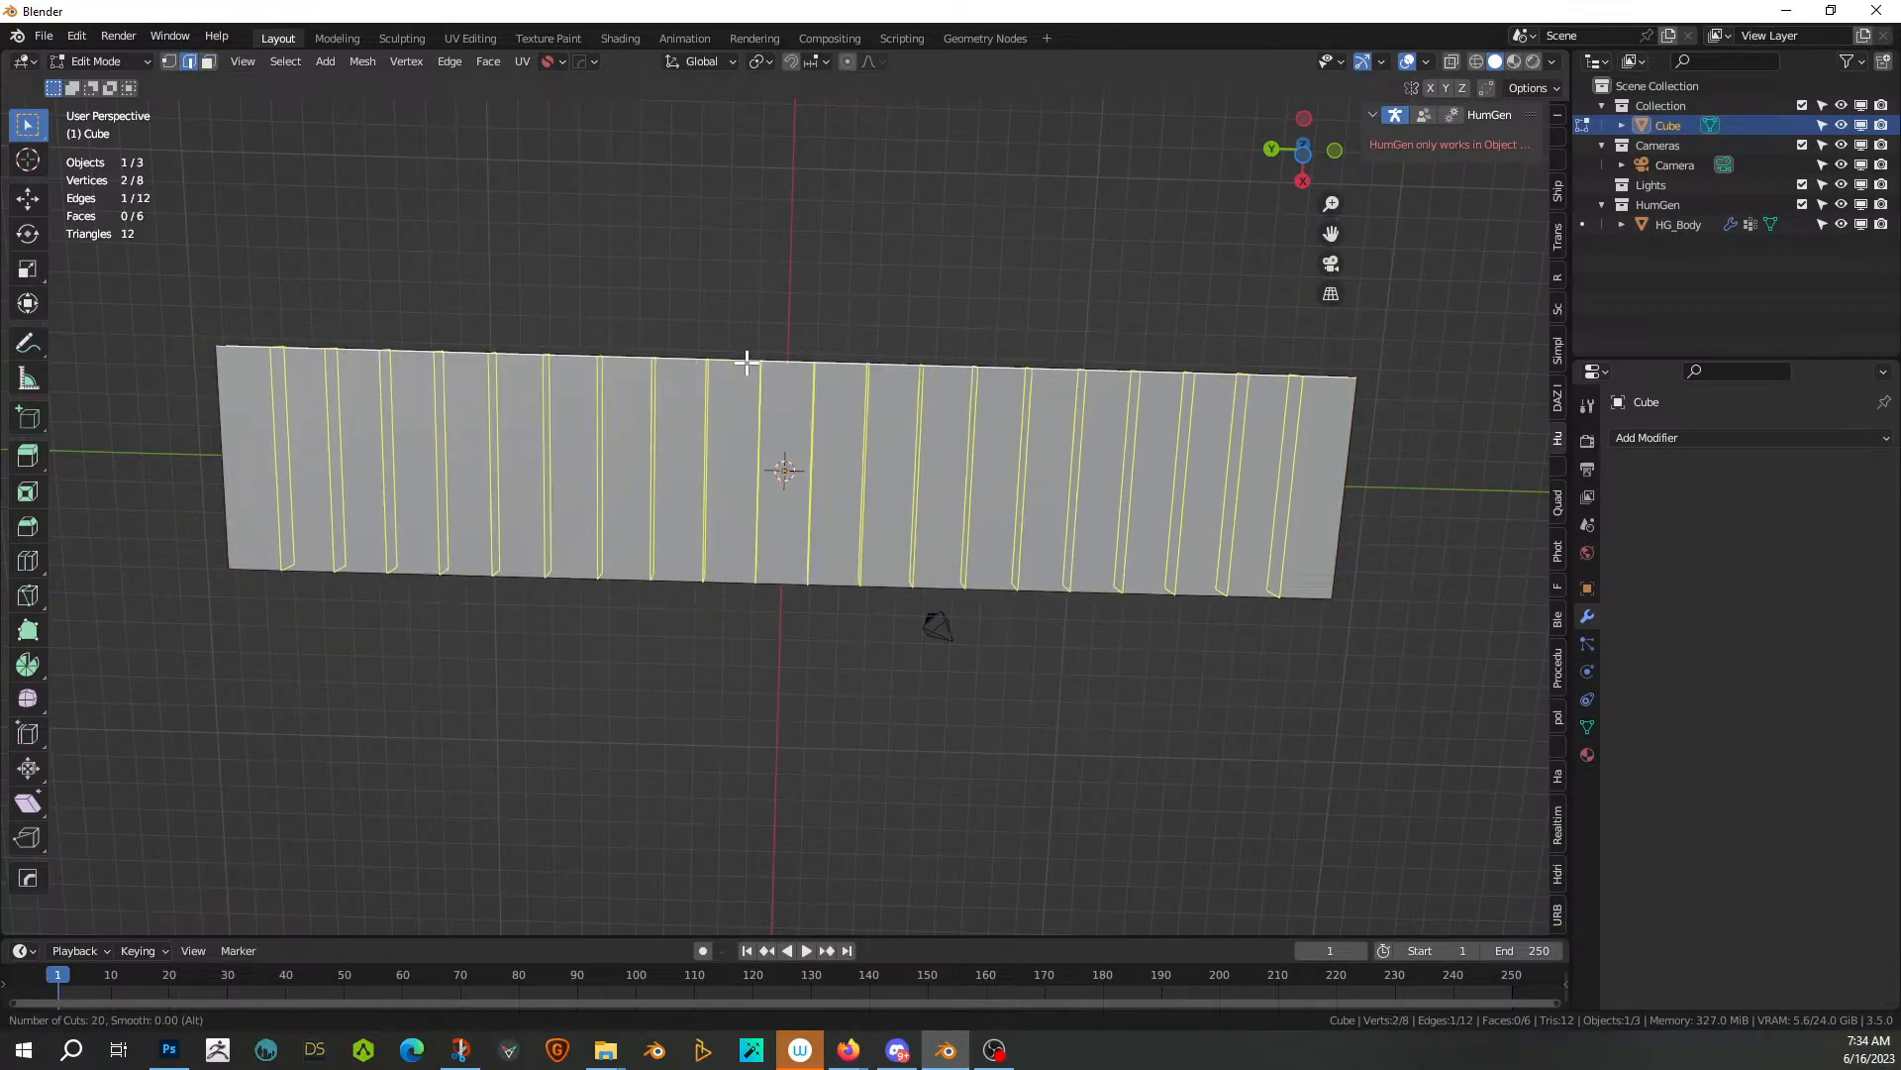
{"action": "scroll", "coordinate": [747, 363], "scroll_direction": "up", "scroll_amount": 5}
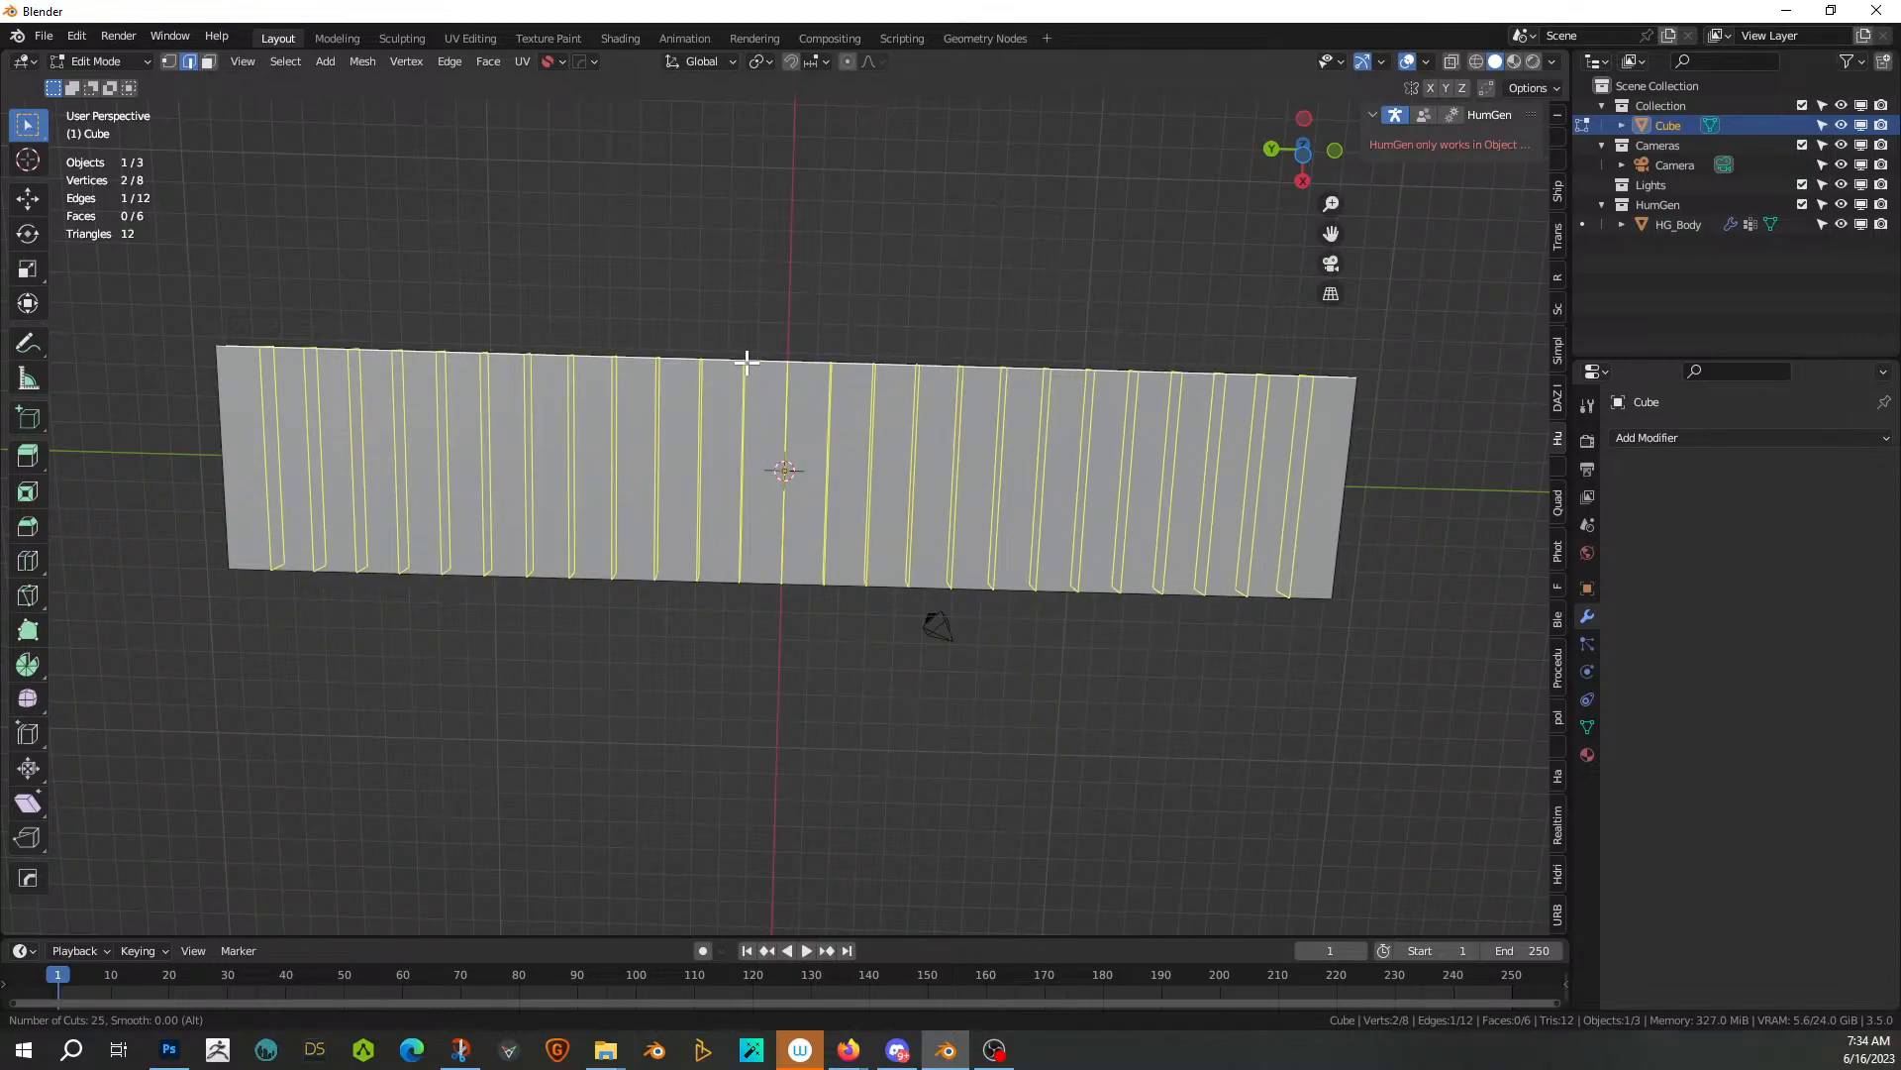
{"action": "left_click", "coordinate": [747, 363]}
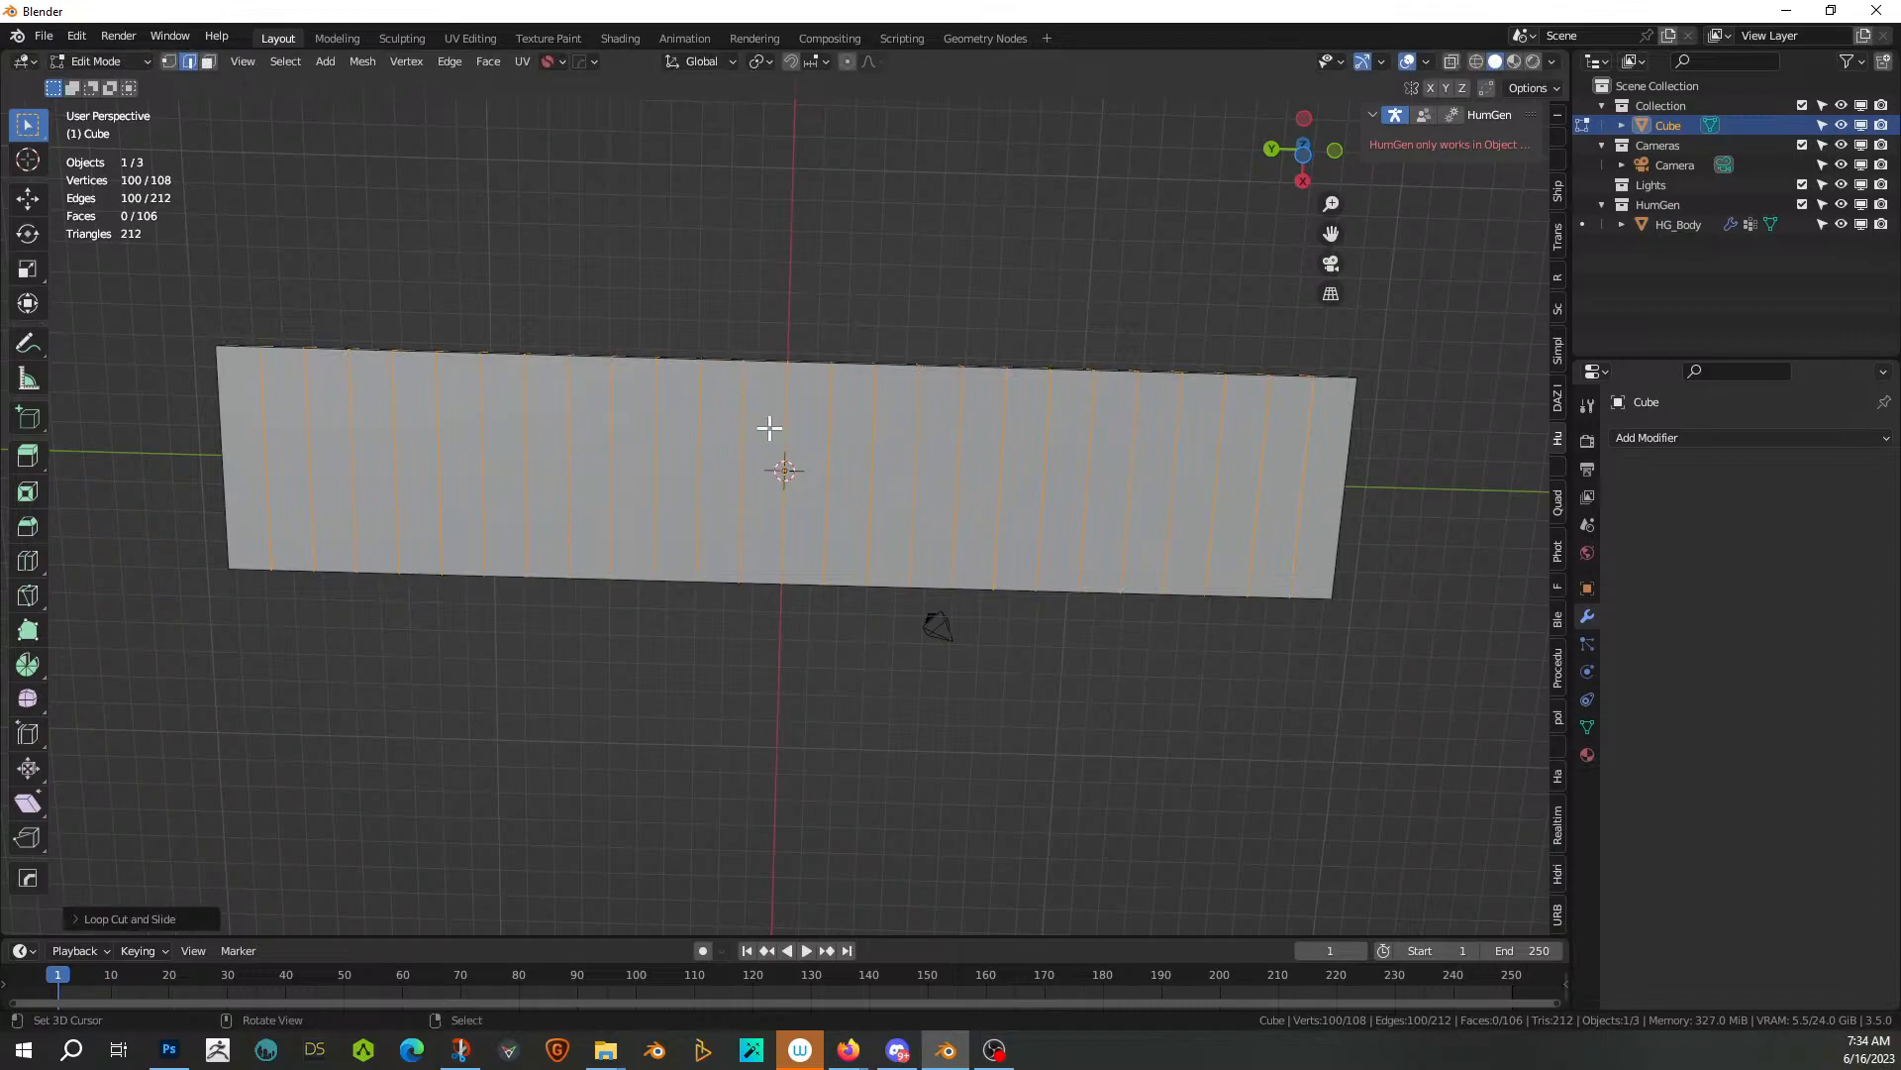
Add 4 evenly spaced loop cuts running lengthwise along the slab, without sliding them
{"action": "key", "text": "ctrl+r"}
{"action": "scroll", "coordinate": [738, 408], "scroll_direction": "up", "scroll_amount": 4}
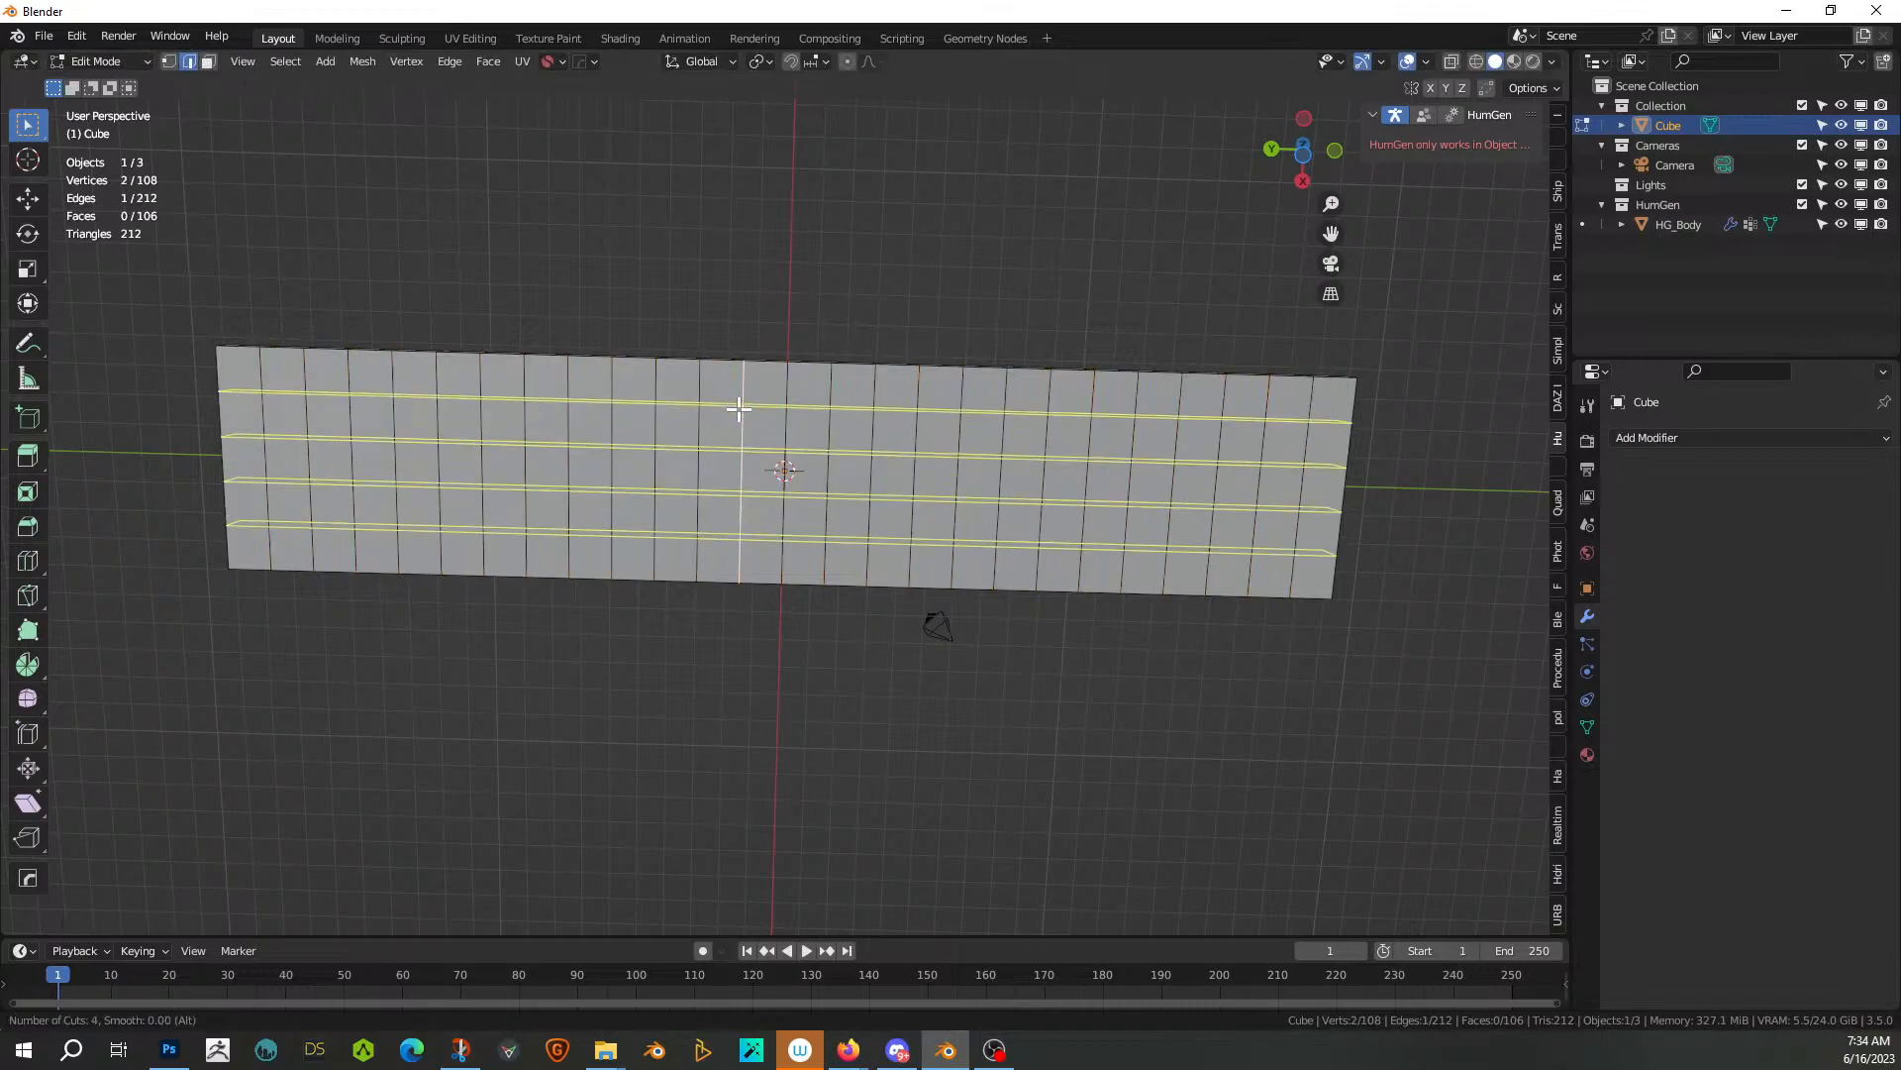
{"action": "scroll", "coordinate": [739, 408], "scroll_direction": "down", "scroll_amount": 1}
{"action": "left_click", "coordinate": [738, 408]}
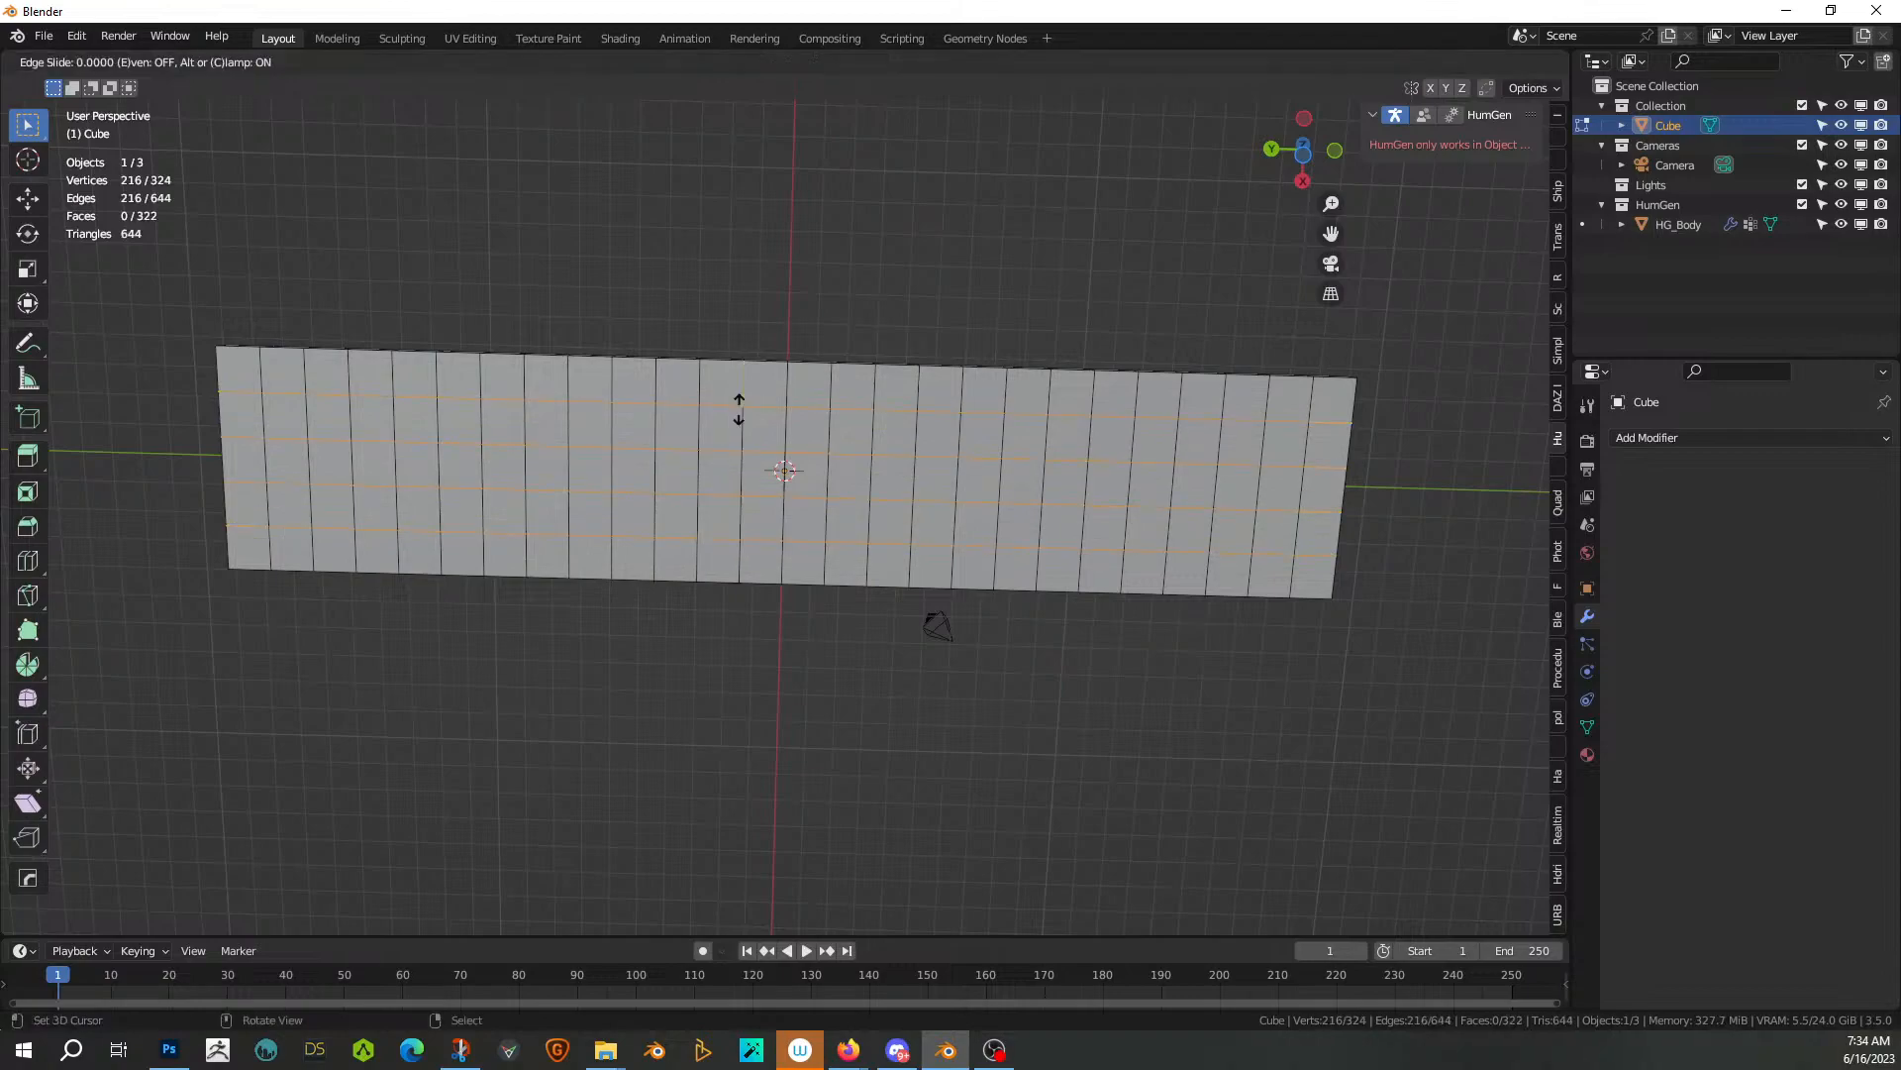
{"action": "right_click", "coordinate": [739, 408]}
Select twelve faces on the slab's underside in bottom view: every fifth face along both long edges, starting at the corners
{"action": "middle_click_drag", "start_coordinate": [768, 455], "coordinate": [756, 628]}
{"action": "left_click", "coordinate": [547, 357]}
{"action": "middle_click_drag", "start_coordinate": [548, 357], "coordinate": [595, 185]}
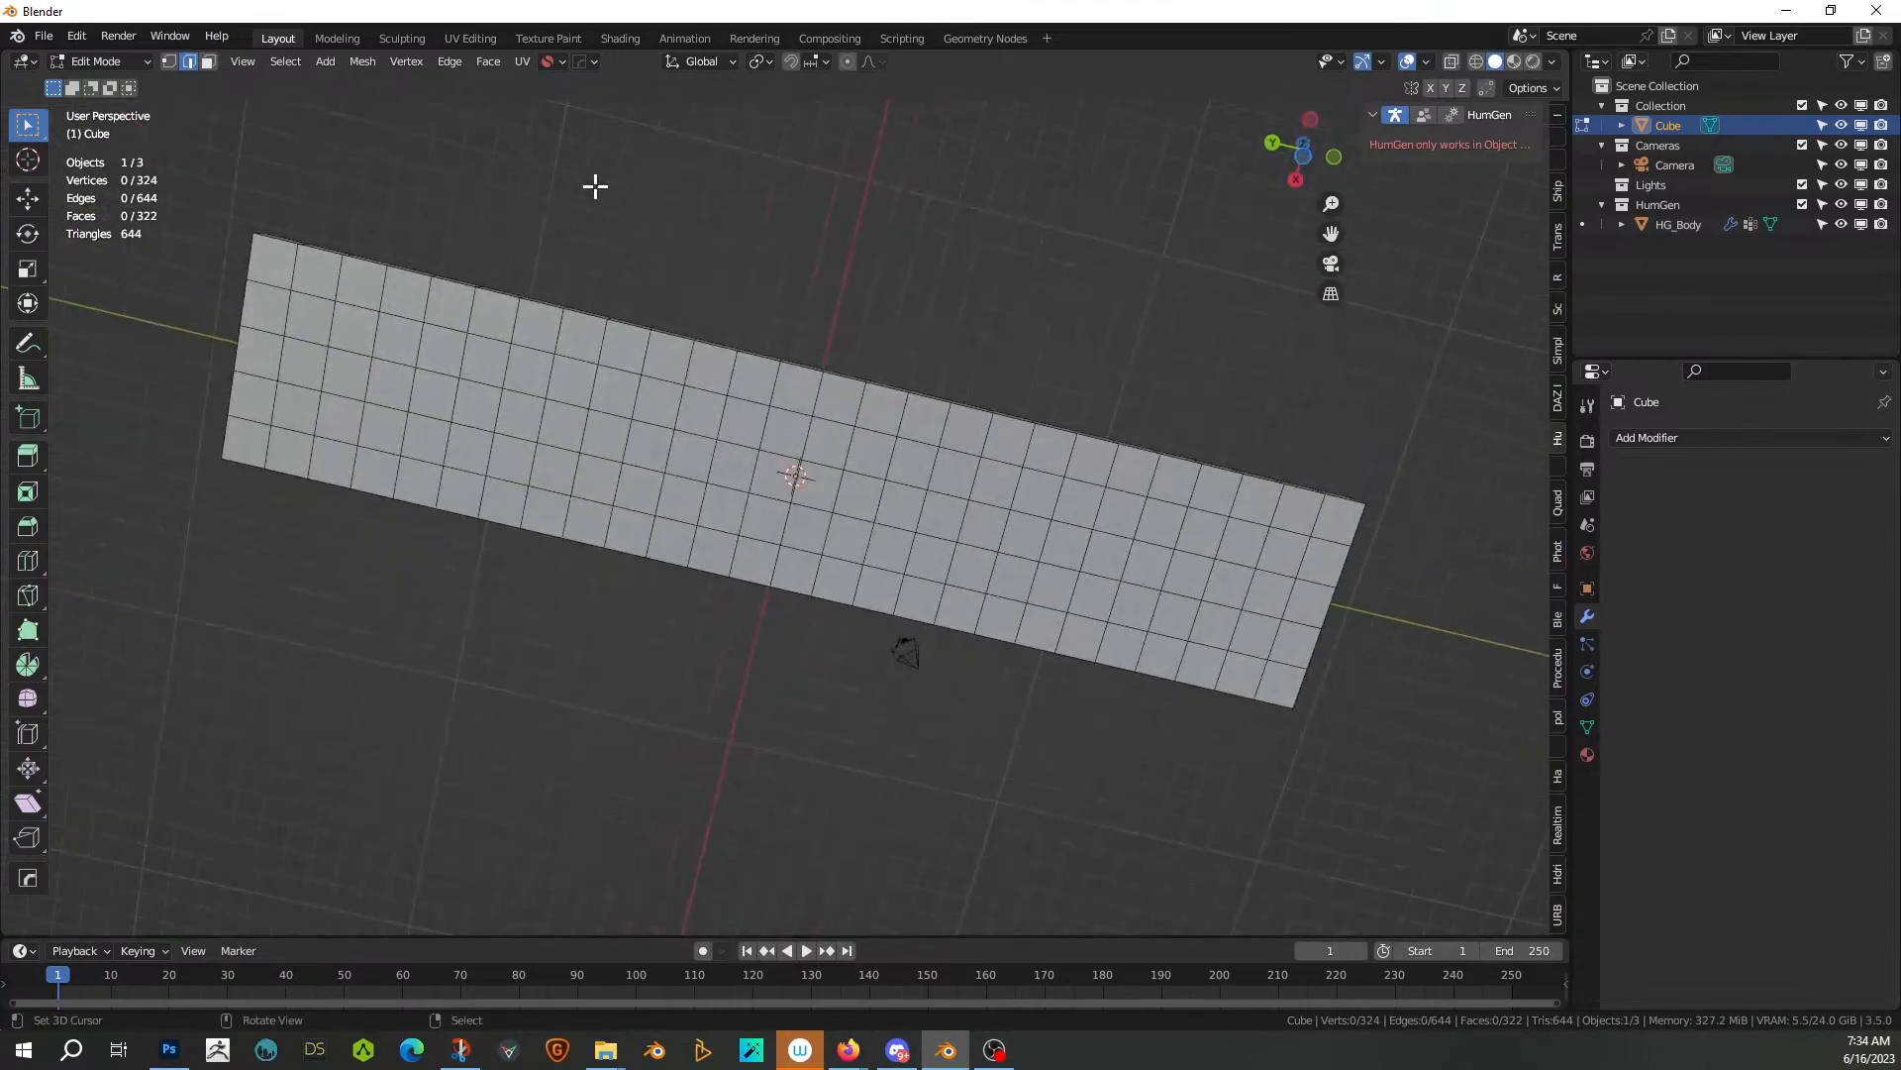
{"action": "key", "text": "KP_7"}
{"action": "key", "text": "ctrl+KP_7"}
{"action": "scroll", "coordinate": [592, 223], "scroll_direction": "down", "scroll_amount": 2}
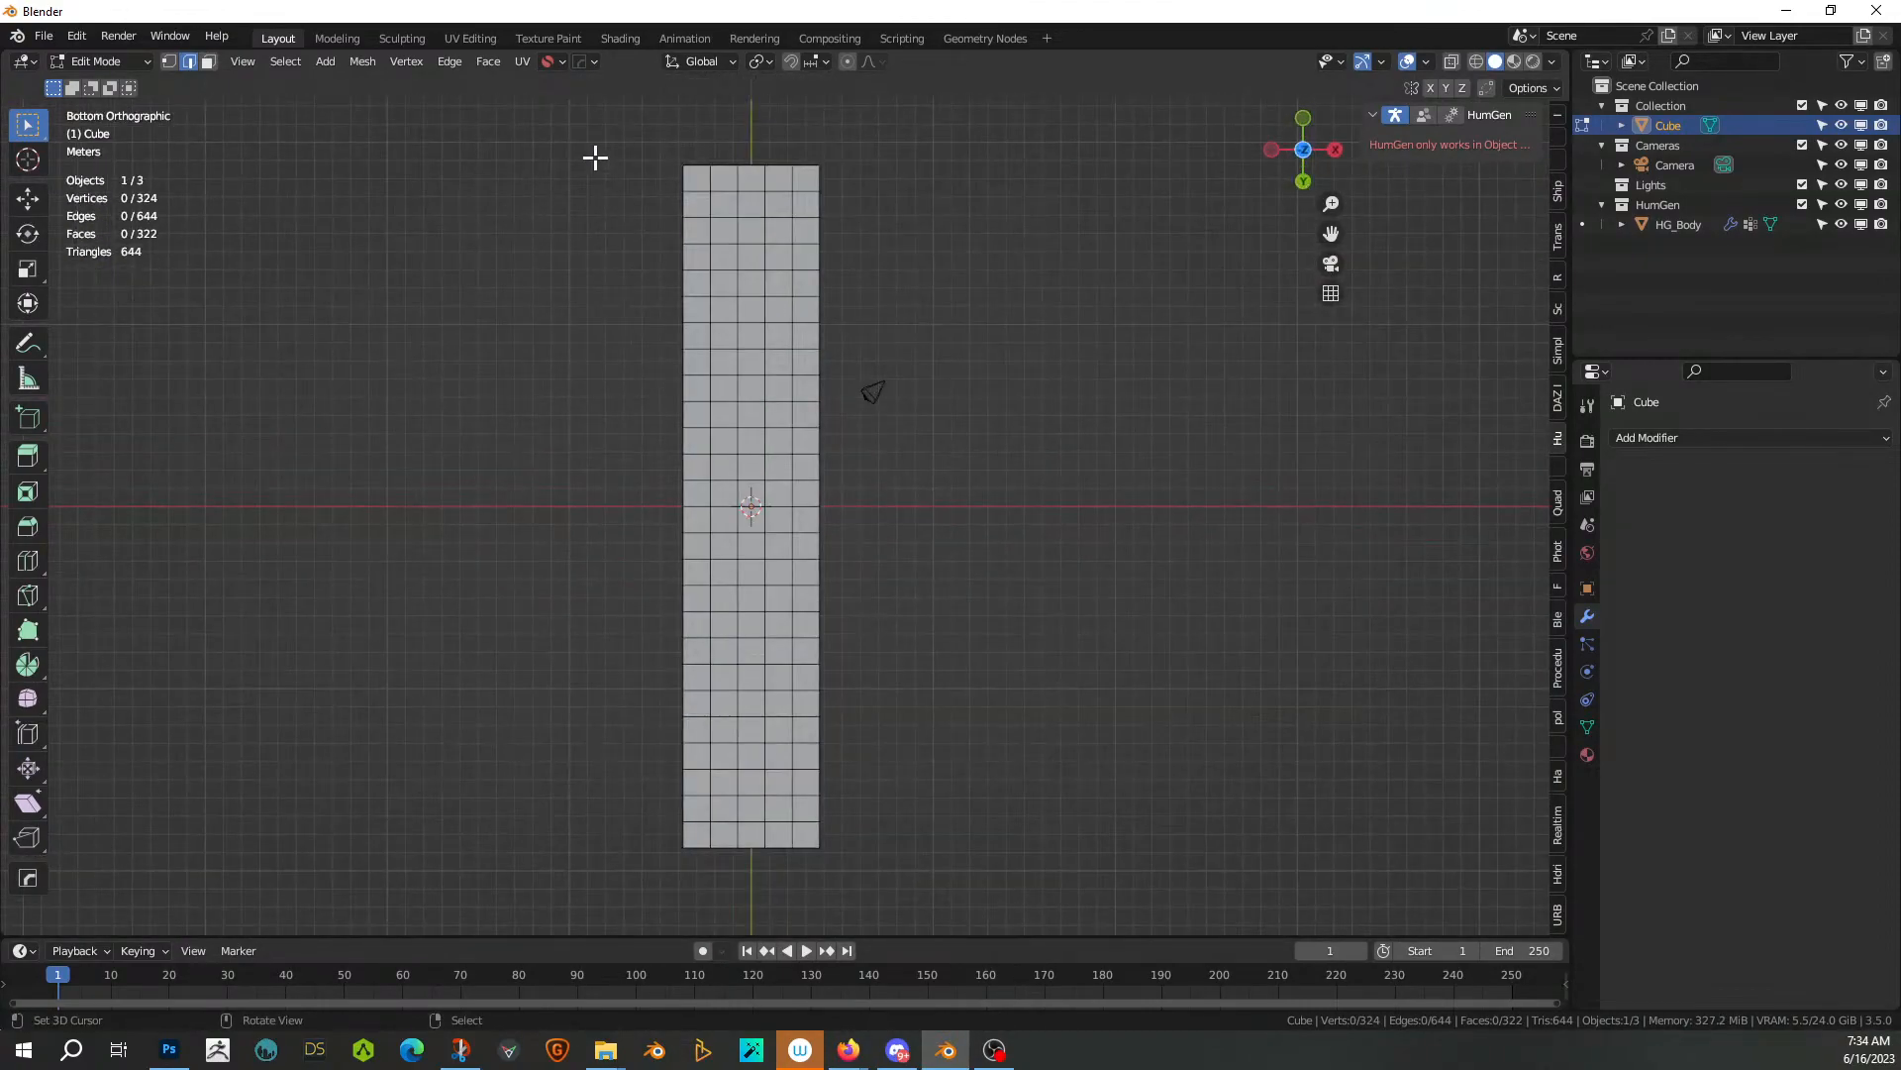
{"action": "key", "text": "3"}
{"action": "left_click_drag", "start_coordinate": [691, 171], "coordinate": [798, 178]}
{"action": "key", "text": "ctrl+z"}
{"action": "left_click", "coordinate": [691, 176]}
{"action": "left_click", "coordinate": [807, 178], "text": "shift"}
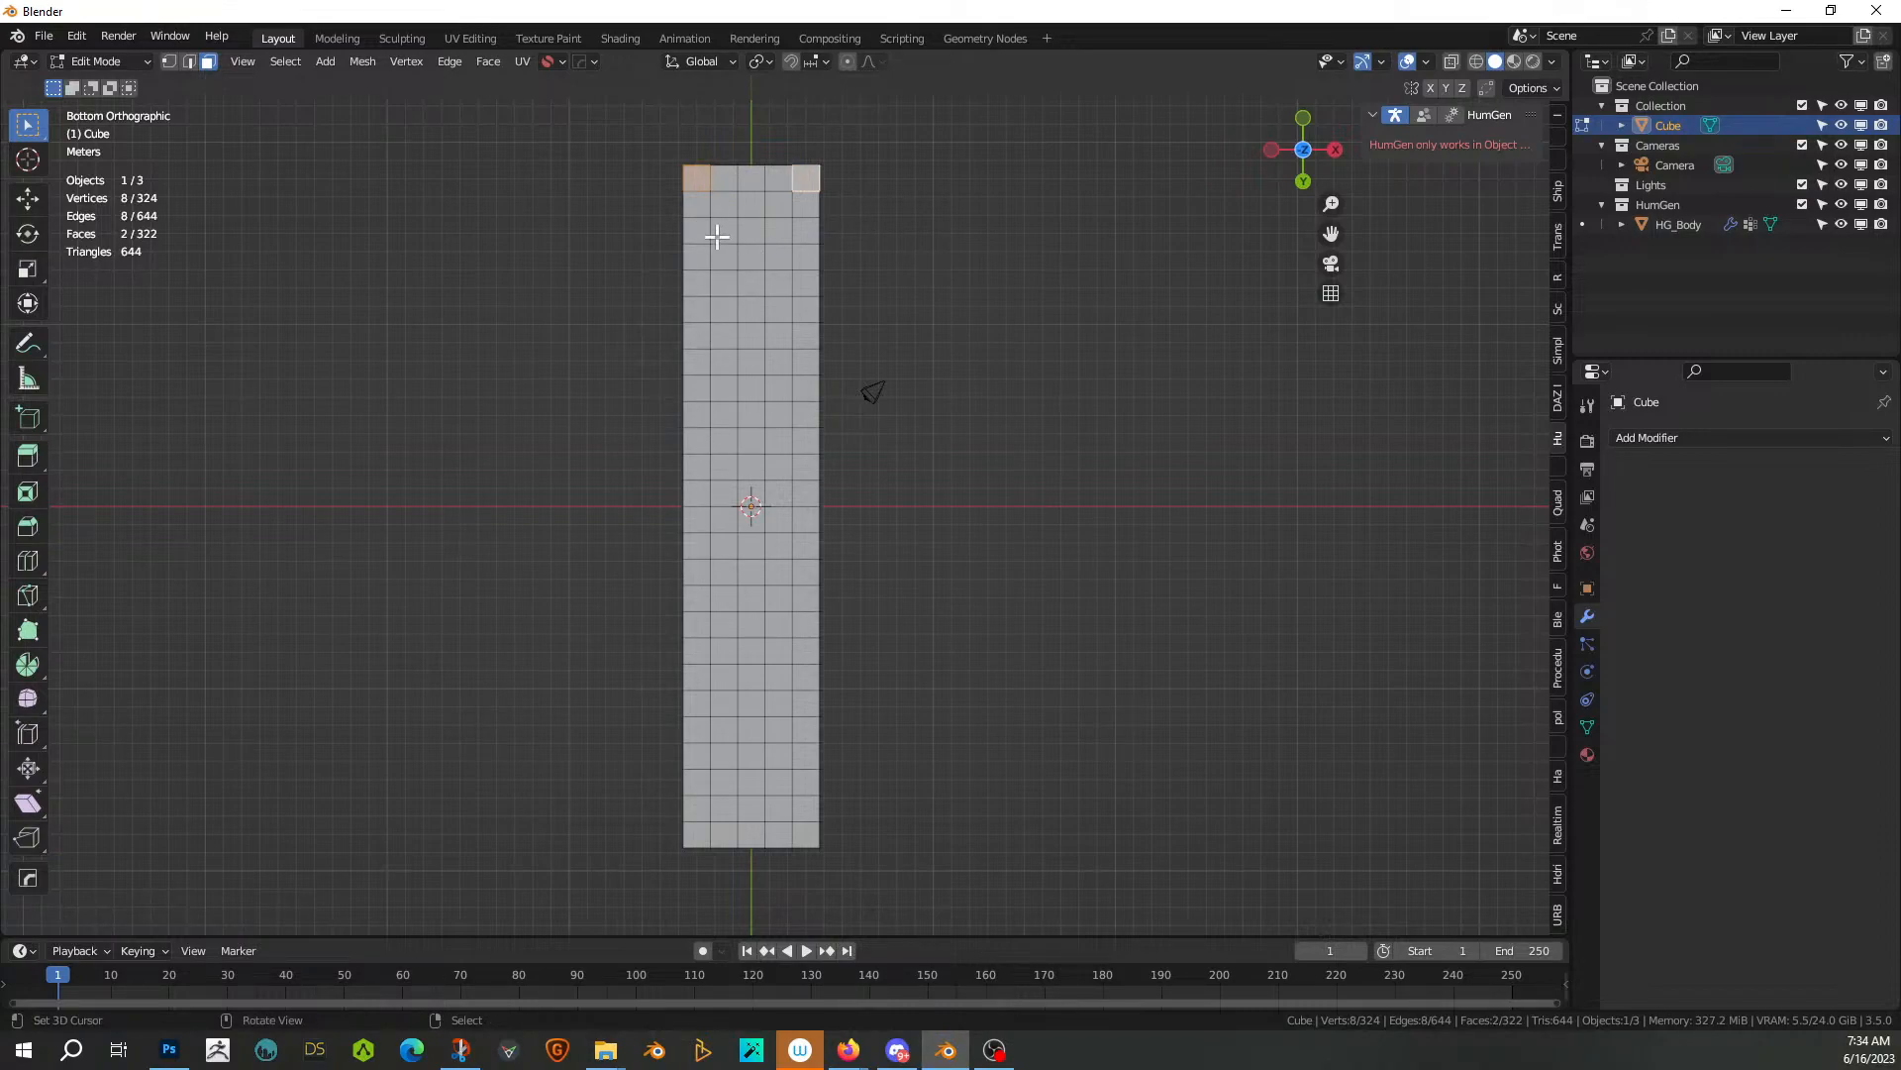
{"action": "left_click", "coordinate": [697, 309], "text": "shift"}
{"action": "left_click", "coordinate": [807, 310], "text": "shift"}
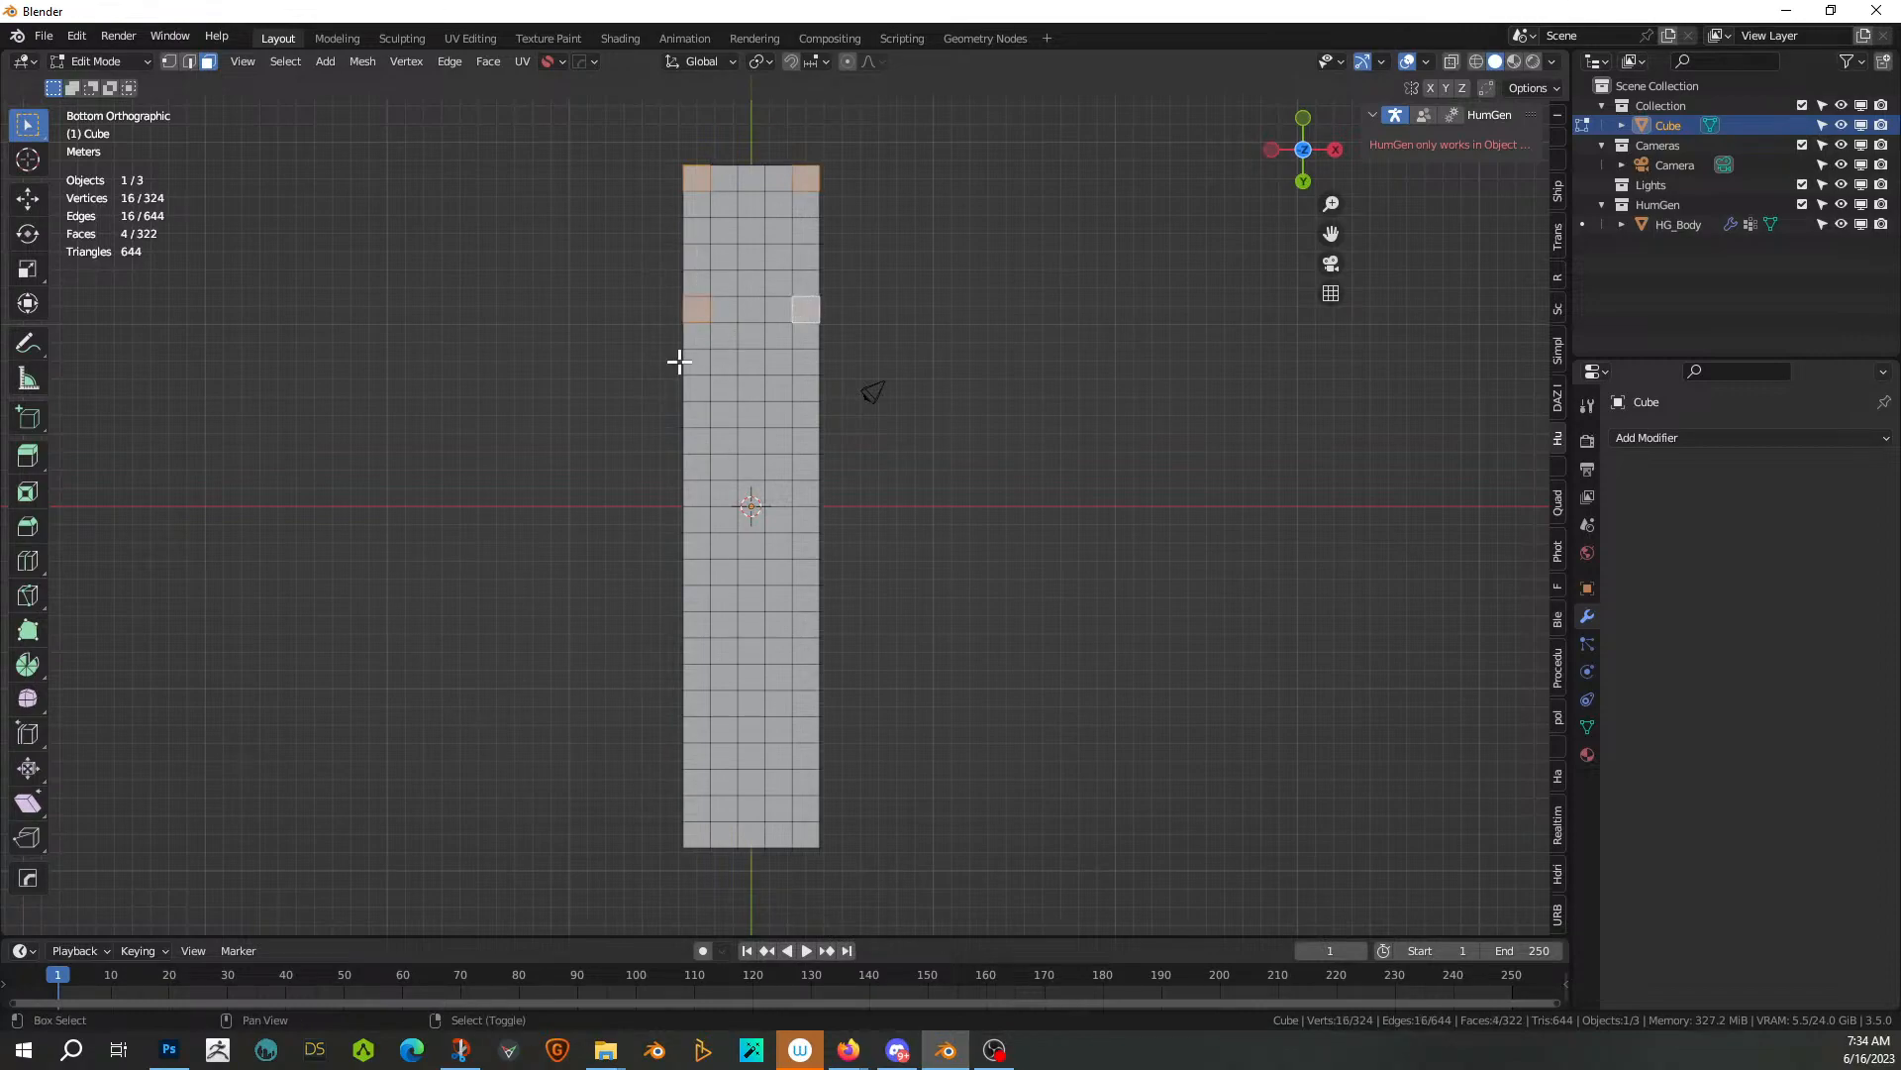
{"action": "left_click", "coordinate": [698, 445], "text": "shift"}
{"action": "left_click", "coordinate": [810, 439], "text": "shift"}
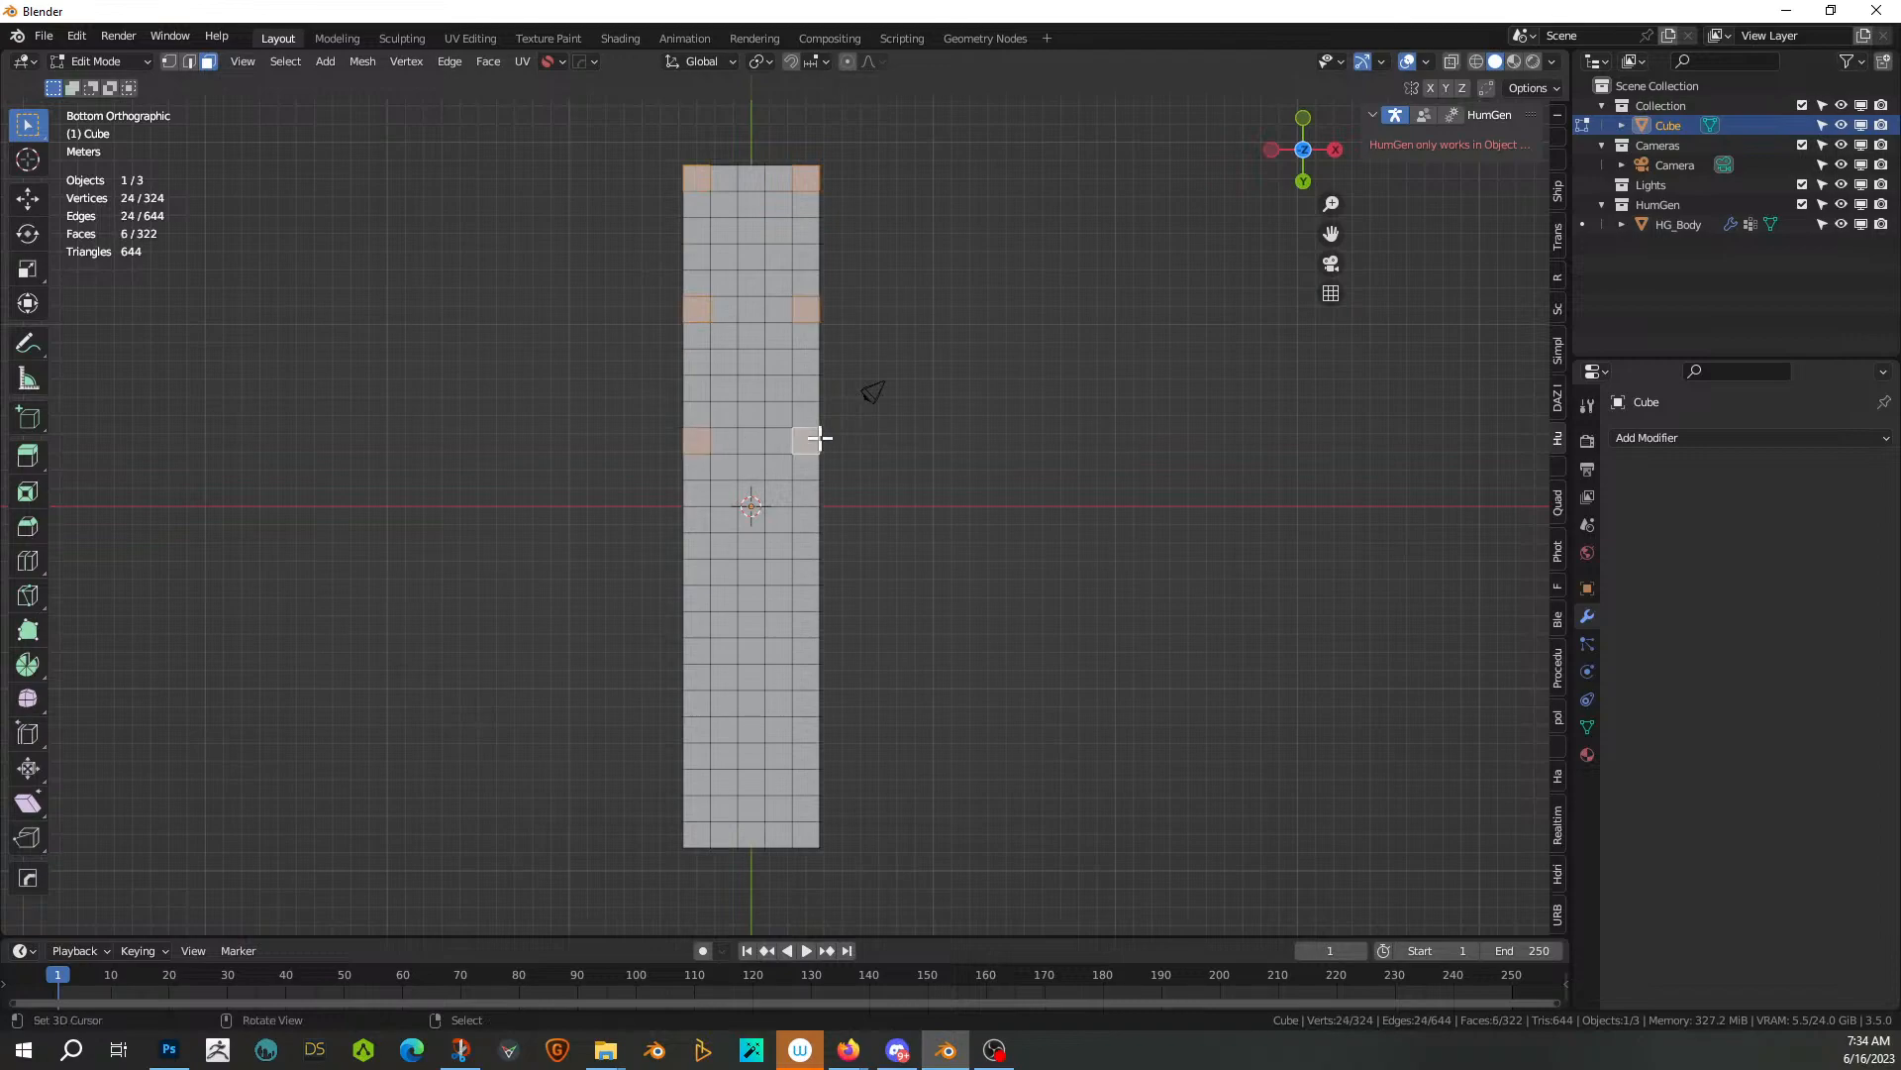
{"action": "left_click", "coordinate": [803, 572], "text": "shift"}
{"action": "left_click", "coordinate": [696, 571], "text": "shift"}
{"action": "left_click", "coordinate": [698, 702], "text": "shift"}
{"action": "left_click", "coordinate": [804, 702], "text": "shift"}
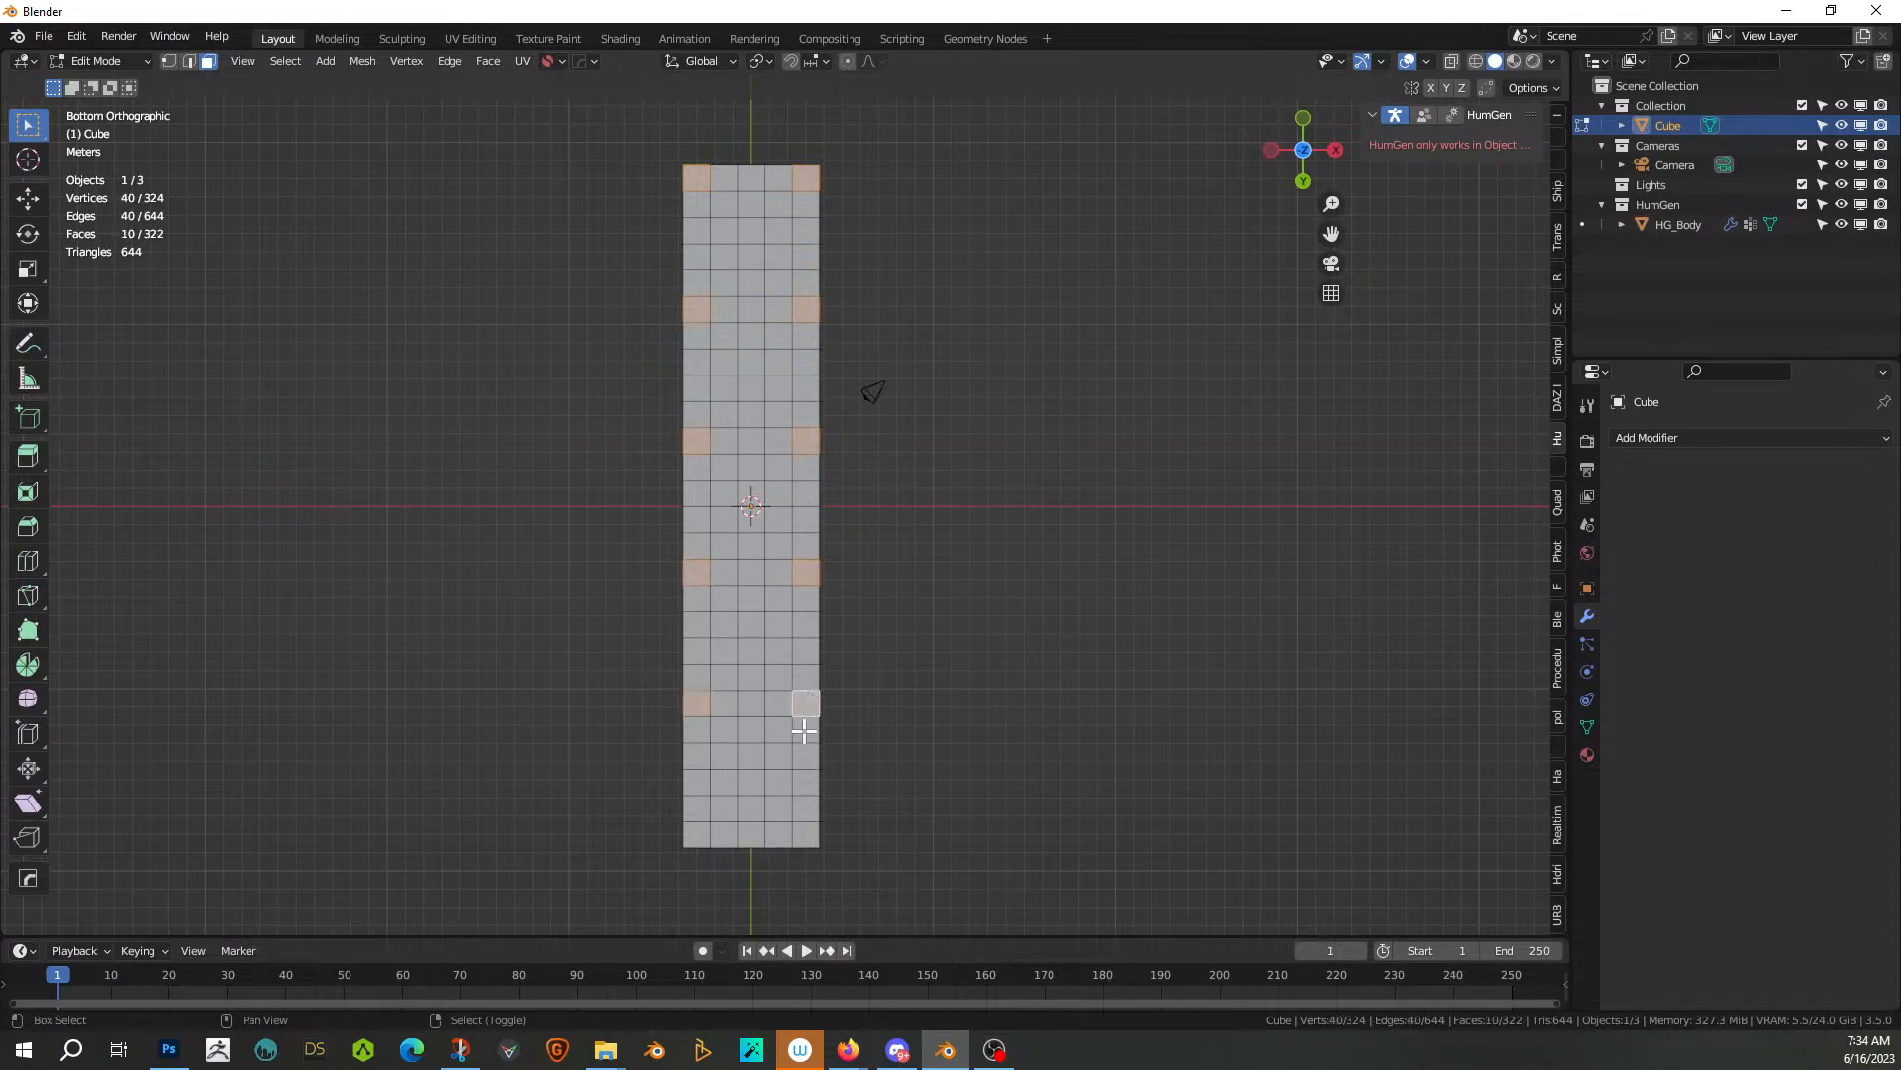
{"action": "left_click", "coordinate": [808, 832], "text": "shift"}
{"action": "left_click", "coordinate": [696, 832], "text": "shift"}
Inset the twelve selected underside faces by about 0.18 m and extrude them downward about 0.33 m
{"action": "middle_click_drag", "start_coordinate": [859, 491], "coordinate": [829, 553]}
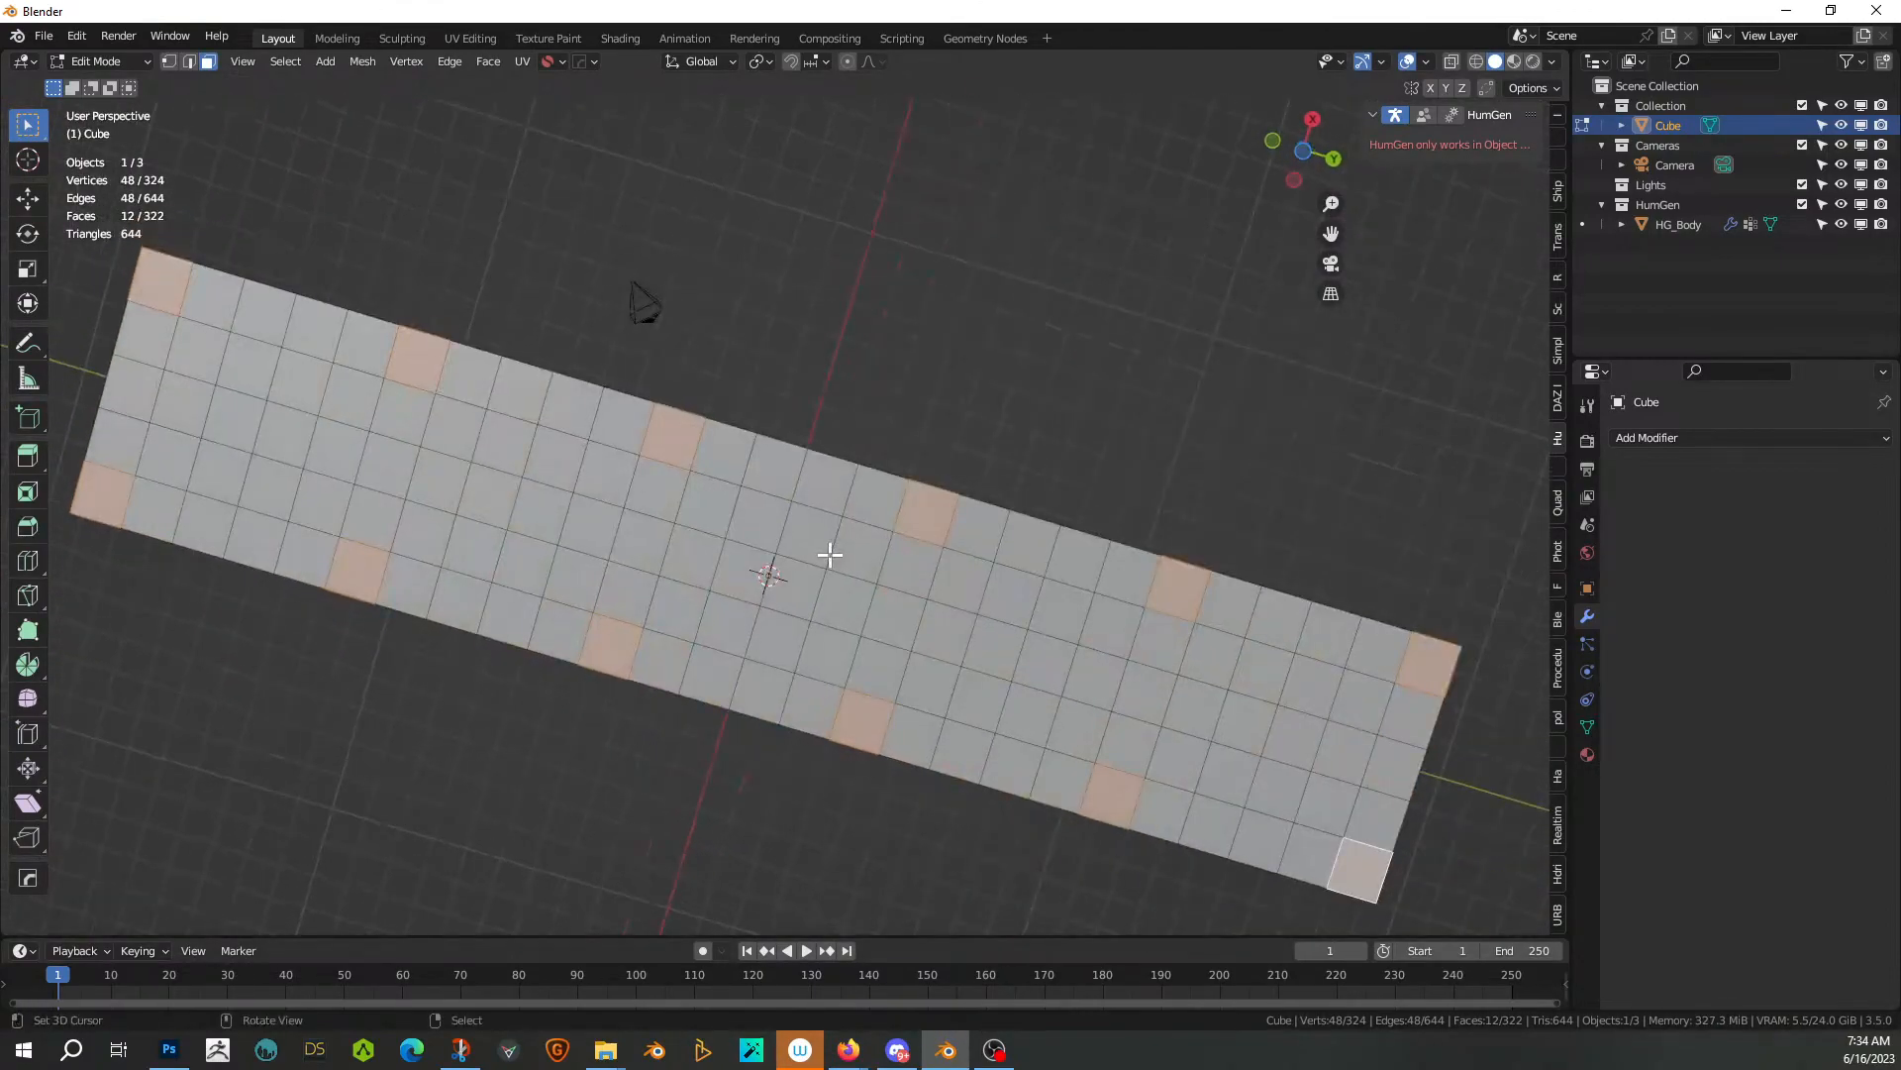
{"action": "scroll", "coordinate": [829, 553], "scroll_direction": "up", "scroll_amount": 3}
{"action": "key", "text": "i"}
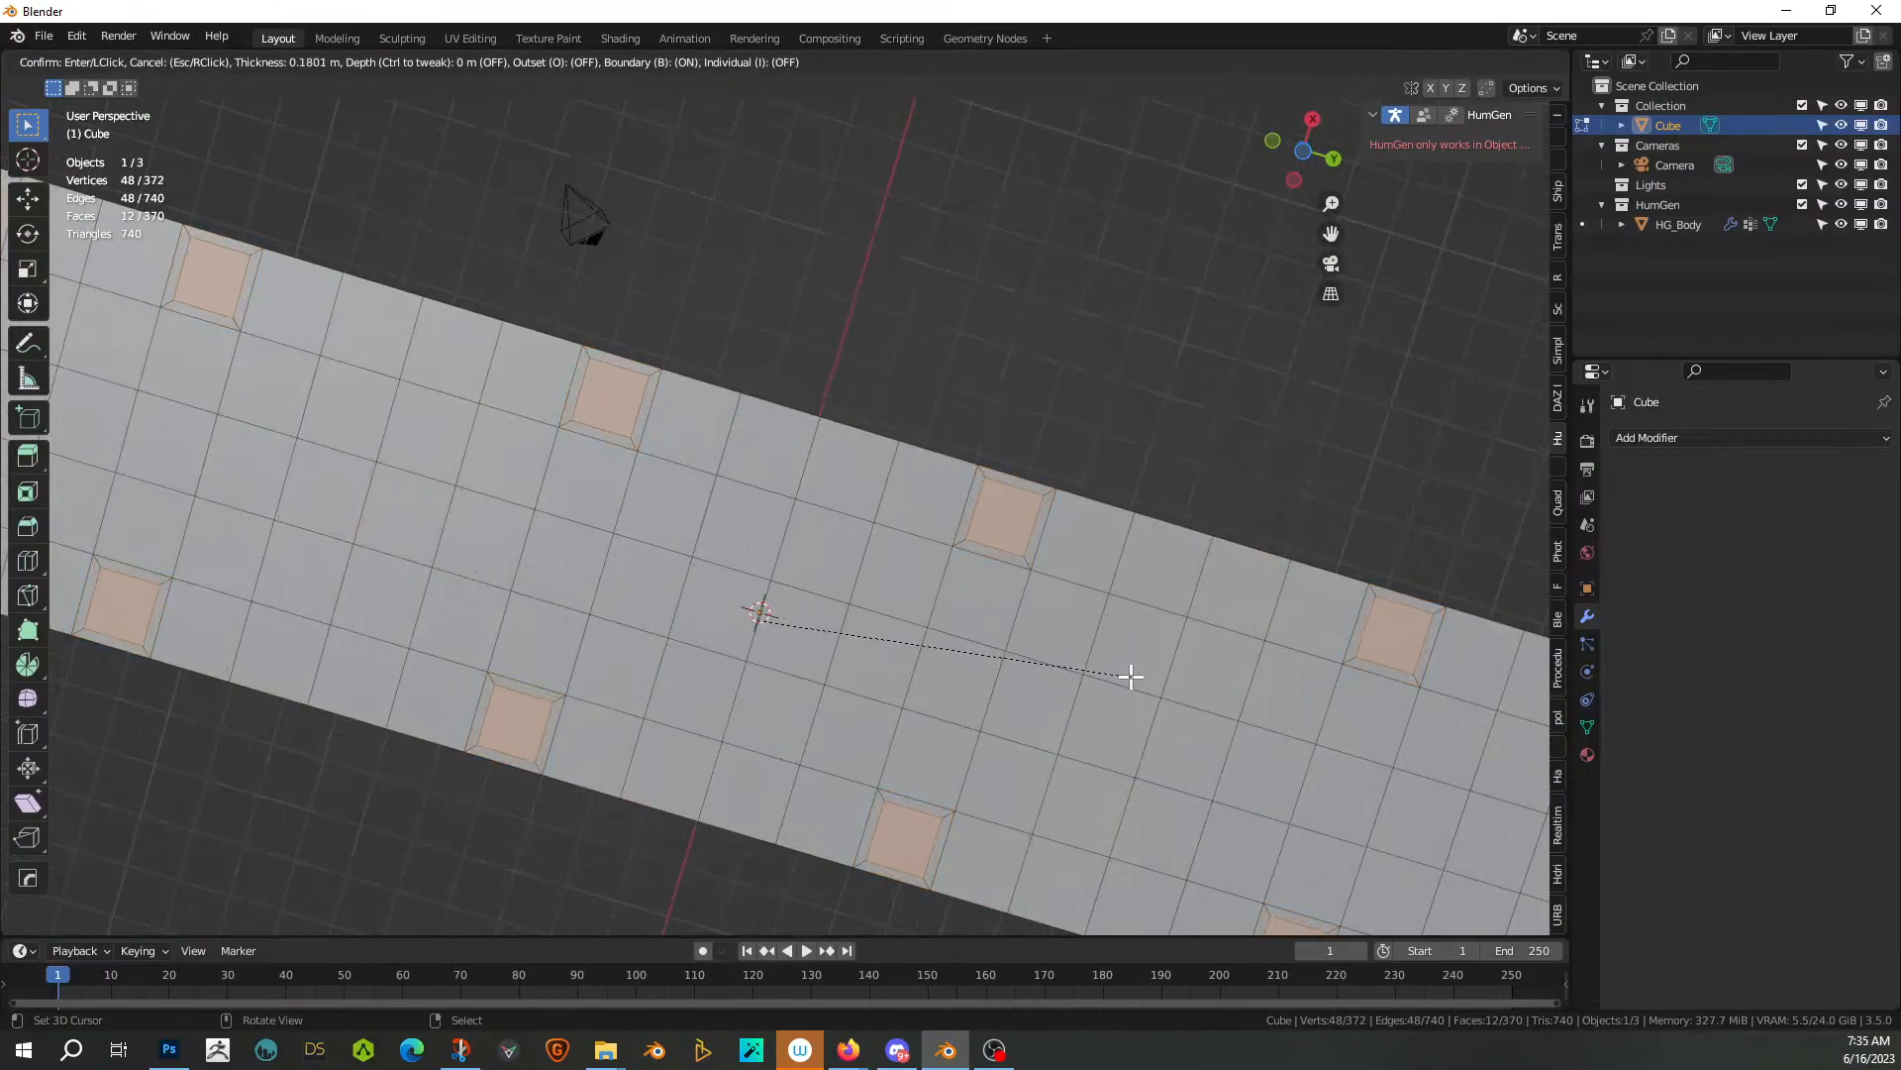
{"action": "left_click", "coordinate": [1131, 678]}
{"action": "middle_click_drag", "start_coordinate": [1130, 680], "coordinate": [1045, 564]}
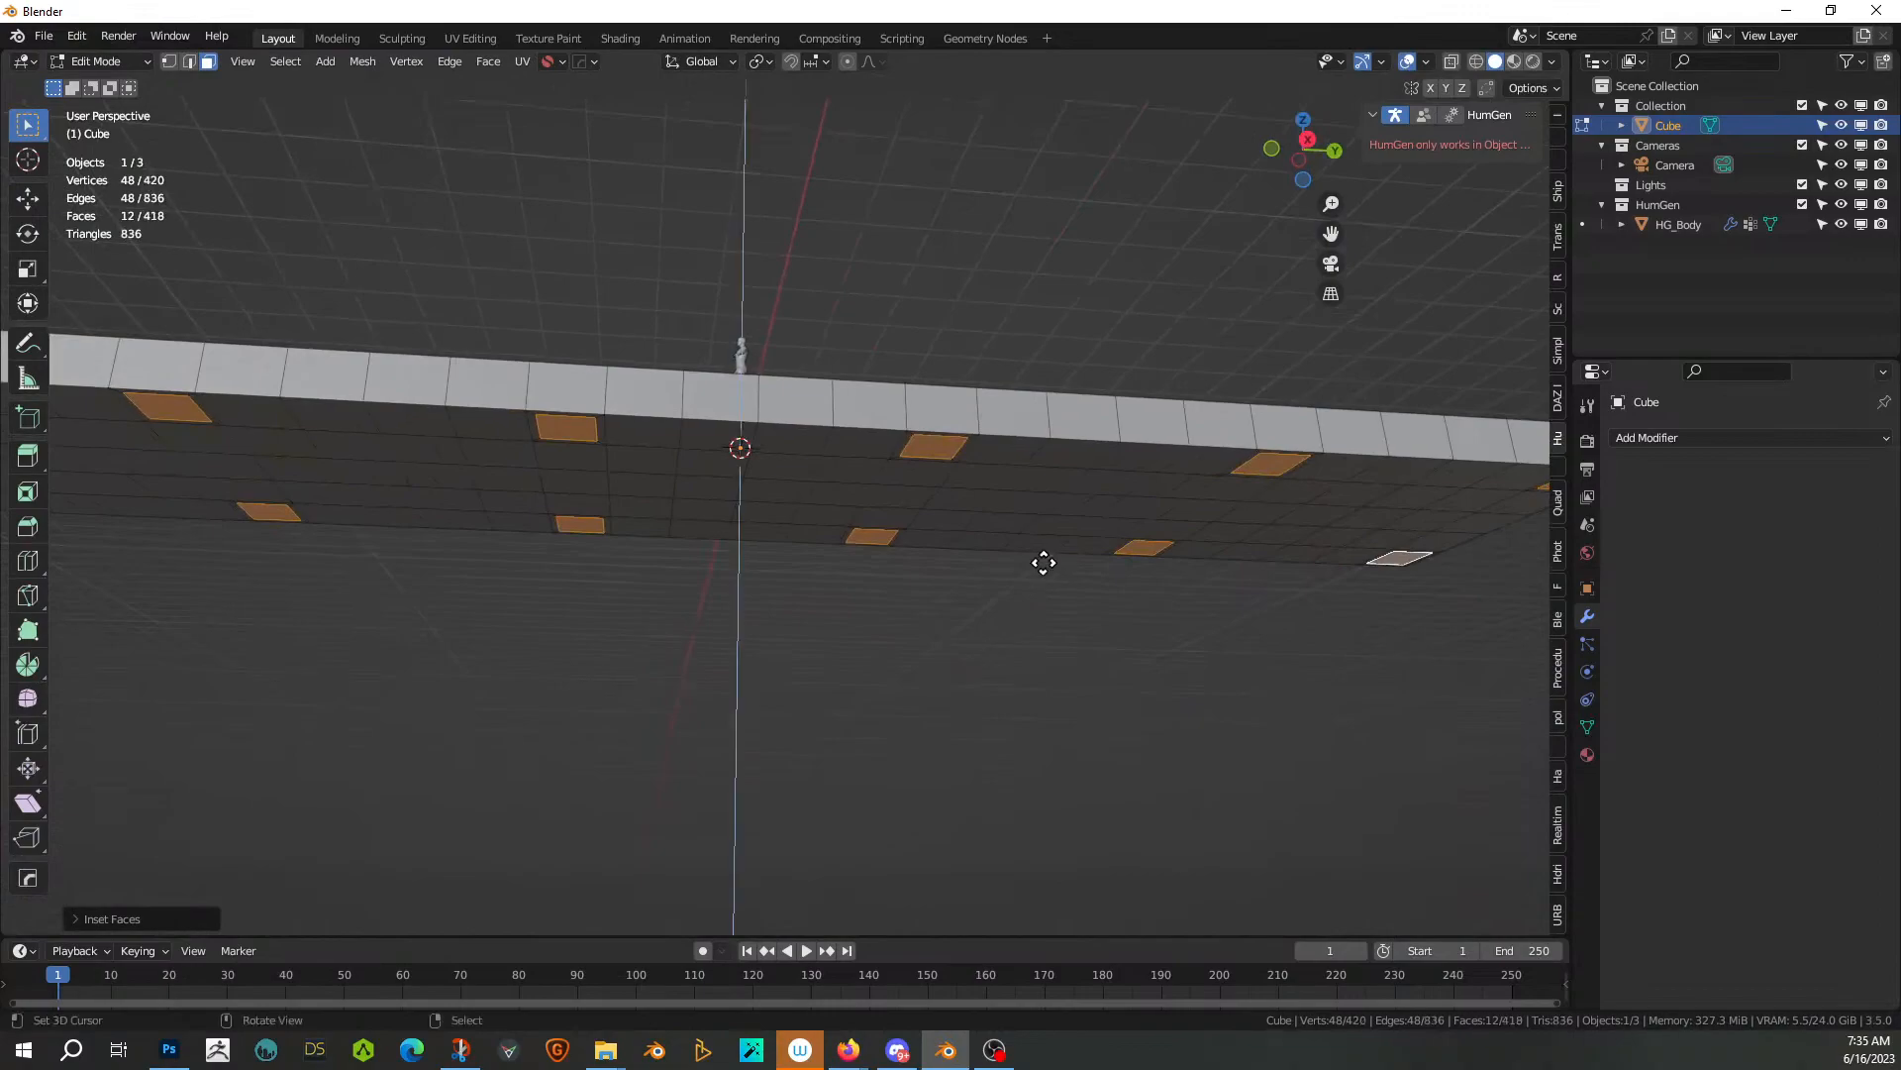
{"action": "key", "text": "e"}
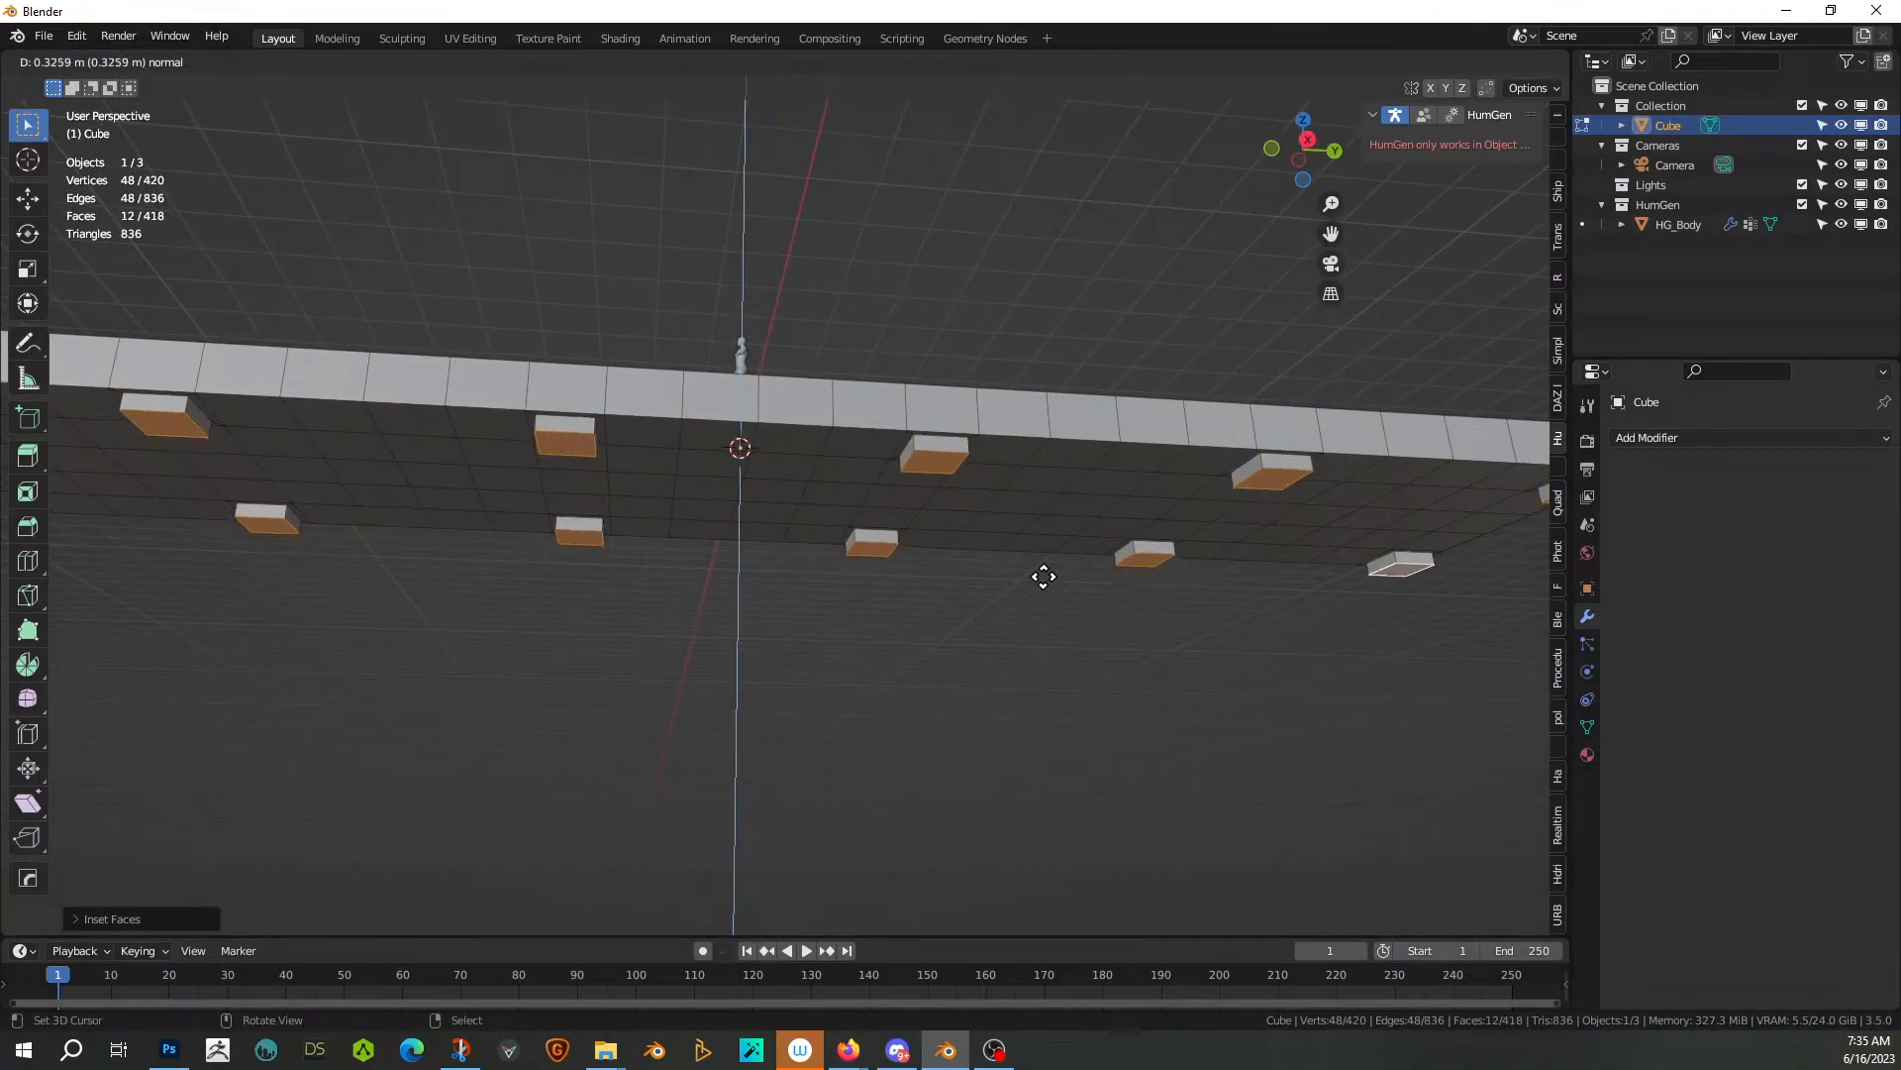
{"action": "left_click", "coordinate": [1043, 576]}
Inset the bottom faces of the twelve blocks slightly and extrude them downward into long square pillars
{"action": "middle_click_drag", "start_coordinate": [1044, 575], "coordinate": [1042, 484]}
{"action": "key", "text": "i"}
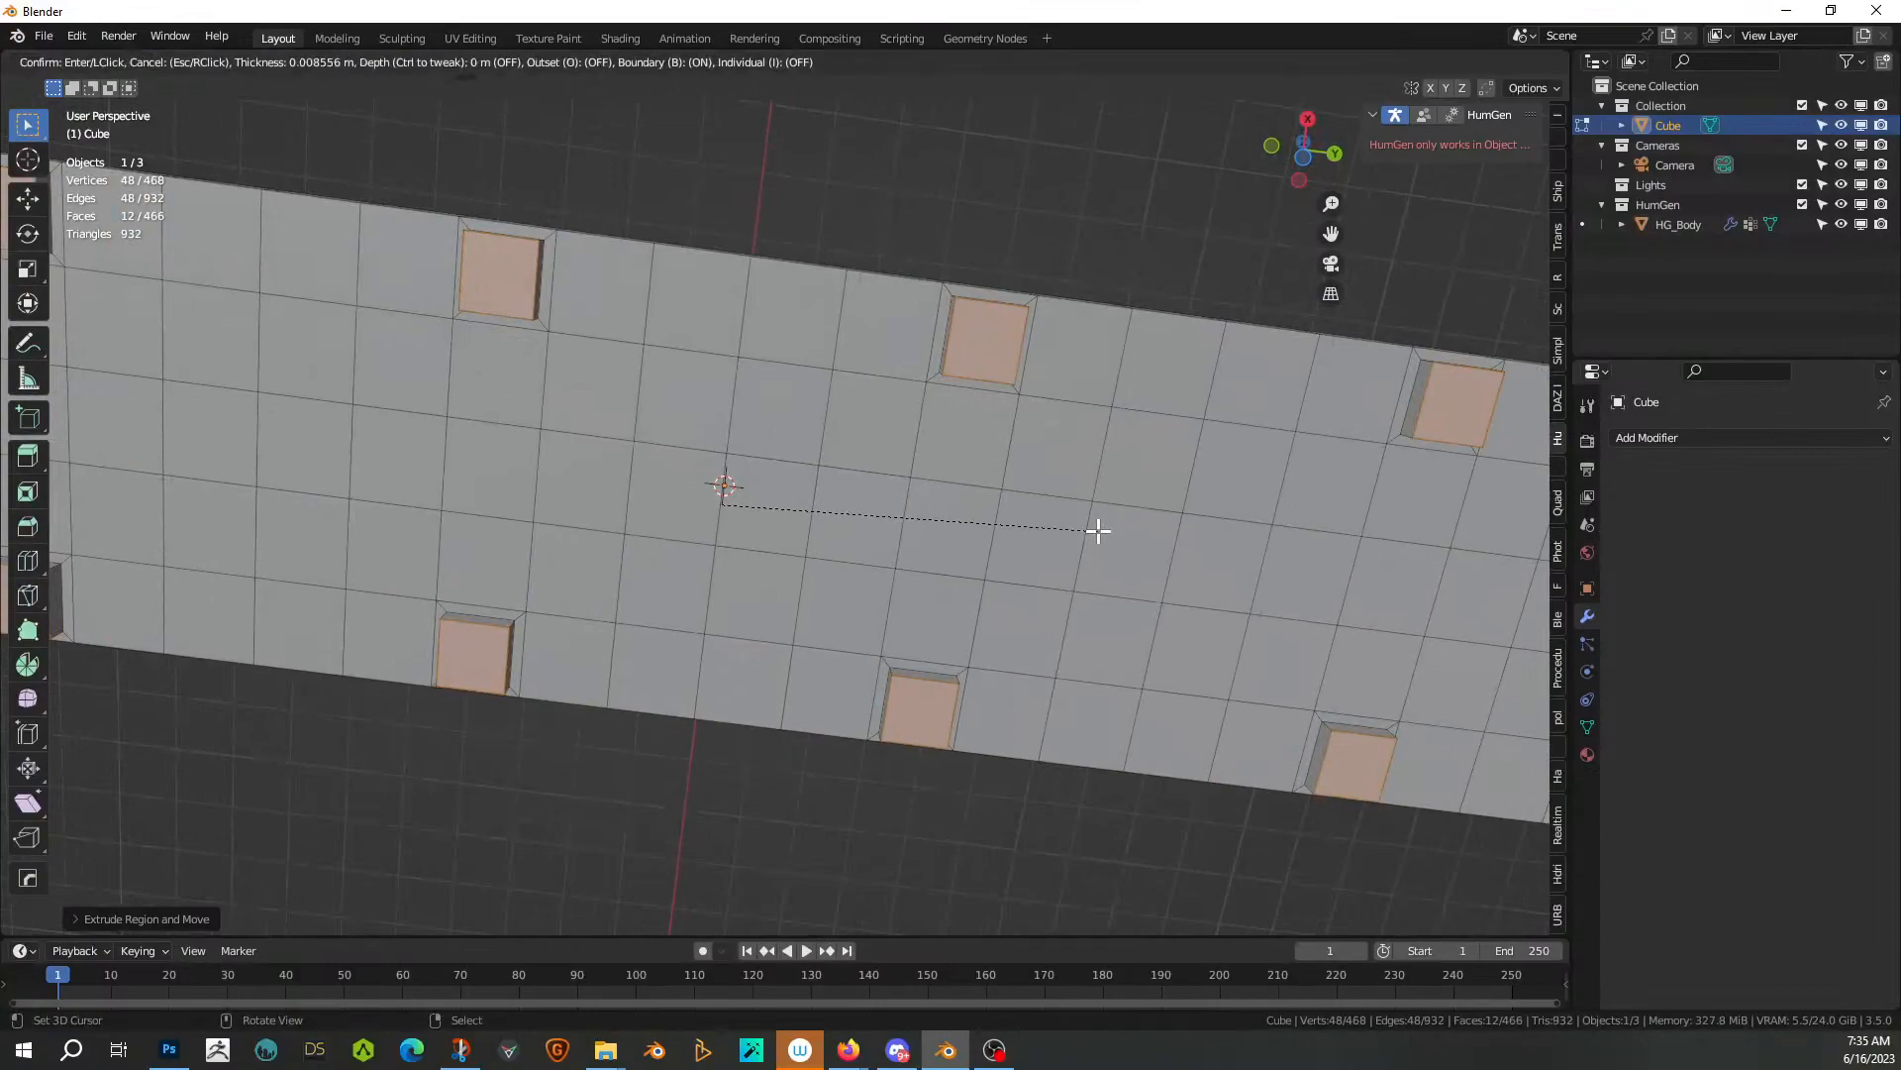
{"action": "left_click", "coordinate": [1094, 526]}
{"action": "middle_click_drag", "start_coordinate": [1095, 527], "coordinate": [1086, 650]}
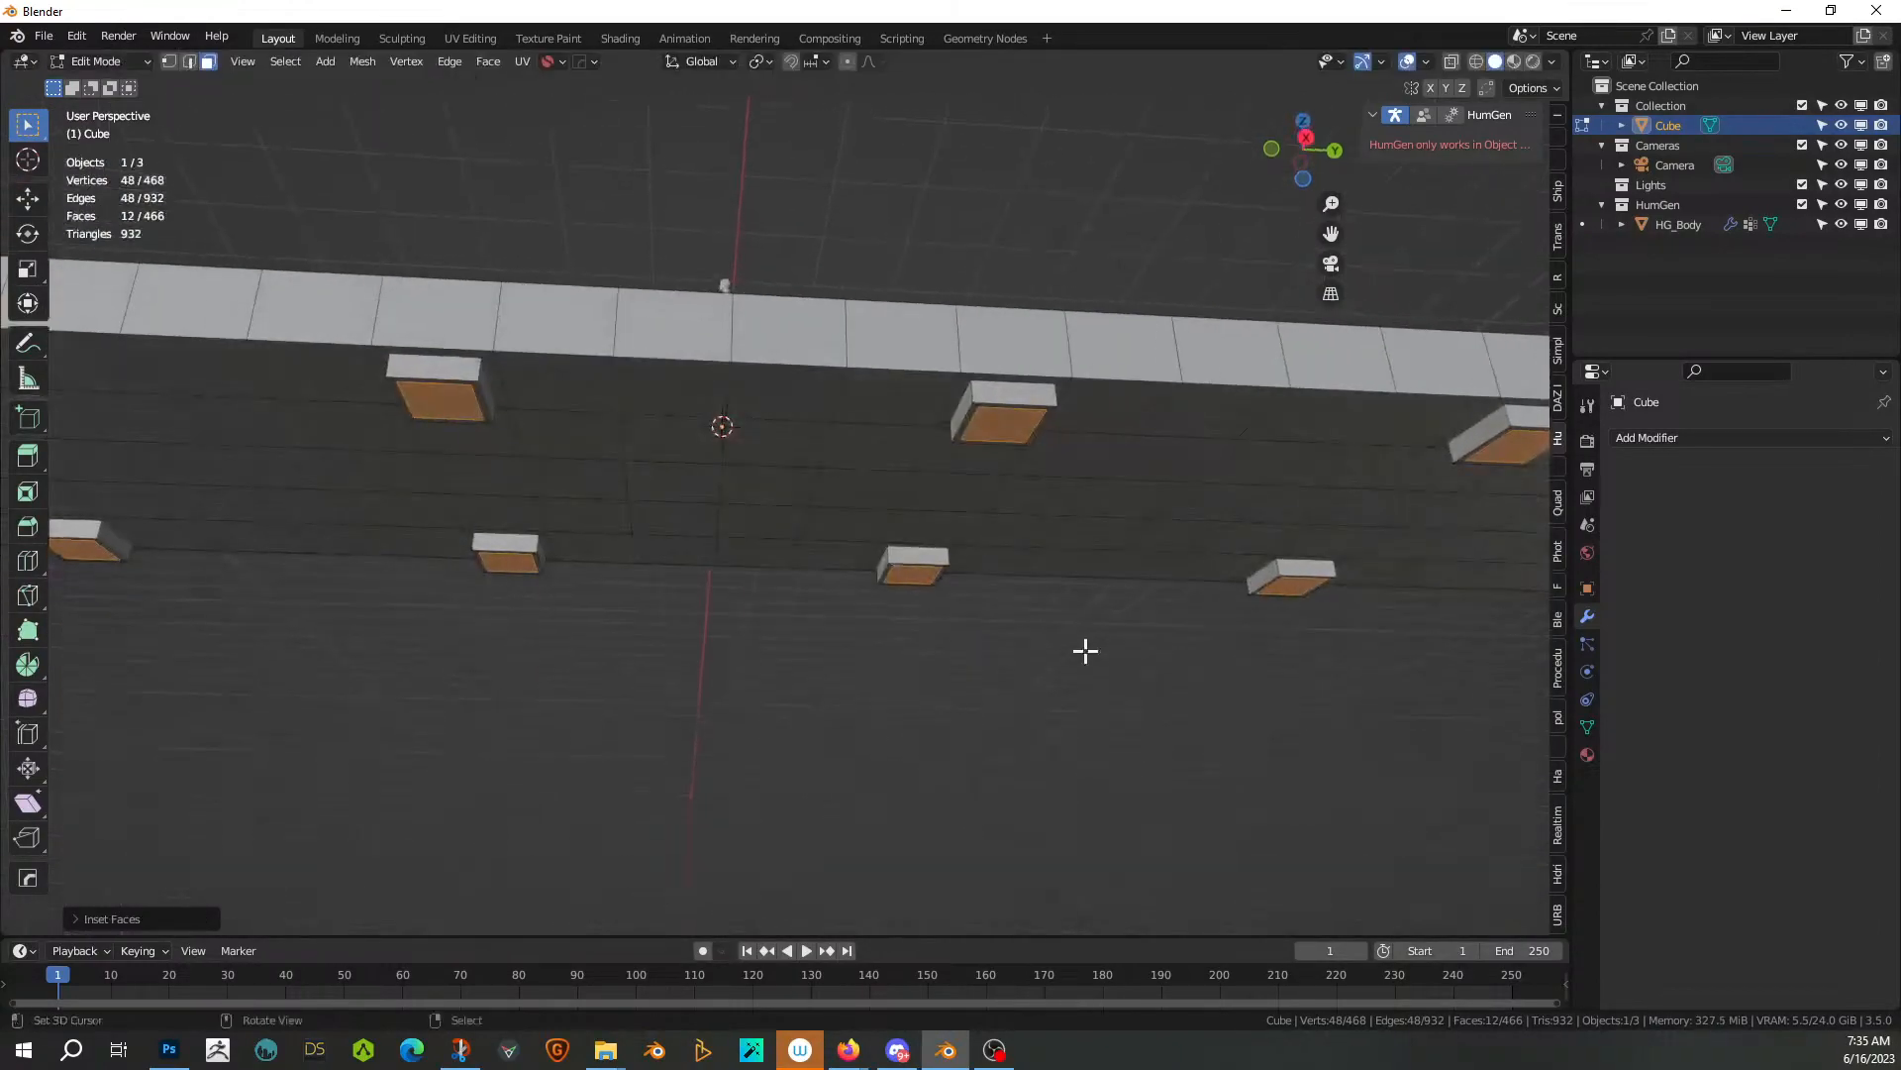
{"action": "key", "text": "e"}
{"action": "left_click", "coordinate": [1063, 106]}
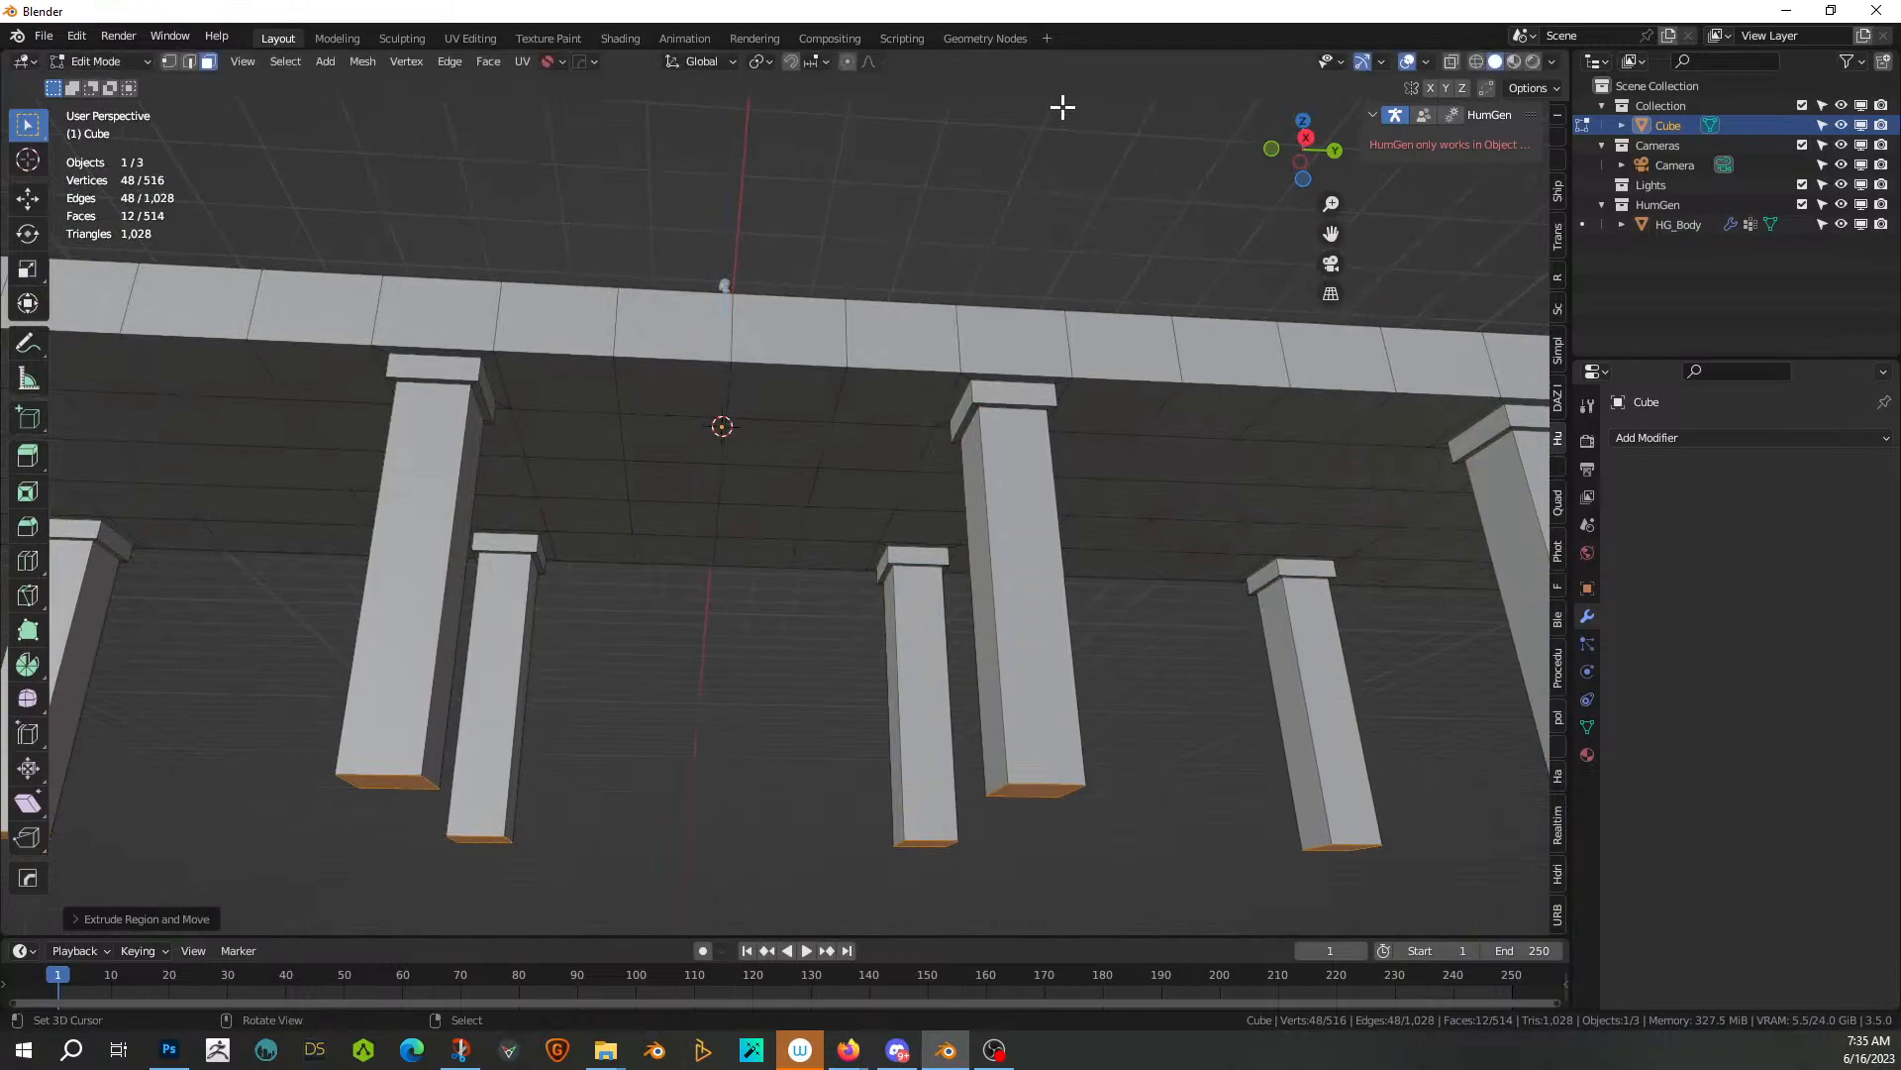
Adjust the pillars' length by moving their twelve selected bottom faces vertically along Z
{"action": "middle_click_drag", "start_coordinate": [1145, 590], "coordinate": [1138, 706]}
{"action": "scroll", "coordinate": [1092, 661], "scroll_direction": "down", "scroll_amount": 3}
{"action": "key", "text": "g"}
{"action": "key", "text": "z"}
{"action": "left_click", "coordinate": [1158, 526]}
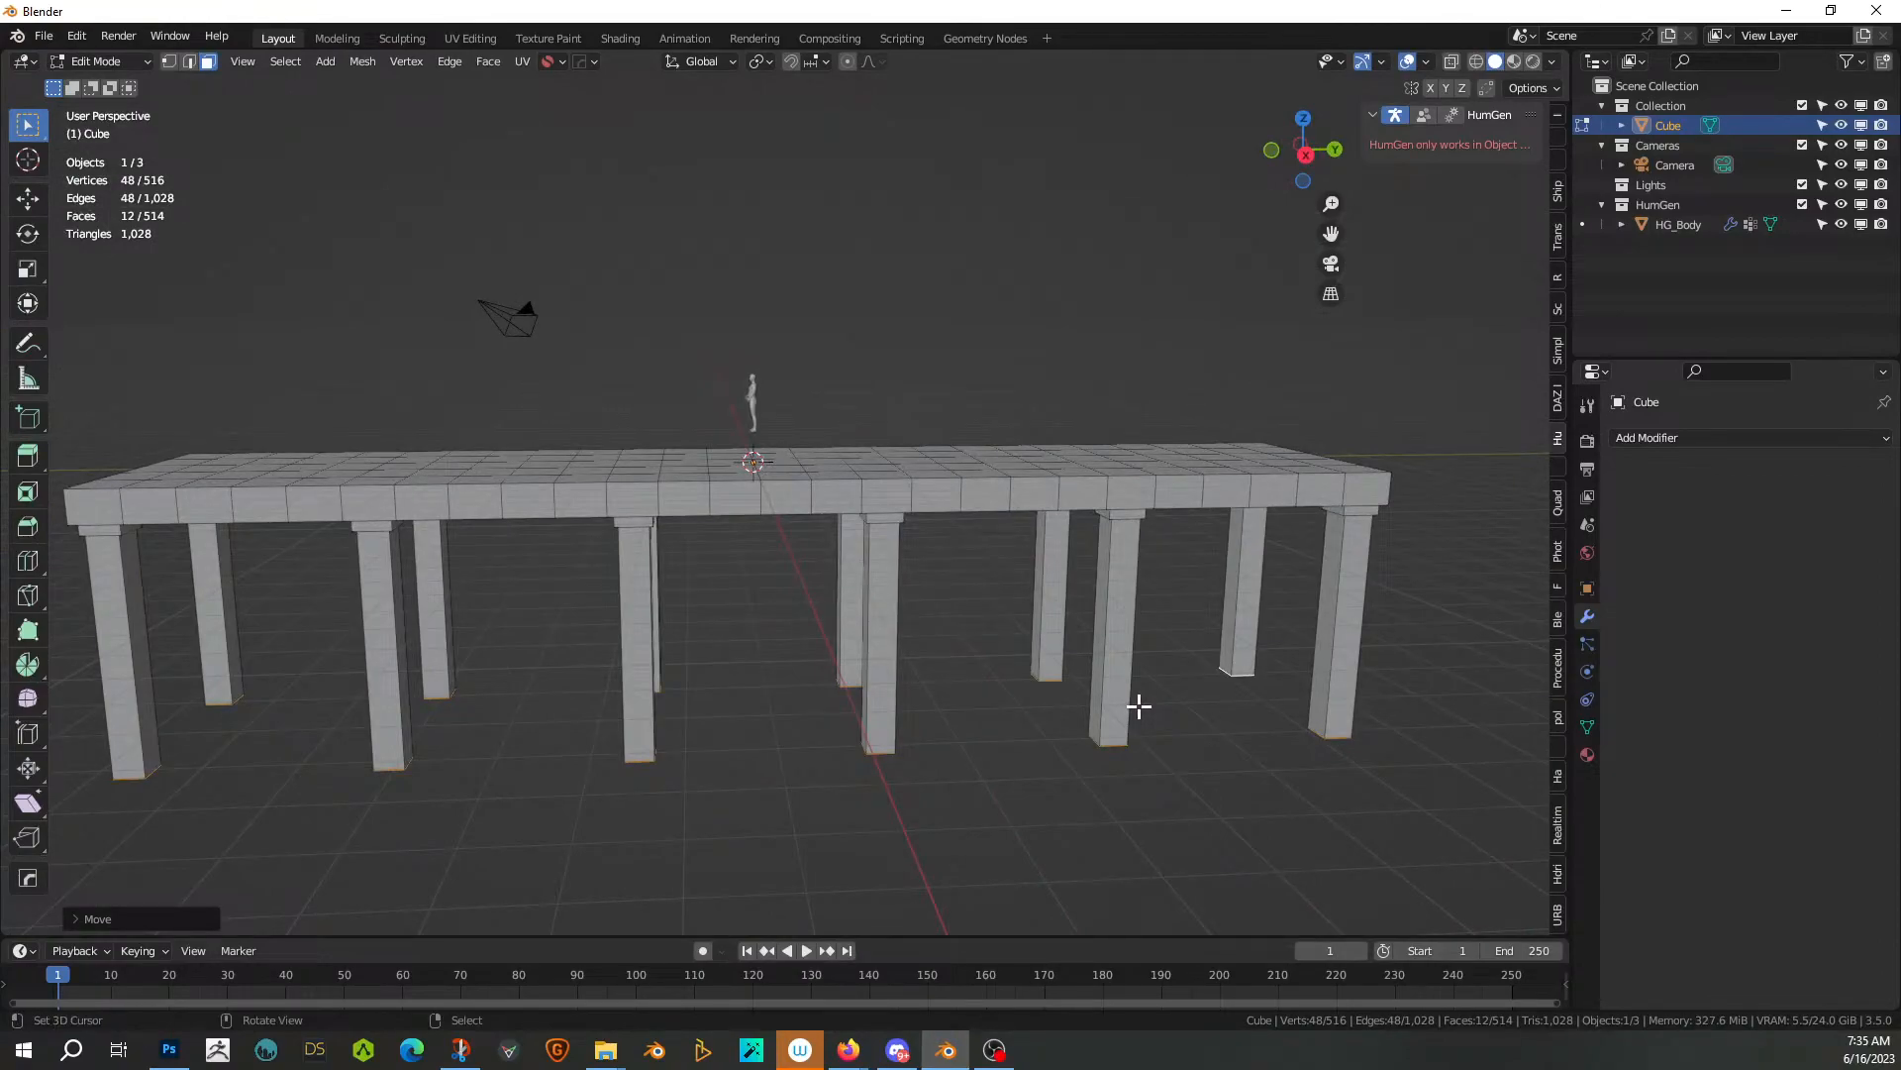
{"action": "middle_click_drag", "start_coordinate": [700, 674], "coordinate": [1099, 653]}
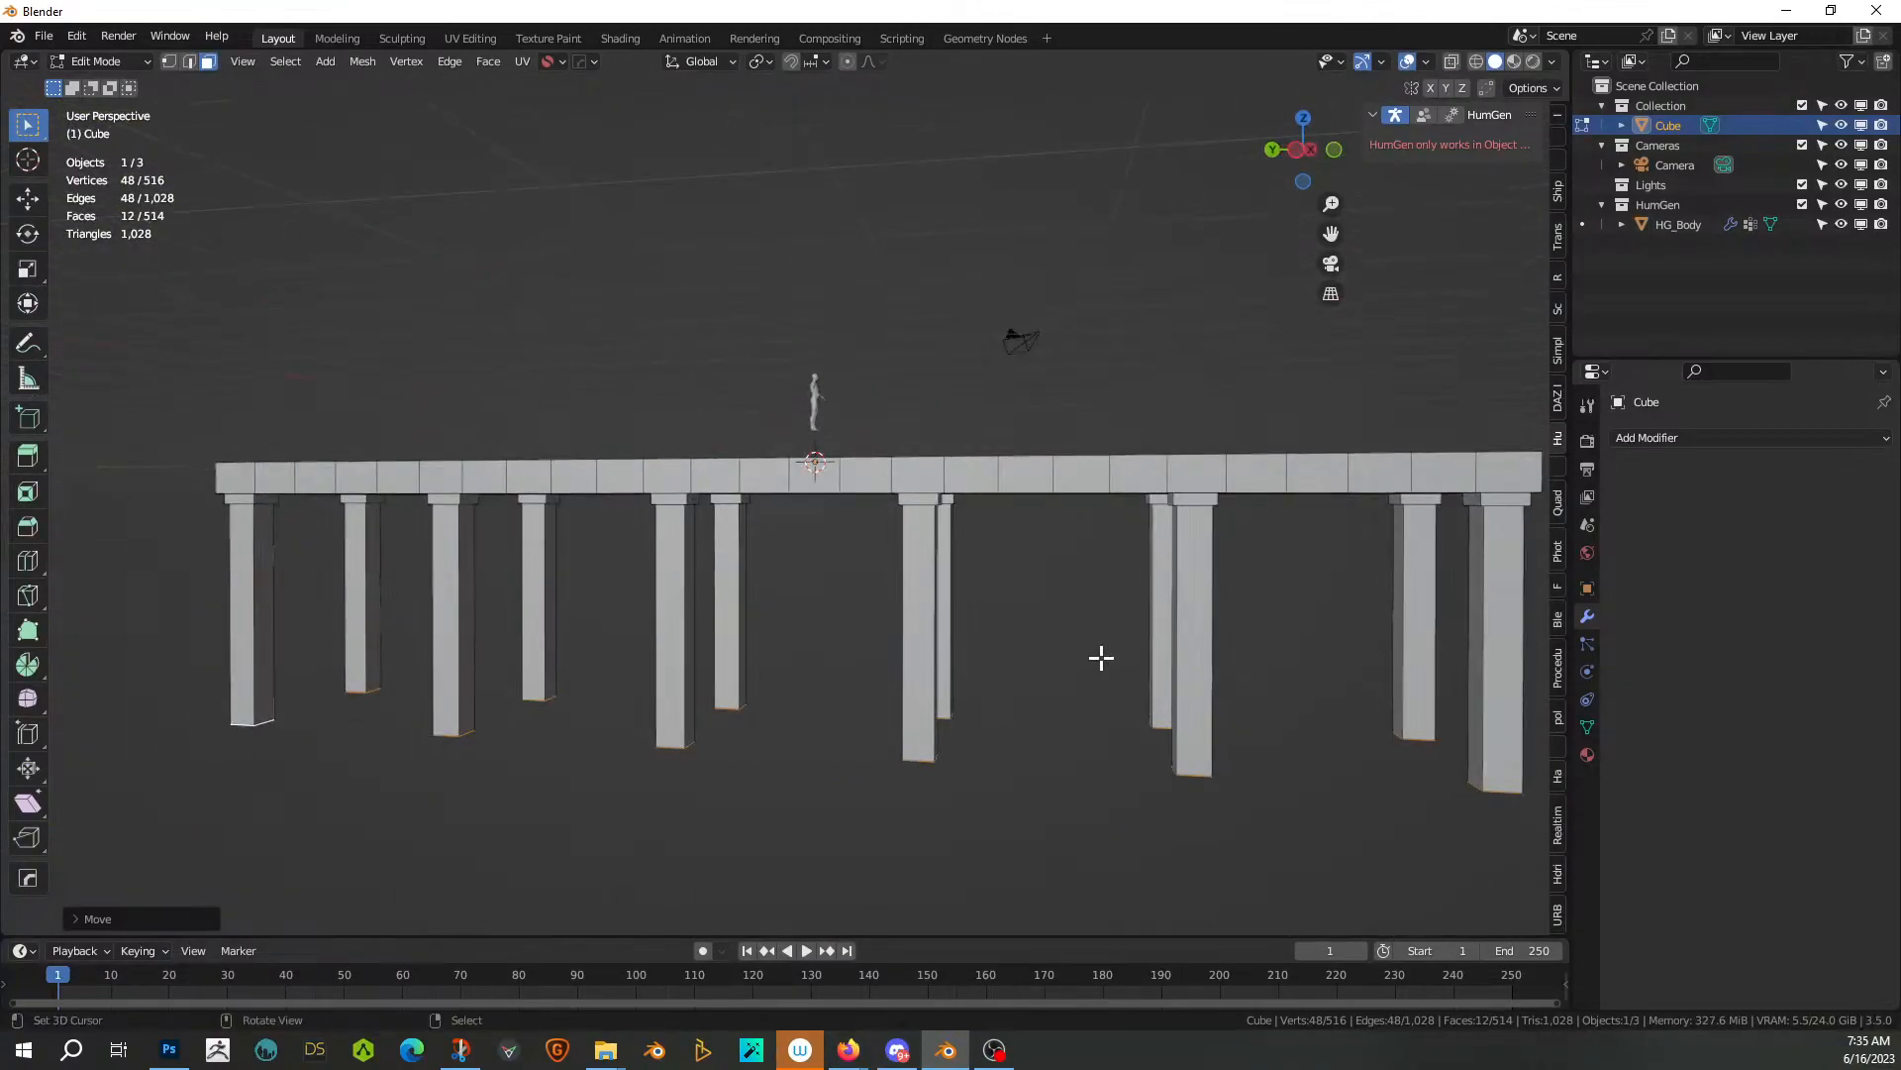
{"action": "key", "text": "KP_5"}
{"action": "key", "text": "KP_1"}
{"action": "middle_click_drag", "start_coordinate": [1101, 658], "coordinate": [1281, 645]}
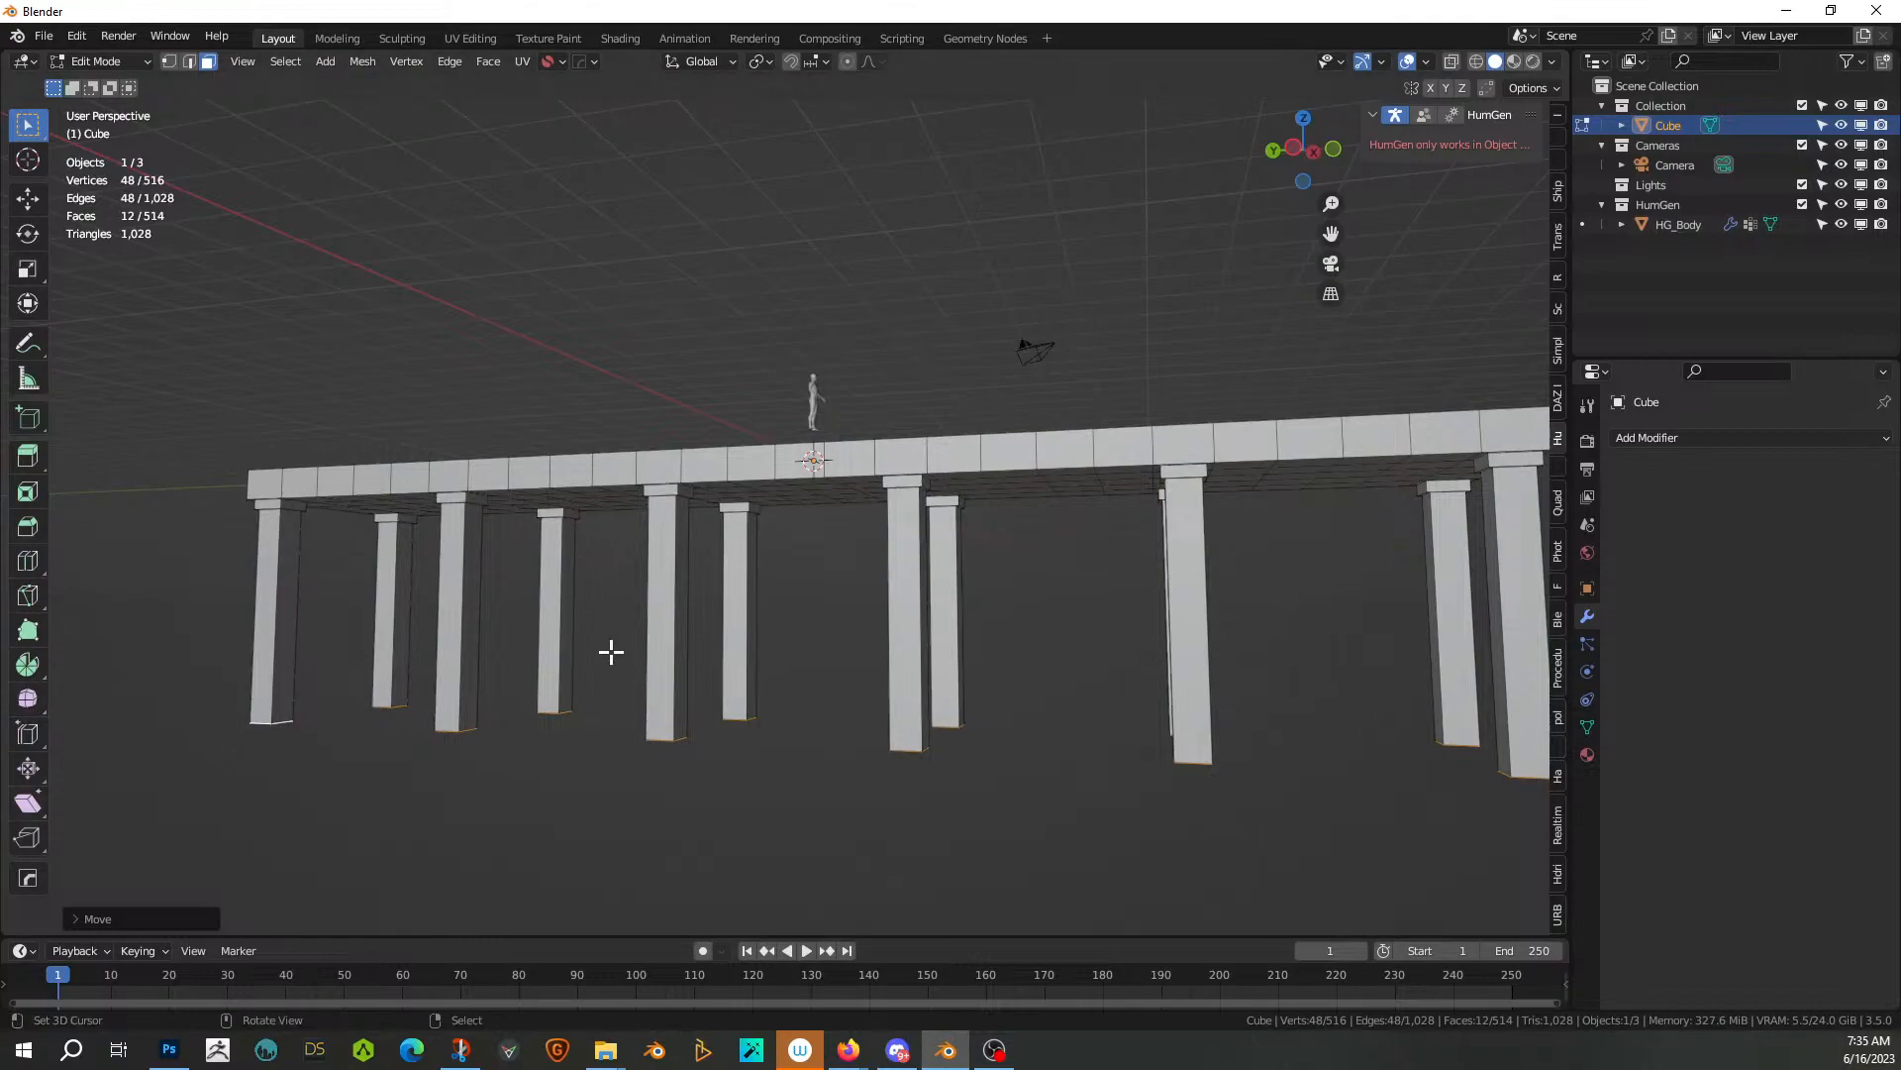
{"action": "middle_click_drag", "start_coordinate": [625, 598], "coordinate": [691, 596]}
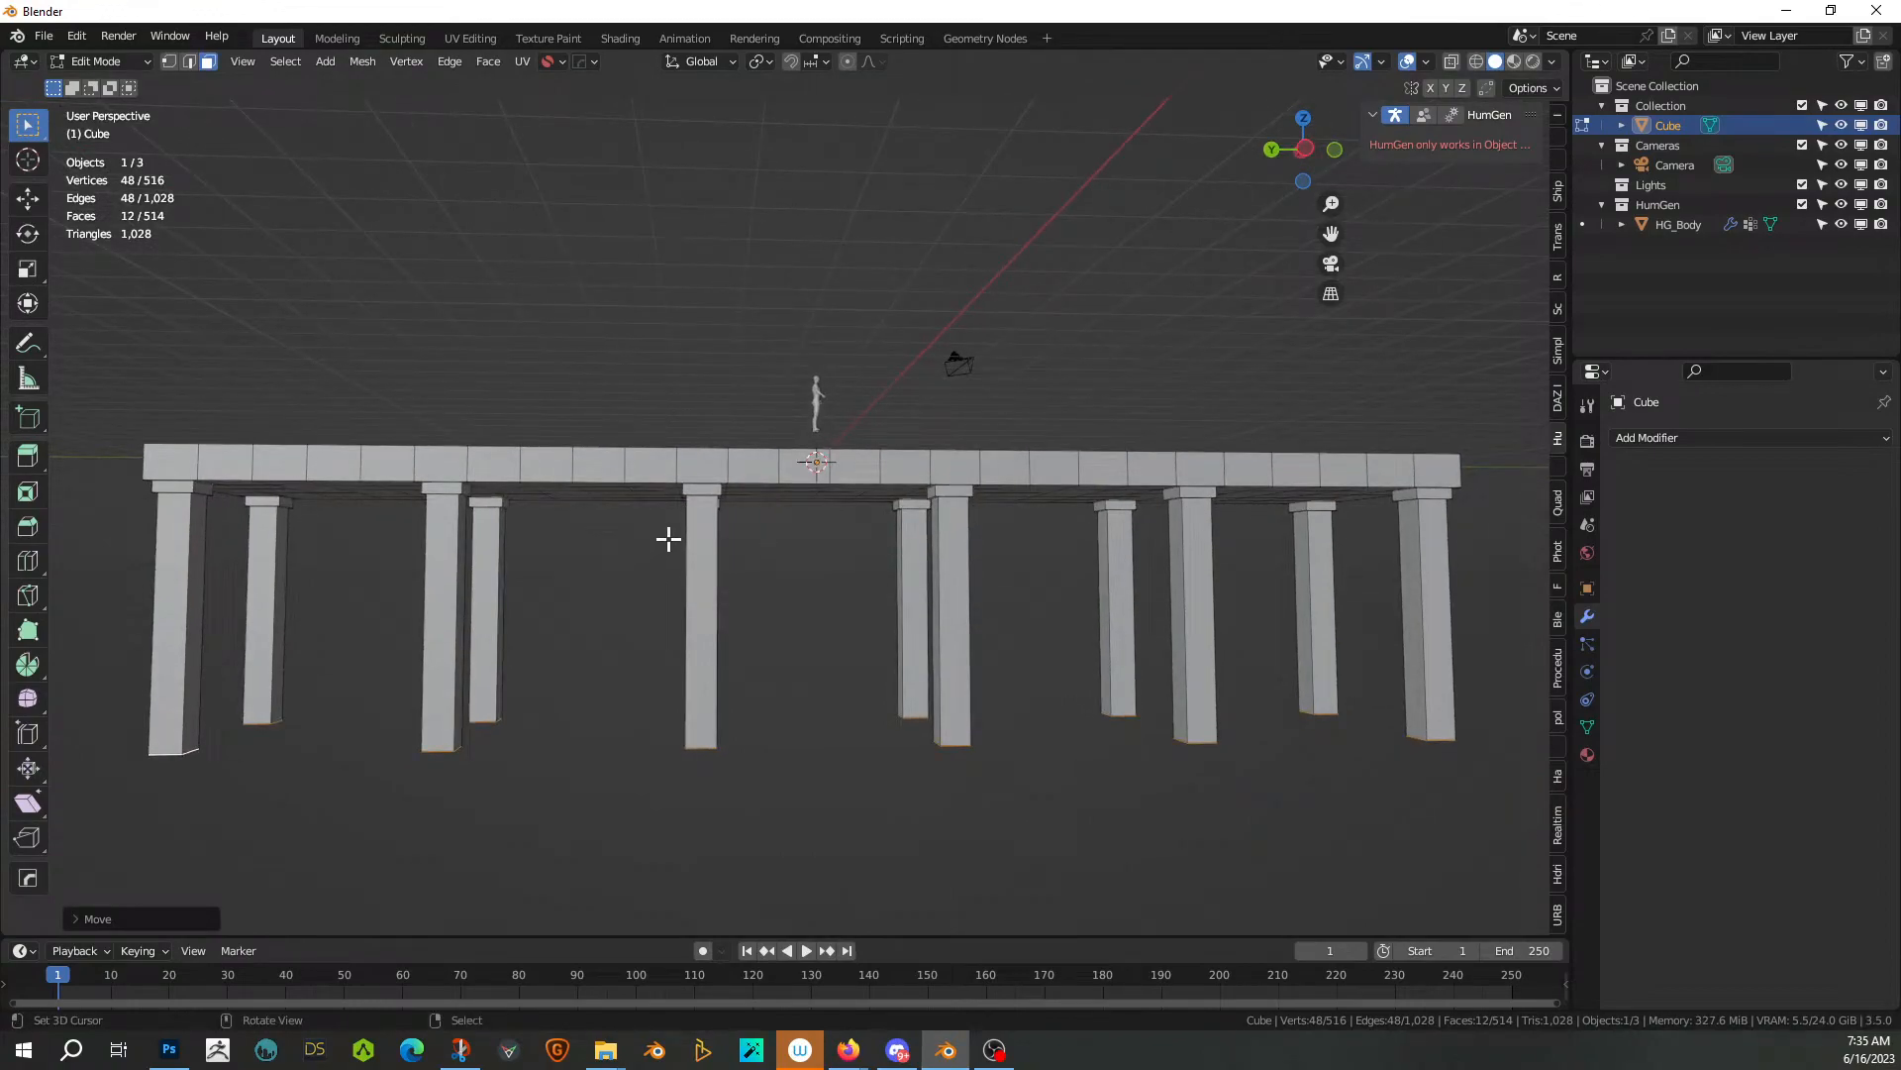
{"action": "middle_click_drag", "start_coordinate": [527, 648], "coordinate": [536, 584]}
Select the side faces of all twelve pillar shafts in right view with X-ray on, leaving the caps and slab unselected
{"action": "key", "text": "KP_3"}
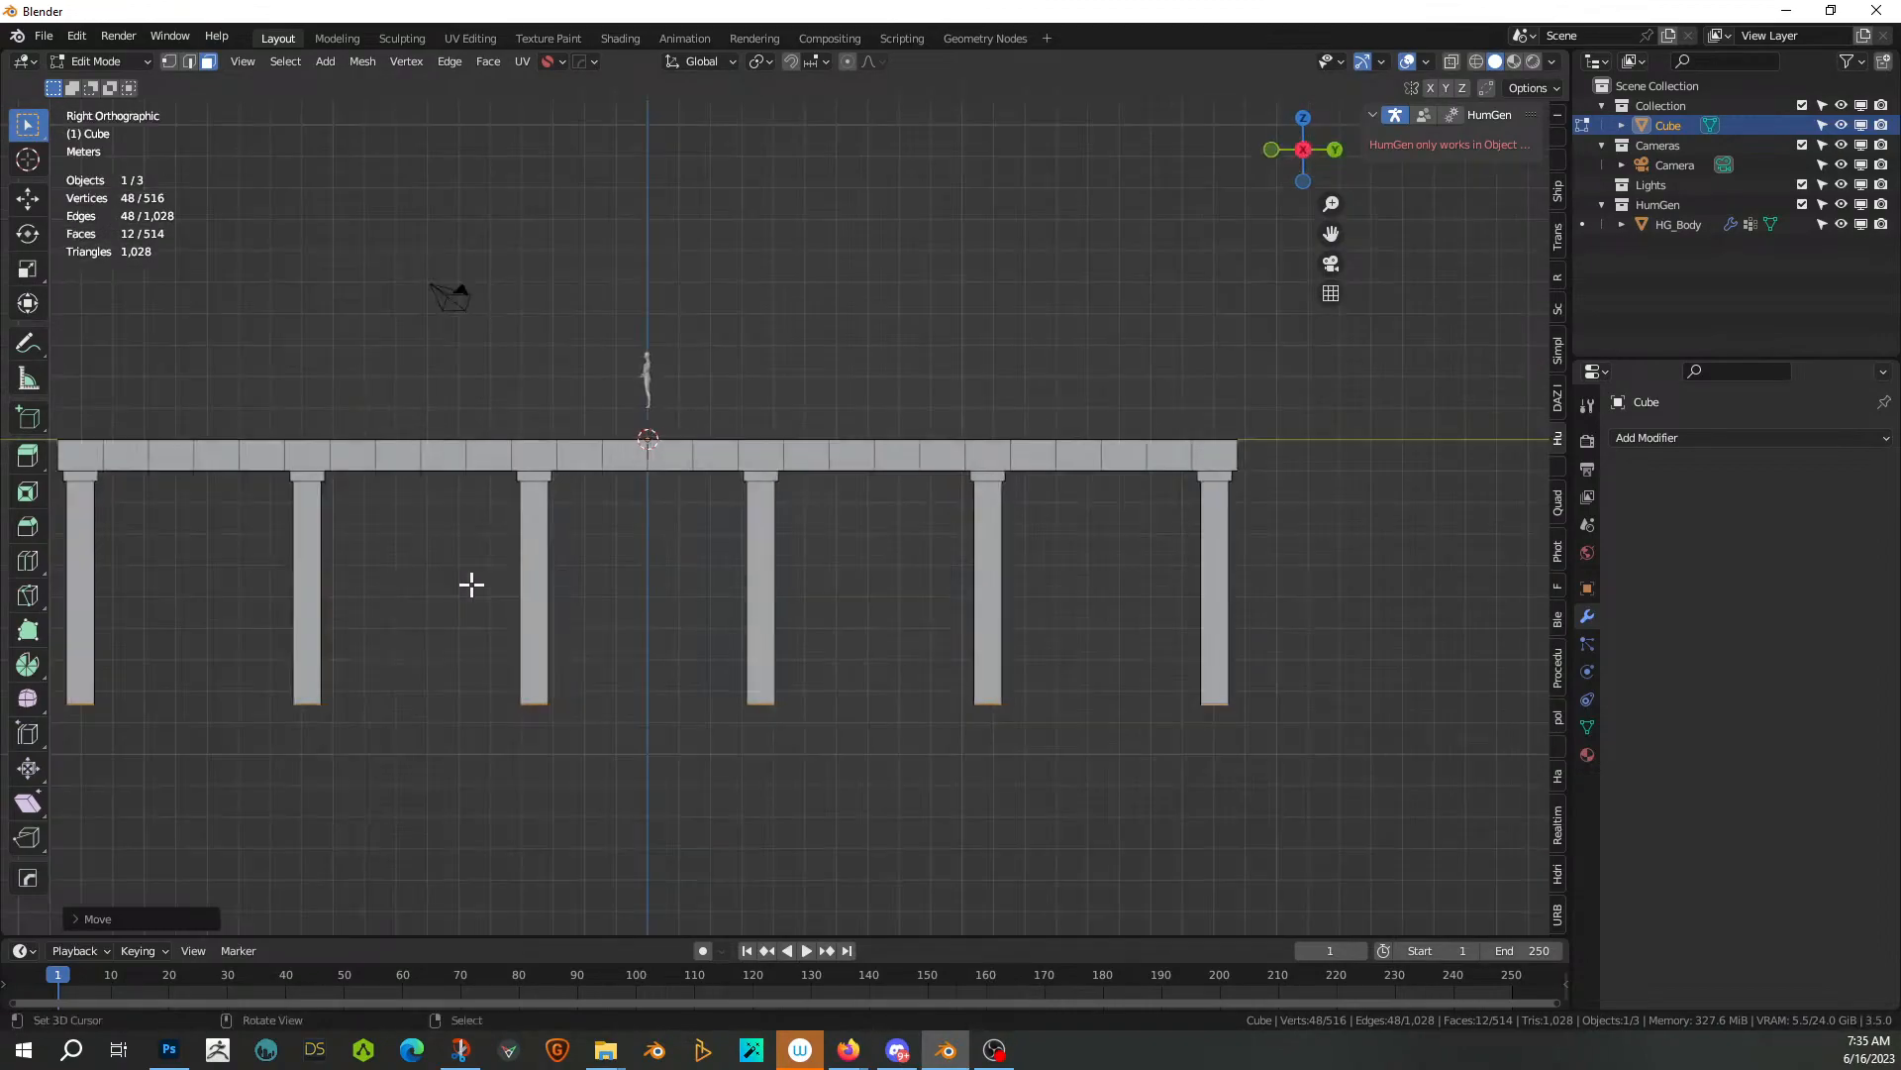
{"action": "key", "text": "alt+z"}
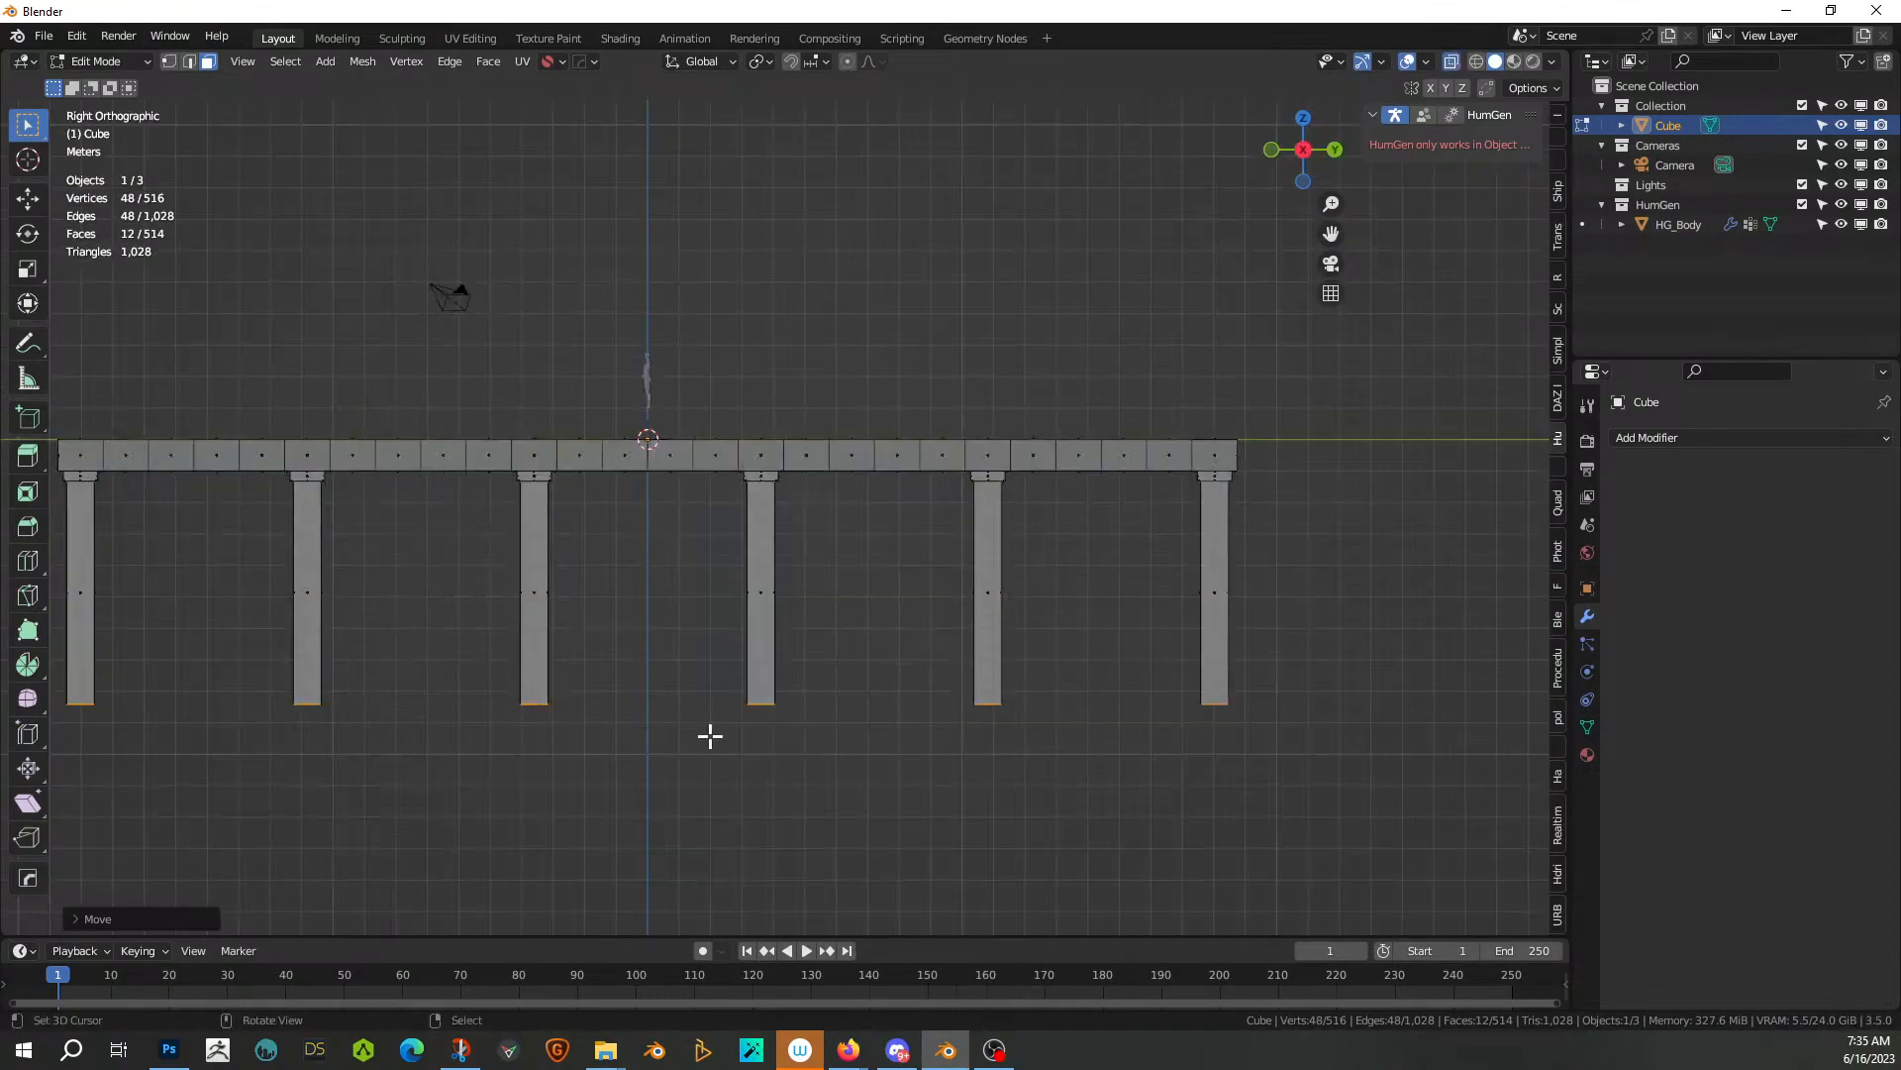
{"action": "key", "text": "alt+a"}
{"action": "left_click_drag", "start_coordinate": [1350, 645], "coordinate": [134, 540]}
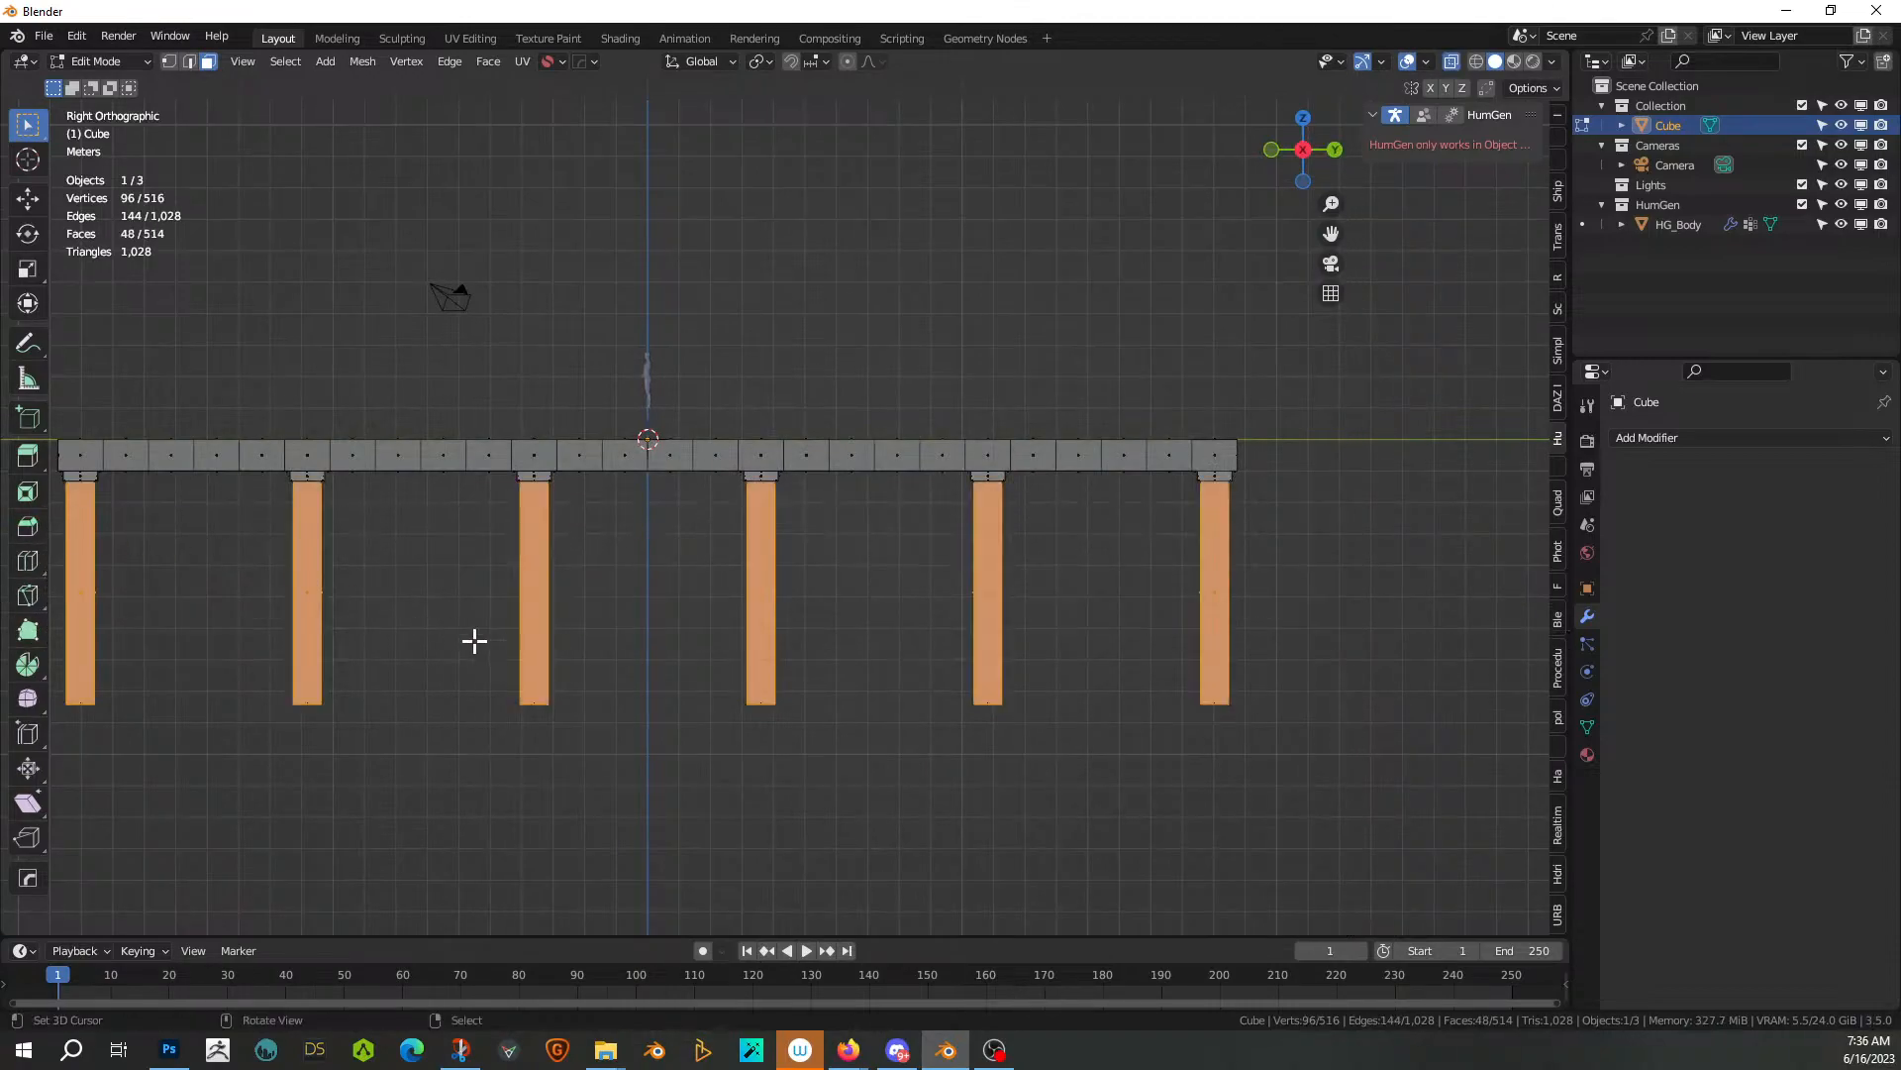
{"action": "key", "text": "alt+z"}
Dice the selected pillar shafts with 6 horizontal cuts along Z only, with no X cuts
{"action": "key", "text": "q"}
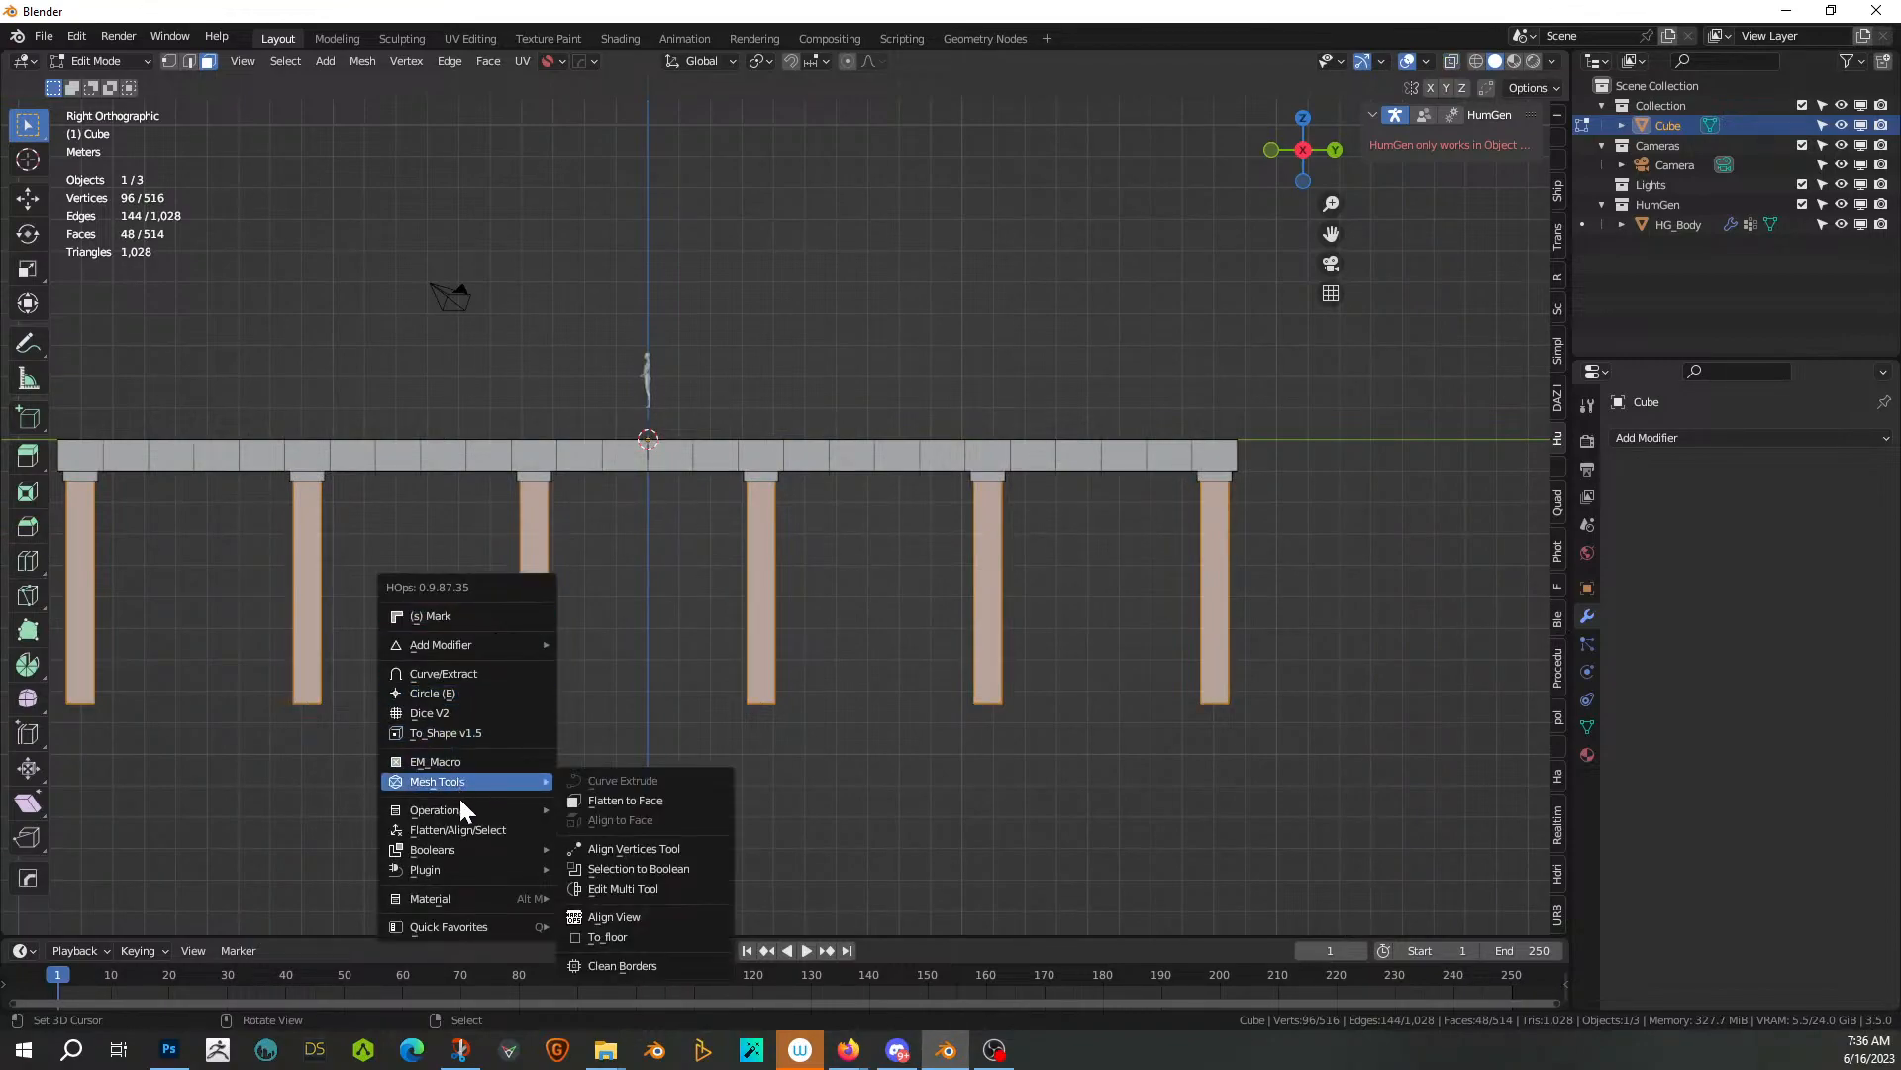
{"action": "left_click", "coordinate": [473, 709]}
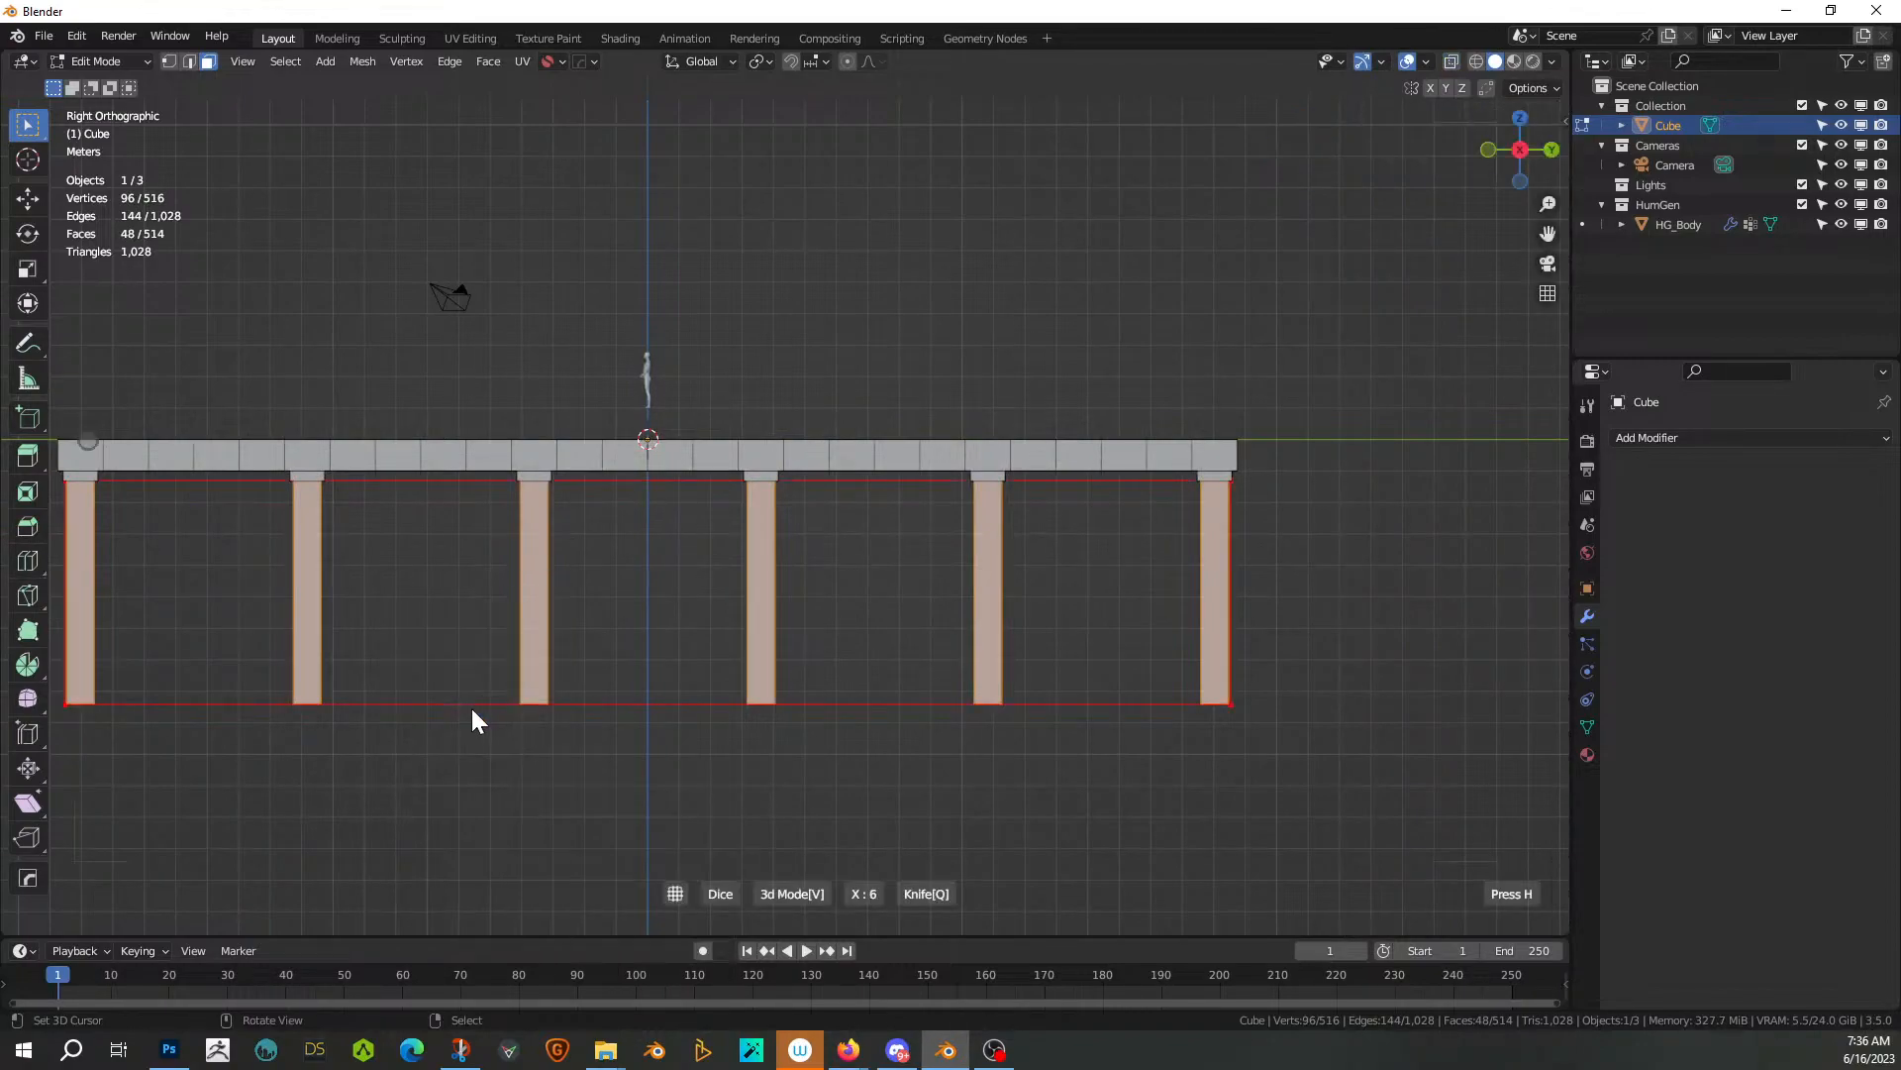
{"action": "key", "text": "z"}
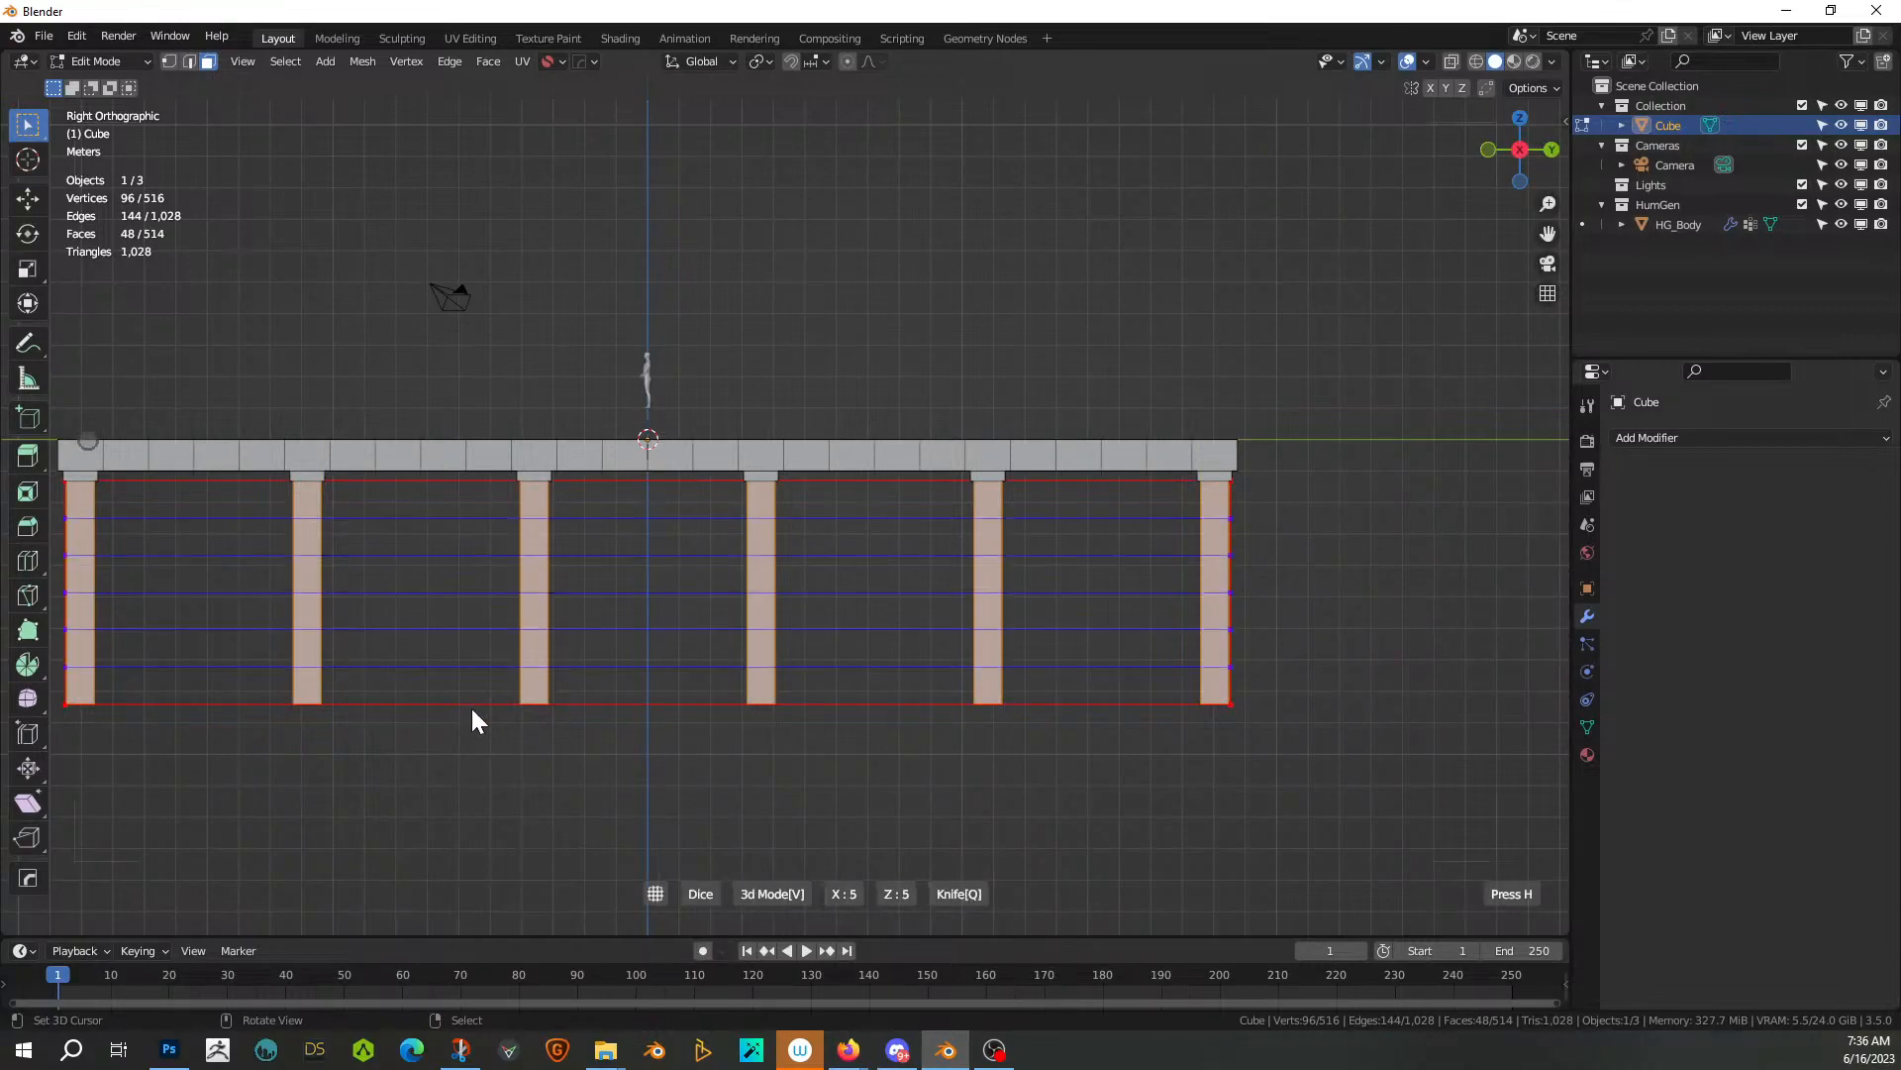
{"action": "key", "text": "x"}
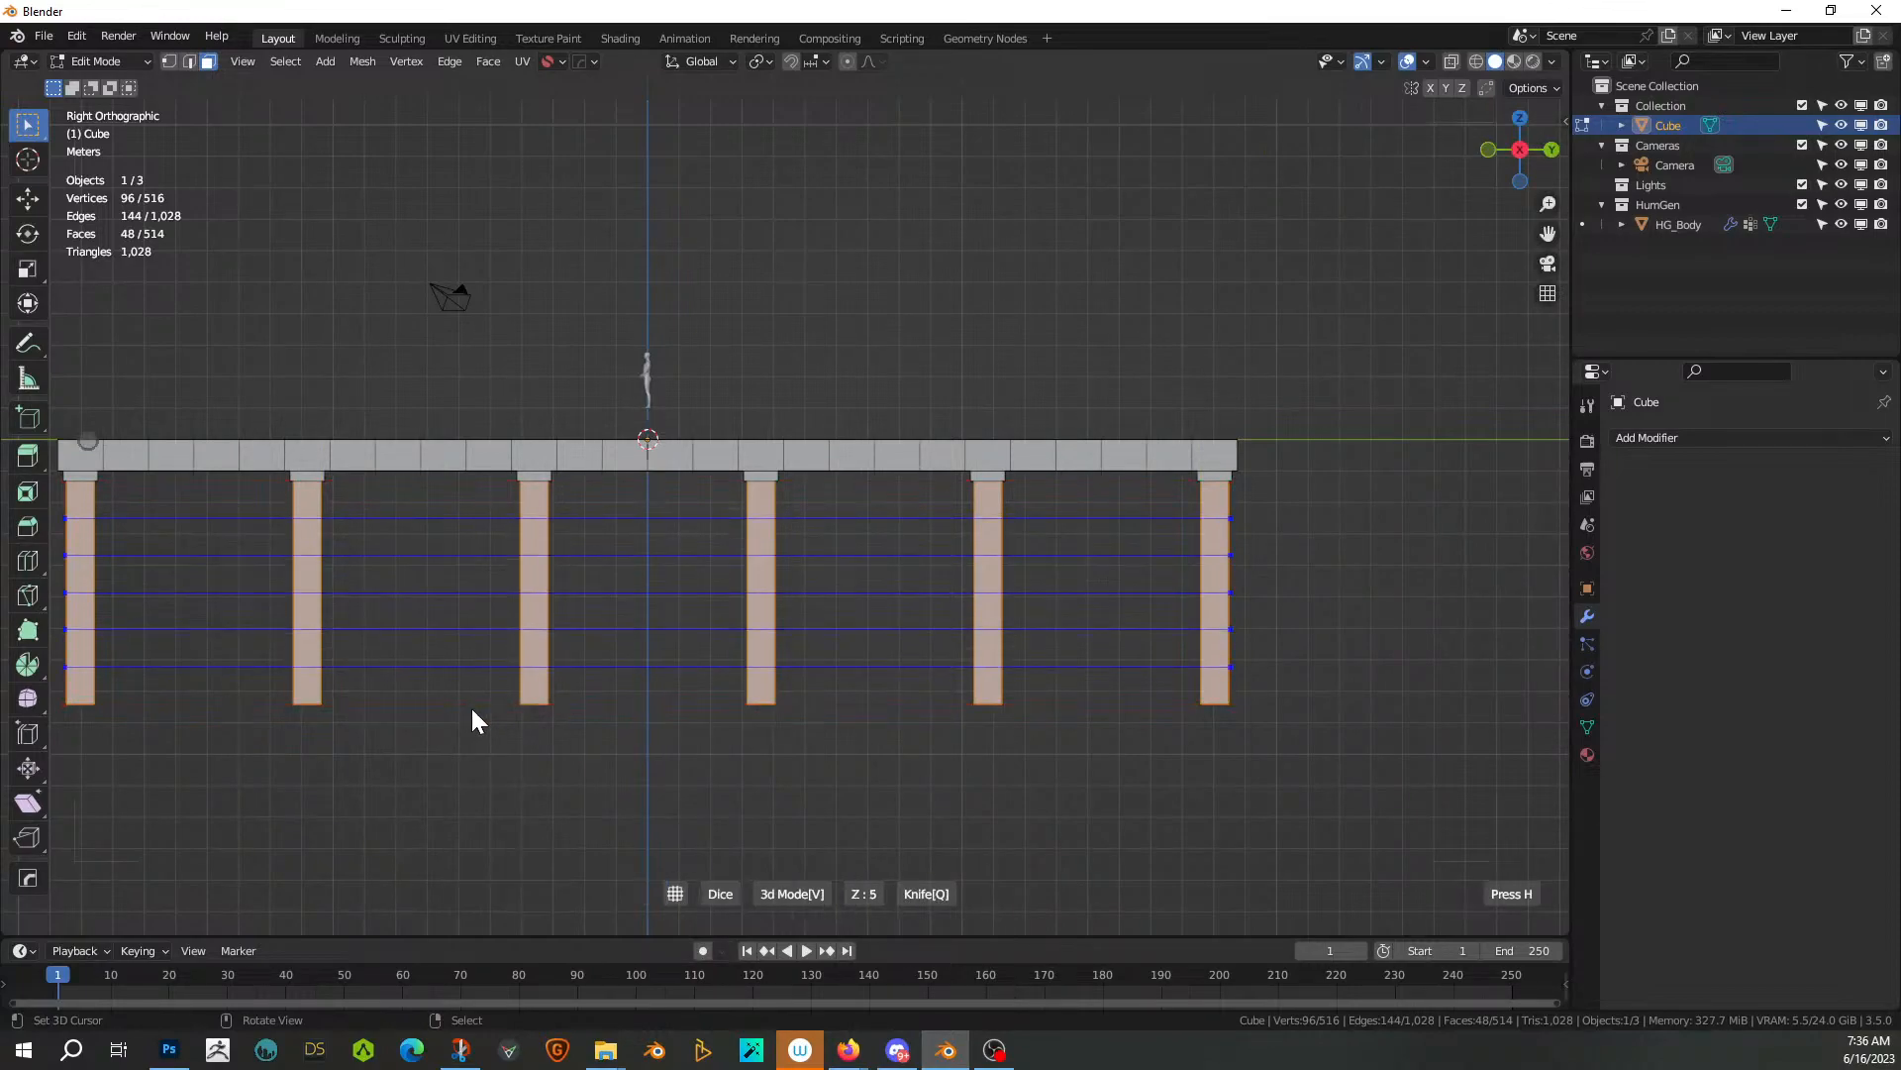
{"action": "scroll", "coordinate": [471, 705], "scroll_direction": "up", "scroll_amount": 1}
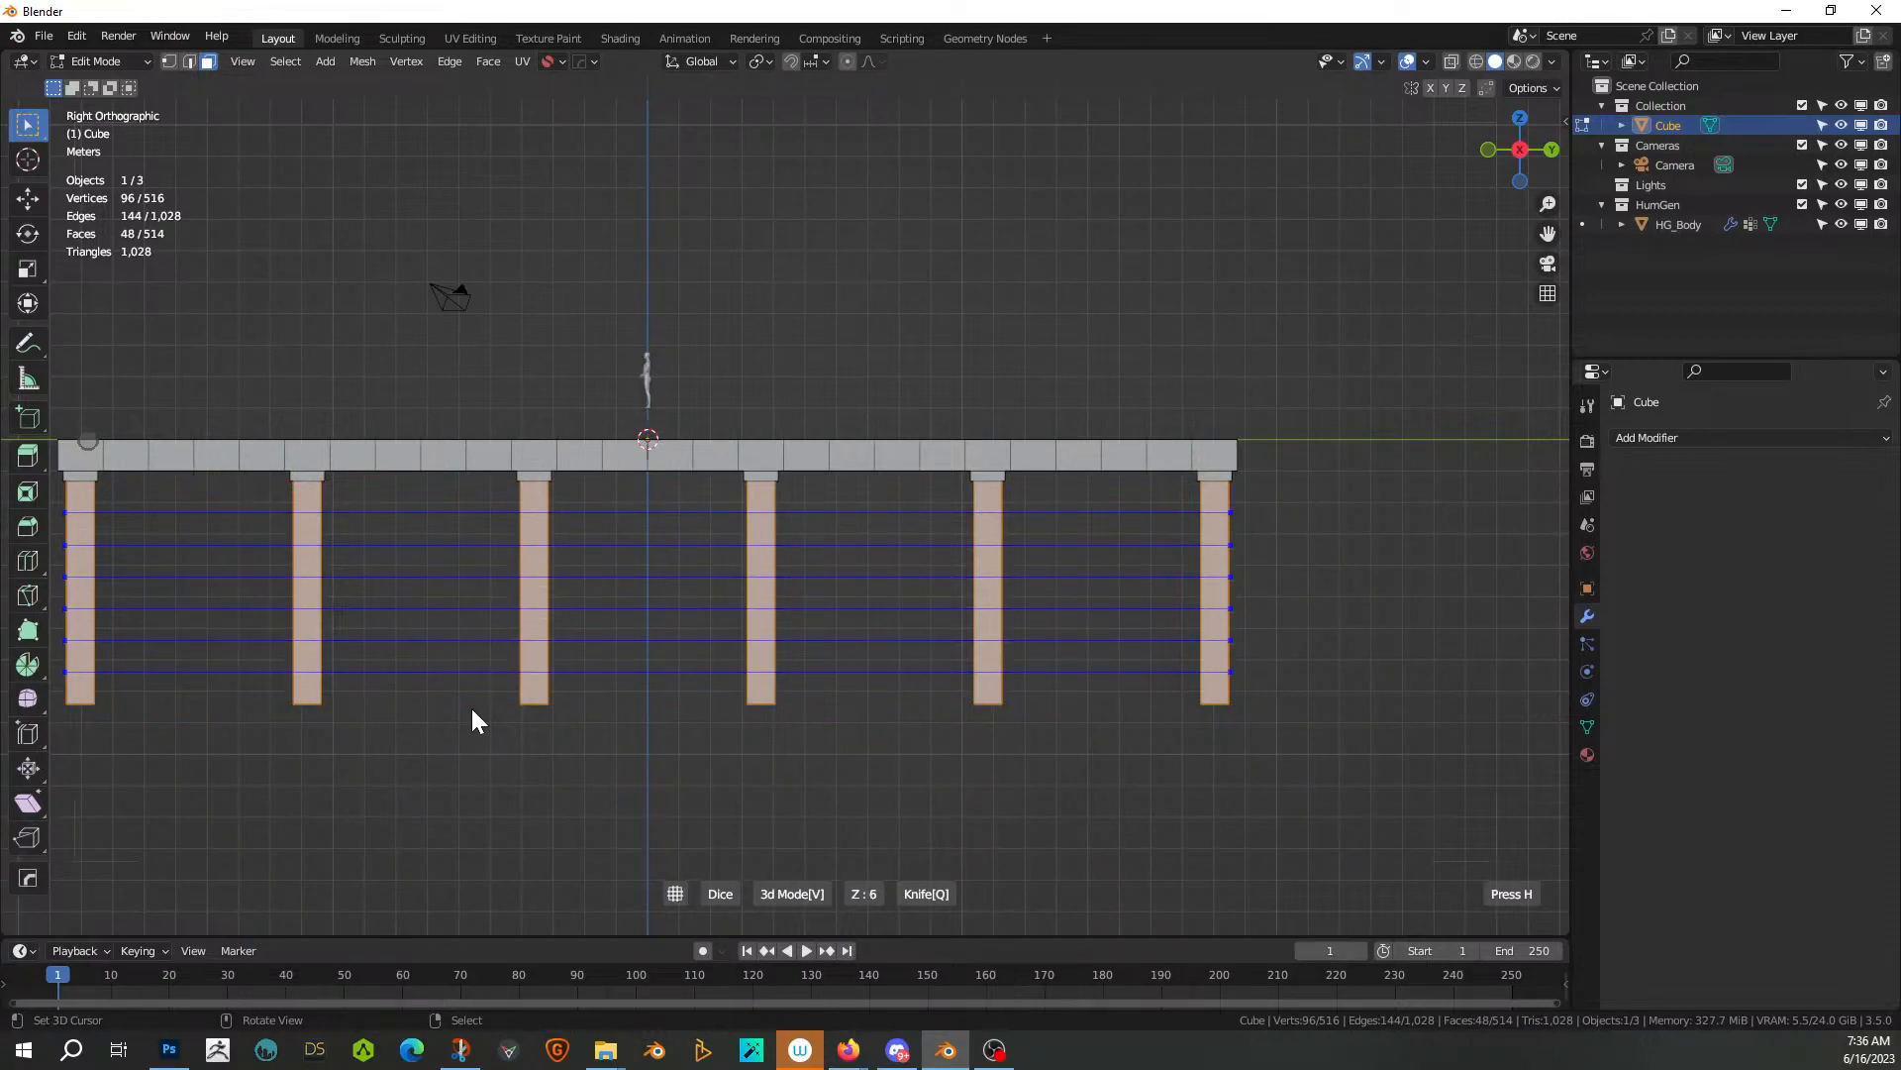
{"action": "left_click", "coordinate": [471, 705]}
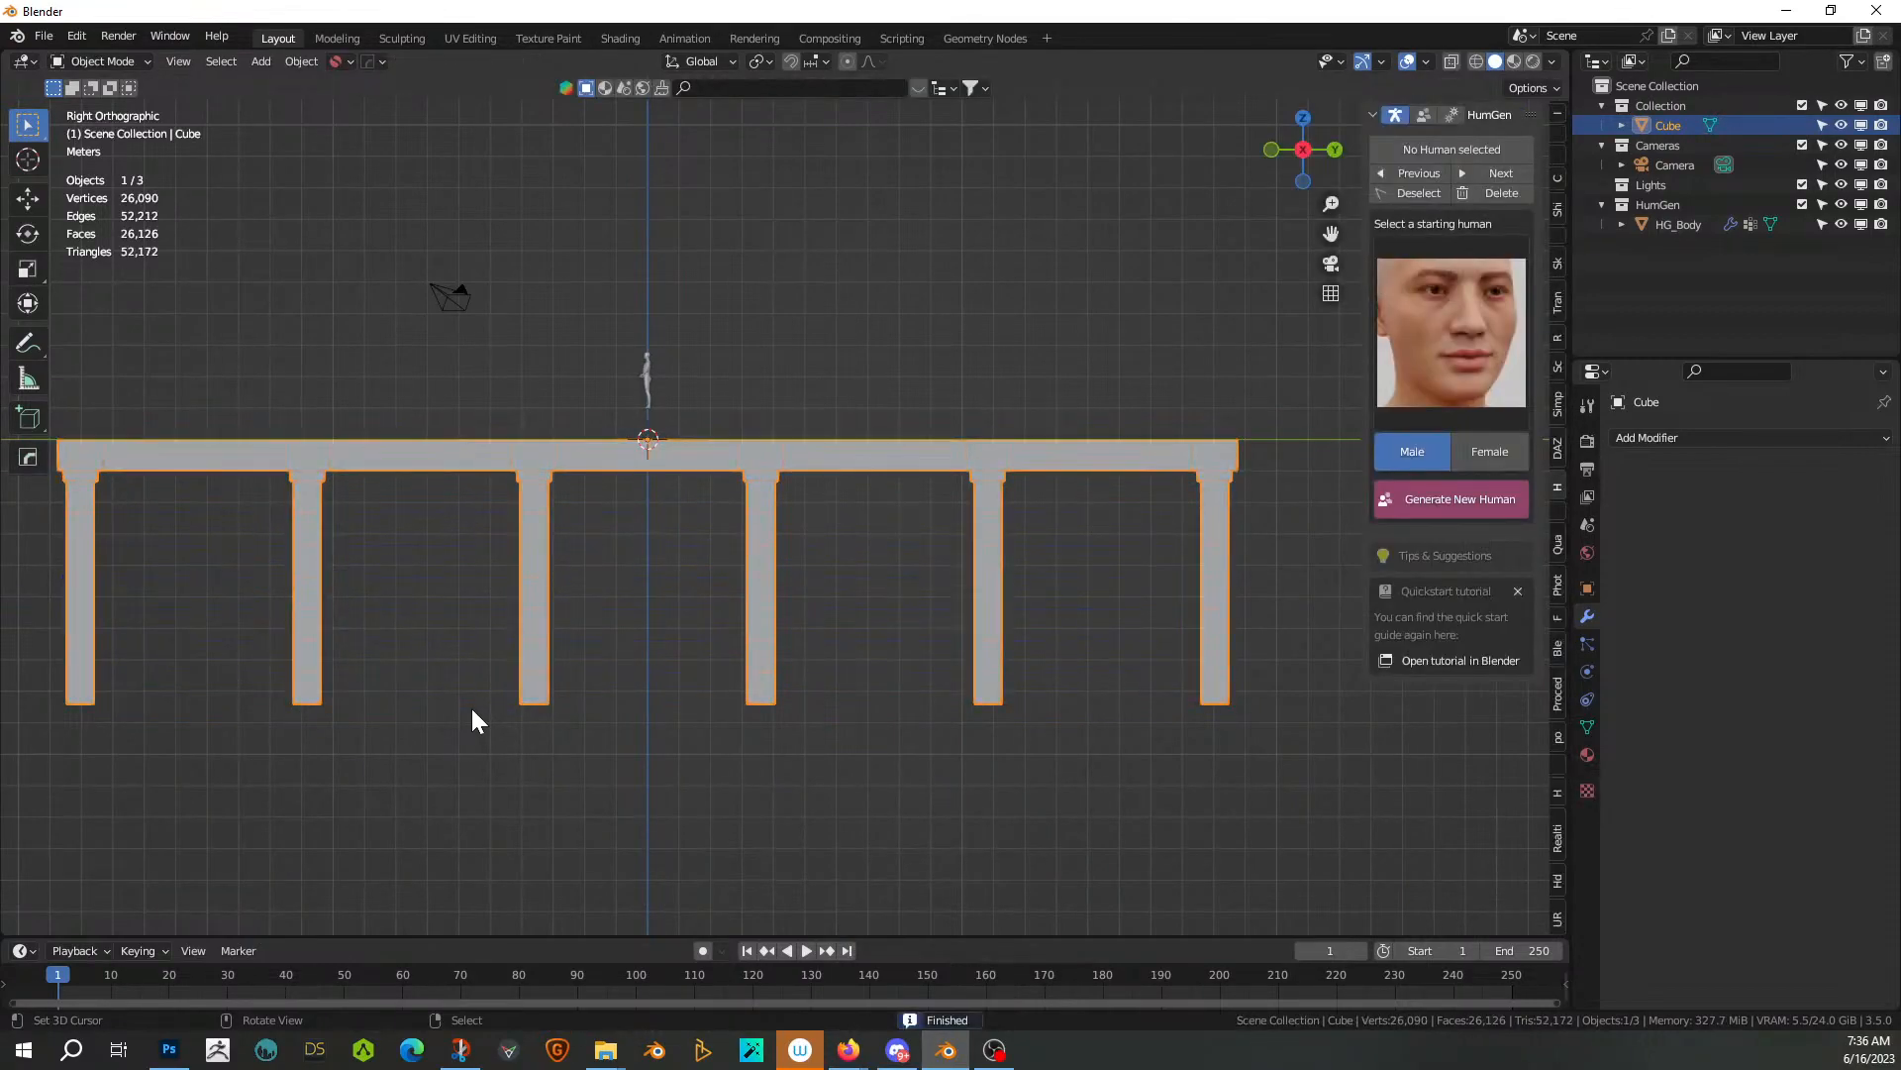
Select the third-segment side face pointing to the next pillar lengthwise on the first two pillars of each row
{"action": "key", "text": "Tab"}
{"action": "middle_click_drag", "start_coordinate": [472, 709], "coordinate": [717, 663]}
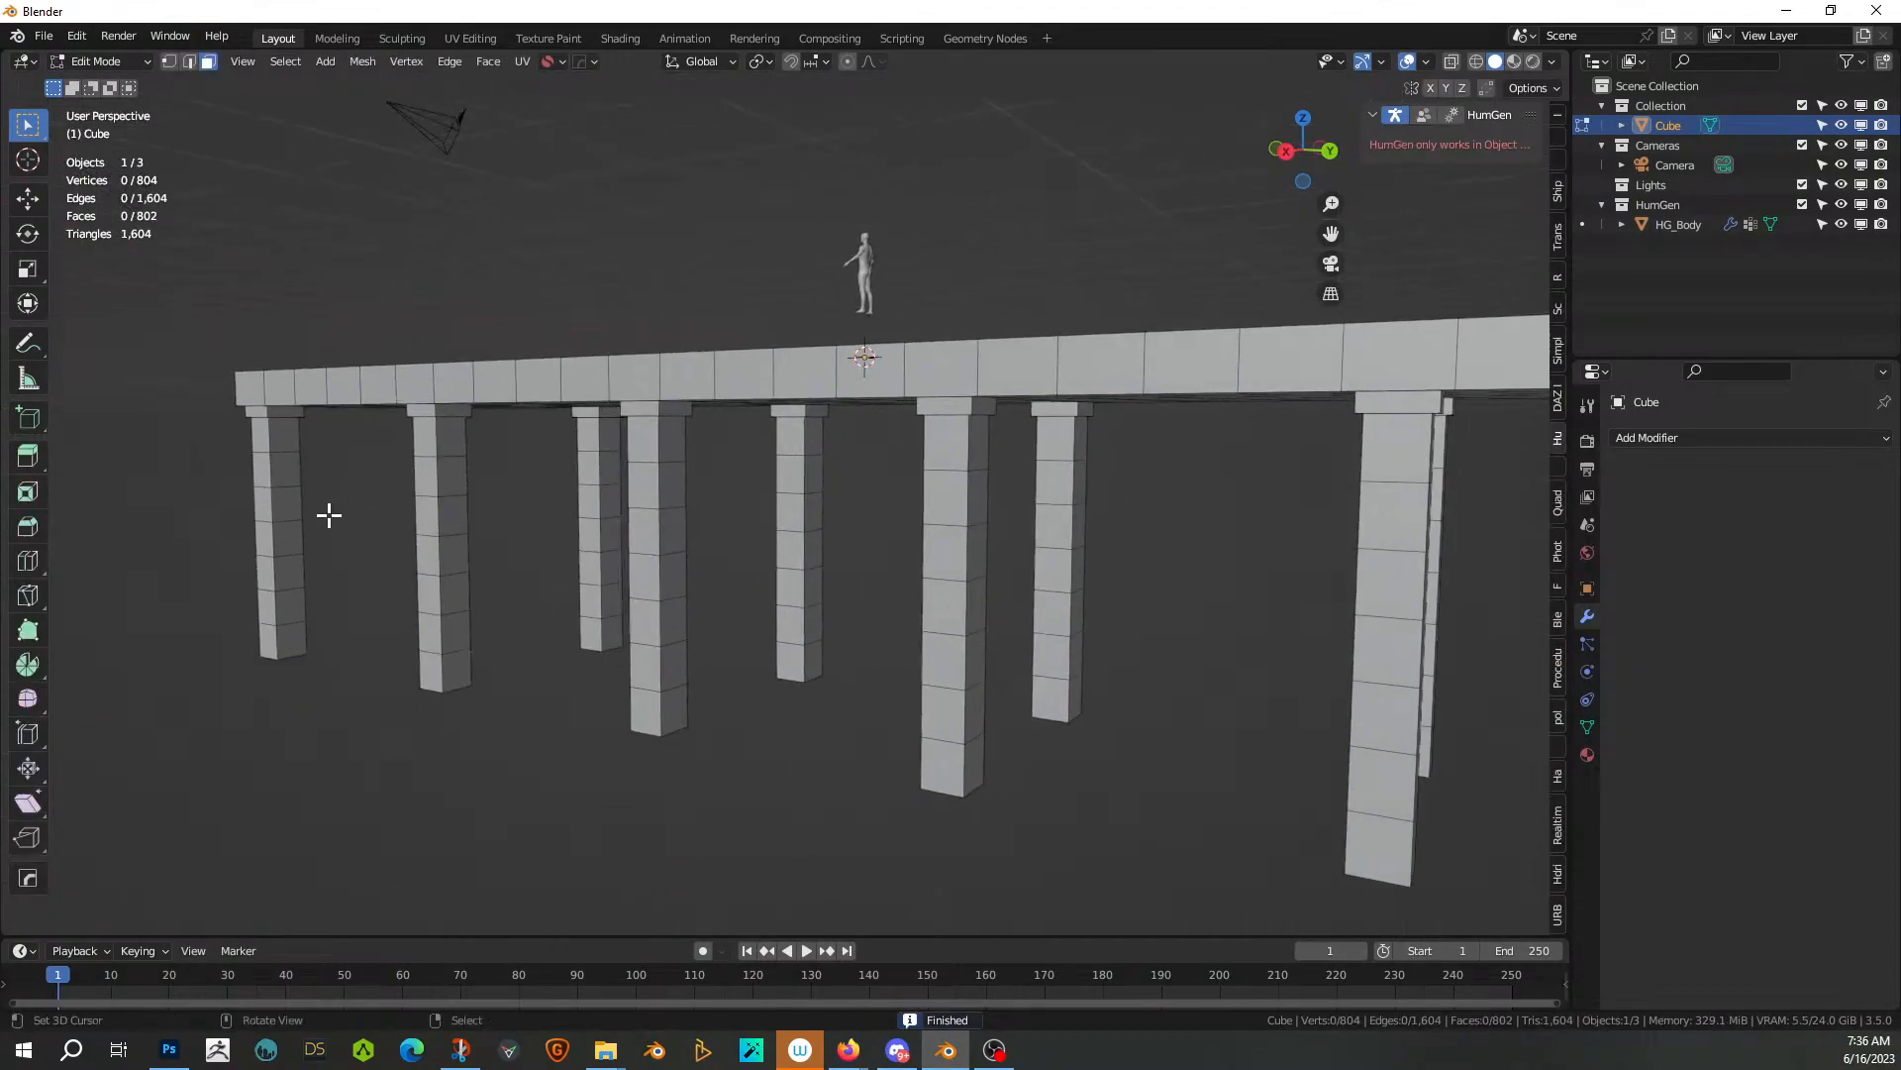
{"action": "left_click", "coordinate": [281, 518]}
{"action": "mouse_move", "coordinate": [292, 504]}
{"action": "middle_mouse_down"}
{"action": "mouse_move", "coordinate": [347, 496]}
{"action": "mouse_move", "coordinate": [283, 512]}
{"action": "mouse_move", "coordinate": [284, 531]}
{"action": "middle_mouse_up"}
{"action": "left_click", "coordinate": [248, 503], "text": "shift"}
{"action": "left_click", "coordinate": [428, 517], "text": "shift"}
{"action": "middle_click_drag", "start_coordinate": [535, 522], "coordinate": [591, 499]}
{"action": "left_click", "coordinate": [552, 496], "text": "shift"}
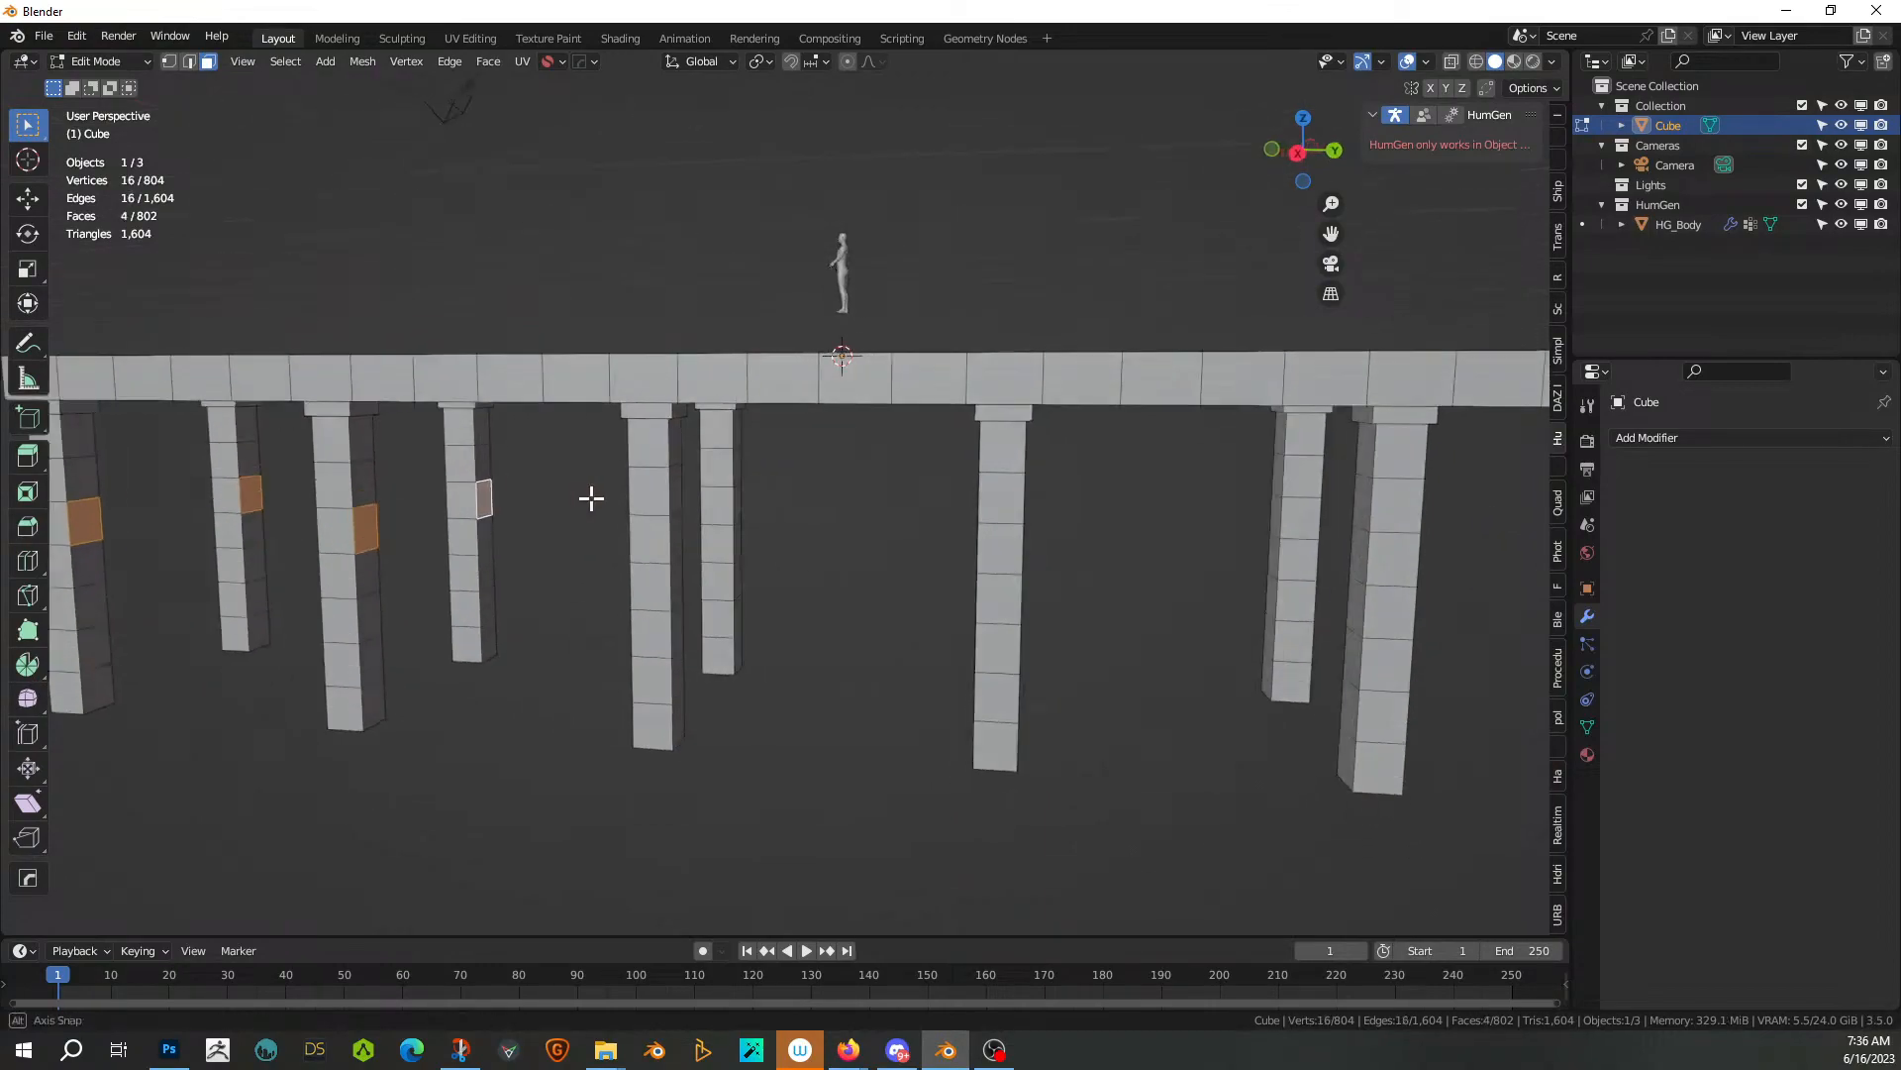
Add the matching third-segment faces on the next three pillars of each row to the selection, skipping the last pair
{"action": "middle_click_drag", "start_coordinate": [636, 577], "coordinate": [585, 561]}
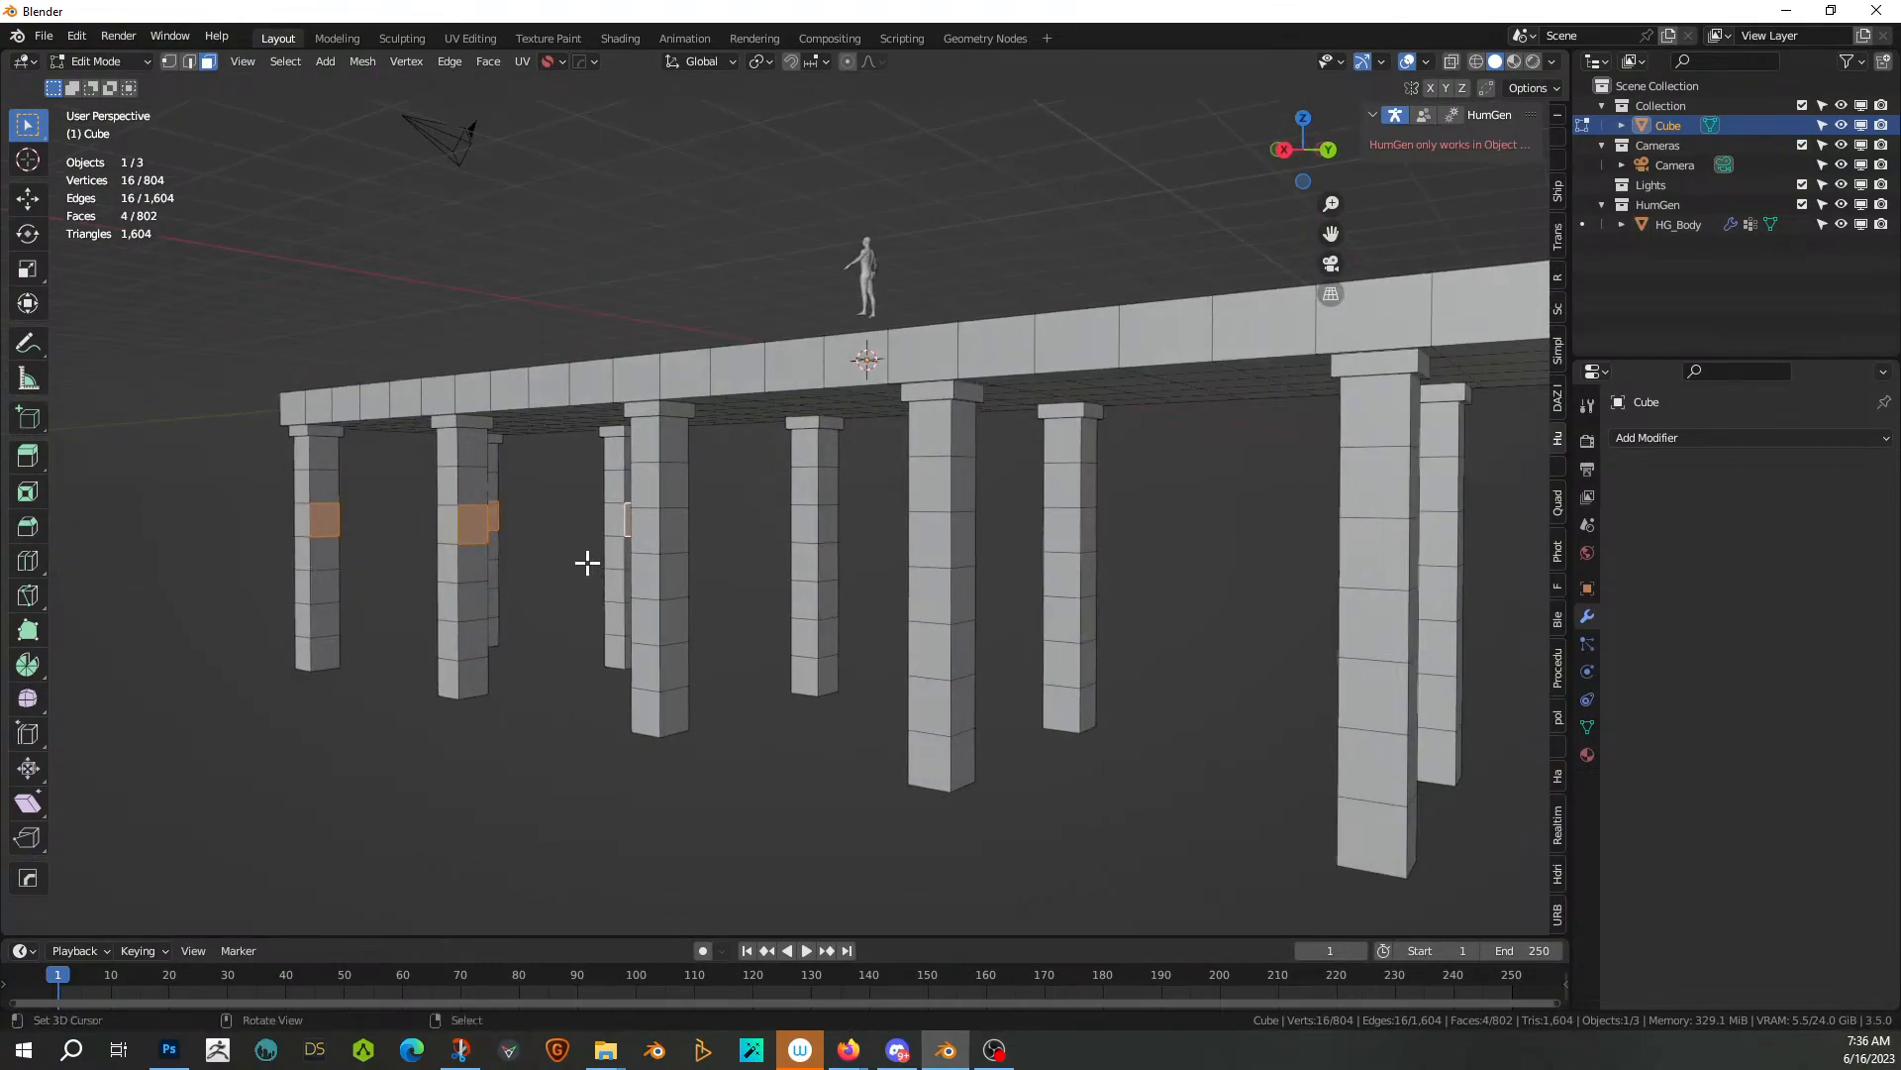
{"action": "left_click", "coordinate": [667, 538], "text": "shift"}
{"action": "left_click", "coordinate": [951, 542], "text": "shift"}
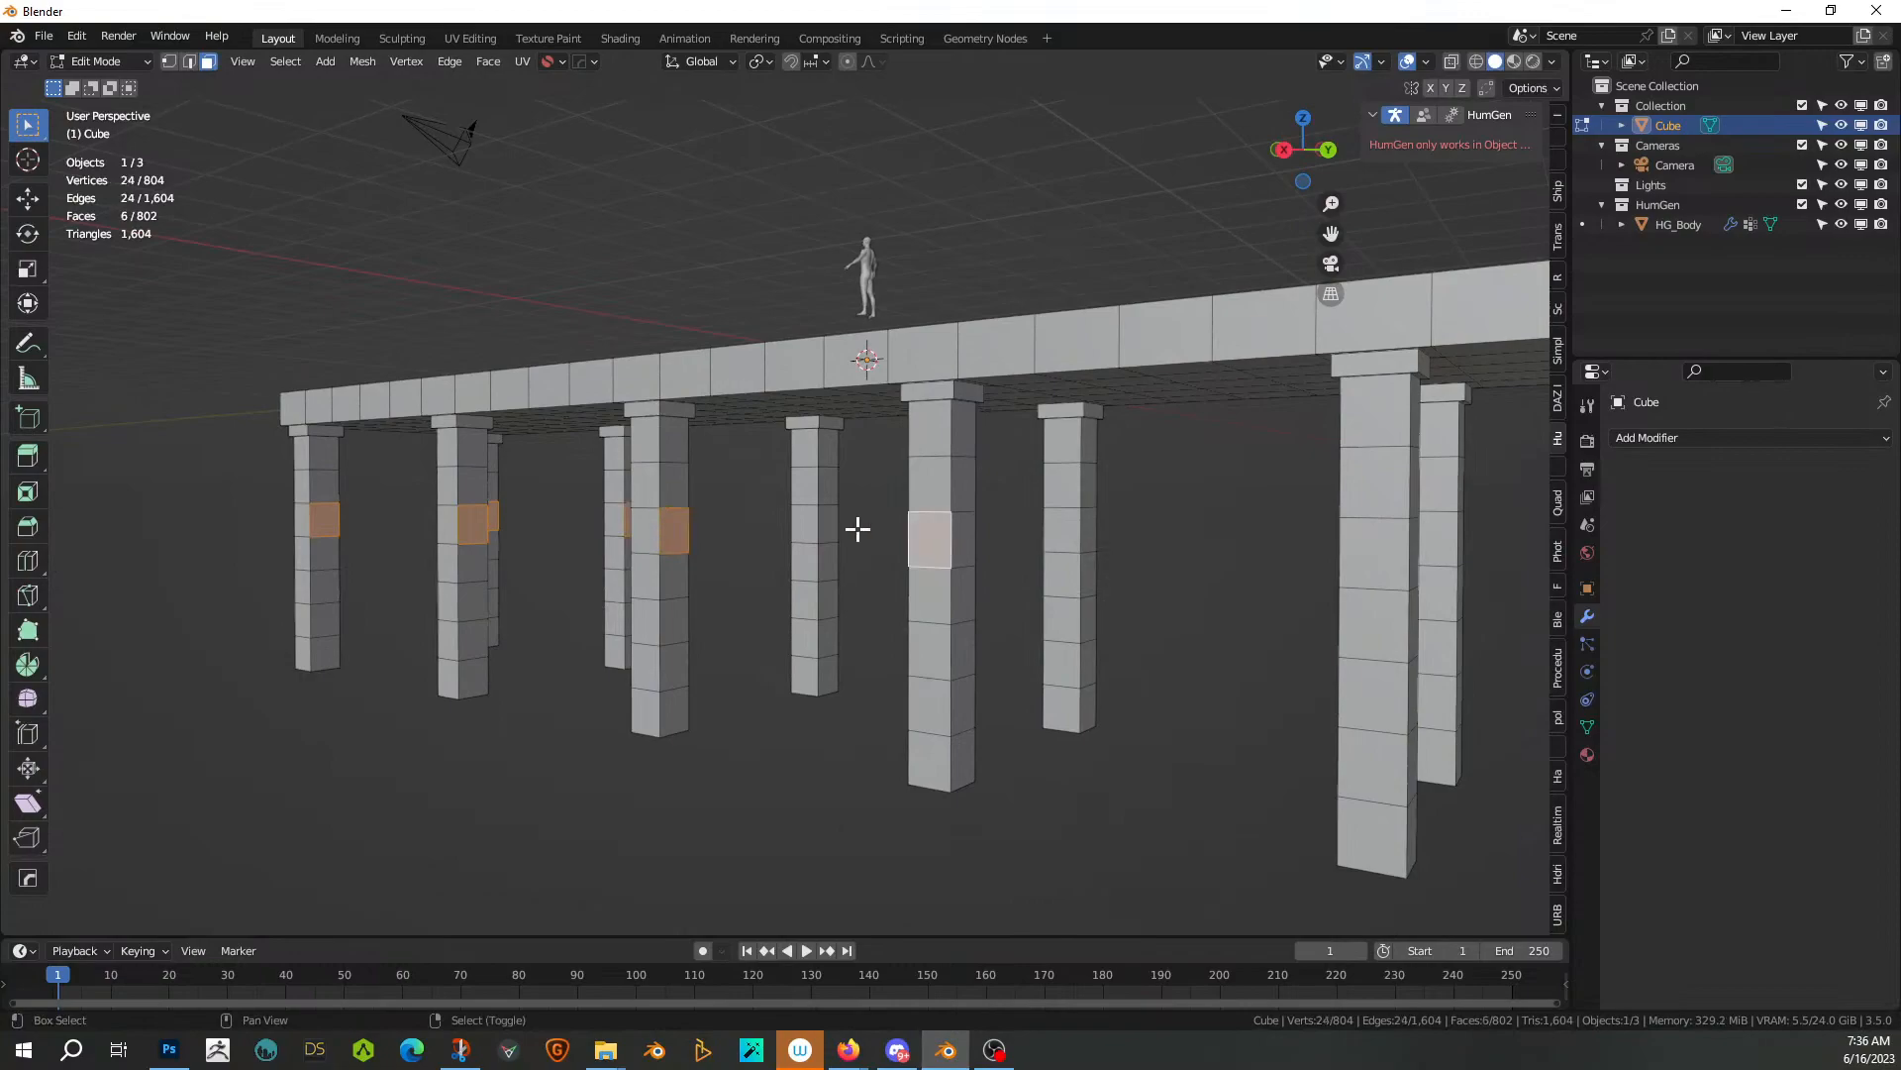
{"action": "left_click", "coordinate": [828, 523], "text": "shift"}
{"action": "left_click", "coordinate": [1092, 535], "text": "shift"}
{"action": "middle_click_drag", "start_coordinate": [1179, 560], "coordinate": [891, 574], "text": "shift"}
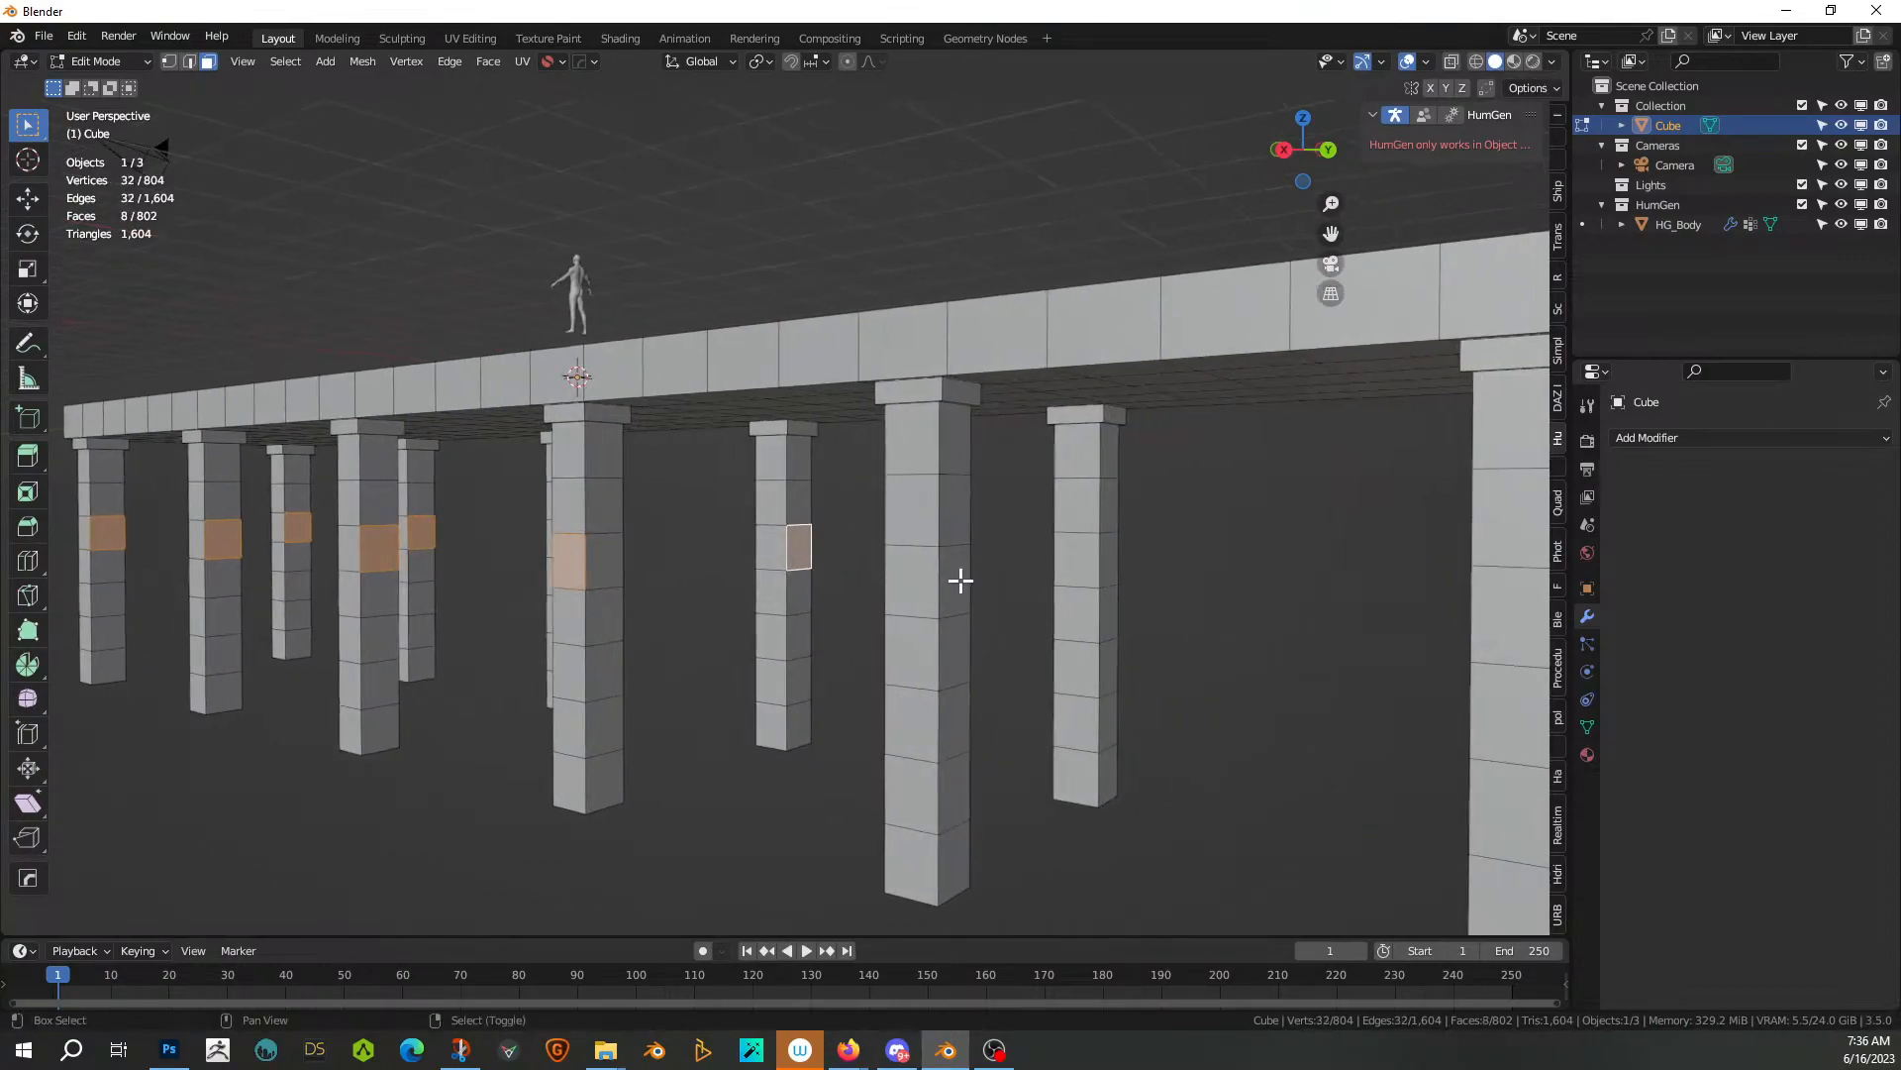
{"action": "left_click", "coordinate": [578, 551], "text": "shift"}
{"action": "left_click", "coordinate": [608, 551], "text": "shift"}
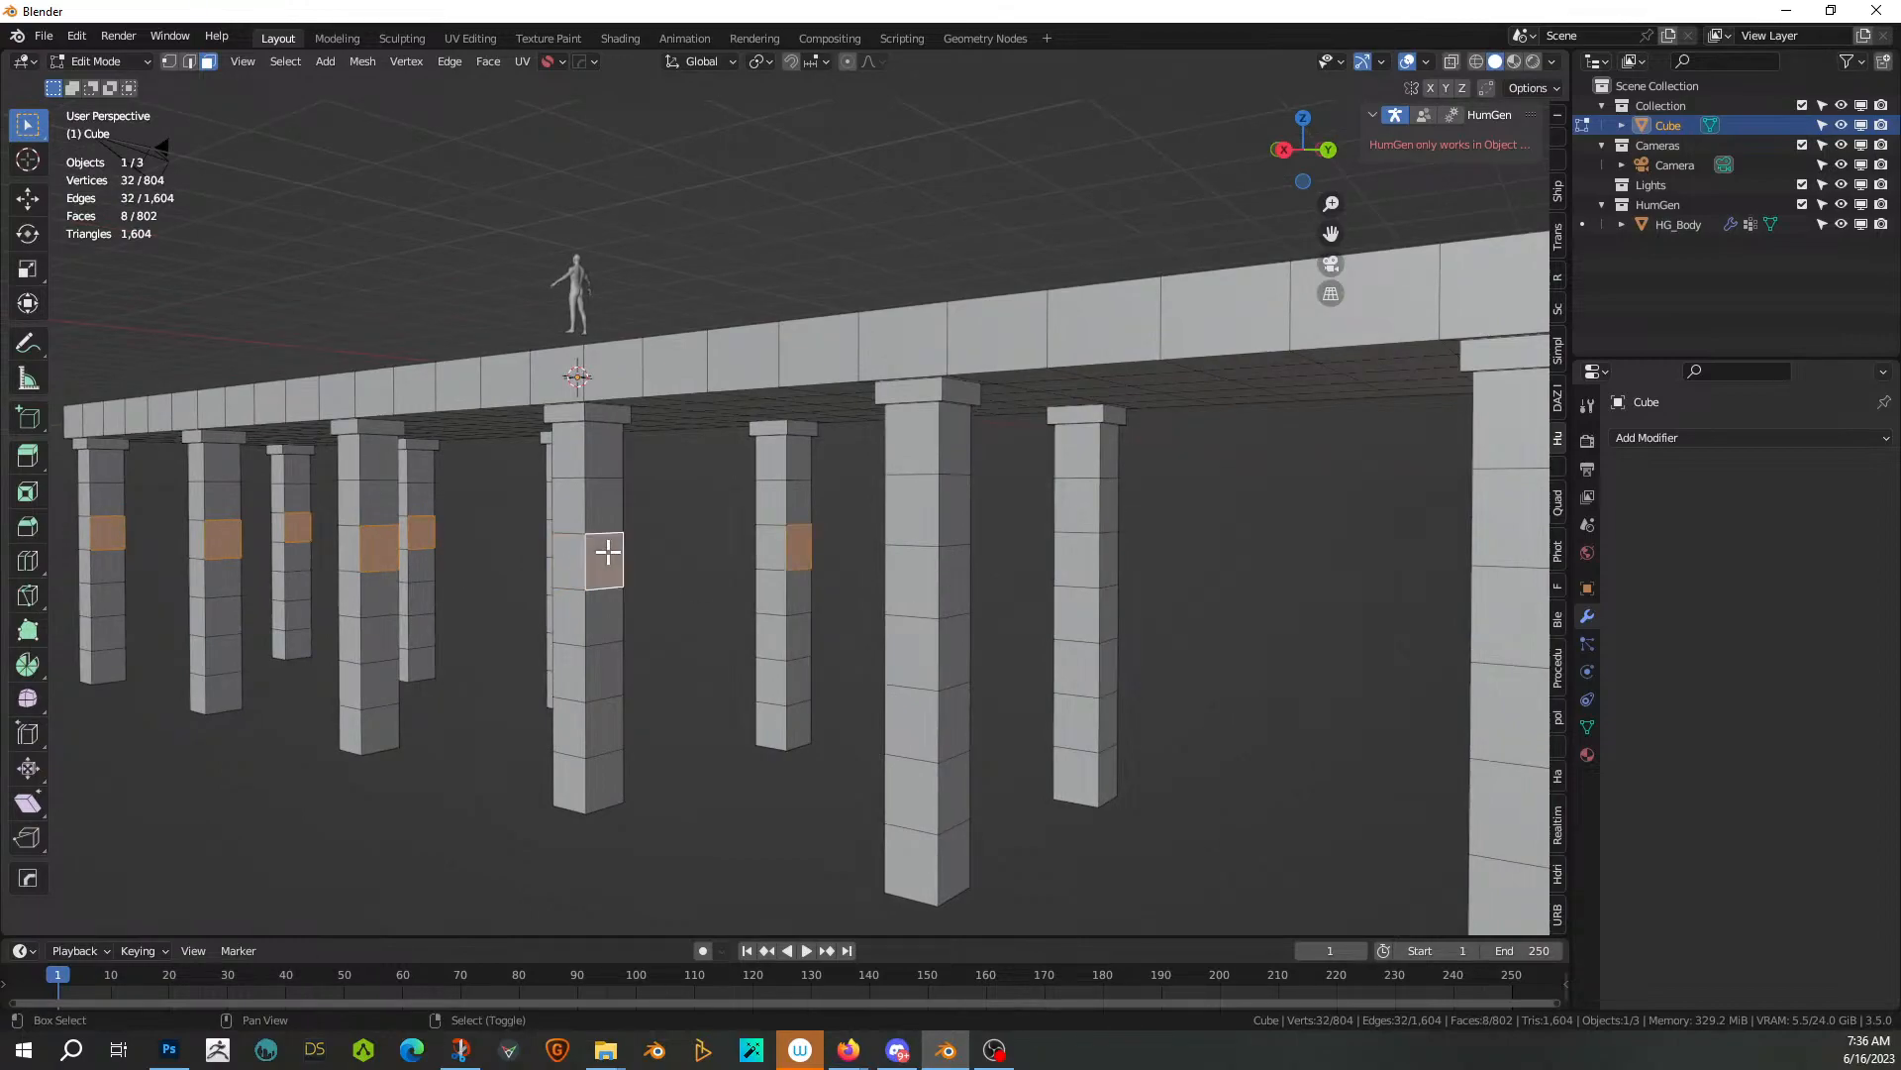
{"action": "left_click", "coordinate": [953, 577], "text": "shift"}
{"action": "left_click", "coordinate": [1111, 561], "text": "shift"}
{"action": "middle_click_drag", "start_coordinate": [1114, 561], "coordinate": [938, 150]}
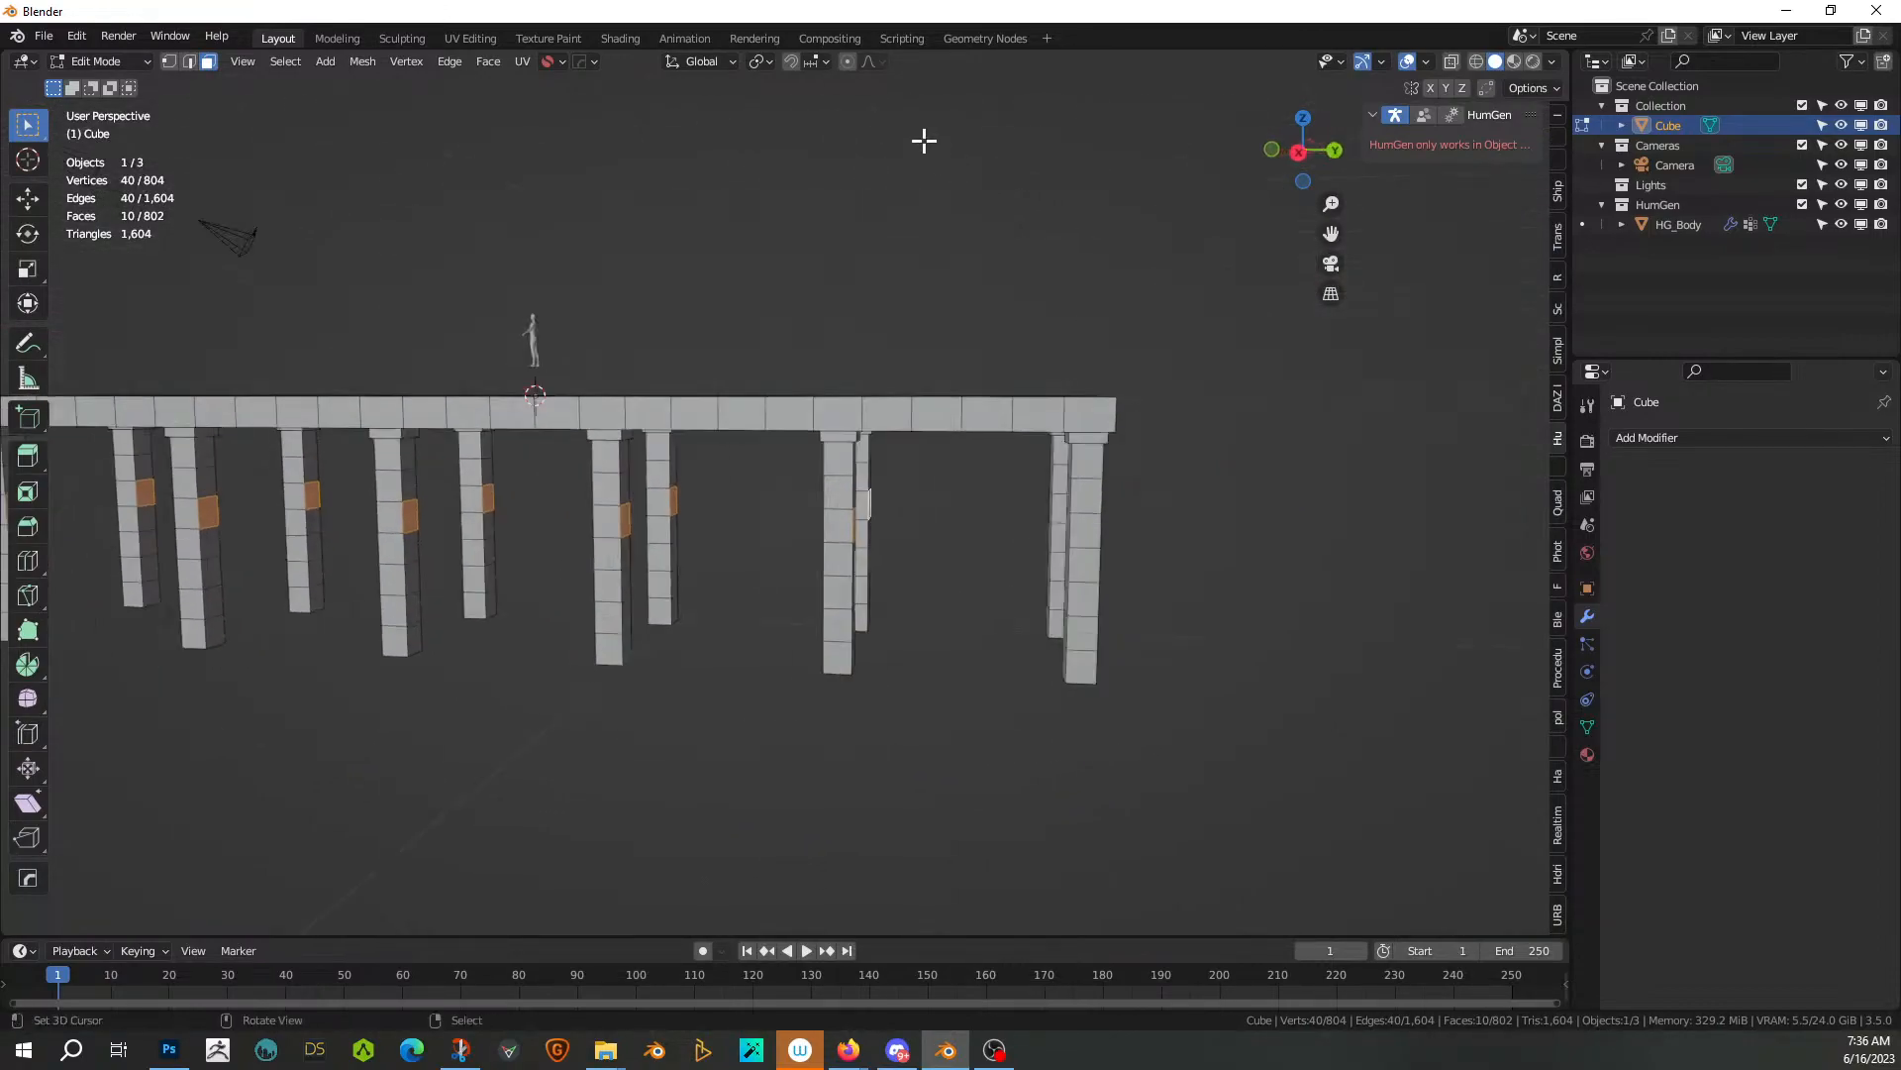
Turn on snapping and set its target to Vertex
{"action": "left_click", "coordinate": [790, 62]}
{"action": "left_click", "coordinate": [825, 61]}
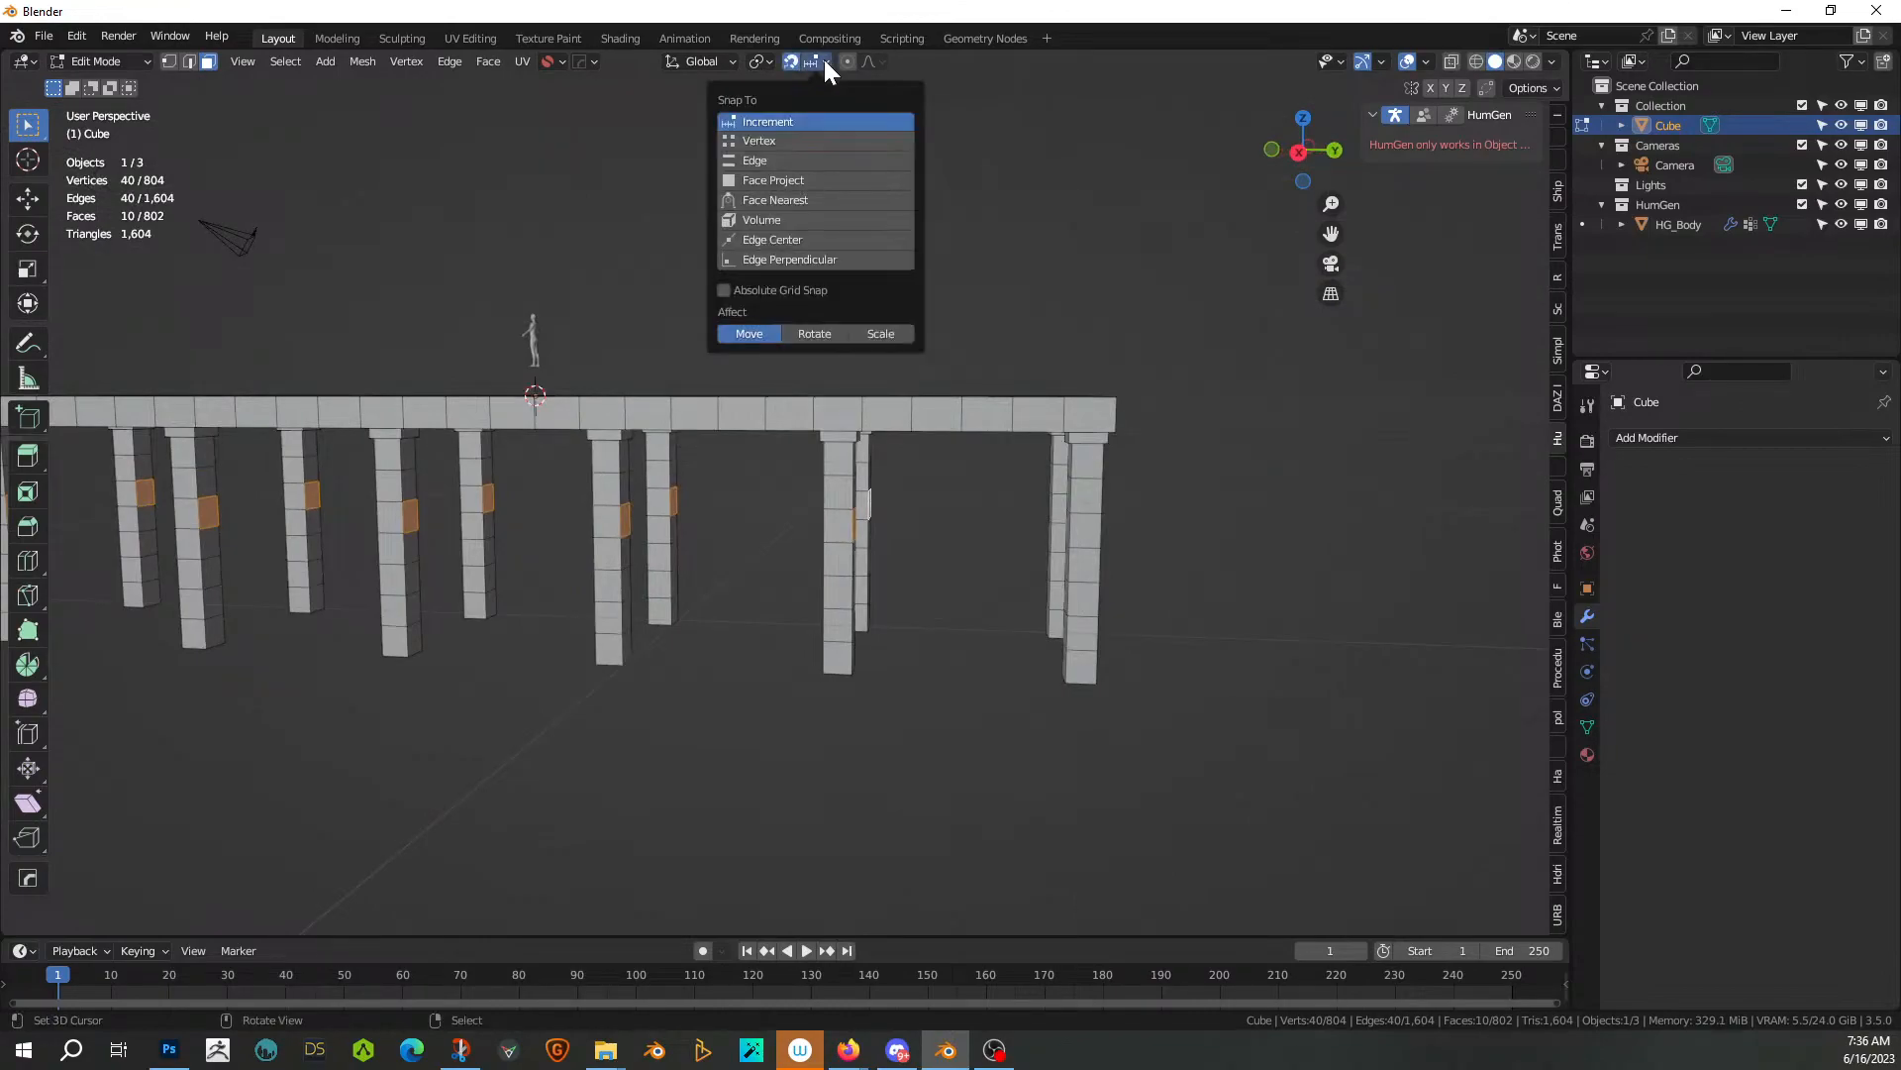
{"action": "left_click", "coordinate": [781, 141]}
{"action": "middle_click_drag", "start_coordinate": [576, 296], "coordinate": [327, 578]}
{"action": "key", "text": "e"}
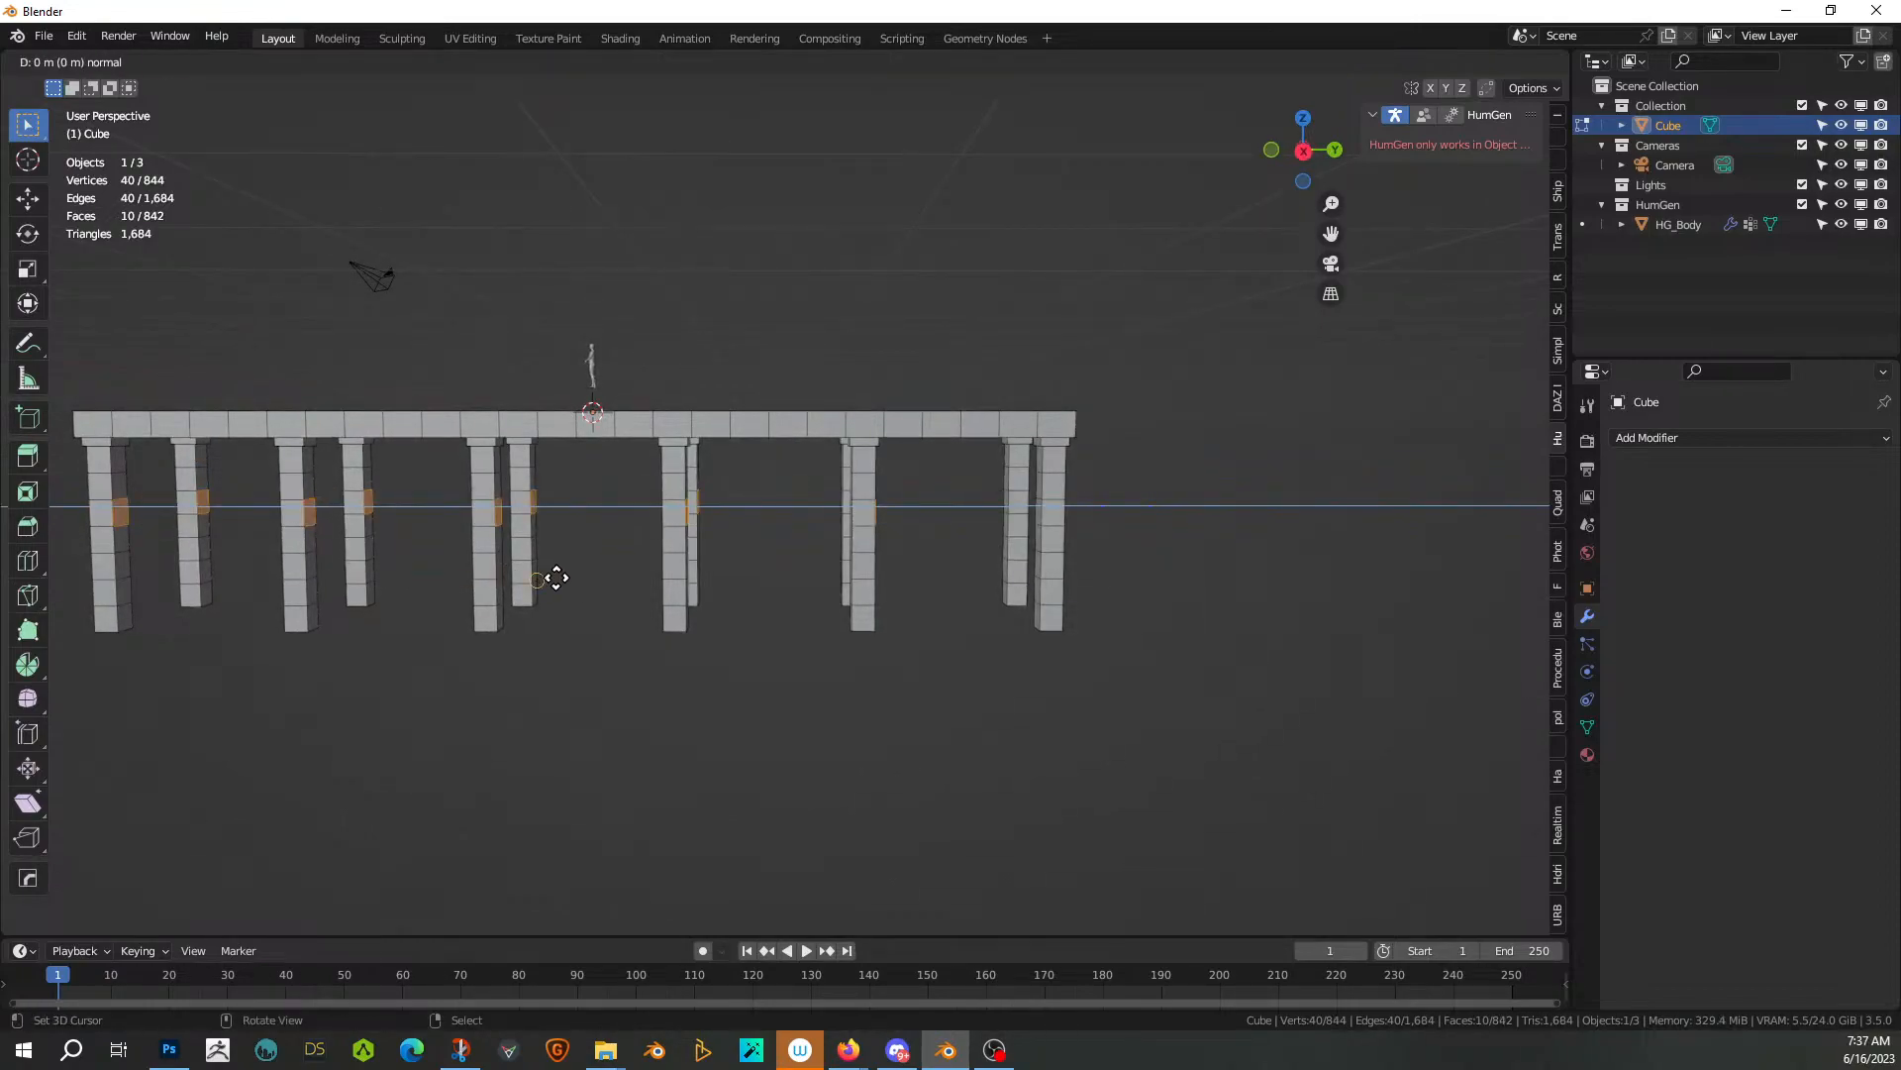
{"action": "right_click", "coordinate": [649, 579]}
{"action": "middle_click_drag", "start_coordinate": [650, 580], "coordinate": [718, 536]}
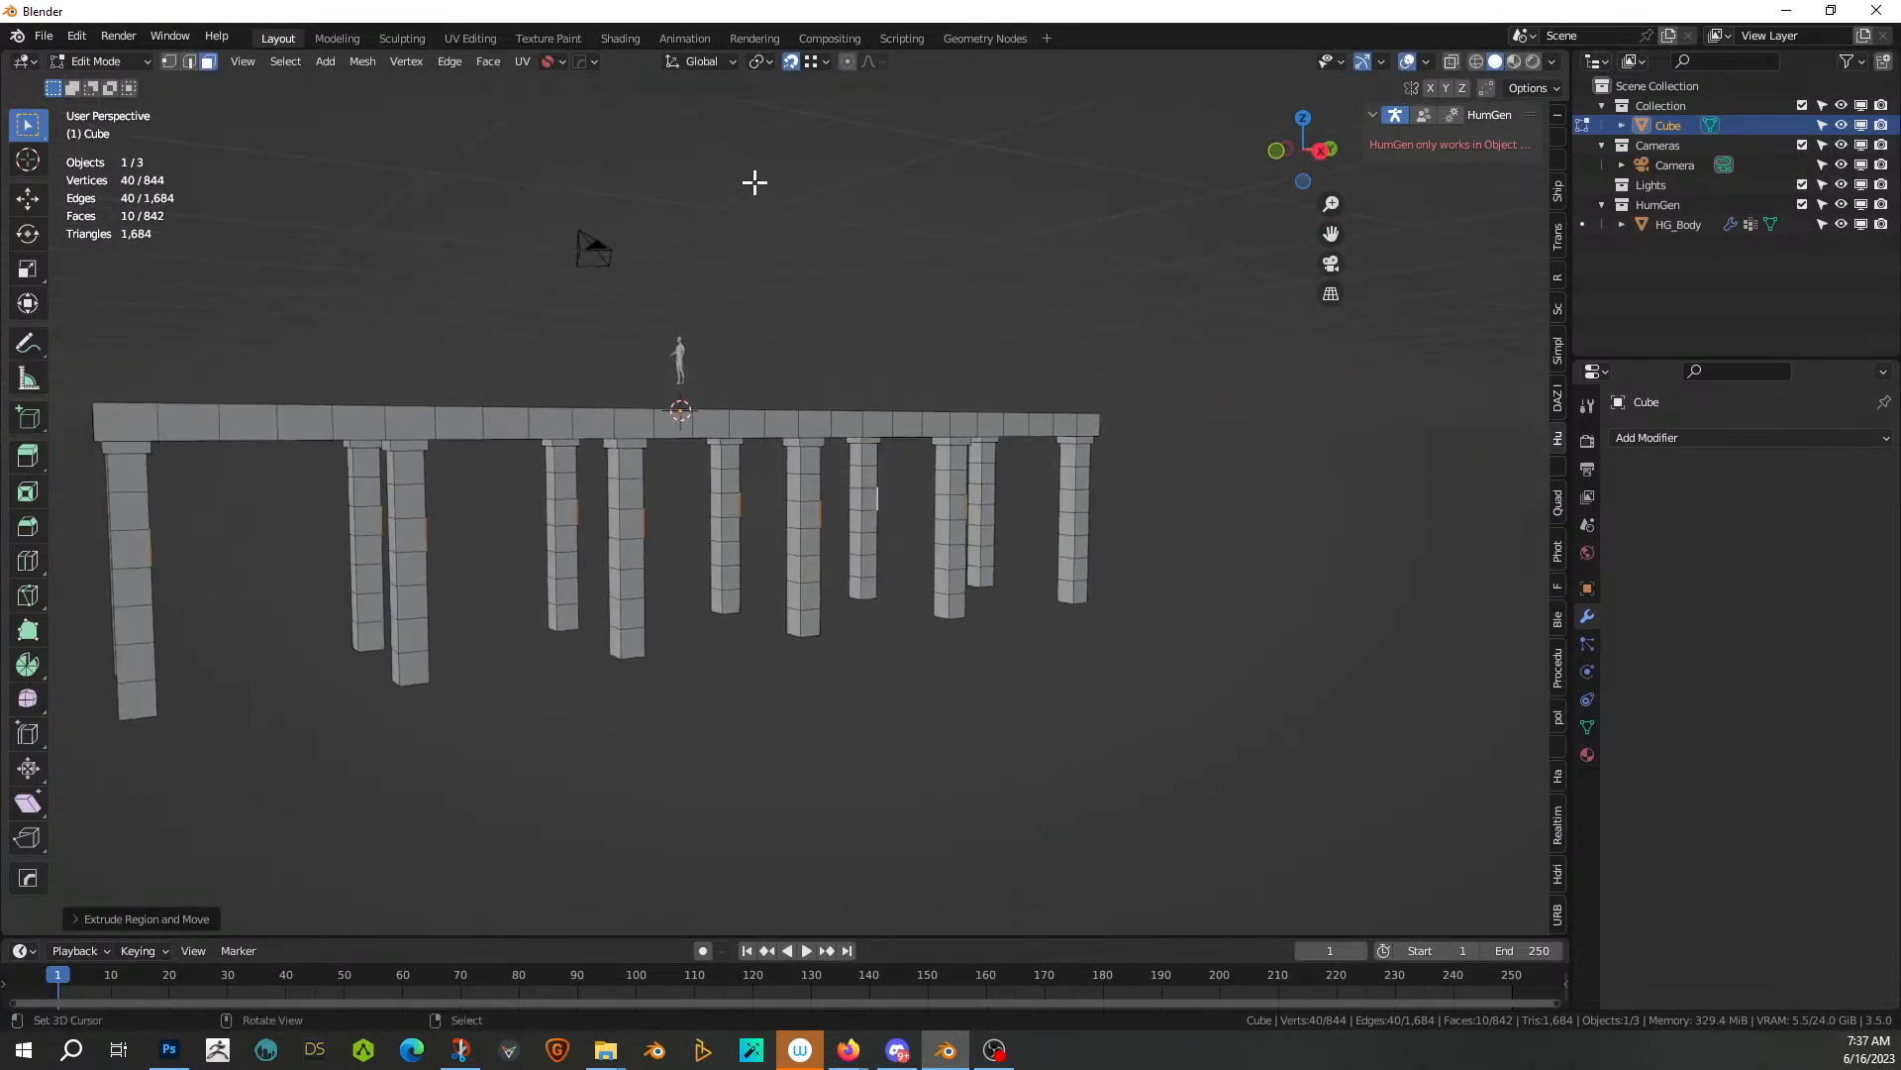
{"action": "left_click", "coordinate": [816, 59]}
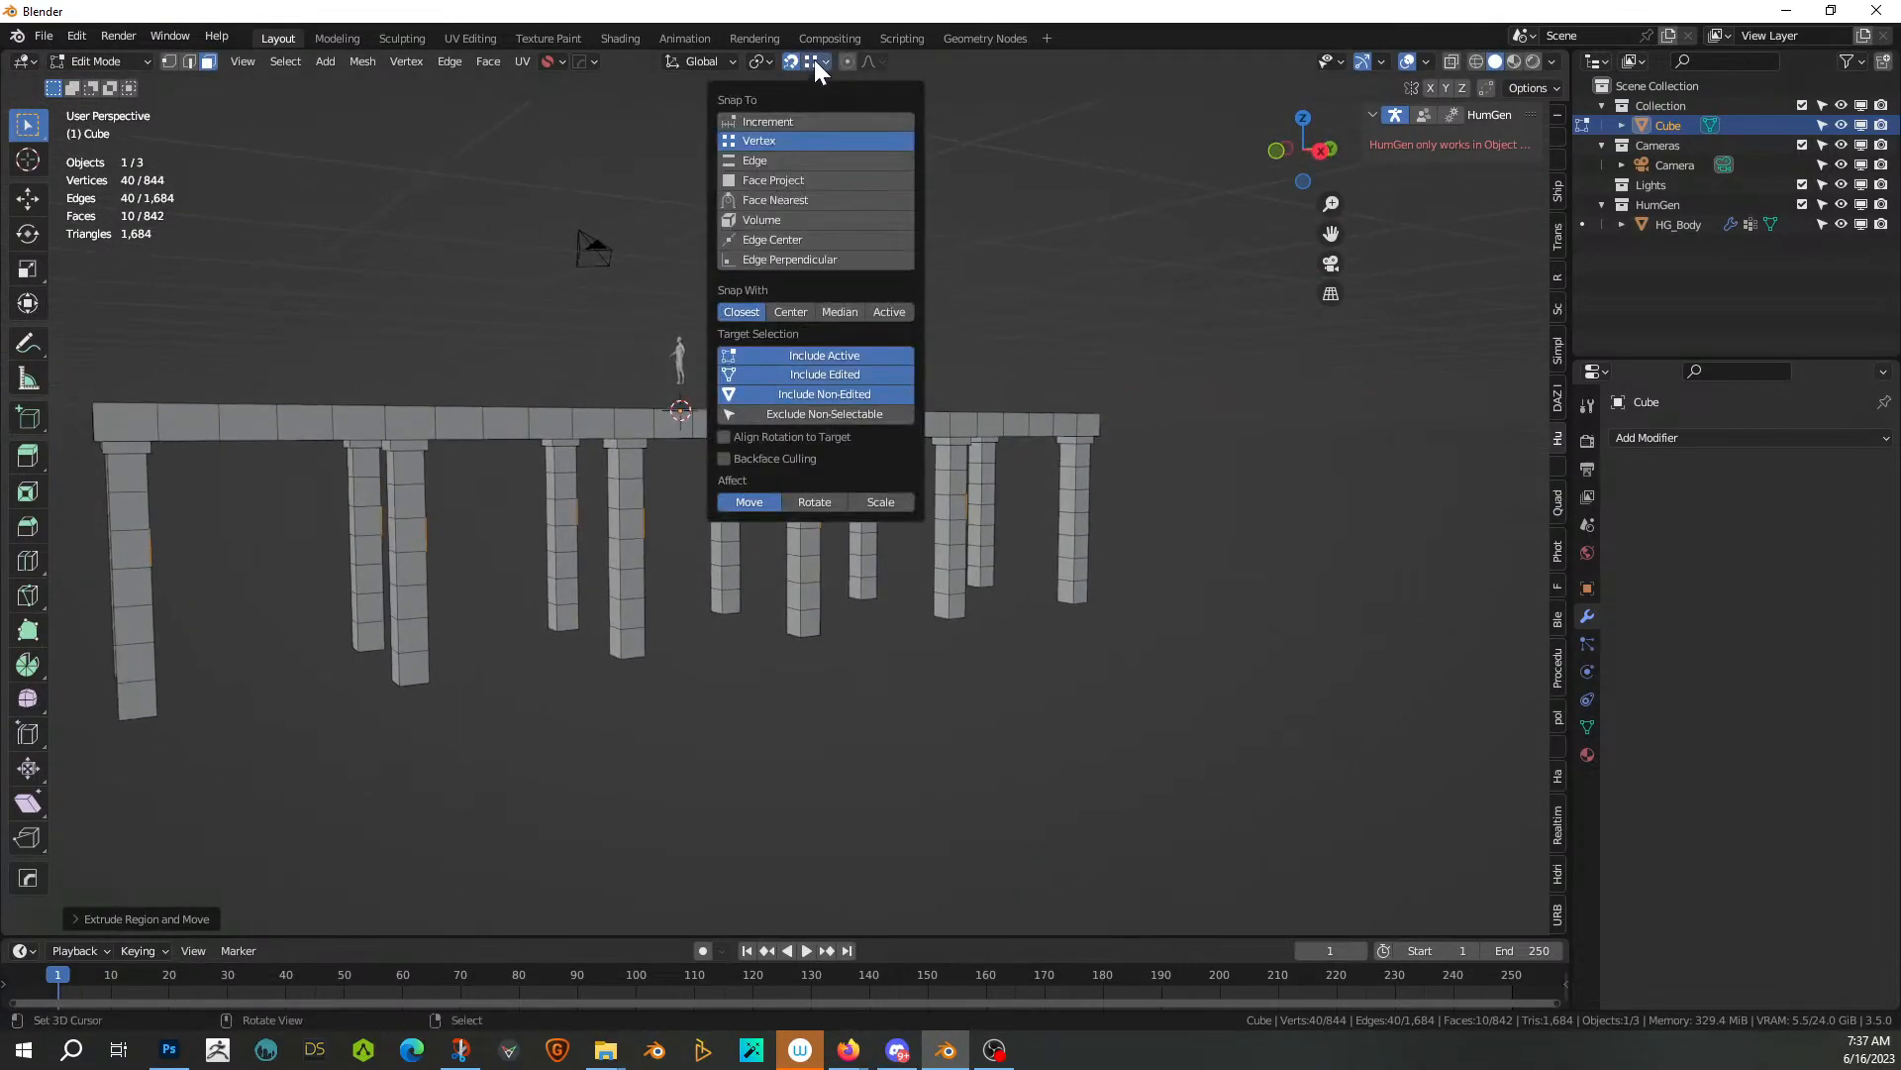
{"action": "left_click", "coordinate": [769, 163]}
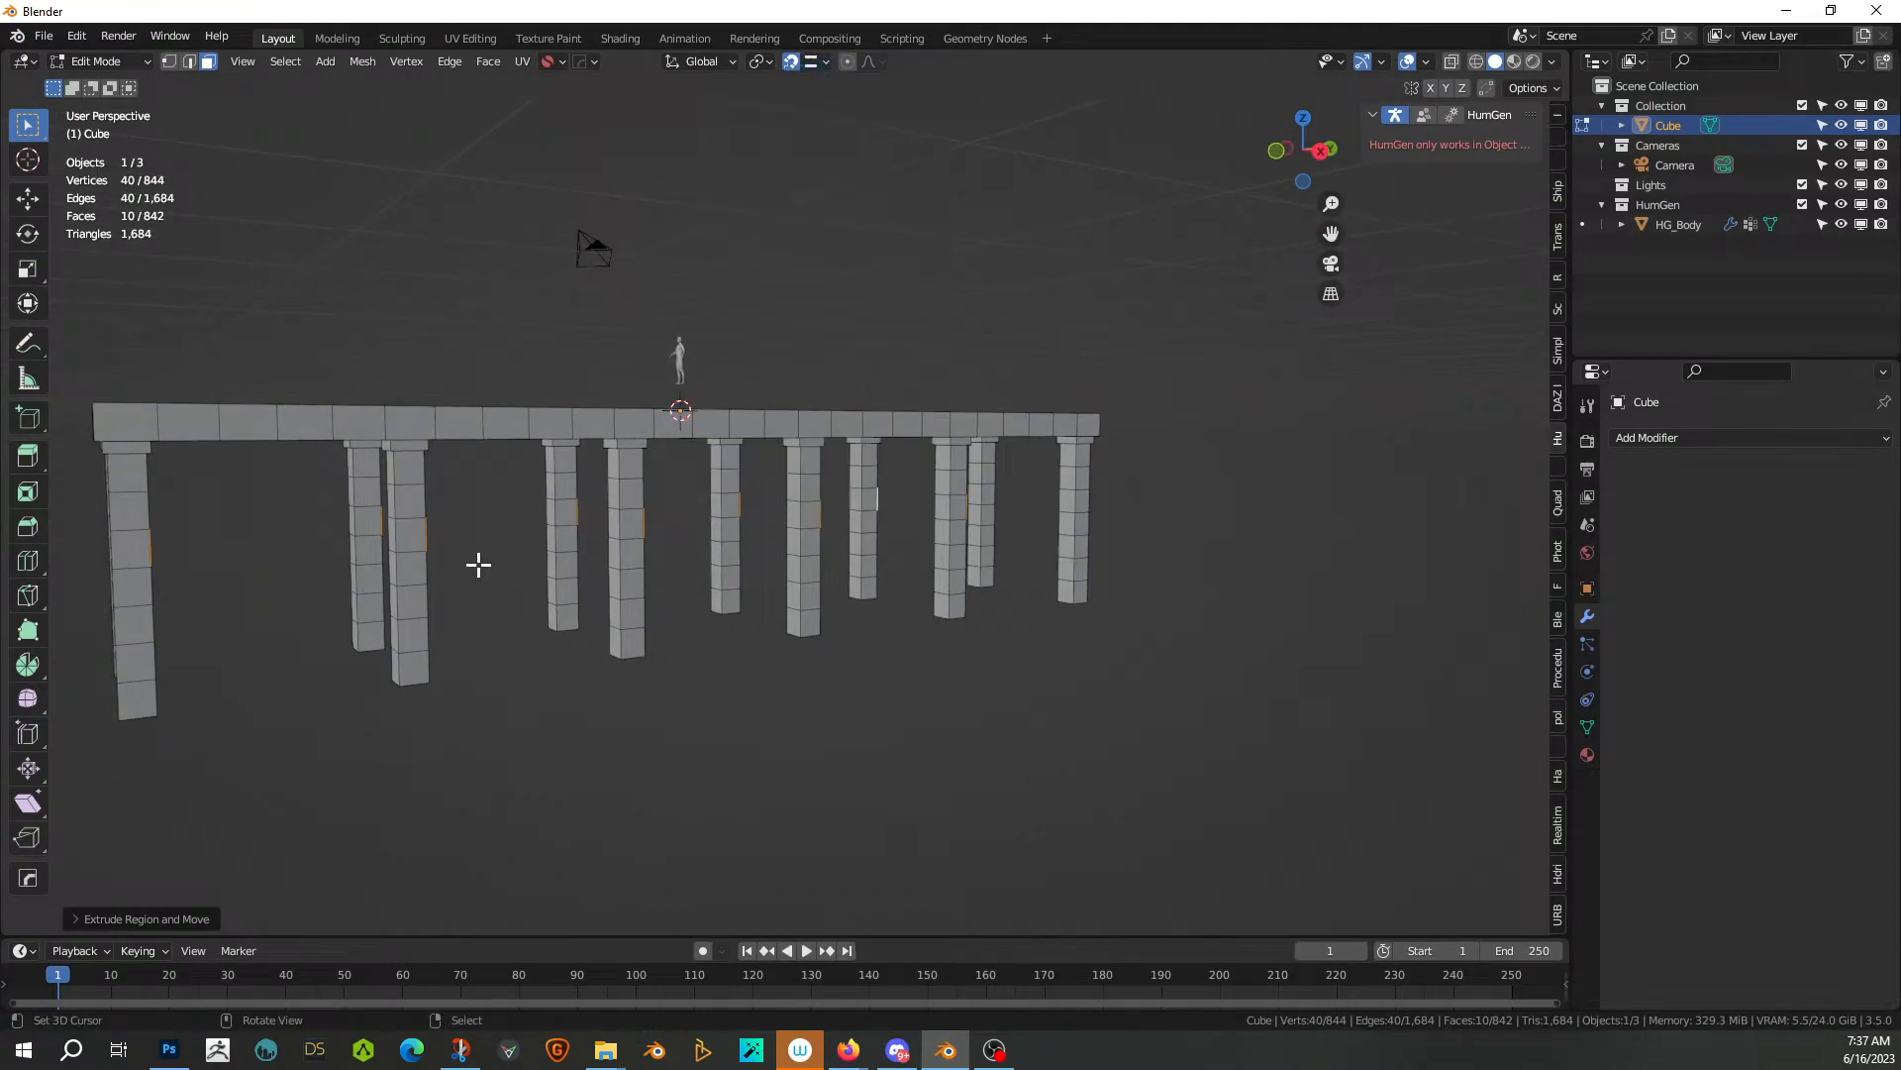
{"action": "middle_click_drag", "start_coordinate": [437, 730], "coordinate": [455, 707]}
{"action": "key", "text": "e"}
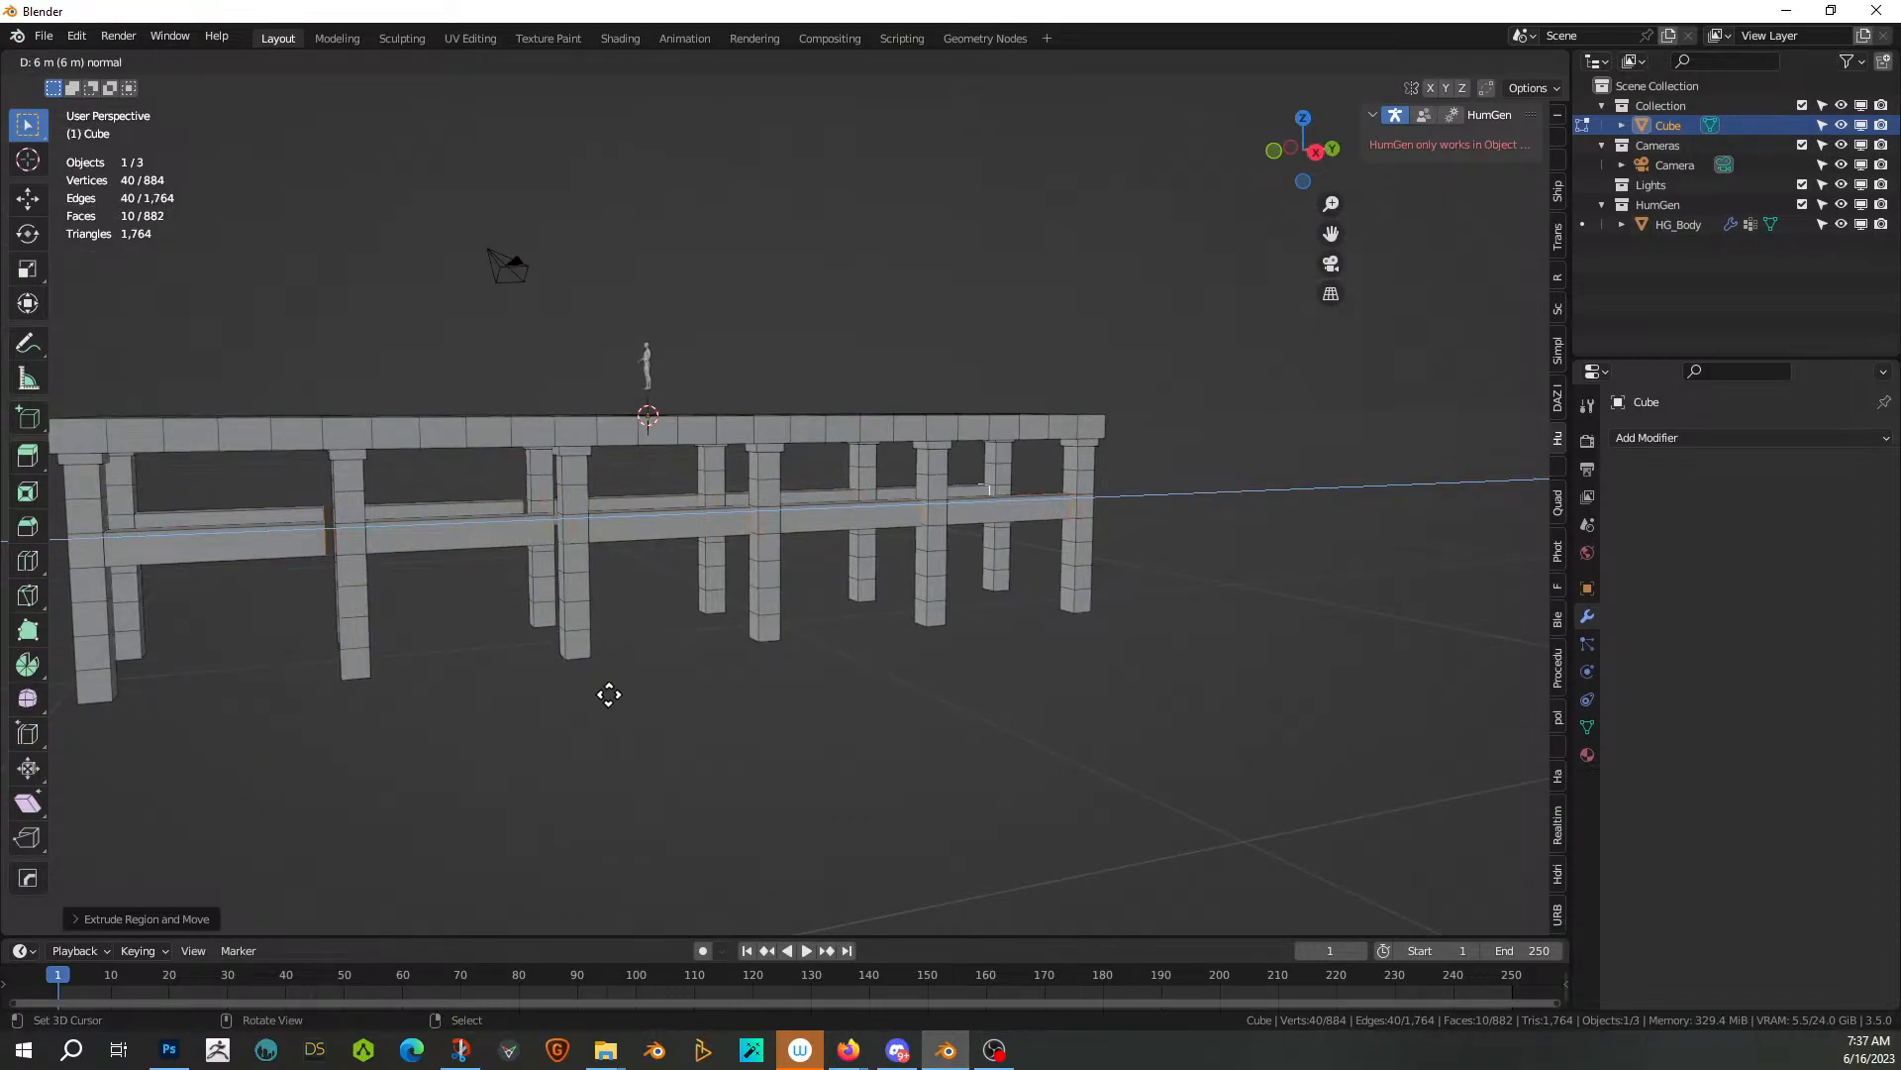
{"action": "right_click", "coordinate": [607, 690]}
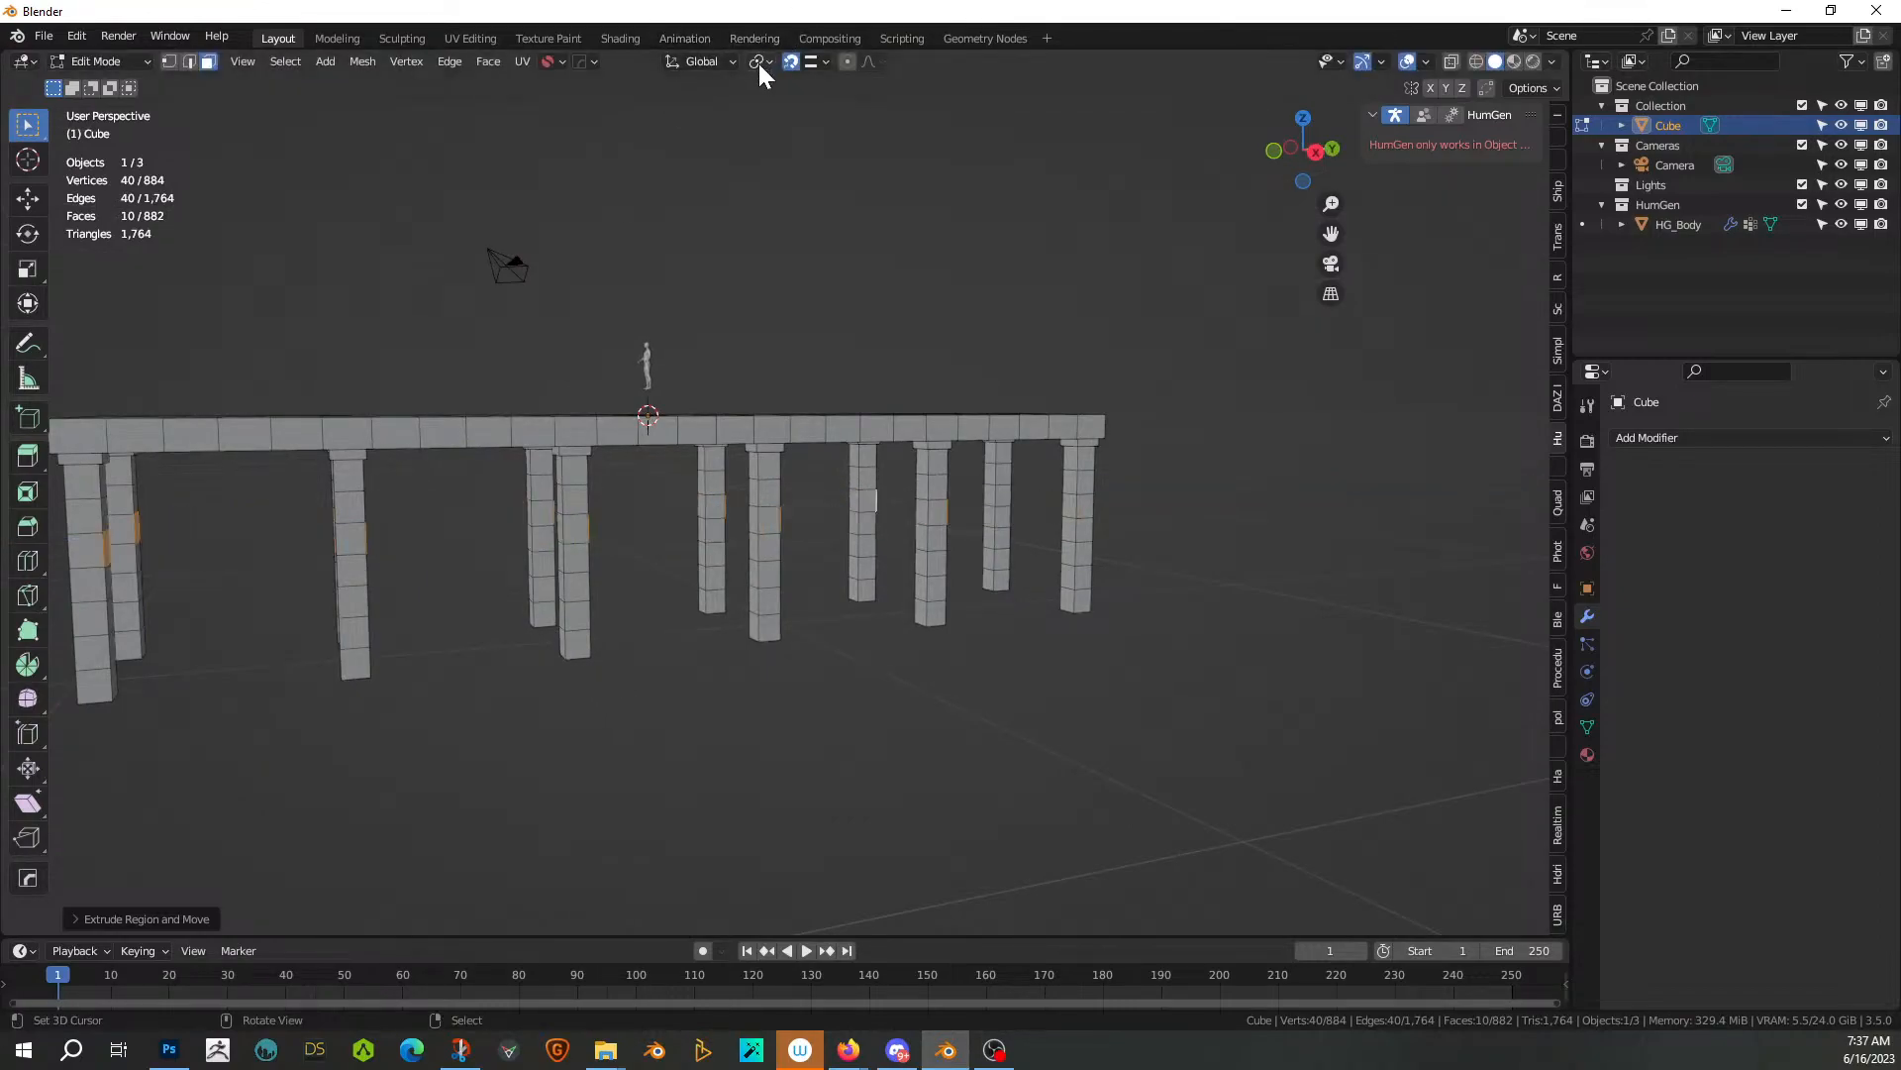
Set the snap target to Face Nearest and extrude the ten selected faces lengthwise as beams reaching the next pillars
{"action": "left_click", "coordinate": [814, 61]}
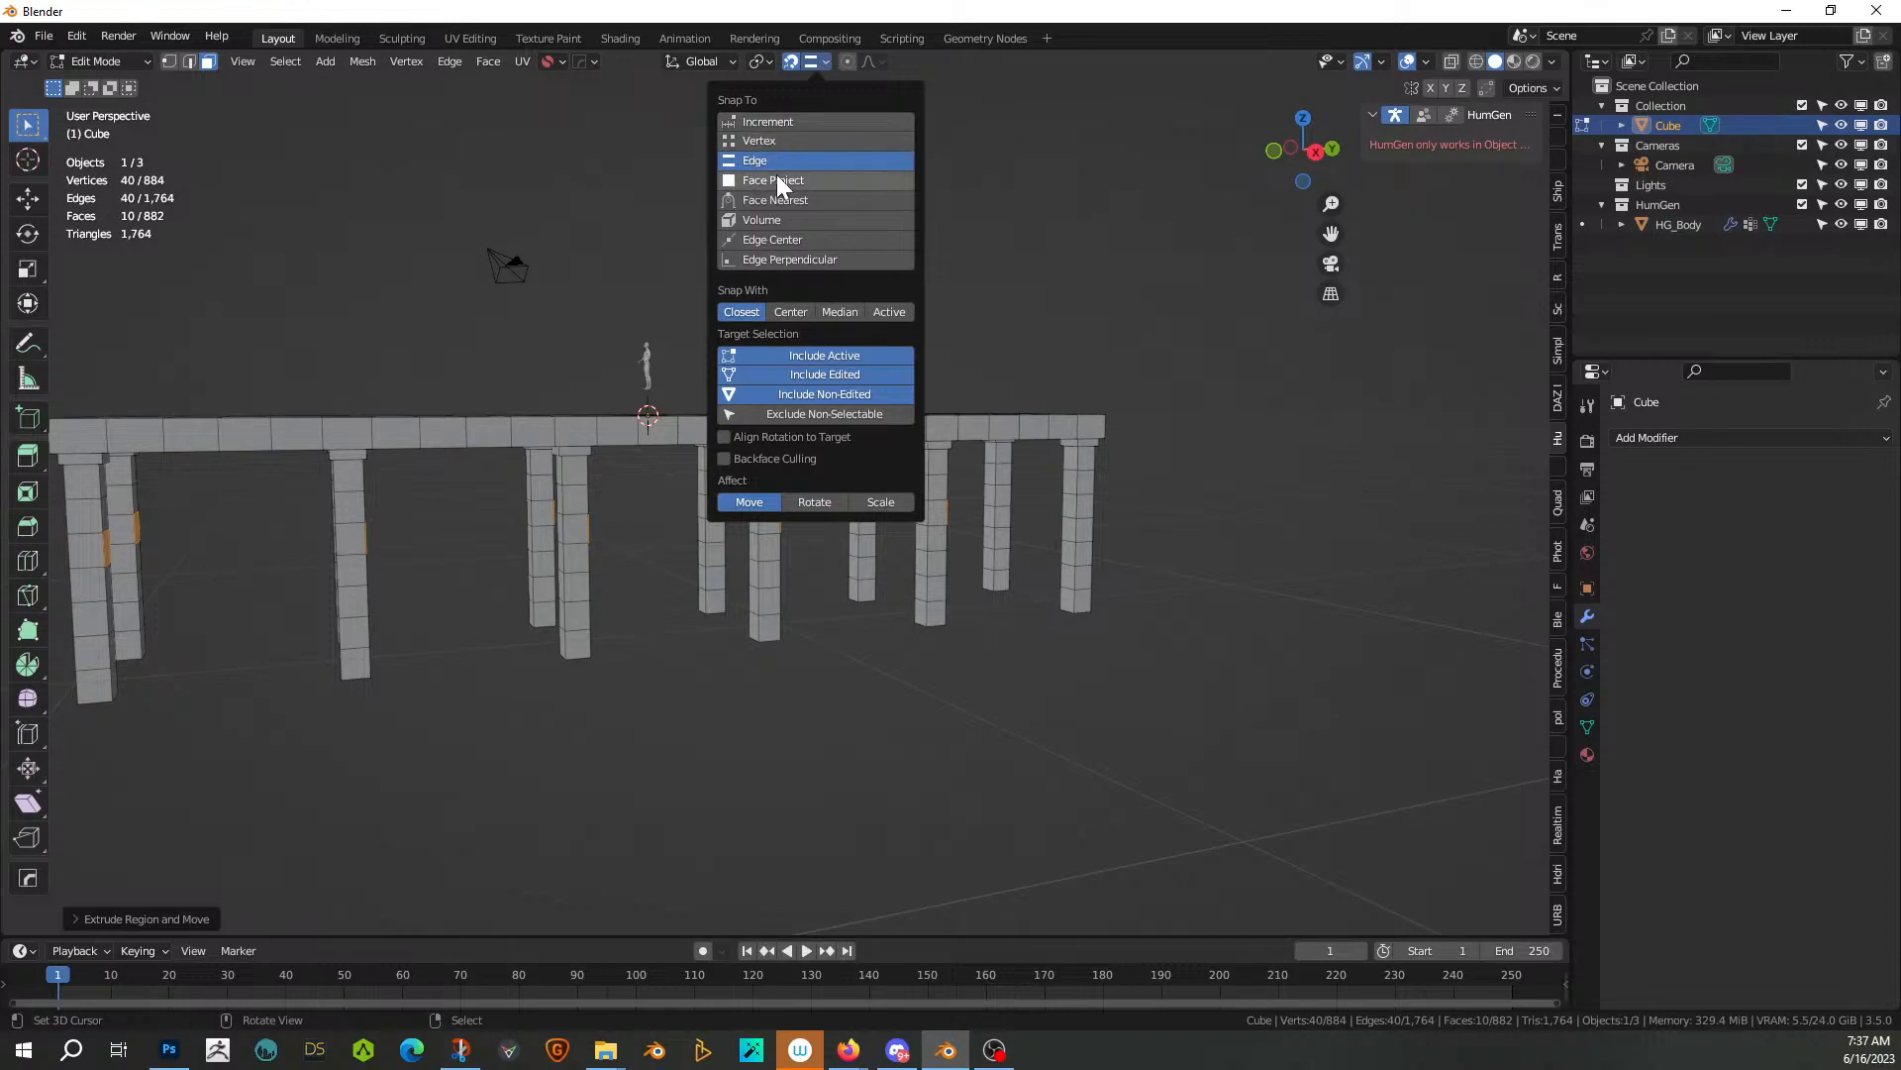
{"action": "left_click", "coordinate": [768, 199]}
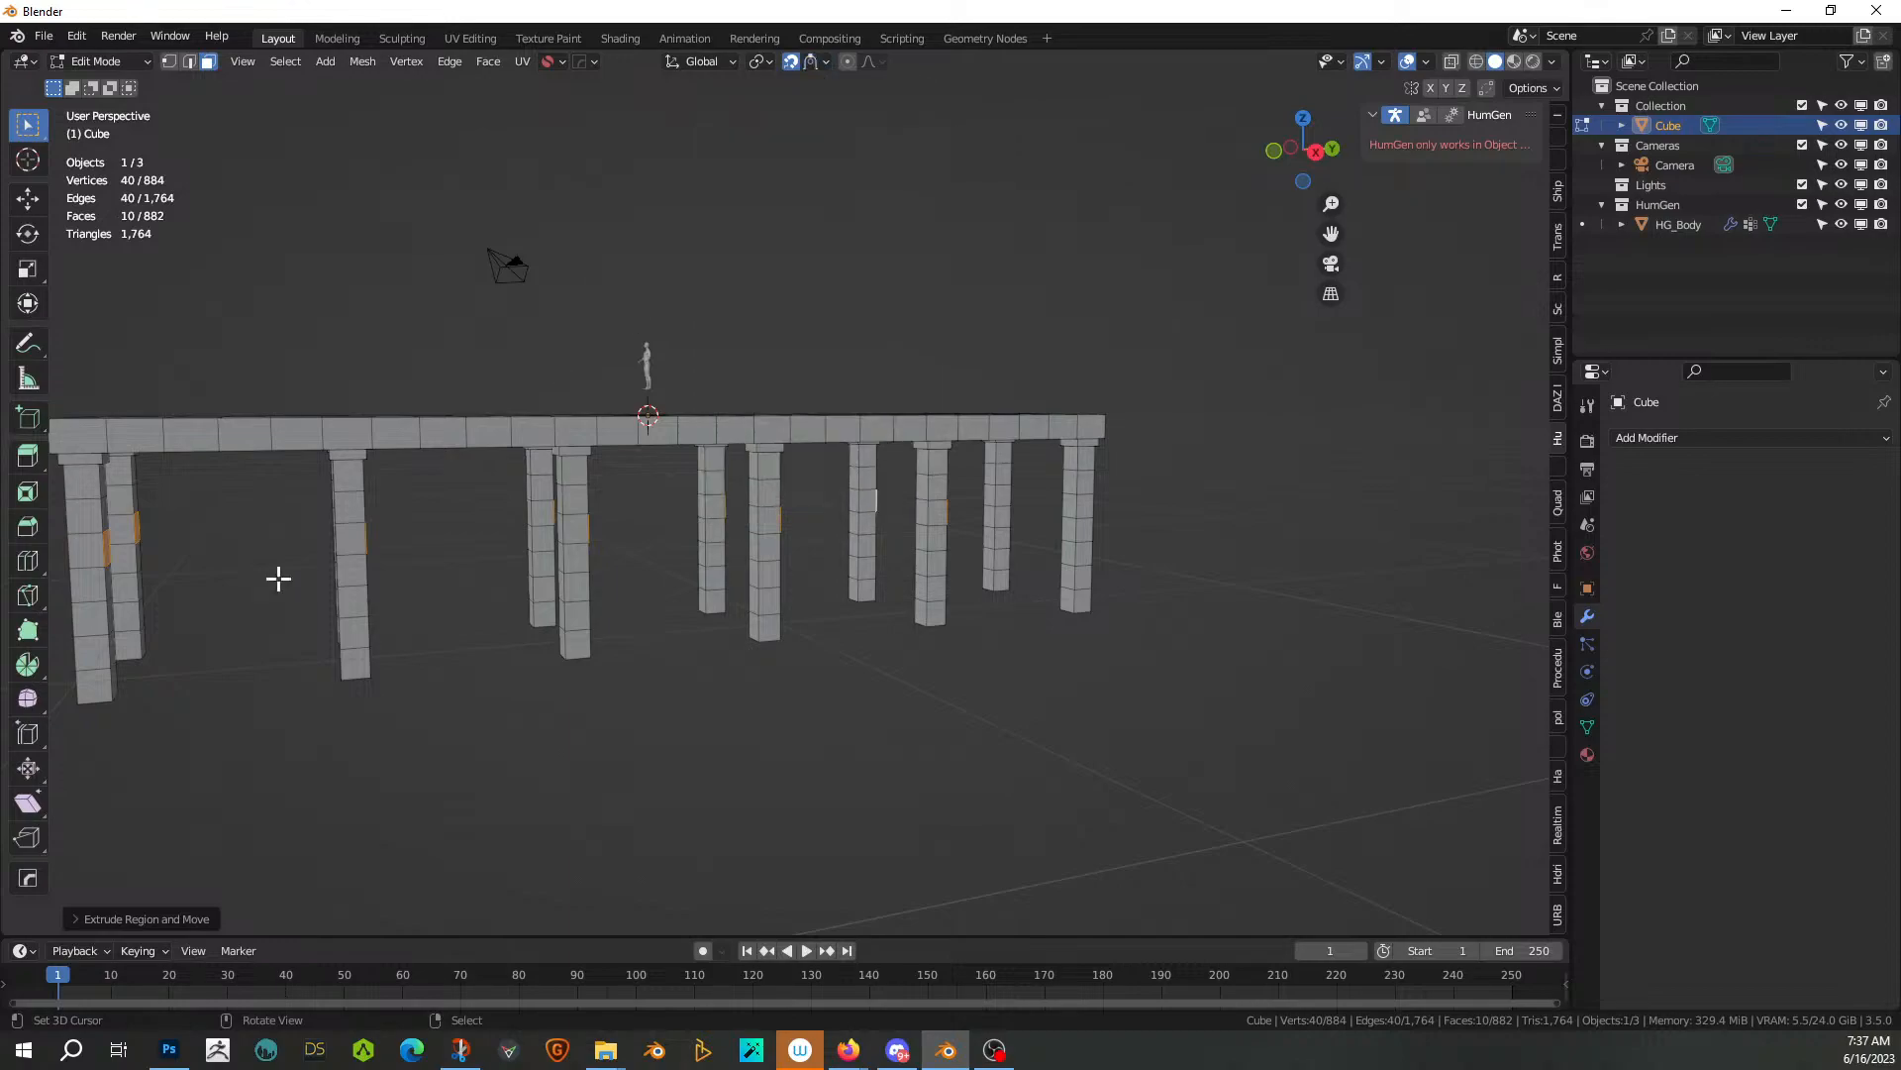
{"action": "key", "text": "e"}
{"action": "left_click", "coordinate": [393, 594]}
Merge all vertices of the mesh by distance and check the result in Object Mode
{"action": "middle_click_drag", "start_coordinate": [435, 604], "coordinate": [620, 591]}
{"action": "key", "text": "a"}
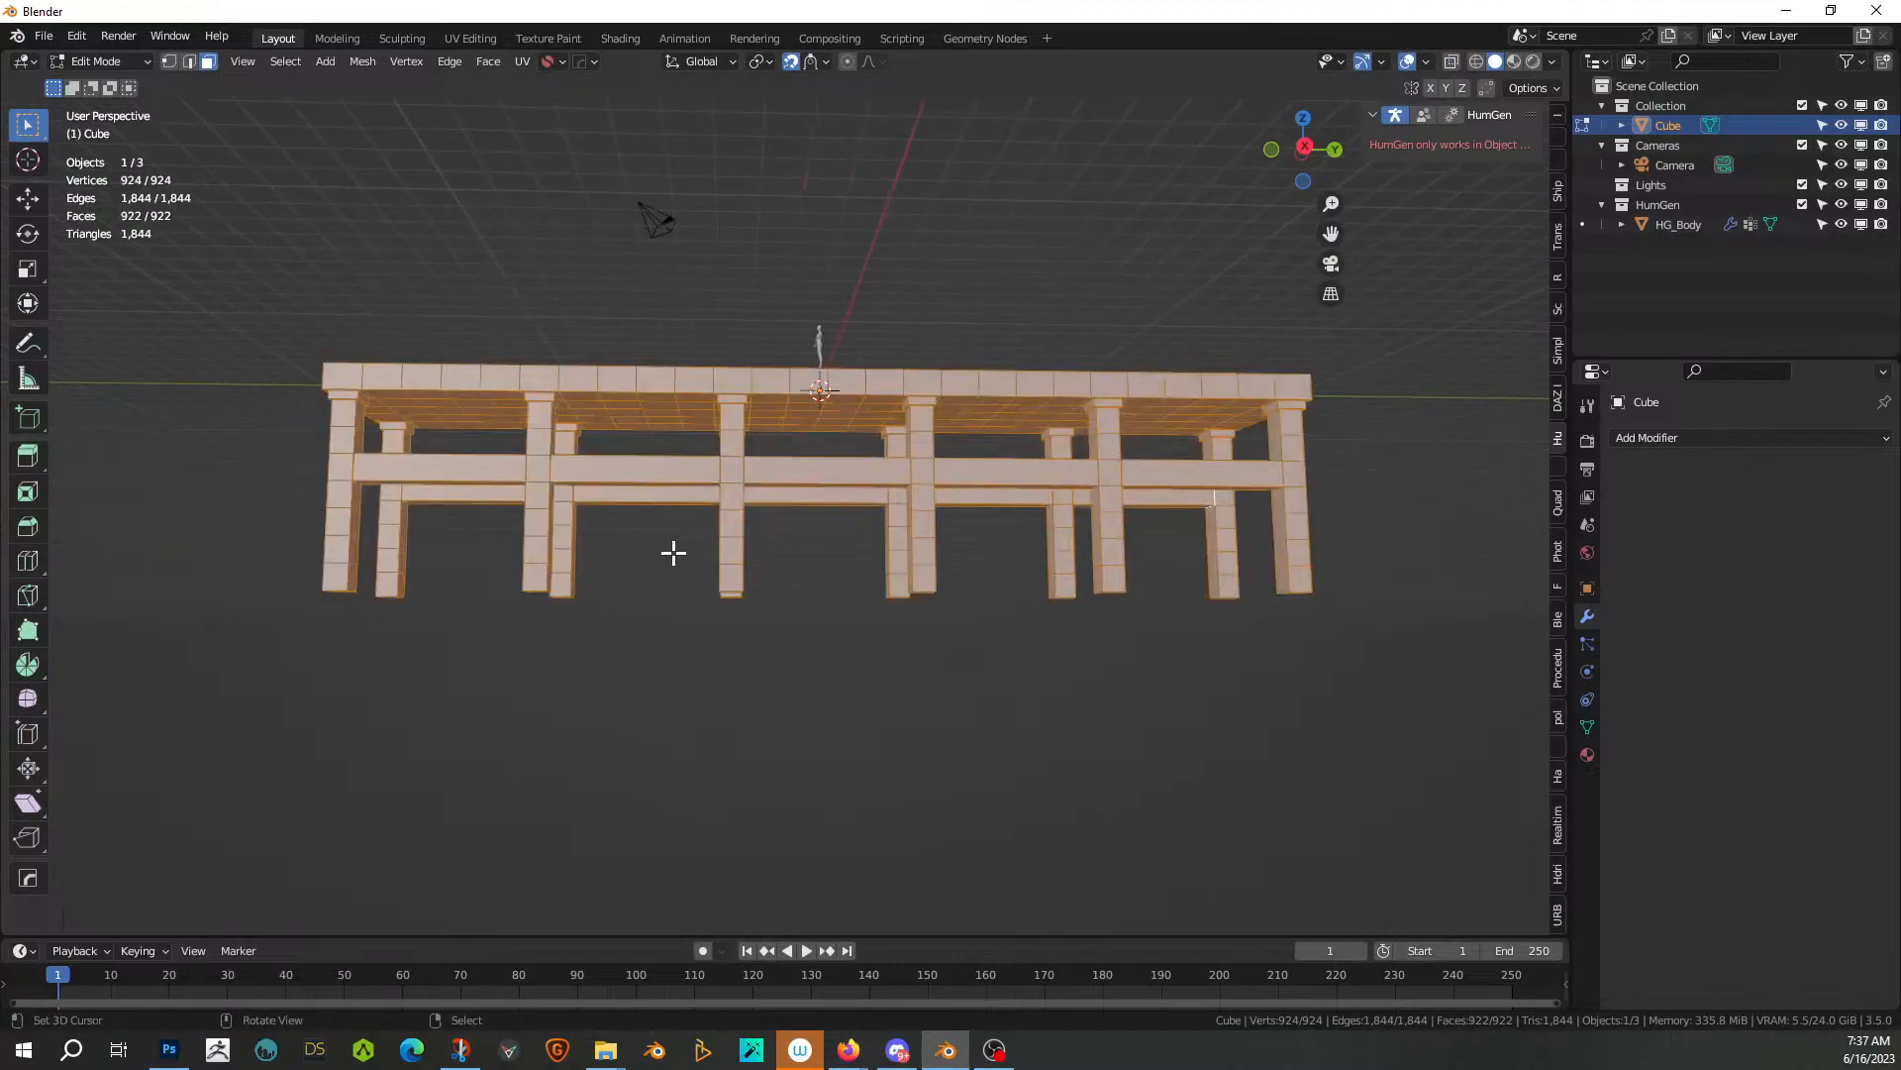
{"action": "key", "text": "m"}
{"action": "left_click", "coordinate": [674, 552]}
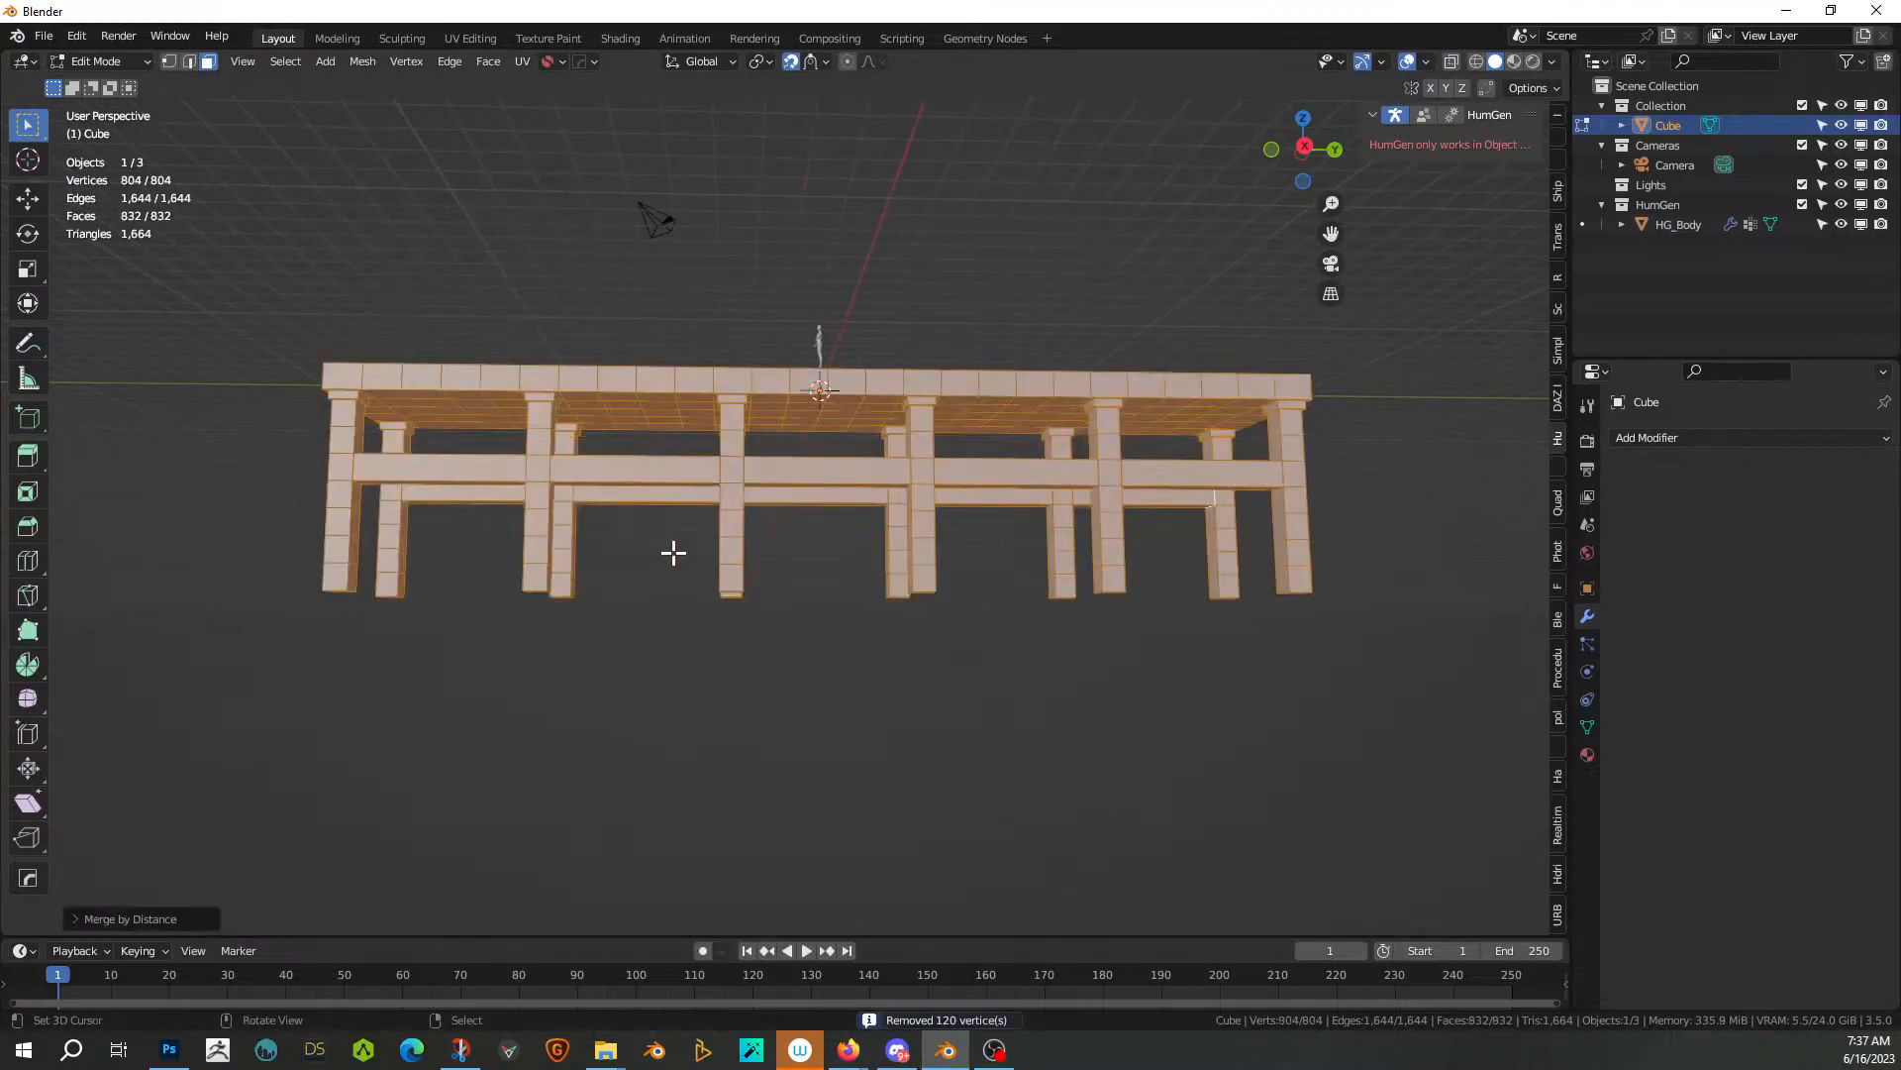
{"action": "middle_click_drag", "start_coordinate": [679, 548], "coordinate": [627, 558]}
{"action": "key", "text": "Tab"}
{"action": "scroll", "coordinate": [671, 604], "scroll_direction": "up", "scroll_amount": 3}
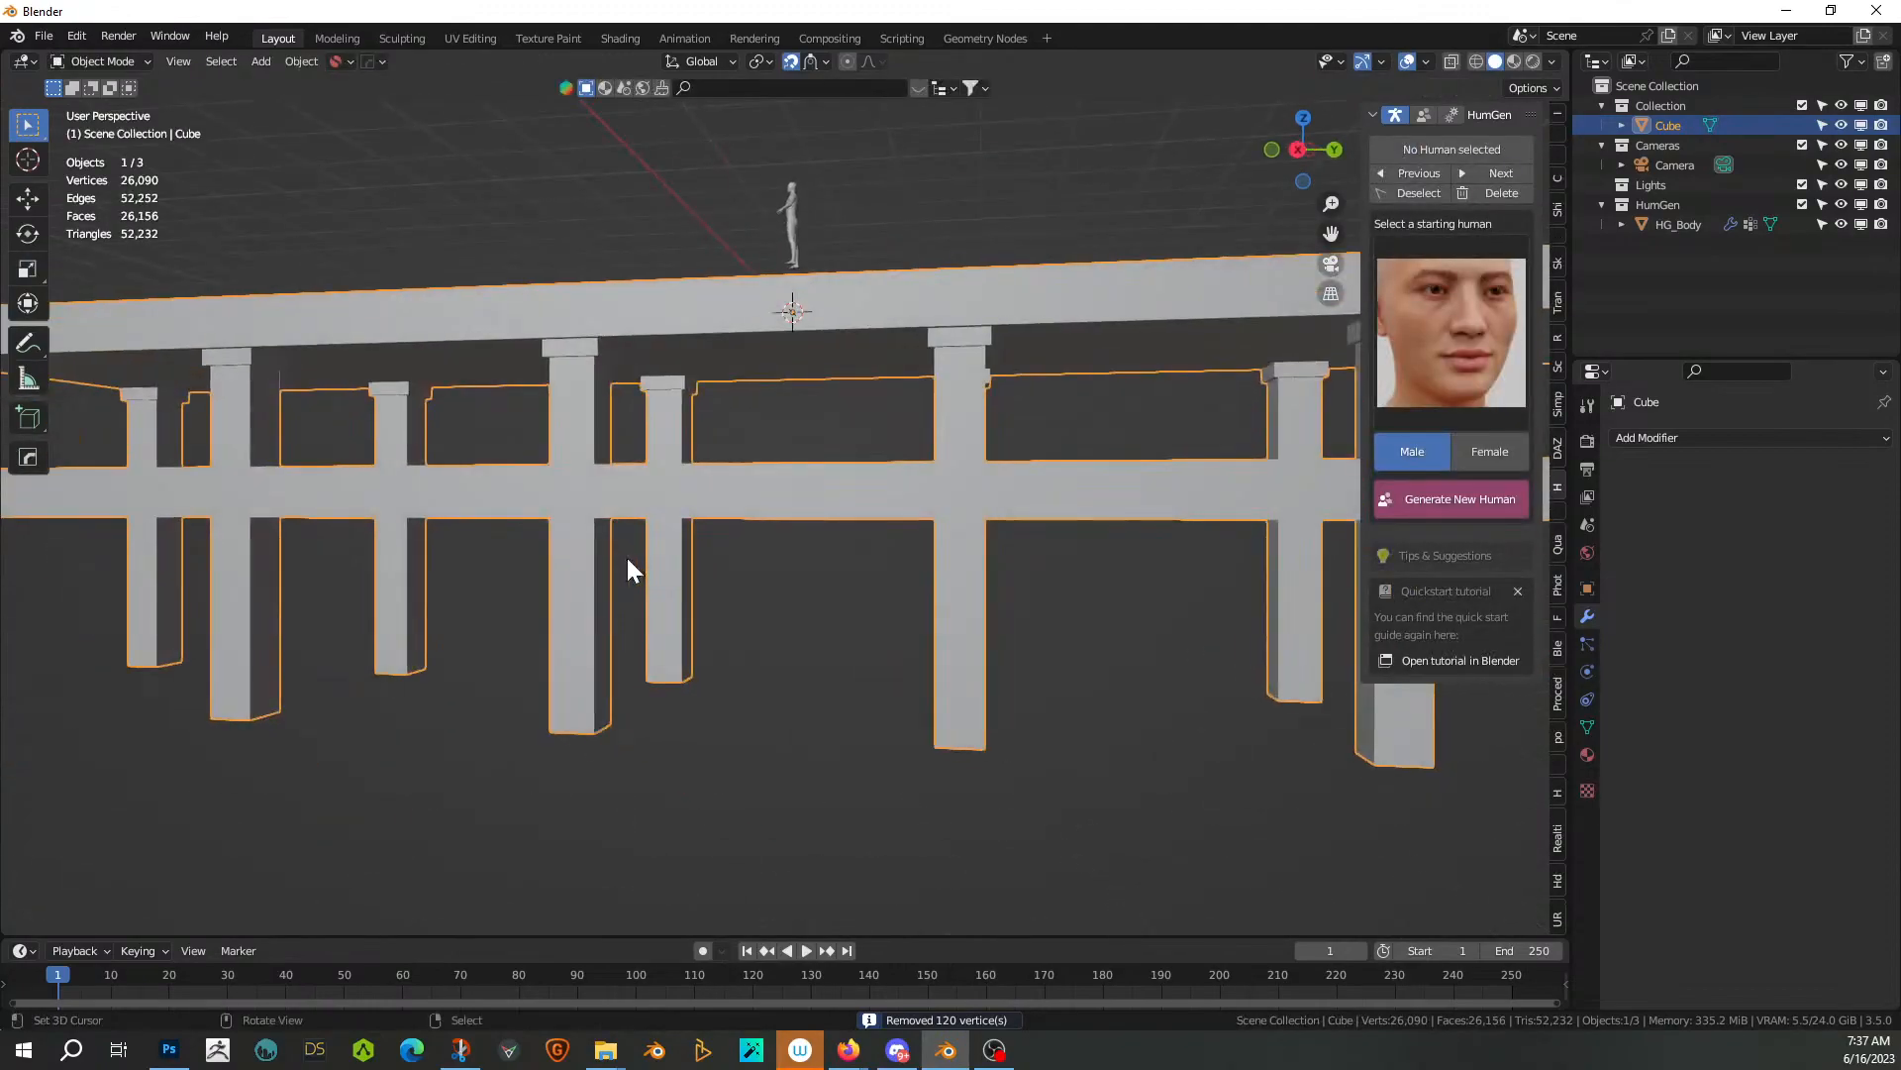
Select all geometry linked to a beam face on the near side to check that the beams and pillars are connected
{"action": "key", "text": "Tab"}
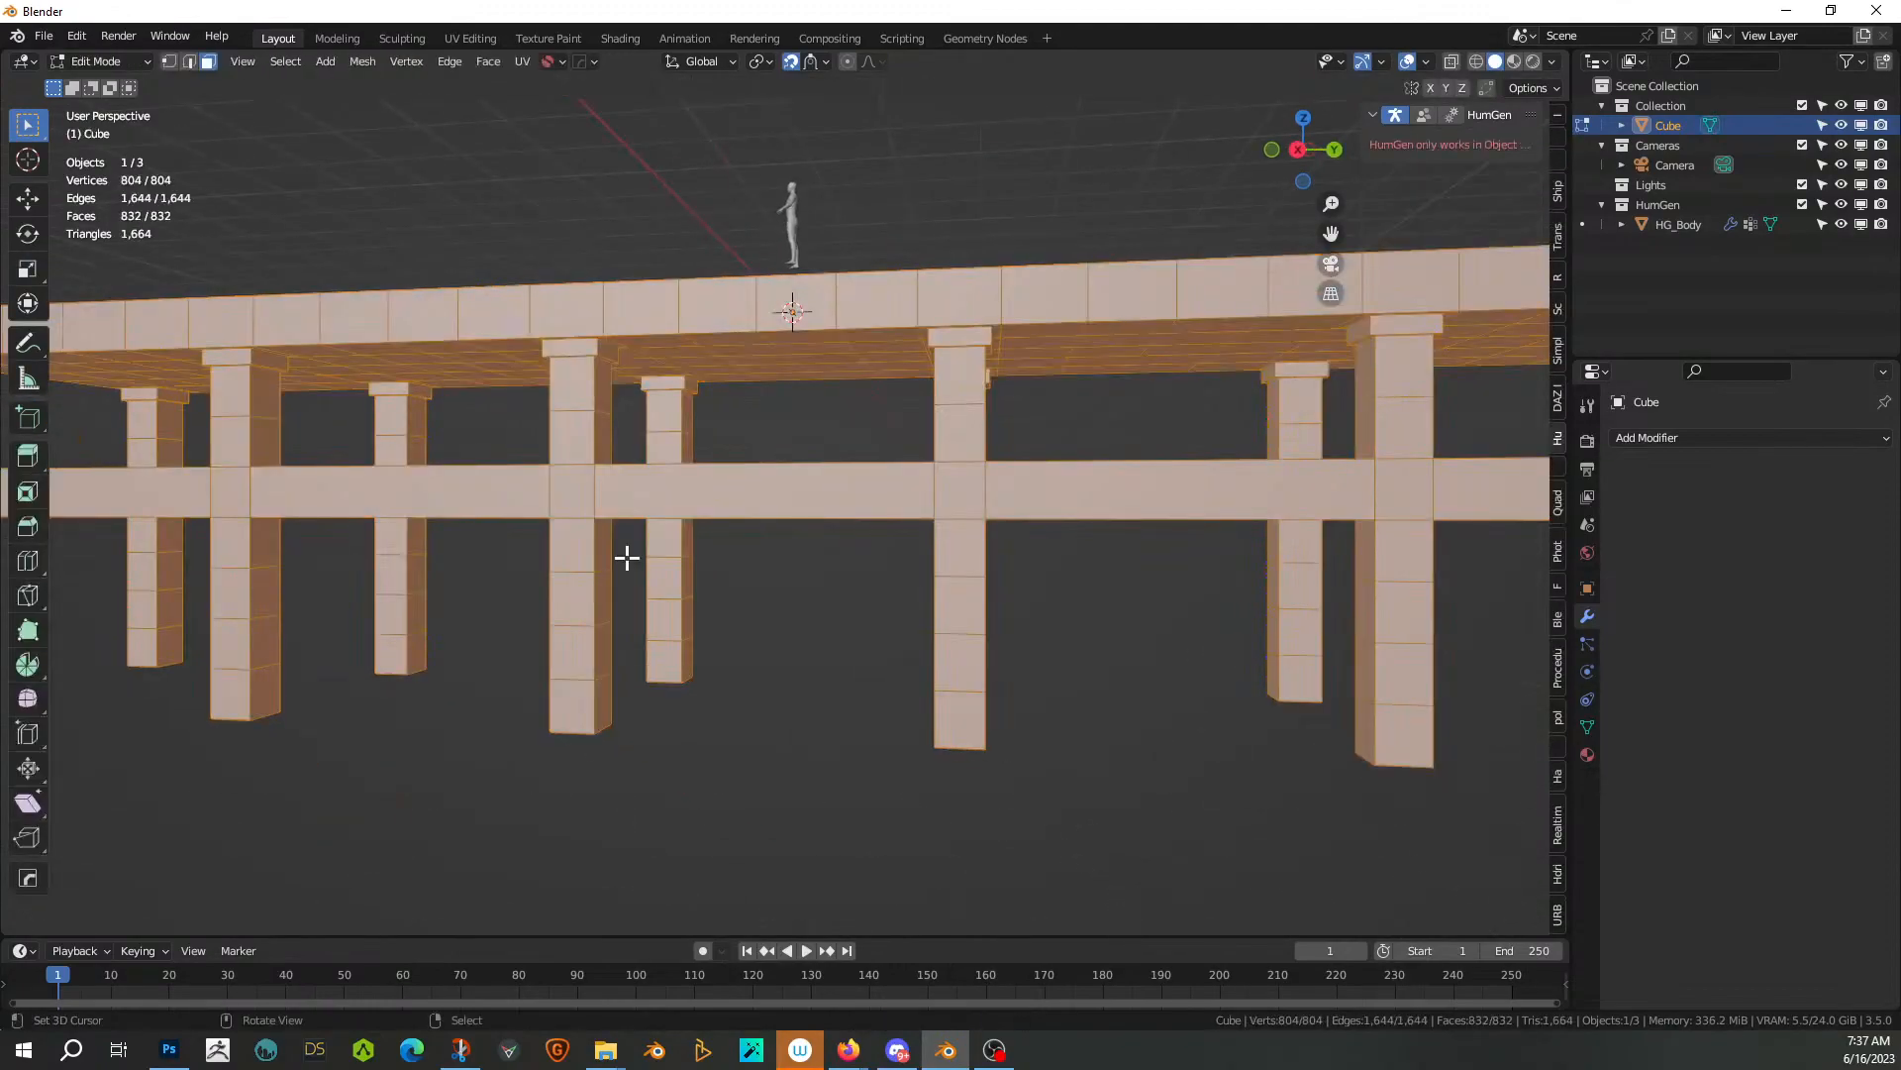
{"action": "left_click", "coordinate": [926, 490]}
{"action": "key", "text": "ctrl+l"}
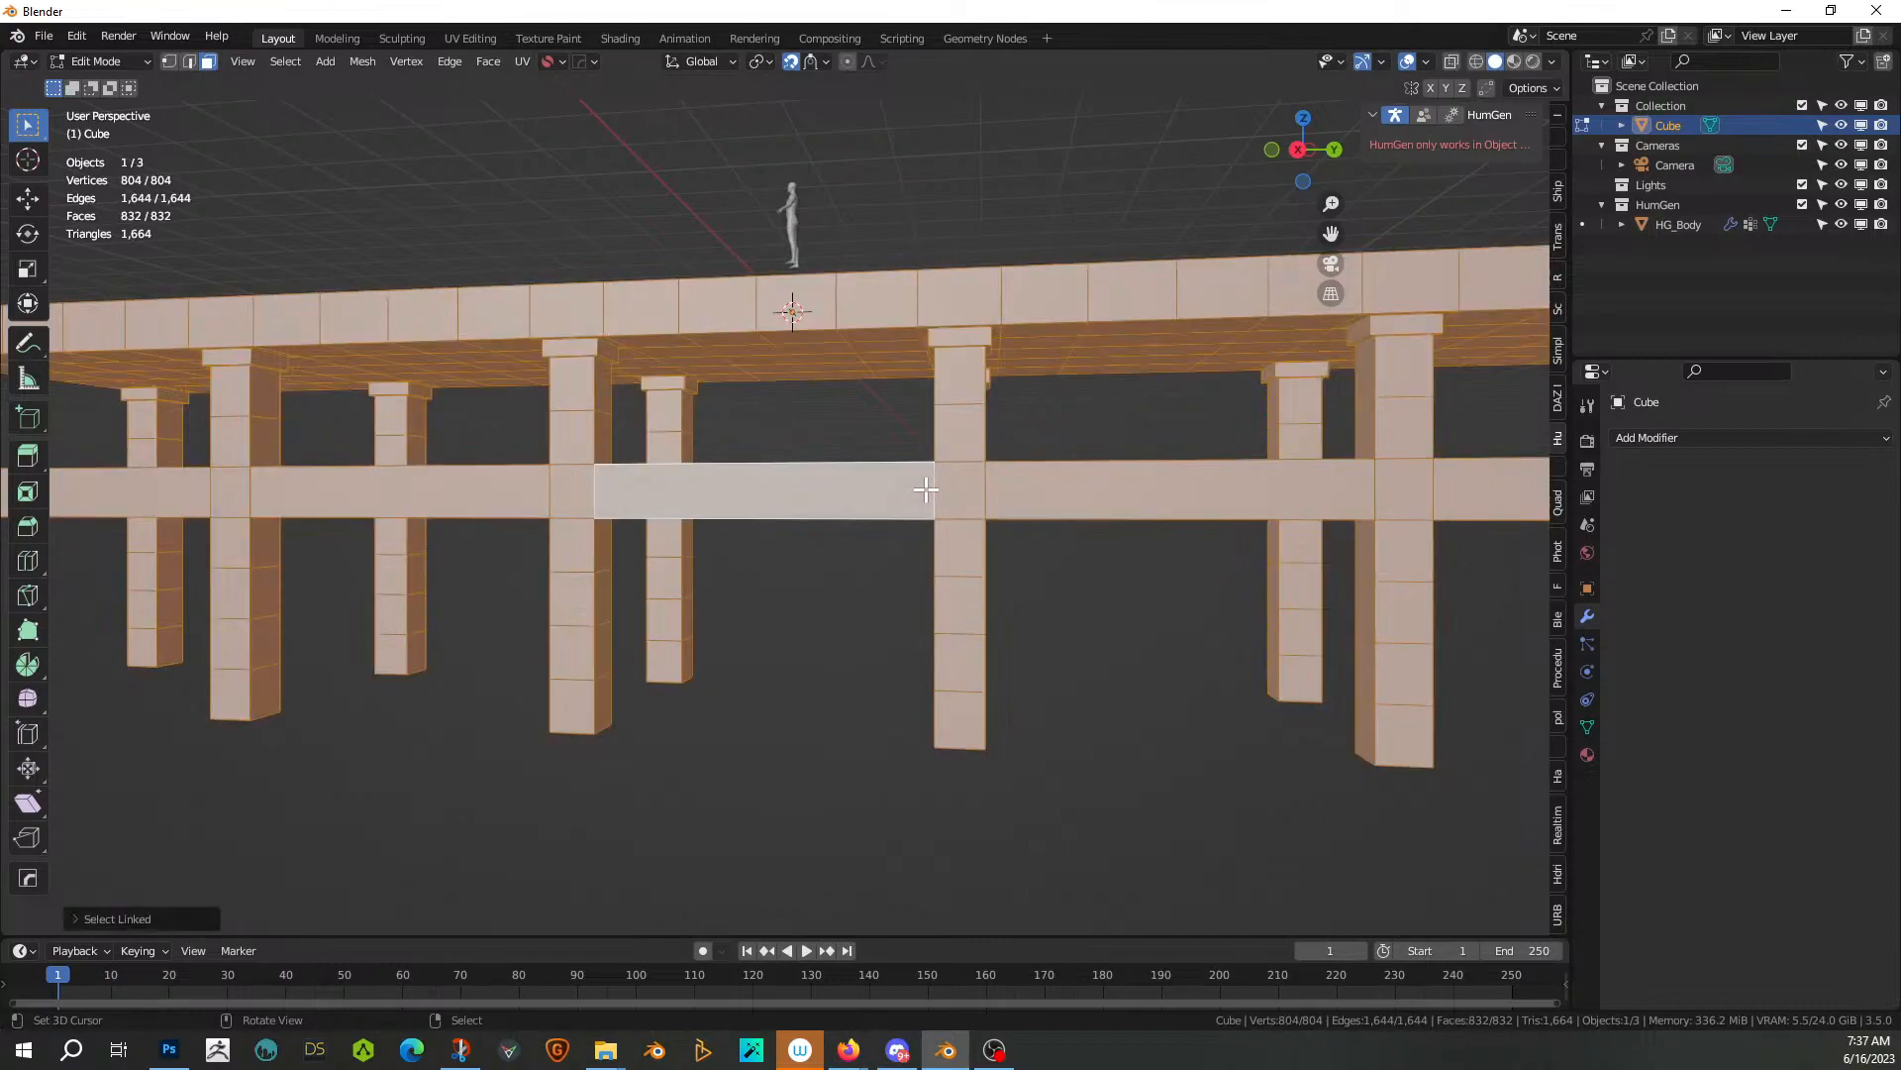
Select a near-side beam face and the adjoining pillar face to check how the two parts meet
{"action": "left_click", "coordinate": [942, 492]}
{"action": "left_click", "coordinate": [895, 481], "text": "ctrl"}
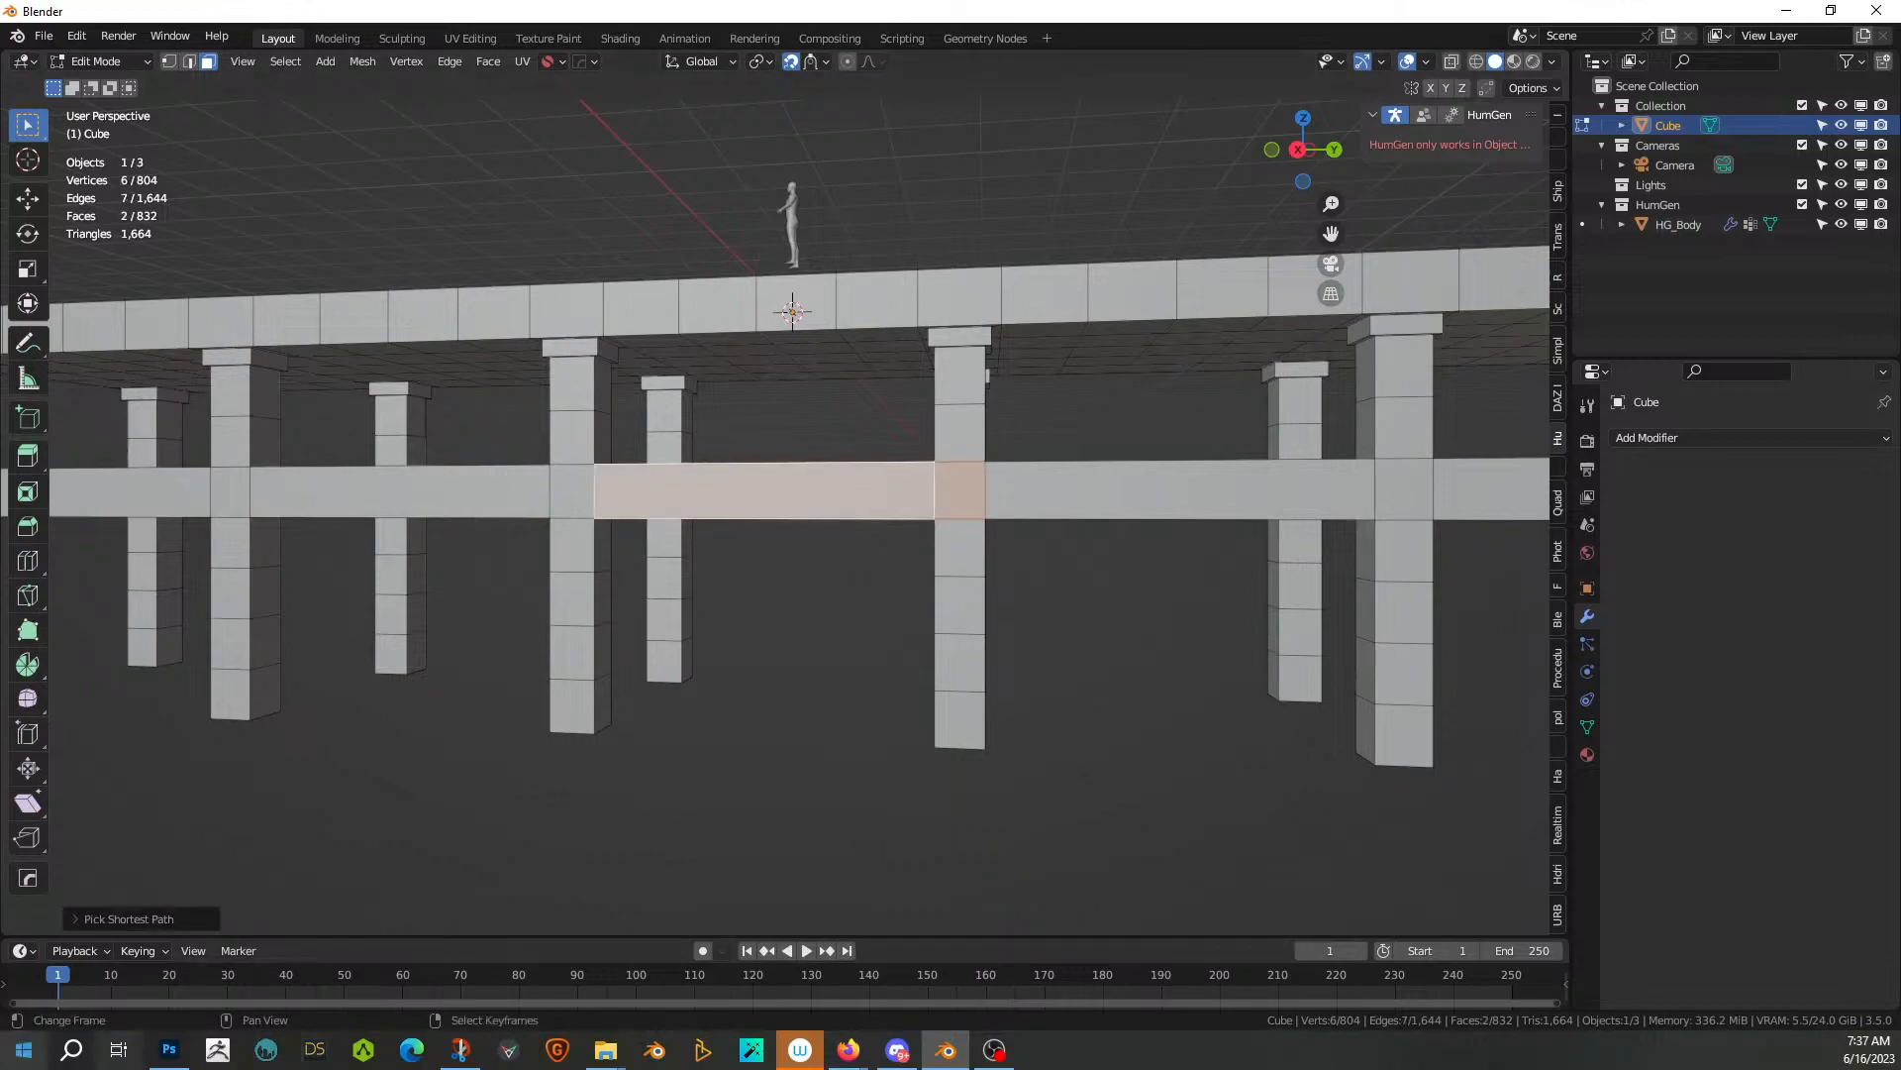
{"action": "middle_click_drag", "start_coordinate": [753, 683], "coordinate": [1264, 598]}
{"action": "middle_click_drag", "start_coordinate": [968, 568], "coordinate": [713, 441]}
Select the ten short edges where the undersides of the beams meet the sides of the pillars
{"action": "key", "text": "2"}
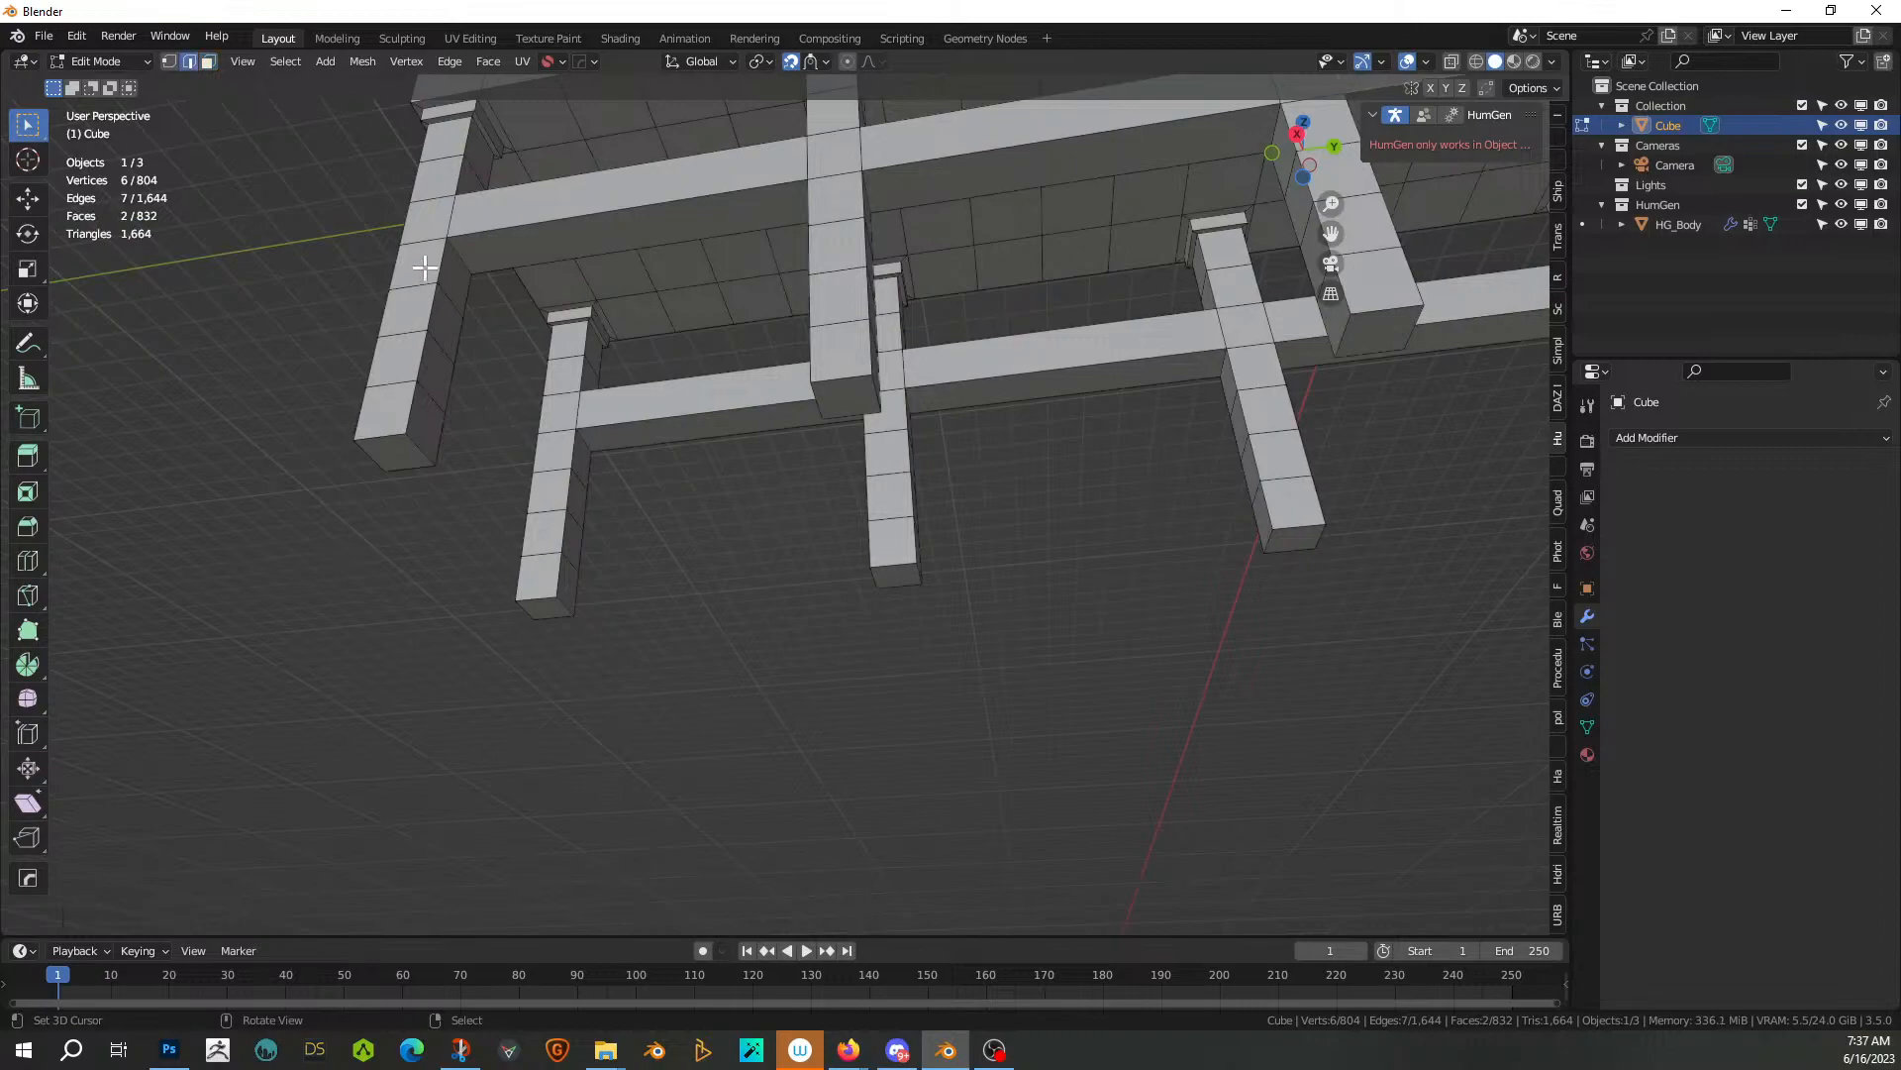
{"action": "left_click", "coordinate": [452, 238]}
{"action": "middle_click_drag", "start_coordinate": [723, 275], "coordinate": [1037, 283]}
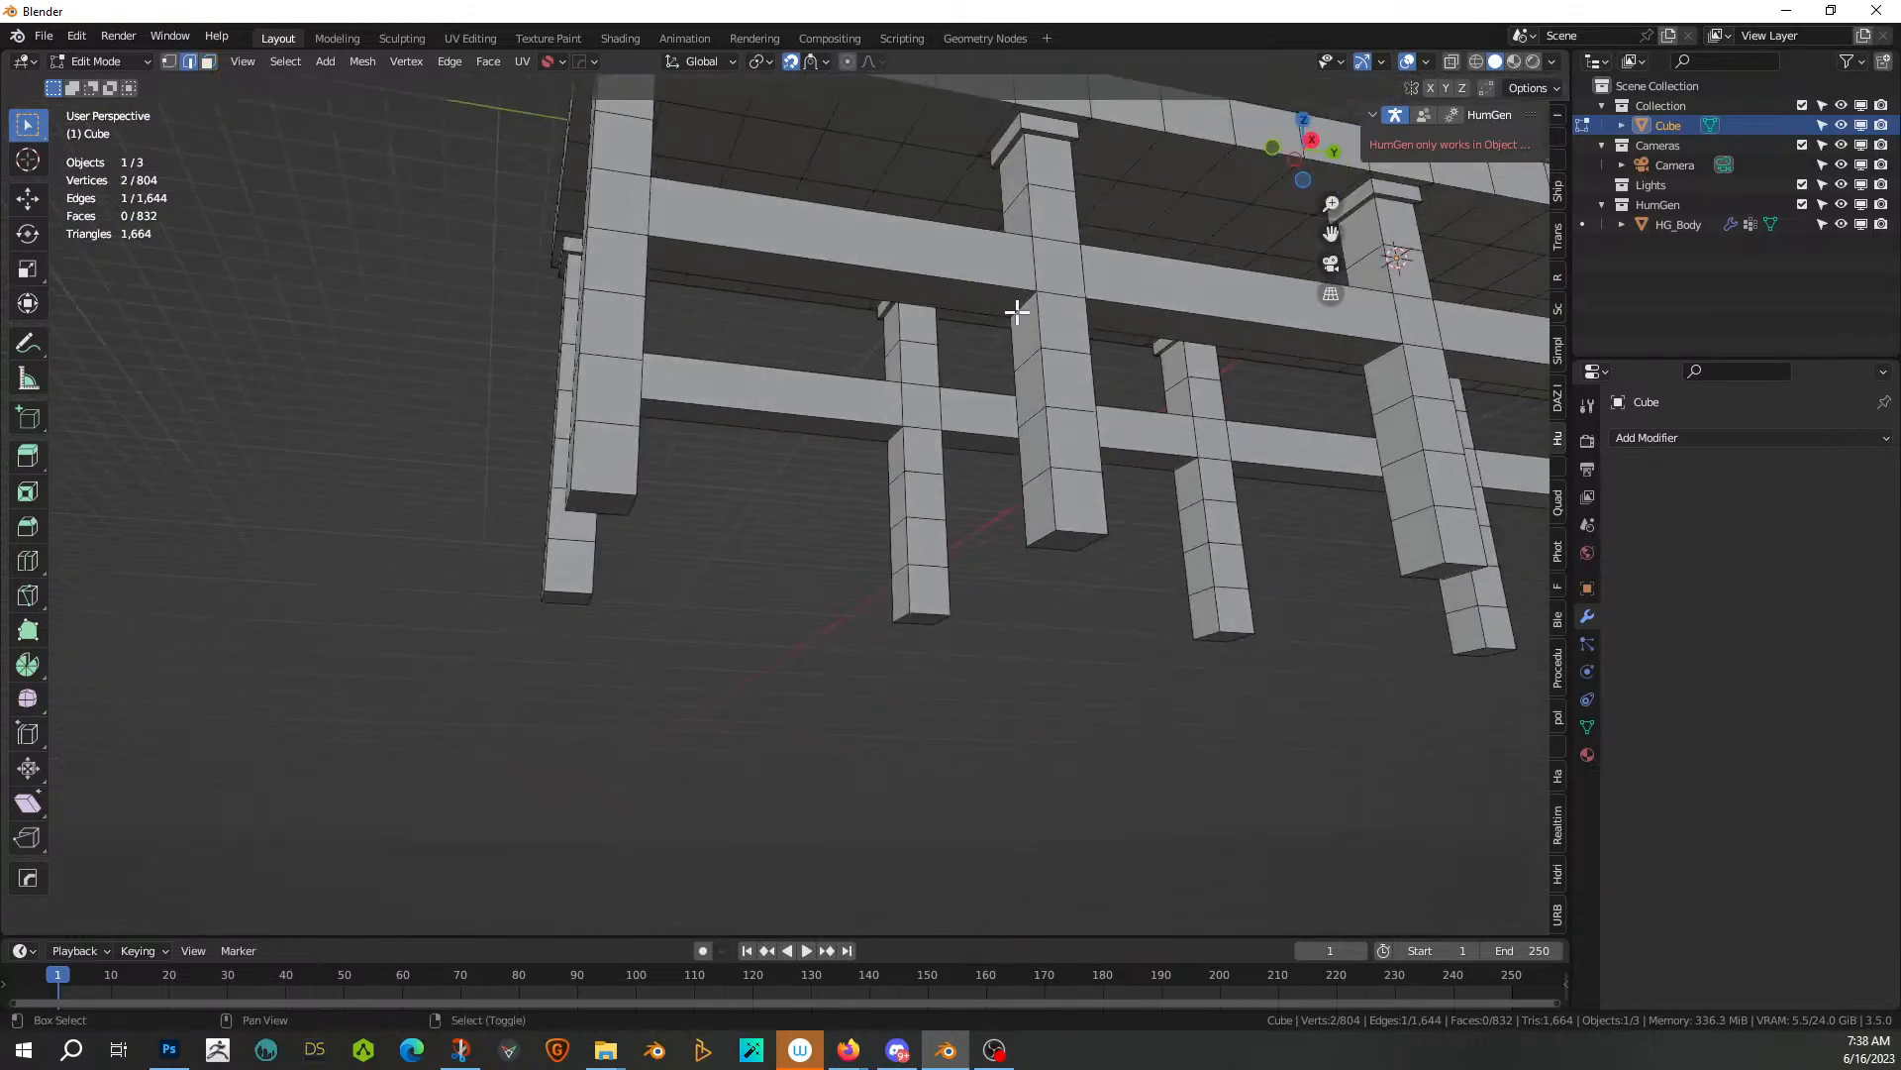
{"action": "left_click", "coordinate": [1380, 354], "text": "shift"}
{"action": "middle_click_drag", "start_coordinate": [1380, 353], "coordinate": [794, 377]}
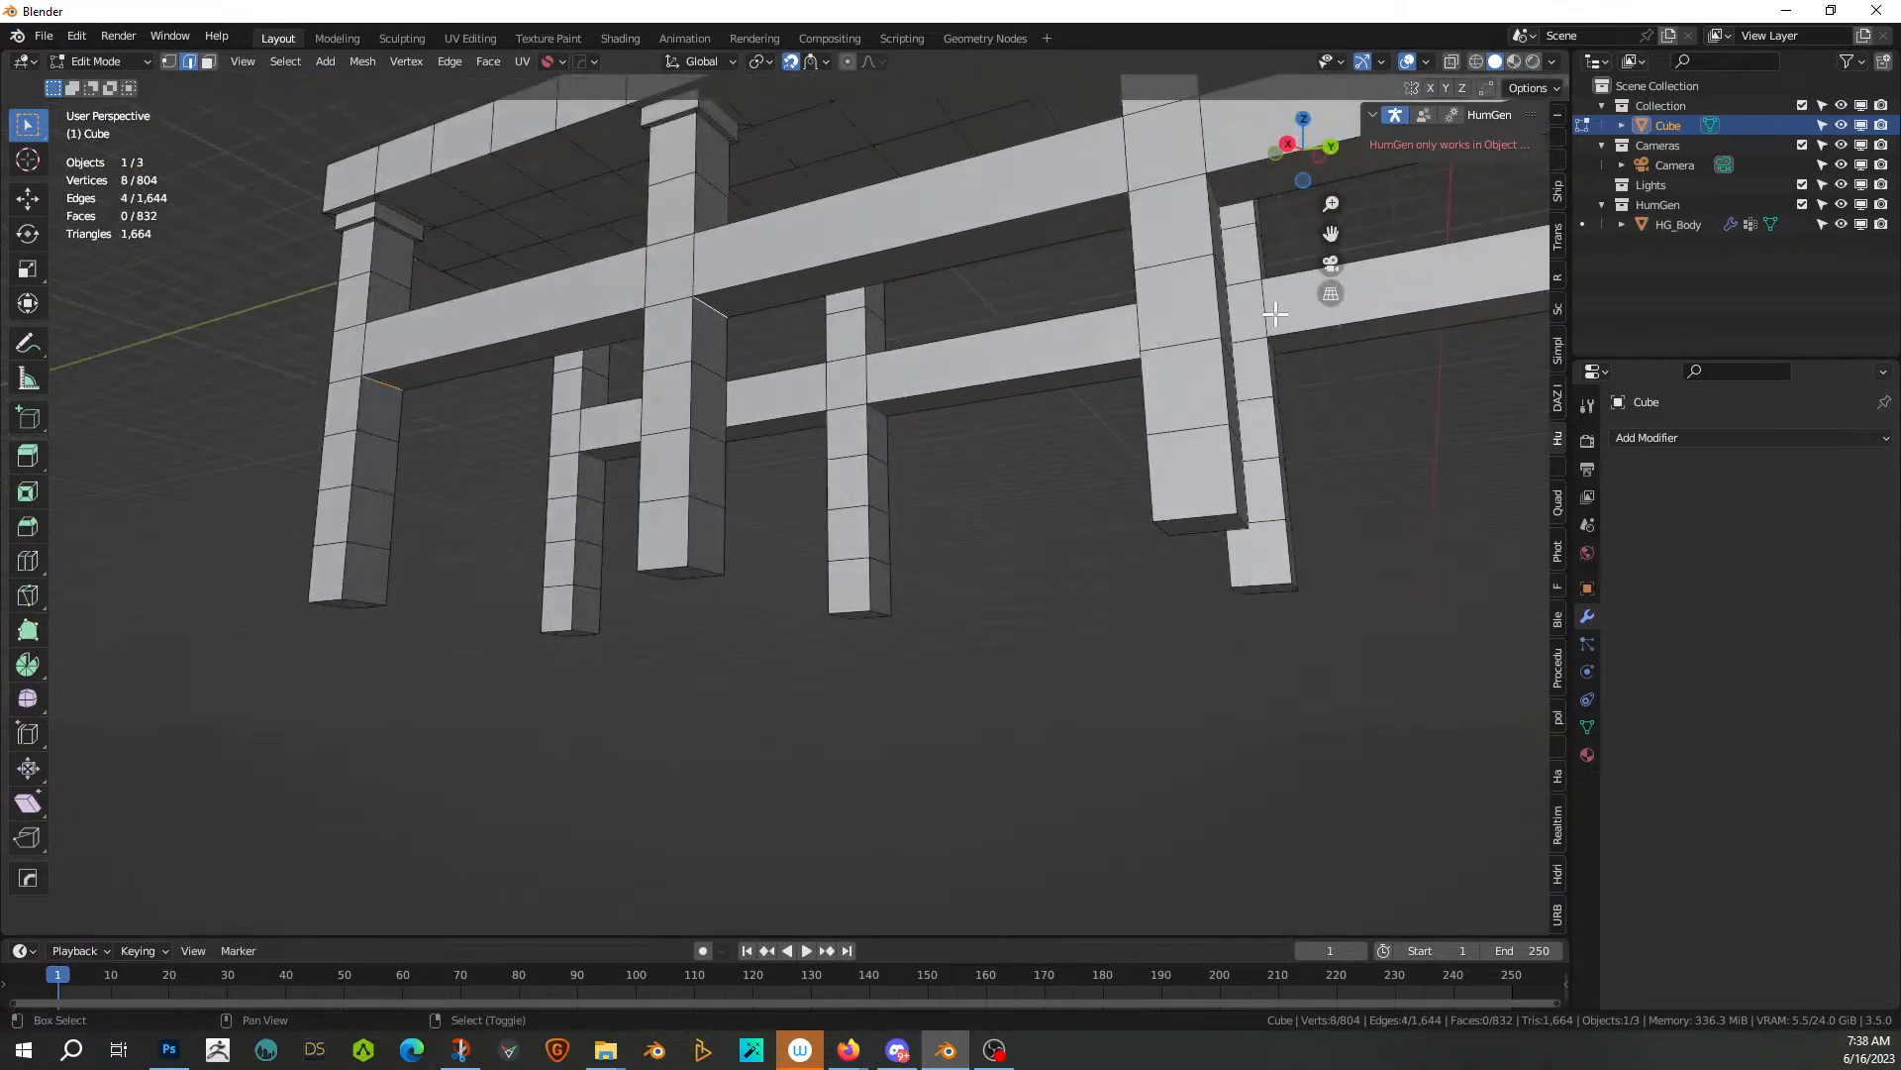
{"action": "middle_click_drag", "start_coordinate": [1275, 314], "coordinate": [1120, 331], "text": "shift"}
{"action": "left_click", "coordinate": [932, 253], "text": "shift"}
{"action": "middle_click_drag", "start_coordinate": [932, 252], "coordinate": [1367, 469]}
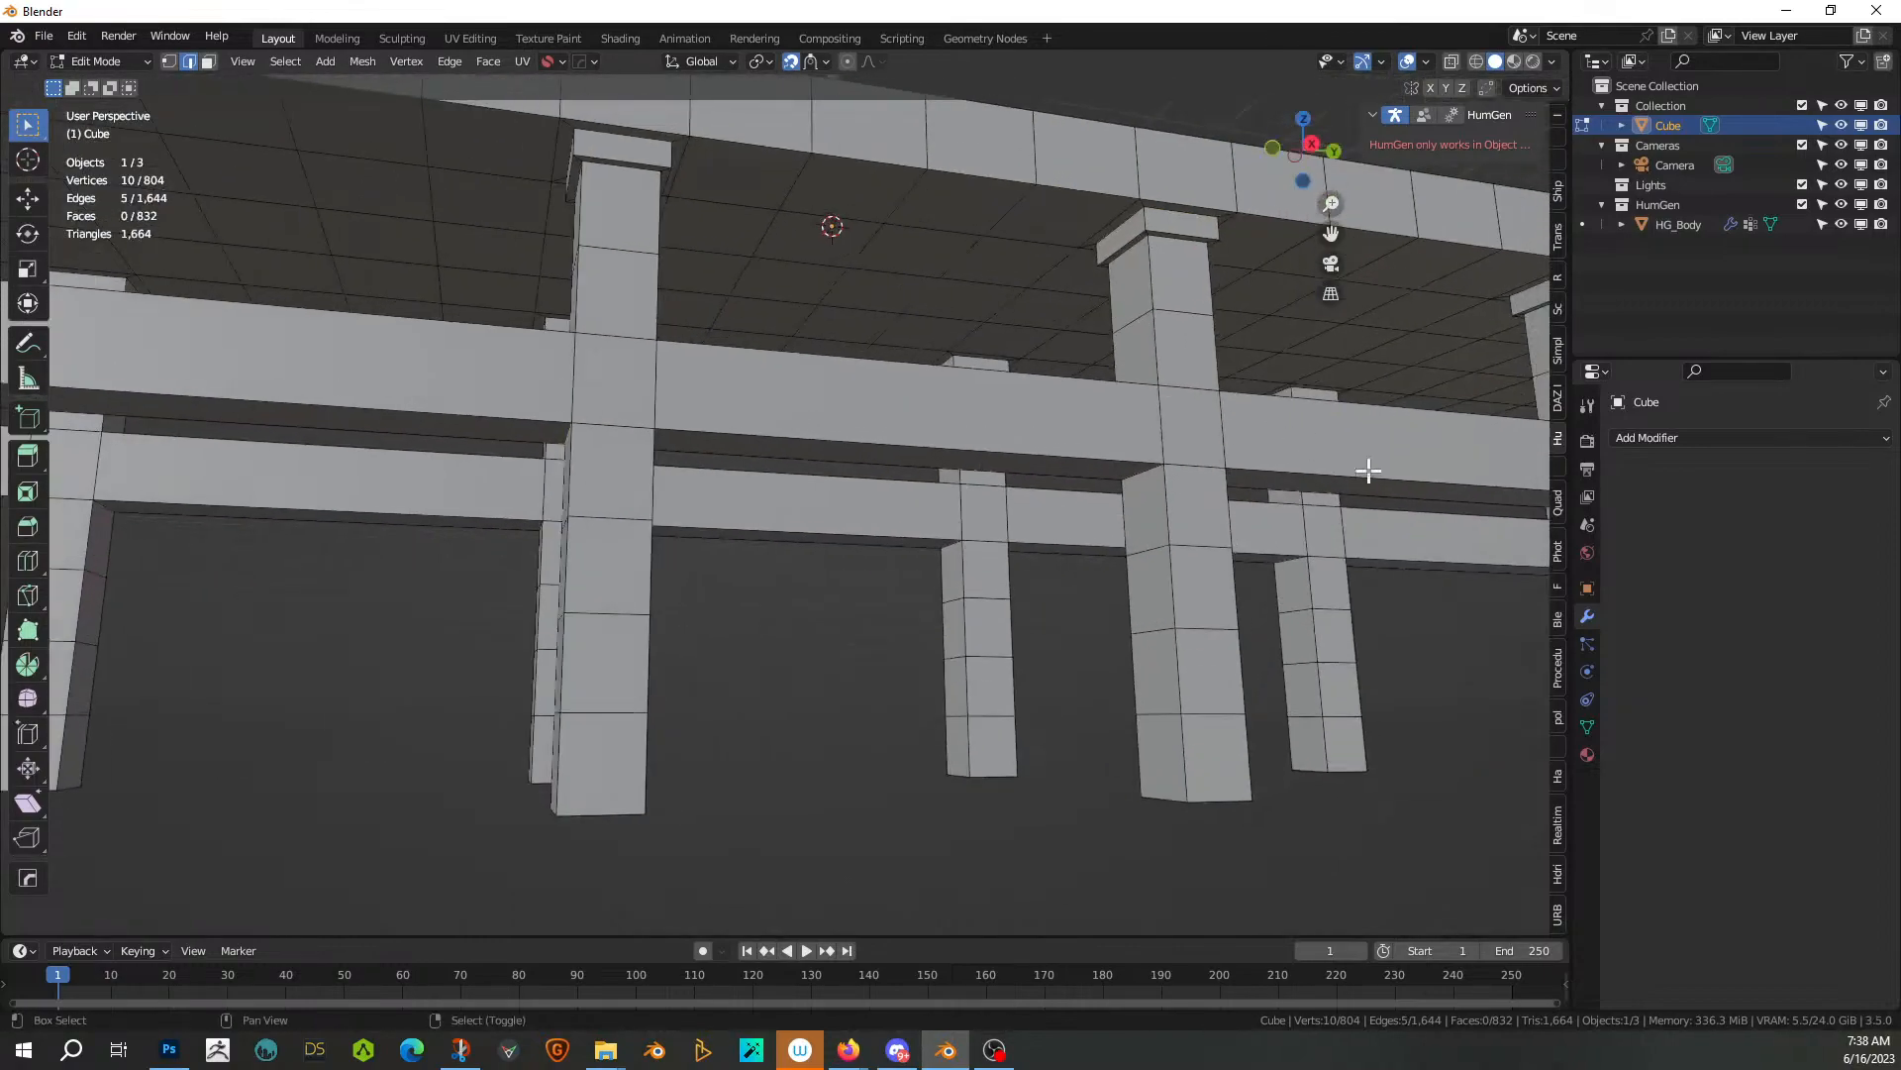
{"action": "left_click", "coordinate": [1143, 470], "text": "shift"}
{"action": "middle_click_drag", "start_coordinate": [1239, 473], "coordinate": [1188, 437]}
{"action": "left_click", "coordinate": [528, 480], "text": "shift"}
{"action": "left_click", "coordinate": [437, 436], "text": "shift"}
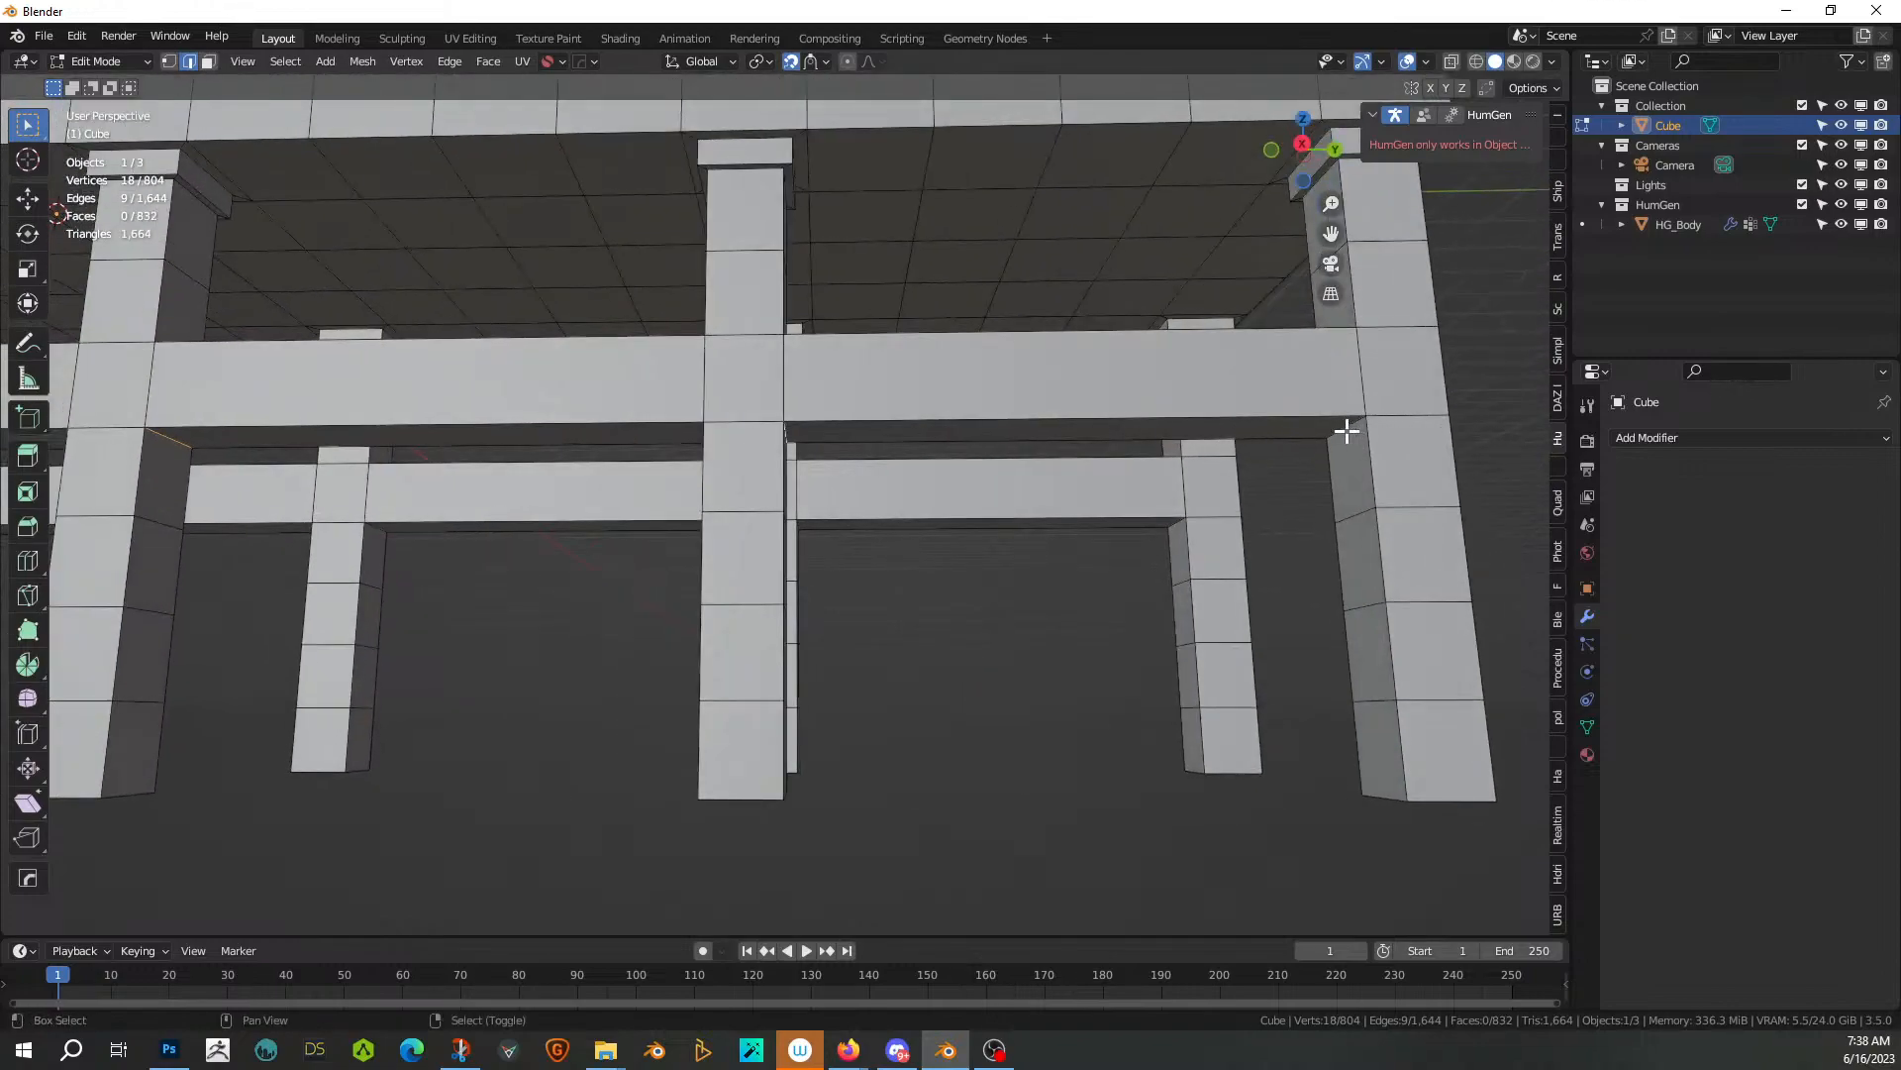
Try beveling the selected beam-to-pillar edges by about 0.78 m and undo the bevel
{"action": "key", "text": "ctrl+b"}
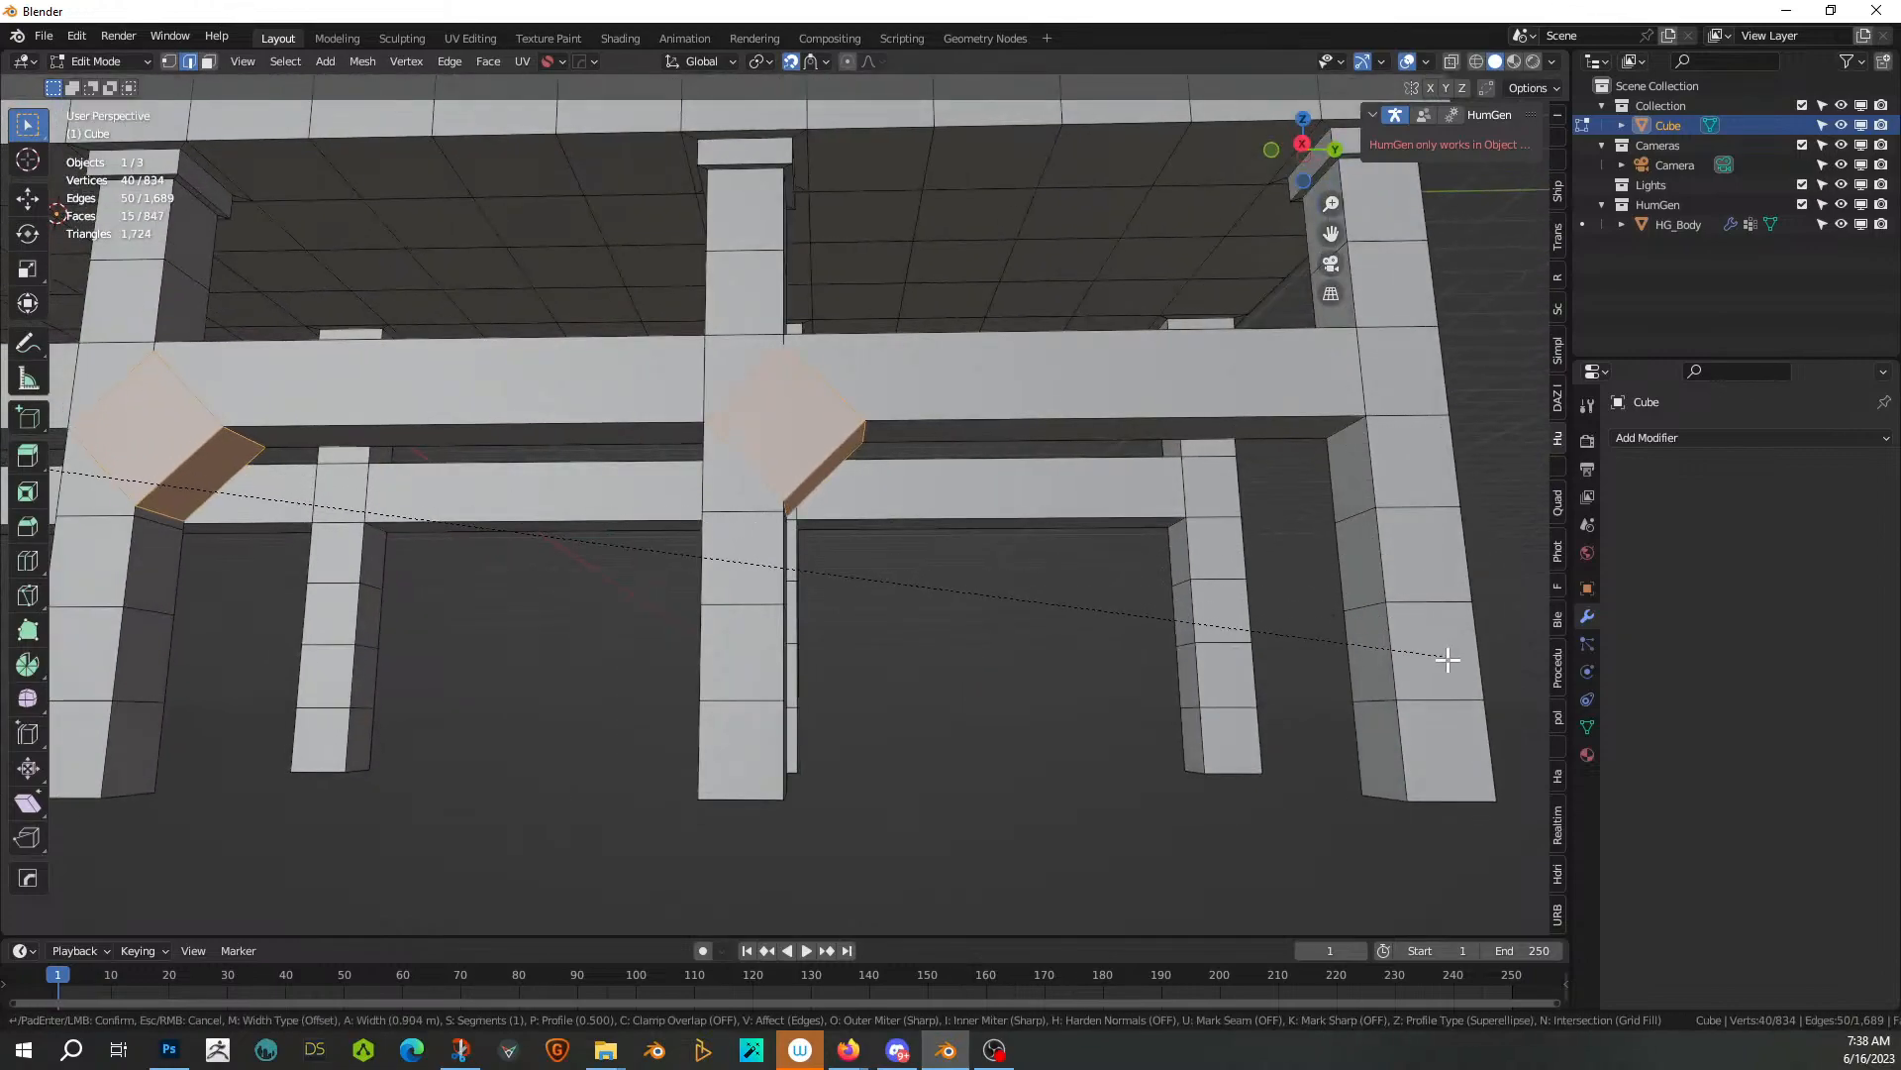
{"action": "key", "text": "Escape"}
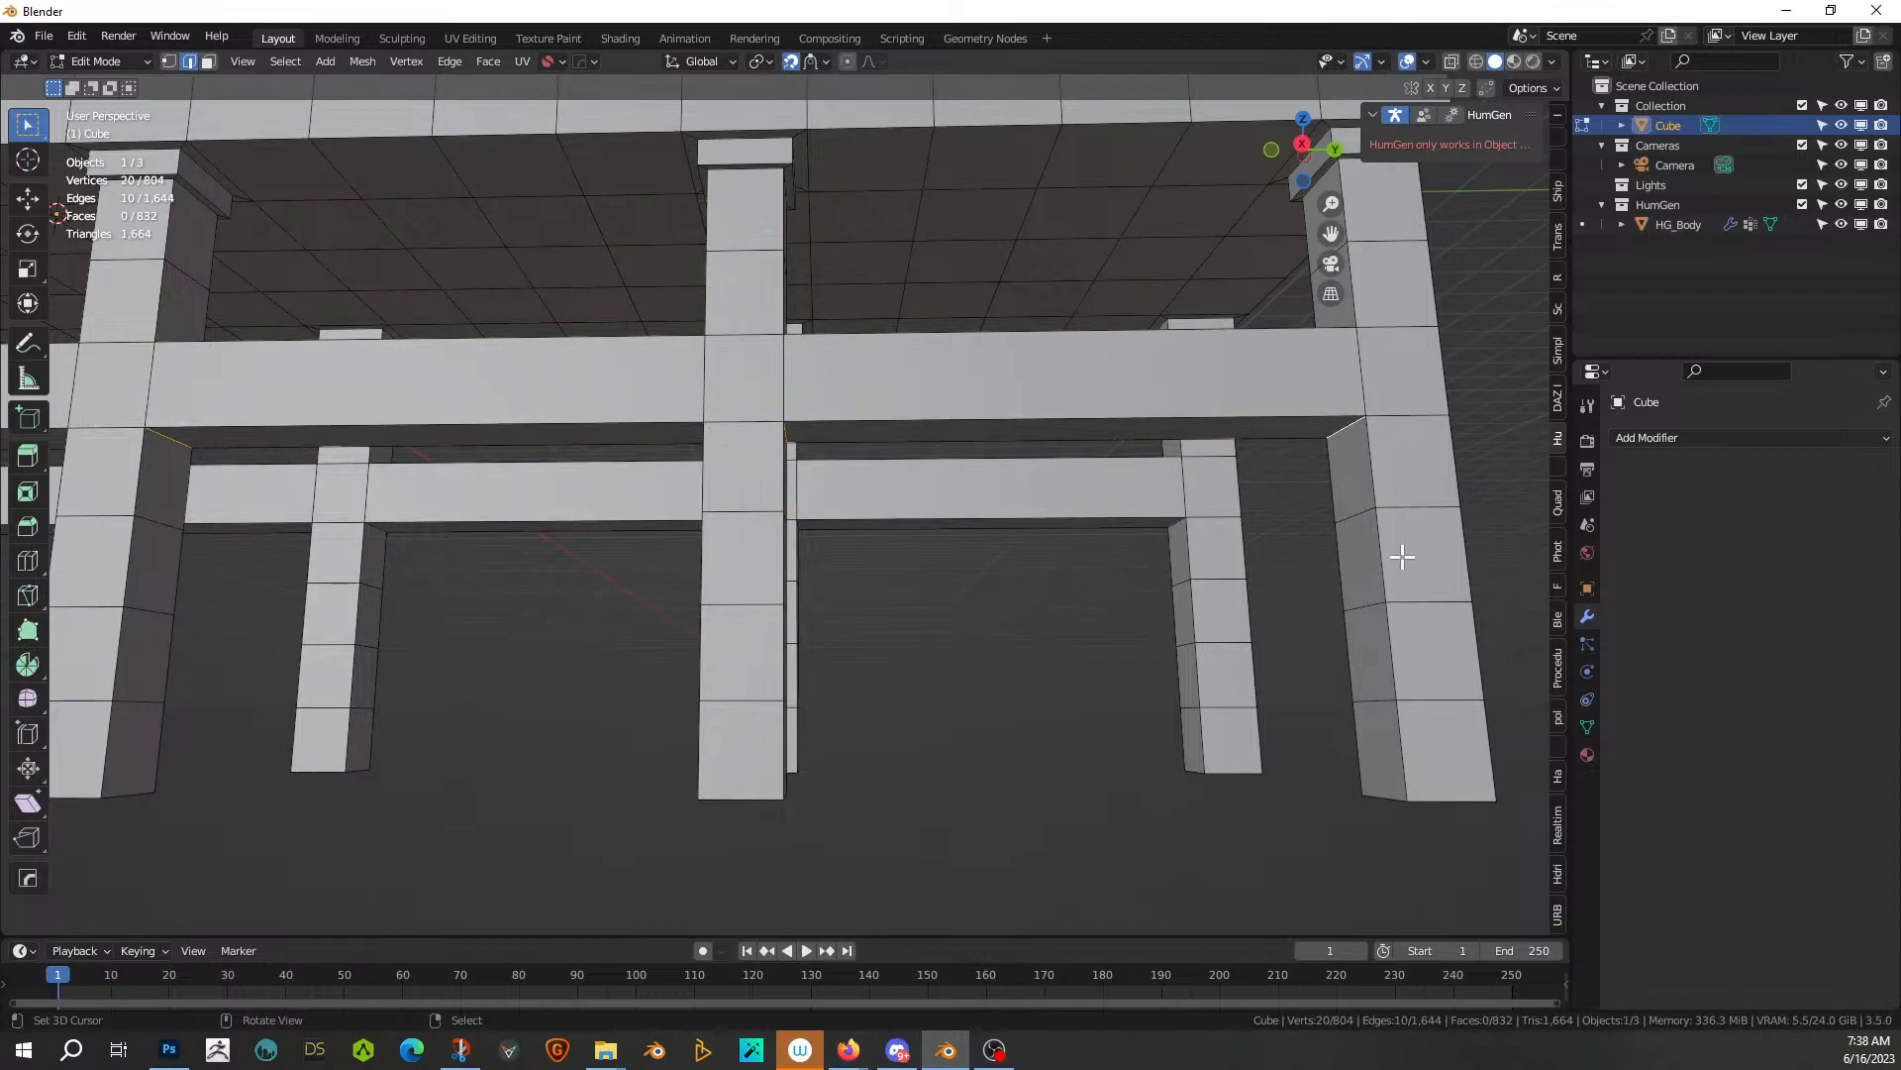
{"action": "right_click", "coordinate": [1368, 466]}
{"action": "key", "text": "Escape"}
{"action": "key", "text": "ctrl+b"}
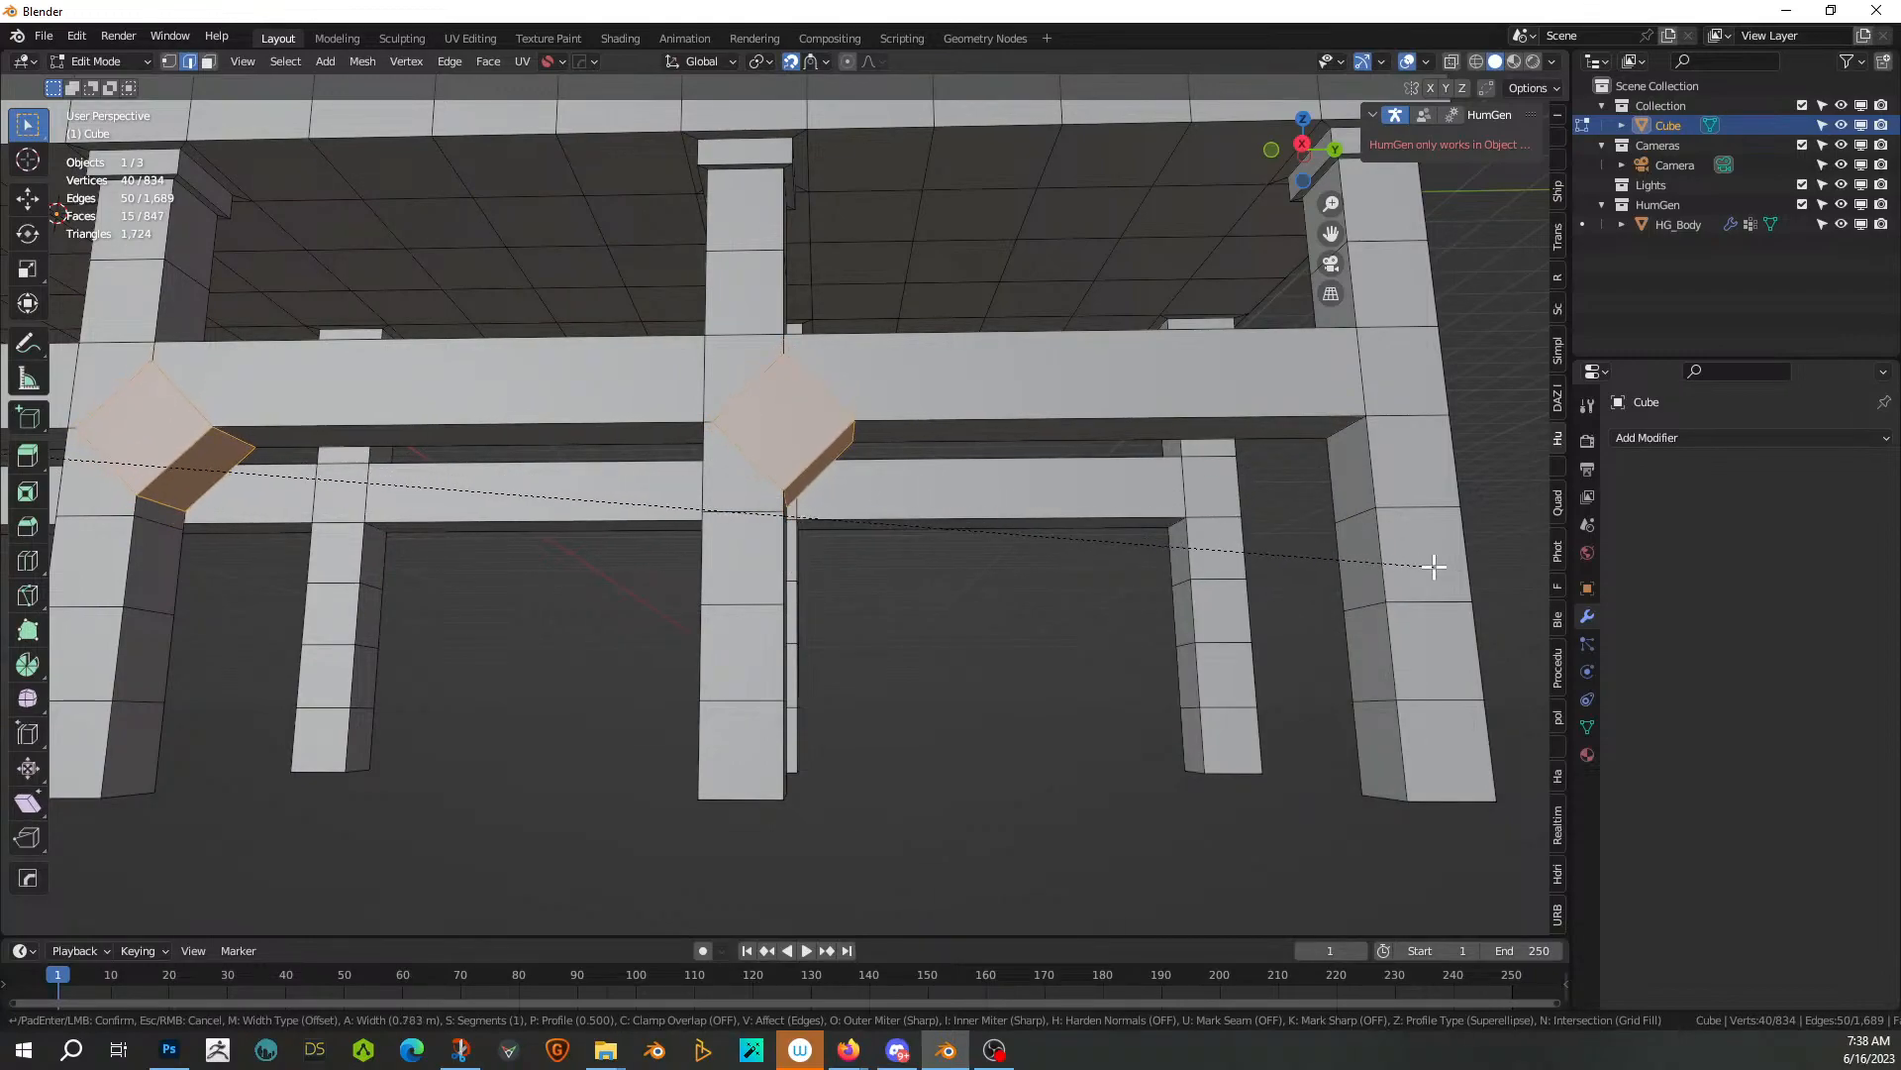
{"action": "left_click", "coordinate": [1424, 557]}
{"action": "middle_click_drag", "start_coordinate": [1402, 552], "coordinate": [1318, 446]}
{"action": "key", "text": "ctrl+z"}
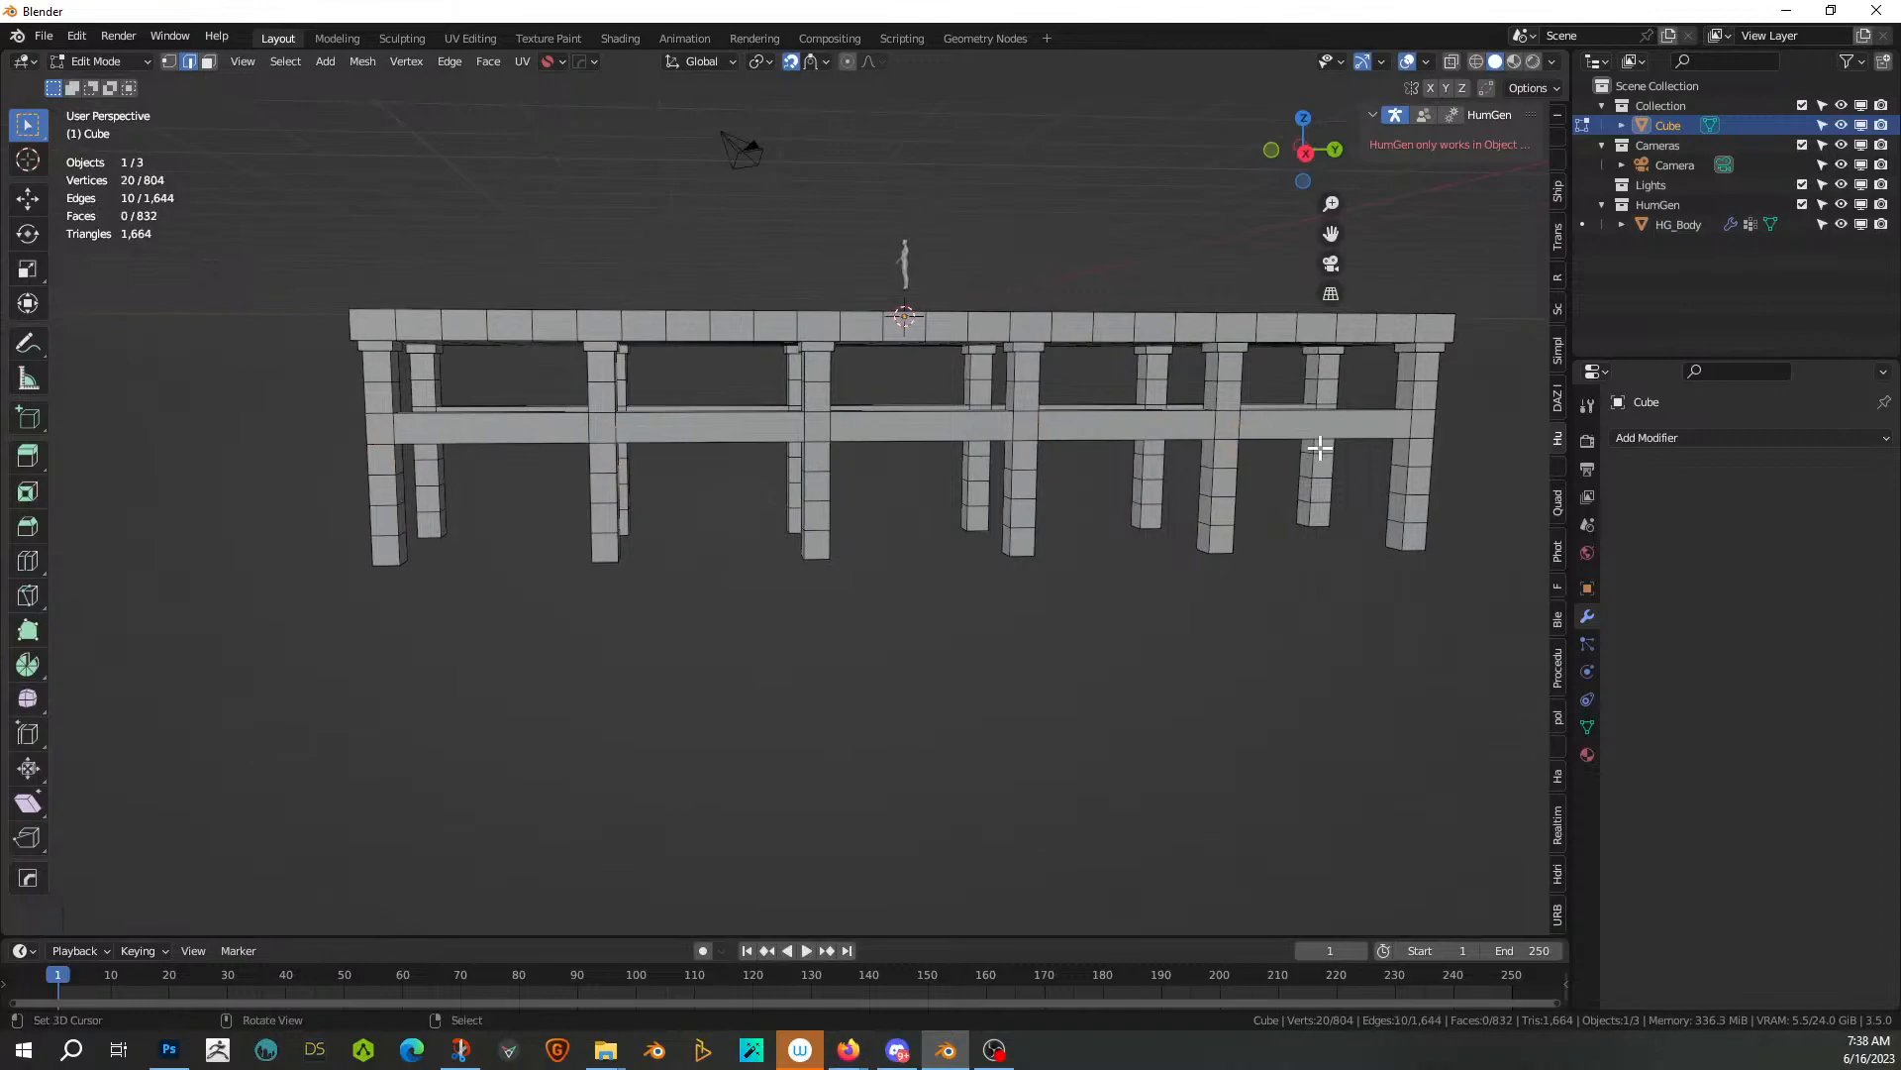
Check the structure in Object Mode and with all its geometry selected in Edit Mode, leaving nothing selected
{"action": "scroll", "coordinate": [1320, 448], "scroll_direction": "up", "scroll_amount": 2}
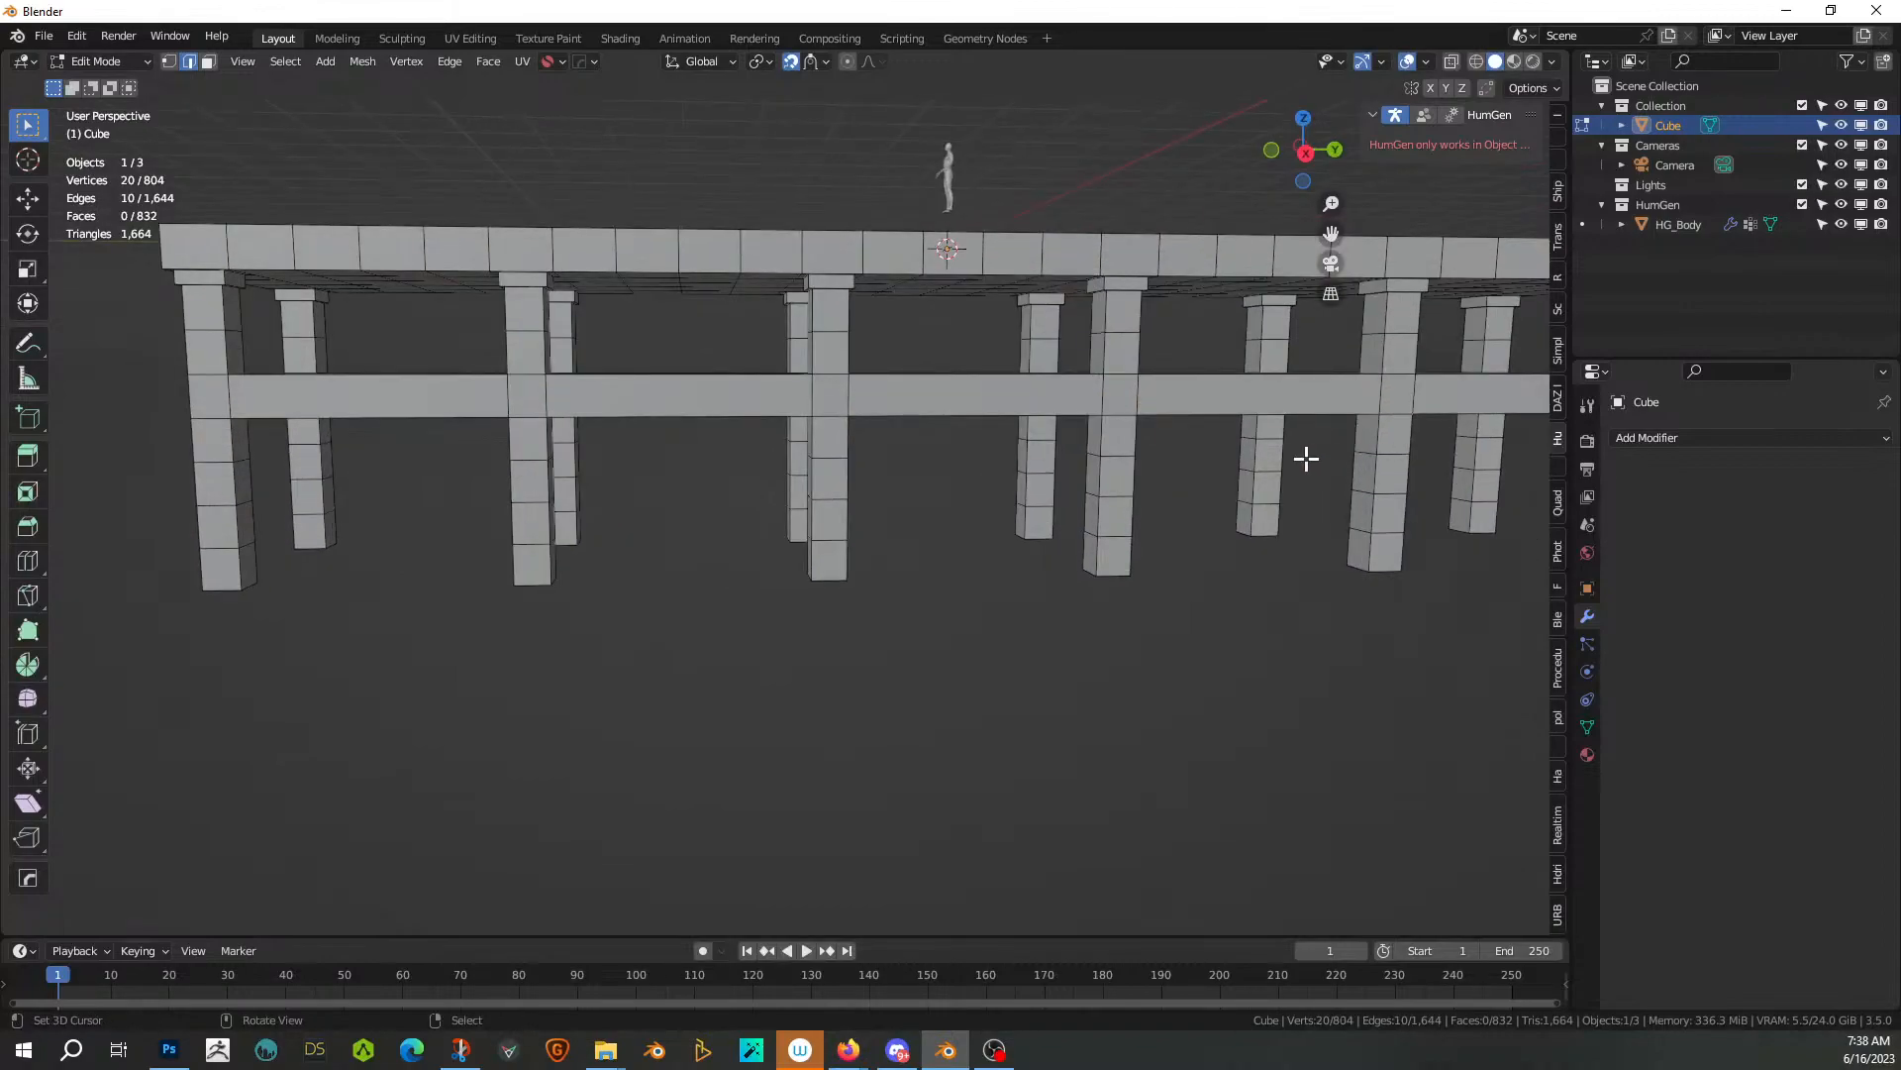
{"action": "middle_click_drag", "start_coordinate": [1135, 495], "coordinate": [1099, 474]}
{"action": "key", "text": "Tab"}
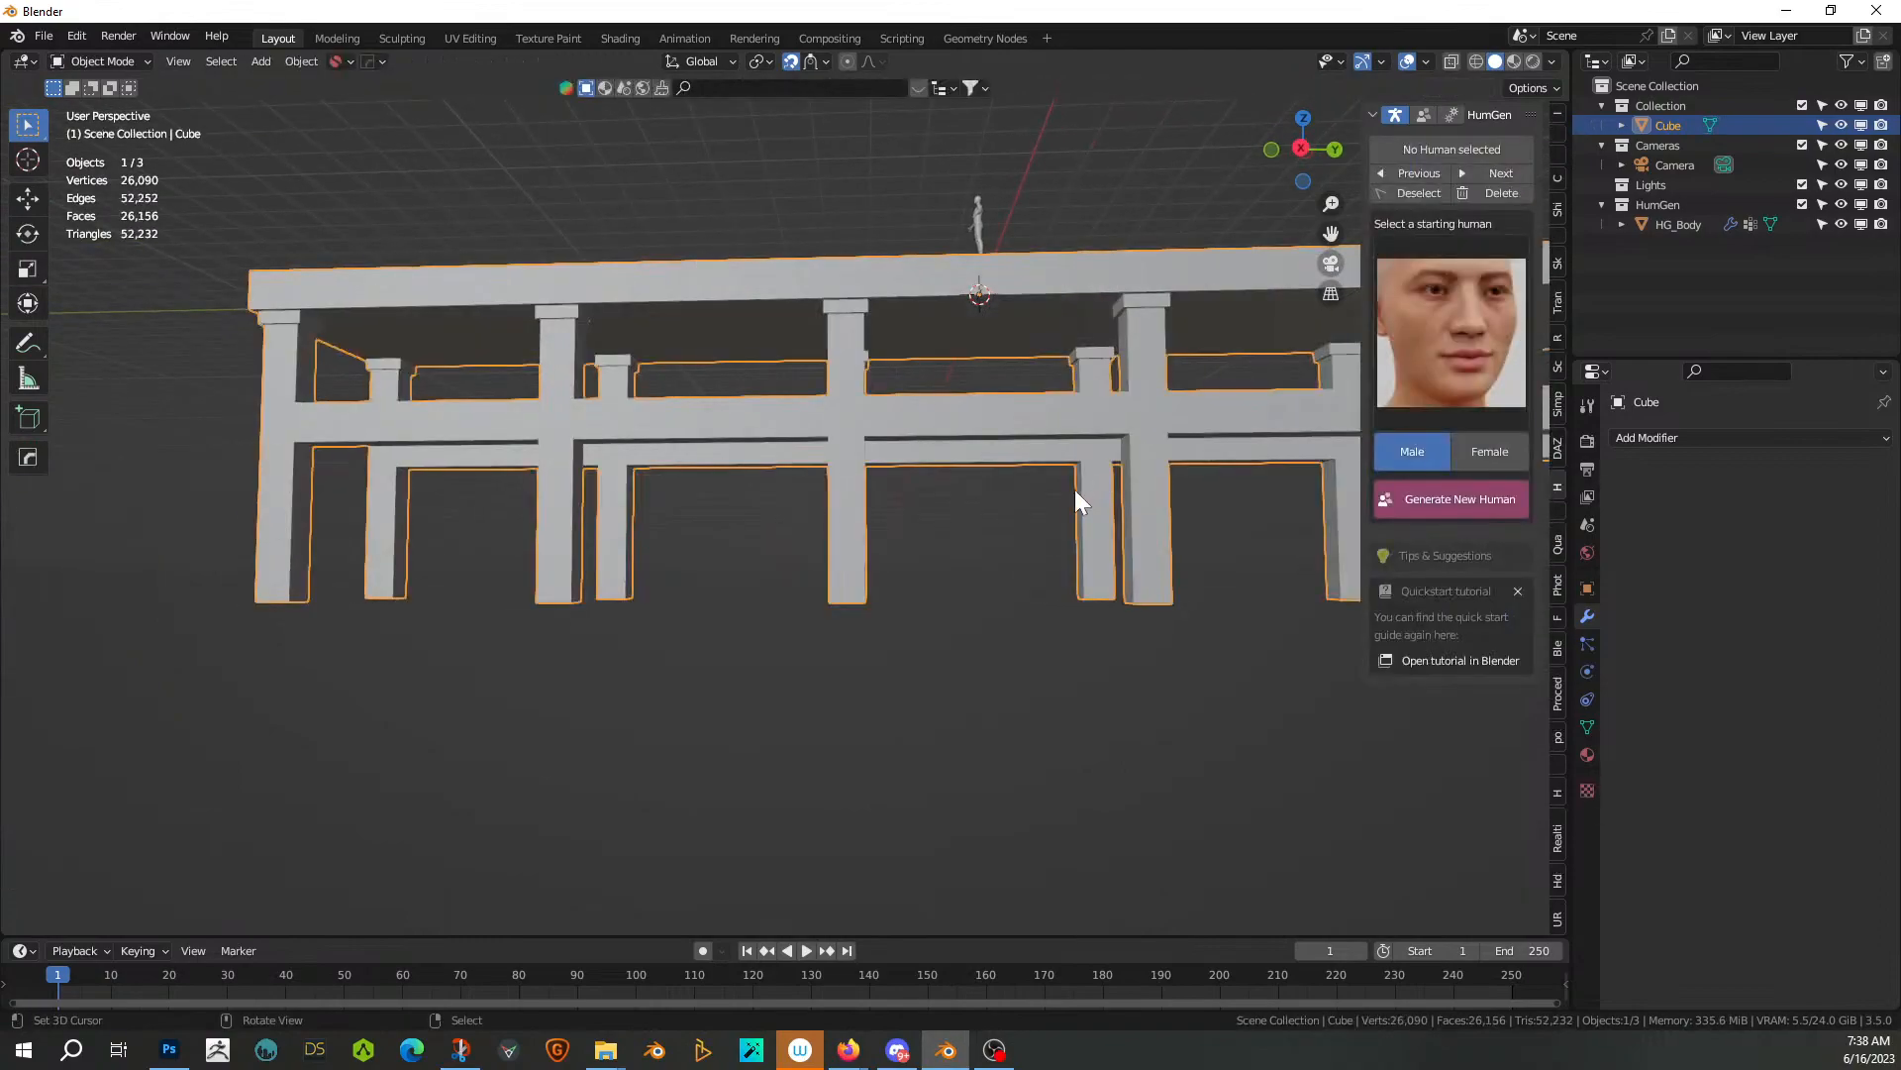
{"action": "key", "text": "Tab"}
{"action": "key", "text": "a"}
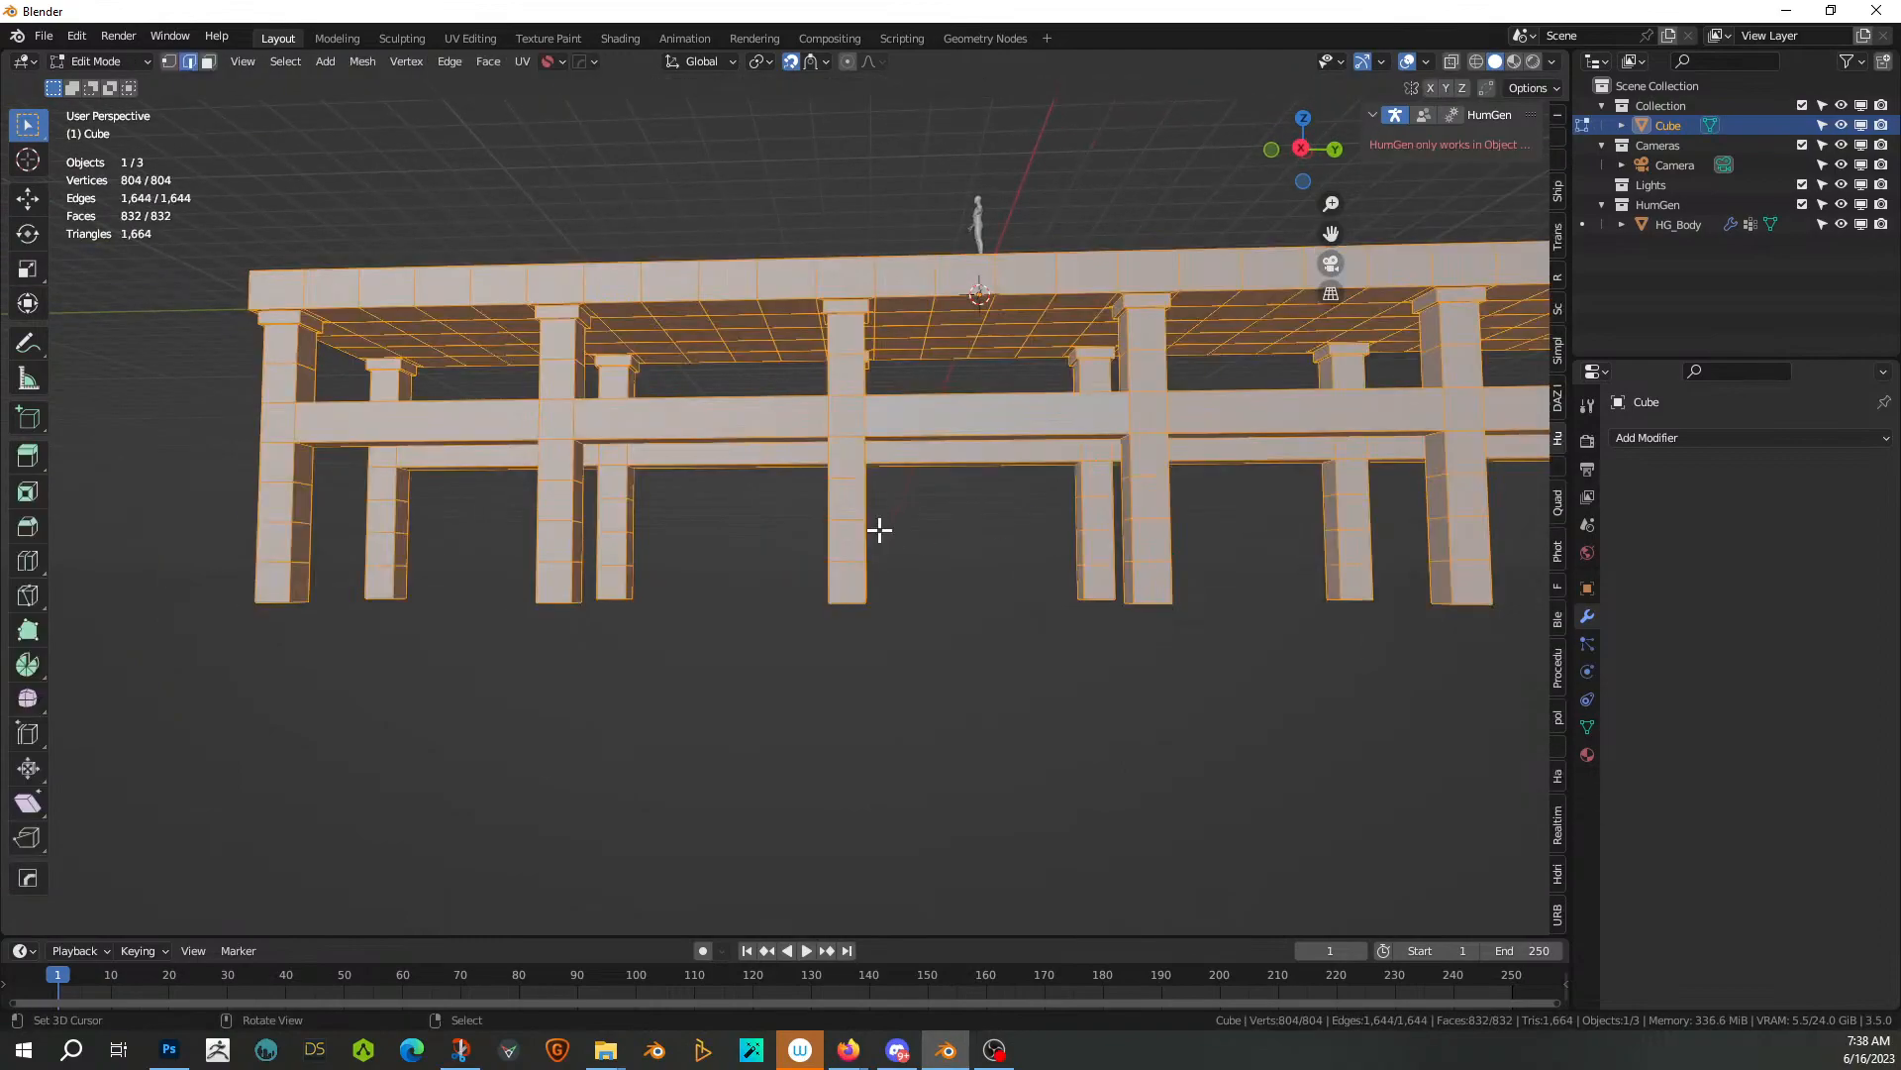
{"action": "left_click", "coordinate": [449, 62]}
{"action": "key", "text": "alt+a"}
Inspect a beam-to-pillar corner in wireframe by selecting its two vertices, growing the selection and turning off X-ray
{"action": "scroll", "coordinate": [741, 768], "scroll_direction": "up", "scroll_amount": 3}
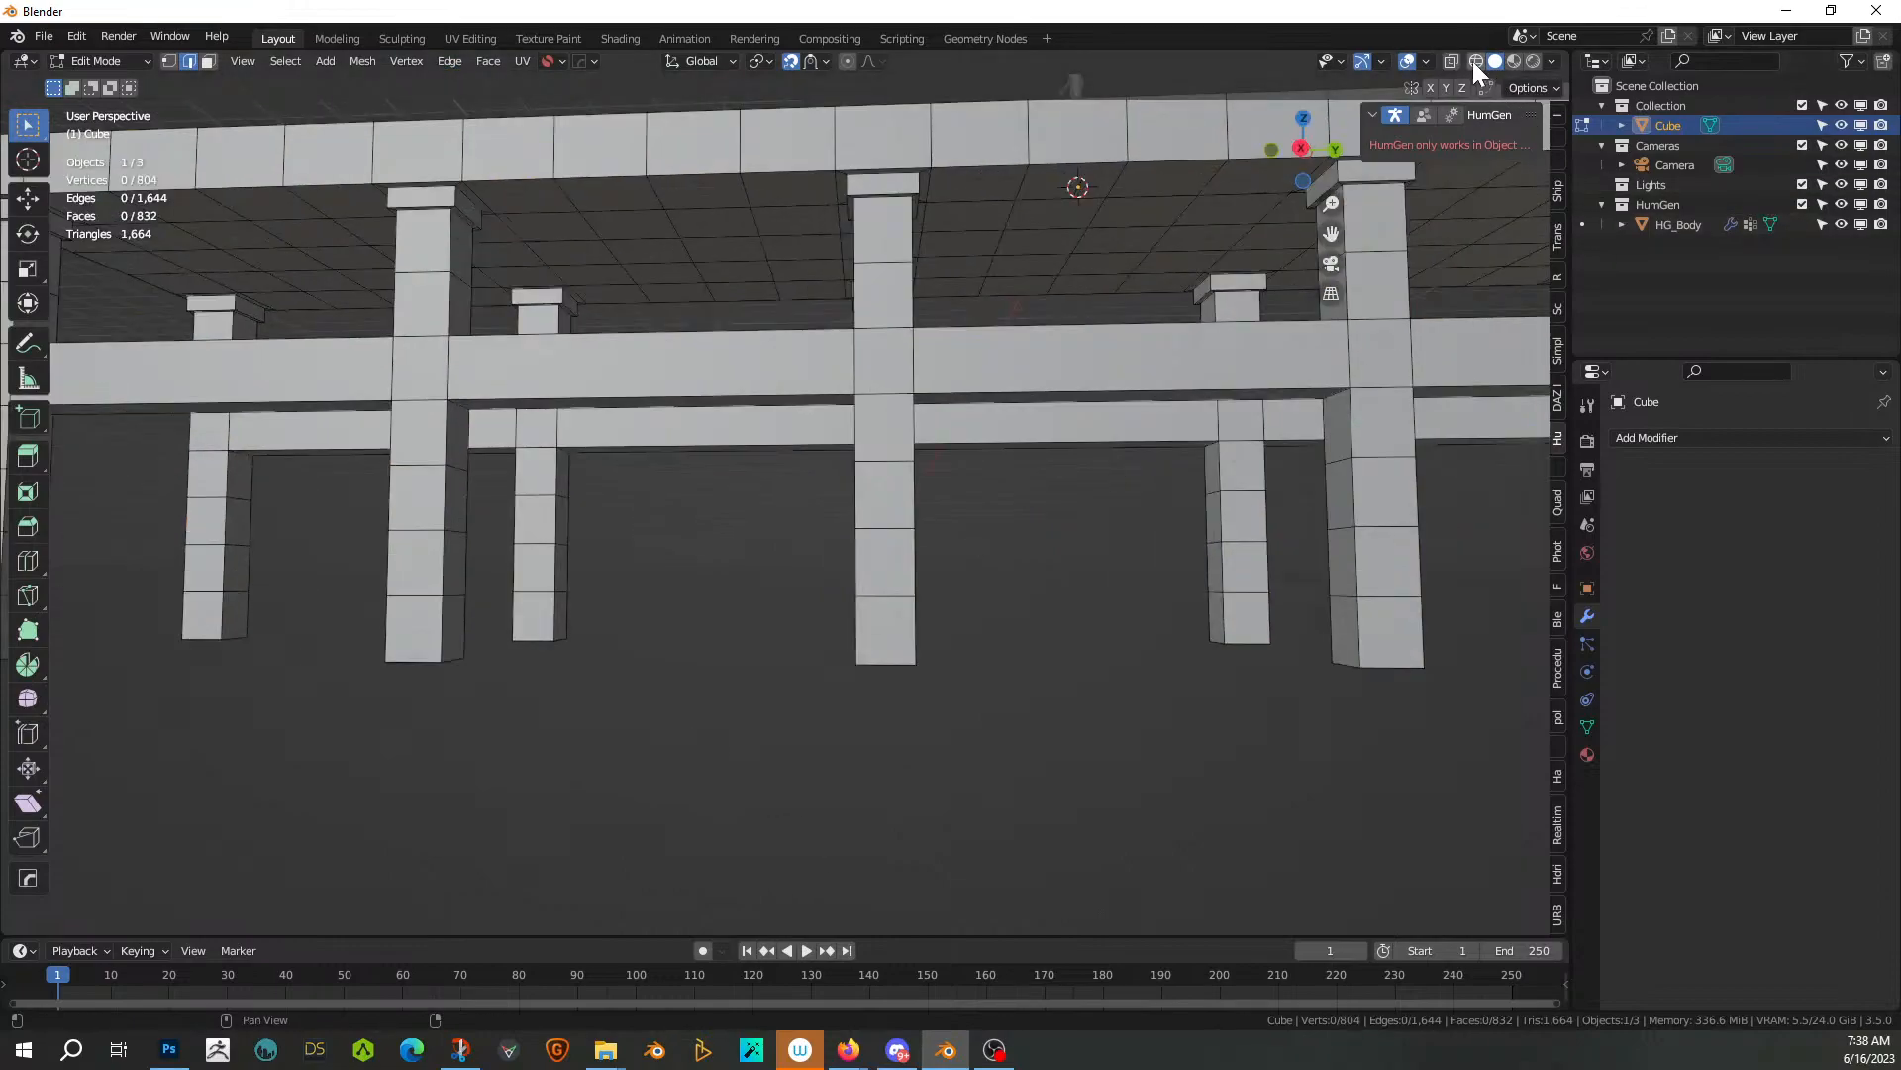
{"action": "left_click", "coordinate": [1474, 62]}
{"action": "middle_click_drag", "start_coordinate": [614, 416], "coordinate": [691, 442]}
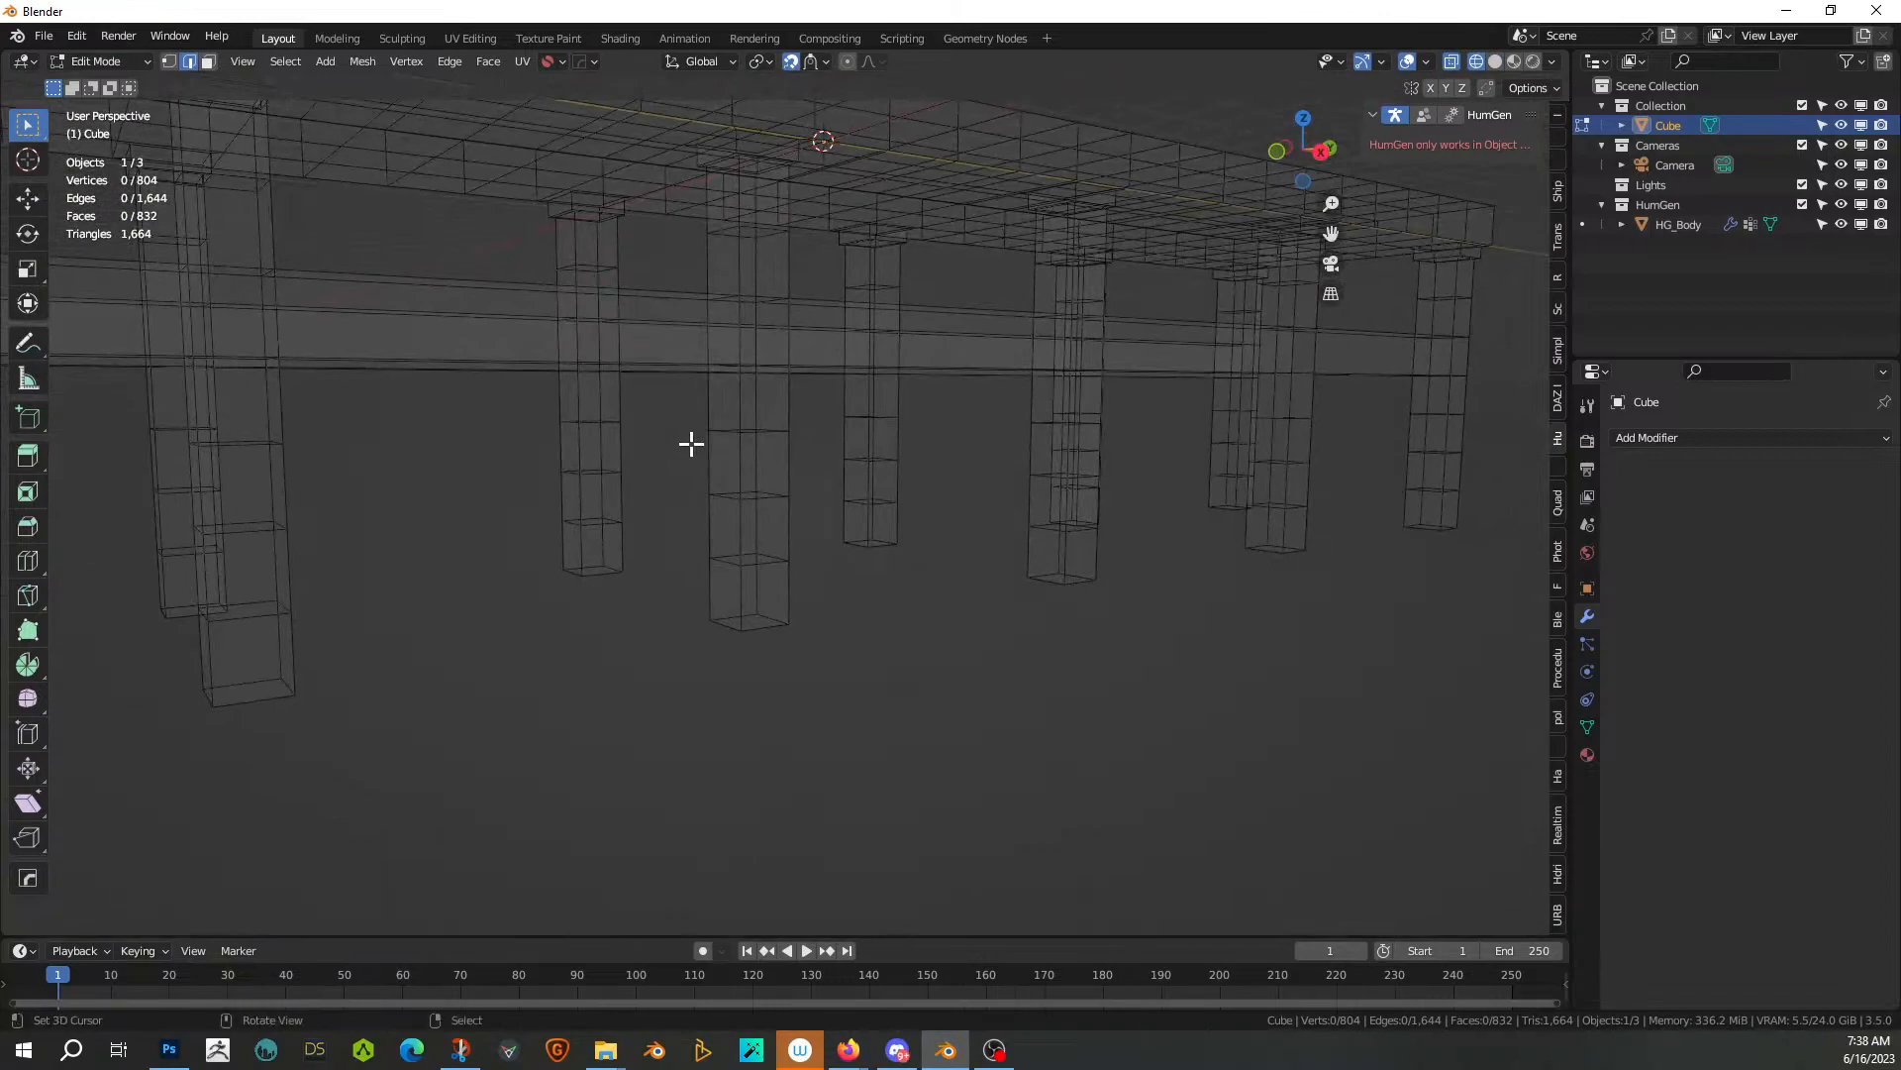
{"action": "middle_click_drag", "start_coordinate": [505, 581], "coordinate": [1006, 768]}
{"action": "left_click", "coordinate": [832, 546]}
{"action": "left_click", "coordinate": [773, 584], "text": "shift"}
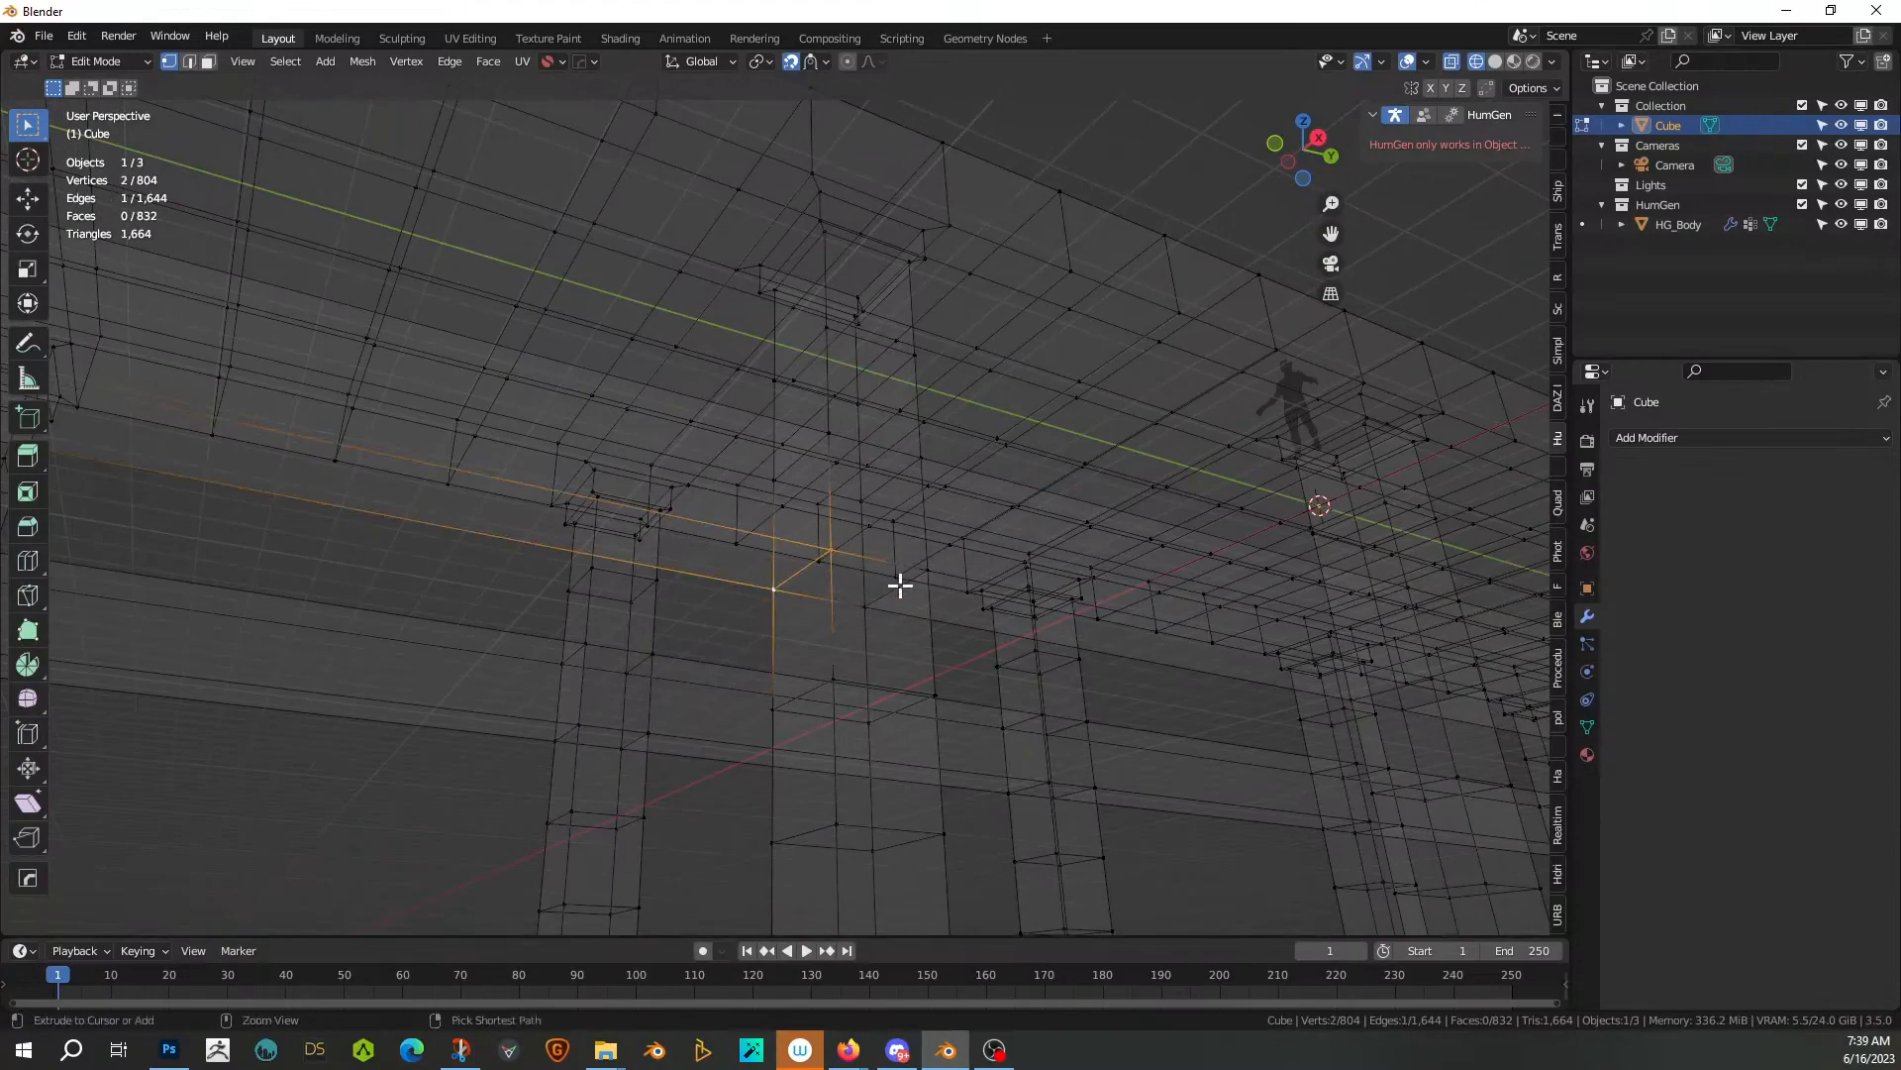
{"action": "key", "text": "ctrl+KP_Add"}
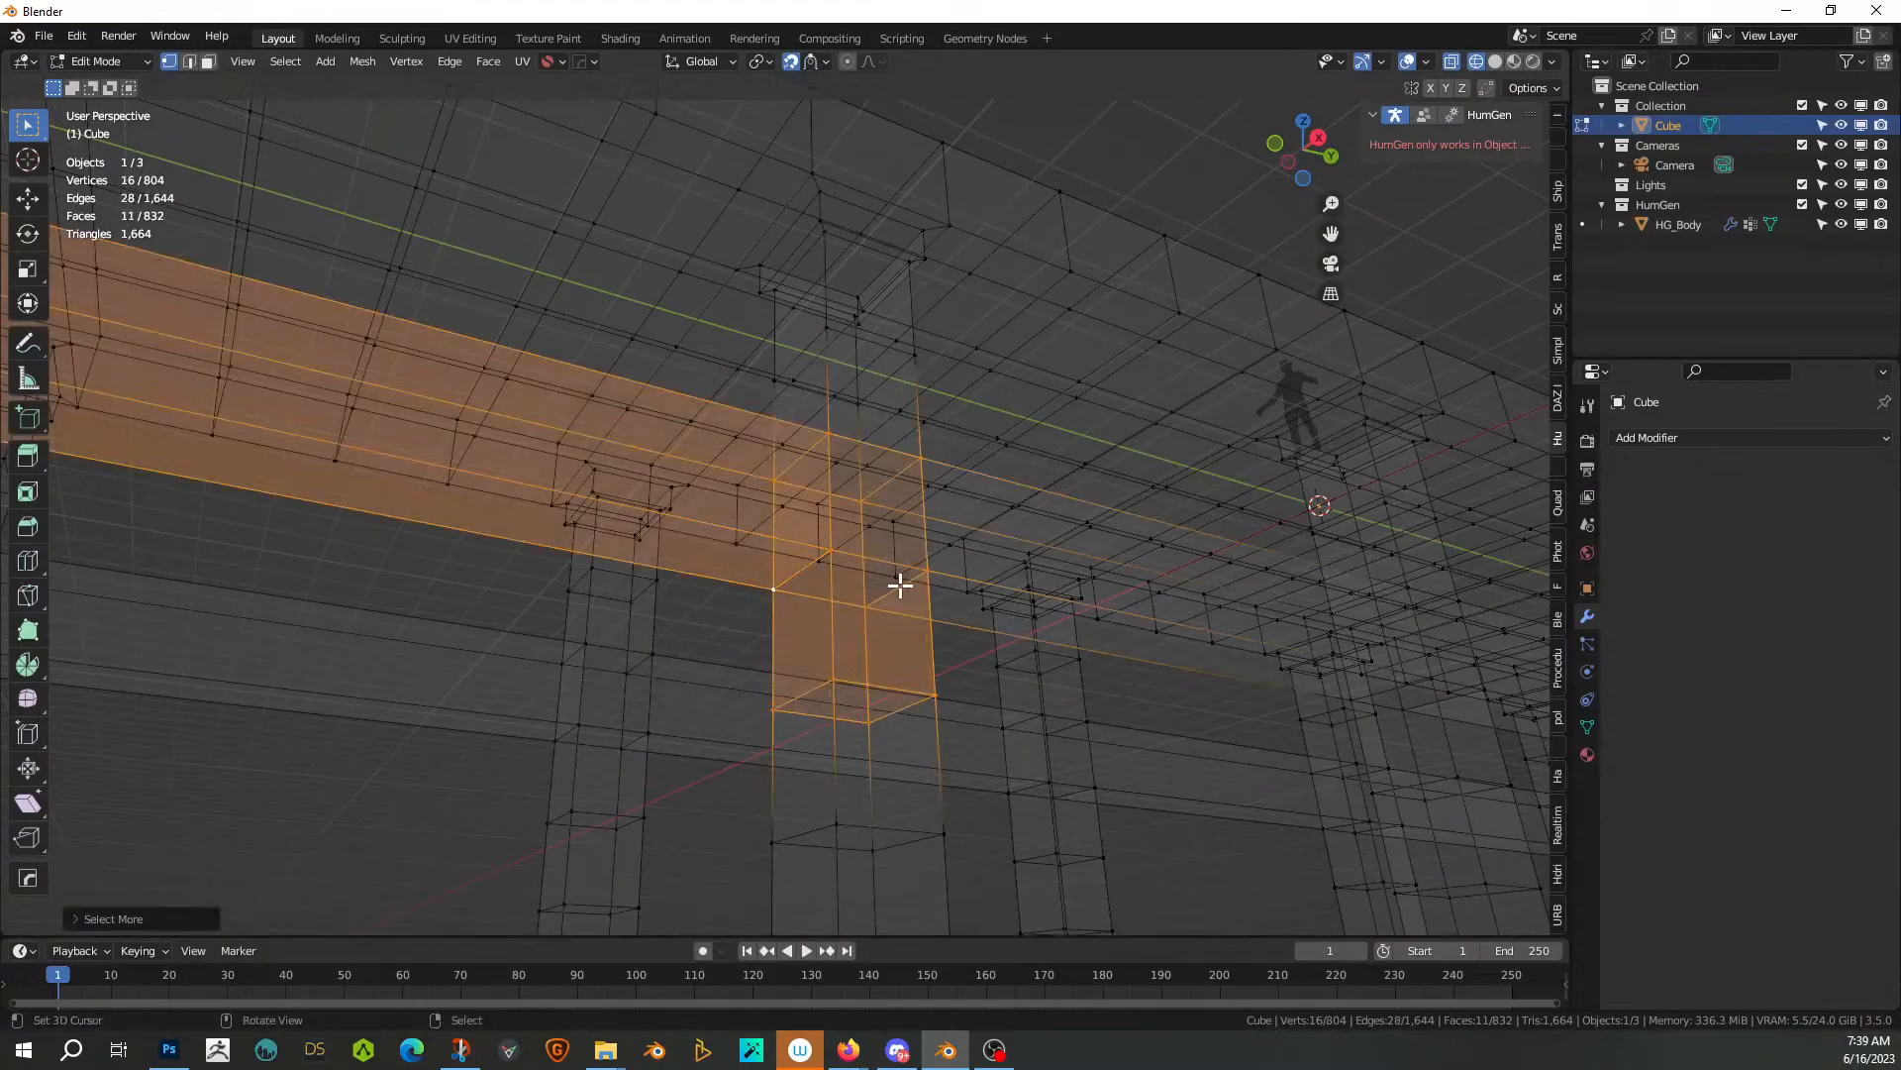
{"action": "key", "text": "alt+z"}
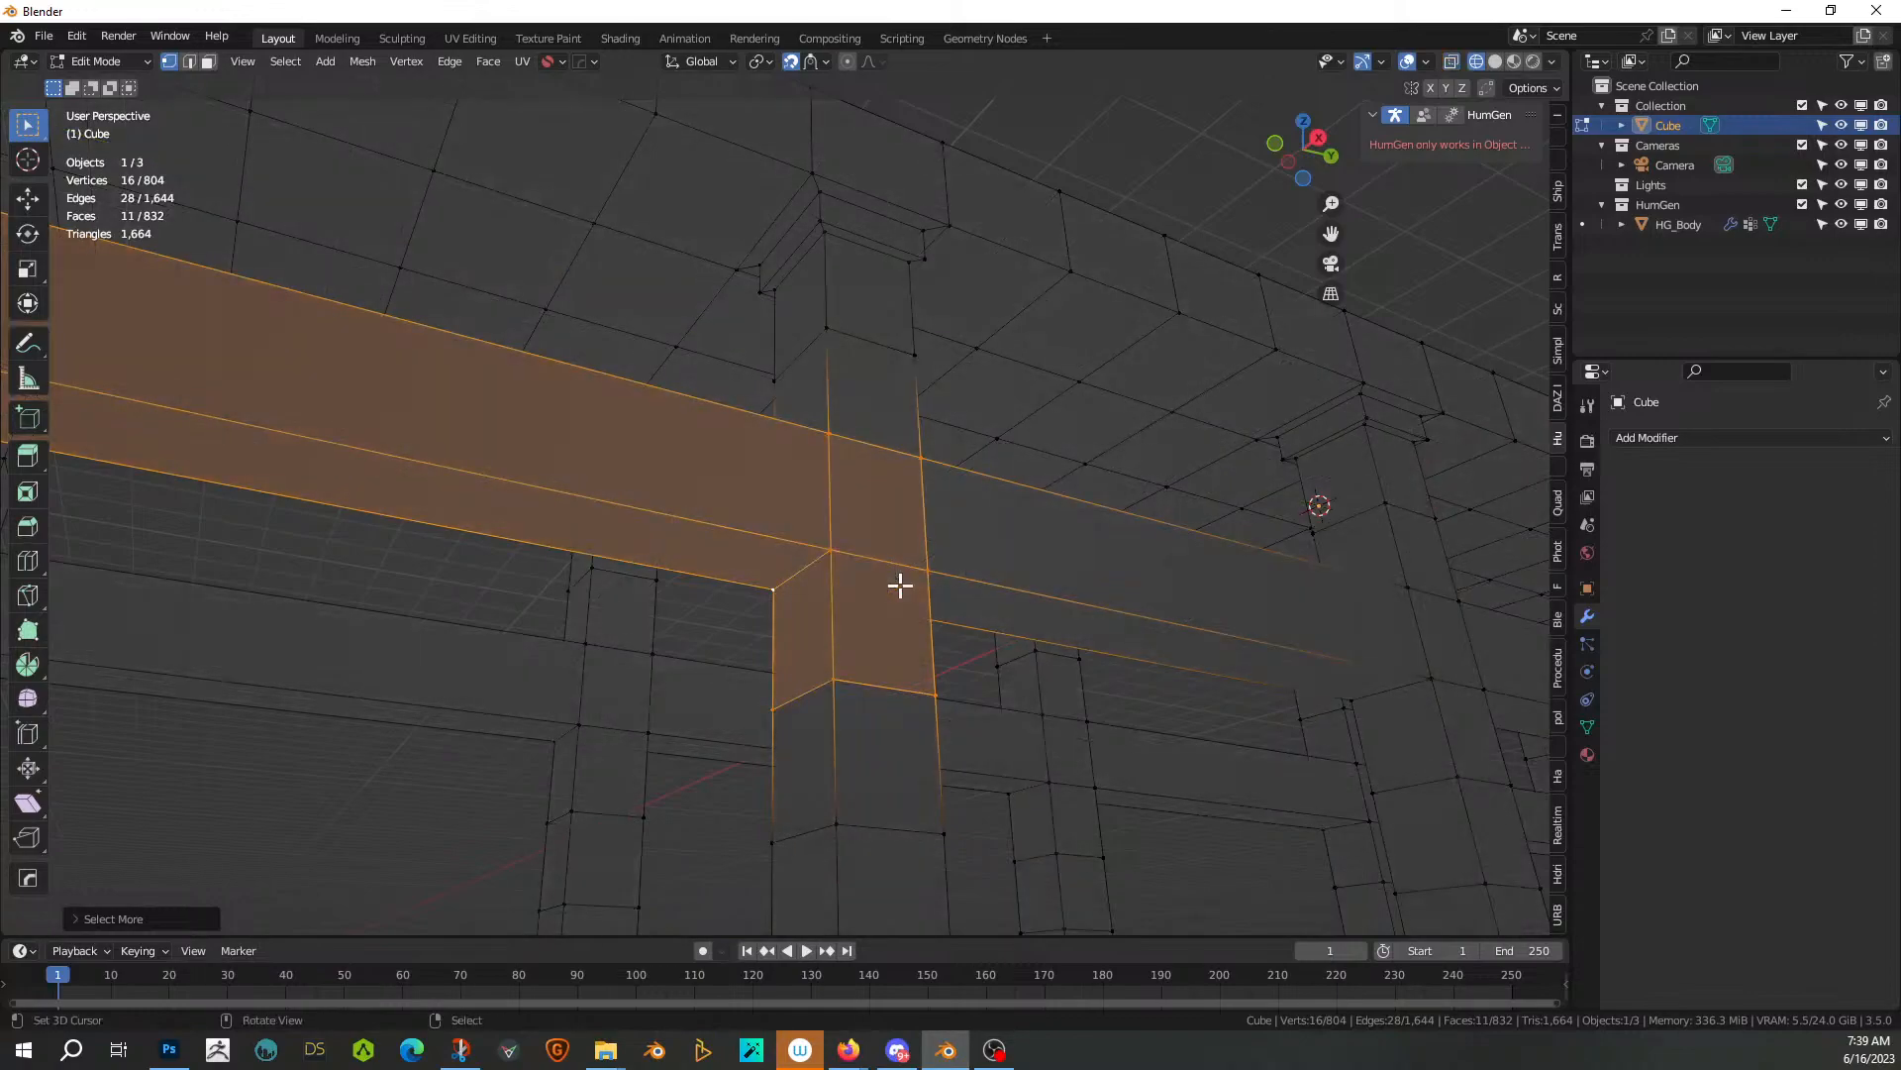
Try to bevel the single edge at the inspected beam-to-pillar corner and restore the previous selection
{"action": "left_click", "coordinate": [806, 551]}
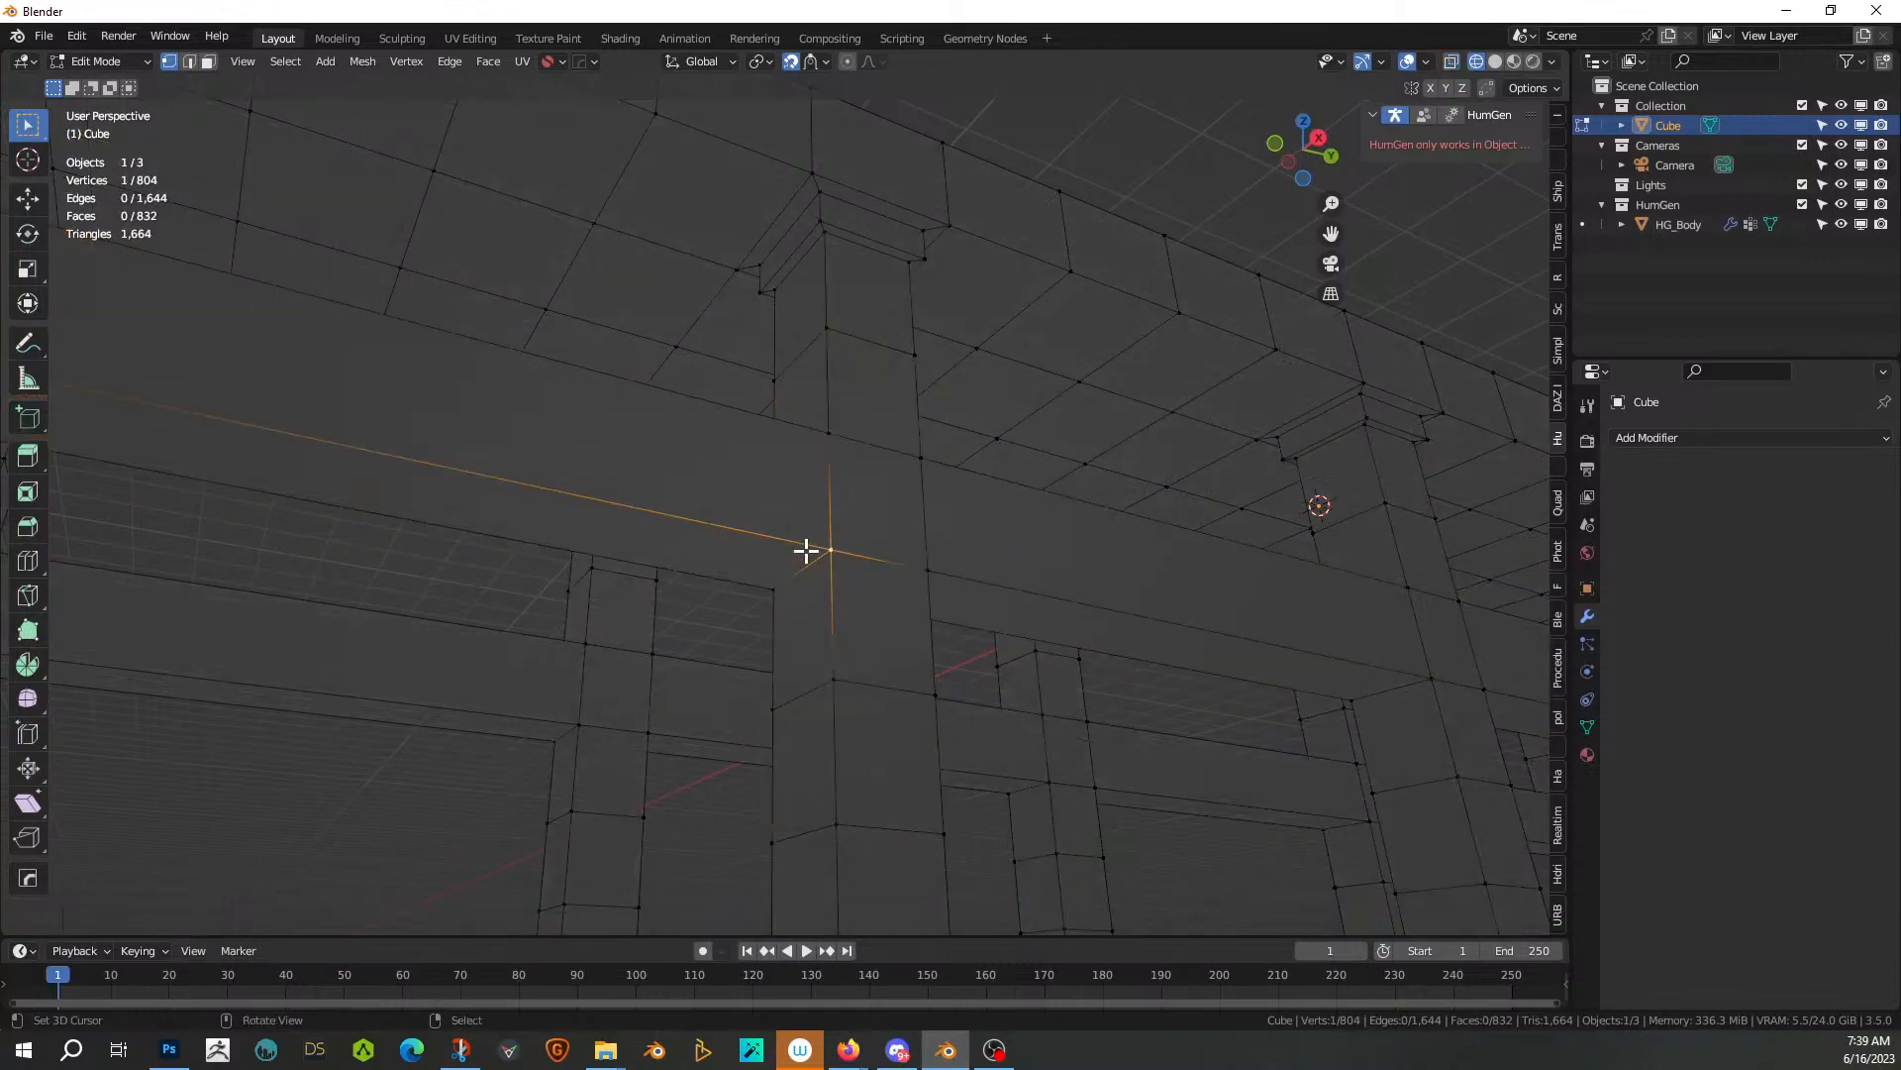
{"action": "key", "text": "2"}
{"action": "left_click", "coordinate": [801, 551]}
{"action": "left_click", "coordinate": [811, 582]}
{"action": "key", "text": "ctrl+b"}
{"action": "key", "text": "Escape"}
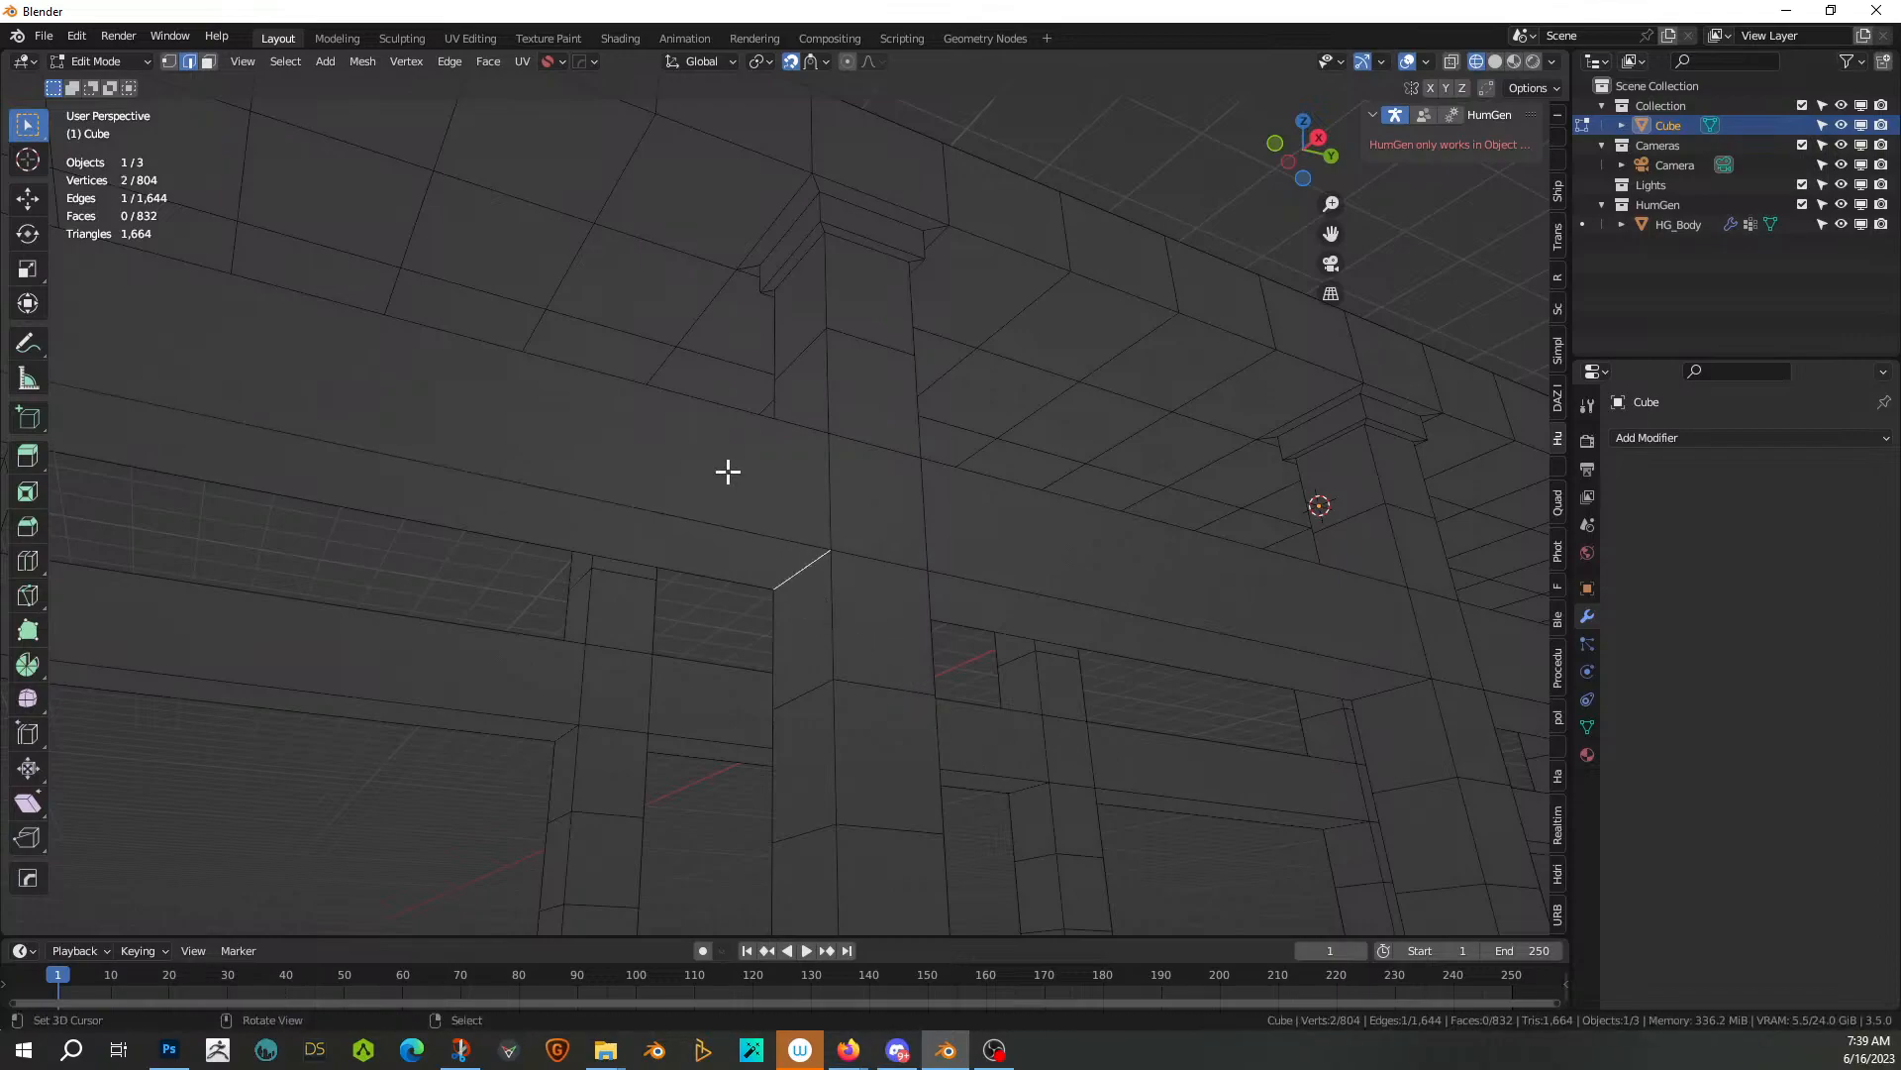
{"action": "key", "text": "ctrl+z"}
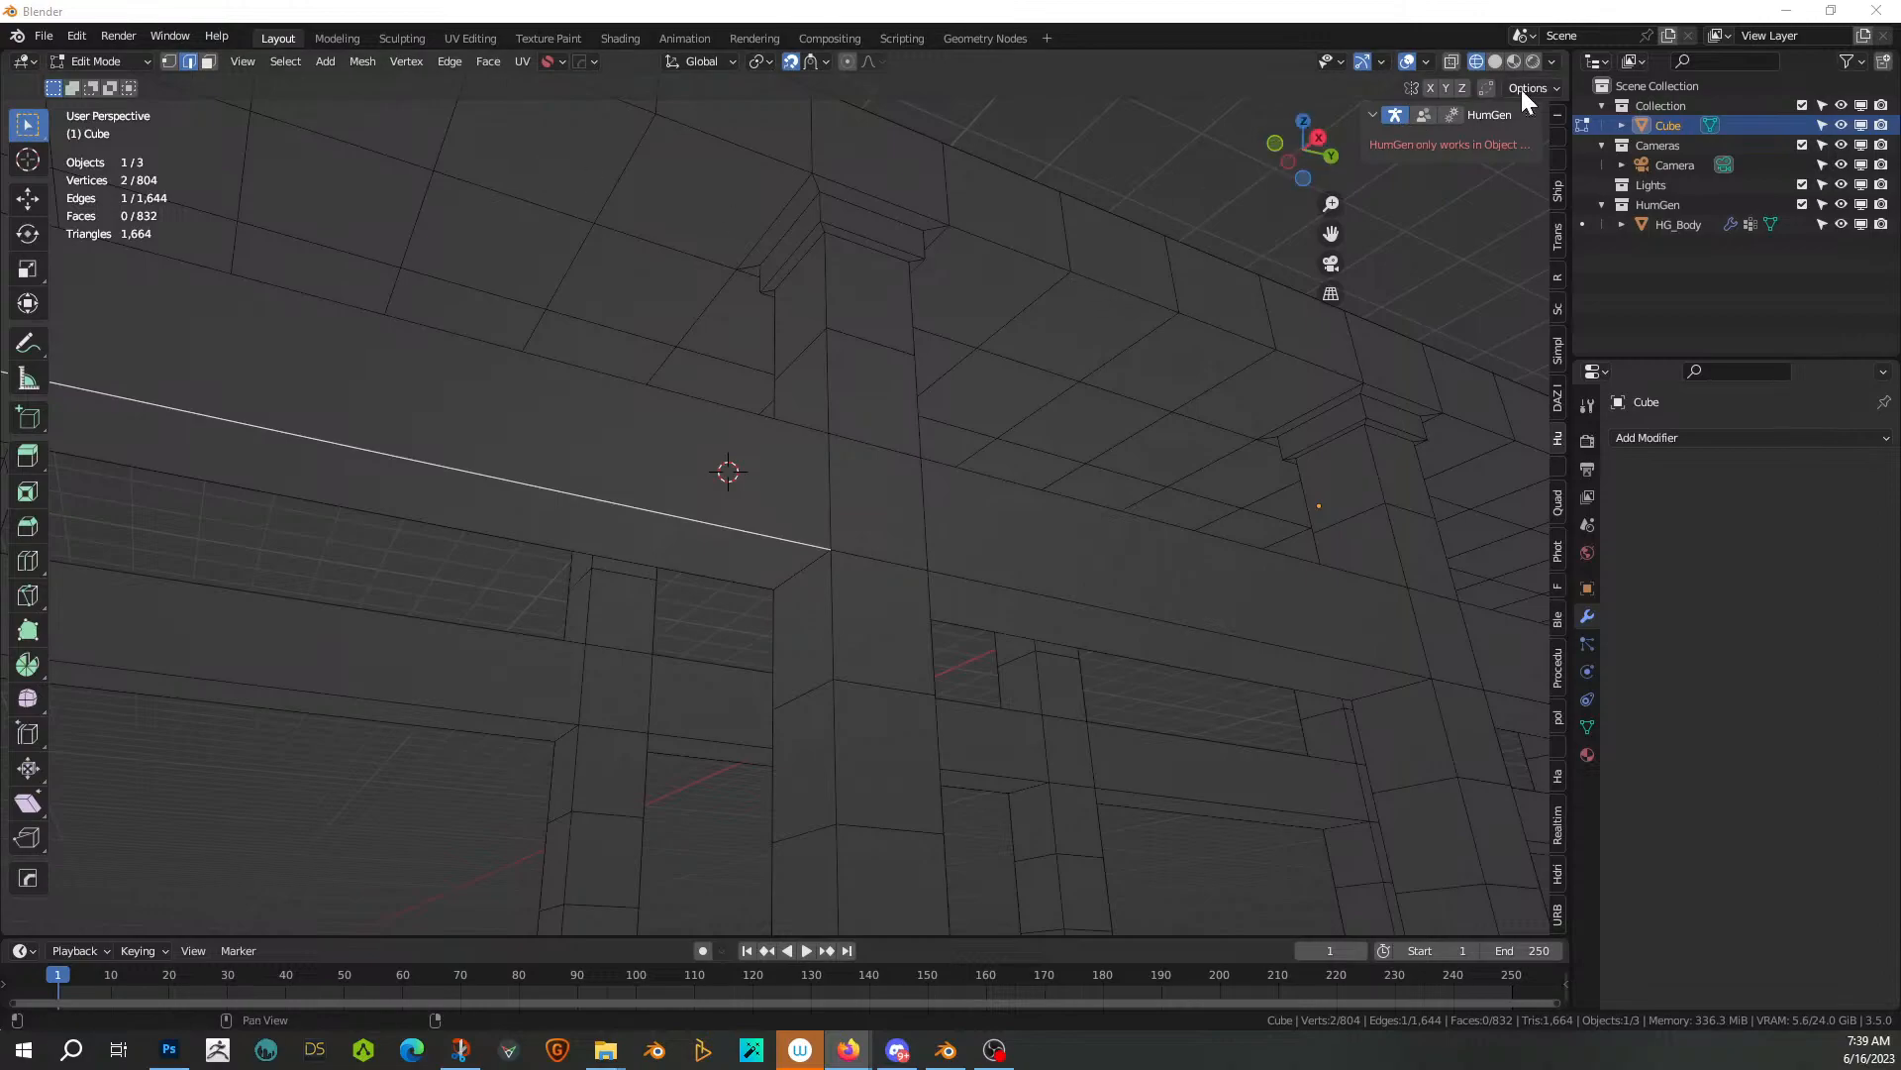
Return to solid shading and apply Weld Edges into Faces to the beam's underside and the adjoining pillar face below it
{"action": "left_click", "coordinate": [1499, 49]}
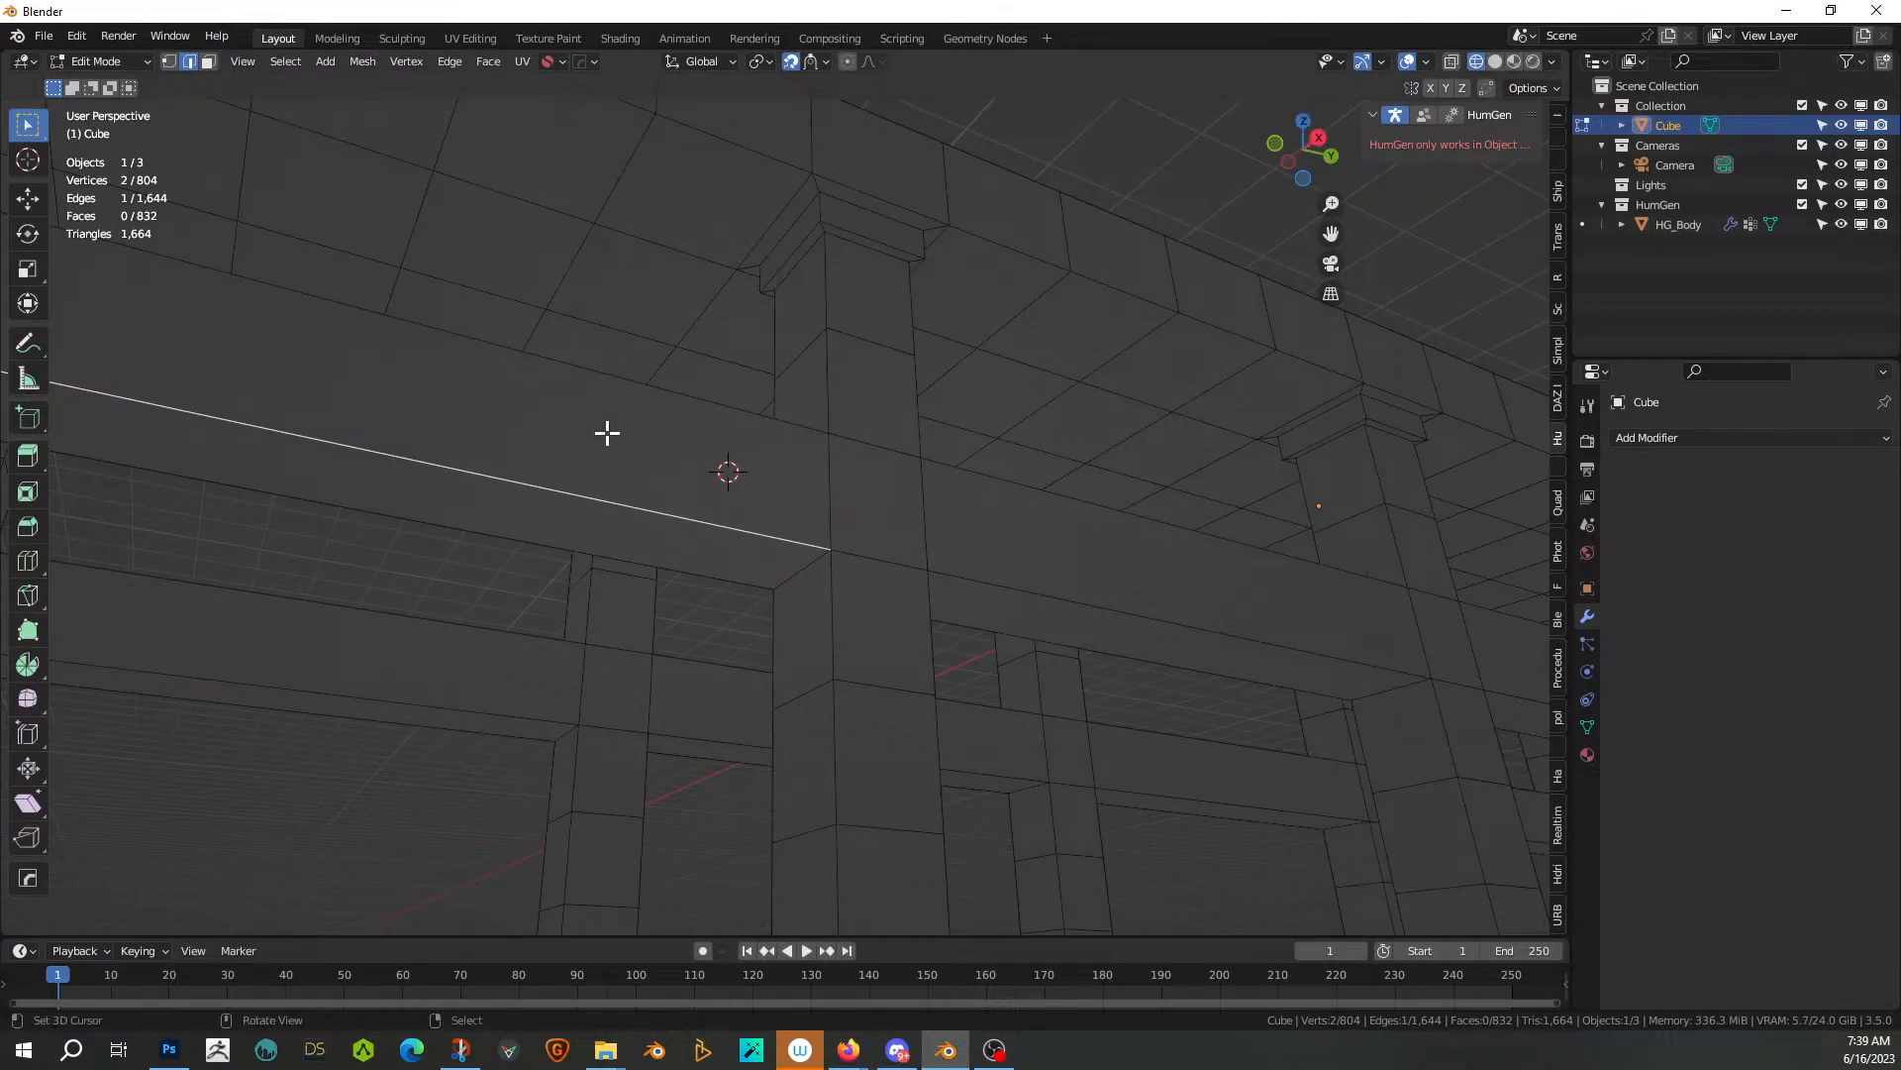
{"action": "left_click", "coordinate": [1501, 59]}
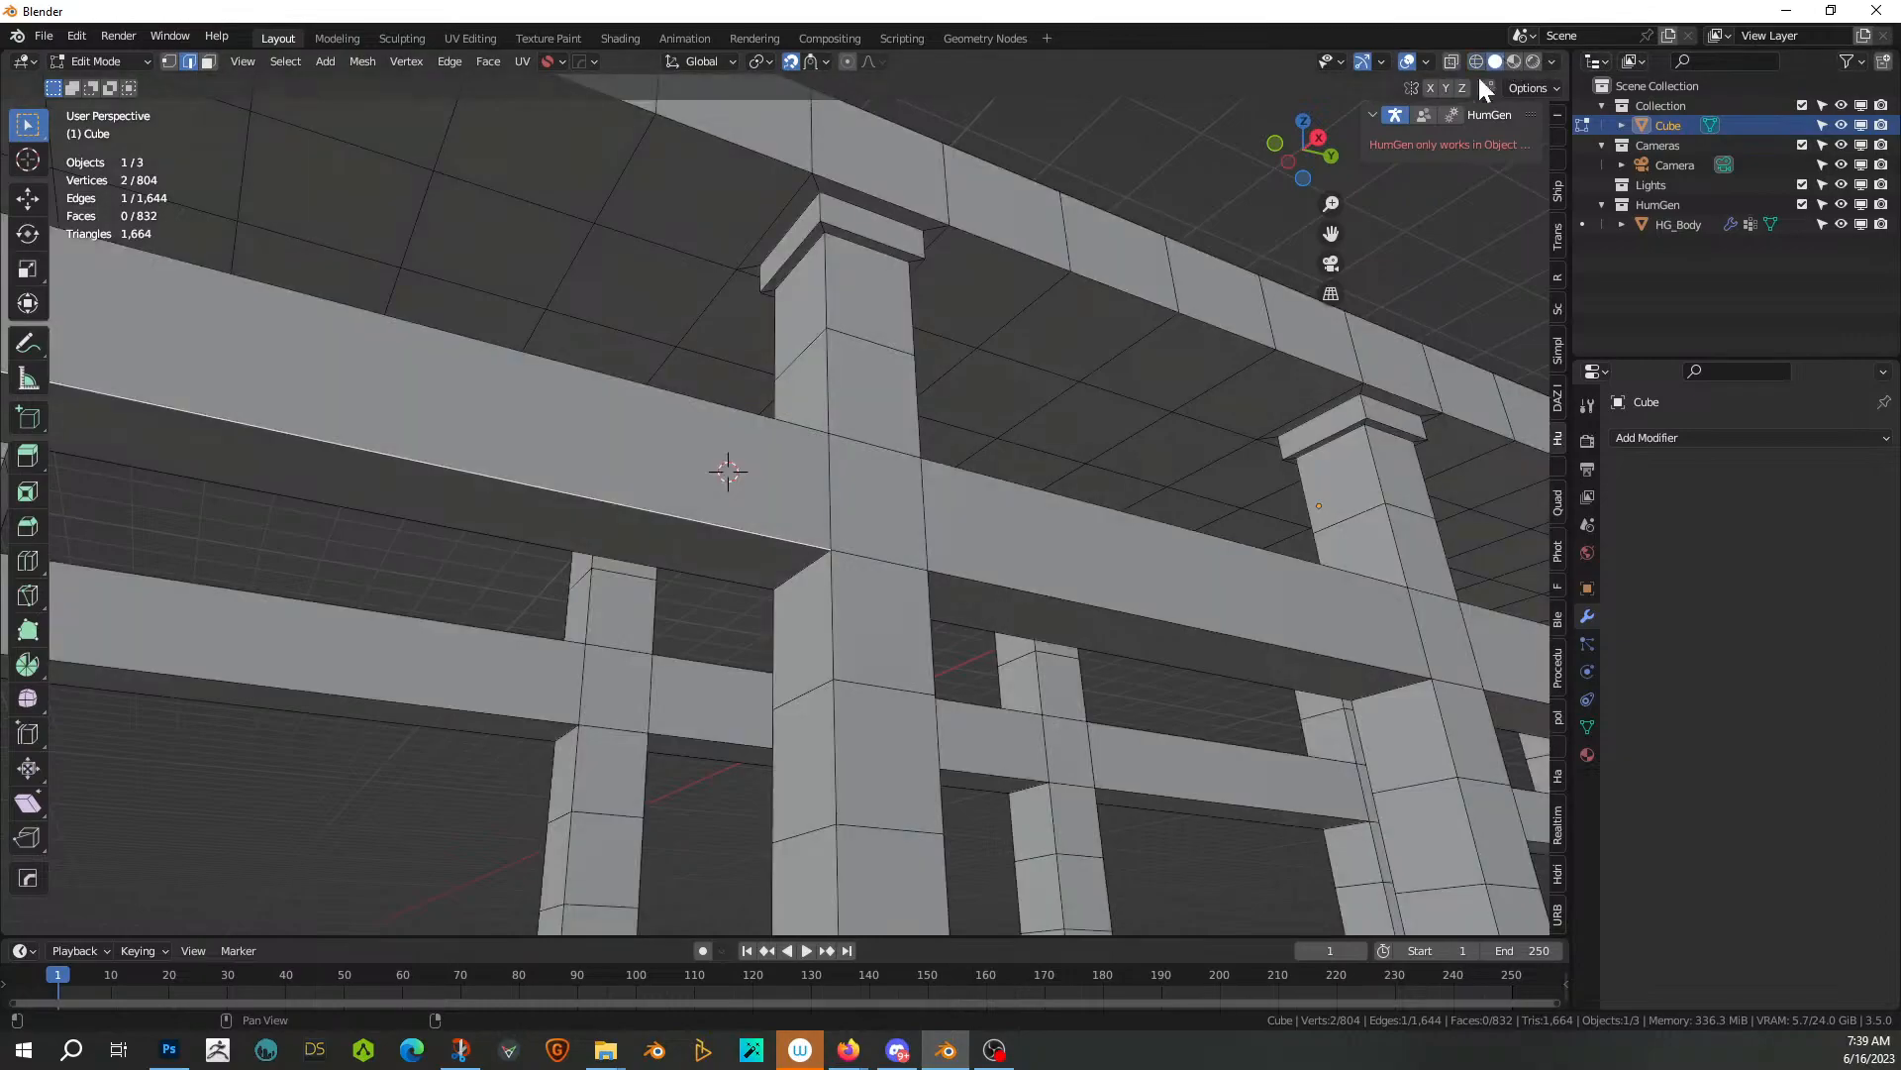
{"action": "scroll", "coordinate": [700, 526], "scroll_direction": "down", "scroll_amount": 3}
{"action": "mouse_move", "coordinate": [700, 526]}
{"action": "middle_mouse_down"}
{"action": "mouse_move", "coordinate": [633, 590]}
{"action": "mouse_move", "coordinate": [701, 645]}
{"action": "mouse_move", "coordinate": [752, 556]}
{"action": "middle_mouse_up"}
{"action": "scroll", "coordinate": [640, 617], "scroll_direction": "down", "scroll_amount": 2}
{"action": "scroll", "coordinate": [754, 554], "scroll_direction": "up", "scroll_amount": 5}
{"action": "scroll", "coordinate": [753, 555], "scroll_direction": "up", "scroll_amount": 1}
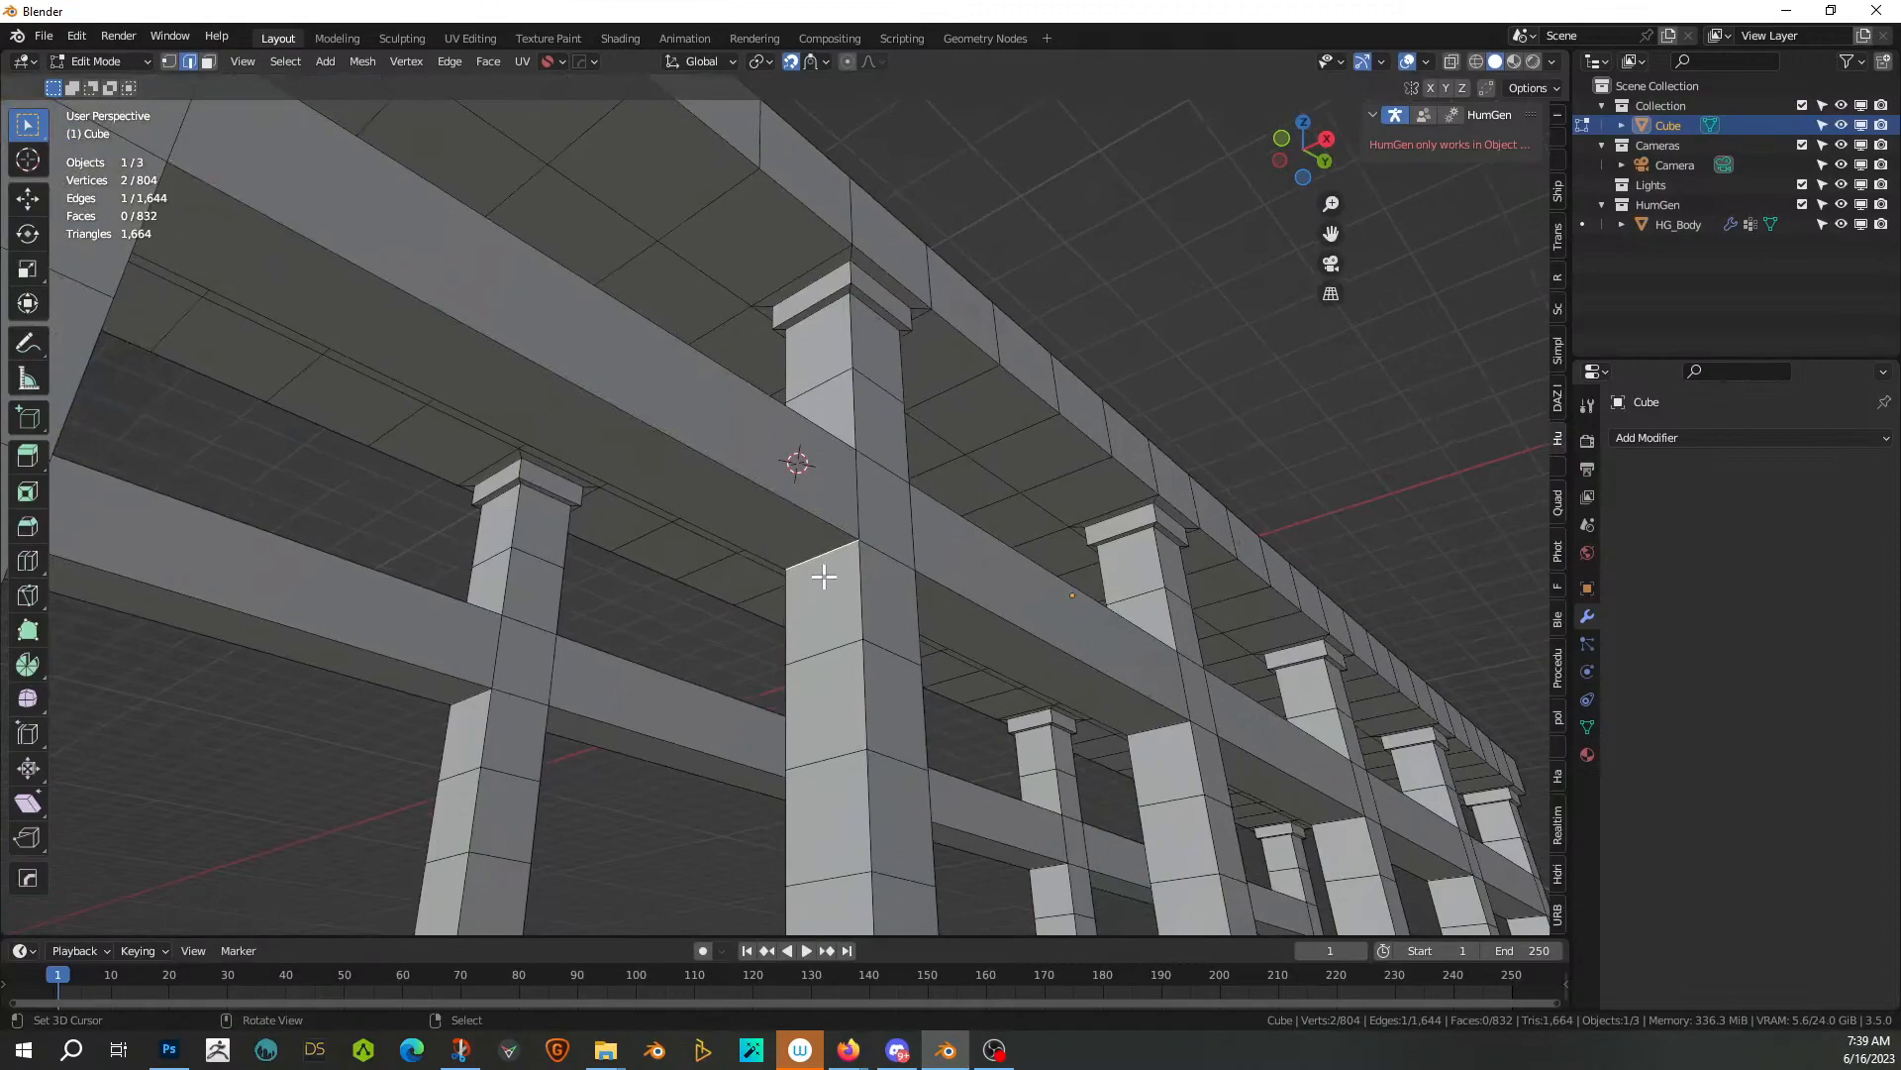
{"action": "key", "text": "3"}
{"action": "left_click", "coordinate": [824, 581]}
{"action": "left_click", "coordinate": [819, 514], "text": "shift"}
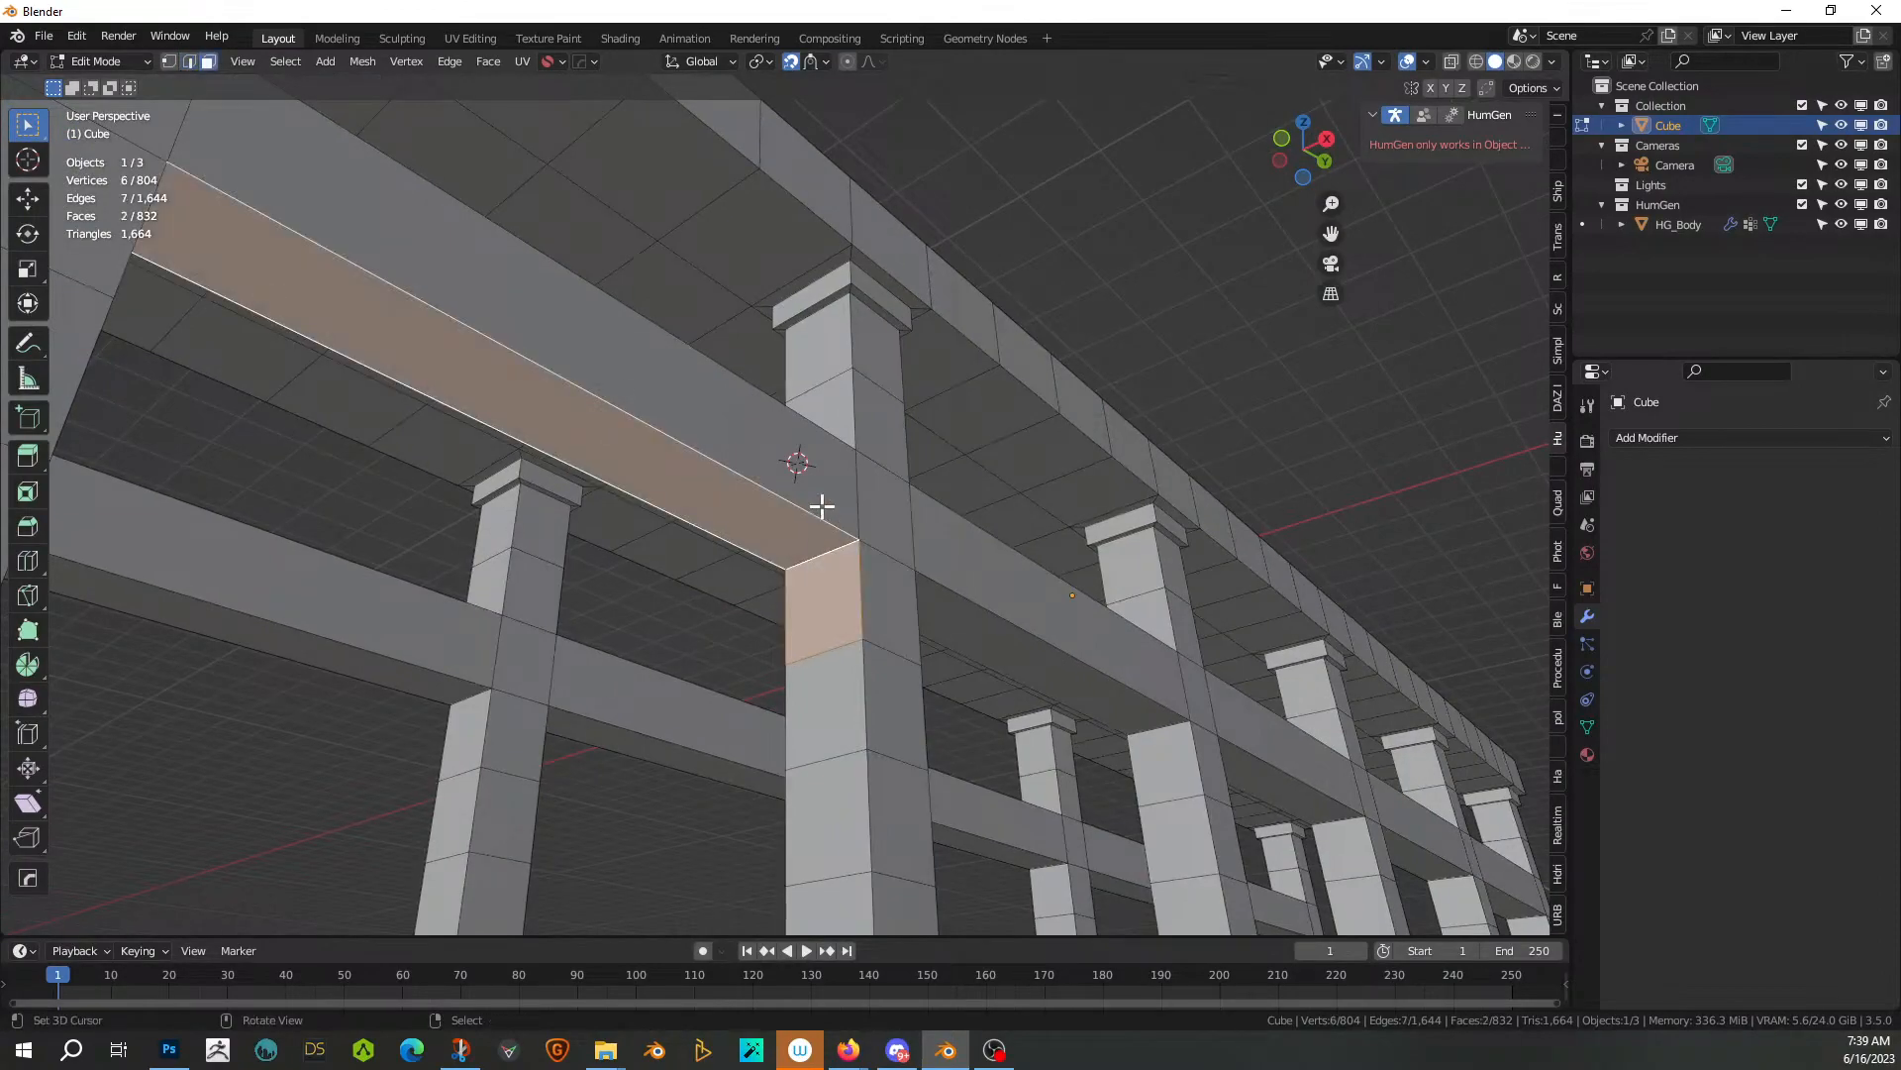
{"action": "left_click", "coordinate": [494, 65]}
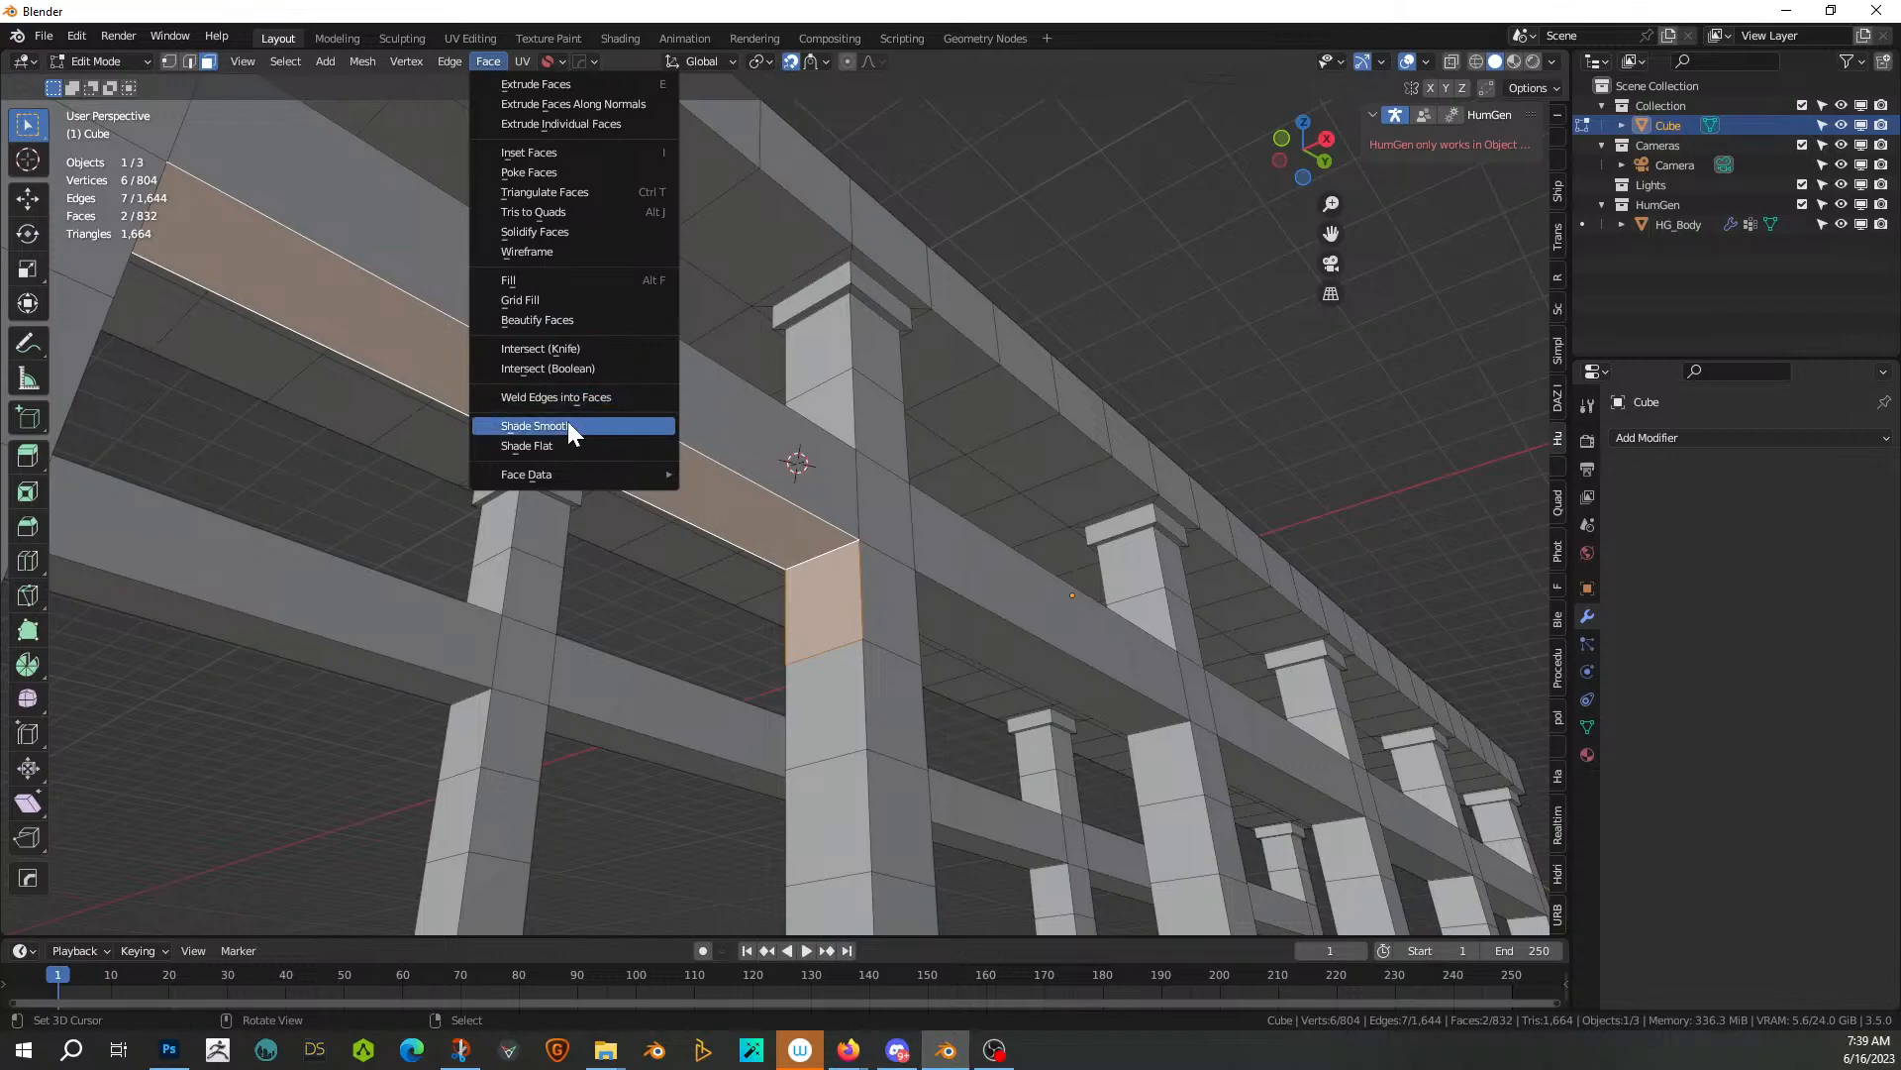
{"action": "left_click", "coordinate": [586, 401]}
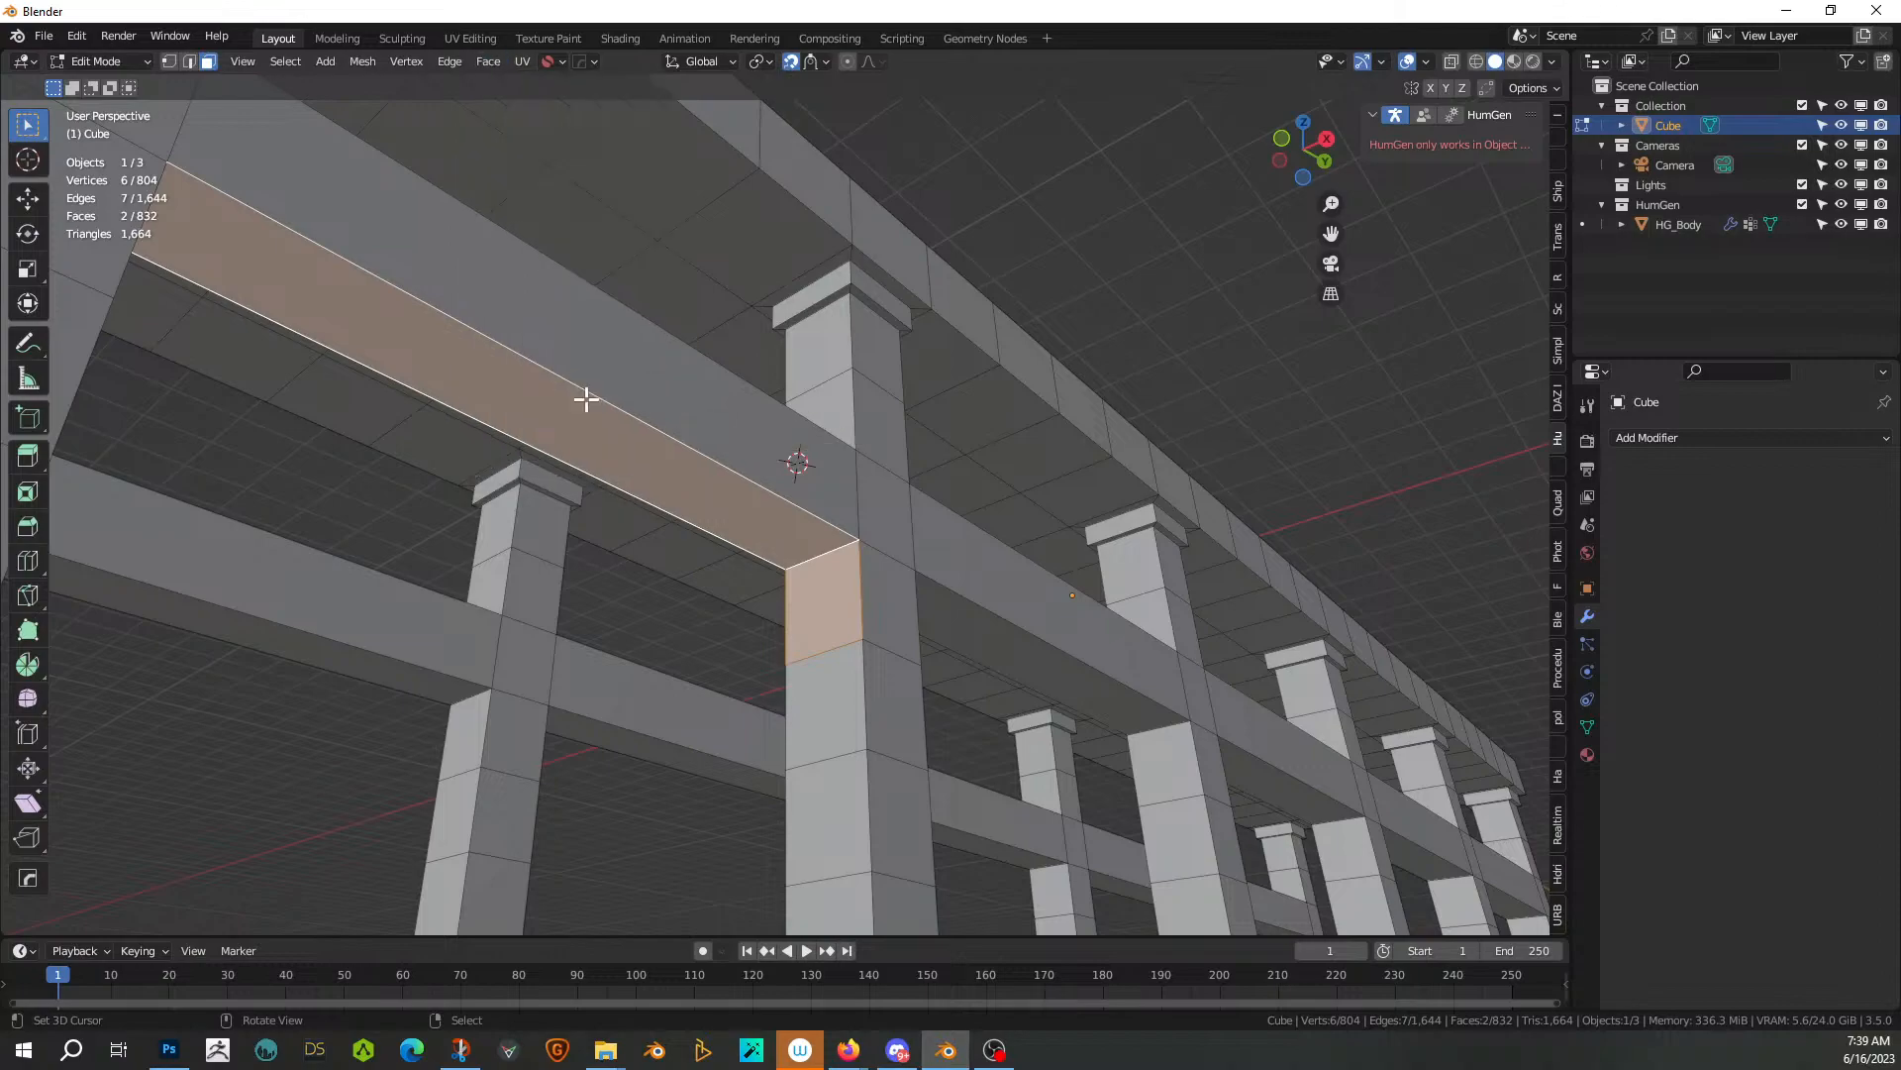
Try again to bevel the edge between the beam's underside and the pillar, and cancel it
{"action": "right_click", "coordinate": [821, 554]}
{"action": "key", "text": "2"}
{"action": "right_click", "coordinate": [823, 560]}
{"action": "key", "text": "ctrl+b"}
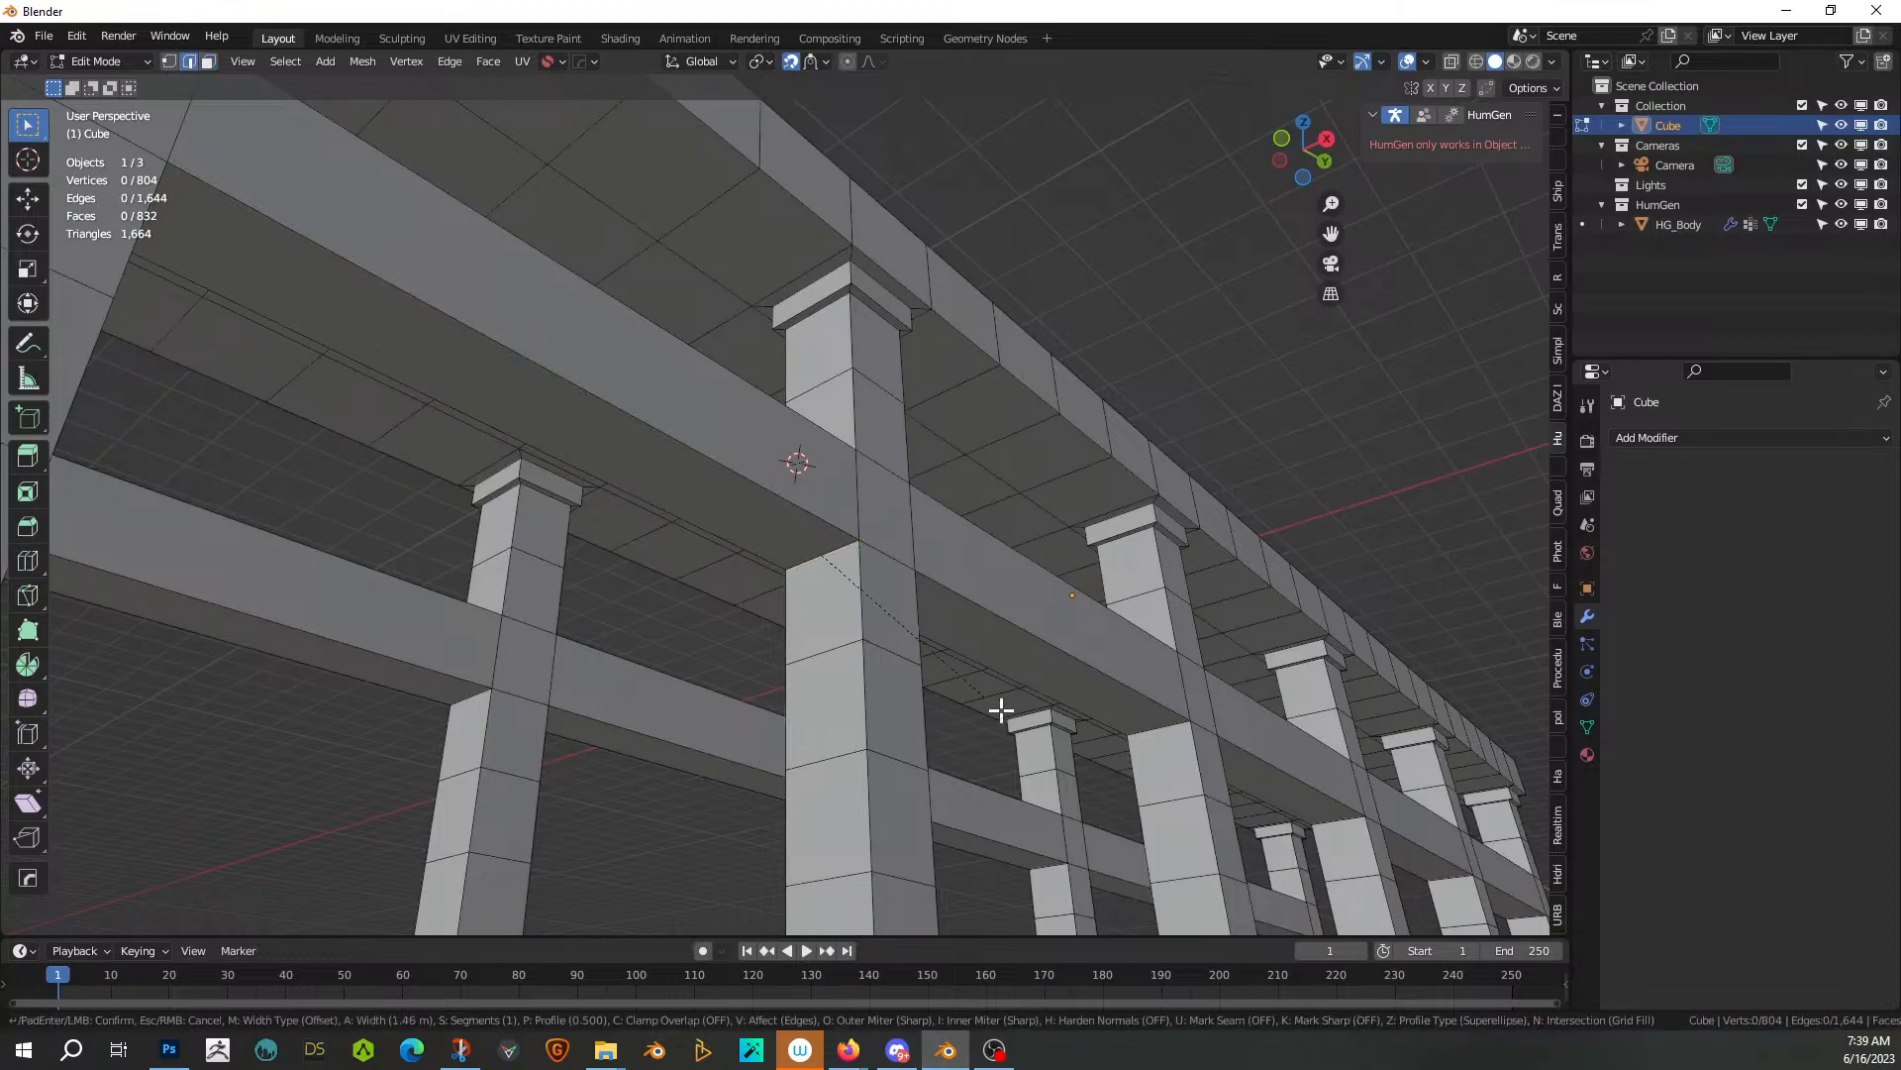
{"action": "right_click", "coordinate": [971, 669]}
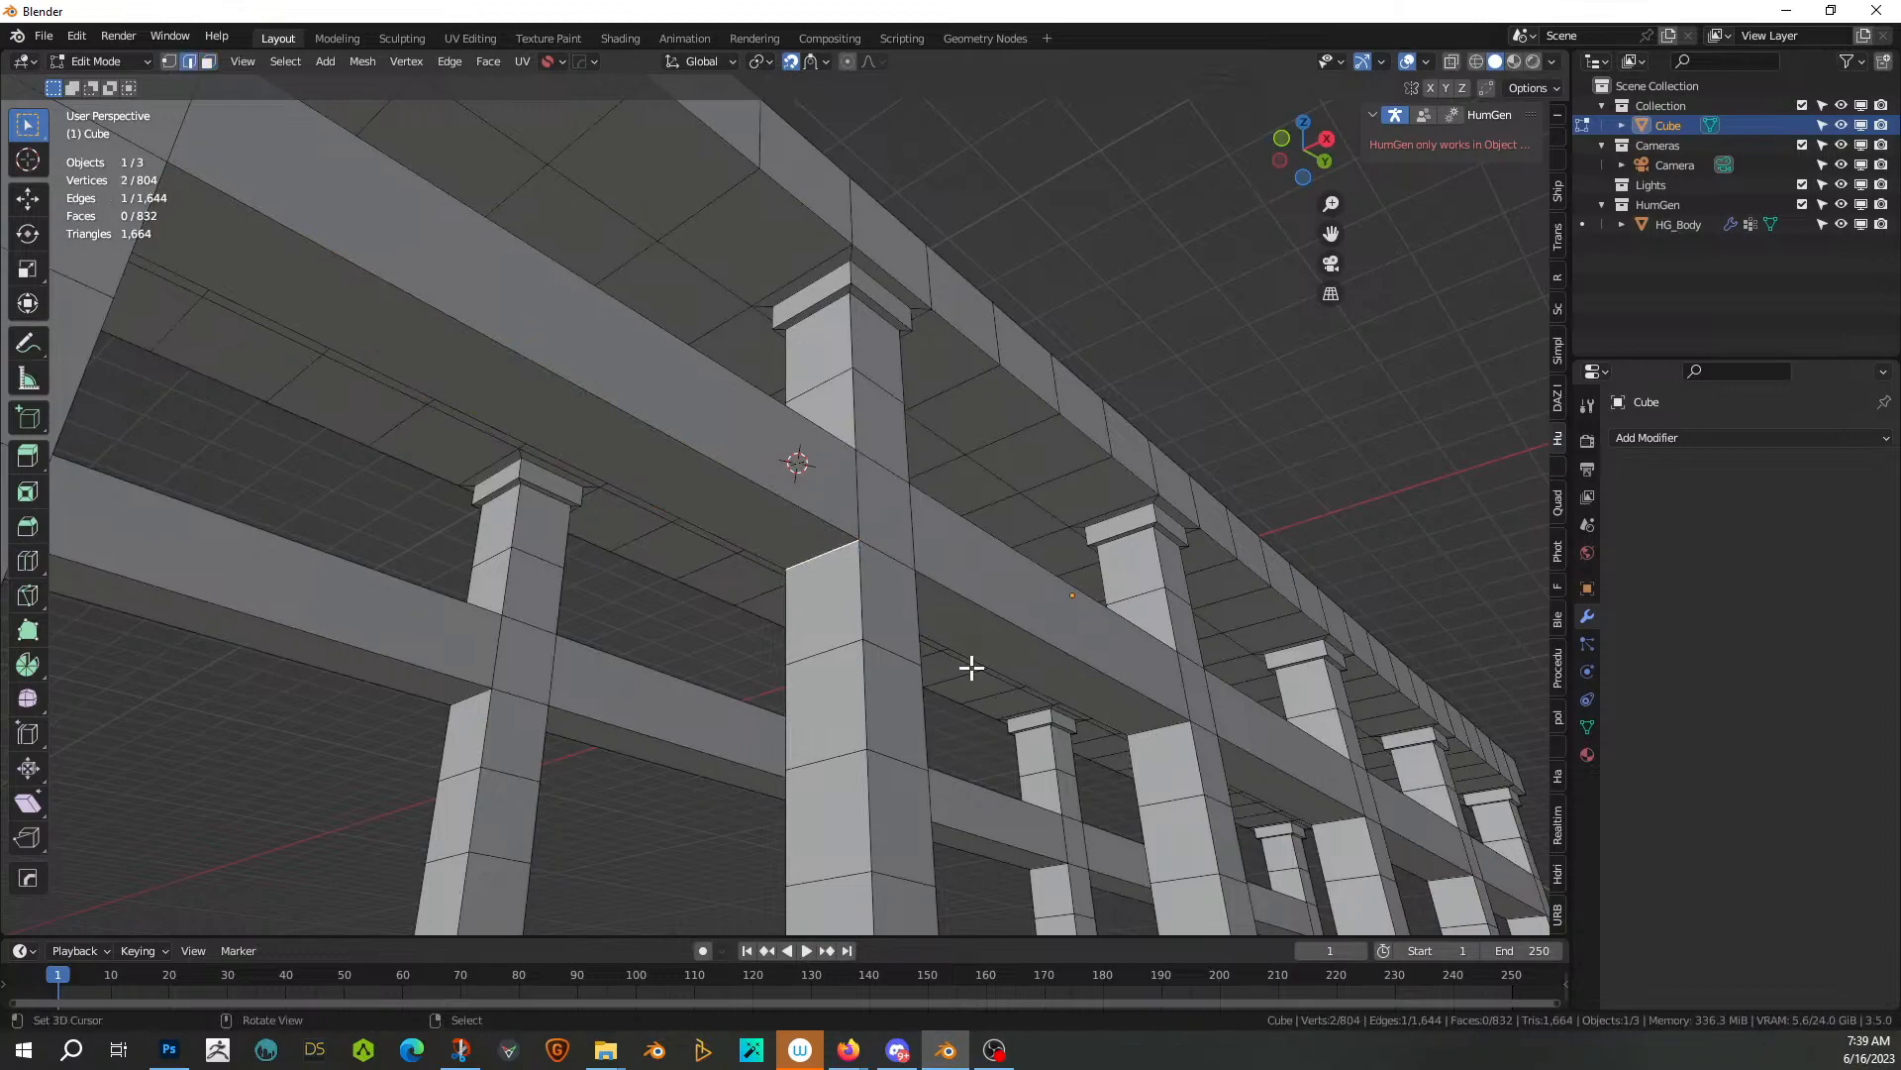
Turn on the Face Orientation overlay in Object Mode to check the structure's normals, and turn it off again
{"action": "key", "text": "Tab"}
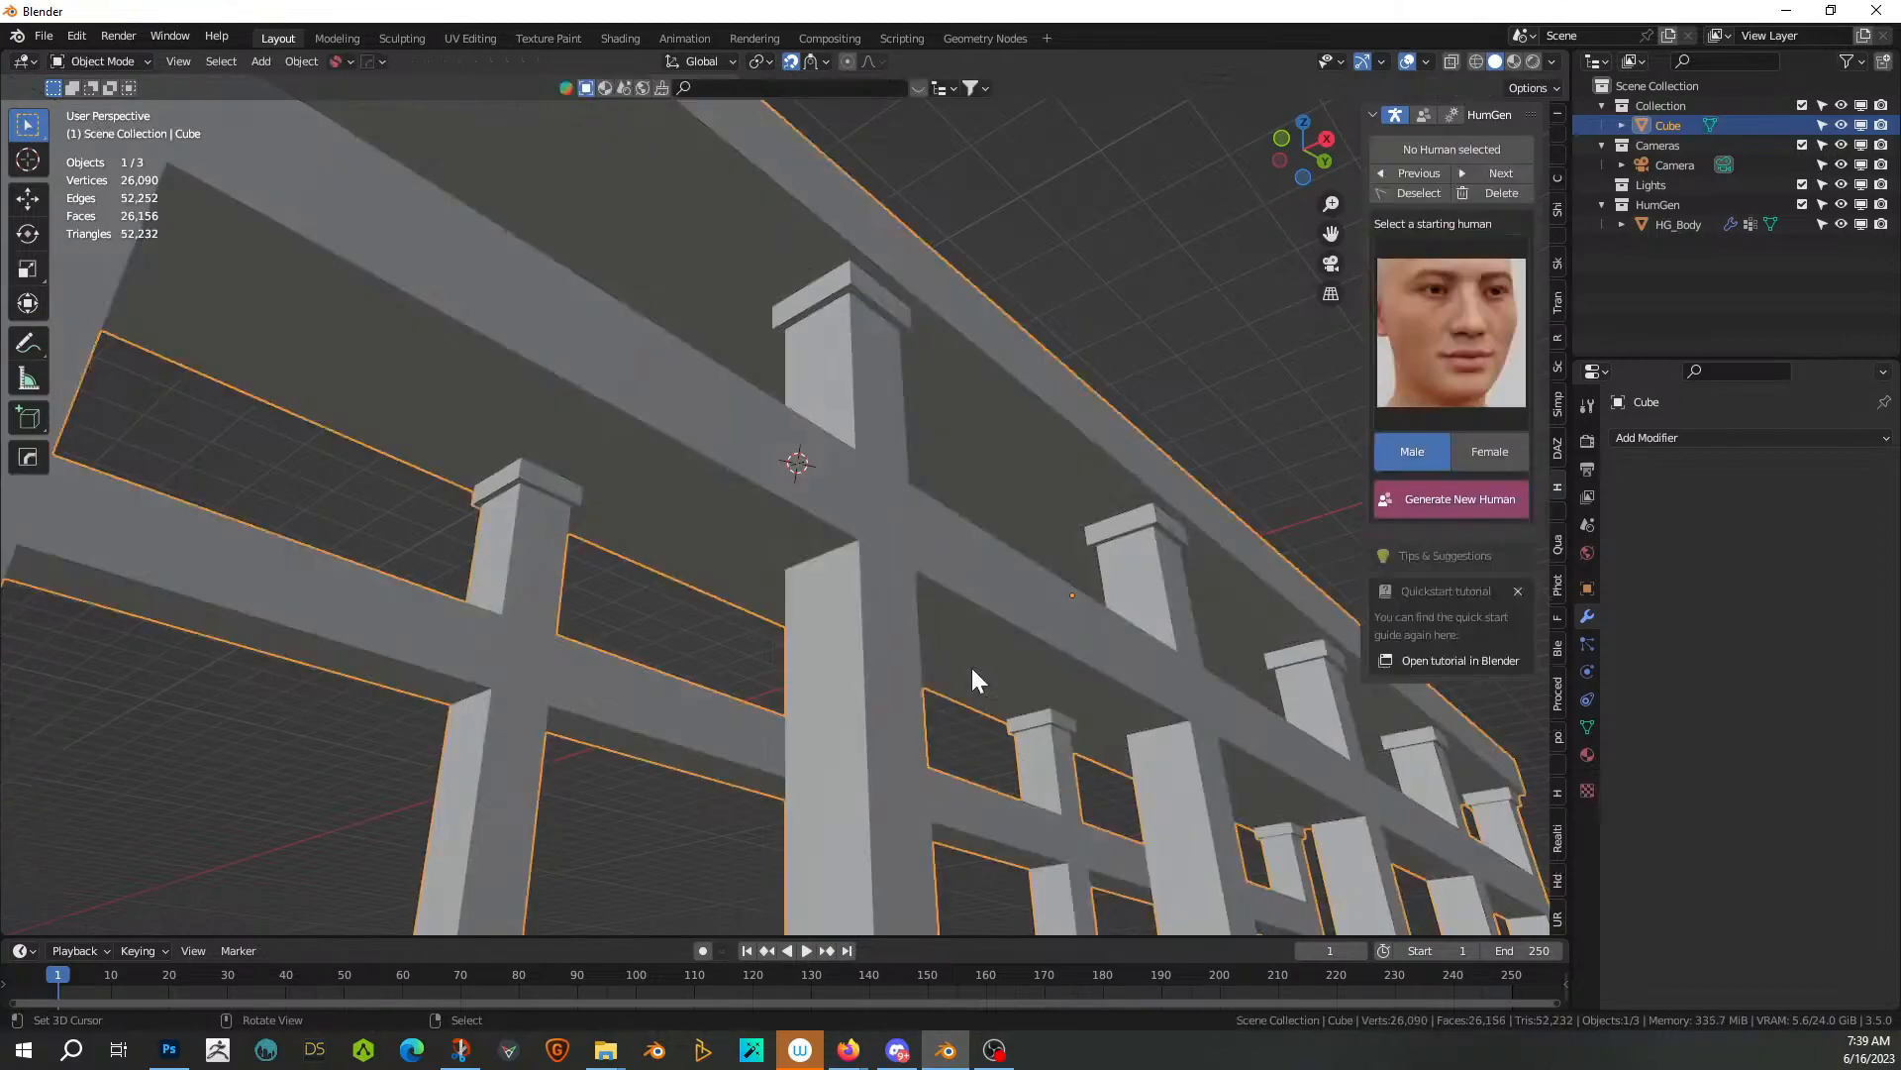
{"action": "key", "text": "alt+v"}
{"action": "left_click", "coordinate": [972, 668]}
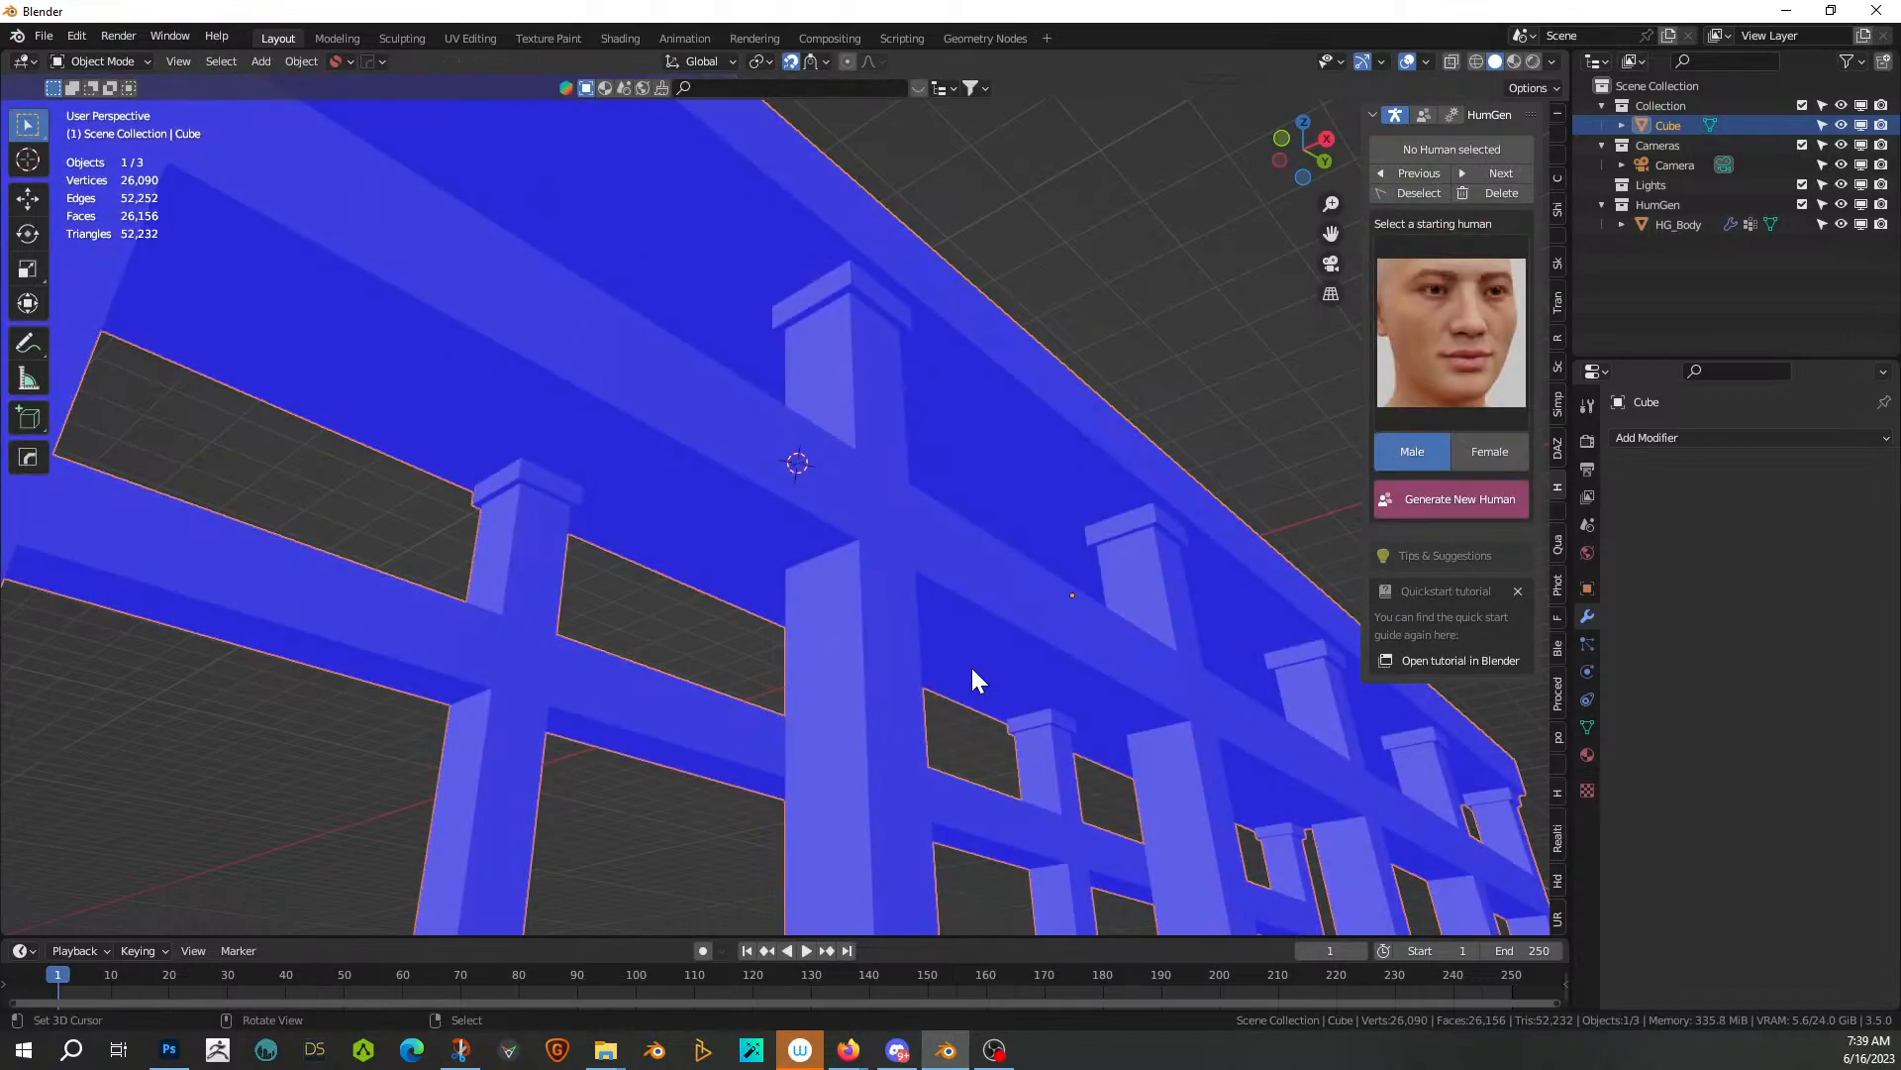
{"action": "middle_click_drag", "start_coordinate": [972, 670], "coordinate": [891, 717]}
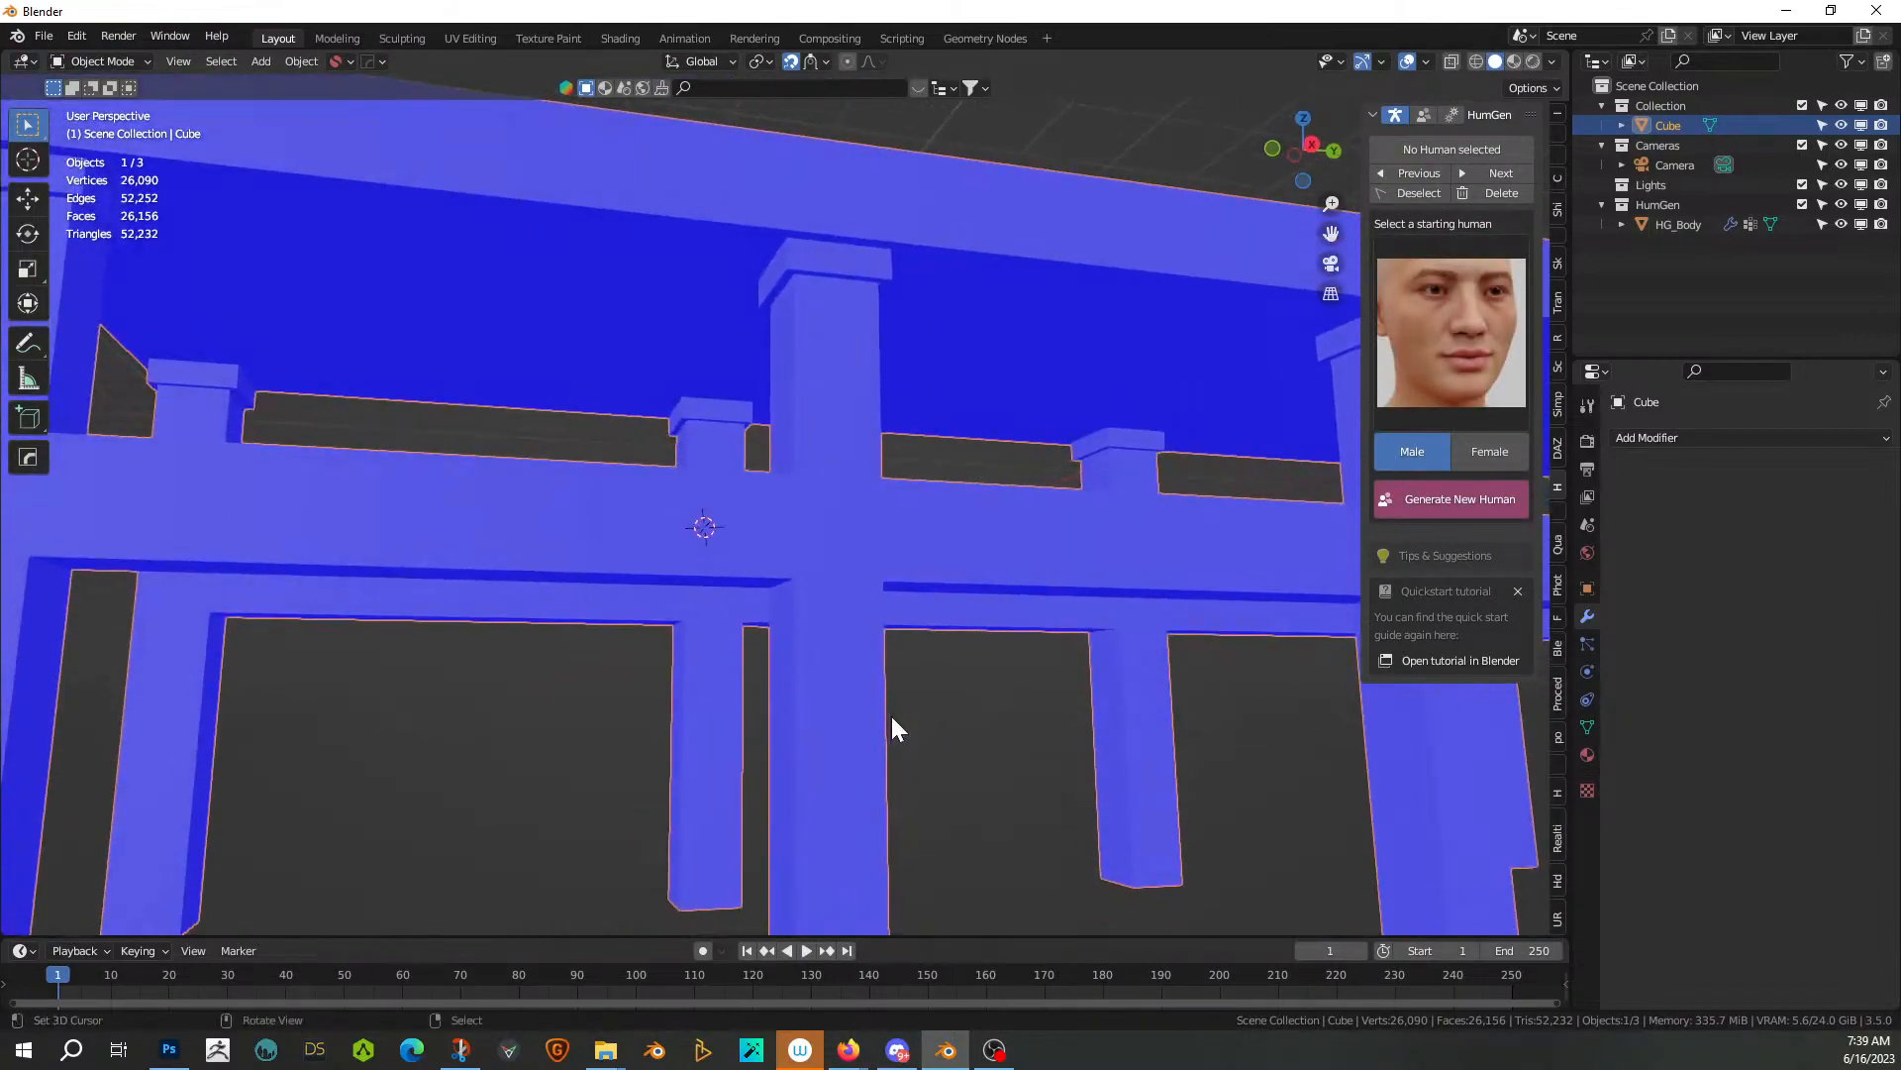
{"action": "key", "text": "alt+v"}
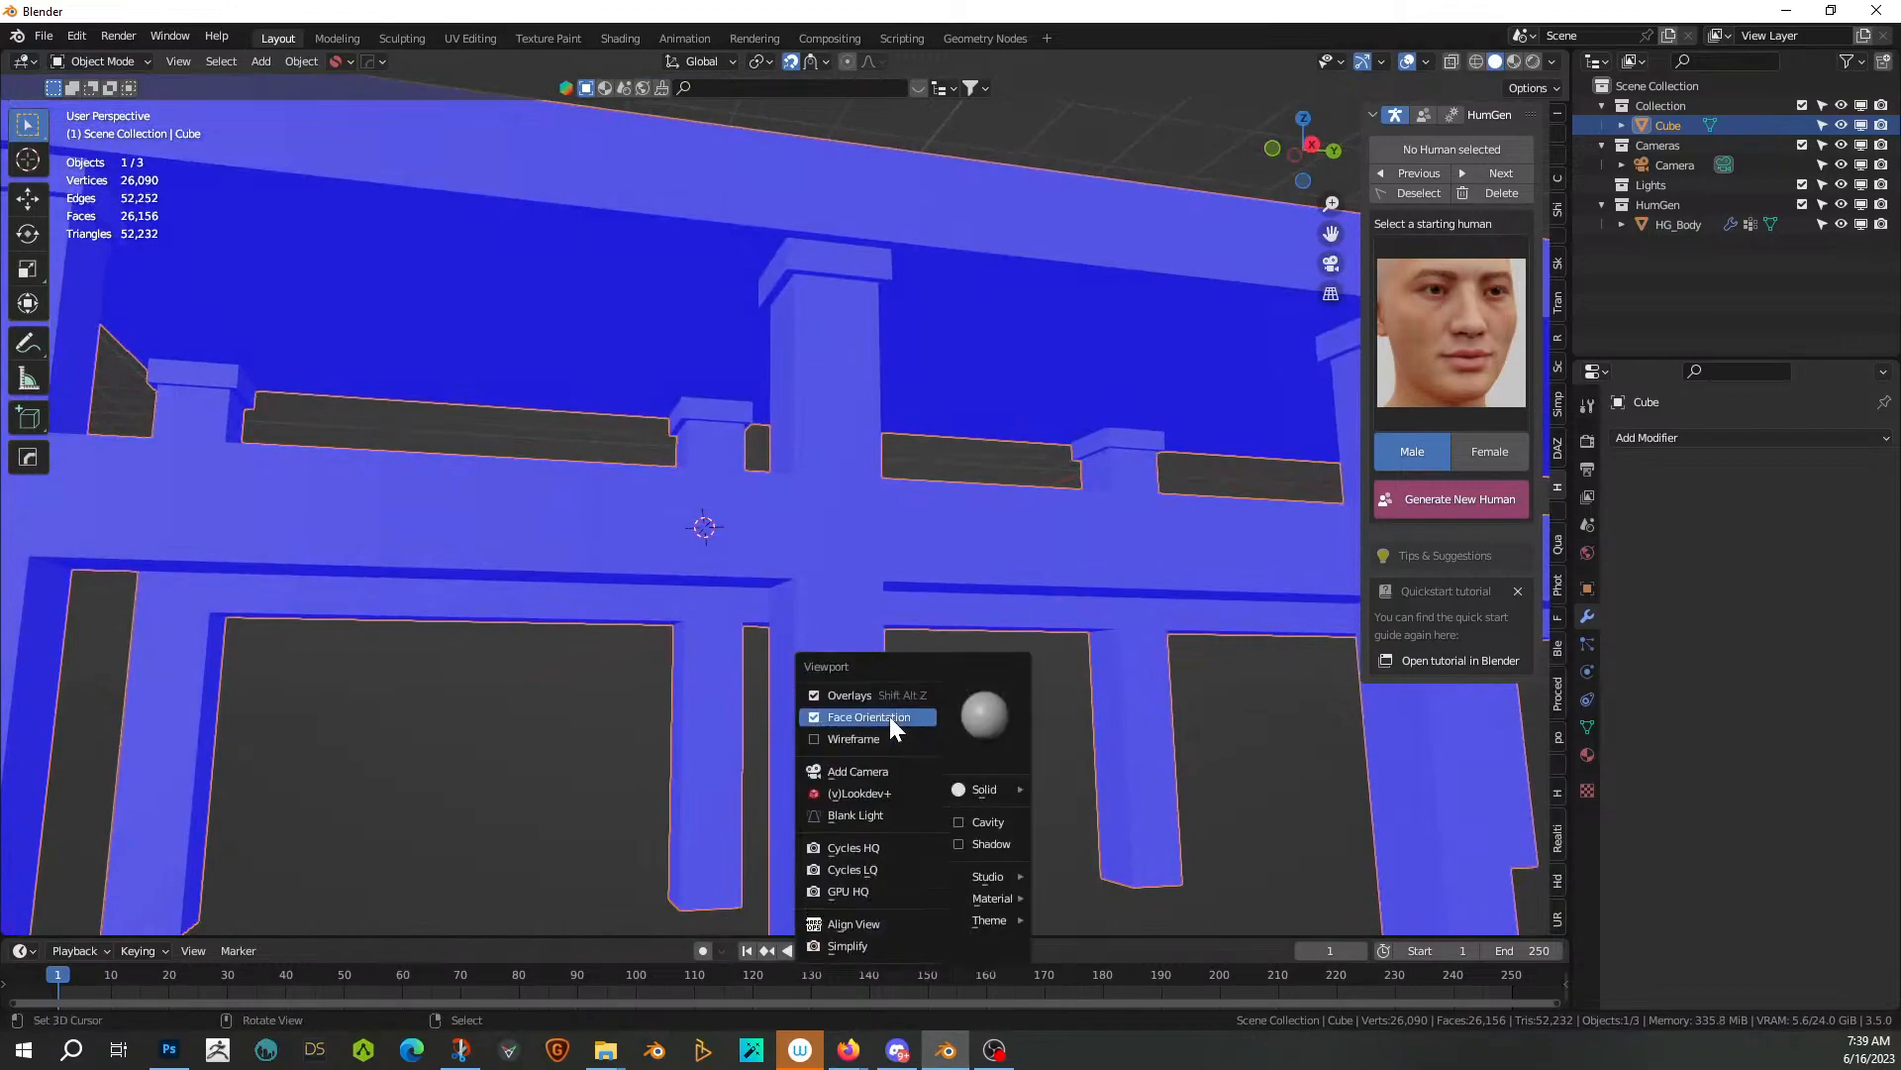
{"action": "left_click", "coordinate": [889, 715]}
In Edit Mode, select the beam's top edge against the pillar and try a vertex bevel on its two vertices
{"action": "middle_click_drag", "start_coordinate": [888, 713], "coordinate": [935, 745]}
{"action": "scroll", "coordinate": [933, 669], "scroll_direction": "down", "scroll_amount": 4}
{"action": "scroll", "coordinate": [874, 657], "scroll_direction": "up", "scroll_amount": 2}
{"action": "middle_click_drag", "start_coordinate": [873, 660], "coordinate": [895, 661]}
{"action": "scroll", "coordinate": [895, 662], "scroll_direction": "up", "scroll_amount": 2}
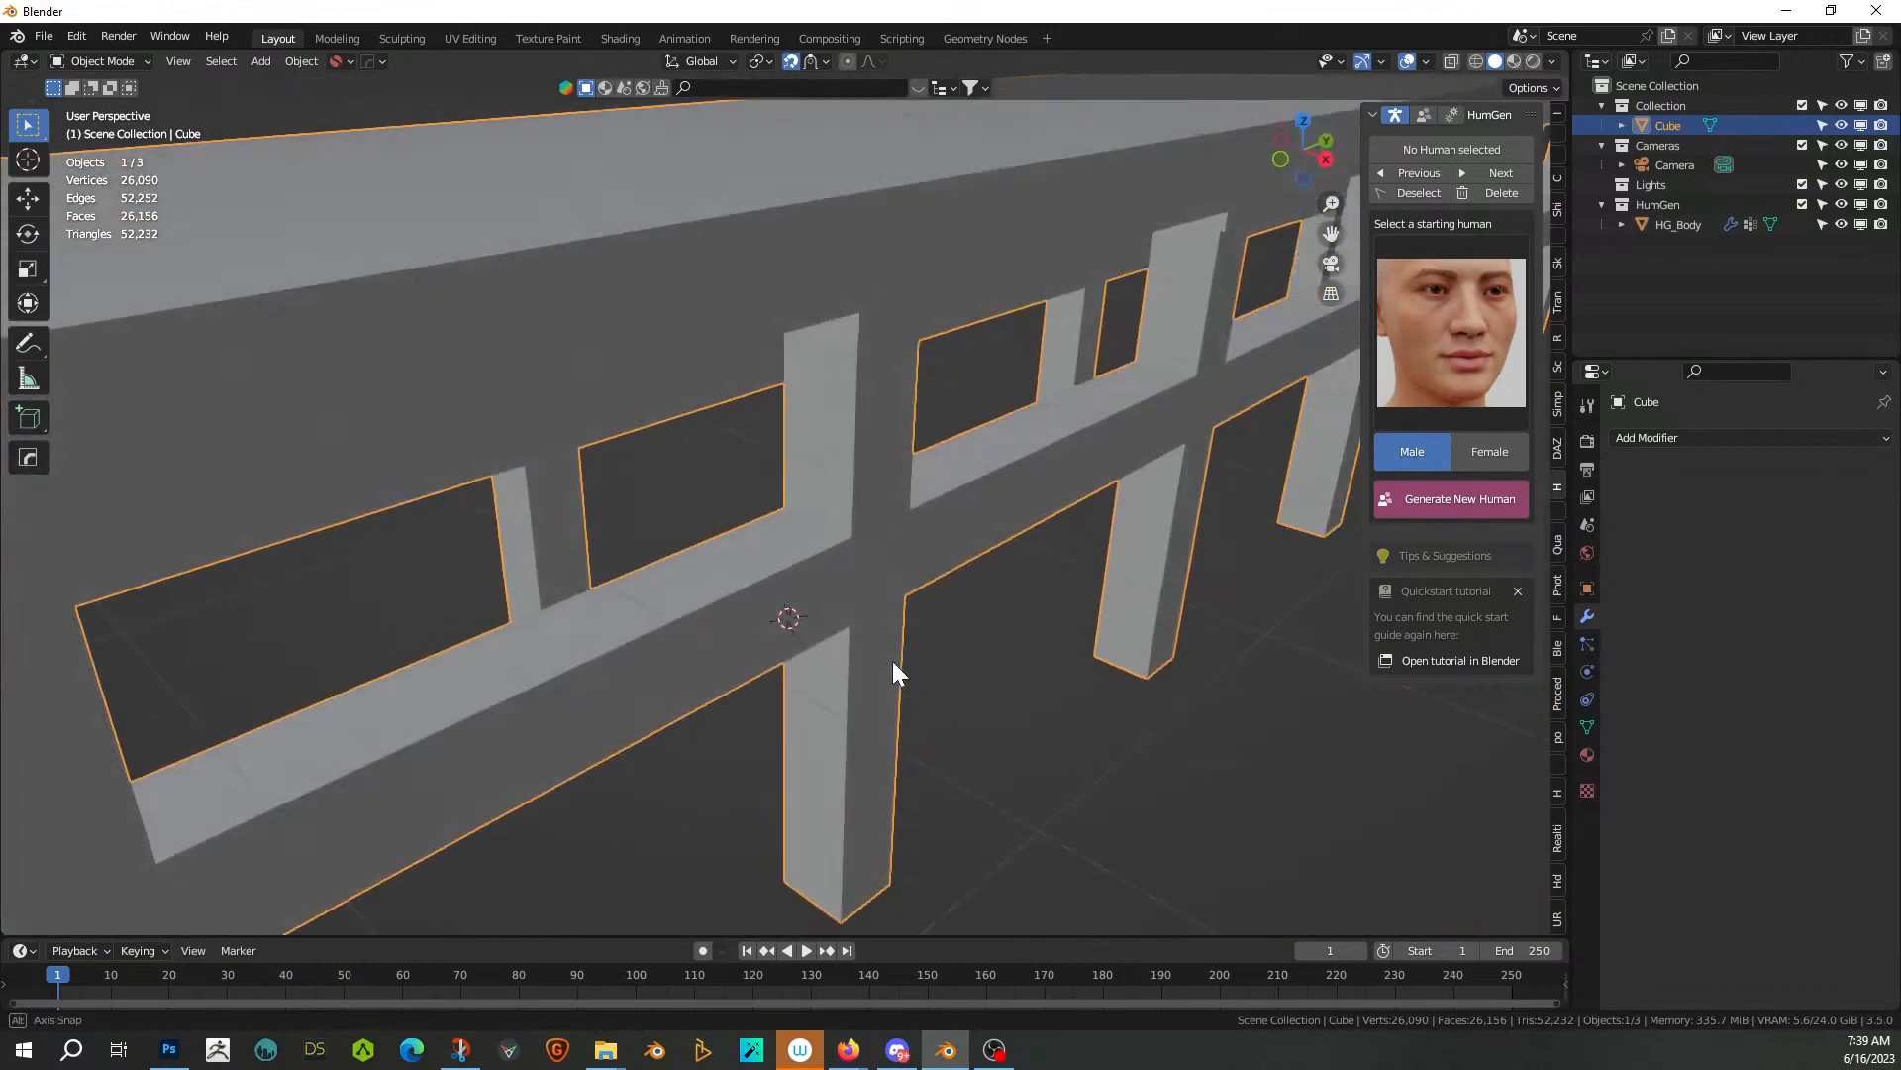
{"action": "key", "text": "Tab"}
{"action": "key", "text": "ctrl+b"}
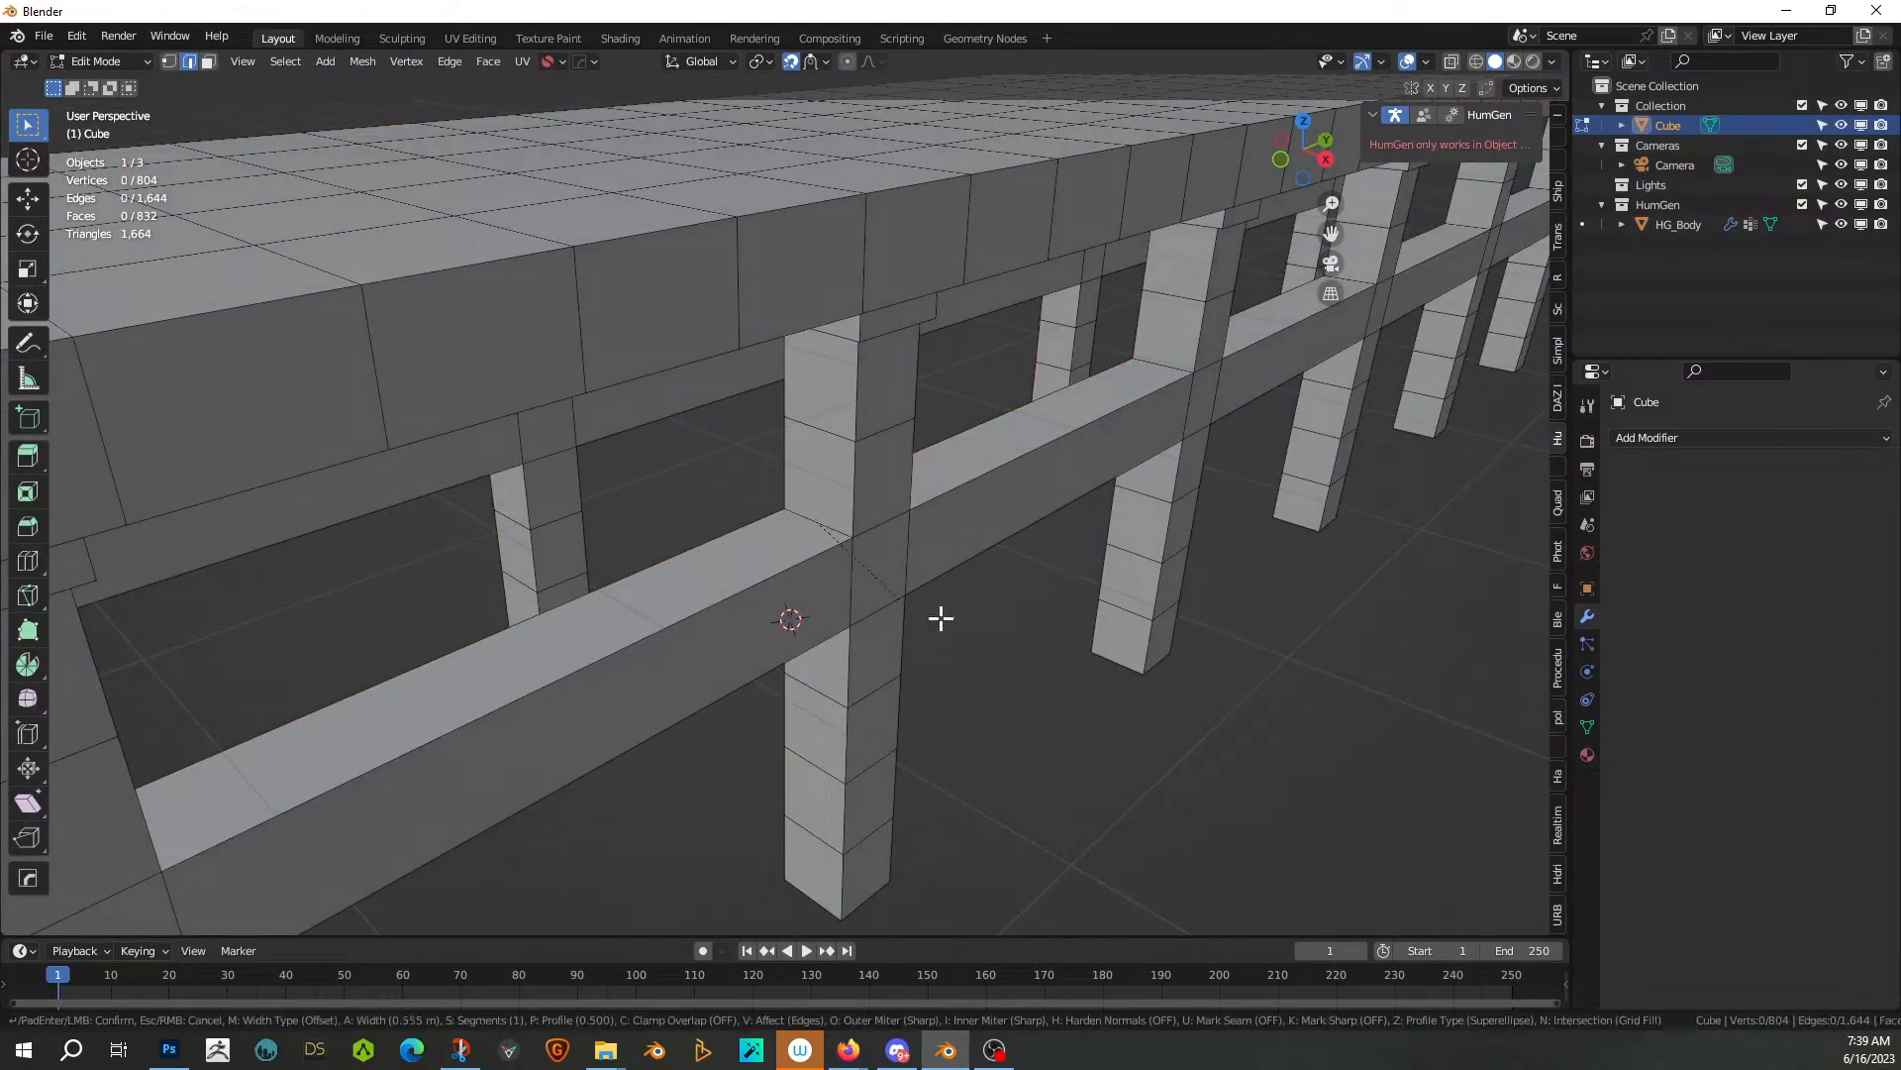
{"action": "key", "text": "Escape"}
{"action": "left_click", "coordinate": [774, 503]}
{"action": "middle_click_drag", "start_coordinate": [752, 556], "coordinate": [849, 566]}
{"action": "key", "text": "1"}
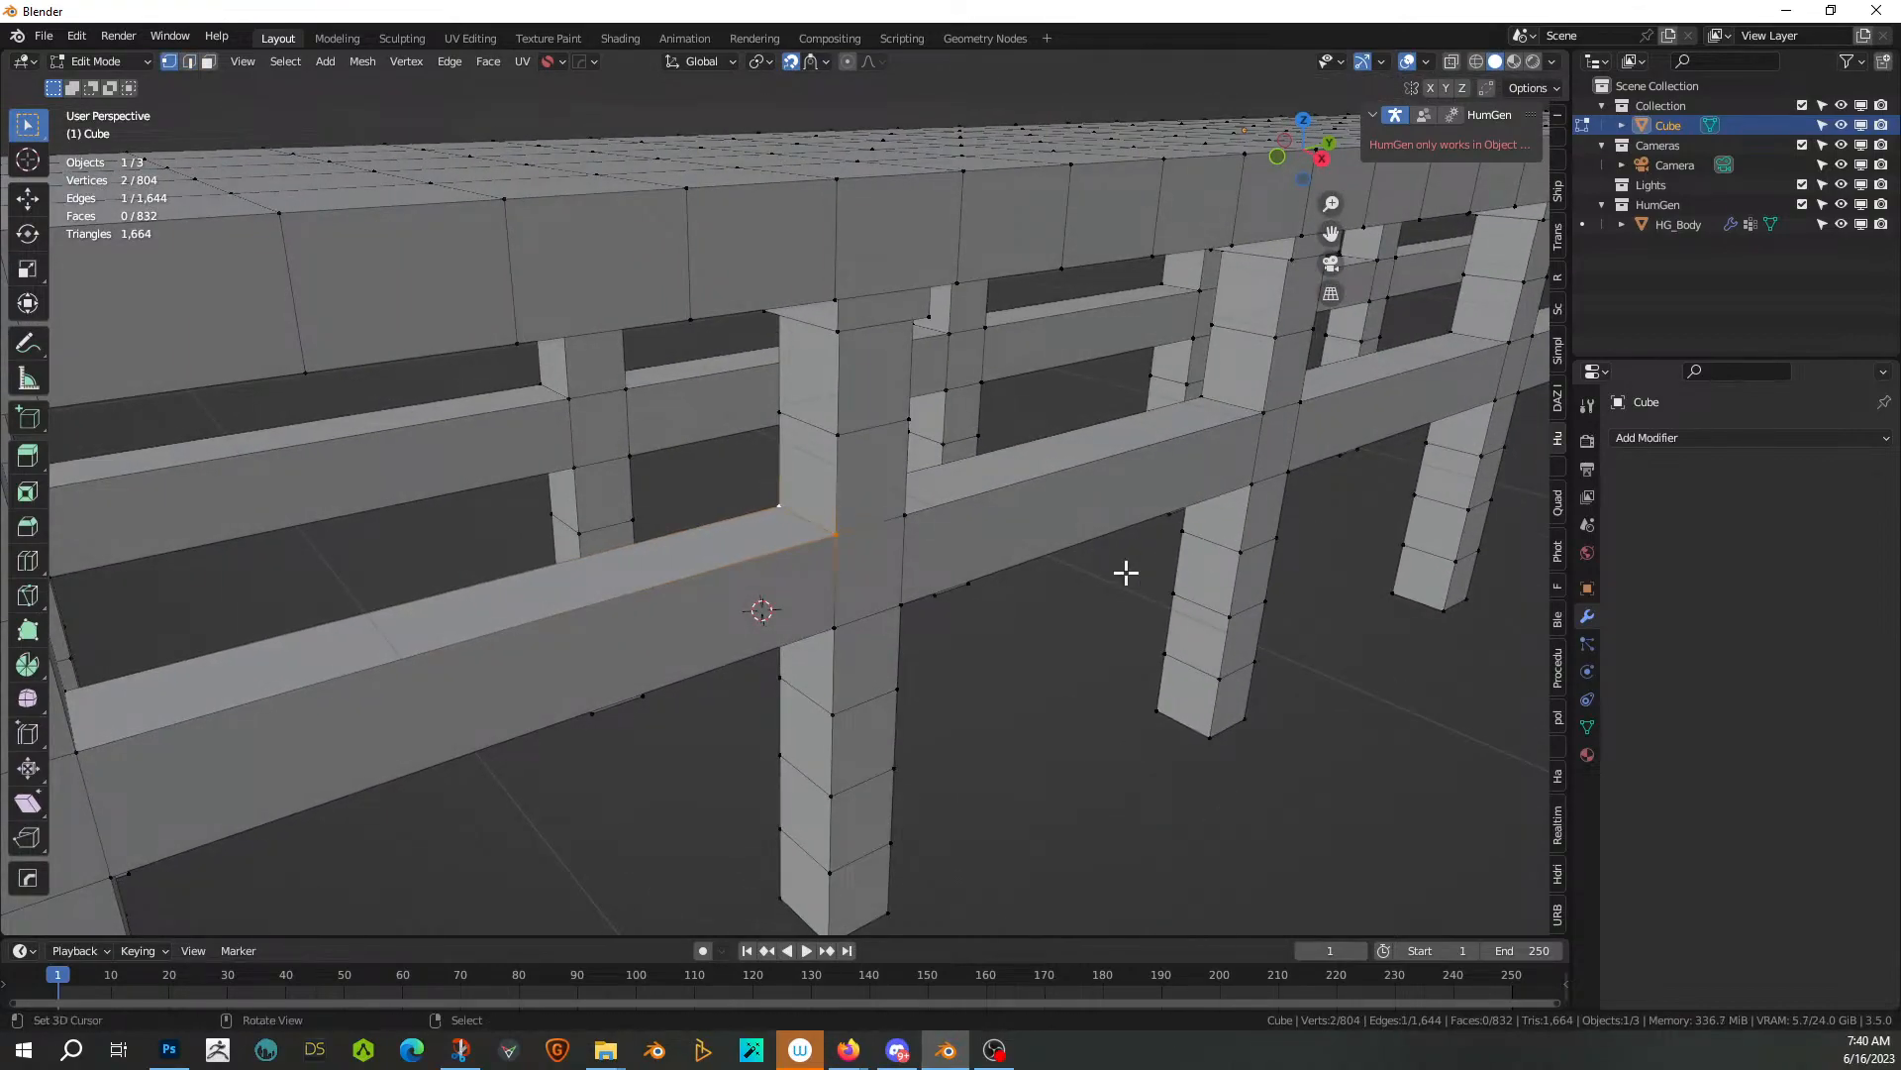
{"action": "key", "text": "ctrl+shift+b"}
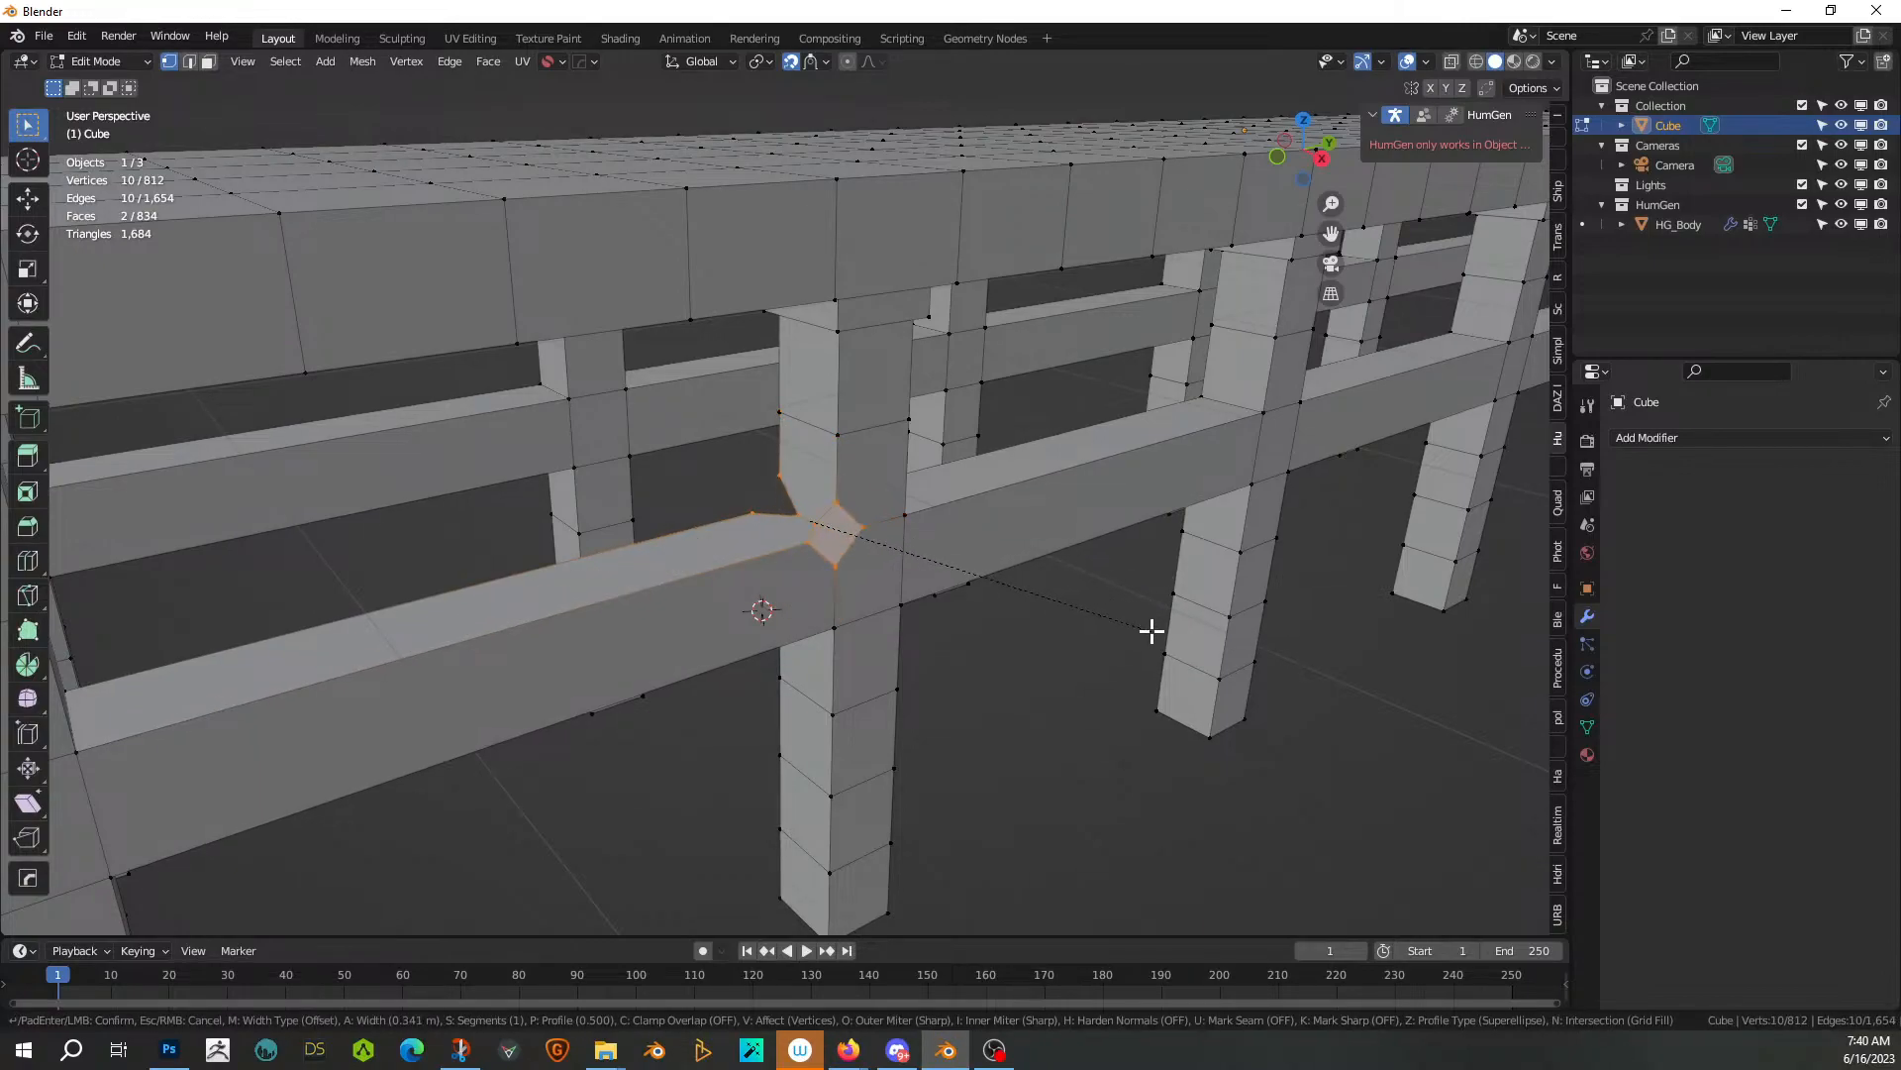
{"action": "left_click", "coordinate": [1096, 634]}
Undo the vertex bevel at the beam-to-pillar edge
{"action": "middle_click_drag", "start_coordinate": [1097, 635], "coordinate": [1211, 594]}
{"action": "middle_click_drag", "start_coordinate": [1095, 602], "coordinate": [1085, 604]}
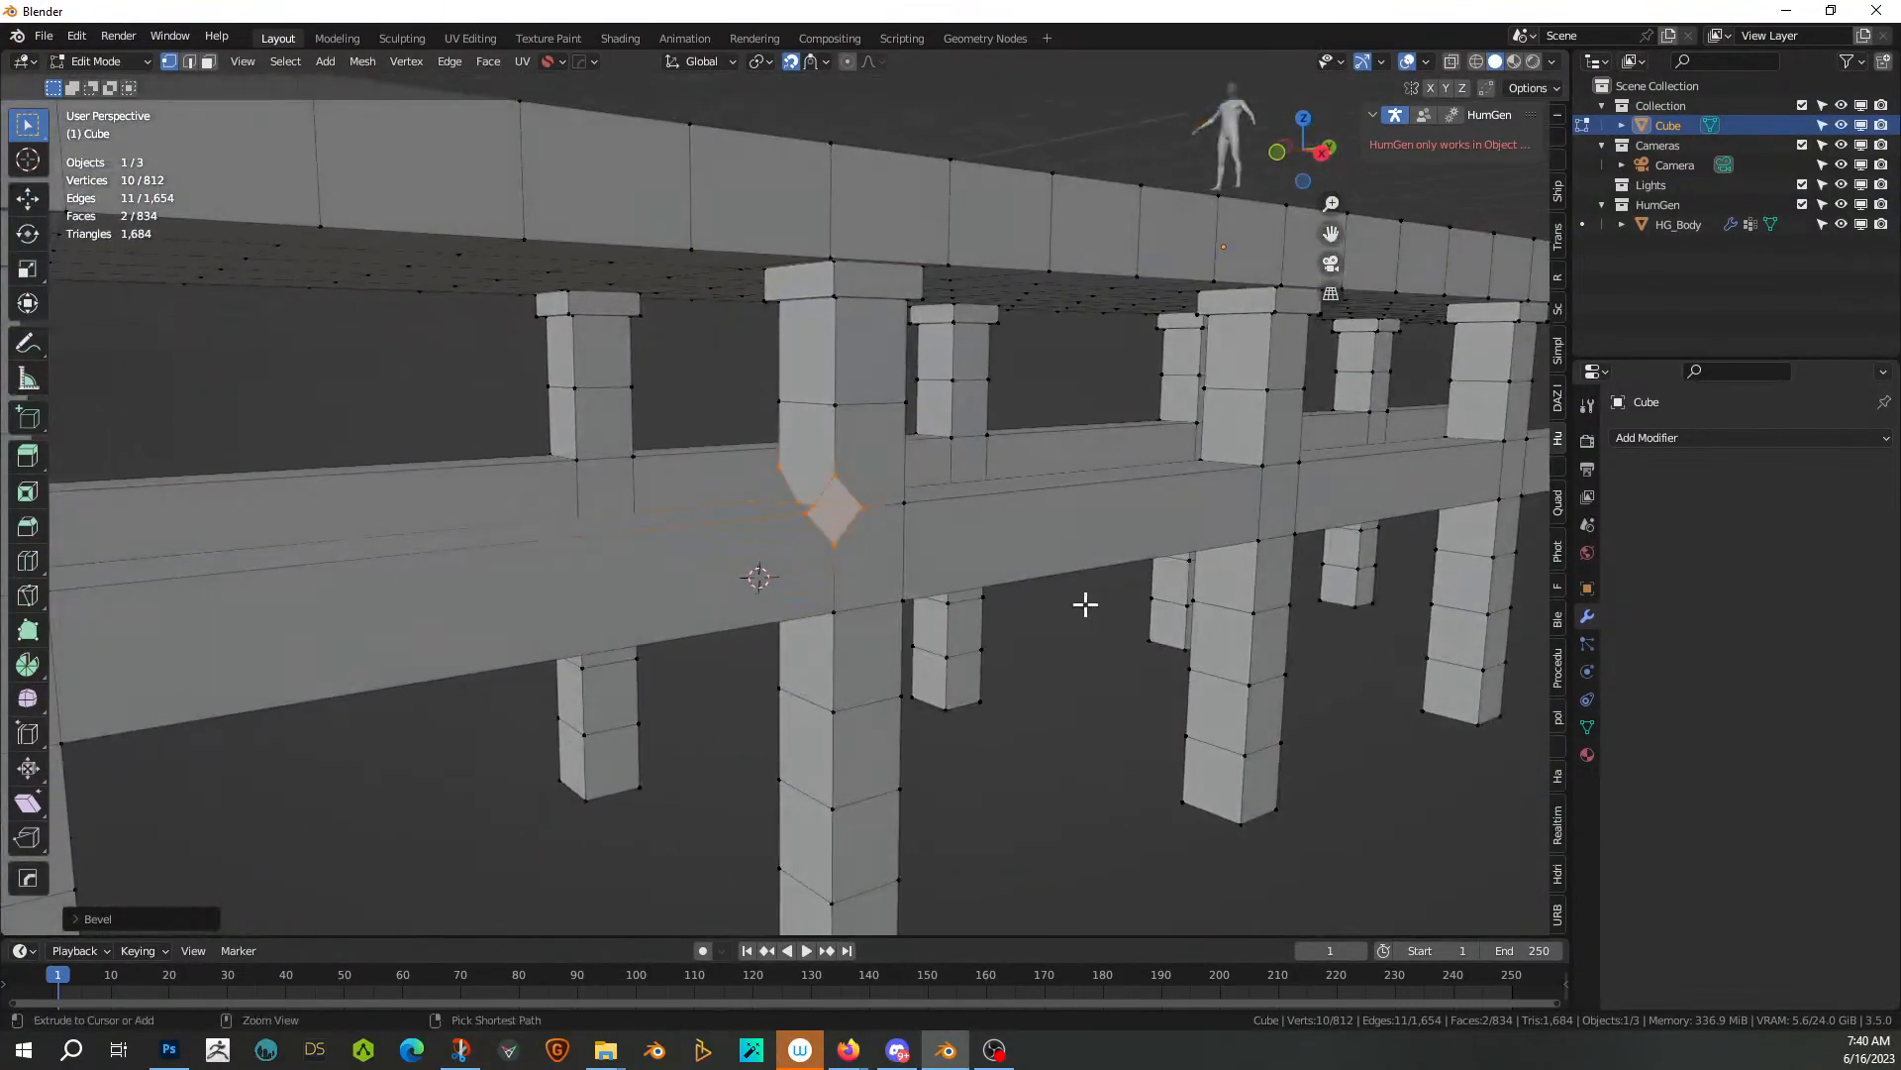
{"action": "key", "text": "ctrl+z"}
{"action": "key", "text": "ctrl+z"}
{"action": "key", "text": "ctrl+z"}
{"action": "key", "text": "ctrl+z"}
{"action": "key", "text": "ctrl+z"}
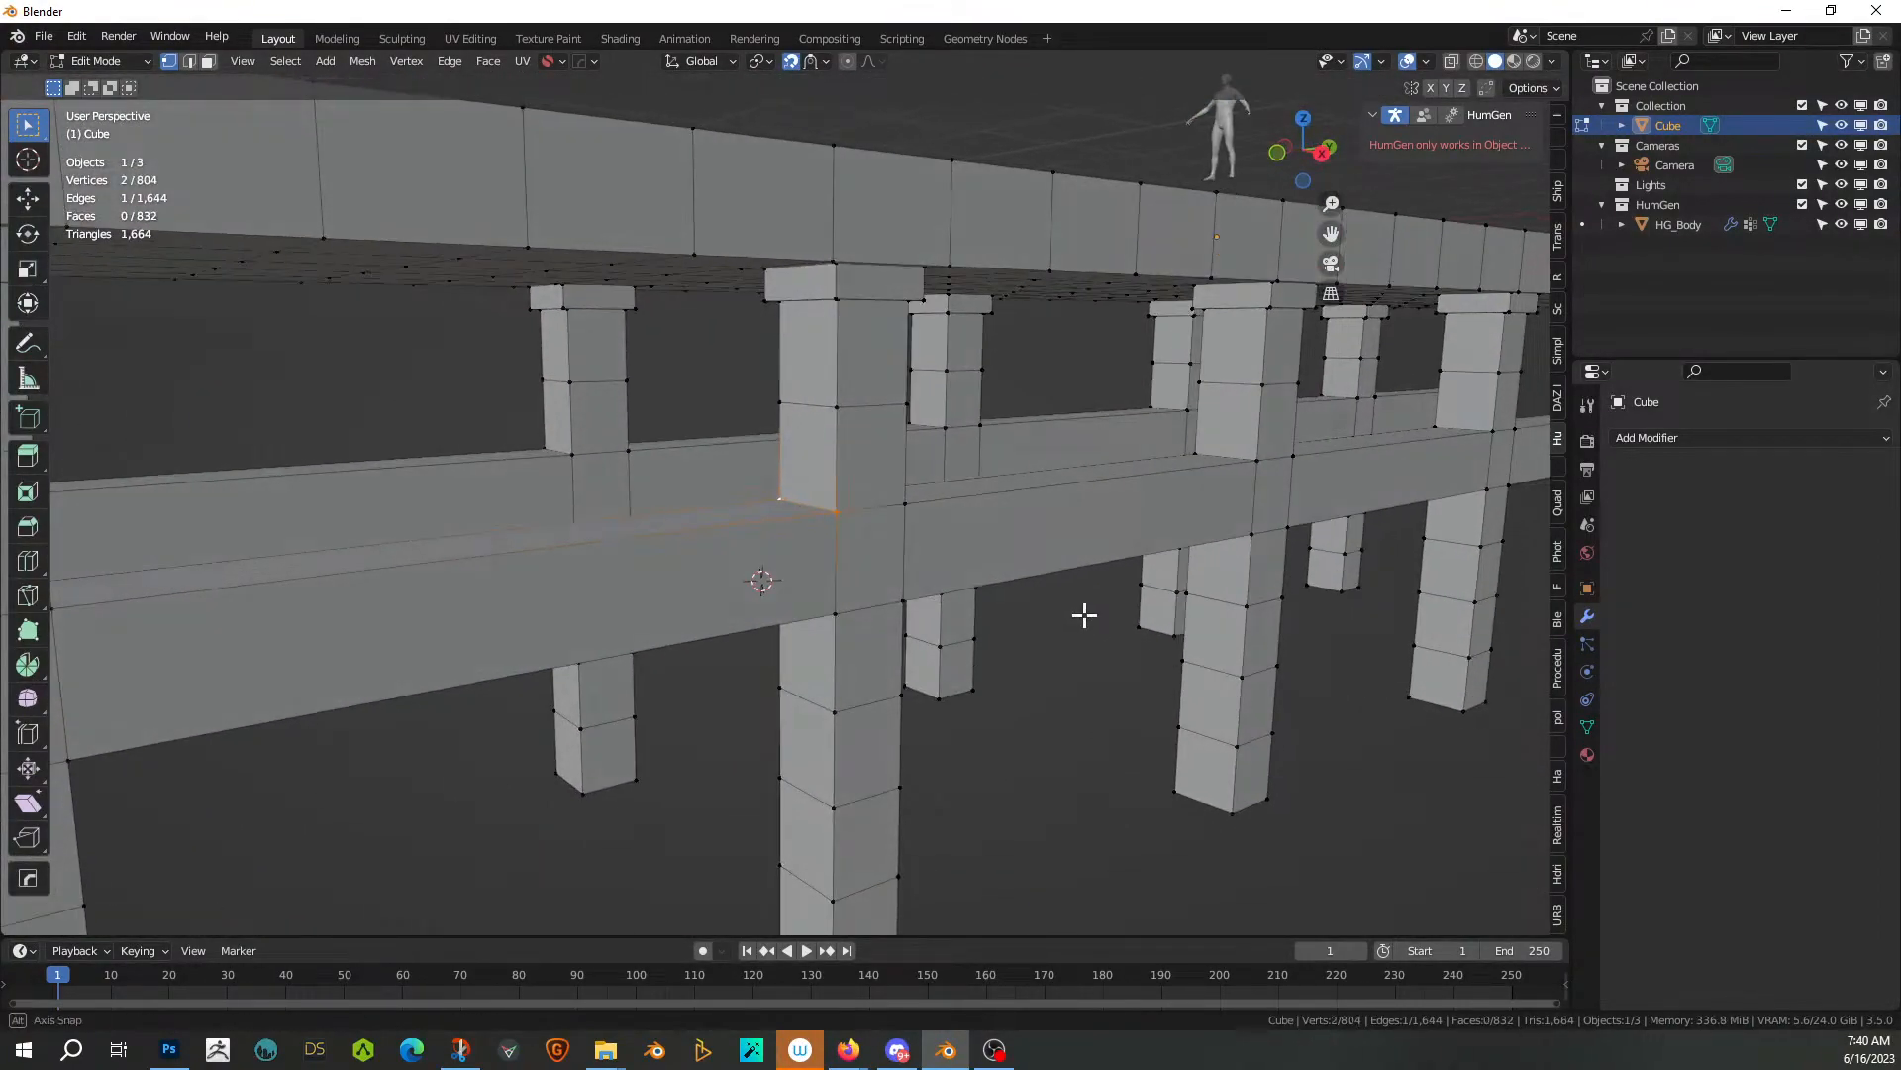
{"action": "middle_click_drag", "start_coordinate": [1067, 627], "coordinate": [1007, 594]}
{"action": "middle_click_drag", "start_coordinate": [1133, 696], "coordinate": [709, 670]}
{"action": "key", "text": "Tab"}
{"action": "right_click", "coordinate": [530, 561]}
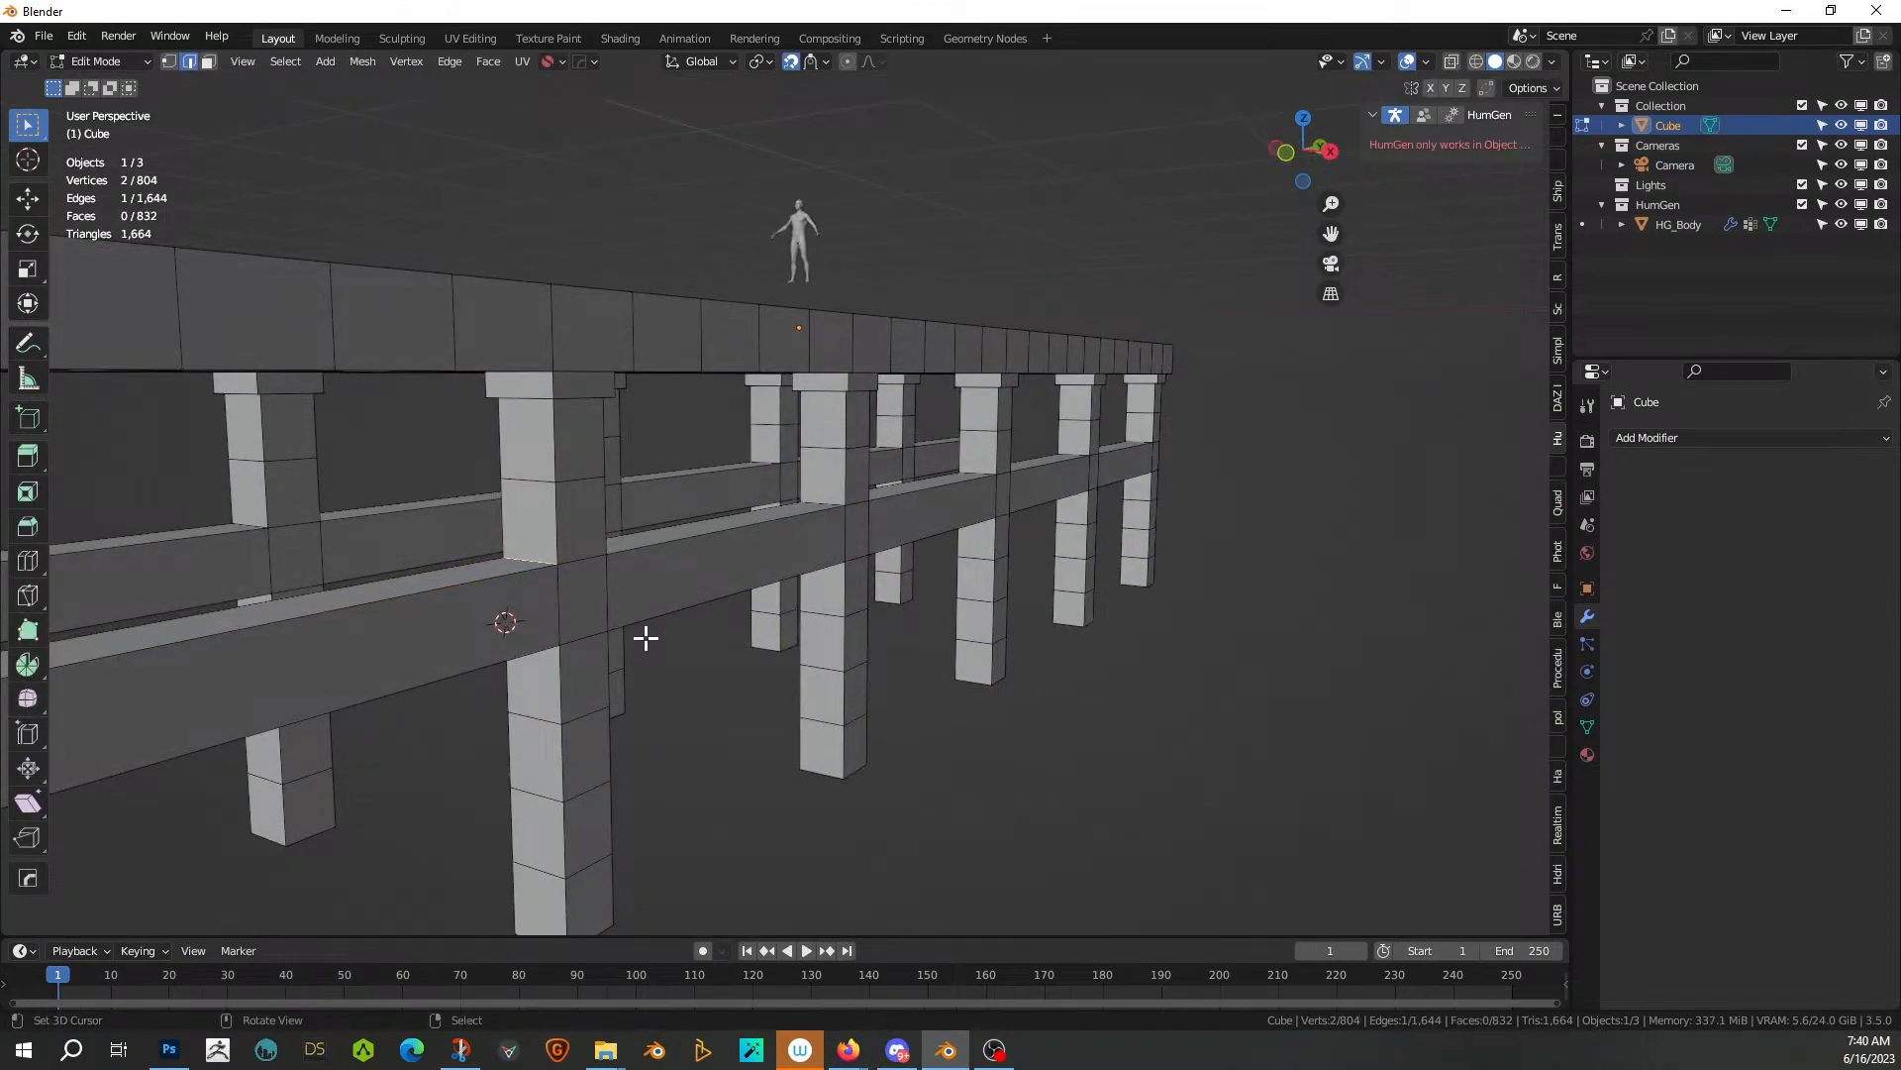
{"action": "middle_click_drag", "start_coordinate": [591, 628], "coordinate": [625, 631]}
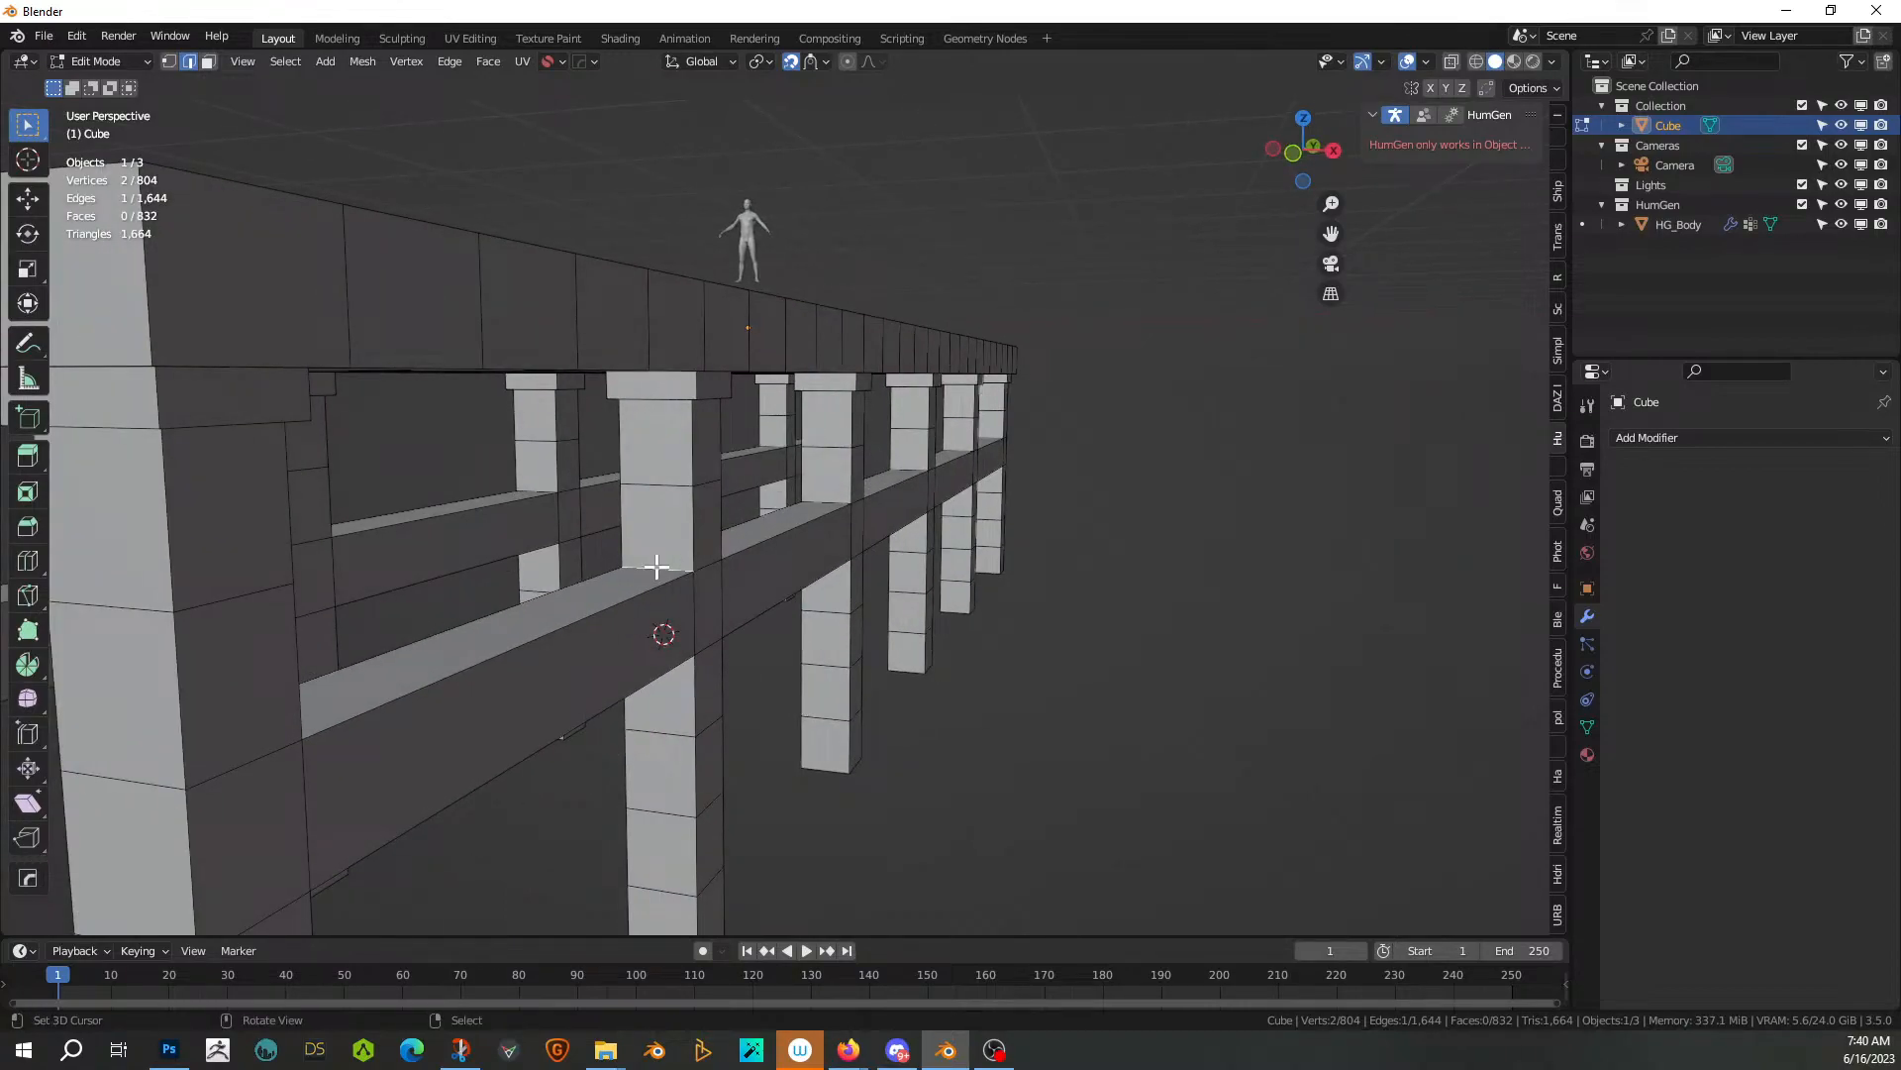
{"action": "left_click", "coordinate": [455, 64]}
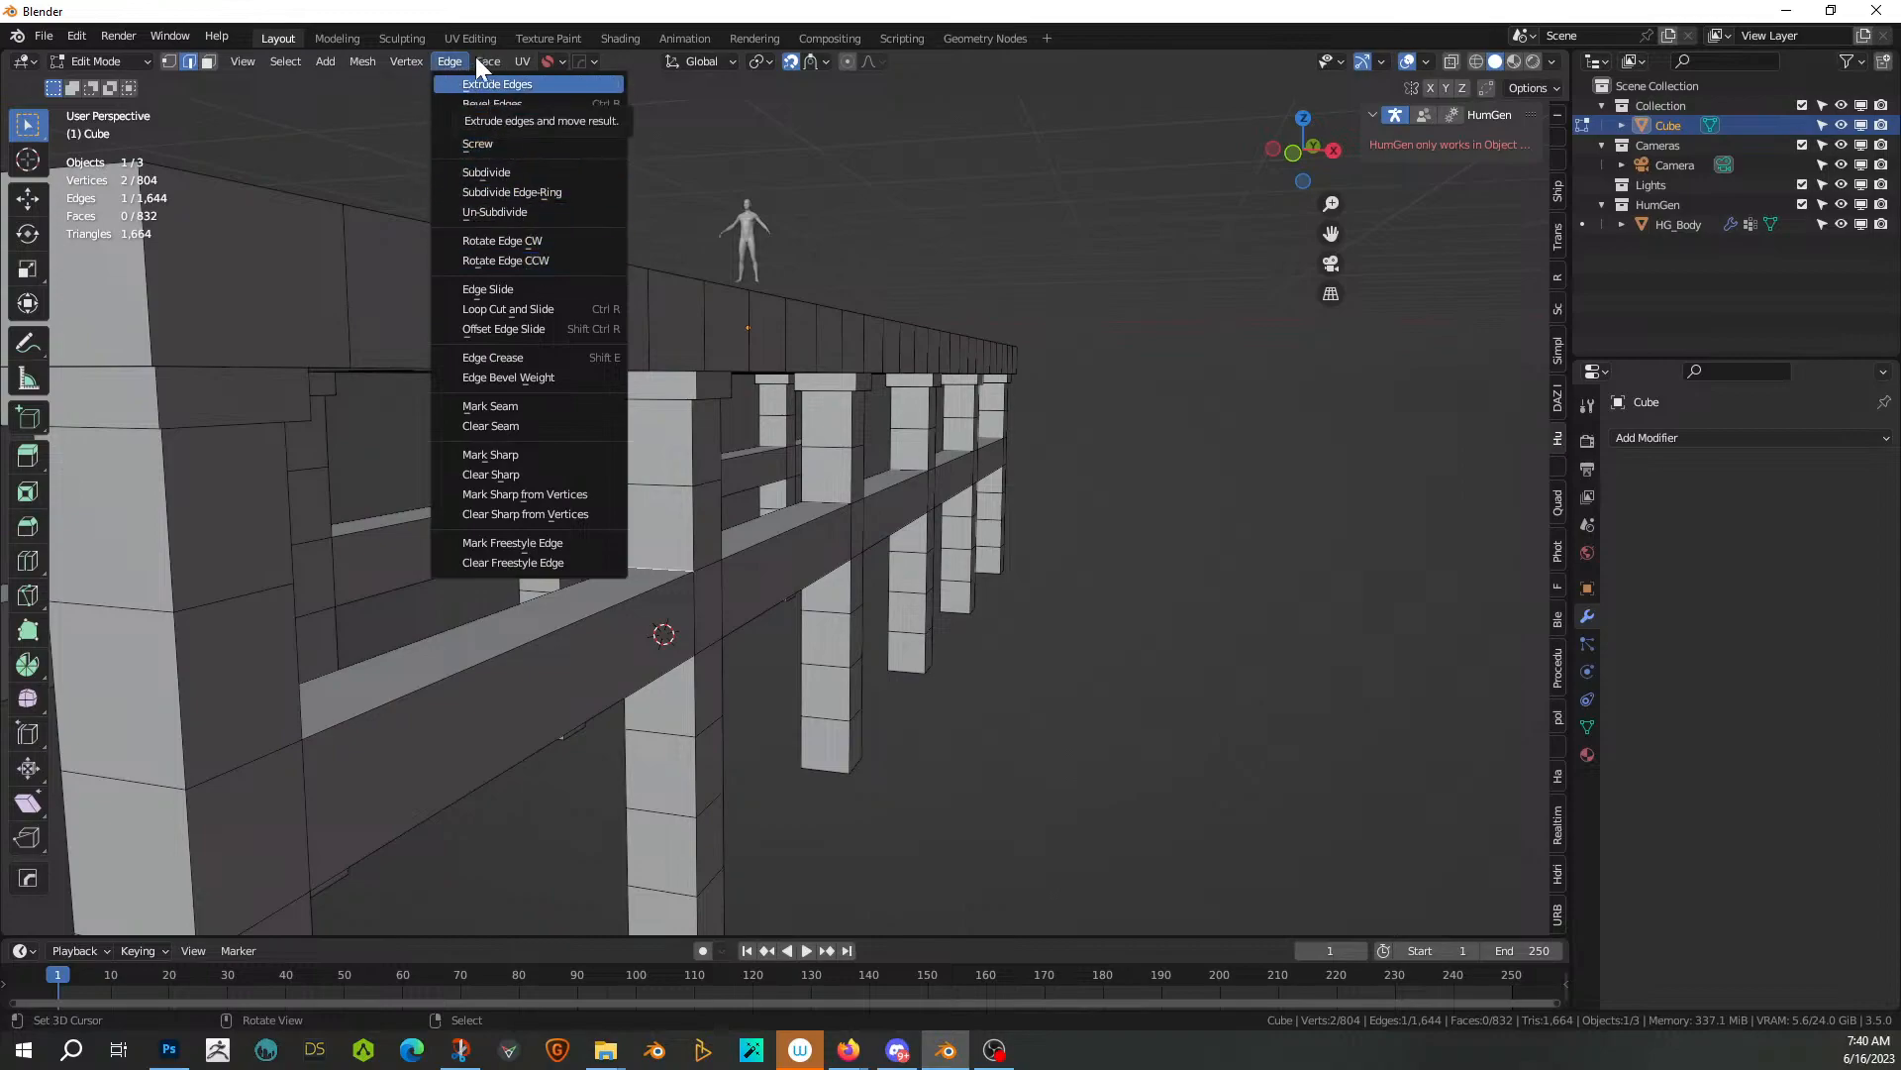
{"action": "mouse_move", "coordinate": [372, 57]}
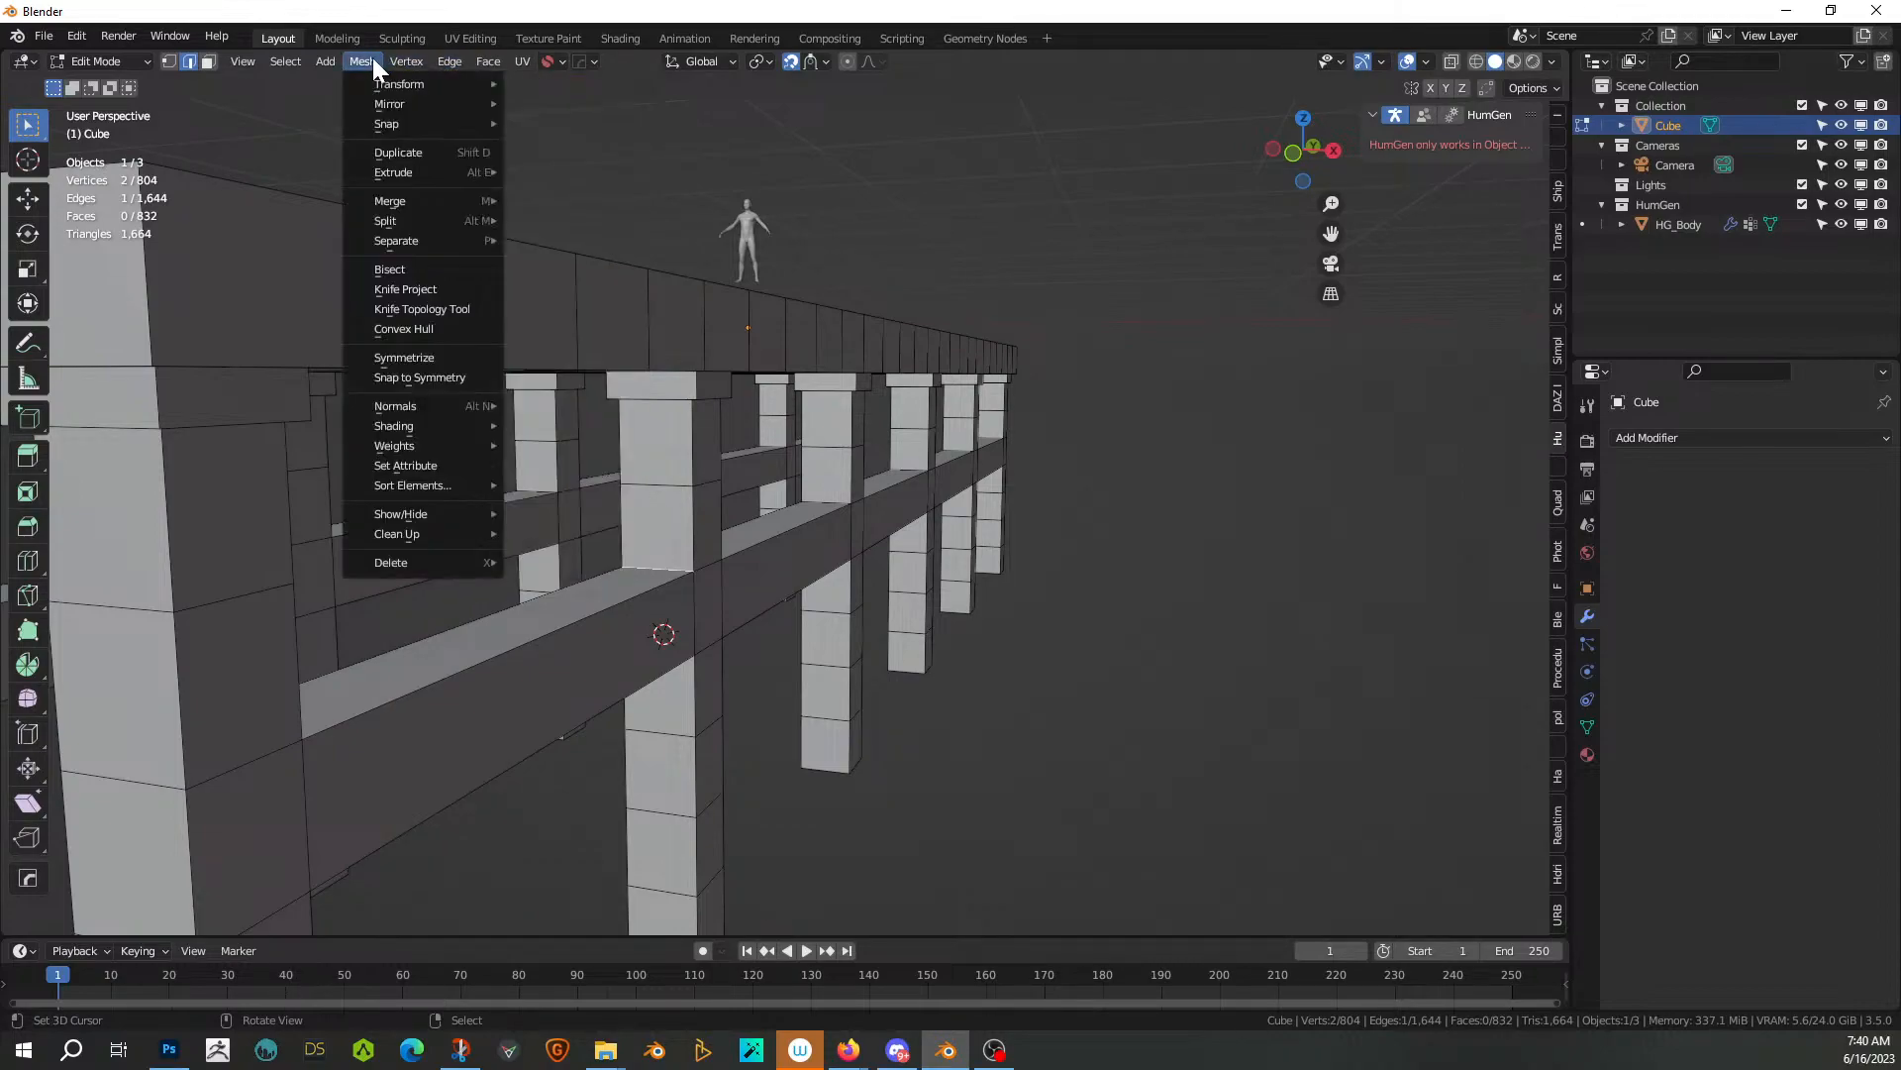
{"action": "mouse_move", "coordinate": [501, 59]}
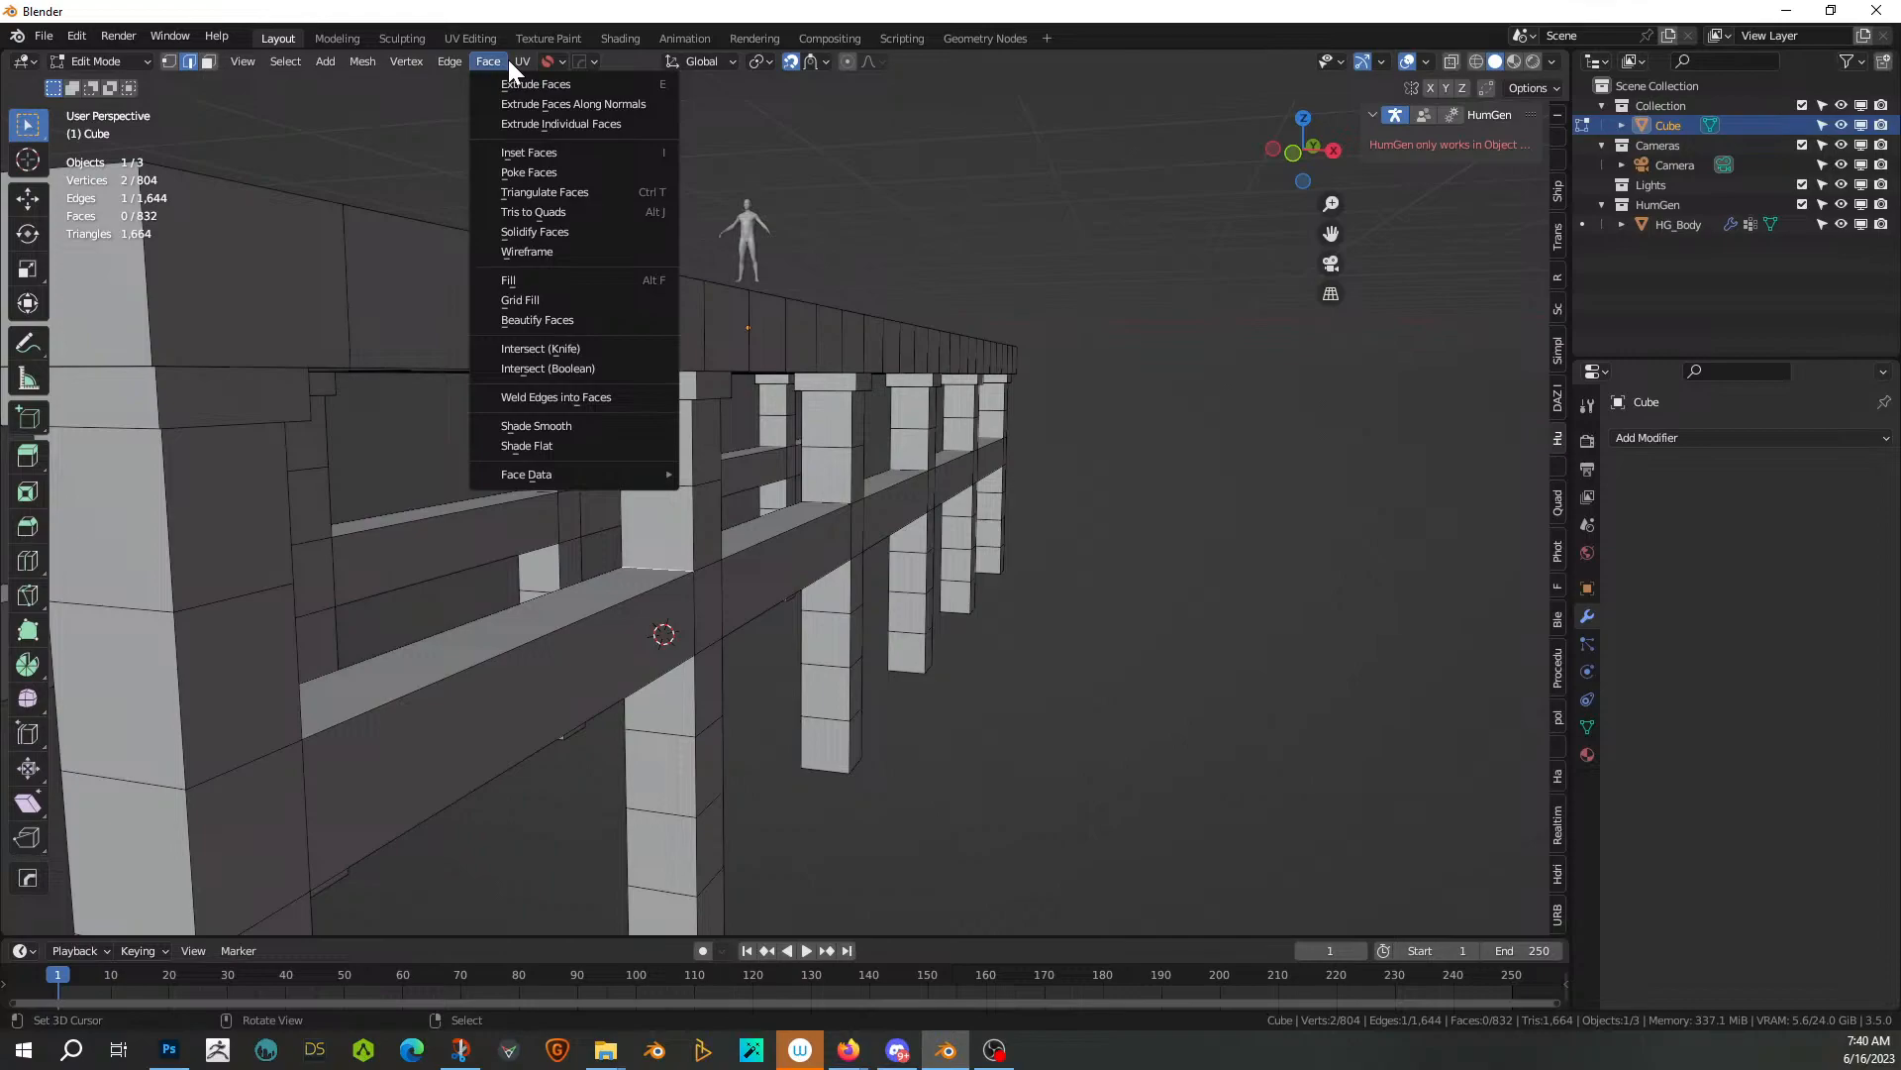
{"action": "middle_click_drag", "start_coordinate": [1349, 769], "coordinate": [890, 634]}
Run the HOps Clean Mesh operation on the whole platform structure in Object Mode with a dissolve angle of 0.5°
{"action": "key", "text": "Tab"}
{"action": "scroll", "coordinate": [860, 600], "scroll_direction": "down", "scroll_amount": 1}
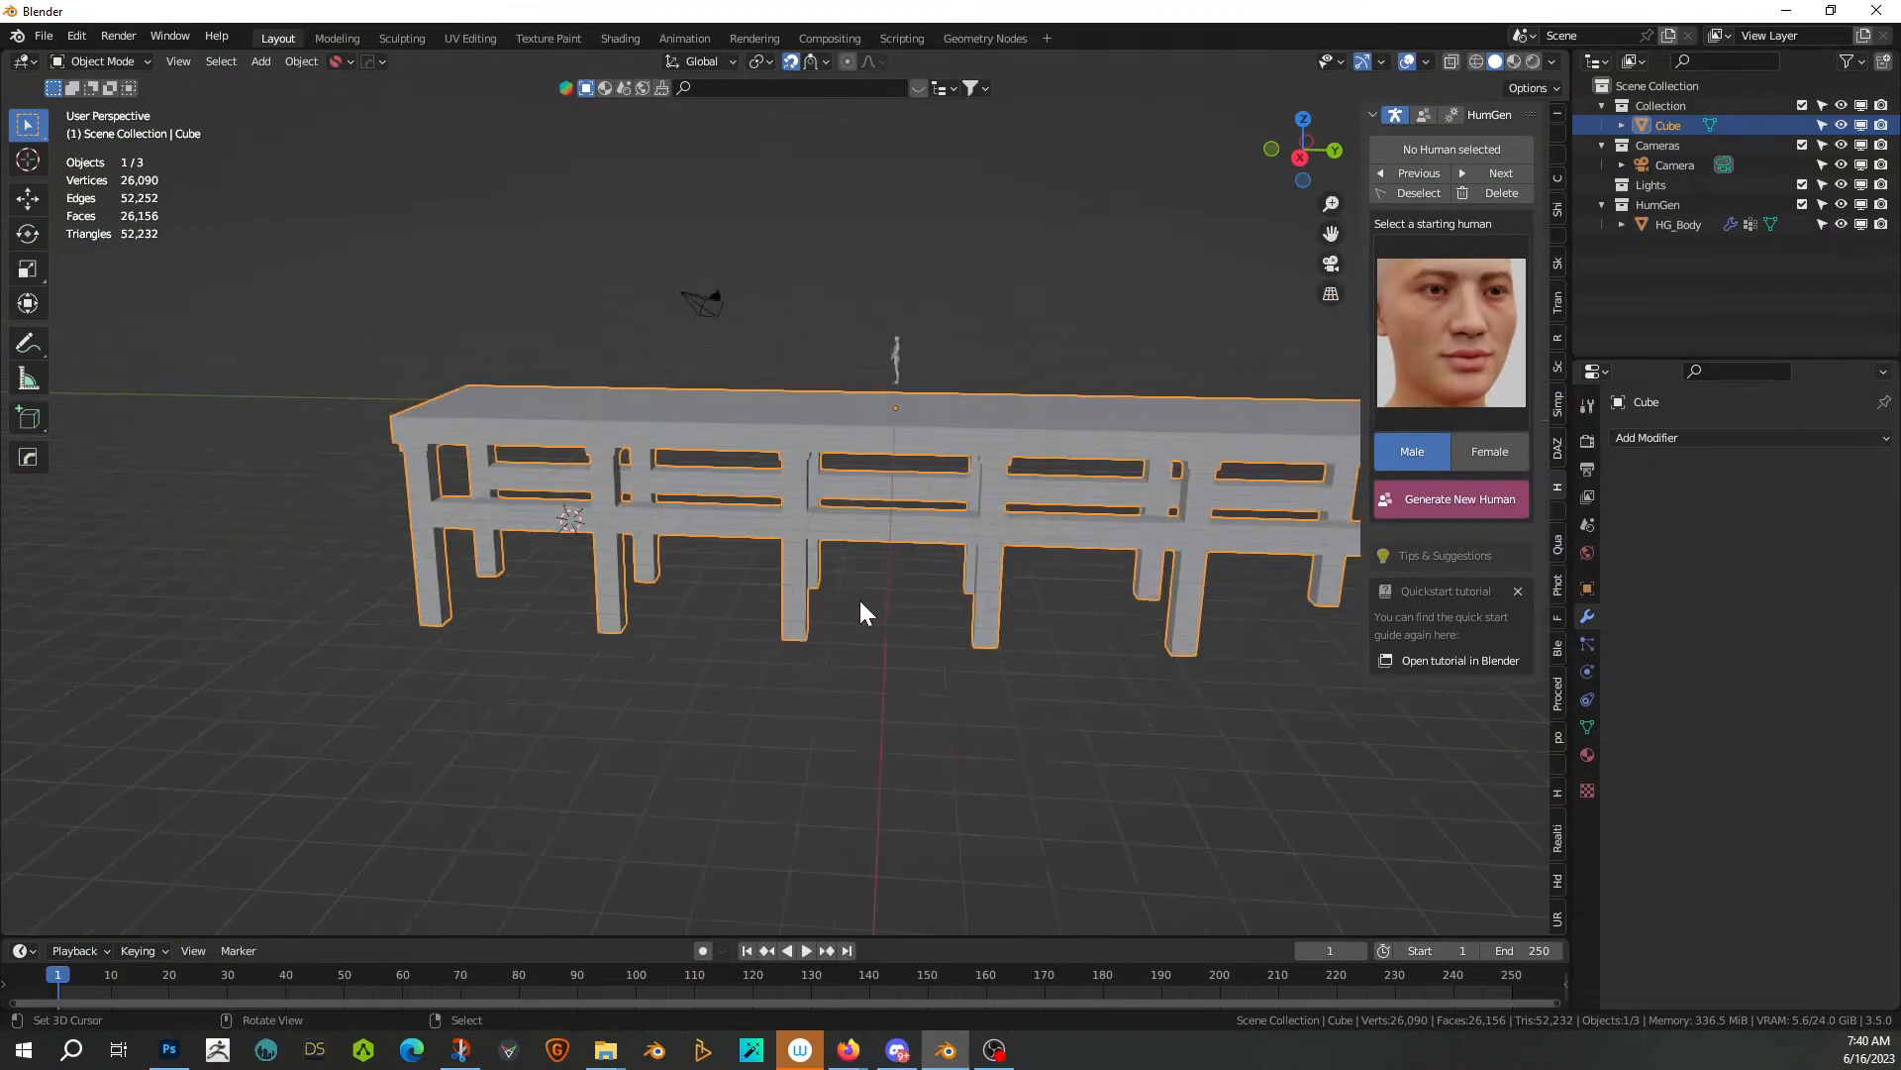
{"action": "key", "text": "Tab"}
{"action": "key", "text": "a"}
{"action": "key", "text": "Tab"}
{"action": "right_click", "coordinate": [858, 605]}
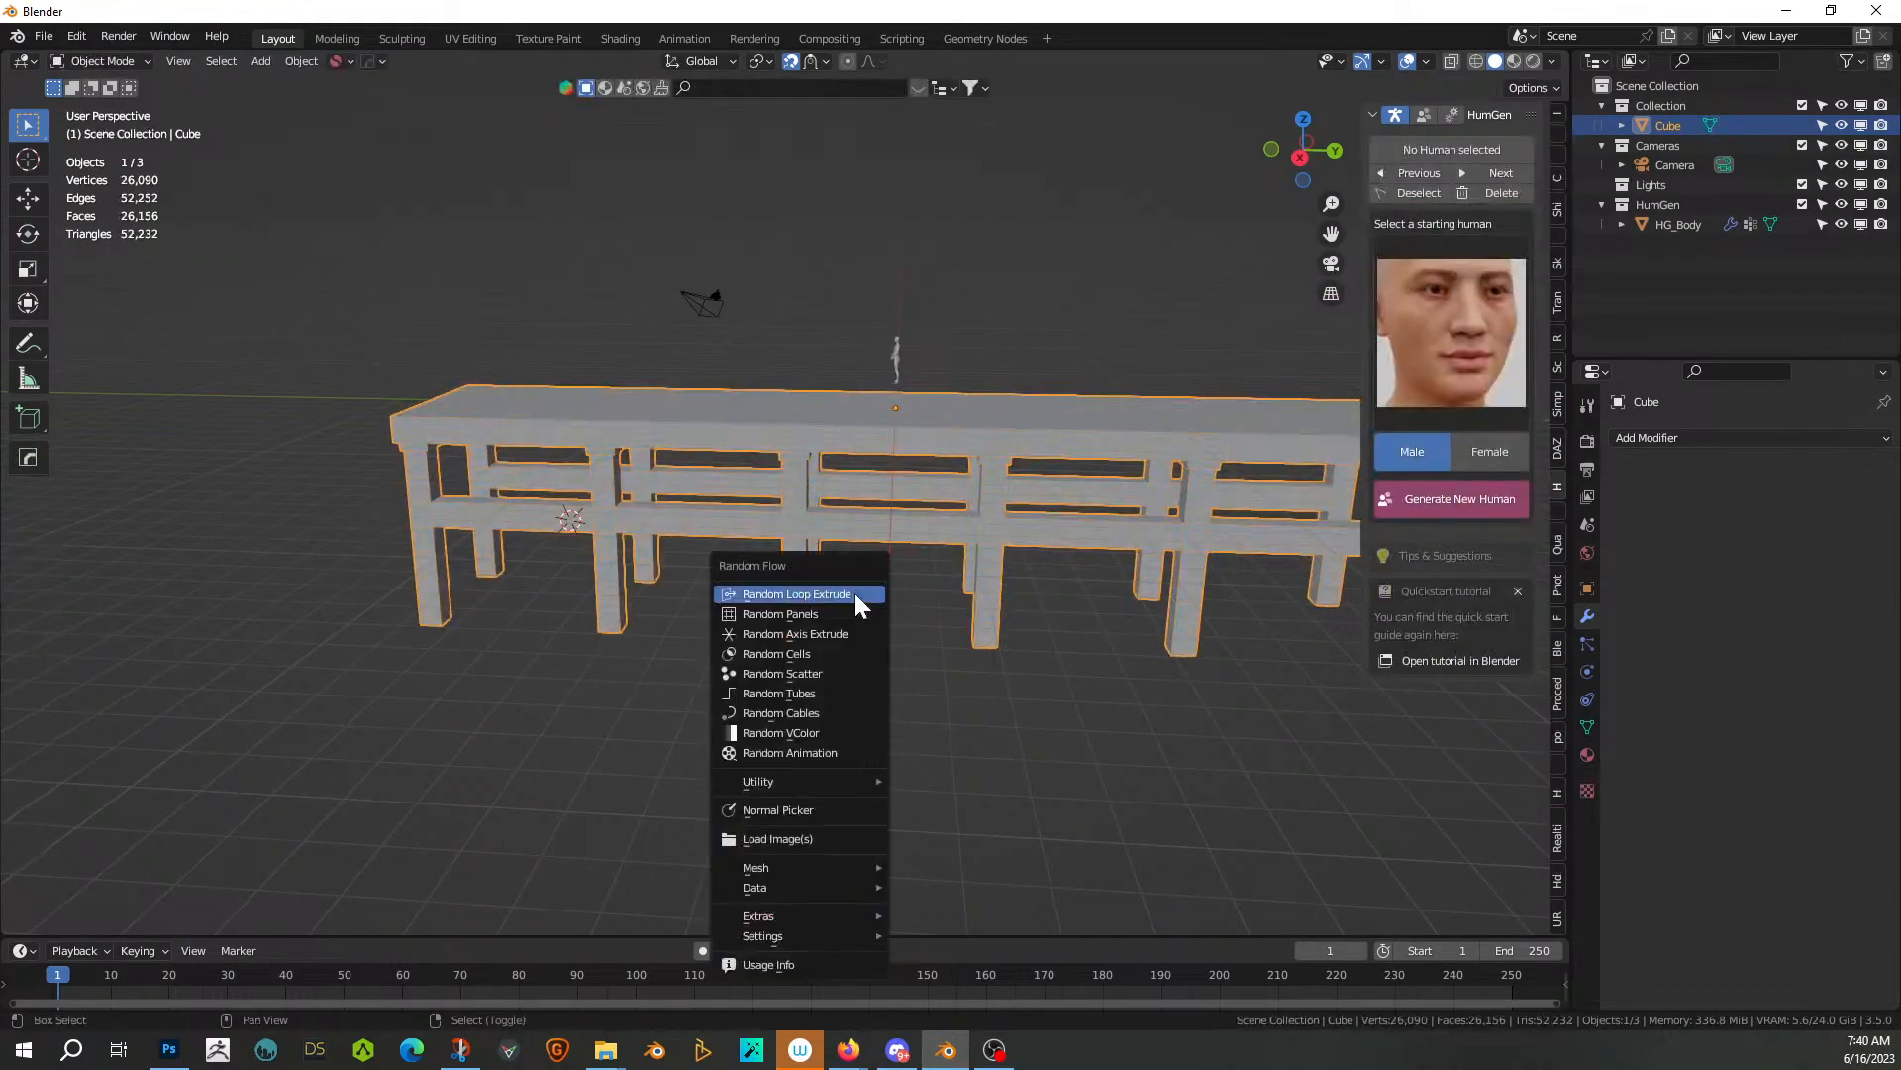
{"action": "key", "text": "q"}
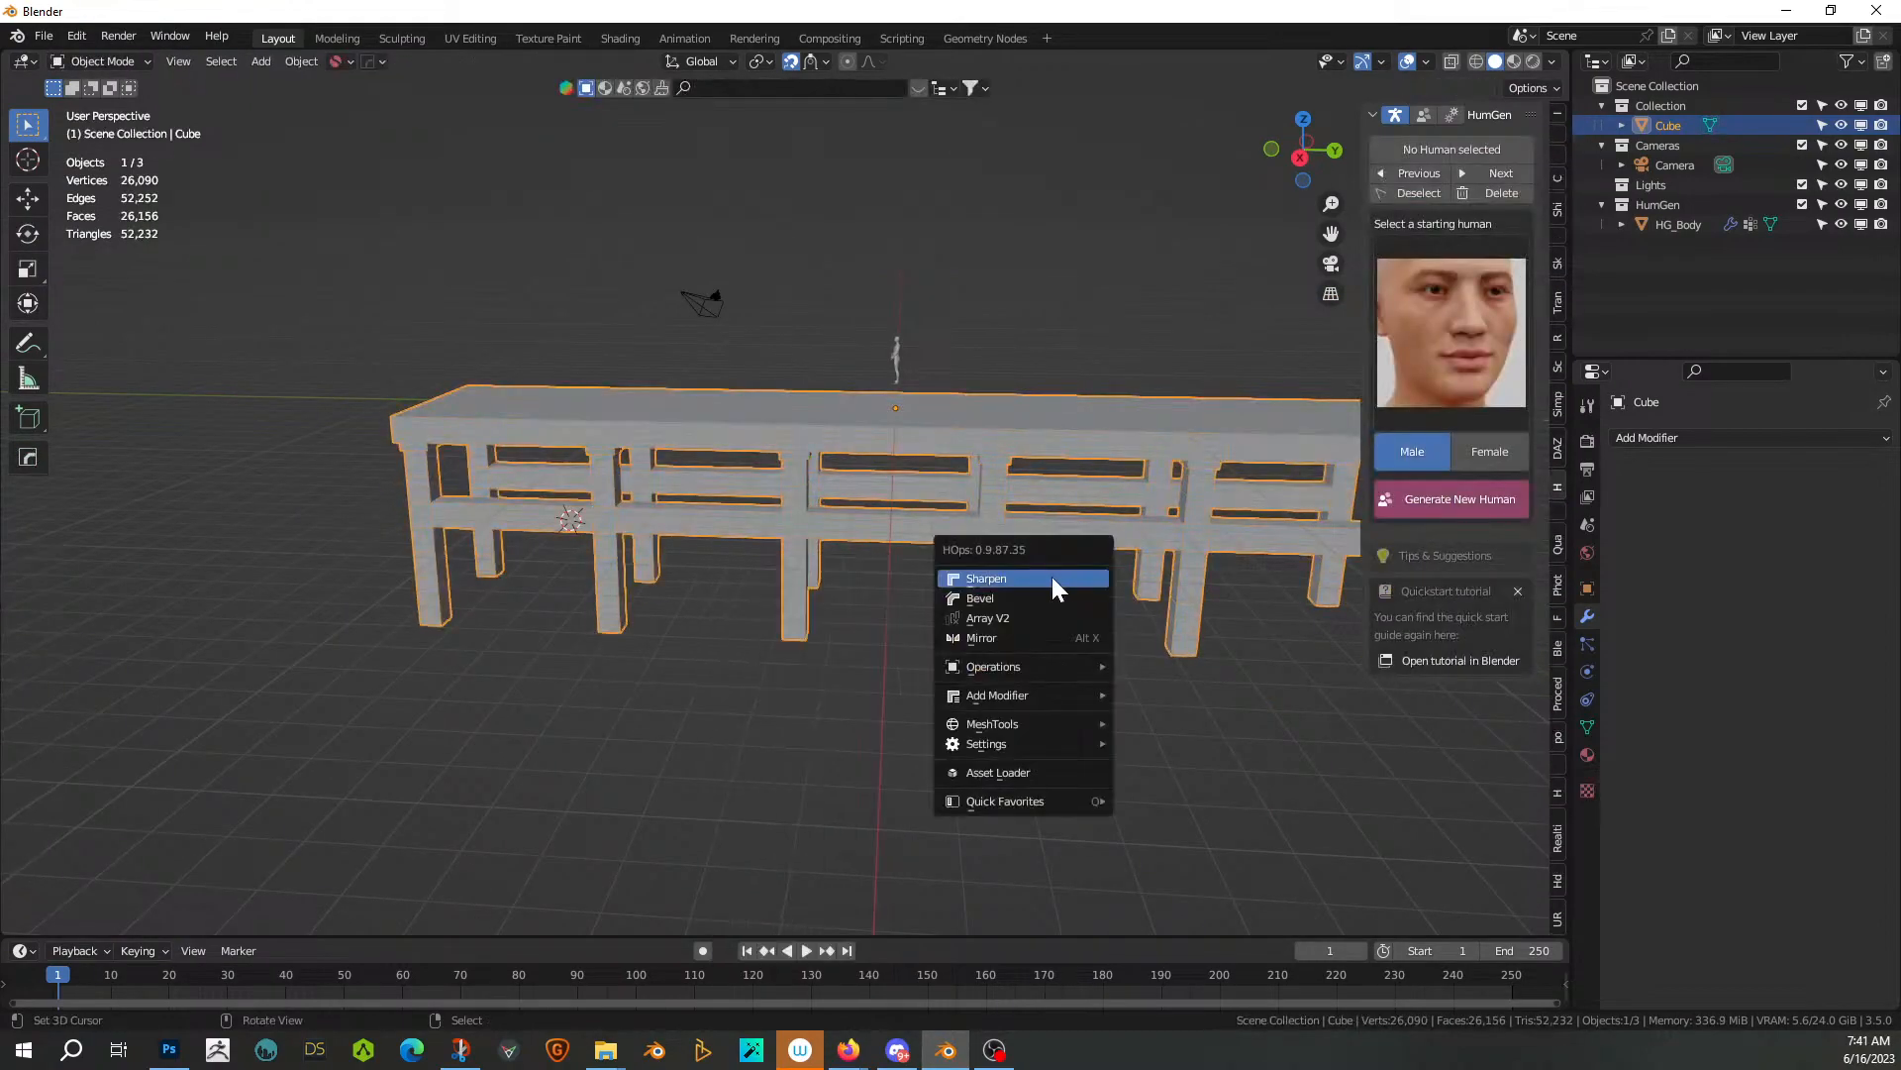
{"action": "mouse_move", "coordinate": [1054, 701]}
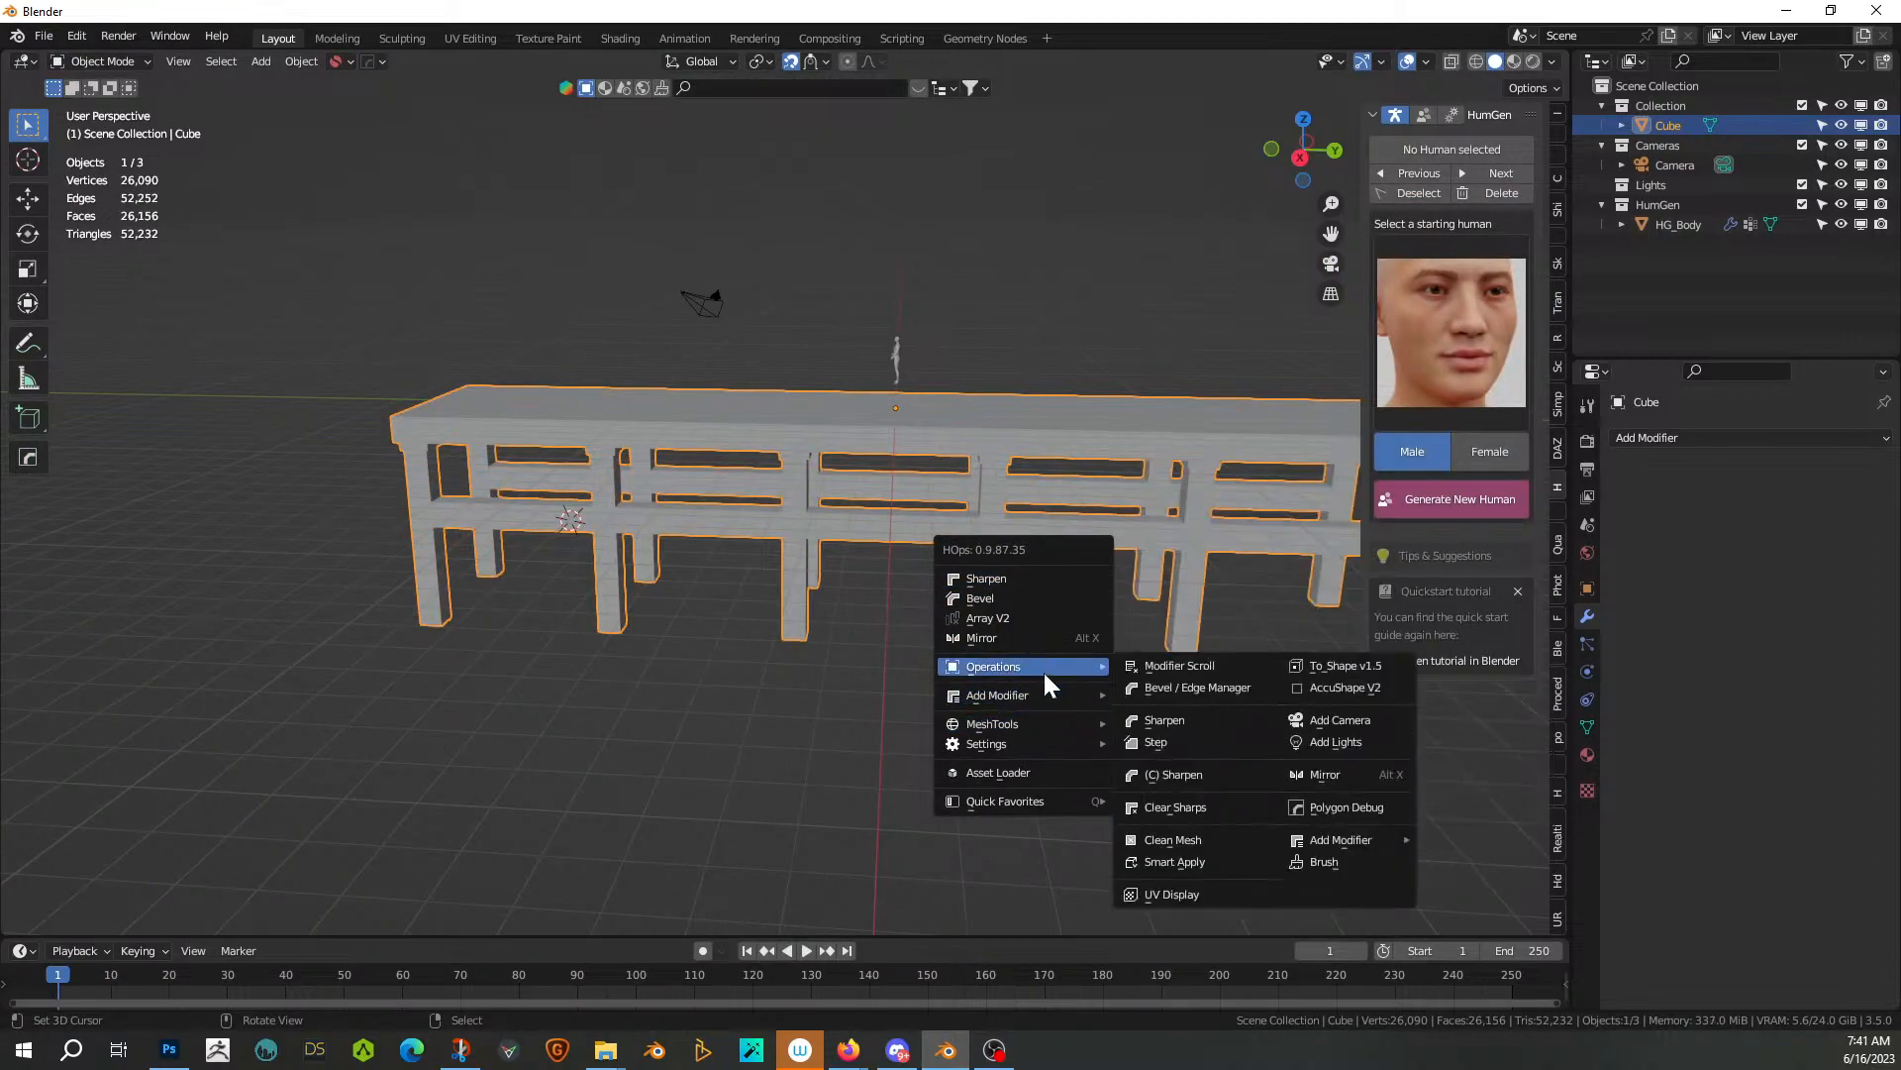
{"action": "left_click", "coordinate": [1198, 841]}
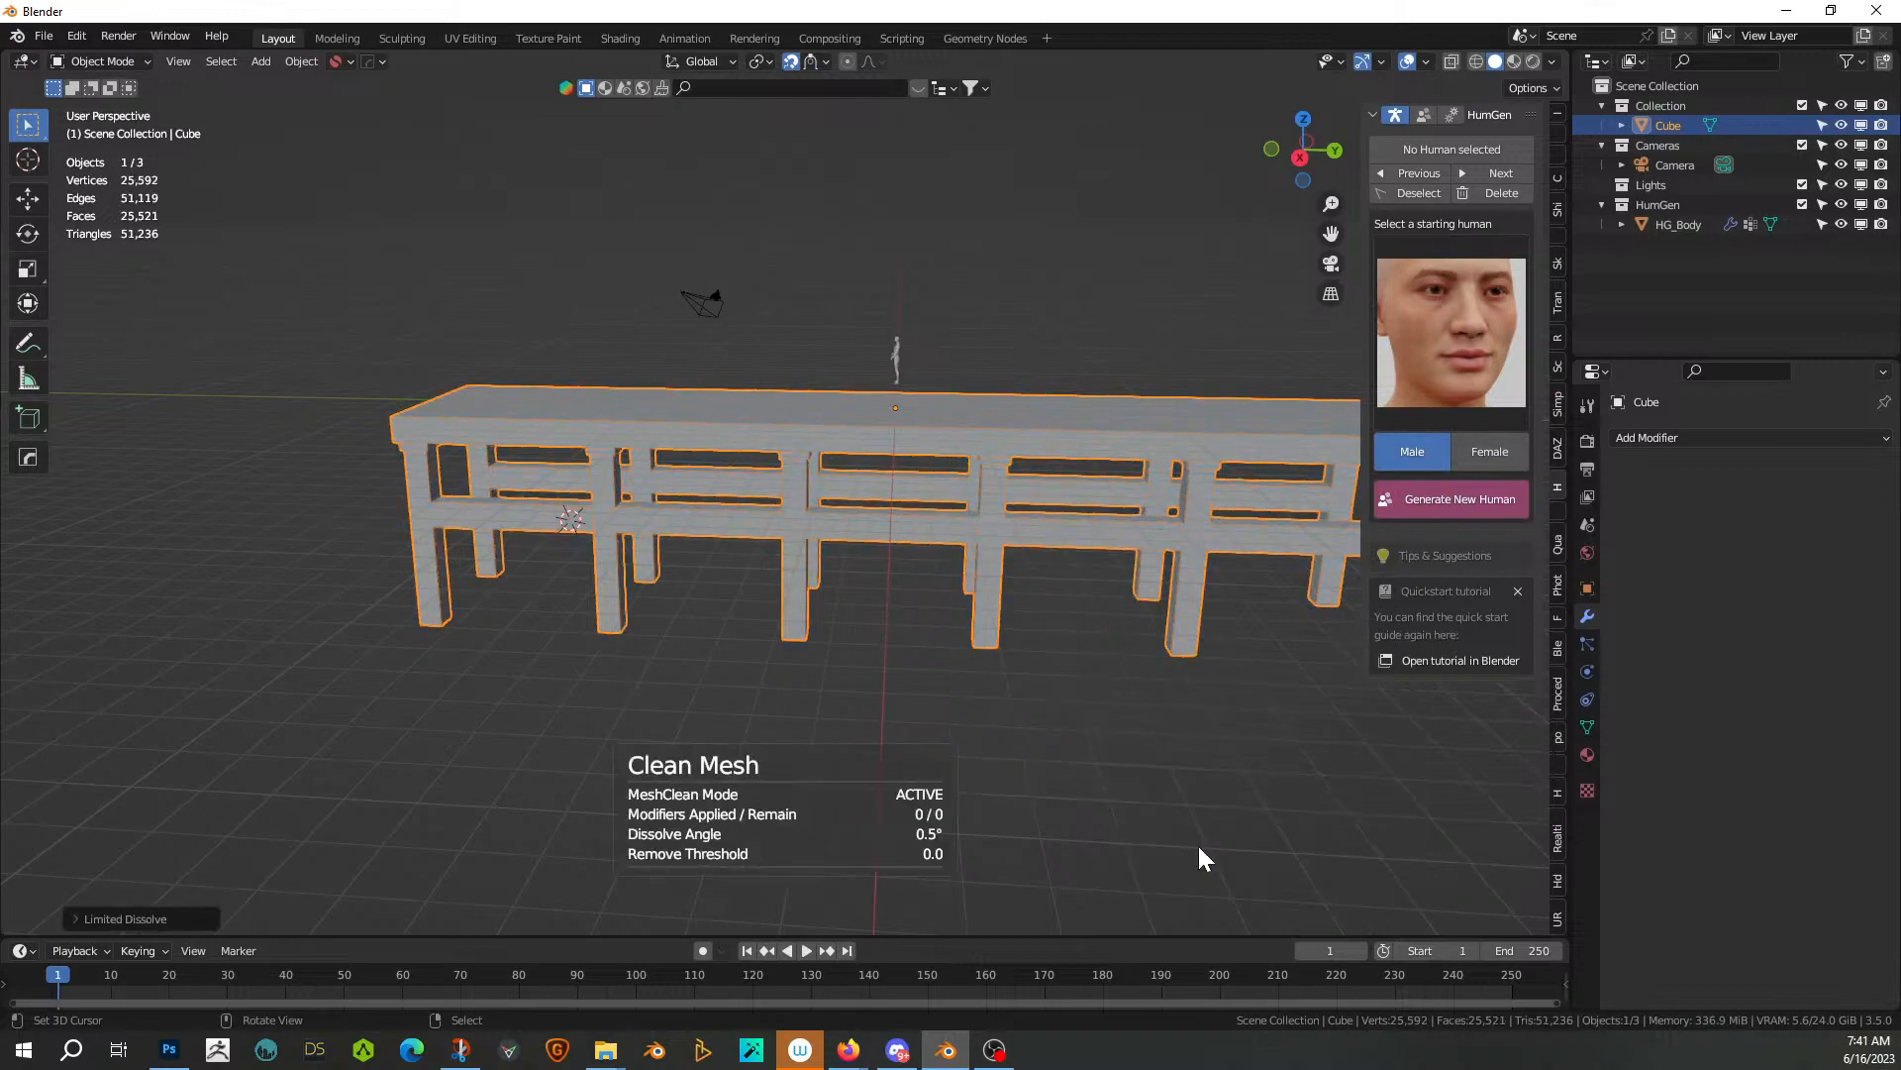
Inspect the cleaned mesh around the beams and pillars and try an edge bevel on it in Edit Mode
{"action": "middle_click_drag", "start_coordinate": [852, 646], "coordinate": [865, 604]}
{"action": "key", "text": "Tab"}
{"action": "scroll", "coordinate": [753, 598], "scroll_direction": "up", "scroll_amount": 3}
{"action": "middle_click_drag", "start_coordinate": [637, 590], "coordinate": [751, 614]}
{"action": "key", "text": "Tab"}
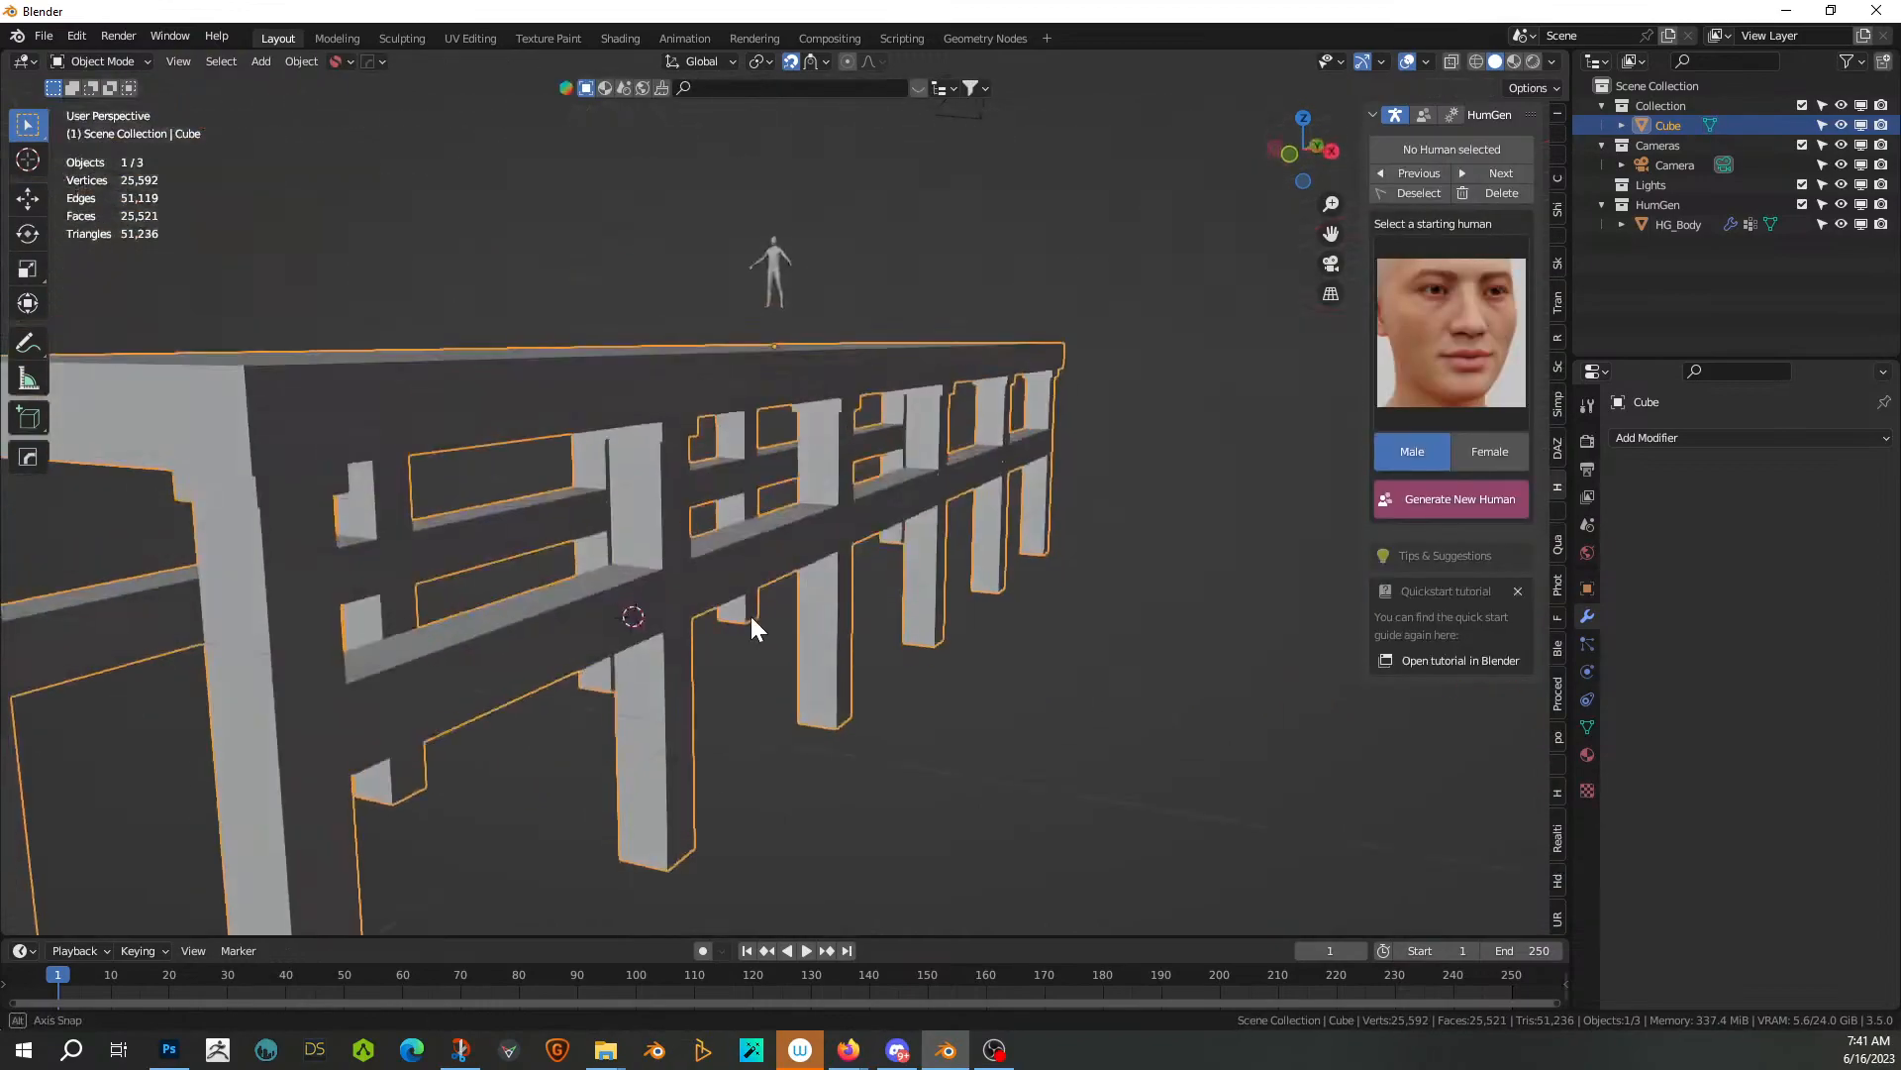
{"action": "key", "text": "Tab"}
{"action": "key", "text": "alt+a"}
{"action": "key", "text": "ctrl+b"}
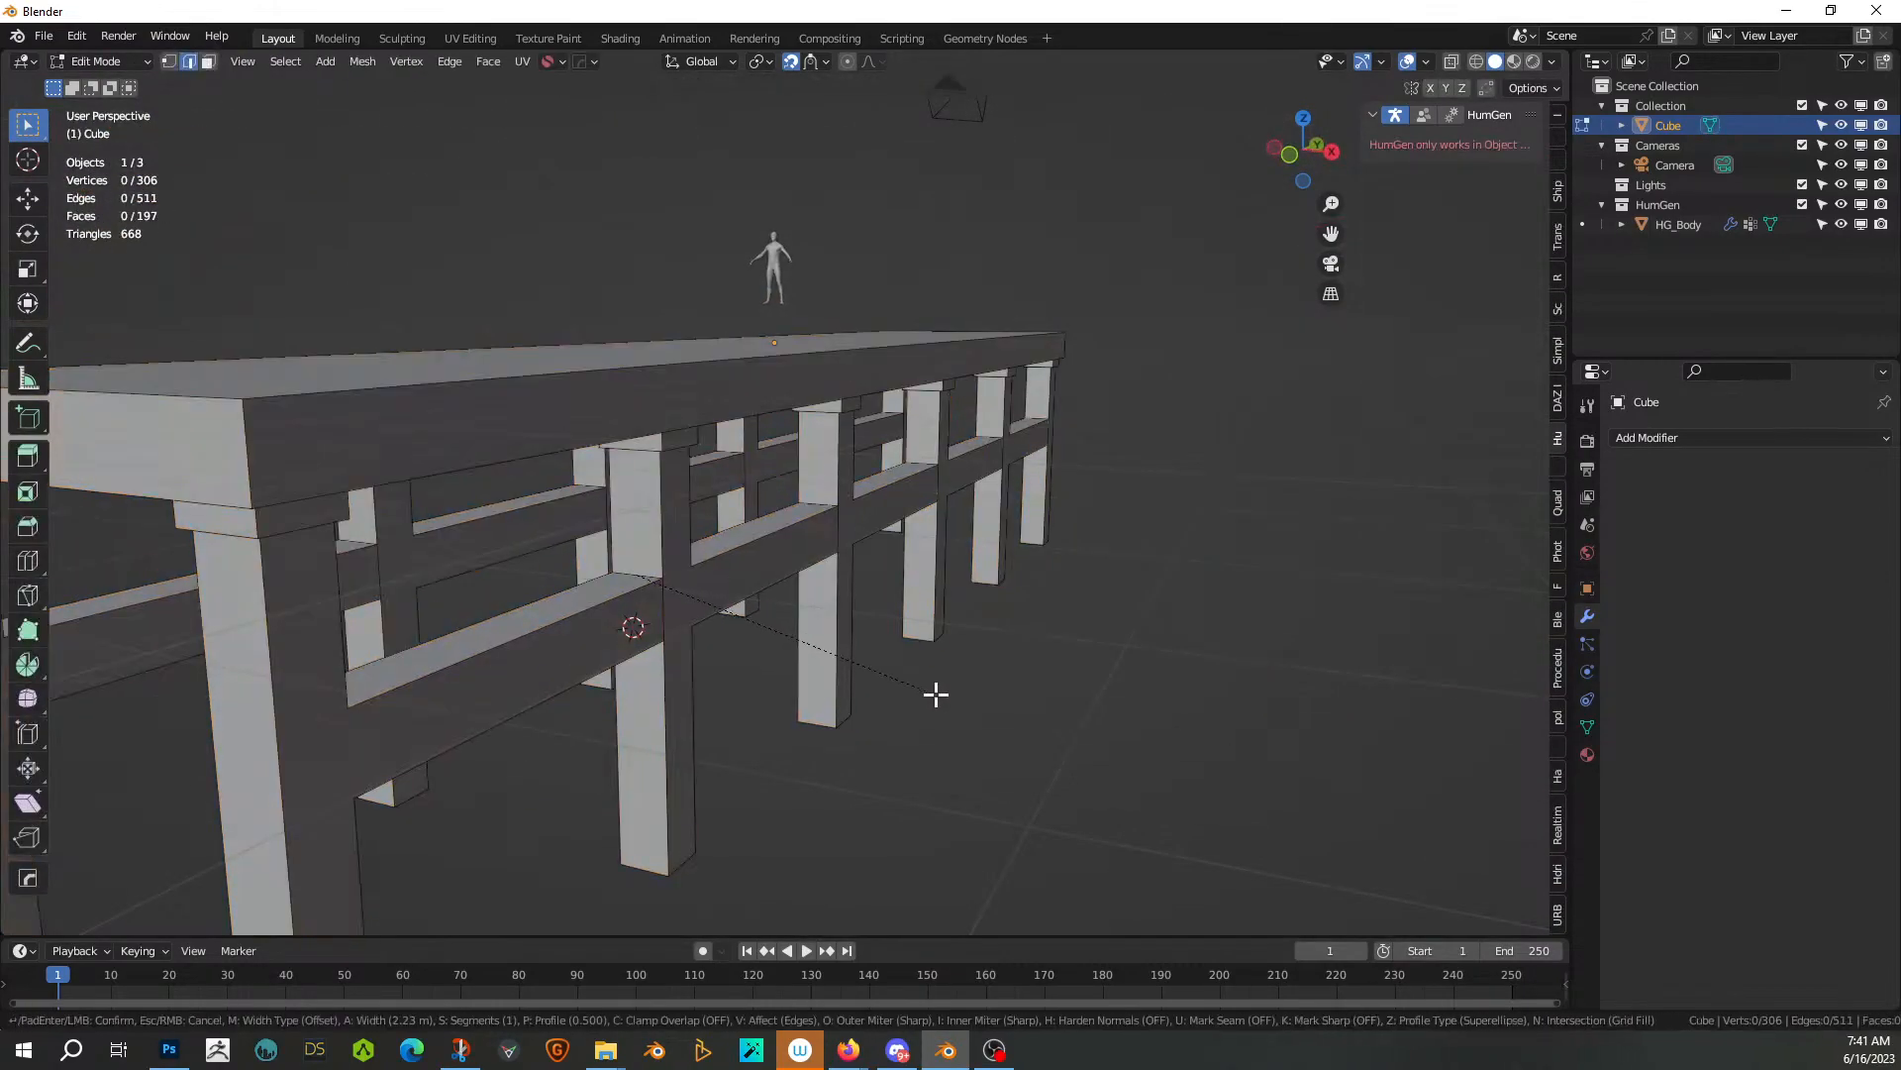
{"action": "left_click", "coordinate": [175, 861]}
Revert through the undo history to the Select entry from before the mesh cleanup, and leave the mesh deselected
{"action": "middle_click_drag", "start_coordinate": [709, 614], "coordinate": [651, 607]}
{"action": "scroll", "coordinate": [1086, 666], "scroll_direction": "down", "scroll_amount": 2}
{"action": "middle_click_drag", "start_coordinate": [951, 620], "coordinate": [951, 717]}
{"action": "key", "text": "ctrl+z"}
{"action": "key", "text": "Tab"}
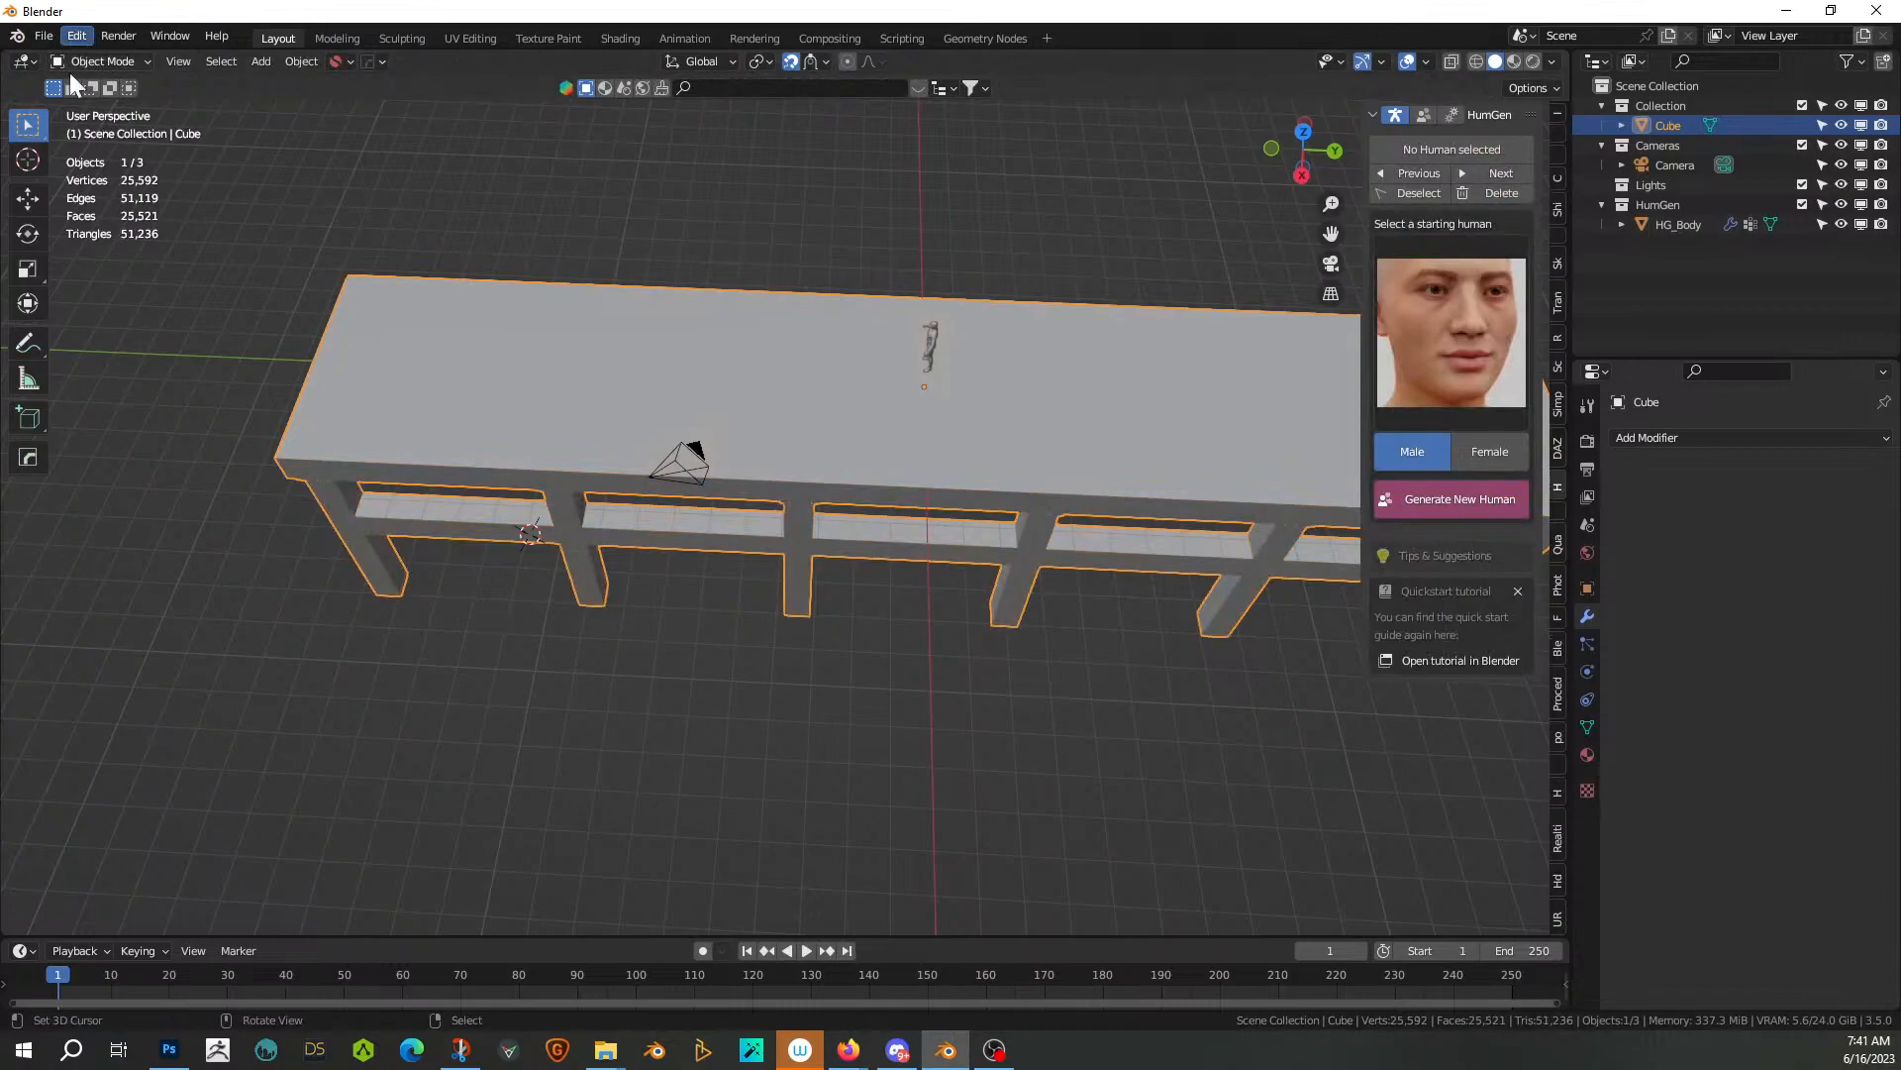
{"action": "left_click", "coordinate": [77, 36]}
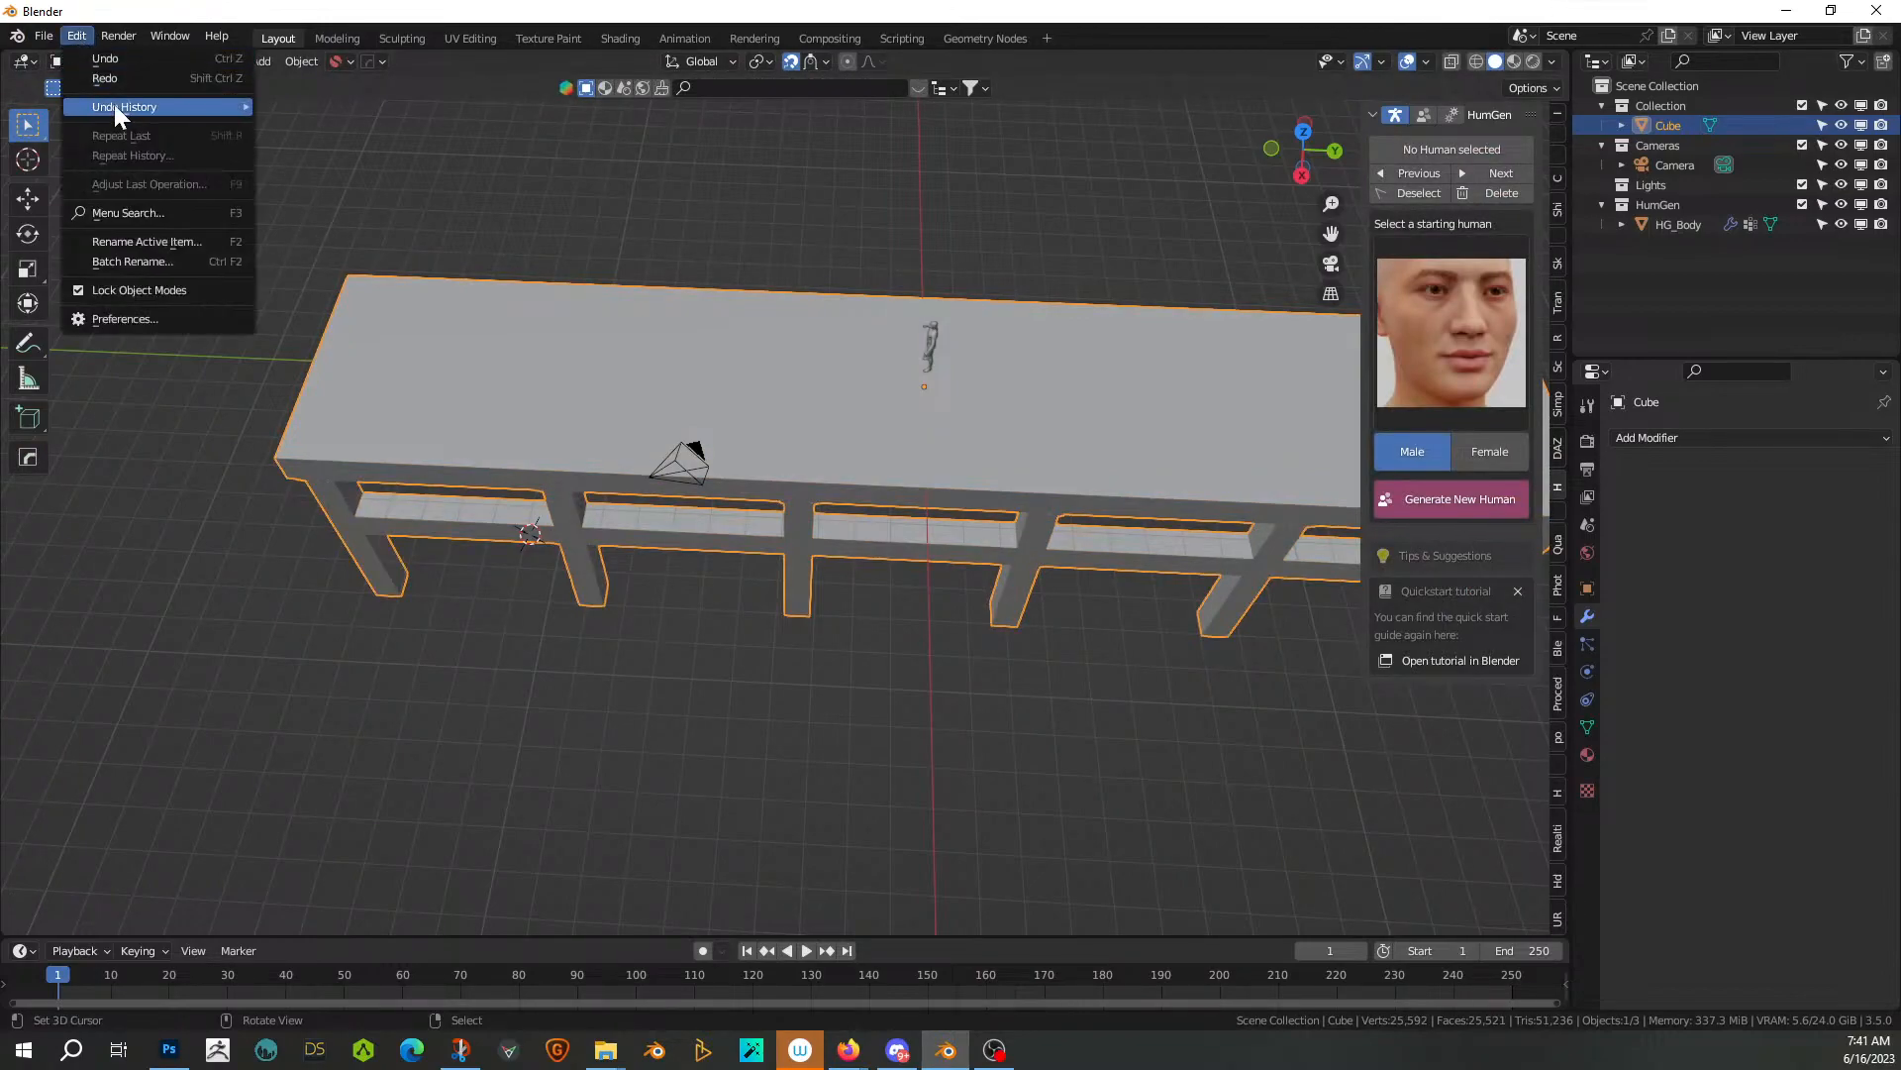
{"action": "mouse_move", "coordinate": [115, 105]}
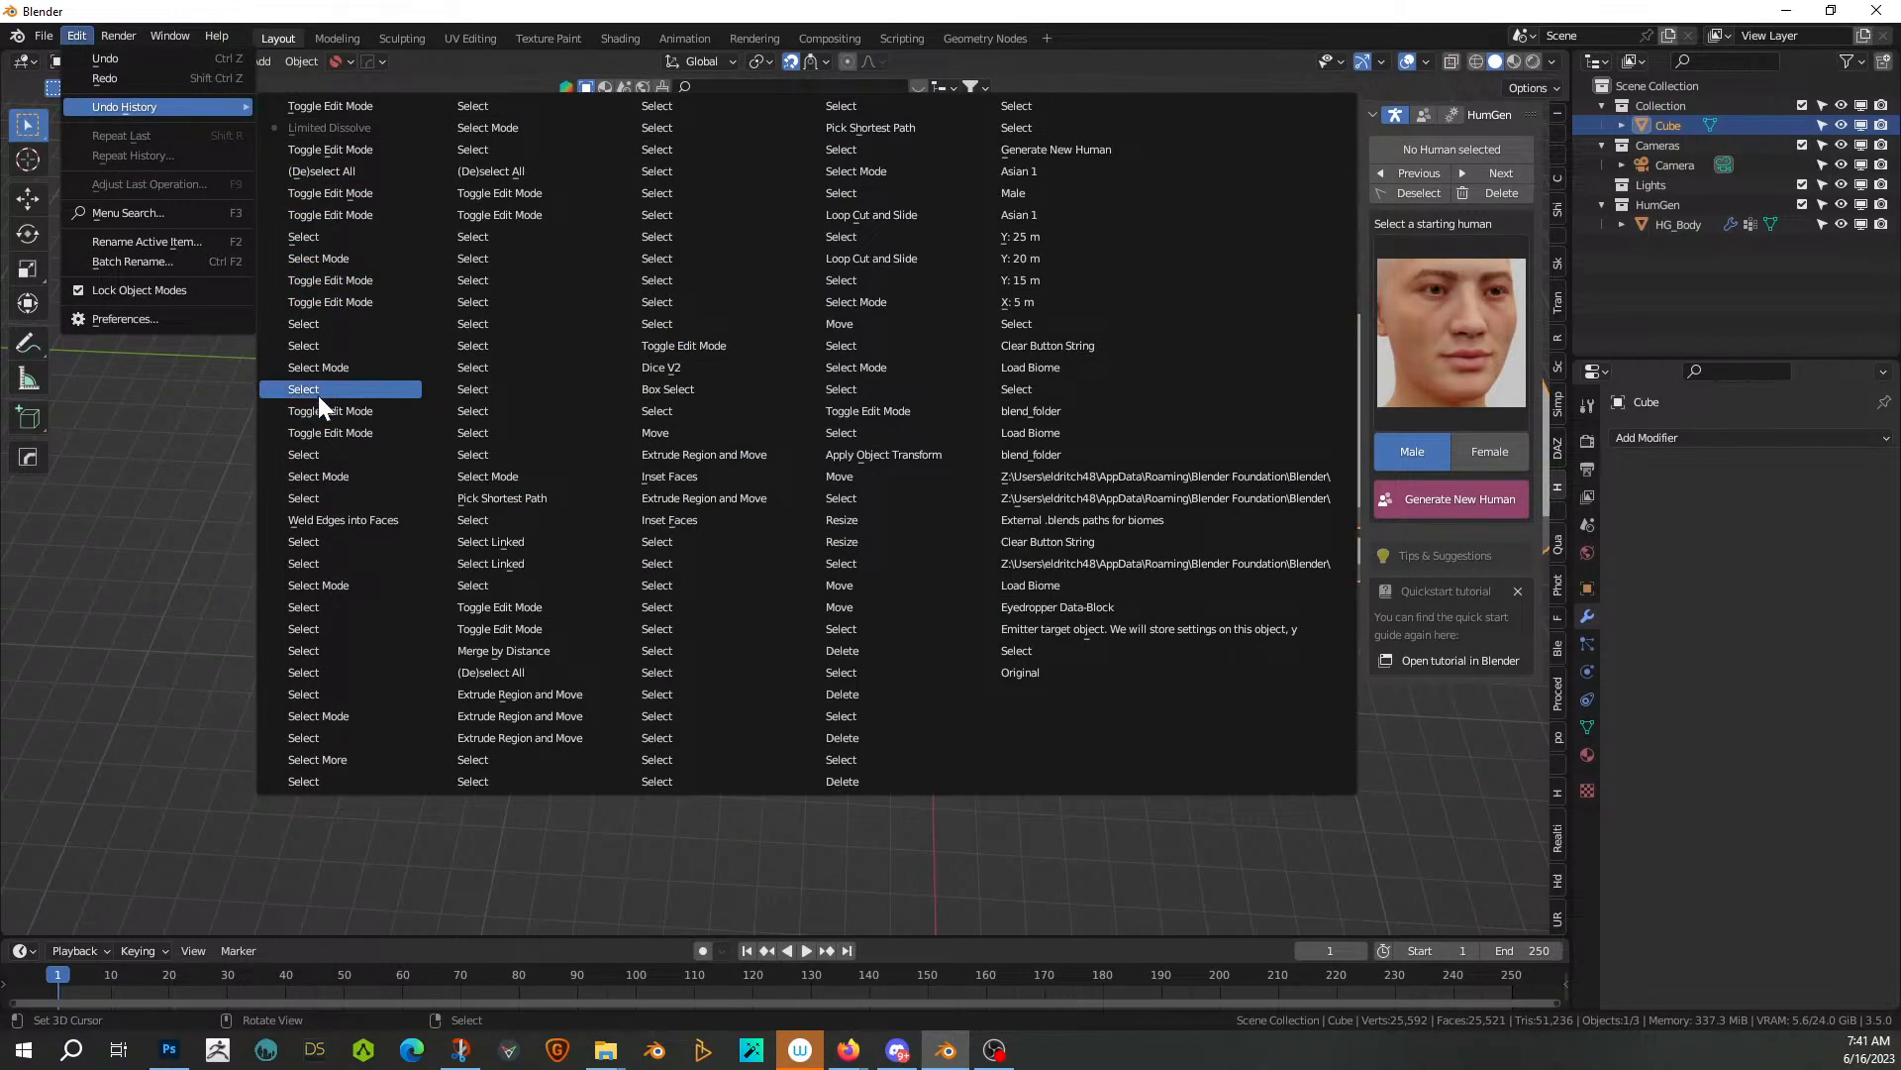
{"action": "left_click", "coordinate": [318, 391]}
{"action": "middle_click_drag", "start_coordinate": [785, 476], "coordinate": [882, 368]}
{"action": "left_click", "coordinate": [1139, 789]}
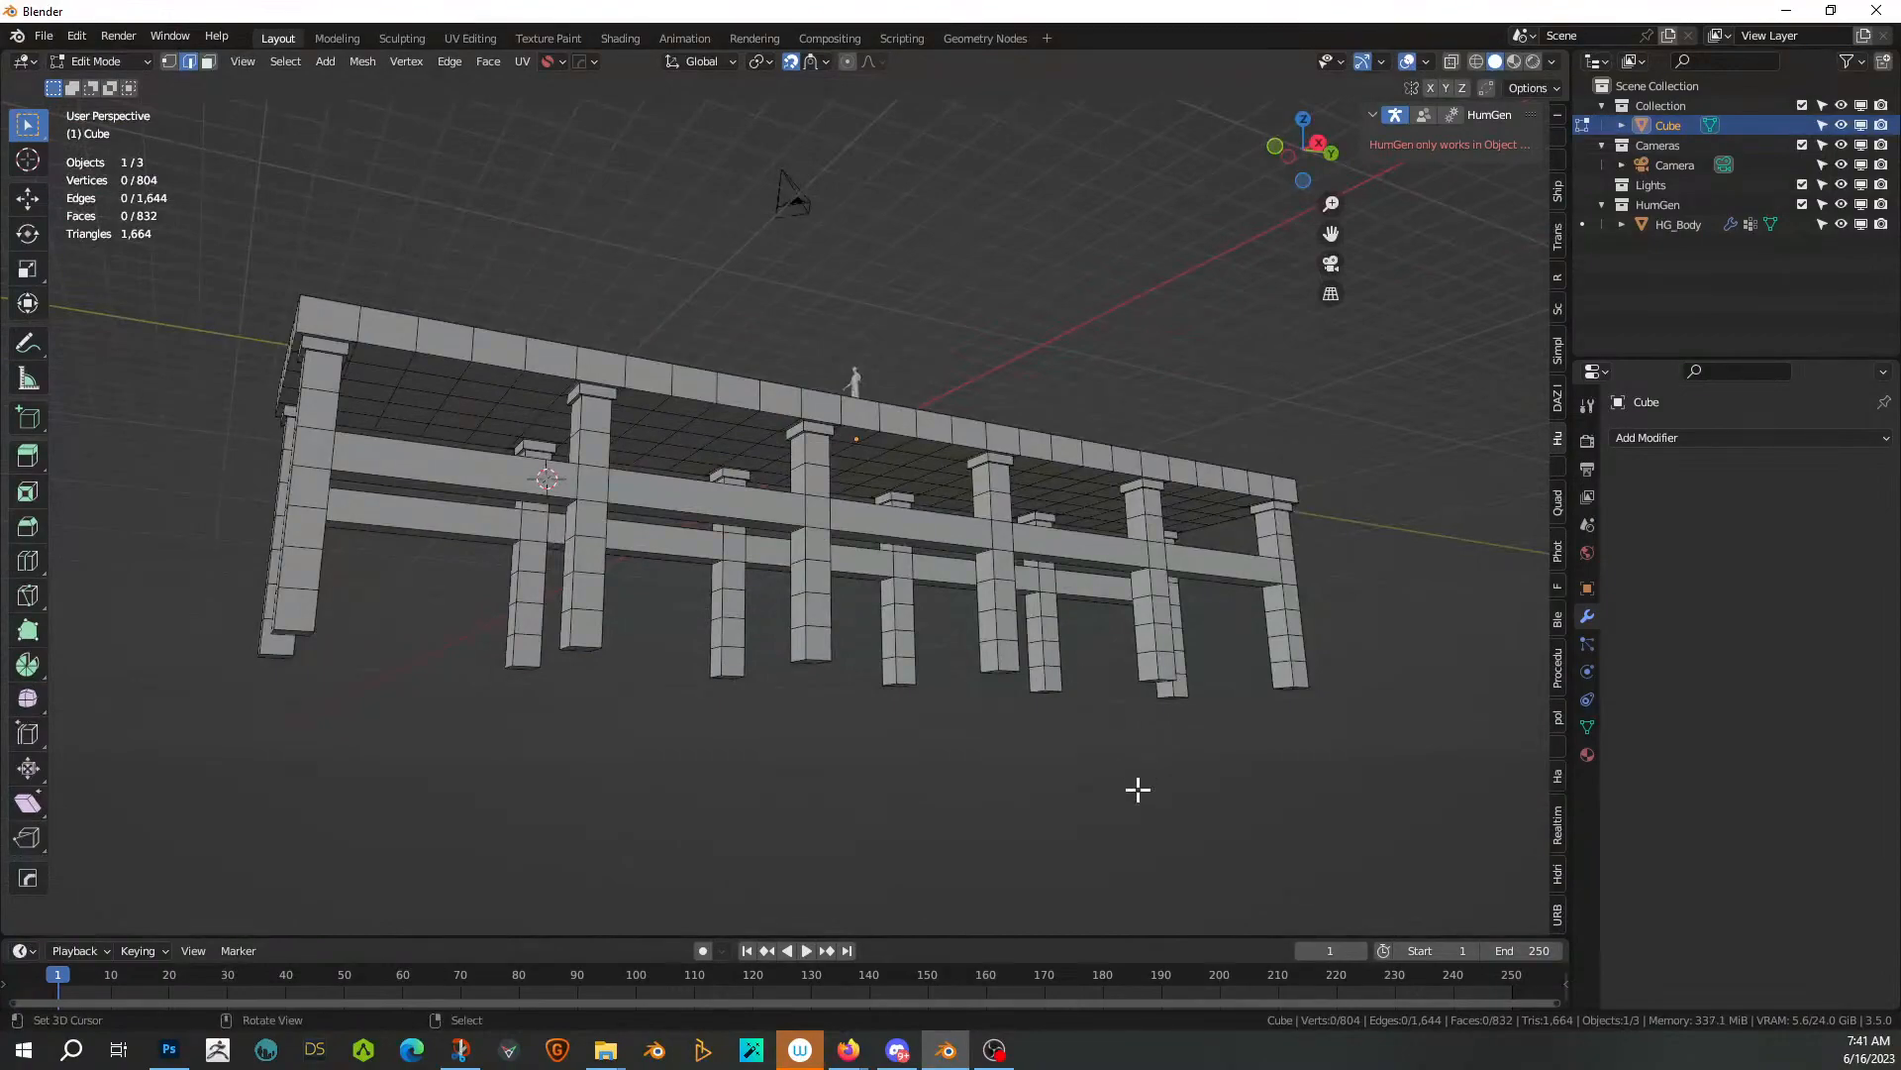
Select the outer rows of faces on the platform's top along both long sides and the near end
{"action": "middle_click_drag", "start_coordinate": [1040, 764], "coordinate": [1021, 818]}
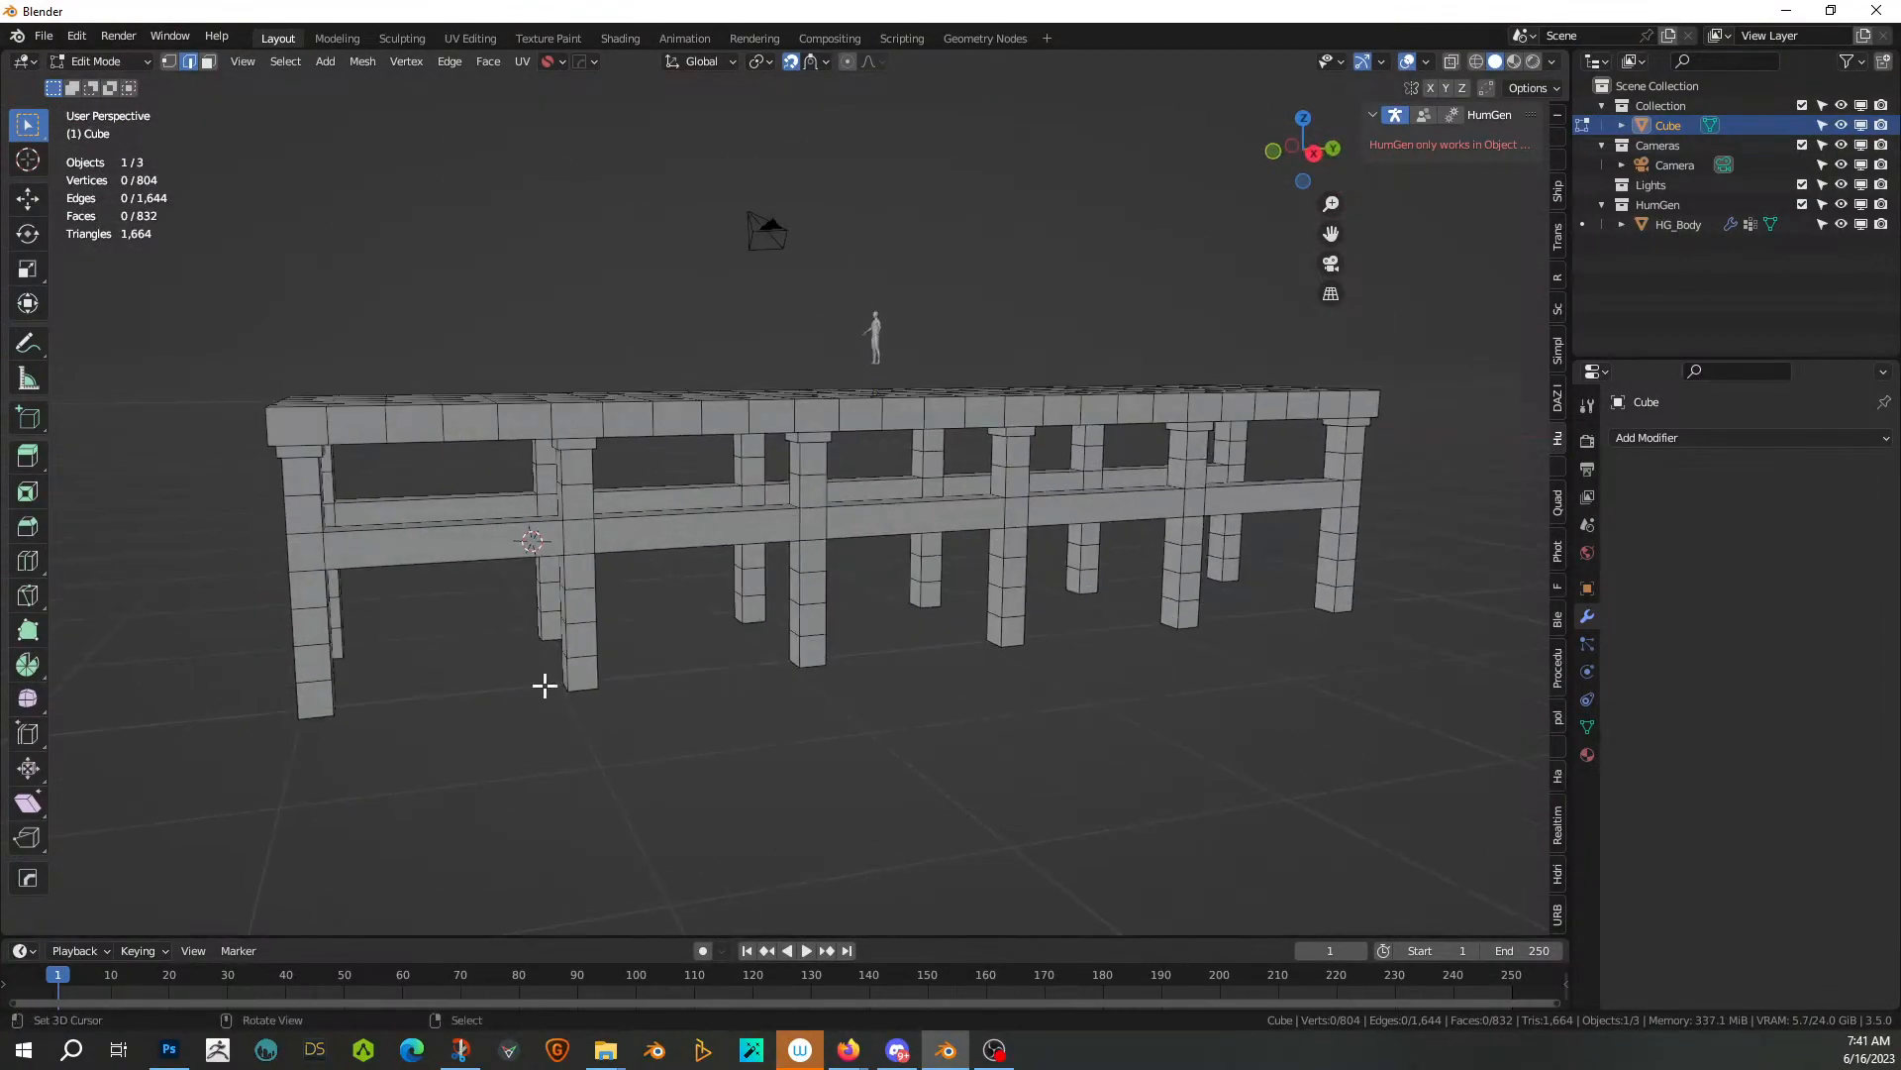
{"action": "middle_click_drag", "start_coordinate": [540, 592], "coordinate": [487, 603]}
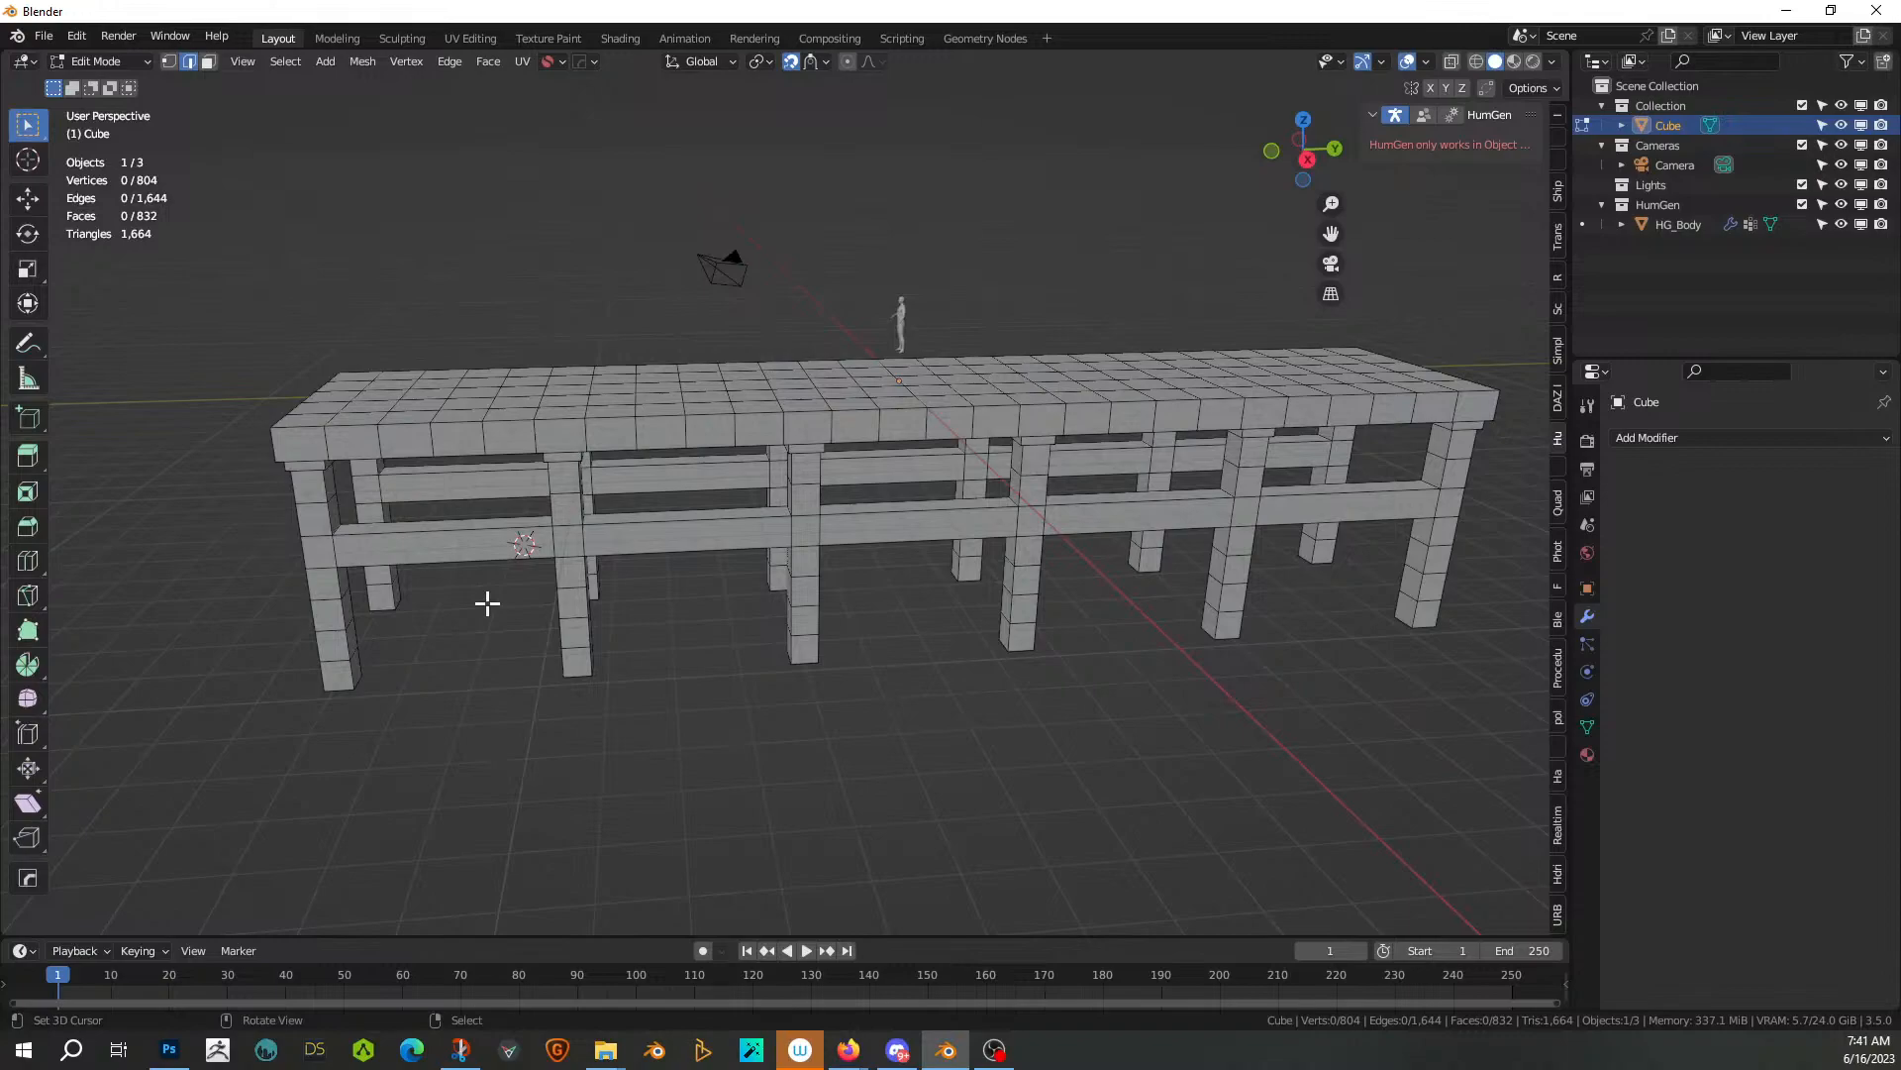
{"action": "middle_click_drag", "start_coordinate": [436, 610], "coordinate": [538, 611]}
{"action": "middle_click_drag", "start_coordinate": [651, 563], "coordinate": [862, 488]}
{"action": "middle_click_drag", "start_coordinate": [624, 473], "coordinate": [638, 527]}
{"action": "scroll", "coordinate": [581, 514], "scroll_direction": "down", "scroll_amount": 5}
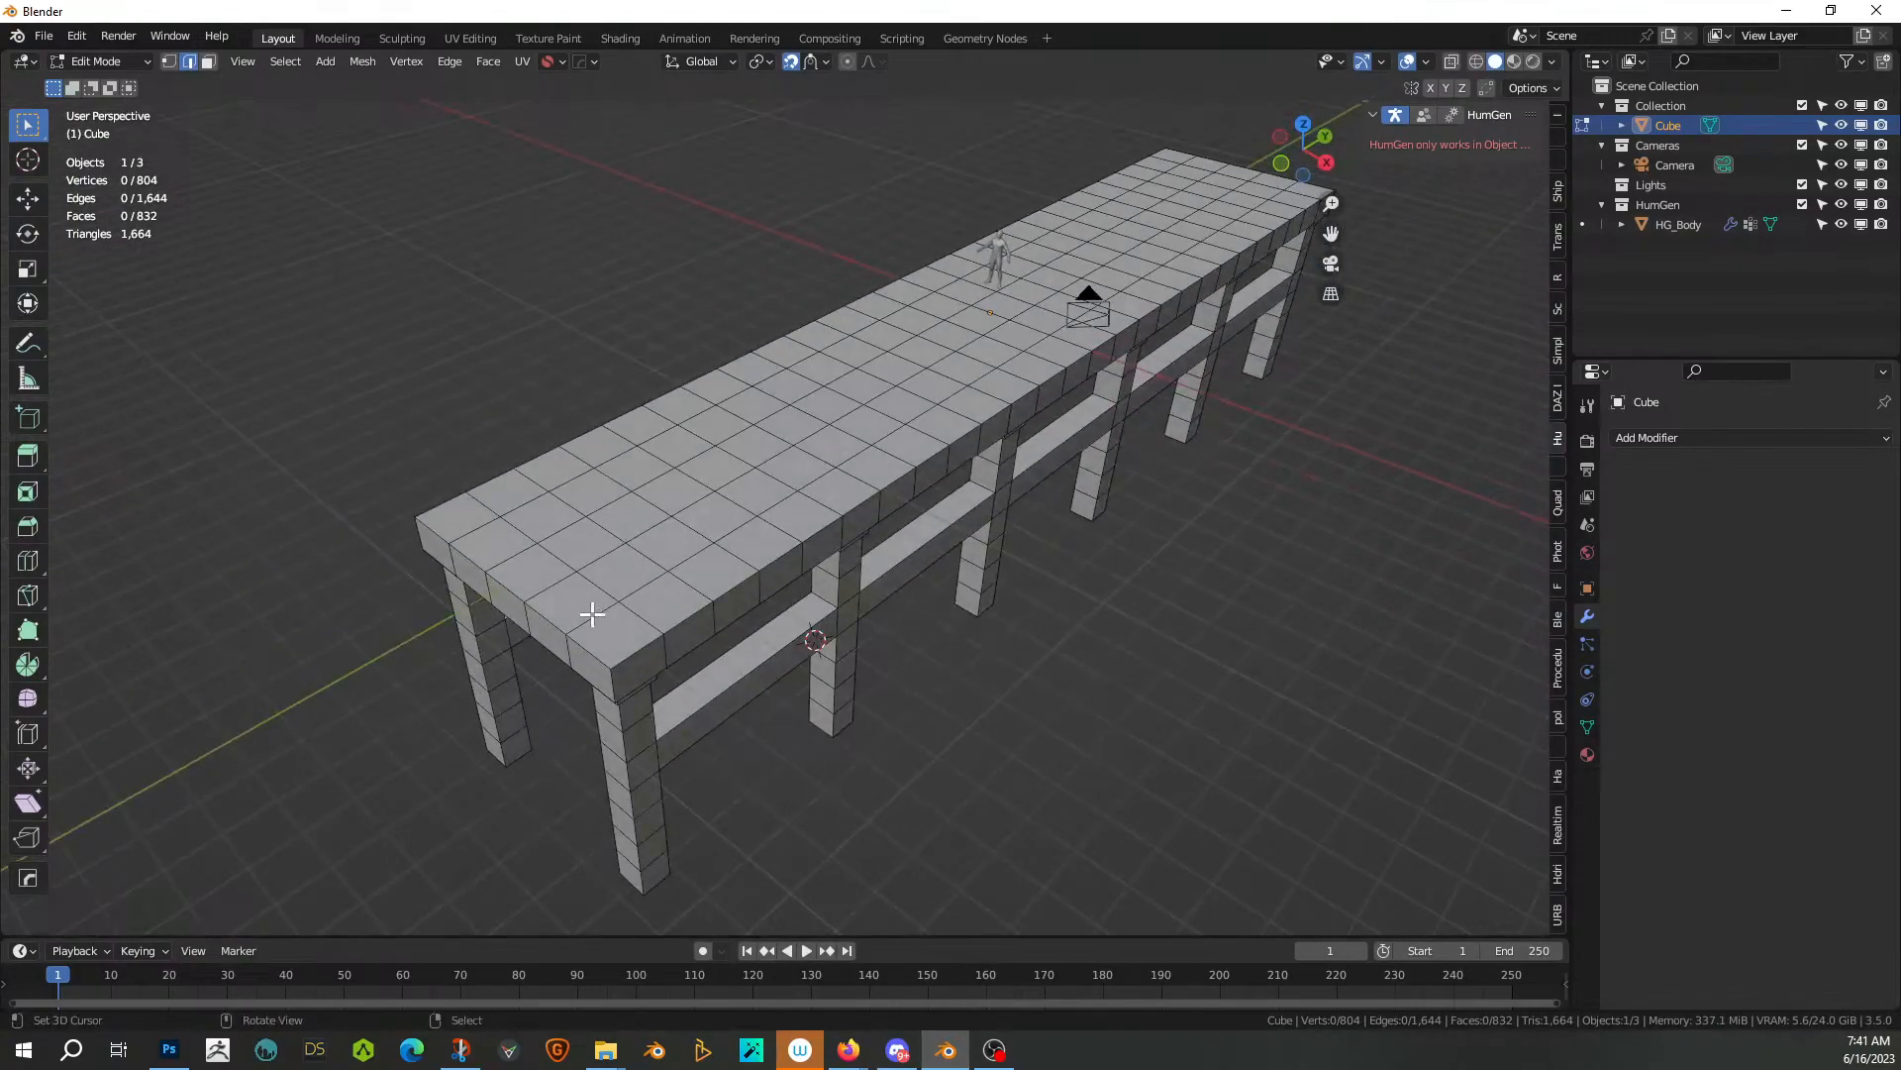
{"action": "key", "text": "3"}
{"action": "left_click", "coordinate": [453, 519], "text": "ctrl"}
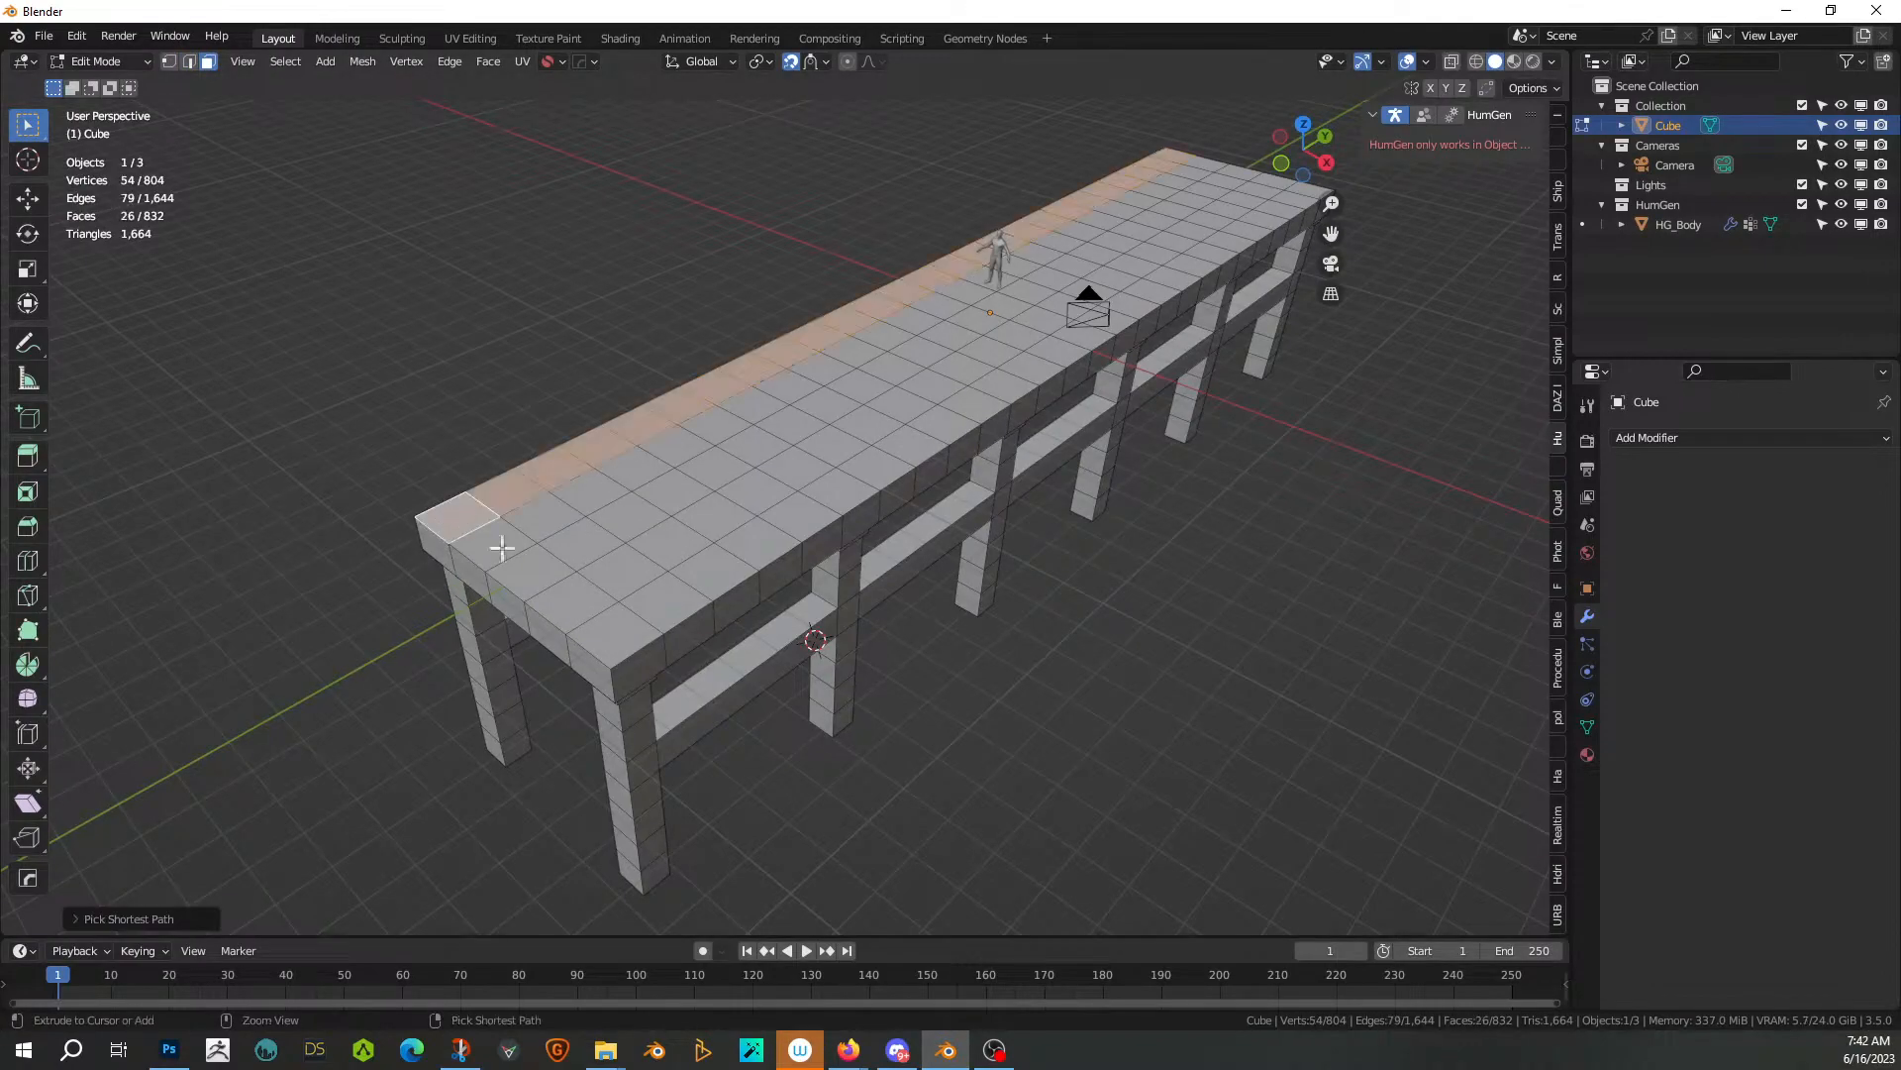
{"action": "left_click", "coordinate": [657, 653], "text": "ctrl"}
{"action": "left_click", "coordinate": [1303, 191], "text": "ctrl"}
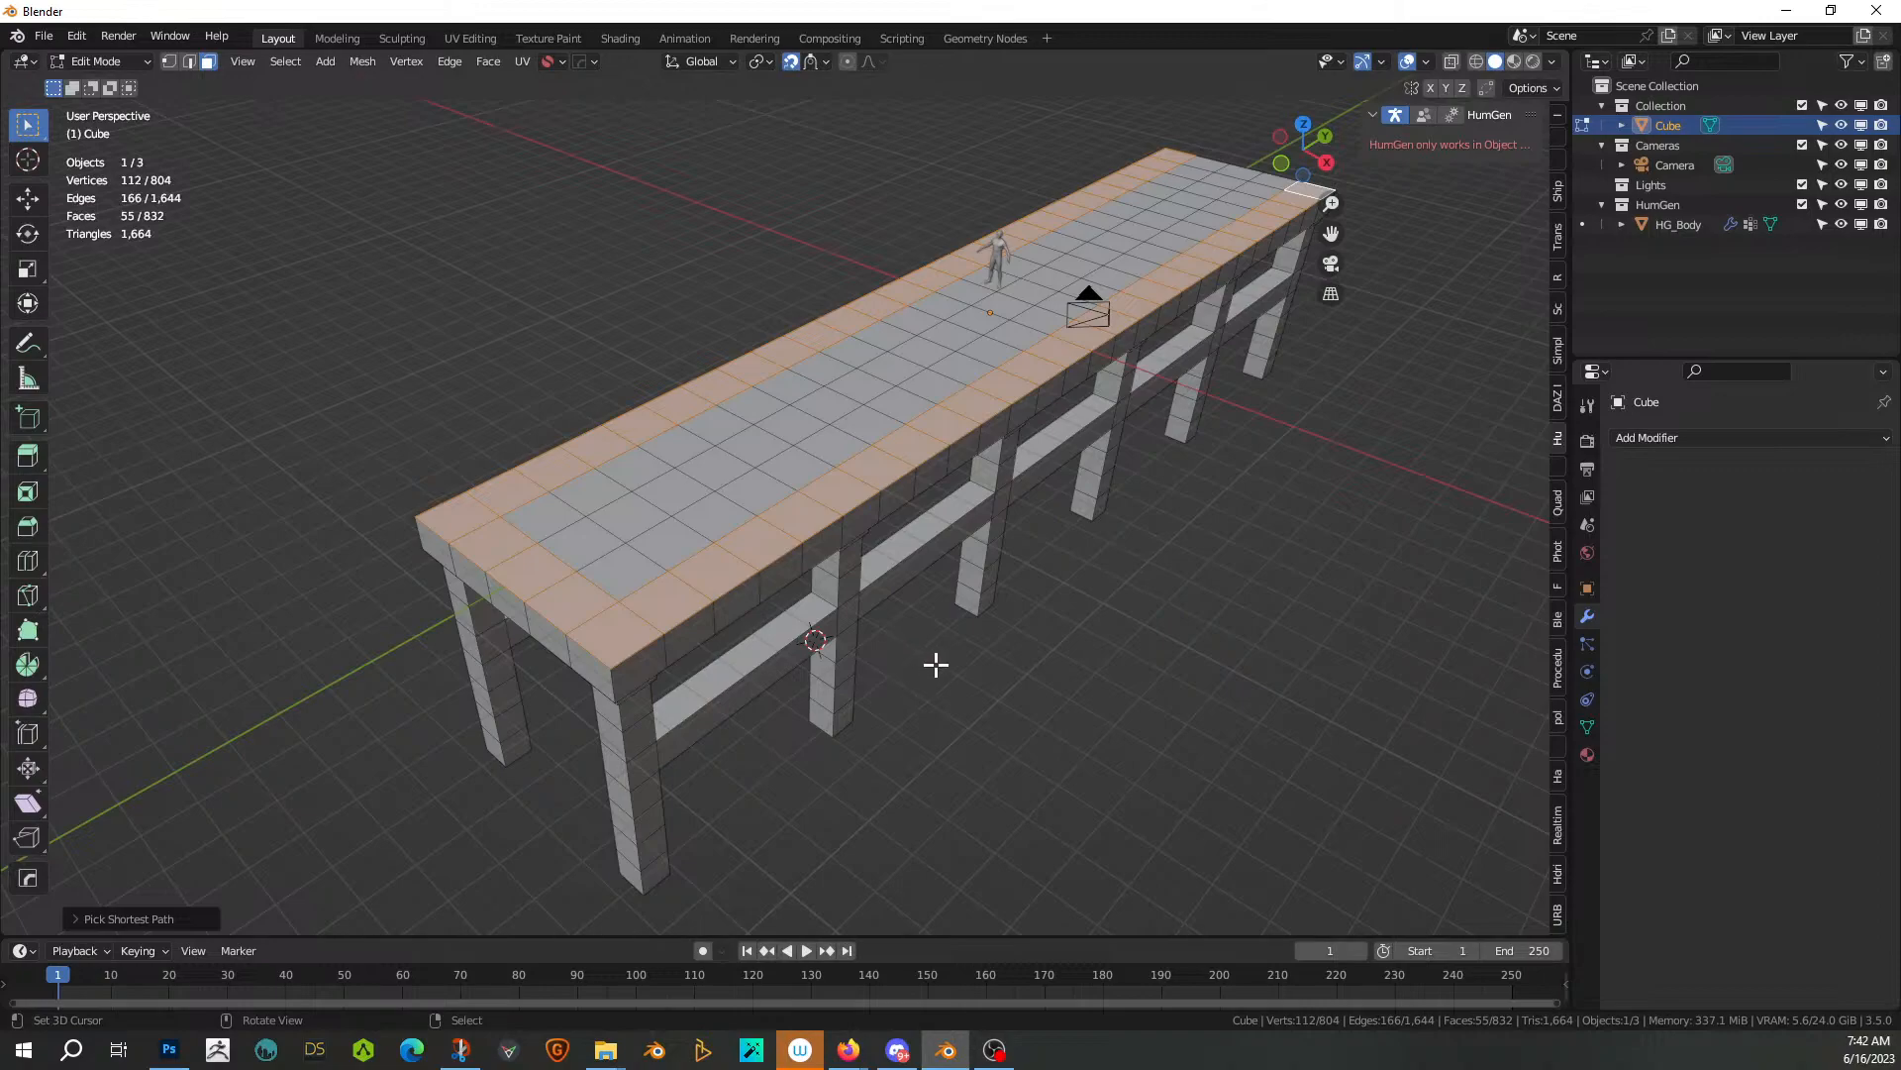
Try insetting the selected border faces by about 0.31 m, undo the inset and deselect everything
{"action": "key", "text": "i"}
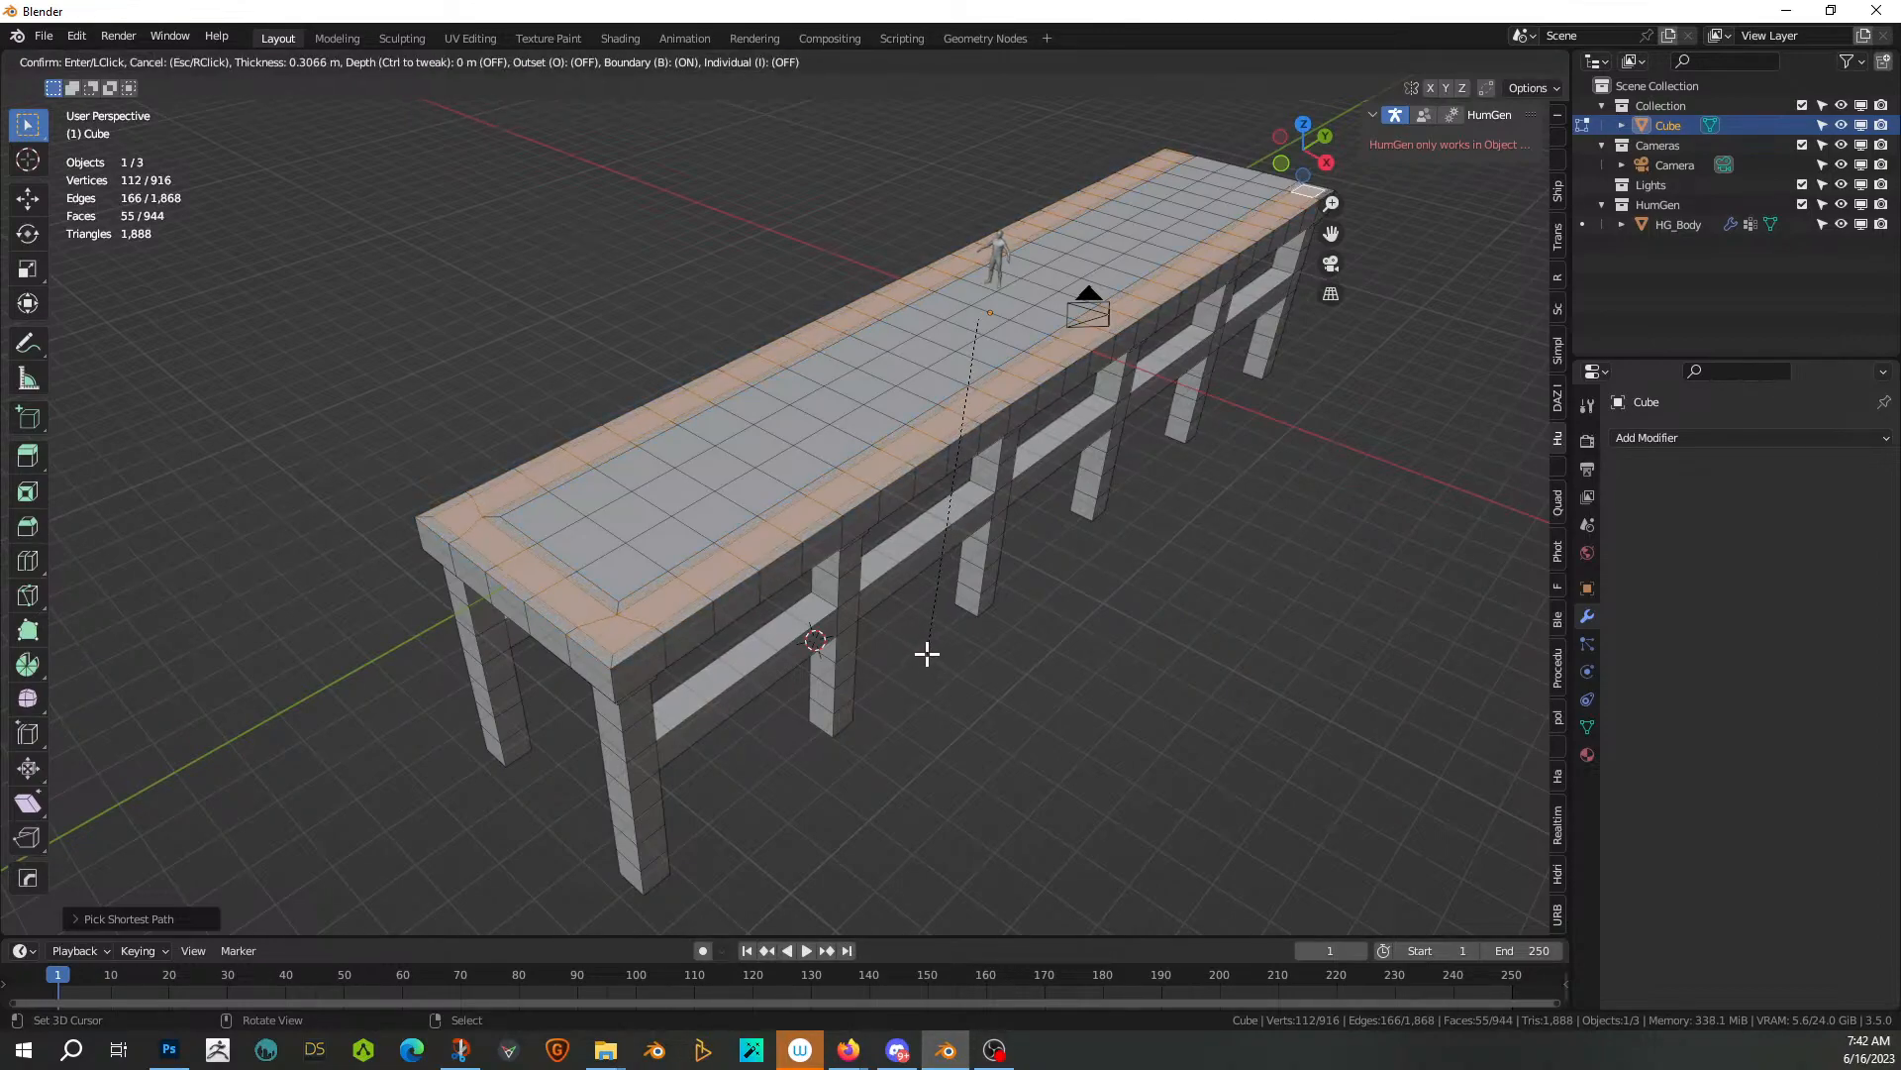
{"action": "left_click", "coordinate": [927, 653]}
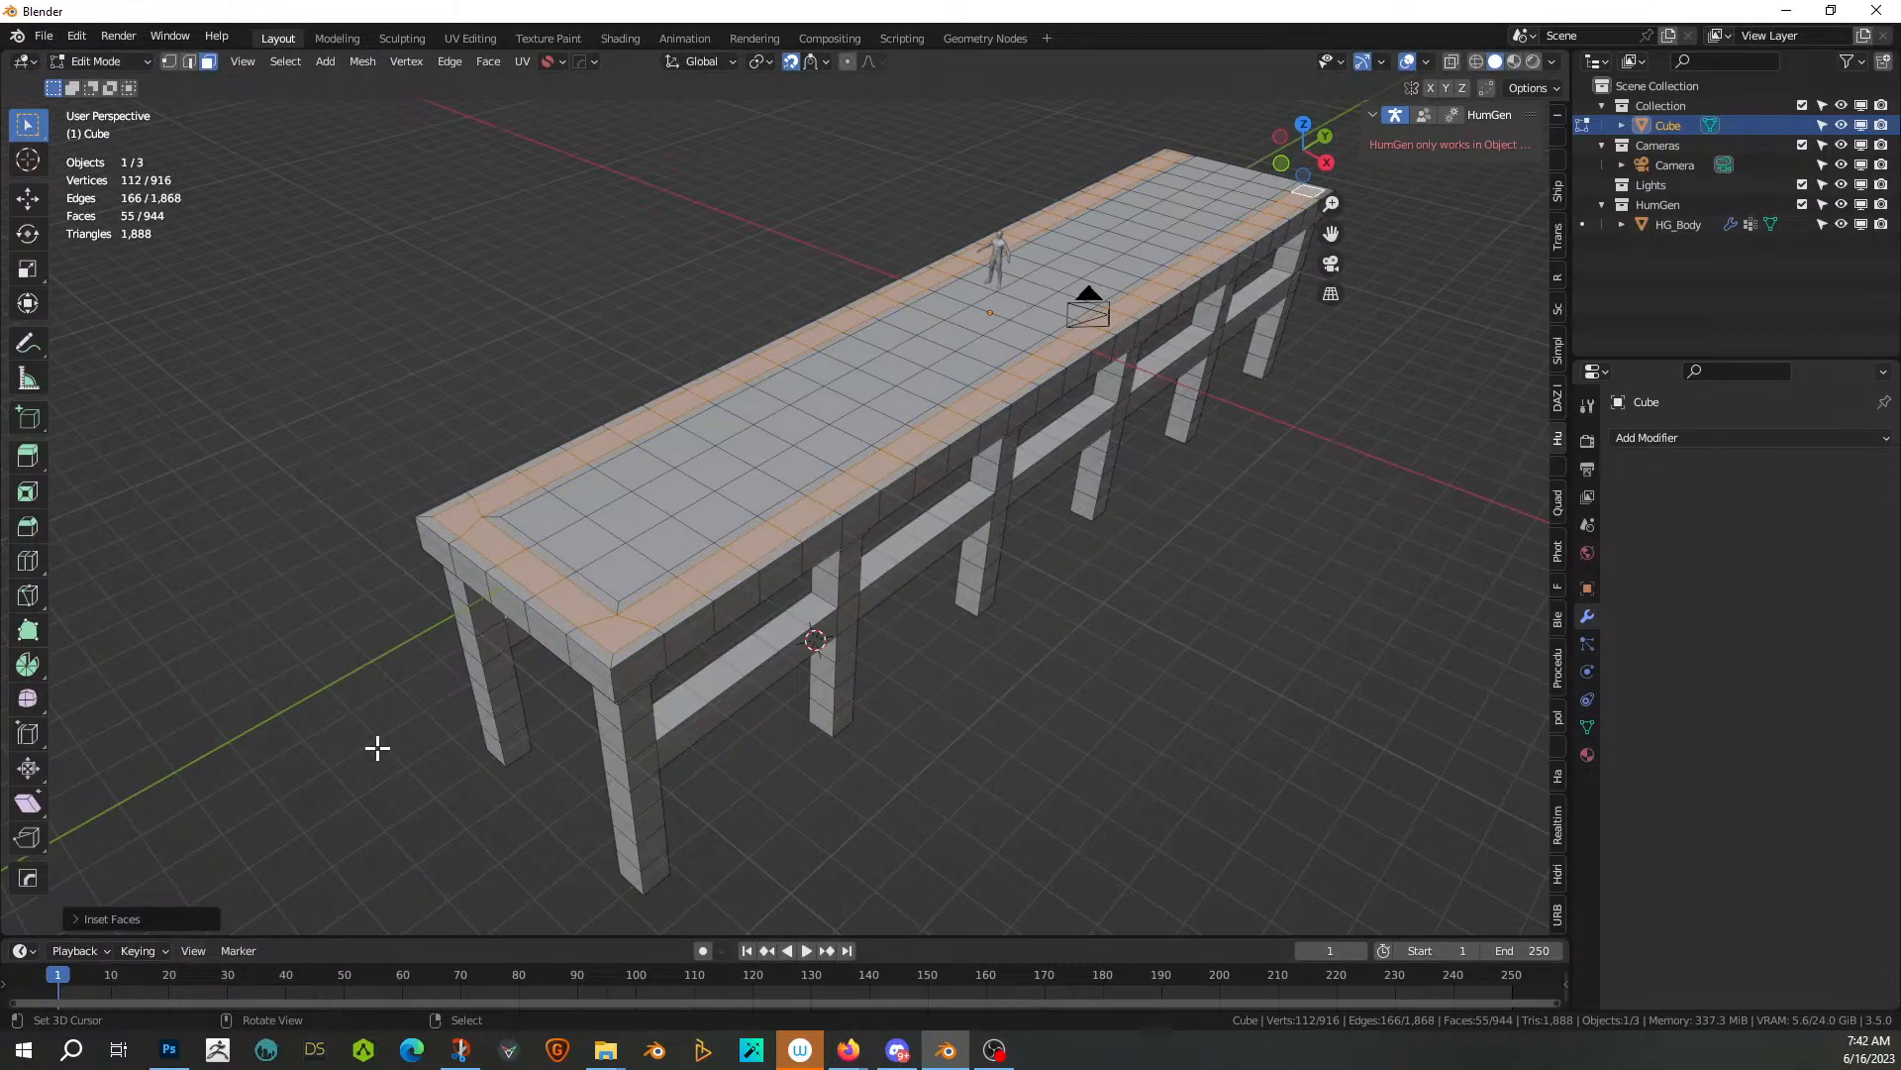
{"action": "key", "text": "ctrl+z"}
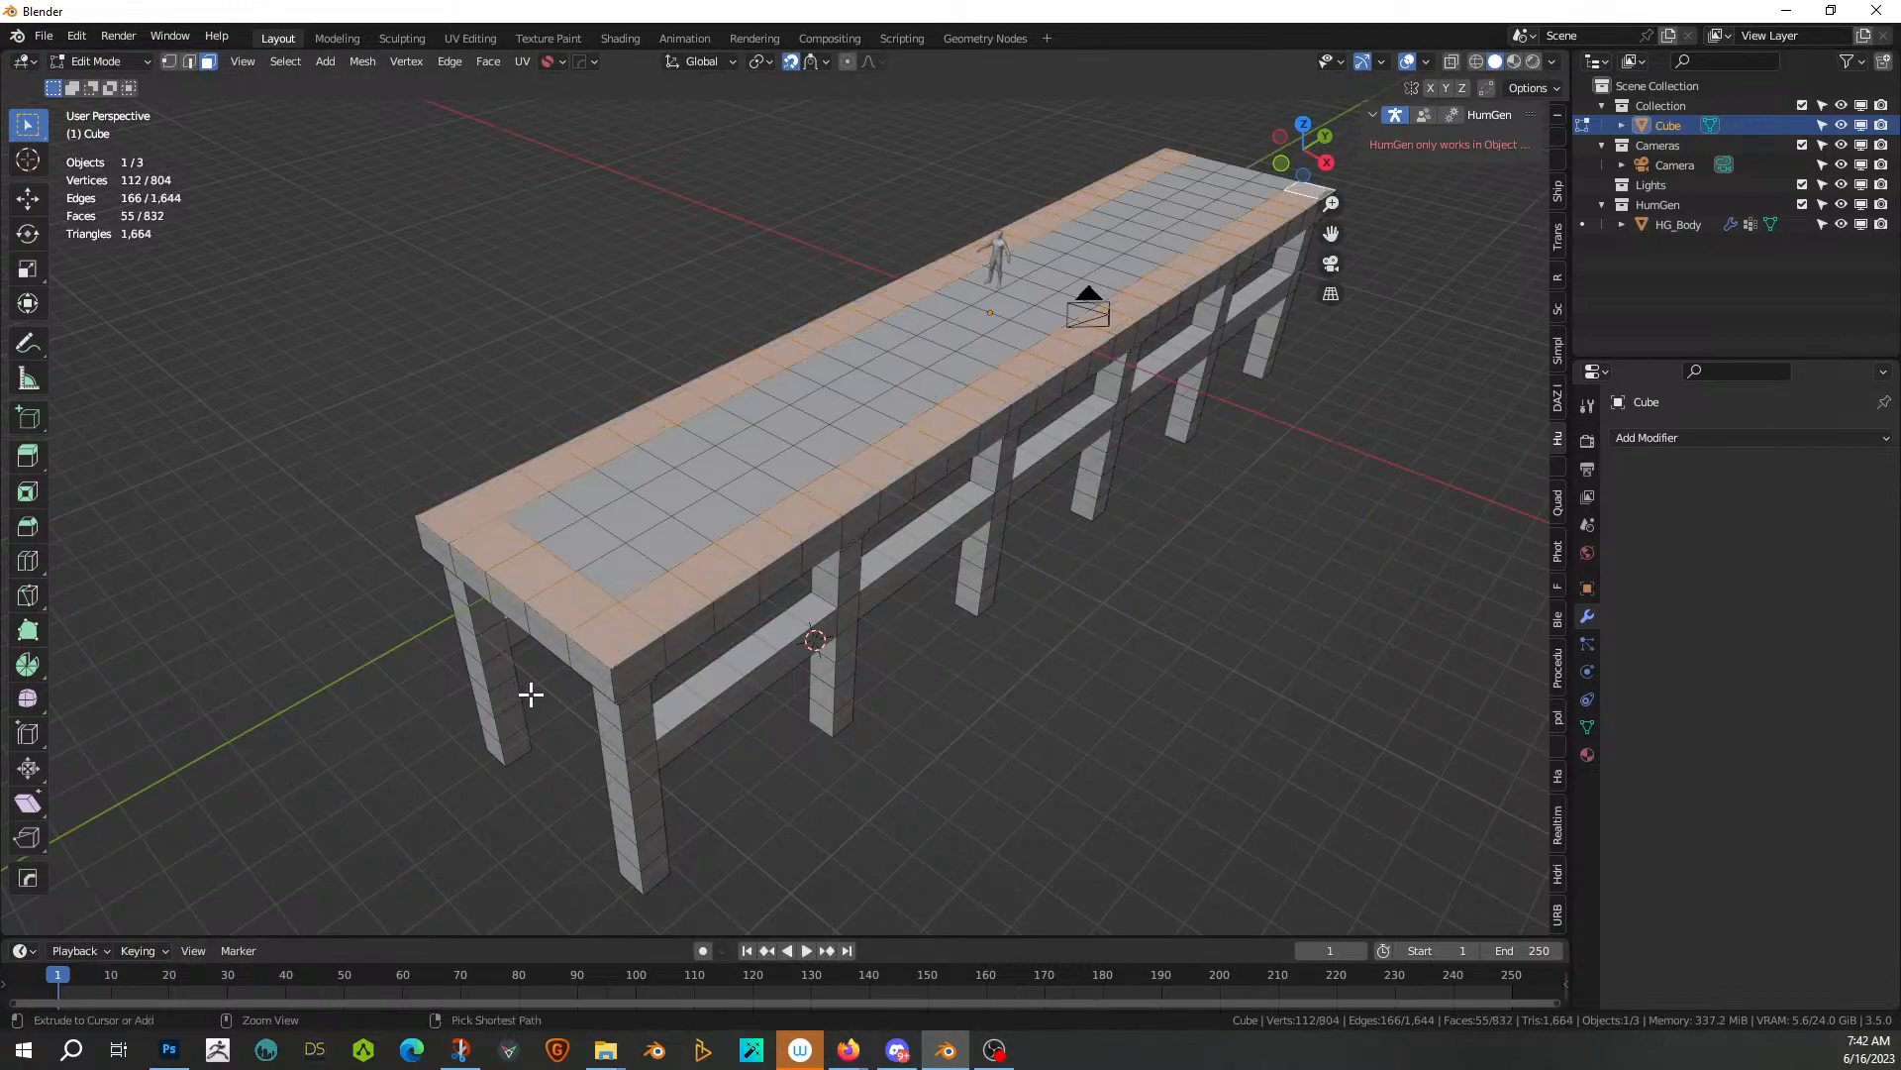
{"action": "key", "text": "alt+a"}
Add a crosswise loop cut through the face row at the platform's near end and its two end pillars
{"action": "key", "text": "ctrl+r"}
{"action": "left_click", "coordinate": [591, 622]}
{"action": "left_click", "coordinate": [590, 622]}
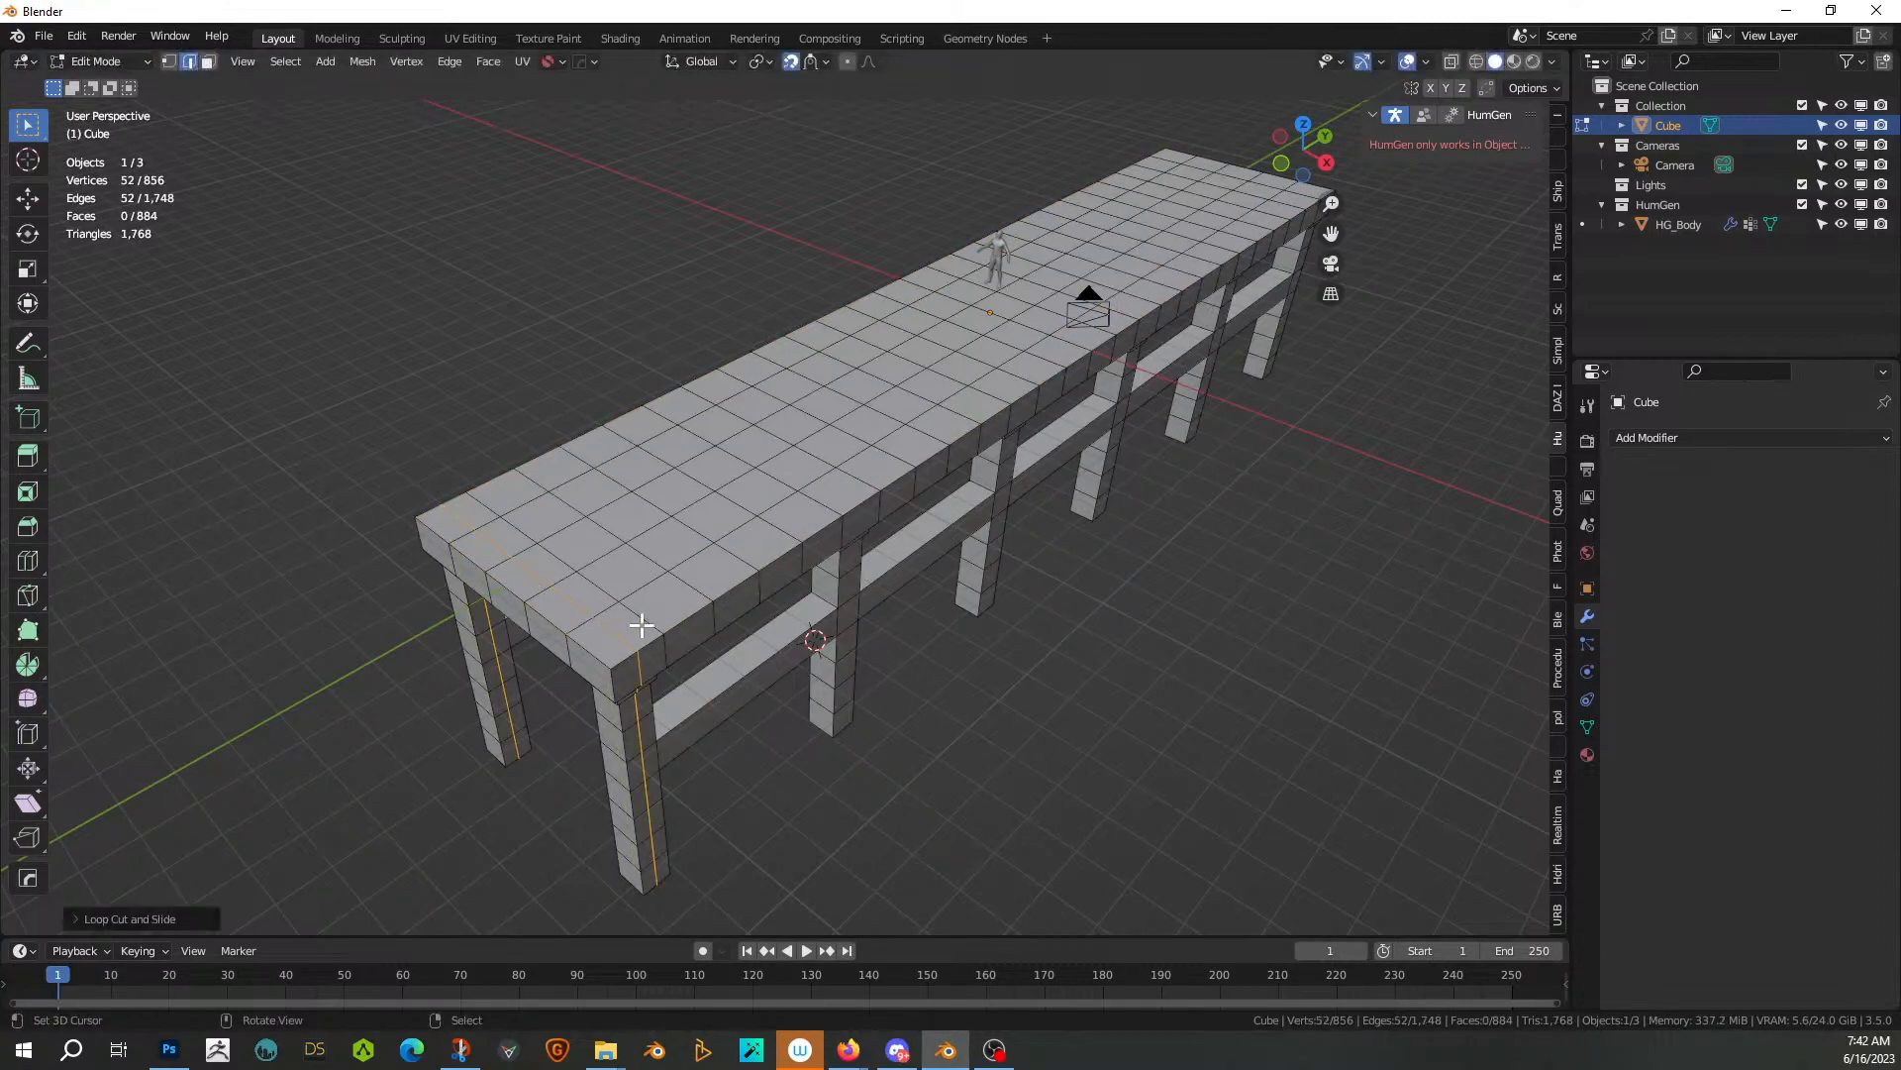
Add a lengthwise loop cut through the outer face row along each of the platform's two long sides
{"action": "left_click", "coordinate": [621, 629]}
{"action": "key", "text": "ctrl+r"}
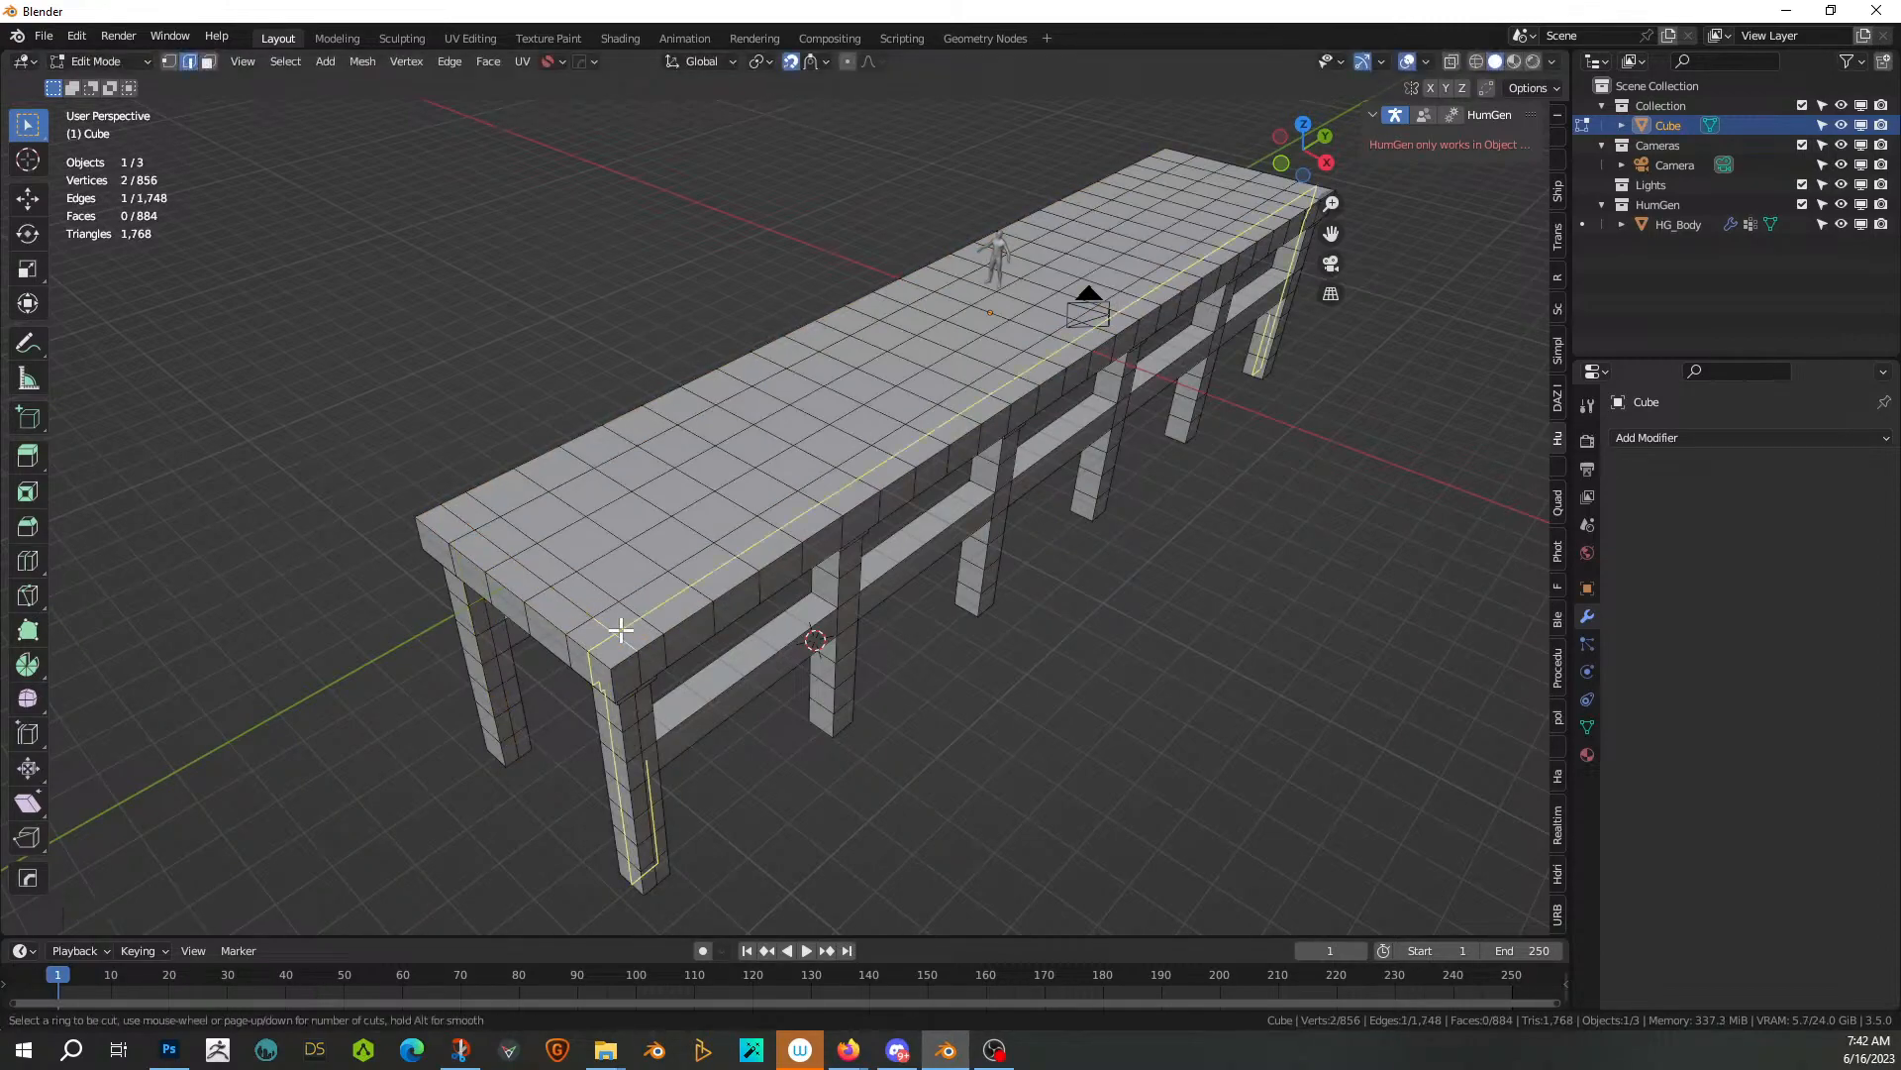
{"action": "left_click", "coordinate": [621, 629]}
{"action": "left_click", "coordinate": [621, 630]}
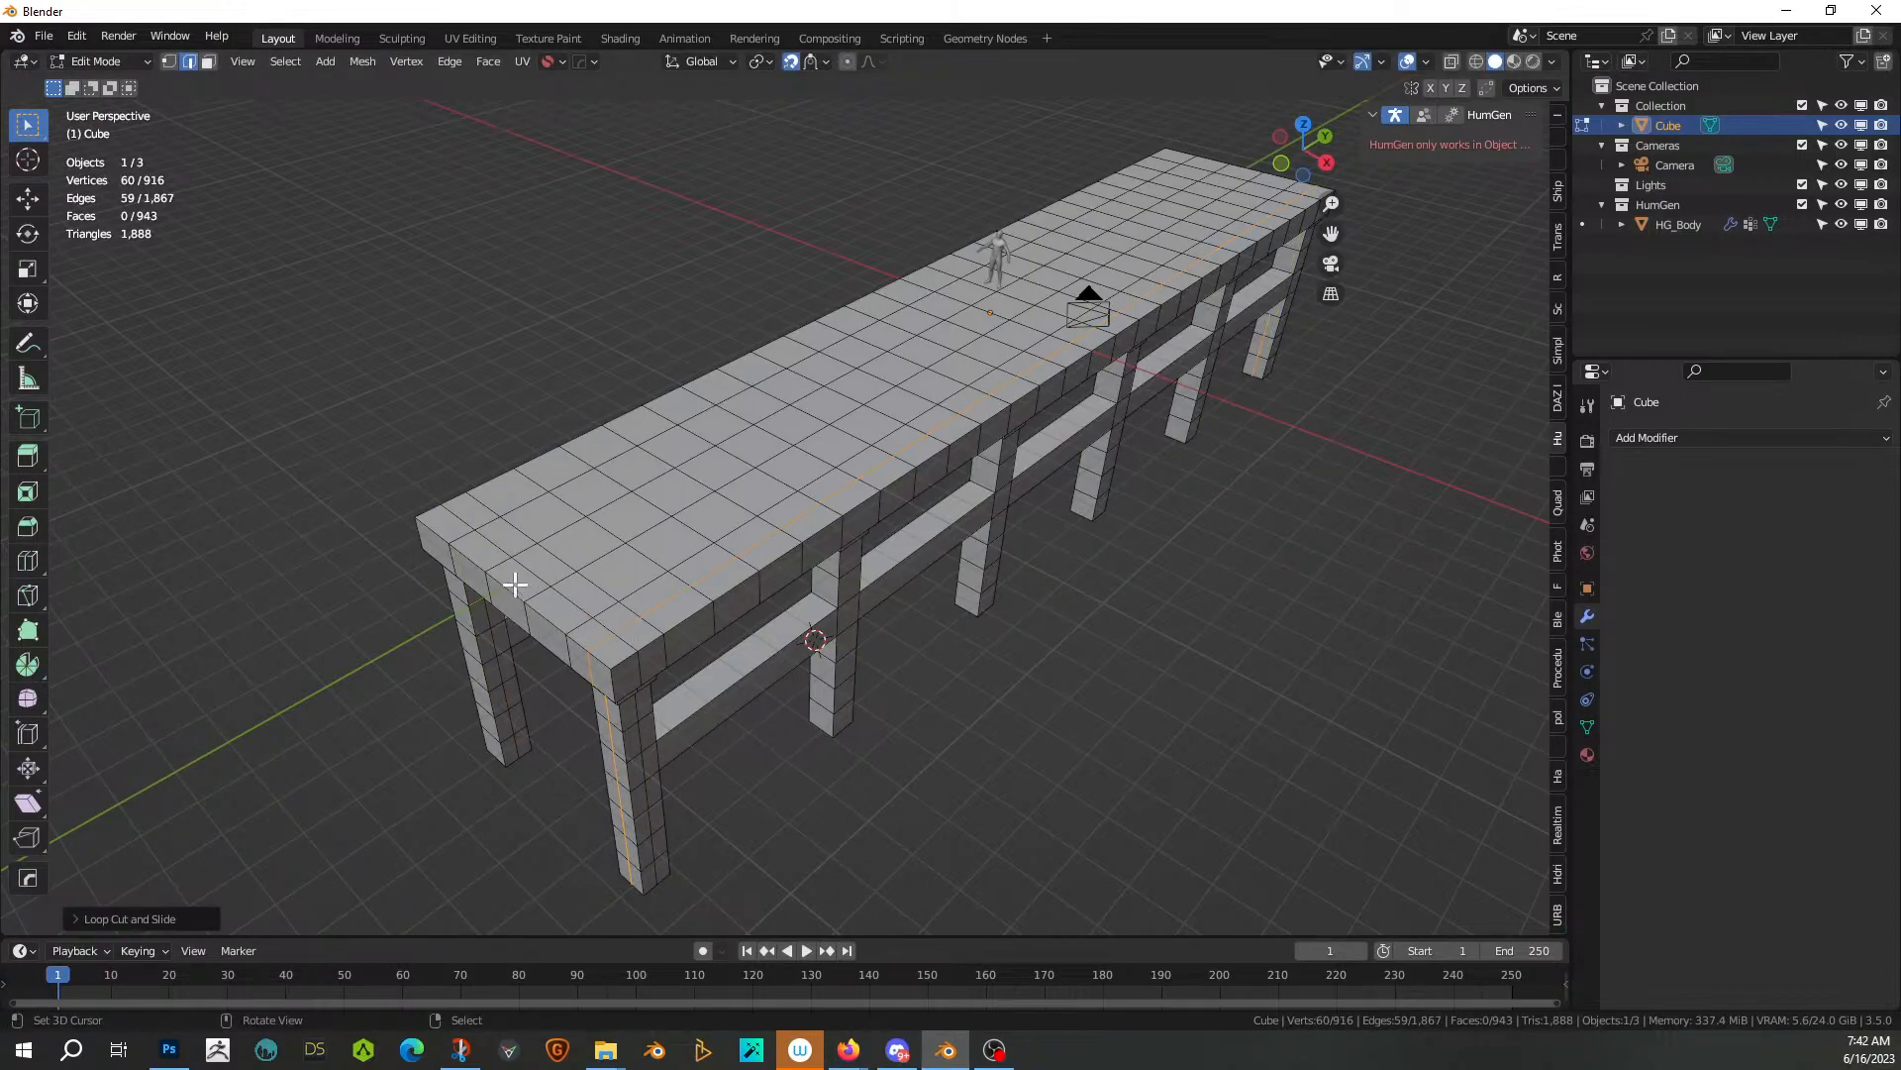
{"action": "key", "text": "ctrl+r"}
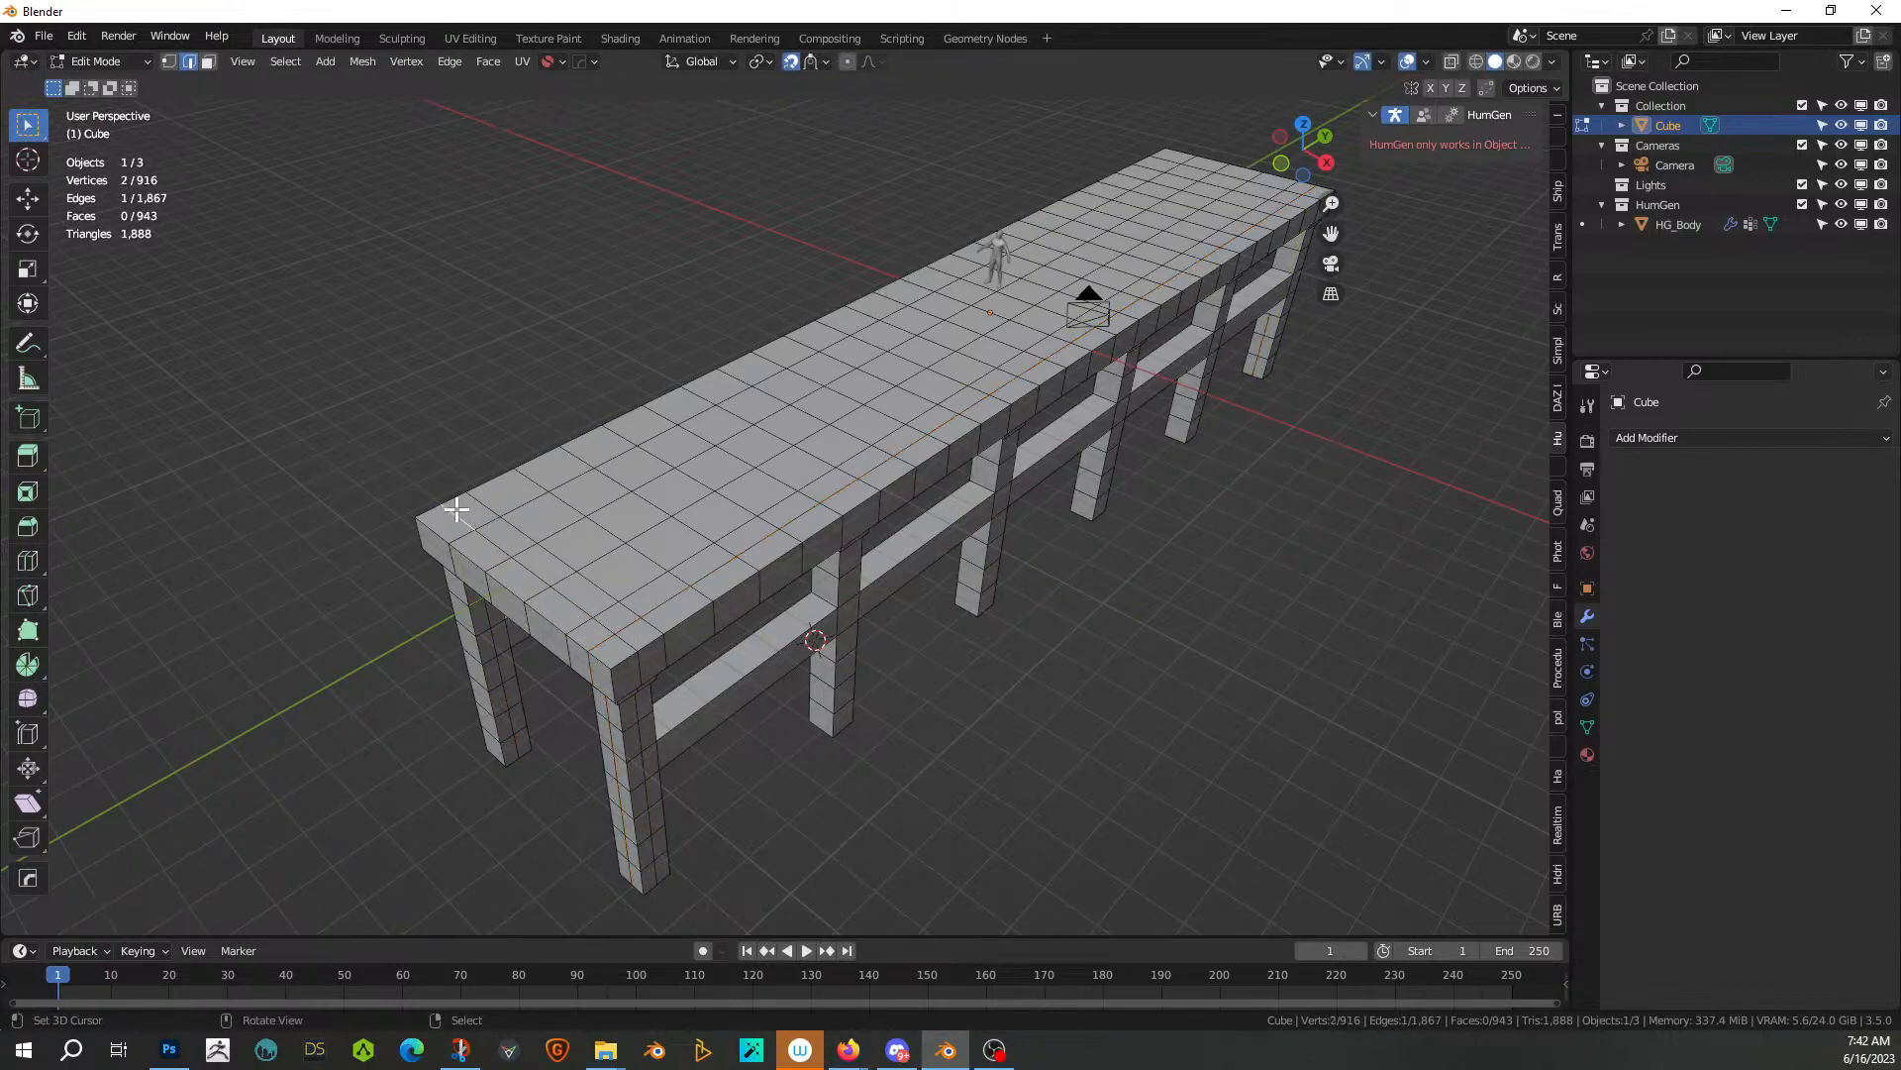
{"action": "left_click", "coordinate": [455, 510]}
{"action": "left_click", "coordinate": [450, 512]}
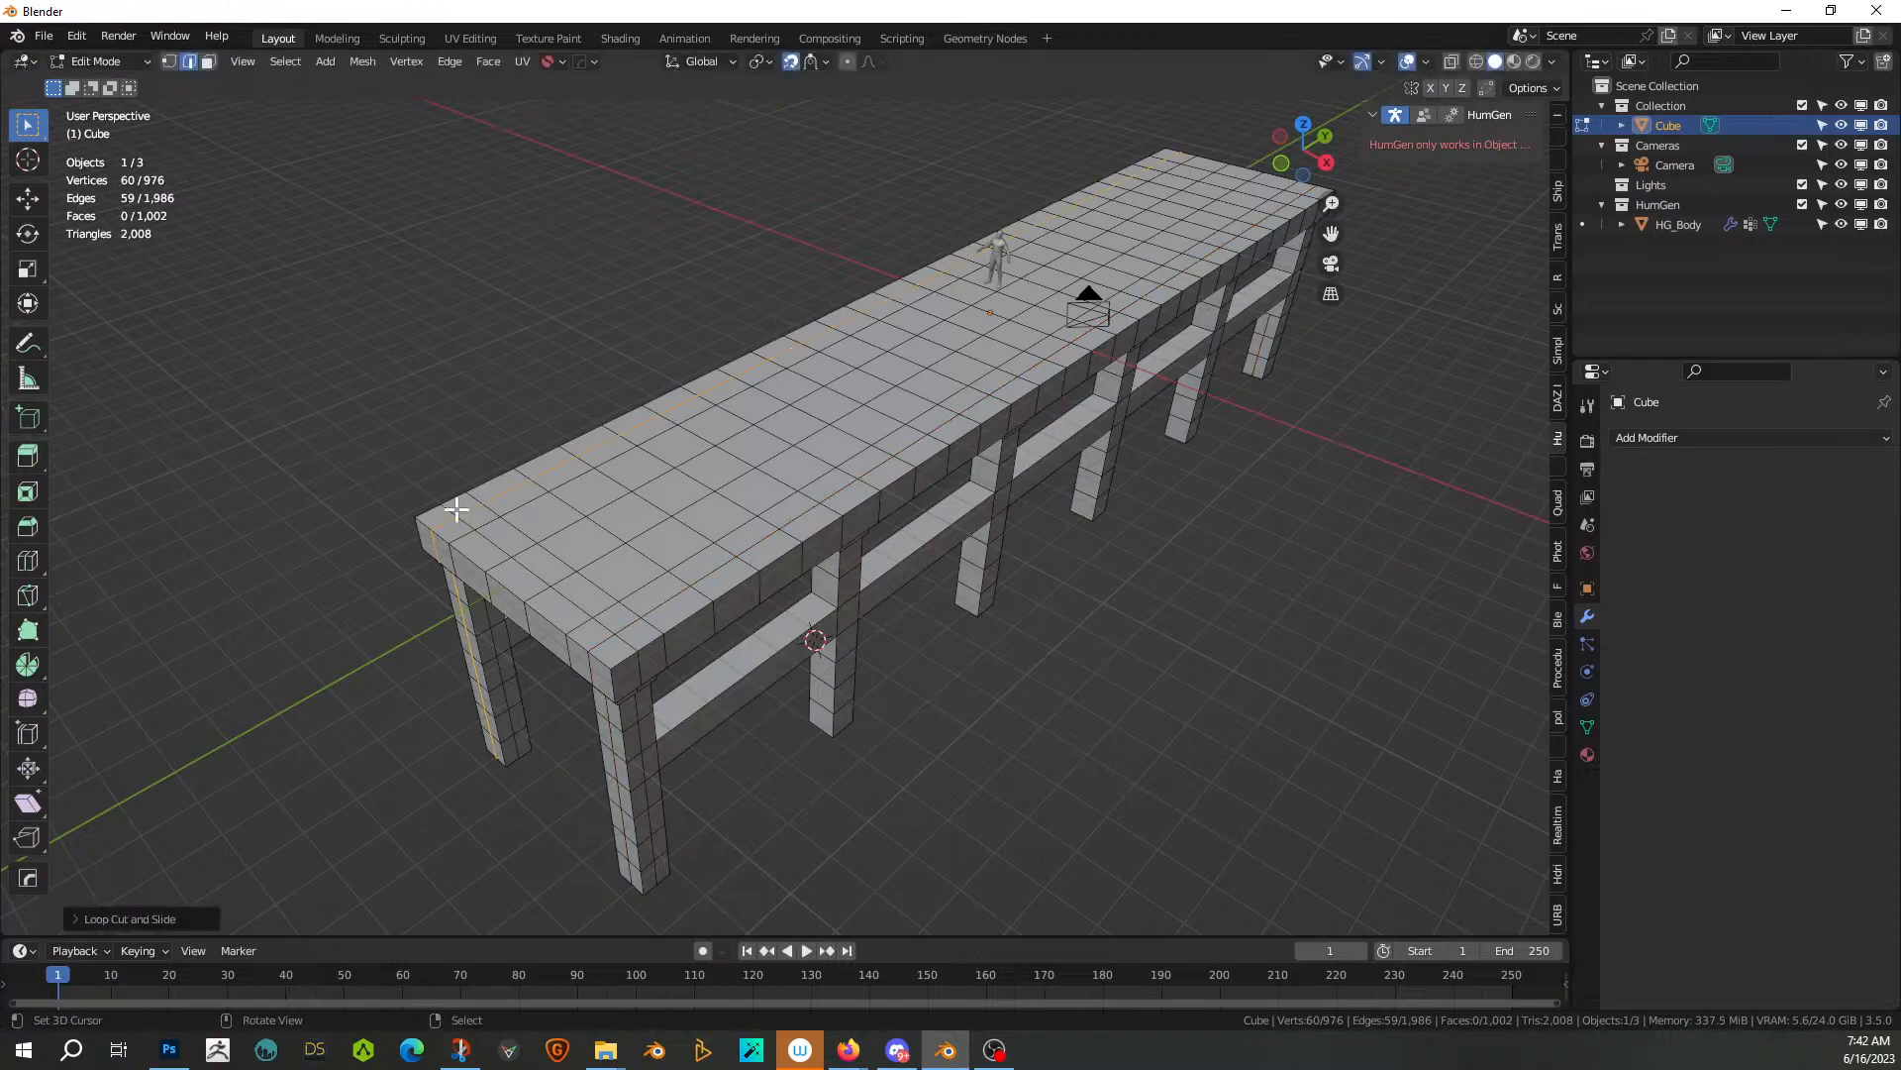
Select the outer row of top faces along the platform's two long sides and the near end between them
{"action": "middle_click_drag", "start_coordinate": [948, 515], "coordinate": [776, 658]}
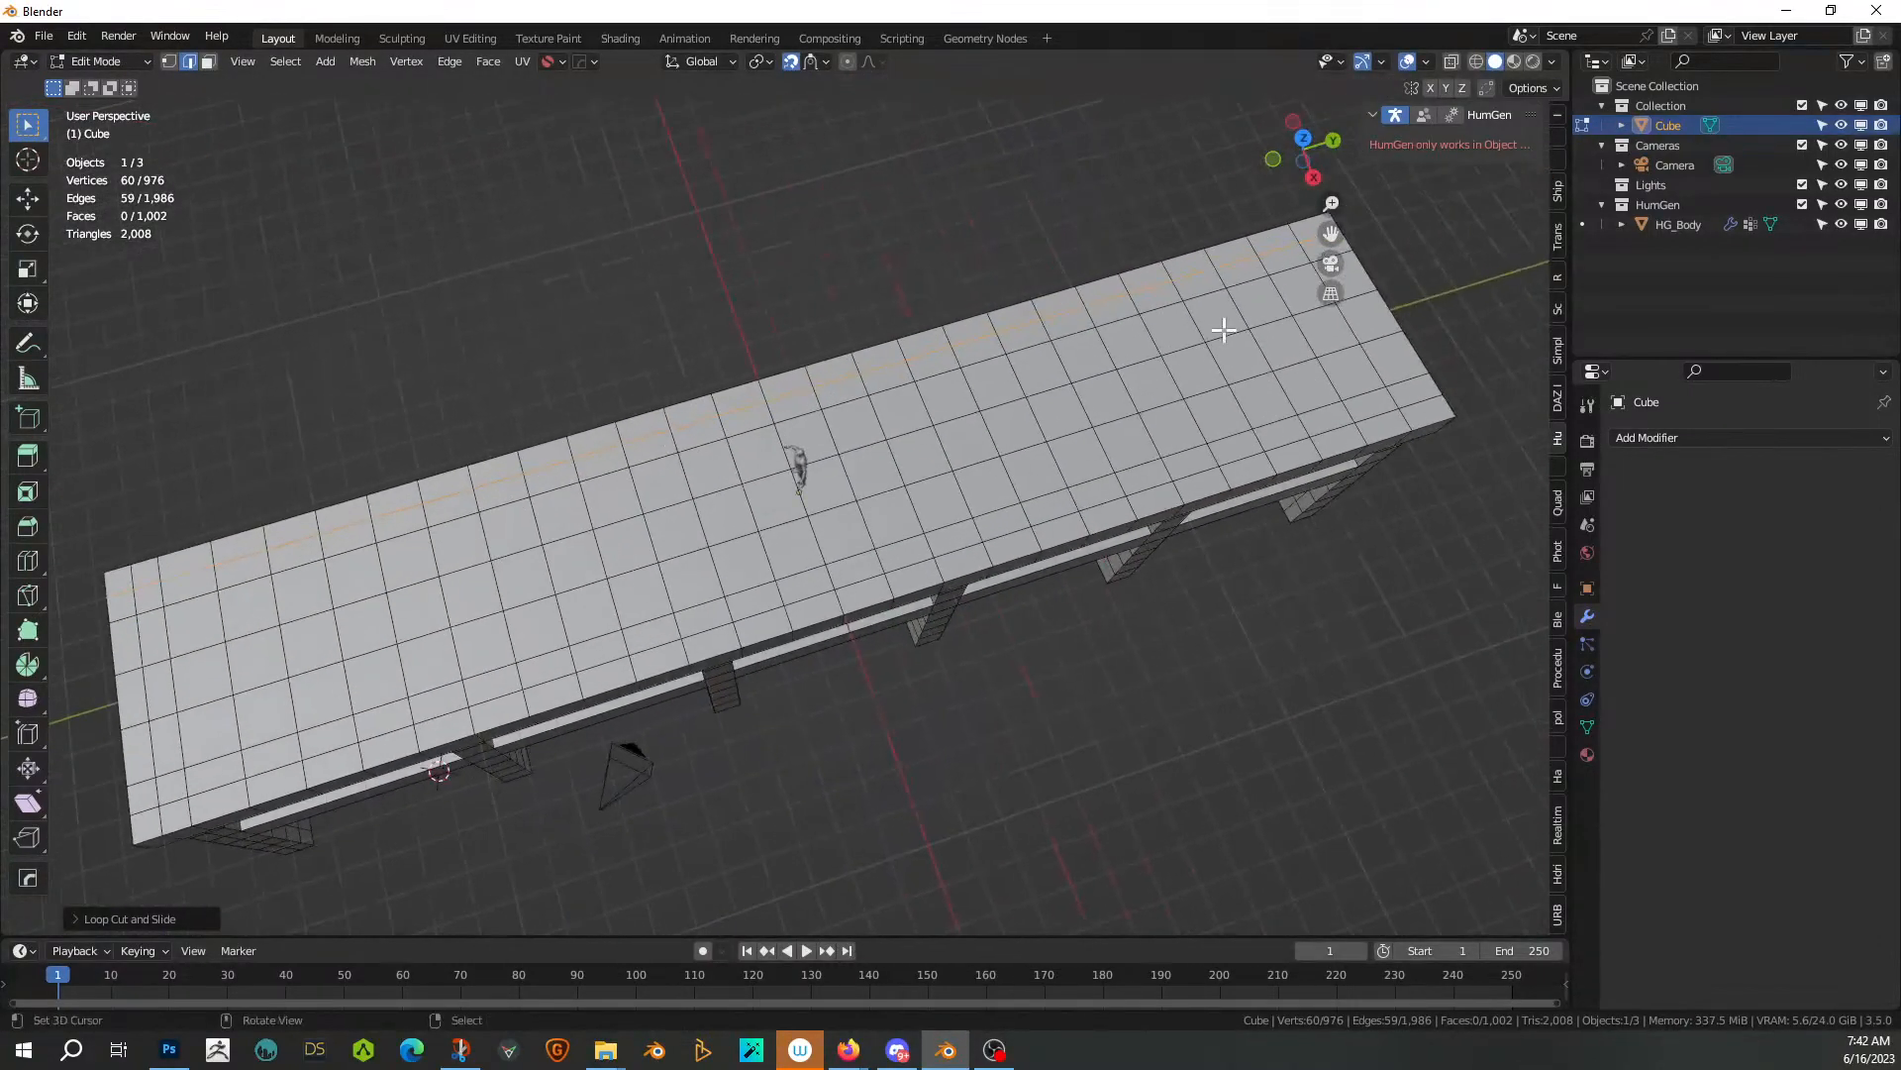
{"action": "key", "text": "alt+a"}
{"action": "left_click", "coordinate": [1309, 226]}
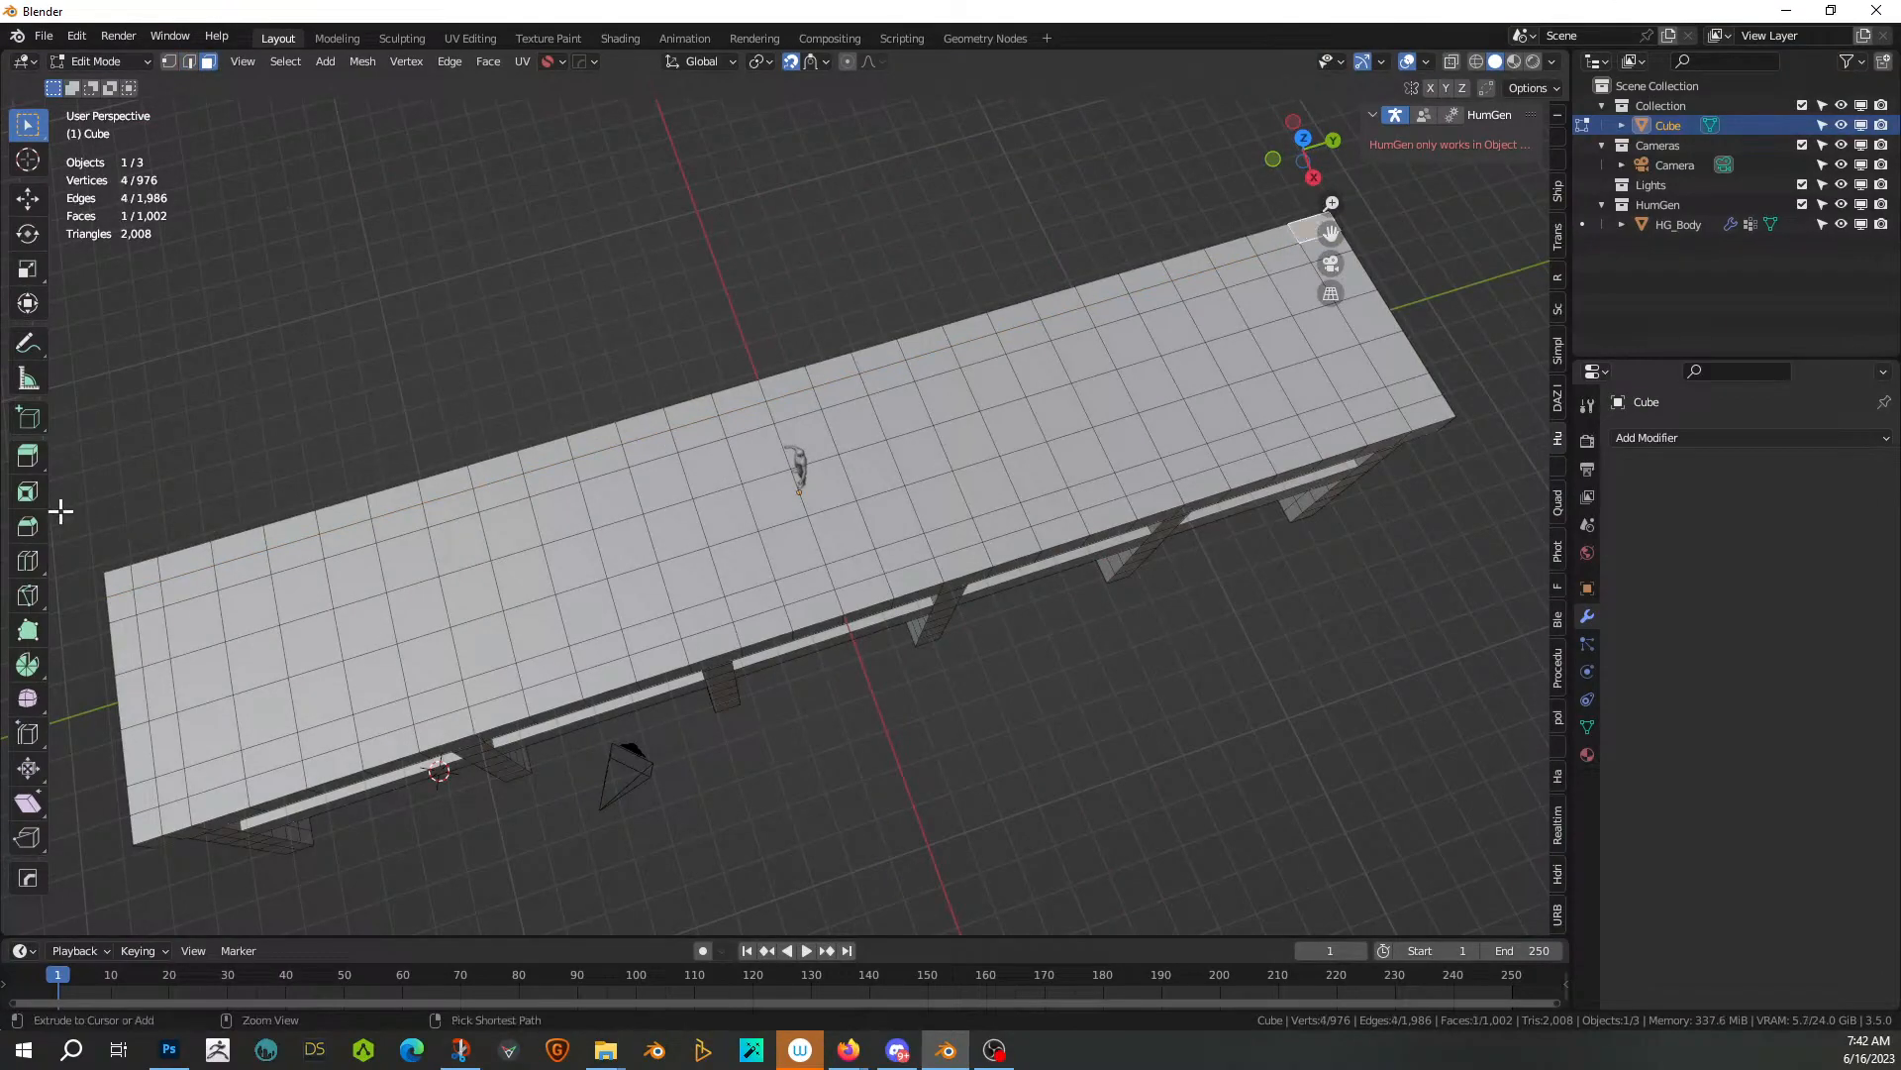
{"action": "left_click", "coordinate": [112, 577], "text": "ctrl"}
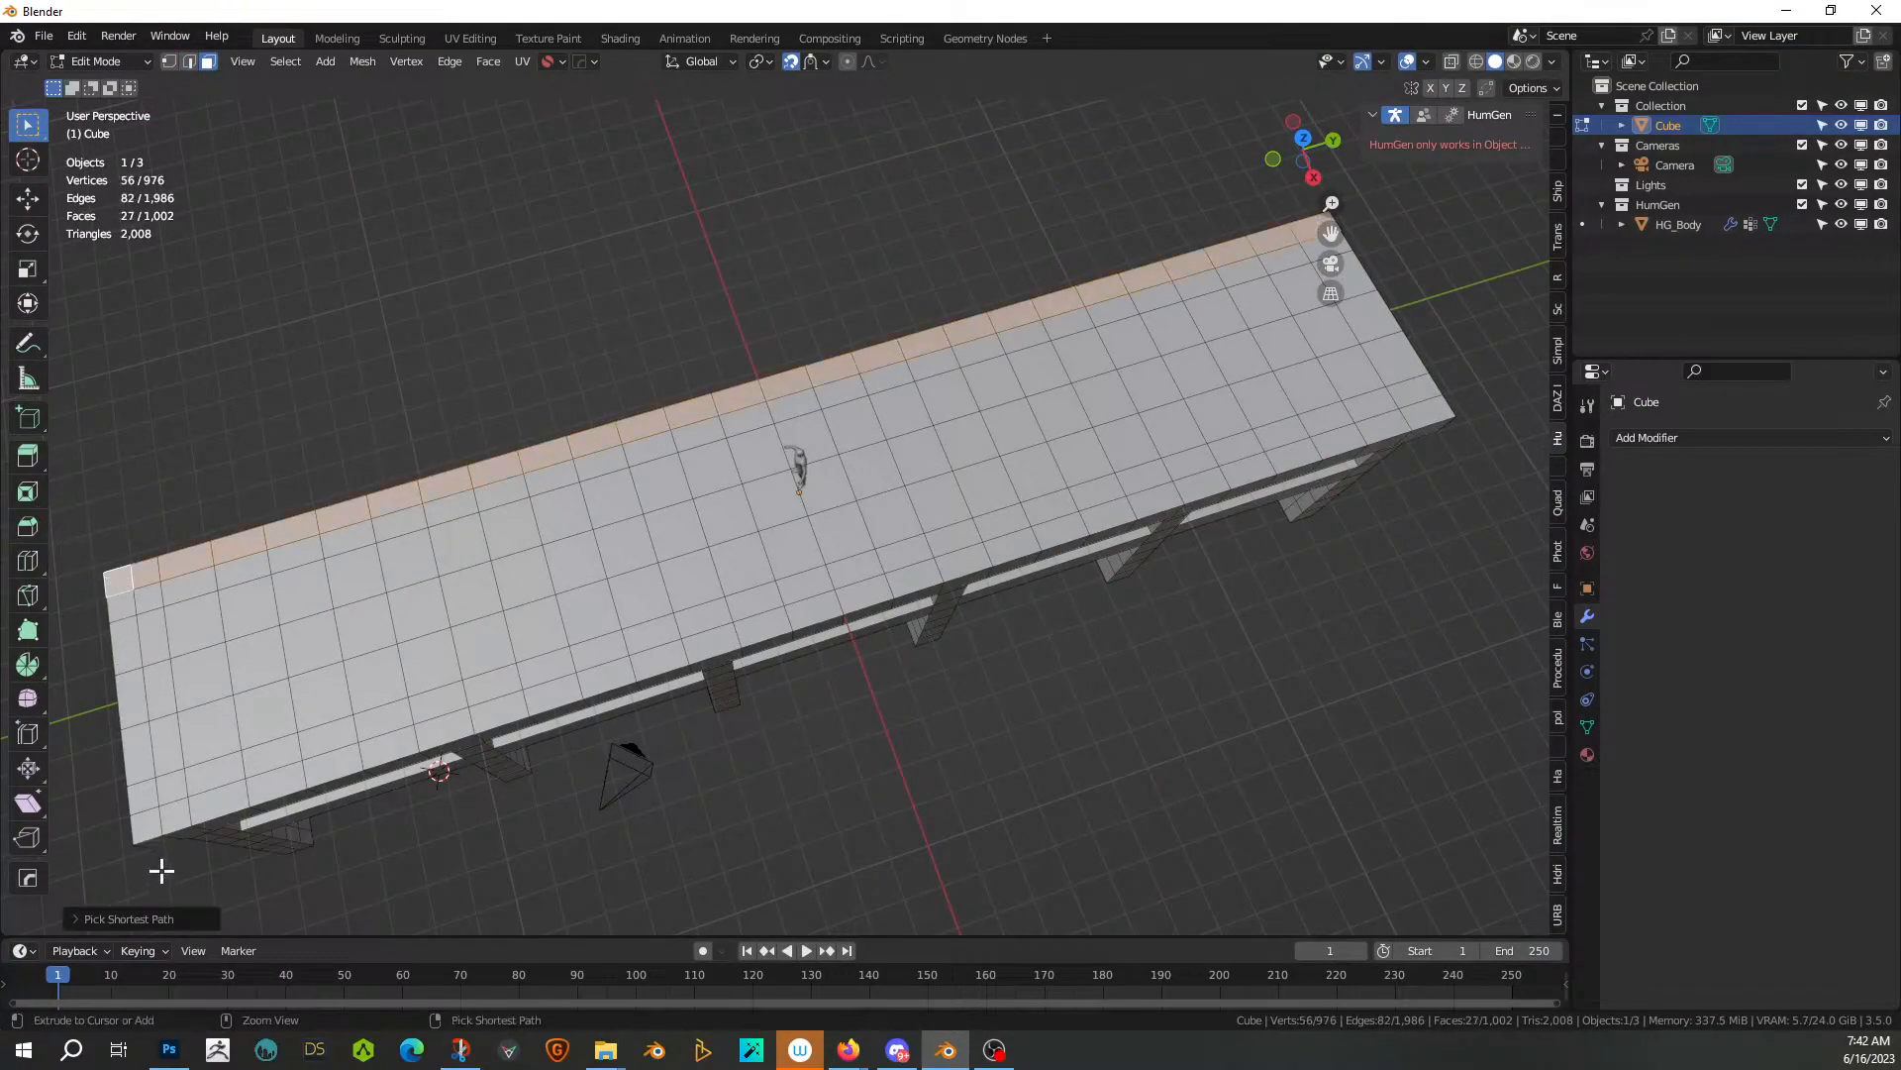
{"action": "left_click", "coordinate": [145, 822], "text": "ctrl"}
{"action": "left_click", "coordinate": [1405, 414], "text": "ctrl"}
{"action": "middle_click_drag", "start_coordinate": [1176, 442], "coordinate": [1308, 297]}
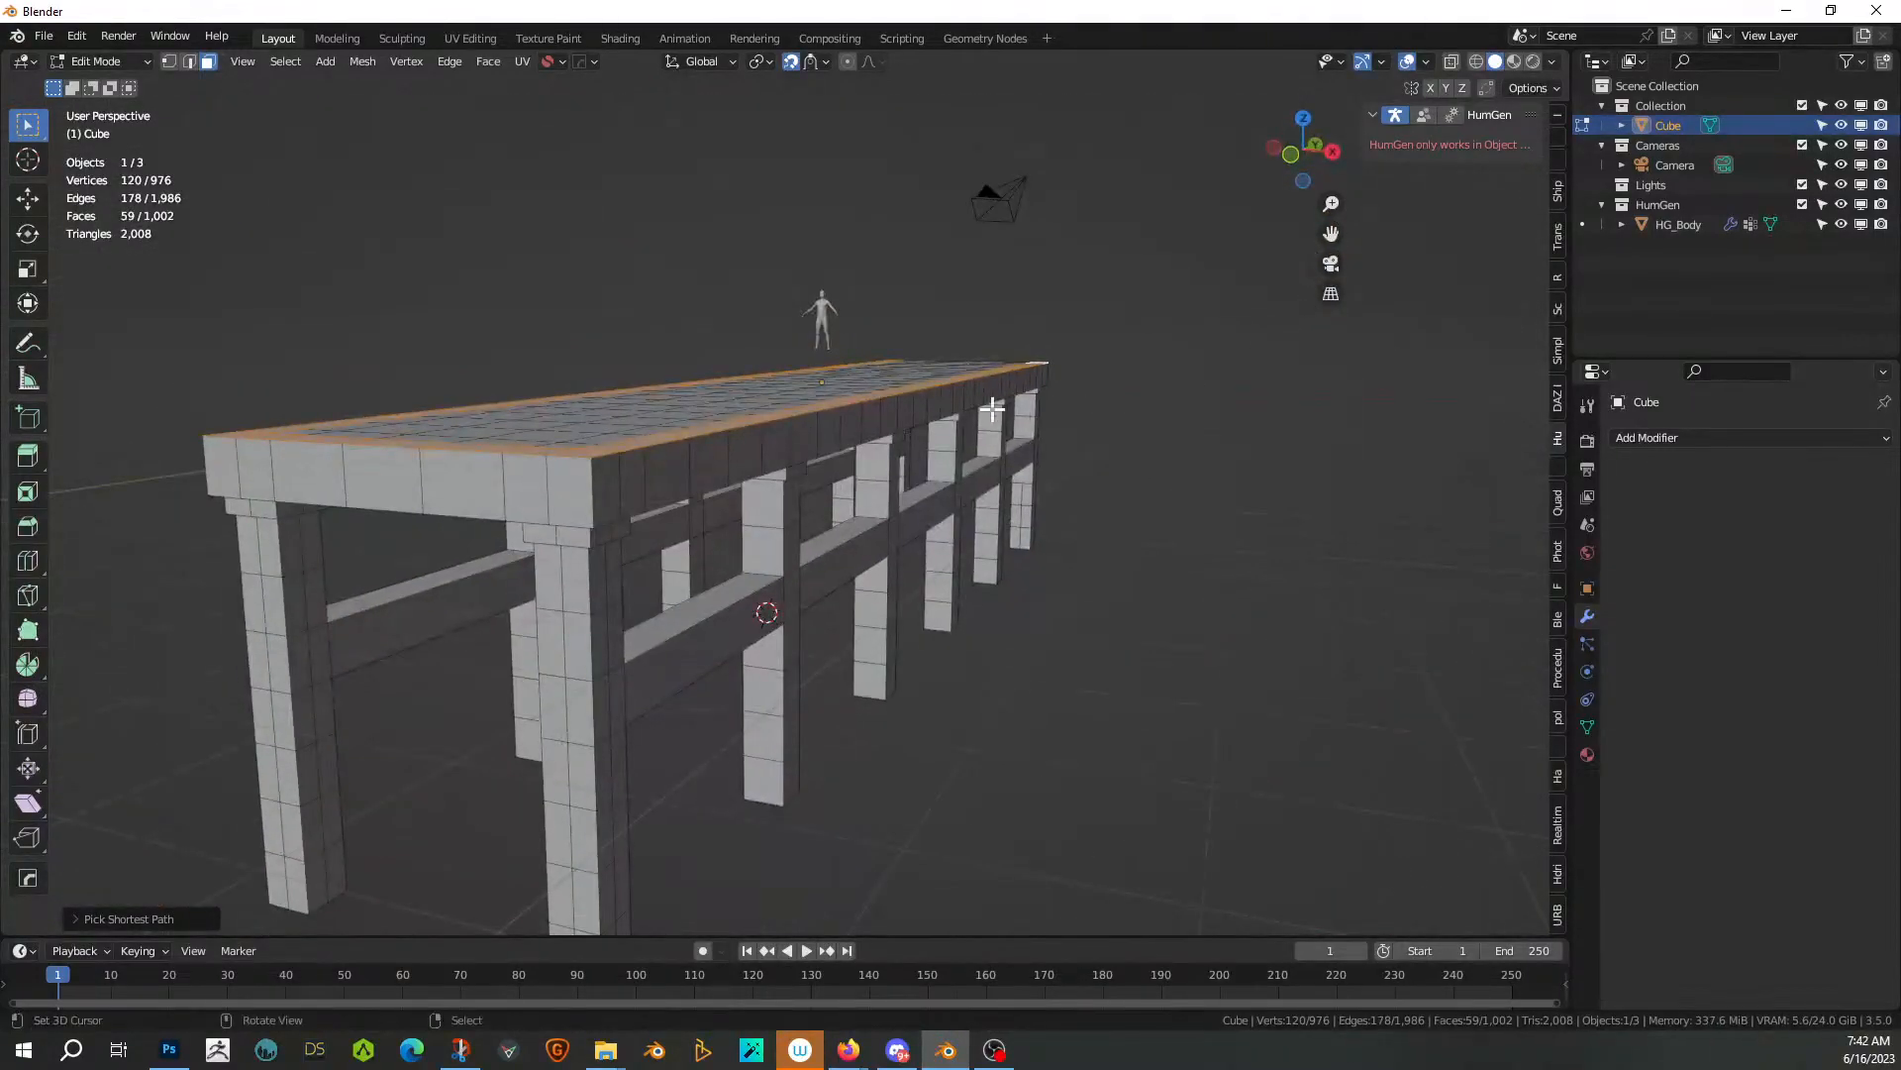
Try extruding the border faces by 1.2 m and moving them 0.01 m up on Z, and undo the extrusion
{"action": "key", "text": "e"}
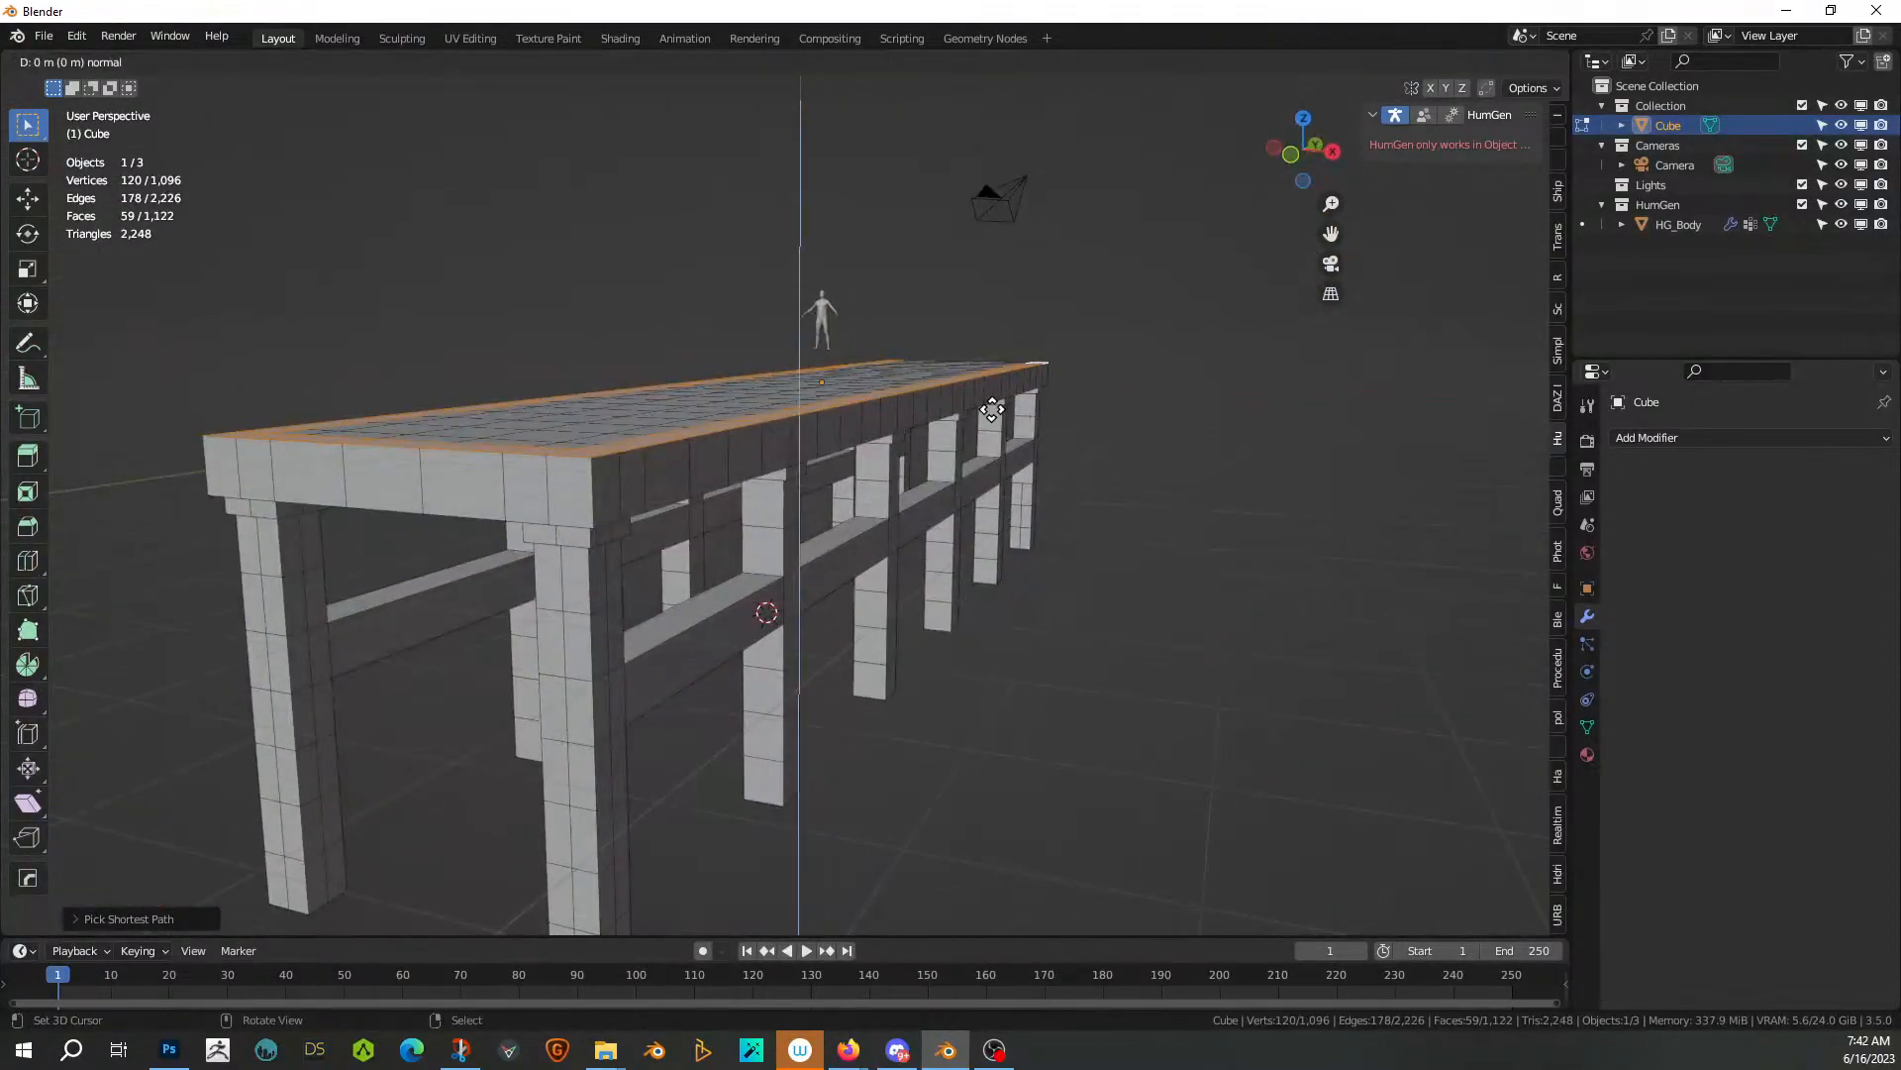
{"action": "type", "text": "1.2"}
{"action": "key", "text": "Return"}
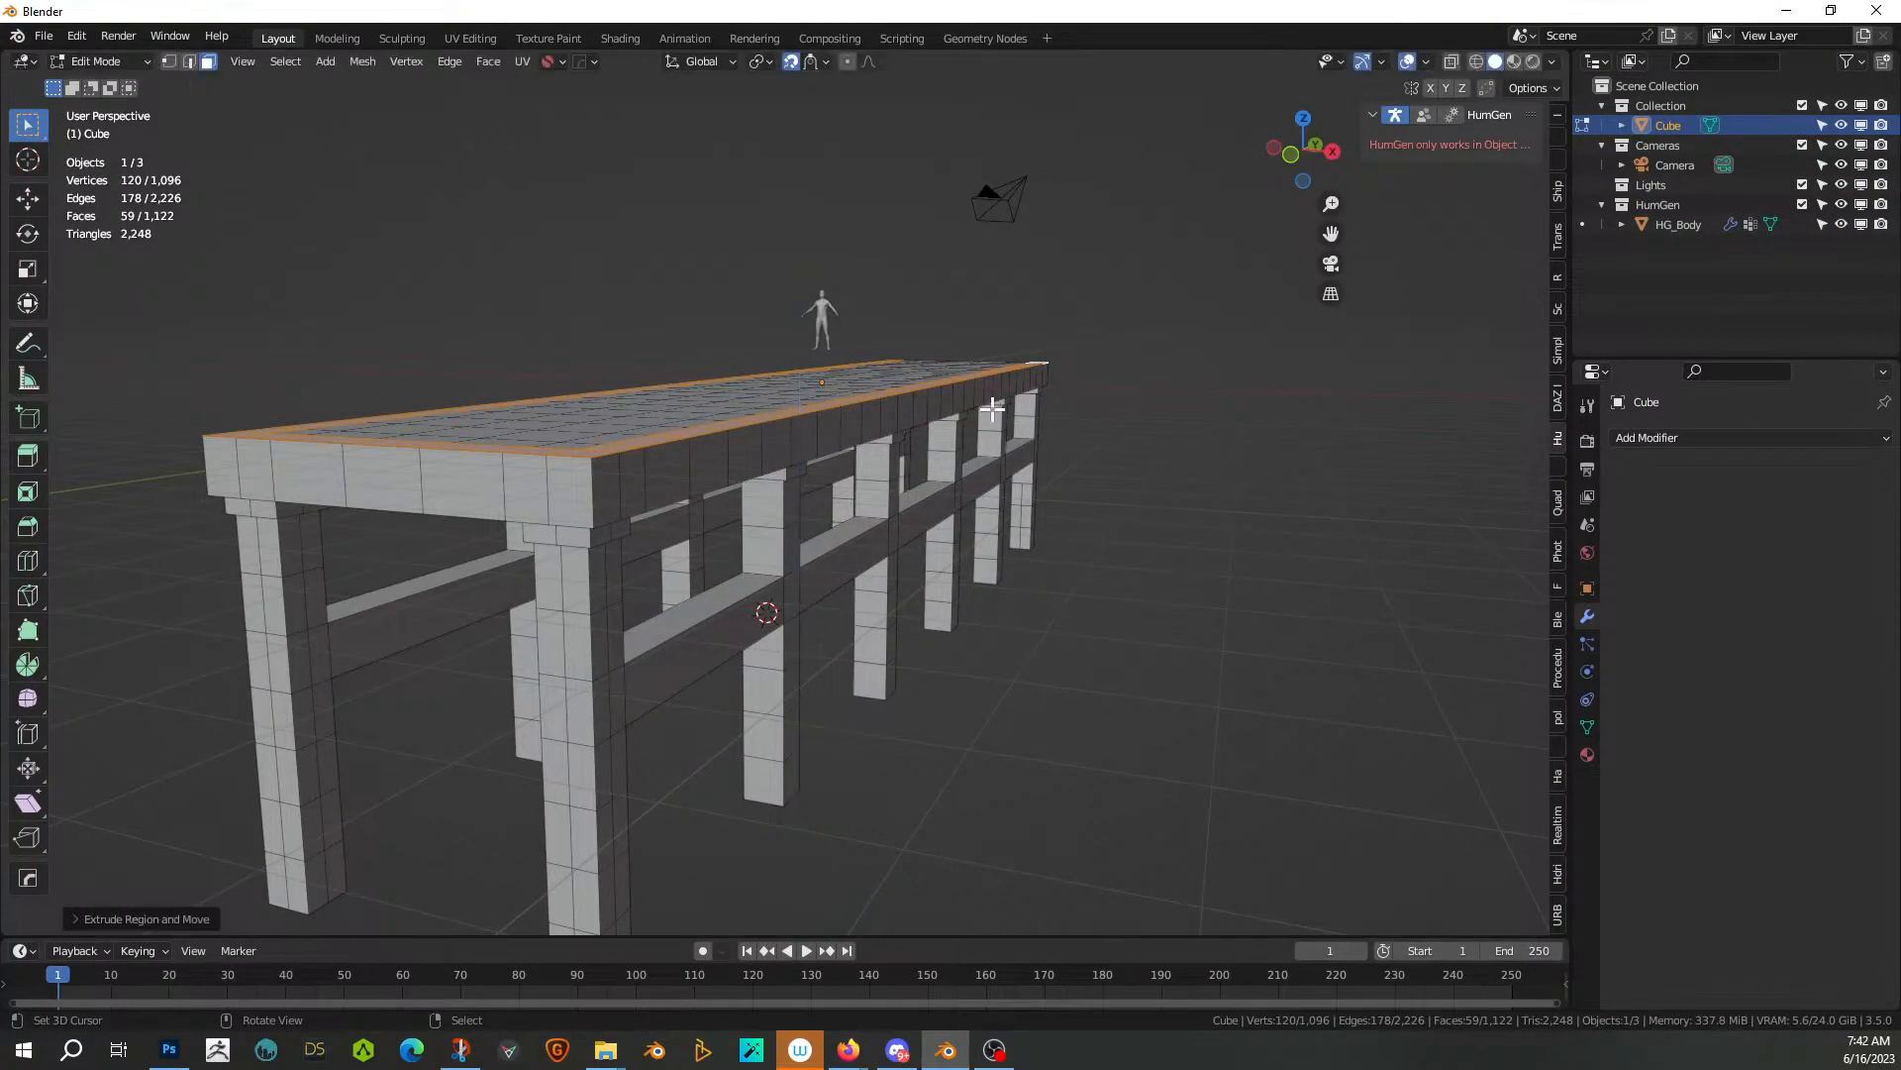
{"action": "type", "text": "gz.01"}
{"action": "key", "text": "Return"}
{"action": "key", "text": "g"}
{"action": "right_click", "coordinate": [987, 197]}
{"action": "middle_click_drag", "start_coordinate": [892, 336], "coordinate": [891, 412]}
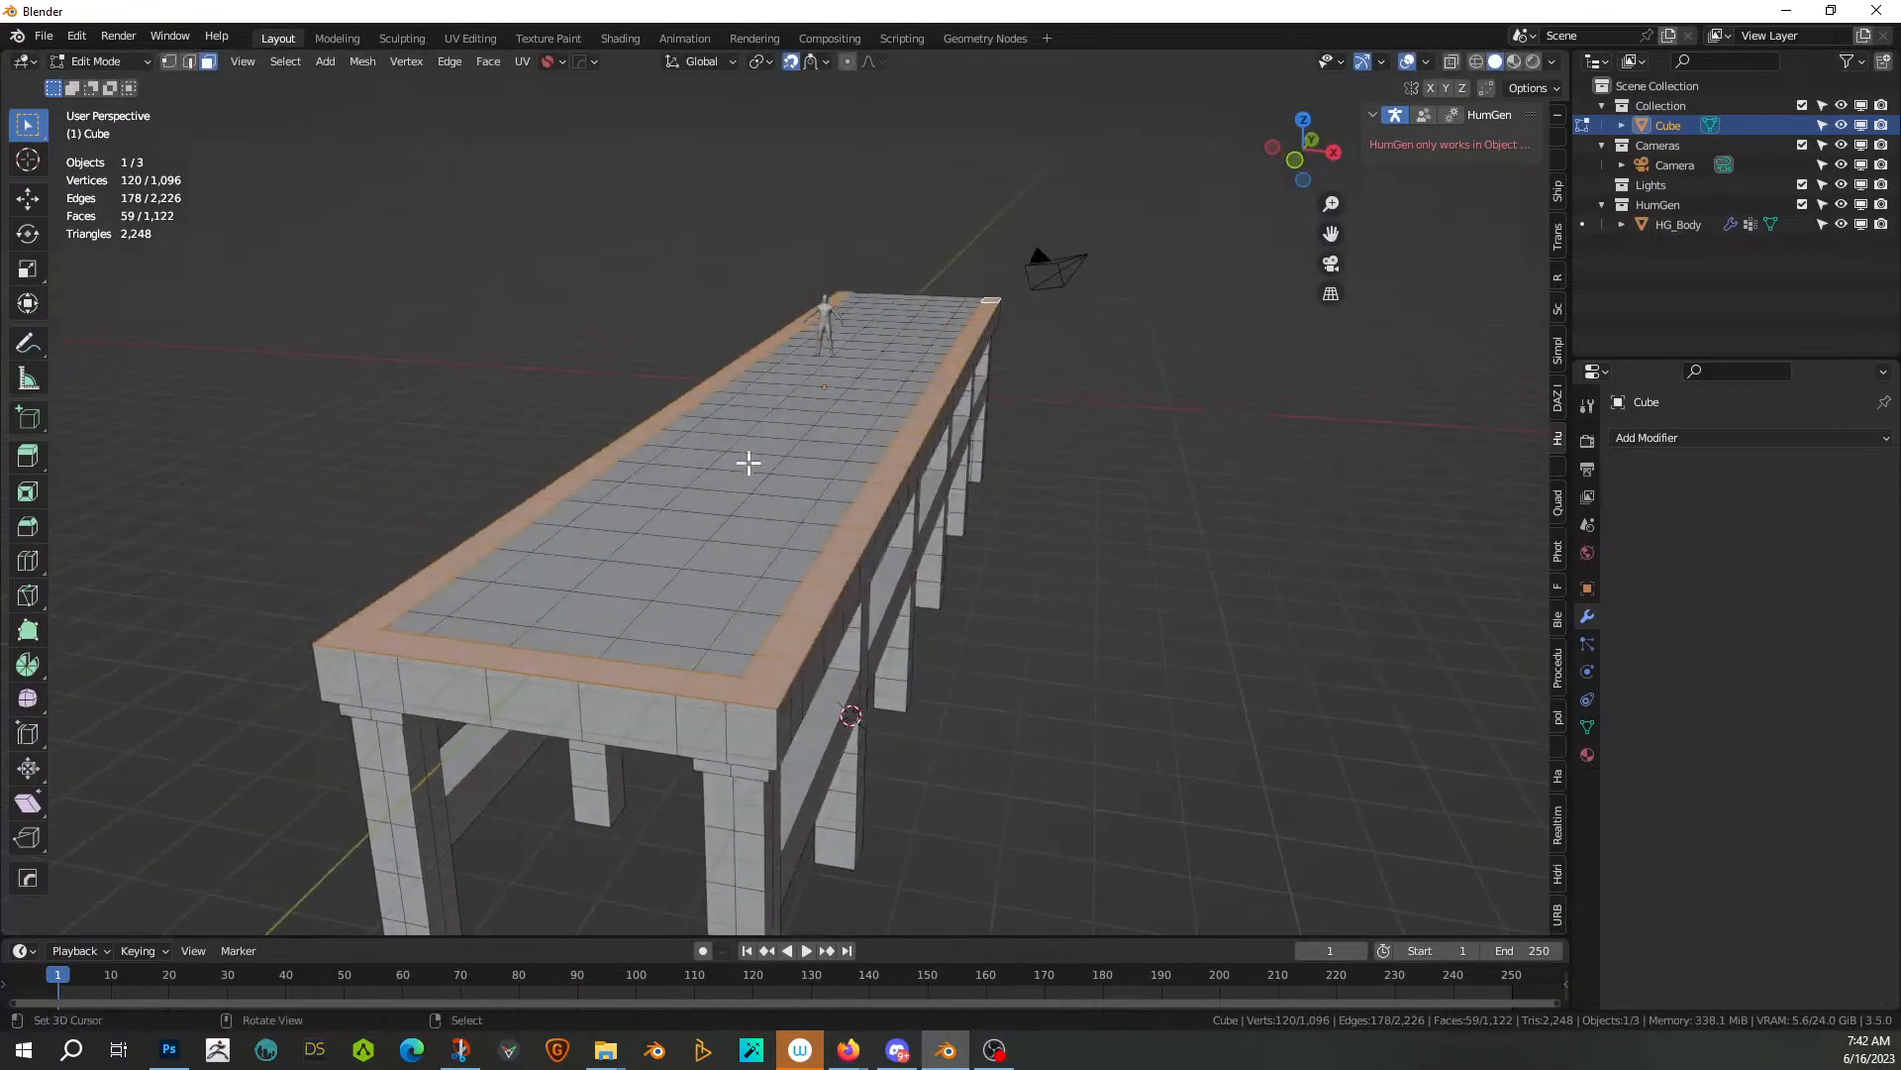
{"action": "key", "text": "ctrl+z"}
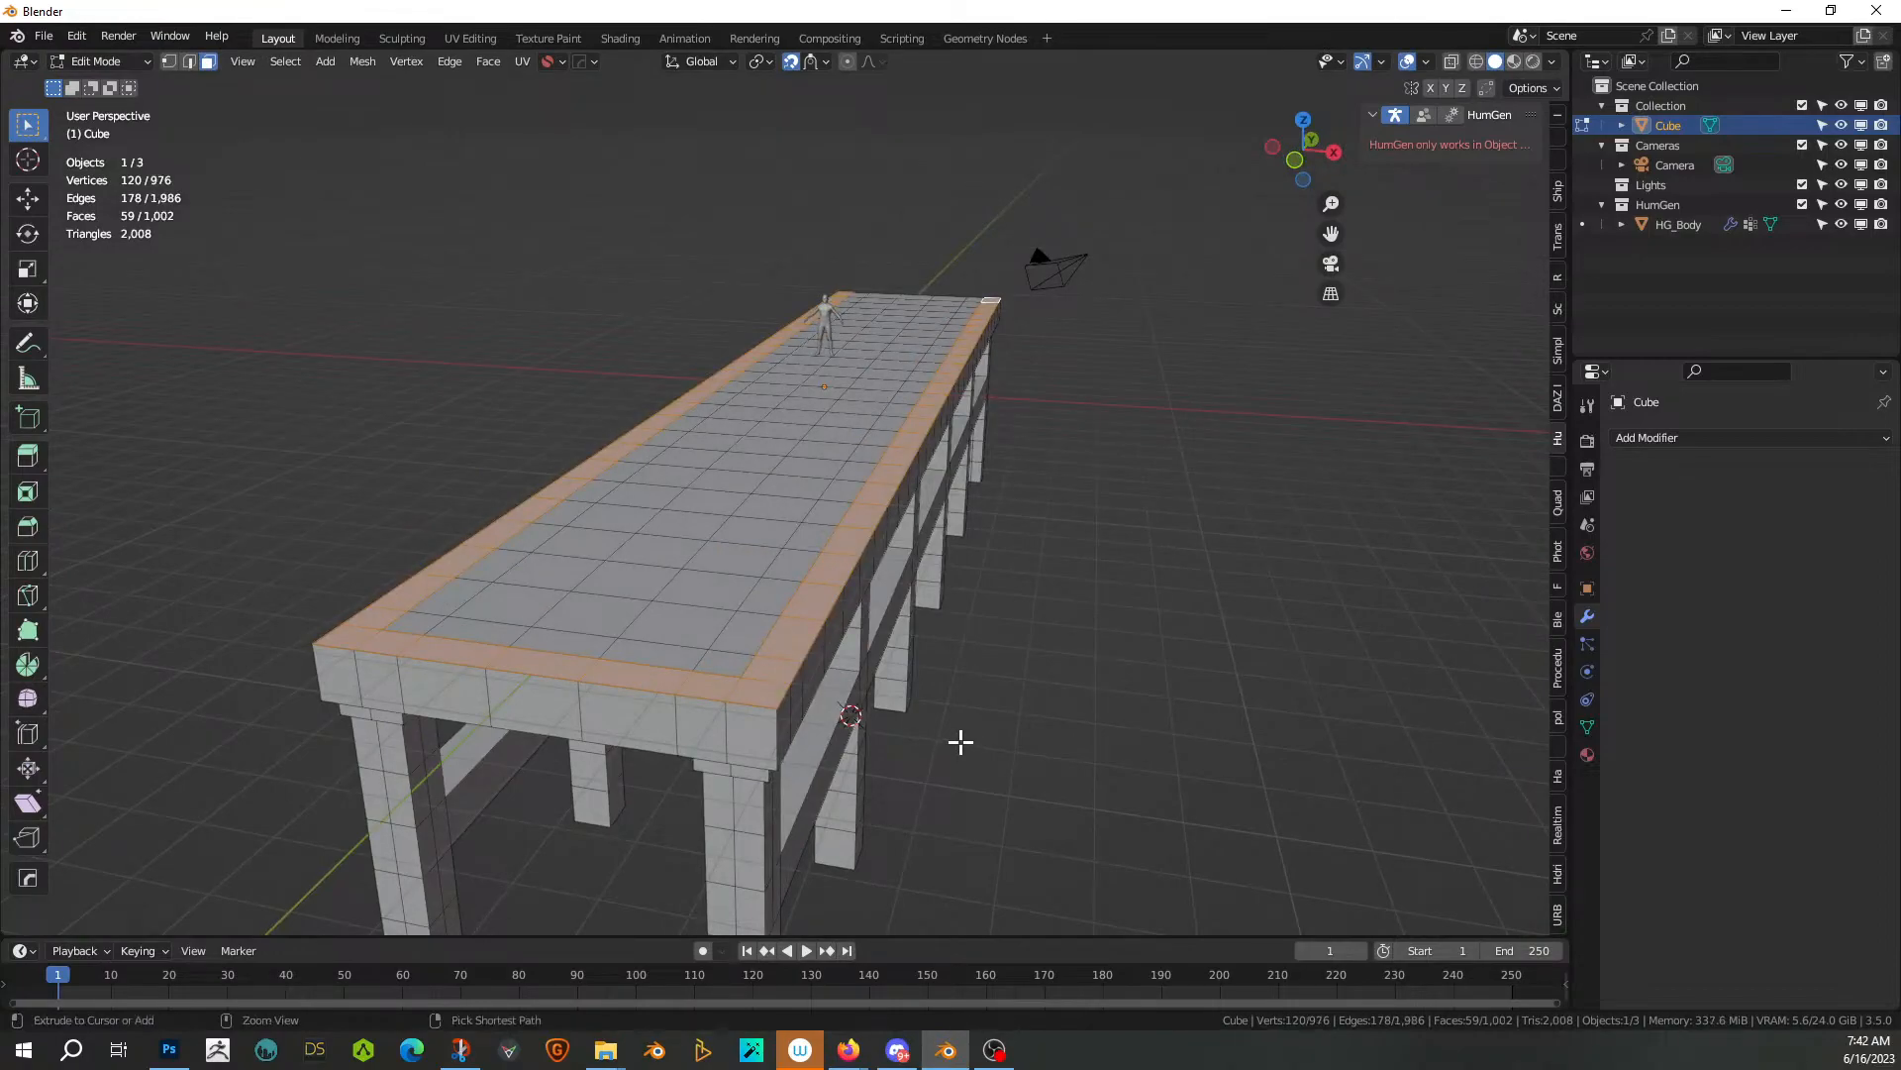
Extrude the border faces in place with no offset
{"action": "key", "text": "e"}
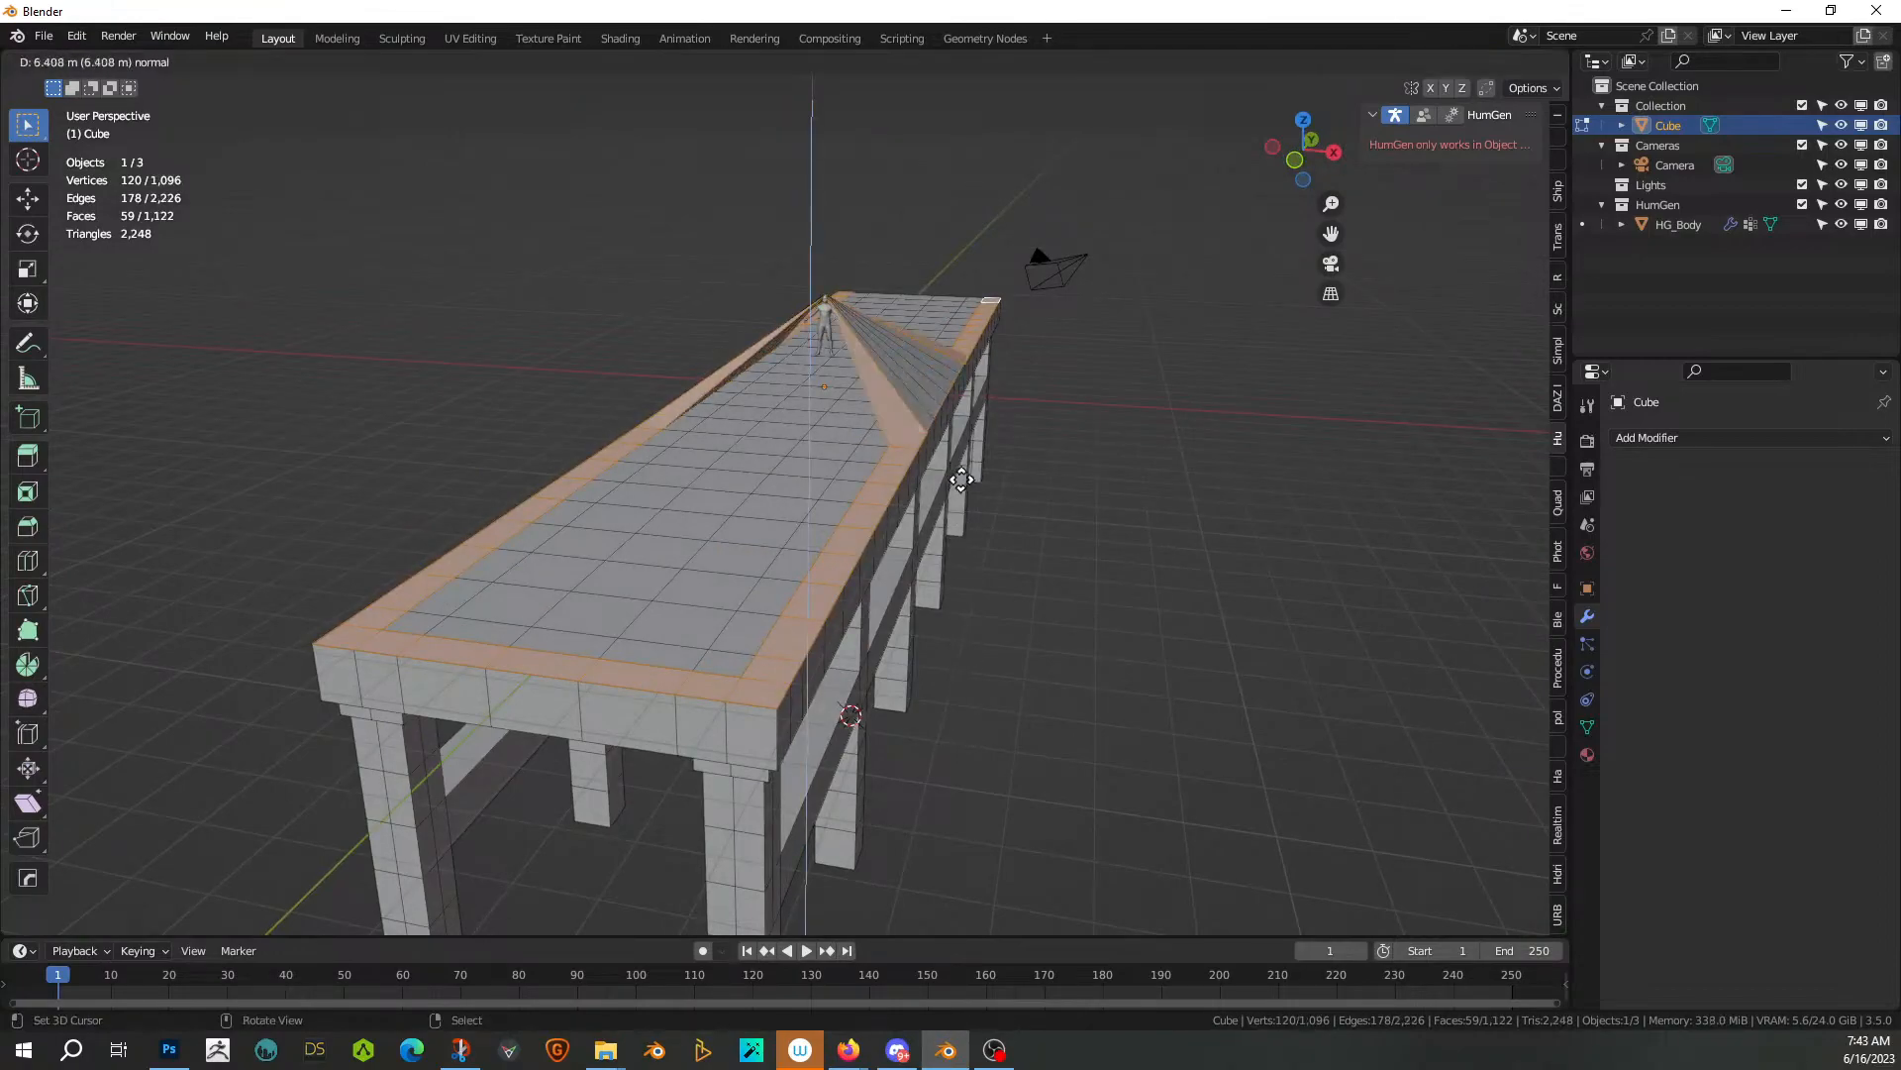
{"action": "right_click", "coordinate": [944, 284]}
{"action": "middle_click_drag", "start_coordinate": [924, 355], "coordinate": [1024, 420]}
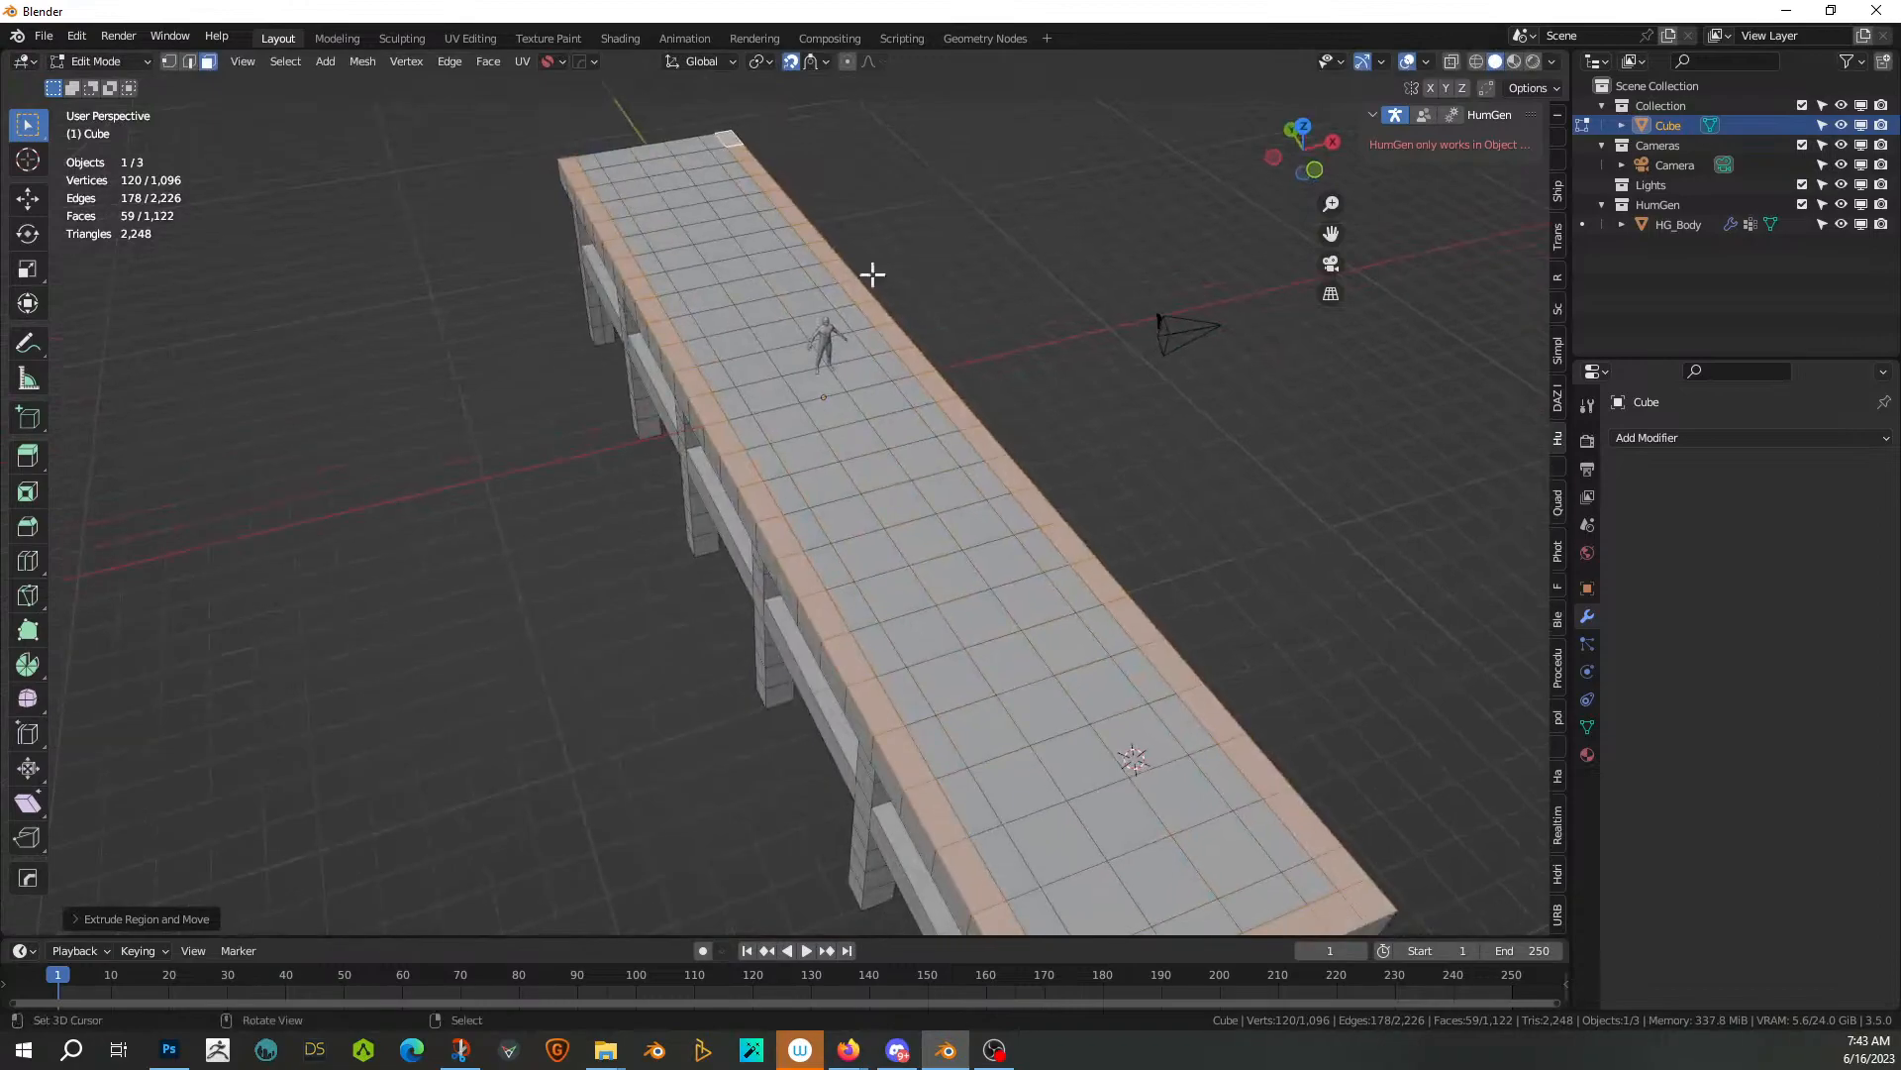
{"action": "middle_click_drag", "start_coordinate": [1073, 297], "coordinate": [943, 437]}
Try extruding the border faces up again by about 1.06 m, and undo that second extrusion
{"action": "key", "text": "e"}
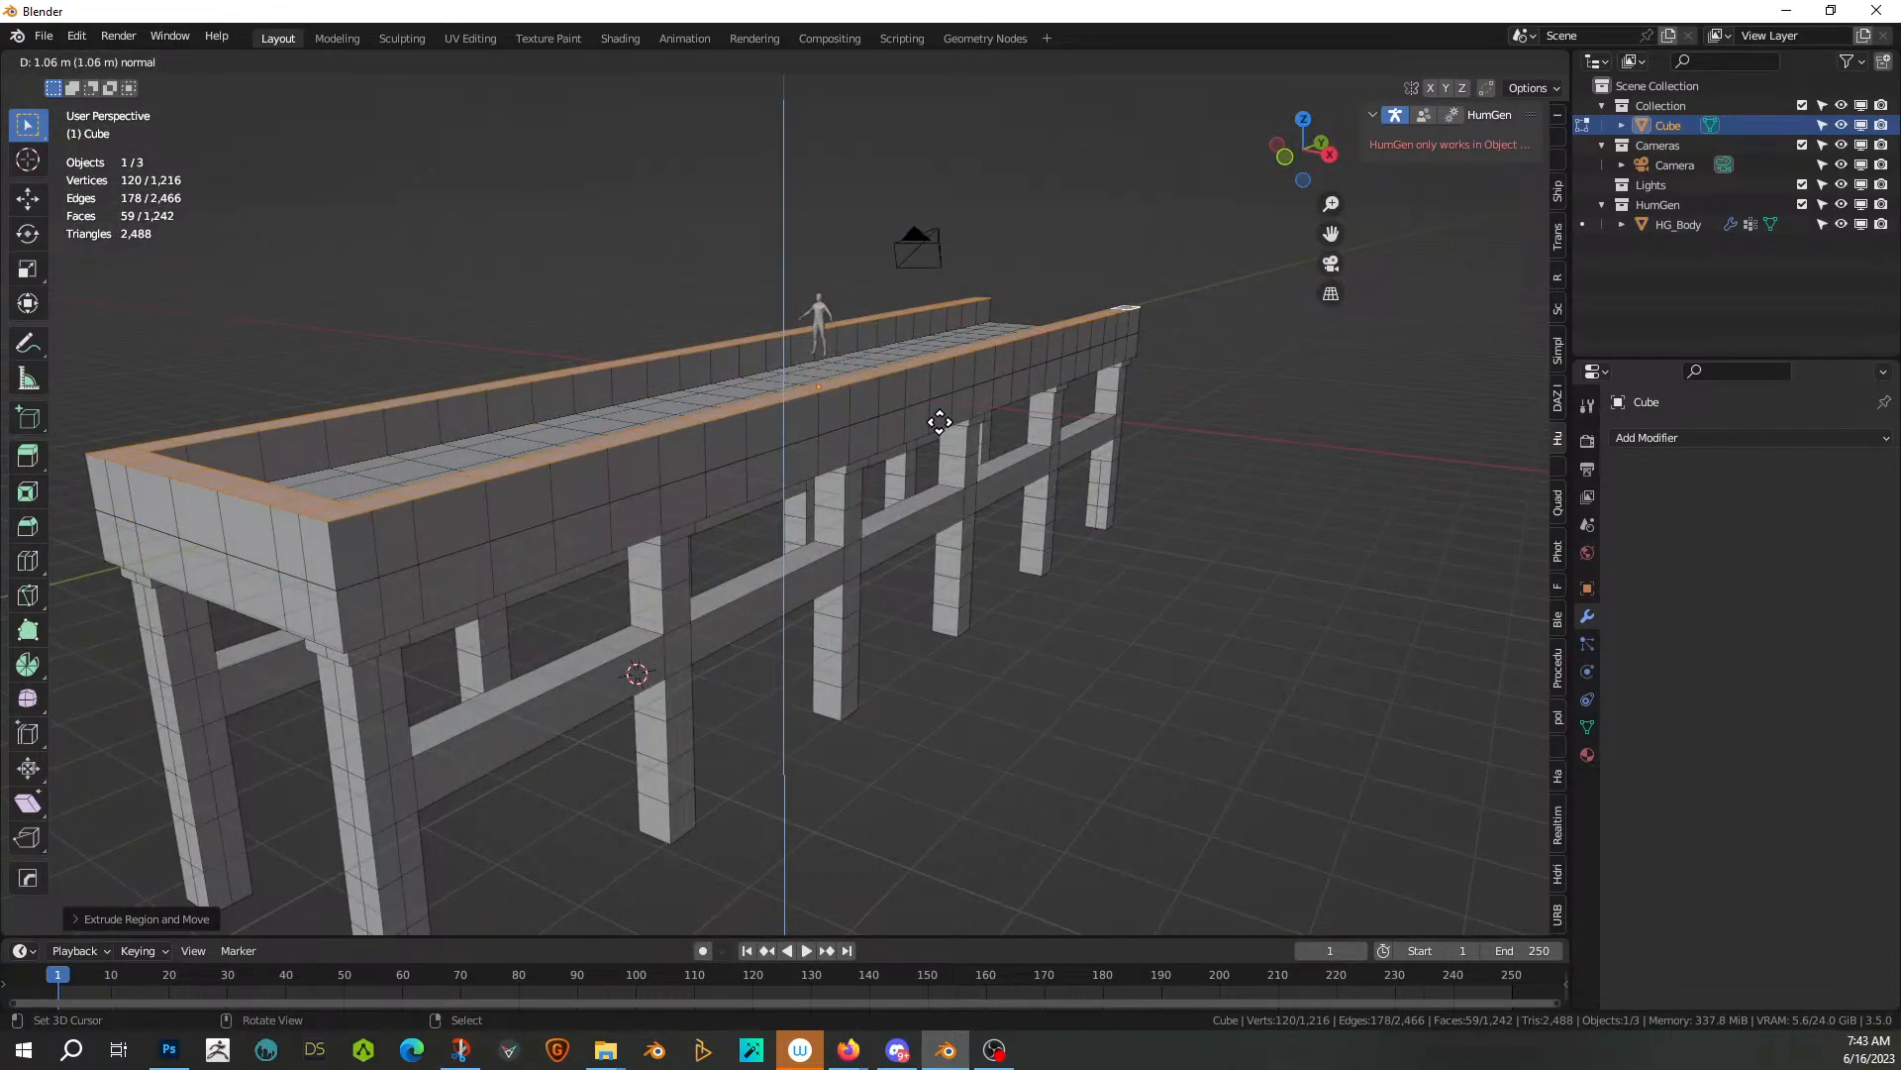
{"action": "left_click", "coordinate": [940, 422]}
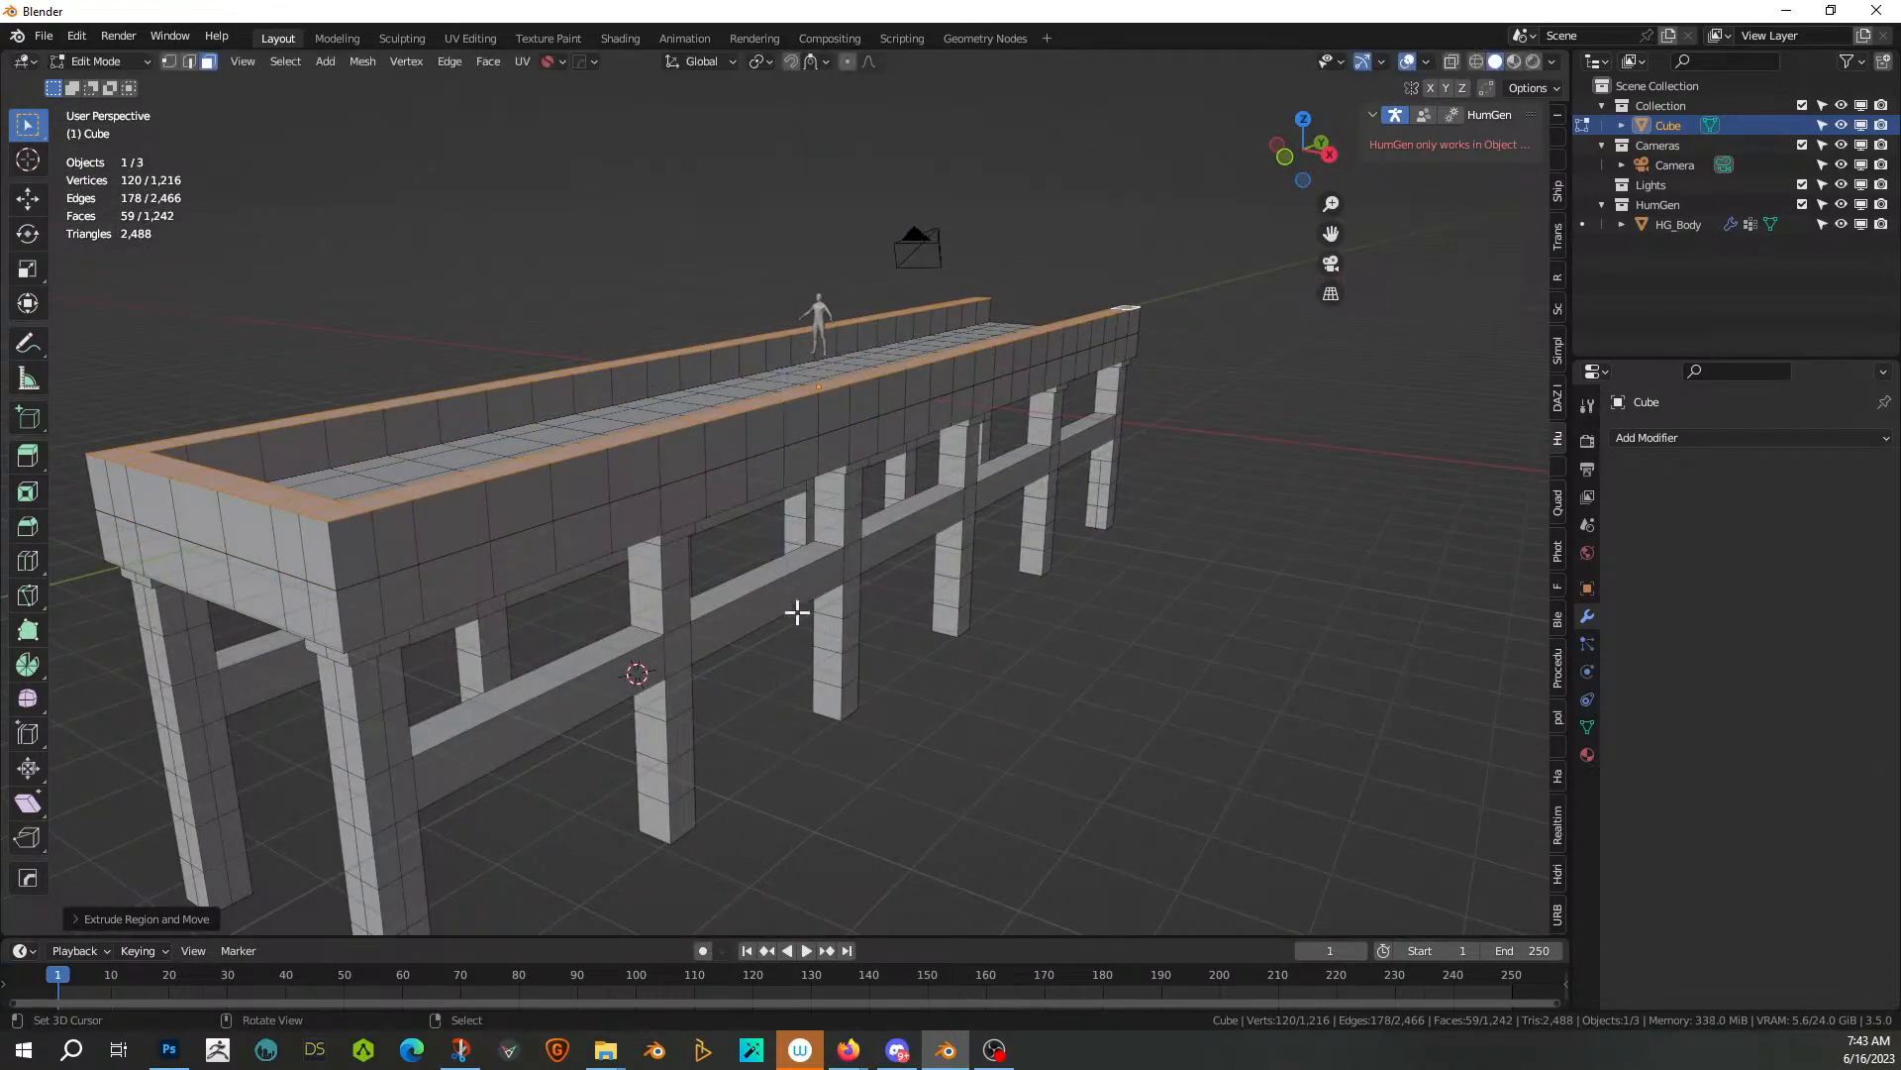
{"action": "left_click", "coordinate": [649, 634]}
{"action": "key", "text": "2"}
{"action": "left_click", "coordinate": [646, 628]}
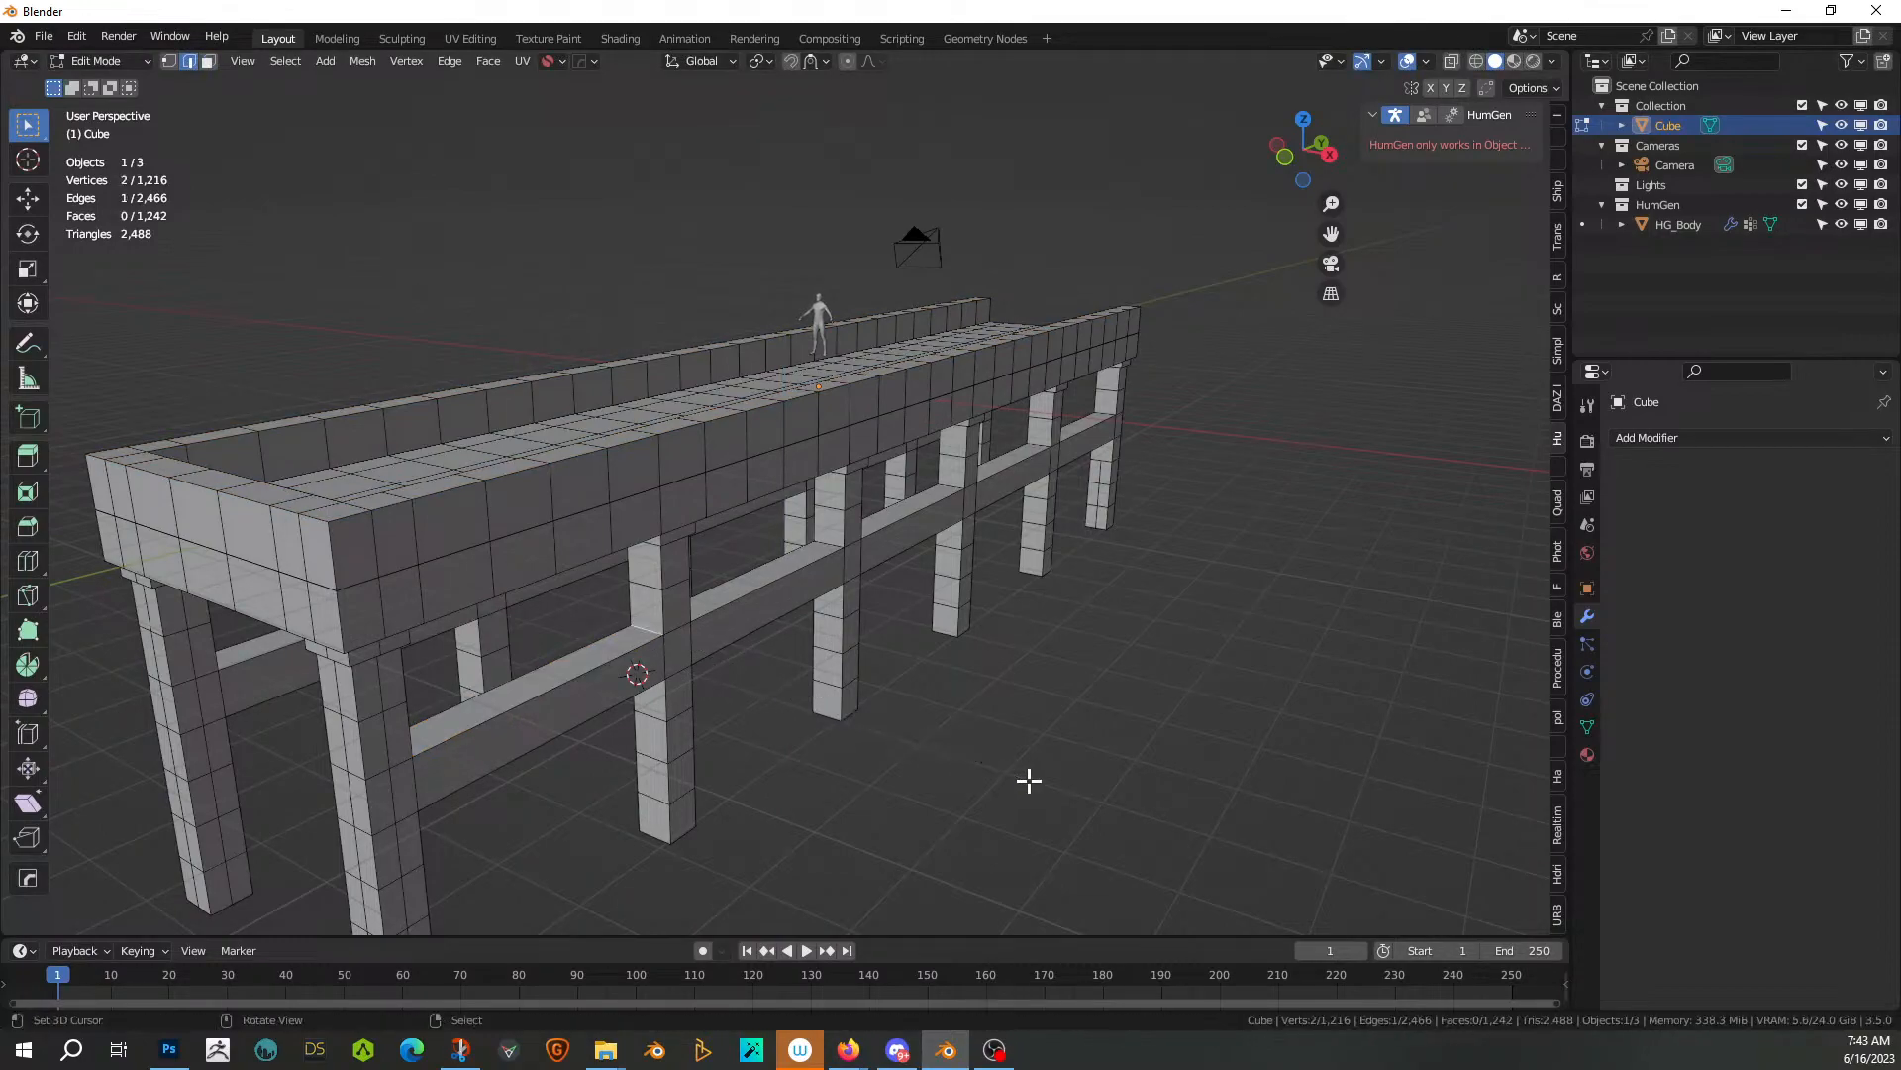
{"action": "middle_click_drag", "start_coordinate": [607, 649], "coordinate": [673, 657]}
{"action": "key", "text": "3"}
{"action": "left_click", "coordinate": [659, 580], "text": "alt"}
{"action": "key", "text": "ctrl+z"}
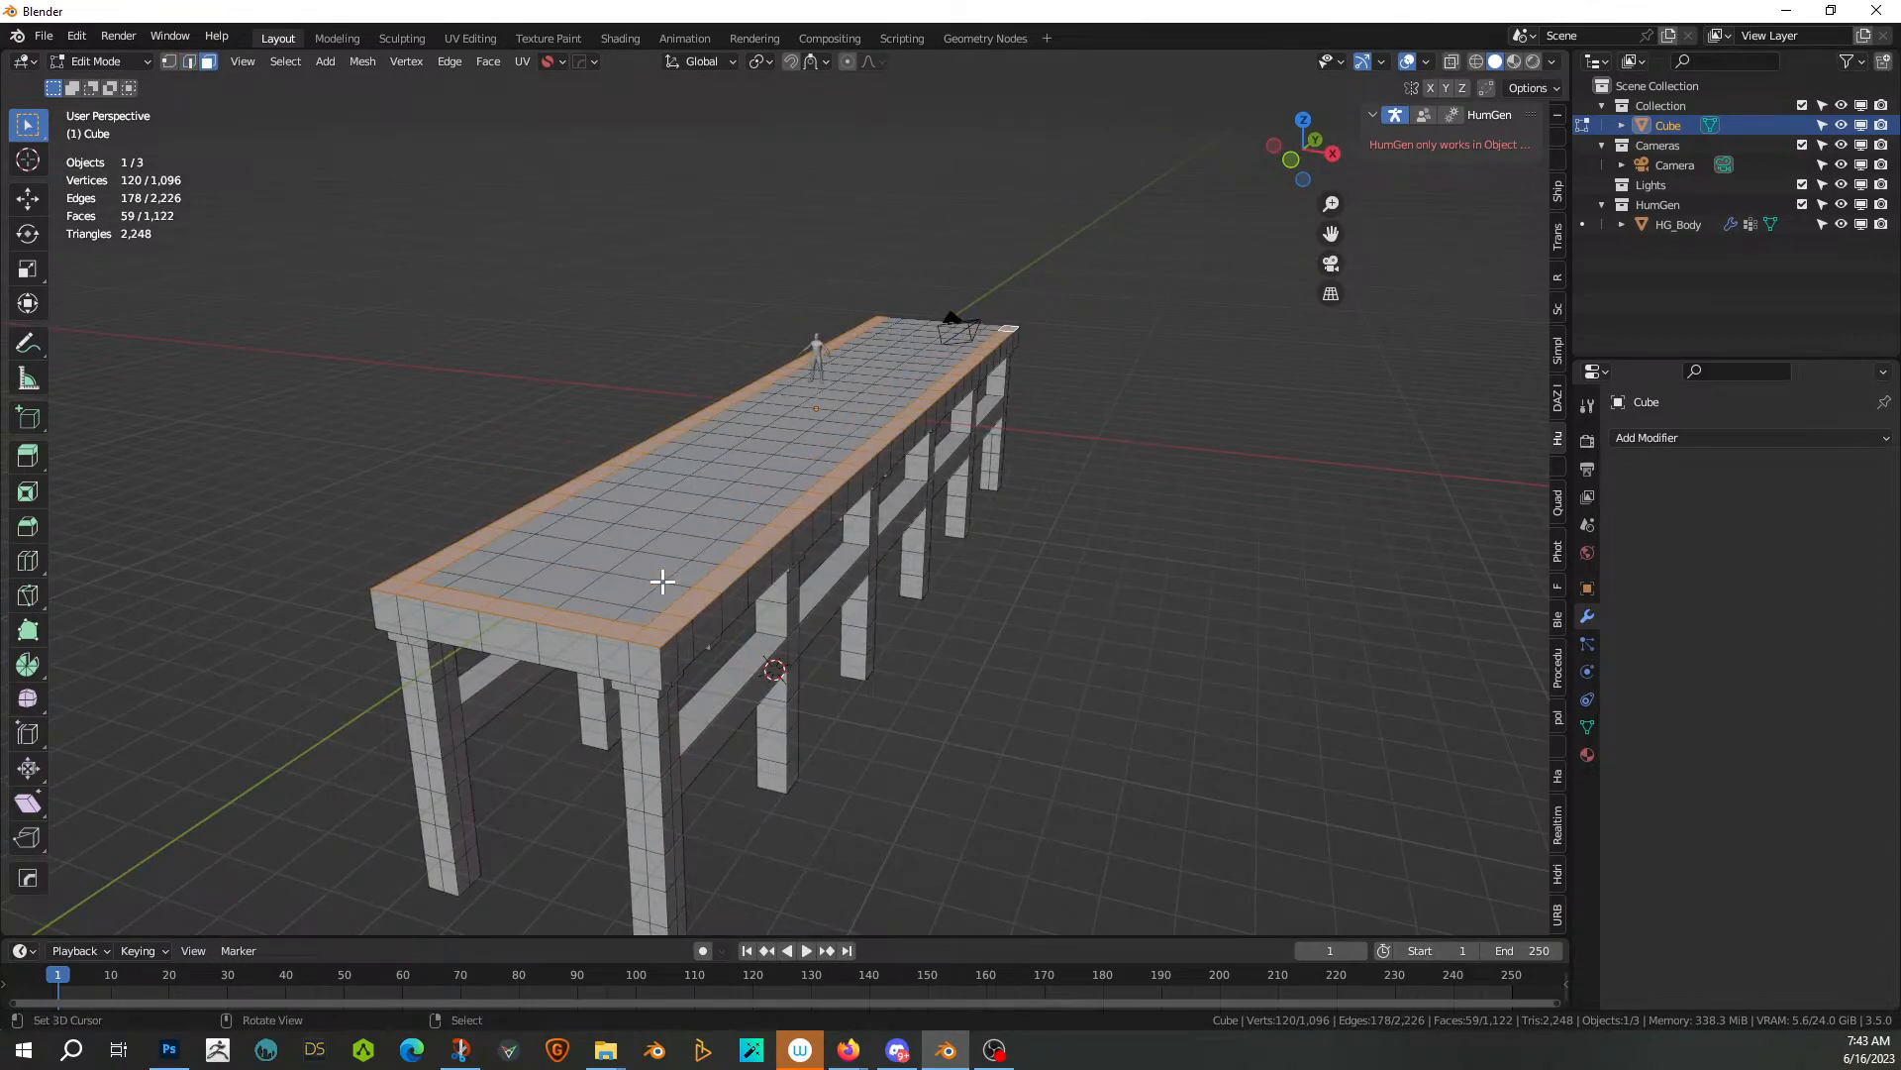
Raise the extruded border faces 1.2 m along Z to form a low wall around the deck
{"action": "type", "text": "gz1.2"}
{"action": "key", "text": "Return"}
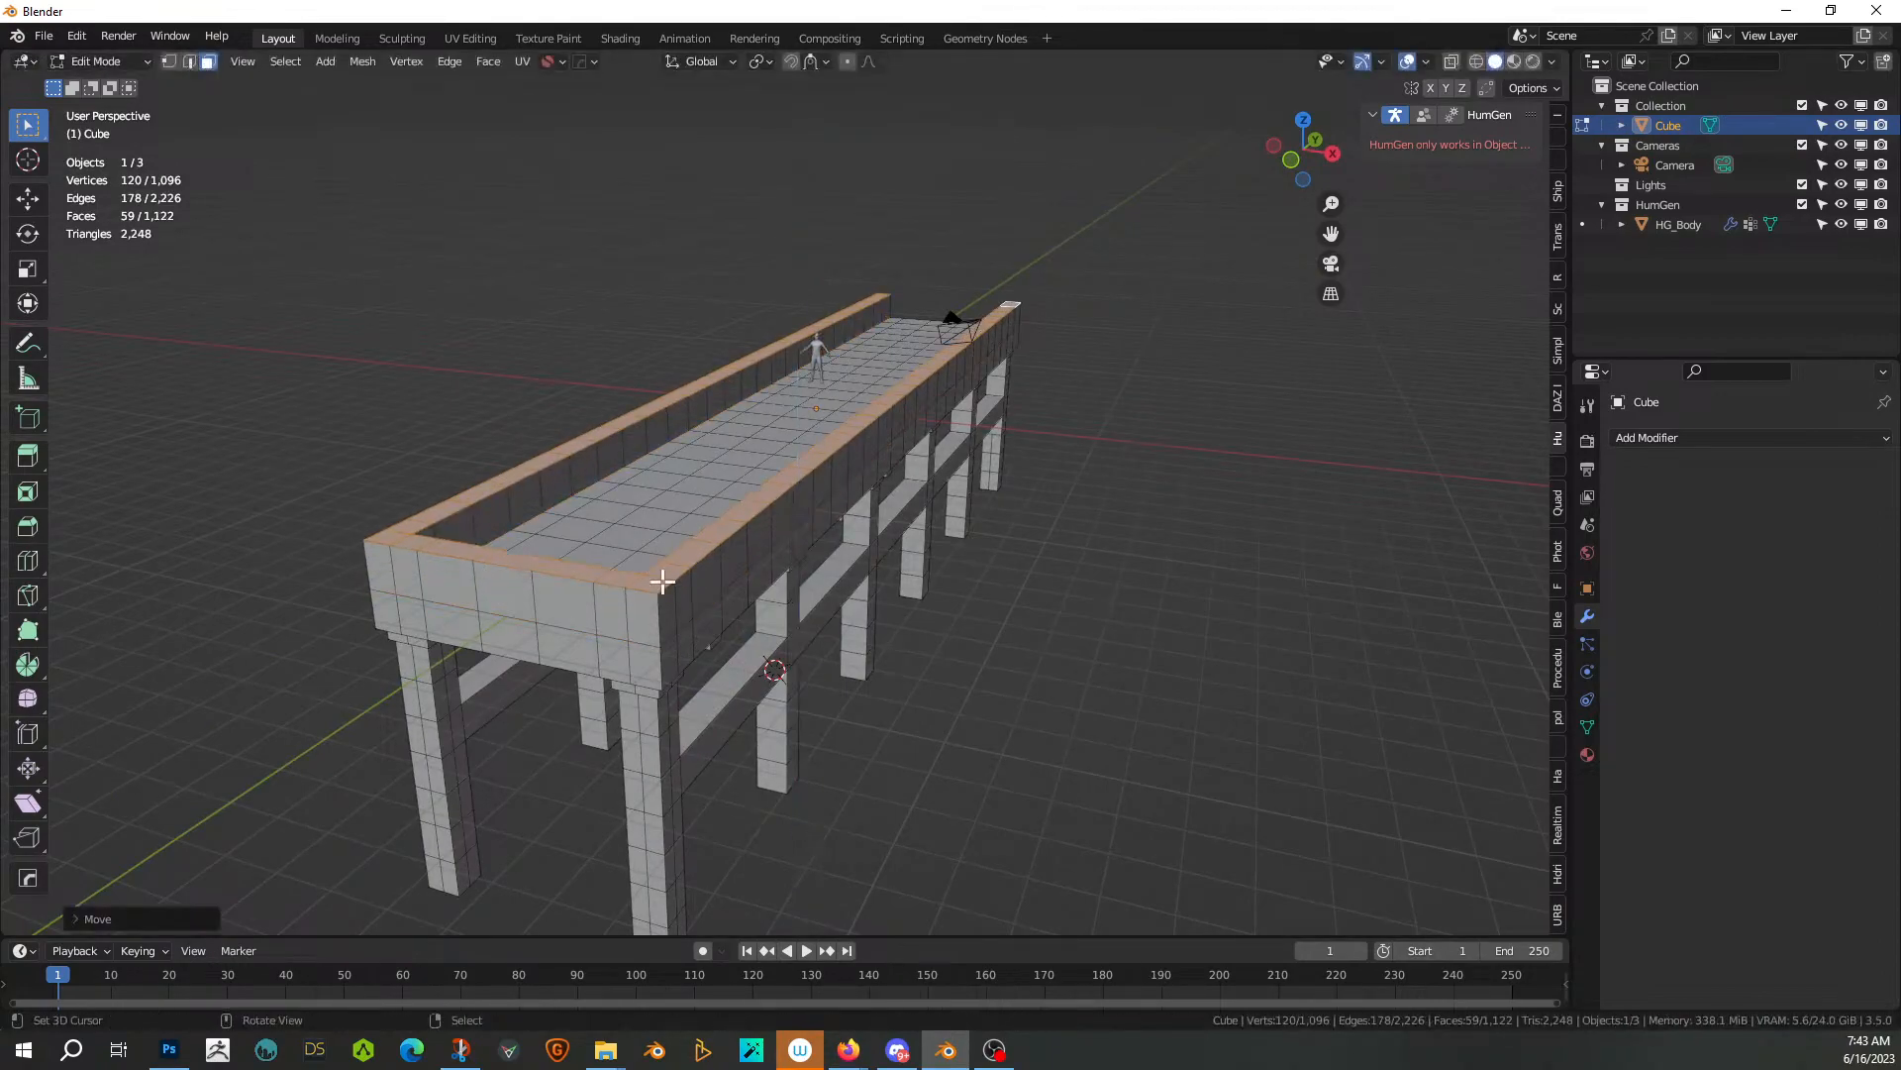
{"action": "middle_click_drag", "start_coordinate": [663, 581], "coordinate": [720, 498]}
{"action": "scroll", "coordinate": [721, 561], "scroll_direction": "up", "scroll_amount": 3}
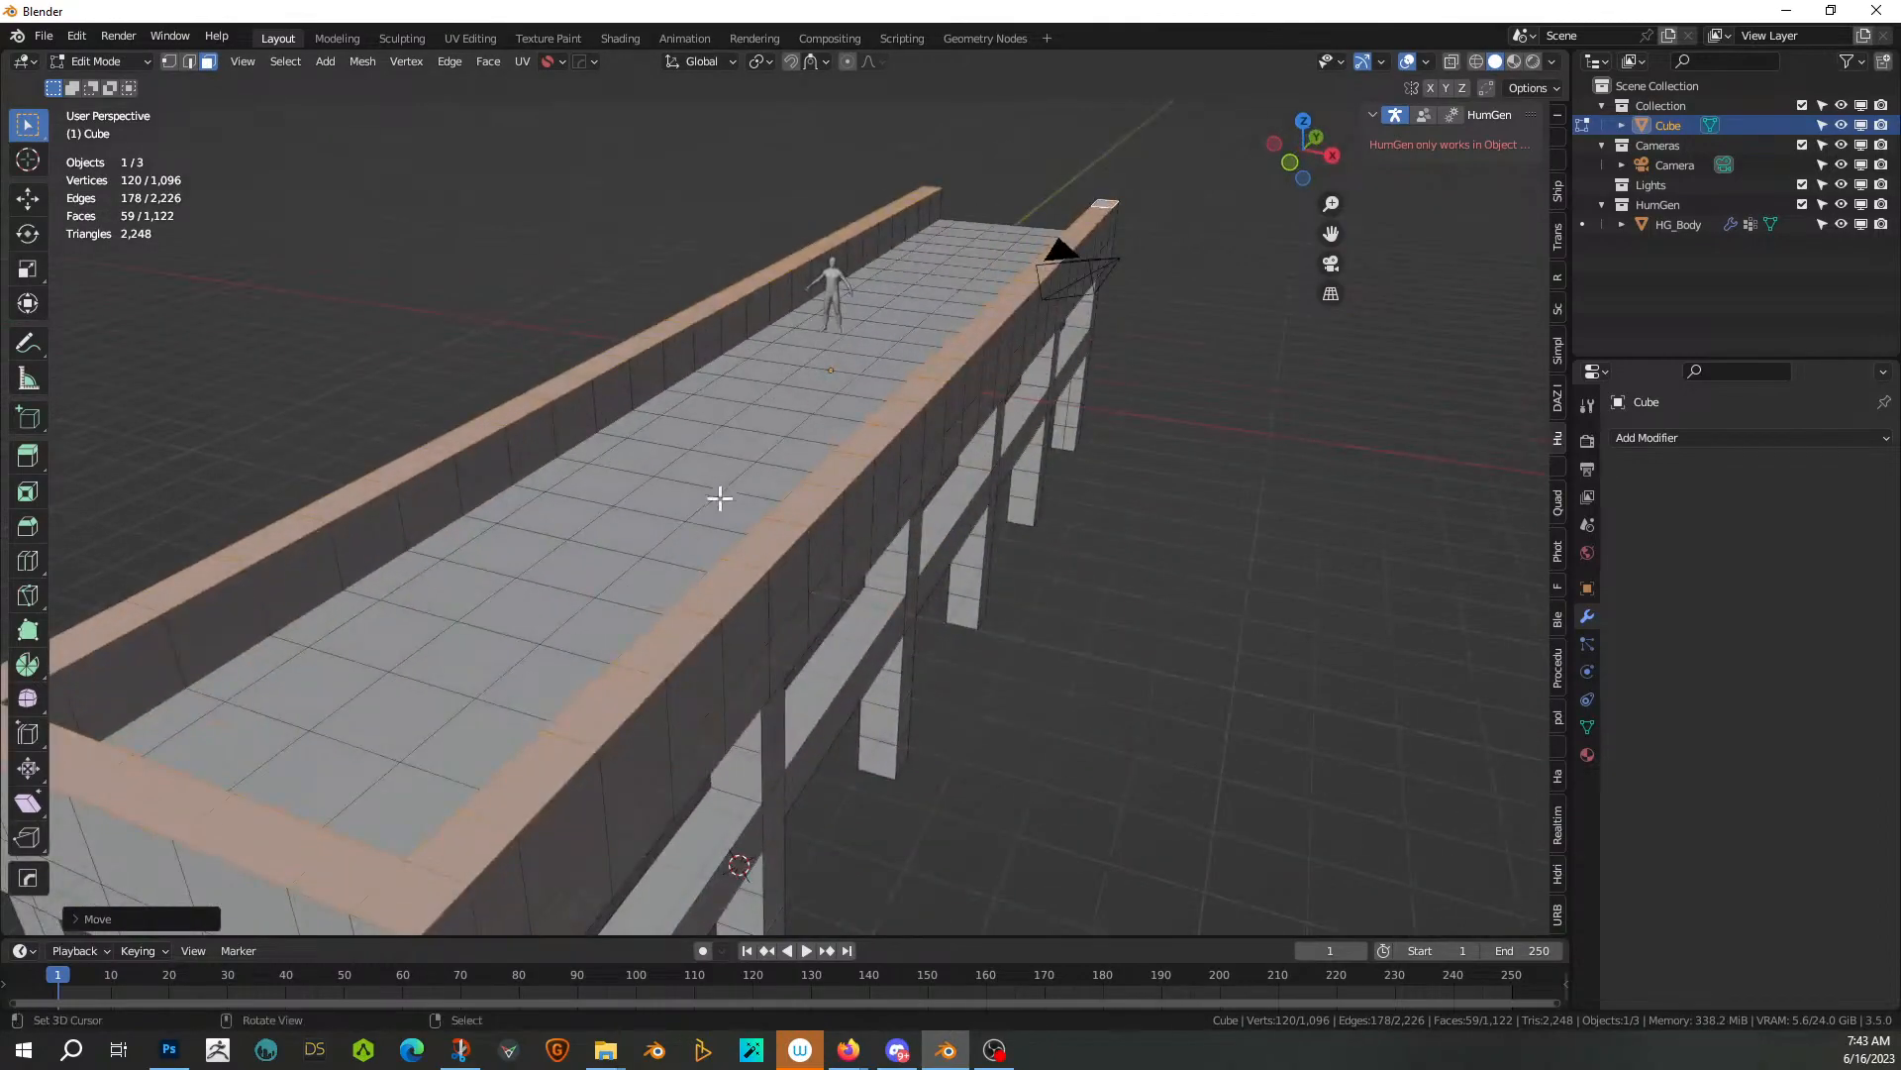
Move the human figure along Y to the platform's near end, close to the end wall
{"action": "key", "text": "Tab"}
{"action": "left_click", "coordinate": [828, 282]}
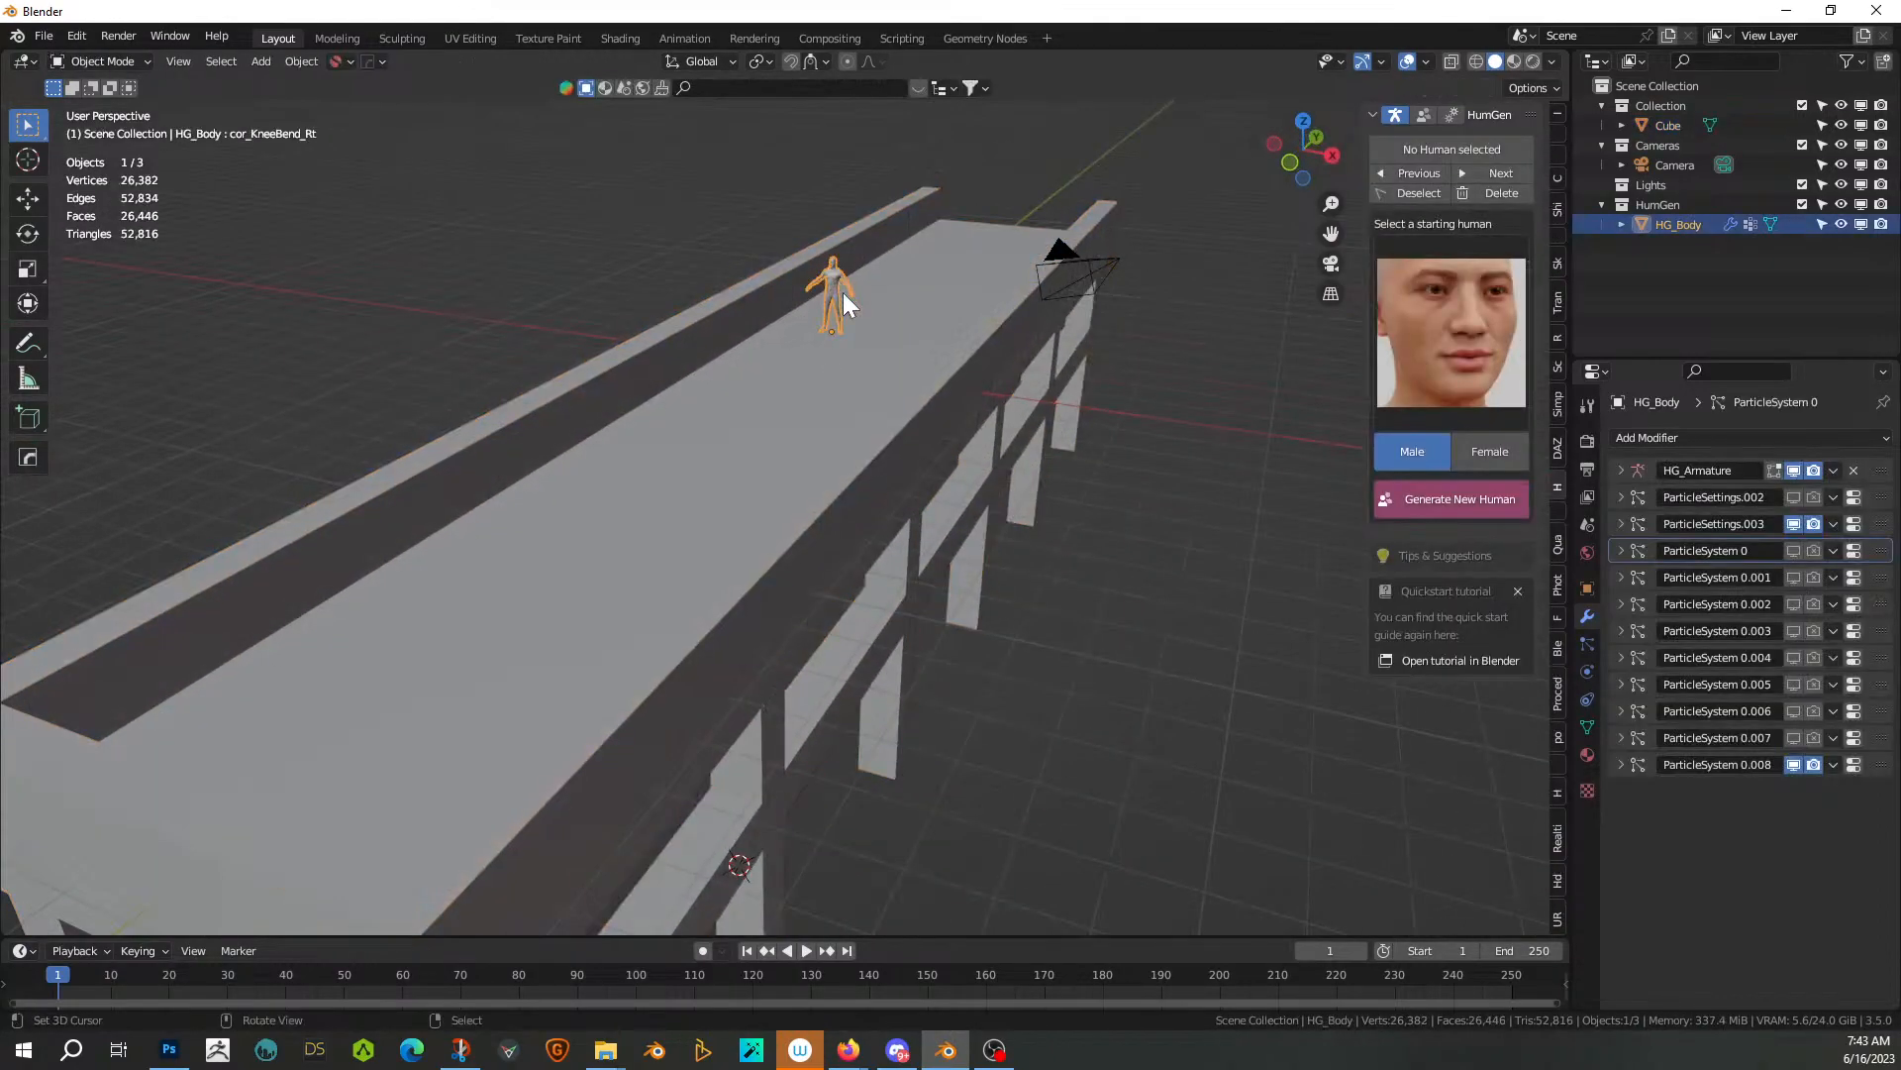
{"action": "key", "text": "g"}
{"action": "key", "text": "y"}
{"action": "left_click", "coordinate": [258, 755]}
{"action": "middle_click_drag", "start_coordinate": [258, 756], "coordinate": [26, 685]}
{"action": "key", "text": "KP_Decimal"}
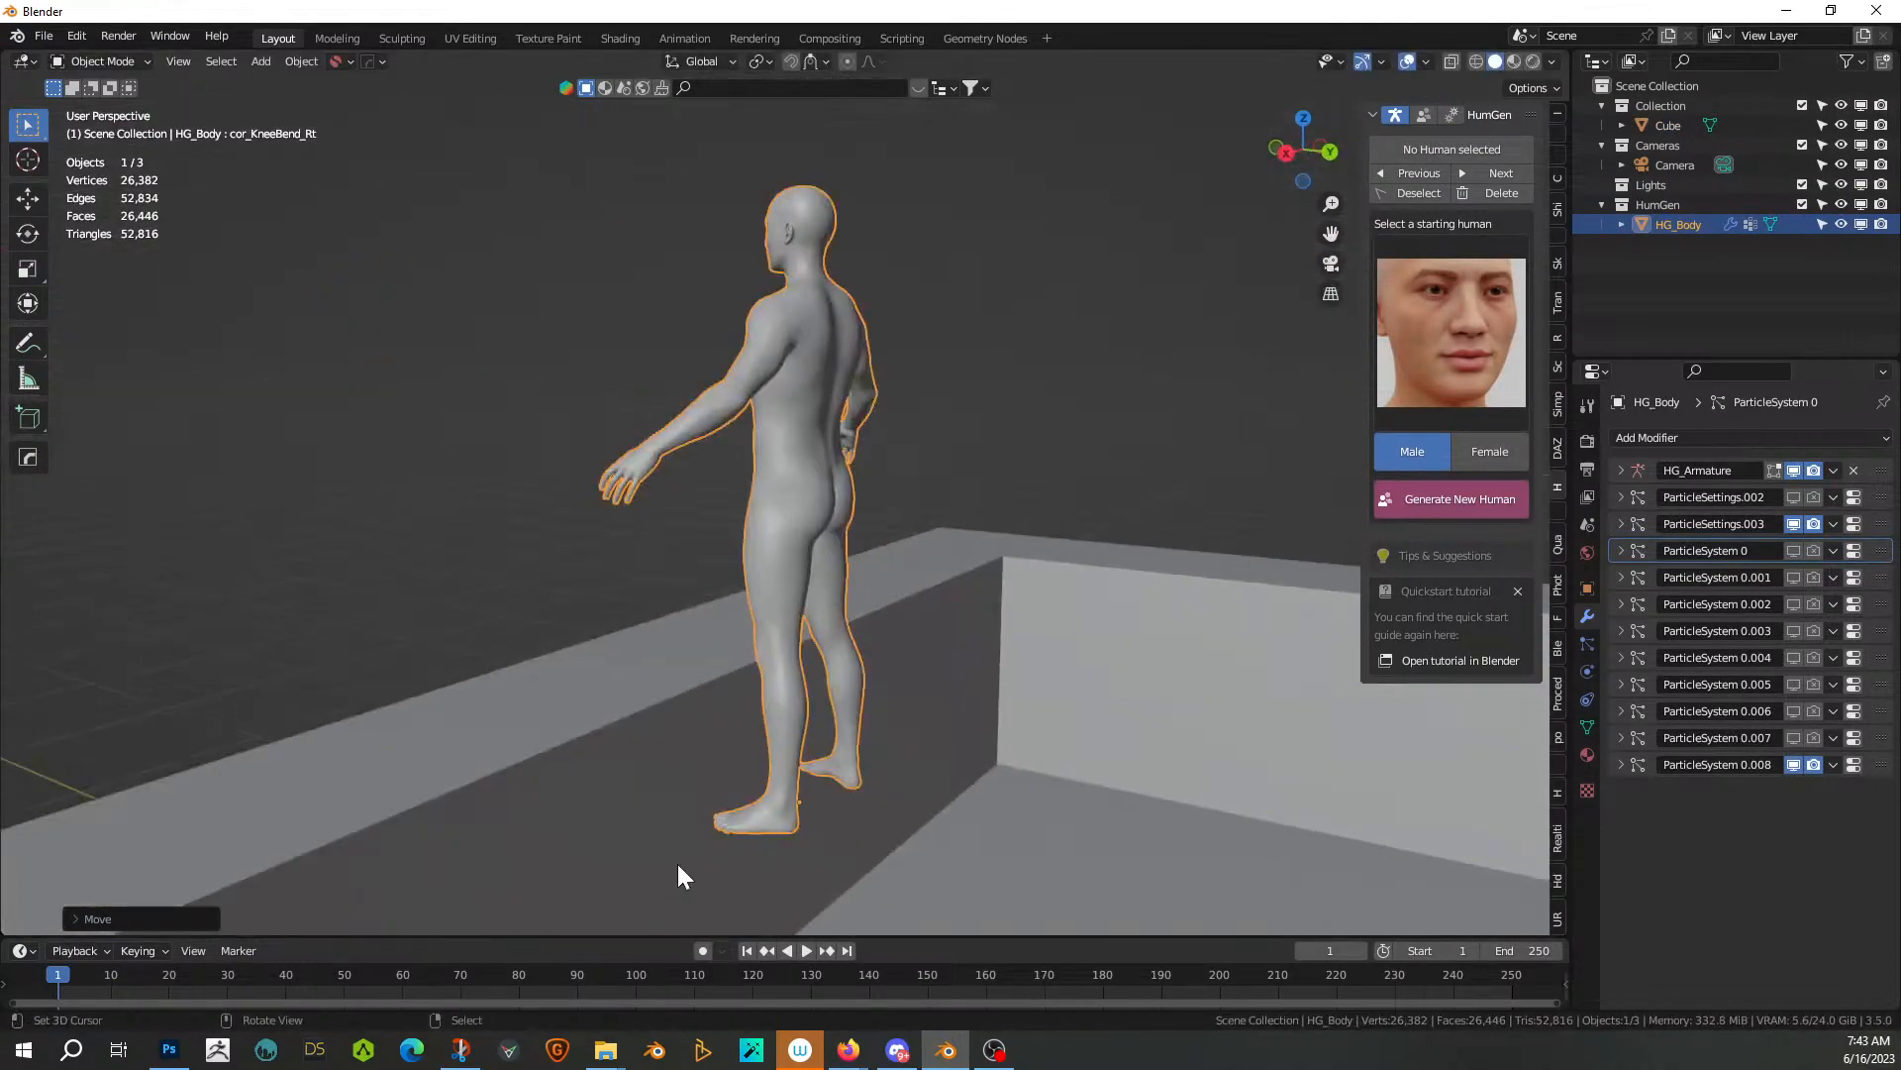
Lower the human figure along Z until its feet stand on the platform's deck
{"action": "key", "text": "g"}
{"action": "key", "text": "z"}
{"action": "left_click", "coordinate": [863, 907]}
{"action": "middle_click_drag", "start_coordinate": [864, 906], "coordinate": [951, 574], "text": "shift"}
{"action": "key", "text": "g"}
{"action": "key", "text": "z"}
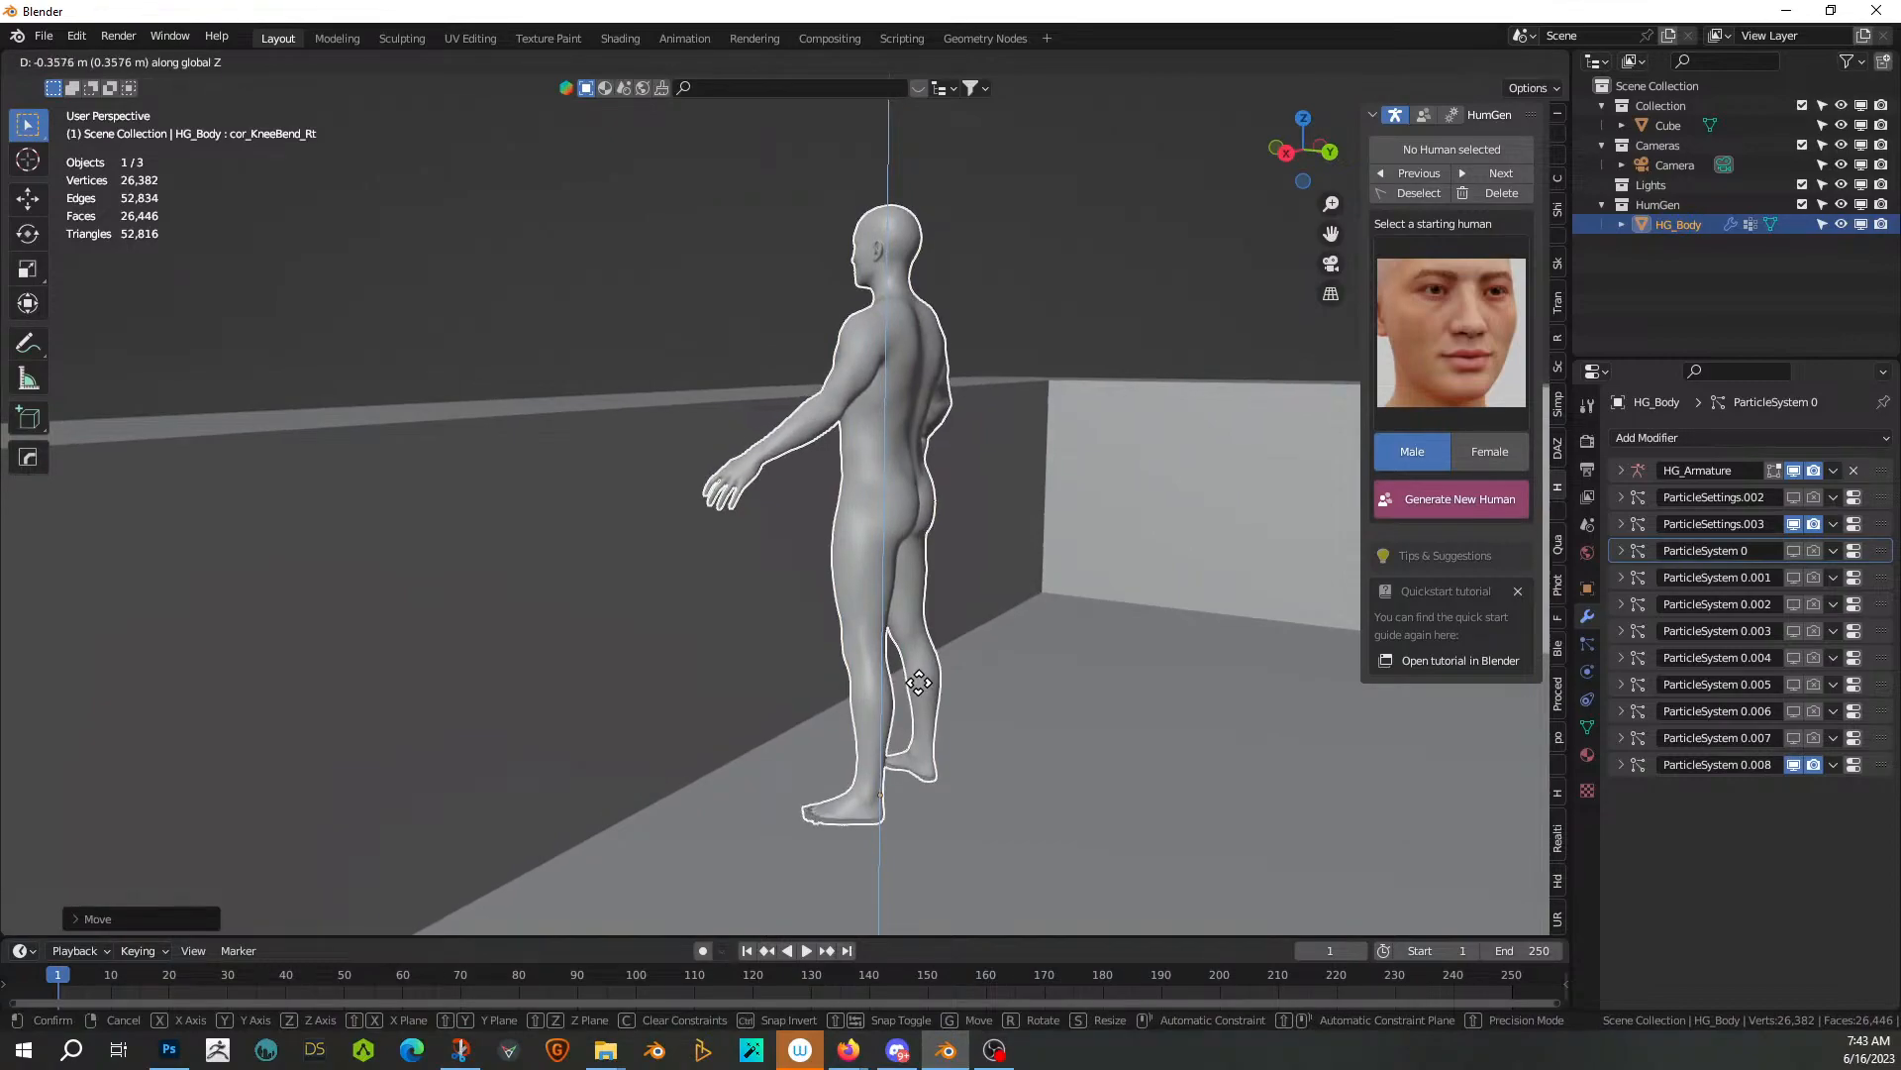
{"action": "left_click", "coordinate": [890, 686]}
{"action": "middle_click_drag", "start_coordinate": [888, 686], "coordinate": [908, 692]}
{"action": "scroll", "coordinate": [880, 695], "scroll_direction": "down", "scroll_amount": 2}
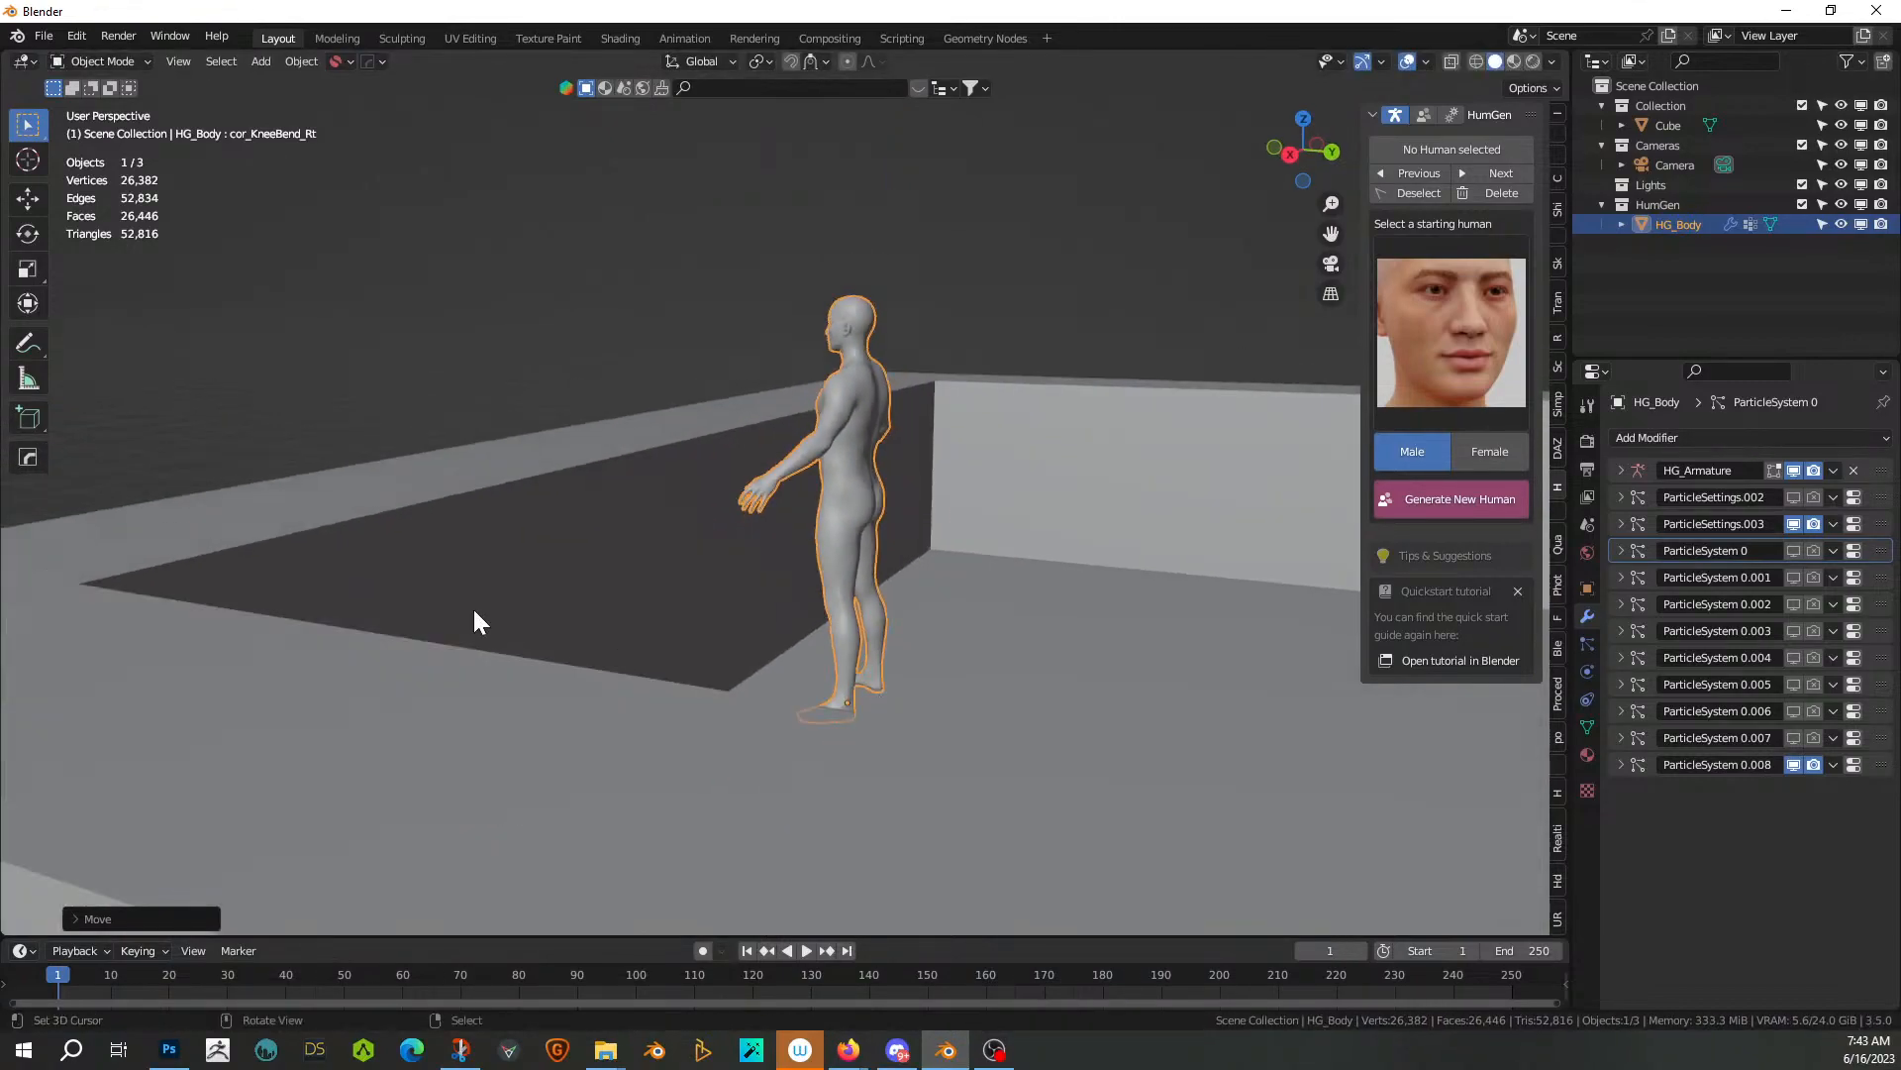
Lower the top faces of the platform's perimeter wall by about 0.38 m along Z
{"action": "left_click", "coordinate": [458, 481]}
{"action": "key", "text": "Tab"}
{"action": "key", "text": "g"}
{"action": "key", "text": "z"}
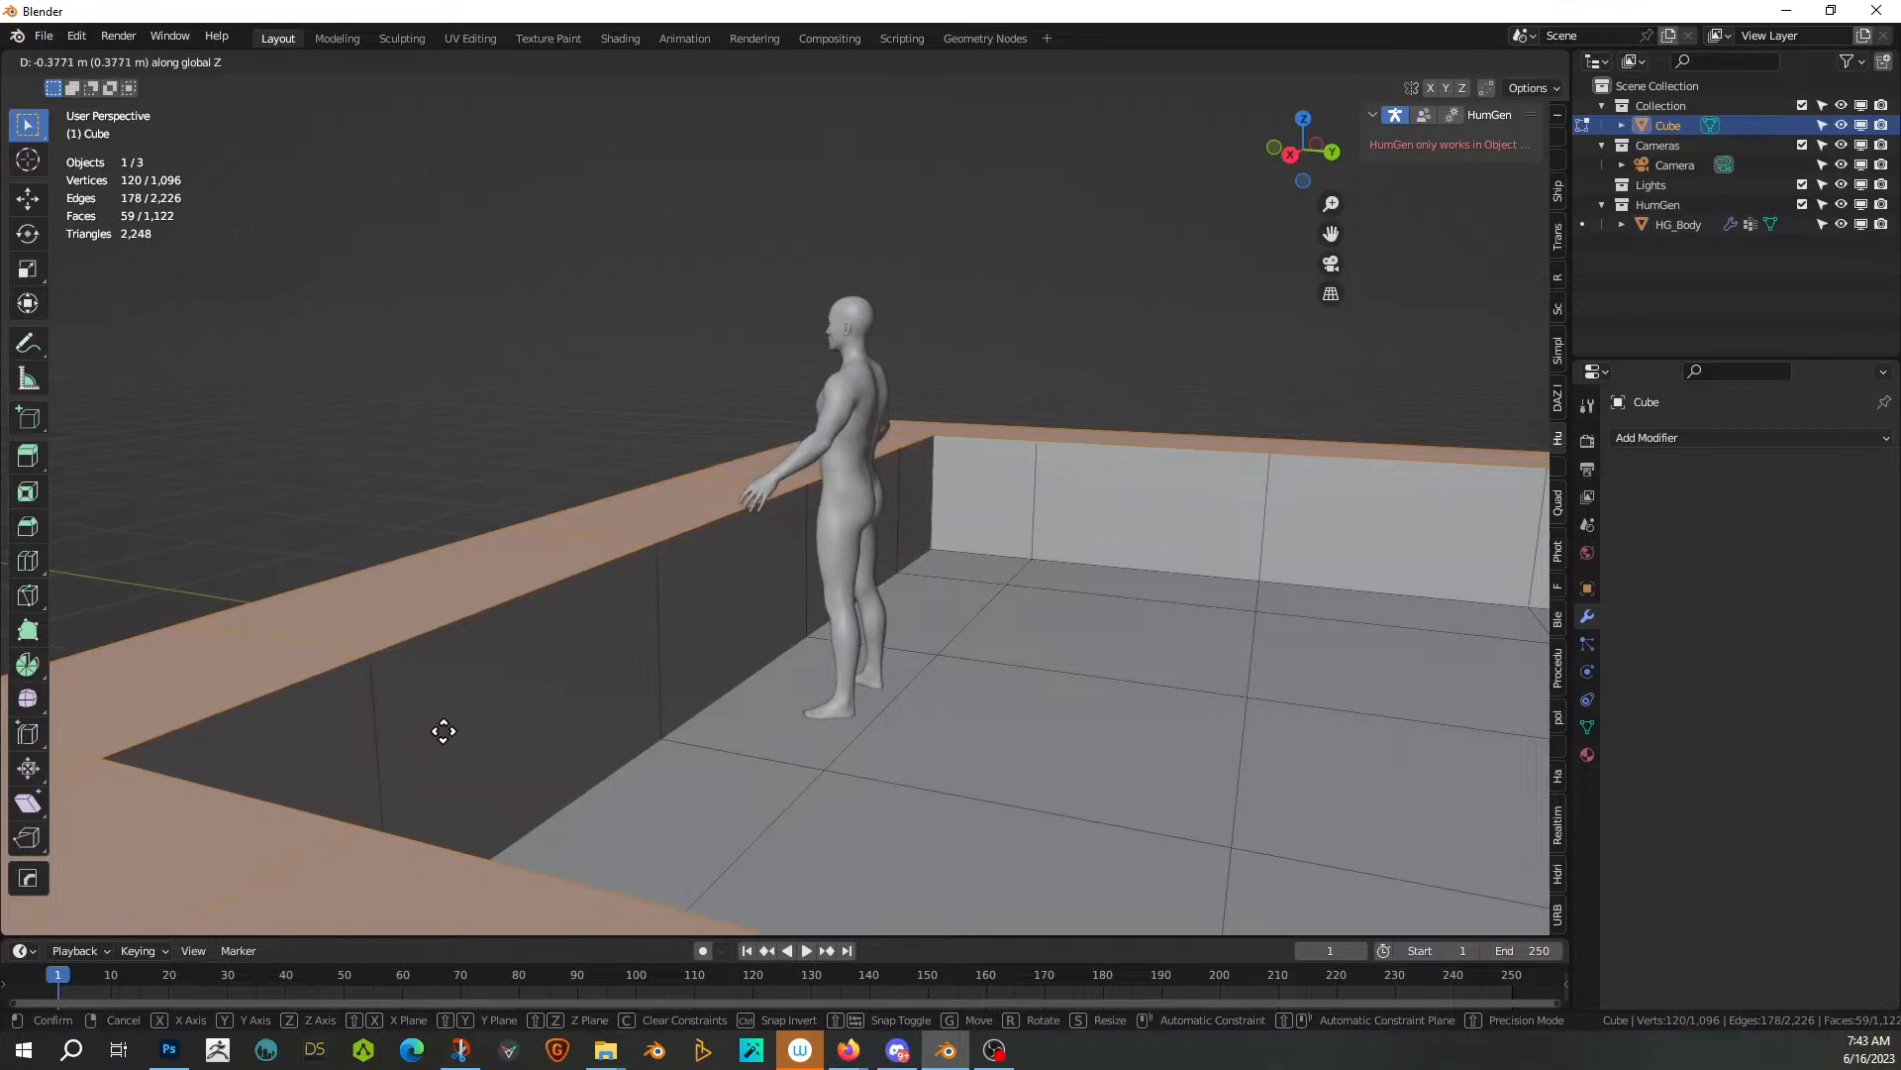
{"action": "left_click", "coordinate": [449, 743]}
Try raising the perimeter wall's top faces by about 0.28 m along Z
{"action": "middle_click_drag", "start_coordinate": [463, 726], "coordinate": [888, 701]}
{"action": "key", "text": "g"}
{"action": "key", "text": "z"}
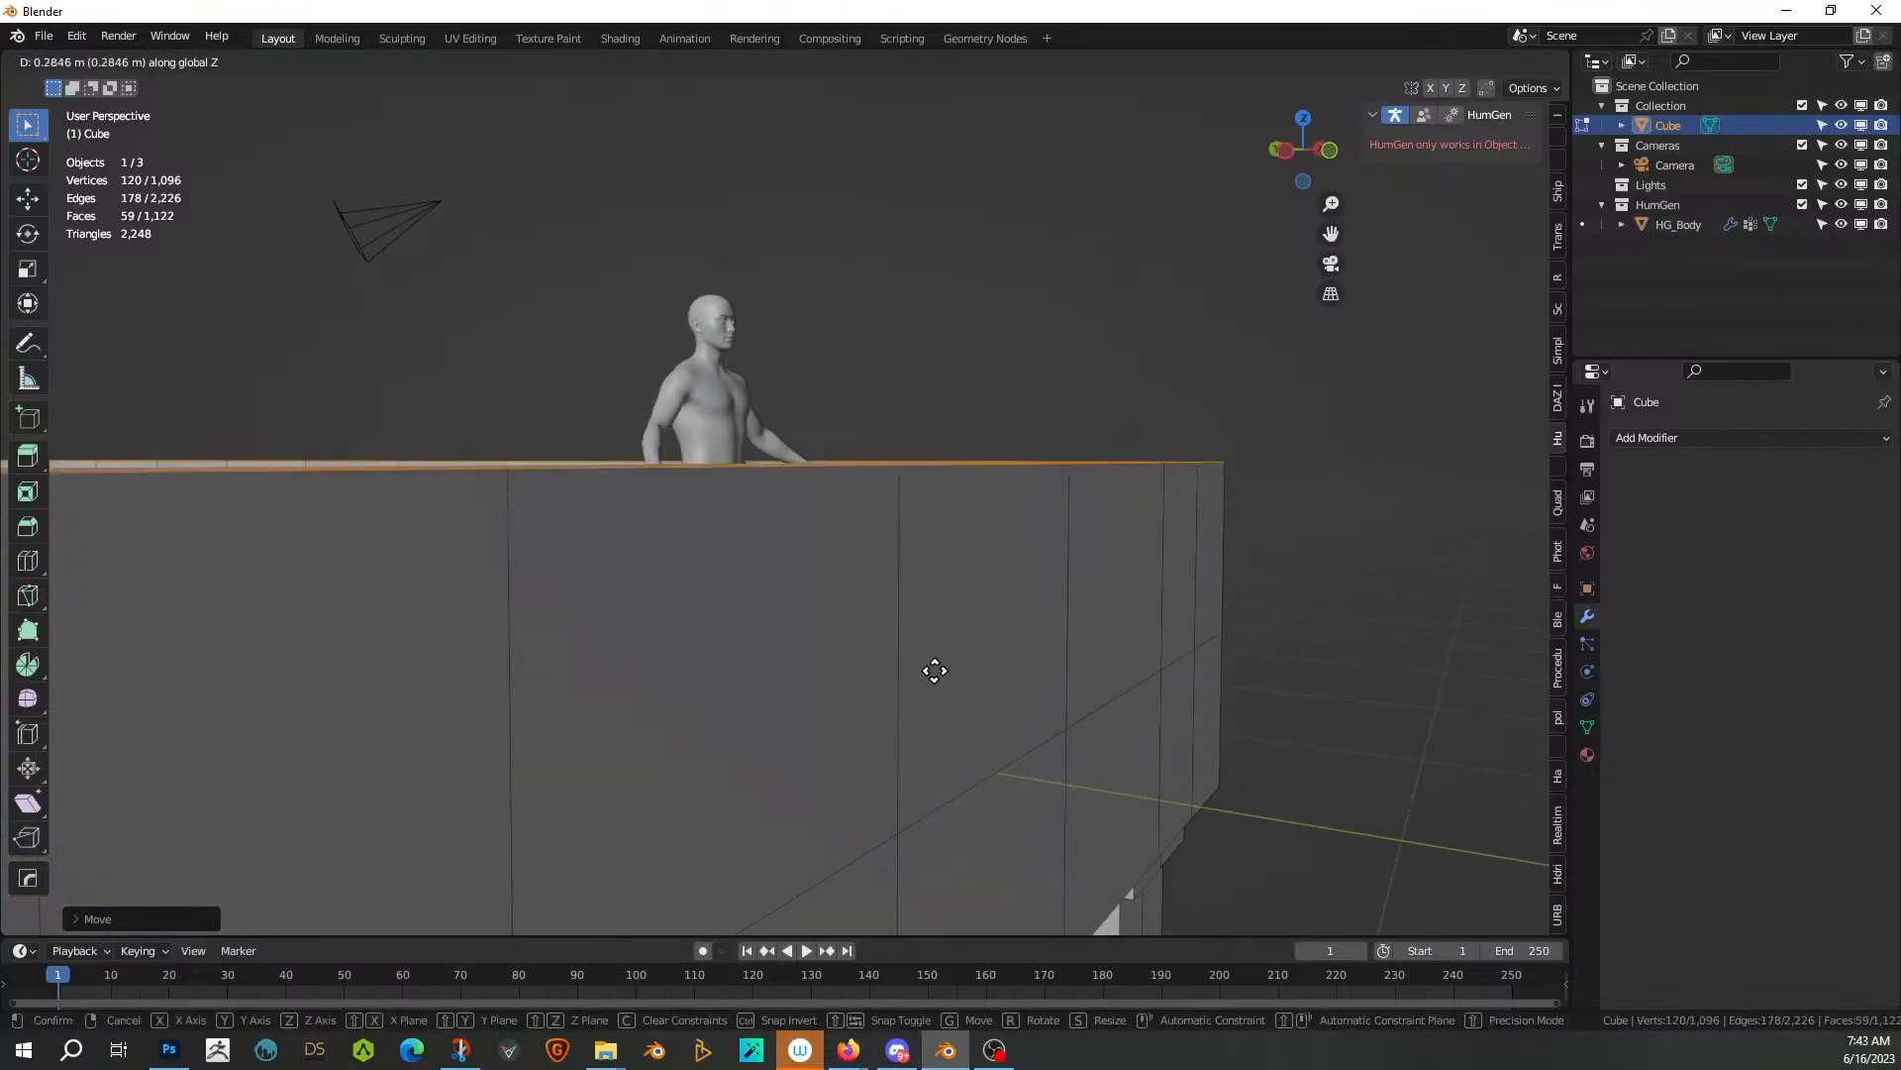
{"action": "left_click", "coordinate": [935, 671]}
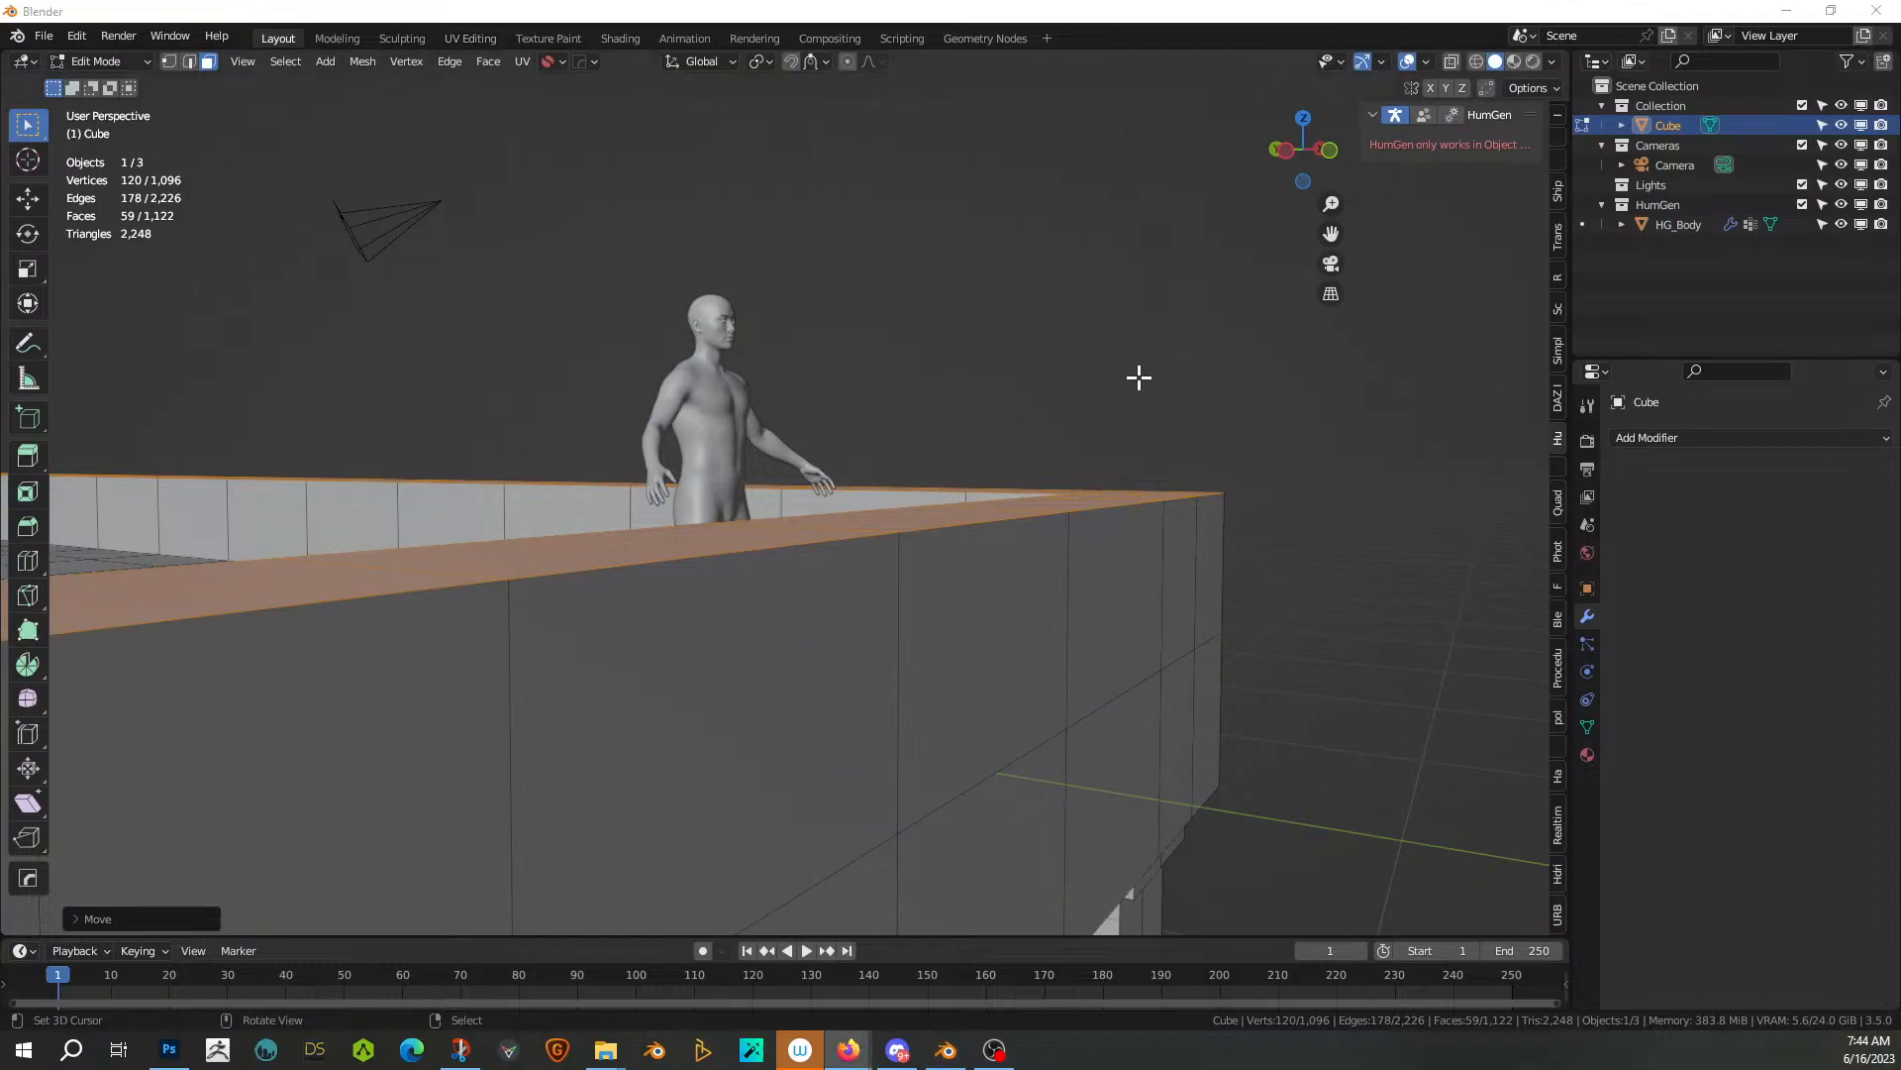
Start saving the scene as a new file and create the folder "230616-1 Livestream Pier" in z:\000 2023 Paintings
{"action": "mouse_move", "coordinate": [944, 459]}
{"action": "middle_mouse_down"}
{"action": "mouse_move", "coordinate": [870, 509]}
{"action": "mouse_move", "coordinate": [657, 518]}
{"action": "mouse_move", "coordinate": [729, 455]}
{"action": "mouse_move", "coordinate": [887, 464]}
{"action": "mouse_move", "coordinate": [878, 412]}
{"action": "mouse_move", "coordinate": [1053, 433]}
{"action": "mouse_move", "coordinate": [952, 438]}
{"action": "middle_mouse_up"}
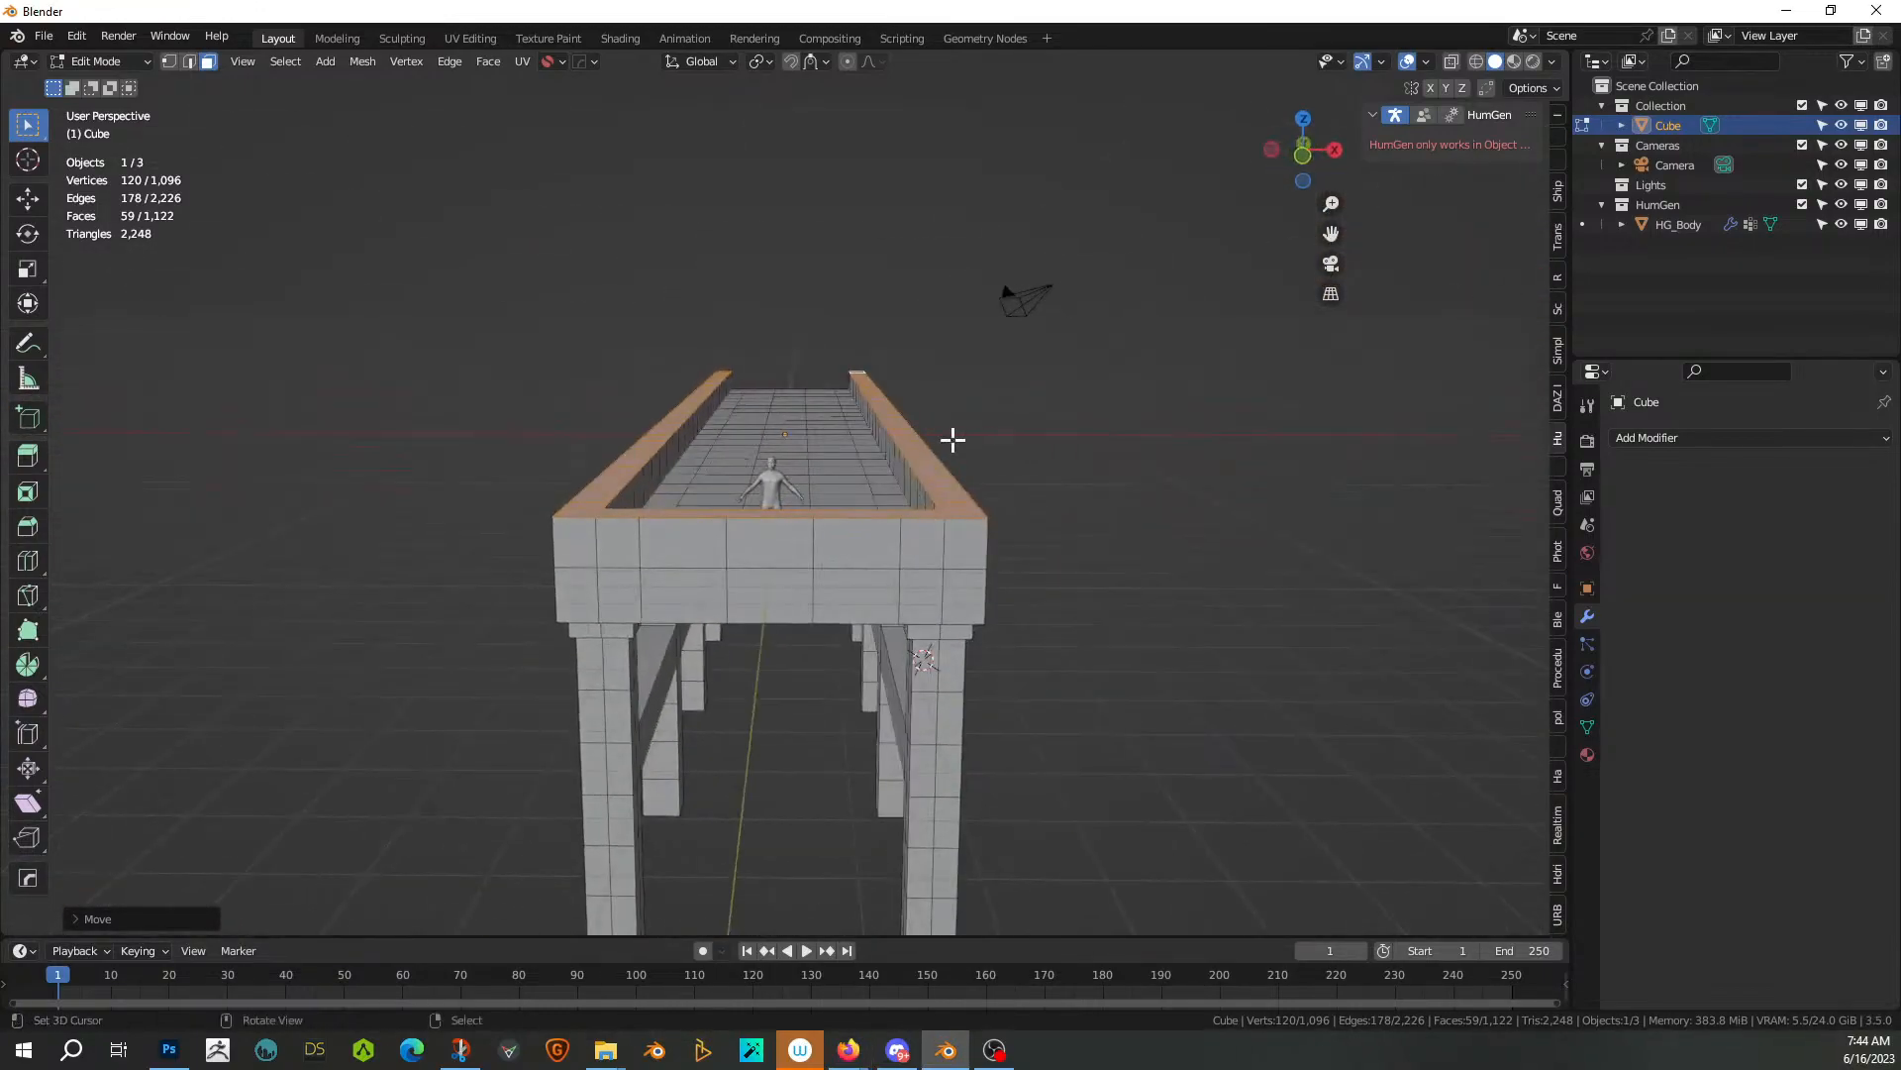
{"action": "left_click", "coordinate": [43, 35]}
{"action": "left_click", "coordinate": [114, 192]}
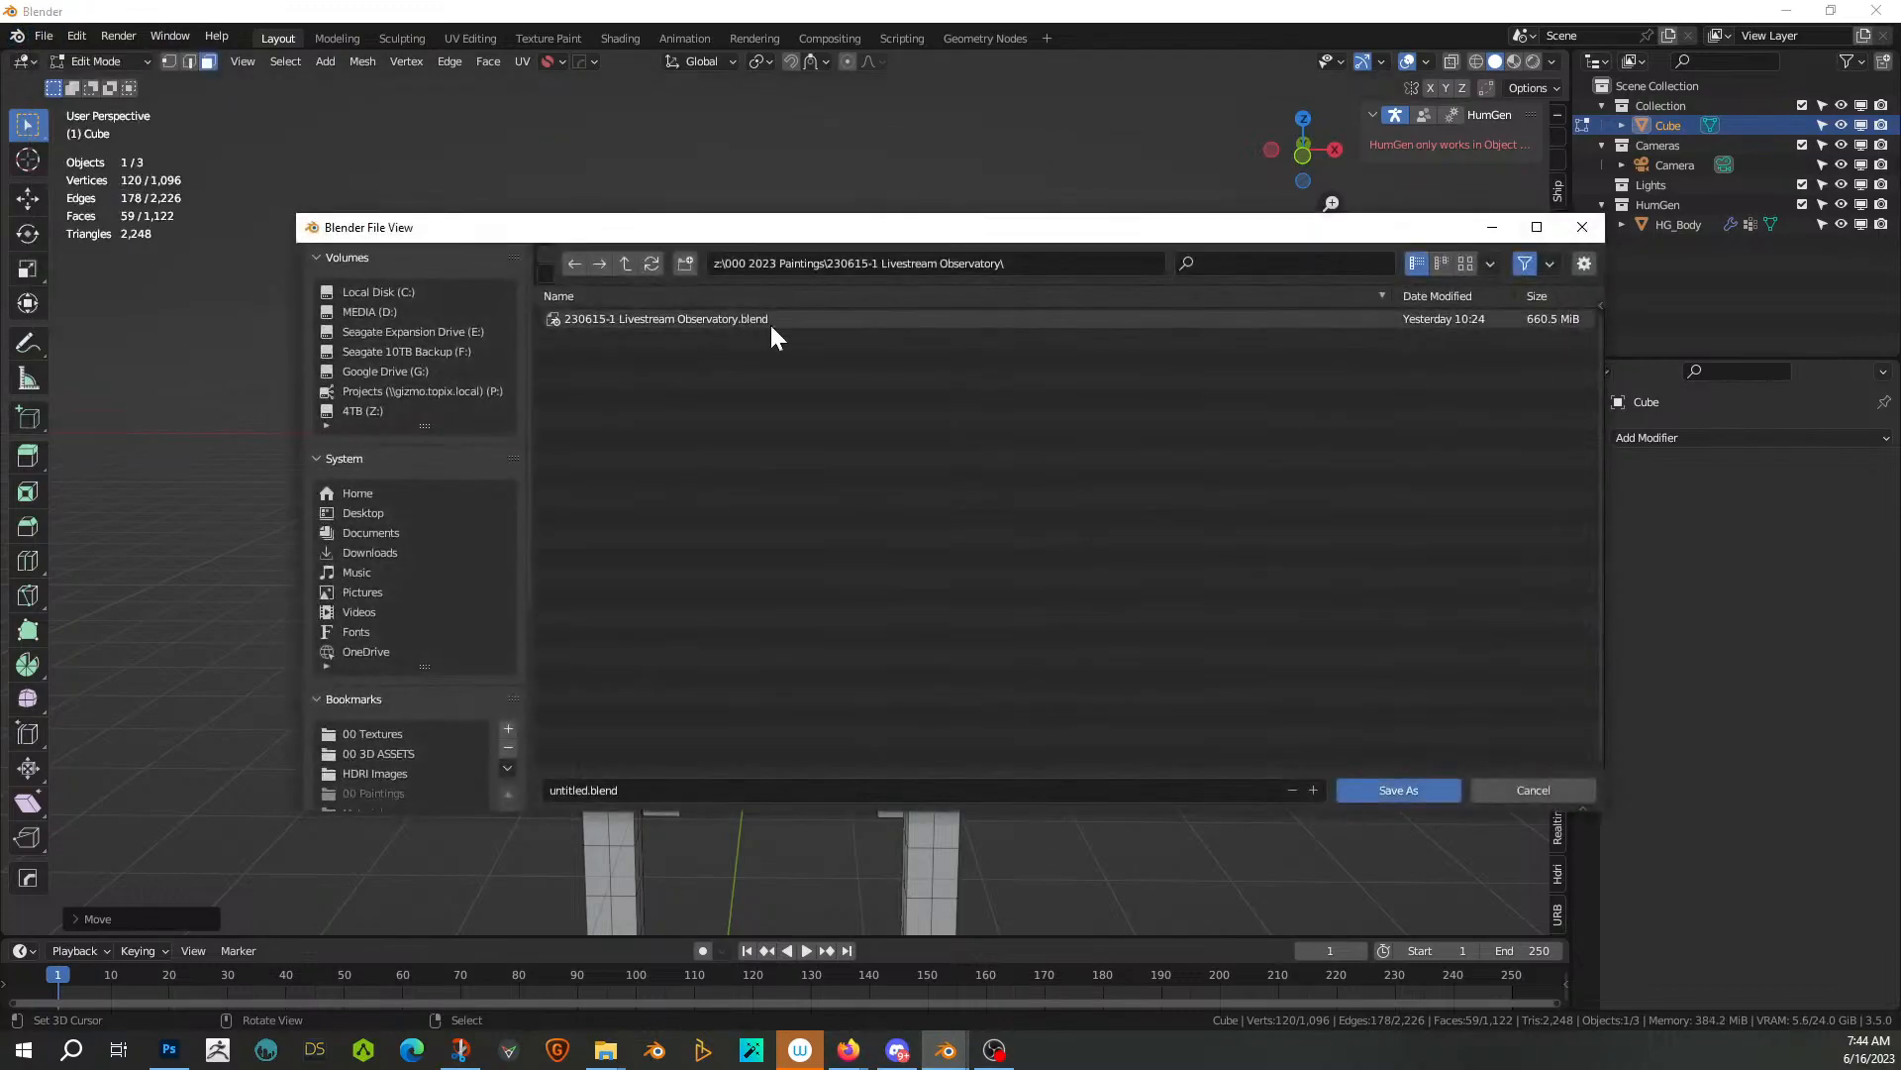
{"action": "left_click", "coordinate": [627, 264]}
{"action": "left_click", "coordinate": [684, 265]}
{"action": "type", "text": "230616-1 Livestrea"}
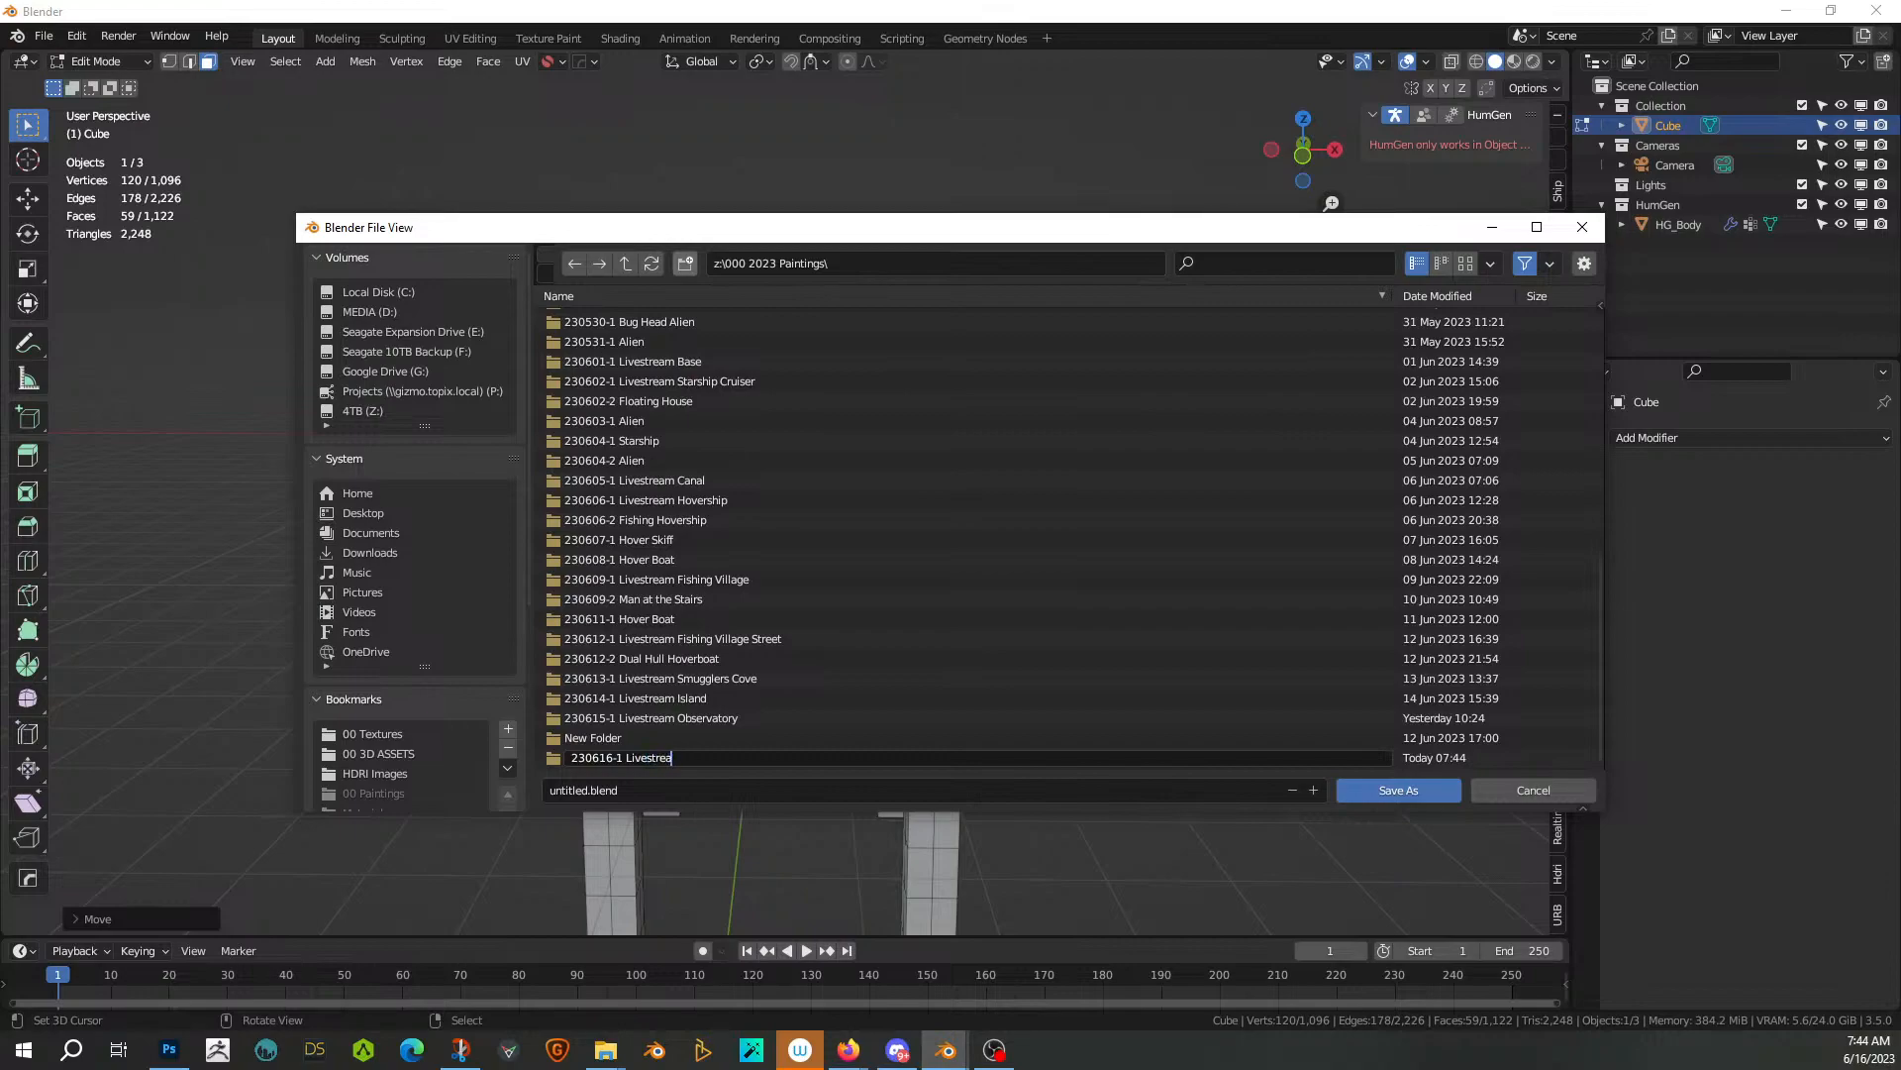
{"action": "type", "text": "m Pier"}
{"action": "key", "text": "Return"}
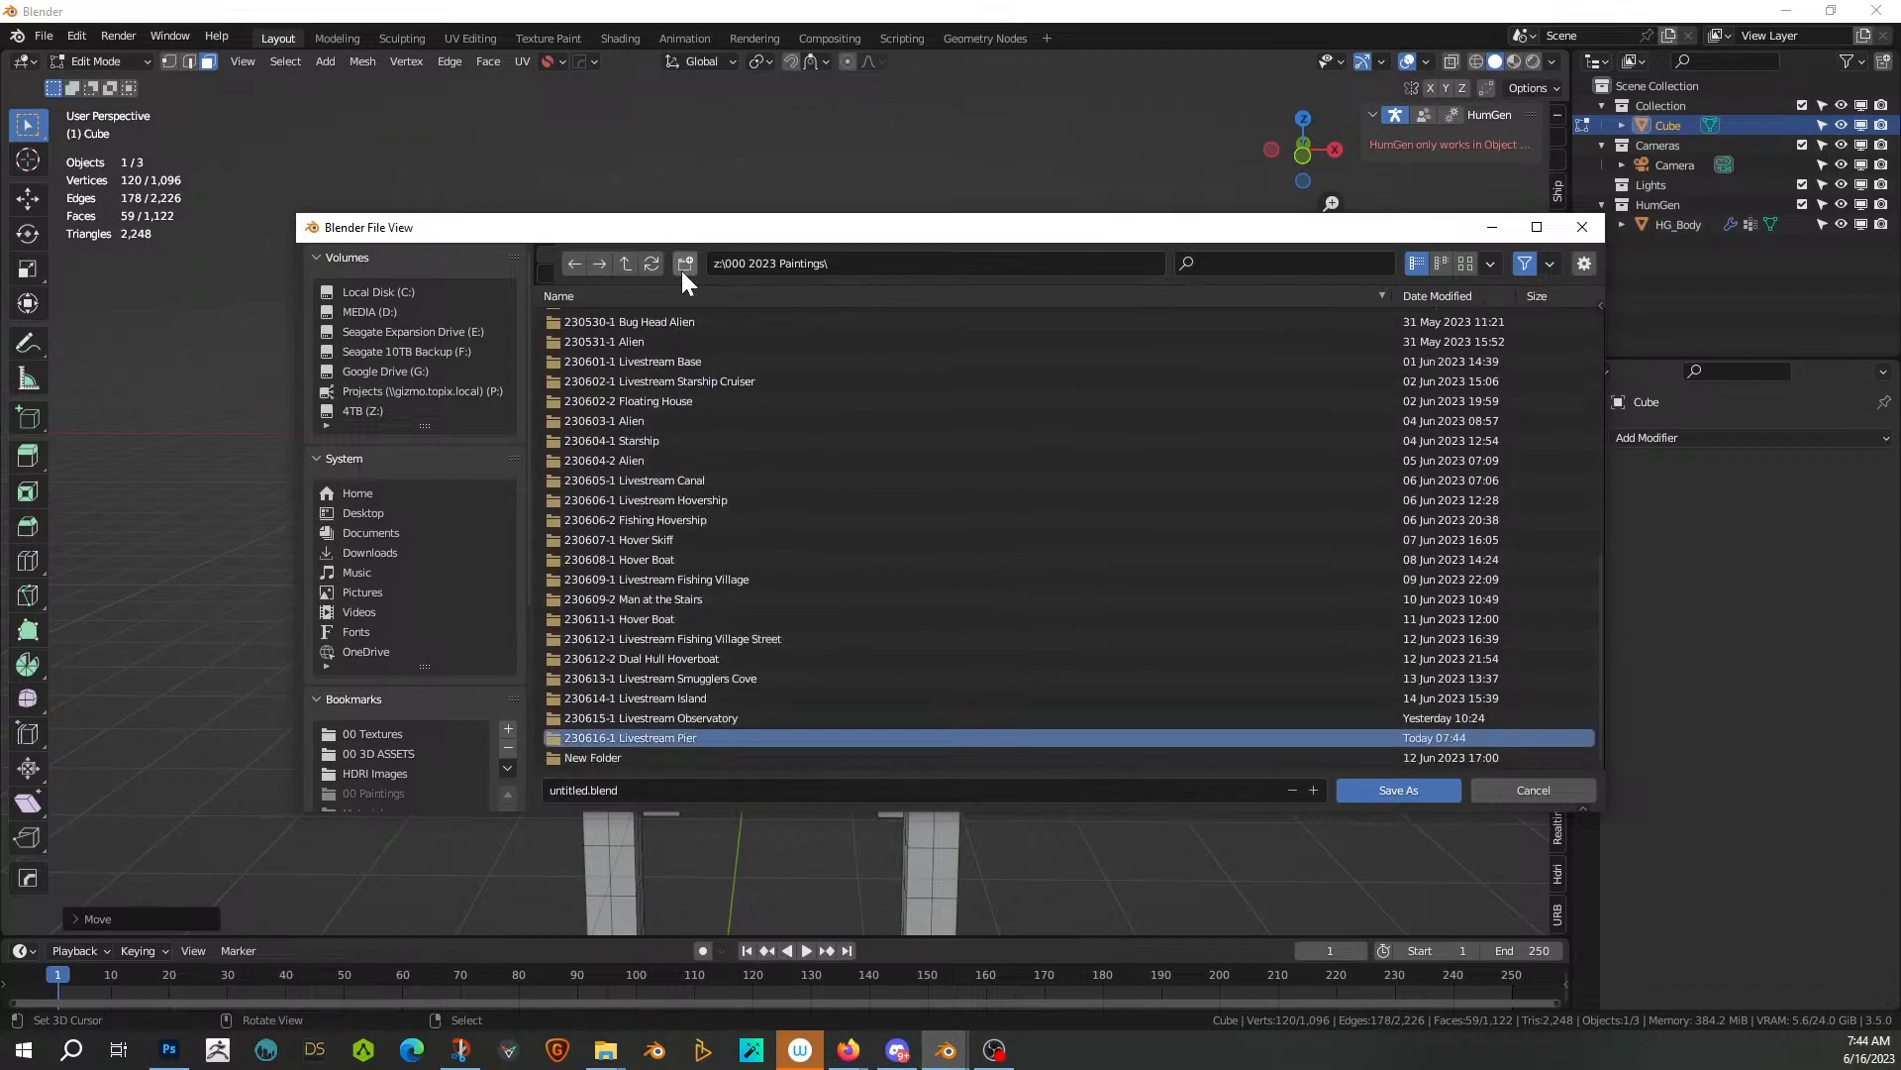
Save the scene in the 230616-1 Livestream Pier folder as "230616-1 Livestream Pier"
{"action": "double_click", "coordinate": [663, 738]}
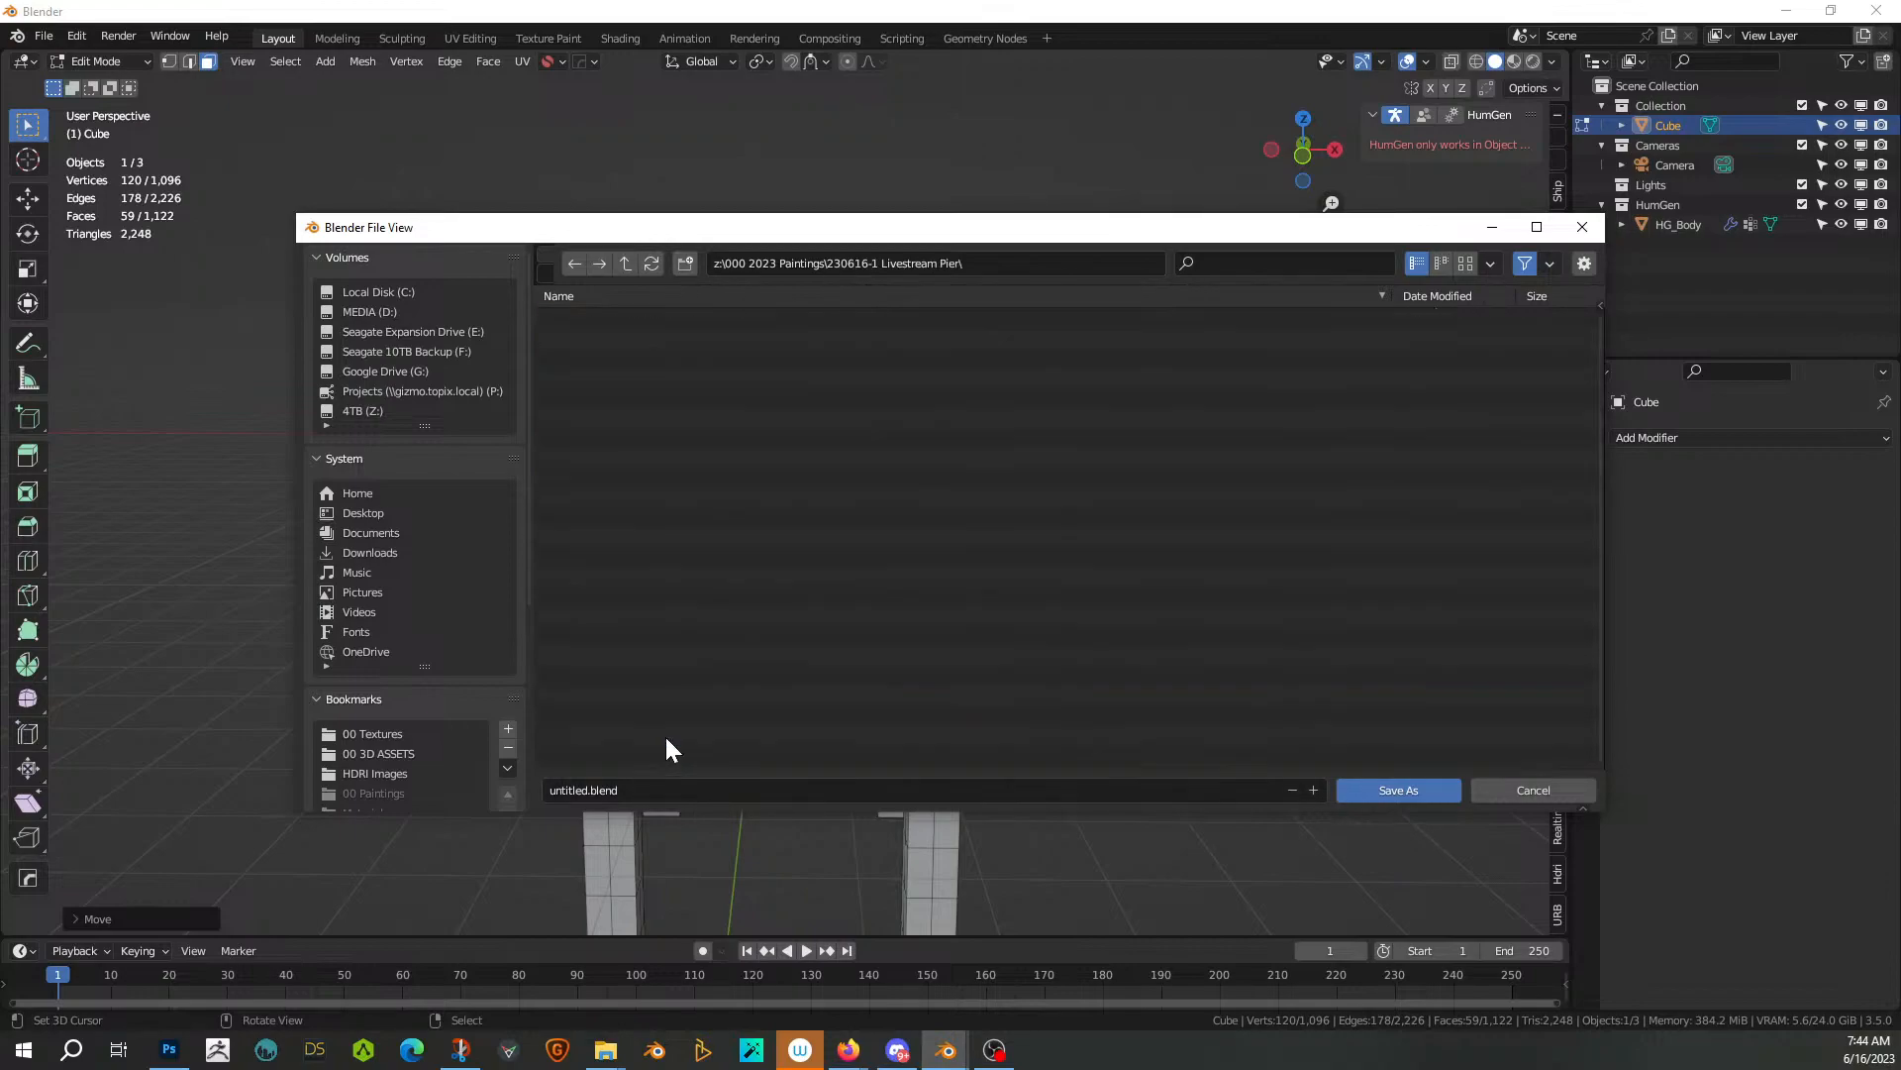
{"action": "left_click", "coordinate": [640, 788]}
{"action": "type", "text": "23"}
{"action": "type", "text": "0616-1 Livestream Pier"}
{"action": "key", "text": "Return"}
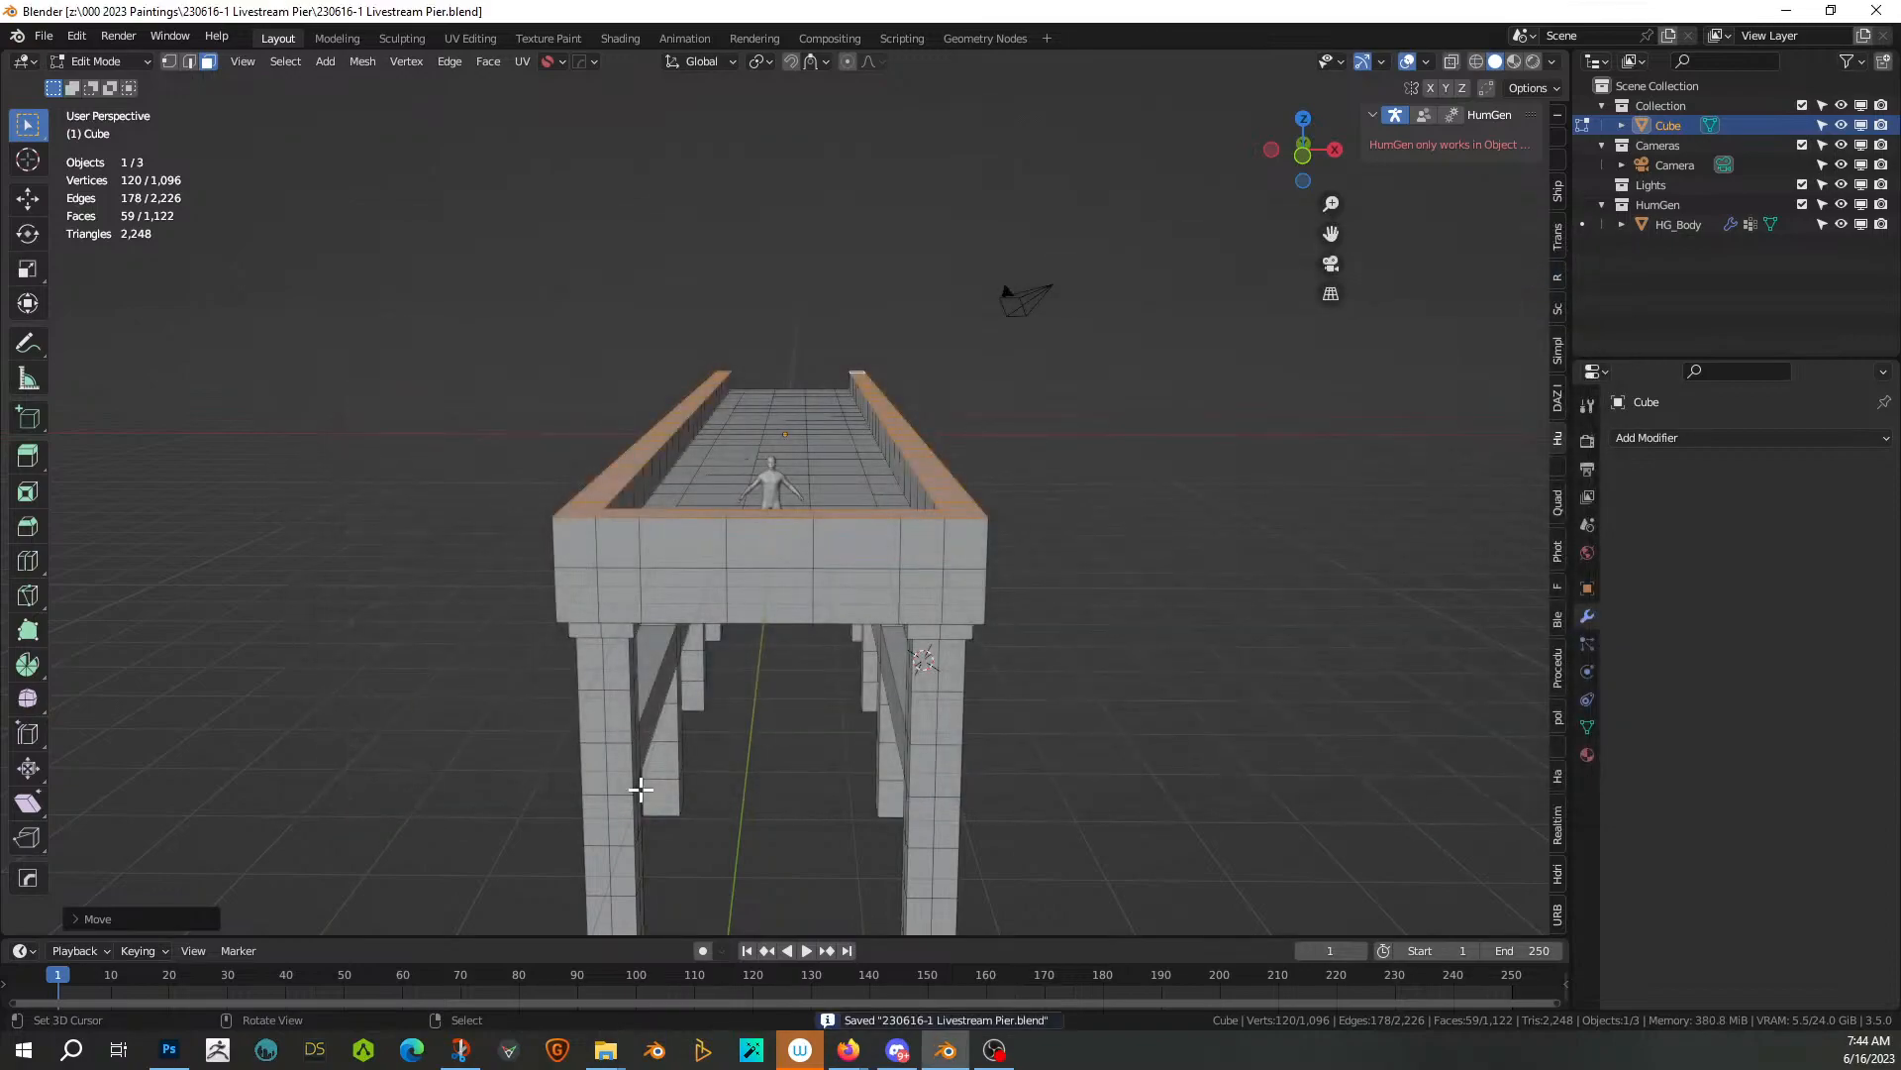
Try adding a centered lengthwise loop cut through the top of one long side wall, and undo it
{"action": "middle_click_drag", "start_coordinate": [883, 703], "coordinate": [796, 666]}
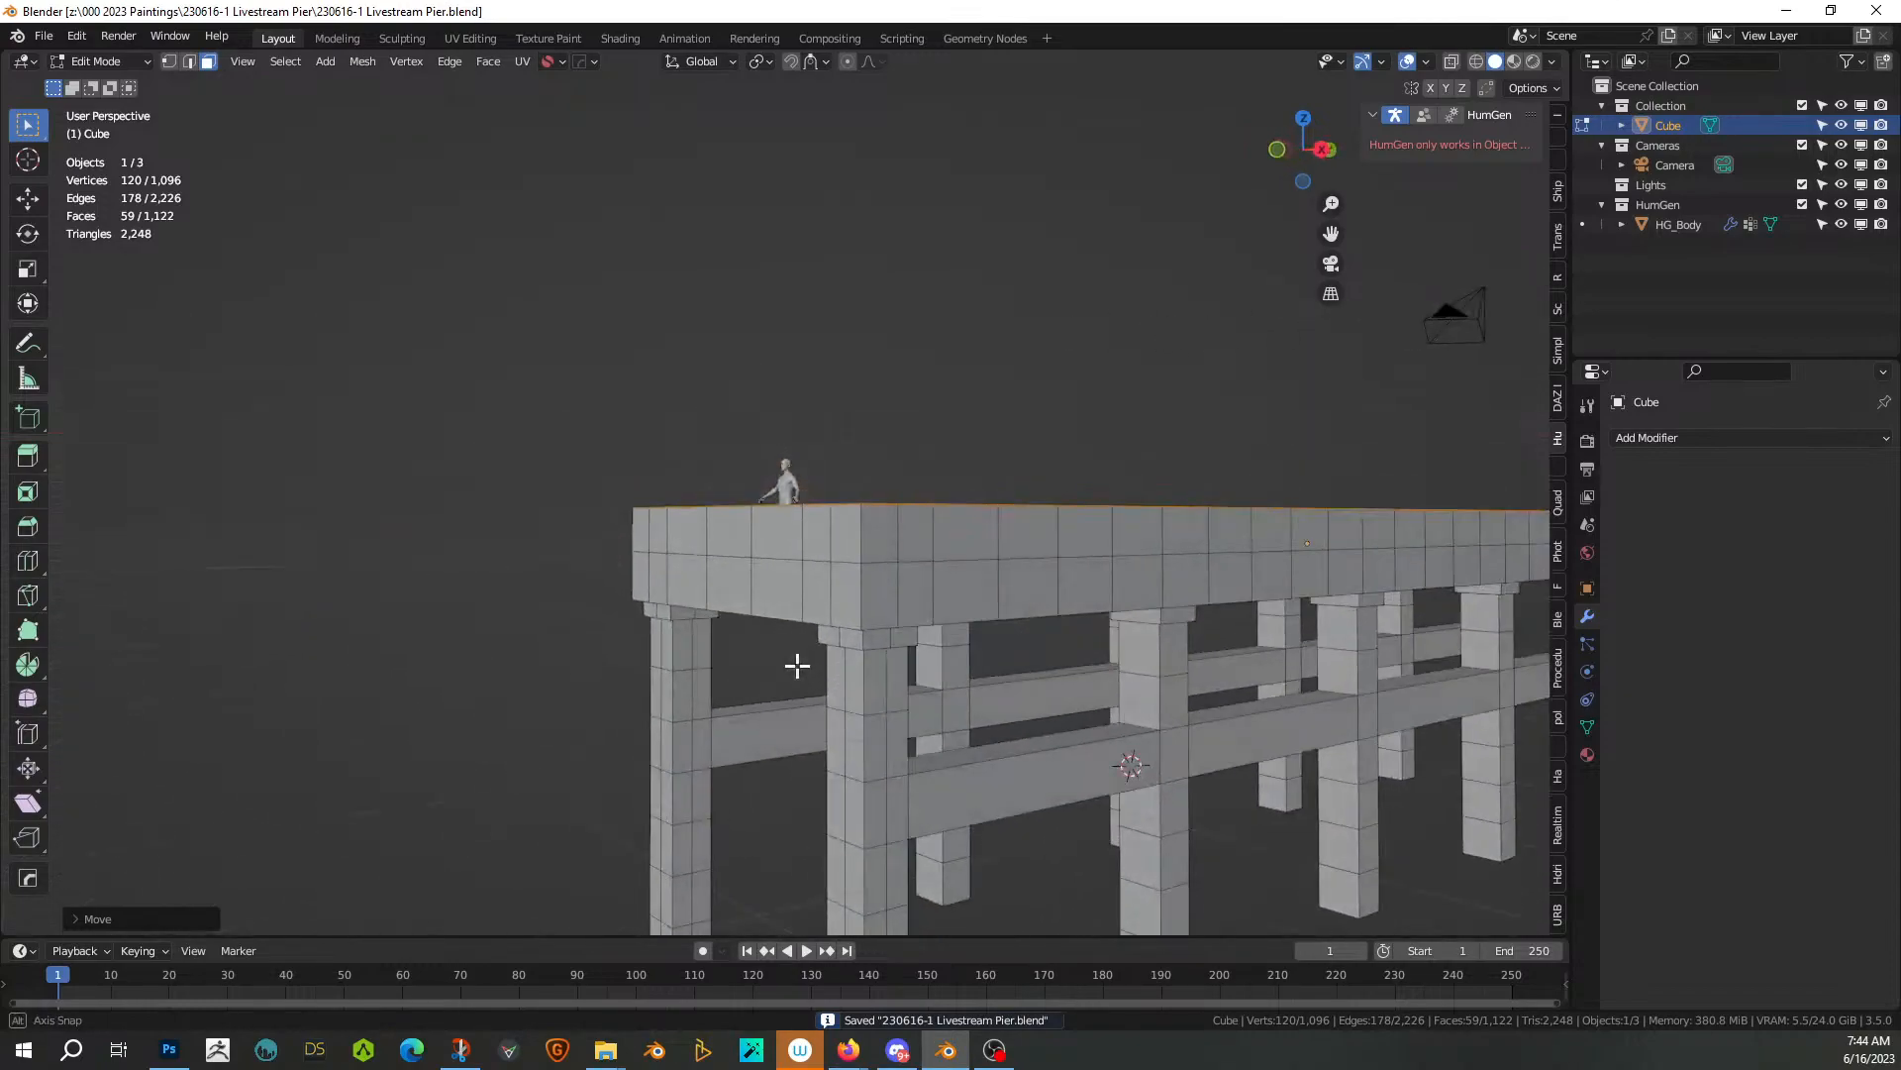
{"action": "middle_click_drag", "start_coordinate": [941, 696], "coordinate": [836, 675], "text": "shift"}
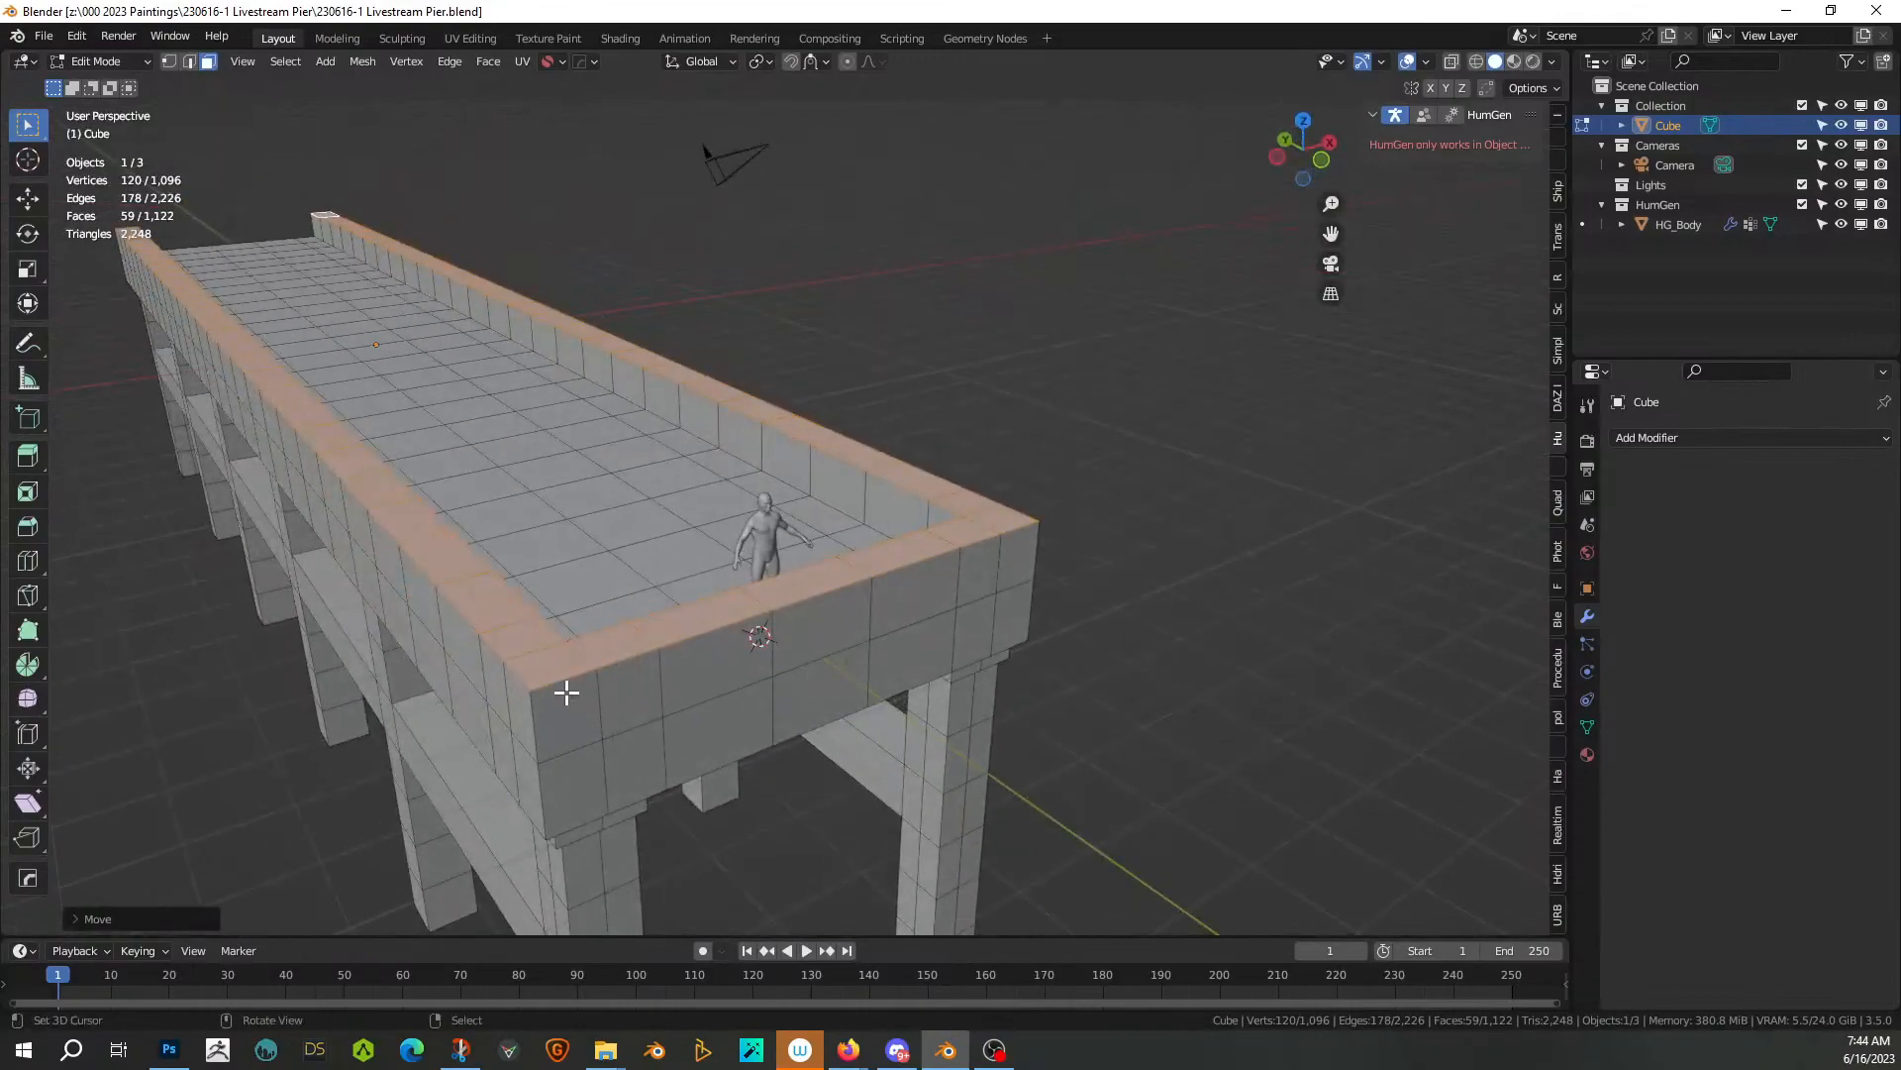
{"action": "left_click", "coordinate": [521, 657]}
{"action": "key", "text": "ctrl+r"}
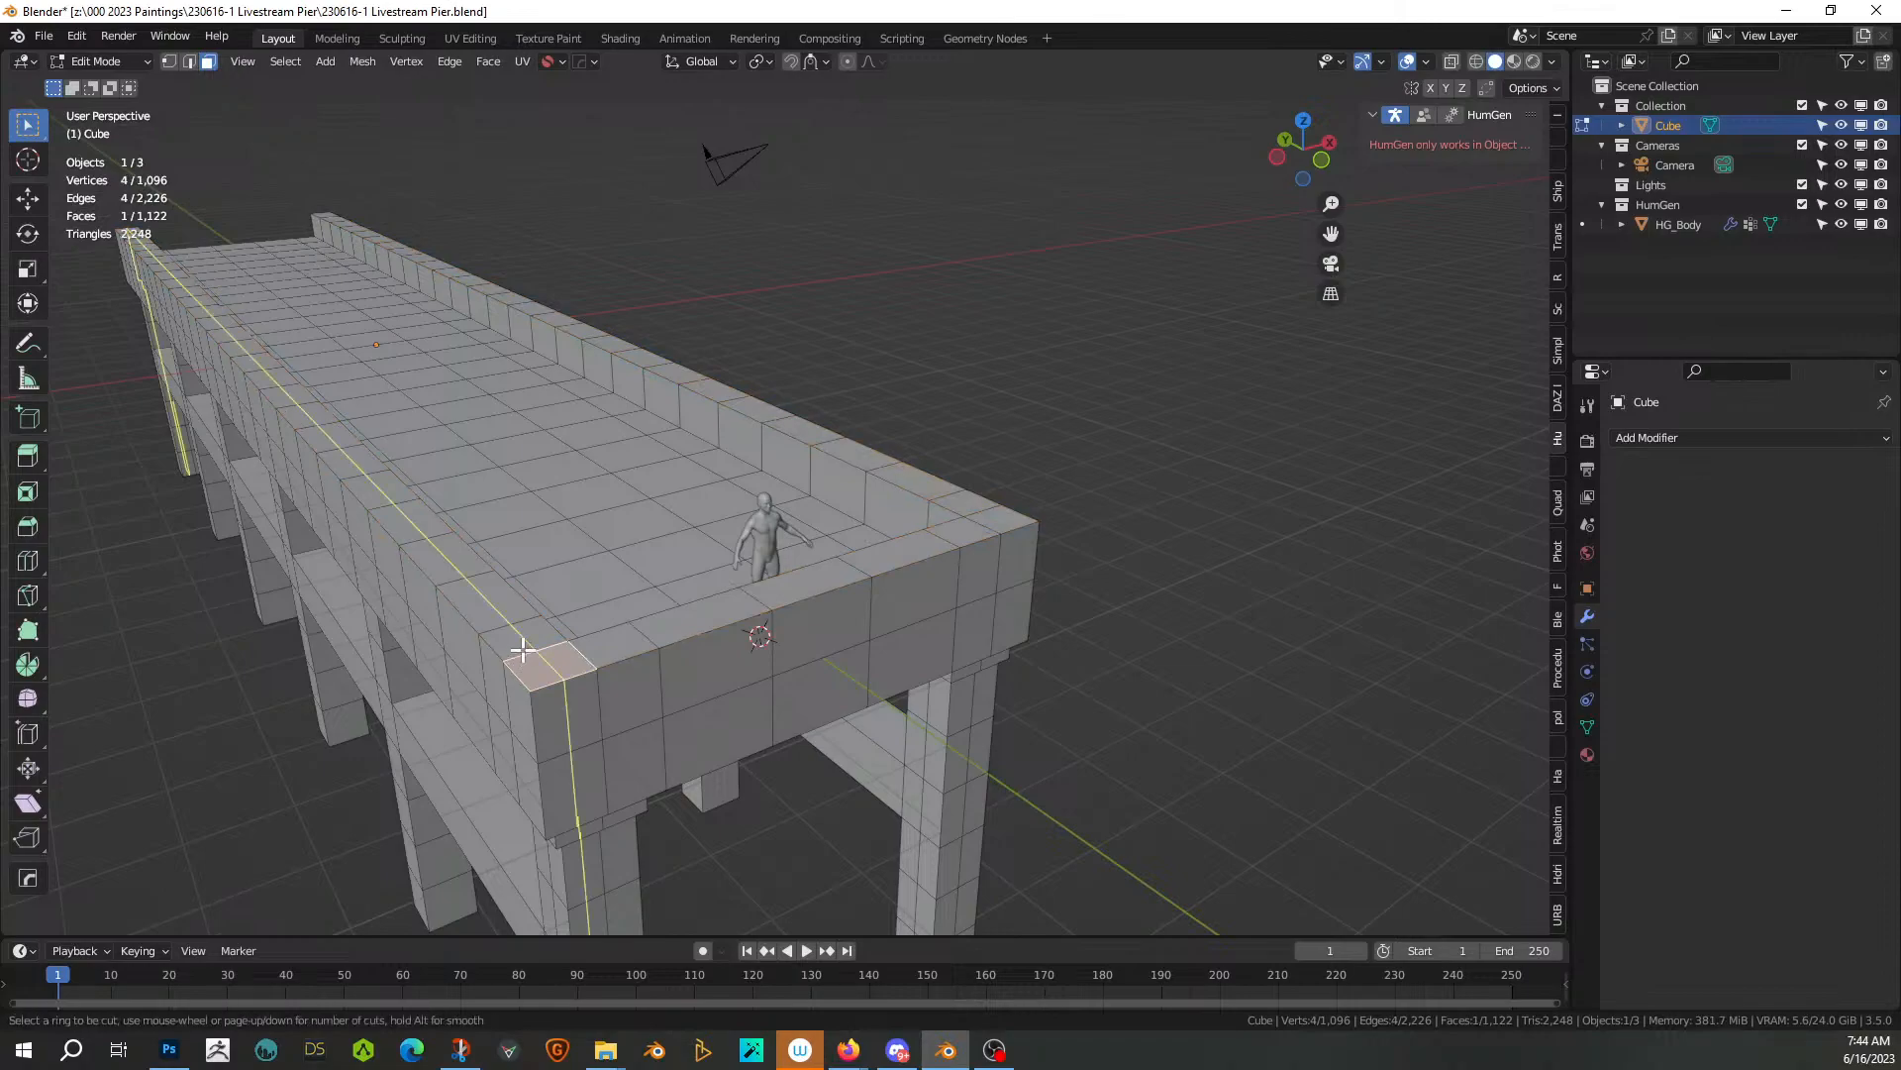
{"action": "left_click", "coordinate": [523, 650]}
{"action": "right_click", "coordinate": [554, 662]}
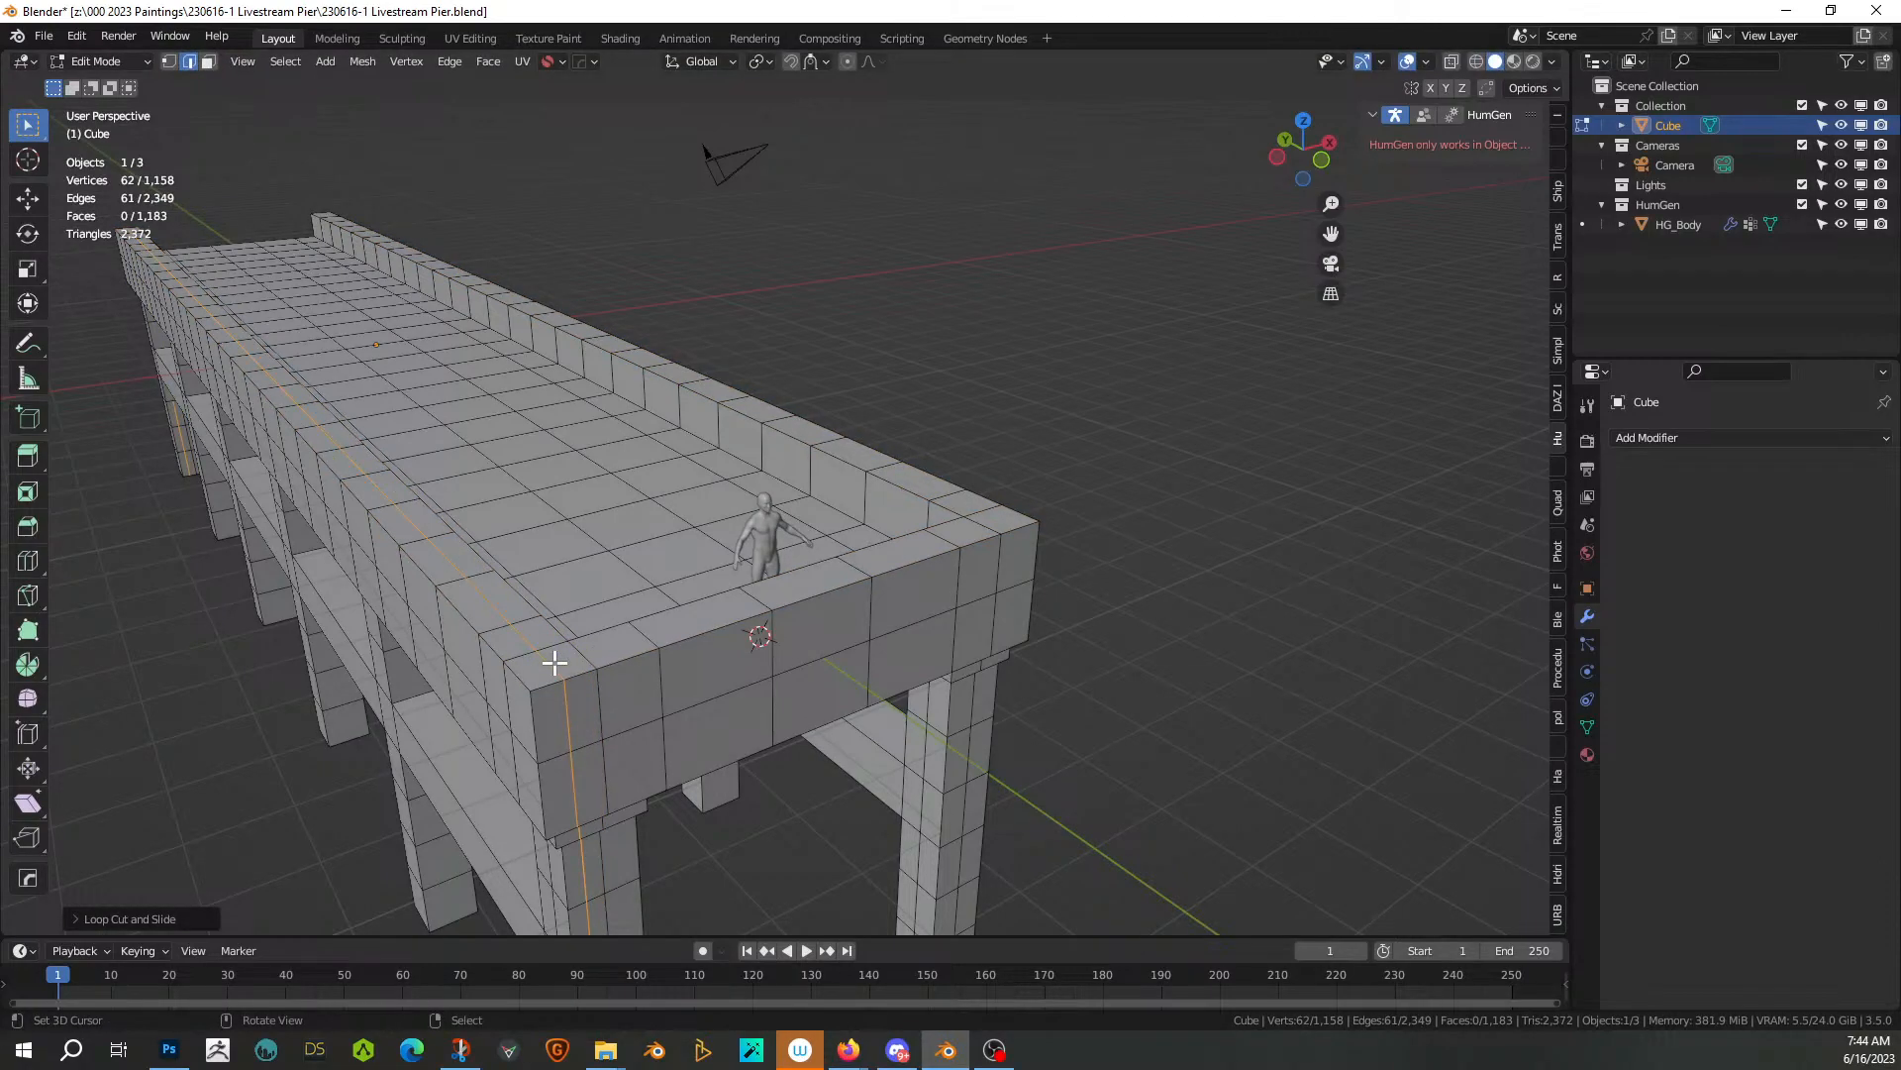
{"action": "left_click", "coordinate": [552, 660]}
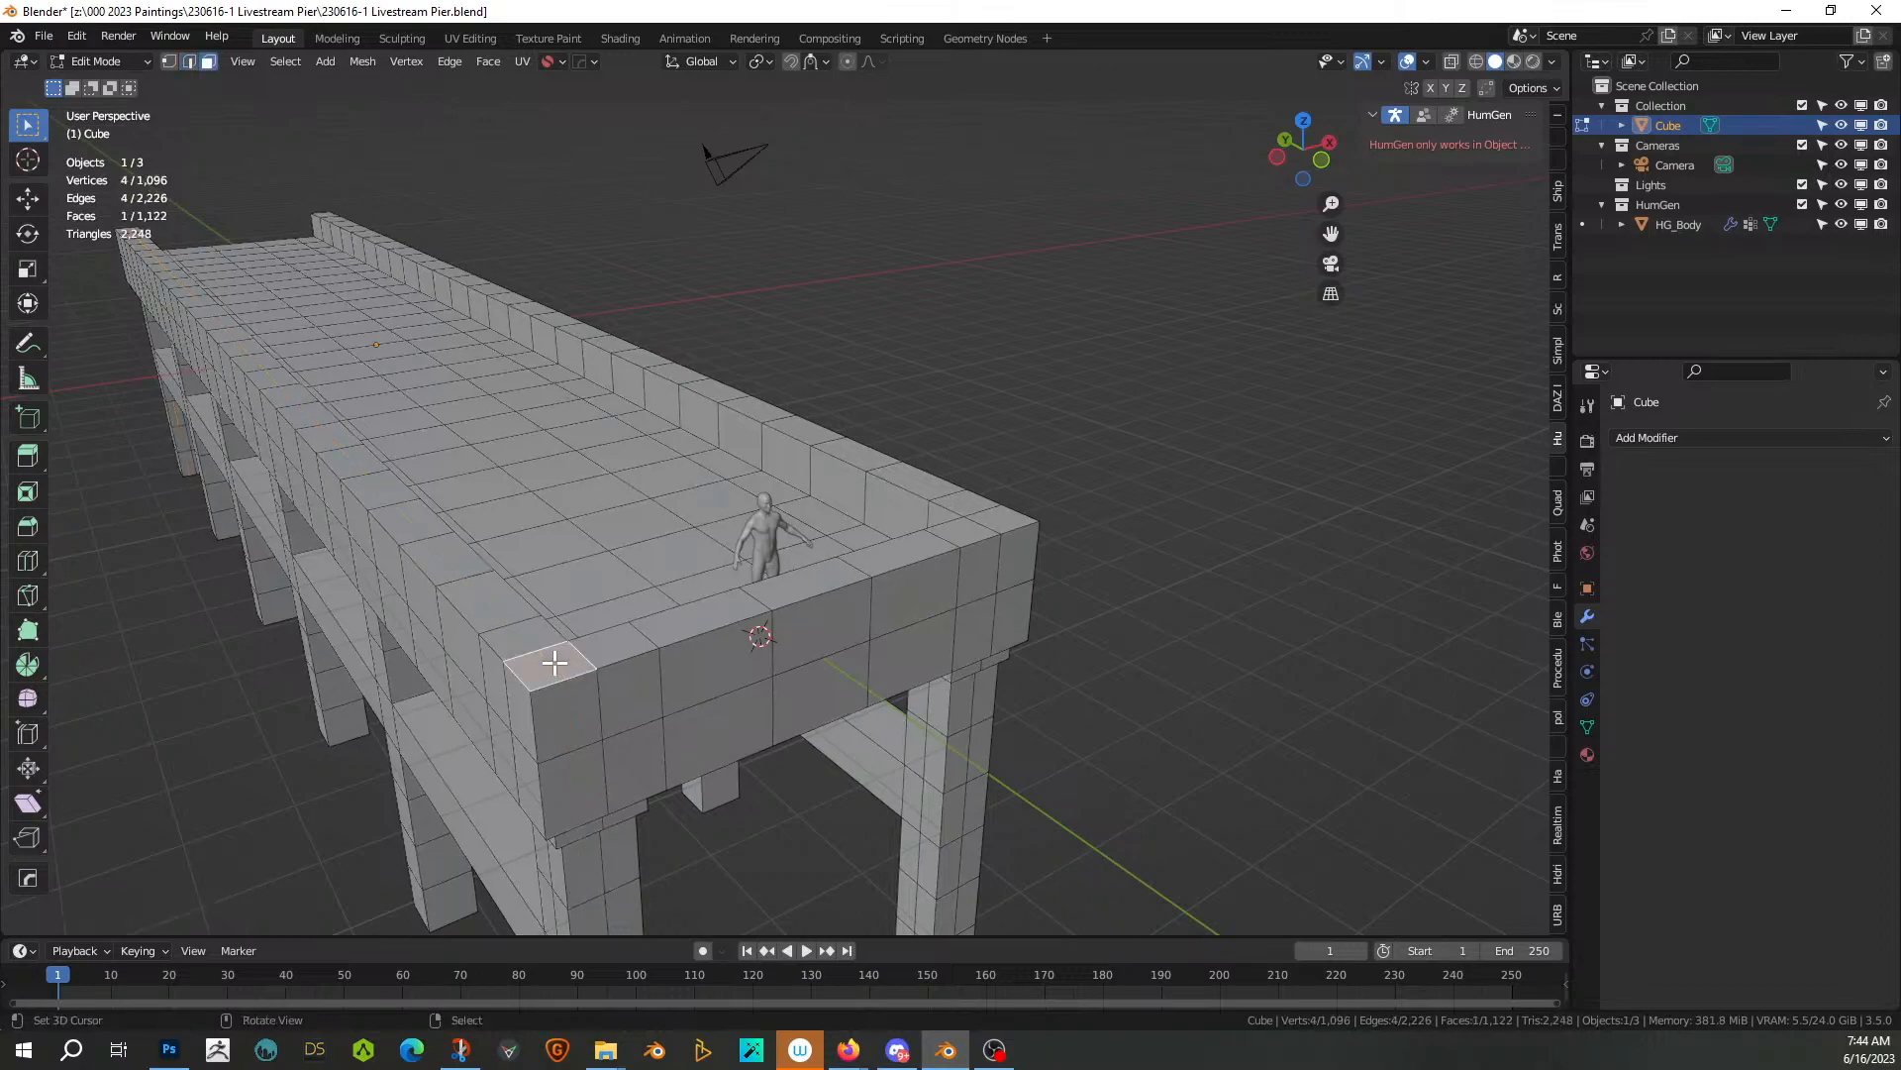
Select the perimeter wall's top faces along both long sides and the end by the figure, and lower them along Z
{"action": "middle_click_drag", "start_coordinate": [262, 329], "coordinate": [650, 375], "text": "shift"}
{"action": "left_click", "coordinate": [401, 293]}
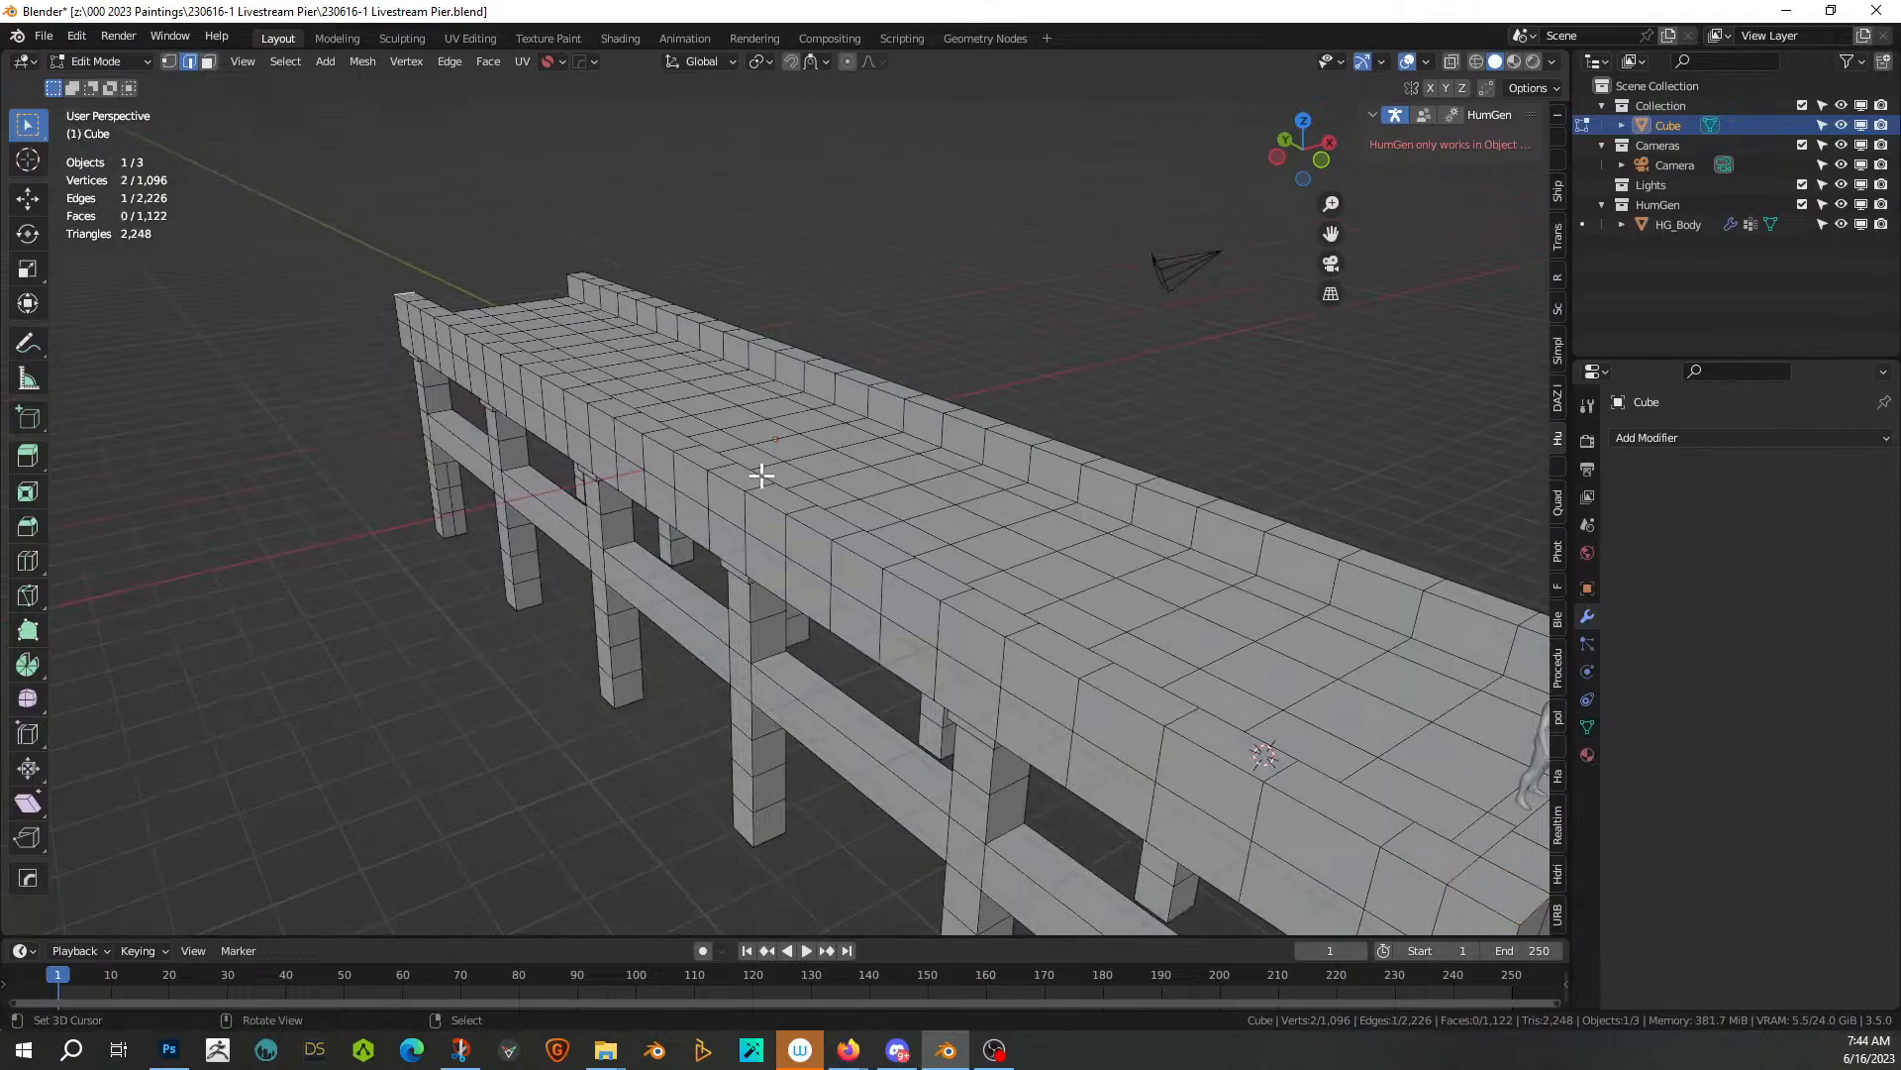
{"action": "middle_click_drag", "start_coordinate": [976, 425], "coordinate": [744, 332], "text": "shift"}
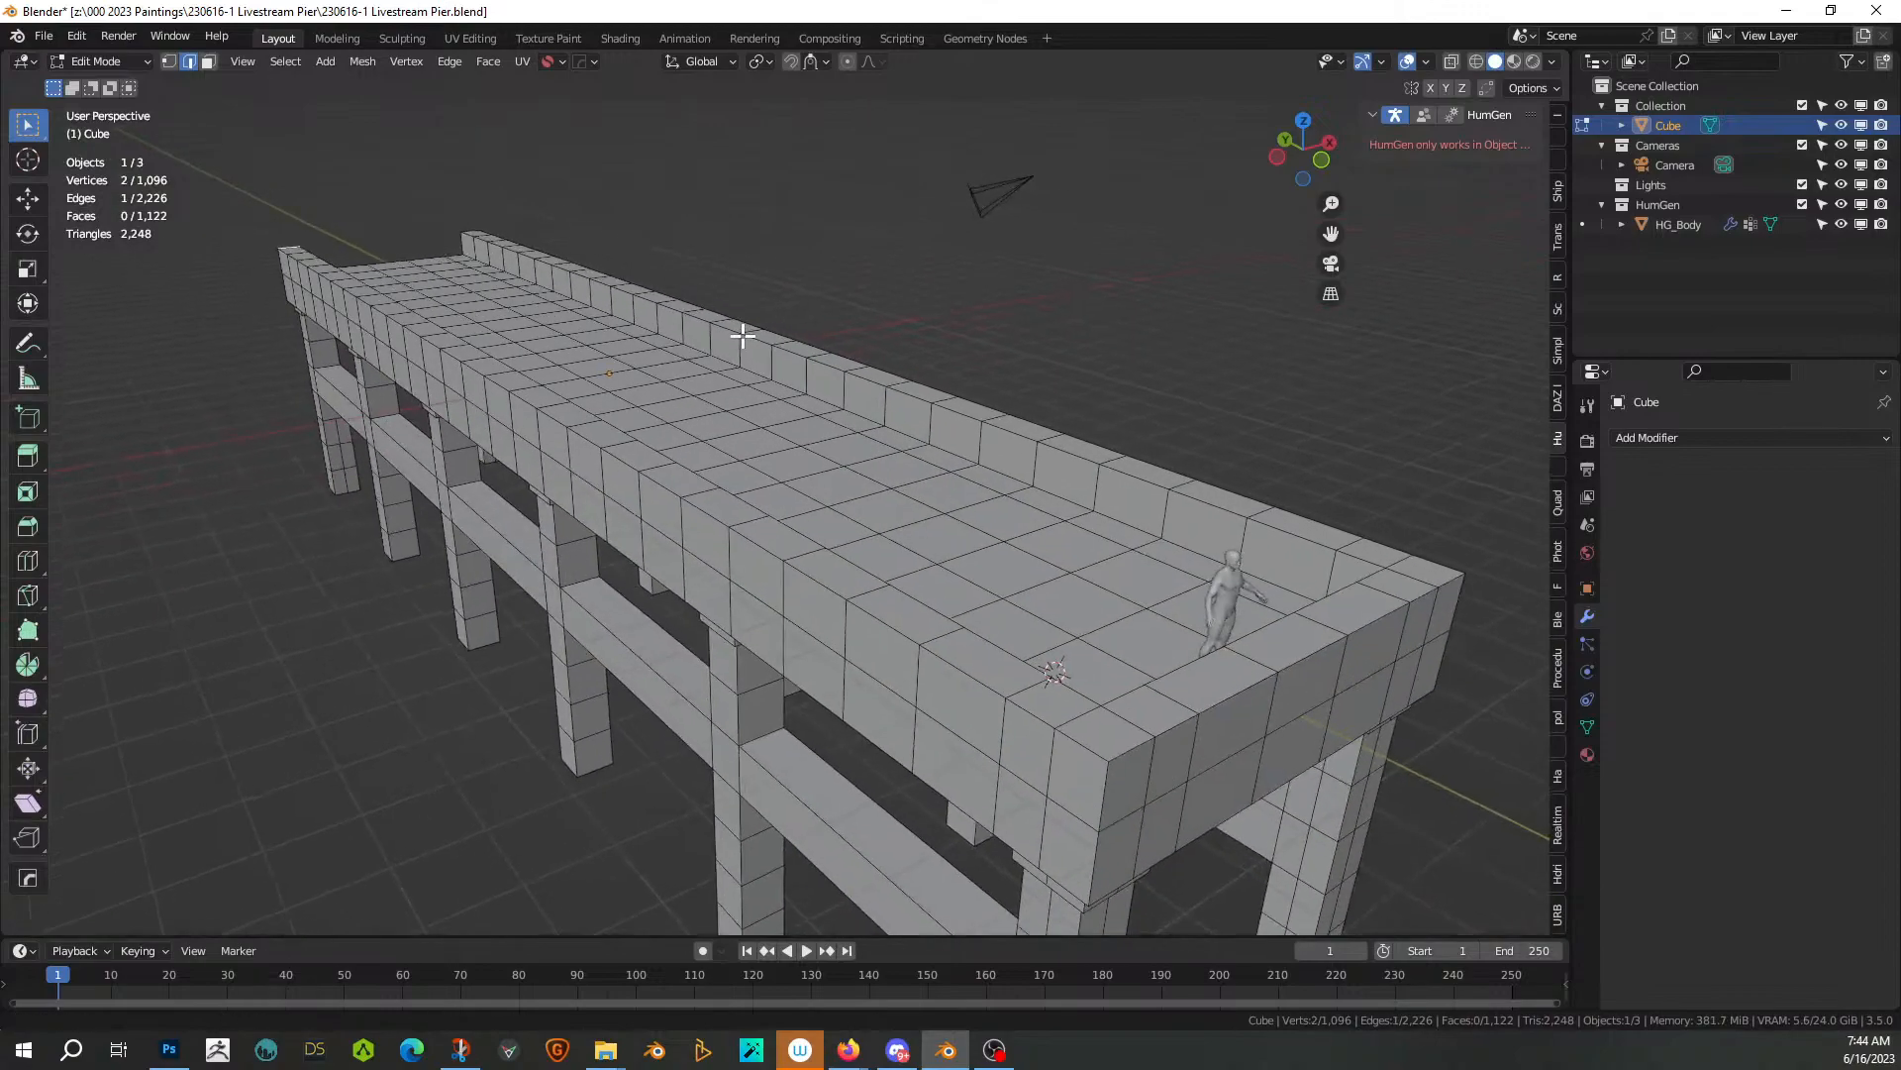
{"action": "middle_click_drag", "start_coordinate": [1189, 530], "coordinate": [1294, 618]}
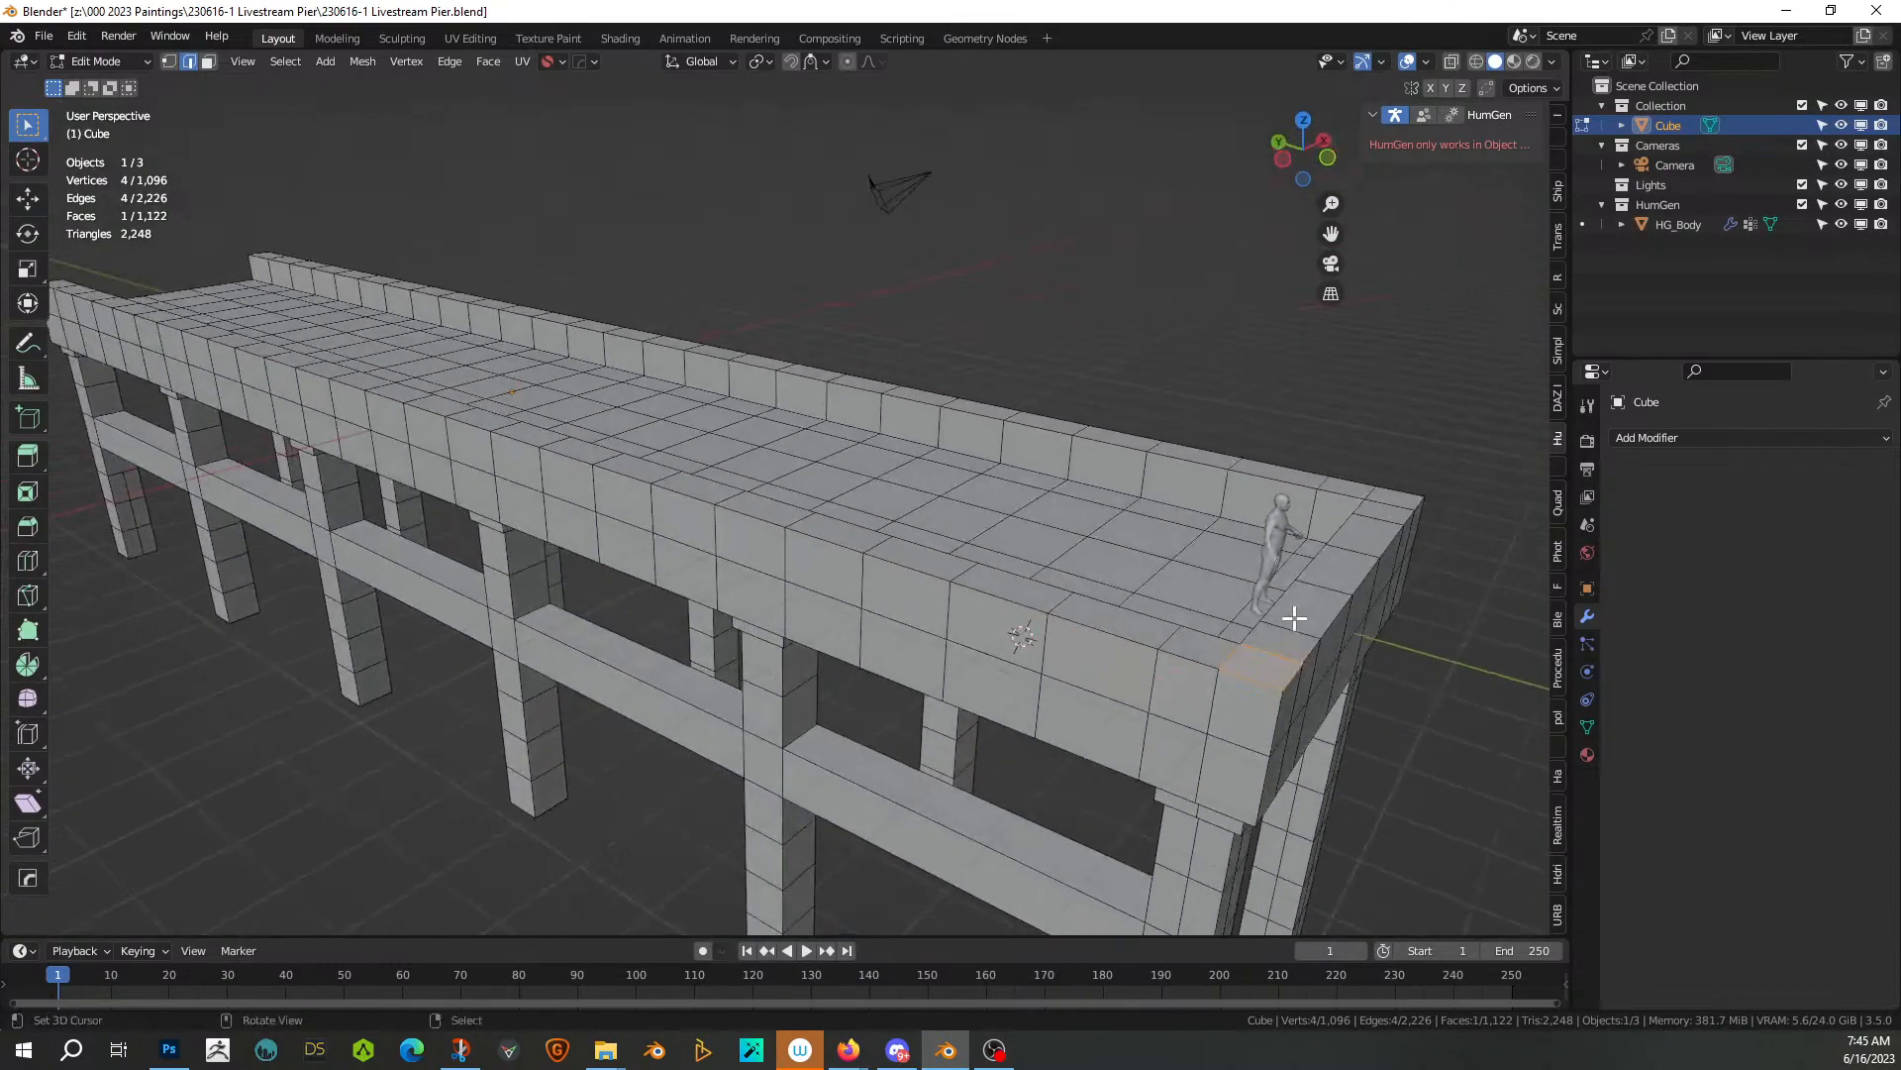
{"action": "key", "text": "3"}
{"action": "middle_click_drag", "start_coordinate": [292, 352], "coordinate": [674, 466], "text": "shift"}
{"action": "middle_click_drag", "start_coordinate": [518, 403], "coordinate": [310, 386], "text": "shift"}
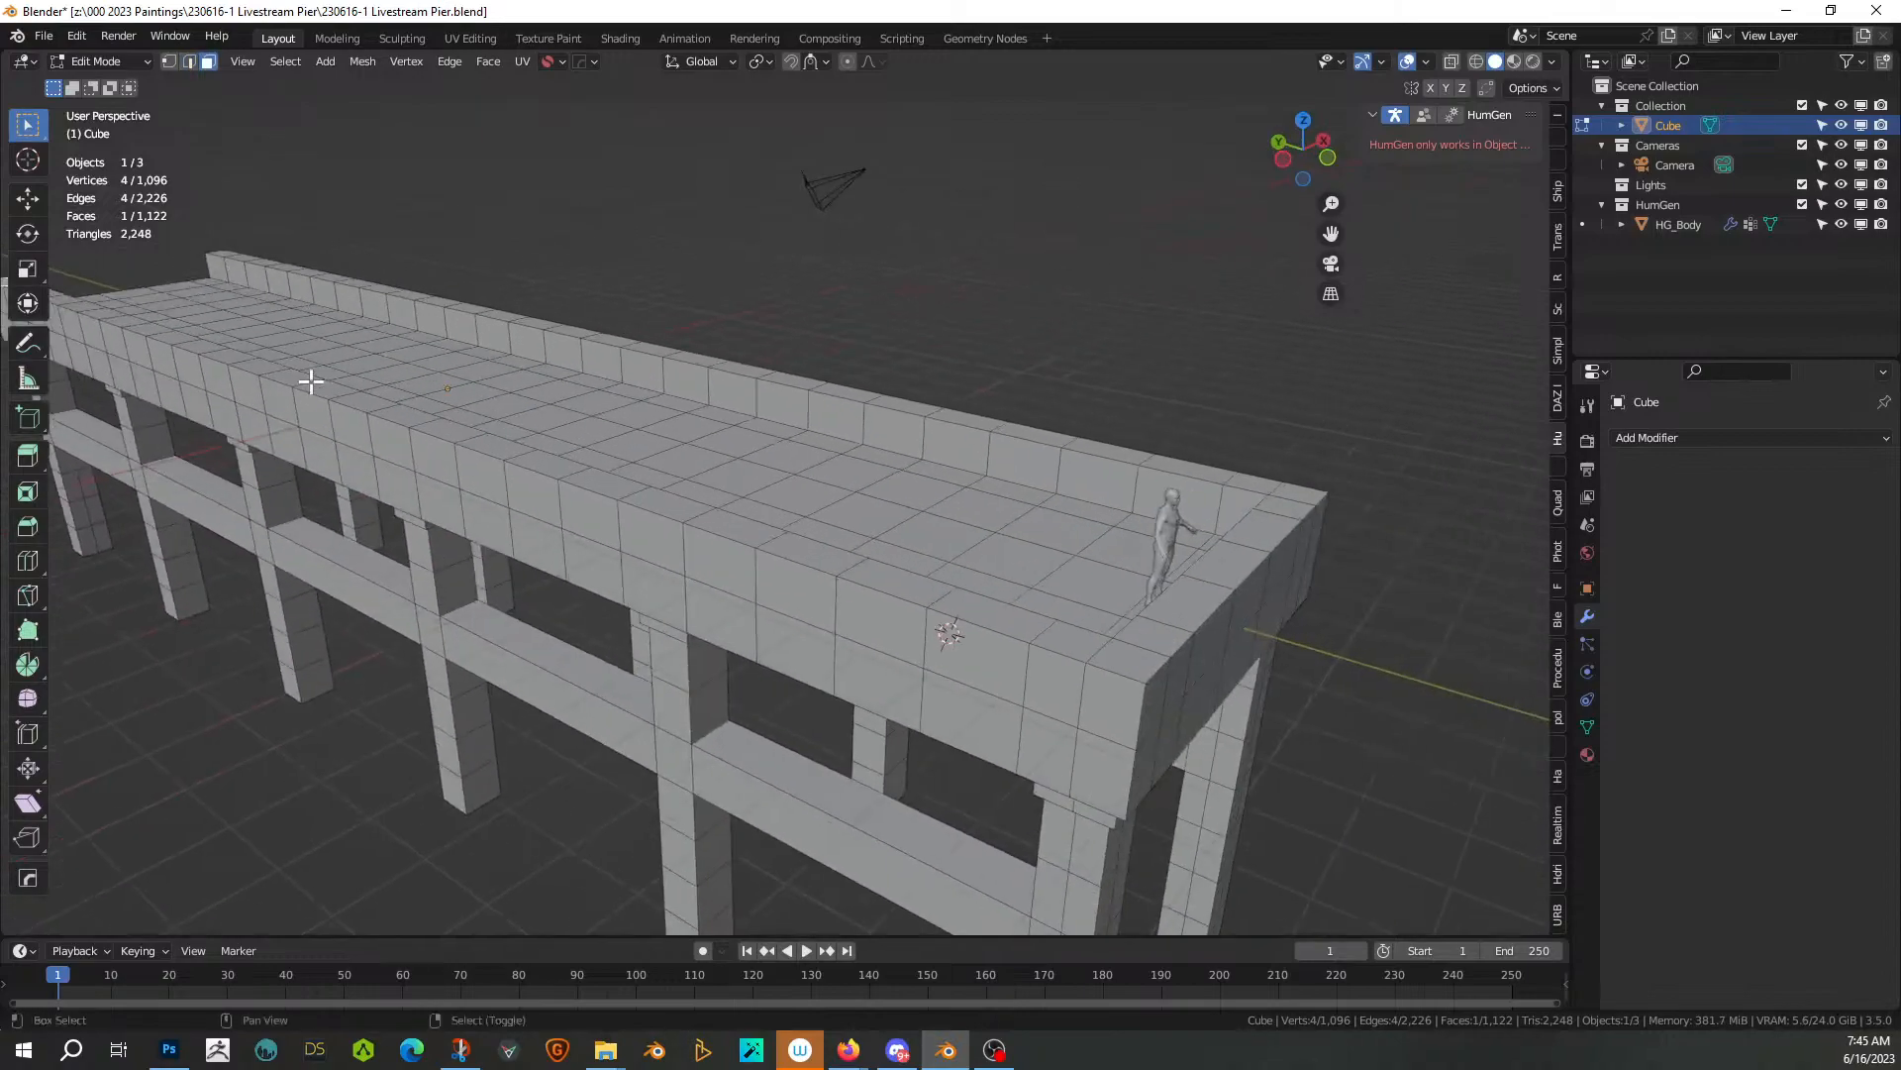
{"action": "left_click", "coordinate": [1127, 661], "text": "ctrl"}
{"action": "left_click", "coordinate": [1301, 492], "text": "ctrl"}
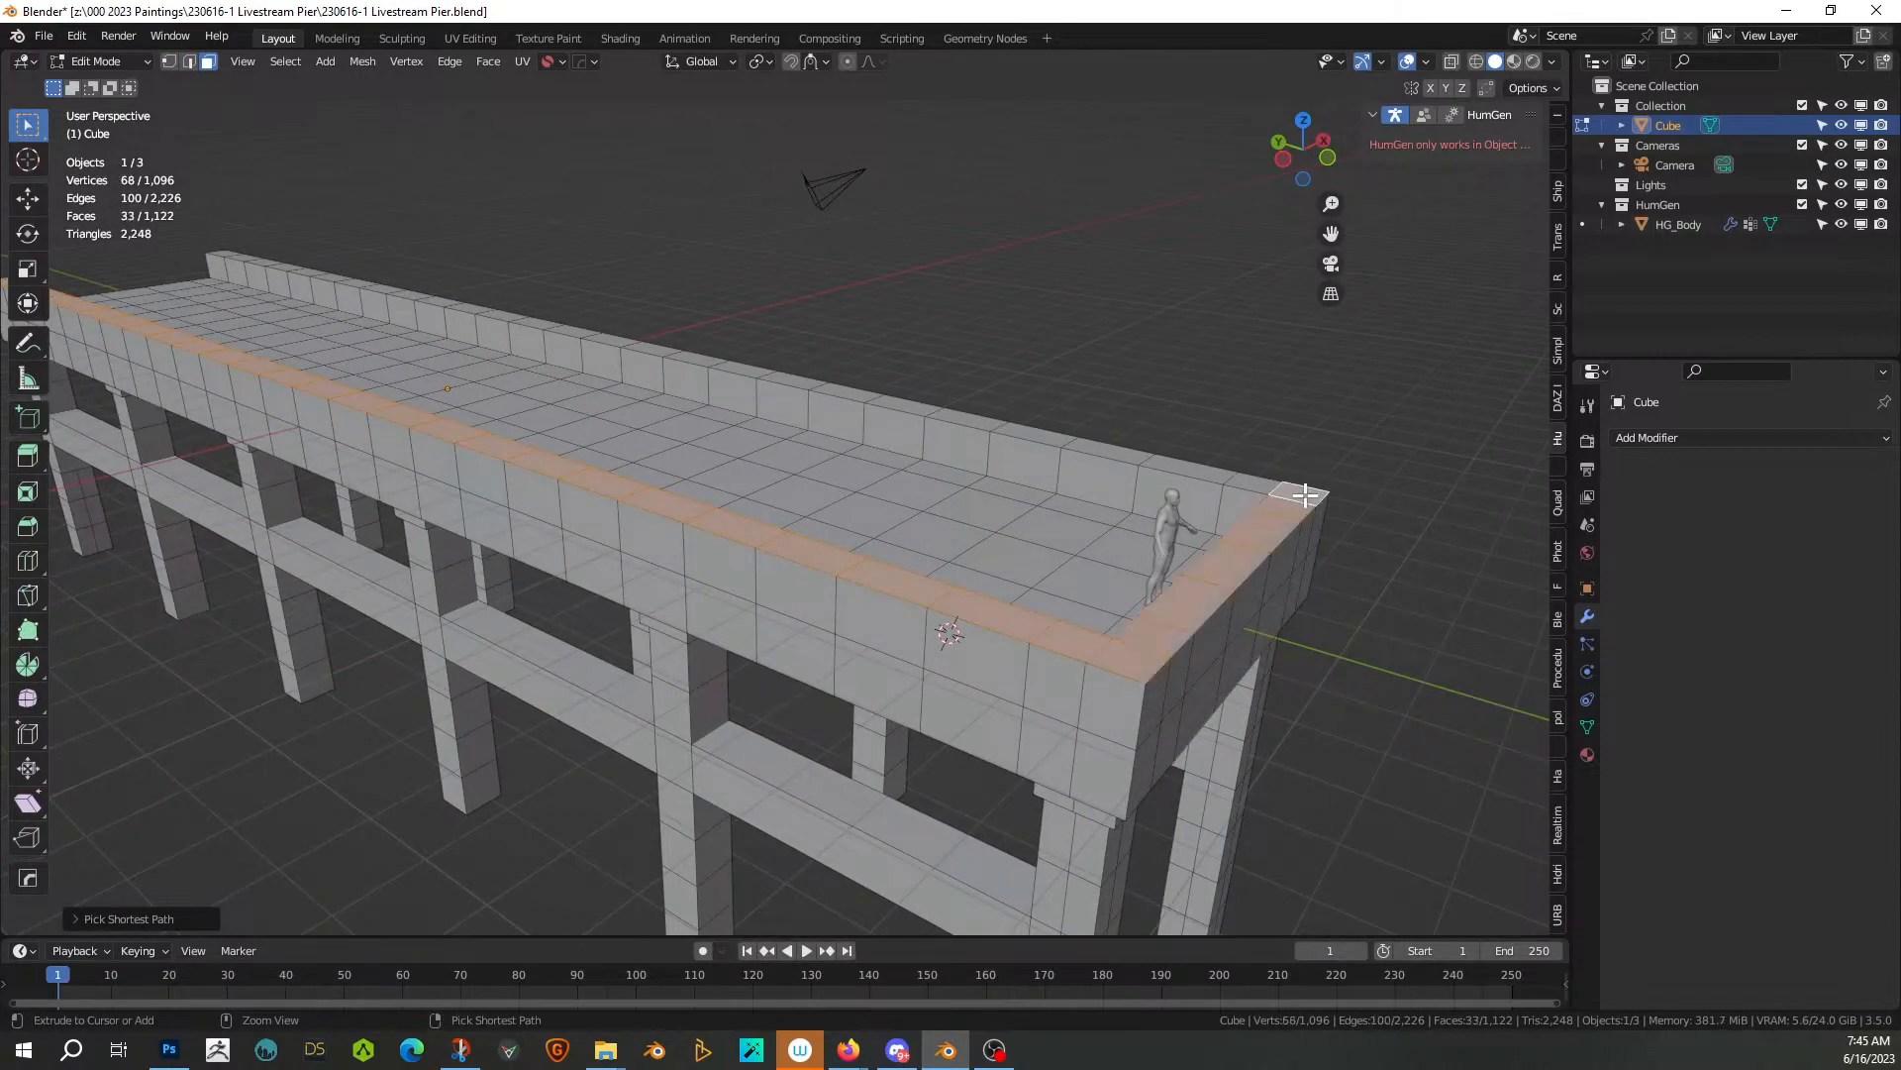
{"action": "left_click", "coordinate": [222, 250], "text": "ctrl"}
{"action": "scroll", "coordinate": [1209, 541], "scroll_direction": "up", "scroll_amount": 1}
{"action": "key", "text": "g"}
{"action": "key", "text": "z"}
{"action": "left_click", "coordinate": [1283, 619]}
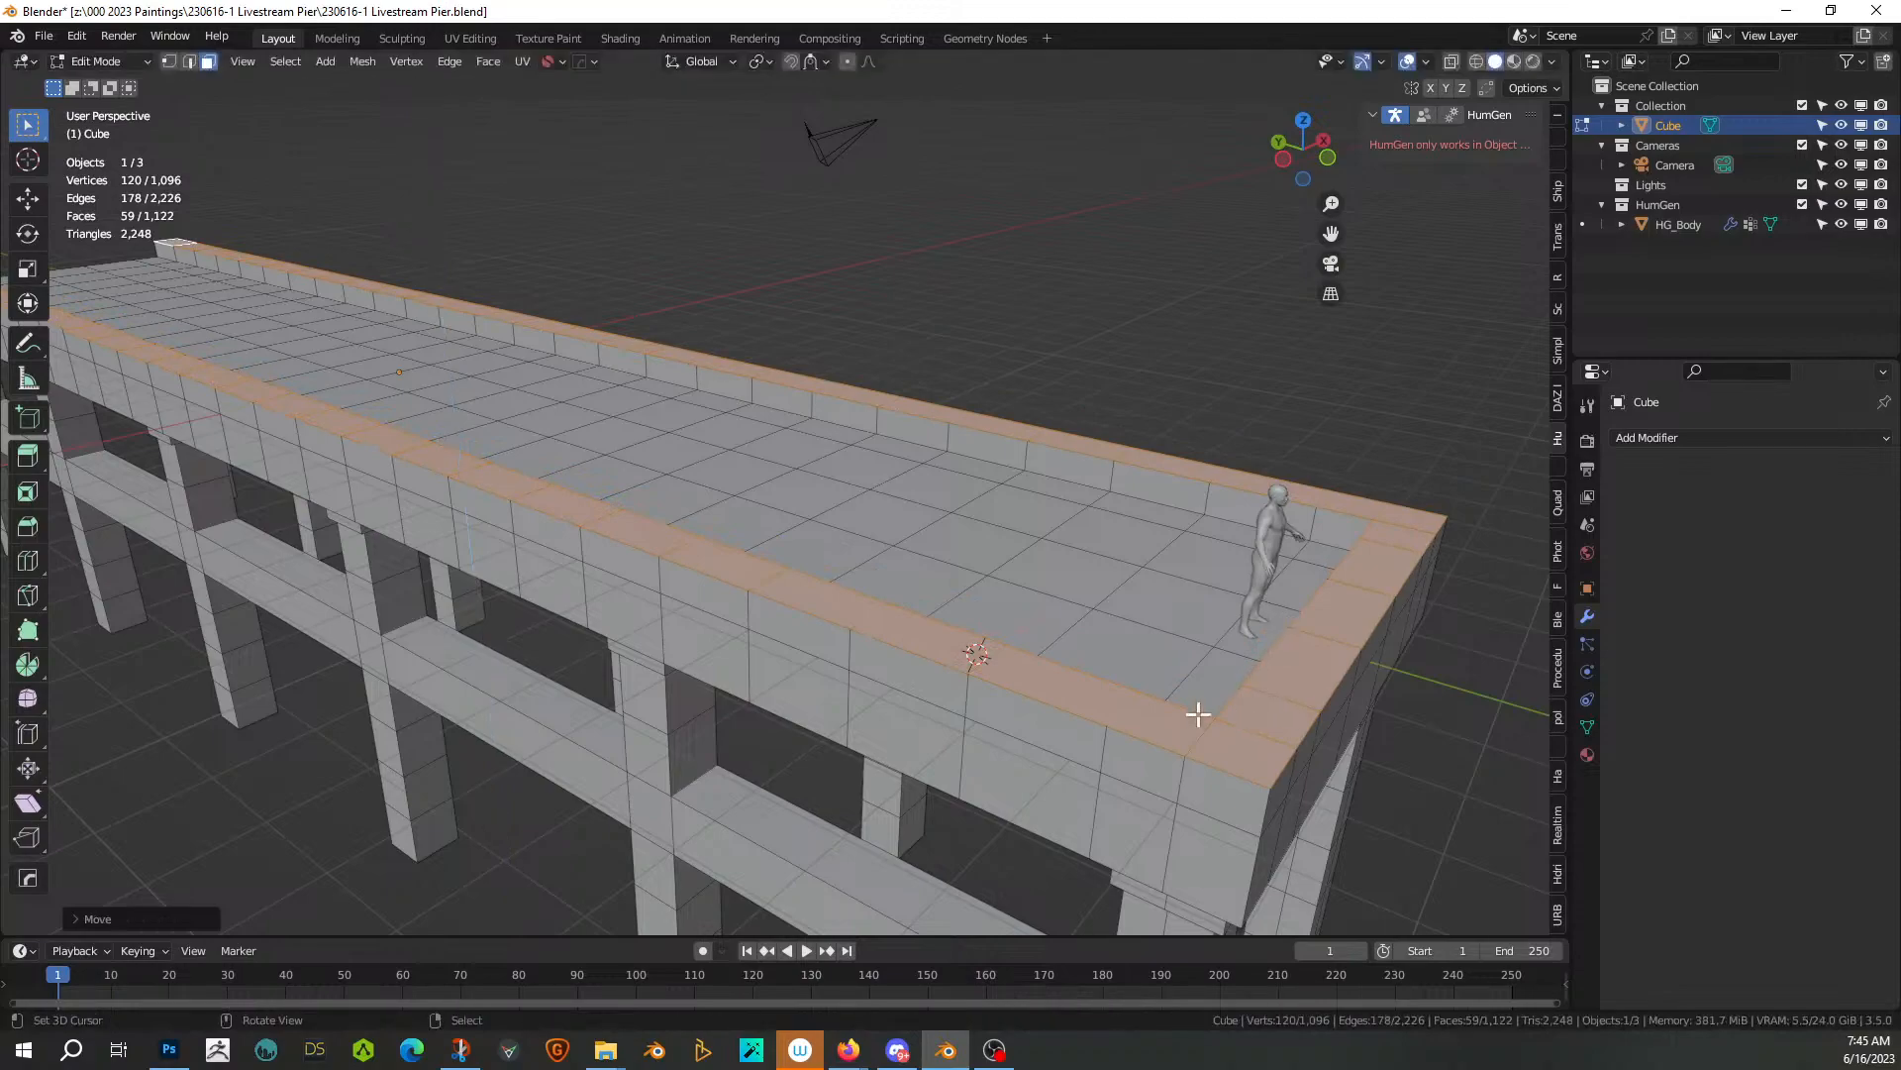
Select the continuous outer top edge of the wall along both long sides and around the end by the figure
{"action": "middle_click_drag", "start_coordinate": [1019, 518], "coordinate": [1296, 465]}
{"action": "right_click", "coordinate": [246, 385]}
{"action": "middle_click_drag", "start_coordinate": [826, 525], "coordinate": [10, 500], "text": "shift"}
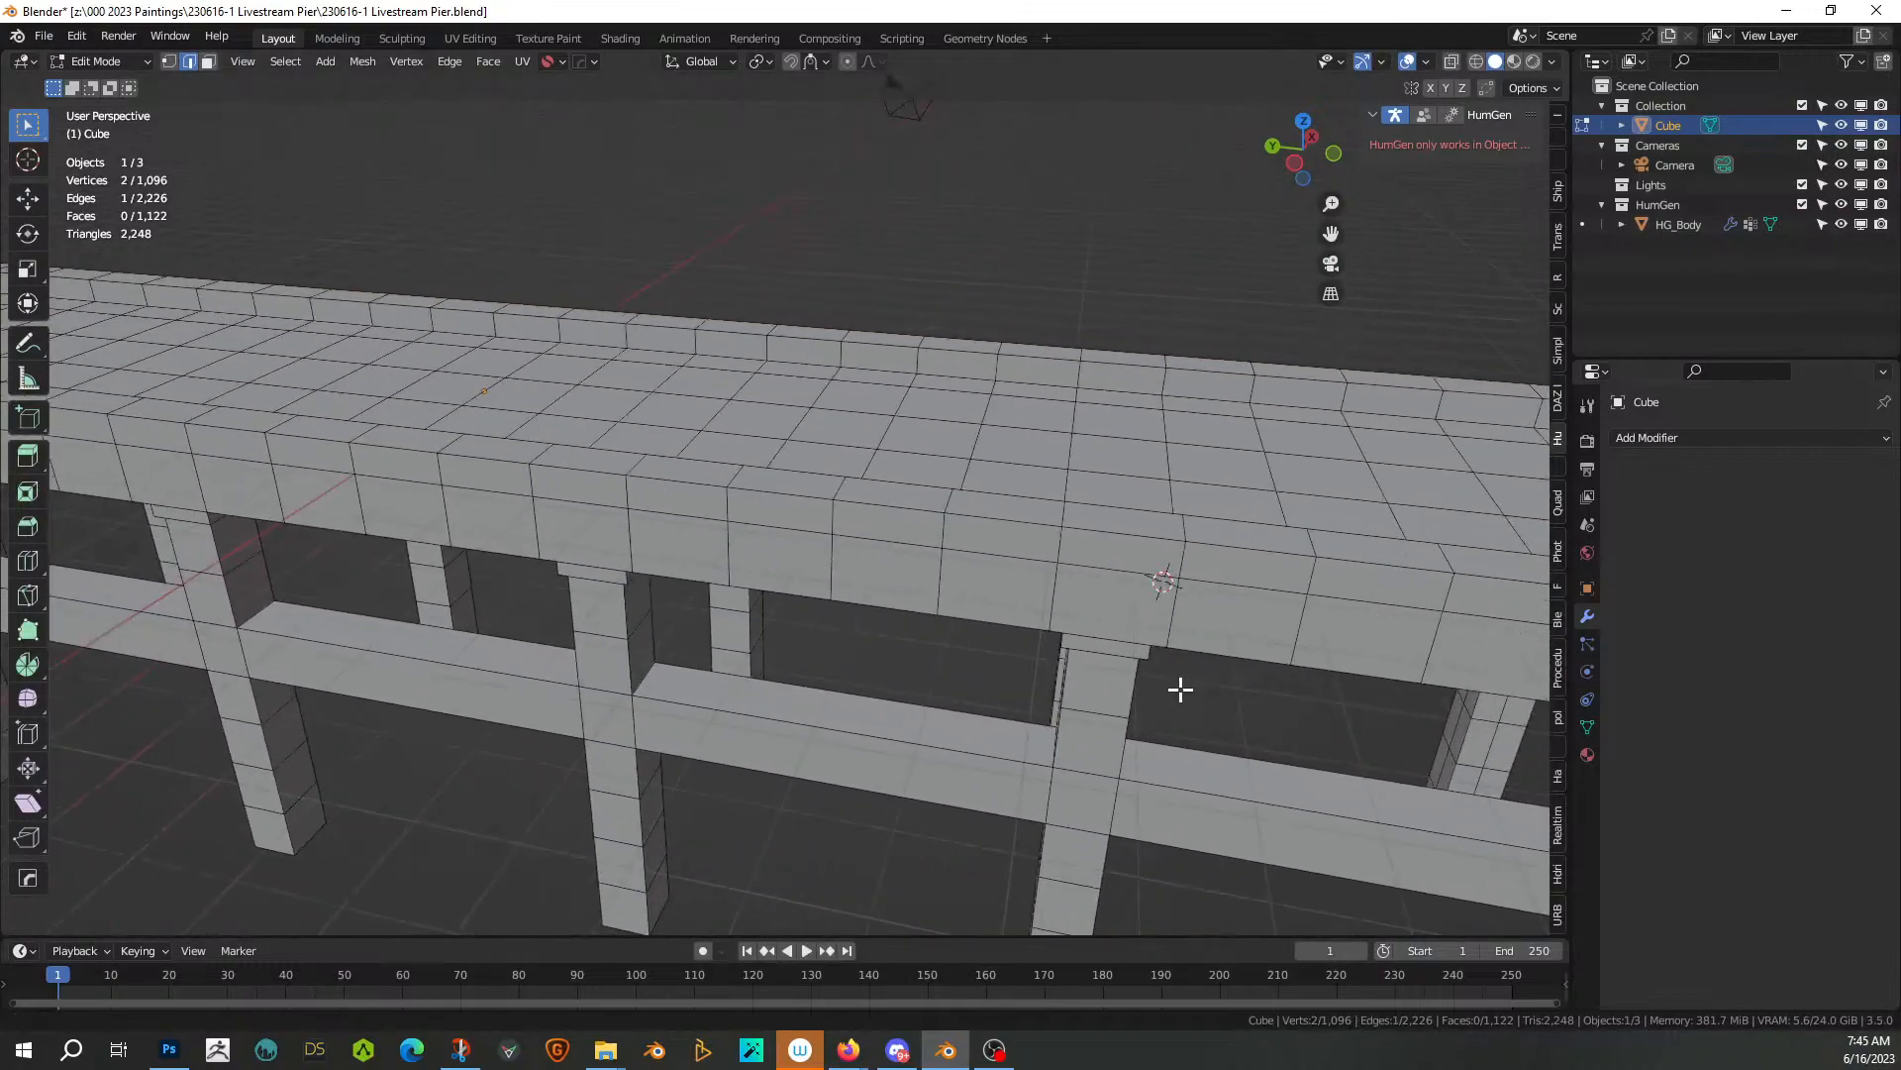
{"action": "middle_click_drag", "start_coordinate": [1181, 690], "coordinate": [365, 627], "text": "shift"}
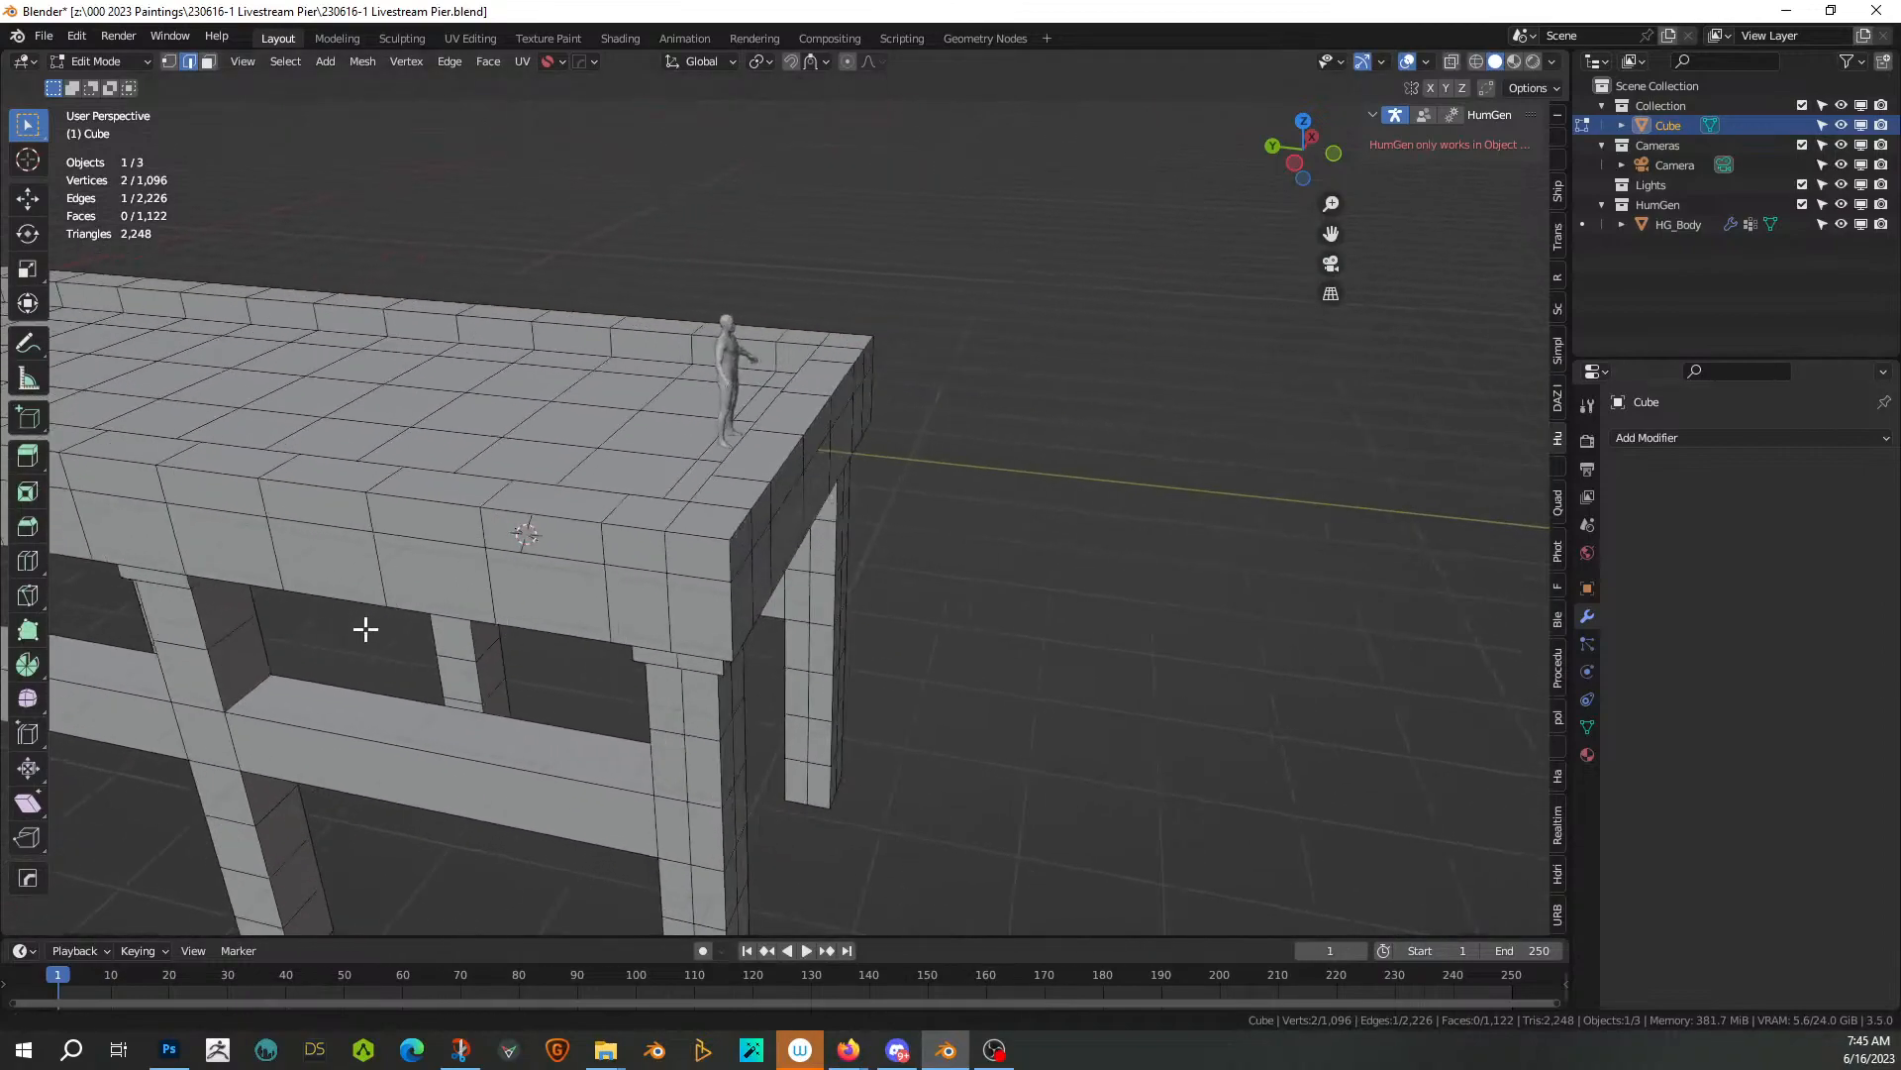
{"action": "left_click", "coordinate": [717, 536], "text": "ctrl"}
{"action": "middle_click_drag", "start_coordinate": [870, 331], "coordinate": [624, 442]}
{"action": "middle_click_drag", "start_coordinate": [990, 503], "coordinate": [10, 492], "text": "shift"}
{"action": "middle_click_drag", "start_coordinate": [1367, 603], "coordinate": [1228, 767], "text": "shift"}
{"action": "left_click", "coordinate": [1493, 318], "text": "ctrl"}
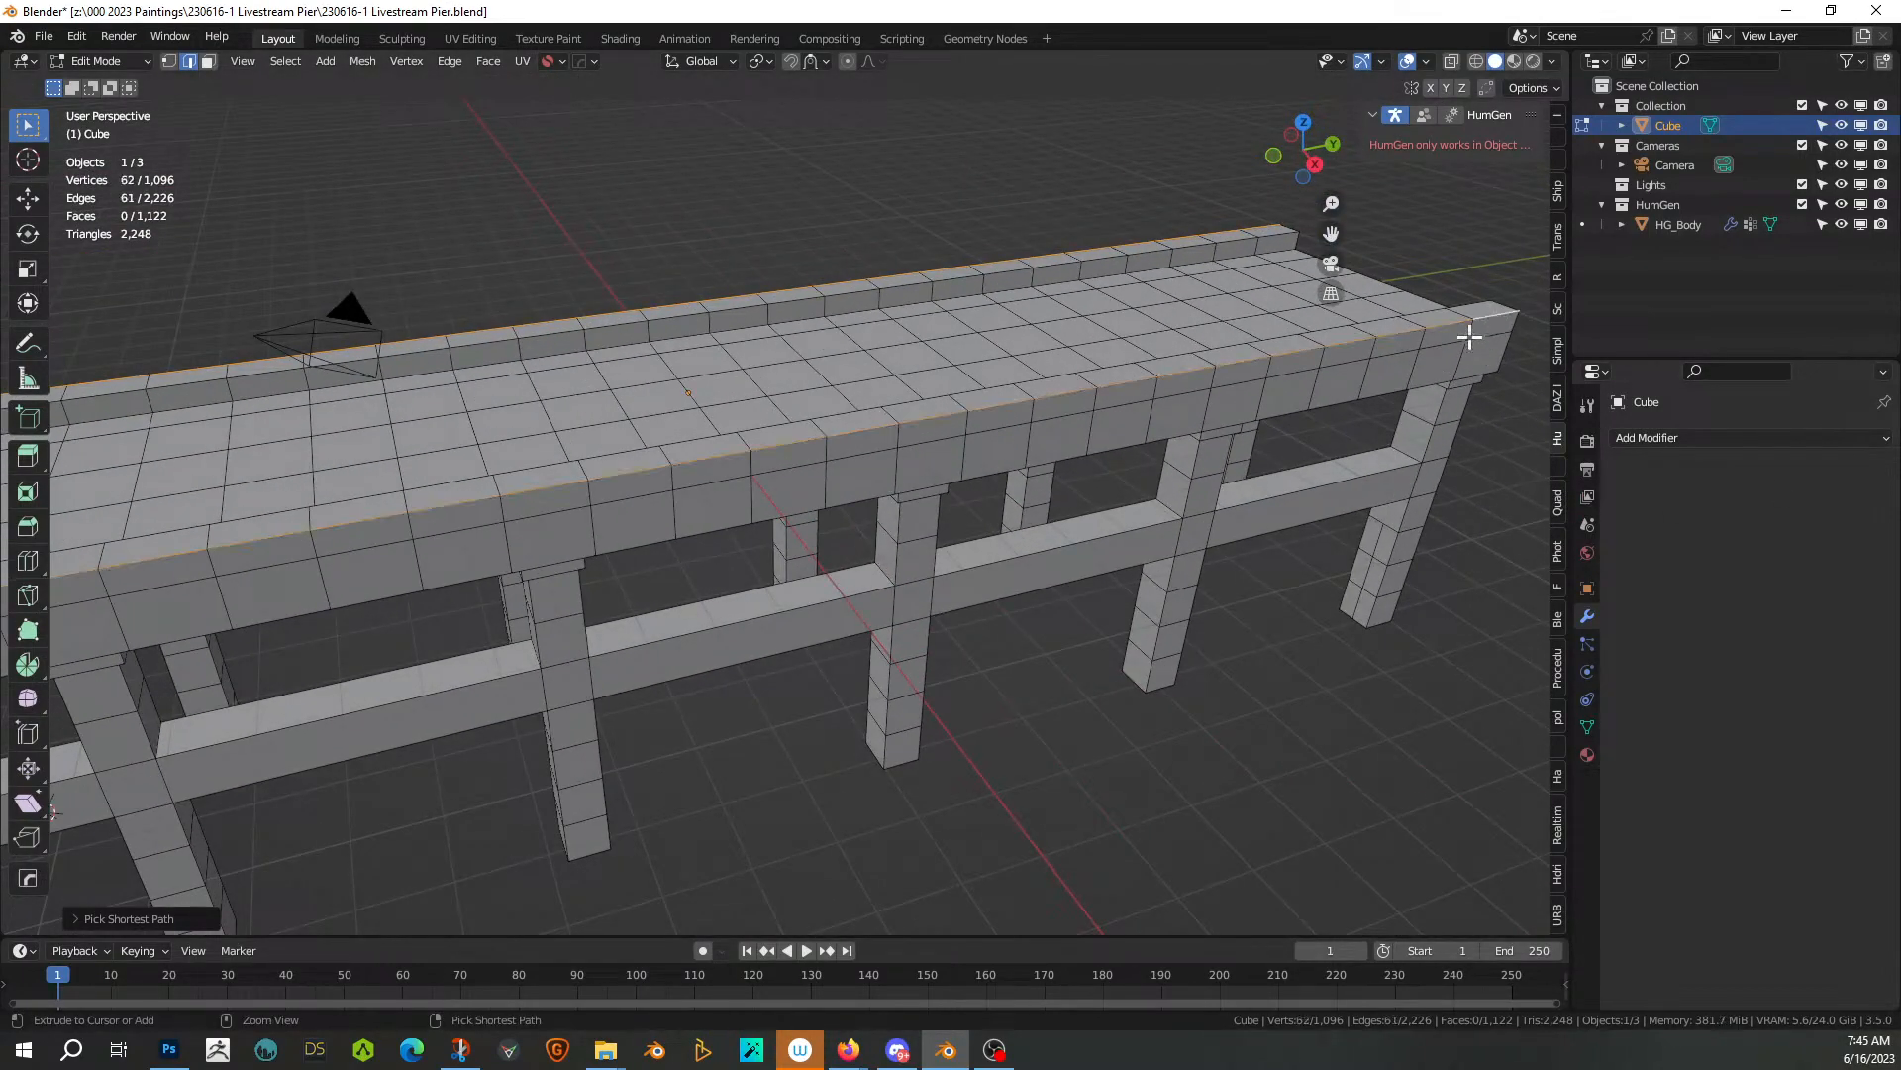
{"action": "middle_click_drag", "start_coordinate": [1082, 530], "coordinate": [127, 388]}
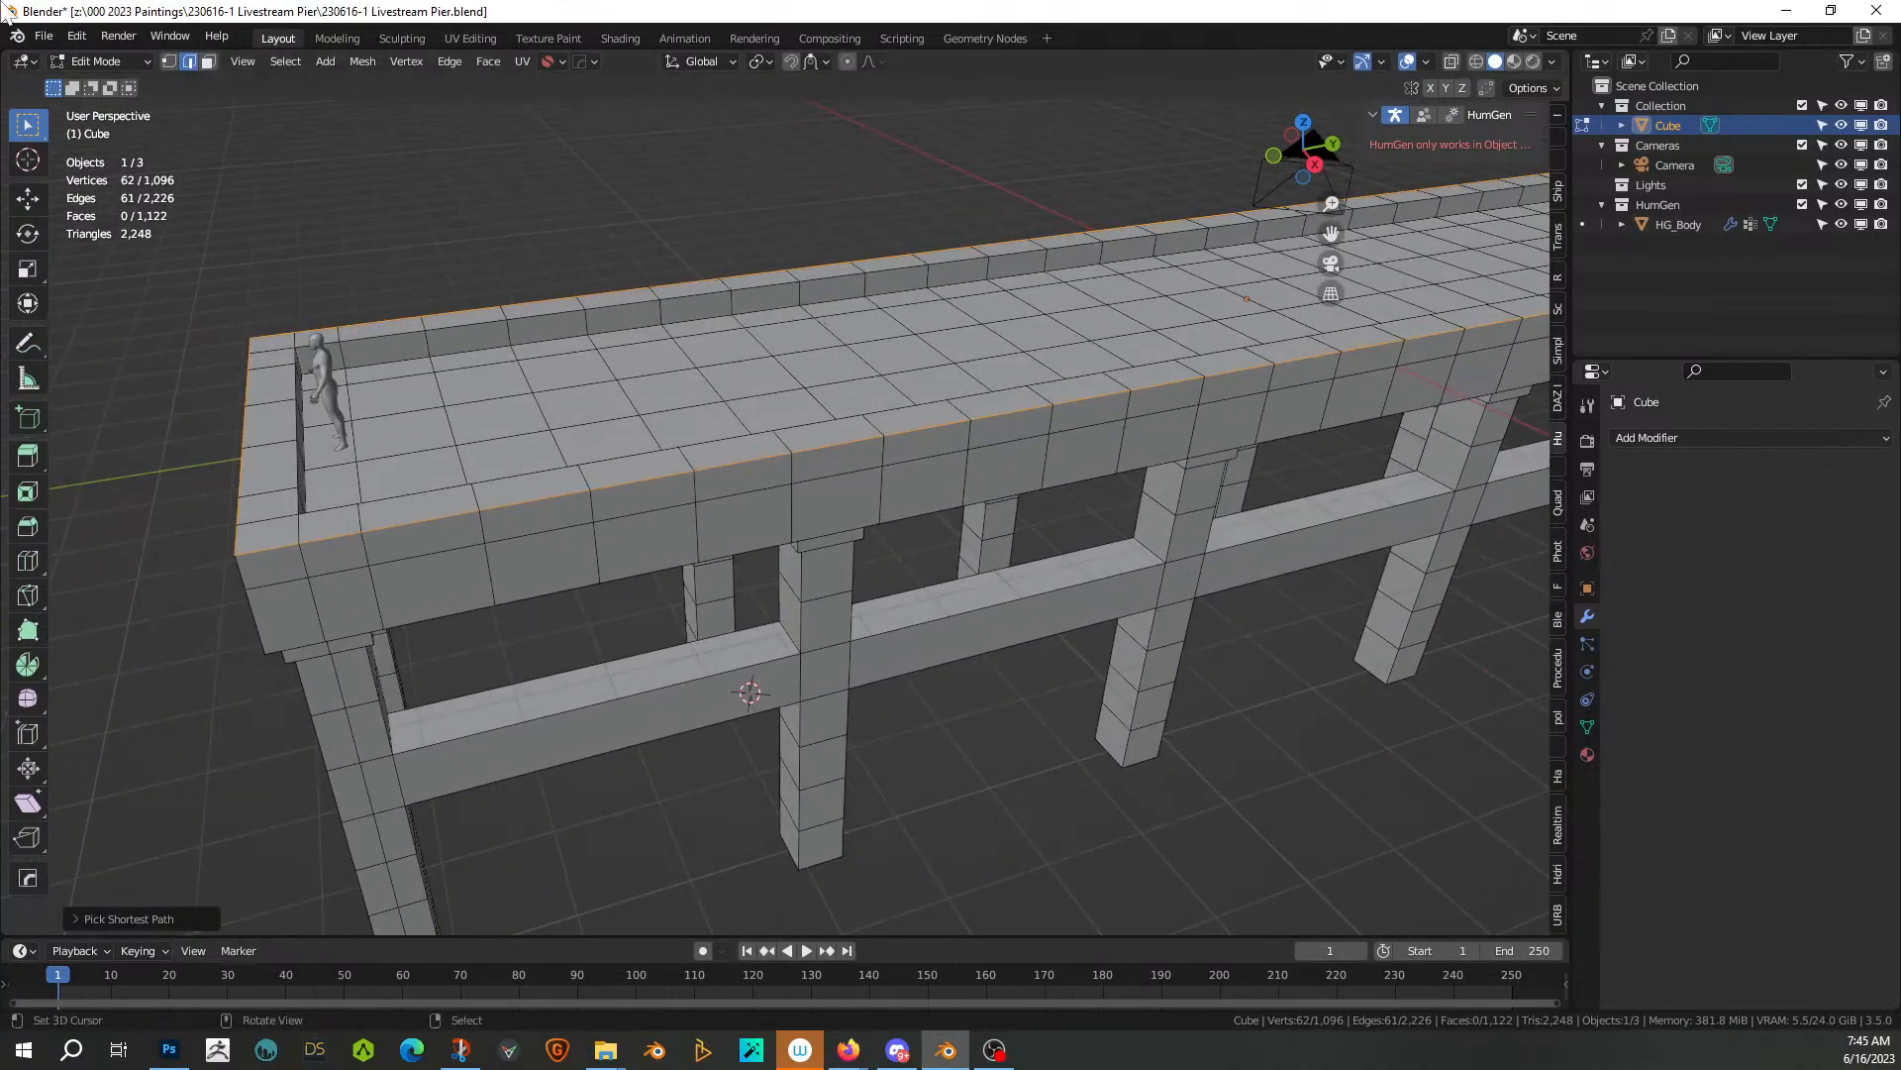
{"action": "scroll", "coordinate": [1035, 611], "scroll_direction": "up", "scroll_amount": 2}
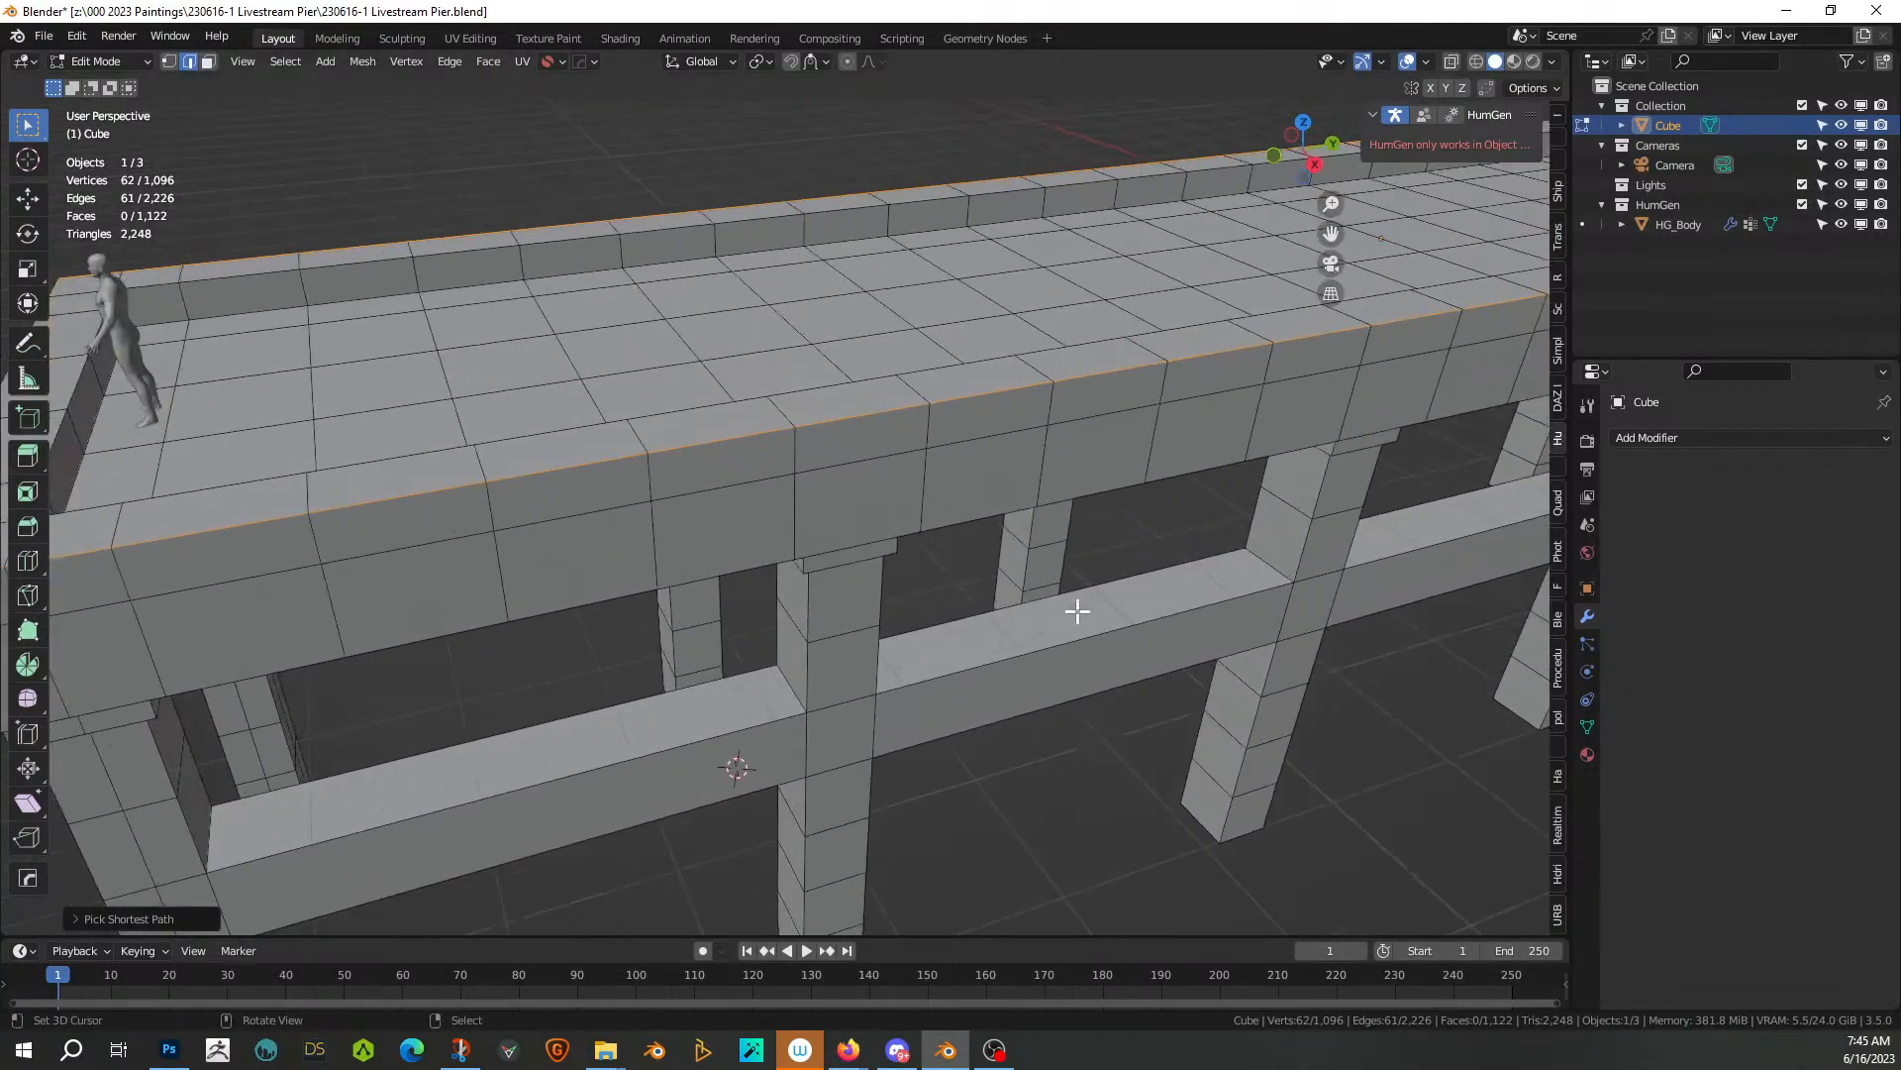
{"action": "middle_click_drag", "start_coordinate": [819, 726], "coordinate": [1422, 696], "text": "shift"}
Bevel the selected outer wall edges with one segment in wireframe shading, and return to solid shading
{"action": "key", "text": "ctrl+b"}
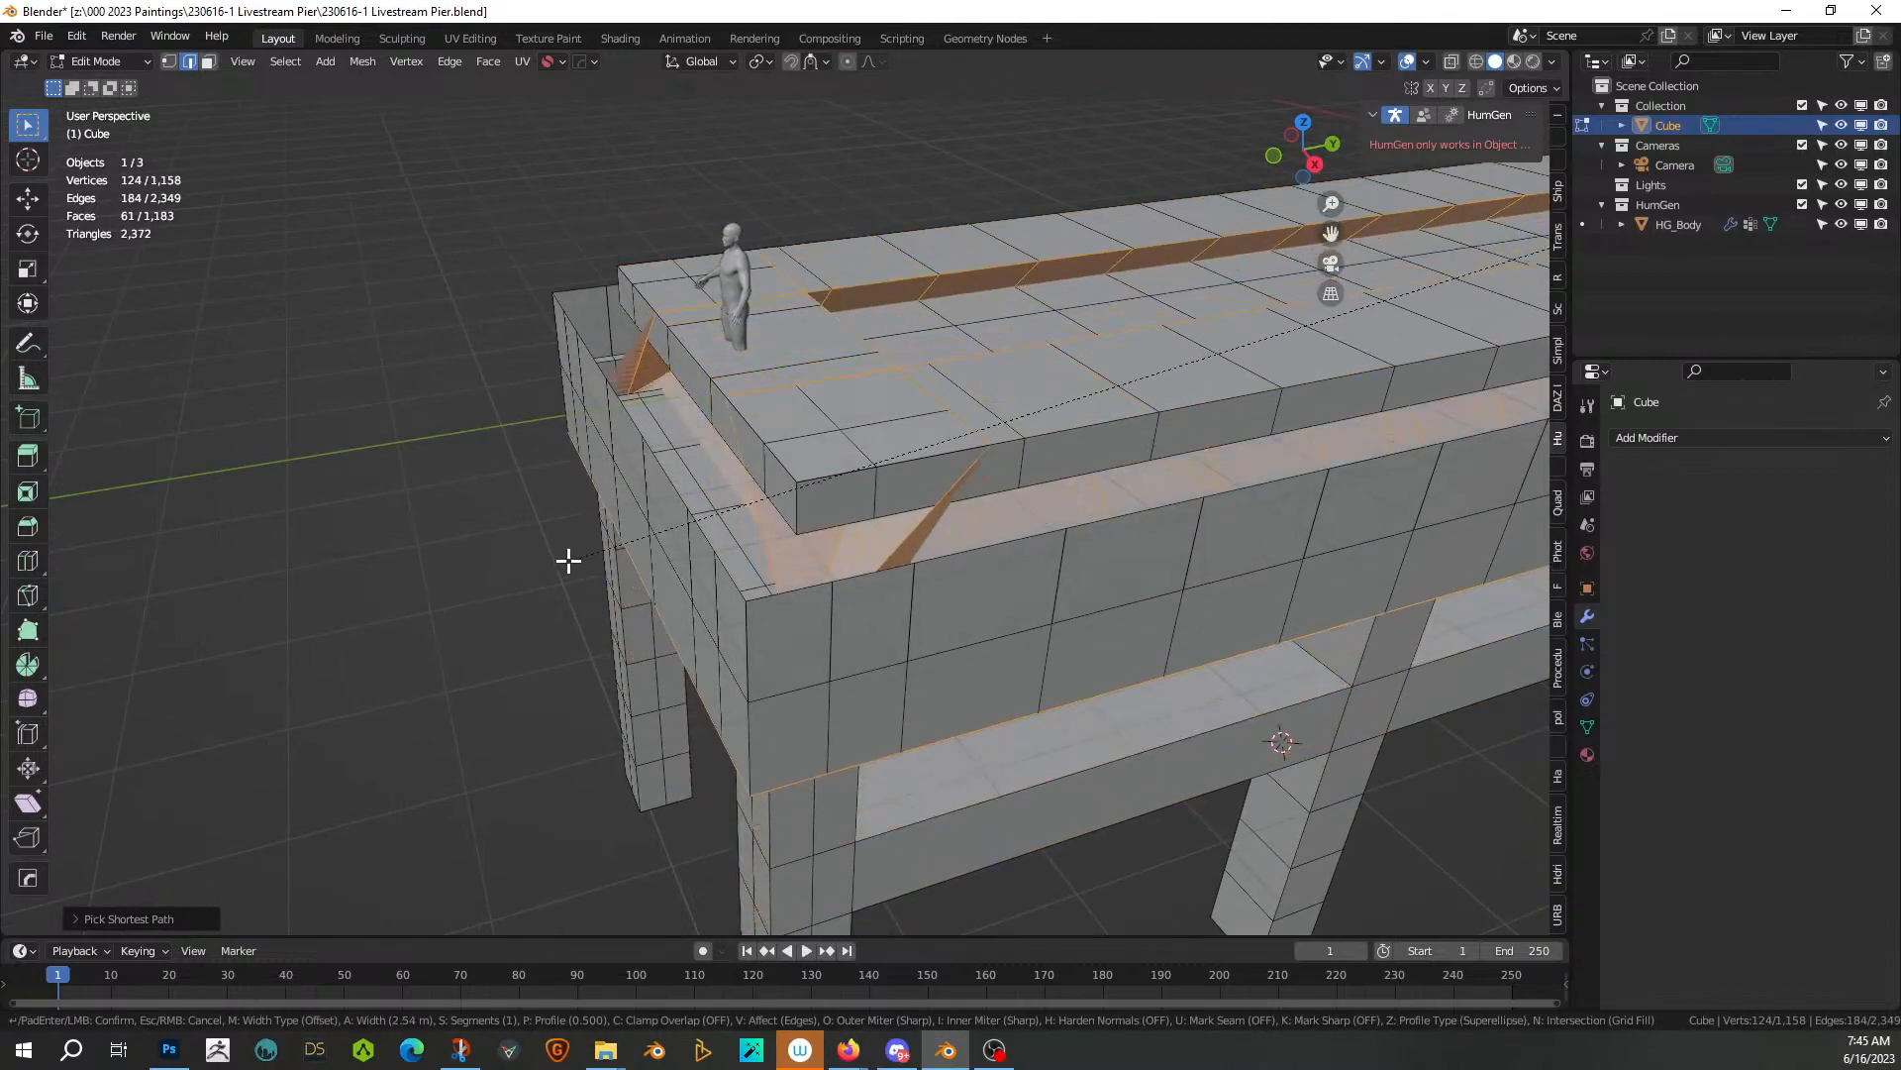
{"action": "key", "text": "Escape"}
{"action": "middle_click_drag", "start_coordinate": [425, 528], "coordinate": [481, 419]}
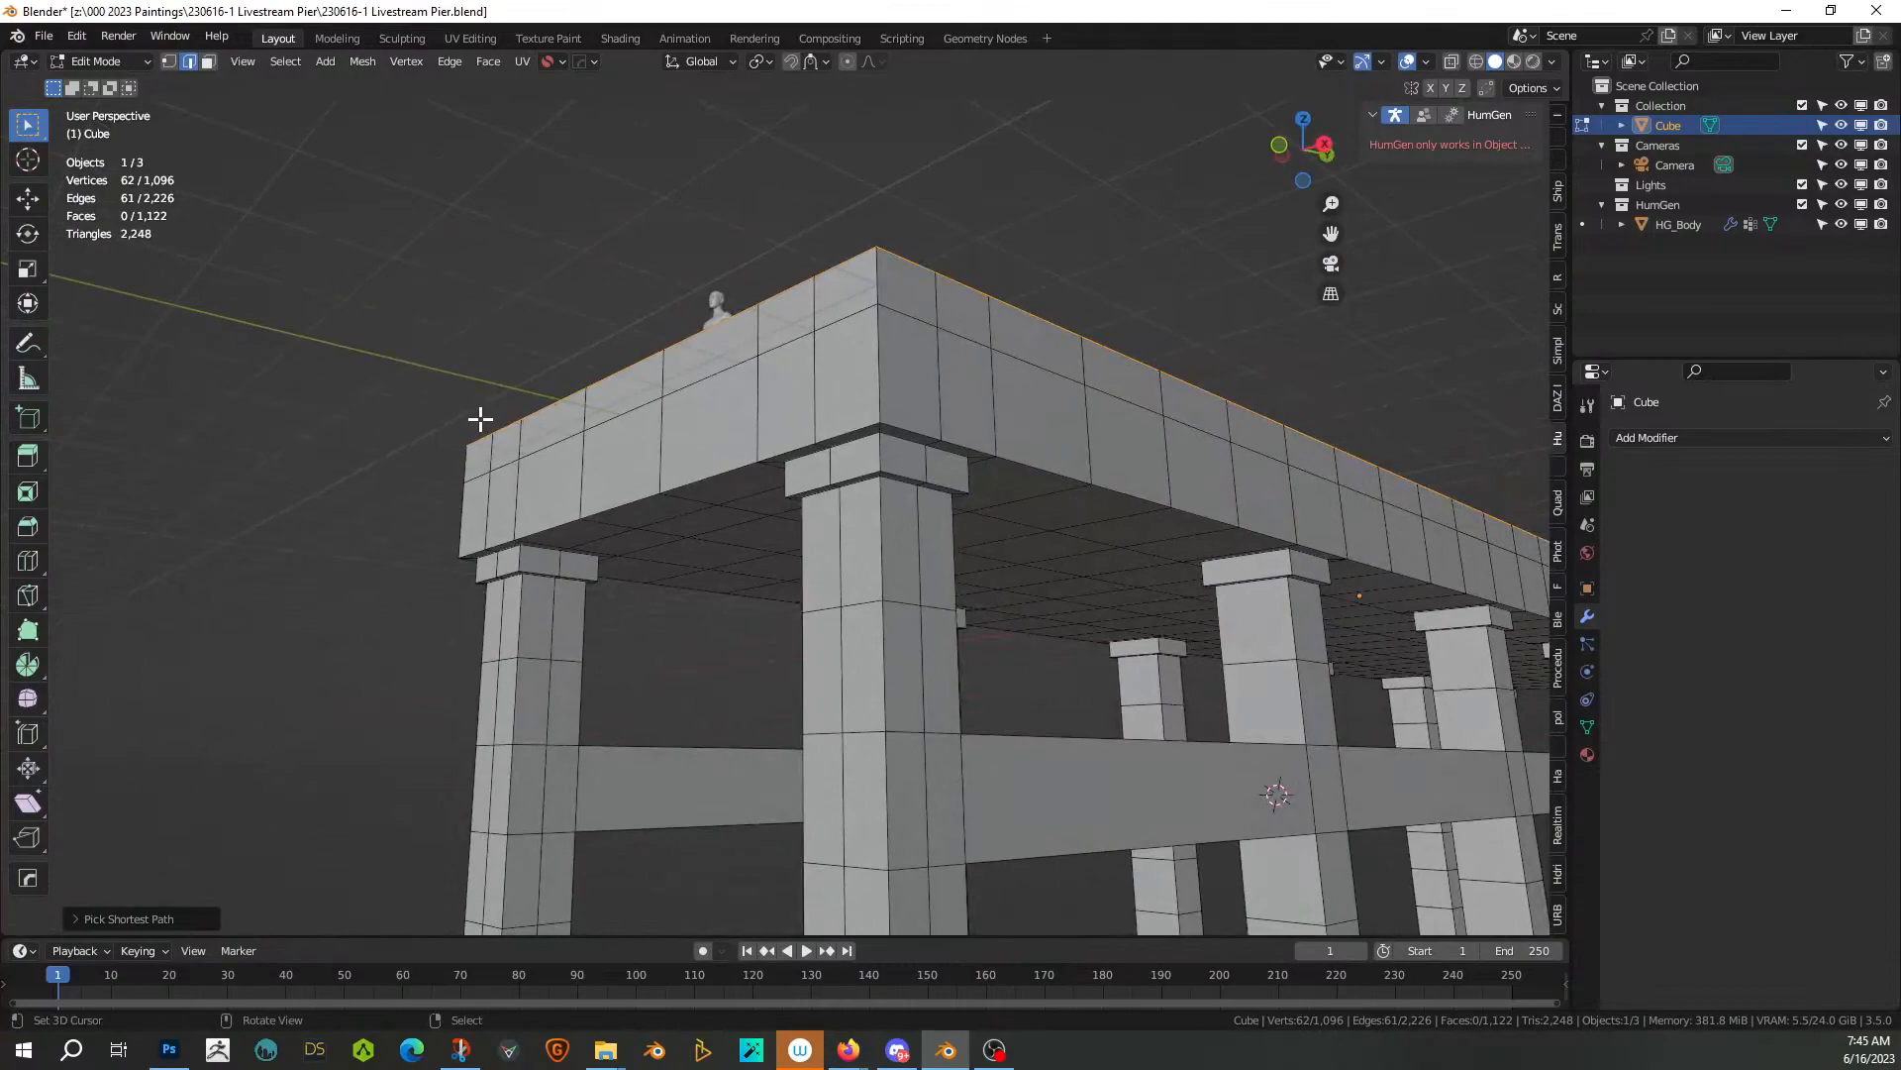
{"action": "left_click", "coordinate": [1477, 61]}
{"action": "mouse_move", "coordinate": [1082, 412]}
{"action": "middle_mouse_down"}
{"action": "mouse_move", "coordinate": [1031, 467]}
{"action": "mouse_move", "coordinate": [321, 579]}
{"action": "mouse_move", "coordinate": [1227, 611]}
{"action": "middle_mouse_up"}
{"action": "middle_click_drag", "start_coordinate": [895, 636], "coordinate": [1022, 584]}
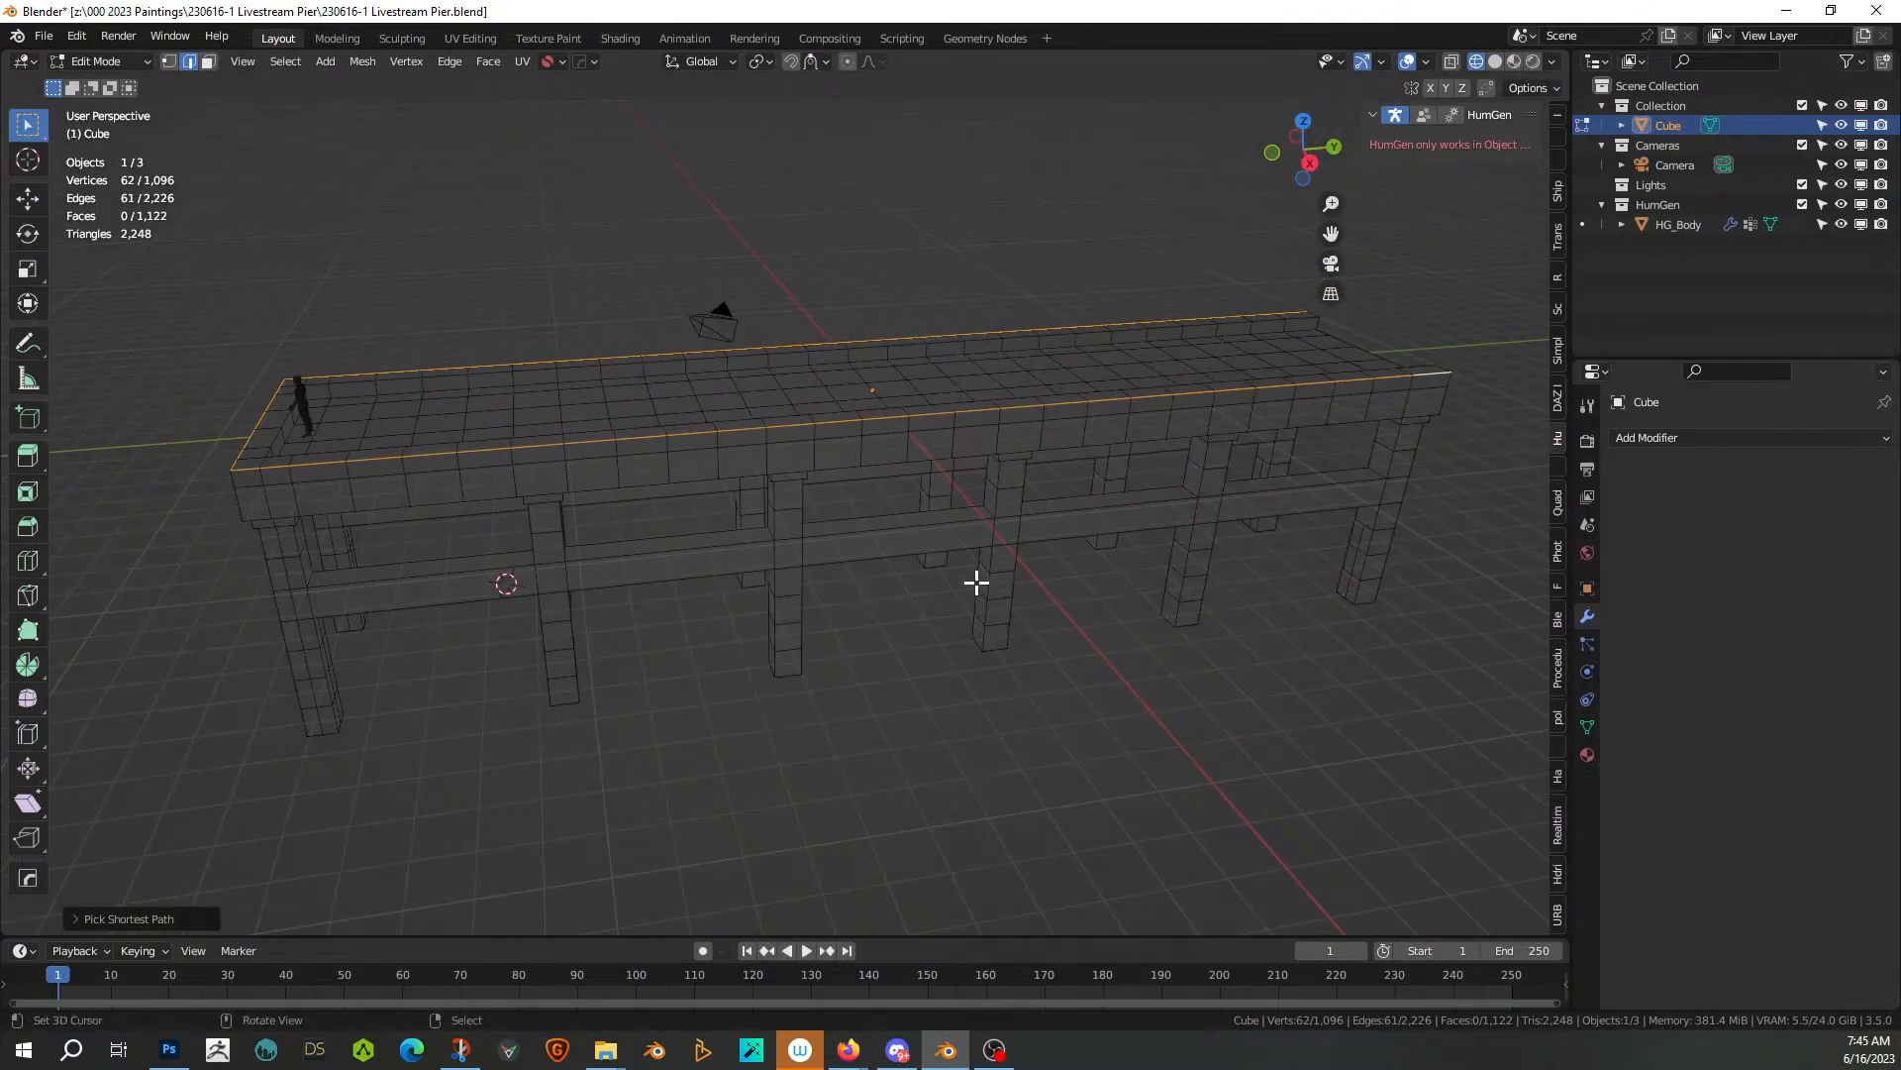
{"action": "key", "text": "ctrl+b"}
{"action": "left_click", "coordinate": [971, 612]}
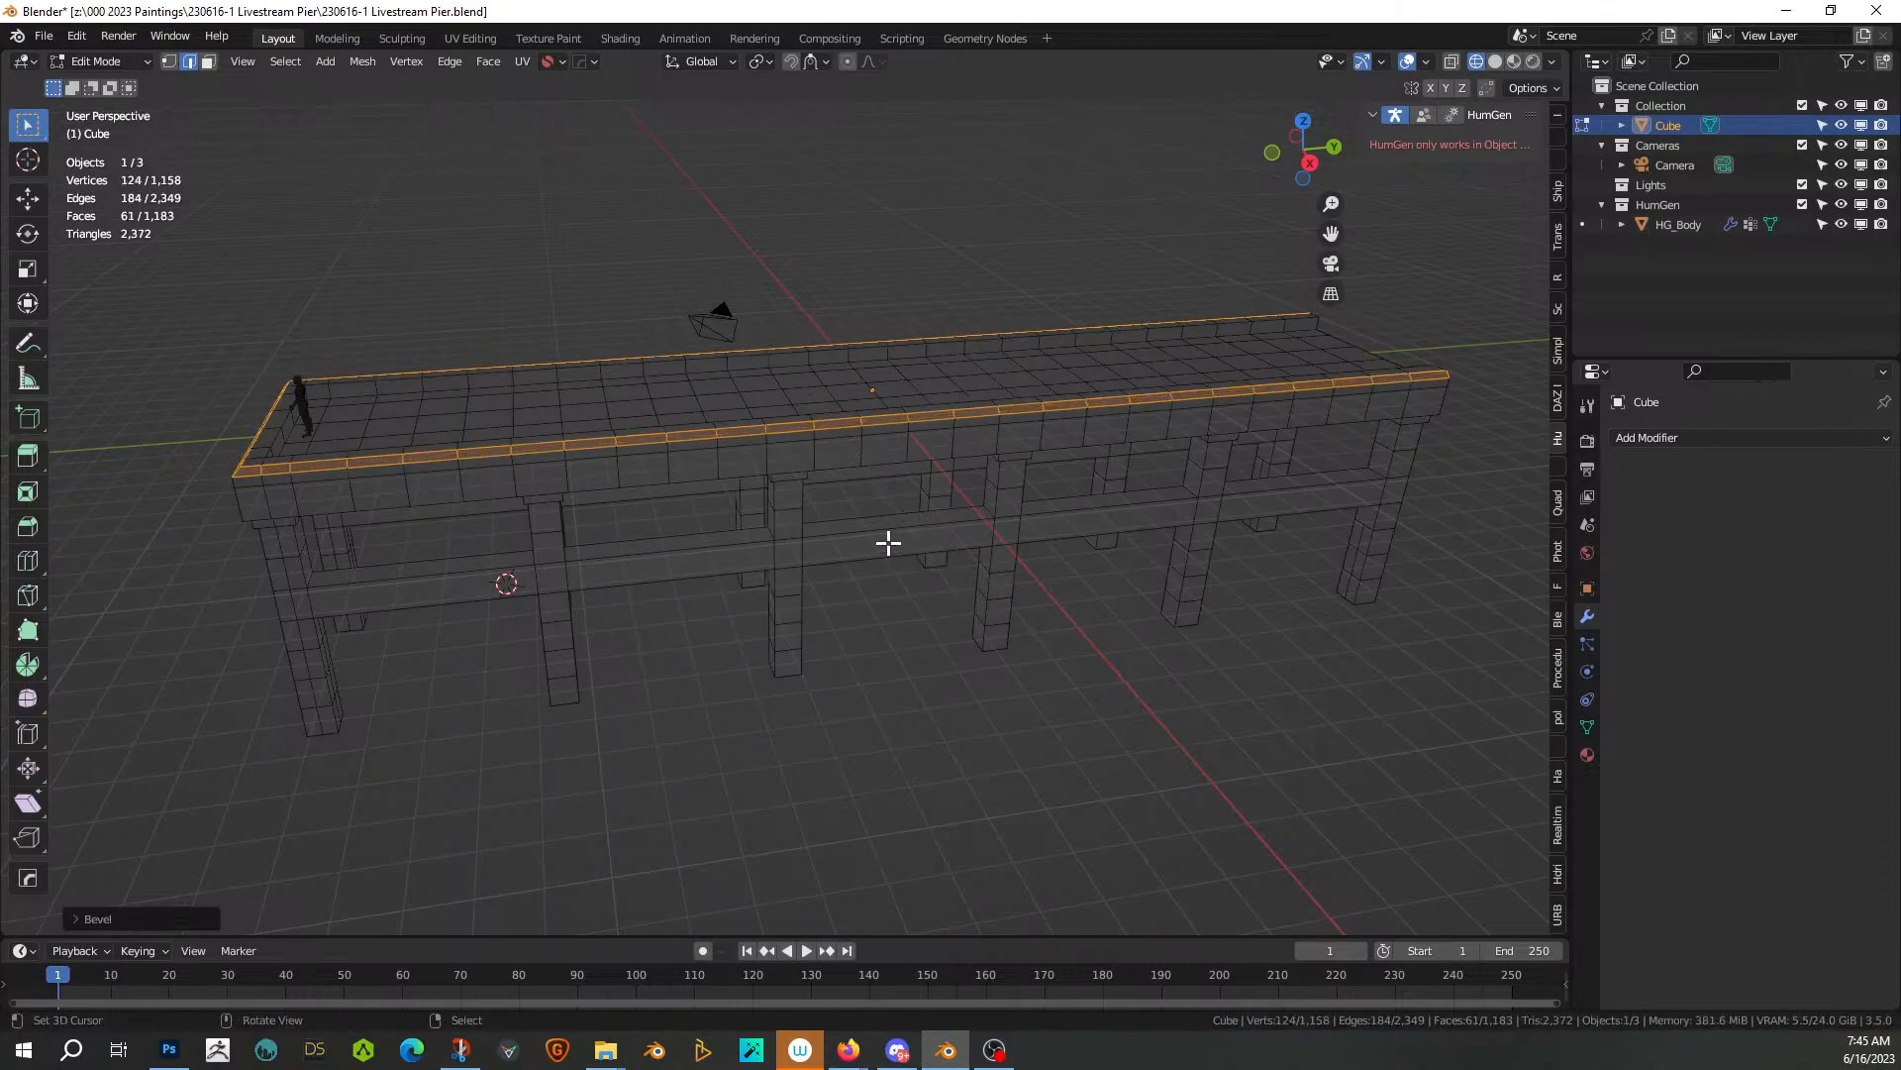
{"action": "key", "text": "shift+z"}
{"action": "scroll", "coordinate": [889, 541], "scroll_direction": "up", "scroll_amount": 2}
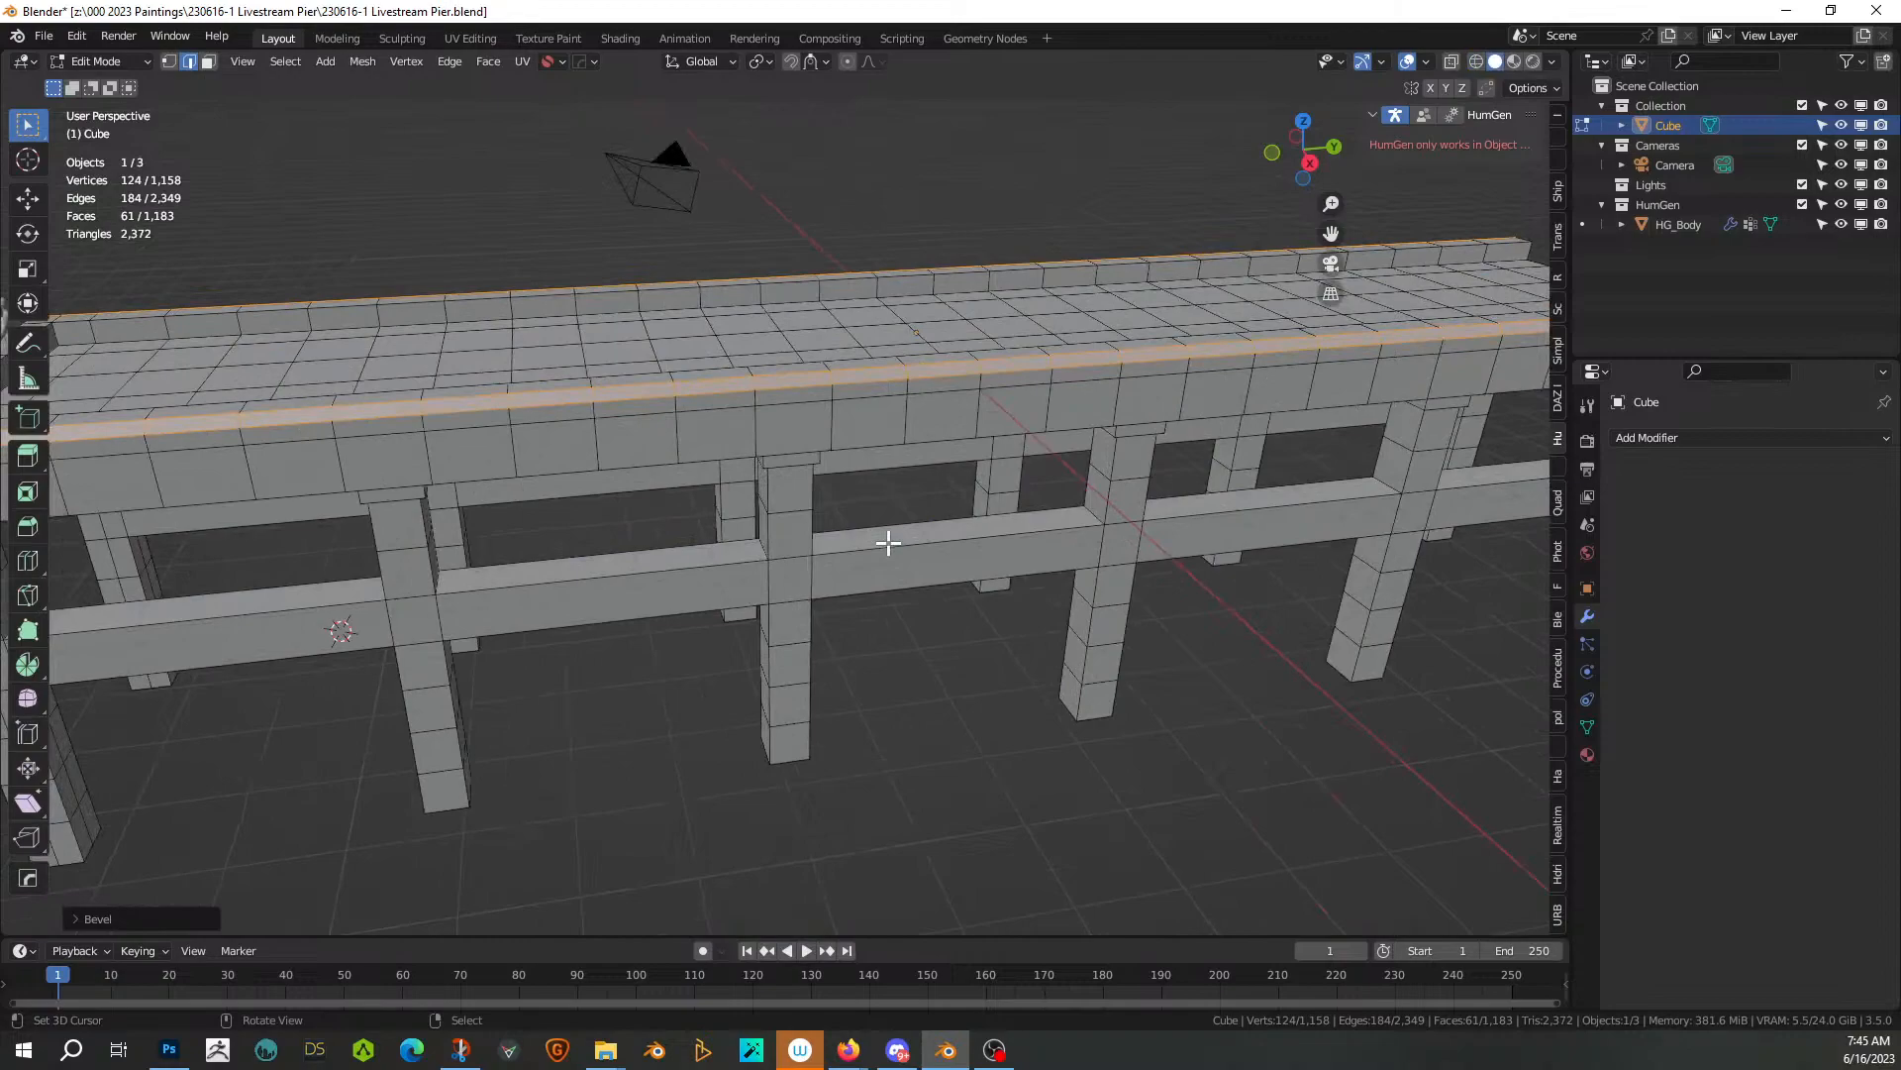
Set the bevel's width to 0.025 m
{"action": "left_click", "coordinate": [80, 921]}
{"action": "left_click", "coordinate": [251, 615]}
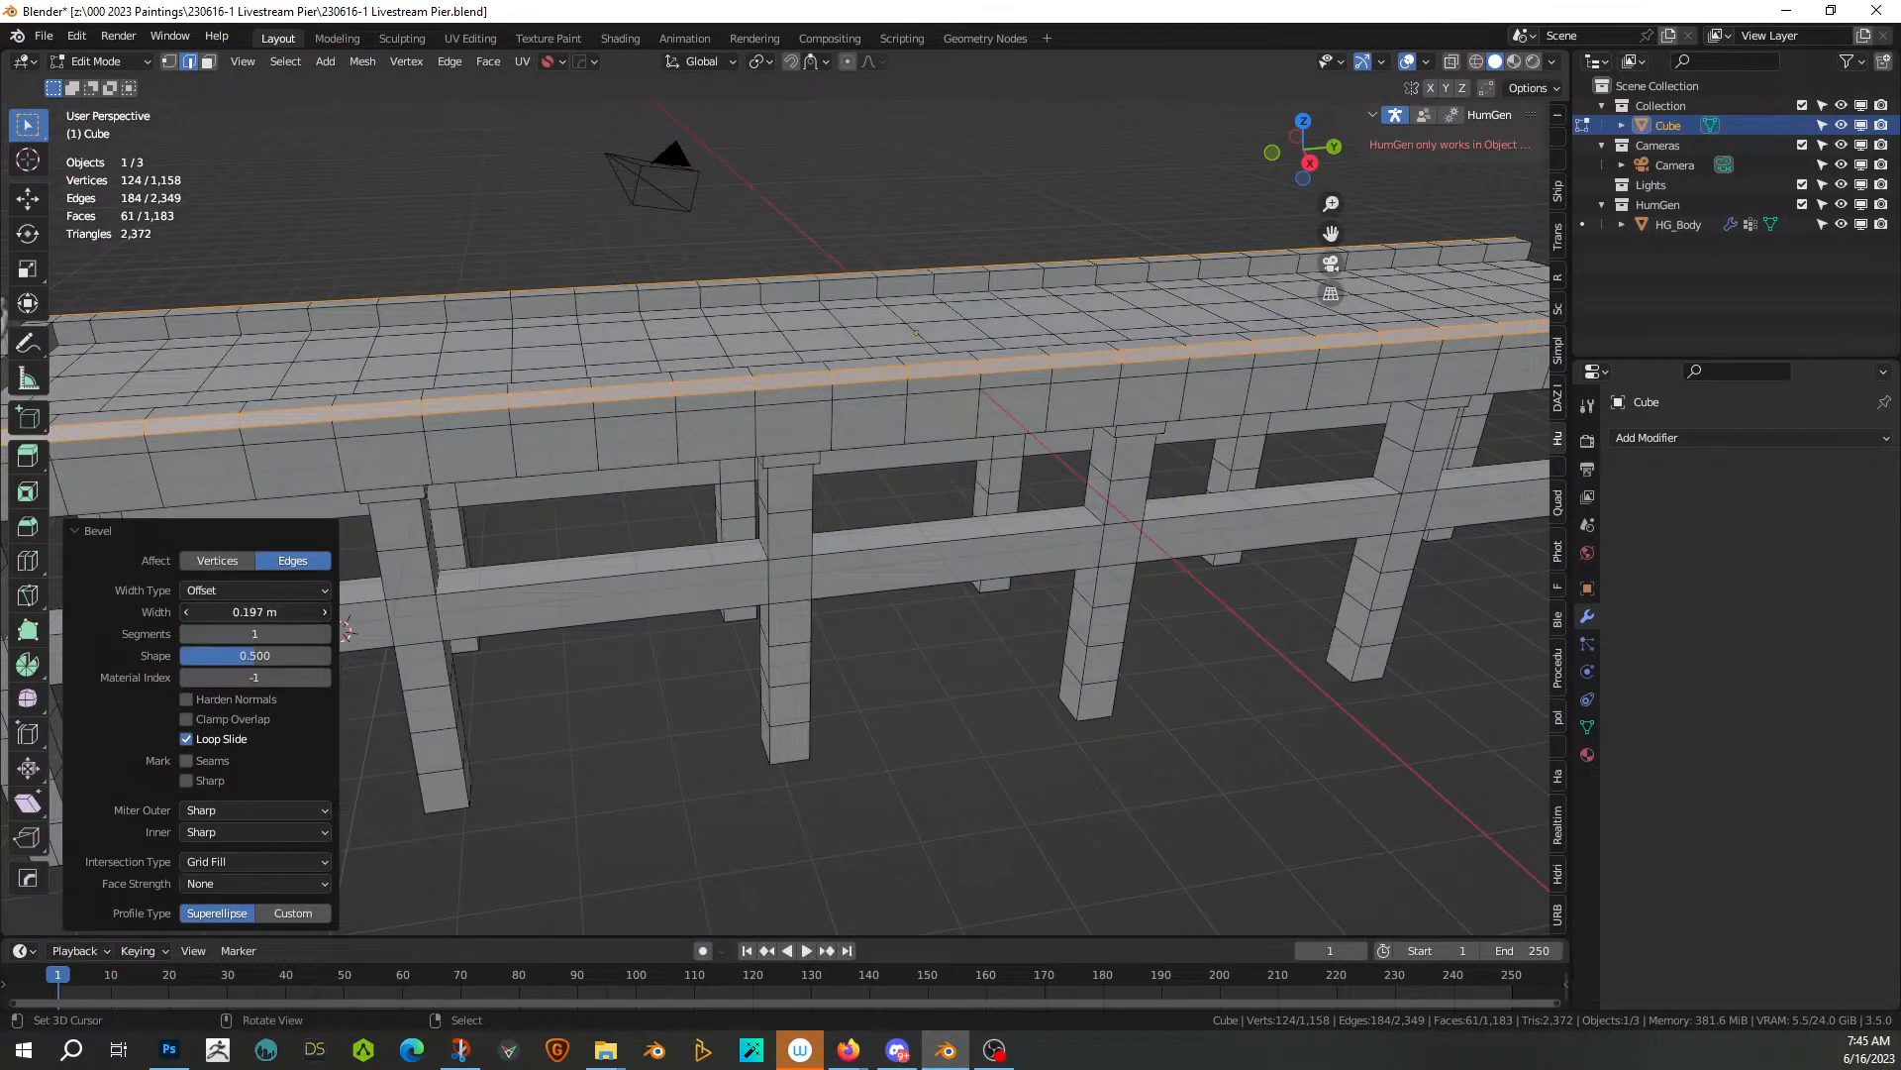
{"action": "type", "text": ".025"}
{"action": "key", "text": "Return"}
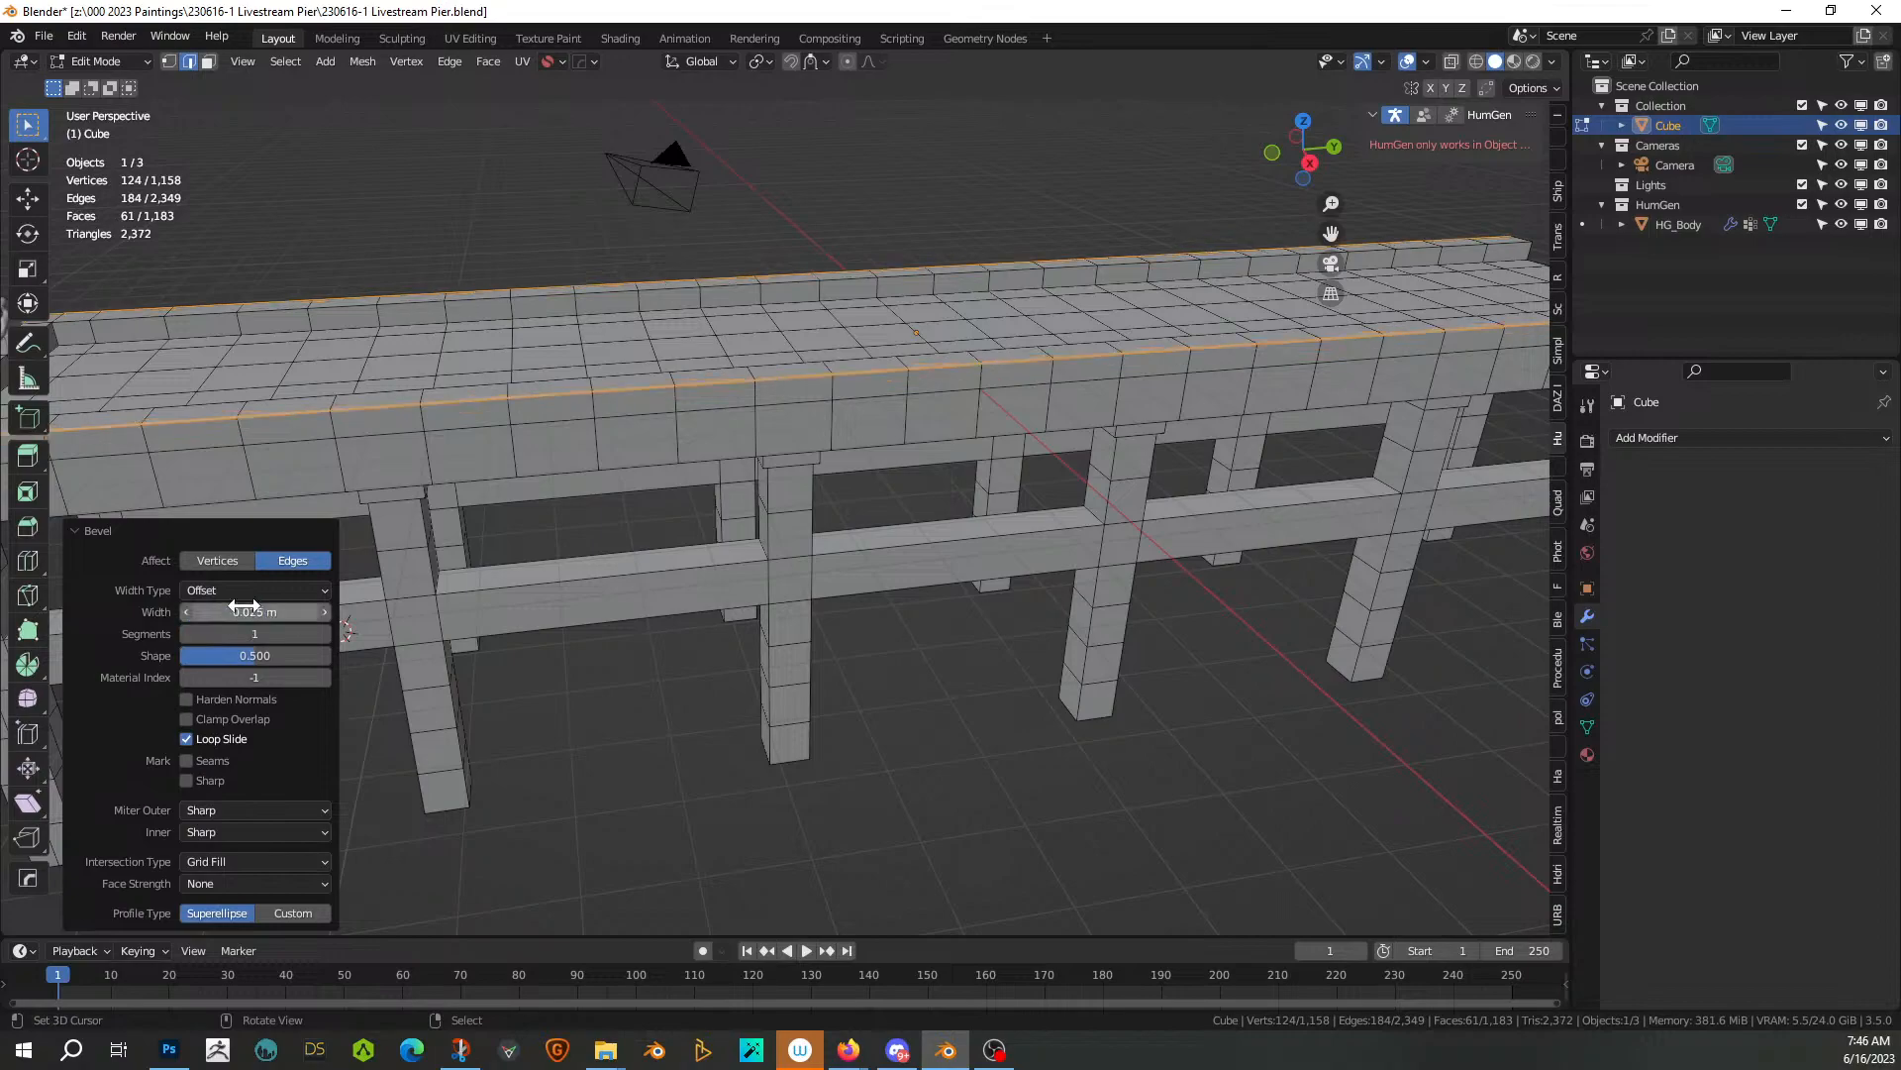
Extrude the narrow beveled faces around the wall's outer rim along their normals with an offset of 0.025 m
{"action": "scroll", "coordinate": [396, 559], "scroll_direction": "down", "scroll_amount": 5}
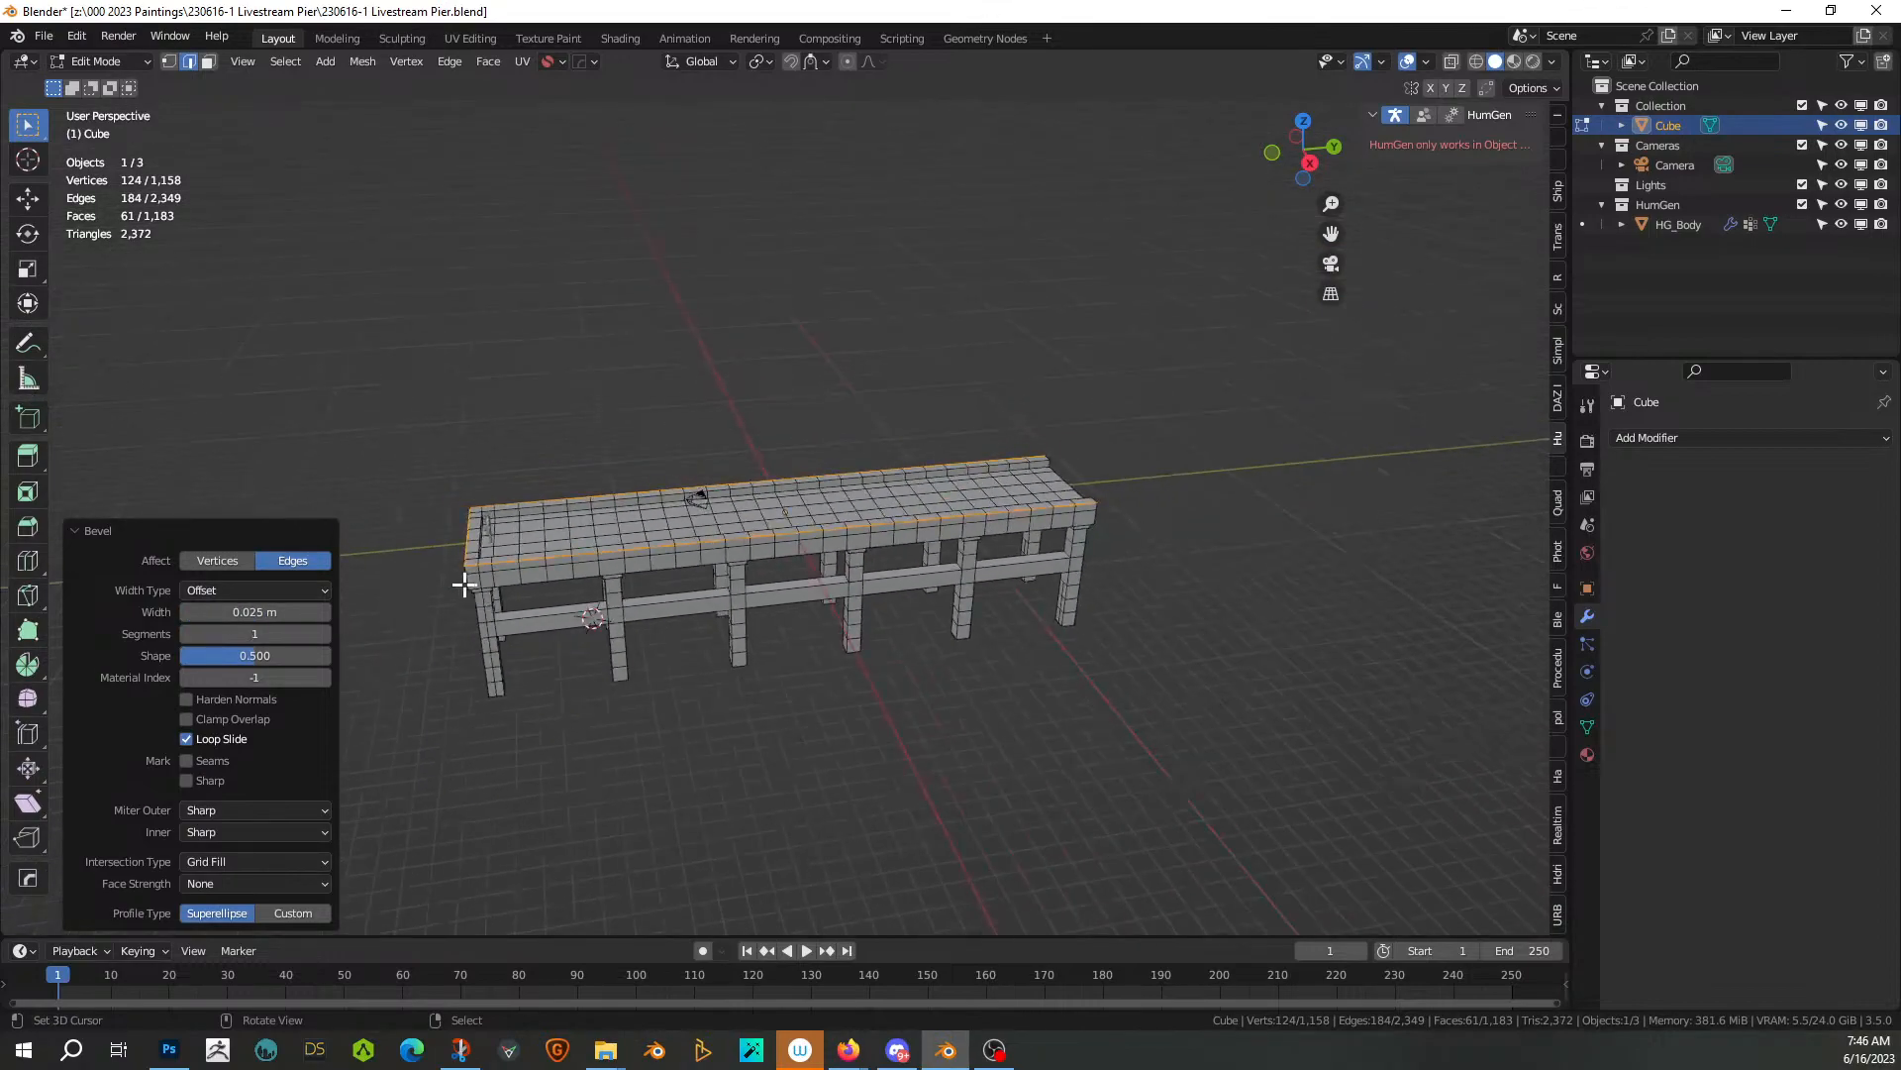
{"action": "scroll", "coordinate": [475, 577], "scroll_direction": "up", "scroll_amount": 7}
{"action": "middle_click_drag", "start_coordinate": [486, 573], "coordinate": [105, 476], "text": "shift"}
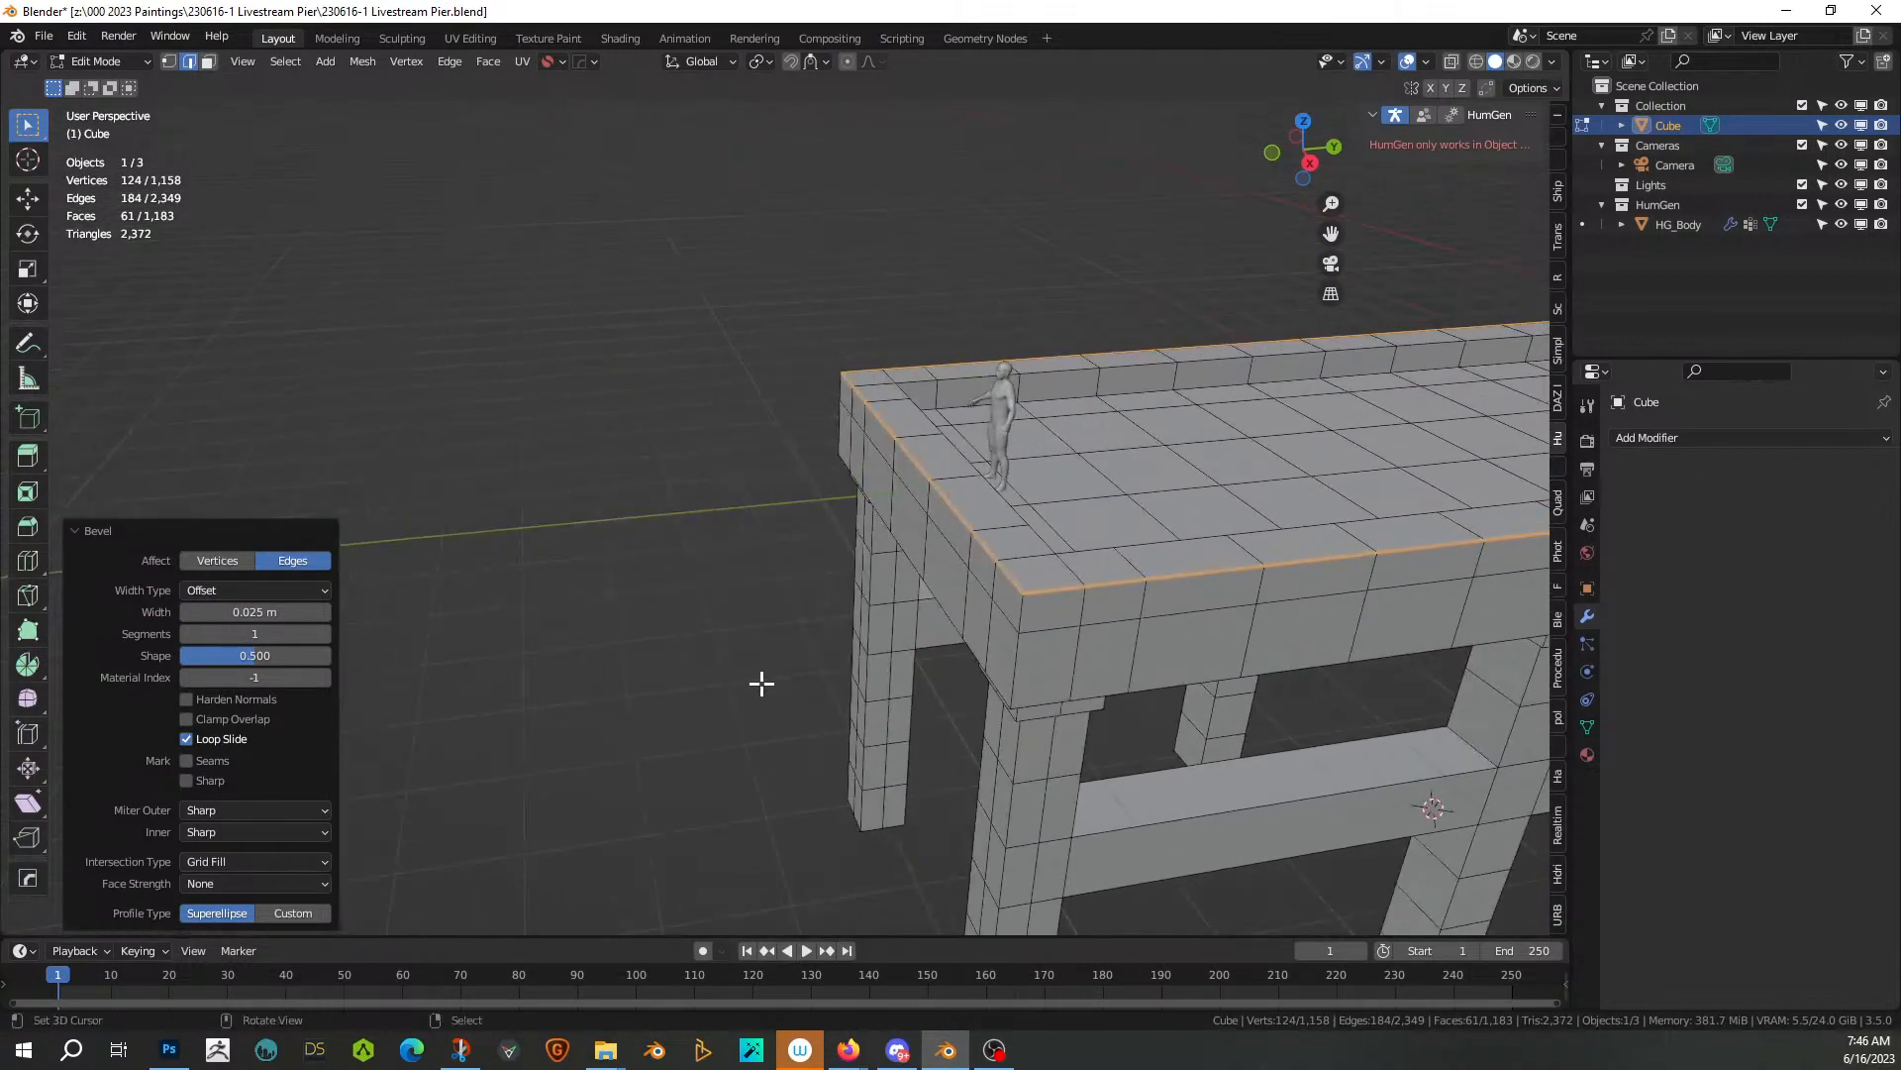
{"action": "scroll", "coordinate": [762, 683], "scroll_direction": "up", "scroll_amount": 4}
{"action": "middle_click_drag", "start_coordinate": [1209, 555], "coordinate": [1163, 539]}
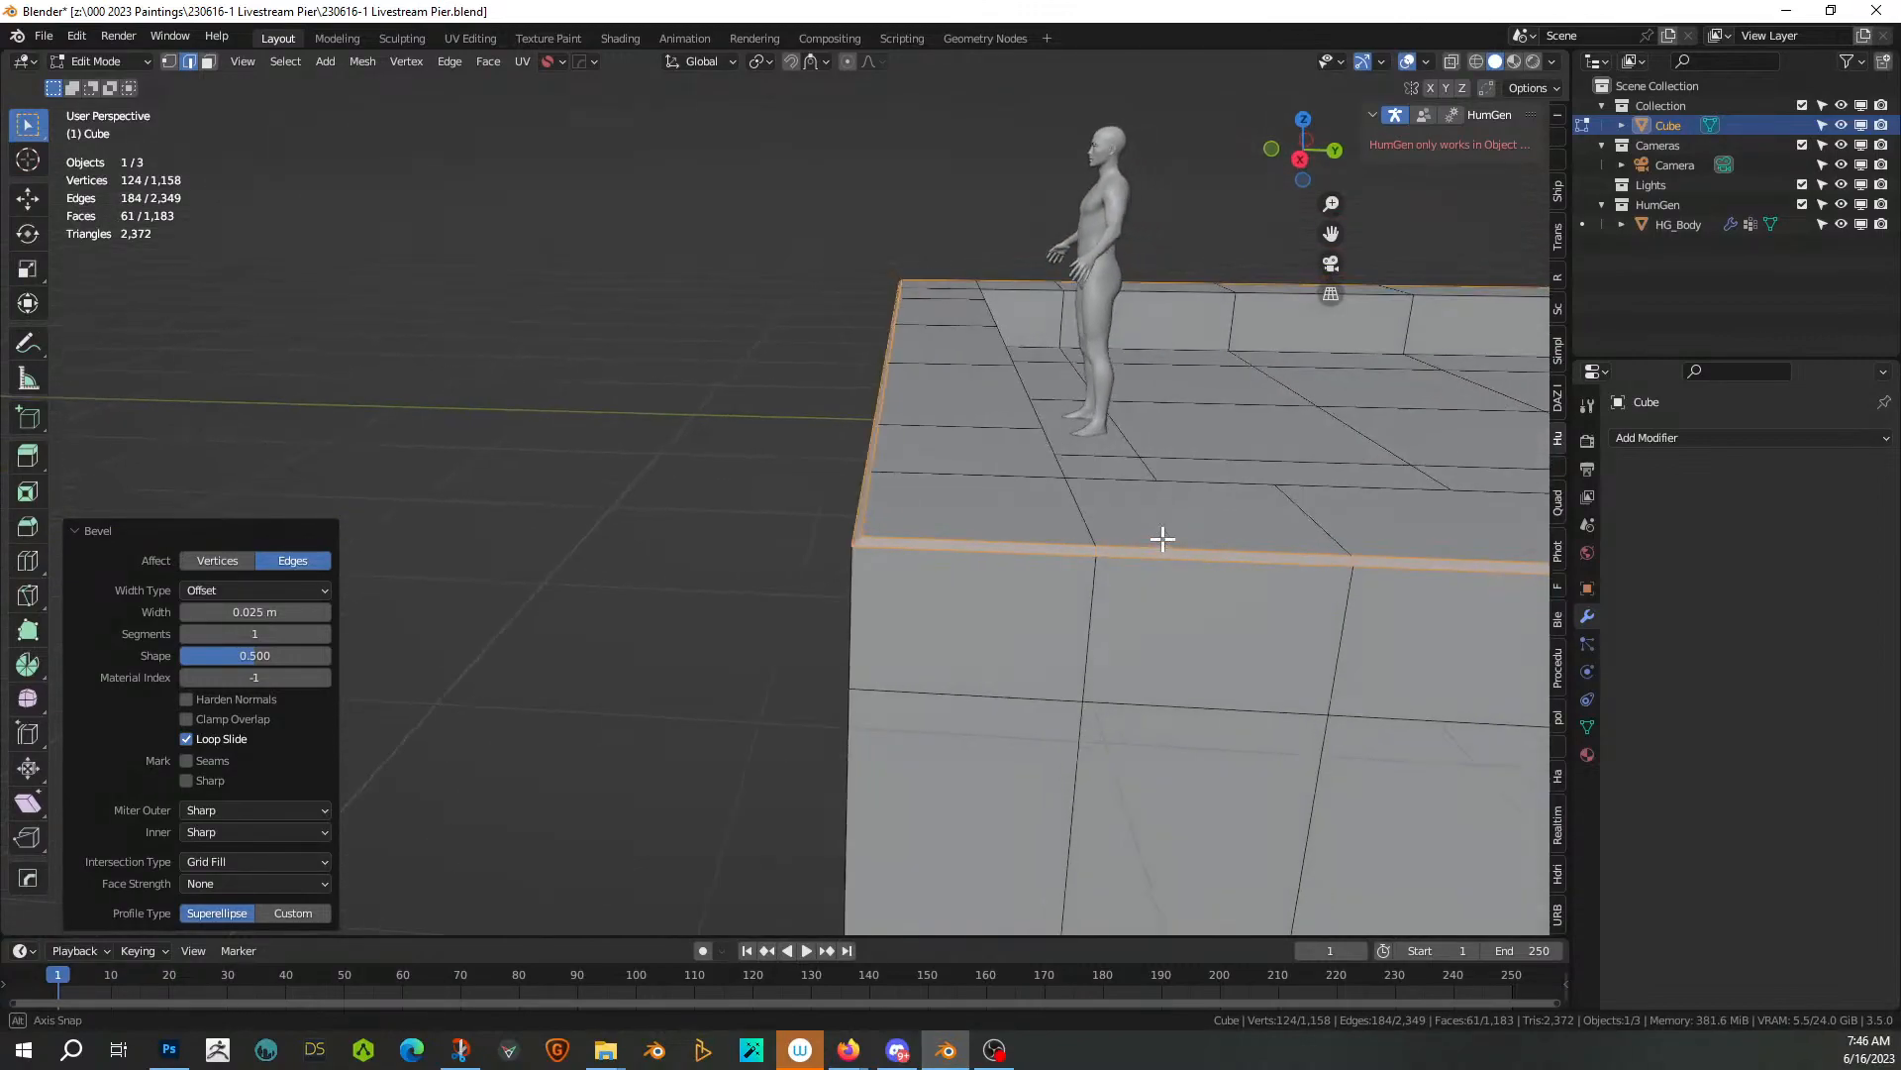
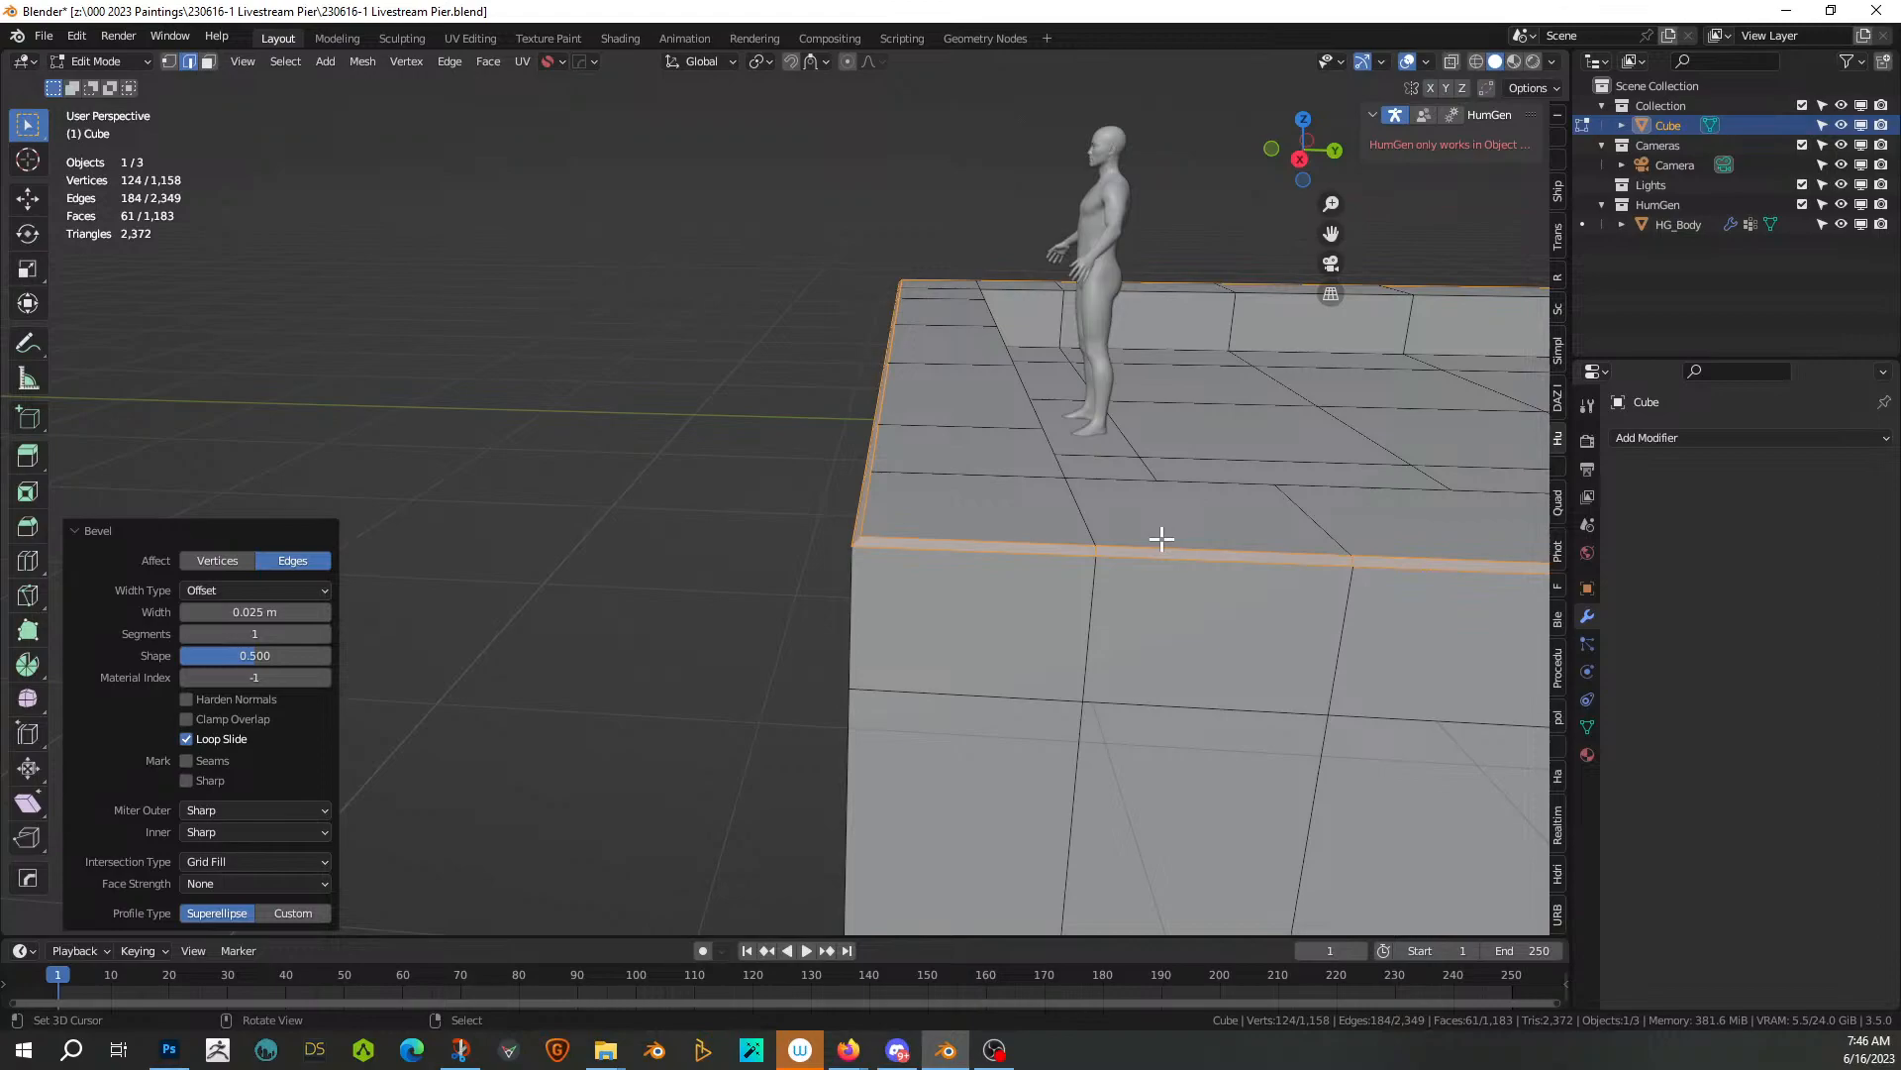
{"action": "key", "text": "alt+e"}
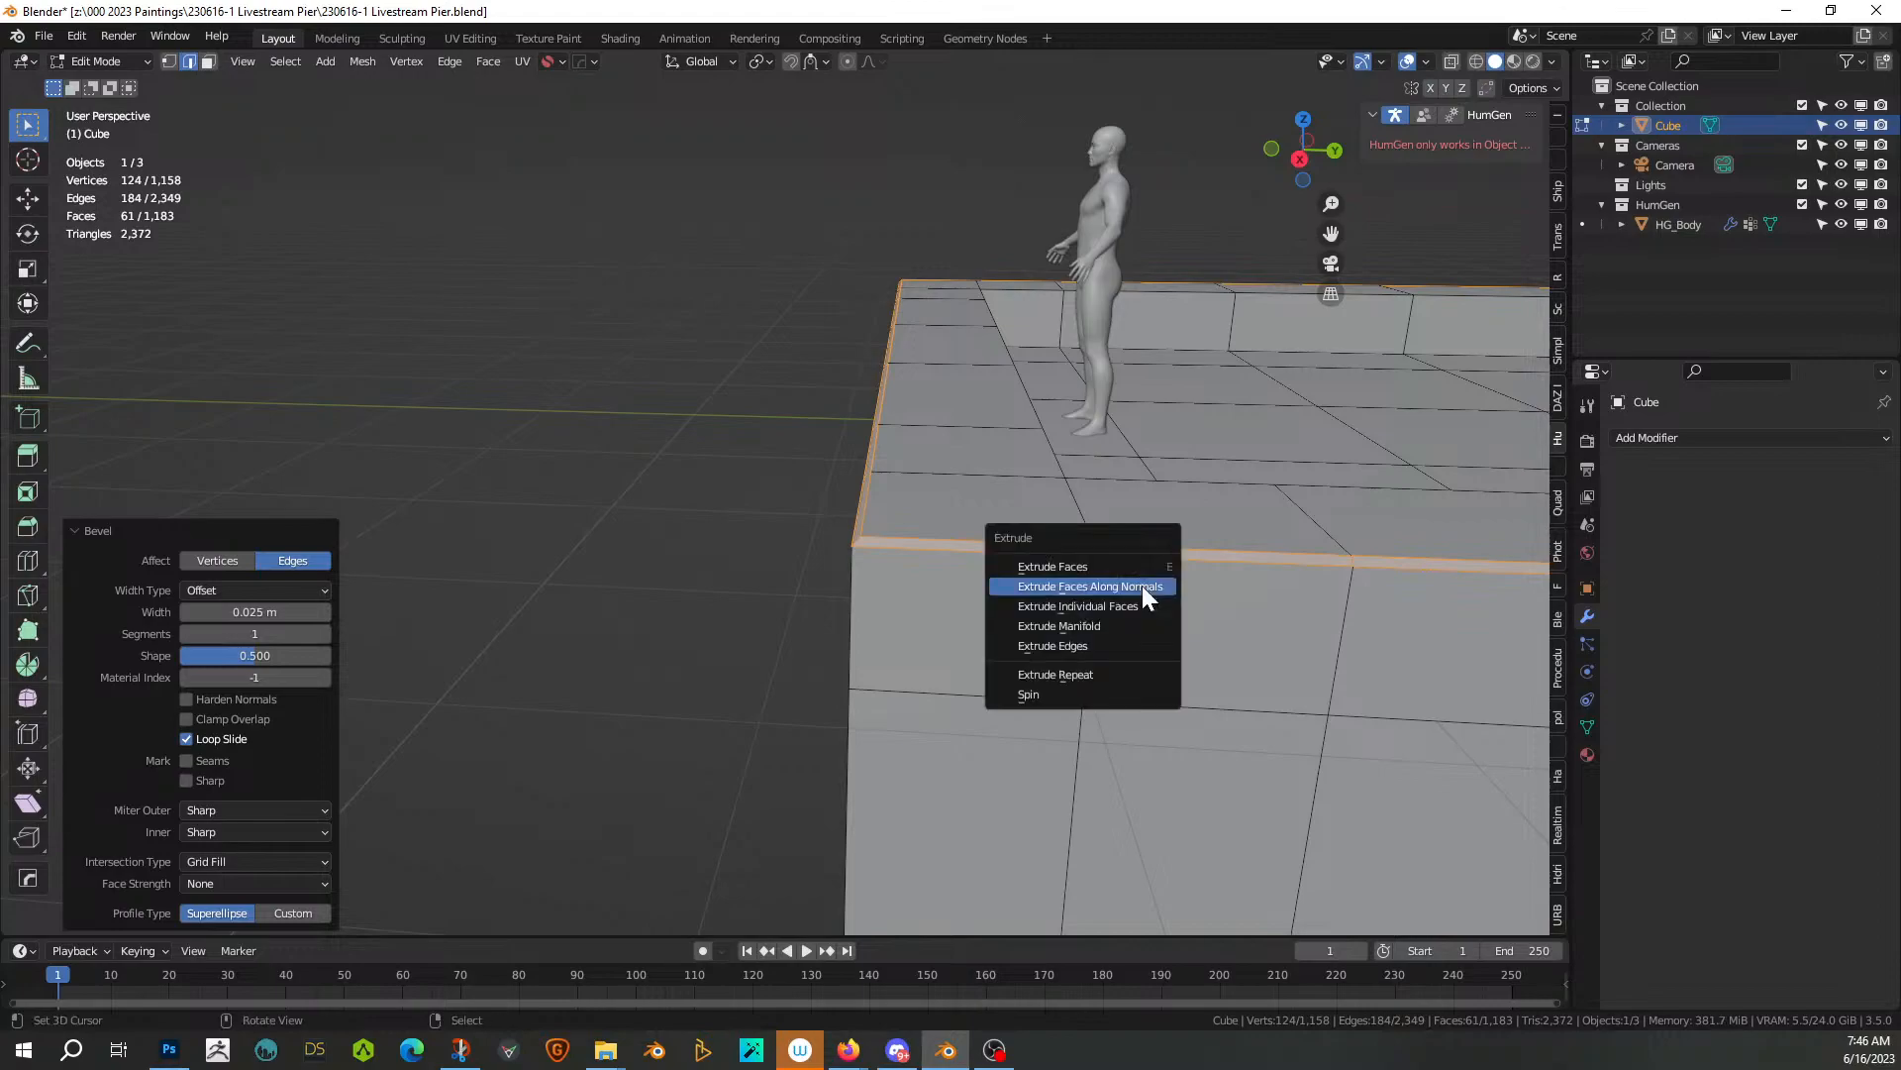
{"action": "left_click", "coordinate": [1143, 585]}
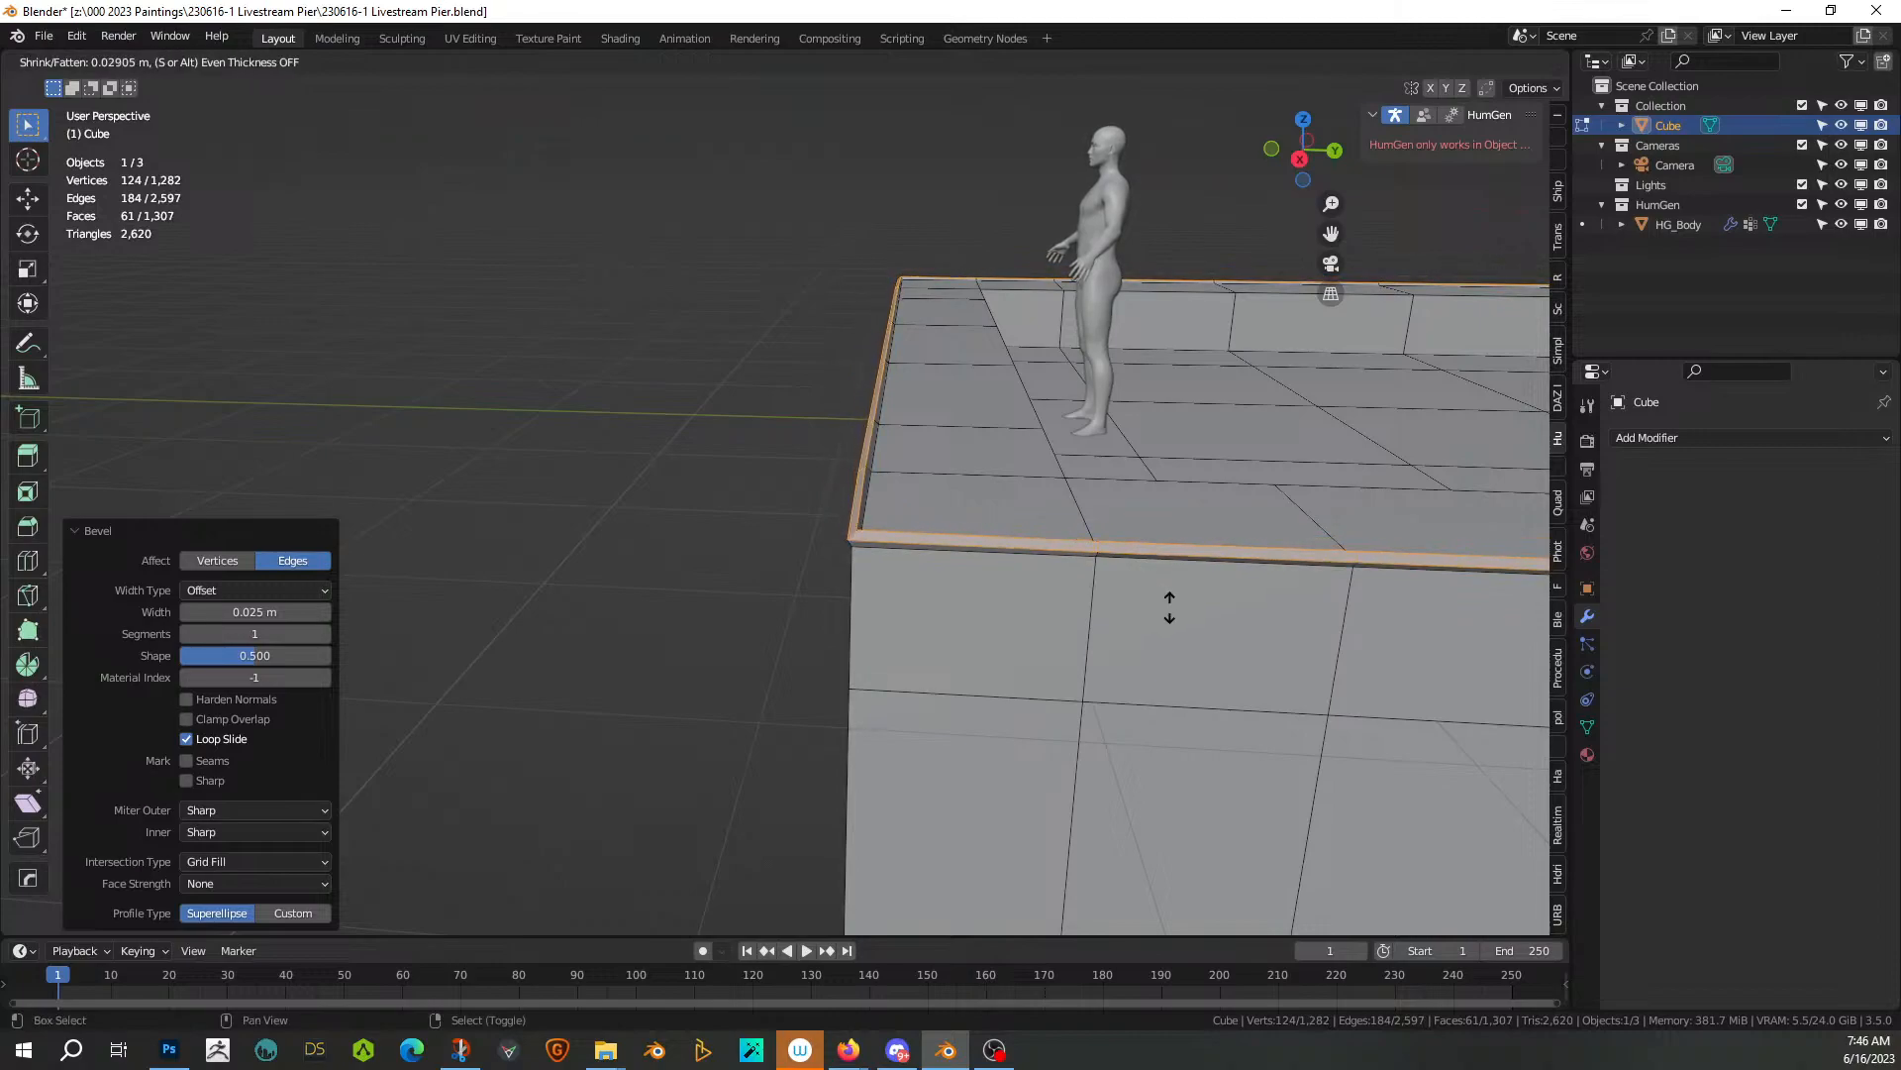
{"action": "left_click", "coordinate": [1174, 610]}
{"action": "left_click", "coordinate": [241, 848]}
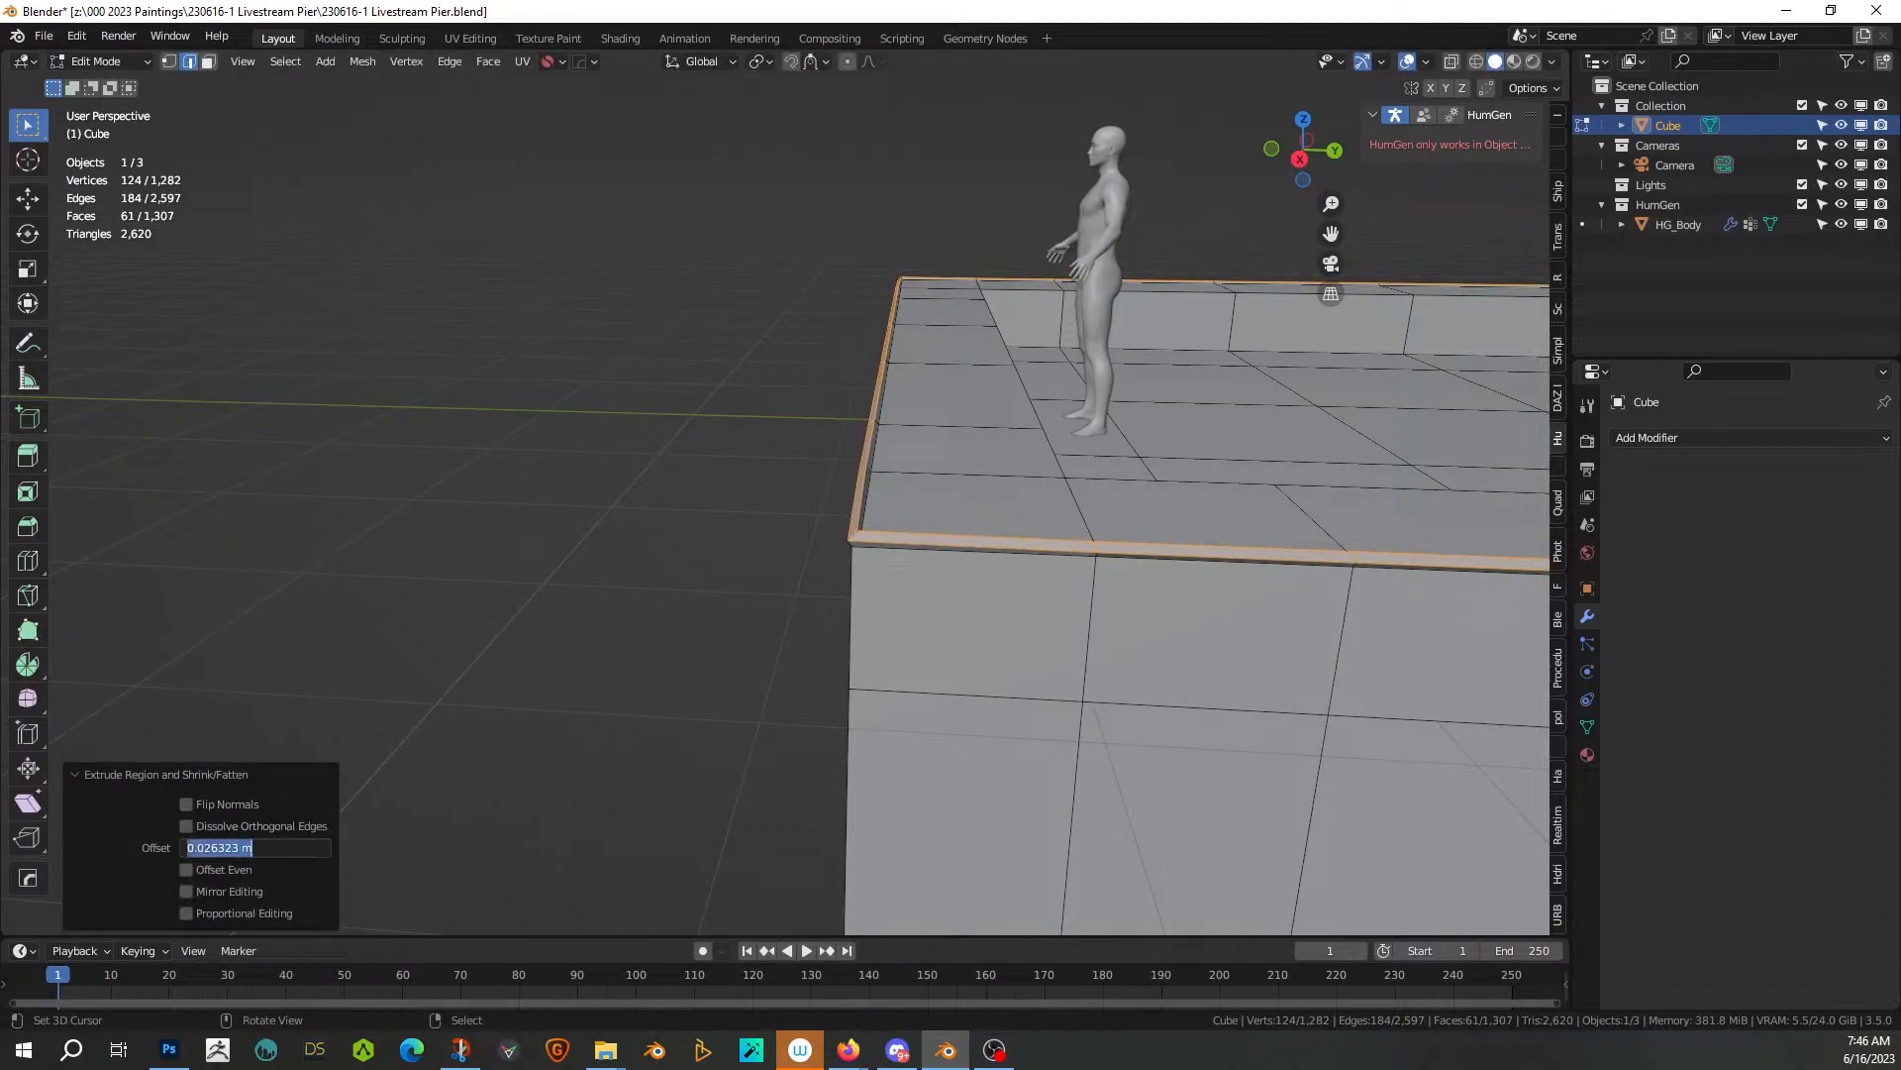
{"action": "key", "text": "BackSpace"}
{"action": "type", "text": ".025"}
{"action": "key", "text": "Return"}
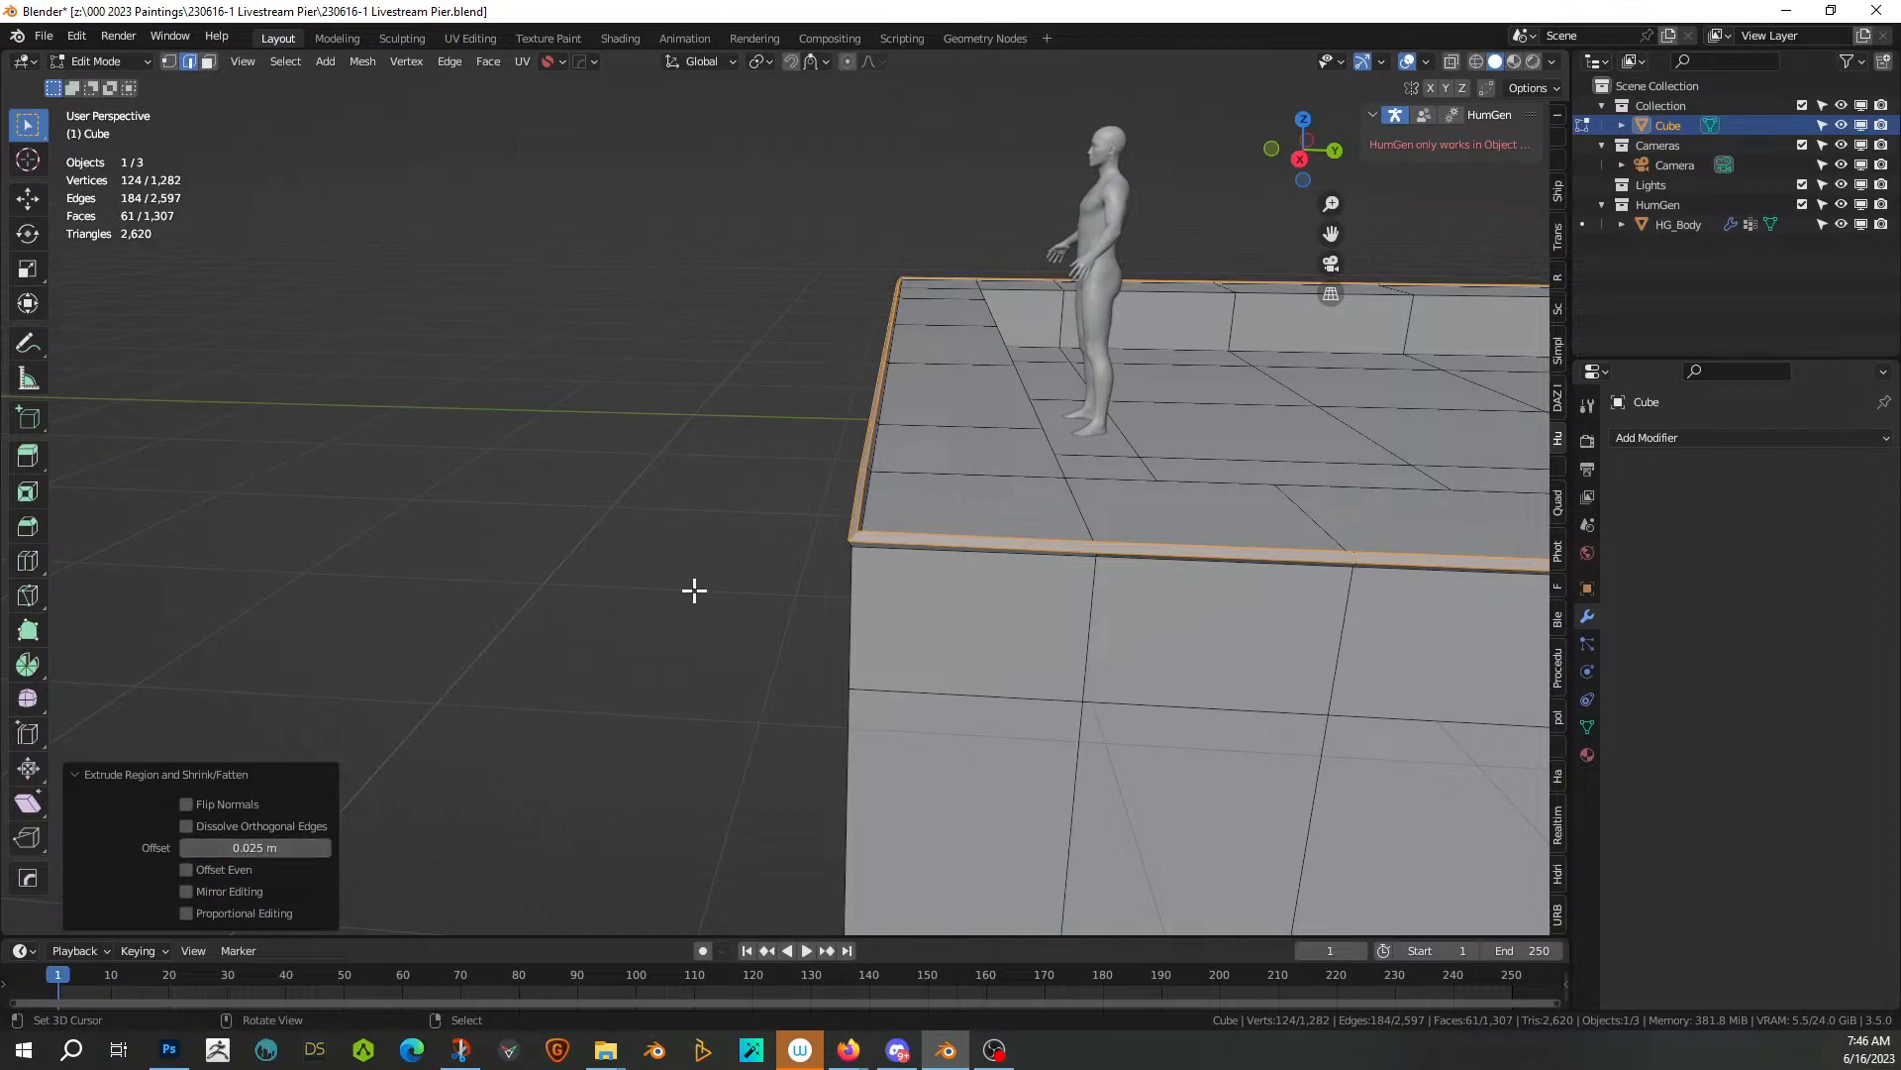
Extrude the rim faces again straight up along global Z and set the move distance to 0.3 m
{"action": "mouse_move", "coordinate": [903, 428]}
{"action": "middle_mouse_down"}
{"action": "mouse_move", "coordinate": [855, 412]}
{"action": "mouse_move", "coordinate": [893, 432]}
{"action": "middle_mouse_up"}
{"action": "key", "text": "e"}
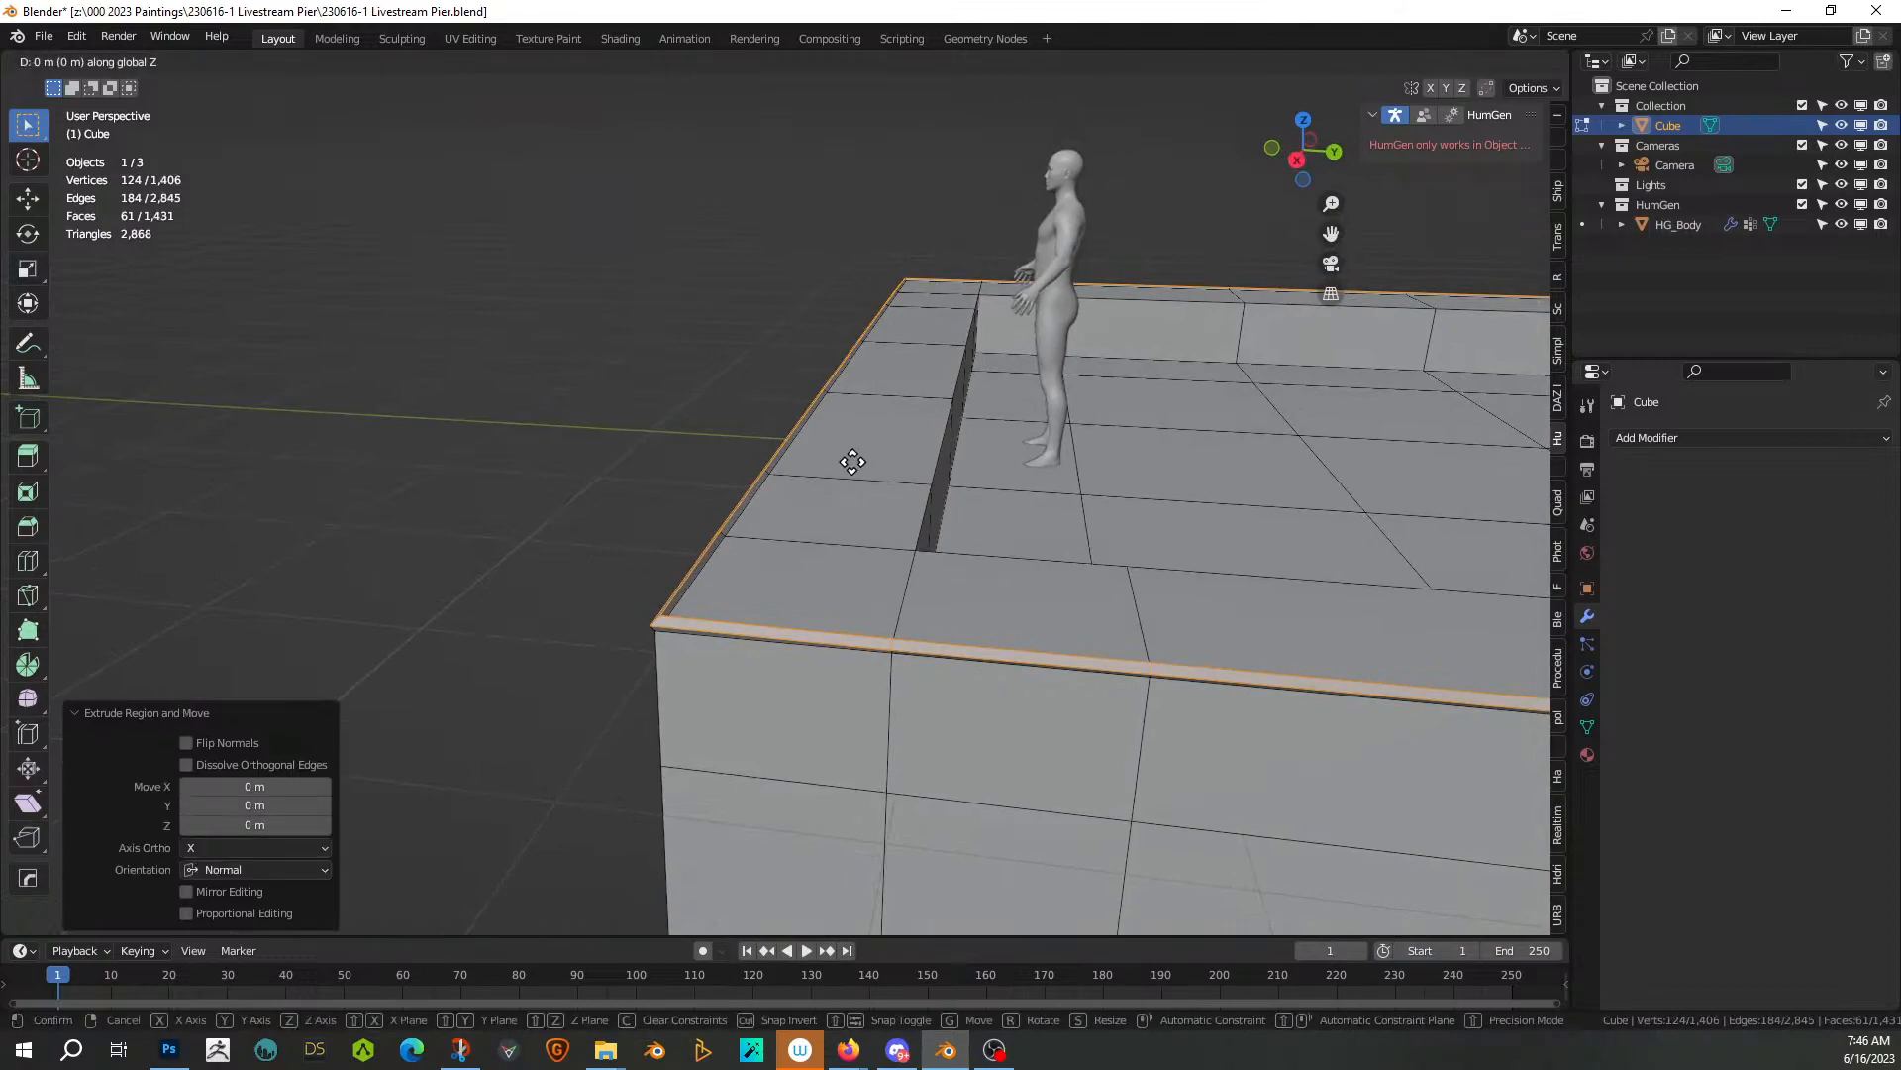
{"action": "type", "text": ".15"}
{"action": "key", "text": "Return"}
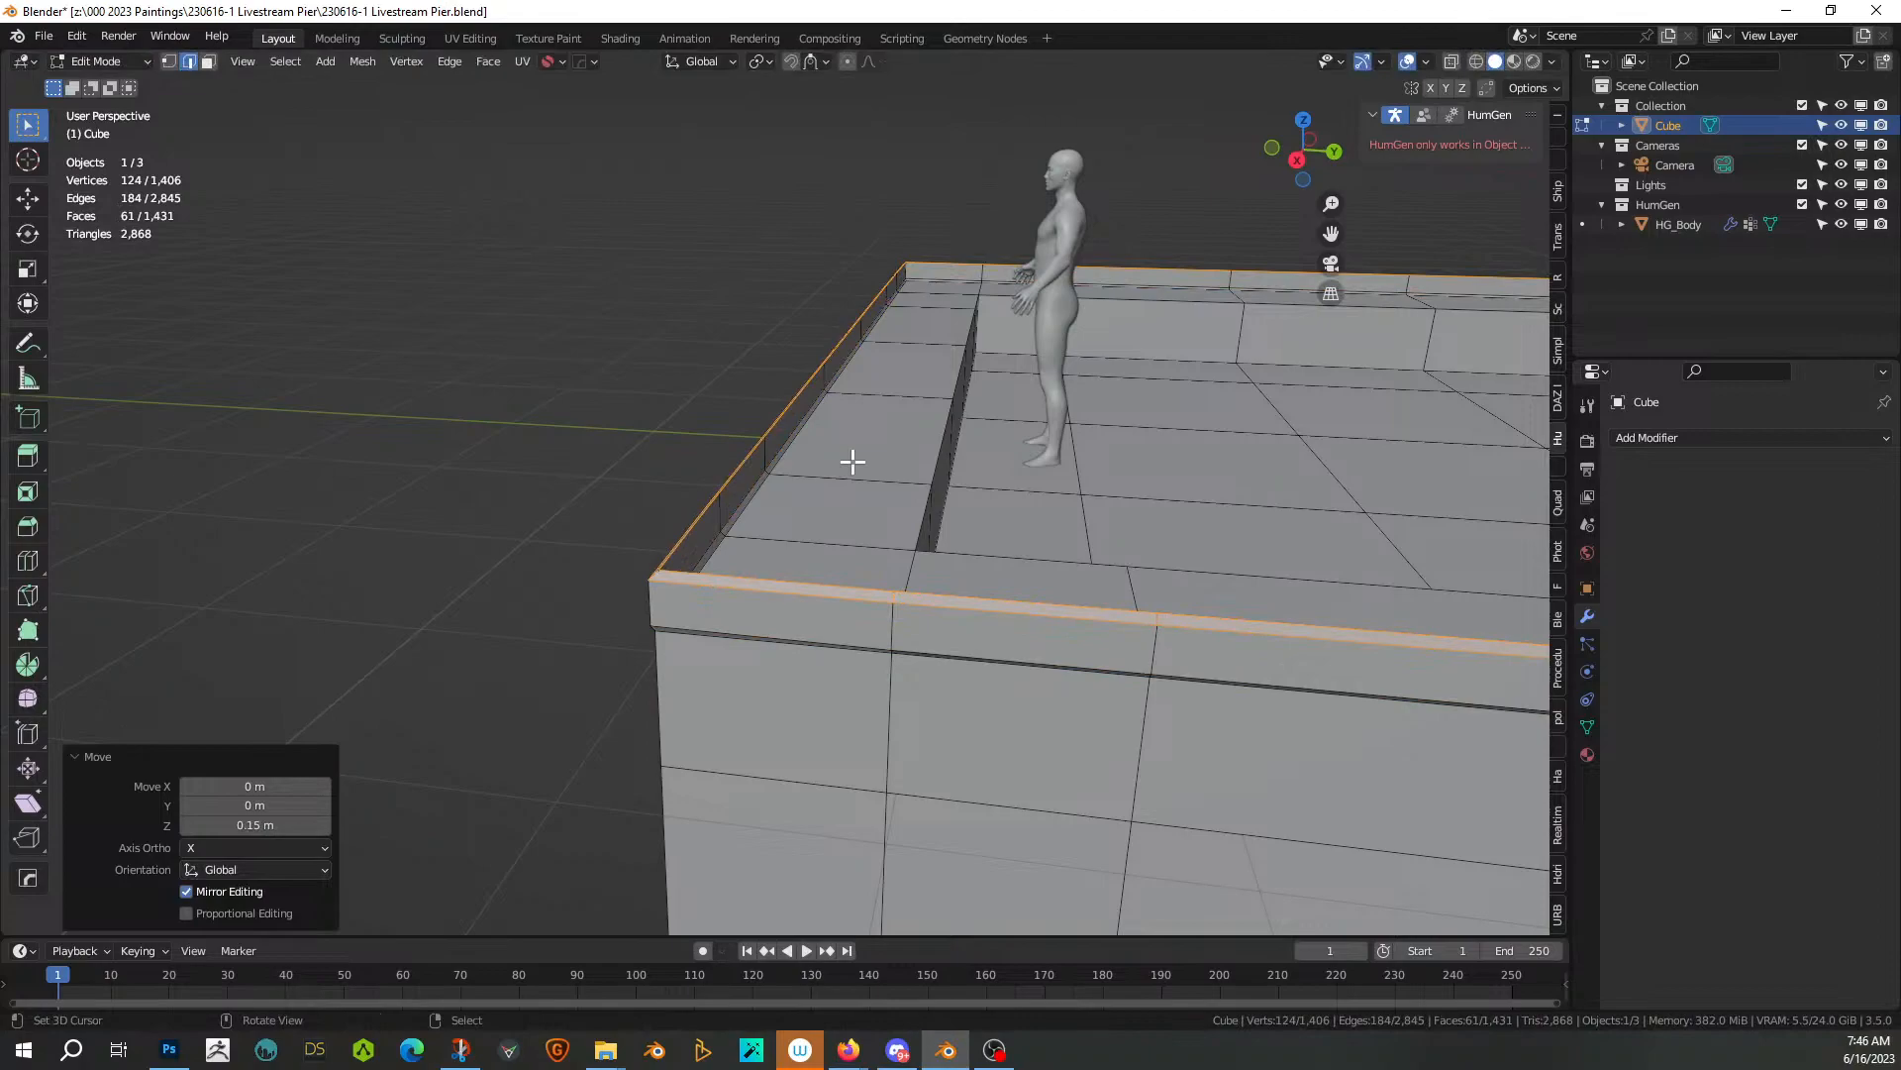
{"action": "middle_click_drag", "start_coordinate": [852, 461], "coordinate": [733, 476]}
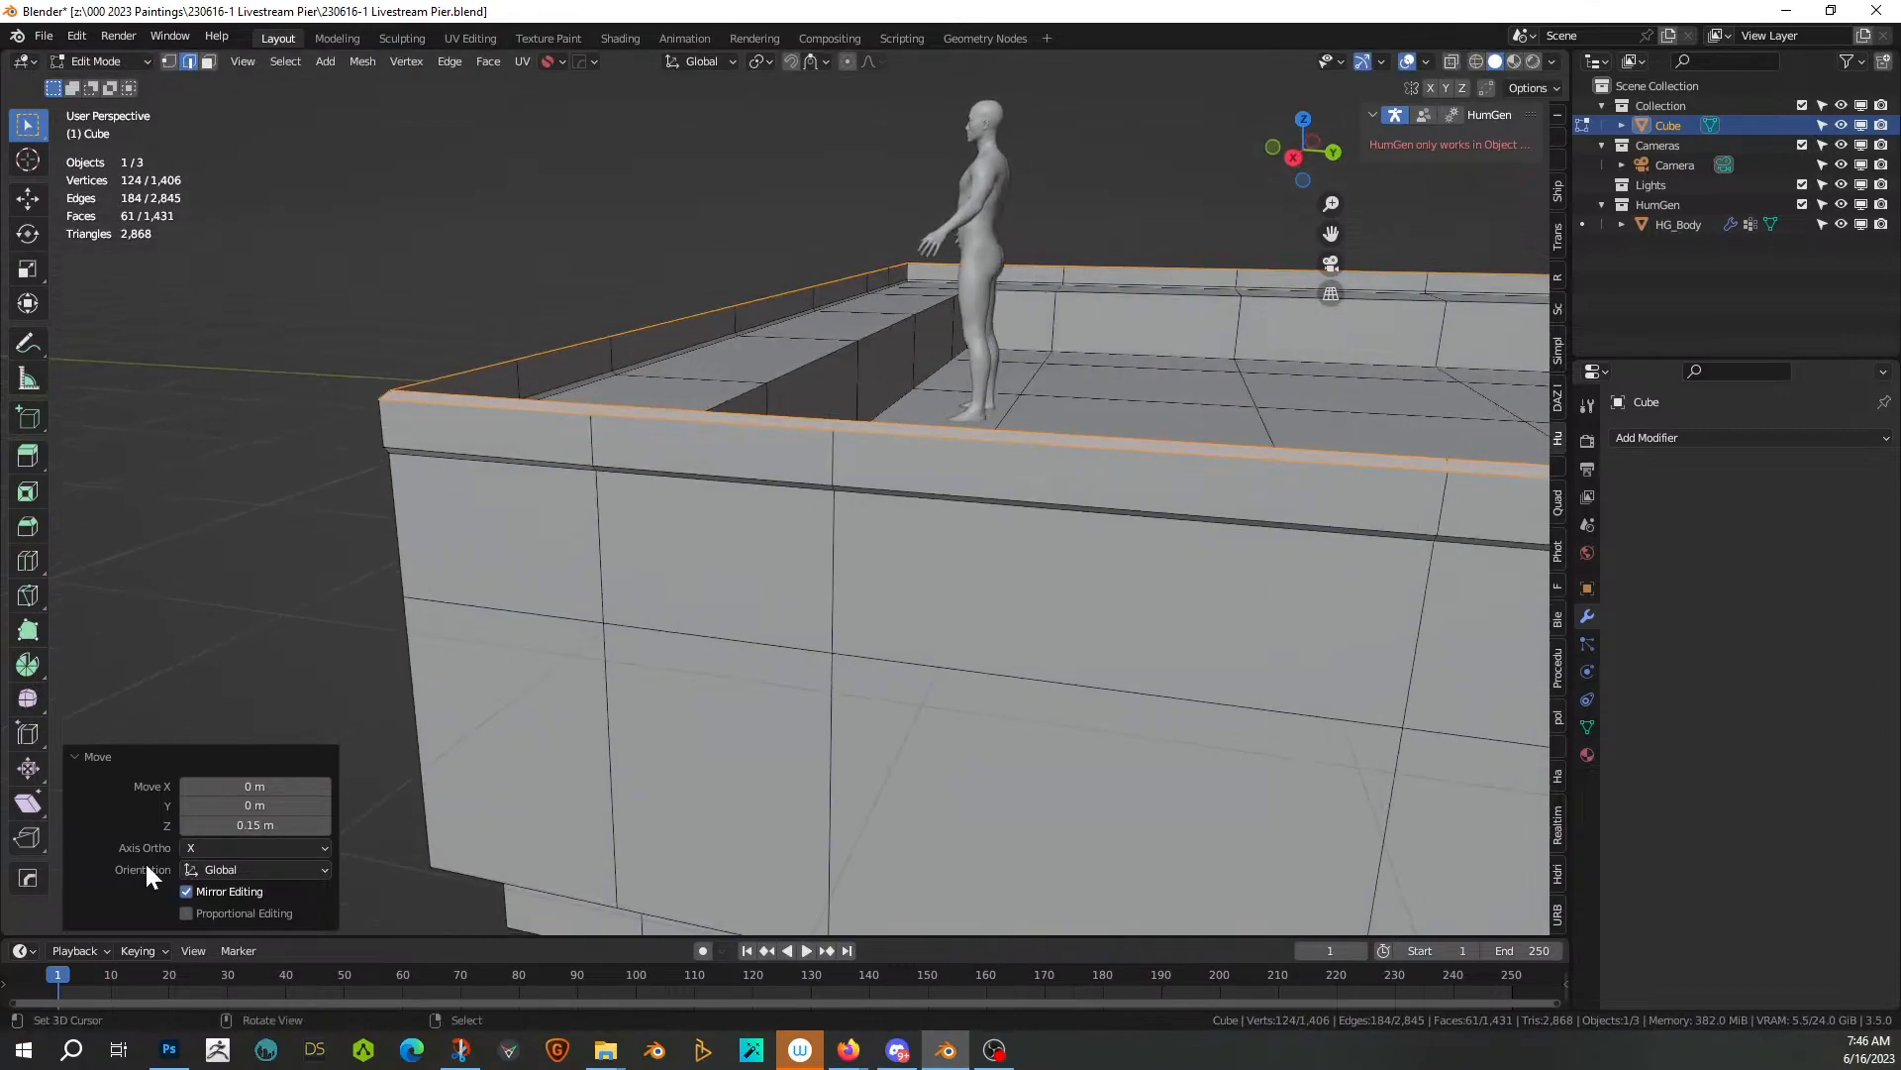
{"action": "left_click", "coordinate": [276, 824]}
{"action": "type", "text": "0.3"}
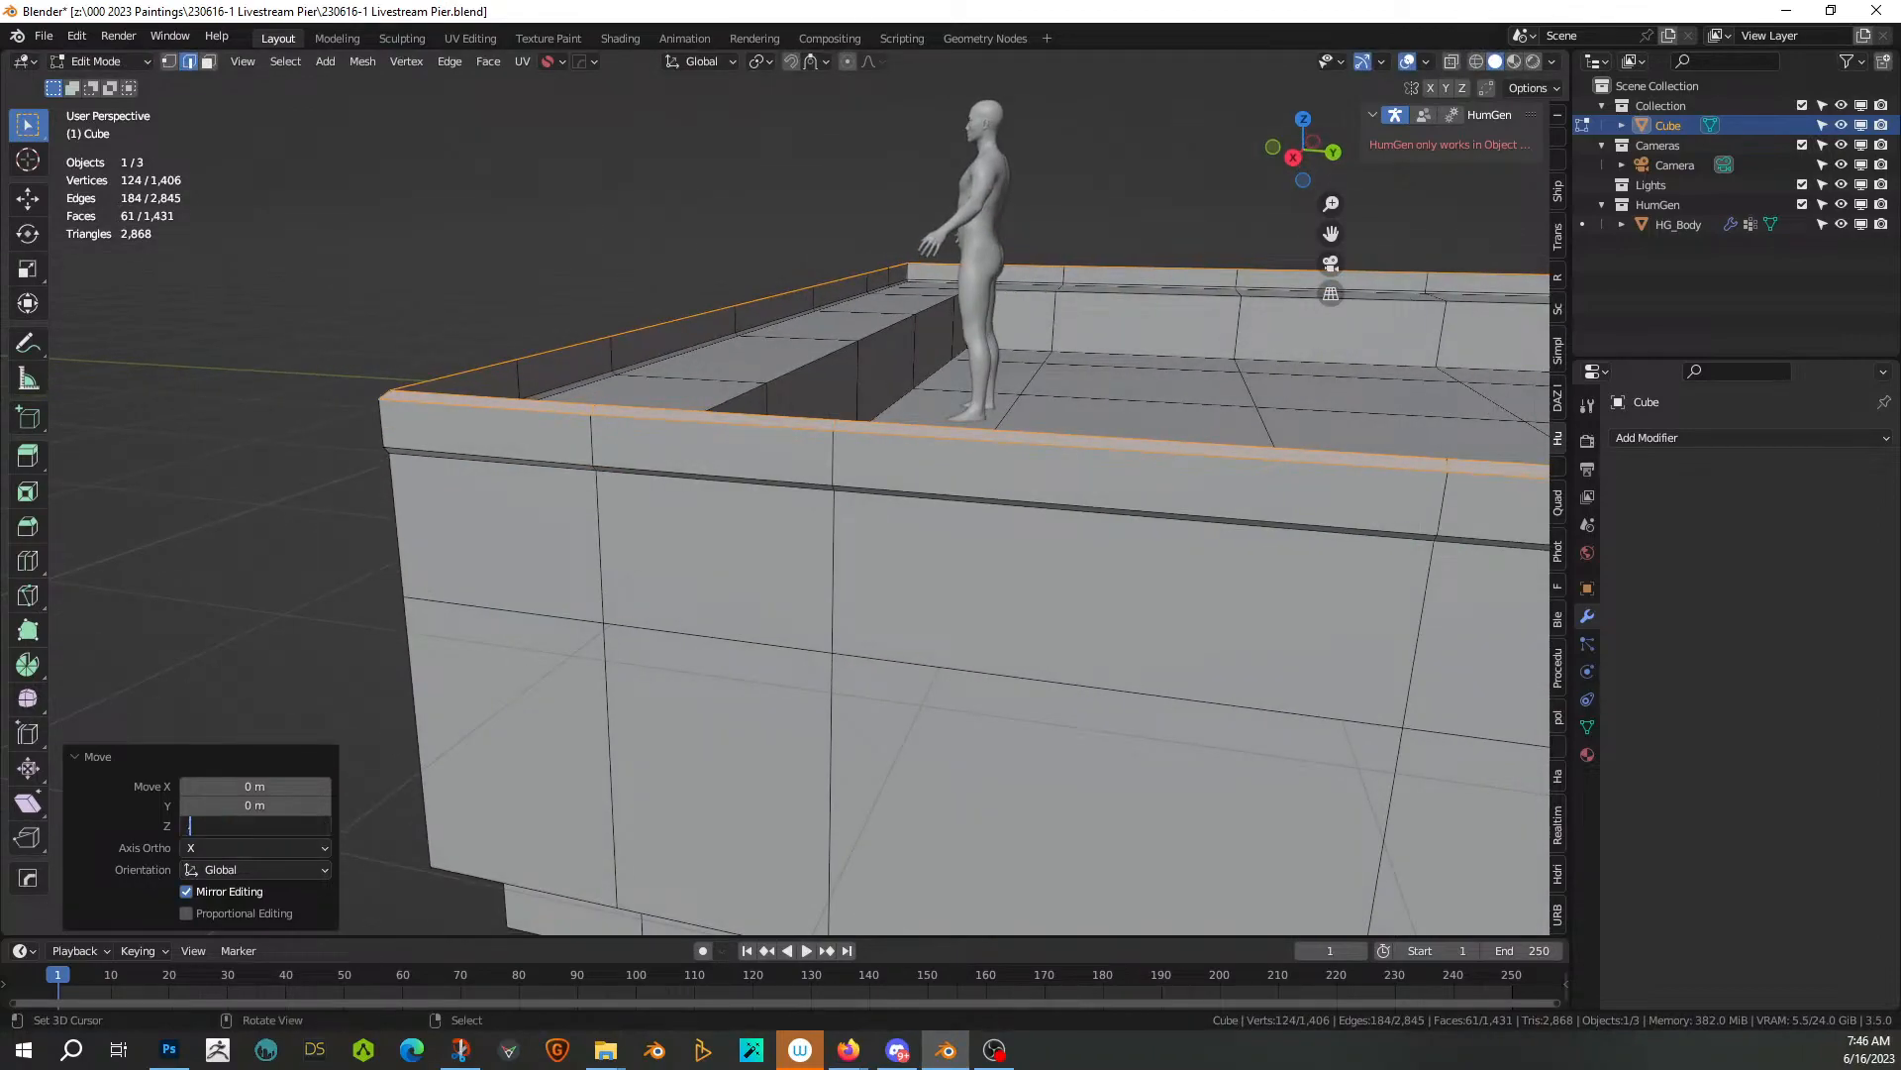
{"action": "key", "text": "Return"}
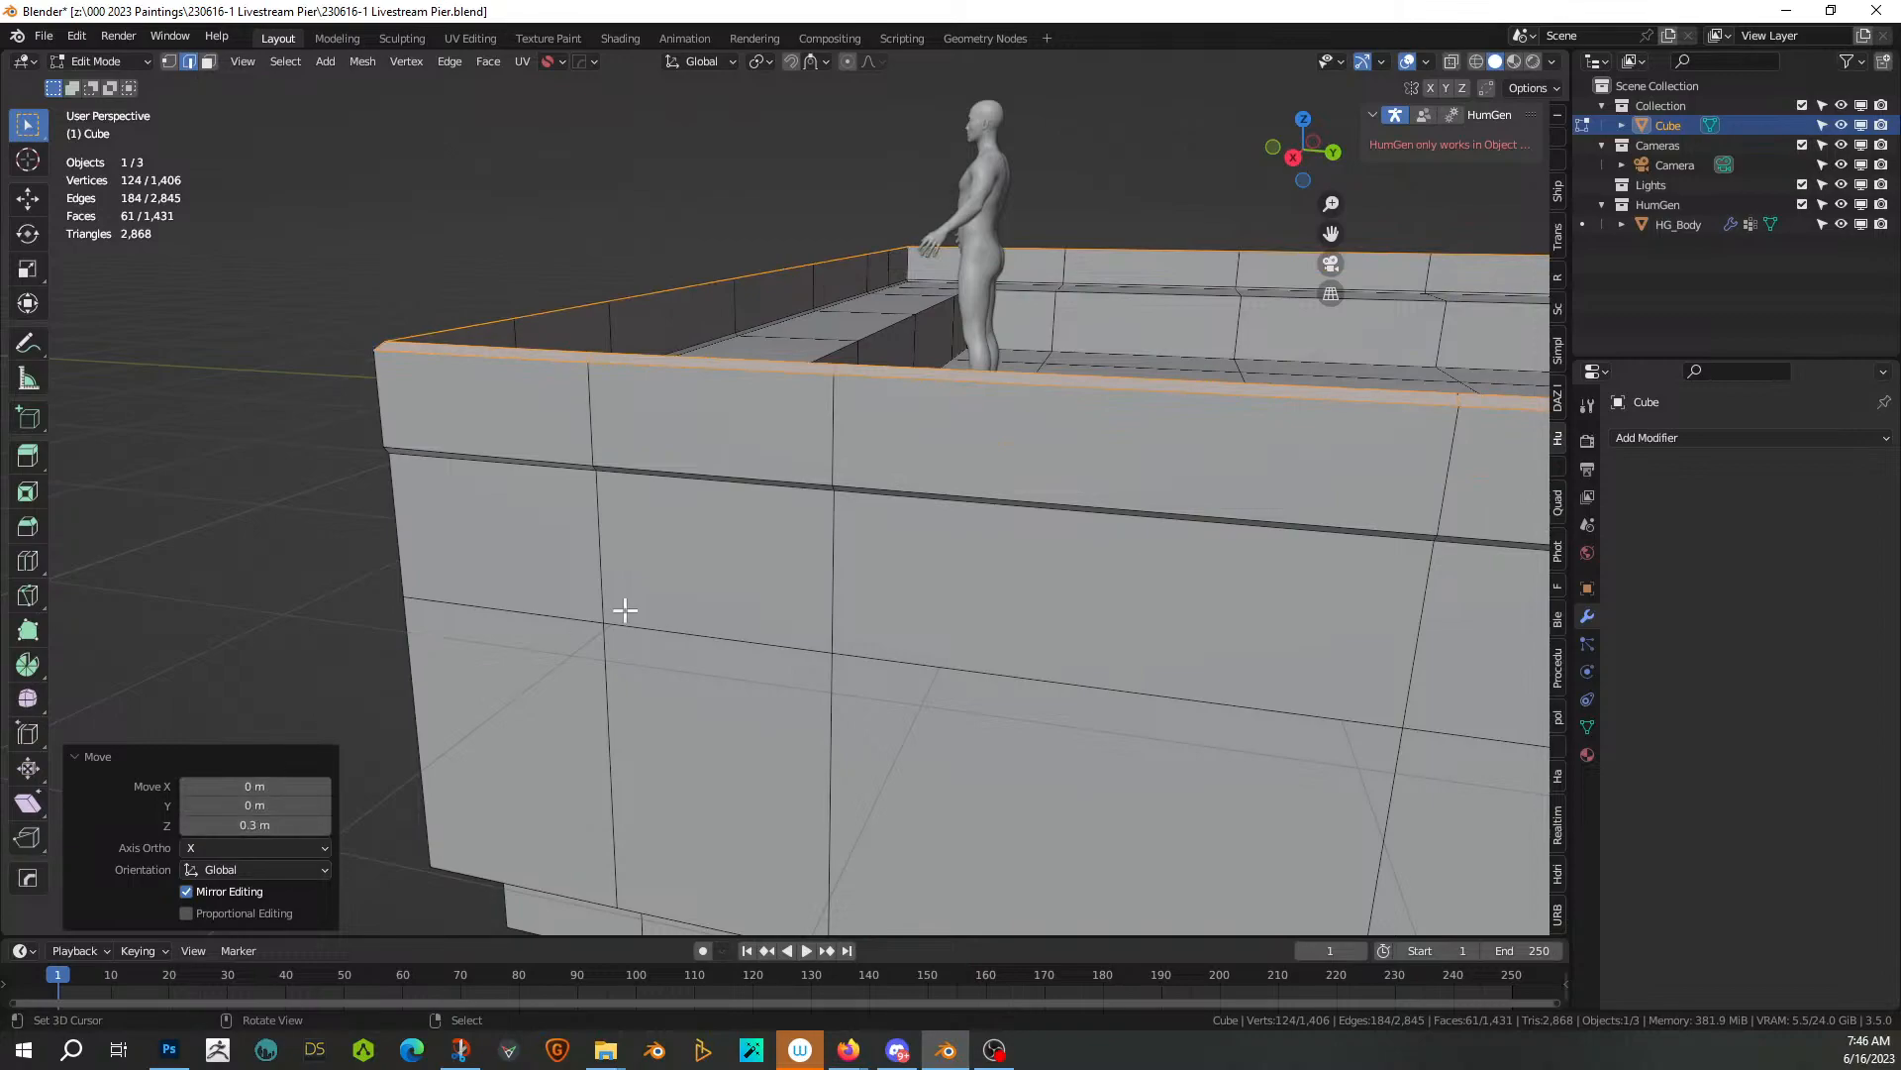
Flatten the raised rim's top faces by scaling them to 0 along Z
{"action": "mouse_move", "coordinate": [722, 340]}
{"action": "middle_mouse_down"}
{"action": "mouse_move", "coordinate": [766, 362]}
{"action": "mouse_move", "coordinate": [776, 331]}
{"action": "mouse_move", "coordinate": [732, 361]}
{"action": "middle_mouse_up"}
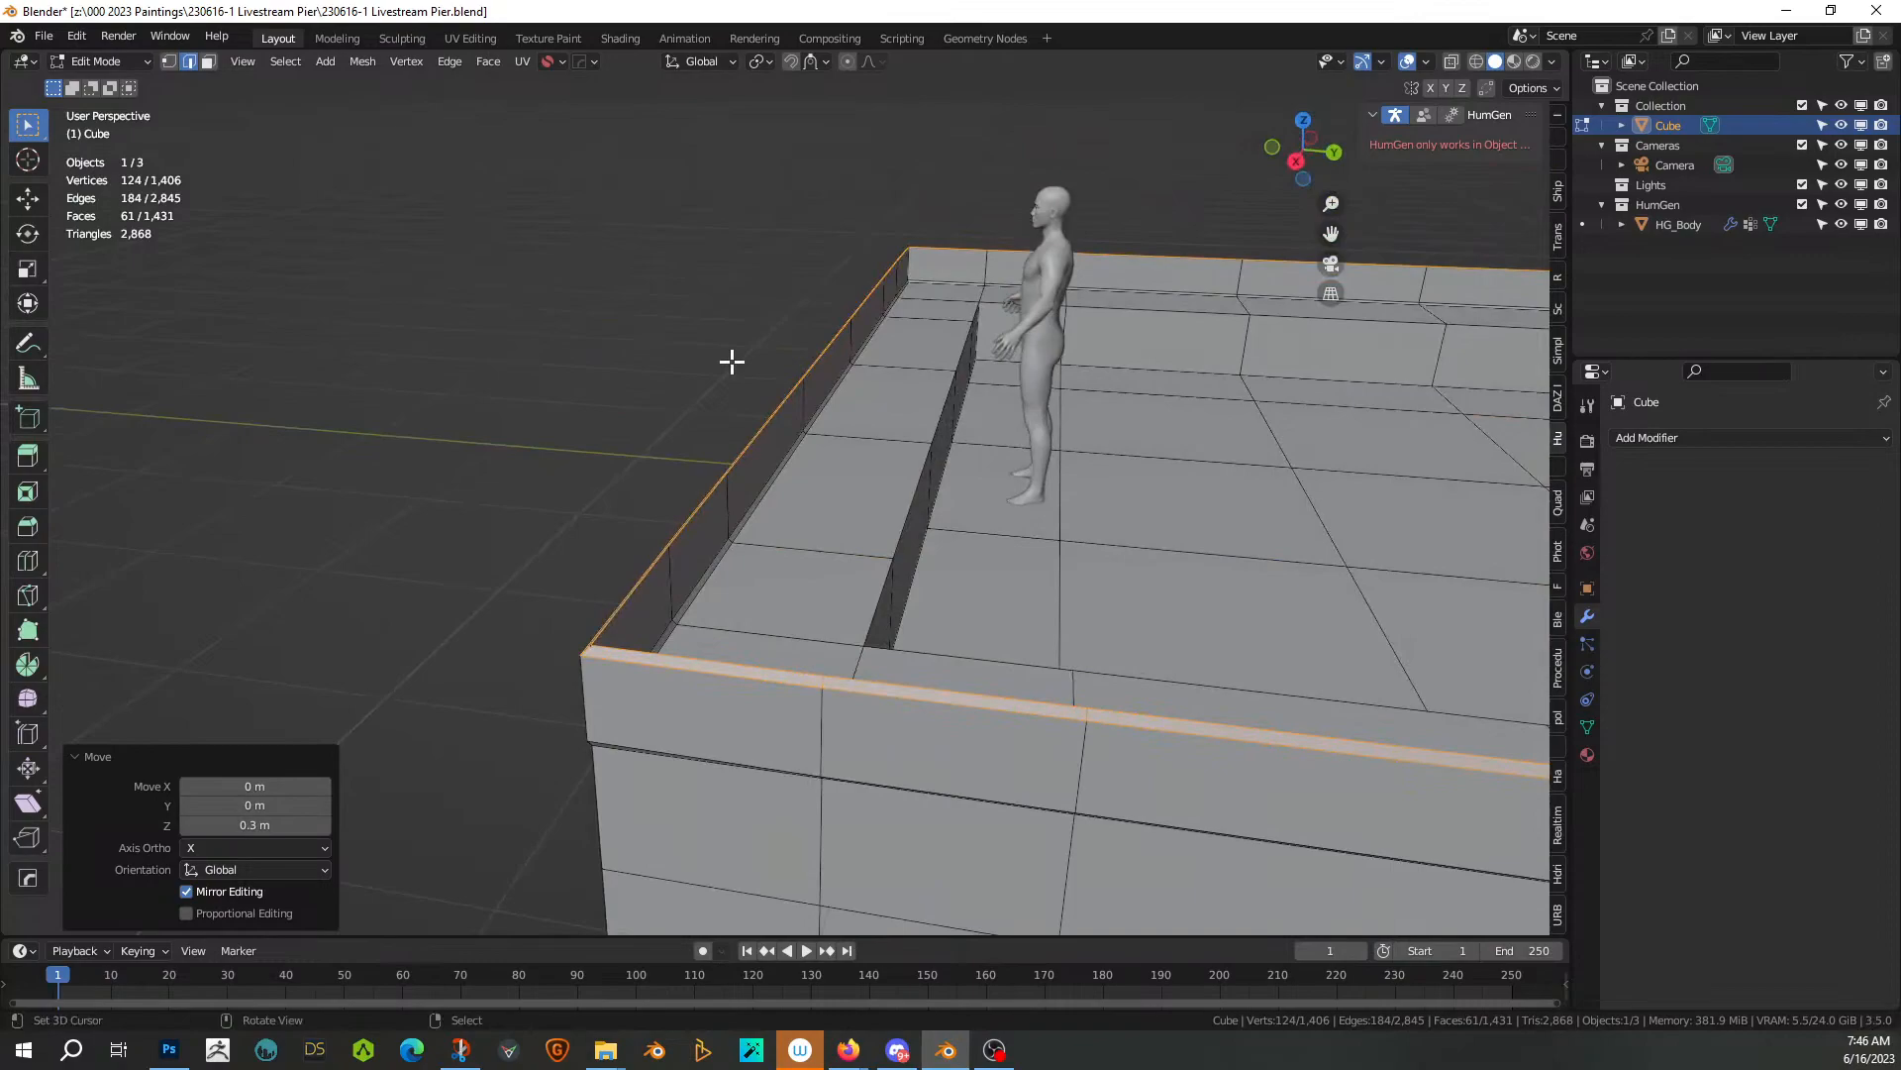
{"action": "type", "text": "sz"}
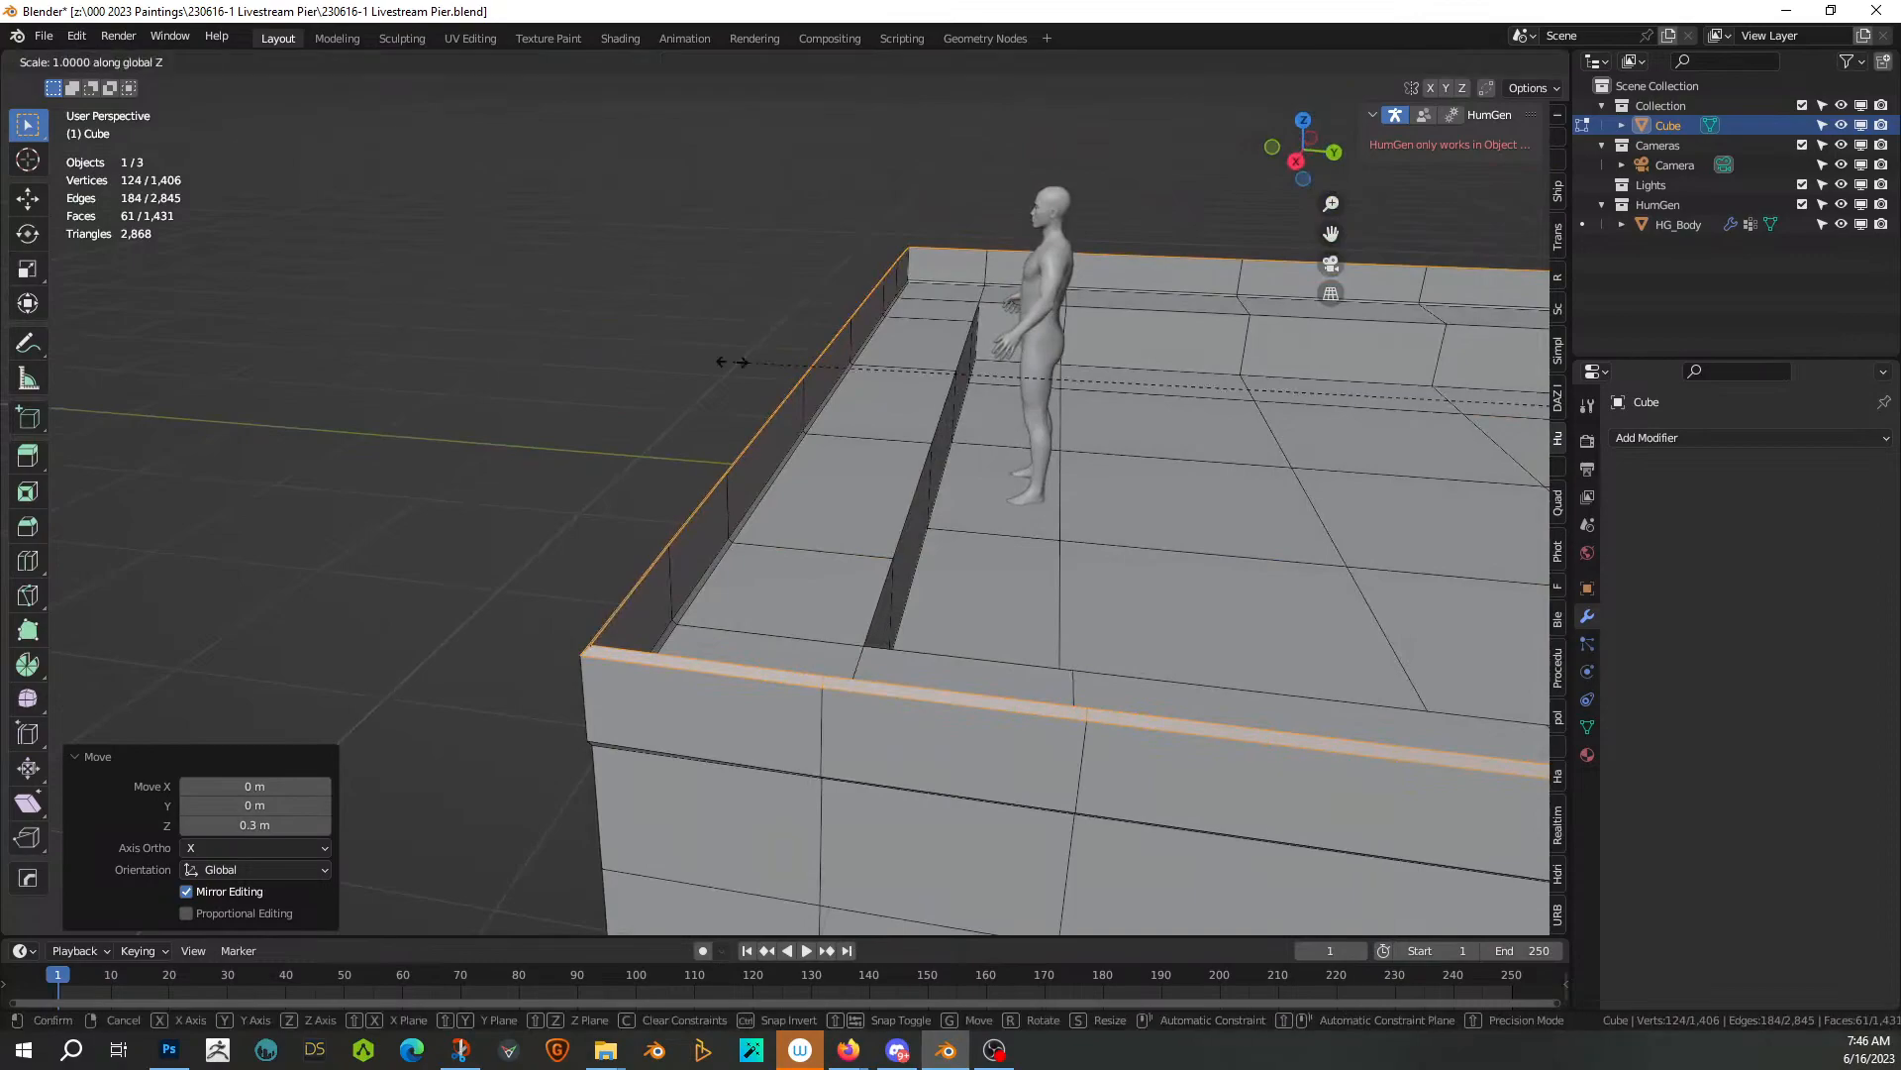
{"action": "type", "text": "0"}
{"action": "key", "text": "Return"}
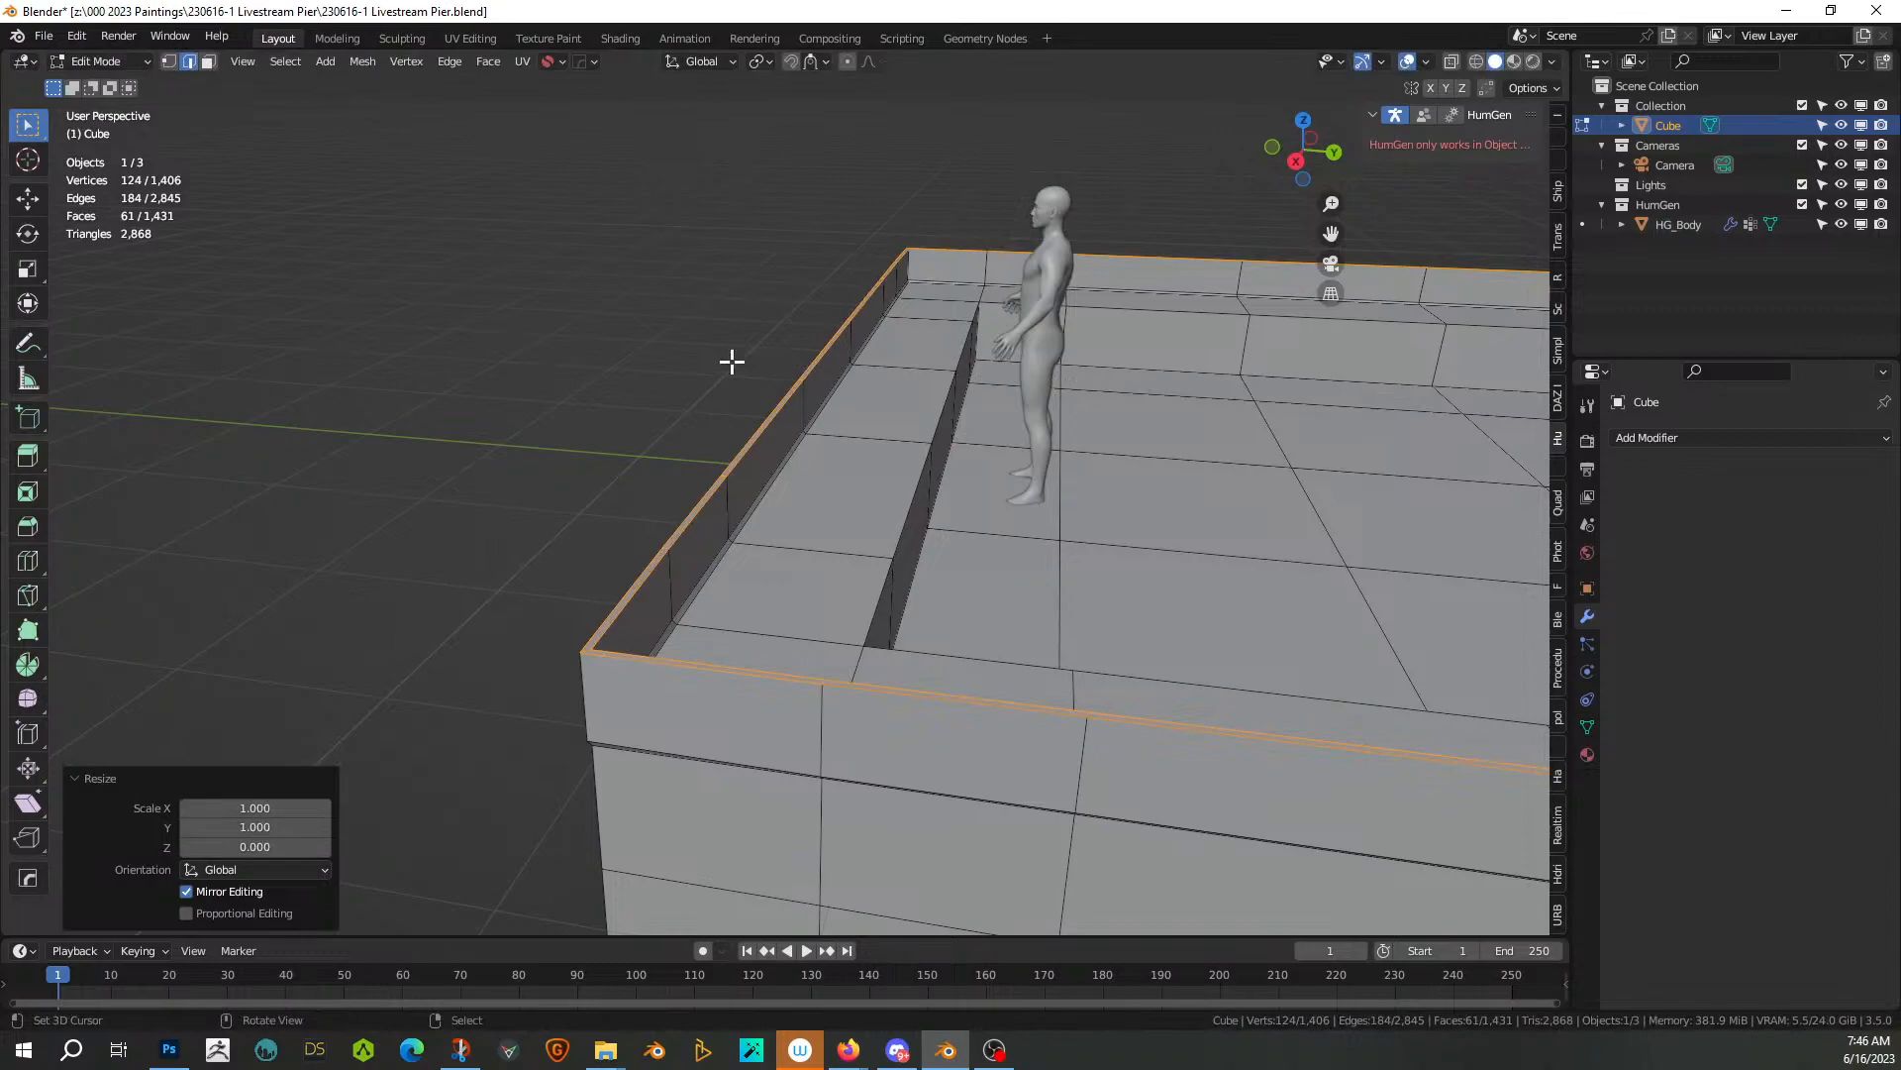
{"action": "middle_click_drag", "start_coordinate": [801, 437], "coordinate": [880, 498]}
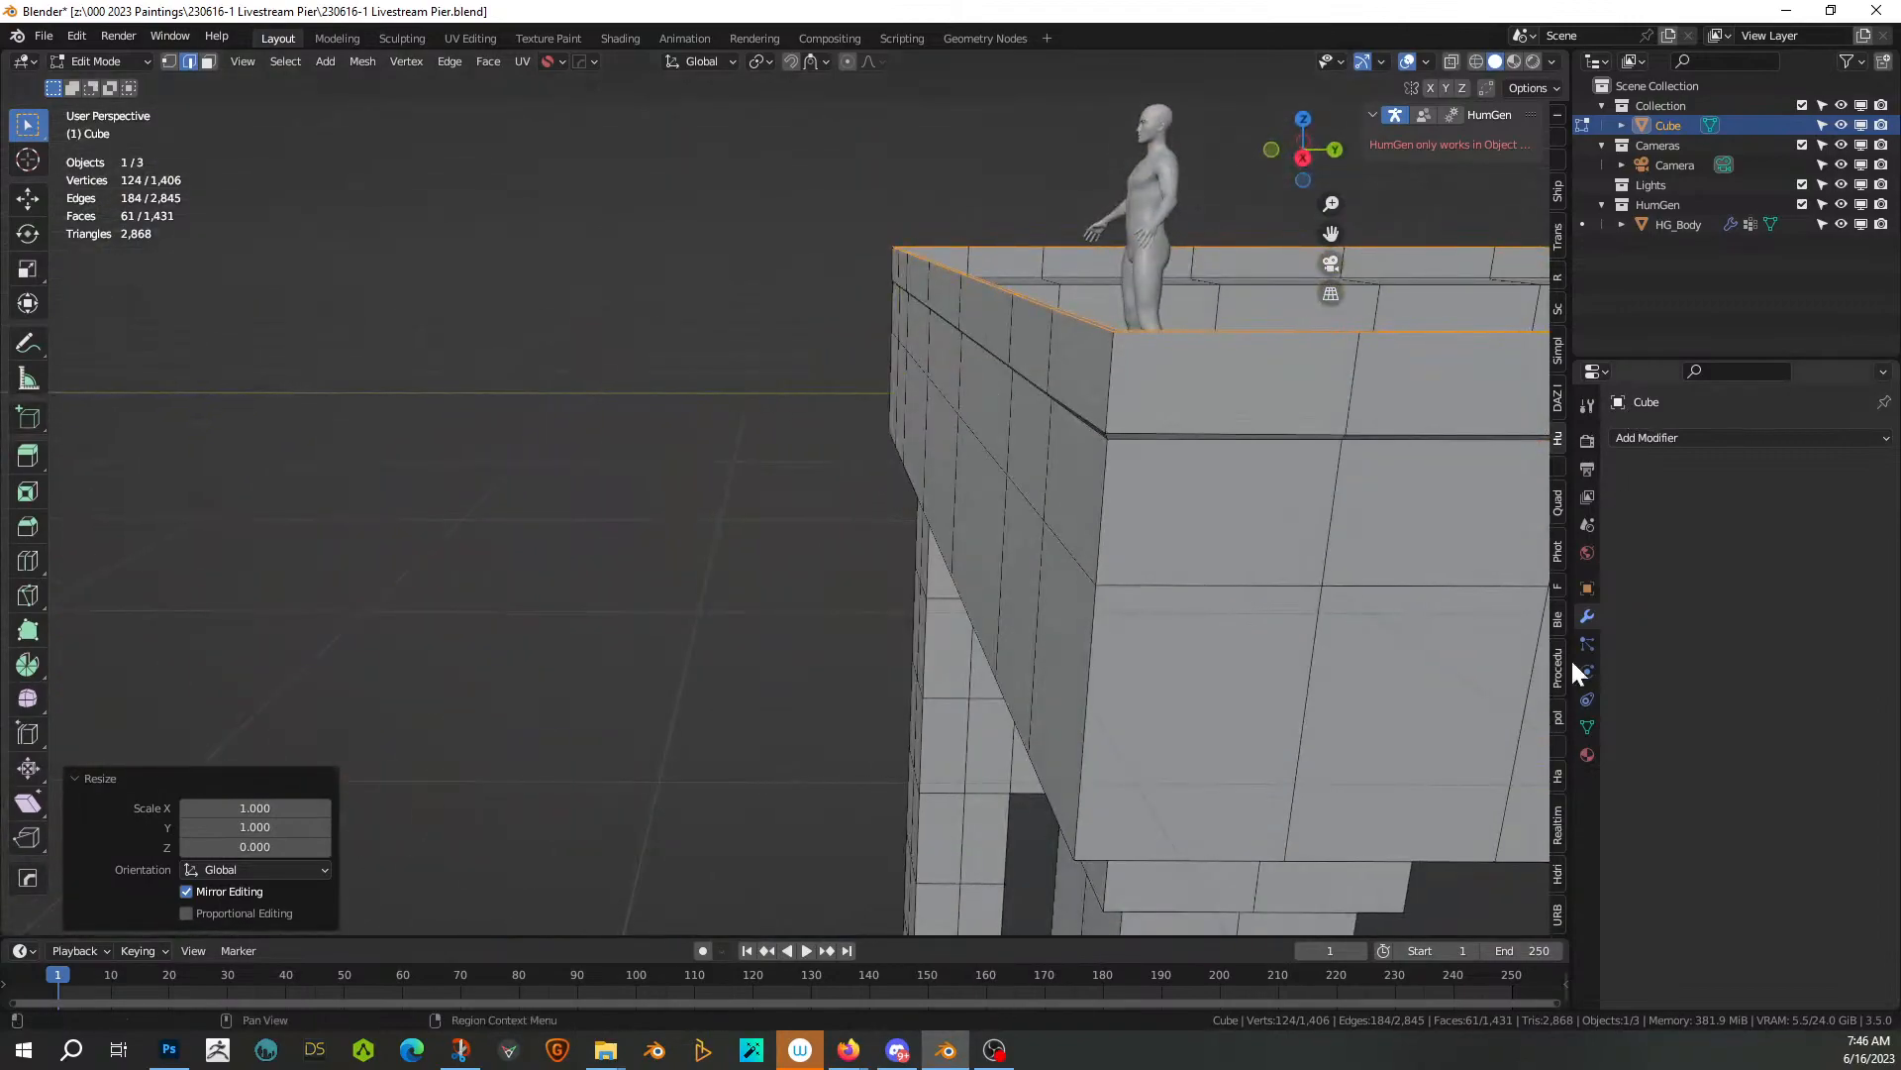
Expand the selection from the top edges to the whole raised outer rim and bring up the pier's material settings
{"action": "left_click", "coordinate": [1587, 755]}
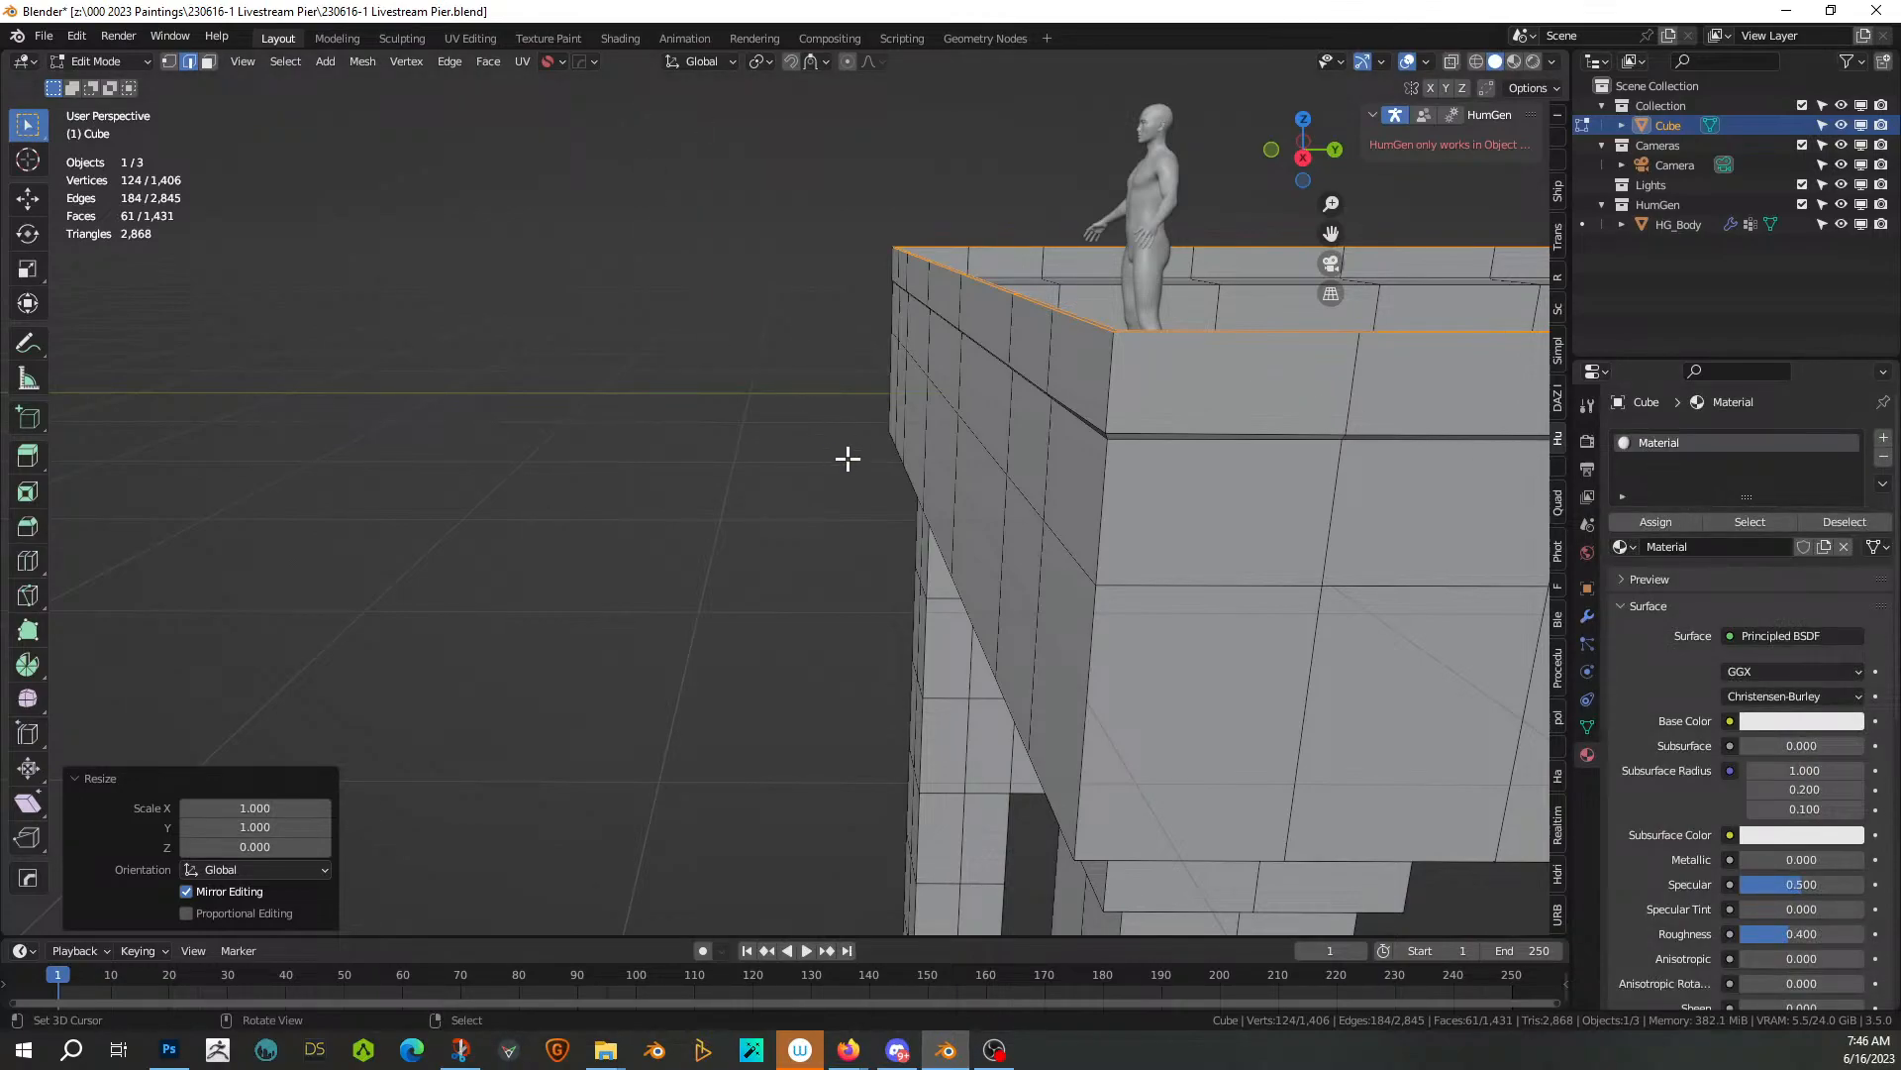
{"action": "key", "text": "ctrl+KP_Add"}
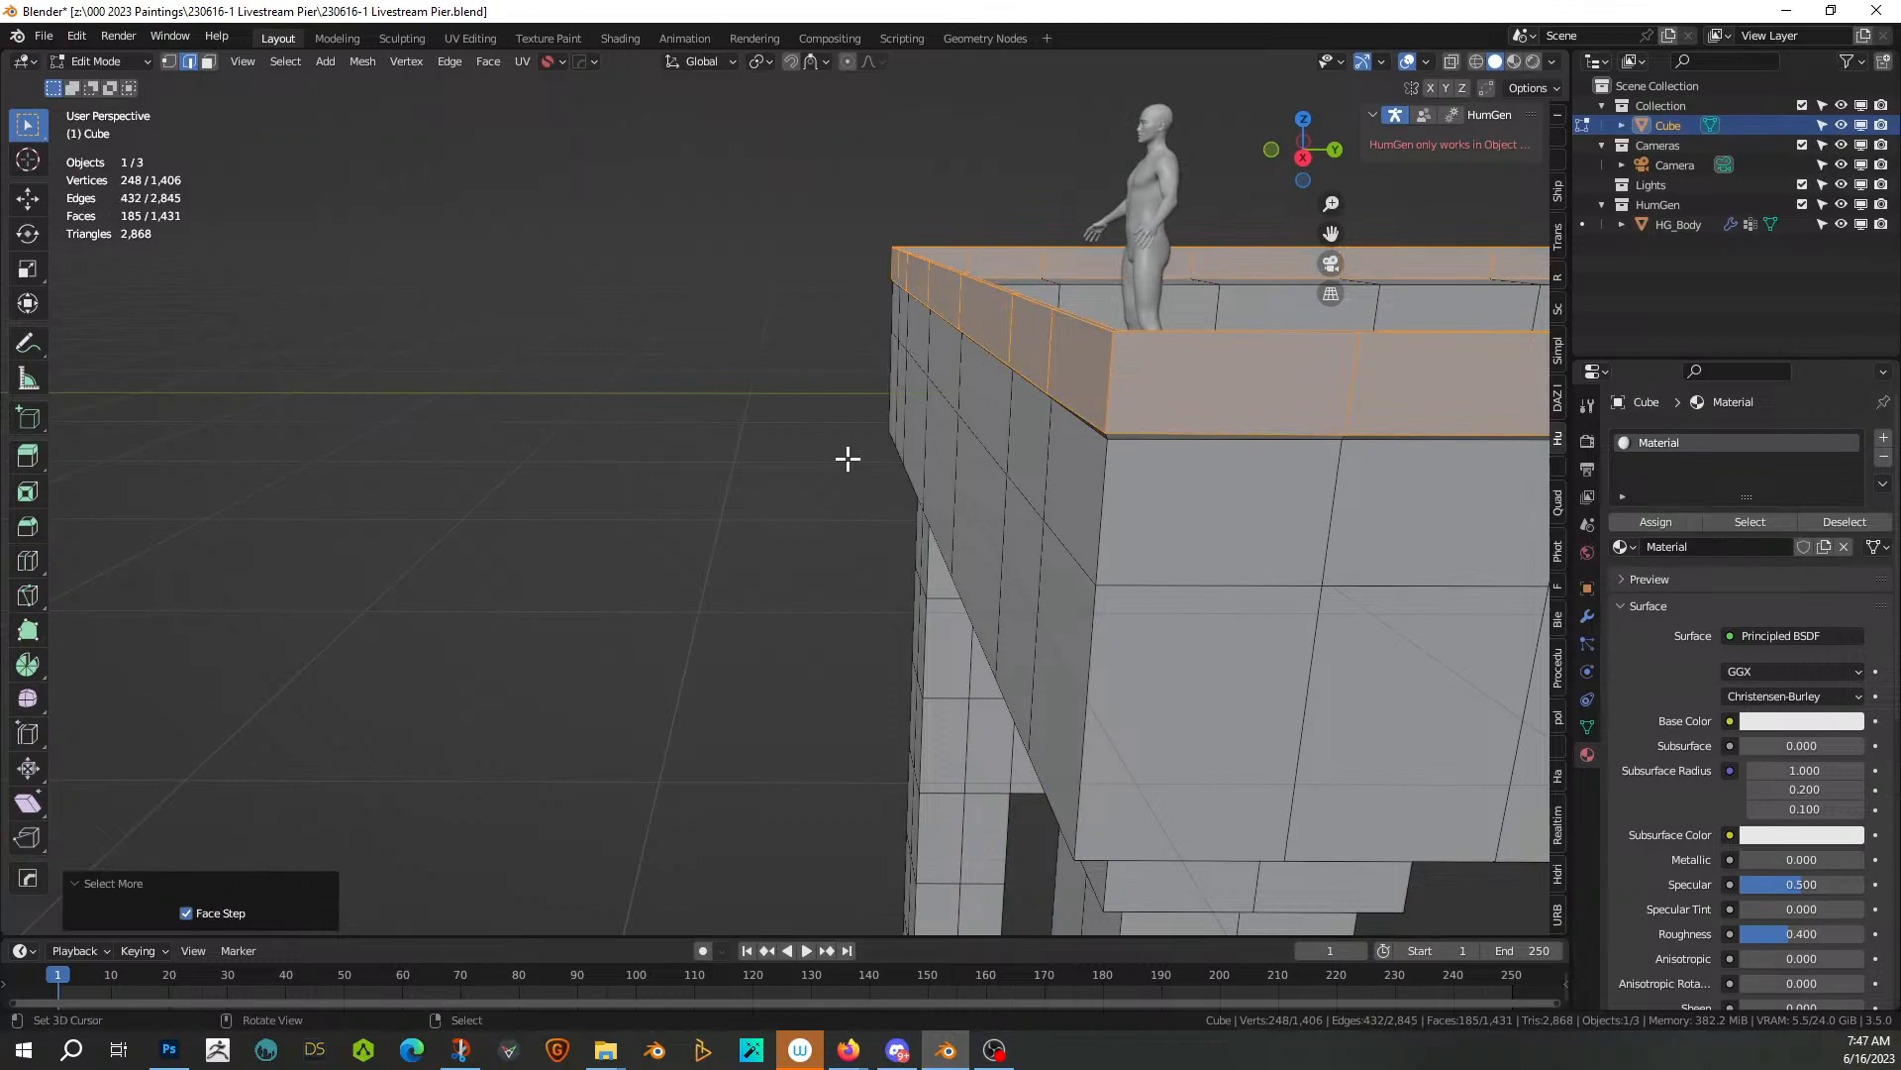
{"action": "scroll", "coordinate": [865, 458], "scroll_direction": "up", "scroll_amount": 5}
{"action": "middle_click_drag", "start_coordinate": [1000, 410], "coordinate": [733, 638]}
{"action": "scroll", "coordinate": [734, 639], "scroll_direction": "down", "scroll_amount": 5}
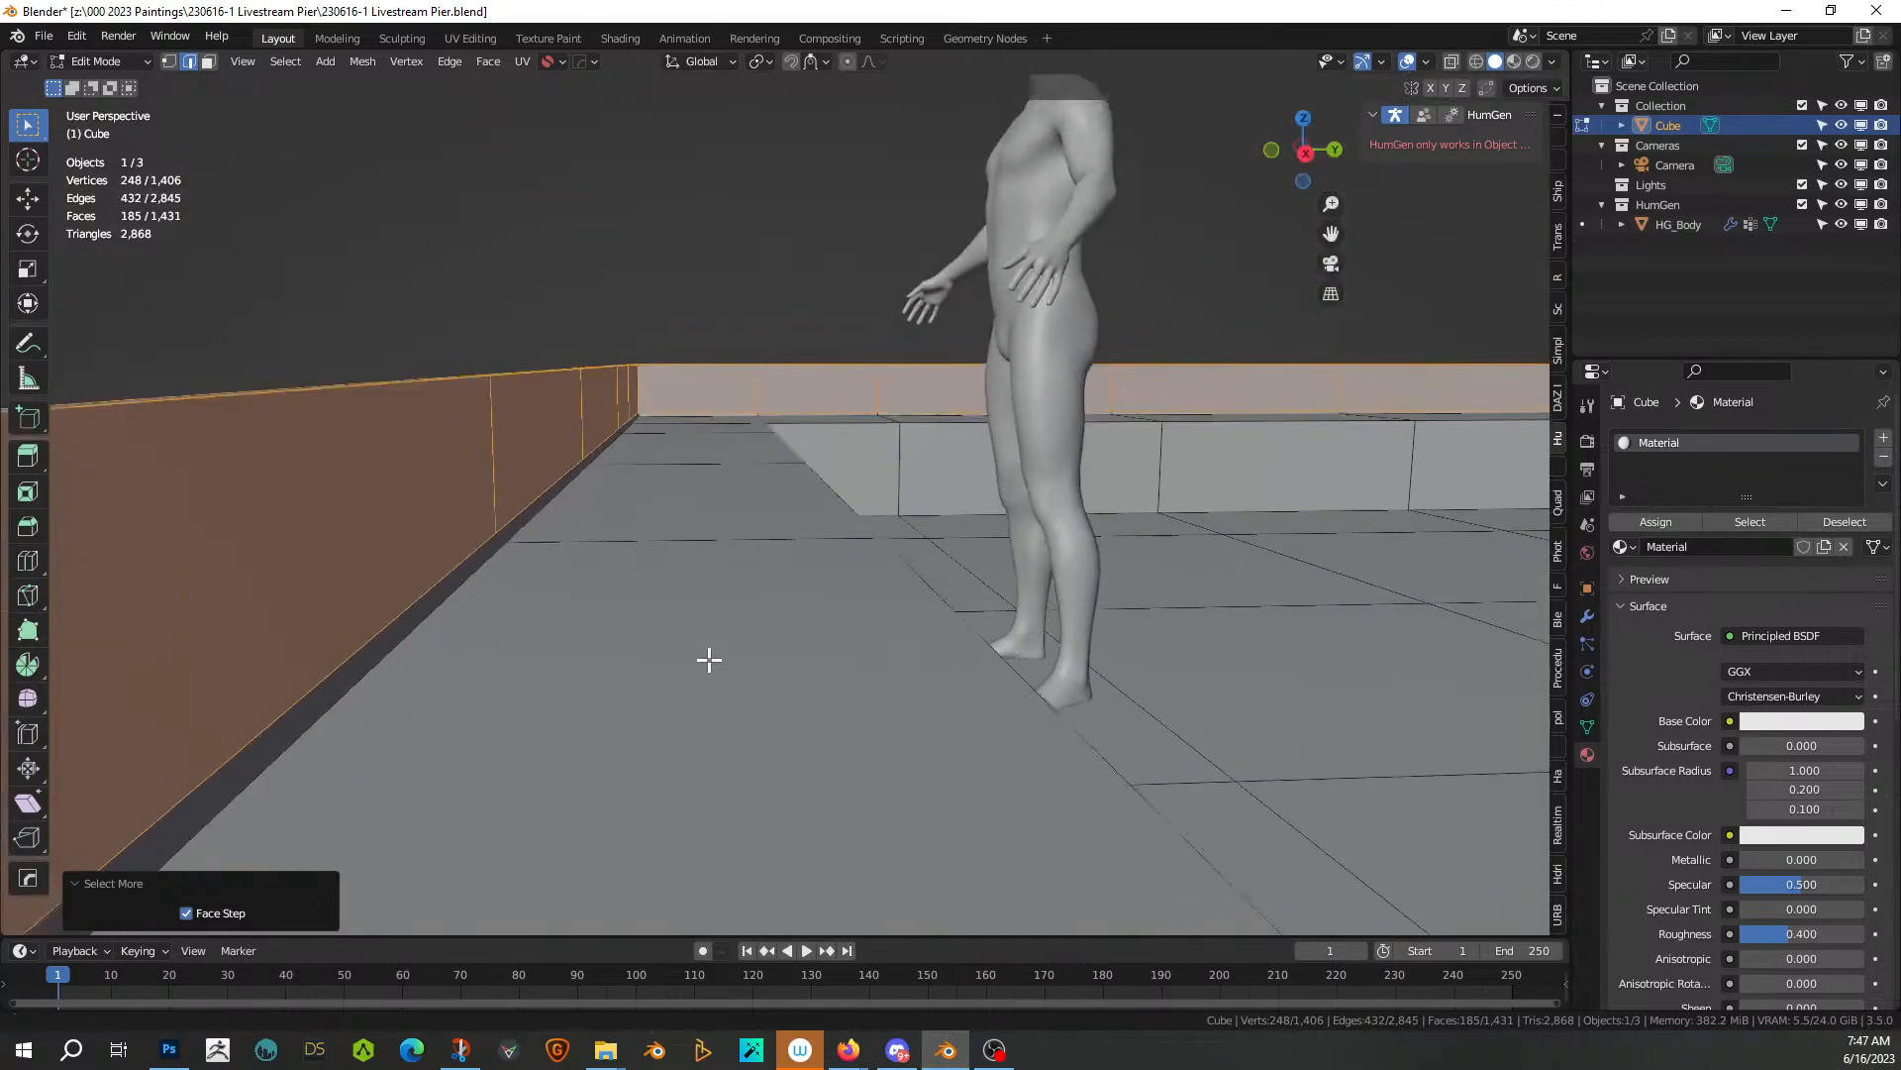
{"action": "scroll", "coordinate": [764, 627], "scroll_direction": "up", "scroll_amount": 5}
{"action": "scroll", "coordinate": [788, 623], "scroll_direction": "down", "scroll_amount": 5}
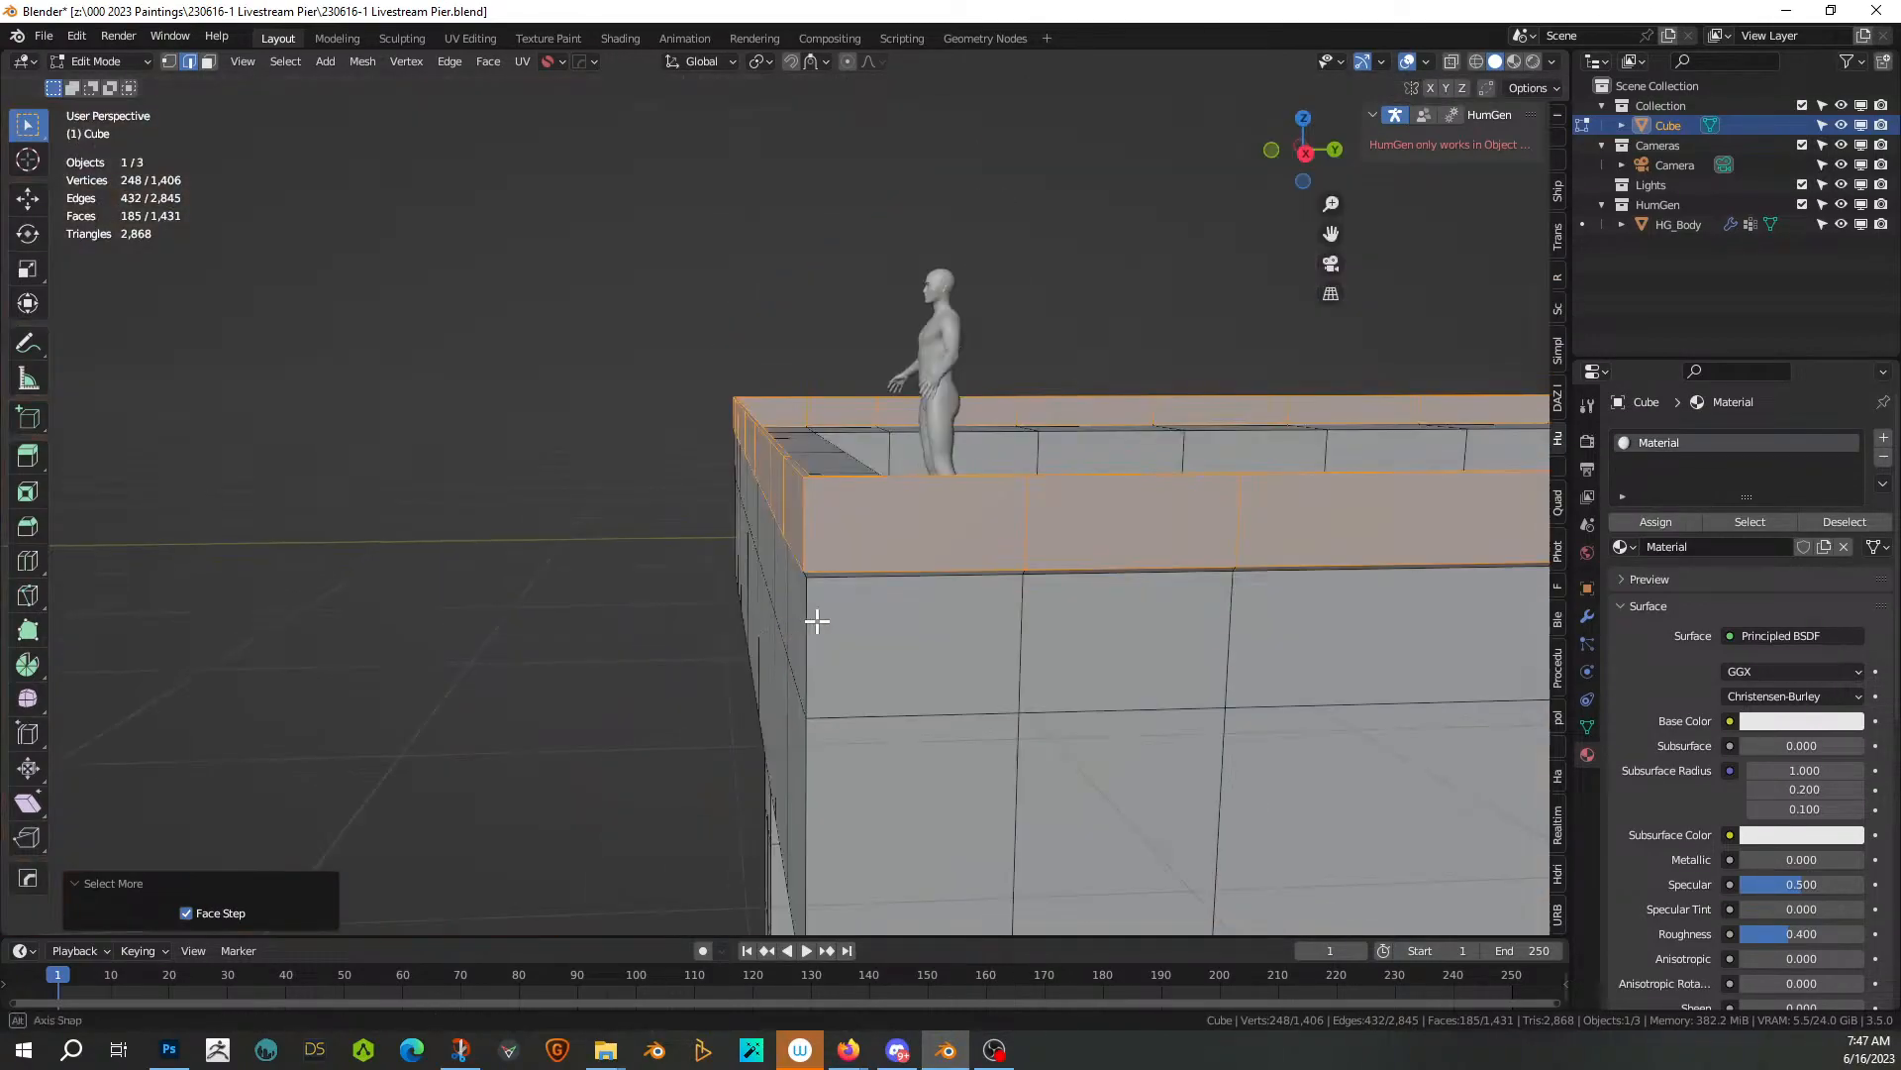
{"action": "middle_click_drag", "start_coordinate": [815, 624], "coordinate": [779, 641]}
Add a second material slot to the pier with a new material named Glass
{"action": "left_click", "coordinate": [1885, 437]}
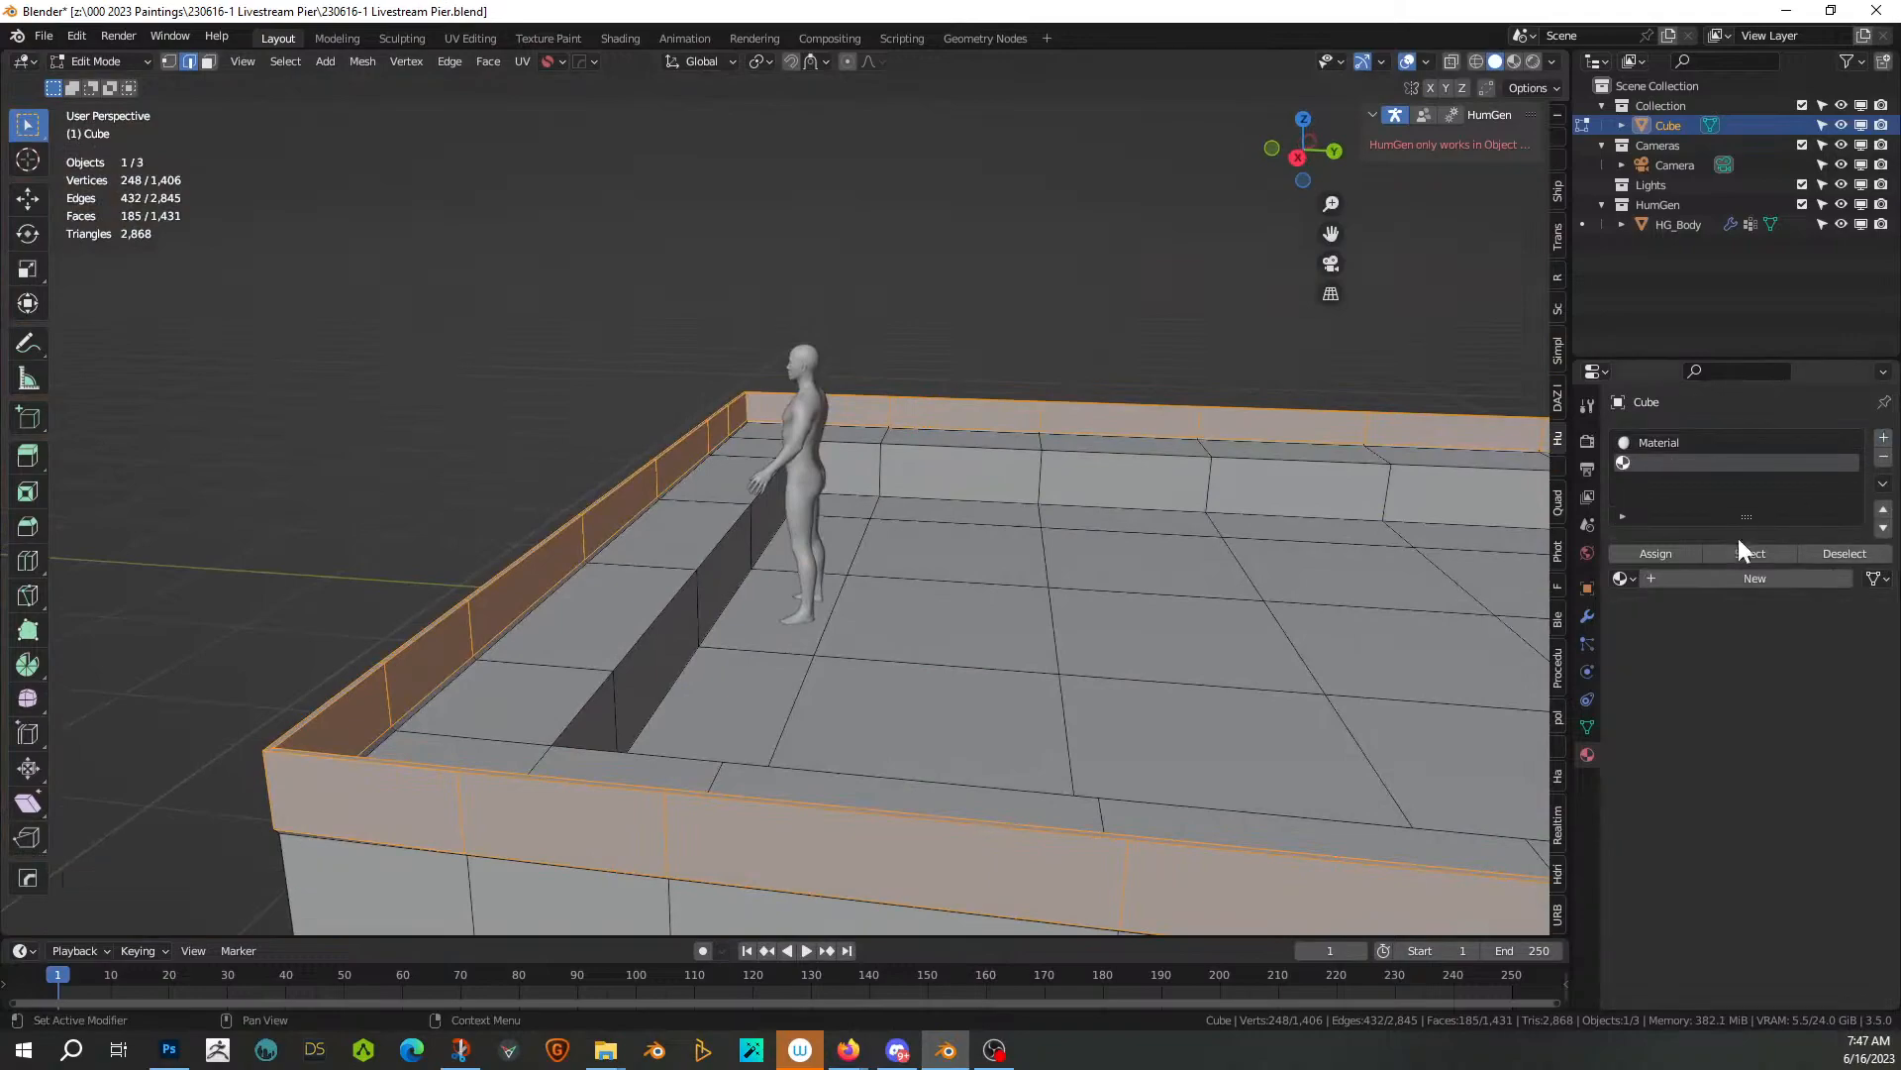
{"action": "left_click", "coordinate": [1670, 580]}
{"action": "left_click", "coordinate": [1673, 580]}
{"action": "type", "text": "Glass"}
{"action": "key", "text": "Return"}
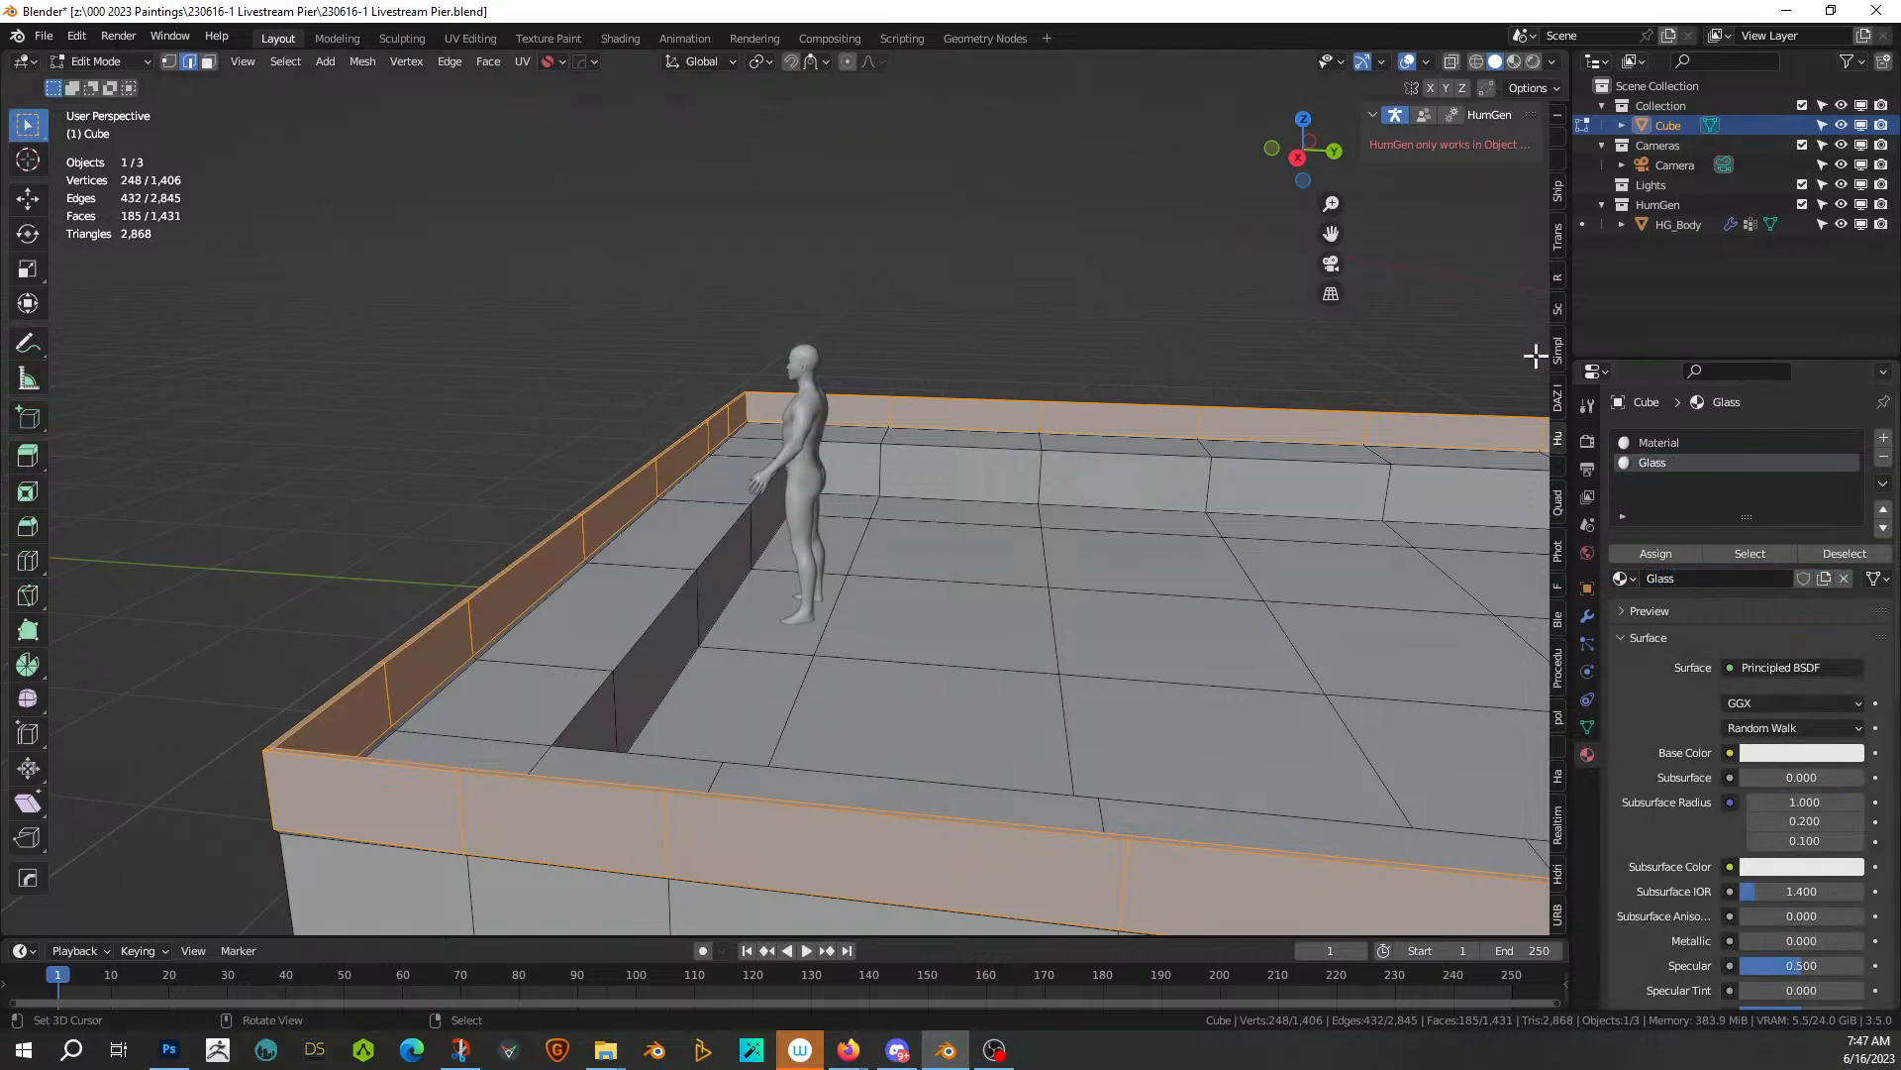
Rename the pier's first material to Pier
{"action": "left_click", "coordinate": [1643, 444]}
{"action": "left_click", "coordinate": [1681, 574]}
{"action": "type", "text": "Pier"}
{"action": "key", "text": "Return"}
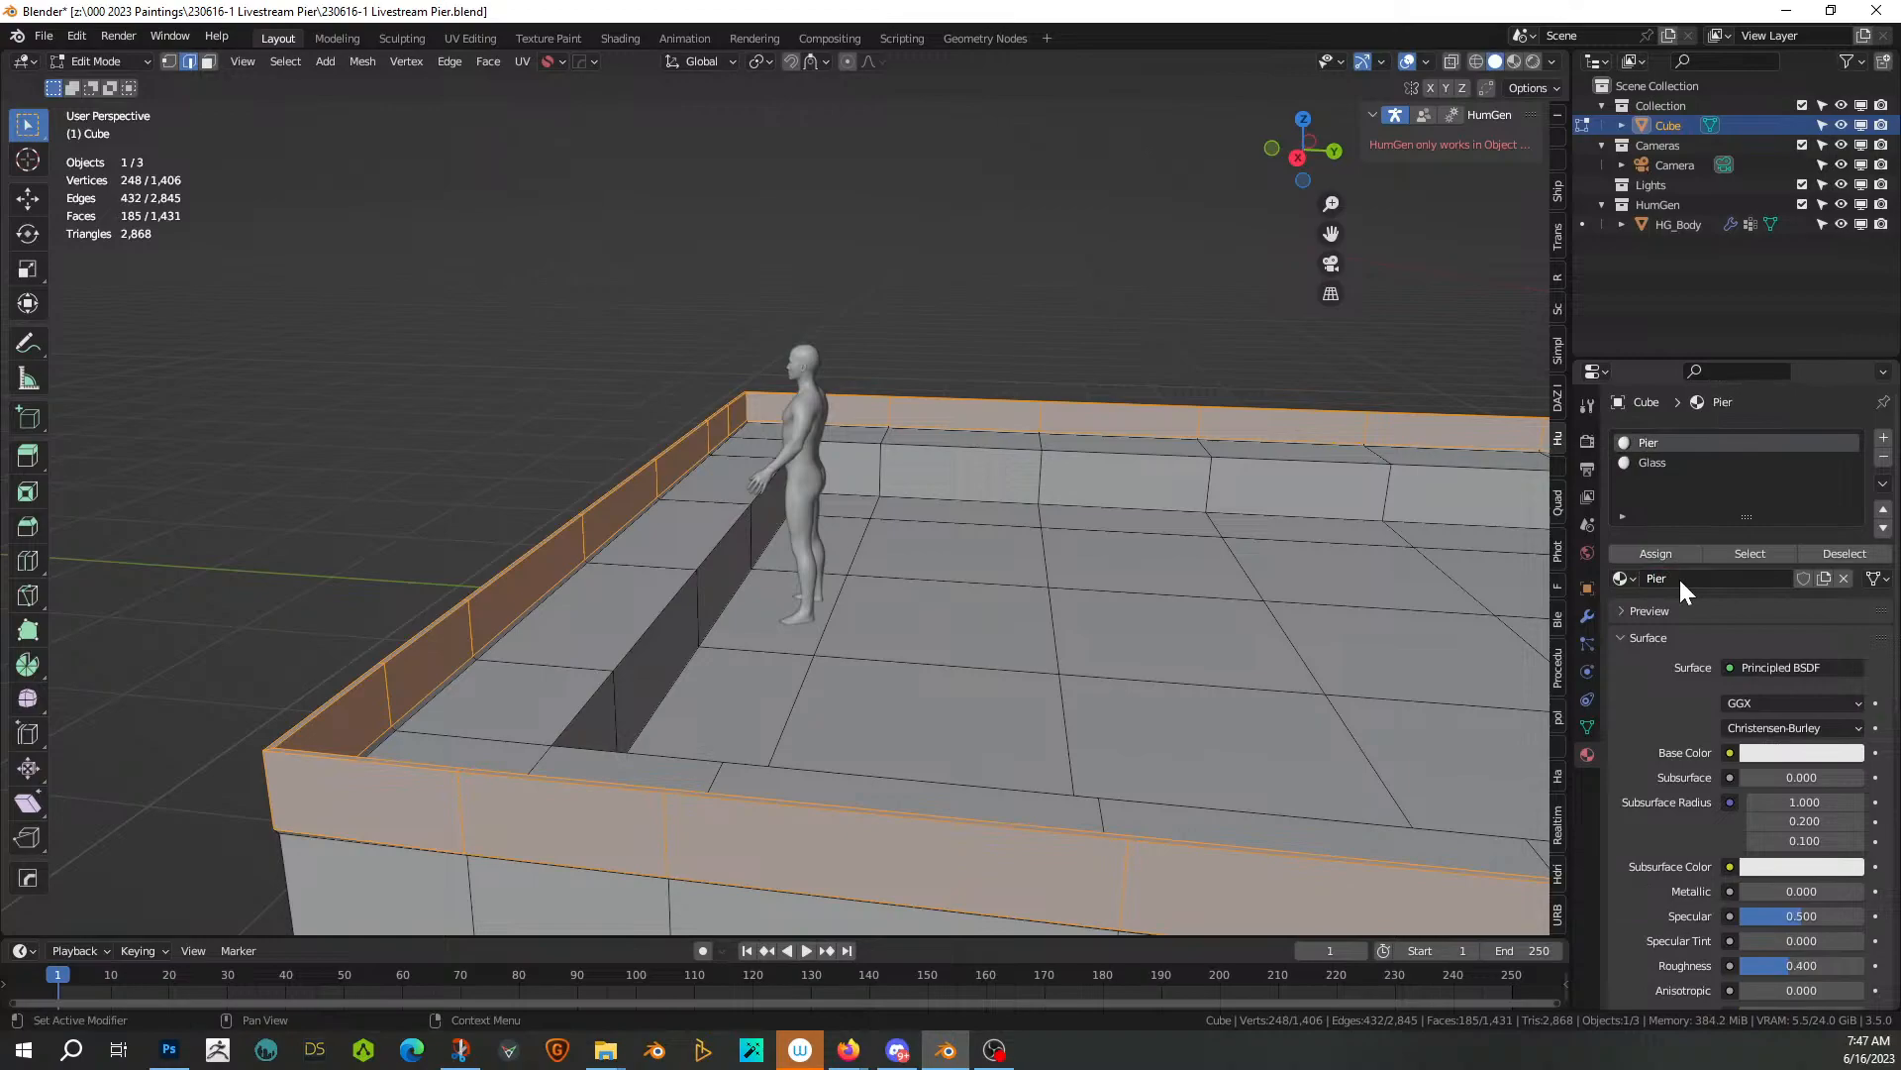
Examine the pier's raised rim, deck and pillars from several sides, in Object Mode and in Edit Mode
{"action": "key", "text": "Tab"}
{"action": "middle_click_drag", "start_coordinate": [1012, 726], "coordinate": [911, 588]}
{"action": "scroll", "coordinate": [762, 551], "scroll_direction": "down", "scroll_amount": 6}
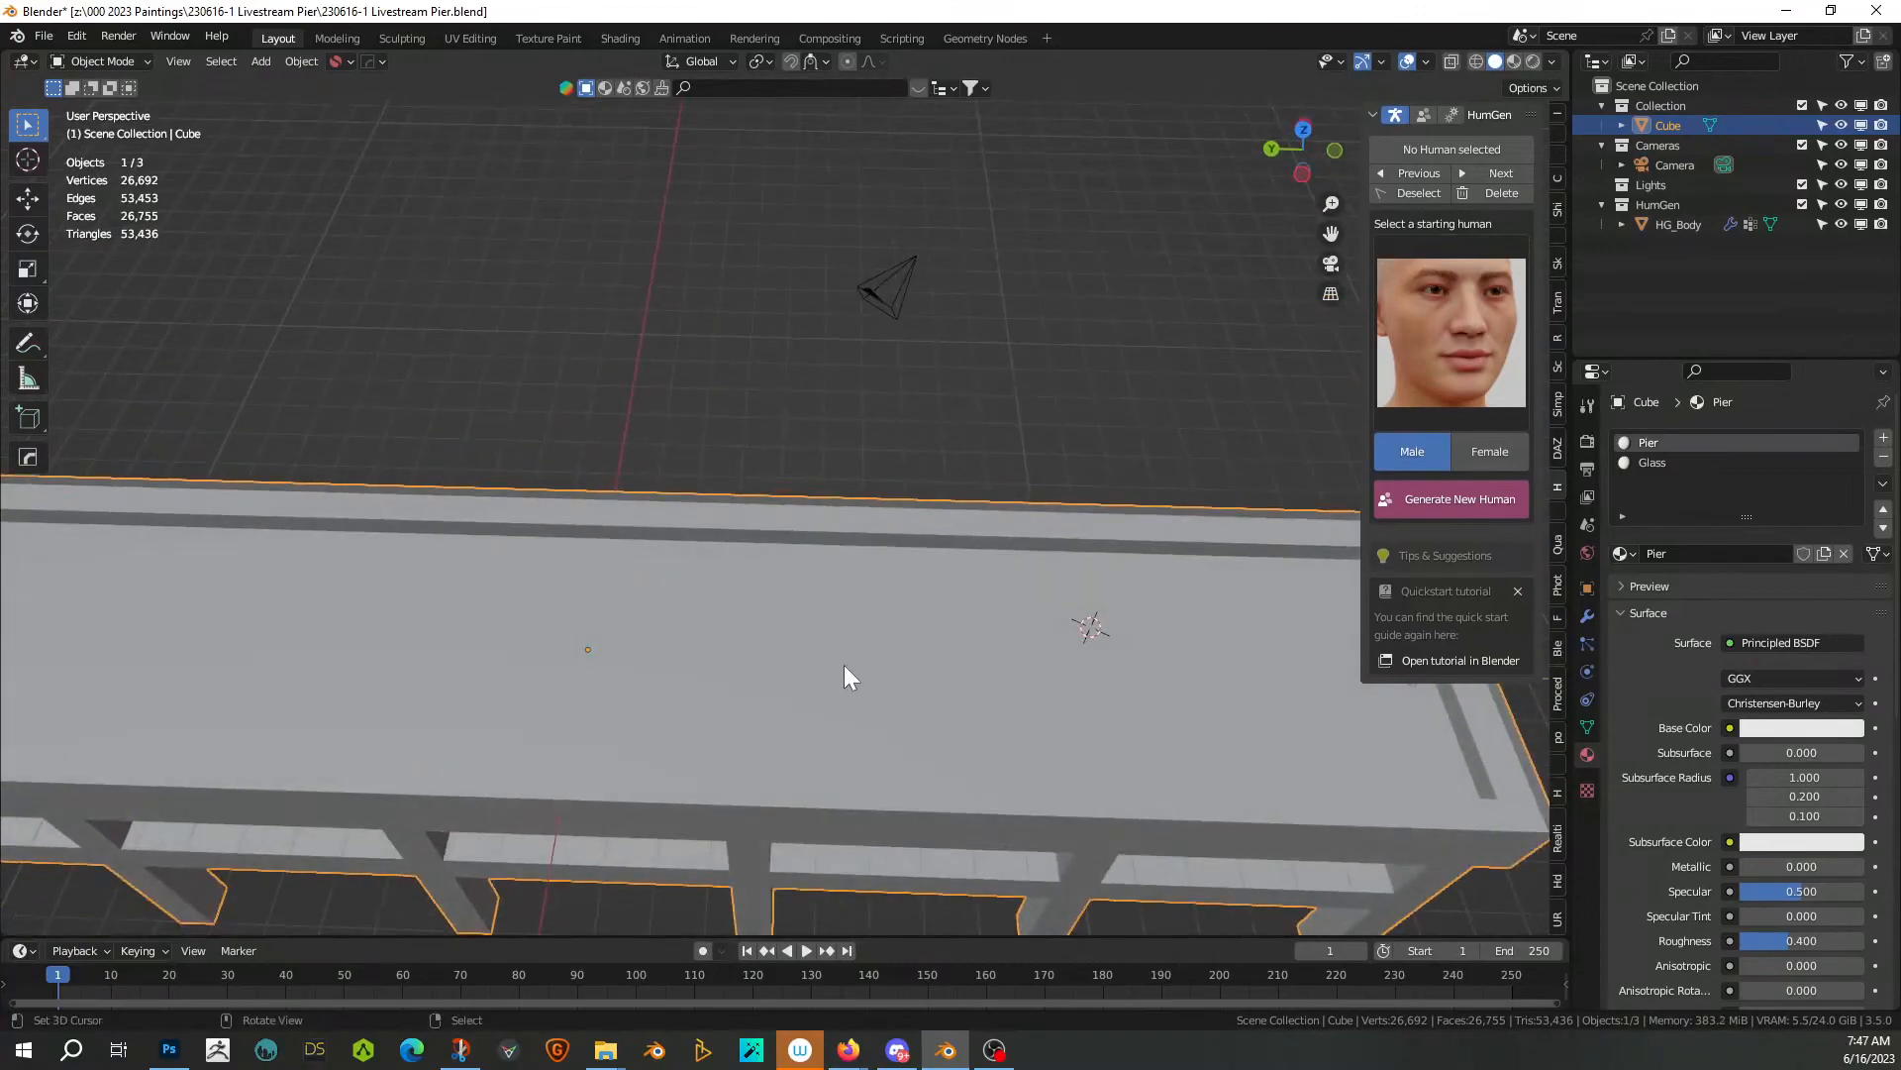
{"action": "key", "text": "Tab"}
{"action": "middle_click_drag", "start_coordinate": [844, 664], "coordinate": [685, 532]}
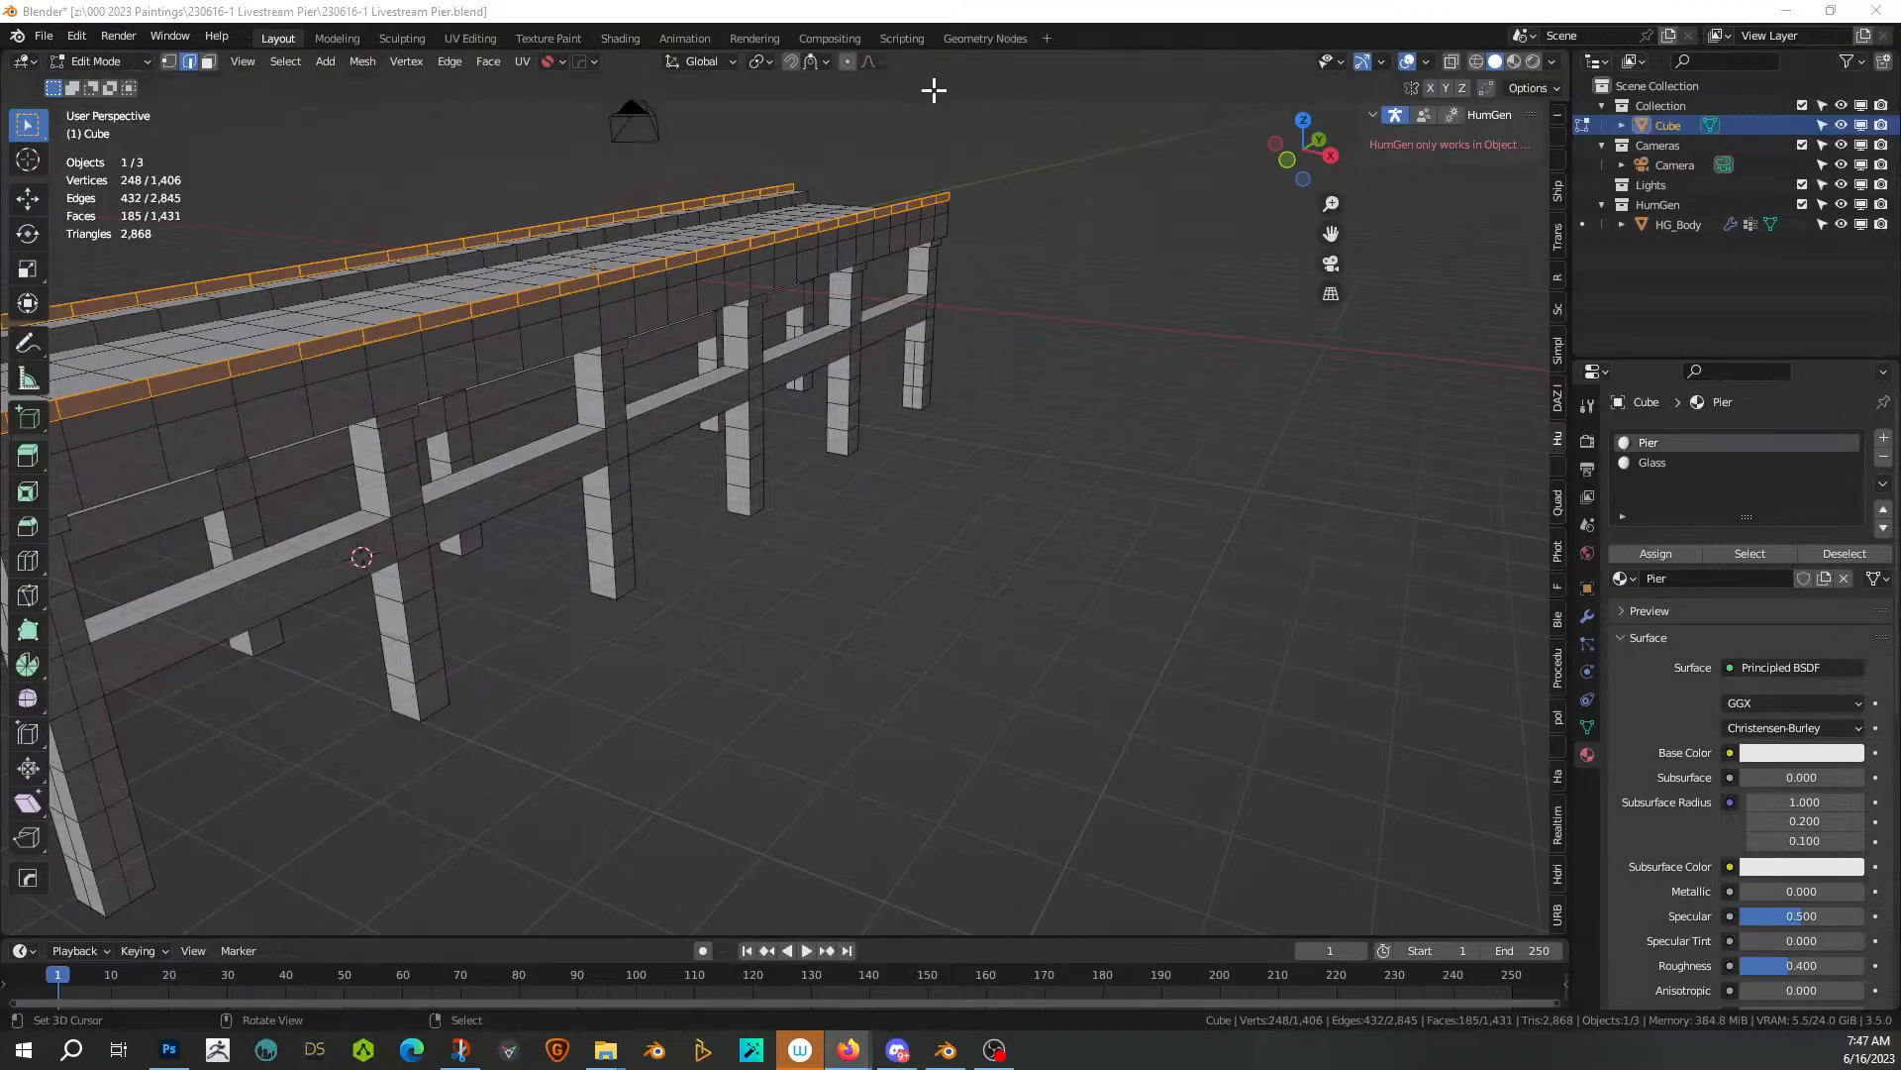
{"action": "middle_click_drag", "start_coordinate": [595, 498], "coordinate": [891, 530]}
{"action": "middle_click_drag", "start_coordinate": [769, 552], "coordinate": [785, 620]}
{"action": "scroll", "coordinate": [785, 619], "scroll_direction": "up", "scroll_amount": 4}
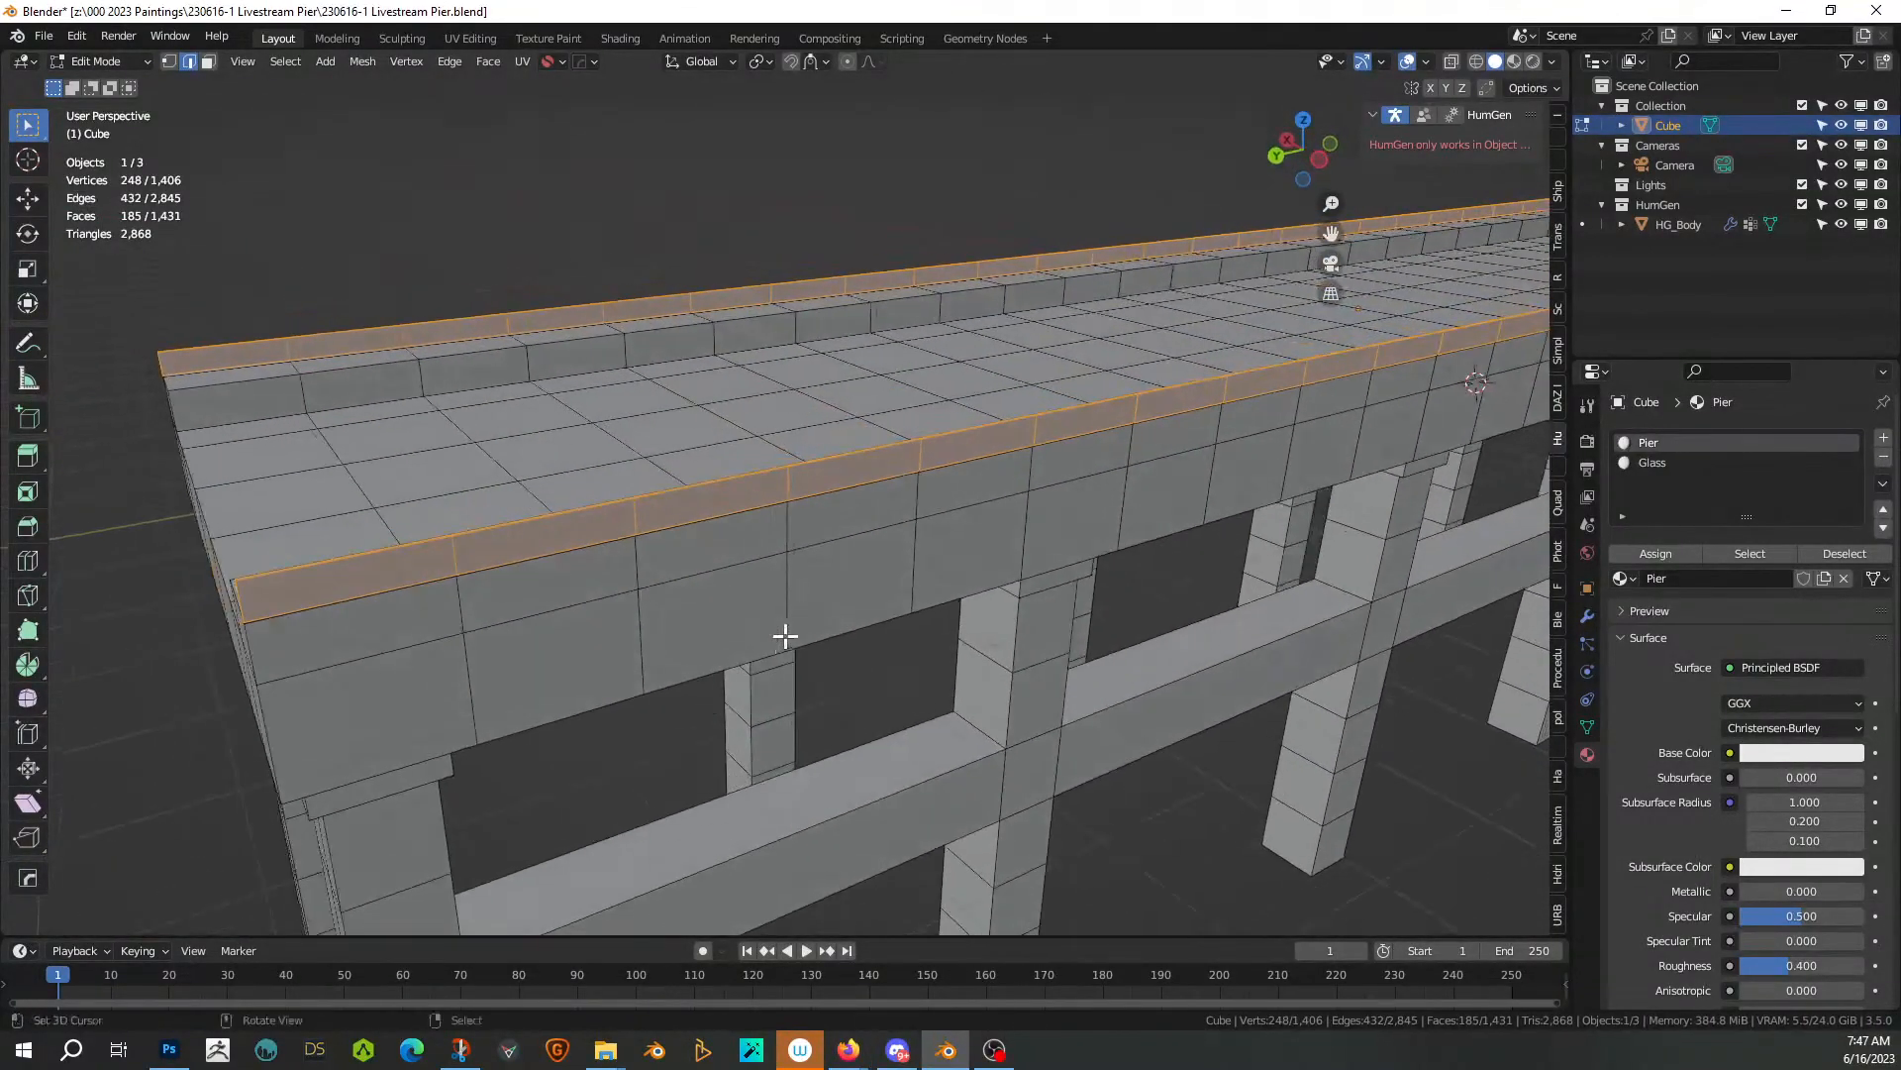
{"action": "scroll", "coordinate": [462, 613], "scroll_direction": "up", "scroll_amount": 3}
{"action": "middle_click_drag", "start_coordinate": [458, 607], "coordinate": [670, 591], "text": "shift"}
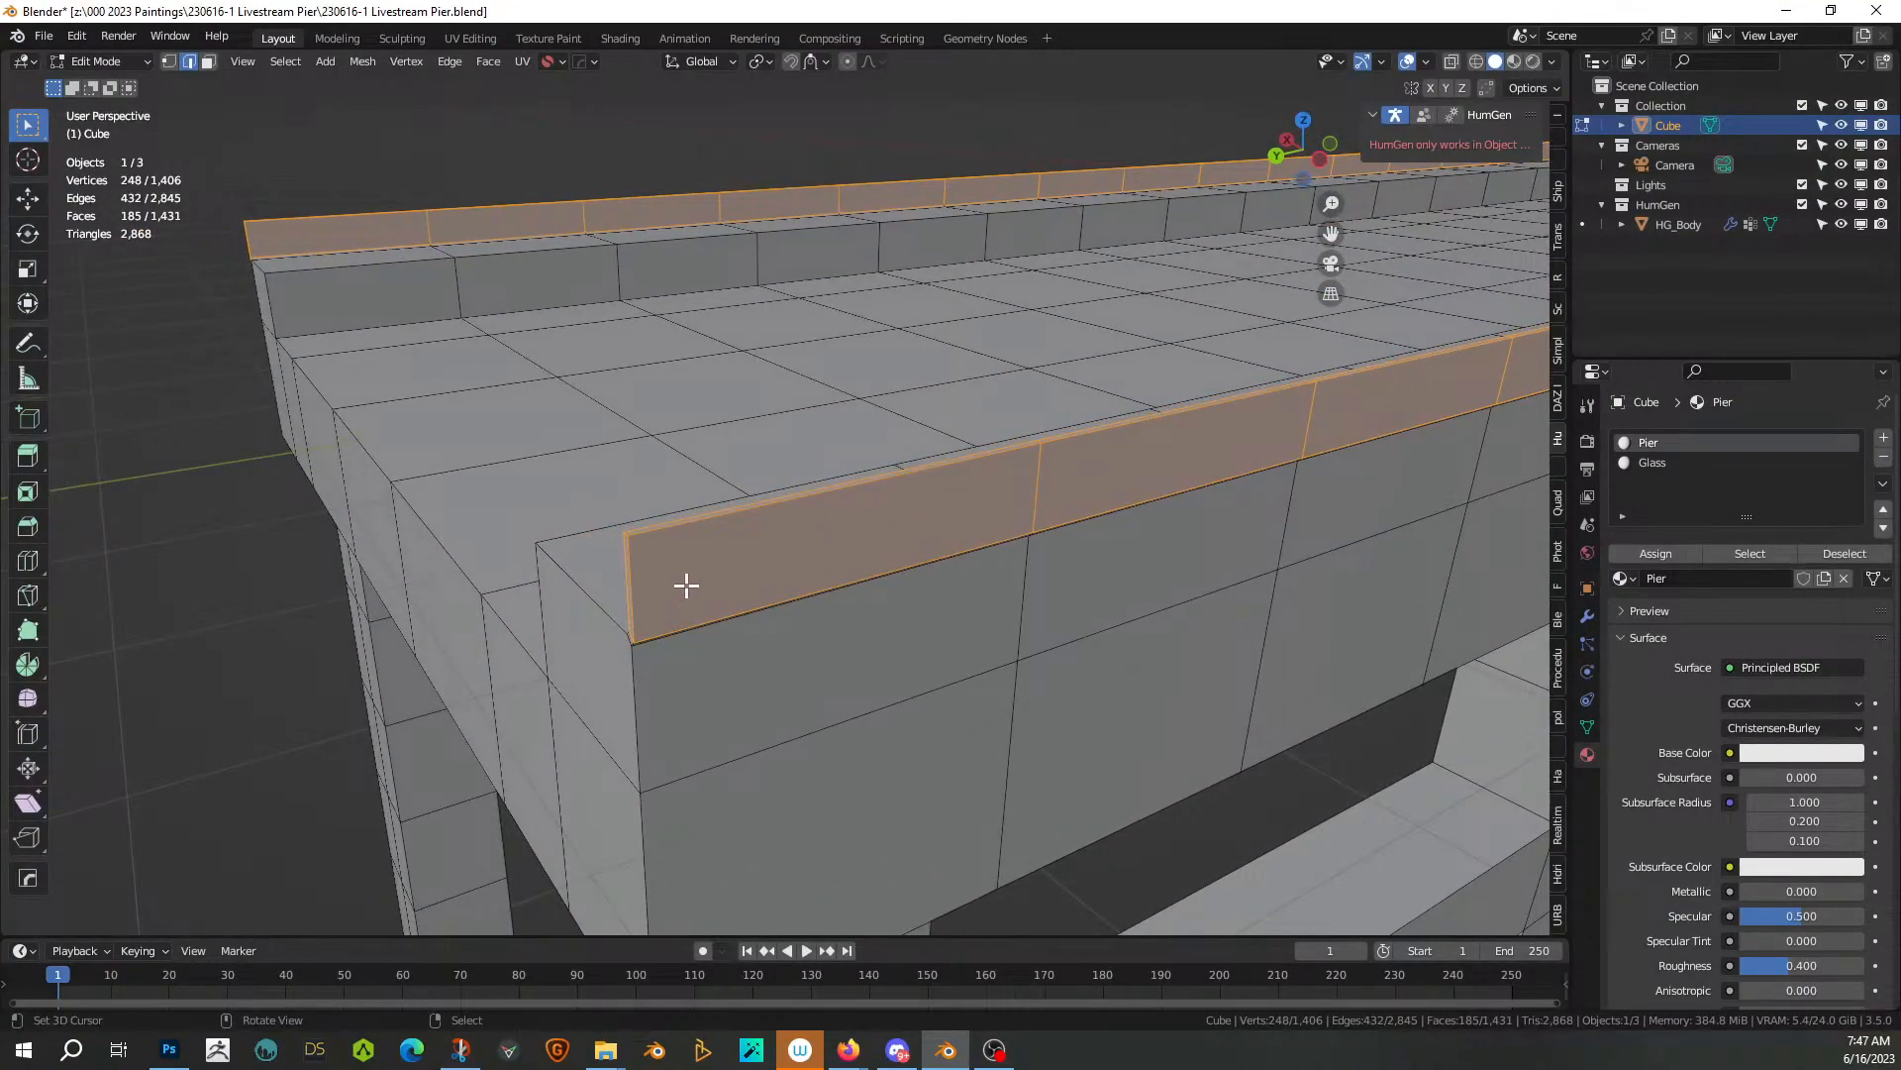
{"action": "middle_click_drag", "start_coordinate": [690, 584], "coordinate": [540, 564]}
{"action": "scroll", "coordinate": [543, 565], "scroll_direction": "down", "scroll_amount": 5}
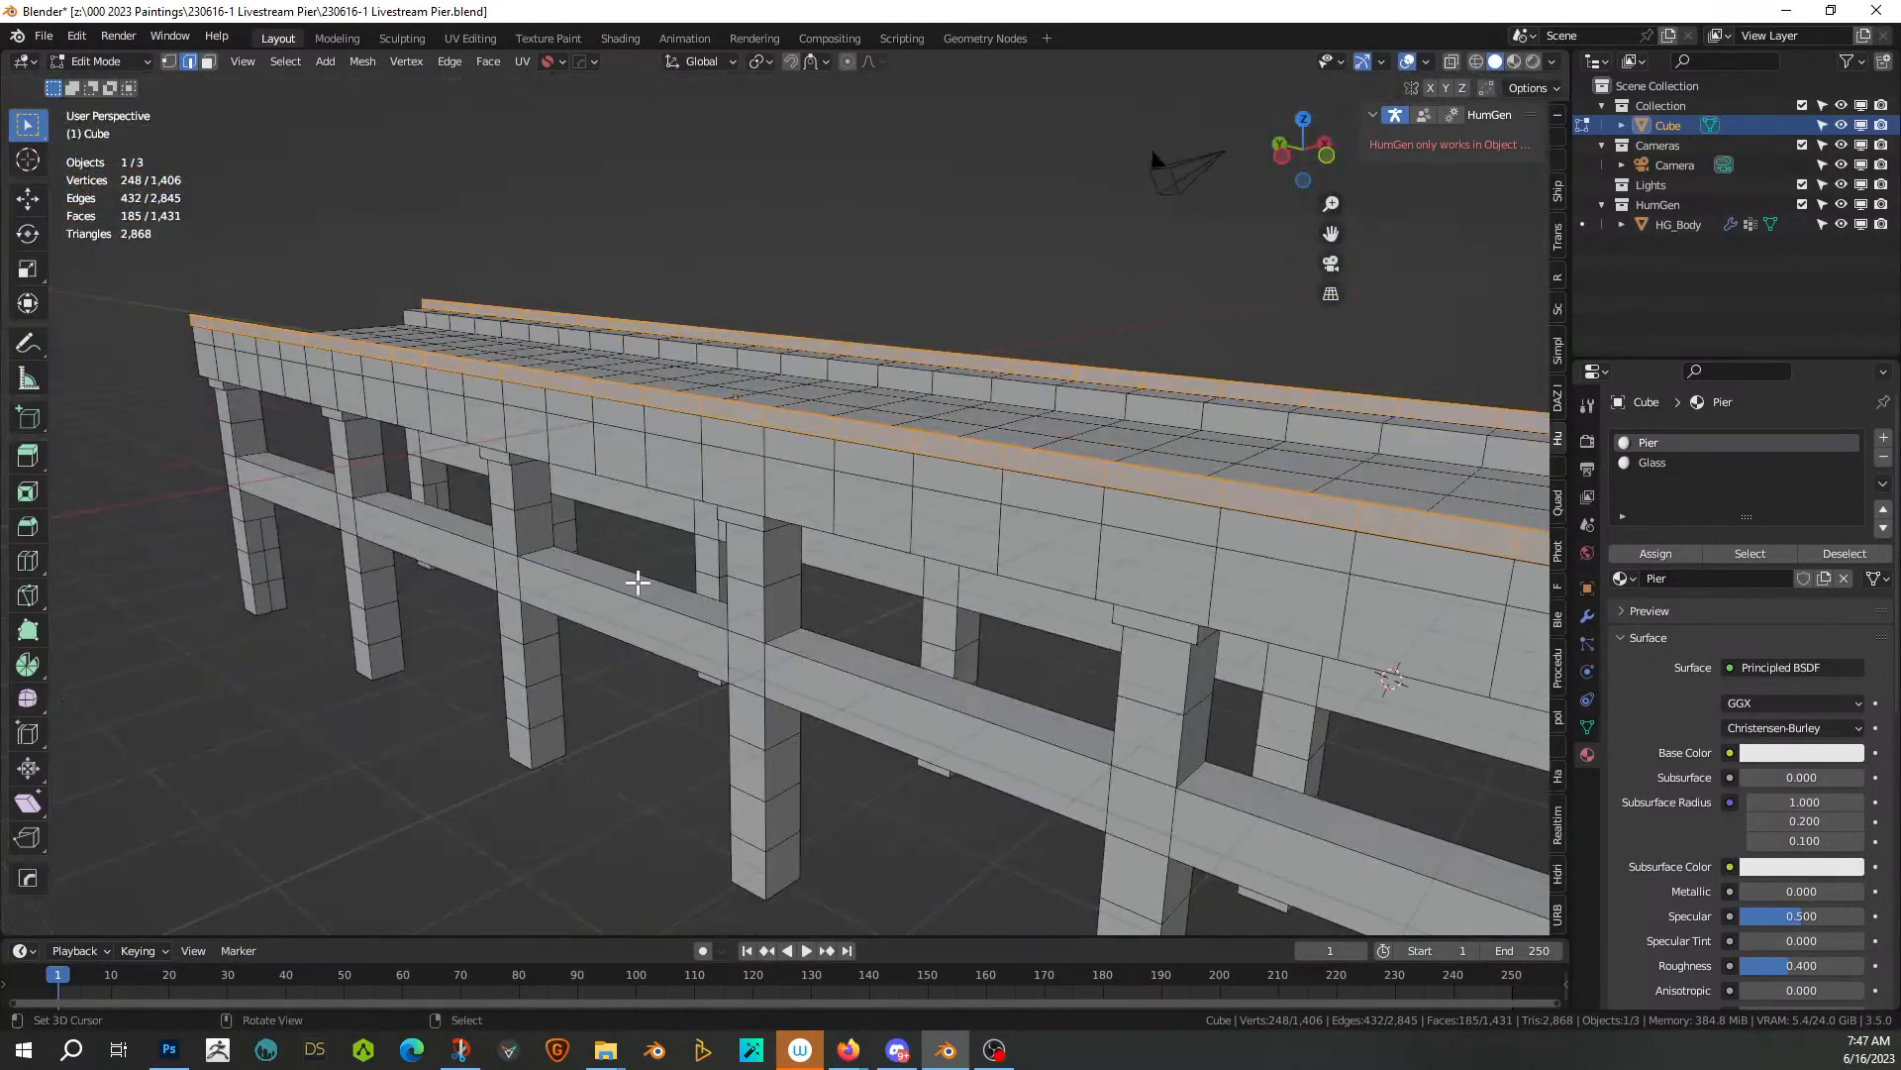
{"action": "scroll", "coordinate": [889, 603], "scroll_direction": "down", "scroll_amount": 3}
{"action": "middle_click_drag", "start_coordinate": [889, 603], "coordinate": [819, 604]}
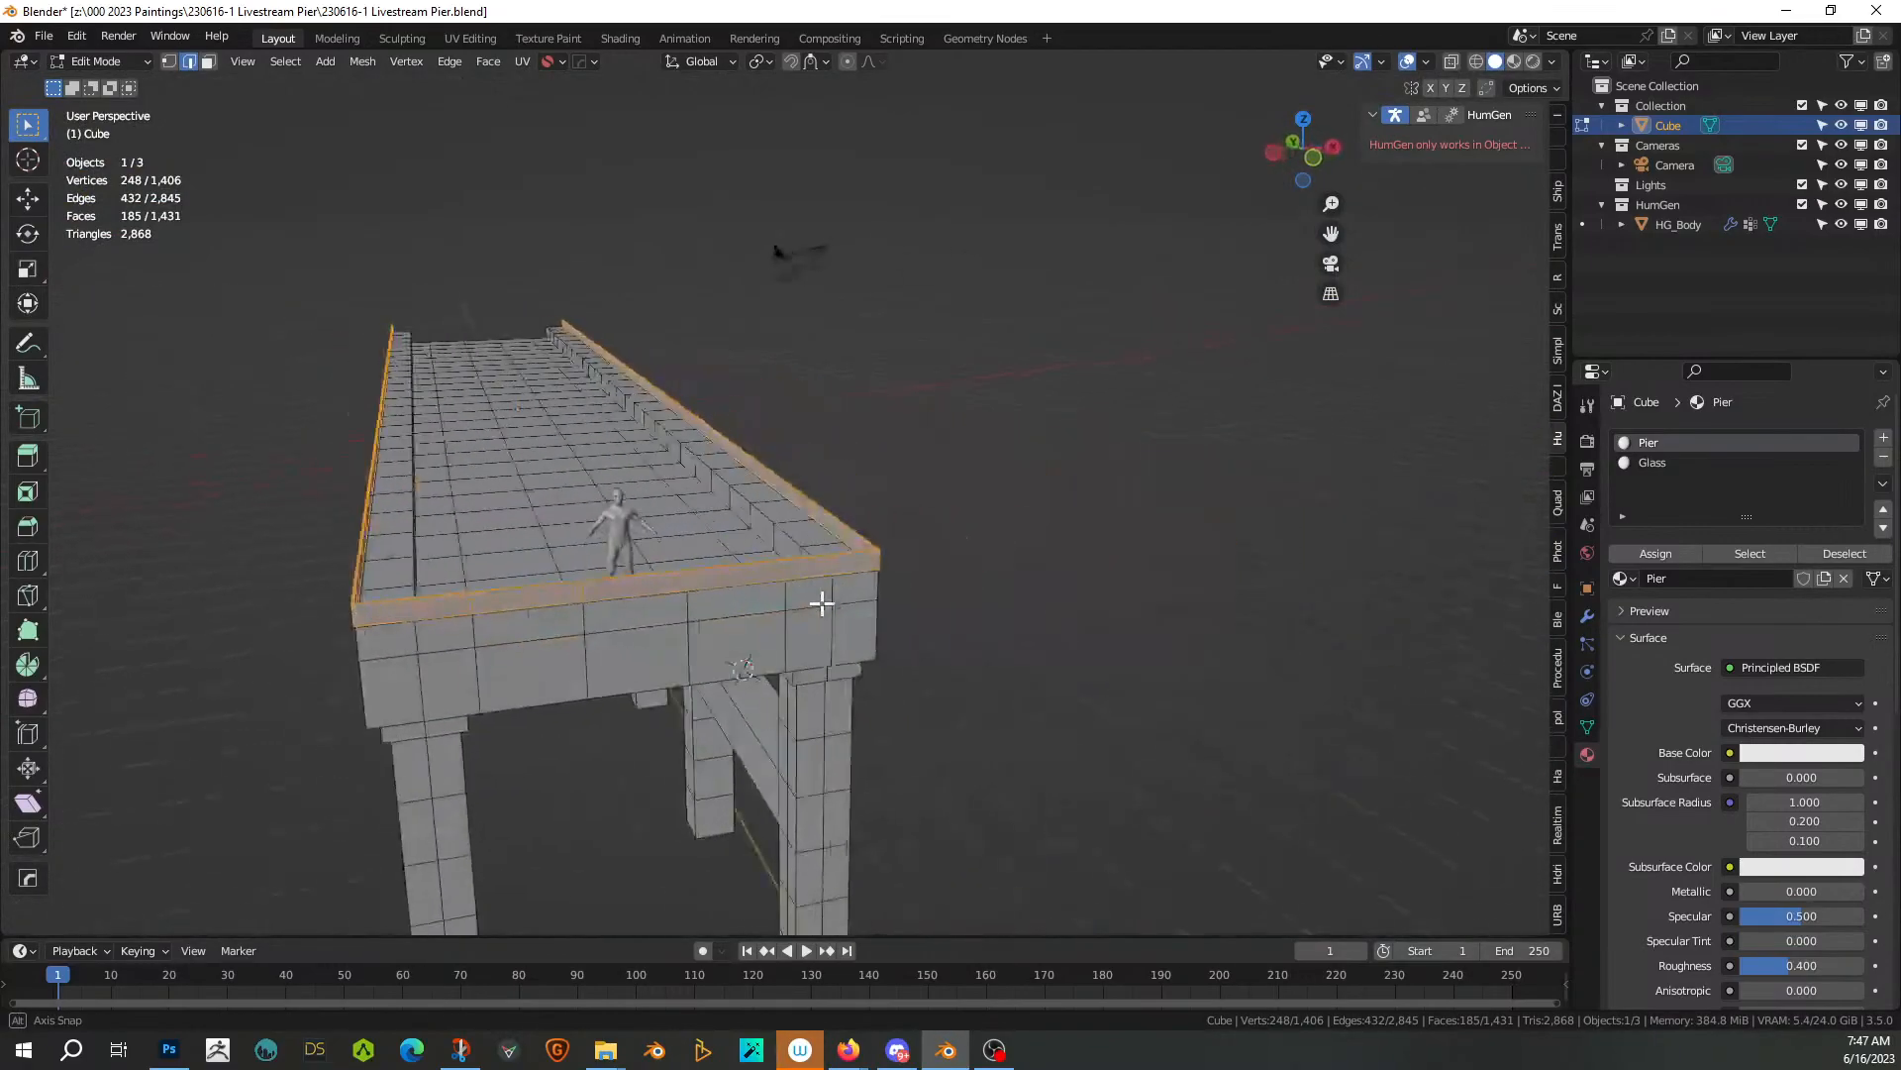
Clear the selection, and loop-select the vertical edge loops crossing the rim and wall above the first four pillars along the pier's long side
{"action": "key", "text": "alt+a"}
{"action": "scroll", "coordinate": [982, 455], "scroll_direction": "up", "scroll_amount": 5}
{"action": "middle_click_drag", "start_coordinate": [982, 455], "coordinate": [1181, 489]}
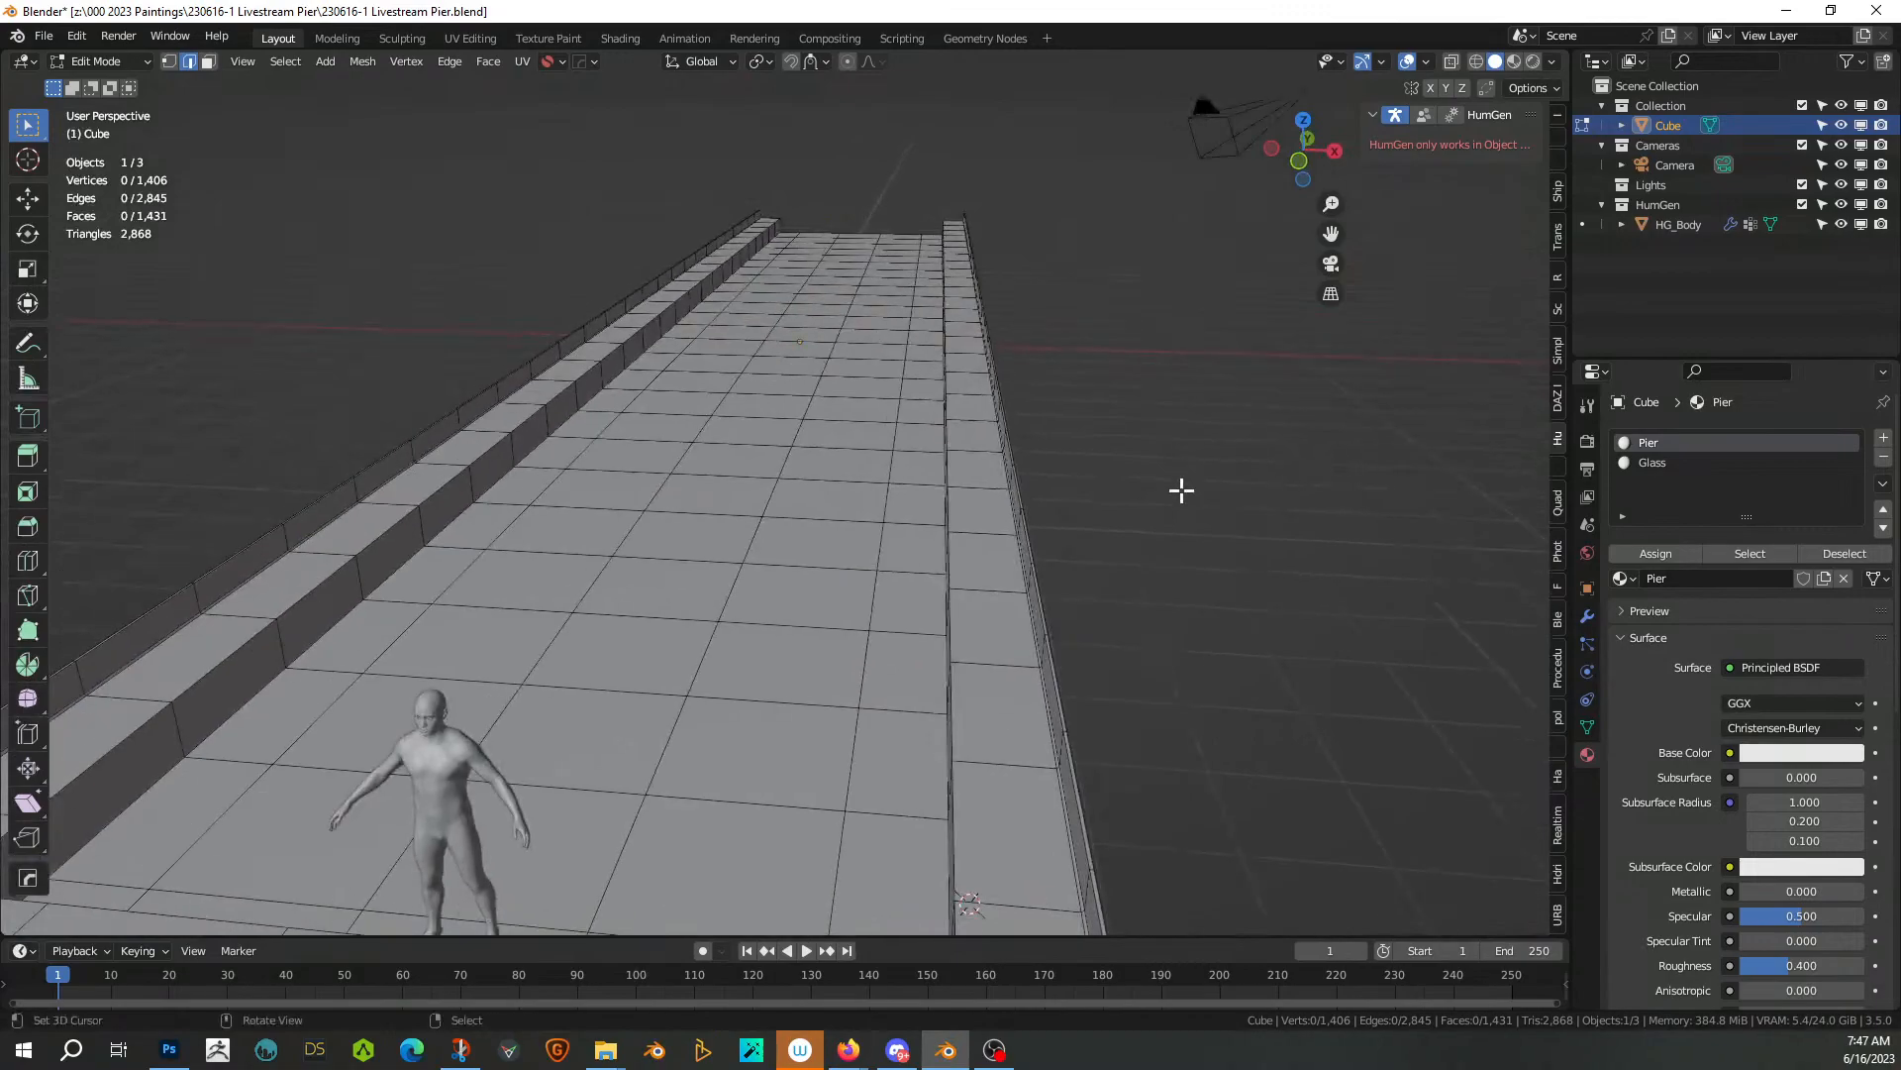
{"action": "middle_click_drag", "start_coordinate": [814, 561], "coordinate": [1333, 663]}
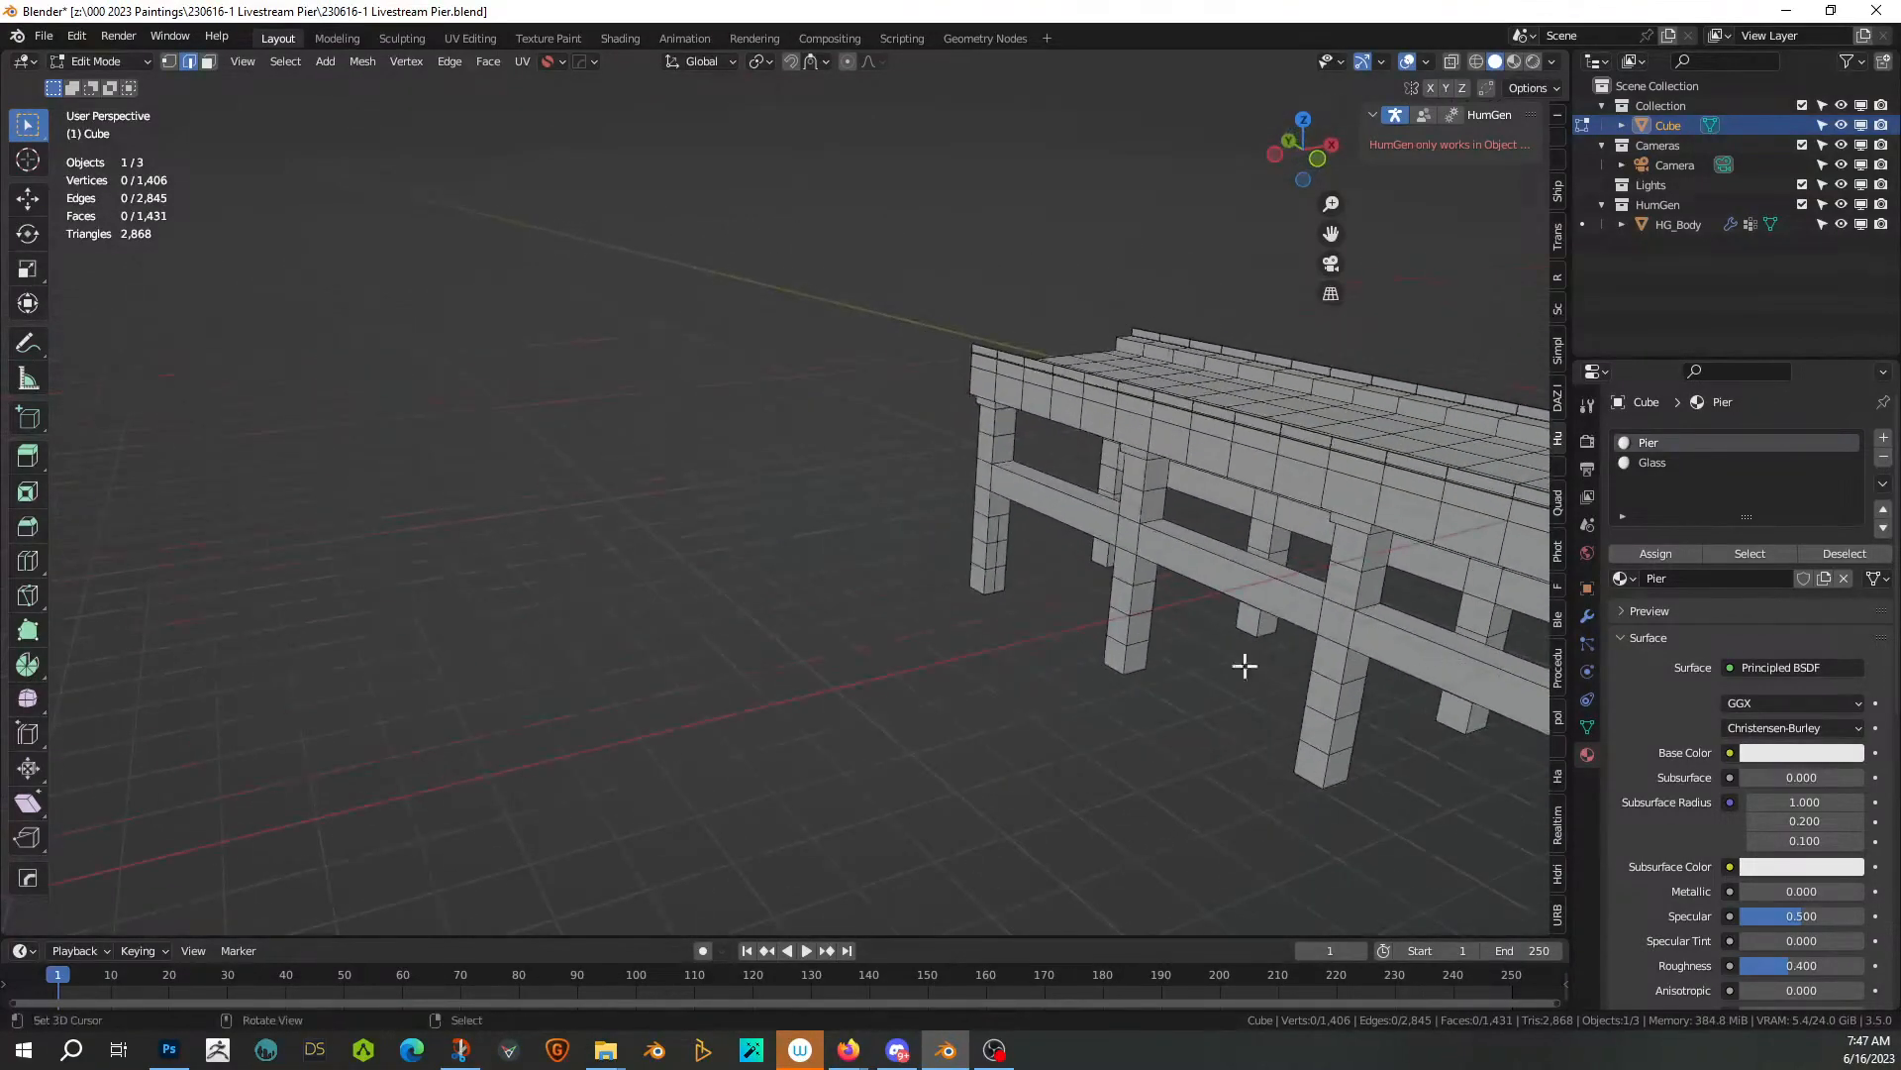
{"action": "middle_click_drag", "start_coordinate": [1149, 634], "coordinate": [1266, 619]}
{"action": "scroll", "coordinate": [793, 632], "scroll_direction": "up", "scroll_amount": 3}
{"action": "middle_click_drag", "start_coordinate": [794, 631], "coordinate": [849, 162], "text": "shift"}
{"action": "scroll", "coordinate": [849, 161], "scroll_direction": "up", "scroll_amount": 2}
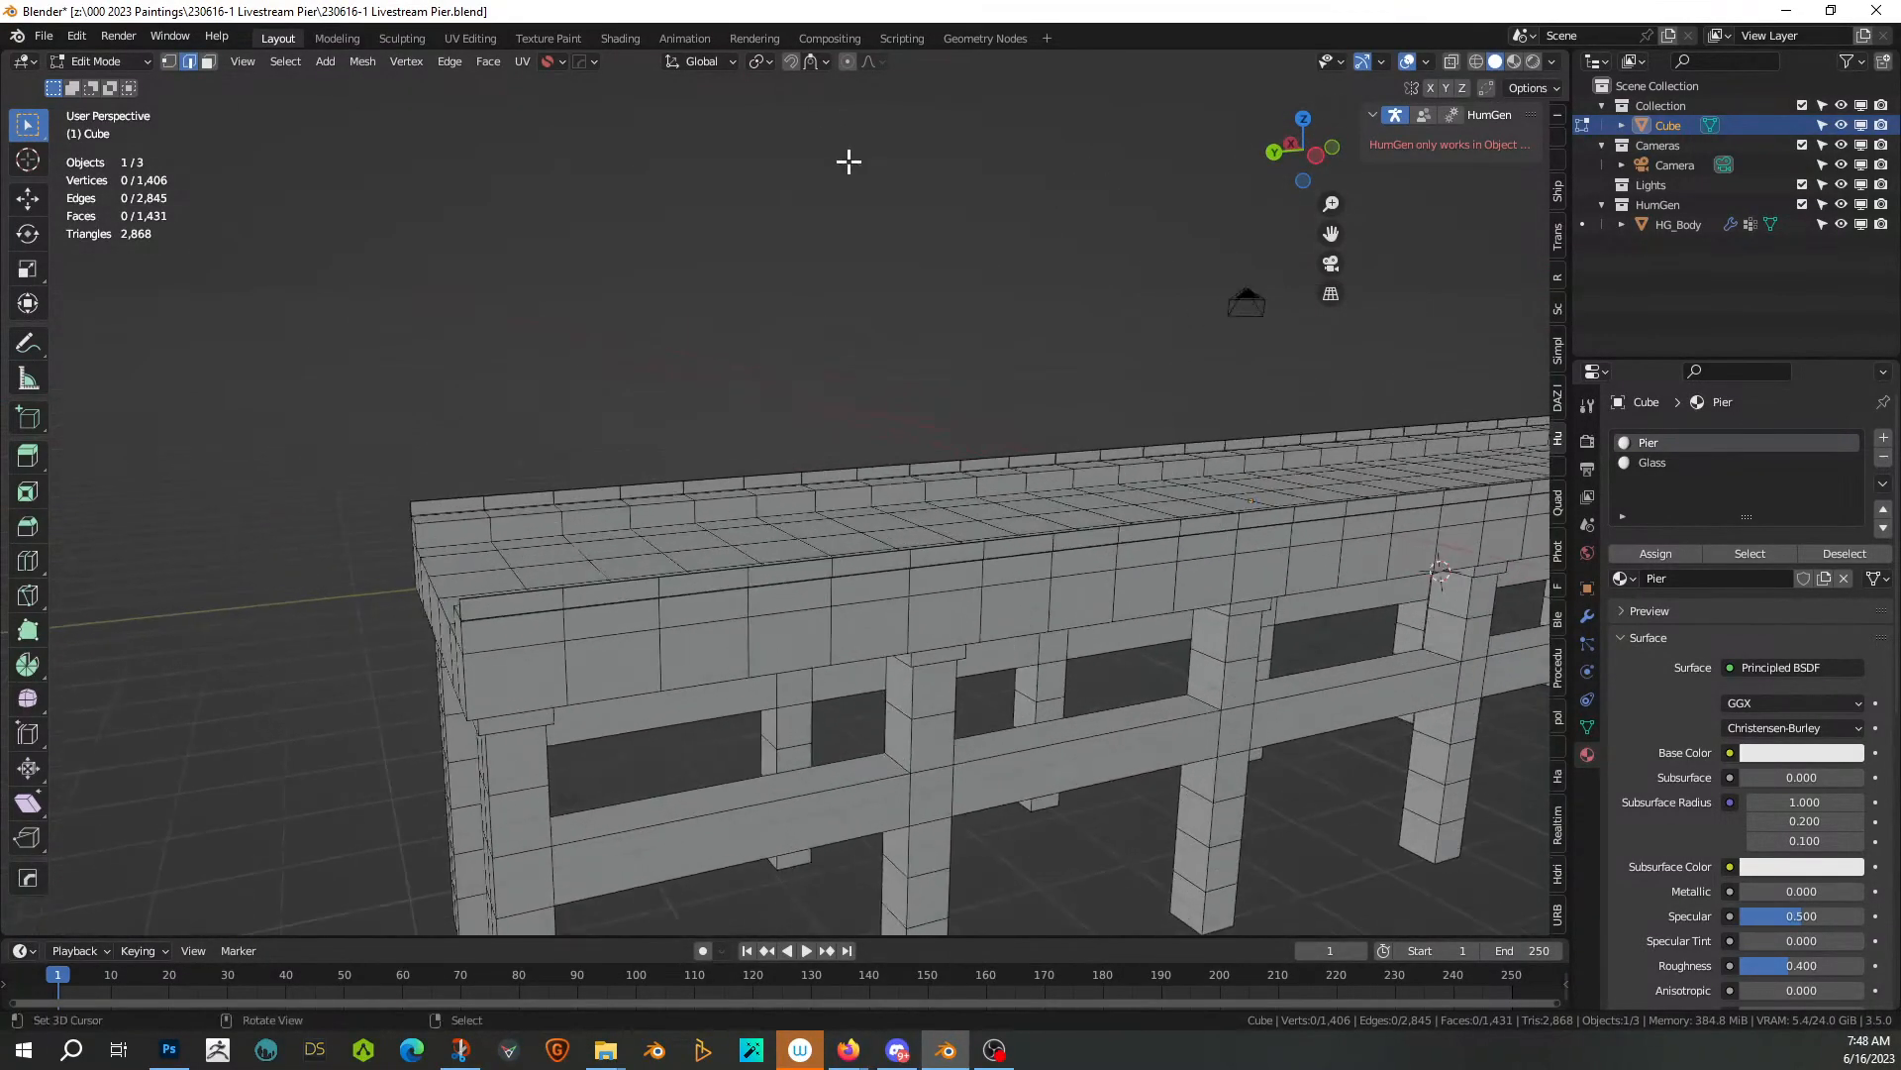
{"action": "middle_click_drag", "start_coordinate": [908, 667], "coordinate": [552, 353]}
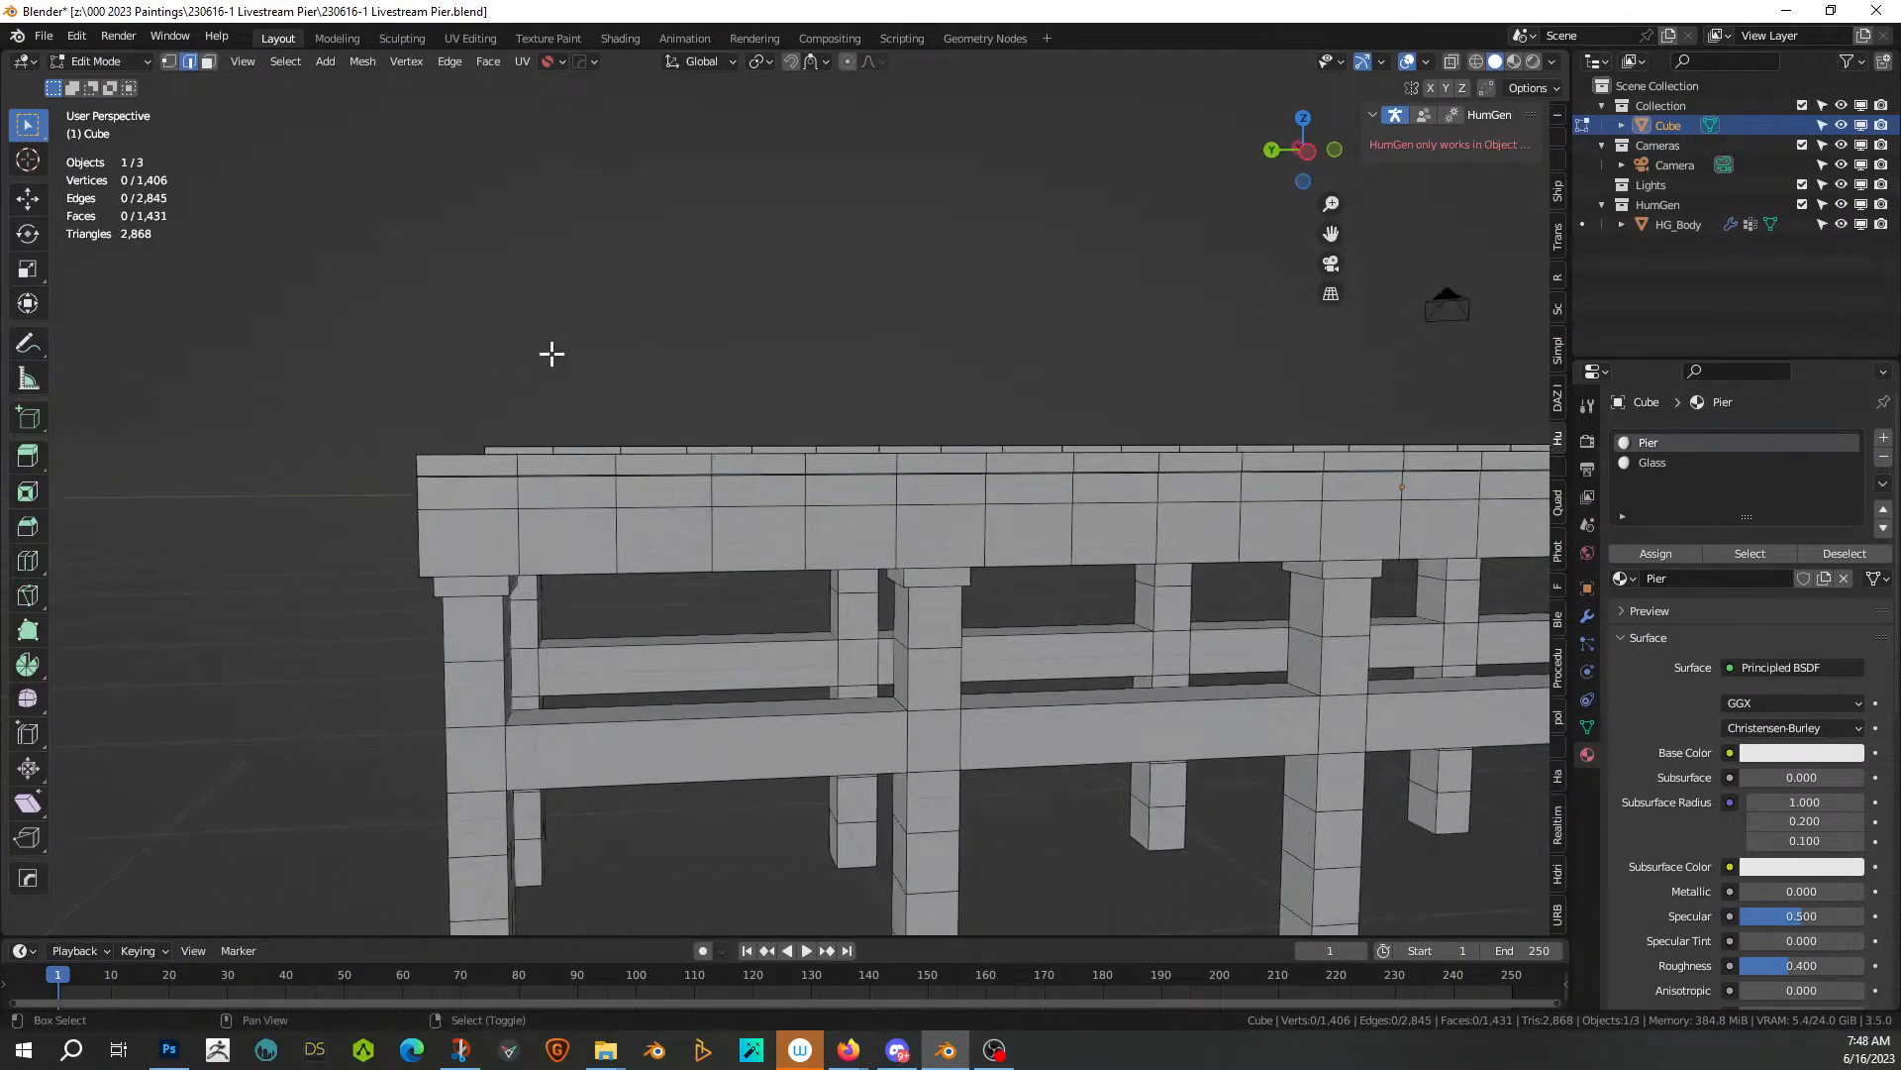
{"action": "left_click", "coordinate": [521, 465], "text": "alt"}
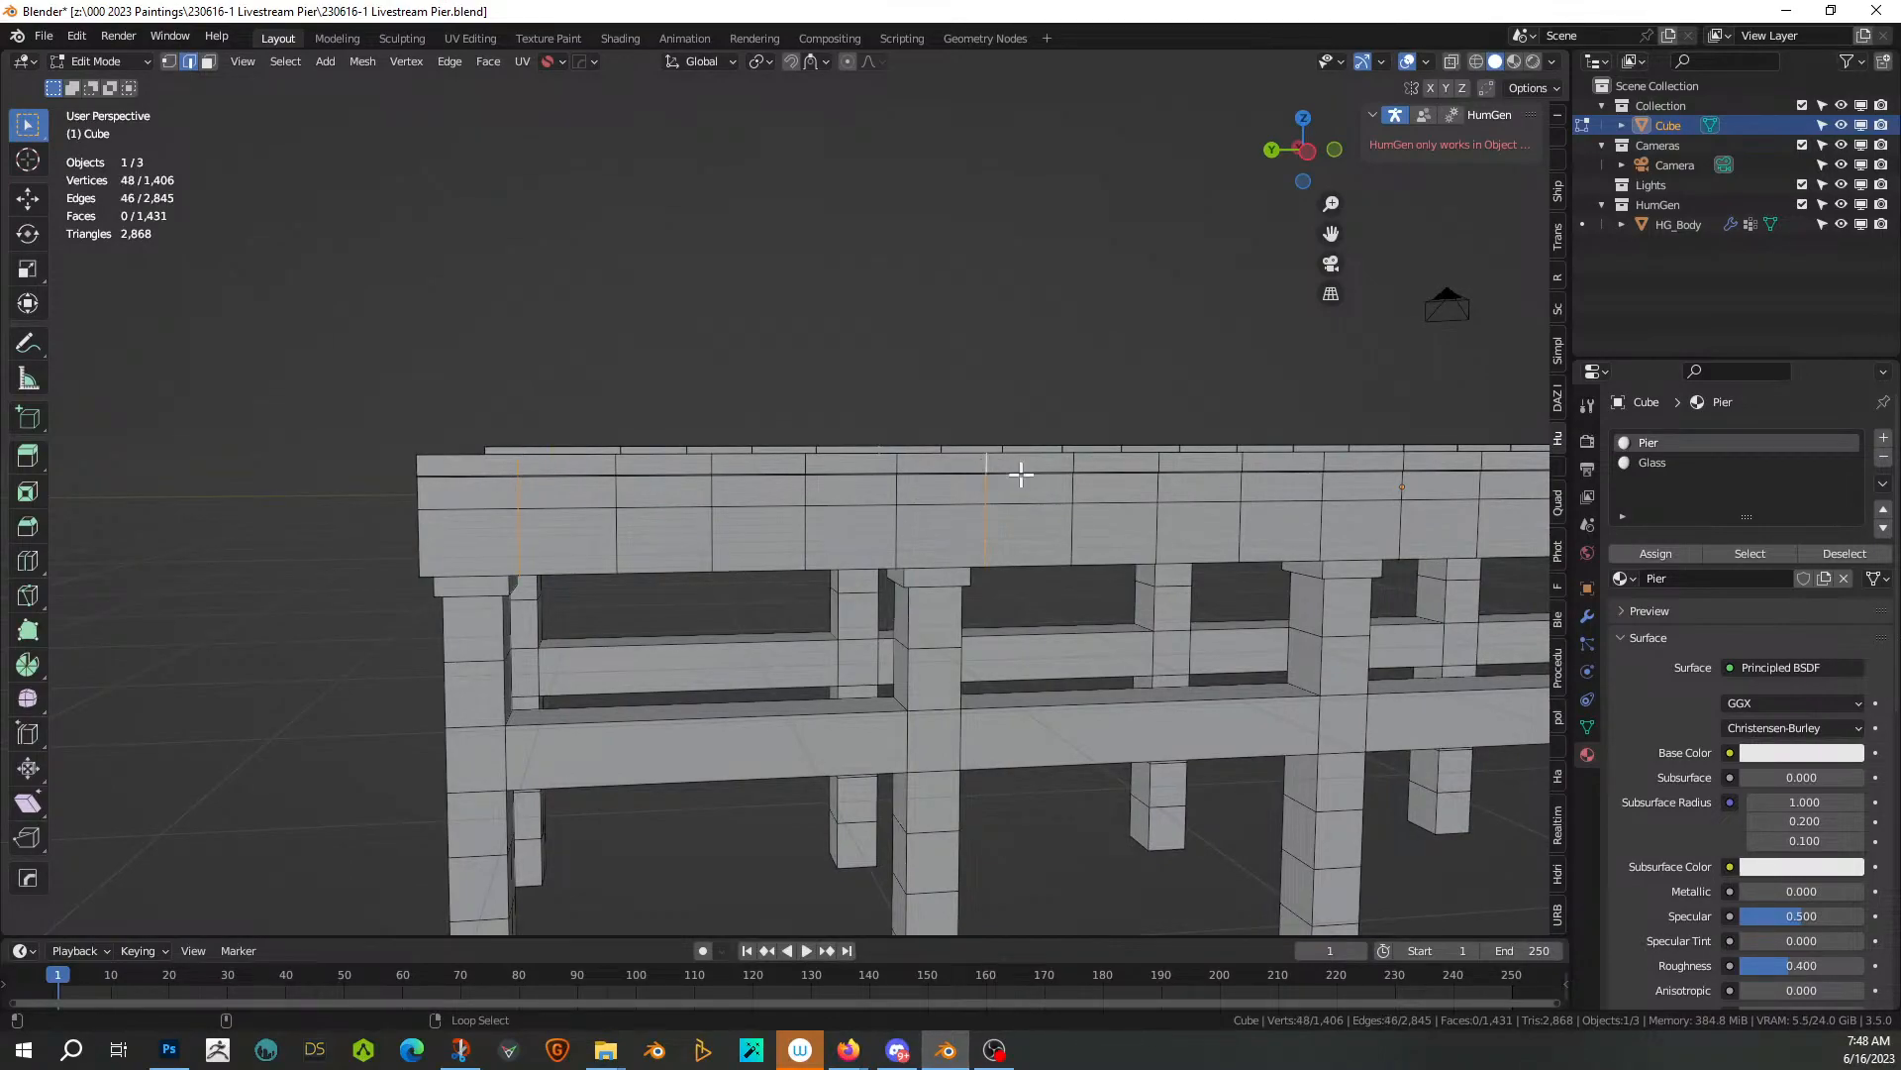
{"action": "middle_click_drag", "start_coordinate": [1158, 633], "coordinate": [357, 680], "text": "shift"}
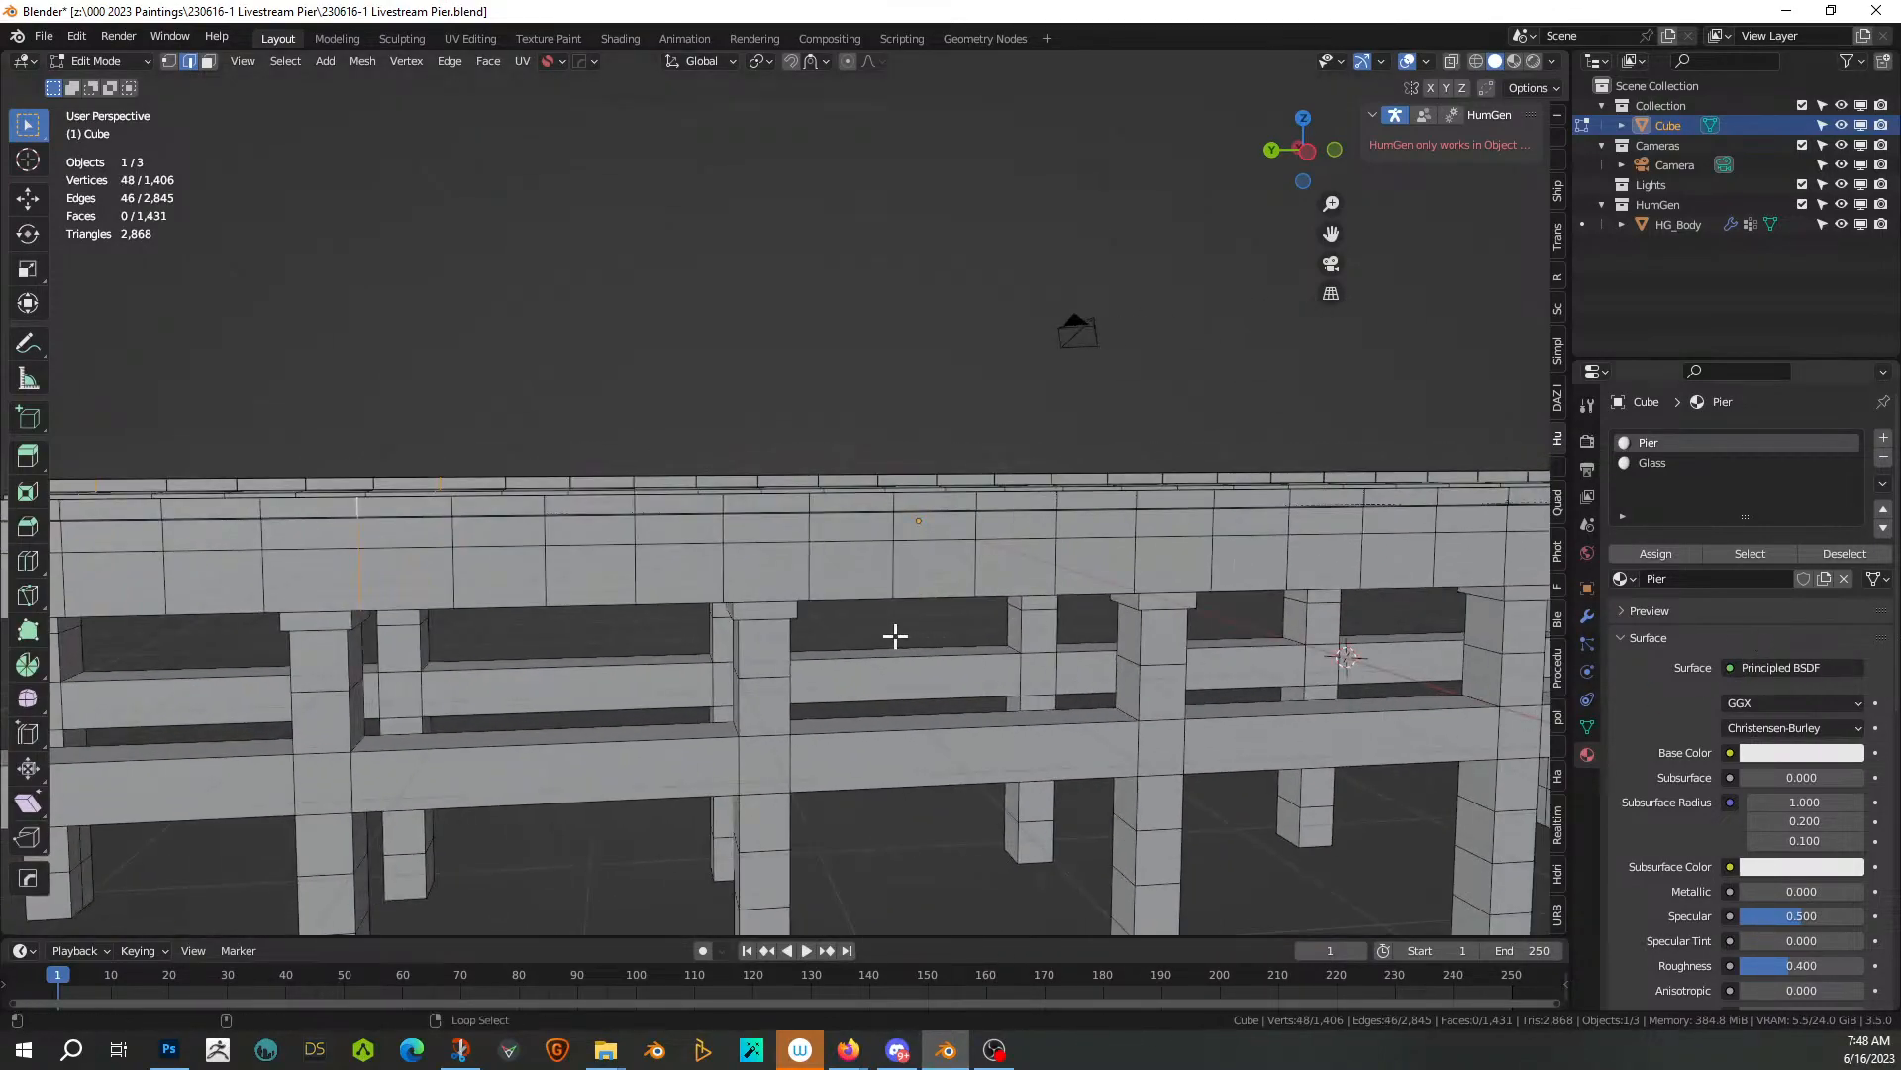
{"action": "left_click", "coordinate": [812, 503], "text": "alt+shift"}
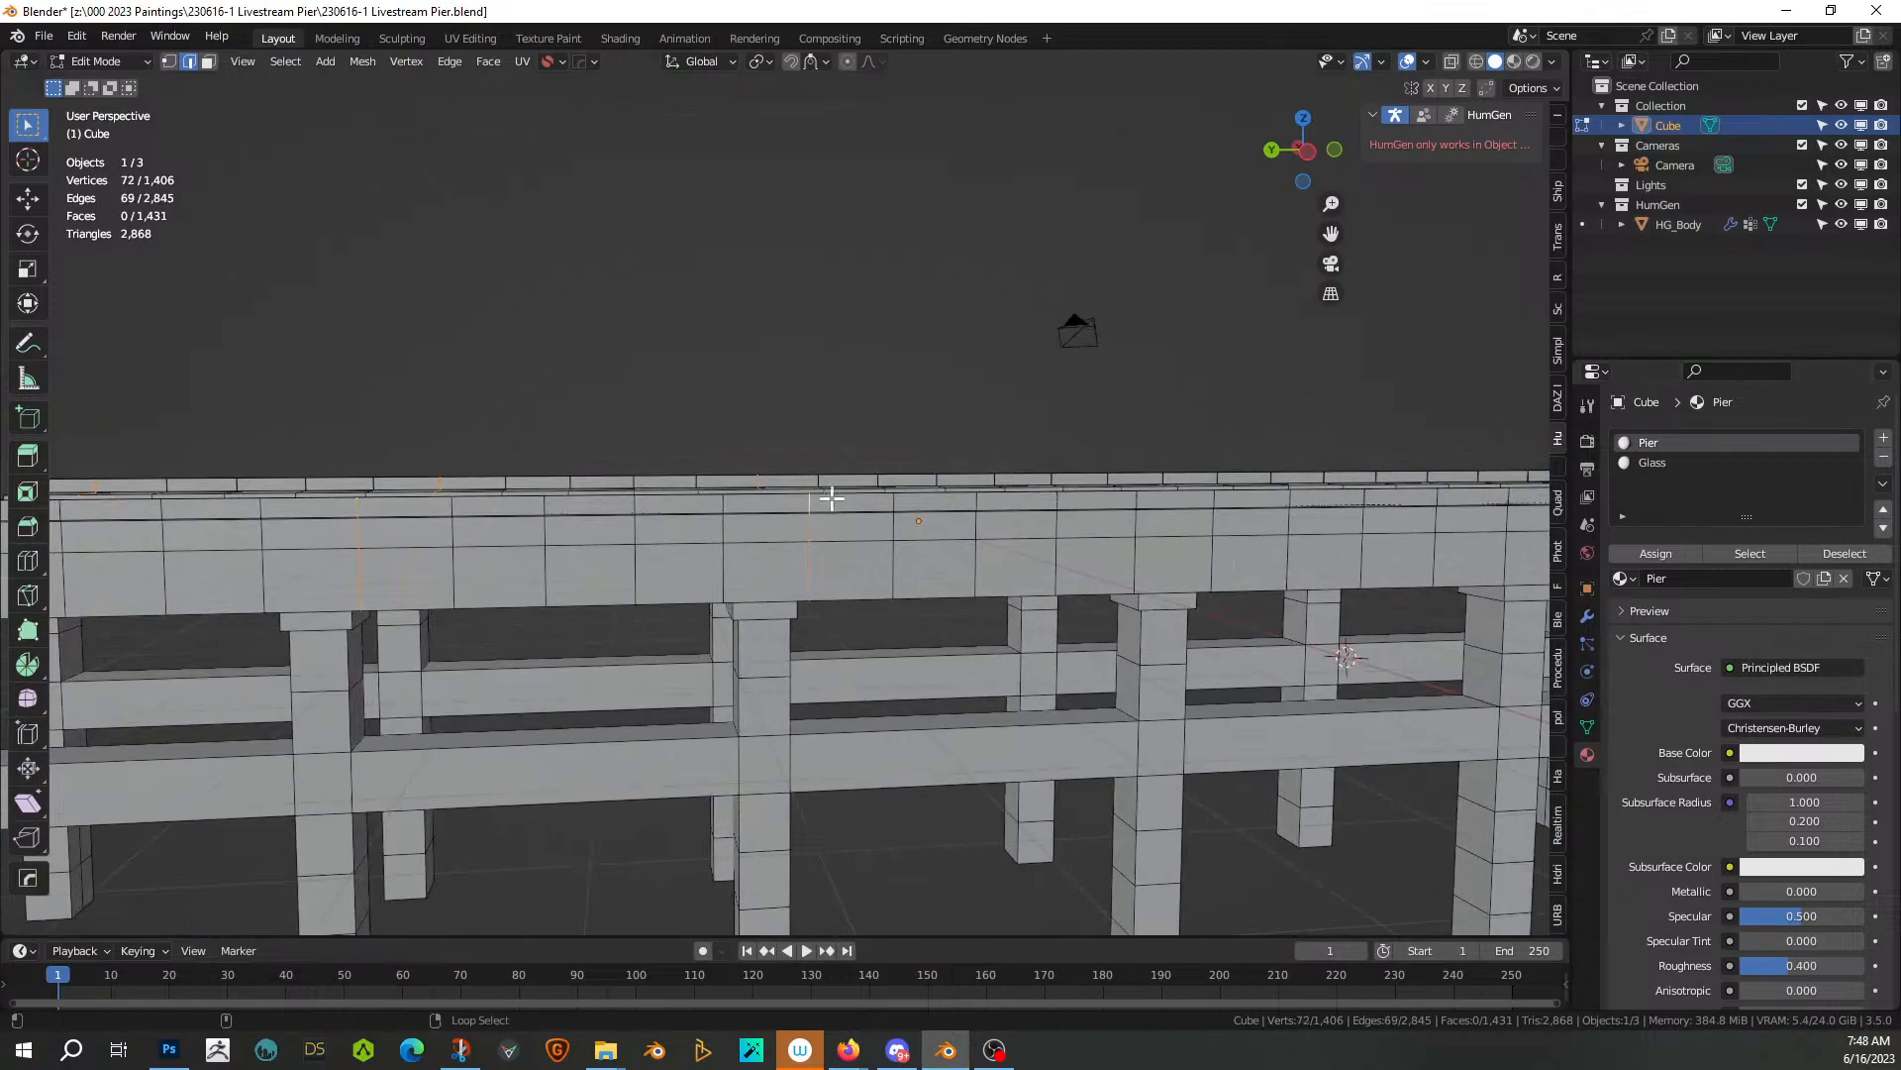
{"action": "left_click", "coordinate": [1213, 500], "text": "alt+shift"}
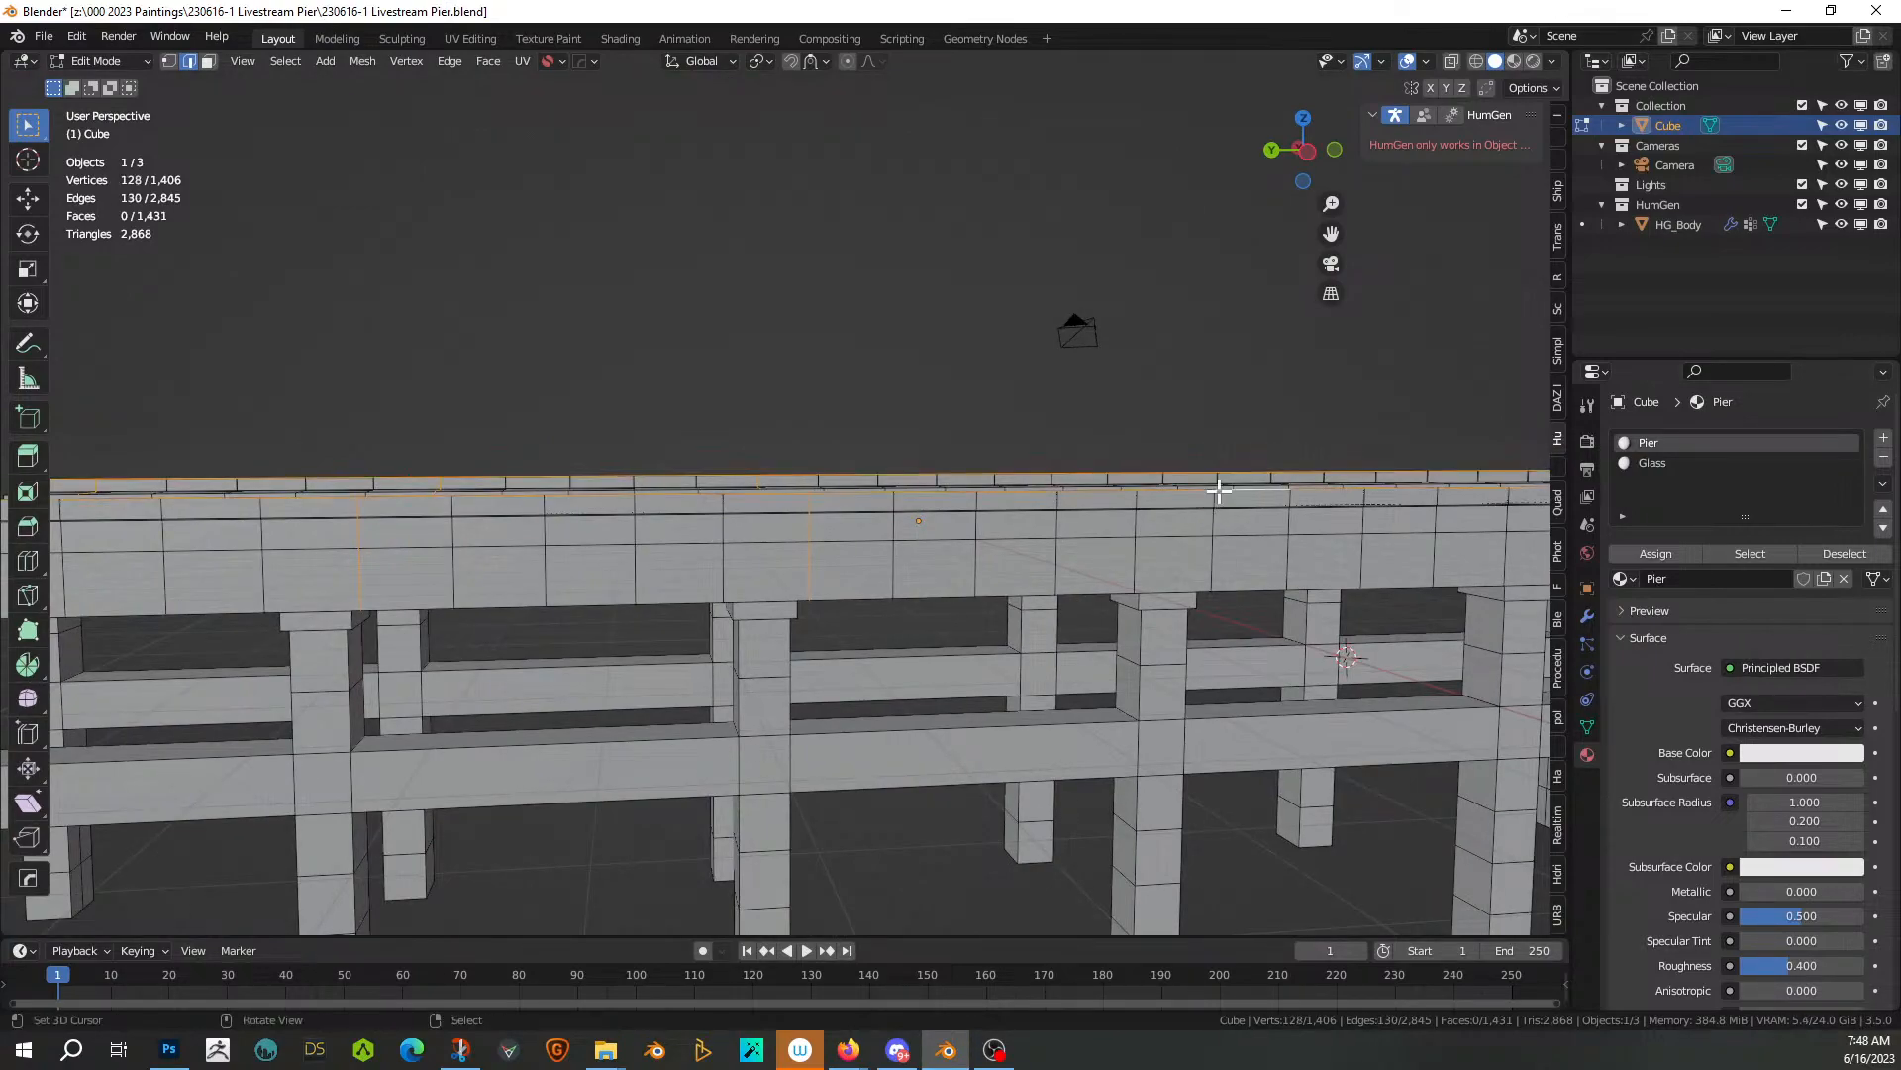
{"action": "left_click", "coordinate": [1215, 505], "text": "alt+shift"}
{"action": "left_click", "coordinate": [1213, 505], "text": "alt+shift"}
{"action": "middle_click_drag", "start_coordinate": [1213, 503], "coordinate": [1530, 661]}
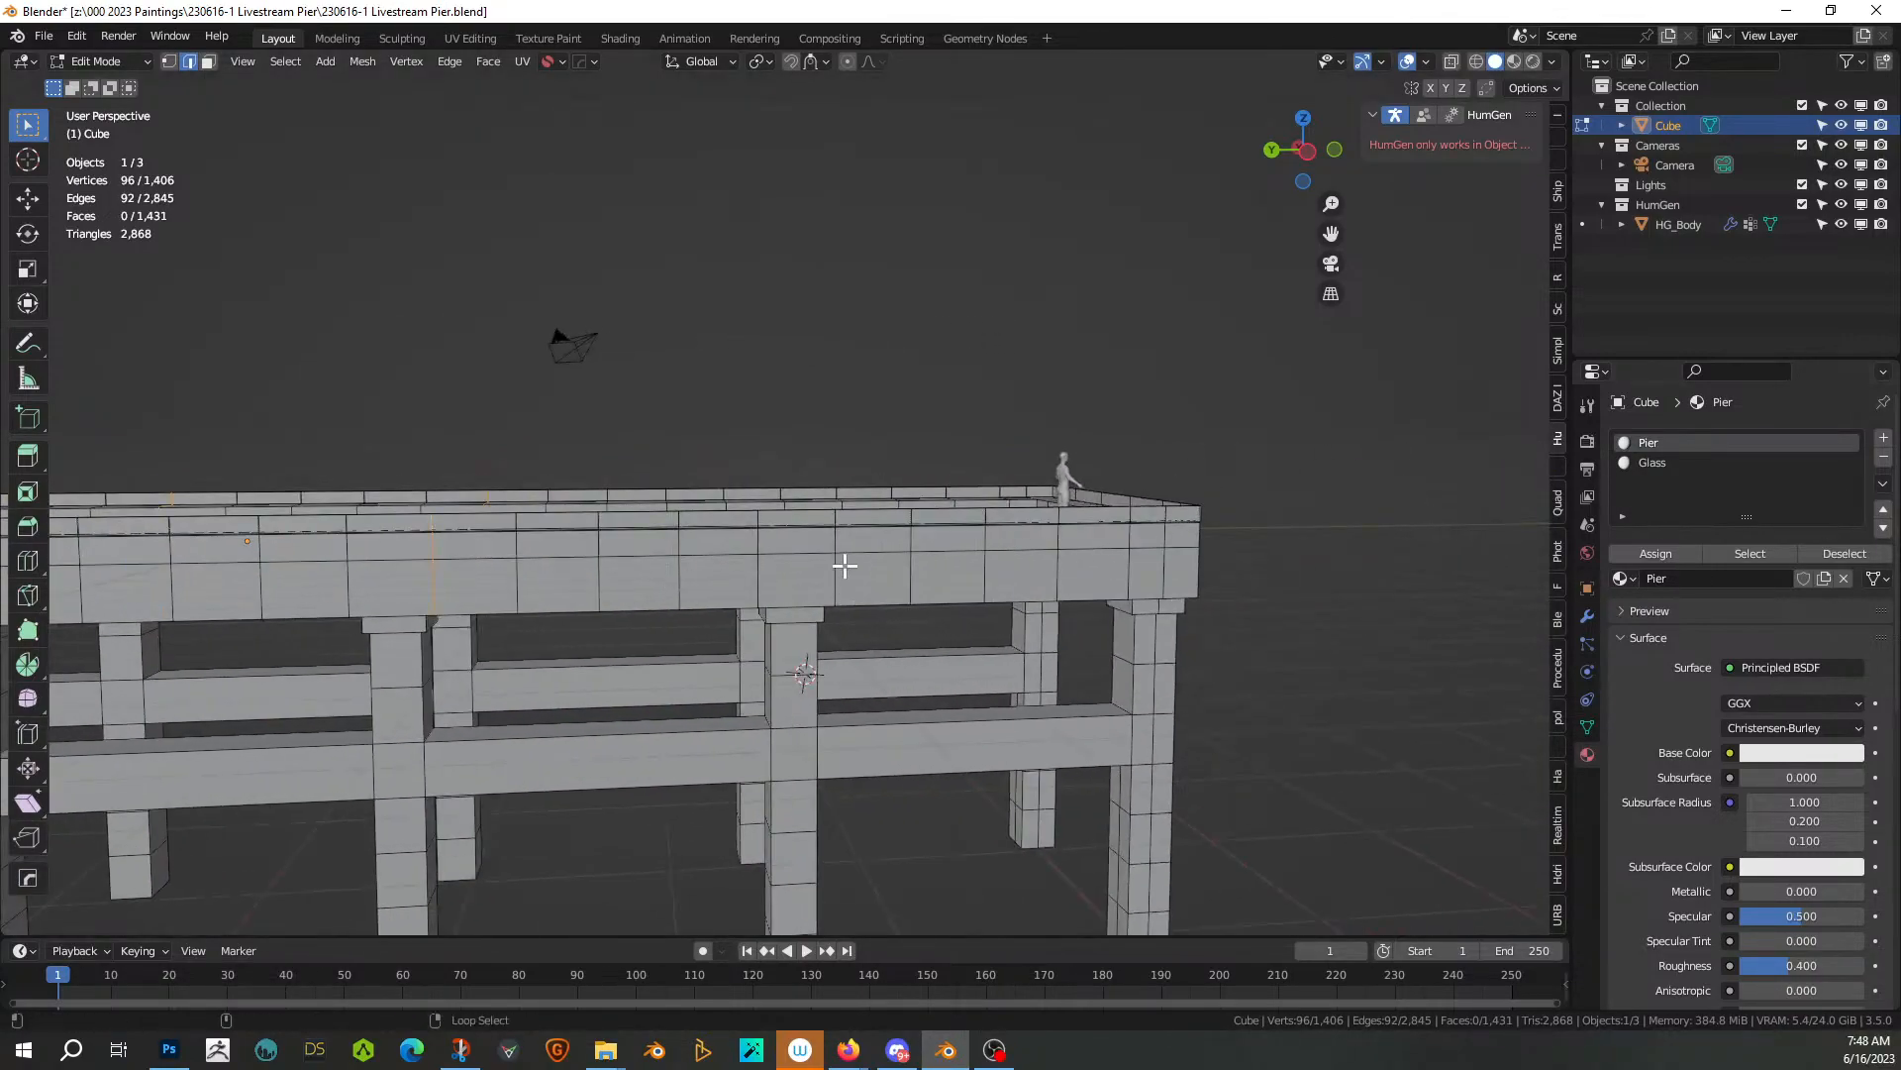
Add the edge loop above the fifth pillar and the vertical edges at both corners of the figure's end to the selection
{"action": "left_click", "coordinate": [834, 516], "text": "alt+shift"}
{"action": "middle_click_drag", "start_coordinate": [896, 531], "coordinate": [152, 587]}
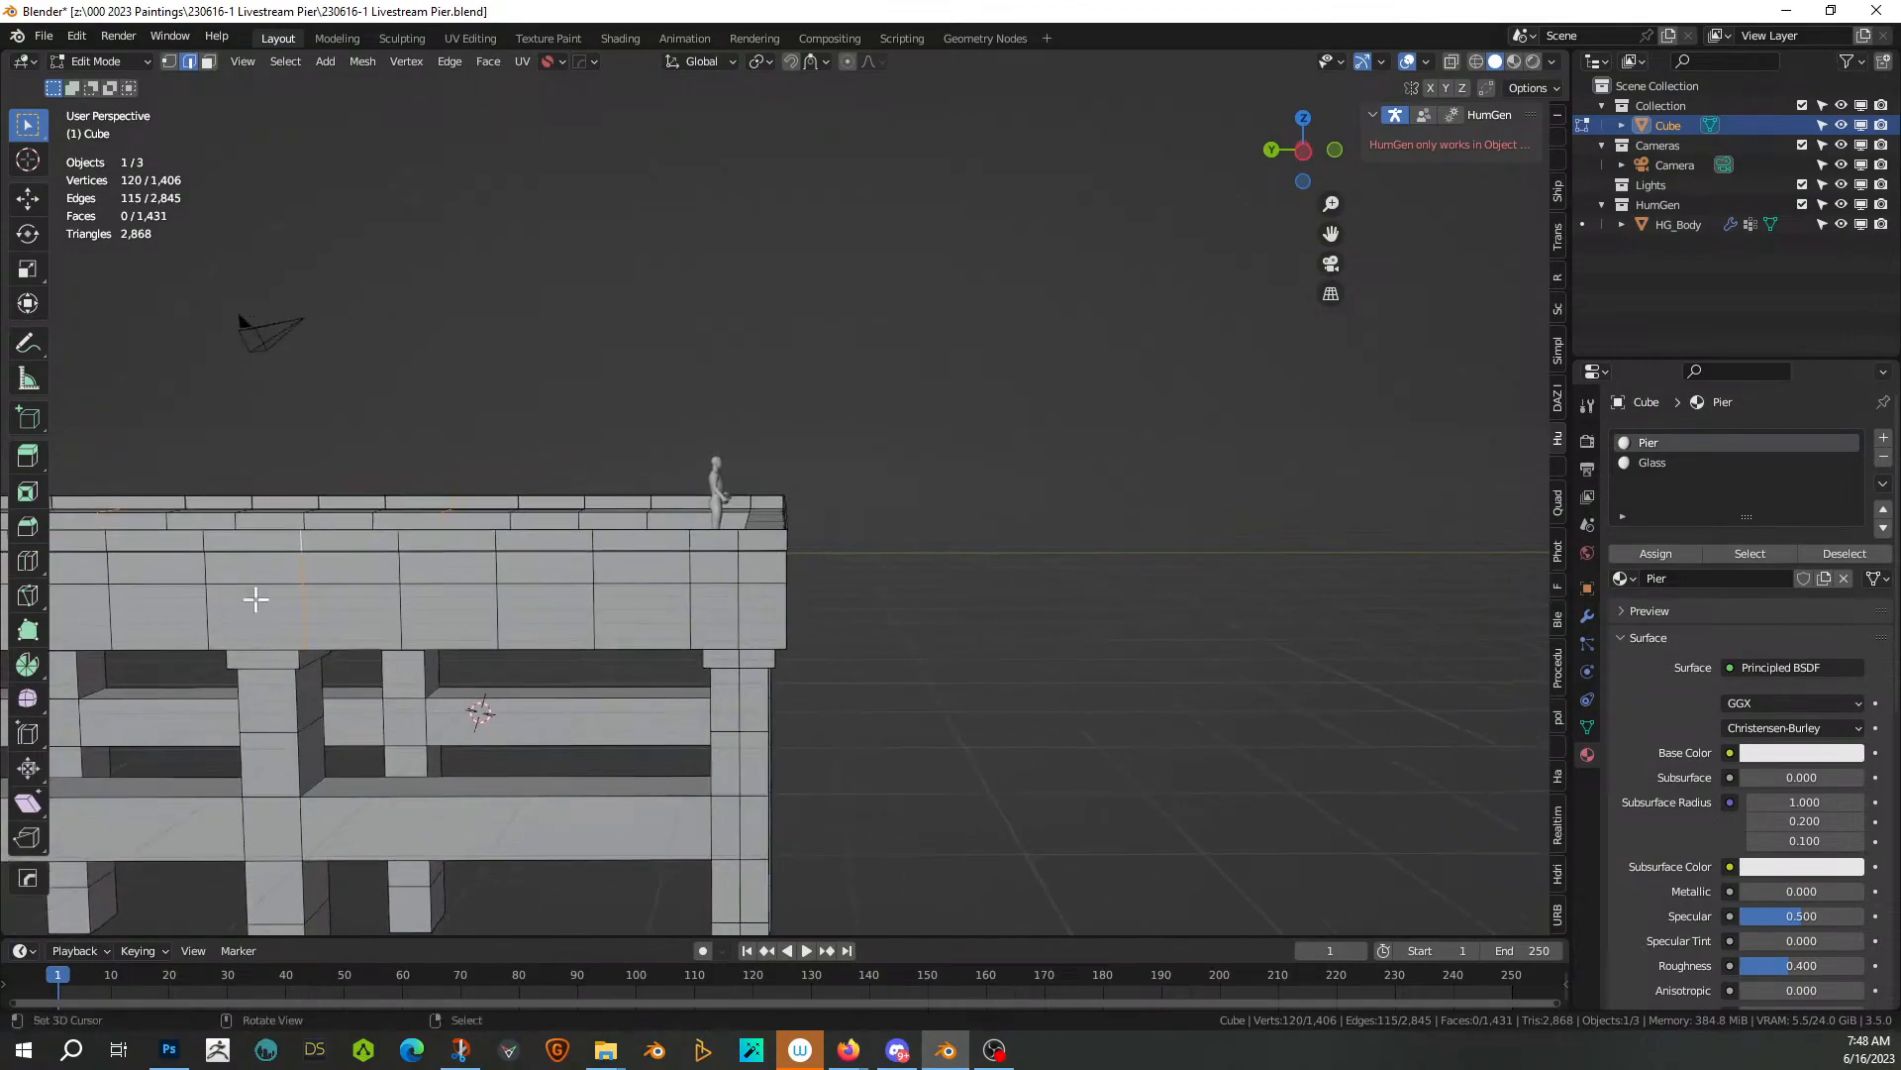
{"action": "middle_click_drag", "start_coordinate": [836, 683], "coordinate": [169, 946]}
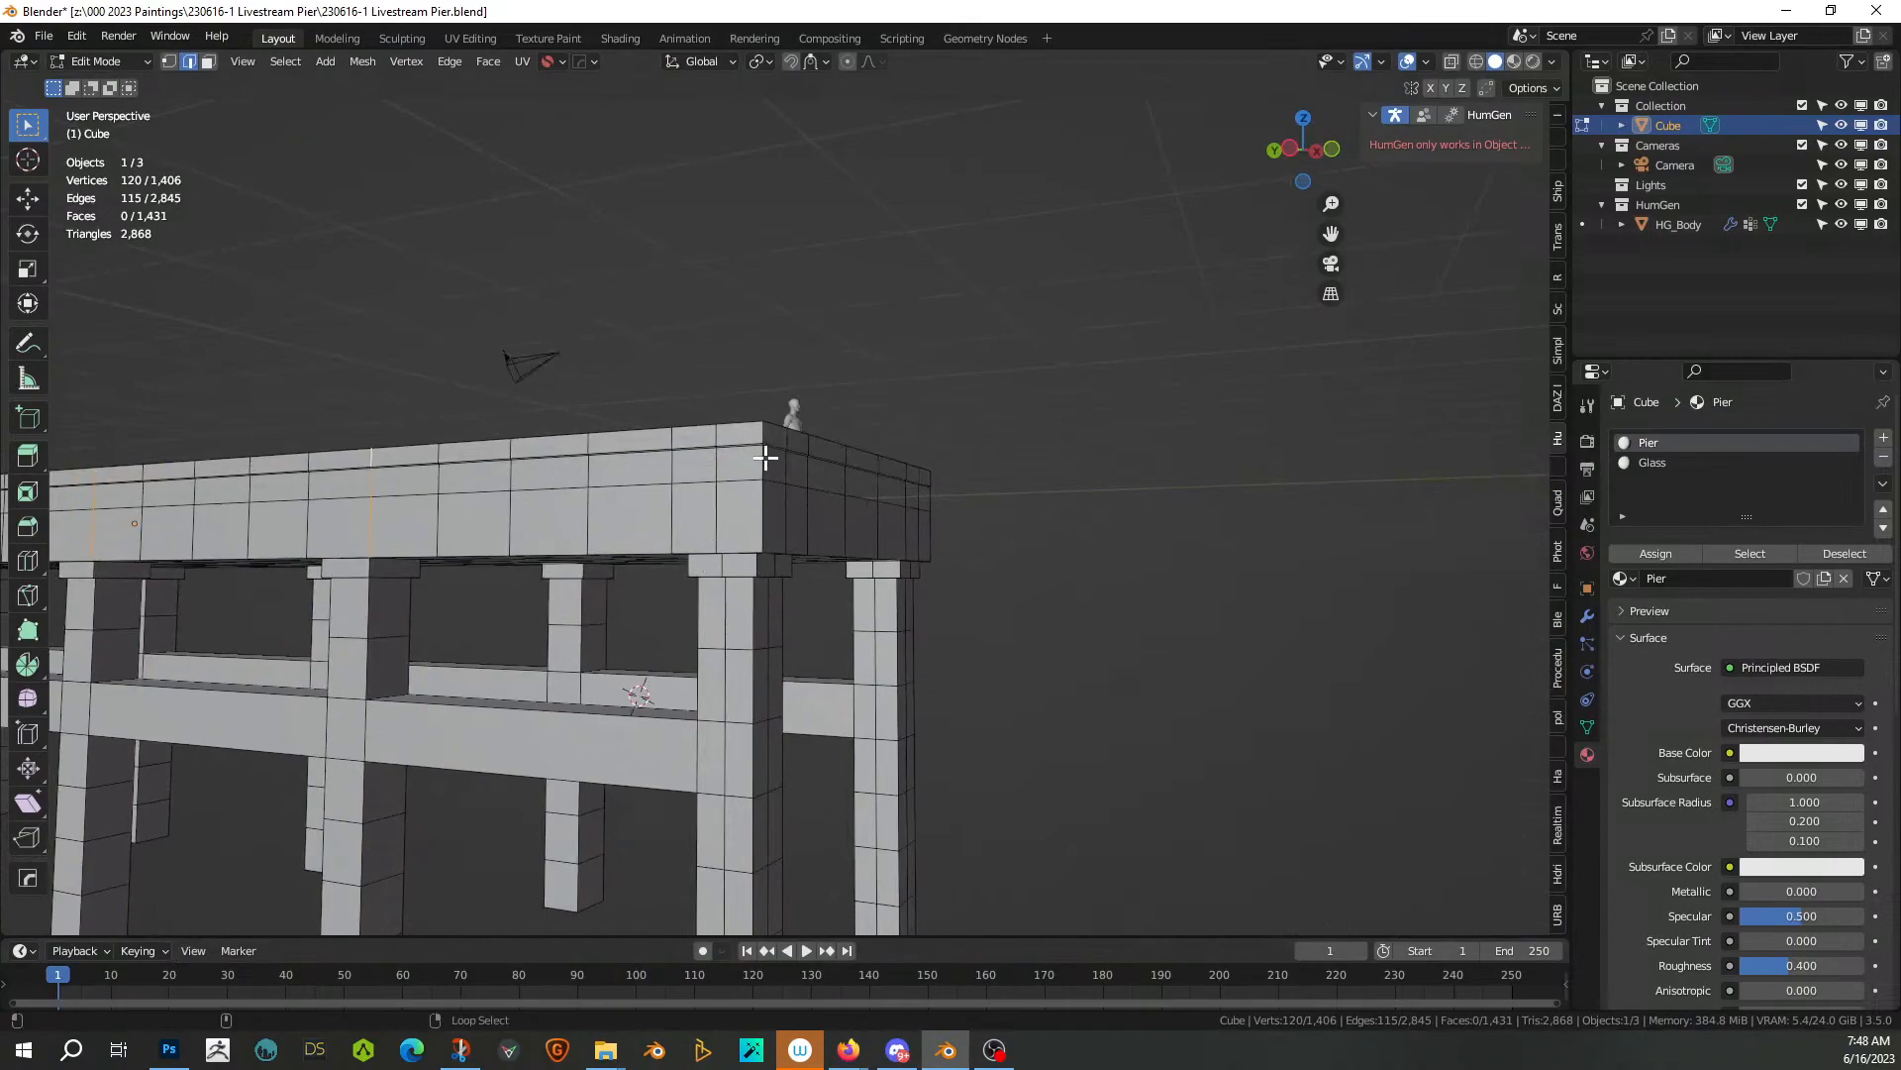
{"action": "left_click", "coordinate": [763, 461], "text": "alt+shift"}
{"action": "middle_click_drag", "start_coordinate": [984, 544], "coordinate": [1043, 646]}
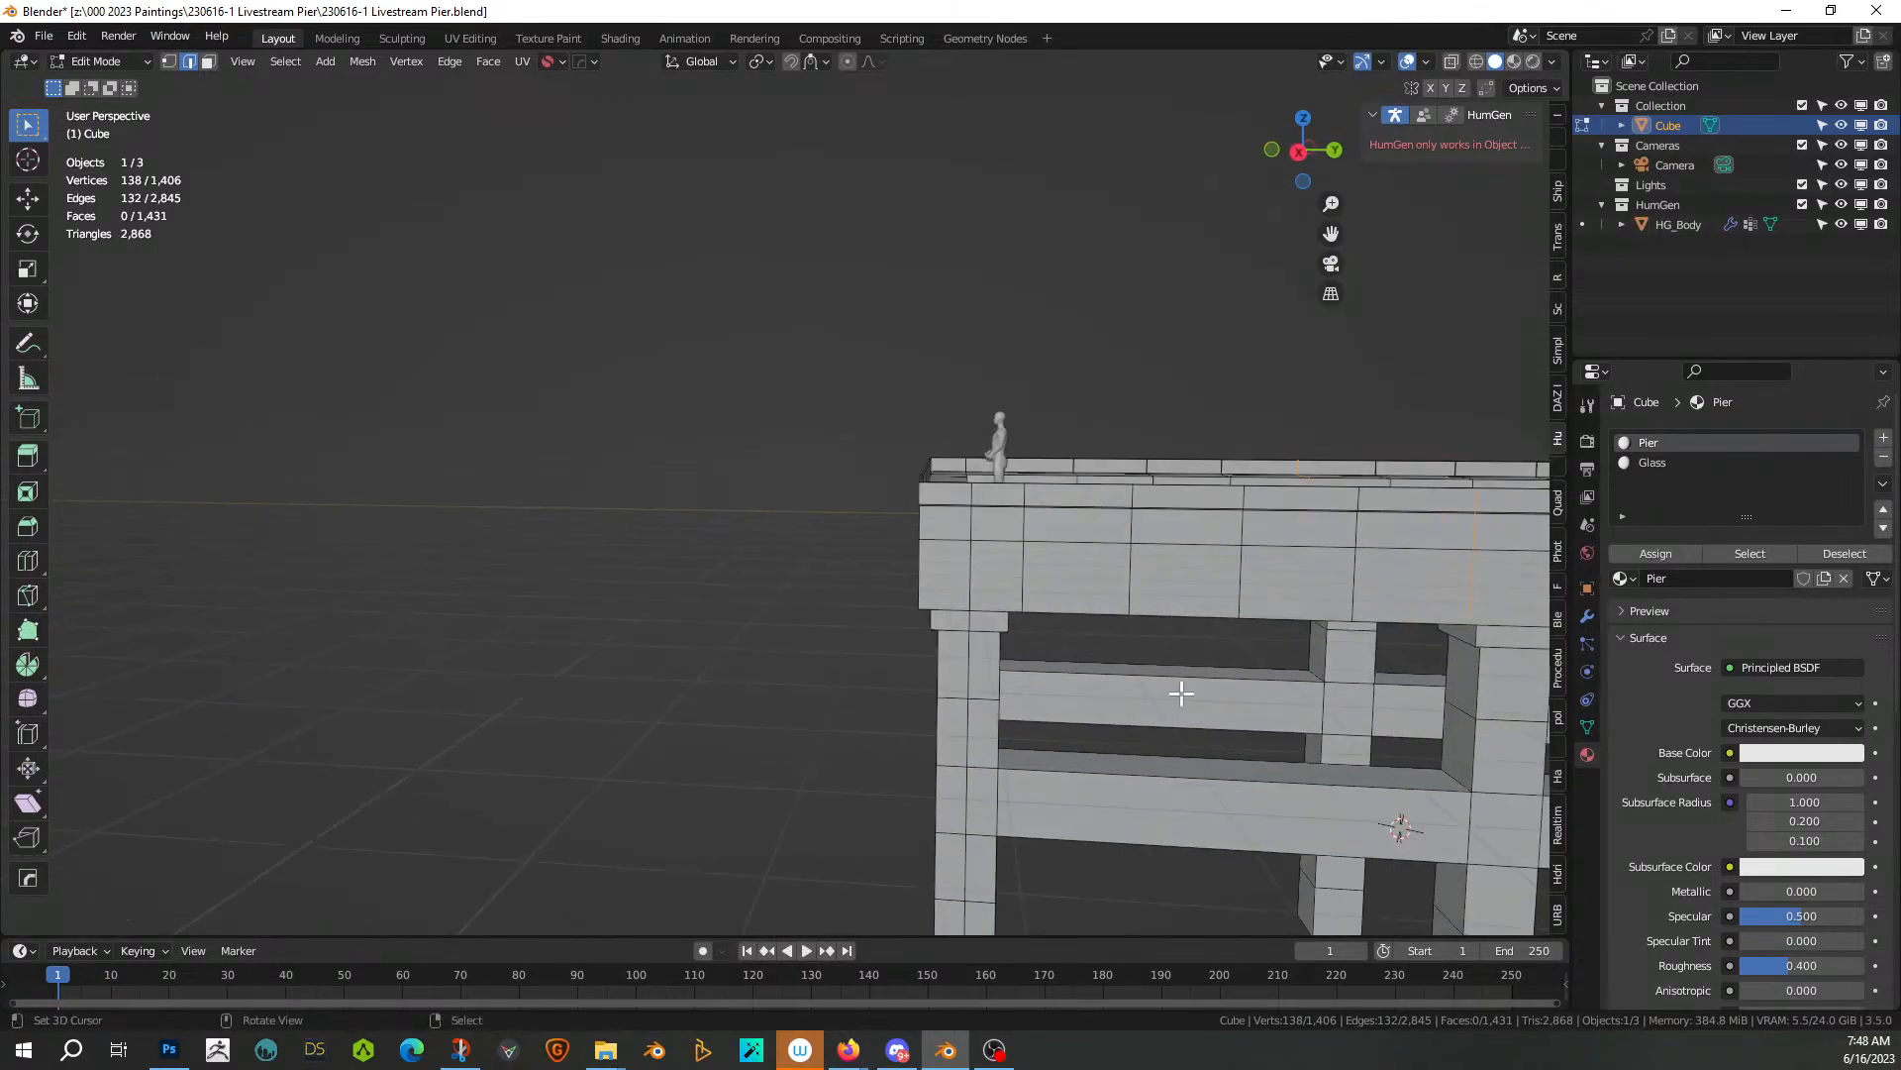
{"action": "left_click", "coordinate": [916, 560], "text": "alt+shift"}
{"action": "scroll", "coordinate": [912, 560], "scroll_direction": "down", "scroll_amount": 3}
{"action": "middle_click_drag", "start_coordinate": [912, 561], "coordinate": [627, 614], "text": "shift"}
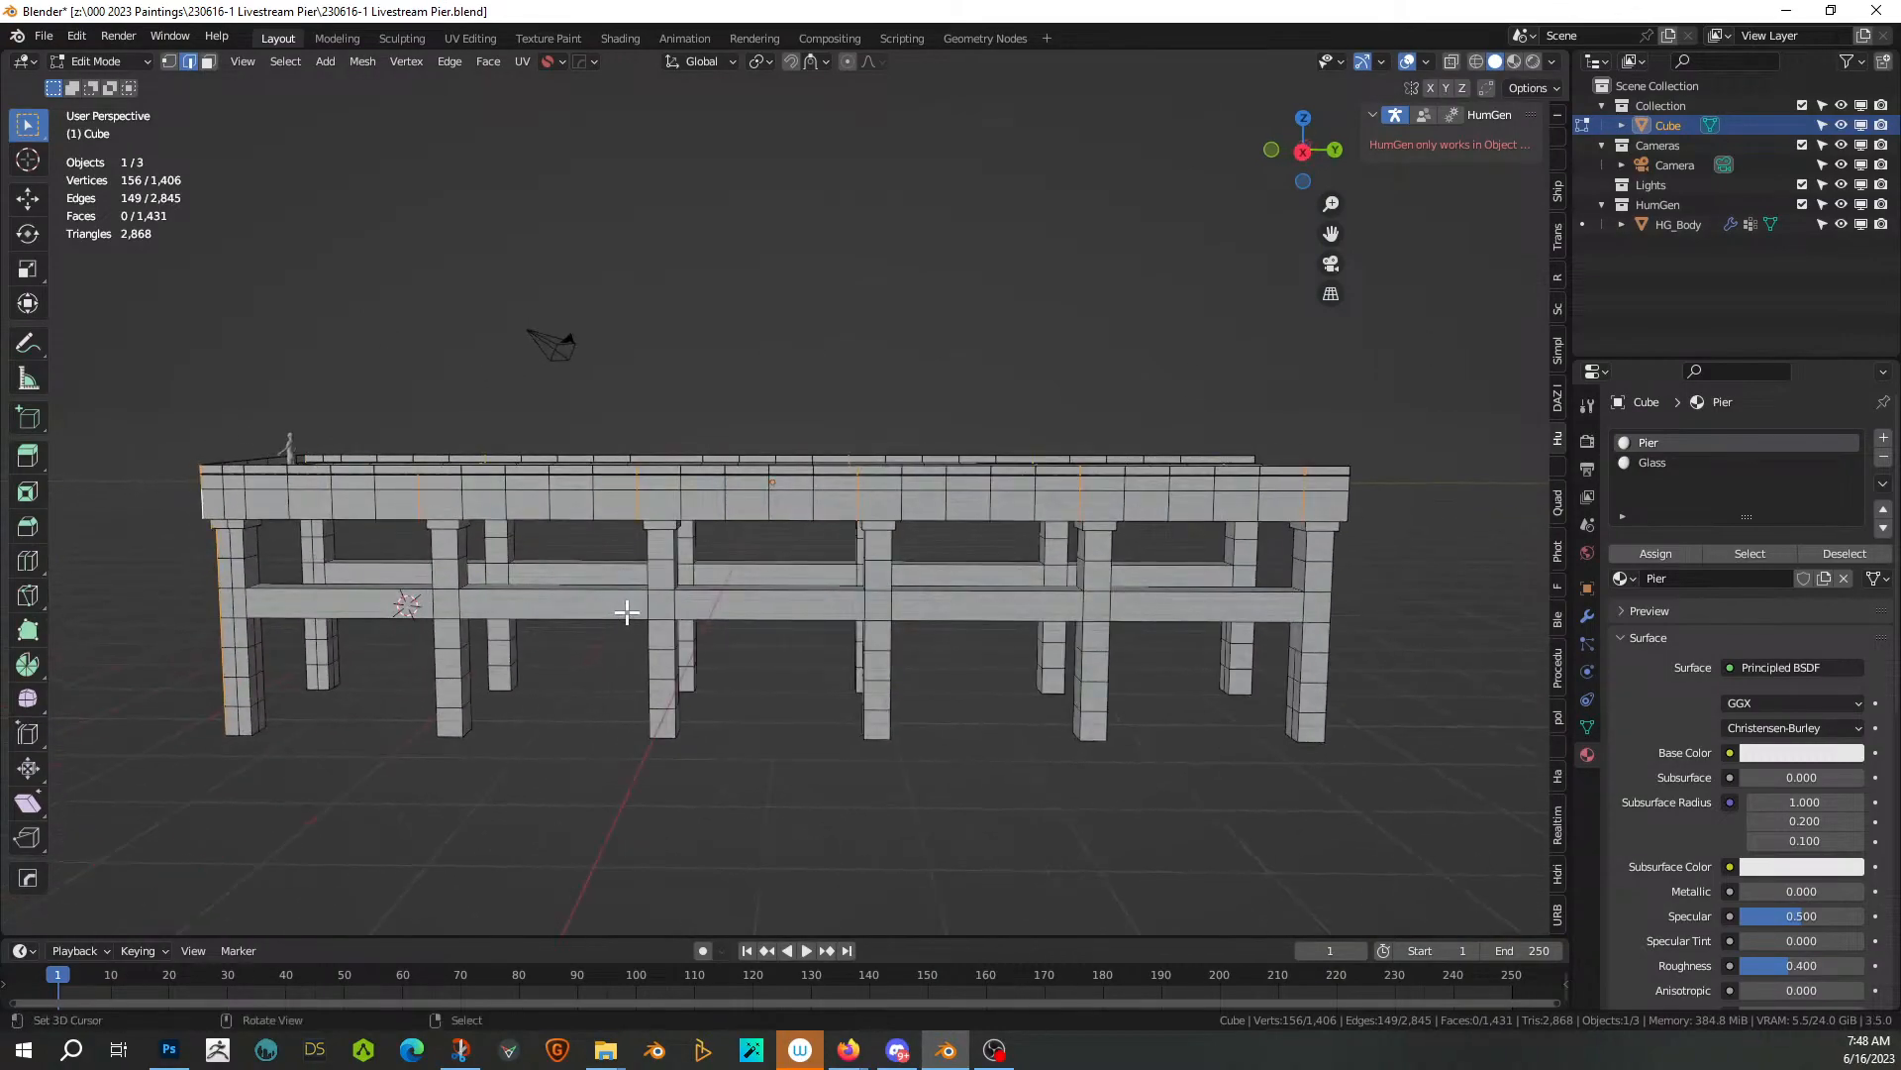
Turn on X-ray in the right side view and rip the selected edge loops apart in place, without moving them
{"action": "key", "text": "alt+z"}
{"action": "key", "text": "KP_3"}
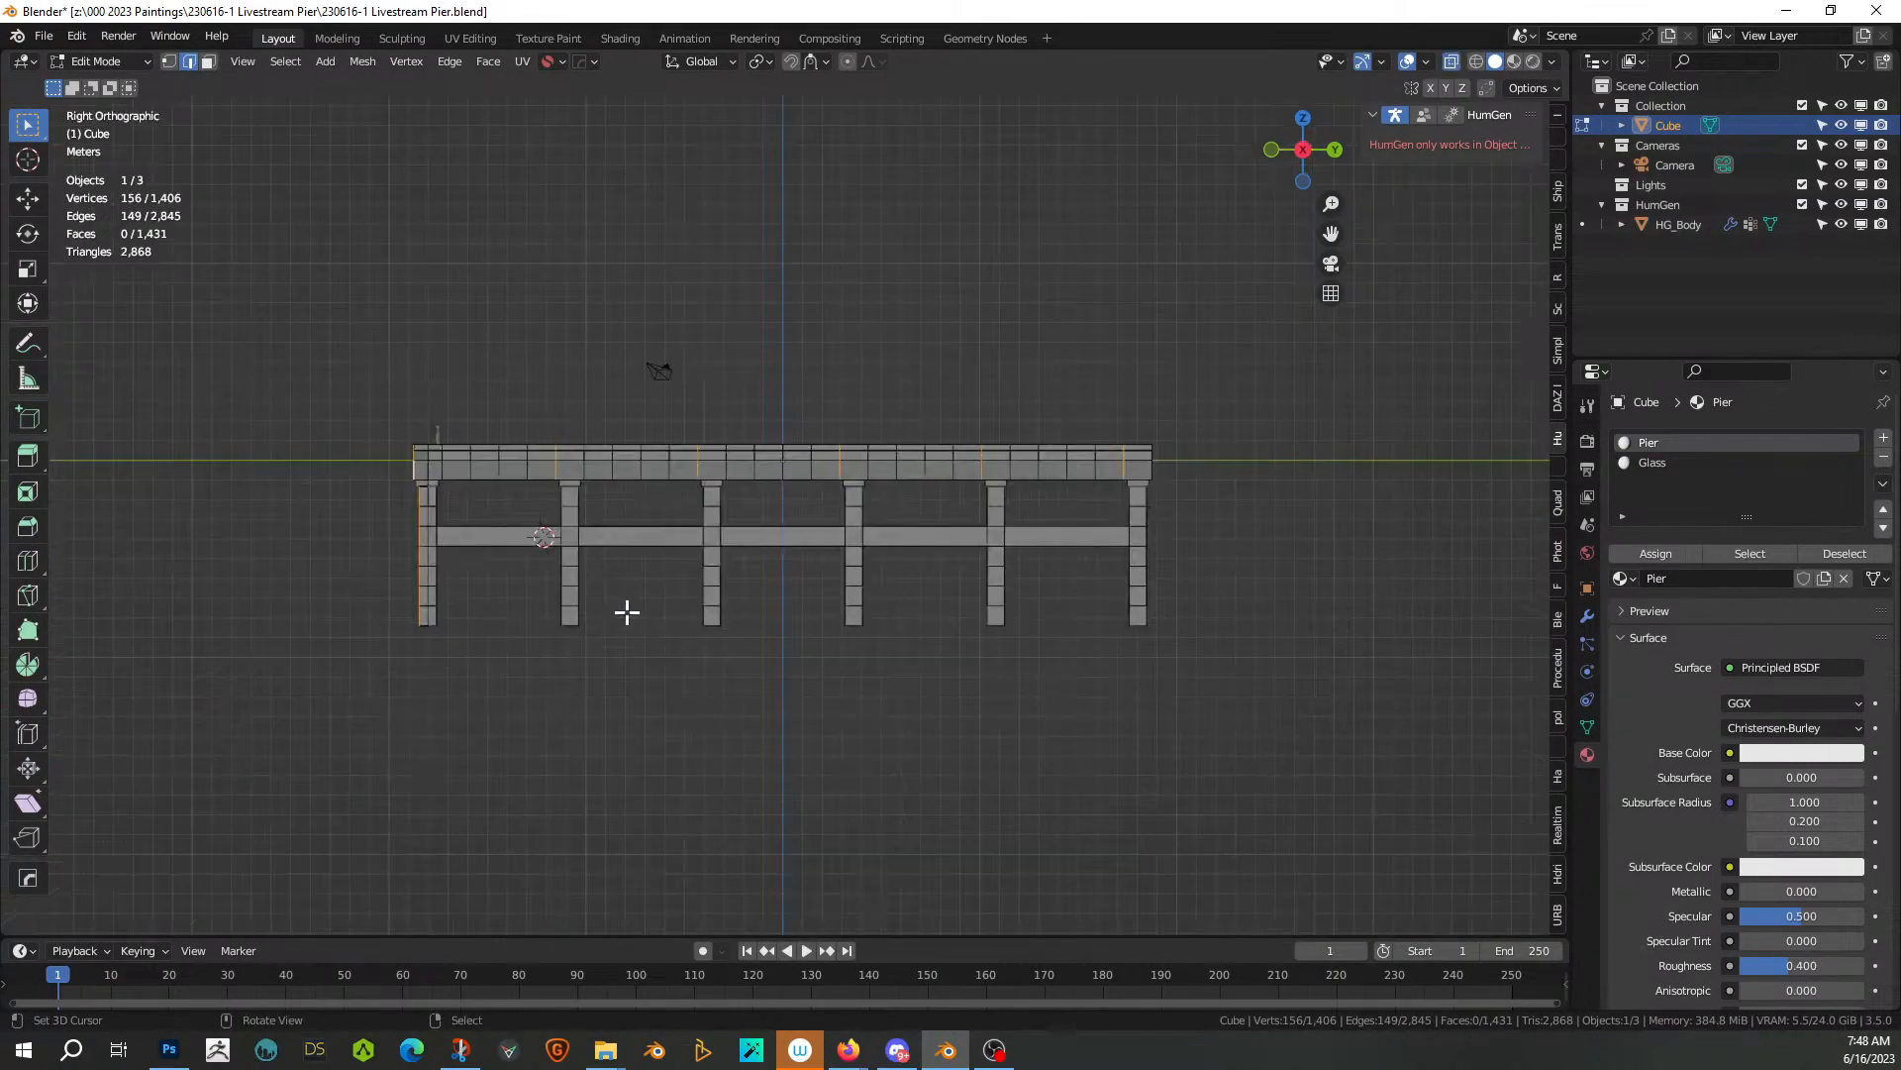
{"action": "key", "text": "shift+d"}
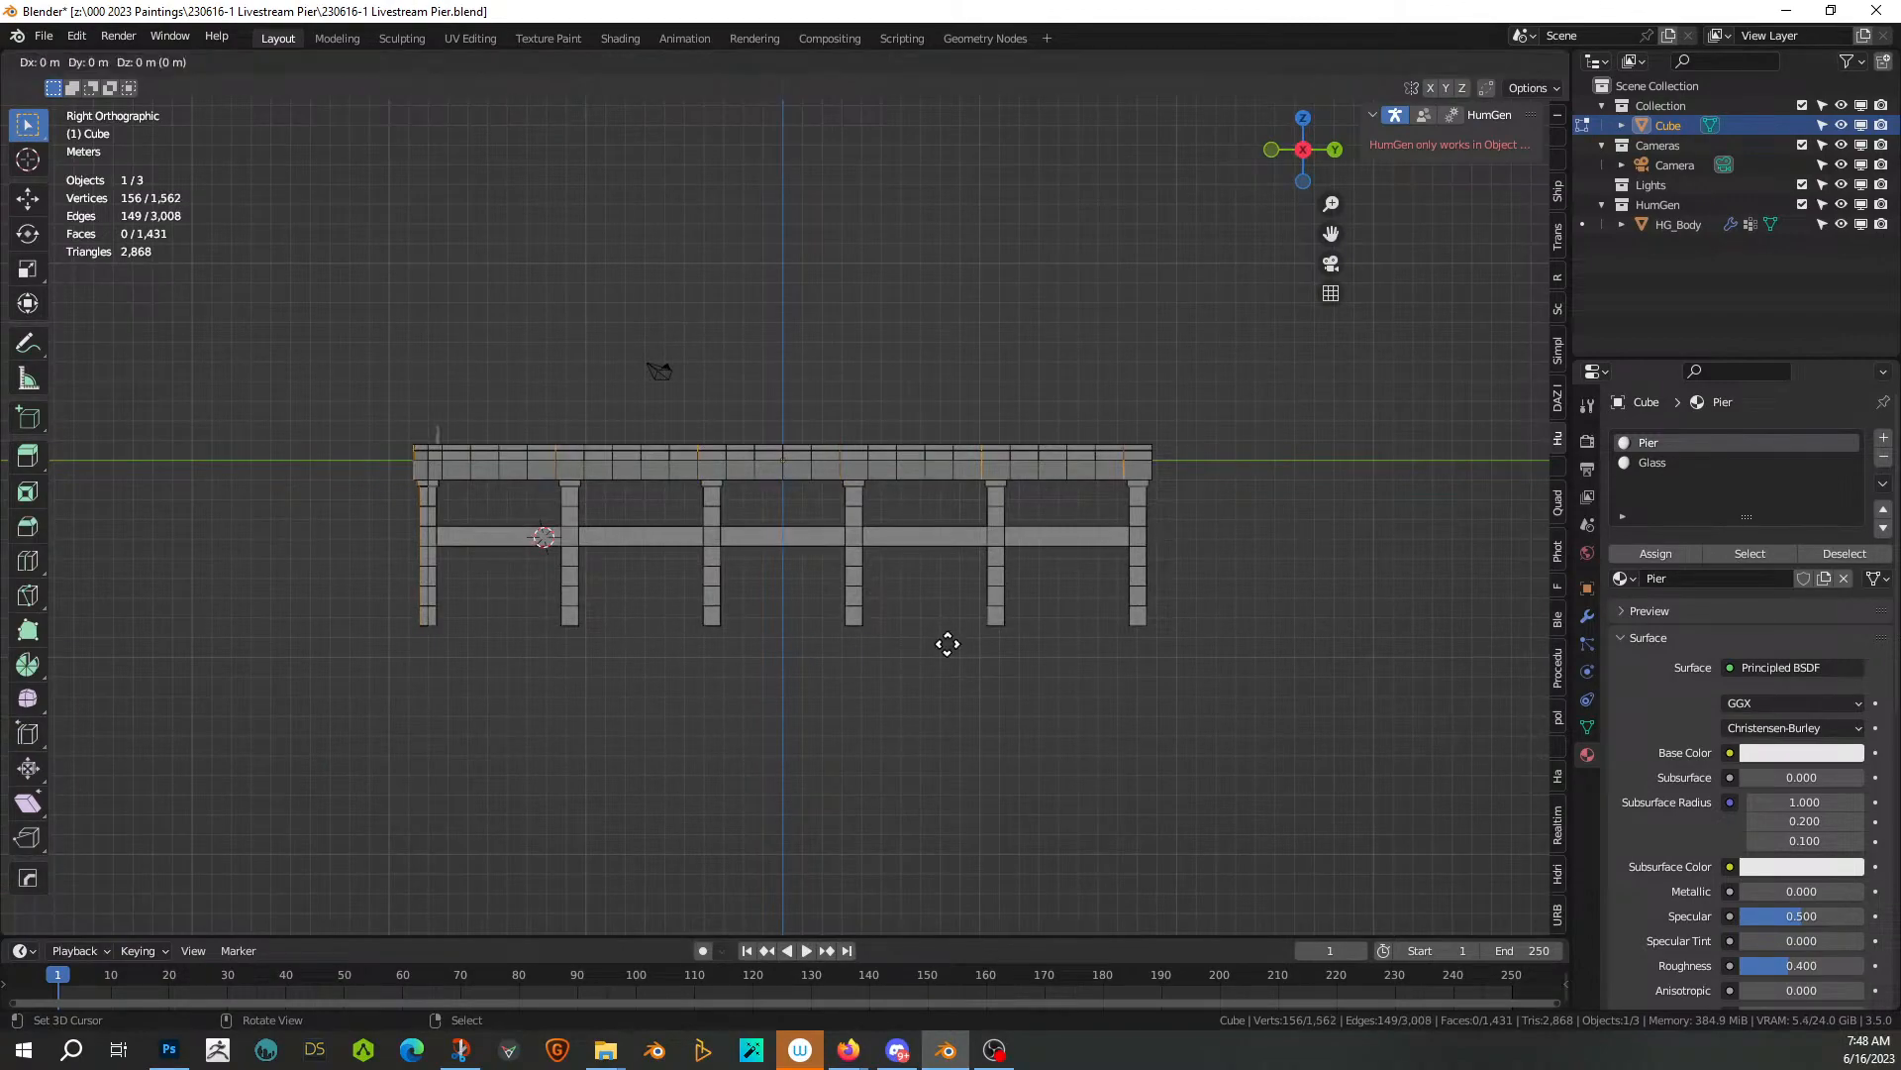
{"action": "right_click", "coordinate": [1146, 670]}
Box-deselect the ripped edges on the lower wall and pillars in the side view
{"action": "key", "text": "b"}
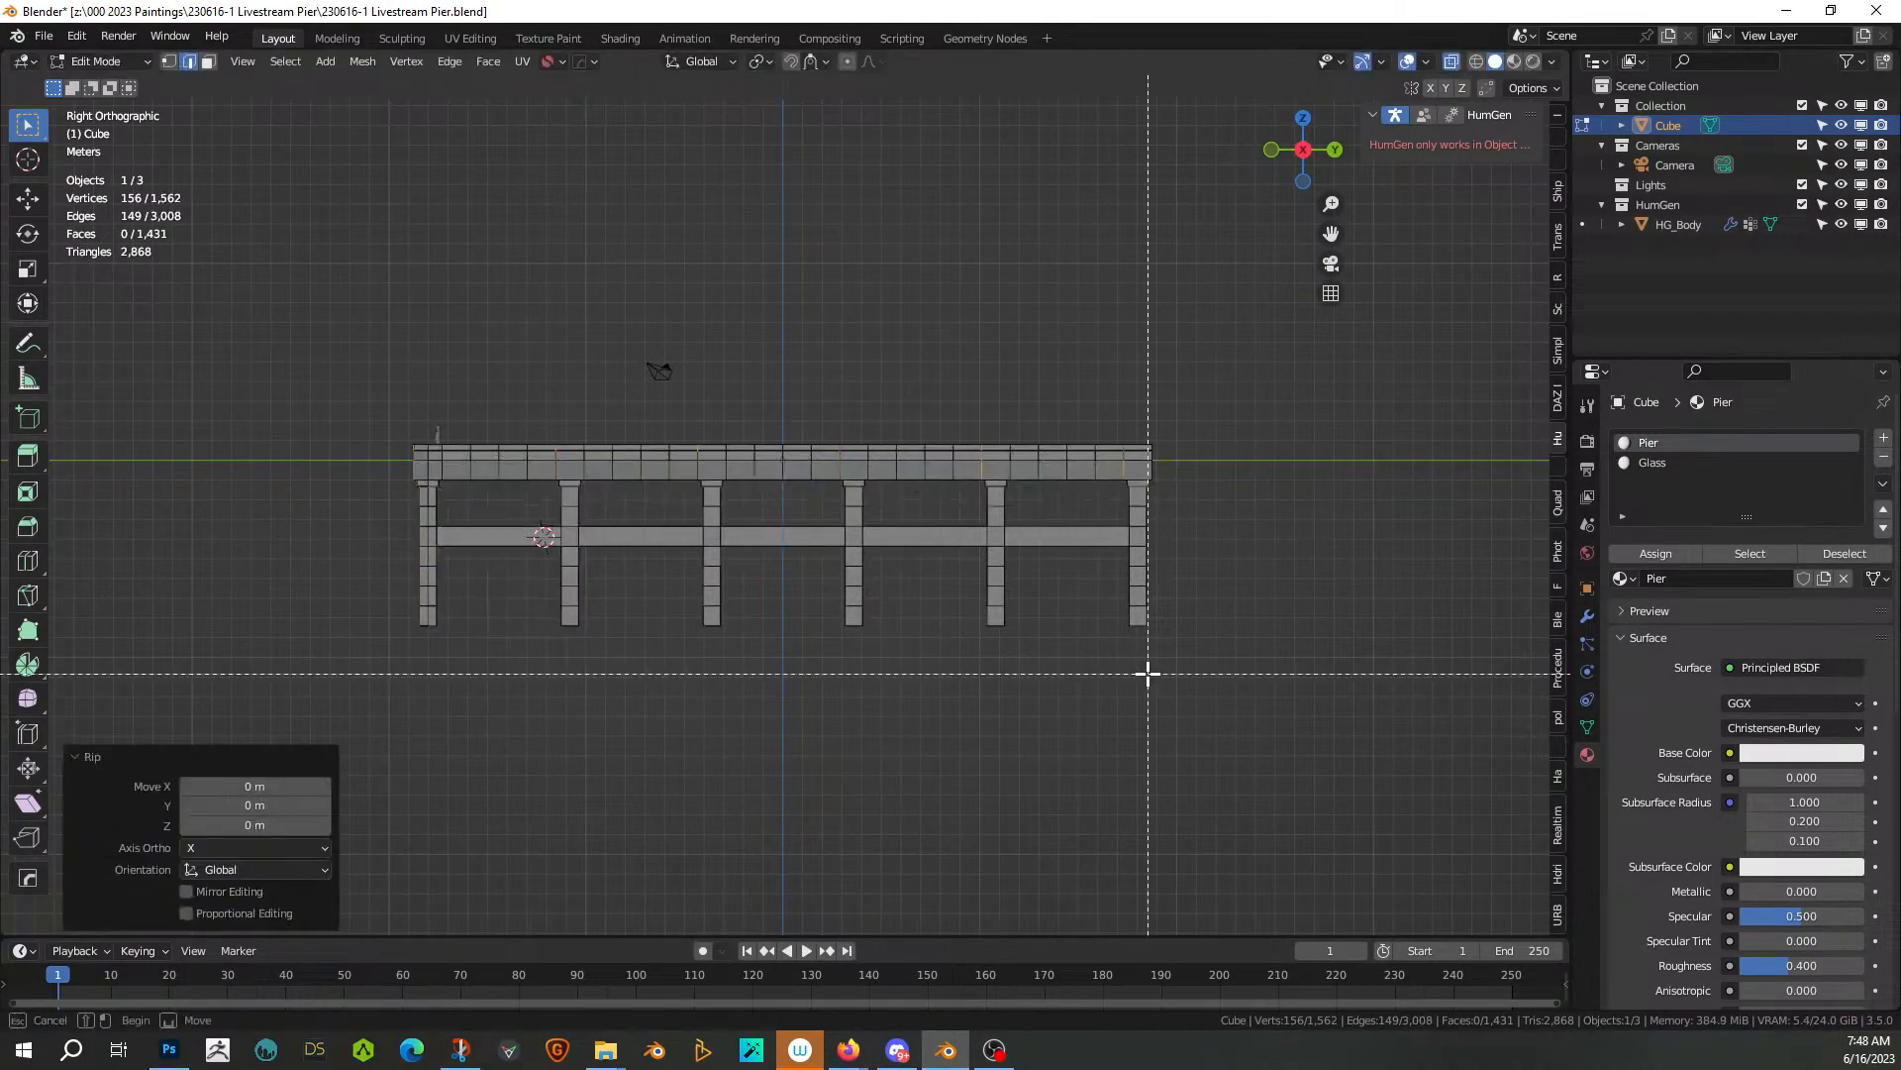
{"action": "middle_click_drag", "start_coordinate": [1197, 666], "coordinate": [294, 451]}
{"action": "scroll", "coordinate": [293, 451], "scroll_direction": "up", "scroll_amount": 8}
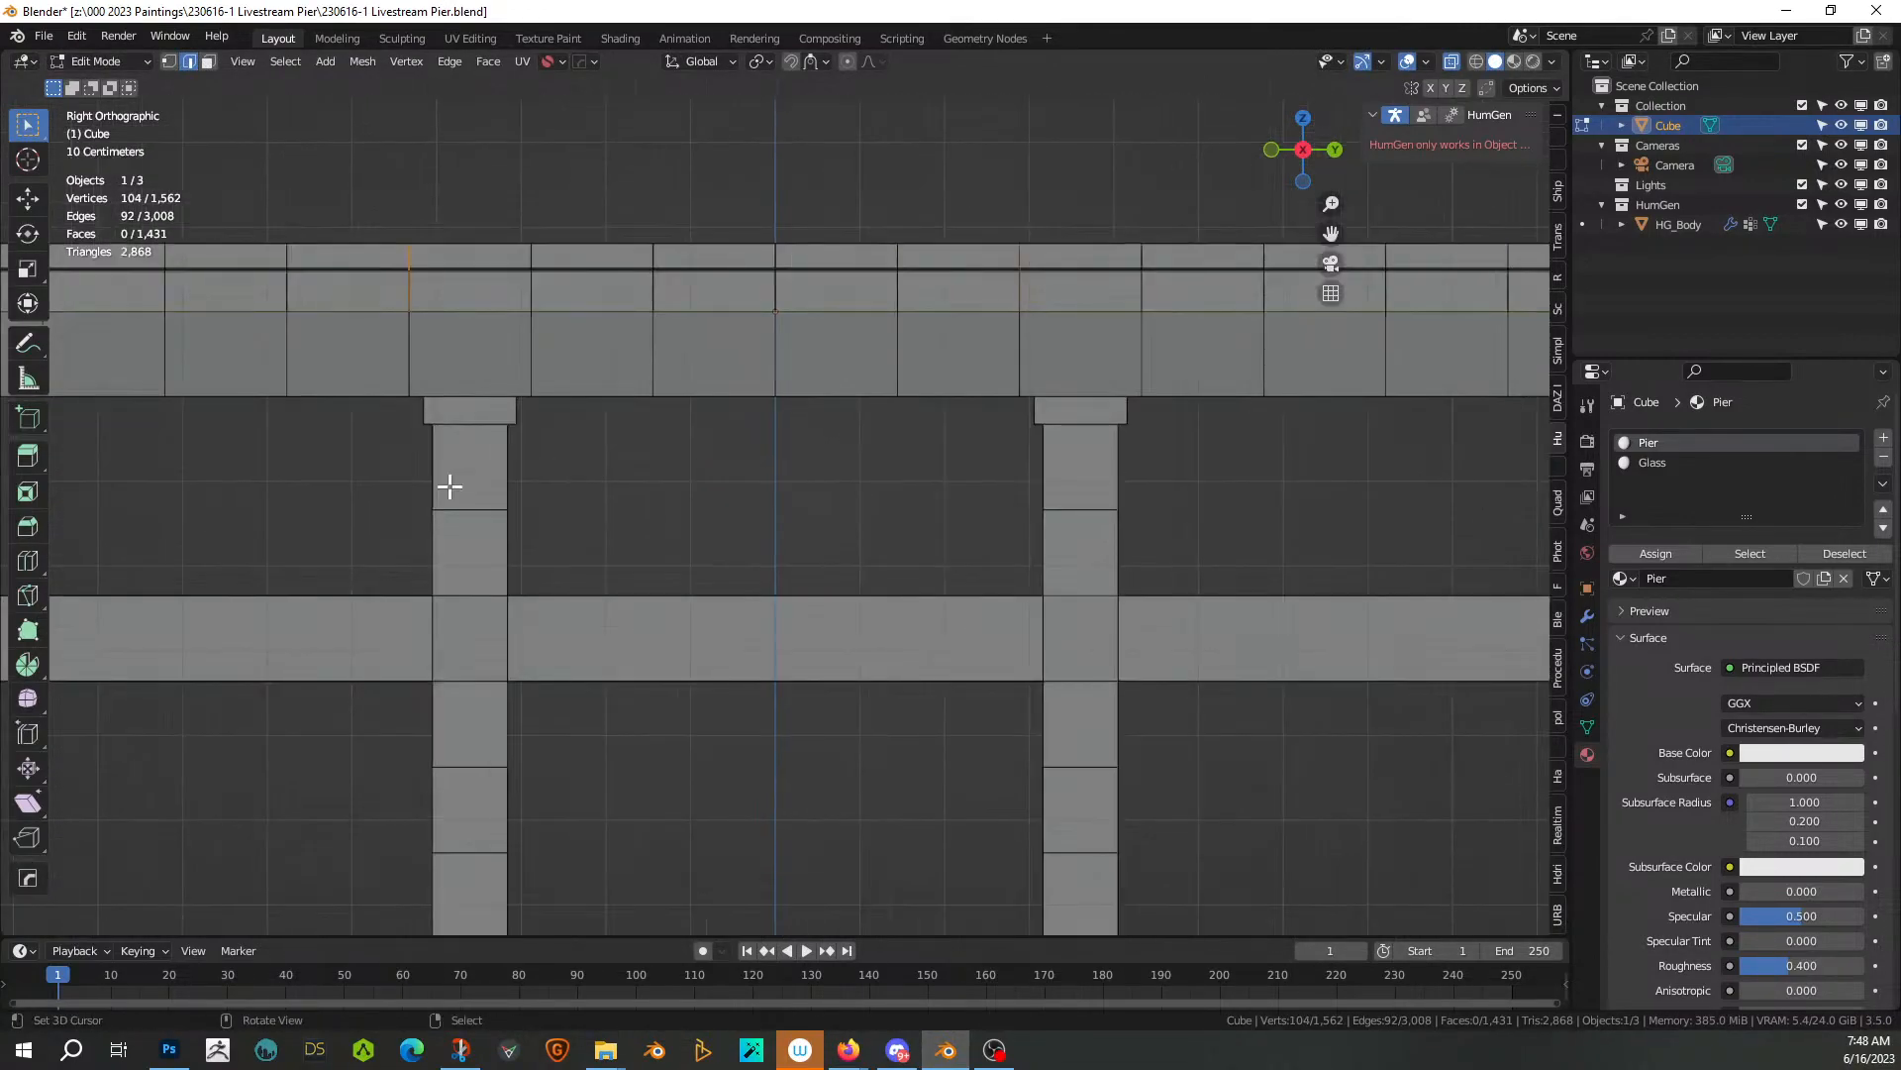
Box-deselect the ripped edges crossing the middle of the deck along the pier's length in the top view
{"action": "scroll", "coordinate": [721, 671], "scroll_direction": "down", "scroll_amount": 5}
{"action": "middle_click_drag", "start_coordinate": [722, 670], "coordinate": [742, 739]}
{"action": "scroll", "coordinate": [835, 728], "scroll_direction": "down", "scroll_amount": 1}
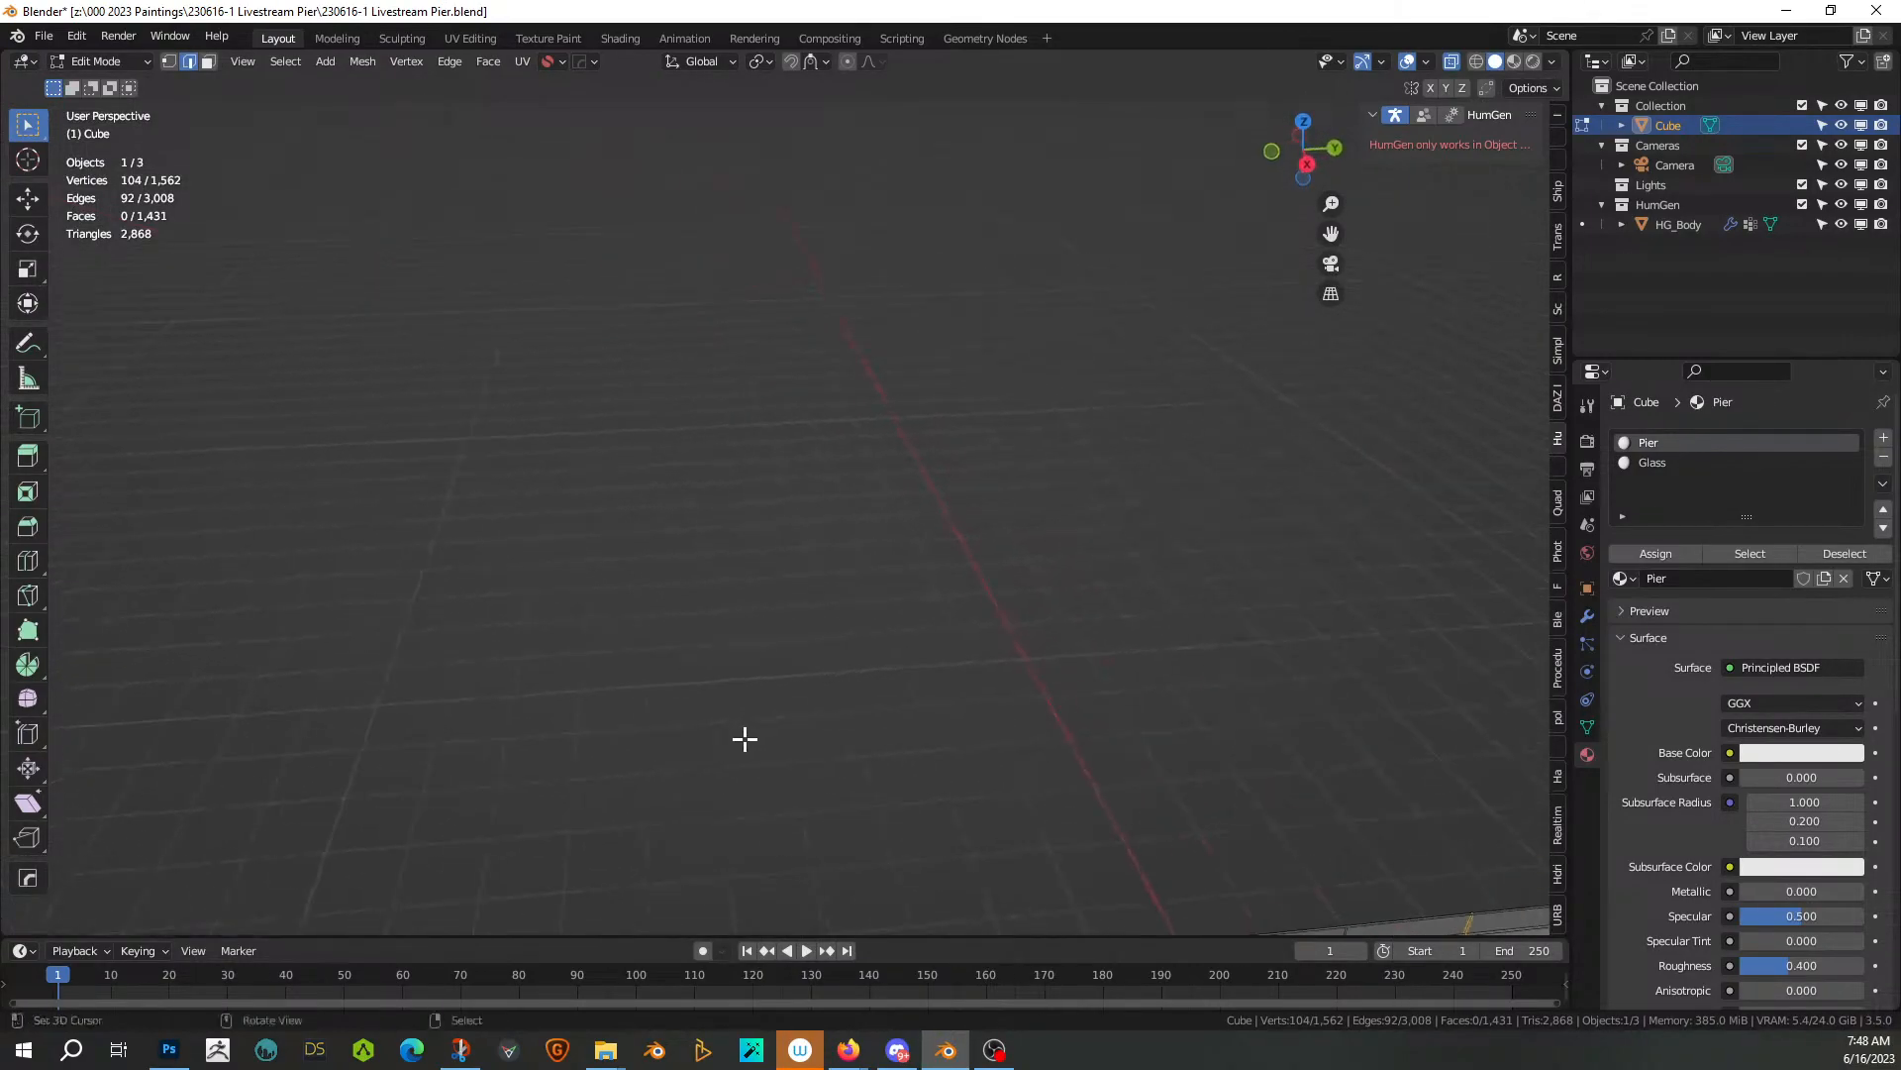
{"action": "key", "text": "KP_7"}
{"action": "middle_click_drag", "start_coordinate": [871, 703], "coordinate": [222, 673], "text": "shift"}
{"action": "scroll", "coordinate": [339, 670], "scroll_direction": "down", "scroll_amount": 5}
{"action": "middle_click_drag", "start_coordinate": [360, 675], "coordinate": [364, 750], "text": "shift"}
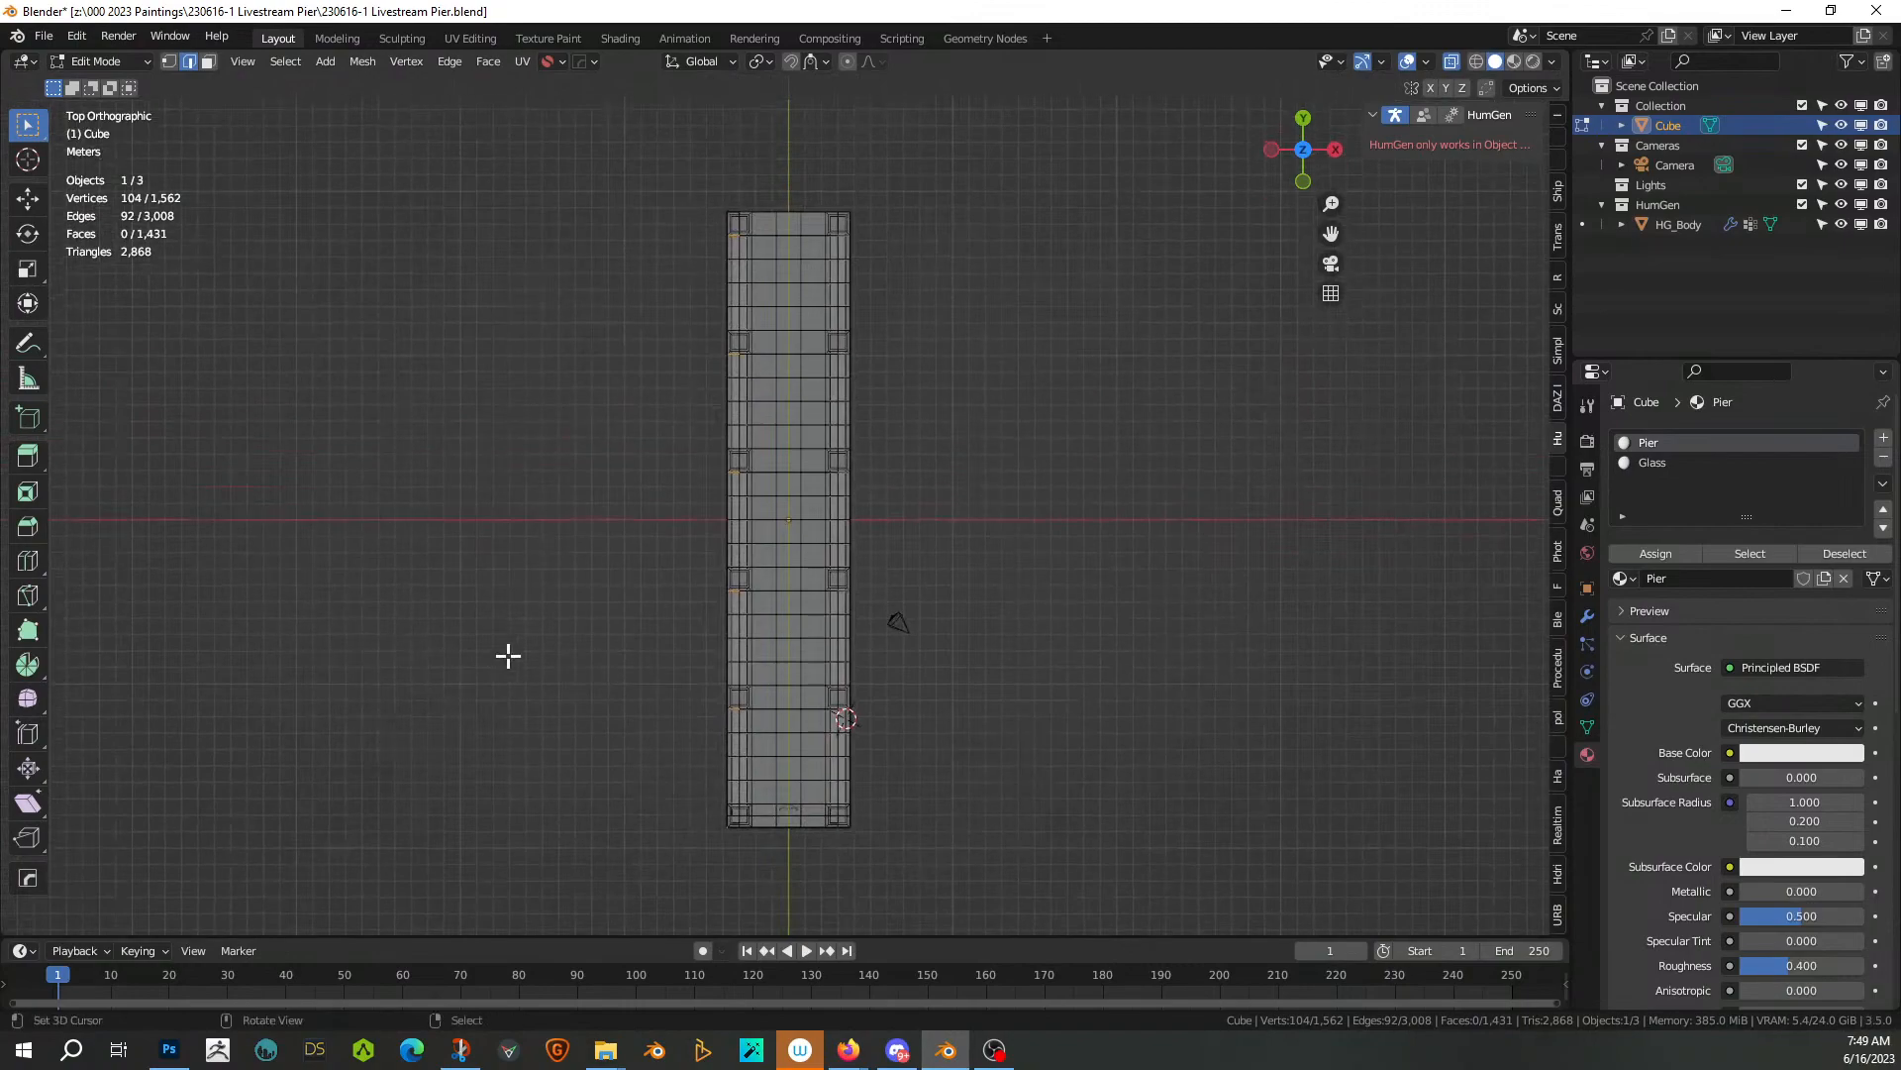
{"action": "scroll", "coordinate": [510, 652], "scroll_direction": "up", "scroll_amount": 3}
{"action": "key", "text": "b"}
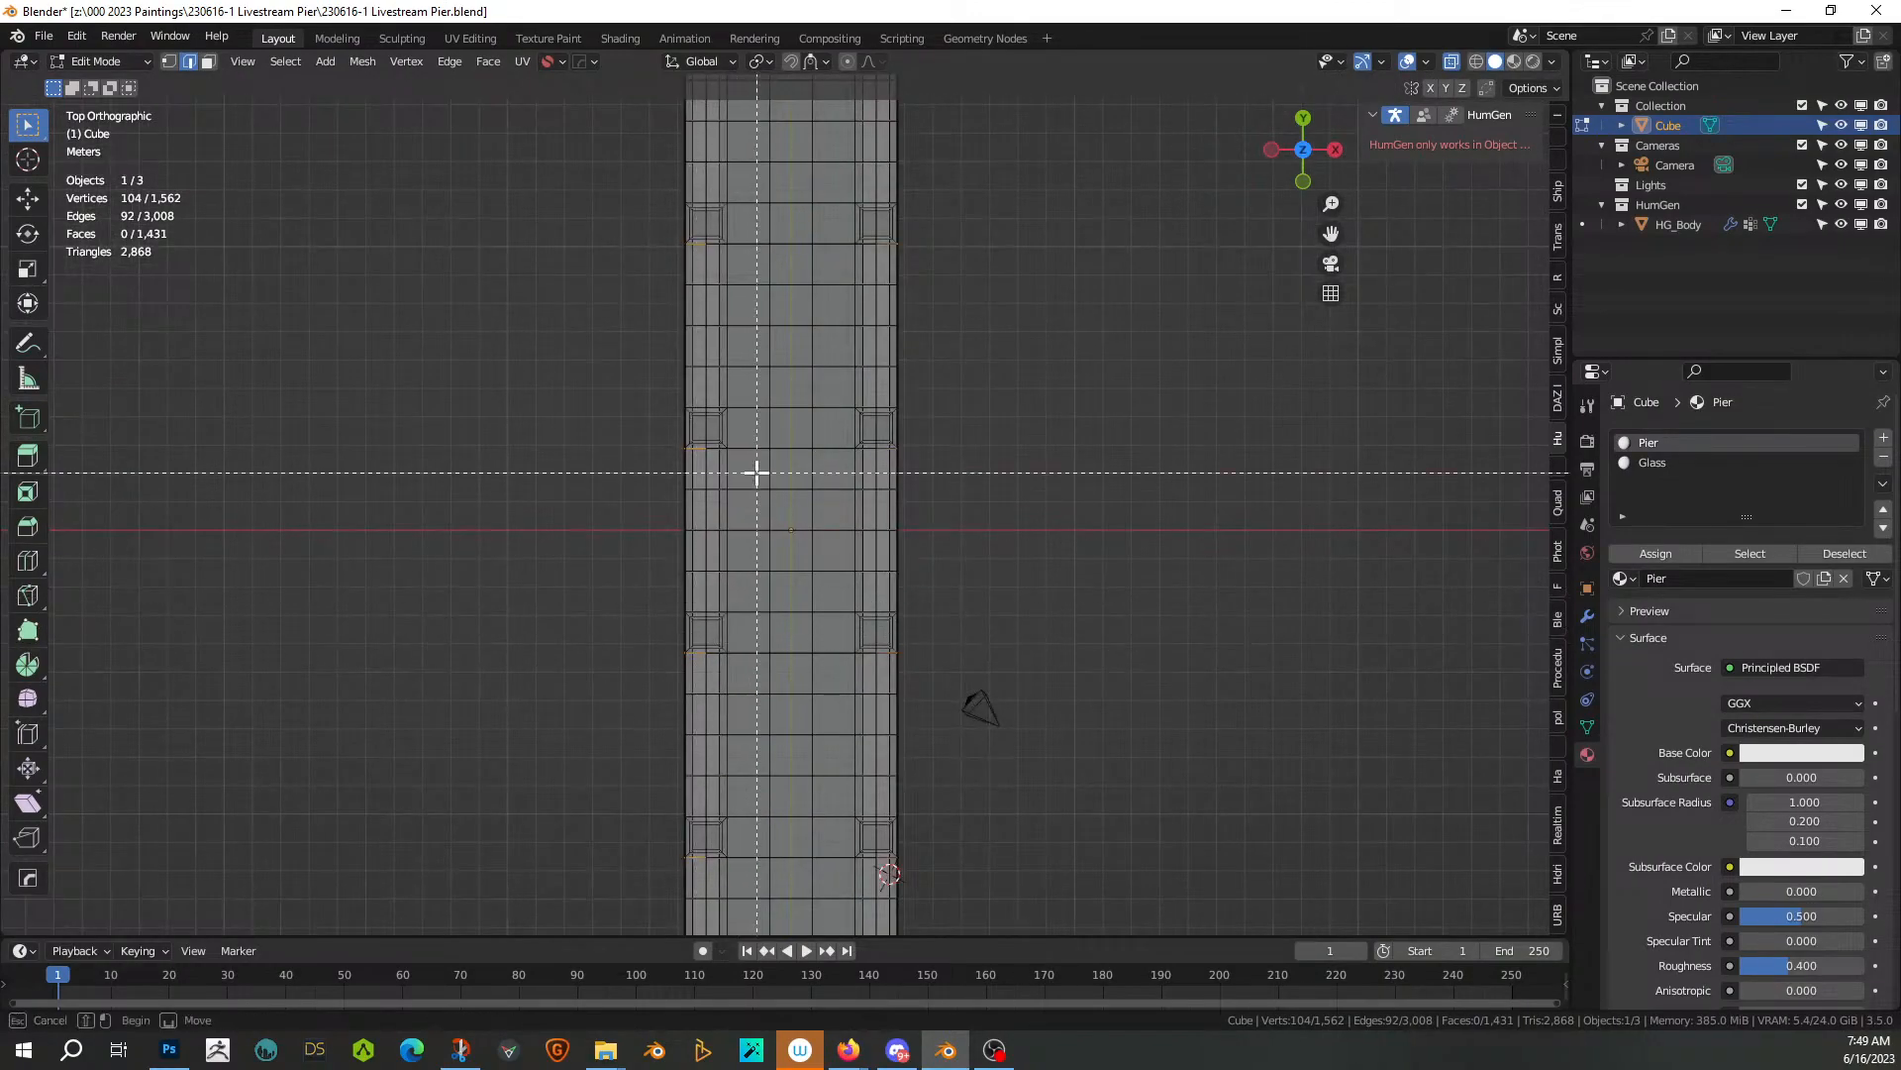
{"action": "key", "text": "Escape"}
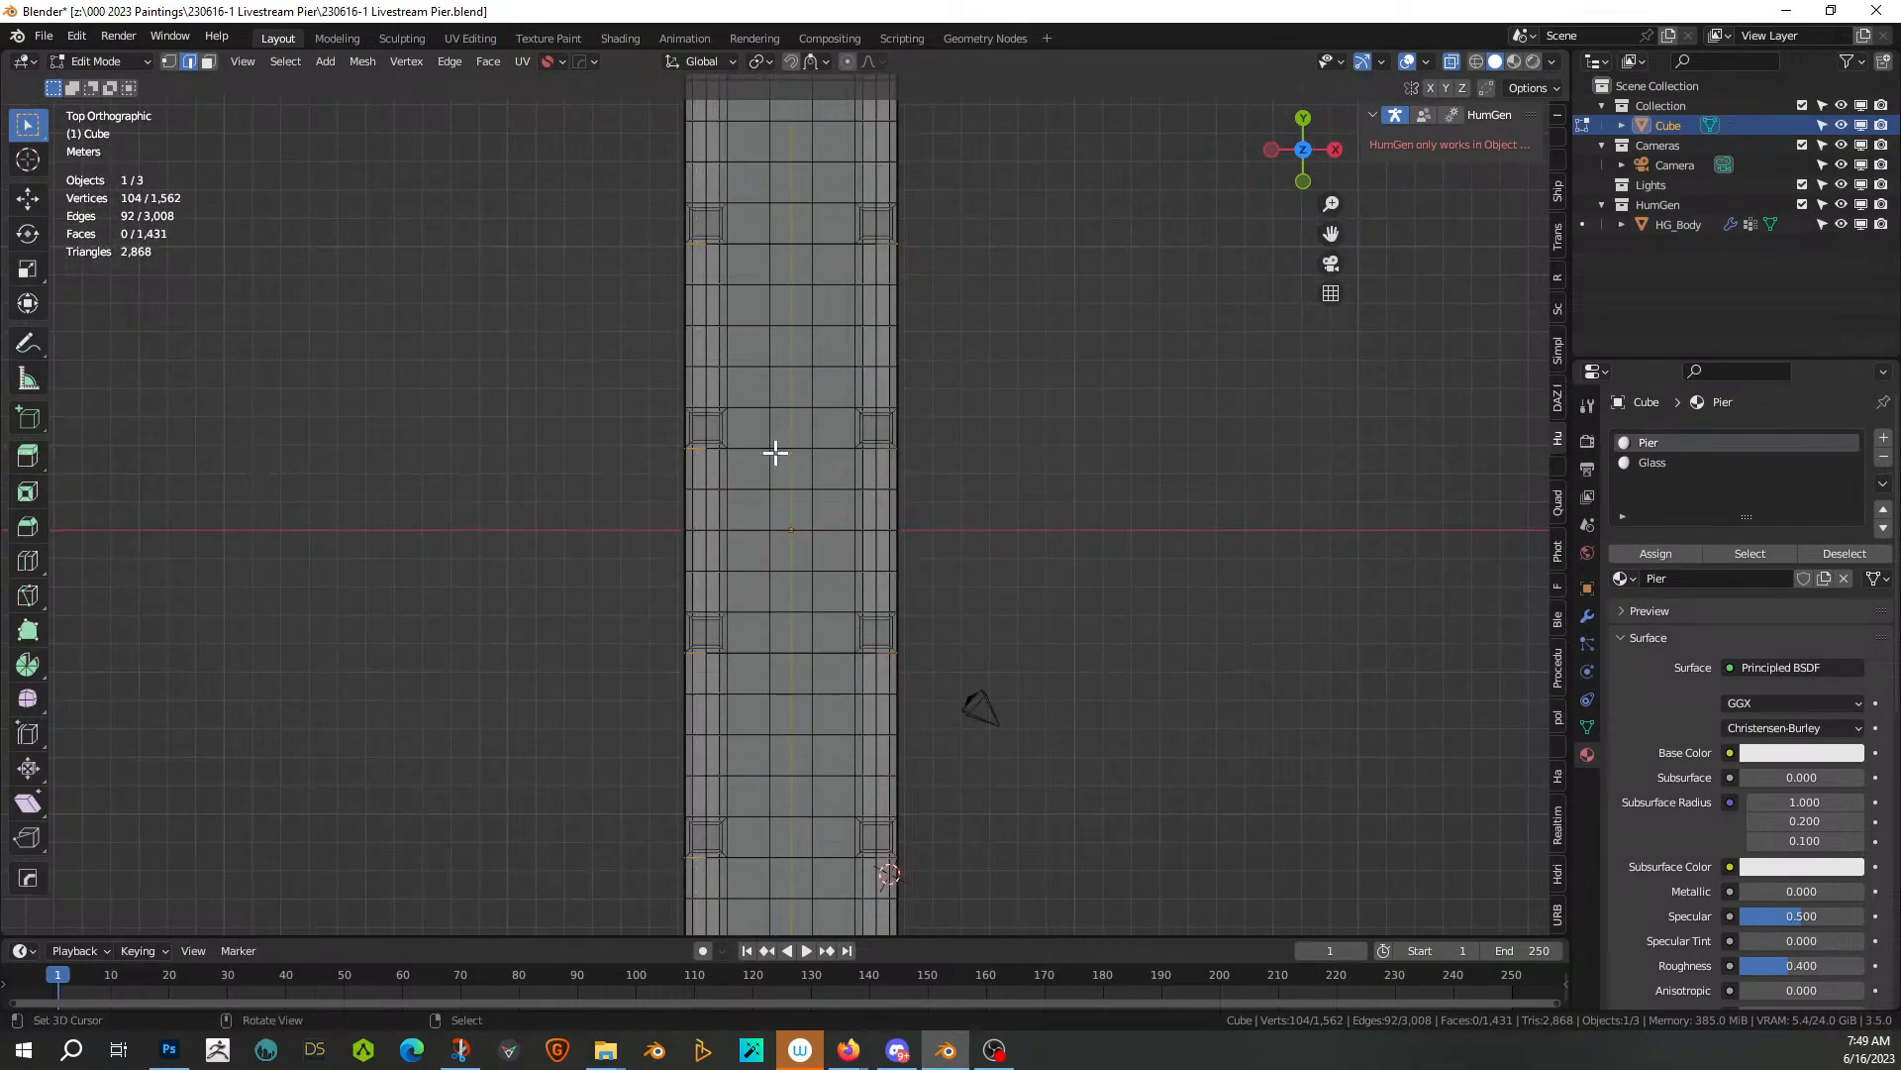
{"action": "scroll", "coordinate": [775, 453], "scroll_direction": "down", "scroll_amount": 2}
{"action": "scroll", "coordinate": [776, 452], "scroll_direction": "down", "scroll_amount": 1}
{"action": "key", "text": "b"}
{"action": "left_click_drag", "start_coordinate": [734, 190], "coordinate": [836, 815]}
{"action": "scroll", "coordinate": [875, 793], "scroll_direction": "up", "scroll_amount": 8}
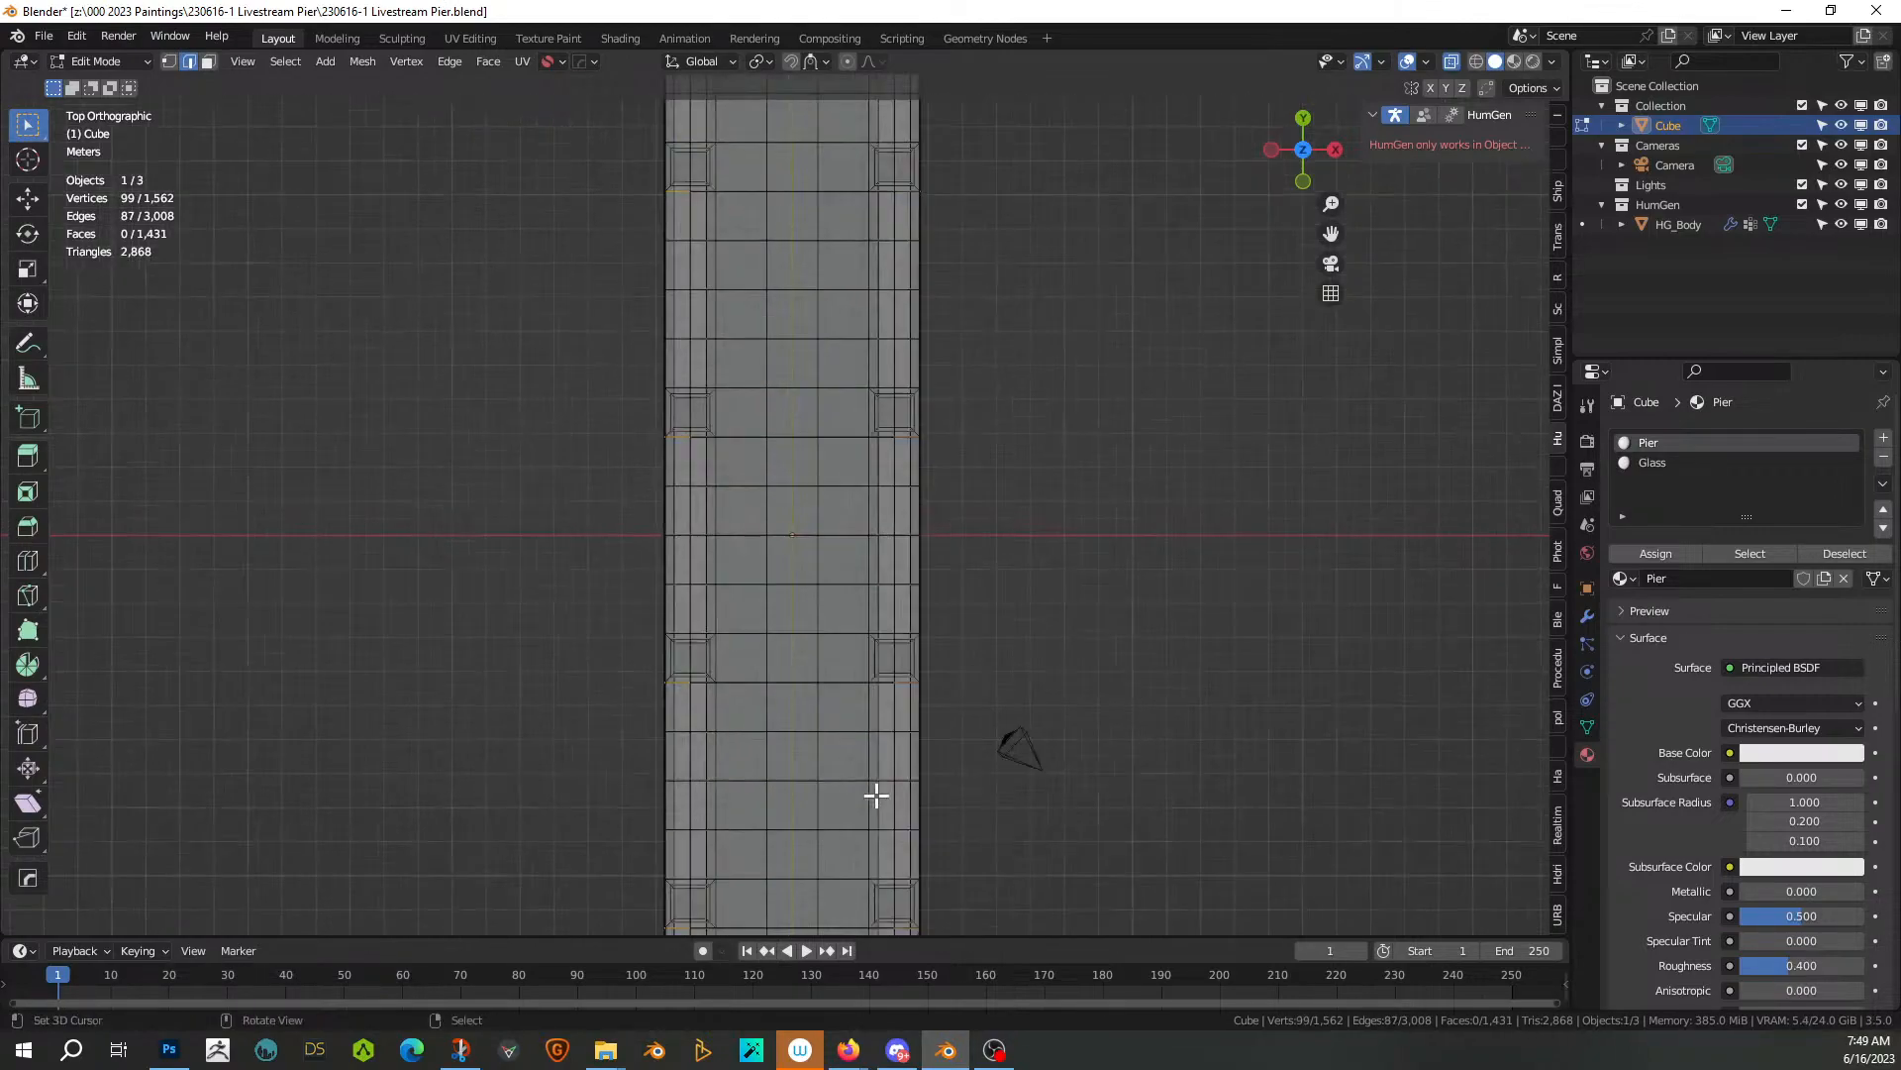
Box-deselect the edges between the pier's two outer sides and below the rim in the front view
{"action": "middle_click_drag", "start_coordinate": [875, 793], "coordinate": [869, 595]}
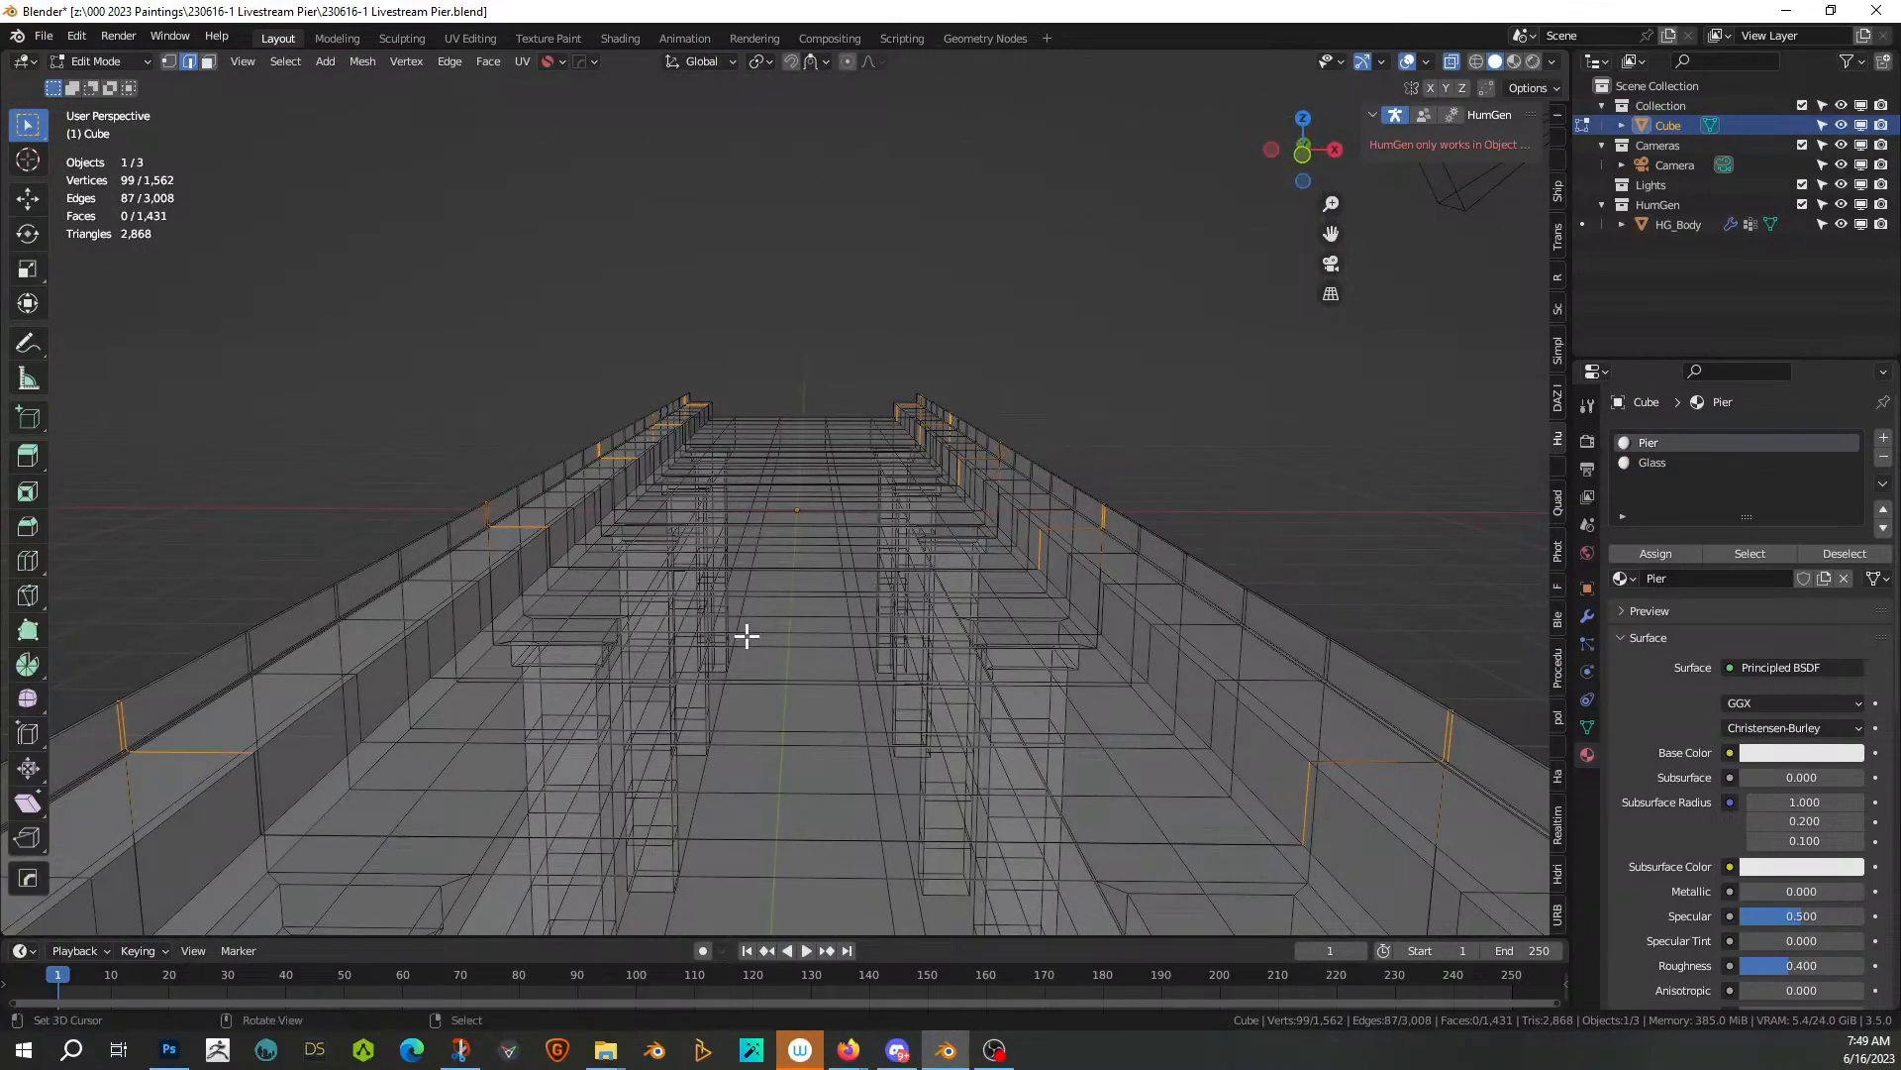
{"action": "key", "text": "KP_1"}
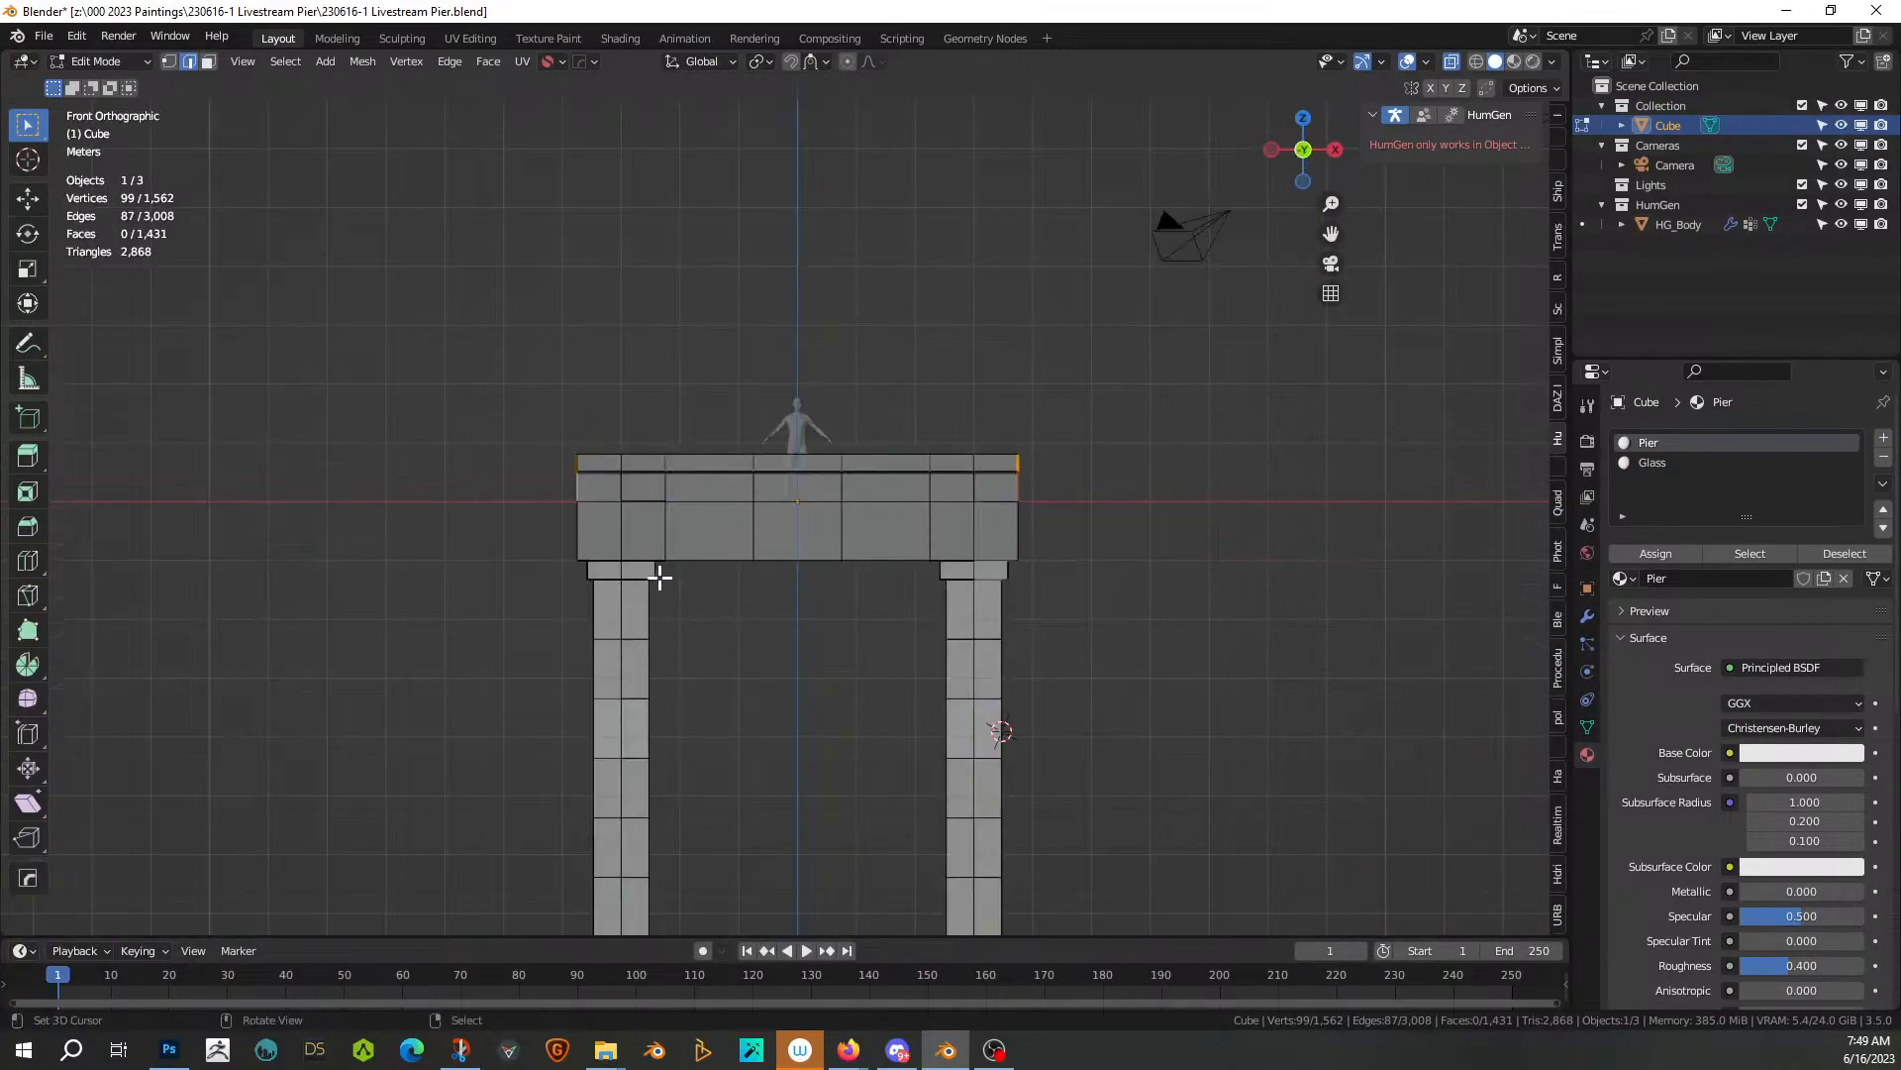
{"action": "key", "text": "b"}
{"action": "left_click_drag", "start_coordinate": [590, 428], "coordinate": [1006, 564]}
{"action": "key", "text": "b"}
{"action": "left_click_drag", "start_coordinate": [1169, 682], "coordinate": [519, 475], "text": "shift"}
{"action": "middle_click_drag", "start_coordinate": [763, 598], "coordinate": [818, 647]}
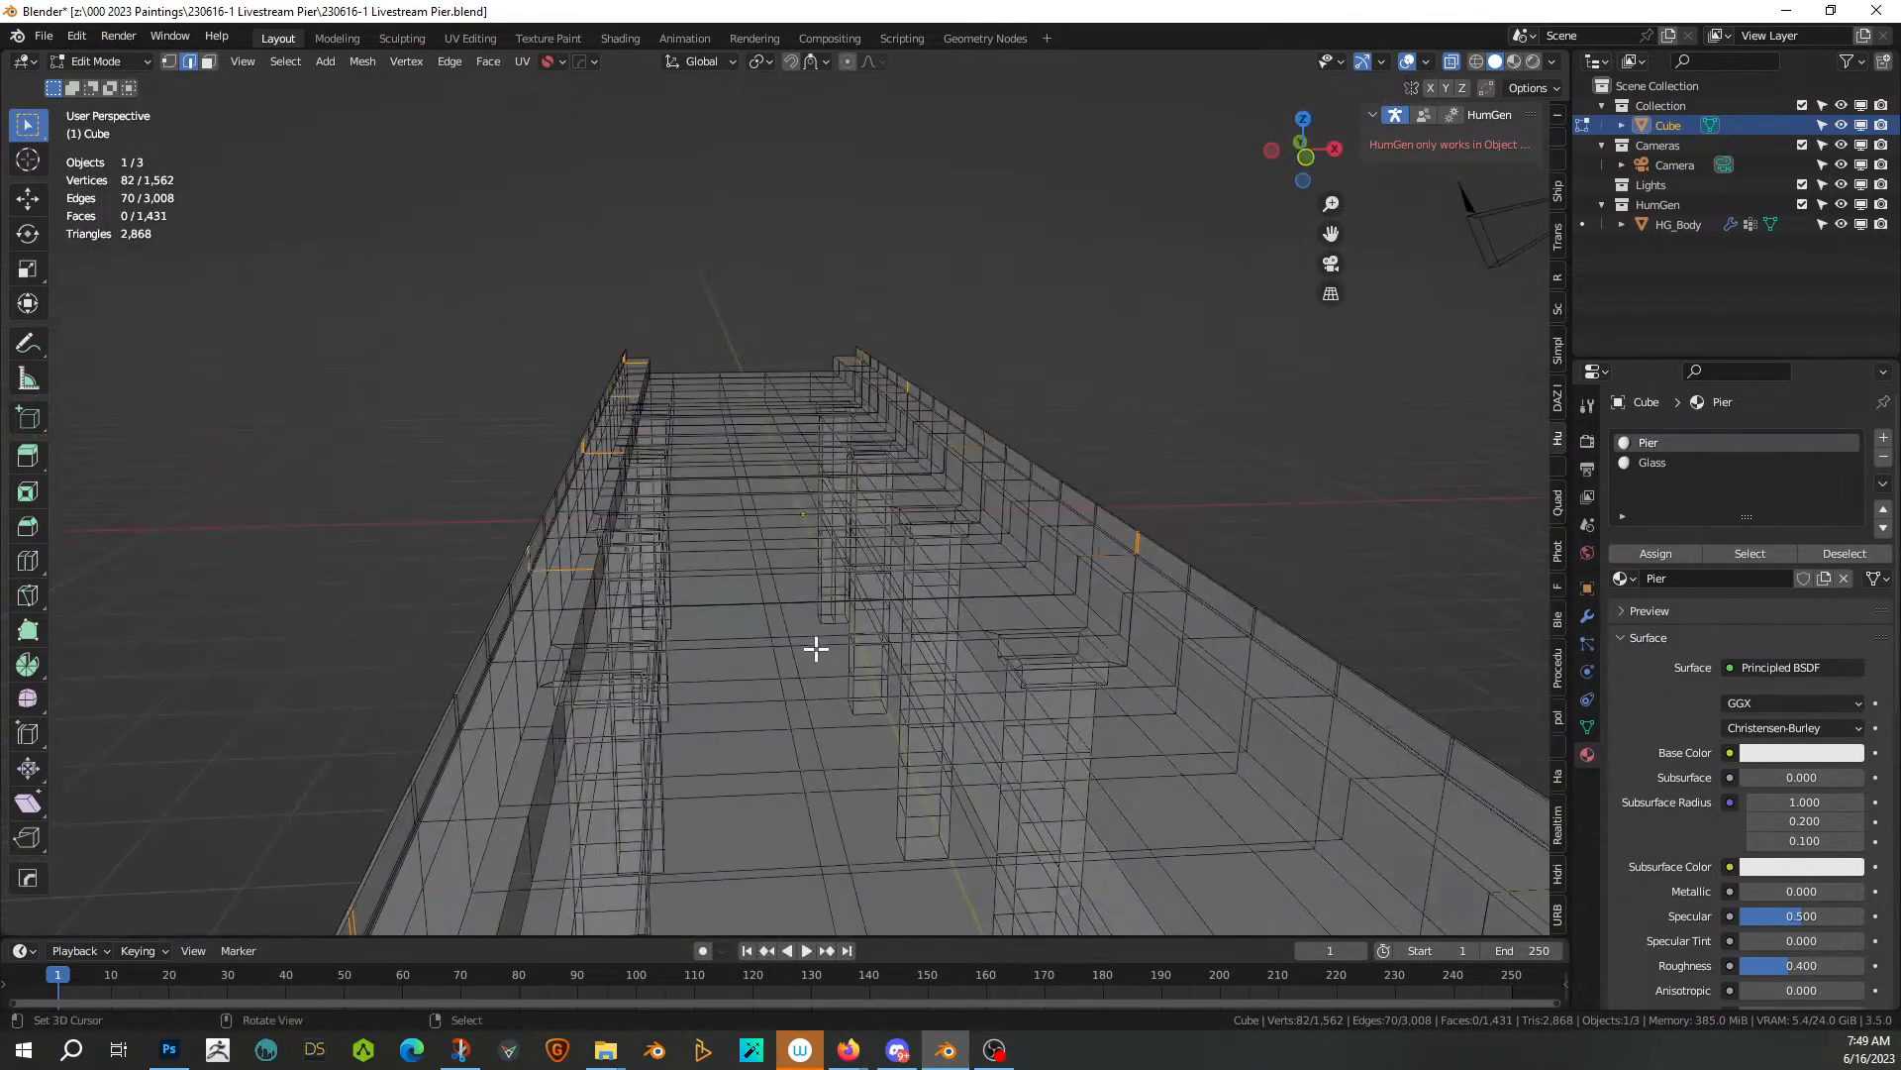
Box-deselect the remaining edges just inside both outer rims in the front view and turn off X-ray
{"action": "key", "text": "KP_1"}
{"action": "scroll", "coordinate": [645, 639], "scroll_direction": "up", "scroll_amount": 1}
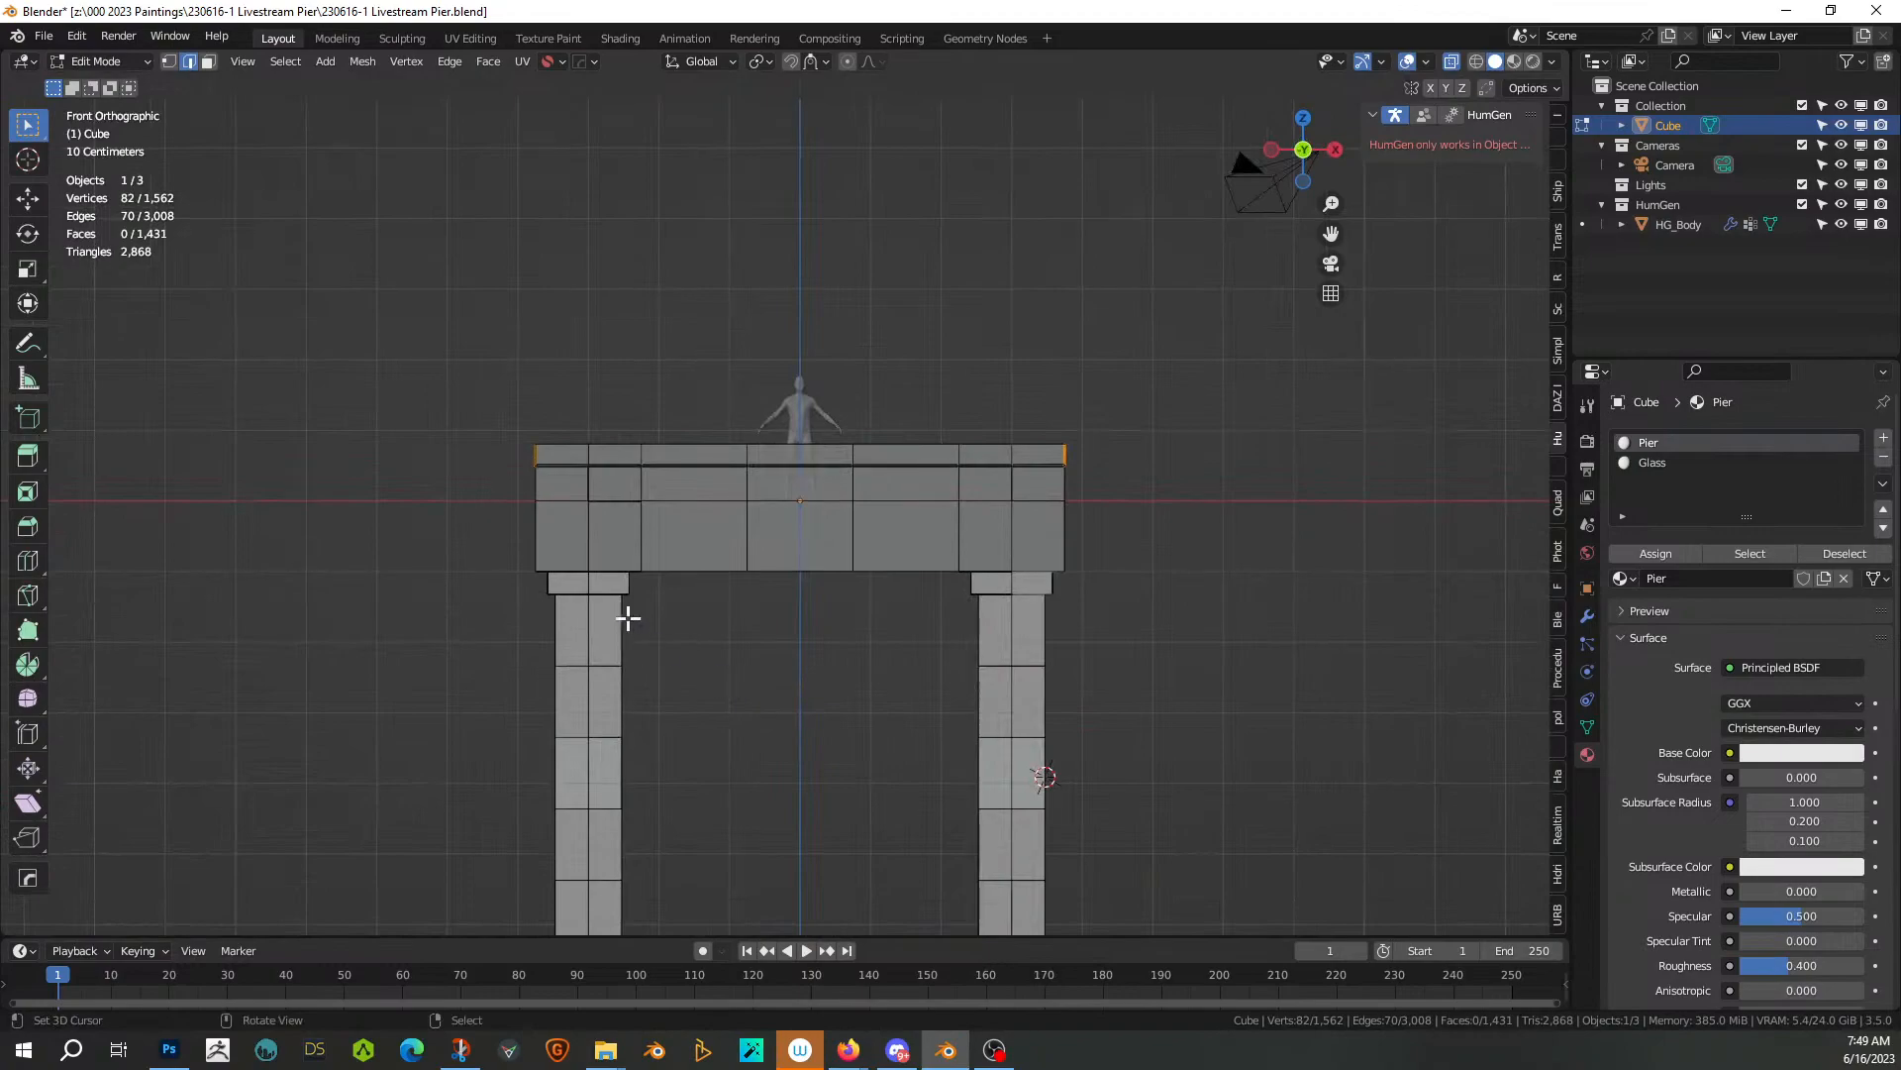
{"action": "left_click_drag", "start_coordinate": [625, 562], "coordinate": [543, 434]}
{"action": "left_click_drag", "start_coordinate": [955, 411], "coordinate": [1053, 573]}
{"action": "mouse_move", "coordinate": [1052, 573]}
{"action": "middle_mouse_down"}
{"action": "mouse_move", "coordinate": [1103, 512]}
{"action": "mouse_move", "coordinate": [1078, 539]}
{"action": "mouse_move", "coordinate": [963, 555]}
{"action": "mouse_move", "coordinate": [858, 518]}
{"action": "mouse_move", "coordinate": [797, 543]}
{"action": "middle_mouse_up"}
{"action": "key", "text": "alt+z"}
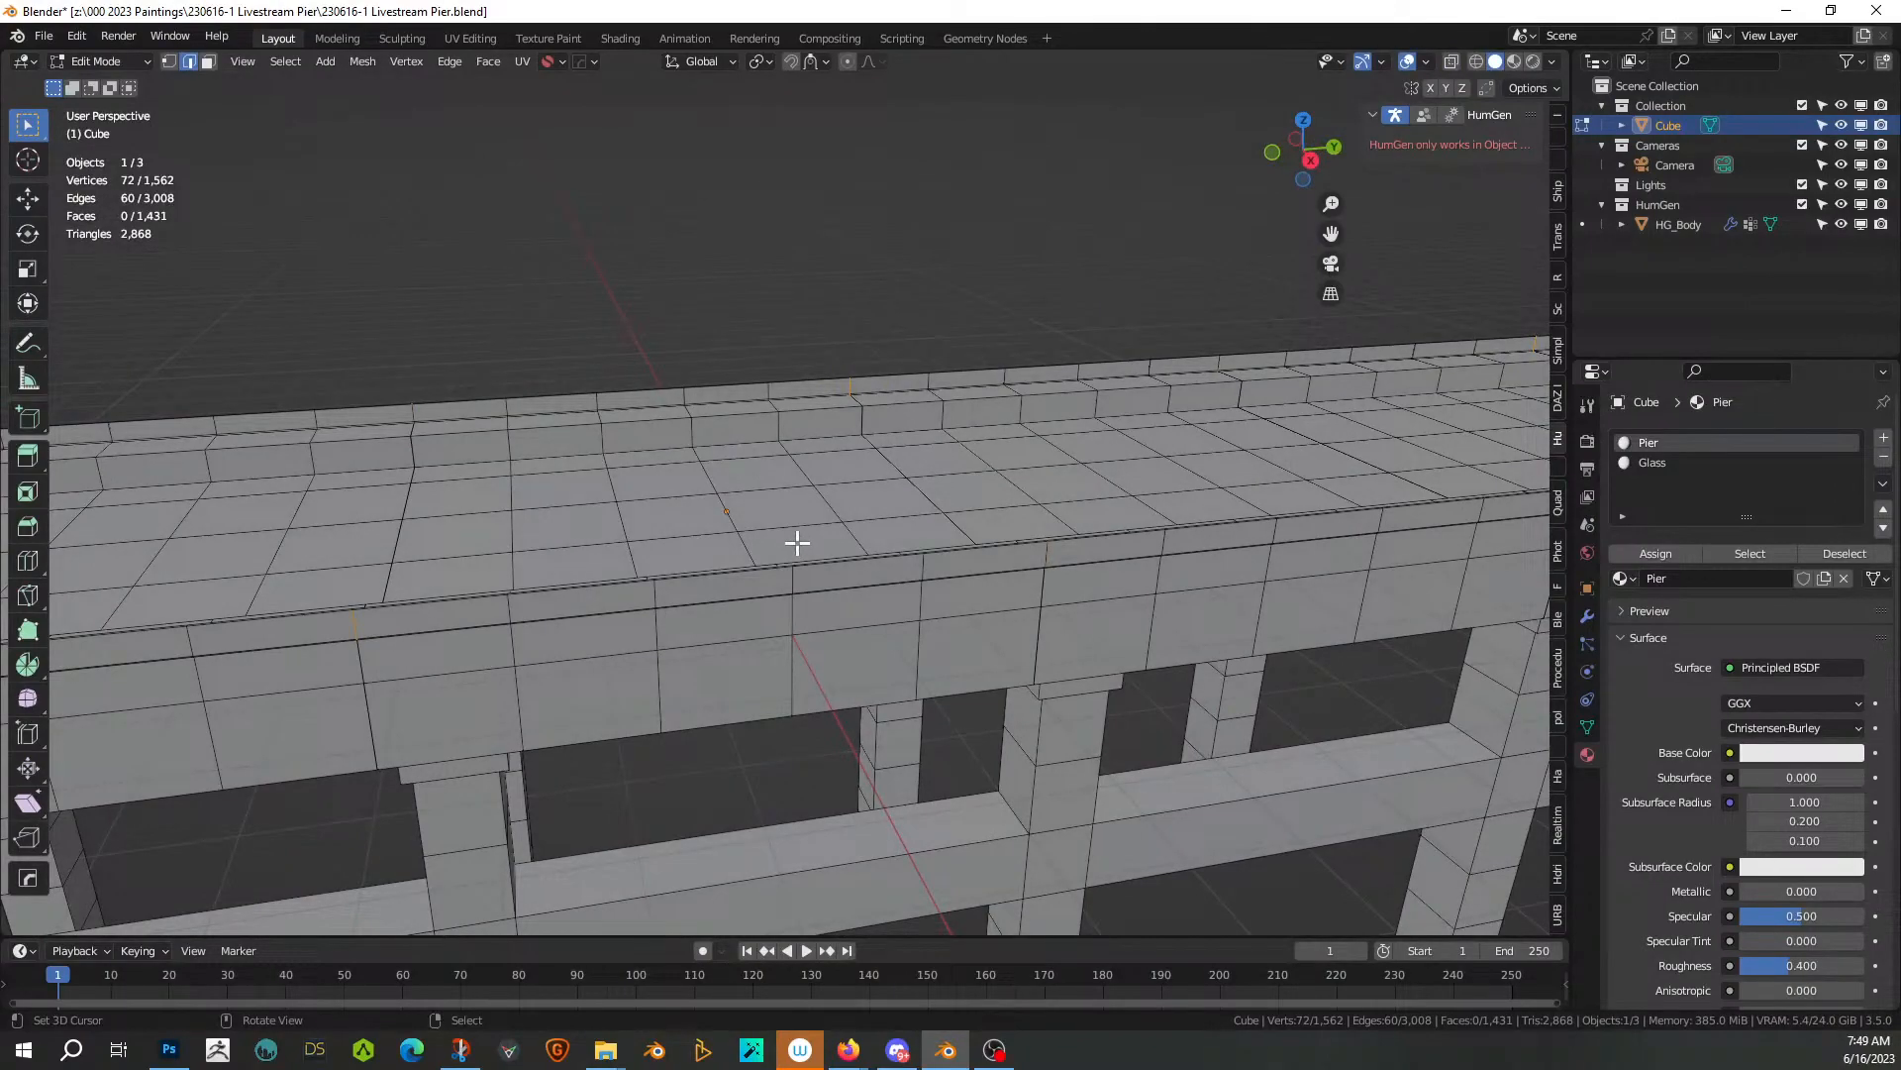
Extract the selected vertical rim edges as a curve with a width of about 0.013 to form the posts
{"action": "key", "text": "q"}
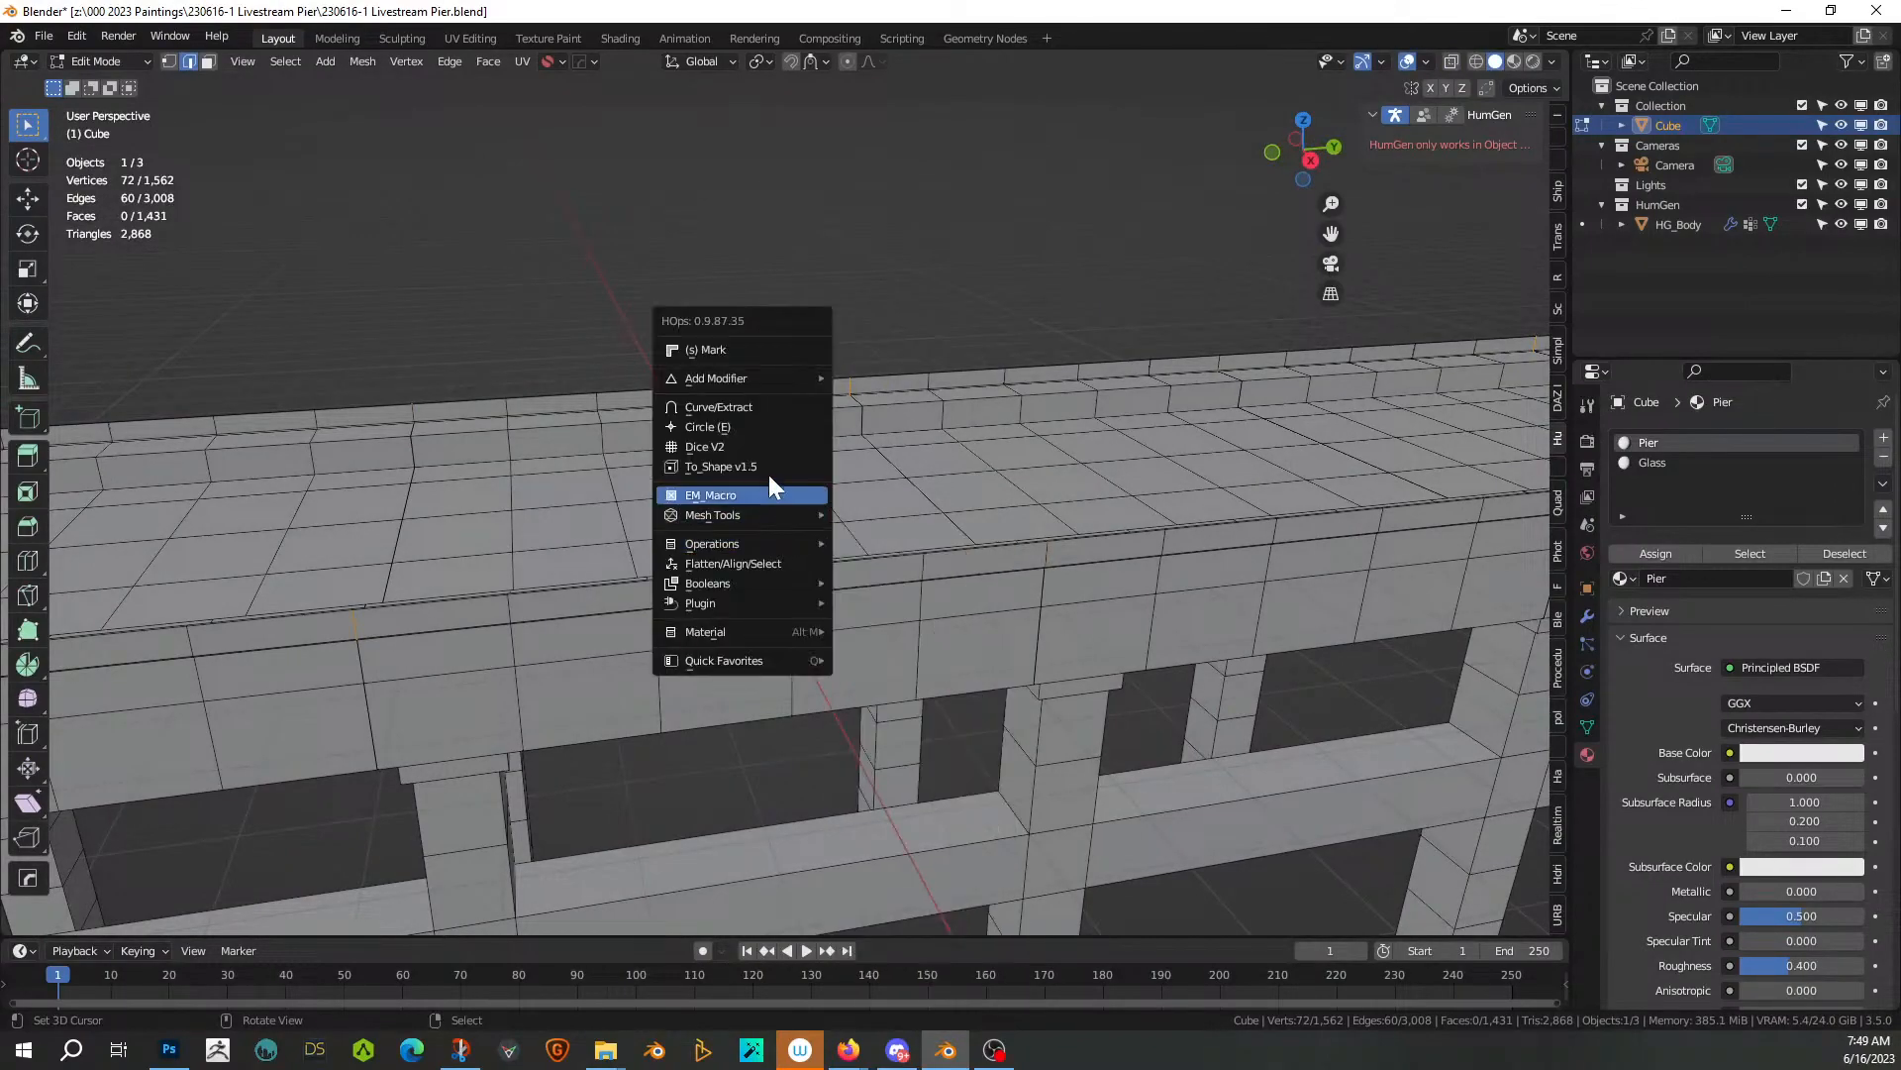
{"action": "left_click", "coordinate": [774, 412]}
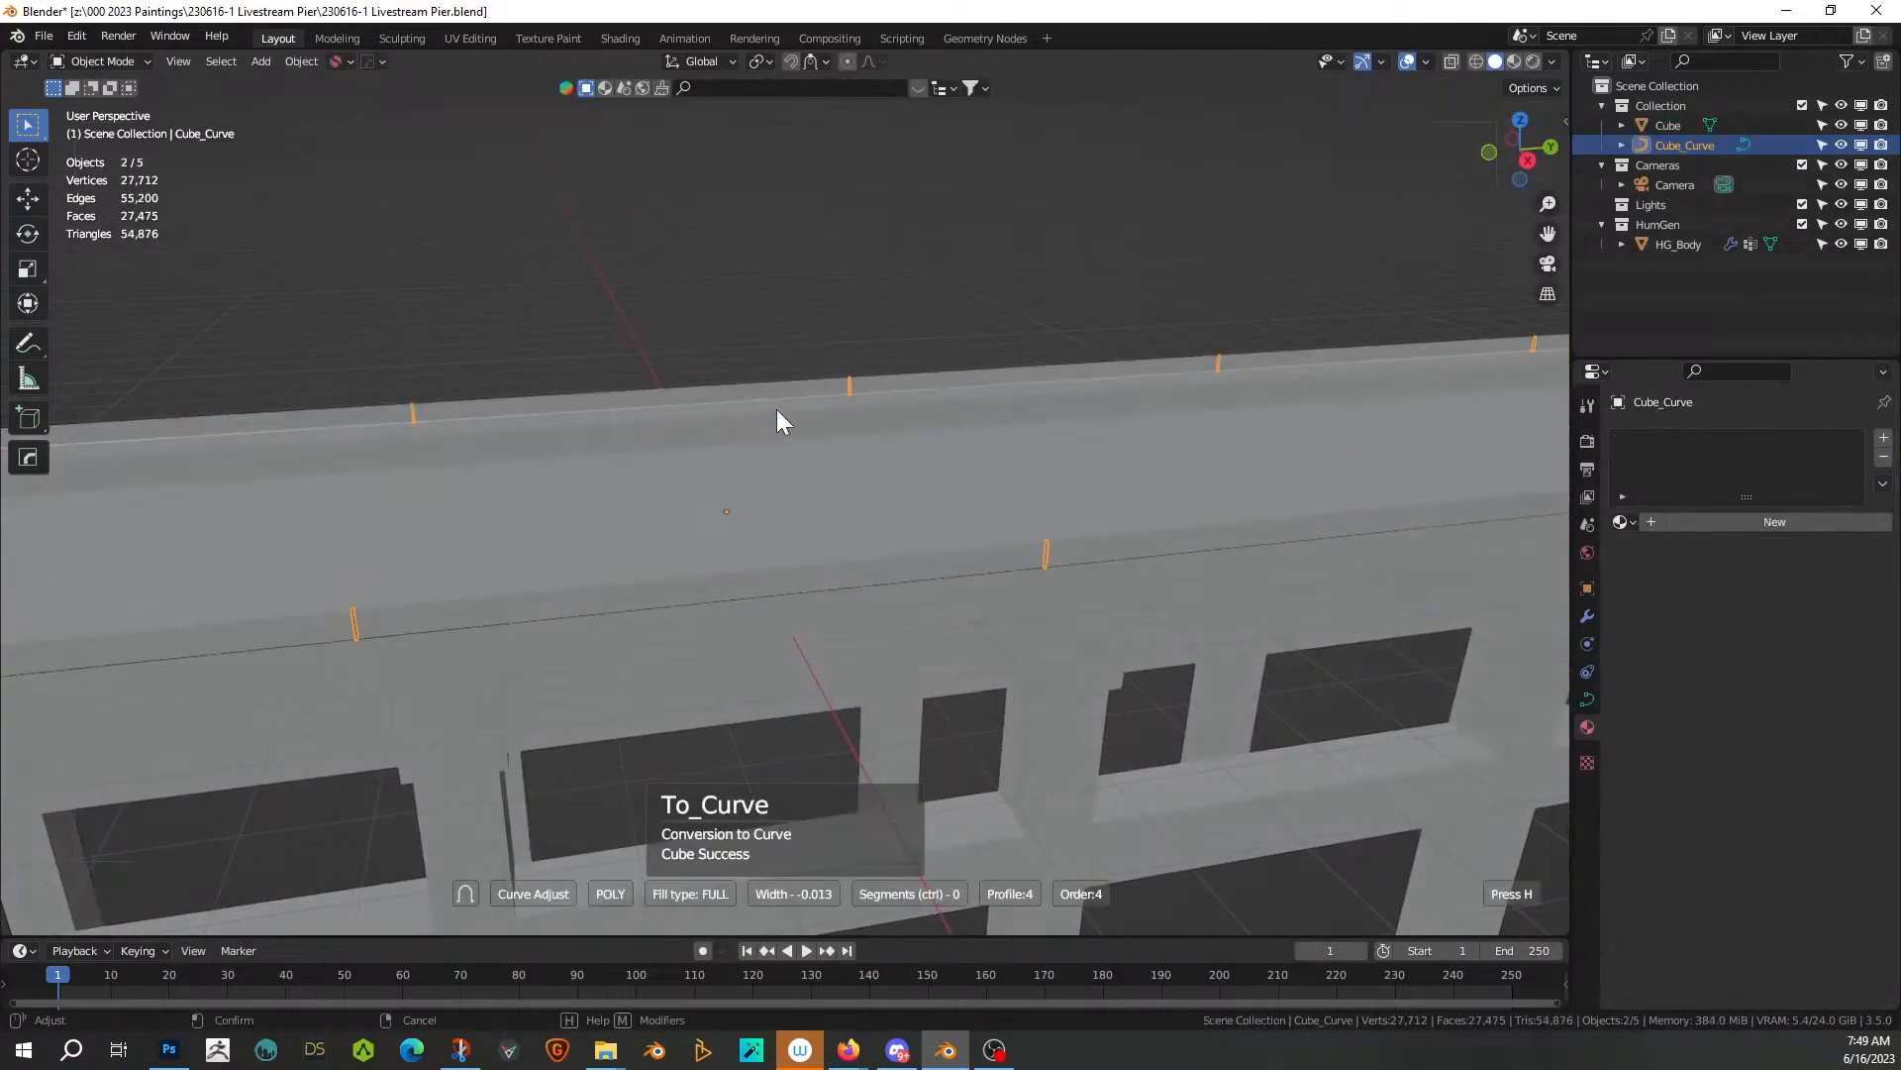
{"action": "left_click", "coordinate": [780, 408]}
{"action": "middle_click_drag", "start_coordinate": [741, 460], "coordinate": [49, 400], "text": "shift"}
{"action": "middle_click_drag", "start_coordinate": [338, 502], "coordinate": [503, 496]}
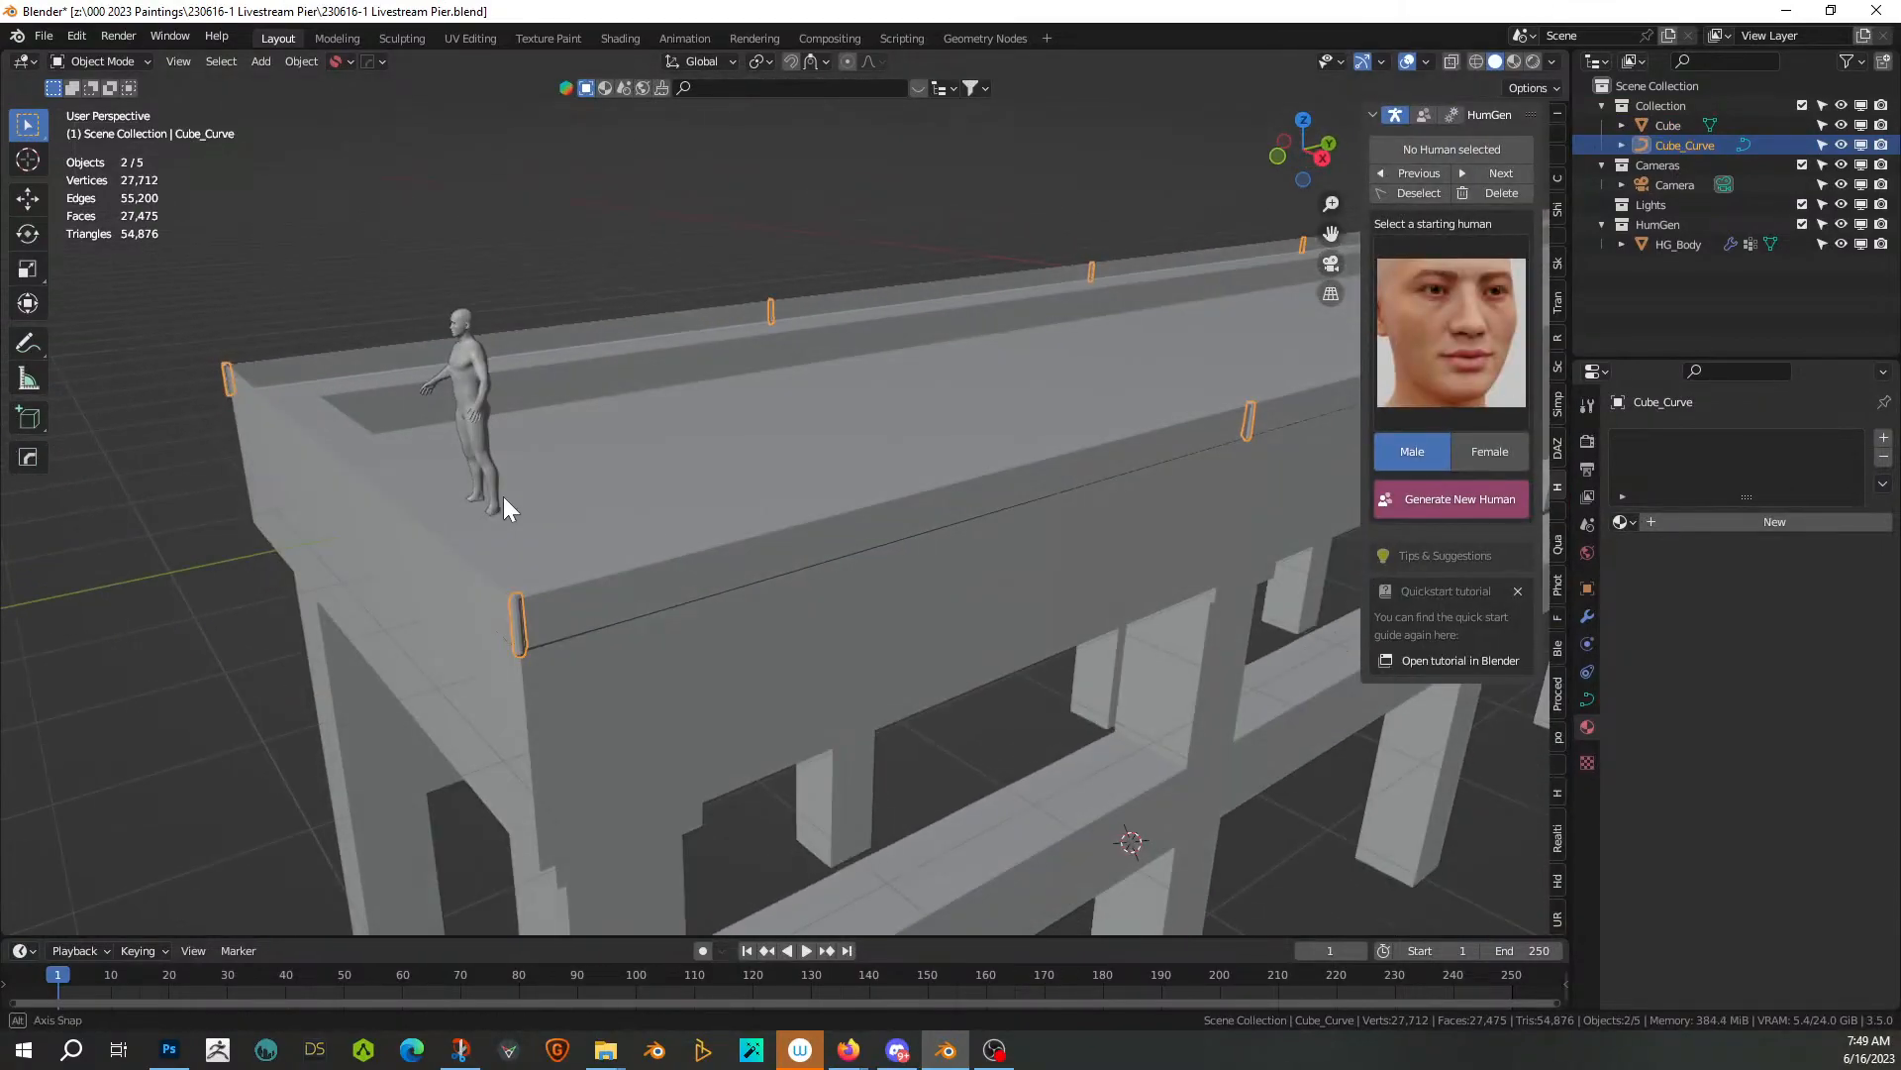
Enter Edit Mode on the pier and add the rim's top edge loops around the figure's end to the selection
{"action": "left_click", "coordinate": [466, 564]}
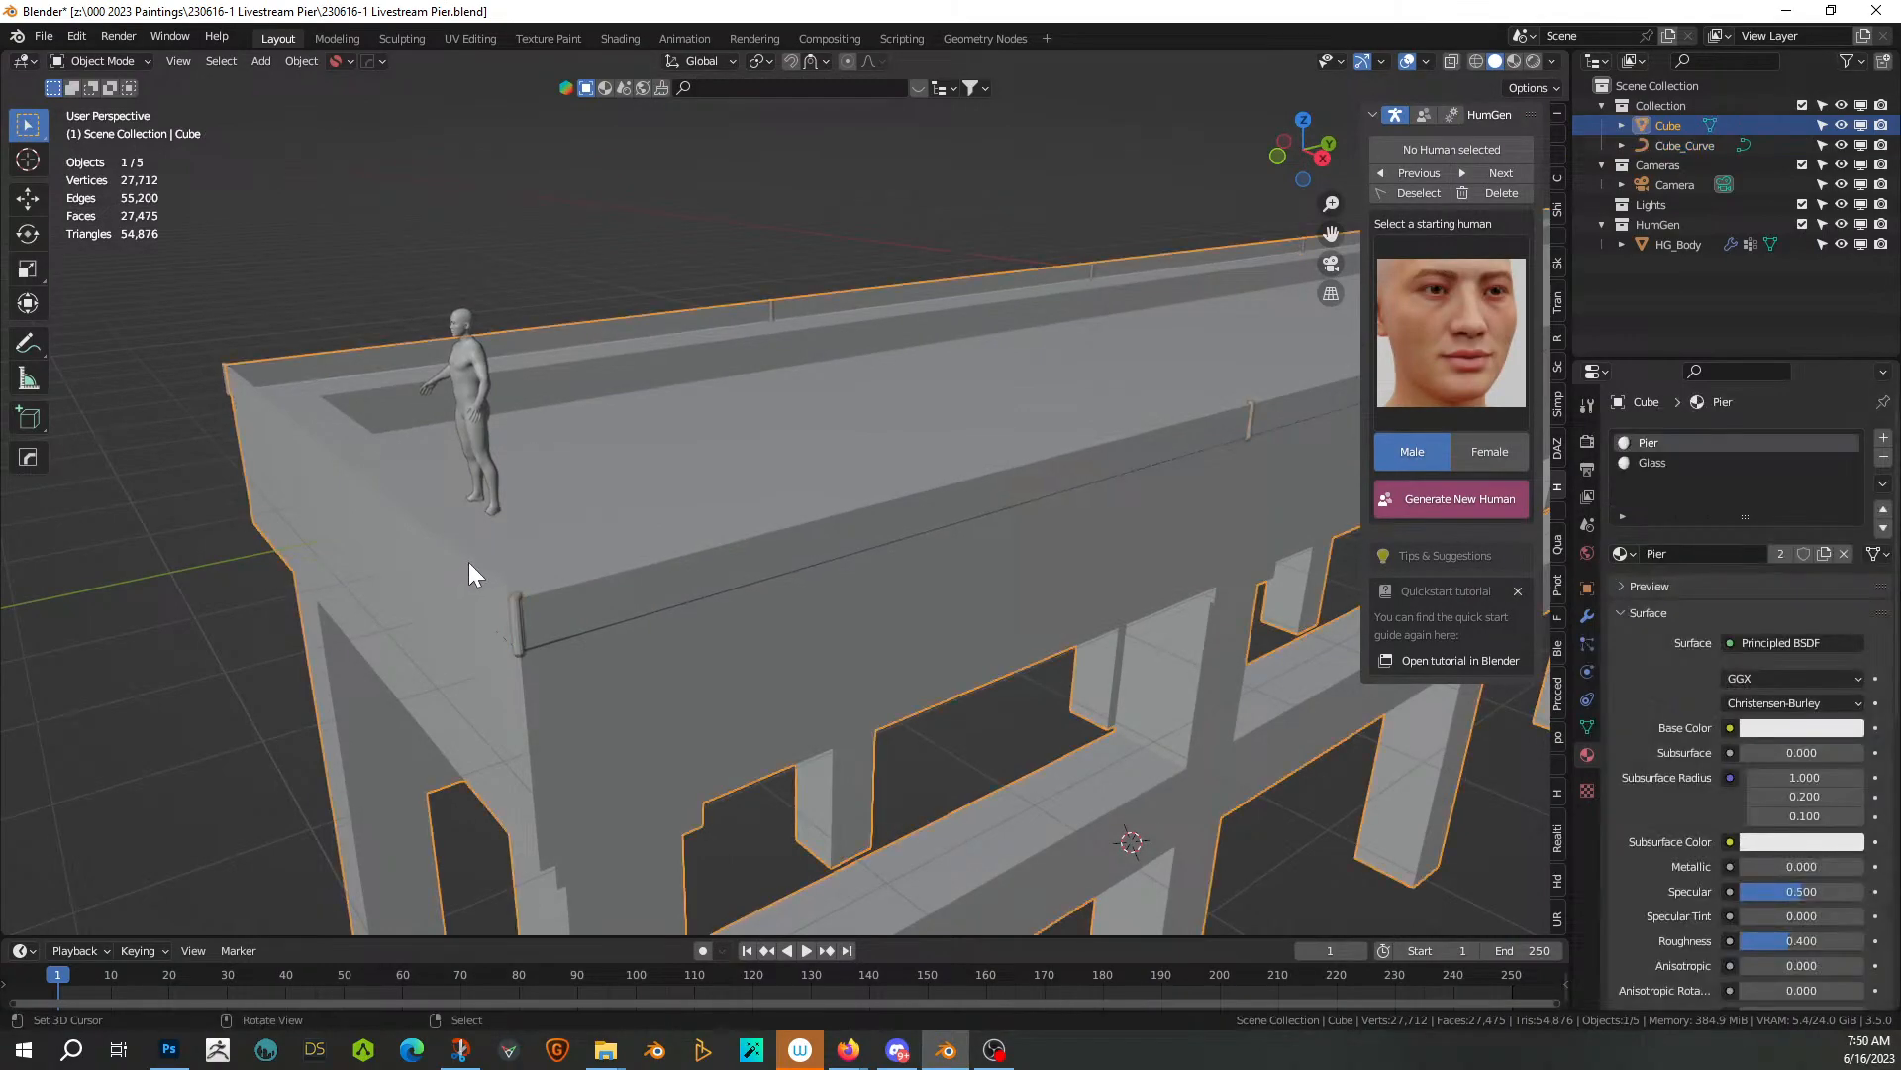
{"action": "key", "text": "Tab"}
{"action": "scroll", "coordinate": [472, 561], "scroll_direction": "up", "scroll_amount": 8}
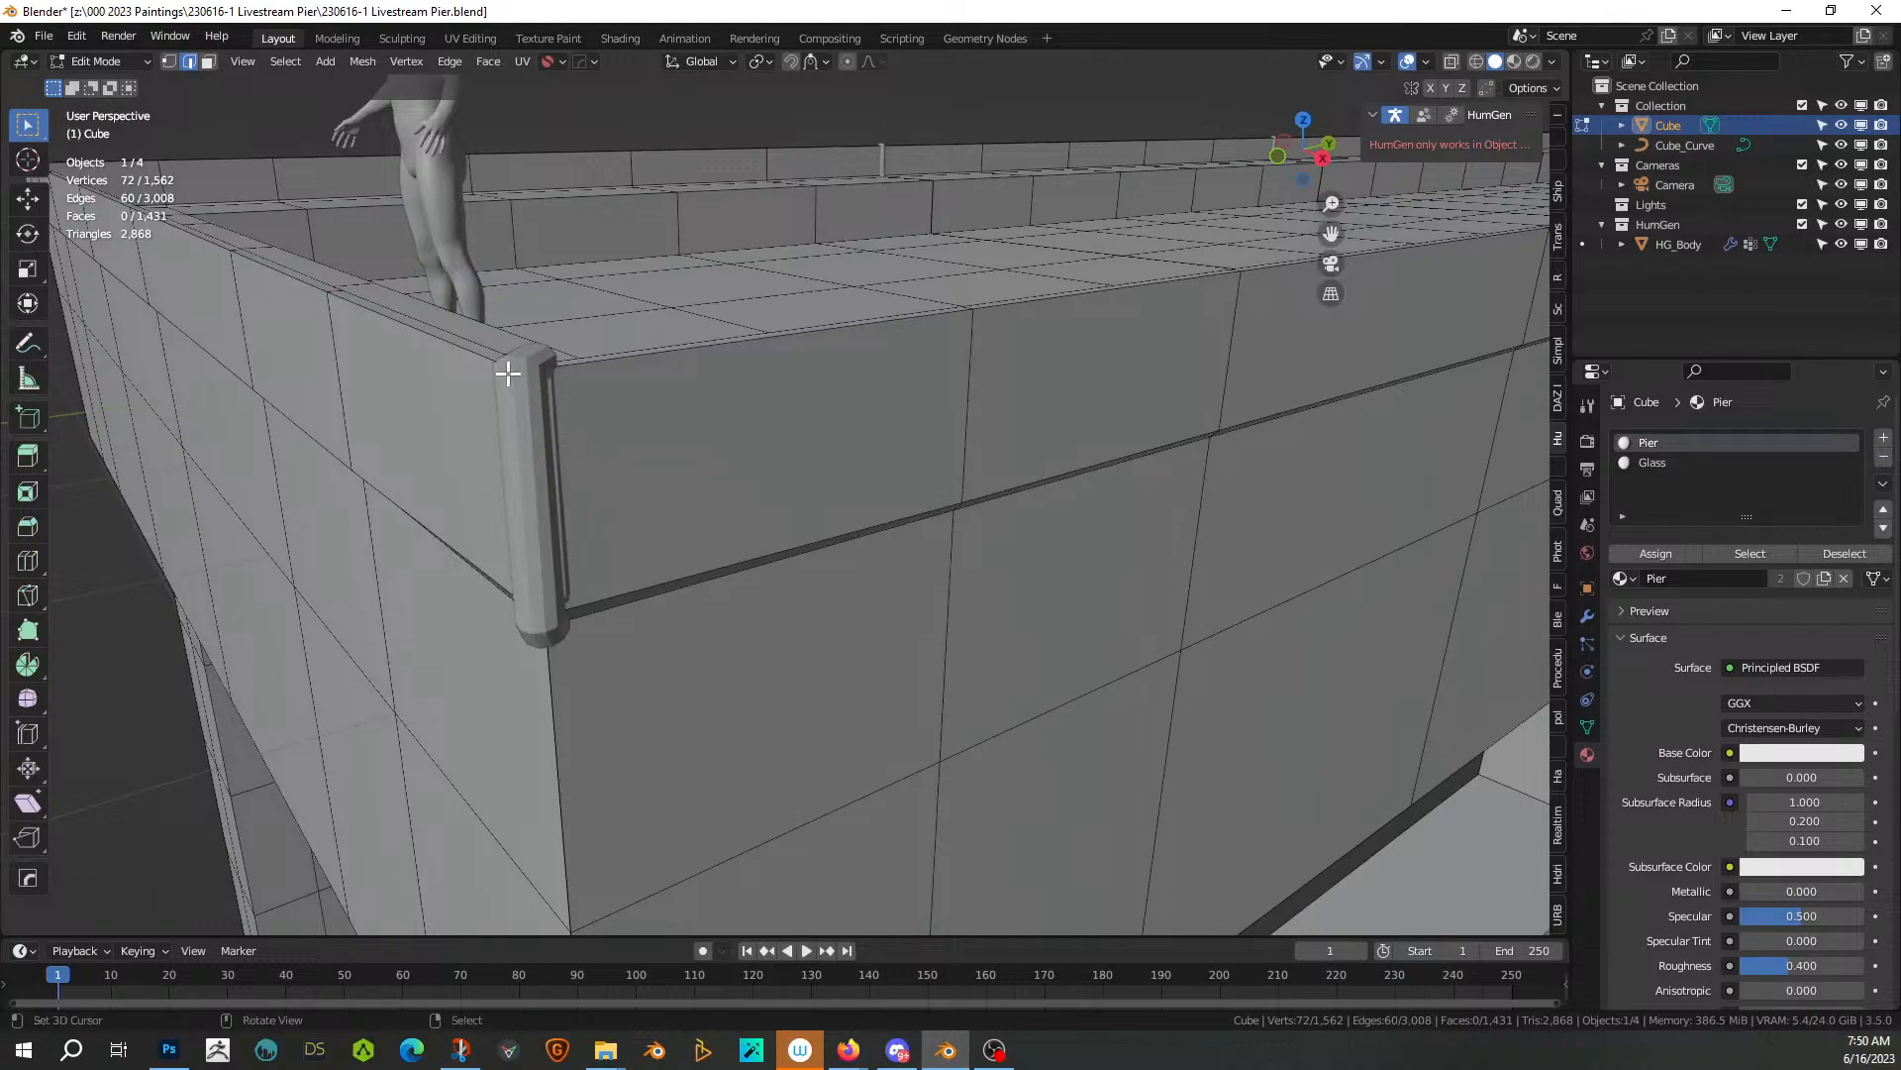
{"action": "left_click", "coordinate": [465, 348], "text": "alt+shift"}
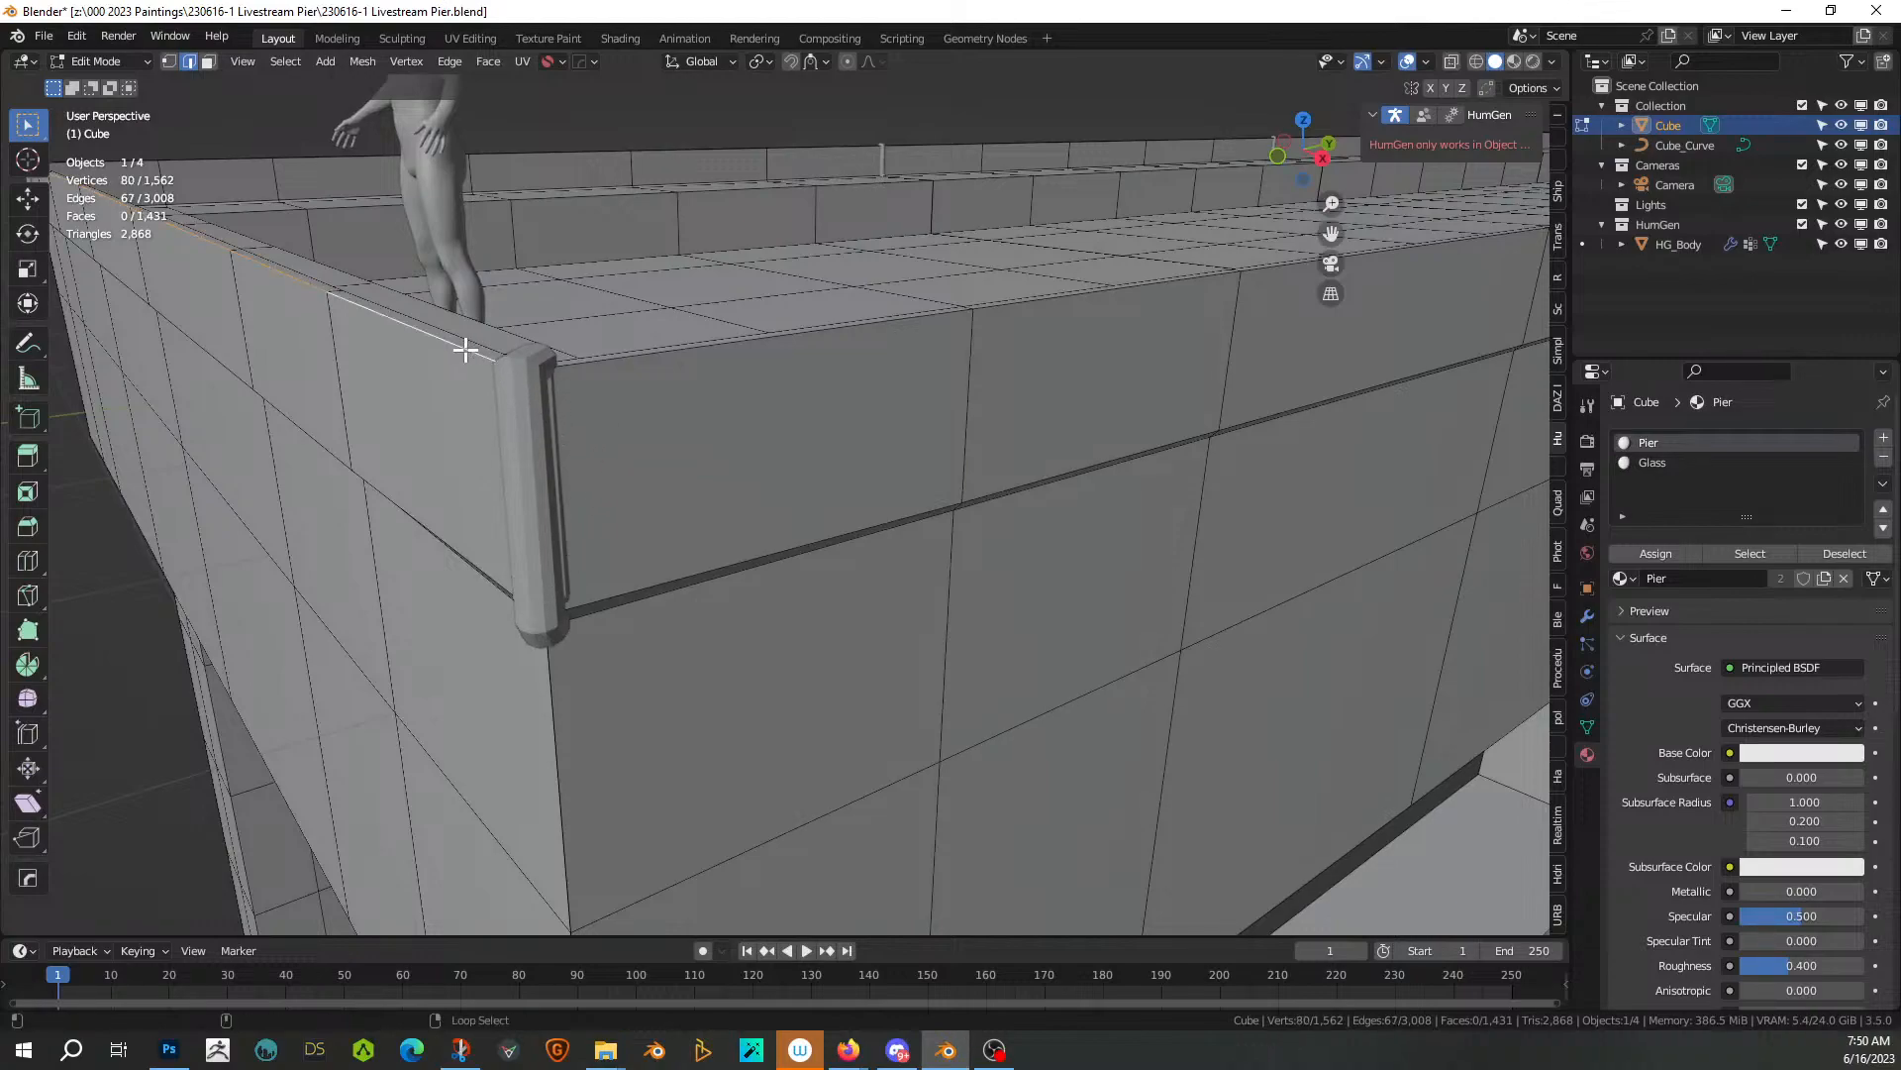
{"action": "left_click", "coordinate": [572, 362], "text": "alt+shift"}
{"action": "middle_click_drag", "start_coordinate": [572, 361], "coordinate": [653, 399]}
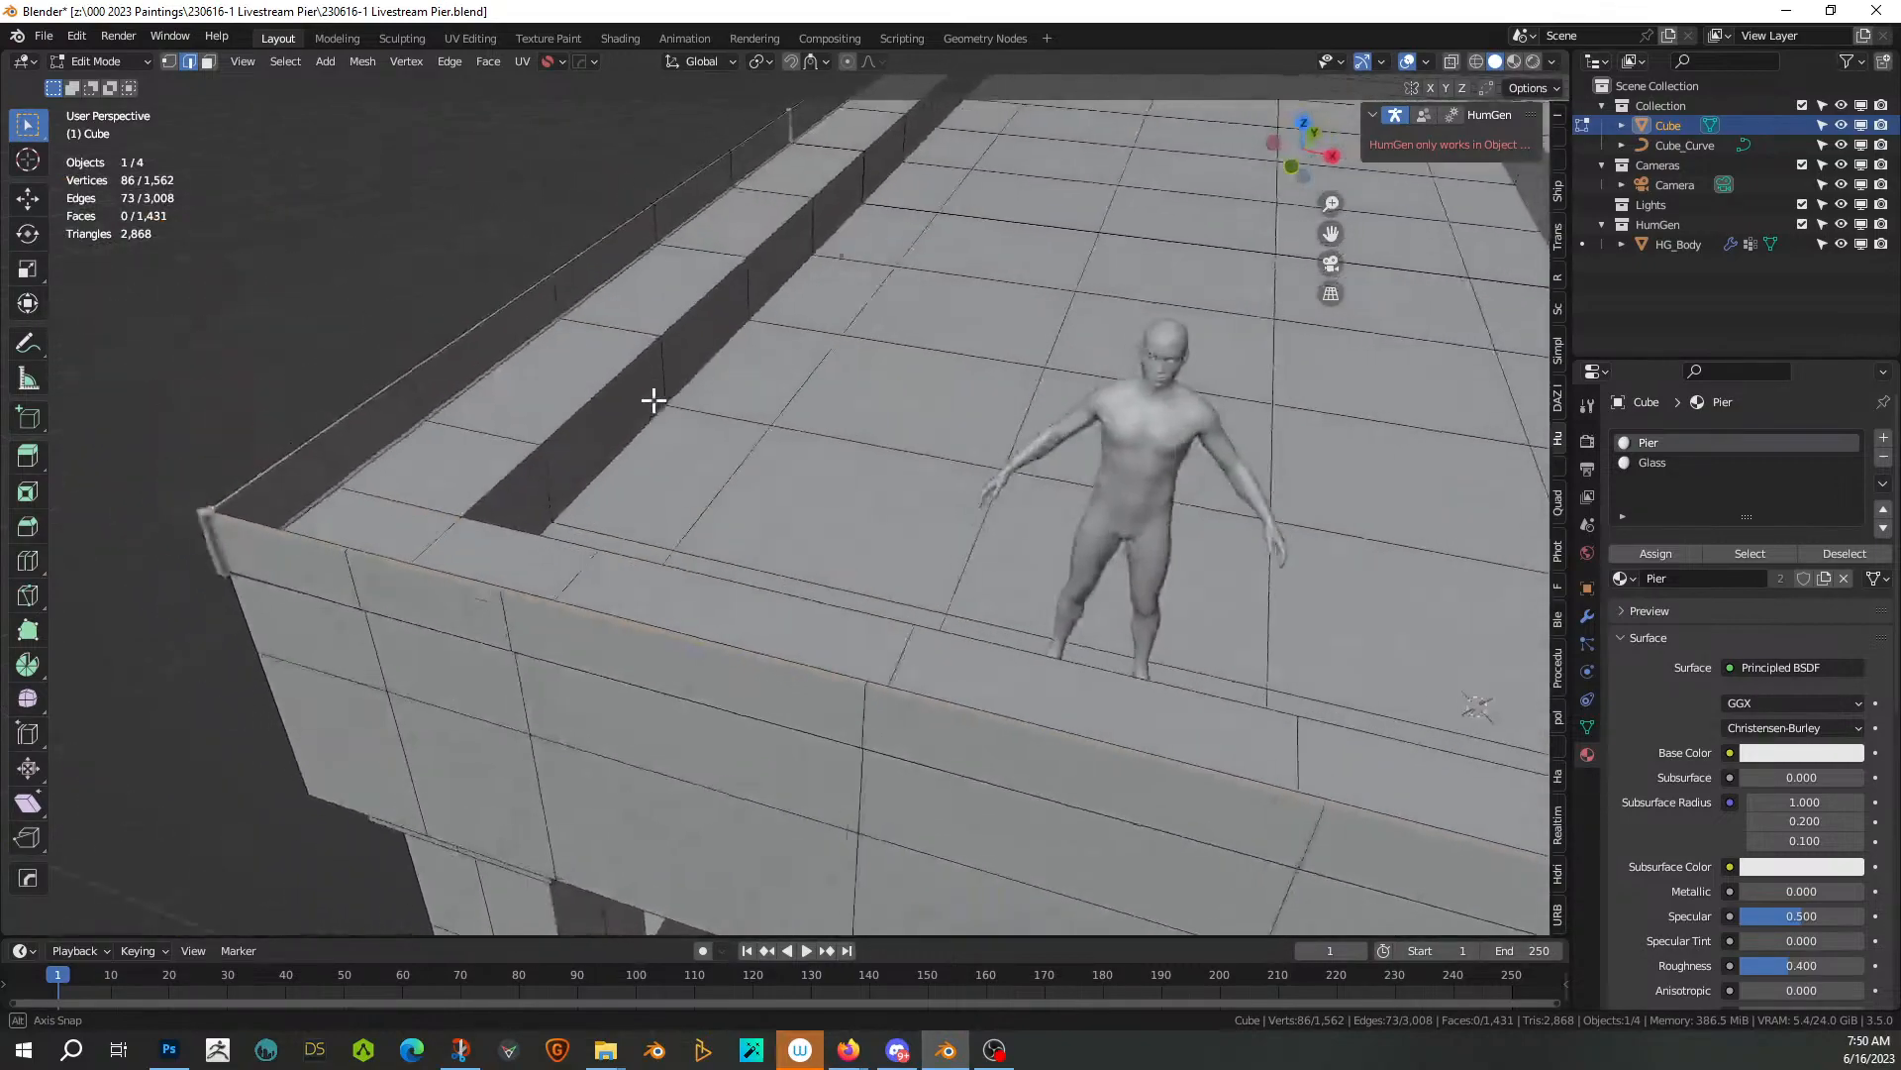
{"action": "middle_click_drag", "start_coordinate": [276, 447], "coordinate": [297, 454]}
{"action": "scroll", "coordinate": [386, 594], "scroll_direction": "up", "scroll_amount": 4}
{"action": "middle_click_drag", "start_coordinate": [386, 594], "coordinate": [572, 548], "text": "shift"}
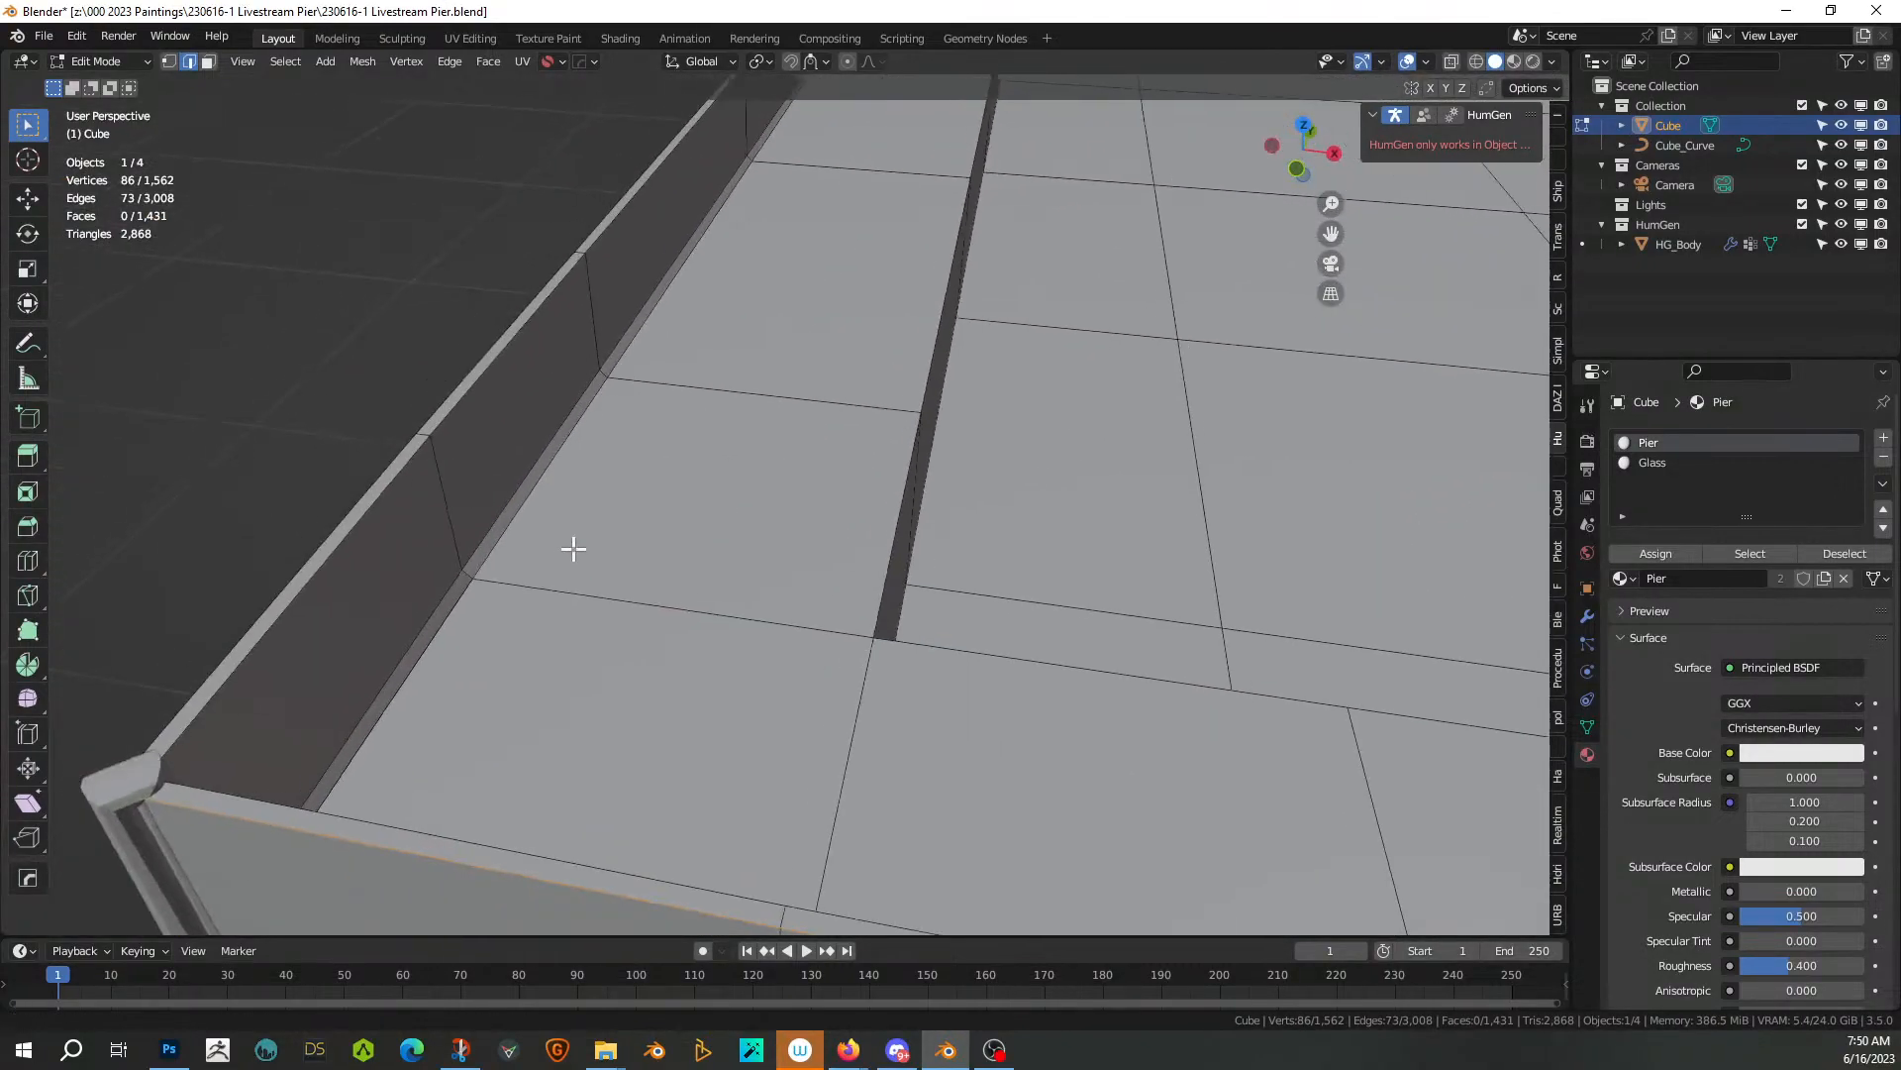
Try to extract the selected rim edges as a curve with a width of about 0.045
{"action": "key", "text": "q"}
{"action": "left_click", "coordinate": [337, 699]}
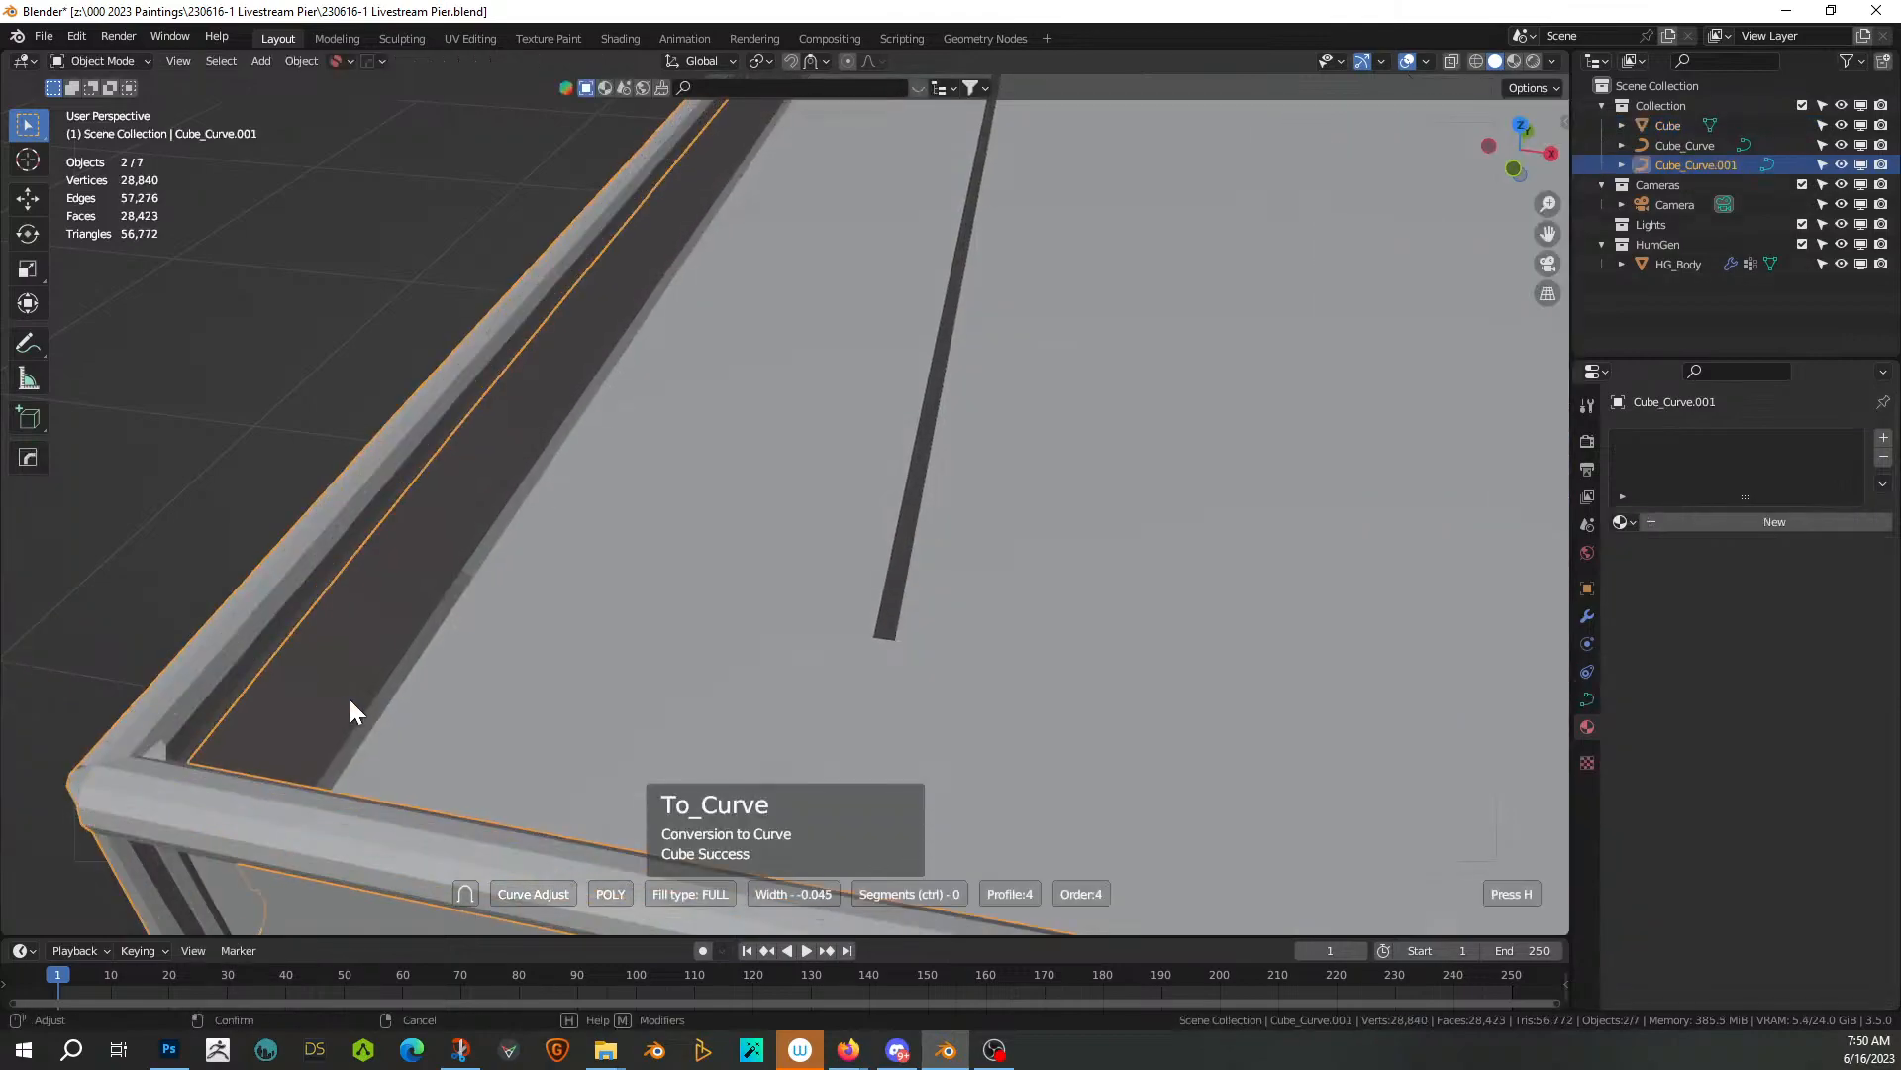
{"action": "left_click", "coordinate": [287, 705]}
{"action": "scroll", "coordinate": [10, 793], "scroll_direction": "down", "scroll_amount": 3}
{"action": "middle_click_drag", "start_coordinate": [10, 792], "coordinate": [11, 783]}
{"action": "scroll", "coordinate": [300, 620], "scroll_direction": "down", "scroll_amount": 3}
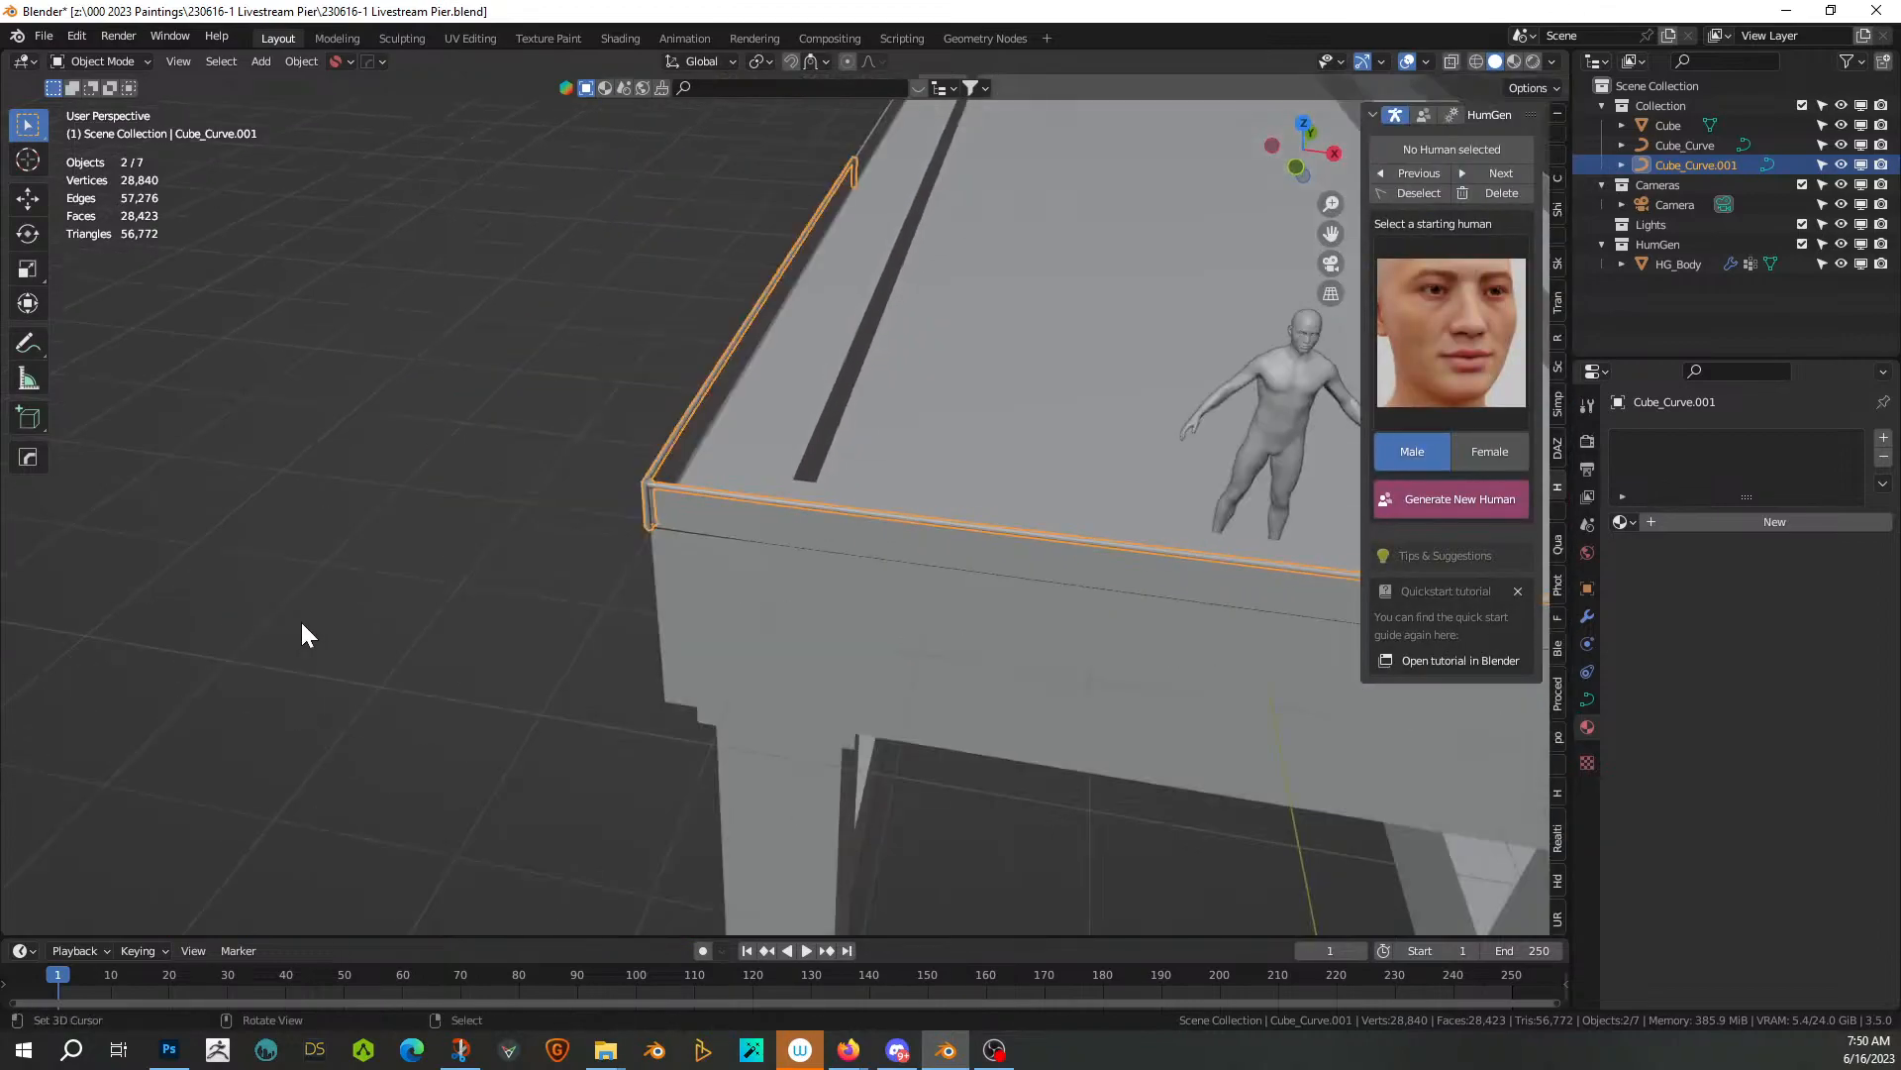
Undo the last curve extraction, reveal hidden geometry and return from local view to the whole scene
{"action": "key", "text": "slash"}
{"action": "middle_click_drag", "start_coordinate": [300, 620], "coordinate": [234, 585]}
{"action": "key", "text": "ctrl+z"}
{"action": "key", "text": "ctrl+z"}
{"action": "key", "text": "ctrl+z"}
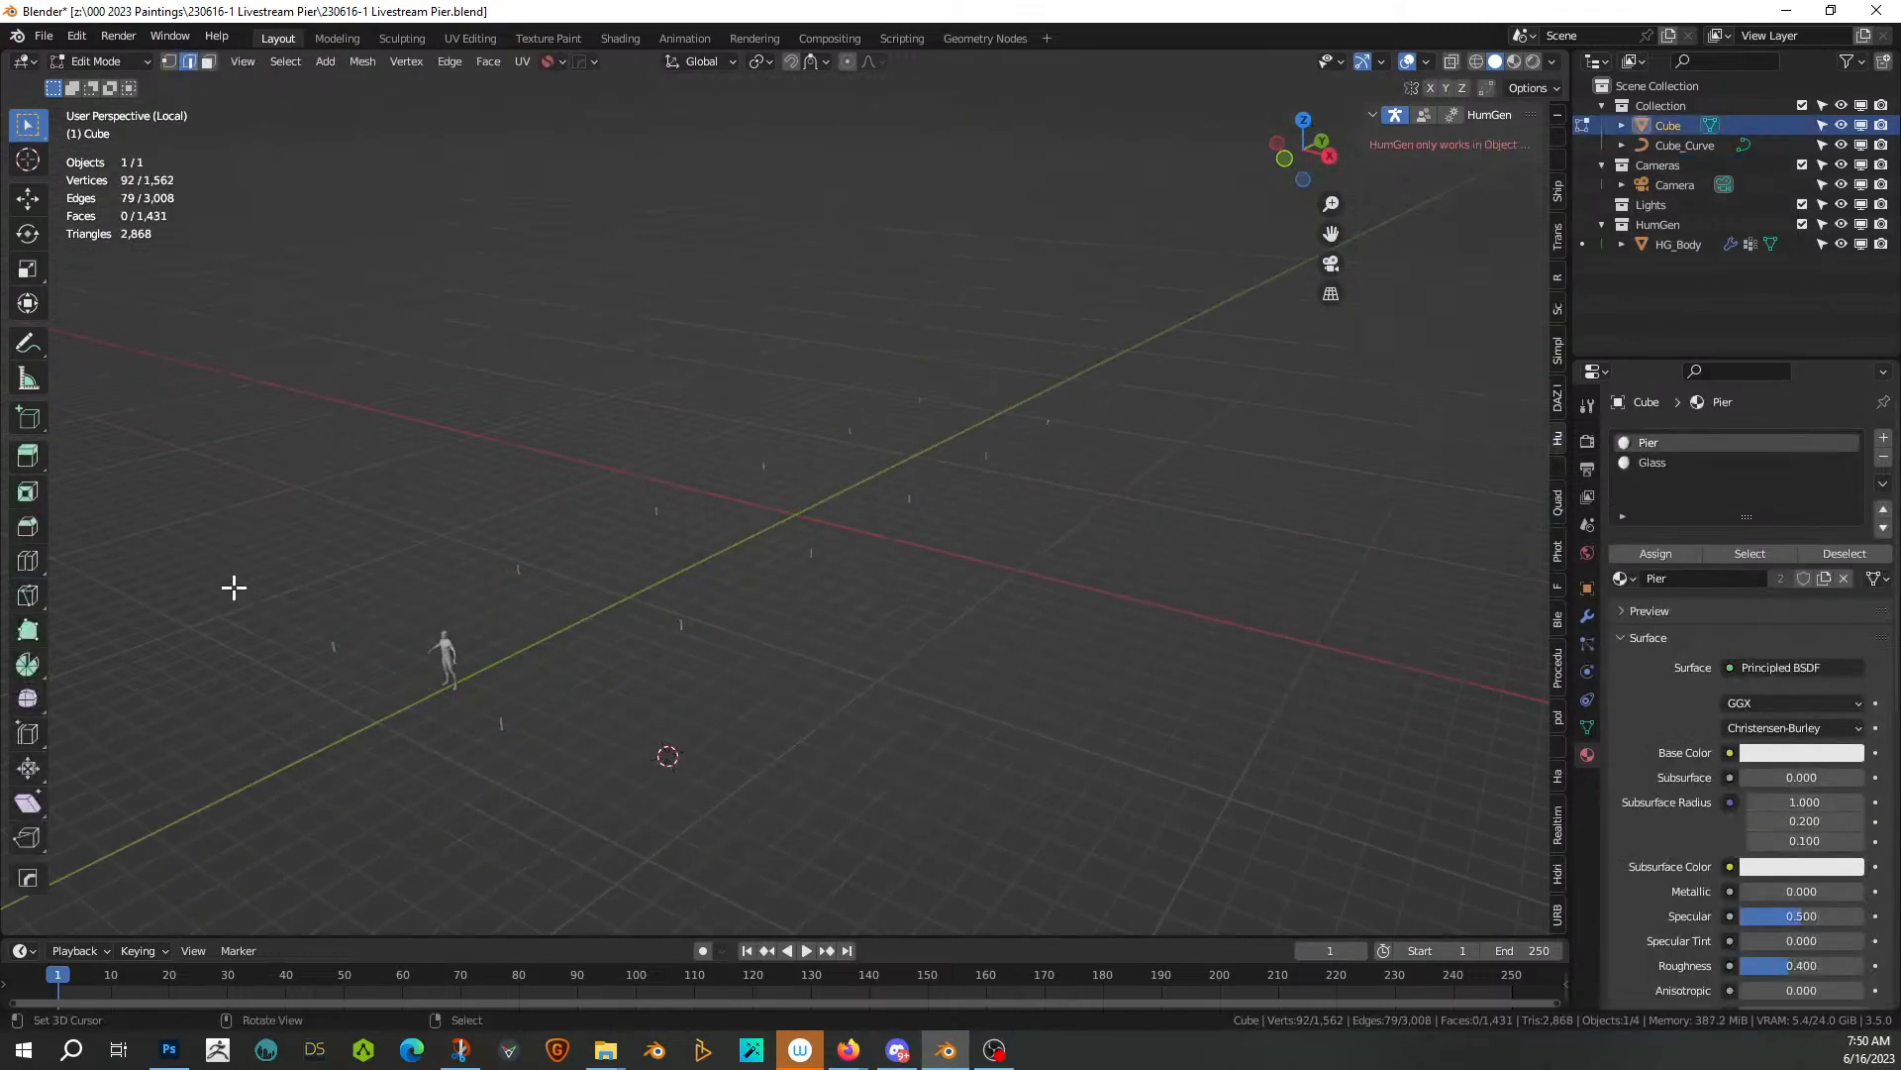
{"action": "key", "text": "alt+h"}
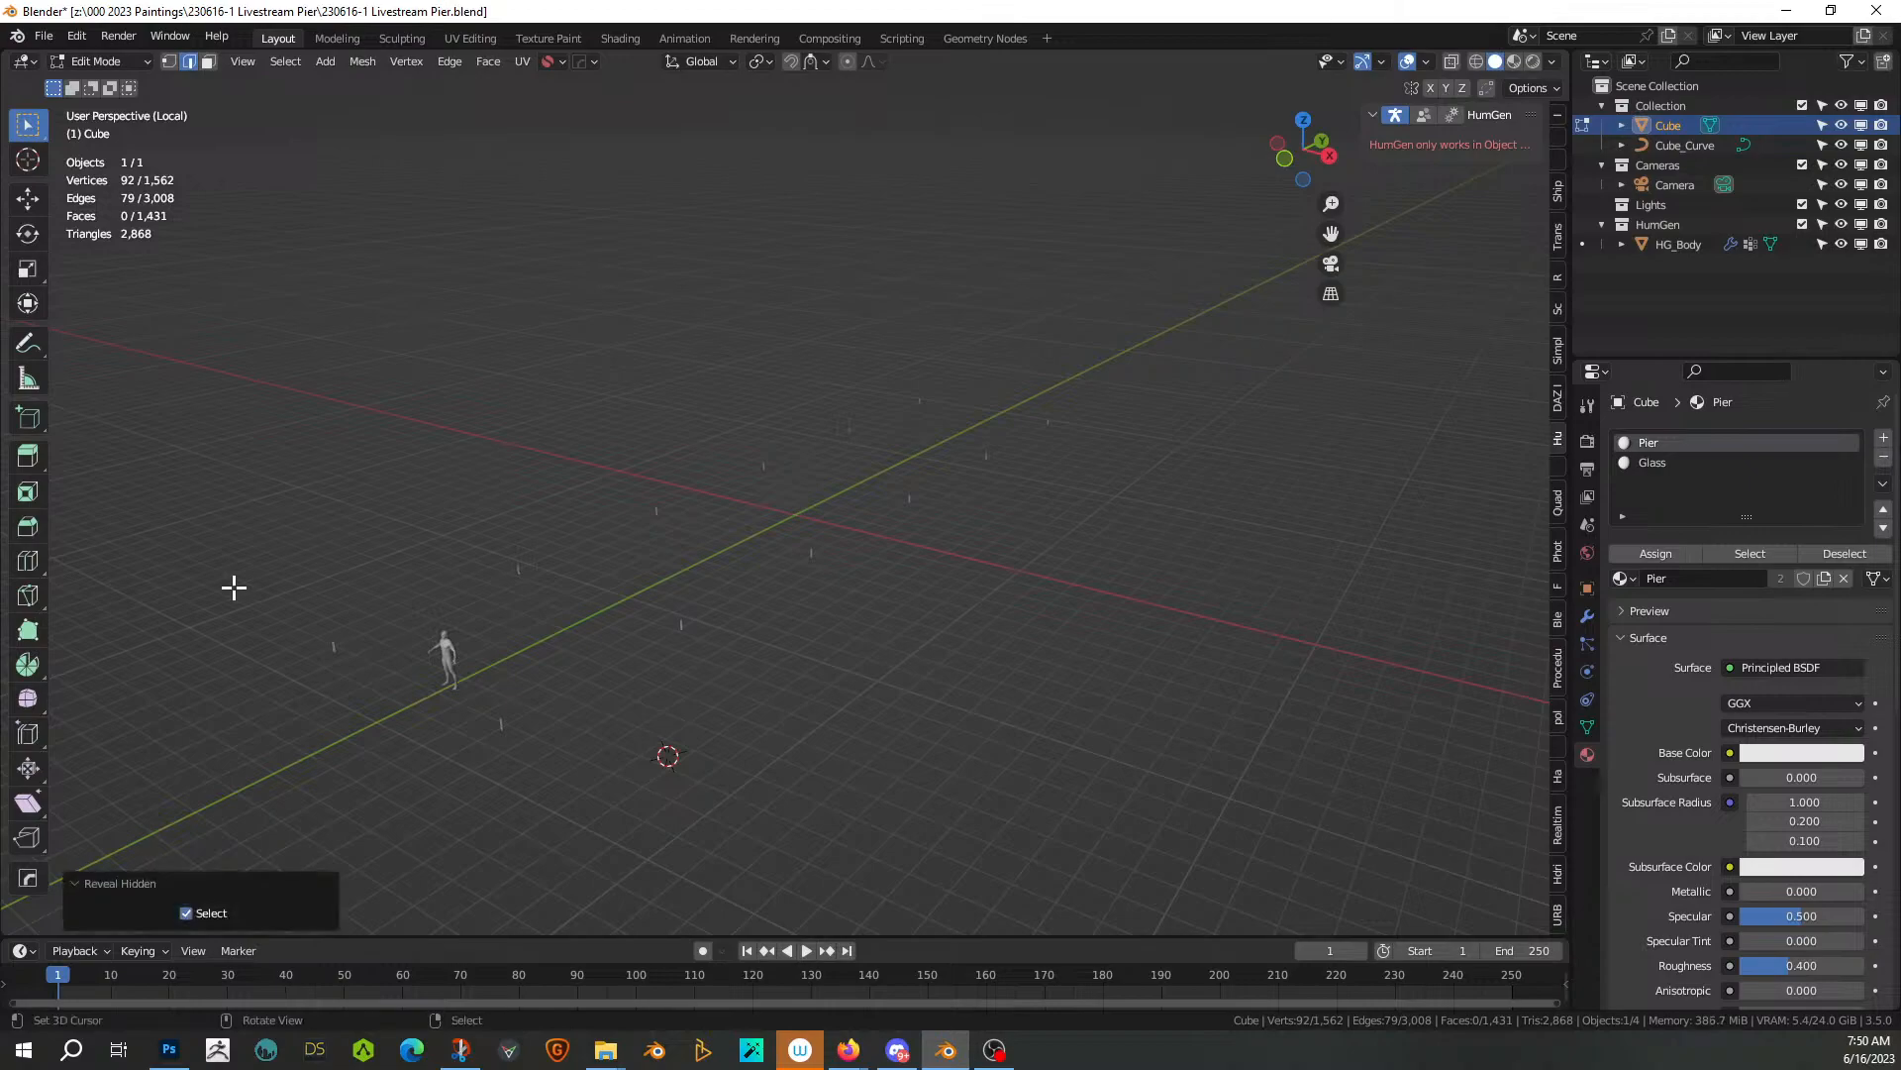
{"action": "key", "text": "KP_Divide"}
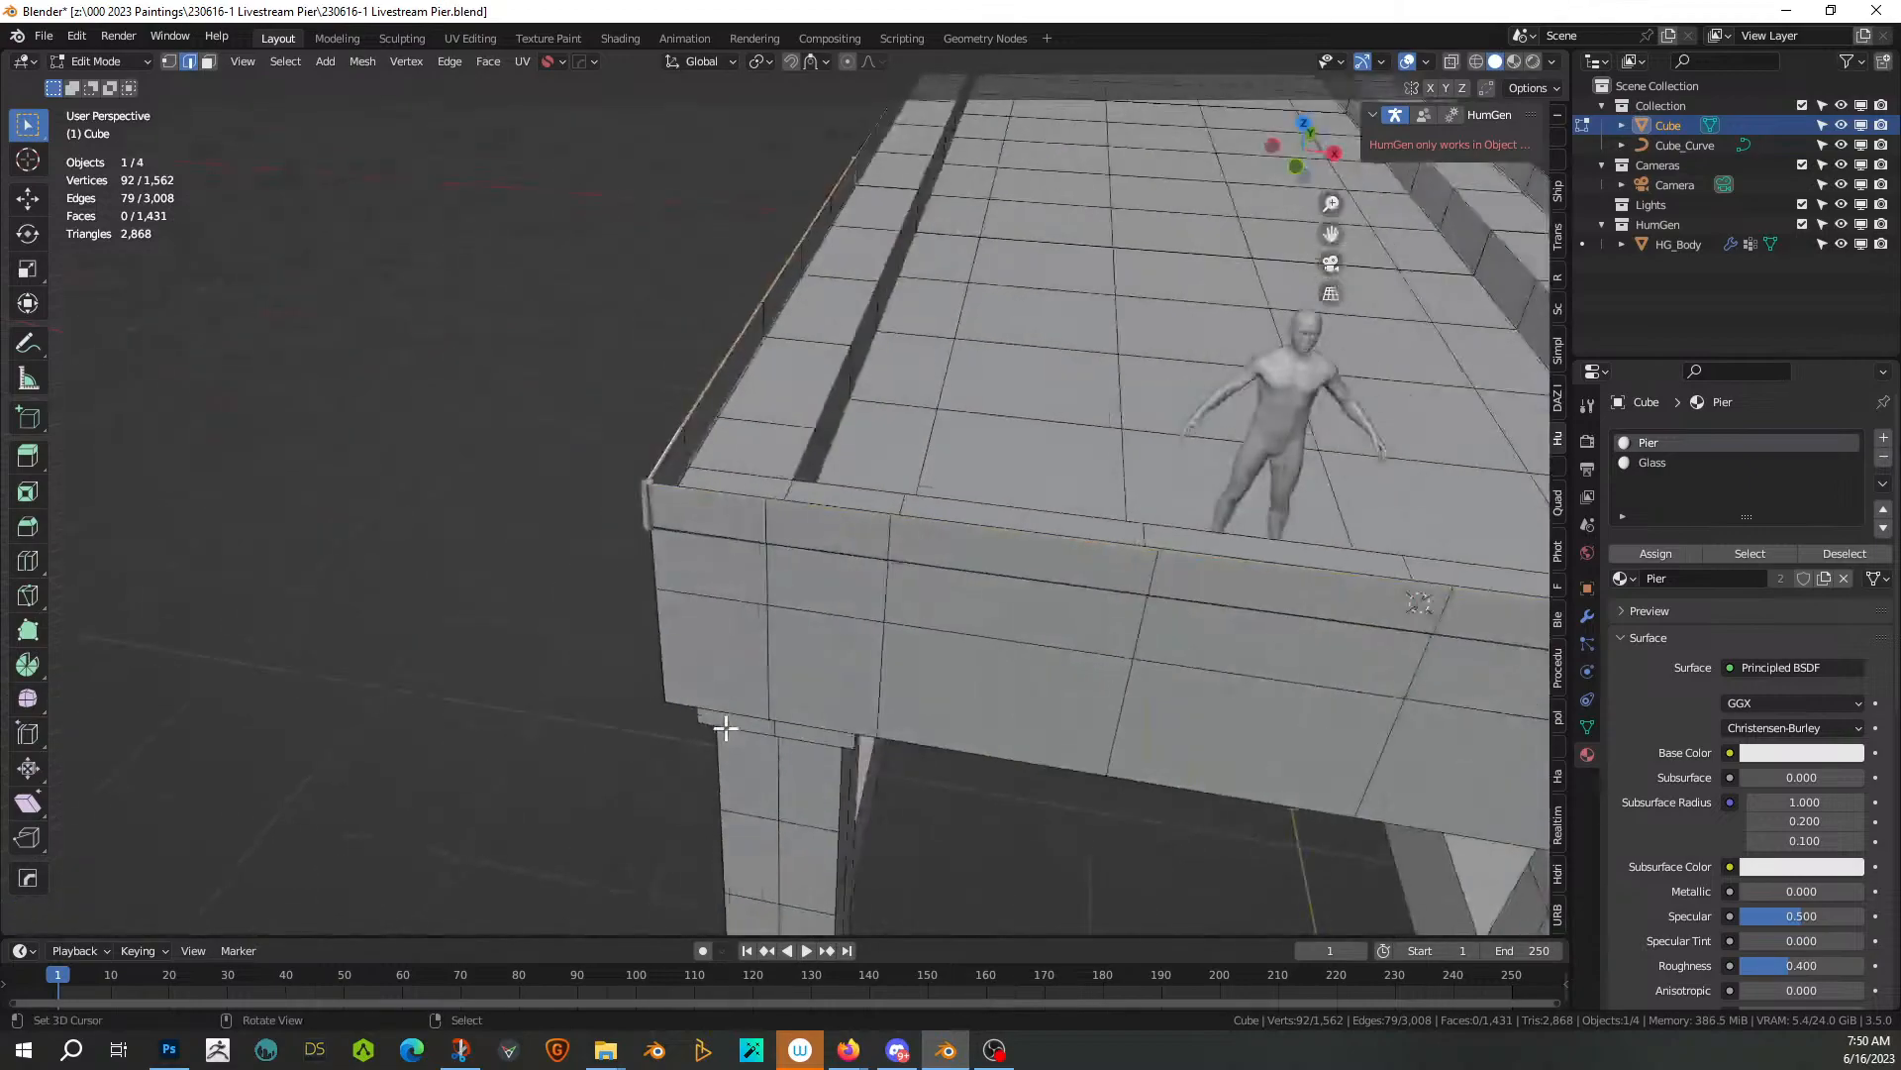
Isolate the pier mesh in local view and clear its edge selection
{"action": "middle_click_drag", "start_coordinate": [733, 728], "coordinate": [825, 197]}
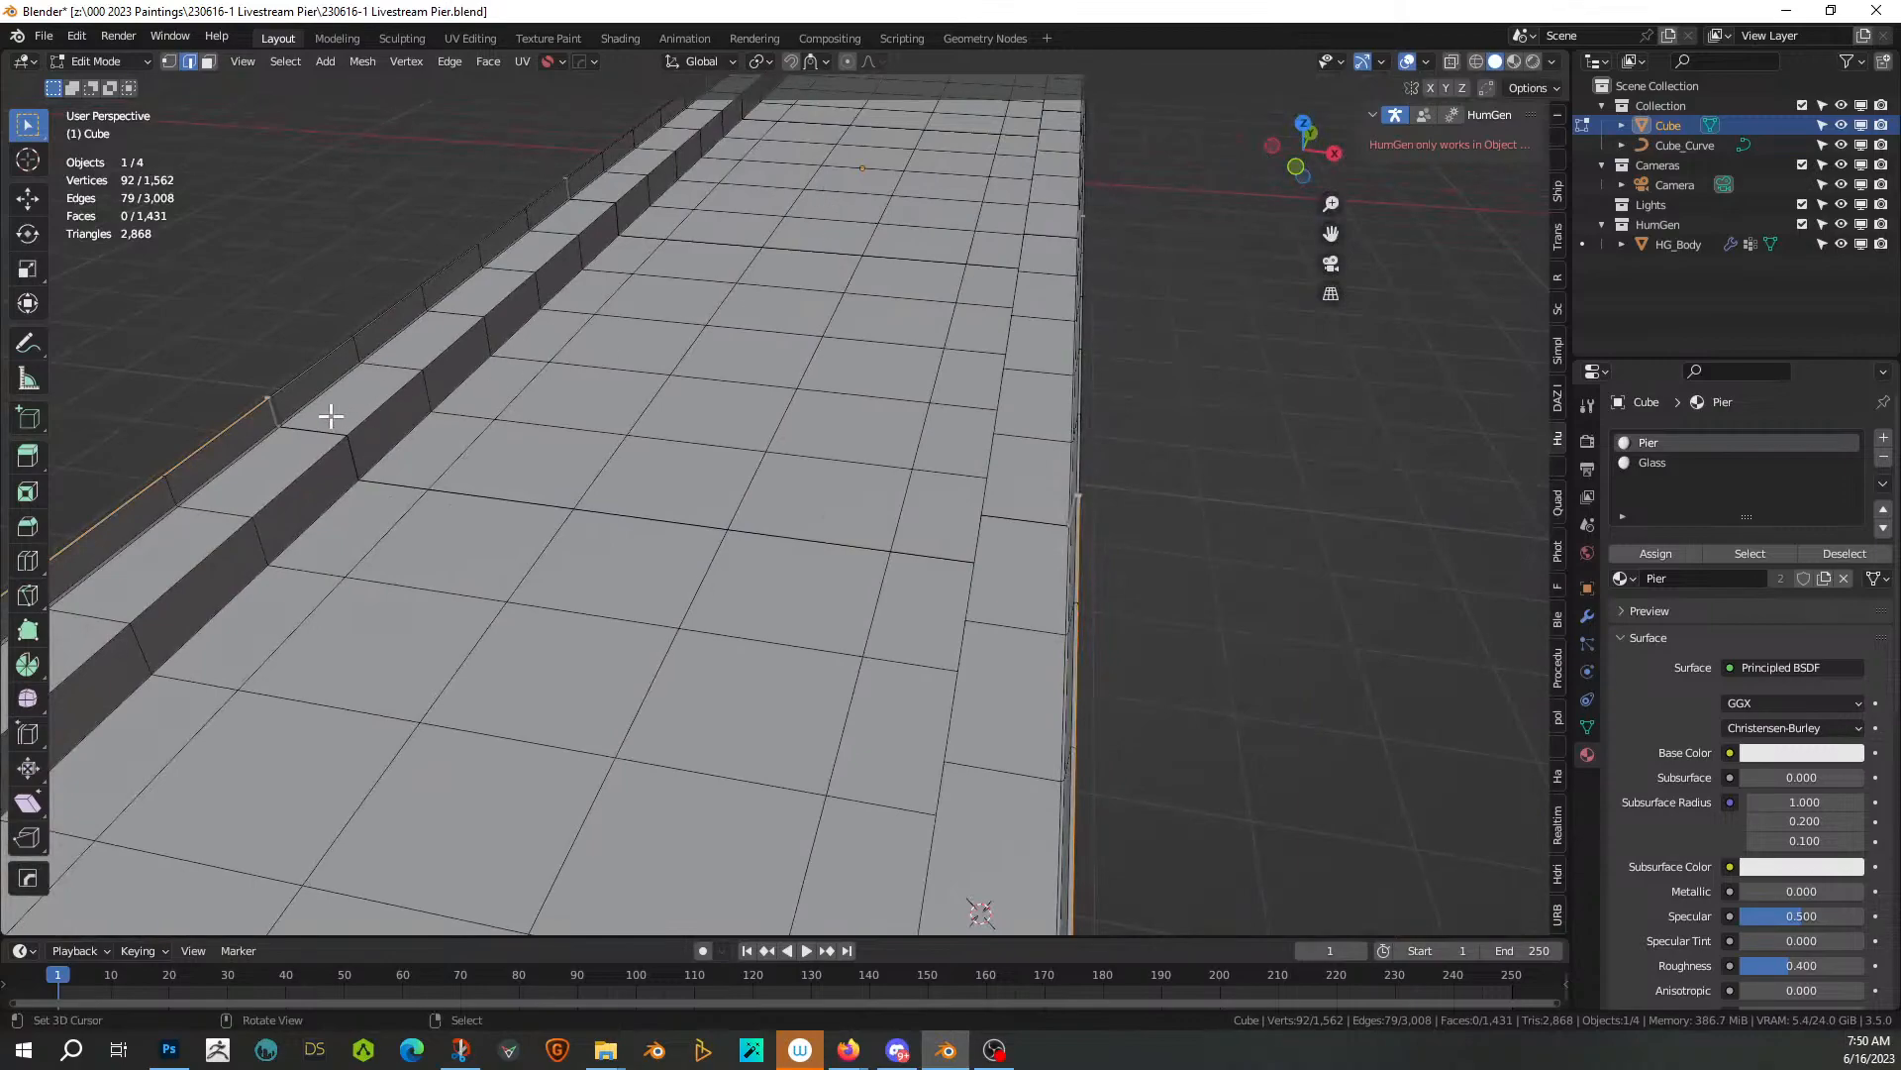
{"action": "key", "text": "KP_Divide"}
{"action": "scroll", "coordinate": [480, 361], "scroll_direction": "up", "scroll_amount": 4}
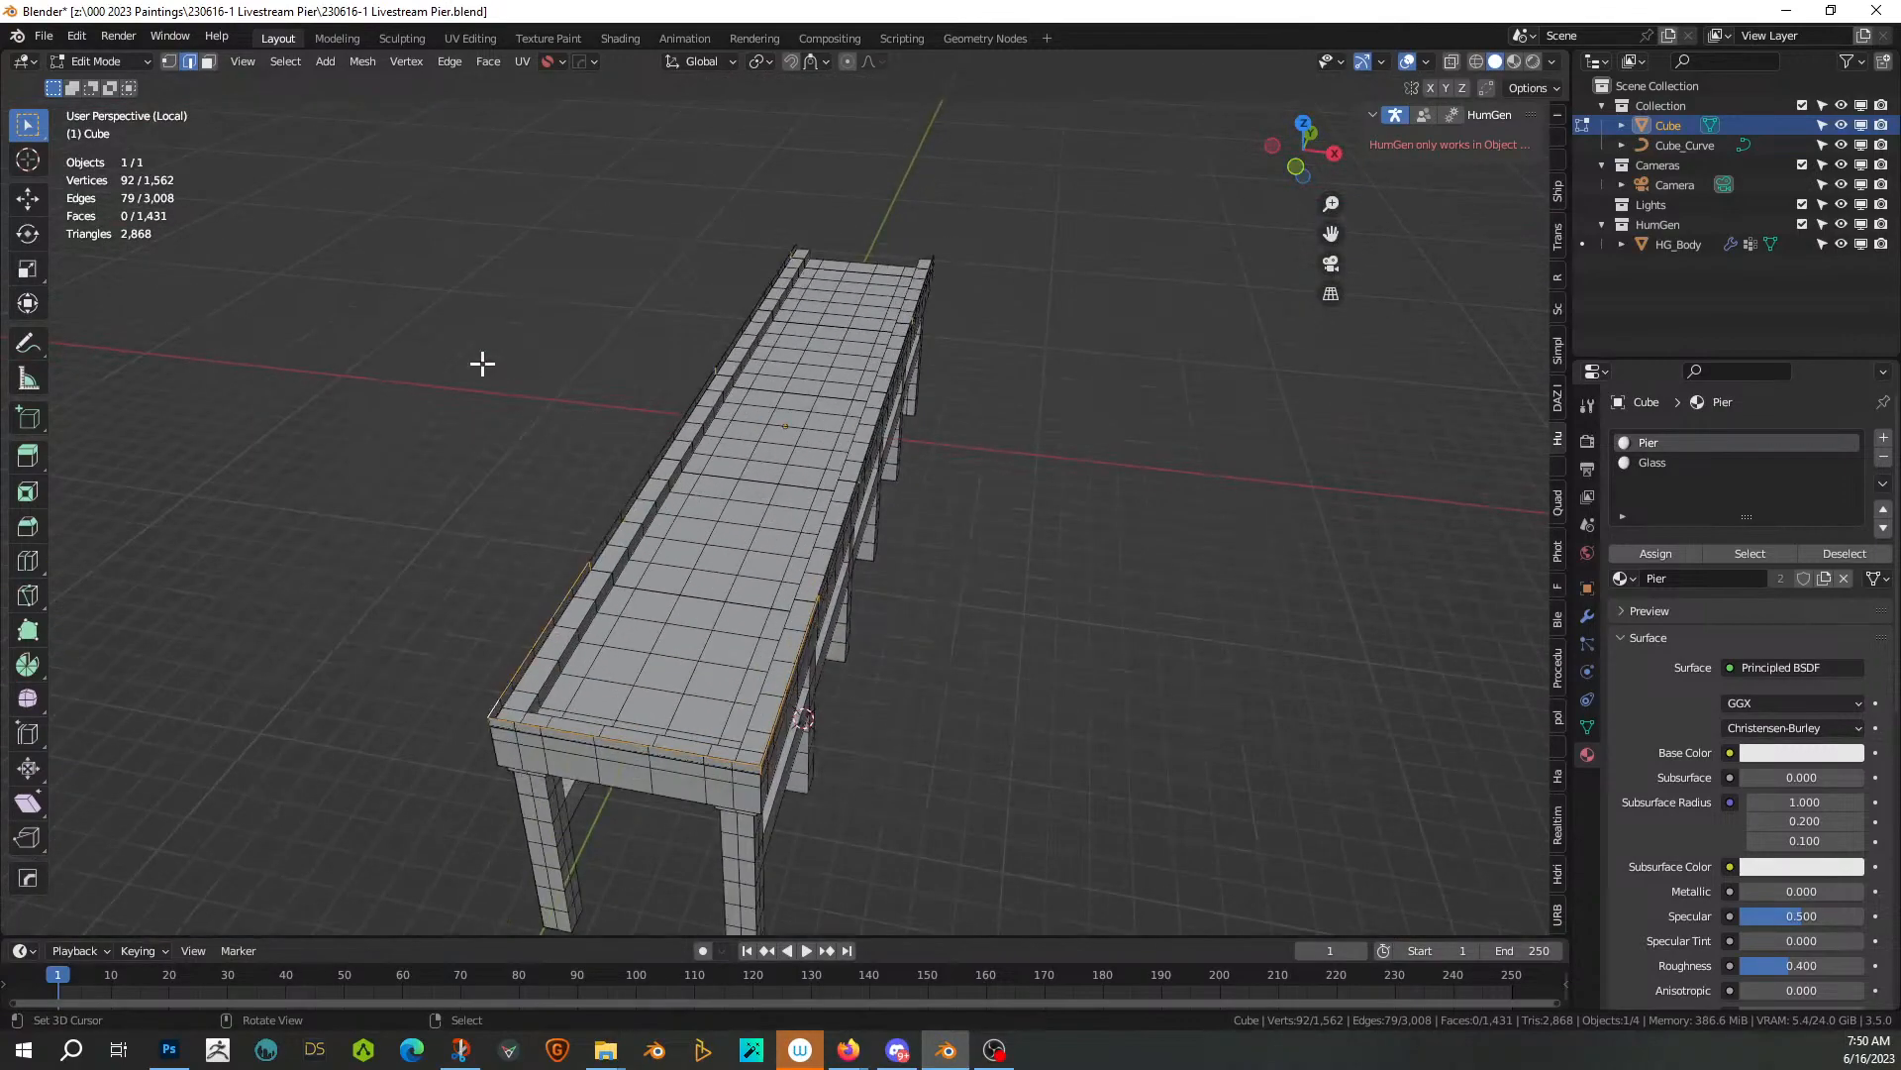
{"action": "key", "text": "alt+a"}
Select the top outer edge loops of the rim's first three sections along one long side
{"action": "middle_click_drag", "start_coordinate": [669, 351], "coordinate": [599, 668]}
{"action": "left_click", "coordinate": [514, 543], "text": "alt"}
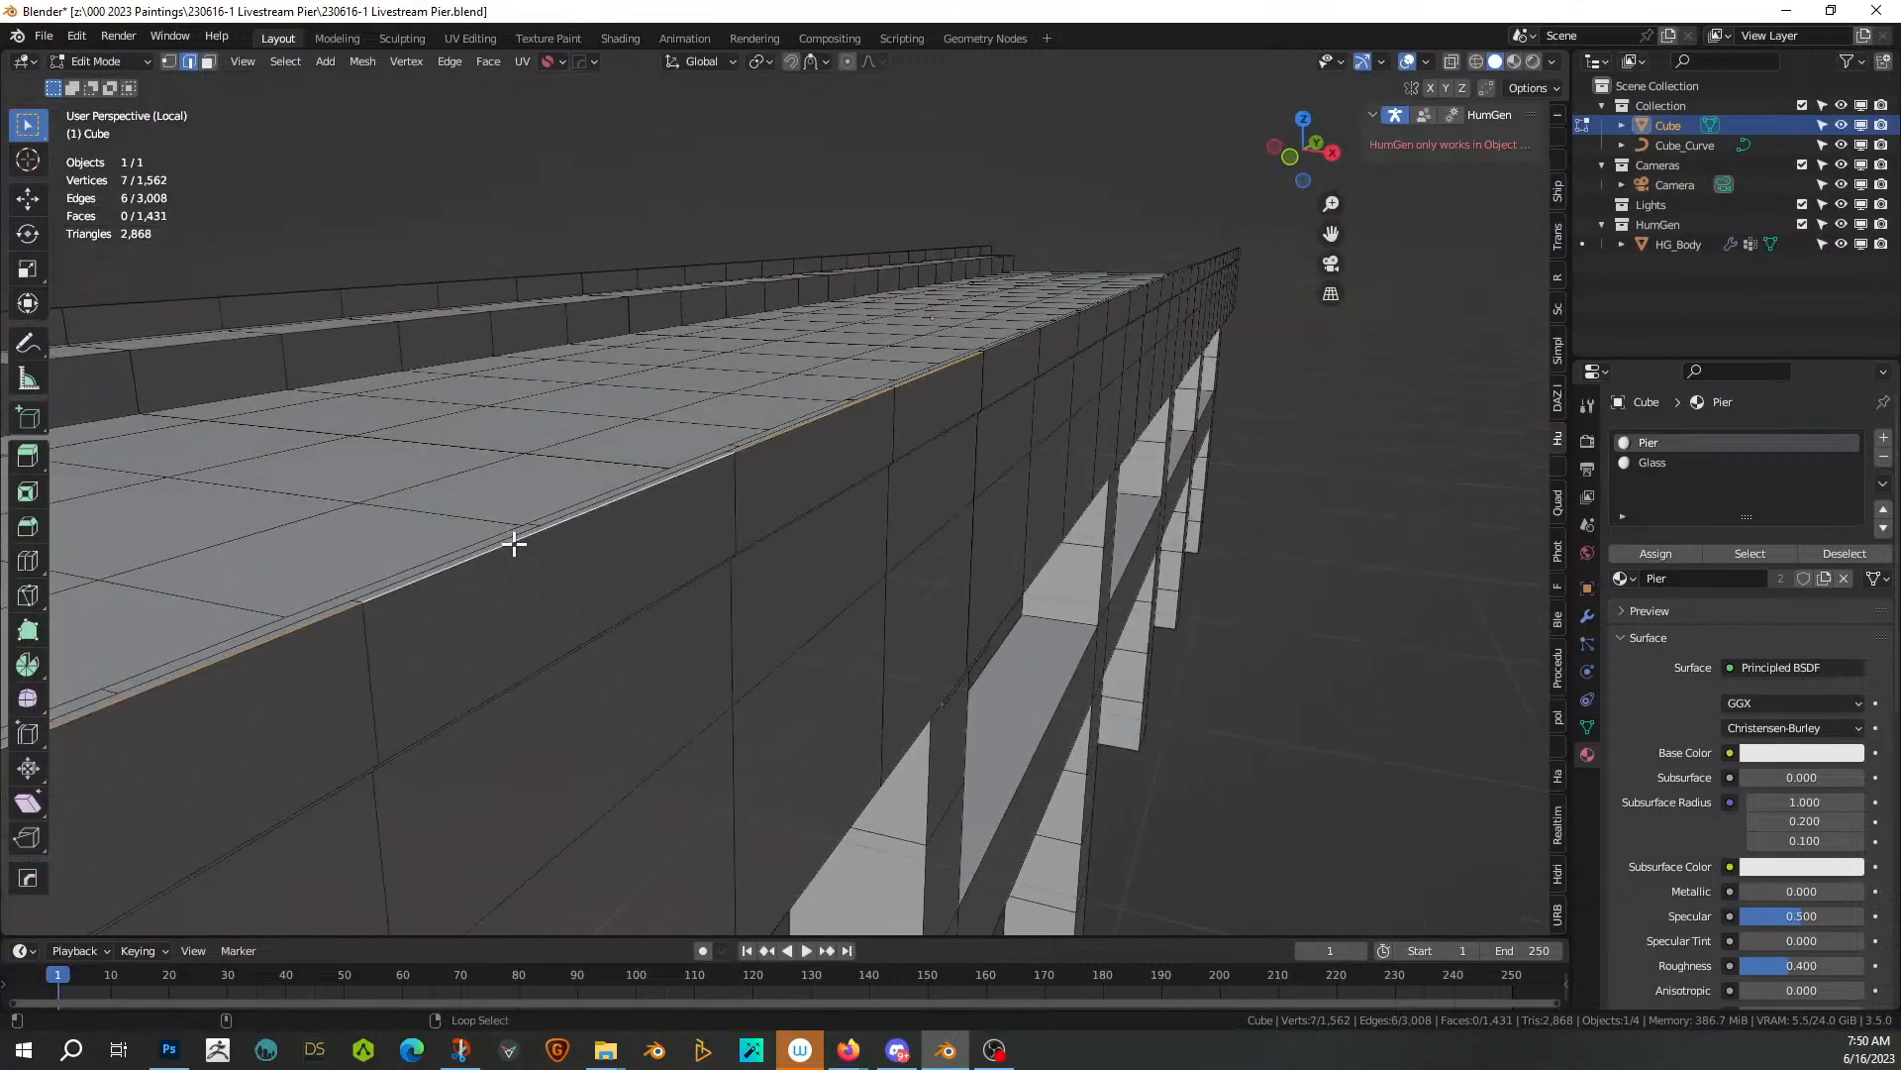
{"action": "middle_click_drag", "start_coordinate": [1201, 382], "coordinate": [1093, 416]}
{"action": "middle_click_drag", "start_coordinate": [564, 436], "coordinate": [1104, 531]}
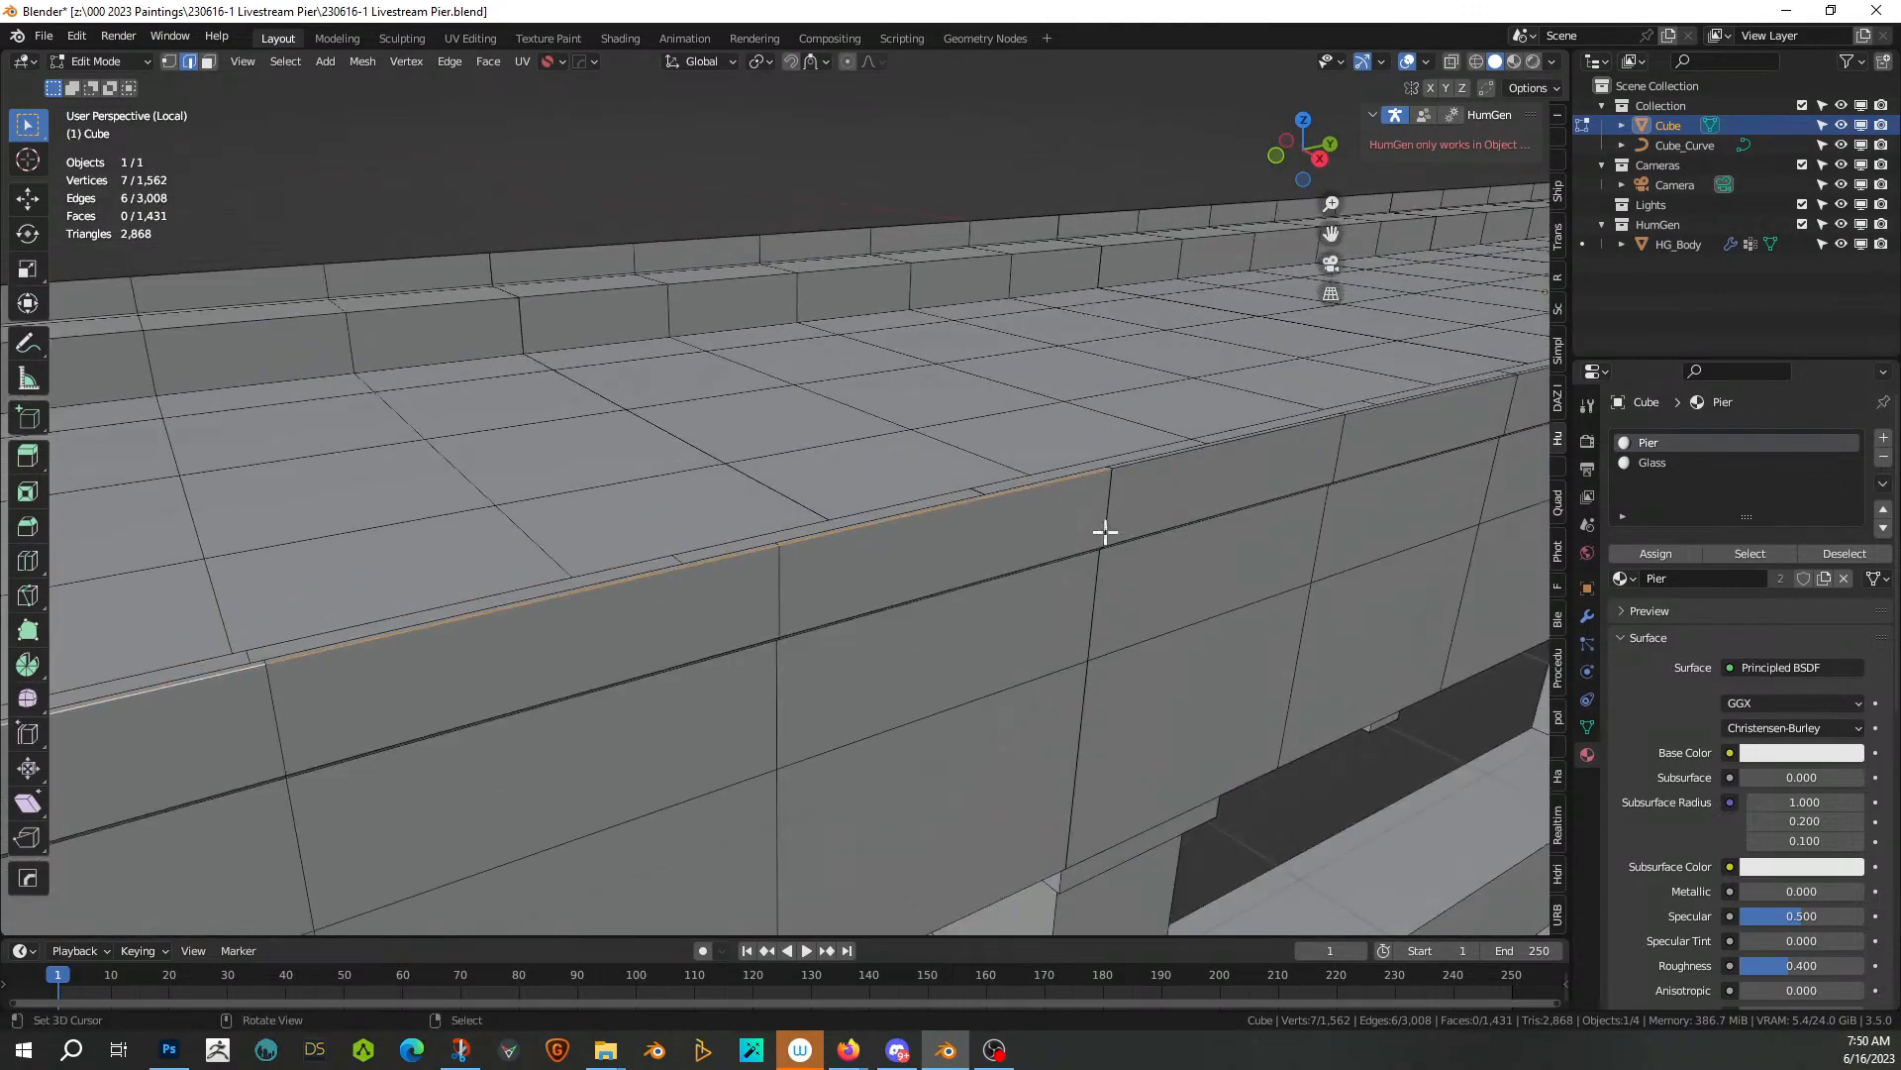
{"action": "left_click", "coordinate": [1159, 460], "text": "alt+shift"}
{"action": "scroll", "coordinate": [1160, 459], "scroll_direction": "down", "scroll_amount": 5}
{"action": "middle_click_drag", "start_coordinate": [1108, 471], "coordinate": [751, 573], "text": "shift"}
{"action": "scroll", "coordinate": [743, 584], "scroll_direction": "up", "scroll_amount": 3}
{"action": "left_click", "coordinate": [690, 618], "text": "alt+shift"}
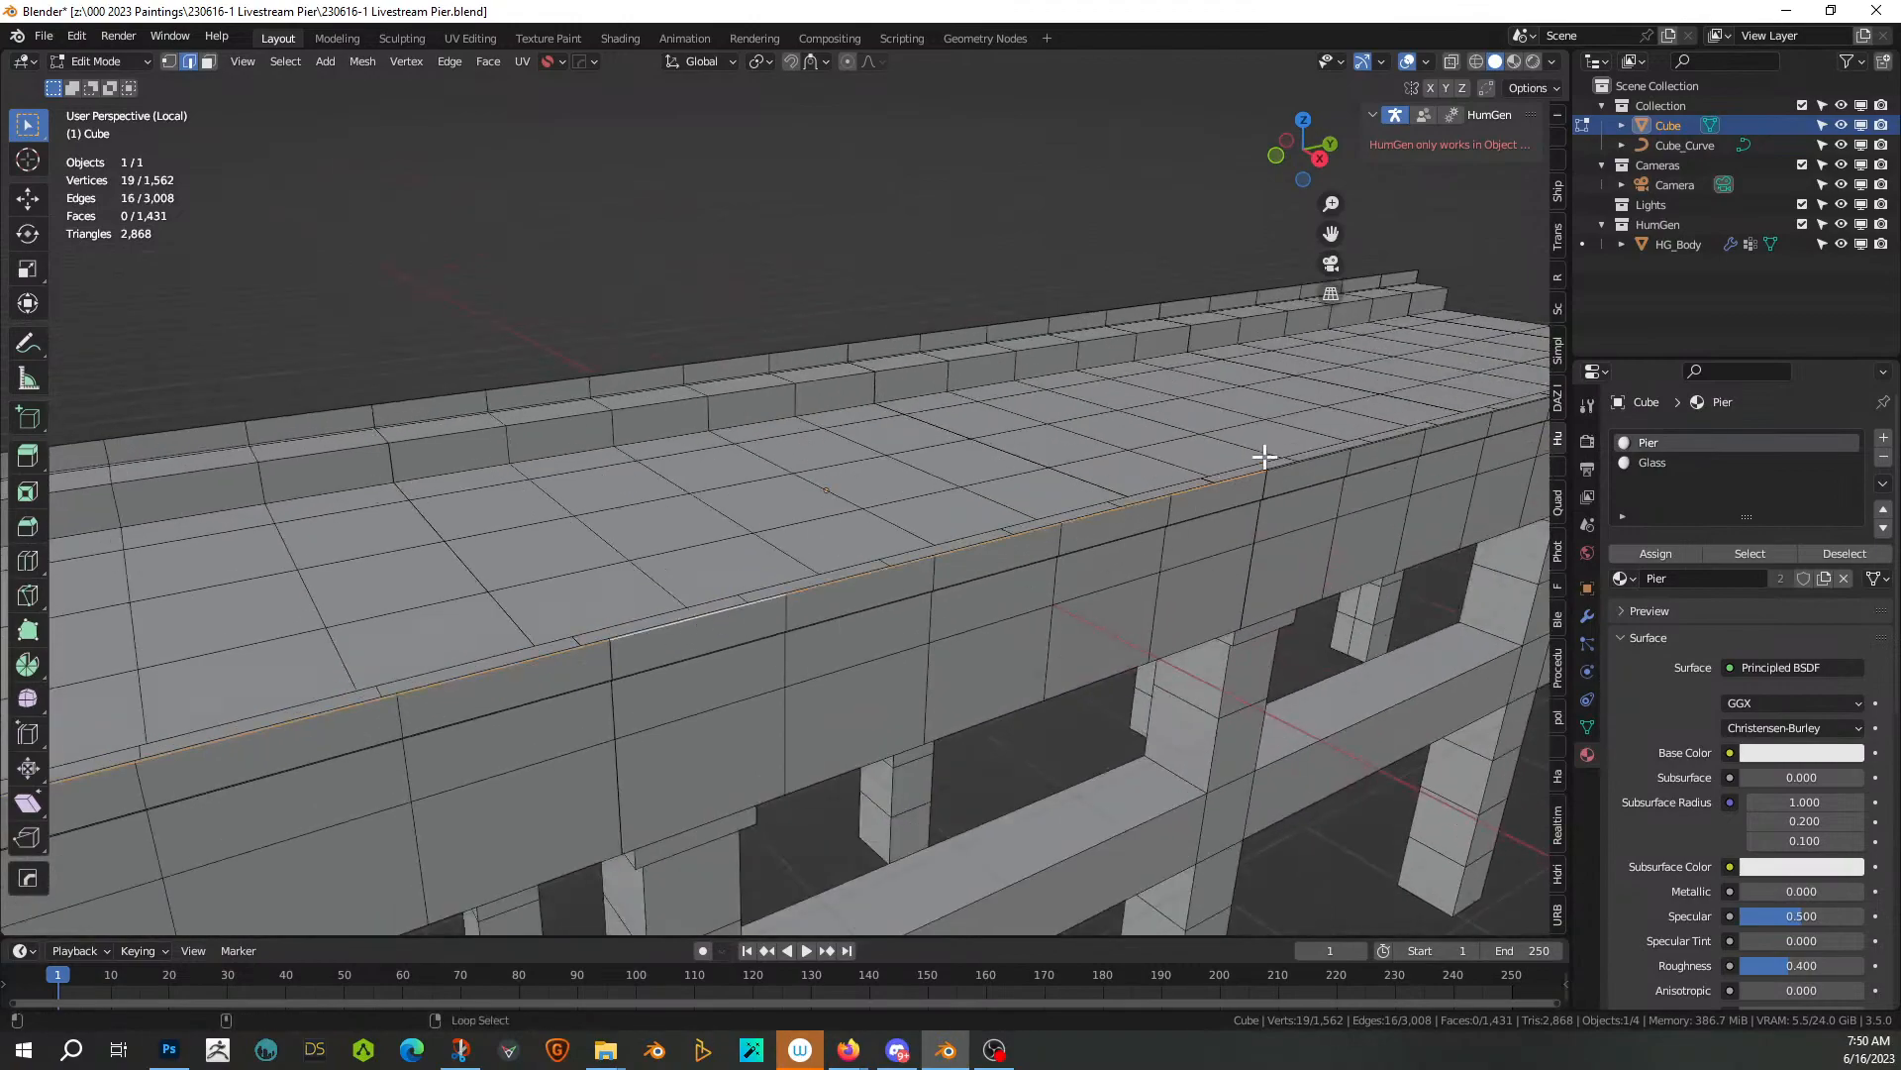
Add the top outer edge loops of the remaining rim sections on that long side, up to the far end
{"action": "left_click", "coordinate": [1305, 466], "text": "alt+shift"}
{"action": "left_click", "coordinate": [1310, 469], "text": "alt+shift"}
{"action": "scroll", "coordinate": [985, 540], "scroll_direction": "down", "scroll_amount": 2}
{"action": "scroll", "coordinate": [980, 540], "scroll_direction": "up", "scroll_amount": 4}
{"action": "left_click", "coordinate": [942, 632], "text": "alt+shift"}
{"action": "middle_click_drag", "start_coordinate": [1044, 619], "coordinate": [714, 577]}
{"action": "scroll", "coordinate": [922, 627], "scroll_direction": "down", "scroll_amount": 2}
{"action": "left_click", "coordinate": [968, 655], "text": "alt+shift"}
{"action": "middle_click_drag", "start_coordinate": [968, 656], "coordinate": [546, 569], "text": "shift"}
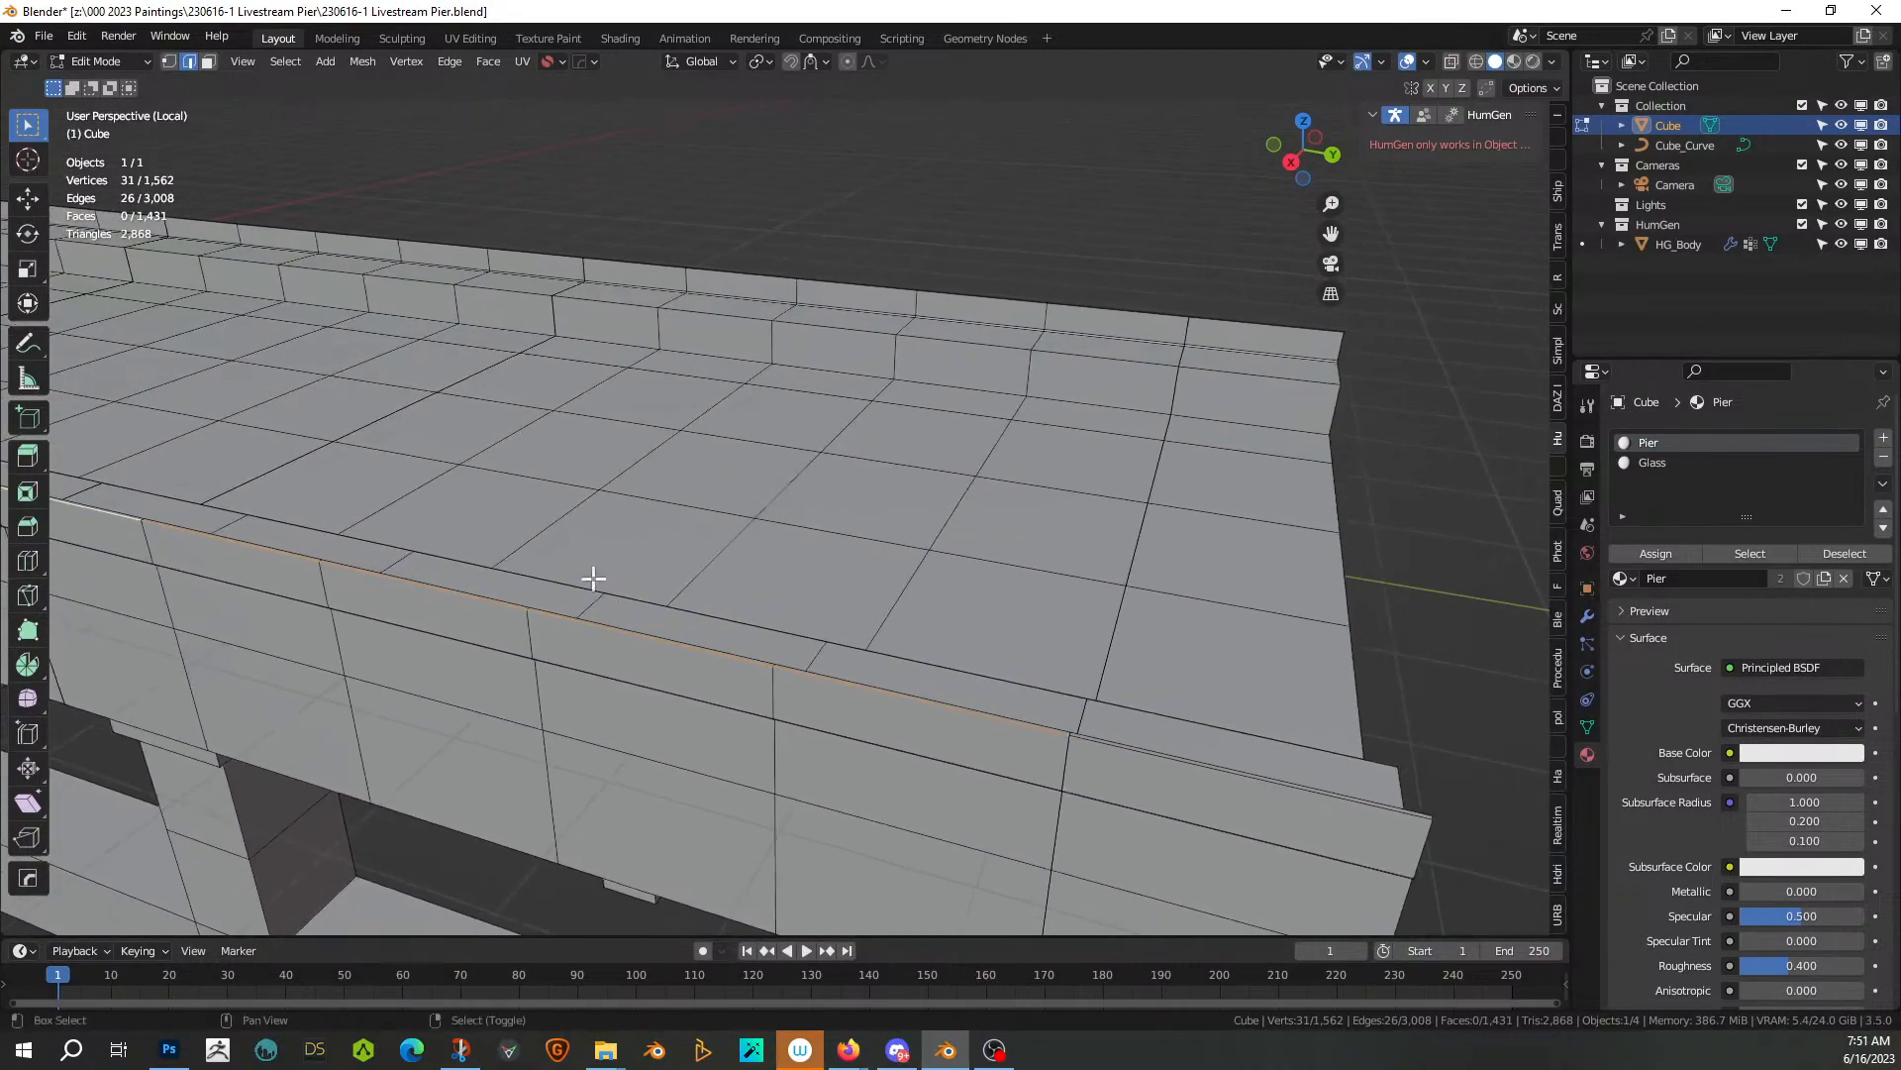
{"action": "left_click", "coordinate": [1083, 738], "text": "alt+shift"}
Add the top outer edge loop across the pier's near short end to the selection
{"action": "middle_click_drag", "start_coordinate": [400, 569], "coordinate": [1062, 295], "text": "shift"}
{"action": "scroll", "coordinate": [727, 592], "scroll_direction": "up", "scroll_amount": 2}
{"action": "middle_click_drag", "start_coordinate": [682, 611], "coordinate": [916, 579]}
{"action": "middle_click_drag", "start_coordinate": [754, 617], "coordinate": [1175, 831]}
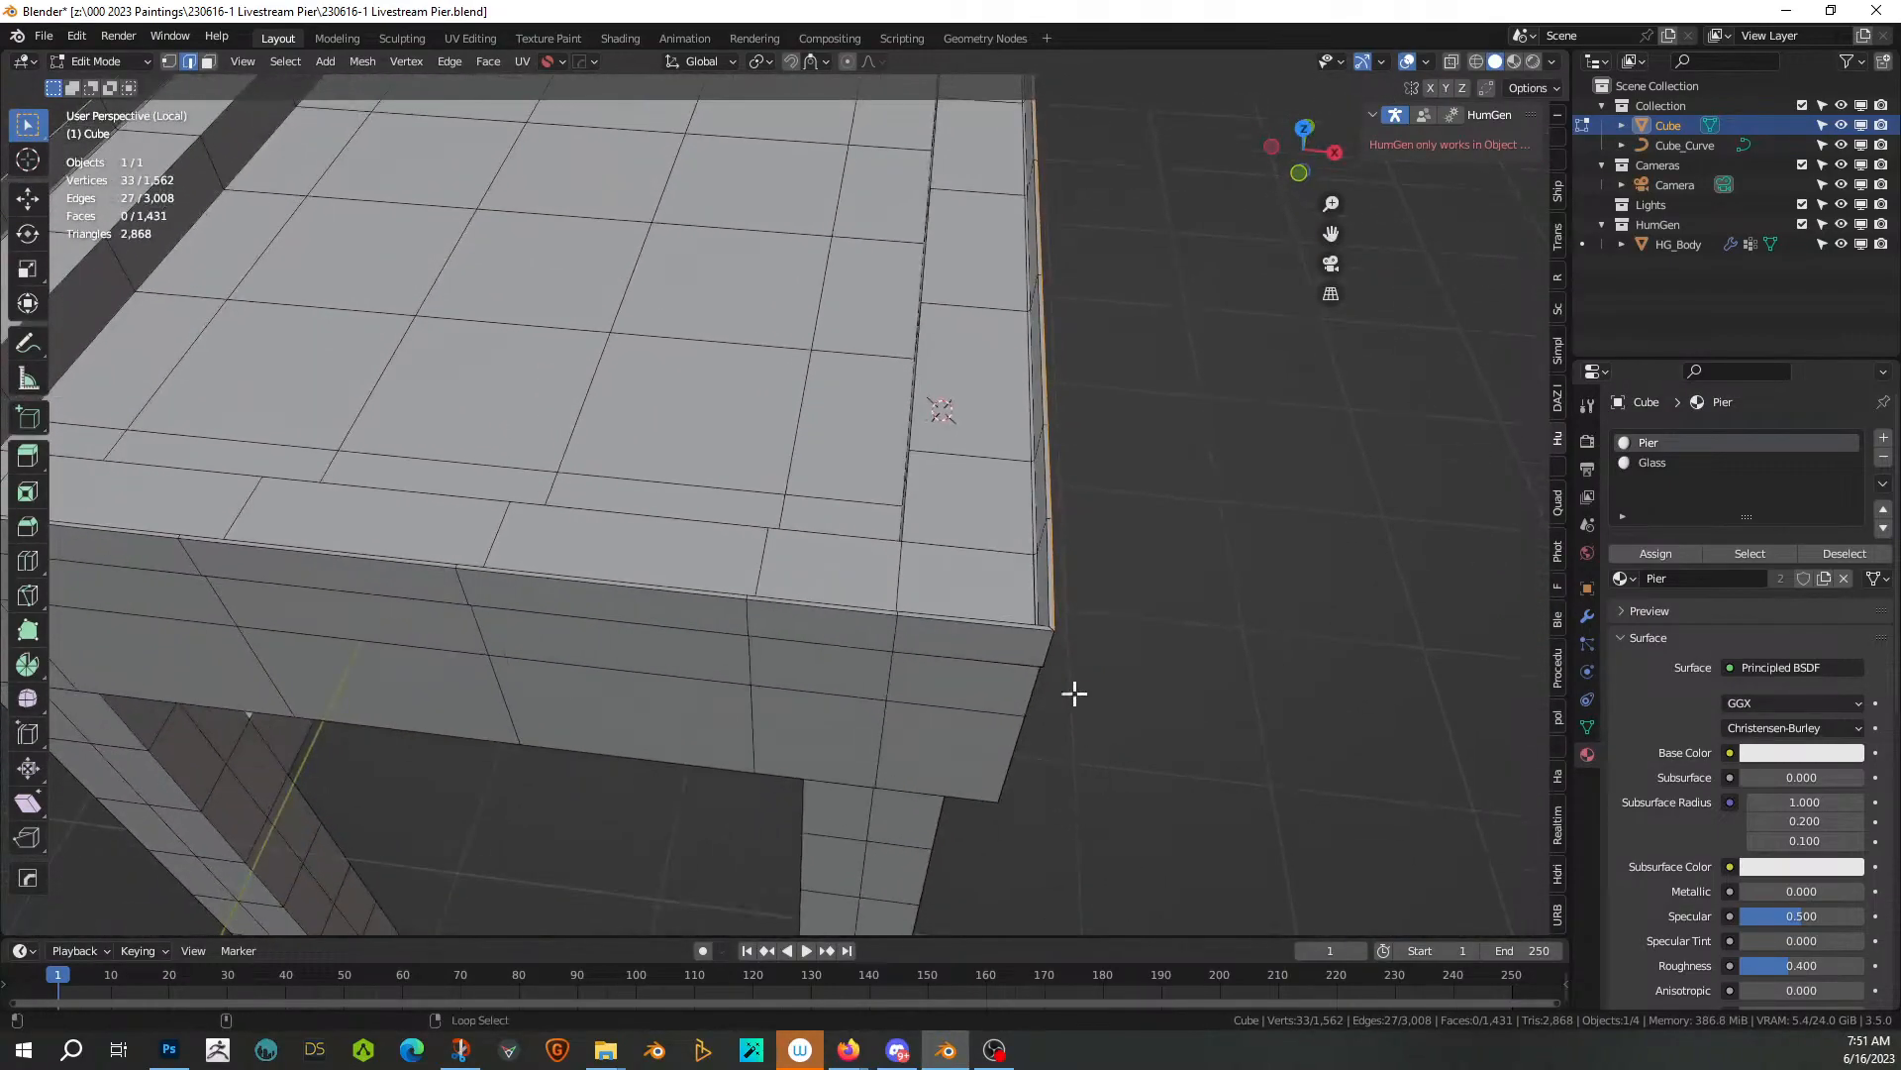
{"action": "left_click", "coordinate": [964, 624], "text": "alt+shift"}
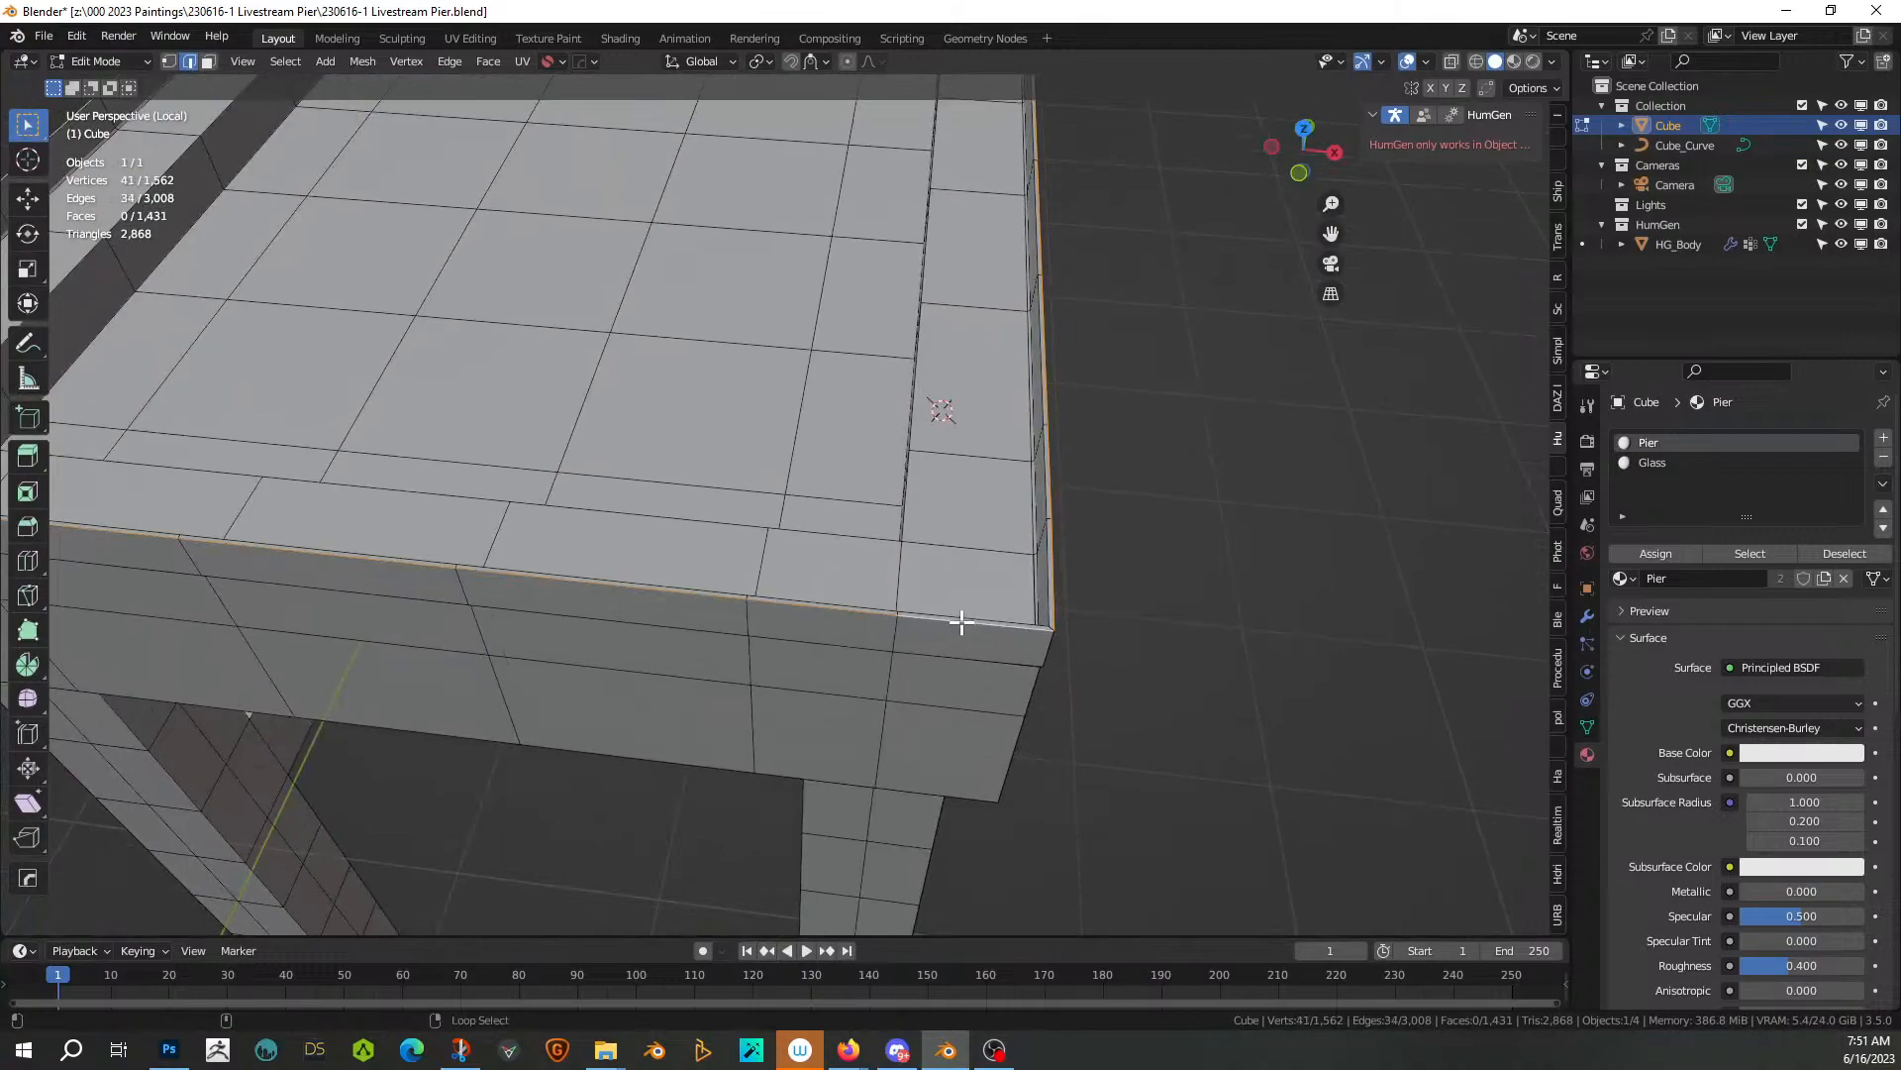
{"action": "middle_click_drag", "start_coordinate": [717, 615], "coordinate": [963, 582], "text": "shift"}
{"action": "scroll", "coordinate": [1049, 618], "scroll_direction": "down", "scroll_amount": 3}
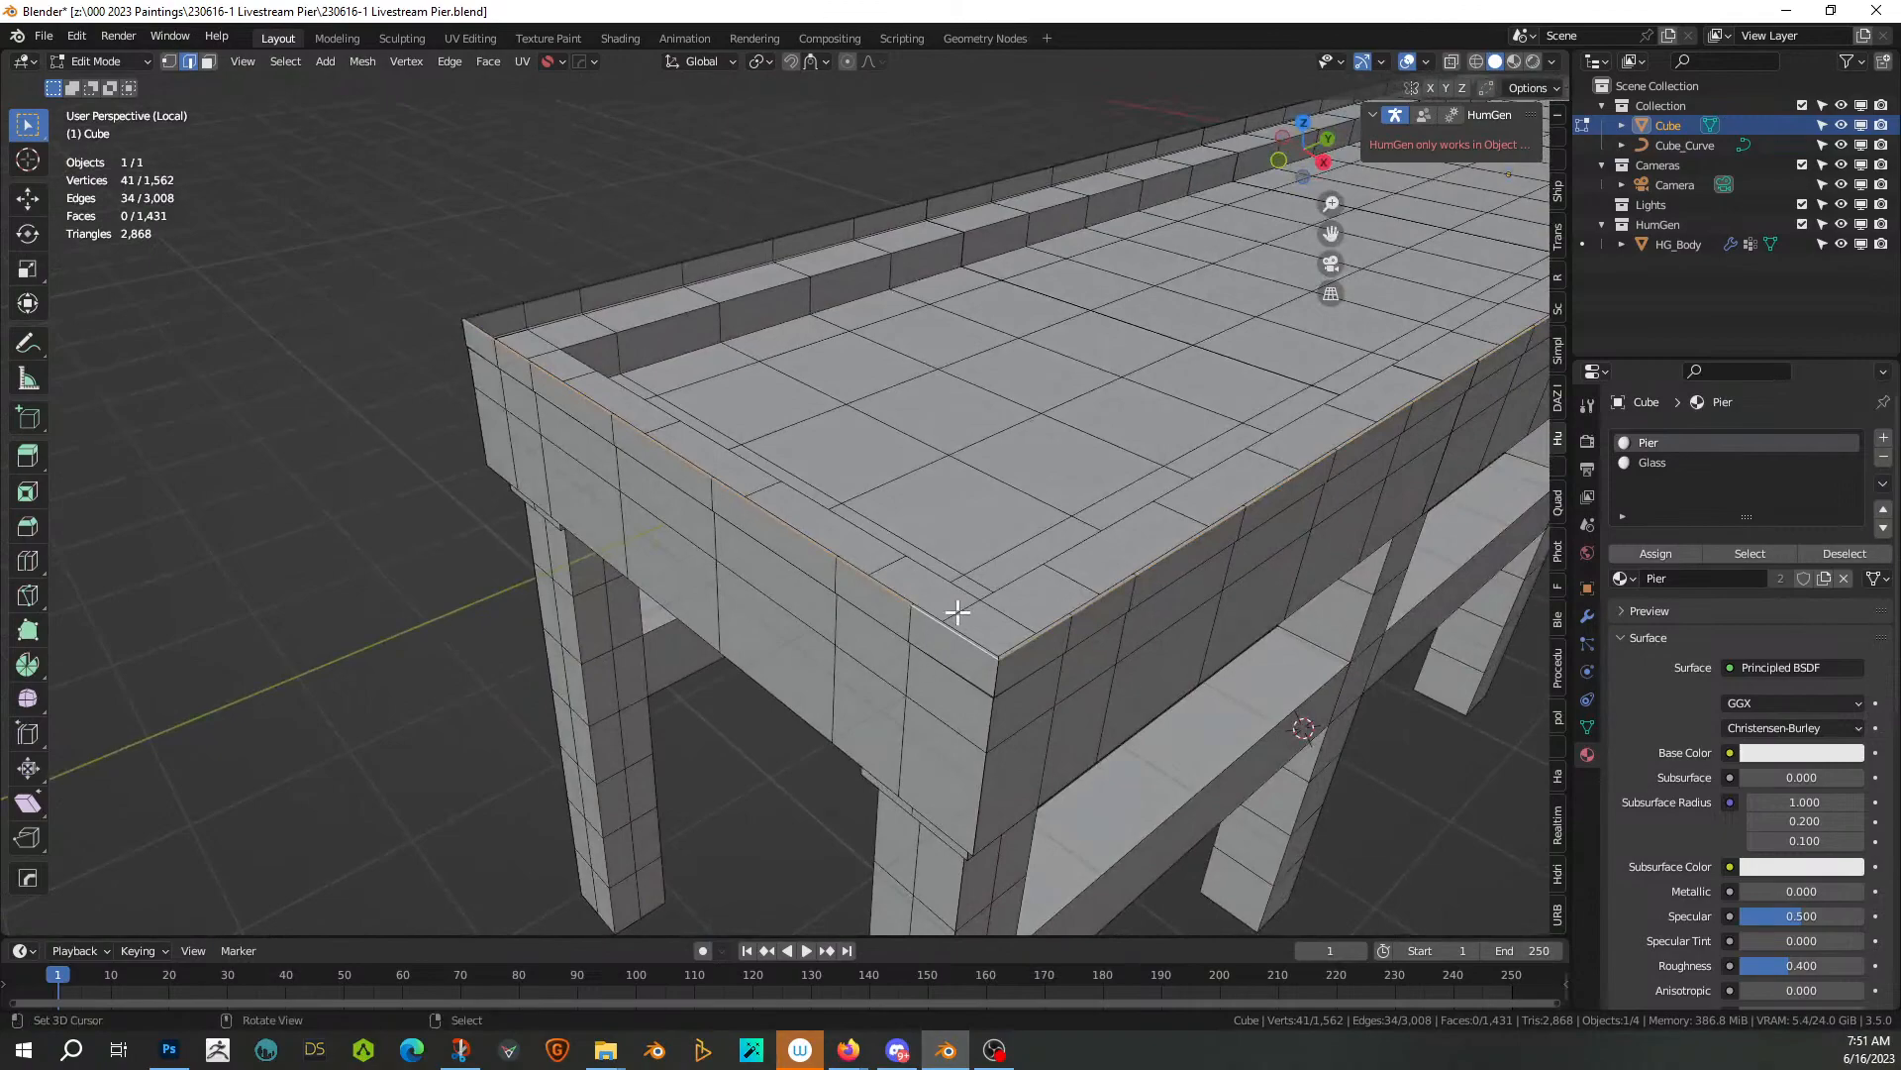
Extract the selected top rim edges as a curve to form a round handrail and leave local view
{"action": "key", "text": "q"}
{"action": "left_click", "coordinate": [961, 604]}
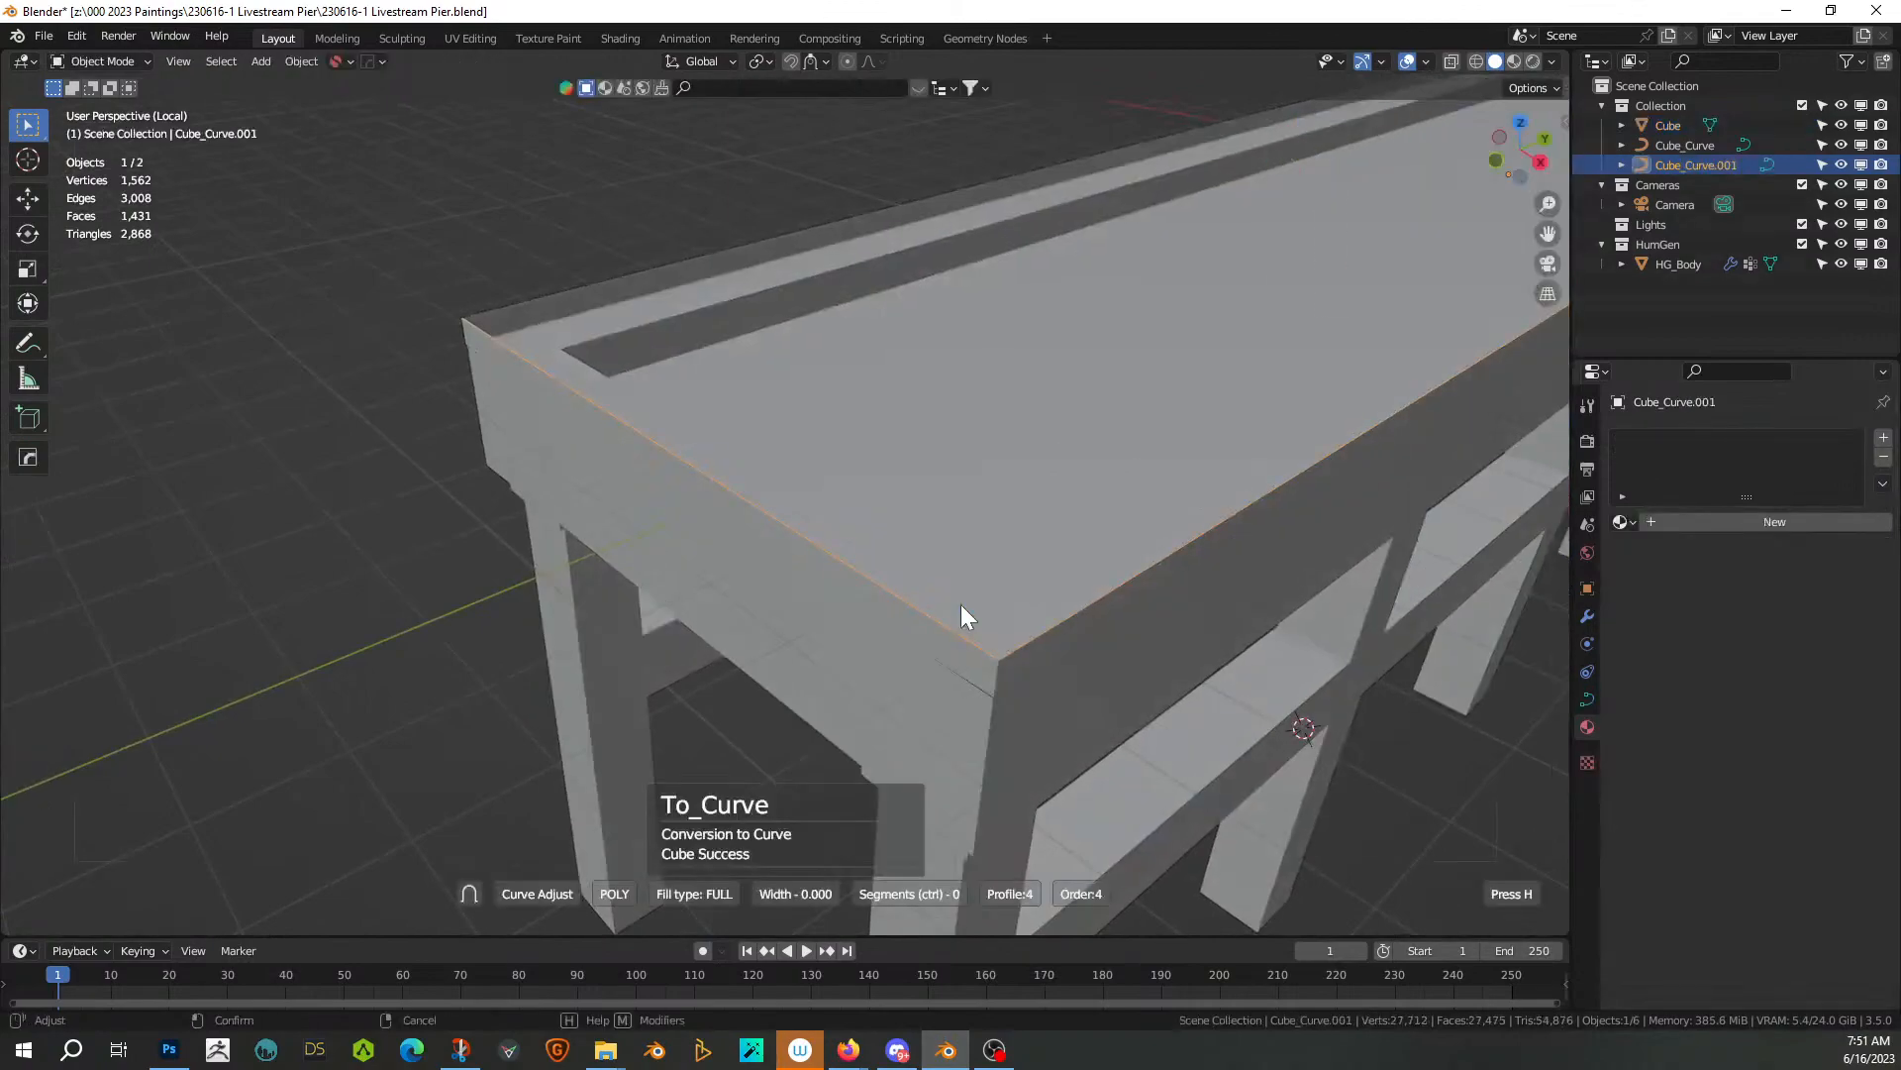
{"action": "key", "text": "slash"}
{"action": "middle_click_drag", "start_coordinate": [872, 644], "coordinate": [778, 716]}
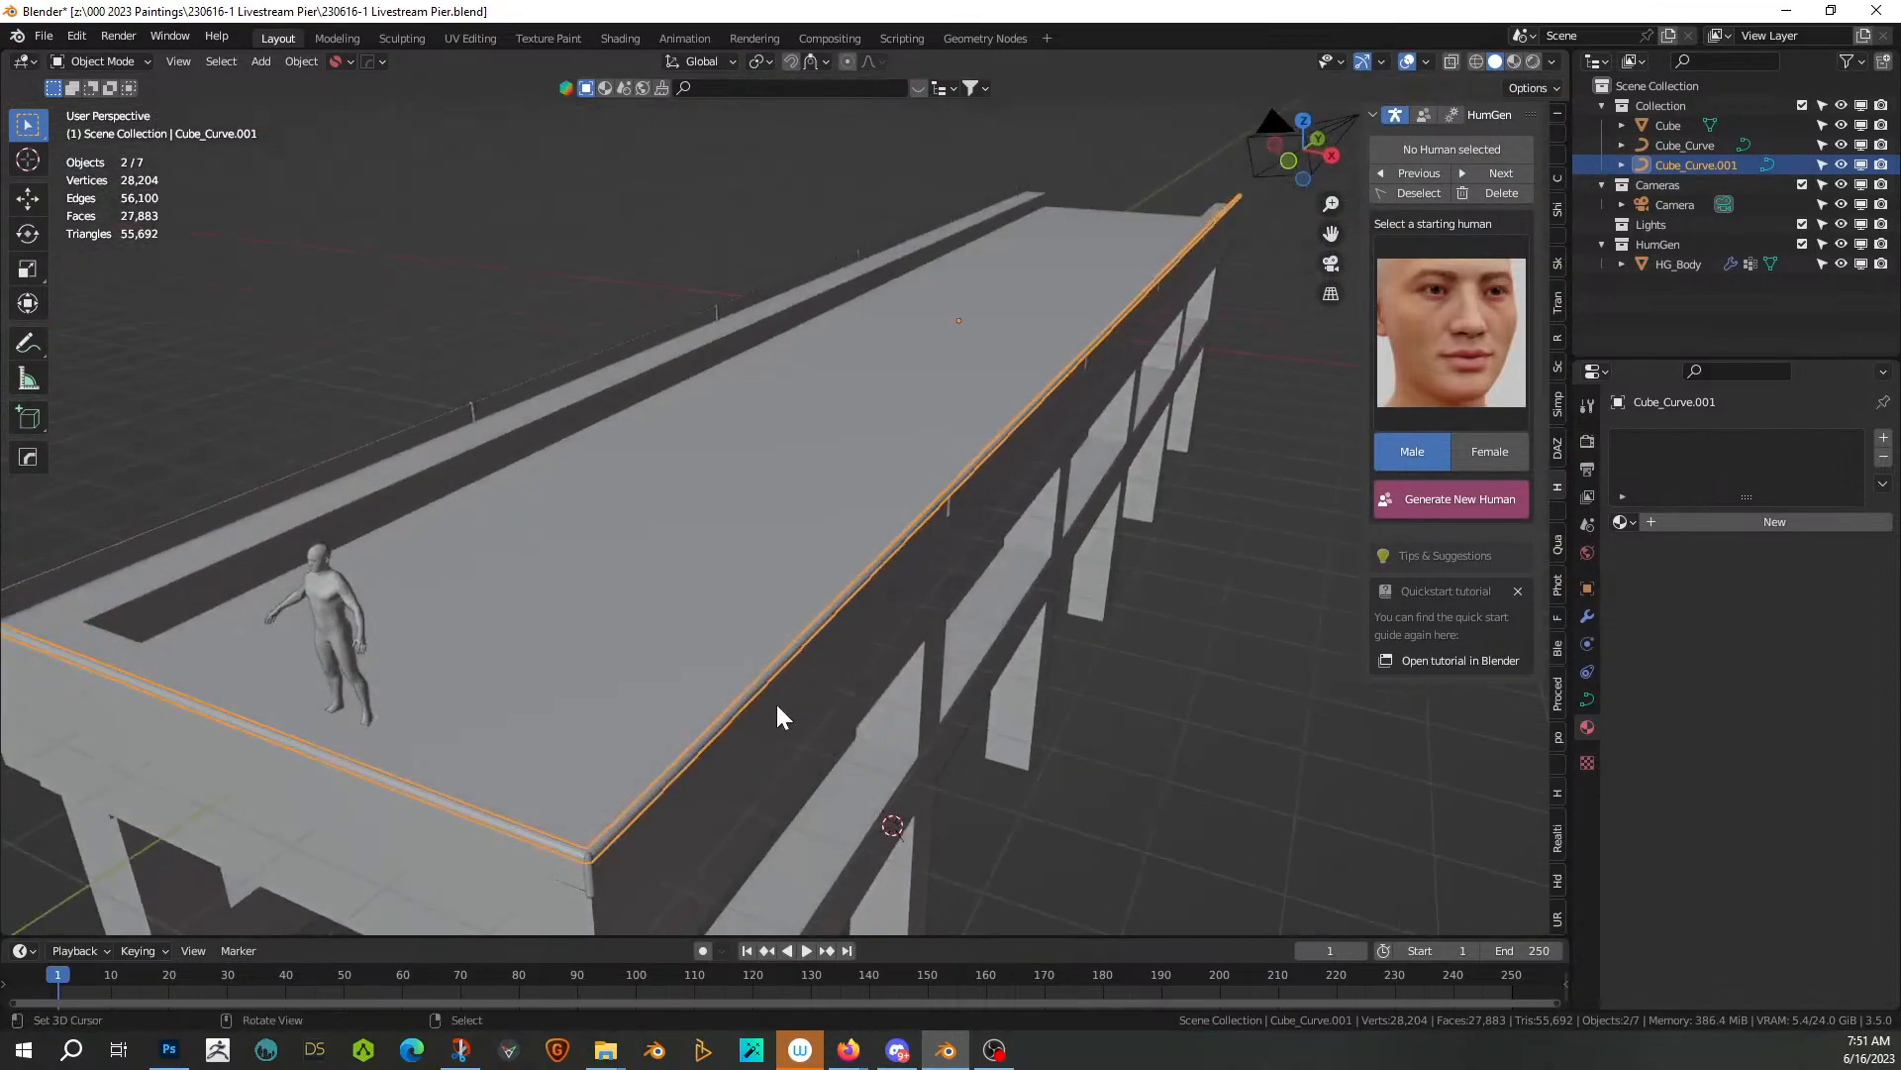
Mirror the handrail curve across the pier along the X axis and clear the selection
{"action": "left_click", "coordinate": [674, 616], "text": "shift"}
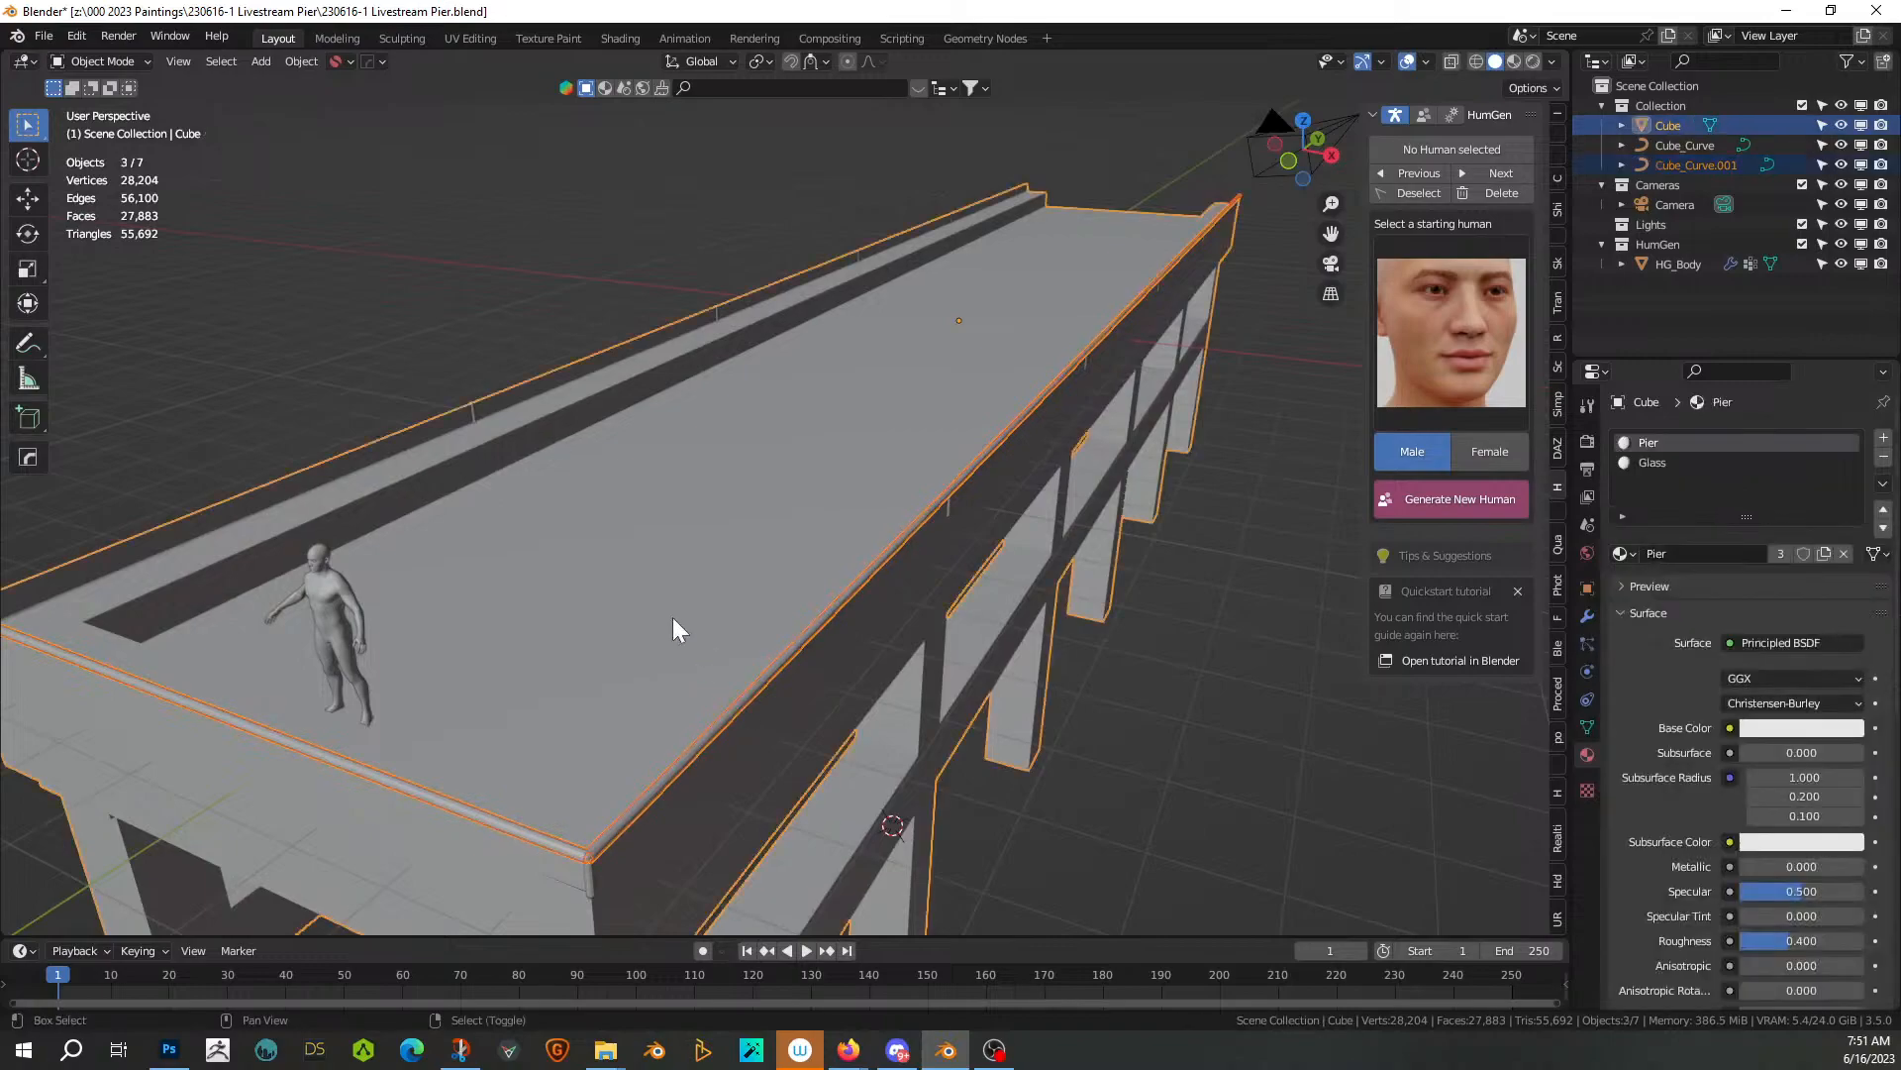
{"action": "key", "text": "alt+x"}
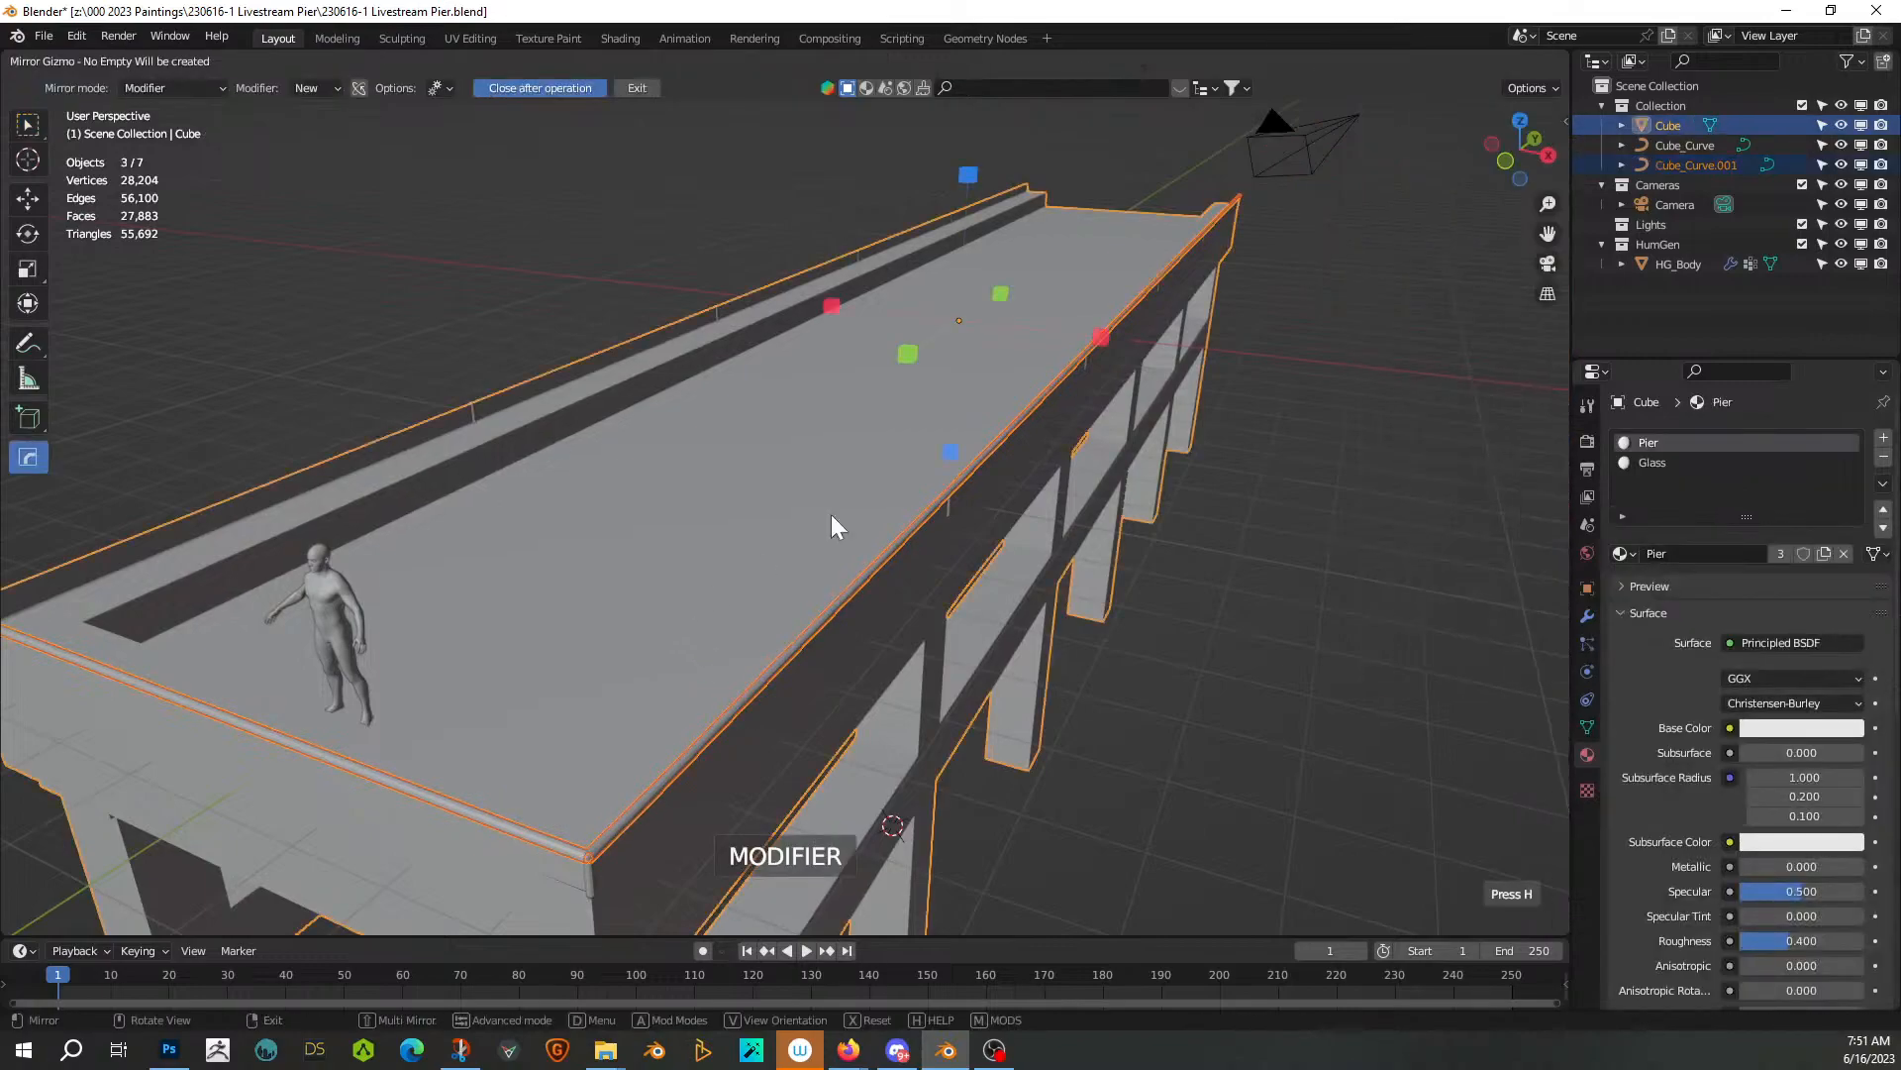
{"action": "left_click", "coordinate": [1099, 339]}
{"action": "middle_click_drag", "start_coordinate": [757, 550], "coordinate": [656, 513]}
{"action": "left_click", "coordinate": [694, 170]}
{"action": "scroll", "coordinate": [699, 182], "scroll_direction": "down", "scroll_amount": 5}
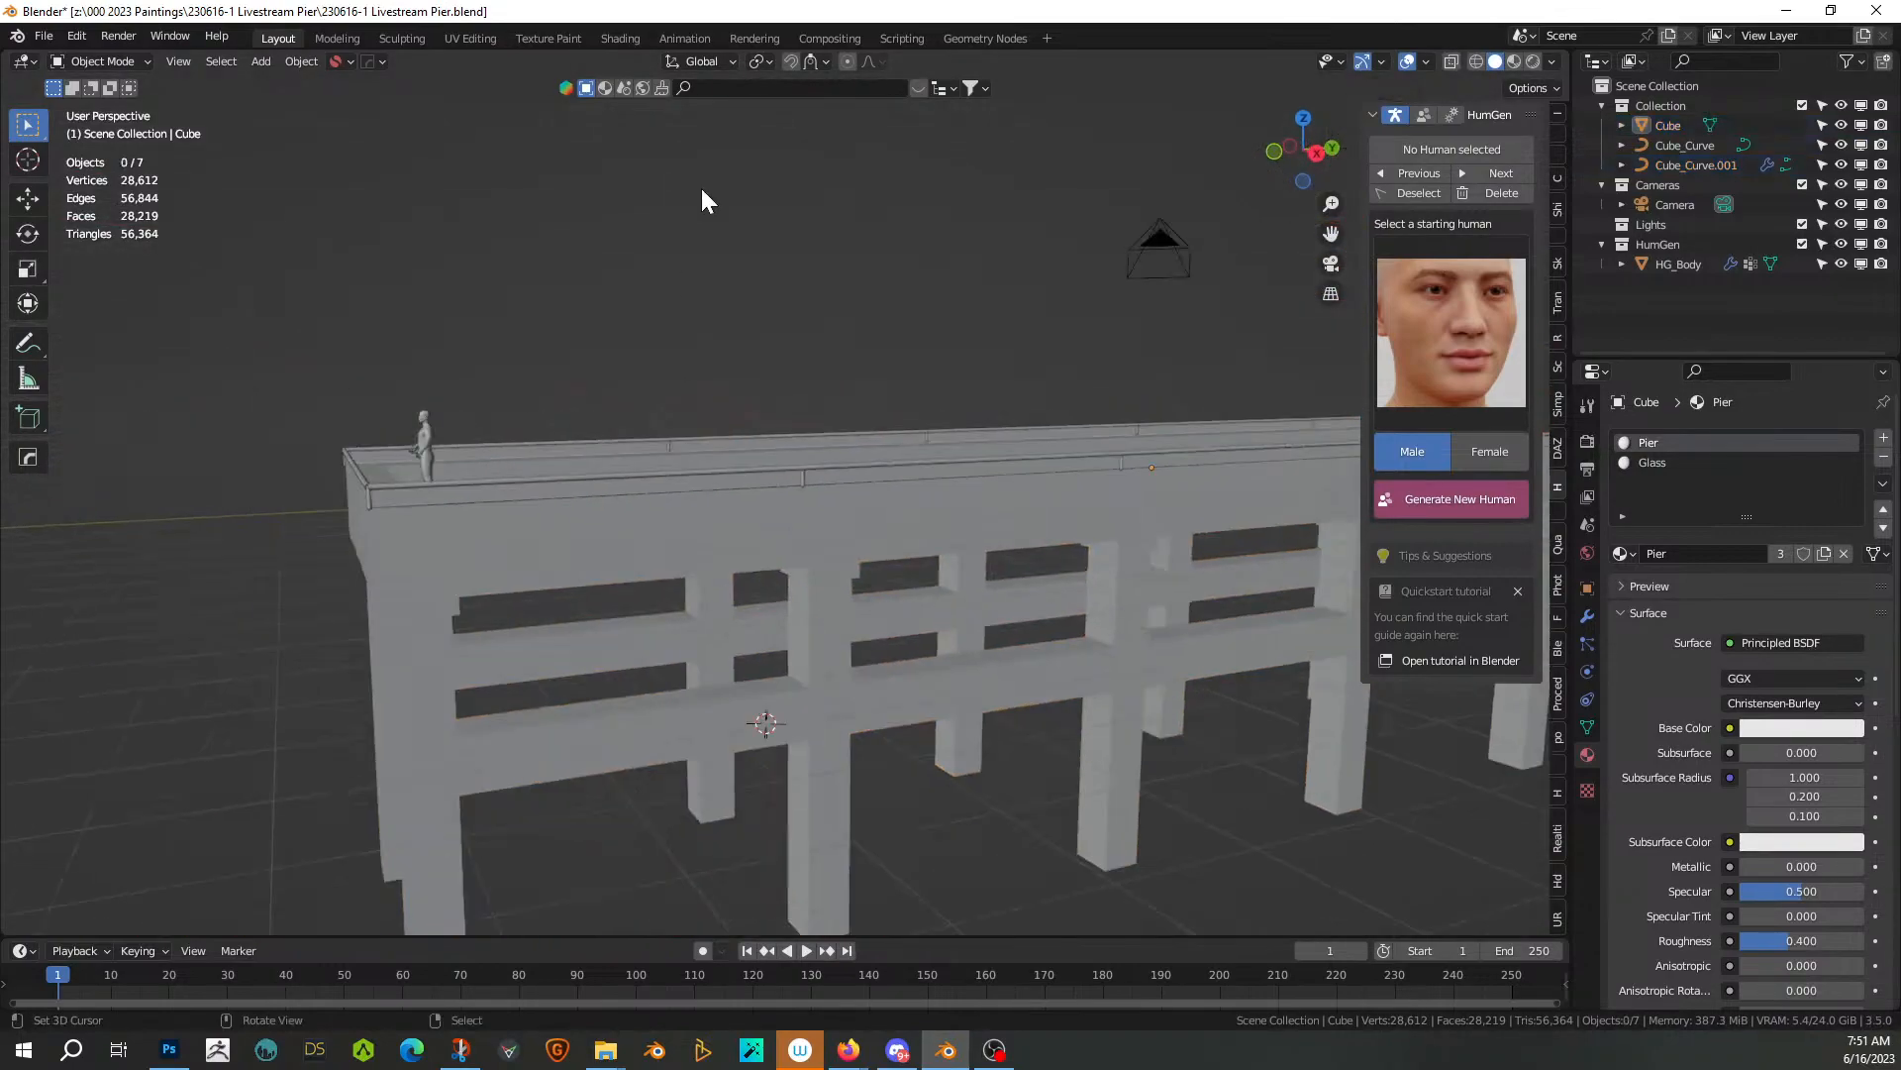
{"action": "middle_click_drag", "start_coordinate": [733, 264], "coordinate": [56, 565]}
{"action": "scroll", "coordinate": [500, 436], "scroll_direction": "up", "scroll_amount": 2}
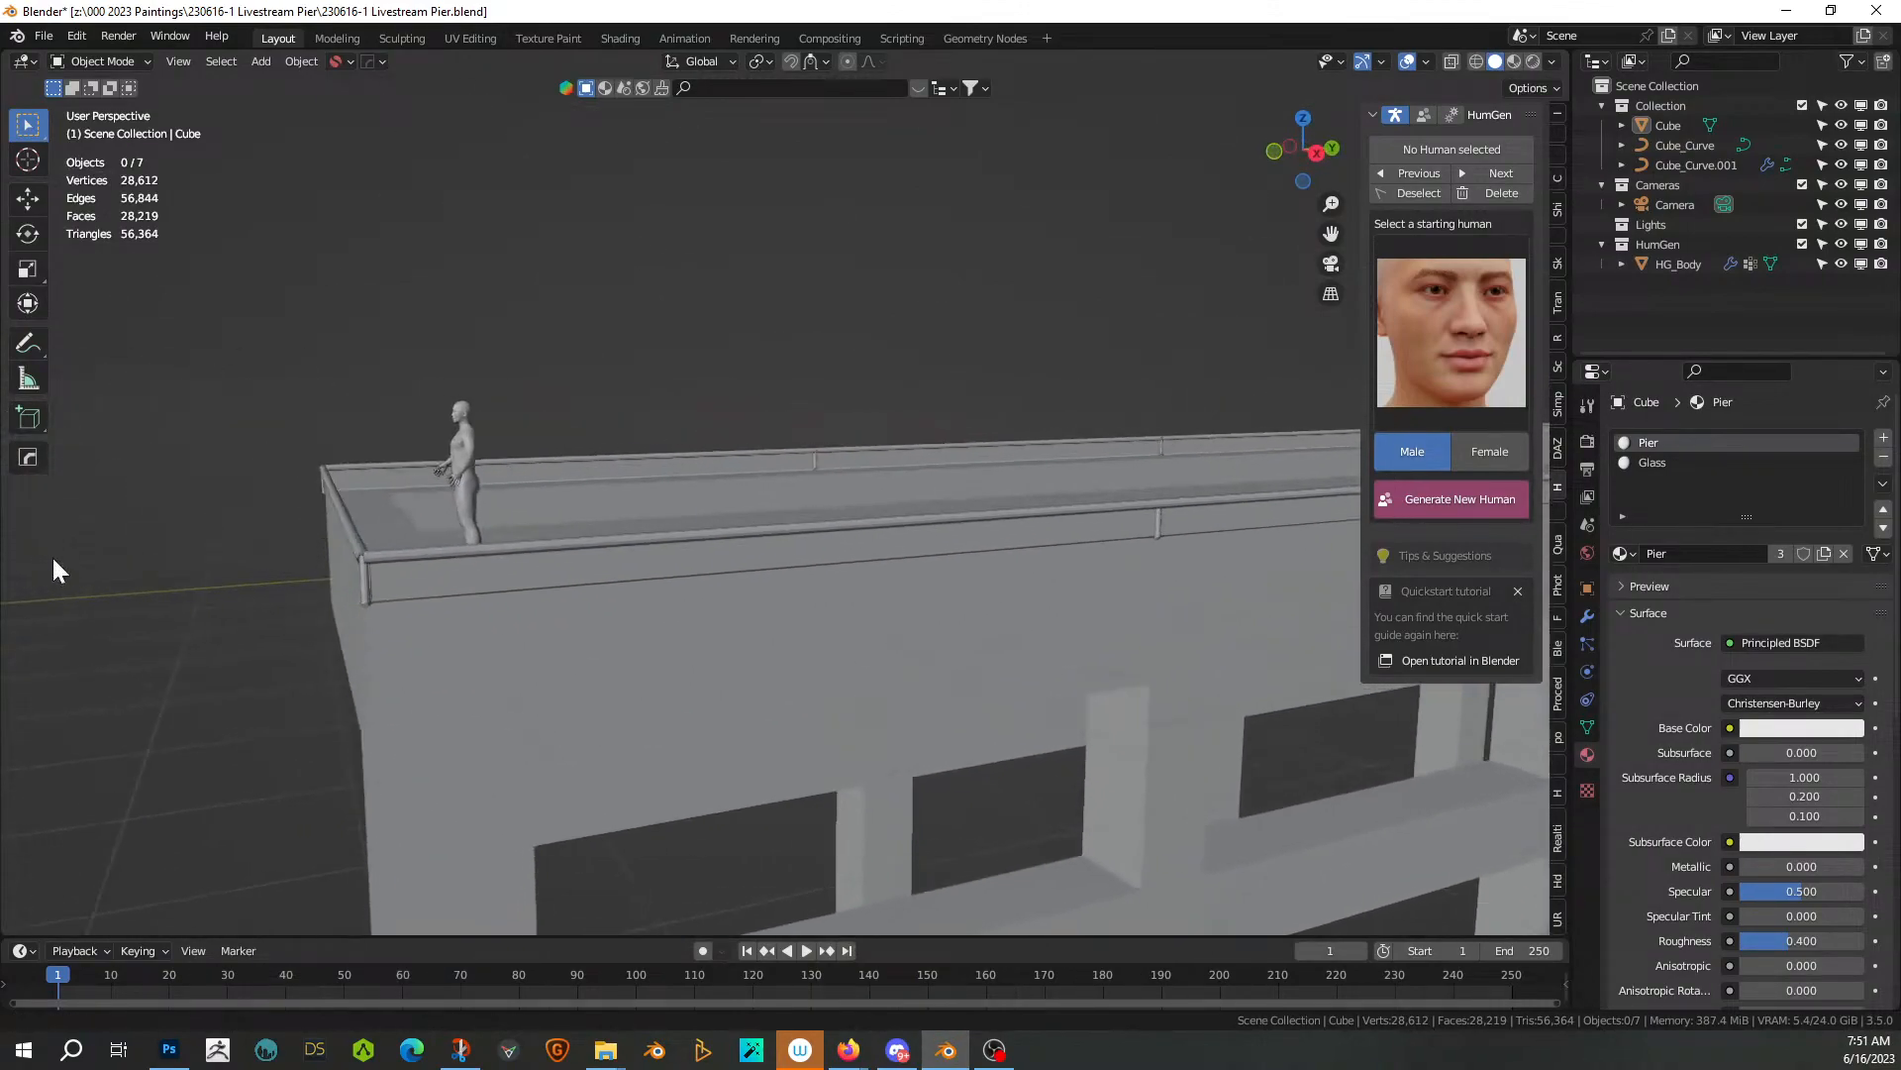
{"action": "middle_click_drag", "start_coordinate": [343, 561], "coordinate": [400, 622]}
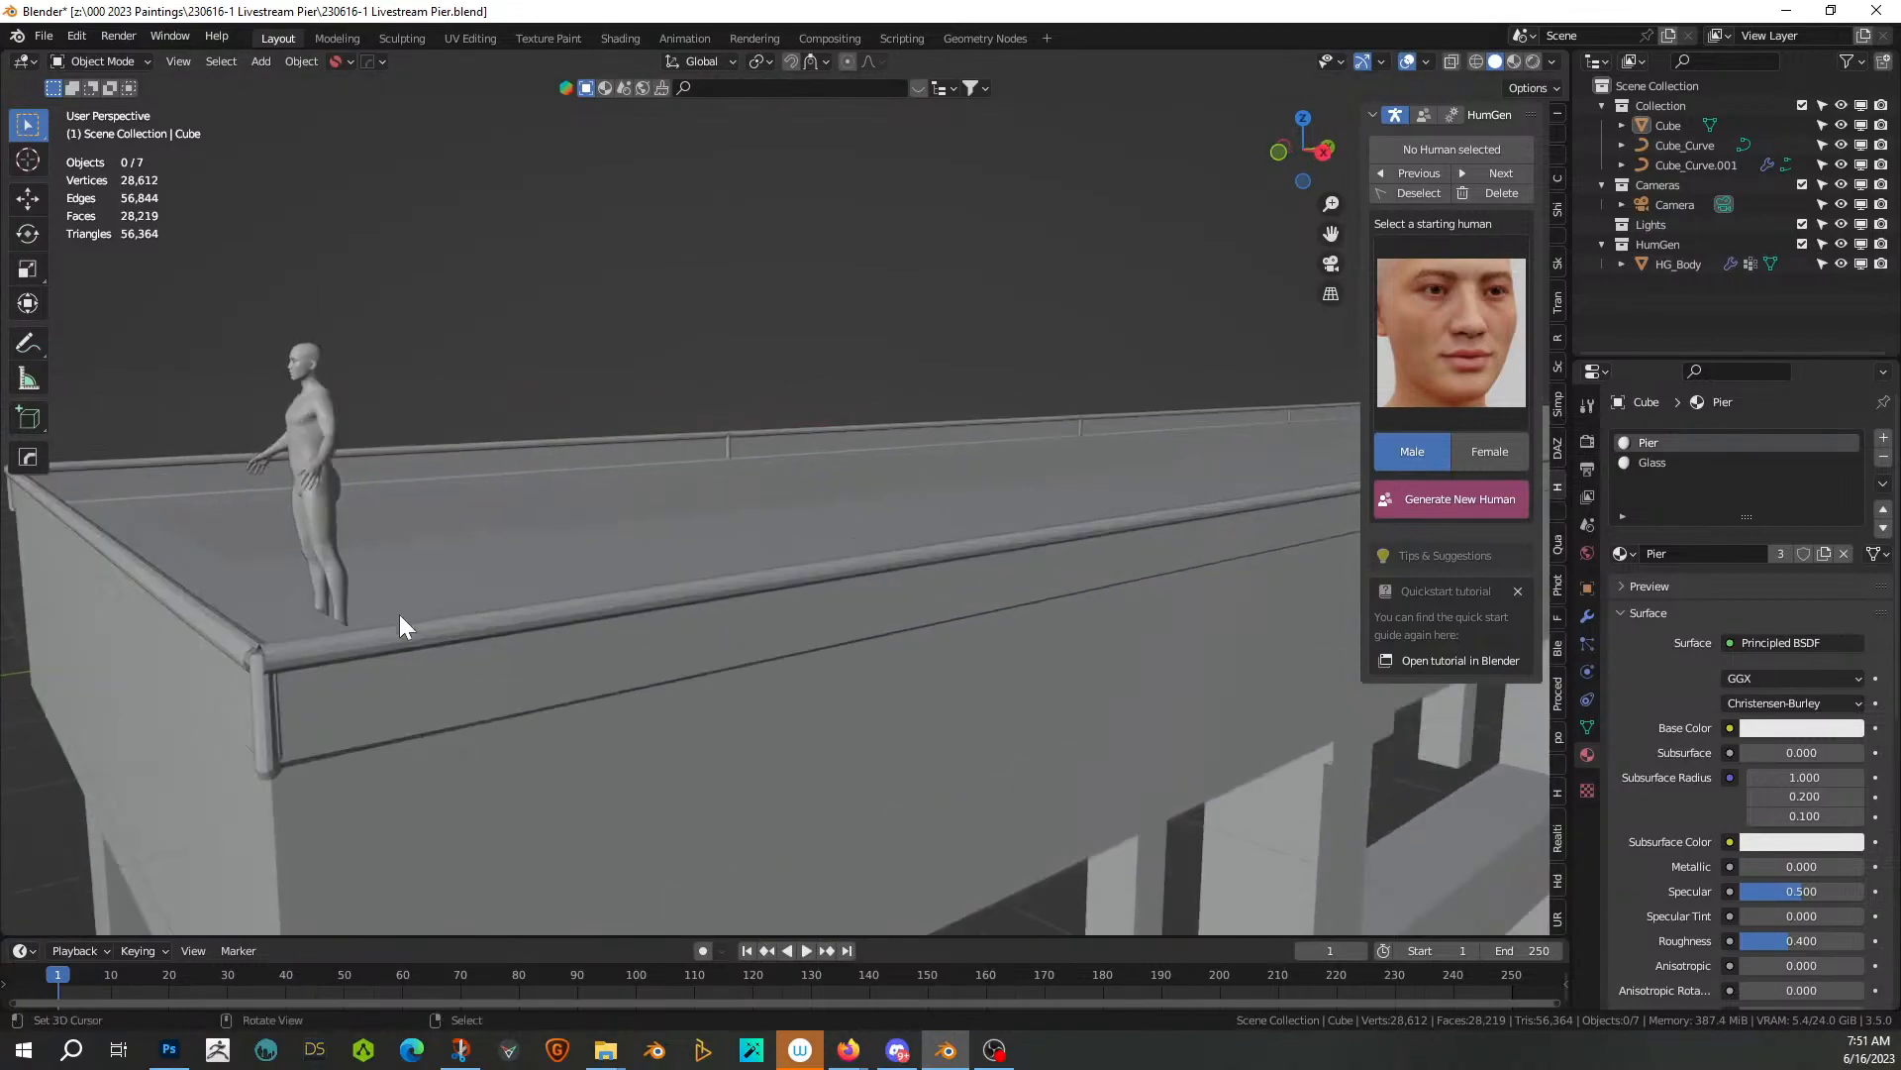
{"action": "scroll", "coordinate": [403, 639], "scroll_direction": "up", "scroll_amount": 4}
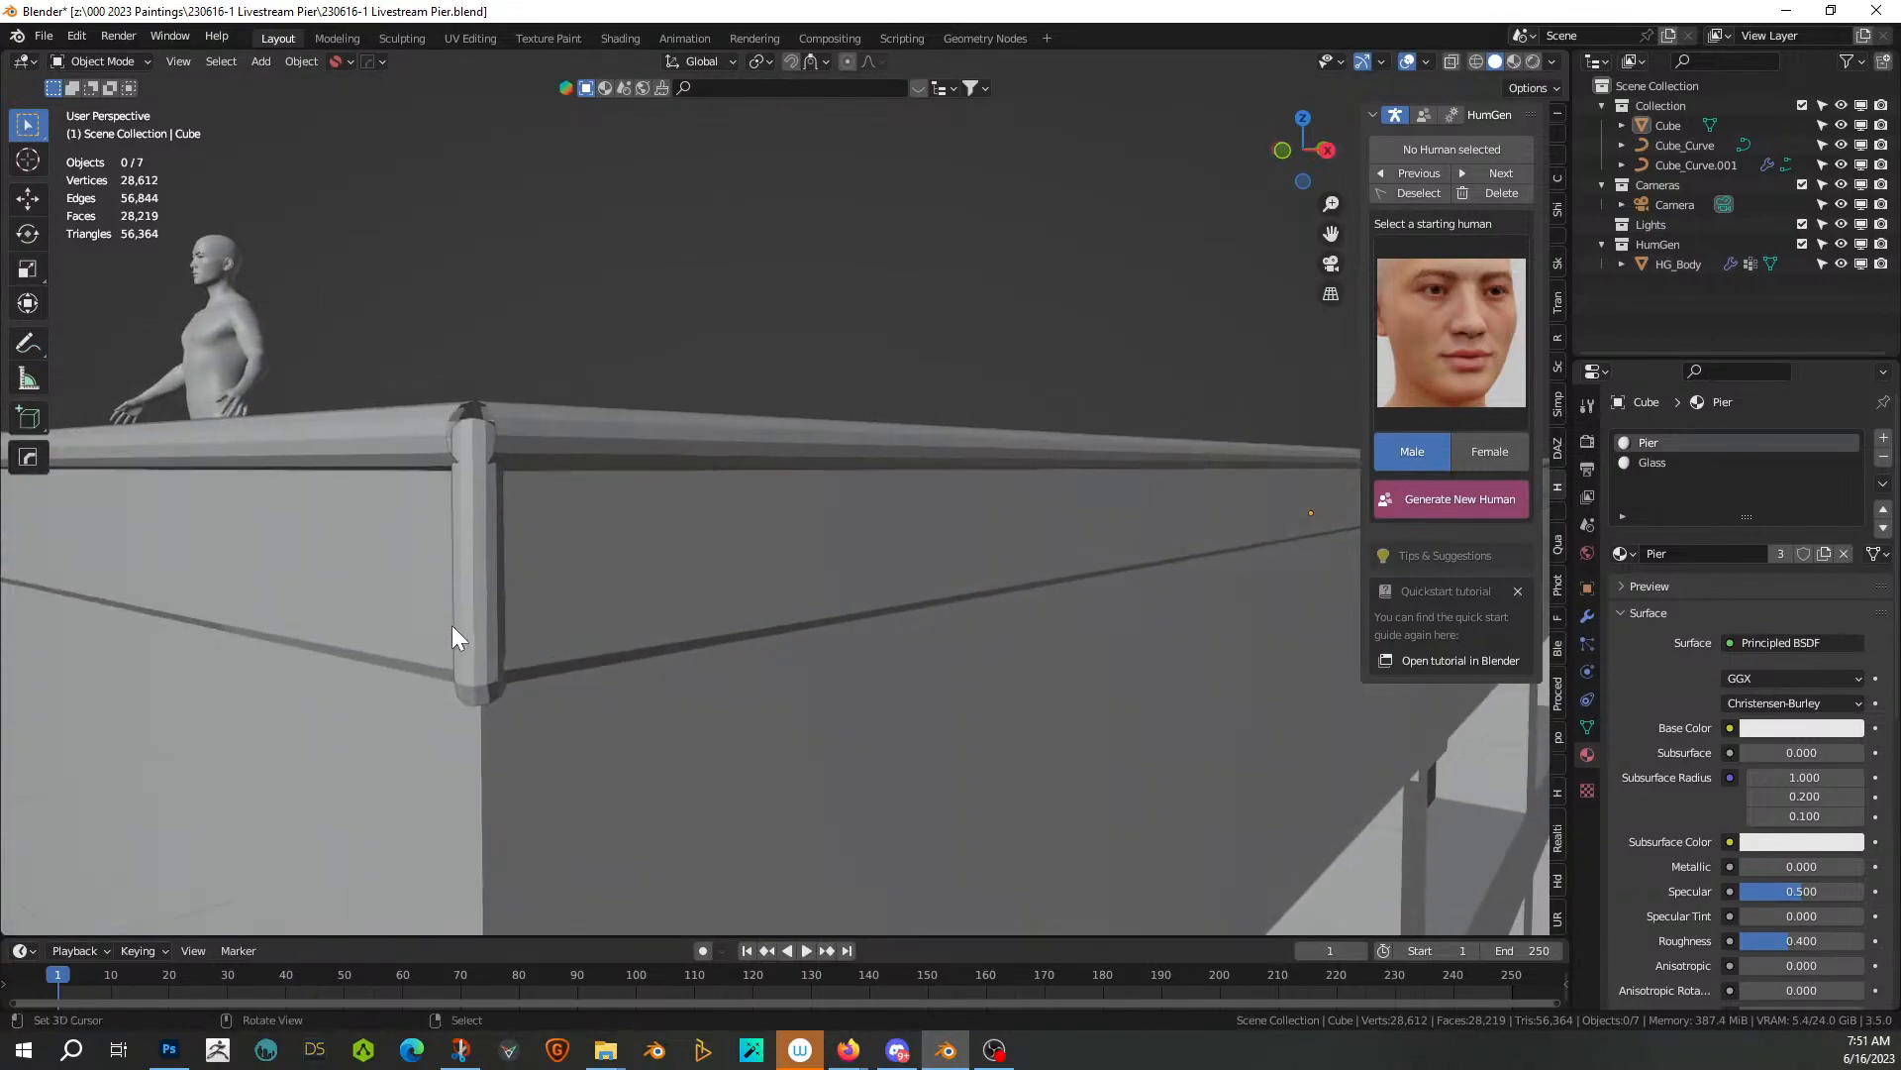
Enable Fill Caps in the bevel settings of the handrail curve to close its open ends
{"action": "left_click", "coordinate": [560, 446]}
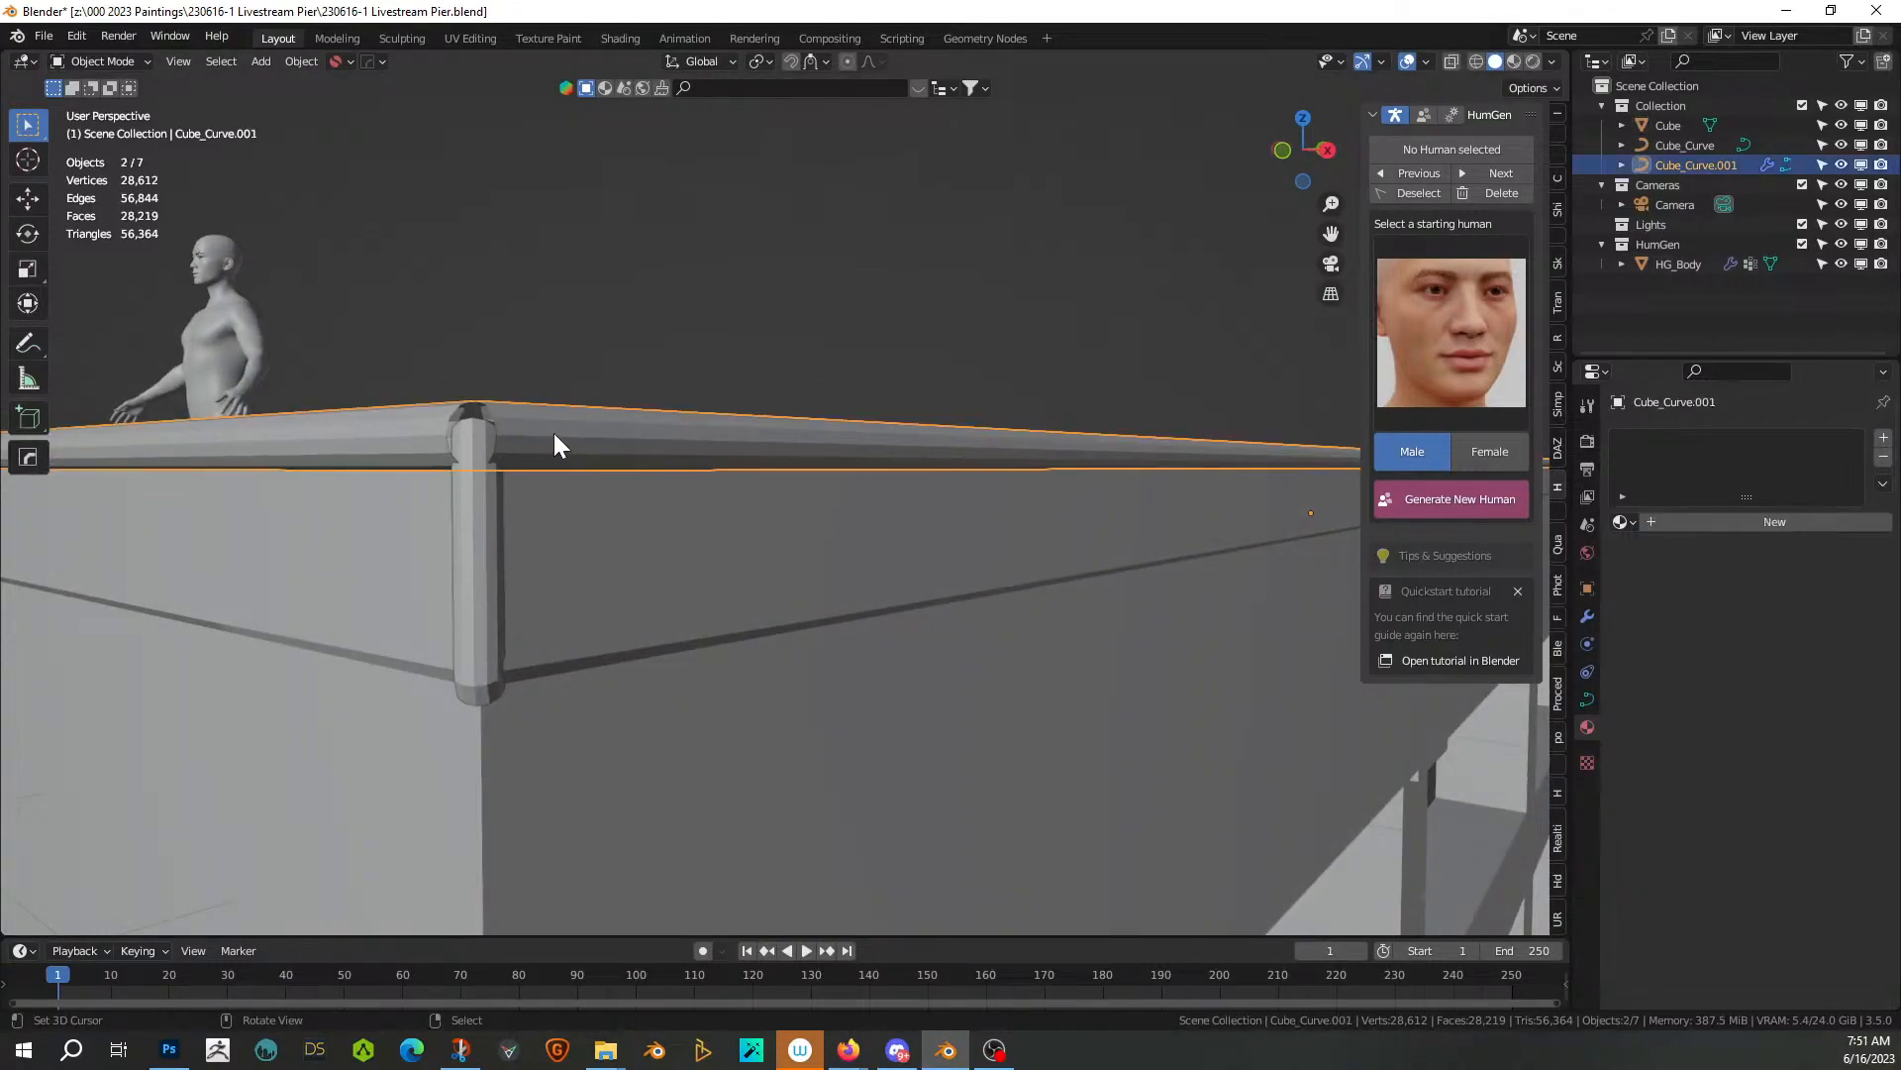
{"action": "left_click", "coordinate": [1586, 701]}
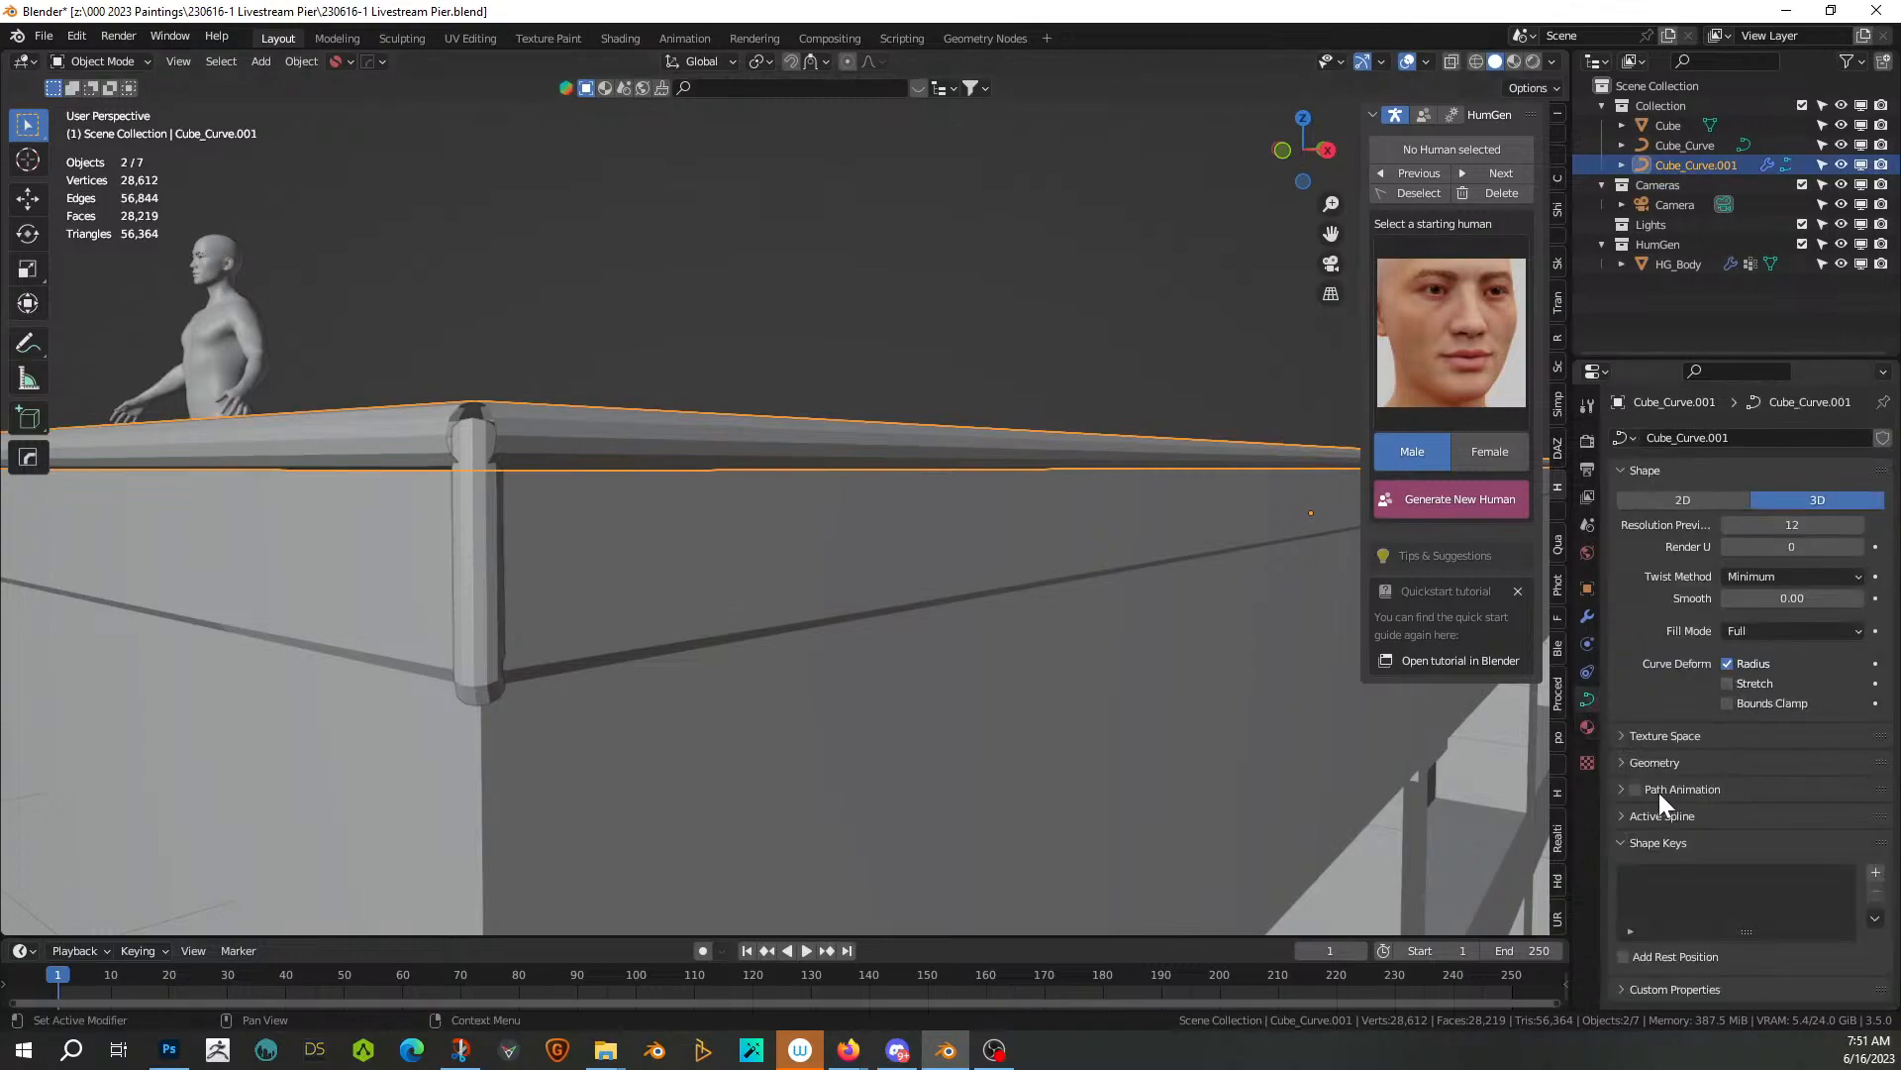
{"action": "left_click", "coordinate": [1630, 765]}
{"action": "scroll", "coordinate": [1721, 931], "scroll_direction": "down", "scroll_amount": 2}
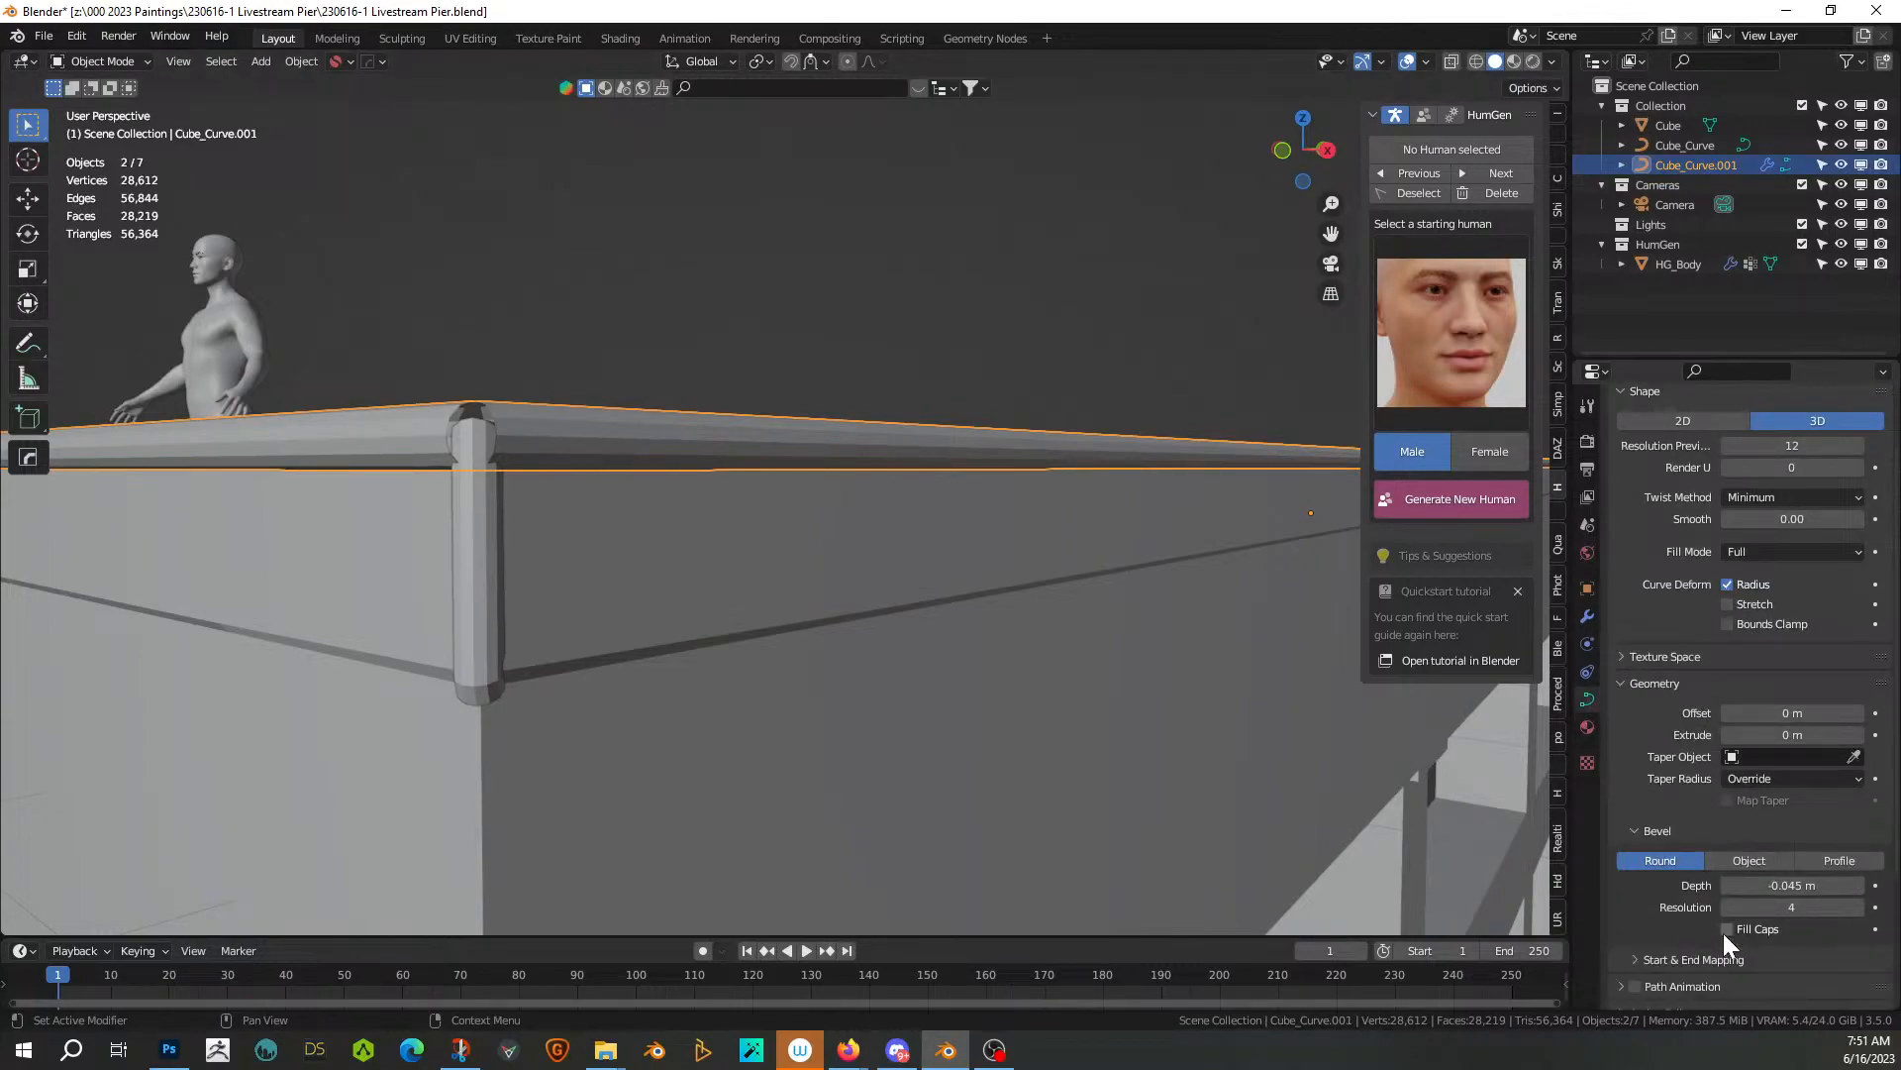
{"action": "left_click", "coordinate": [1728, 928]}
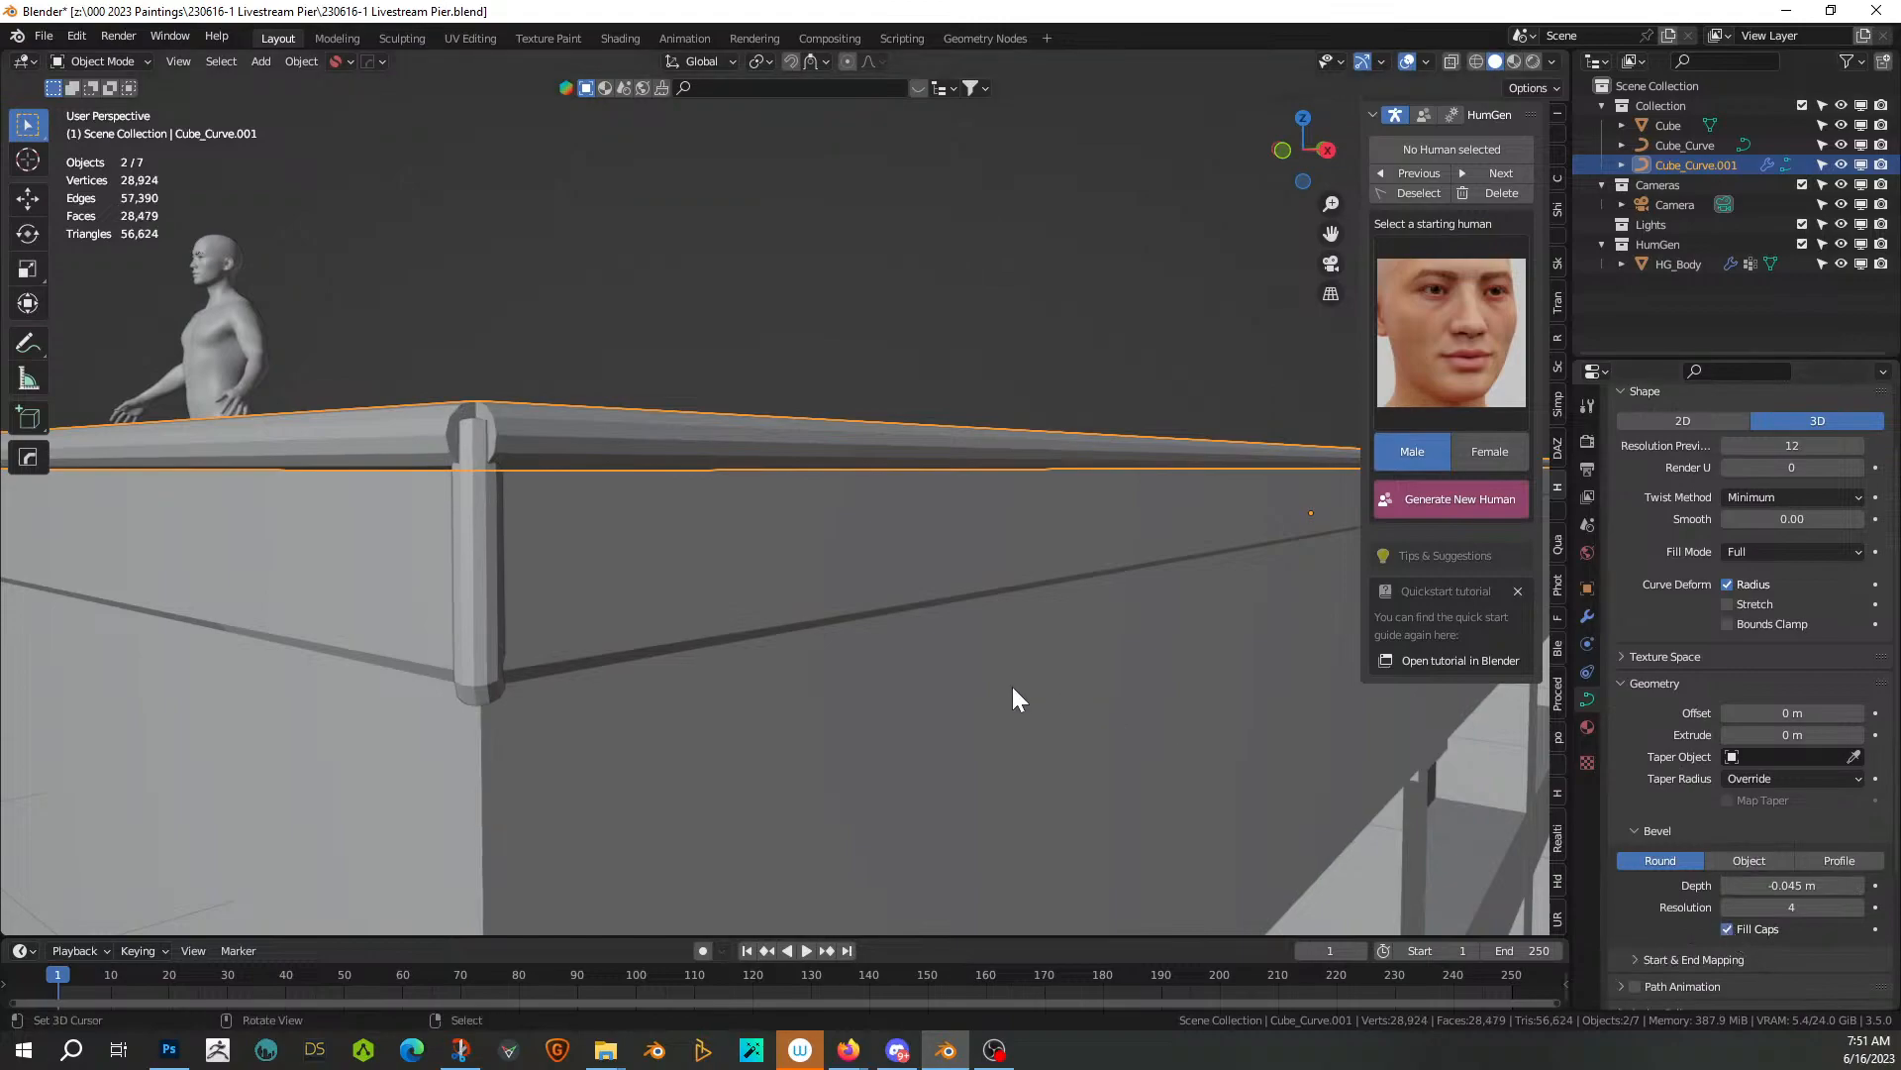
Enable Fill Caps on the round rim posts' curve, clear the selection and save the file
{"action": "left_click", "coordinate": [455, 512]}
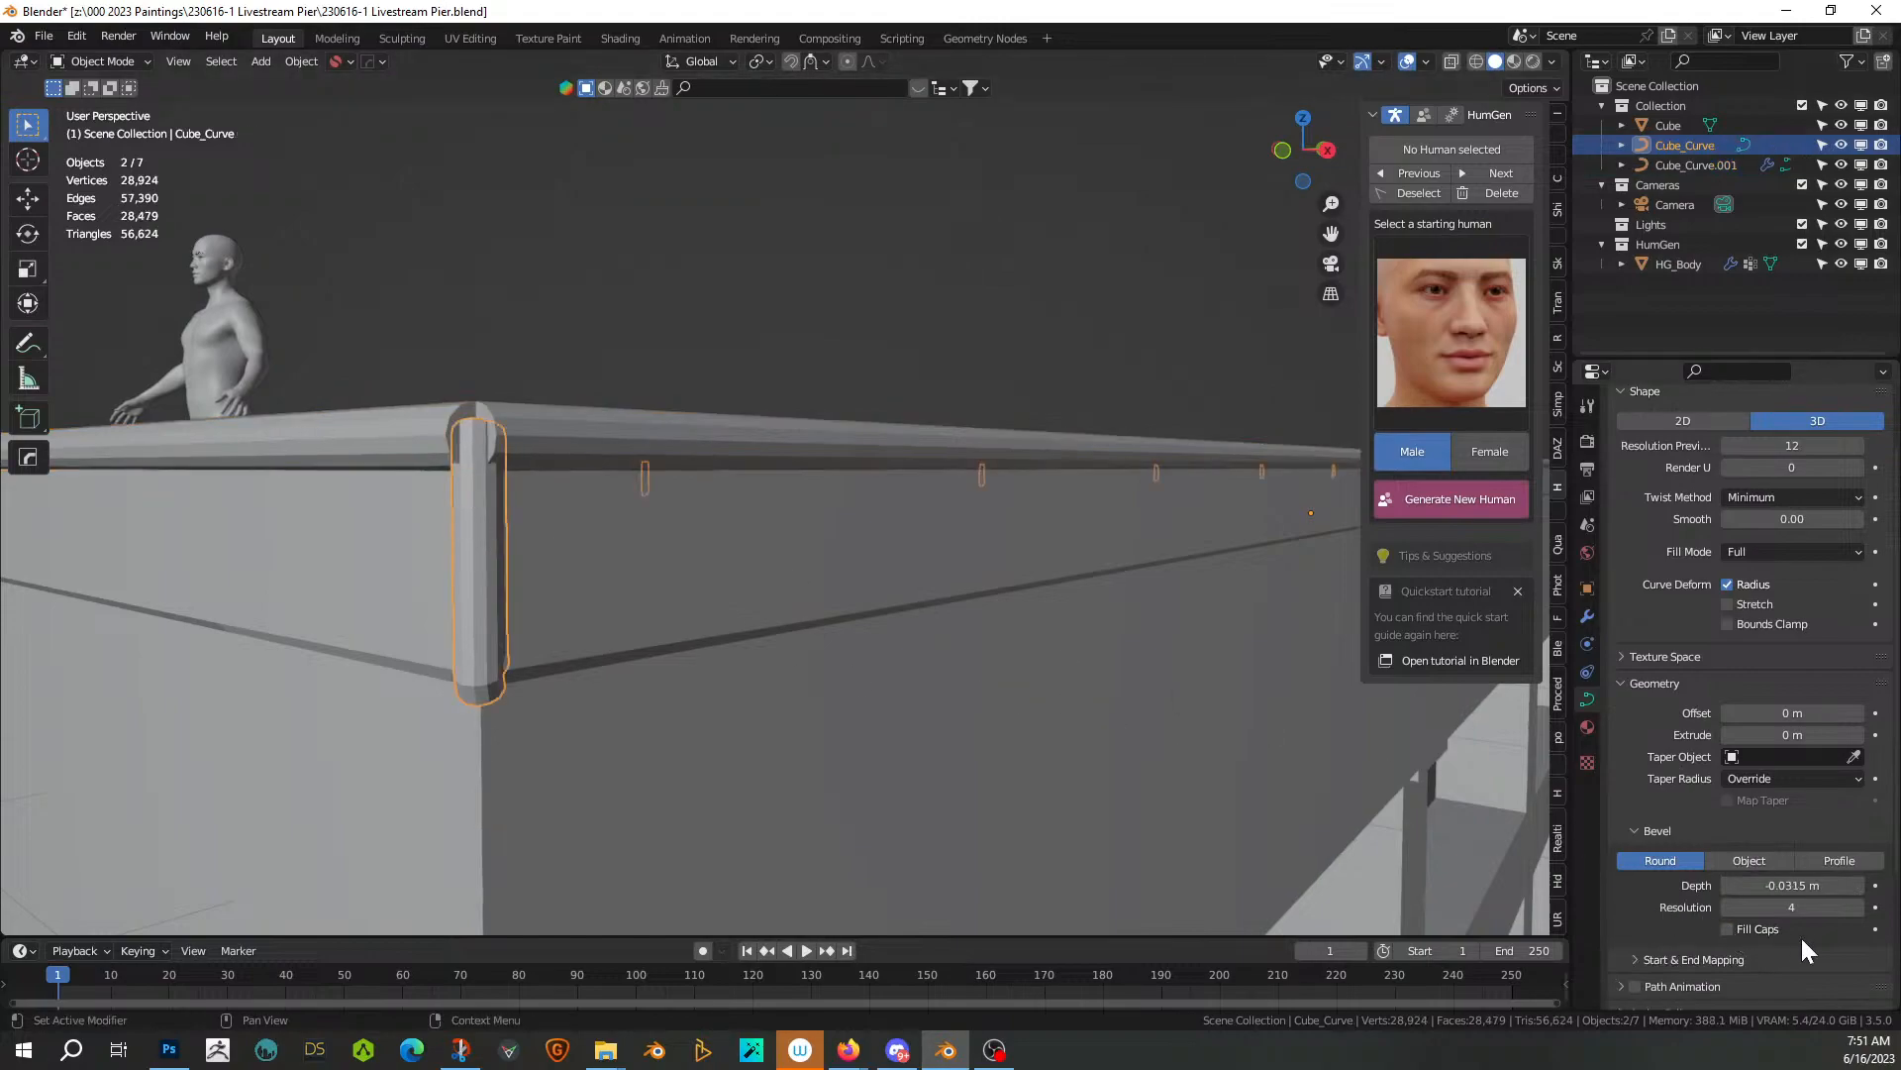
{"action": "left_click", "coordinate": [1727, 929]}
{"action": "middle_click_drag", "start_coordinate": [800, 551], "coordinate": [701, 553]}
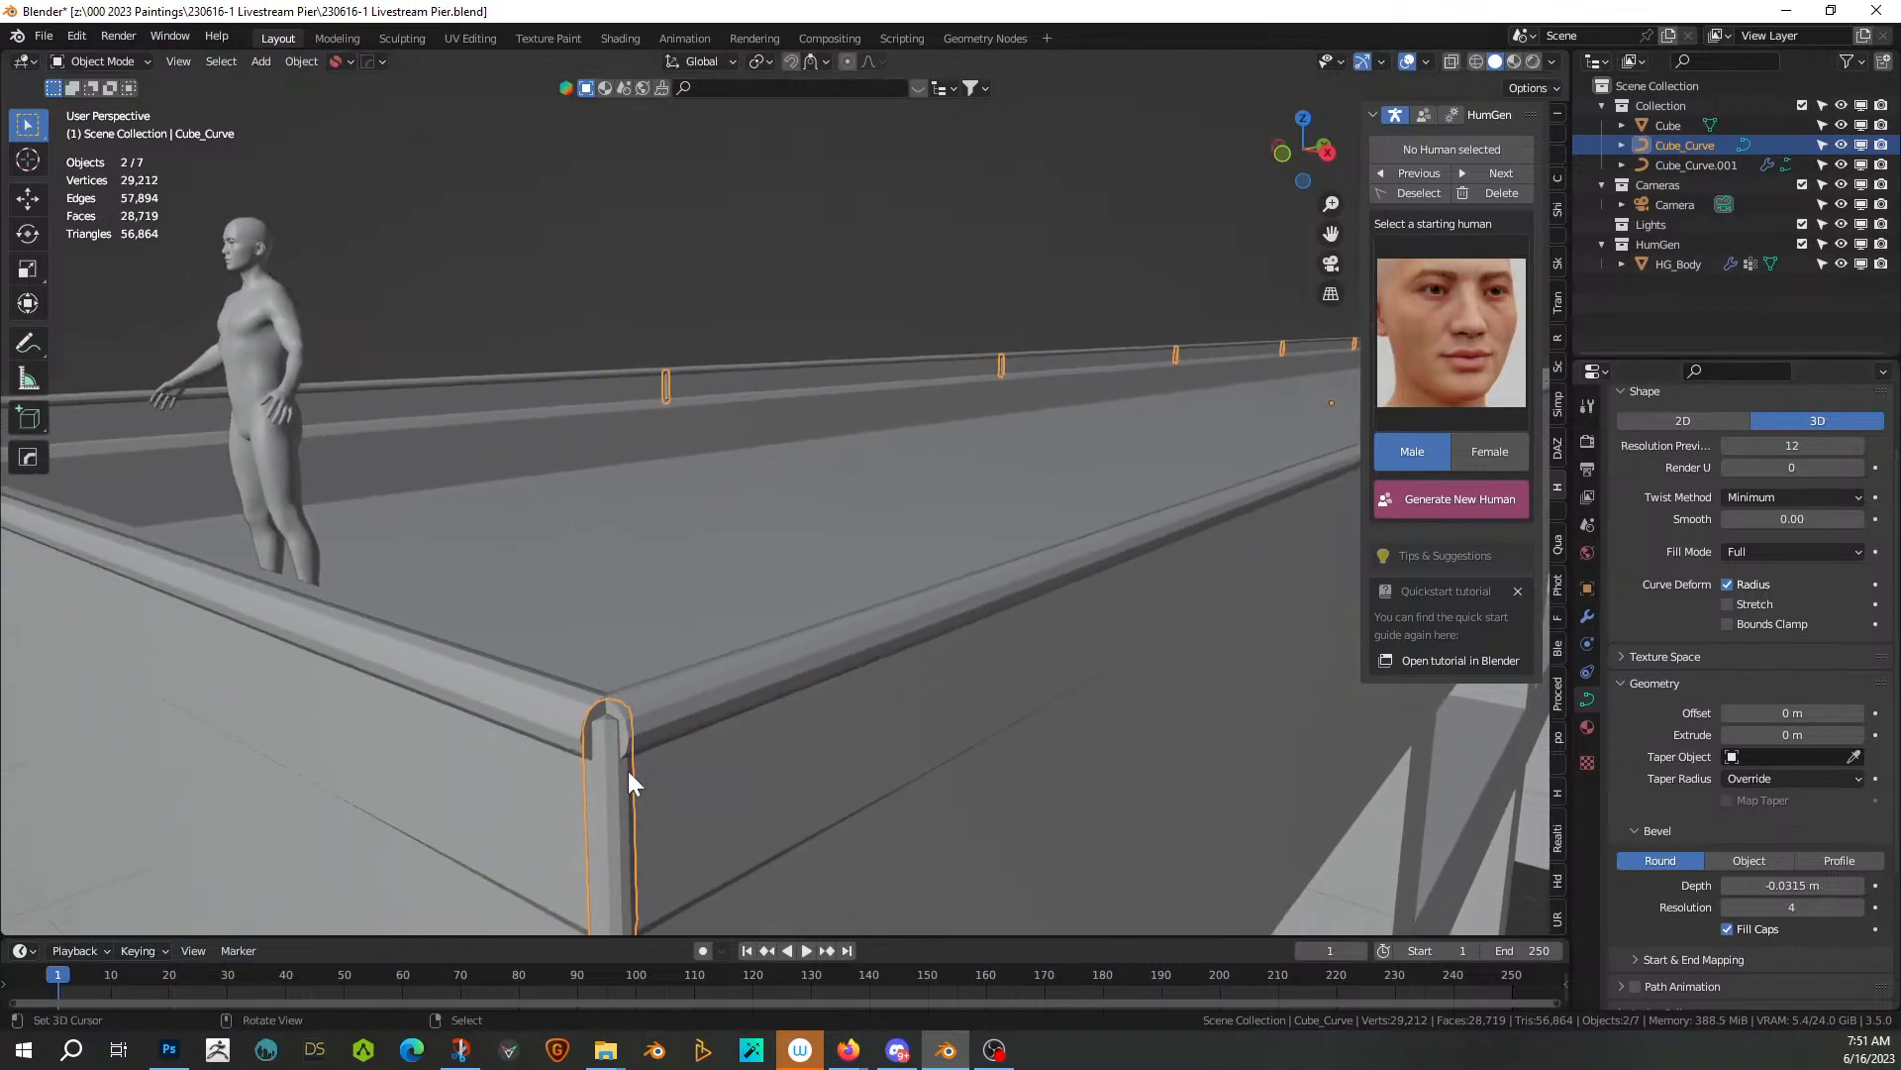
{"action": "left_click", "coordinate": [557, 285]}
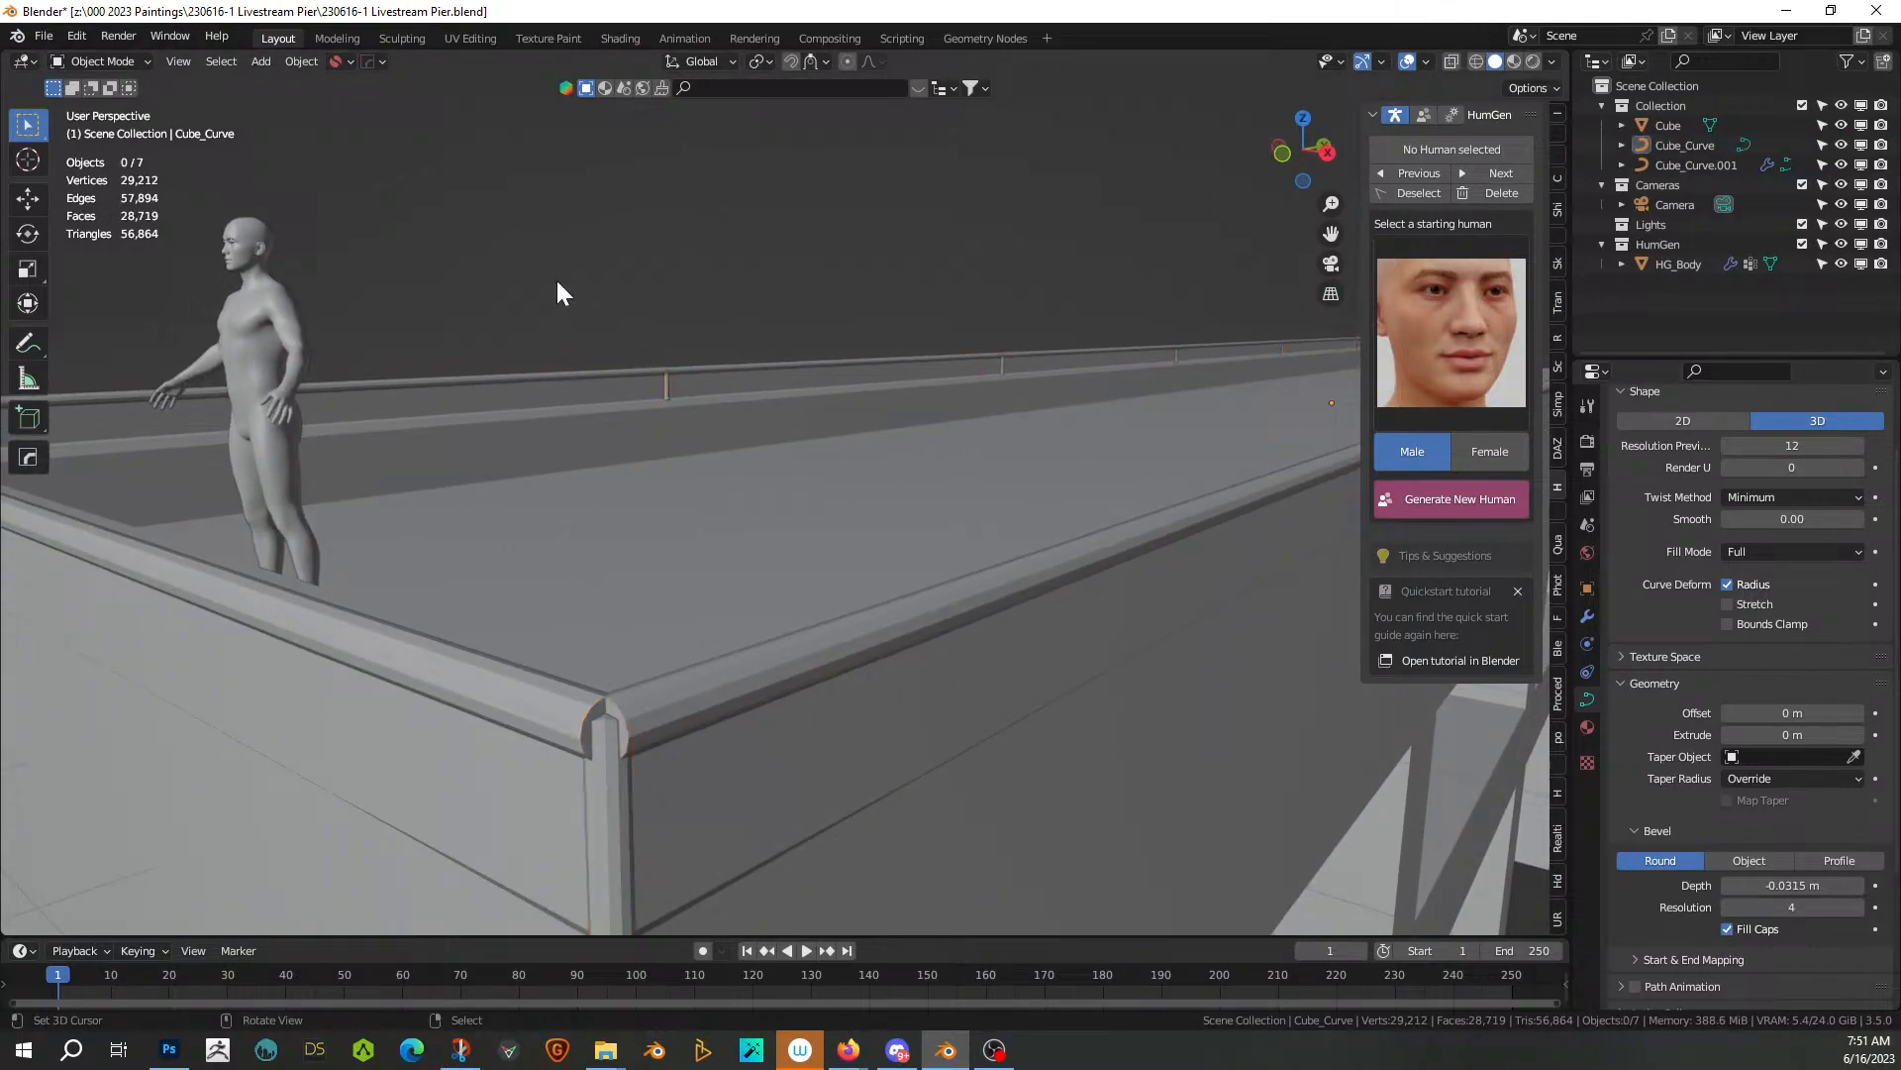
{"action": "key", "text": "ctrl+s"}
Open the pier mesh for editing and switch to face selection
{"action": "middle_click_drag", "start_coordinate": [555, 327], "coordinate": [466, 392]}
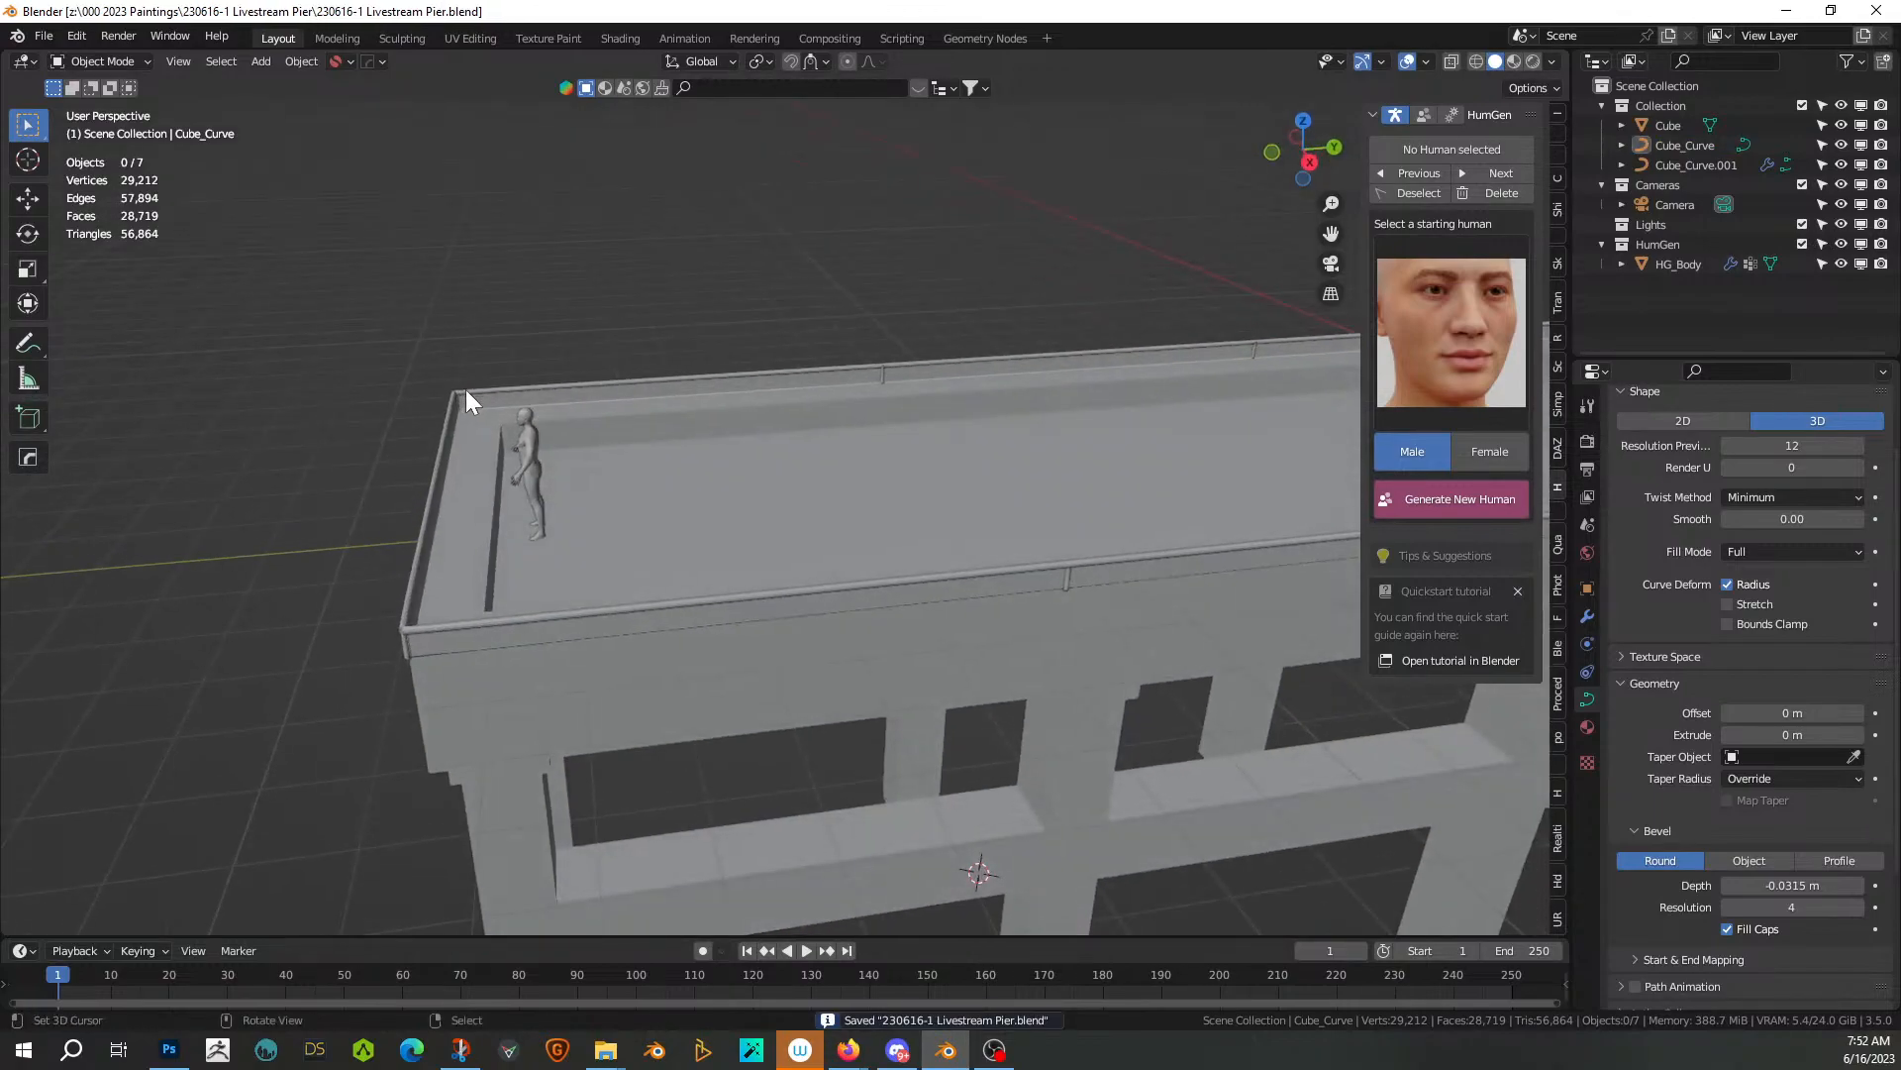
{"action": "middle_click_drag", "start_coordinate": [562, 561], "coordinate": [640, 560]}
{"action": "key", "text": "Tab"}
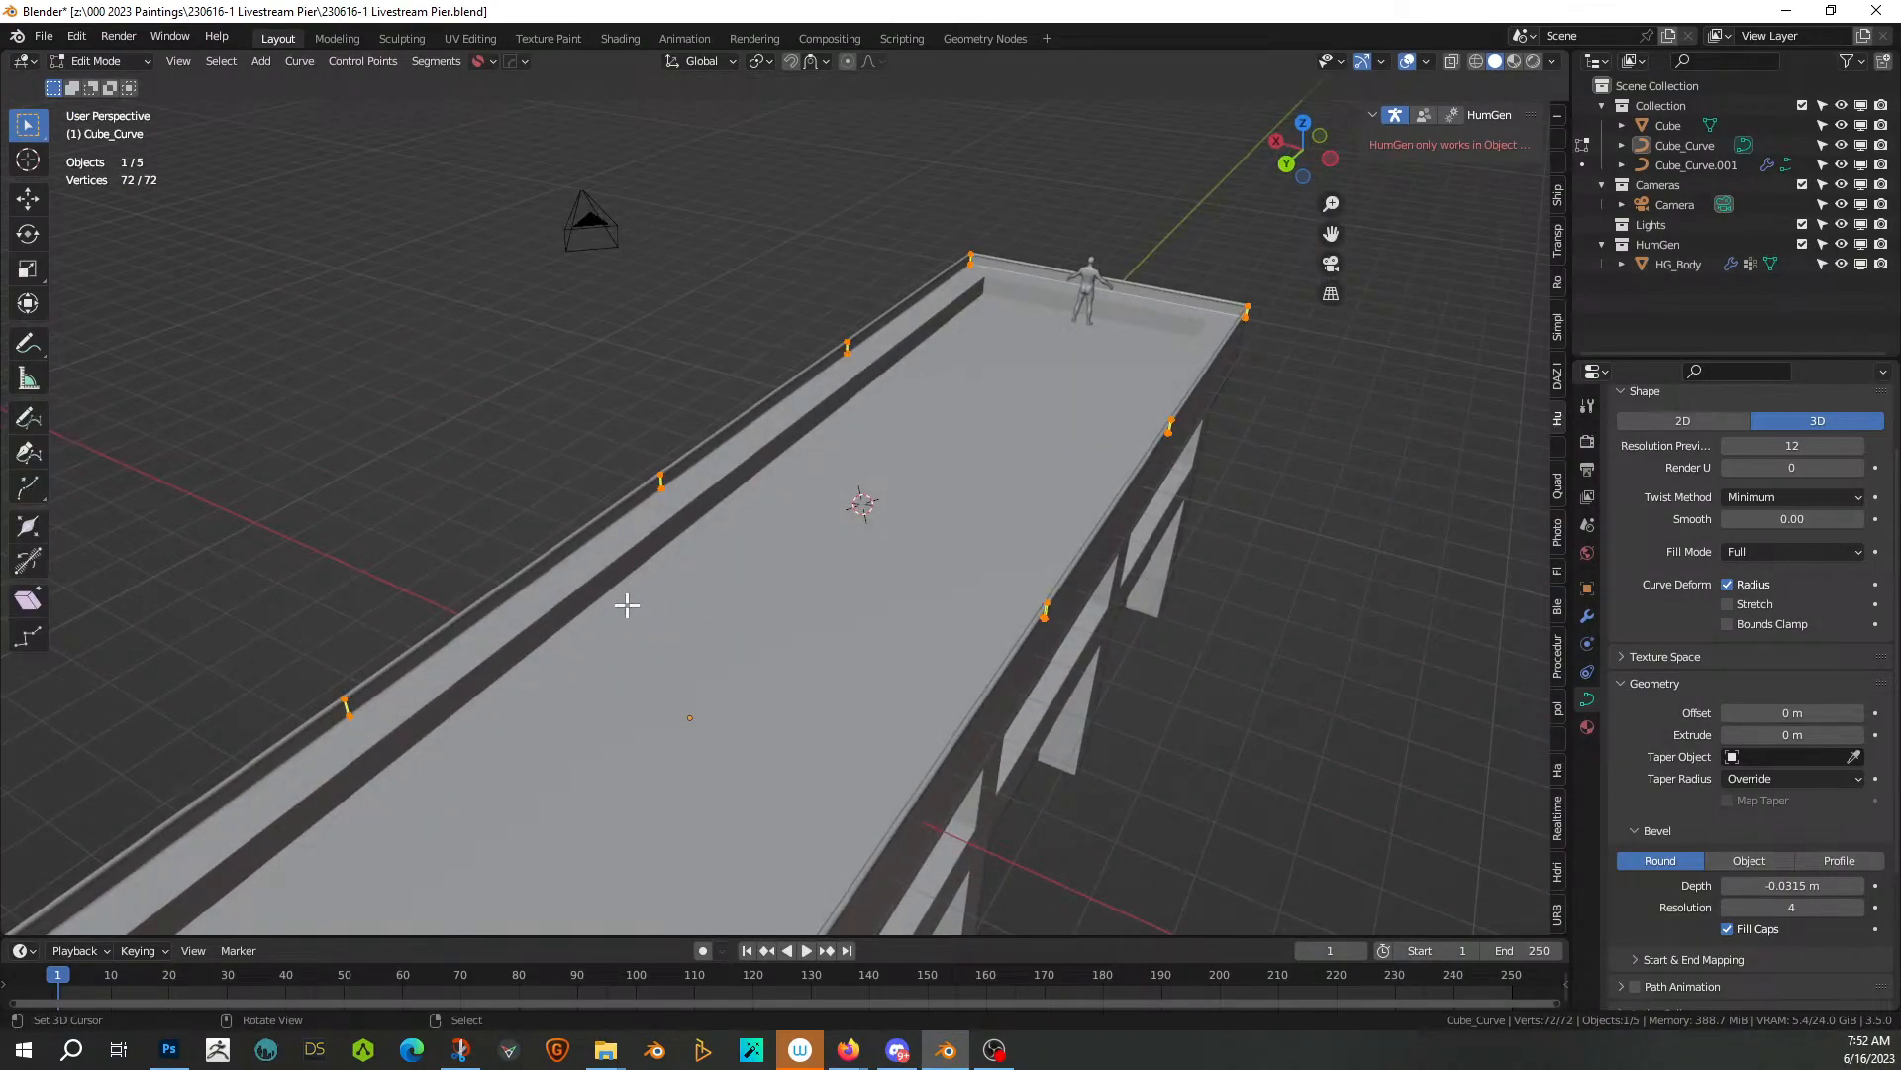
{"action": "key", "text": "Tab"}
{"action": "left_click", "coordinate": [674, 624]}
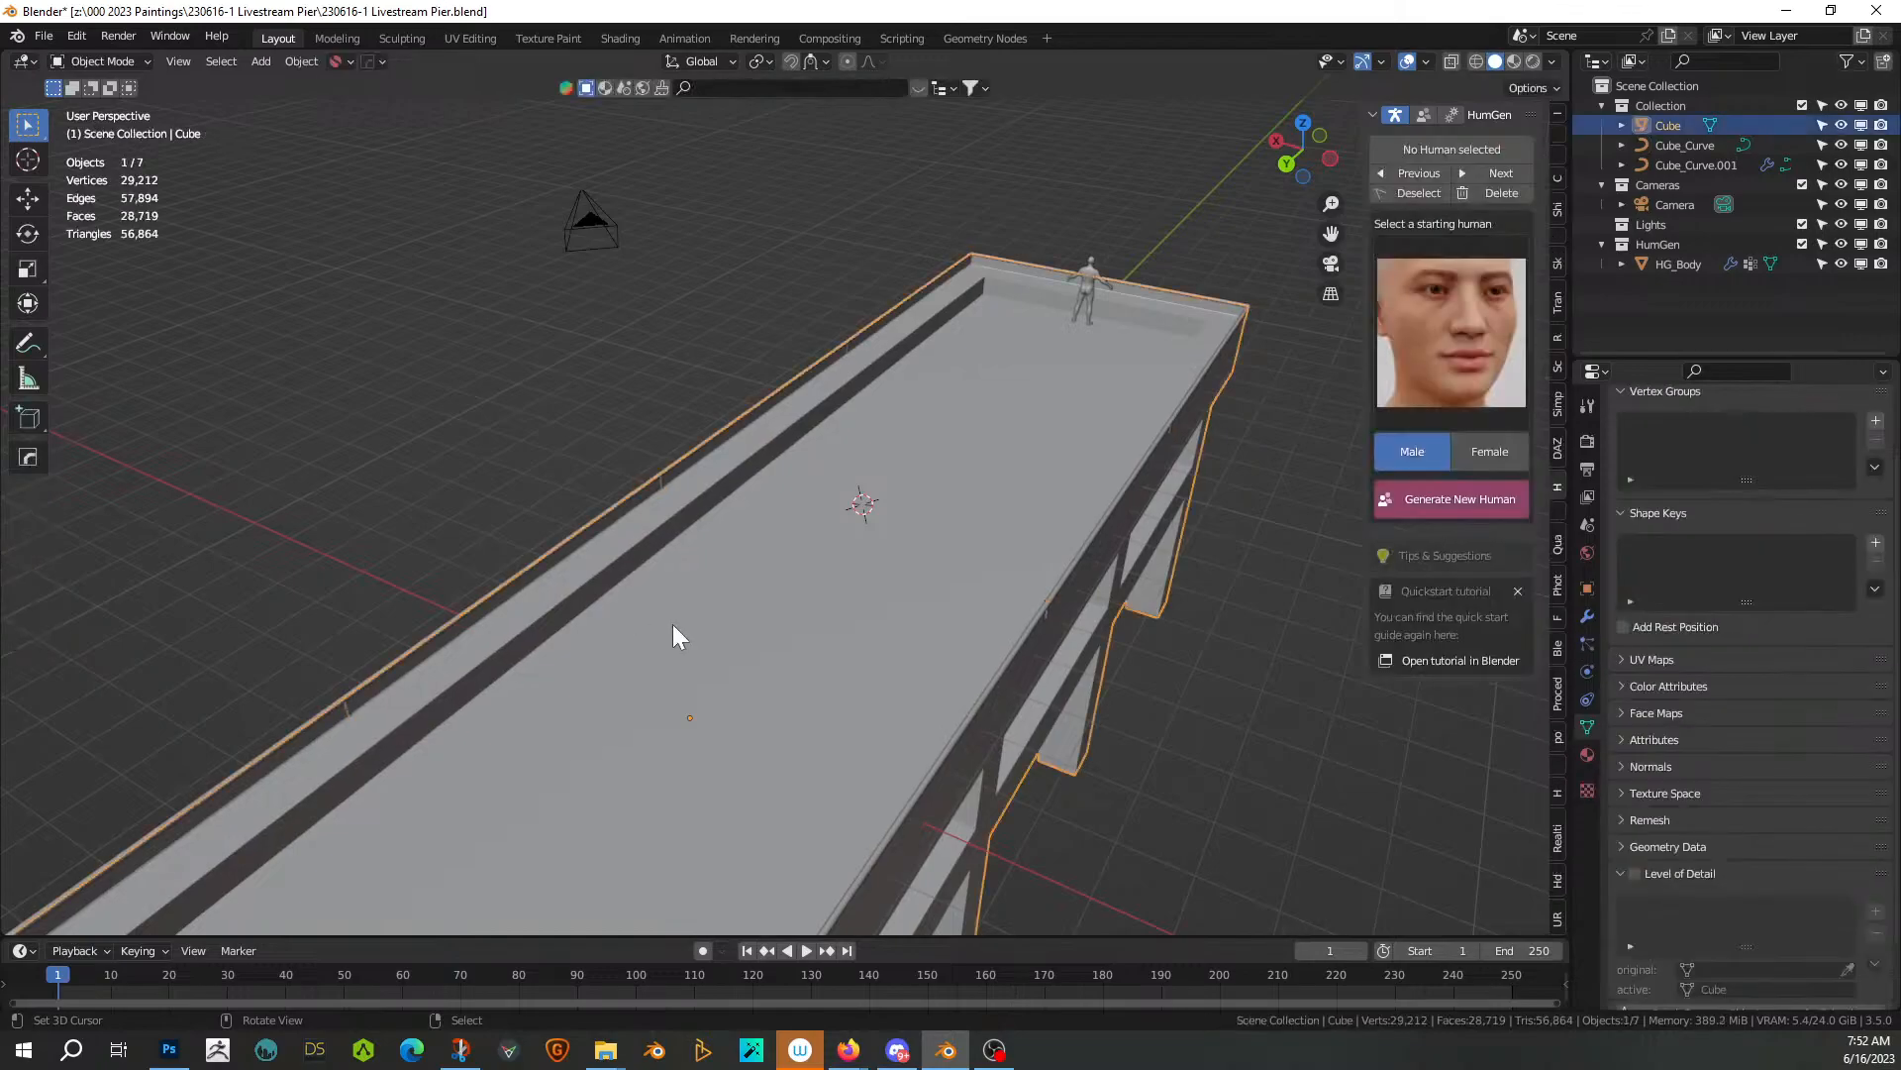
{"action": "key", "text": "Tab"}
{"action": "key", "text": "KP_7"}
{"action": "middle_click_drag", "start_coordinate": [673, 624], "coordinate": [431, 662]}
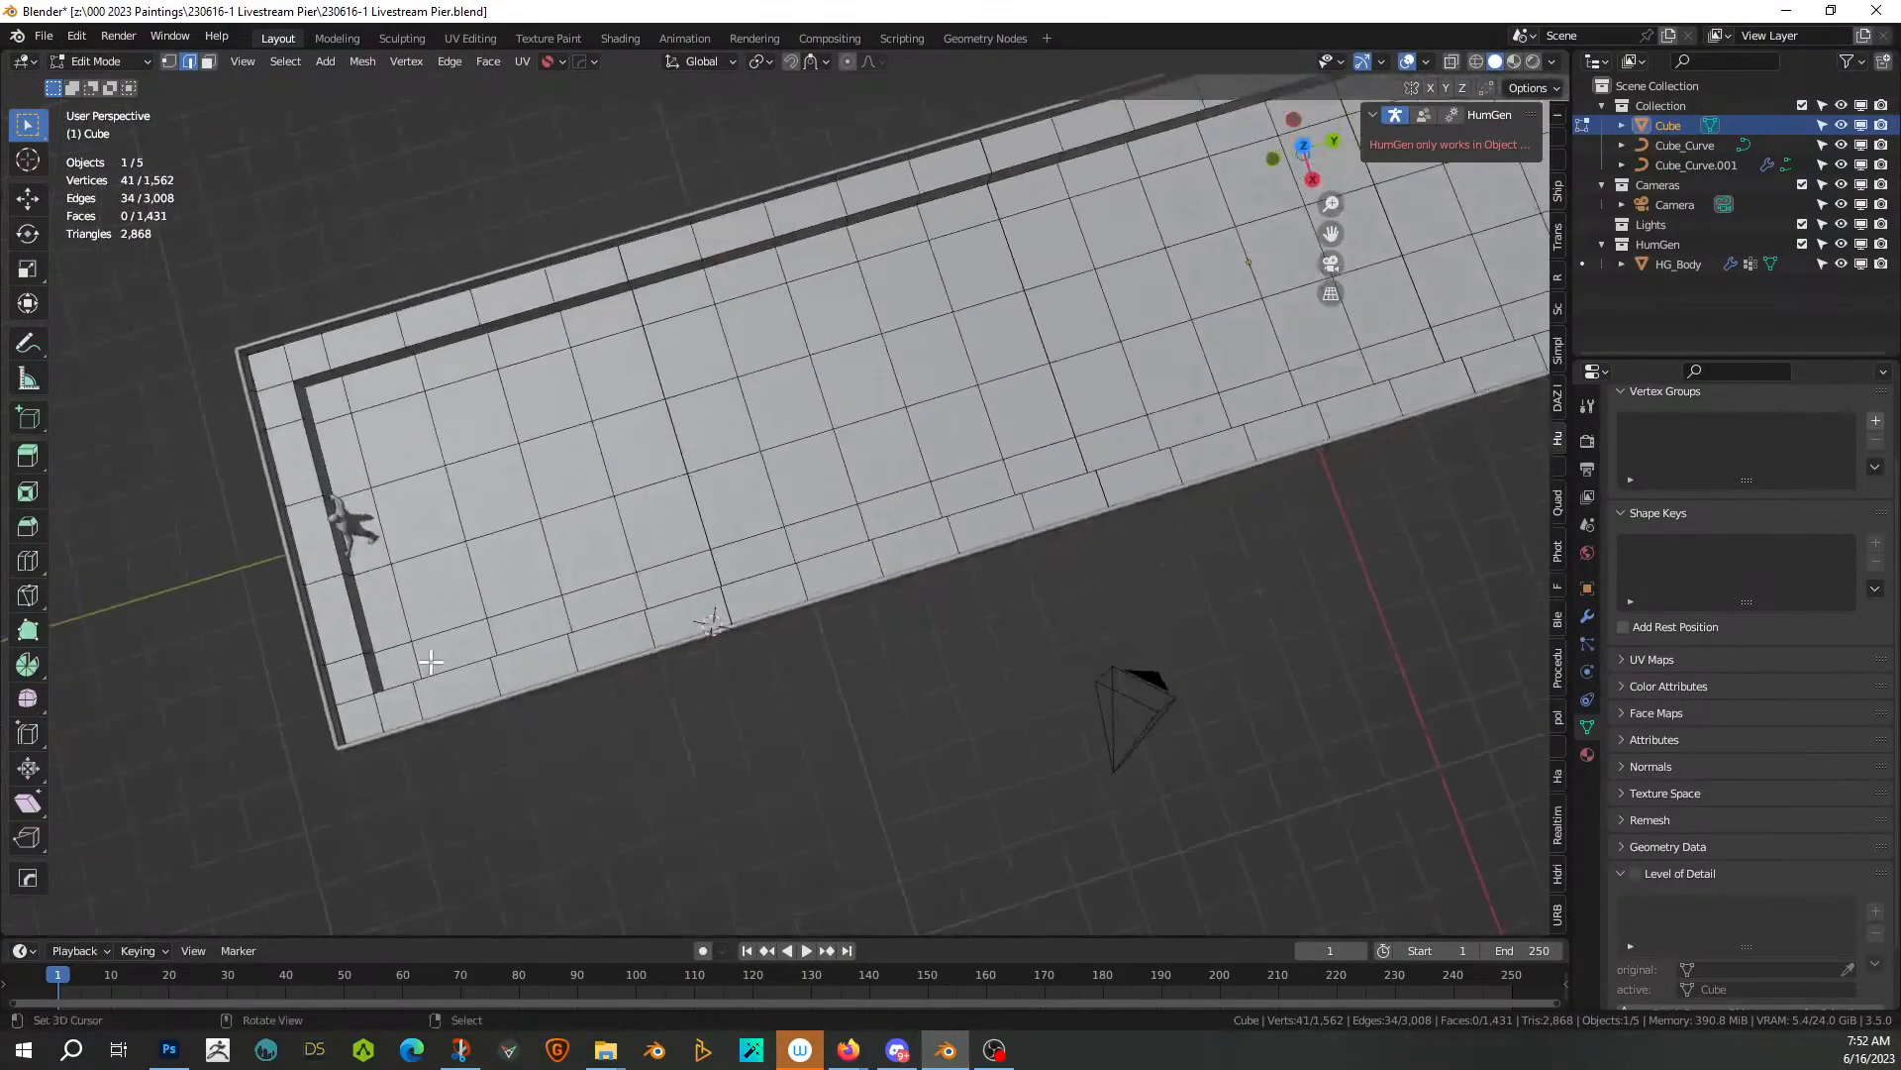
{"action": "key", "text": "KP_7"}
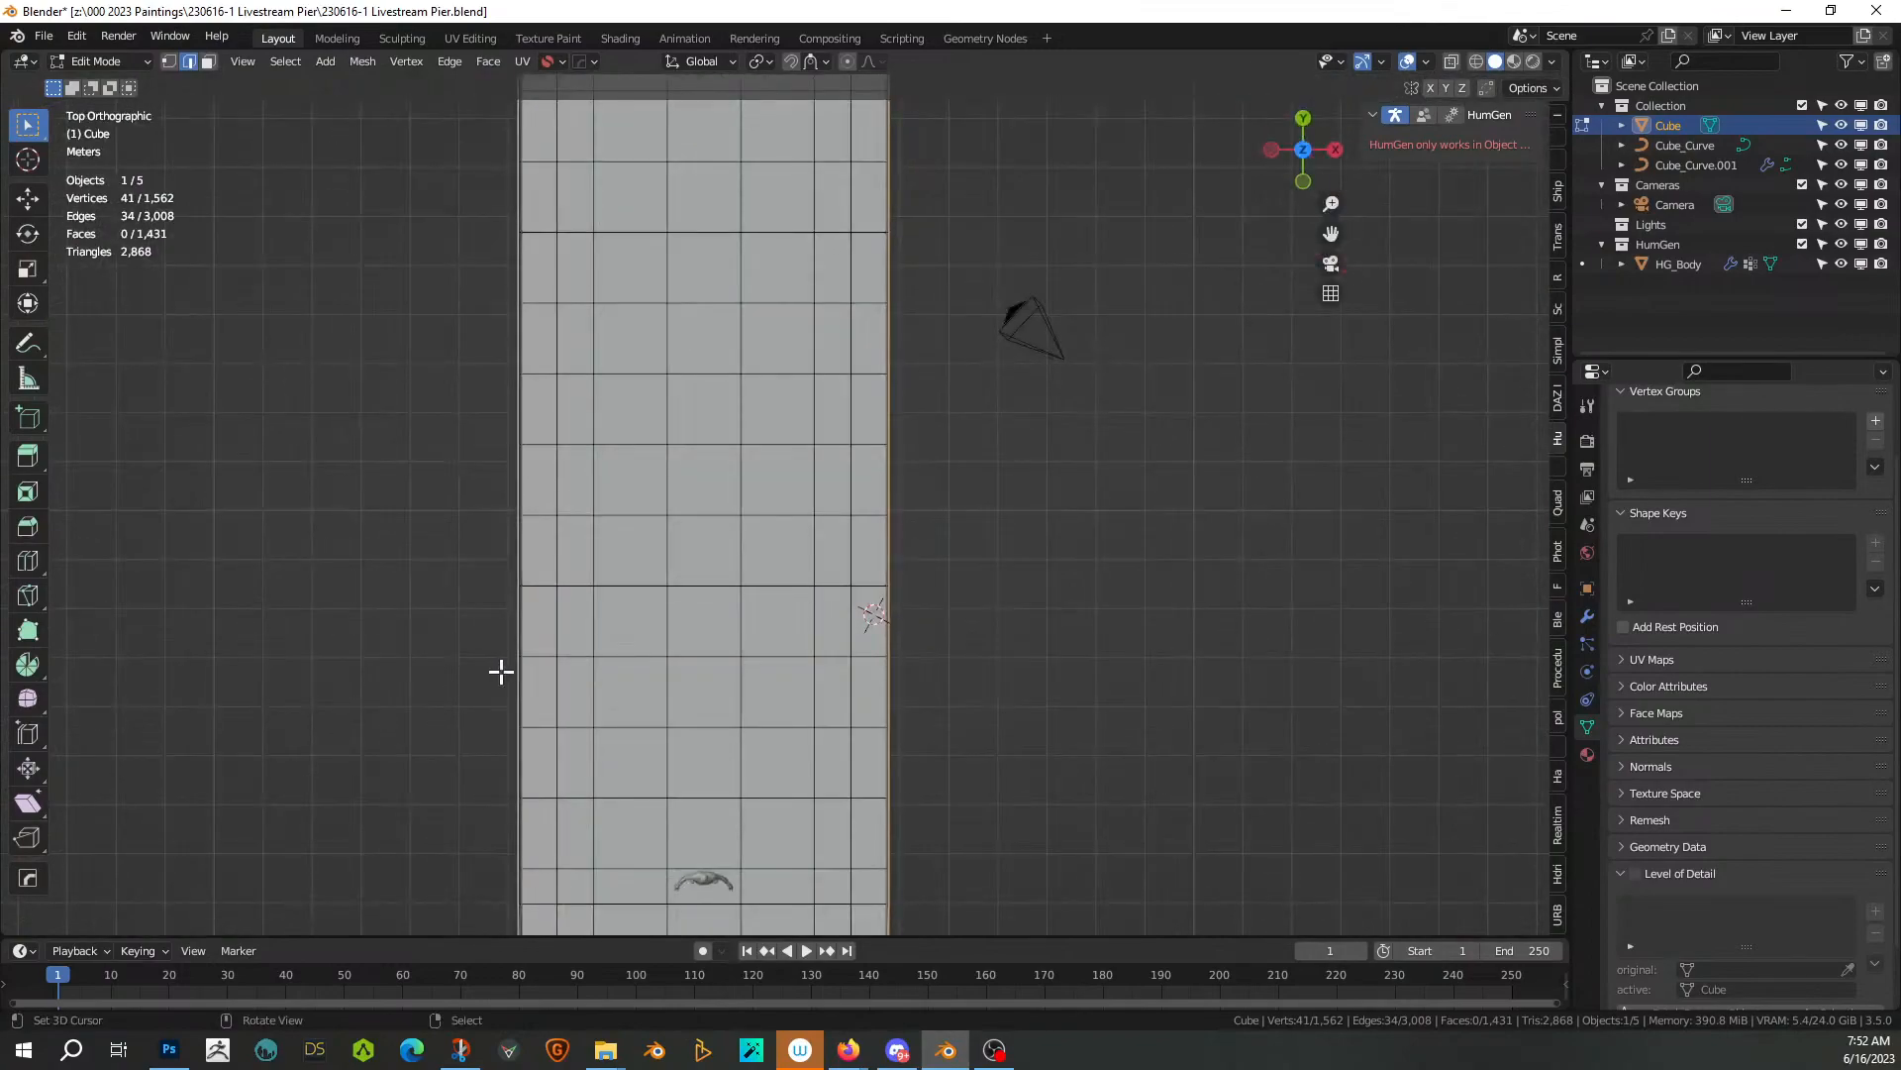
{"action": "key", "text": "alt+z"}
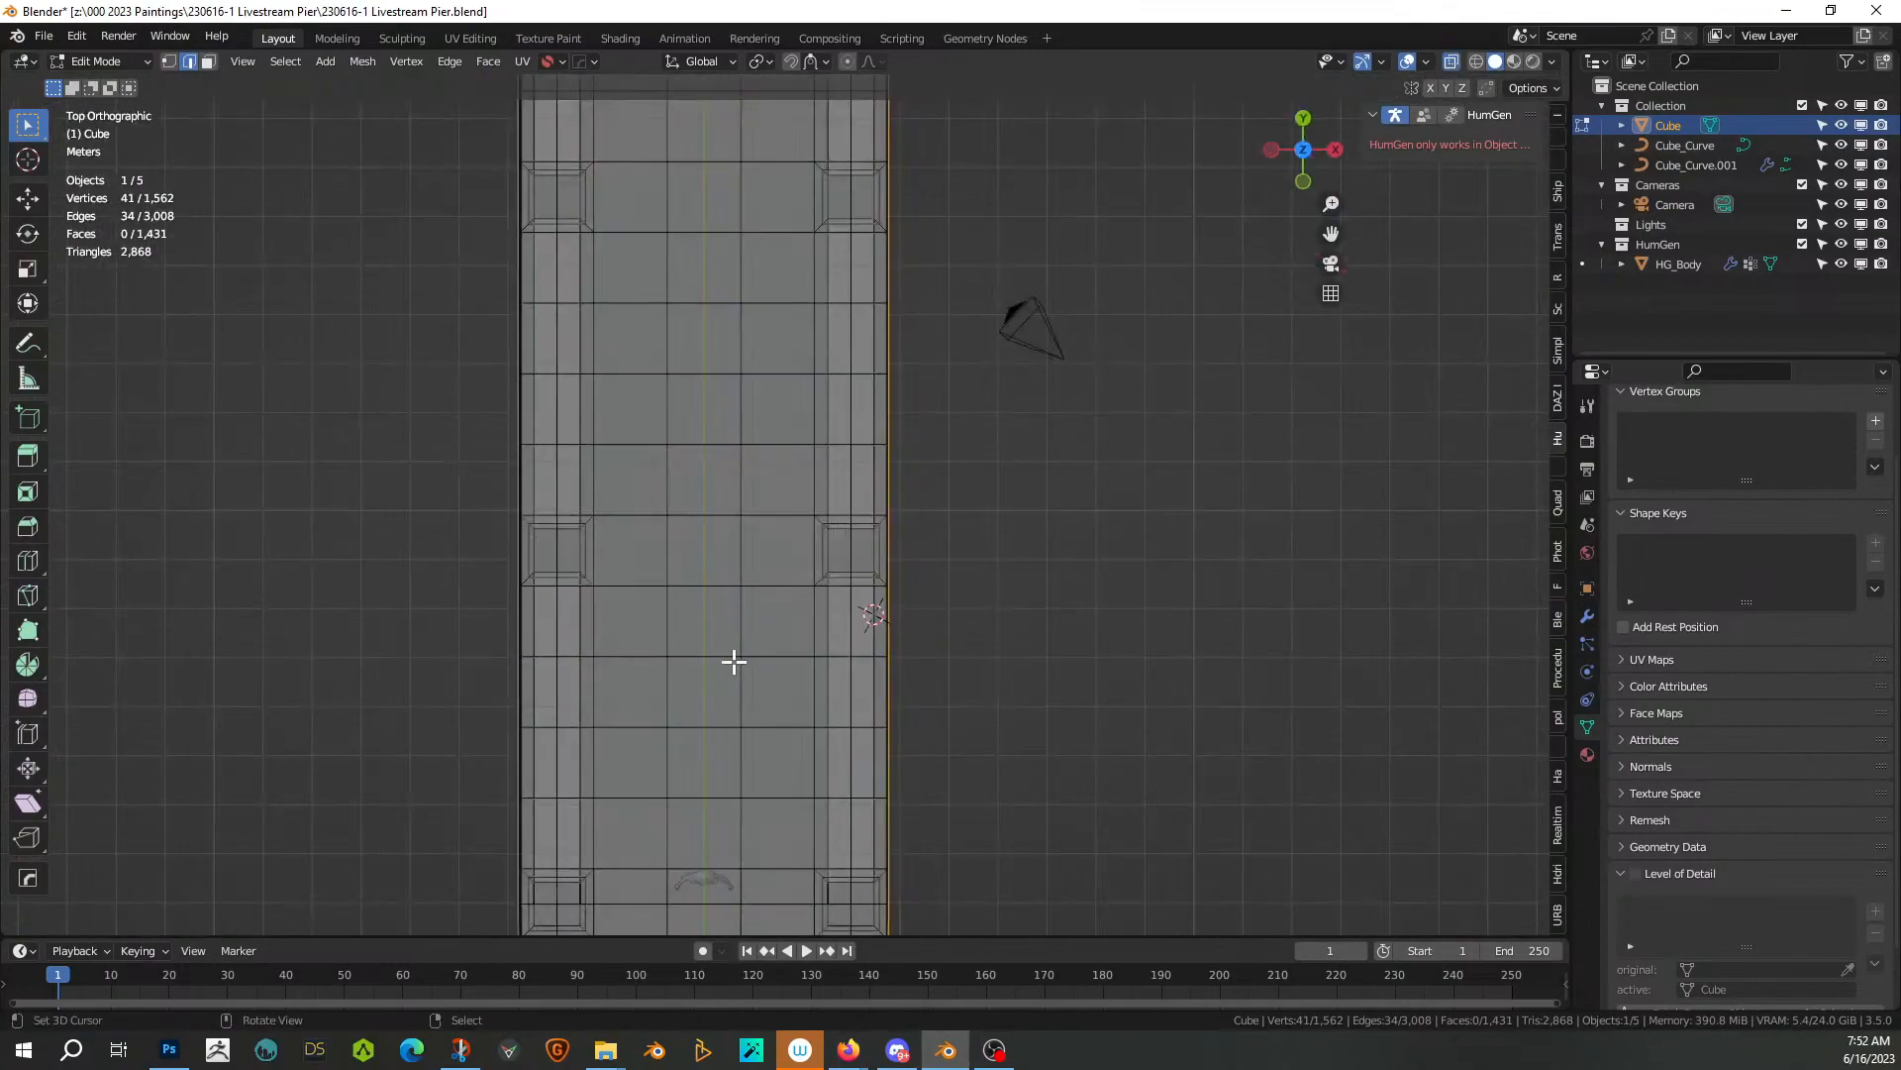
{"action": "key", "text": "3"}
{"action": "left_click", "coordinate": [861, 550]}
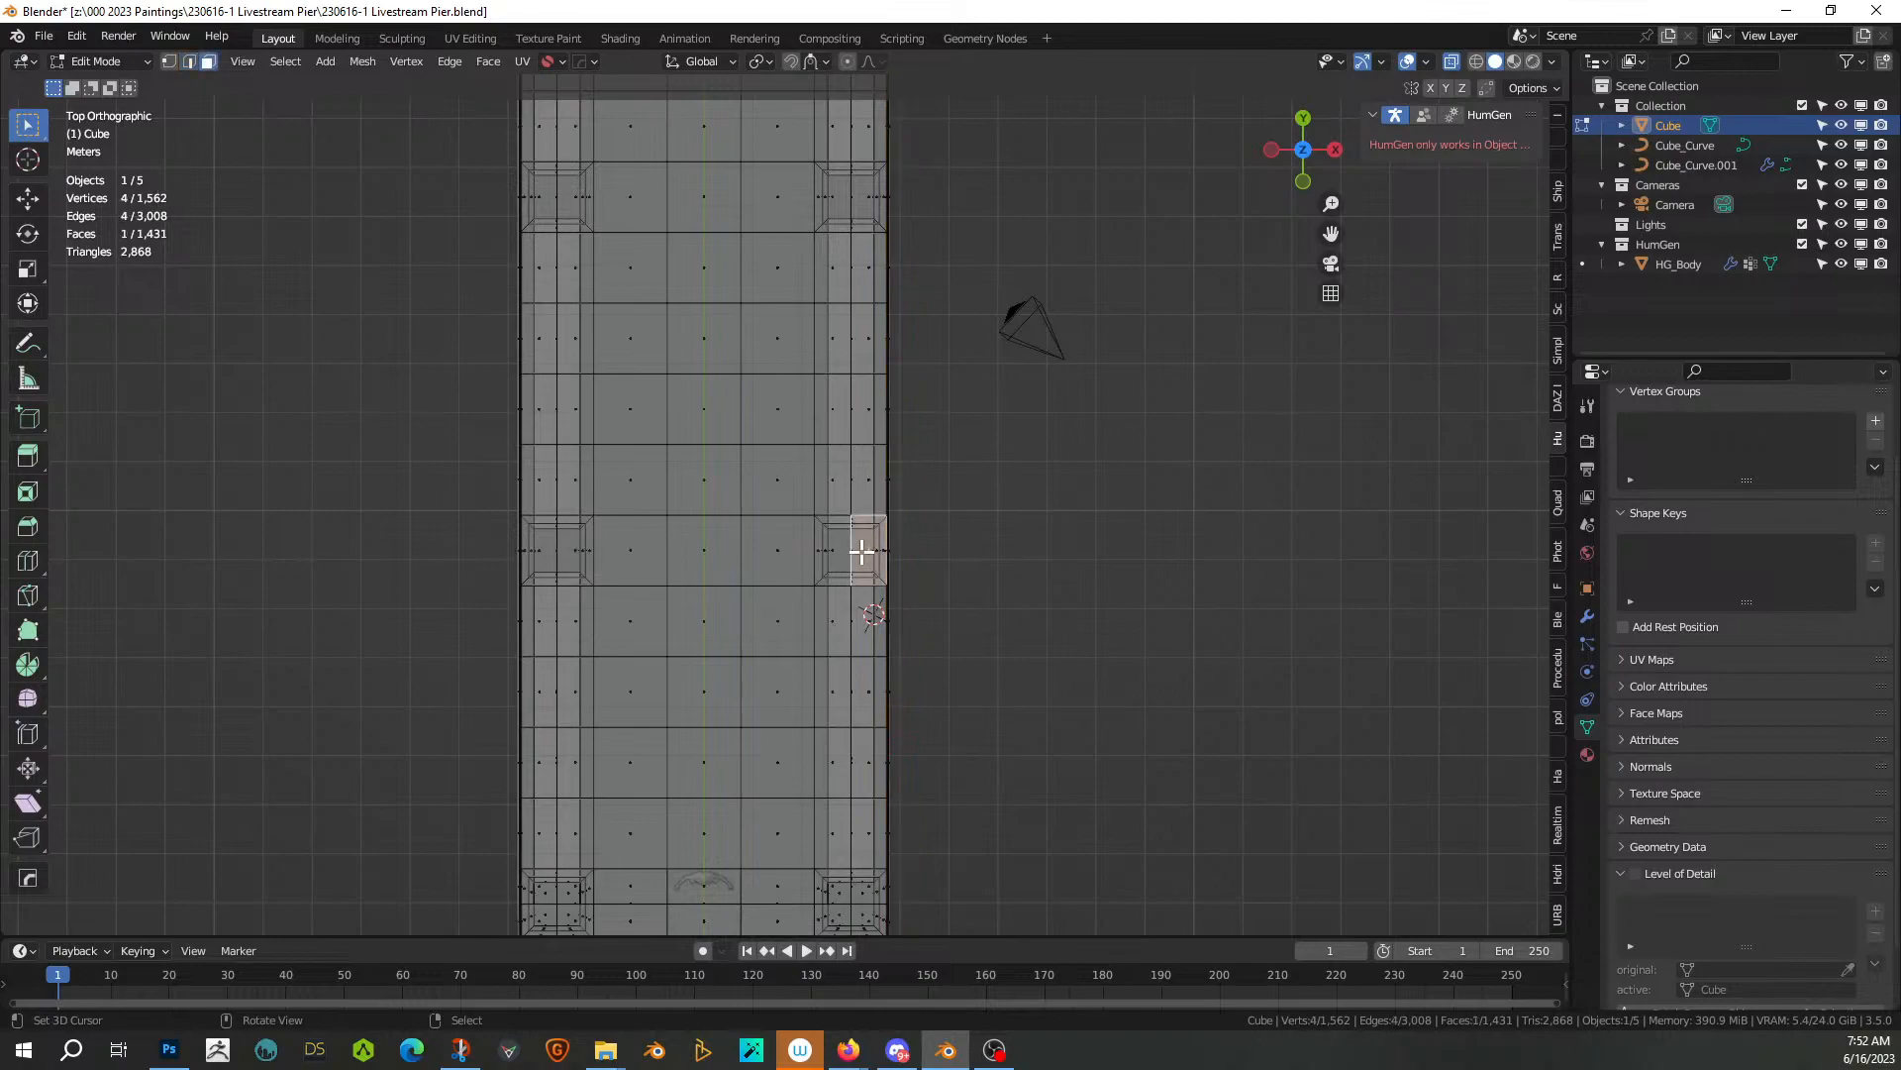
{"action": "left_click", "coordinate": [843, 538], "text": "shift"}
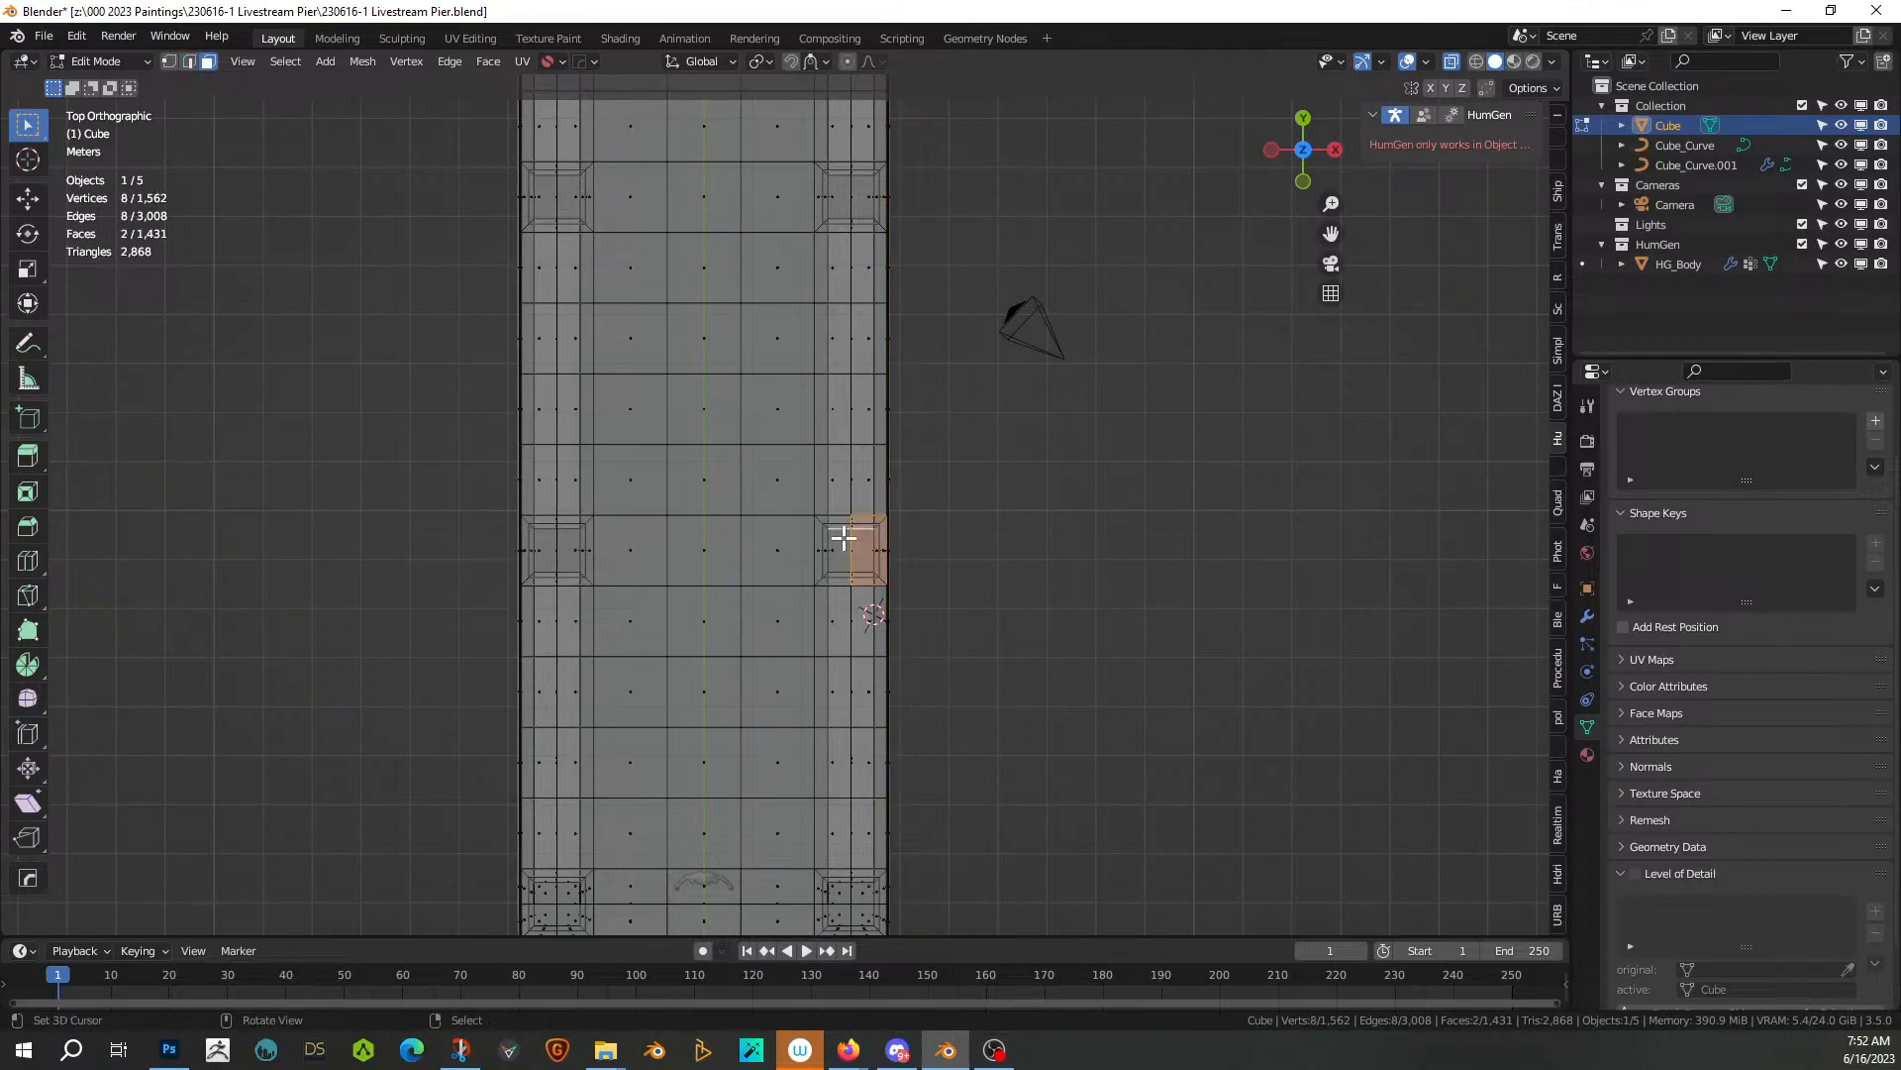
{"action": "left_click", "coordinate": [849, 543], "text": "shift"}
{"action": "middle_click_drag", "start_coordinate": [967, 544], "coordinate": [1347, 530]}
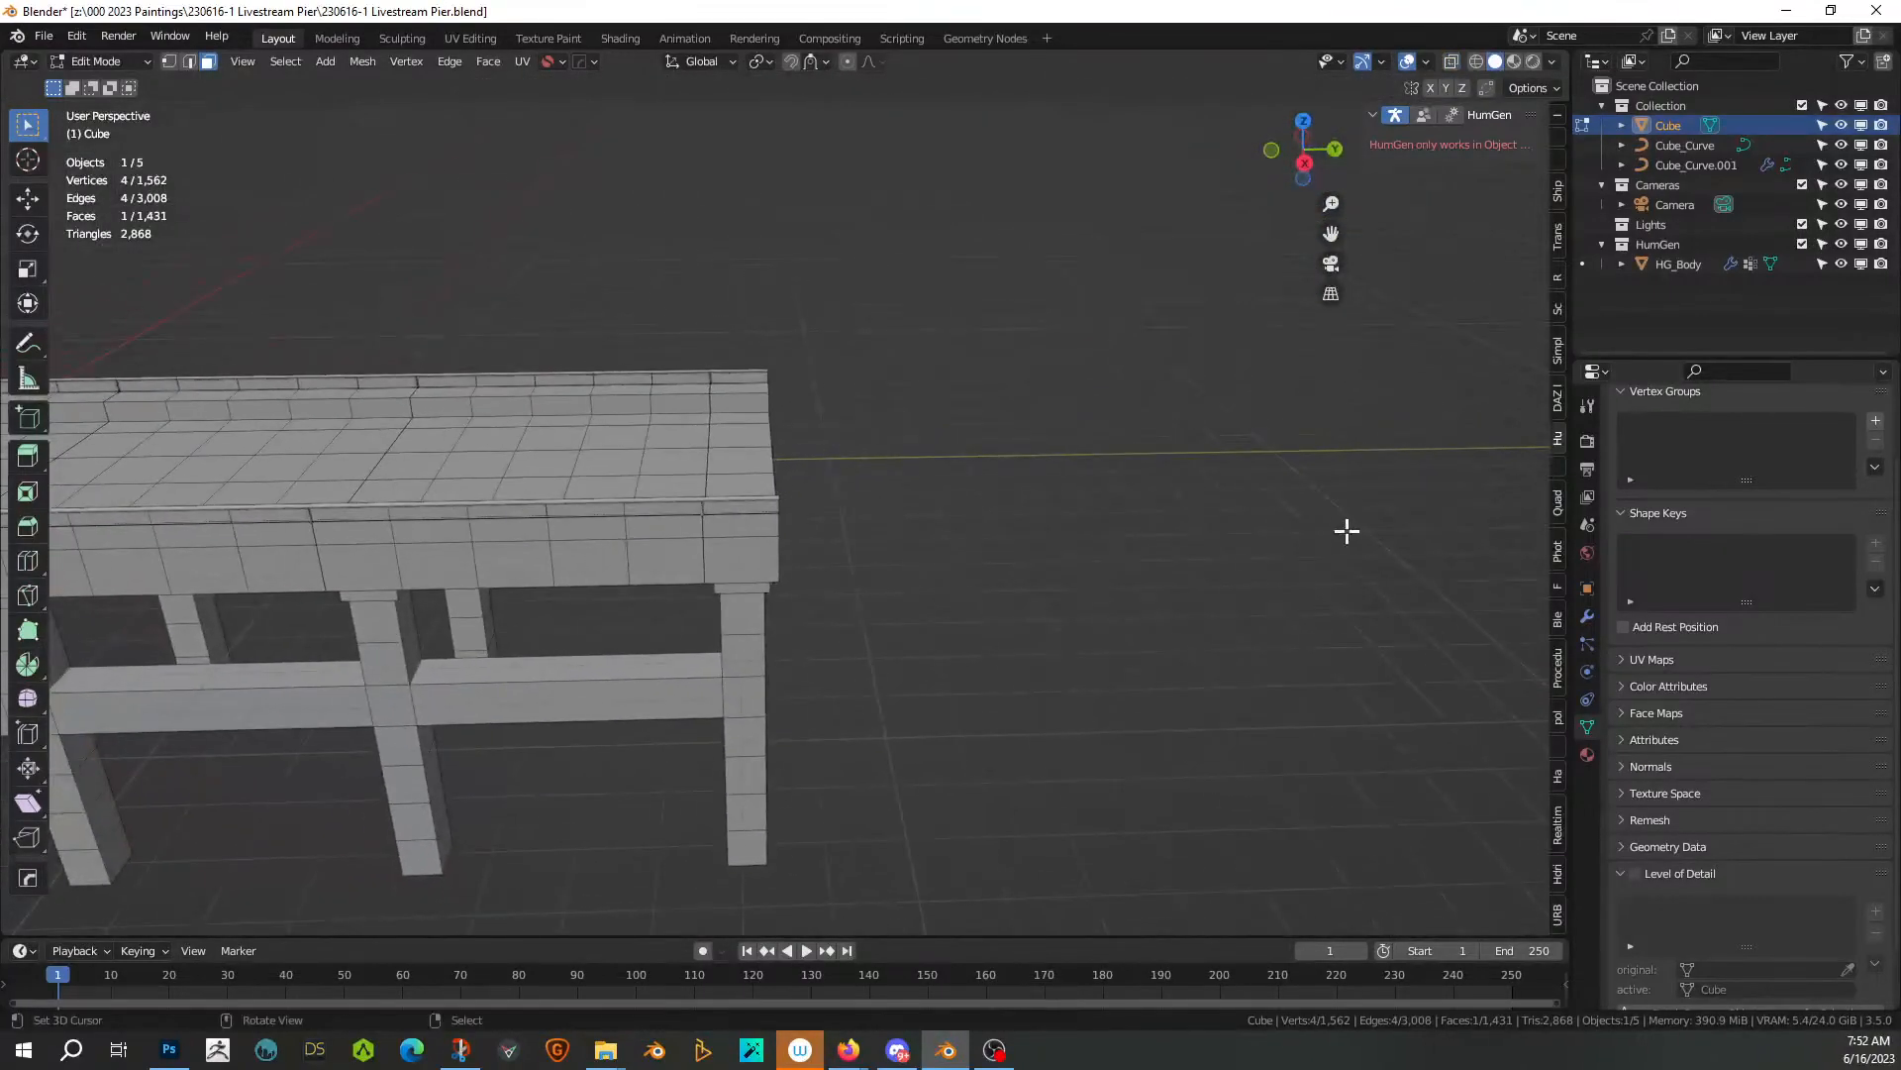
Select the last top face of the low side wall at the pier's open end and inset it about 0.26 m
{"action": "middle_click_drag", "start_coordinate": [1105, 596], "coordinate": [691, 424]}
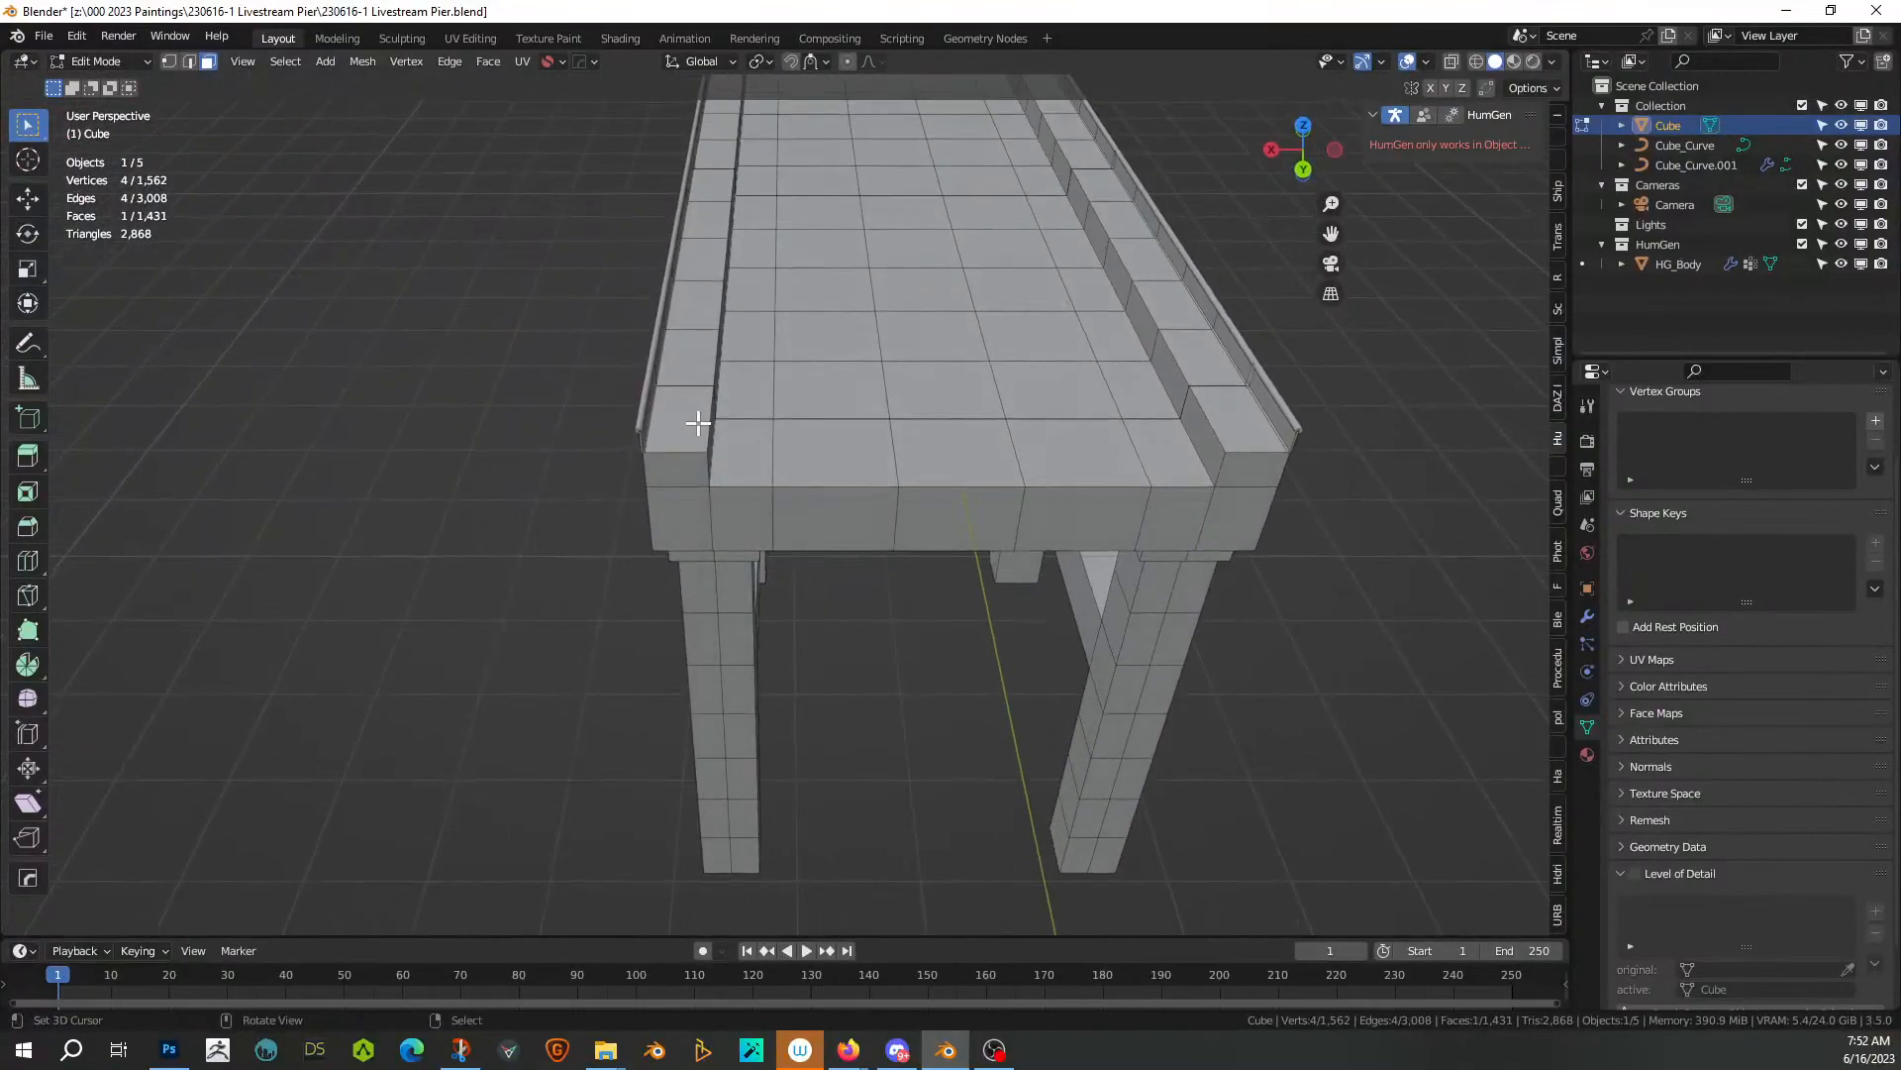
{"action": "left_click", "coordinate": [696, 420]}
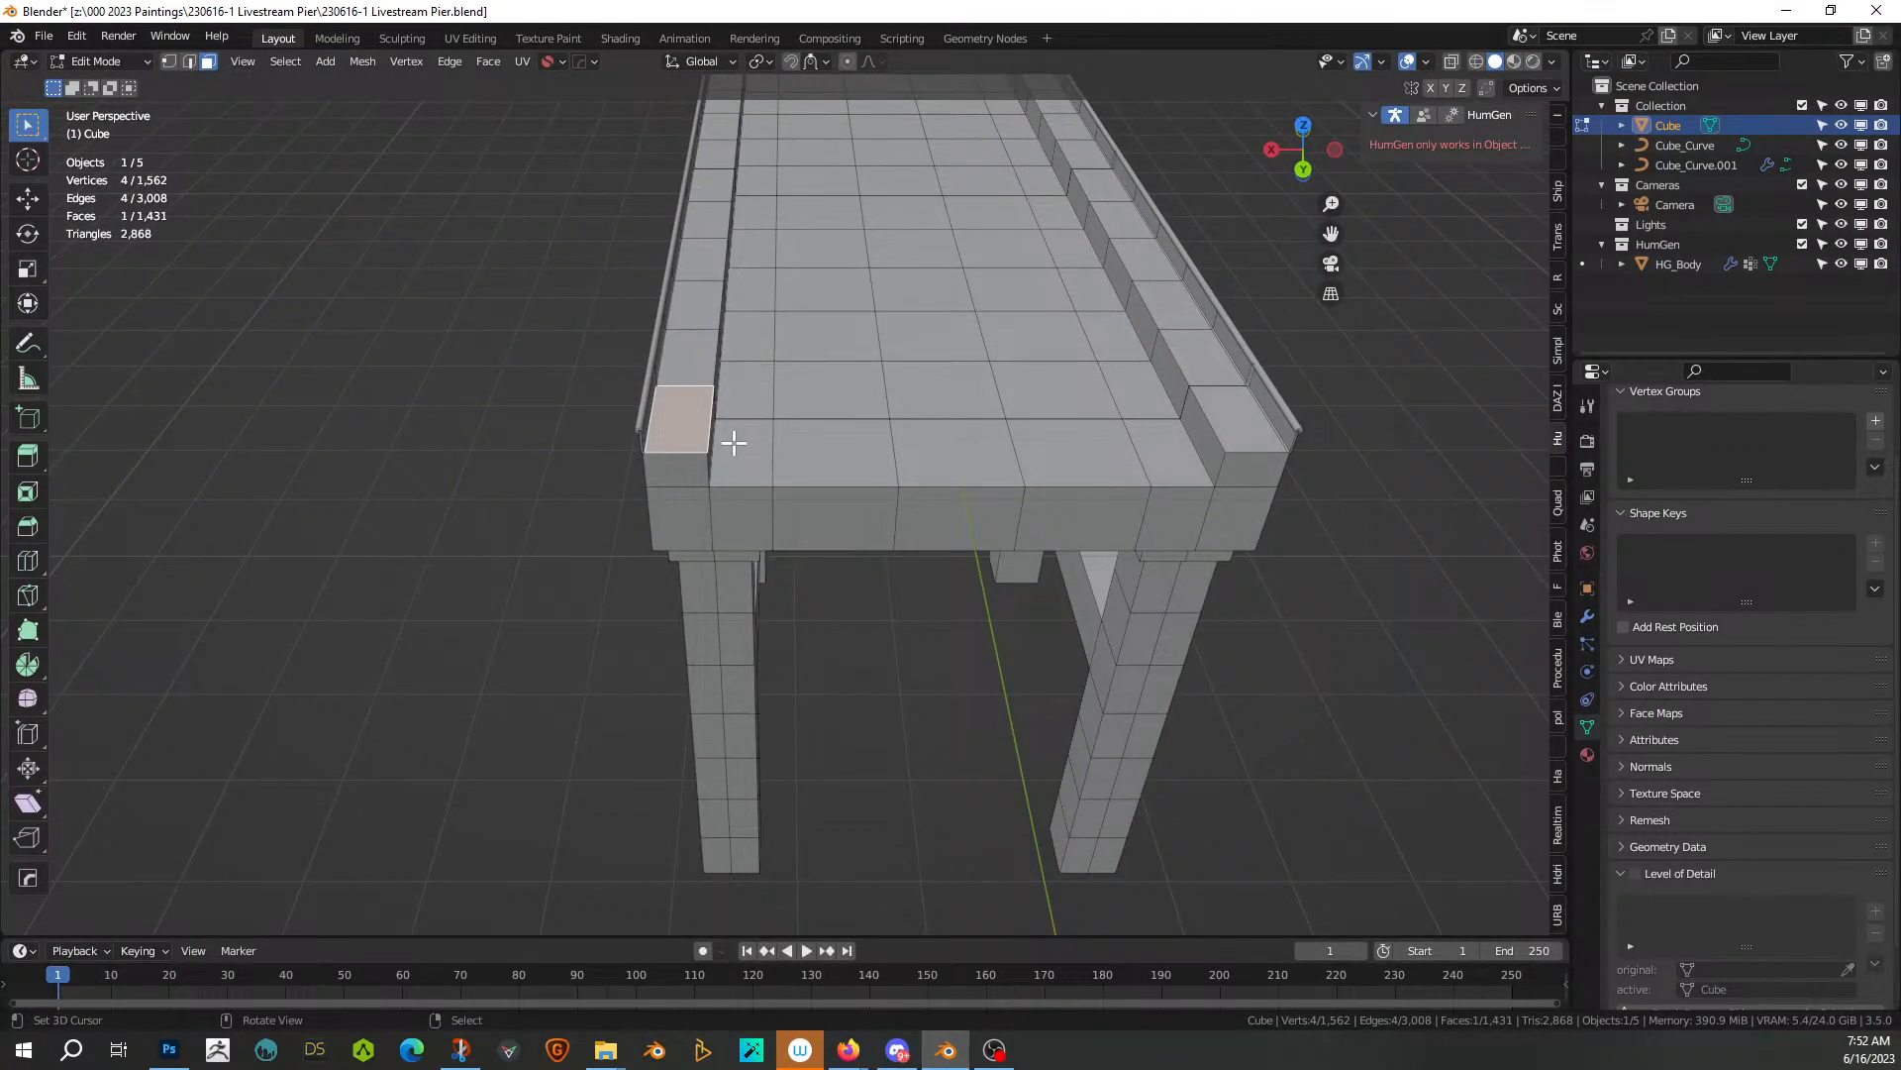
{"action": "key", "text": "i"}
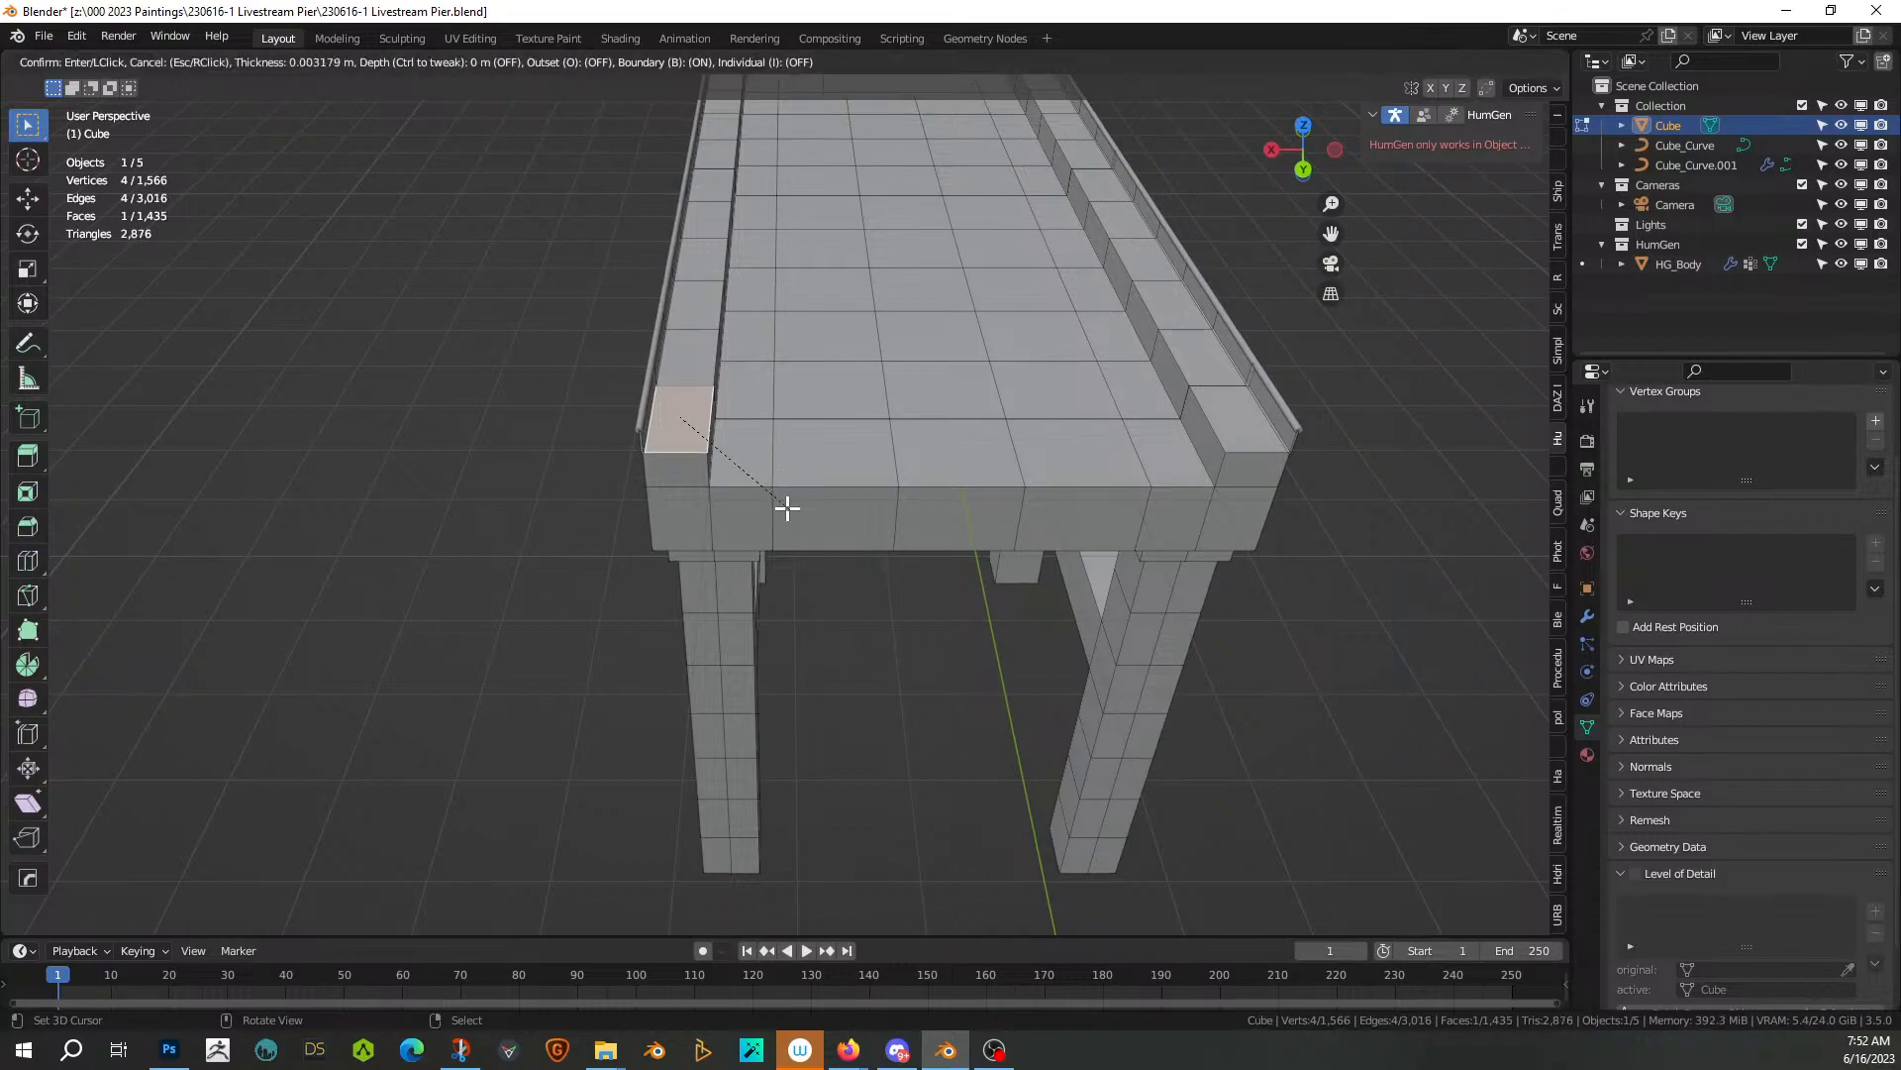
{"action": "left_click", "coordinate": [777, 491]}
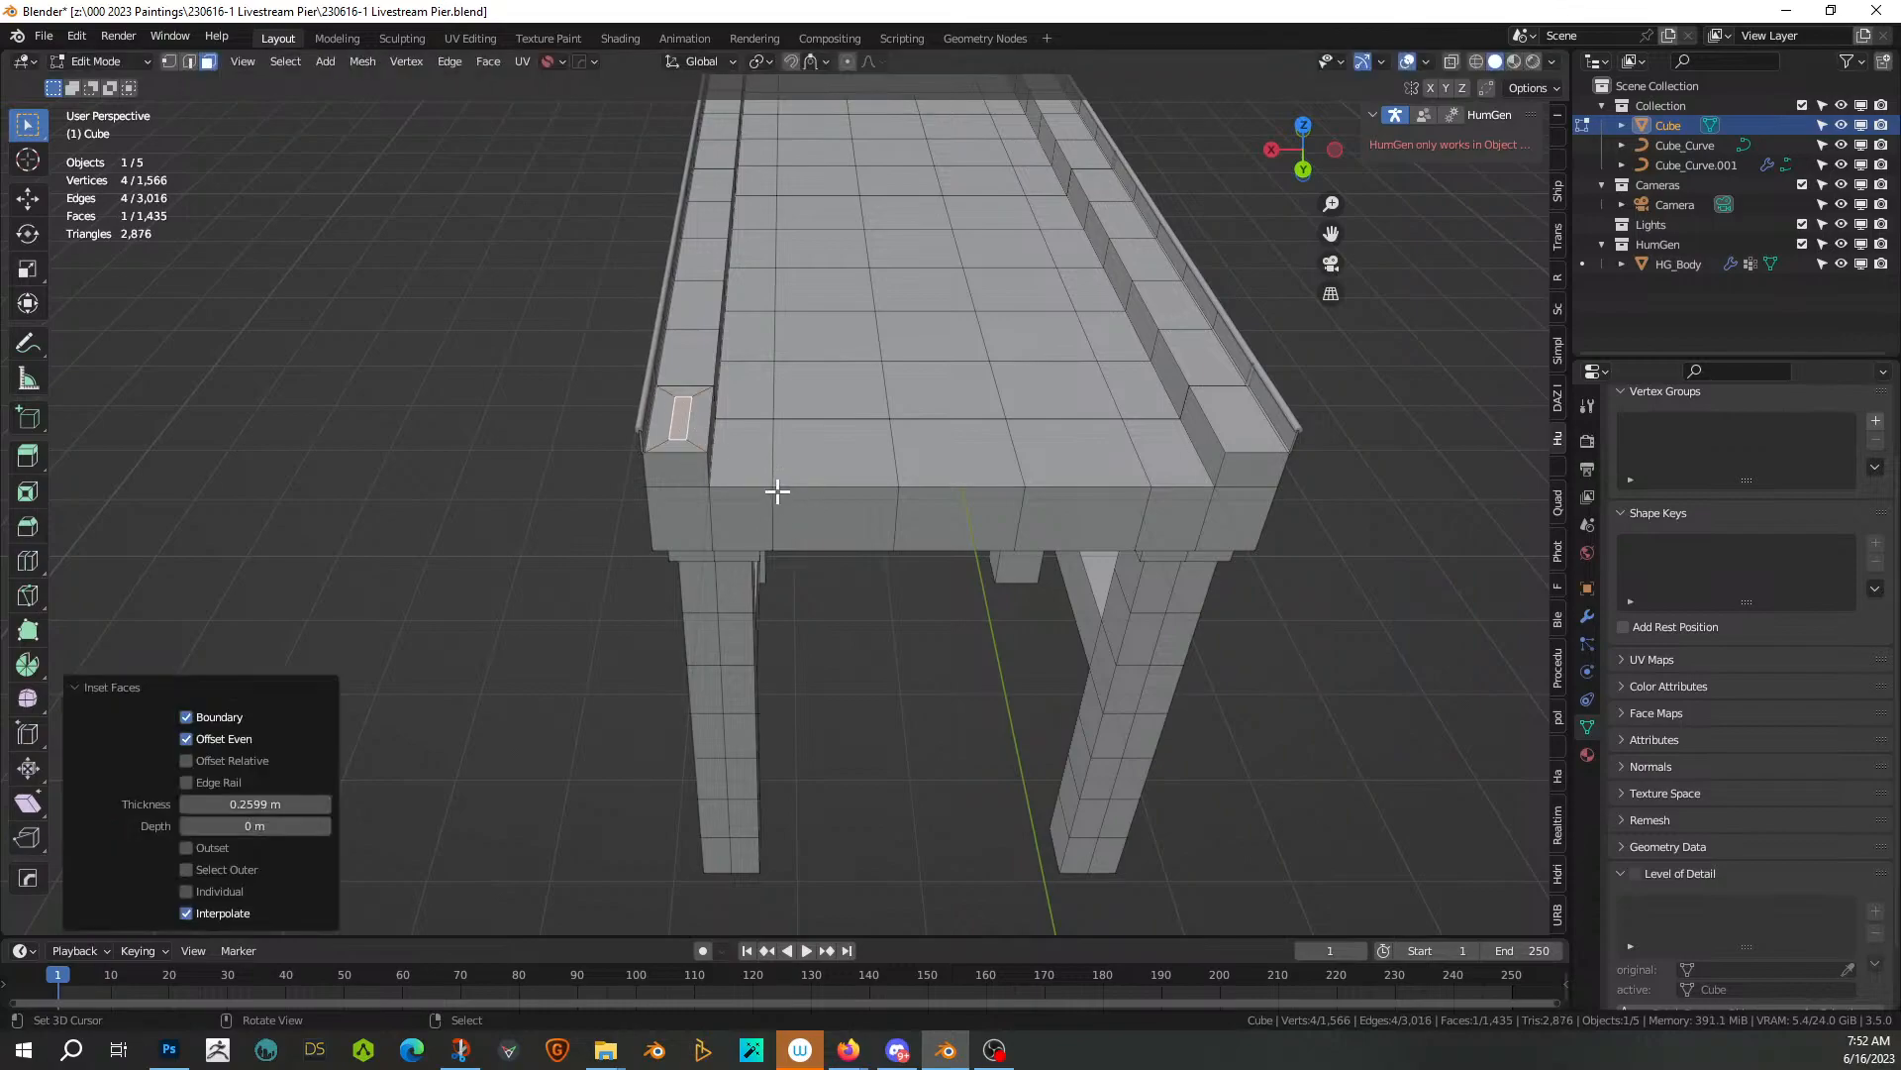
Scale the inset face along Y by about 0.227 to make it roughly square
{"action": "key", "text": "KP_Decimal"}
{"action": "middle_click_drag", "start_coordinate": [786, 497], "coordinate": [1056, 624]}
{"action": "key", "text": "s"}
{"action": "key", "text": "y"}
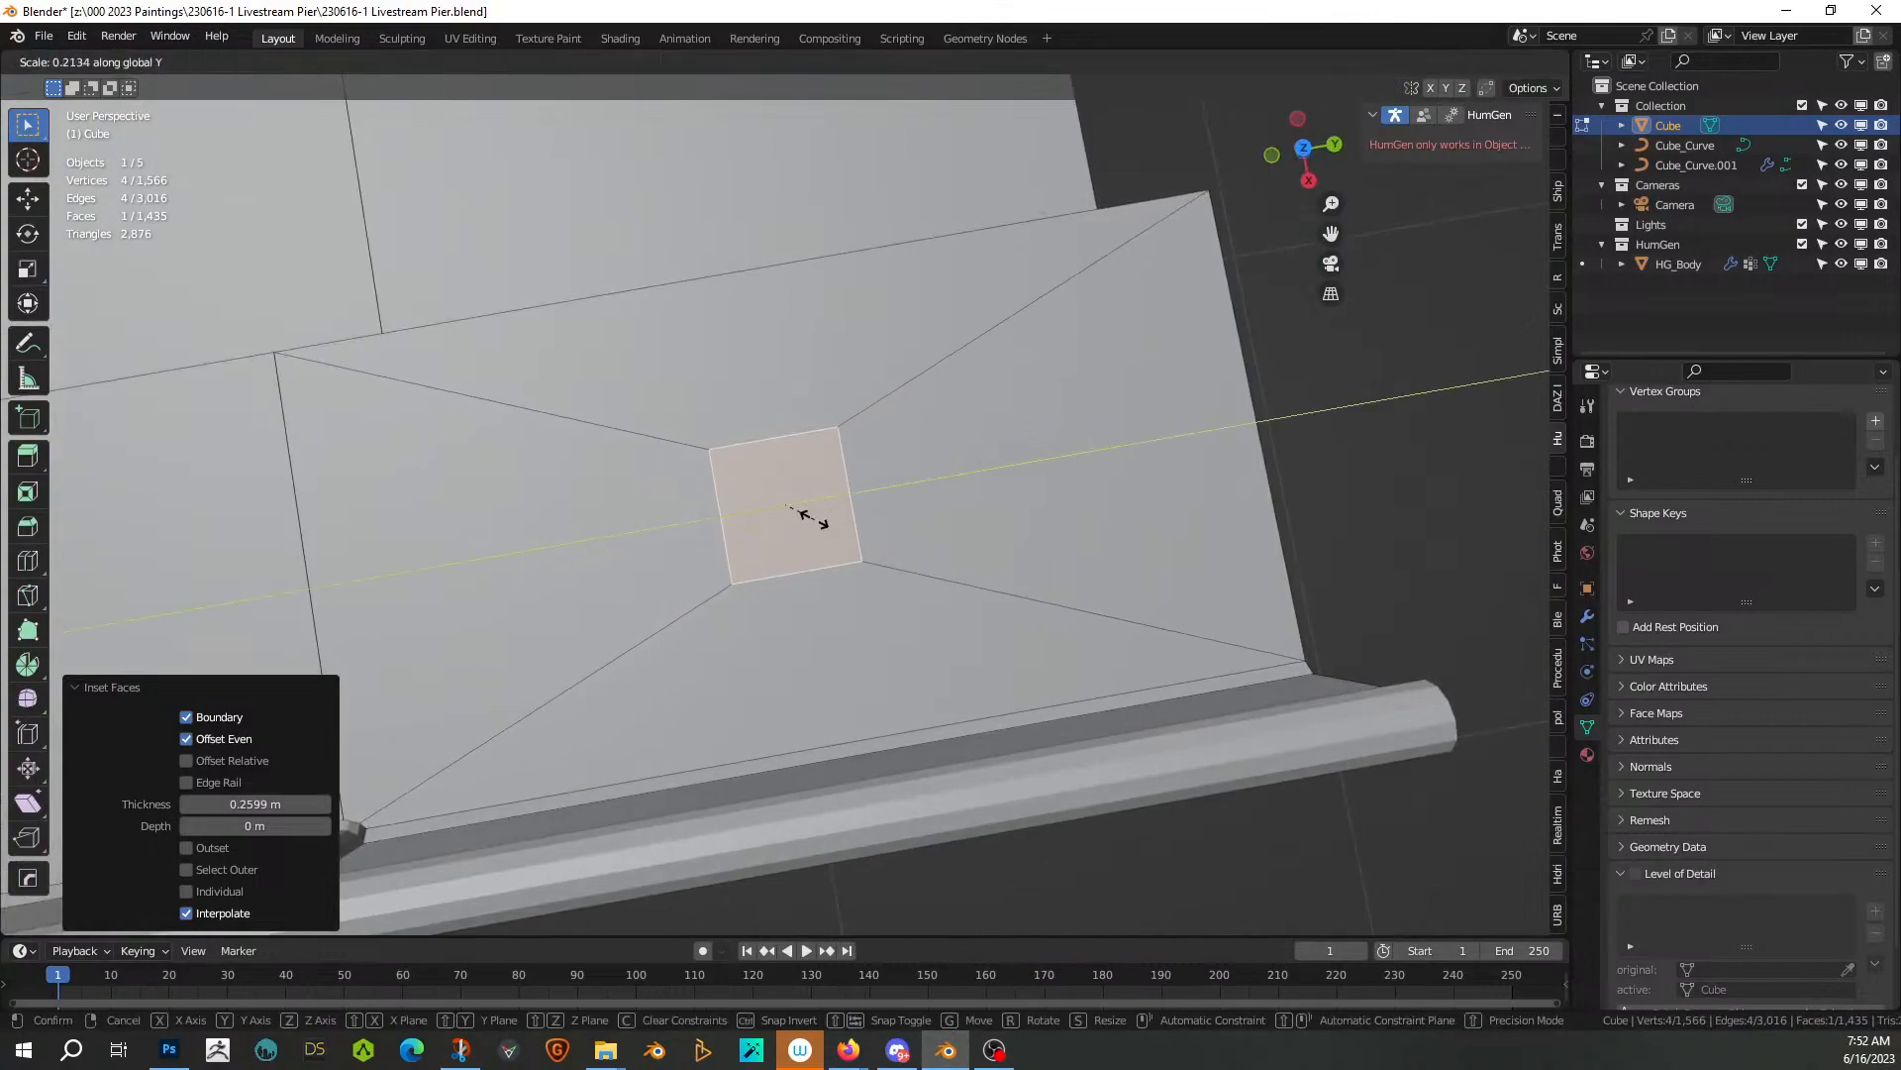
{"action": "left_click", "coordinate": [807, 517]}
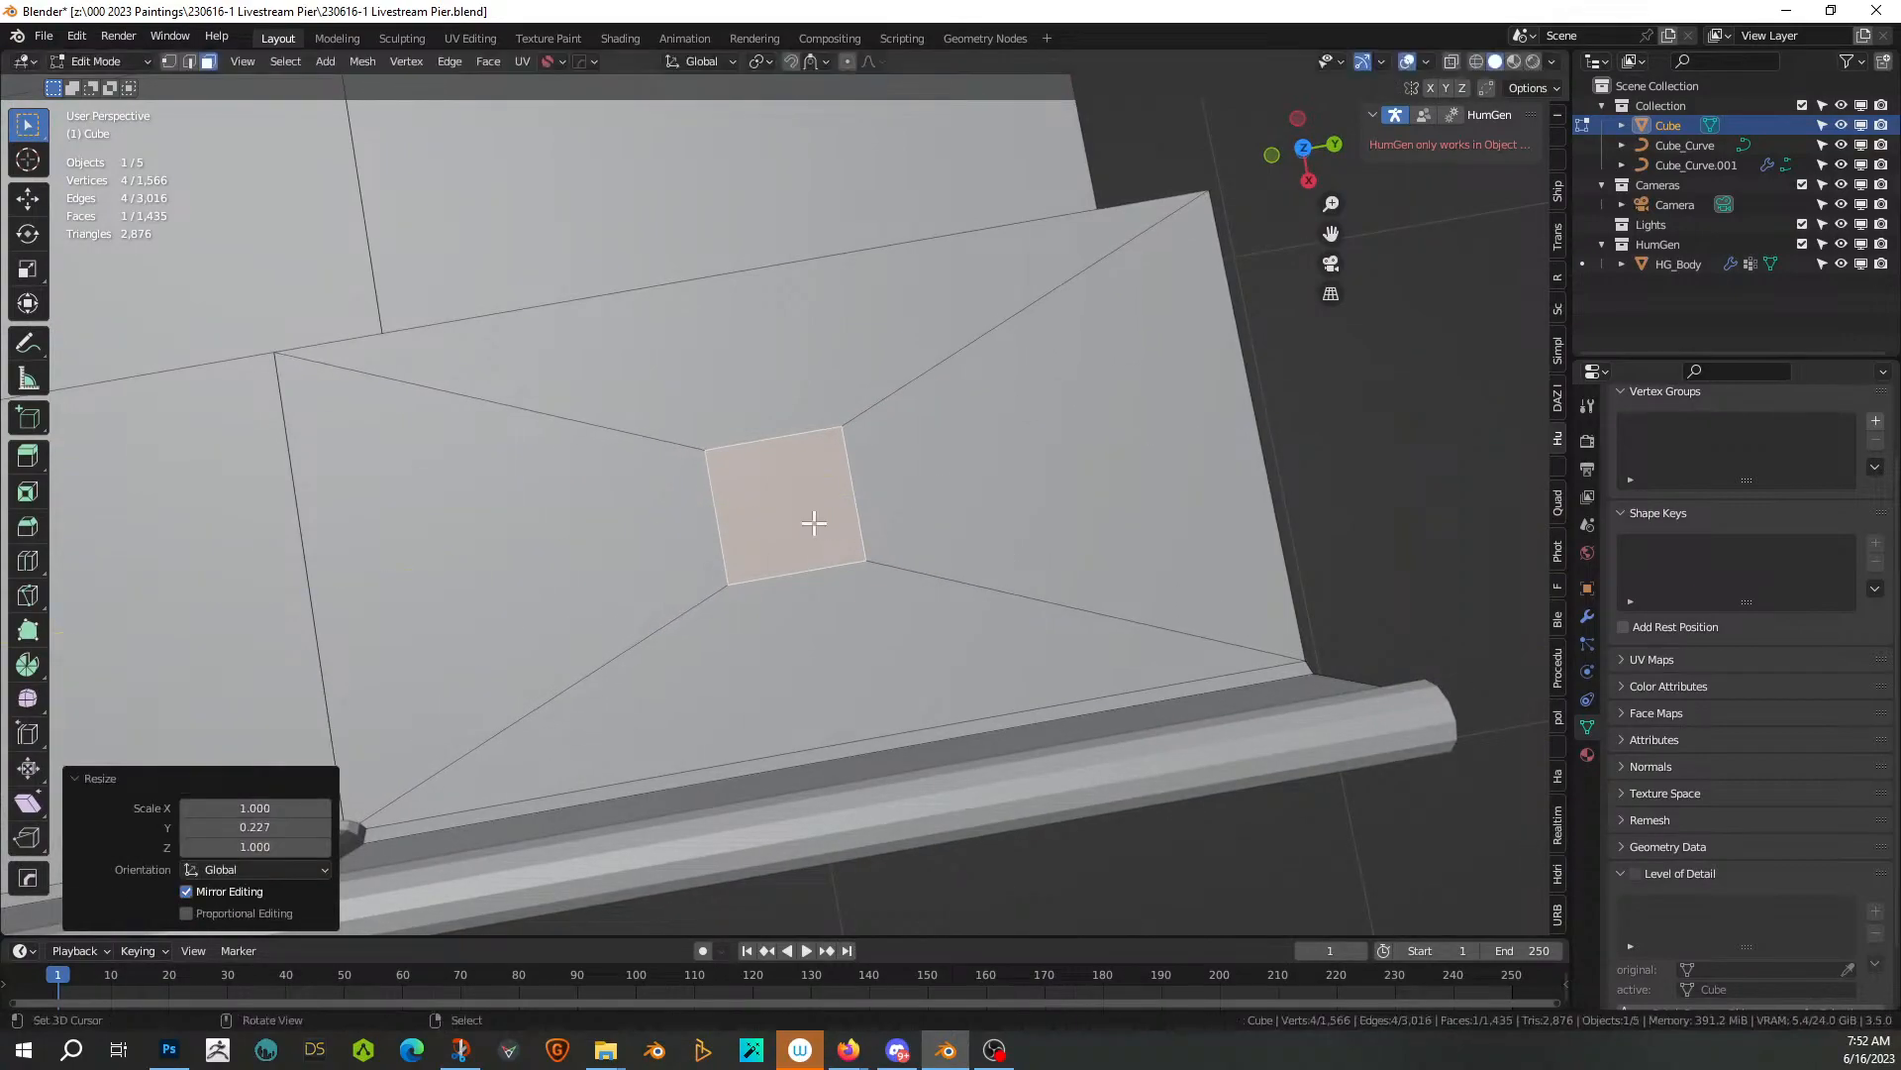
Duplicate the small square face in place, separate it into its own object and select that object
{"action": "middle_click_drag", "start_coordinate": [812, 522], "coordinate": [538, 378]}
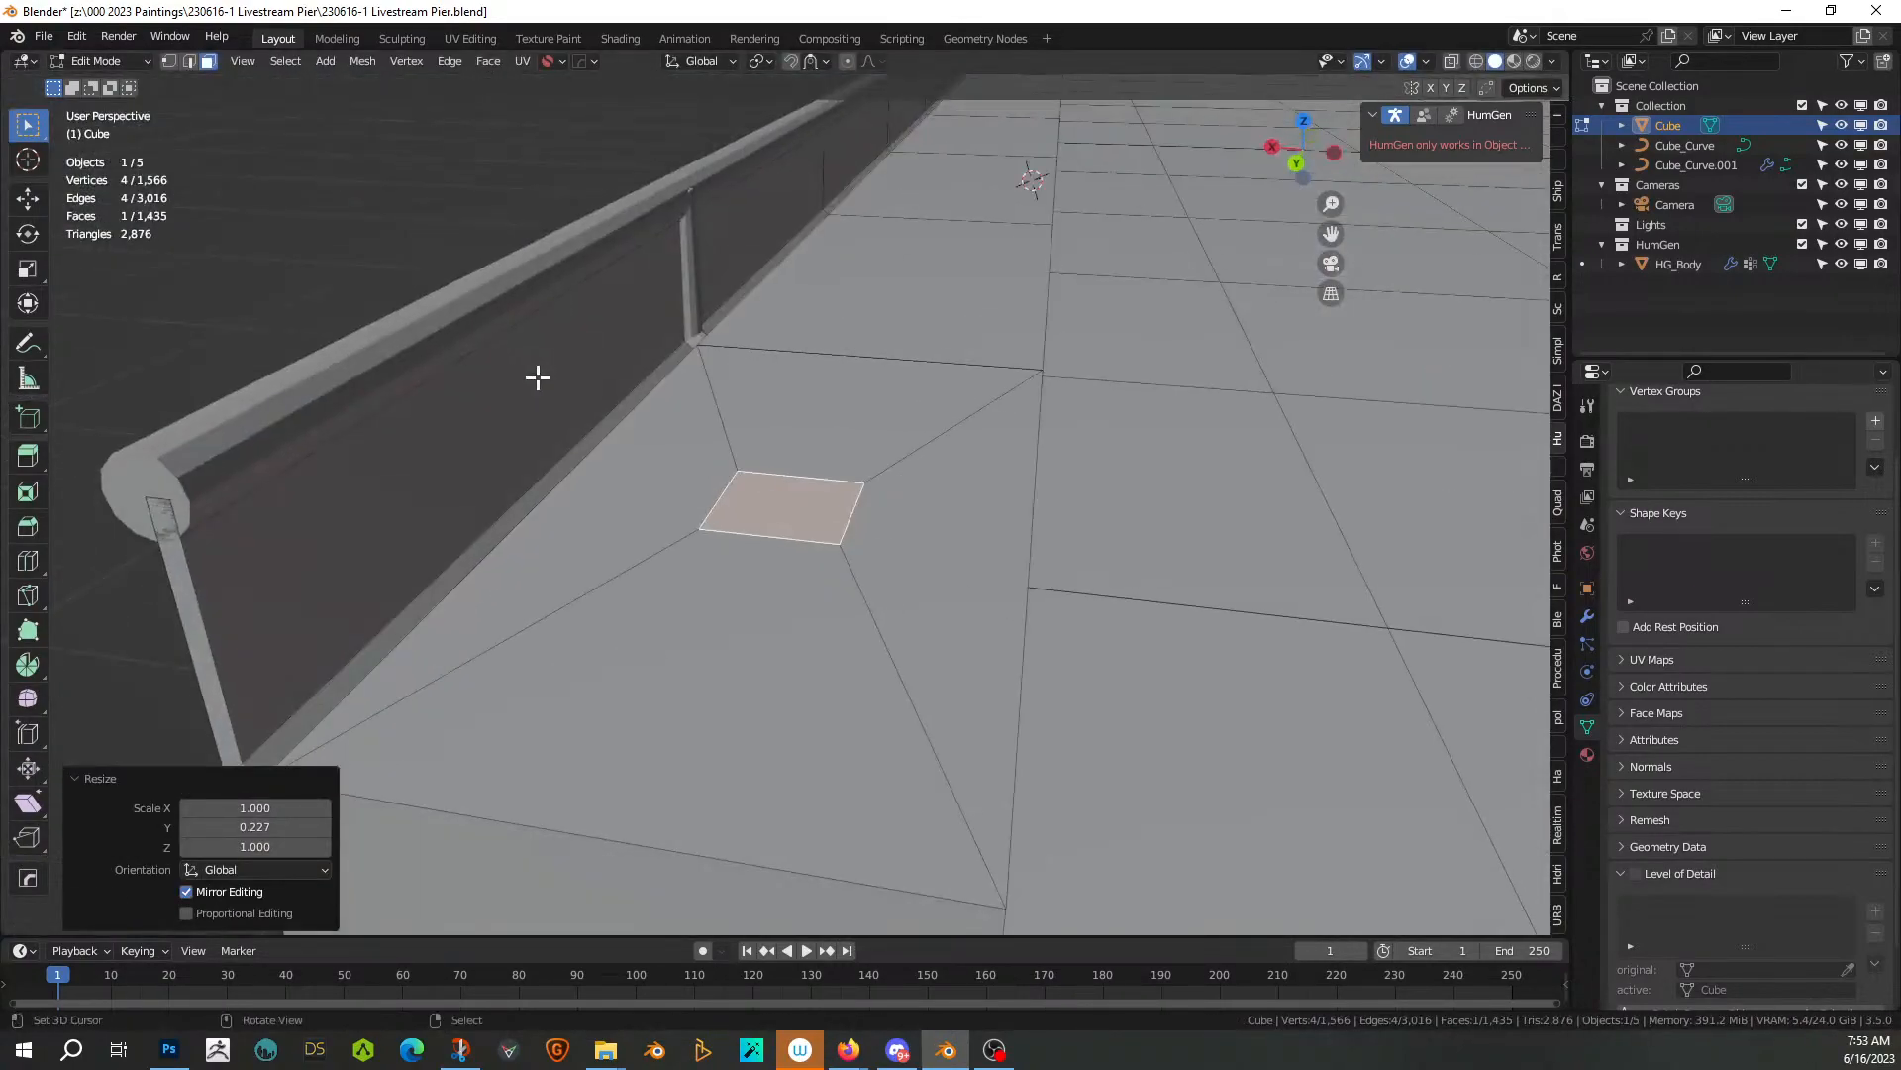
{"action": "key", "text": "shift+d"}
{"action": "key", "text": "Escape"}
{"action": "key", "text": "p"}
{"action": "left_click", "coordinate": [691, 453]}
{"action": "key", "text": "Tab"}
{"action": "left_click", "coordinate": [804, 520]}
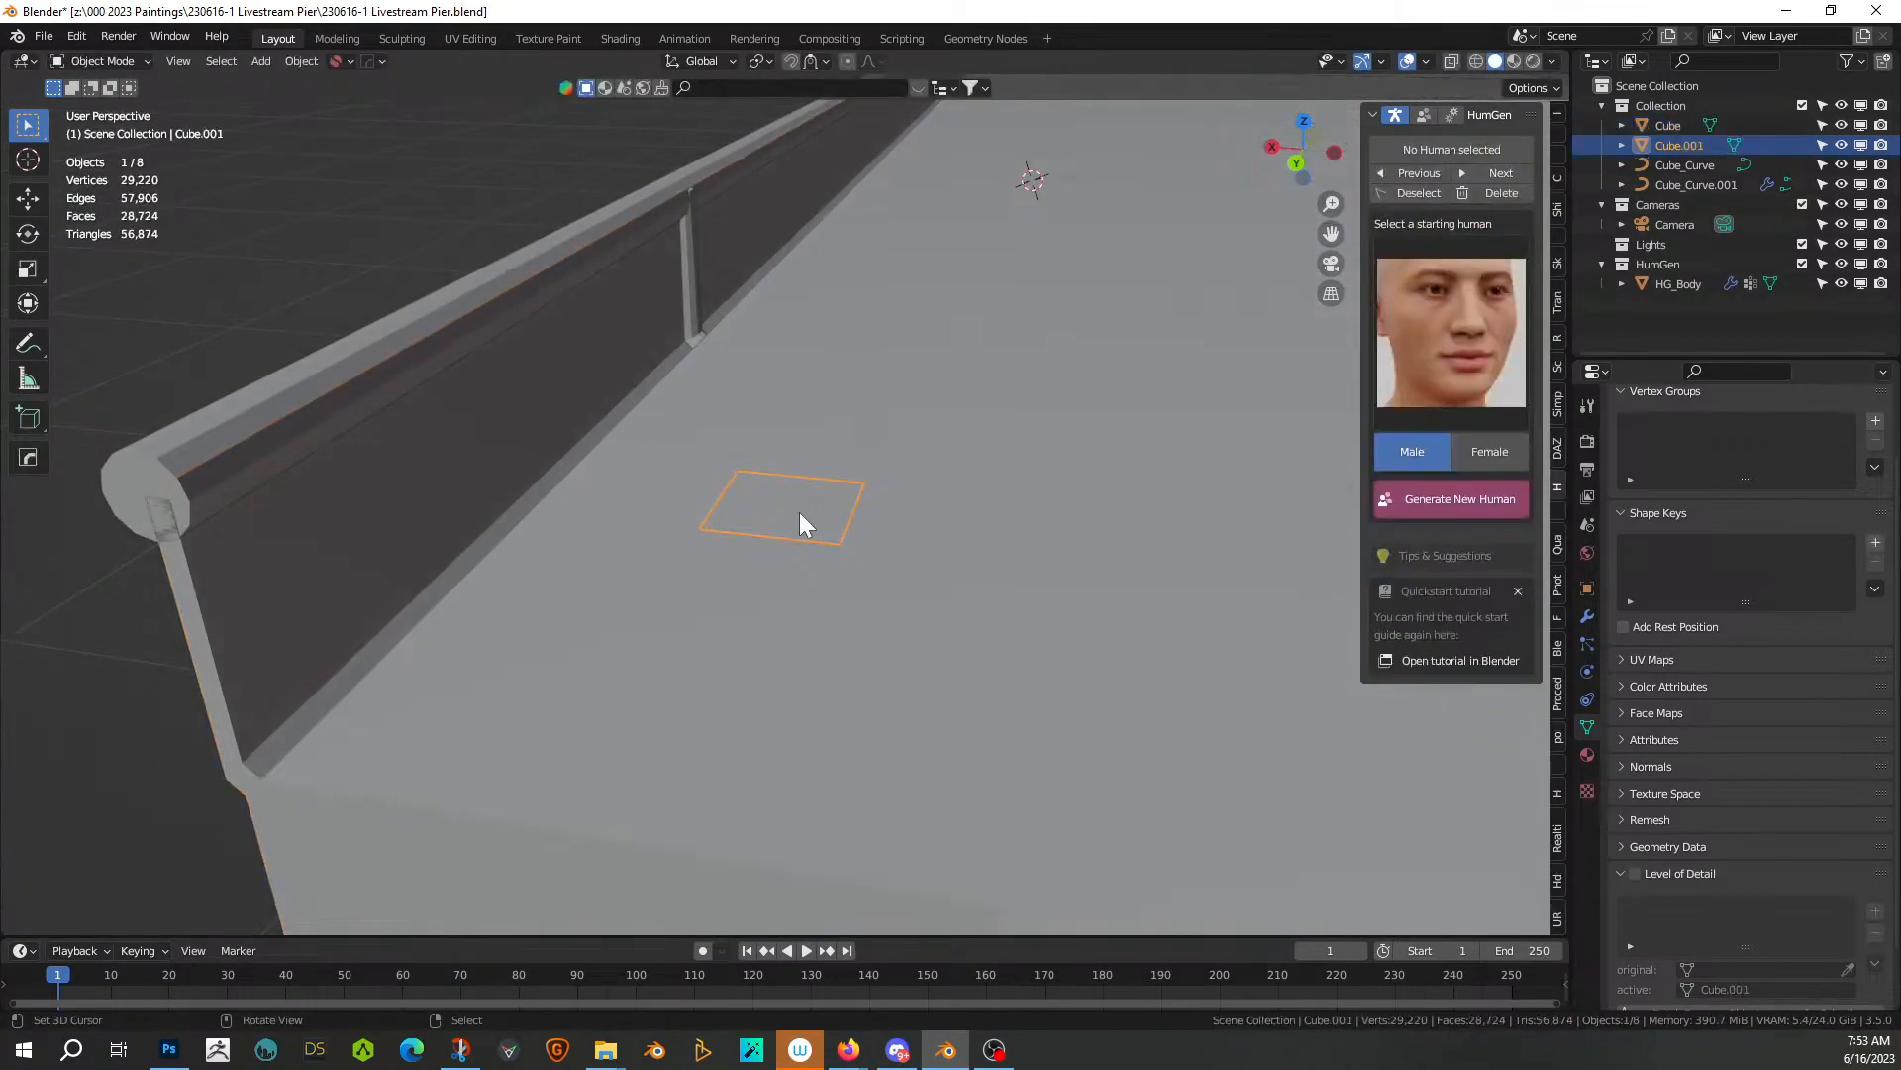
Extrude the separated square face 3 m upward into a post
{"action": "scroll", "coordinate": [804, 525], "scroll_direction": "down", "scroll_amount": 2}
{"action": "key", "text": "Tab"}
{"action": "left_click", "coordinate": [799, 511]}
{"action": "type", "text": "e"}
{"action": "type", "text": "3"}
{"action": "key", "text": "Return"}
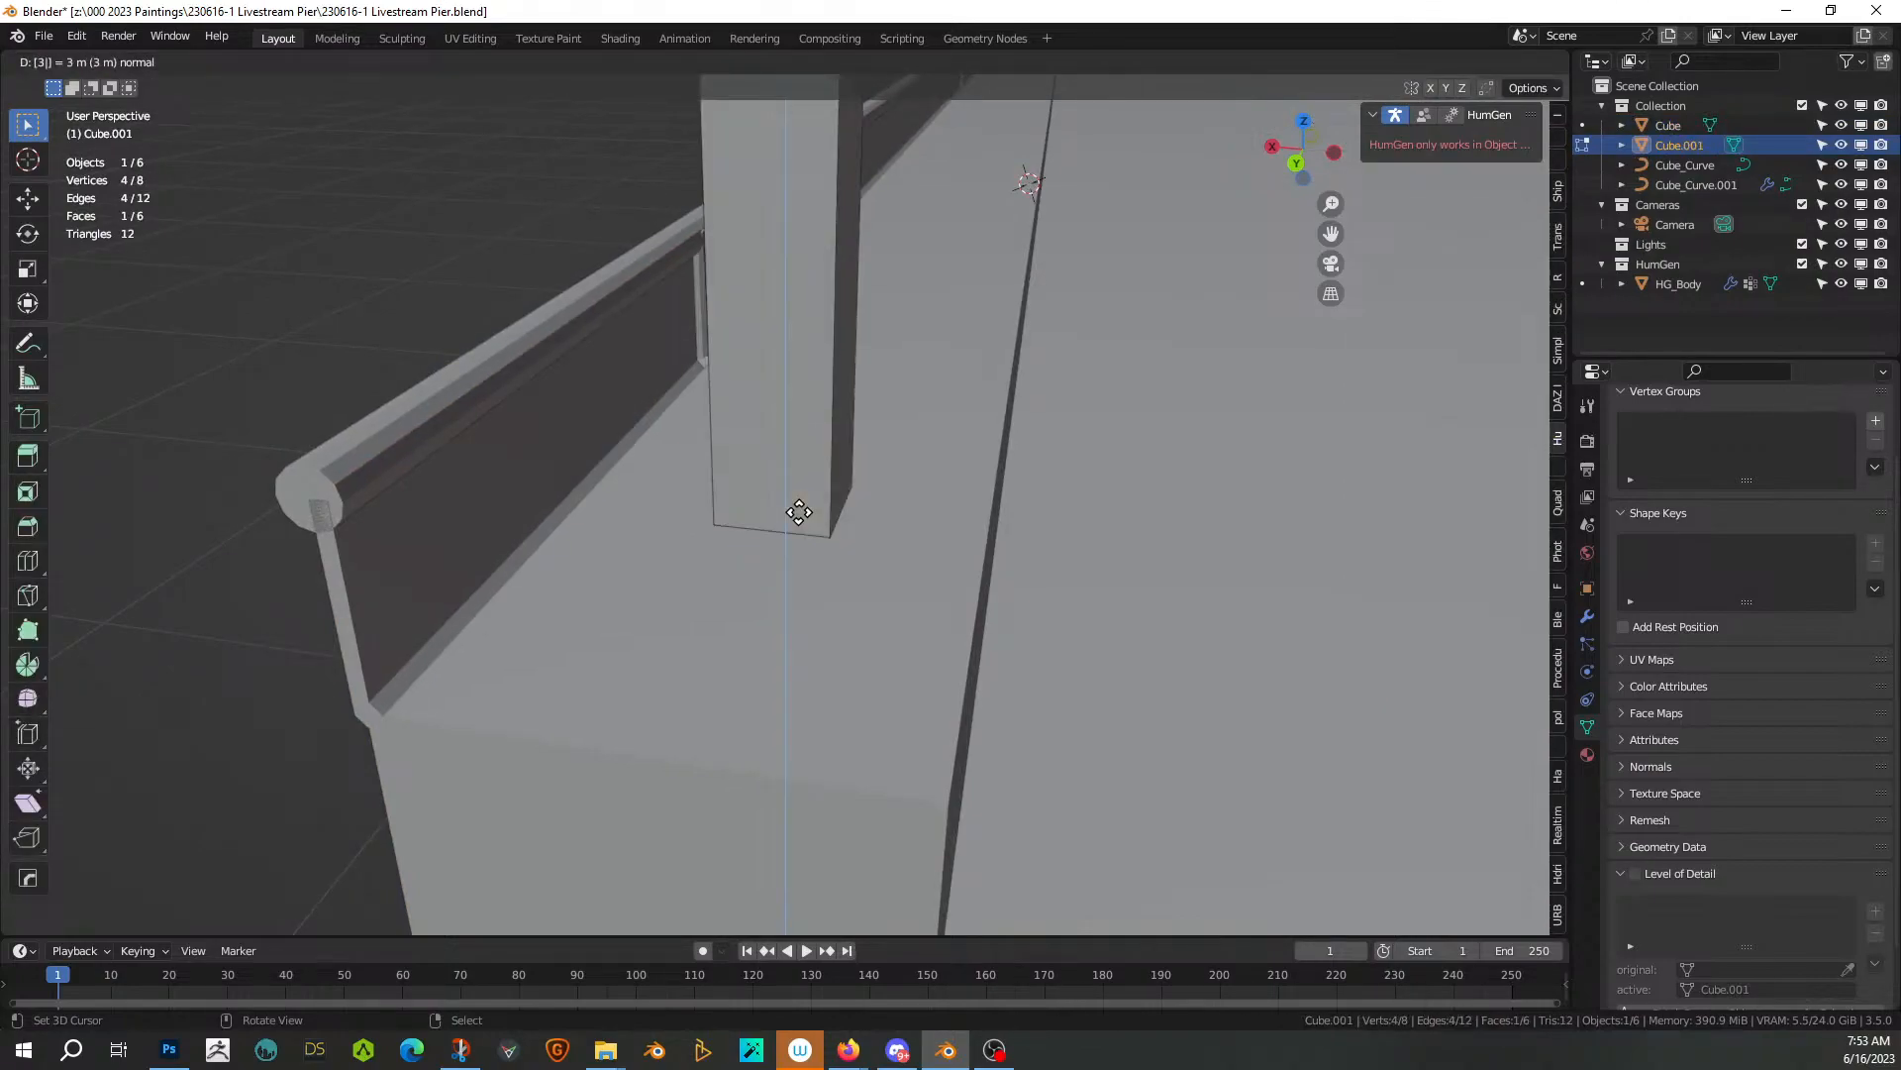
Set the post's extrusion height to 1.5 m
{"action": "scroll", "coordinate": [799, 511], "scroll_direction": "down", "scroll_amount": 6}
{"action": "middle_click_drag", "start_coordinate": [799, 511], "coordinate": [850, 542]}
{"action": "scroll", "coordinate": [801, 474], "scroll_direction": "up", "scroll_amount": 2}
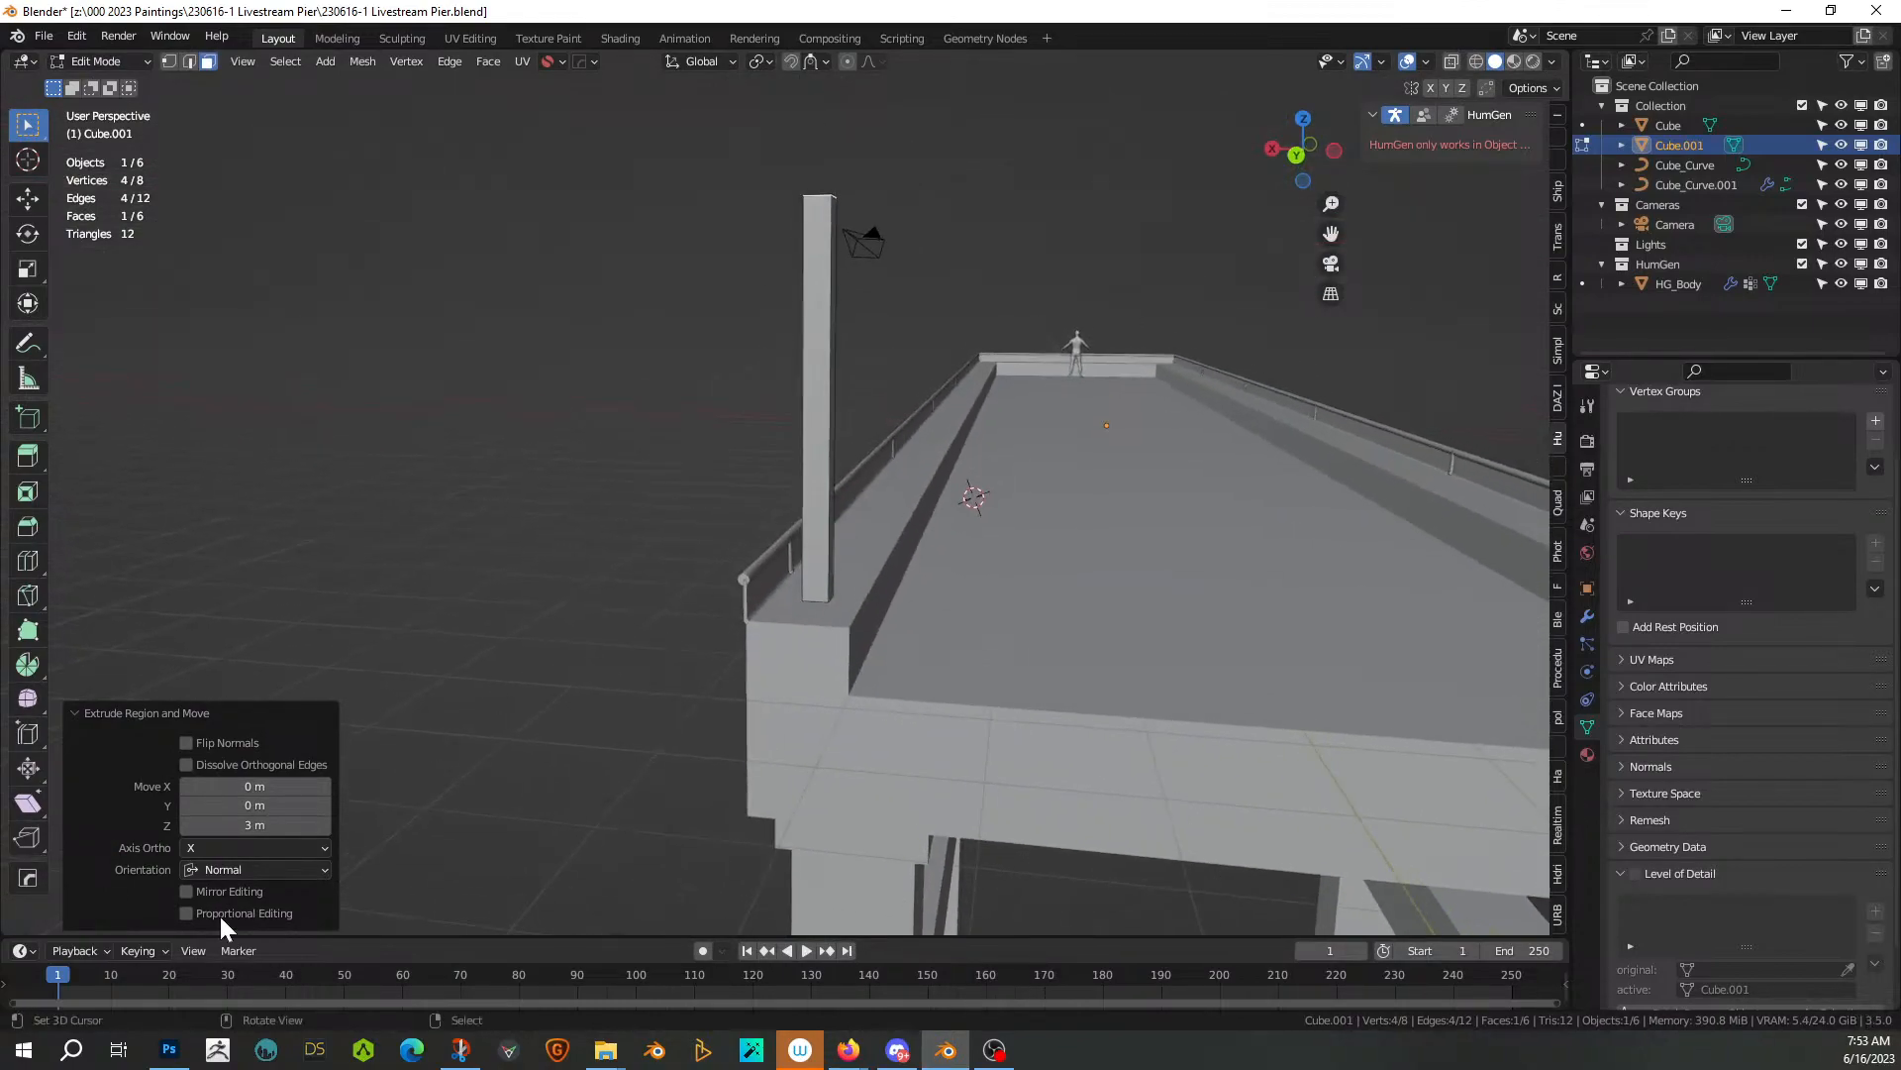
{"action": "left_click", "coordinate": [247, 825]}
{"action": "type", "text": "1"}
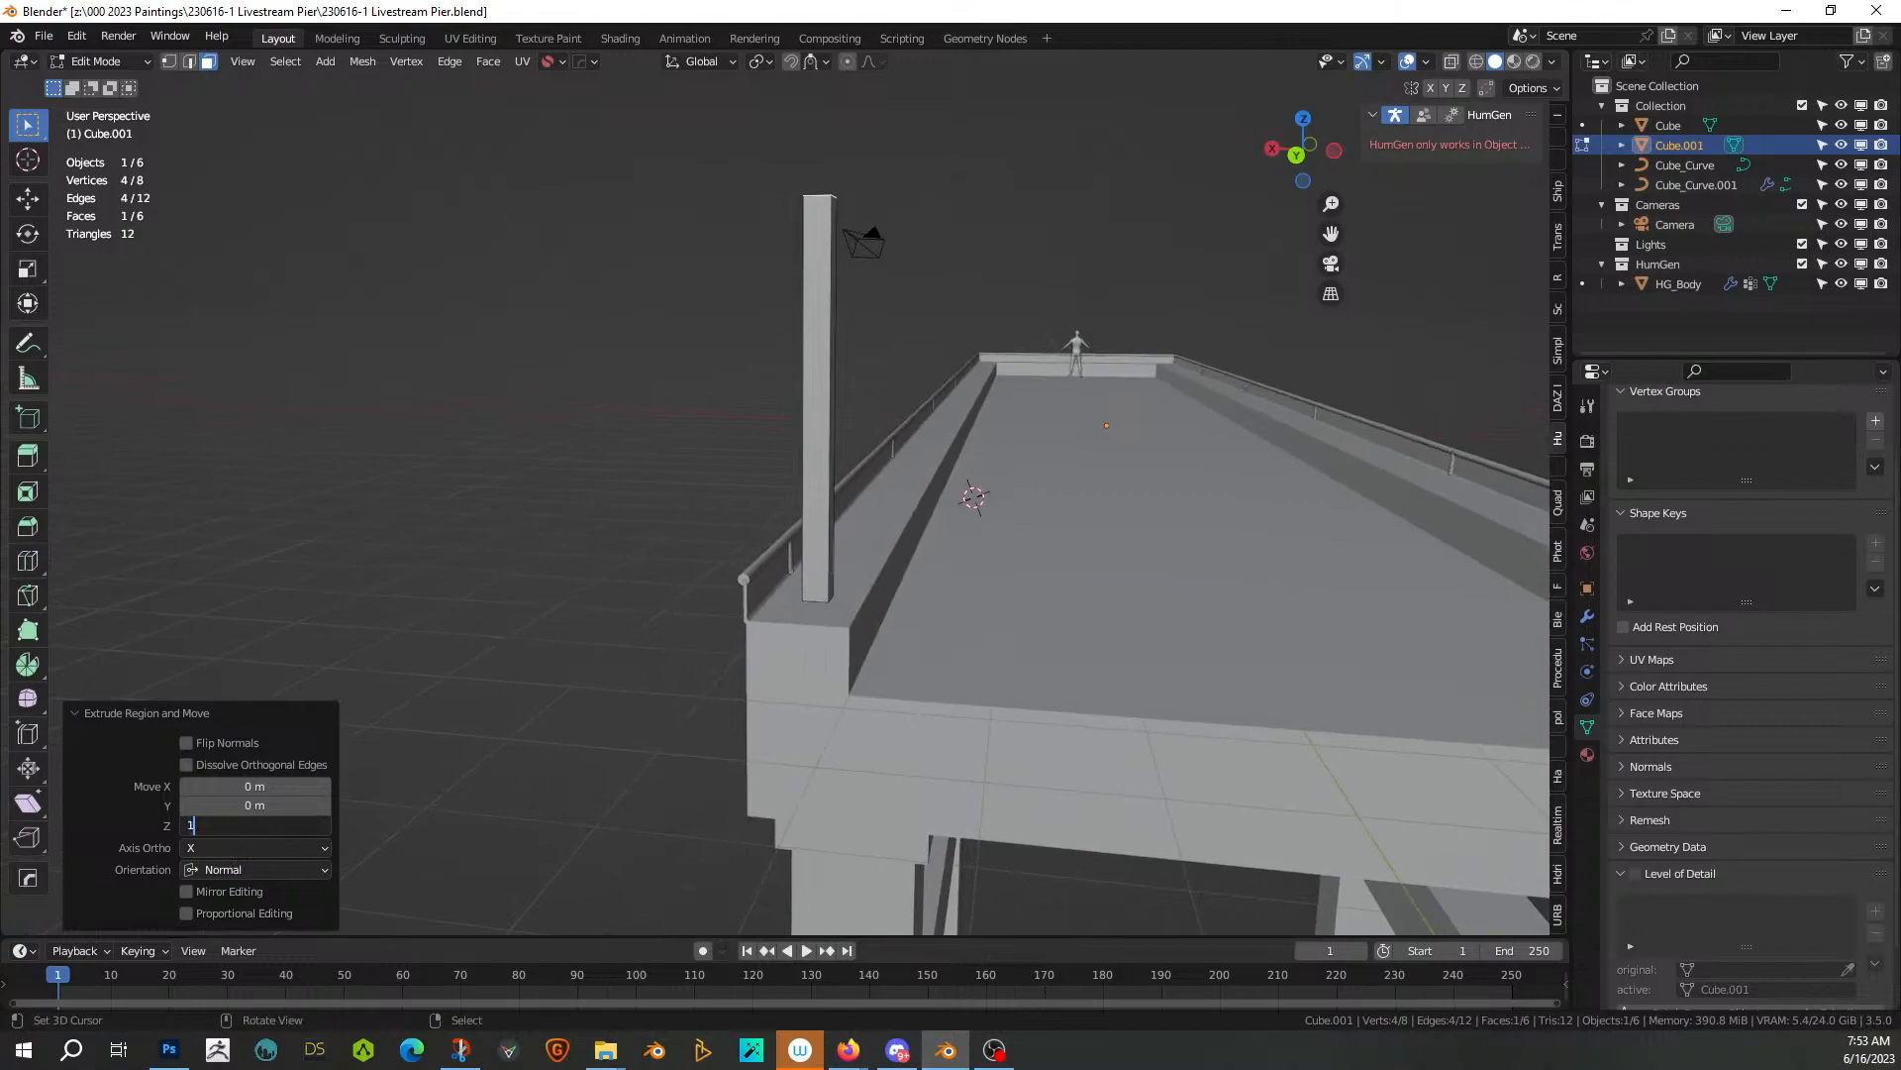
{"action": "type", "text": ".5"}
{"action": "key", "text": "Return"}
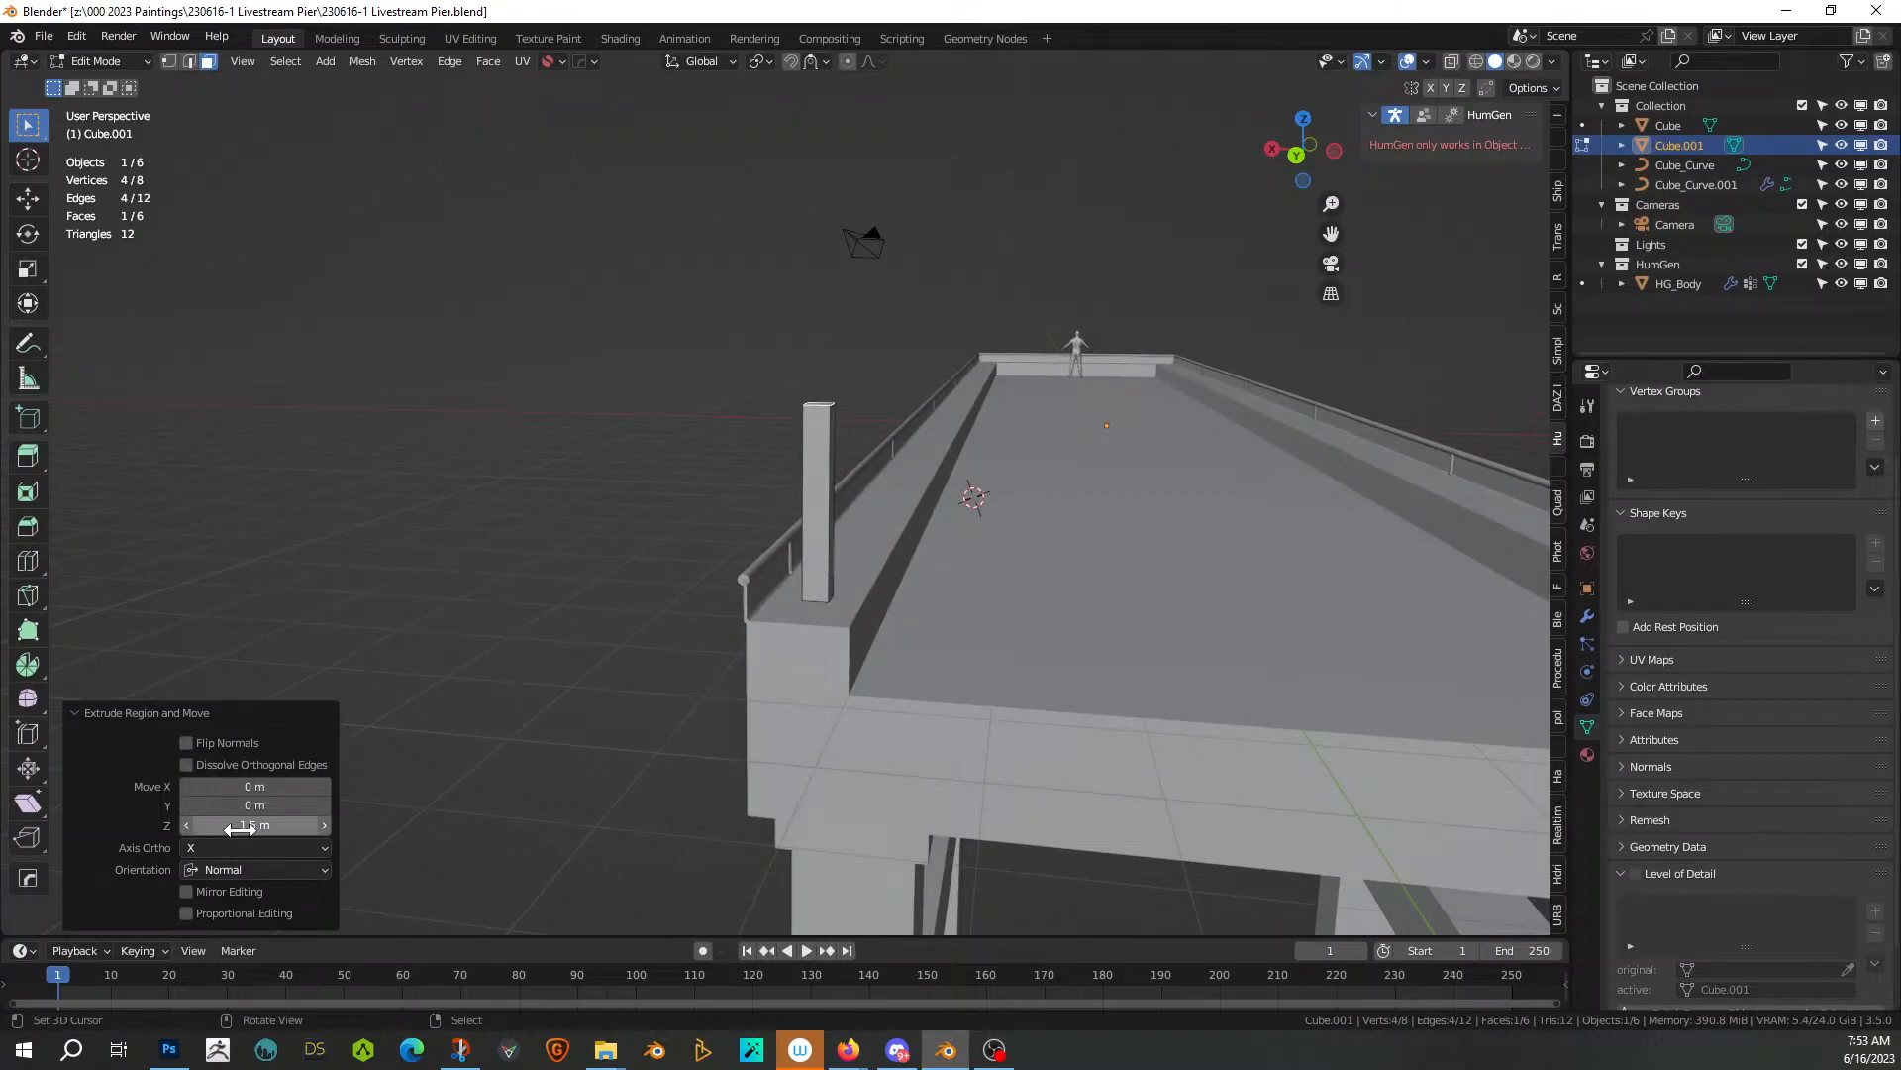
Isolate the square post in local view and snap the 3D cursor to its selected top face
{"action": "scroll", "coordinate": [338, 534], "scroll_direction": "up", "scroll_amount": 1}
{"action": "middle_click_drag", "start_coordinate": [322, 552], "coordinate": [337, 630]}
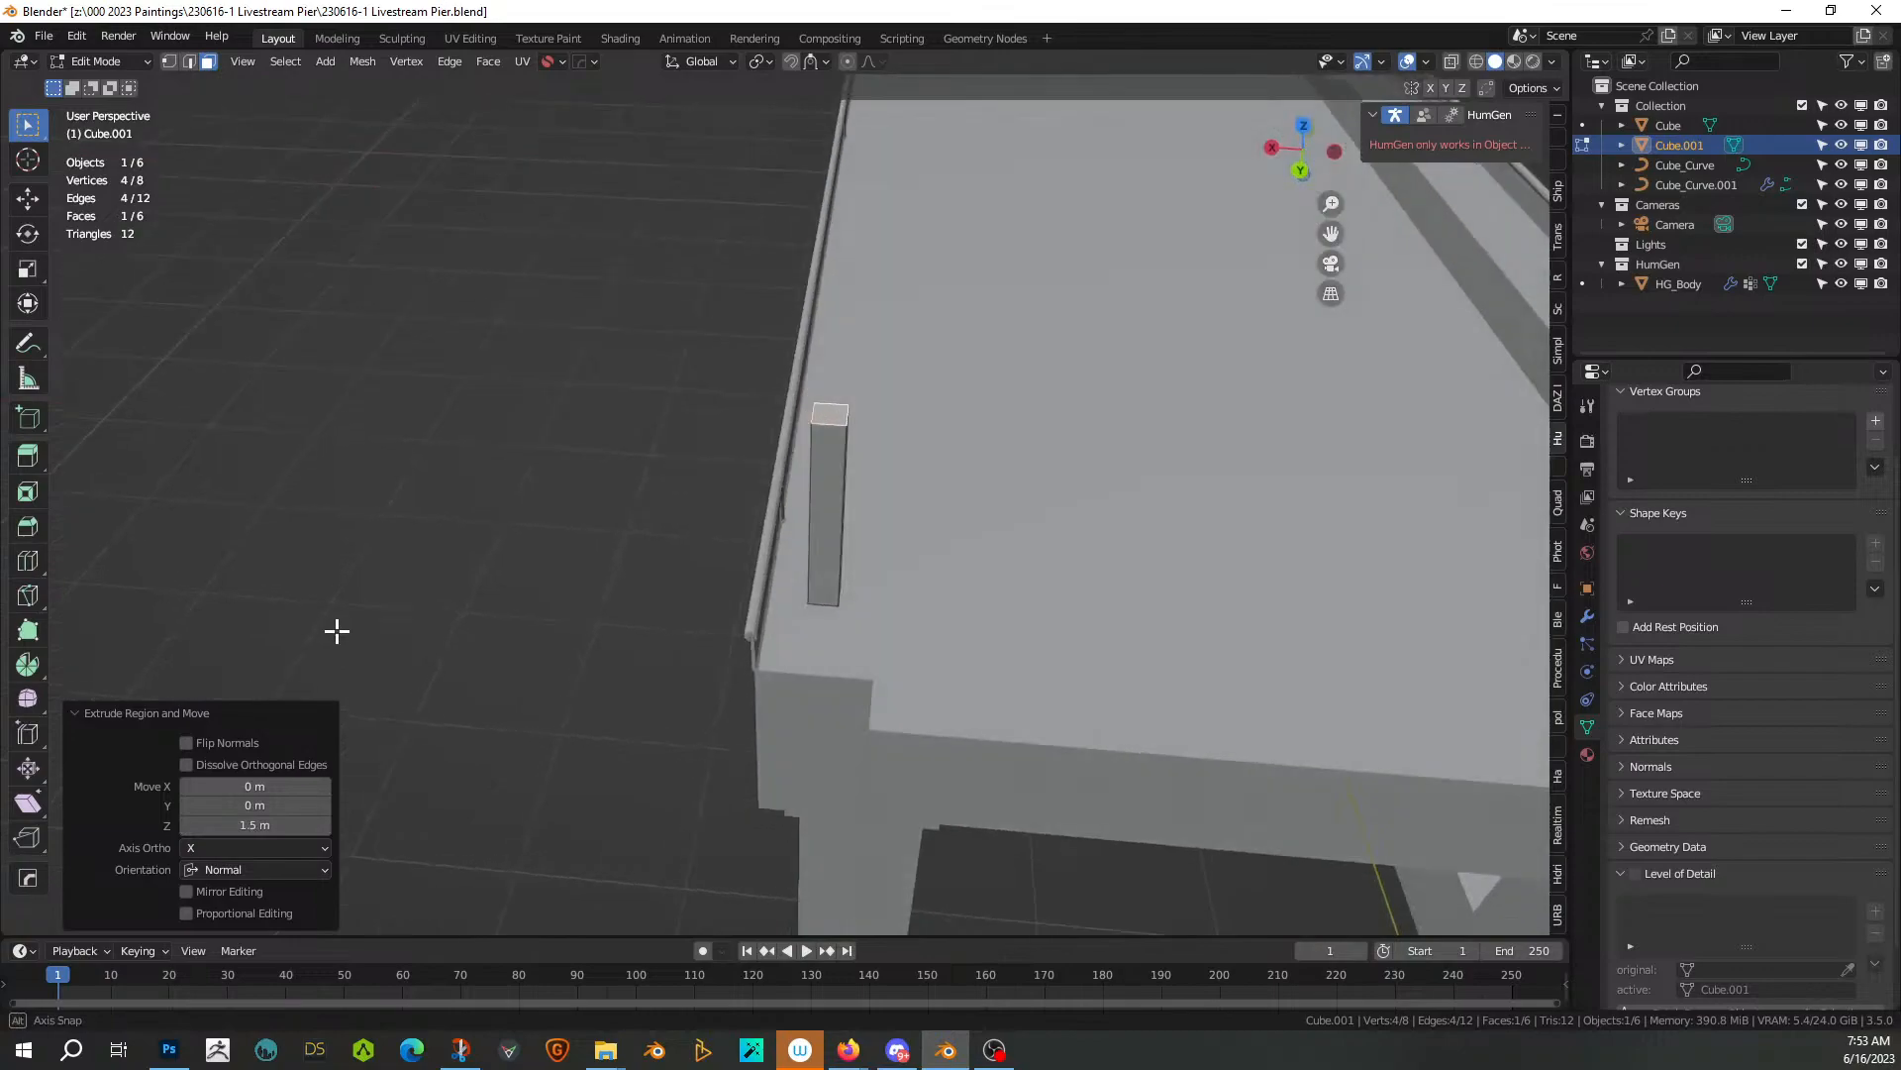
{"action": "scroll", "coordinate": [713, 415], "scroll_direction": "up", "scroll_amount": 1}
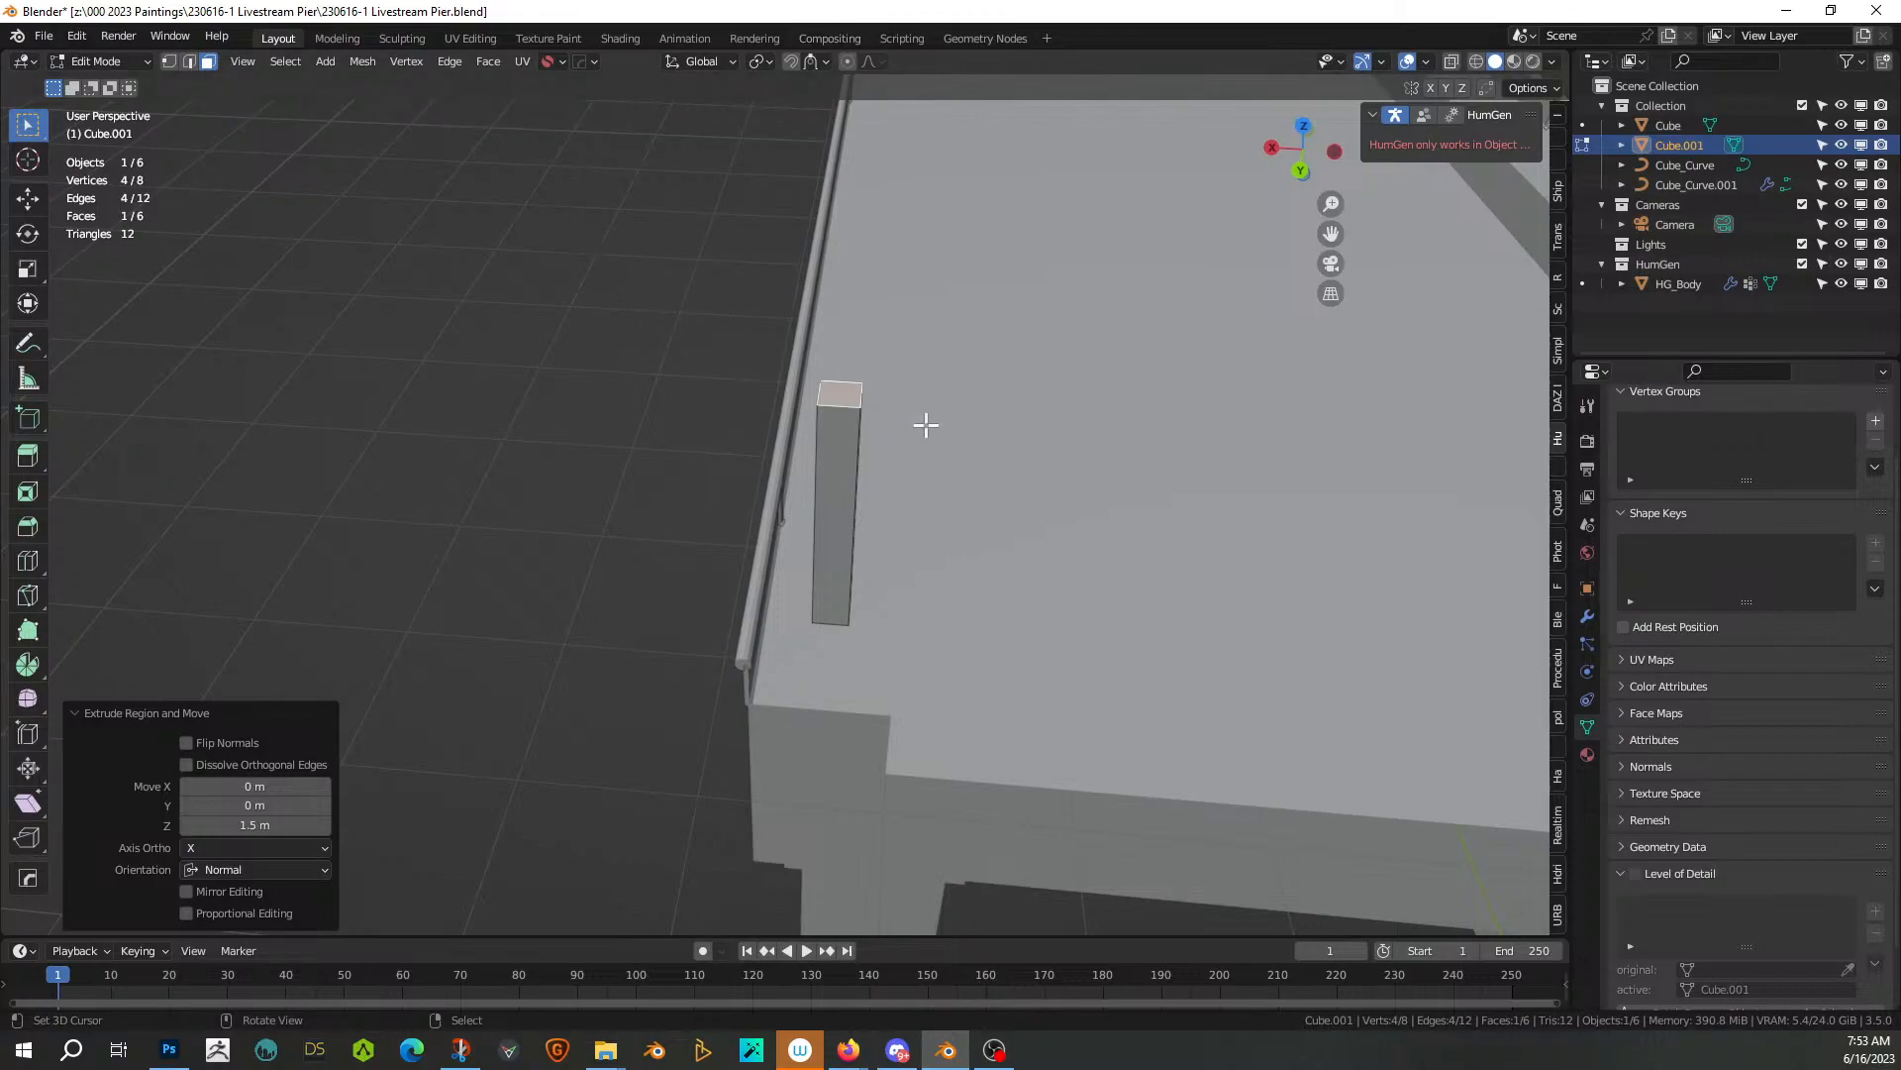
{"action": "scroll", "coordinate": [938, 484], "scroll_direction": "up", "scroll_amount": 1}
{"action": "middle_click_drag", "start_coordinate": [938, 484], "coordinate": [904, 567], "text": "shift"}
{"action": "scroll", "coordinate": [908, 640], "scroll_direction": "up", "scroll_amount": 2}
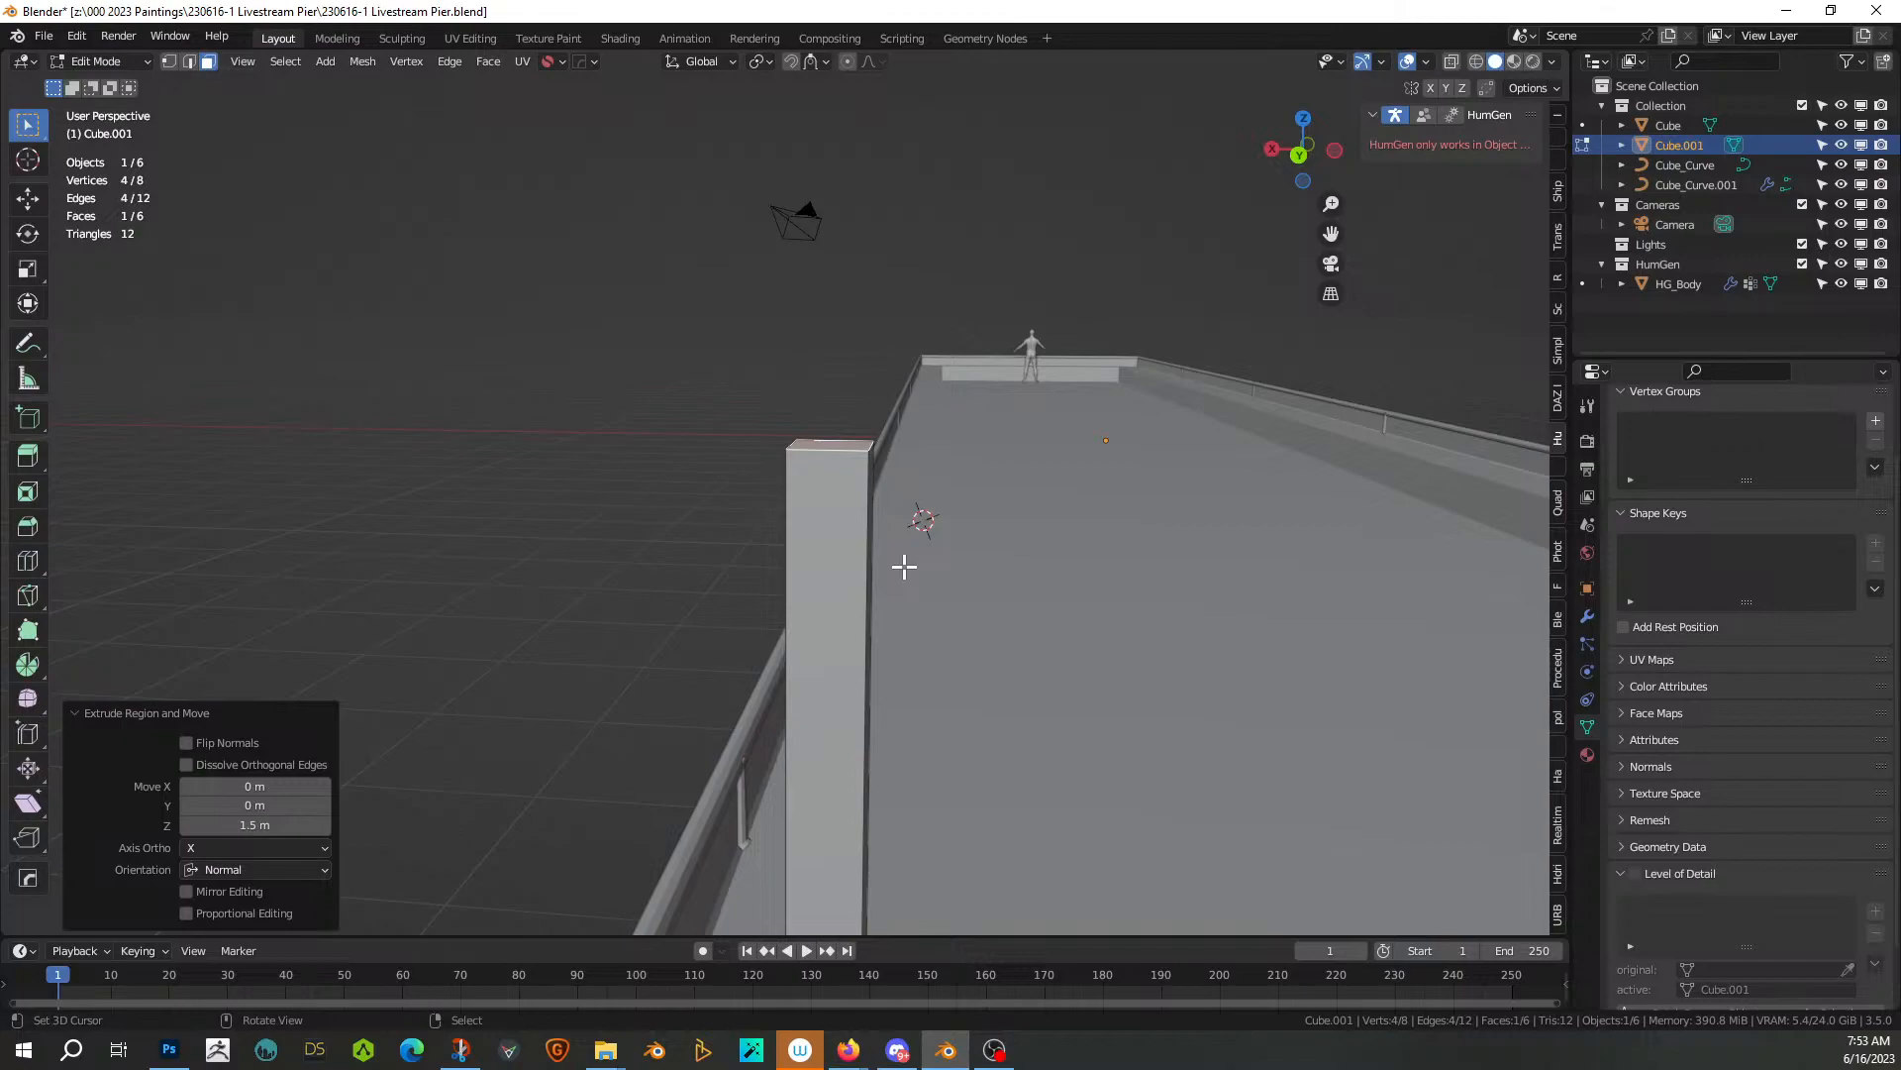
{"action": "key", "text": "KP_Divide"}
{"action": "key", "text": "KP_1"}
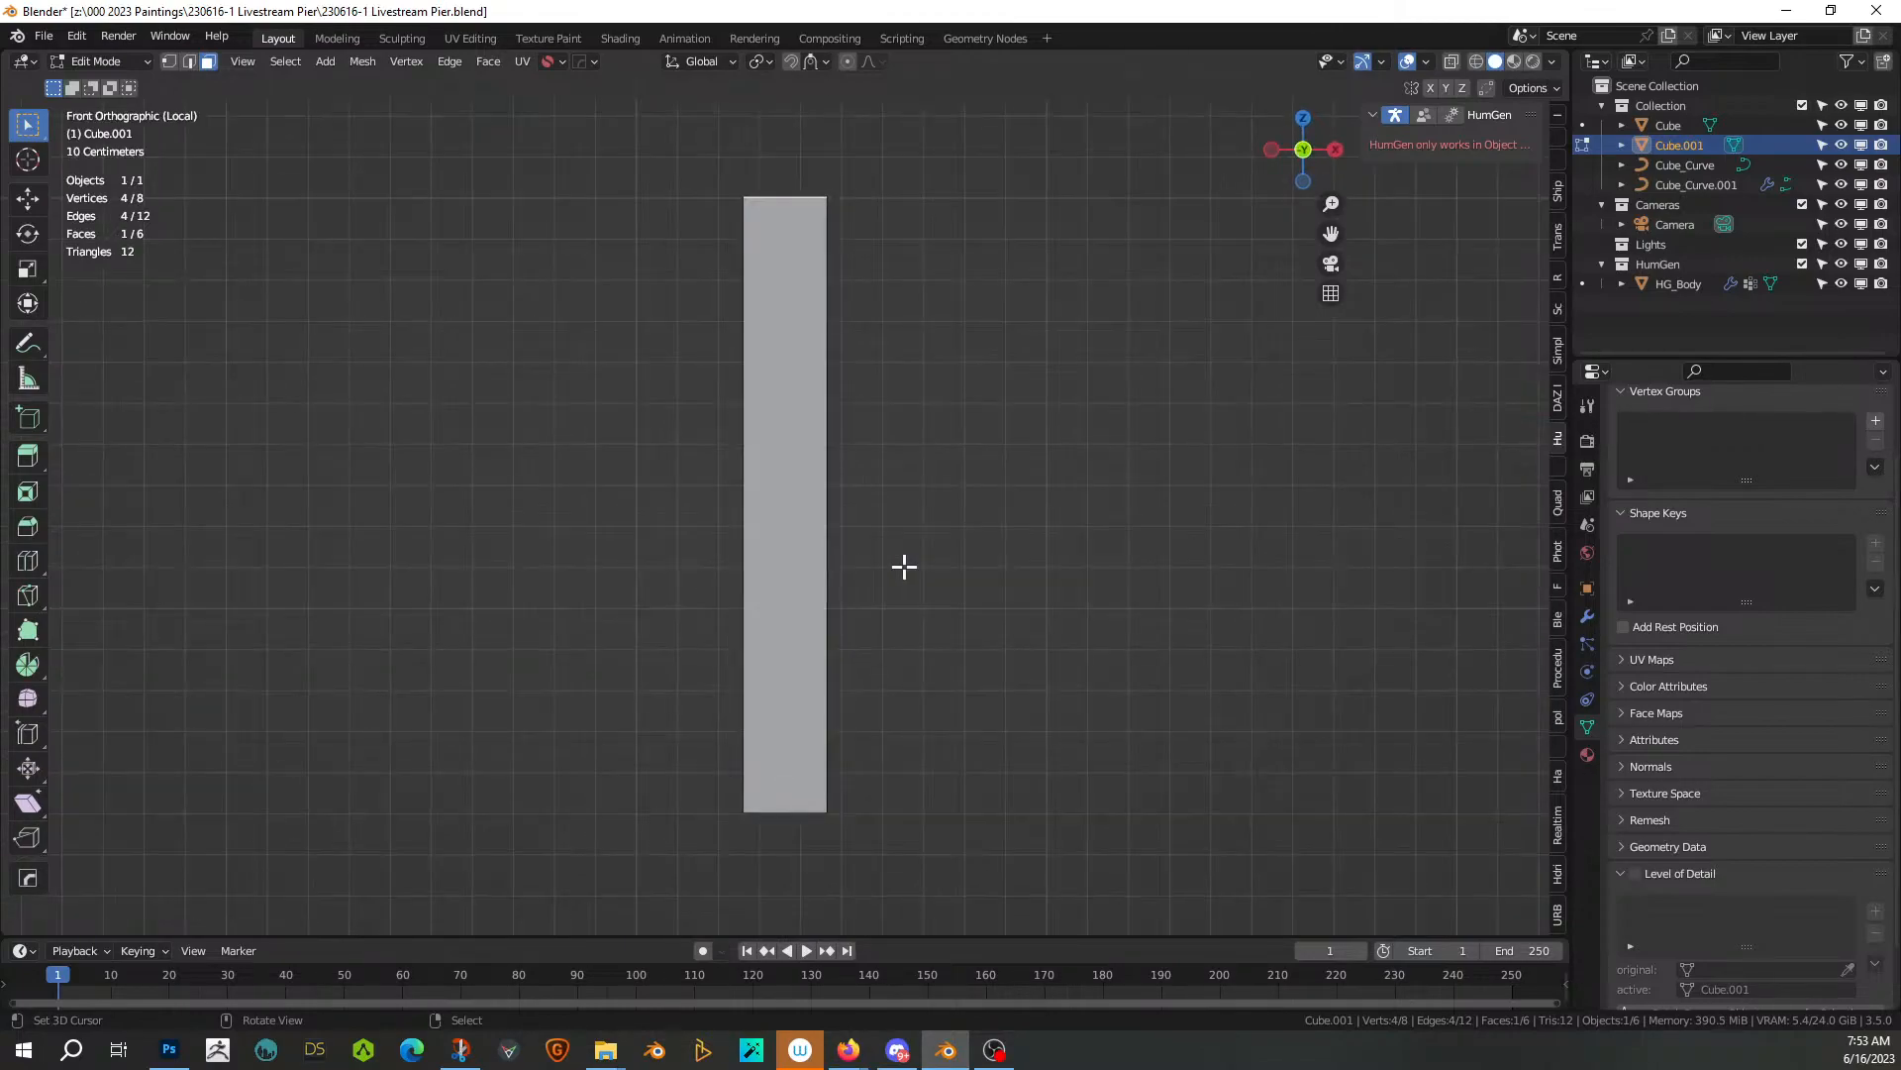
{"action": "middle_click_drag", "start_coordinate": [891, 528], "coordinate": [893, 722], "text": "shift"}
{"action": "middle_click_drag", "start_coordinate": [916, 606], "coordinate": [924, 715]}
{"action": "key", "text": "shift+s"}
{"action": "key", "text": "2"}
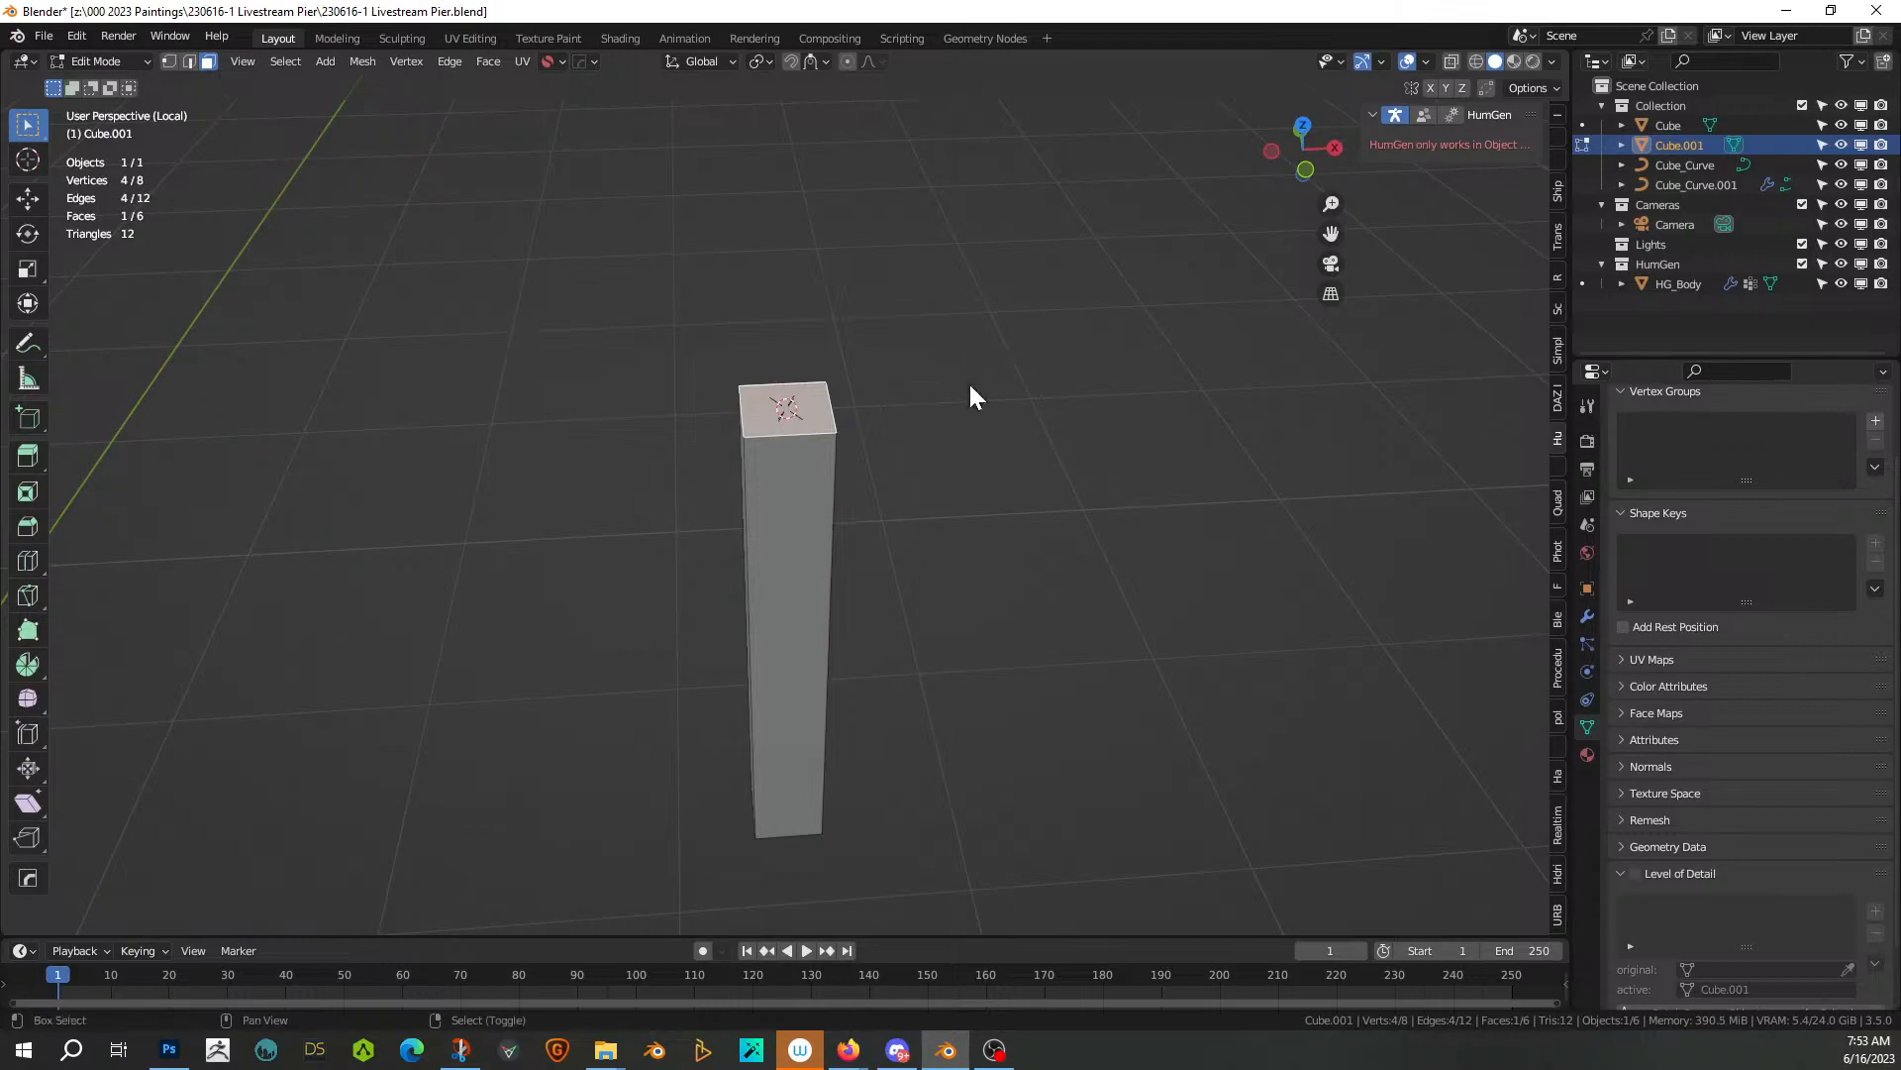
Leave mesh editing and add a NURBS path curve at the 3D cursor on top of the post
{"action": "key", "text": "shift+a"}
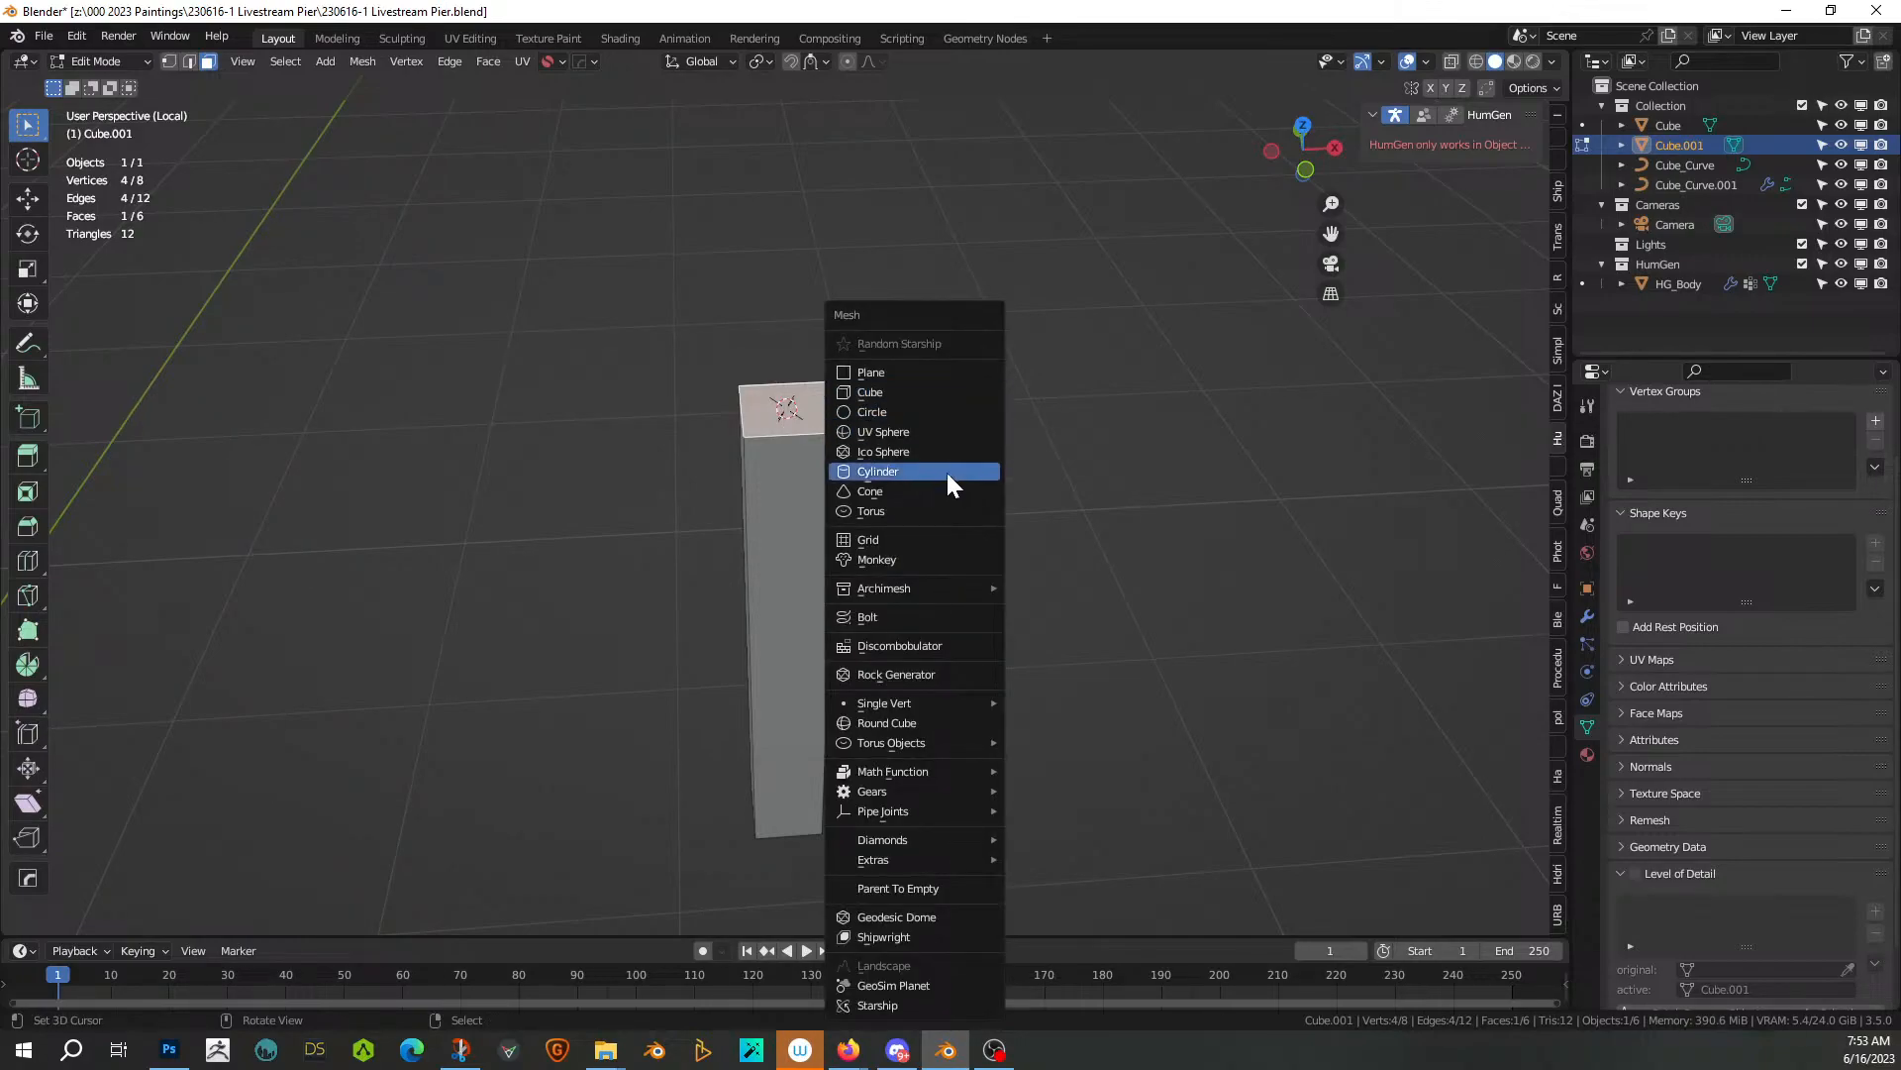
{"action": "key", "text": "Tab"}
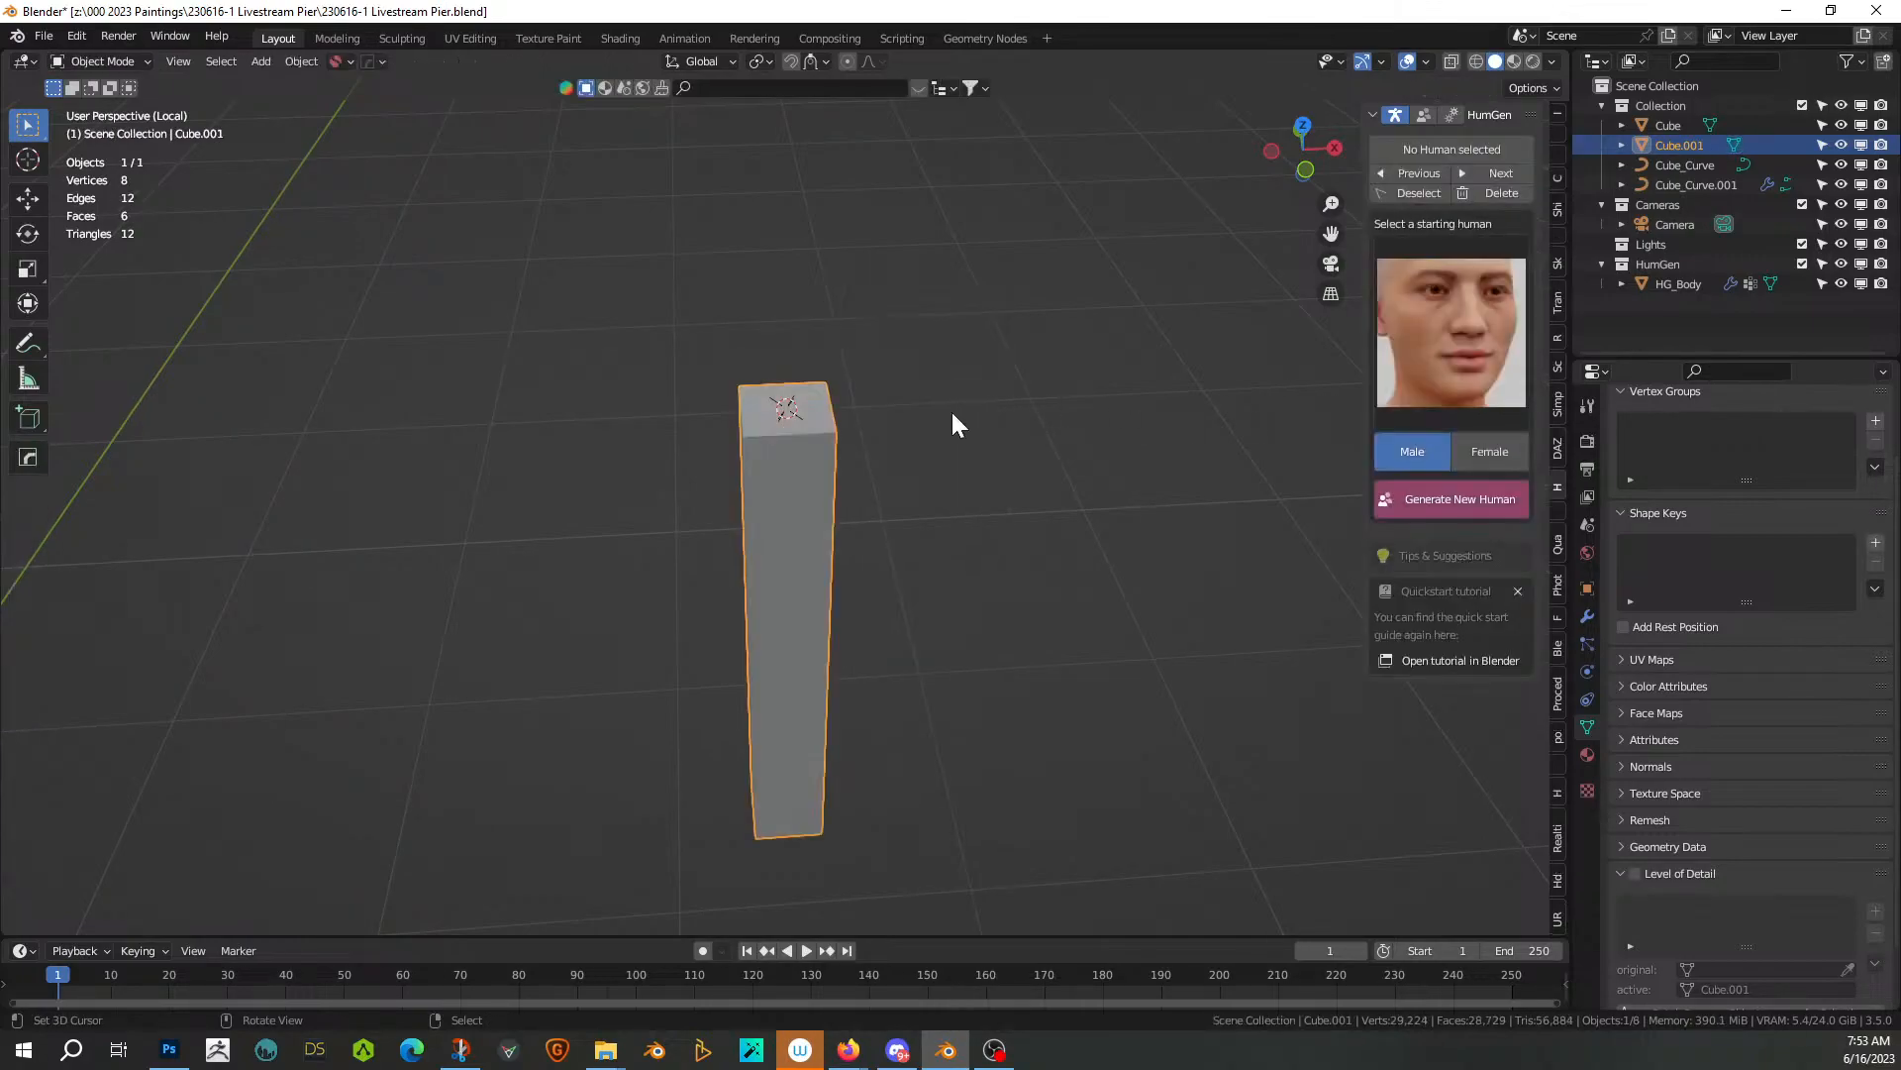
{"action": "key", "text": "shift+a"}
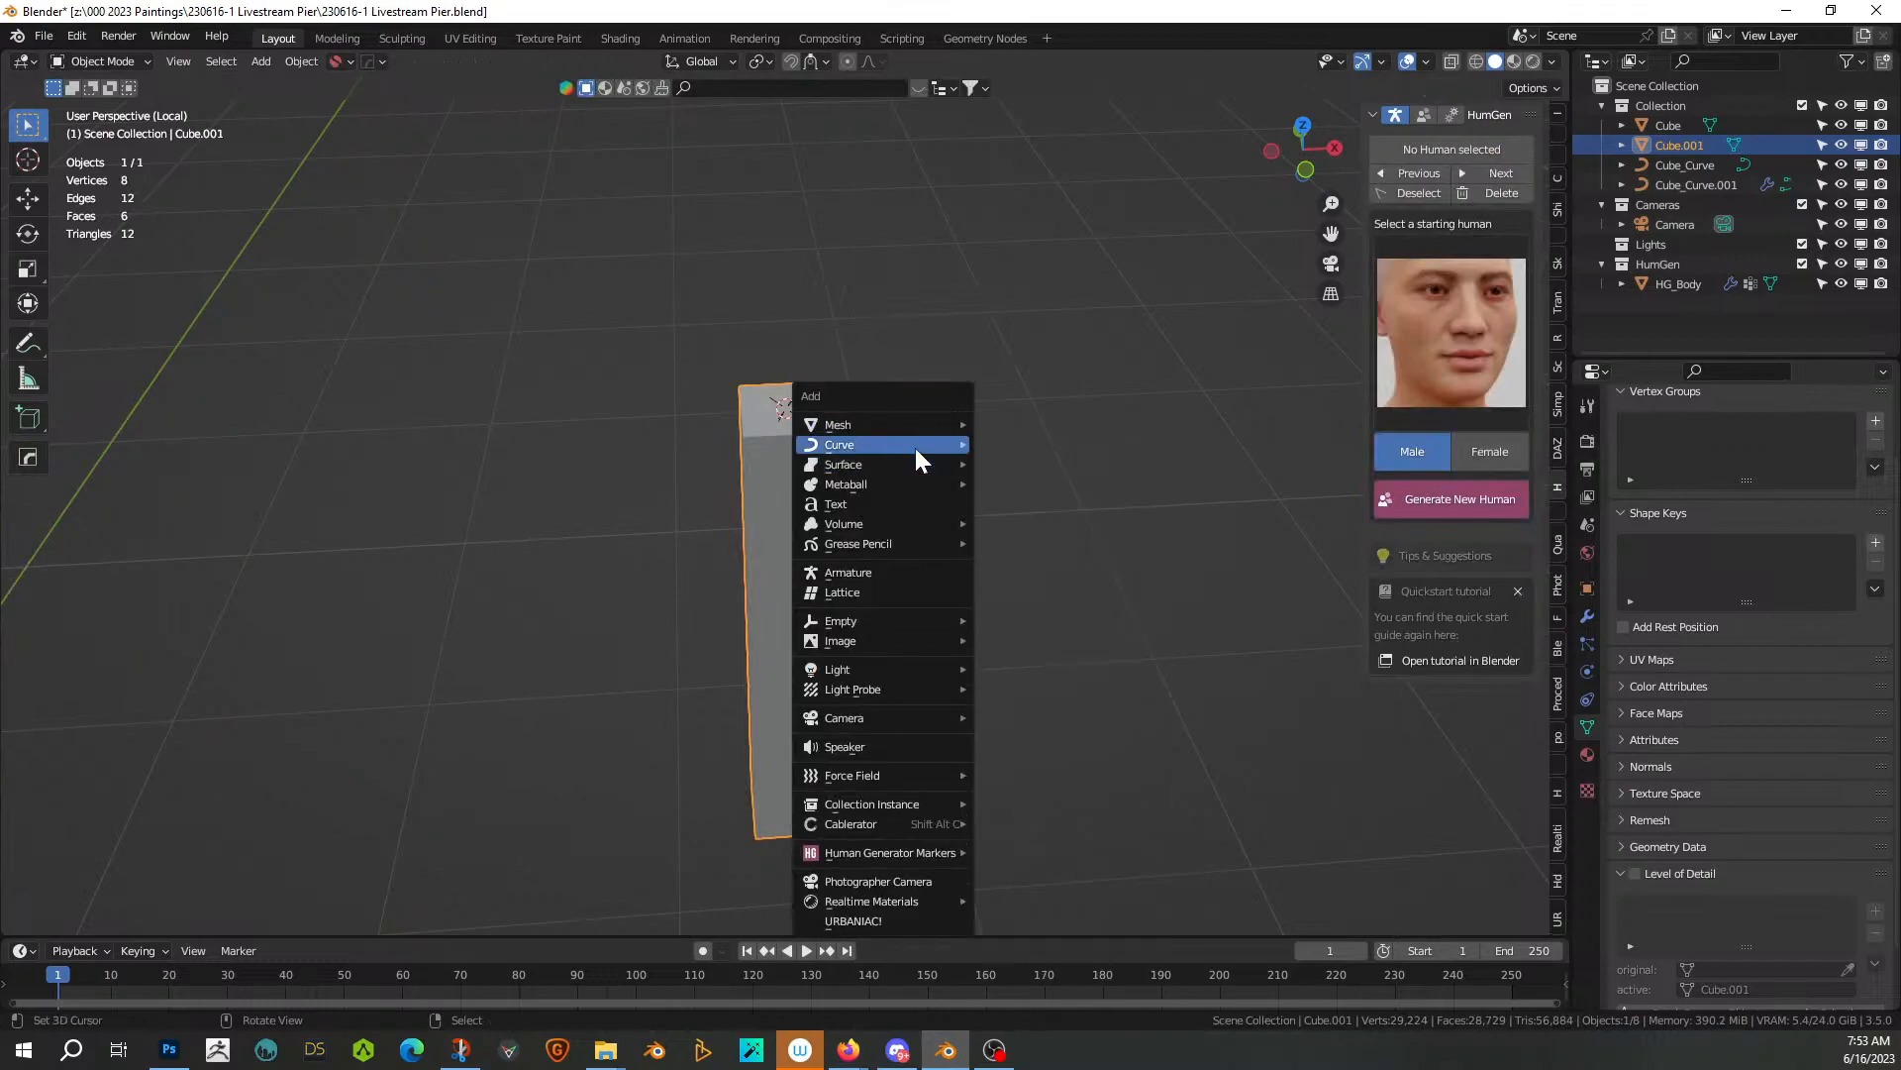
{"action": "mouse_move", "coordinate": [915, 452]}
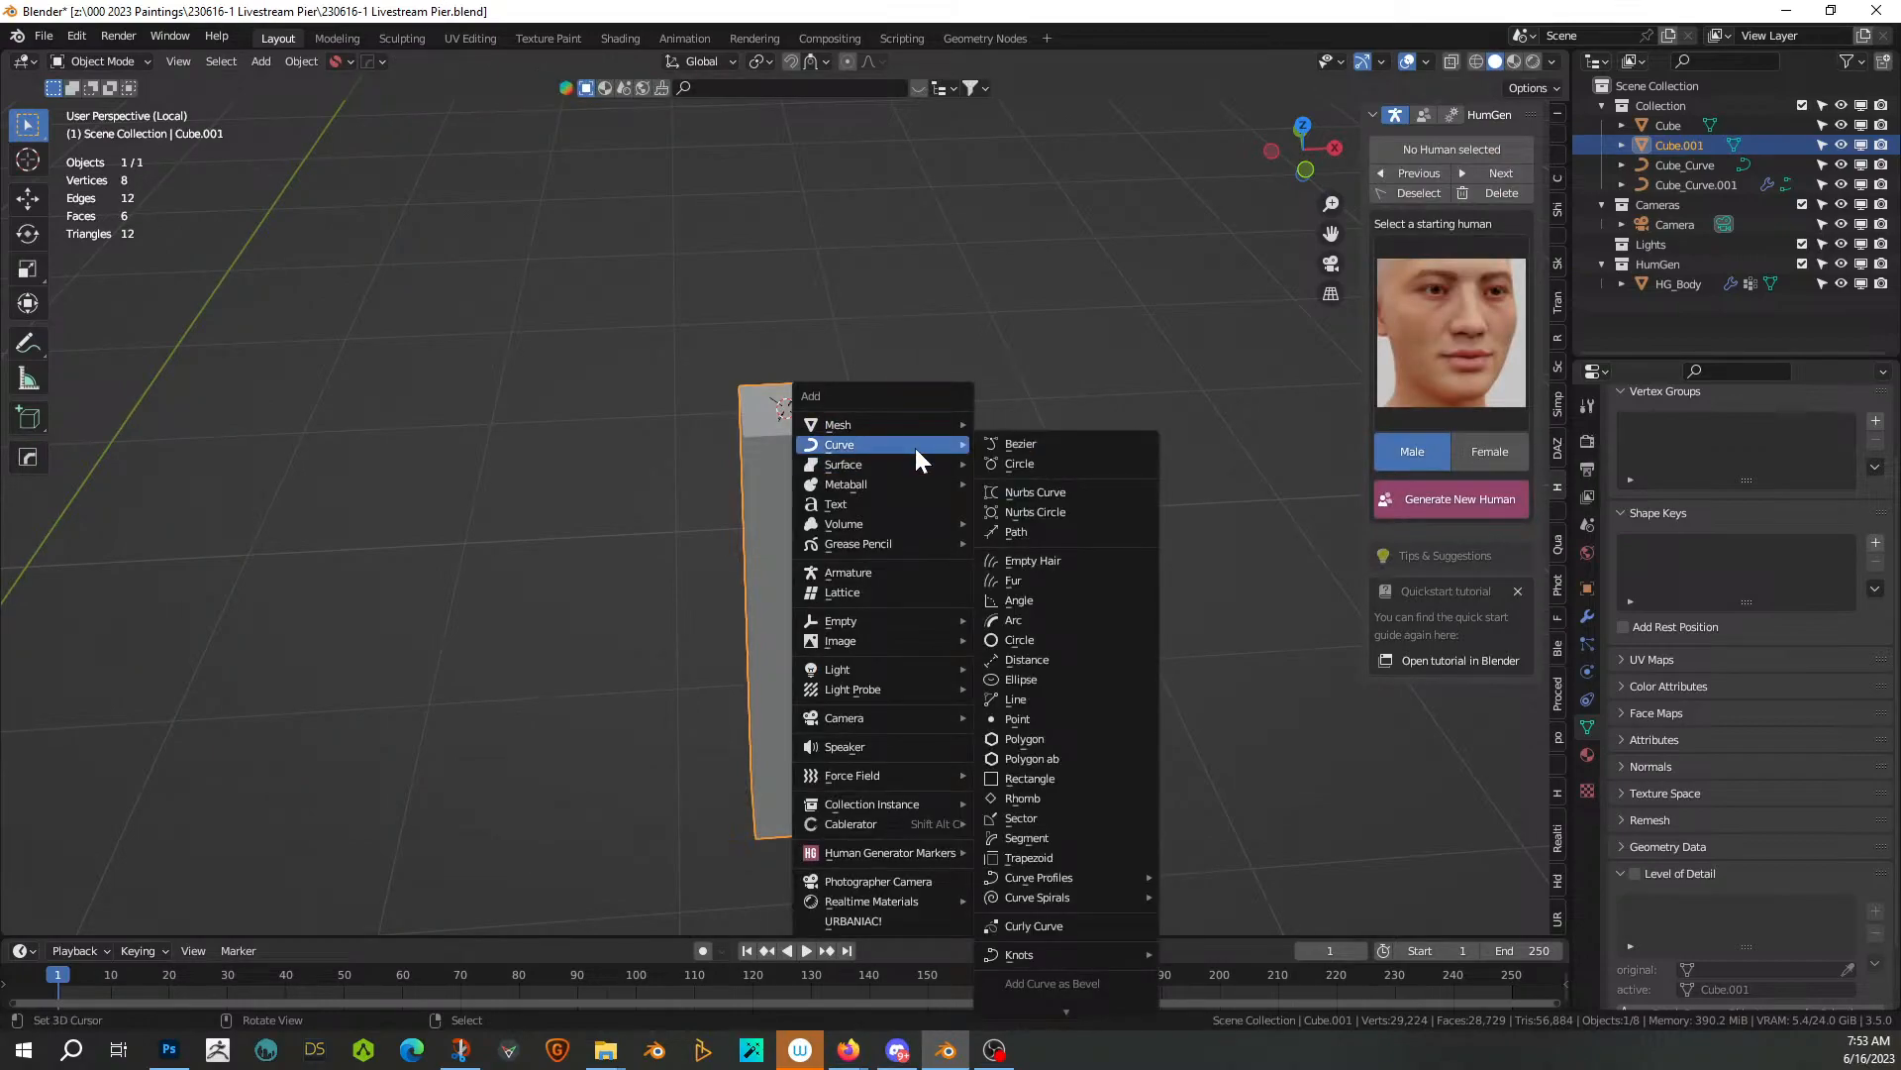
{"action": "left_click", "coordinate": [1014, 538]}
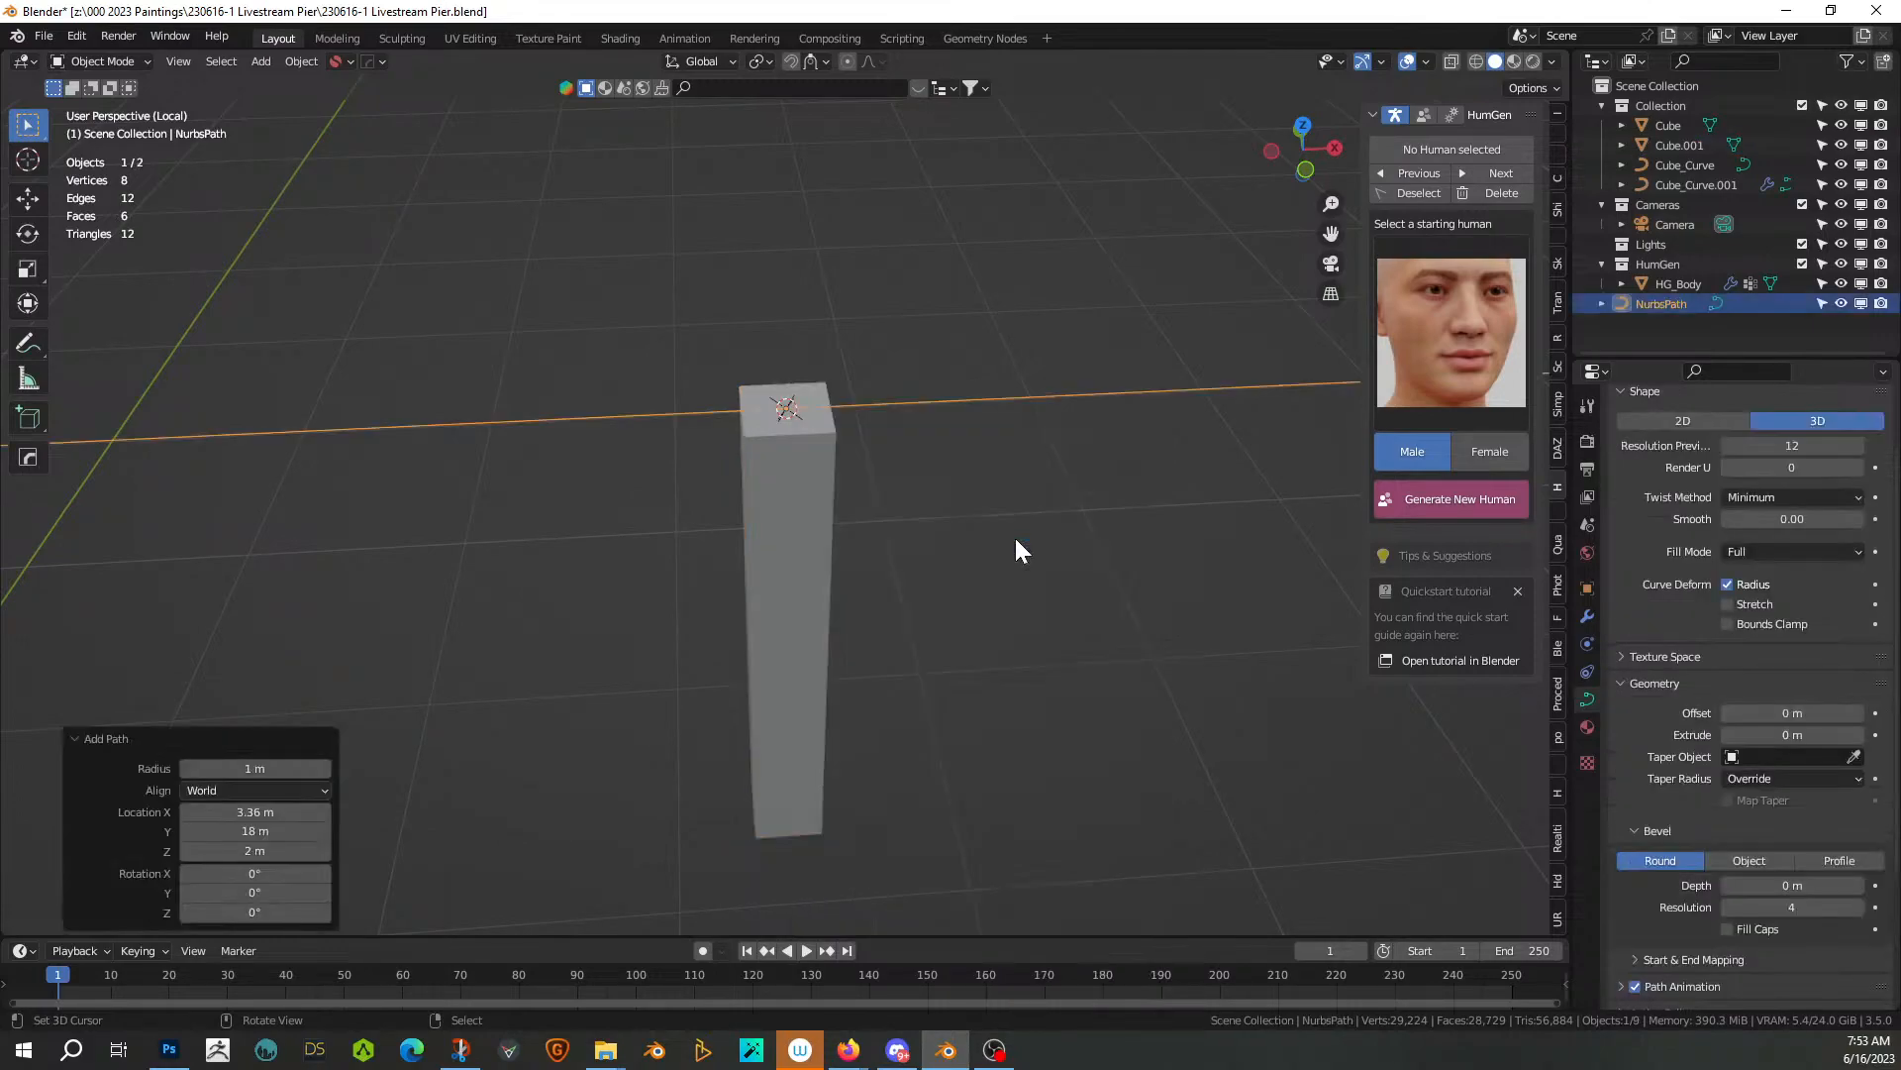
Open the path for editing and select the two control points on its positive X side
{"action": "scroll", "coordinate": [1002, 525], "scroll_direction": "down", "scroll_amount": 5}
{"action": "key", "text": "Tab"}
{"action": "scroll", "coordinate": [996, 494], "scroll_direction": "up", "scroll_amount": 3}
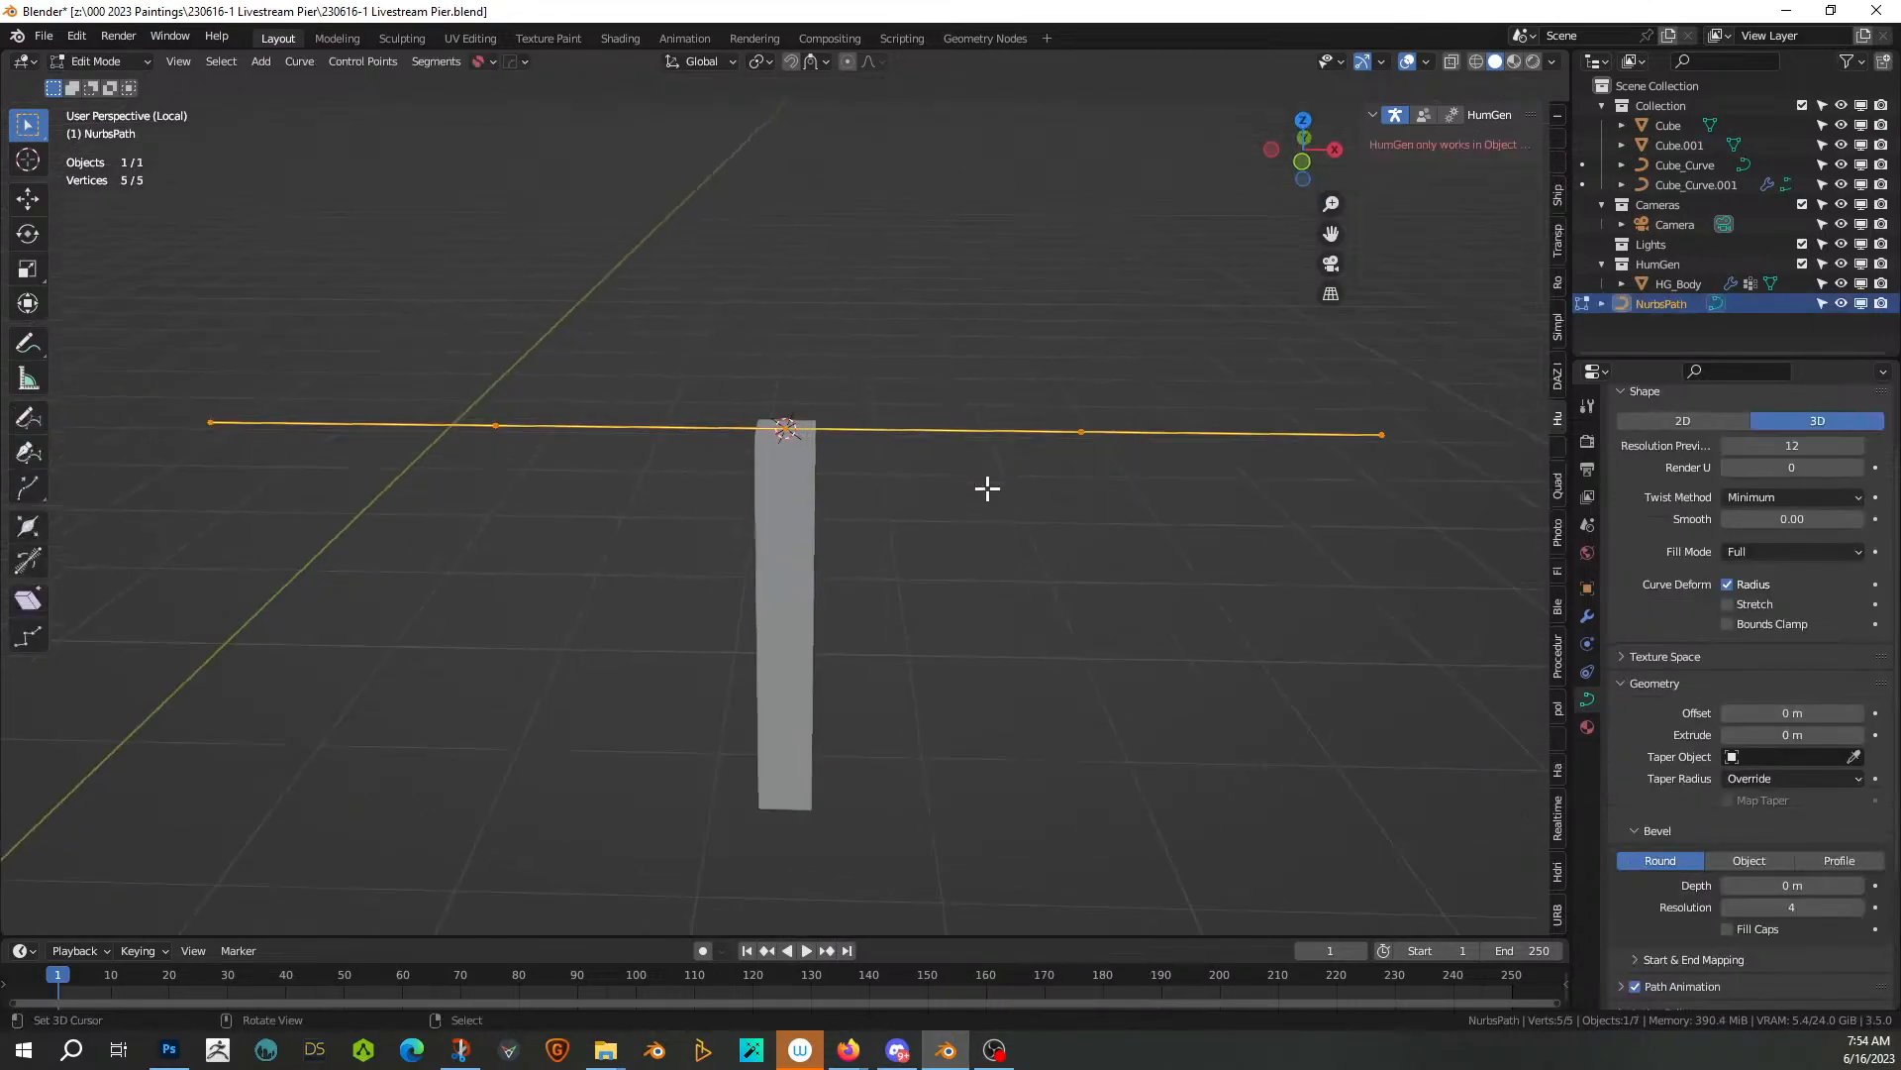
{"action": "left_click", "coordinate": [1089, 430]}
{"action": "left_click", "coordinate": [1379, 436], "text": "shift"}
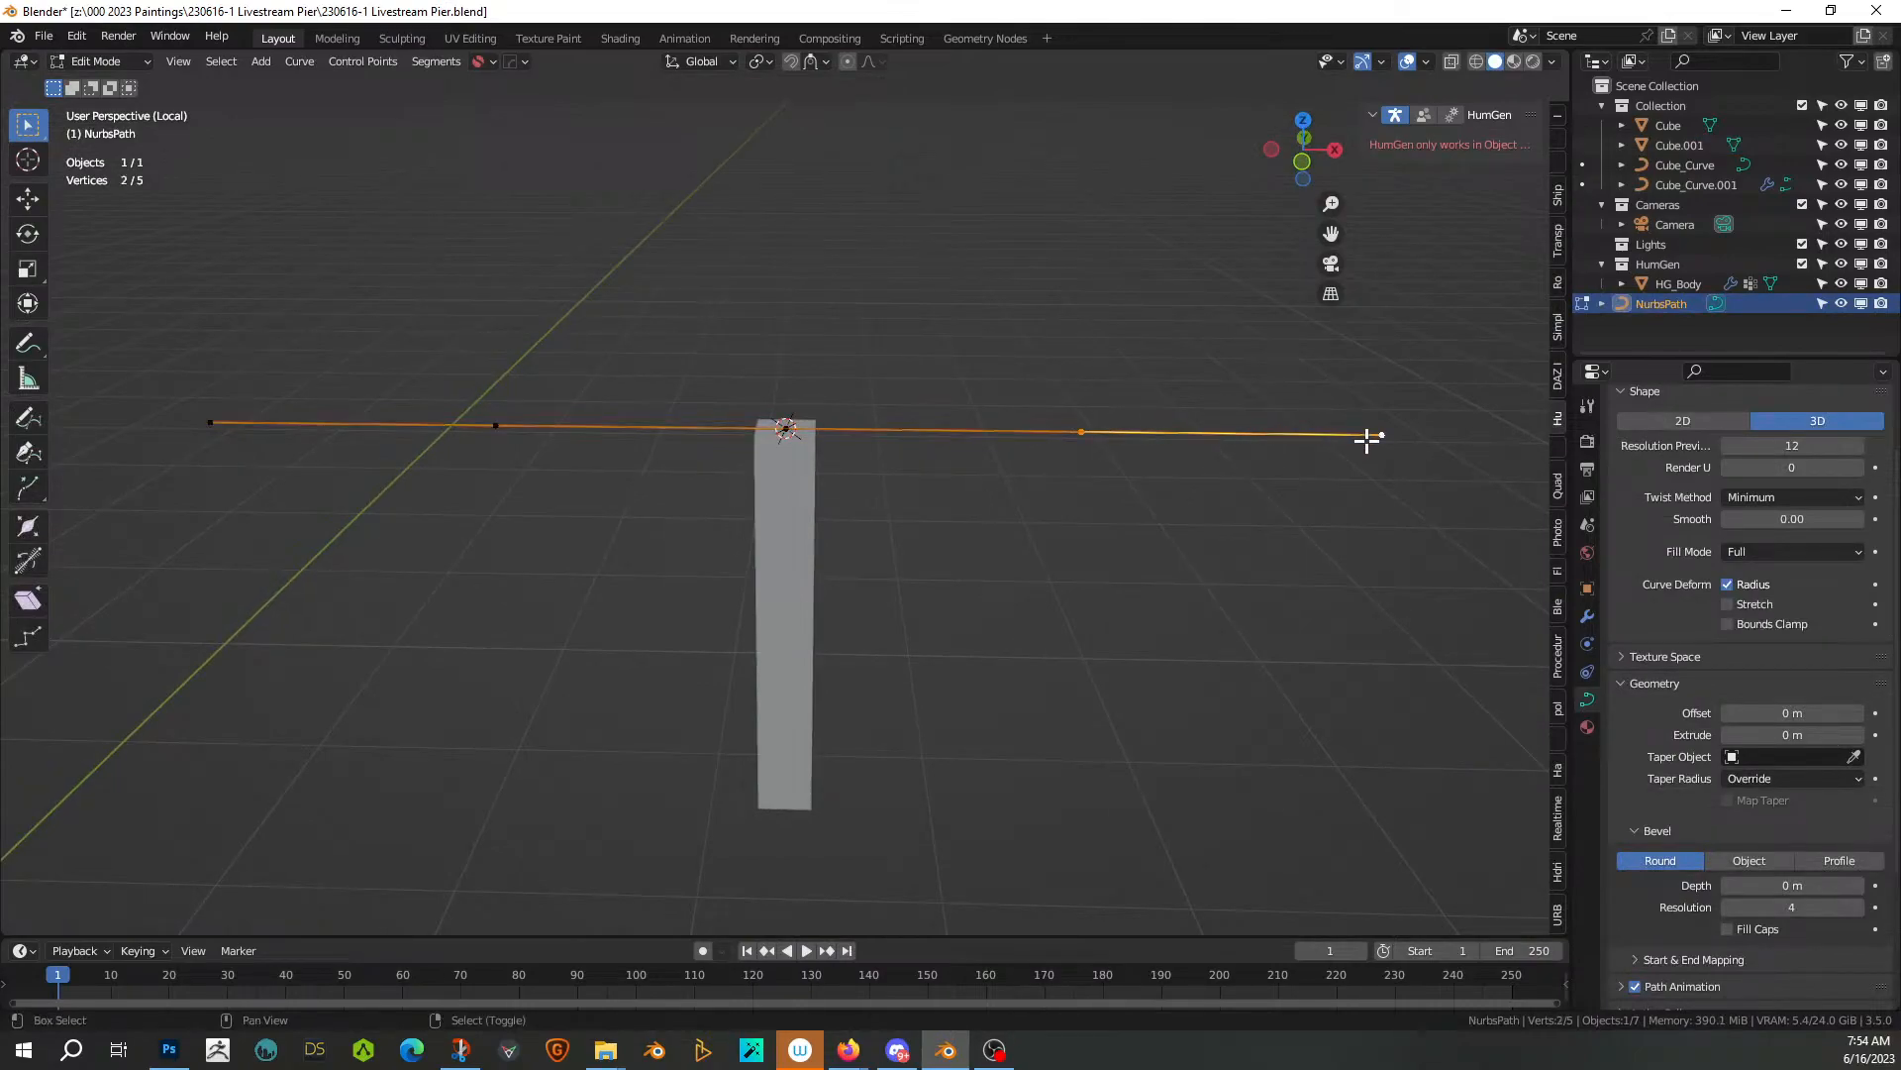
Delete the path's two control points right of the post and select the two points on its left
{"action": "key", "text": "x"}
{"action": "left_click", "coordinate": [1364, 442]}
{"action": "left_click", "coordinate": [495, 425]}
{"action": "left_click", "coordinate": [211, 423], "text": "shift"}
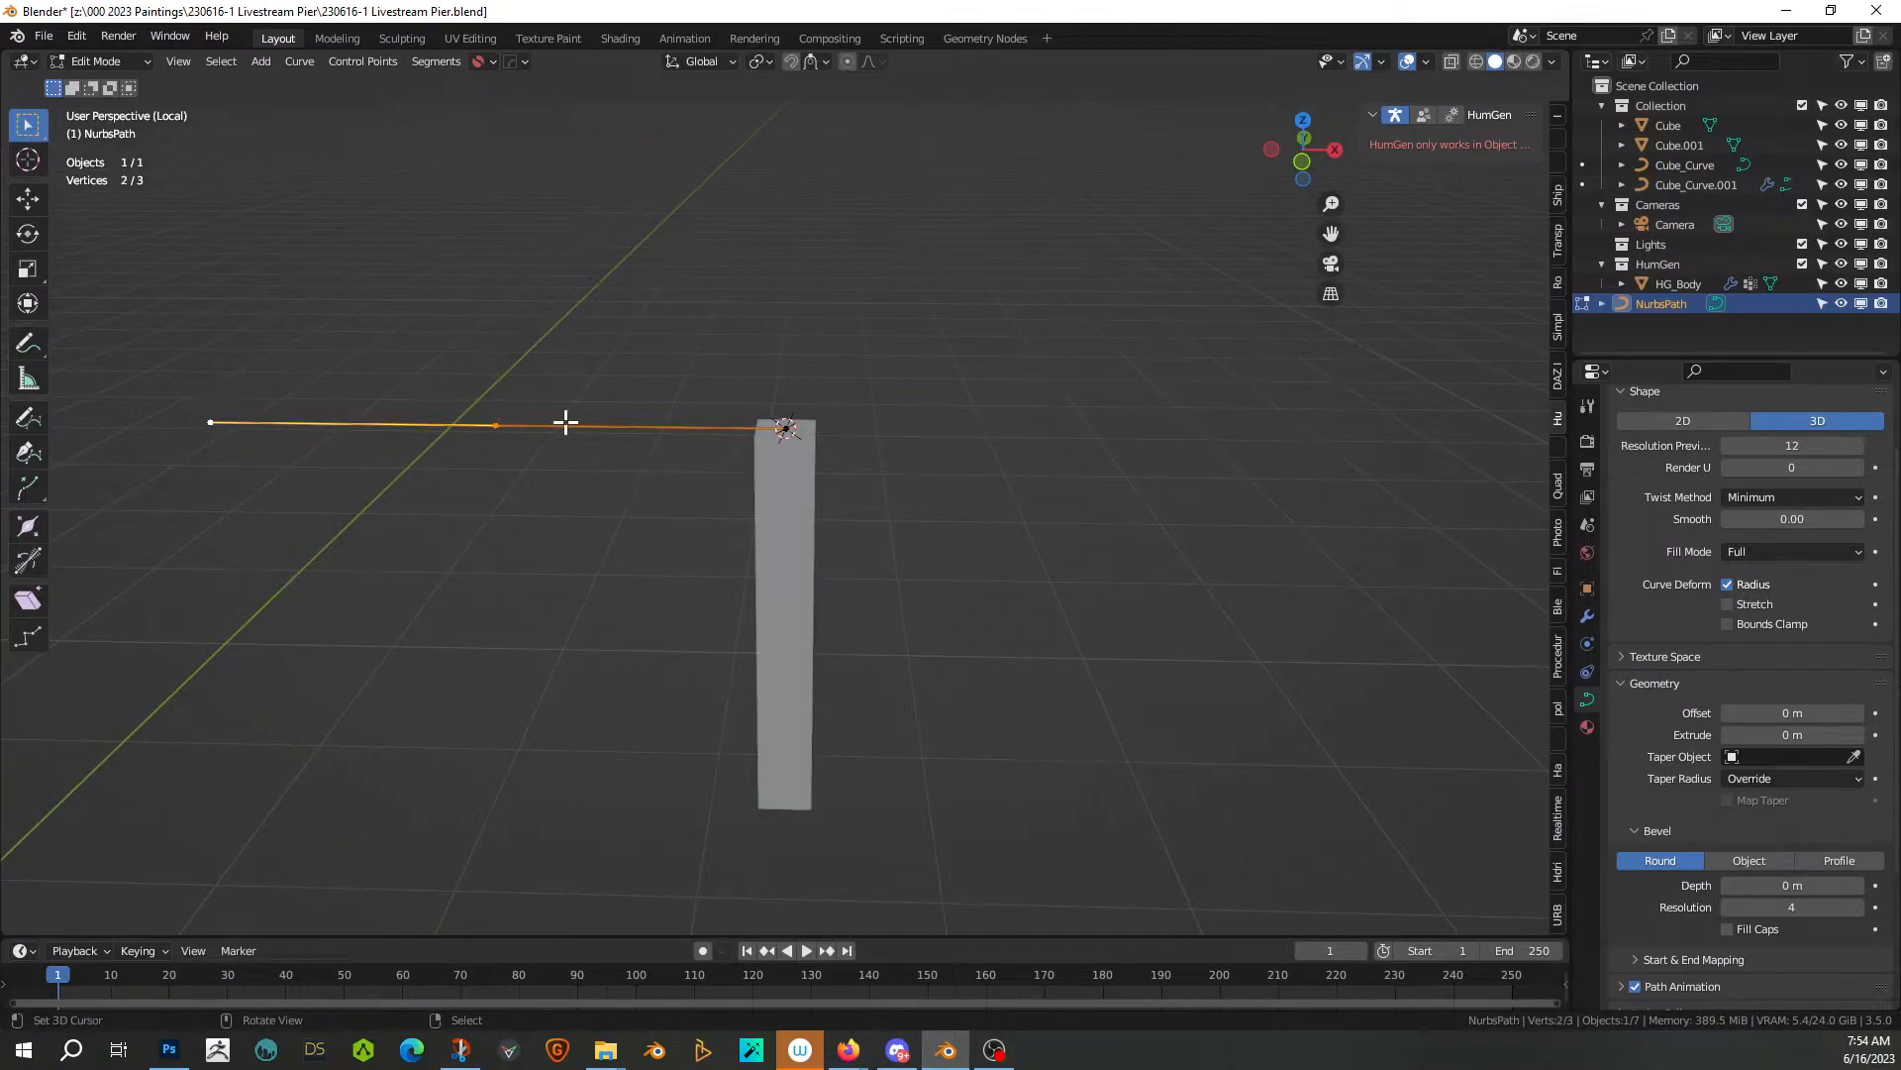
{"action": "key", "text": "KP_1"}
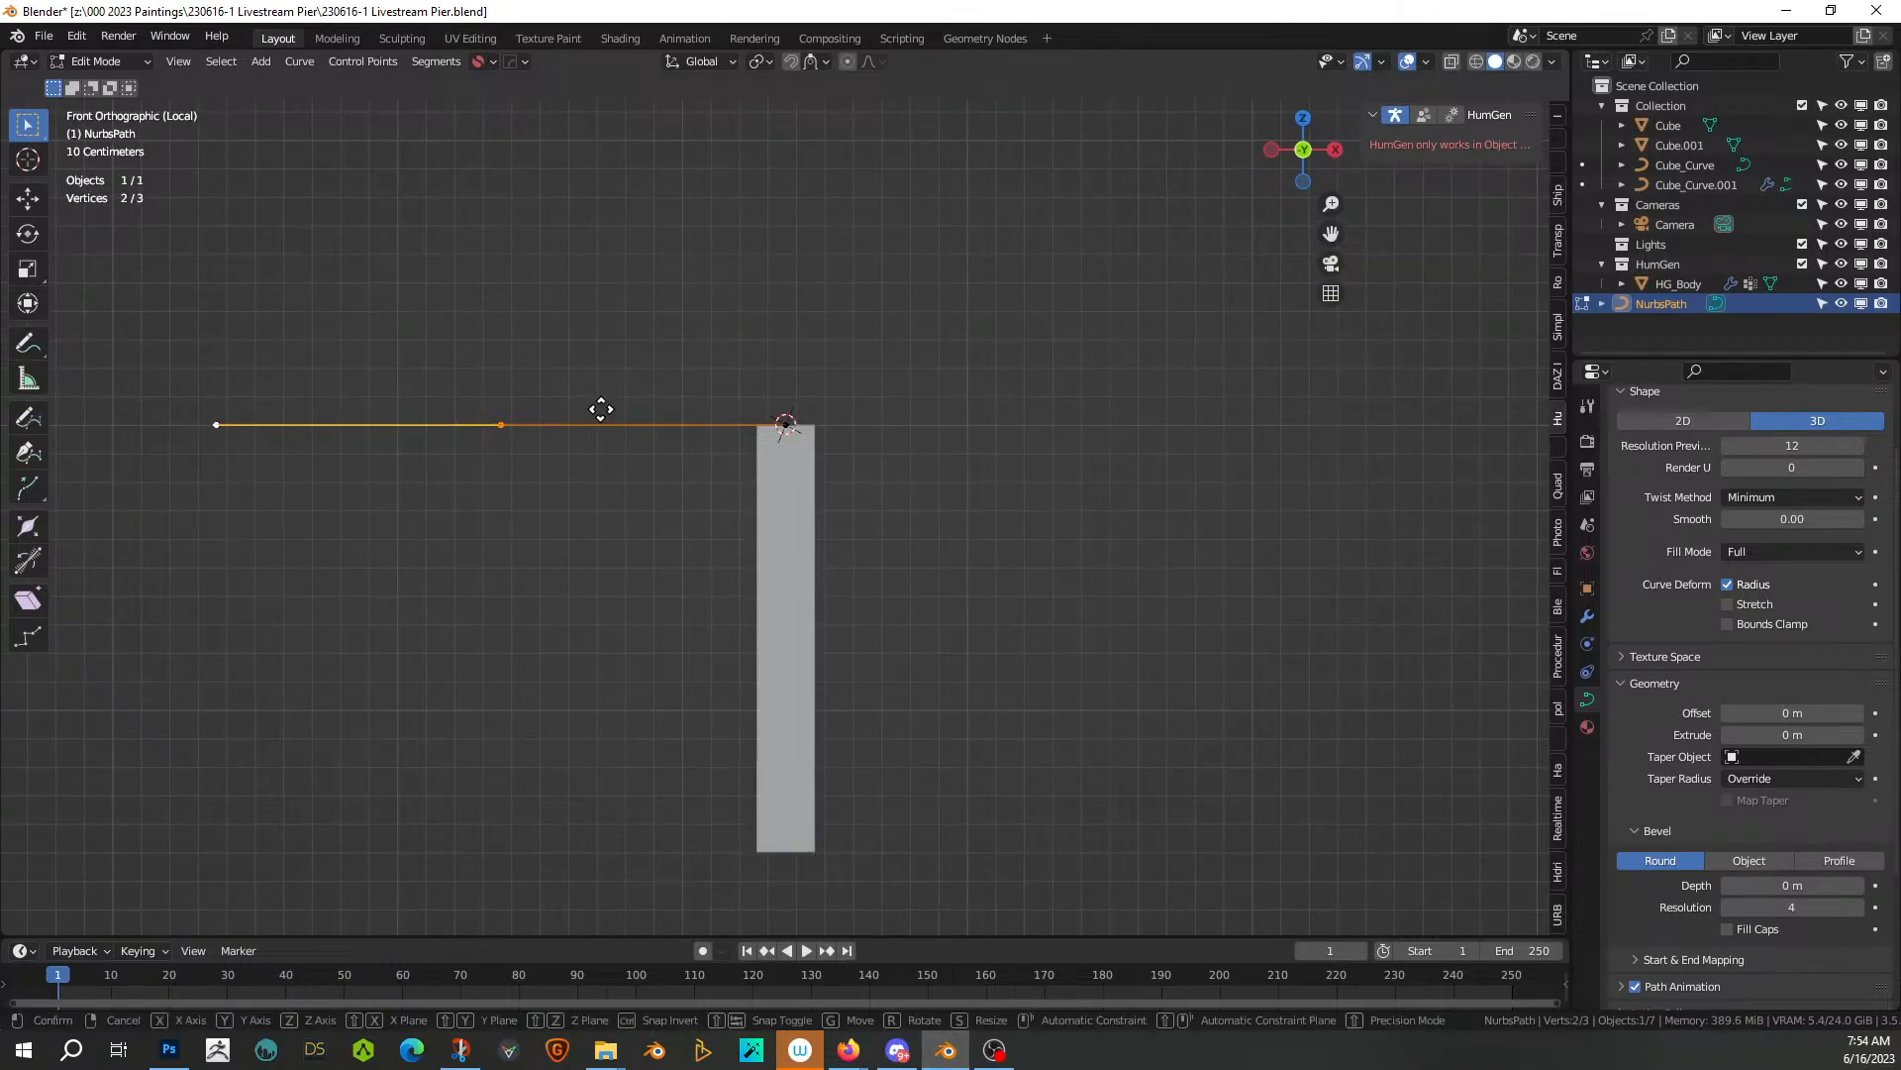
Raise the two selected control points about 1.11 m along the Z axis
{"action": "key", "text": "g"}
{"action": "key", "text": "z"}
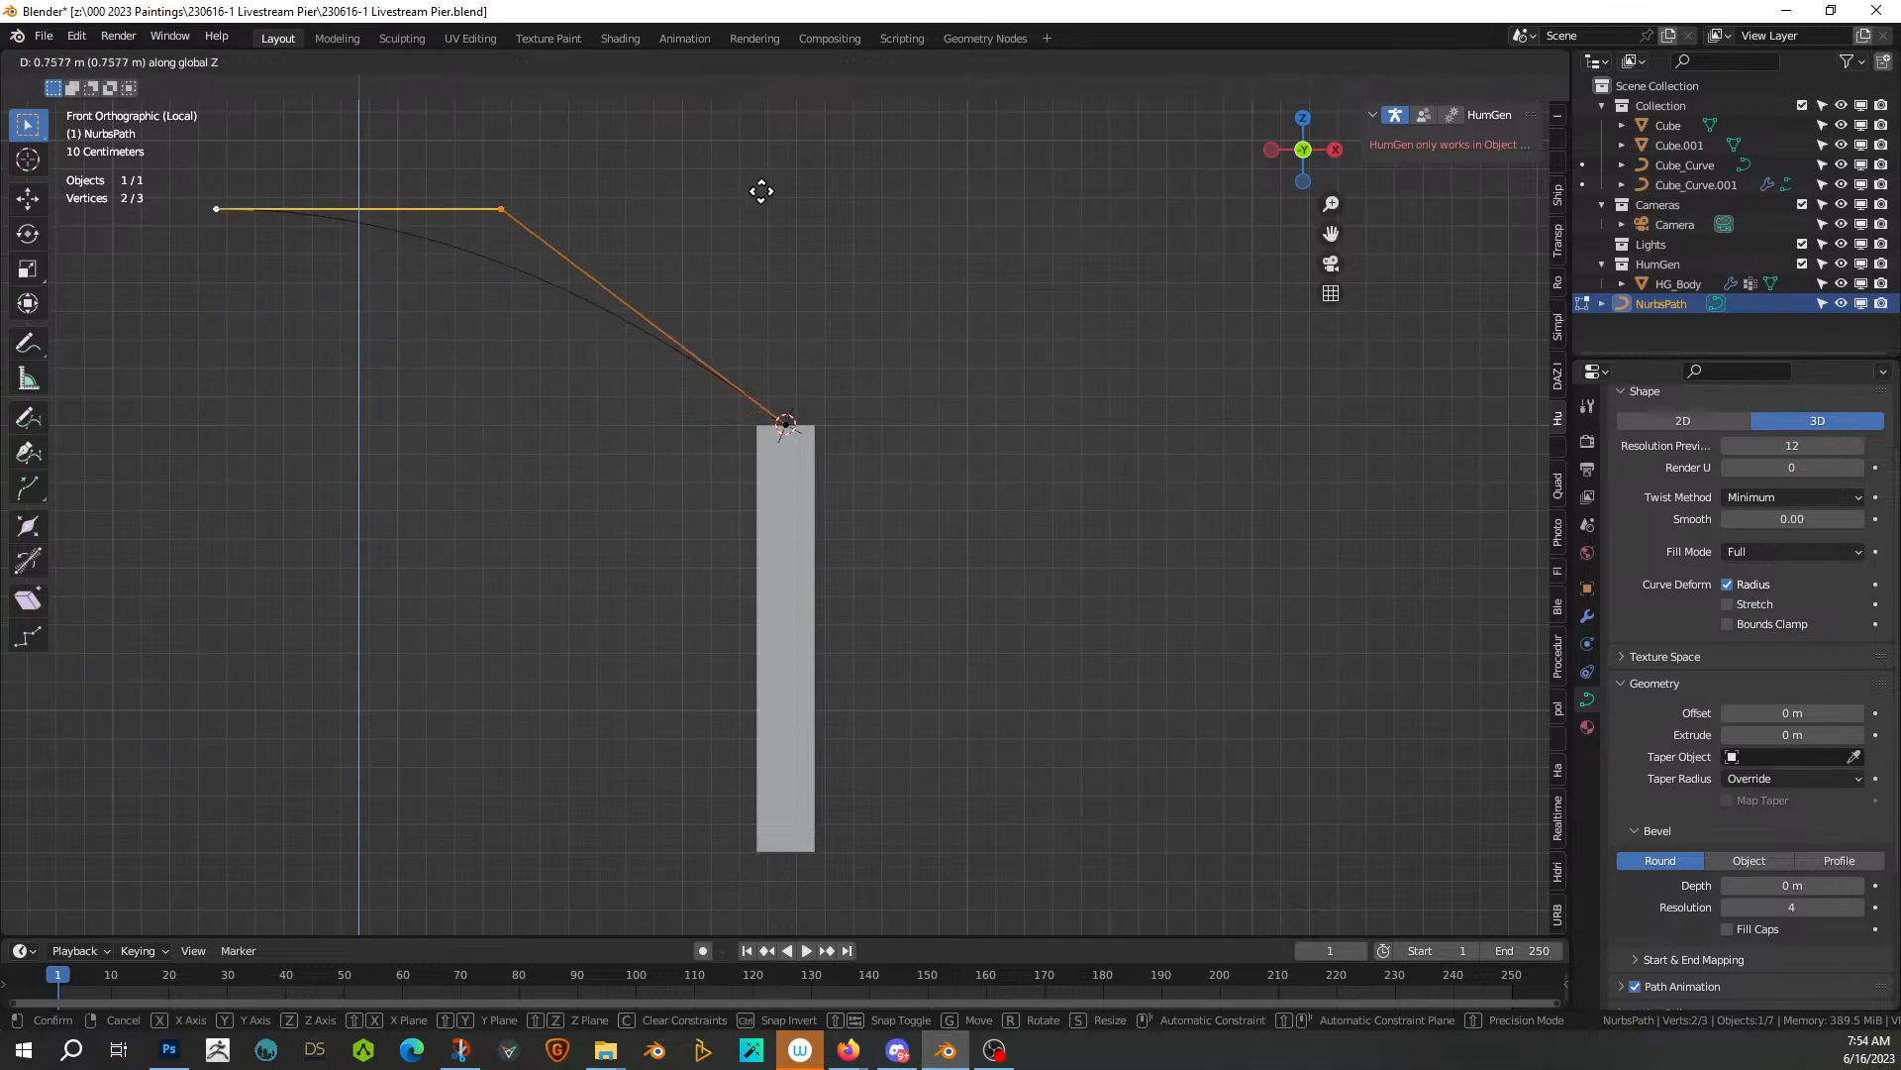
{"action": "left_click", "coordinate": [810, 94]}
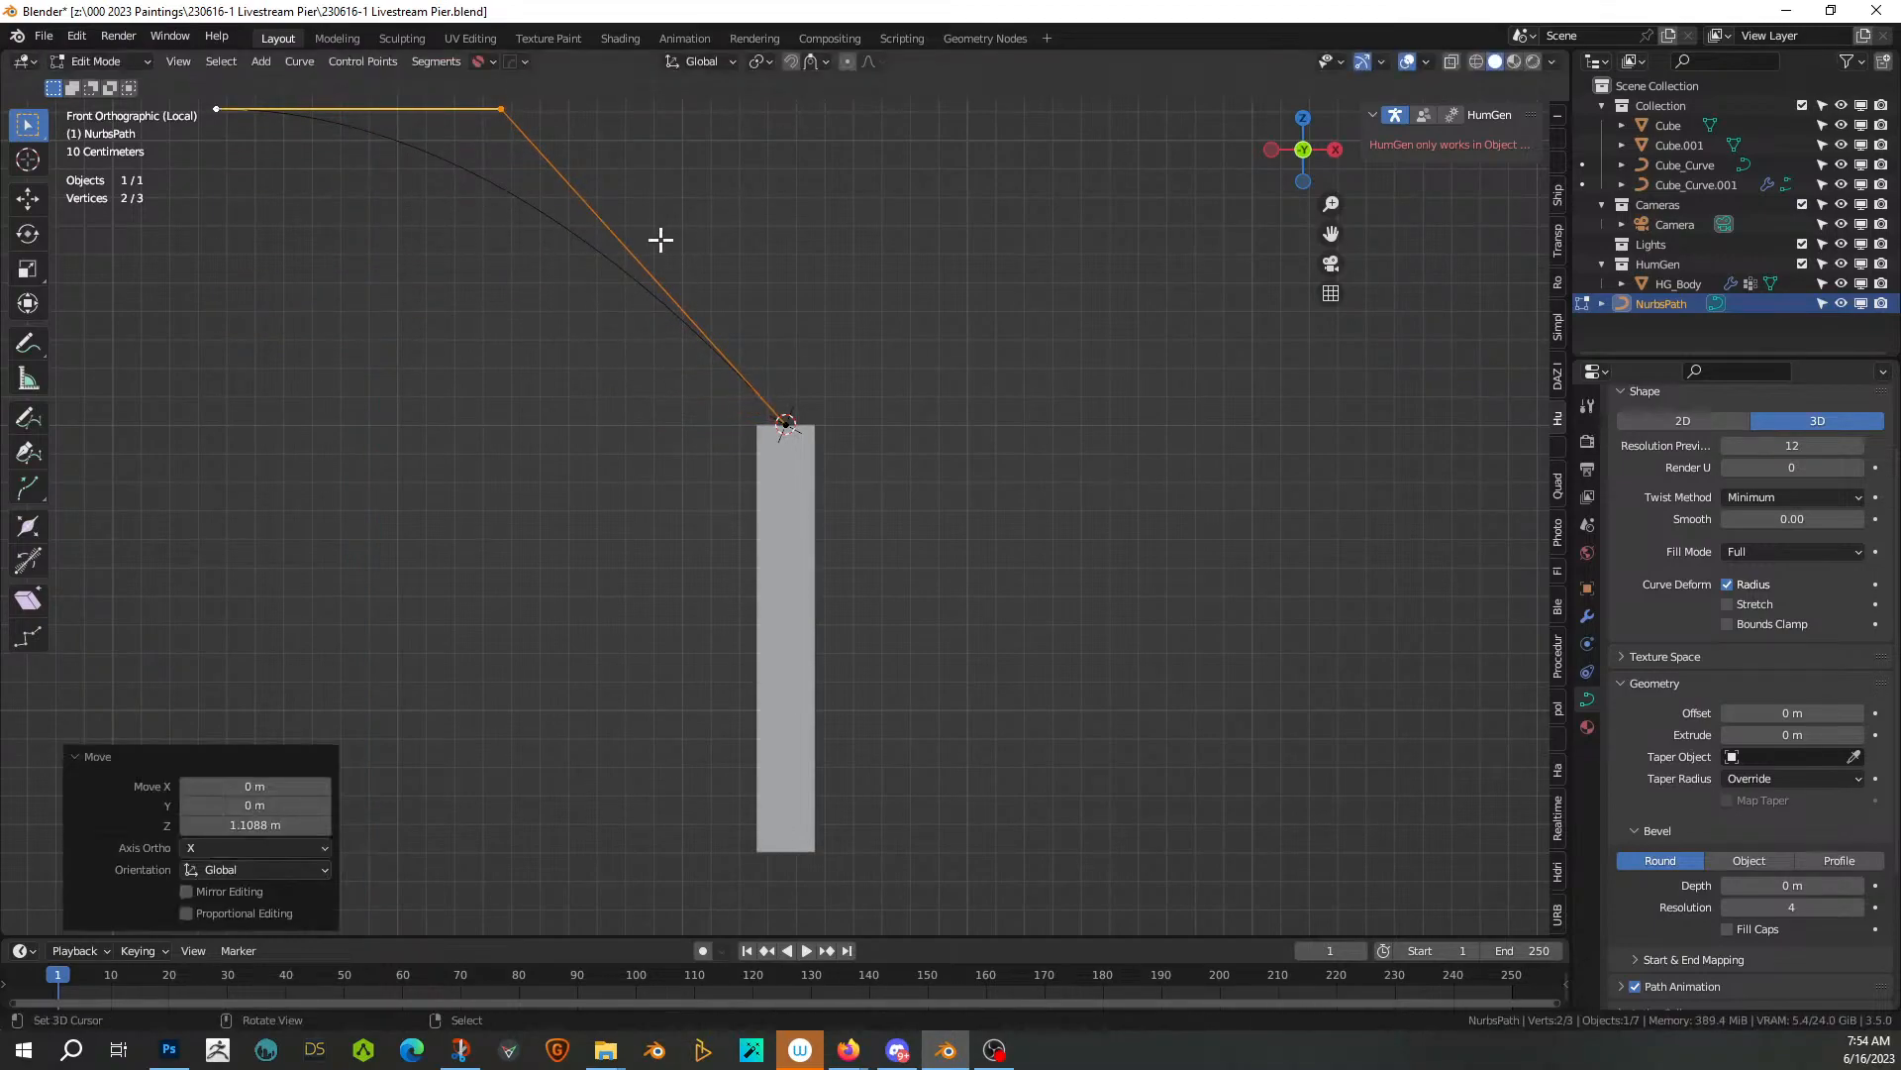
Shift the two raised points toward the post along X and lower them about 0.41 m along Z
{"action": "scroll", "coordinate": [661, 239], "scroll_direction": "down", "scroll_amount": 2}
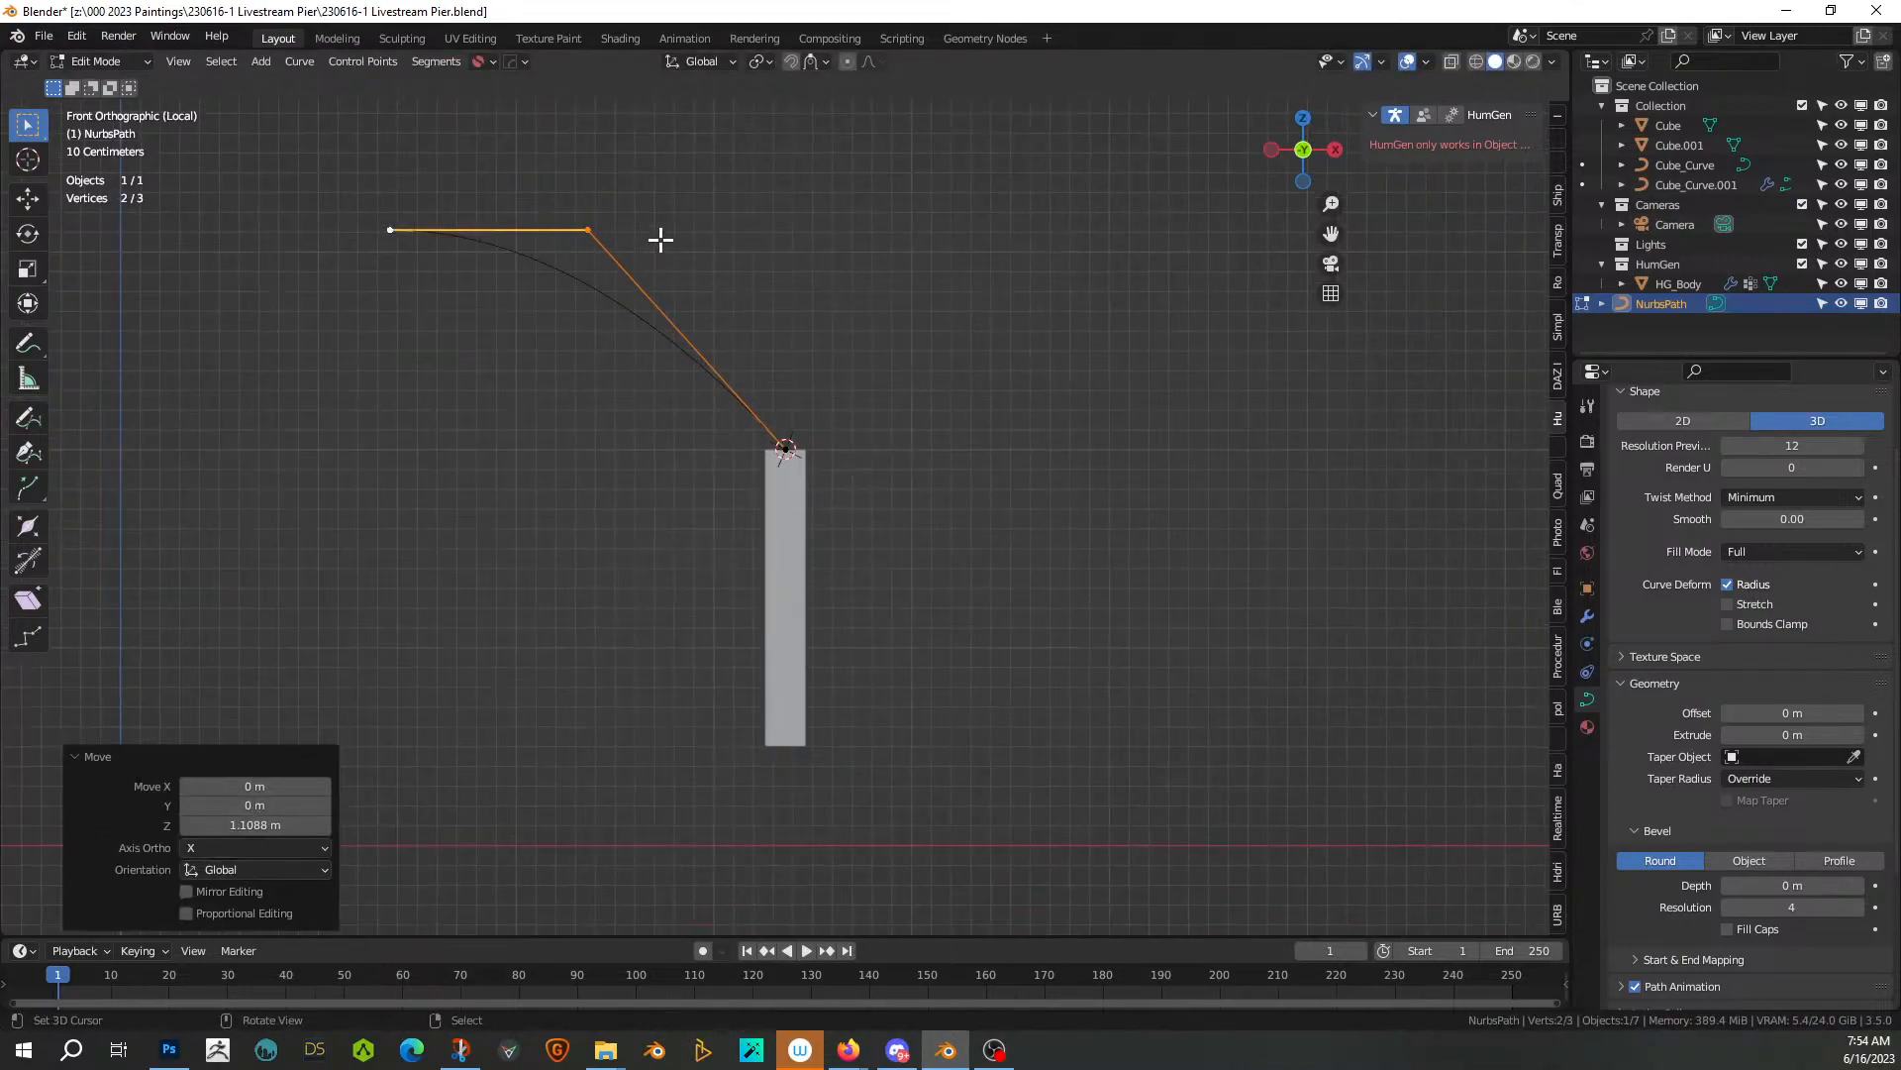
{"action": "key", "text": "g"}
{"action": "key", "text": "x"}
{"action": "left_click", "coordinate": [745, 260]}
{"action": "key", "text": "g"}
{"action": "key", "text": "z"}
{"action": "left_click", "coordinate": [723, 342]}
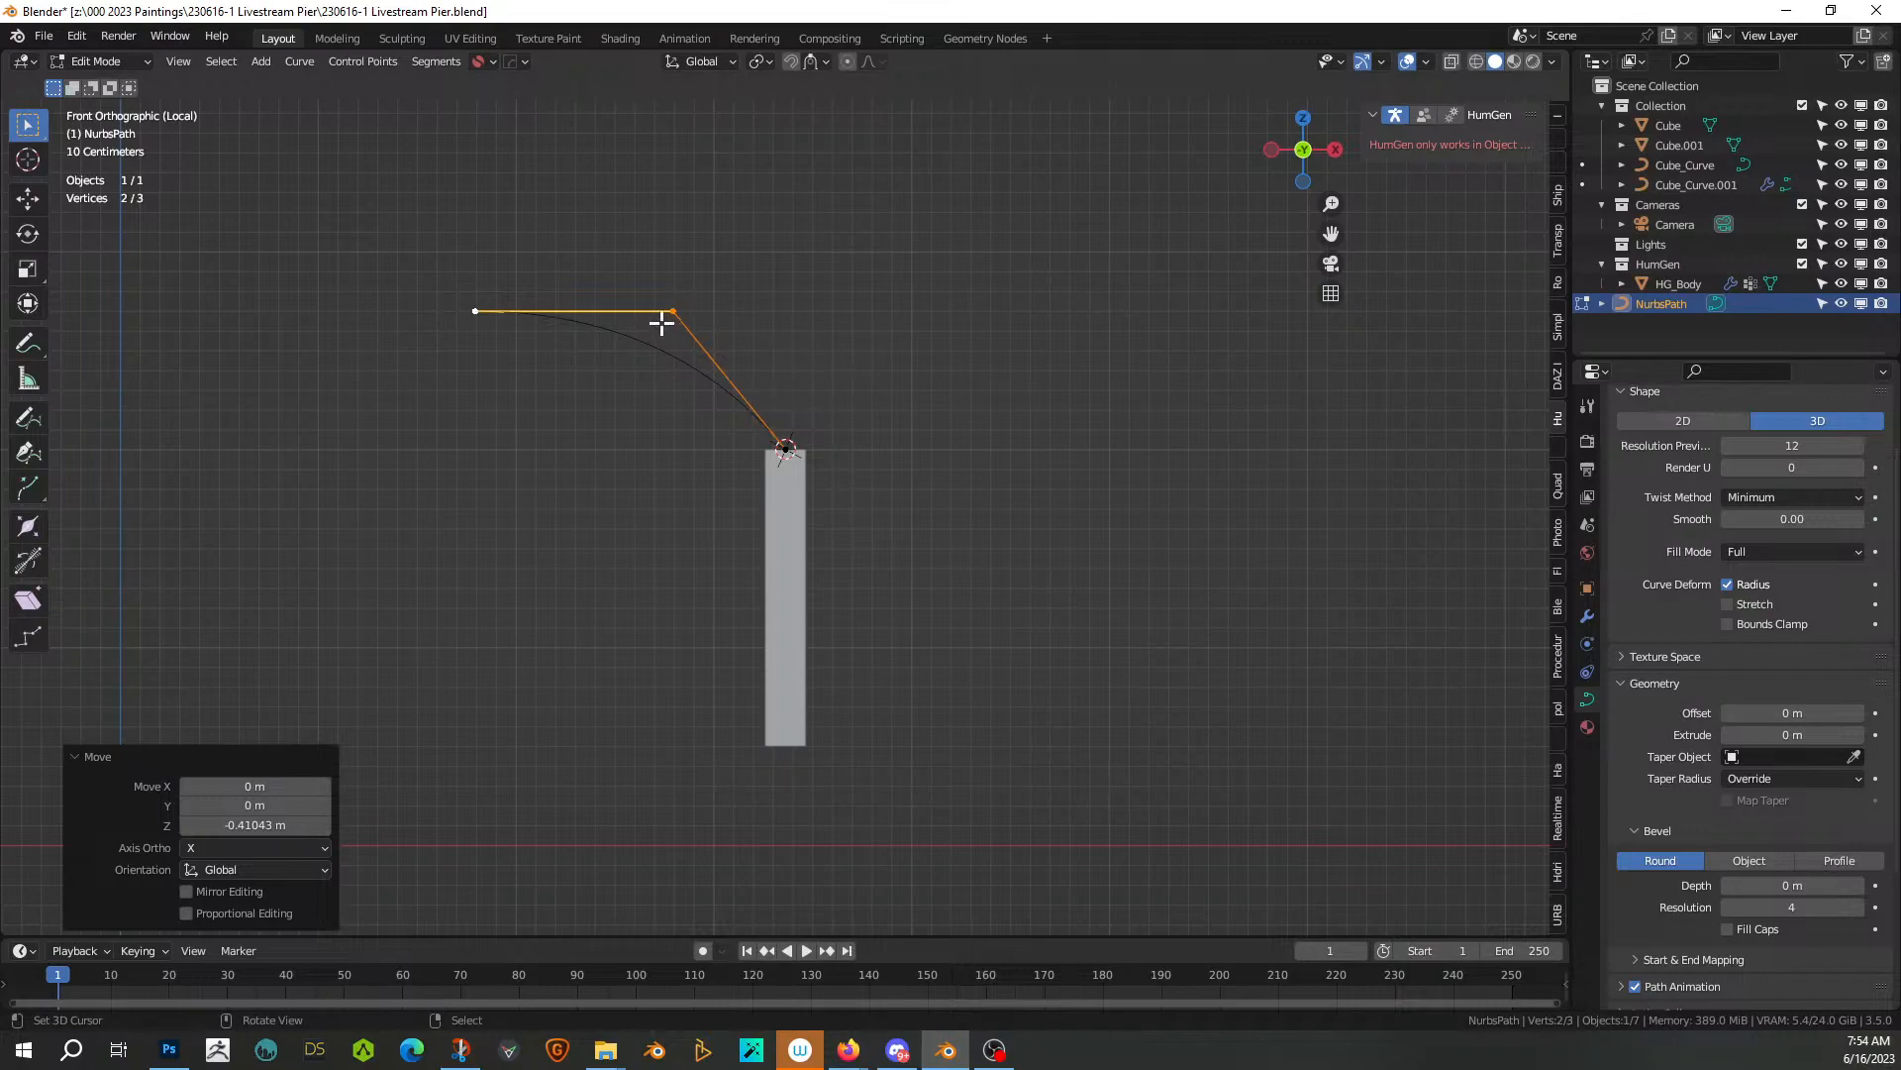
Undo the three moves of the two left control points
{"action": "key", "text": "ctrl+z"}
{"action": "key", "text": "ctrl+z"}
{"action": "key", "text": "ctrl+z"}
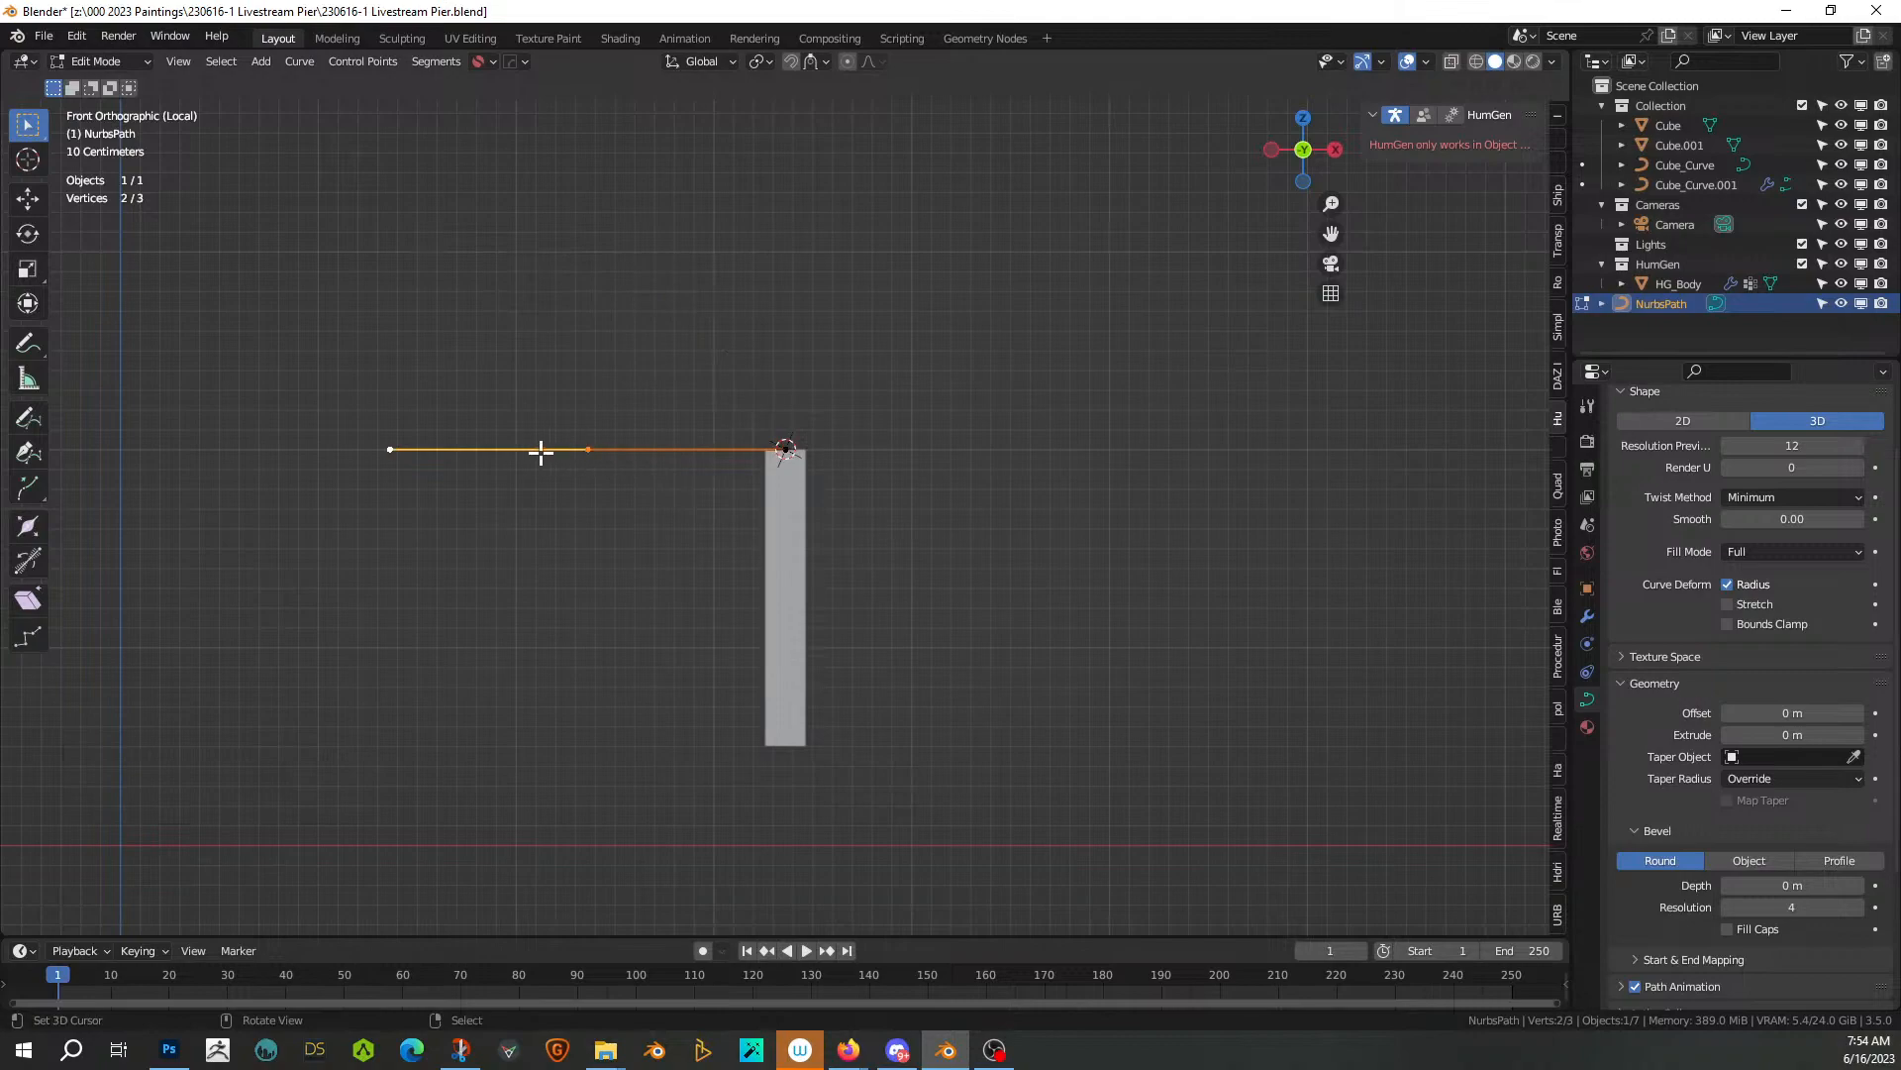
Delete the two left control points and extrude the remaining point about 0.28 m straight up from the post's top
{"action": "key", "text": "x"}
{"action": "left_click", "coordinate": [645, 478]}
{"action": "key", "text": "e"}
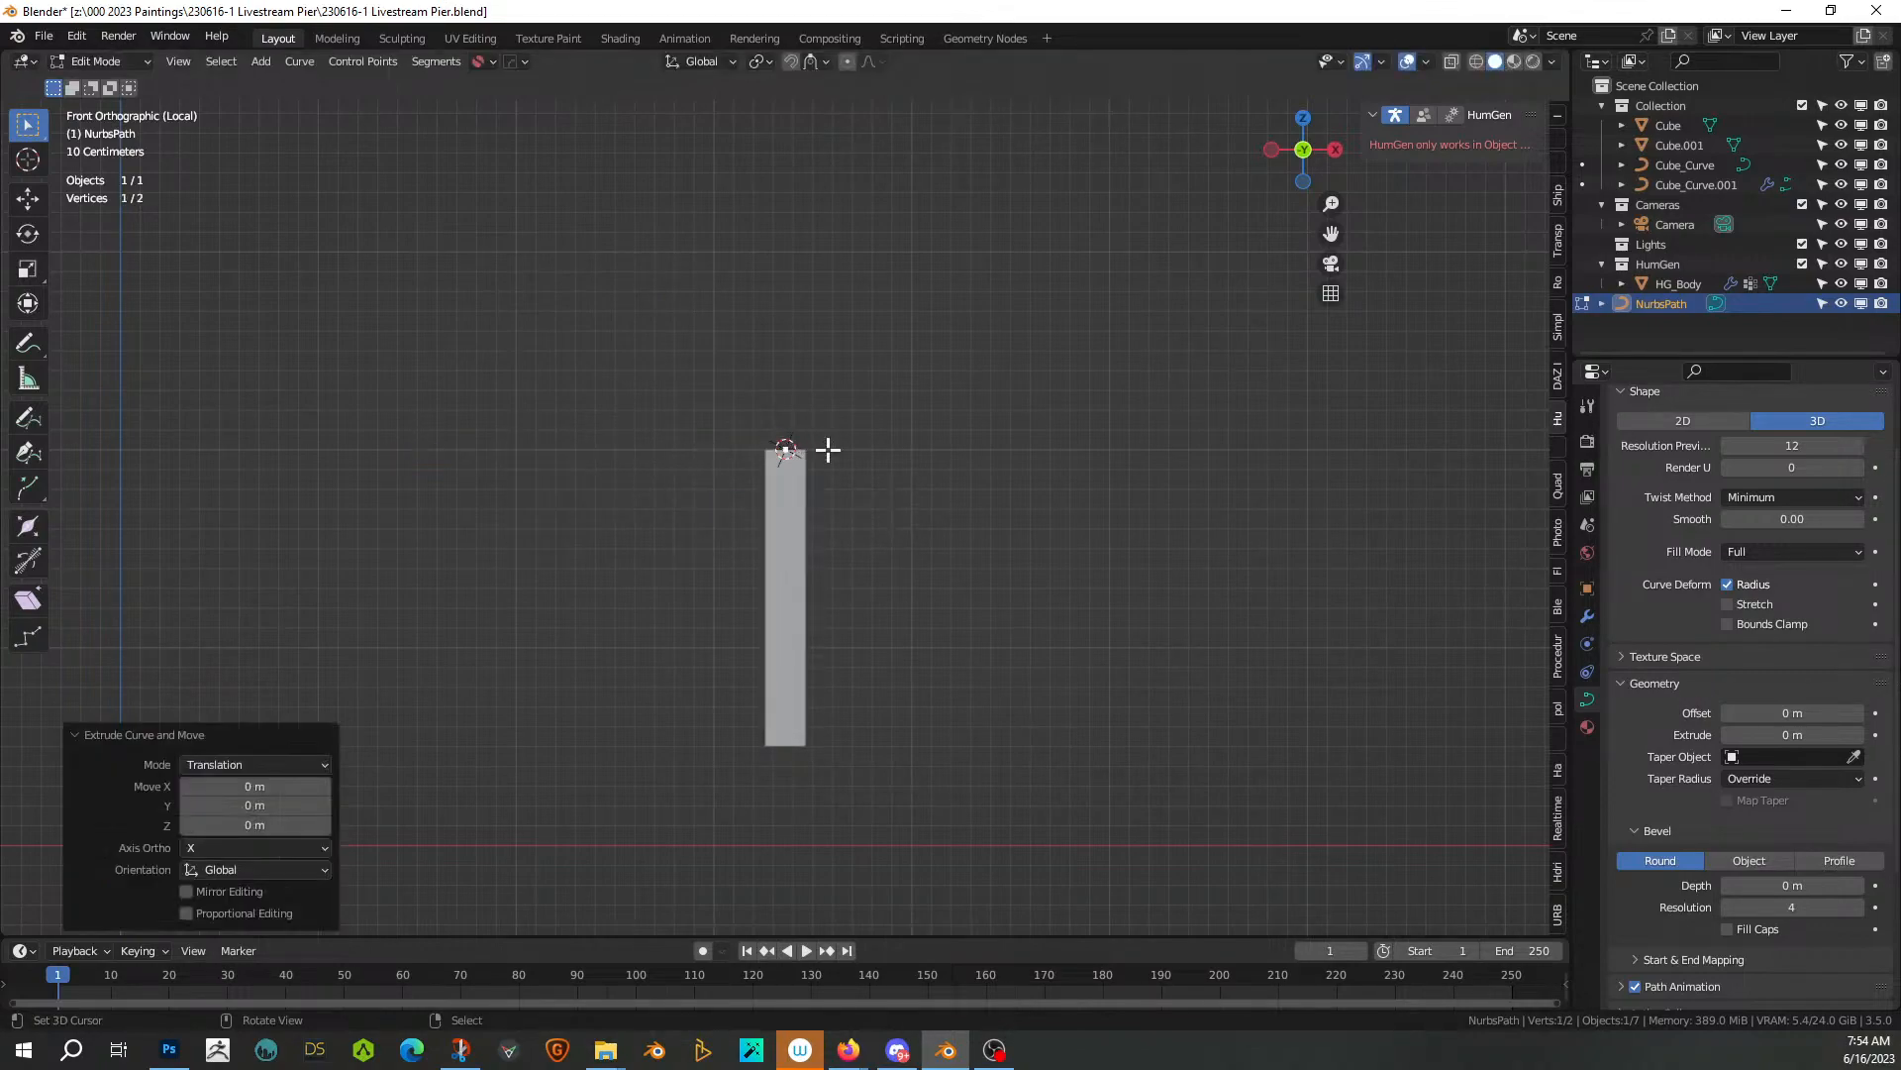
{"action": "key", "text": "z"}
{"action": "left_click", "coordinate": [846, 394]}
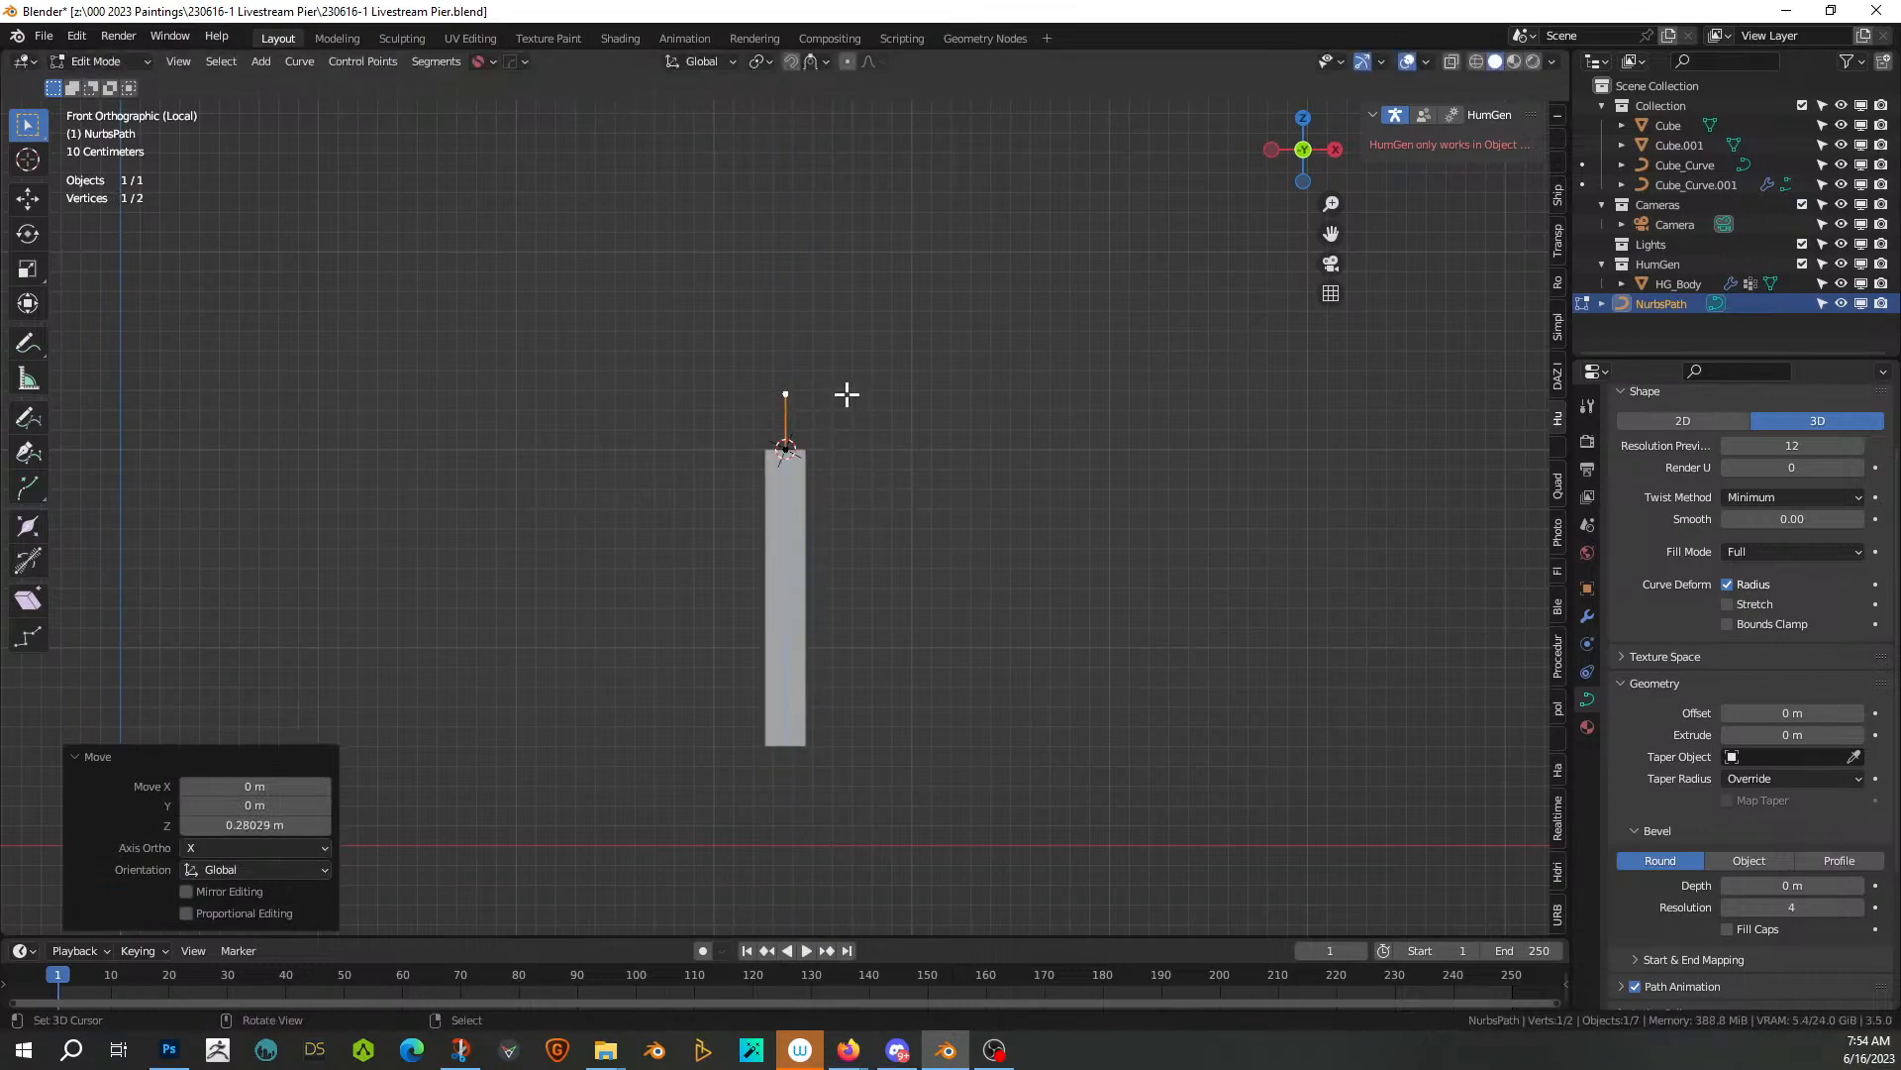
Extrude a point about 0.81 m left and 0.72 m up, and another about 0.8 m right and 1 m up
{"action": "key", "text": "e"}
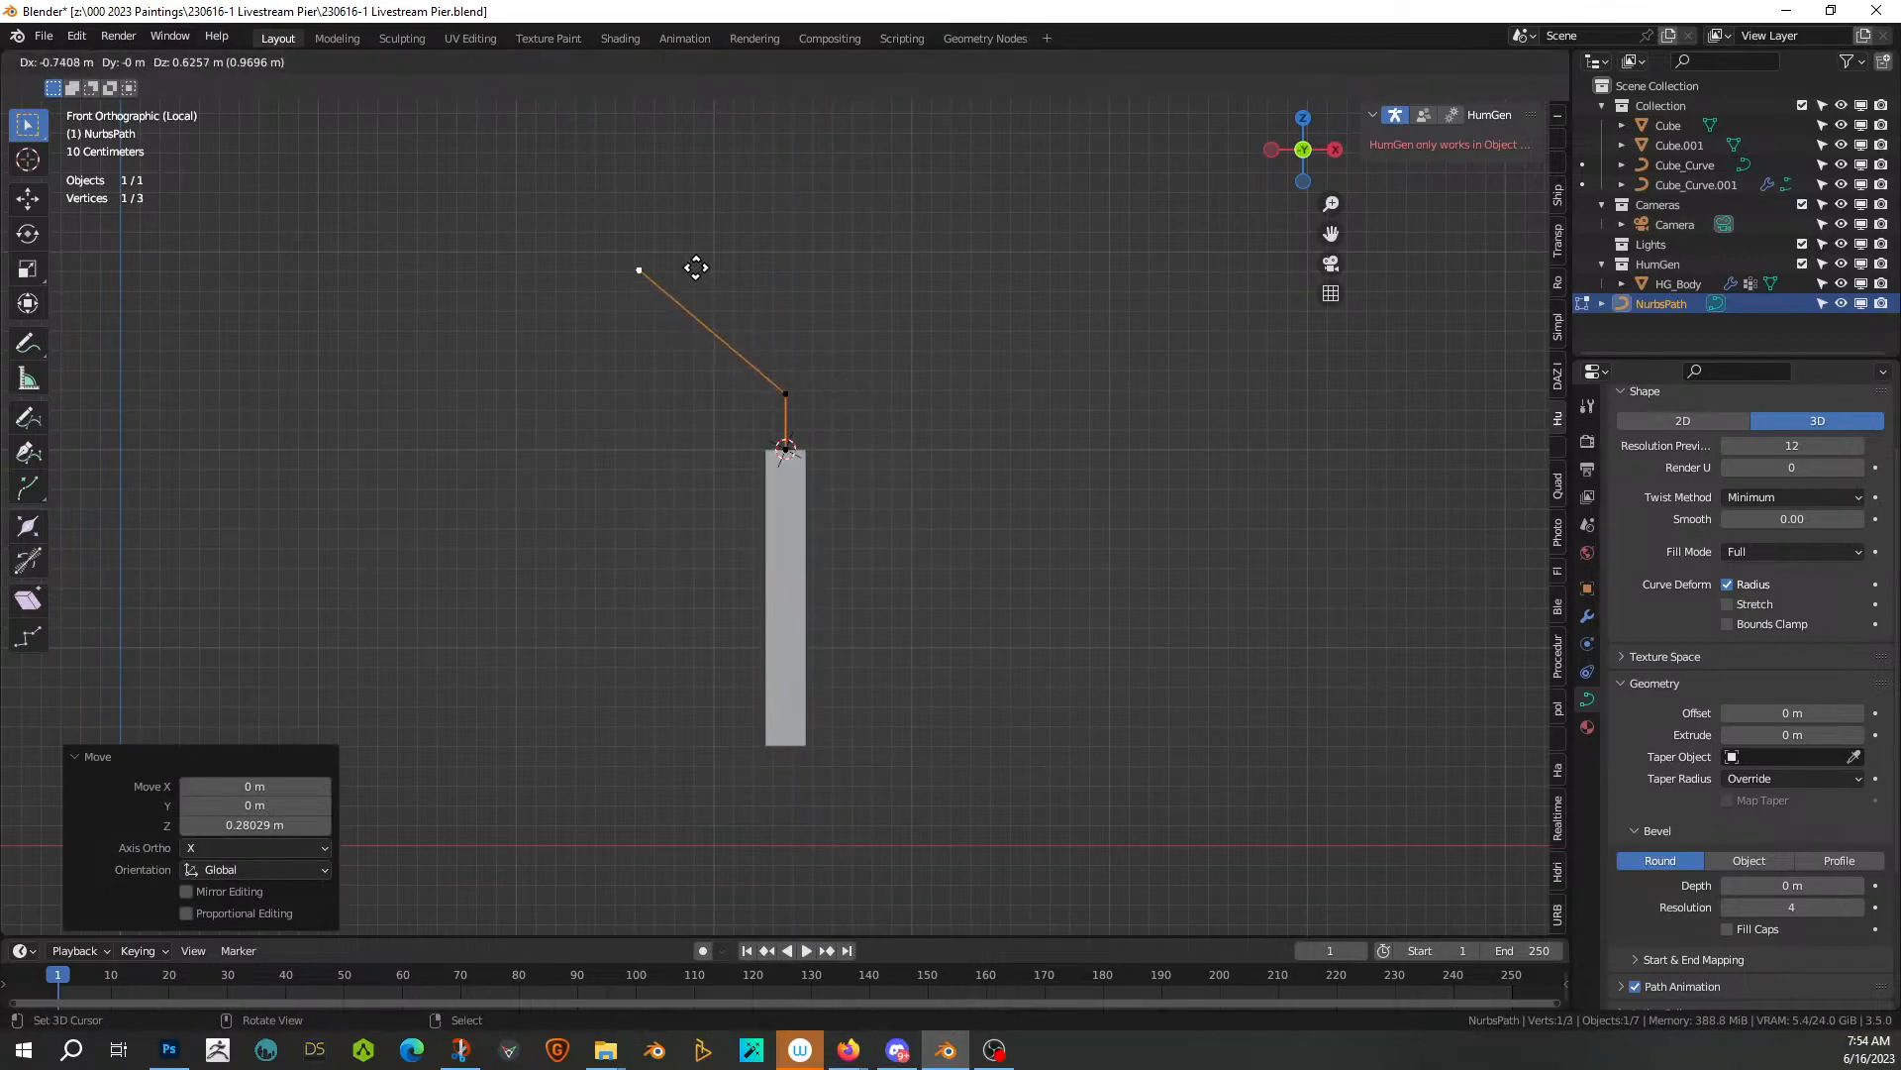
{"action": "left_click", "coordinate": [683, 248]}
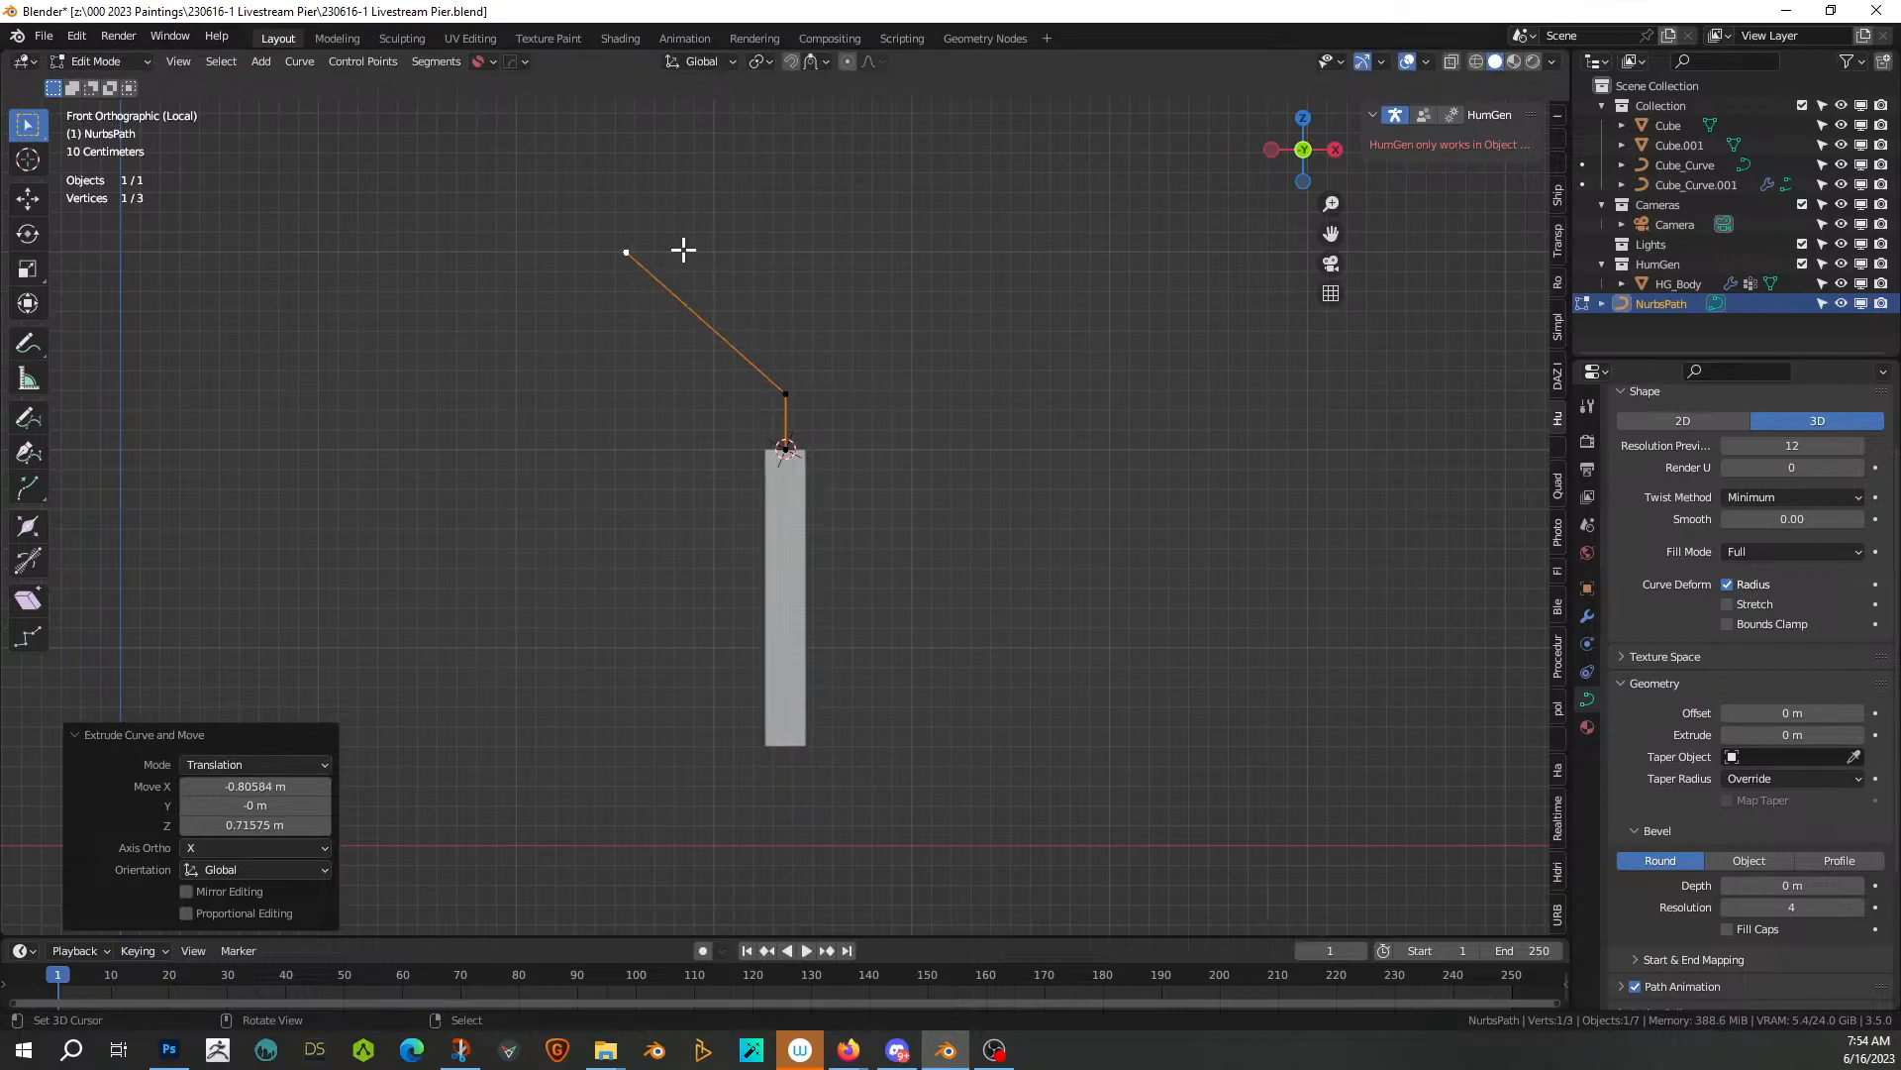
{"action": "scroll", "coordinate": [950, 458], "scroll_direction": "up", "scroll_amount": 5, "text": "shift"}
{"action": "key", "text": "e"}
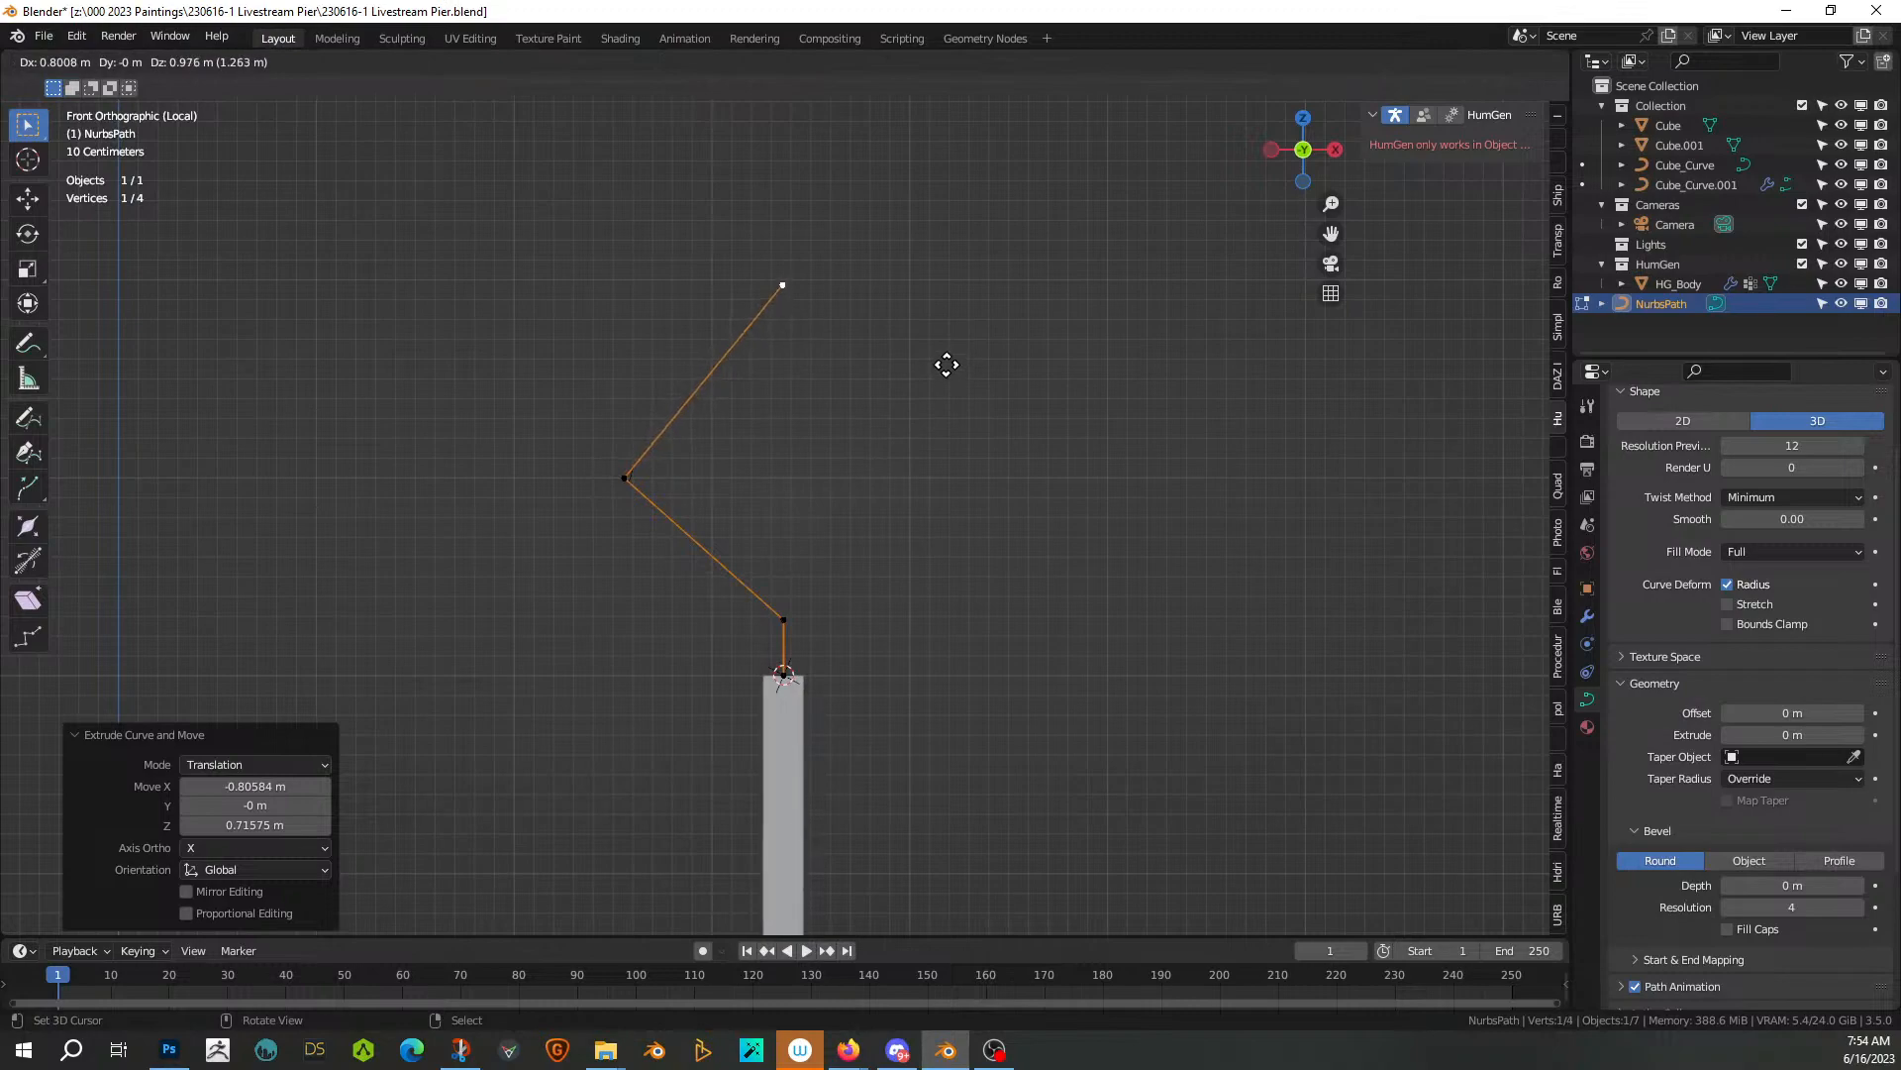
{"action": "left_click", "coordinate": [947, 357]}
Leave Edit Mode and give the path a round bevel with a depth of 0.025 m
{"action": "middle_click_drag", "start_coordinate": [986, 491], "coordinate": [941, 544]}
{"action": "key", "text": "Tab"}
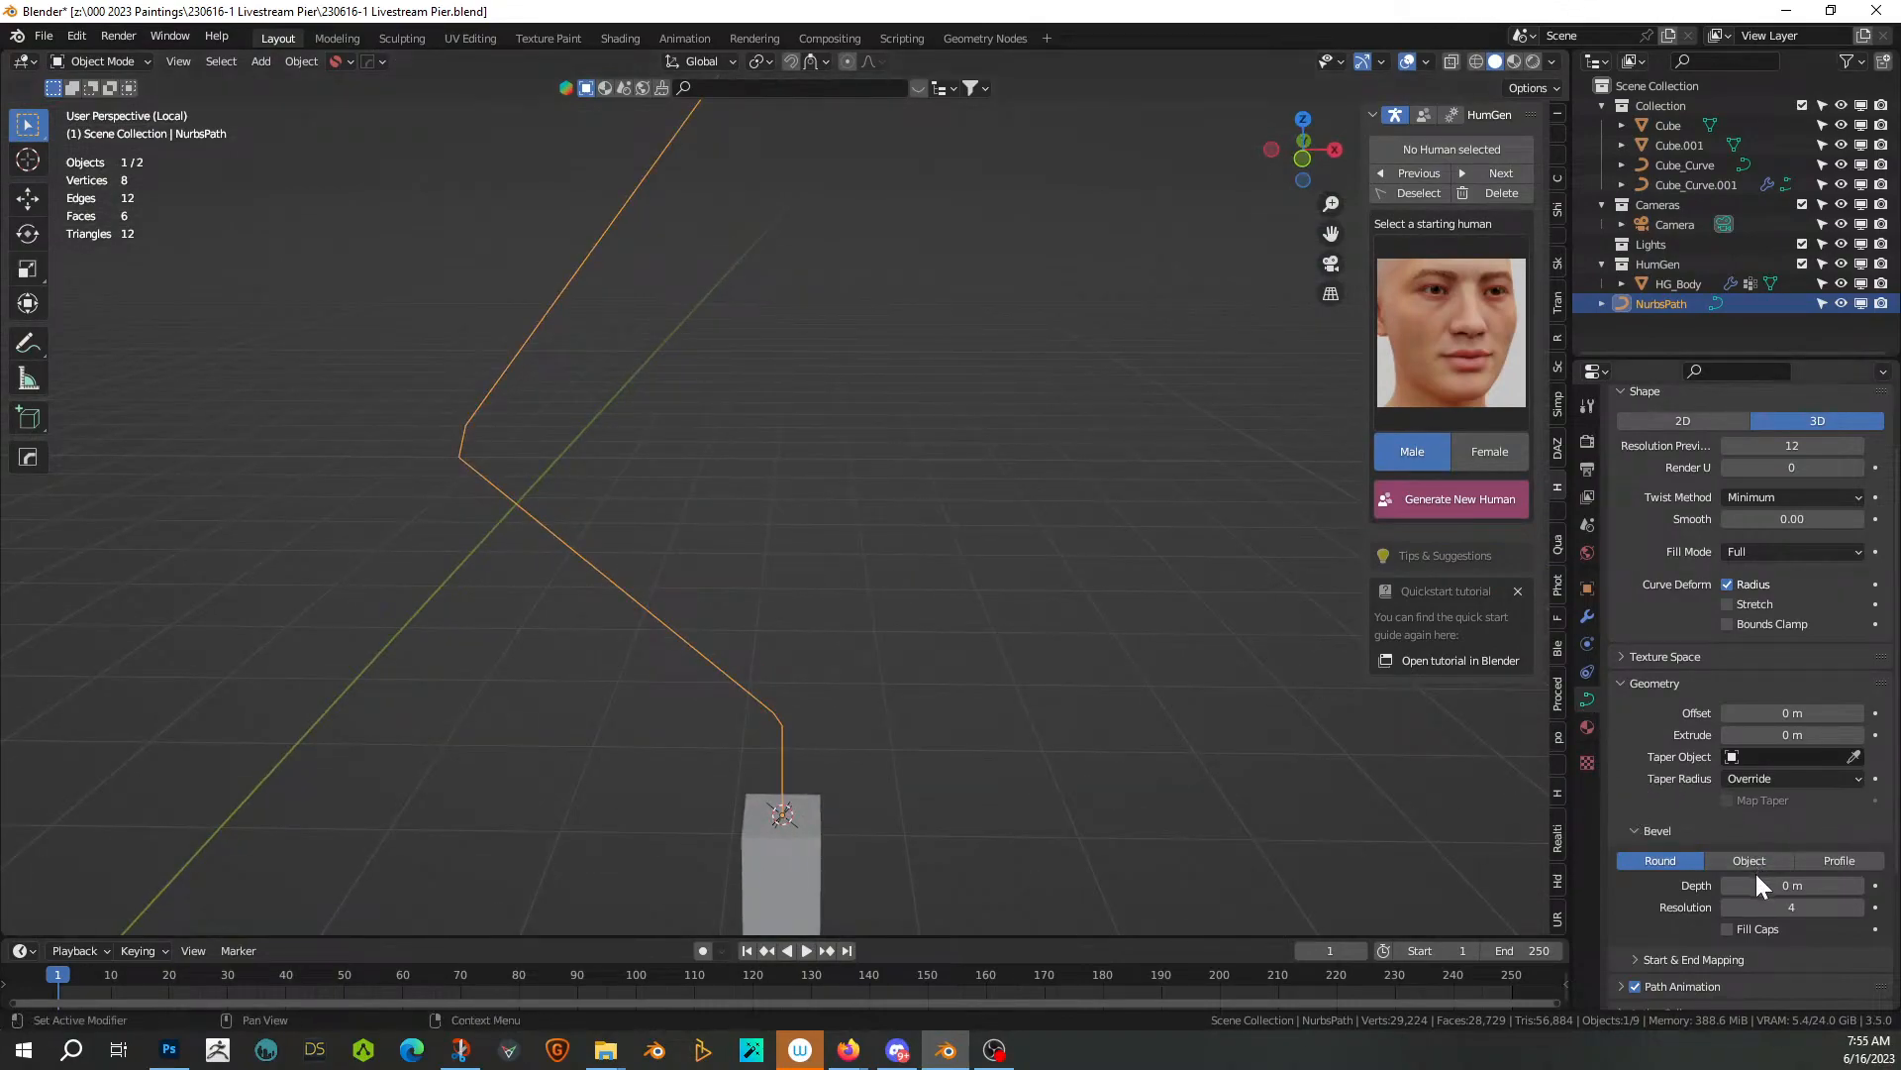
{"action": "scroll", "coordinate": [1757, 874], "scroll_direction": "down", "scroll_amount": 2}
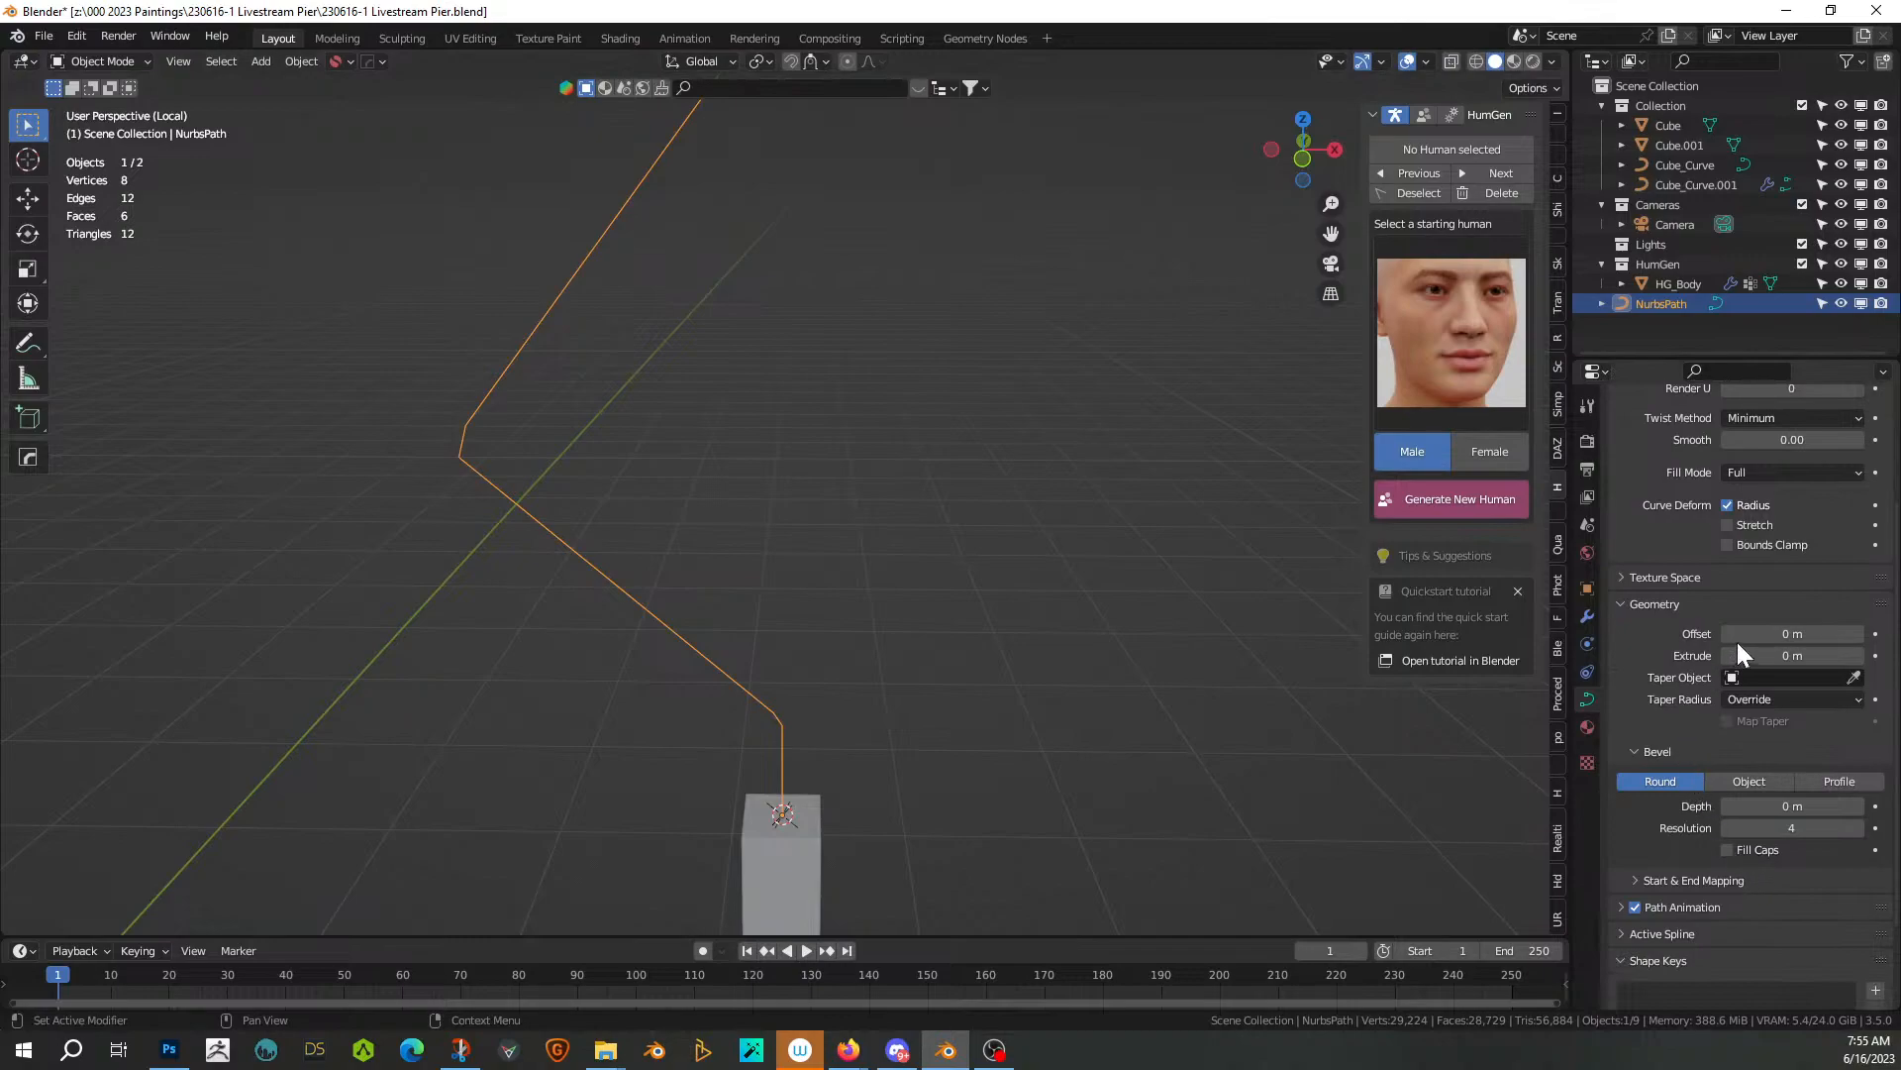
{"action": "left_click", "coordinate": [1766, 808]}
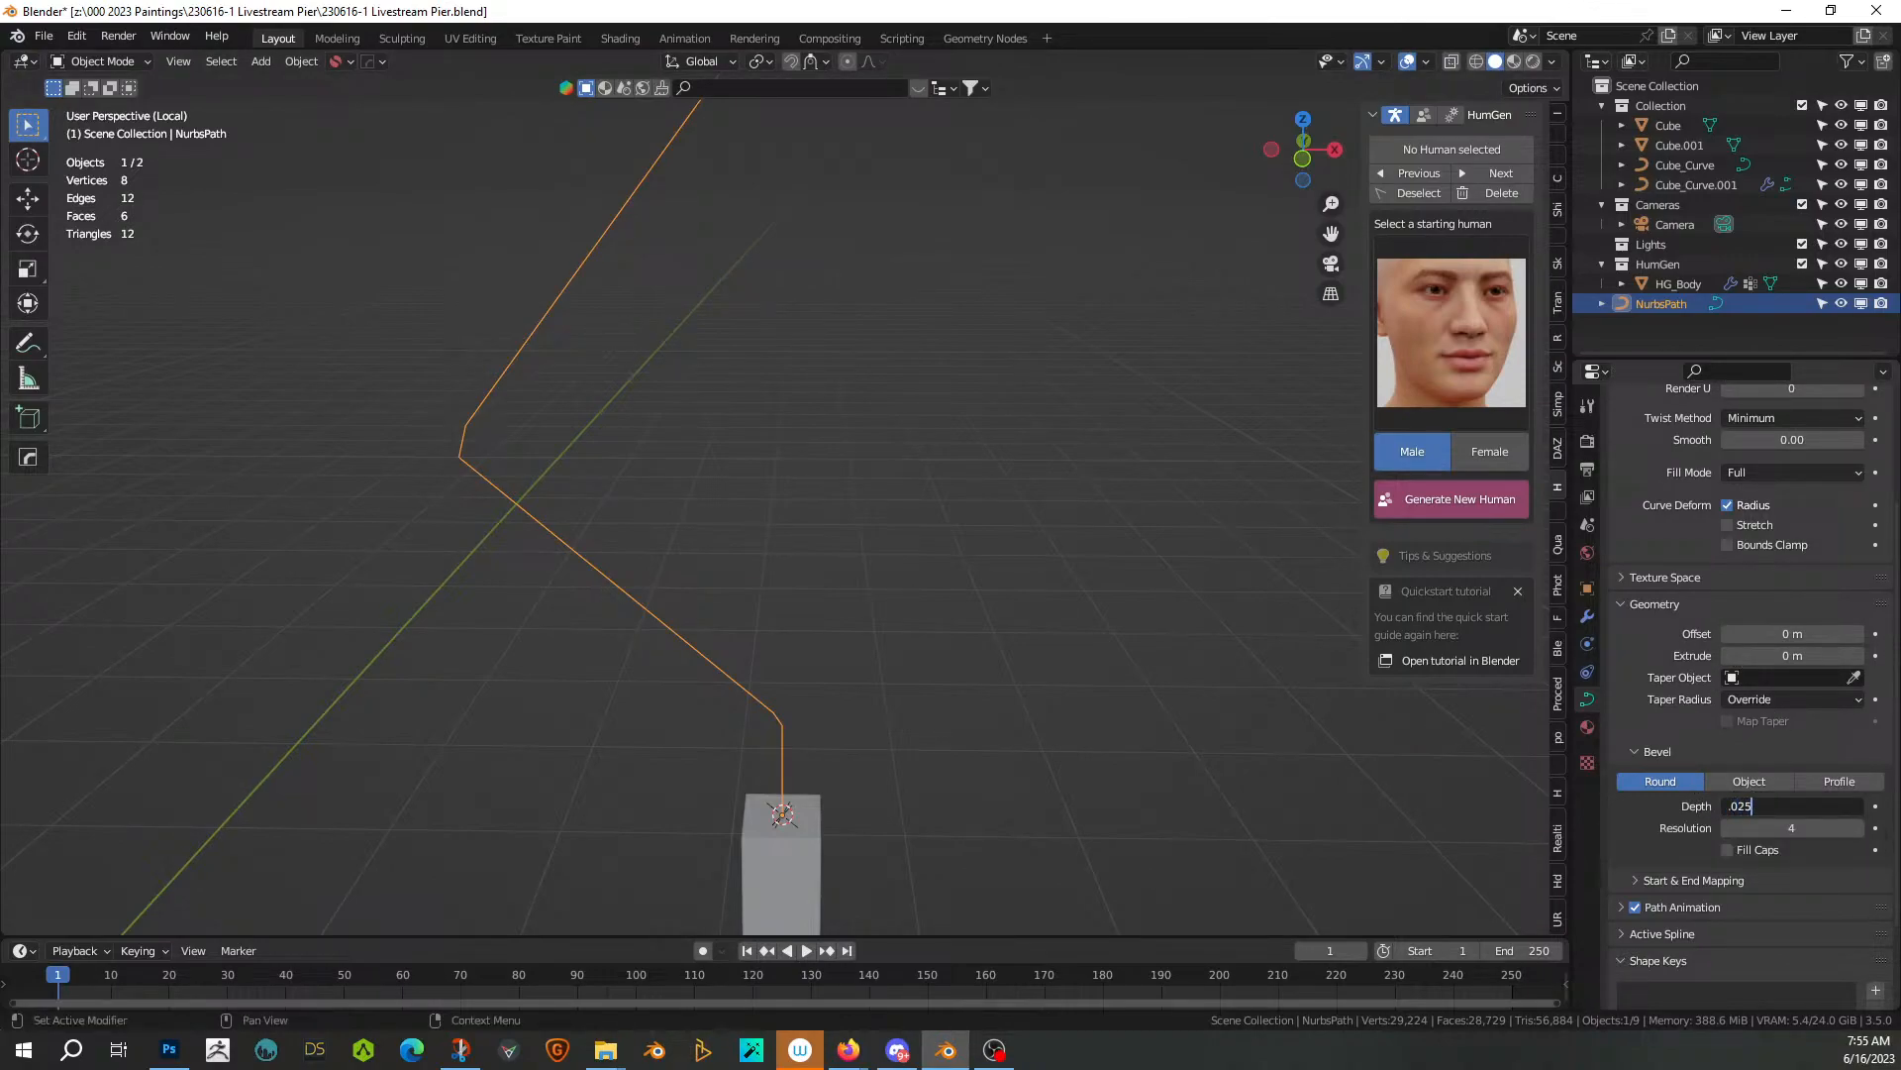
{"action": "key", "text": "Return"}
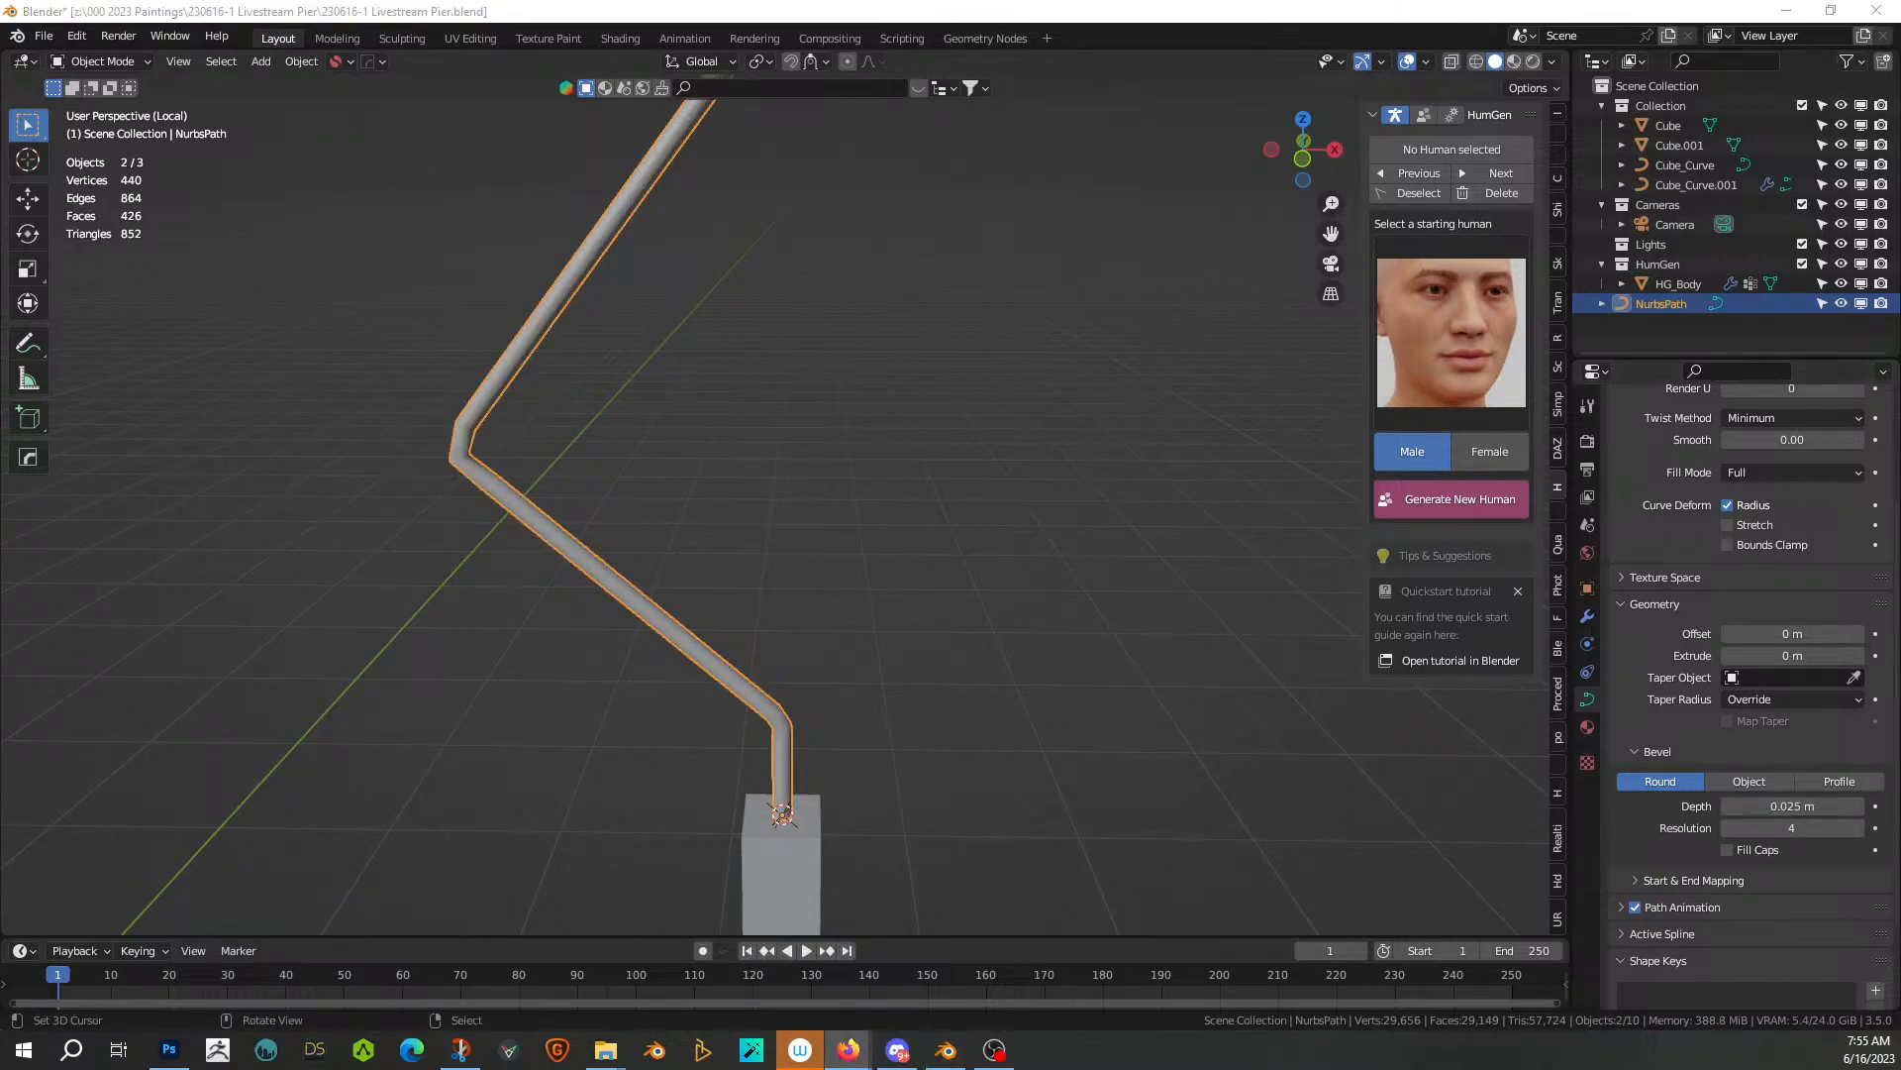
Increase the path's bevel depth to 0.05 m
{"action": "middle_click_drag", "start_coordinate": [870, 471], "coordinate": [1040, 480]}
{"action": "left_click", "coordinate": [1792, 805]}
{"action": "type", "text": ".05"}
{"action": "key", "text": "Return"}
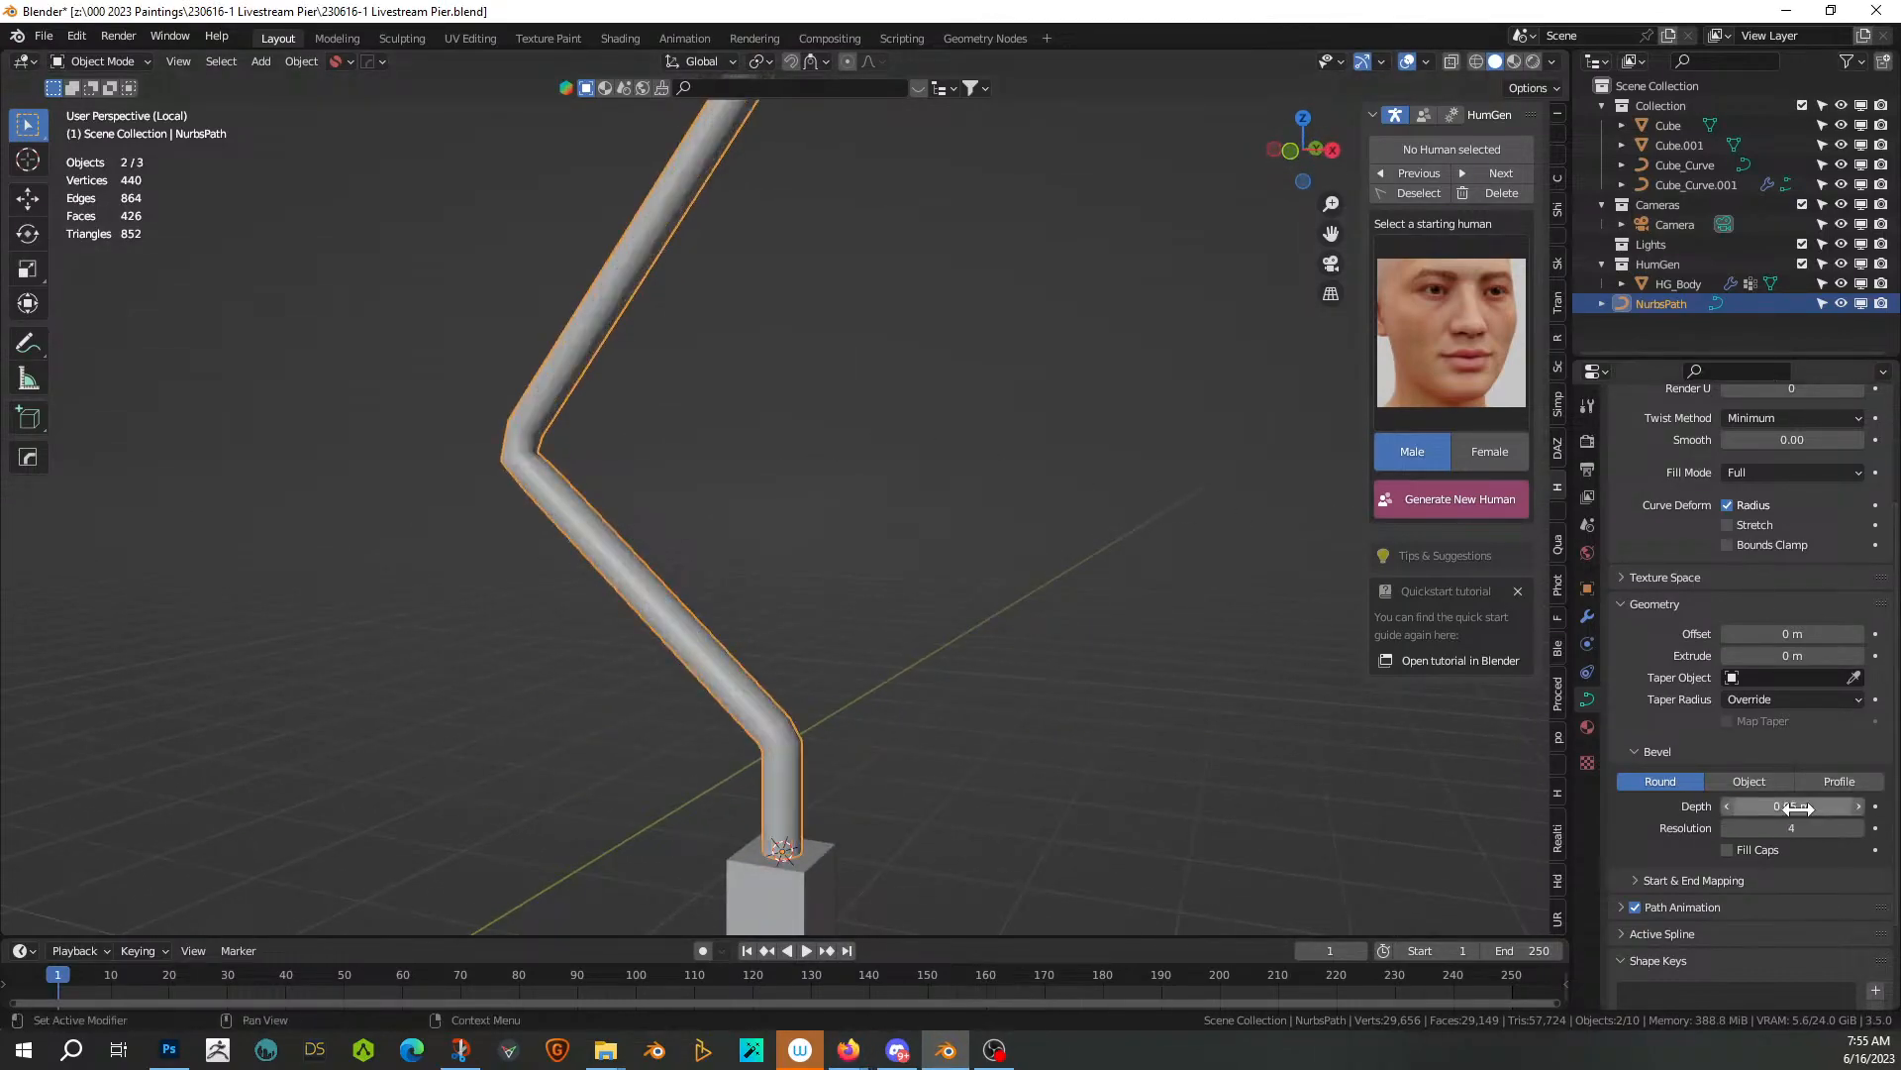
Close the pipe's open ends by enabling Fill Caps for the bevel
{"action": "middle_click_drag", "start_coordinate": [1023, 531], "coordinate": [909, 706]}
{"action": "scroll", "coordinate": [1053, 676], "scroll_direction": "up", "scroll_amount": 3}
{"action": "scroll", "coordinate": [700, 199], "scroll_direction": "down", "scroll_amount": 4}
{"action": "middle_click_drag", "start_coordinate": [700, 199], "coordinate": [878, 759]}
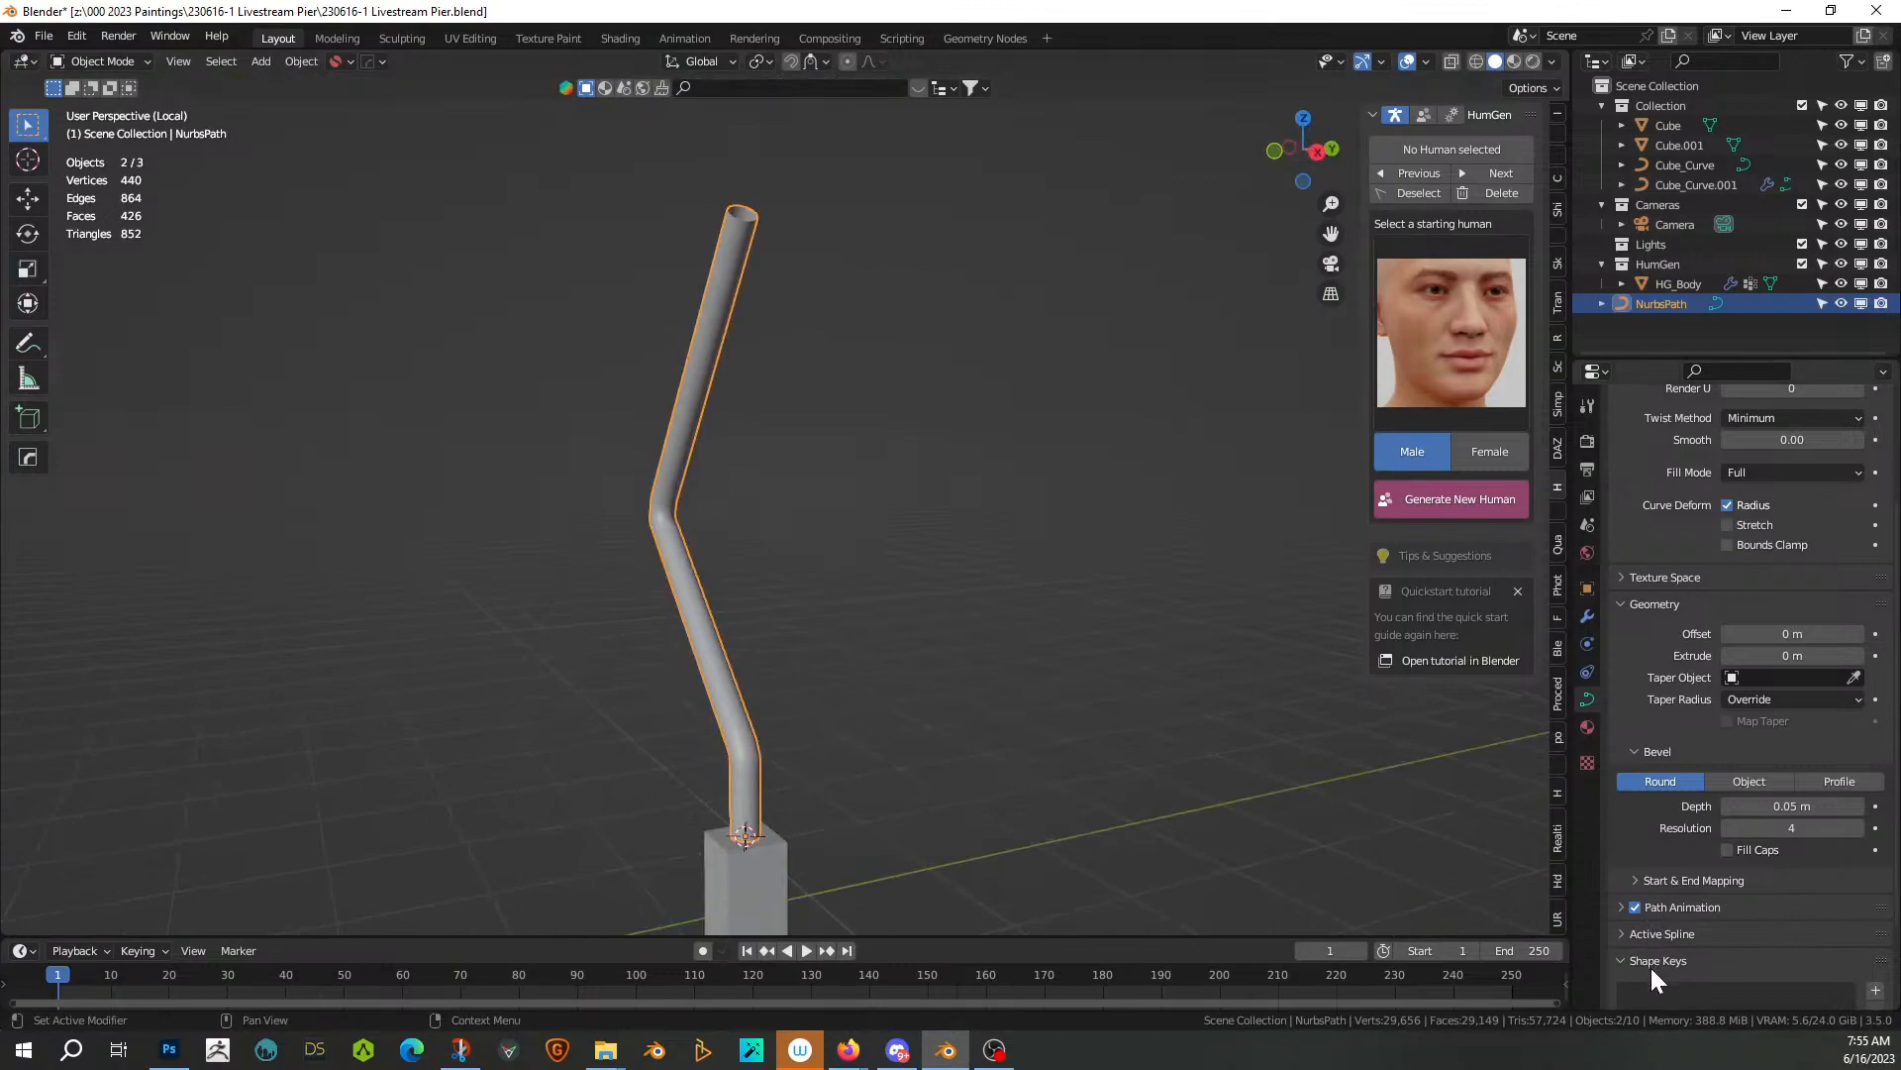
{"action": "left_click", "coordinate": [1728, 850]}
Convert the bevelled path to a mesh
{"action": "middle_click_drag", "start_coordinate": [1113, 406], "coordinate": [1113, 406], "text": "shift"}
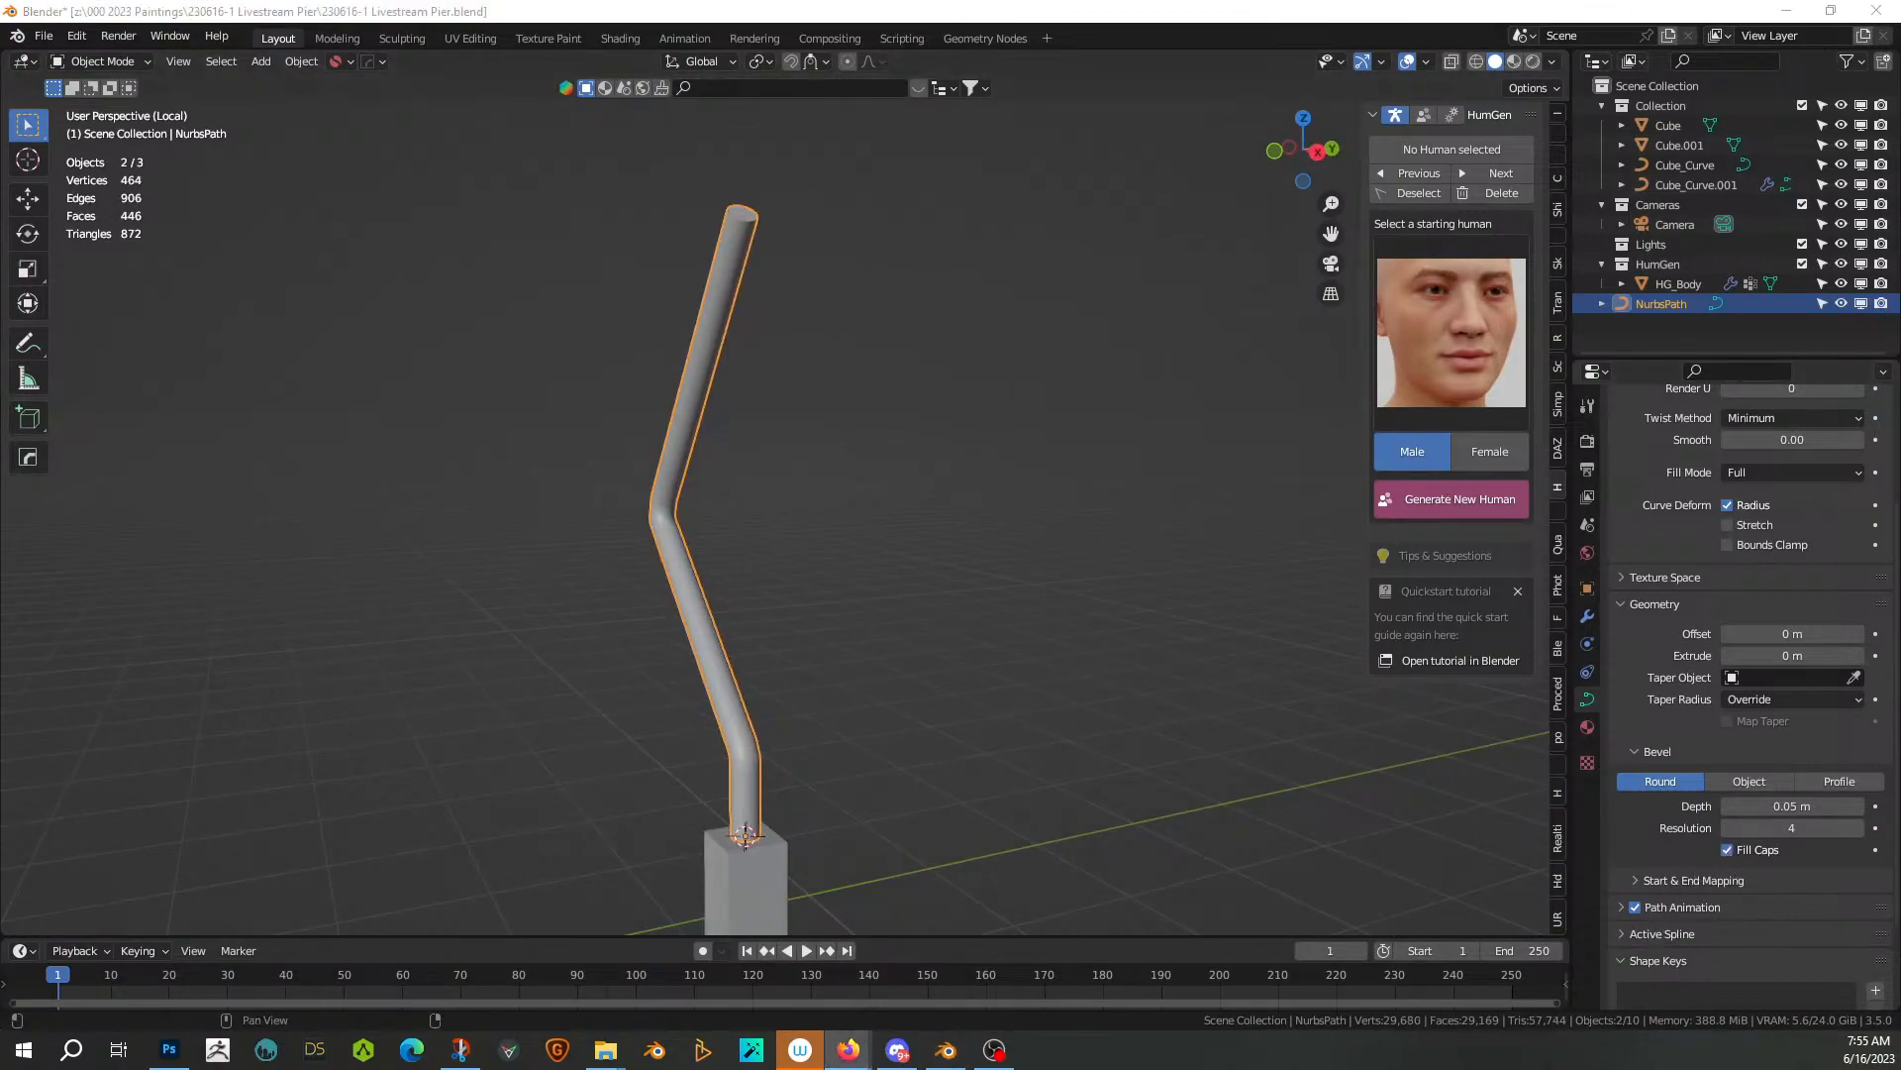
{"action": "middle_click_drag", "start_coordinate": [857, 455], "coordinate": [887, 423]}
{"action": "scroll", "coordinate": [772, 491], "scroll_direction": "up", "scroll_amount": 1}
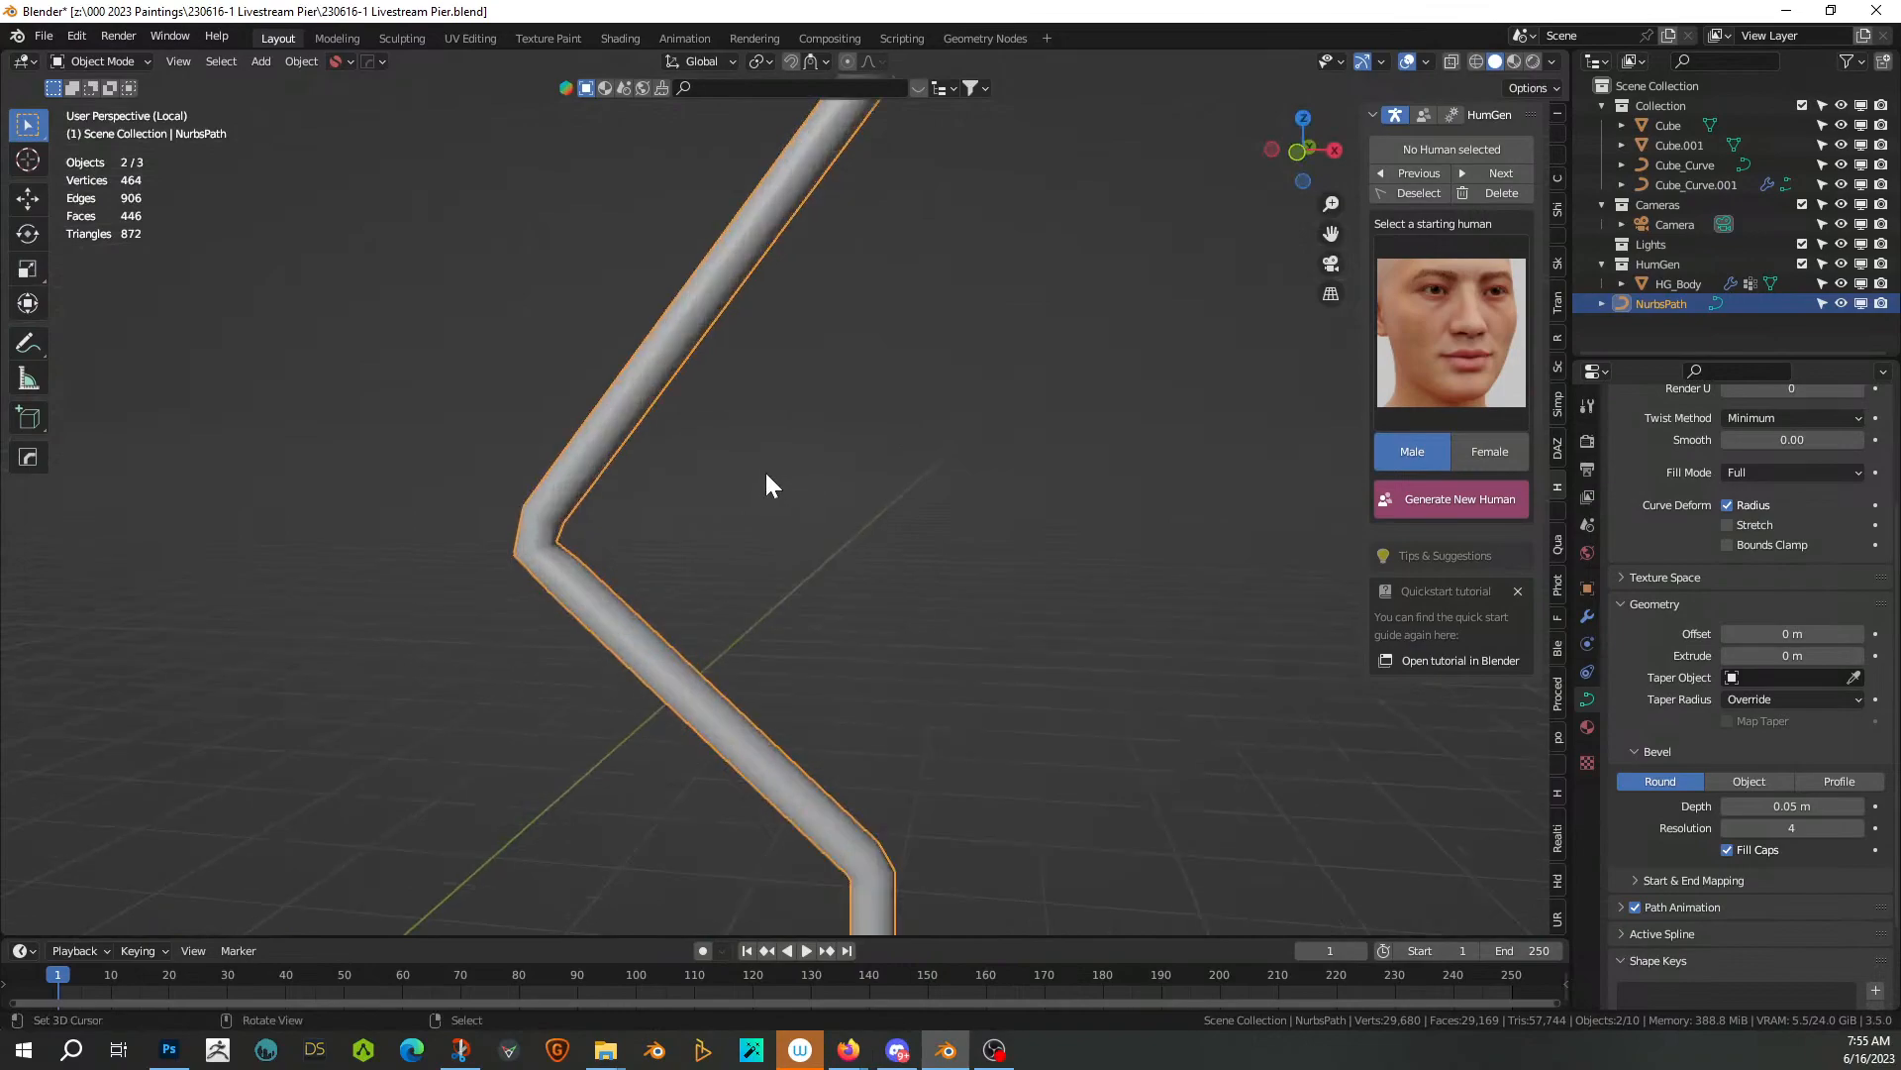
{"action": "middle_click_drag", "start_coordinate": [719, 544], "coordinate": [784, 795]}
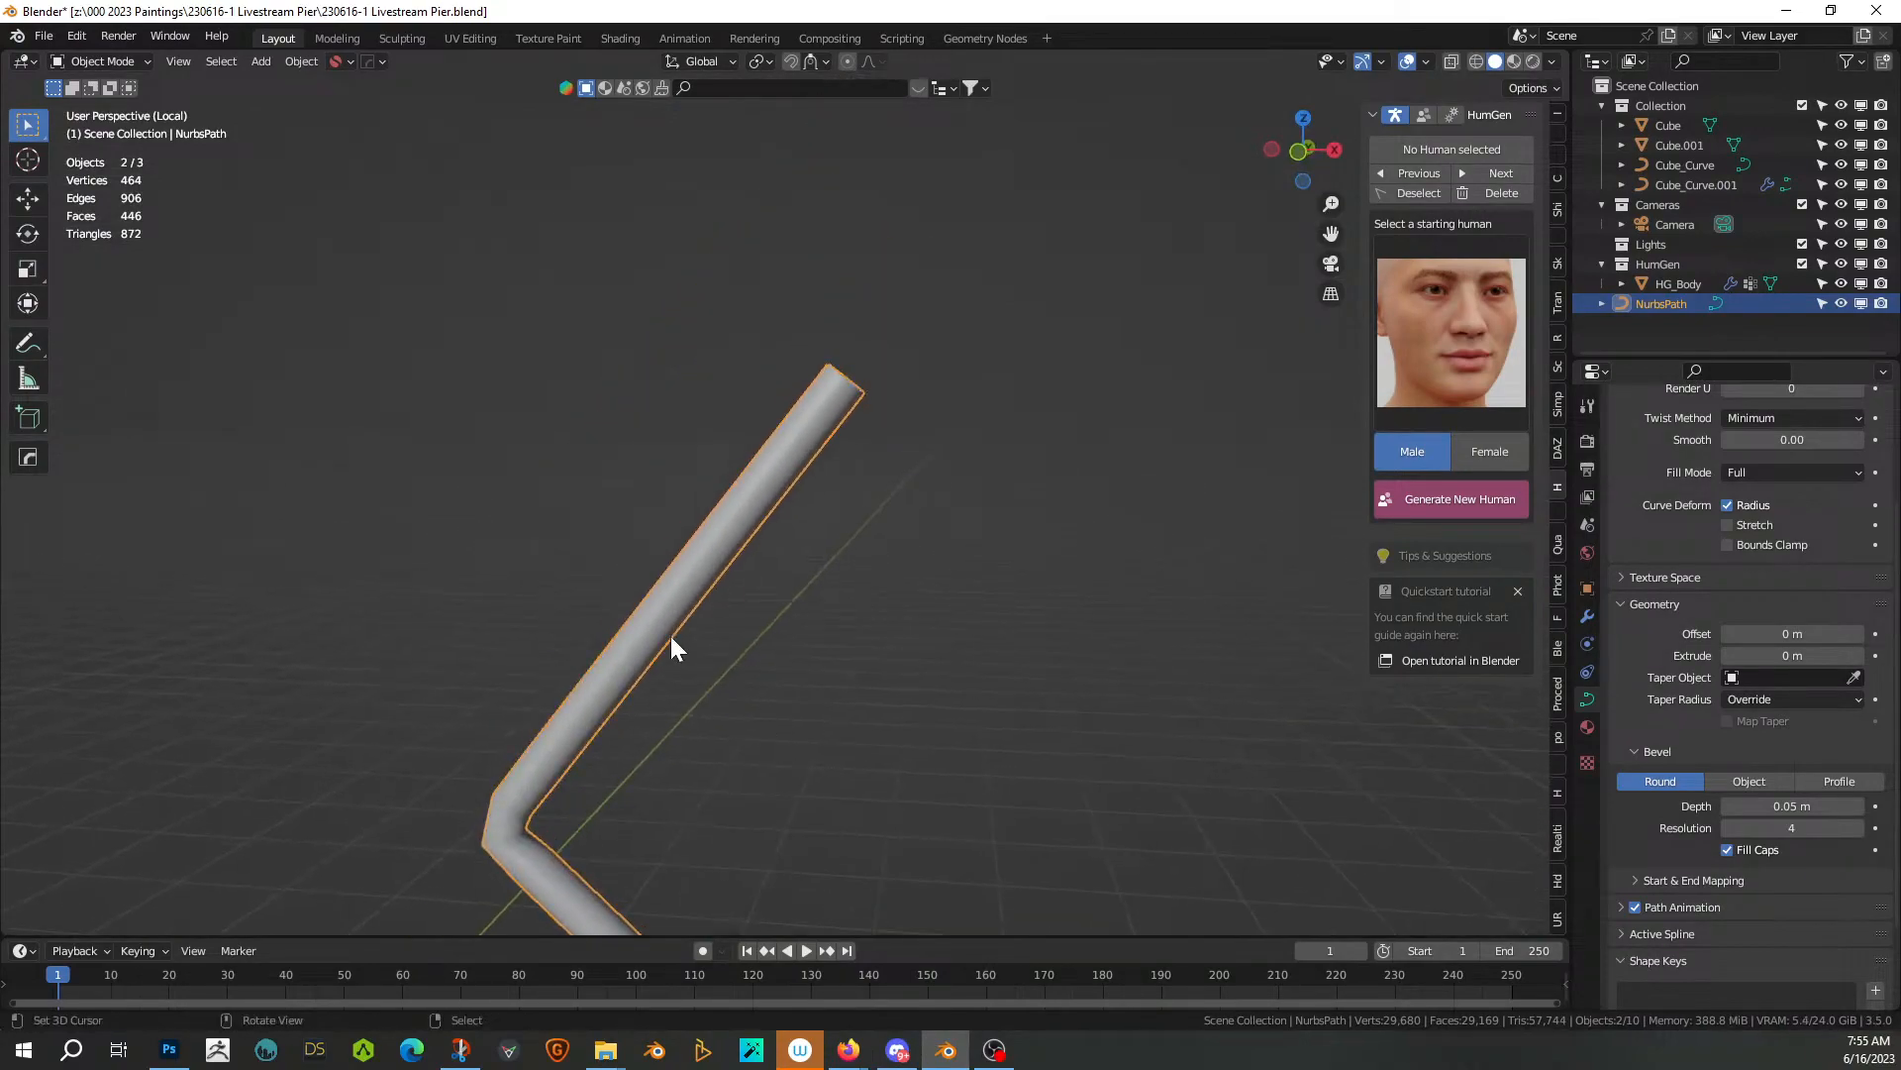
{"action": "key", "text": "q"}
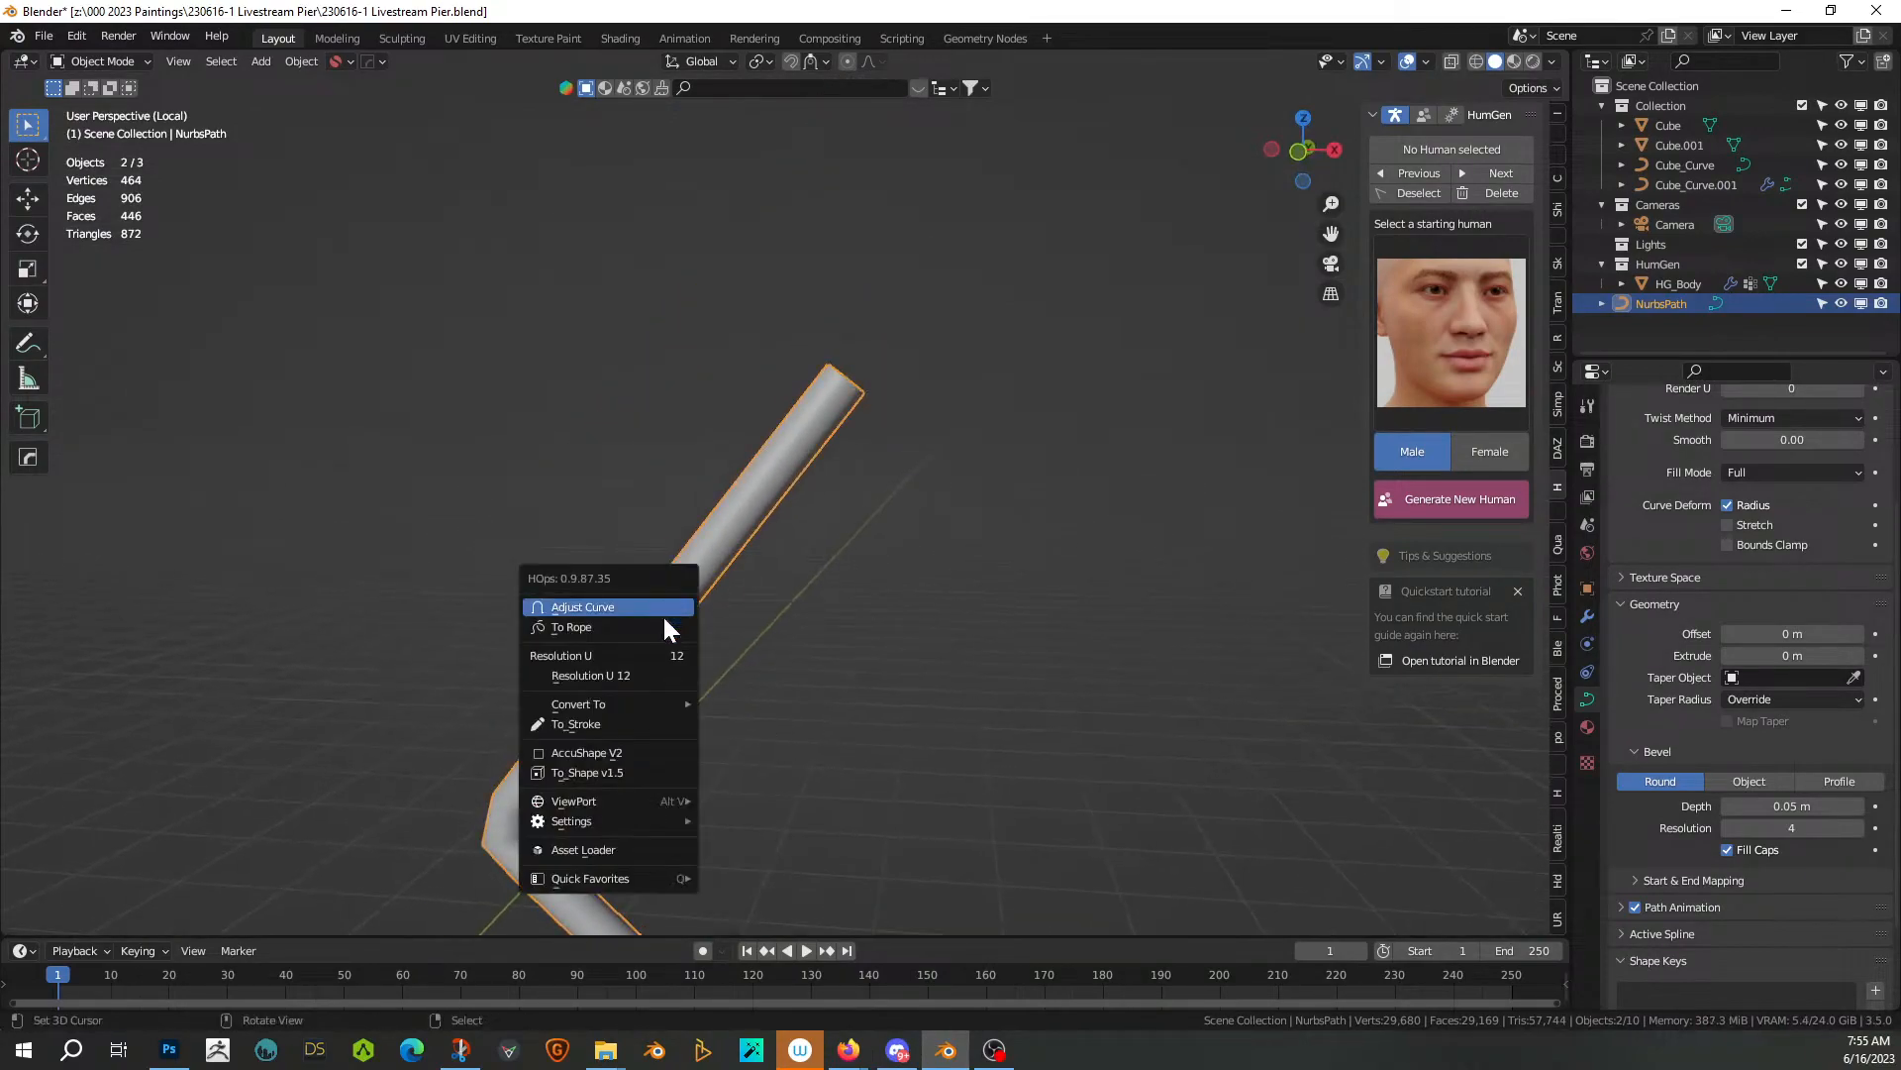
{"action": "mouse_move", "coordinate": [640, 709]}
{"action": "left_click", "coordinate": [810, 727]}
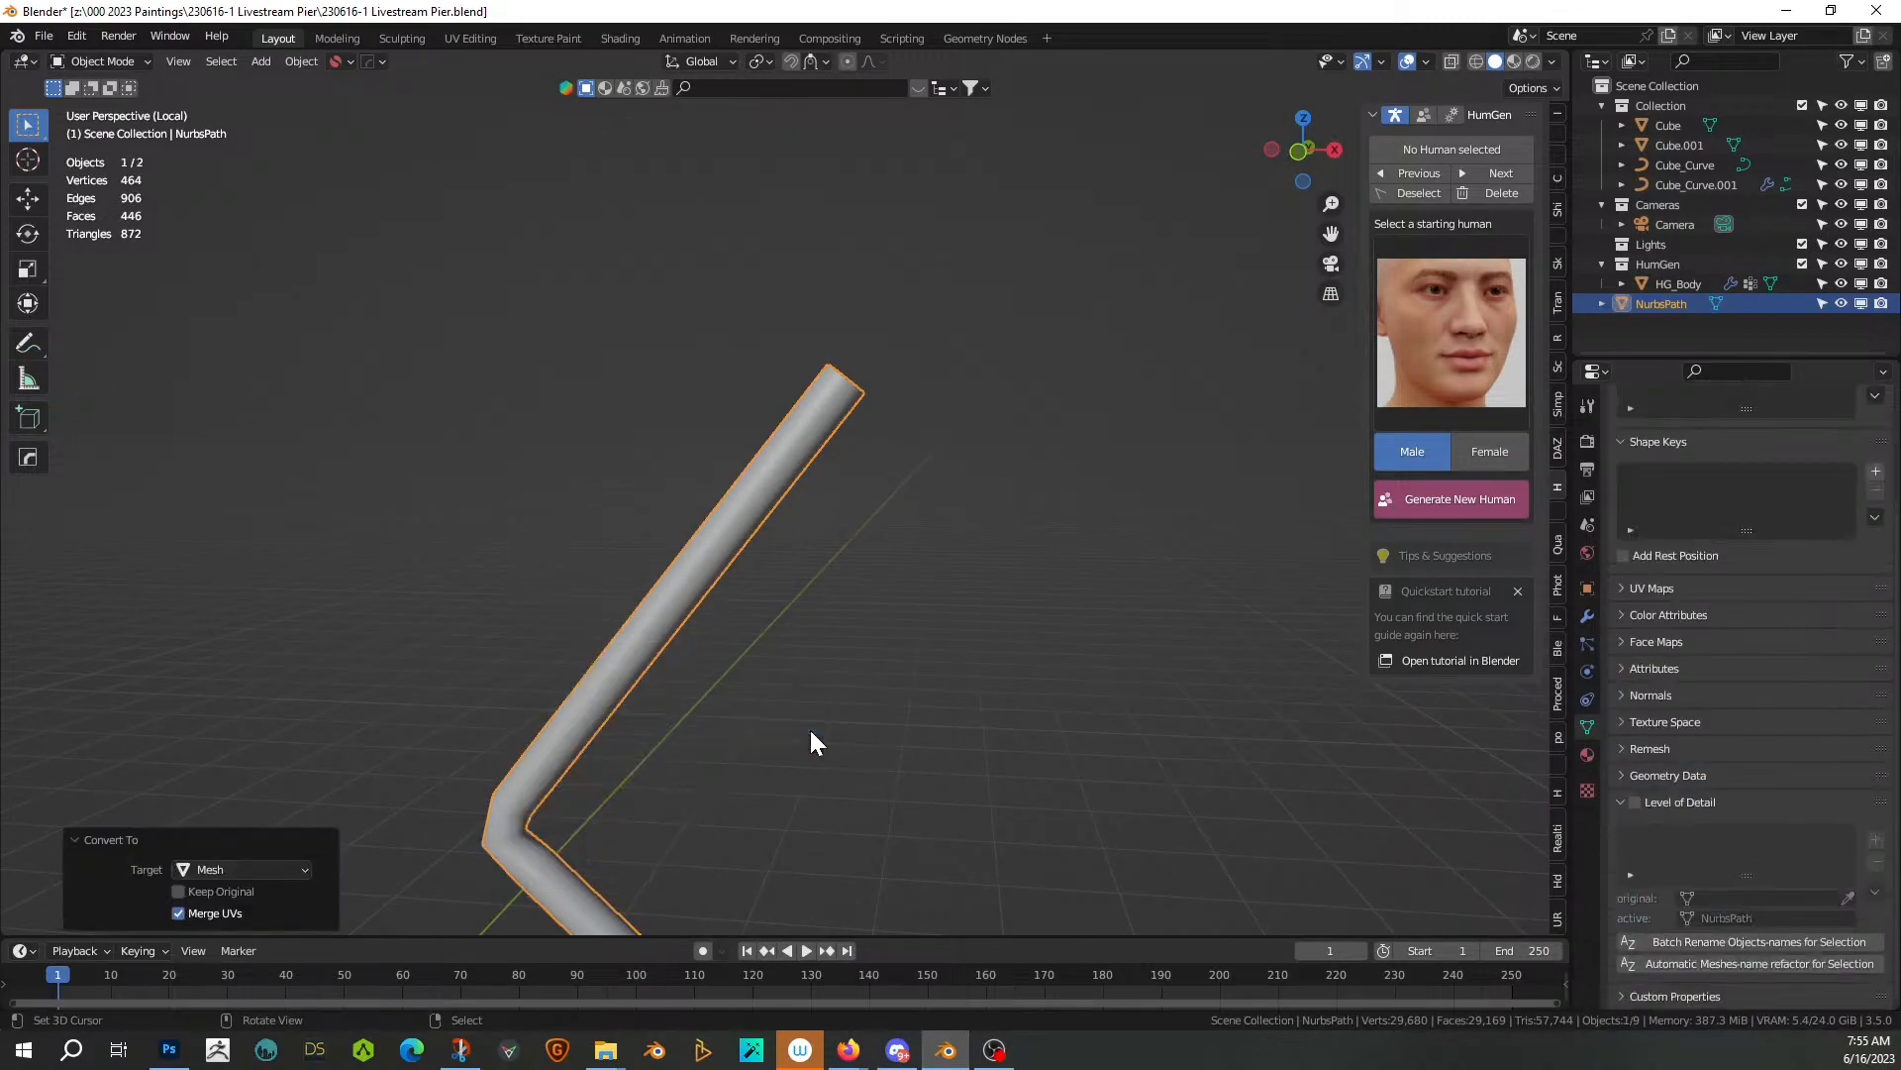
In Edit Mode, select two adjacent face rows along the underside of the upper pipe section and extrude them about 0.037 m outward
{"action": "key", "text": "Tab"}
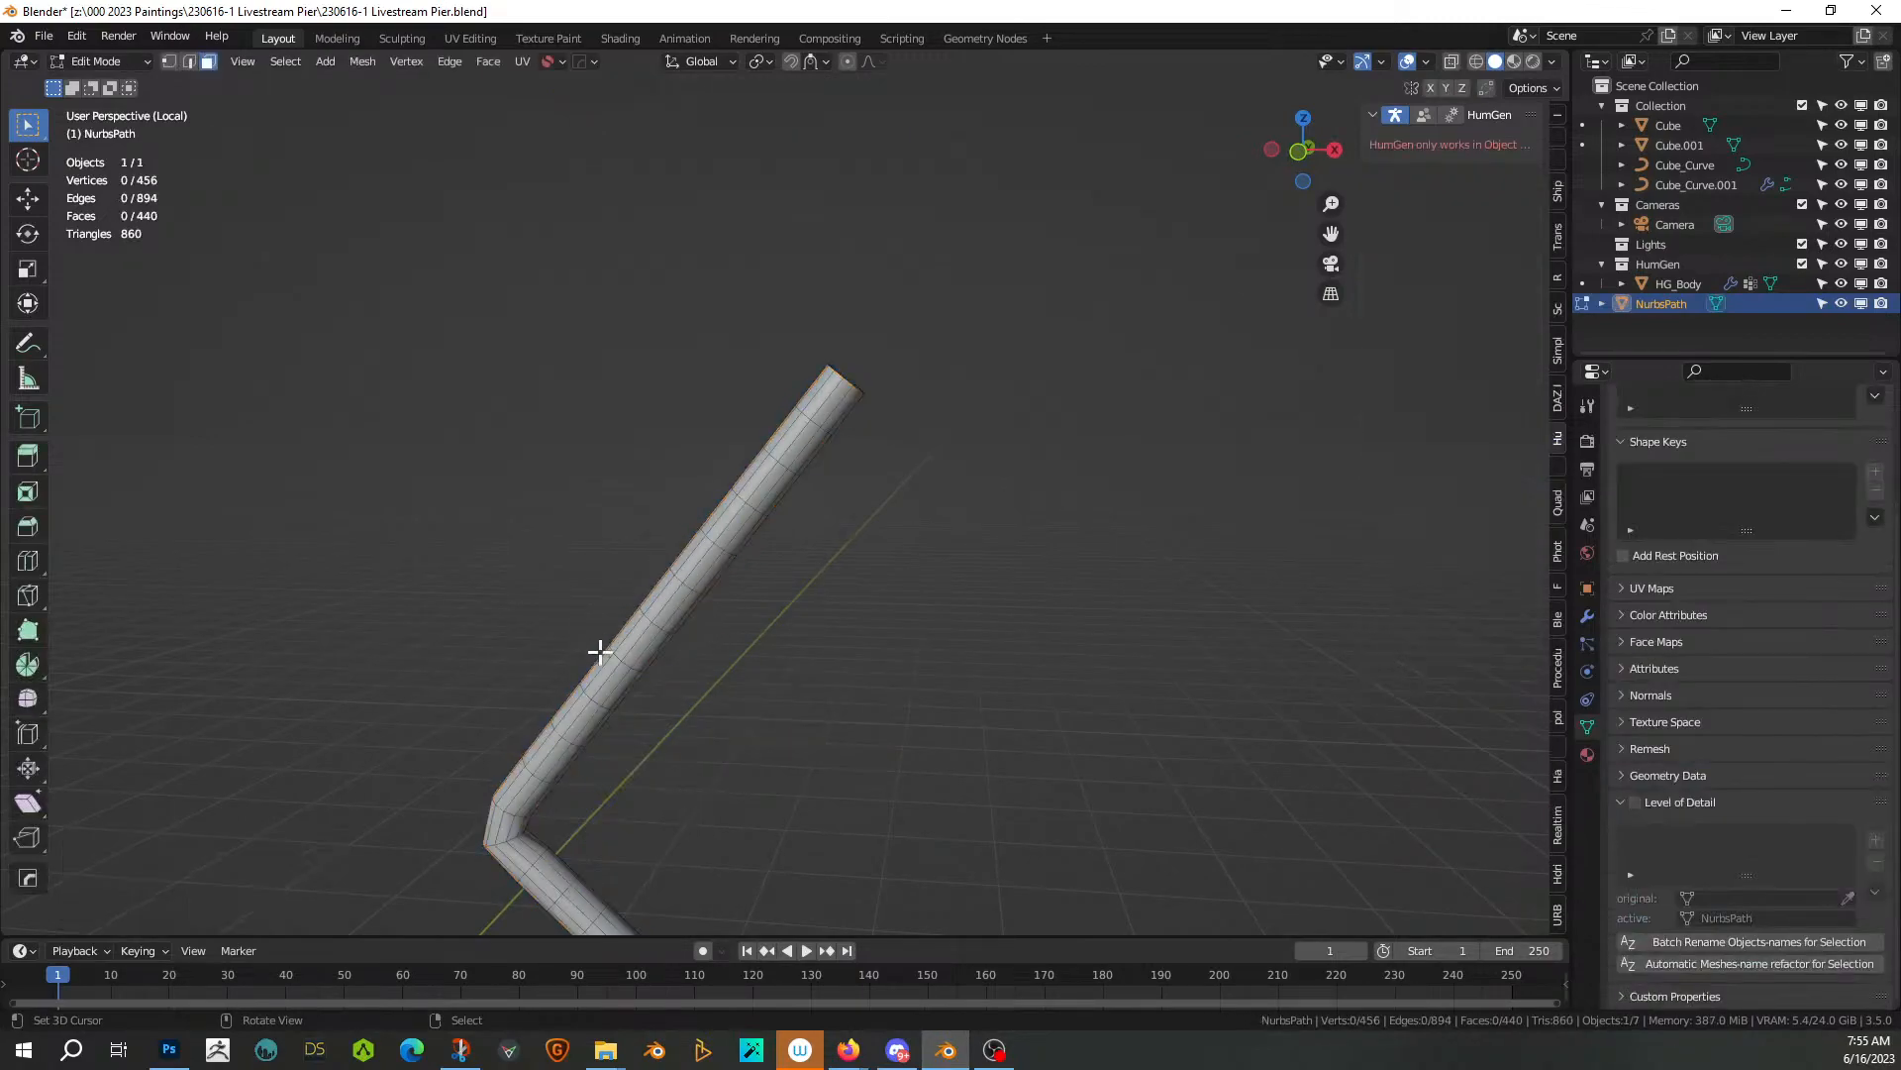
{"action": "middle_click_drag", "start_coordinate": [518, 815], "coordinate": [603, 600]}
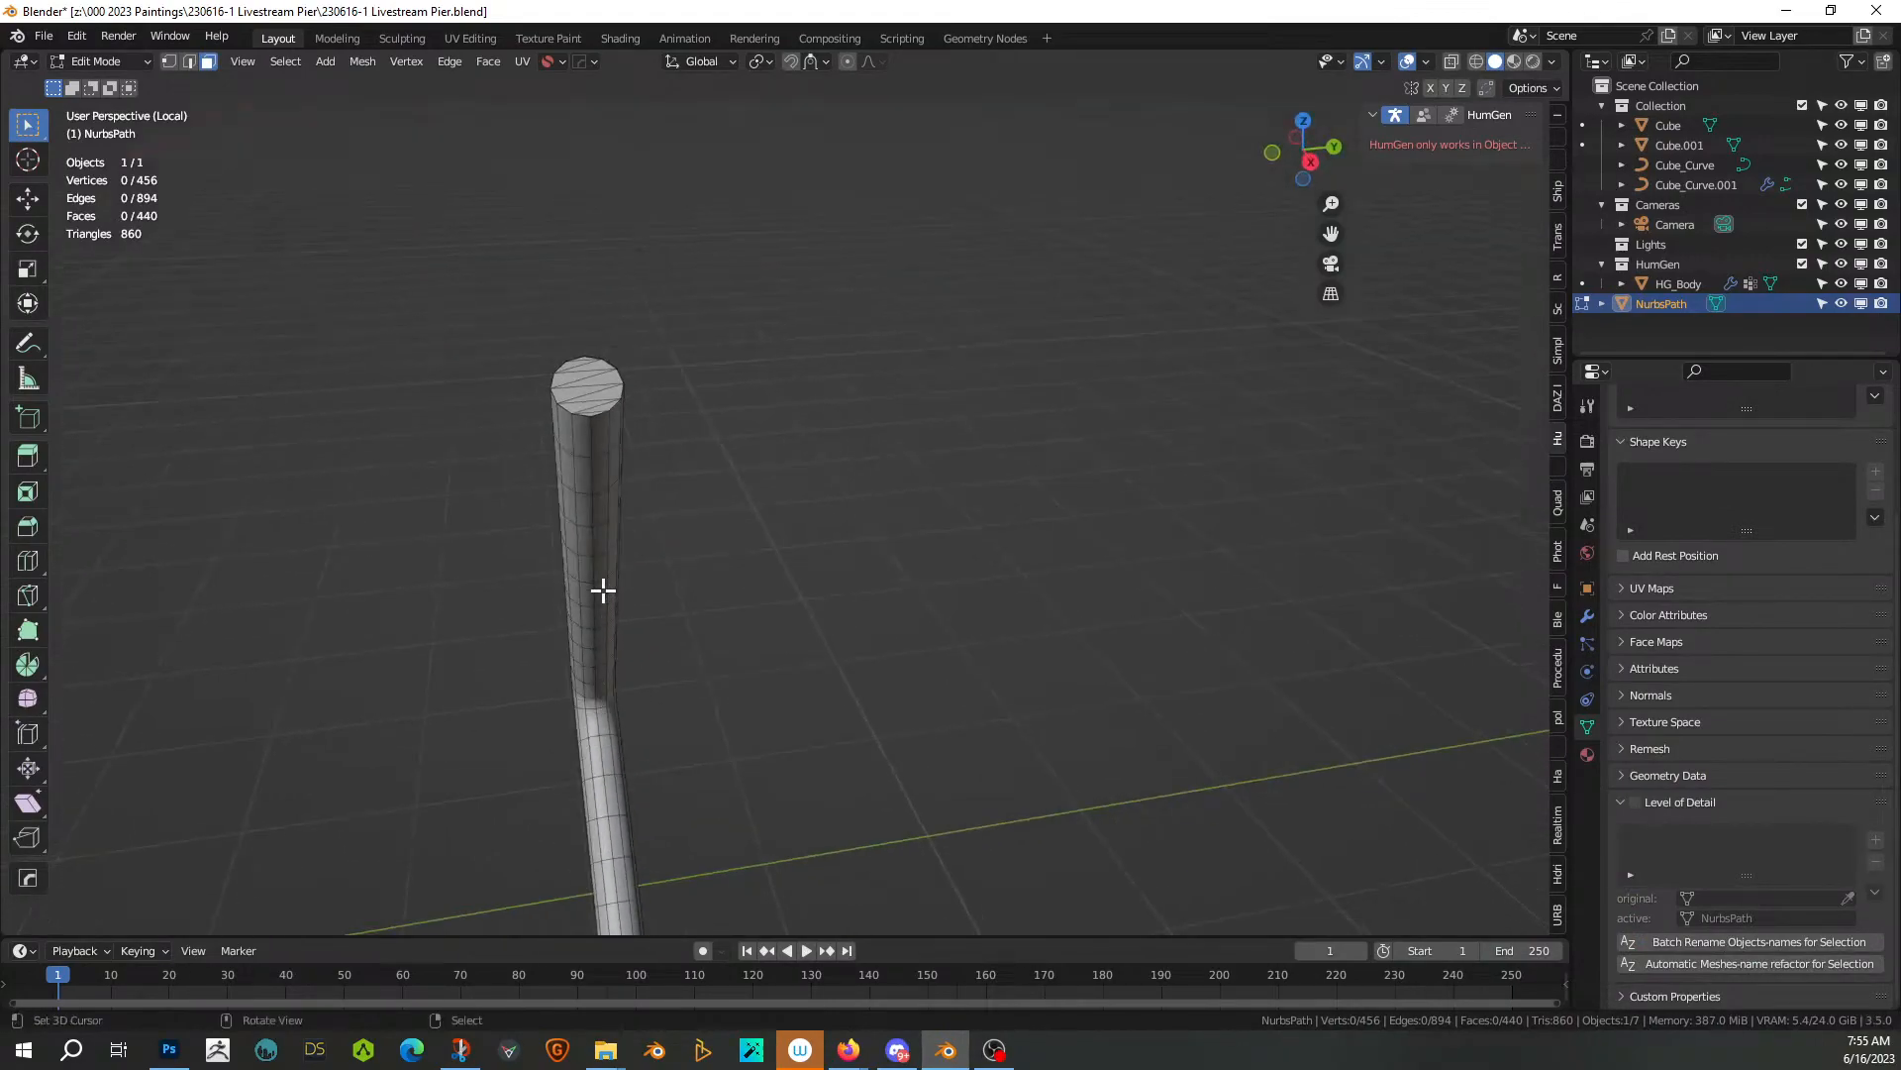
{"action": "left_click", "coordinate": [581, 428]}
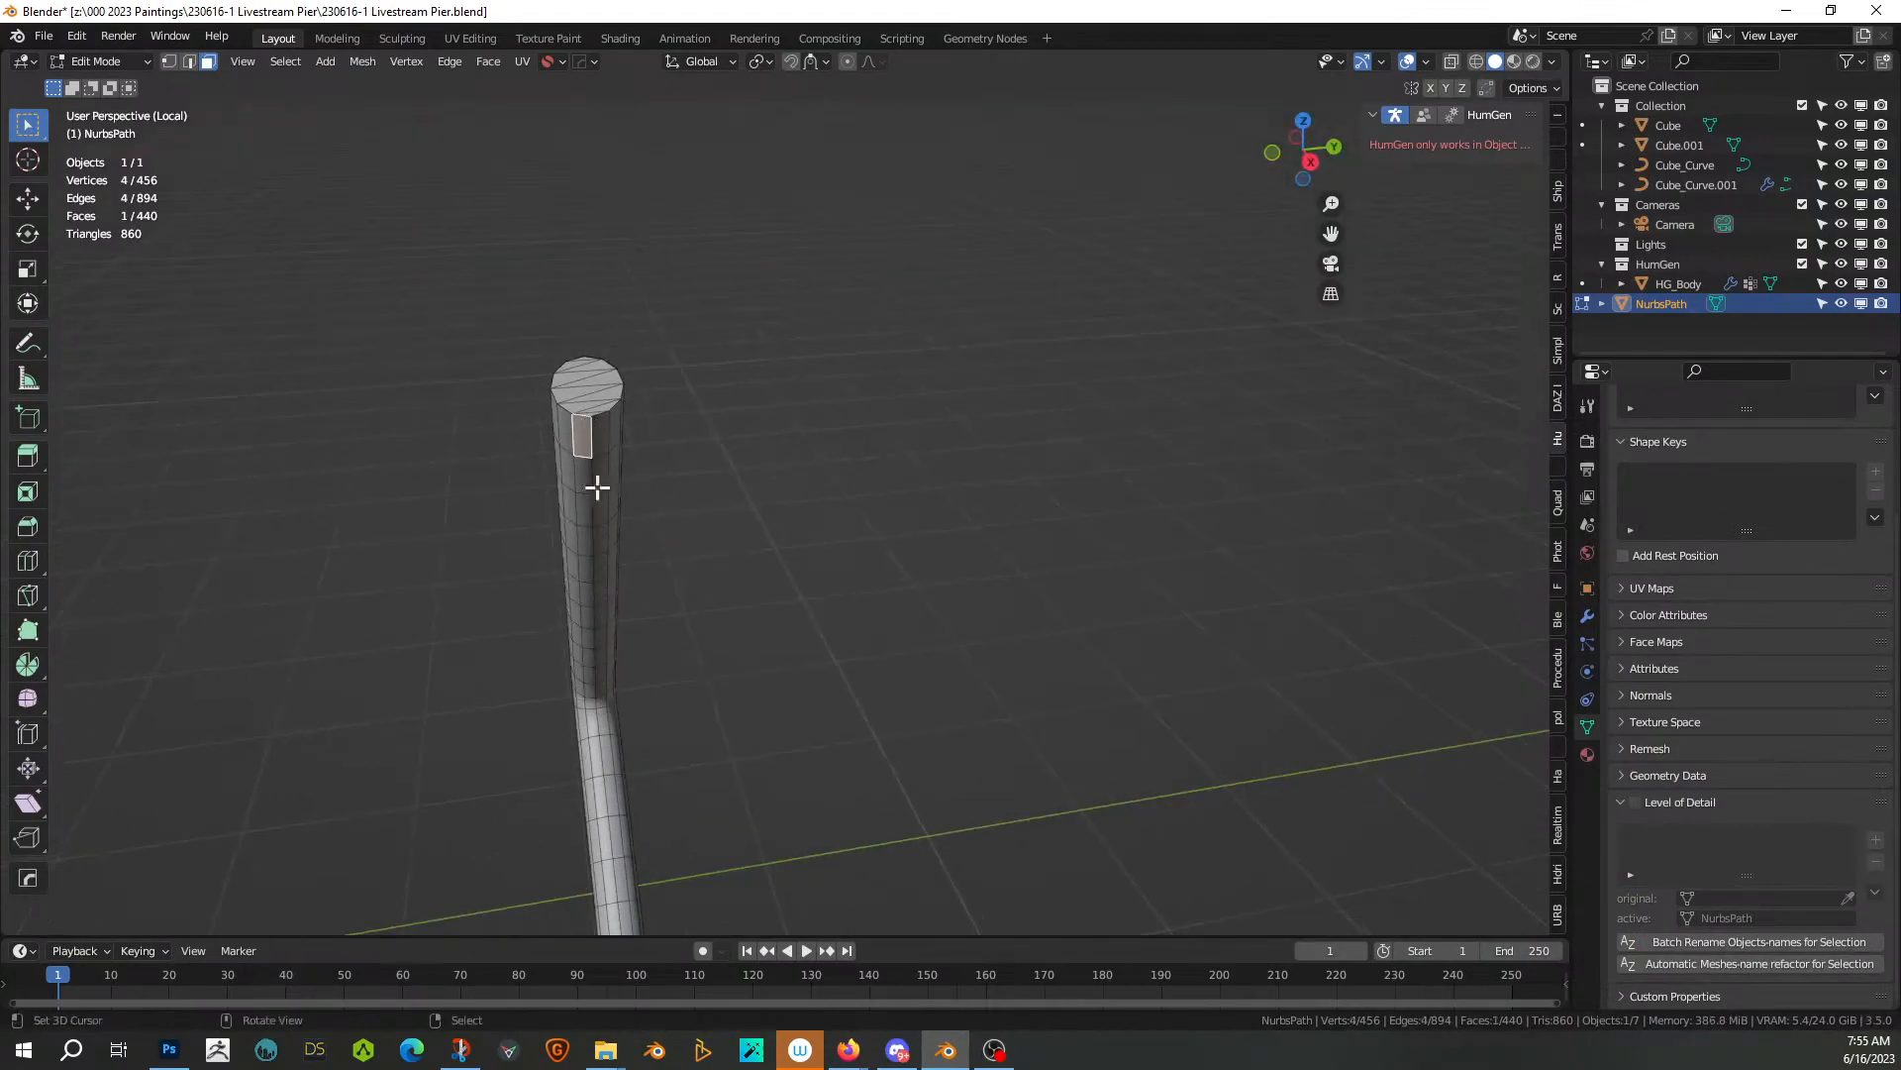
{"action": "left_click", "coordinate": [588, 691], "text": "ctrl"}
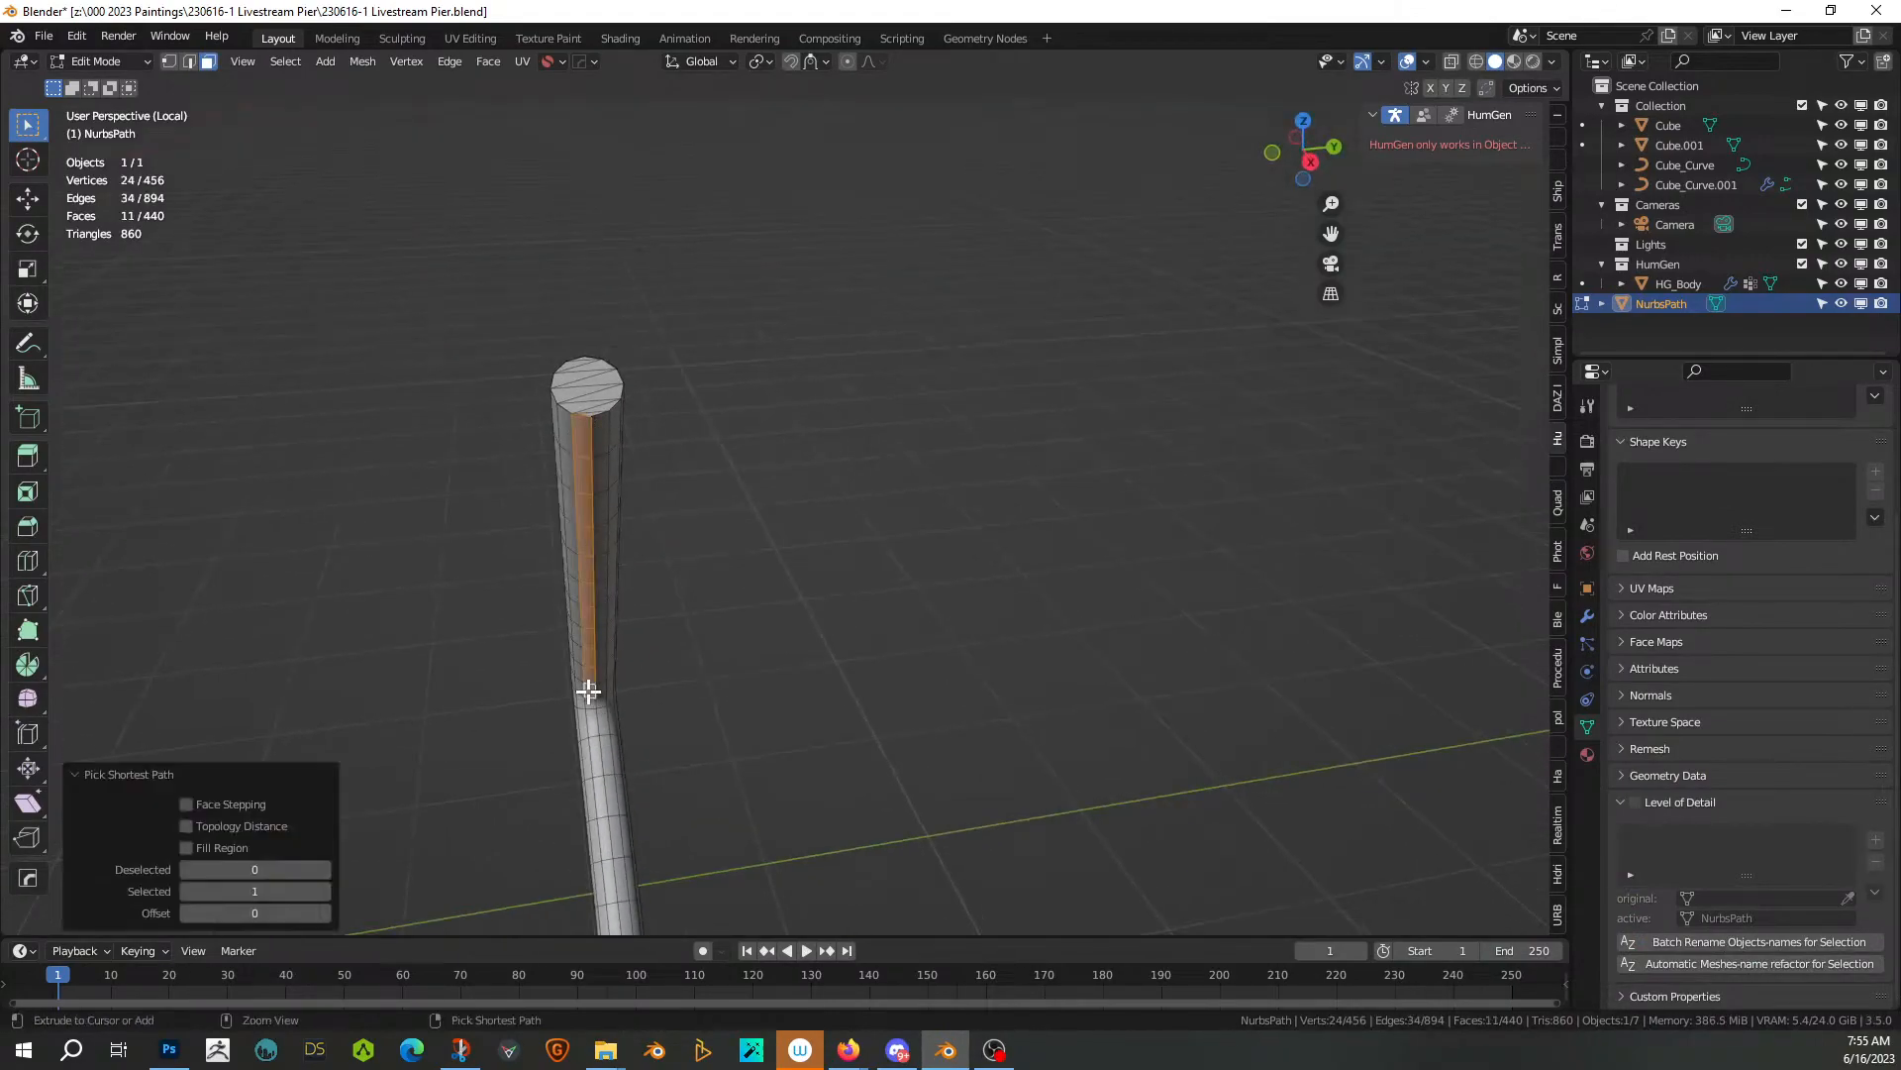
{"action": "left_click", "coordinate": [605, 430], "text": "ctrl"}
{"action": "middle_click_drag", "start_coordinate": [702, 504], "coordinate": [849, 449]}
{"action": "key", "text": "e"}
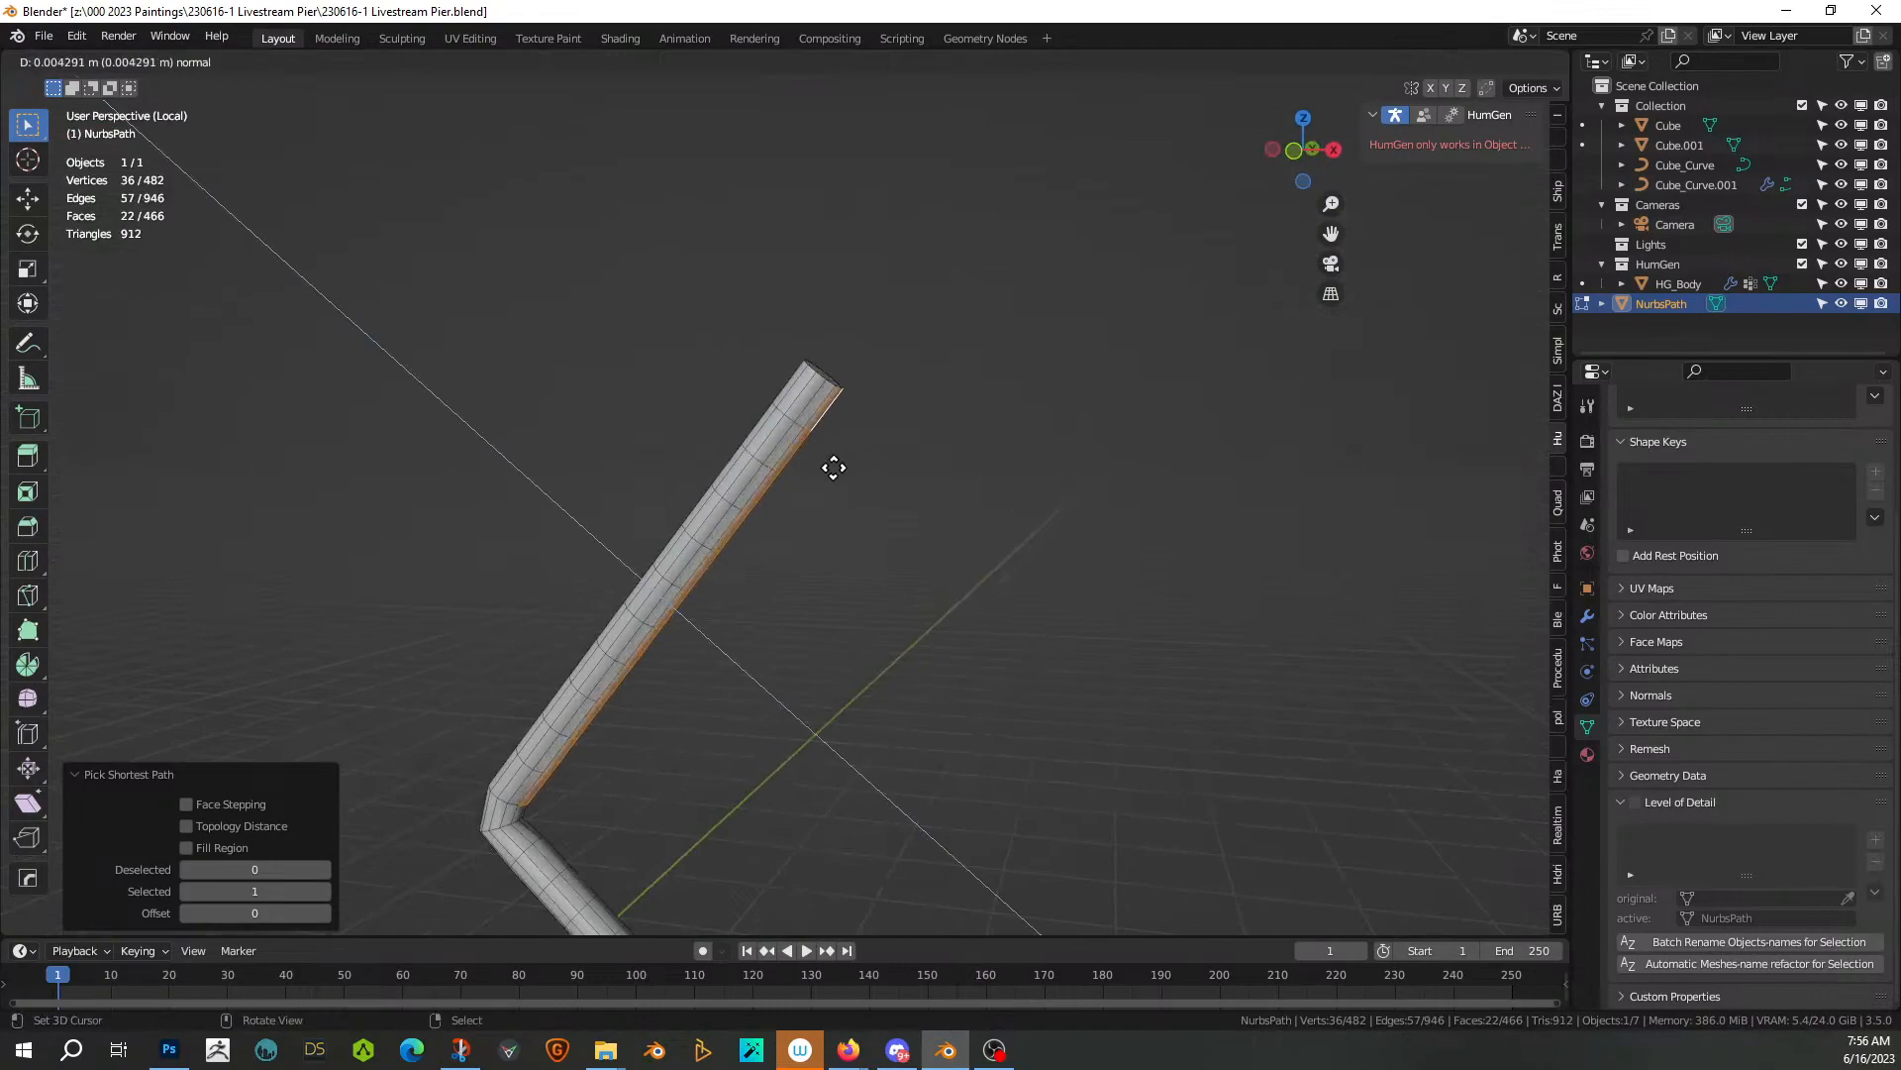
{"action": "left_click", "coordinate": [837, 489]}
Set the transform orientation to Normal and the pivot point to Individual Origins
{"action": "middle_click_drag", "start_coordinate": [837, 488], "coordinate": [778, 488]}
{"action": "left_click", "coordinate": [707, 68]}
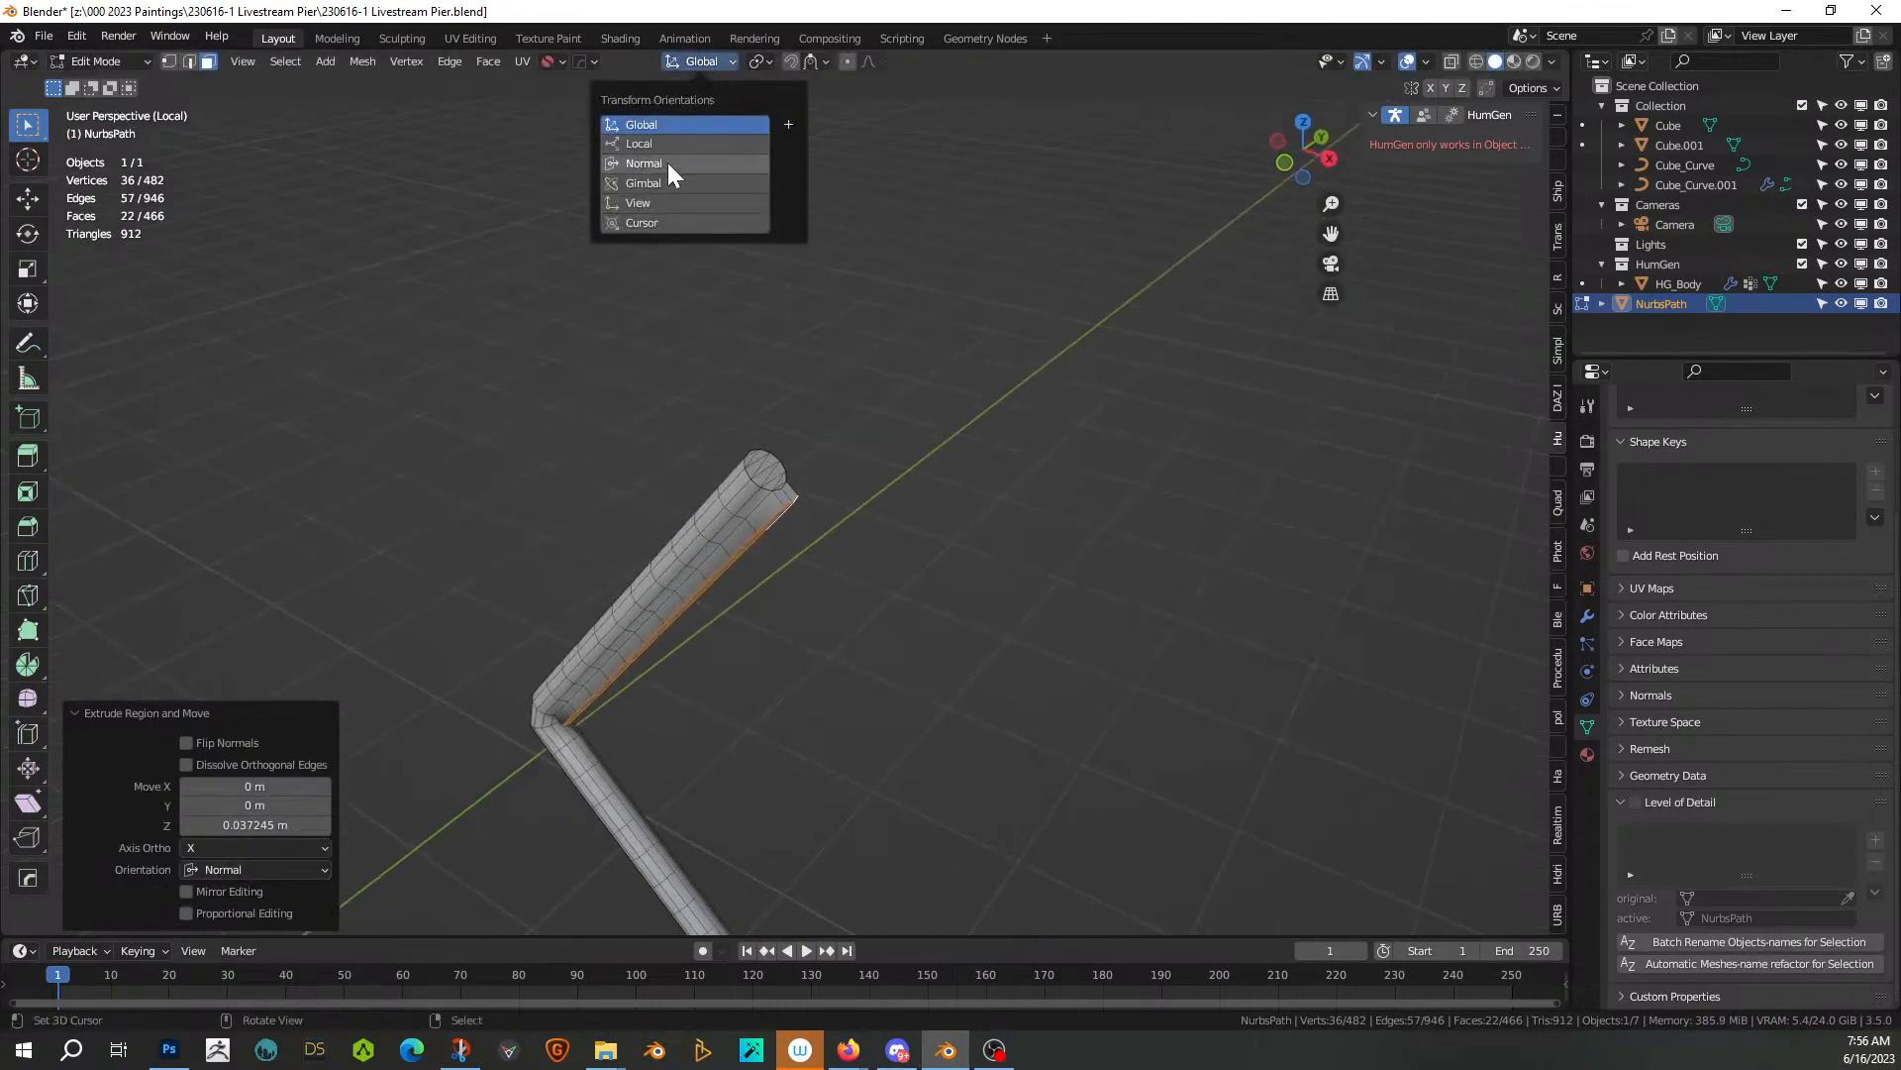
{"action": "left_click", "coordinate": [655, 158]}
{"action": "left_click", "coordinate": [765, 59]}
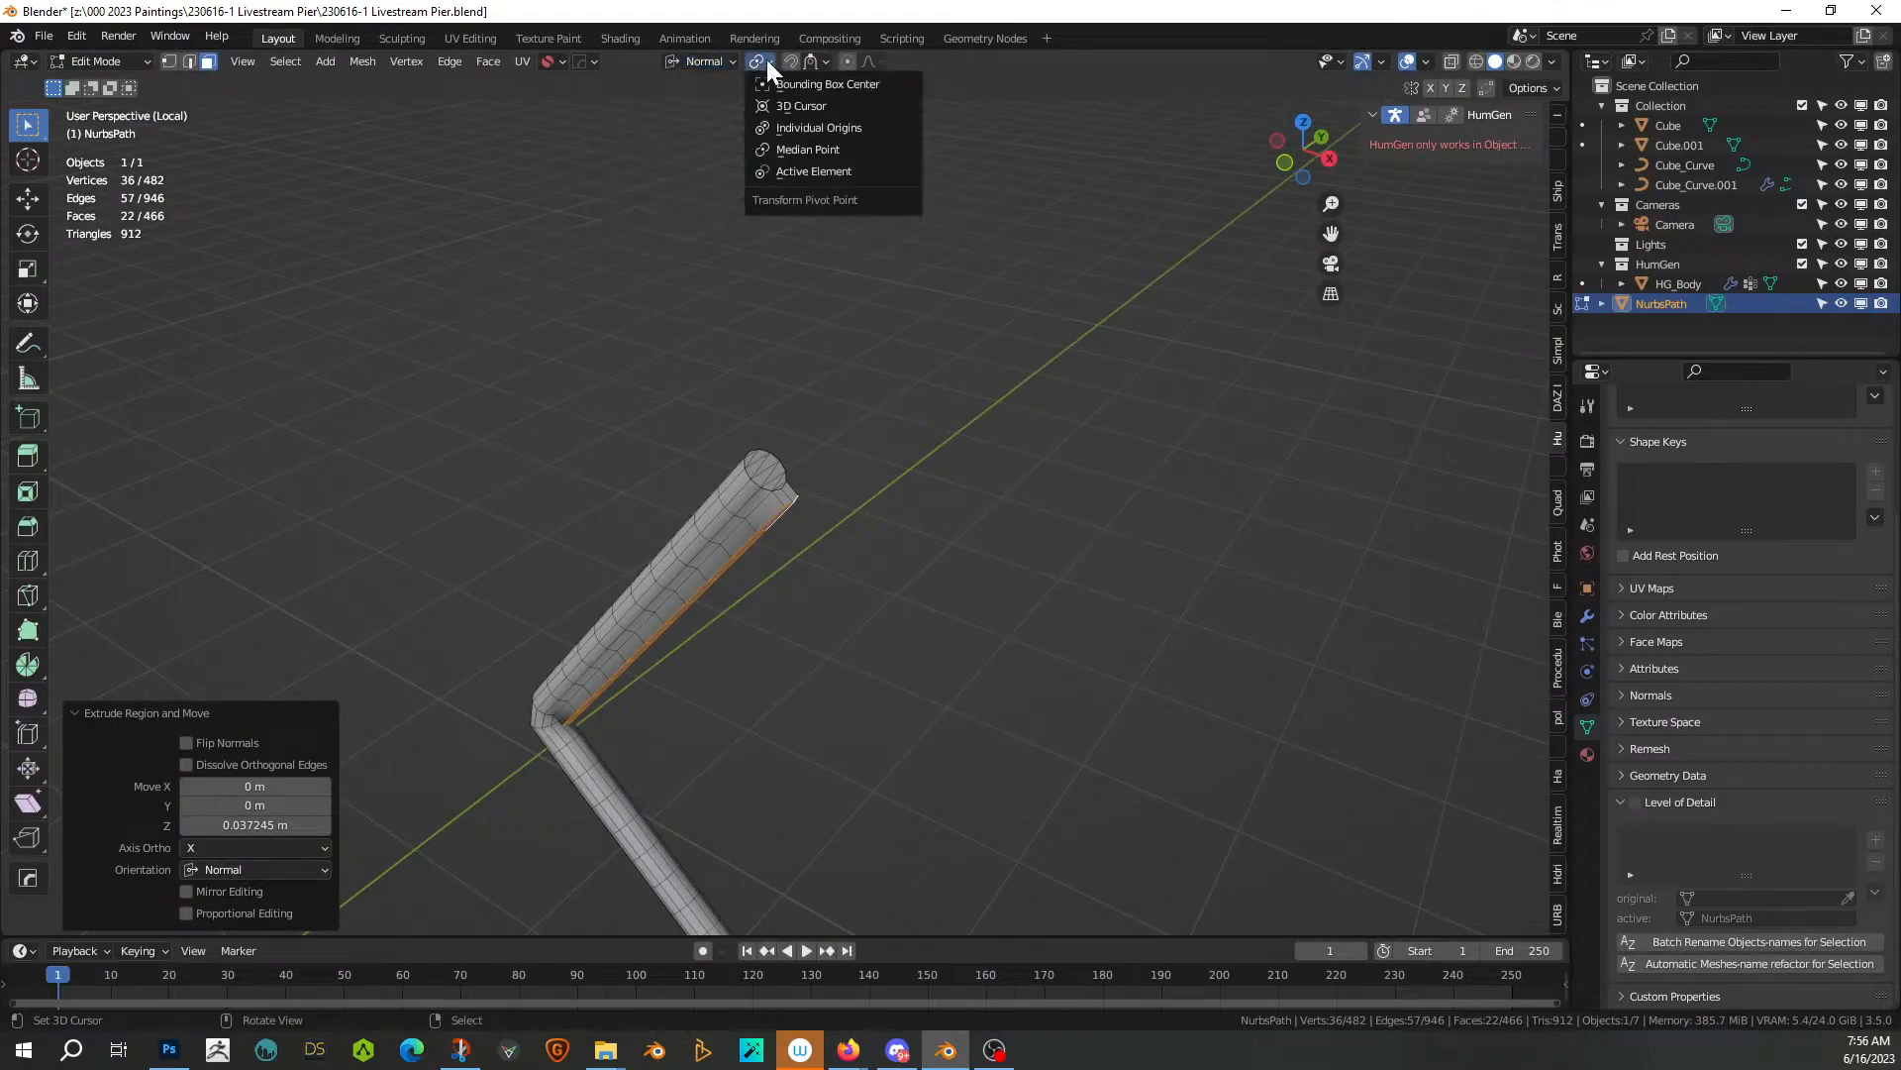
{"action": "left_click", "coordinate": [800, 128]}
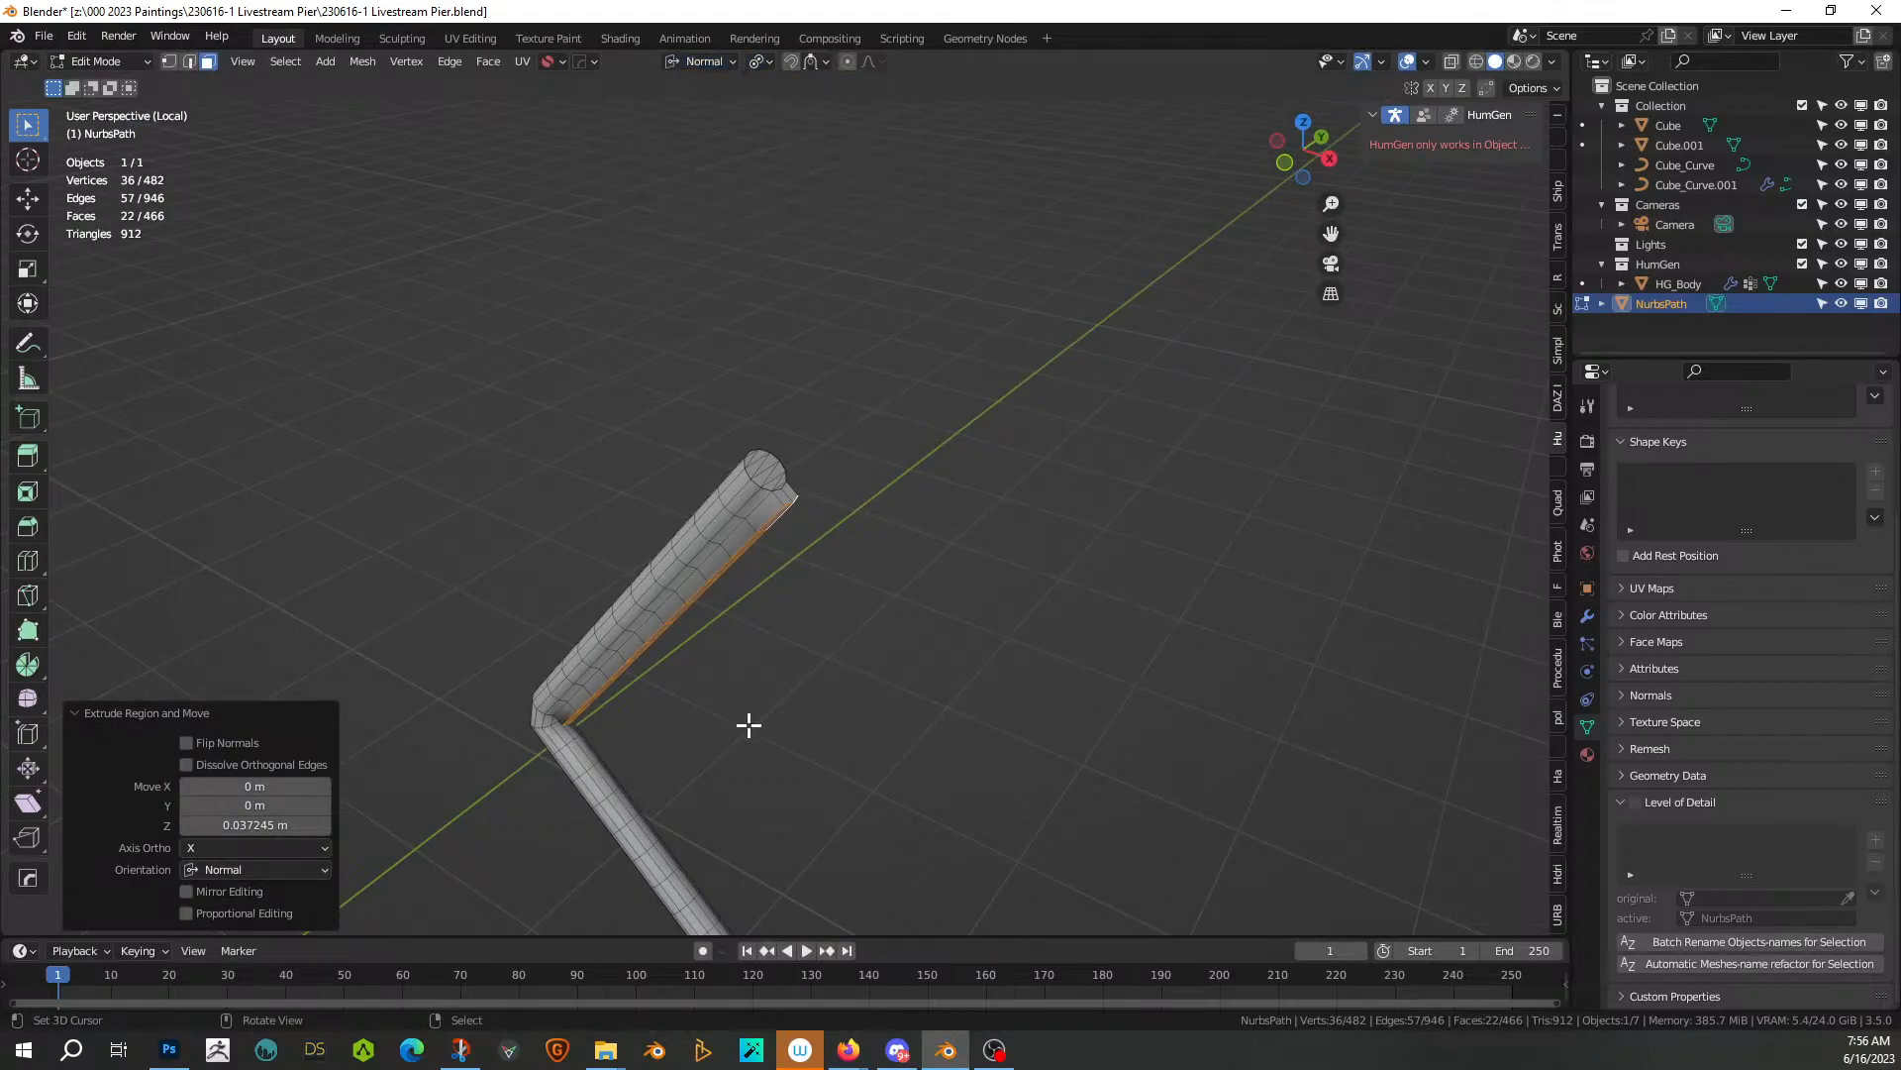
Activate the Transform tool and flatten the extruded faces by scaling them to 0 along their normal Z axis
{"action": "left_click", "coordinate": [29, 303]}
{"action": "key", "text": "s"}
{"action": "key", "text": "z"}
{"action": "key", "text": "z"}
{"action": "type", "text": "0"}
{"action": "key", "text": "Return"}
Try to extrude the flattened faces about 0.019 m outward along their normals, and undo the extrusion
{"action": "middle_click_drag", "start_coordinate": [889, 628], "coordinate": [1034, 622]}
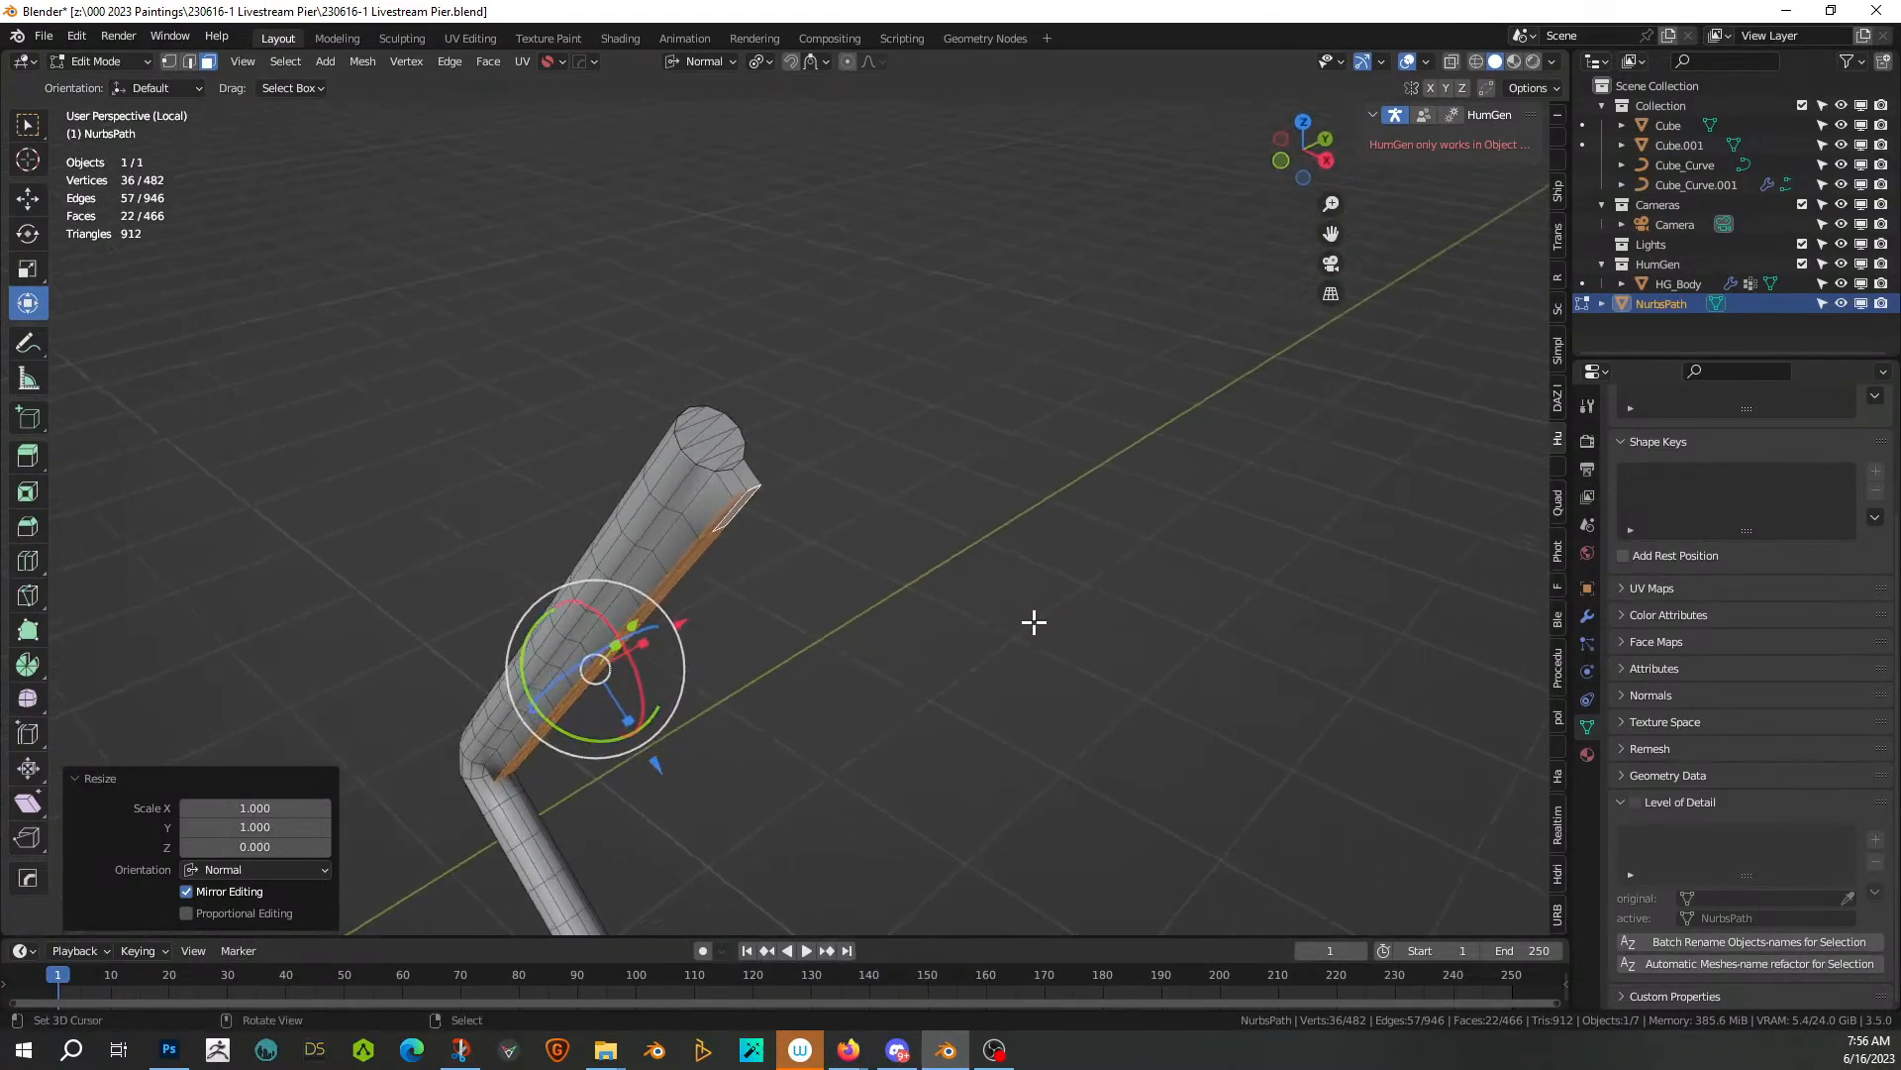
{"action": "key", "text": "e"}
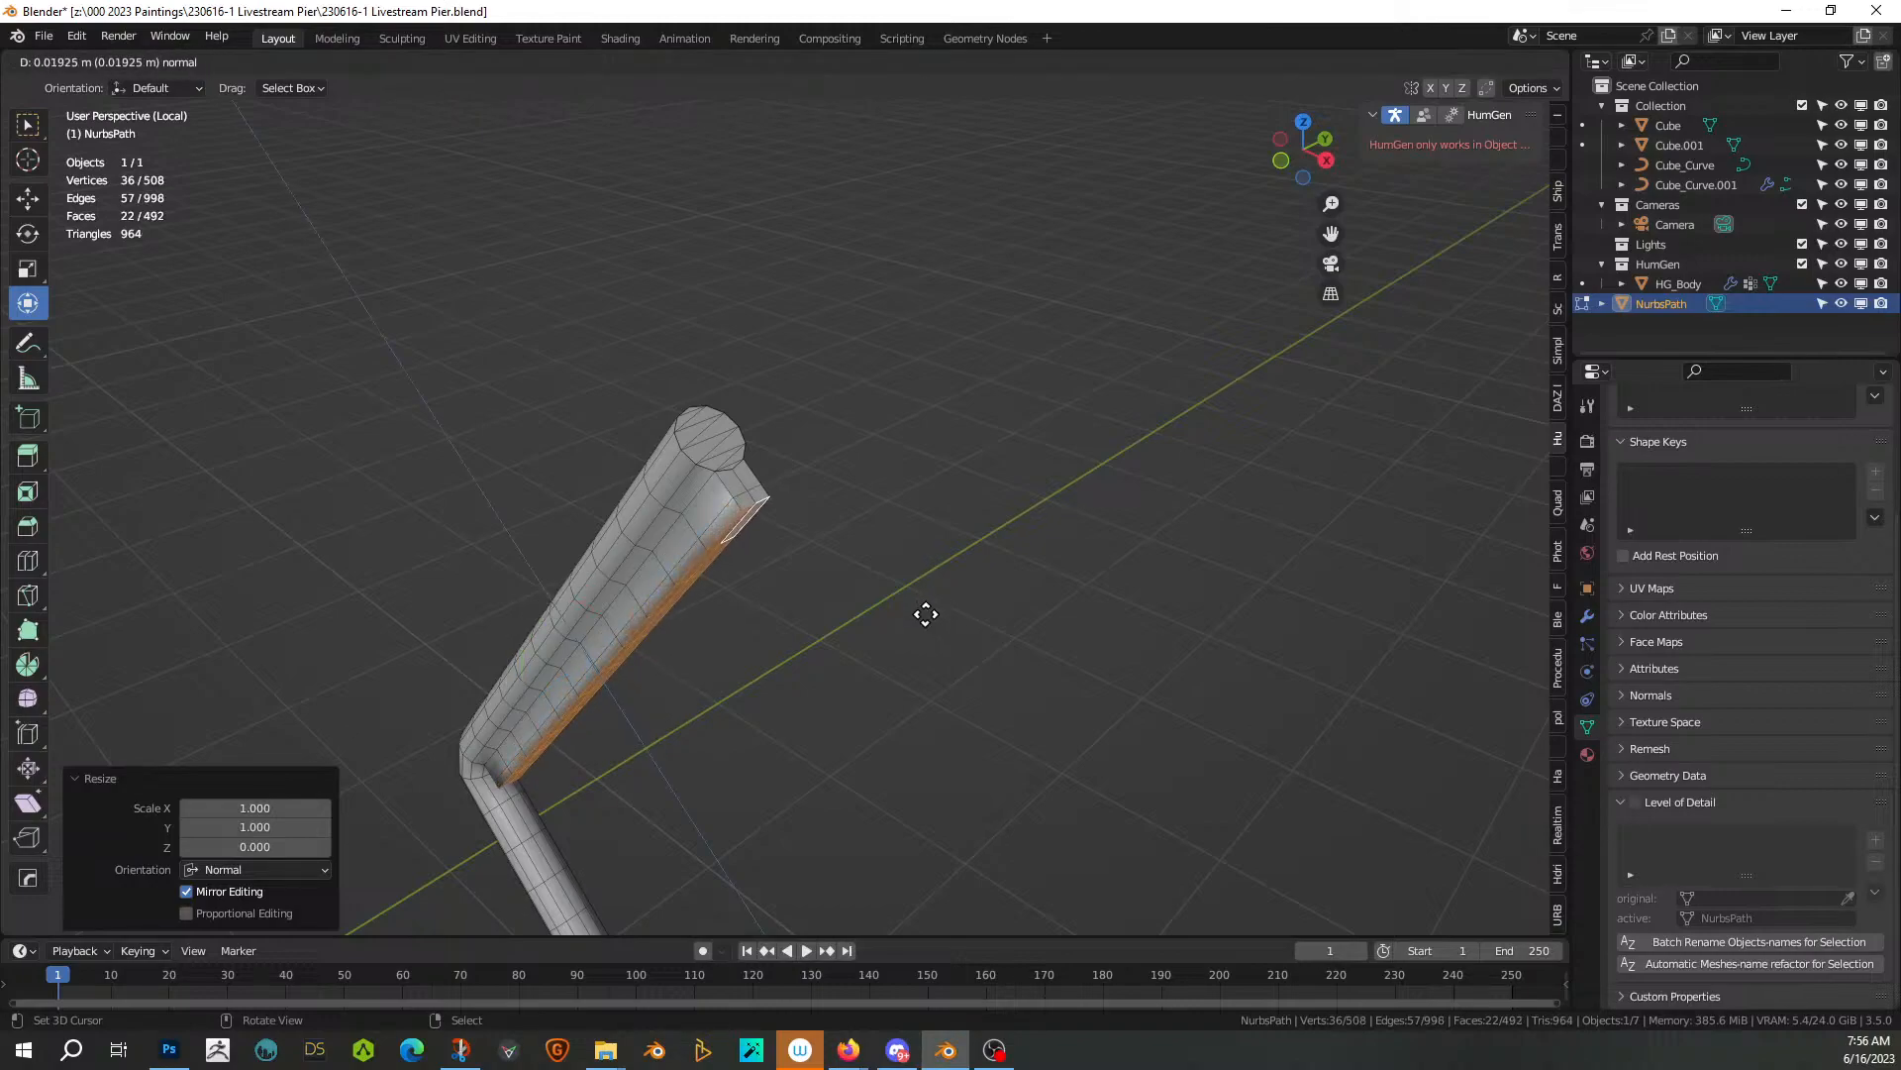
{"action": "left_click", "coordinate": [925, 614]}
{"action": "middle_click_drag", "start_coordinate": [926, 615], "coordinate": [986, 590]}
{"action": "key", "text": "ctrl+z"}
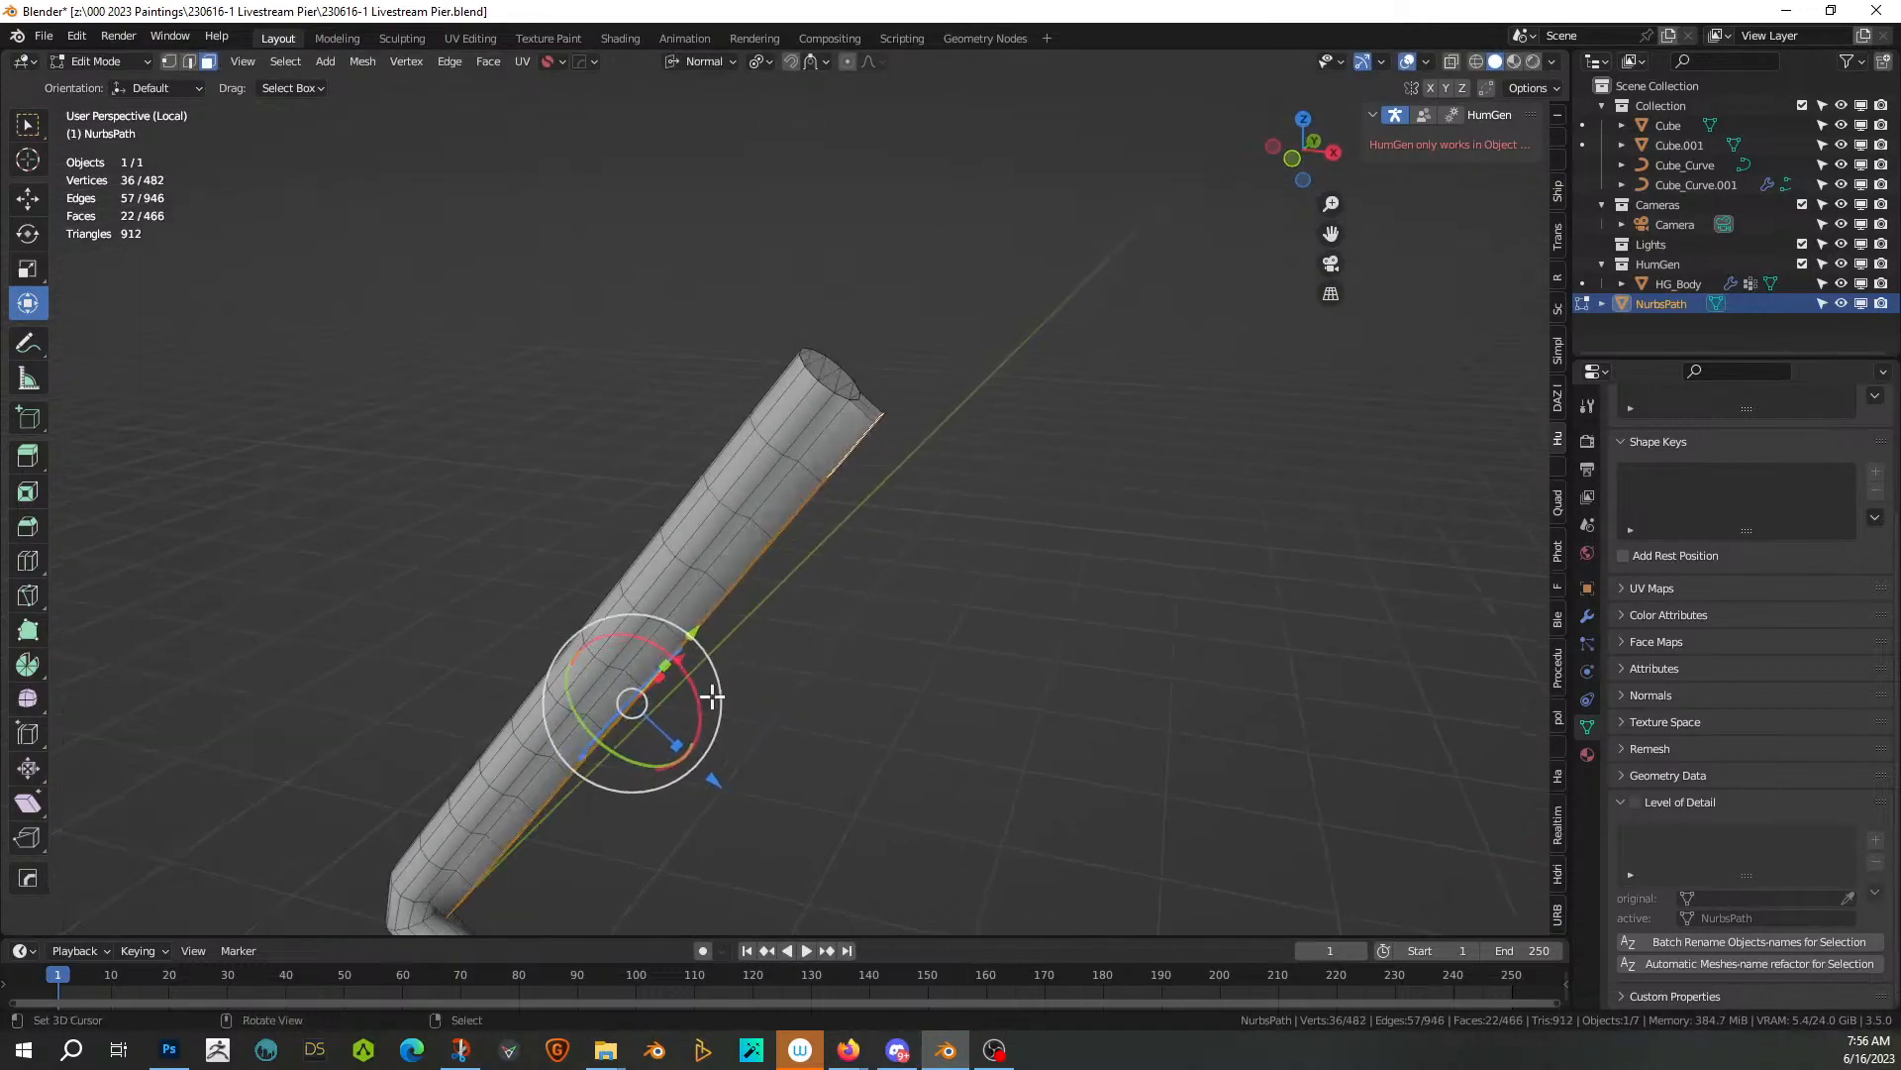
Select the face rows along both sides of the flattened strip under the upper pipe section and extrude them outward along their normals
{"action": "left_click", "coordinate": [455, 893]}
{"action": "left_click", "coordinate": [850, 425], "text": "ctrl"}
{"action": "middle_click_drag", "start_coordinate": [850, 426], "coordinate": [671, 489]}
{"action": "left_click", "coordinate": [569, 382], "text": "shift"}
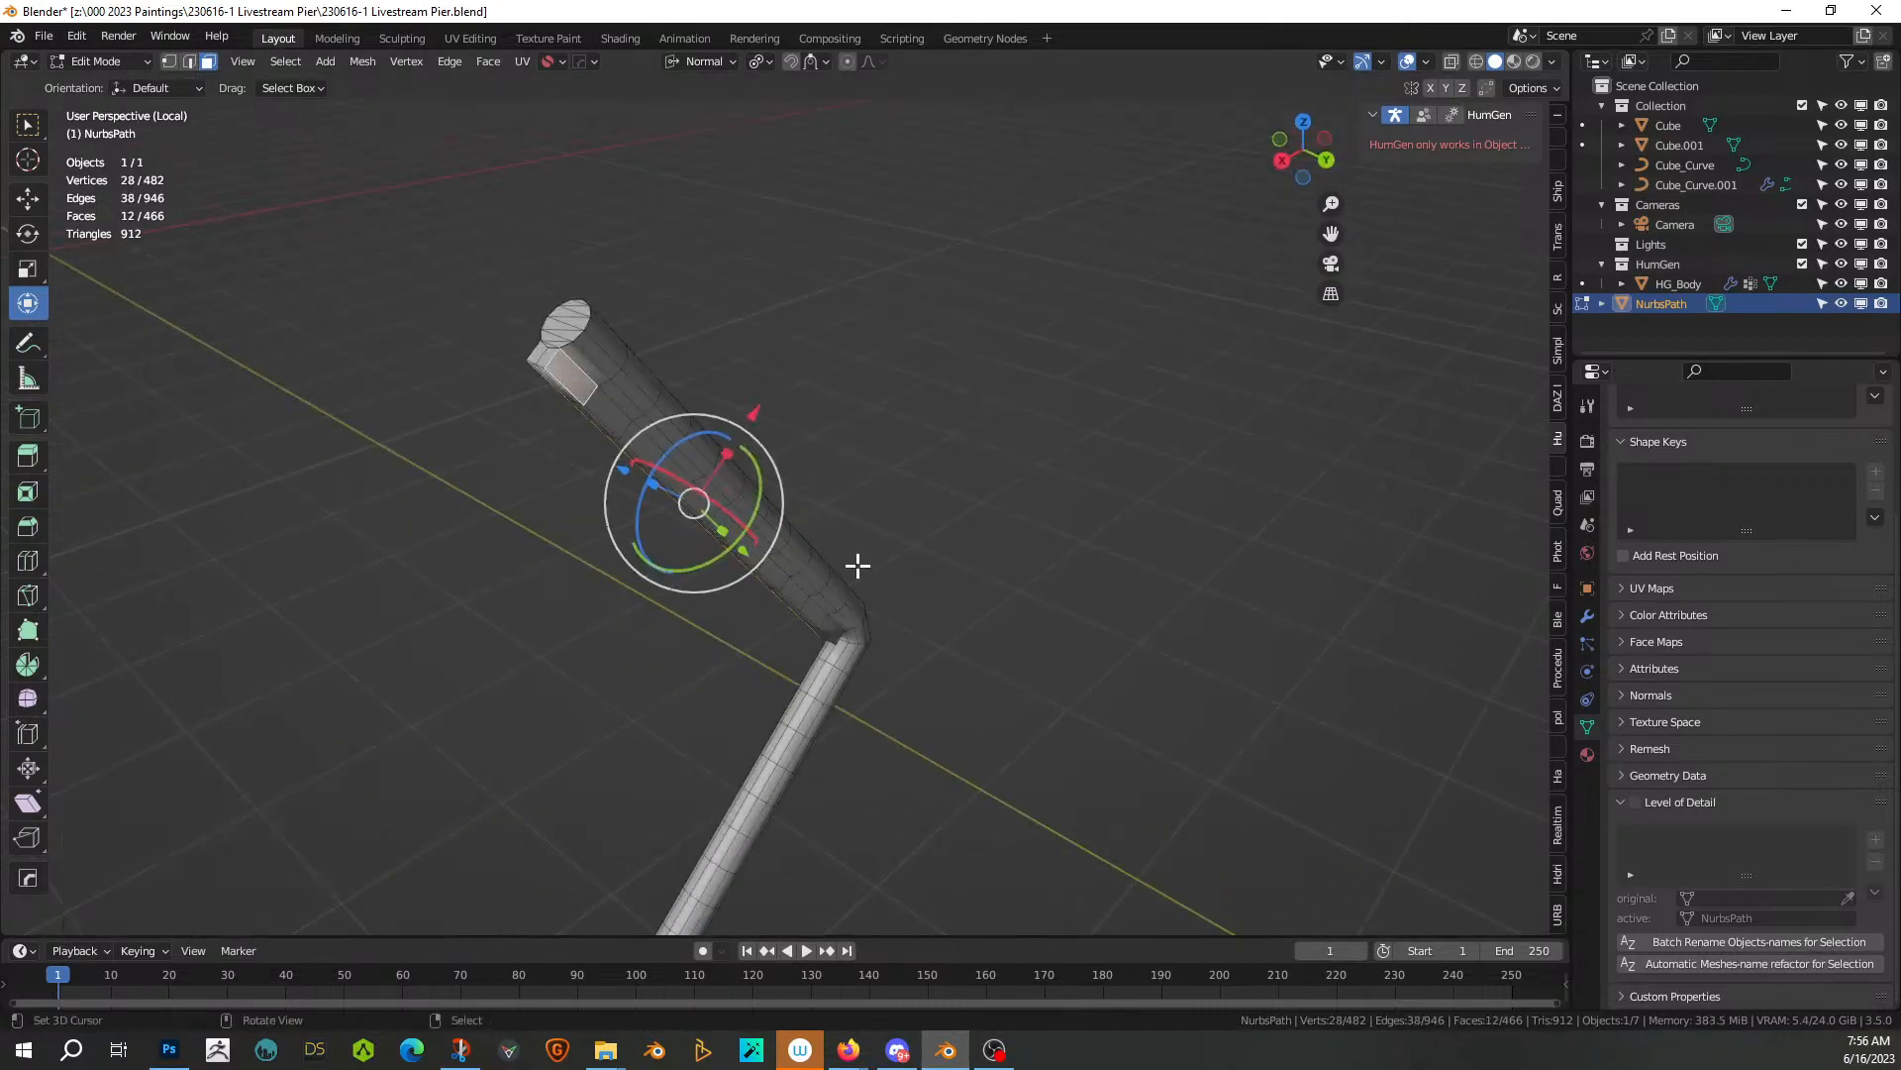
{"action": "left_click", "coordinate": [836, 630], "text": "ctrl"}
{"action": "middle_click_drag", "start_coordinate": [835, 630], "coordinate": [959, 578]}
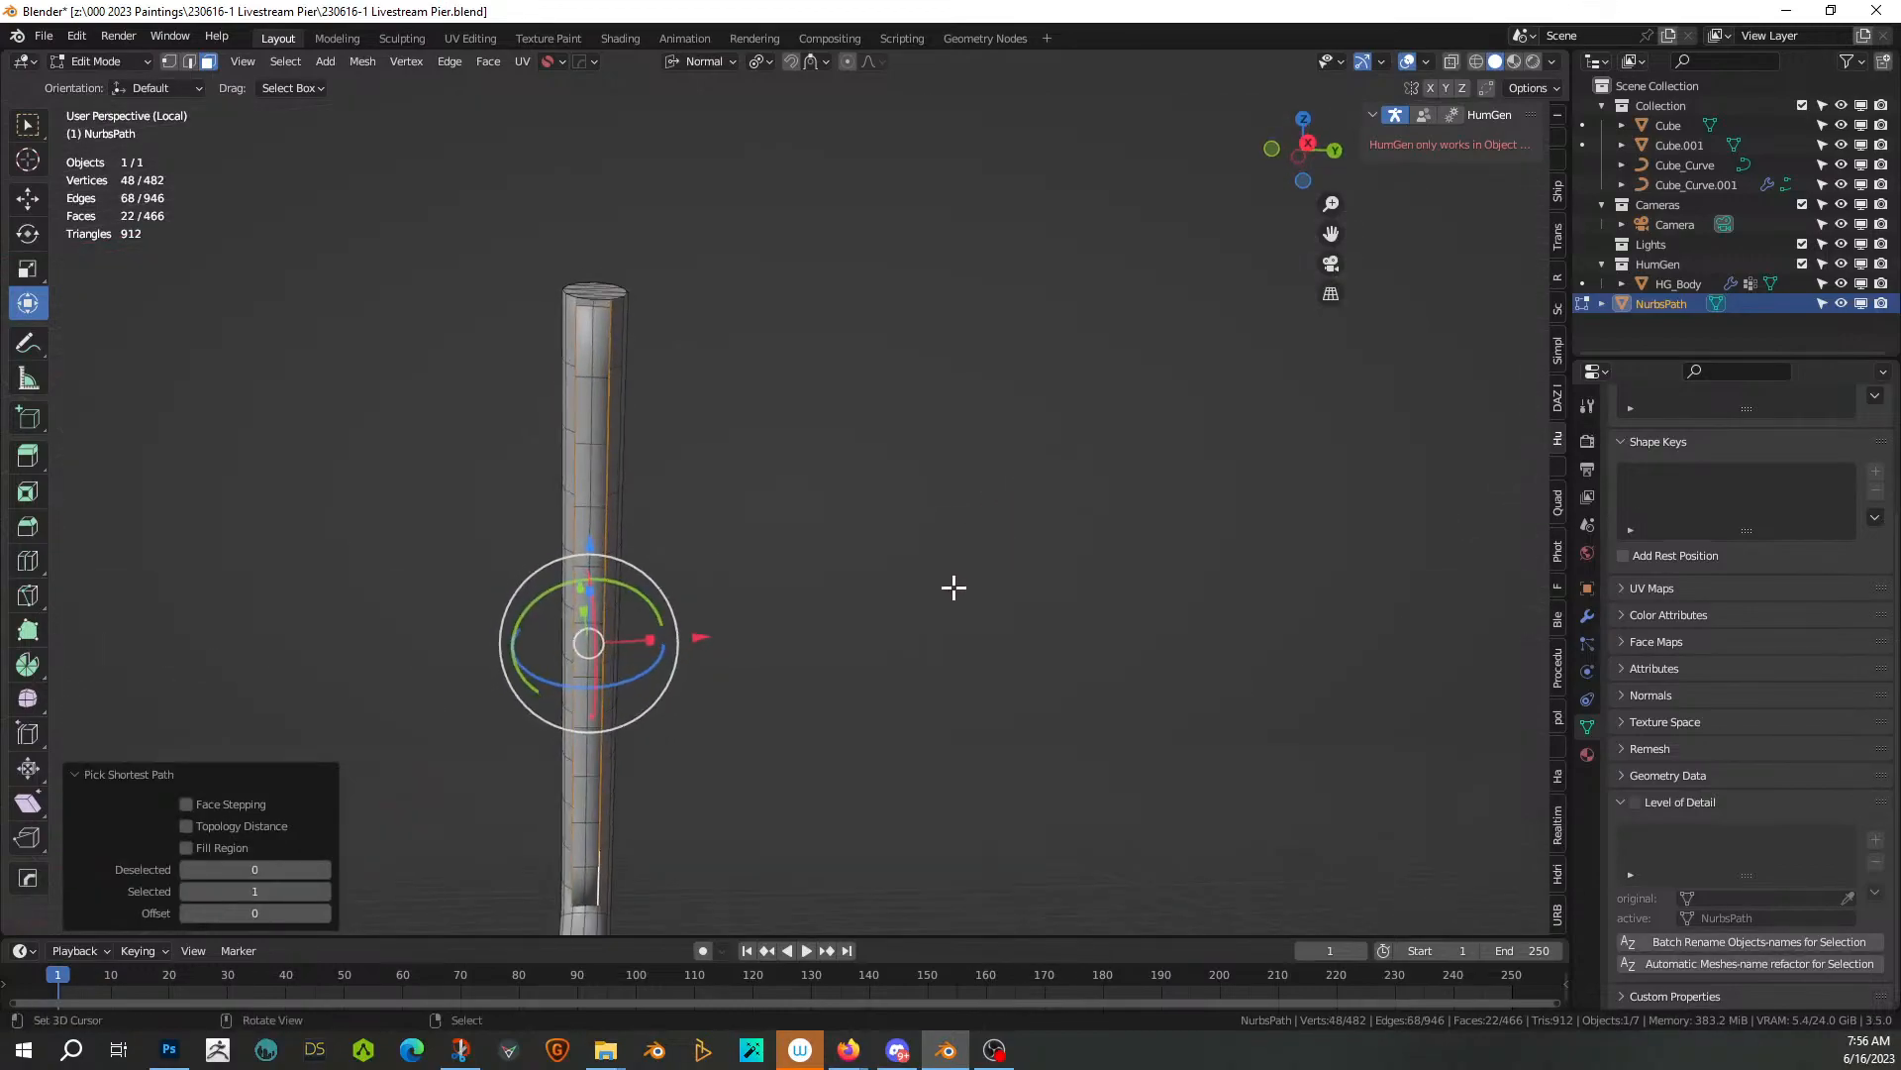
{"action": "key", "text": "alt+e"}
{"action": "left_click", "coordinate": [938, 613]}
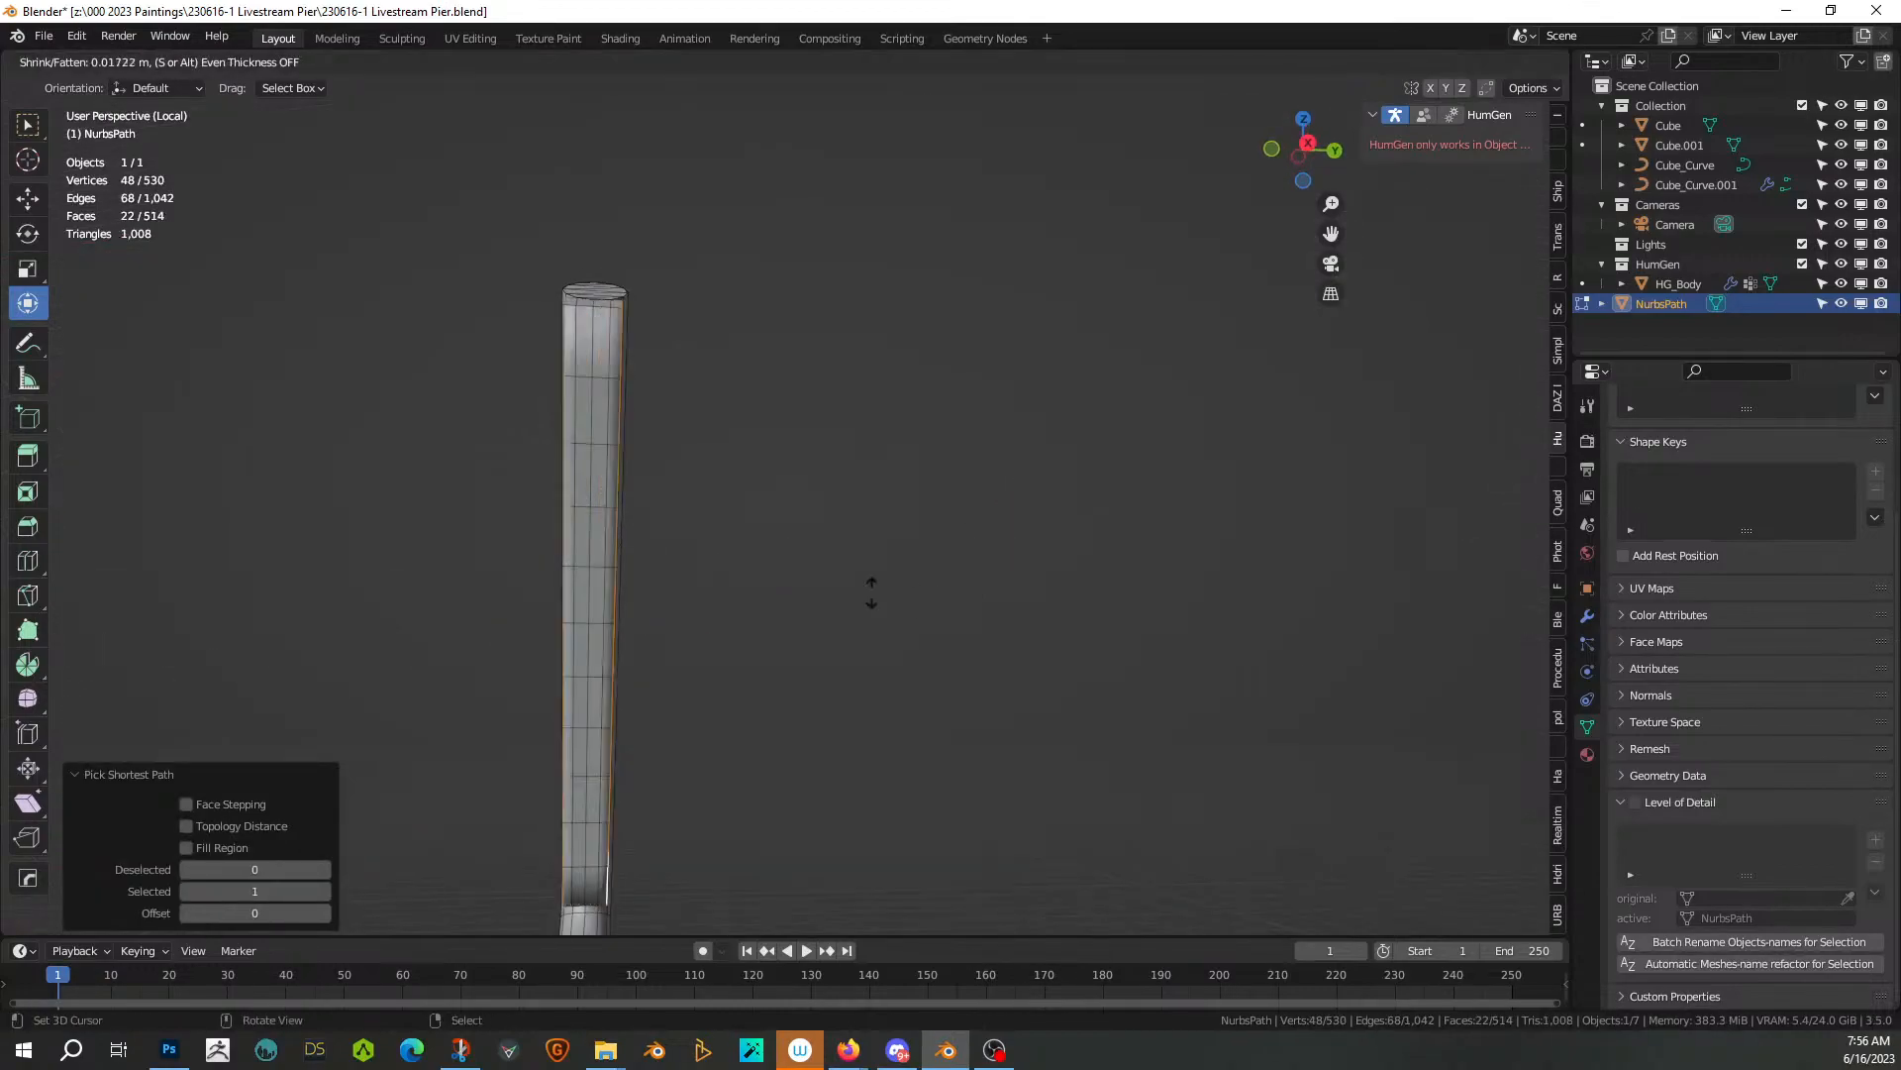
{"action": "left_click", "coordinate": [815, 584]}
{"action": "middle_click_drag", "start_coordinate": [806, 577], "coordinate": [845, 615]}
Select the full coplanar underside of the widened strip using Select Similar Coplanar and inset those faces about 0.03 m
{"action": "left_click", "coordinate": [664, 743]}
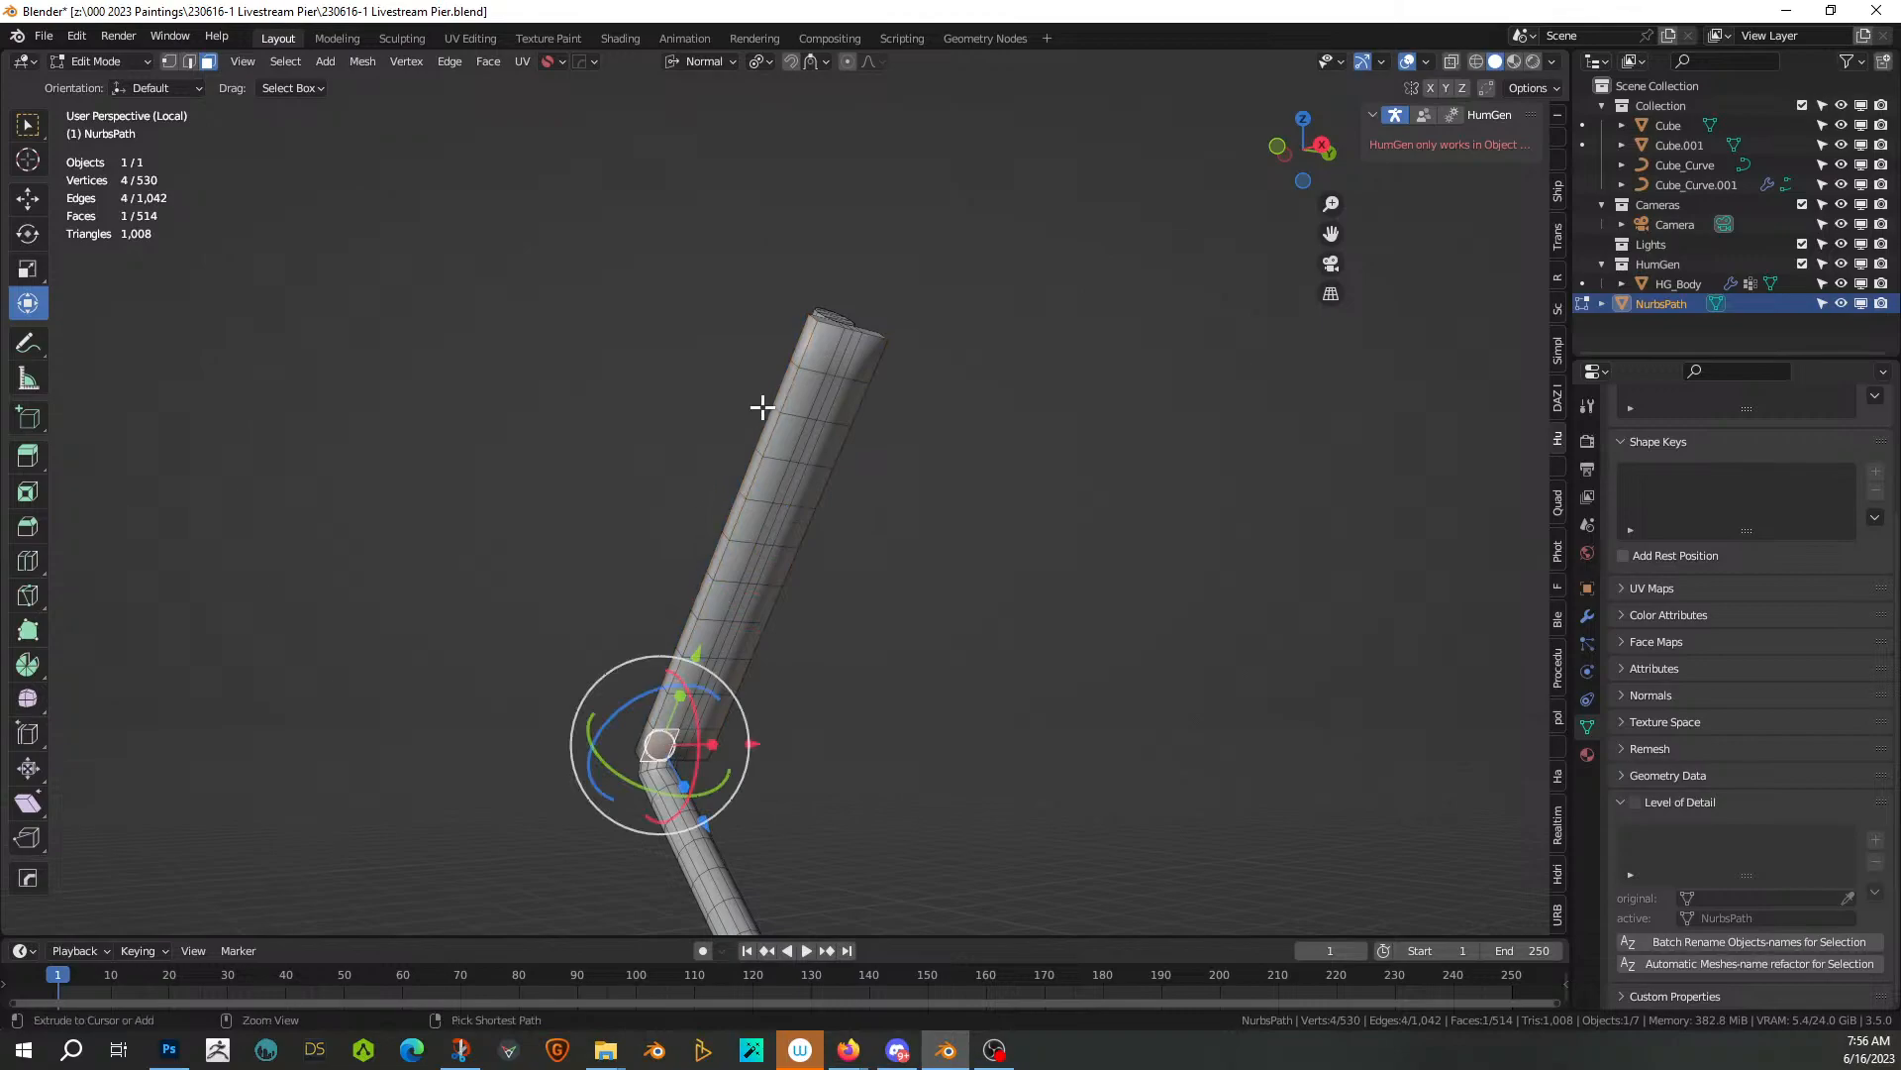
{"action": "left_click", "coordinate": [874, 349], "text": "ctrl"}
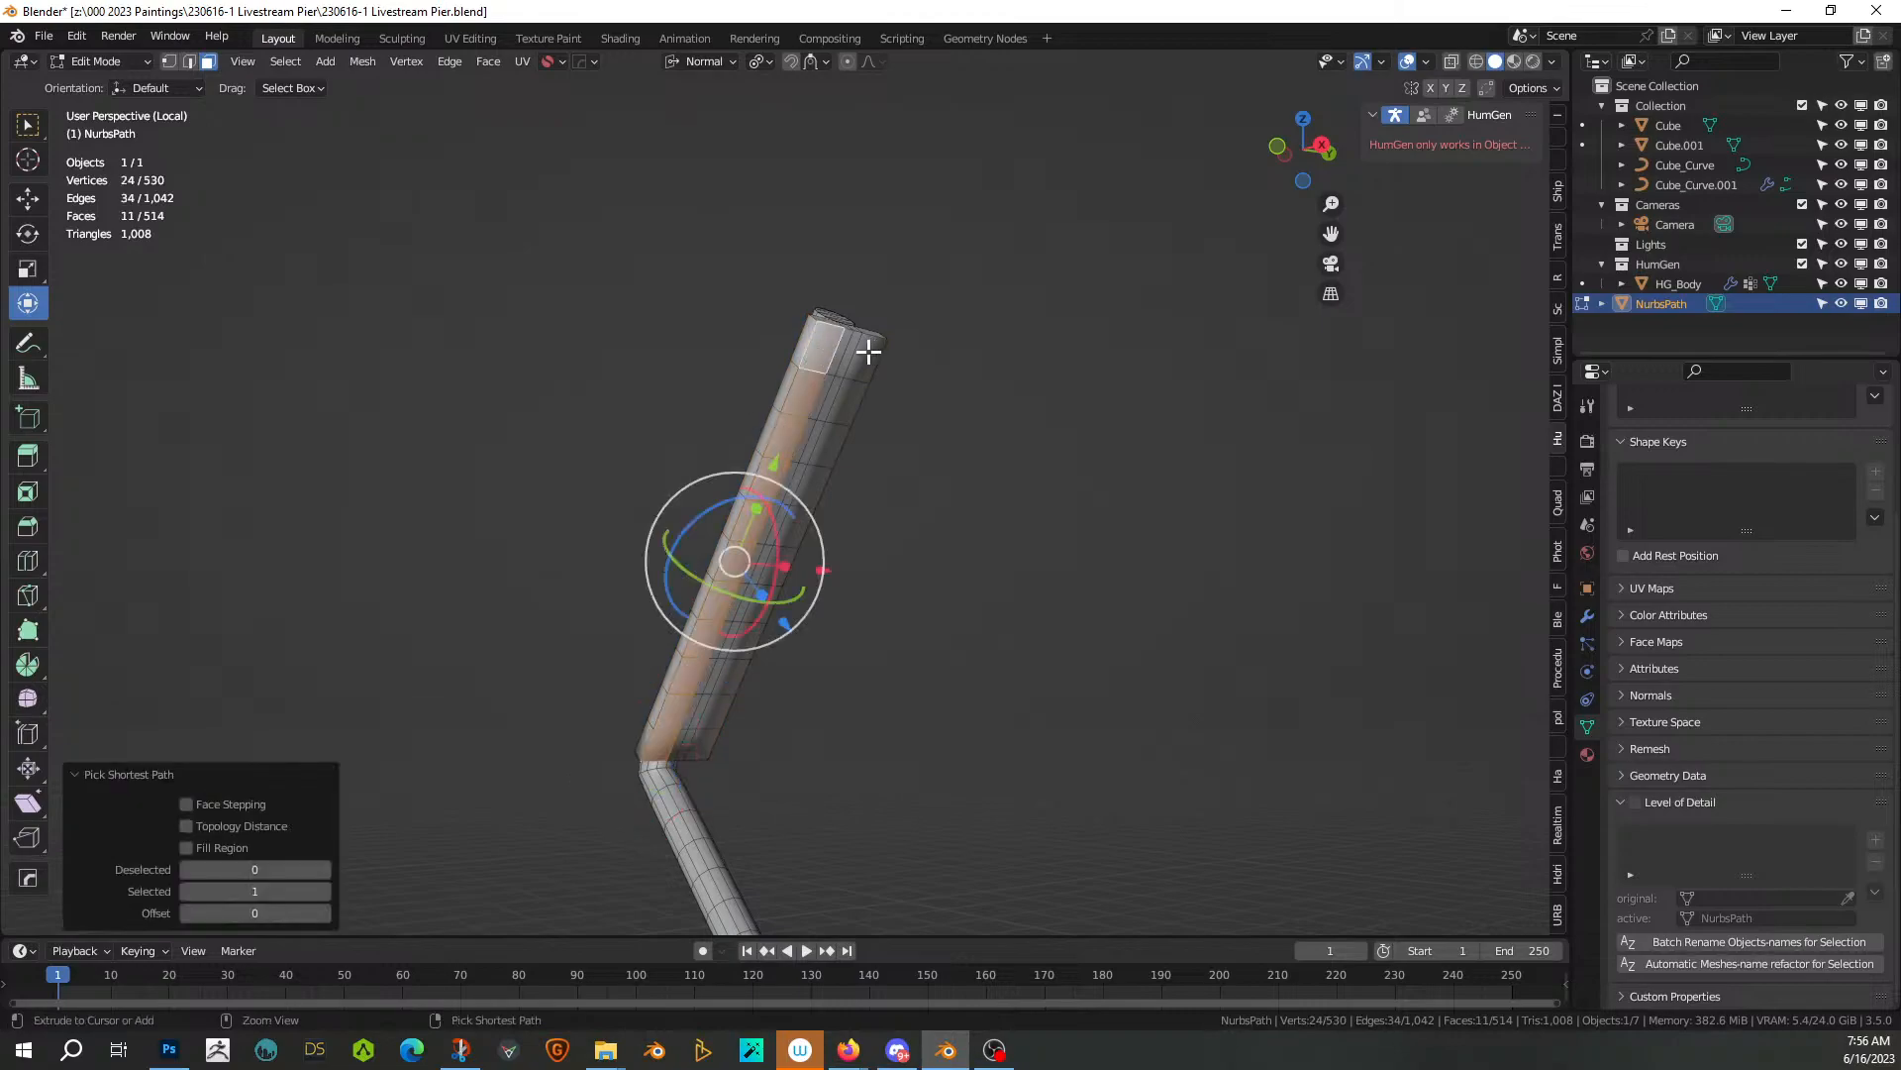
{"action": "key", "text": "shift+g"}
{"action": "left_click", "coordinate": [807, 457]}
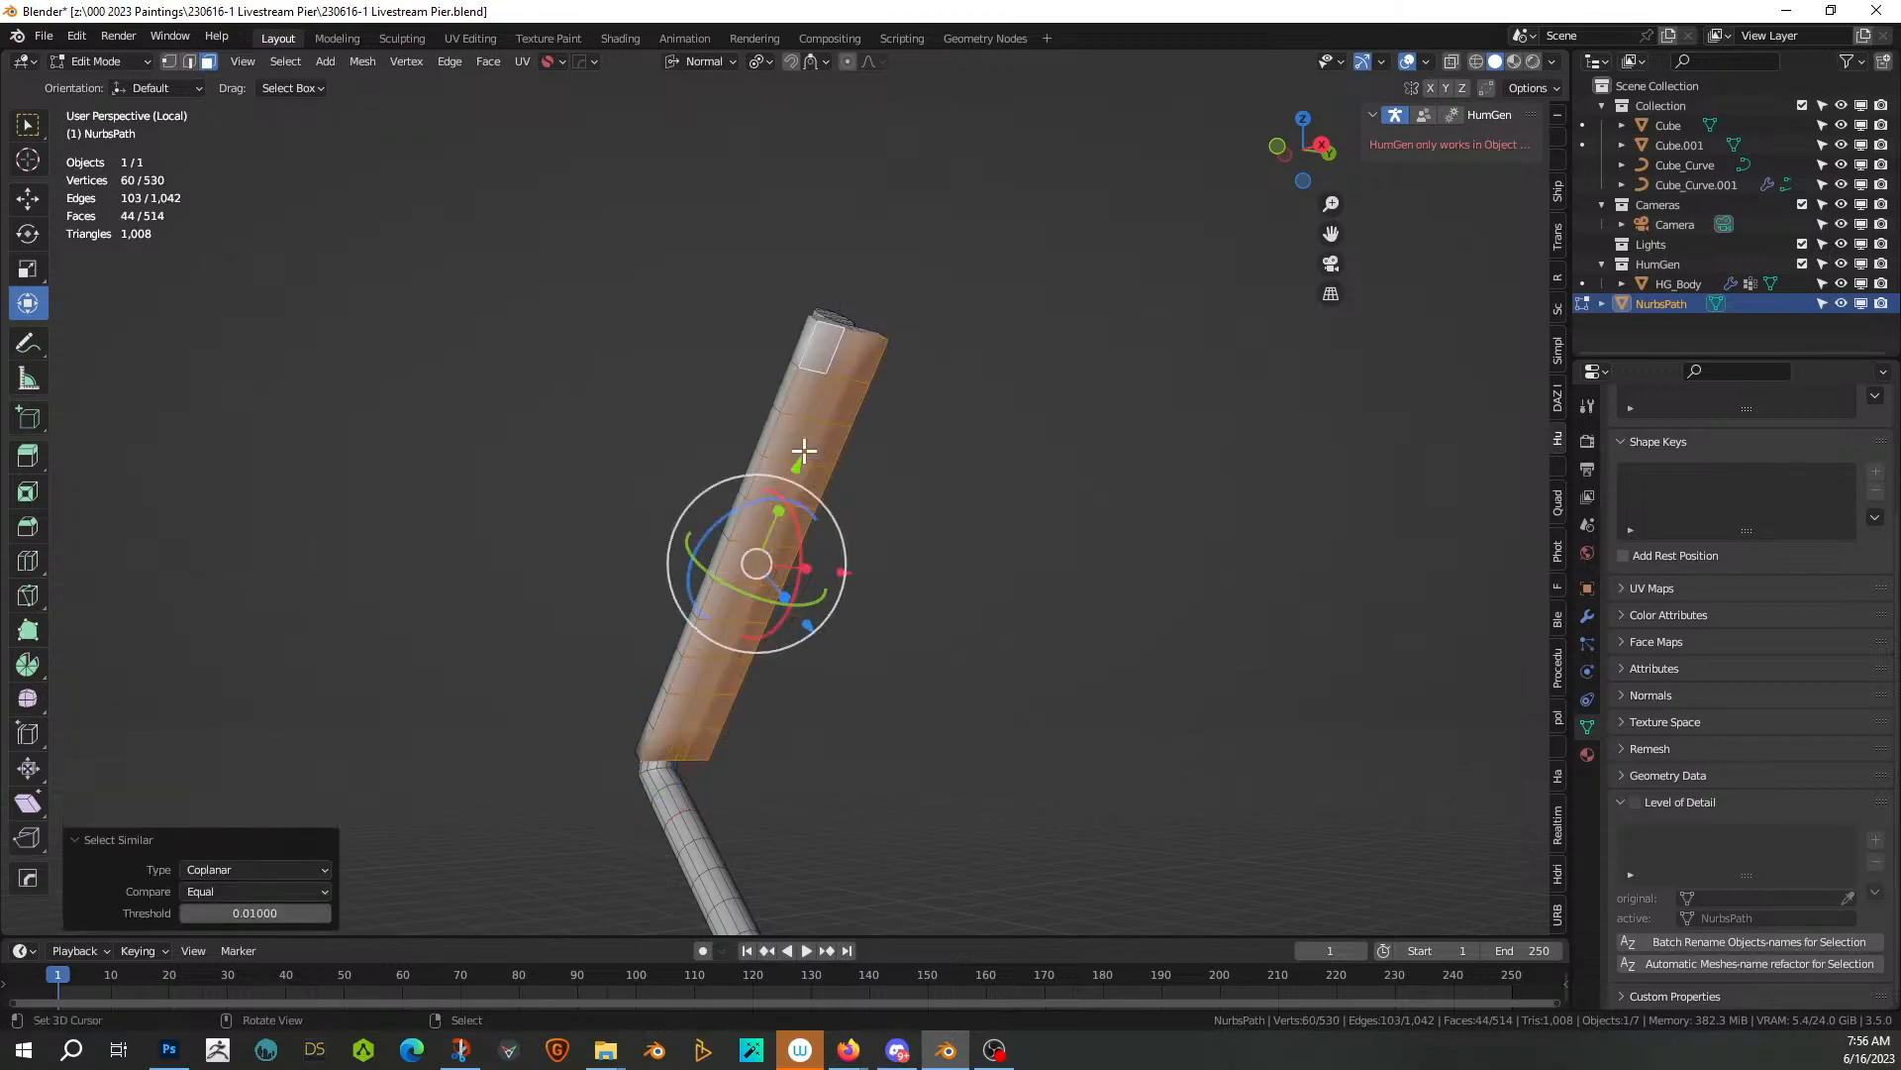
{"action": "scroll", "coordinate": [899, 515], "scroll_direction": "up", "scroll_amount": 1}
{"action": "middle_click_drag", "start_coordinate": [898, 515], "coordinate": [934, 522]}
{"action": "scroll", "coordinate": [912, 686], "scroll_direction": "up", "scroll_amount": 1}
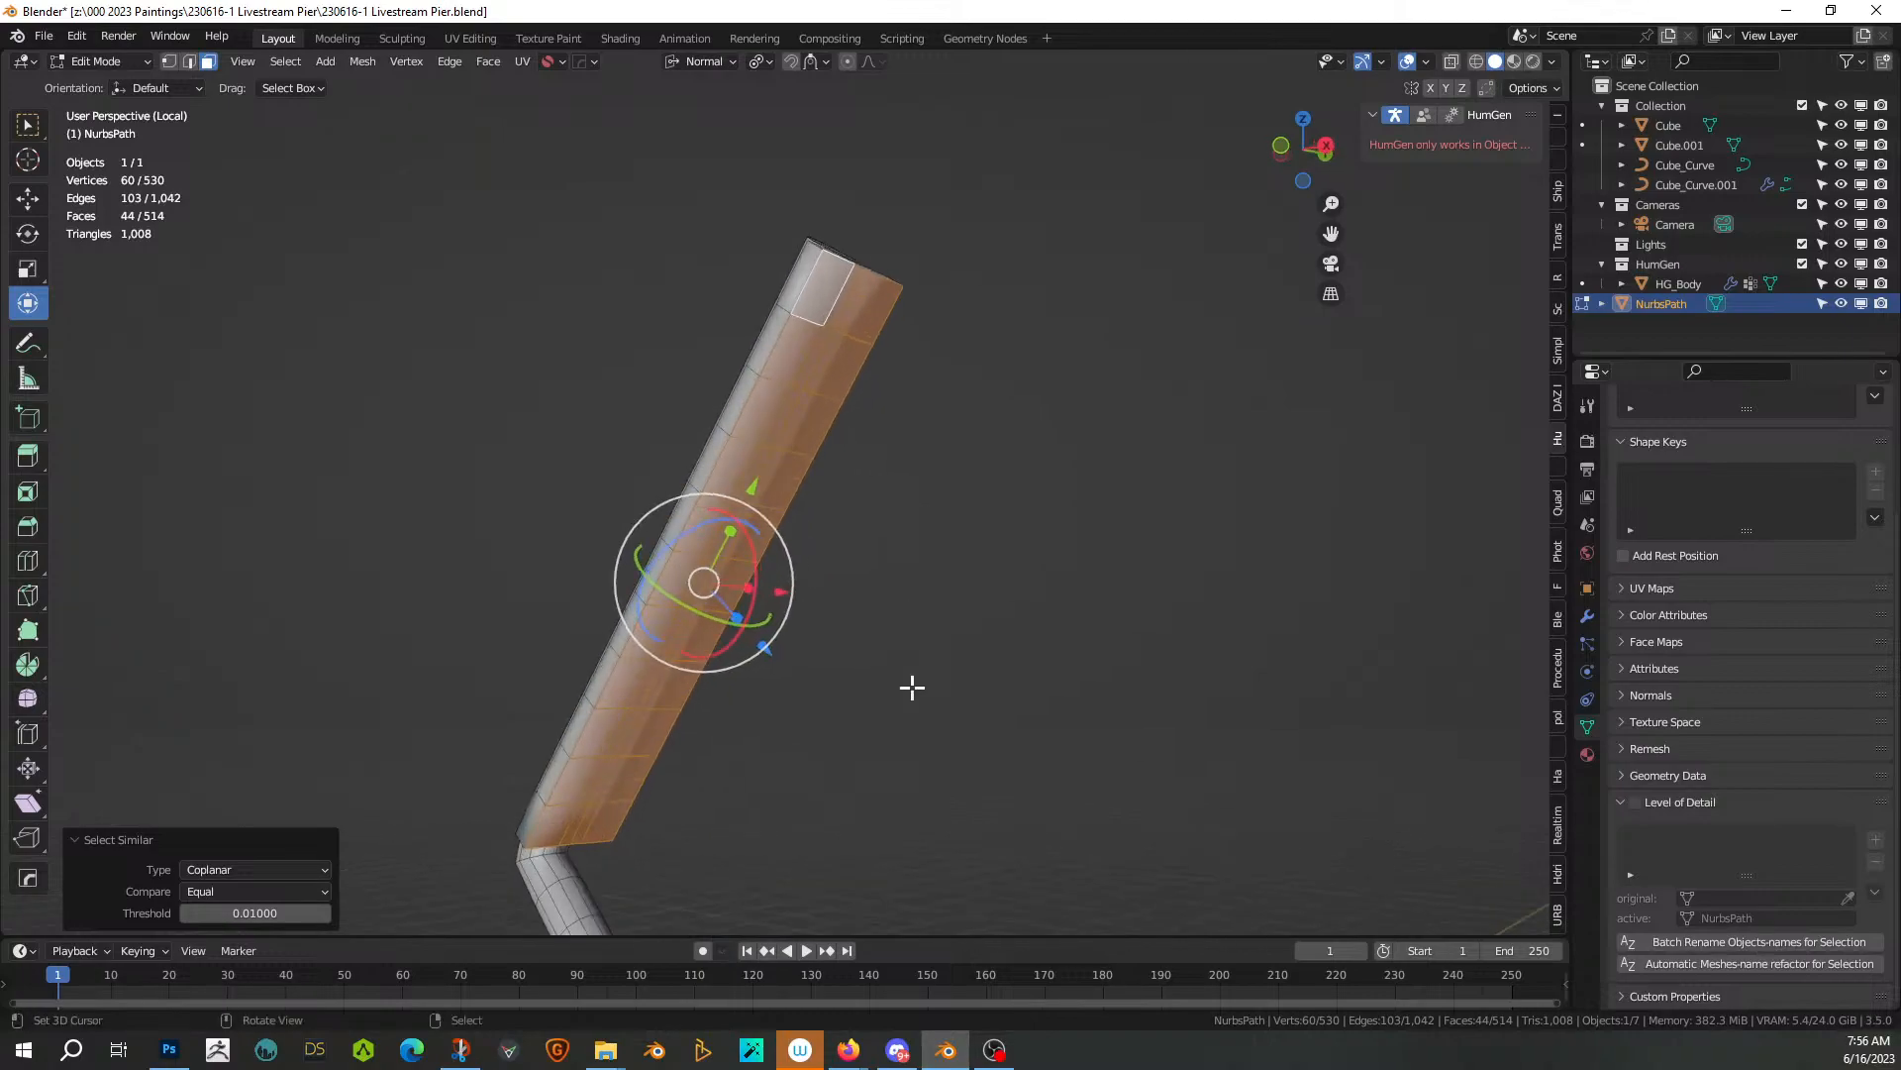
{"action": "key", "text": "i"}
{"action": "left_click", "coordinate": [907, 679]}
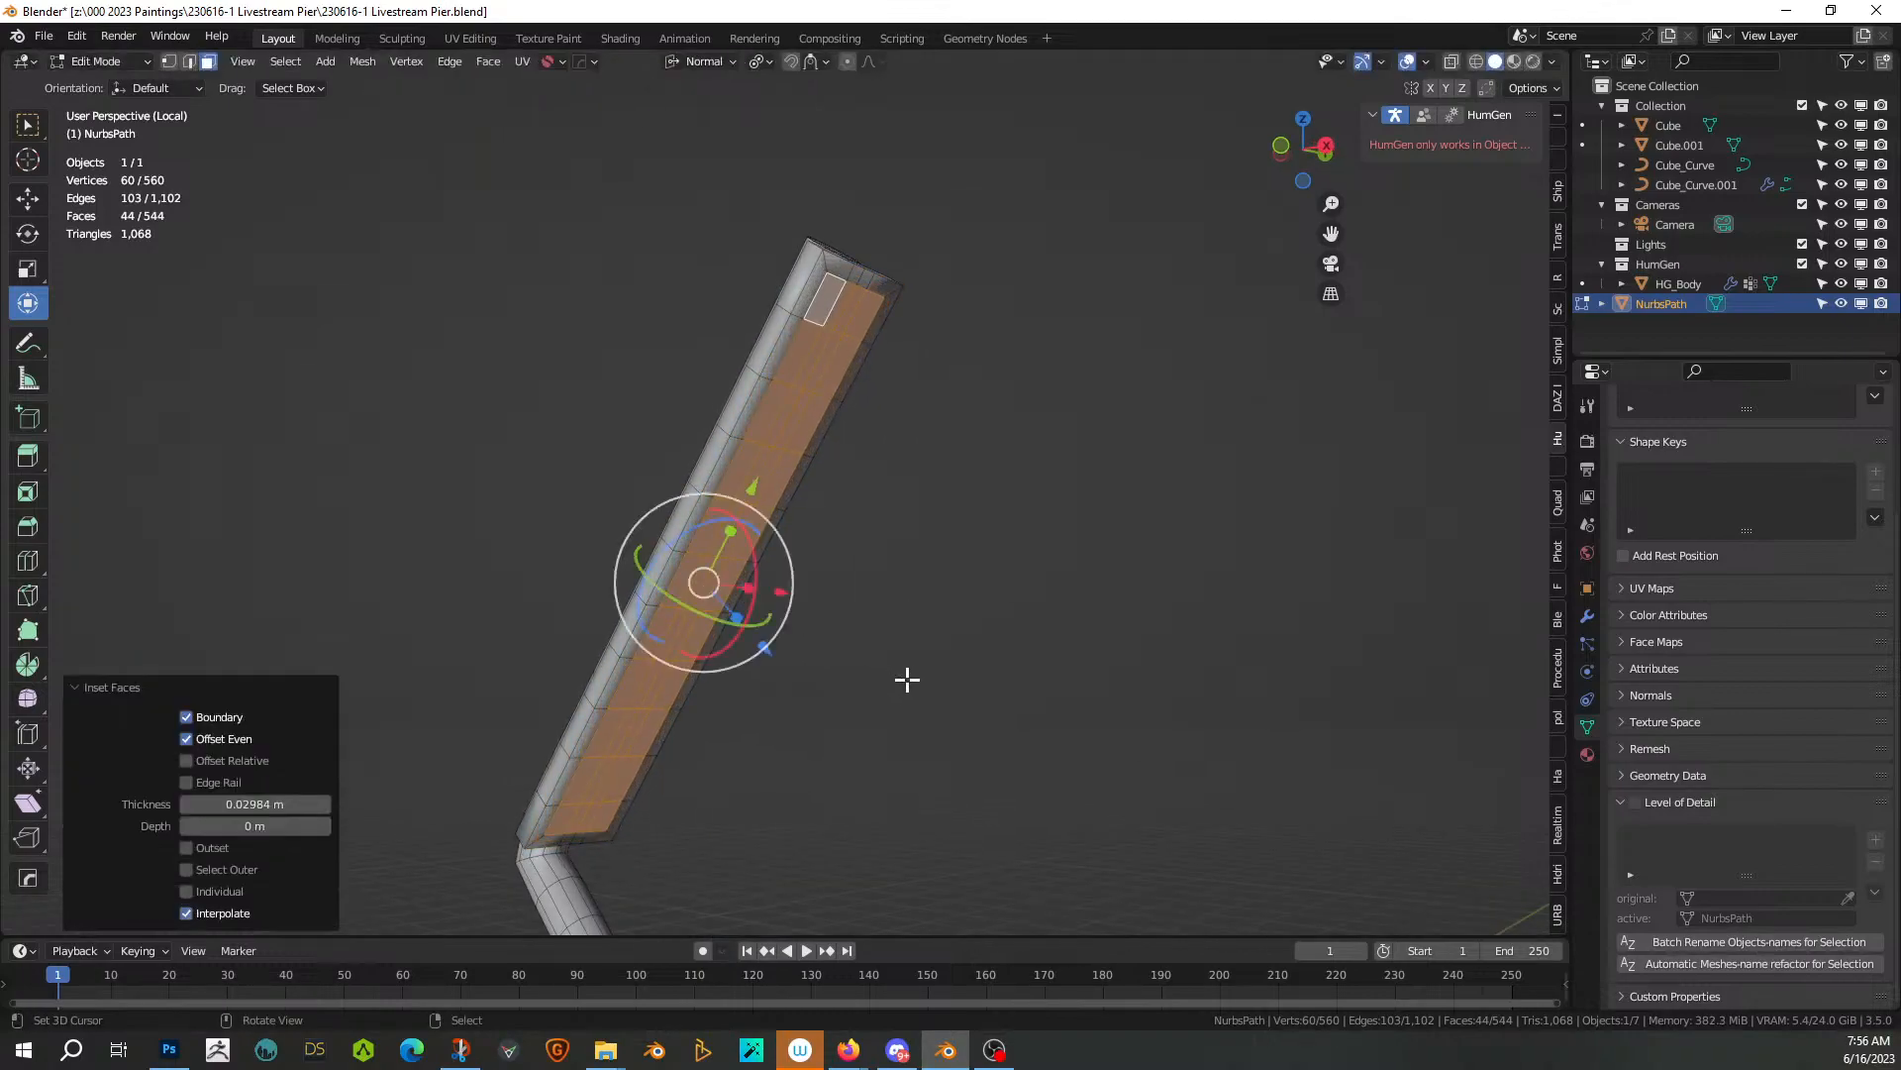
Extrude the inset underside faces about 0.012 m inward to form a recess
{"action": "scroll", "coordinate": [906, 679], "scroll_direction": "up", "scroll_amount": 2}
{"action": "middle_click_drag", "start_coordinate": [948, 679], "coordinate": [866, 705]}
{"action": "key", "text": "e"}
{"action": "left_click", "coordinate": [966, 681]}
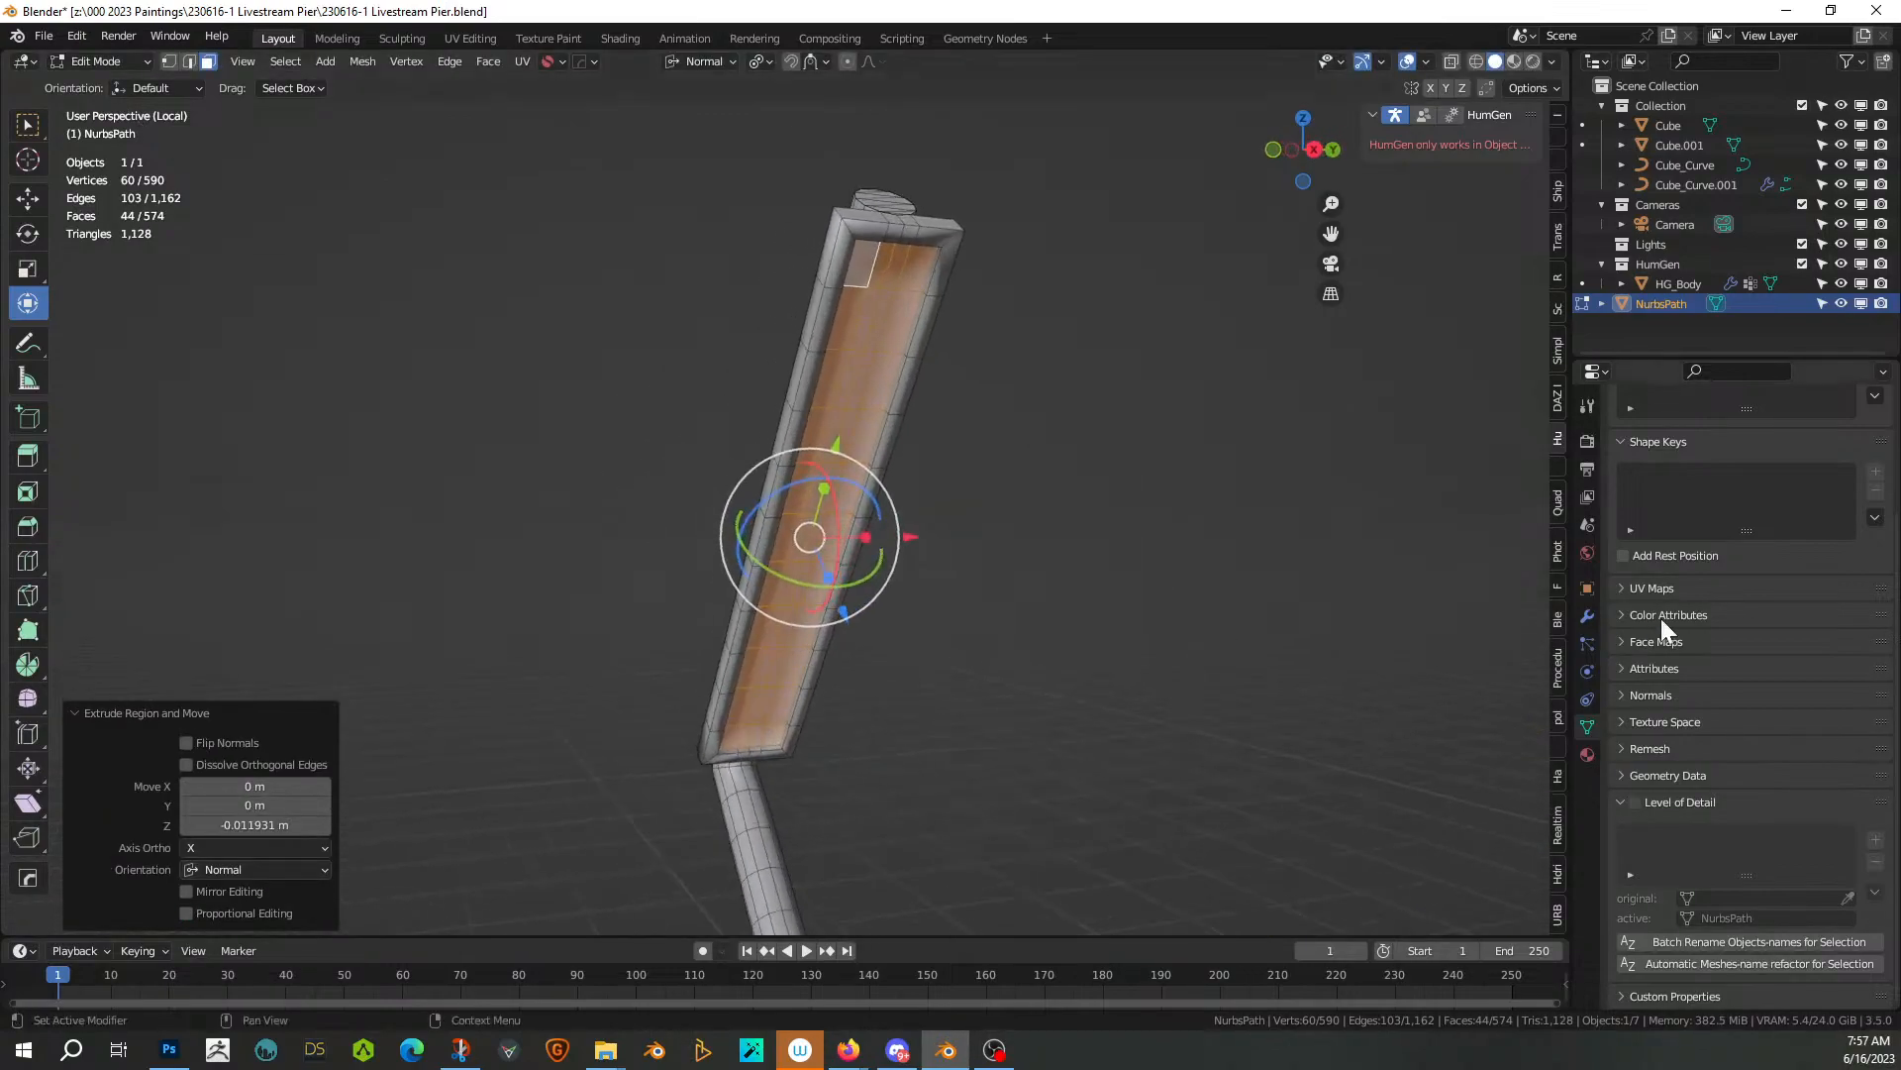
Create a new material named Lamp on the pipe object and return to Edit Mode
{"action": "left_click", "coordinate": [1587, 755]}
{"action": "key", "text": "Tab"}
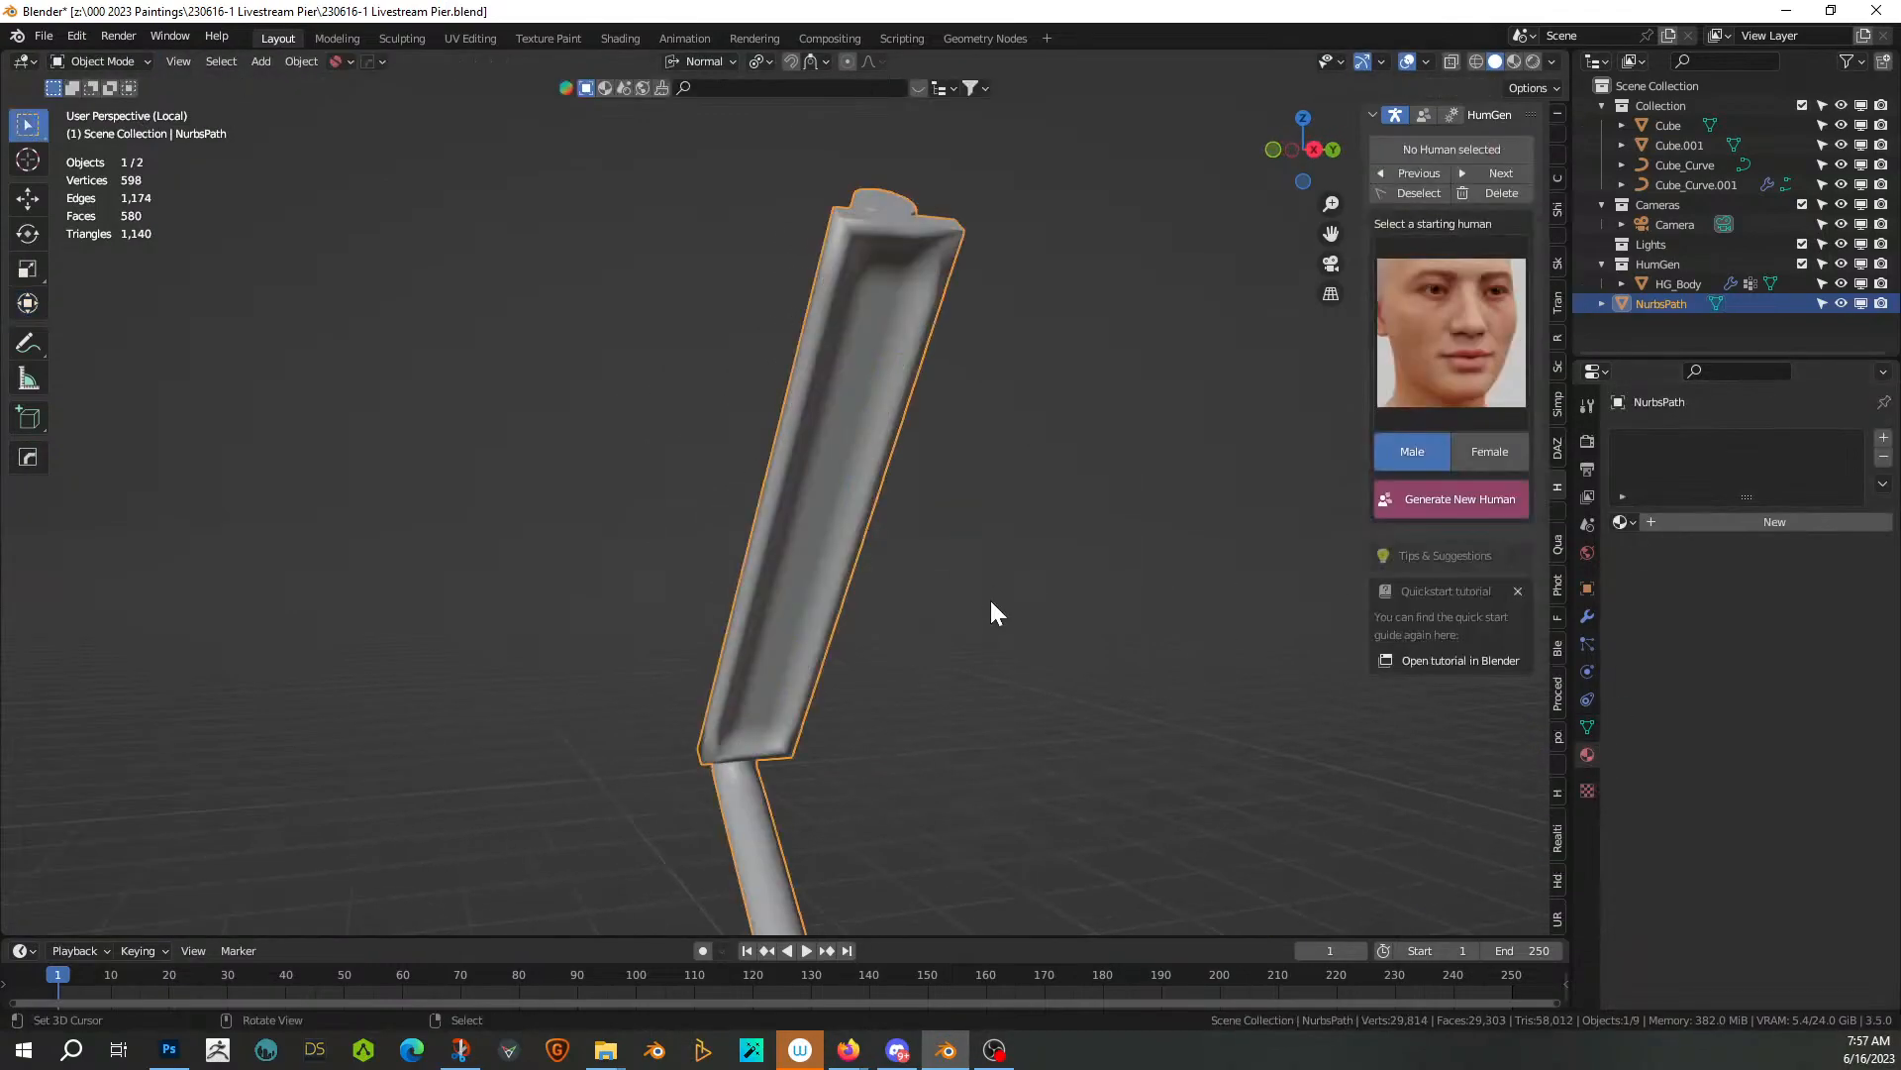
{"action": "left_click", "coordinate": [1784, 521]}
{"action": "double_click", "coordinate": [1668, 522]}
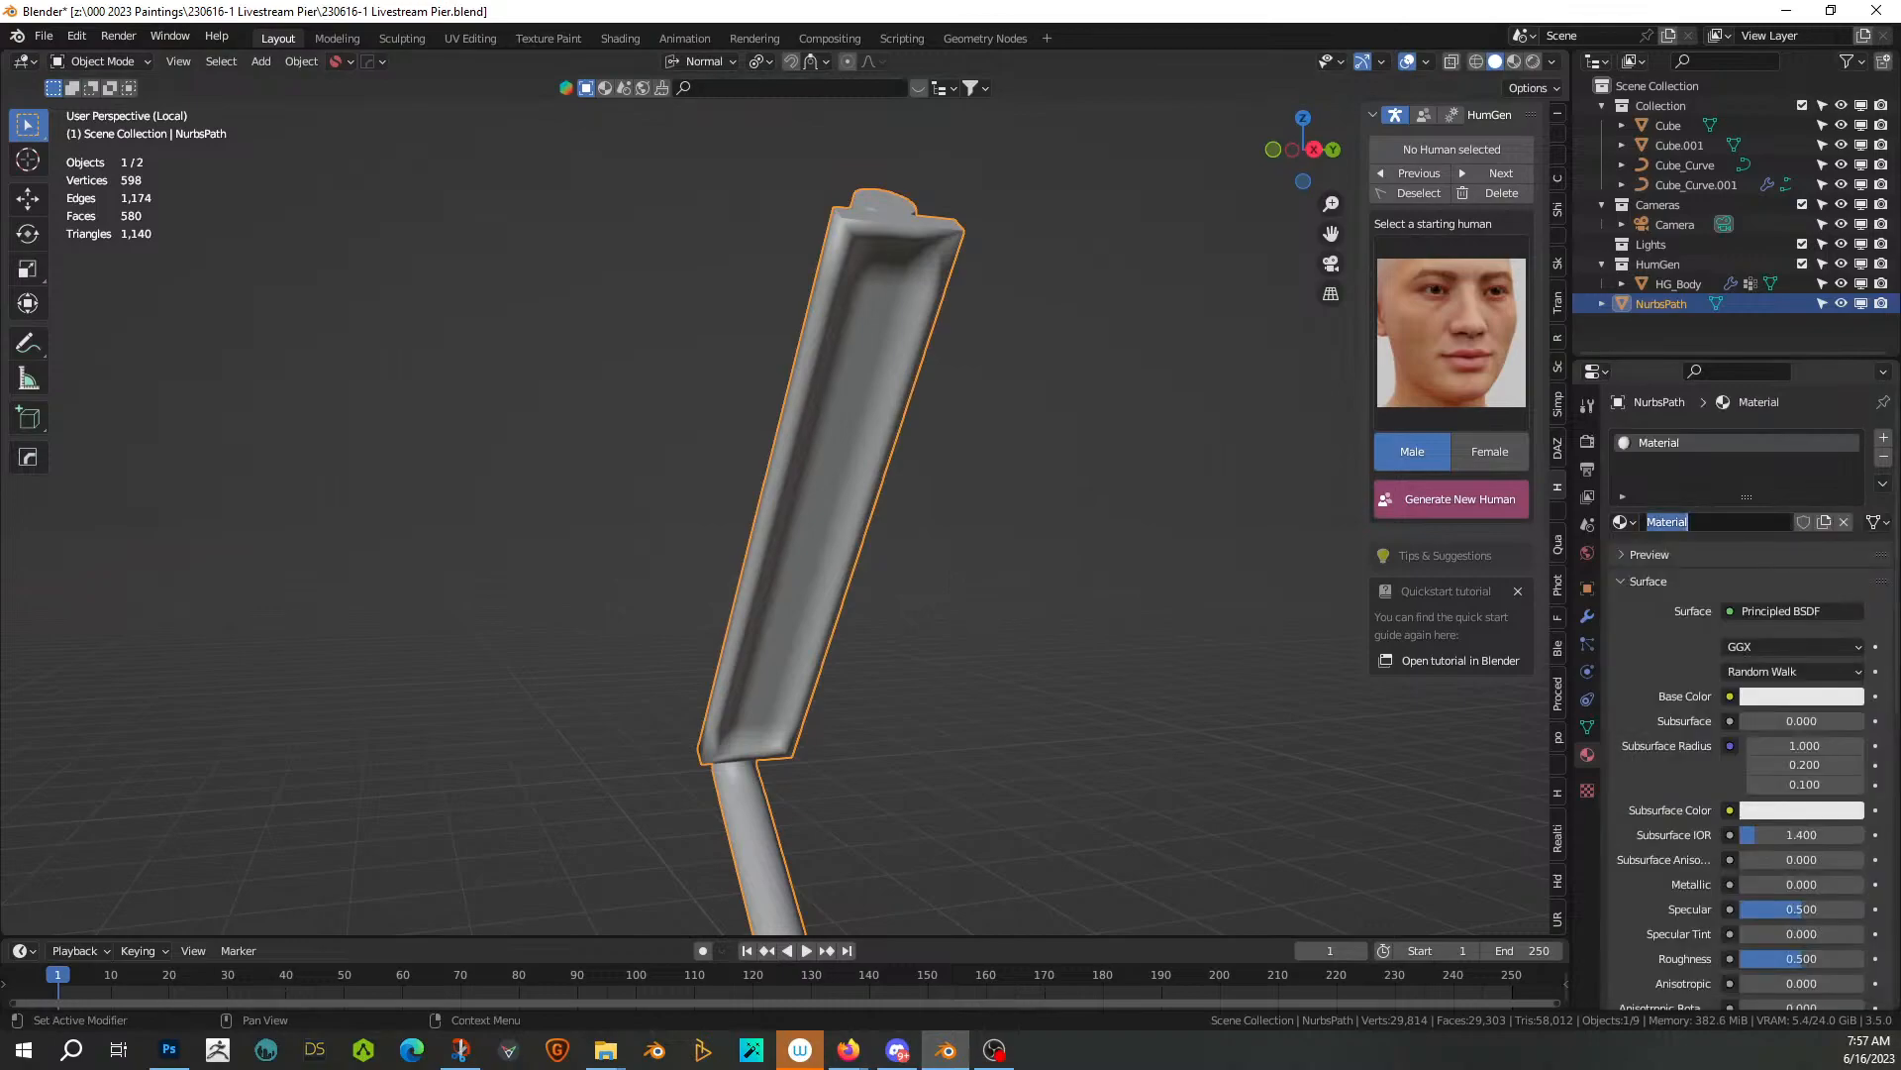
{"action": "type", "text": "Lamp"}
{"action": "key", "text": "Tab"}
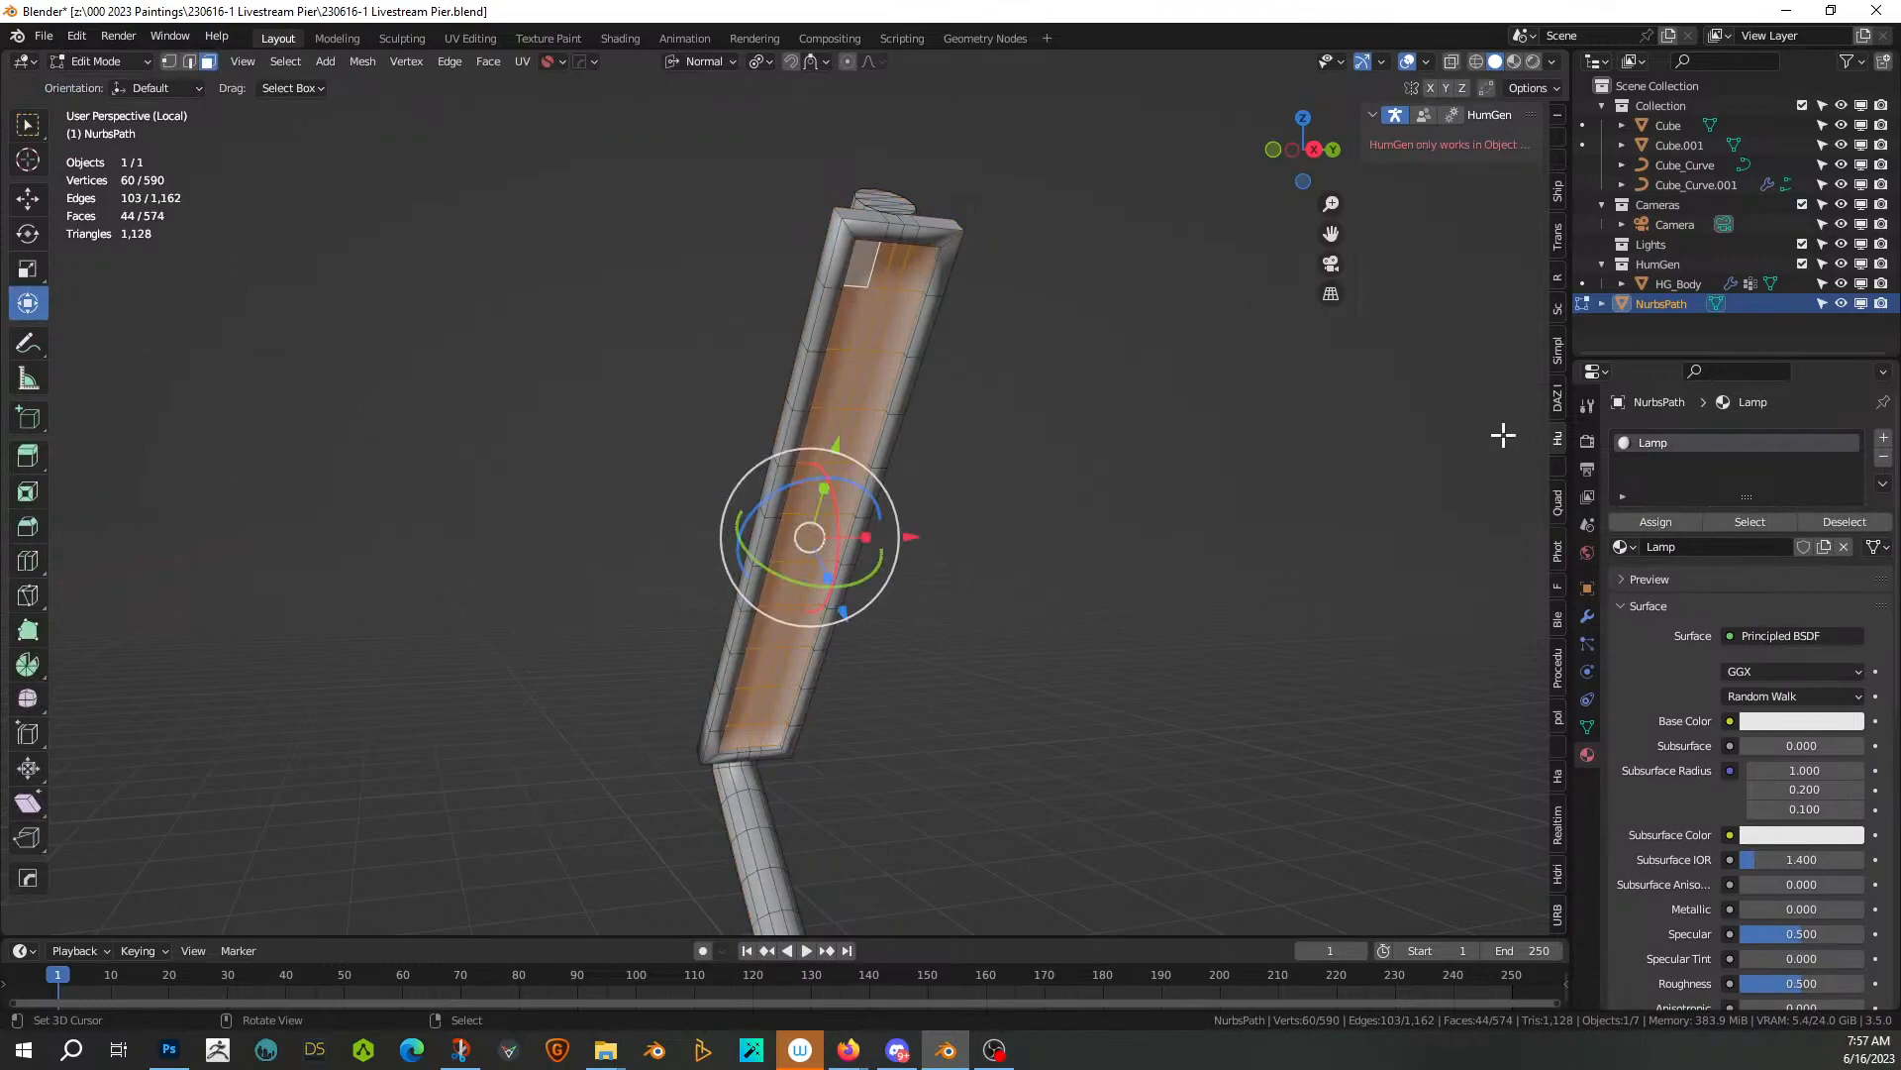
Add a second material named Lamp Light, assign it to the selected recessed faces, and return to Object Mode
{"action": "left_click", "coordinate": [1883, 438]}
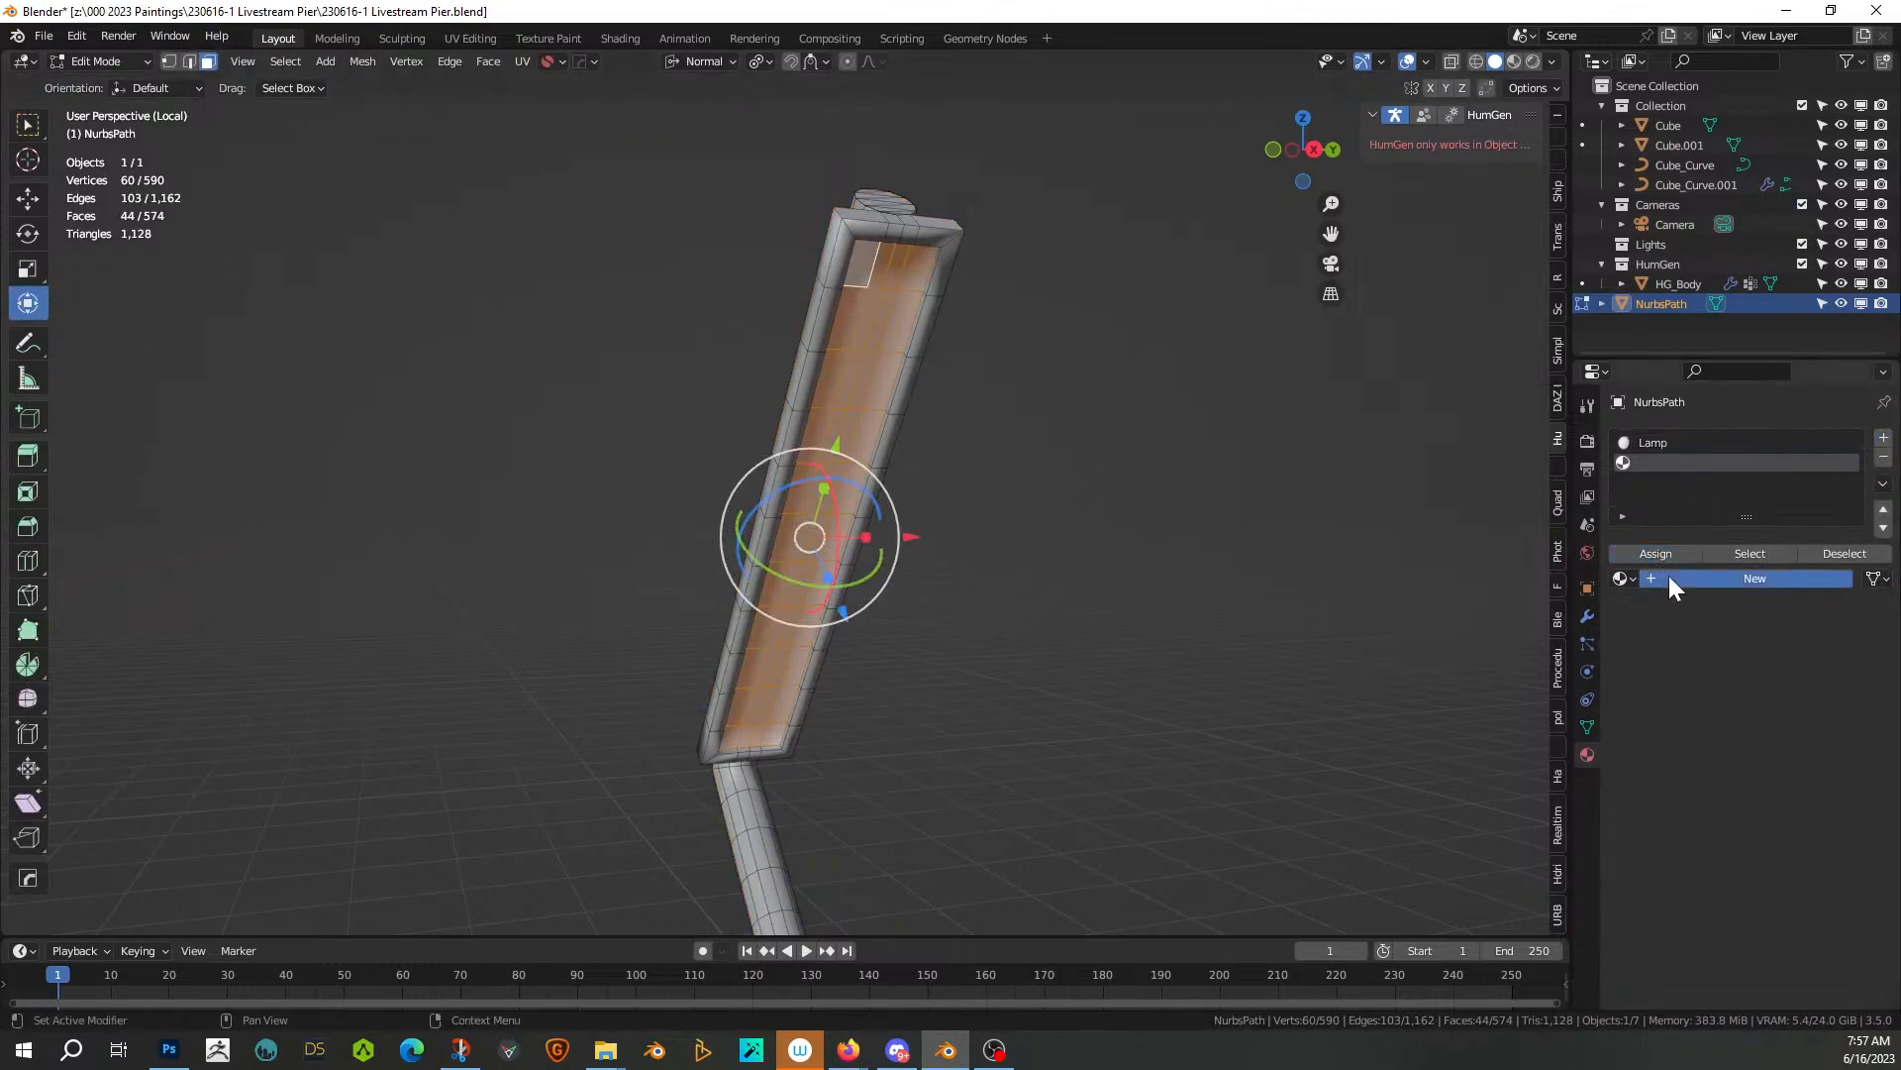
{"action": "left_click", "coordinate": [1669, 578]}
{"action": "double_click", "coordinate": [1668, 577]}
{"action": "type", "text": "Lamp Light"}
{"action": "key", "text": "Return"}
{"action": "left_click", "coordinate": [1656, 553]}
{"action": "key", "text": "Tab"}
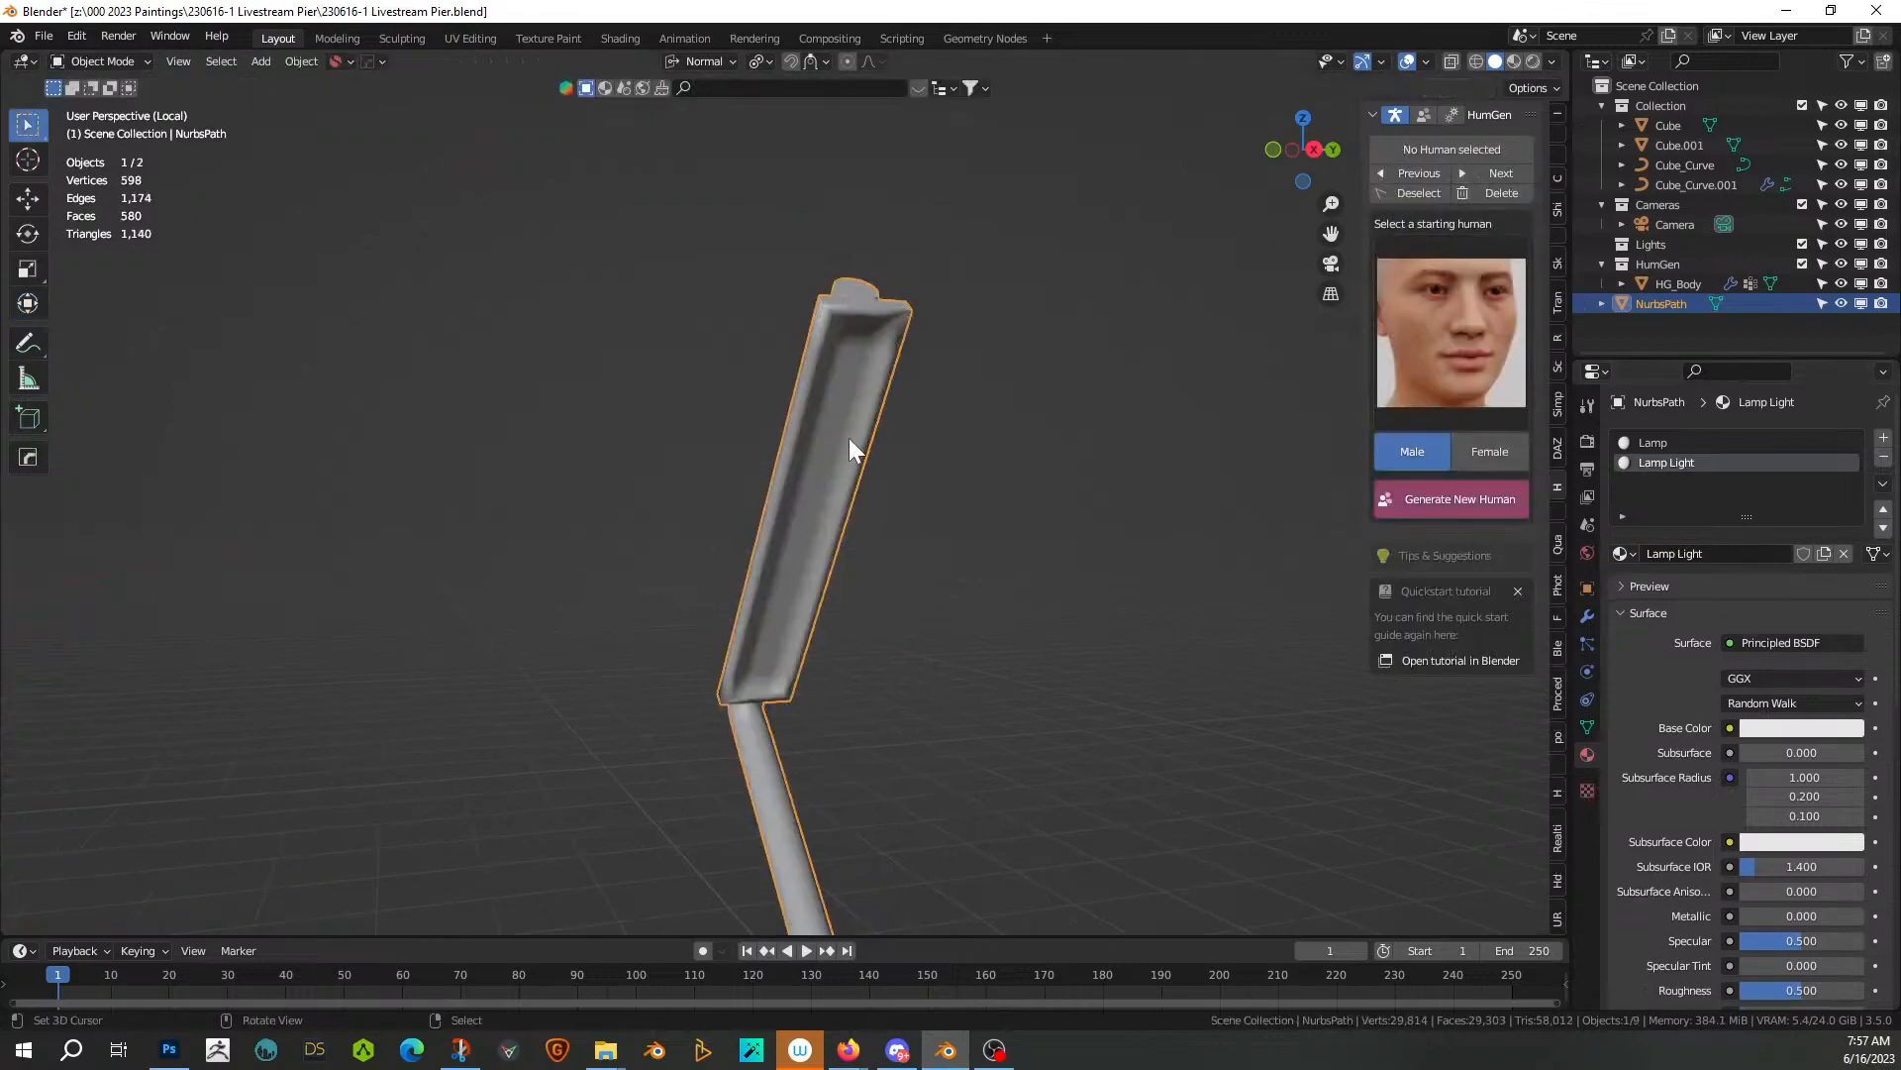
Apply the Hops sharpen operation (Ssharp) with 30° sharpness and a 60° auto smooth angle to the lamp mesh
{"action": "key", "text": "q"}
{"action": "left_click", "coordinate": [849, 440]}
{"action": "middle_click_drag", "start_coordinate": [848, 439], "coordinate": [994, 476]}
{"action": "middle_click_drag", "start_coordinate": [567, 596], "coordinate": [606, 519]}
{"action": "middle_click_drag", "start_coordinate": [606, 519], "coordinate": [760, 99], "text": "shift"}
{"action": "middle_click_drag", "start_coordinate": [899, 505], "coordinate": [853, 170]}
{"action": "scroll", "coordinate": [929, 737], "scroll_direction": "up", "scroll_amount": 2}
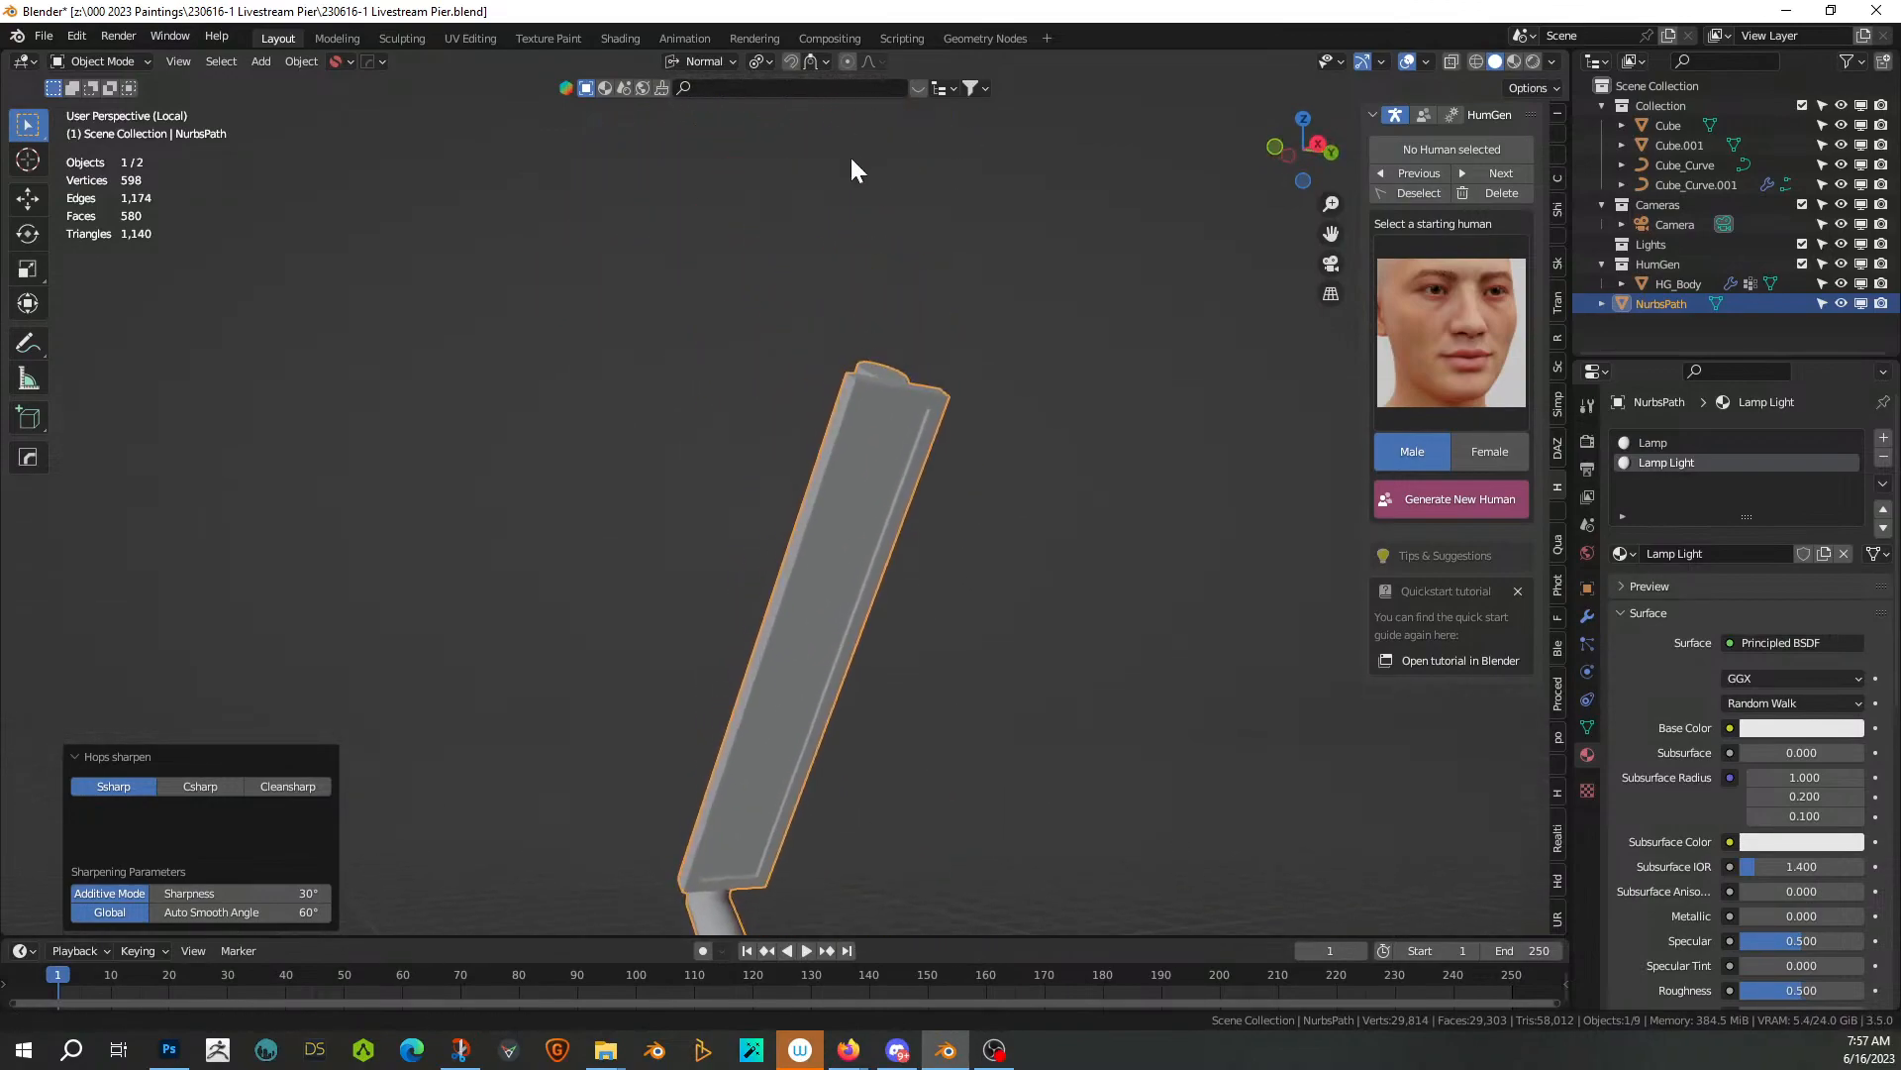
In Edit Mode, select the four end faces of the lamp strip, inset them about 0.008 m and extrude them outward
{"action": "middle_click_drag", "start_coordinate": [917, 509], "coordinate": [980, 582]}
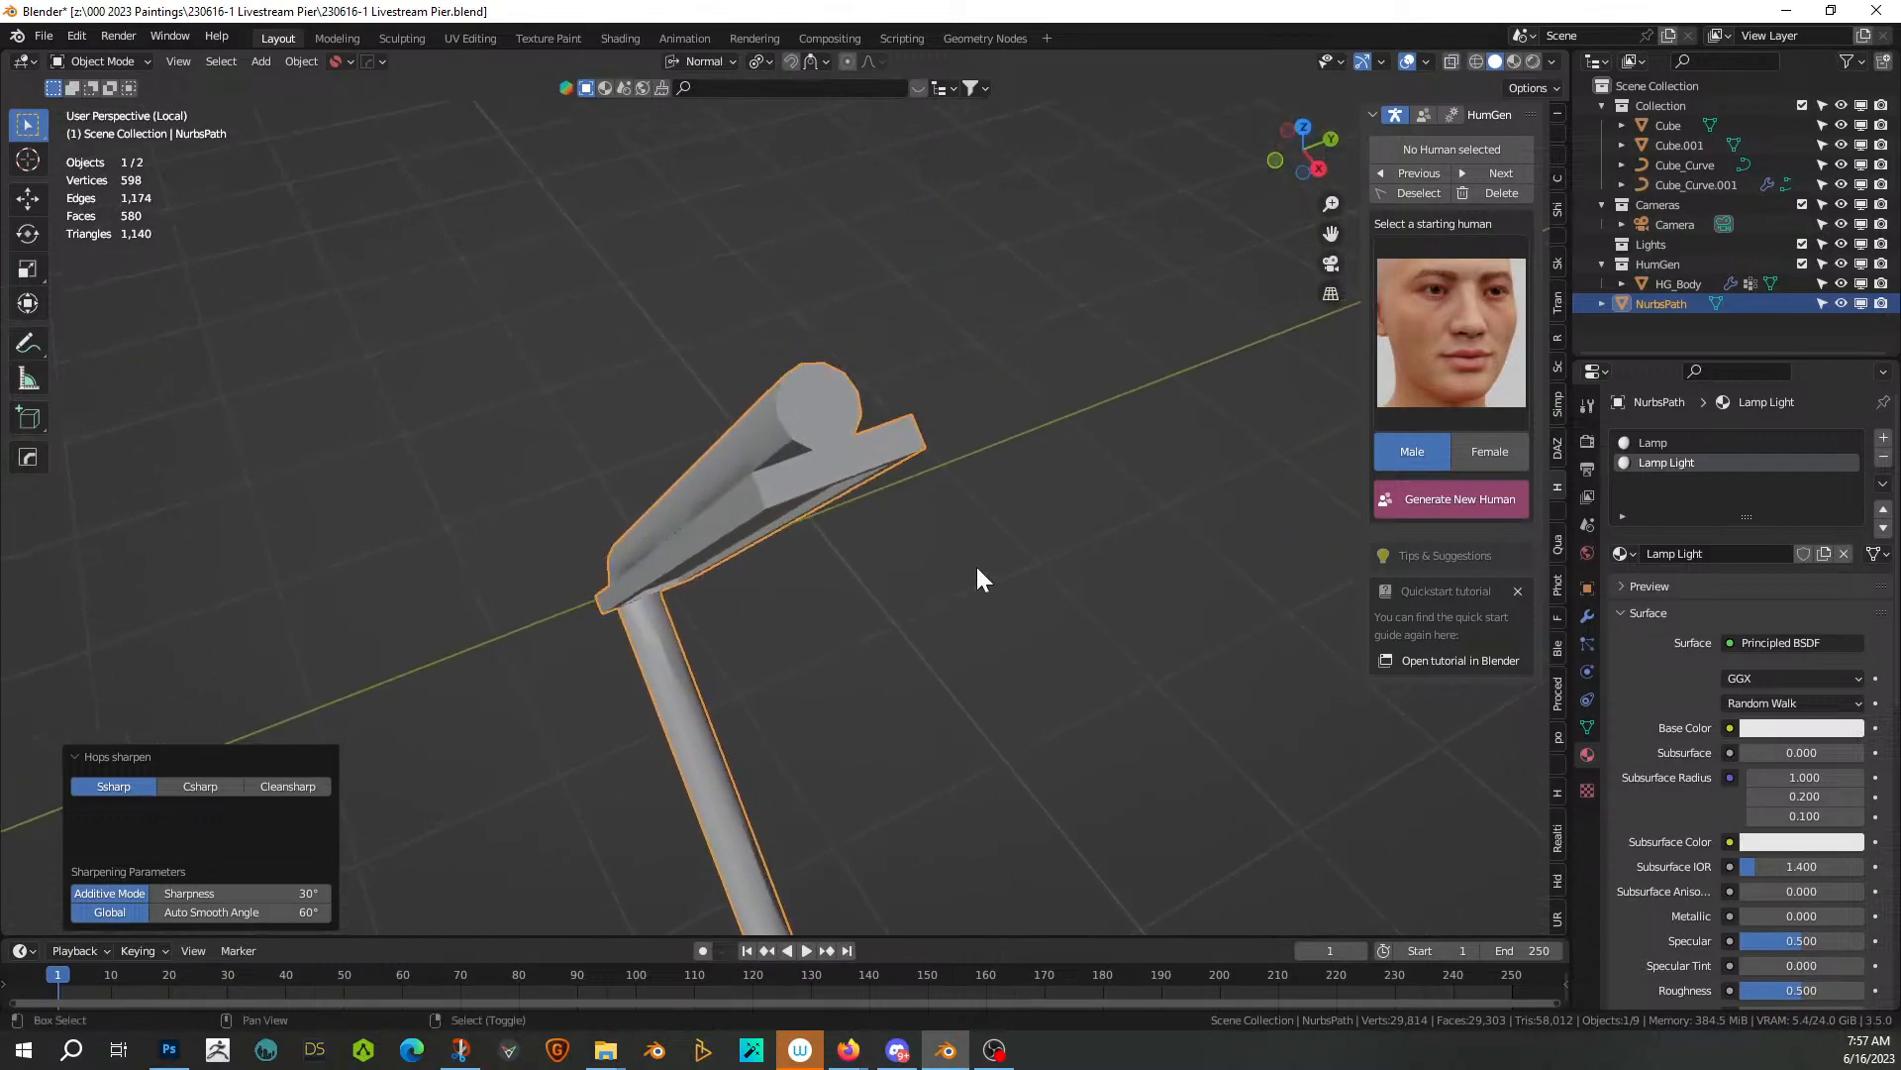
{"action": "key", "text": "Tab"}
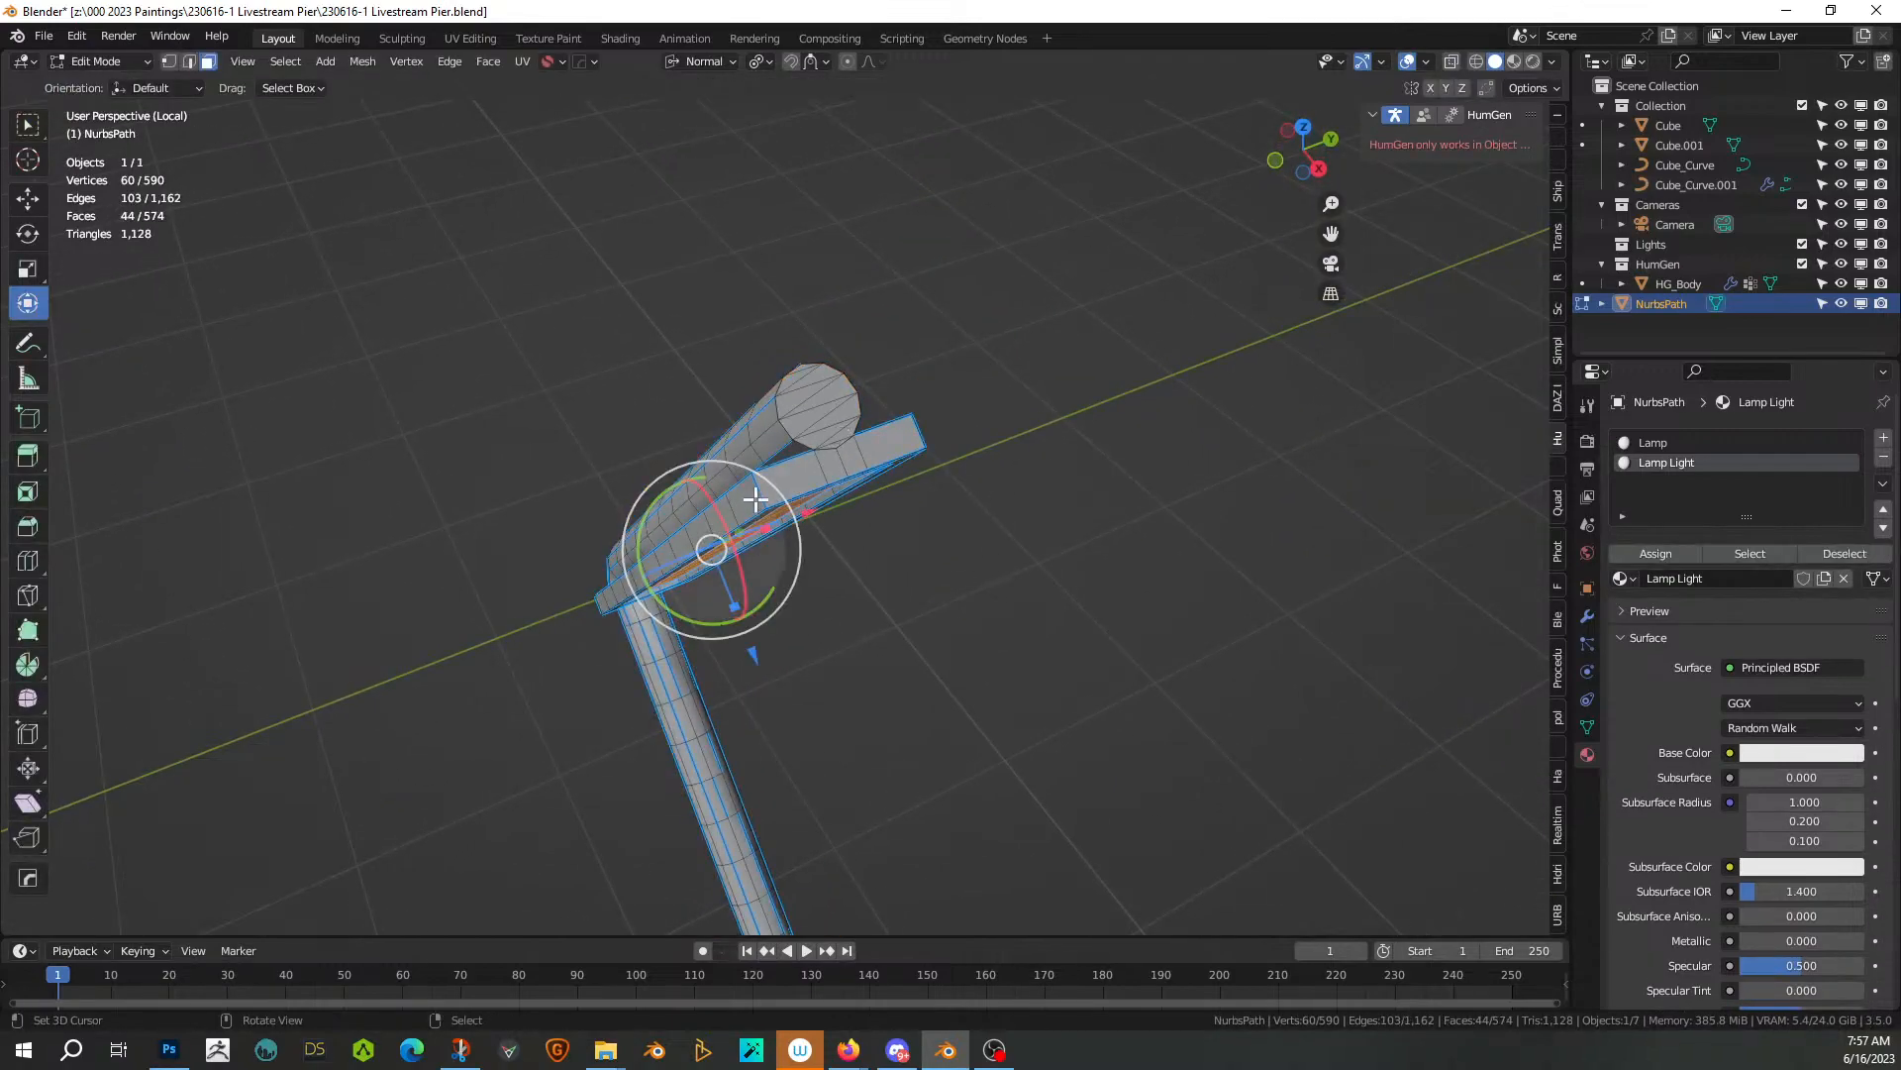
{"action": "left_click", "coordinate": [781, 484]}
{"action": "left_click", "coordinate": [843, 461], "text": "ctrl"}
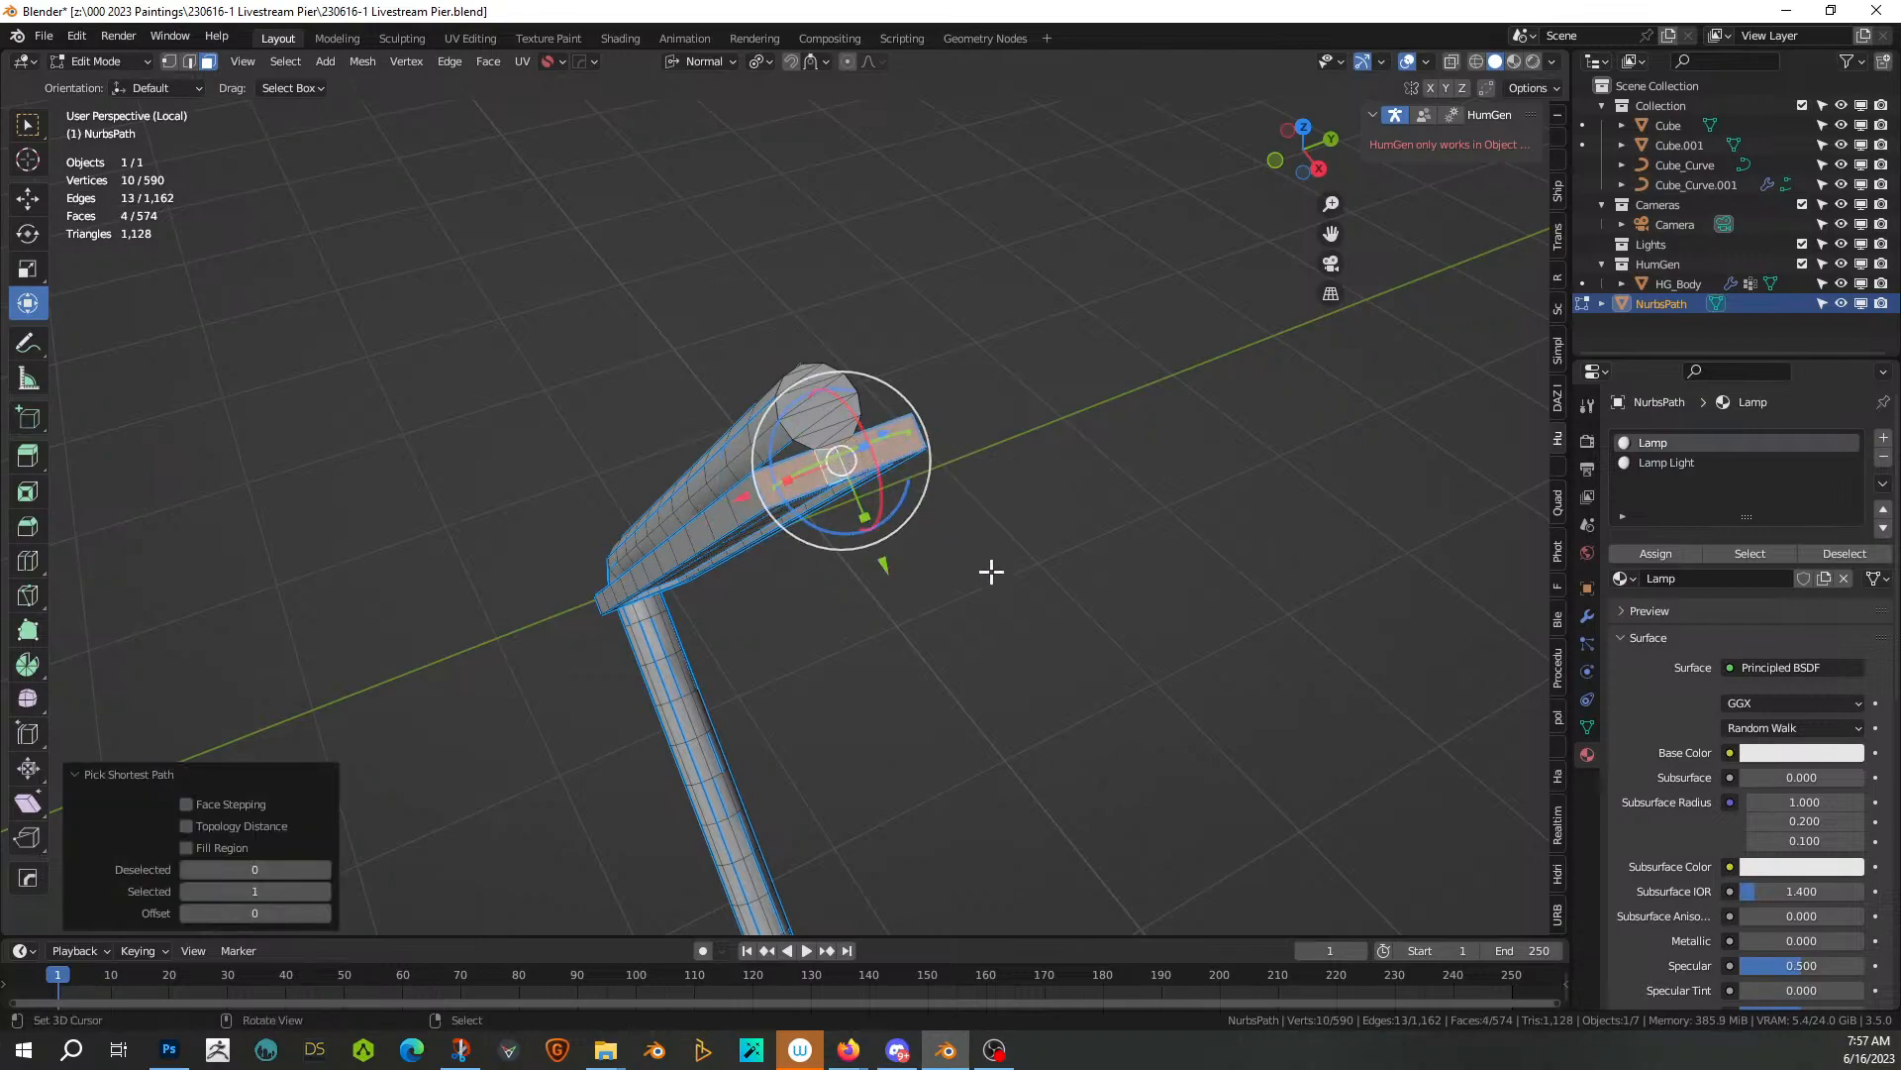
{"action": "key", "text": "i"}
{"action": "left_click", "coordinate": [996, 566]}
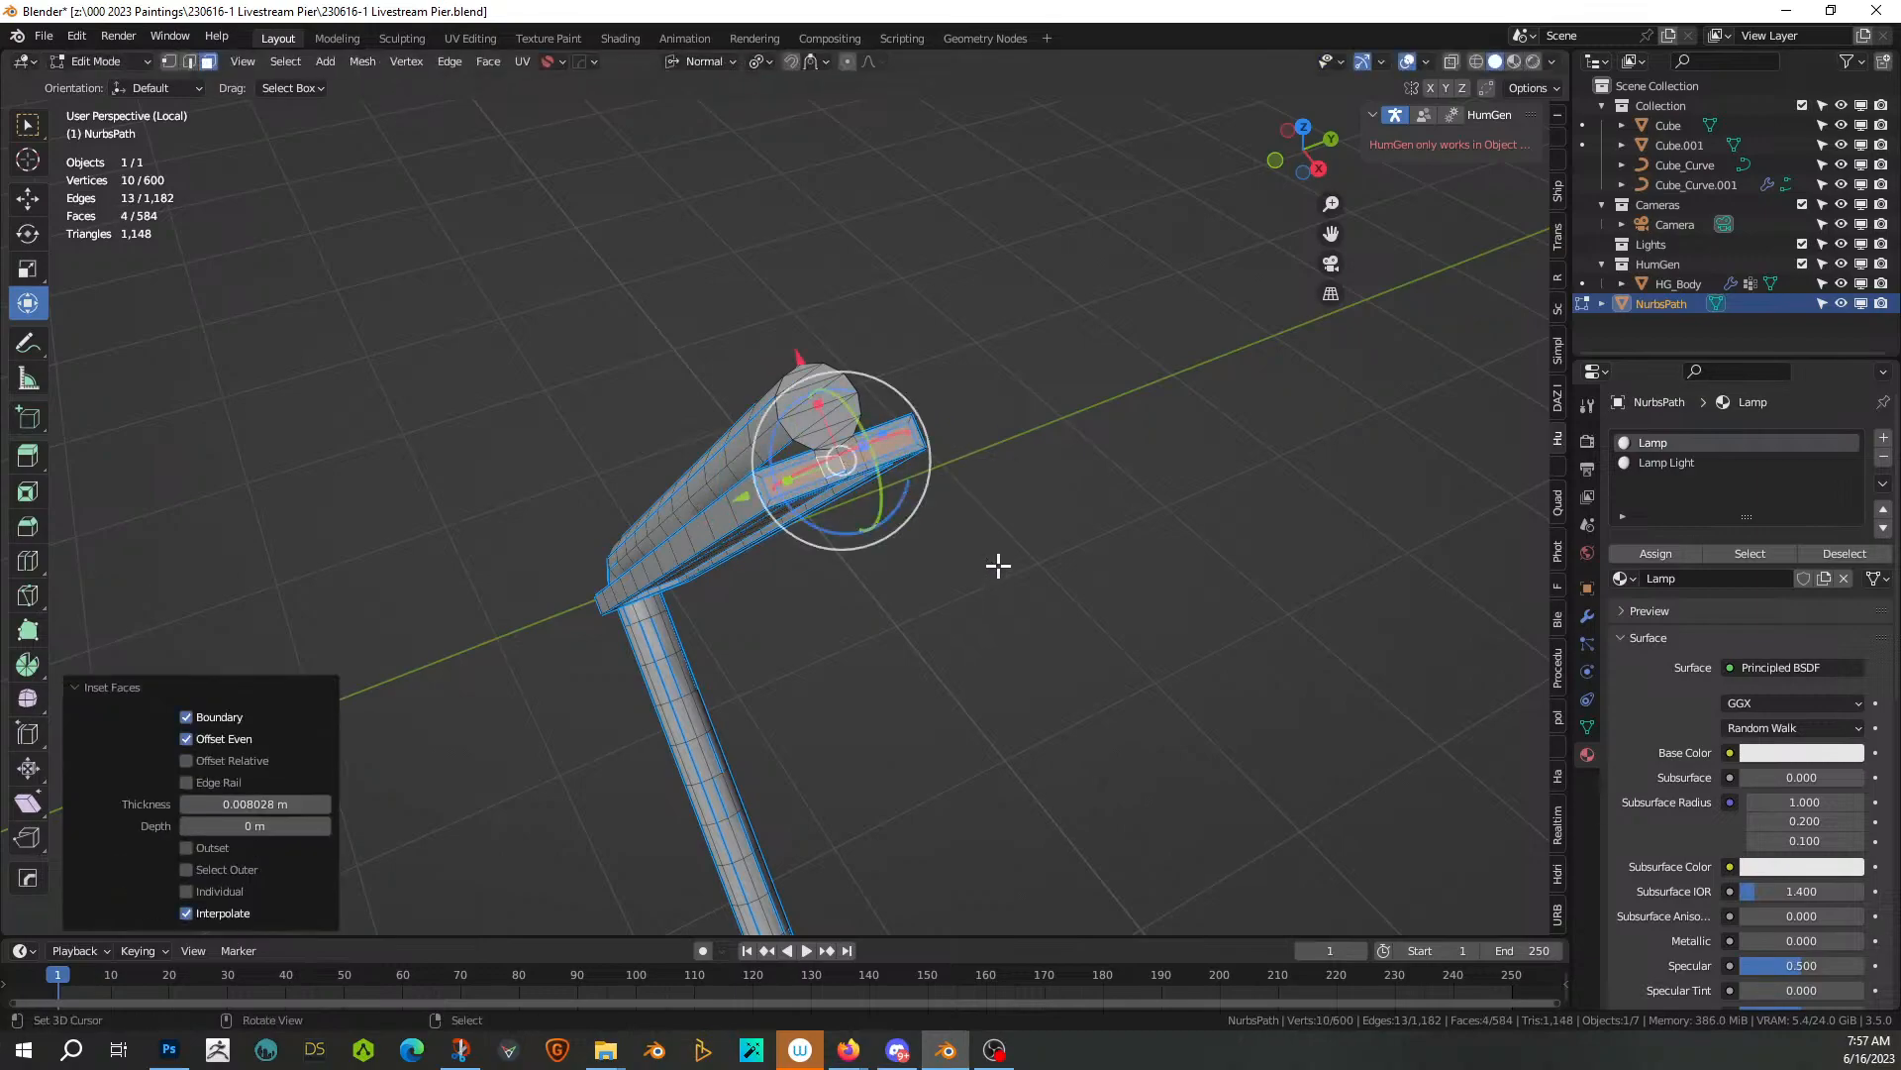
{"action": "key", "text": "e"}
{"action": "left_click", "coordinate": [1017, 555]}
Extrude the two middle faces of the end block's pipe-facing side toward the pipe and flatten them to 0 along their normal Z axis
{"action": "middle_click_drag", "start_coordinate": [1019, 535], "coordinate": [1244, 571]}
{"action": "left_click", "coordinate": [824, 393]}
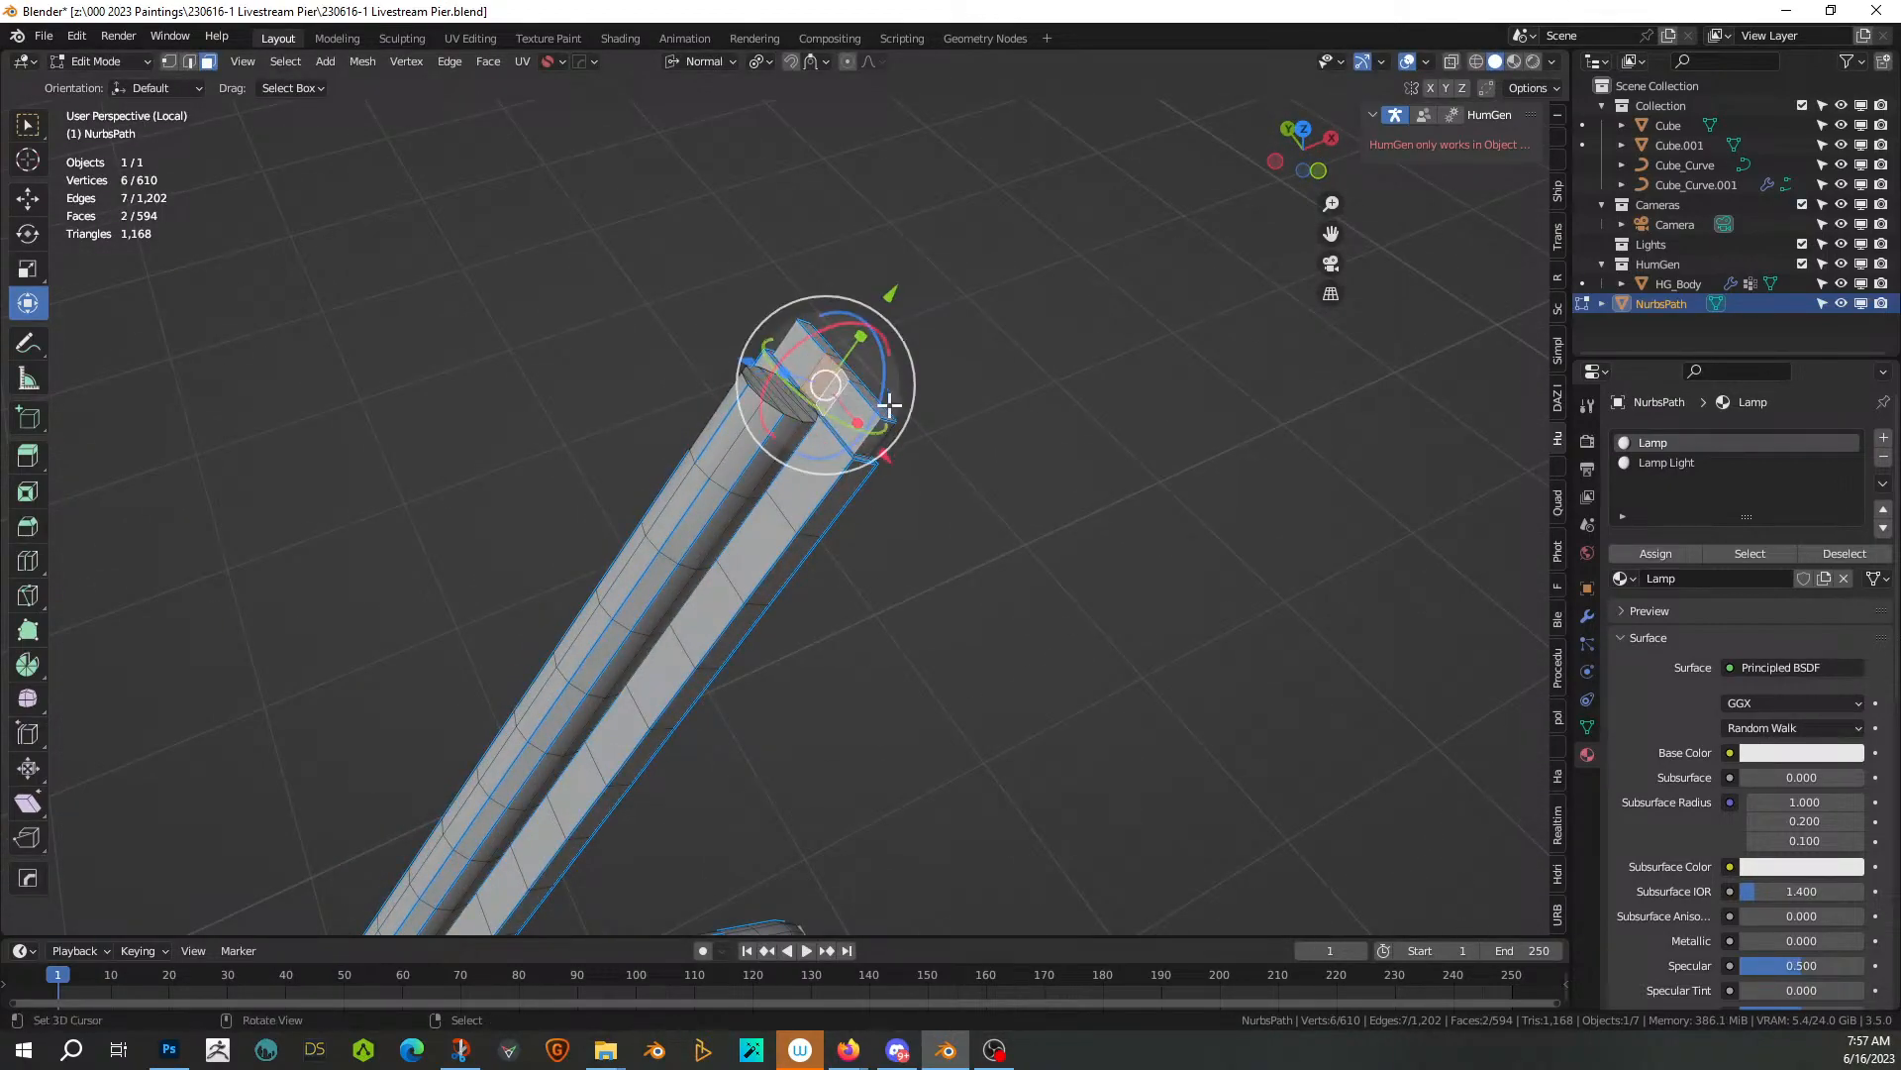
{"action": "middle_click_drag", "start_coordinate": [830, 395], "coordinate": [969, 509]}
{"action": "key", "text": "e"}
{"action": "left_click", "coordinate": [924, 546]}
{"action": "key", "text": "s"}
{"action": "key", "text": "z"}
{"action": "key", "text": "z"}
{"action": "key", "text": "Return"}
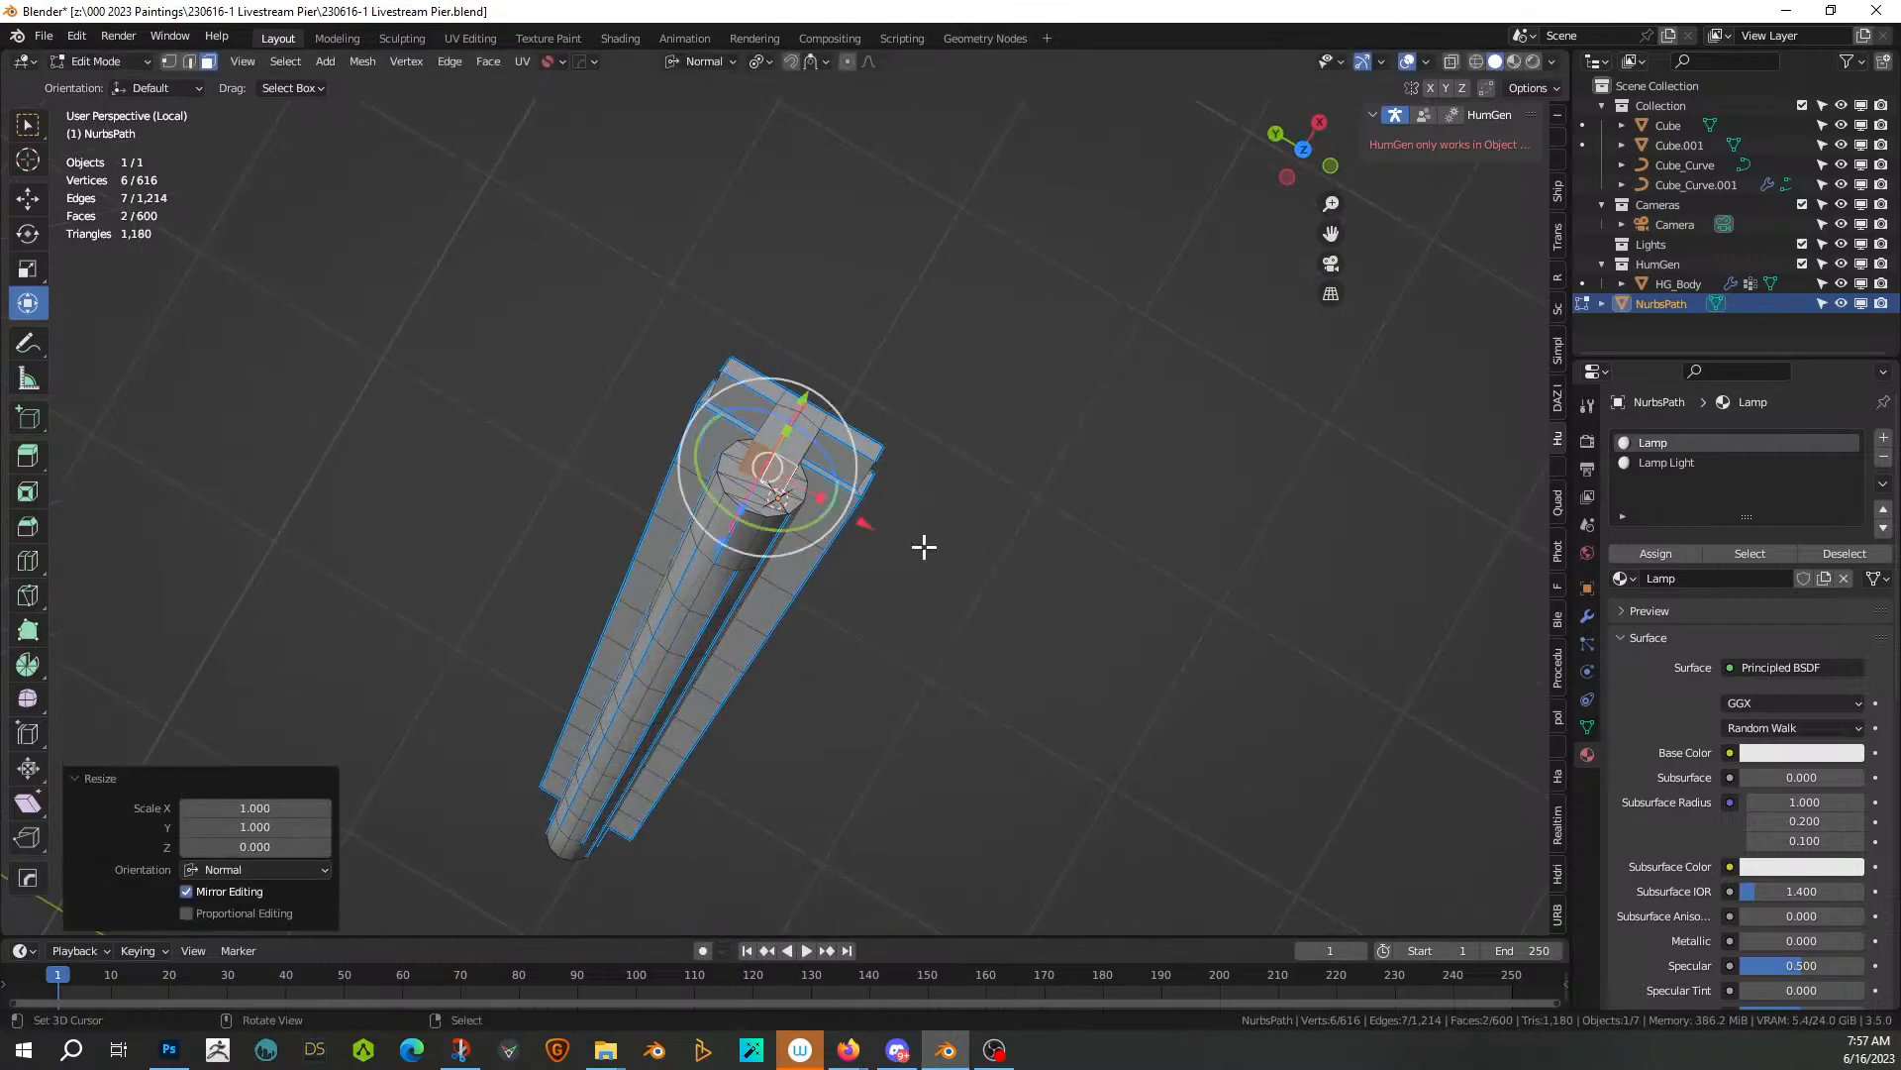
Select the faces using the Lamp Light material, invert the selection, and shrink it by one step
{"action": "middle_click_drag", "start_coordinate": [916, 548], "coordinate": [874, 287]}
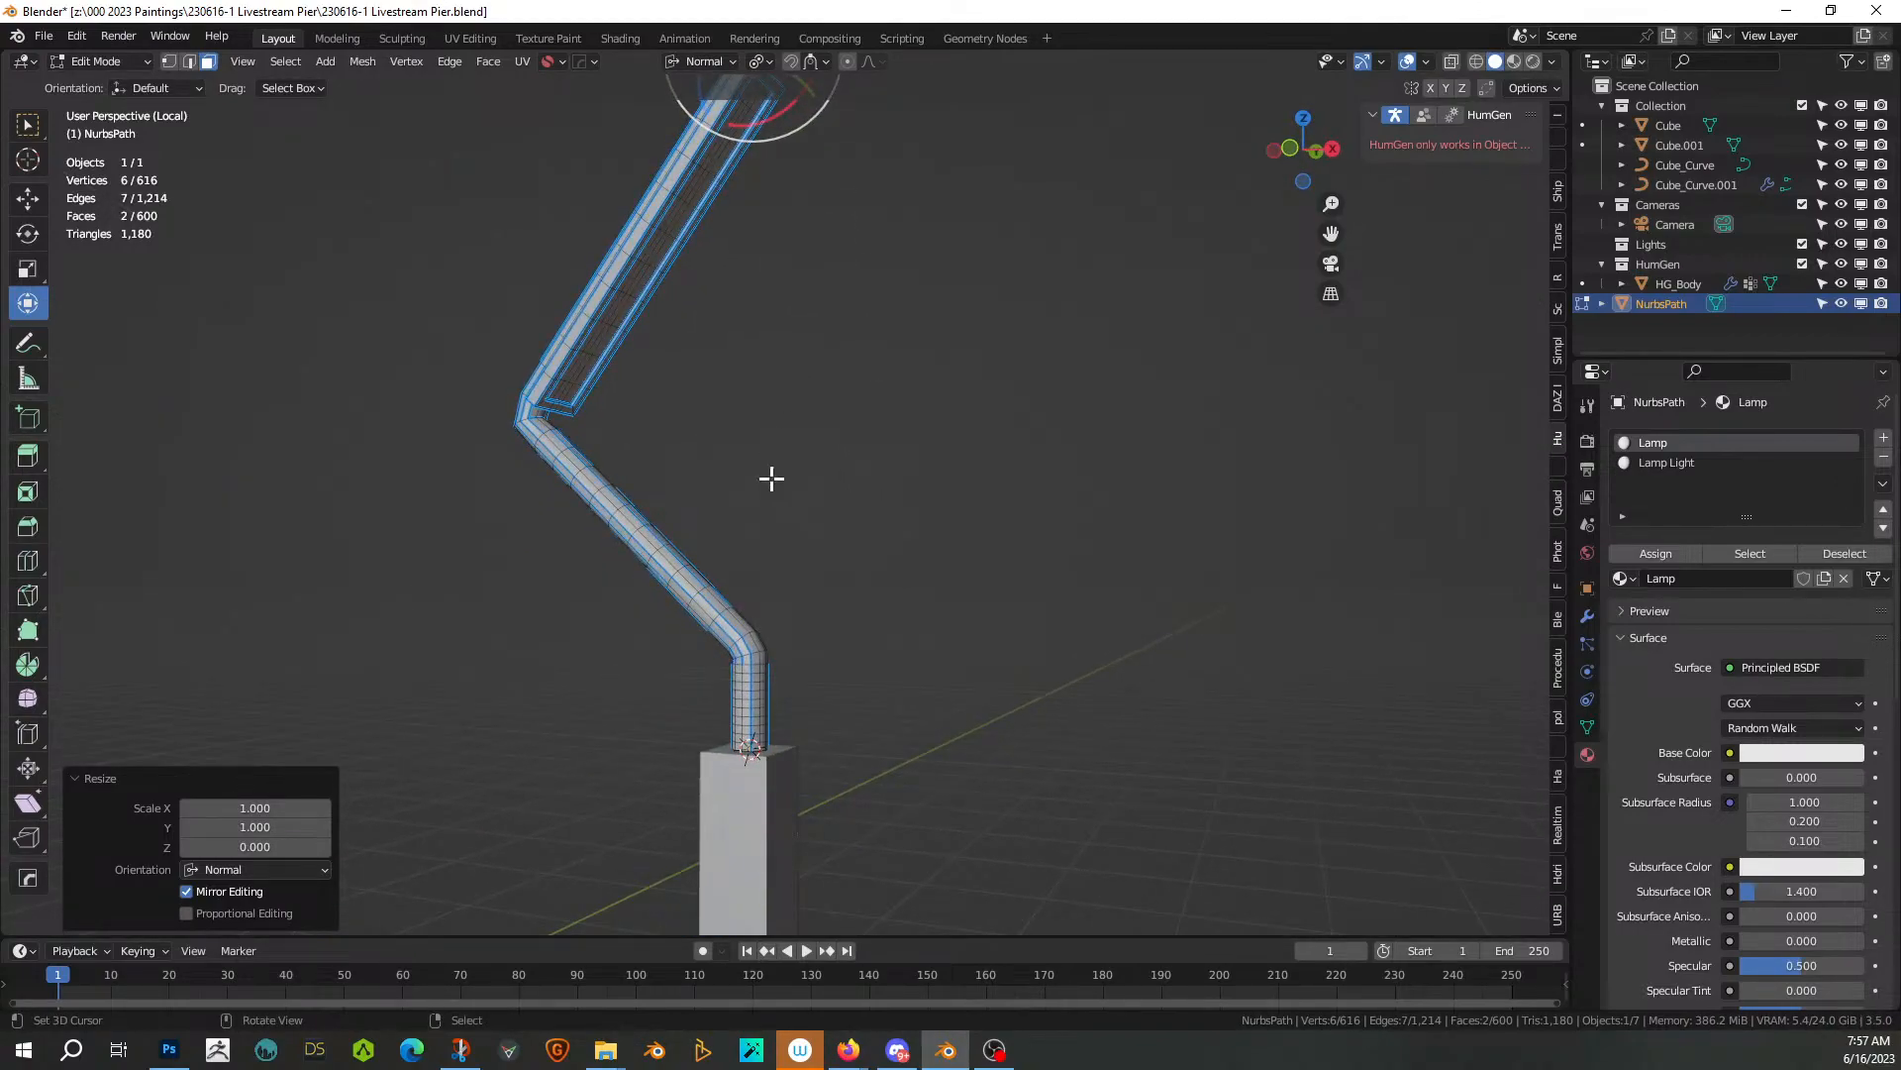
{"action": "middle_click_drag", "start_coordinate": [828, 574], "coordinate": [785, 568]}
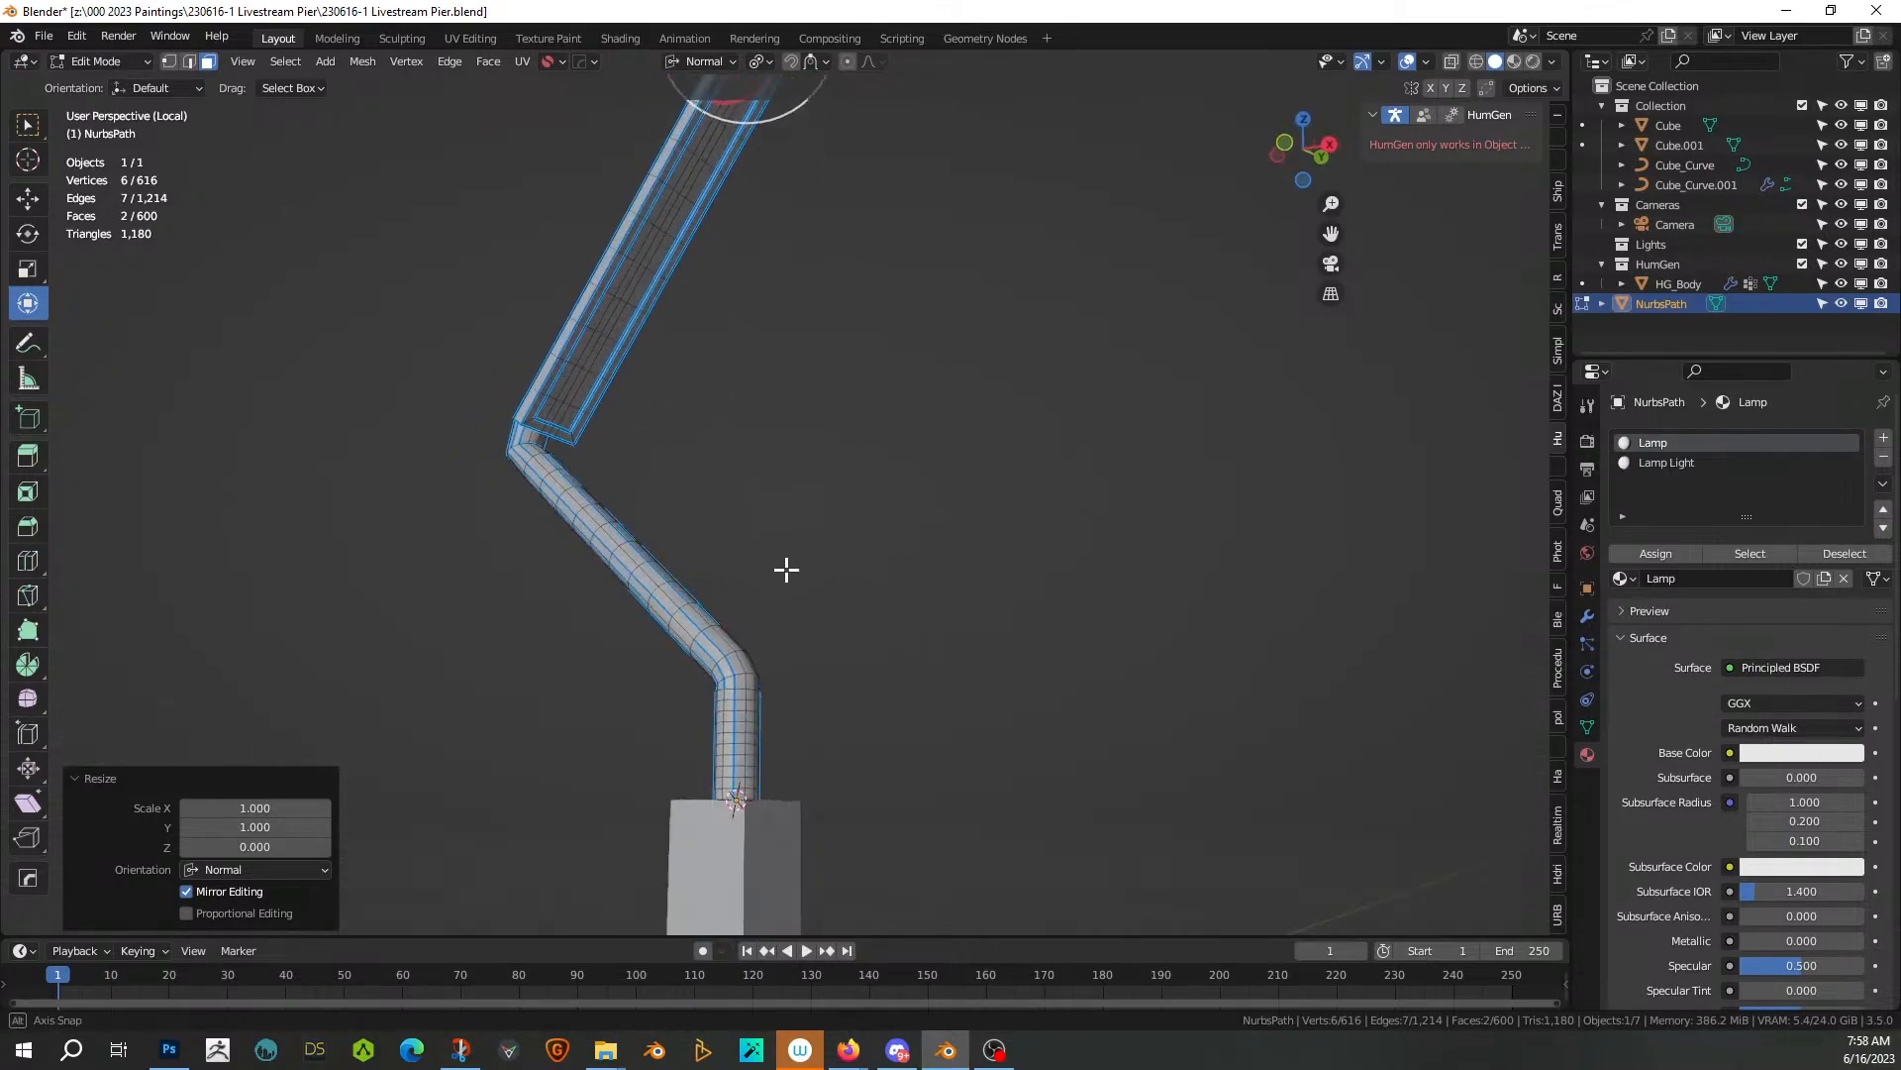
{"action": "left_click", "coordinate": [903, 518]}
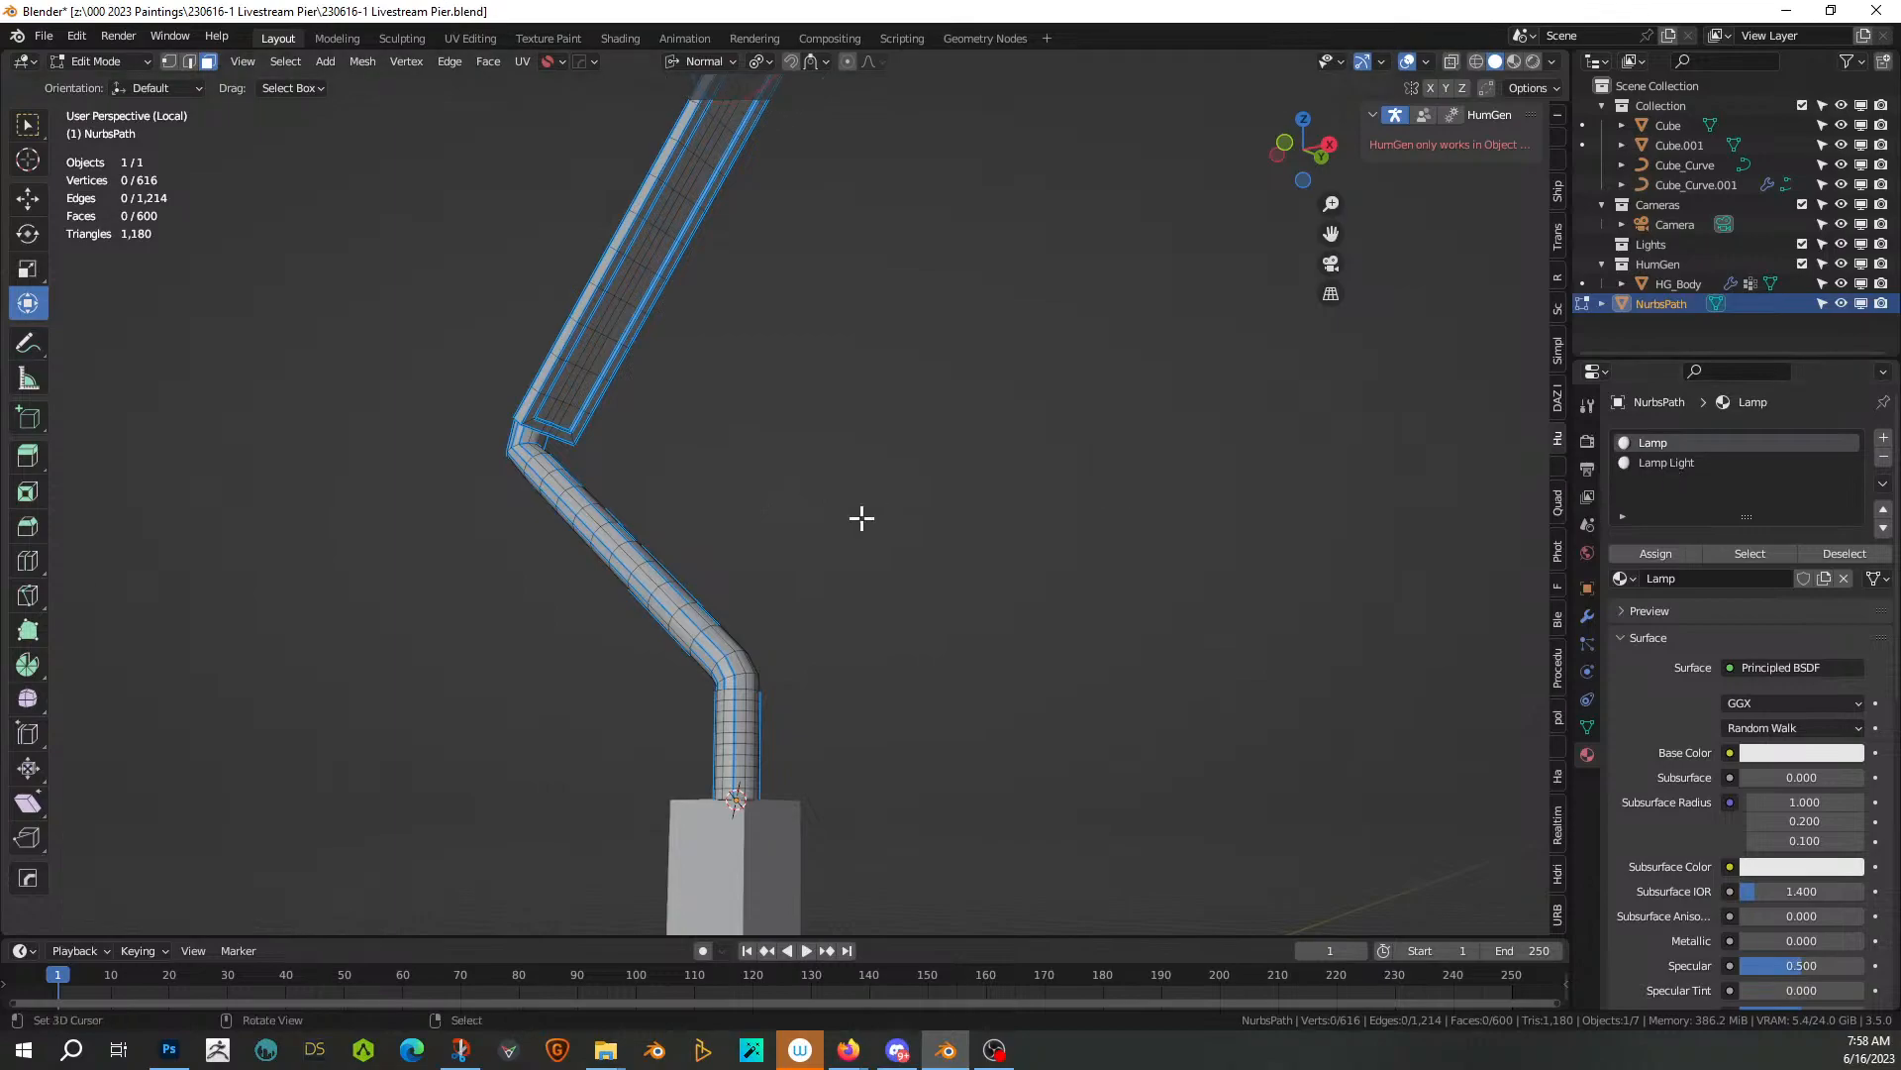
{"action": "left_click", "coordinate": [1666, 463]}
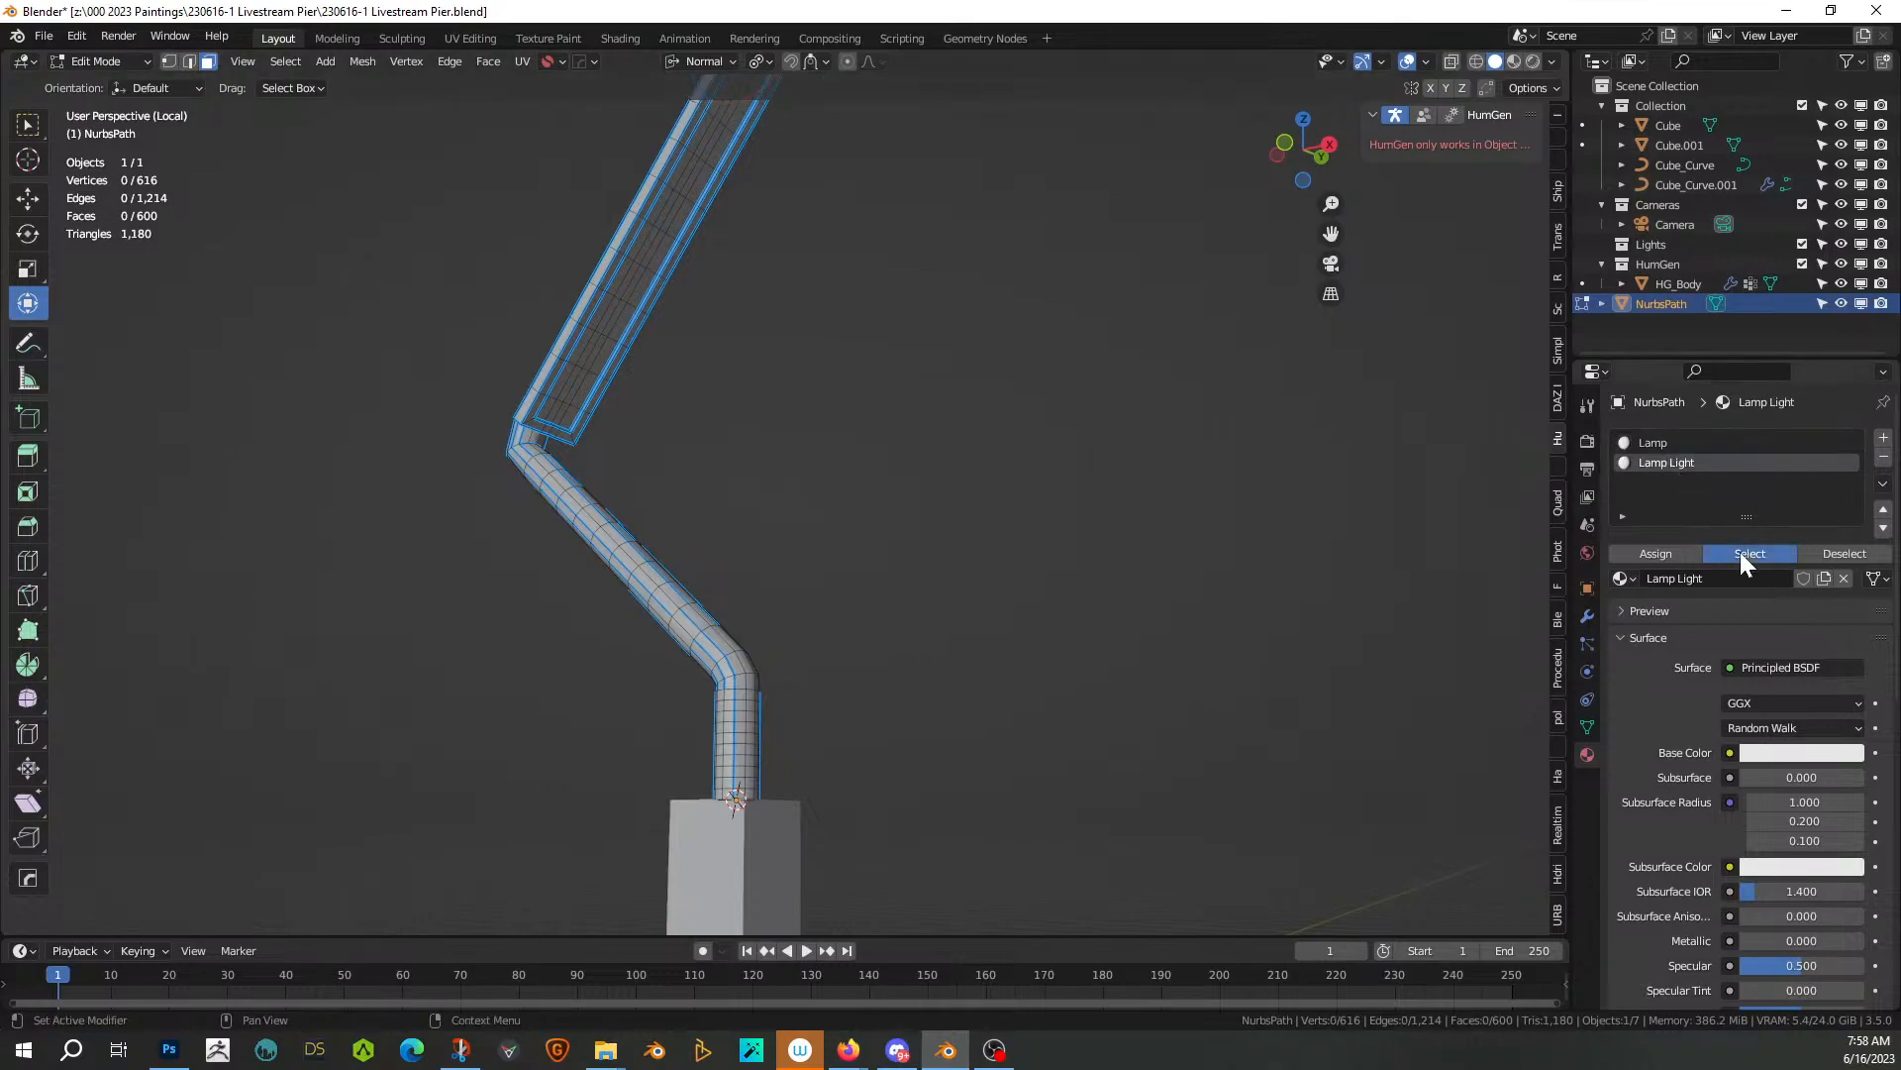
{"action": "left_click", "coordinate": [1741, 555]}
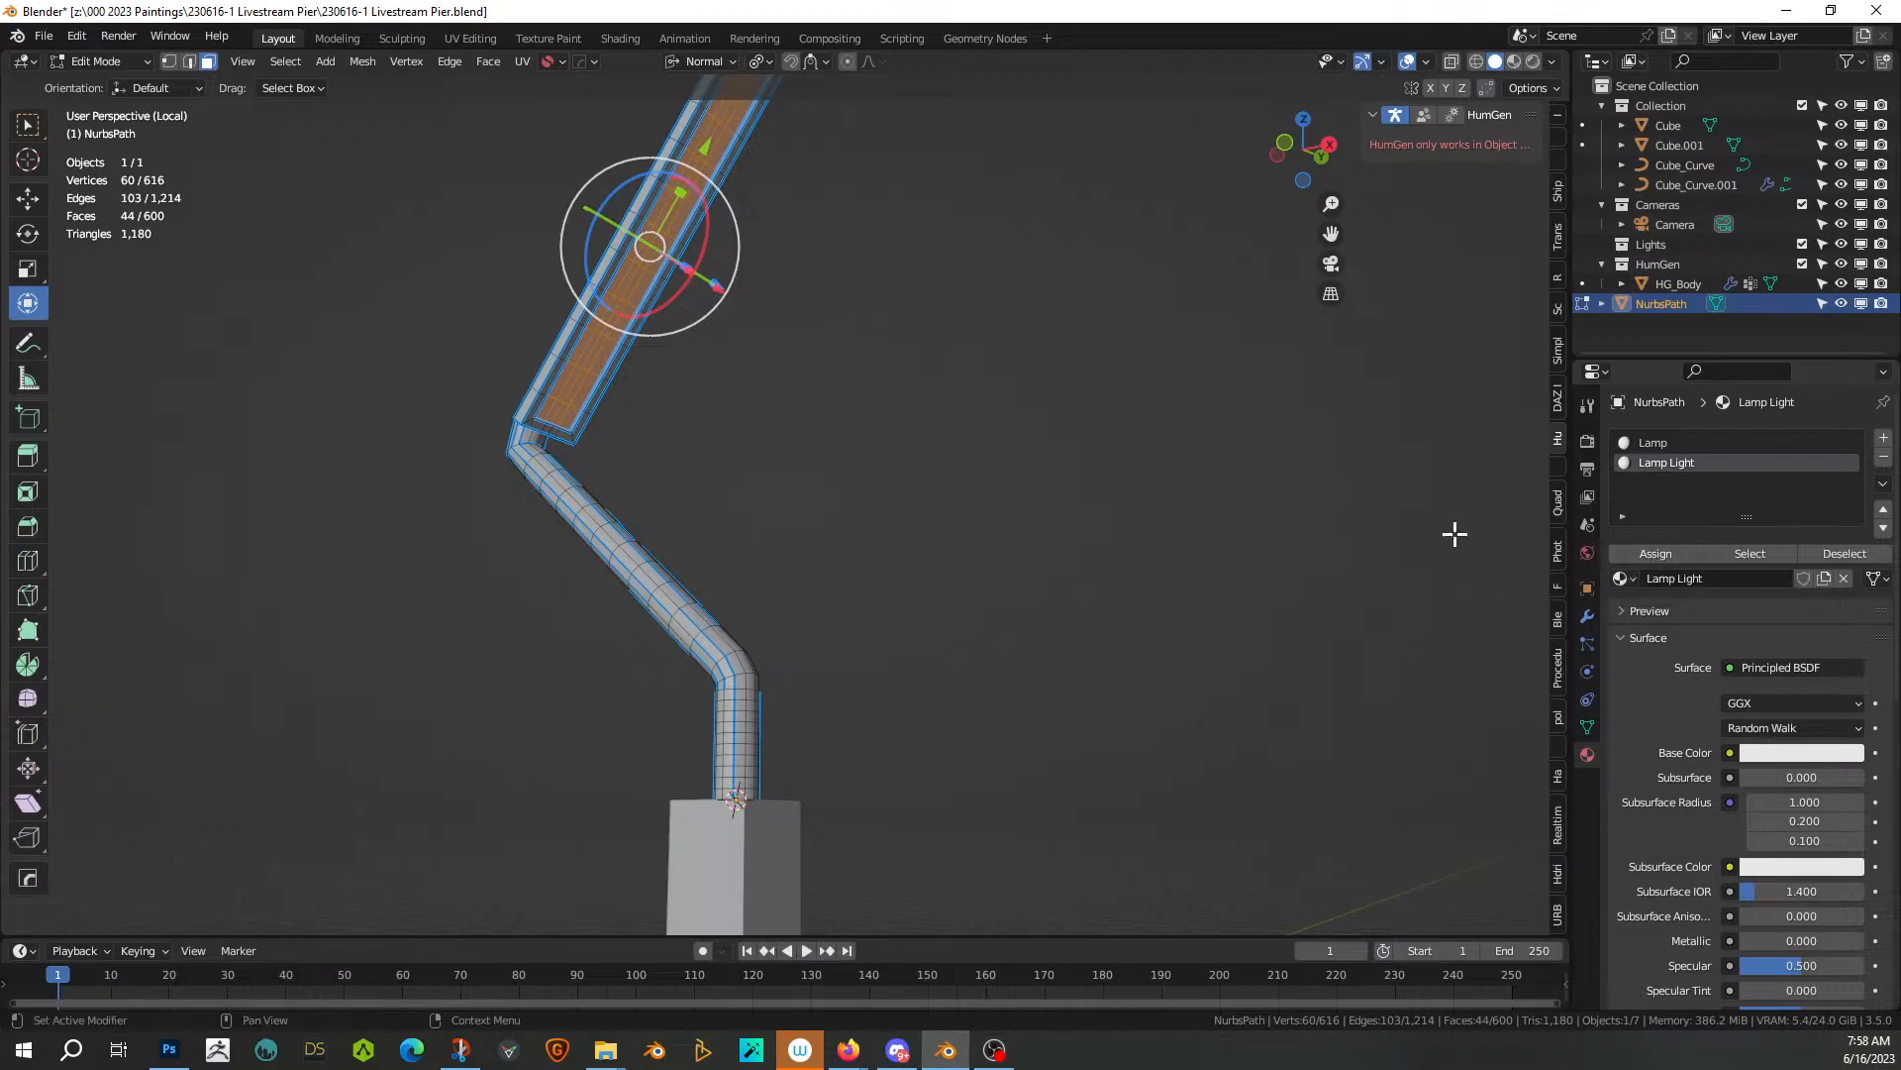
{"action": "key", "text": "ctrl+i"}
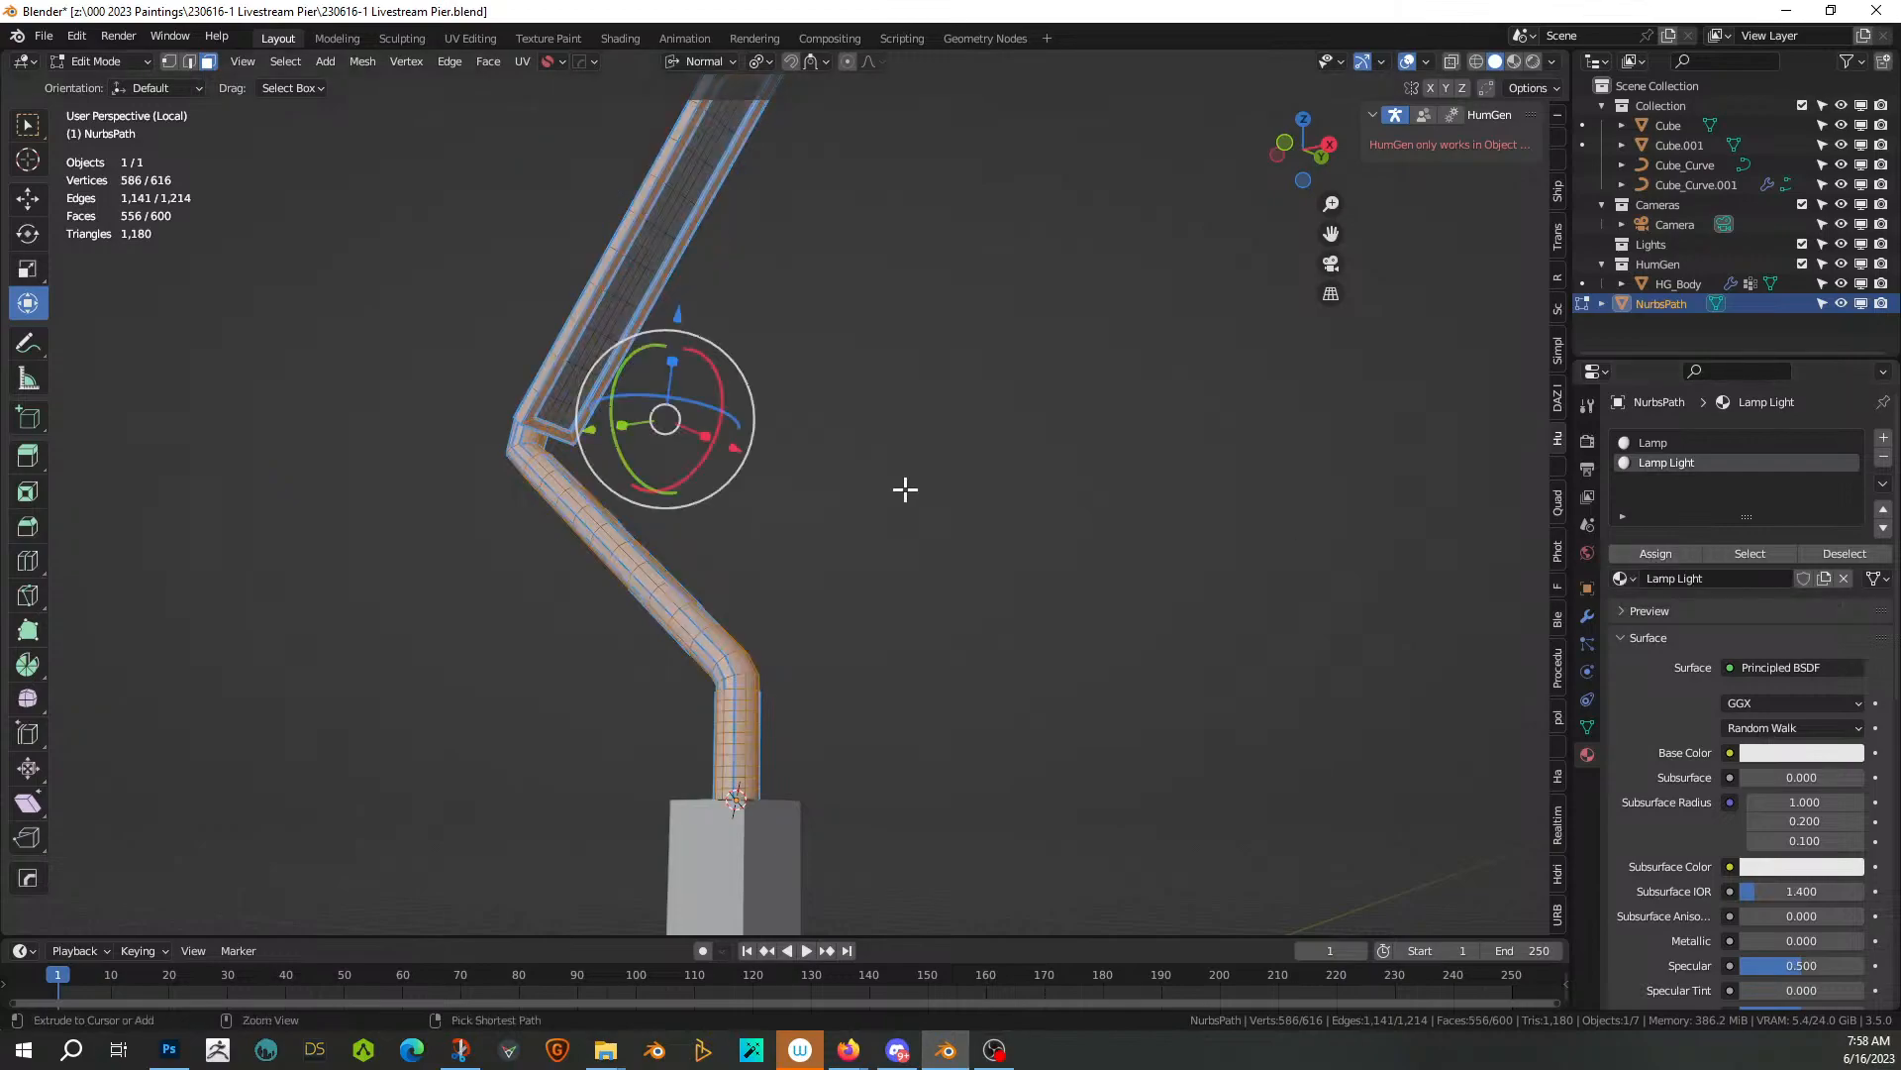
{"action": "scroll", "coordinate": [905, 489], "scroll_direction": "down", "scroll_amount": 1}
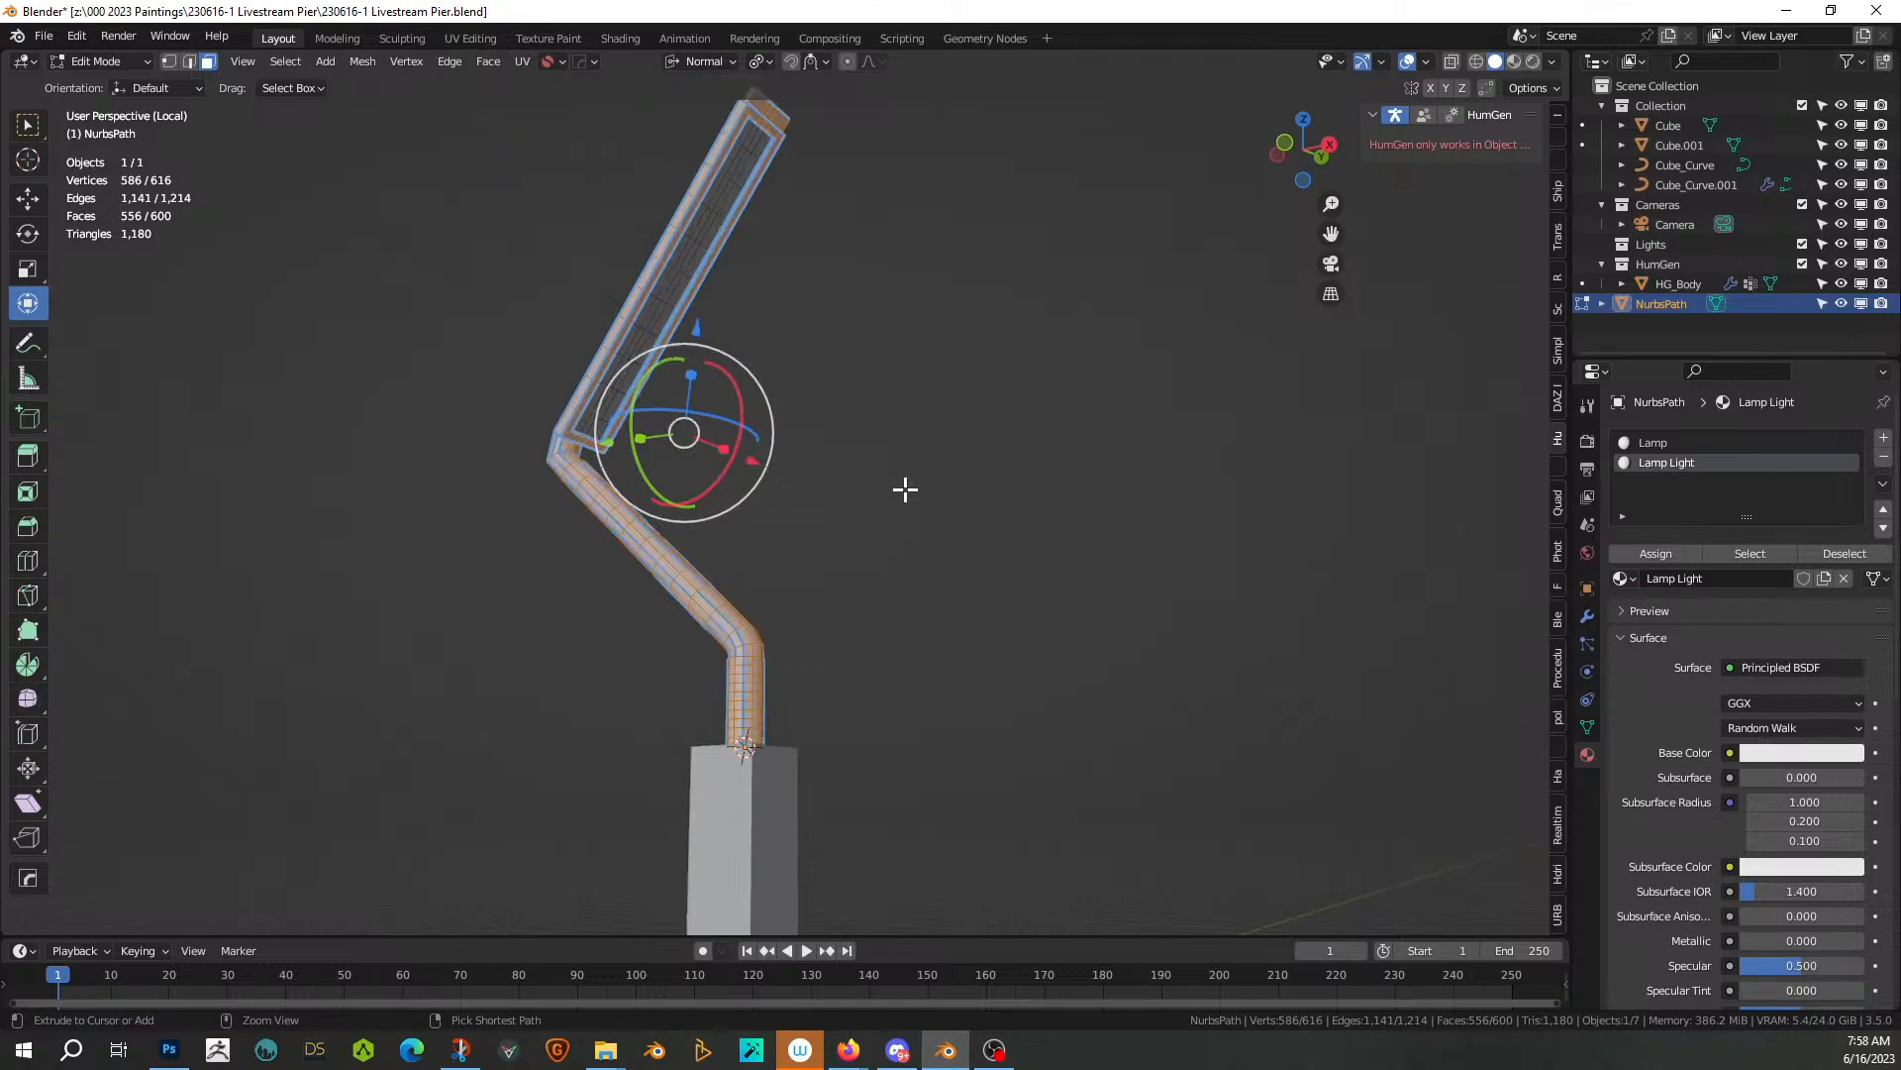
{"action": "key", "text": "ctrl+KP_Subtract"}
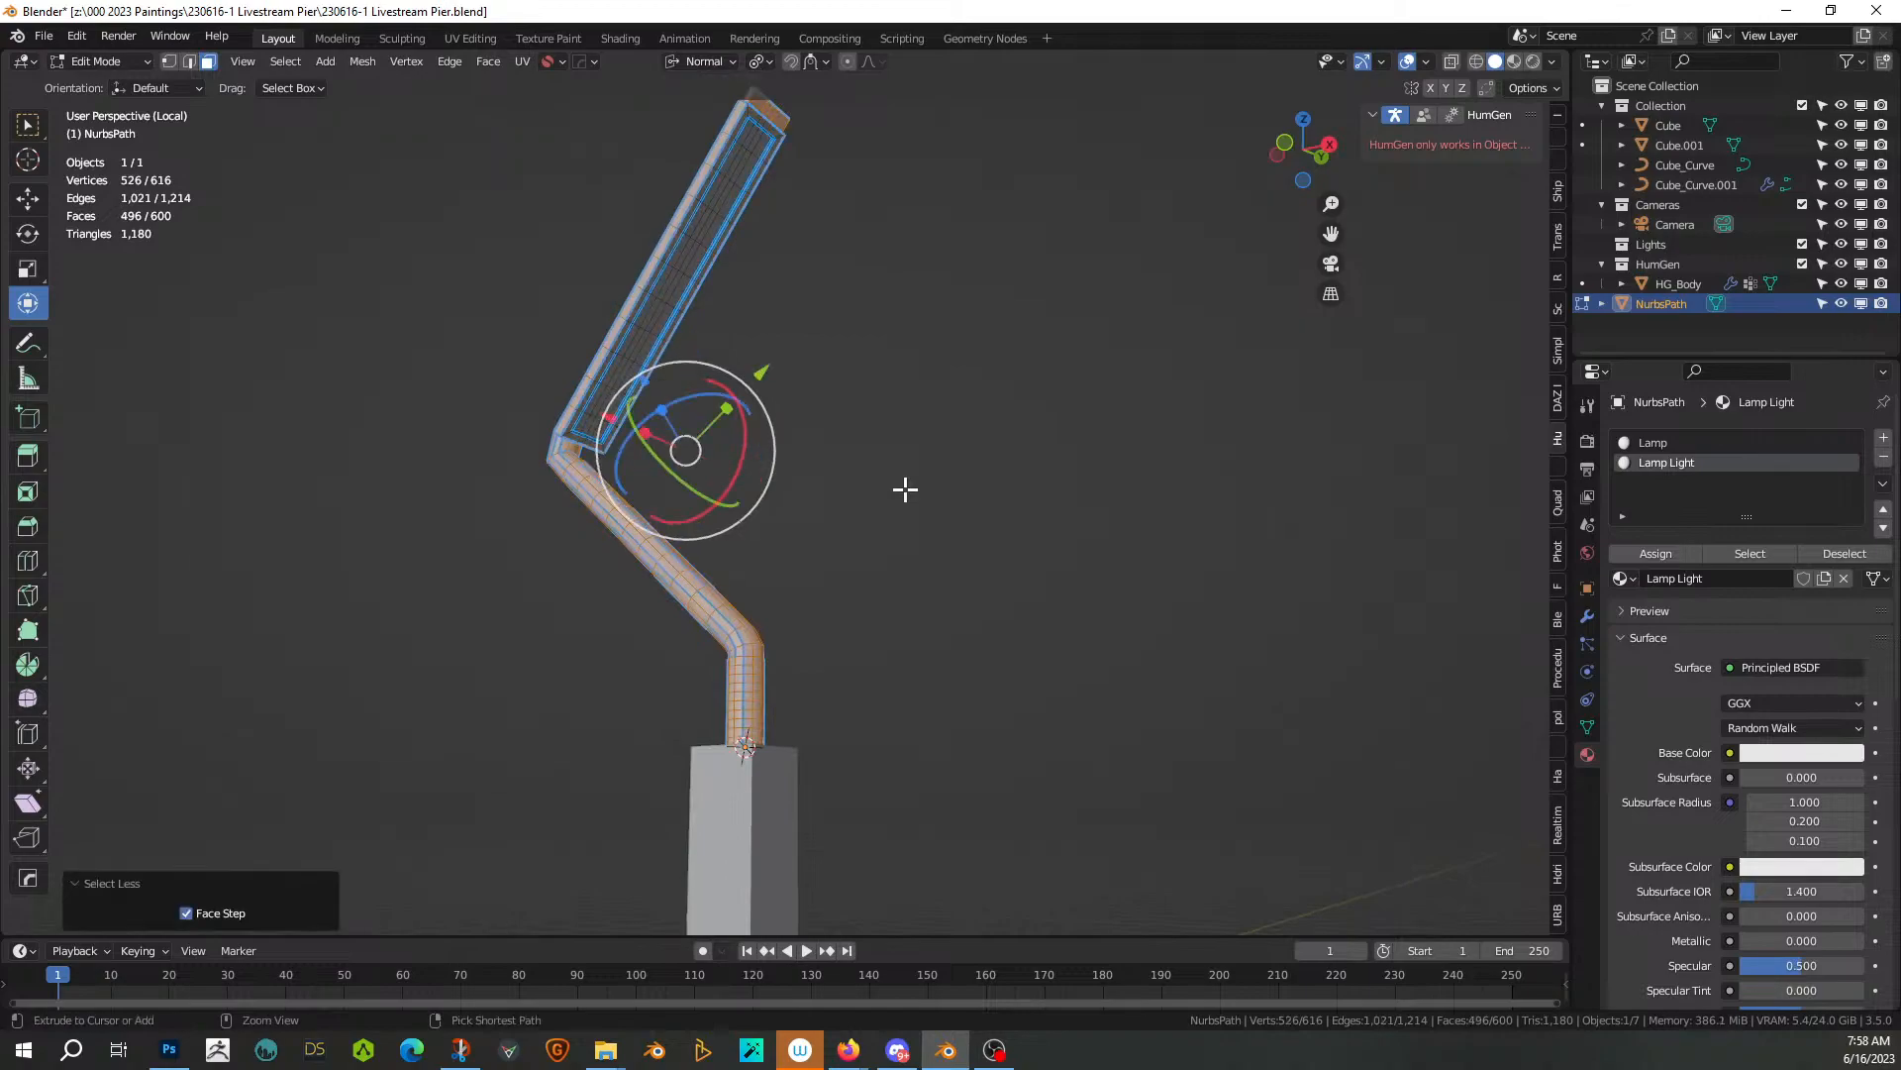
Try a Random Loop Extrude on the lamp object with loops 1, 2 and 3 enabled, and undo it
{"action": "middle_click_drag", "start_coordinate": [907, 472], "coordinate": [792, 444]}
{"action": "key", "text": "Tab"}
{"action": "key", "text": "shift+q"}
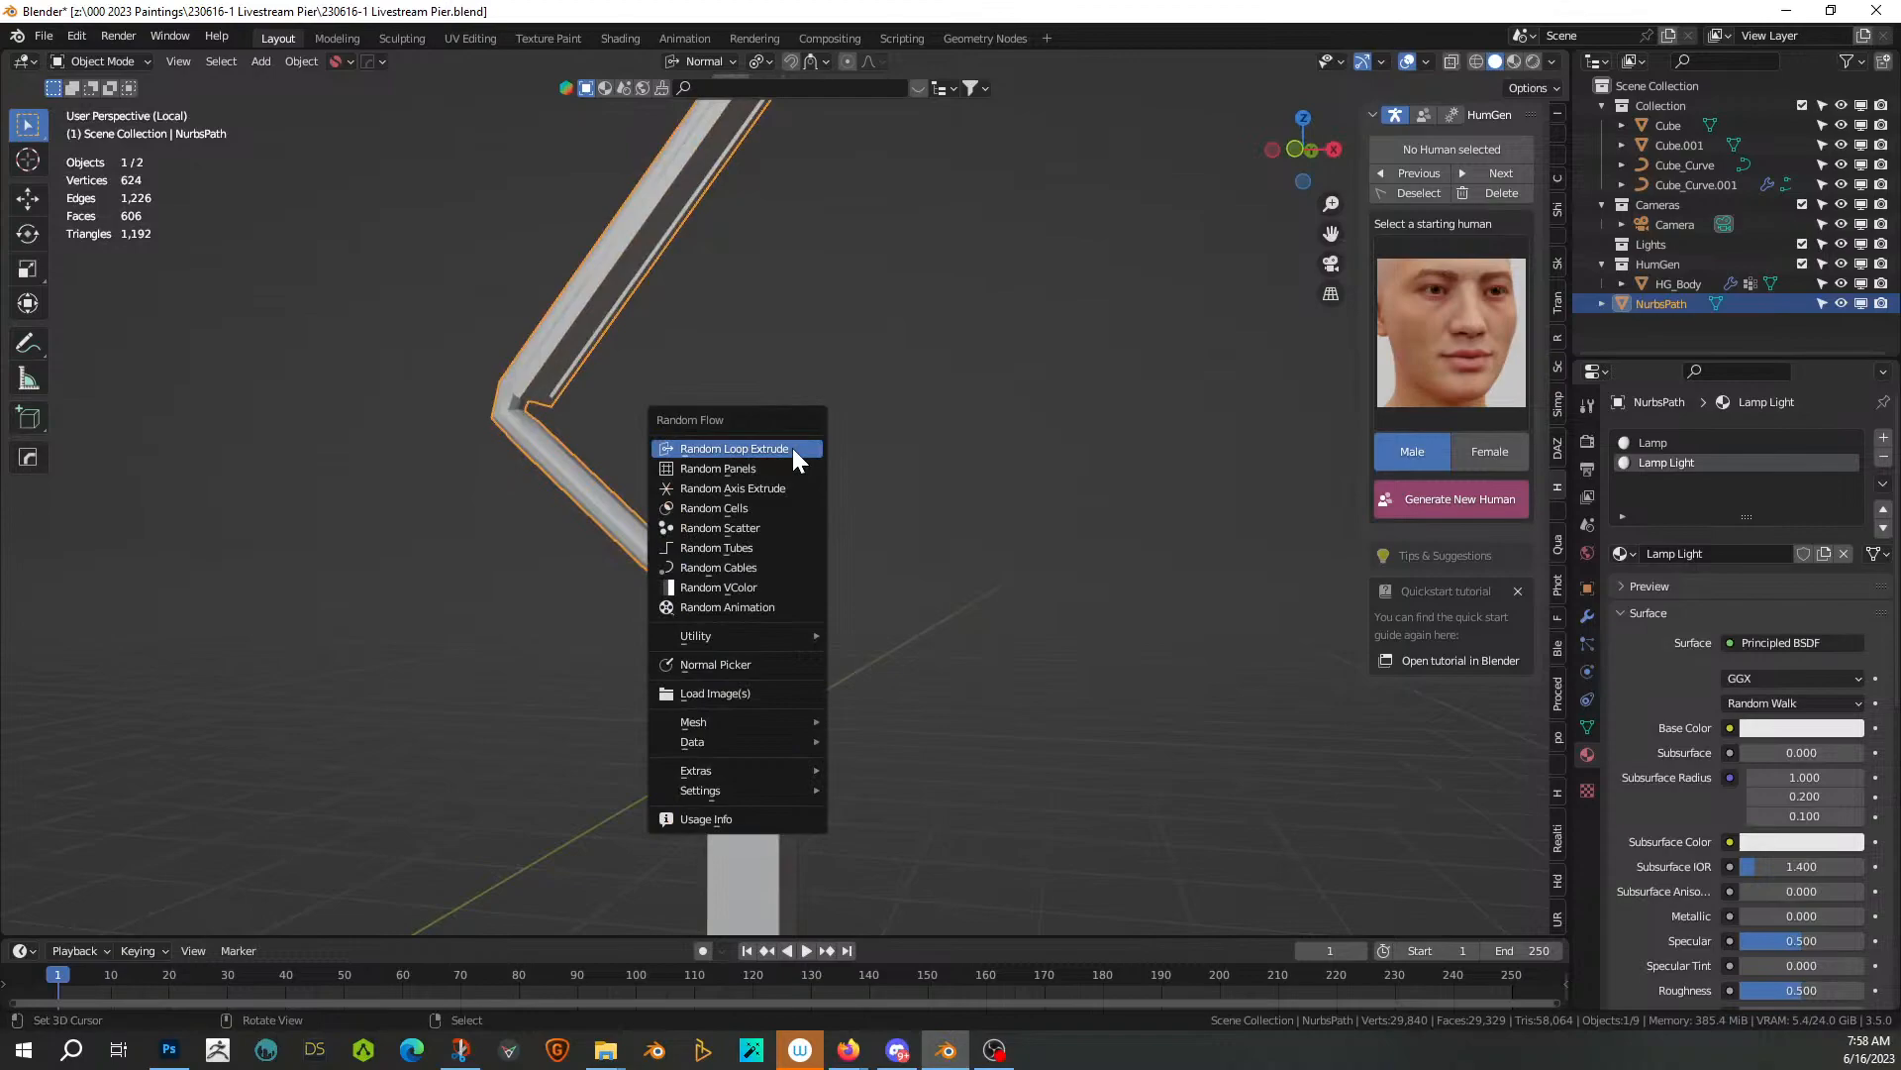
{"action": "left_click", "coordinate": [792, 447]}
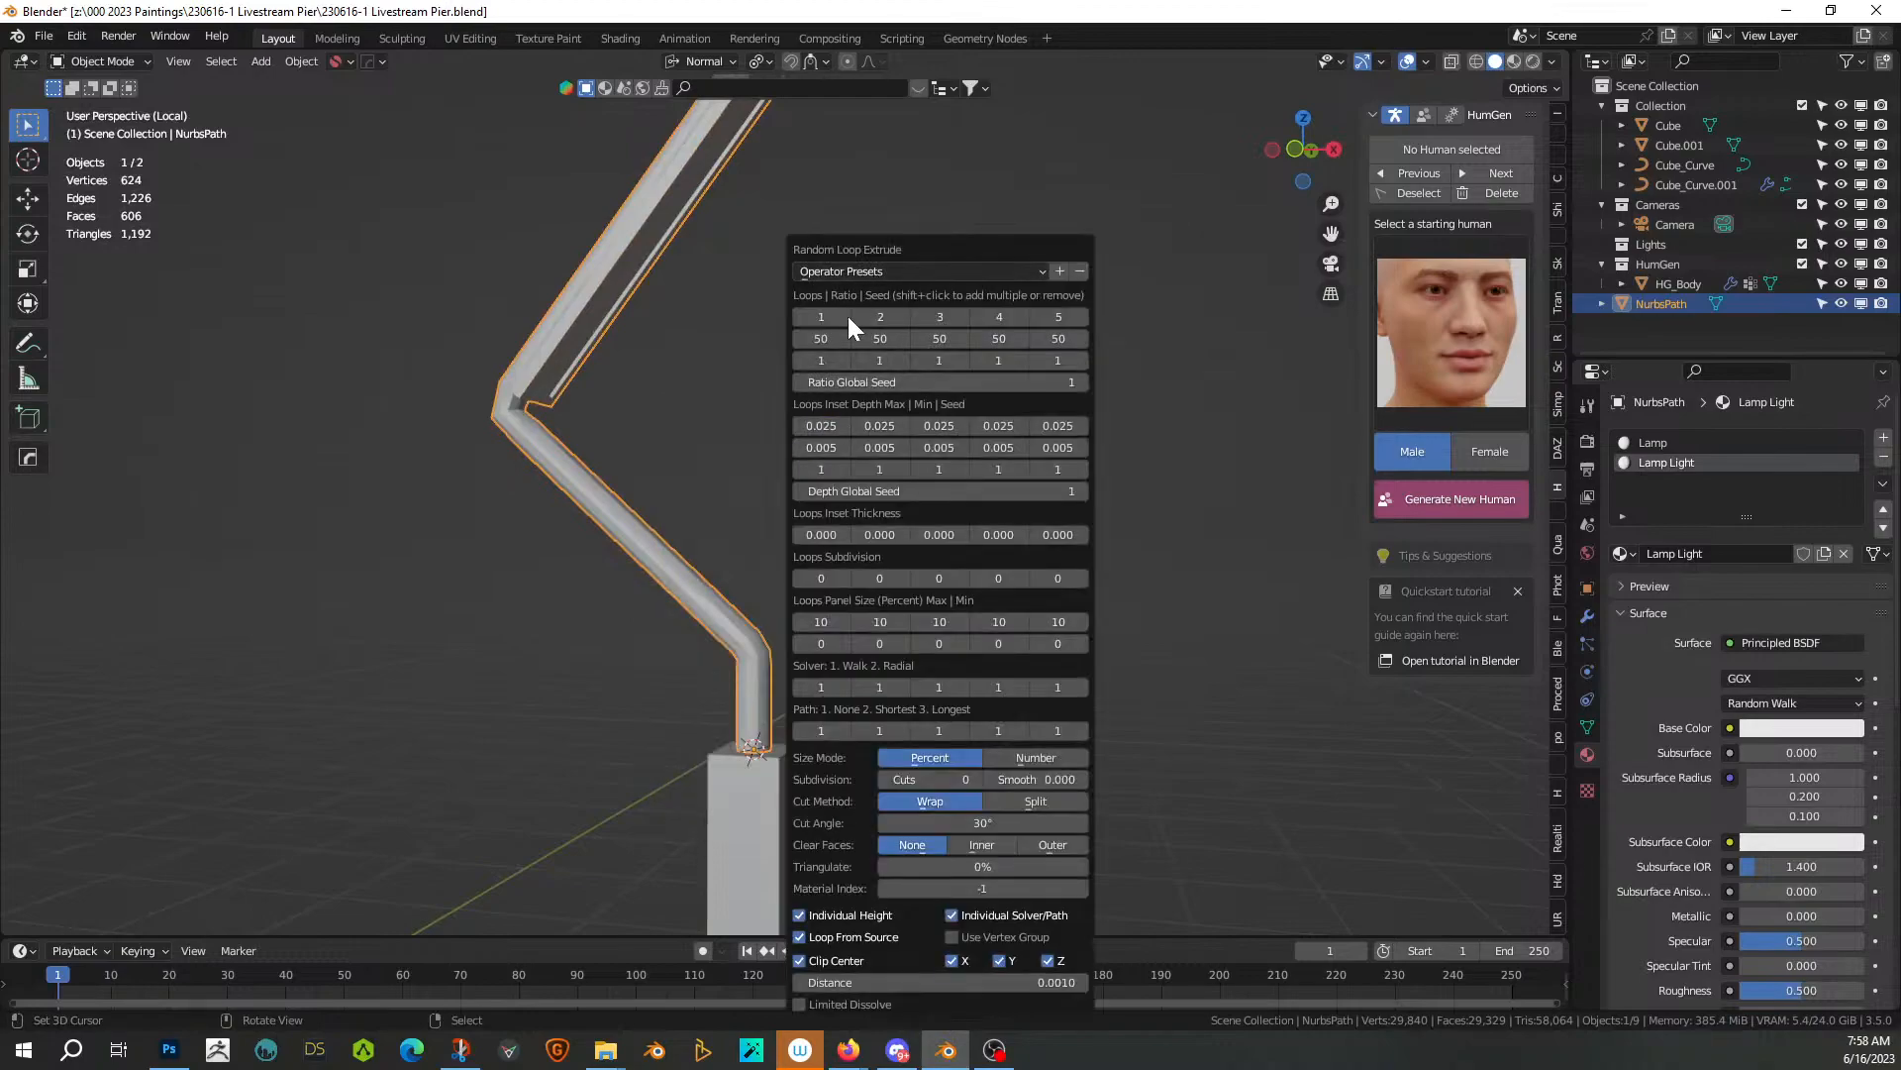
{"action": "left_click_drag", "start_coordinate": [840, 319], "coordinate": [933, 323]}
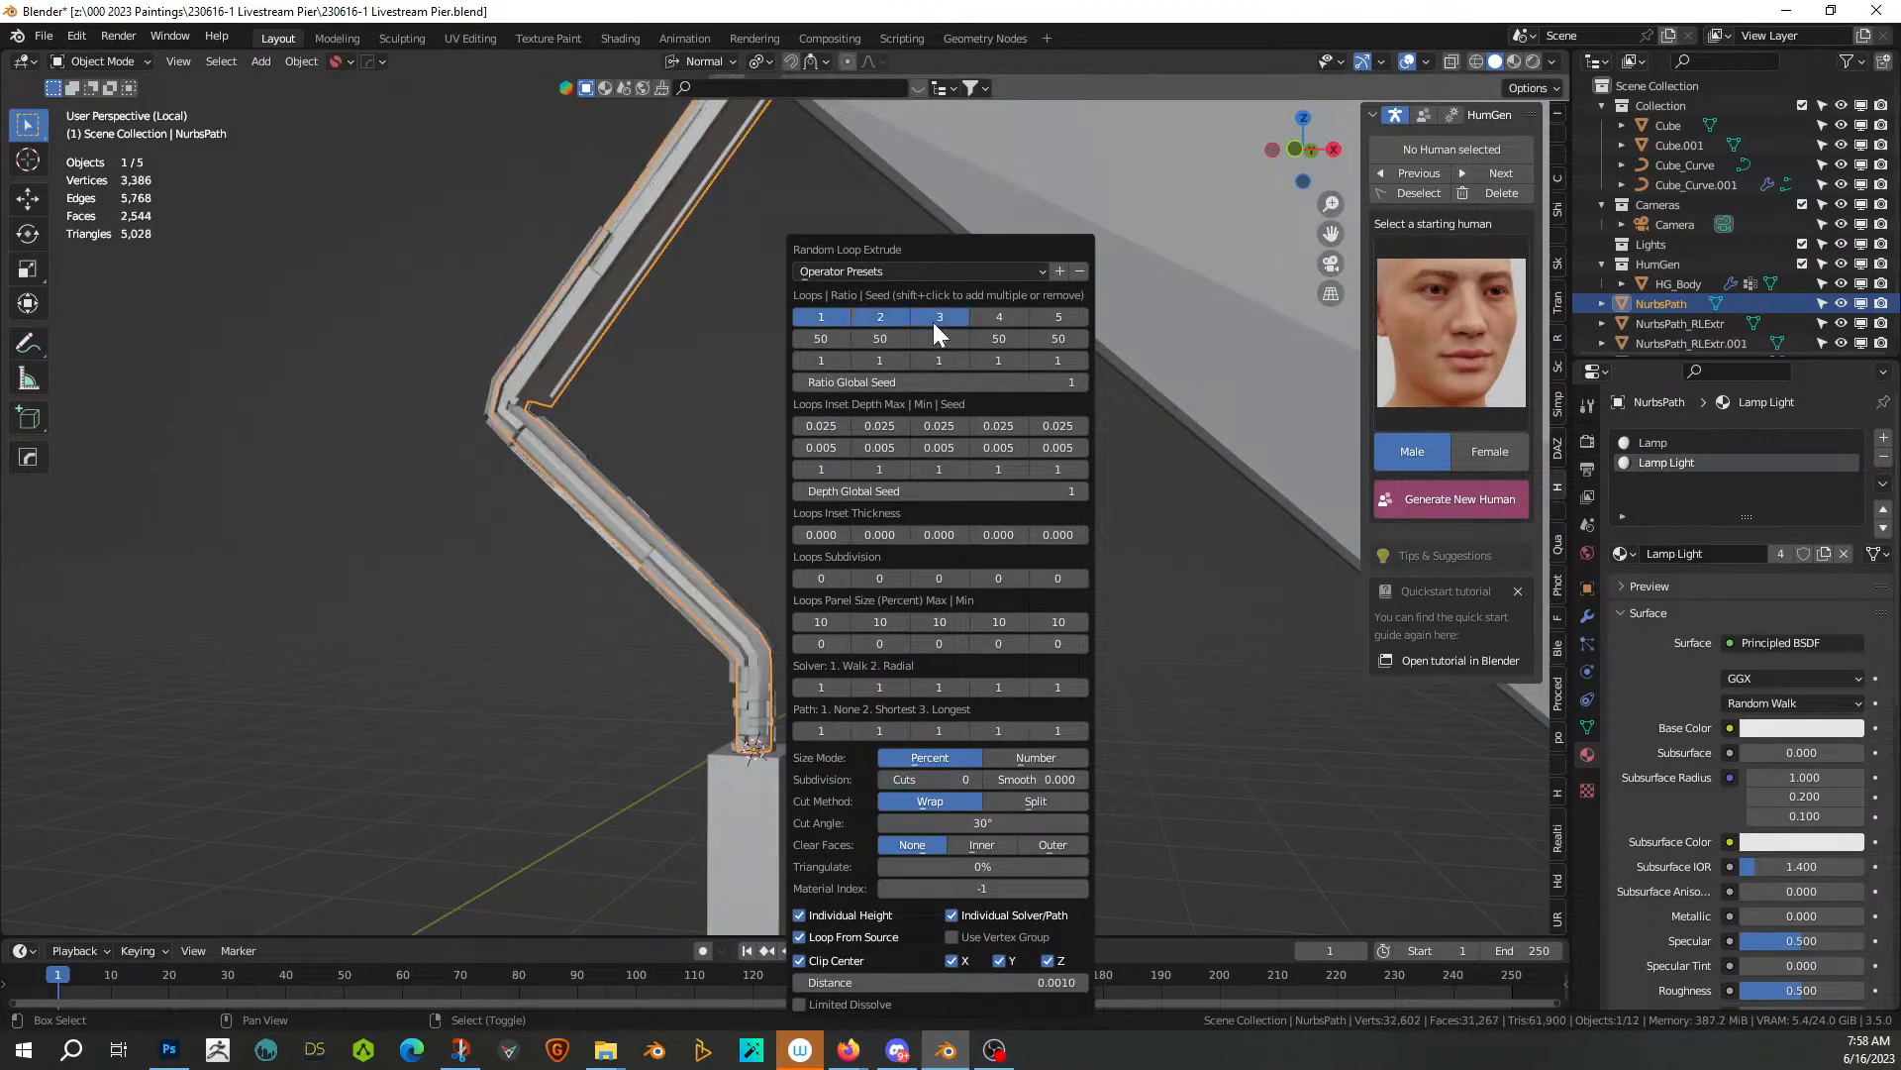
{"action": "scroll", "coordinate": [1228, 758], "scroll_direction": "down", "scroll_amount": 4}
{"action": "middle_click_drag", "start_coordinate": [1239, 773], "coordinate": [923, 725]}
{"action": "key", "text": "ctrl+z"}
Return to Edit Mode, clear the face selection, and switch to the front orthographic view of the lamp's upper end
{"action": "scroll", "coordinate": [736, 600], "scroll_direction": "up", "scroll_amount": 9}
{"action": "middle_click_drag", "start_coordinate": [748, 581], "coordinate": [911, 552]}
{"action": "key", "text": "Tab"}
{"action": "scroll", "coordinate": [1051, 691], "scroll_direction": "up", "scroll_amount": 2}
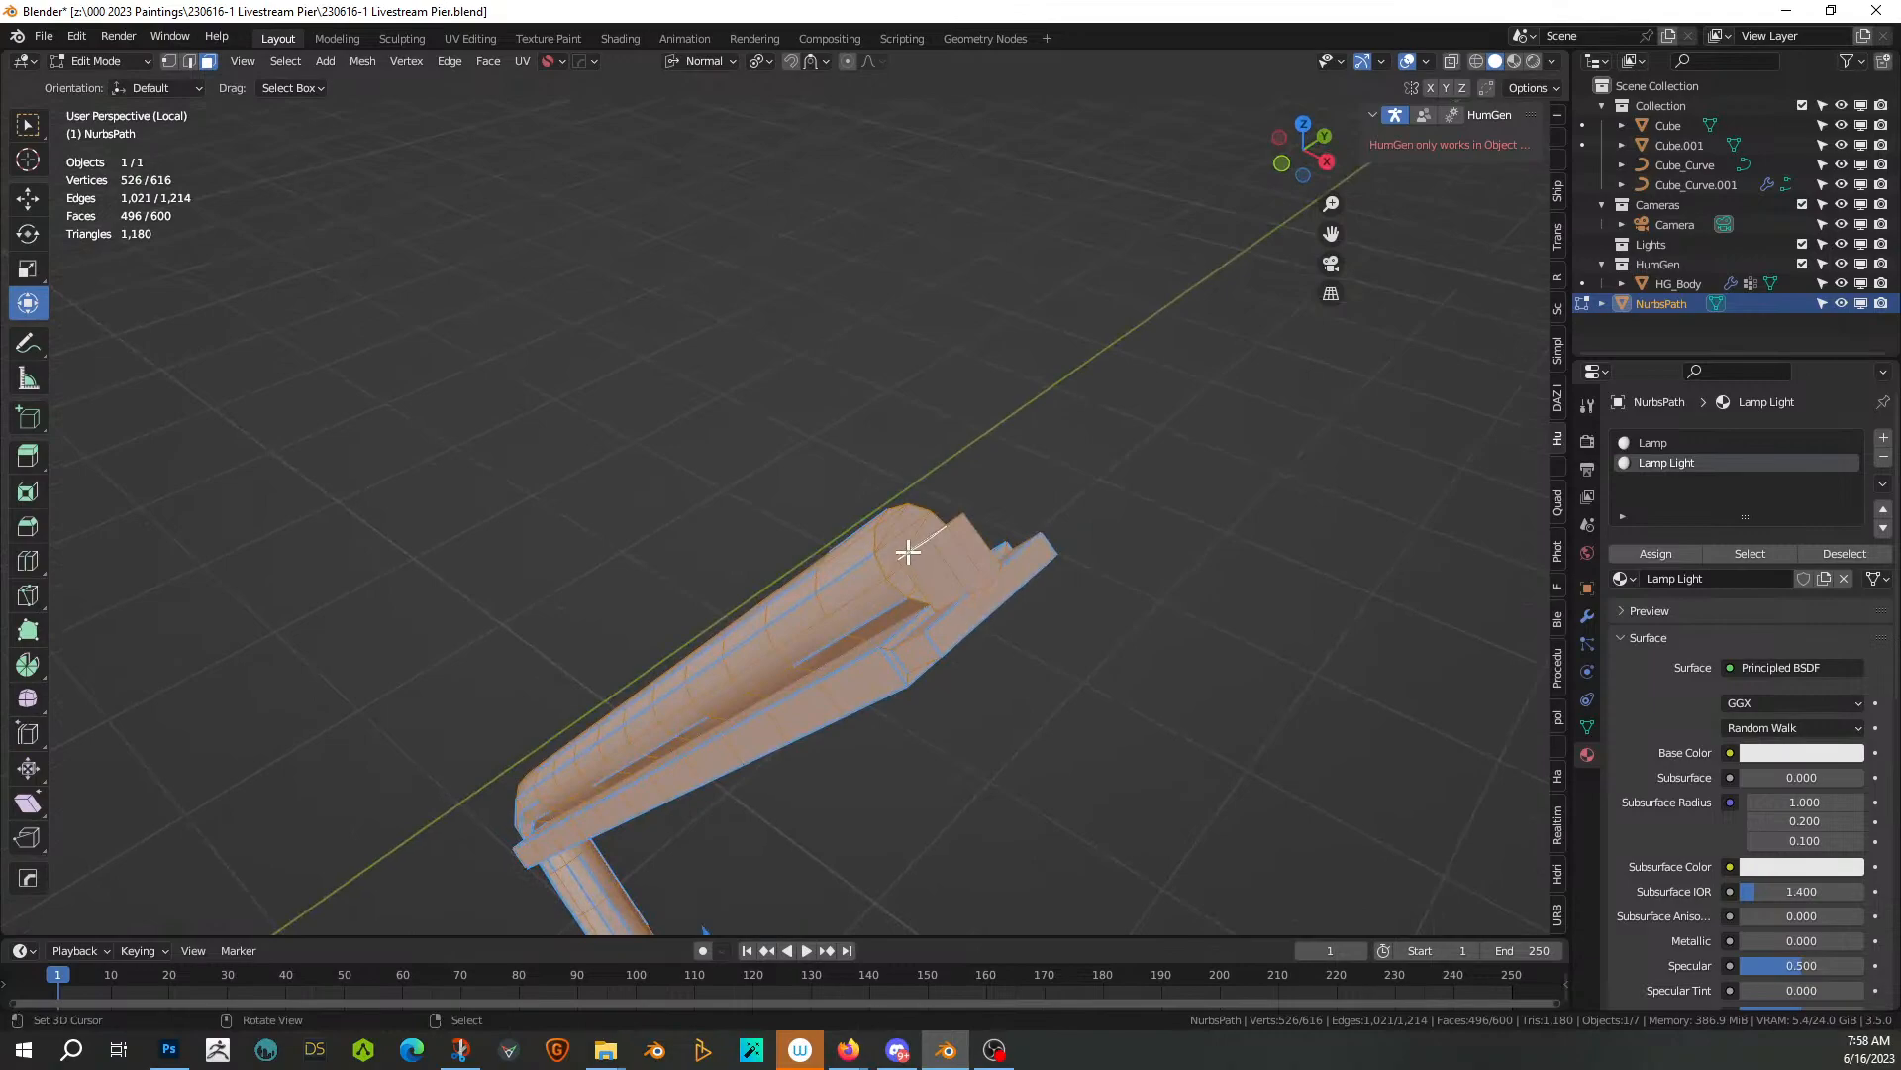
{"action": "right_click", "coordinate": [893, 518], "text": "shift"}
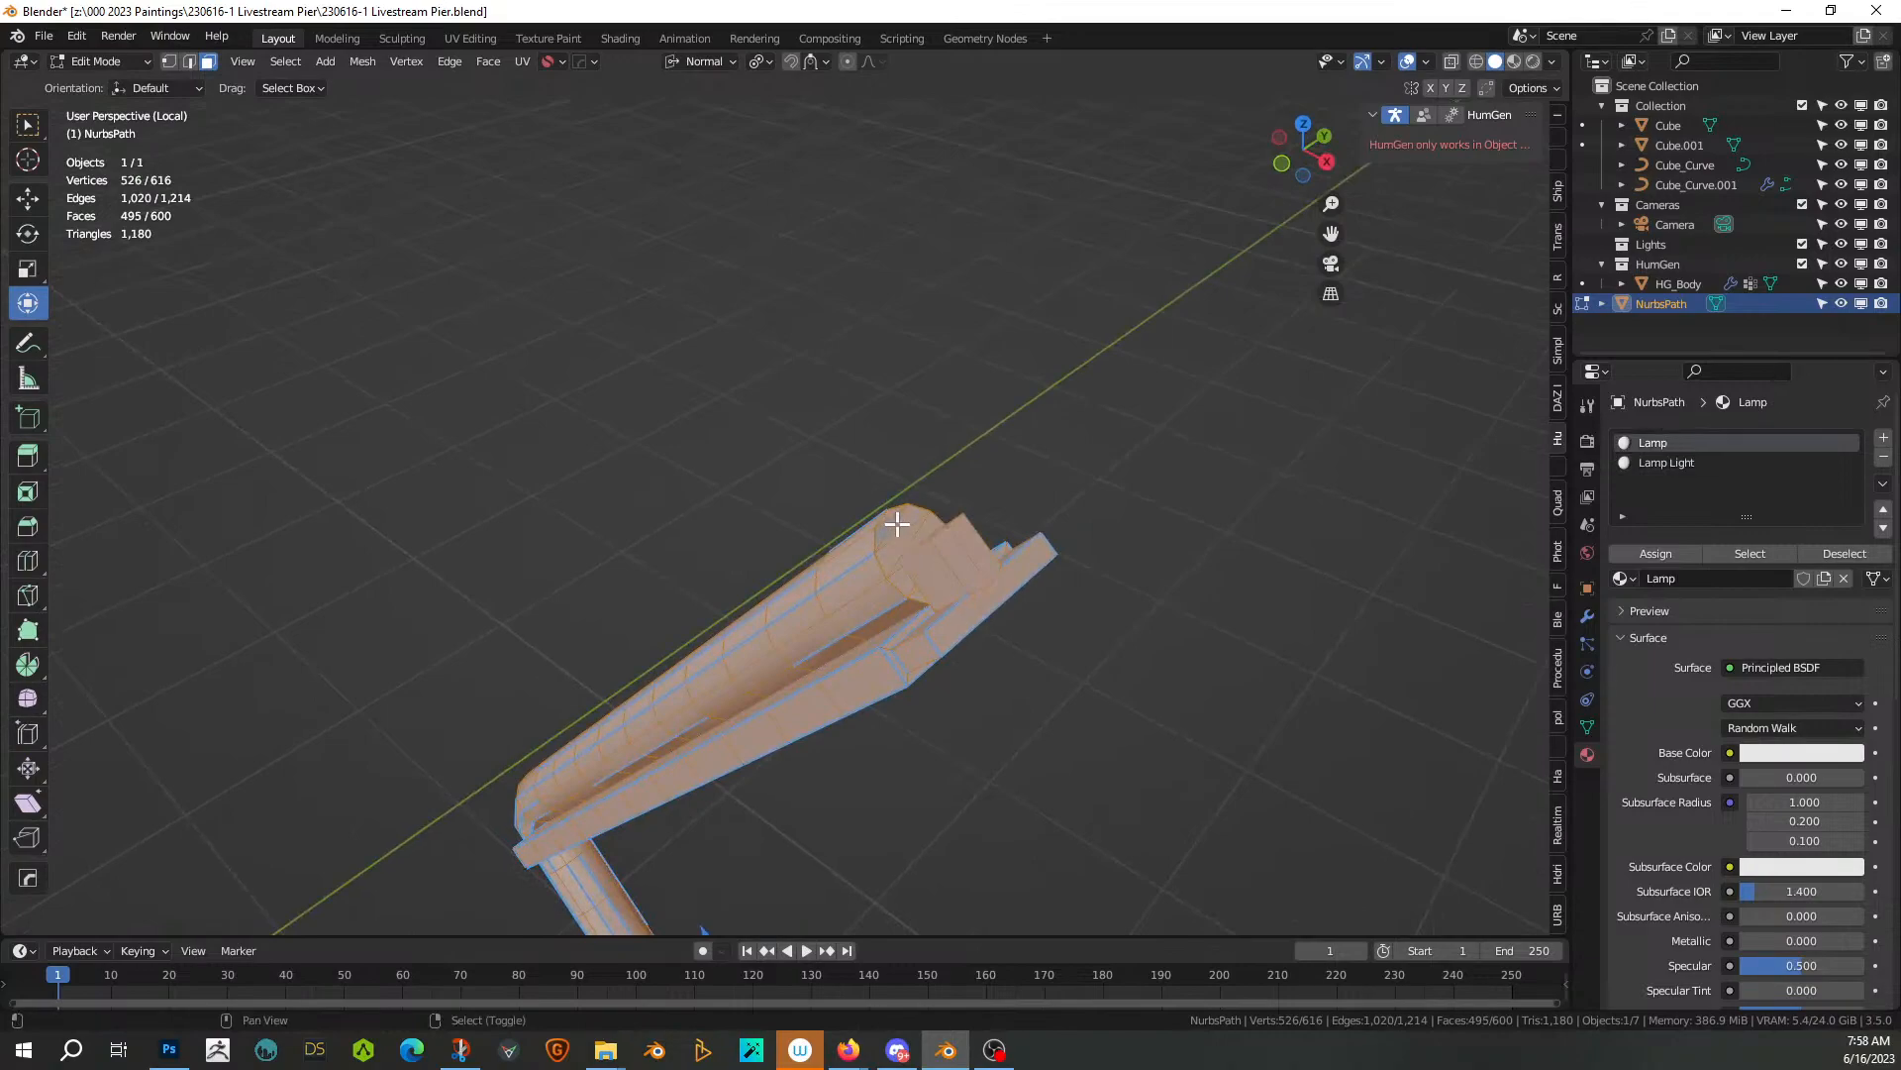
{"action": "key", "text": "ctrl+z"}
{"action": "scroll", "coordinate": [1023, 629], "scroll_direction": "down", "scroll_amount": 1}
{"action": "key", "text": "alt+a"}
{"action": "middle_click_drag", "start_coordinate": [1055, 630], "coordinate": [1114, 576]}
{"action": "key", "text": "KP_1"}
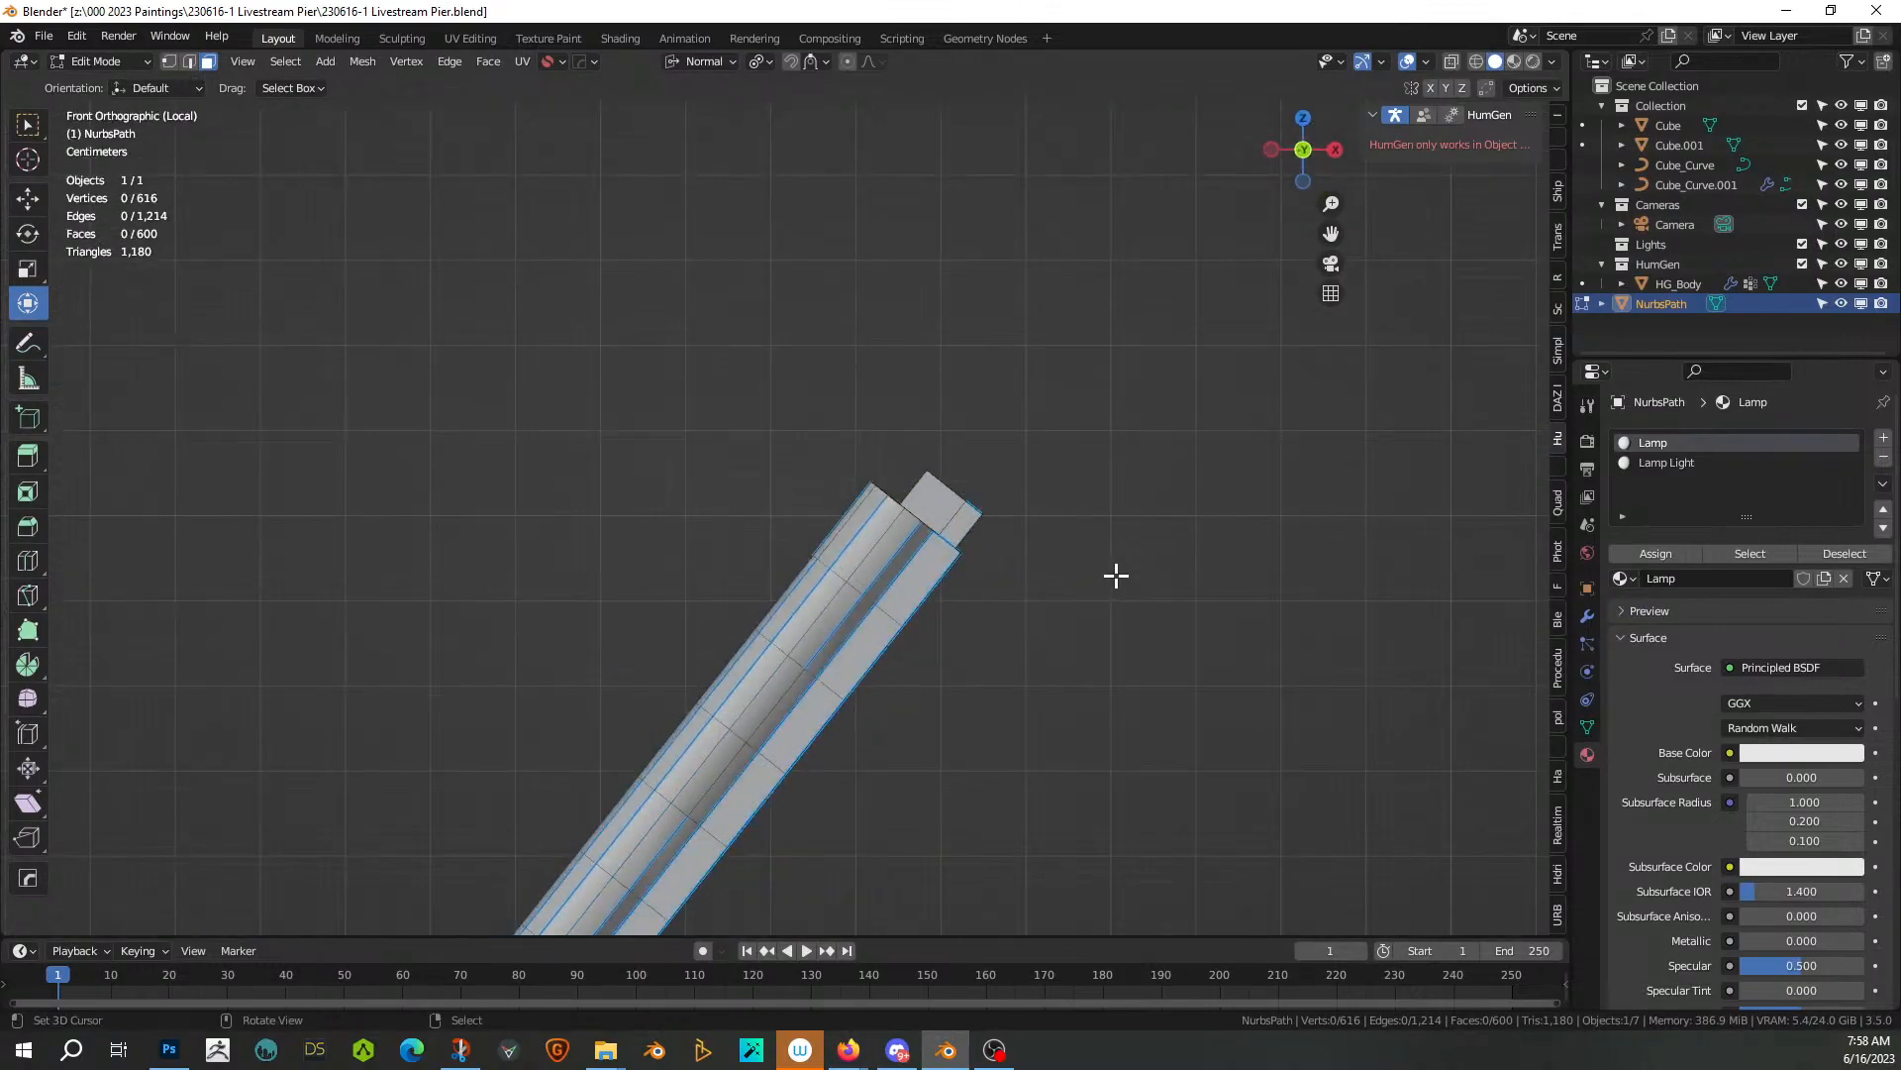
Select the ring face loops around the lamp's upper arm, from just below the end block down toward the upper bend
{"action": "right_click", "coordinate": [857, 570], "text": "alt"}
{"action": "right_click", "coordinate": [825, 615], "text": "alt+shift"}
{"action": "right_click", "coordinate": [777, 690], "text": "alt+shift"}
{"action": "right_click", "coordinate": [711, 752], "text": "alt+shift"}
{"action": "middle_click_drag", "start_coordinate": [755, 756], "coordinate": [861, 394], "text": "shift"}
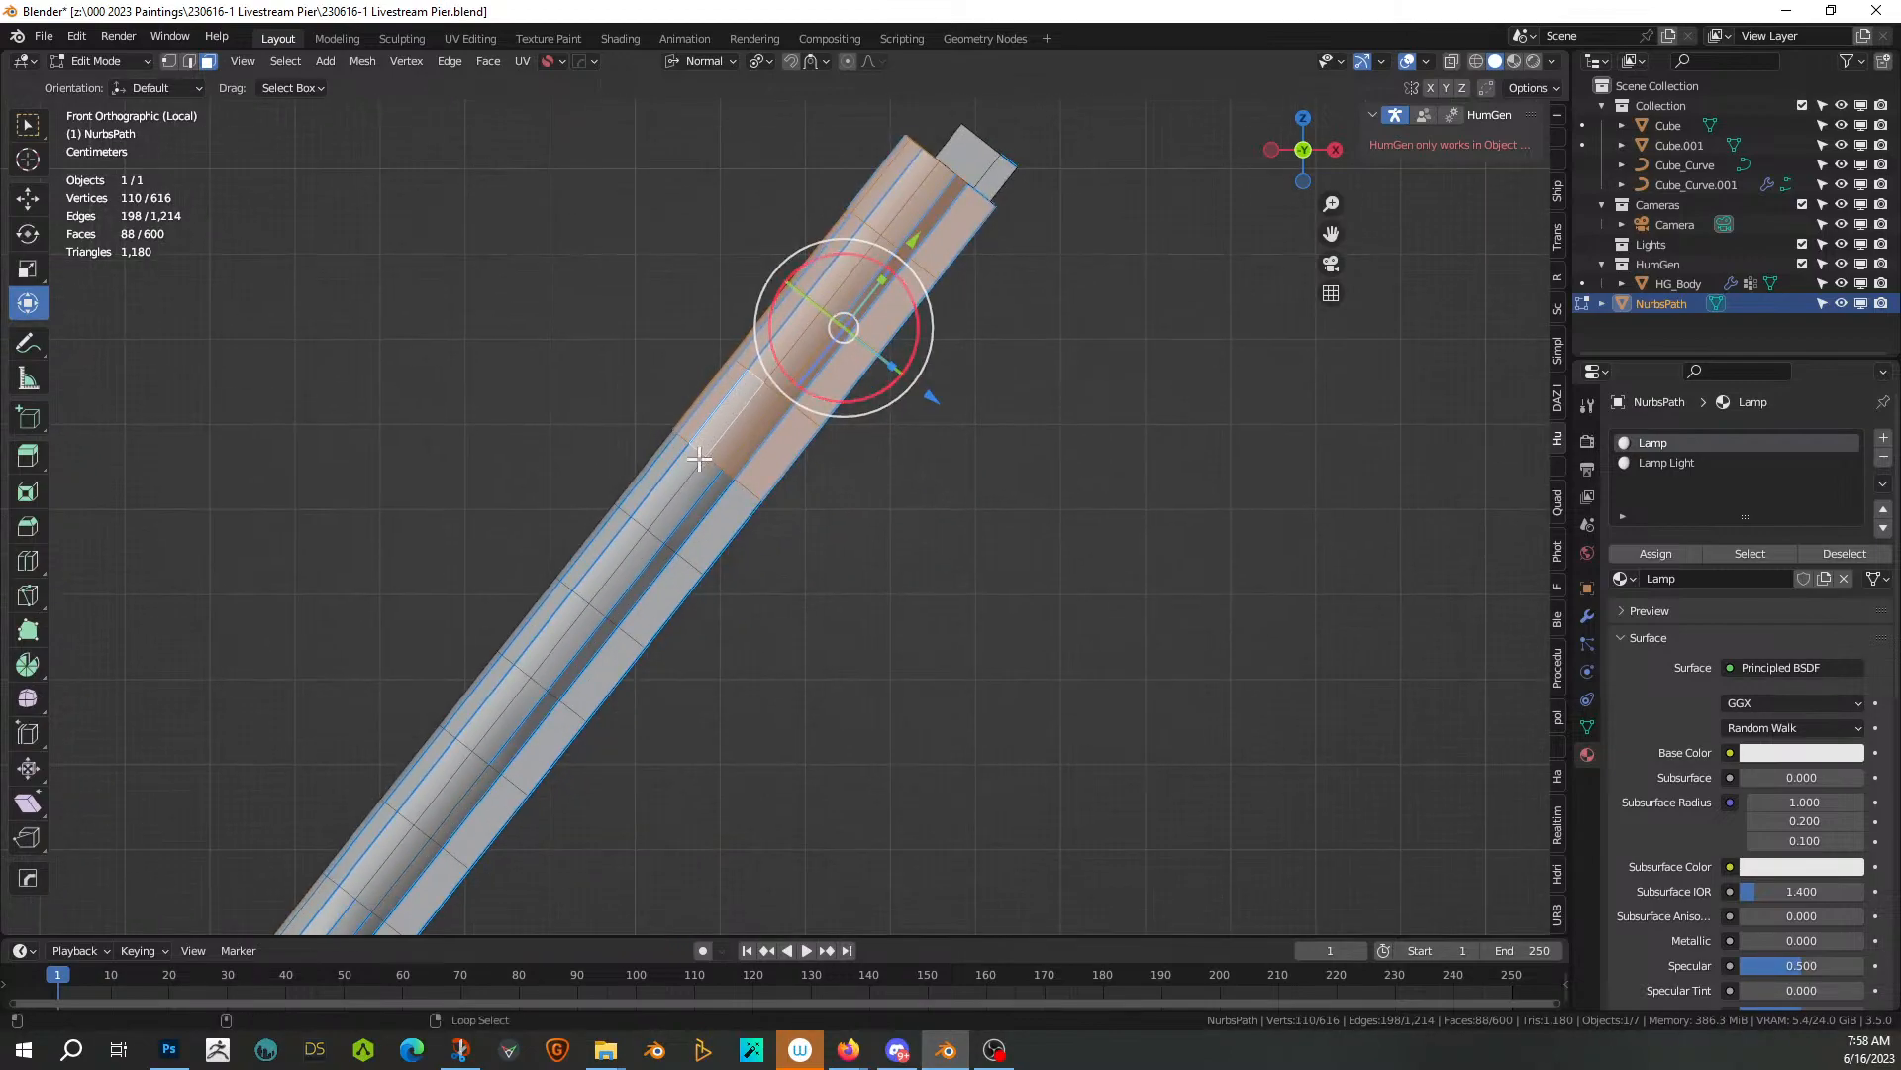
{"action": "right_click", "coordinate": [641, 551], "text": "alt+shift"}
{"action": "right_click", "coordinate": [614, 575], "text": "alt+shift"}
{"action": "right_click", "coordinate": [547, 679], "text": "alt+shift"}
{"action": "right_click", "coordinate": [544, 643], "text": "alt+shift"}
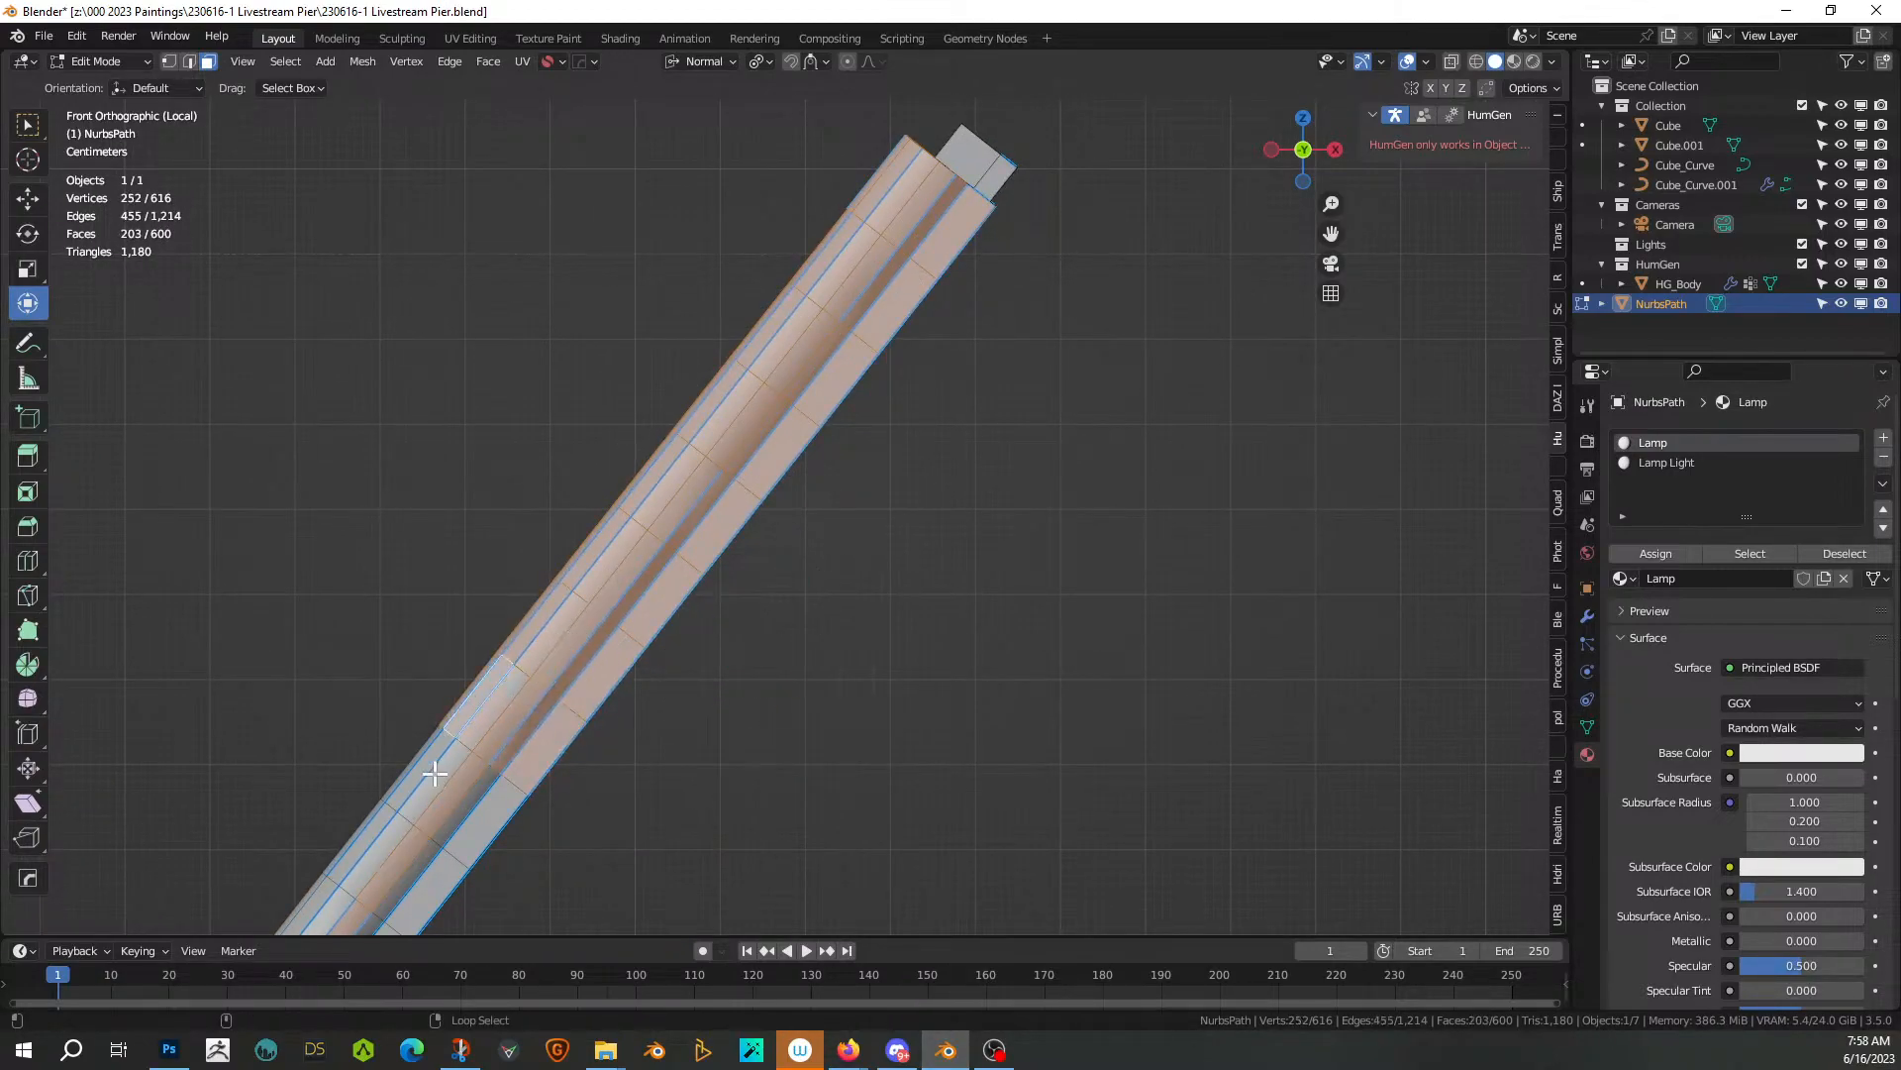
{"action": "right_click", "coordinate": [419, 804], "text": "alt+shift"}
Add the ring face loops around the upper bend and along the middle pipe section to the selection
{"action": "middle_click_drag", "start_coordinate": [790, 717], "coordinate": [984, 445], "text": "shift"}
{"action": "right_click", "coordinate": [575, 603], "text": "alt+shift"}
{"action": "right_click", "coordinate": [491, 651], "text": "alt+shift"}
{"action": "right_click", "coordinate": [459, 721], "text": "alt+shift"}
{"action": "right_click", "coordinate": [503, 796], "text": "alt+shift"}
{"action": "right_click", "coordinate": [561, 837], "text": "alt+shift"}
{"action": "middle_click_drag", "start_coordinate": [1002, 710], "coordinate": [997, 481], "text": "shift"}
{"action": "right_click", "coordinate": [613, 686], "text": "alt+shift"}
{"action": "right_click", "coordinate": [666, 730], "text": "alt+shift"}
{"action": "right_click", "coordinate": [722, 777], "text": "alt+shift"}
{"action": "right_click", "coordinate": [777, 828], "text": "alt+shift"}
Box-select the remaining faces of the lower pipe down to the post, selecting through the mesh, and turn X-ray off
{"action": "middle_click_drag", "start_coordinate": [976, 735], "coordinate": [772, 280], "text": "shift"}
{"action": "key", "text": "b"}
{"action": "left_click_drag", "start_coordinate": [449, 239], "coordinate": [1221, 901]}
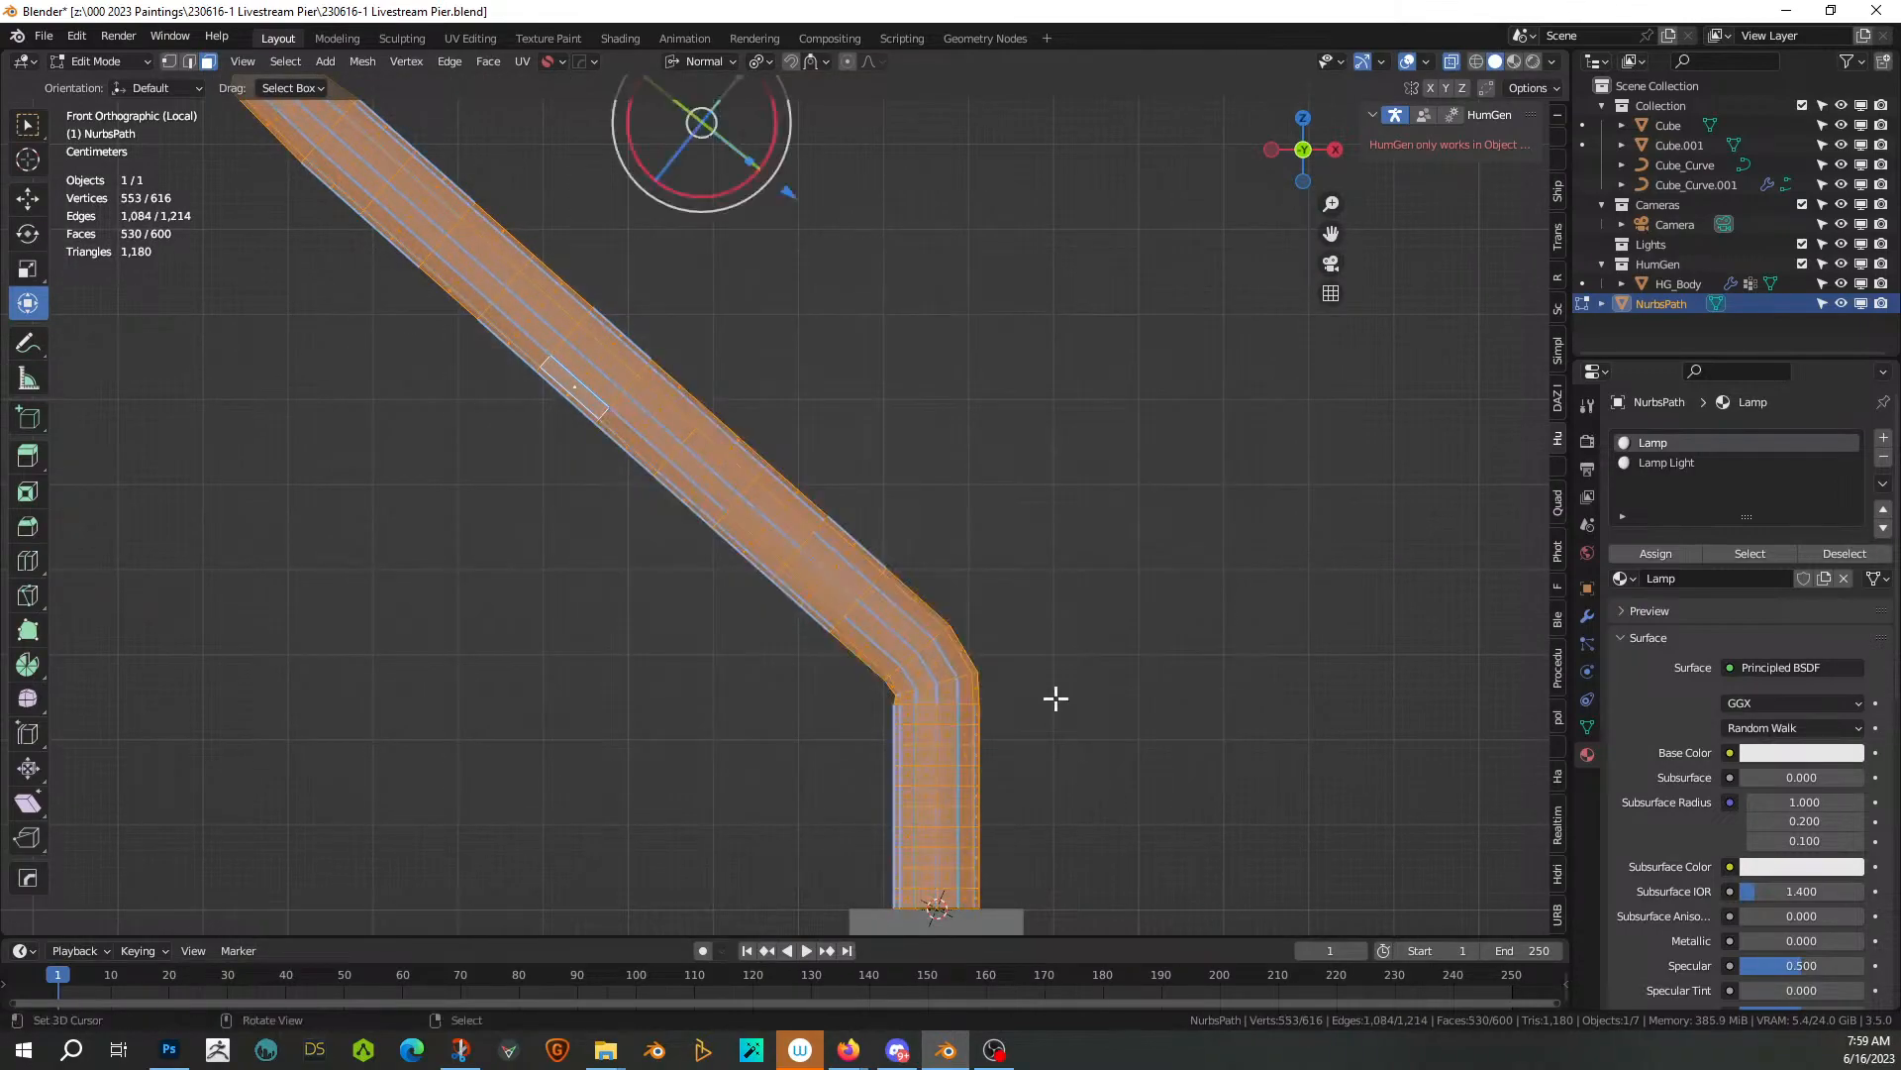
{"action": "key", "text": "alt+z"}
Deselect the faces using the Lamp Light material and shrink the remaining selection by one step
{"action": "middle_click_drag", "start_coordinate": [1035, 466], "coordinate": [937, 743], "text": "shift"}
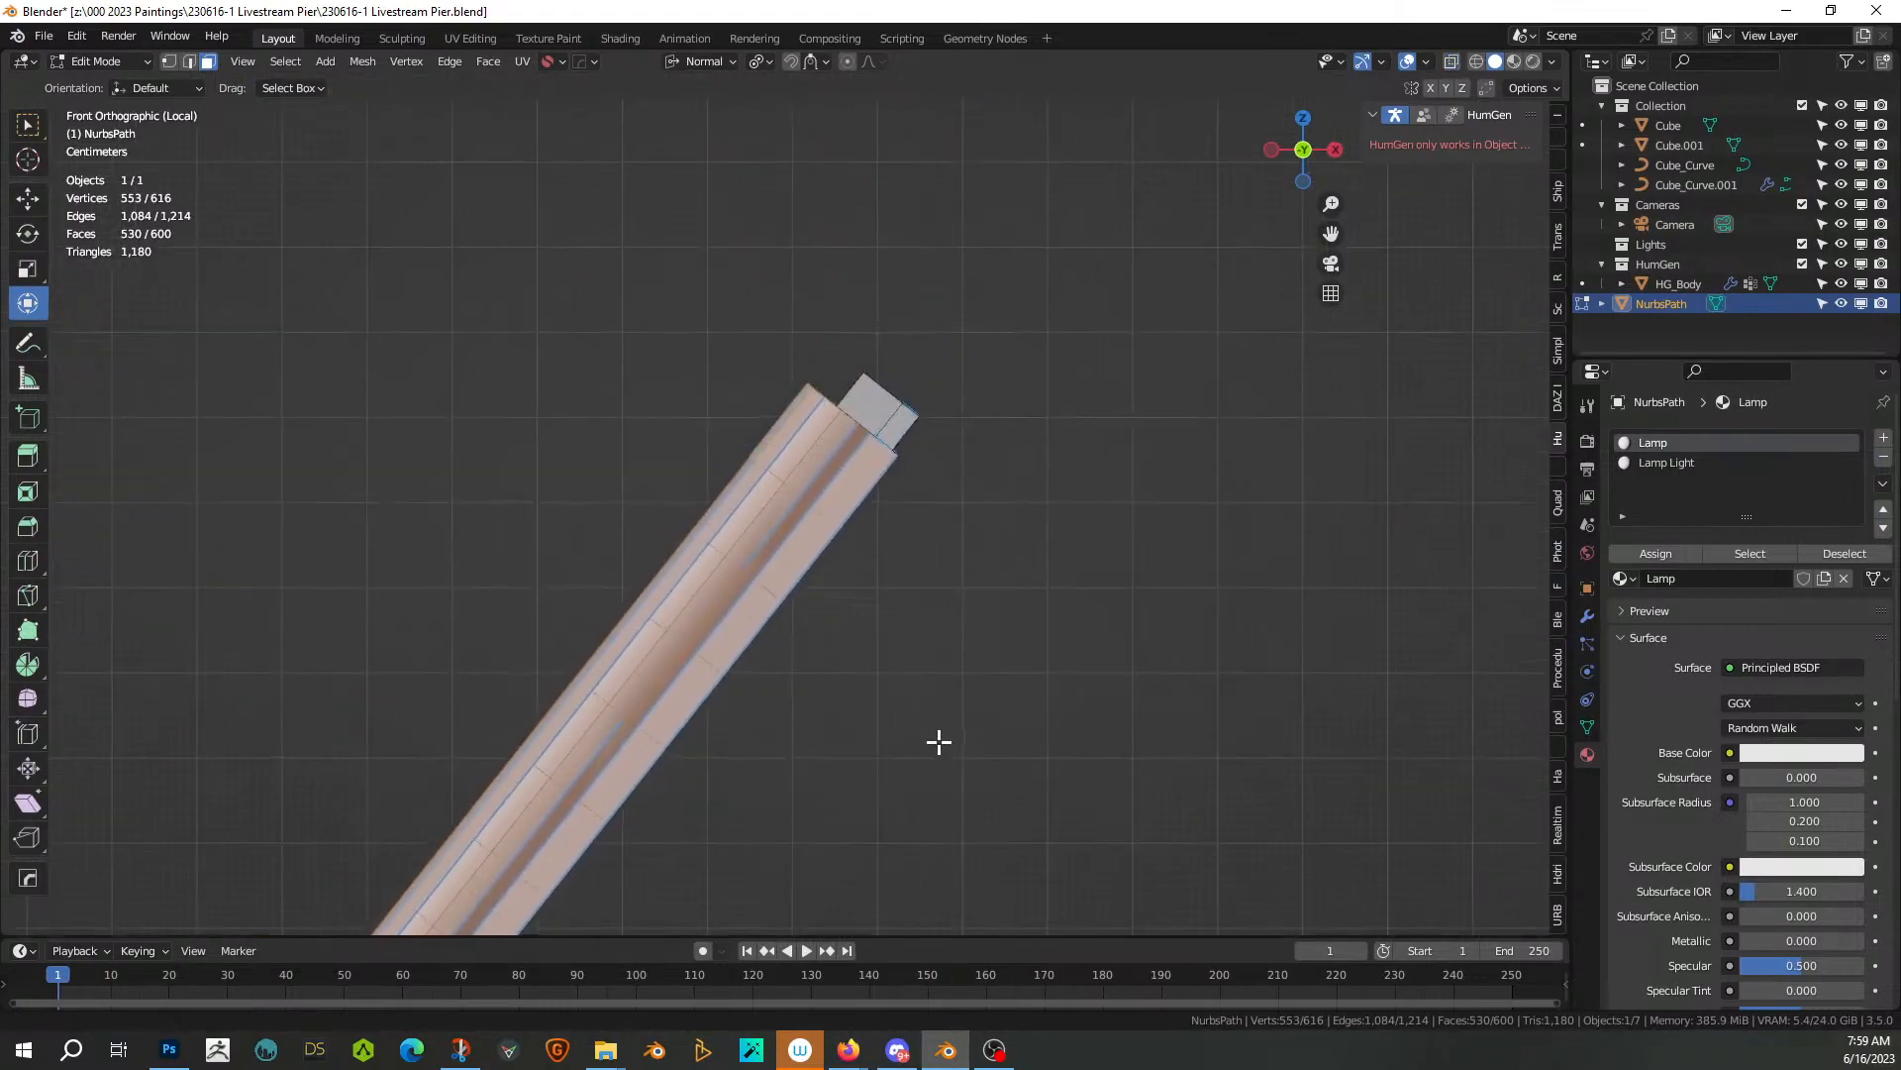
{"action": "scroll", "coordinate": [936, 654], "scroll_direction": "up", "scroll_amount": 2}
{"action": "middle_click_drag", "start_coordinate": [1032, 650], "coordinate": [925, 756]}
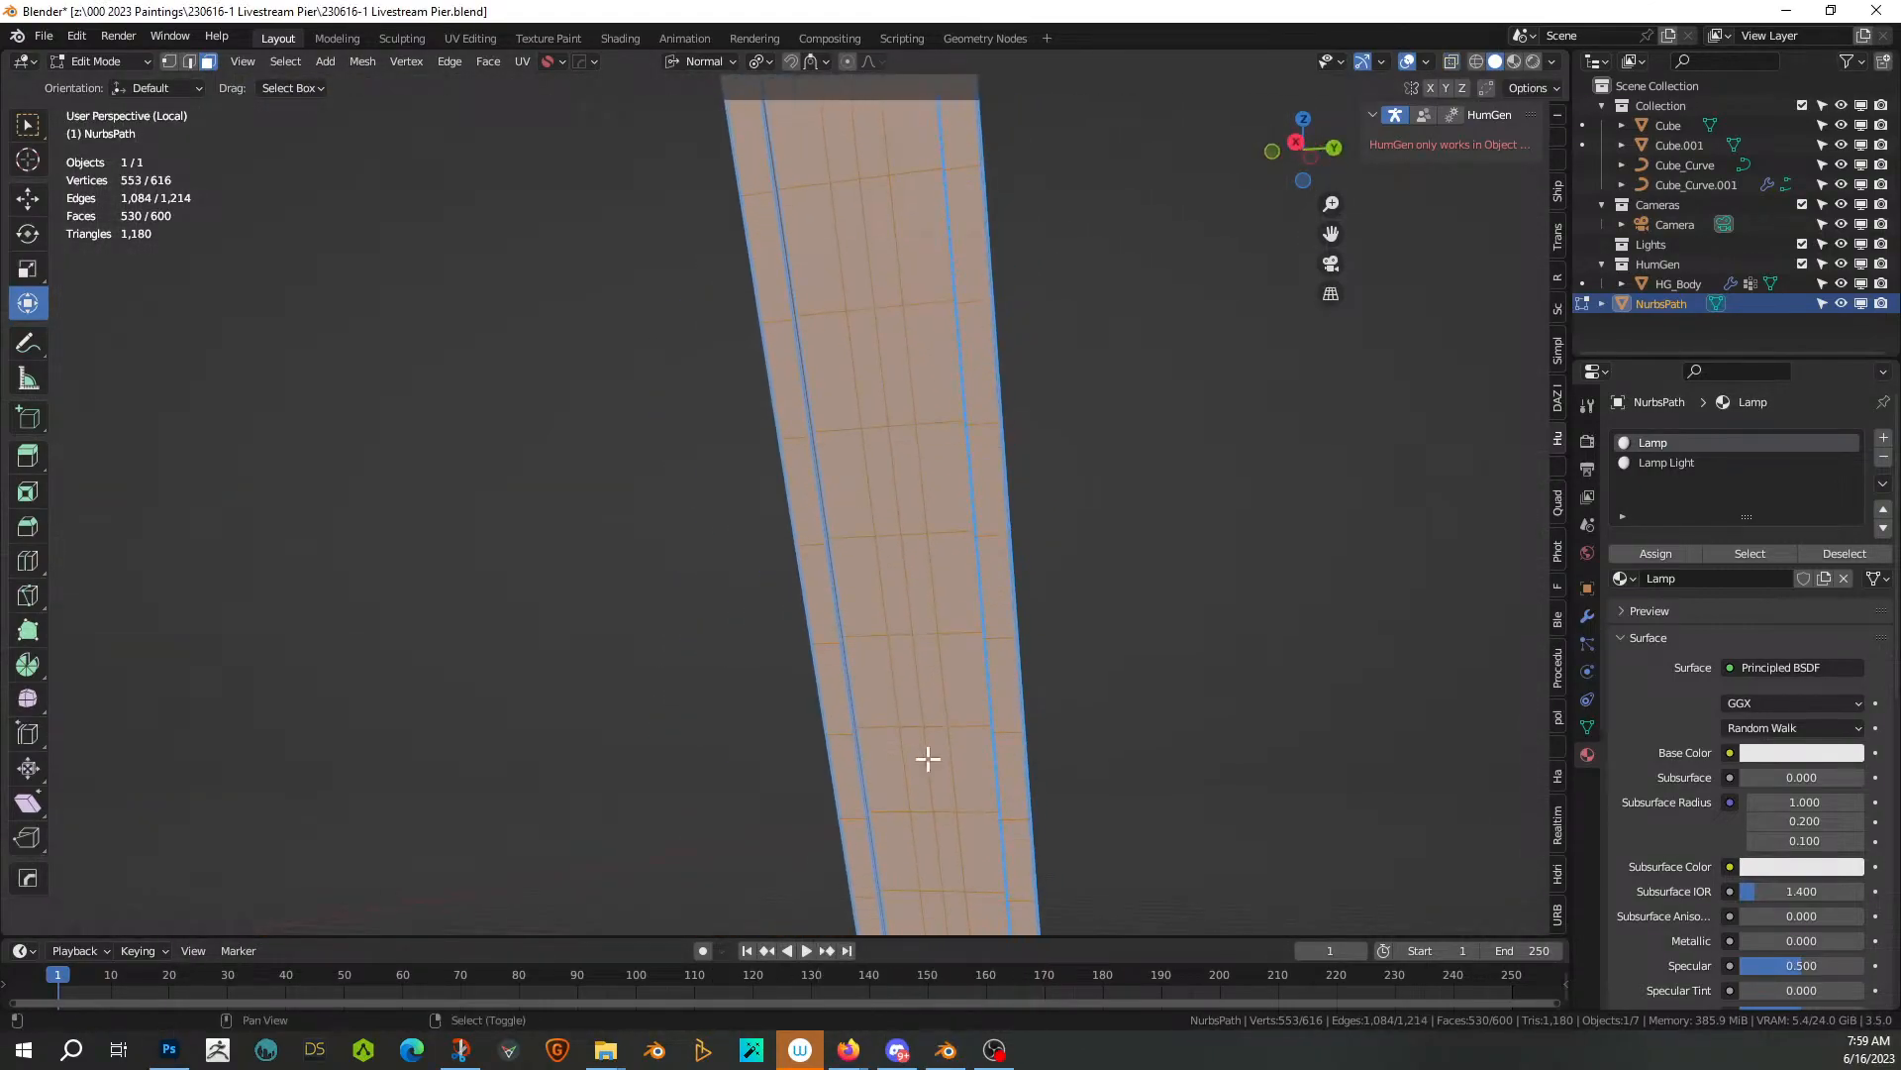
{"action": "left_click", "coordinate": [1692, 462]}
{"action": "left_click", "coordinate": [1844, 553]}
{"action": "mouse_move", "coordinate": [1282, 573]}
{"action": "middle_mouse_down"}
{"action": "mouse_move", "coordinate": [1215, 578]}
{"action": "mouse_move", "coordinate": [1286, 606]}
{"action": "middle_mouse_up"}
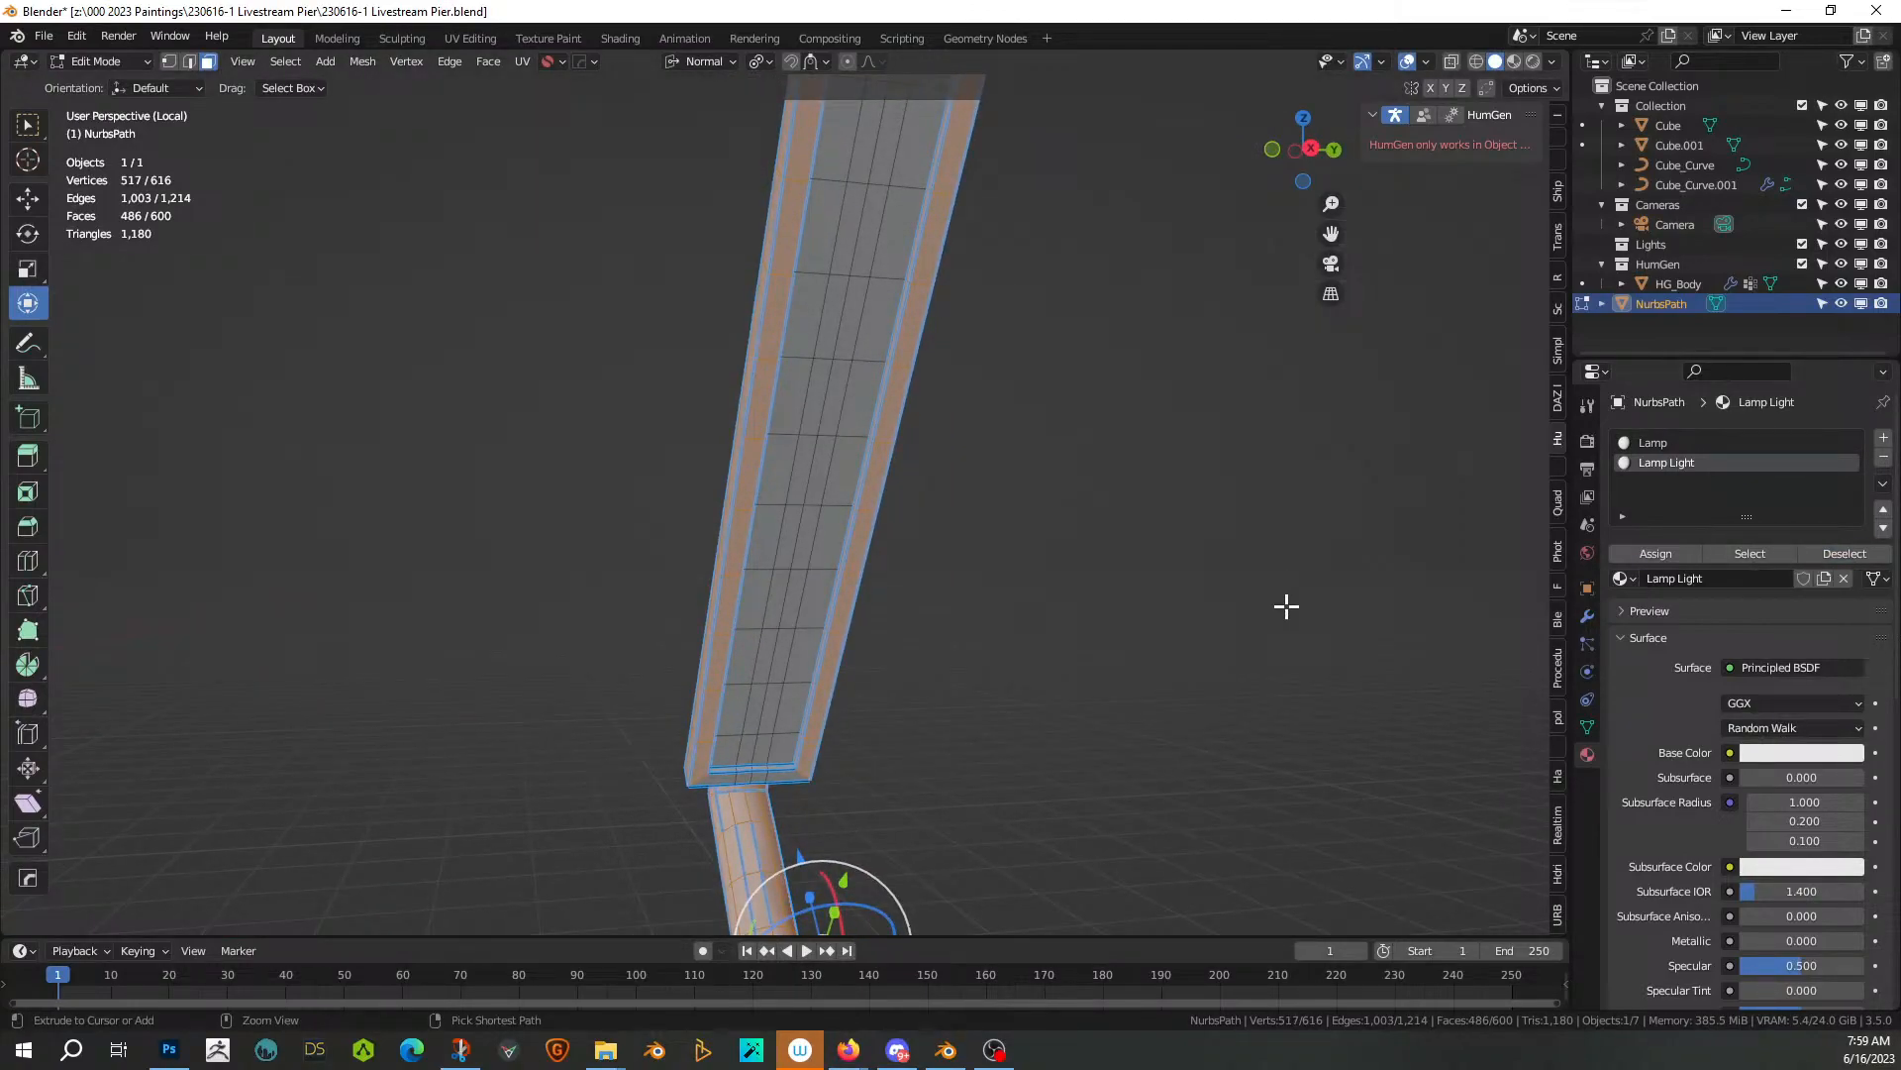
{"action": "key", "text": "ctrl+KP_Subtract"}
Return to Object Mode and run Random Loop Extrude on the lamp with loops 1, 2 and 3 enabled and Loop From Source off
{"action": "middle_click_drag", "start_coordinate": [1218, 636], "coordinate": [1027, 247]}
{"action": "scroll", "coordinate": [921, 509], "scroll_direction": "up", "scroll_amount": 3}
{"action": "key", "text": "Tab"}
{"action": "key", "text": "shift+q"}
{"action": "left_click", "coordinate": [923, 511]}
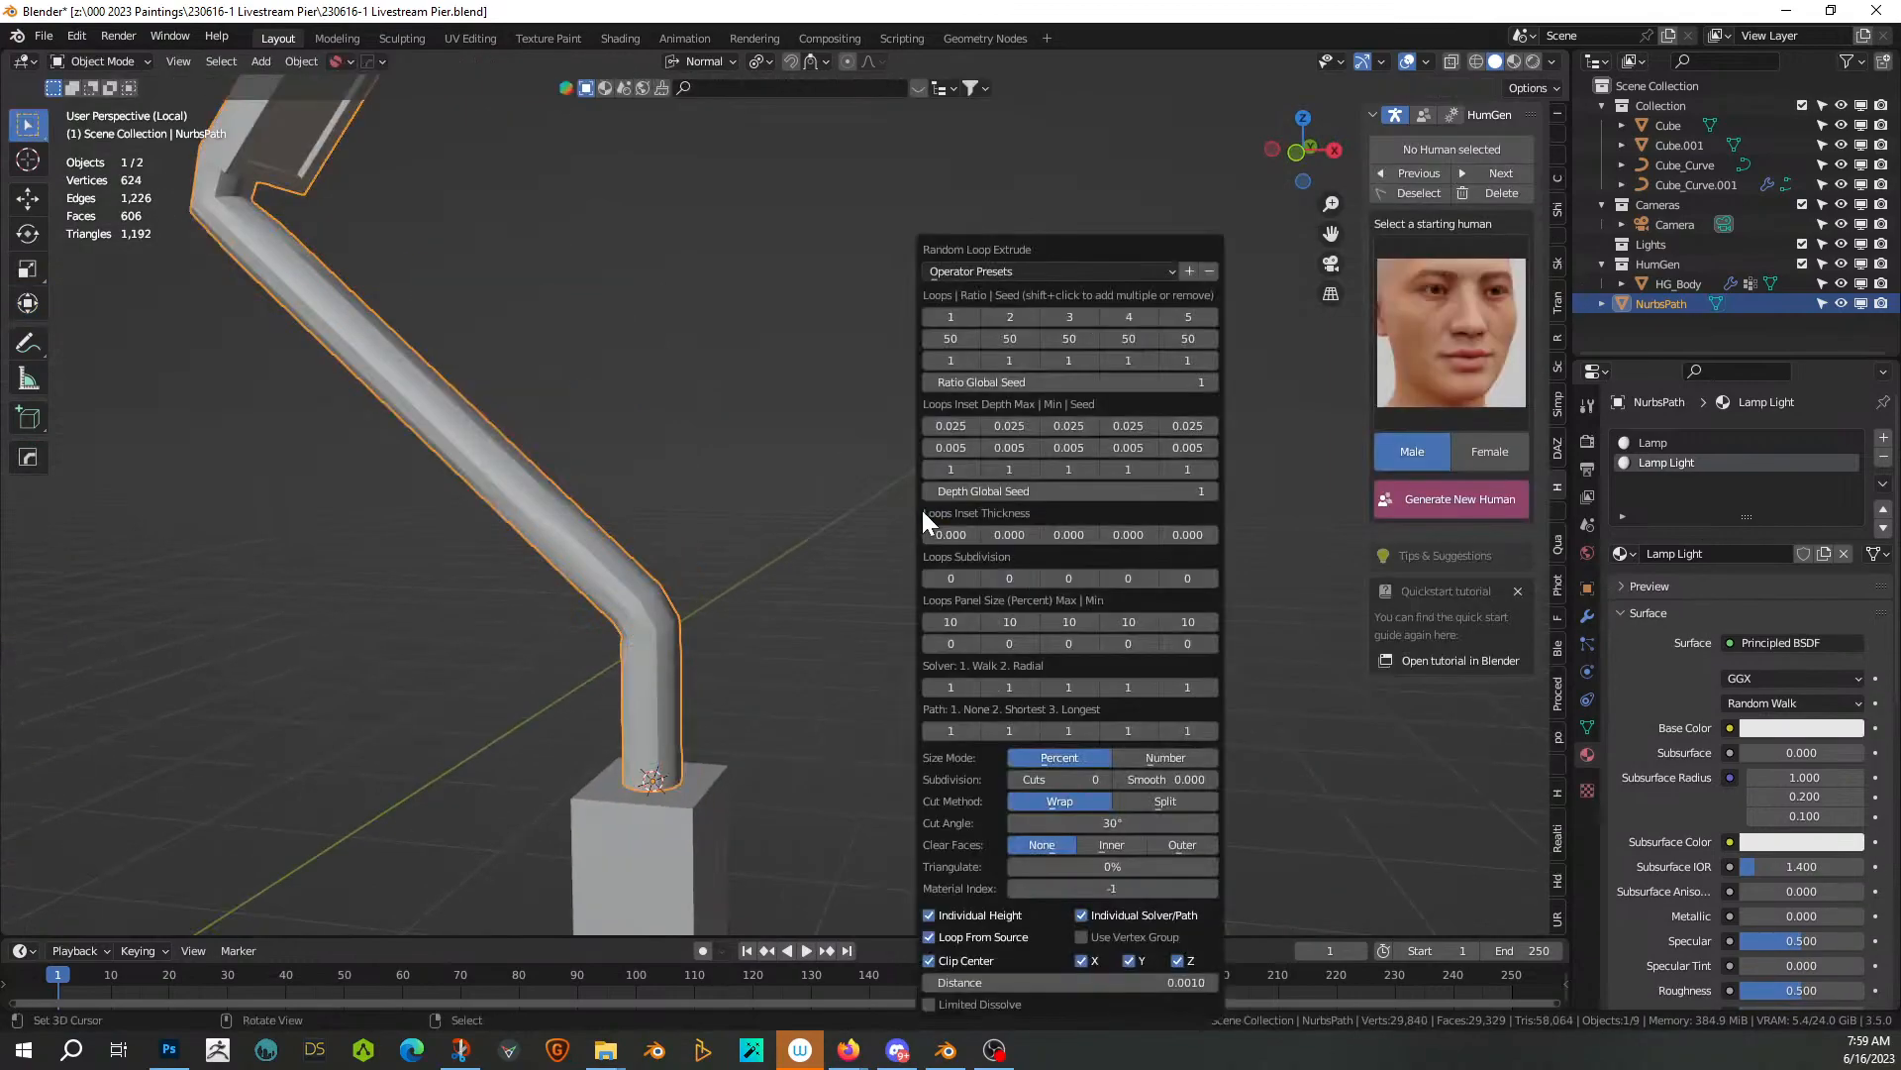
{"action": "left_click", "coordinate": [967, 315]}
{"action": "left_click", "coordinate": [1010, 321], "text": "shift"}
{"action": "left_click", "coordinate": [1072, 321], "text": "shift"}
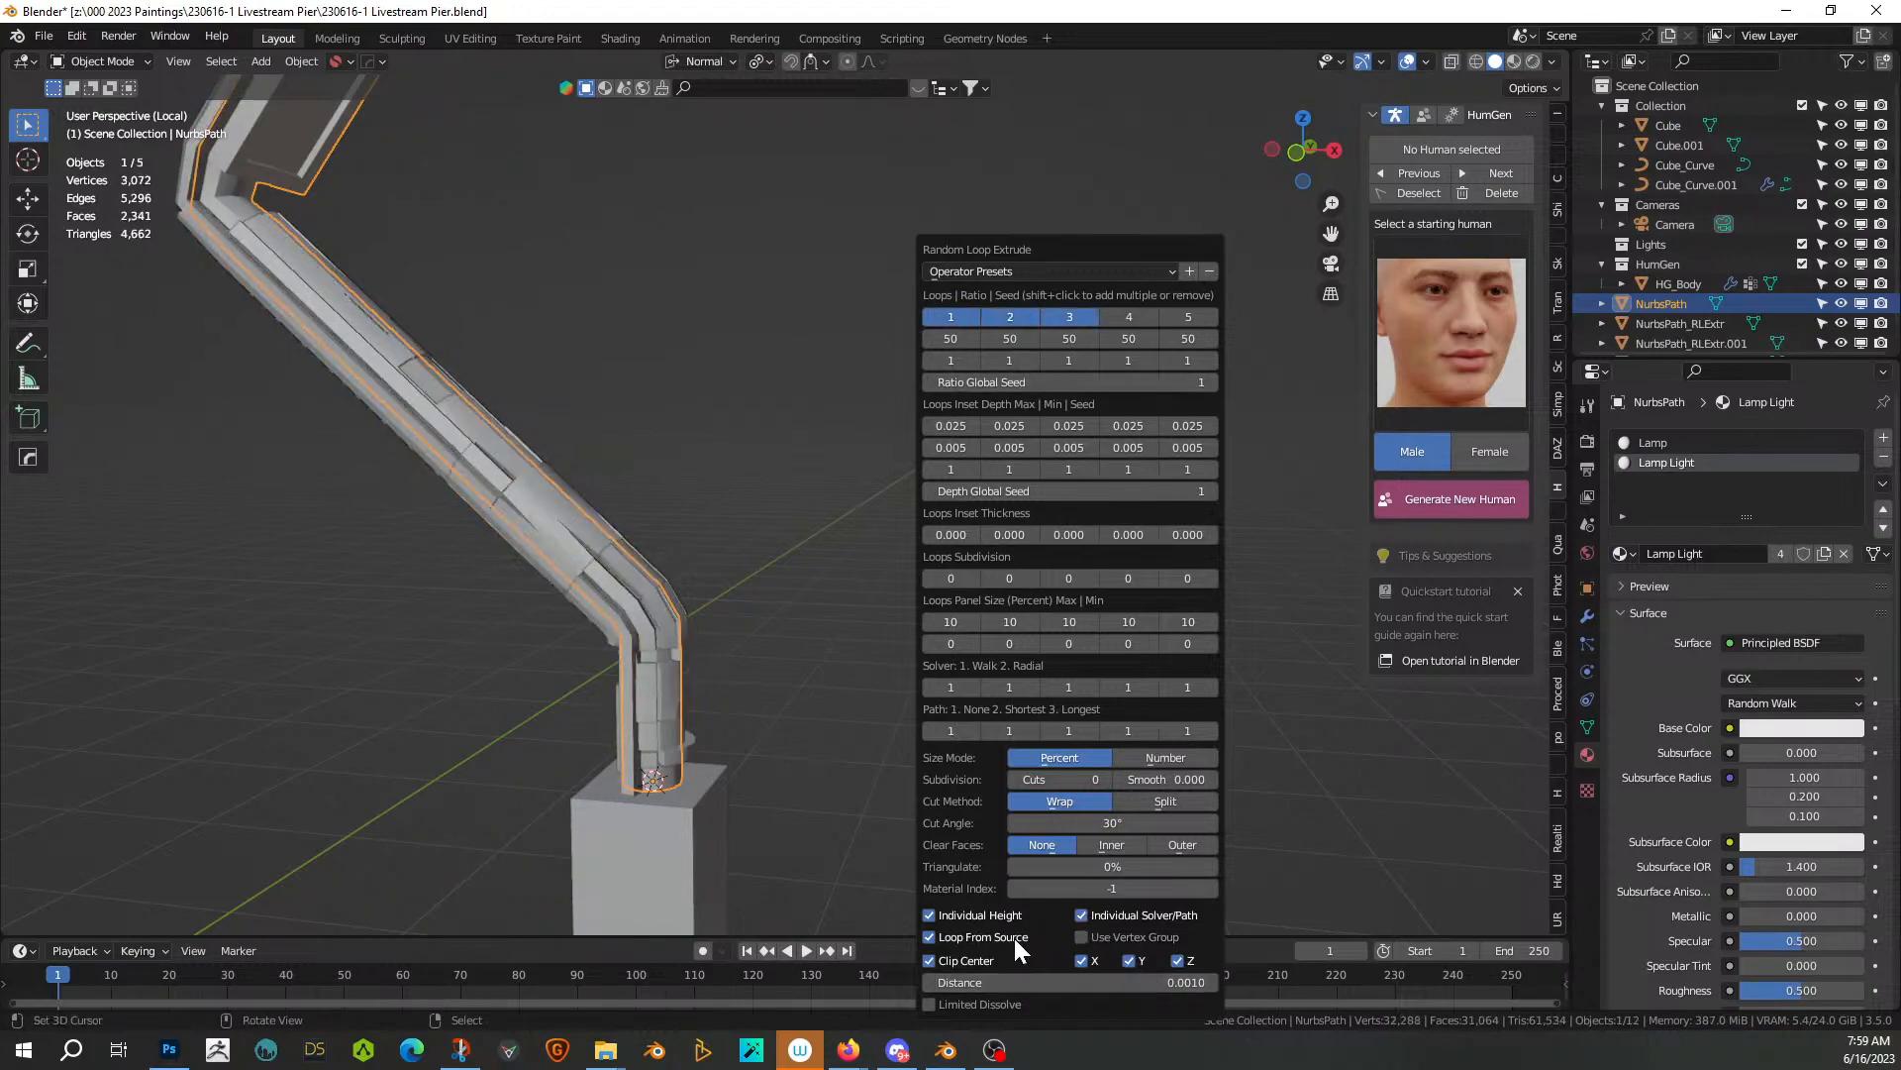
{"action": "left_click", "coordinate": [988, 937]}
{"action": "middle_click_drag", "start_coordinate": [953, 579], "coordinate": [847, 525]}
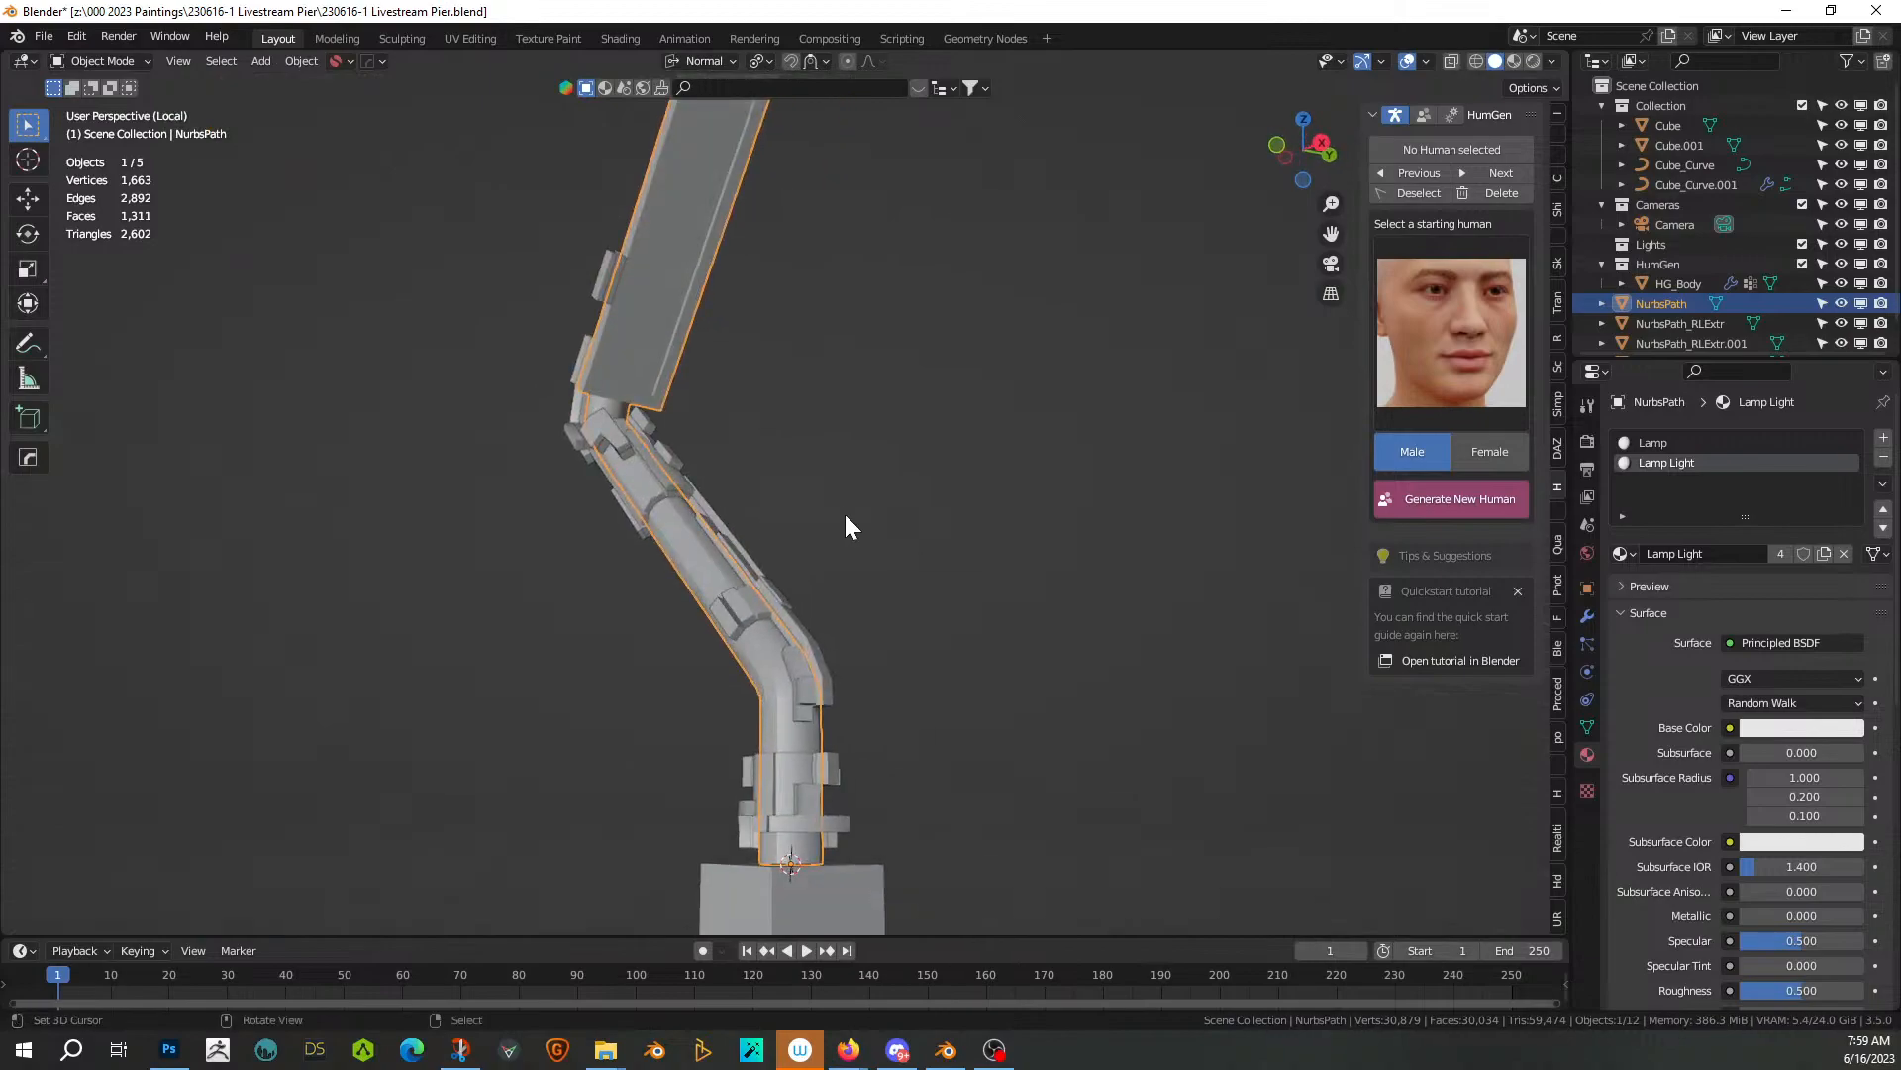
Set the Random Loop Extrude maximum inset depths to 0.020 for loop 1 and 0.015 for loops 2 and 3
{"action": "key", "text": "F9"}
{"action": "double_click", "coordinate": [869, 426]}
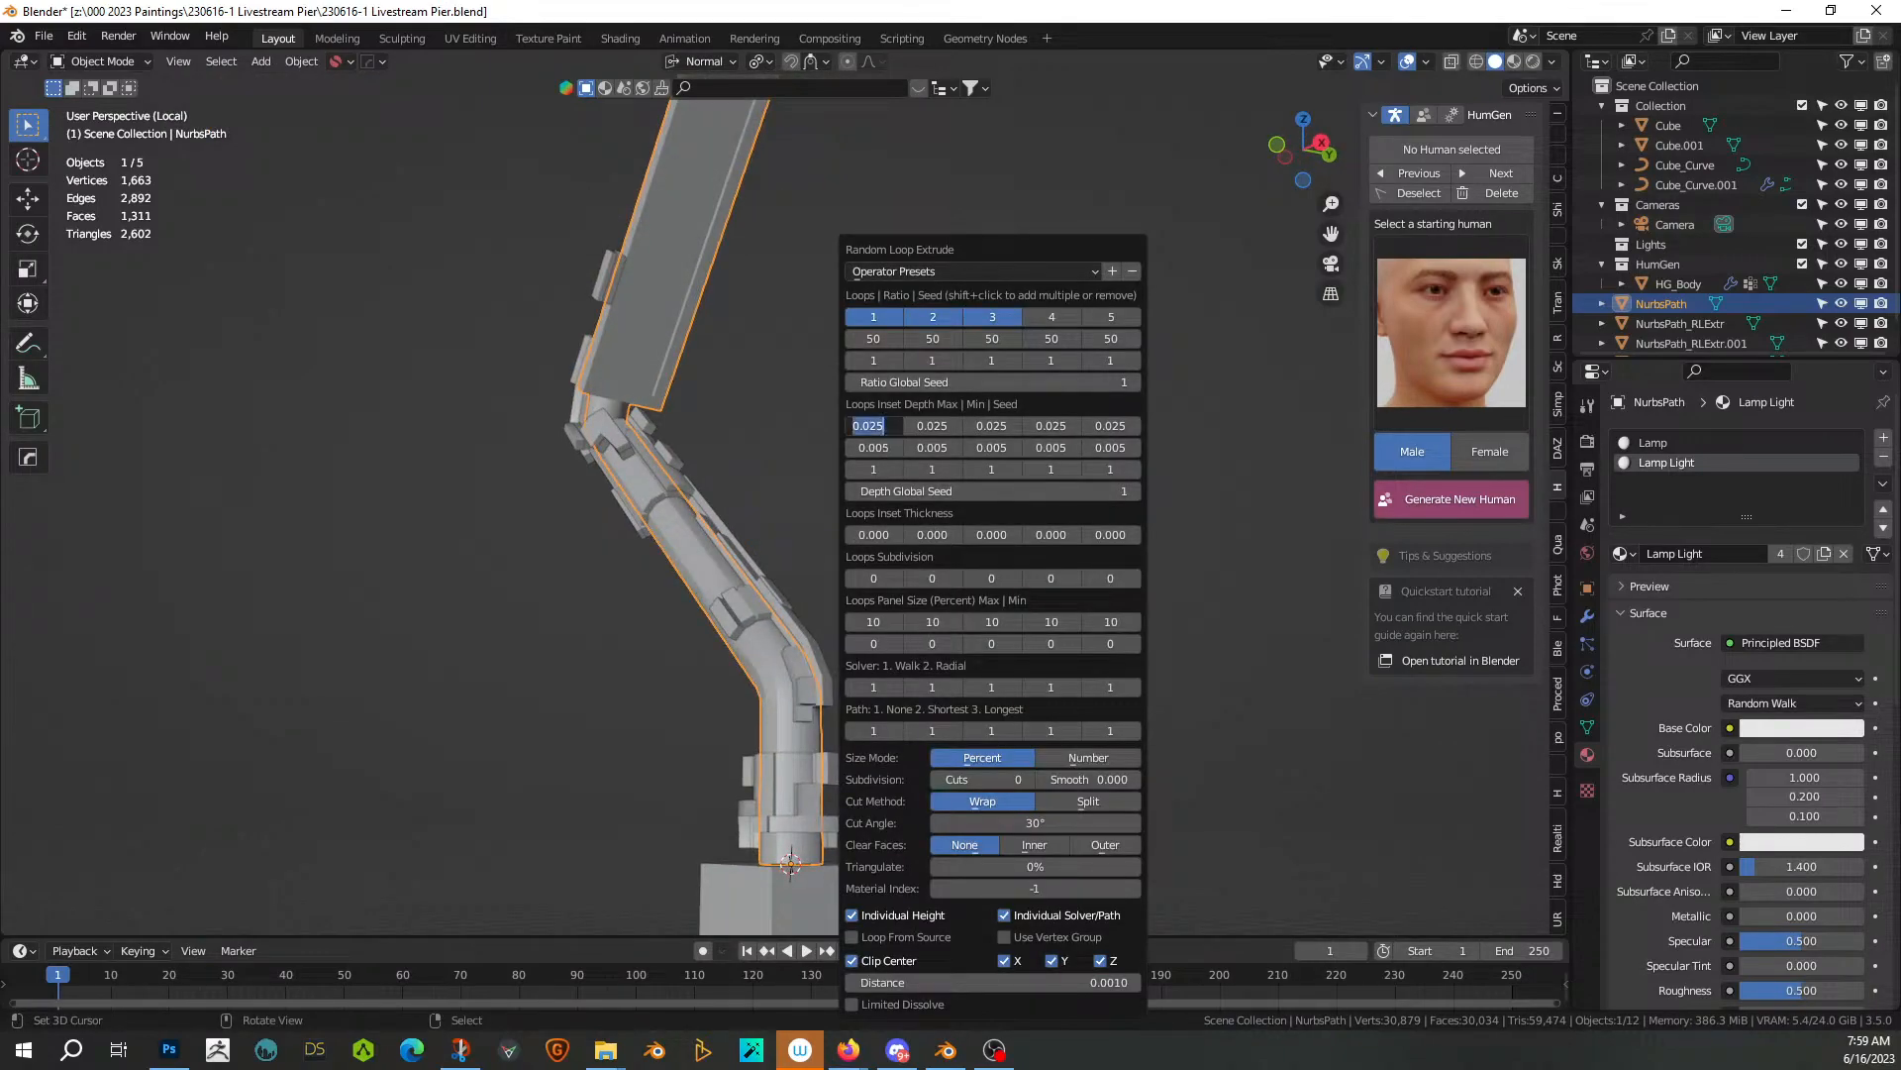
{"action": "type", "text": ".02"}
{"action": "key", "text": "Return"}
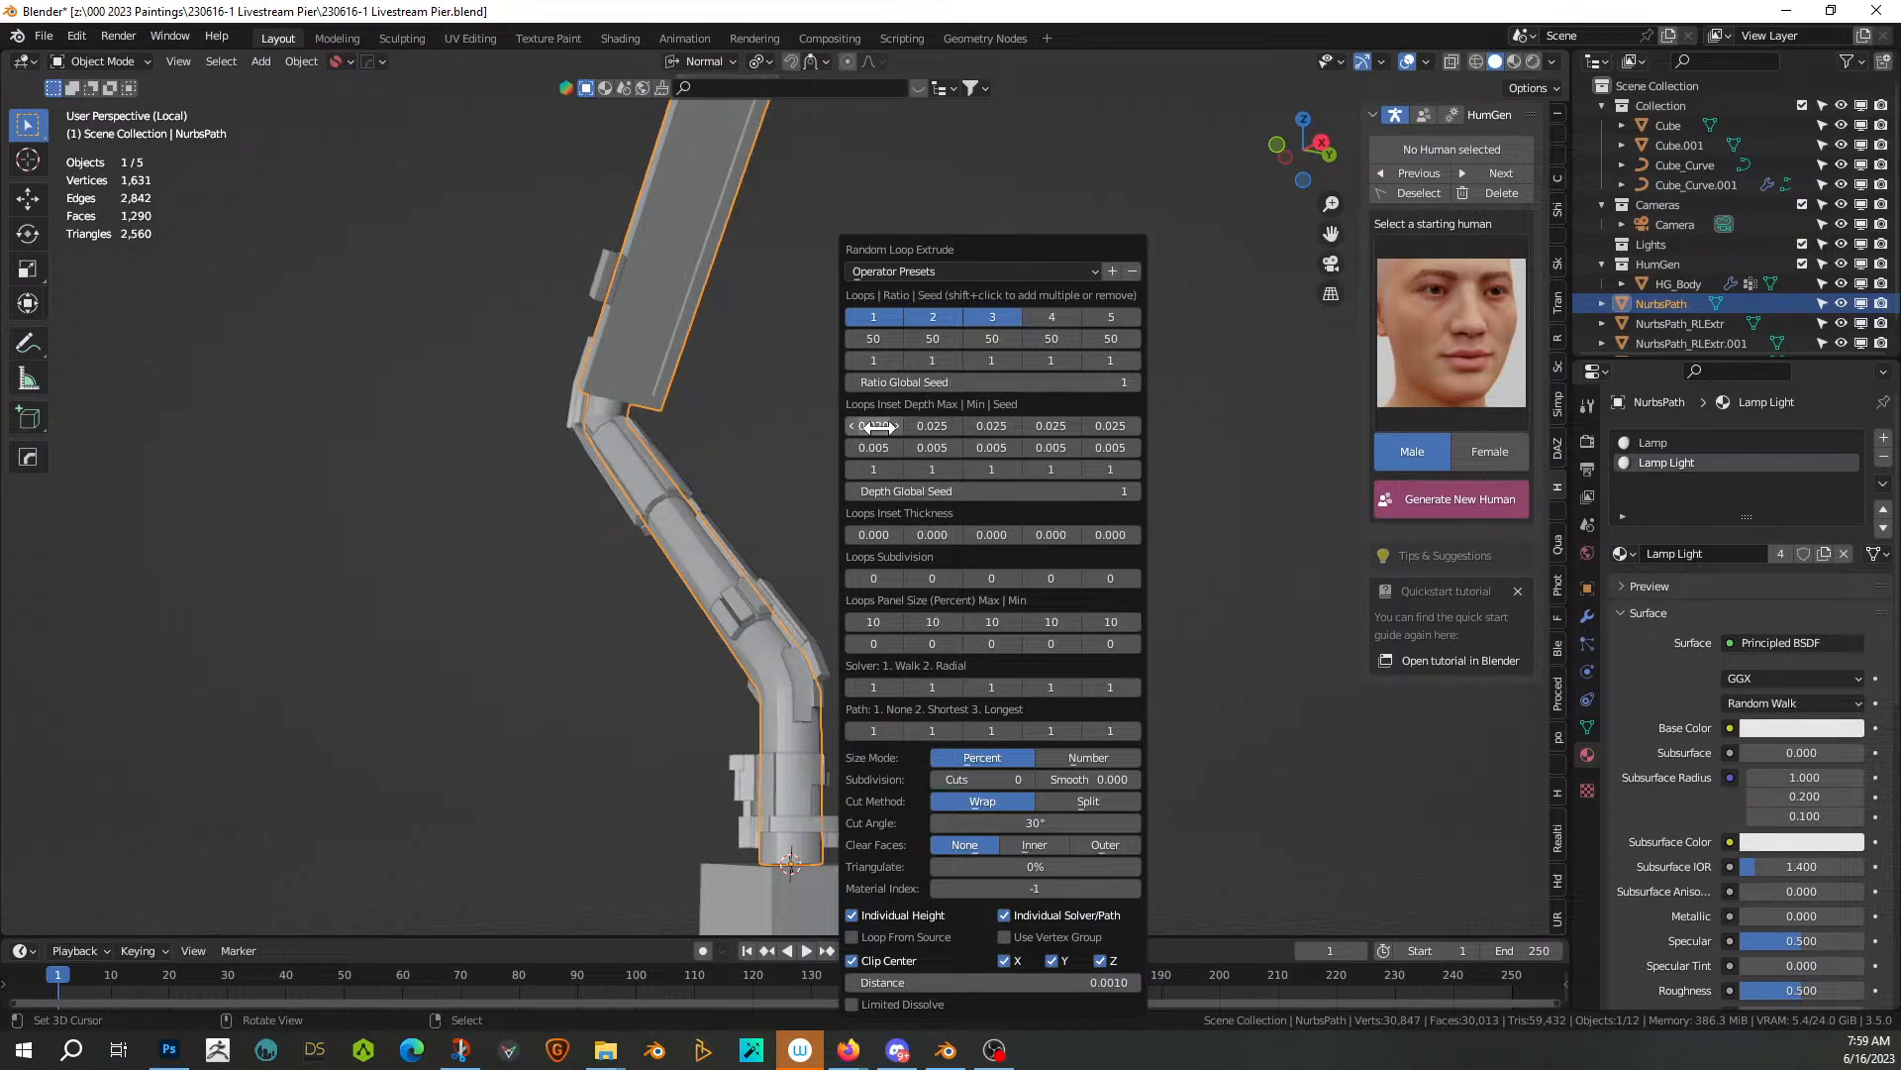
{"action": "double_click", "coordinate": [929, 426]}
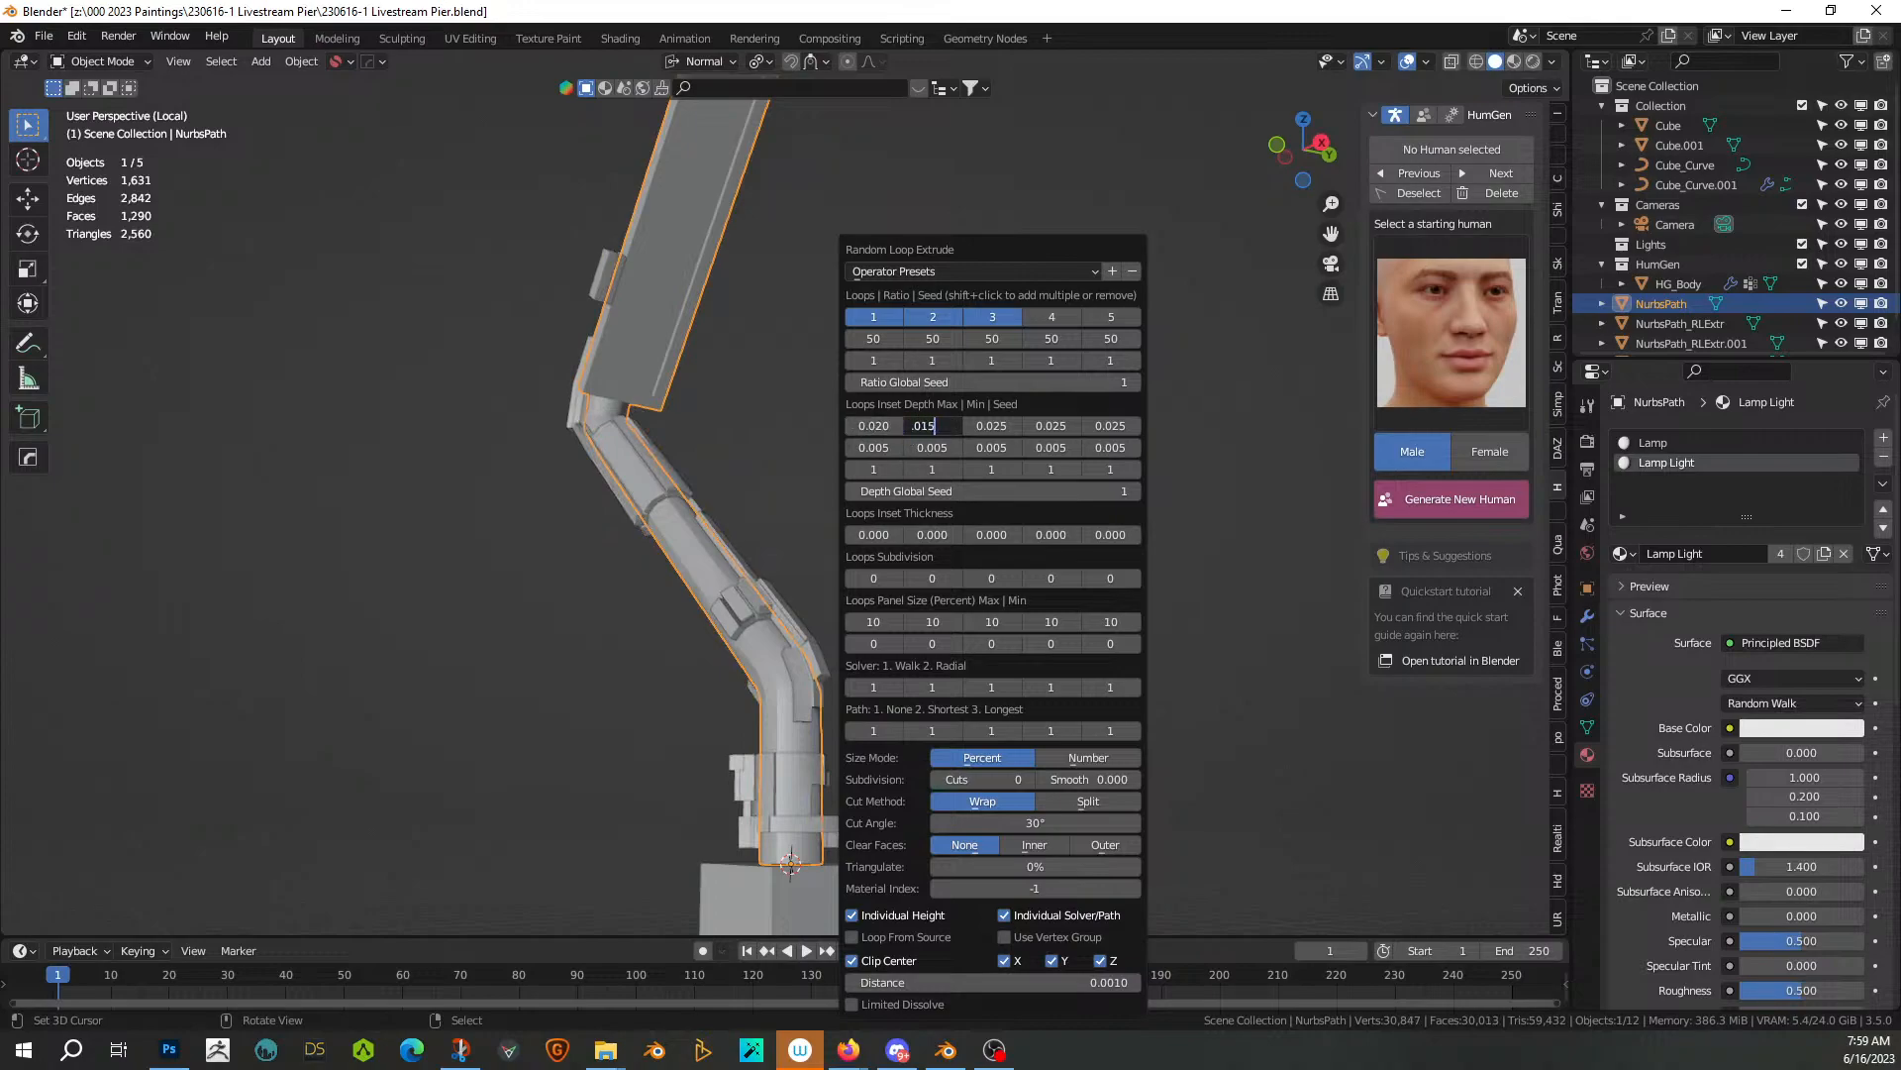
{"action": "type", "text": ".015"}
{"action": "key", "text": "Return"}
{"action": "double_click", "coordinate": [985, 426]}
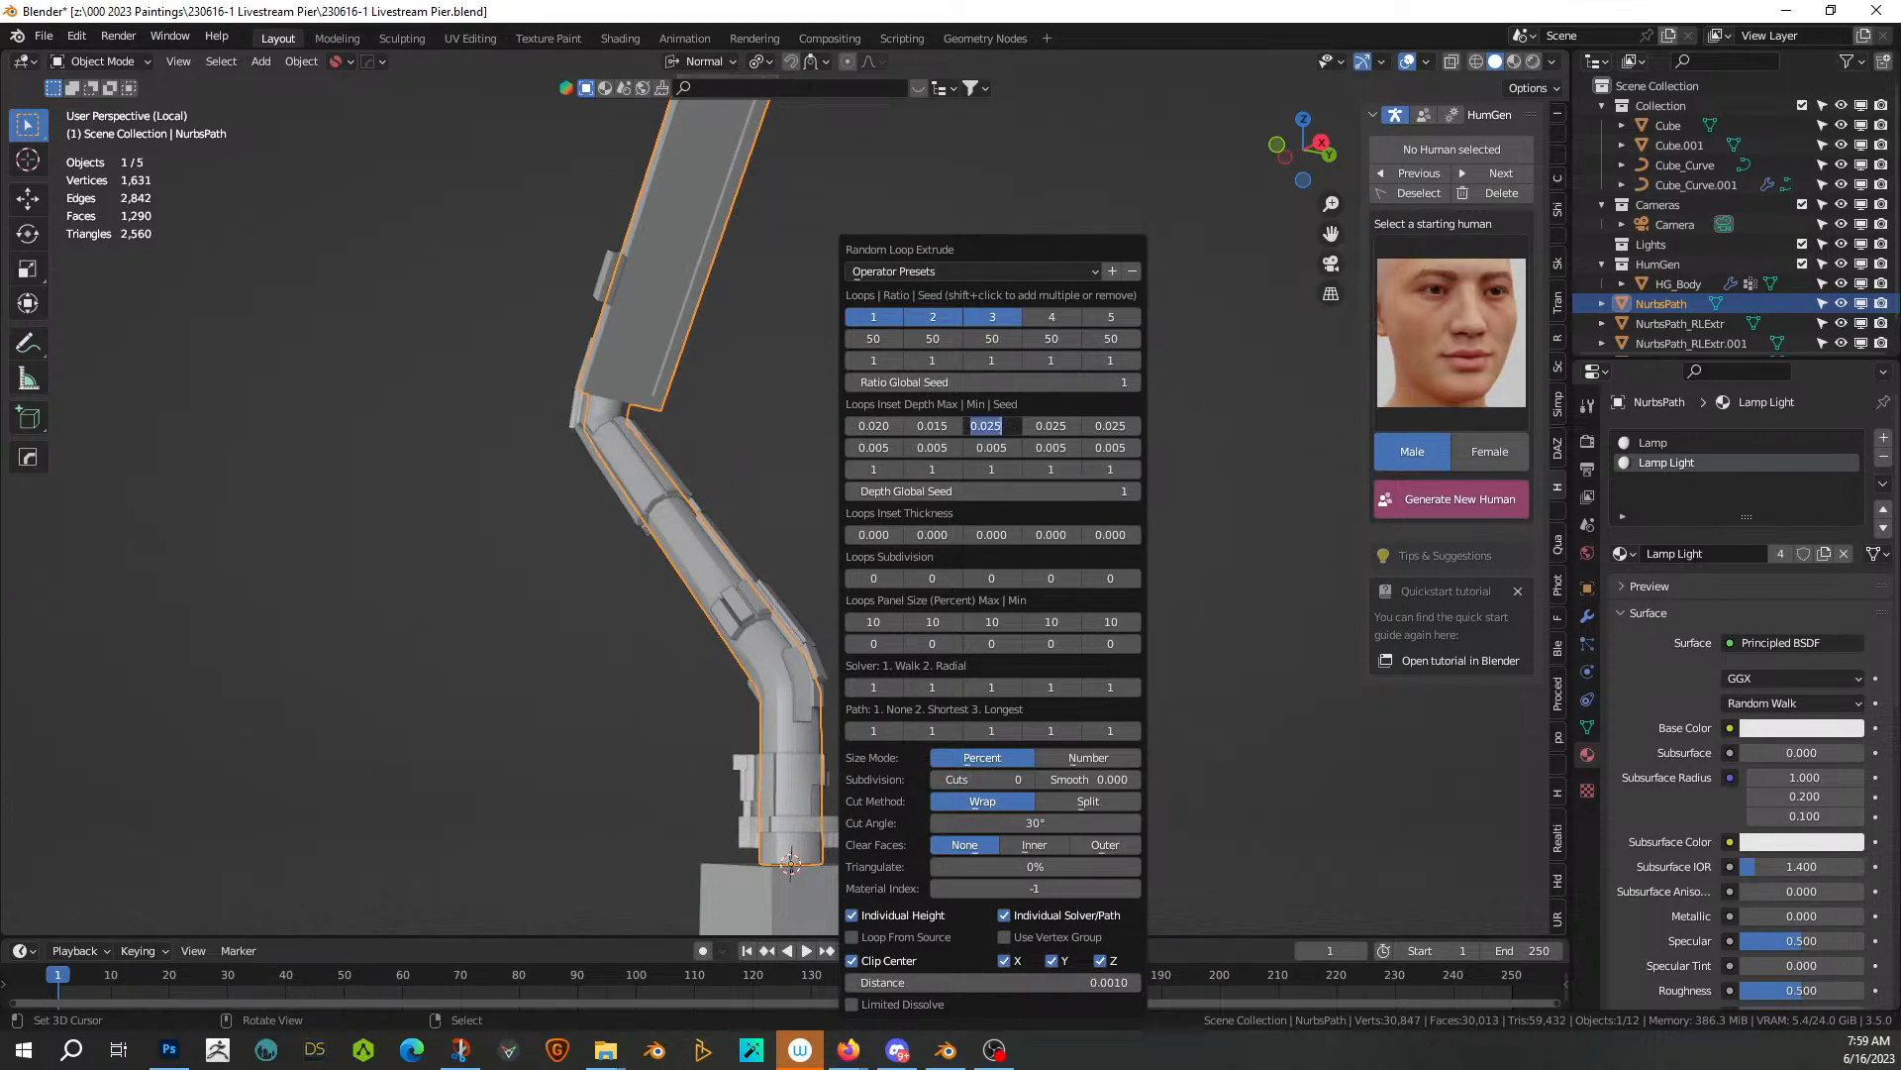
{"action": "type", "text": ".015"}
{"action": "key", "text": "Return"}
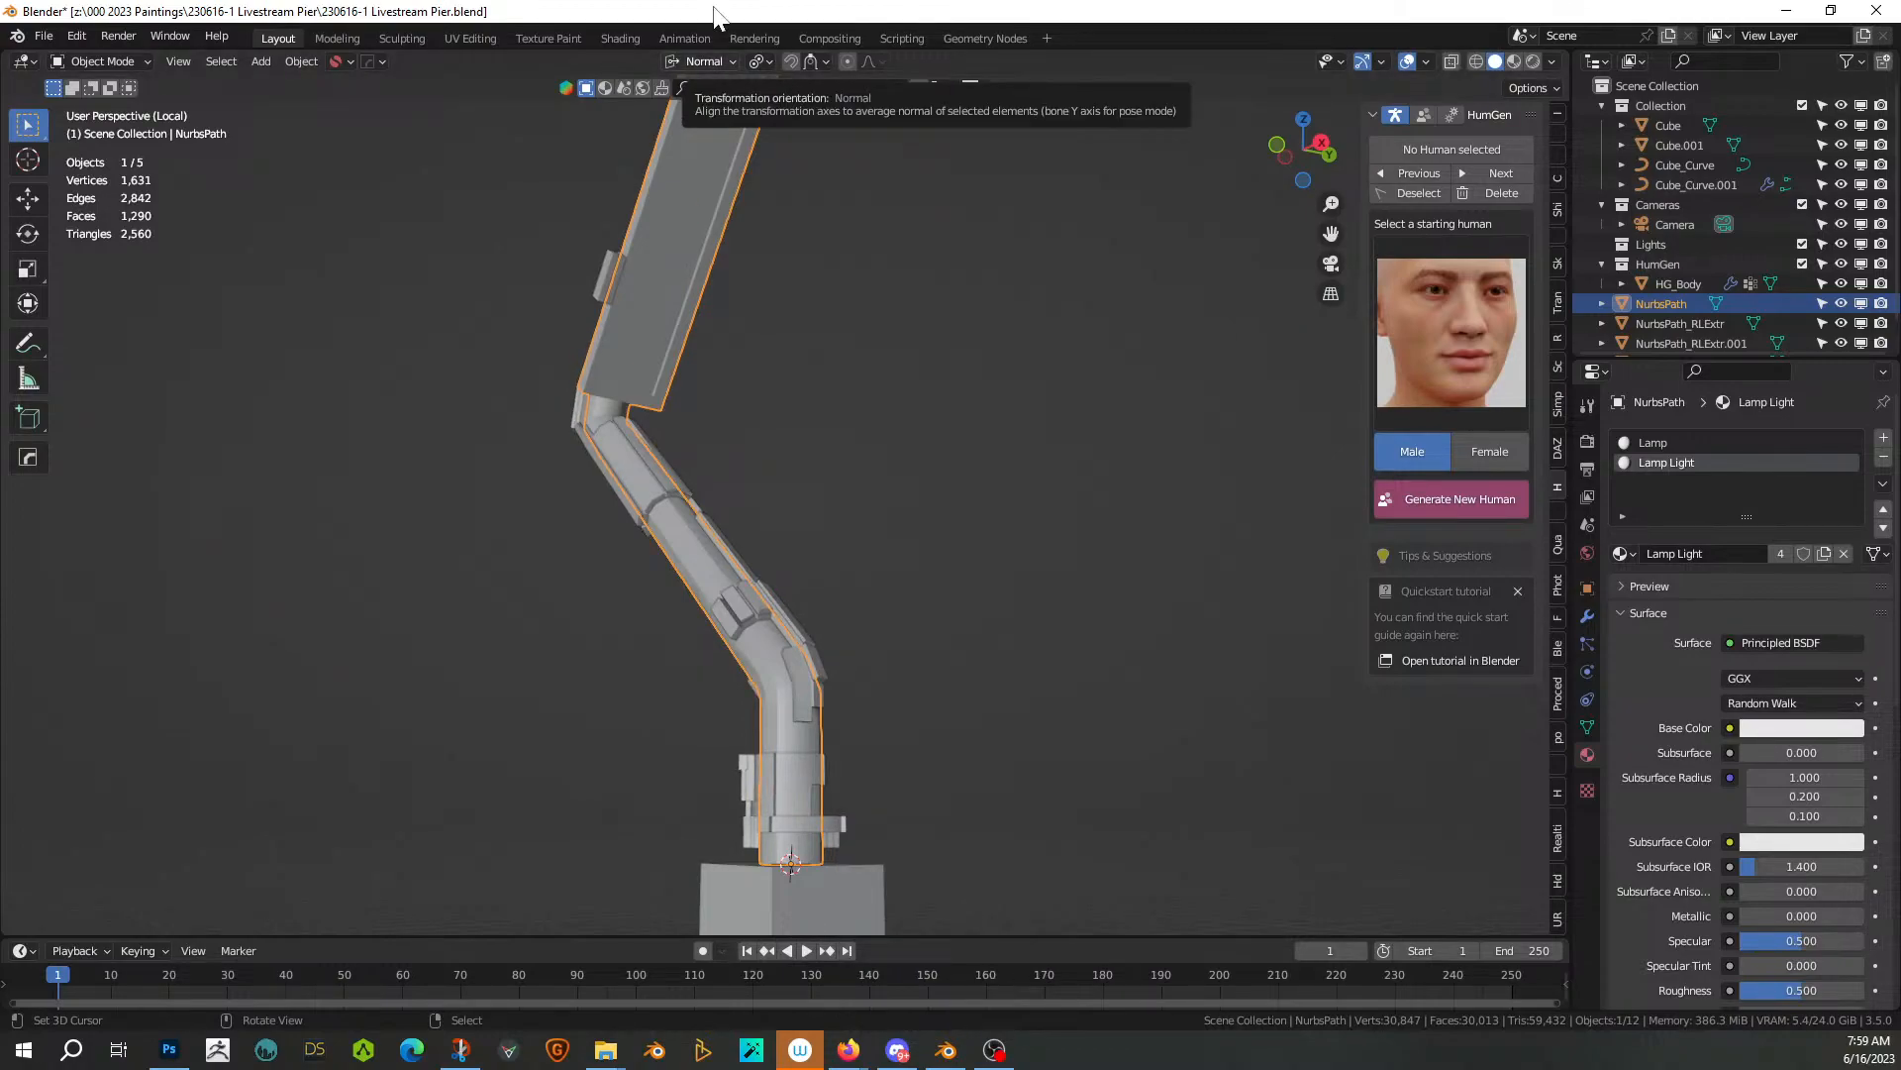
Set the Random Loop Extrude subdivision cuts to 1 and loop 1's subdivision to 1, and raise loop 1's ratio seed
{"action": "middle_click_drag", "start_coordinate": [819, 390], "coordinate": [1022, 917]}
{"action": "middle_click_drag", "start_coordinate": [615, 574], "coordinate": [657, 621]}
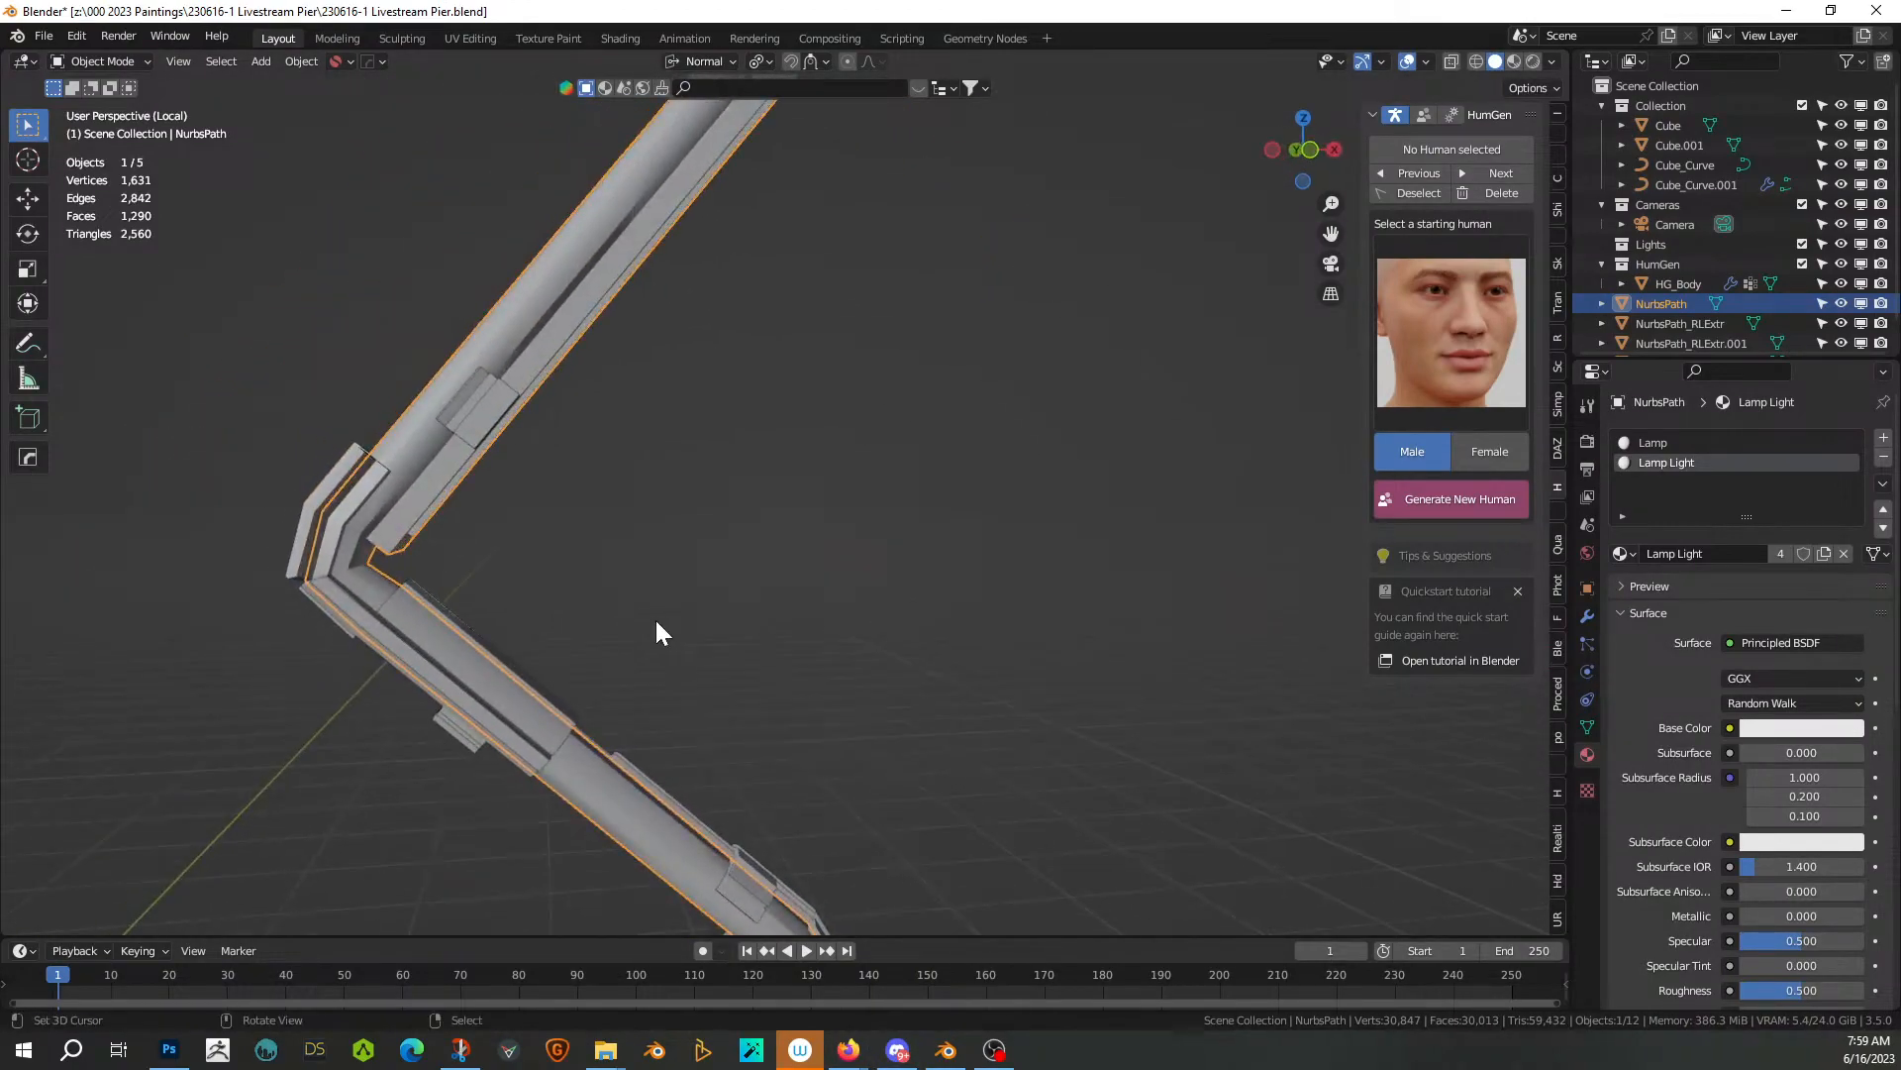
{"action": "key", "text": "F9"}
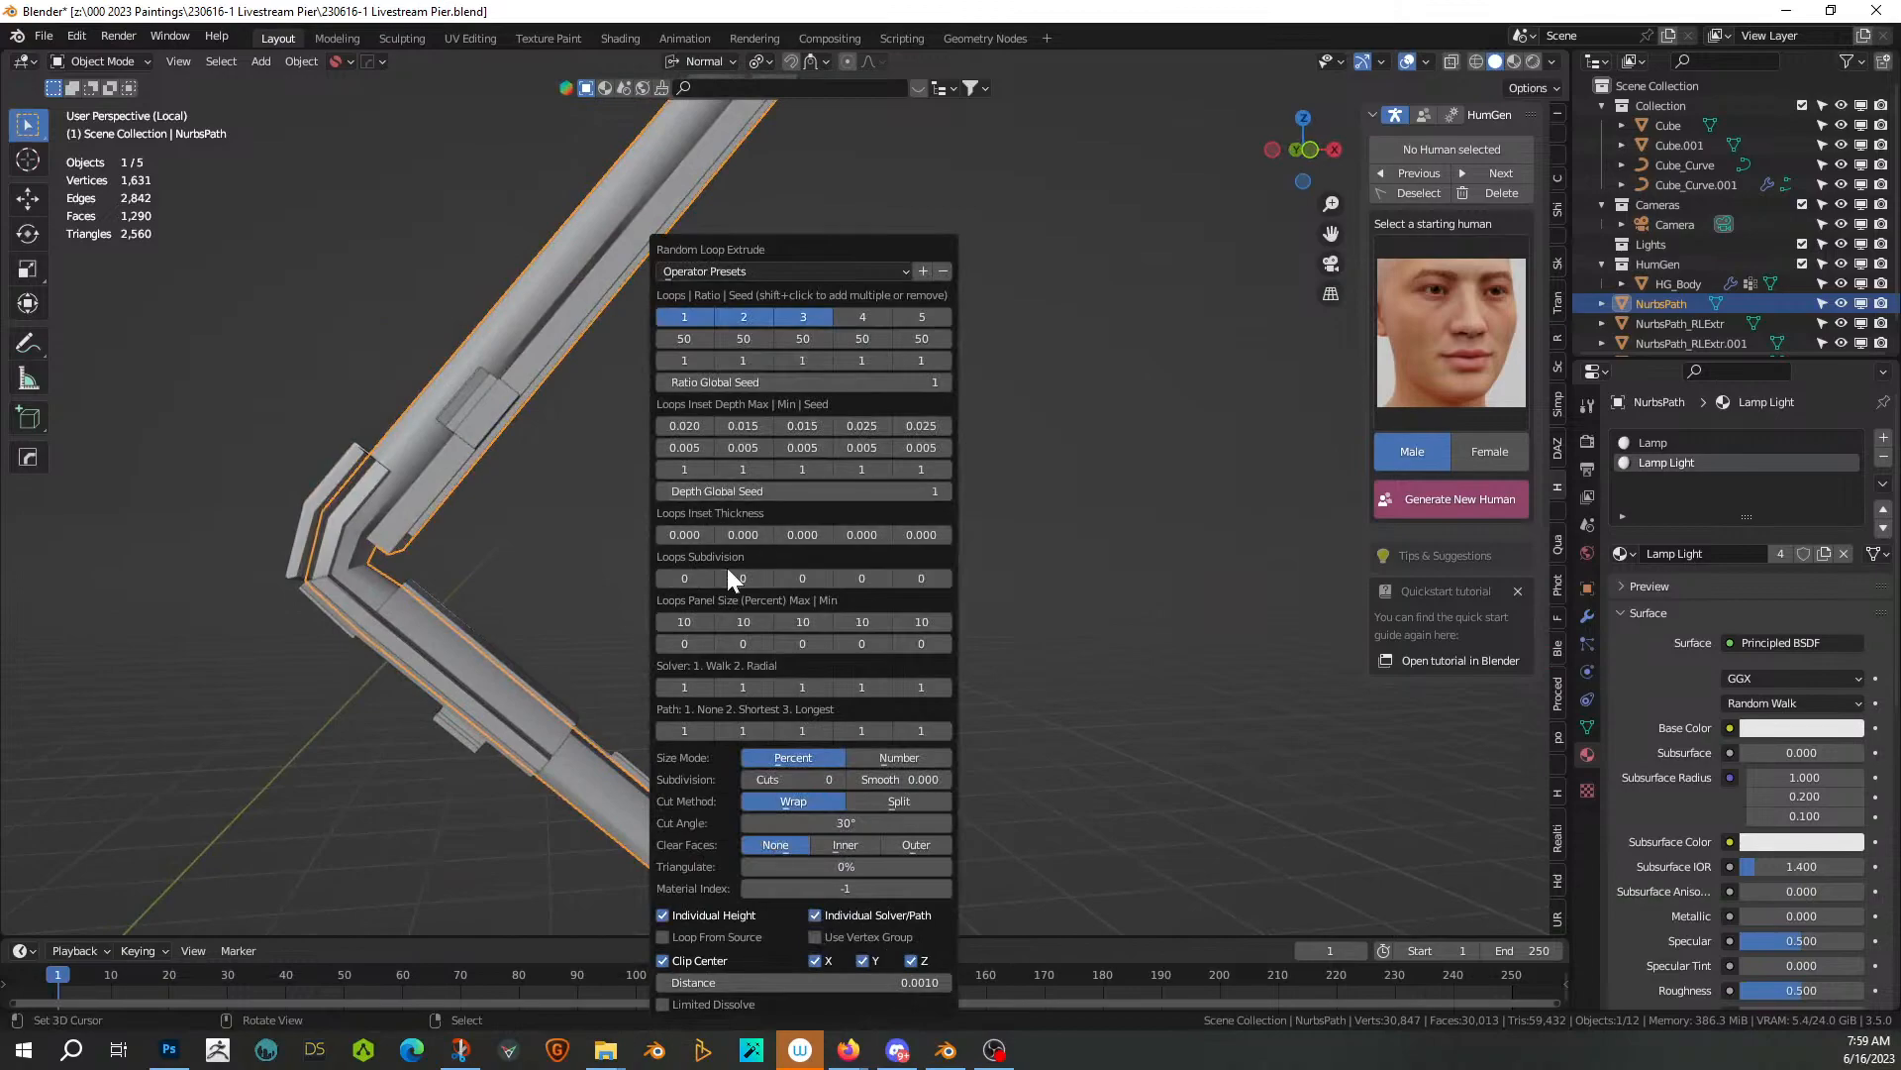
{"action": "left_click", "coordinate": [846, 777]}
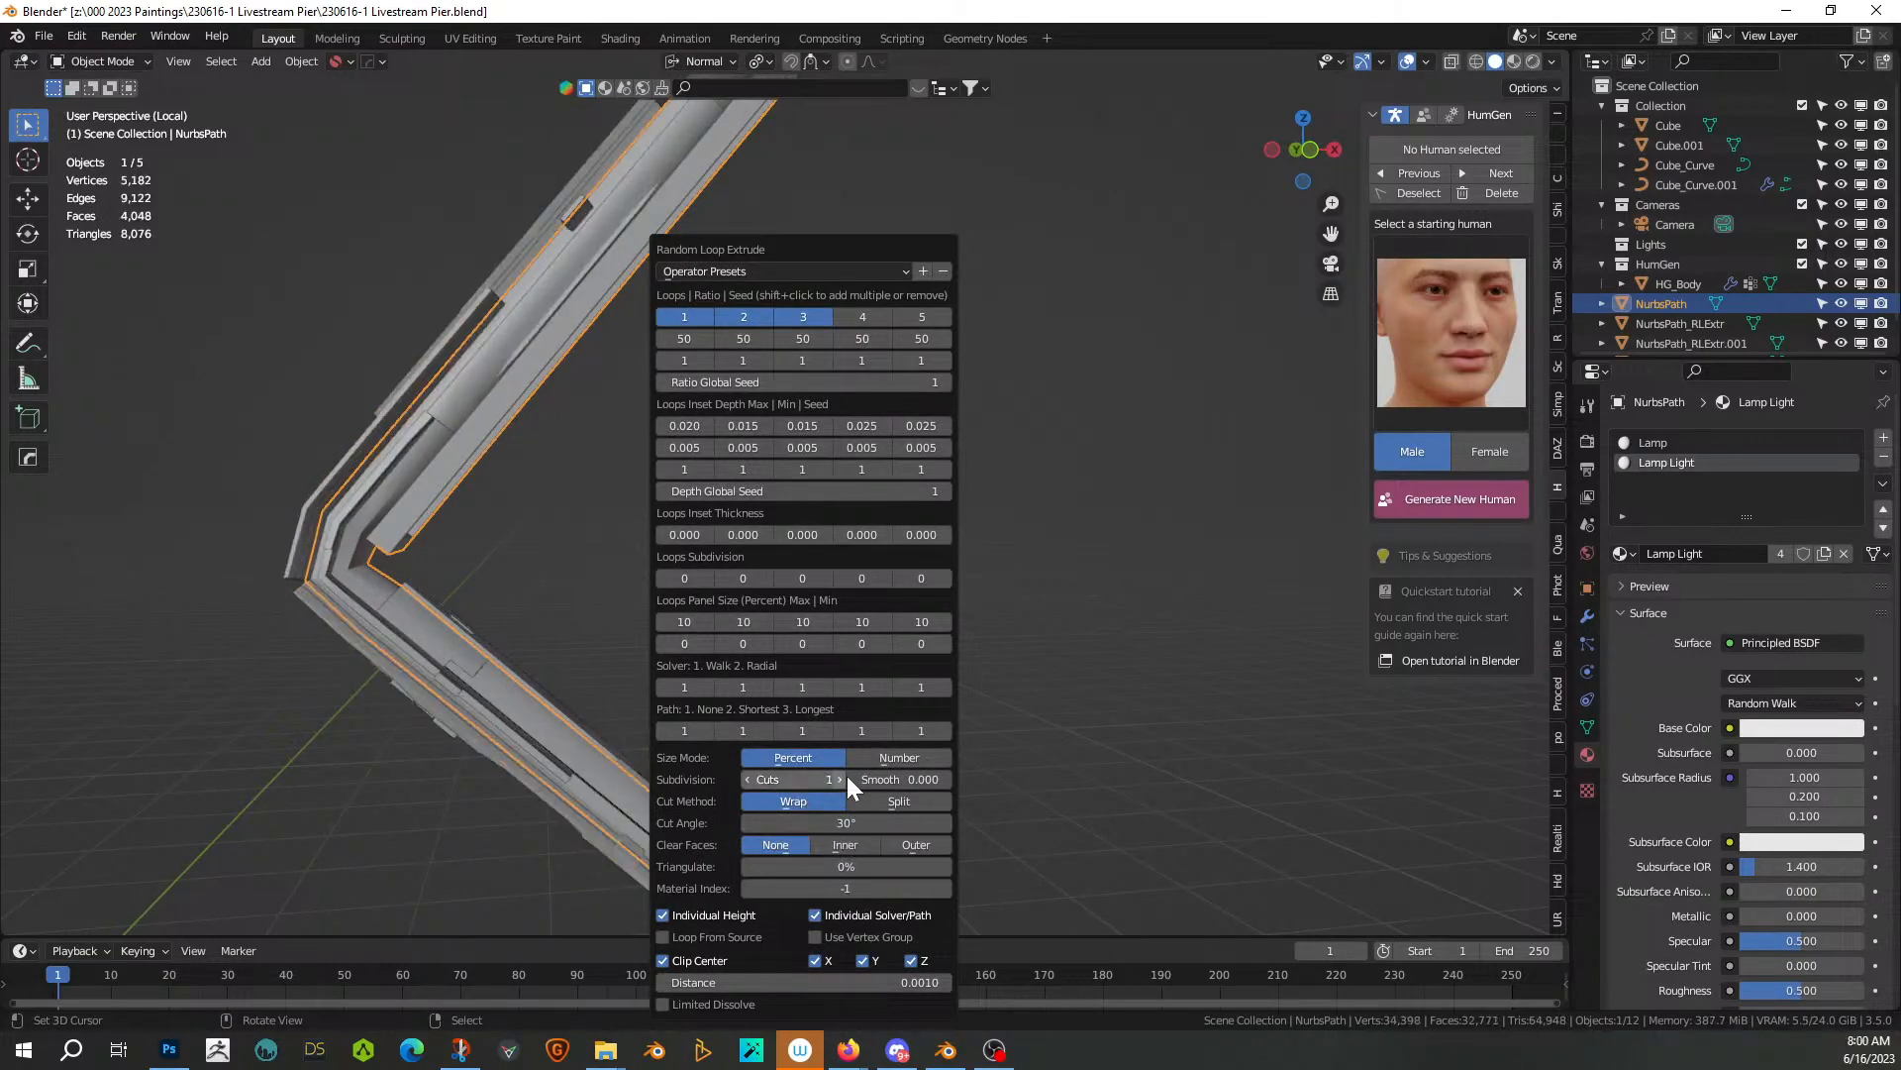
{"action": "left_click", "coordinate": [707, 579]}
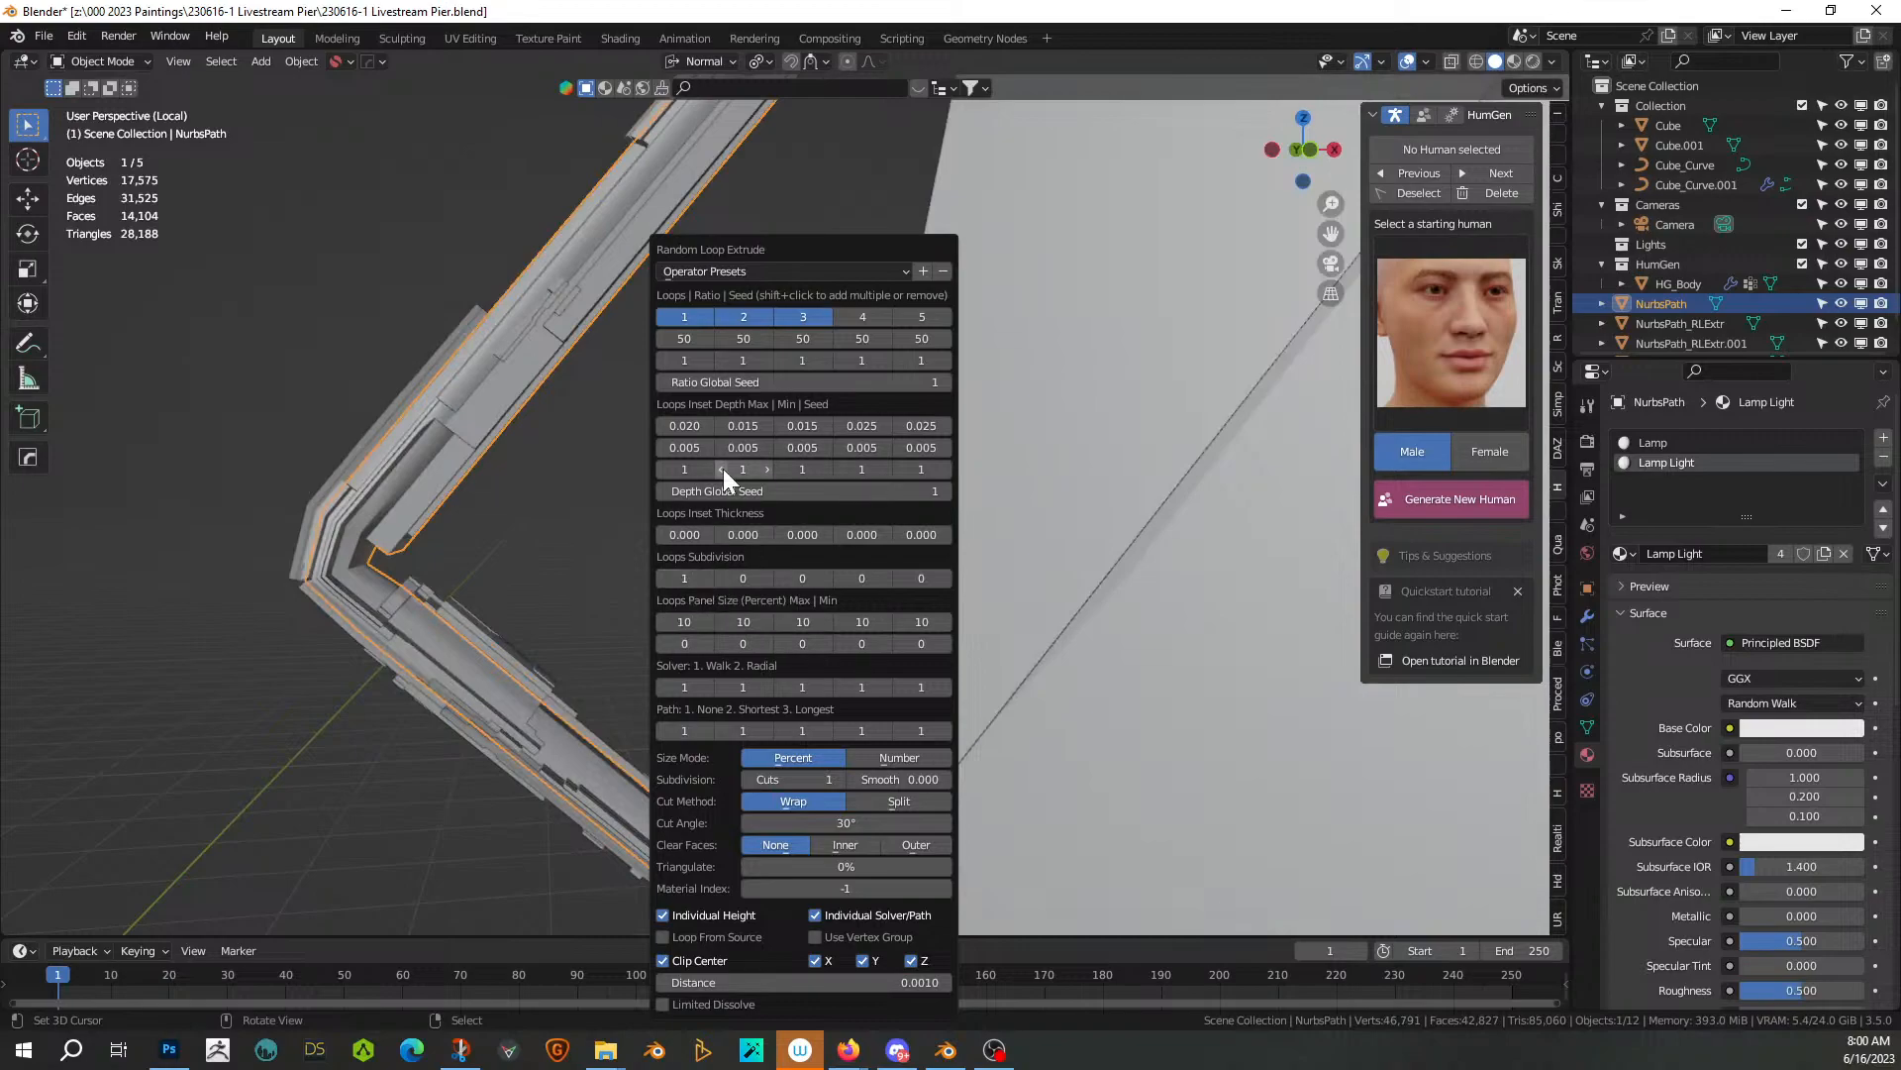
{"action": "left_click", "coordinate": [707, 360]}
{"action": "middle_click_drag", "start_coordinate": [950, 446], "coordinate": [750, 614]}
{"action": "scroll", "coordinate": [981, 614], "scroll_direction": "up", "scroll_amount": 3}
{"action": "middle_click_drag", "start_coordinate": [980, 614], "coordinate": [1214, 644]}
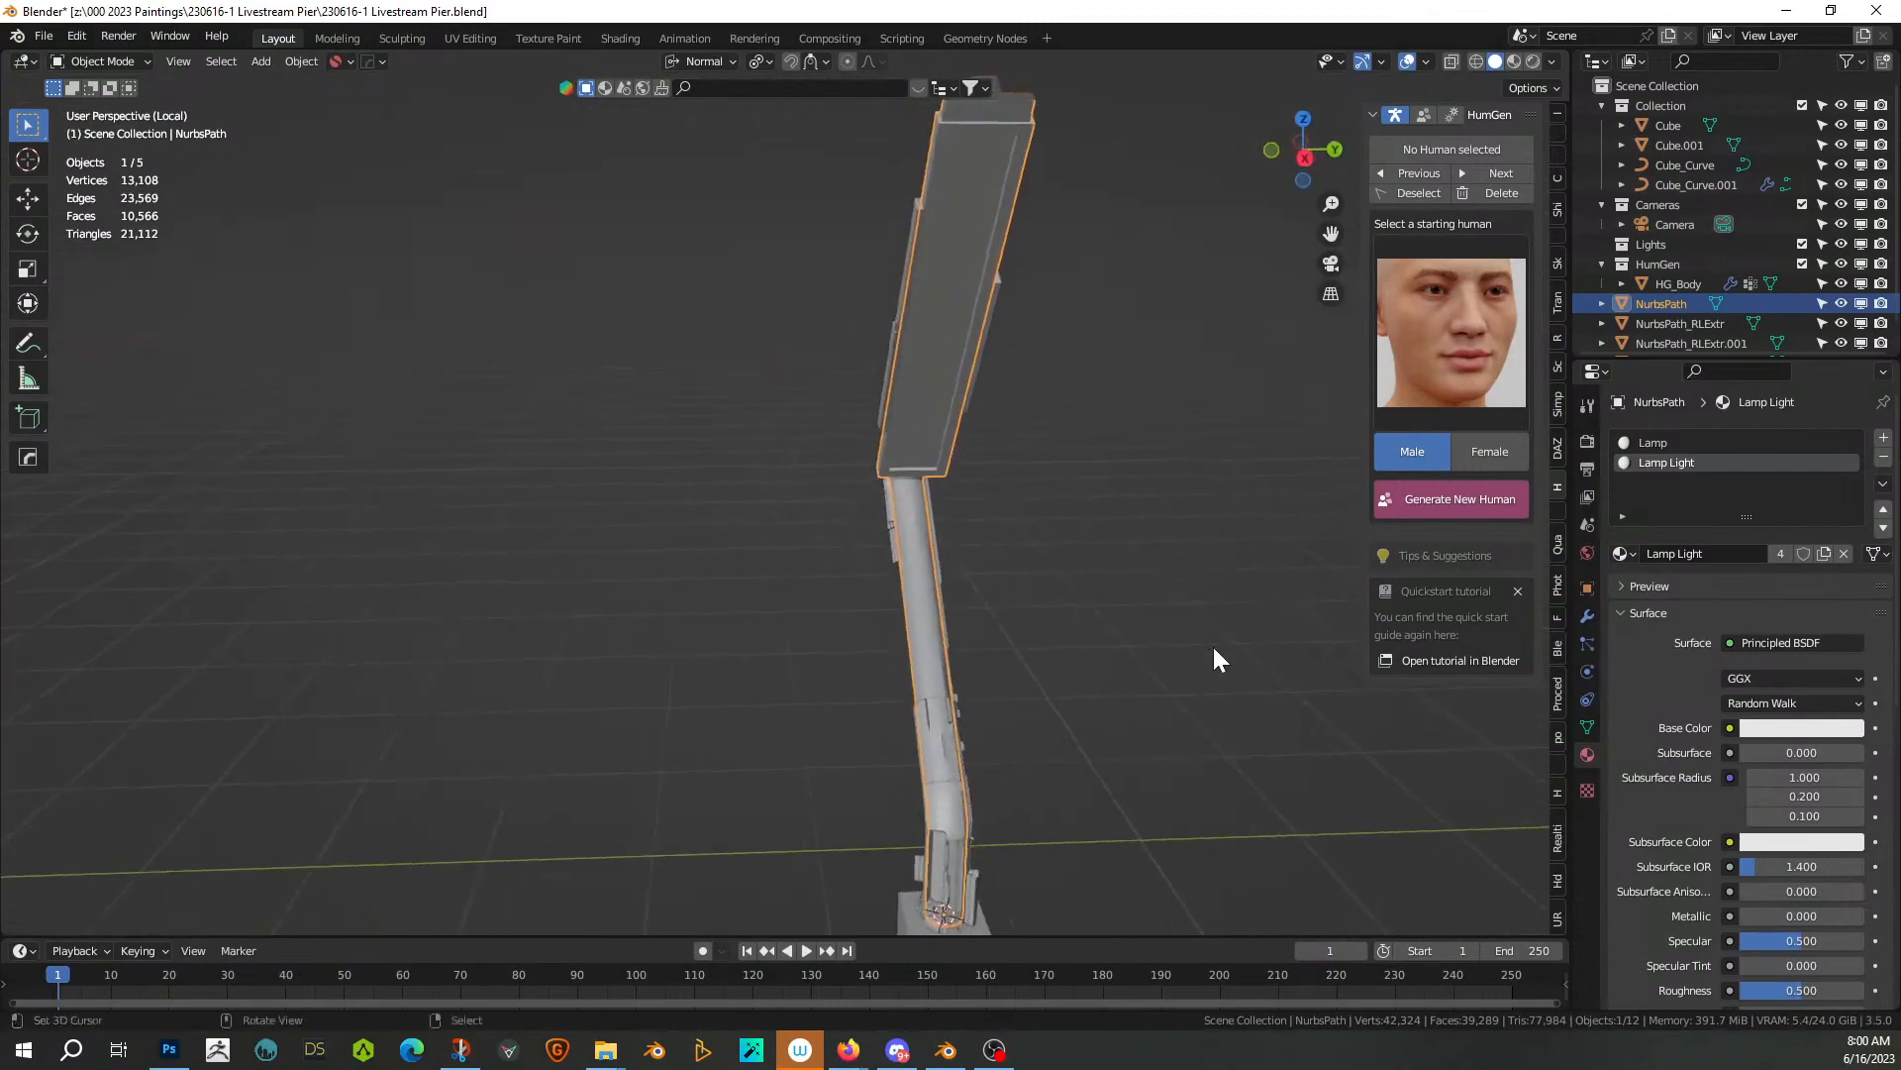
Mirror the lamp body across its Y axis with a Mirror modifier, using the negative Y direction
{"action": "middle_click_drag", "start_coordinate": [1105, 681], "coordinate": [873, 507], "text": "shift"}
{"action": "scroll", "coordinate": [841, 496], "scroll_direction": "up", "scroll_amount": 2}
{"action": "scroll", "coordinate": [840, 496], "scroll_direction": "down", "scroll_amount": 3}
{"action": "key", "text": "alt+x"}
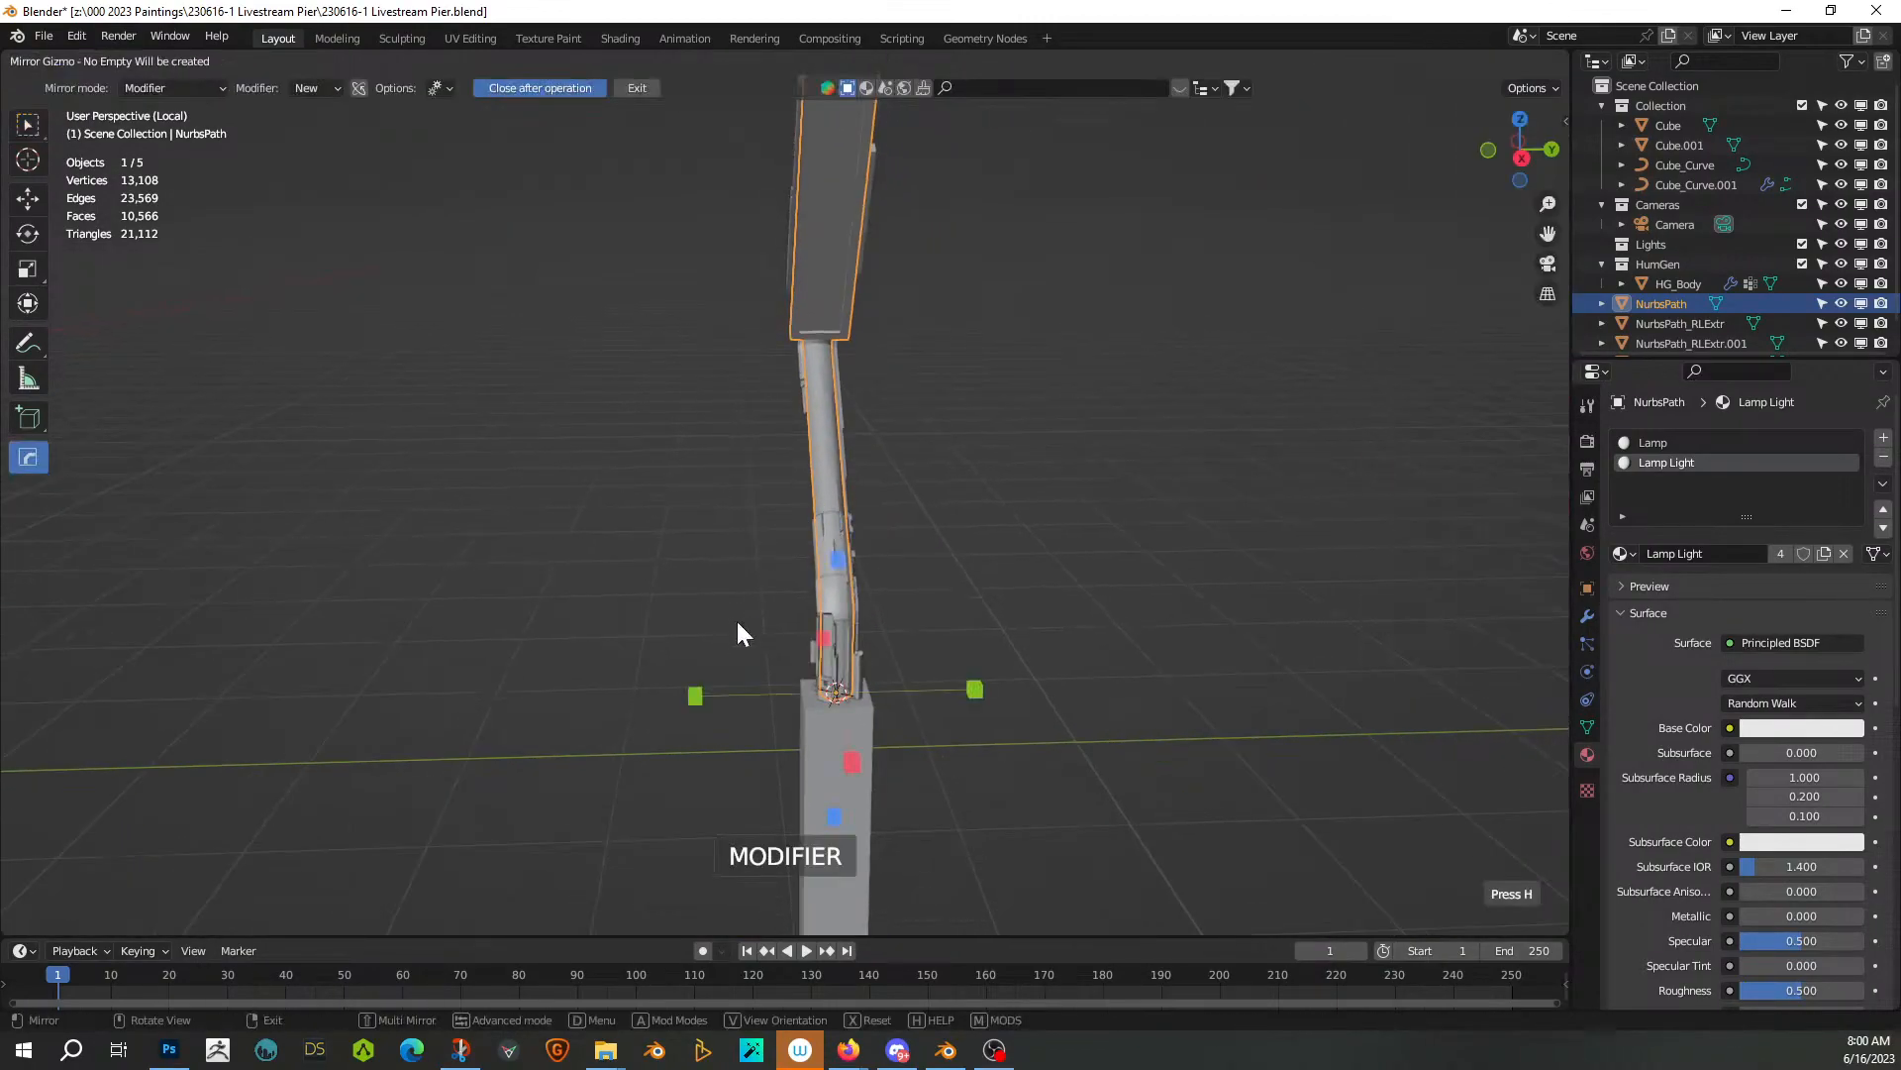
{"action": "left_click", "coordinate": [697, 691]}
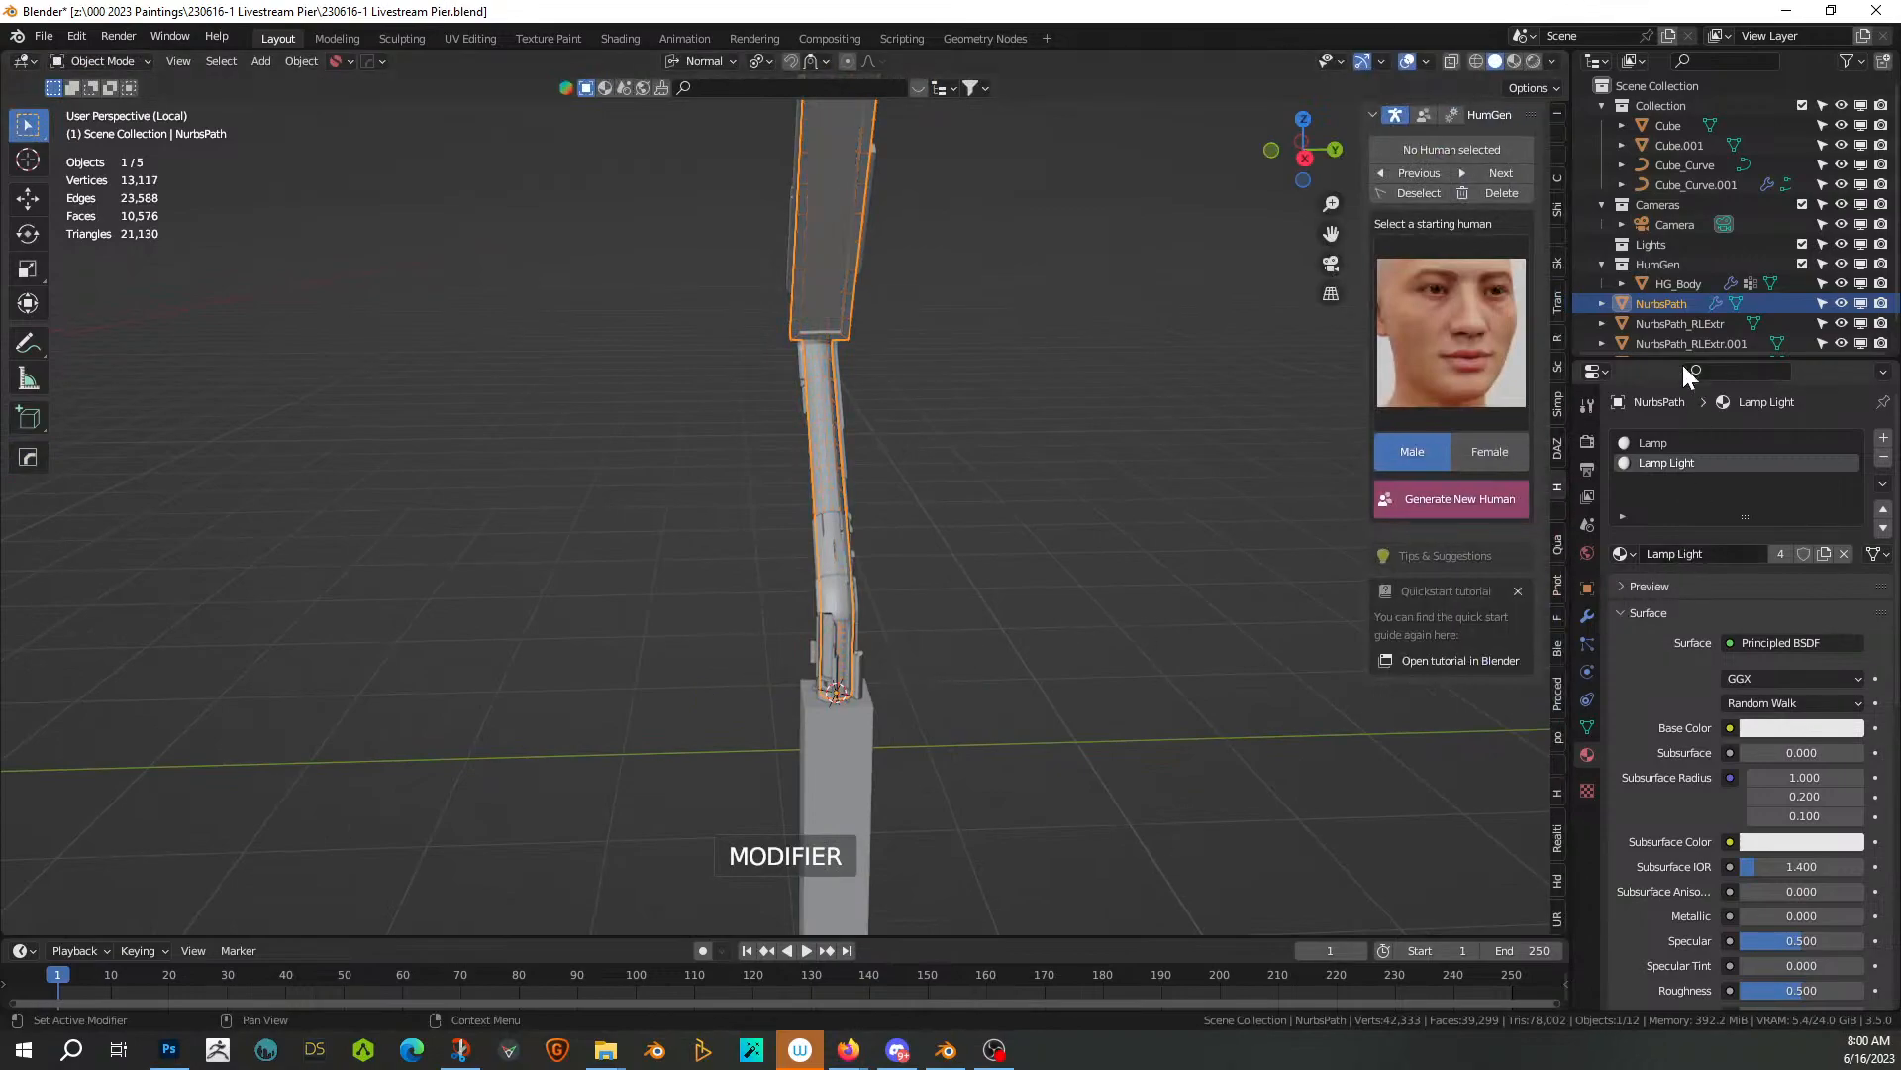
Select the three extruded panel objects, NurbsPath_RLExtr through NurbsPath_RLExtr.002, and join them into one object
{"action": "left_click", "coordinate": [1671, 315]}
{"action": "scroll", "coordinate": [1672, 319], "scroll_direction": "down", "scroll_amount": 1}
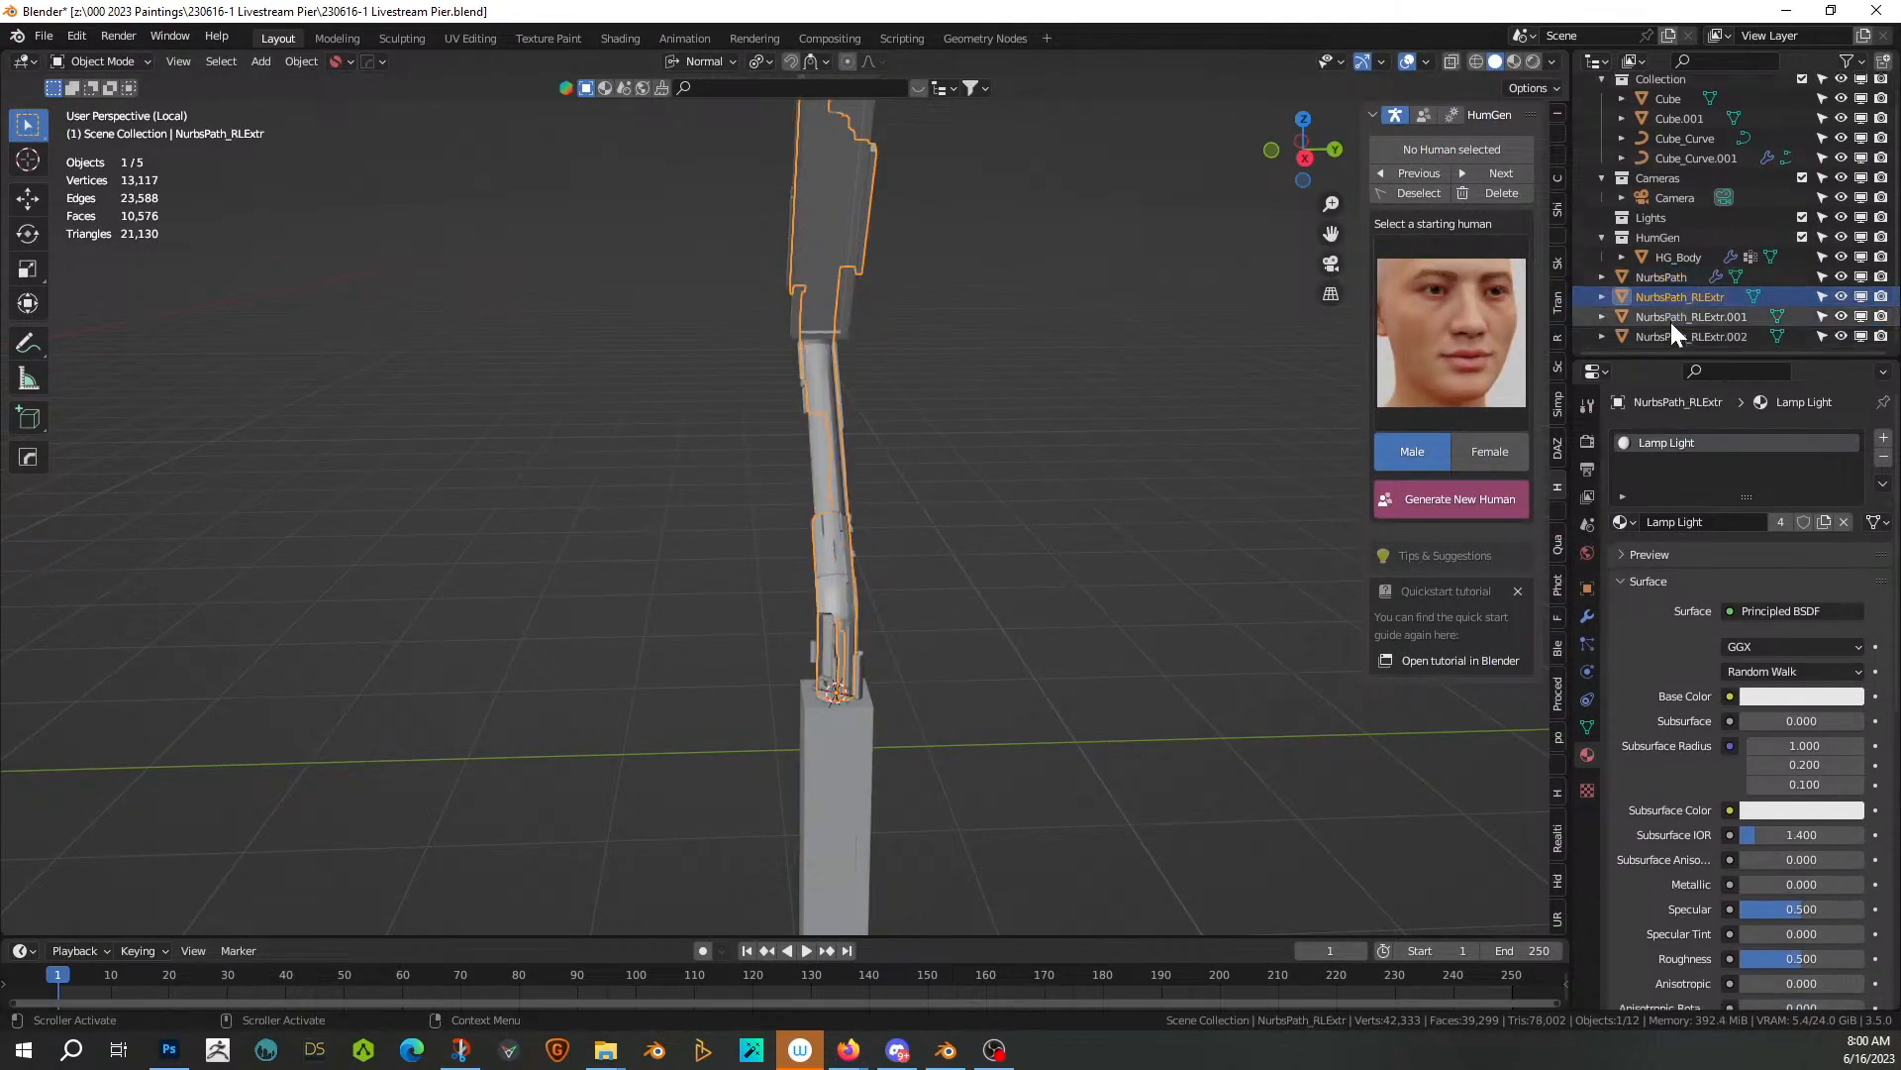
{"action": "left_click", "coordinate": [1672, 333], "text": "shift"}
{"action": "key", "text": "ctrl+j"}
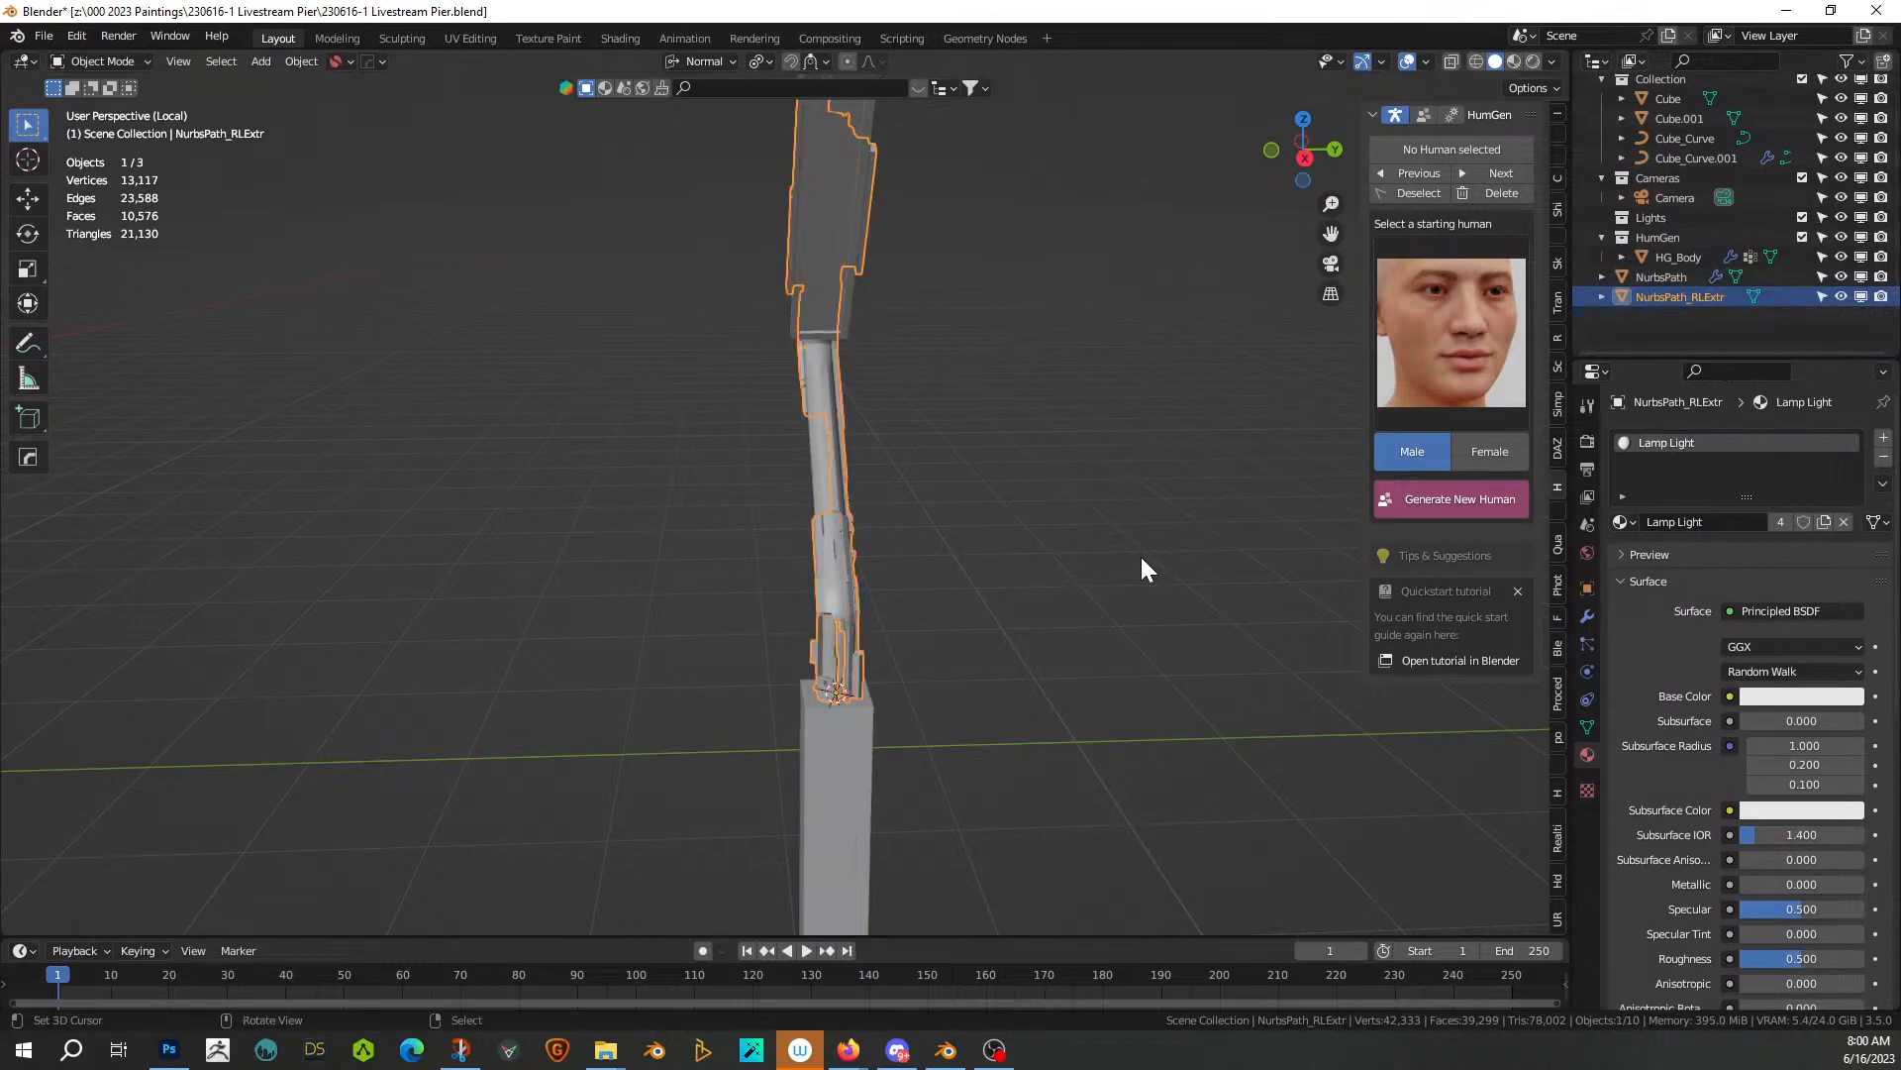
Mirror the joined panel object across its Y axis with a Mirror modifier, using the negative Y direction, and deselect it
{"action": "key", "text": "alt+x"}
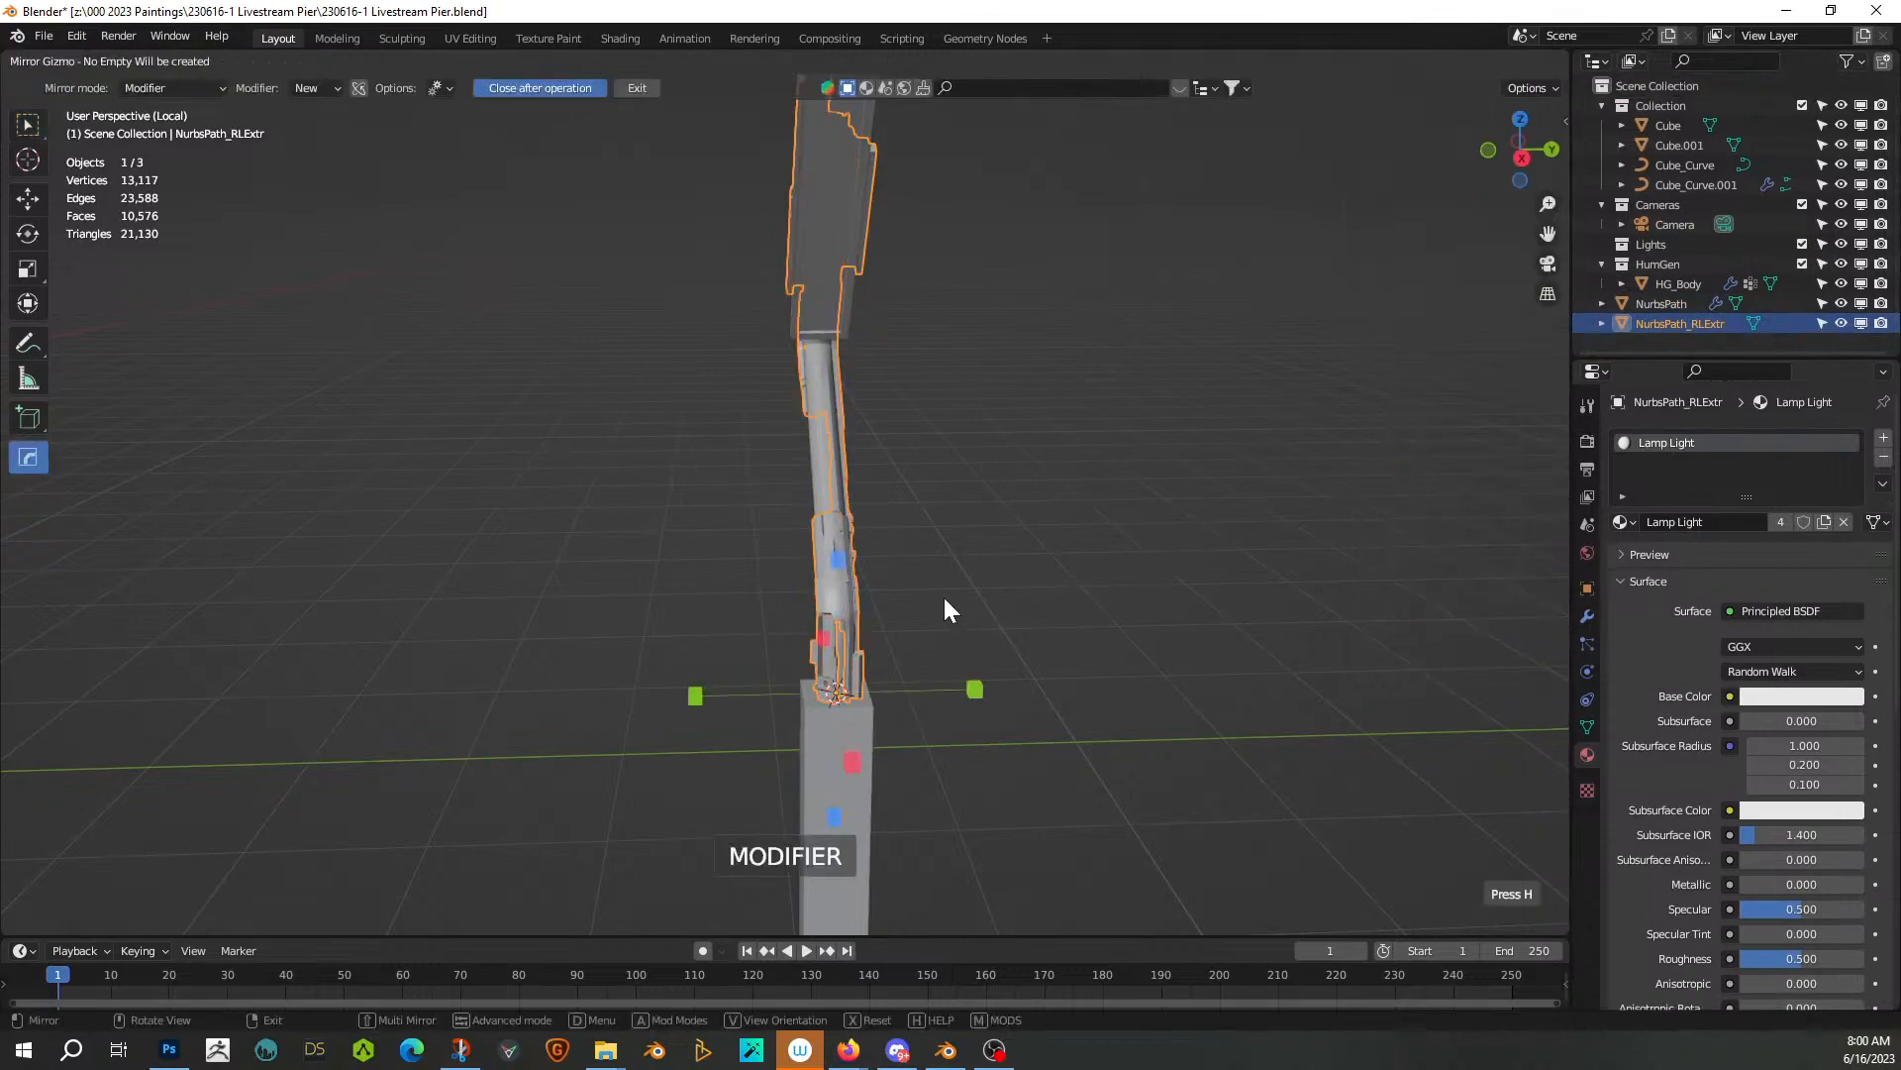
{"action": "left_click", "coordinate": [697, 695]}
{"action": "left_click", "coordinate": [1073, 606]}
{"action": "middle_click_drag", "start_coordinate": [870, 574], "coordinate": [1129, 562]}
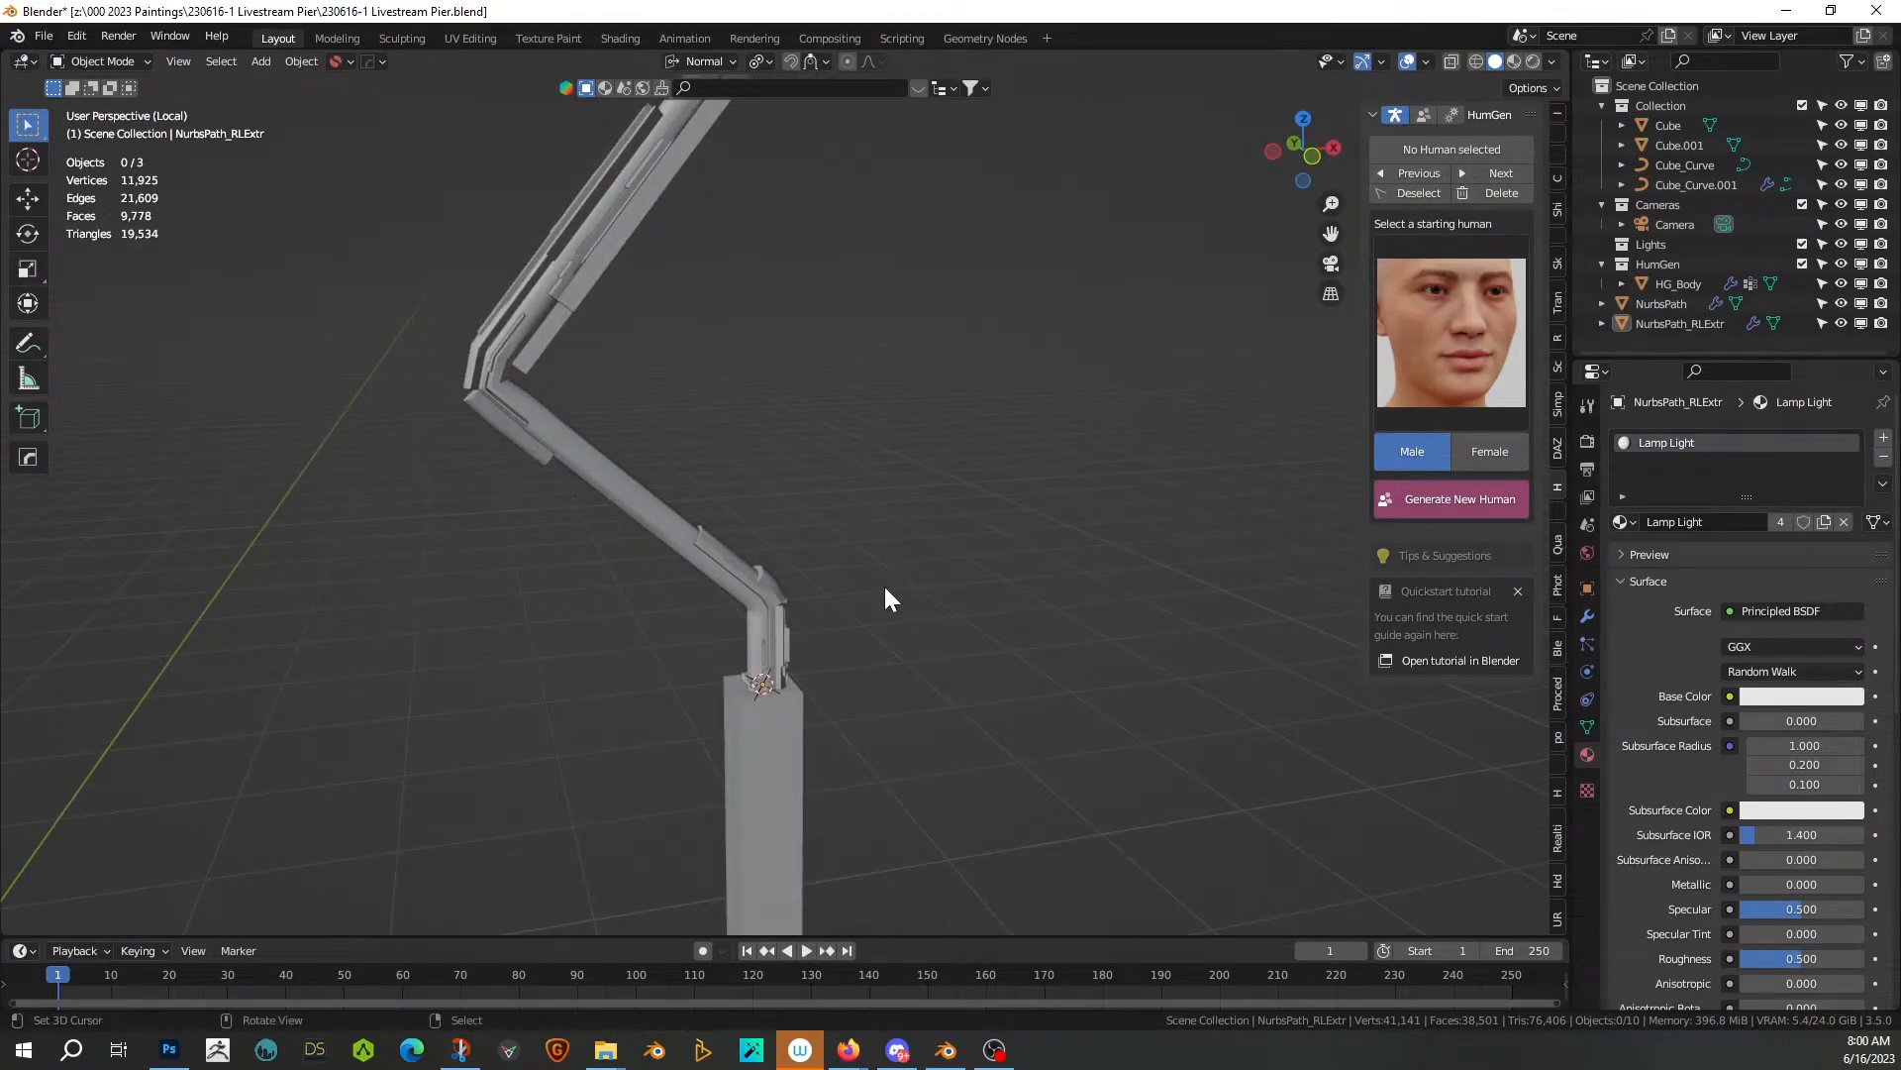
{"action": "middle_click_drag", "start_coordinate": [889, 555], "coordinate": [955, 311]}
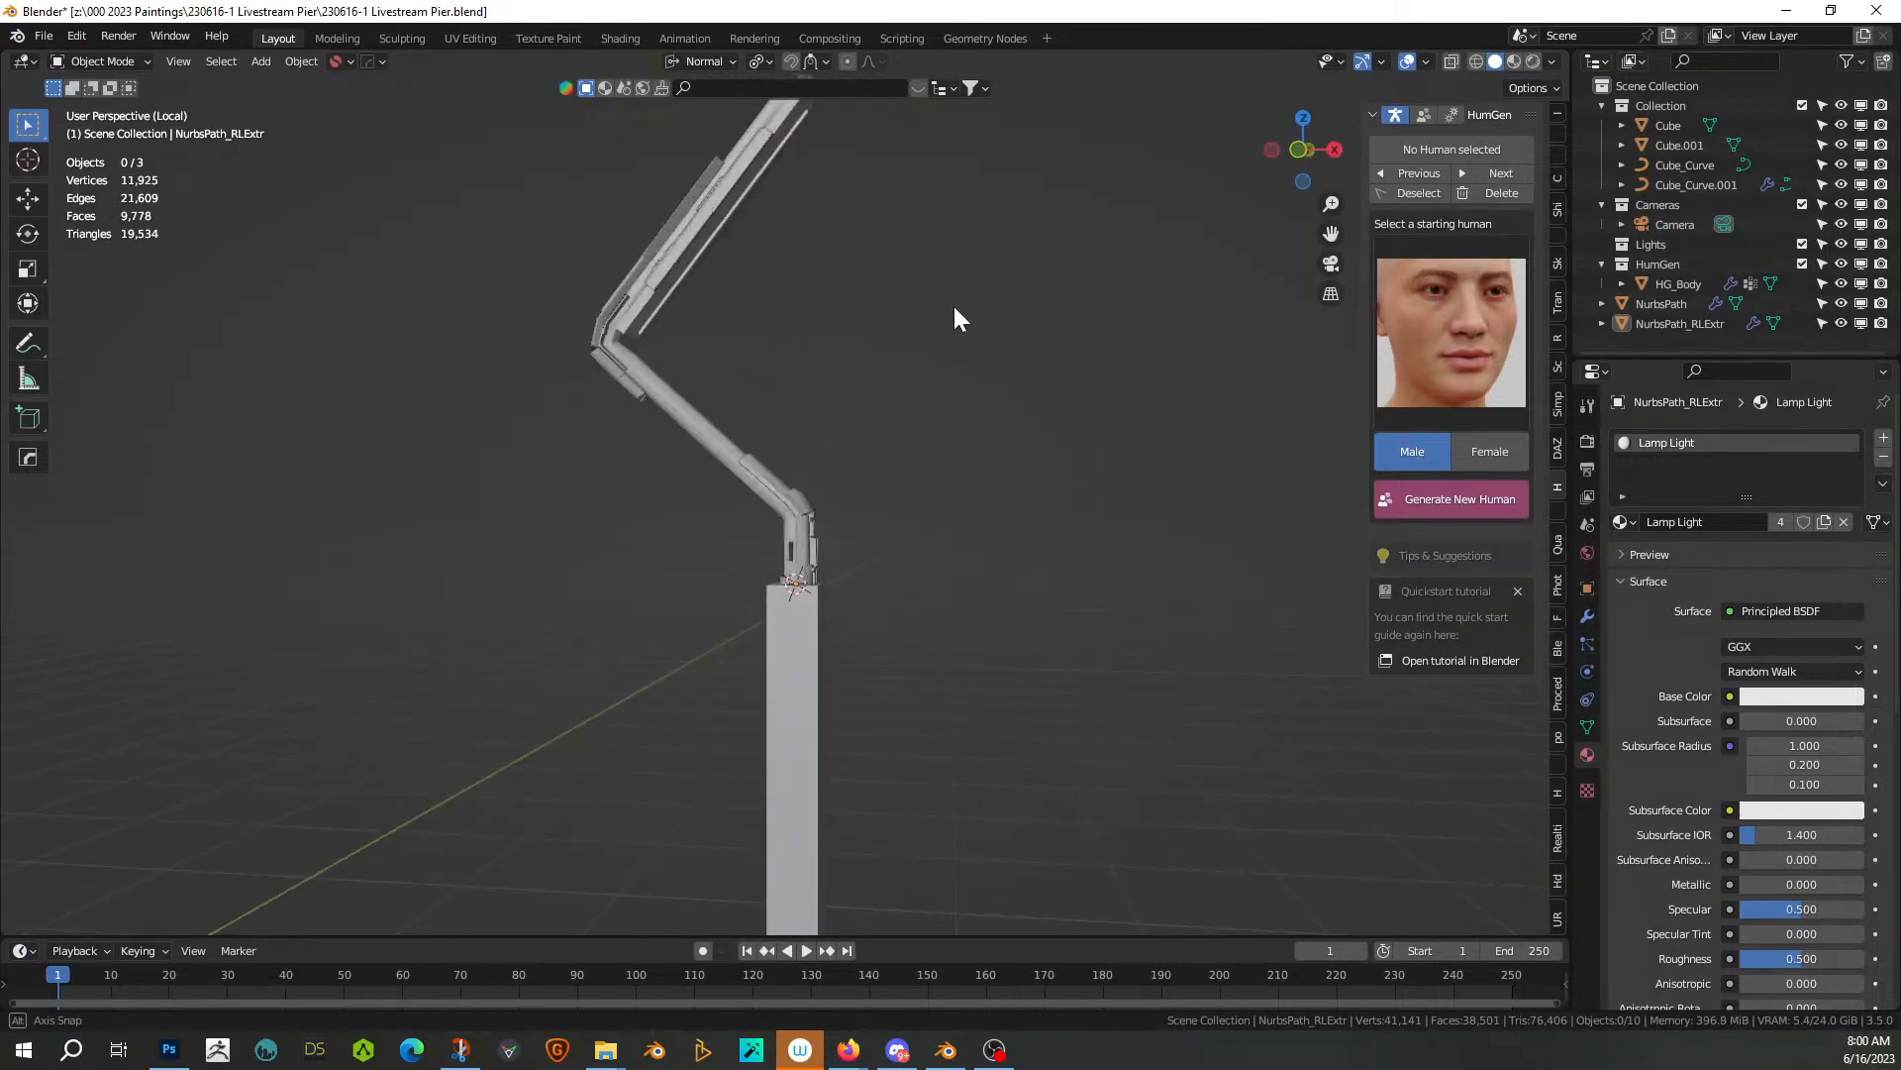
Add six evenly spaced horizontal loop cuts along the height of the pier post below the lamp
{"action": "left_click", "coordinate": [806, 704]}
{"action": "key", "text": "KP_Decimal"}
{"action": "middle_click_drag", "start_coordinate": [795, 435], "coordinate": [832, 453]}
{"action": "key", "text": "Tab"}
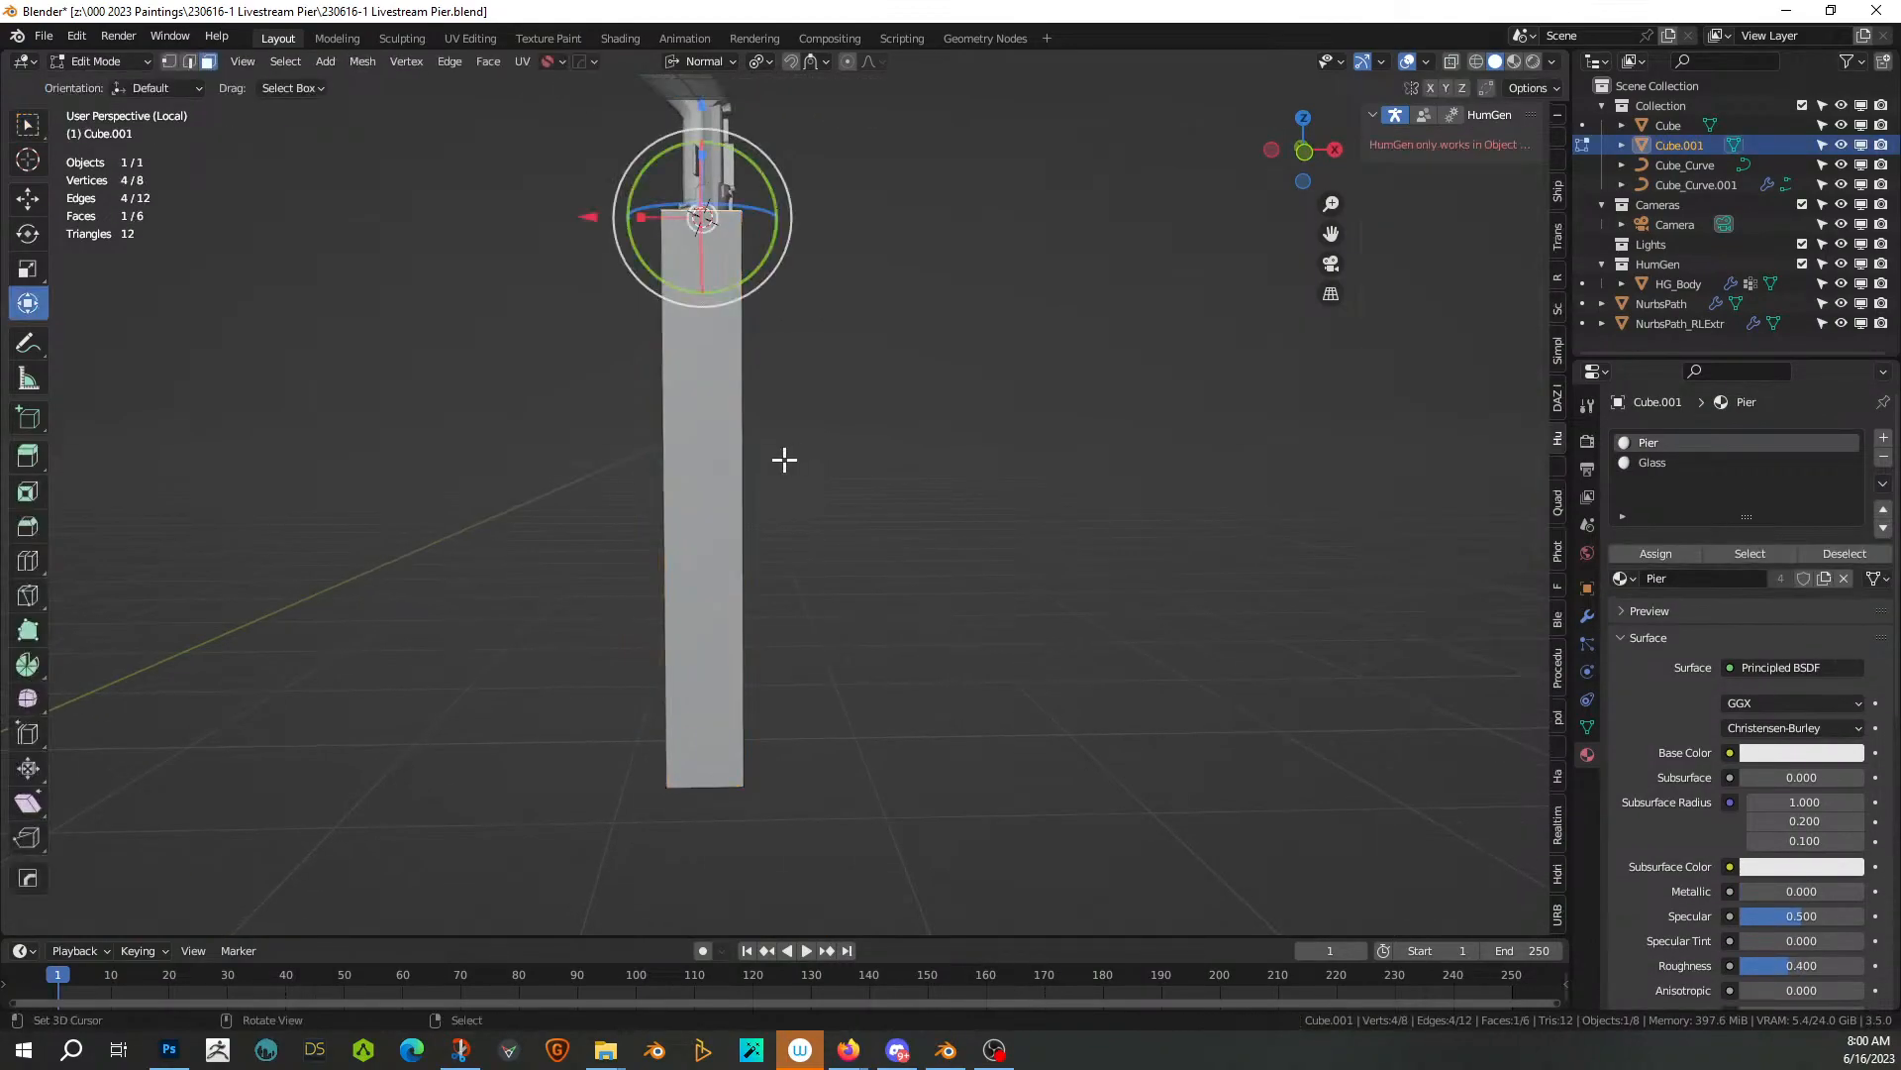
{"action": "key", "text": "2"}
{"action": "left_click", "coordinate": [734, 461]}
{"action": "key", "text": "ctrl+r"}
{"action": "scroll", "coordinate": [734, 461], "scroll_direction": "up", "scroll_amount": 2}
{"action": "scroll", "coordinate": [734, 460], "scroll_direction": "up", "scroll_amount": 3}
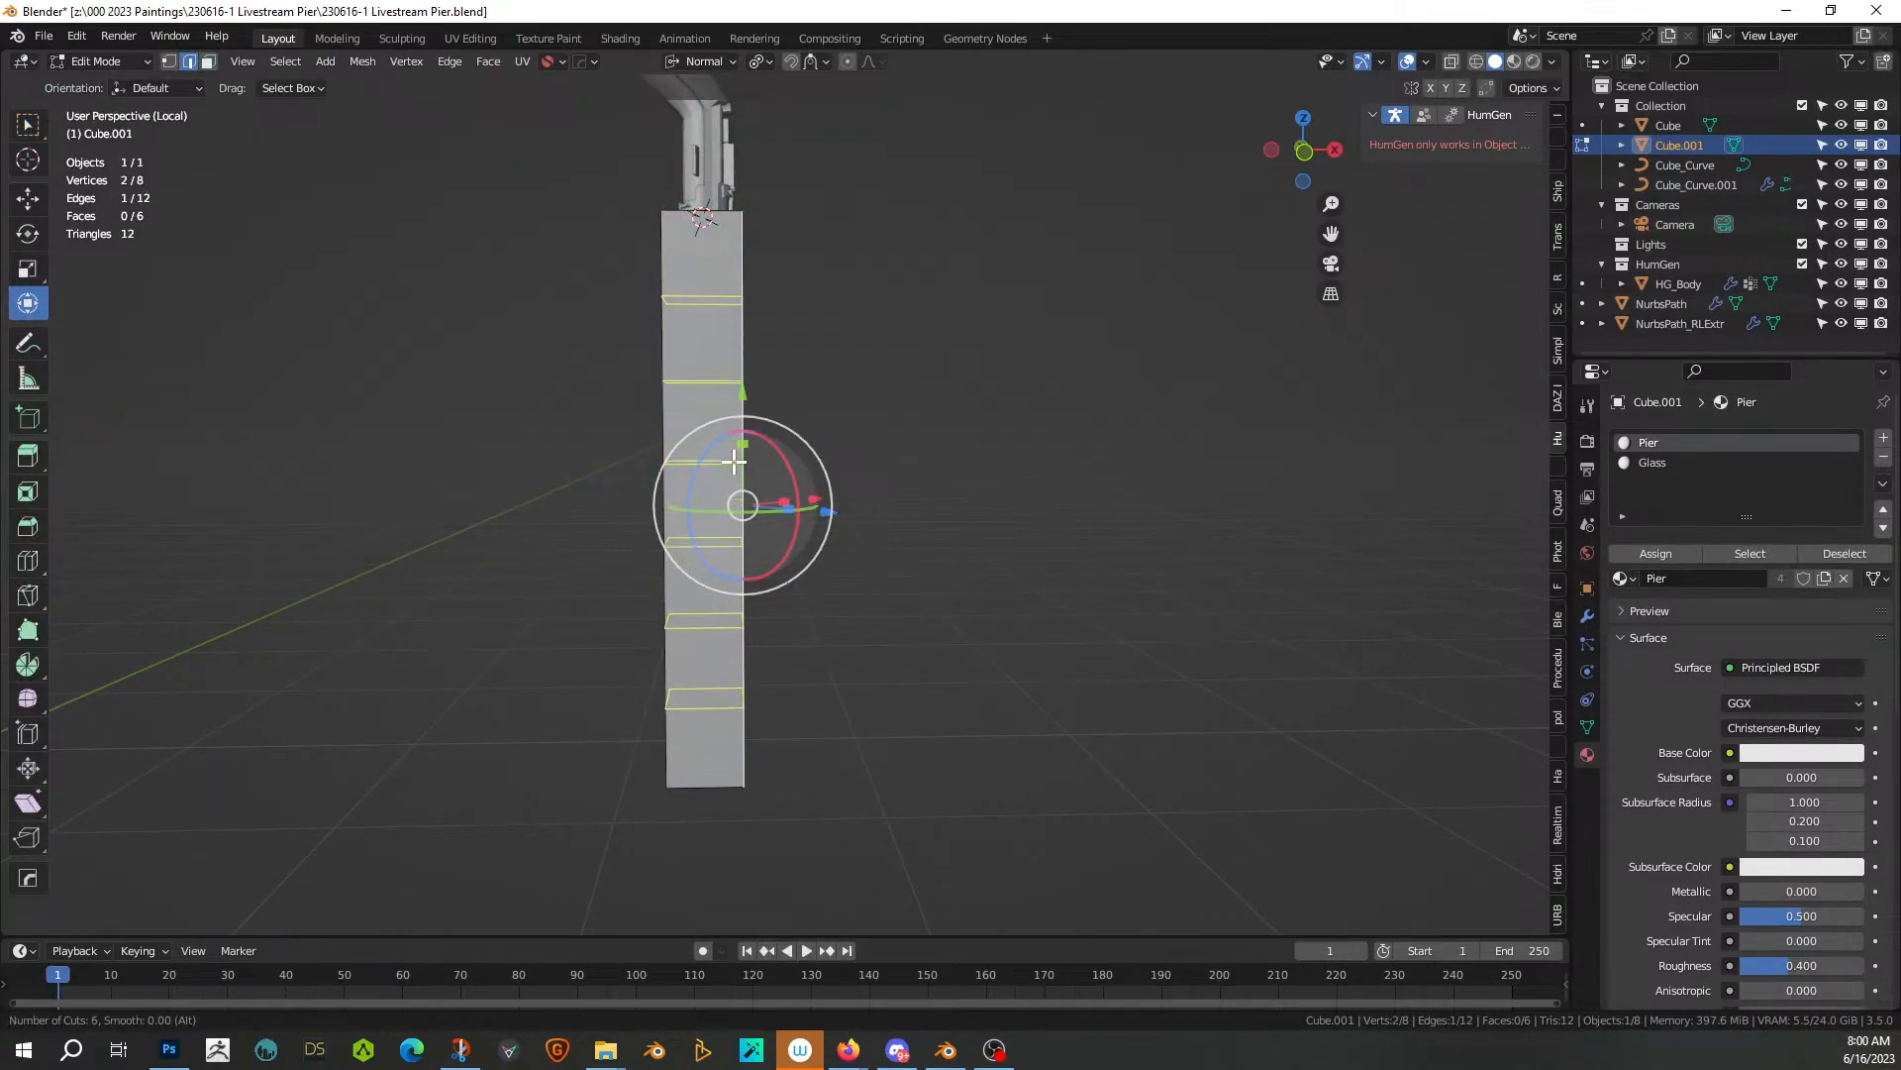
{"action": "left_click", "coordinate": [734, 461]}
{"action": "right_click", "coordinate": [733, 461]}
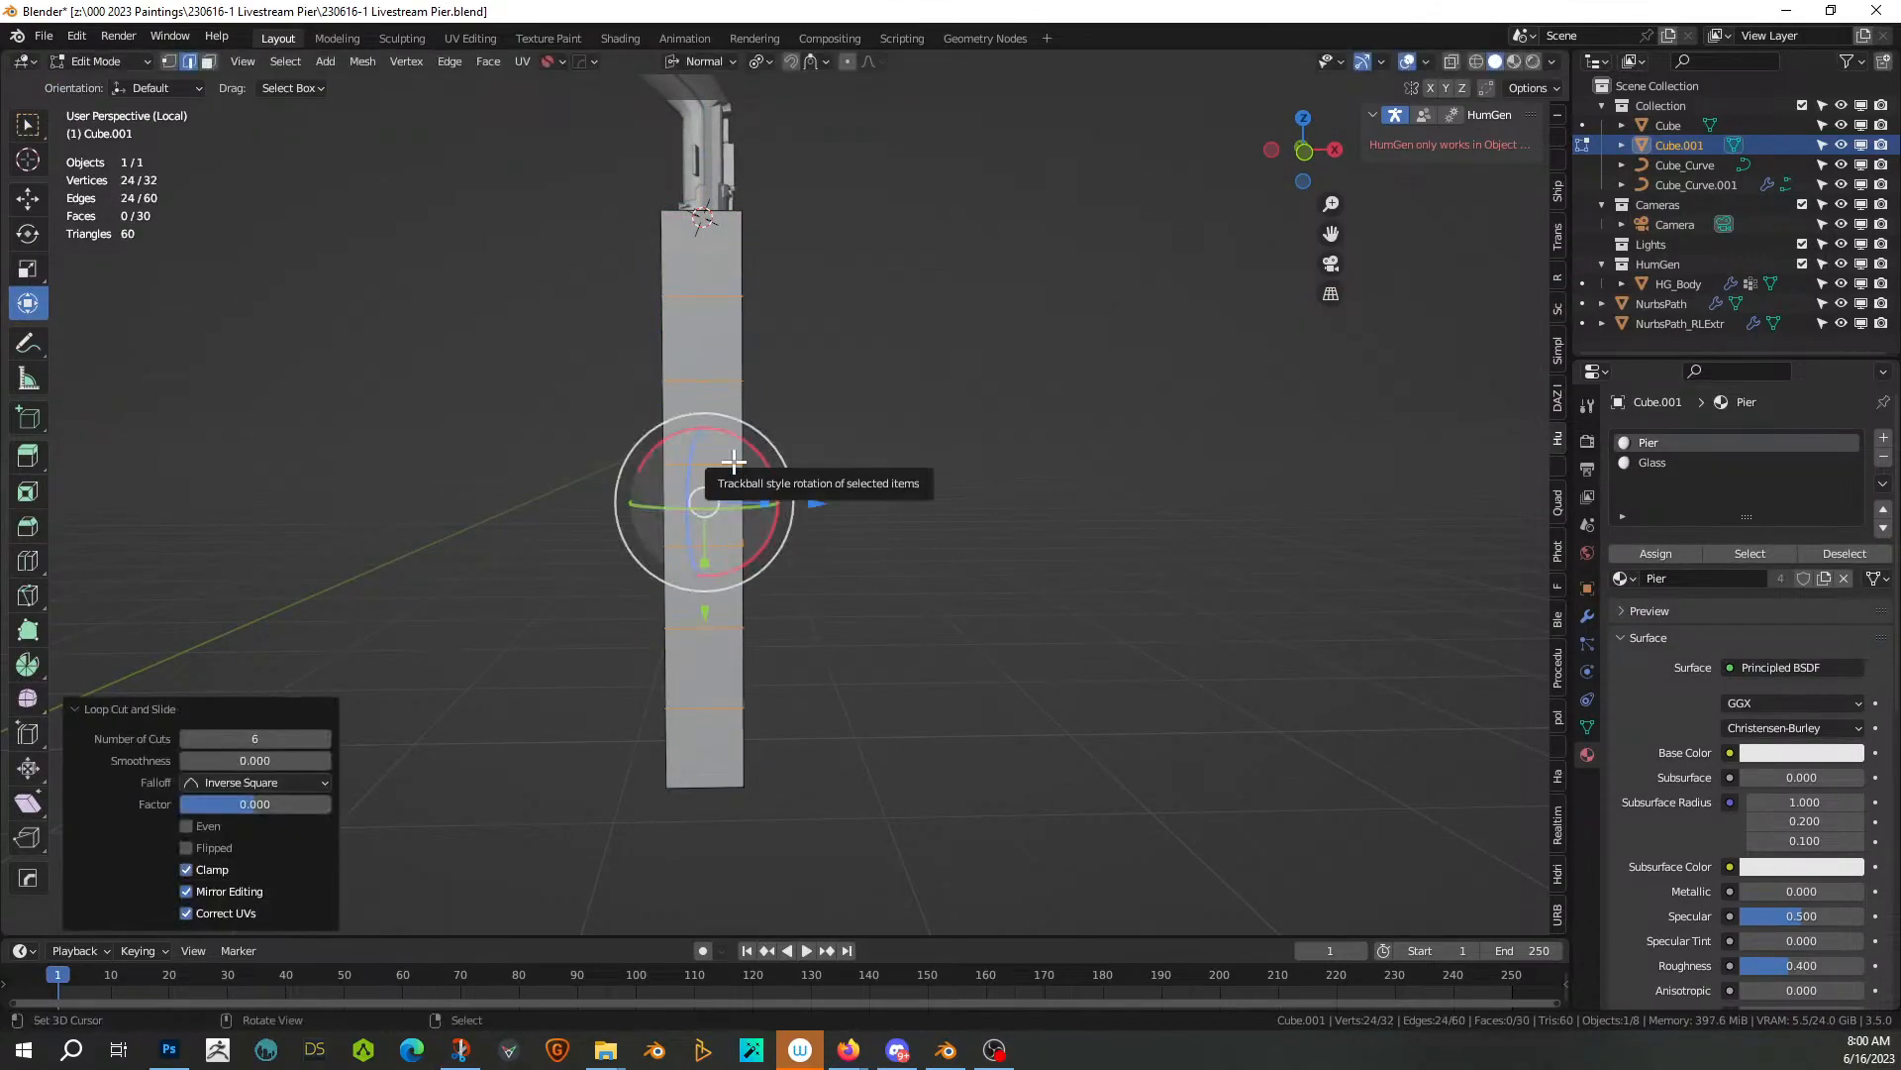
Select all of the post's mesh in Edit Mode and return to Object Mode
{"action": "key", "text": "Tab"}
{"action": "key", "text": "Tab"}
{"action": "key", "text": "a"}
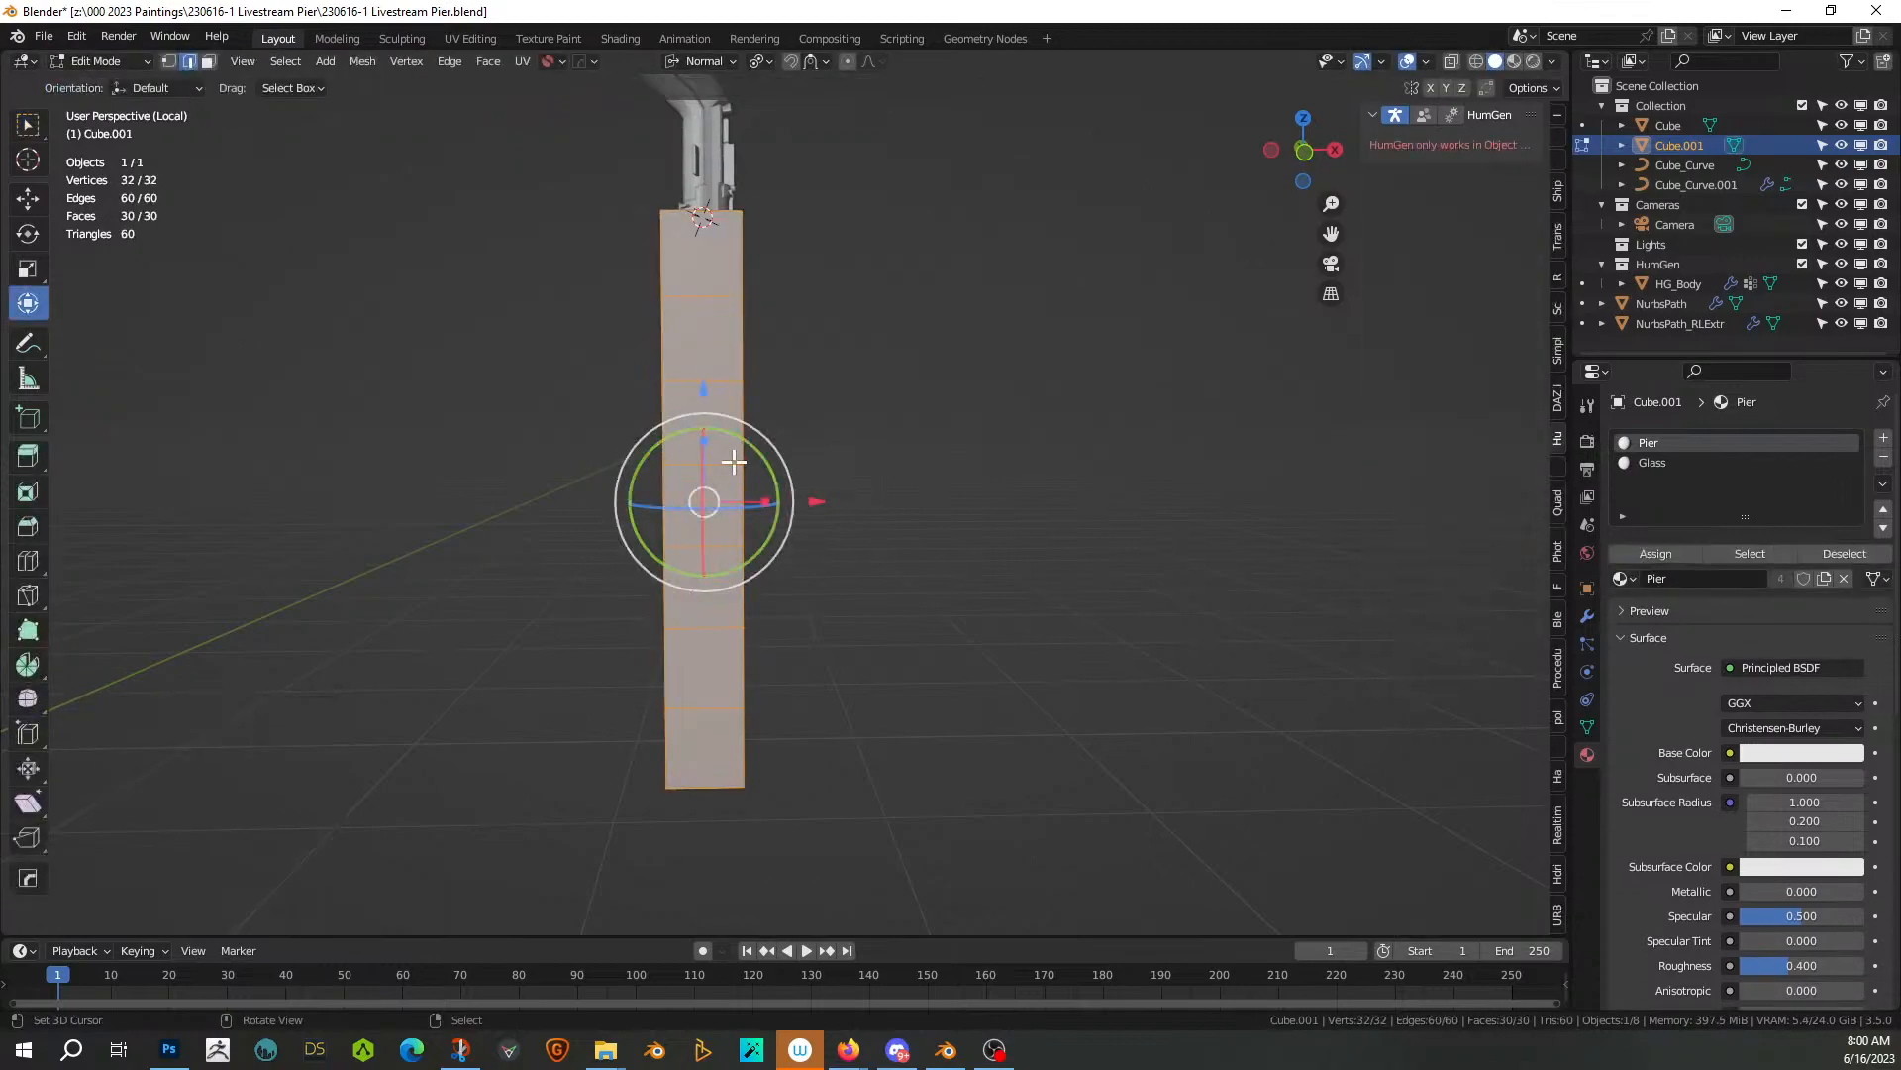
{"action": "key", "text": "Tab"}
Try a Random Loop Extrude on the pier post with loops 1, 2 and 3 enabled, and undo it
{"action": "middle_click_drag", "start_coordinate": [877, 493], "coordinate": [788, 488]}
{"action": "key", "text": "shift+alt+x"}
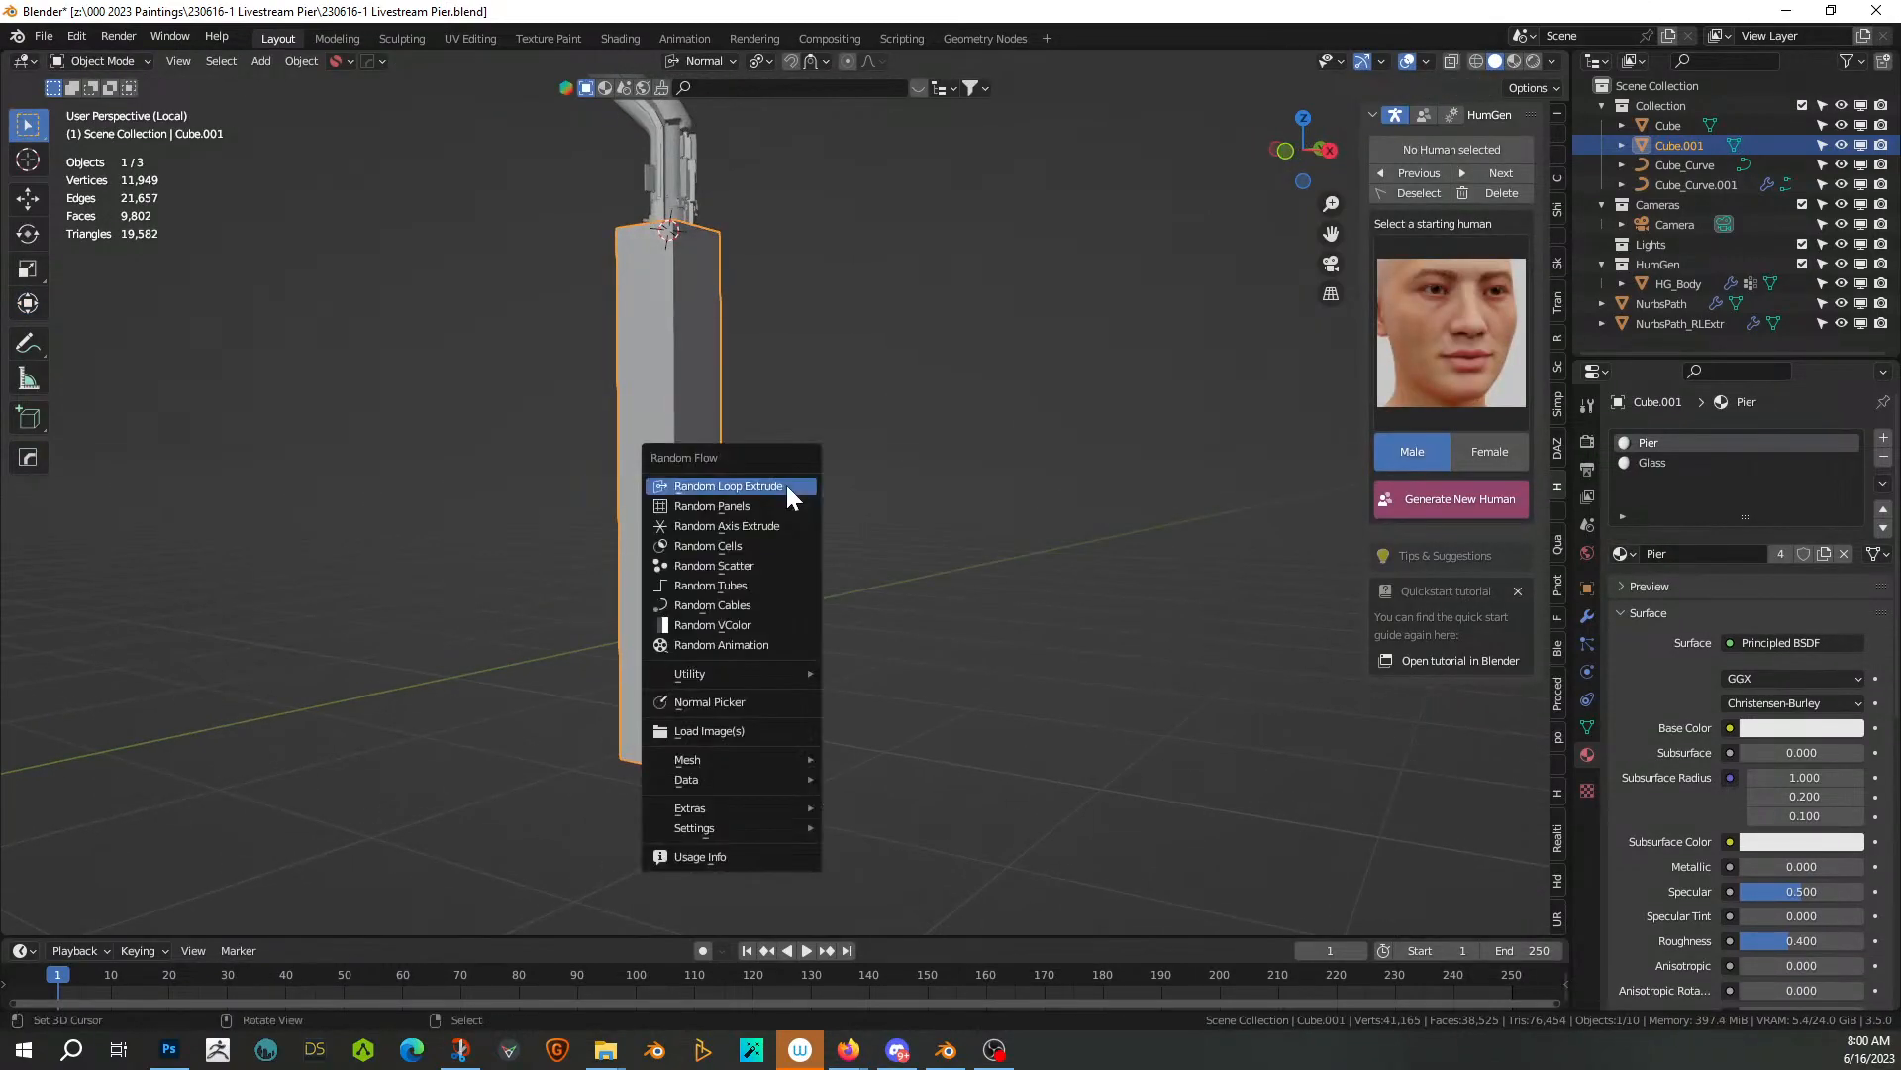
{"action": "left_click", "coordinate": [787, 485]}
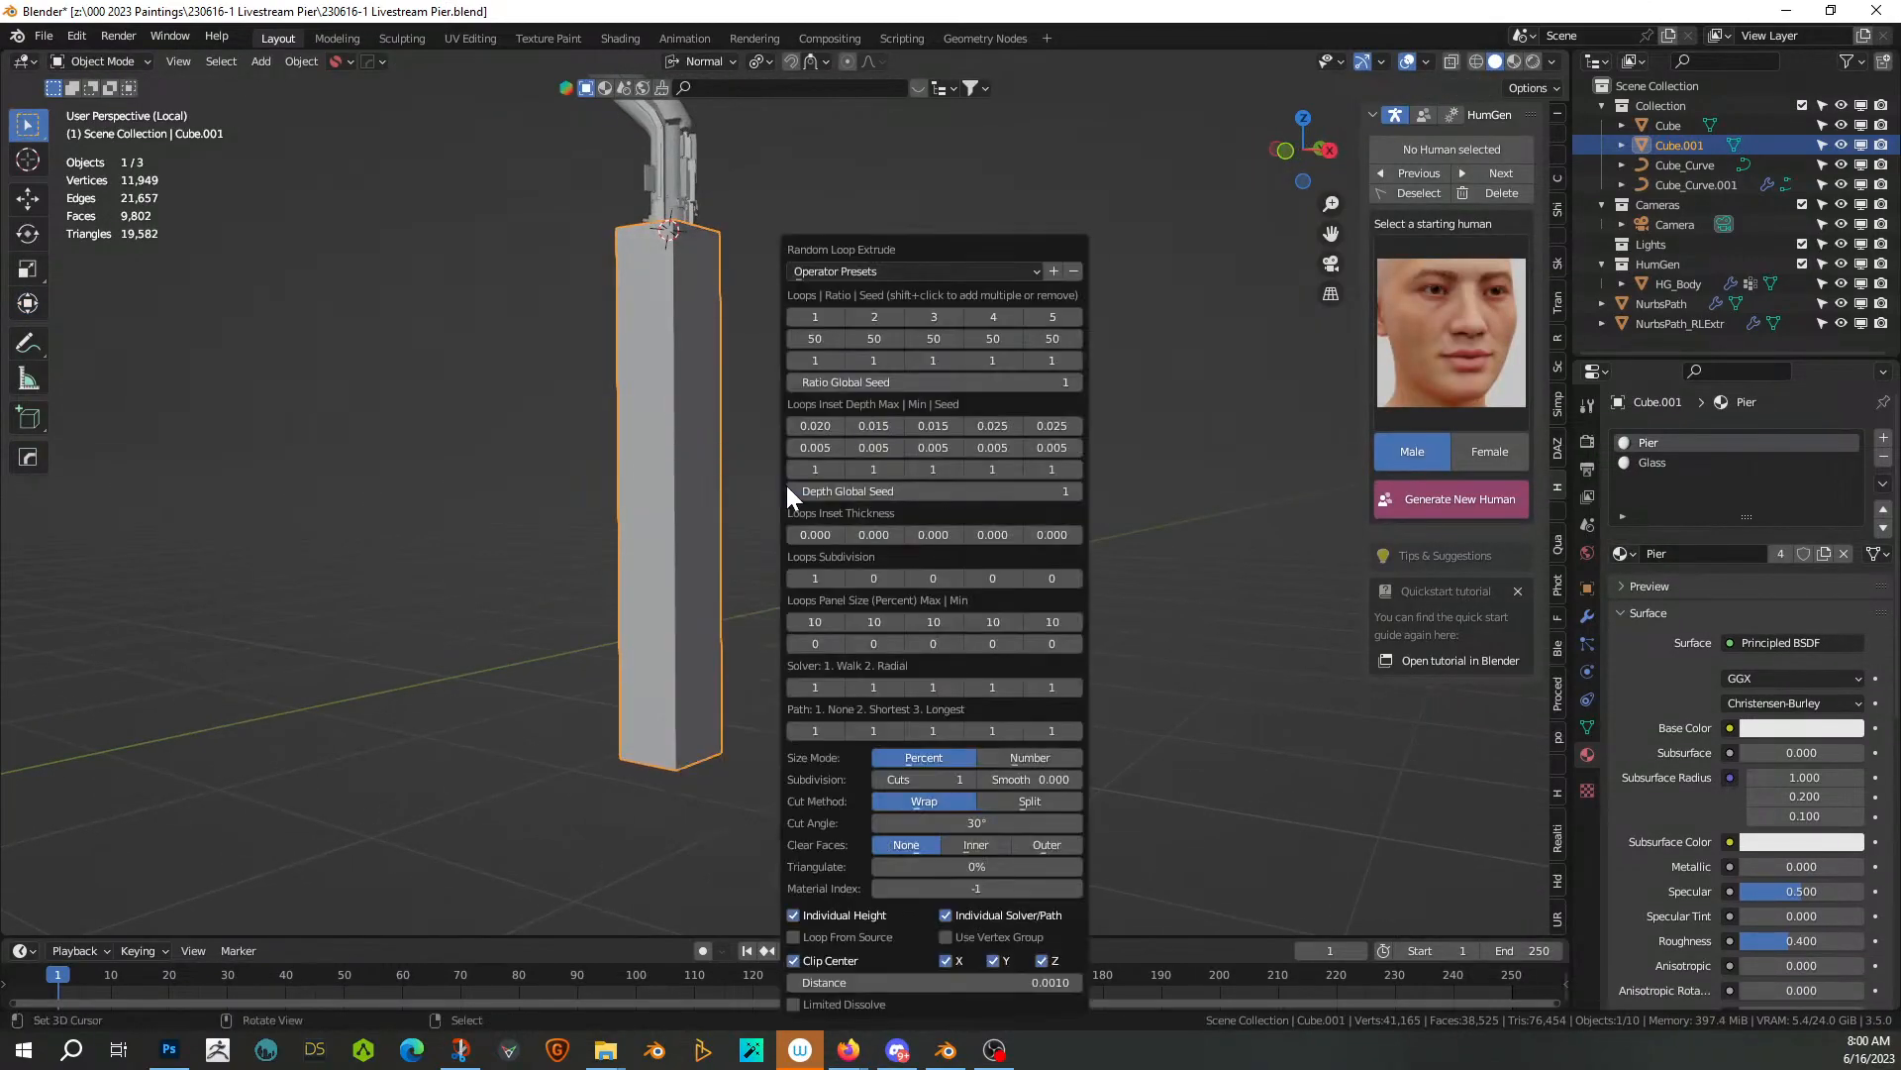
{"action": "left_click", "coordinate": [836, 313]}
{"action": "left_click", "coordinate": [895, 317], "text": "shift"}
{"action": "left_click", "coordinate": [919, 317], "text": "shift"}
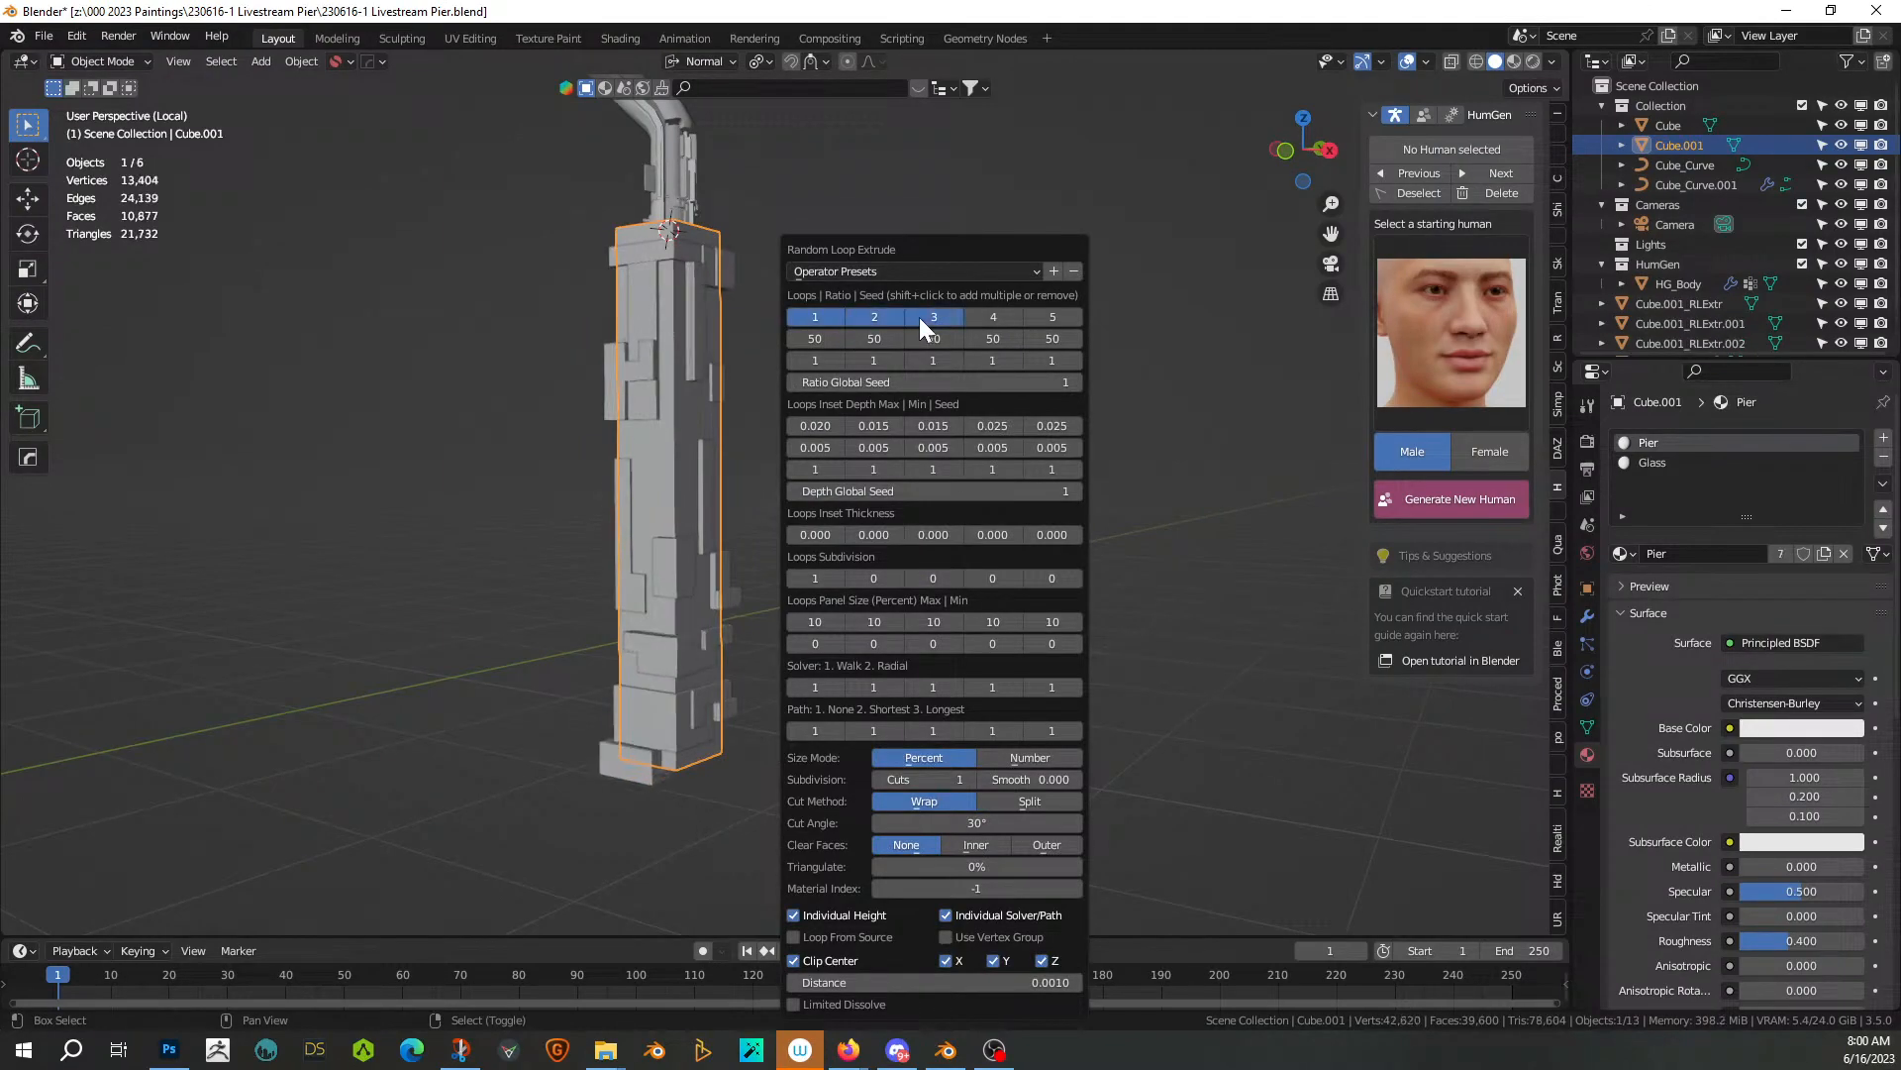
{"action": "middle_click_drag", "start_coordinate": [900, 501], "coordinate": [974, 549]}
{"action": "key", "text": "ctrl+z"}
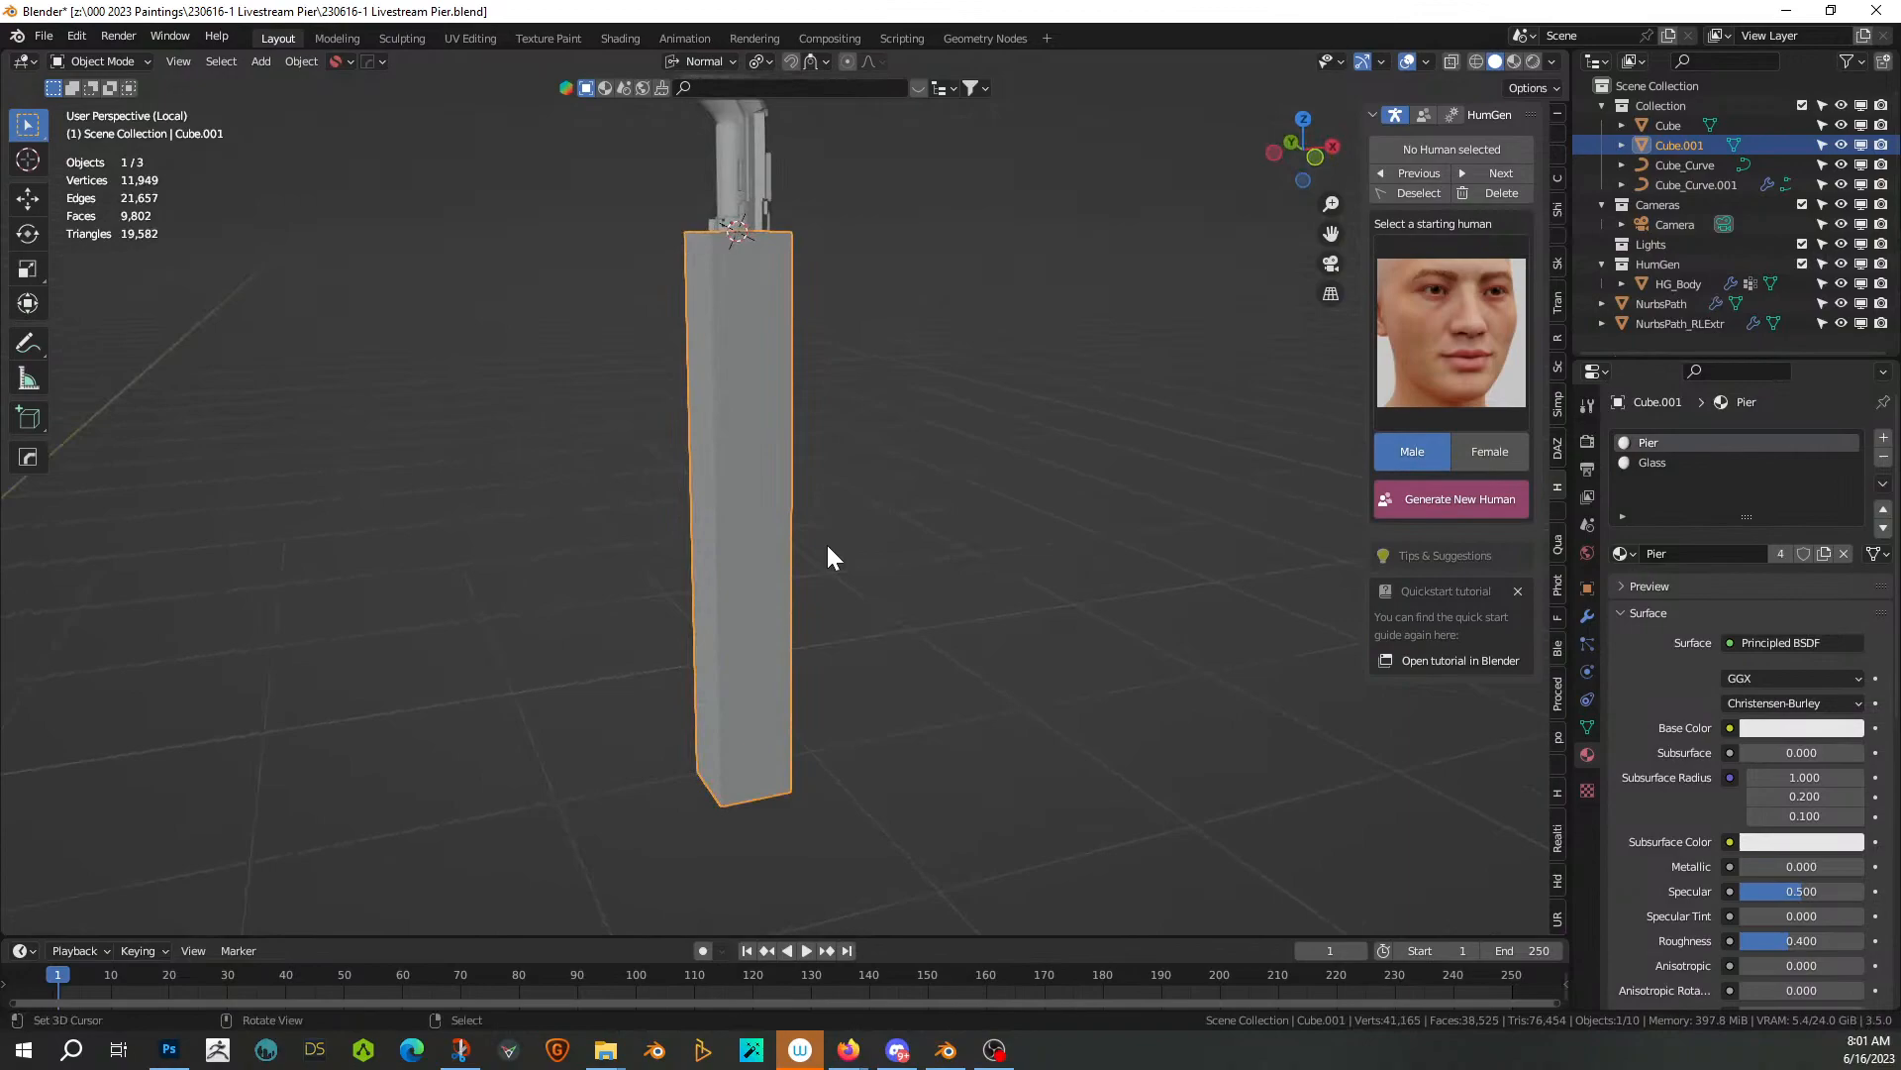
Apply Random Flow Plate Insets to the pier post with a subdivision of 3
{"action": "key", "text": "q"}
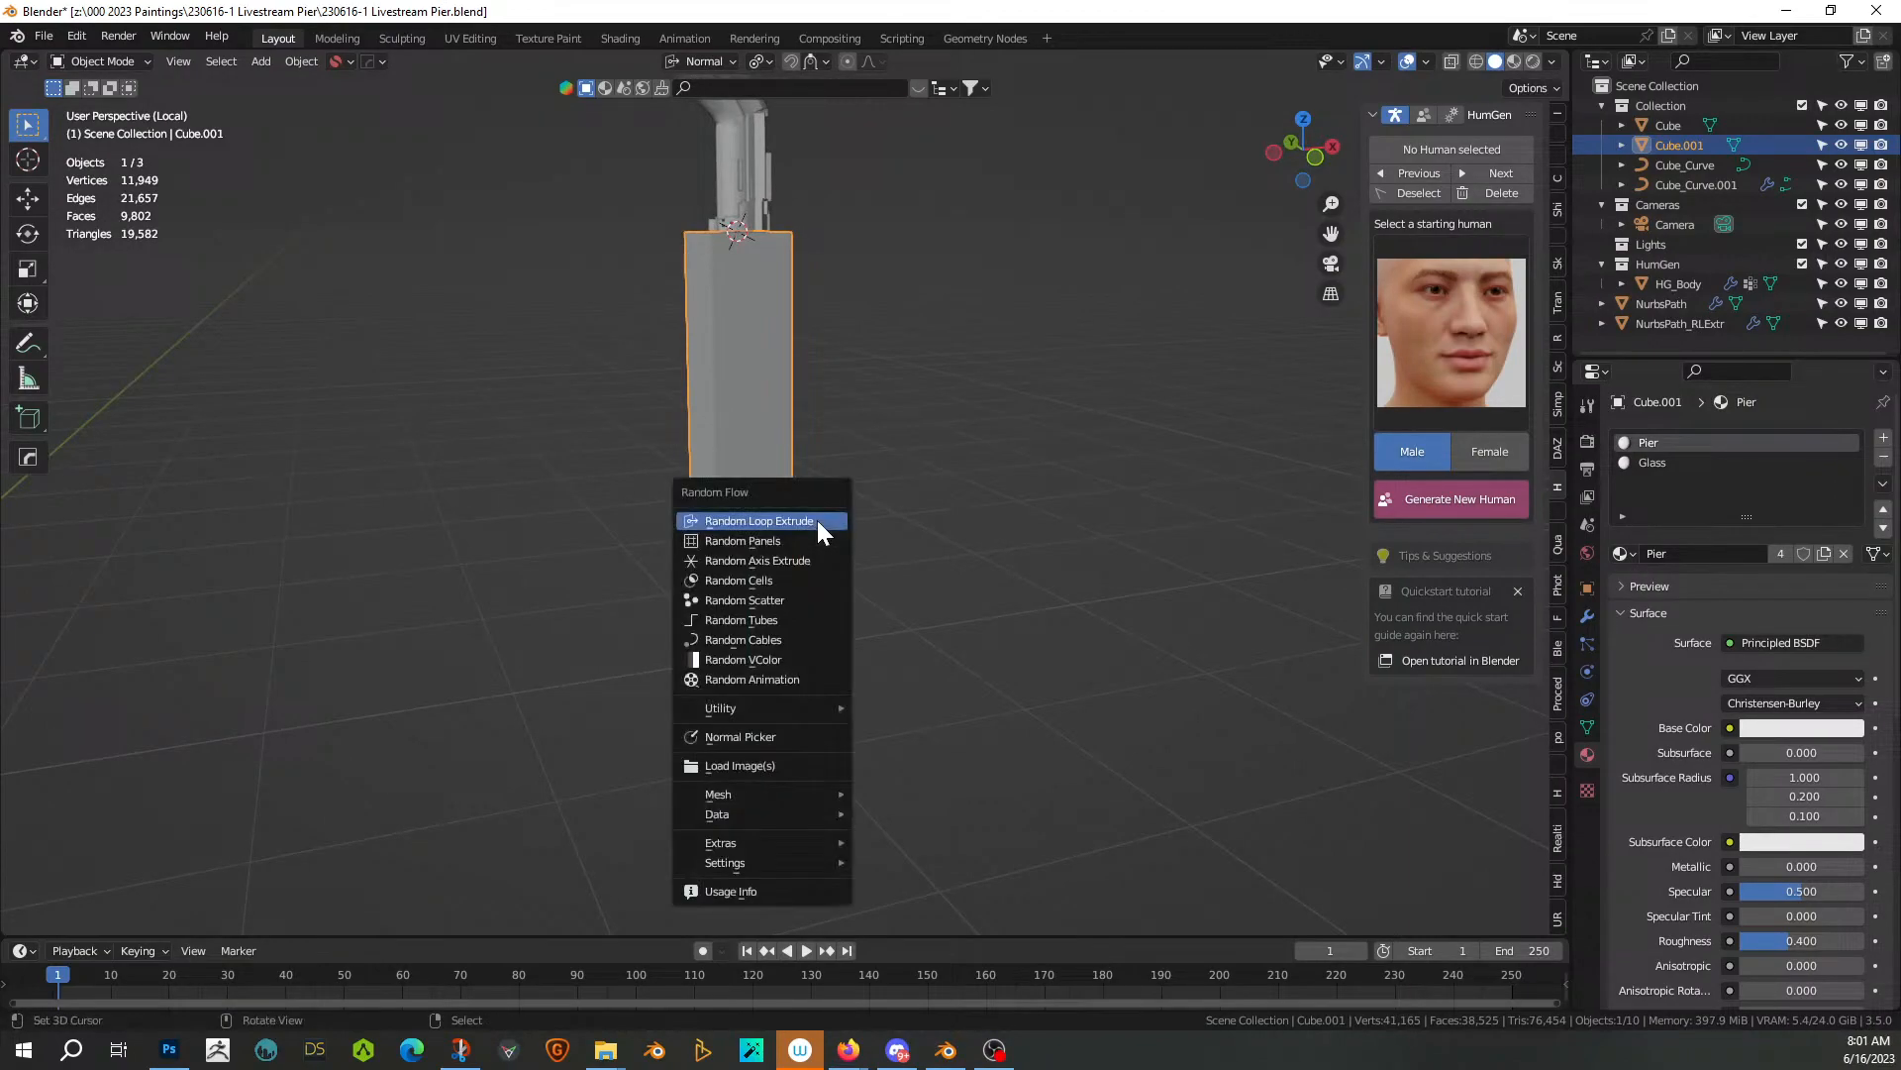
{"action": "mouse_move", "coordinate": [796, 707]}
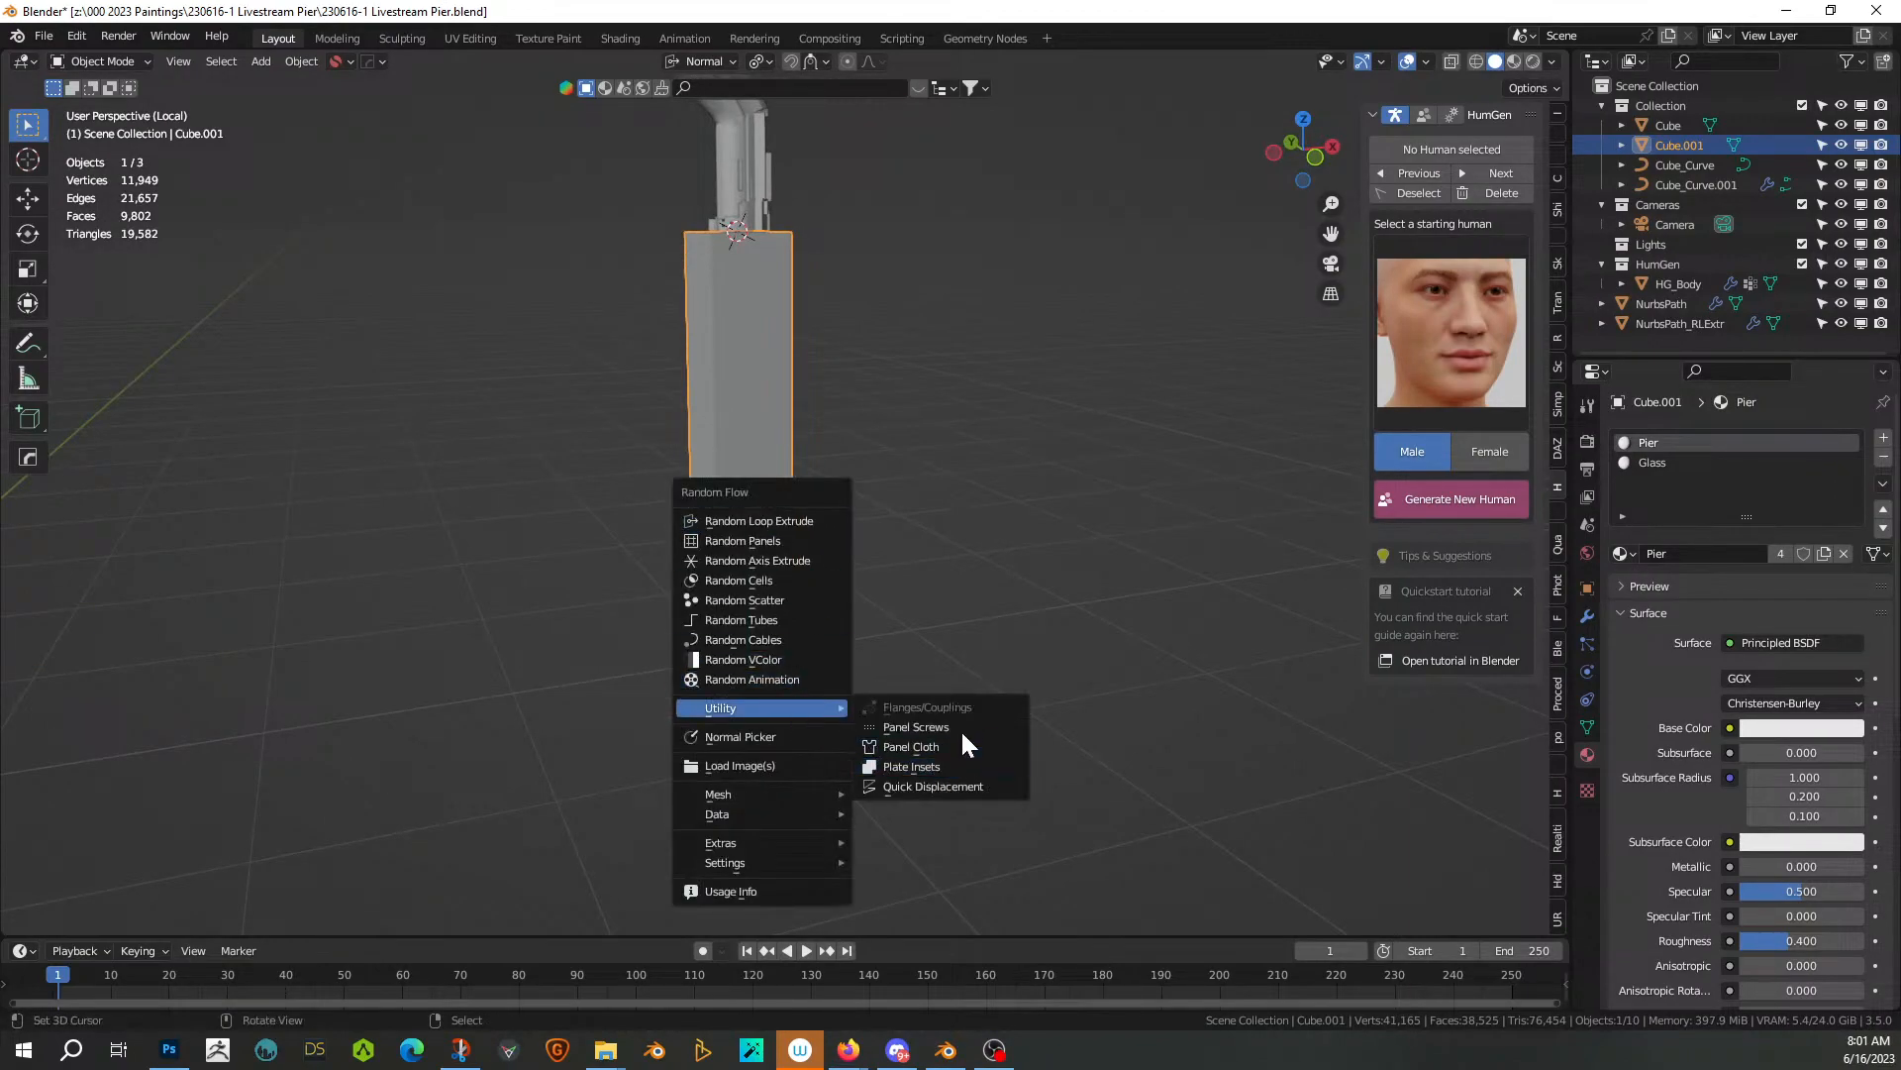
{"action": "left_click", "coordinate": [949, 768]}
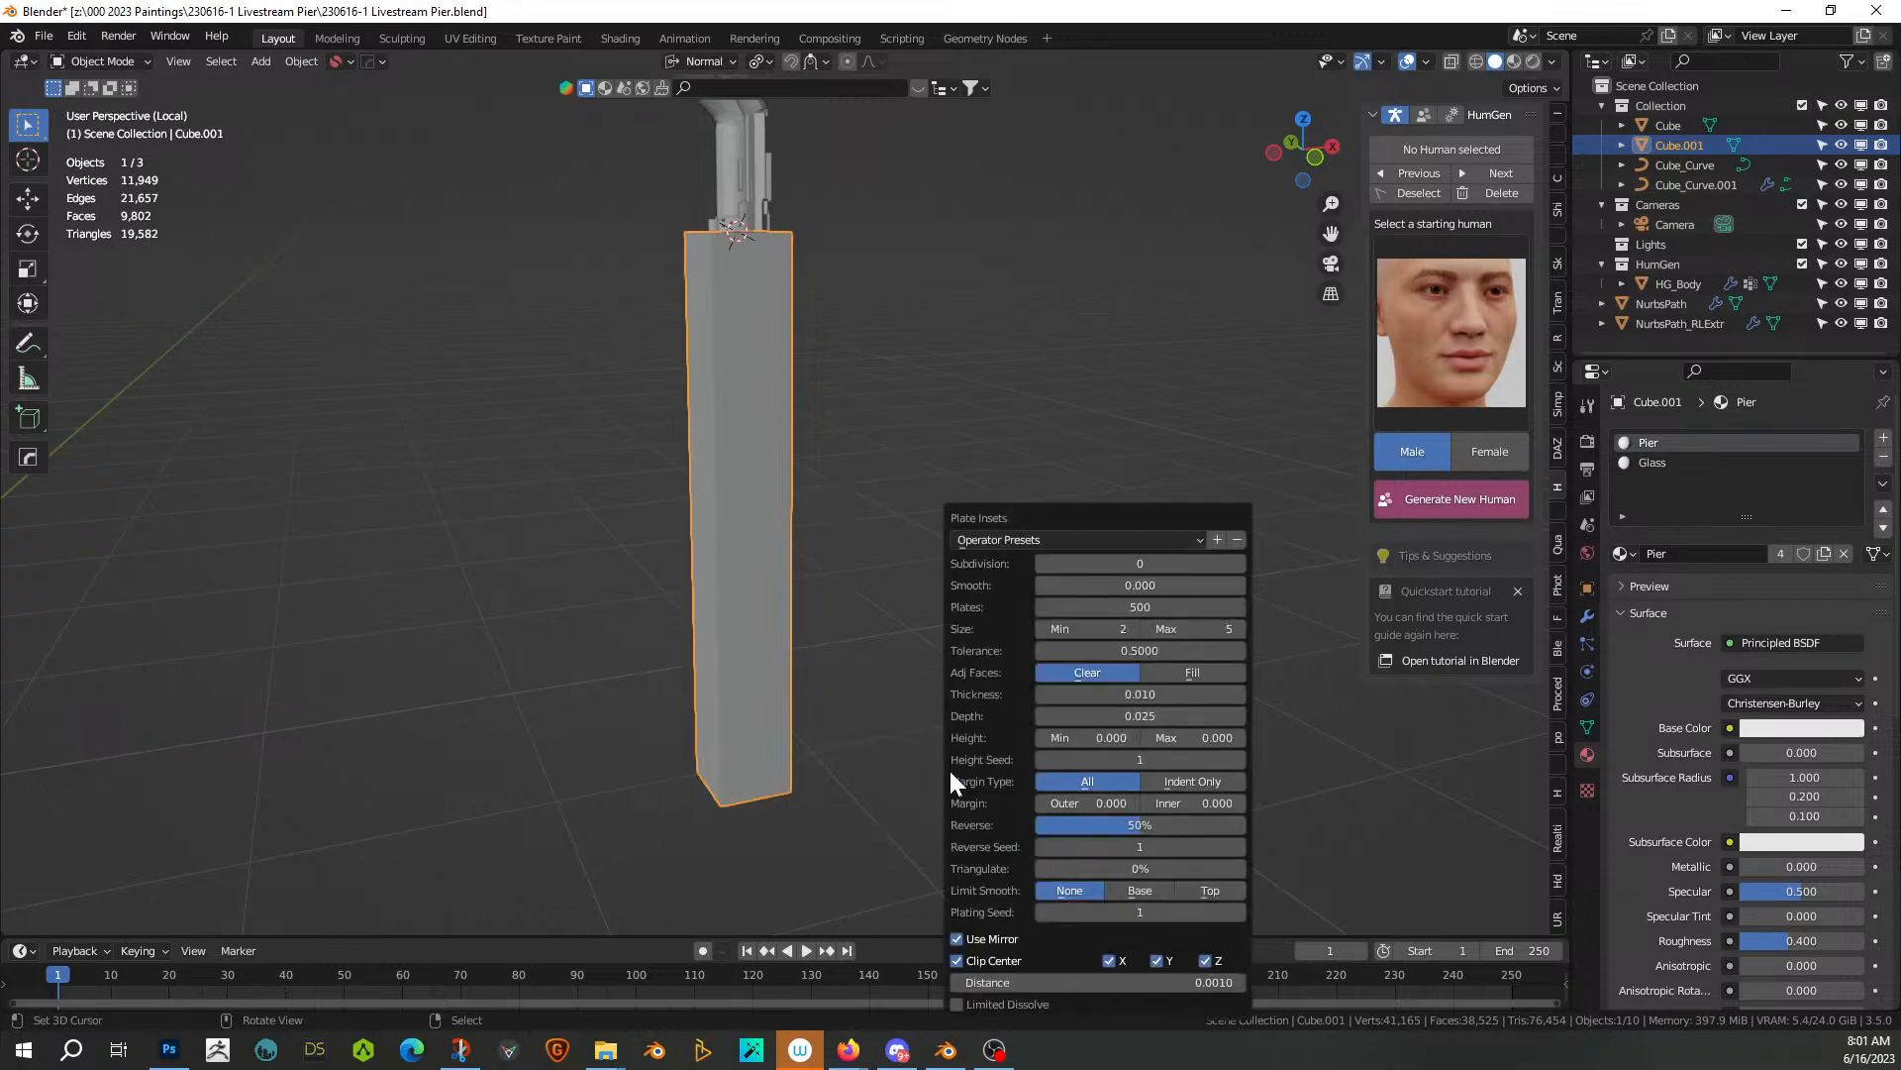
{"action": "left_click", "coordinate": [1176, 564]}
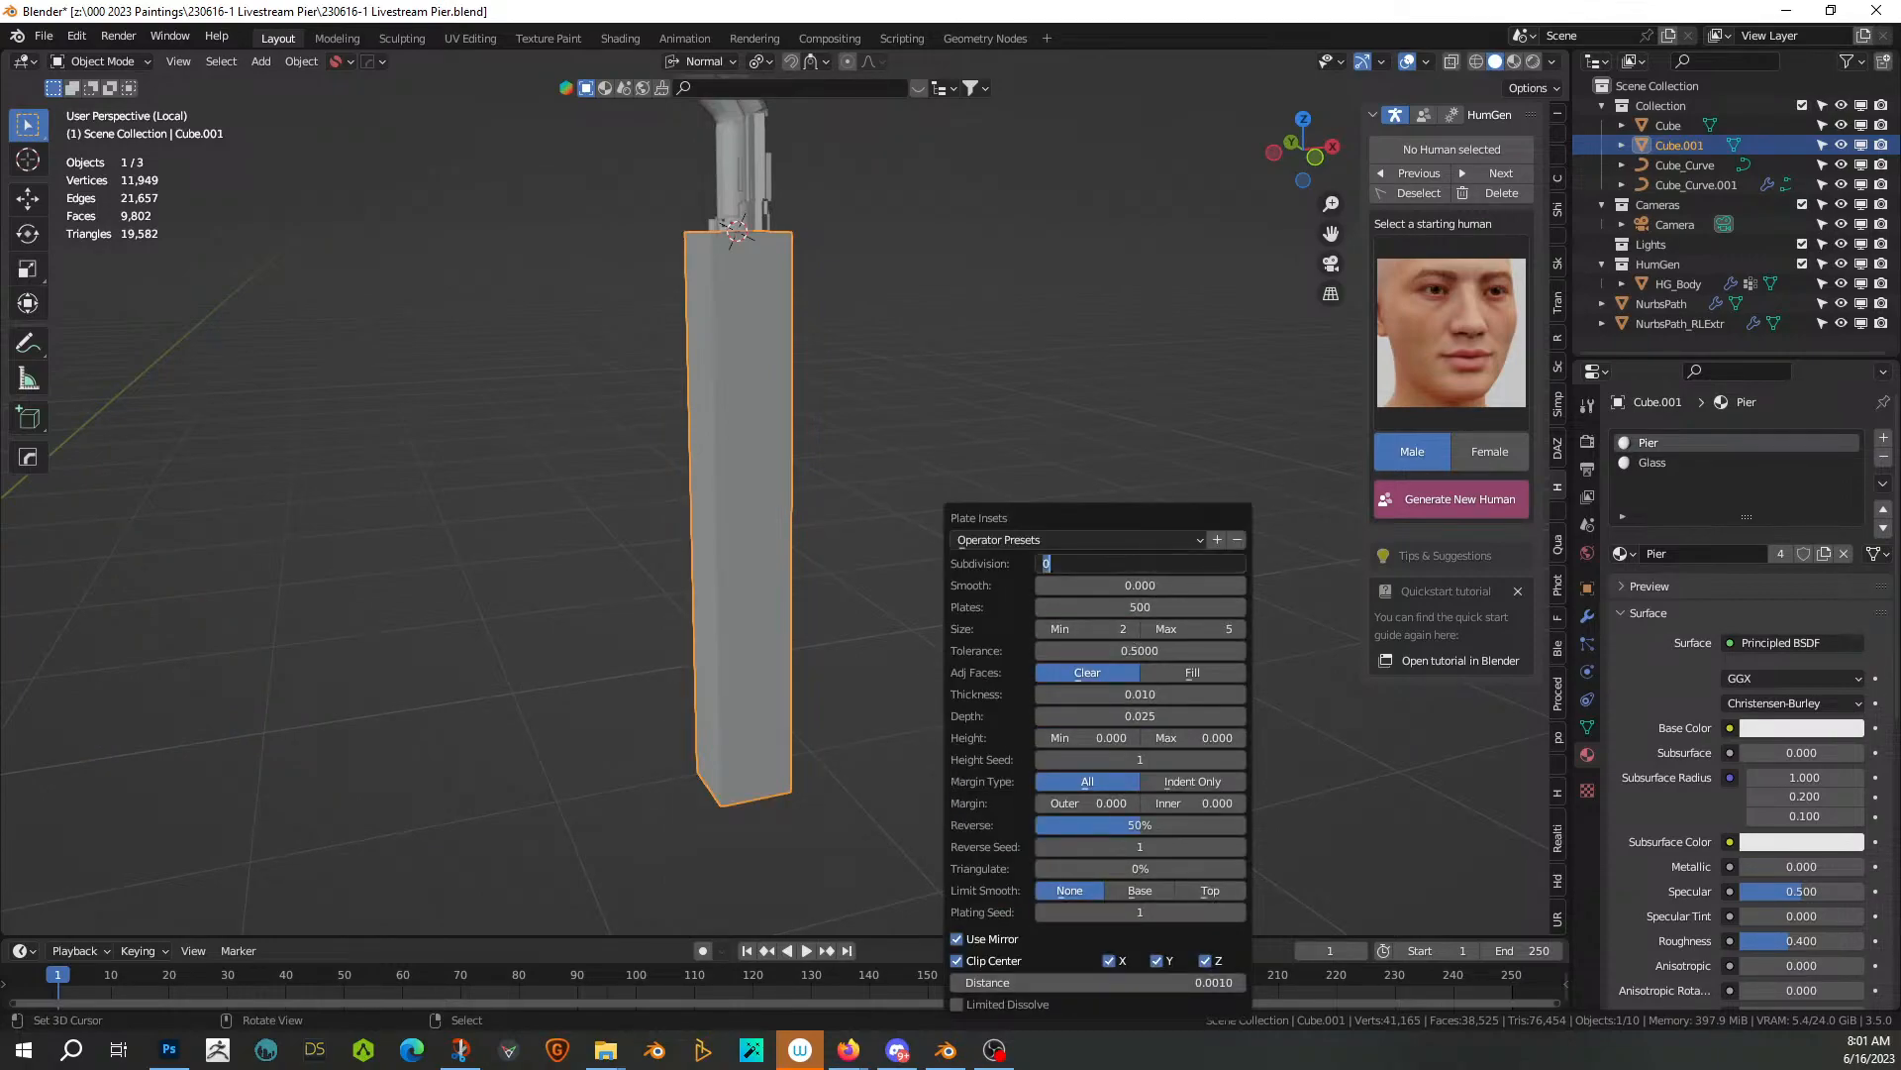
{"action": "type", "text": "3"}
{"action": "key", "text": "Return"}
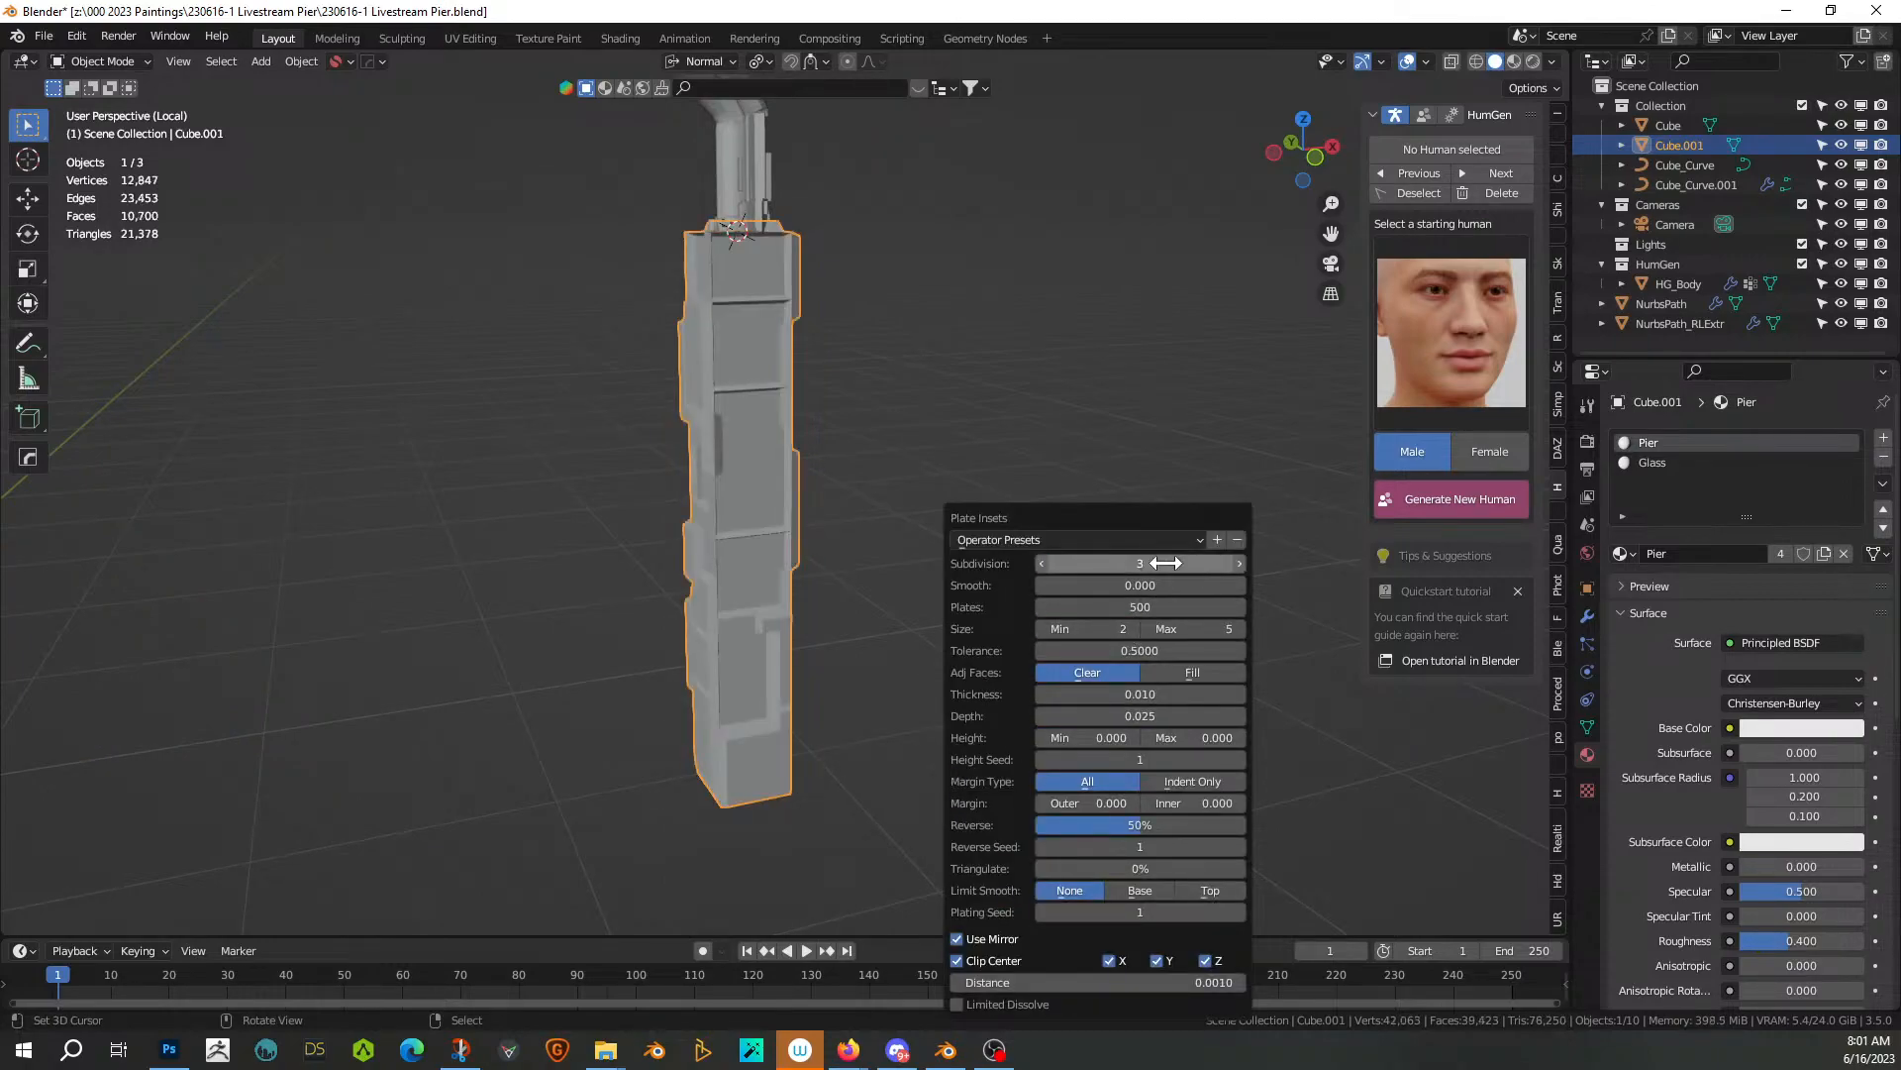
Try the Fill option for adjacent faces and a different maximum plate size, and restore Clear and a maximum of 5
{"action": "mouse_move", "coordinate": [836, 556]}
{"action": "middle_mouse_down"}
{"action": "mouse_move", "coordinate": [884, 549]}
{"action": "mouse_move", "coordinate": [780, 544]}
{"action": "mouse_move", "coordinate": [836, 585]}
{"action": "mouse_move", "coordinate": [680, 608]}
{"action": "mouse_move", "coordinate": [838, 579]}
{"action": "middle_mouse_up"}
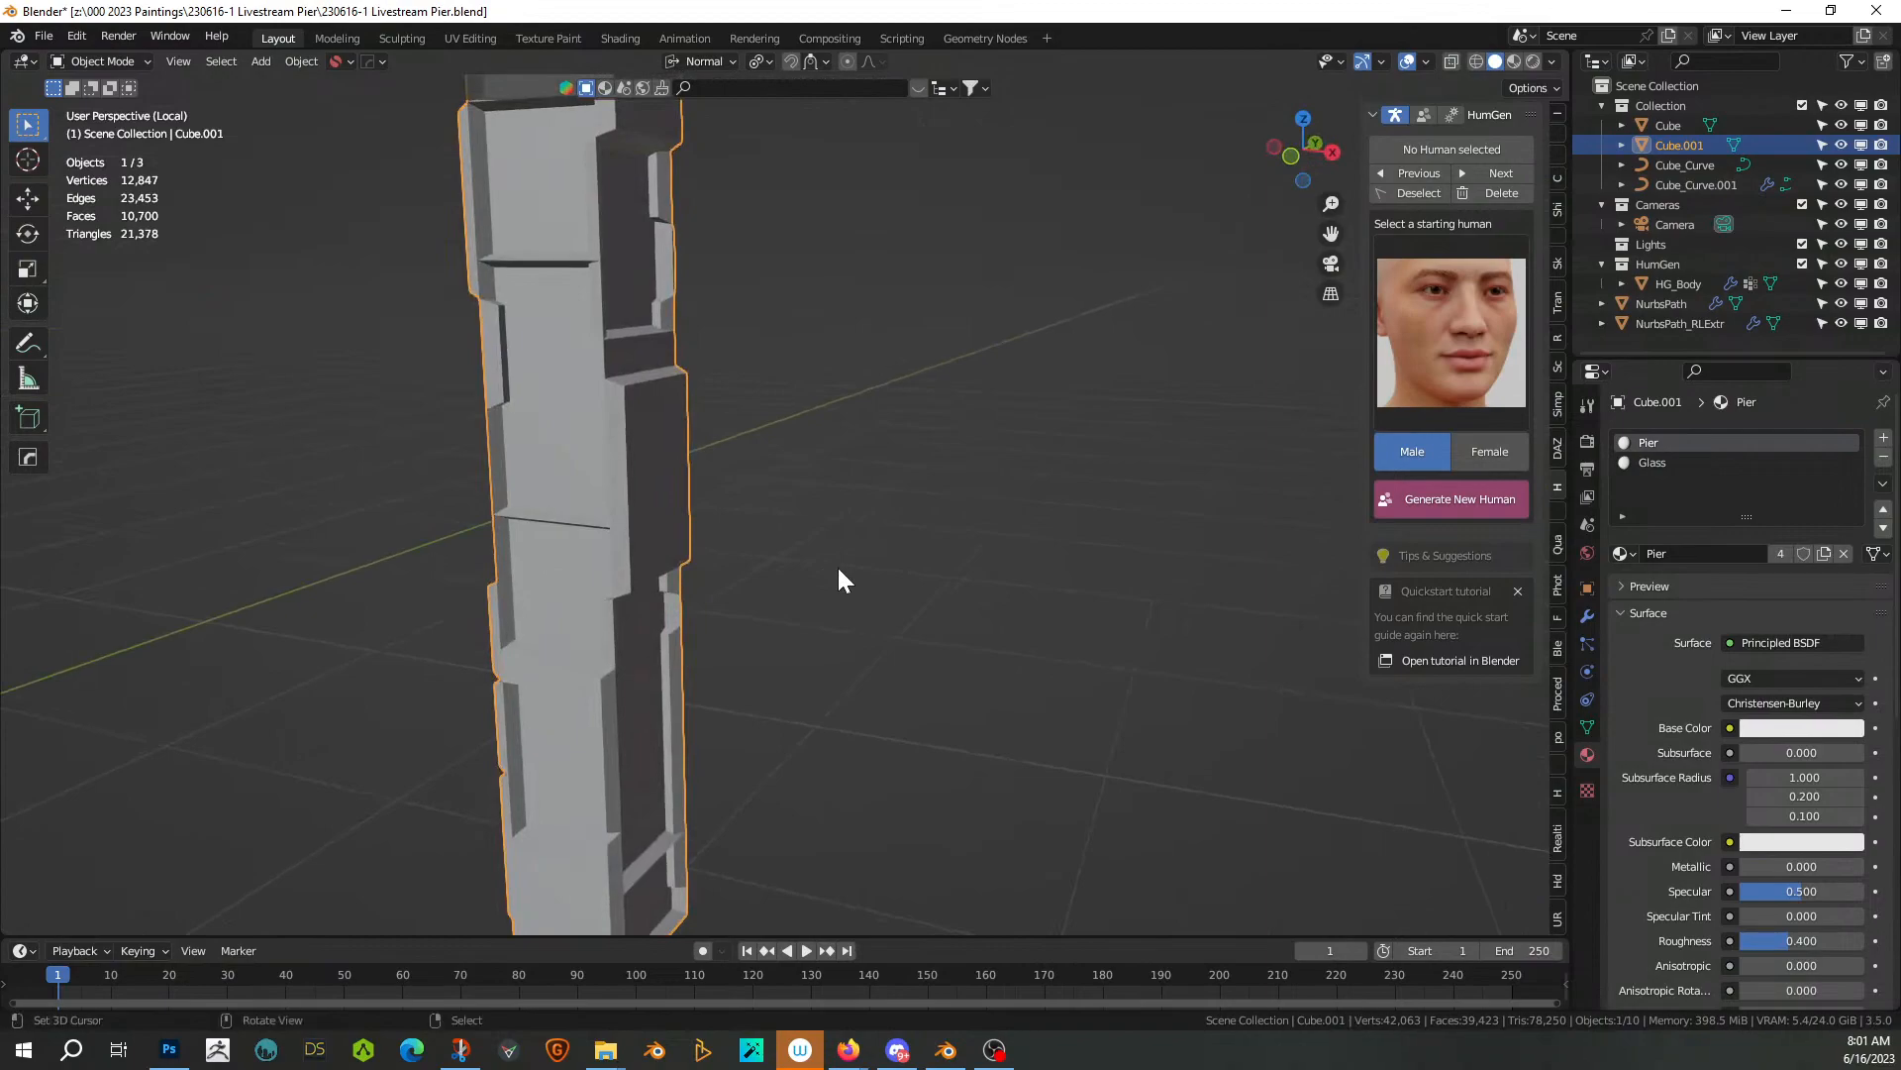
{"action": "key", "text": "F9"}
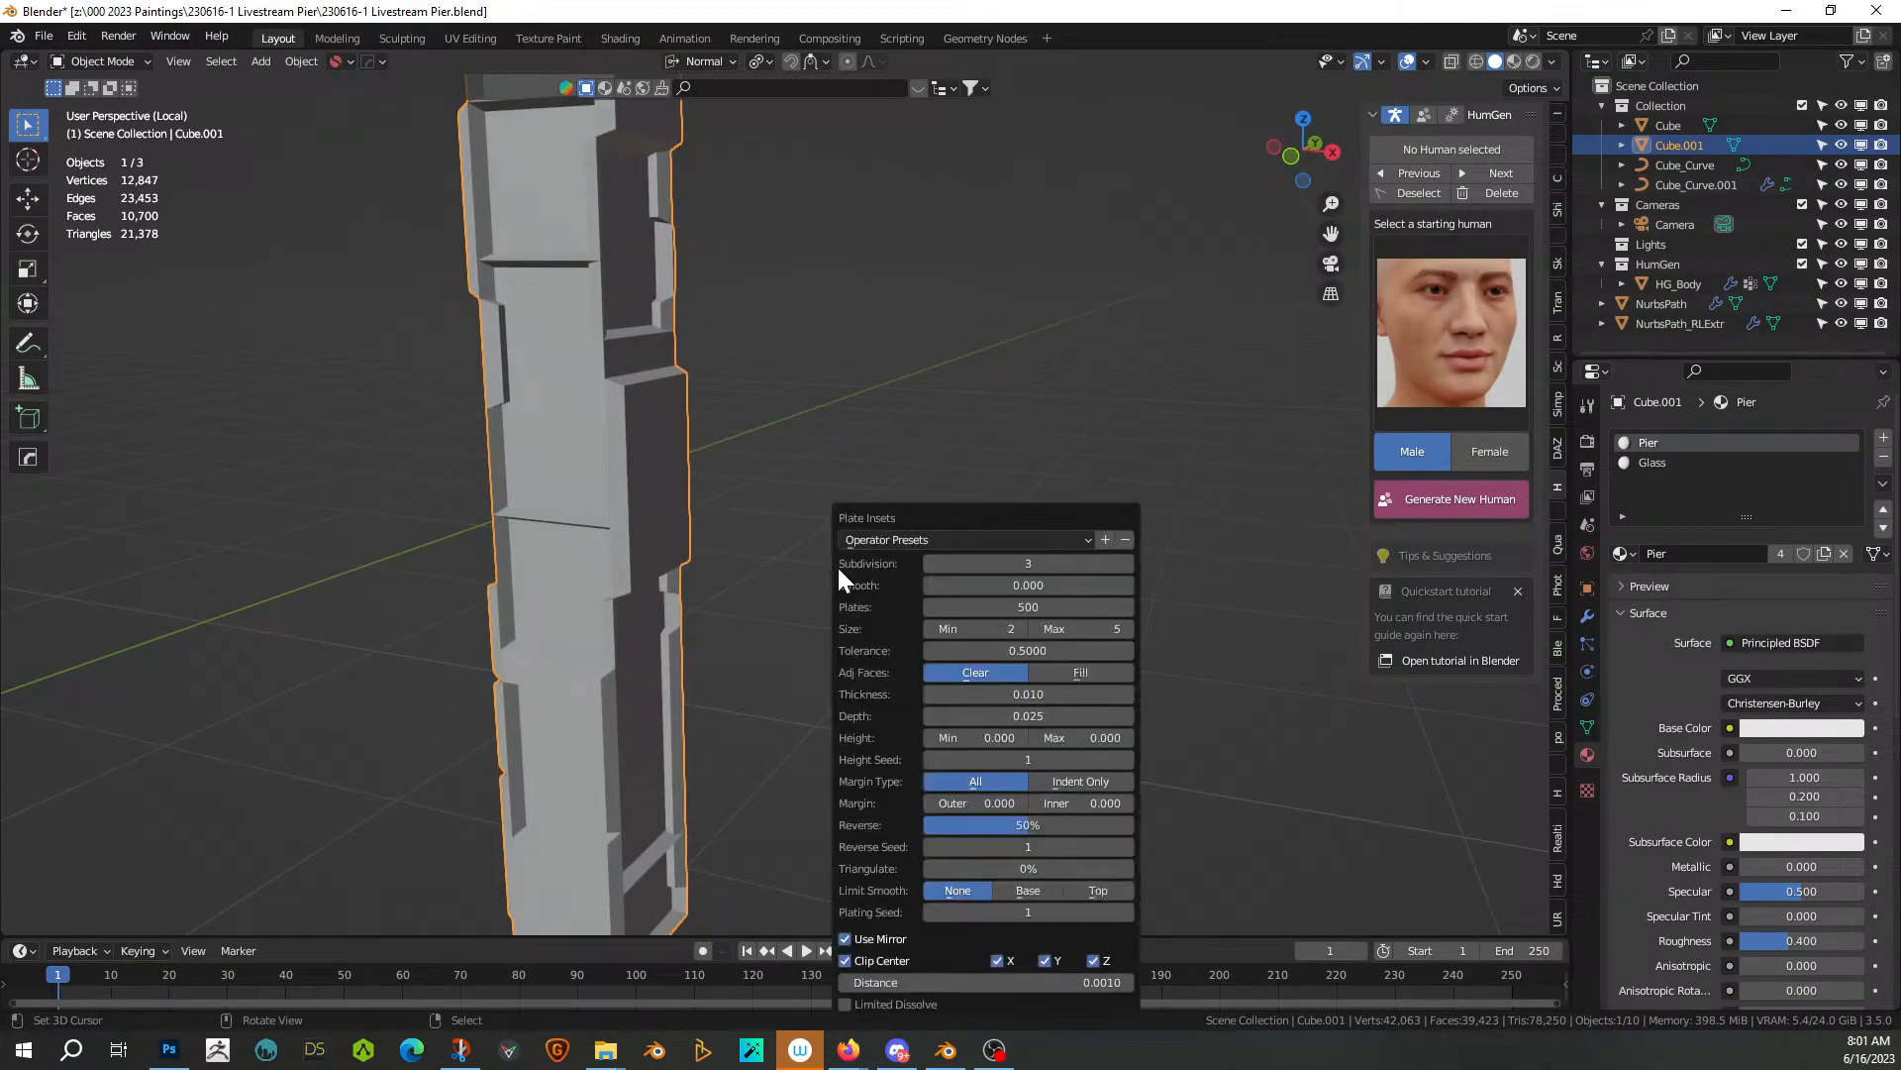
{"action": "left_click", "coordinate": [1090, 674]}
{"action": "left_click", "coordinate": [1006, 670]}
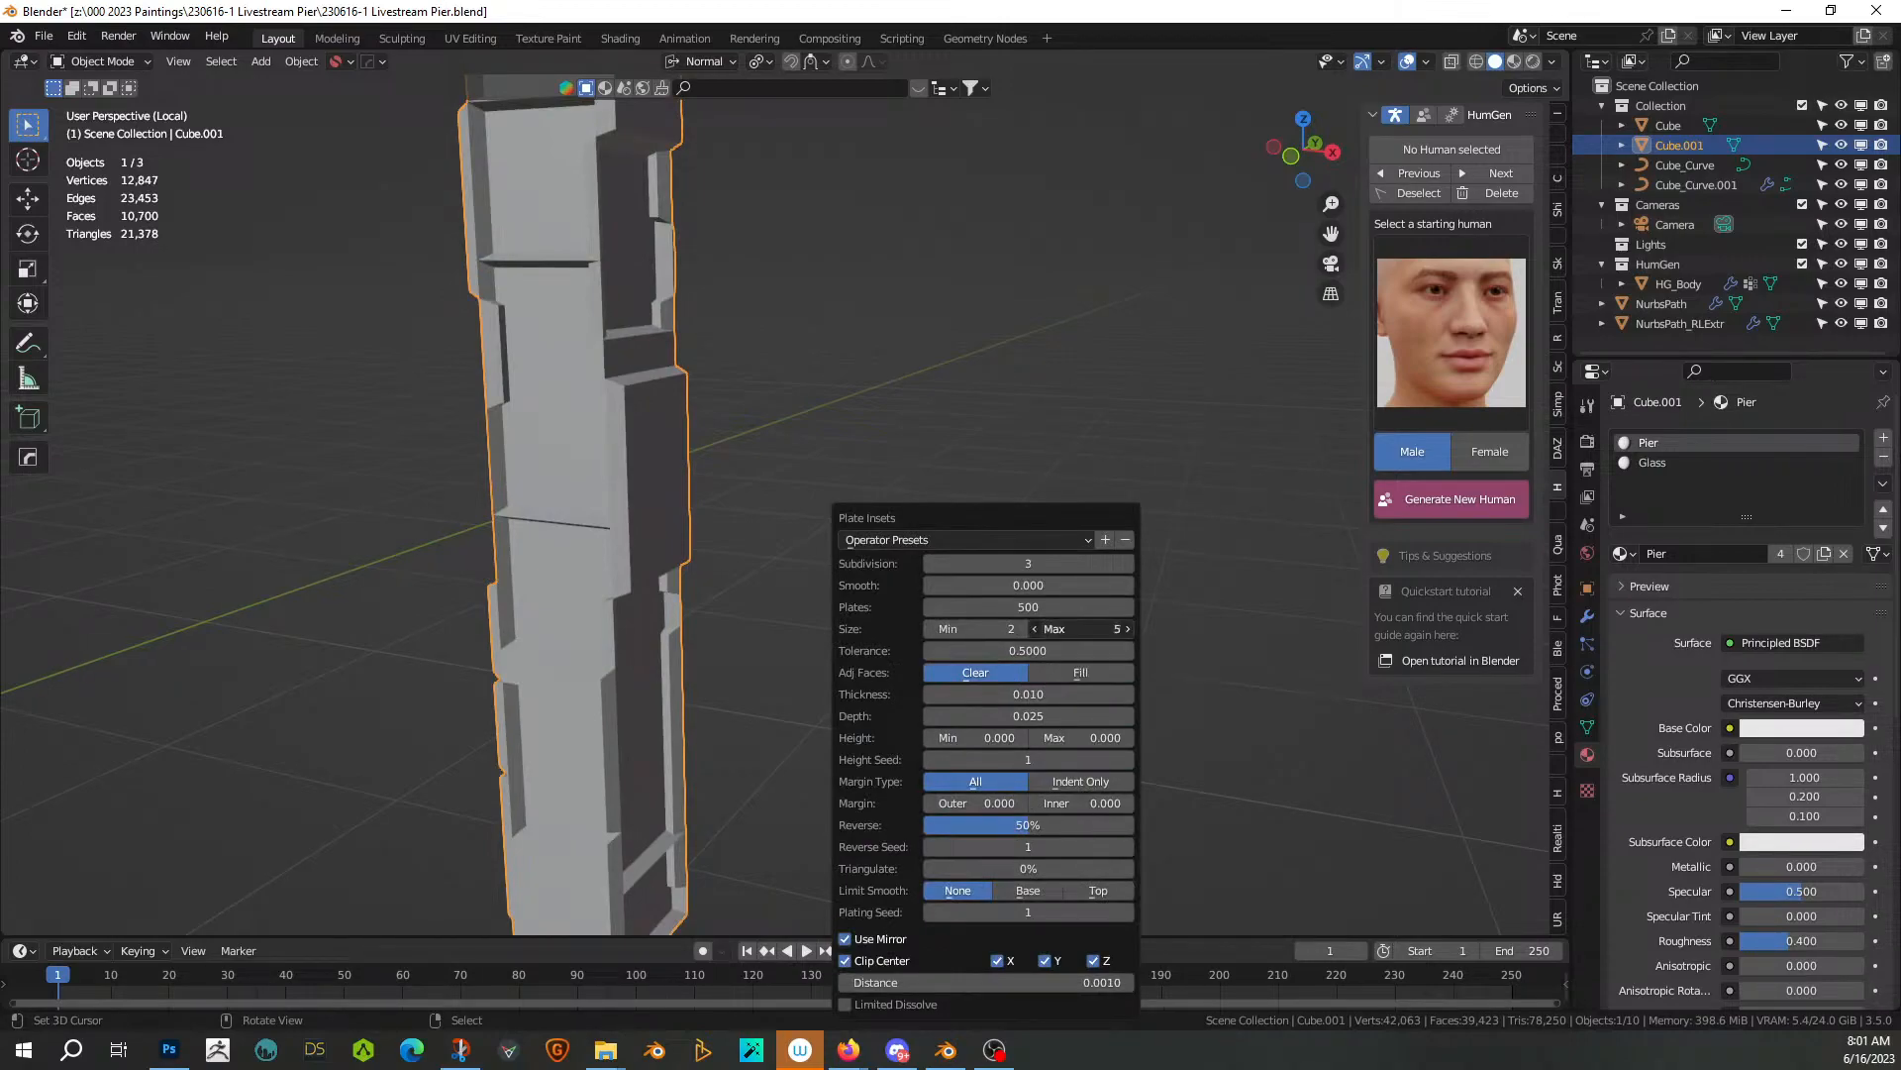
{"action": "key", "text": "Return"}
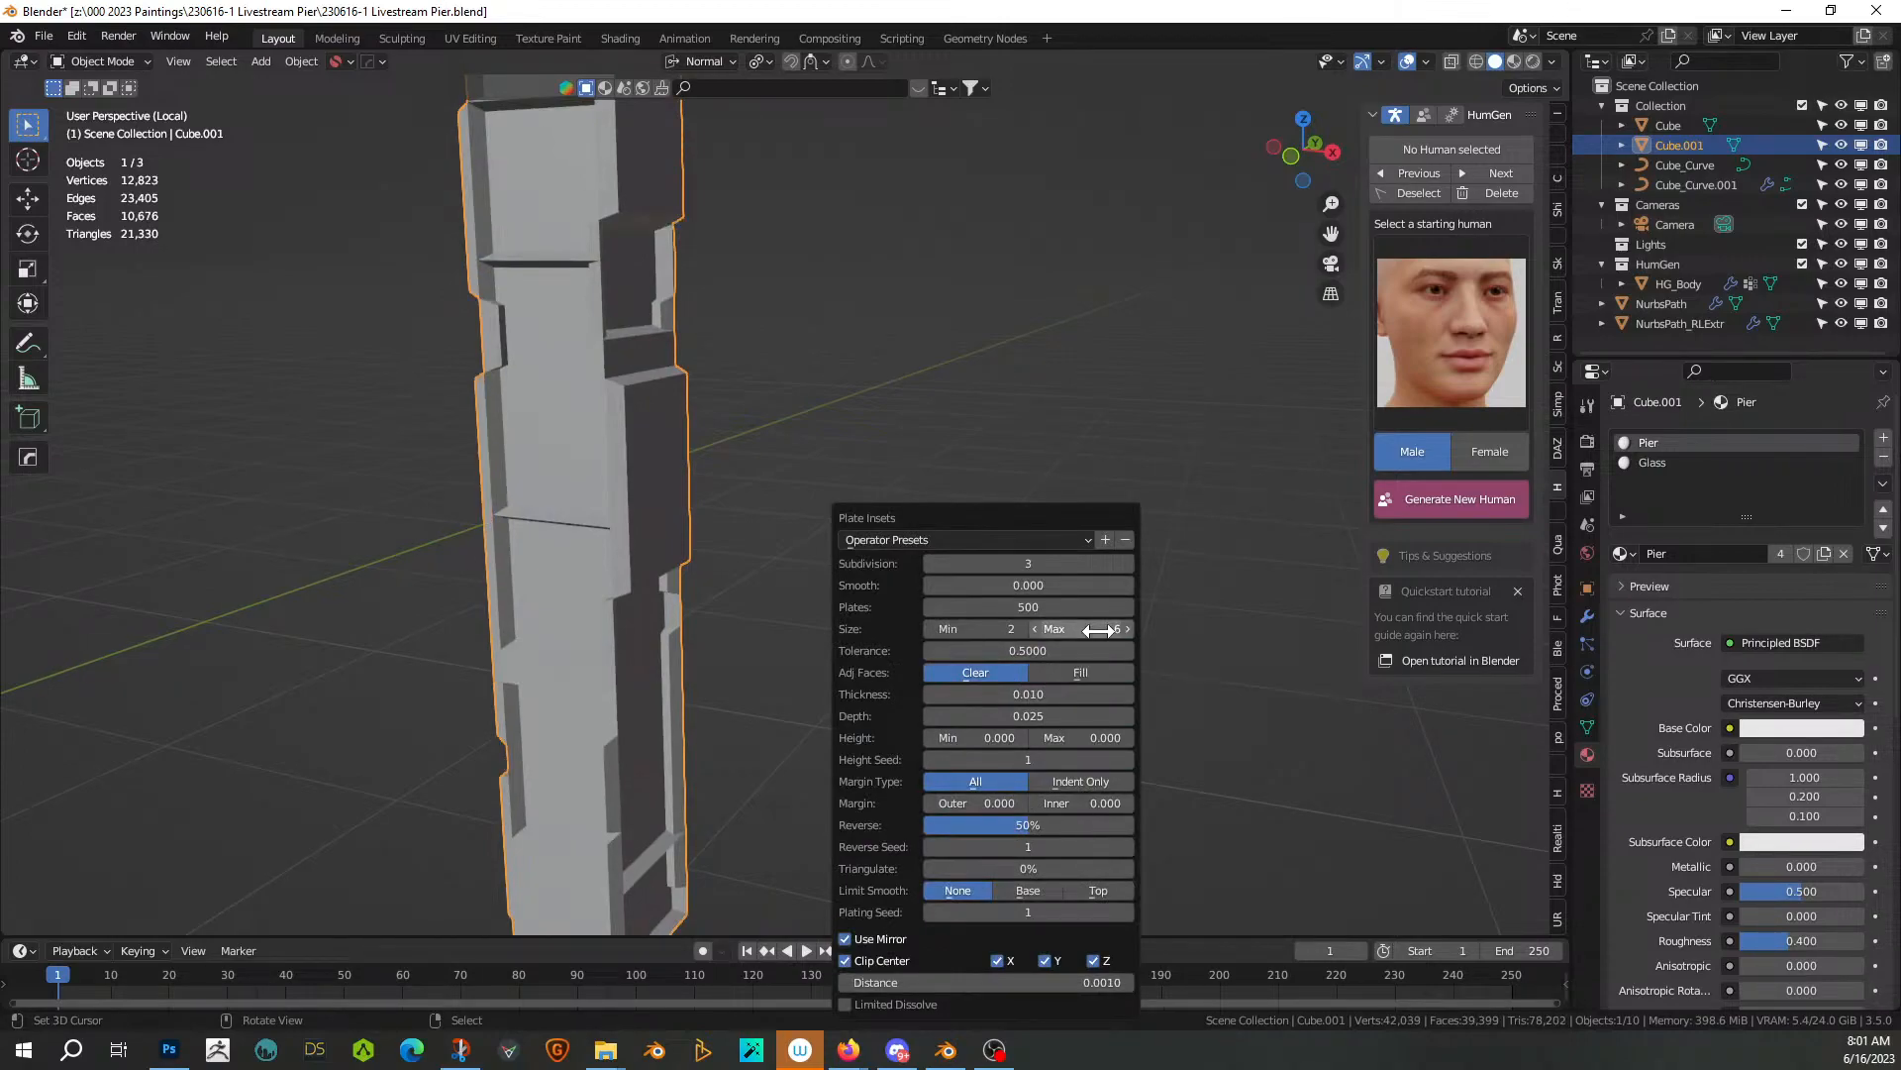
{"action": "left_click", "coordinate": [1098, 630]}
{"action": "key", "text": "Return"}
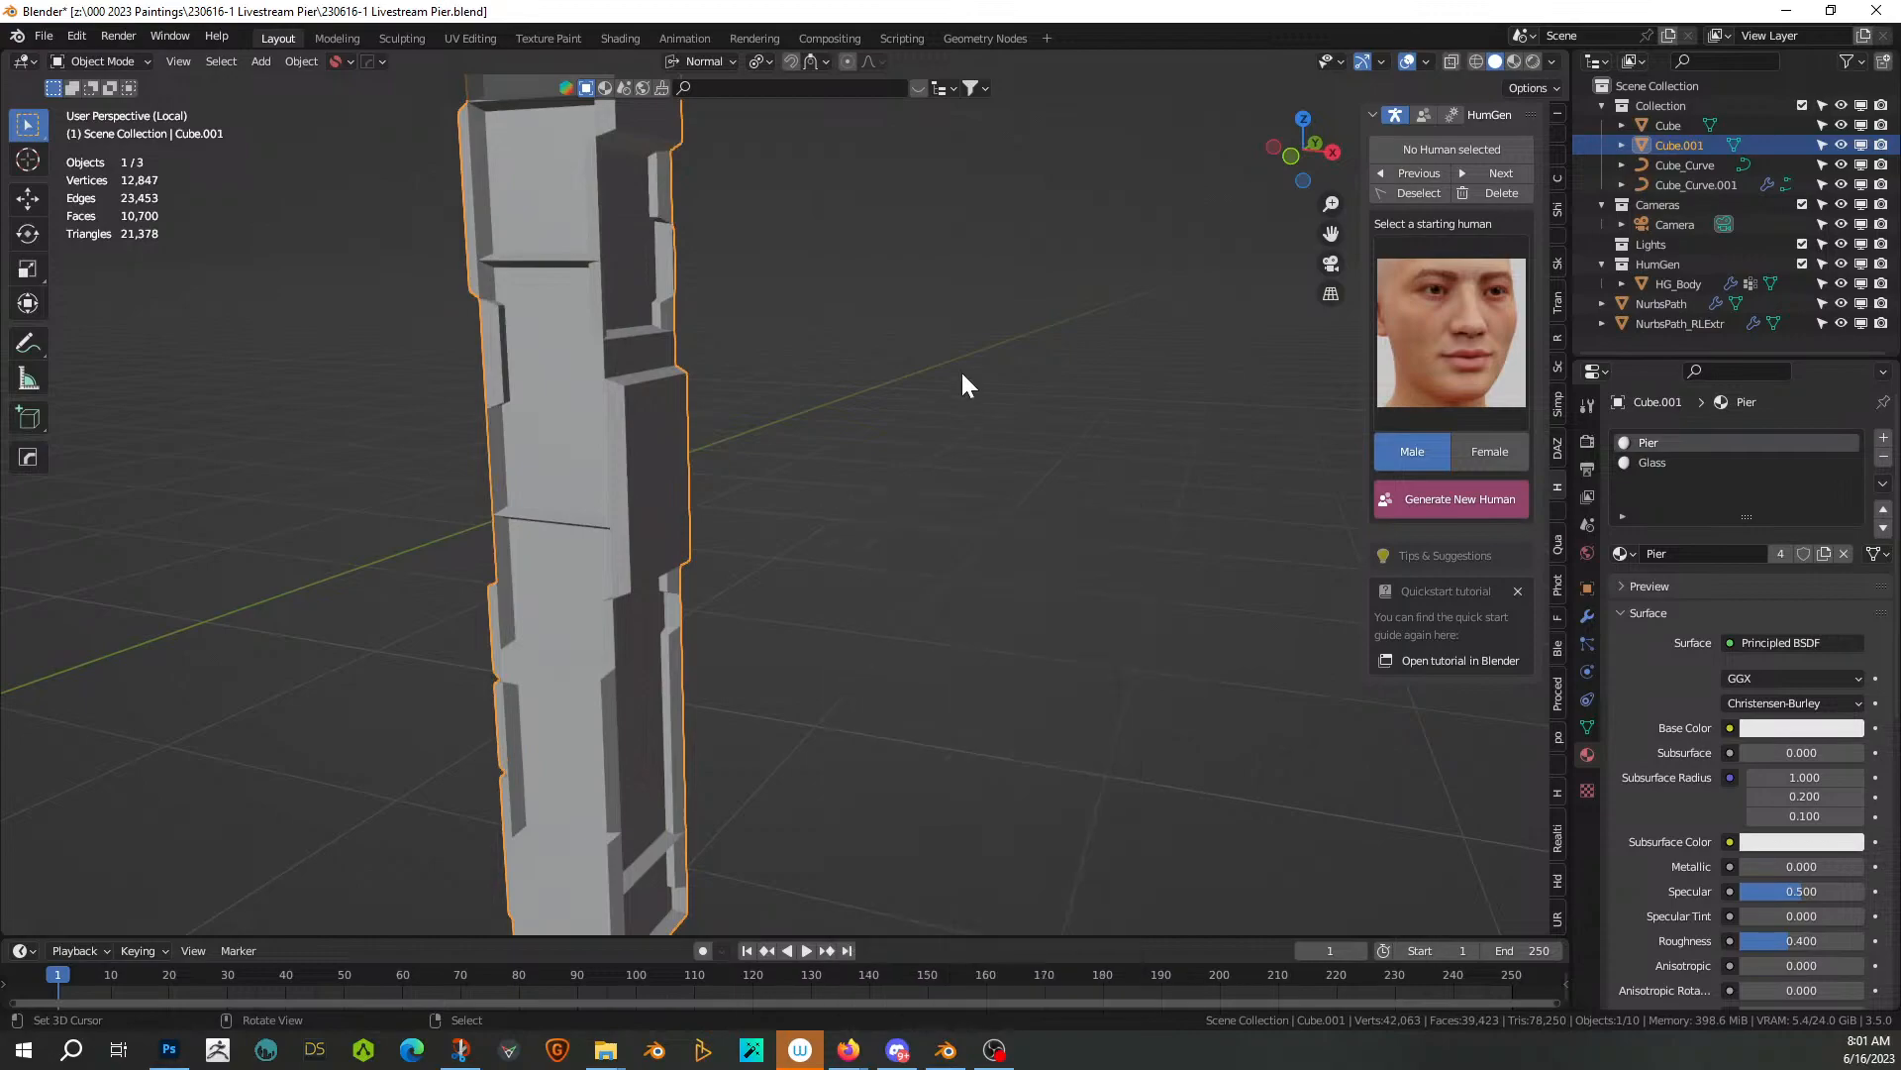
Set both the outer and inner margins of the post's plate insets to 0.025
{"action": "key", "text": "F9"}
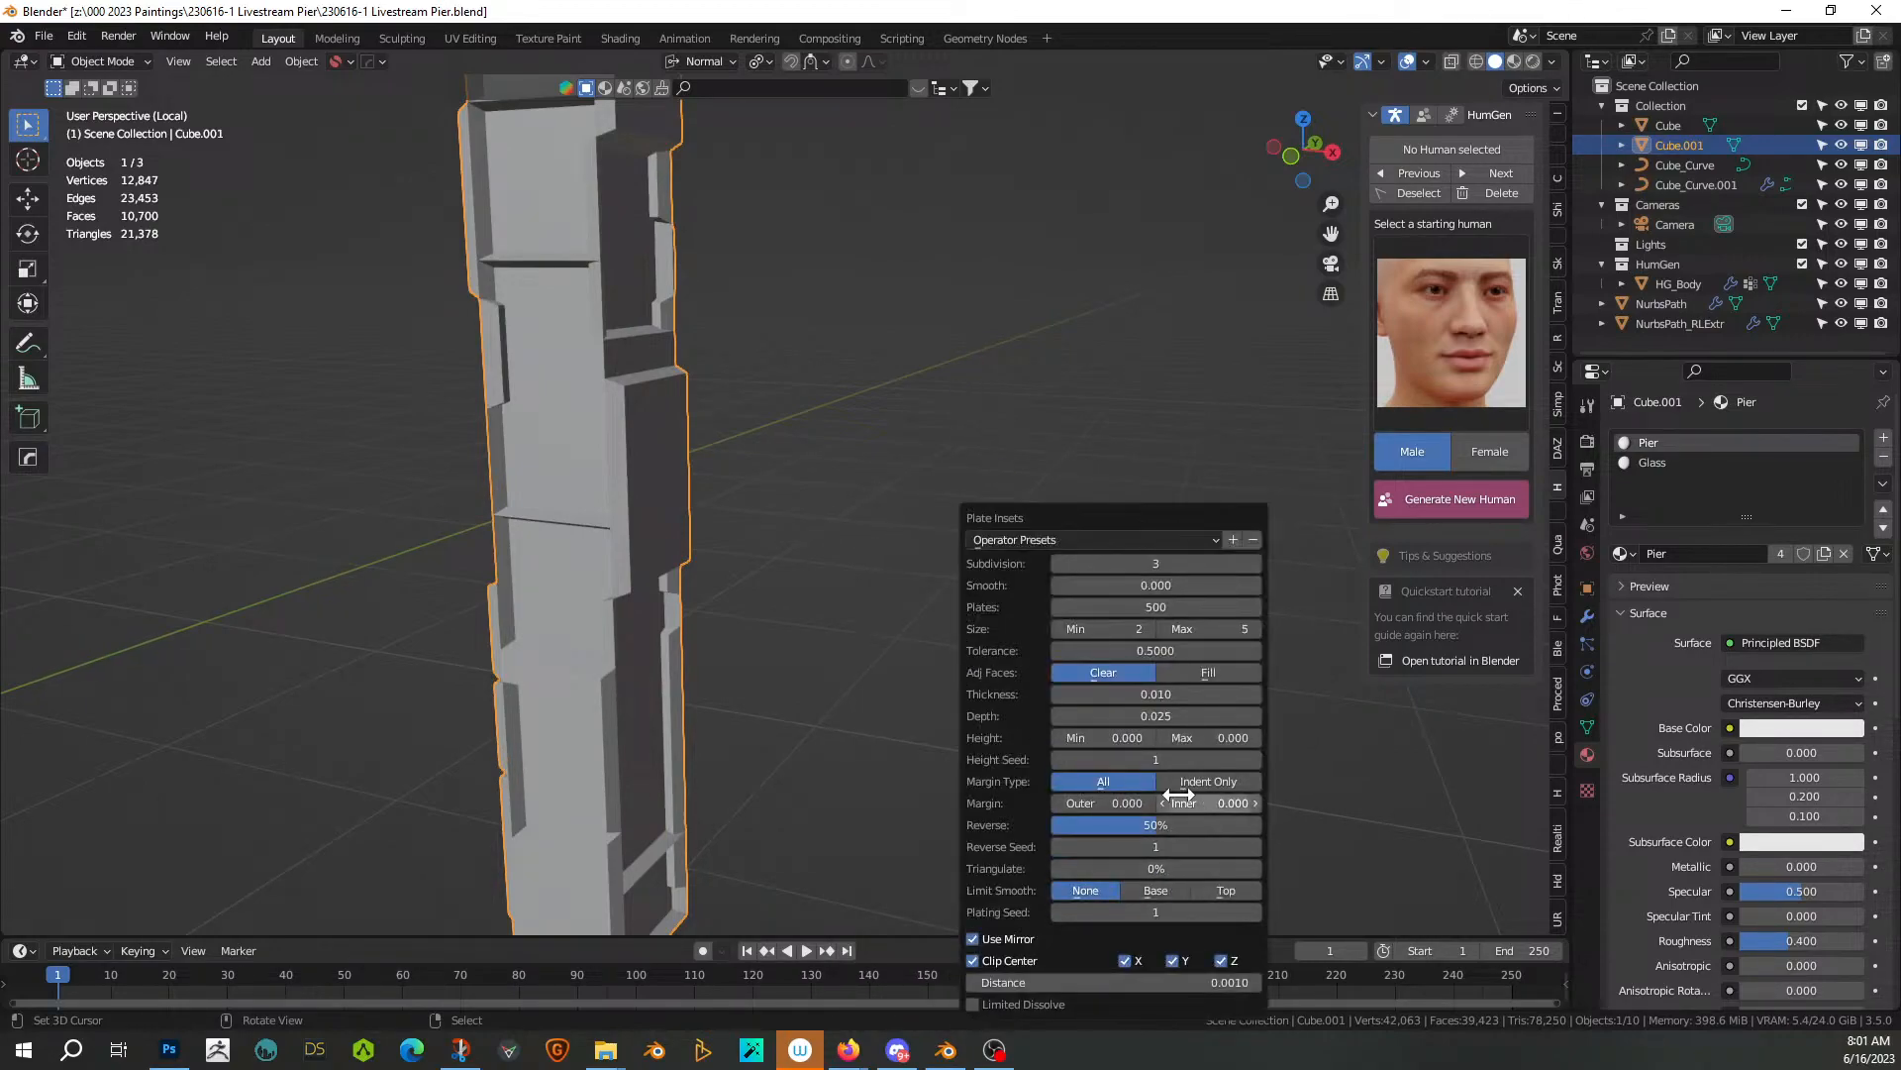
{"action": "left_click", "coordinate": [1122, 798]}
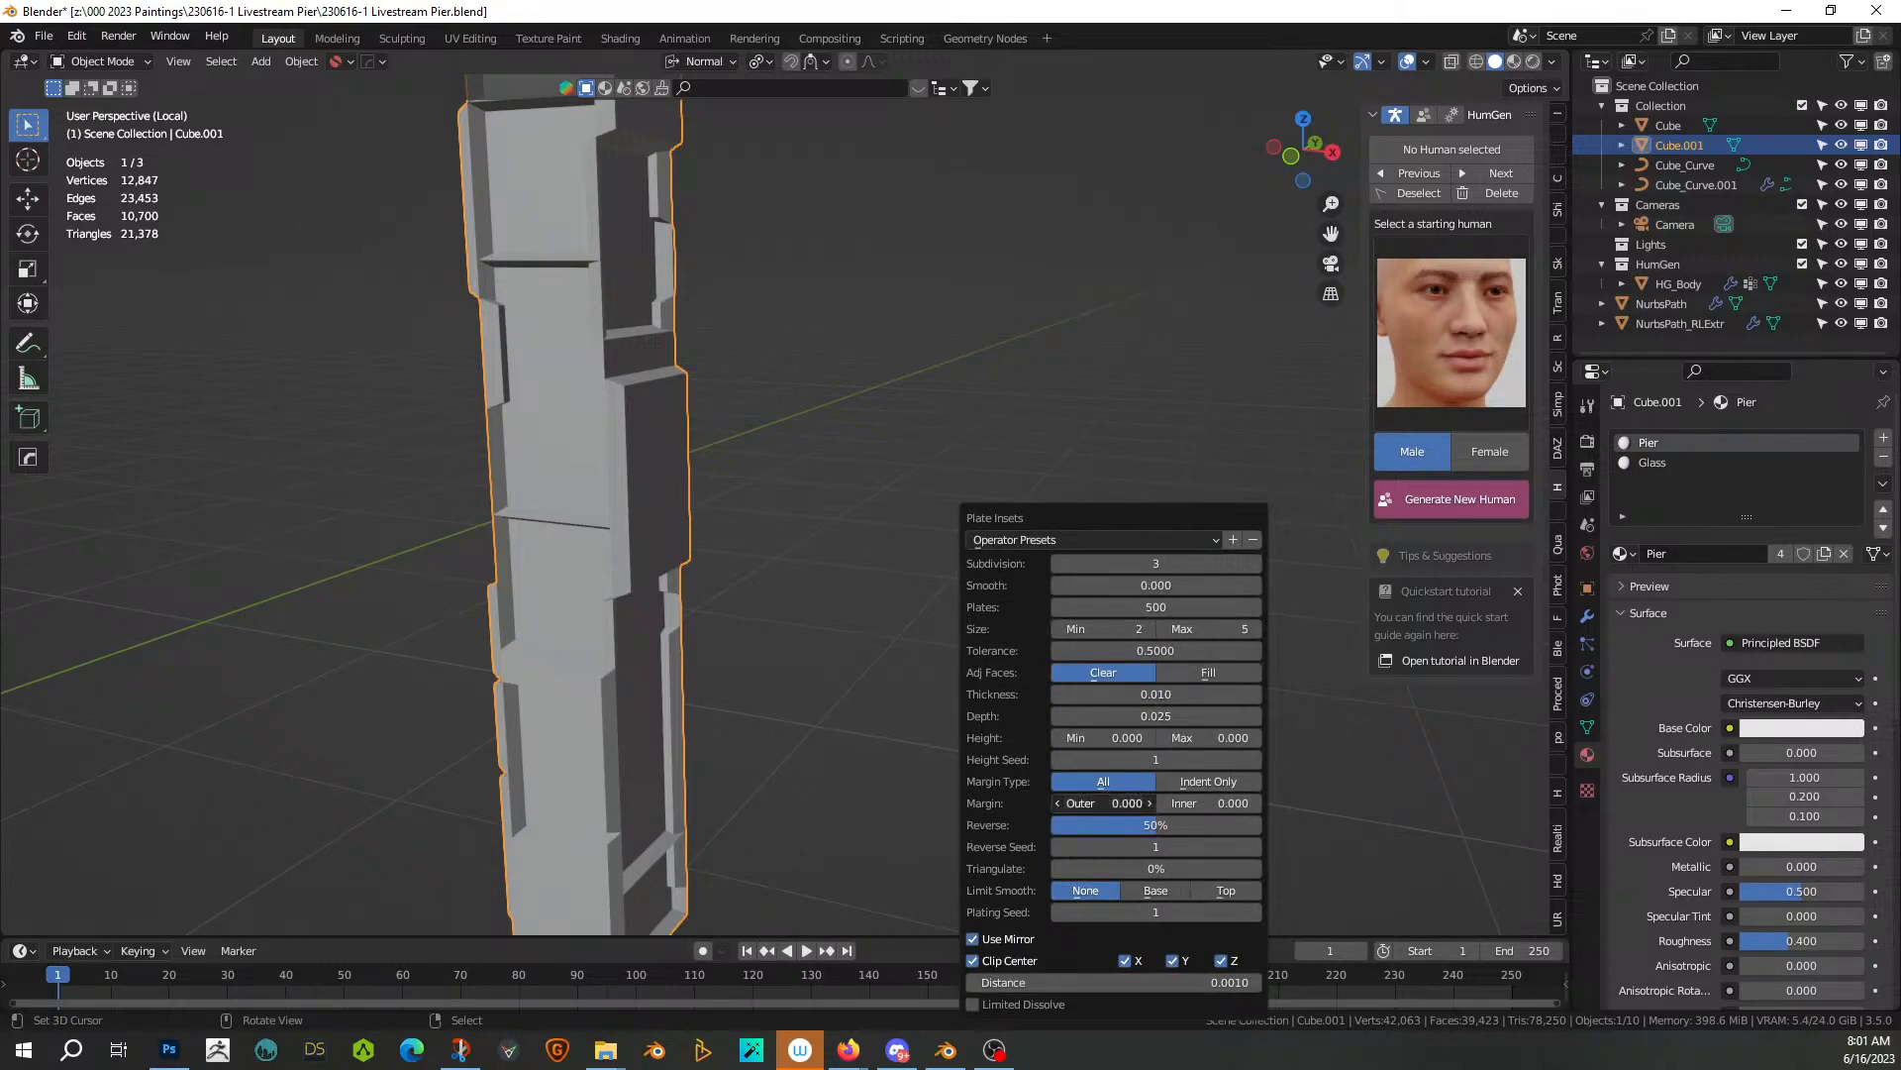
{"action": "type", "text": ".025"}
{"action": "key", "text": "Return"}
{"action": "left_click", "coordinate": [1228, 802]}
{"action": "key", "text": "Return"}
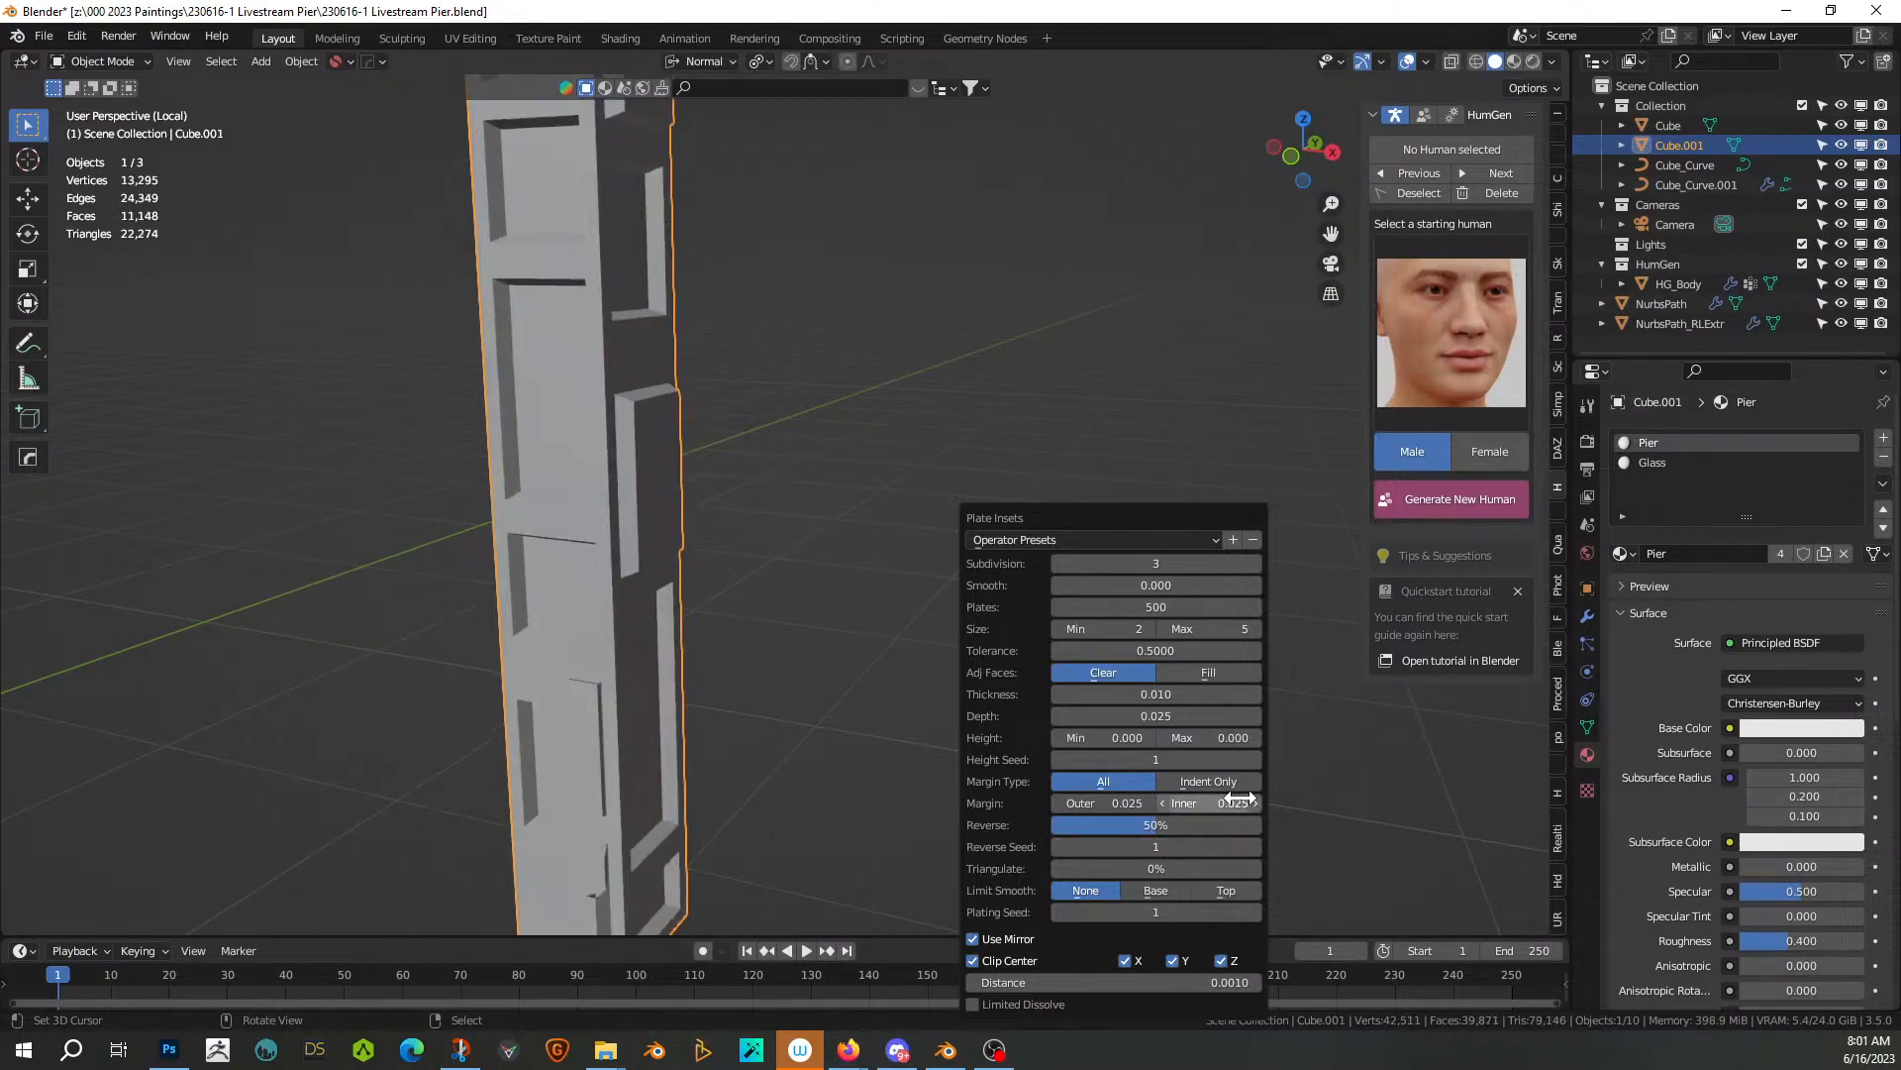
Raise the plate insets' subdivision to 4 and check the post from several angles
{"action": "middle_click_drag", "start_coordinate": [952, 562], "coordinate": [679, 412]}
{"action": "key", "text": "F9"}
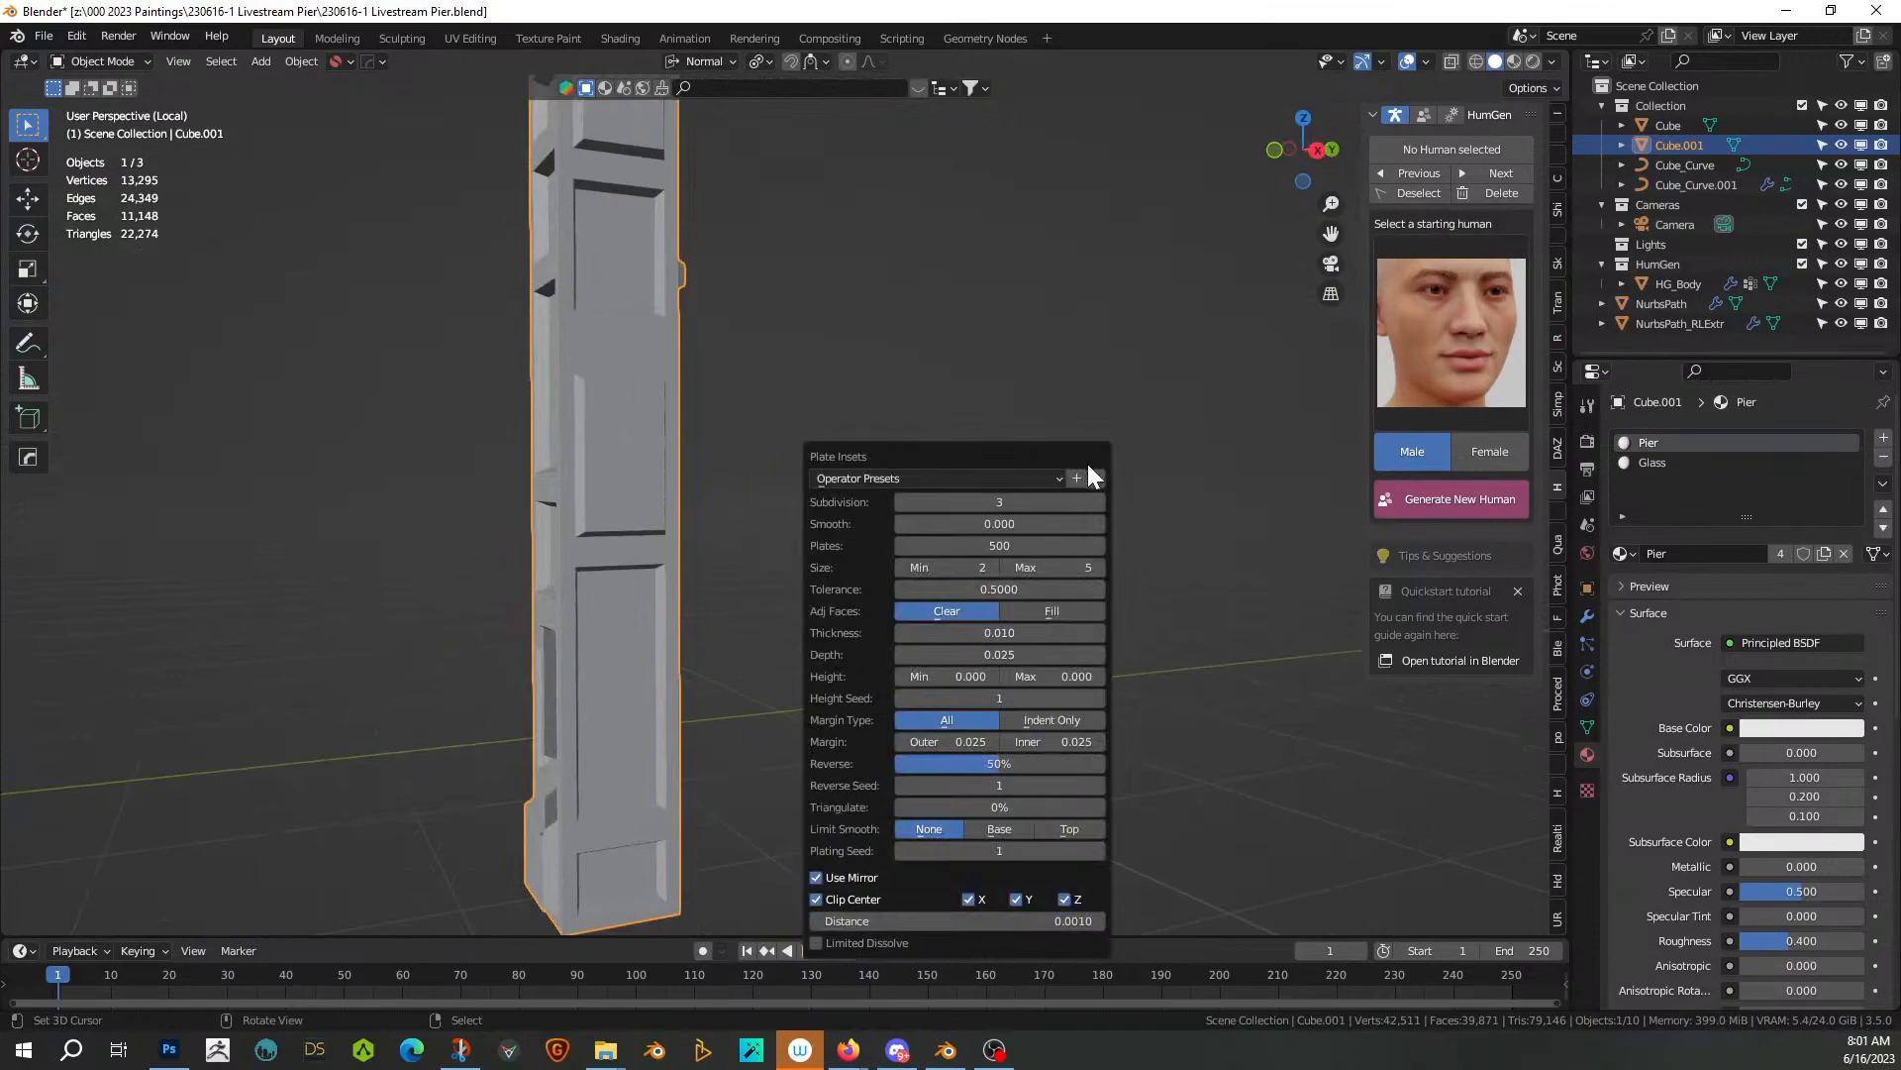
{"action": "left_click", "coordinate": [1101, 501]}
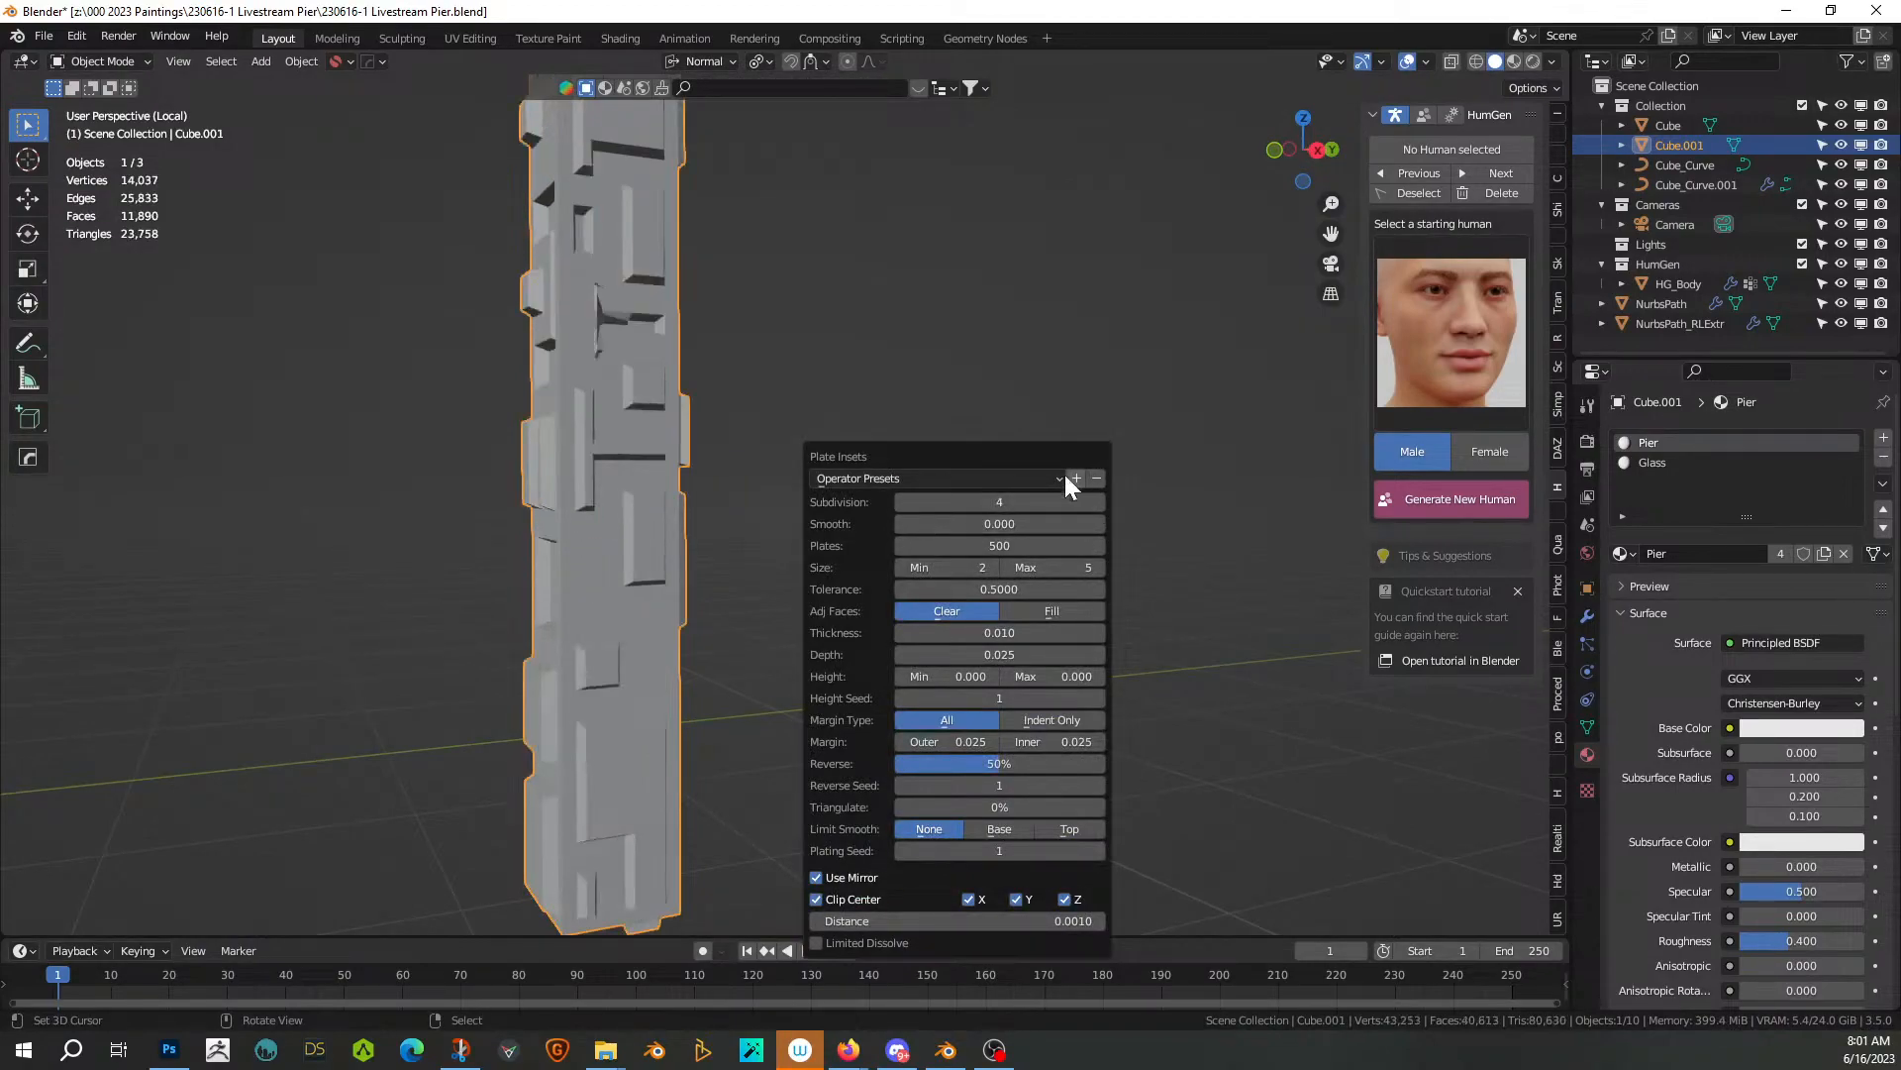
{"action": "middle_click_drag", "start_coordinate": [751, 350], "coordinate": [806, 341]}
{"action": "scroll", "coordinate": [868, 342], "scroll_direction": "down", "scroll_amount": 3}
{"action": "scroll", "coordinate": [800, 402], "scroll_direction": "down", "scroll_amount": 2}
{"action": "scroll", "coordinate": [817, 356], "scroll_direction": "up", "scroll_amount": 3}
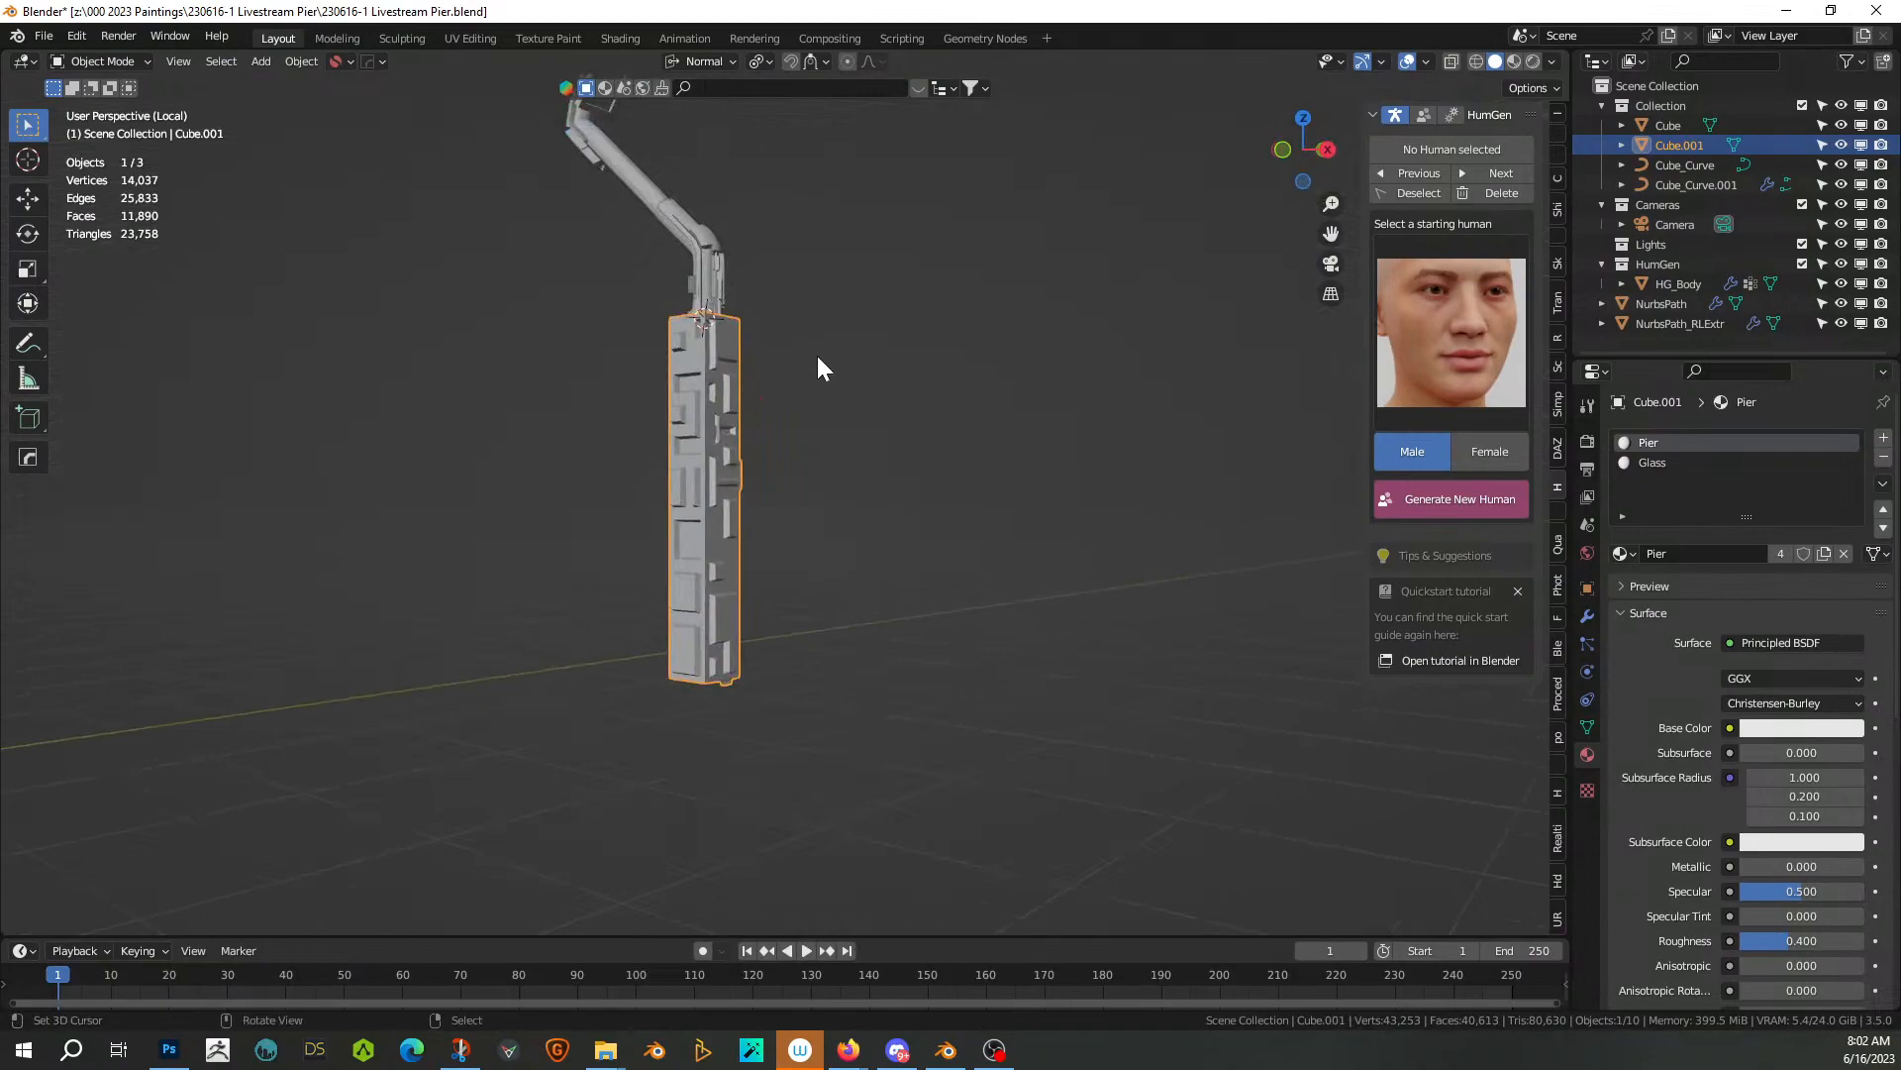
Remove both the Pier and Glass material slots from the pier post
{"action": "left_click", "coordinate": [843, 372]}
{"action": "left_click", "coordinate": [729, 377]}
{"action": "left_click", "coordinate": [690, 255]}
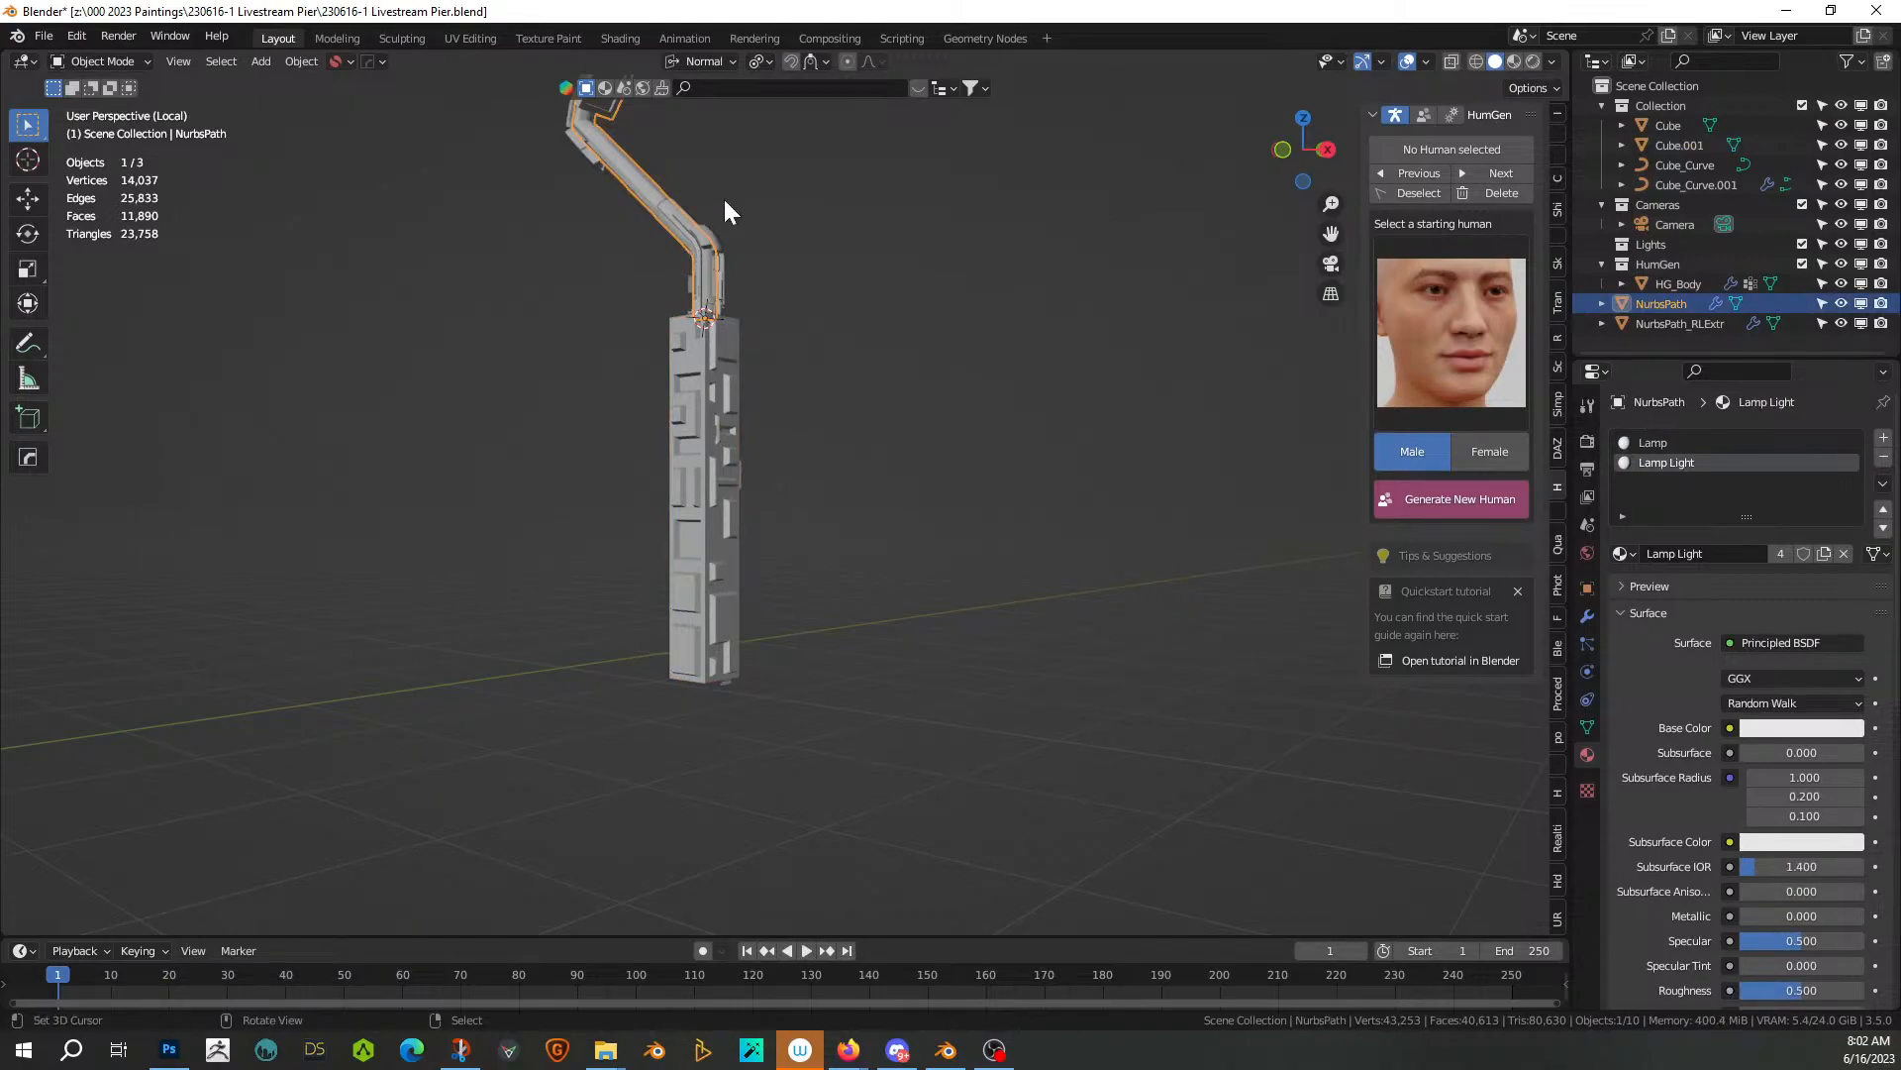
{"action": "middle_click_drag", "start_coordinate": [728, 213], "coordinate": [894, 742], "text": "shift"}
{"action": "left_click", "coordinate": [818, 487]}
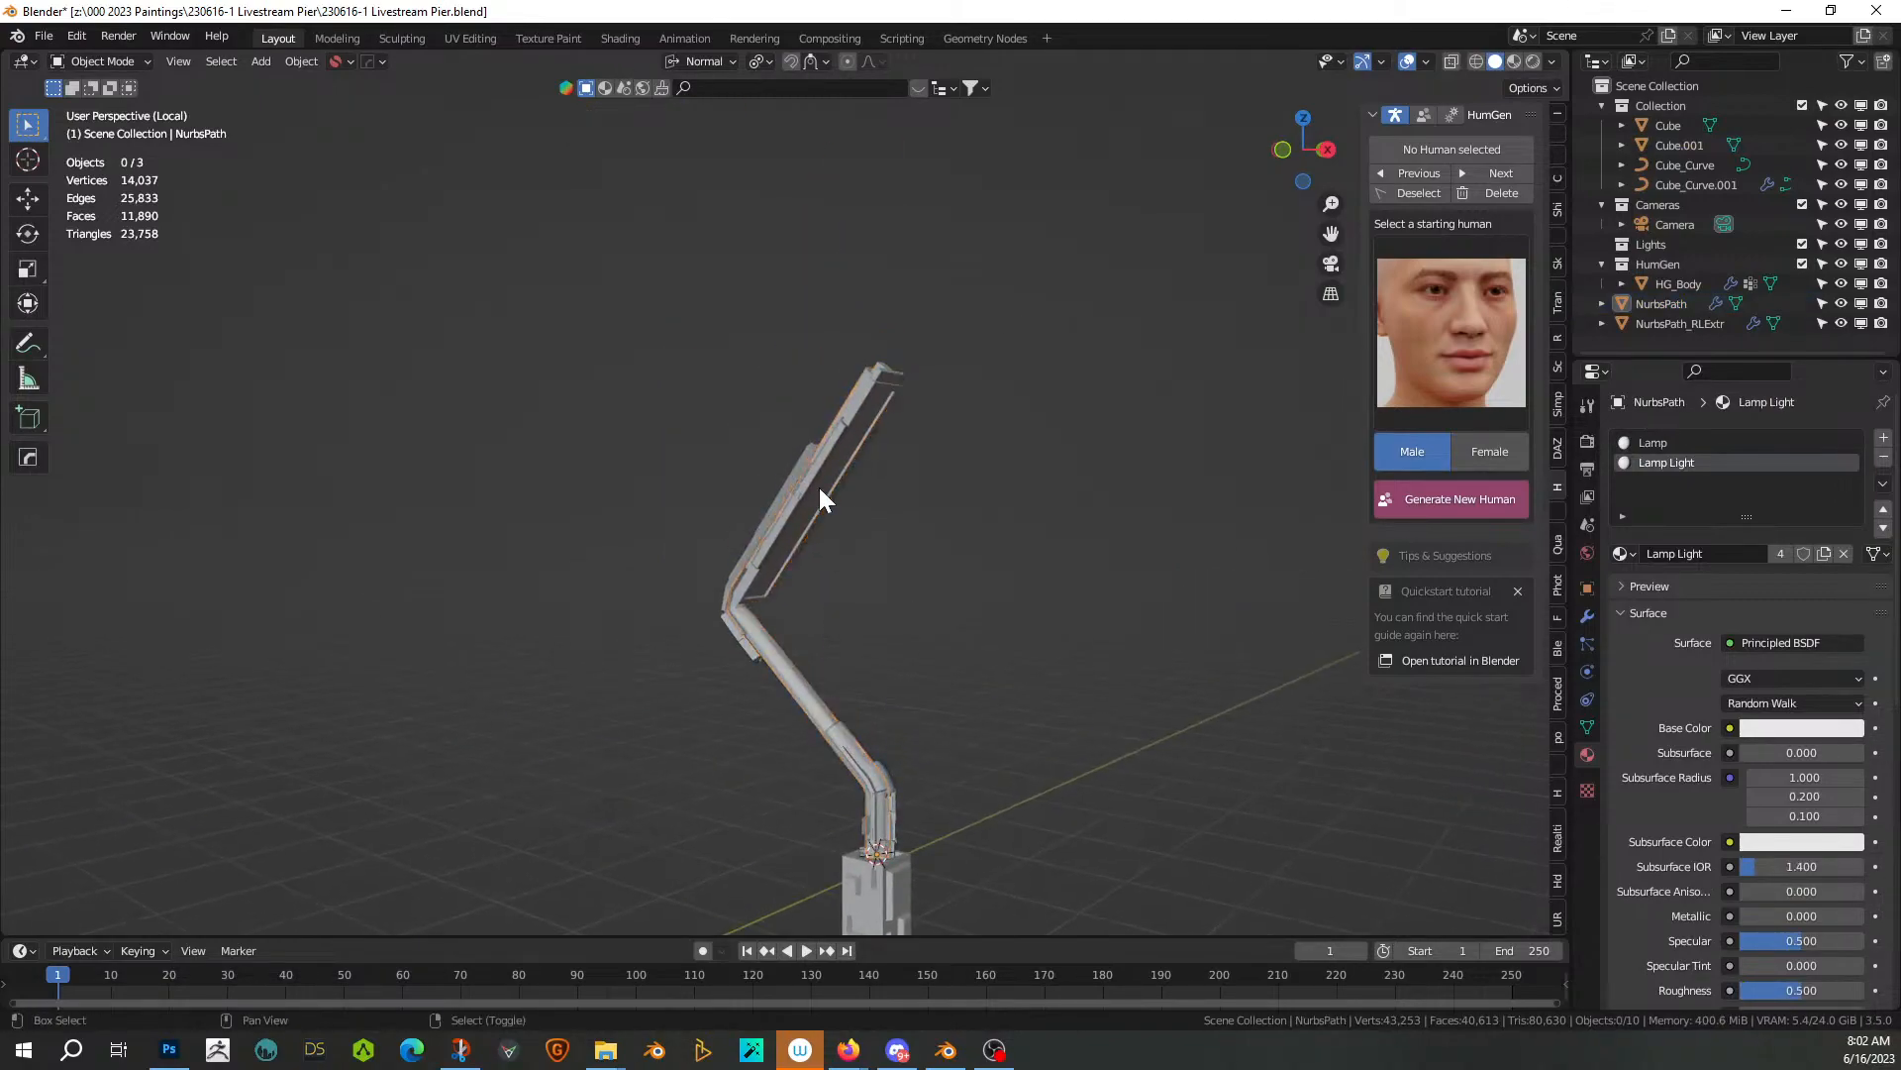
{"action": "scroll", "coordinate": [818, 487], "scroll_direction": "down", "scroll_amount": 2}
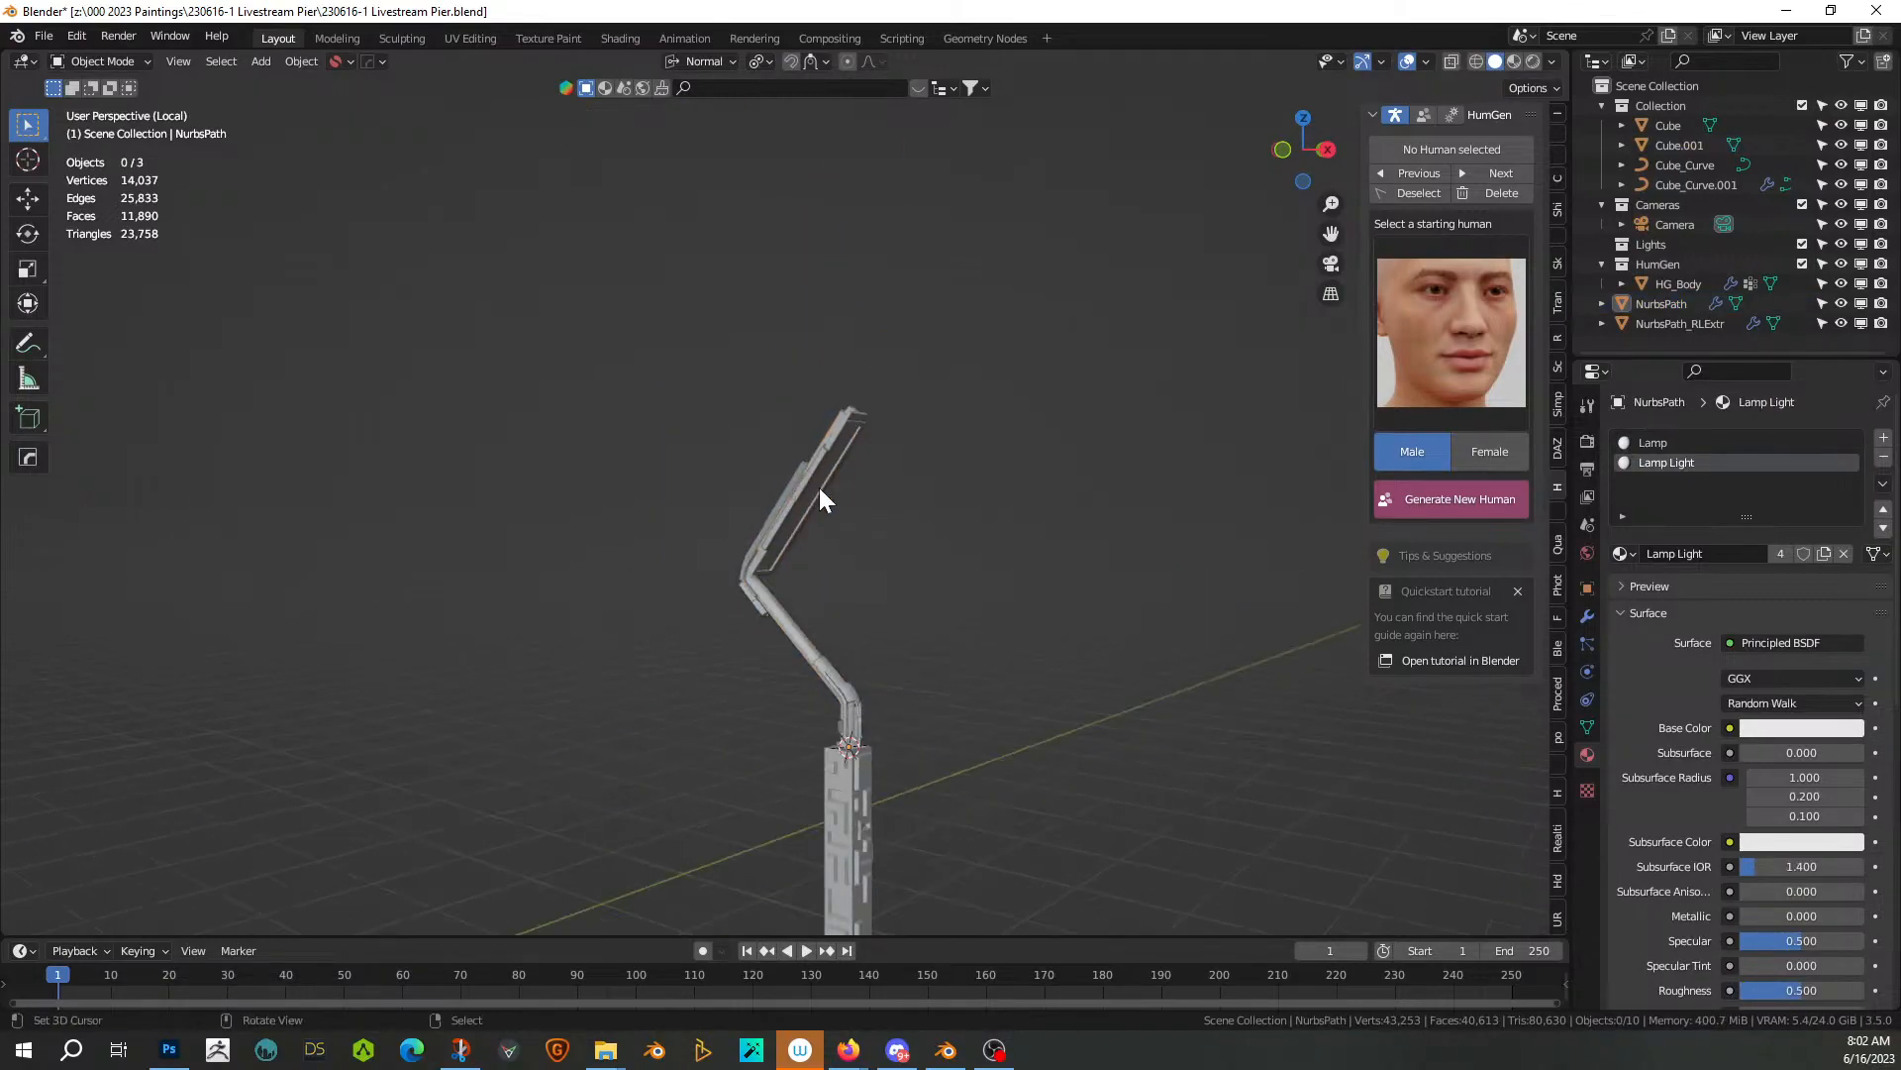
{"action": "left_click", "coordinate": [842, 770]}
{"action": "left_click", "coordinate": [1882, 456]}
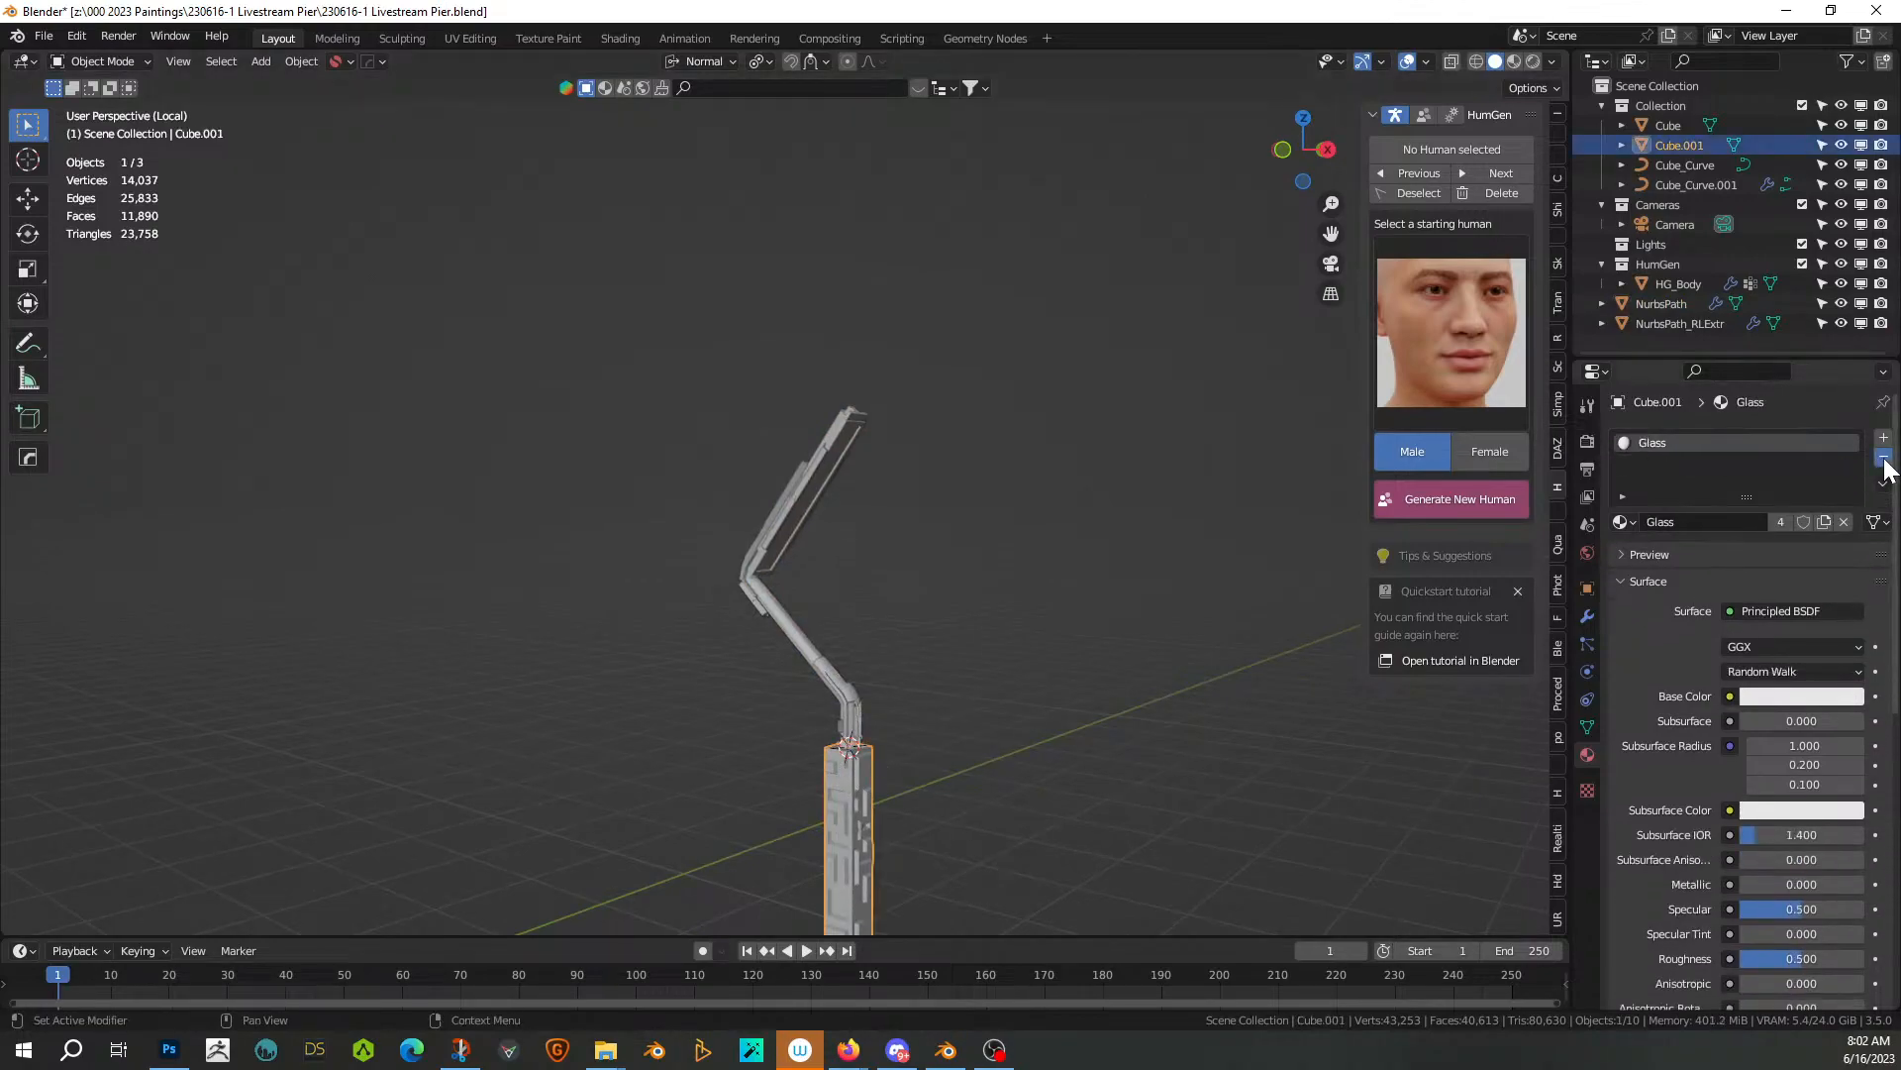
{"action": "left_click", "coordinate": [1882, 456]}
Join the lamp, its panel detail and the post into one object, with the post active
{"action": "left_click_drag", "start_coordinate": [720, 409], "coordinate": [993, 818]}
{"action": "key", "text": "ctrl+j"}
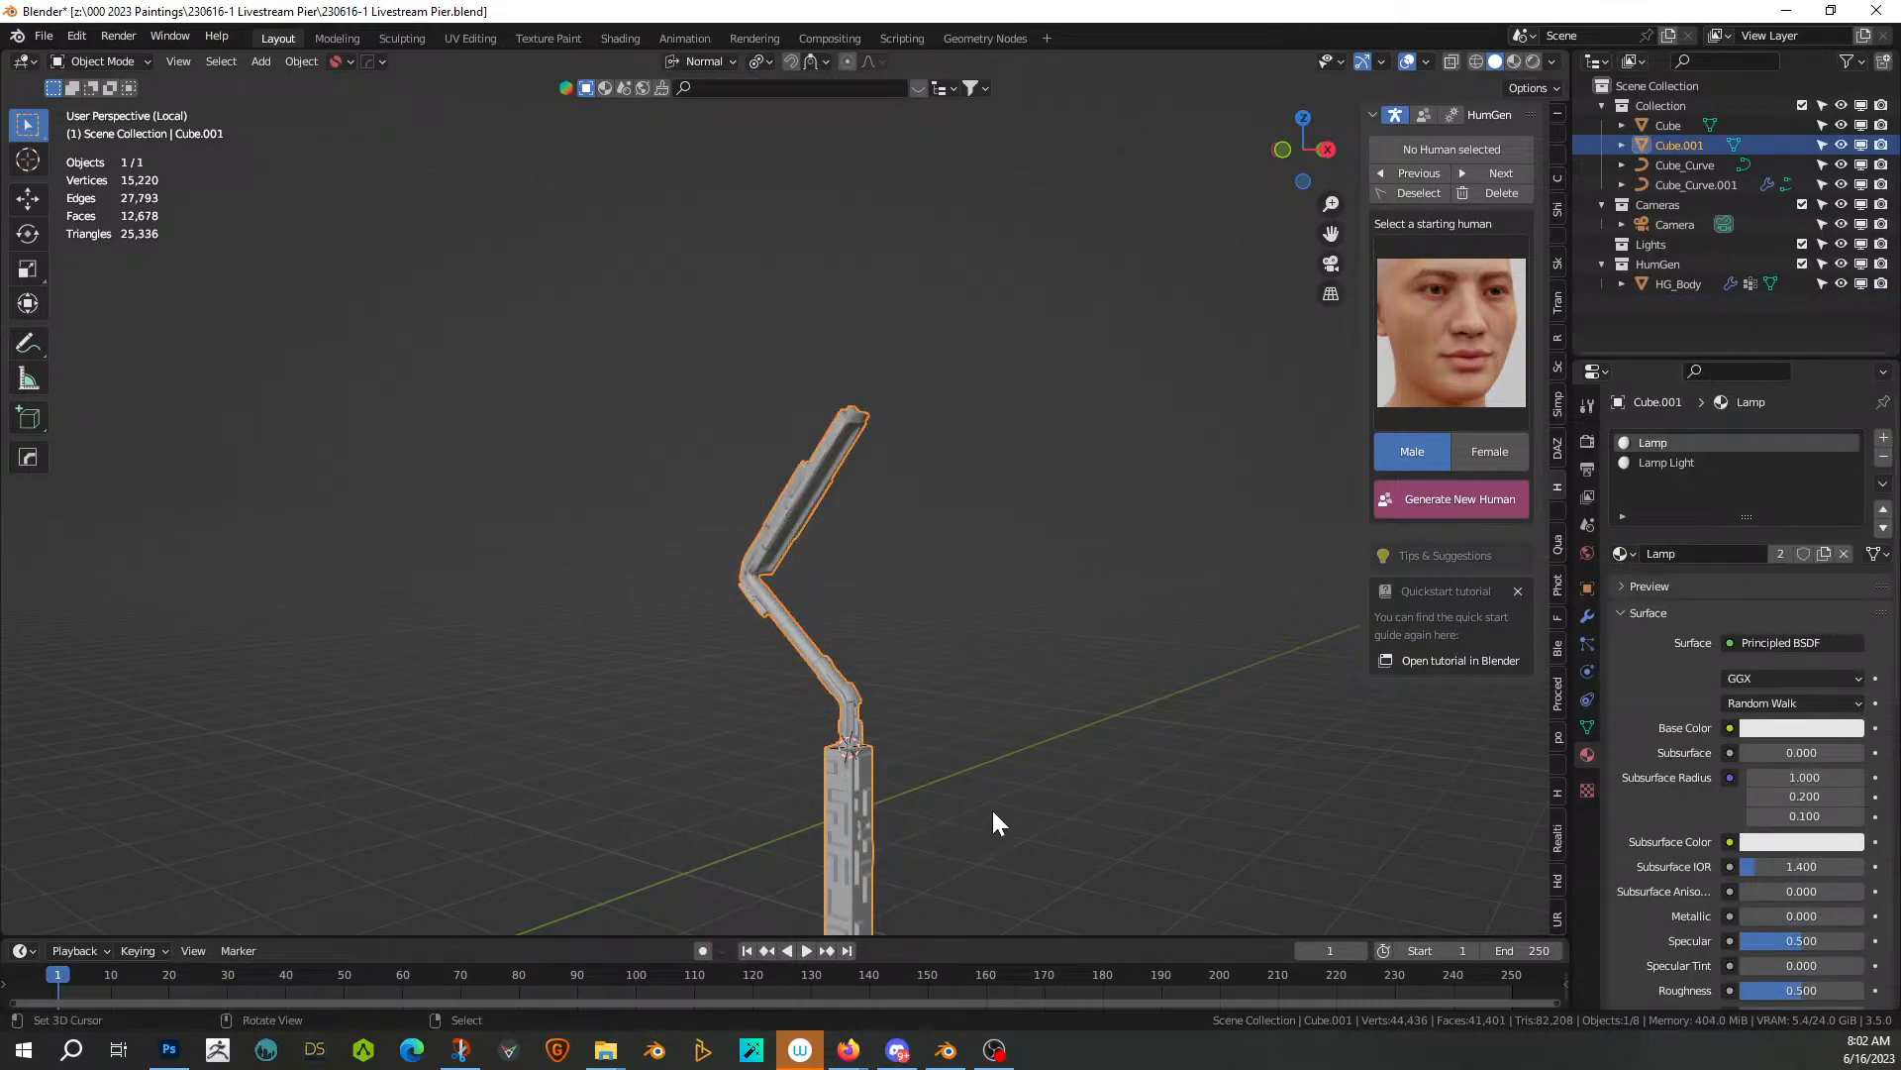
{"action": "middle_click_drag", "start_coordinate": [968, 777], "coordinate": [1017, 706]}
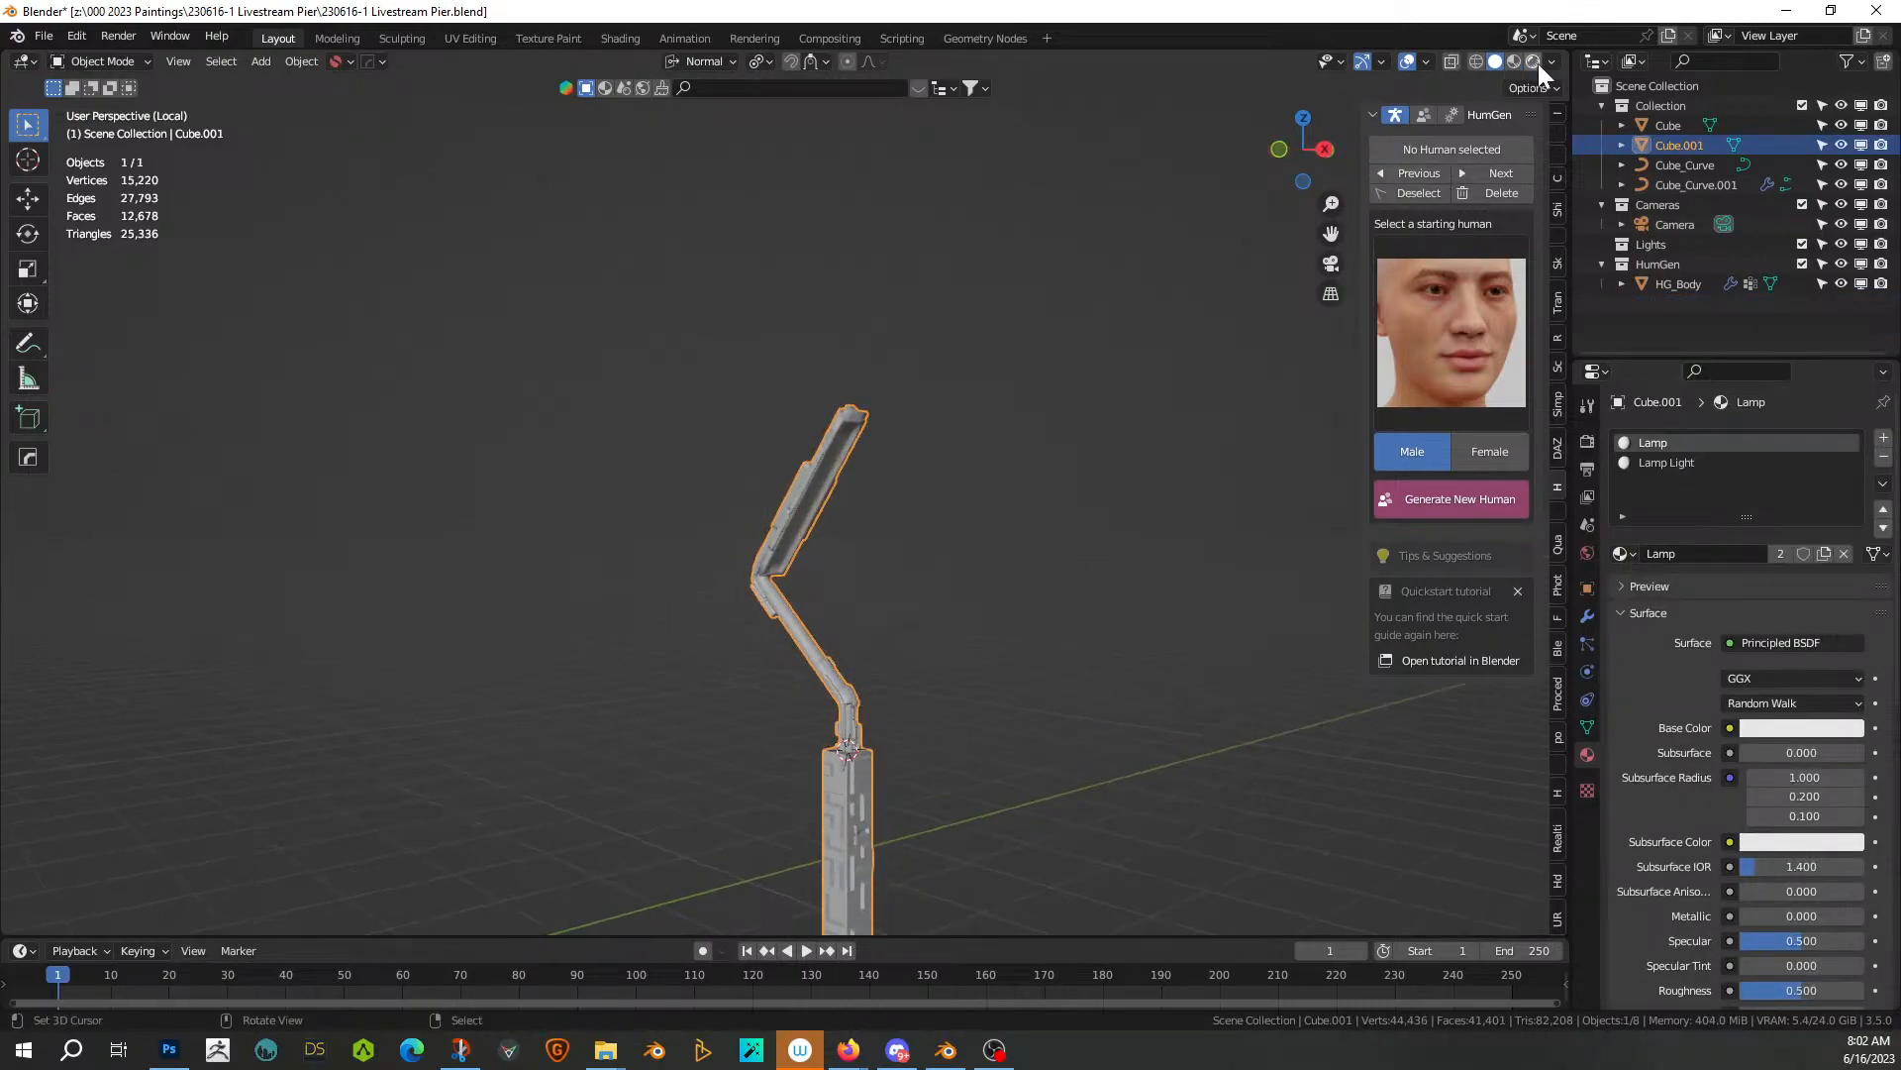
Select the faces assigned to the Lamp and Lamp Light materials on the joined object in Edit Mode
{"action": "key", "text": "Tab"}
{"action": "left_click", "coordinate": [848, 777]}
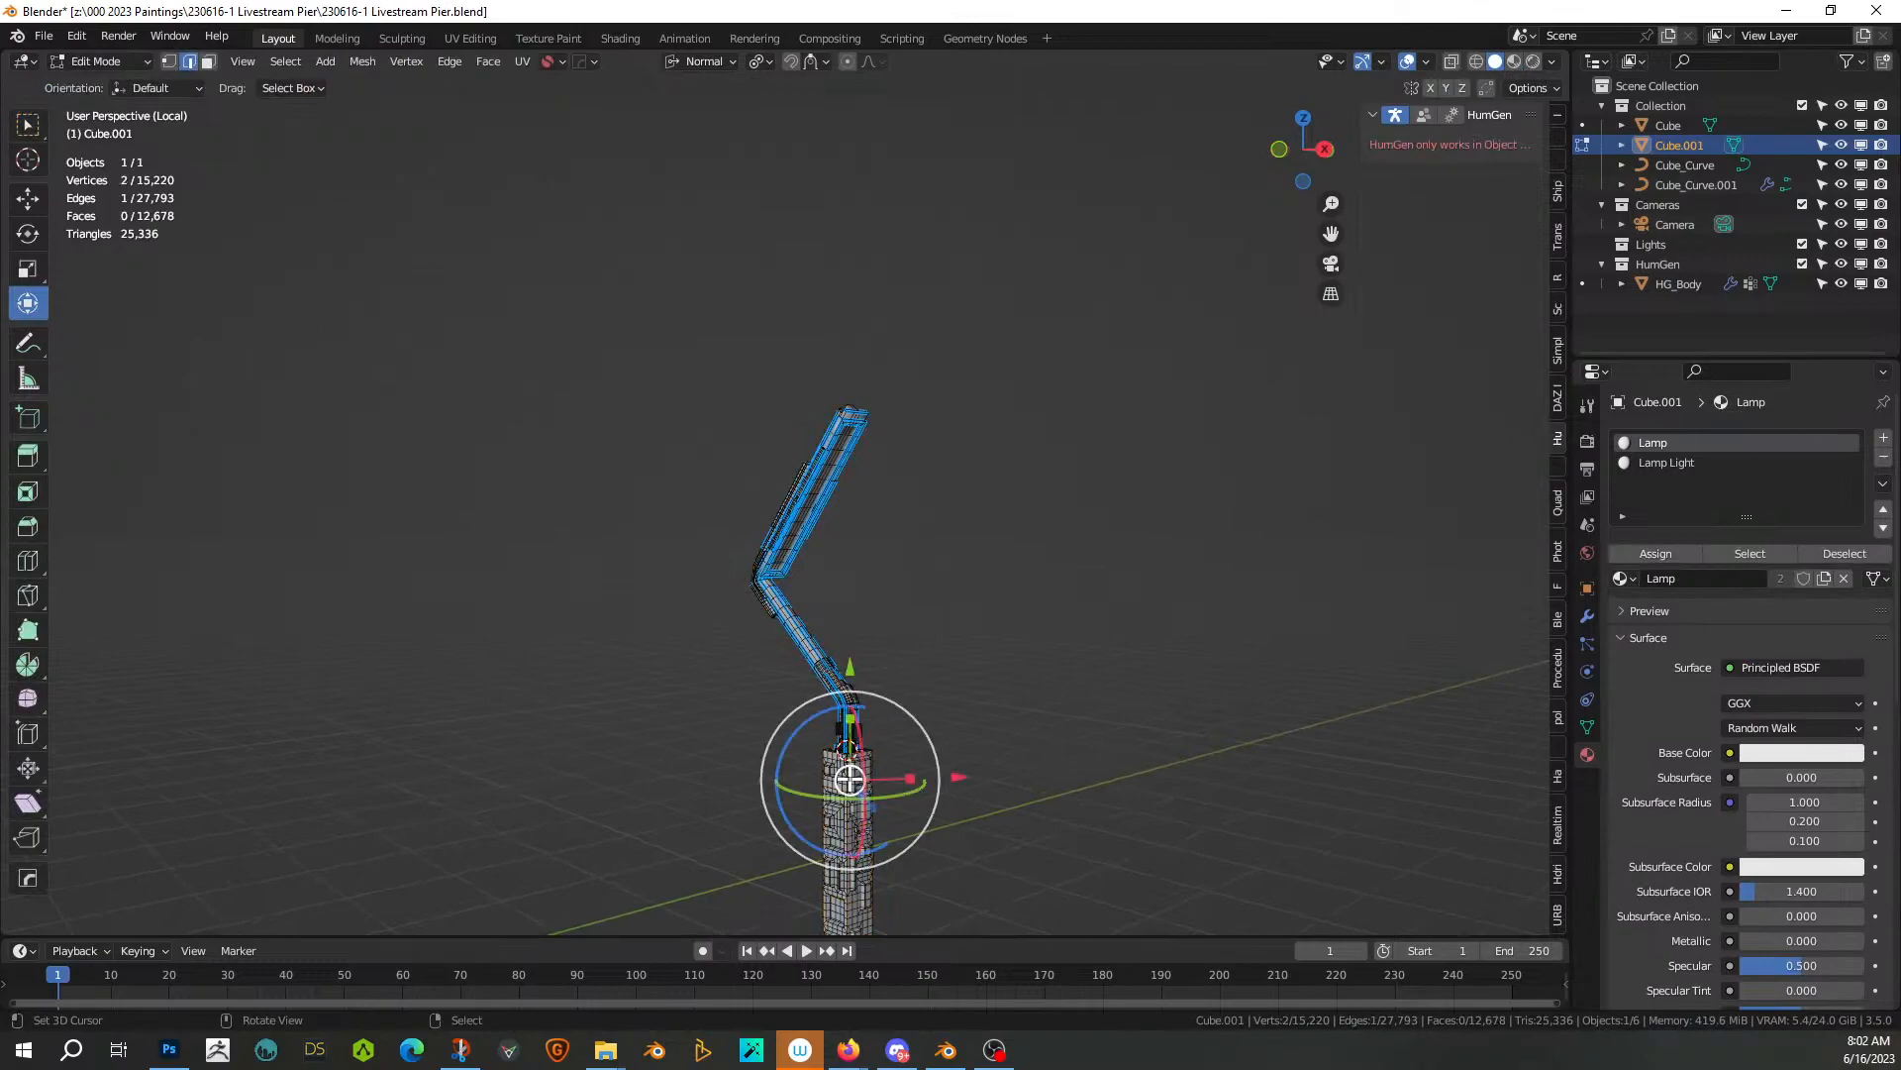
{"action": "key", "text": "l"}
{"action": "right_click", "coordinate": [862, 796]}
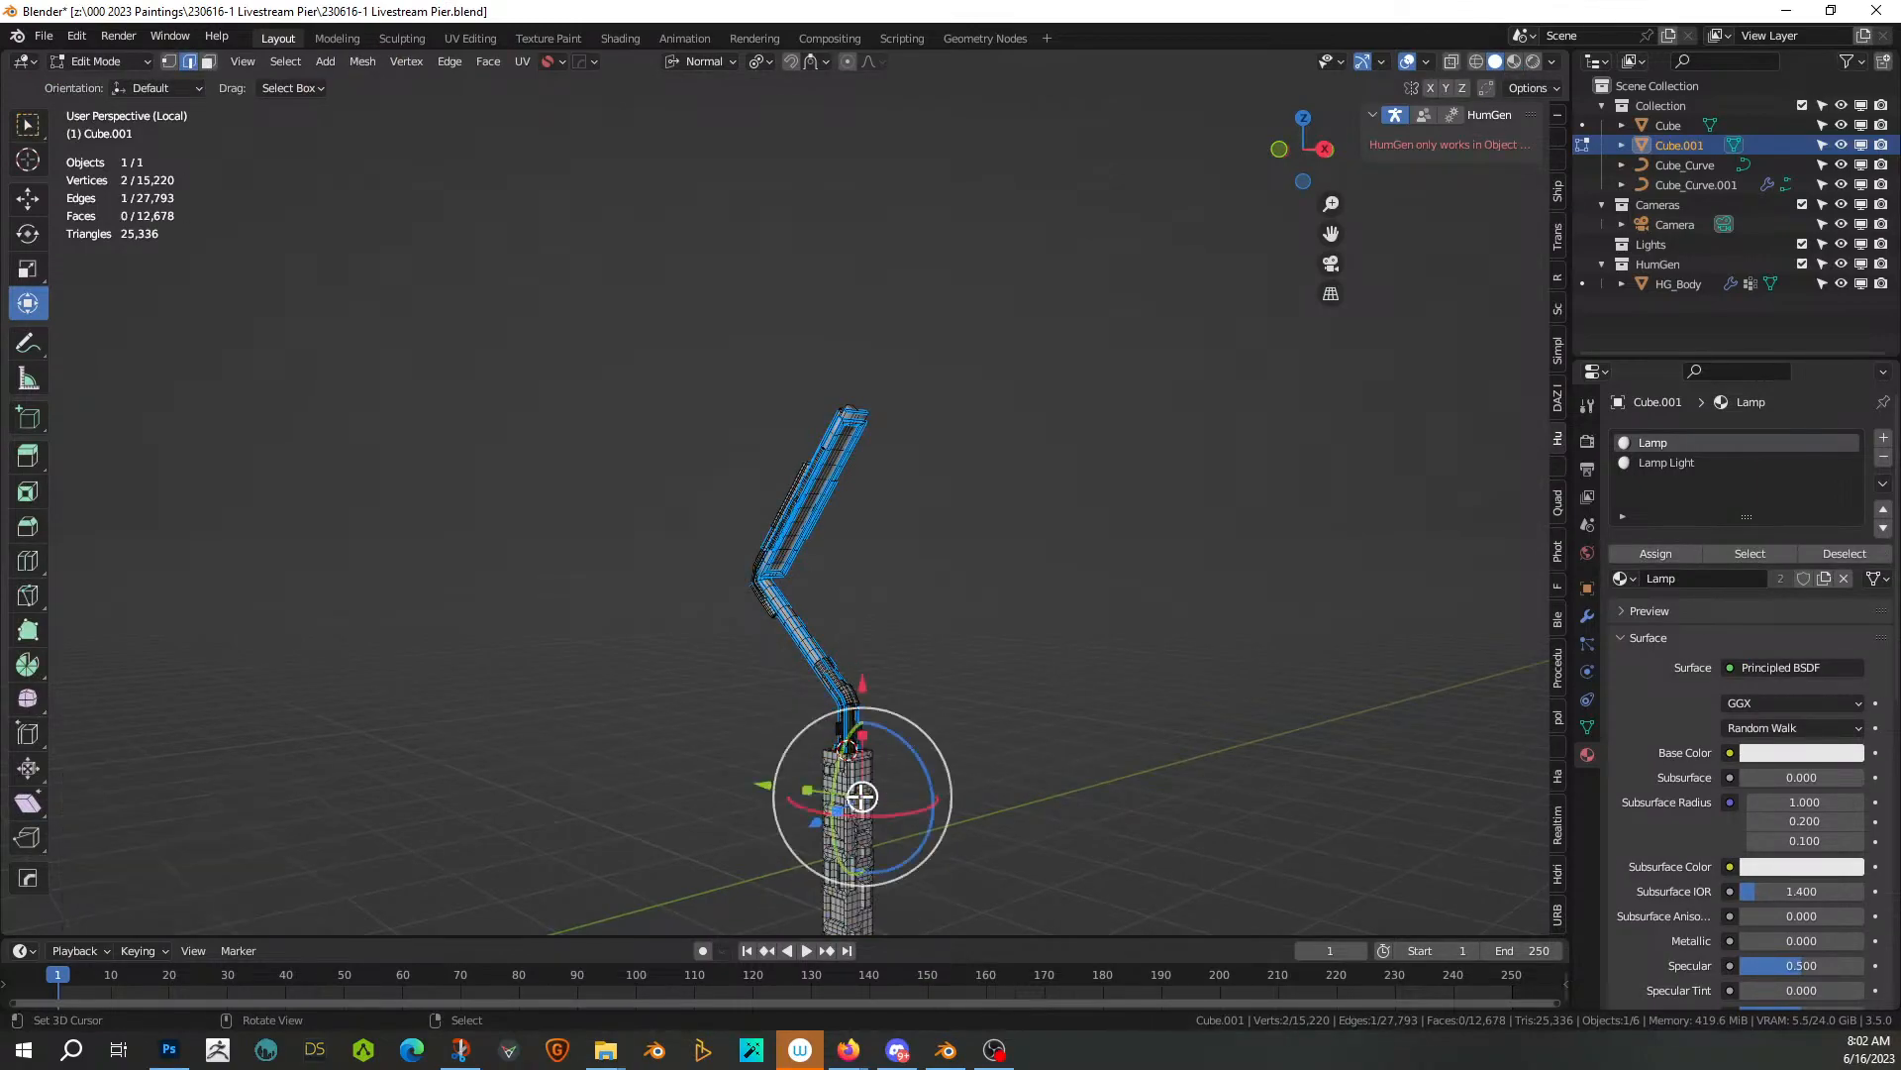
{"action": "left_click", "coordinate": [1751, 556]}
{"action": "scroll", "coordinate": [1134, 631], "scroll_direction": "up", "scroll_amount": 5}
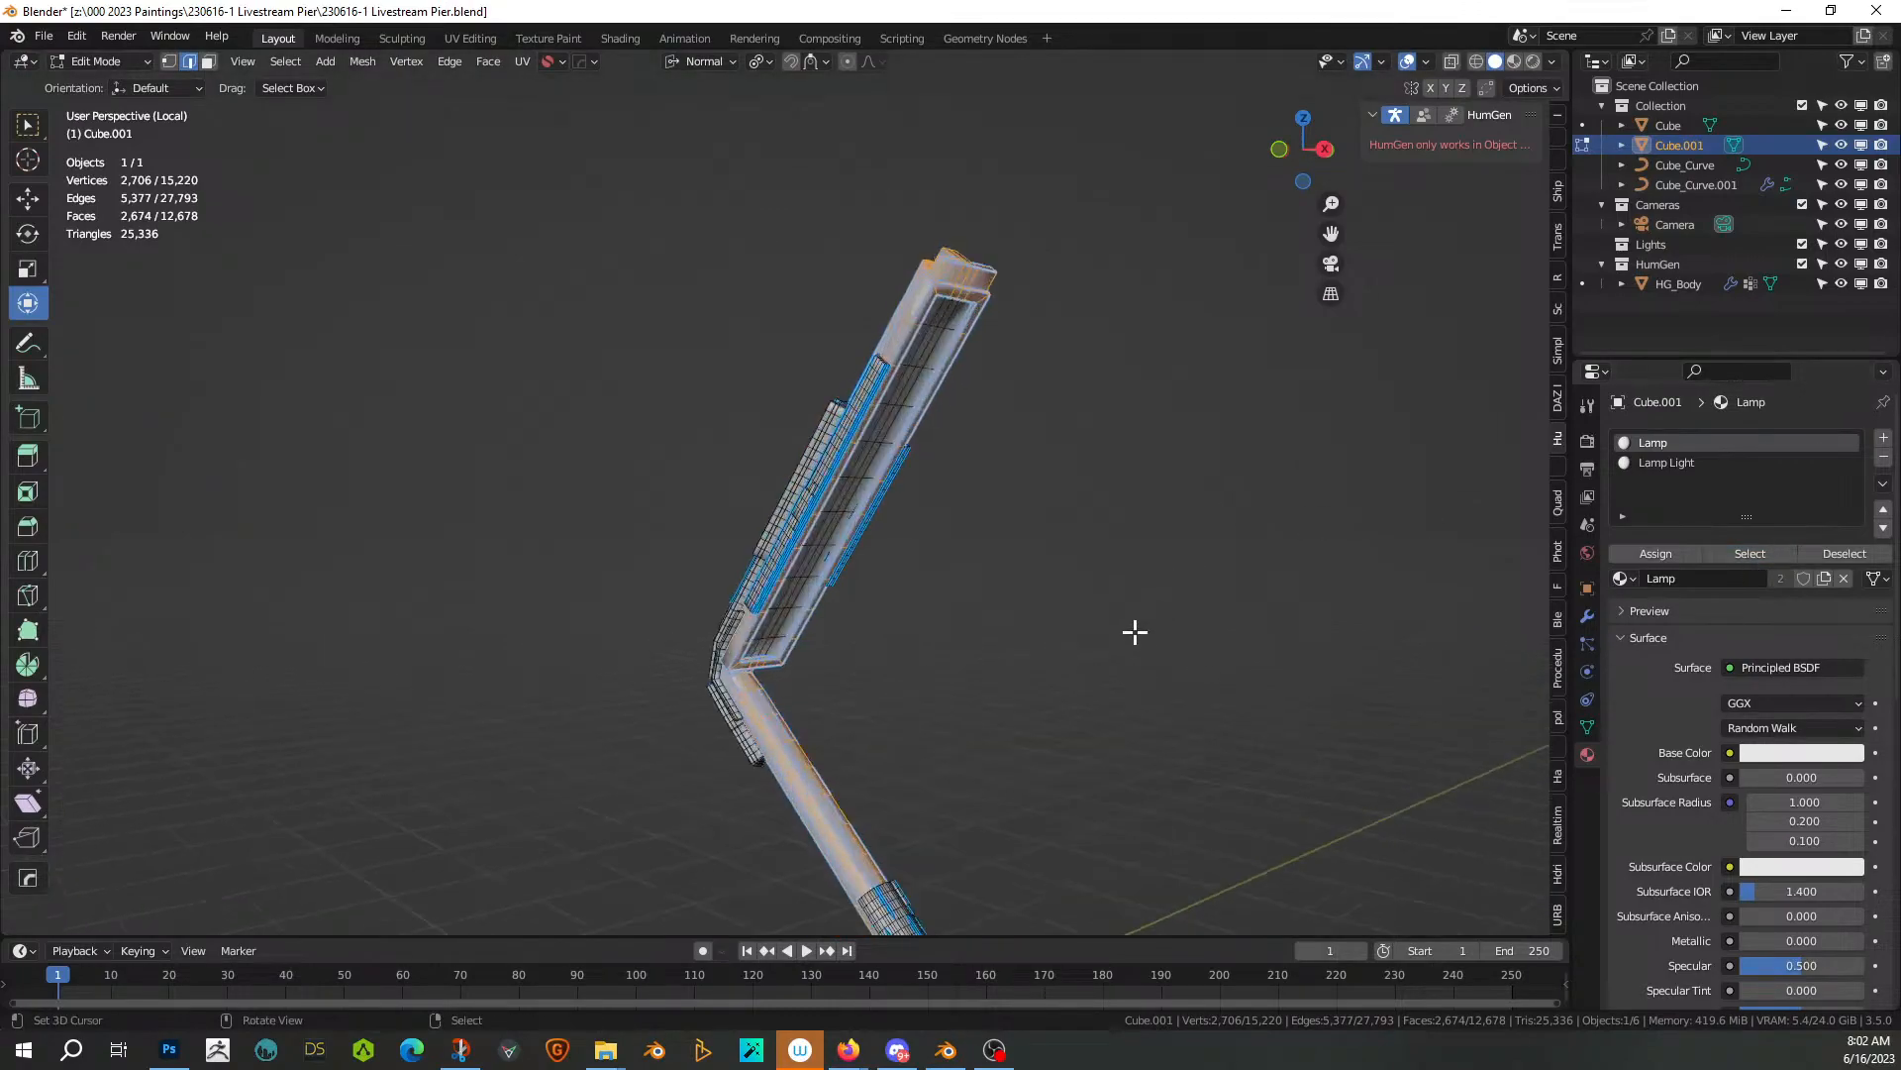
{"action": "middle_click_drag", "start_coordinate": [1135, 630], "coordinate": [1048, 608]}
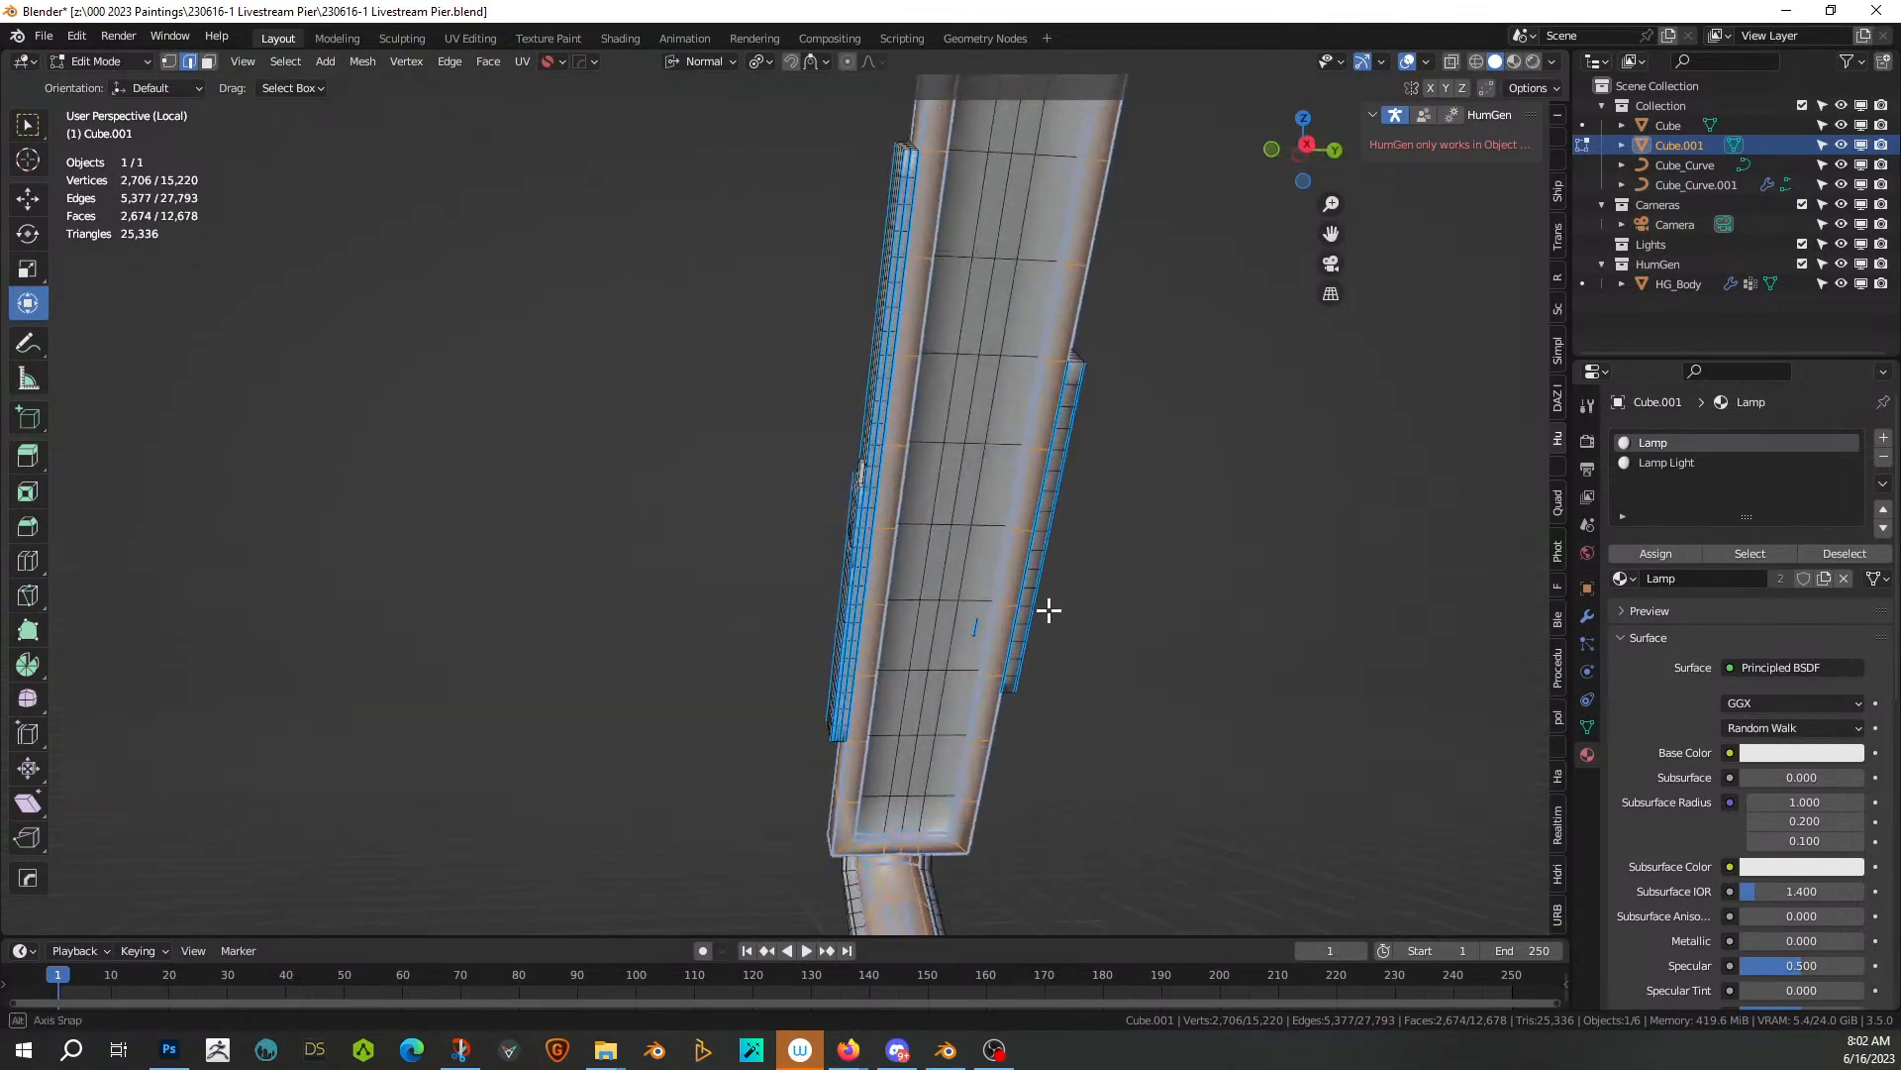
{"action": "left_click", "coordinate": [1690, 465]}
{"action": "left_click", "coordinate": [1750, 553]}
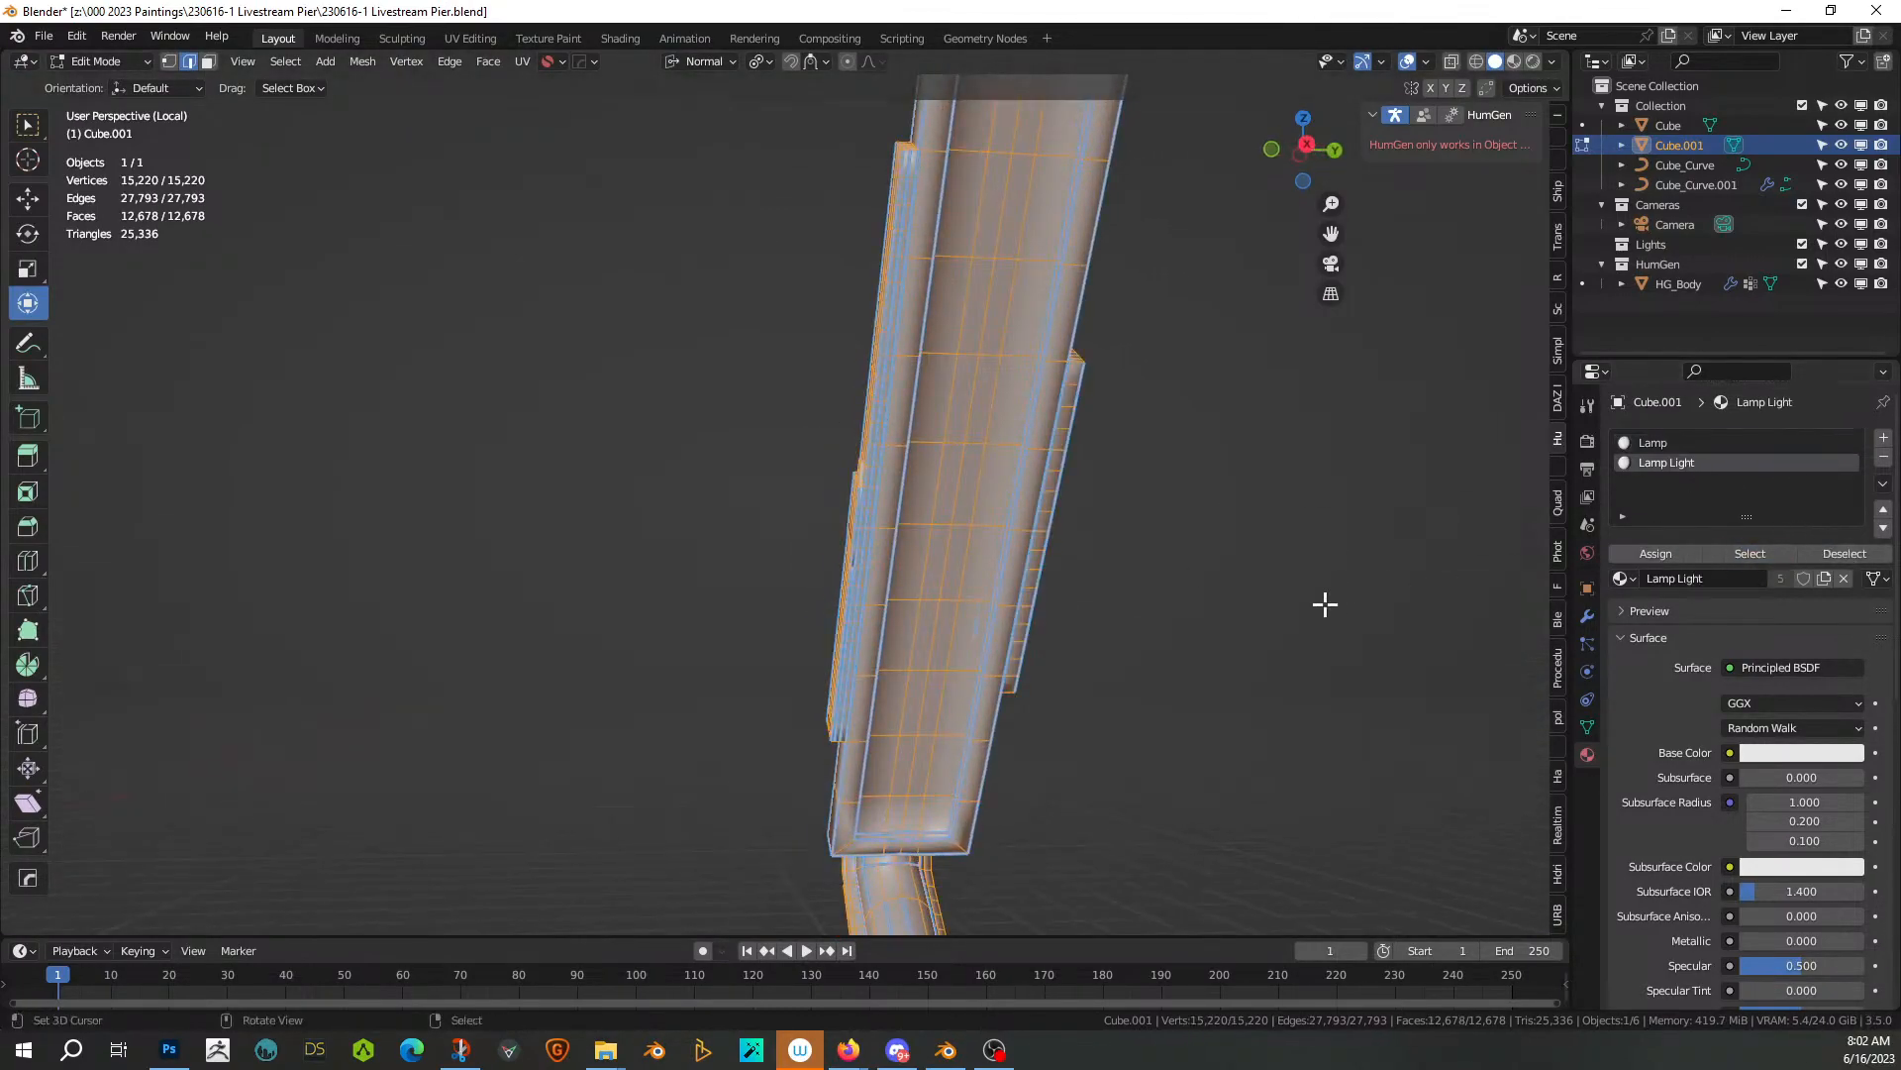
{"action": "scroll", "coordinate": [1324, 598], "scroll_direction": "down", "scroll_amount": 4}
Undo the material-based selections, return to Object Mode and undo the join
{"action": "key", "text": "ctrl+z"}
{"action": "key", "text": "ctrl+z"}
{"action": "key", "text": "ctrl+z"}
{"action": "middle_click_drag", "start_coordinate": [988, 620], "coordinate": [1162, 673]}
{"action": "key", "text": "ctrl+z"}
{"action": "key", "text": "ctrl+z"}
{"action": "key", "text": "ctrl+z"}
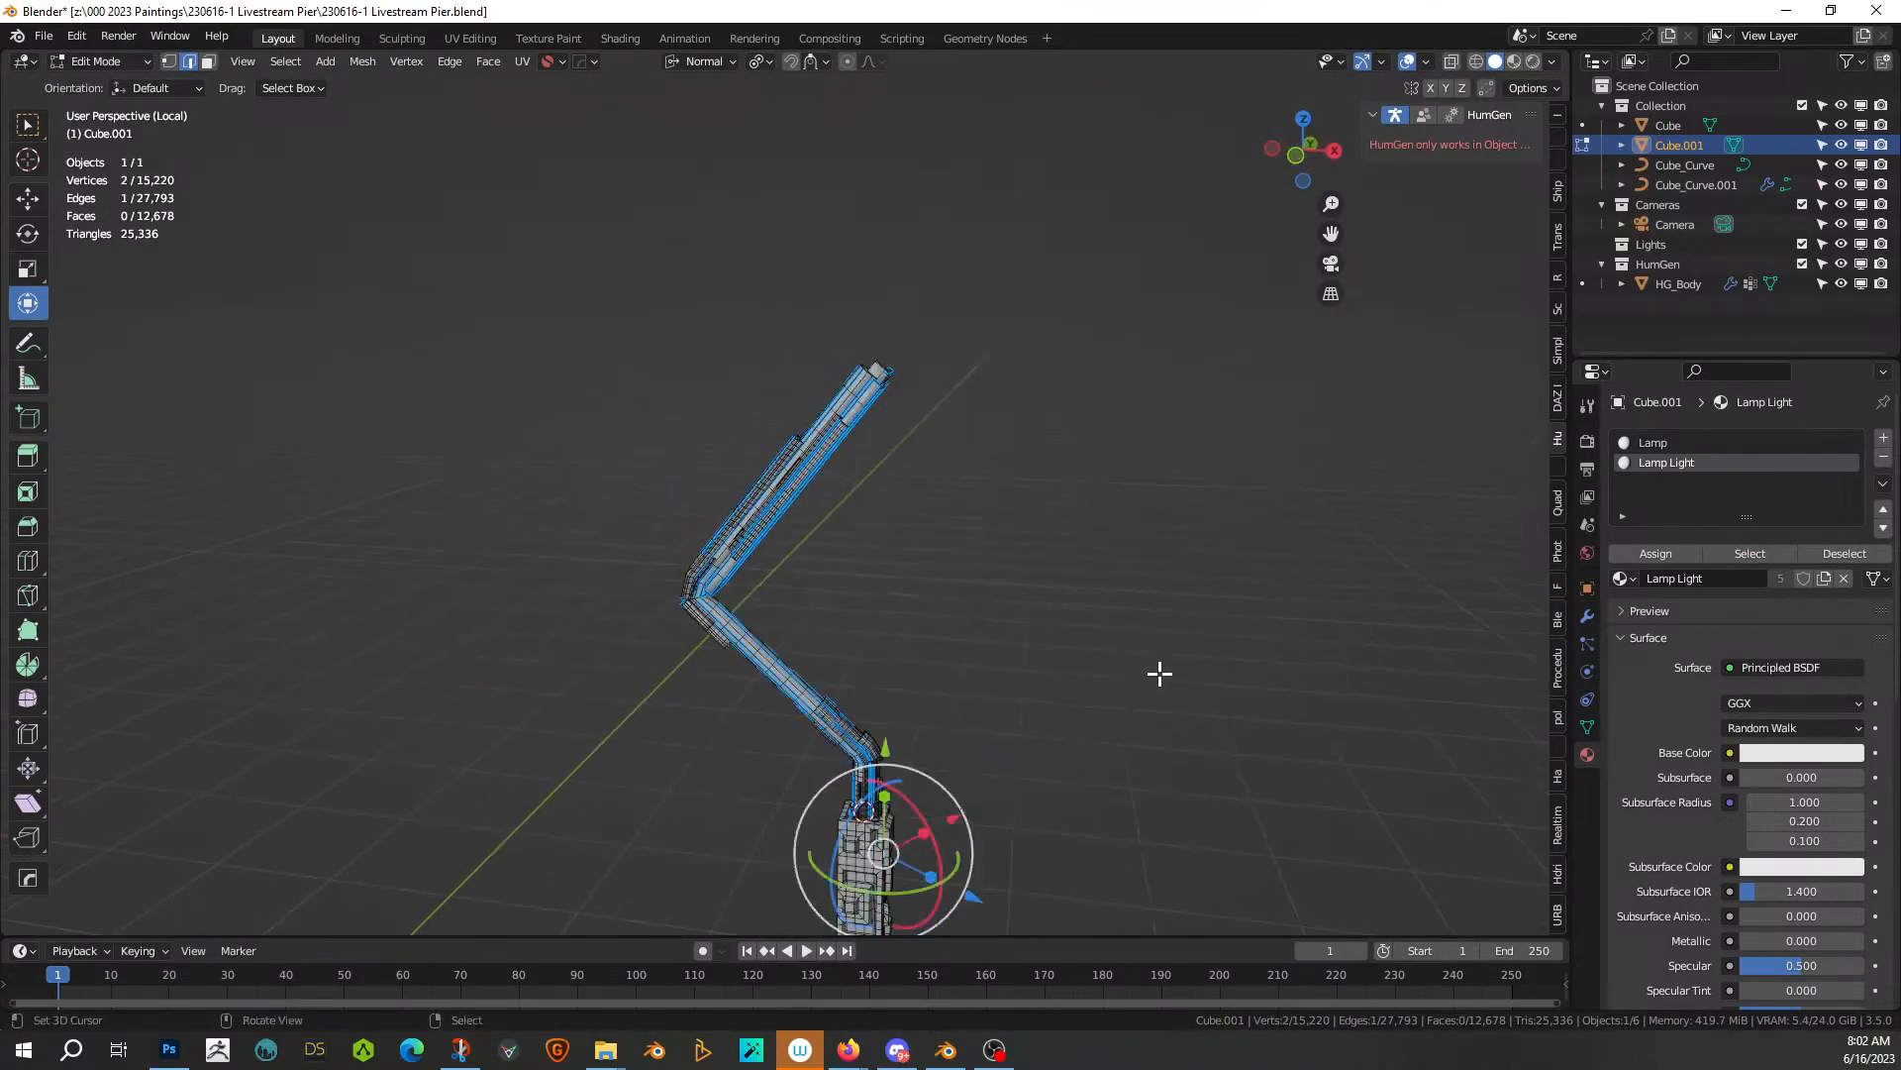
{"action": "key", "text": "Tab"}
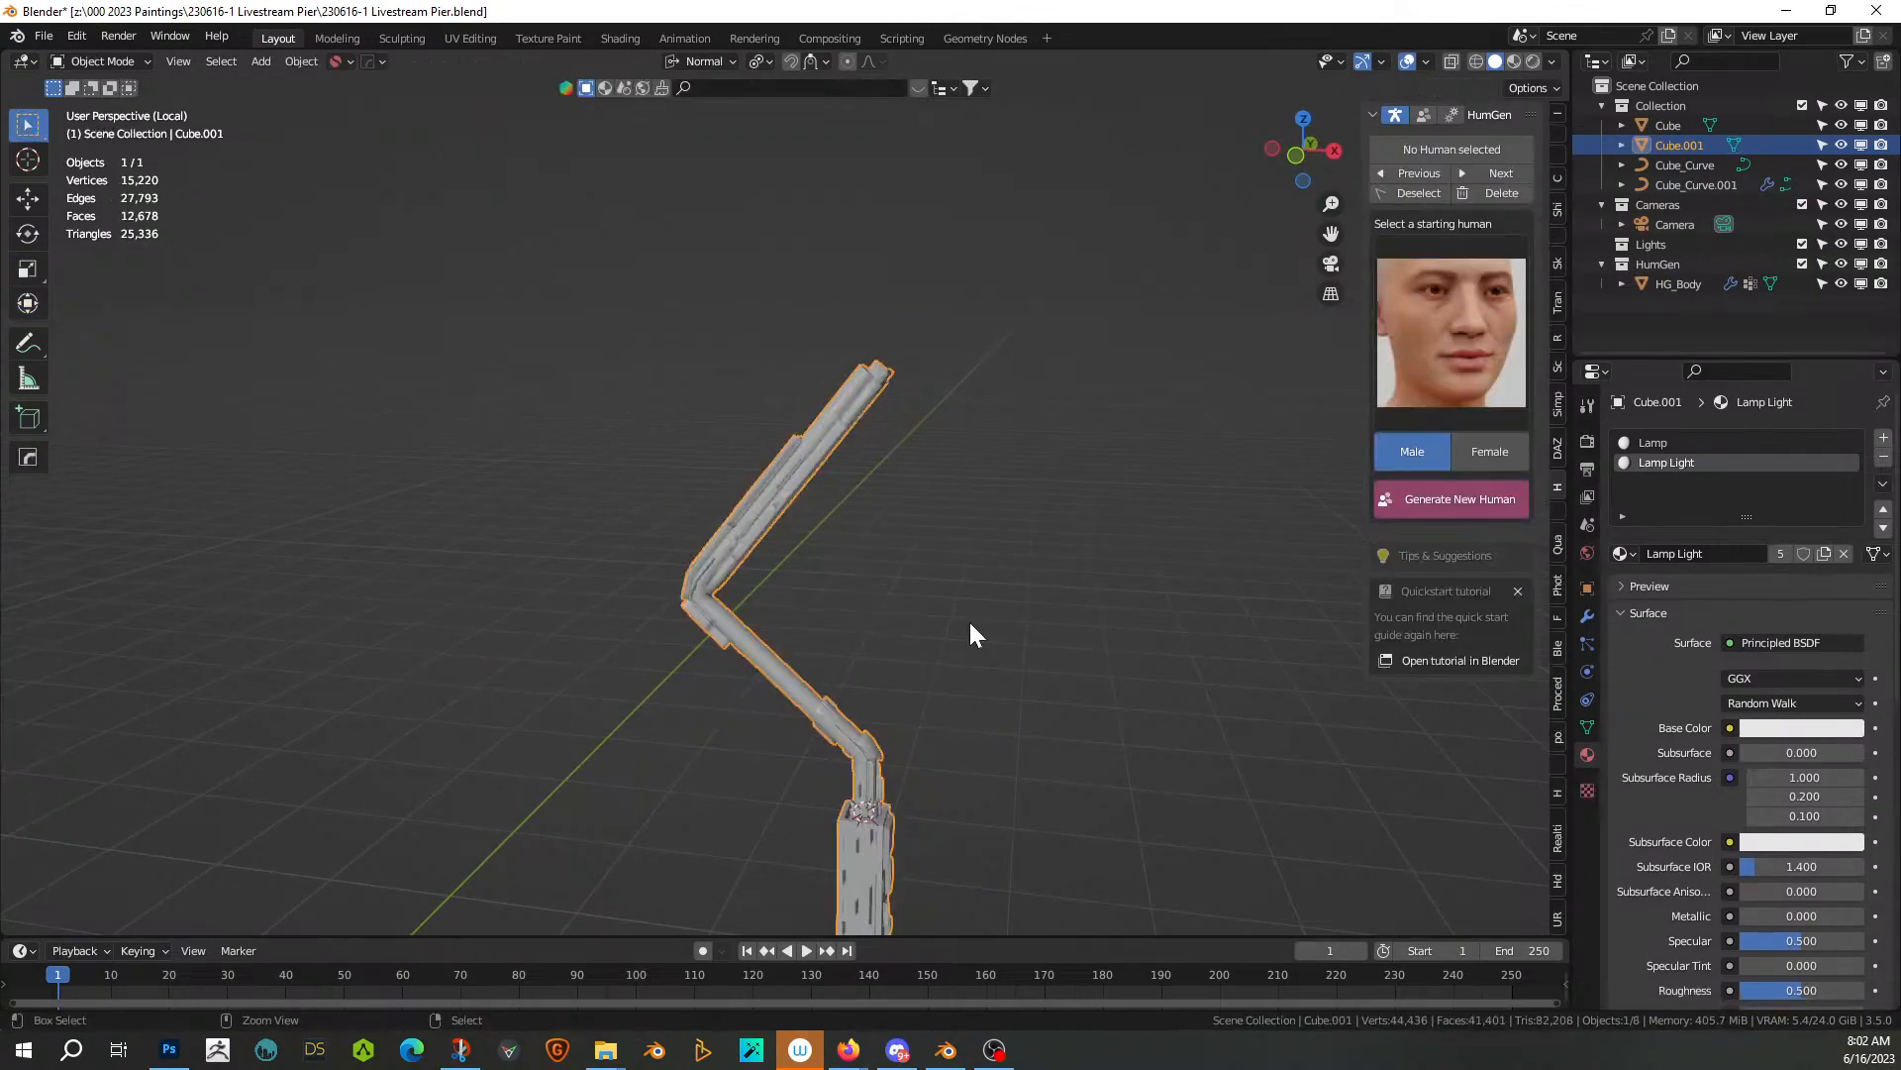
{"action": "key", "text": "ctrl+z"}
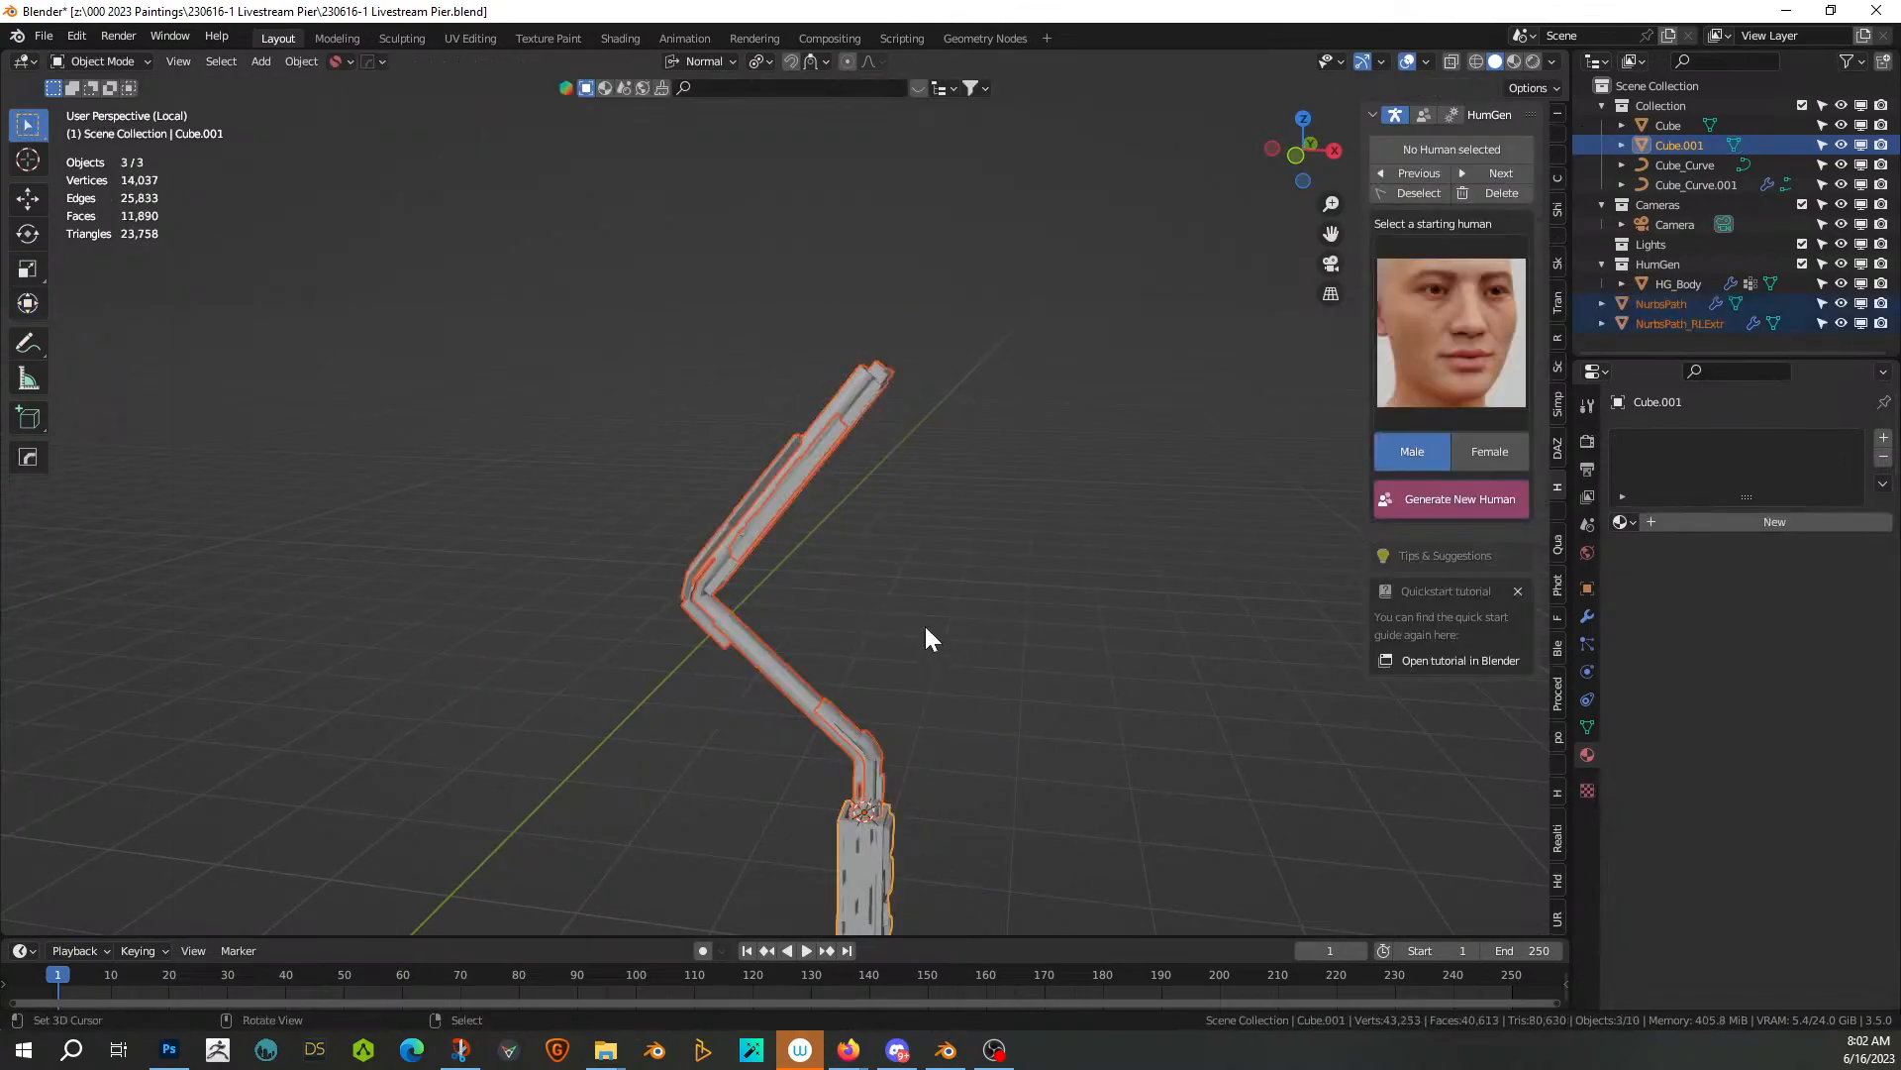
Replace the Lamp Light material on the NurbsPath_RLExtr panel object with the Lamp material
{"action": "left_click", "coordinate": [1032, 562]}
{"action": "left_click", "coordinate": [1684, 323]}
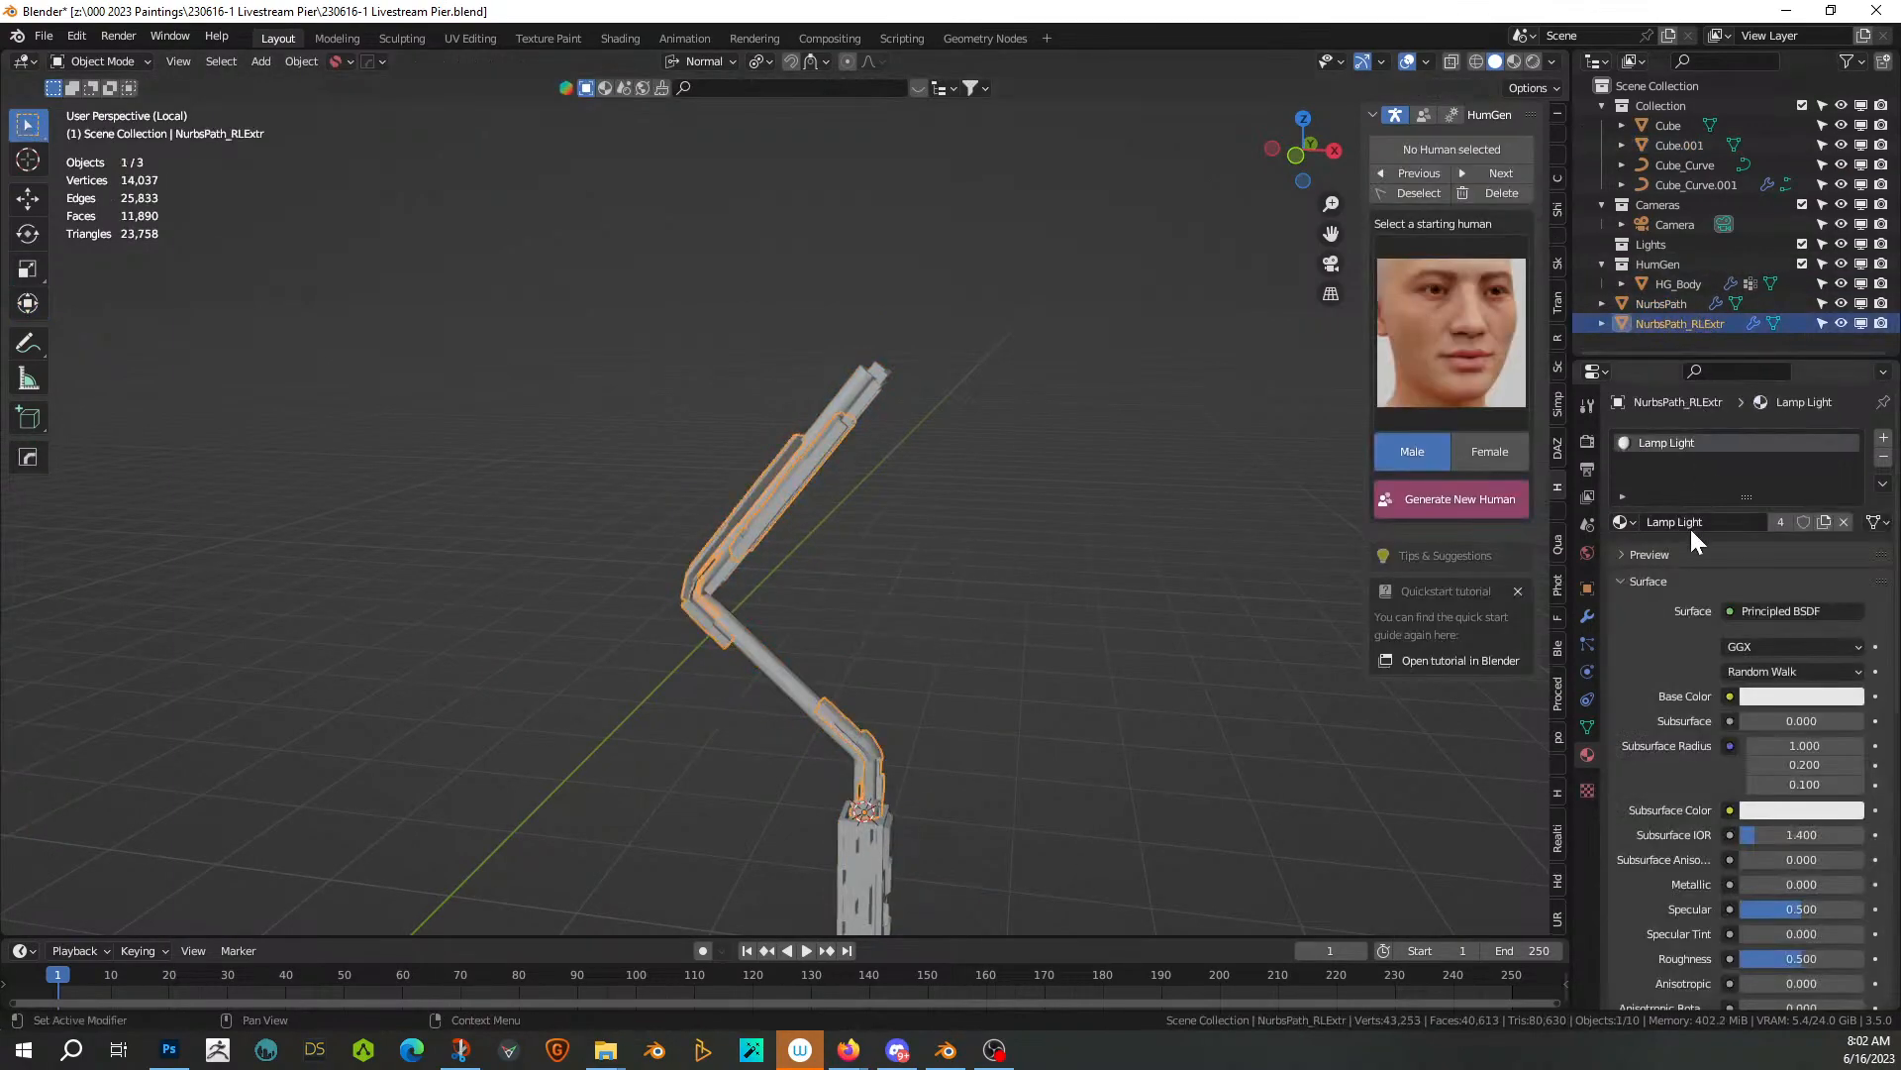
{"action": "left_click", "coordinate": [1628, 522]}
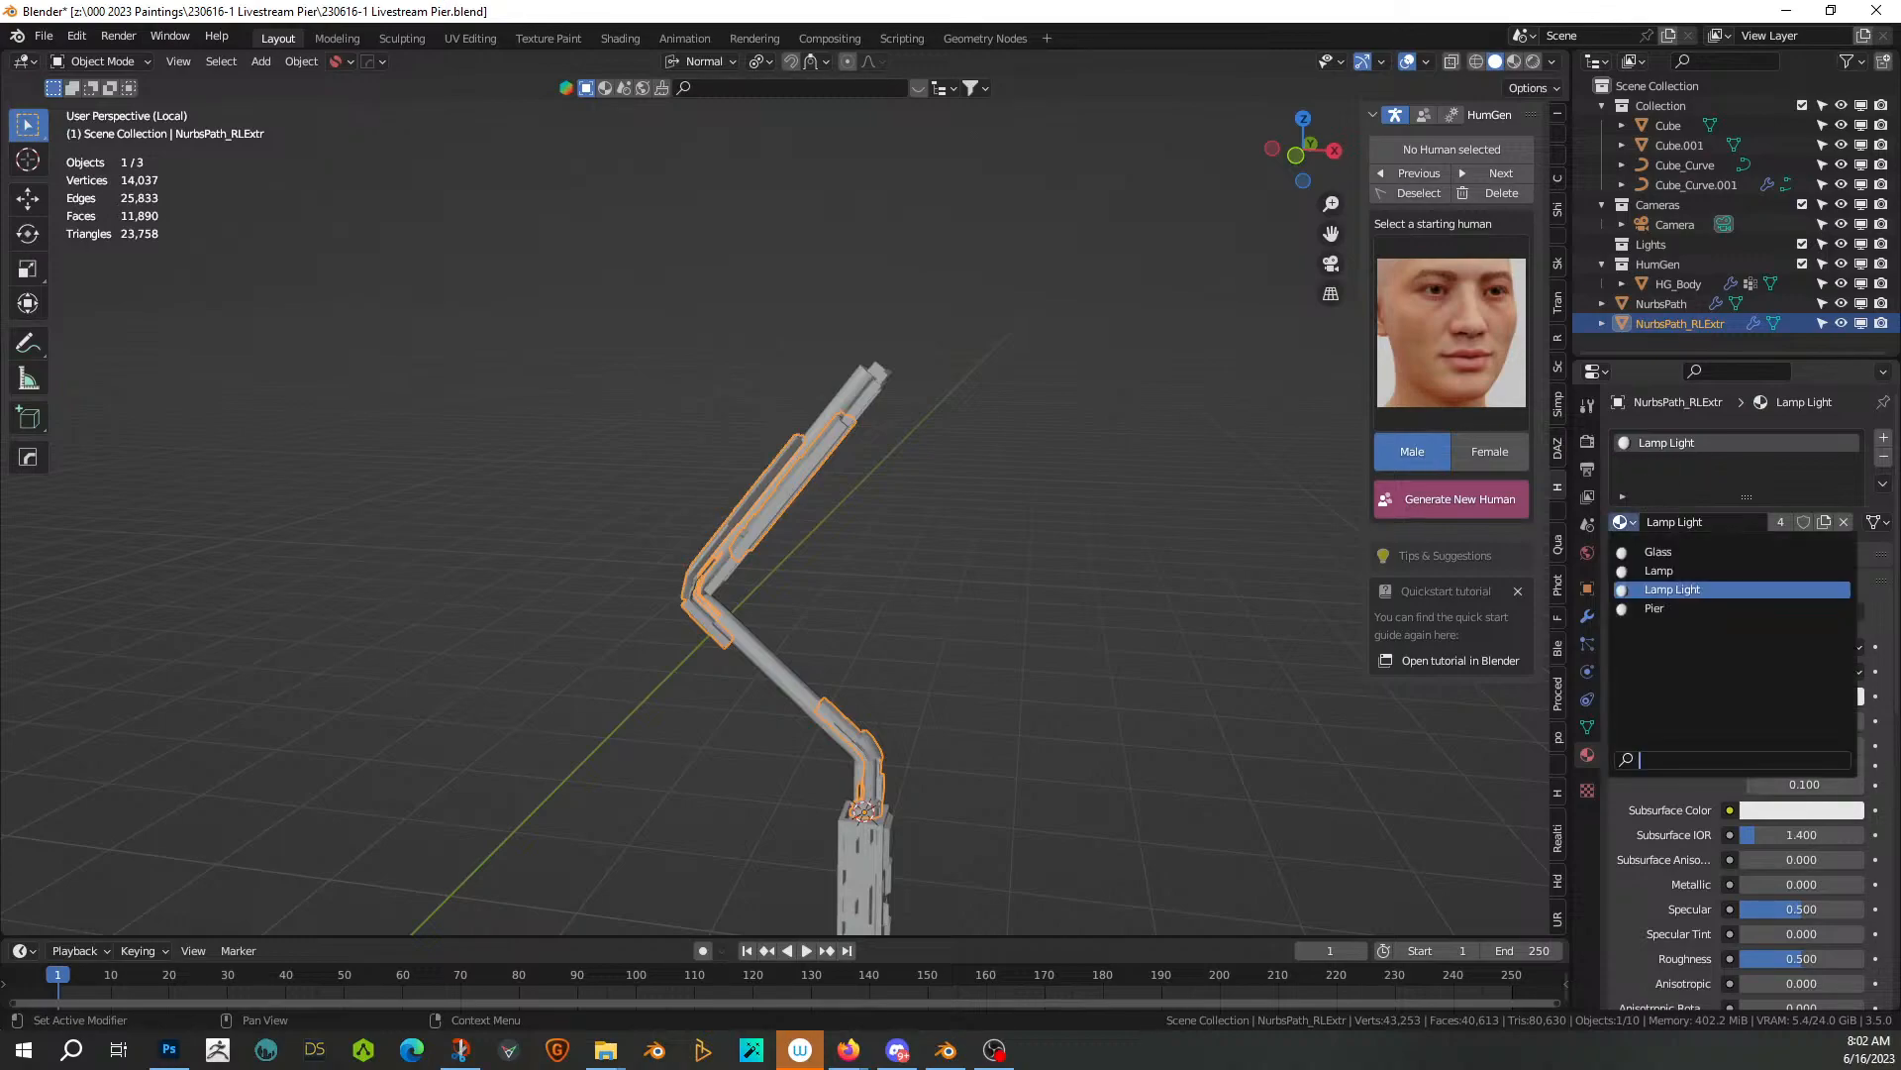
{"action": "left_click", "coordinate": [1659, 570]}
Select the lamp pipe and post along with the panel detail and join them into the Cube.001 post object
{"action": "mouse_move", "coordinate": [905, 429]}
{"action": "middle_mouse_down"}
{"action": "mouse_move", "coordinate": [823, 365]}
{"action": "mouse_move", "coordinate": [879, 448]}
{"action": "middle_mouse_up"}
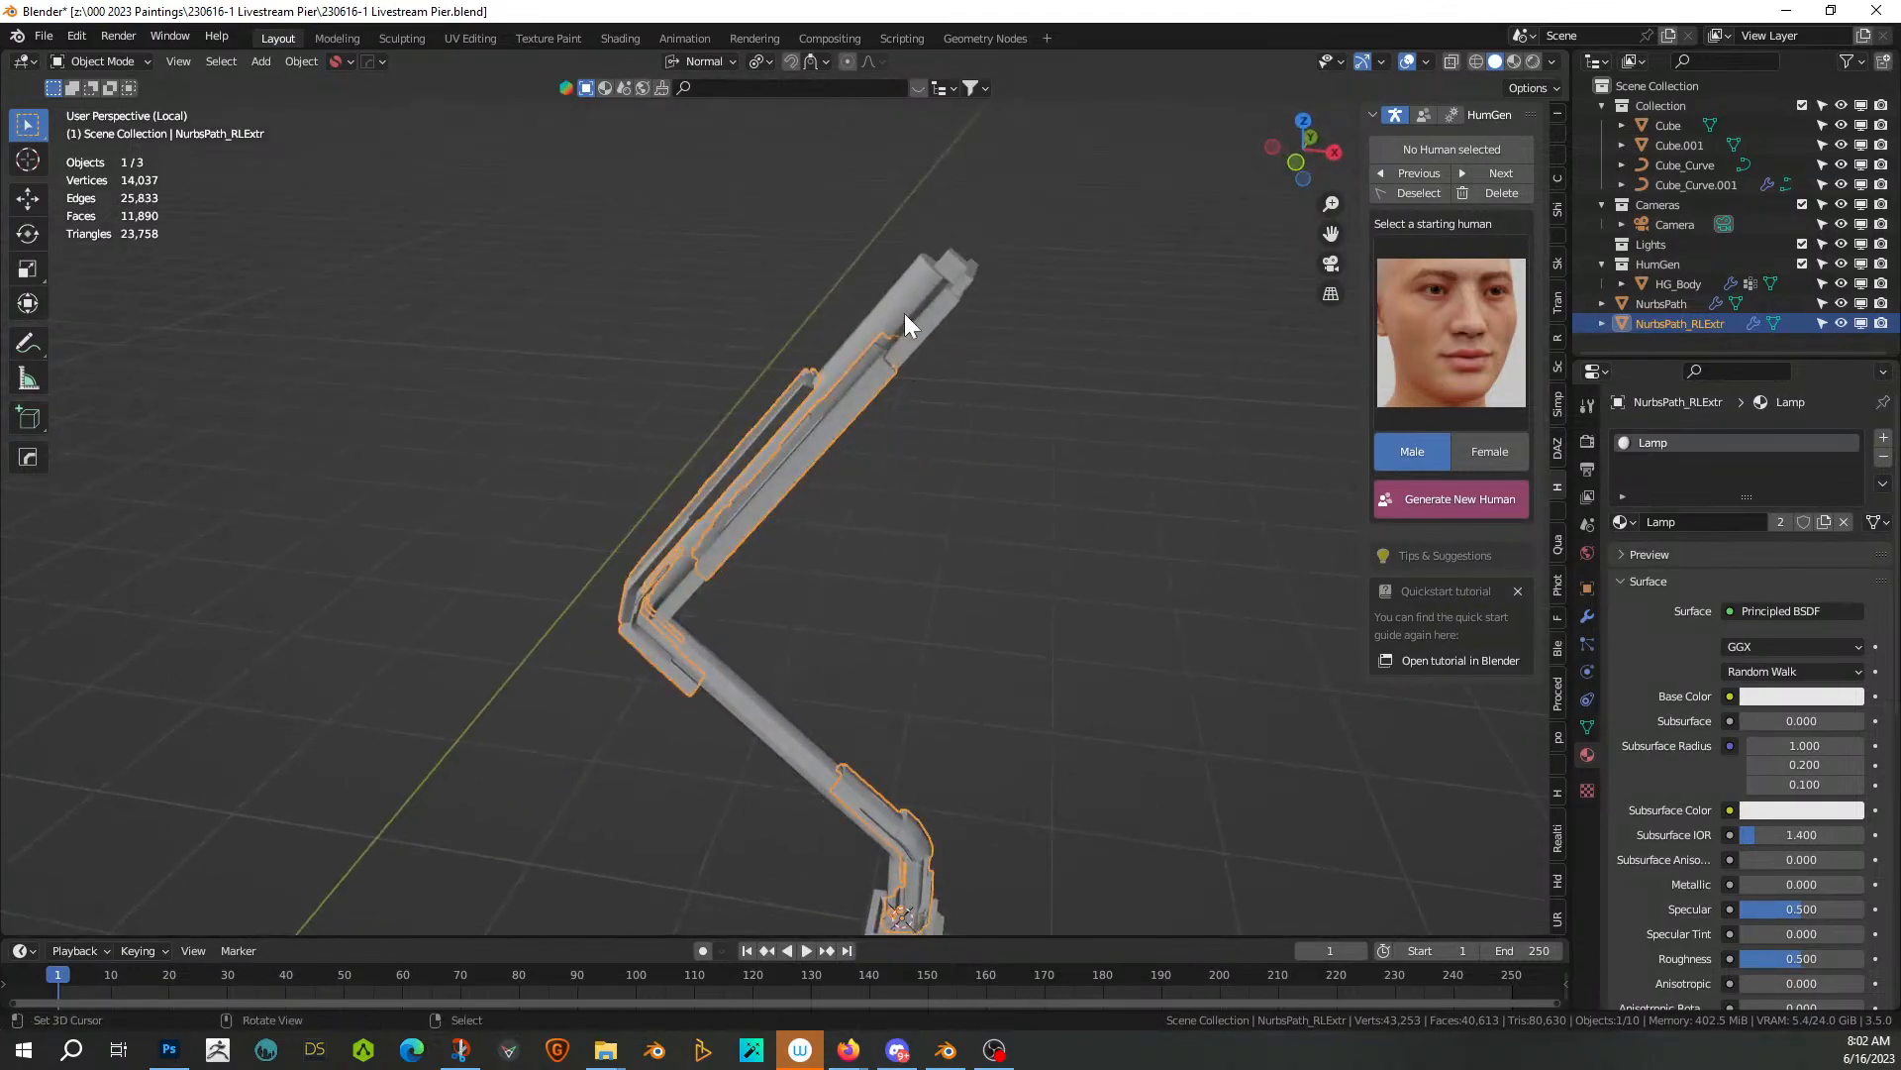
{"action": "scroll", "coordinate": [1259, 448], "scroll_direction": "down", "scroll_amount": 2}
{"action": "left_click", "coordinate": [872, 404], "text": "shift"}
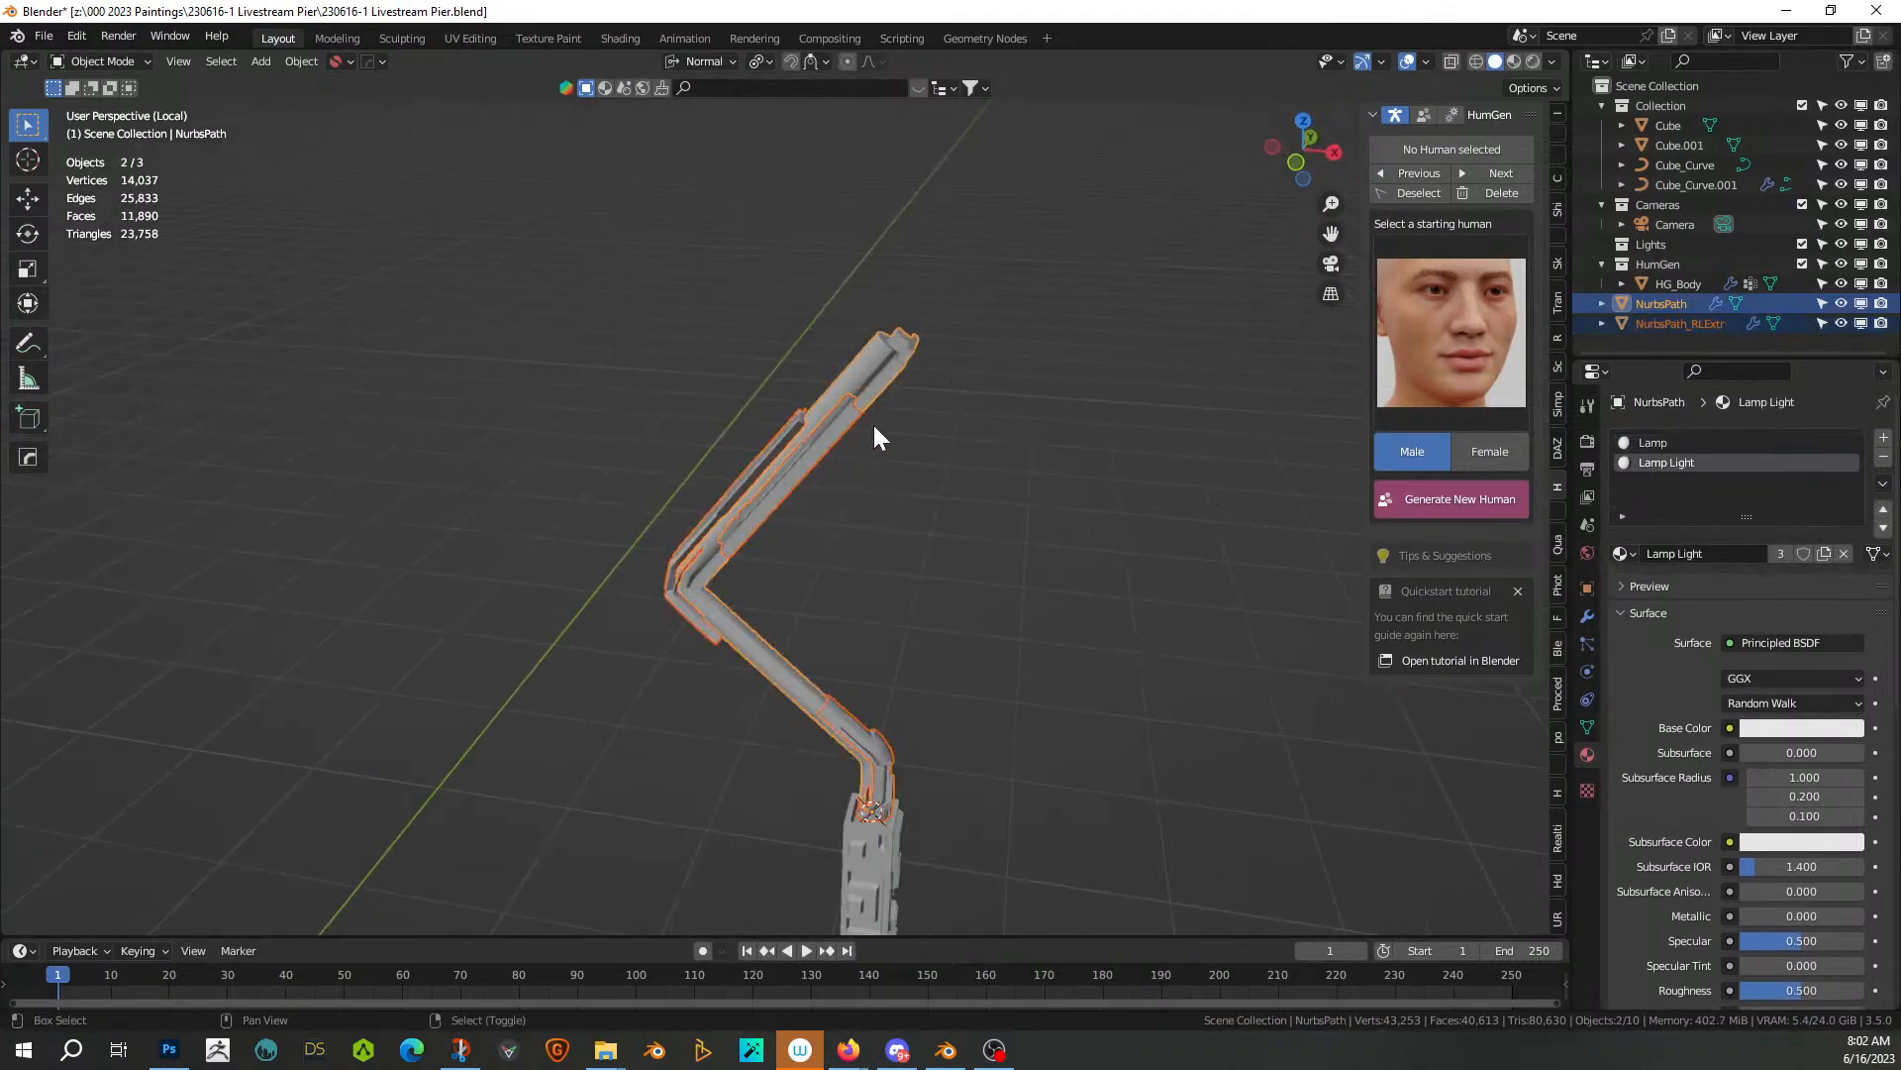
{"action": "left_click", "coordinate": [869, 875], "text": "shift"}
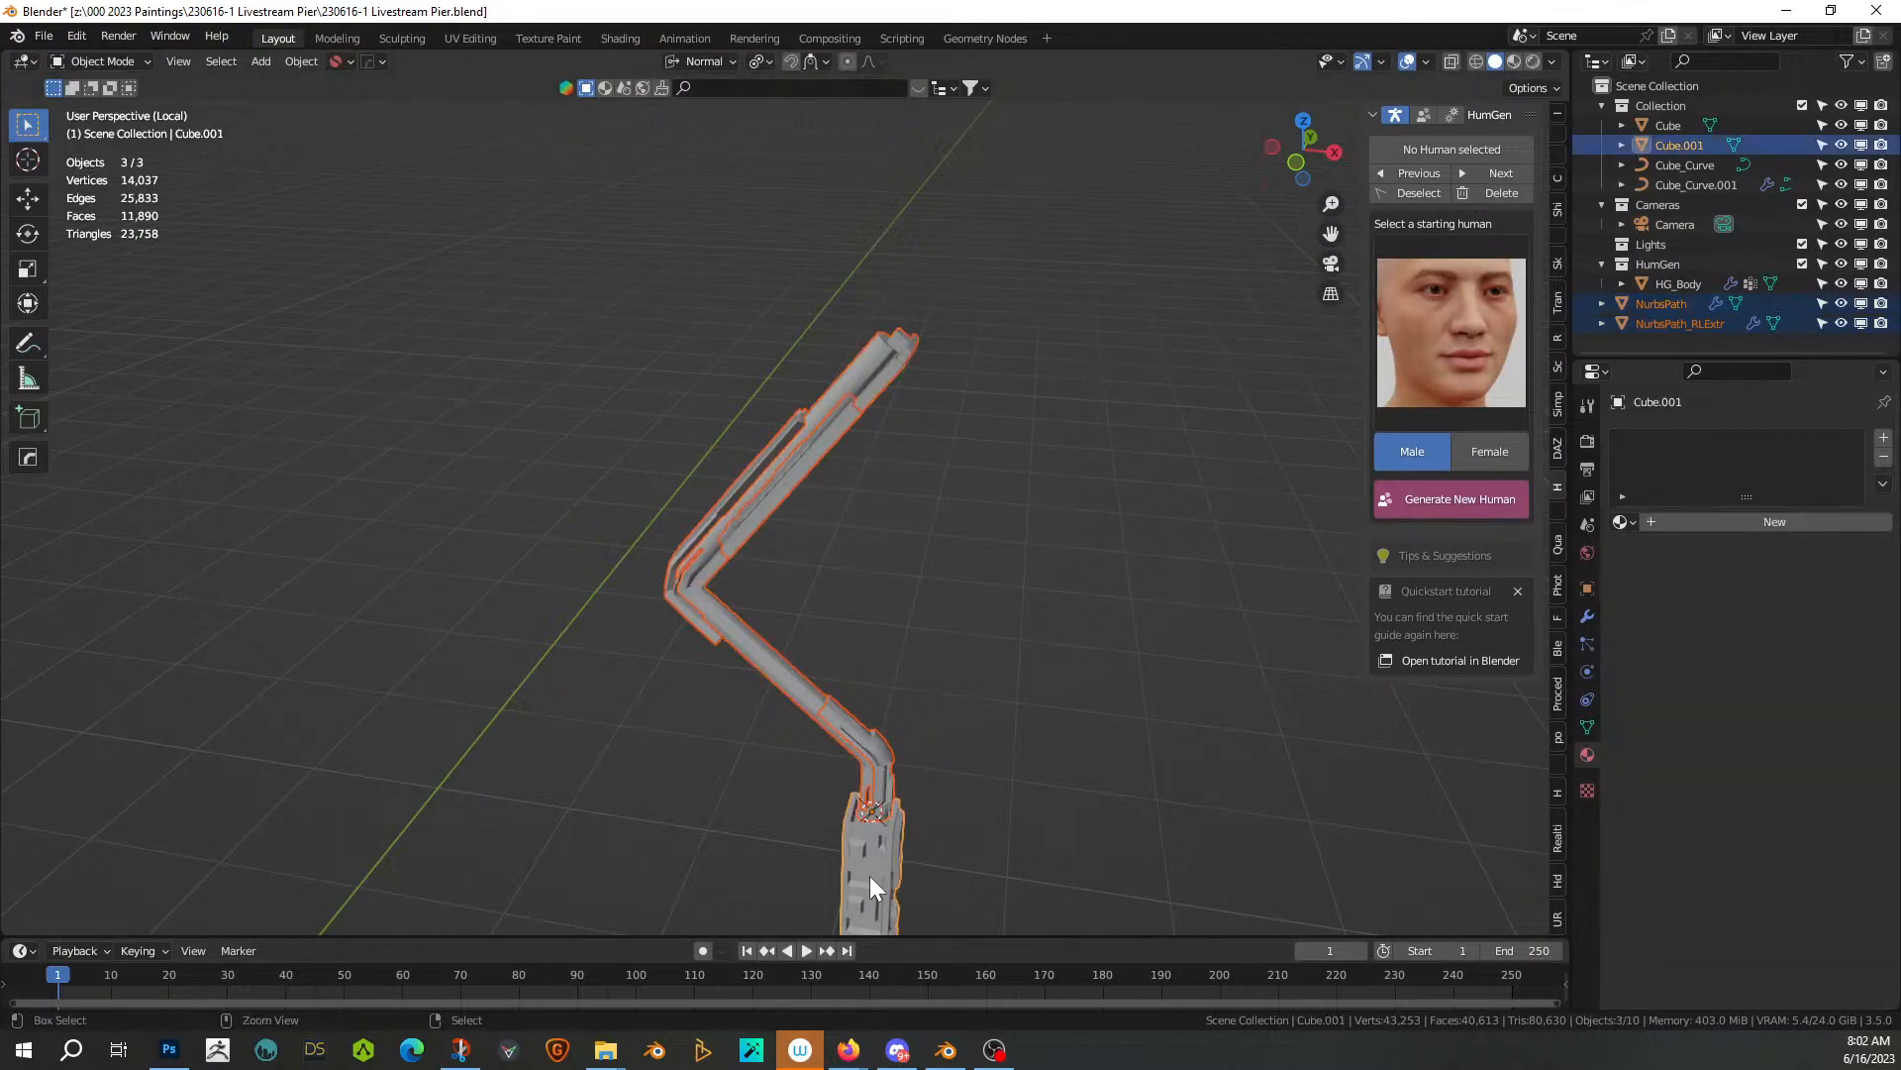
{"action": "key", "text": "ctrl+j"}
{"action": "middle_click_drag", "start_coordinate": [1122, 559], "coordinate": [1097, 552]}
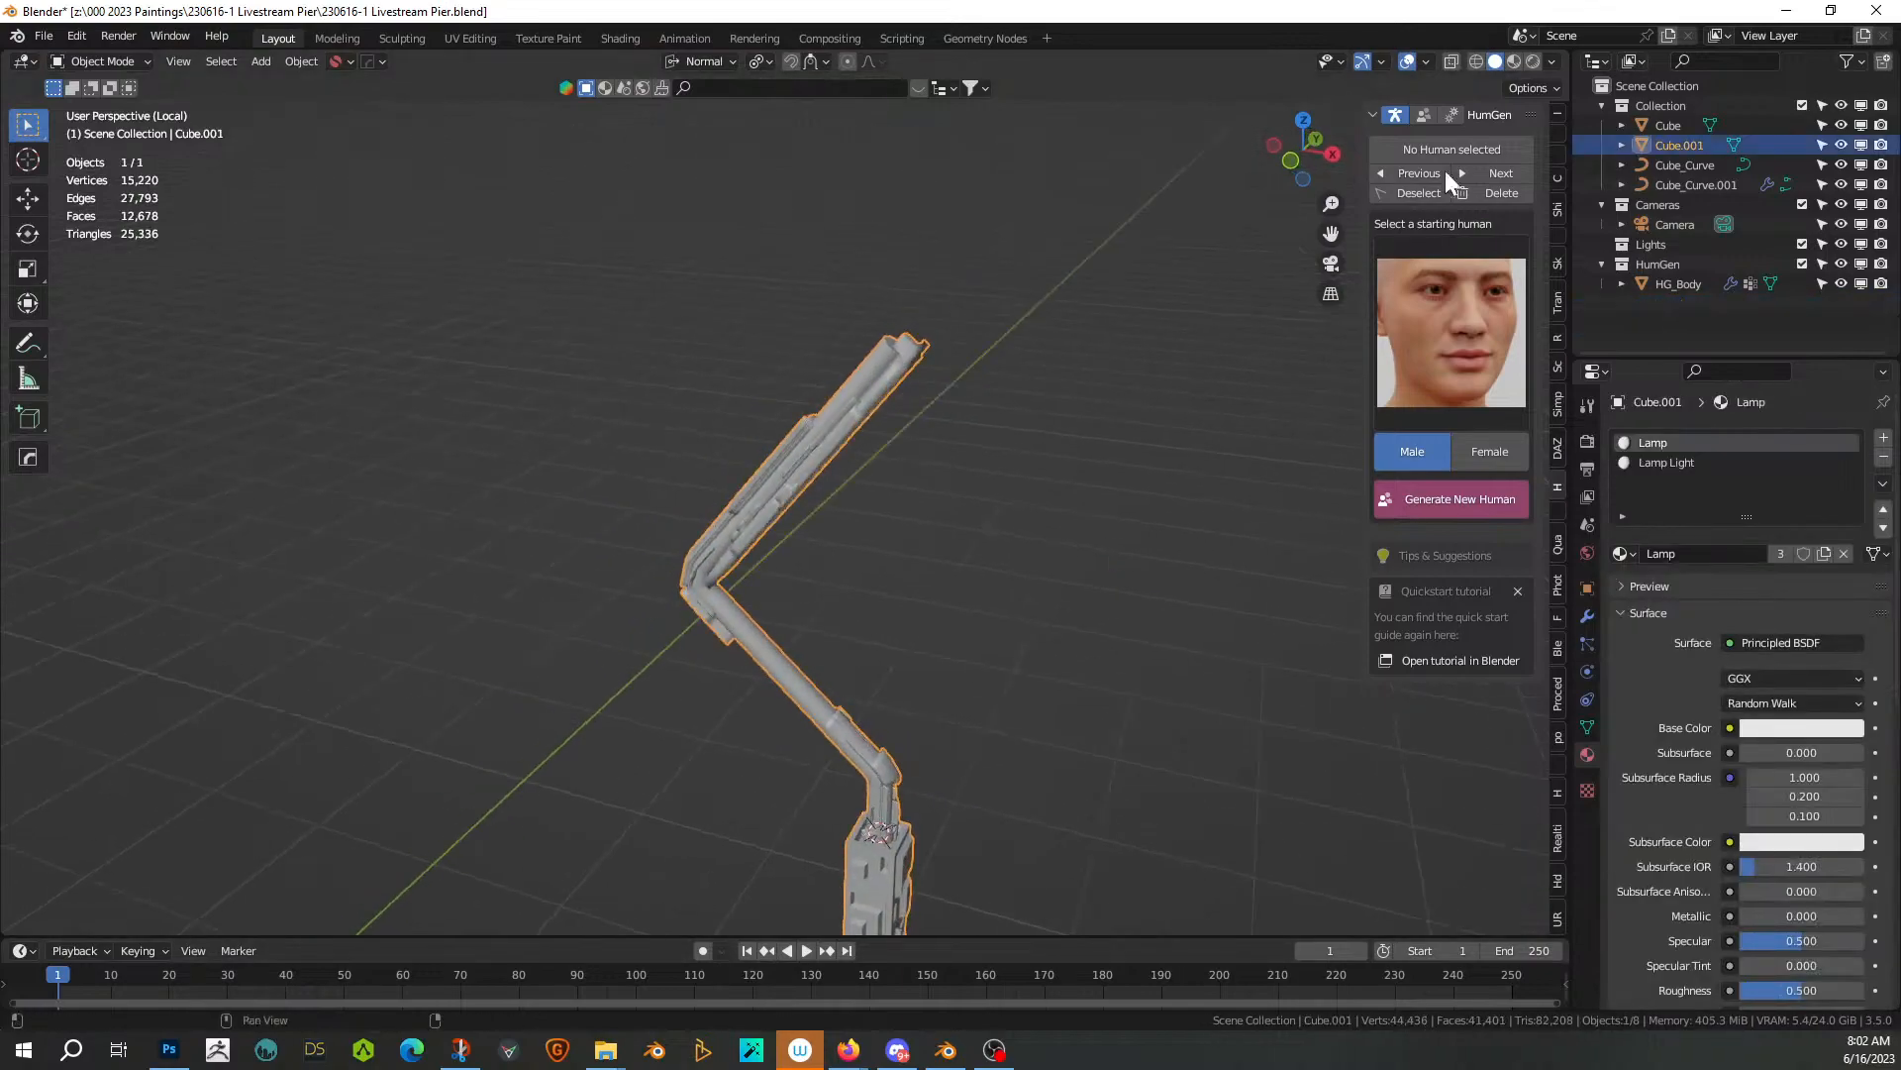
In rendered view, replace the joined object's Lamp Light material with the KIT OPS KO-Emissive material sy_cool_5_emmisive
{"action": "left_click", "coordinate": [1532, 62]}
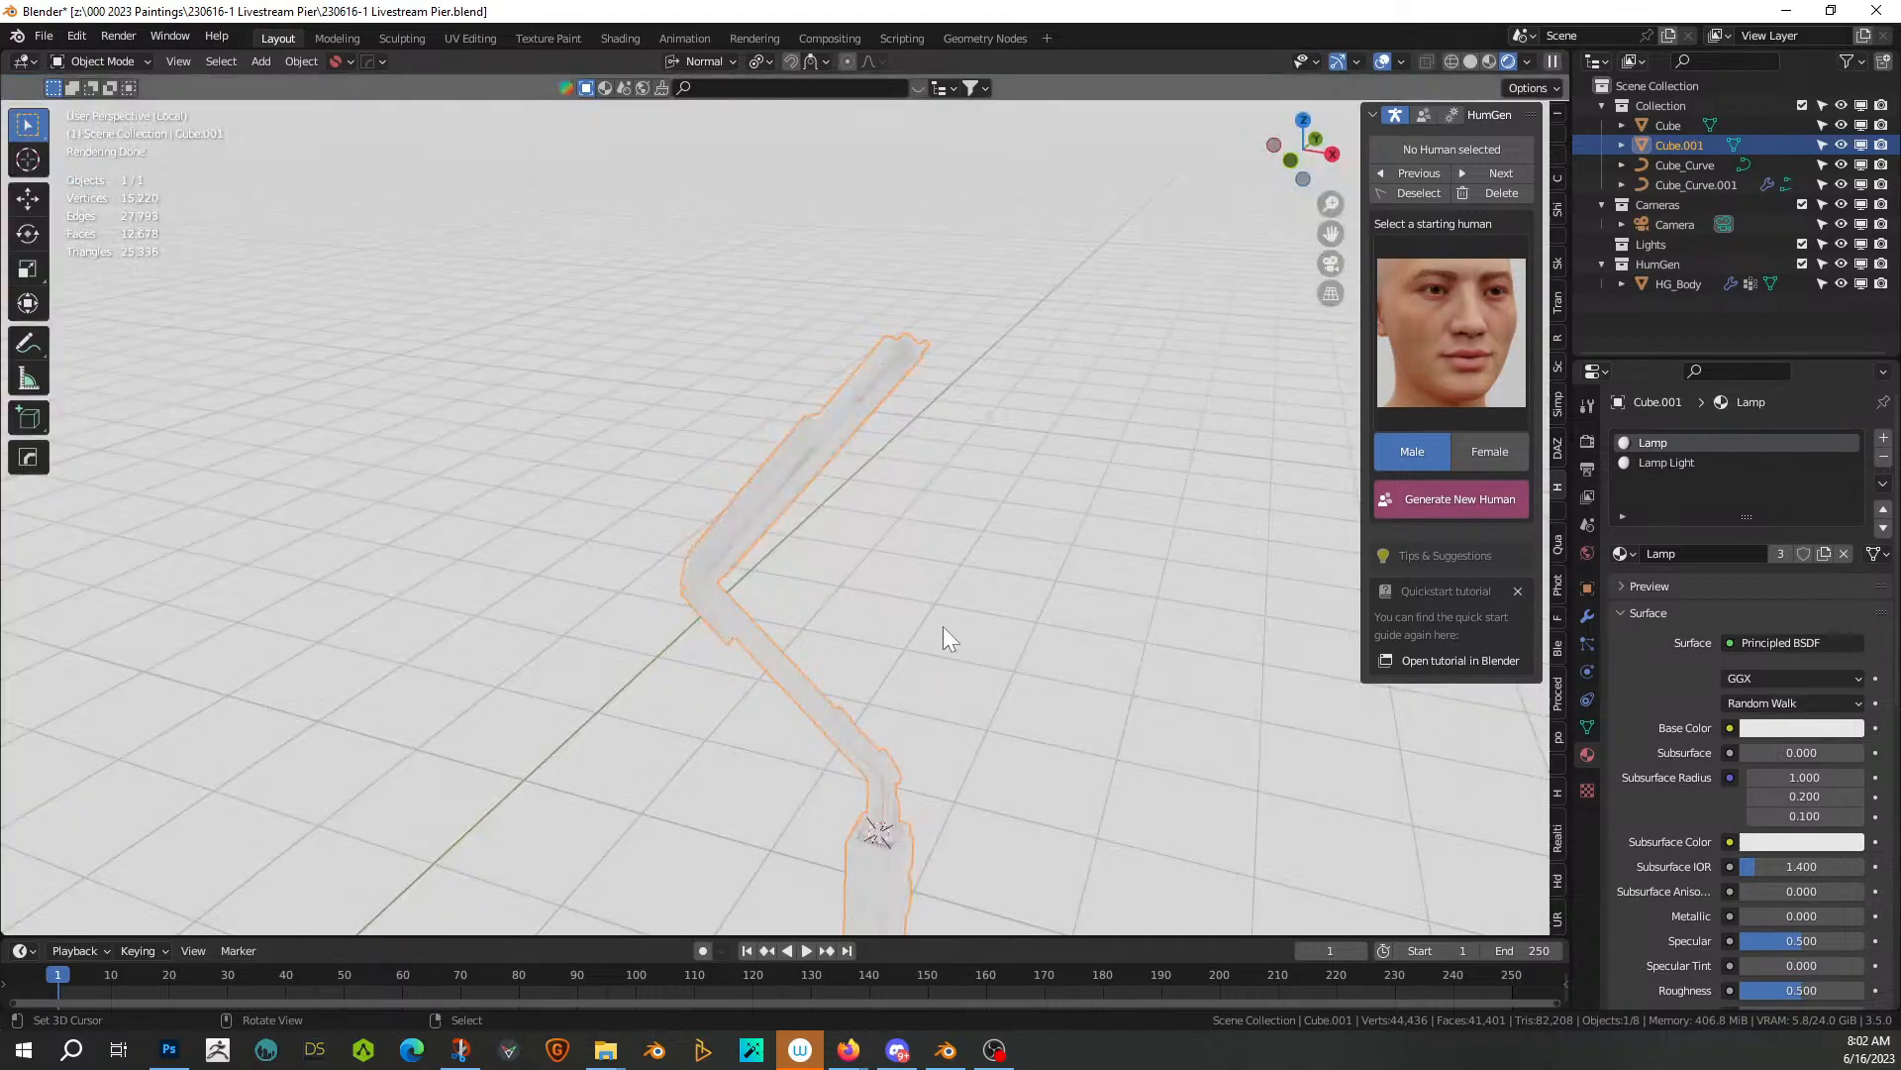
{"action": "middle_click_drag", "start_coordinate": [913, 553], "coordinate": [862, 470]}
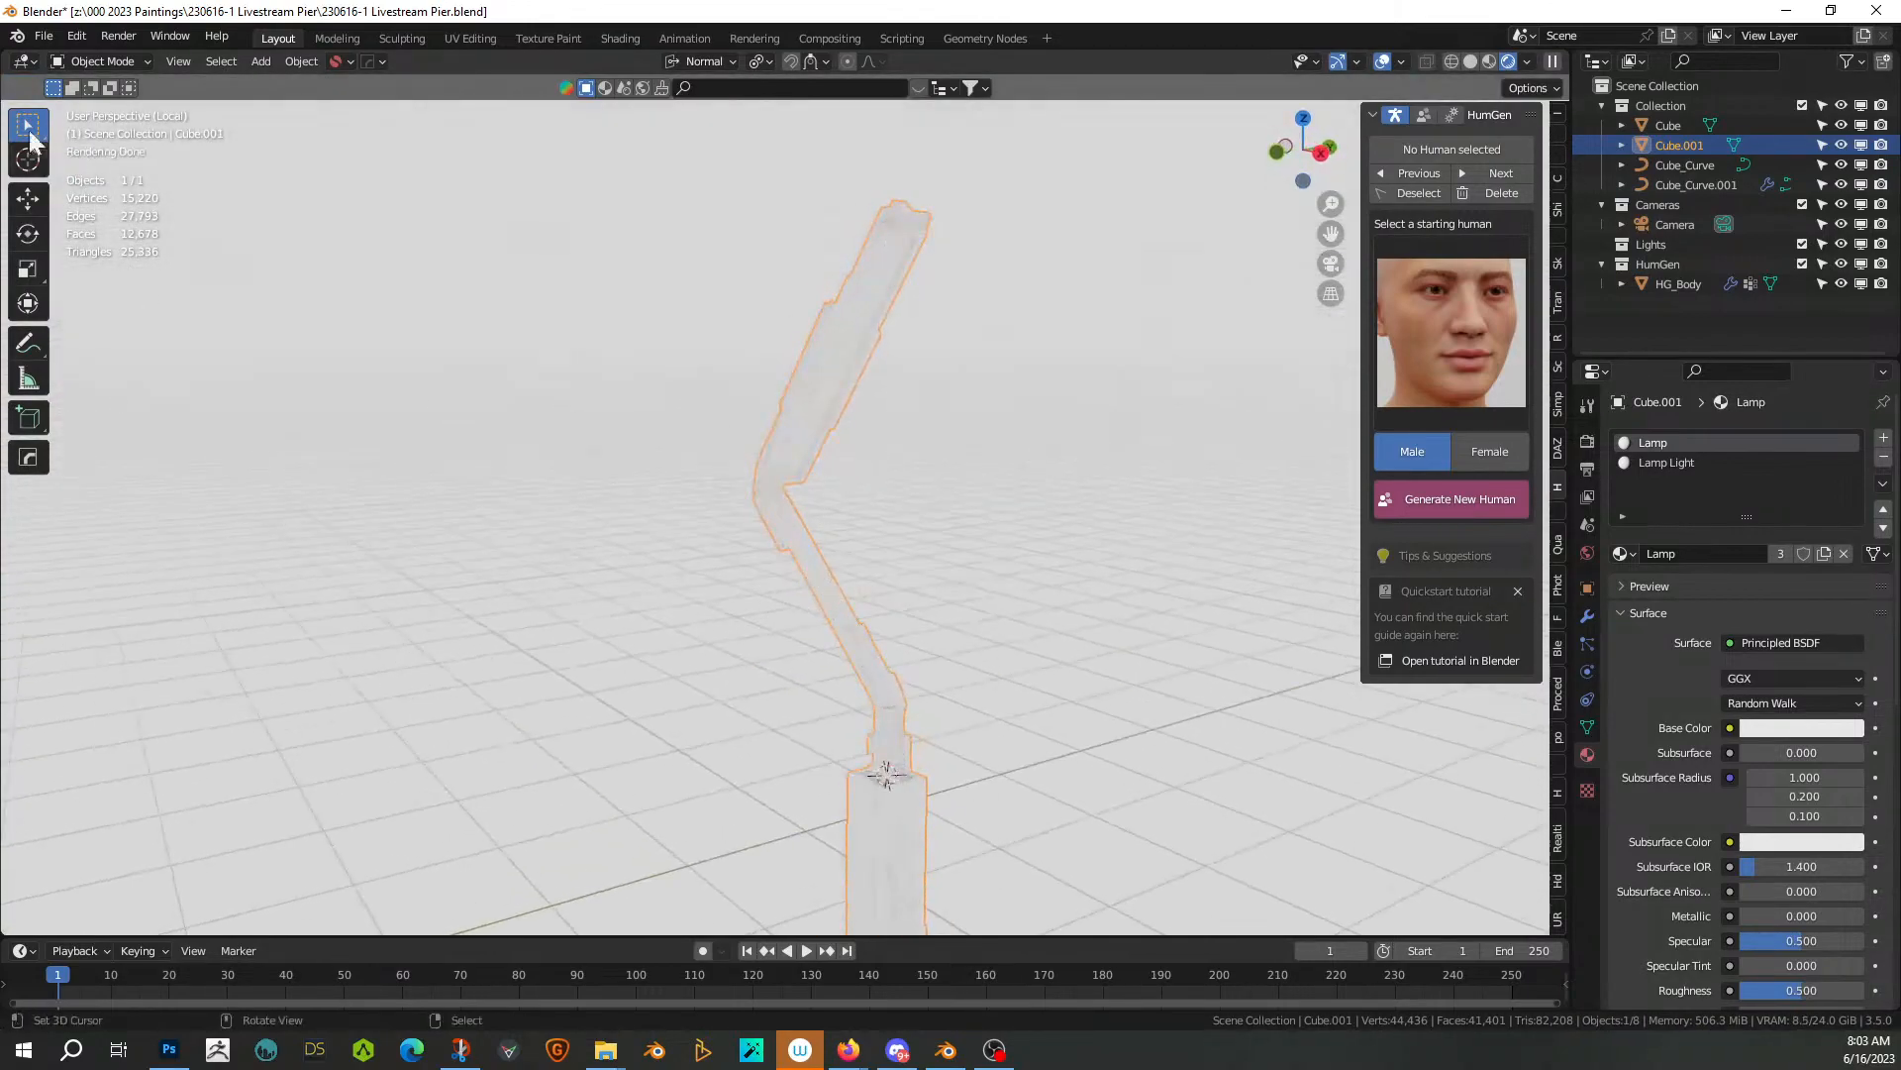
{"action": "left_click", "coordinate": [1563, 766]}
{"action": "left_click", "coordinate": [1439, 258]}
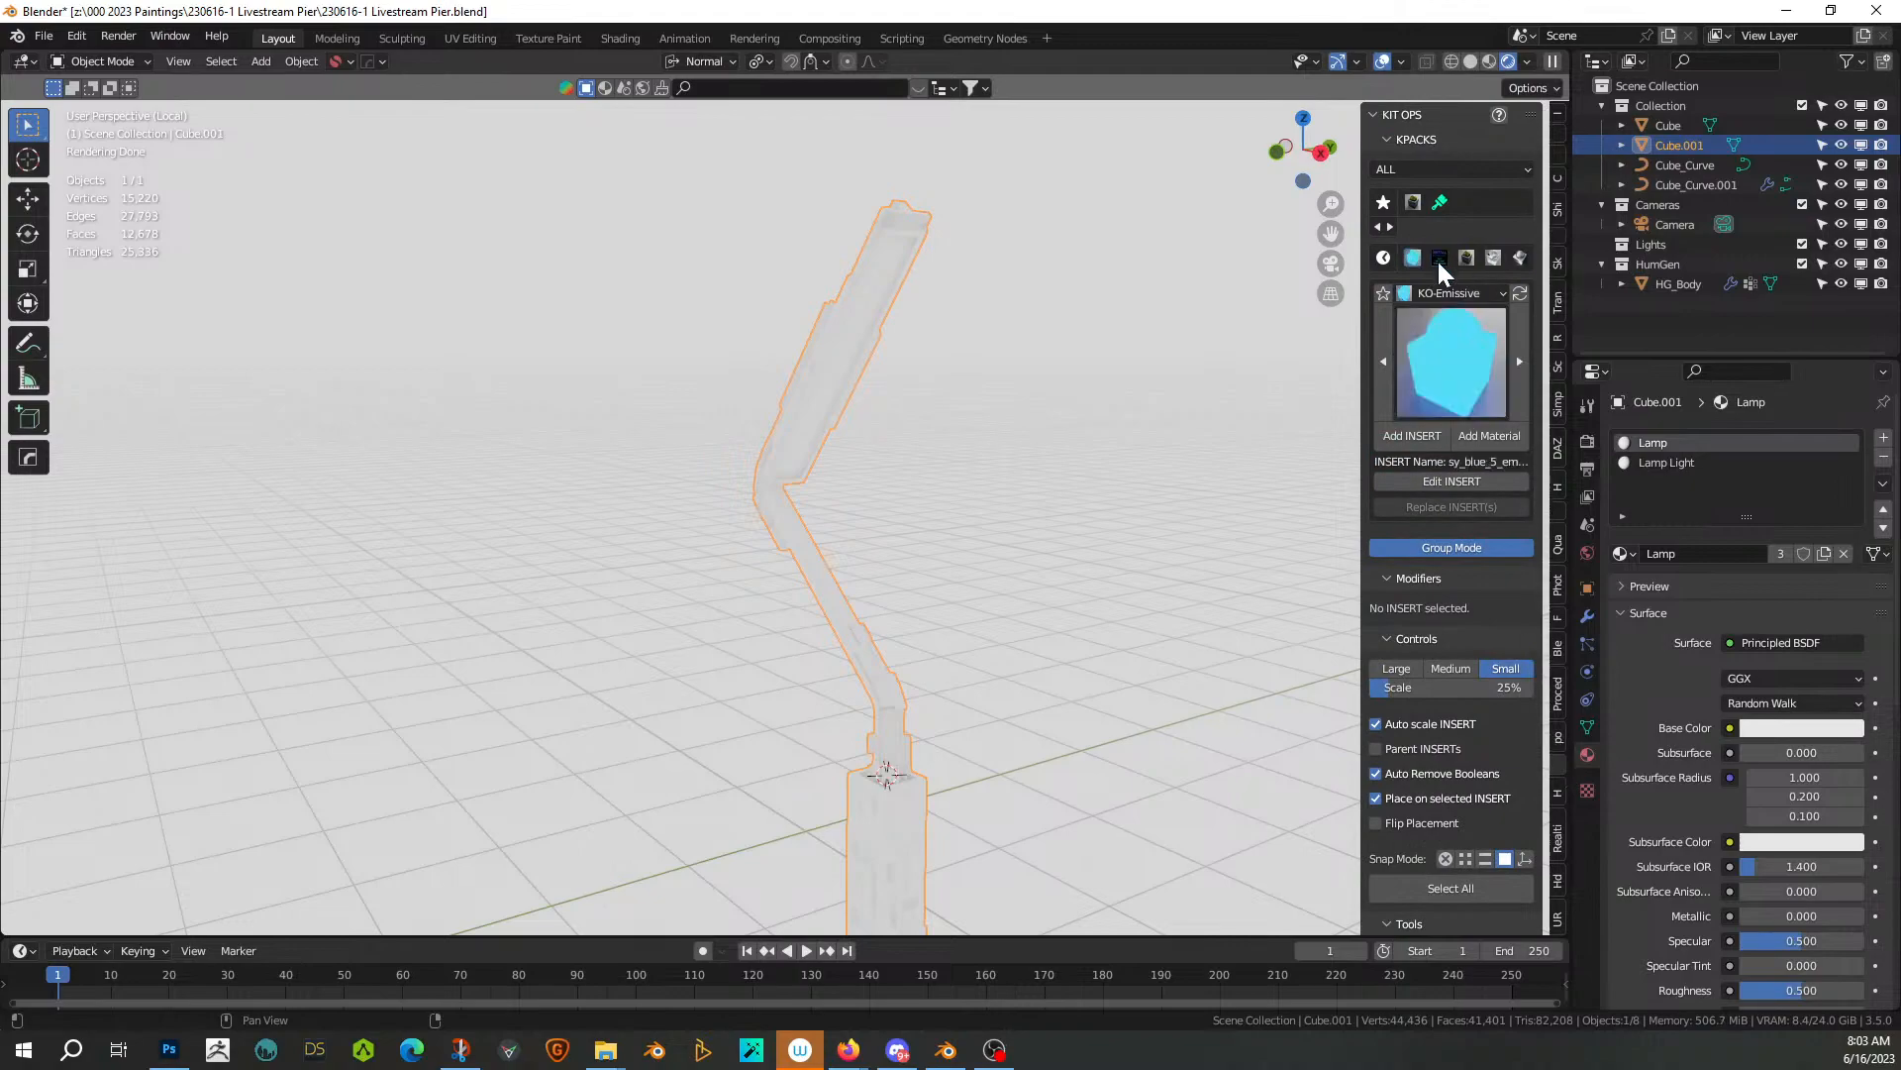
{"action": "left_click", "coordinate": [1458, 359]}
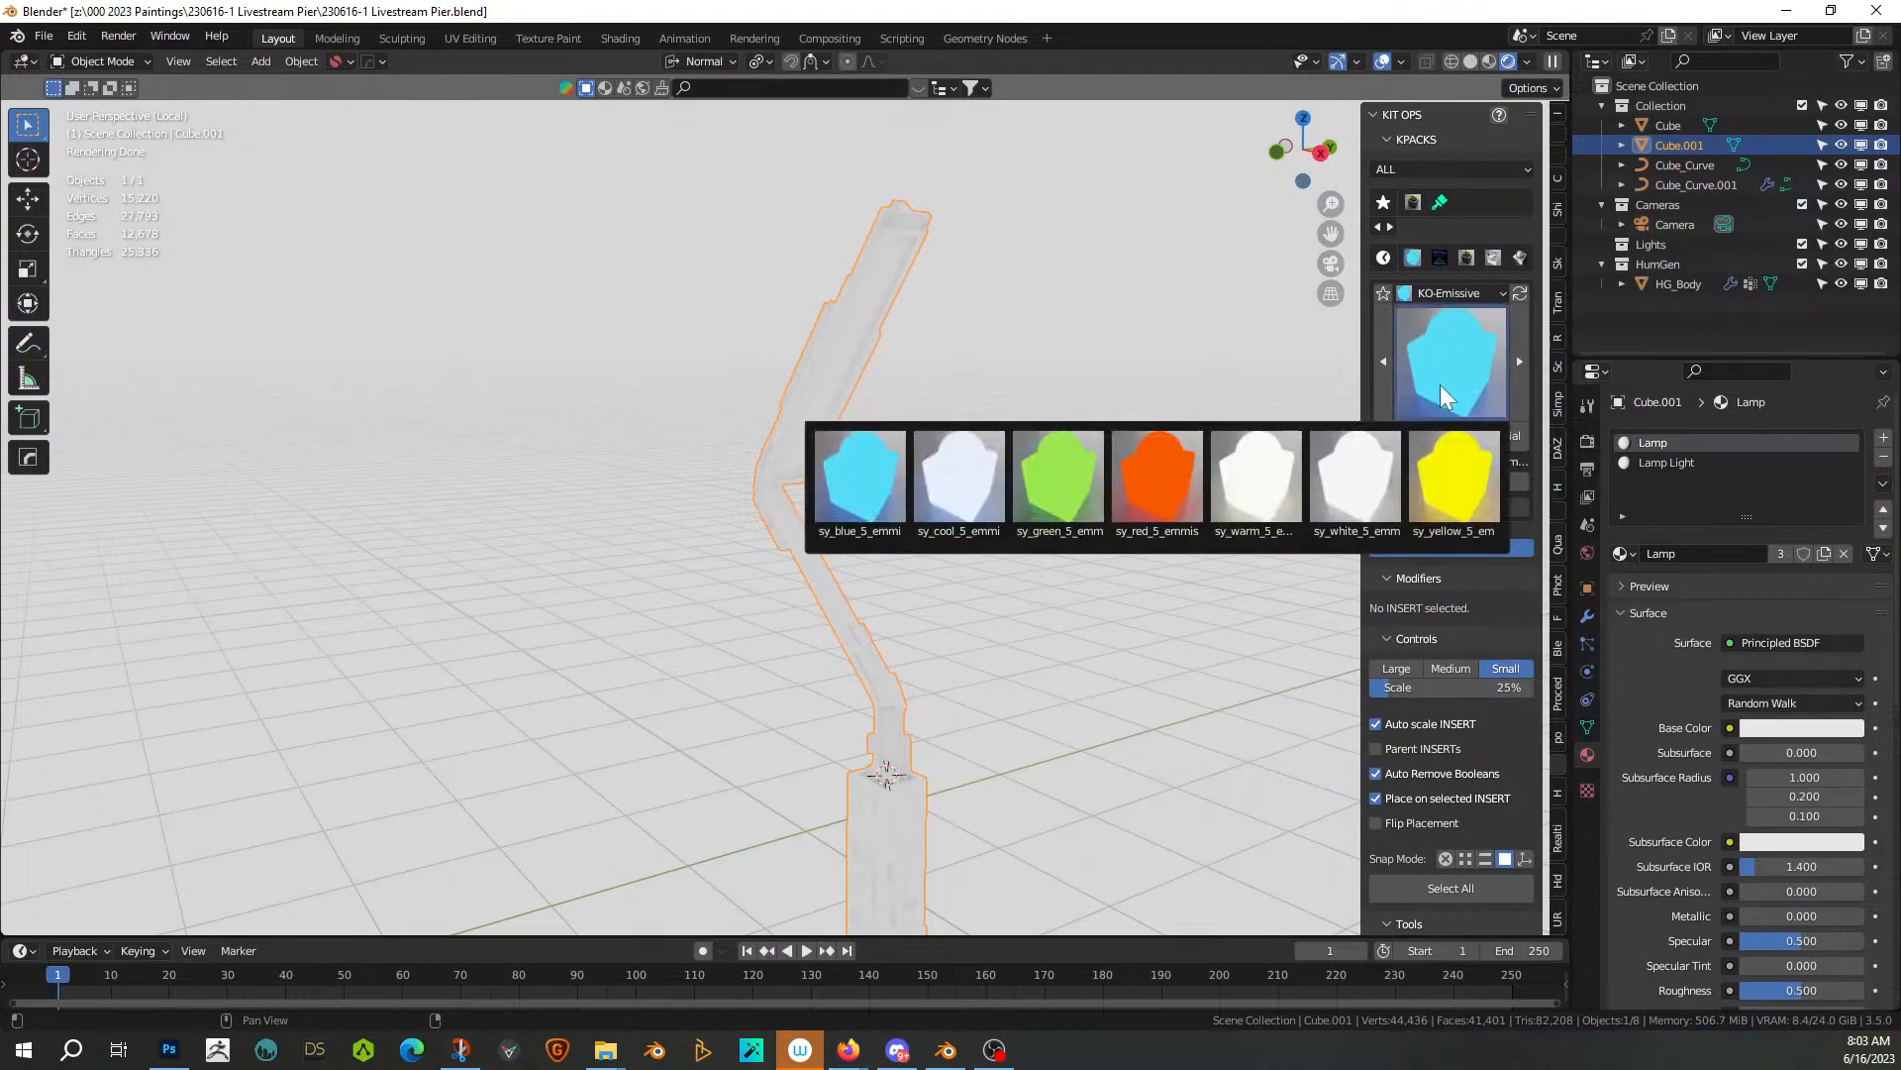
{"action": "left_click", "coordinate": [989, 459]}
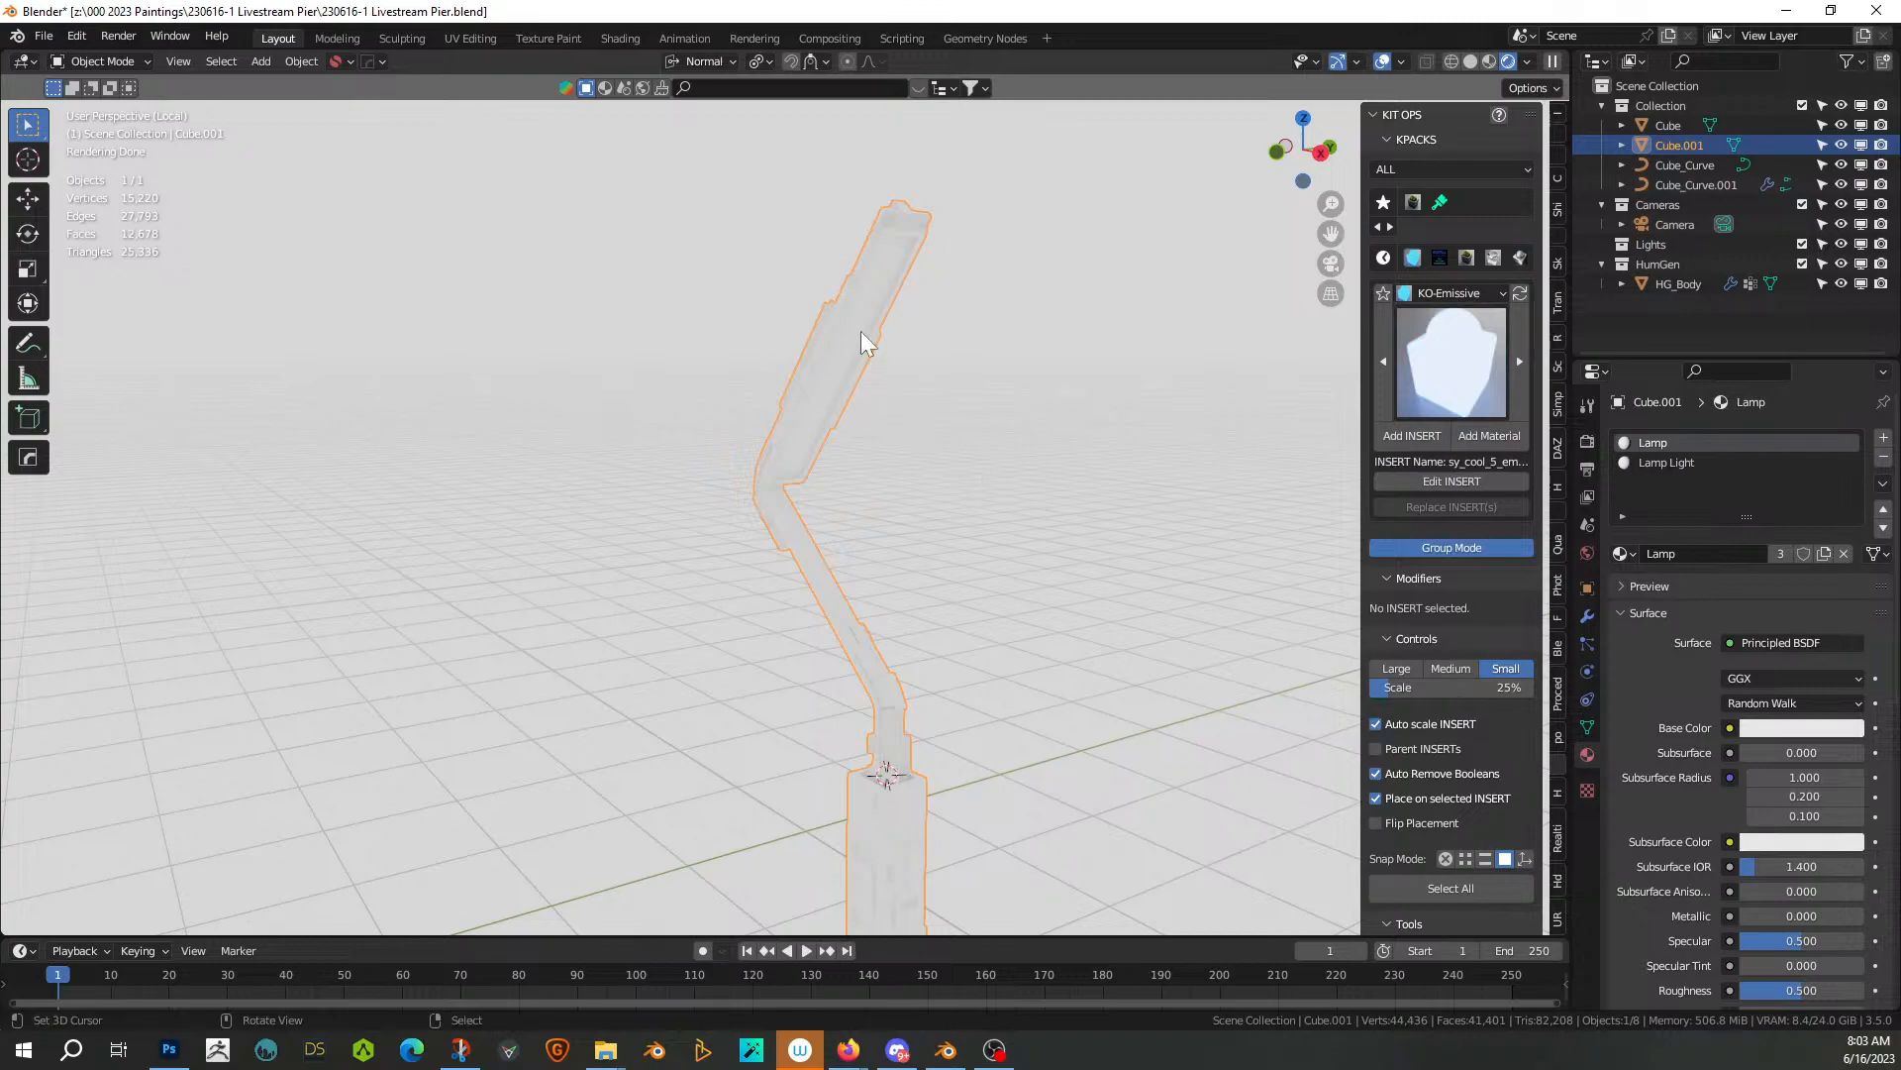
{"action": "left_click", "coordinate": [1653, 462]}
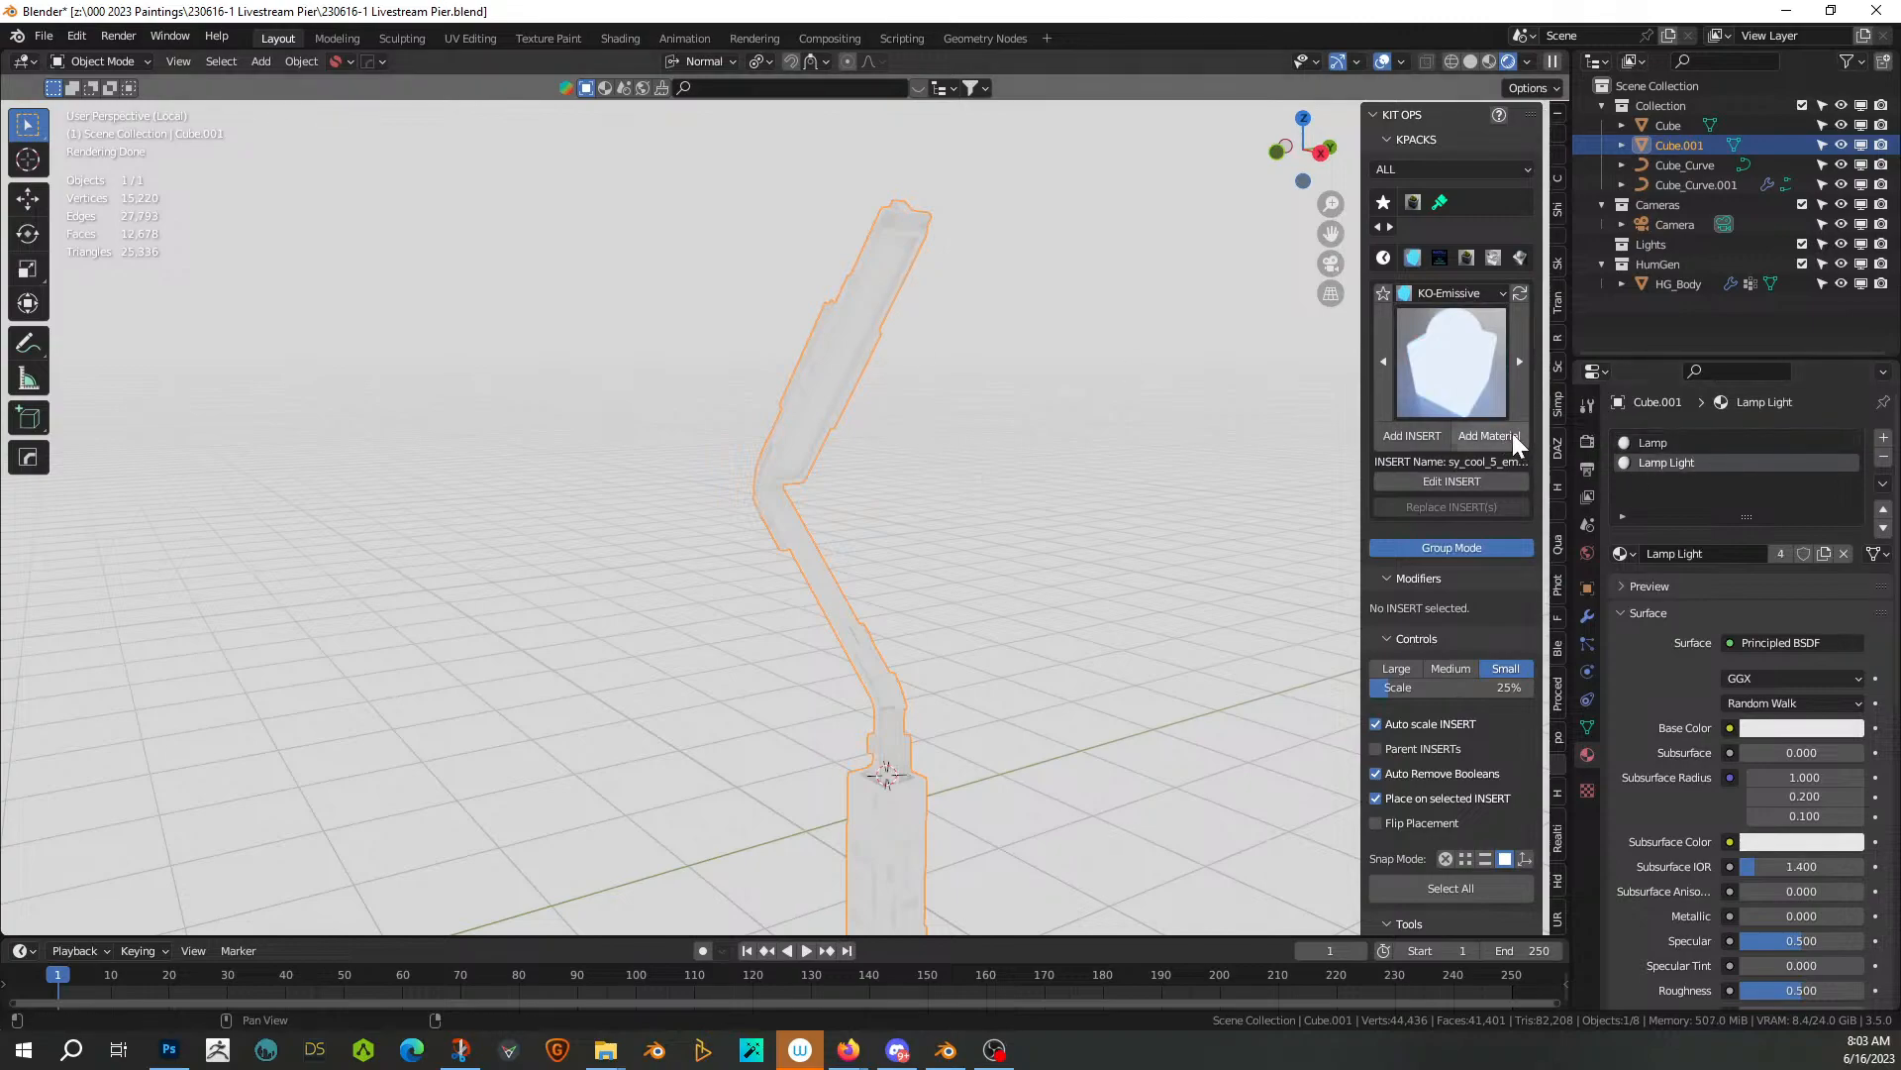
{"action": "left_click", "coordinate": [1512, 439]}
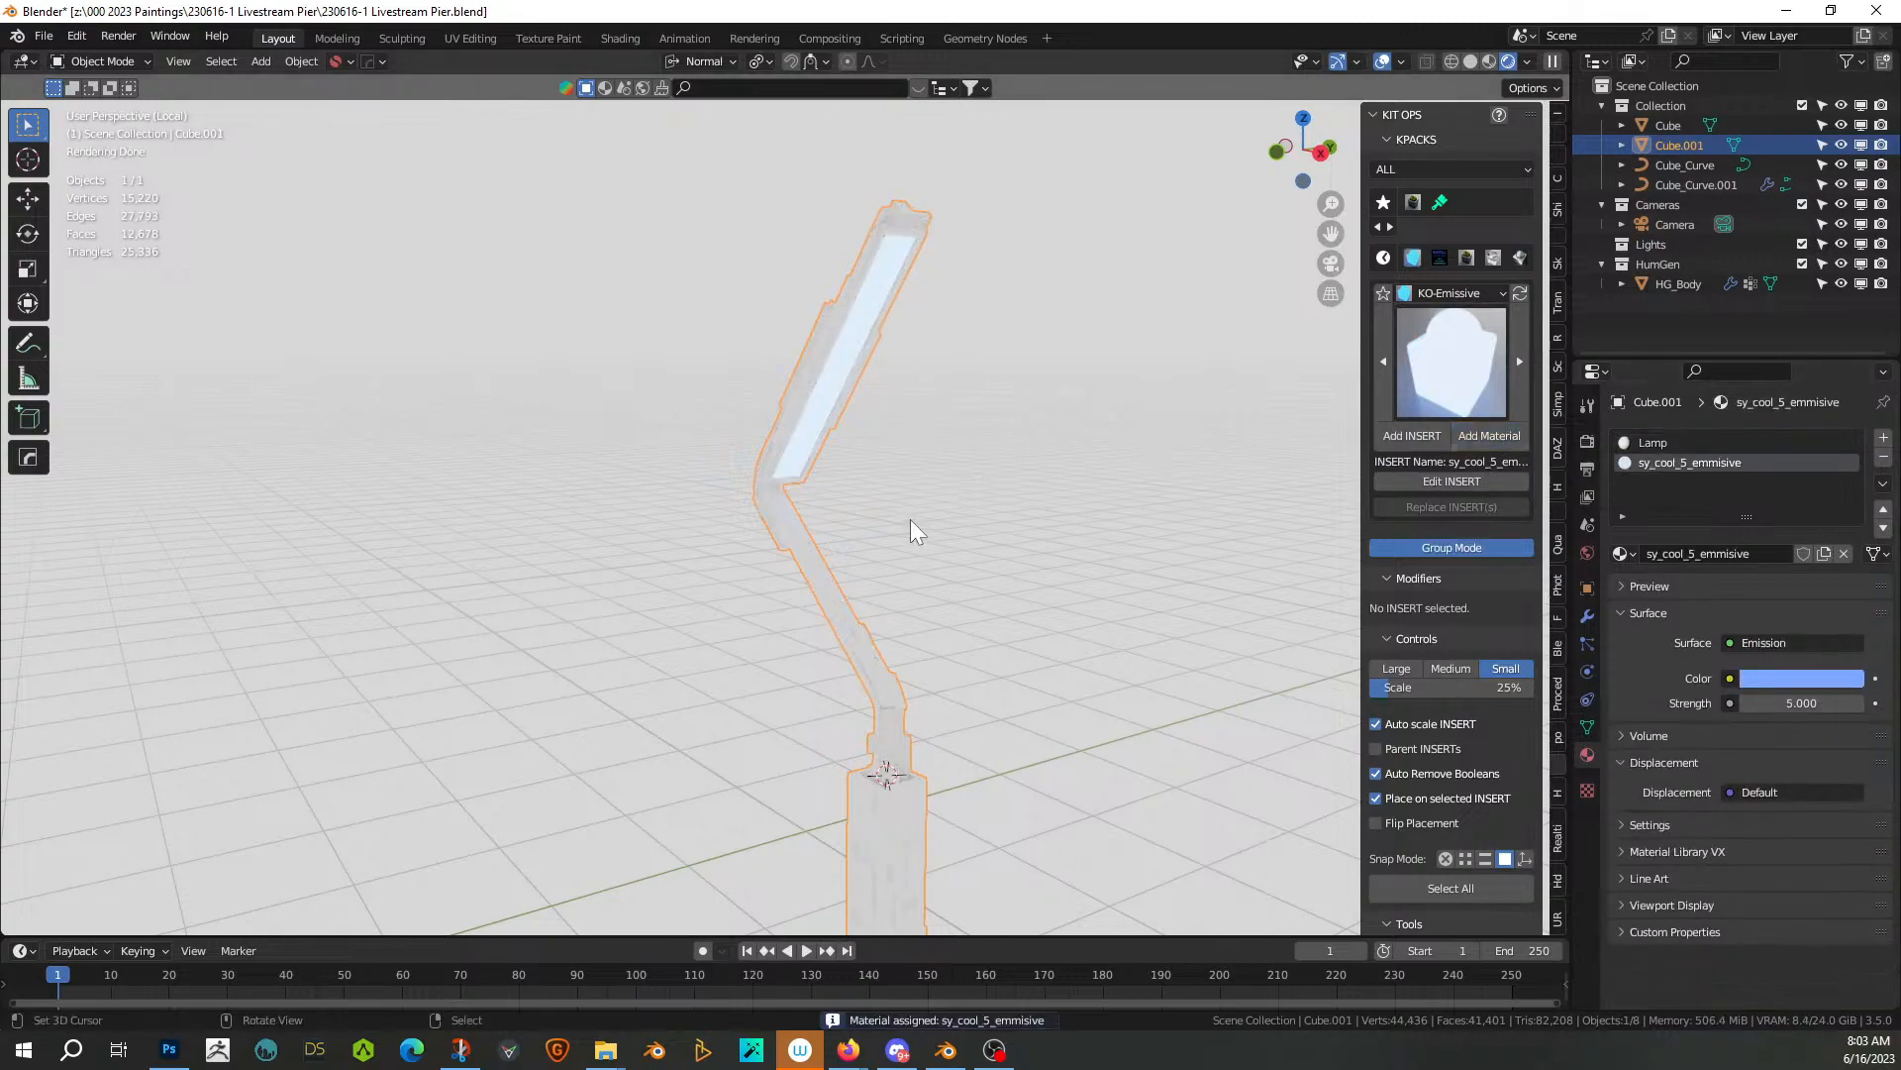
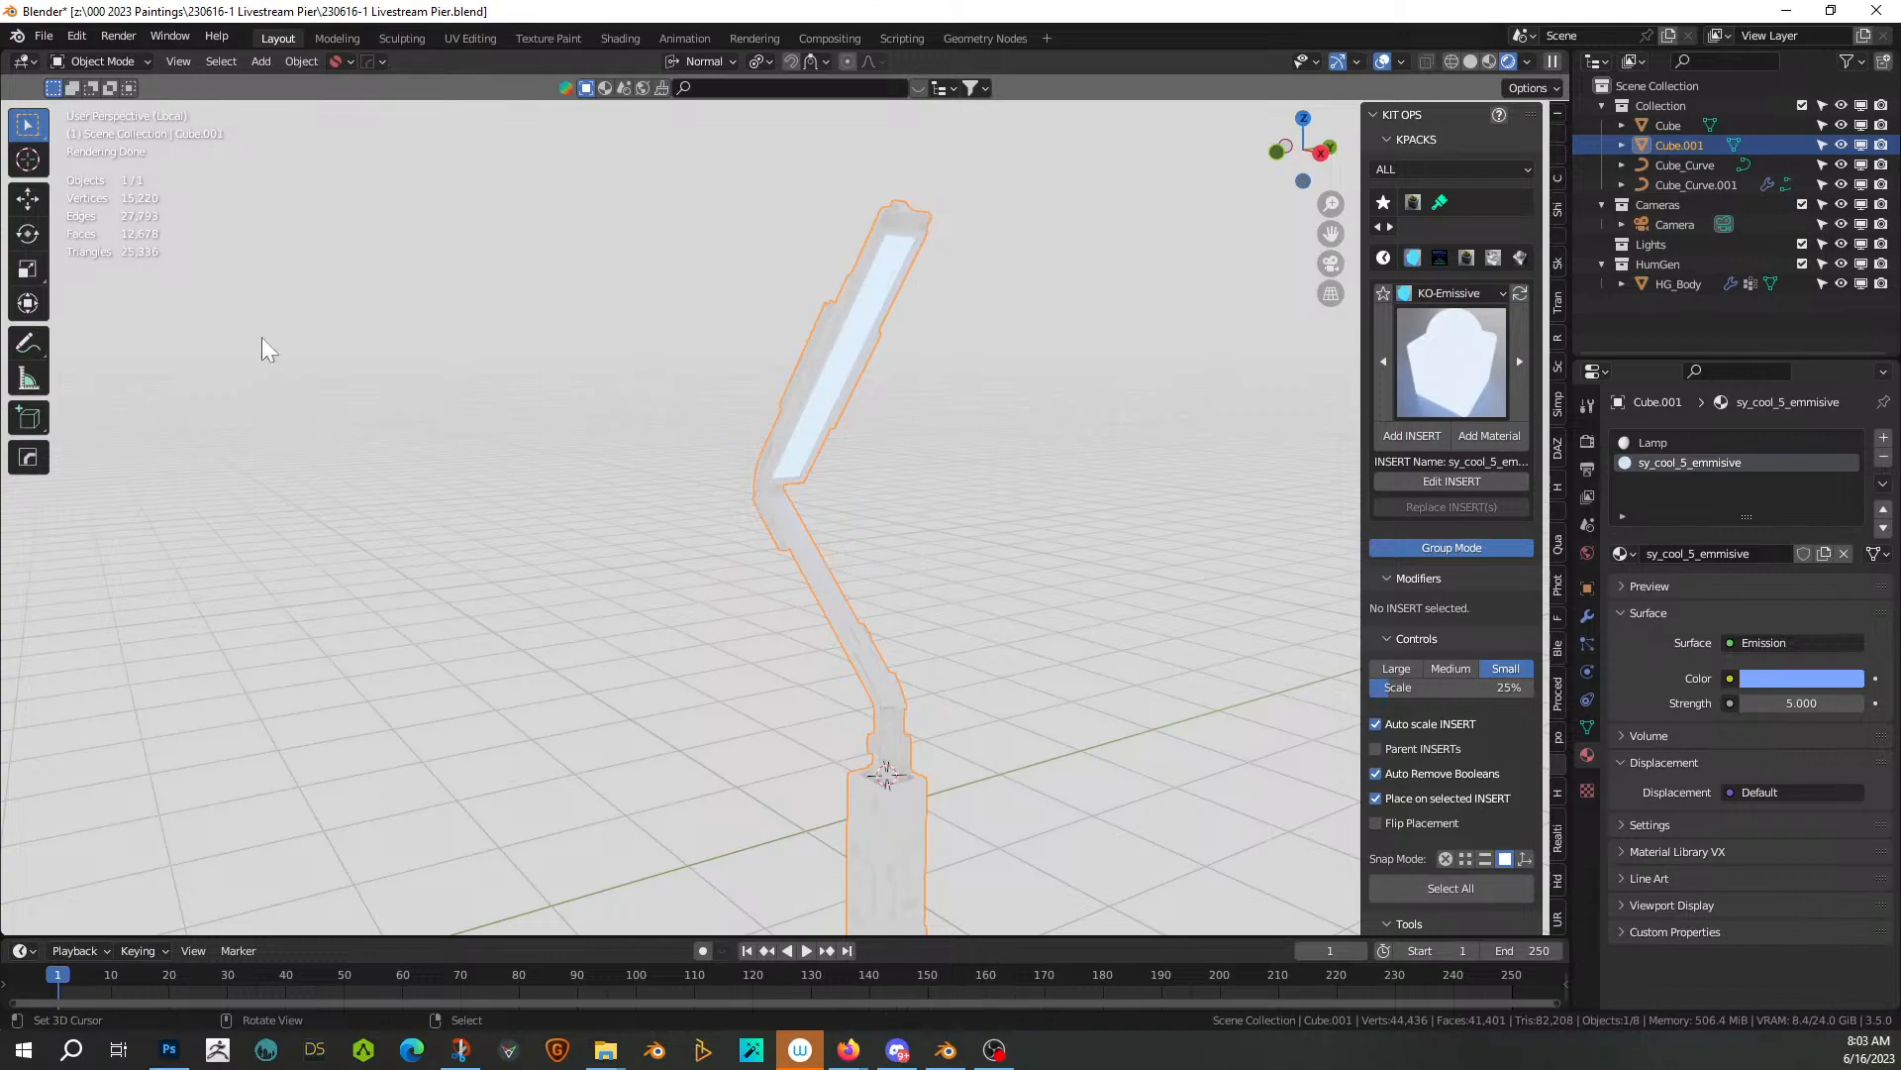
Split off a new area beside the 3D viewport and turn it into an Asset Browser
{"action": "left_click_drag", "start_coordinate": [2, 57], "coordinate": [369, 74]}
{"action": "key", "text": "shift+F1"}
{"action": "key", "text": "shift+F1"}
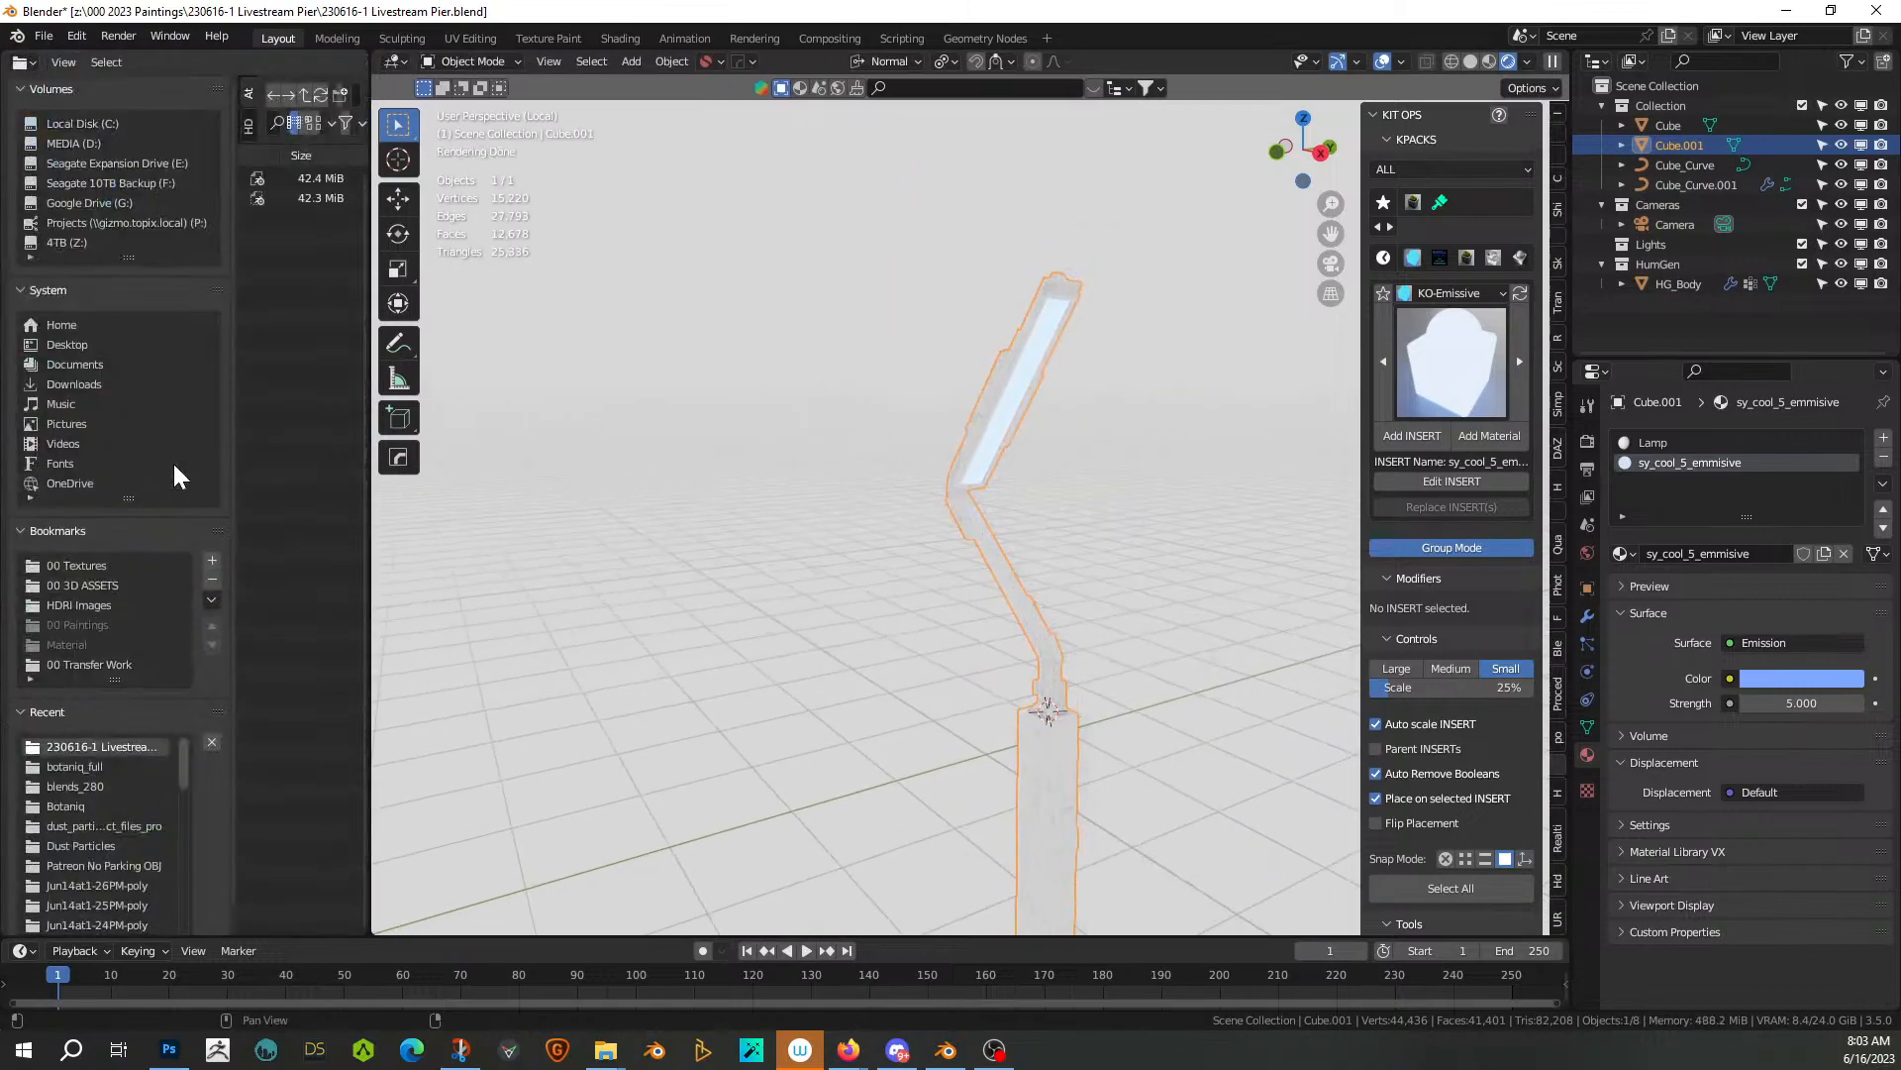
Replace the Lamp material on the joined object with plating_shader from the Blender Guppy catalog of the 00 Blender Shaders library
{"action": "left_click", "coordinate": [121, 92]}
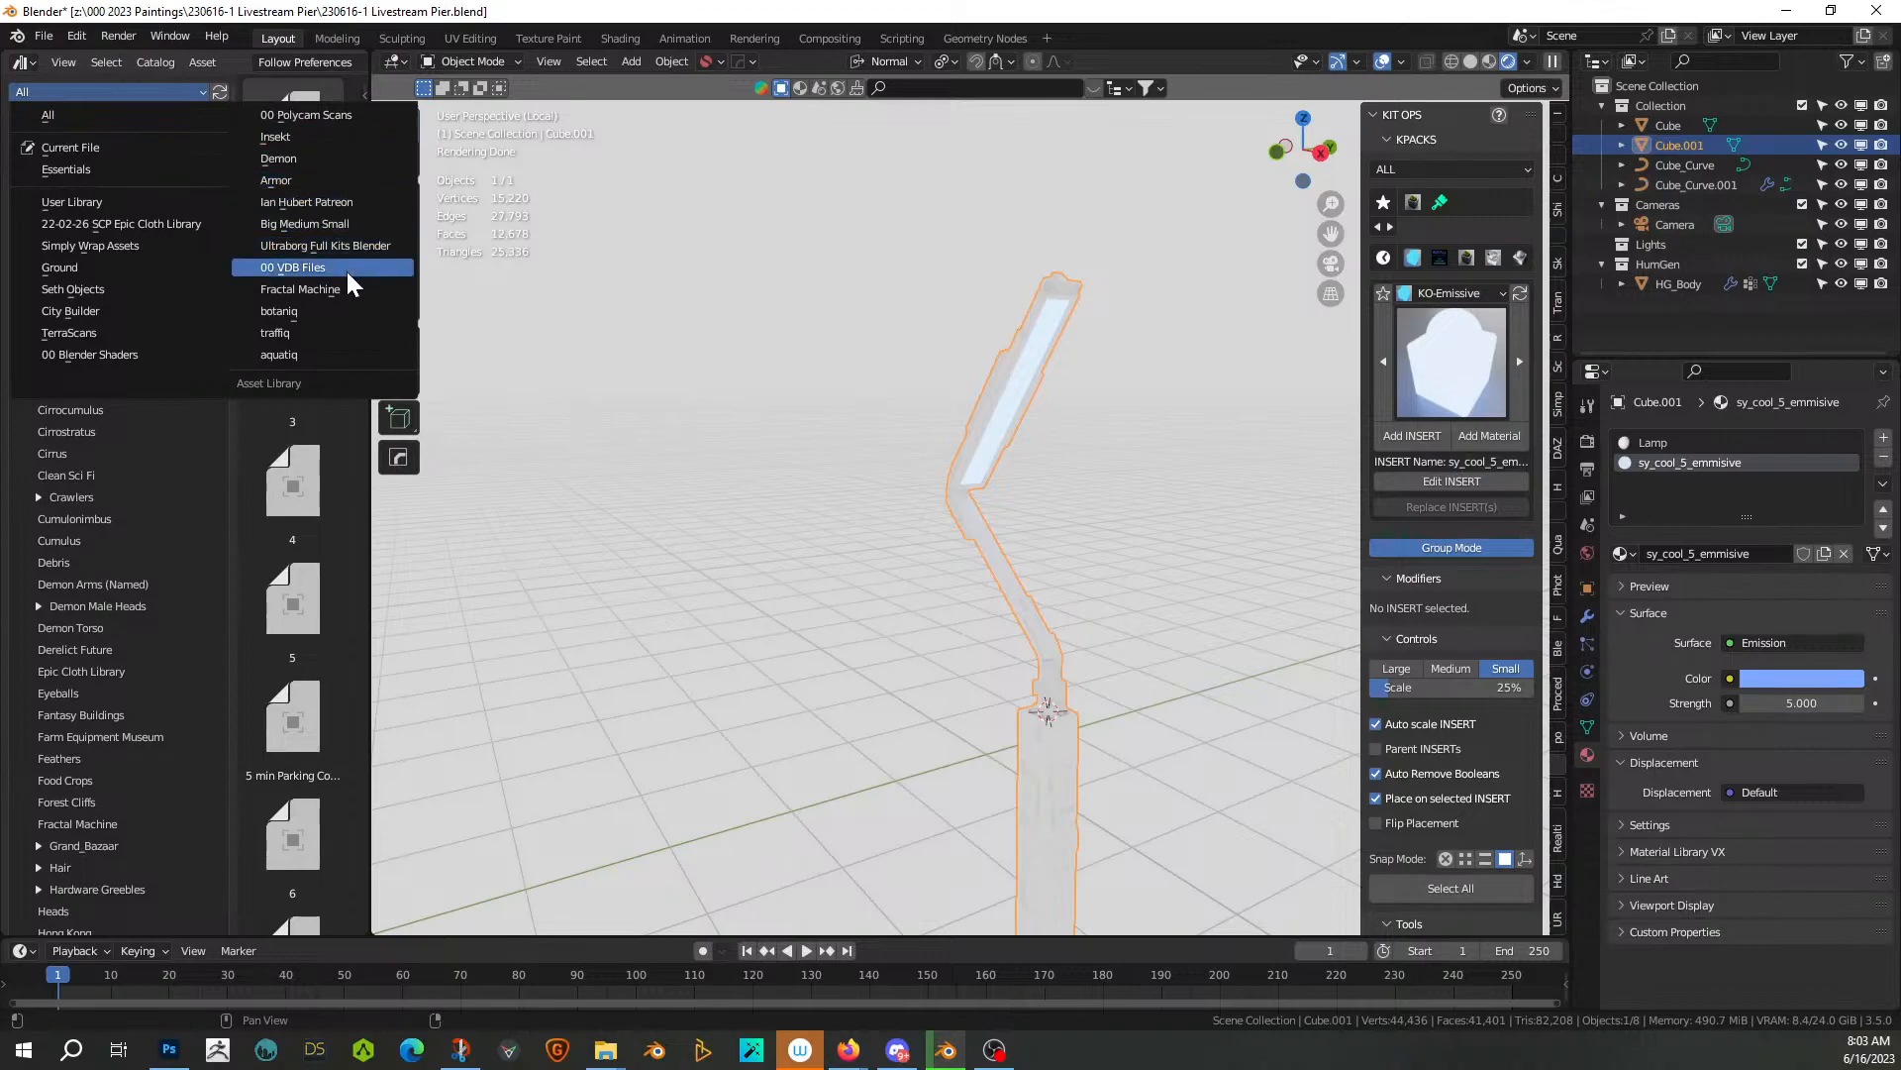
{"action": "left_click", "coordinate": [109, 355]}
{"action": "left_click", "coordinate": [81, 147]}
{"action": "left_click_drag", "start_coordinate": [299, 479], "coordinate": [1197, 687]}
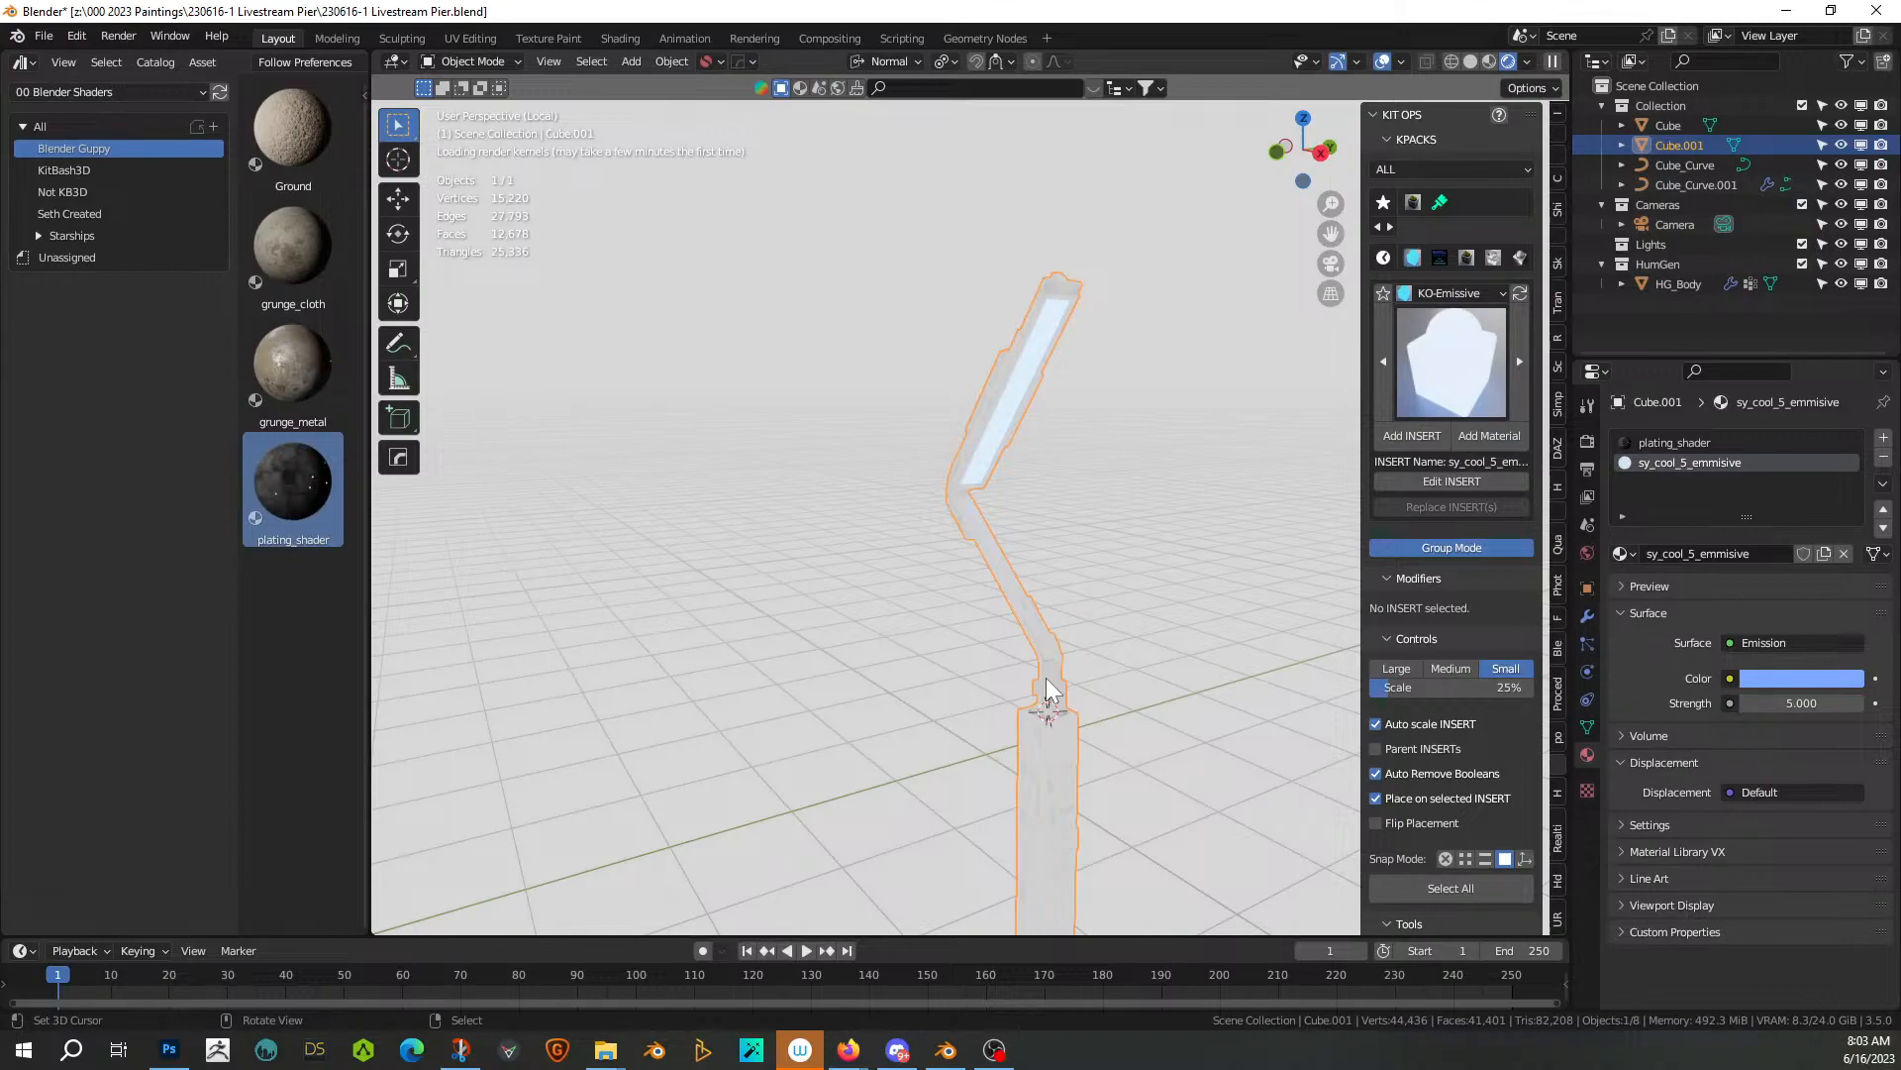
UV unwrap all faces of the joined lamp post with Cube Projection and check the plating on the model
{"action": "middle_click_drag", "start_coordinate": [1161, 748], "coordinate": [1134, 775]}
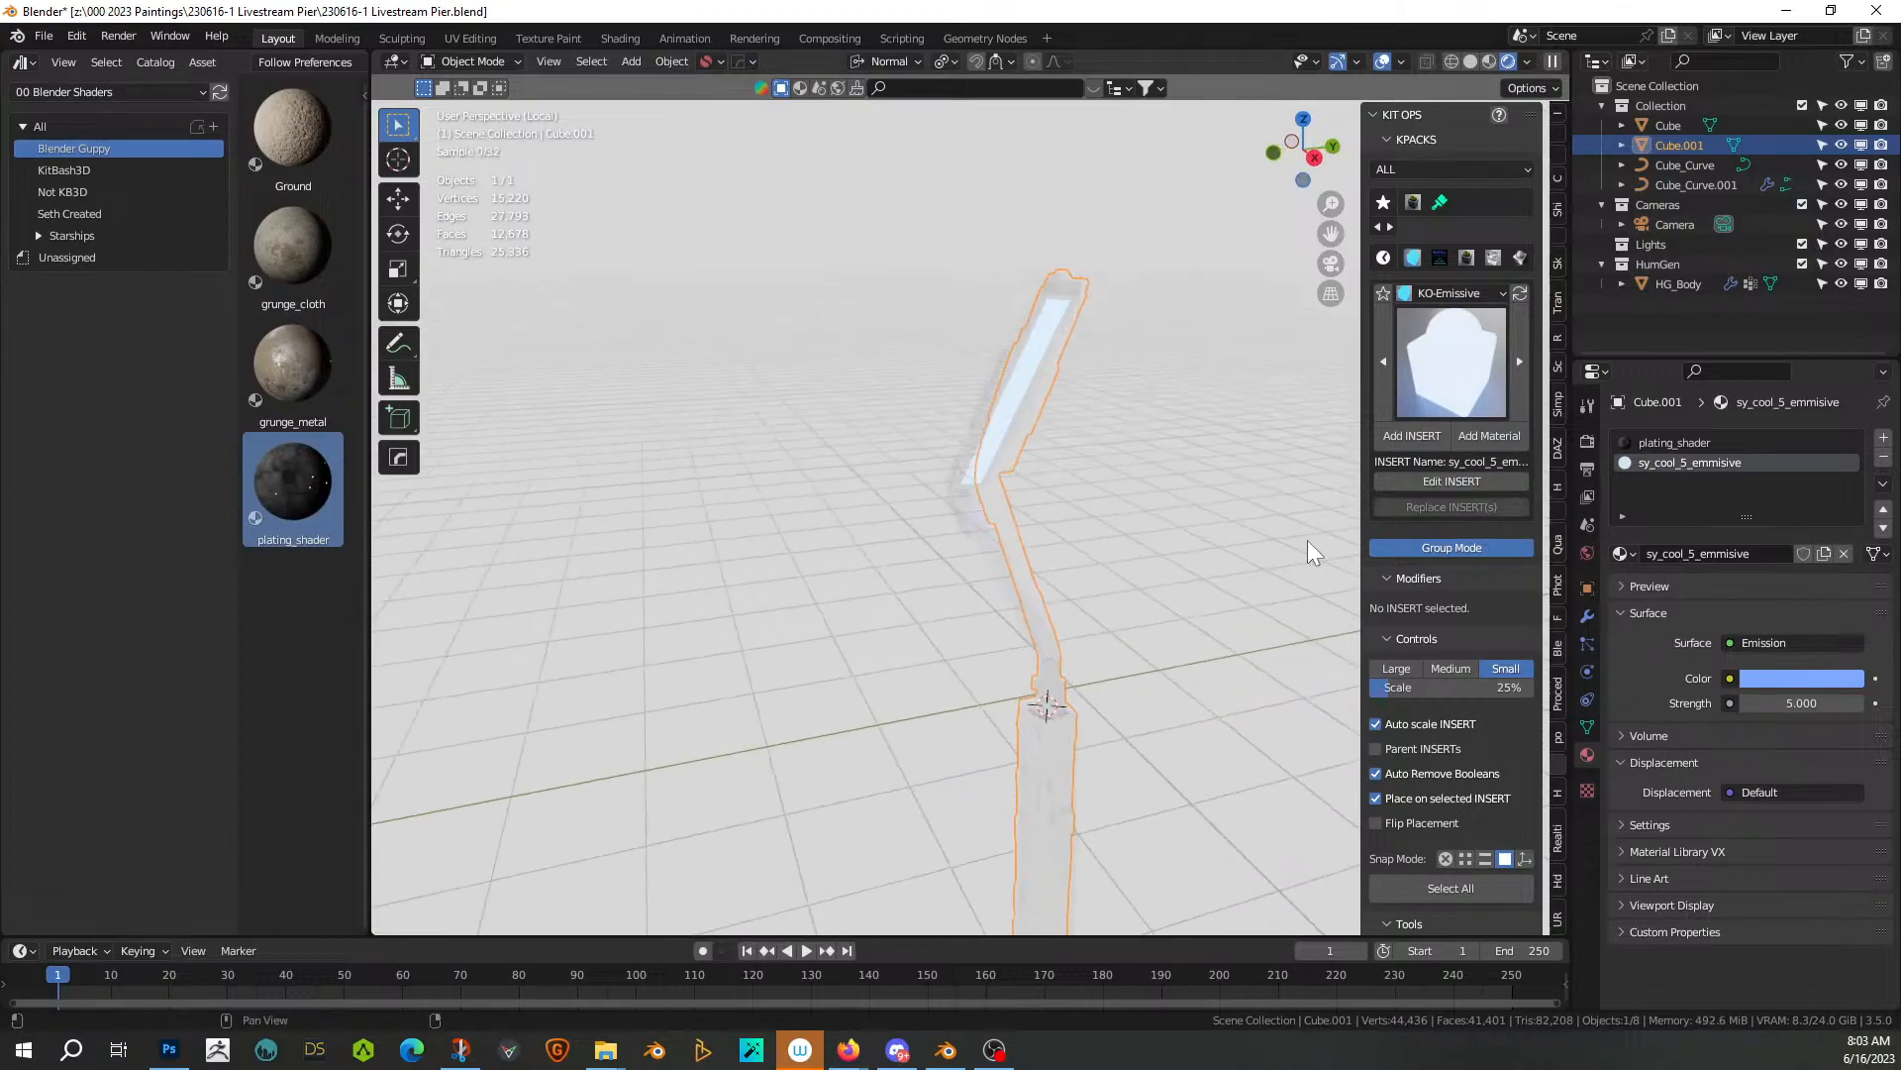
{"action": "middle_click_drag", "start_coordinate": [1149, 650], "coordinate": [1320, 458], "text": "shift"}
{"action": "scroll", "coordinate": [997, 448], "scroll_direction": "up", "scroll_amount": 4}
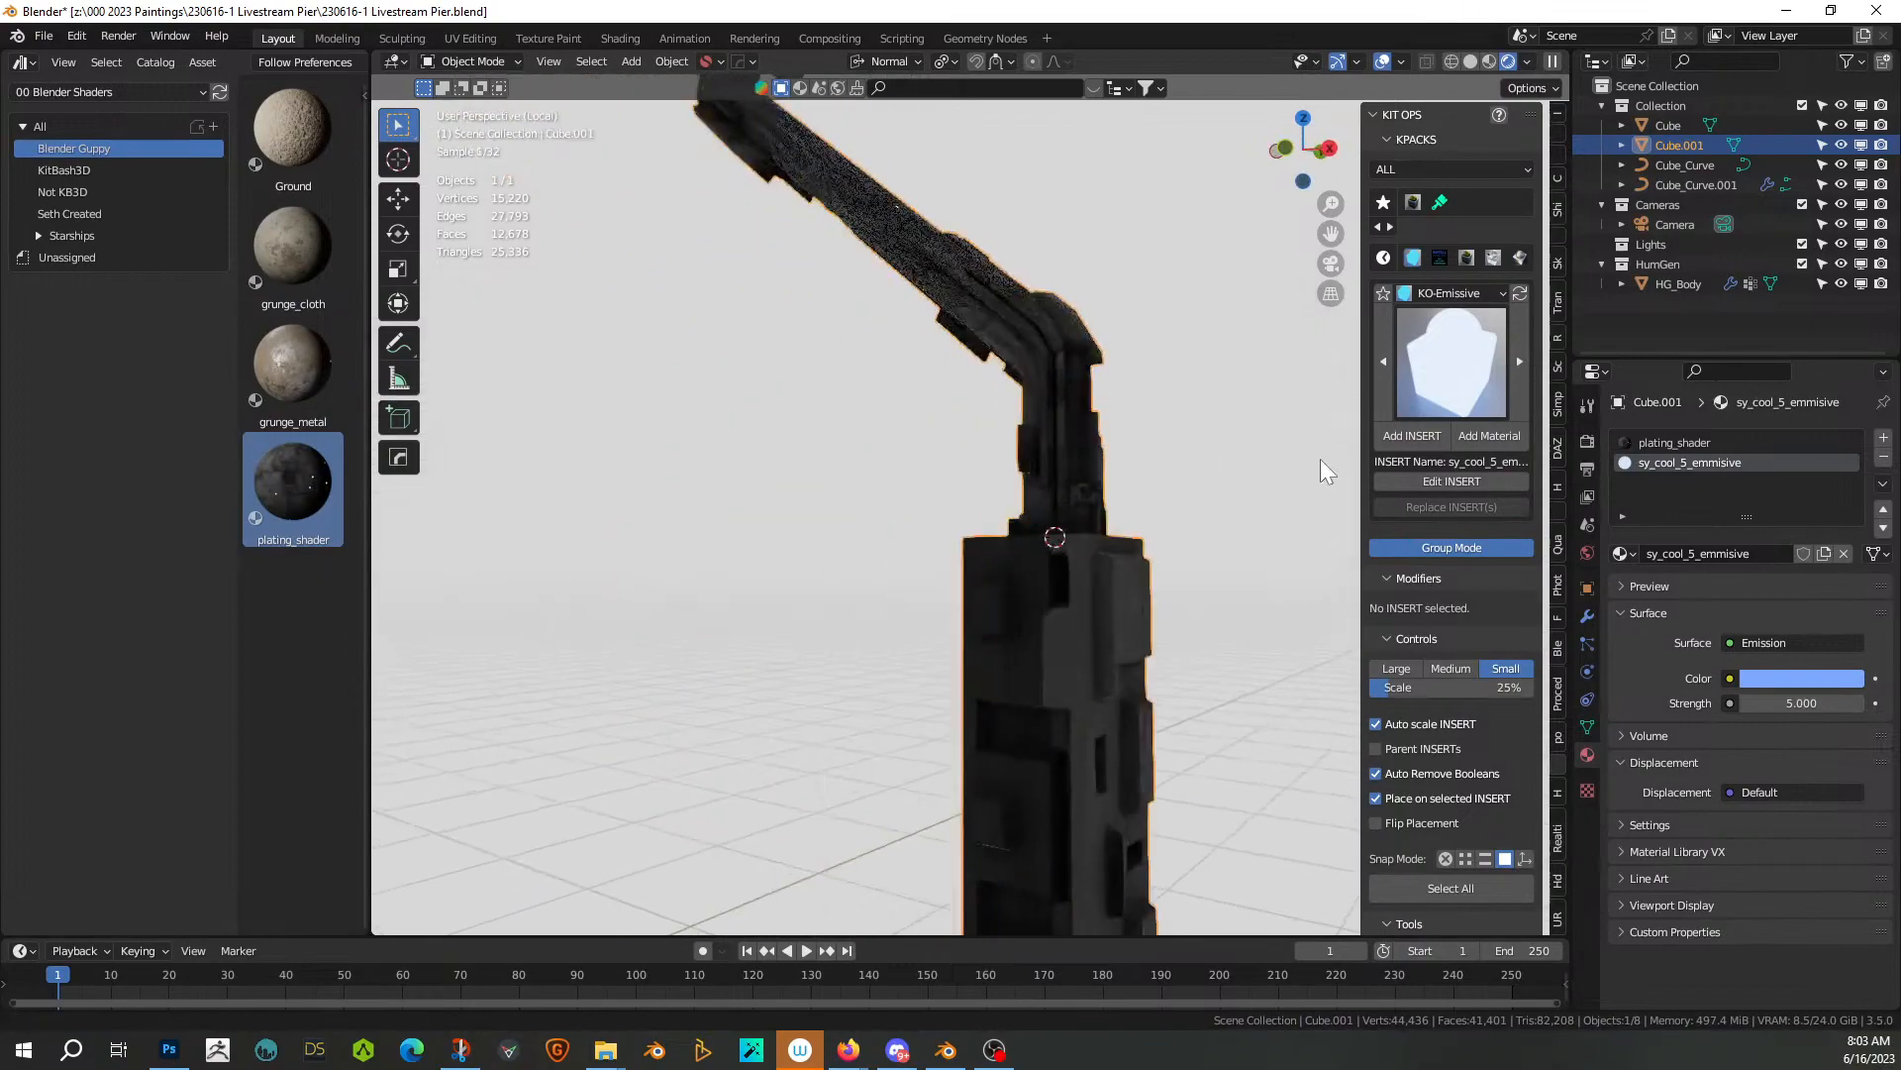
{"action": "key", "text": "Tab"}
{"action": "key", "text": "a"}
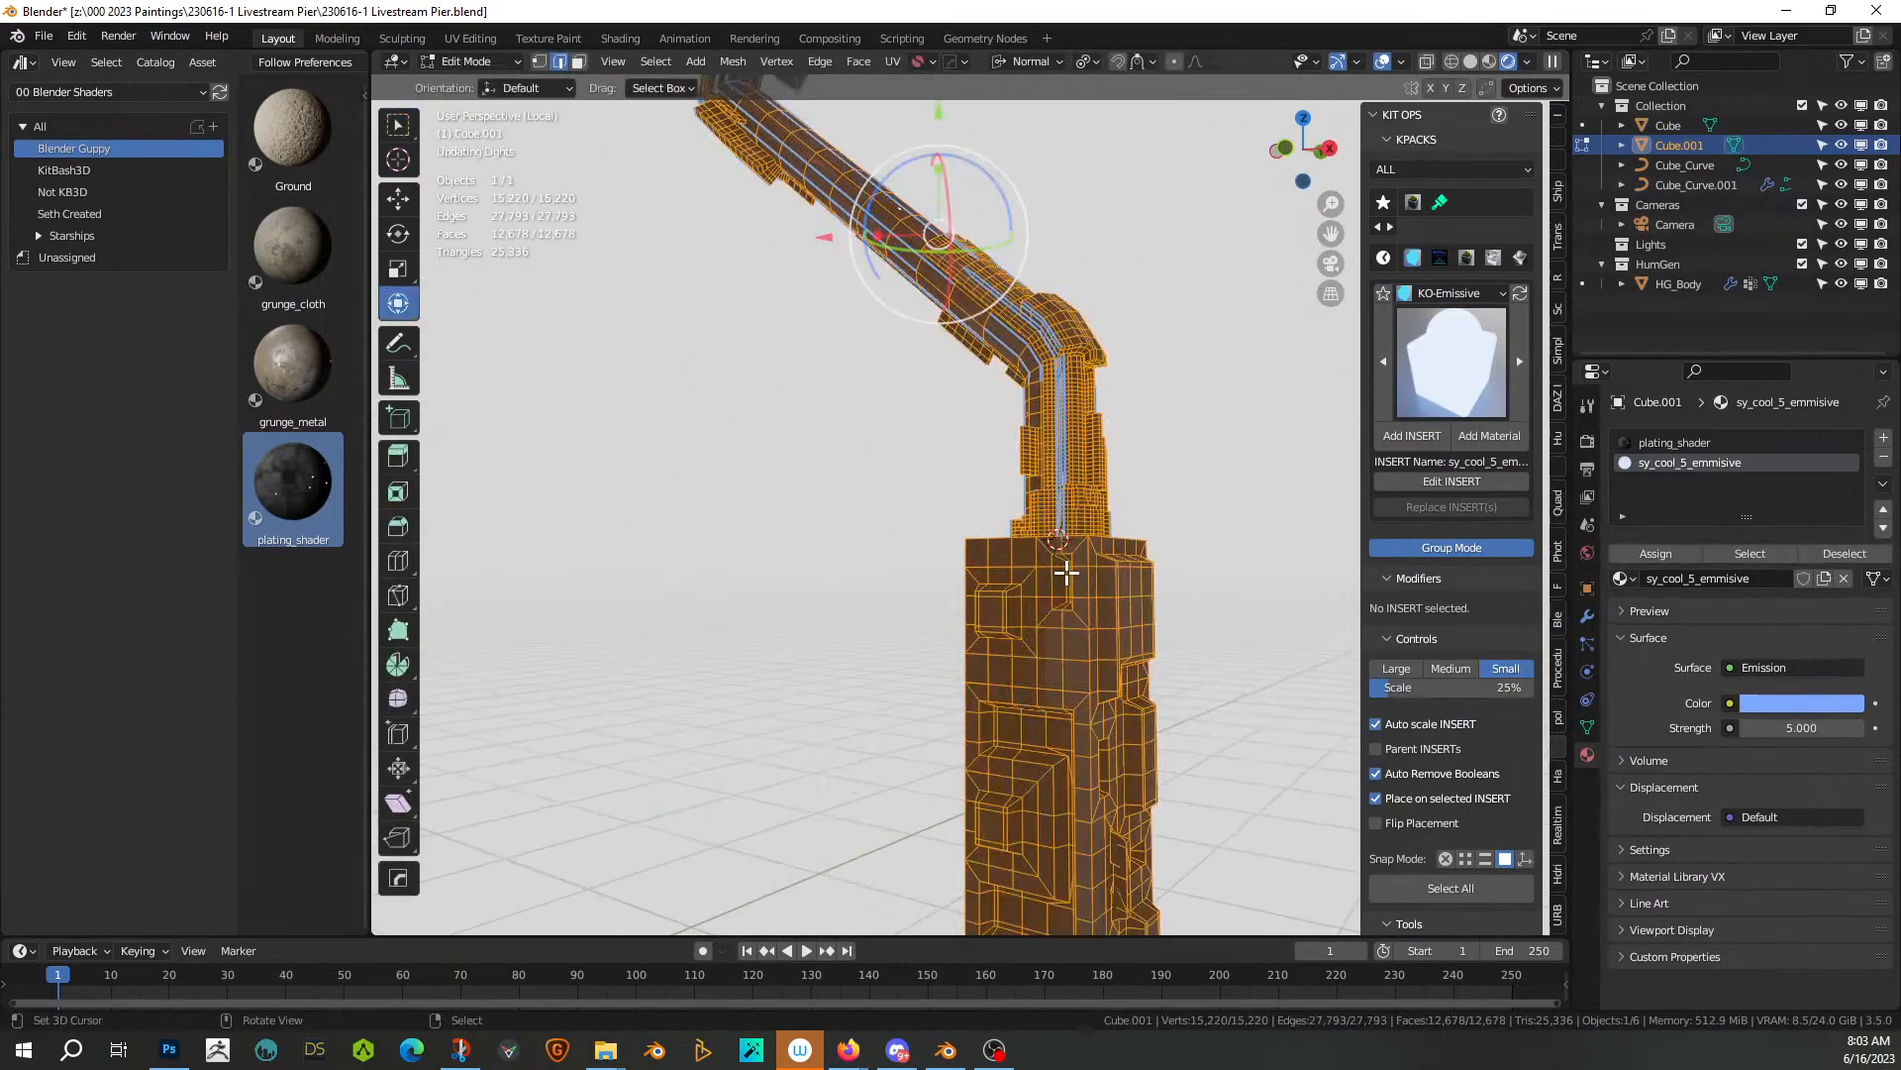
{"action": "key", "text": "u"}
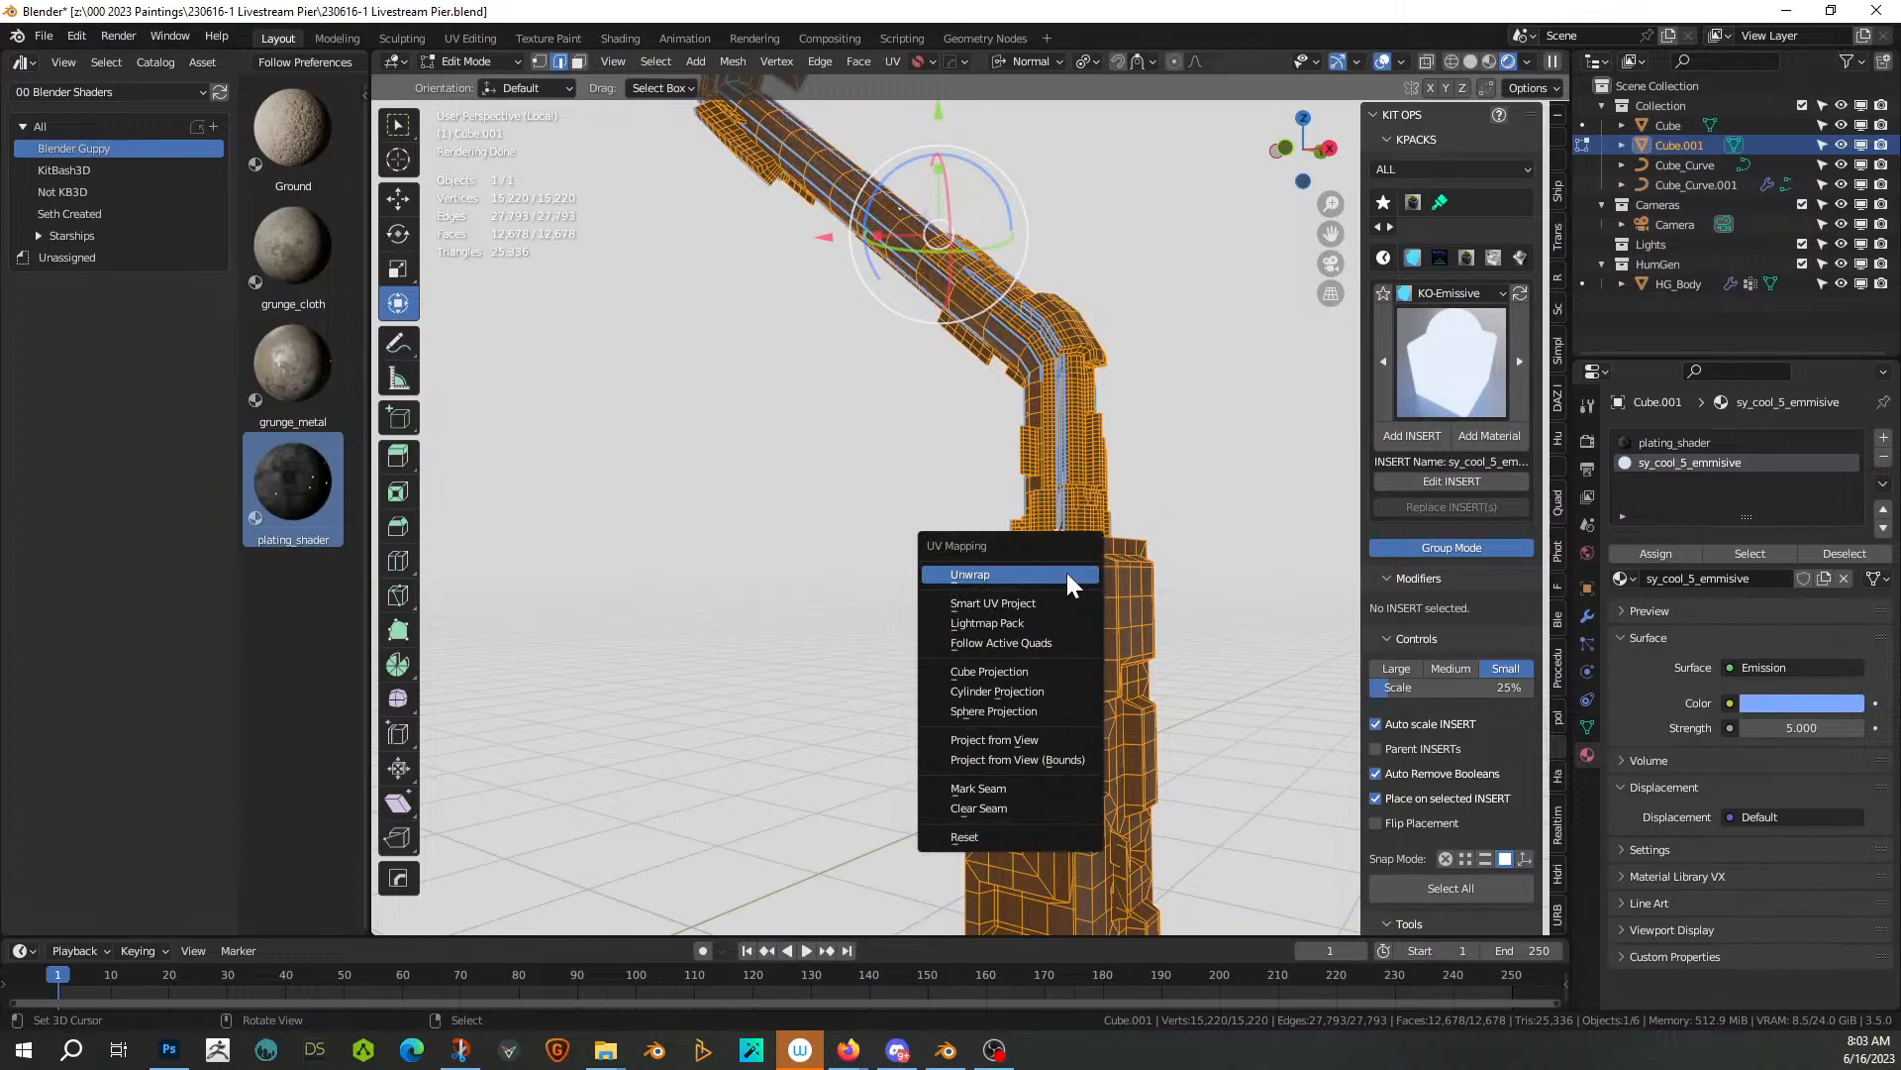
{"action": "left_click", "coordinate": [1010, 663]}
{"action": "key", "text": "Tab"}
{"action": "scroll", "coordinate": [1008, 663], "scroll_direction": "down", "scroll_amount": 6}
{"action": "middle_click_drag", "start_coordinate": [1008, 664], "coordinate": [1049, 654]}
{"action": "scroll", "coordinate": [928, 665], "scroll_direction": "up", "scroll_amount": 2}
{"action": "scroll", "coordinate": [1014, 665], "scroll_direction": "down", "scroll_amount": 5}
{"action": "scroll", "coordinate": [1050, 654], "scroll_direction": "up", "scroll_amount": 5}
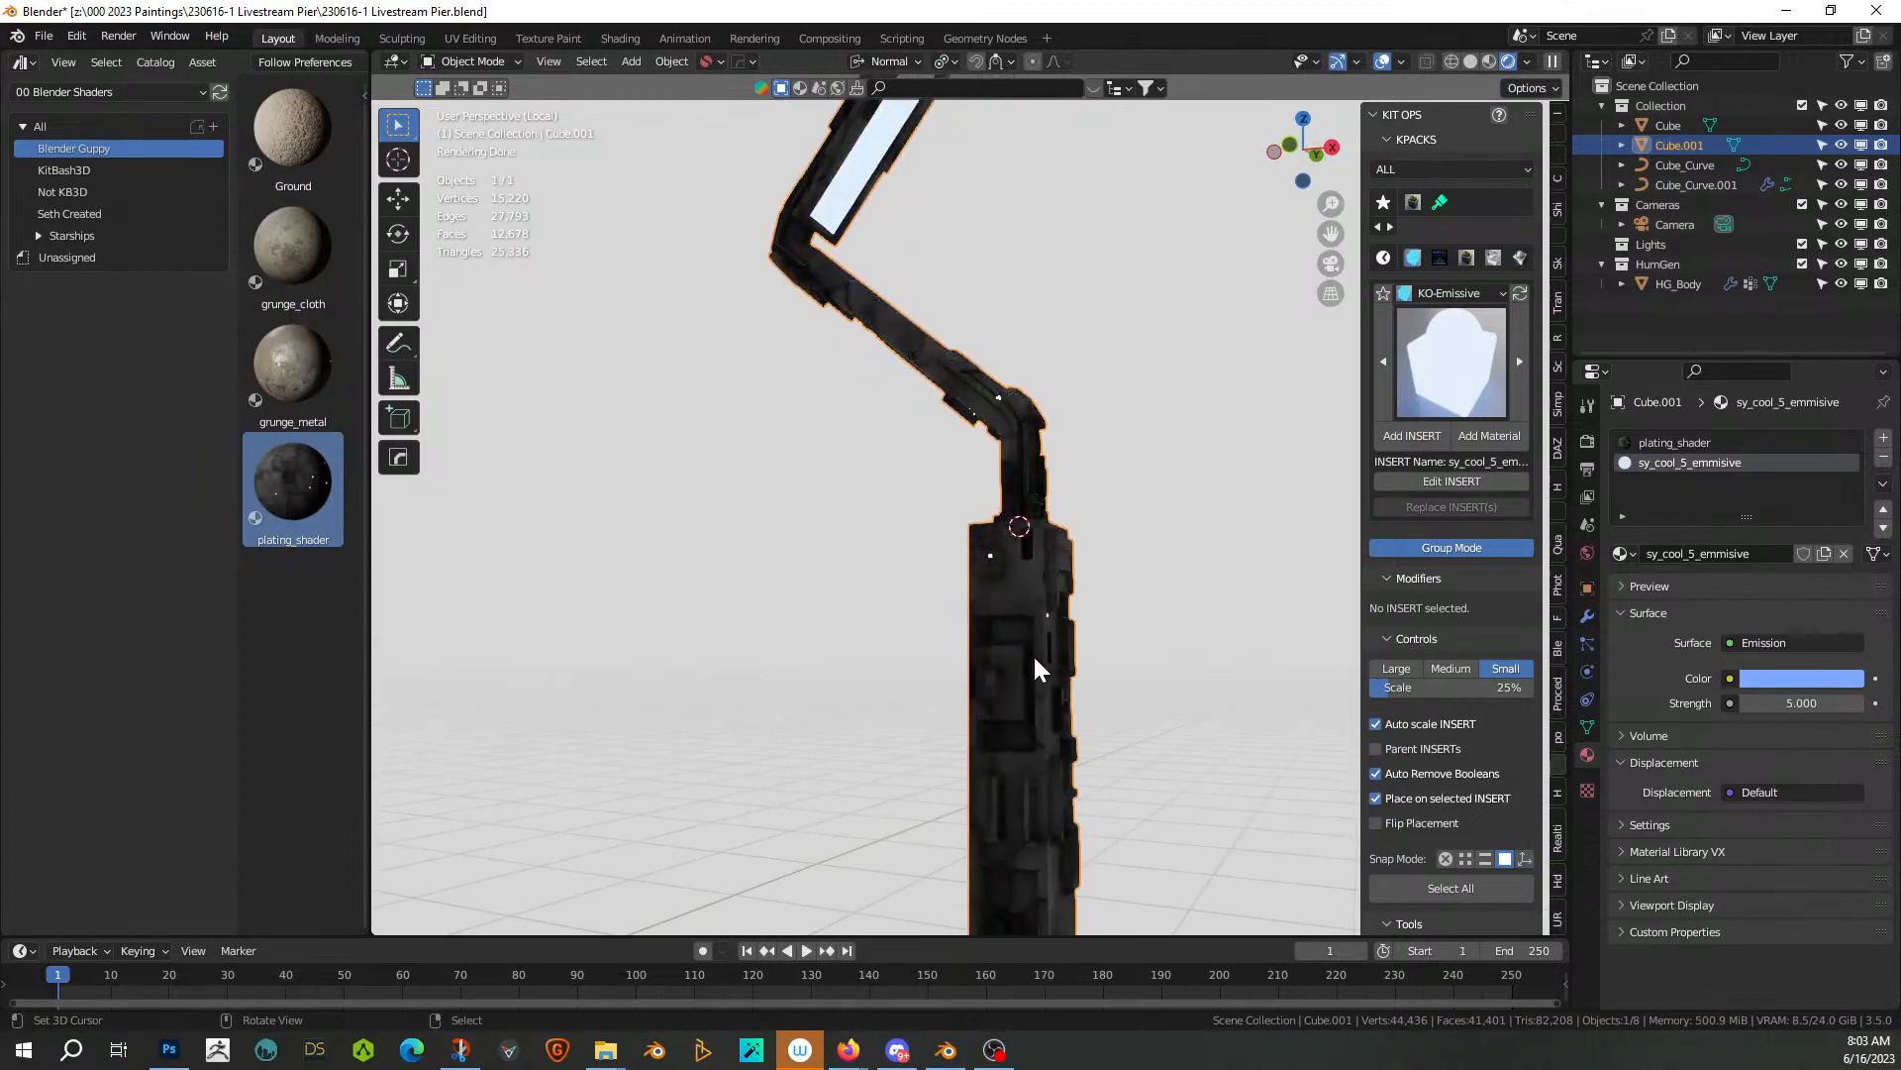
Switch to the Shading workspace and display the full plating_shader node tree from material slot 1
{"action": "left_click", "coordinate": [621, 38]}
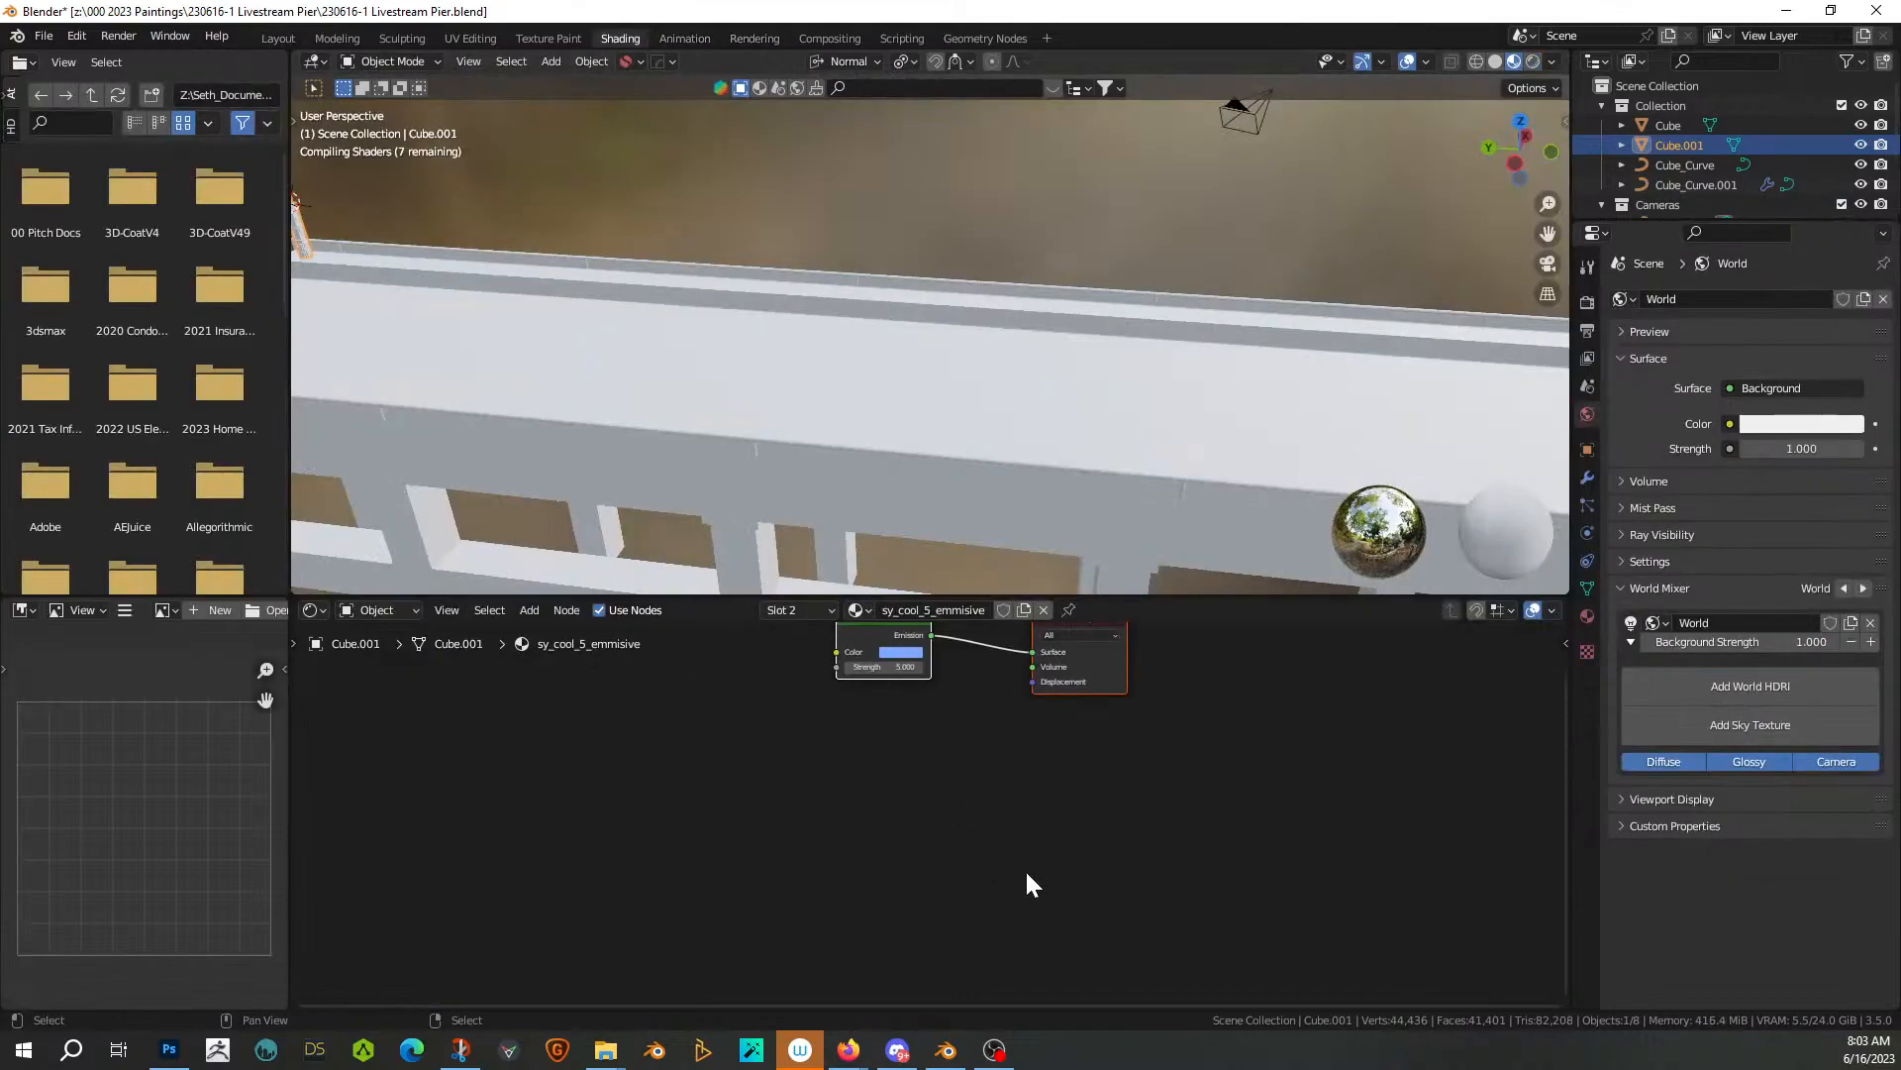
{"action": "middle_click_drag", "start_coordinate": [1120, 806], "coordinate": [1112, 983]}
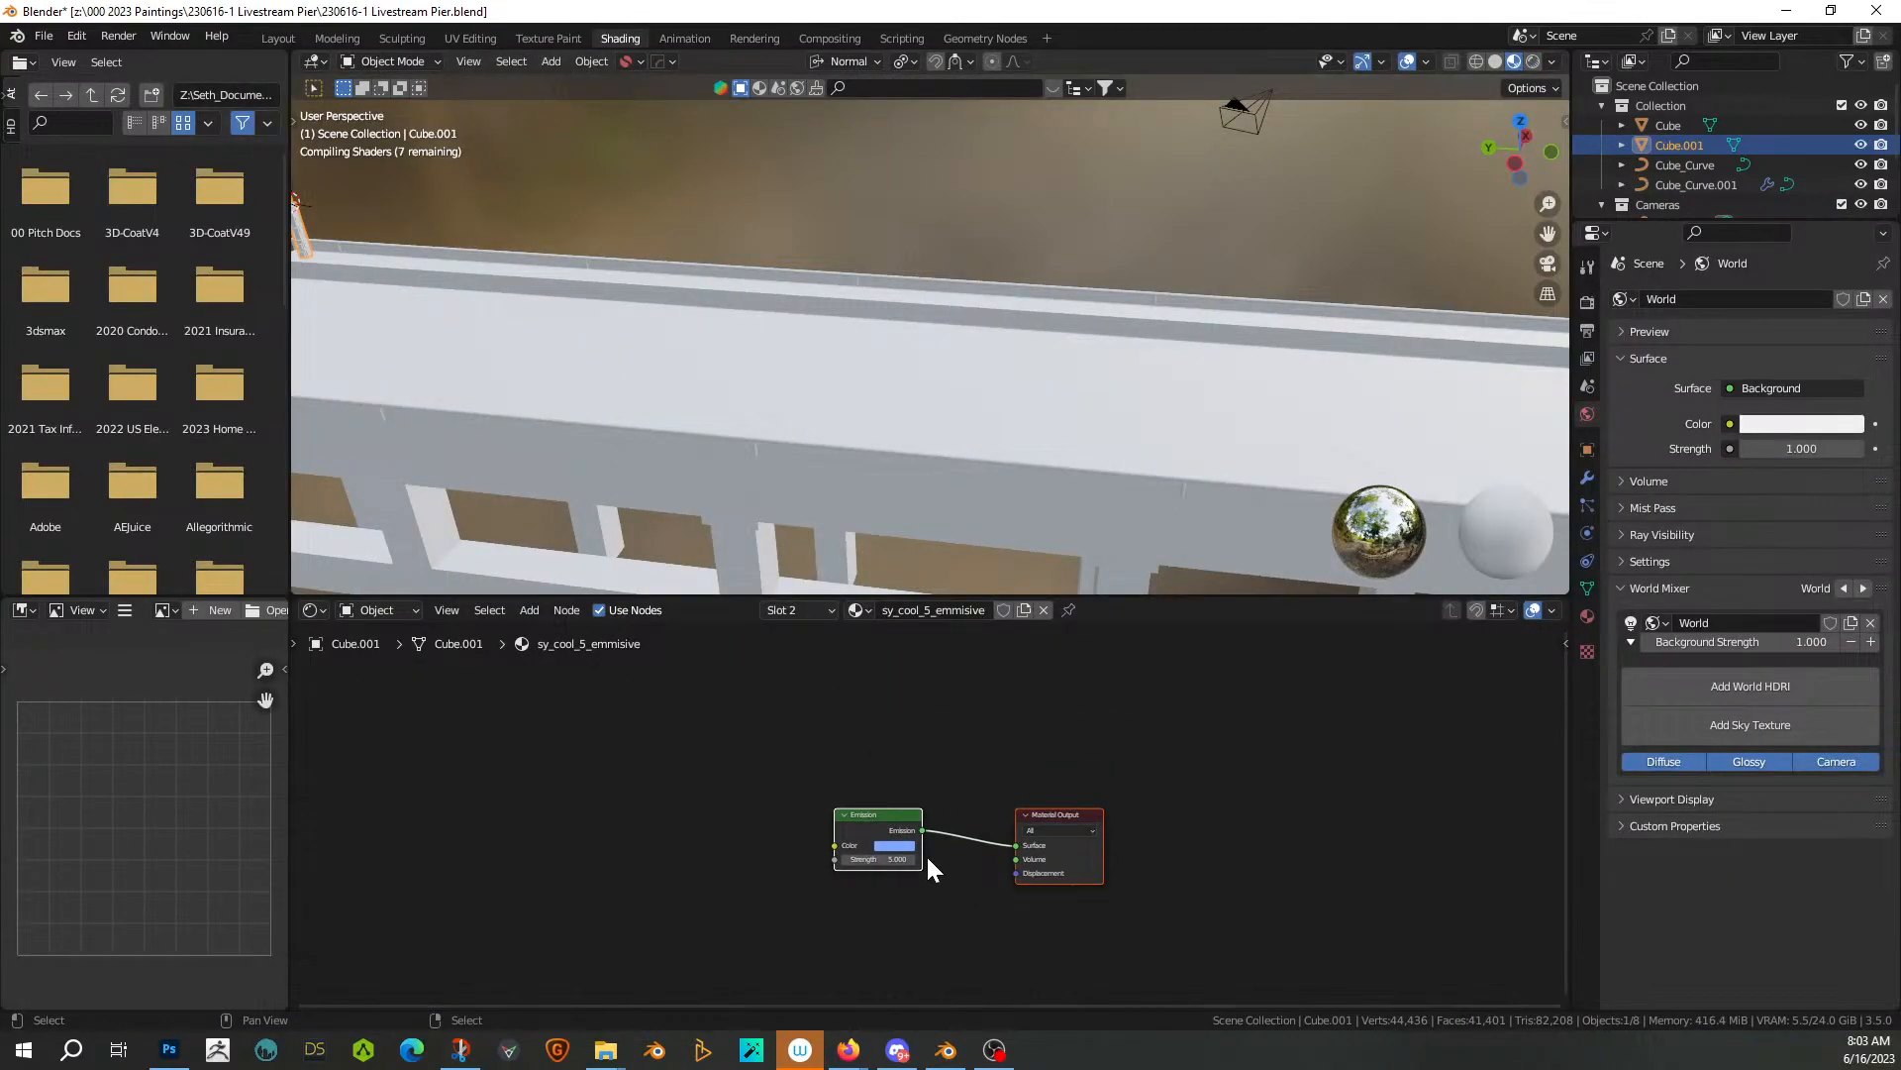
{"action": "left_click", "coordinate": [828, 612]}
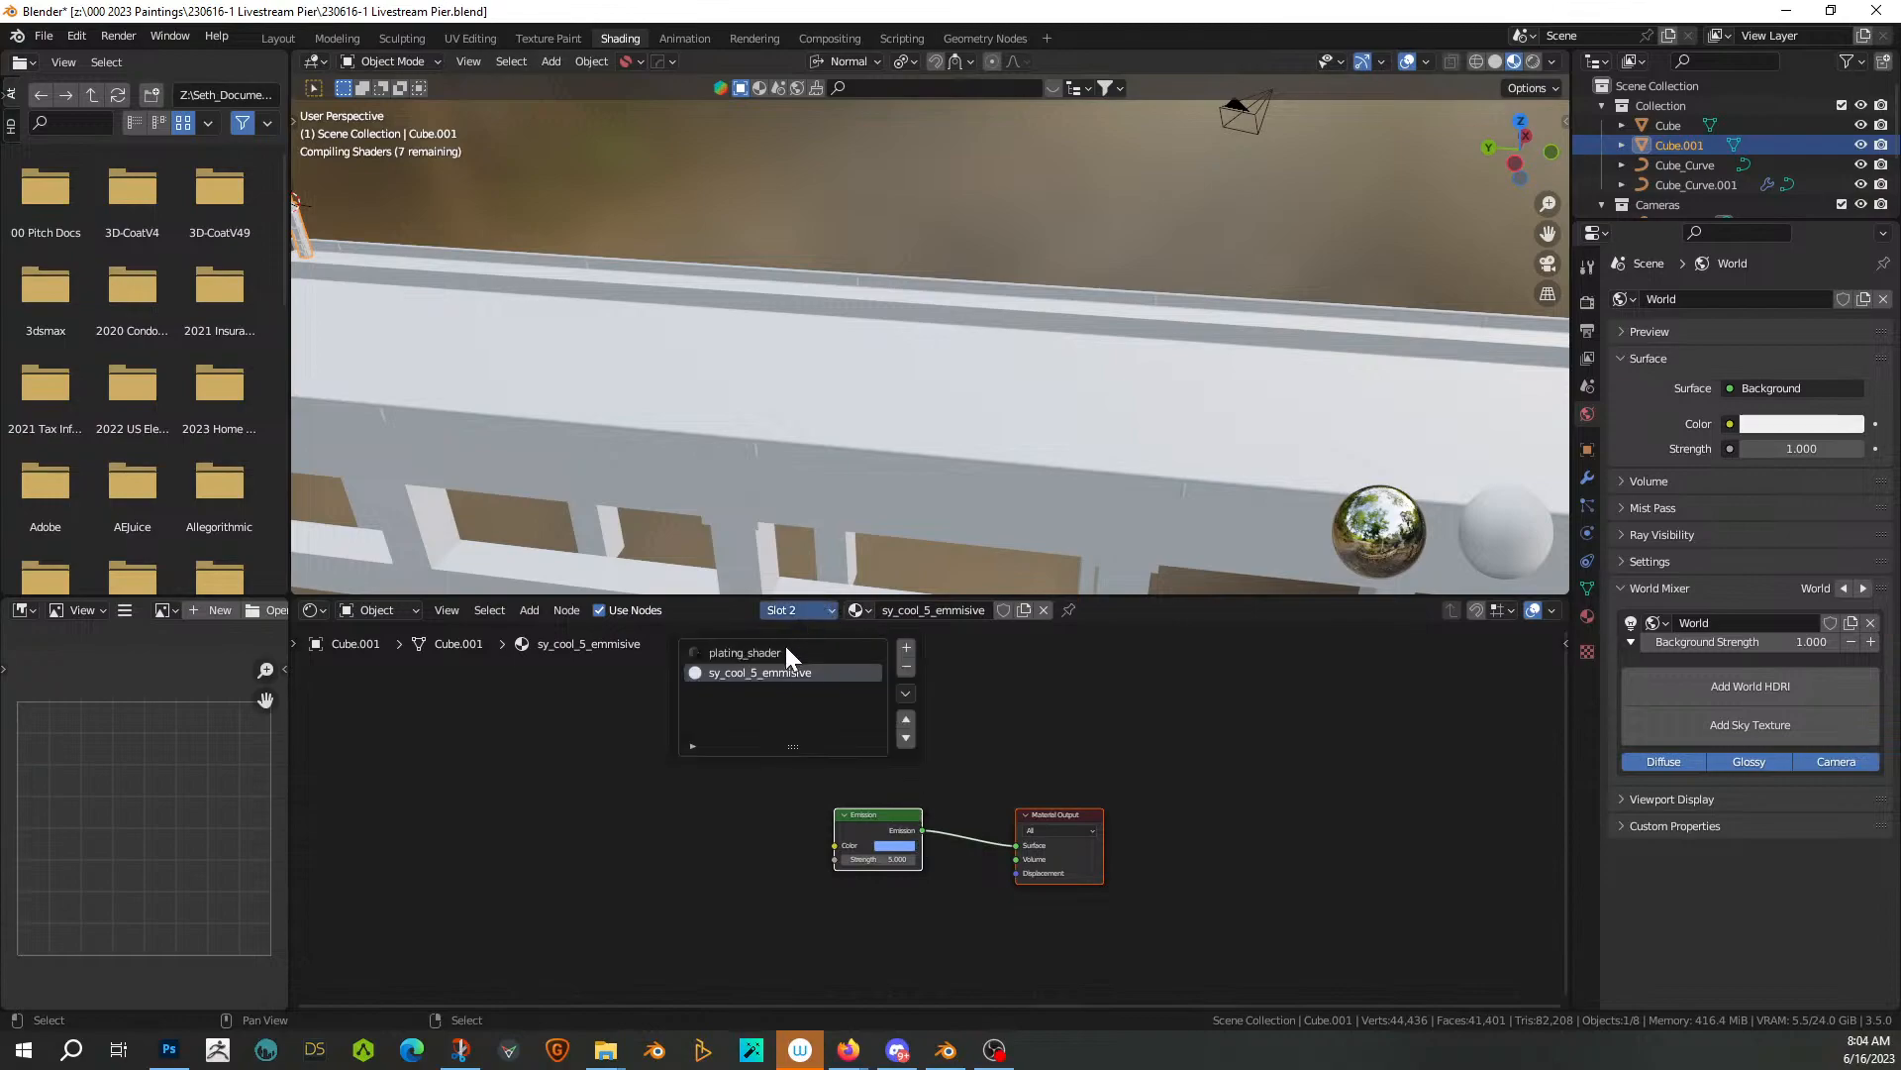
{"action": "left_click", "coordinate": [769, 651]}
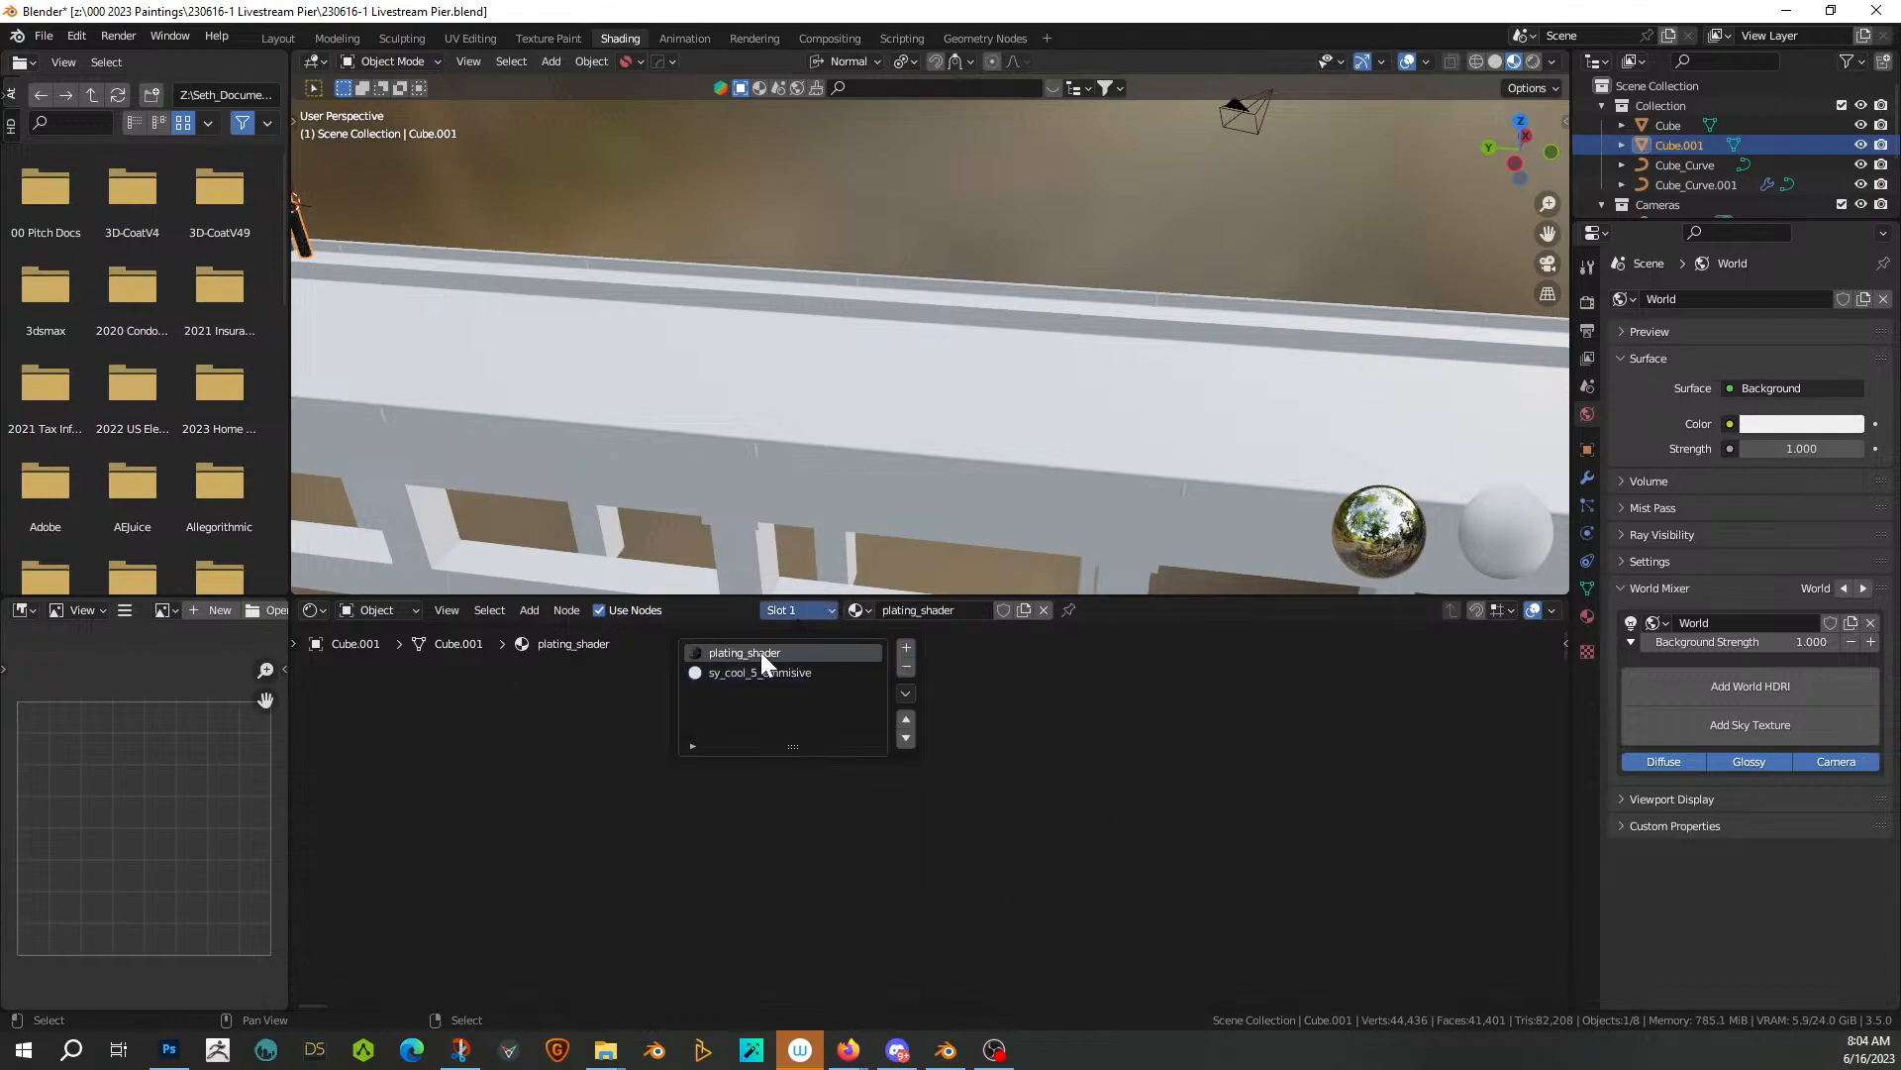
{"action": "key", "text": "Home"}
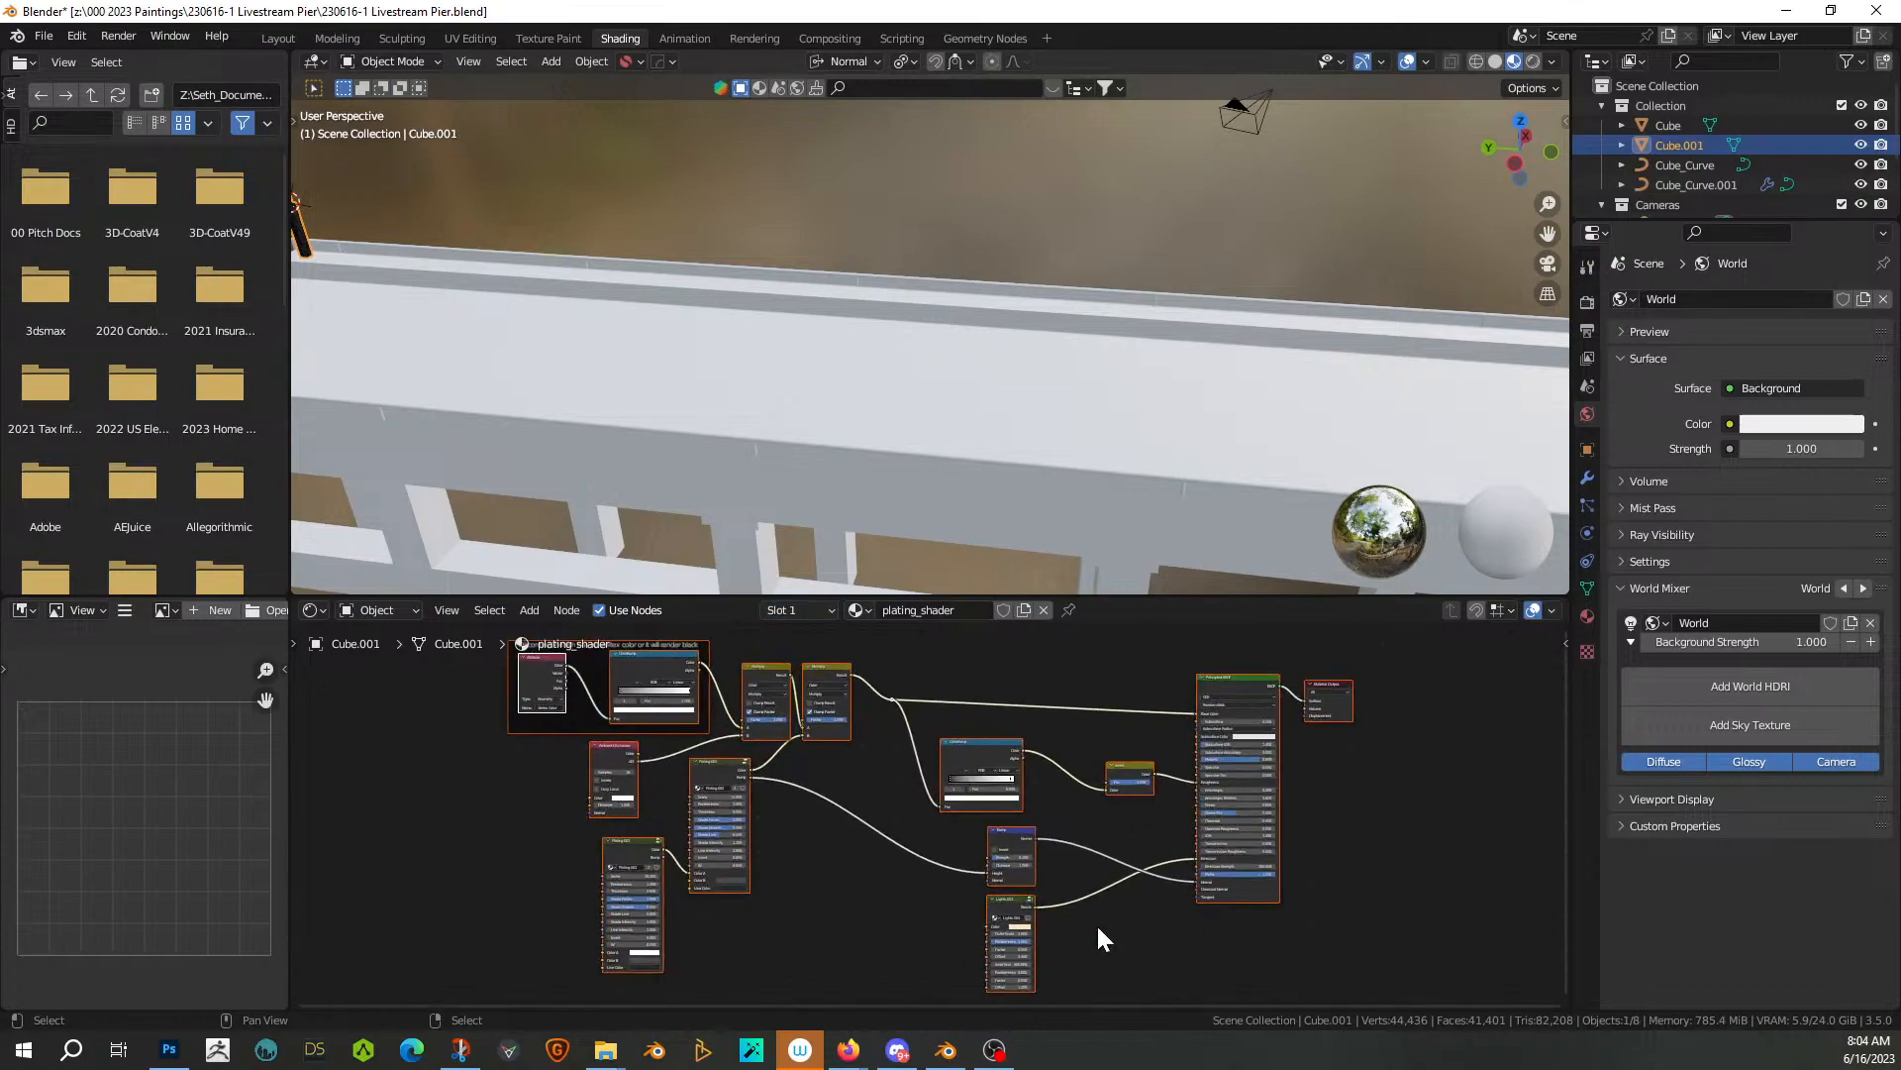
Cut the link from the Lights node group to the Principled BSDF's Emission input and delete that node group
{"action": "scroll", "coordinate": [1104, 927], "scroll_direction": "up", "scroll_amount": 1}
{"action": "middle_click_drag", "start_coordinate": [1103, 927], "coordinate": [697, 700]}
{"action": "scroll", "coordinate": [799, 724], "scroll_direction": "up", "scroll_amount": 2}
{"action": "middle_click_drag", "start_coordinate": [800, 728], "coordinate": [997, 994]}
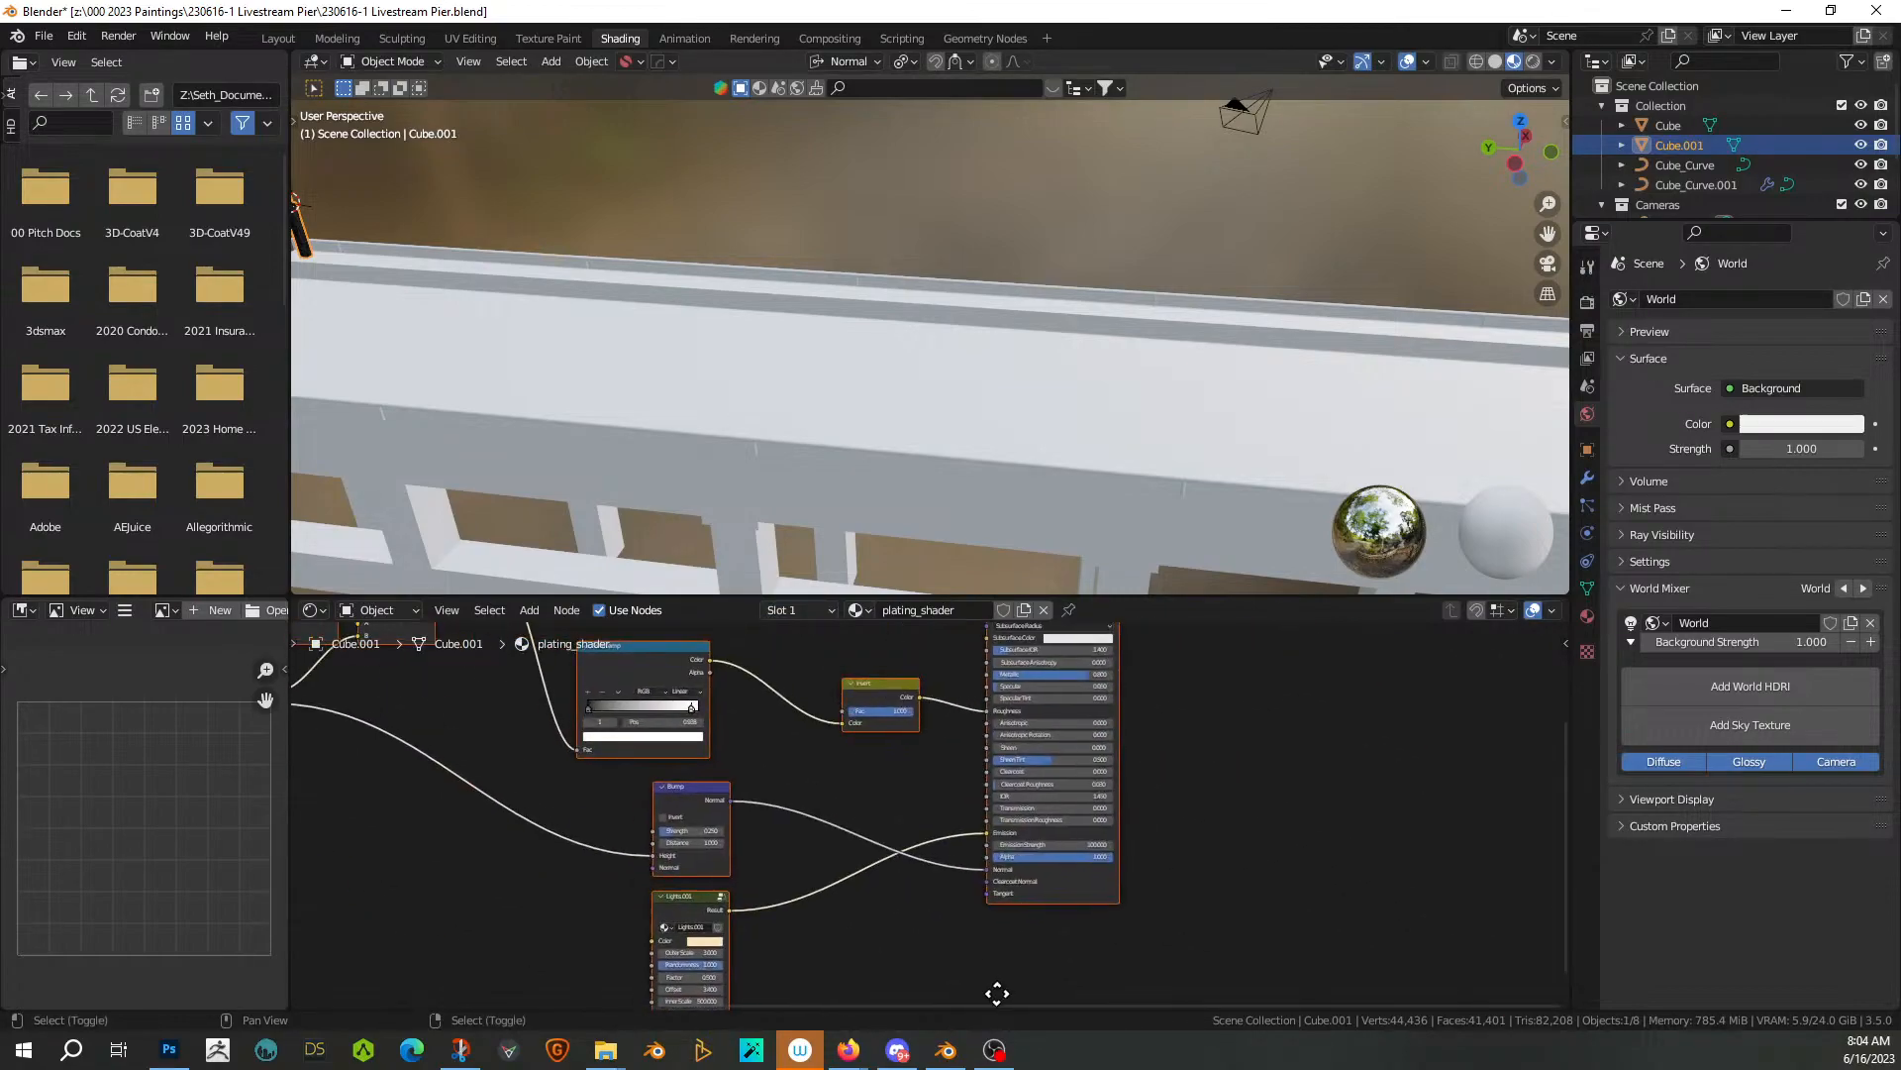
{"action": "right_click_drag", "start_coordinate": [782, 874], "coordinate": [846, 957], "text": "ctrl"}
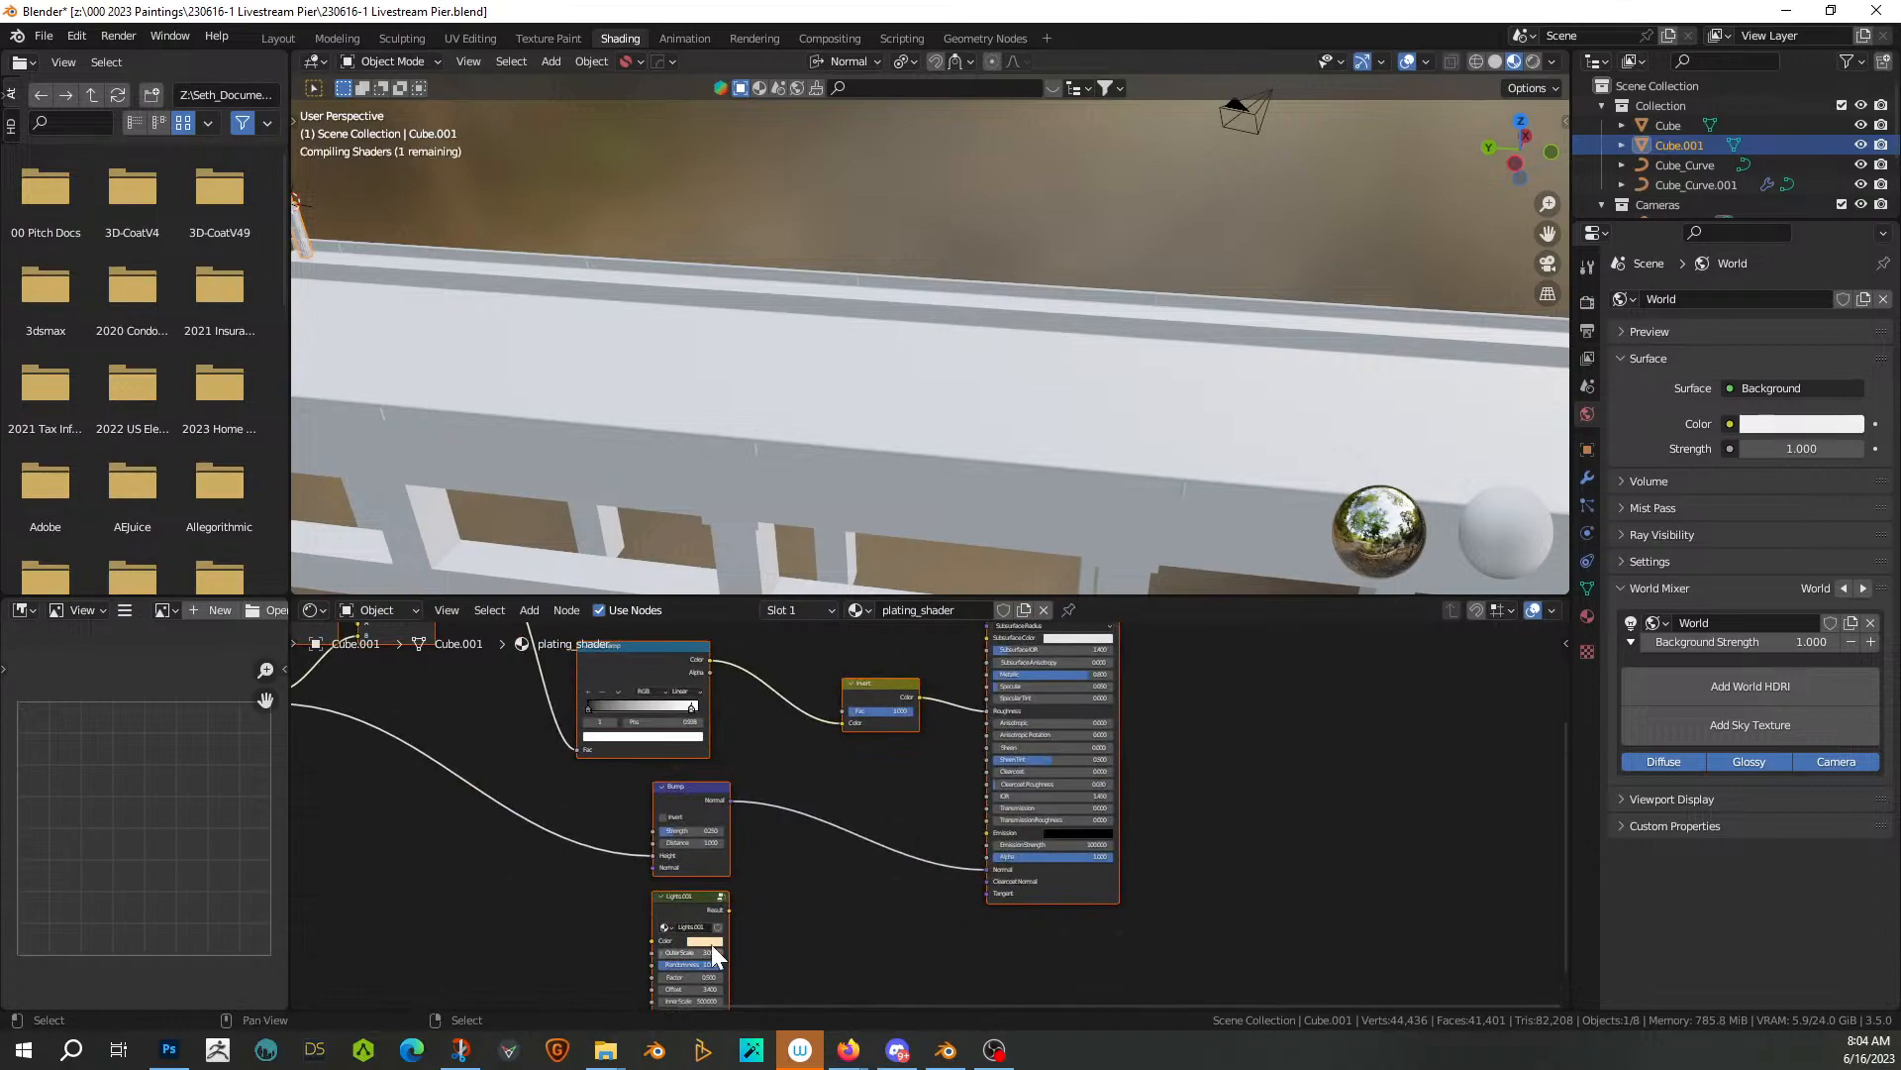
{"action": "left_click", "coordinate": [698, 896]}
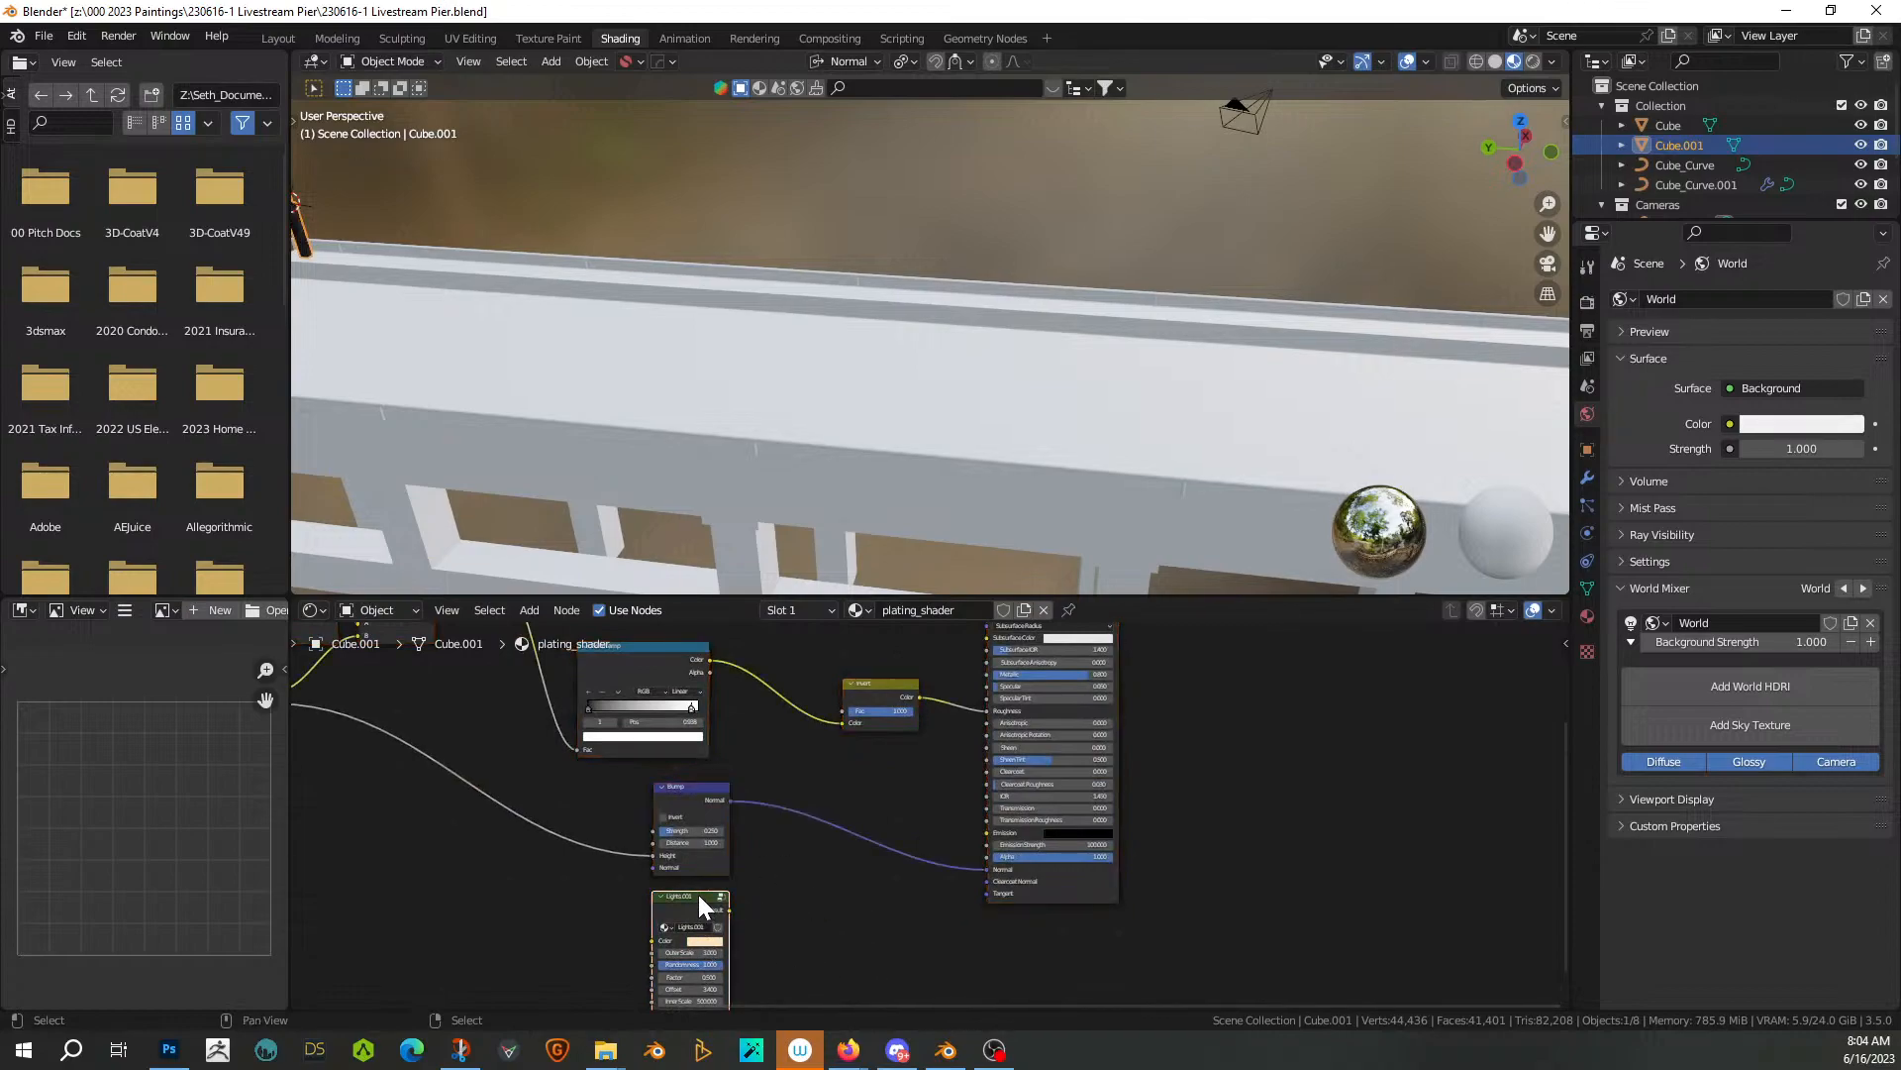
{"action": "key", "text": "x"}
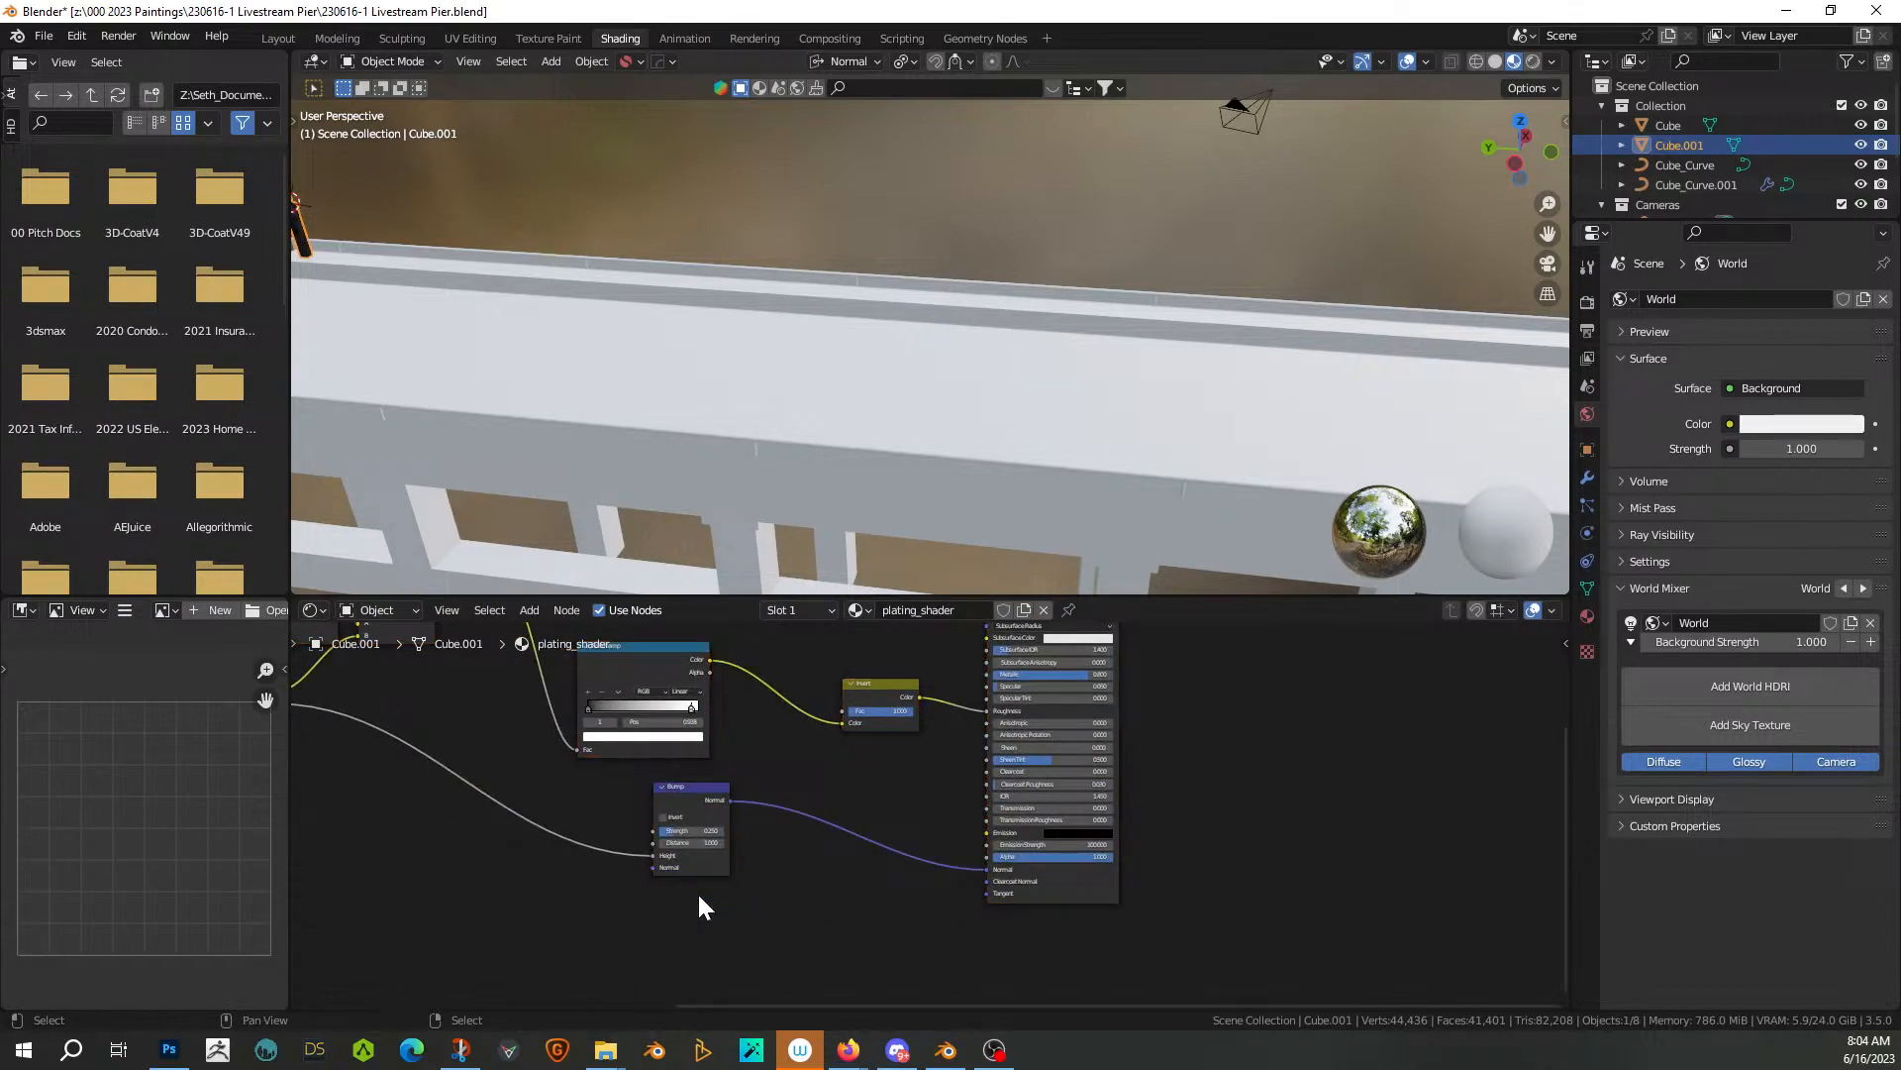
Set the Shading viewport to rendered view, save the file and frame the lamp post on the pier
{"action": "left_click", "coordinate": [1532, 62]}
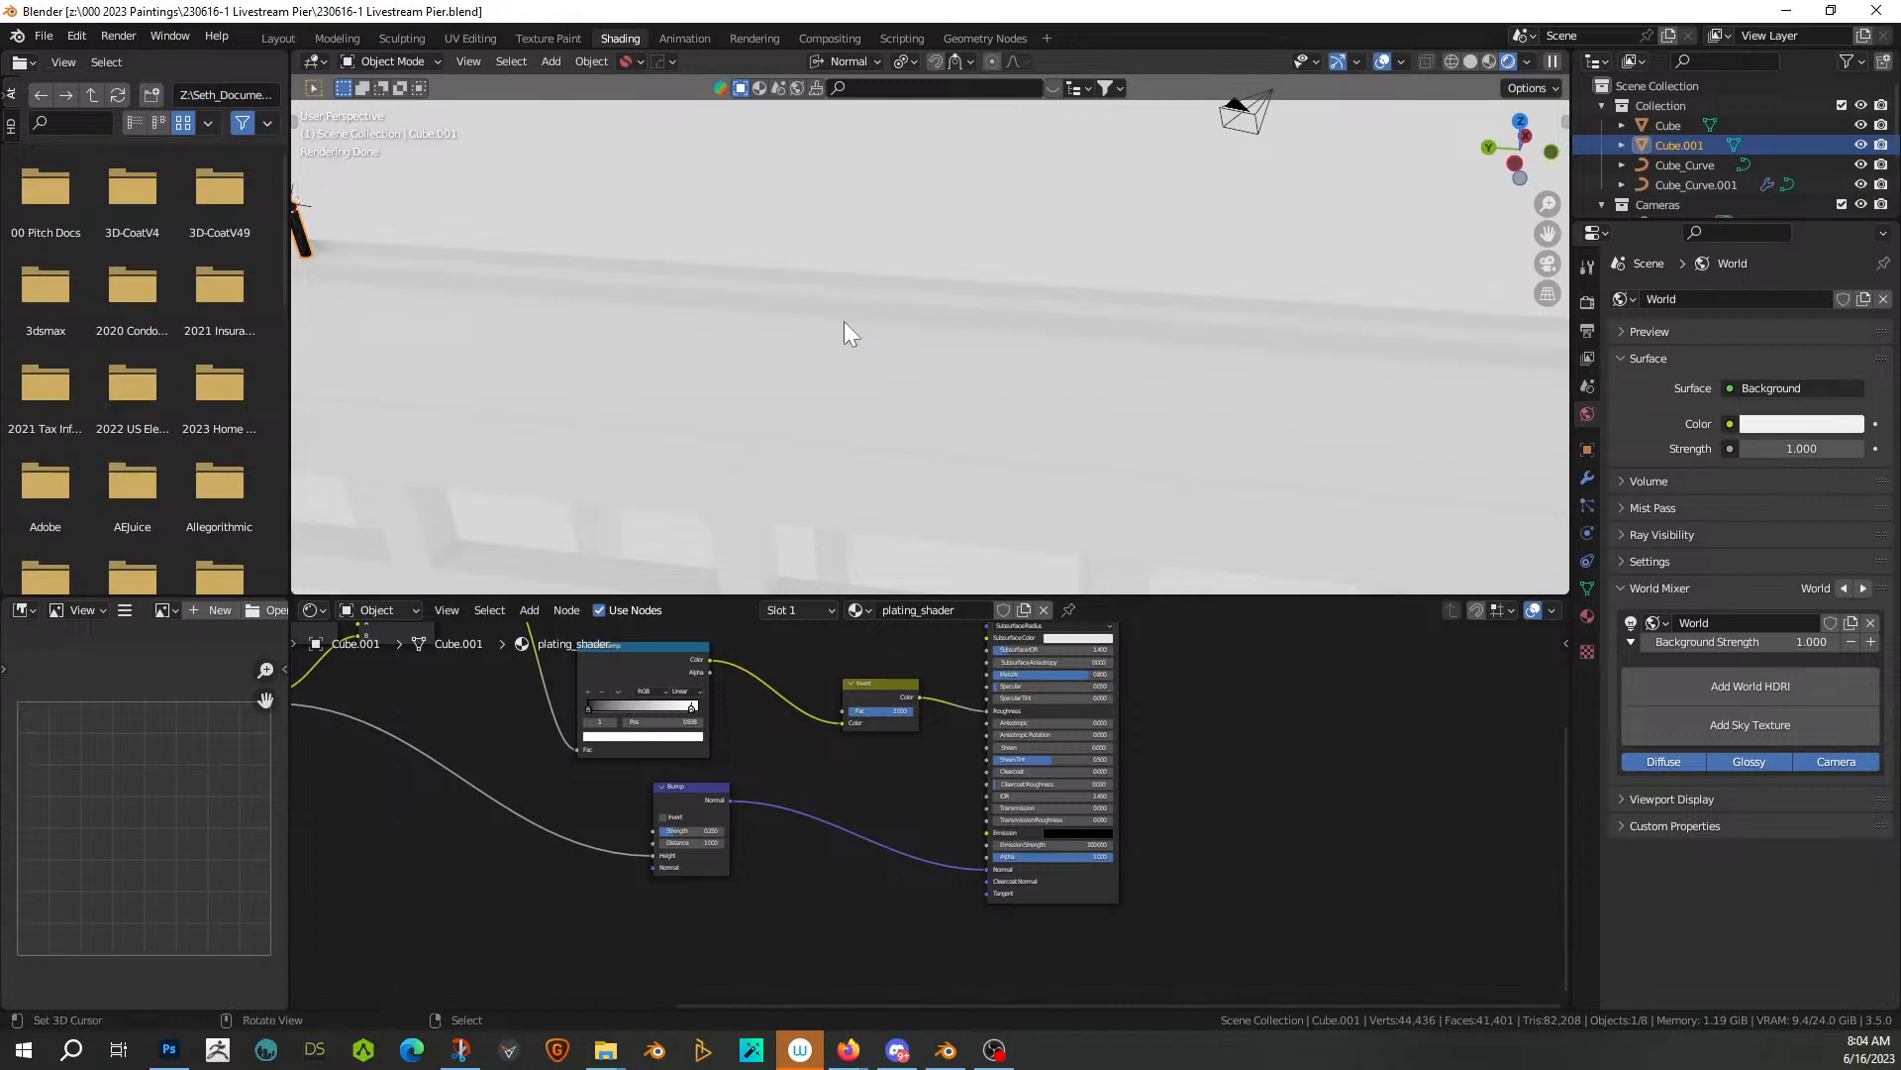
{"action": "key", "text": "ctrl+s"}
{"action": "scroll", "coordinate": [870, 315], "scroll_direction": "down", "scroll_amount": 7}
{"action": "middle_click_drag", "start_coordinate": [870, 314], "coordinate": [1031, 345]}
{"action": "scroll", "coordinate": [986, 319], "scroll_direction": "up", "scroll_amount": 4}
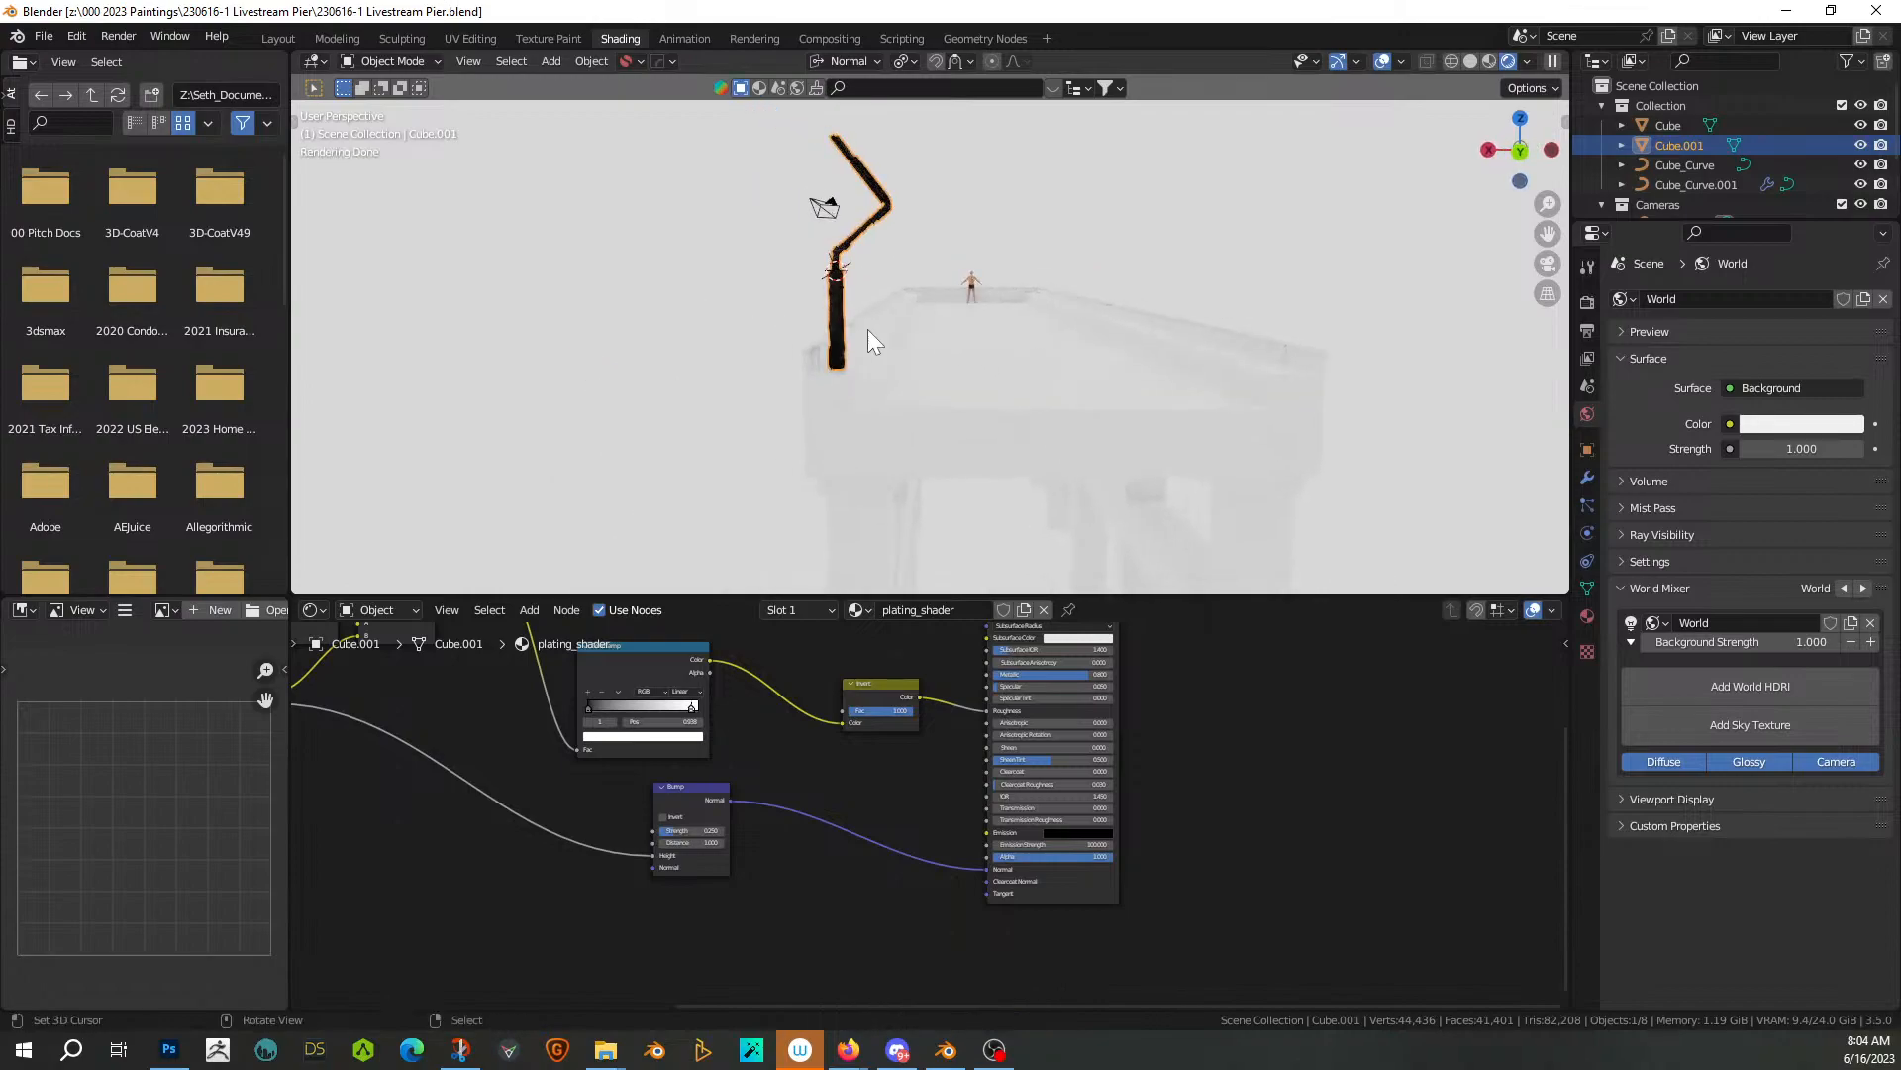
{"action": "right_click", "coordinate": [838, 309]}
{"action": "key", "text": "r"}
{"action": "key", "text": "Escape"}
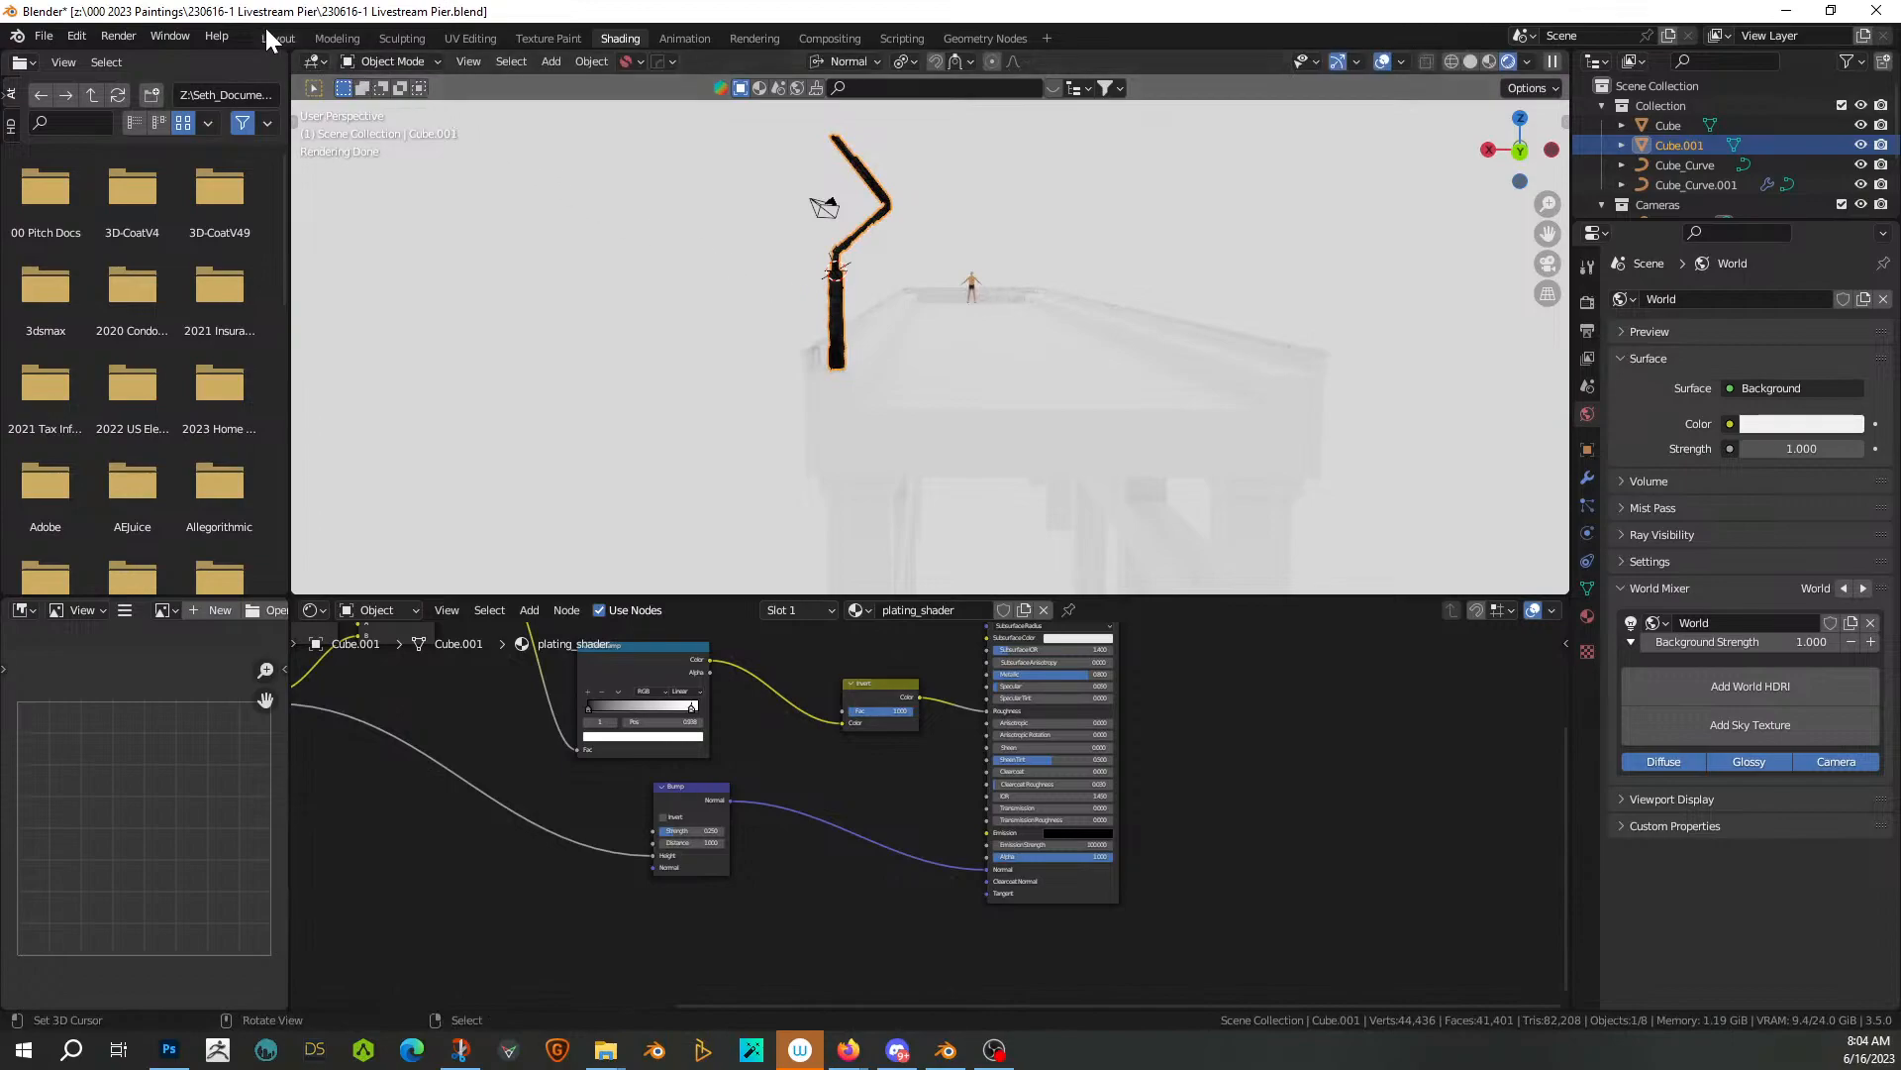
Return to the Layout workspace, set the transform orientation to Global and exit local view
{"action": "left_click", "coordinate": [265, 27]}
{"action": "left_click", "coordinate": [883, 62]}
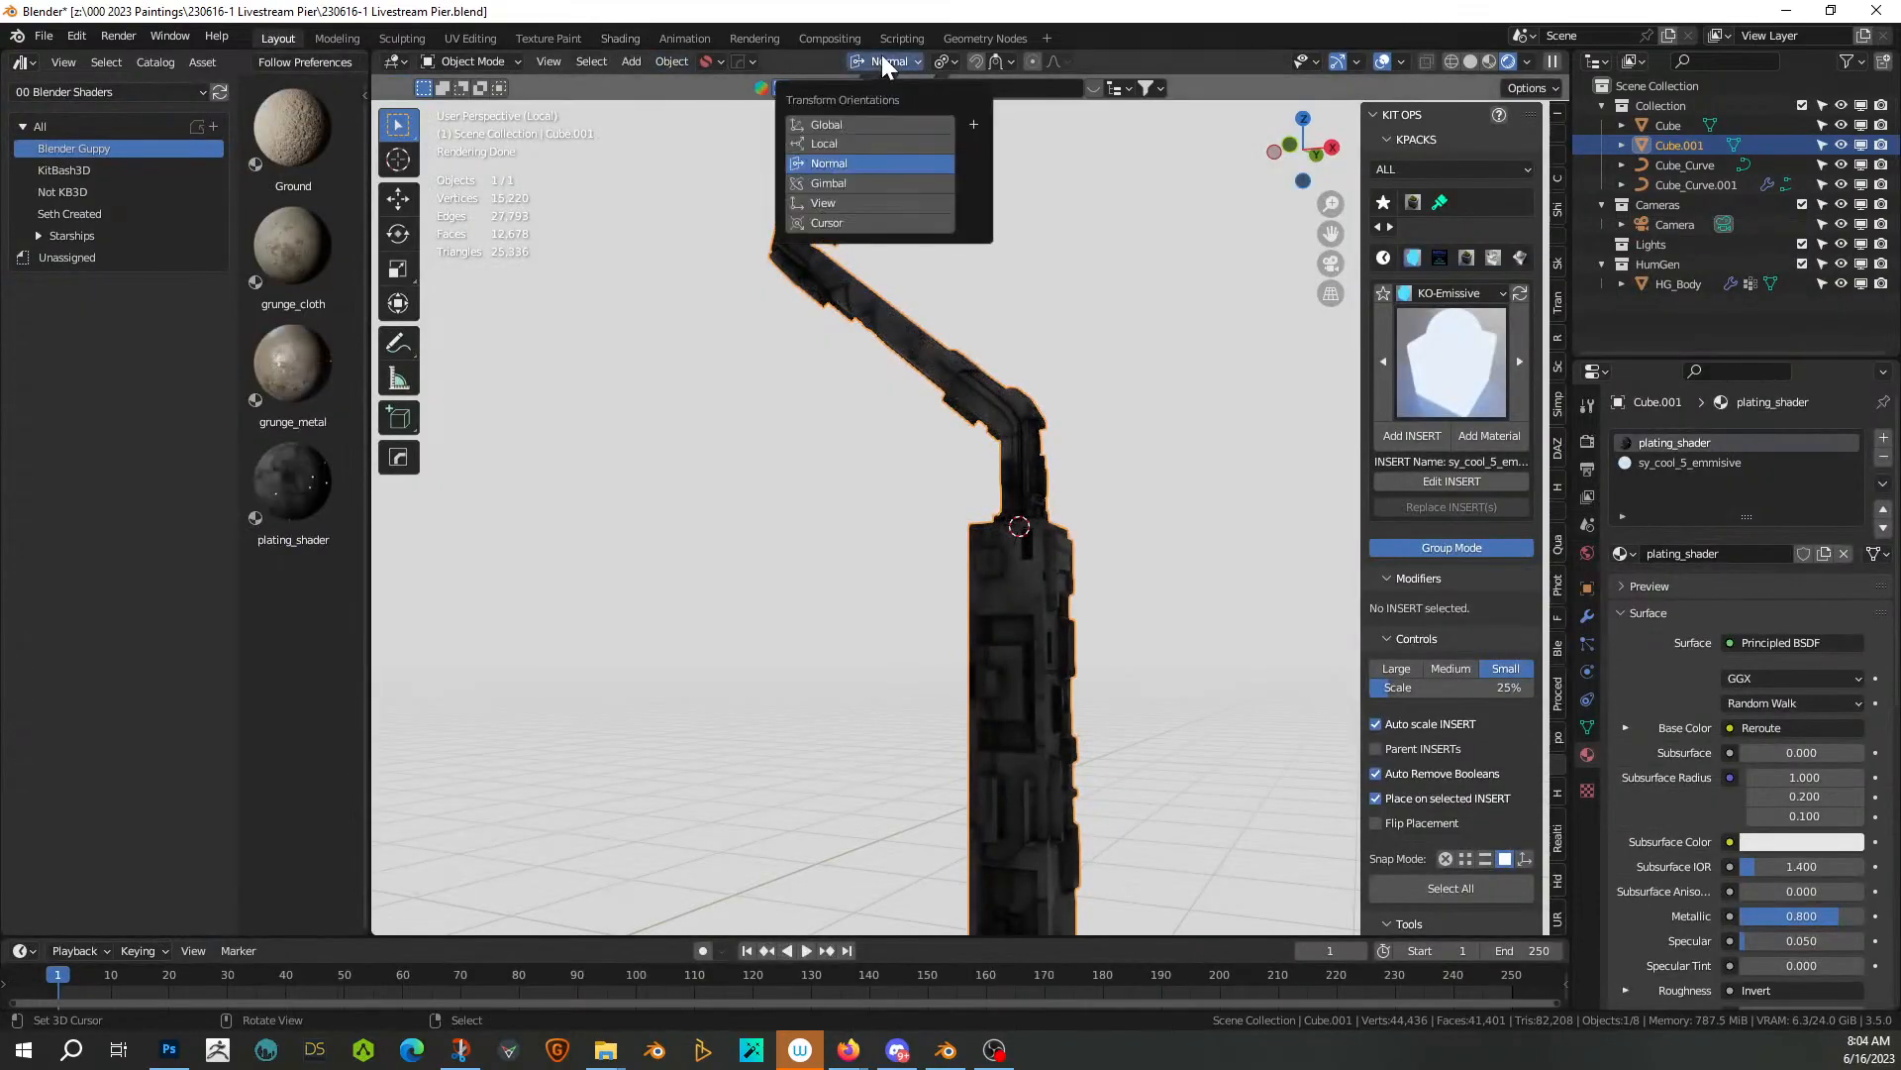
{"action": "left_click", "coordinate": [878, 124]}
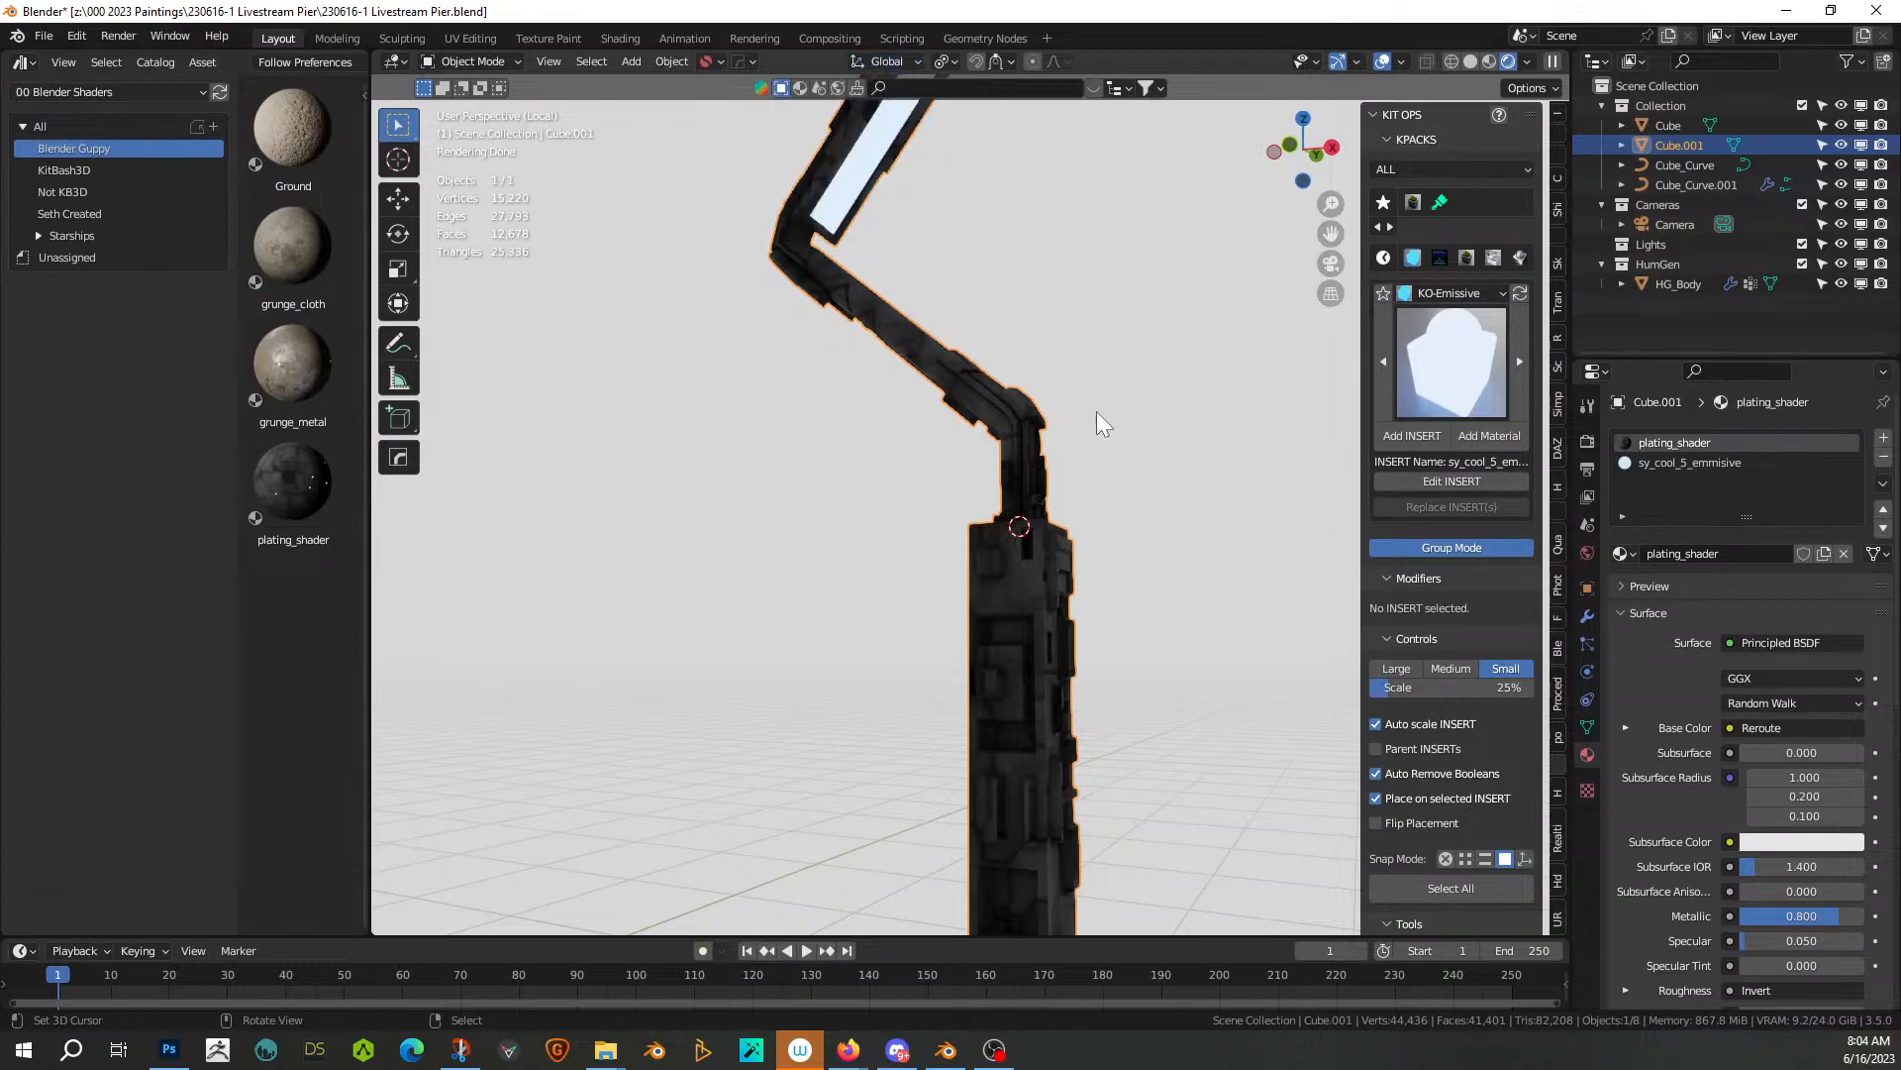
{"action": "scroll", "coordinate": [1062, 489], "scroll_direction": "down", "scroll_amount": 4}
{"action": "key", "text": "KP_Divide"}
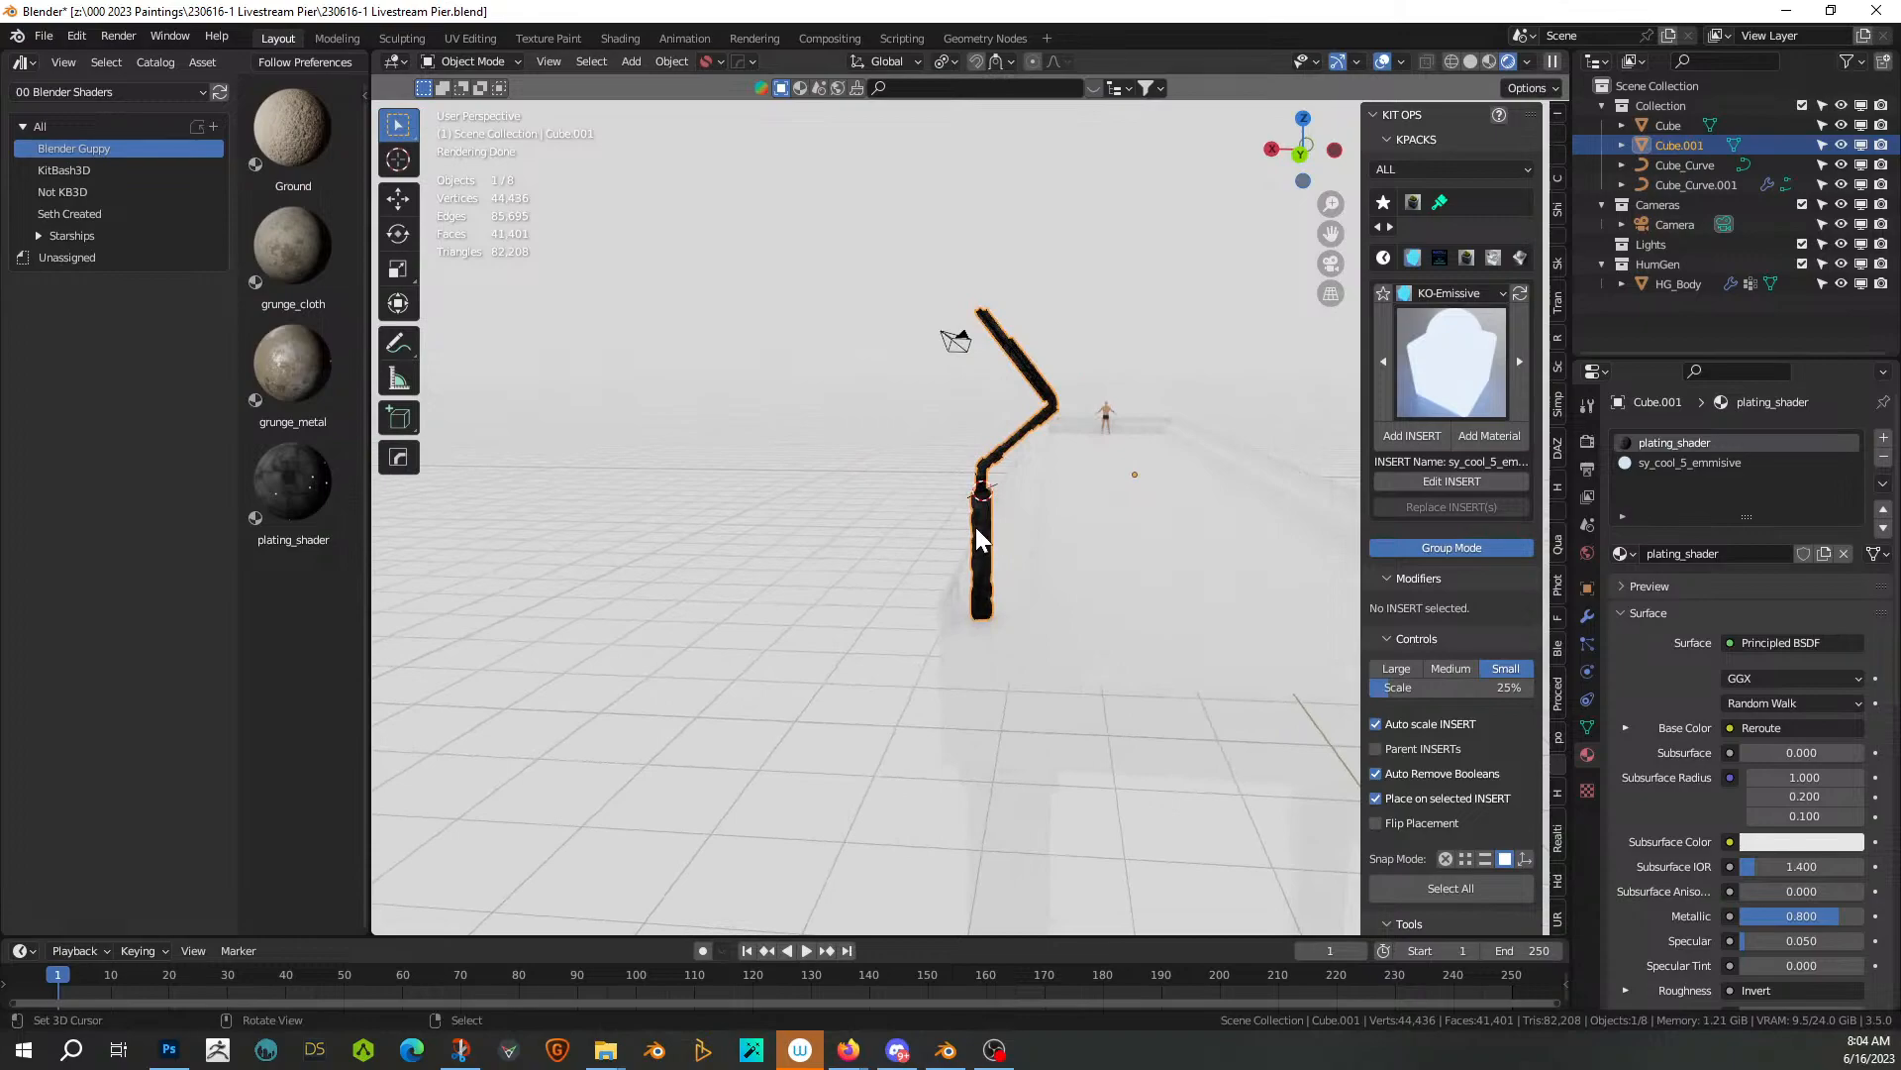
Try to rotate the lamp post 180 degrees about the global Z axis around its current origin
{"action": "type", "text": "rz180"}
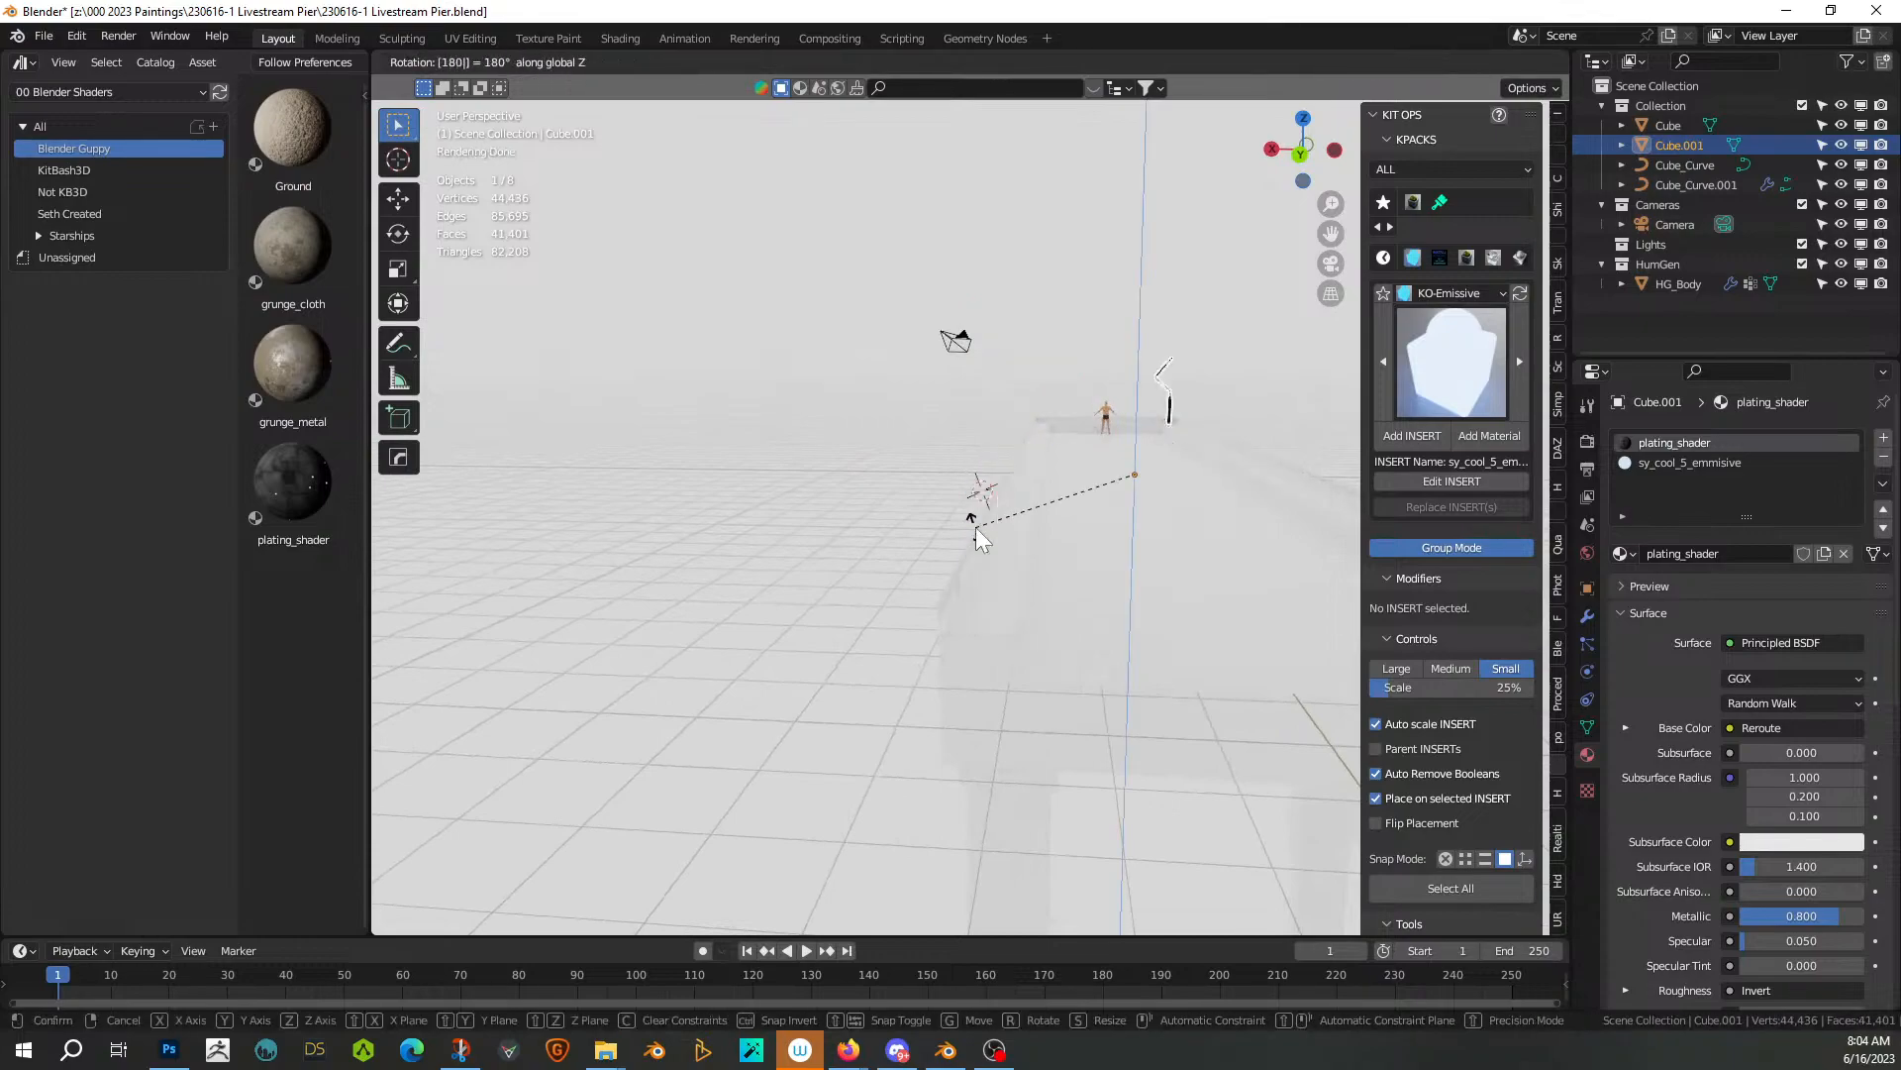
{"action": "key", "text": "Return"}
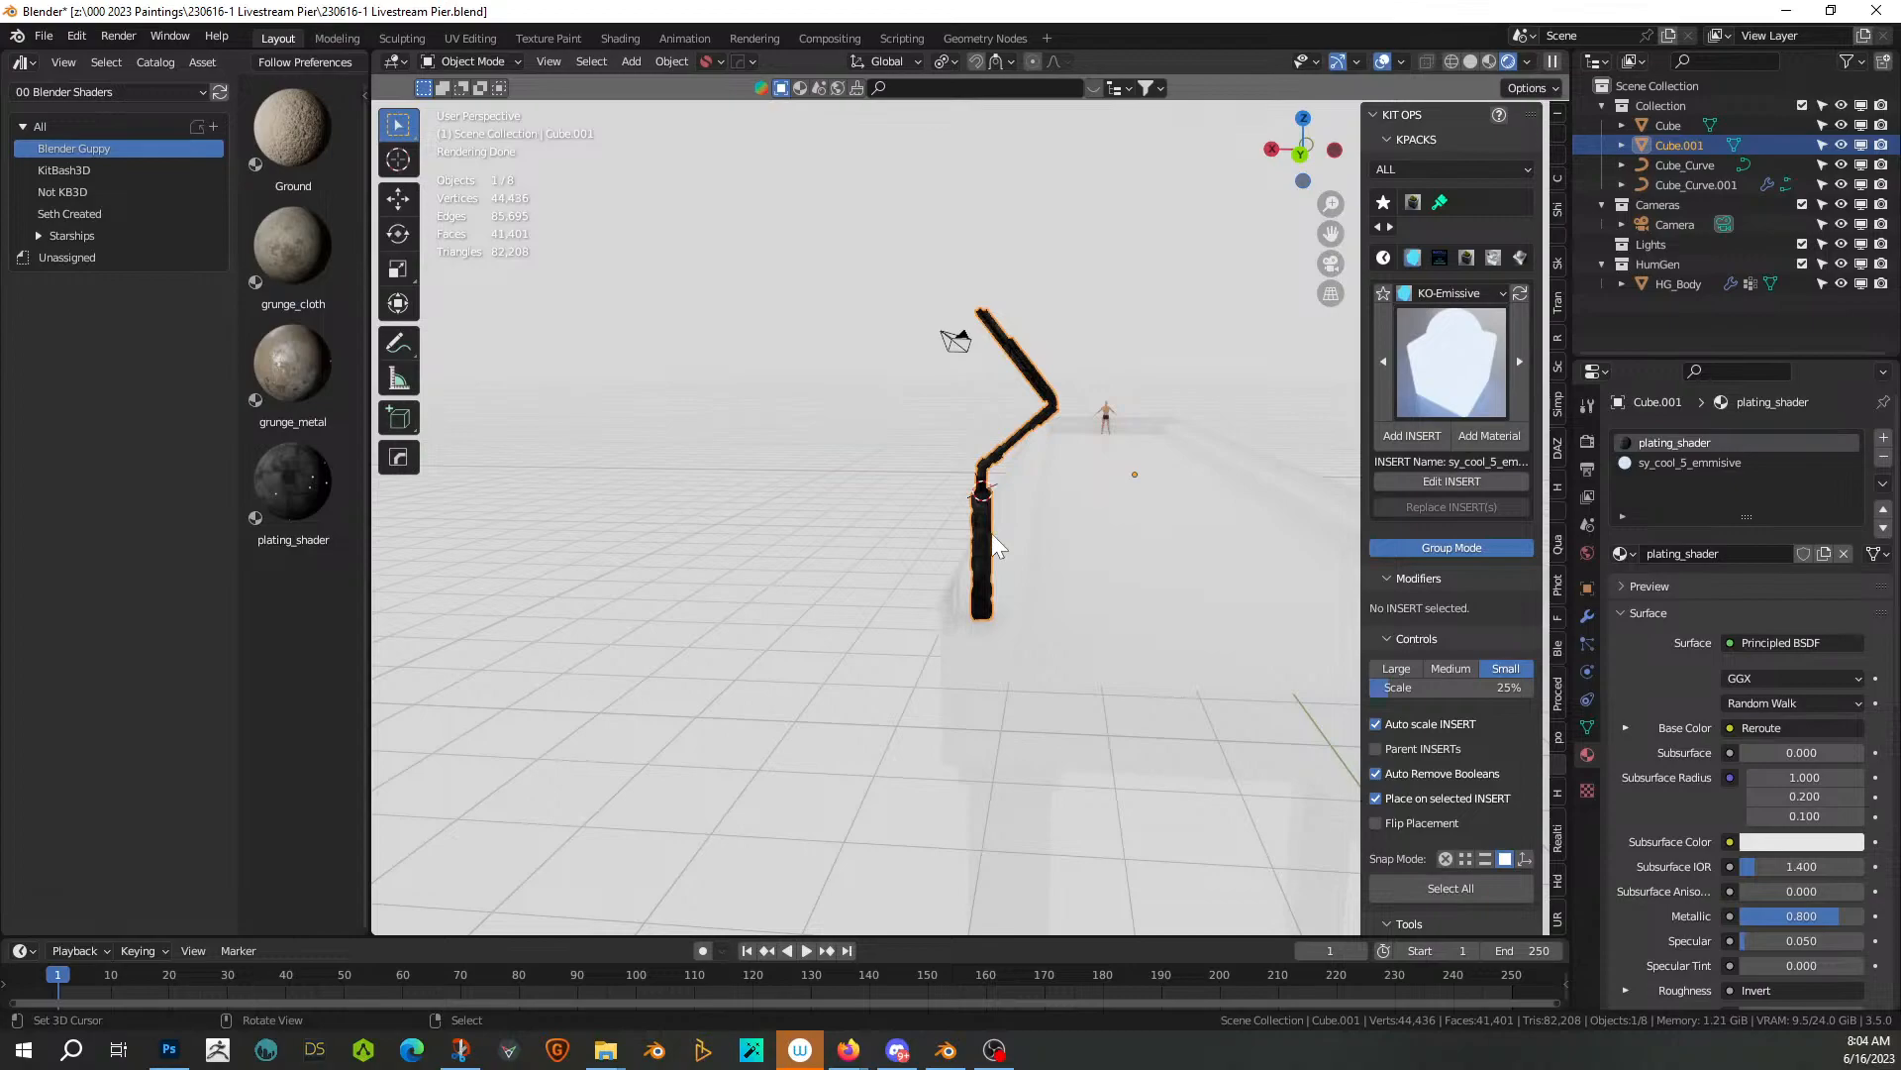
Isolate the lamp post in local view, enter Edit Mode and show the base's underside in the orthographic bottom view
{"action": "key", "text": "KP_Divide"}
{"action": "middle_click_drag", "start_coordinate": [992, 534], "coordinate": [891, 275]}
{"action": "key", "text": "Tab"}
{"action": "mouse_move", "coordinate": [842, 378]}
{"action": "middle_mouse_down"}
{"action": "mouse_move", "coordinate": [836, 356]}
{"action": "mouse_move", "coordinate": [852, 403]}
{"action": "middle_mouse_up"}
{"action": "left_click", "coordinate": [770, 500]}
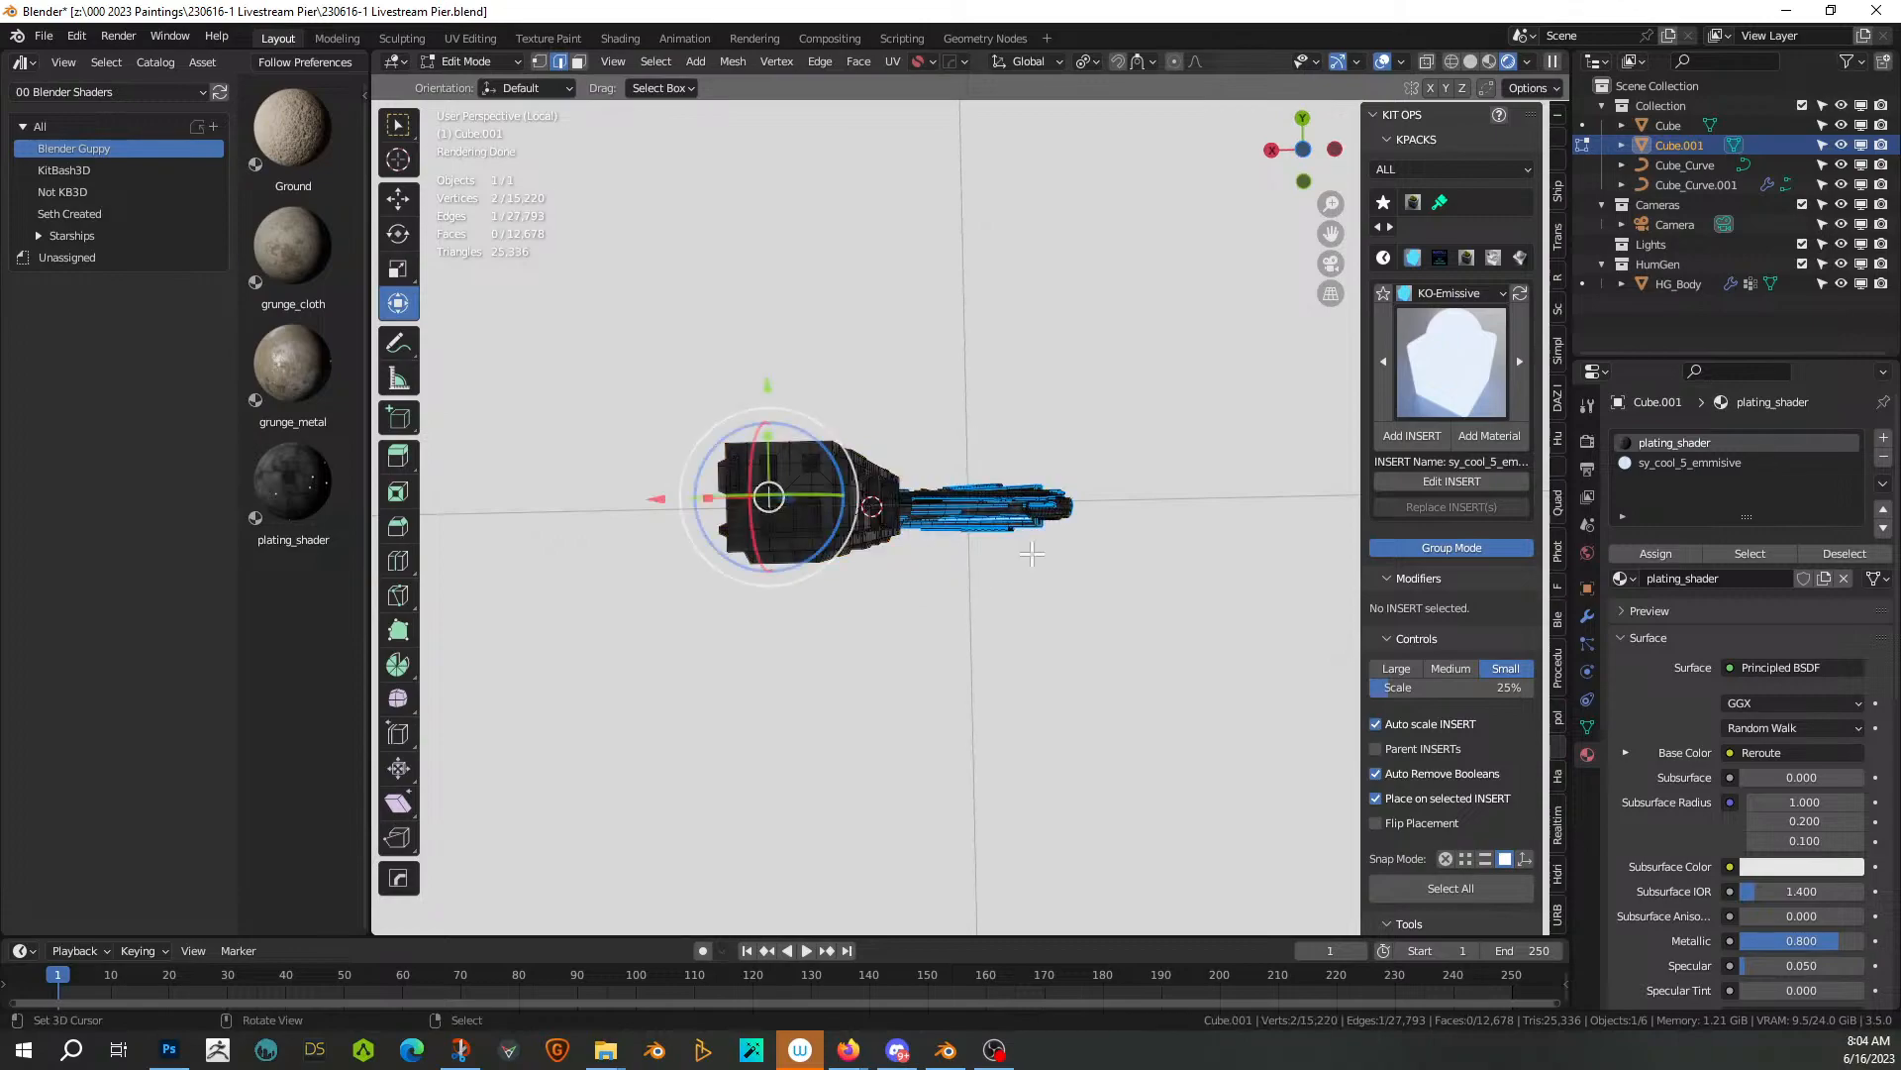
{"action": "key", "text": "KP_Decimal"}
{"action": "scroll", "coordinate": [1078, 557], "scroll_direction": "down", "scroll_amount": 8}
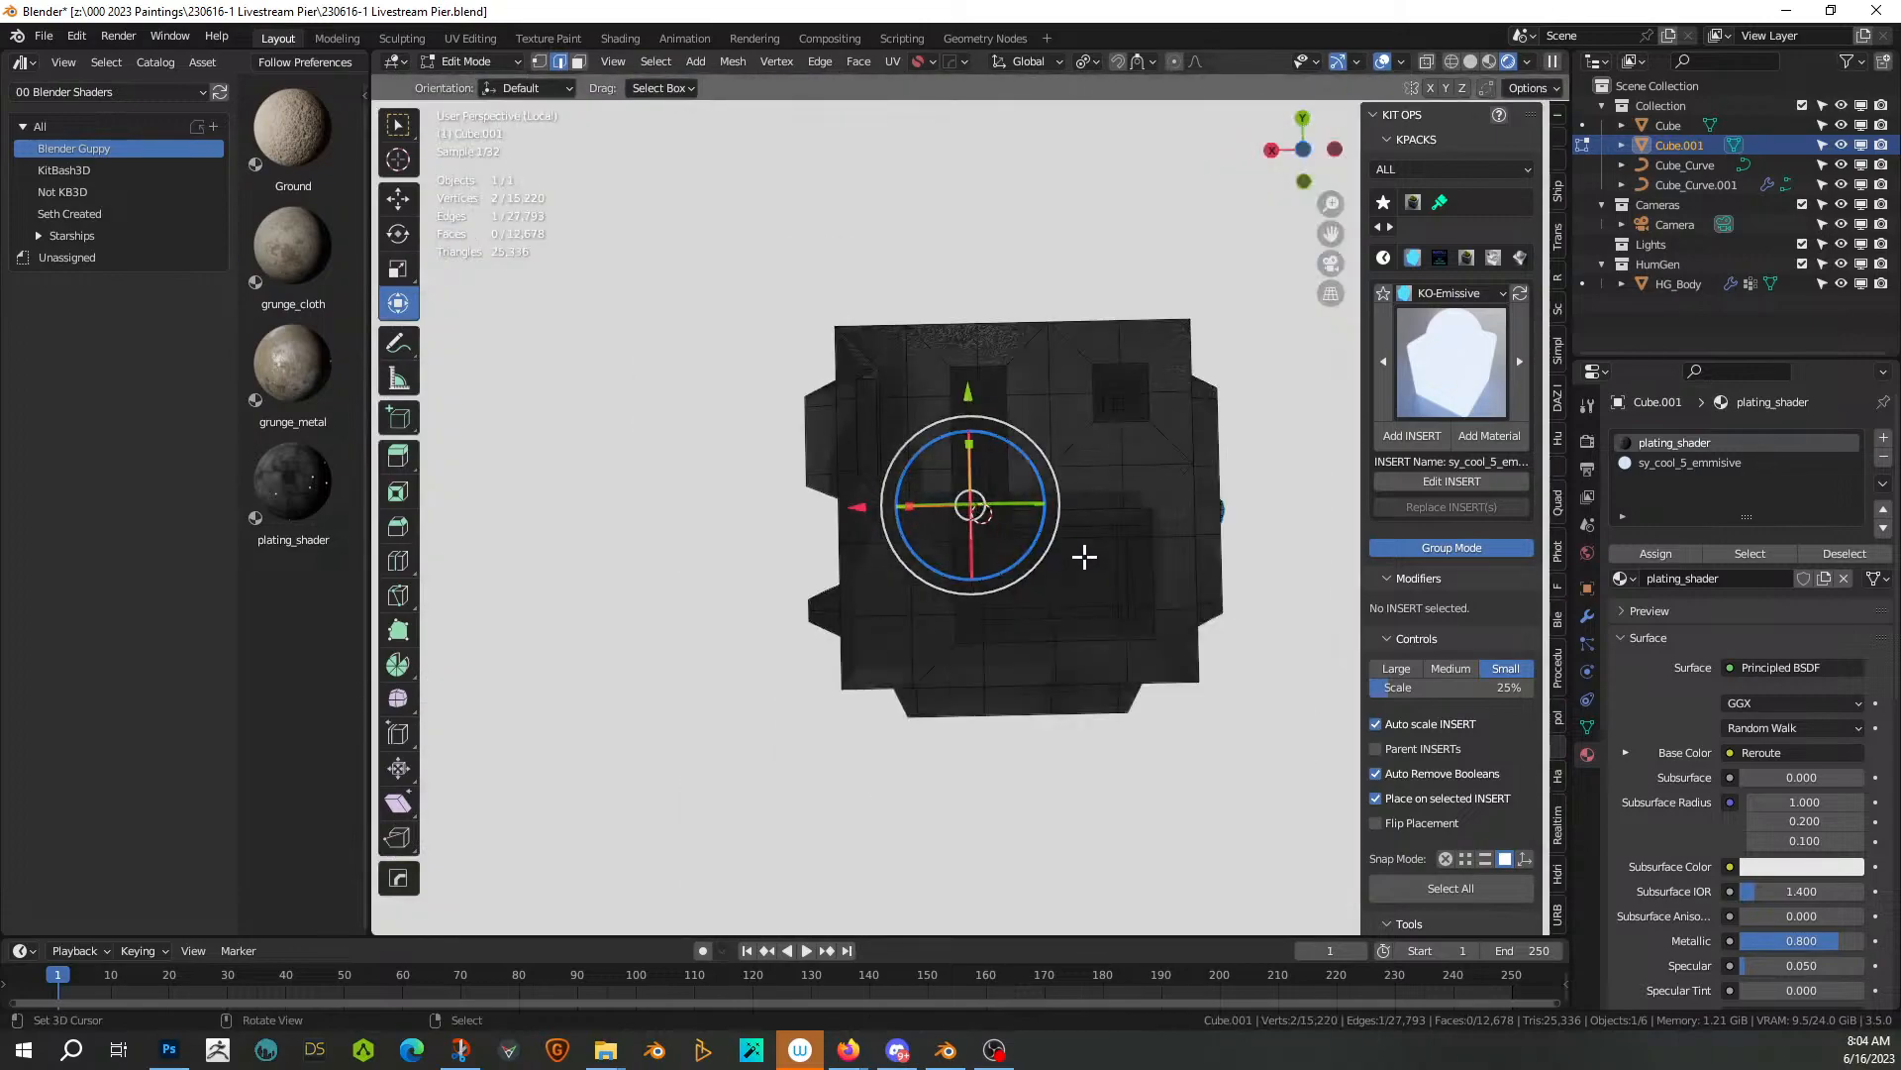
{"action": "key", "text": "KP_7"}
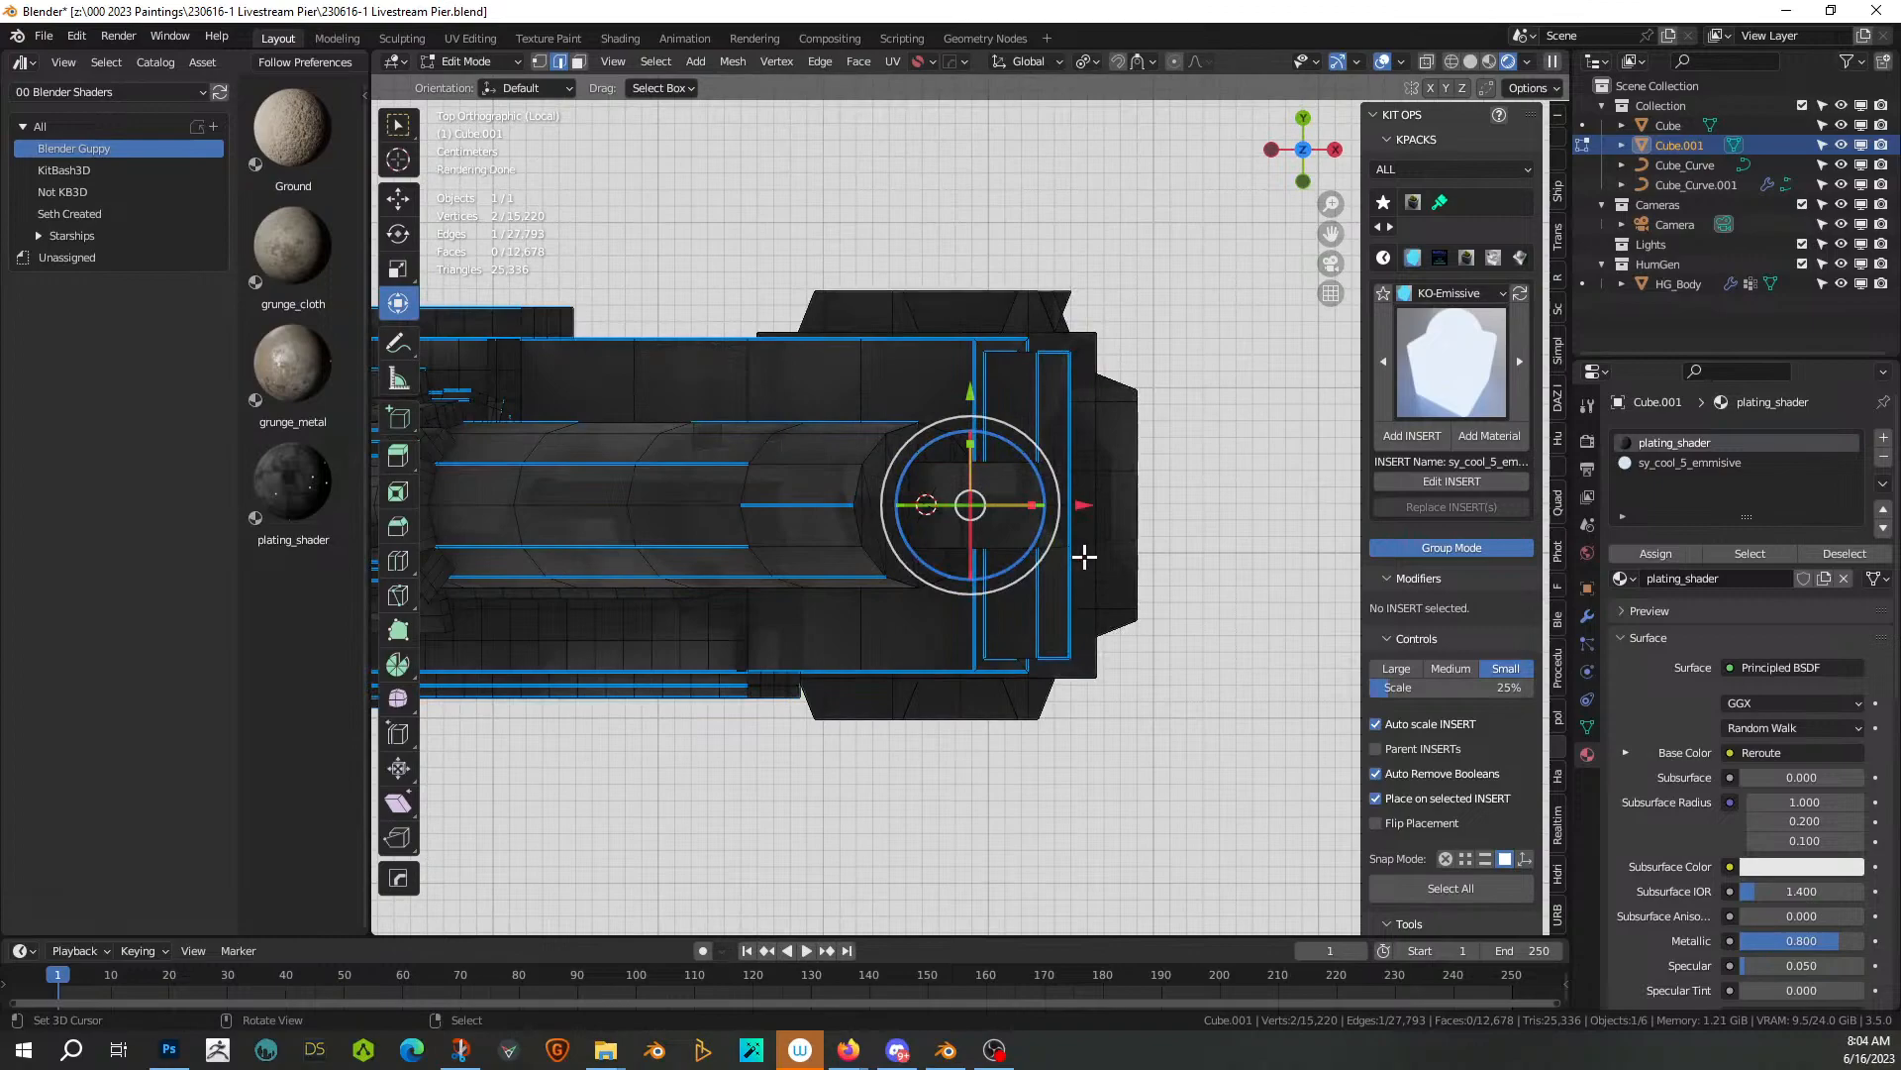
{"action": "key", "text": "ctrl+KP_7"}
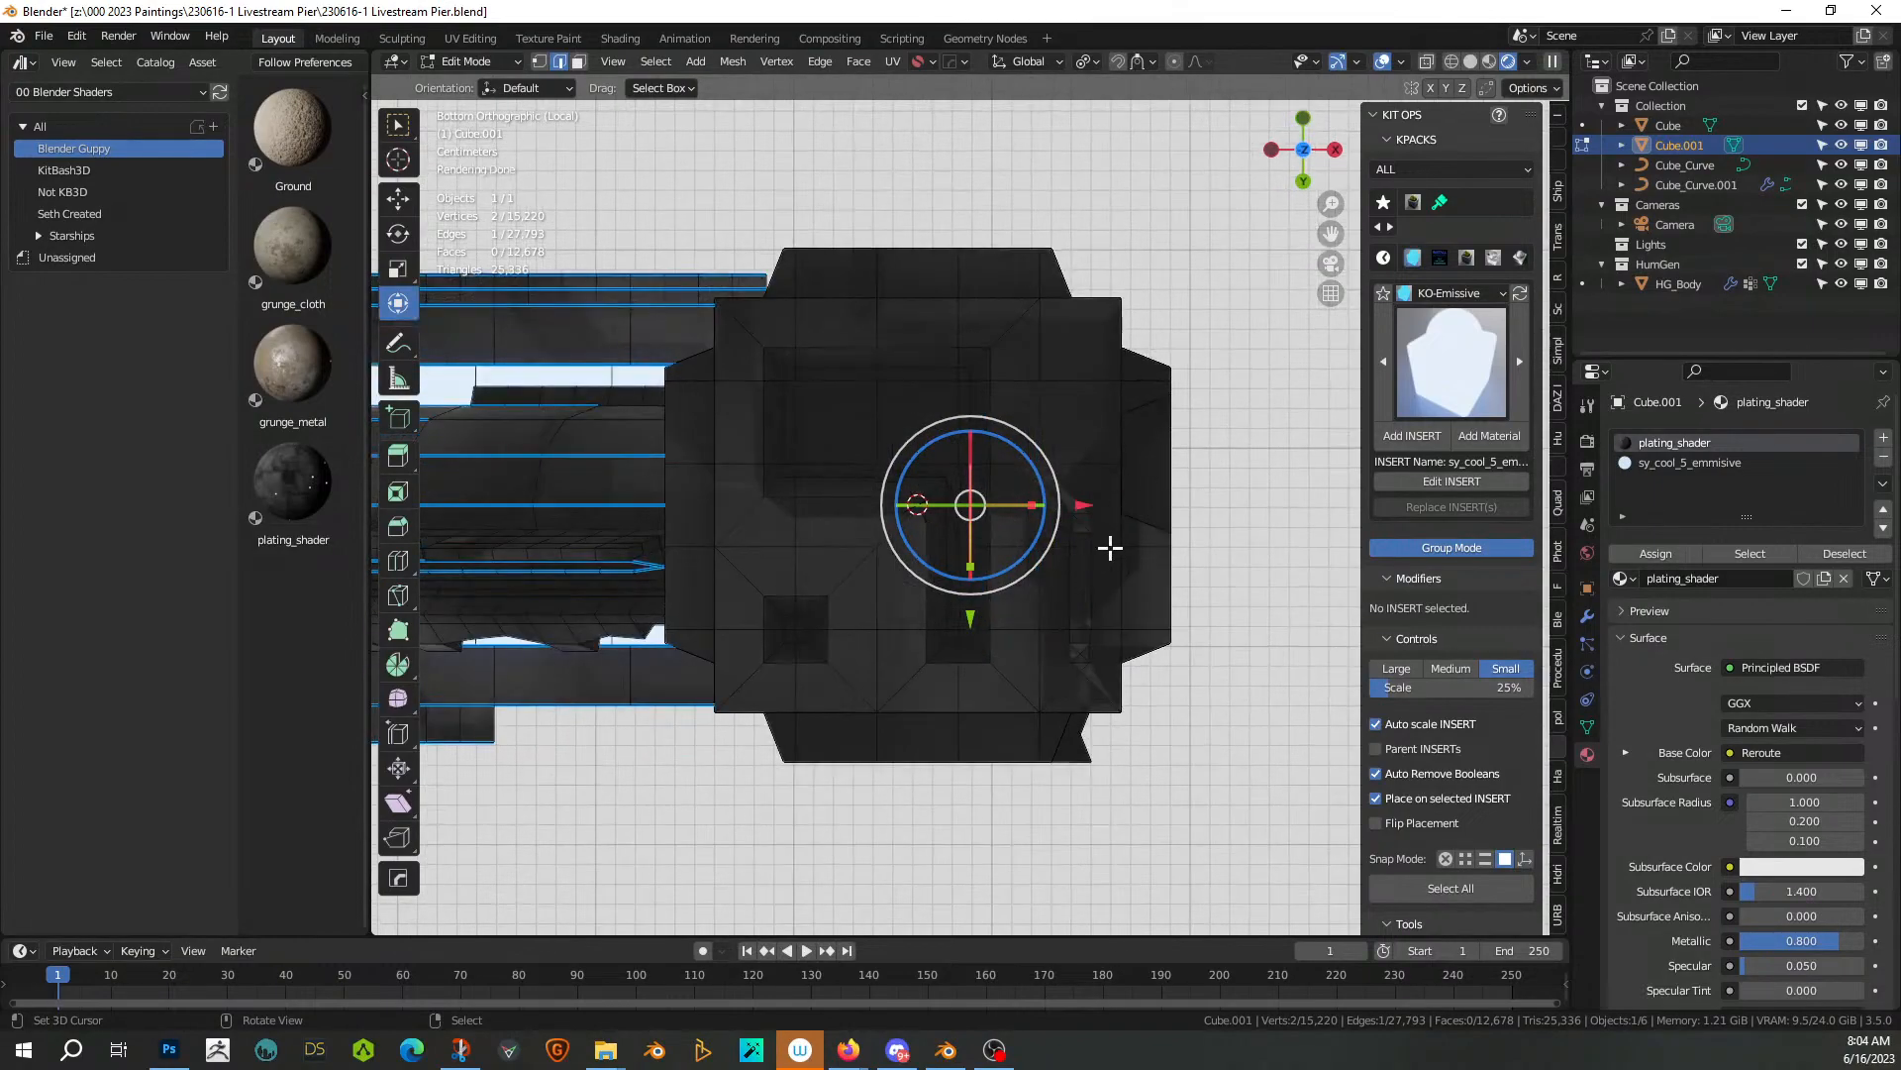
Select a vertex near the centre of the base's underside, snap the 3D cursor to it and return to Object Mode
{"action": "key", "text": "1"}
{"action": "key", "text": "alt+a"}
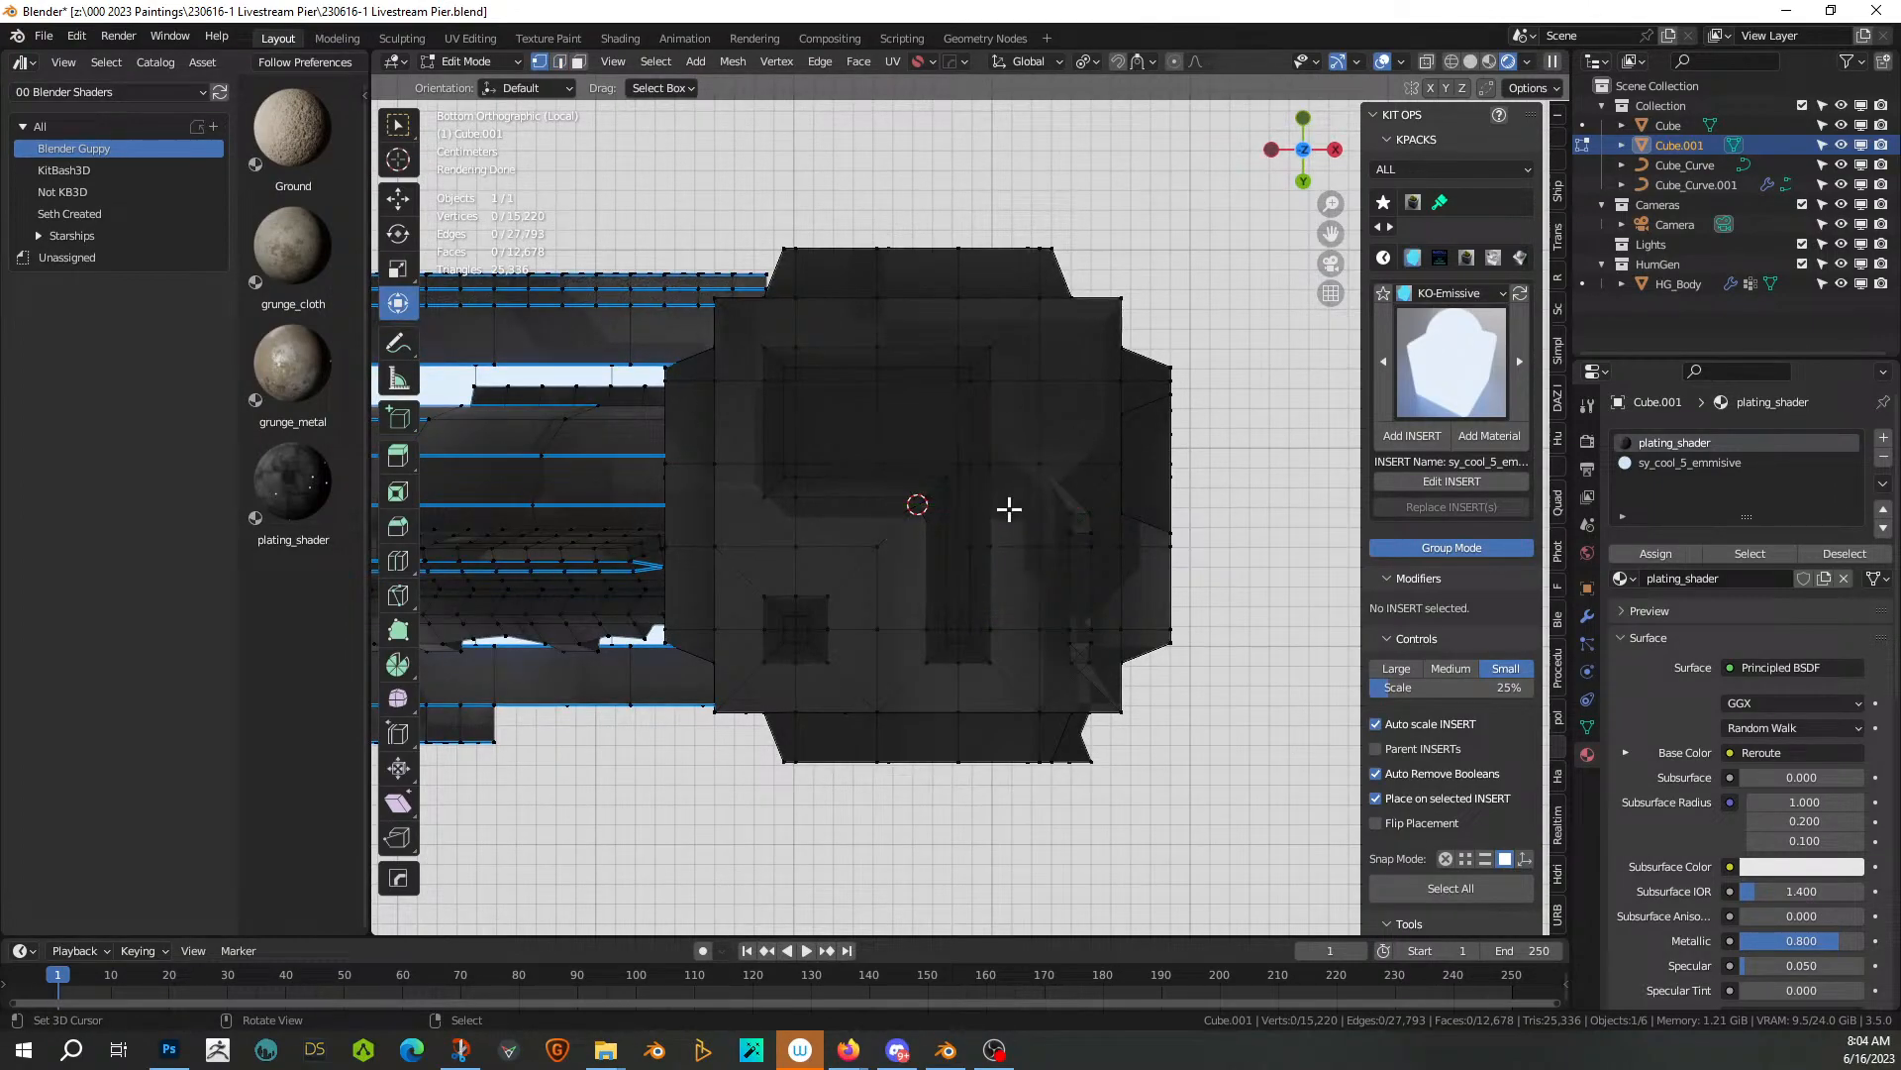
{"action": "left_click", "coordinate": [943, 474]}
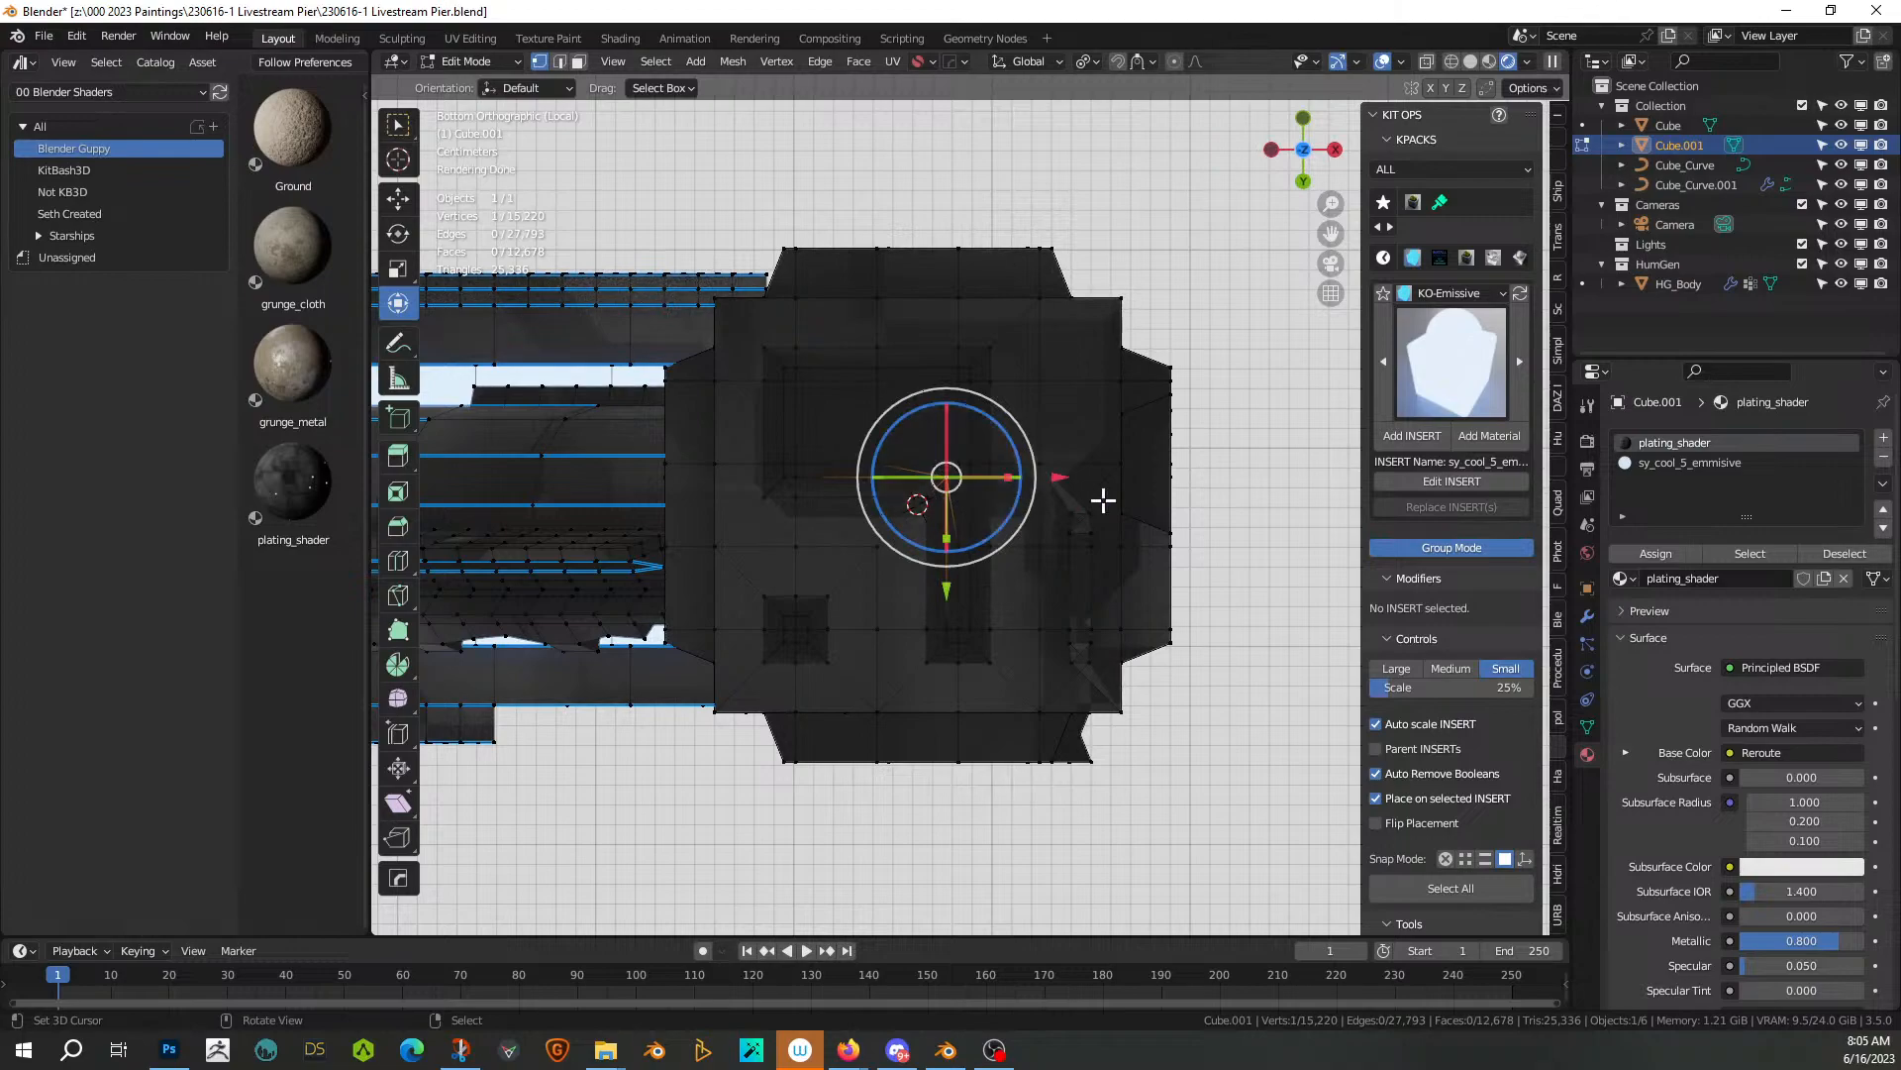
{"action": "key", "text": "shift+s"}
{"action": "key", "text": "2"}
{"action": "key", "text": "Tab"}
Set the lamp post's origin to the 3D cursor
{"action": "middle_click_drag", "start_coordinate": [1103, 502], "coordinate": [854, 353]}
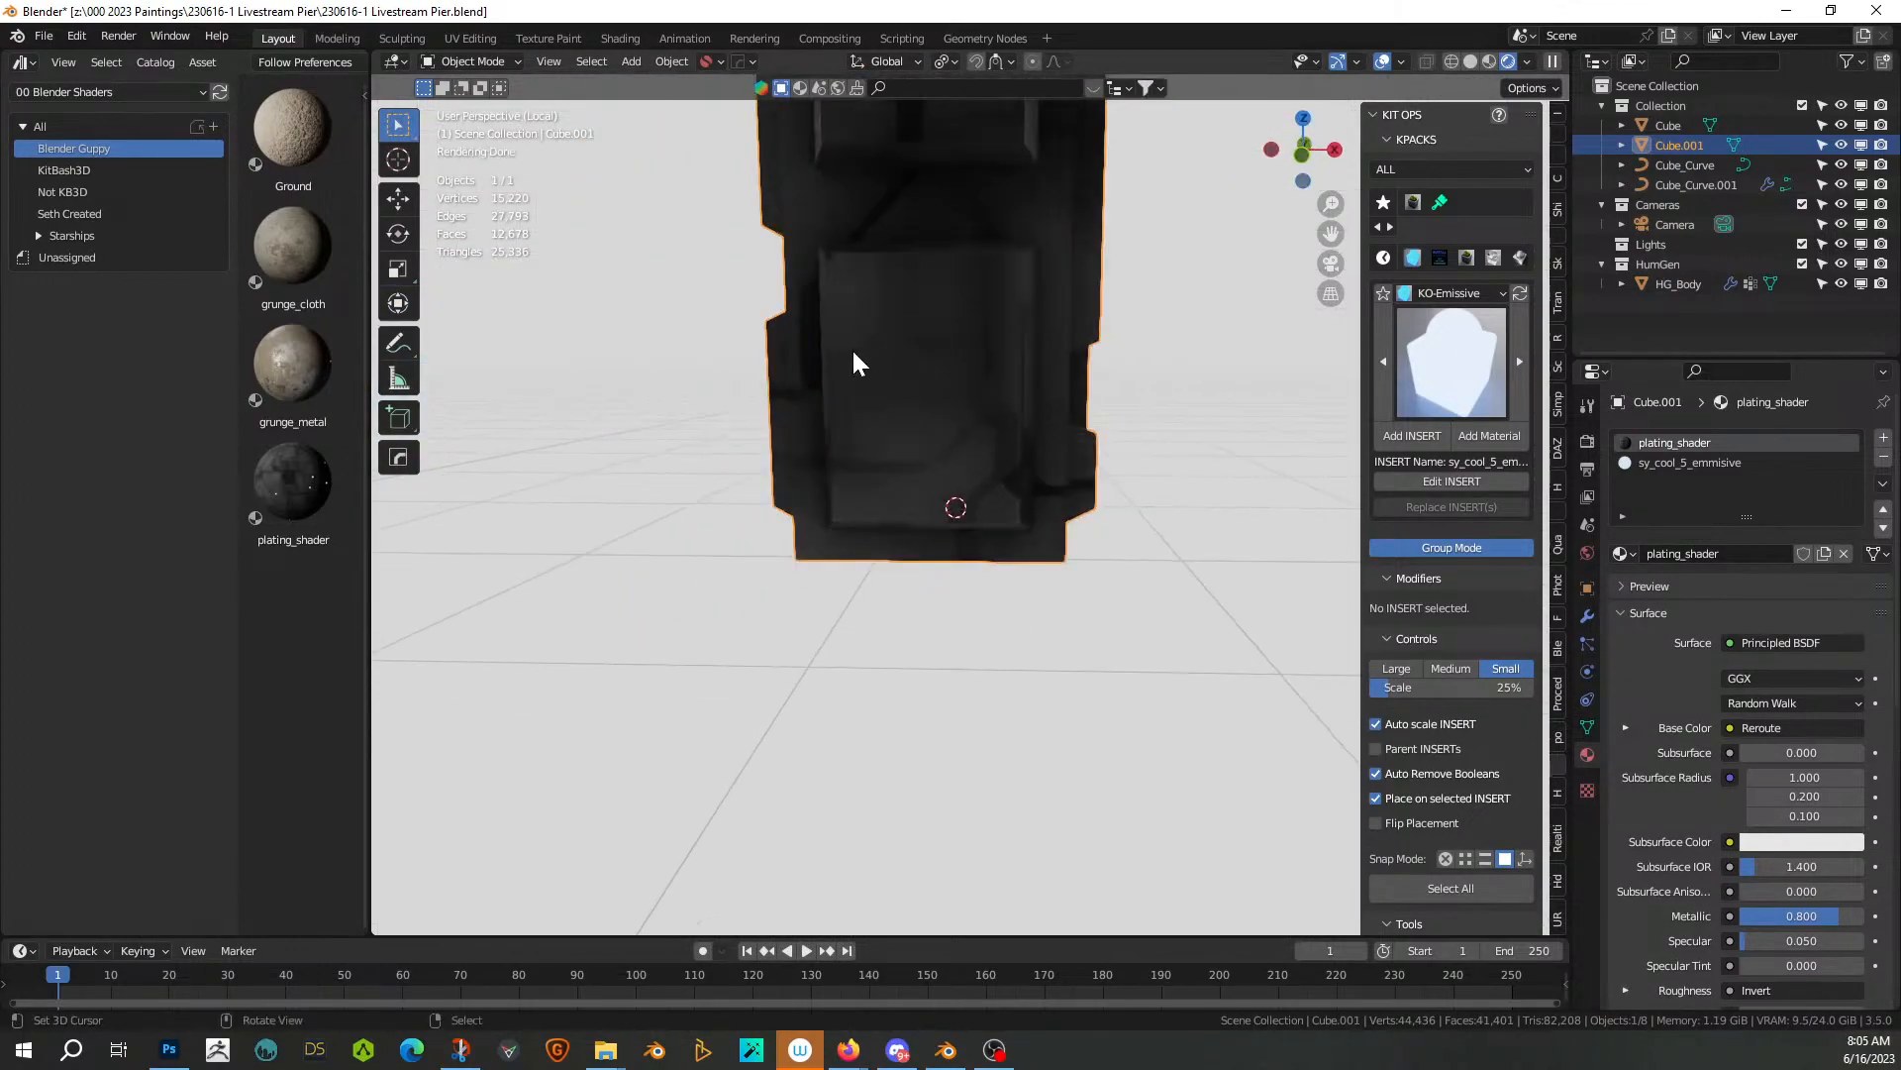
{"action": "left_click", "coordinate": [672, 62]}
{"action": "mouse_move", "coordinate": [687, 99]}
{"action": "left_click", "coordinate": [996, 142]}
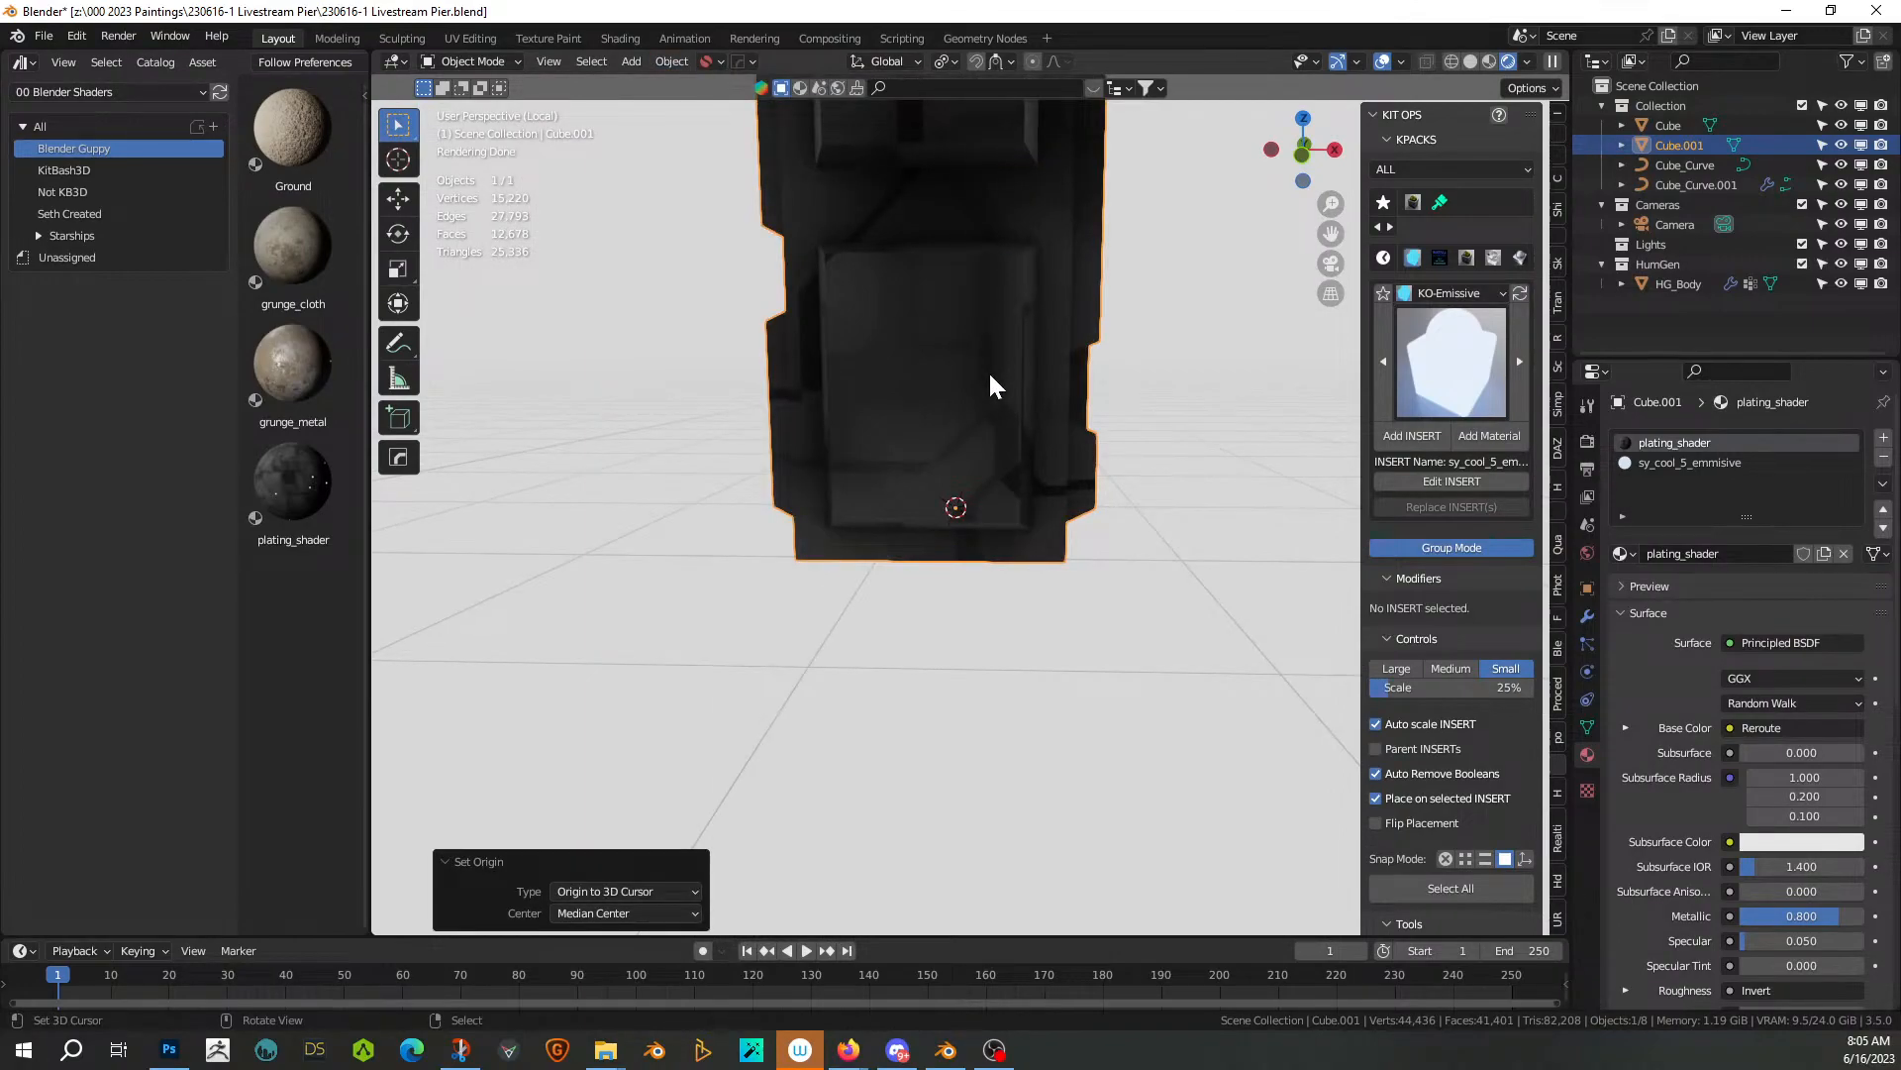
Rotate the lamp post 180 degrees about the global Z axis and exit local view
{"action": "type", "text": "rz180"}
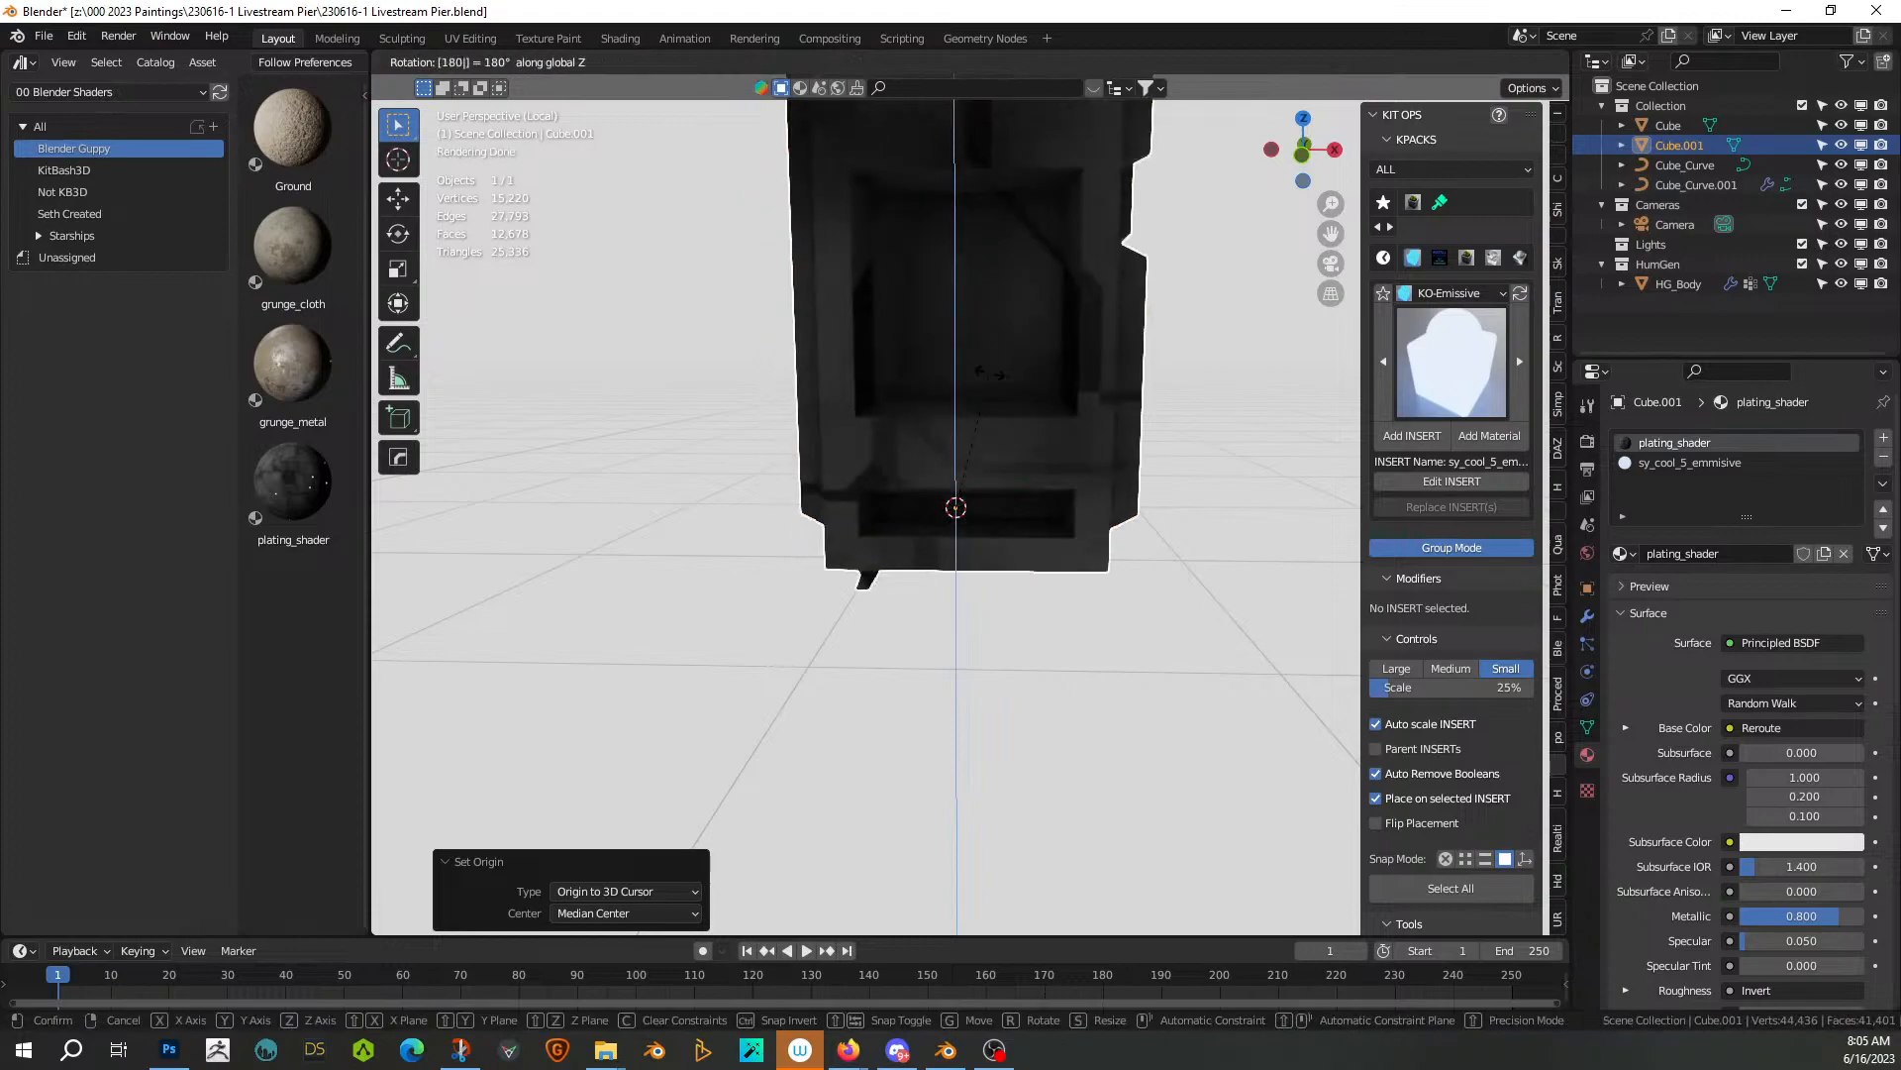
{"action": "key", "text": "Return"}
{"action": "key", "text": "KP_Divide"}
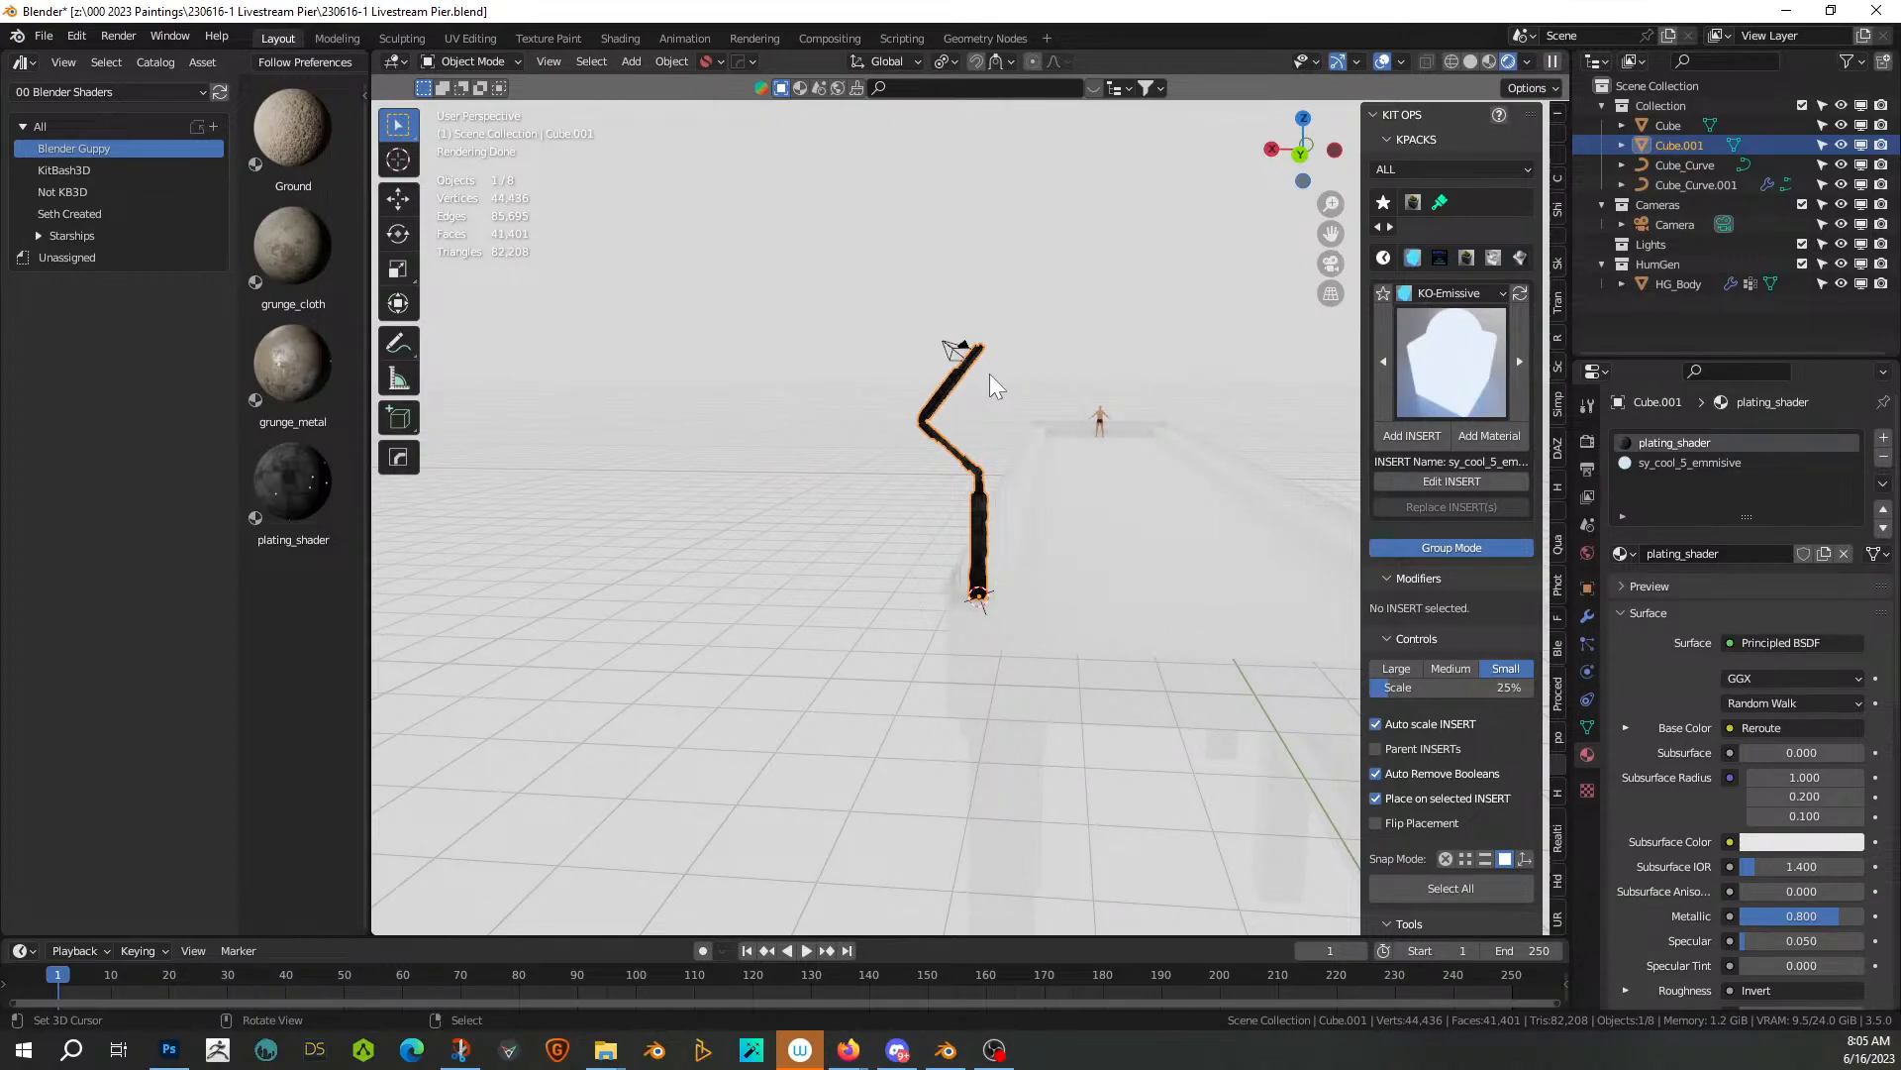
Select the emissive panel face on the lamp head in Edit Mode, snap the 3D cursor to it and return to Object Mode
{"action": "scroll", "coordinate": [751, 426], "scroll_direction": "up", "scroll_amount": 3}
{"action": "middle_click_drag", "start_coordinate": [946, 383], "coordinate": [853, 609]}
{"action": "scroll", "coordinate": [841, 353], "scroll_direction": "up", "scroll_amount": 2}
{"action": "scroll", "coordinate": [901, 622], "scroll_direction": "up", "scroll_amount": 4}
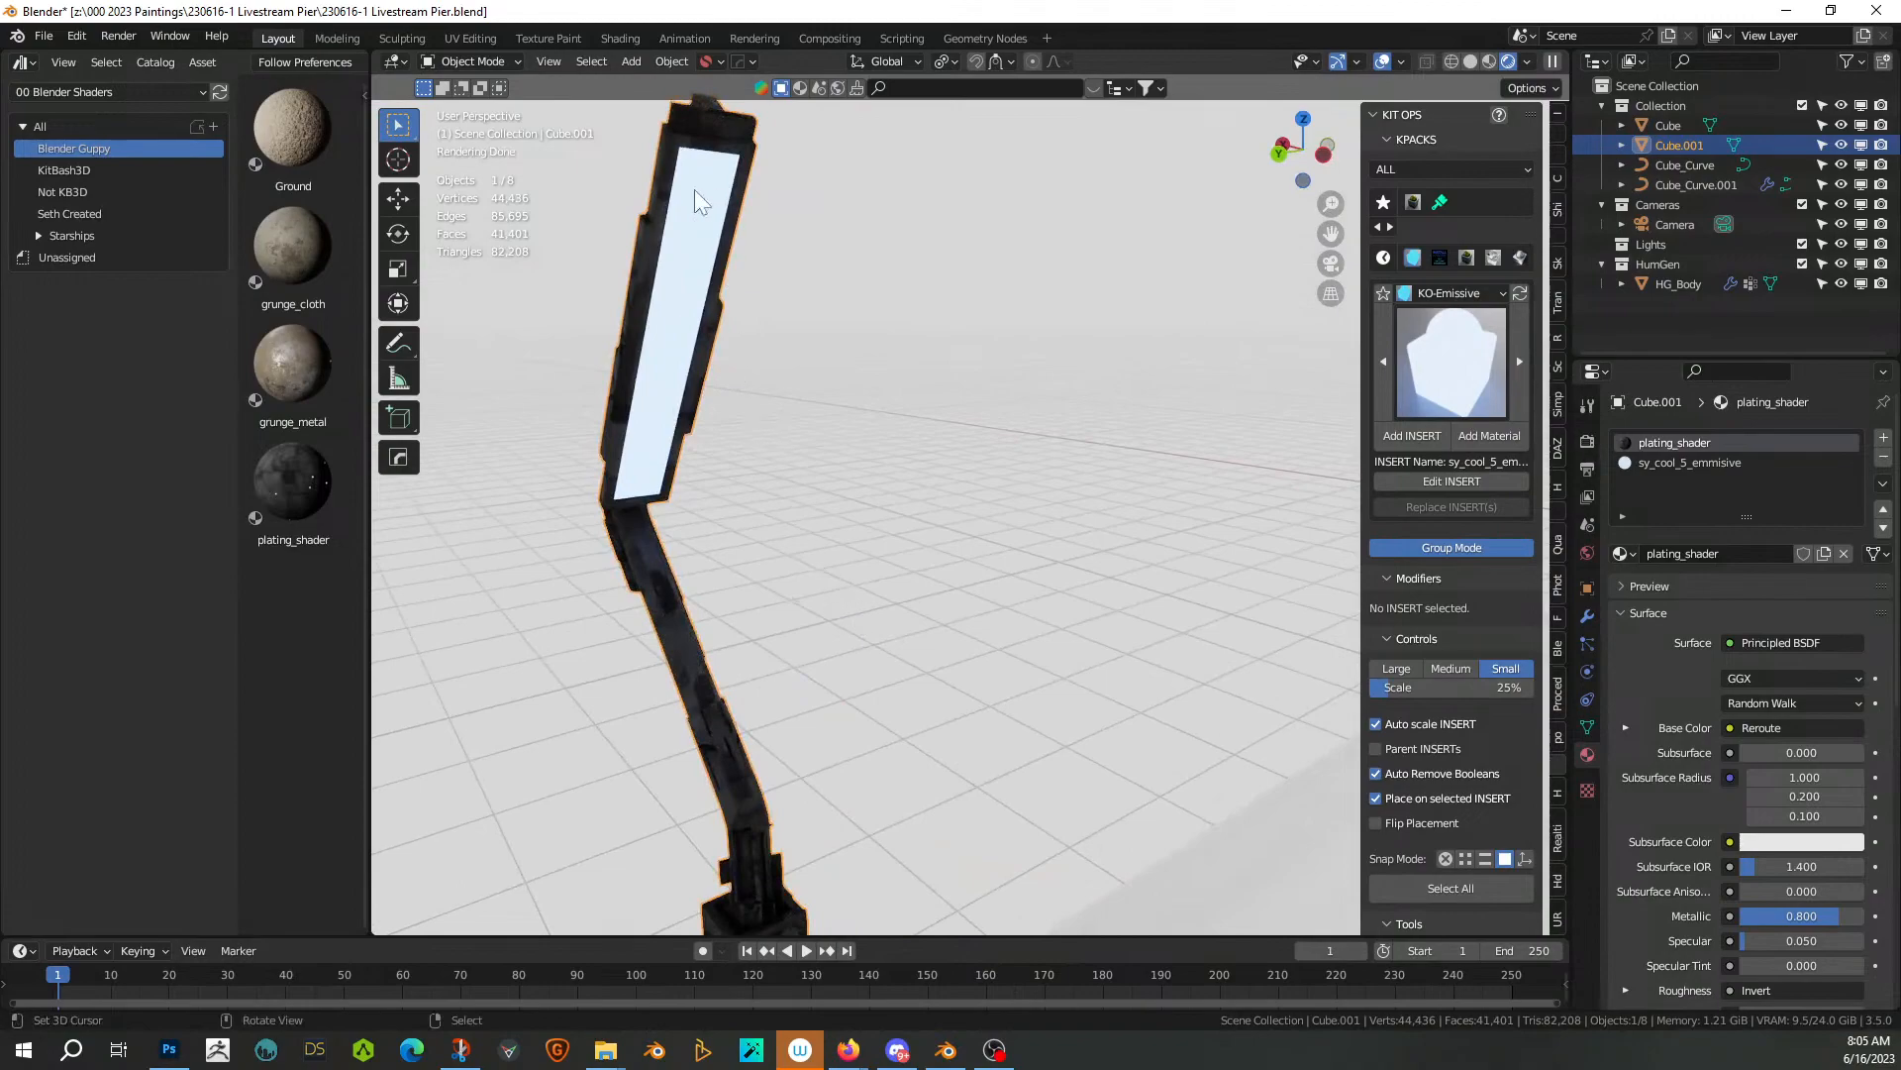
{"action": "left_click", "coordinate": [673, 260]}
{"action": "key", "text": "Tab"}
{"action": "right_click", "coordinate": [667, 334]}
{"action": "key", "text": "shift+s"}
{"action": "key", "text": "u"}
{"action": "key", "text": "Tab"}
Add an area light at the 3D cursor, switch to solid shading and set the light's shape to Rectangle
{"action": "key", "text": "shift+a"}
{"action": "mouse_move", "coordinate": [901, 408]}
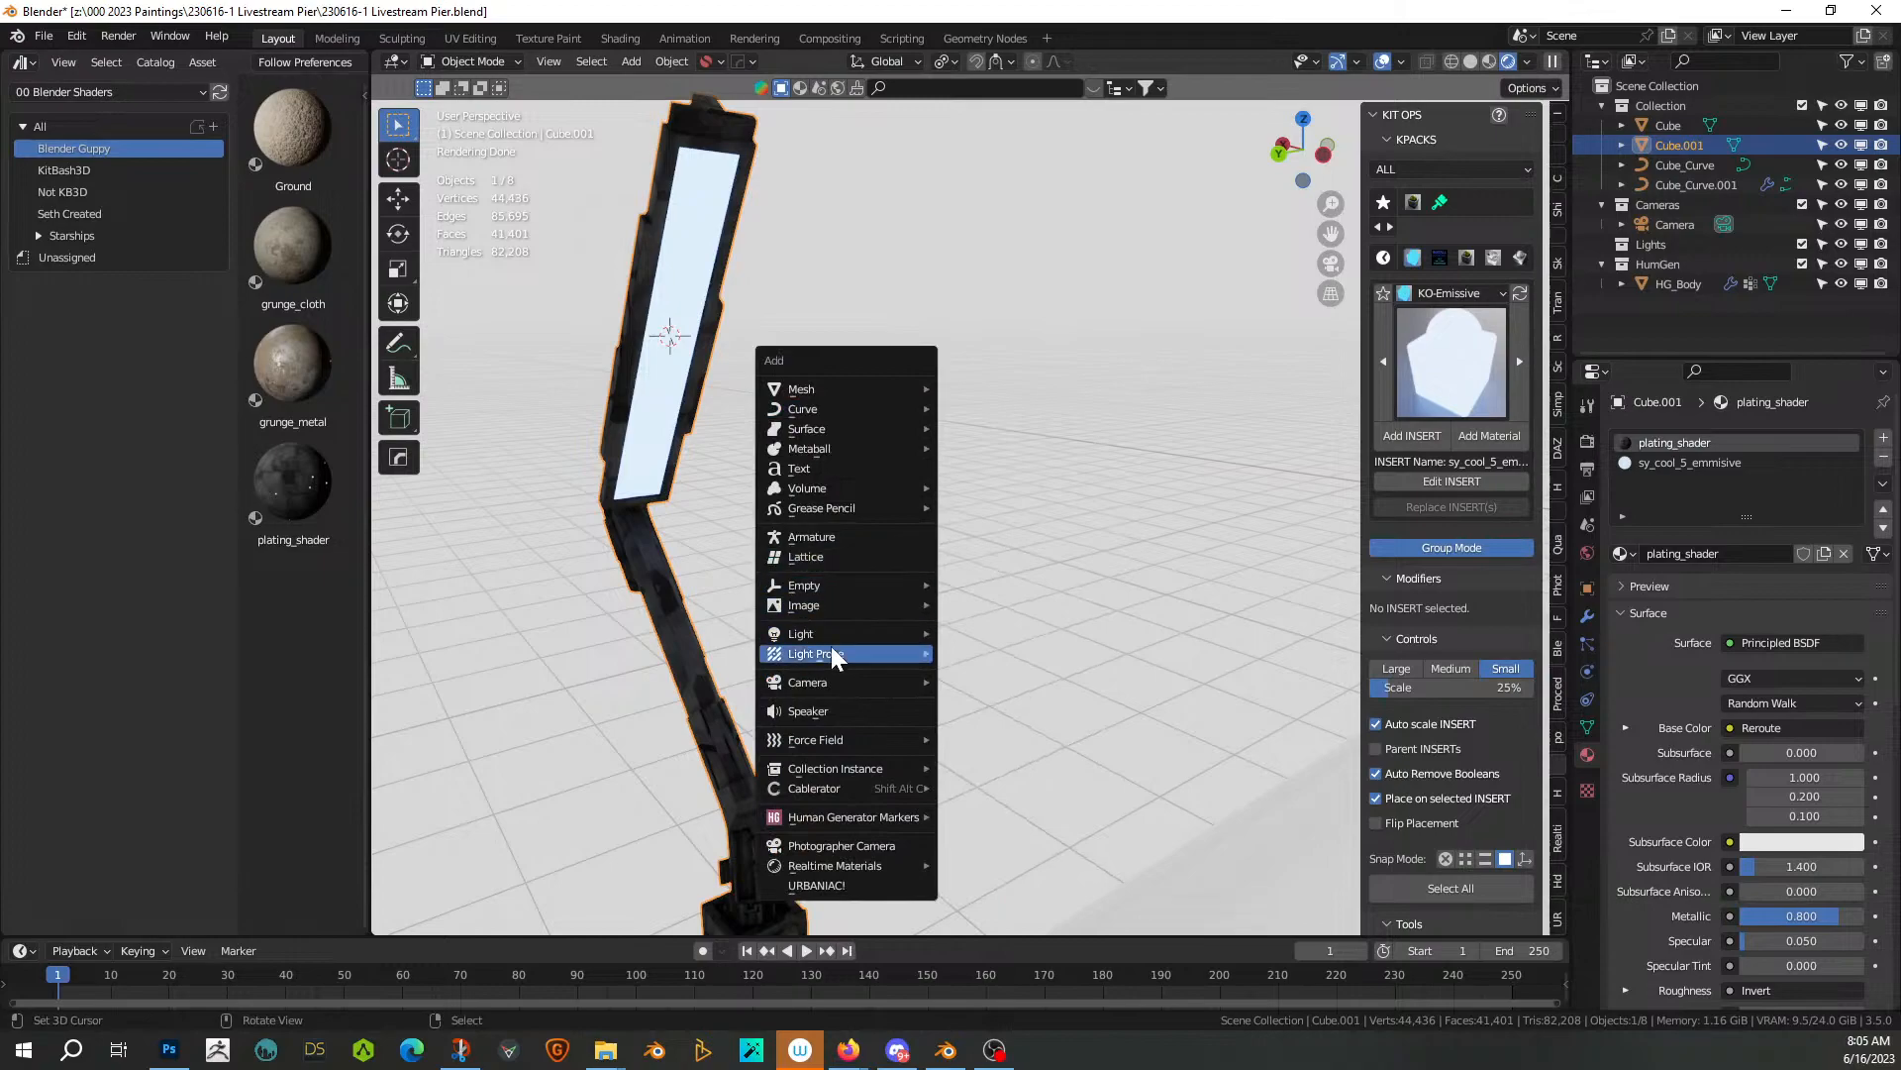
{"action": "mouse_move", "coordinate": [840, 633]}
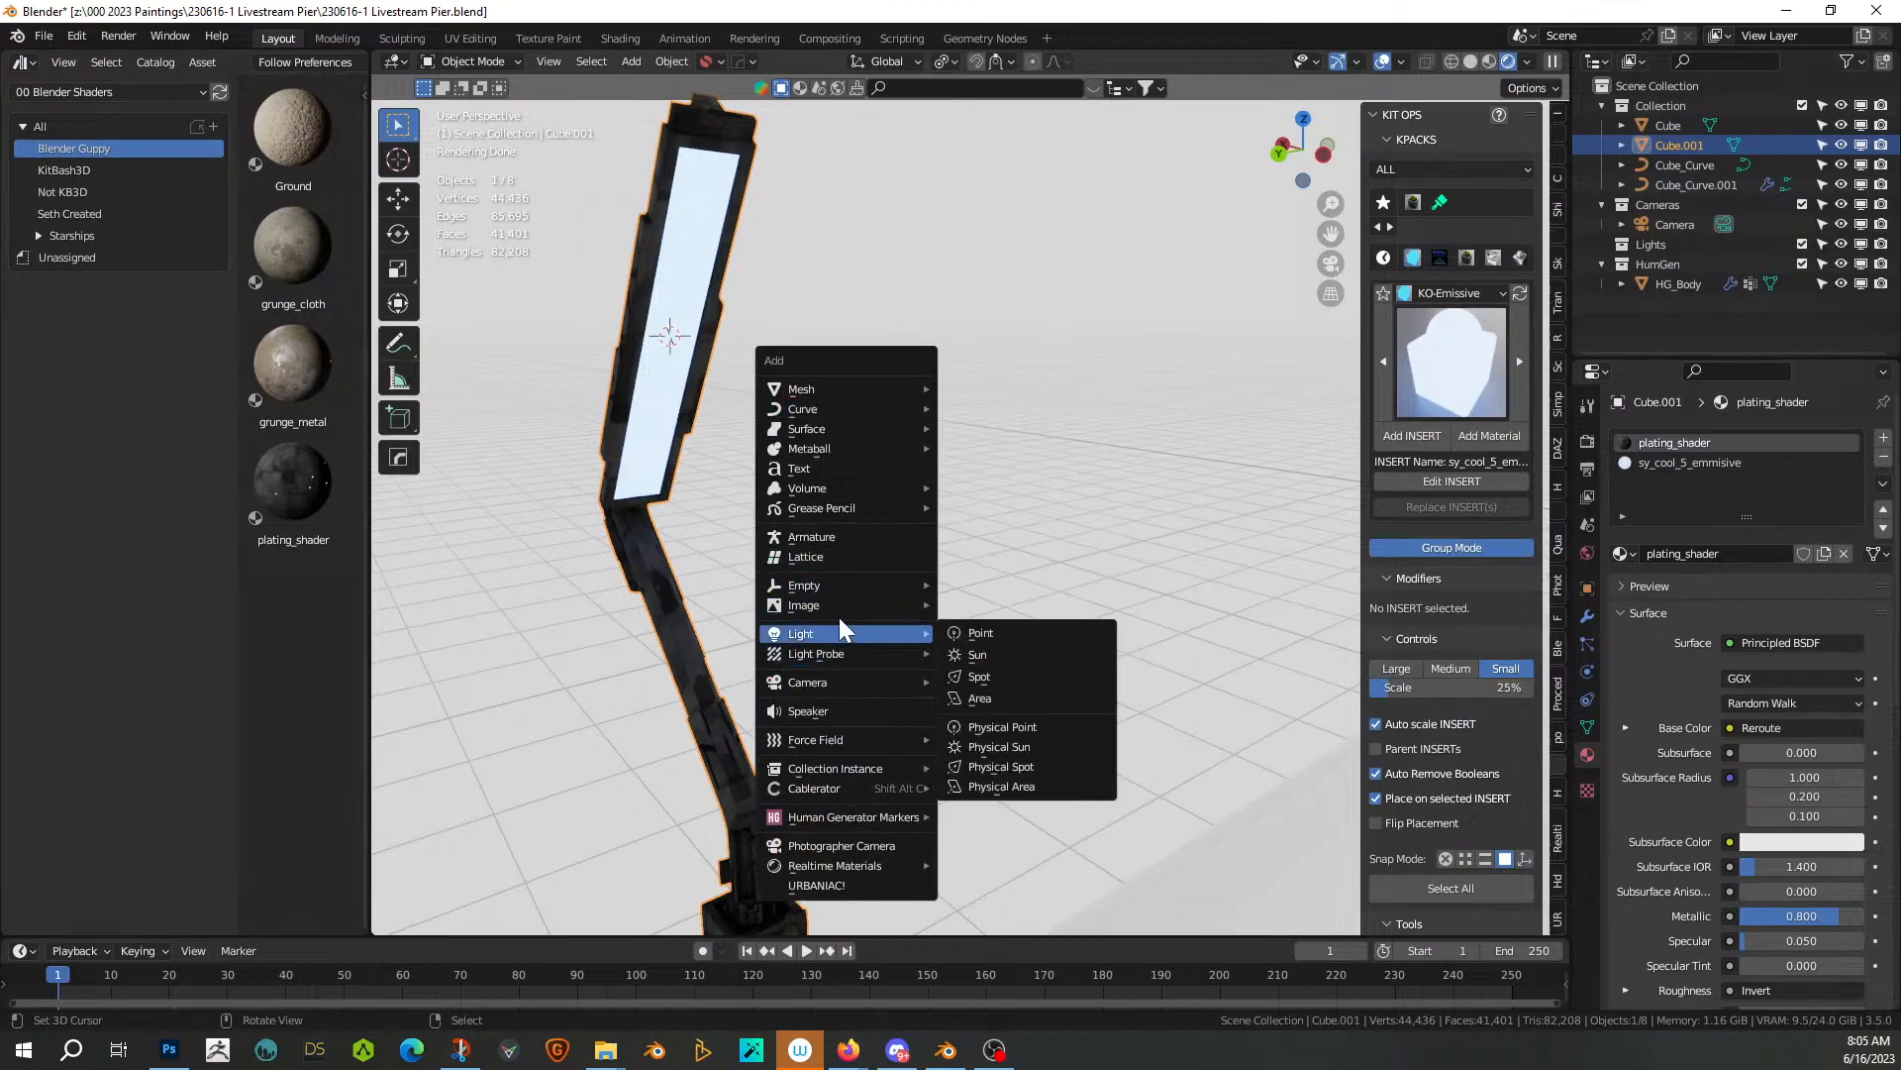
{"action": "left_click", "coordinate": [1014, 704]}
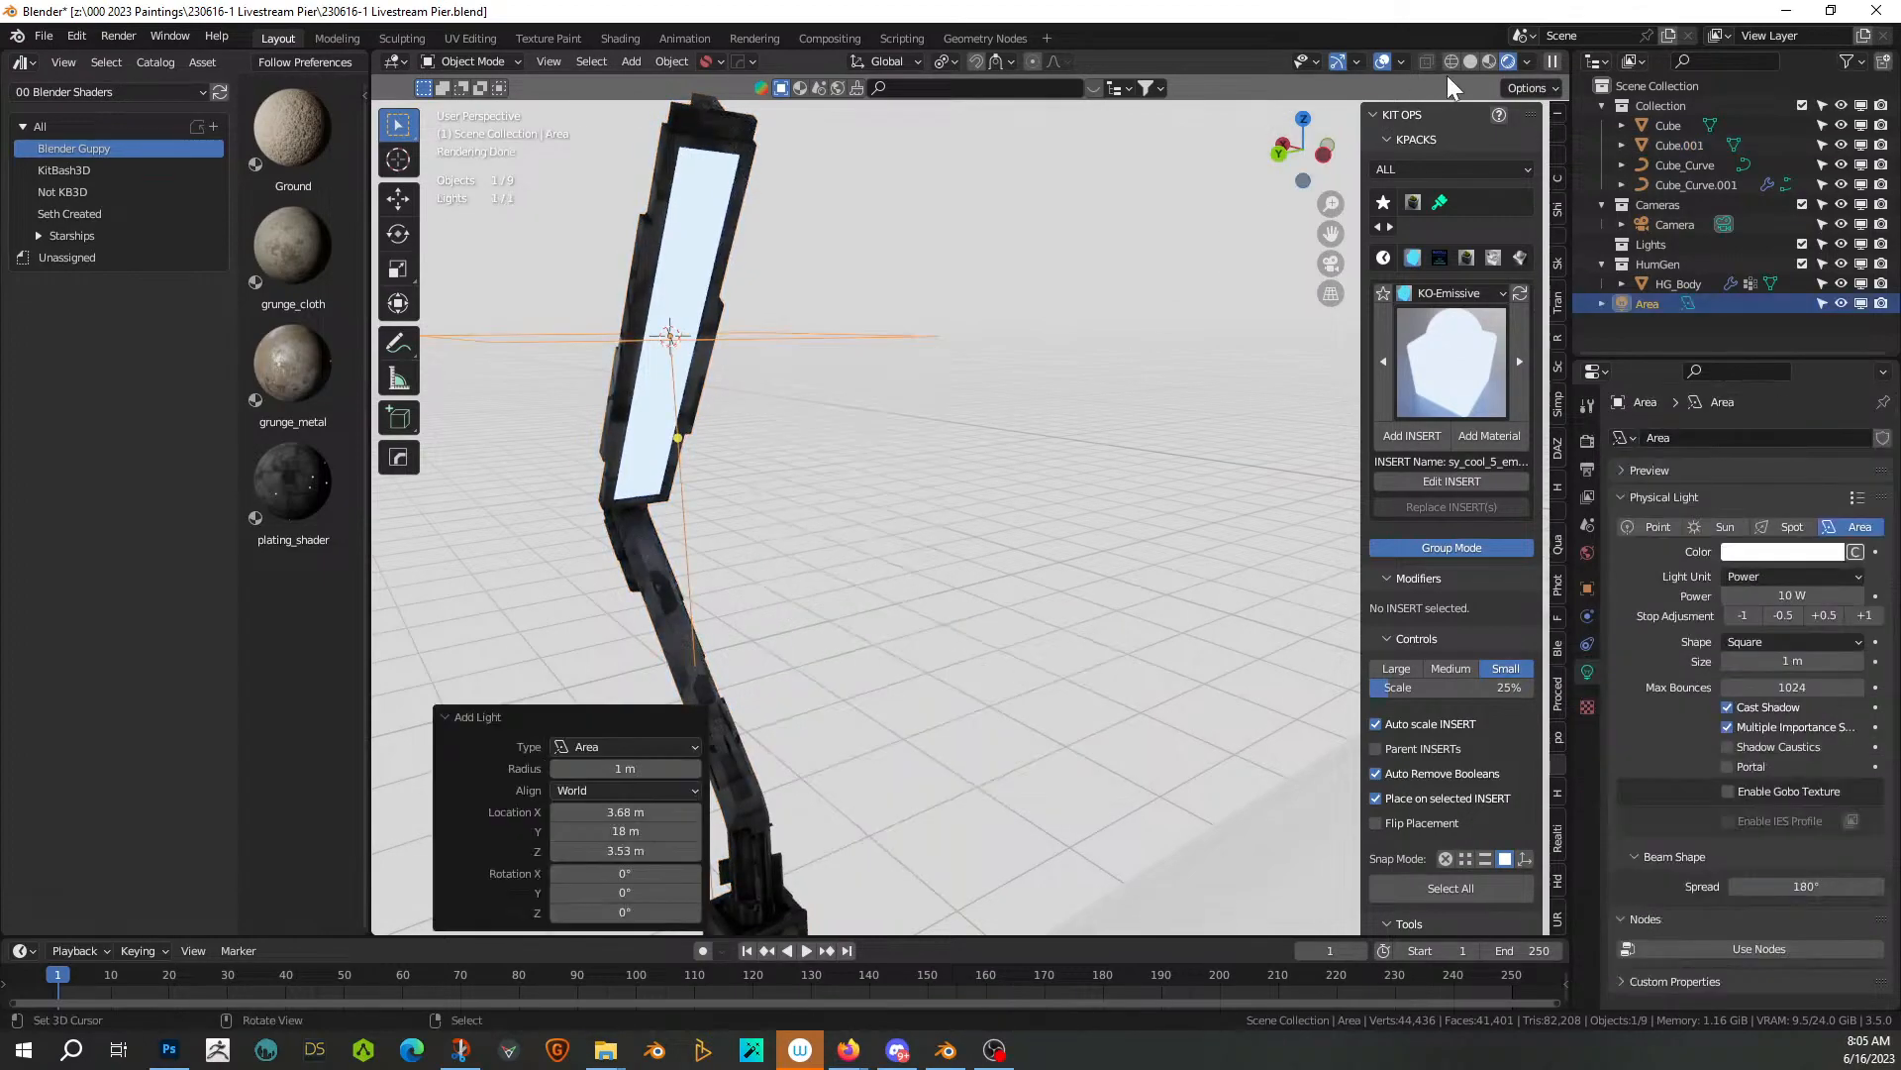
{"action": "left_click", "coordinate": [1474, 61]}
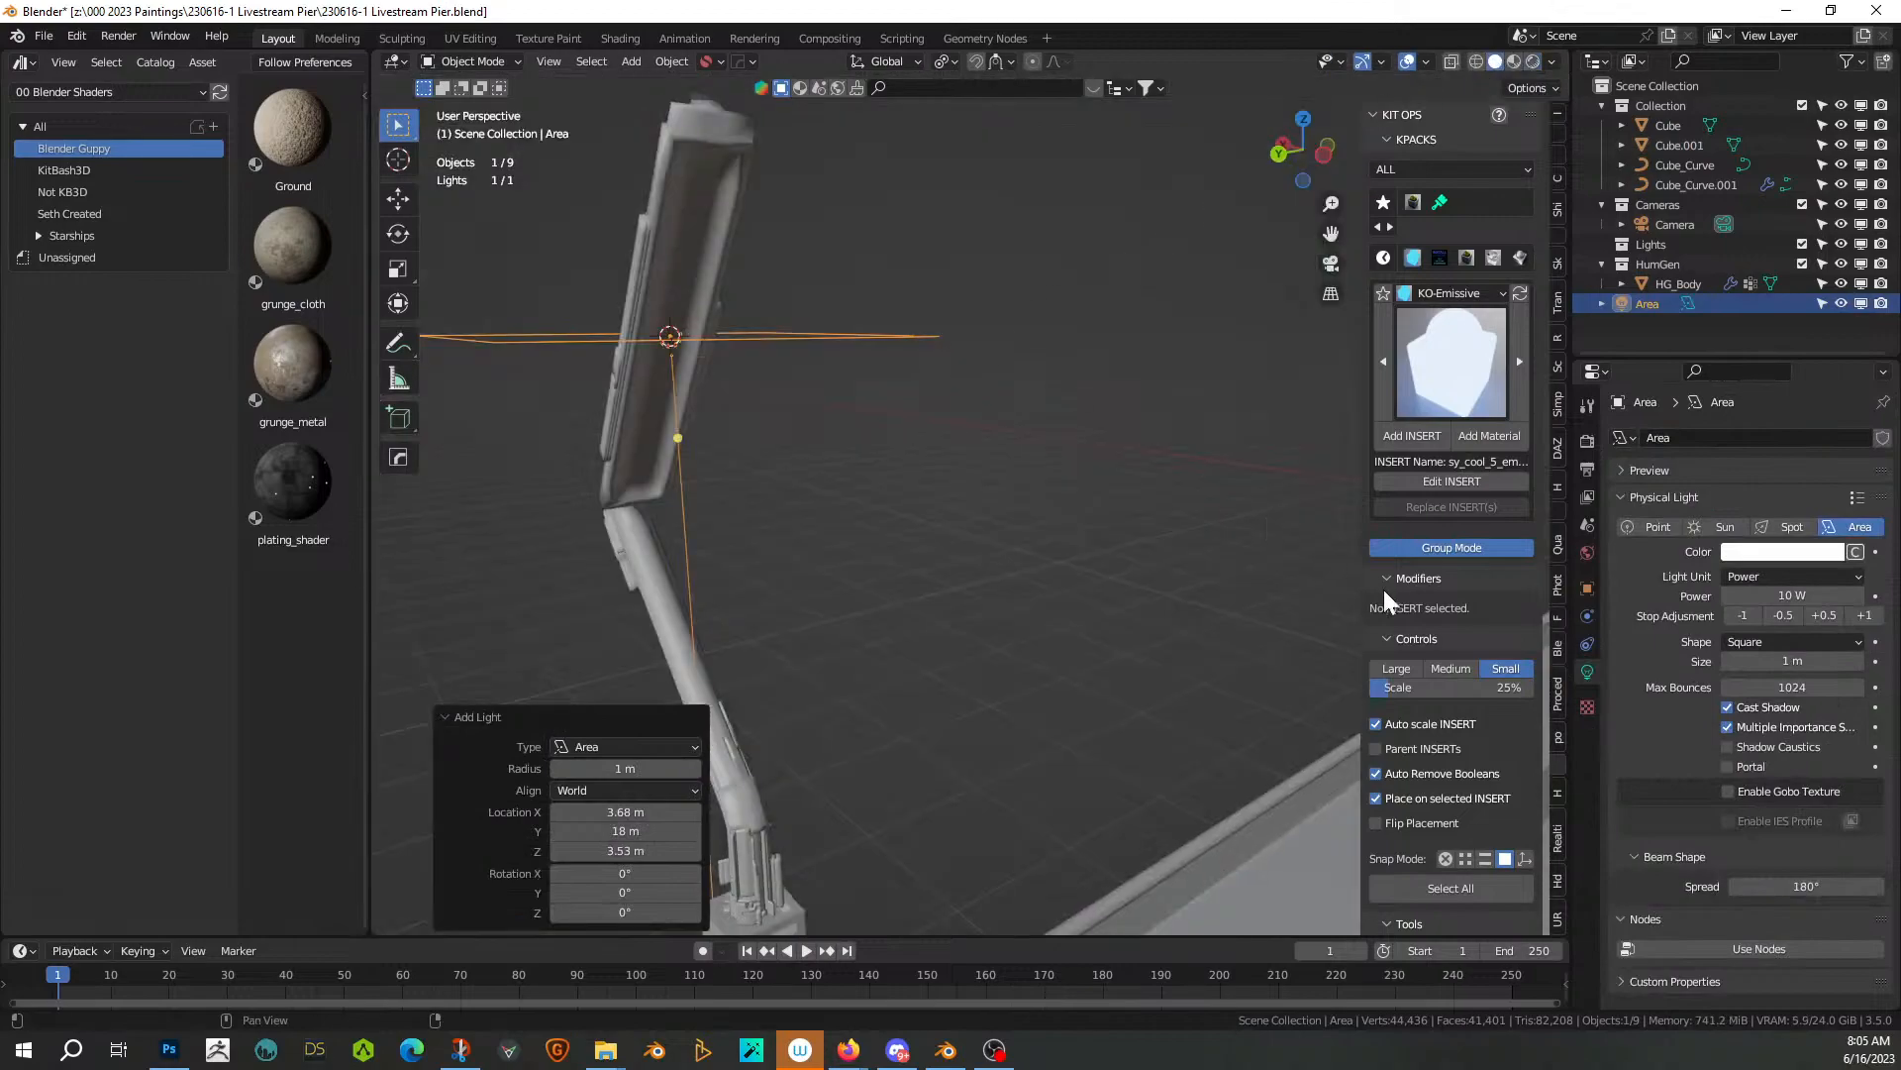
{"action": "left_click", "coordinate": [1771, 639]}
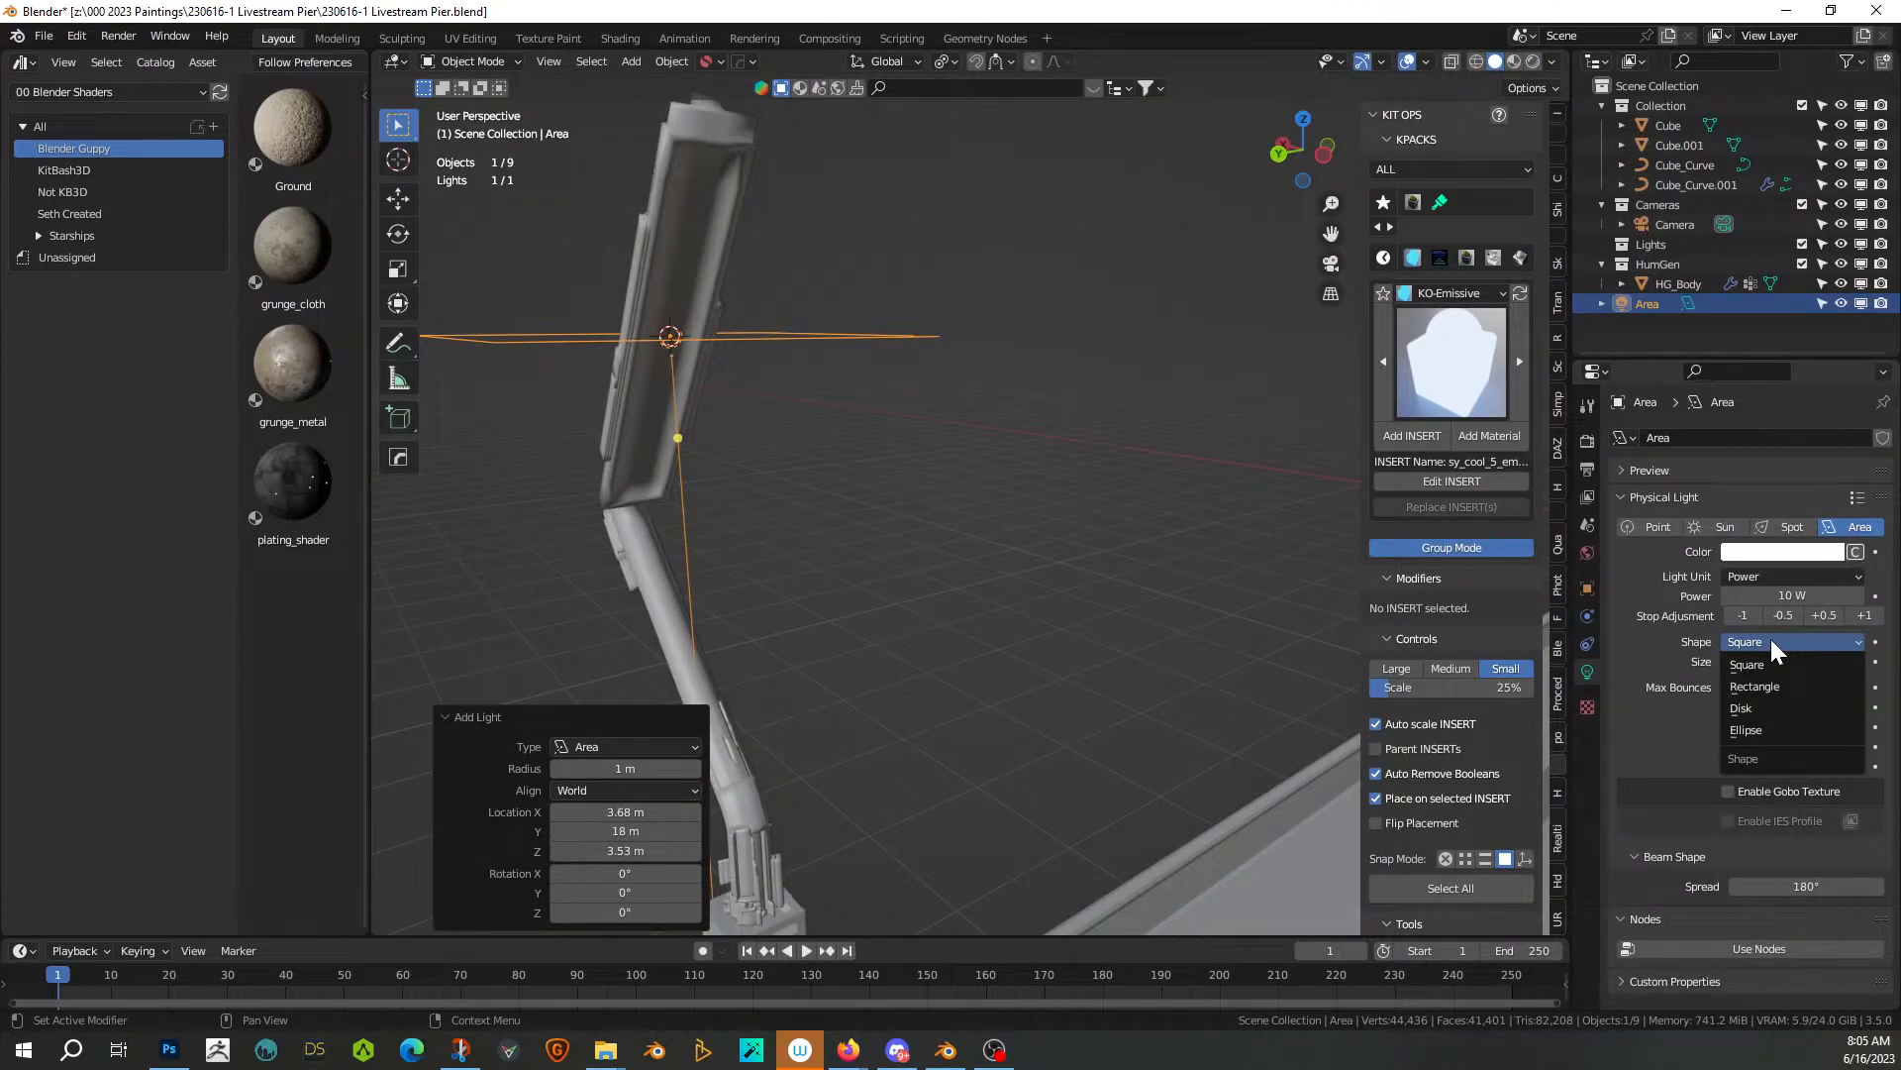
{"action": "left_click", "coordinate": [1791, 687]}
Rotate the area light about 52 degrees in front view and move it just in front of the tilted lamp panel
{"action": "middle_click_drag", "start_coordinate": [906, 579], "coordinate": [1030, 594]}
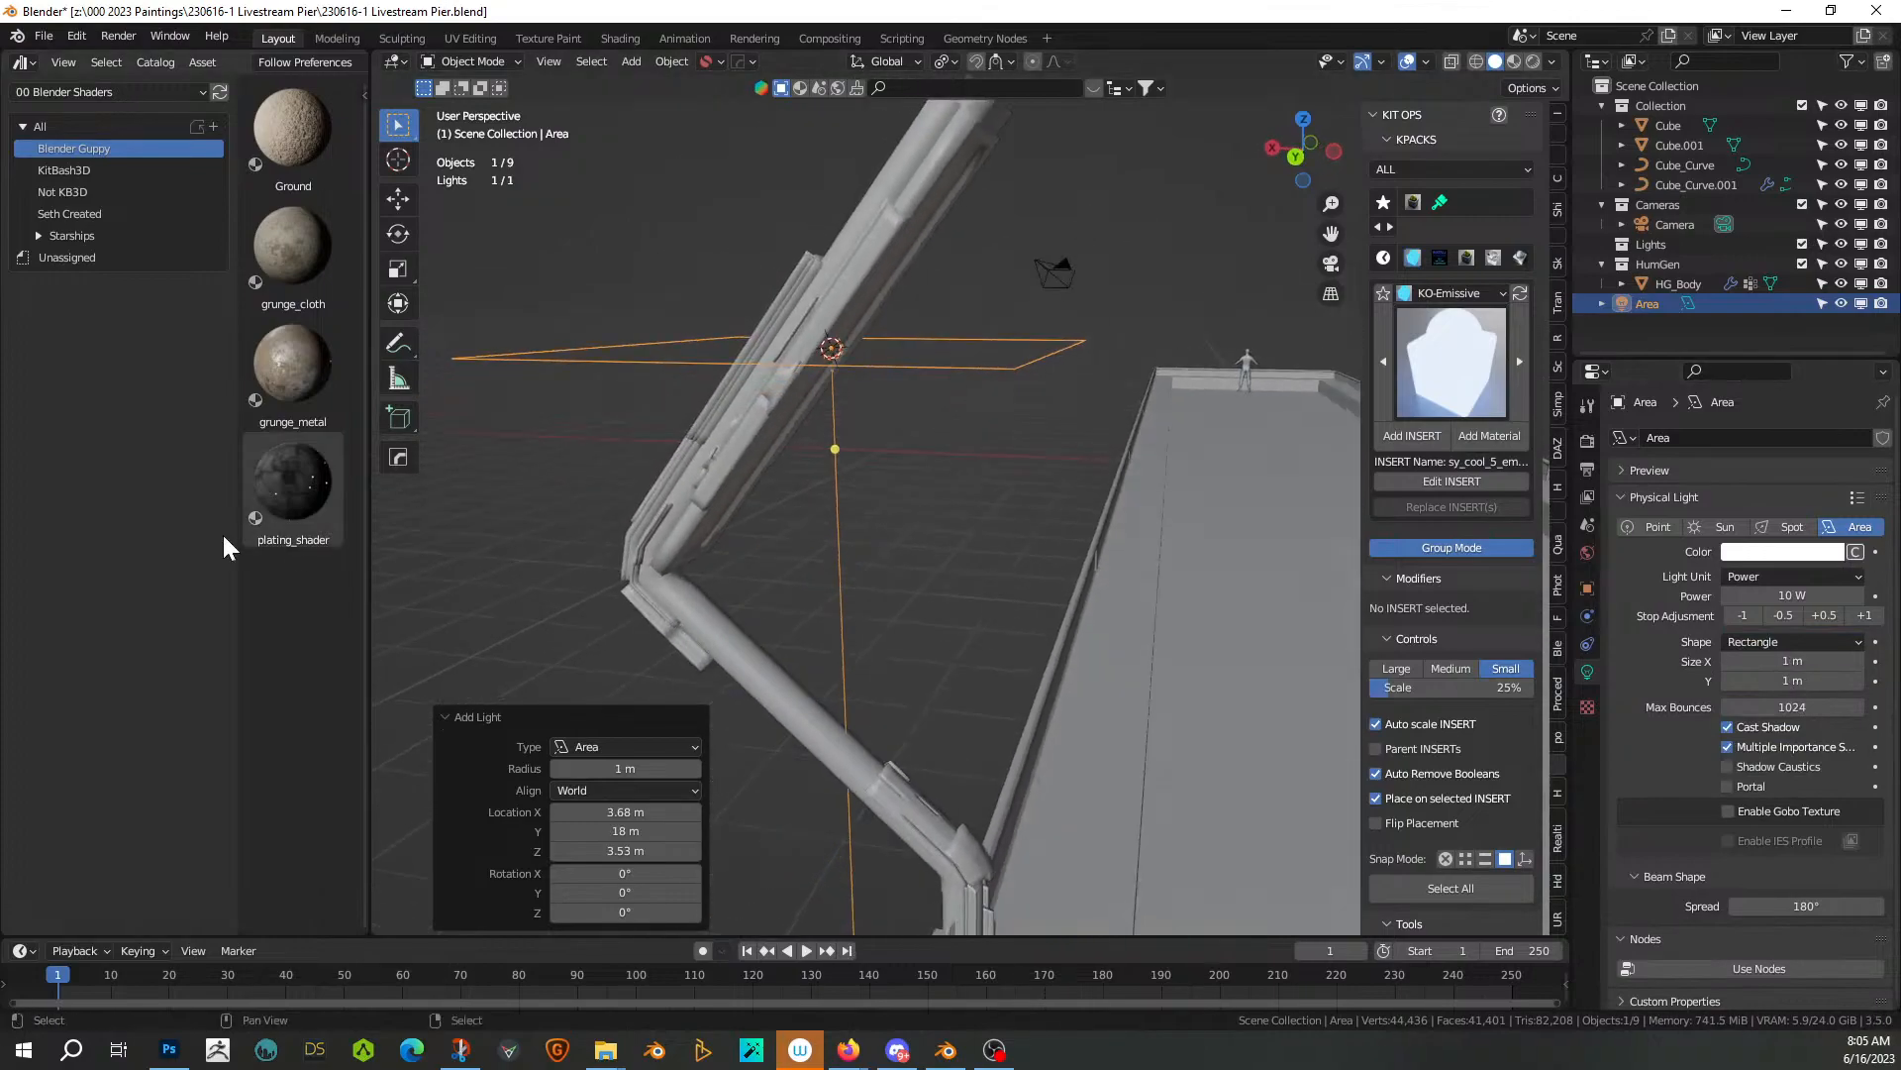
{"action": "left_click", "coordinate": [400, 303]}
{"action": "middle_click_drag", "start_coordinate": [864, 443], "coordinate": [923, 467]}
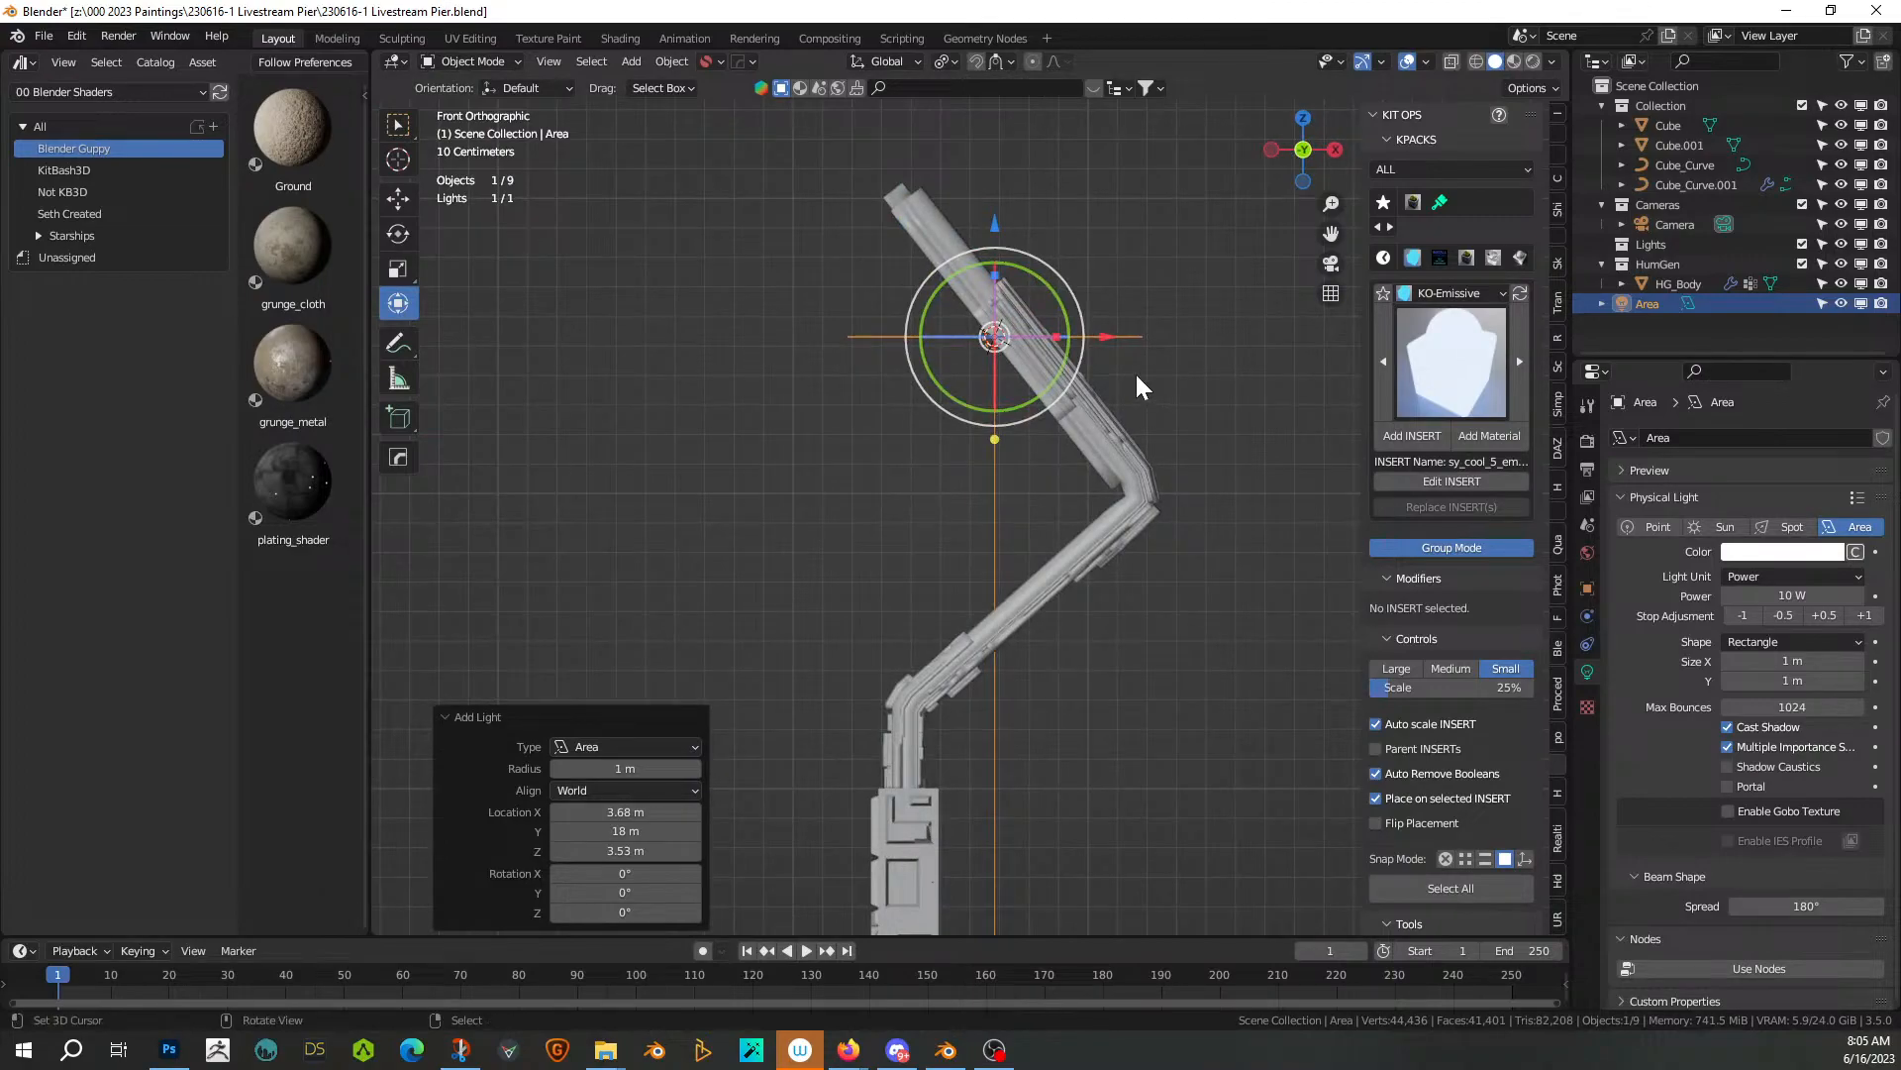
{"action": "key", "text": "r"}
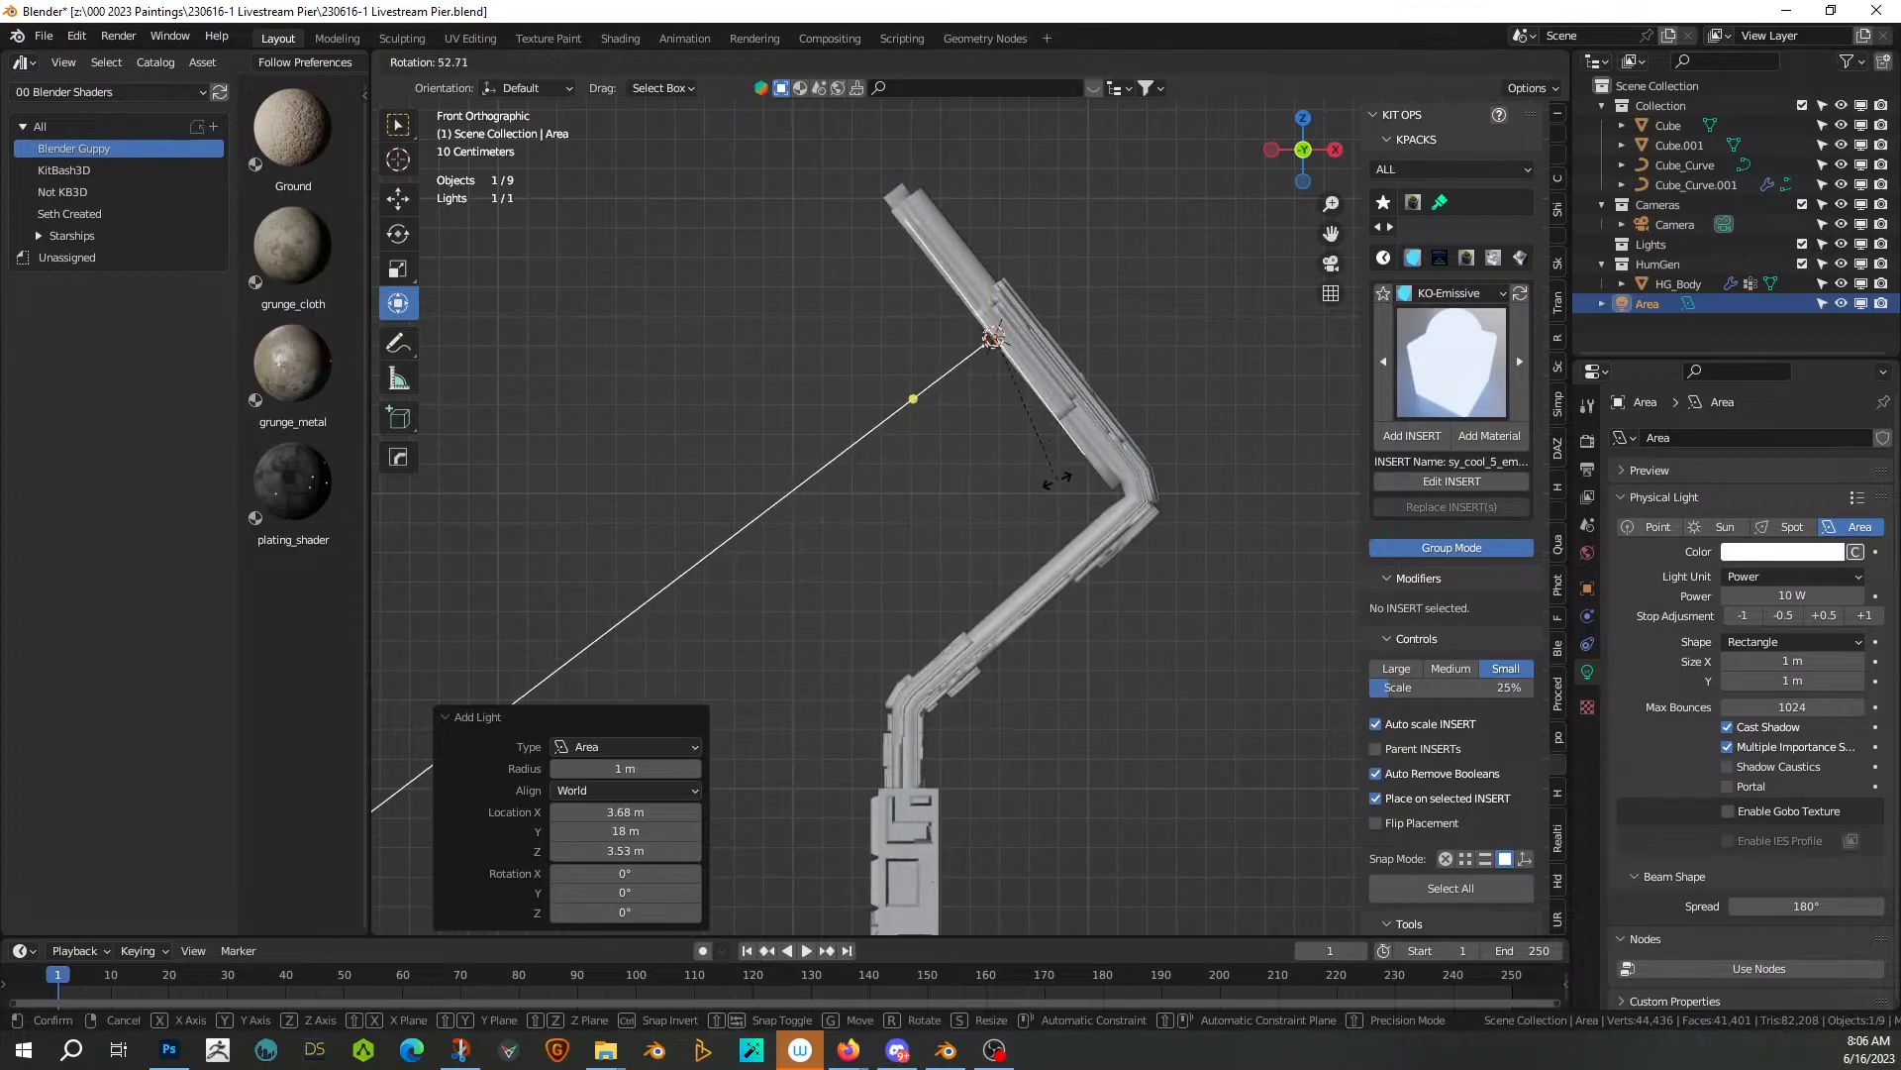
{"action": "left_click", "coordinate": [1058, 482]}
{"action": "key", "text": "g"}
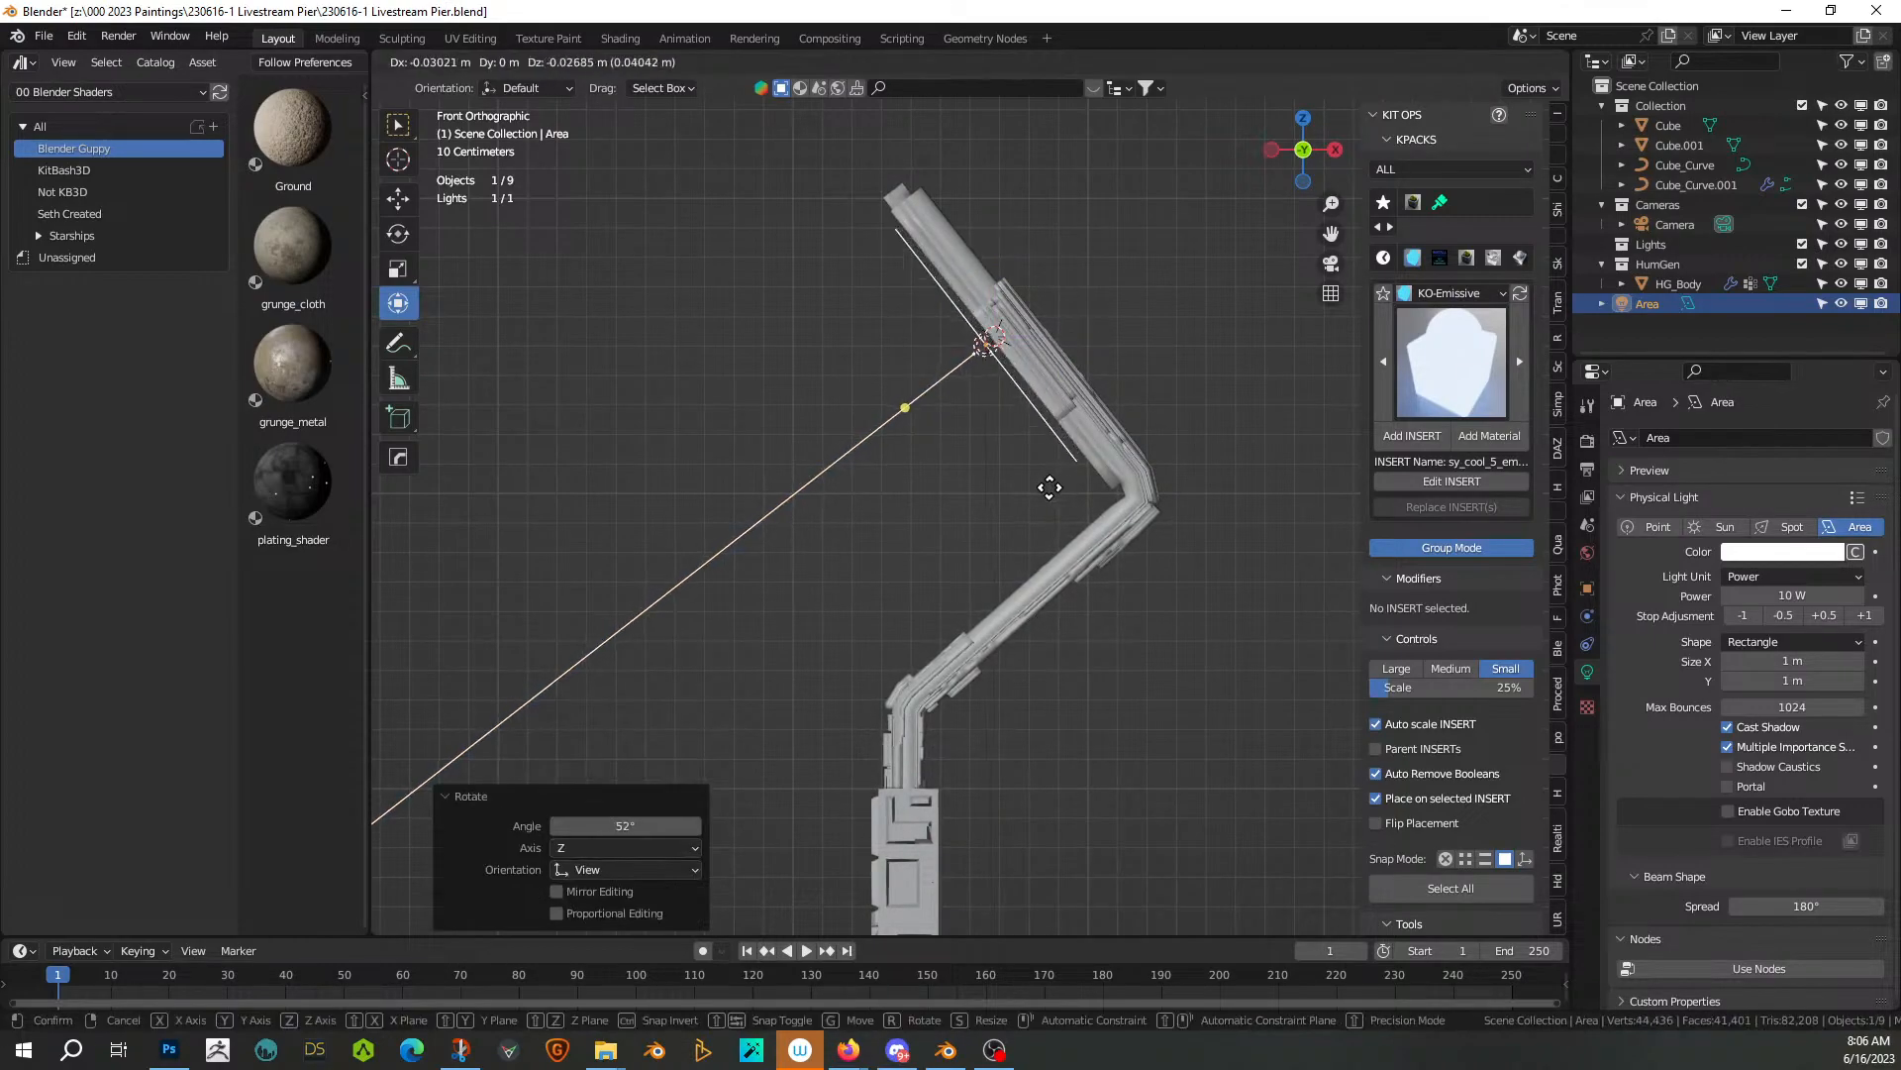
{"action": "left_click", "coordinate": [1056, 486]}
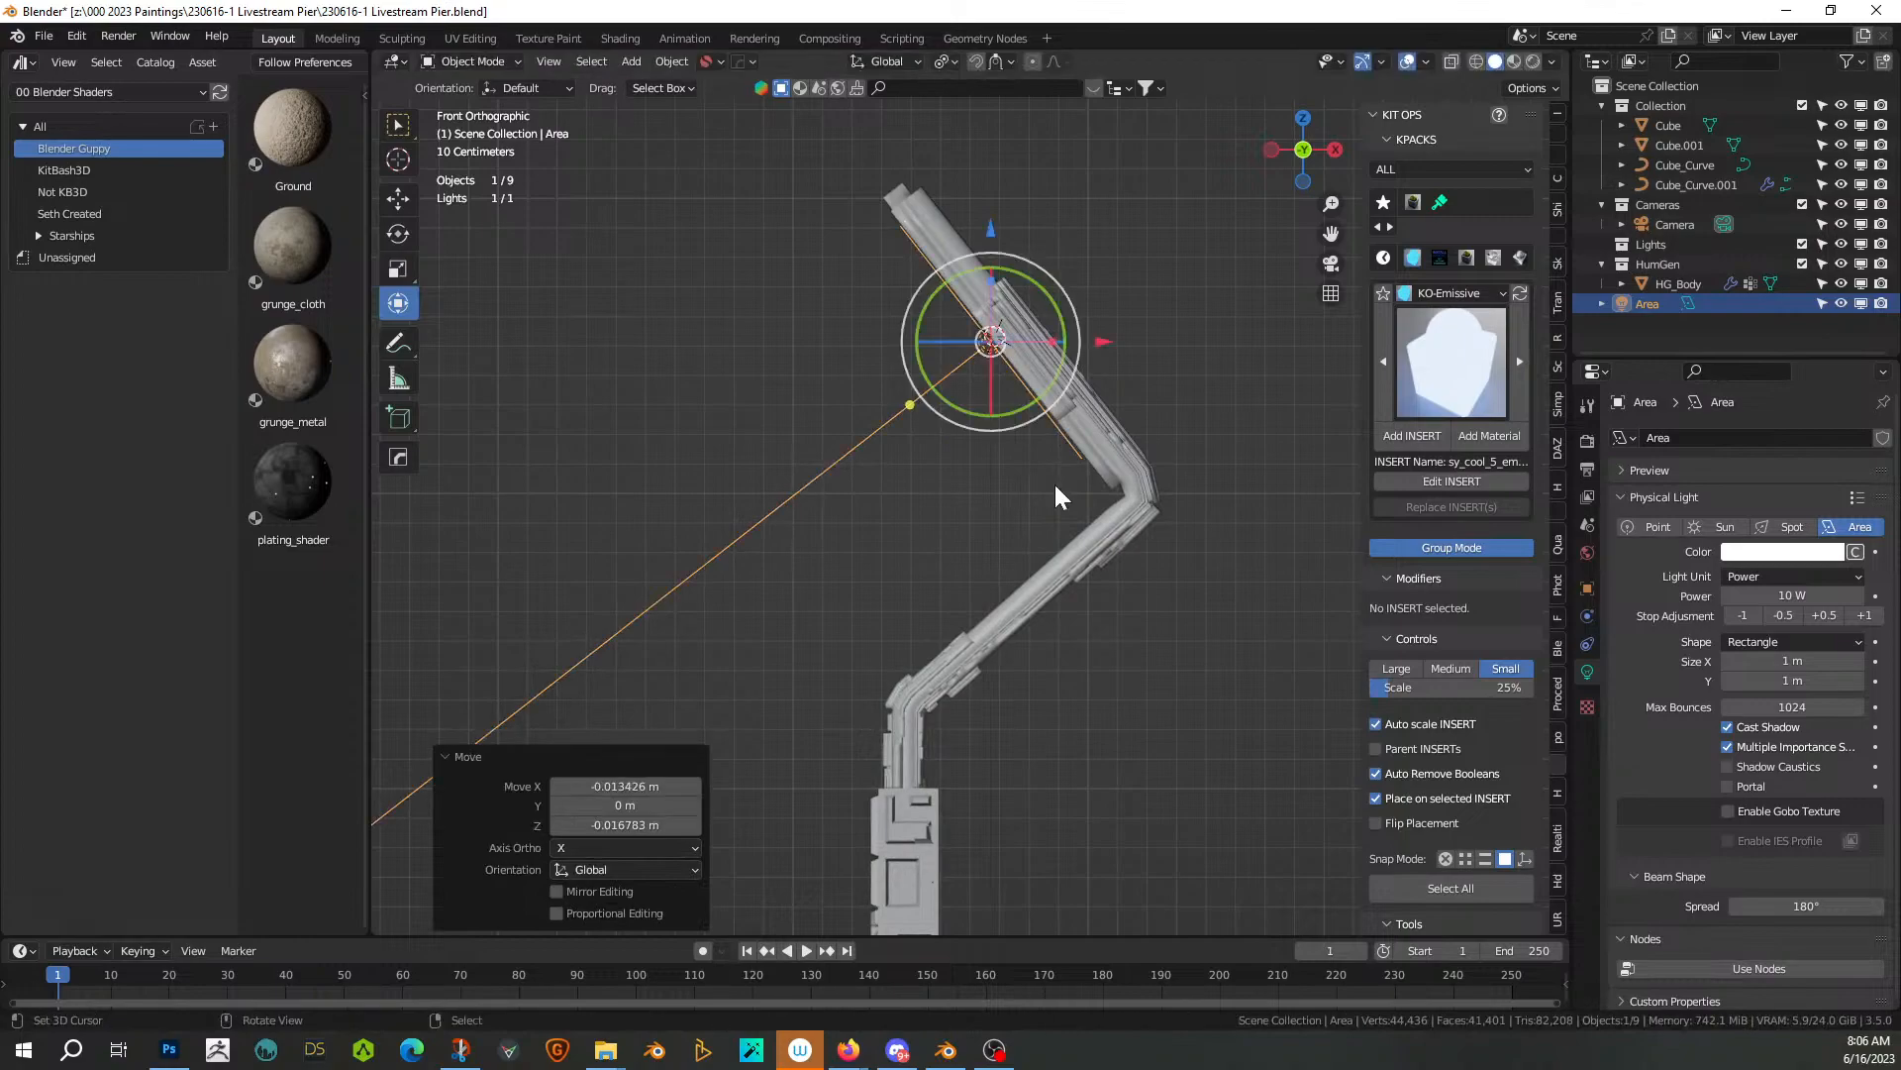
Scale the area light to about 0.075 along Y to narrow it to the lamp panel, and apply its scale
{"action": "key", "text": "KP_3"}
{"action": "middle_click_drag", "start_coordinate": [1056, 479], "coordinate": [691, 568], "text": "shift"}
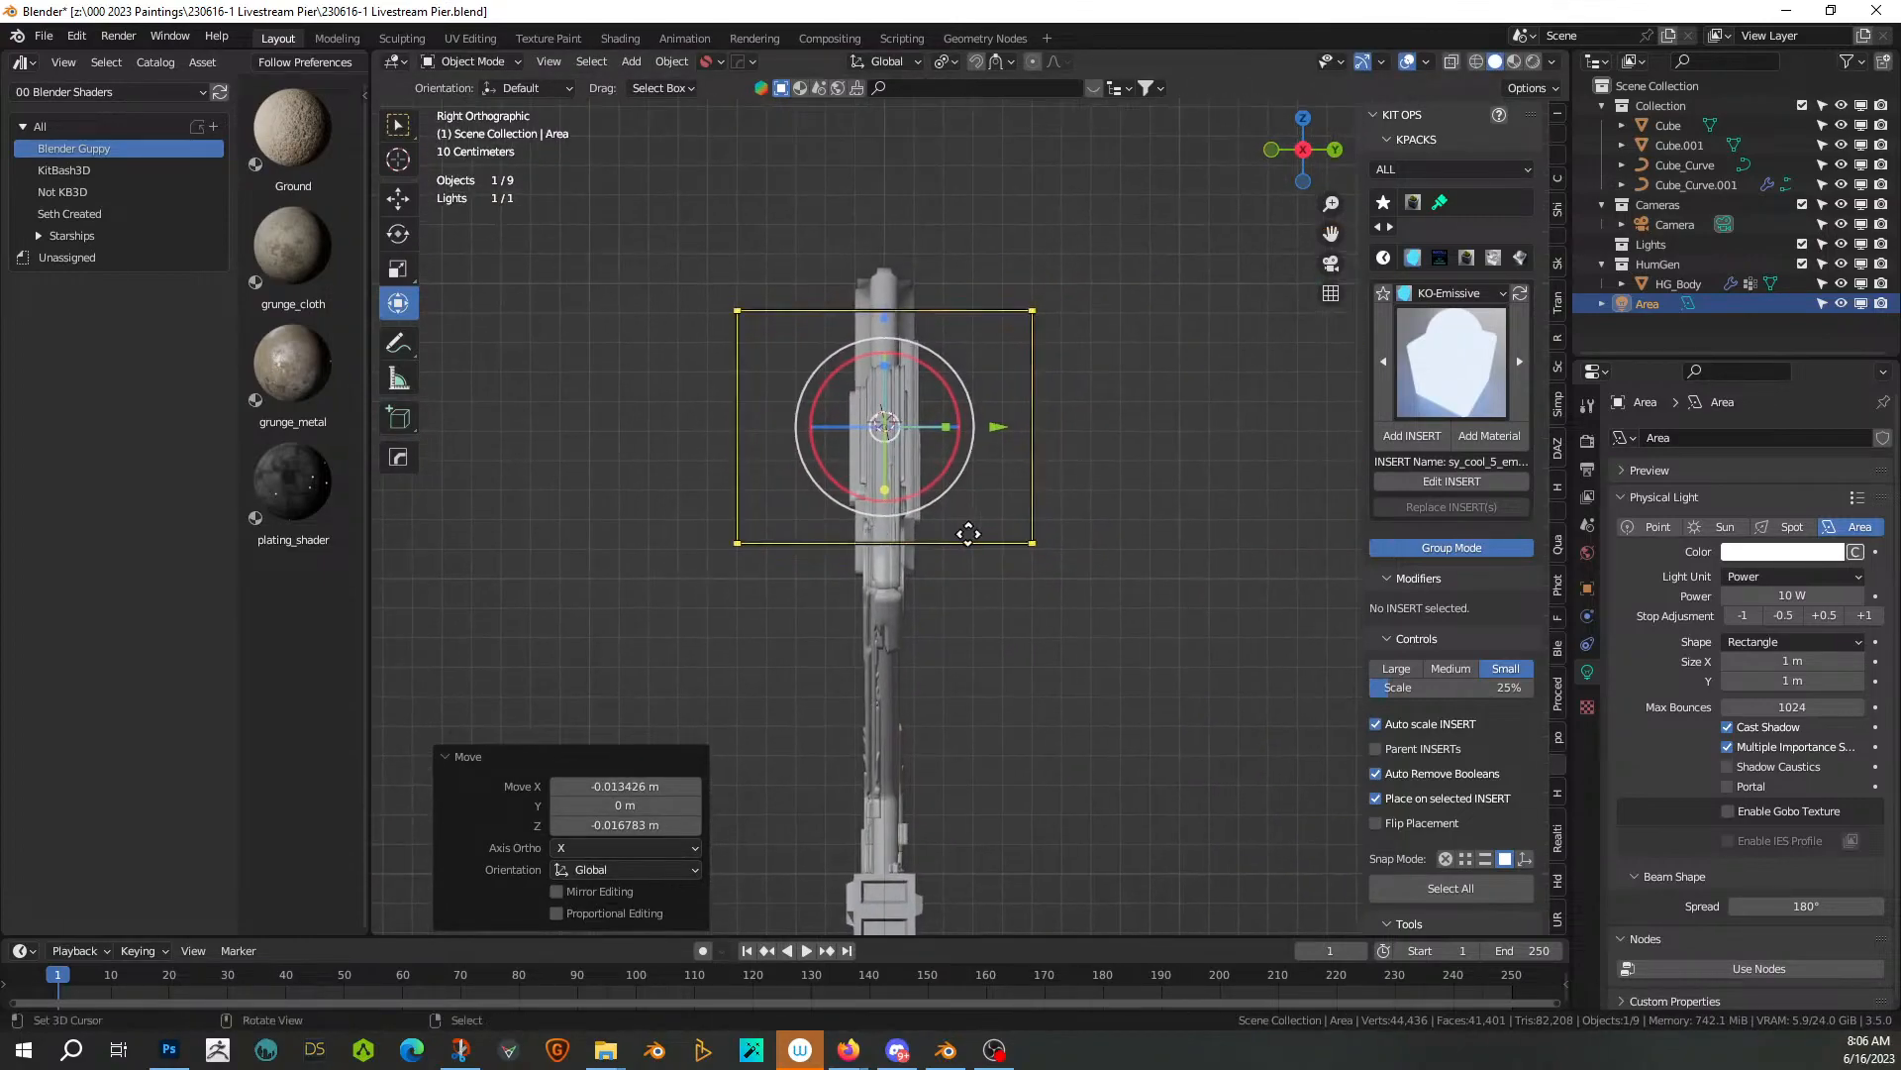
{"action": "key", "text": "s"}
{"action": "key", "text": "y"}
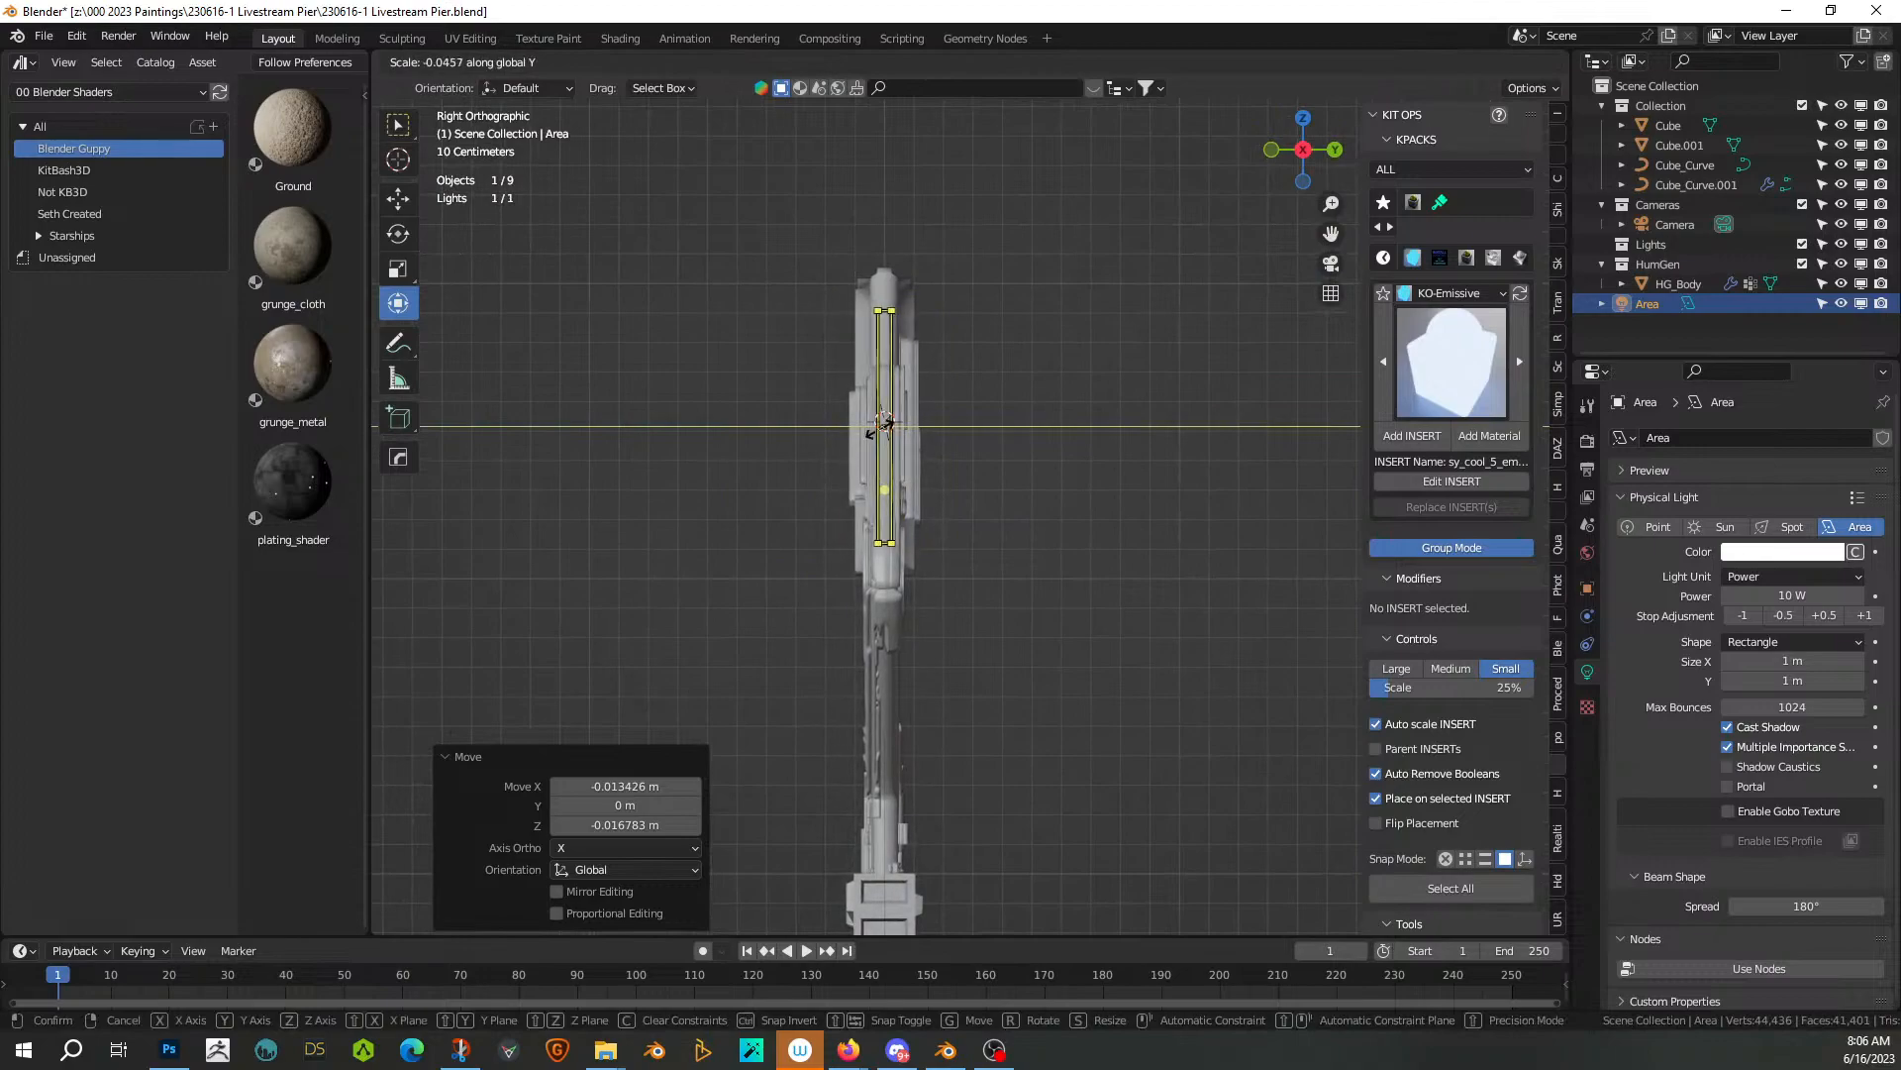
{"action": "left_click", "coordinate": [892, 433]}
{"action": "key", "text": "ctrl+KP_3"}
{"action": "key", "text": "KP_5"}
{"action": "scroll", "coordinate": [923, 449], "scroll_direction": "up", "scroll_amount": 2}
{"action": "middle_click_drag", "start_coordinate": [920, 454], "coordinate": [807, 507], "text": "shift"}
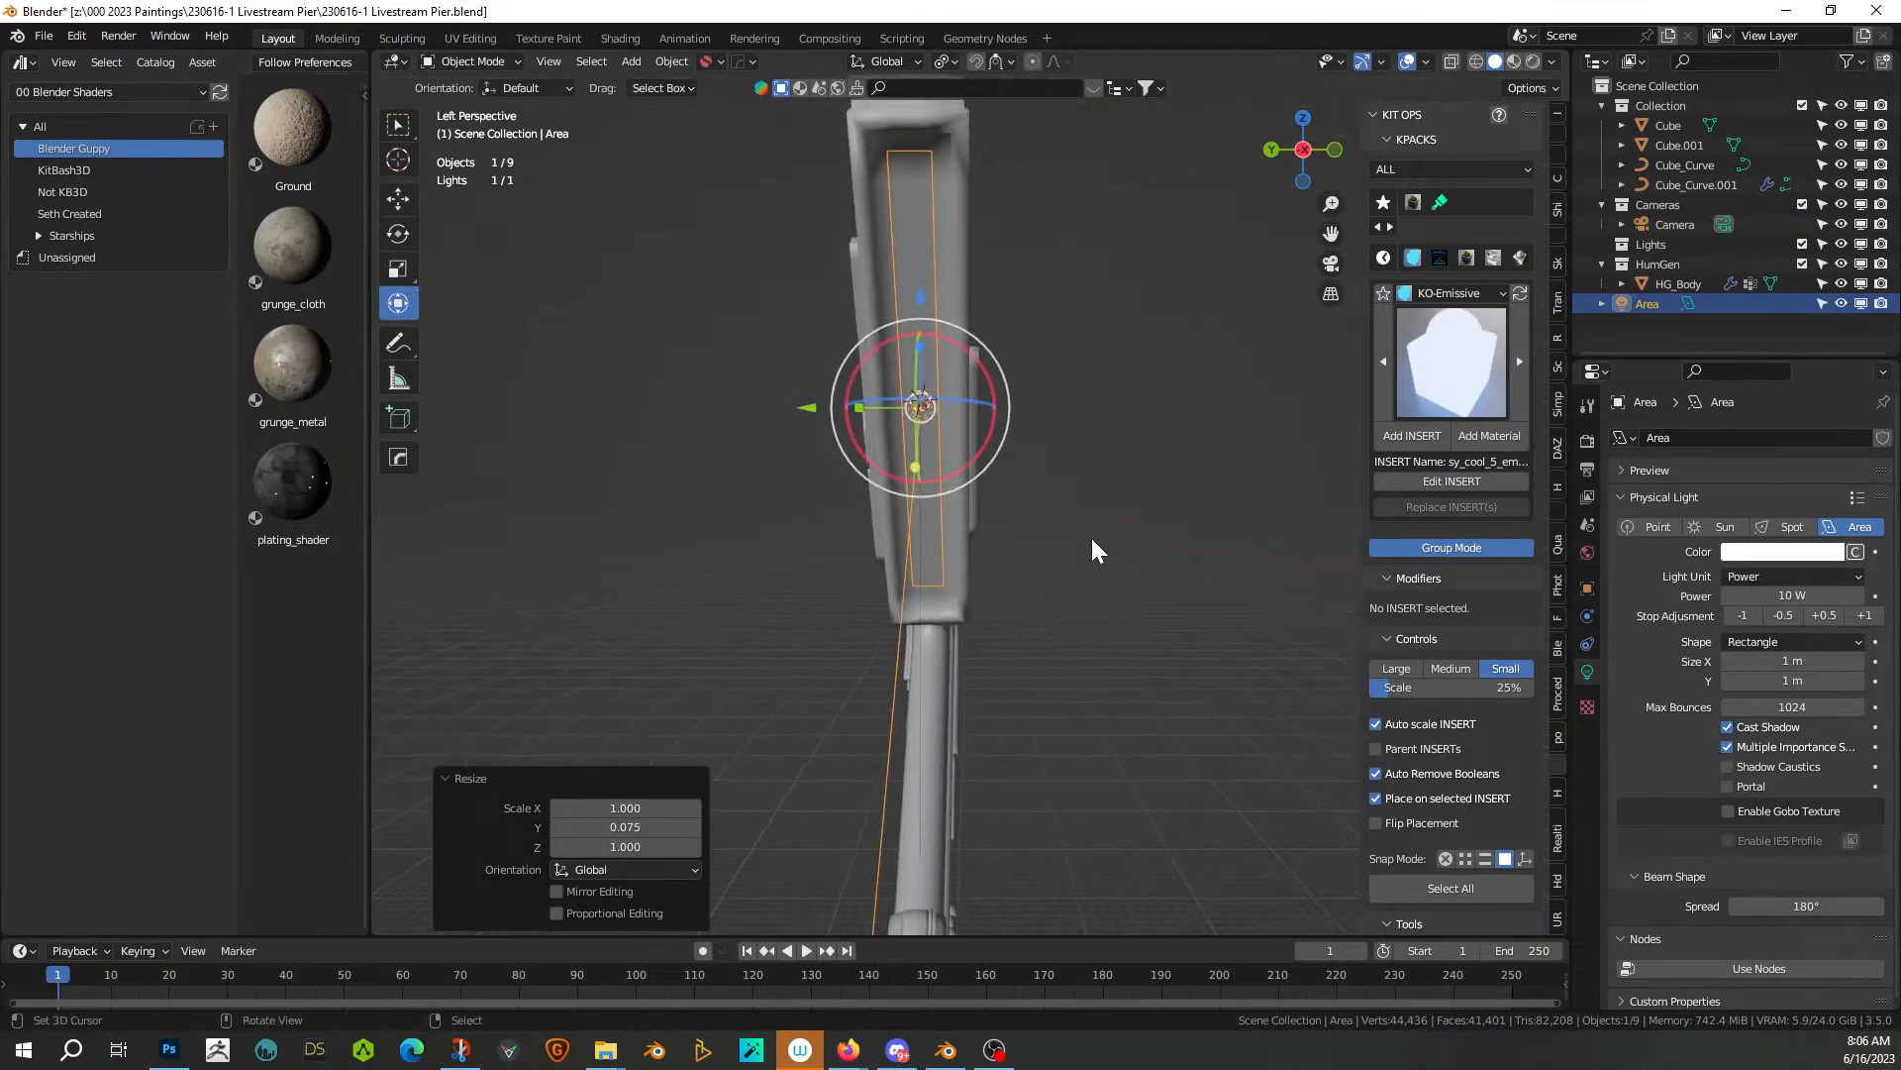
{"action": "key", "text": "ctrl+a"}
{"action": "left_click", "coordinate": [1050, 522]}
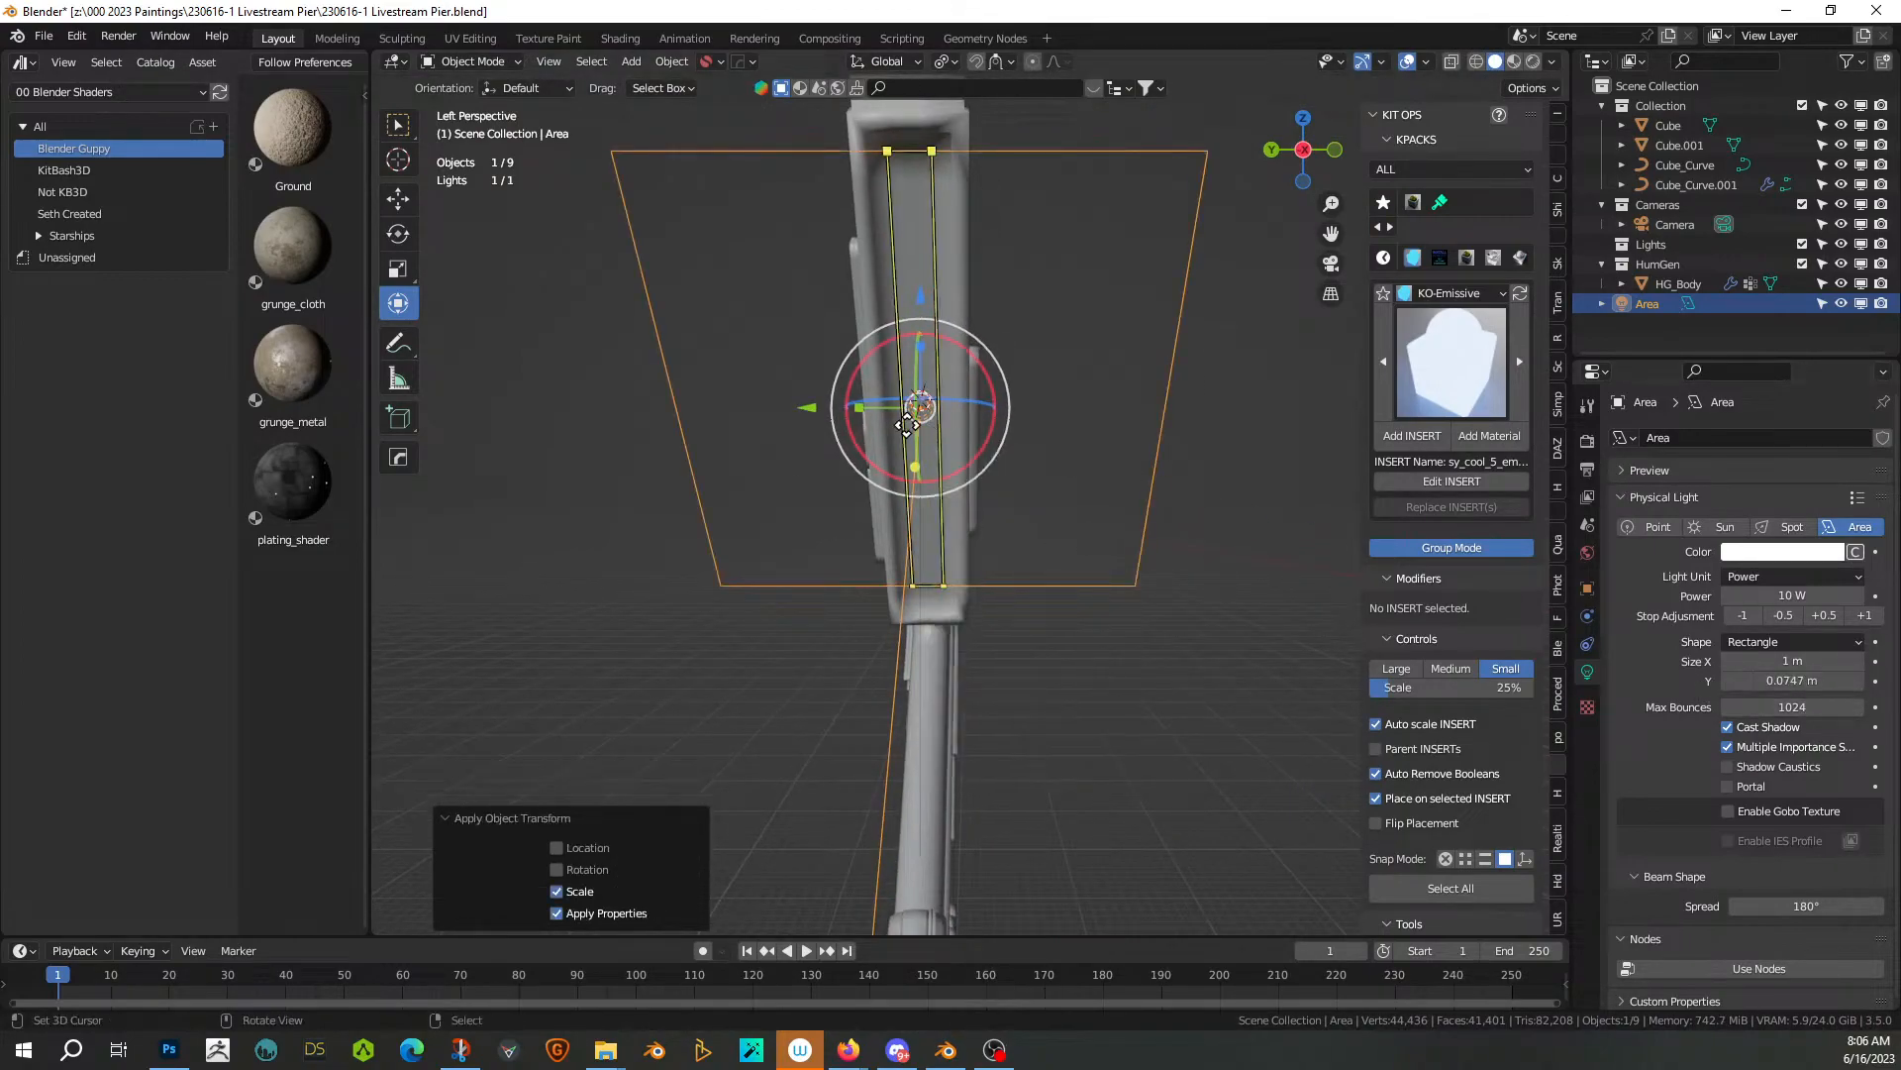
Reselect the area light and set its Y size to about 0.129 m to match the lamp panel's width
{"action": "left_click", "coordinate": [1047, 393]}
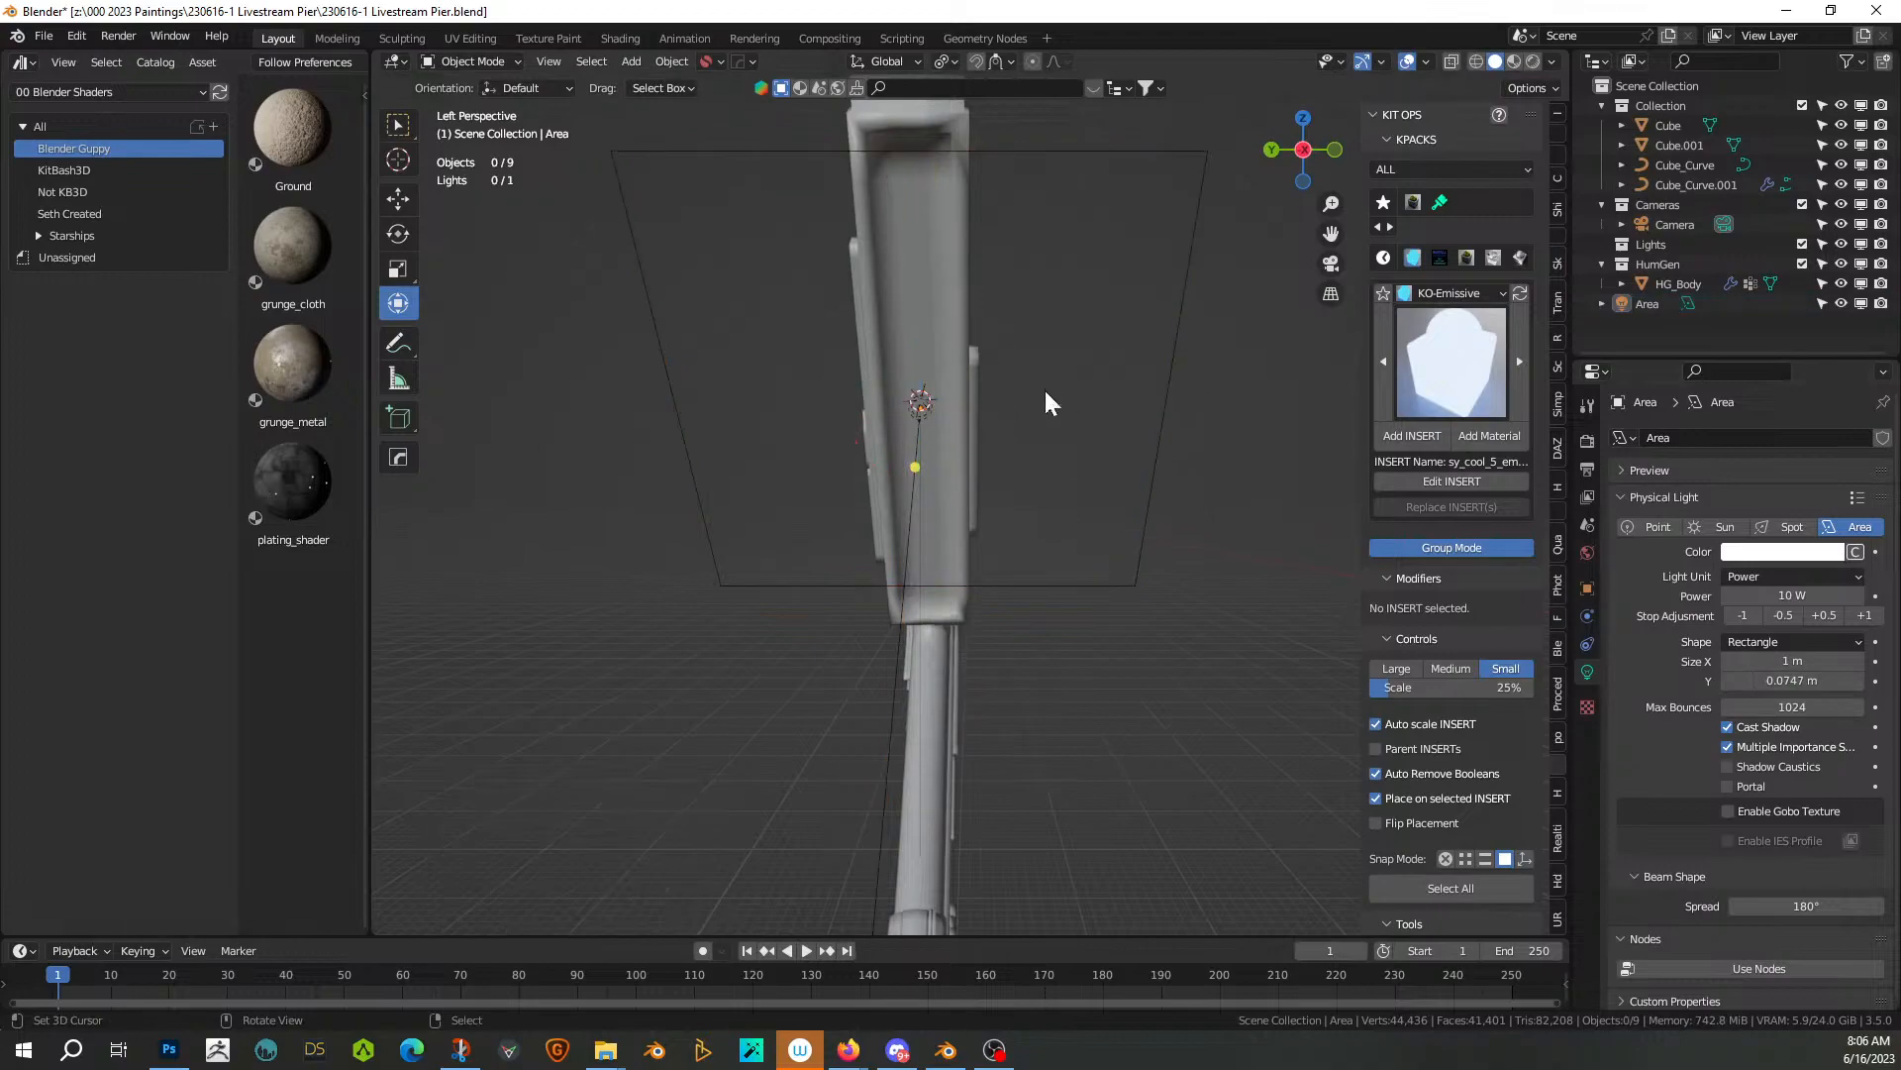
{"action": "left_click", "coordinate": [1152, 470]}
{"action": "left_click", "coordinate": [1792, 681]}
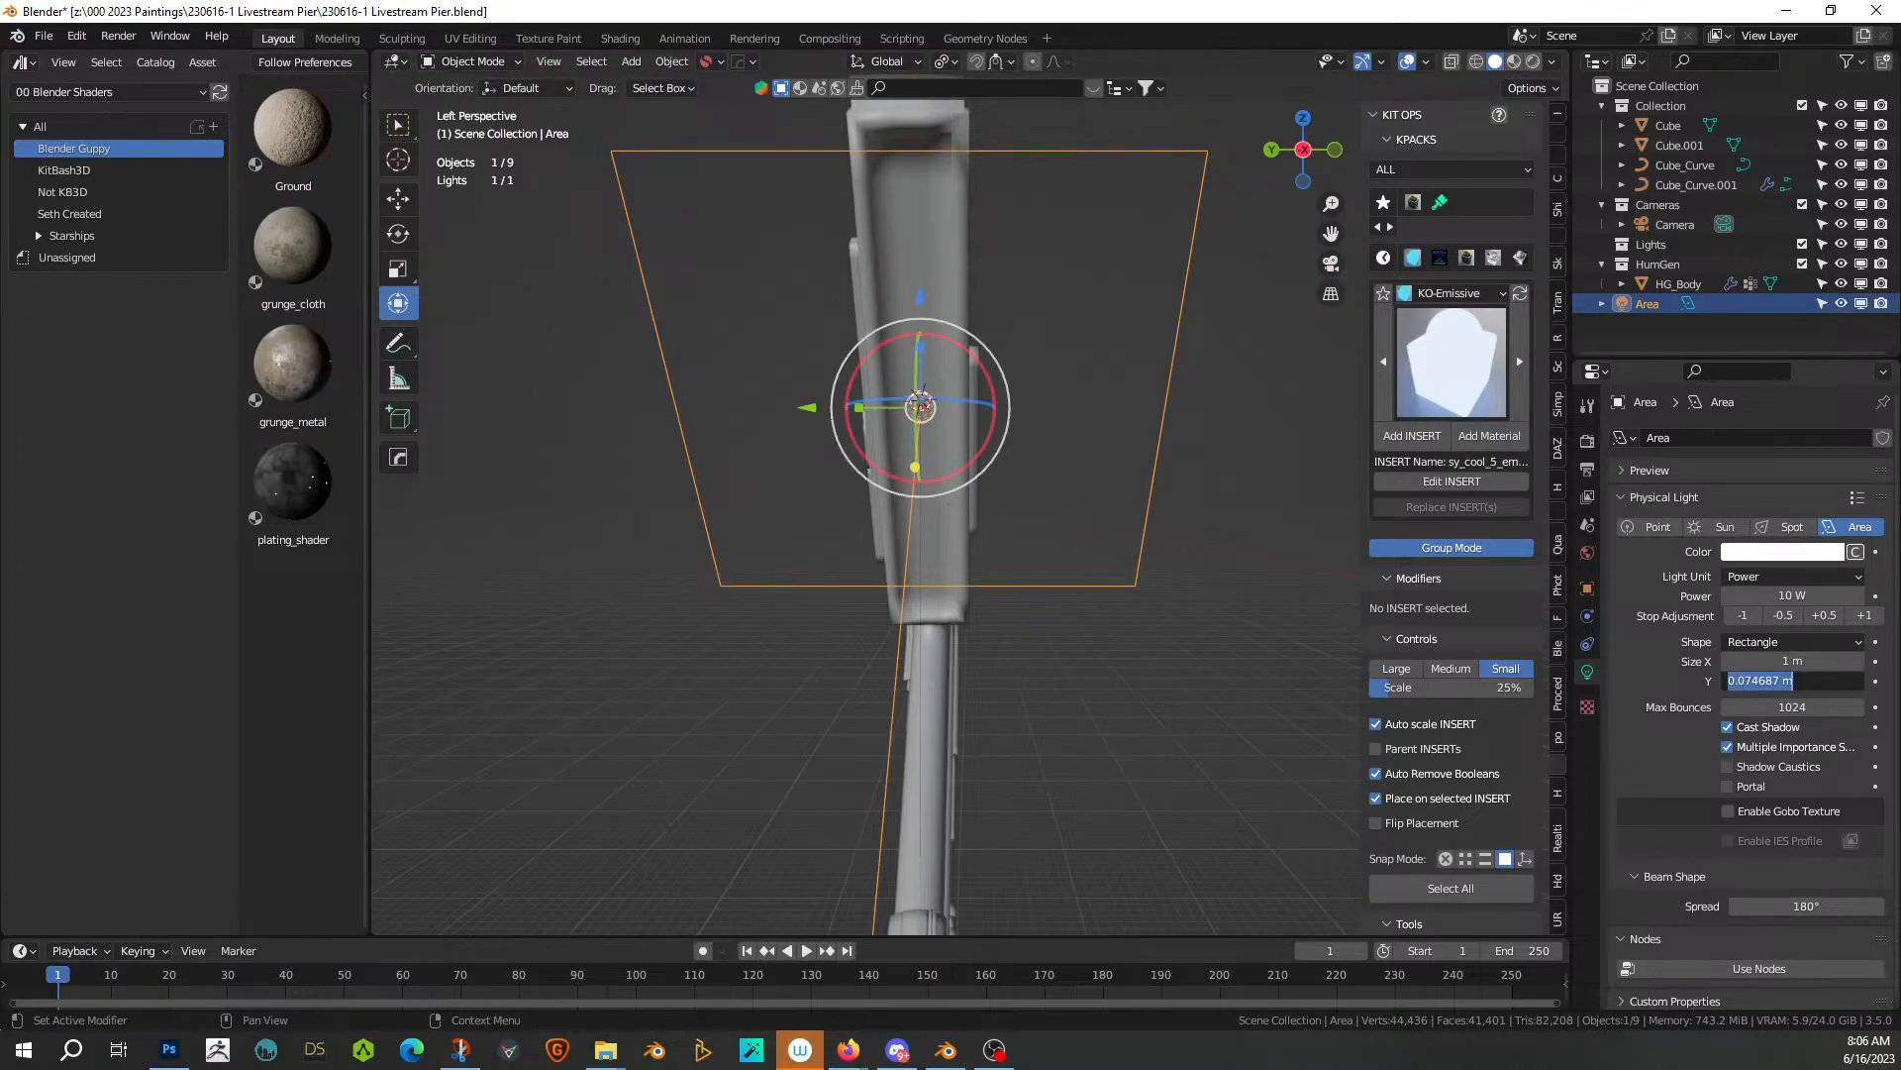
{"action": "key", "text": "Return"}
{"action": "middle_click_drag", "start_coordinate": [1105, 727], "coordinate": [1058, 747]}
{"action": "left_click", "coordinate": [1793, 680]}
{"action": "type", "text": "0.001"}
{"action": "key", "text": "Return"}
{"action": "left_click_drag", "start_coordinate": [1792, 680], "coordinate": [1835, 680]}
Set the area light's X size to about 1.07 m and switch the viewport to rendered shading
{"action": "middle_click_drag", "start_coordinate": [1182, 559], "coordinate": [929, 562]}
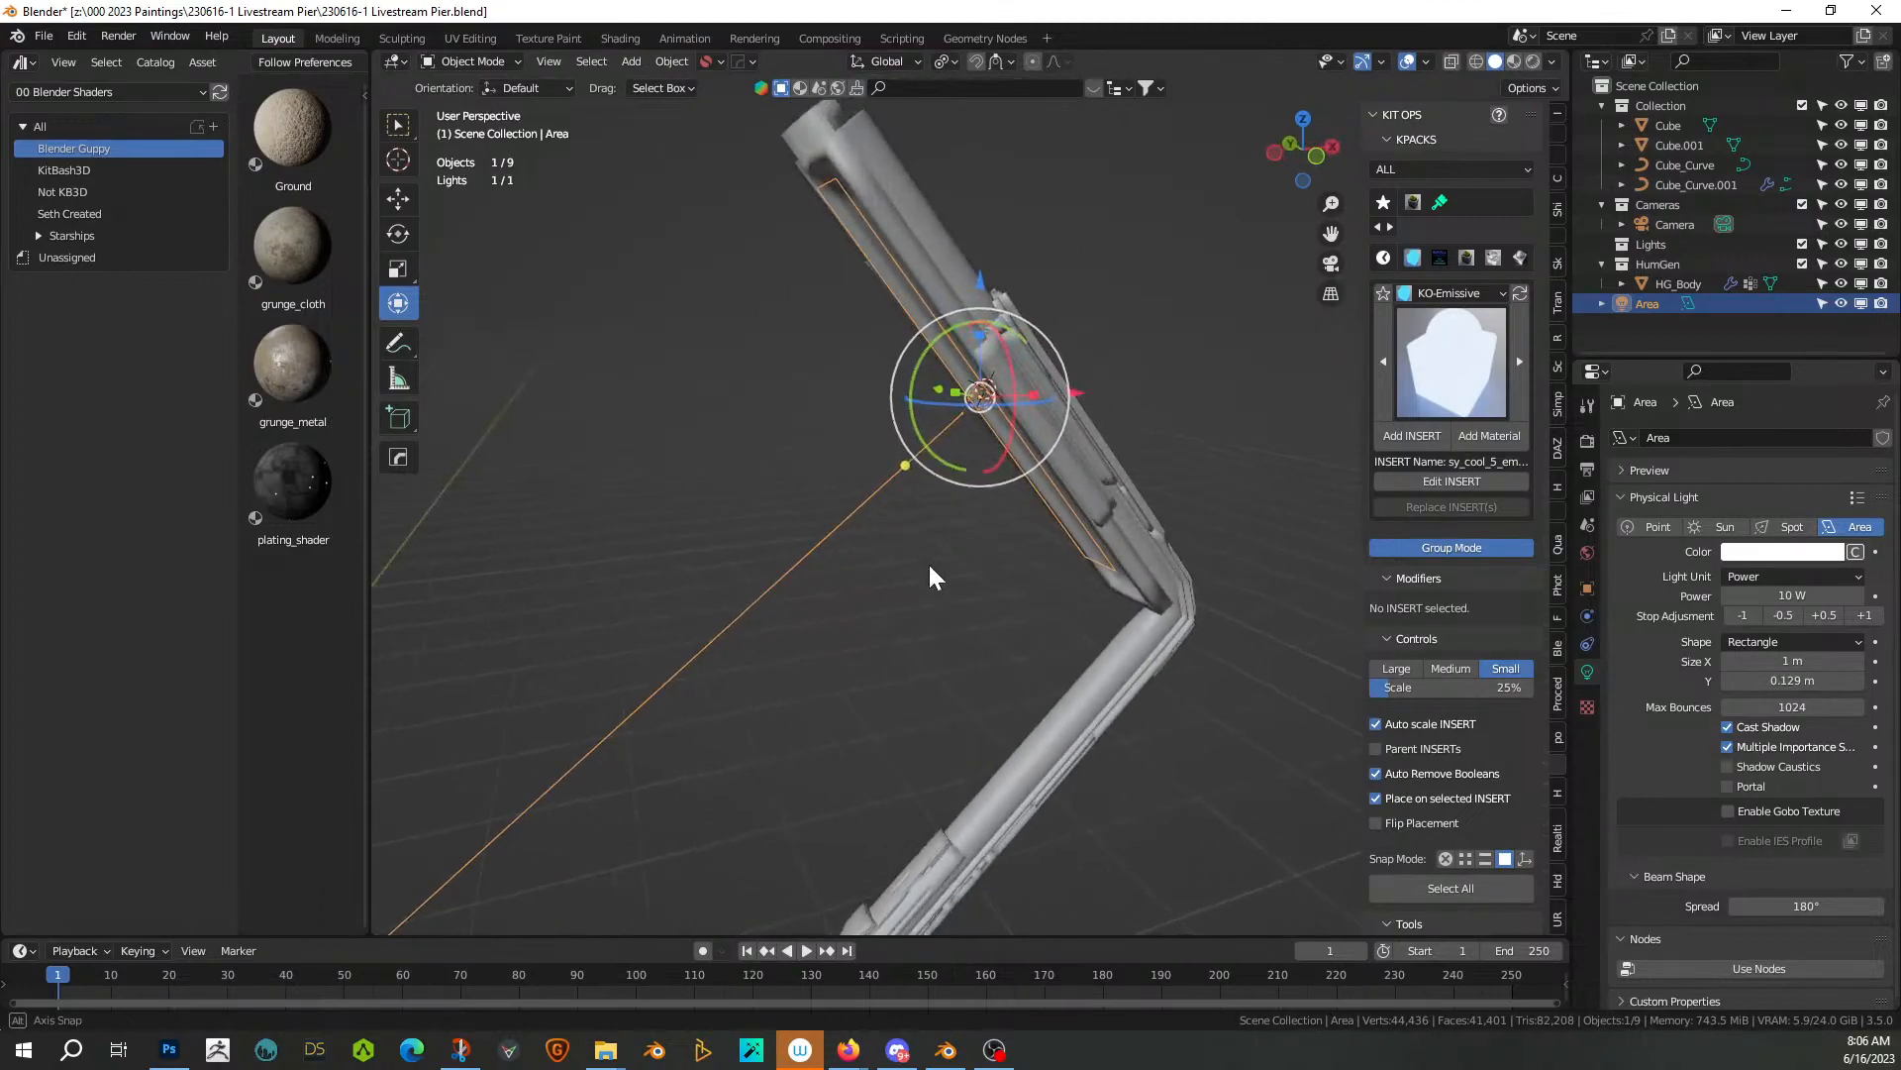
{"action": "middle_click_drag", "start_coordinate": [994, 485], "coordinate": [971, 479]}
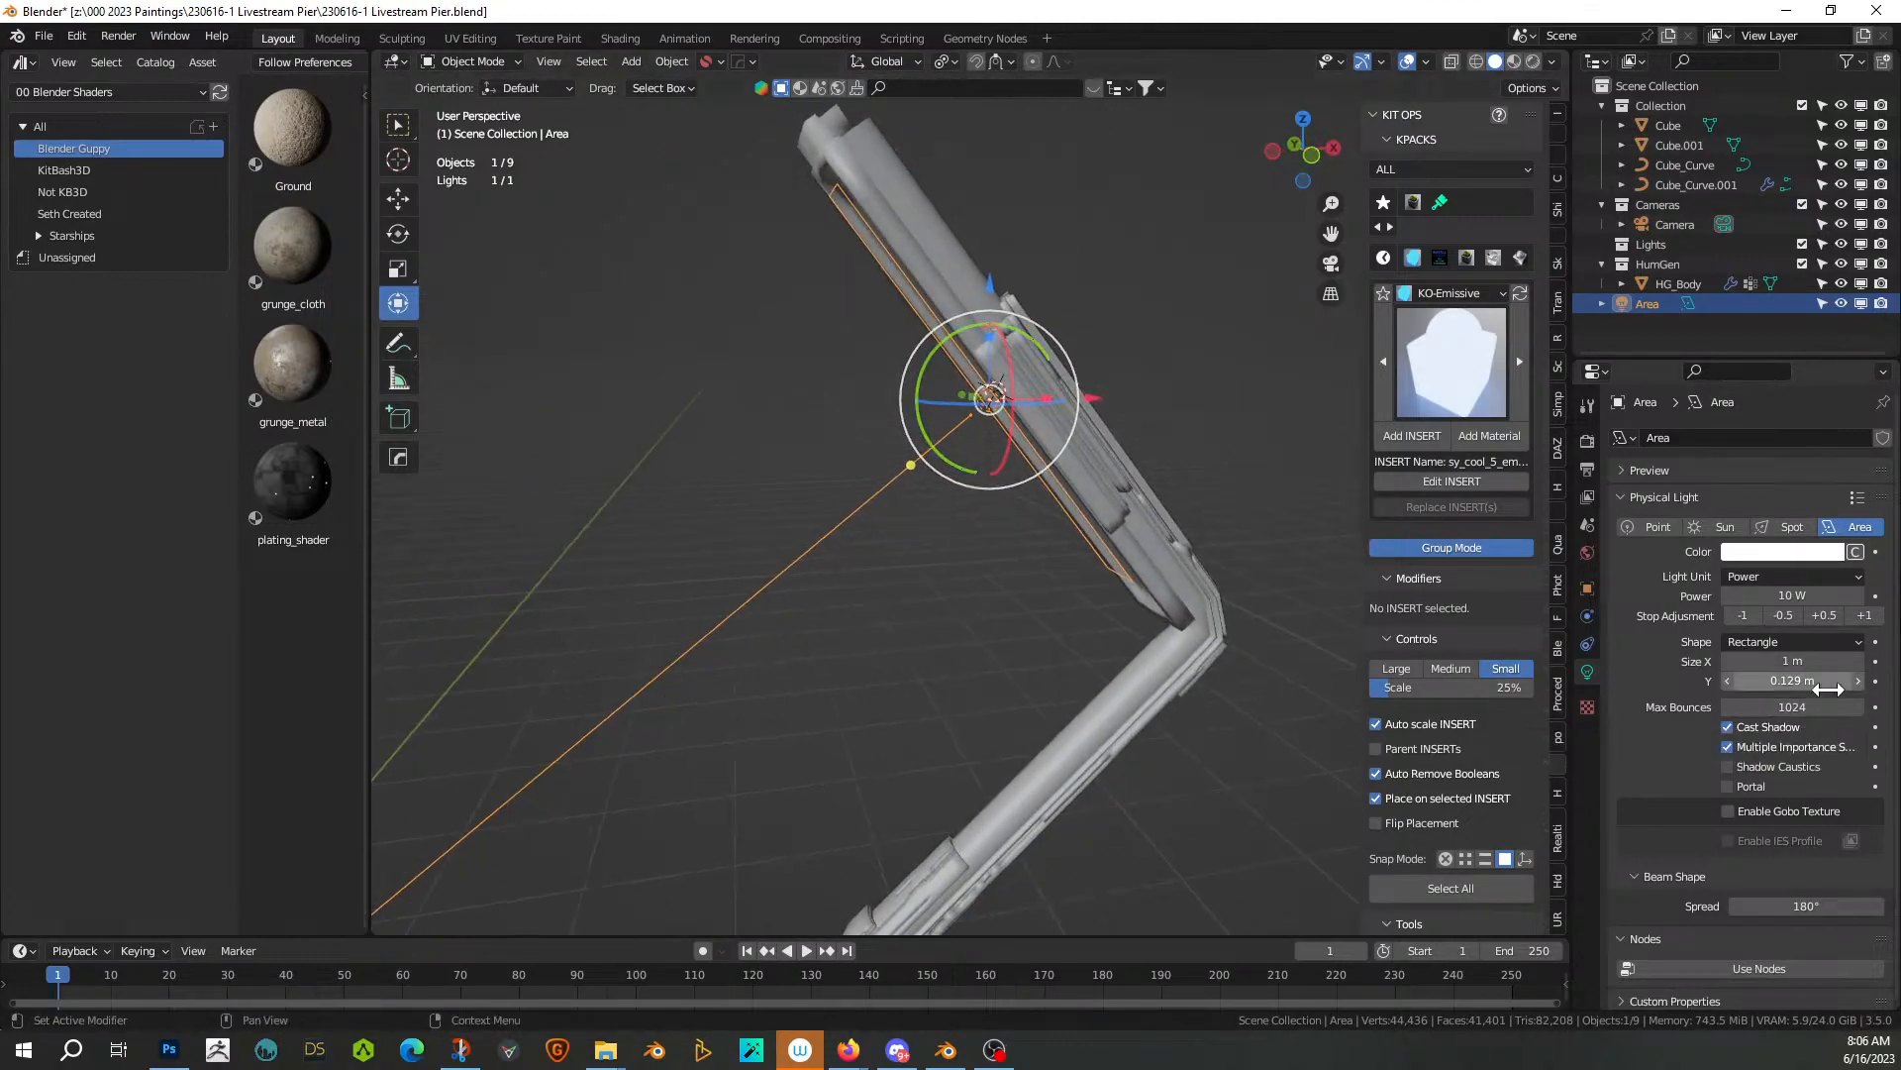
{"action": "middle_click_drag", "start_coordinate": [1078, 606], "coordinate": [1220, 729]}
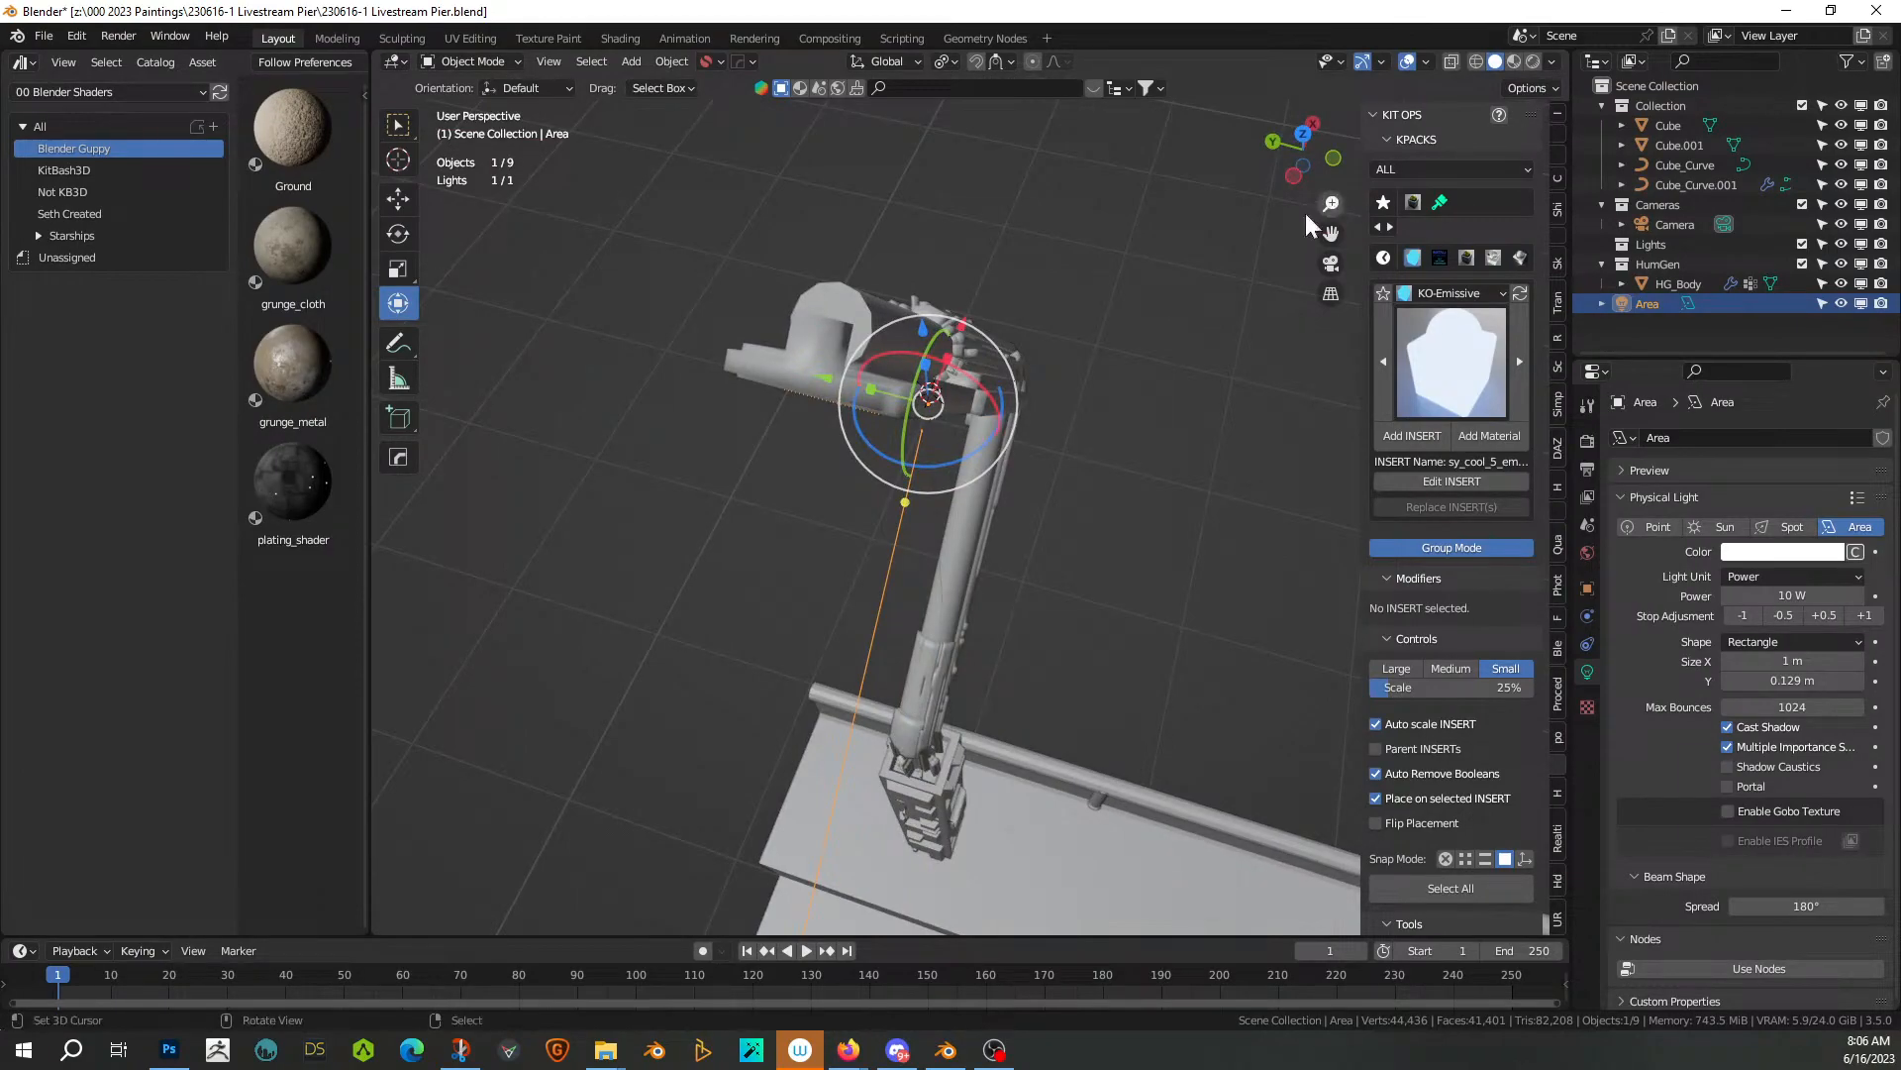
{"action": "middle_click_drag", "start_coordinate": [1072, 516], "coordinate": [1148, 376]}
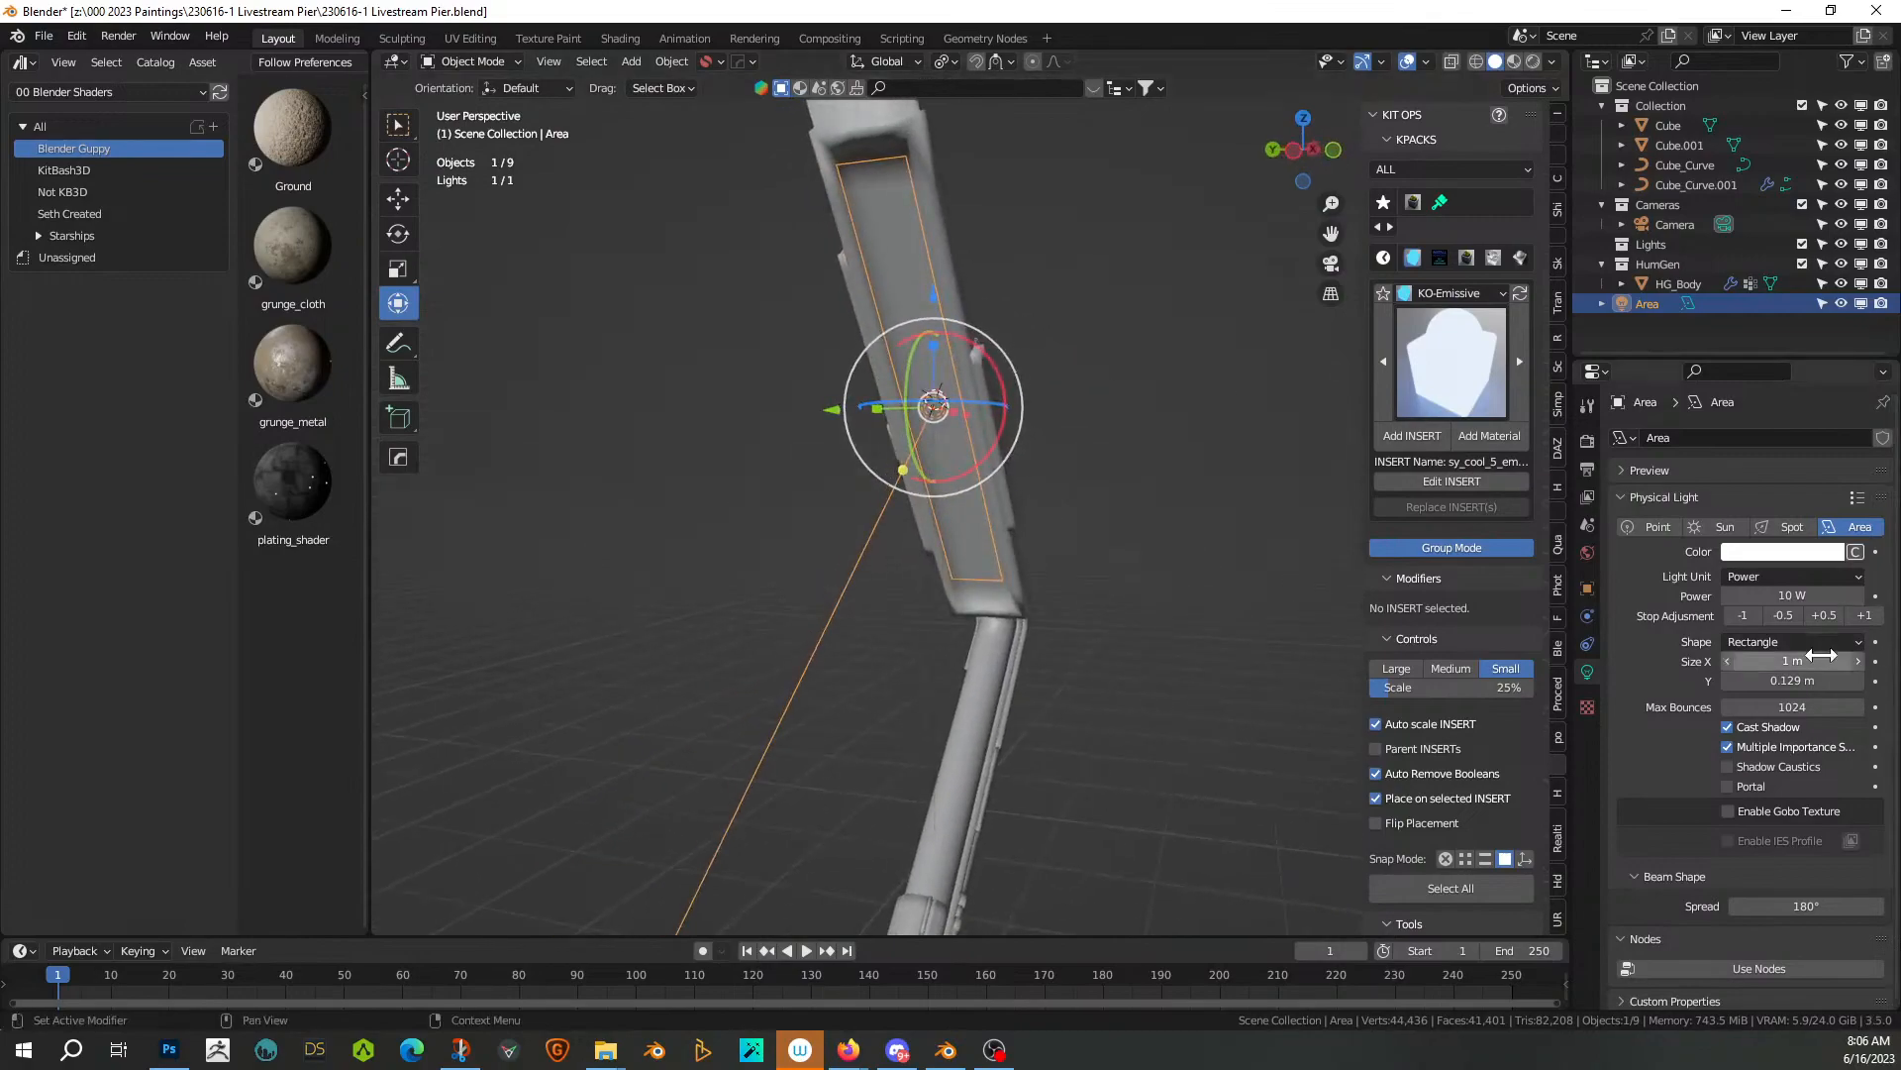
{"action": "left_click_drag", "start_coordinate": [1792, 661], "coordinate": [1803, 661]}
{"action": "middle_click_drag", "start_coordinate": [1196, 629], "coordinate": [1282, 515]}
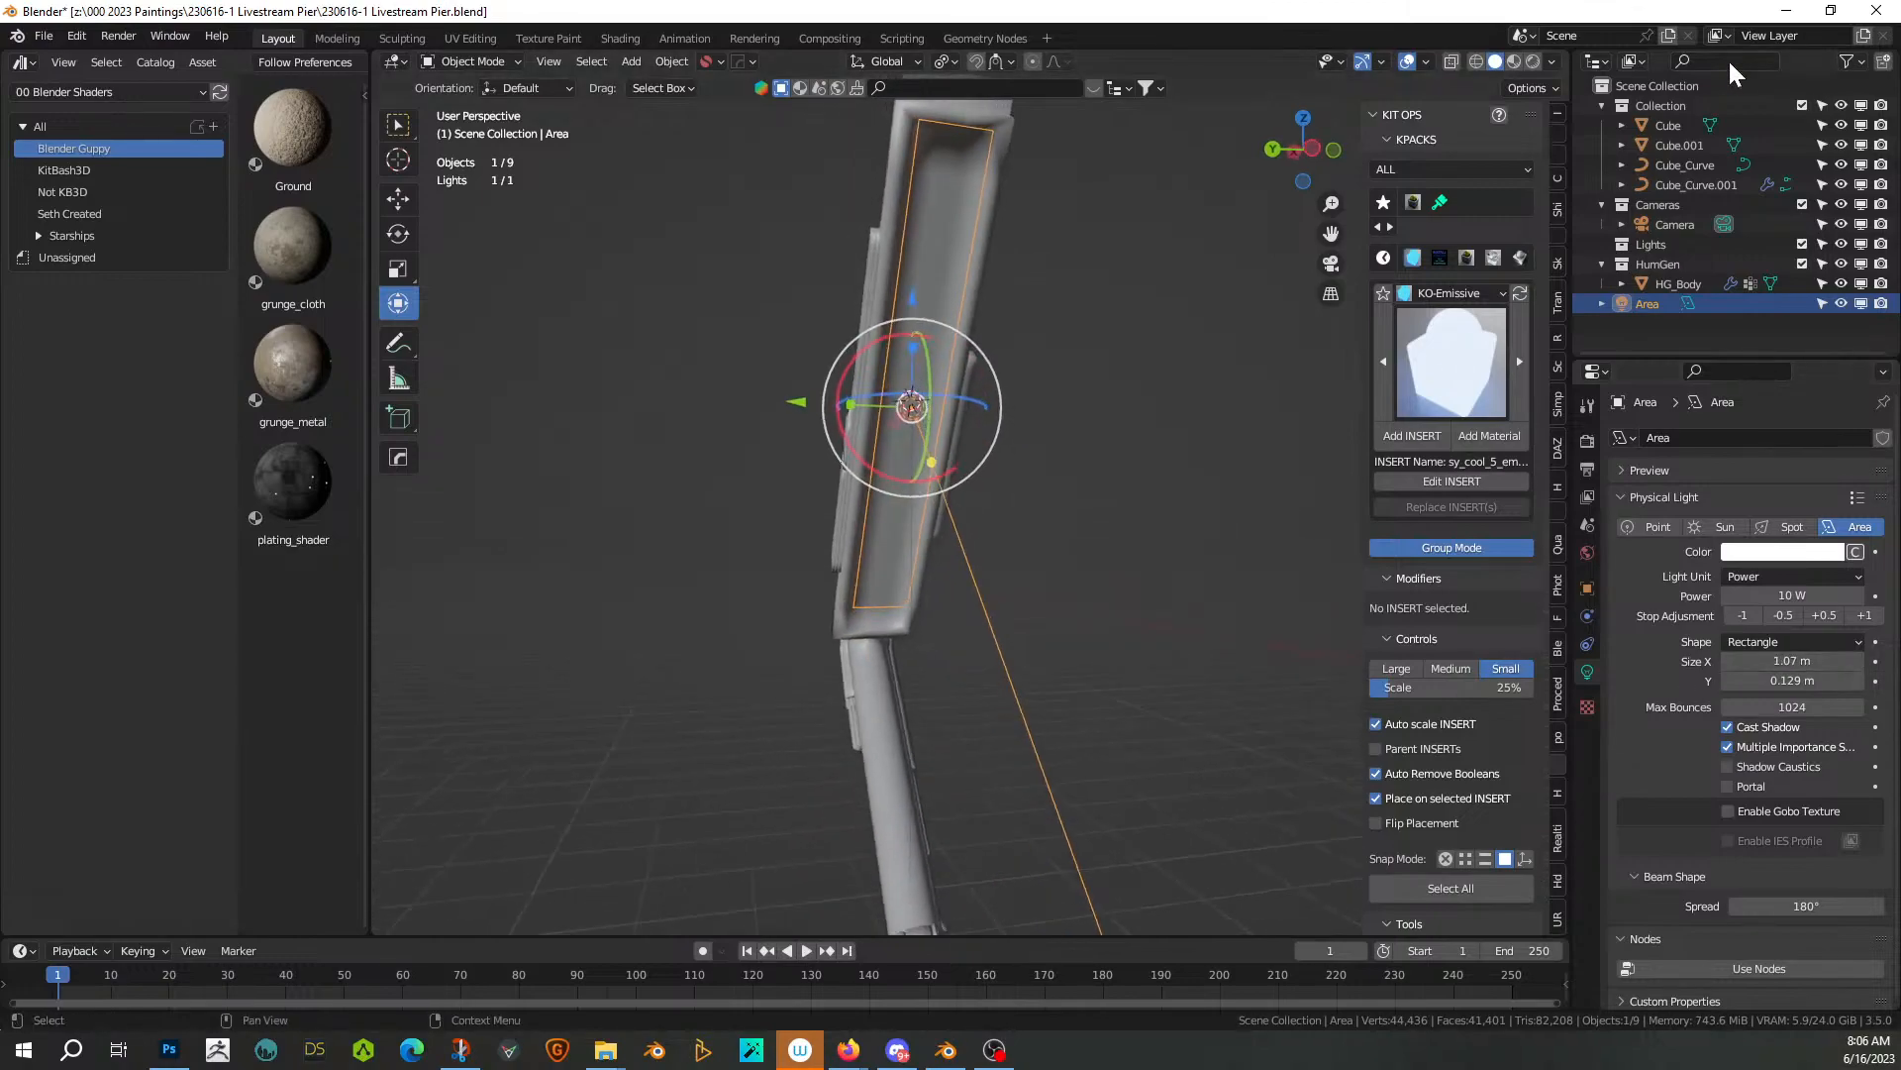
{"action": "left_click", "coordinate": [1532, 61]}
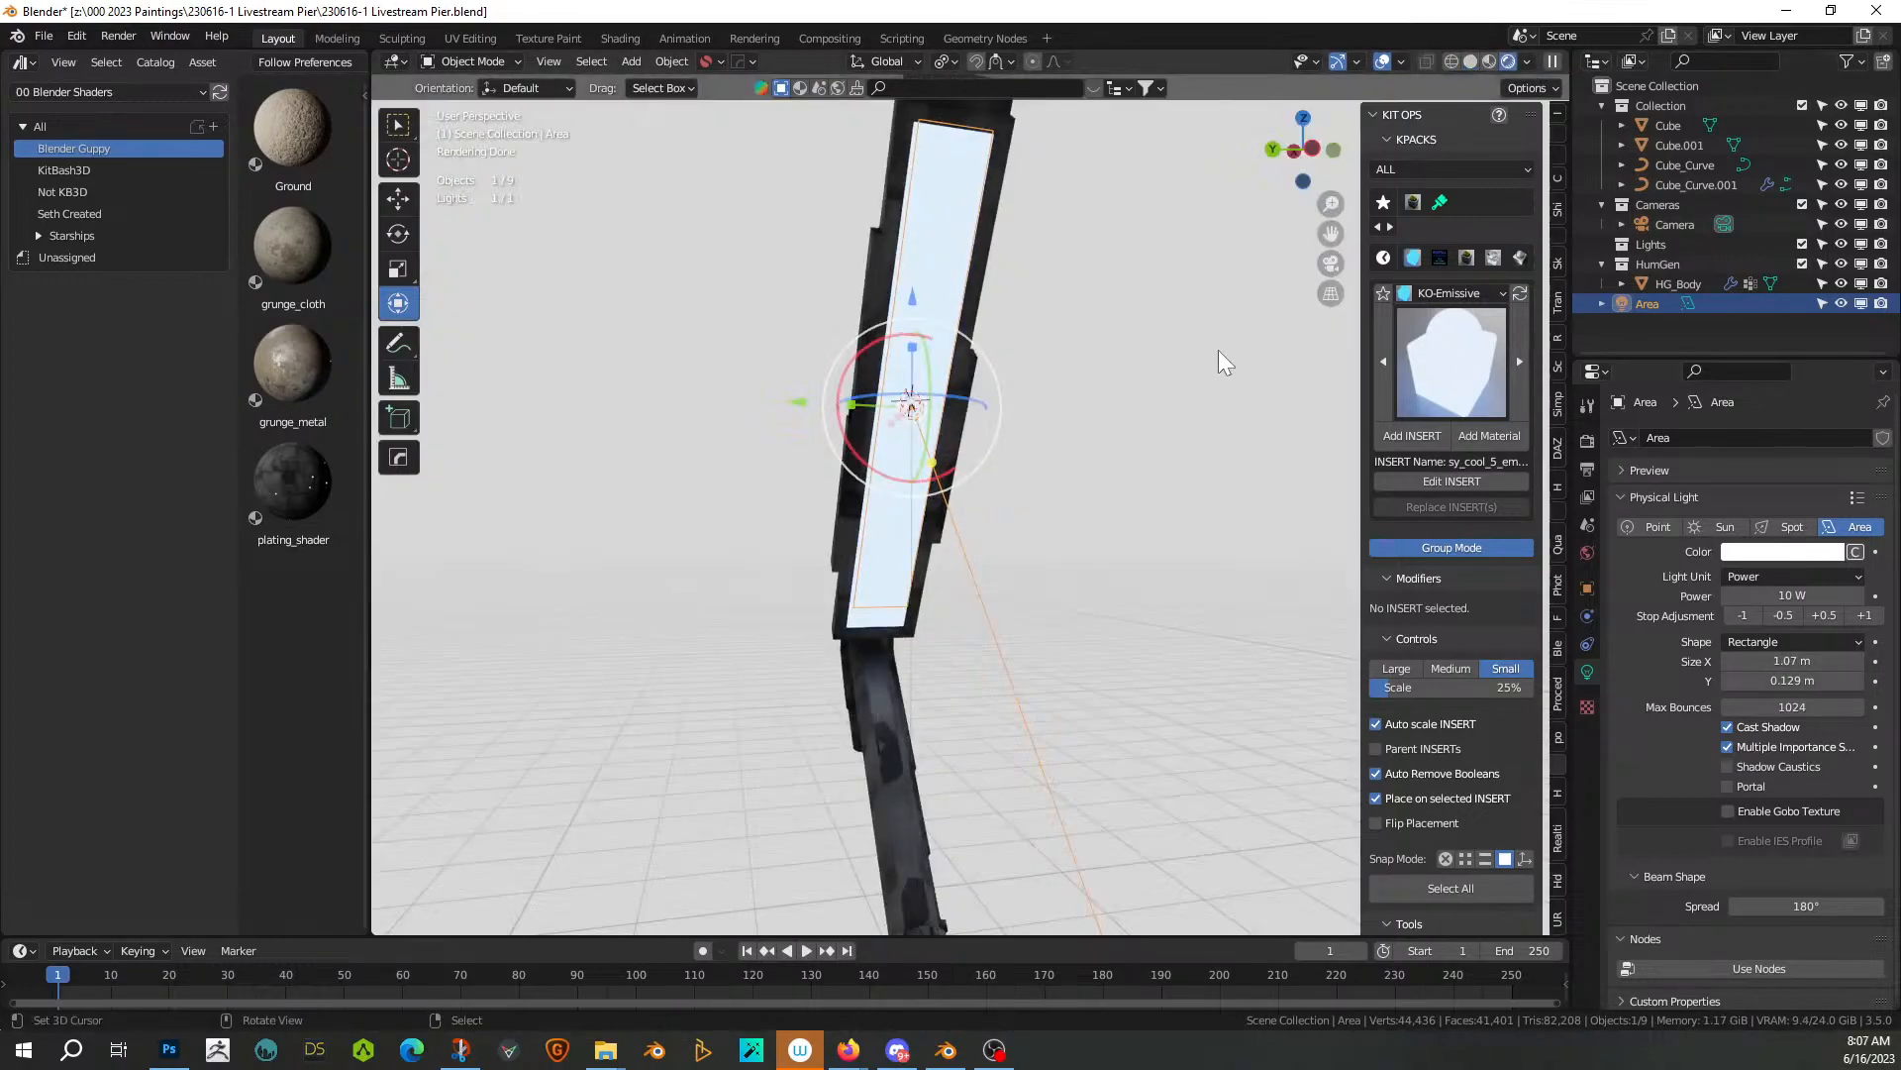
Examine how the area light lines up with the lamp panel from several angles, including above and below
{"action": "mouse_move", "coordinate": [1218, 349]}
{"action": "middle_mouse_down"}
{"action": "mouse_move", "coordinate": [1293, 382]}
{"action": "mouse_move", "coordinate": [1181, 343]}
{"action": "mouse_move", "coordinate": [1193, 283]}
{"action": "middle_mouse_up"}
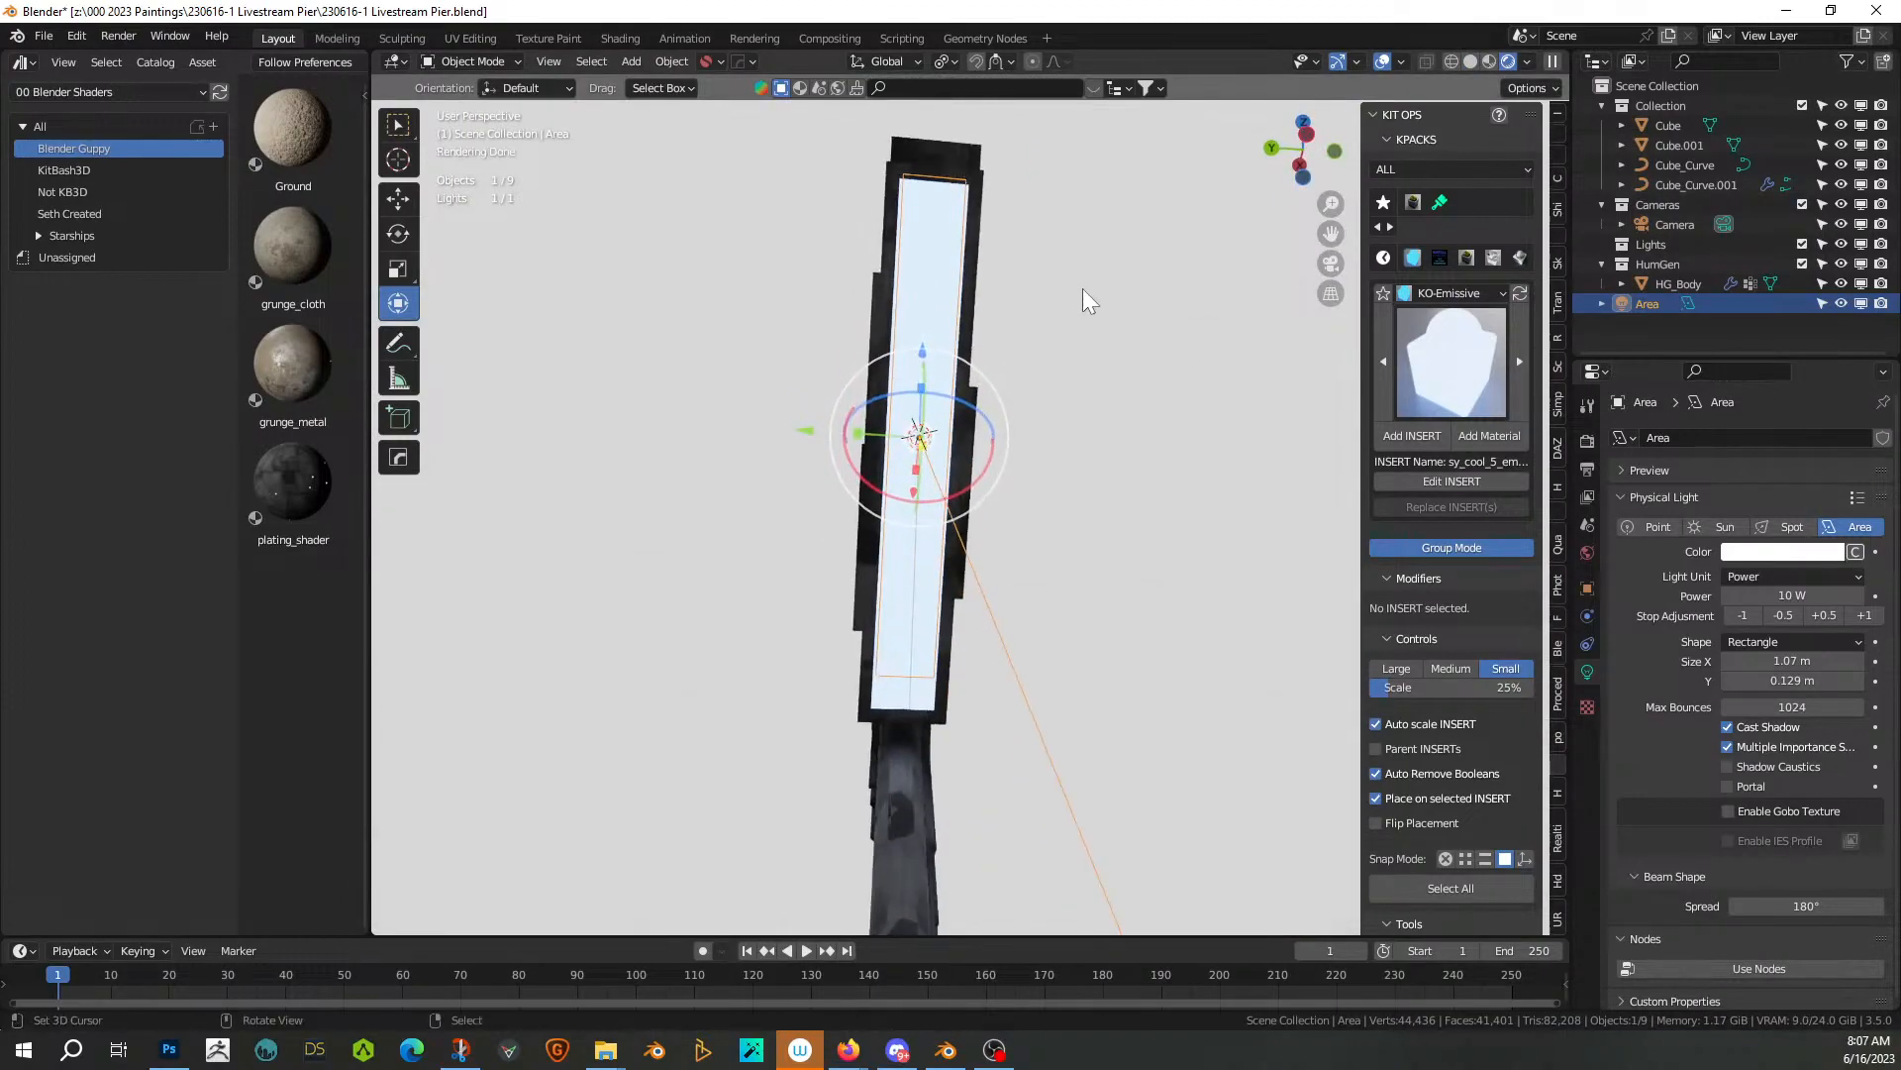
{"action": "key", "text": "KP_7"}
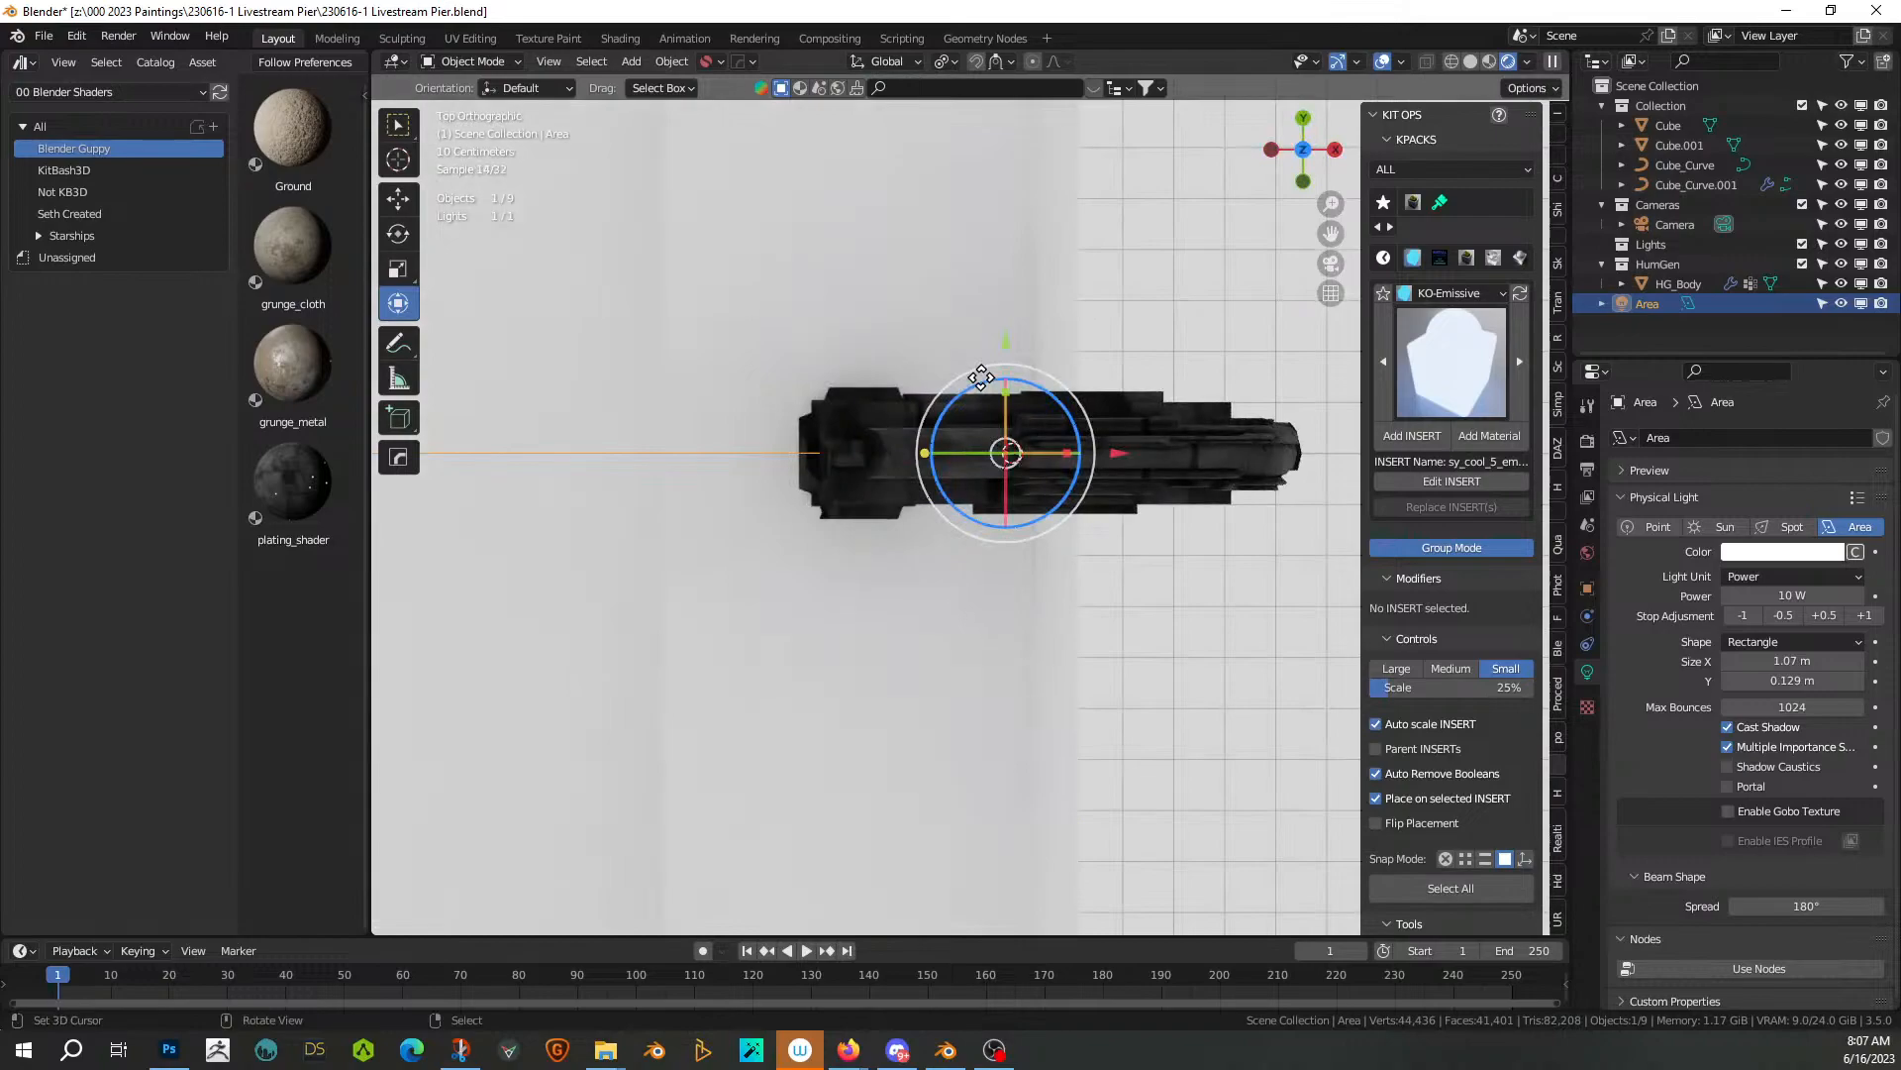
{"action": "middle_click_drag", "start_coordinate": [981, 377], "coordinate": [1019, 381]}
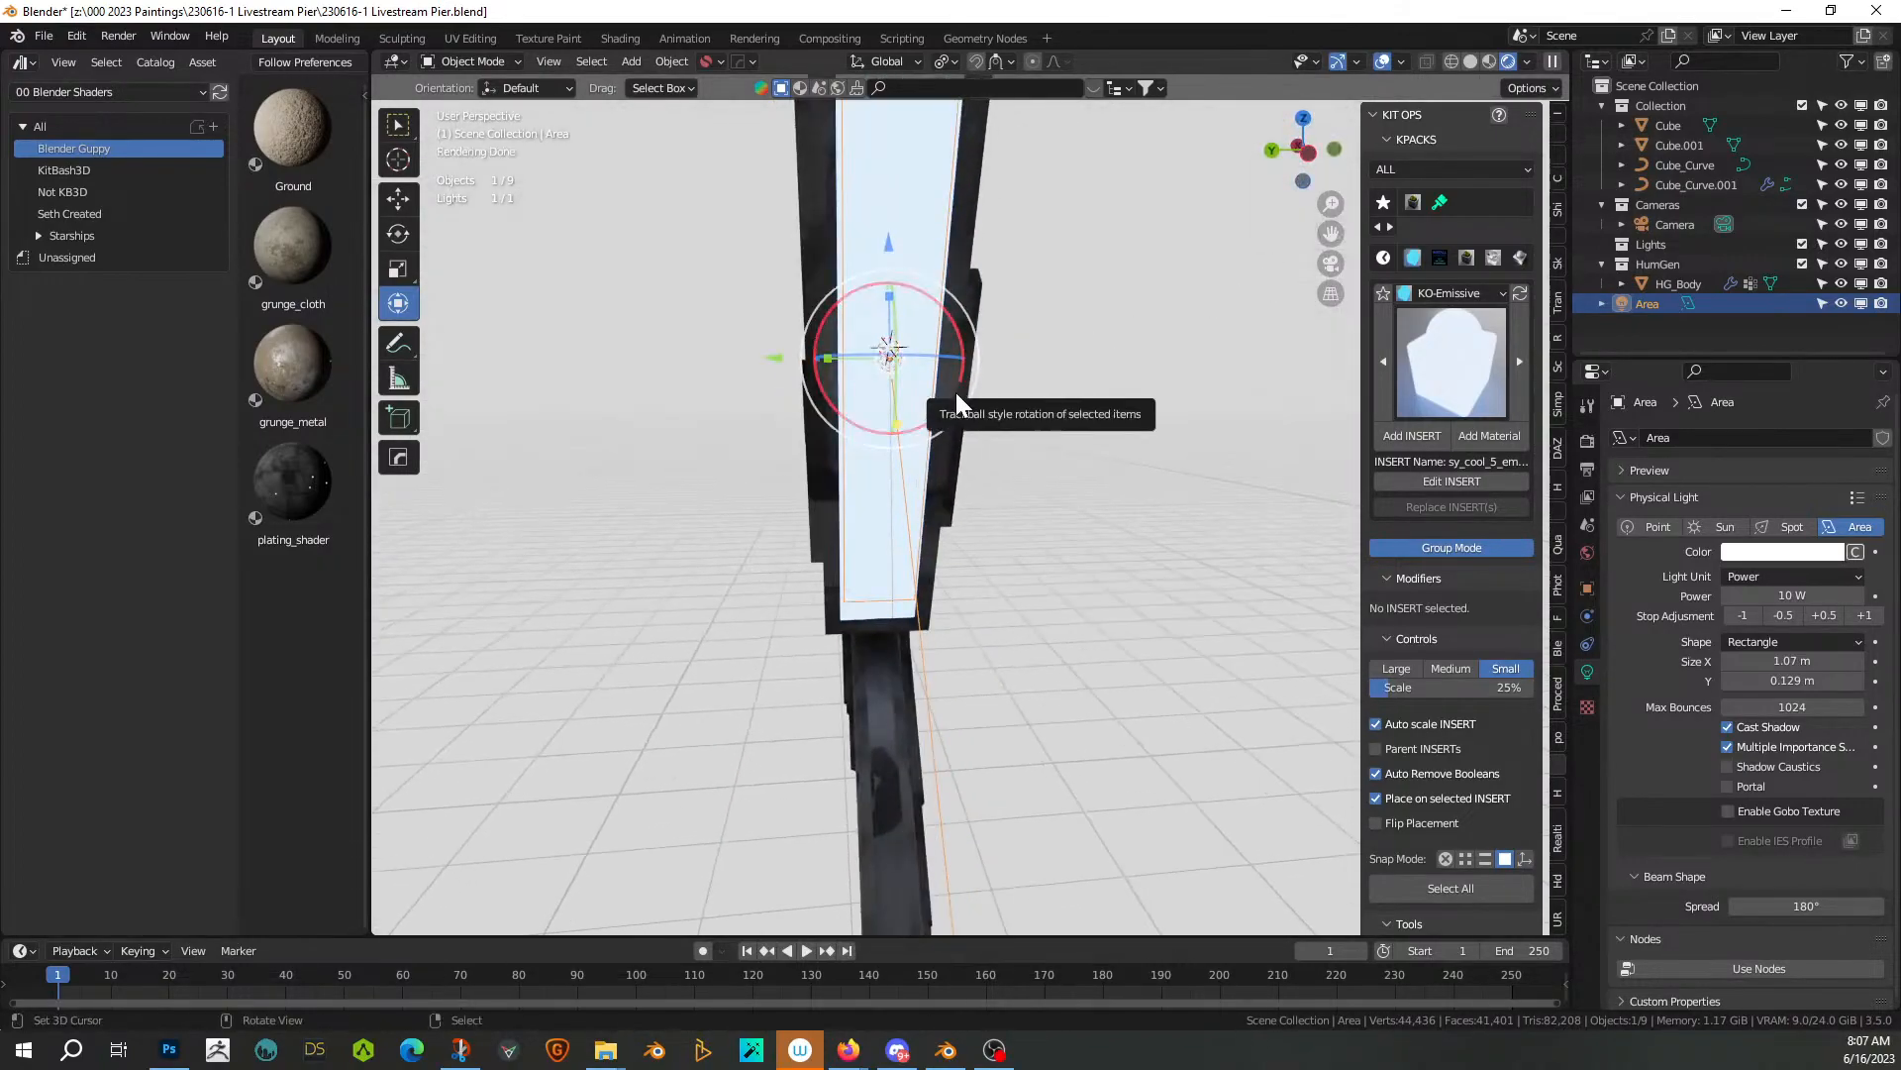
{"action": "key", "text": "shift+KP_7"}
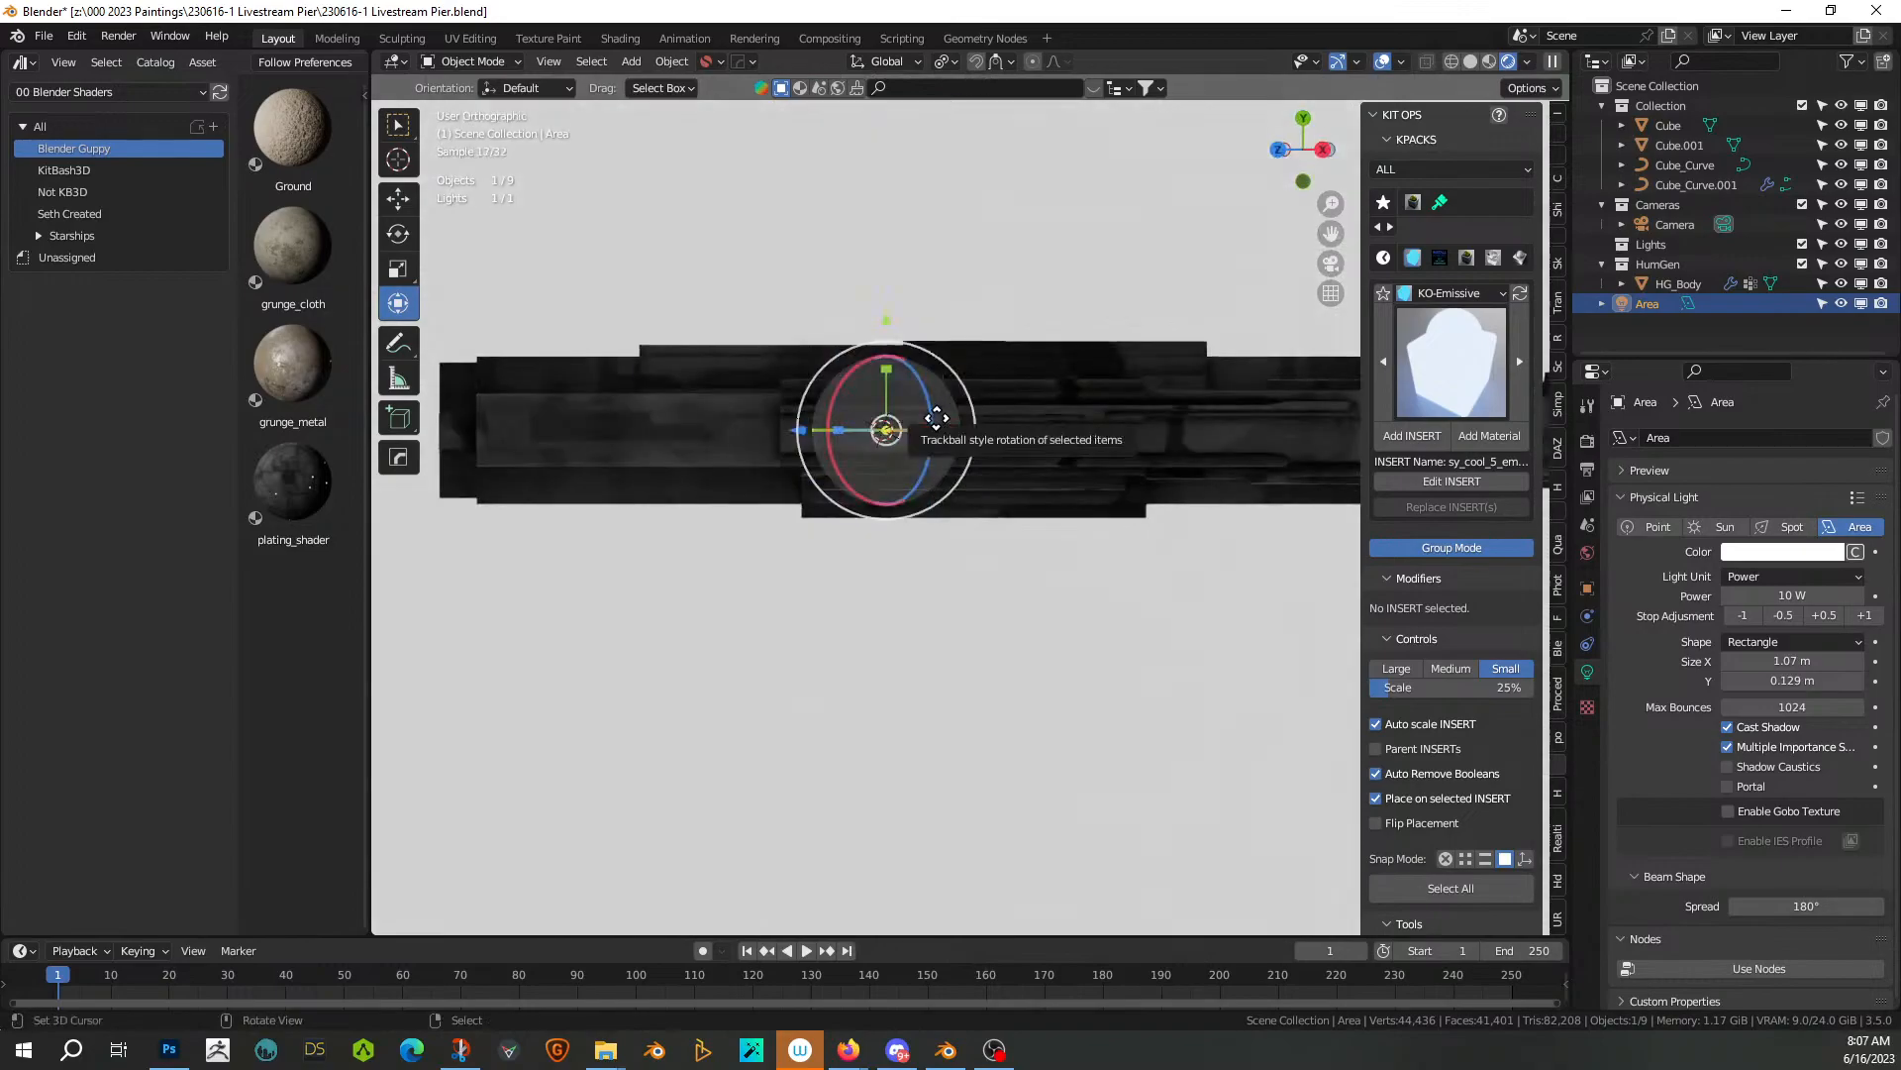
{"action": "middle_click_drag", "start_coordinate": [935, 419], "coordinate": [1430, 693]}
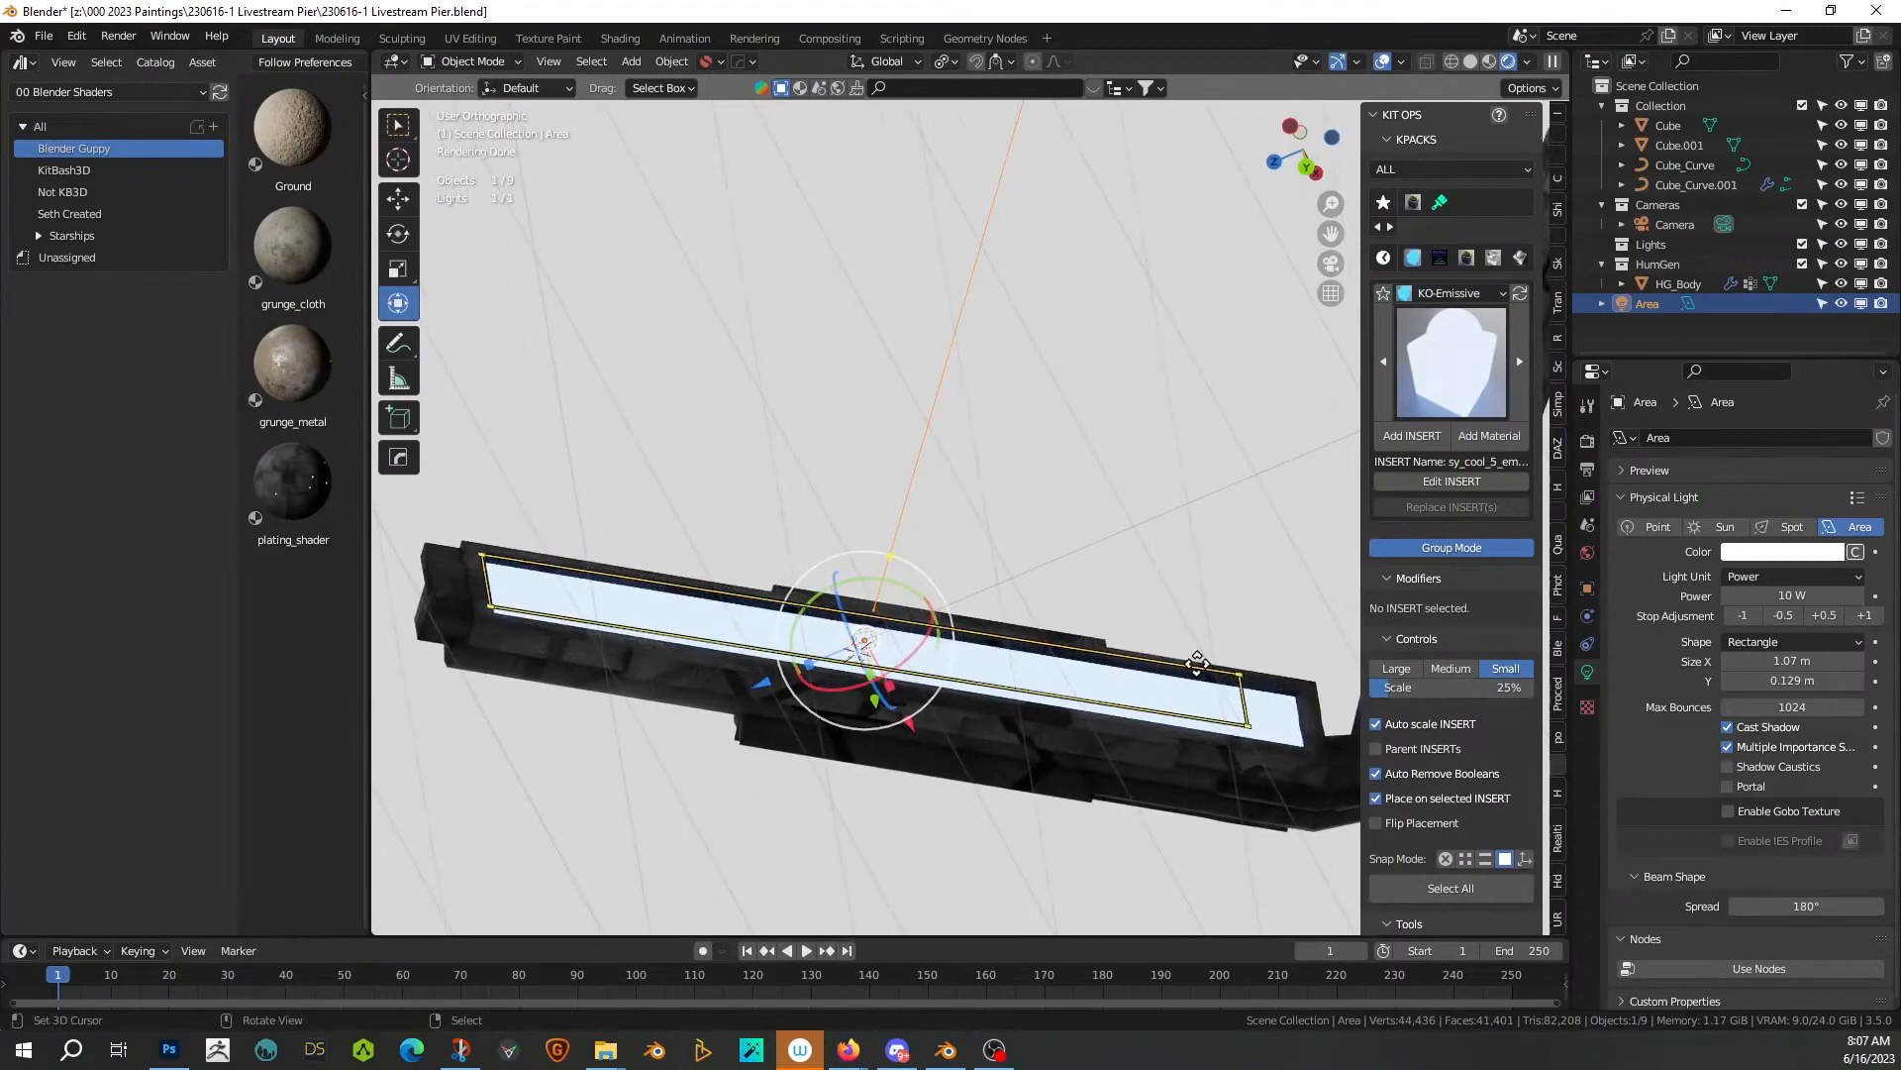
{"action": "key", "text": "KP_0"}
{"action": "key", "text": "shift+KP_7"}
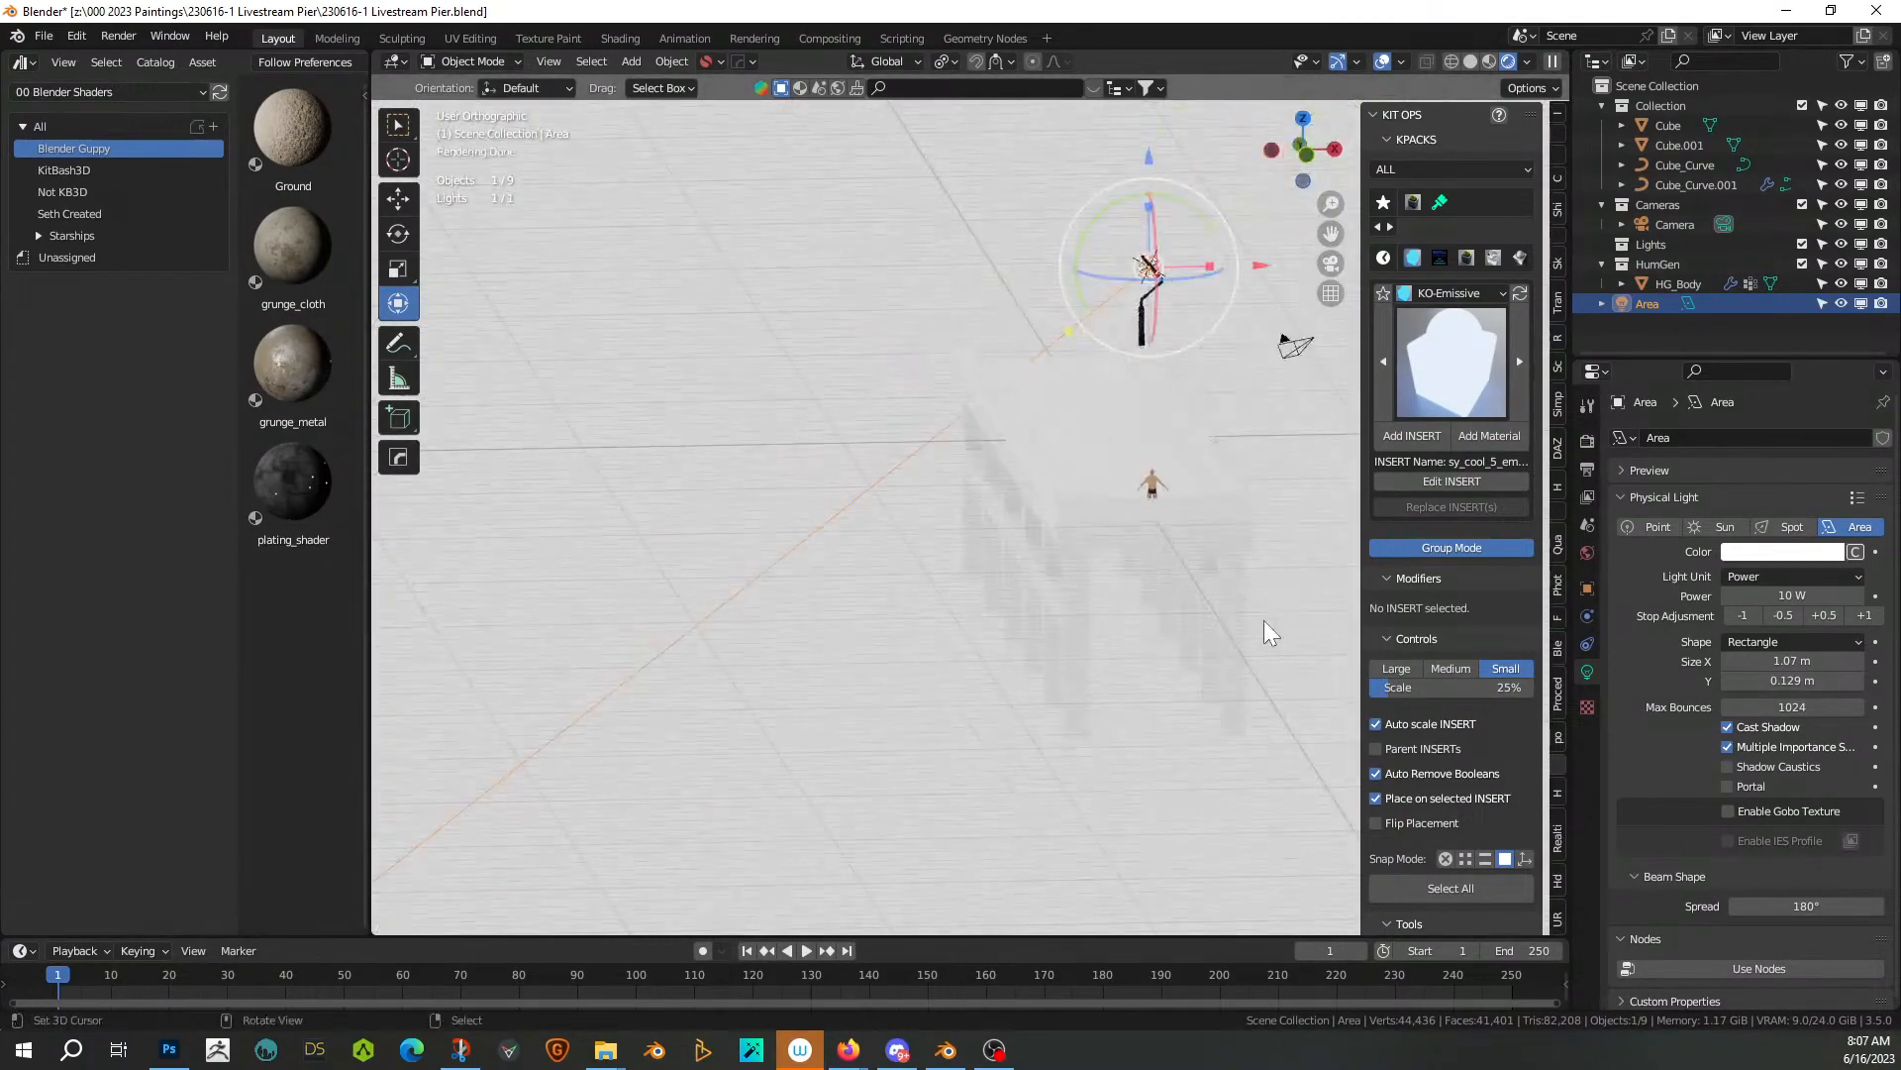
{"action": "key", "text": "KP_Decimal"}
{"action": "middle_click_drag", "start_coordinate": [1171, 396], "coordinate": [1384, 386]}
{"action": "scroll", "coordinate": [1113, 536], "scroll_direction": "up", "scroll_amount": 5}
{"action": "mouse_move", "coordinate": [1113, 536]}
{"action": "middle_mouse_down"}
{"action": "mouse_move", "coordinate": [1246, 525]}
{"action": "mouse_move", "coordinate": [1091, 544]}
{"action": "middle_mouse_up"}
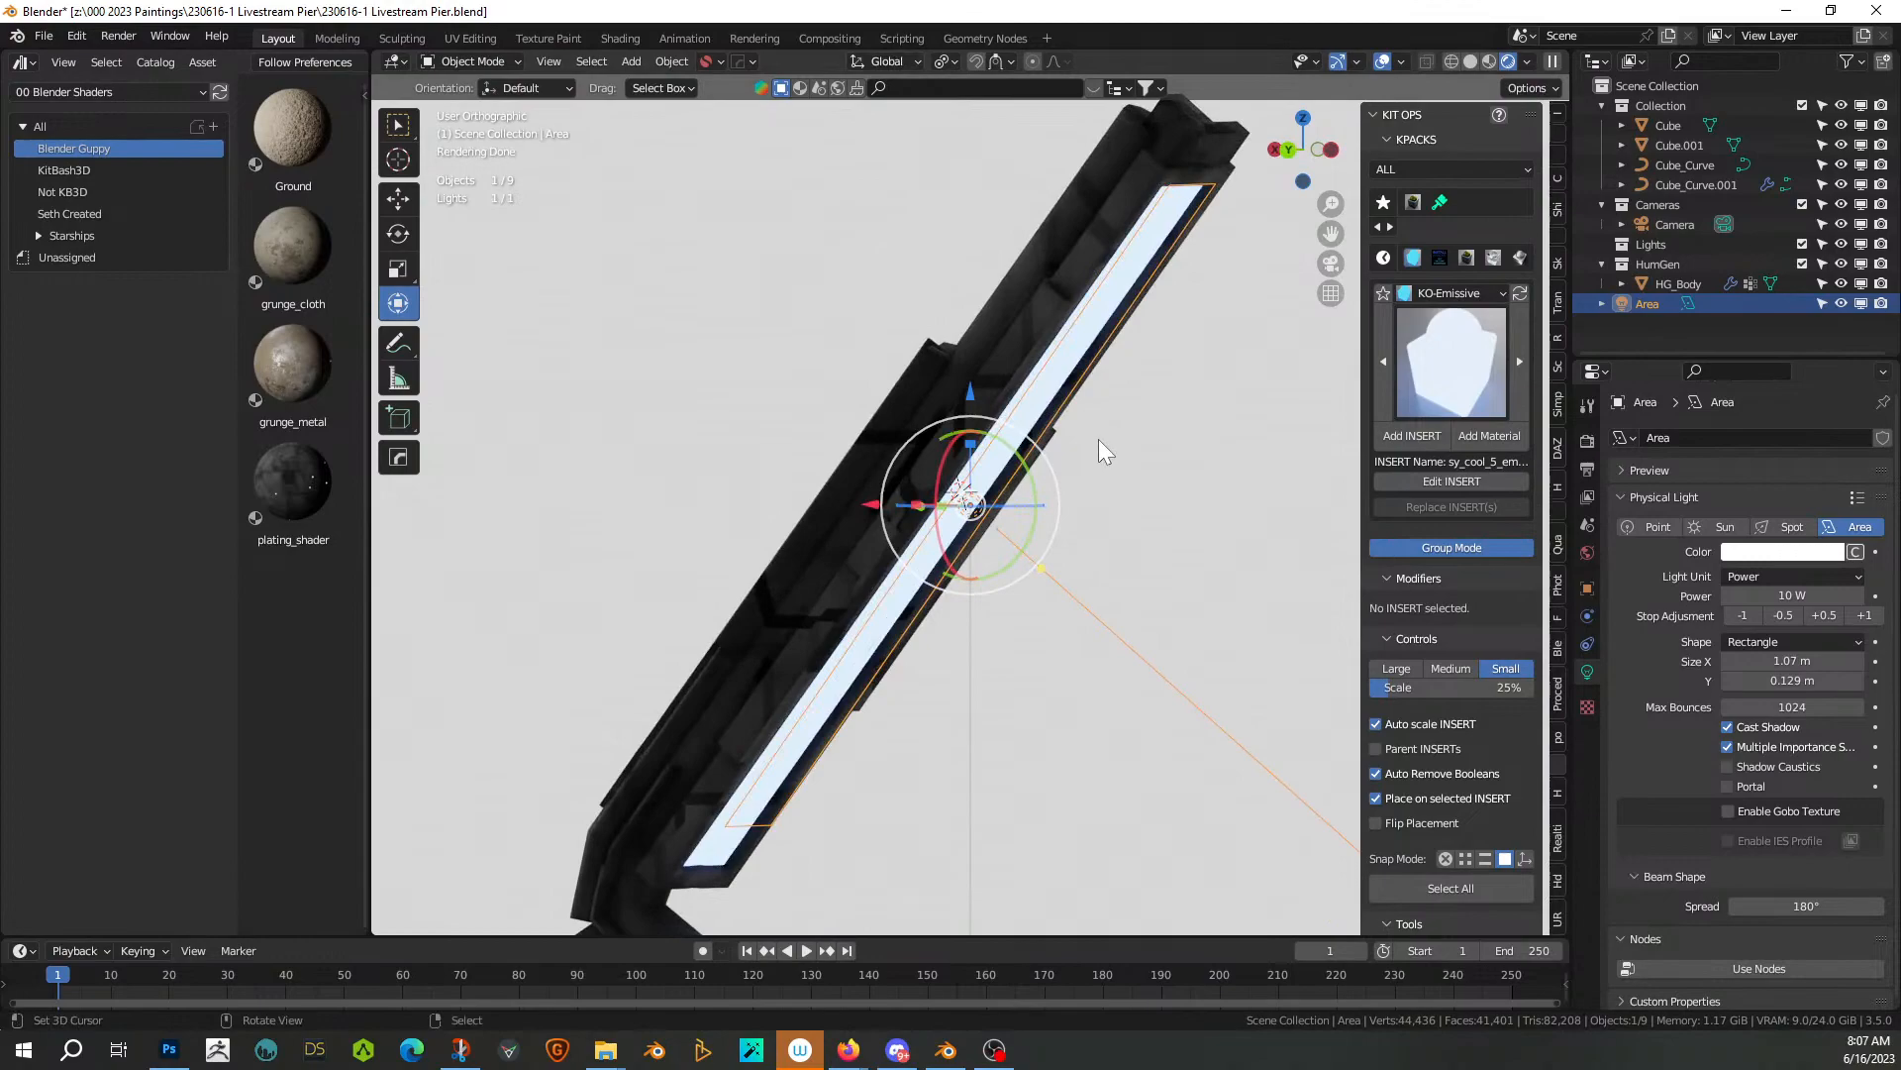
Set the area light's X size to about 1.13 m to lengthen it along the lamp panel
{"action": "key", "text": "KP_1"}
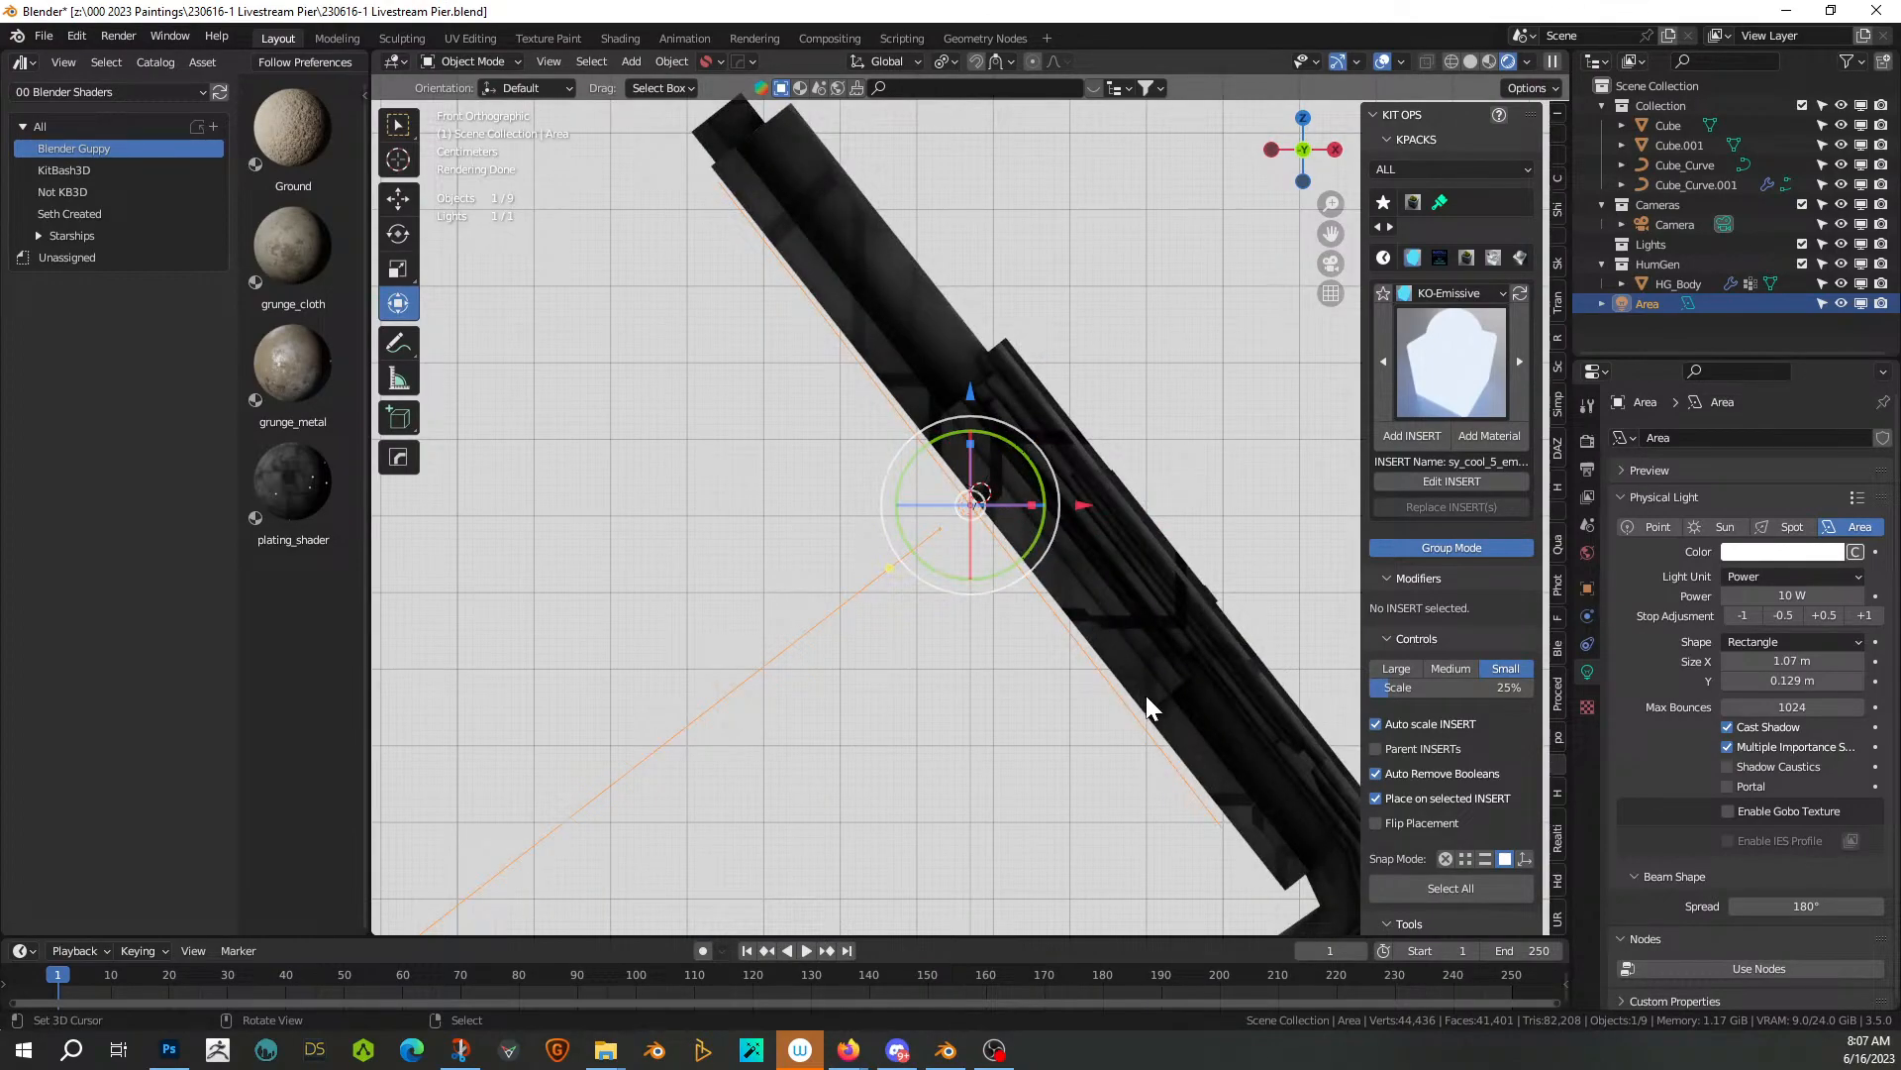
{"action": "middle_click_drag", "start_coordinate": [1142, 693], "coordinate": [1212, 675]}
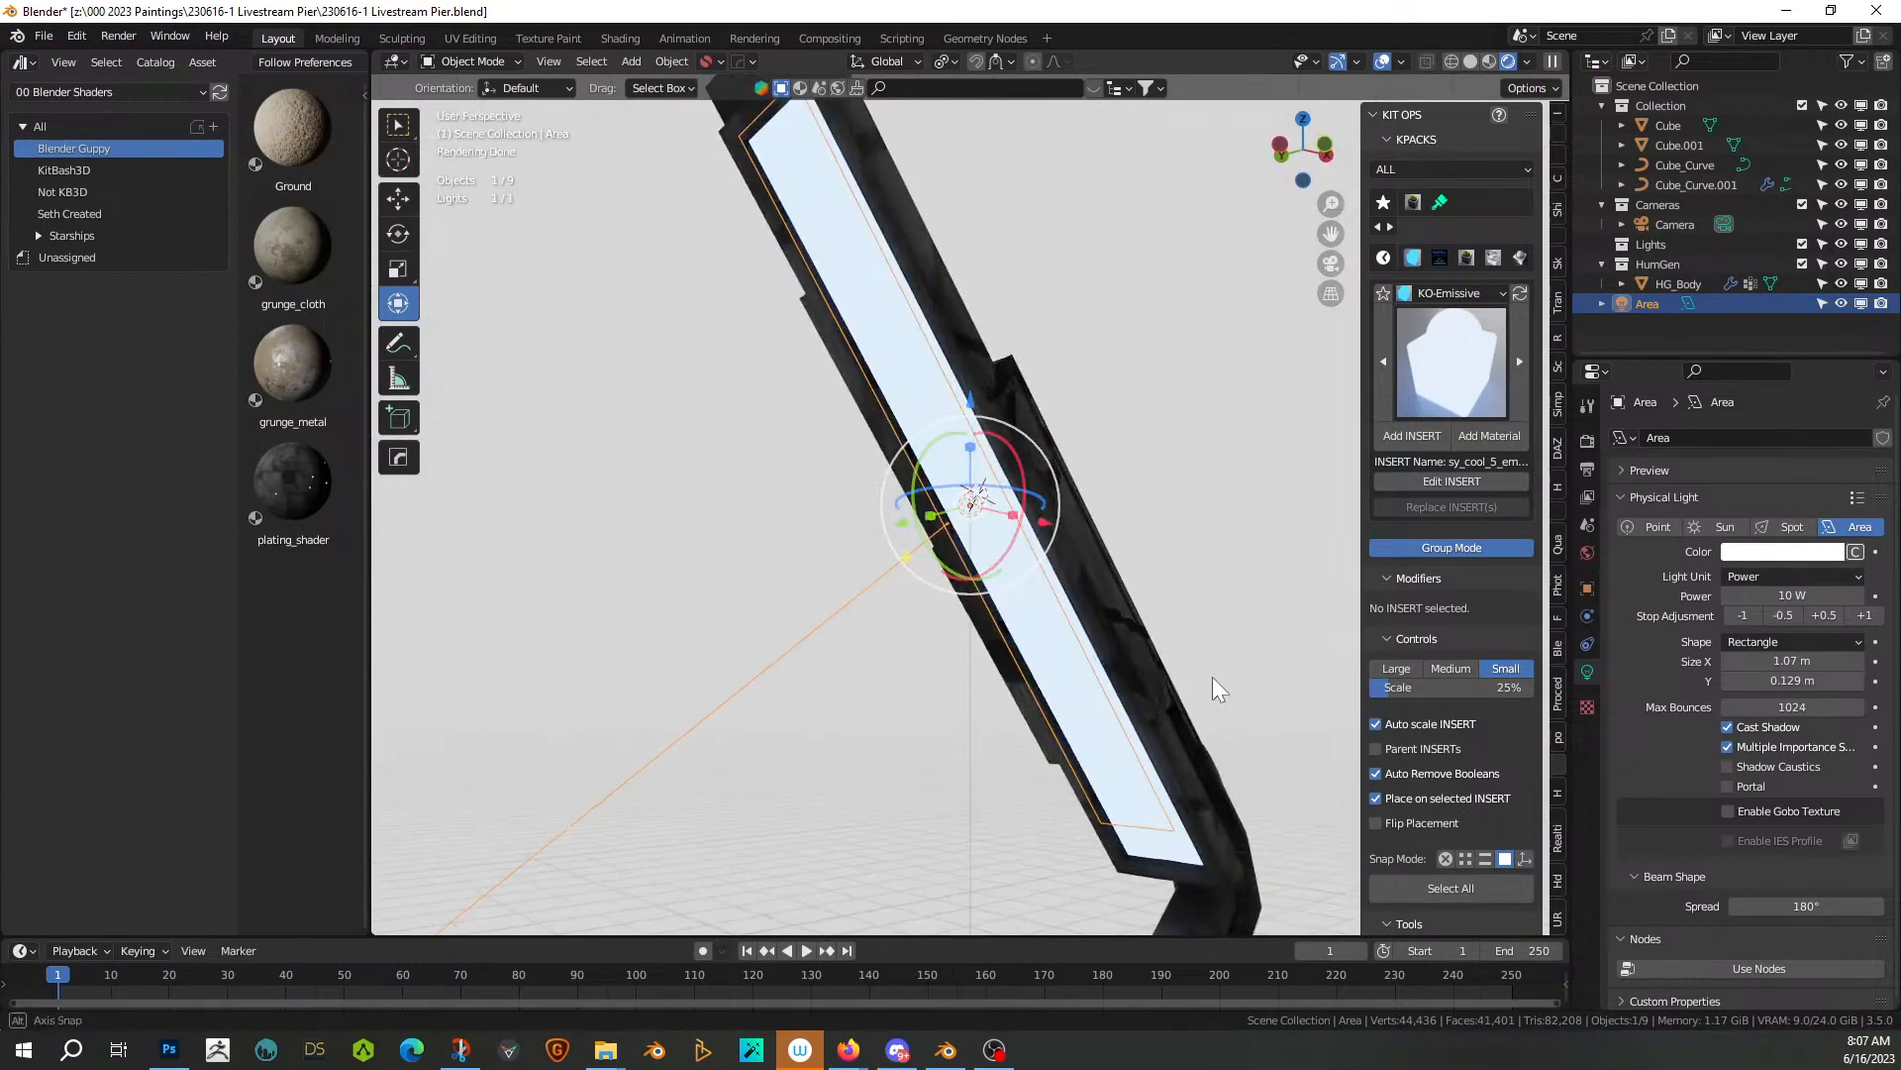
{"action": "left_click_drag", "start_coordinate": [1792, 661], "coordinate": [1837, 660]}
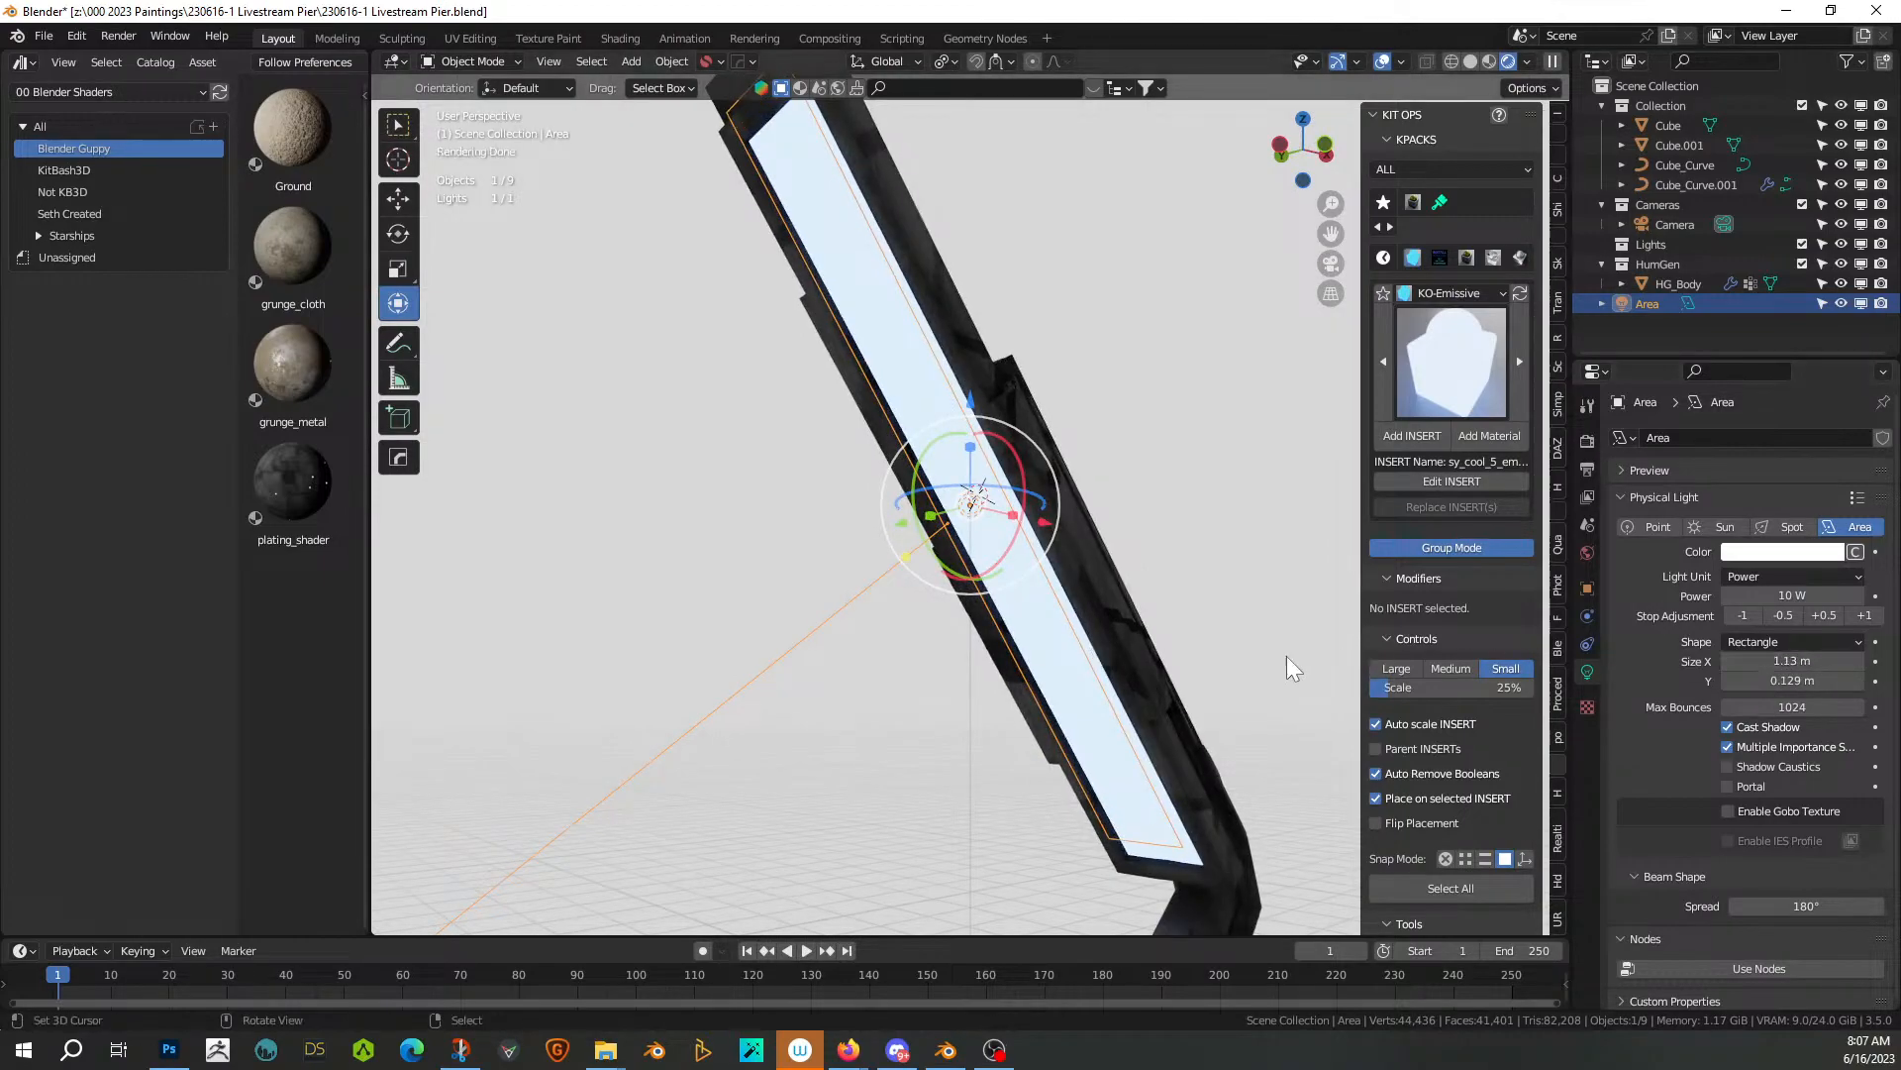
In front view, move the area light about 0.03 m in X and -0.034 m in Z, and rotate it about -0.11° to align with the panel
{"action": "key", "text": "KP_1"}
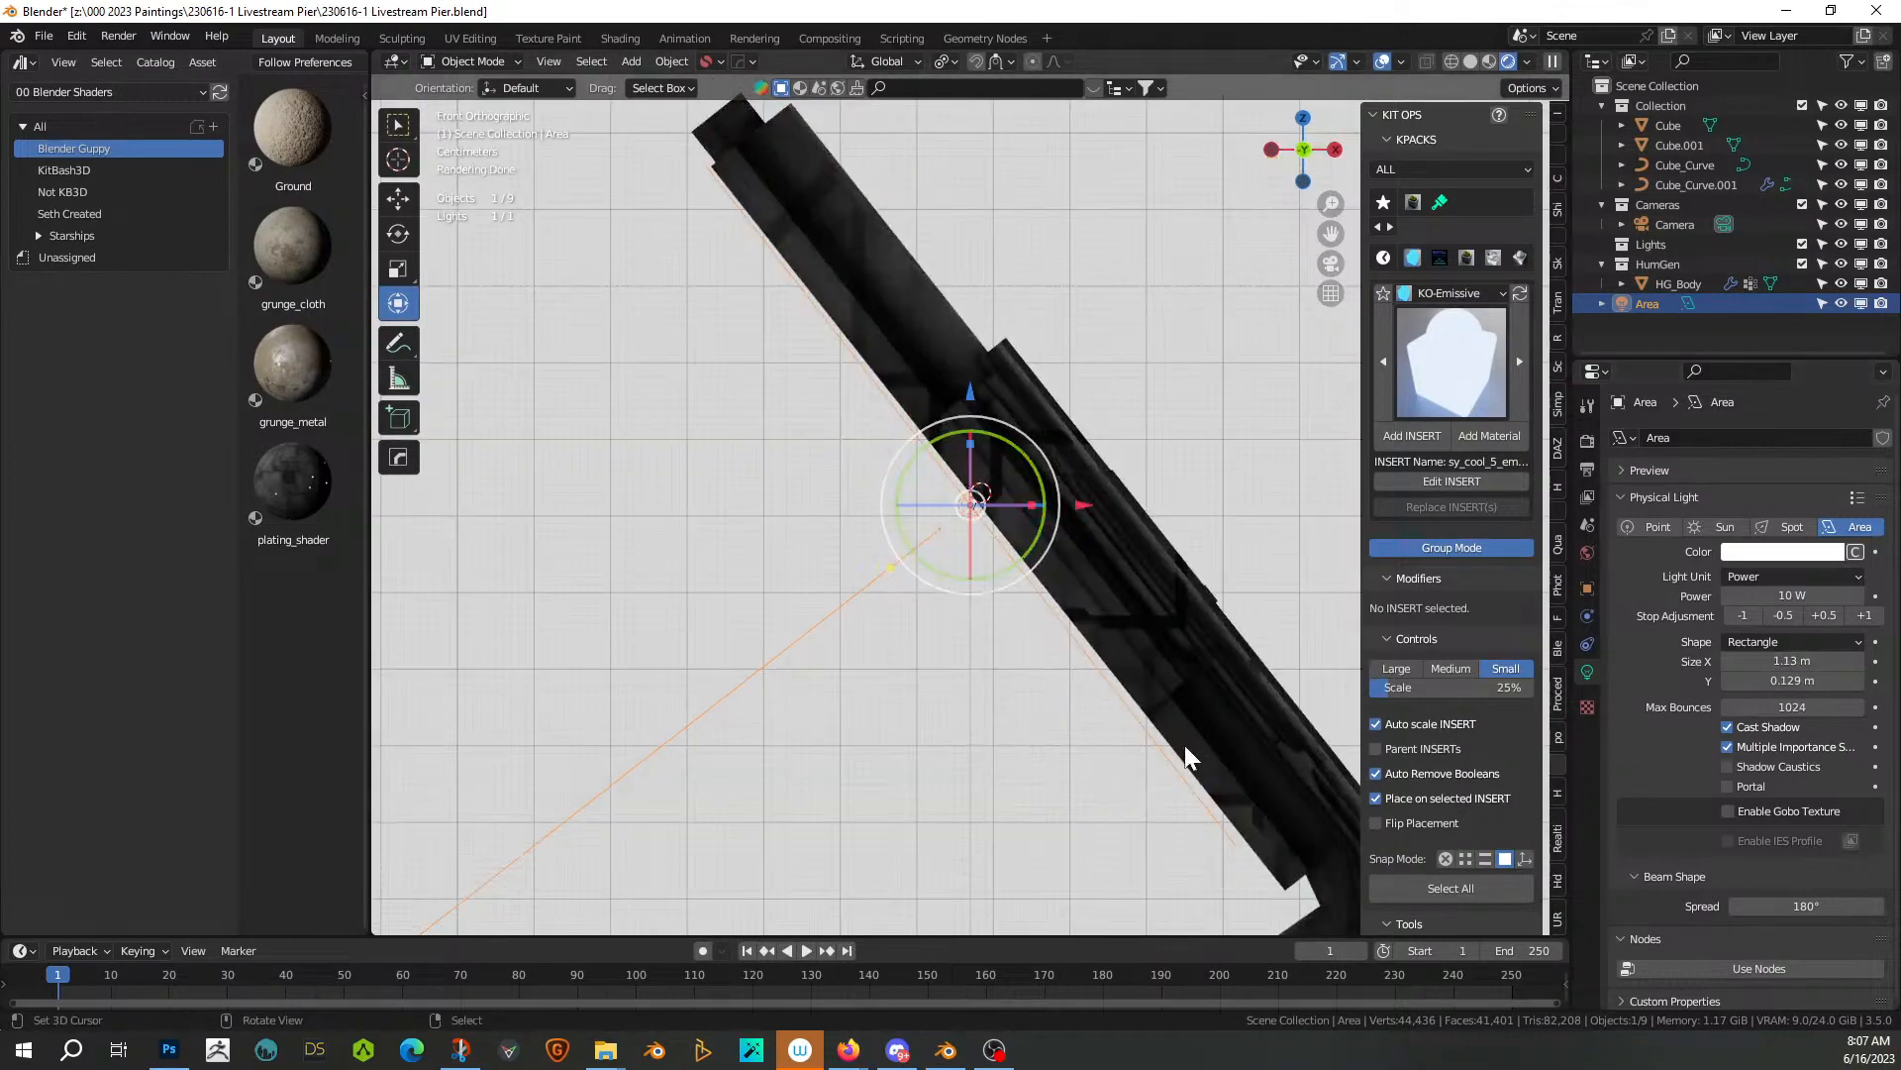
{"action": "key", "text": "g"}
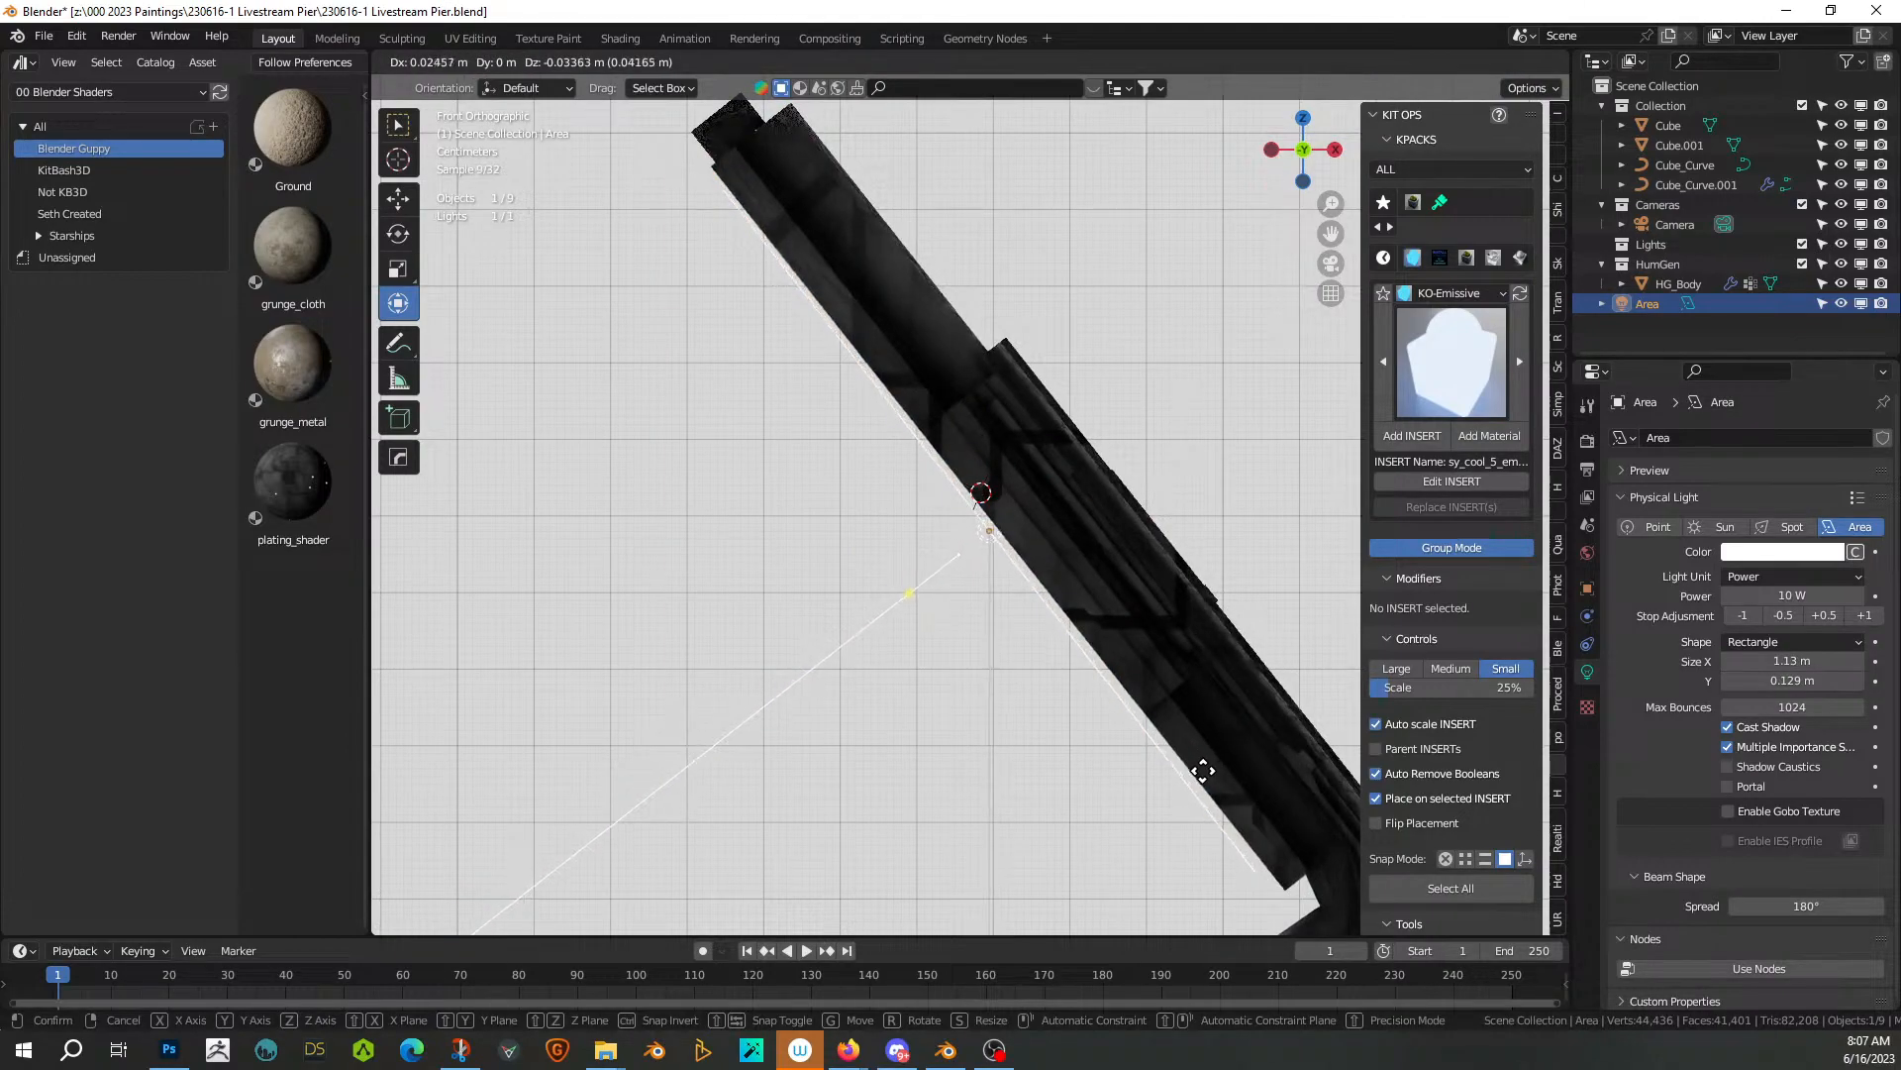
{"action": "left_click", "coordinate": [1203, 770]}
{"action": "key", "text": "r"}
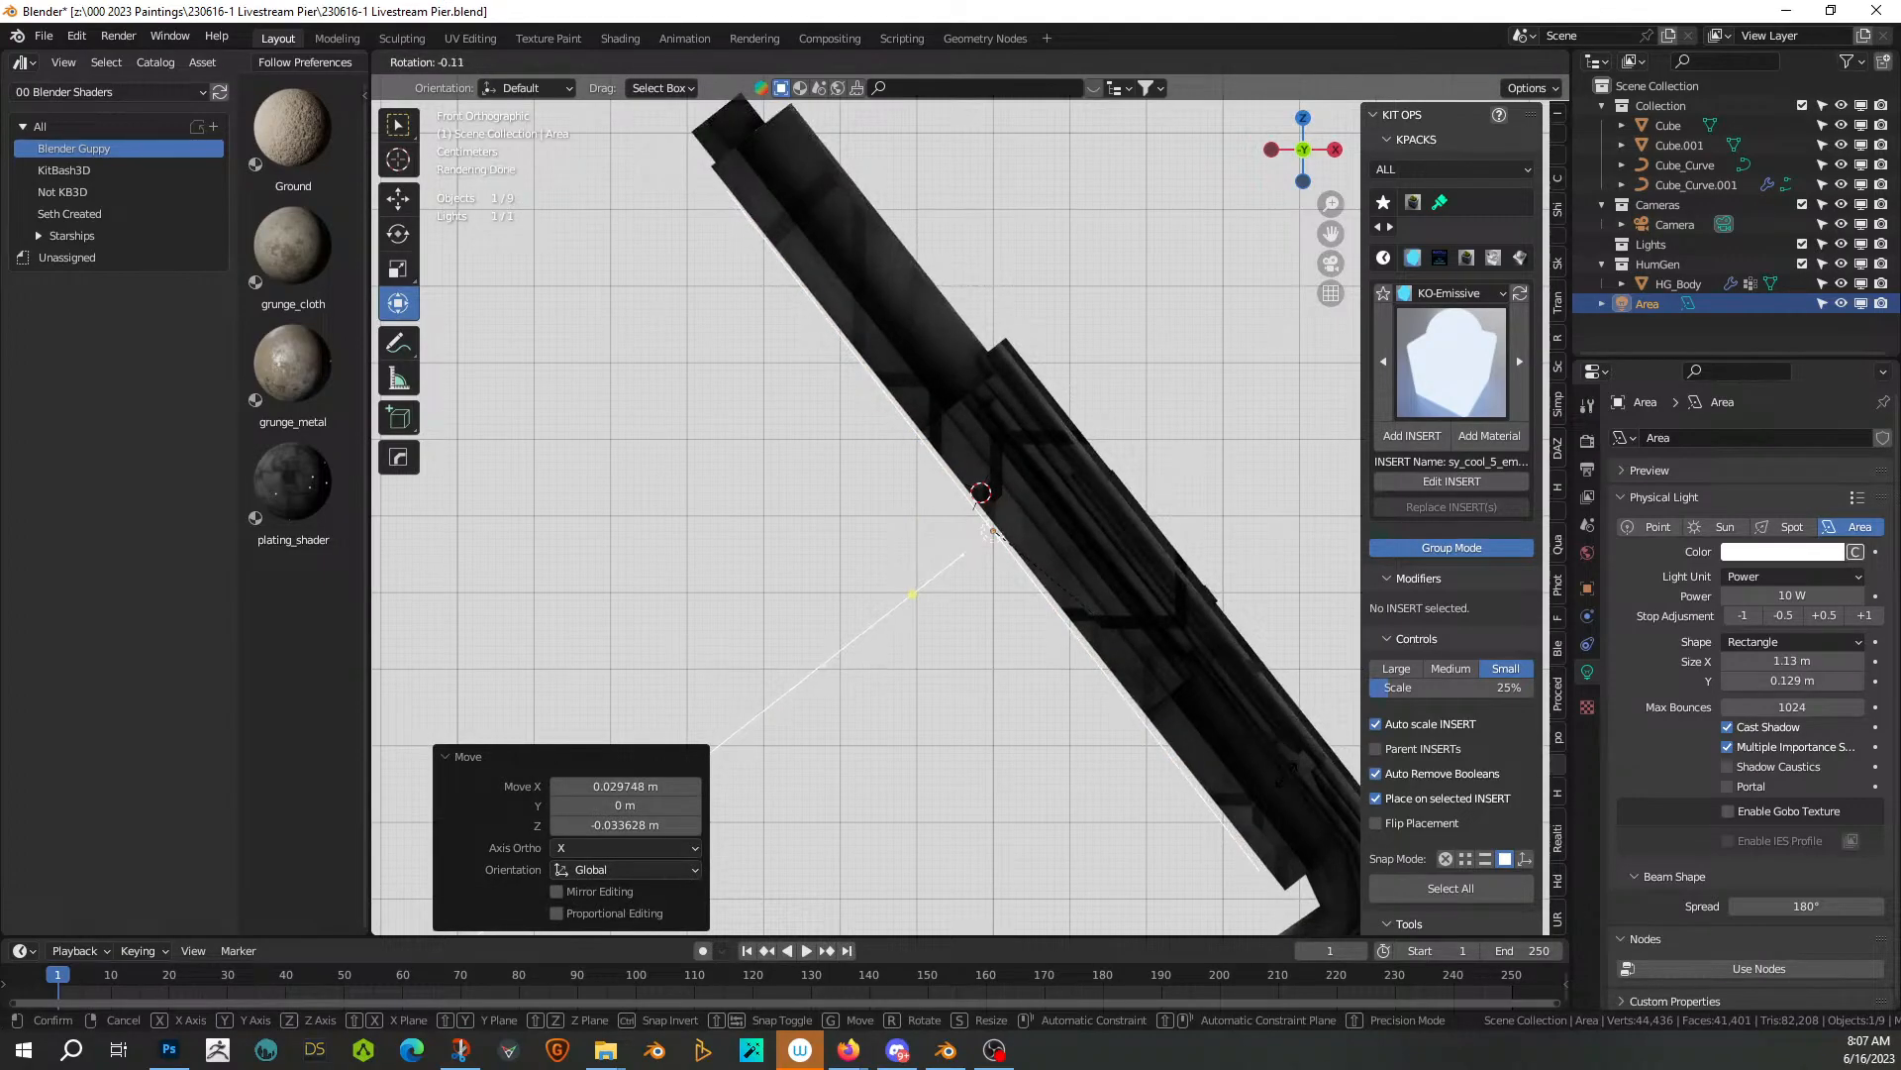
{"action": "left_click", "coordinate": [1284, 785]}
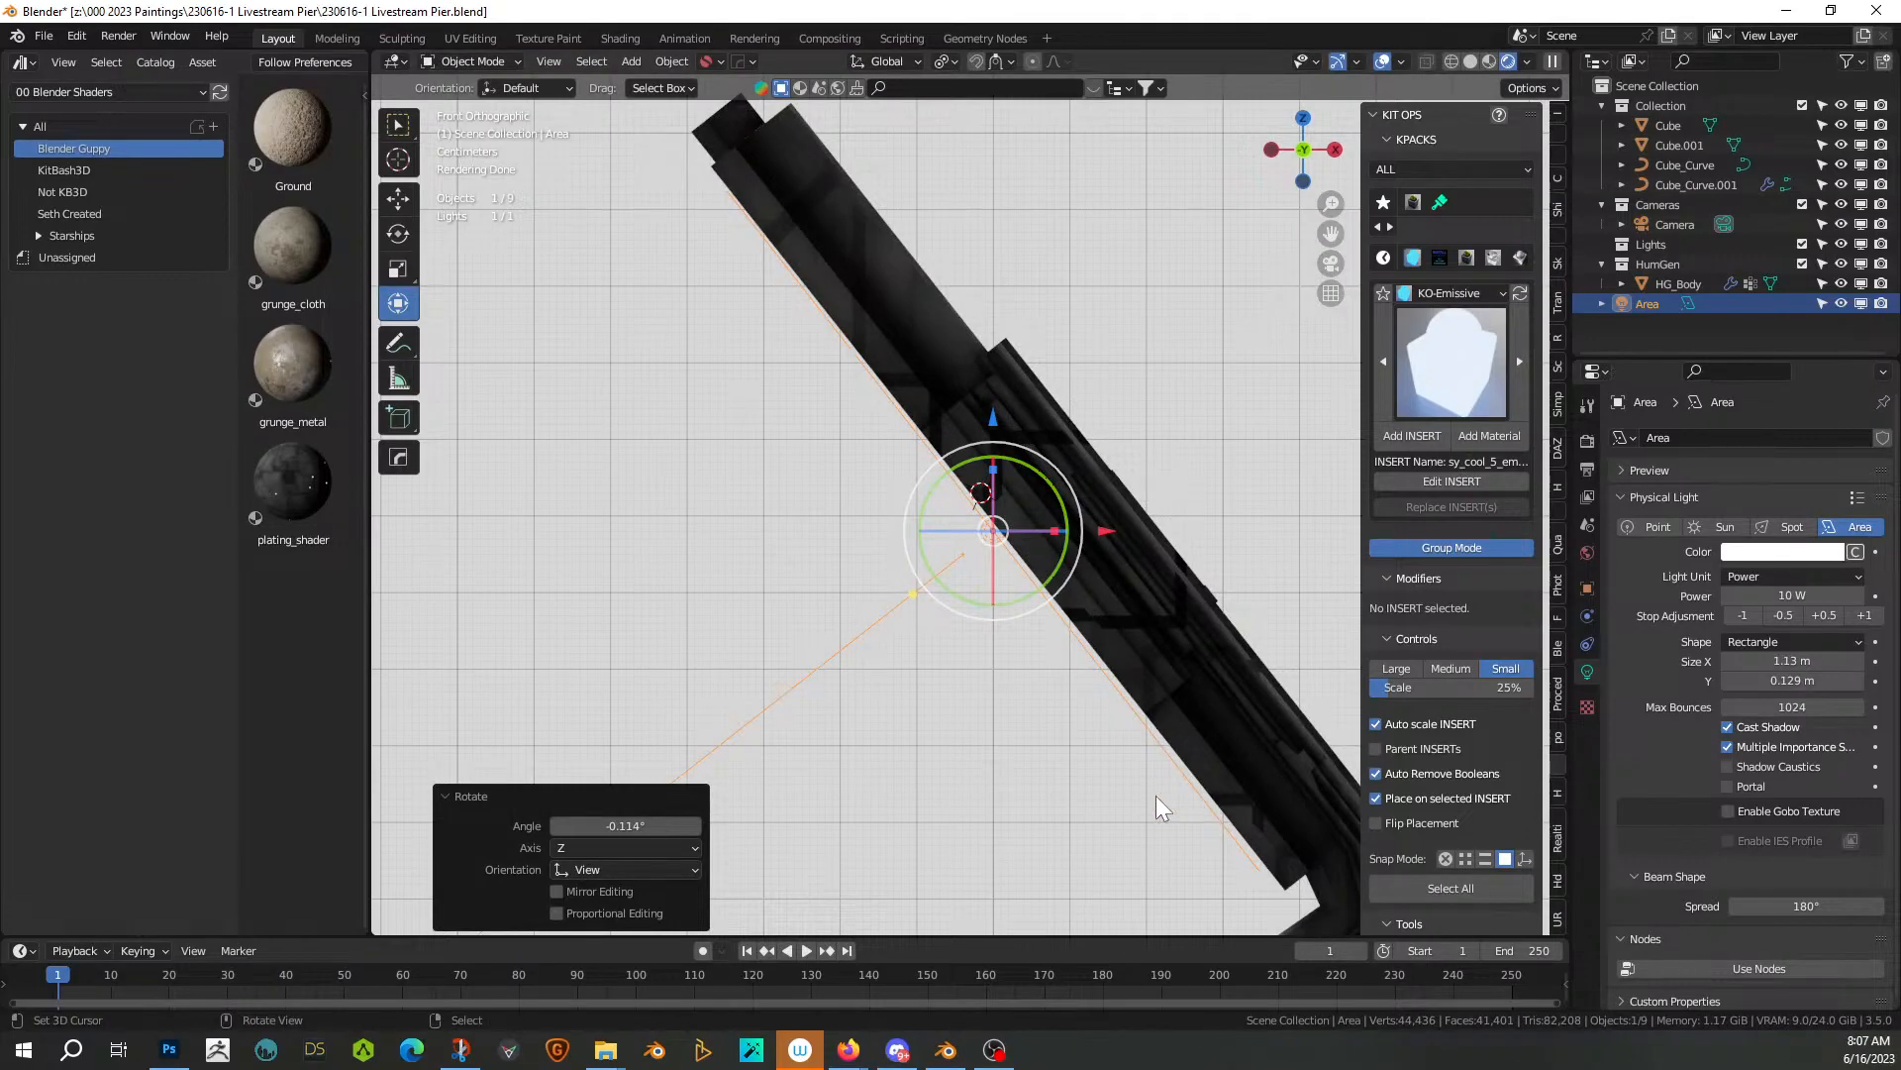
Darken the world background color to a dark grey so the lamp's light shows on the pier
{"action": "scroll", "coordinate": [937, 710], "scroll_direction": "down", "scroll_amount": 2}
{"action": "middle_click_drag", "start_coordinate": [936, 710], "coordinate": [967, 774]}
{"action": "scroll", "coordinate": [967, 774], "scroll_direction": "down", "scroll_amount": 5}
{"action": "scroll", "coordinate": [966, 775], "scroll_direction": "down", "scroll_amount": 2}
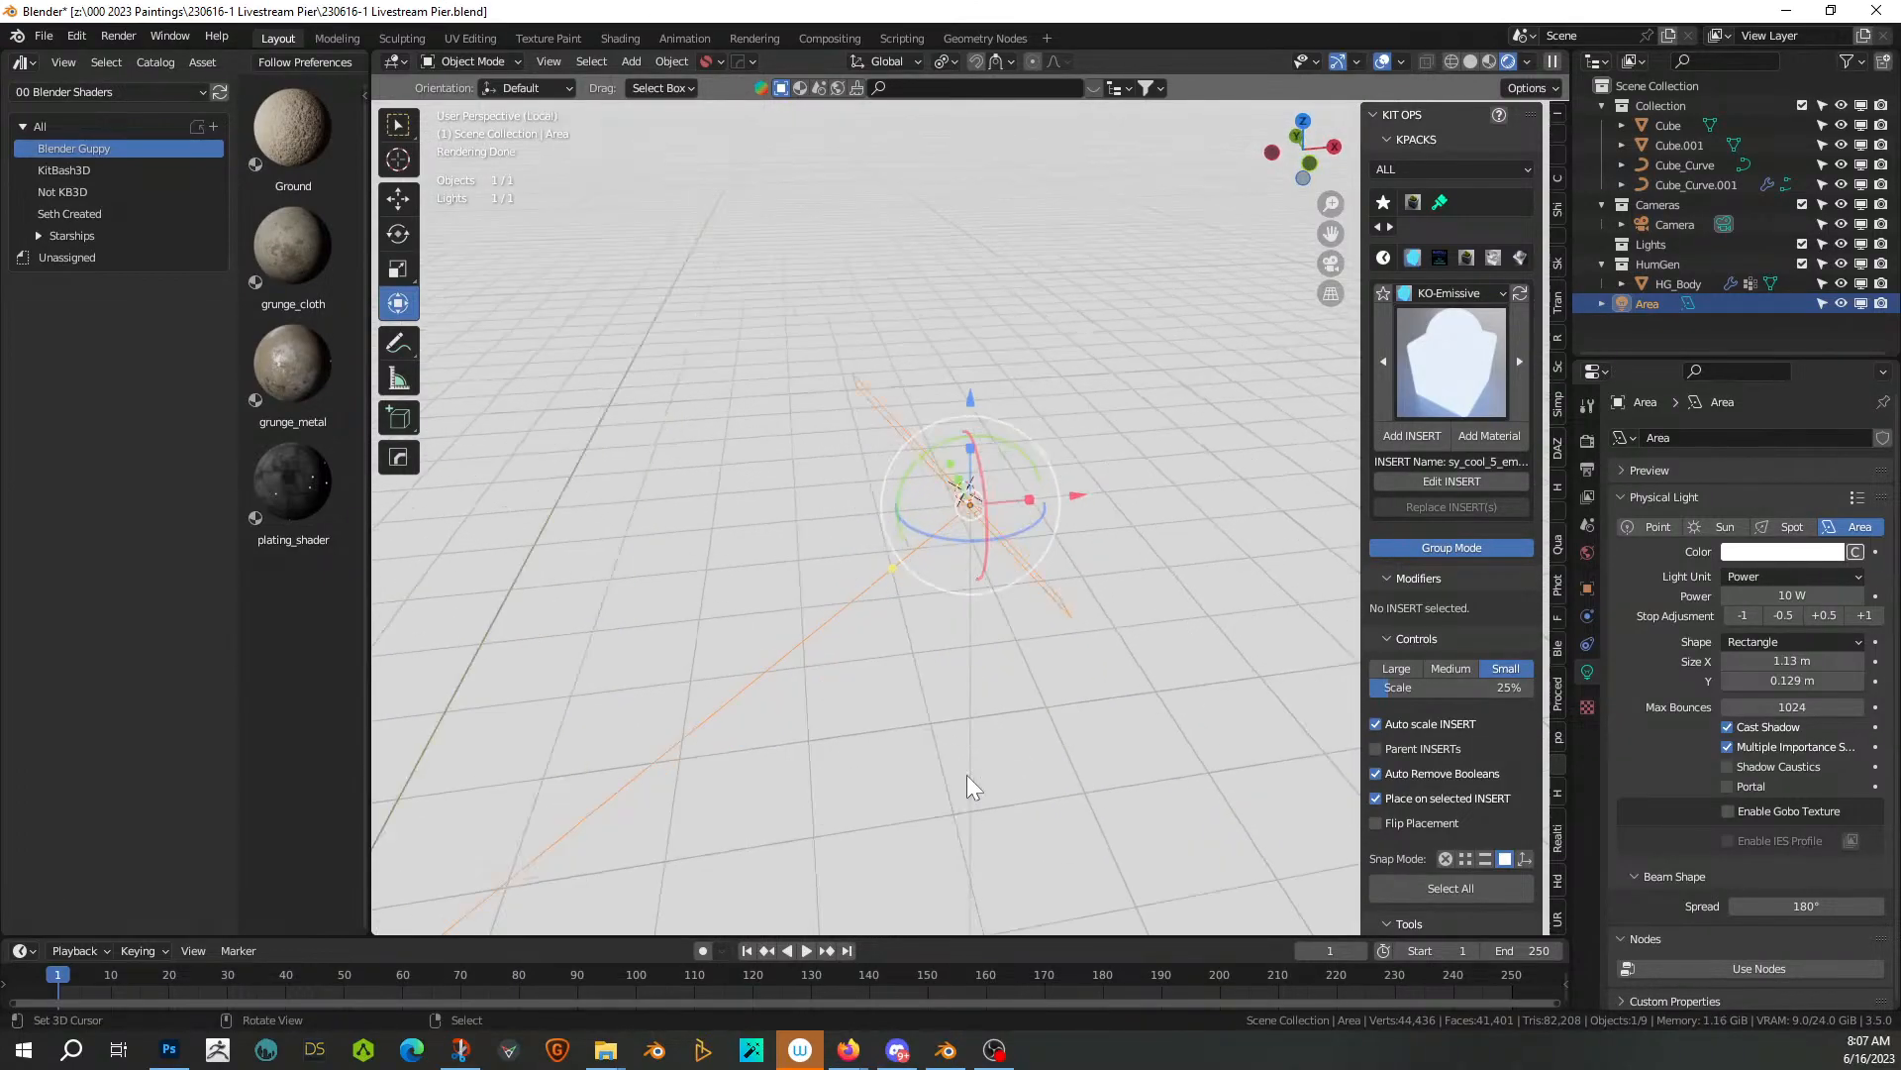
{"action": "middle_click_drag", "start_coordinate": [967, 774], "coordinate": [520, 739]}
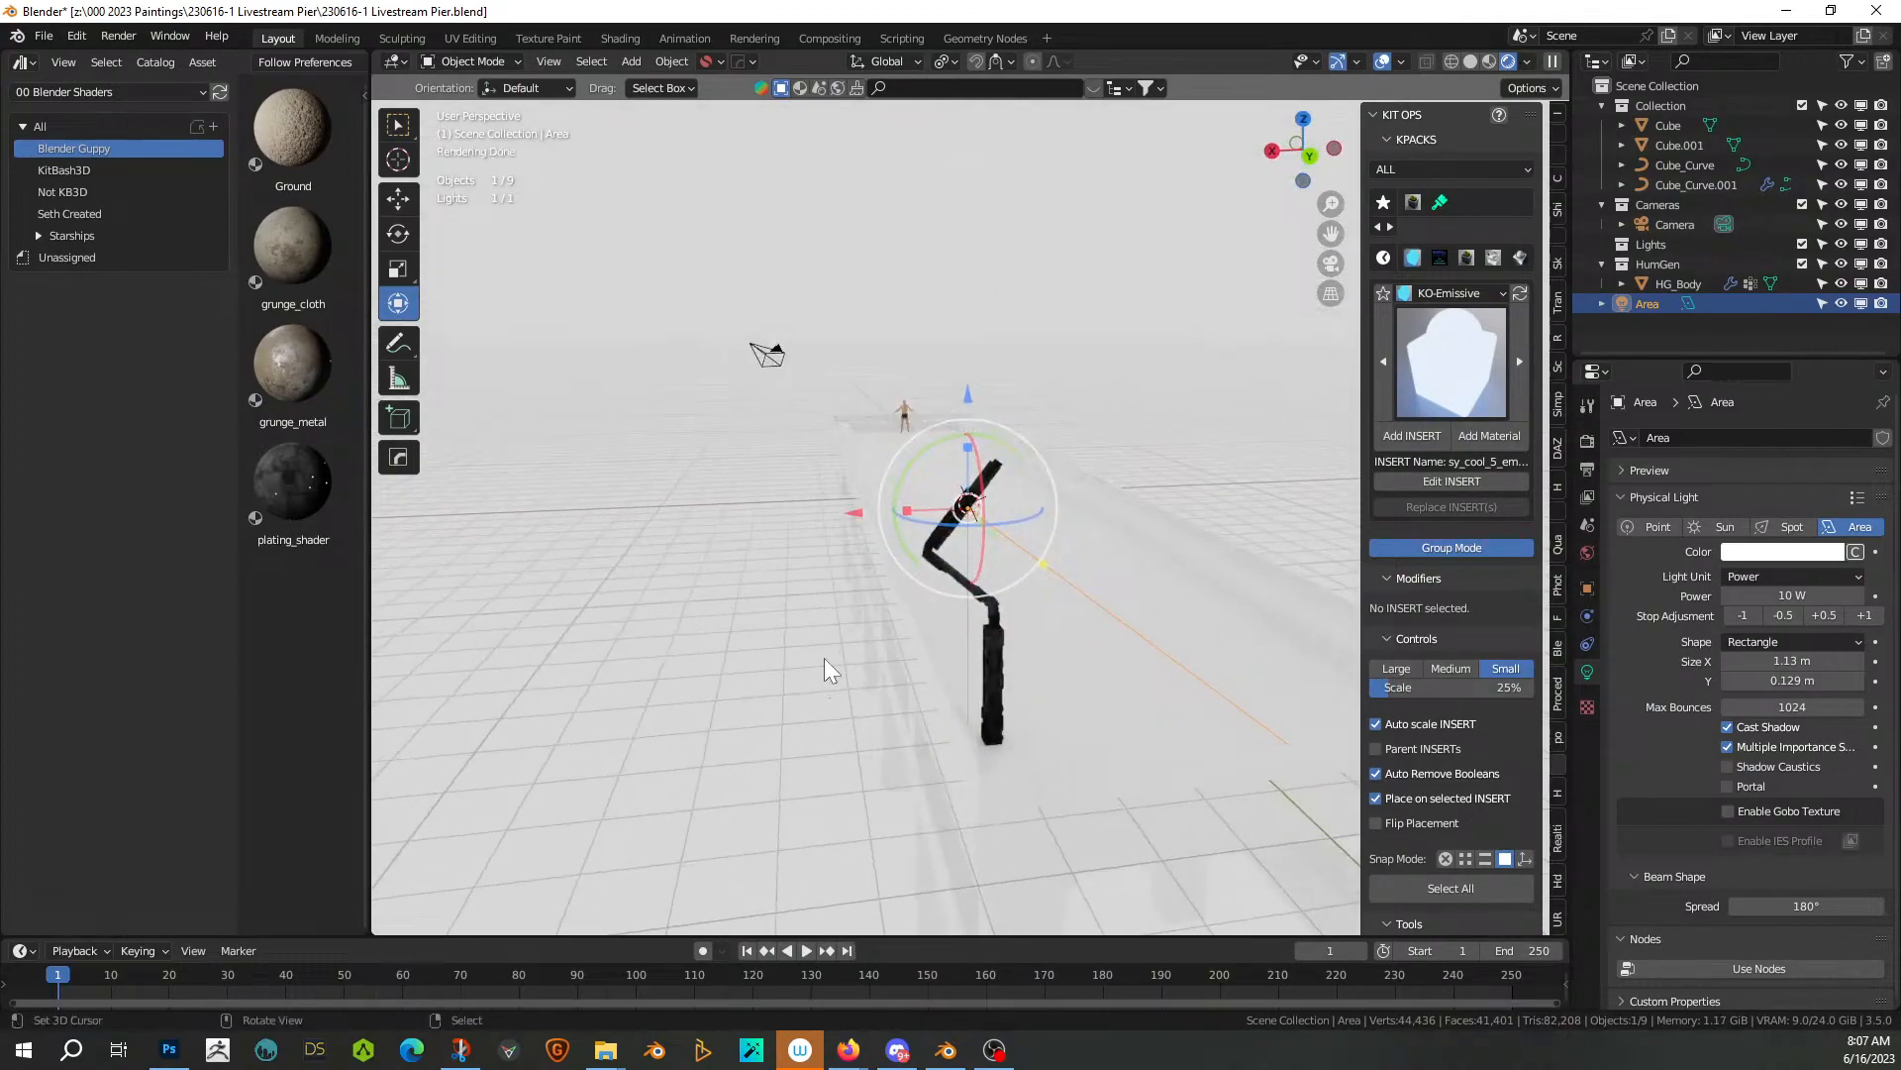
{"action": "middle_click_drag", "start_coordinate": [1185, 564], "coordinate": [1237, 347]}
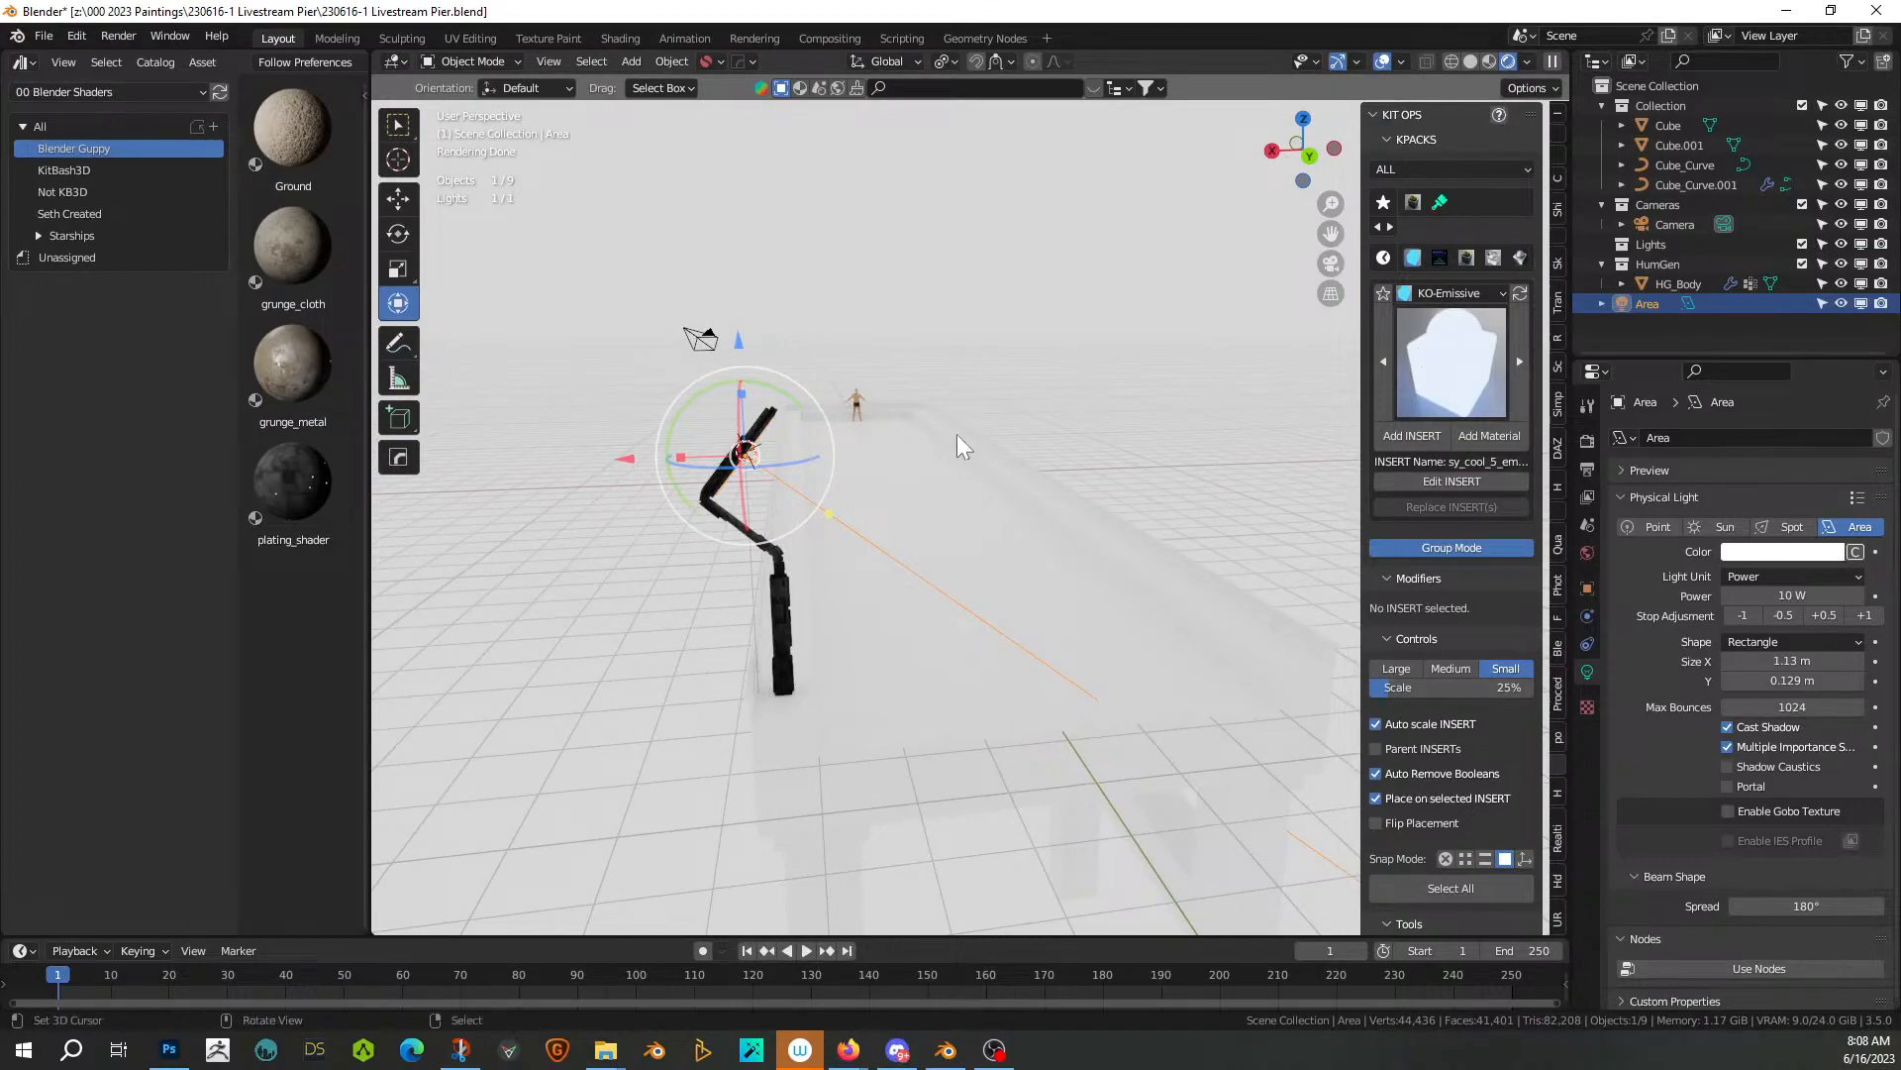
{"action": "left_click", "coordinate": [1137, 366]}
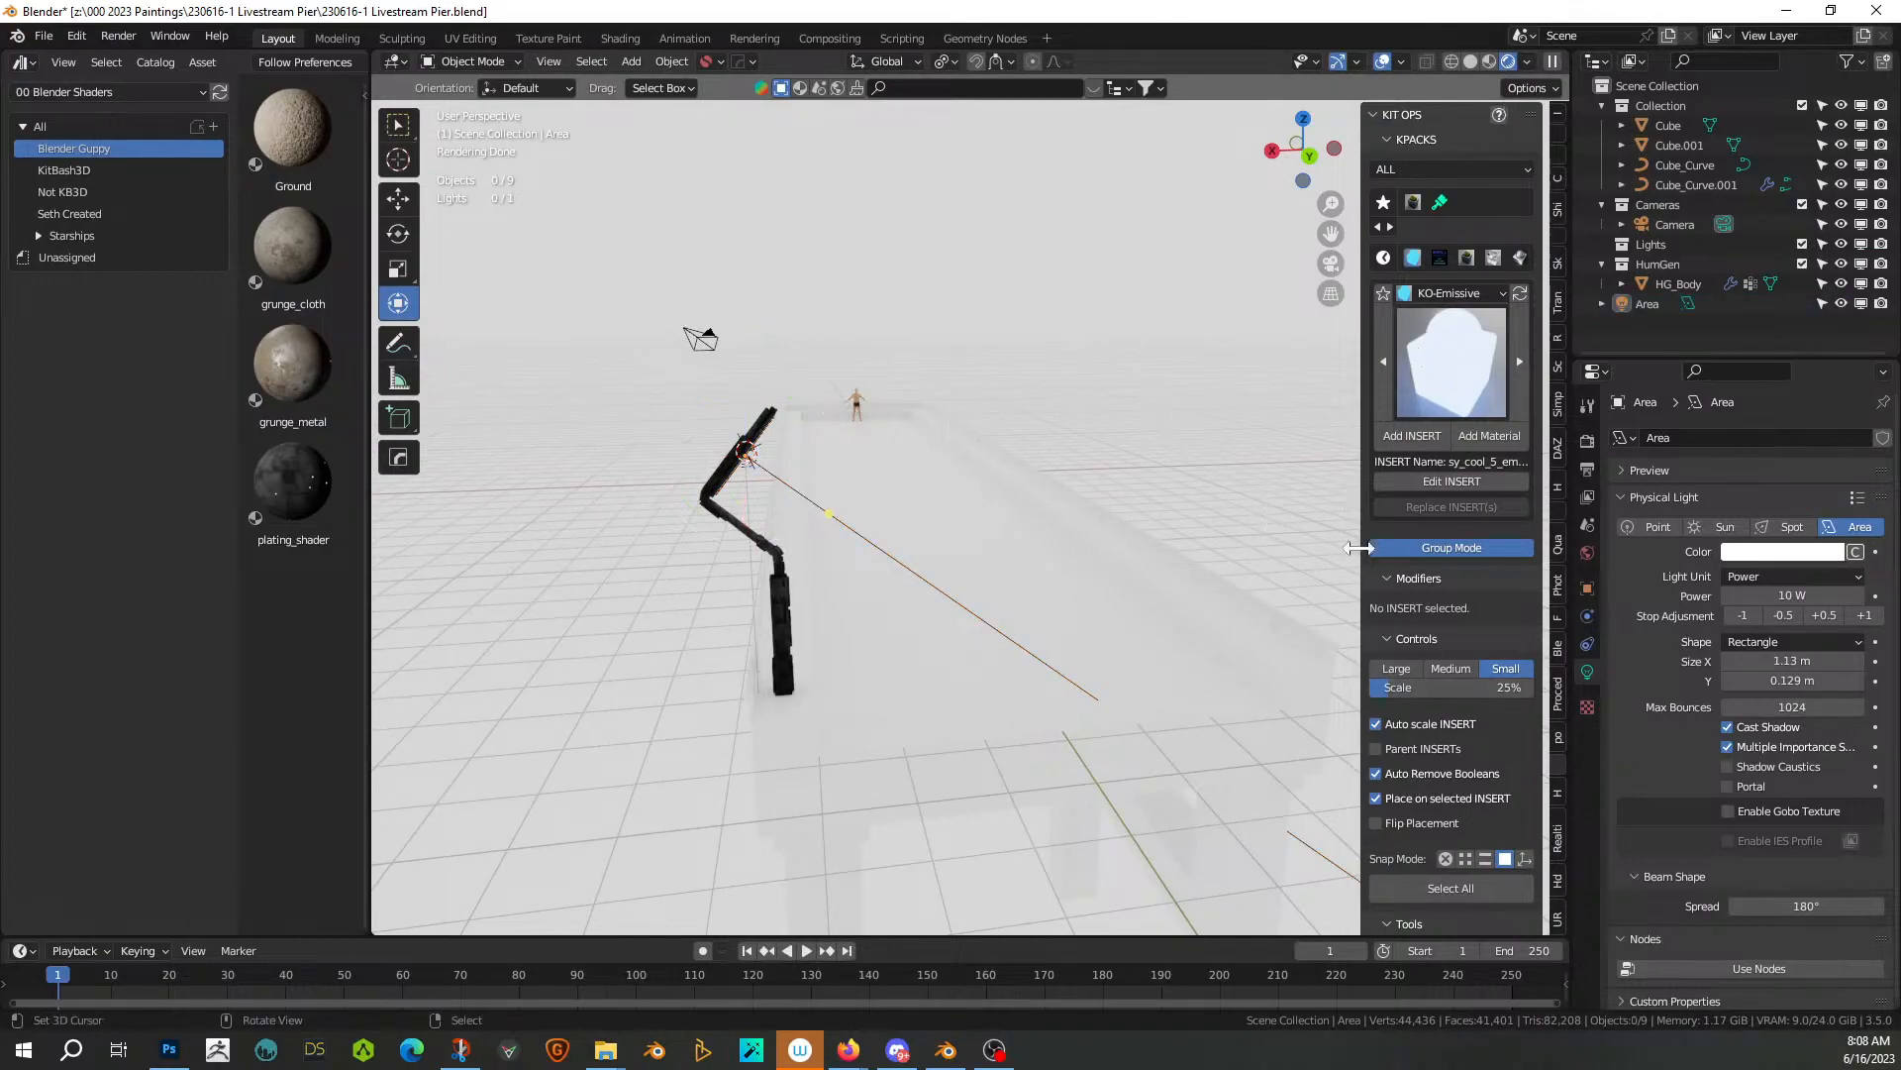
{"action": "left_click", "coordinate": [1588, 552]}
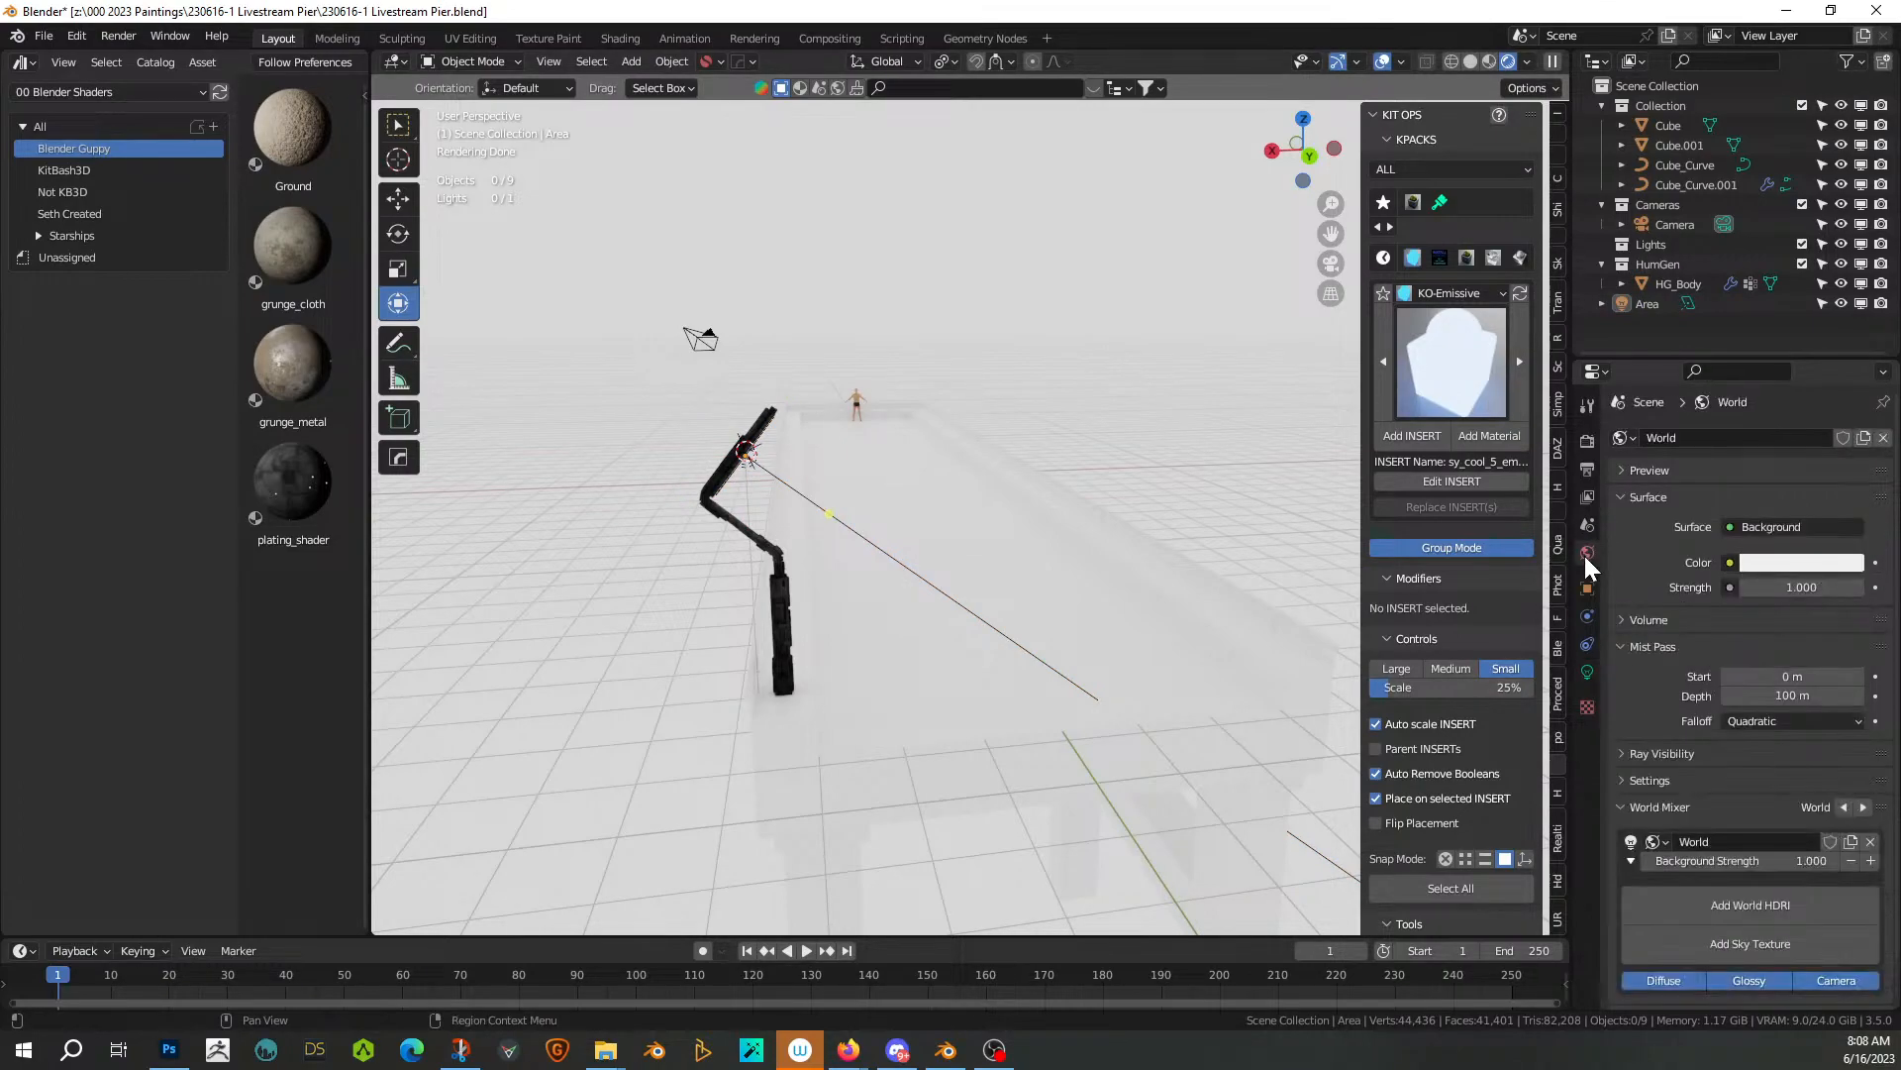
{"action": "left_click", "coordinate": [1779, 563]}
{"action": "left_click_drag", "start_coordinate": [1851, 378], "coordinate": [1850, 416]}
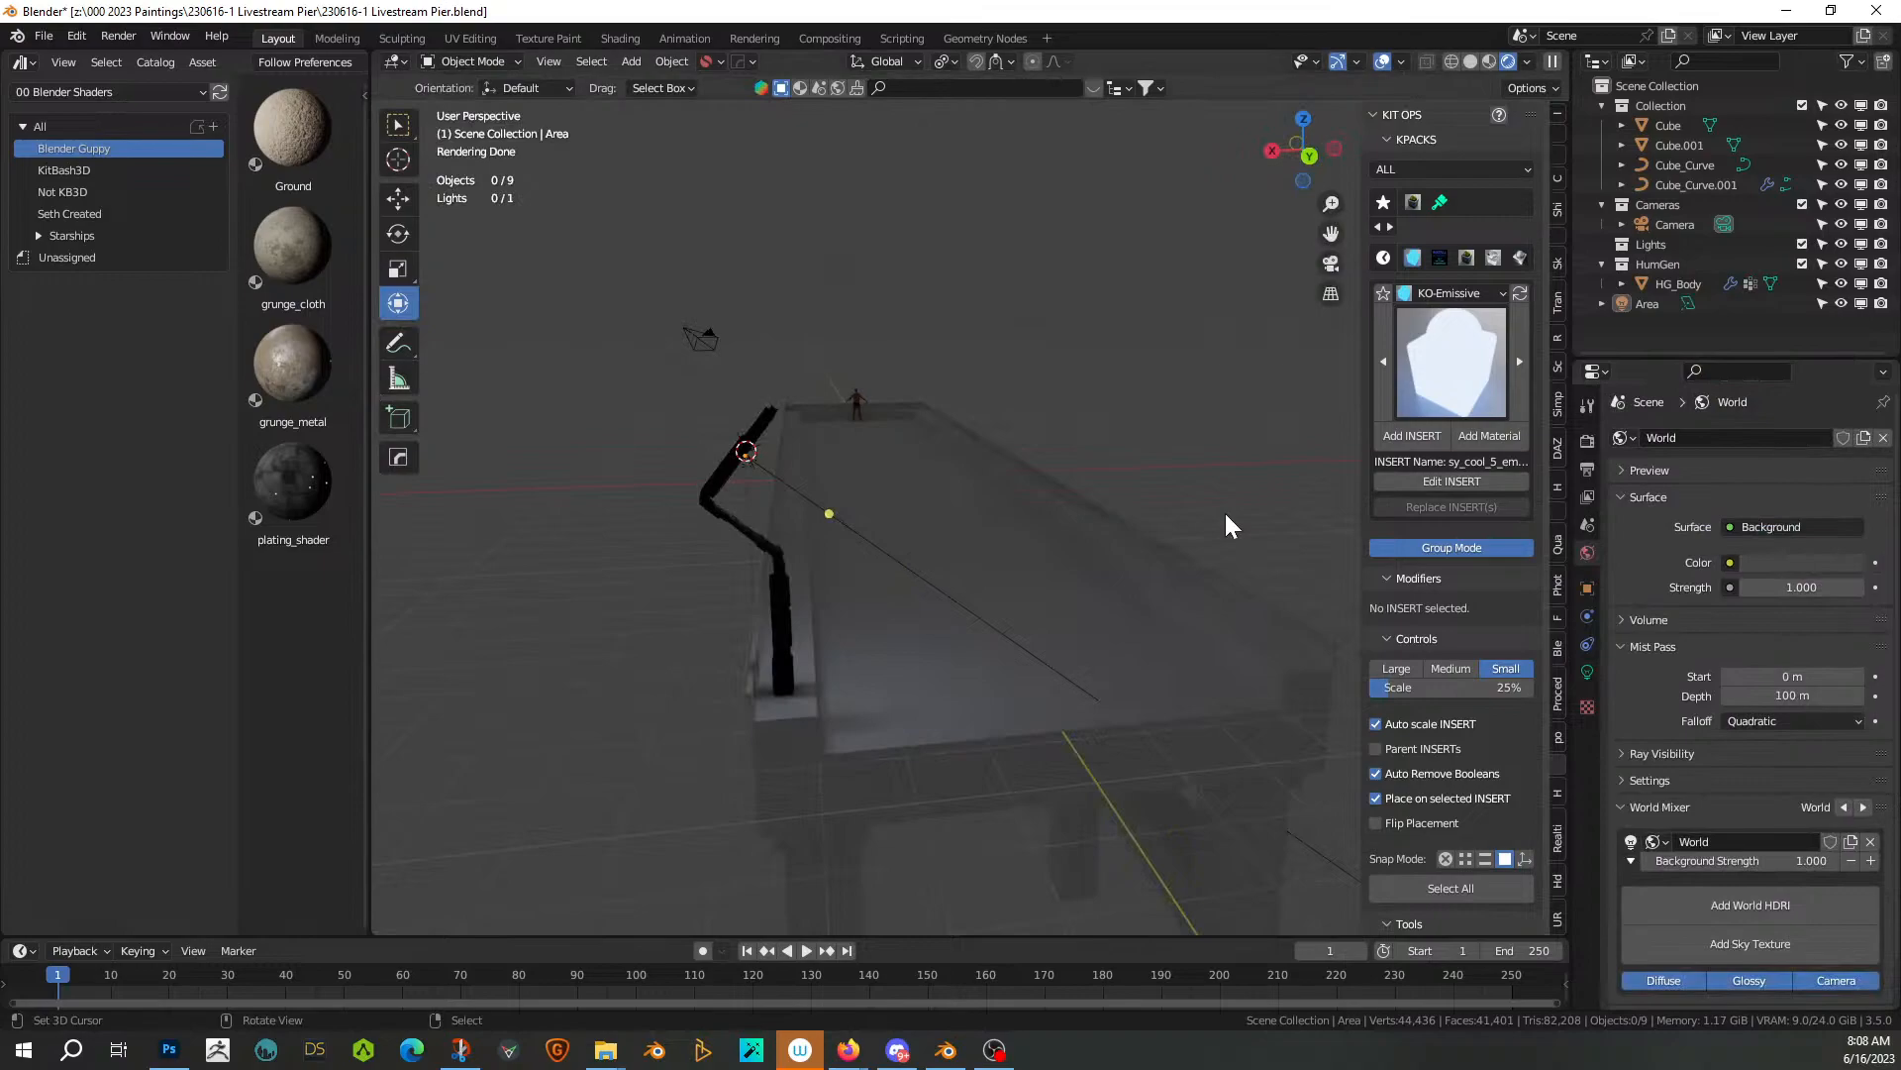
Reselect the area light and set its power to 100 W
{"action": "left_click", "coordinate": [954, 603]}
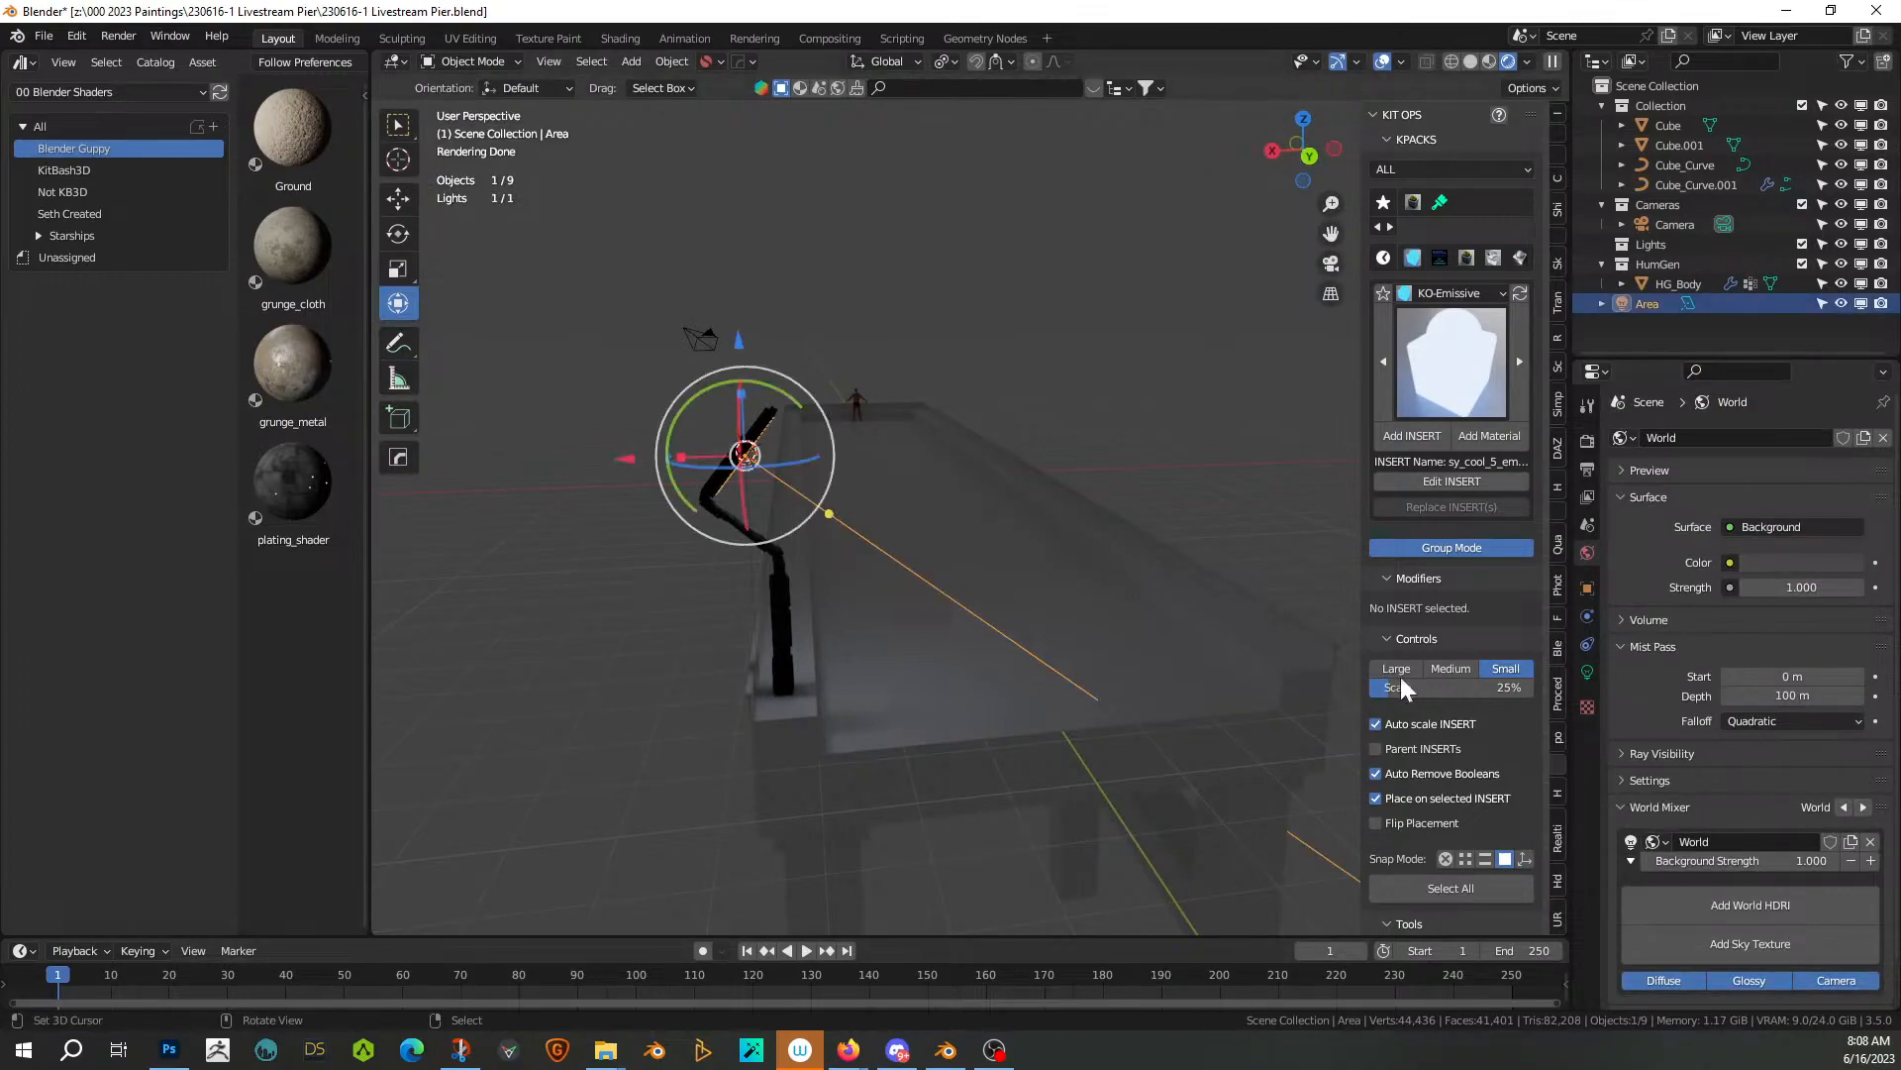
{"action": "left_click", "coordinate": [1588, 671]}
{"action": "left_click", "coordinate": [1768, 595]}
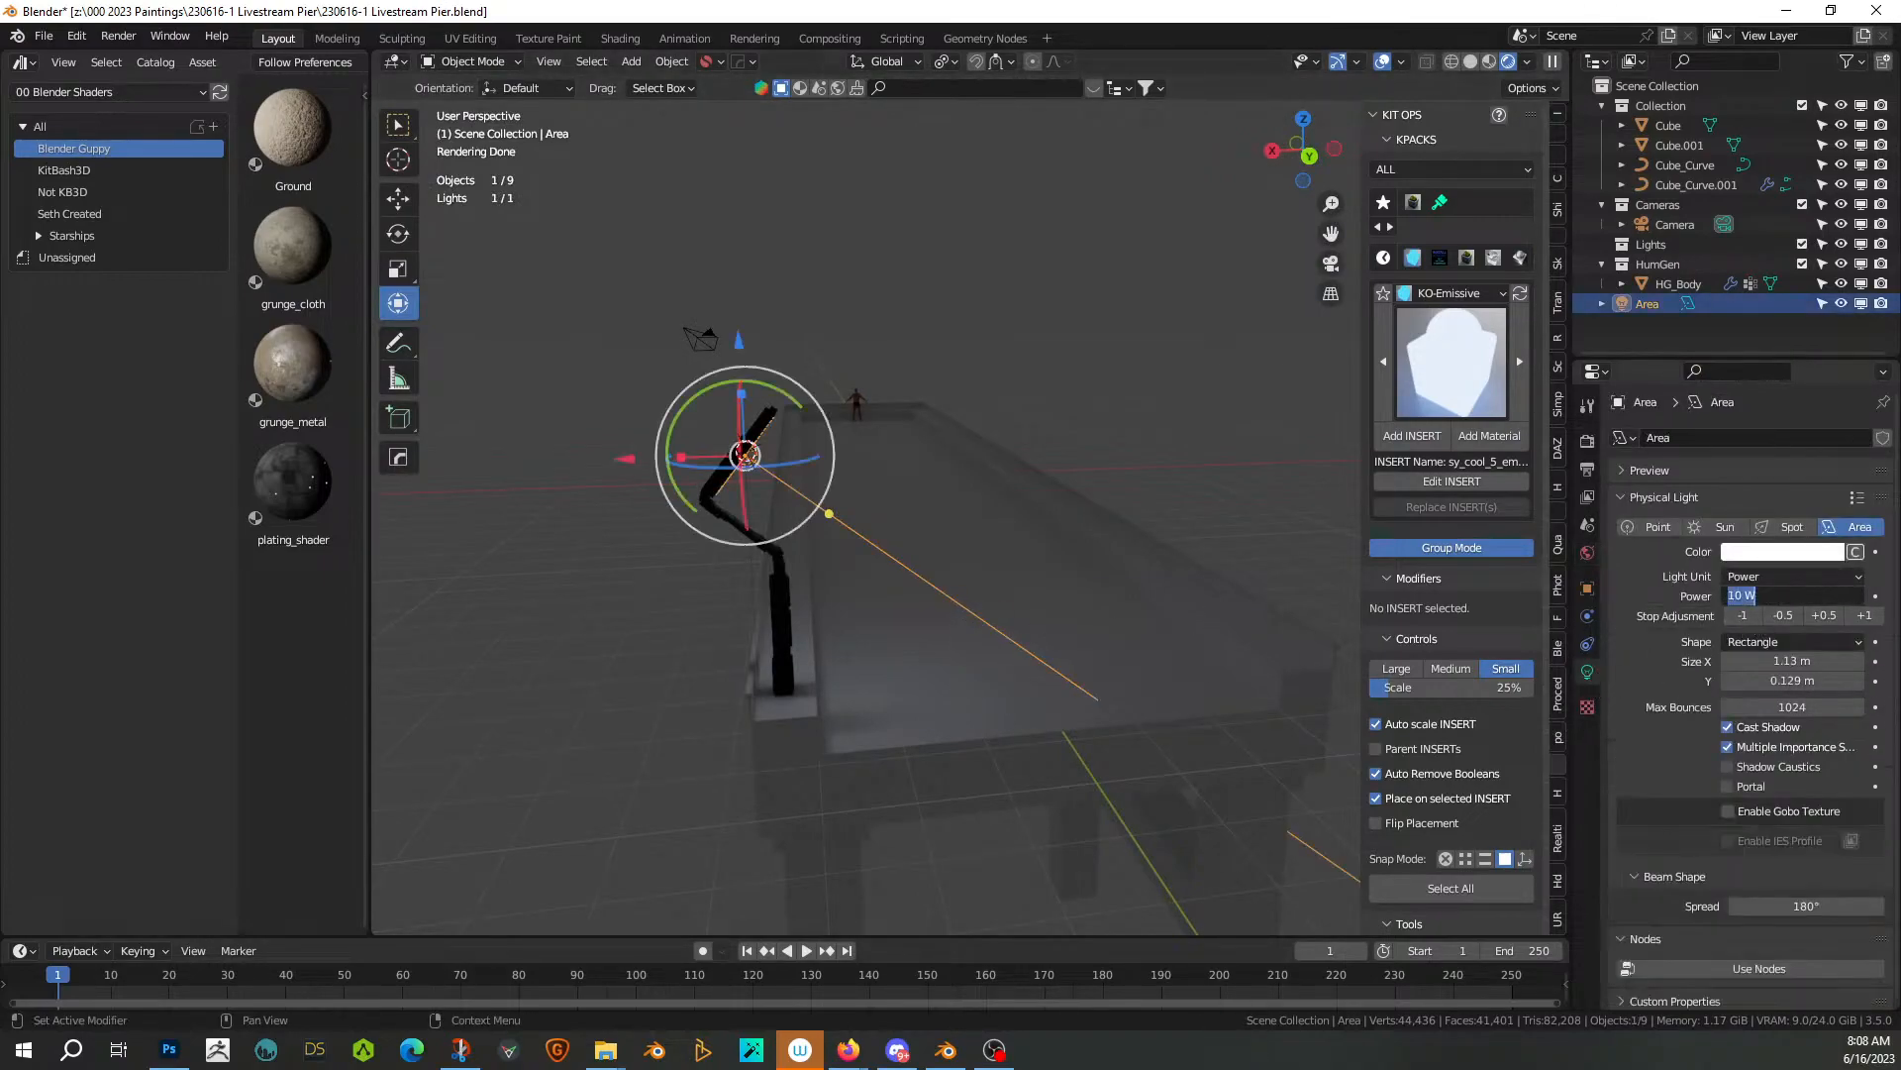
{"action": "type", "text": "100"}
{"action": "key", "text": "Return"}
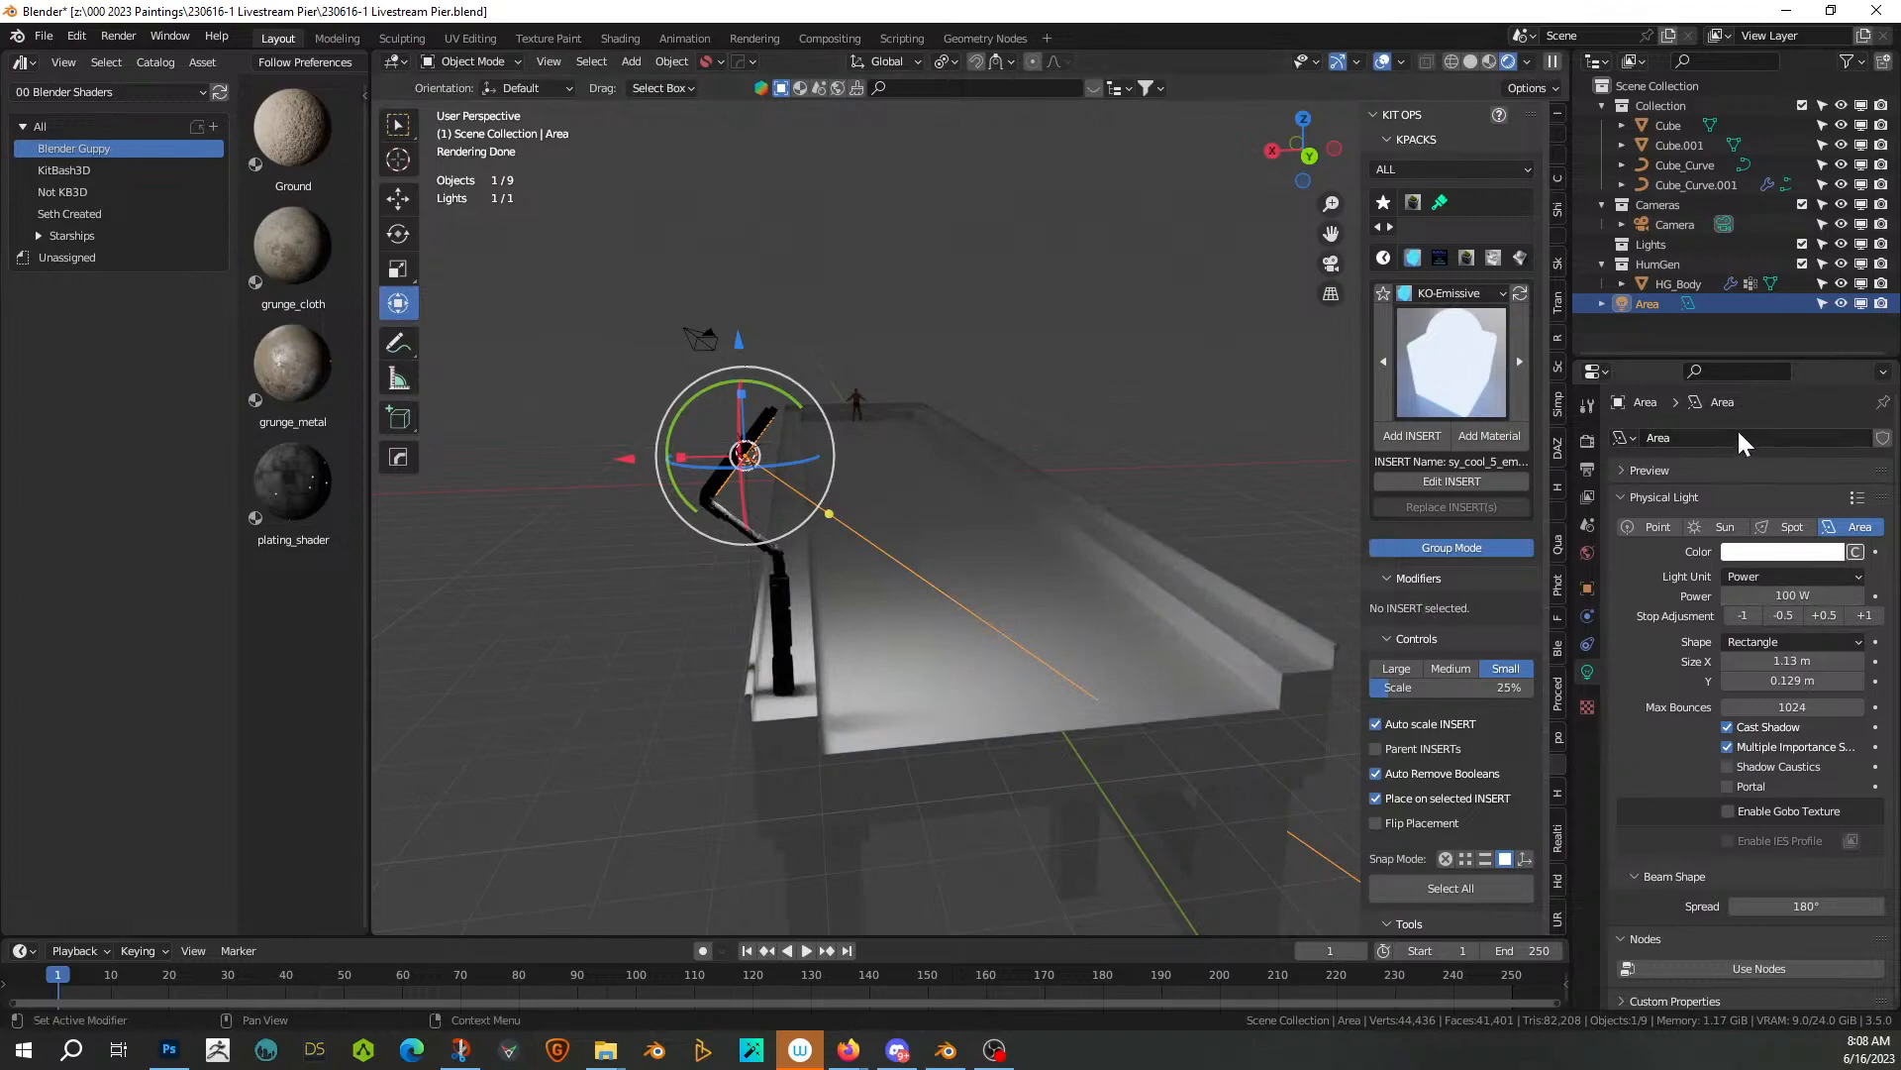
Switch the area light's color to color temperature and set it to 8500
{"action": "left_click", "coordinate": [1855, 553]}
{"action": "type", "text": "8500"}
{"action": "key", "text": "Return"}
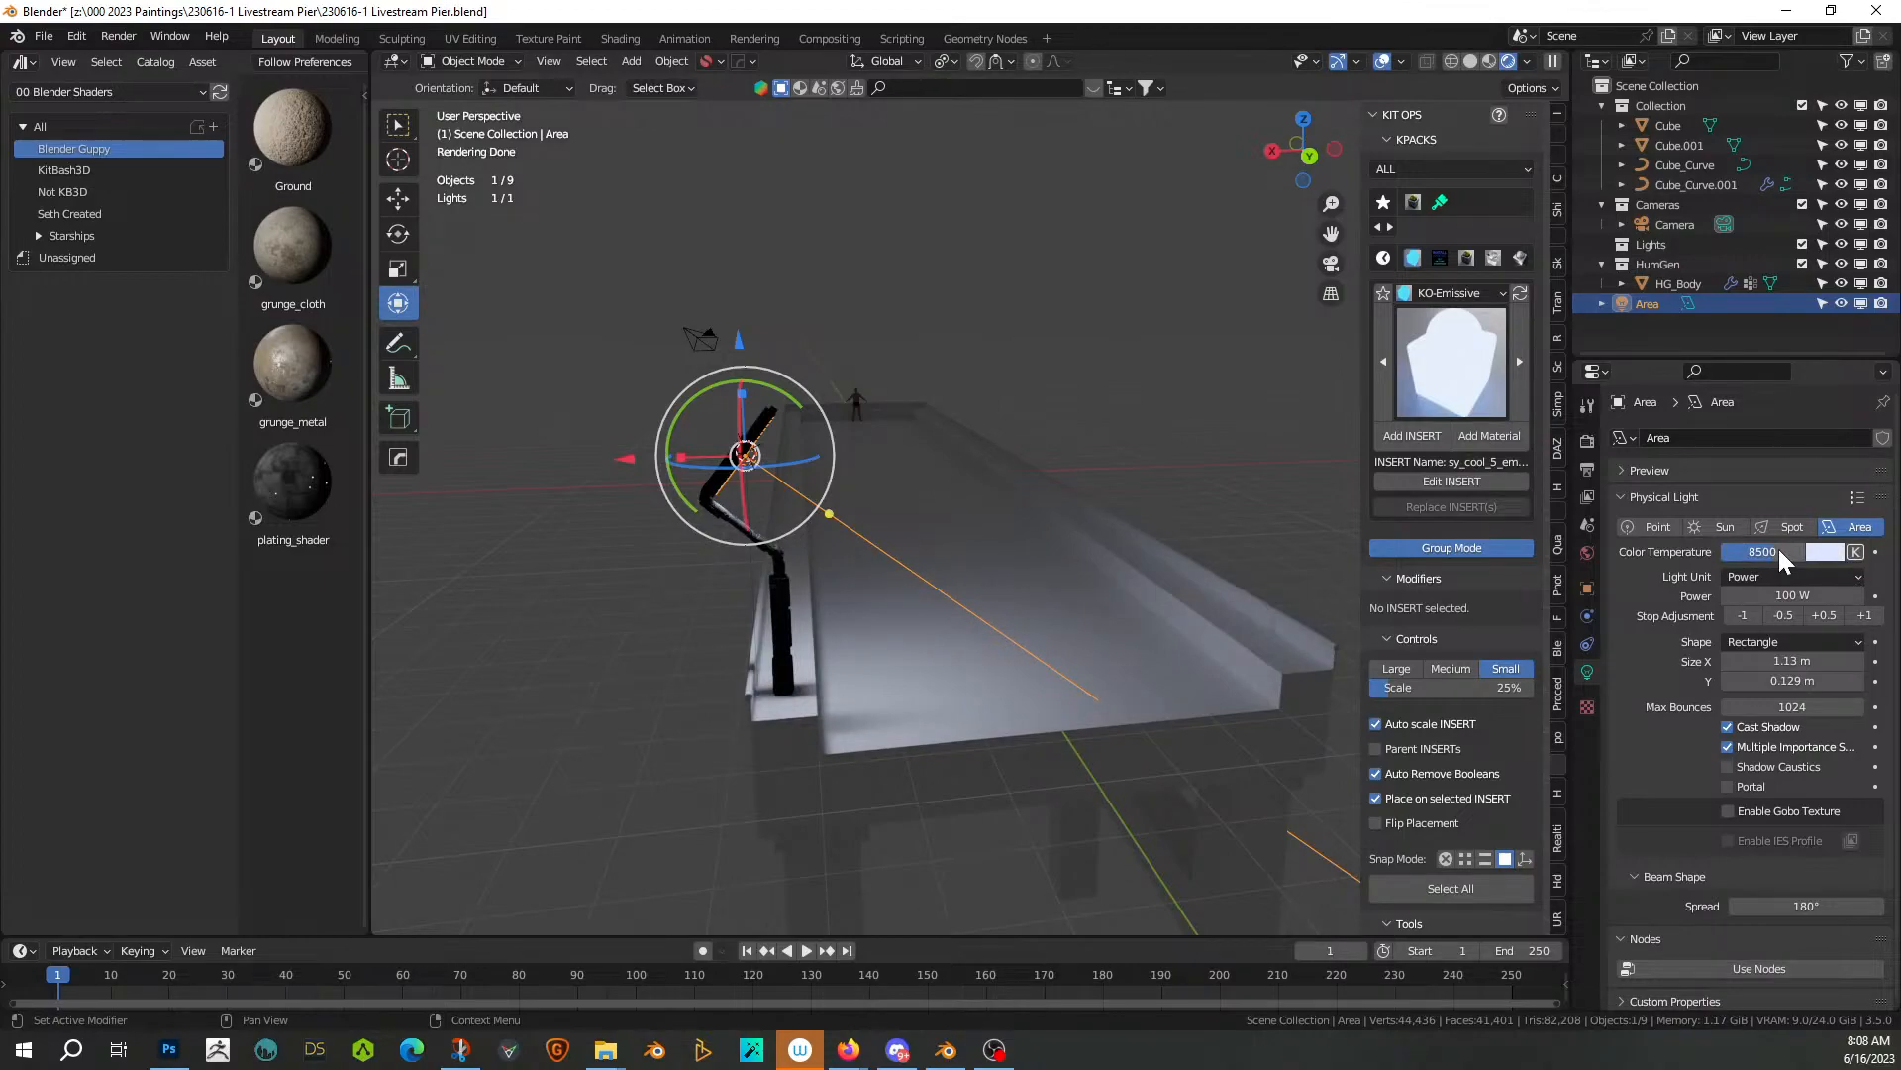
Parent the area light to the lamp object Cube.001 as Object (Keep Transform)
{"action": "middle_click_drag", "start_coordinate": [844, 377], "coordinate": [1016, 591]}
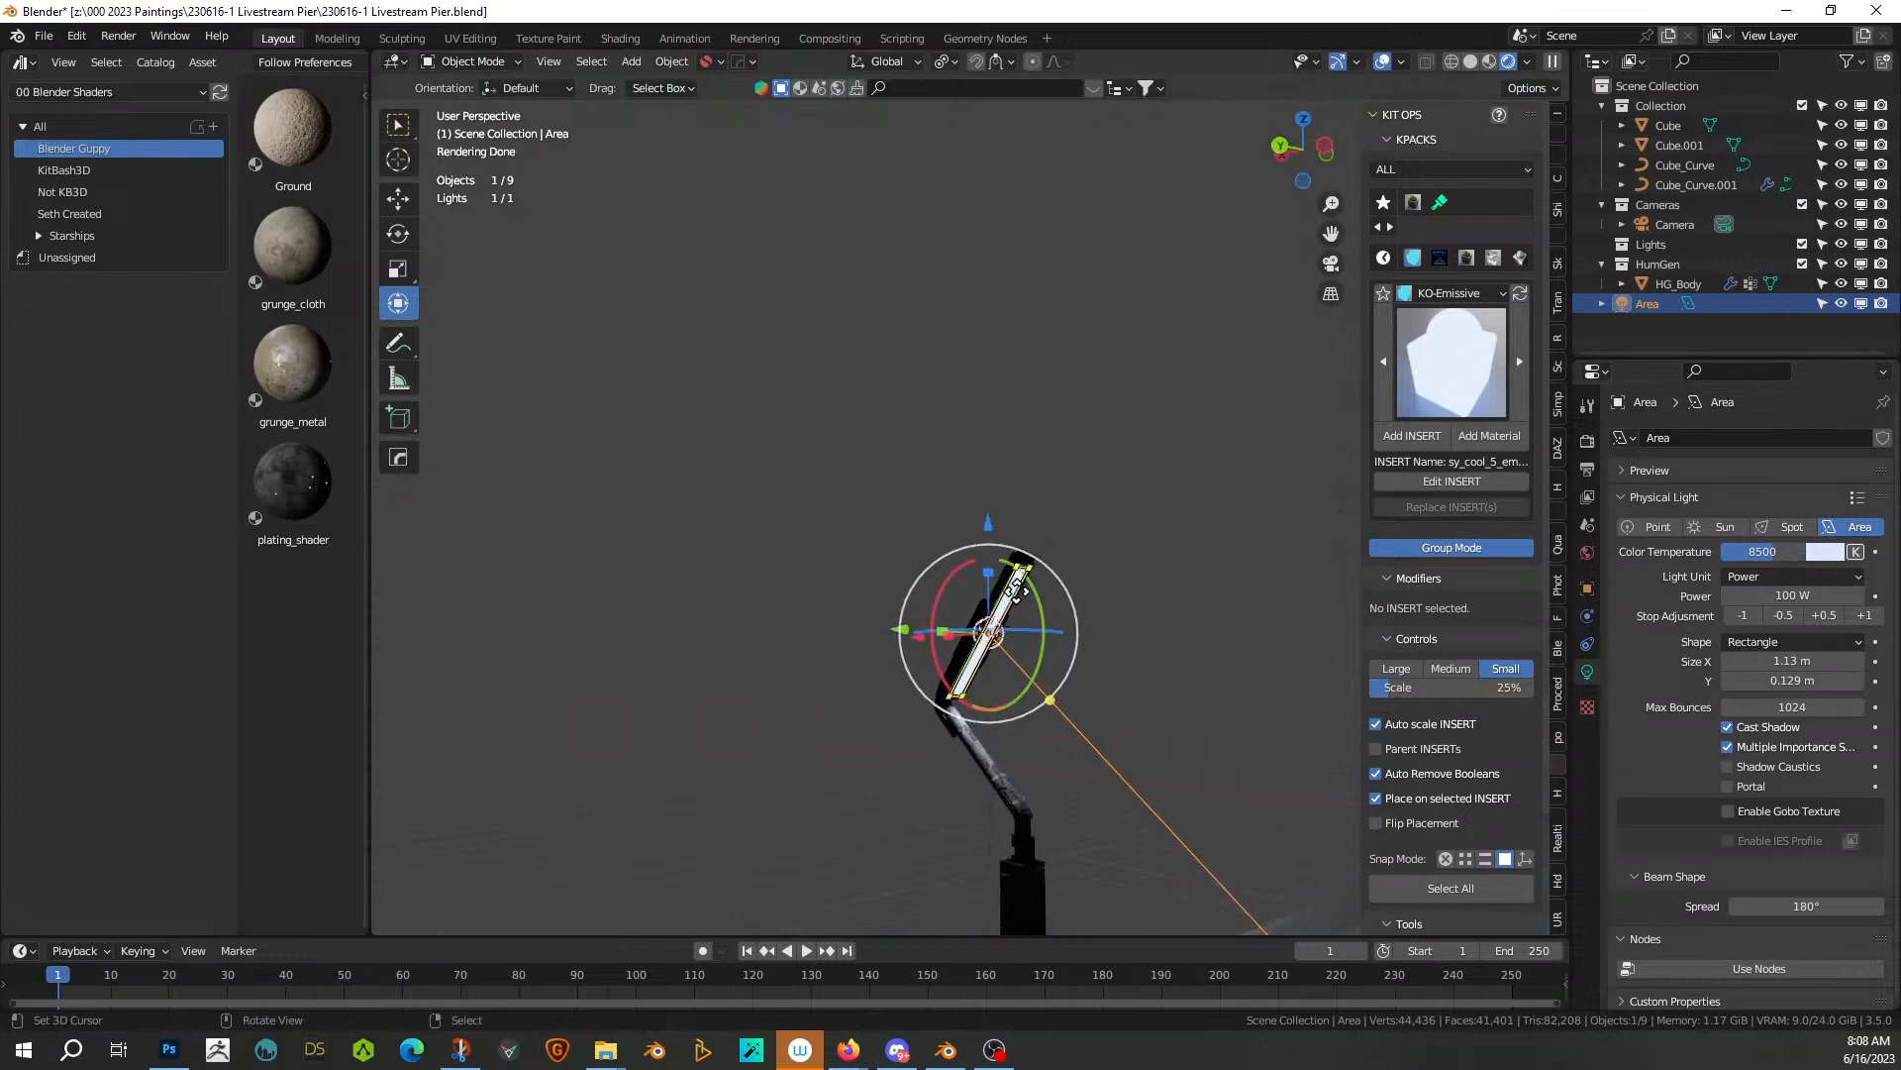
{"action": "scroll", "coordinate": [1017, 591], "scroll_direction": "up", "scroll_amount": 2}
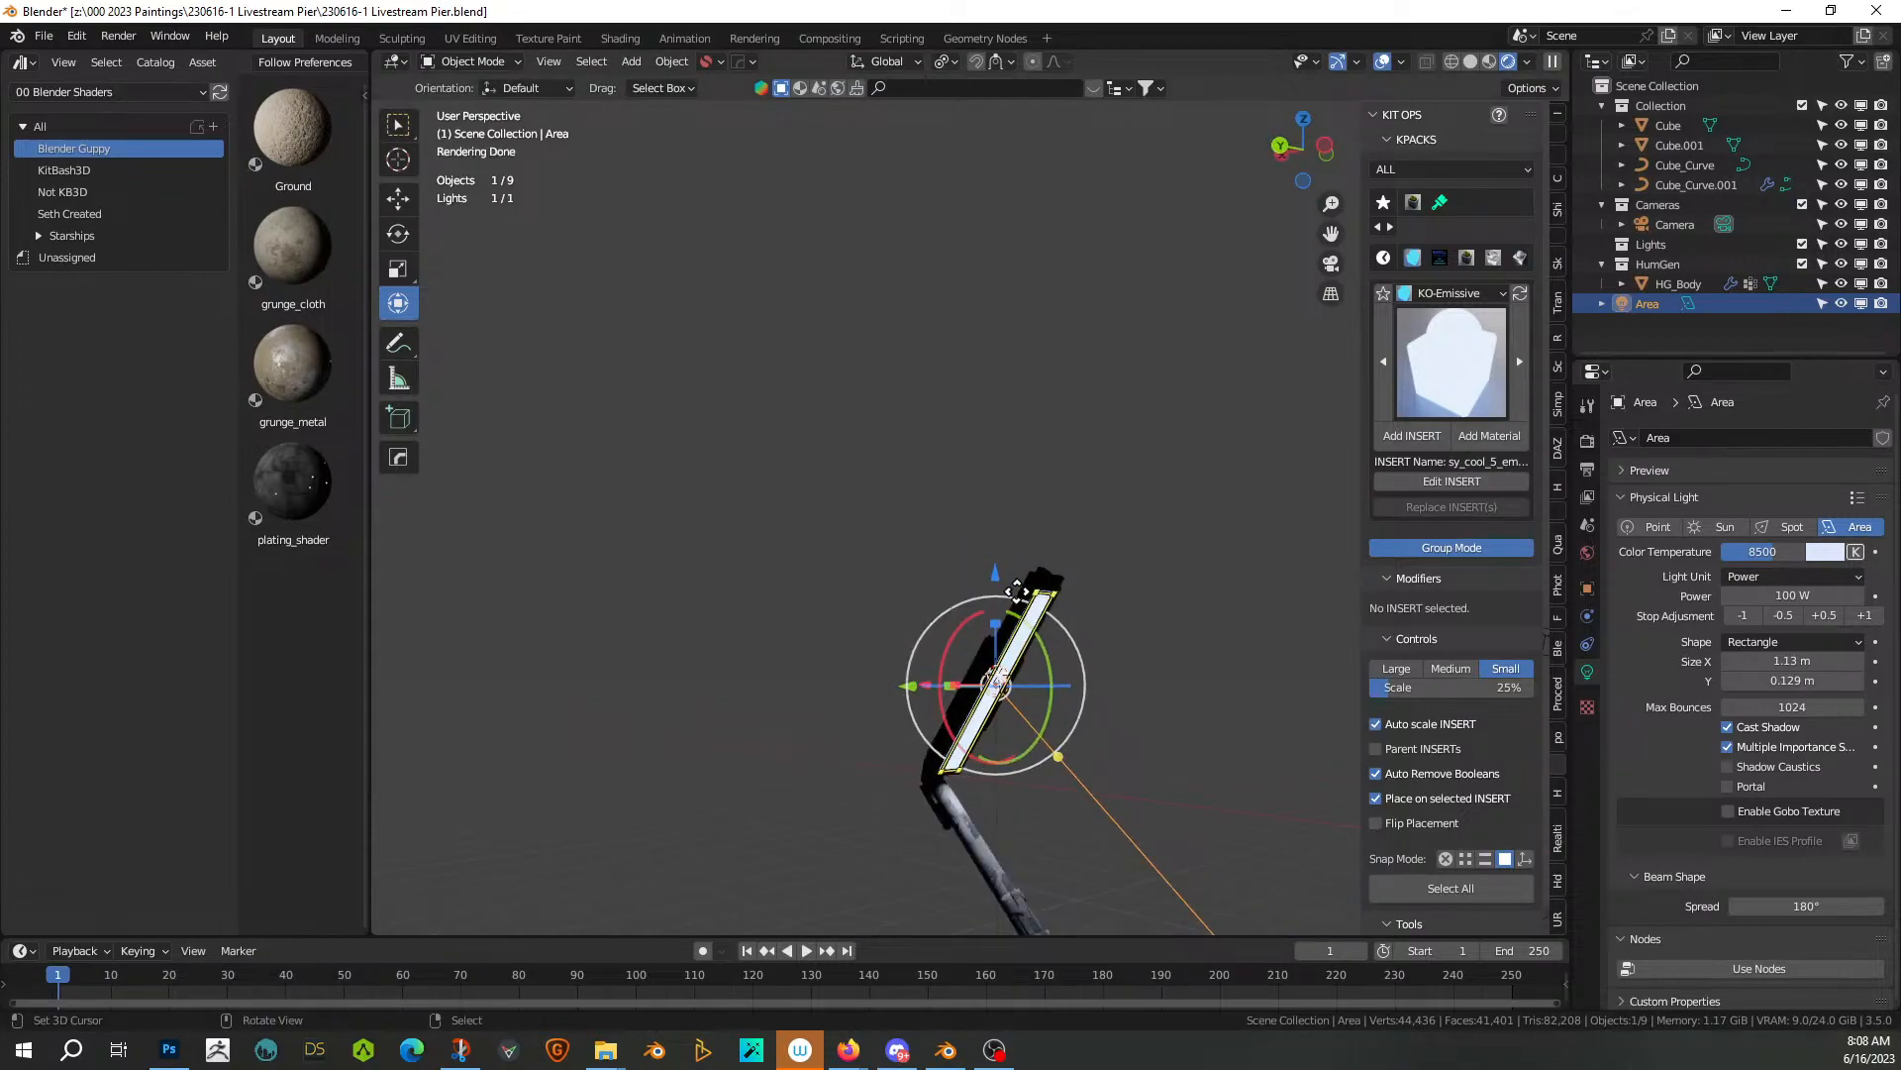
{"action": "left_click", "coordinate": [956, 831], "text": "shift"}
{"action": "key", "text": "ctrl+p"}
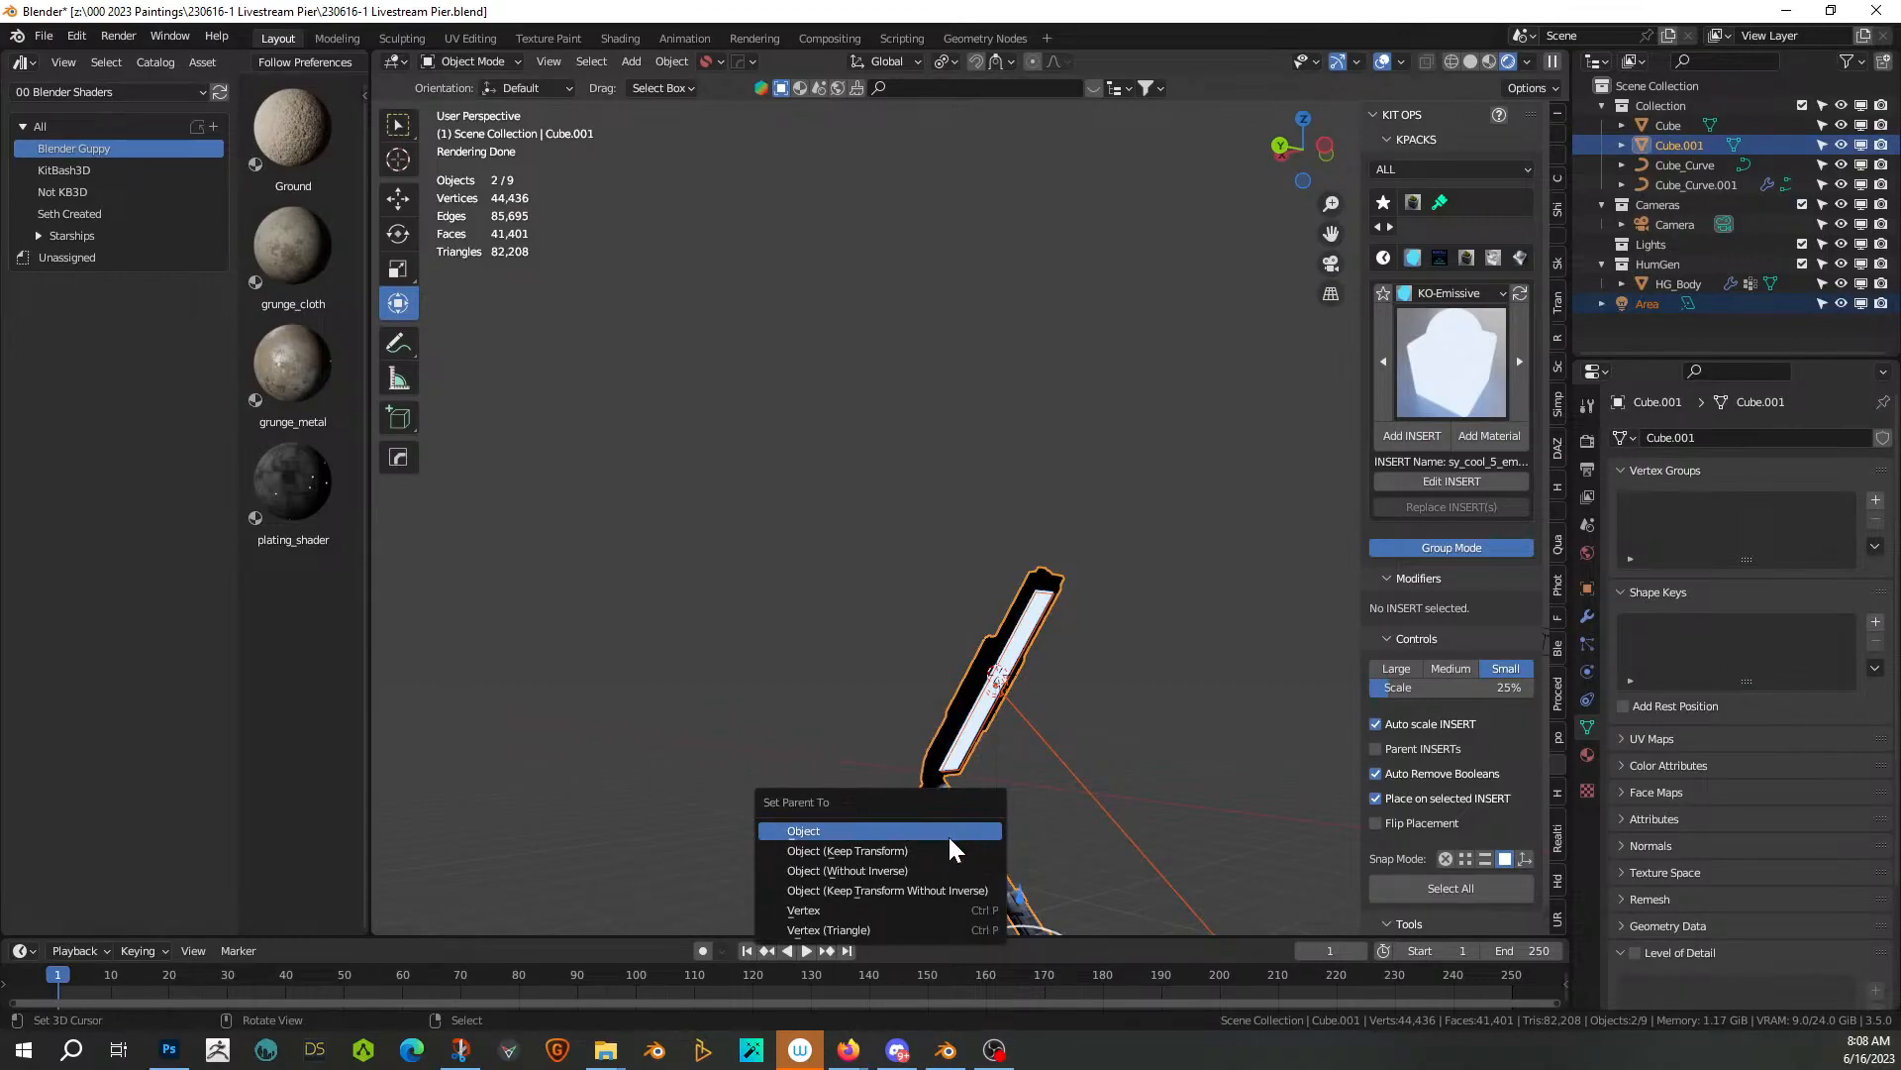
{"action": "left_click", "coordinate": [930, 849]}
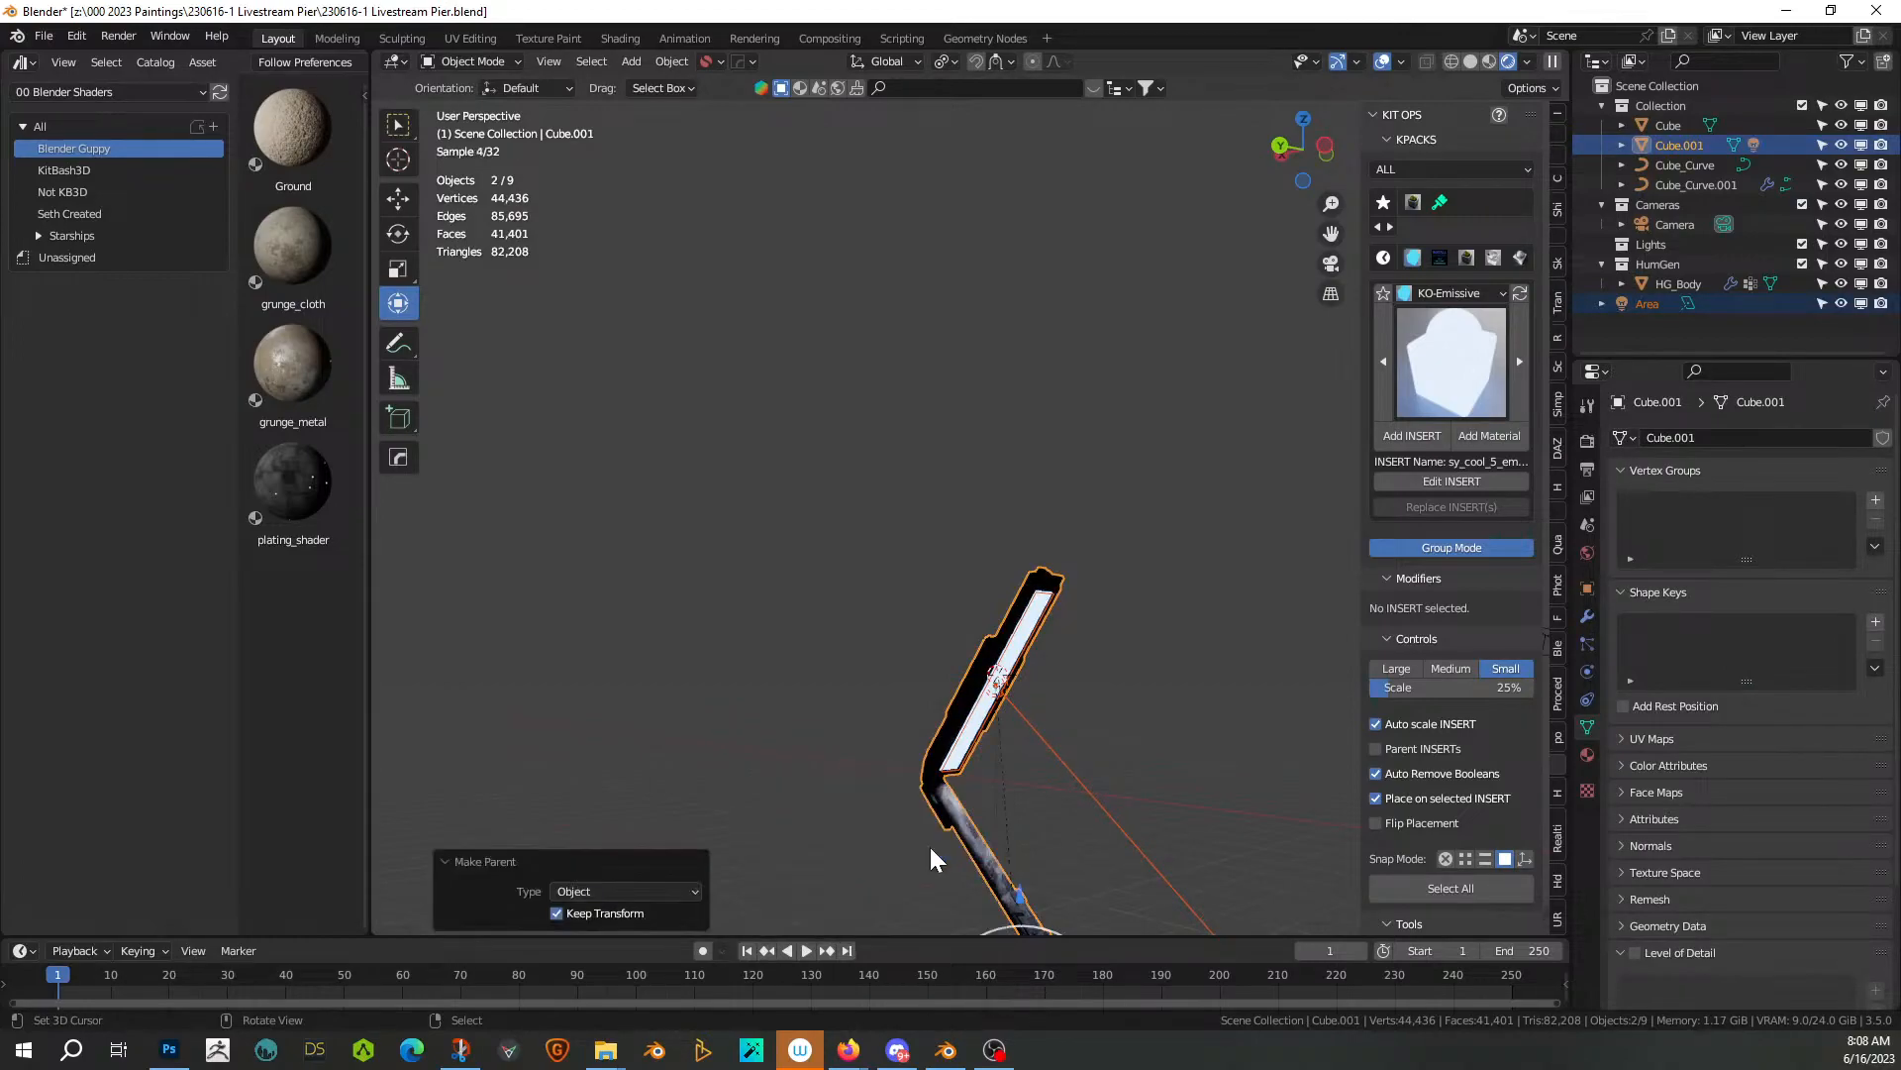
Move the area light into the lamp's collection in the outliner and check its nesting under Cube.001
{"action": "middle_click_drag", "start_coordinate": [875, 465], "coordinate": [872, 535]}
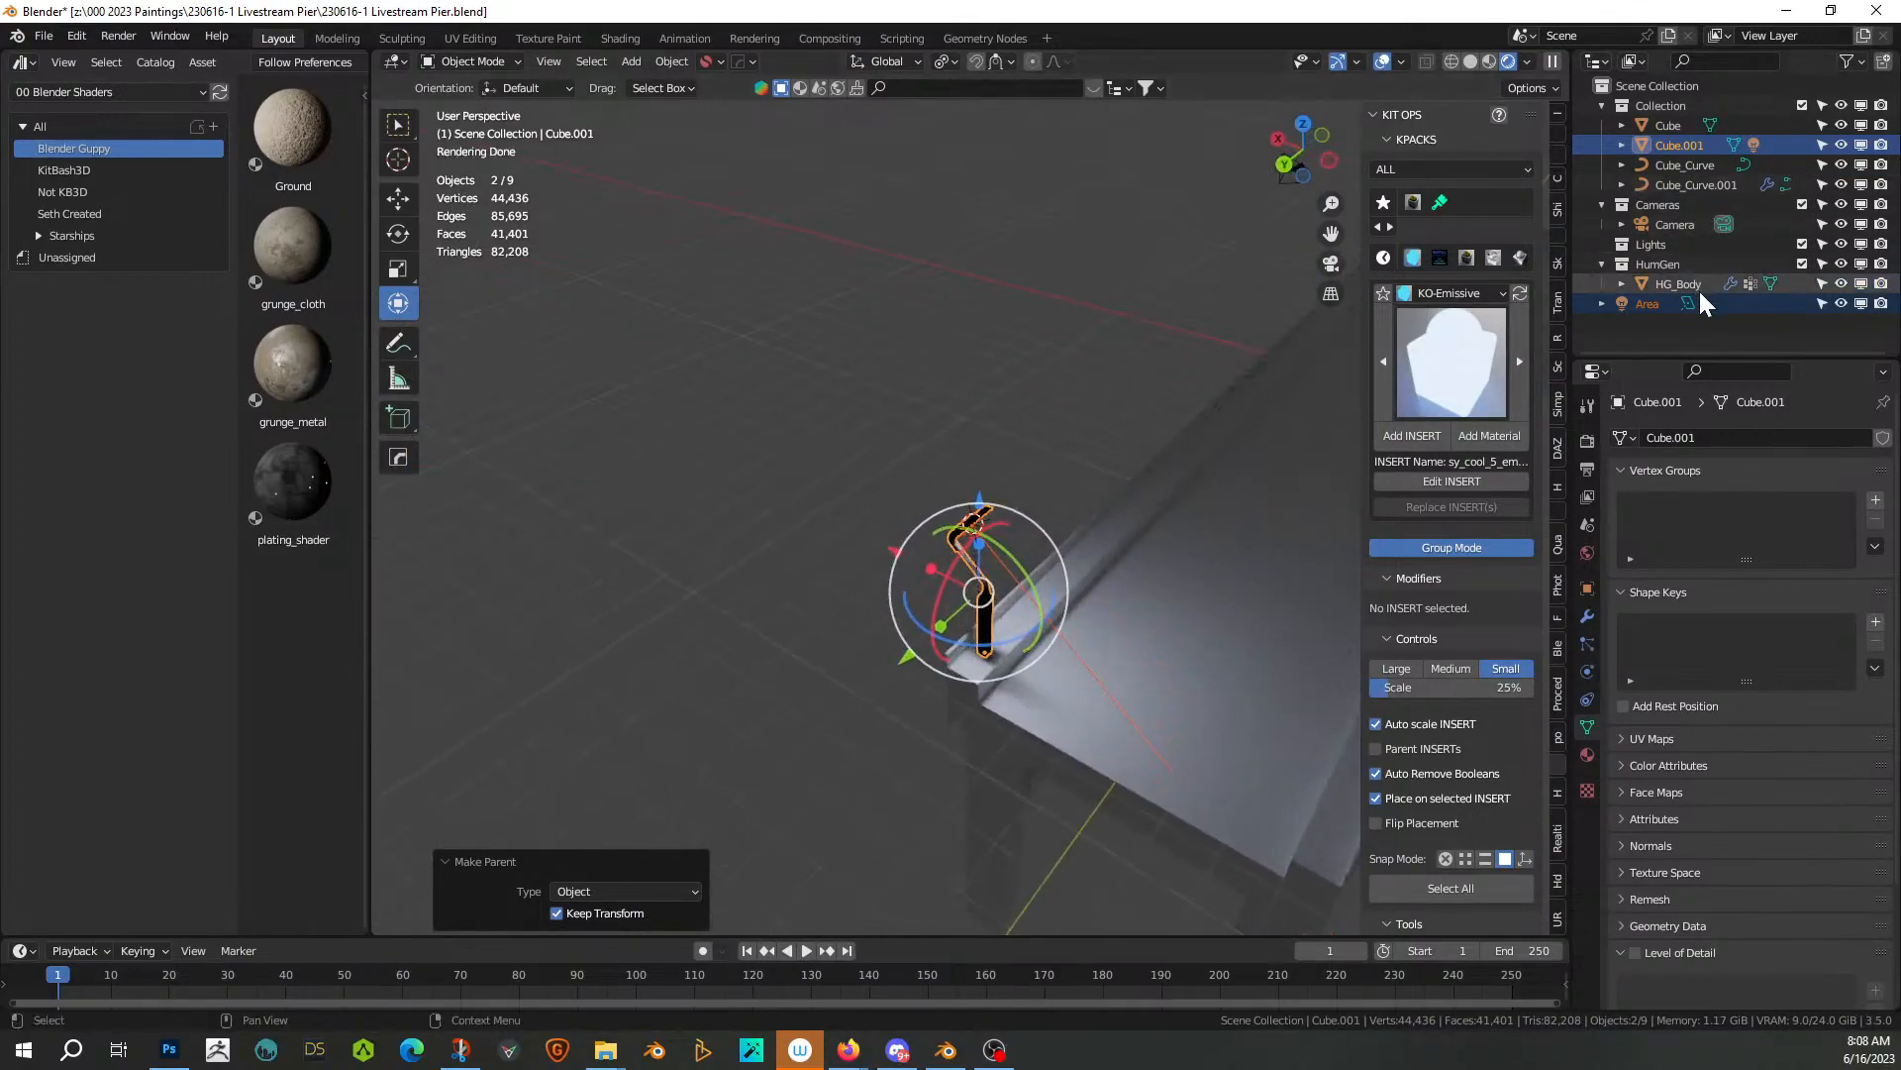
{"action": "left_click_drag", "start_coordinate": [1644, 306], "coordinate": [1675, 156]}
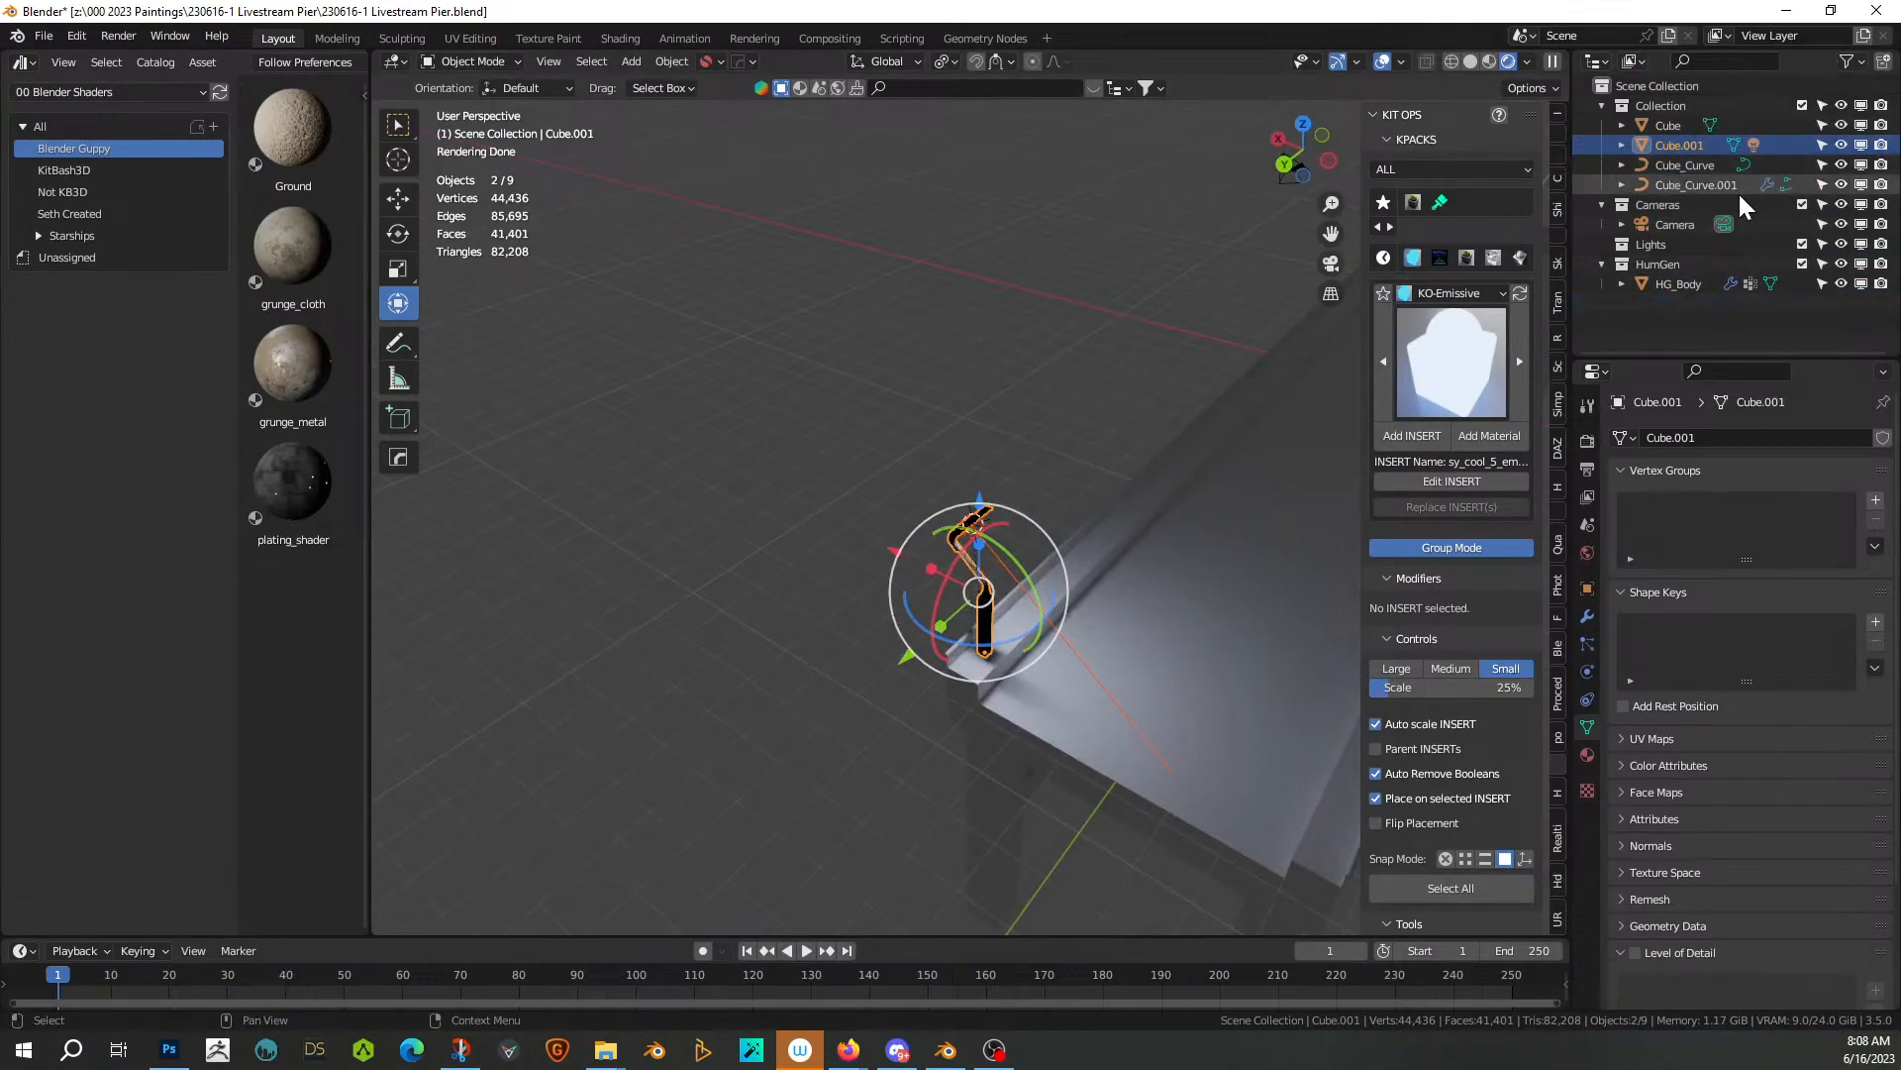
{"action": "left_click", "coordinate": [1623, 145]}
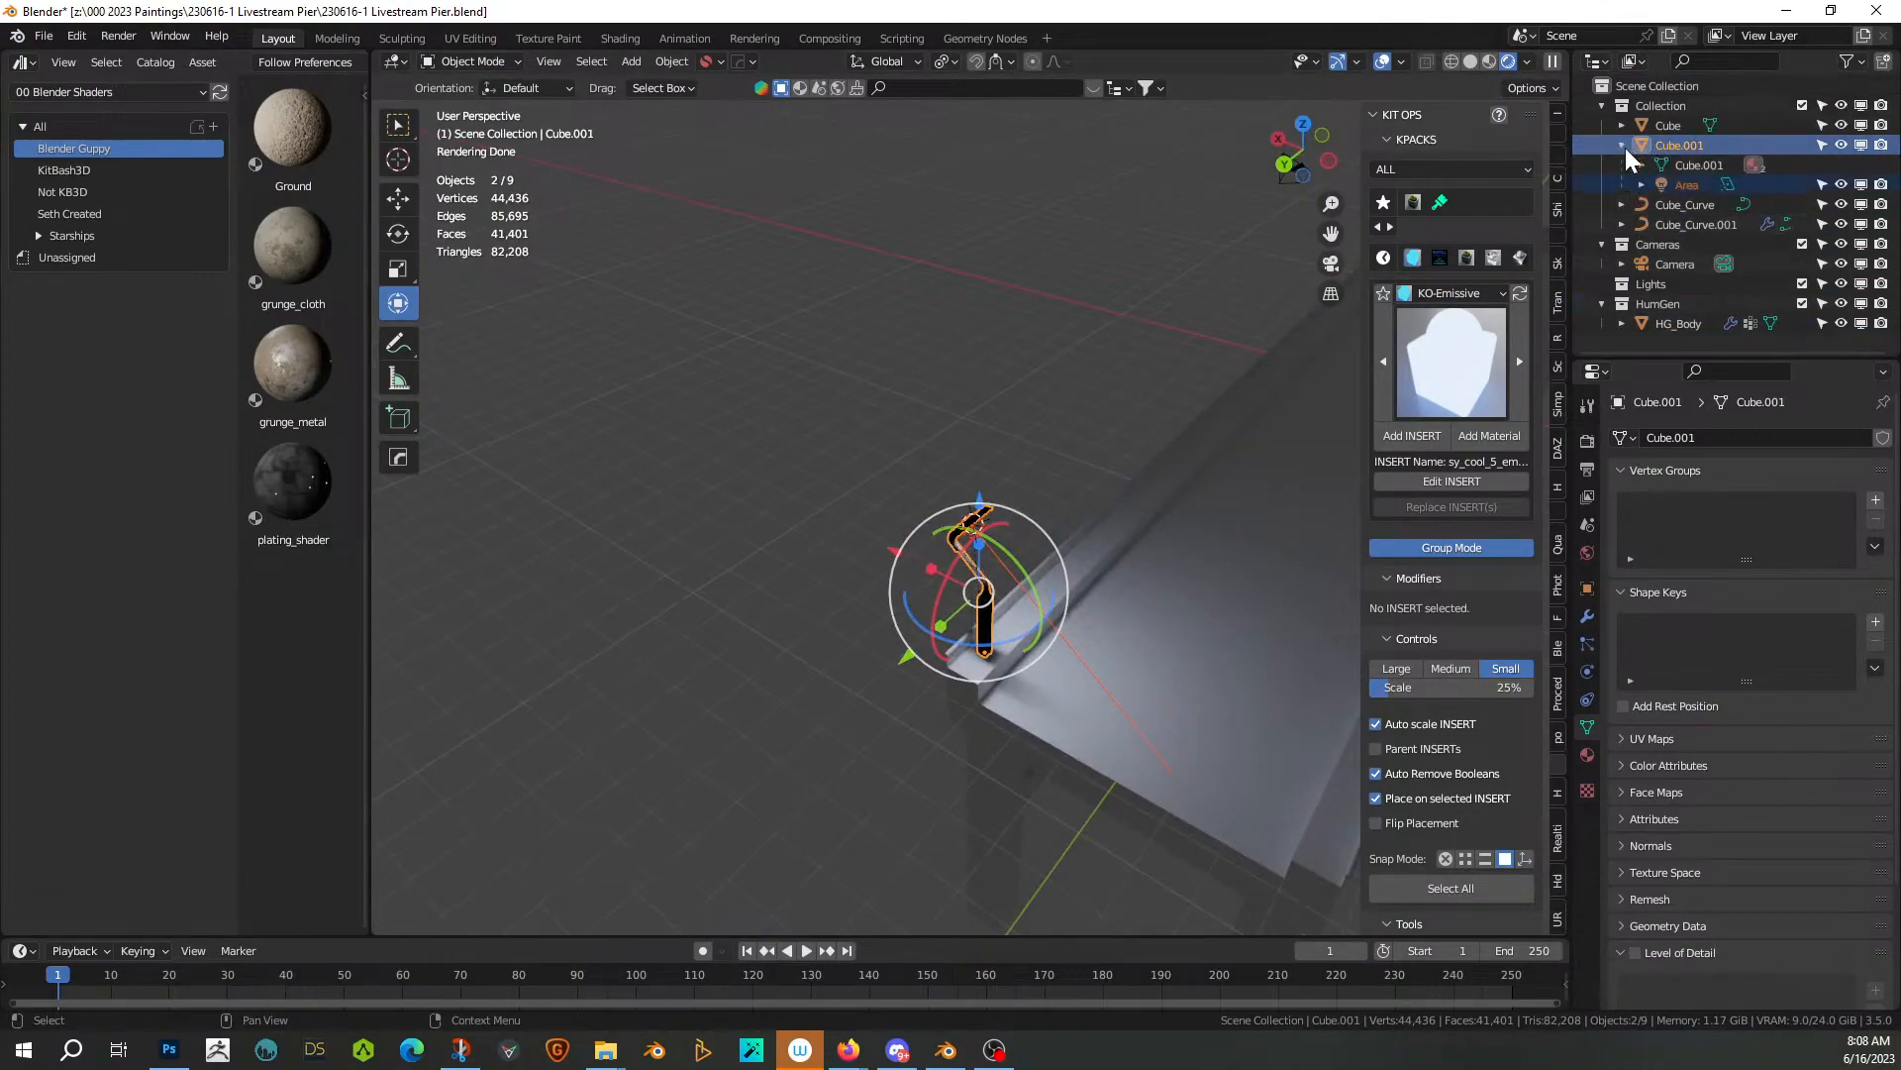
{"action": "left_click", "coordinate": [1620, 146]}
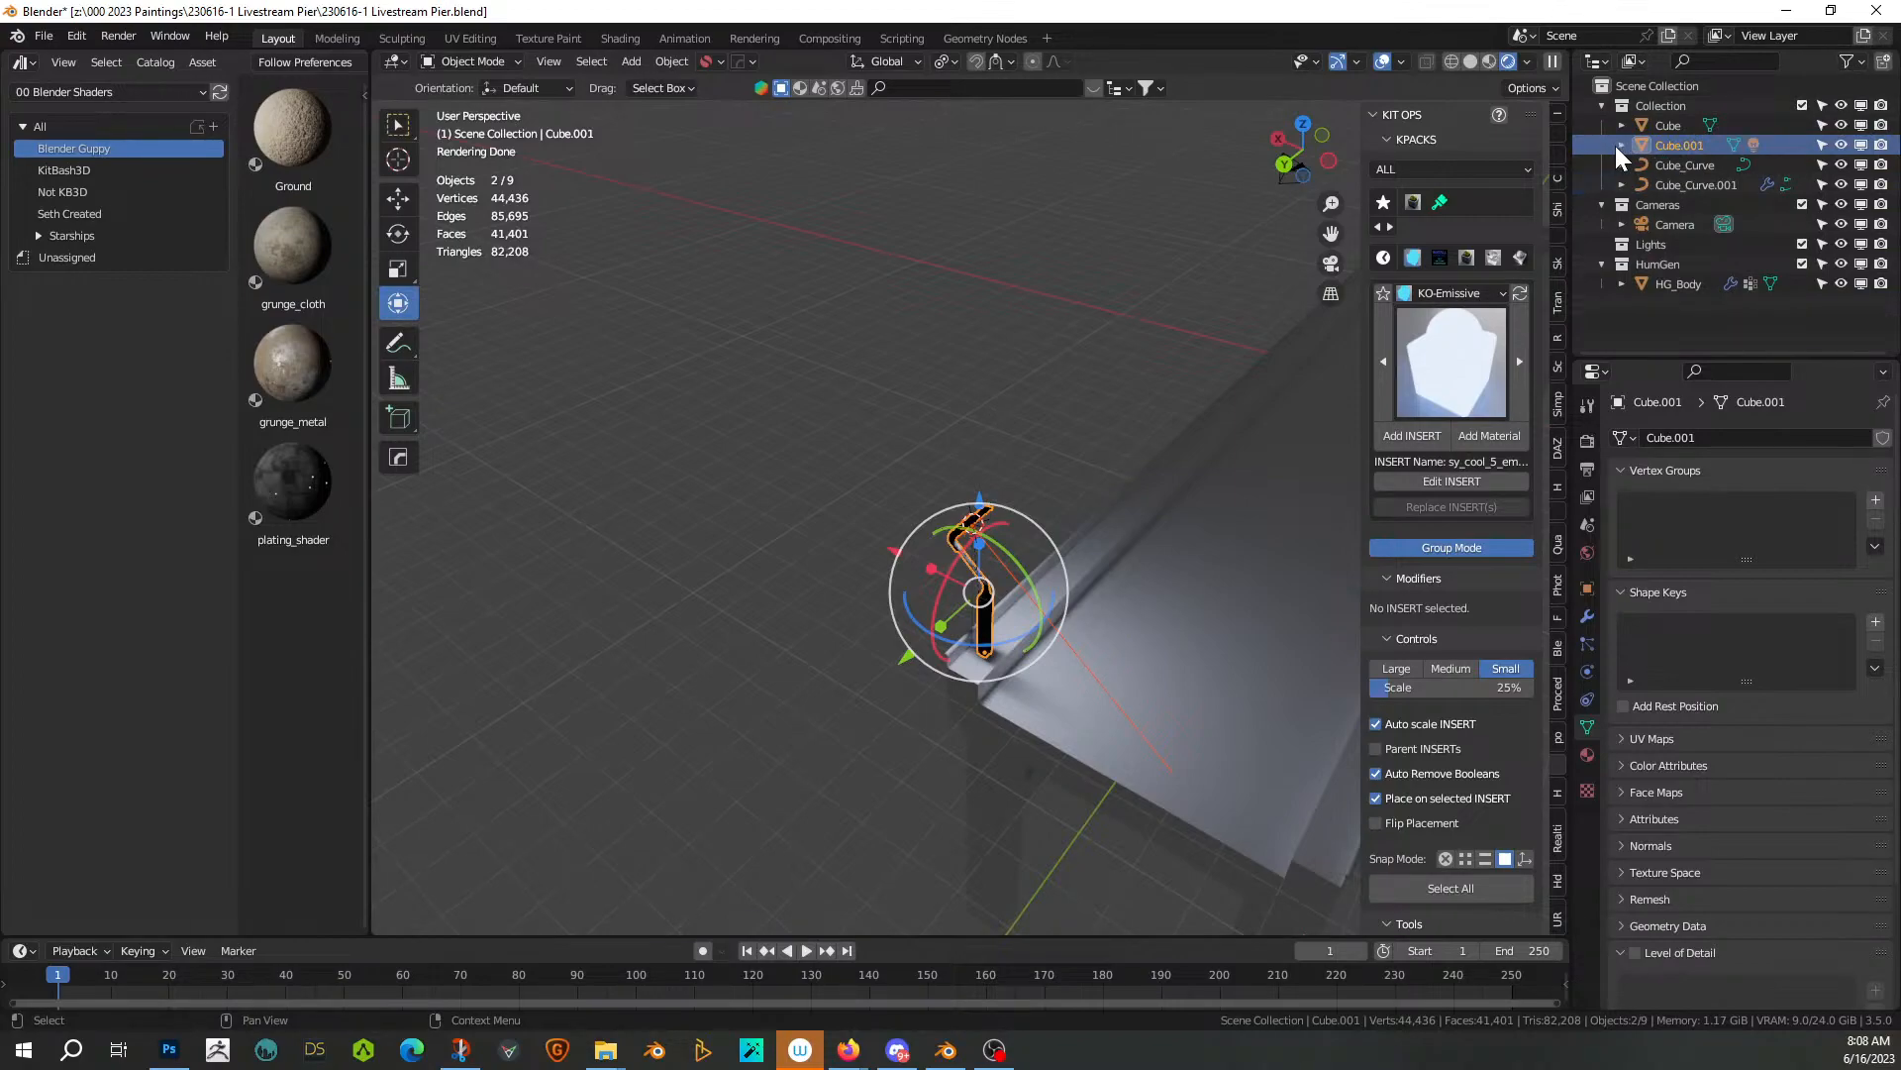
Add an Array modifier to the lamp object Cube.001
{"action": "scroll", "coordinate": [1010, 586], "scroll_direction": "up", "scroll_amount": 2}
{"action": "middle_click_drag", "start_coordinate": [1010, 594], "coordinate": [1129, 619]}
{"action": "right_click", "coordinate": [1660, 145]}
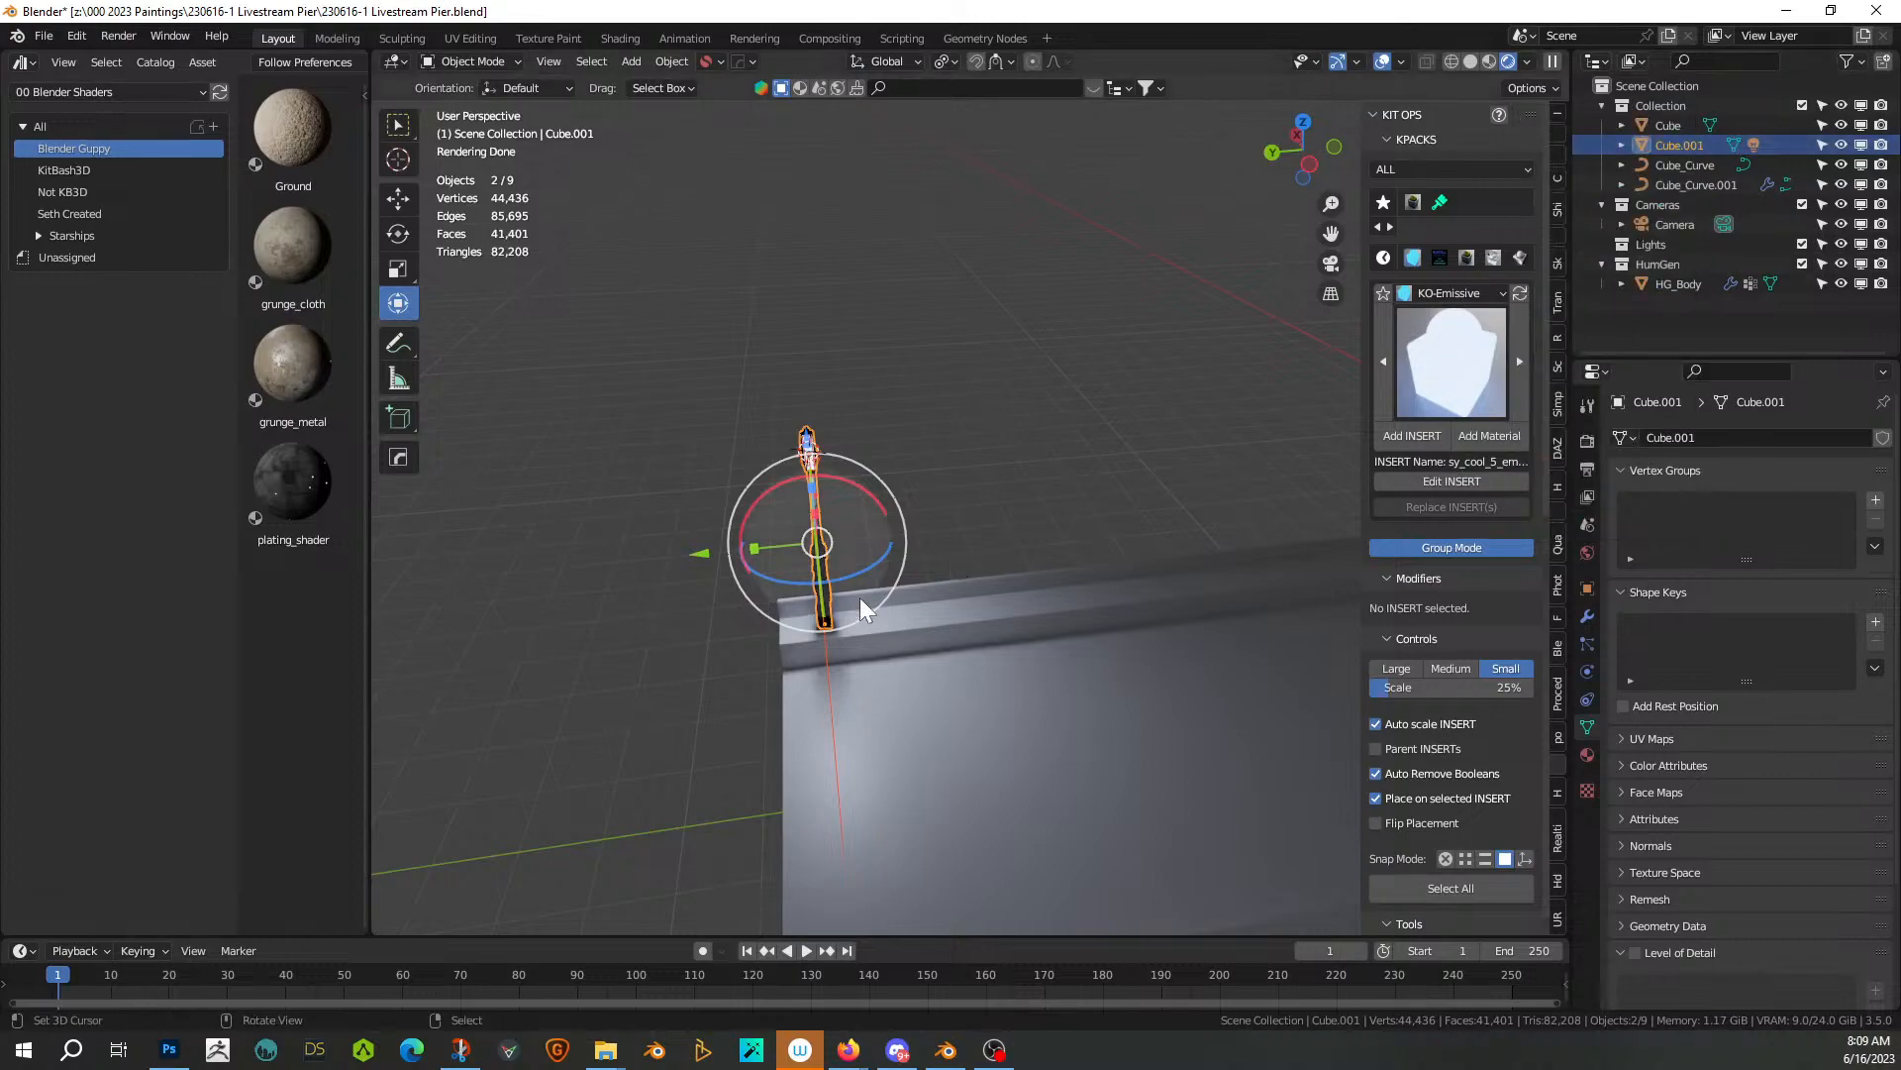
{"action": "key", "text": "q"}
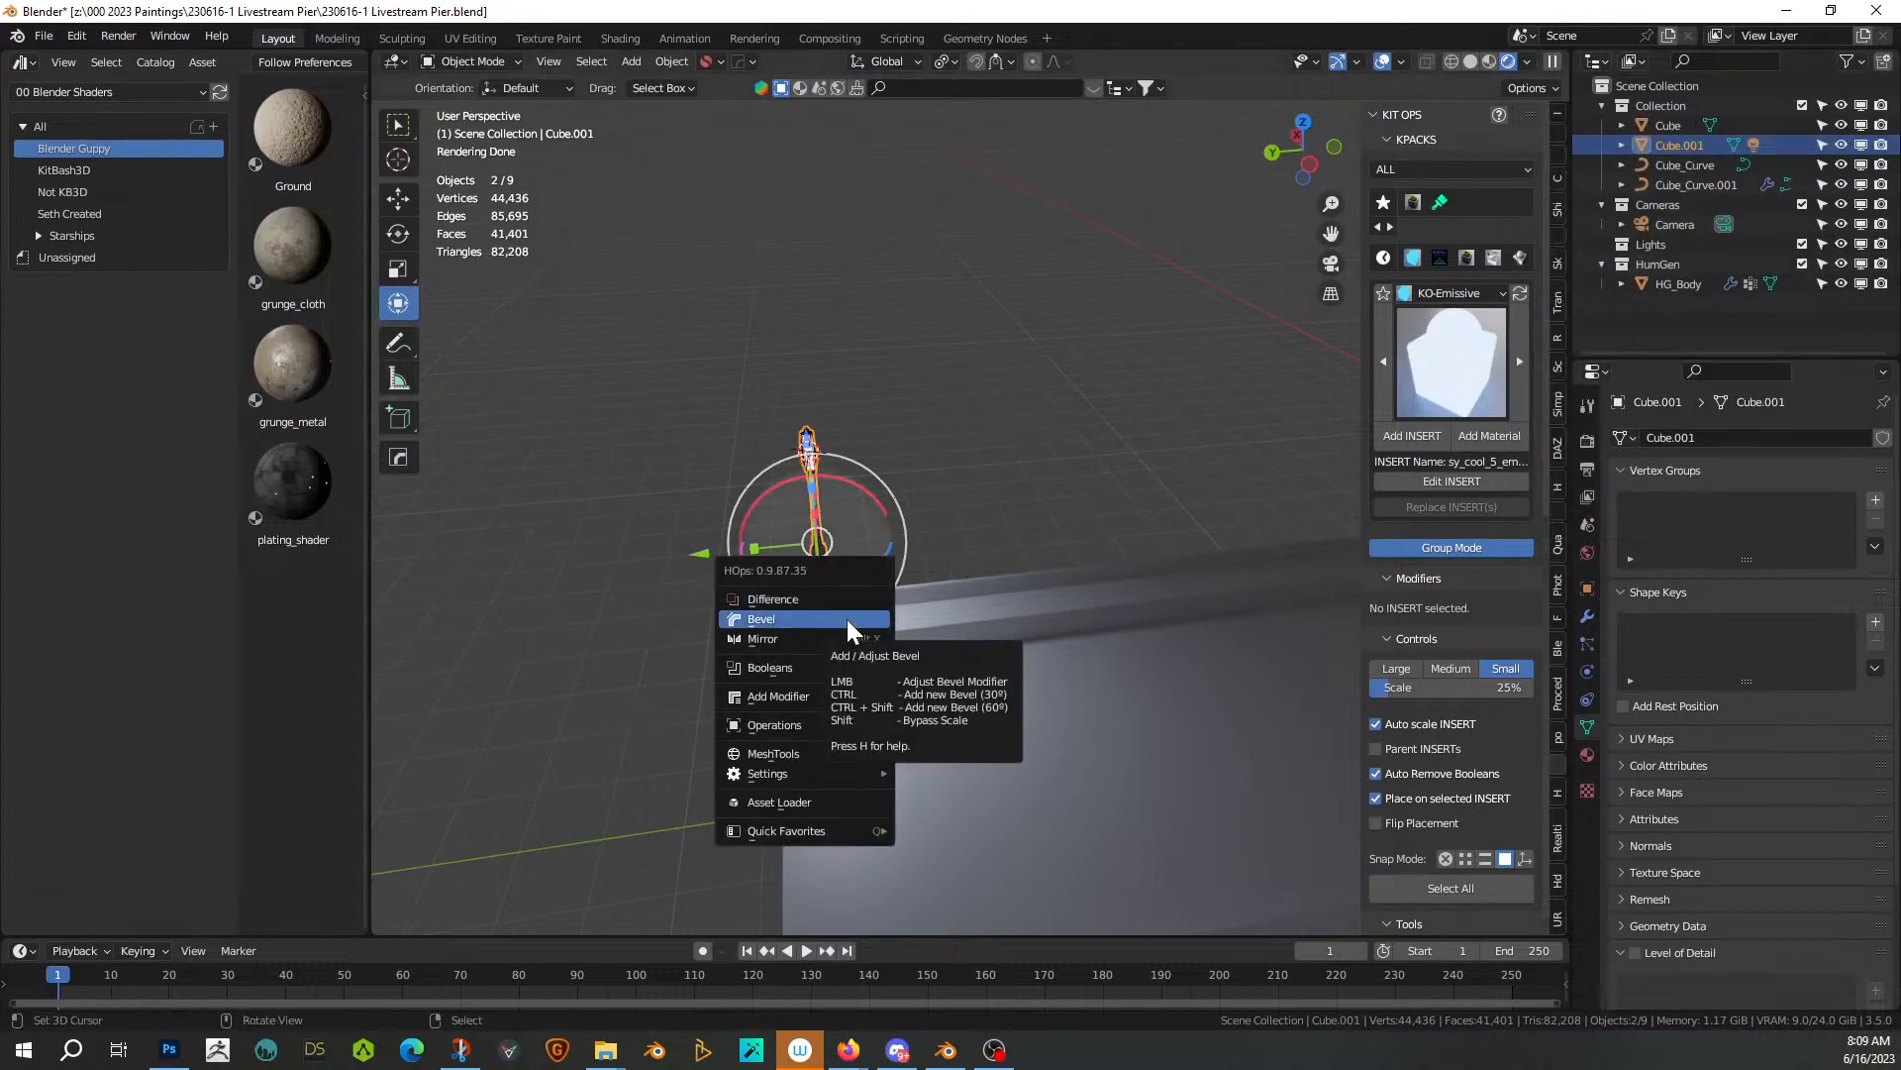
{"action": "left_click", "coordinate": [1587, 616]}
{"action": "left_click", "coordinate": [1668, 437]}
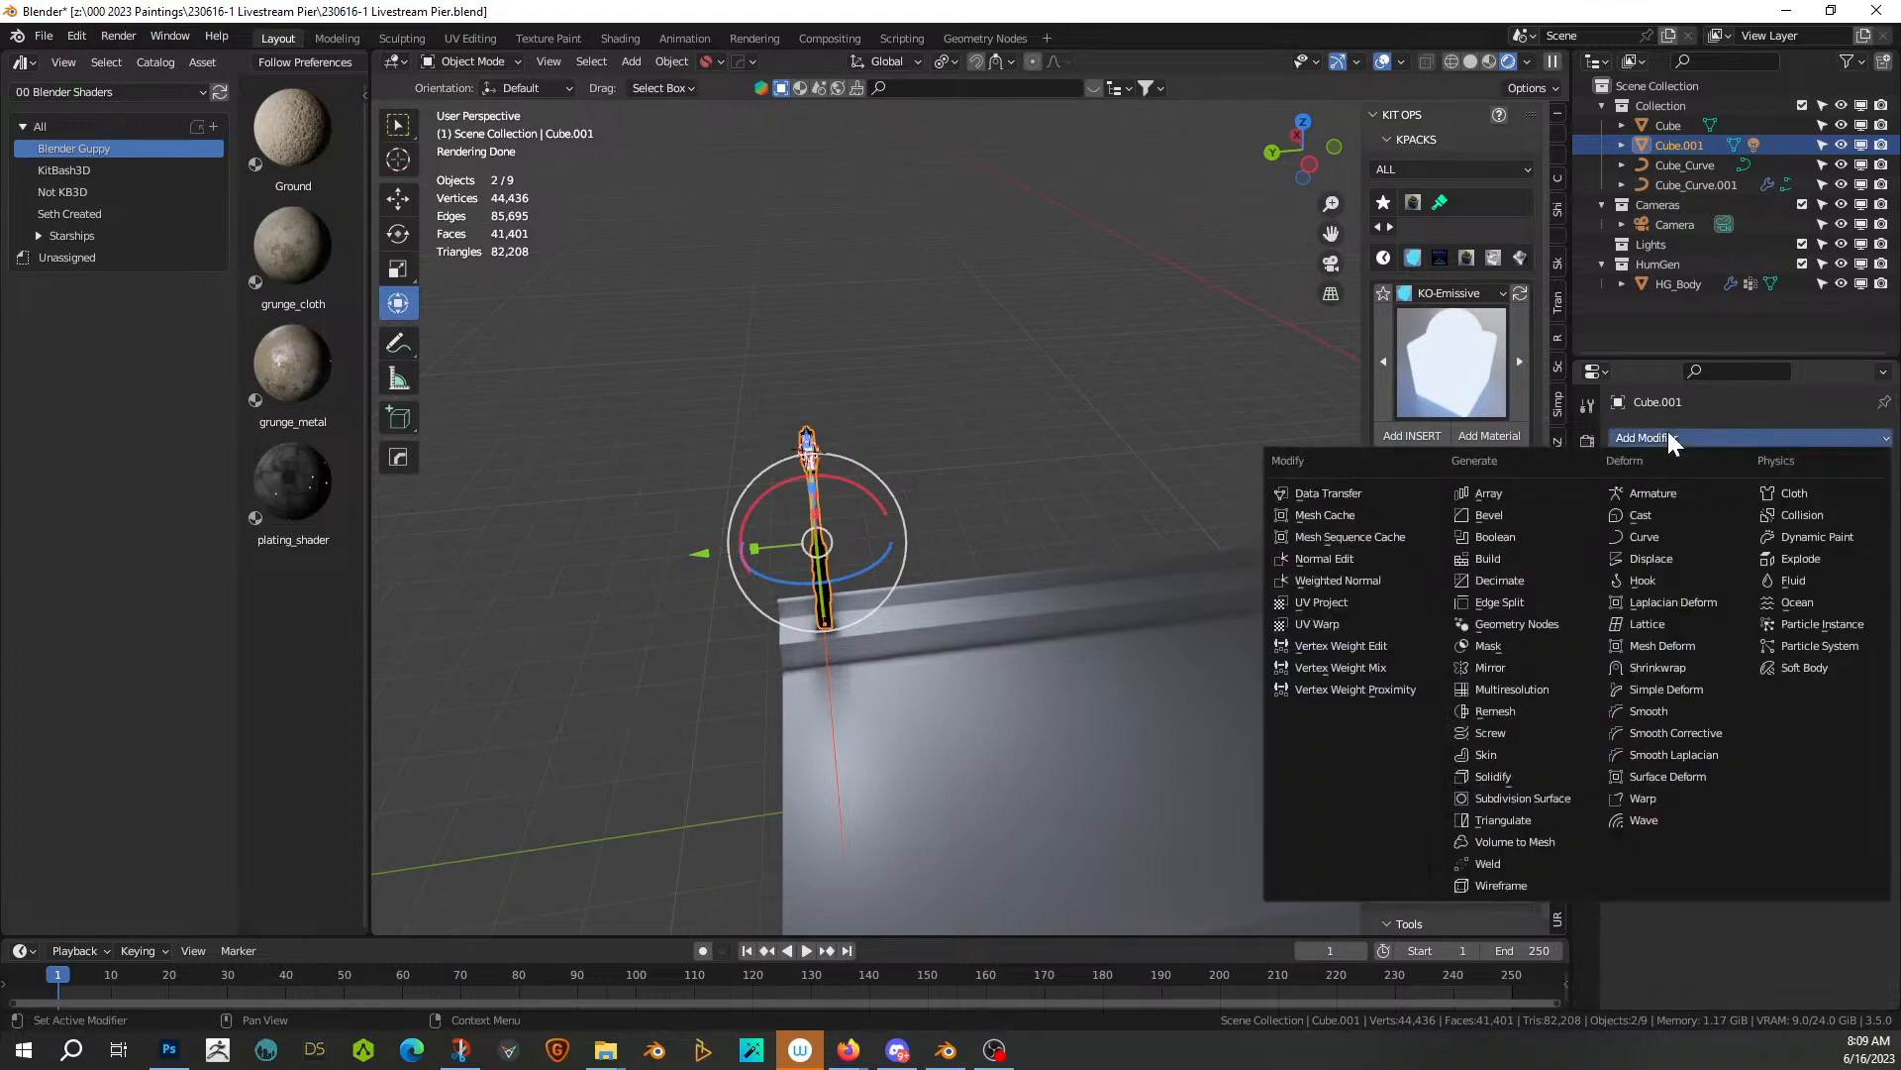
{"action": "left_click", "coordinate": [1513, 495]}
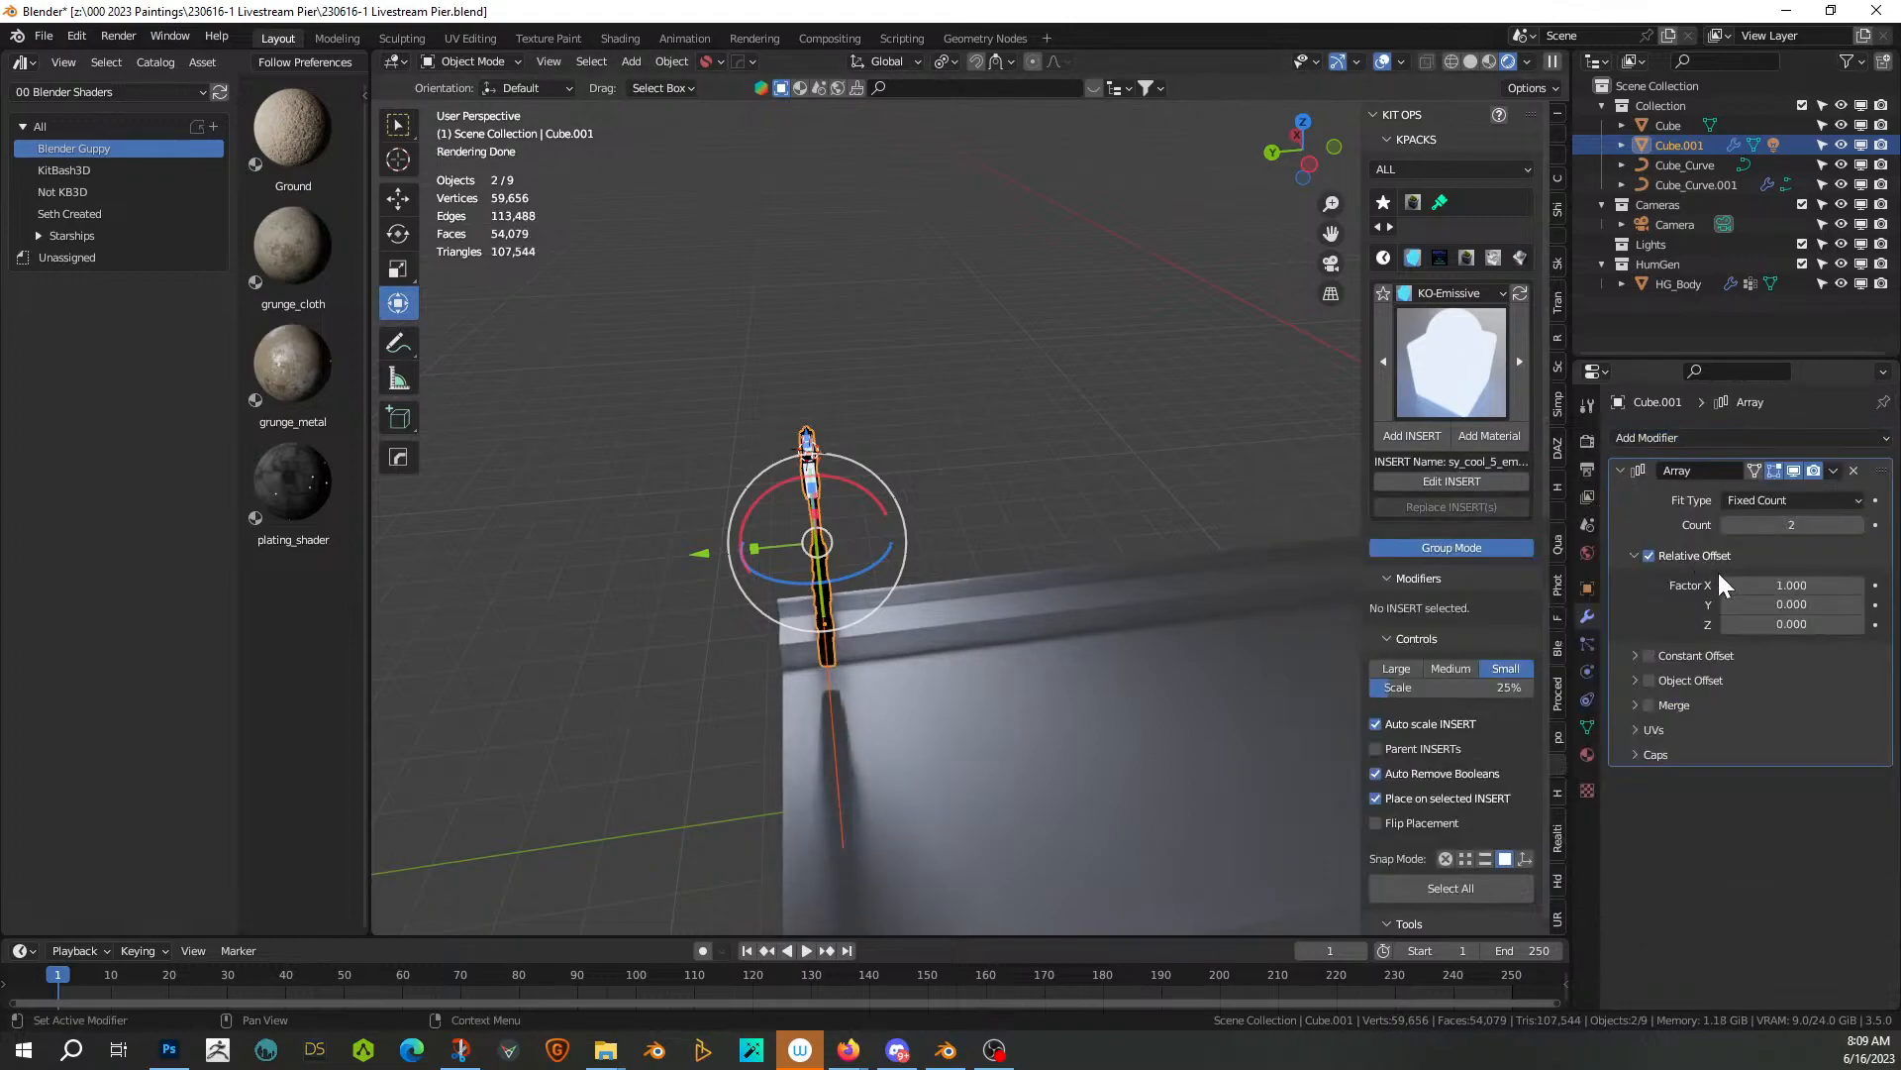
Set the array's relative offset factor X to 0 and disable Relative Offset
{"action": "left_click", "coordinate": [1772, 585]}
{"action": "type", "text": "0"}
{"action": "key", "text": "Return"}
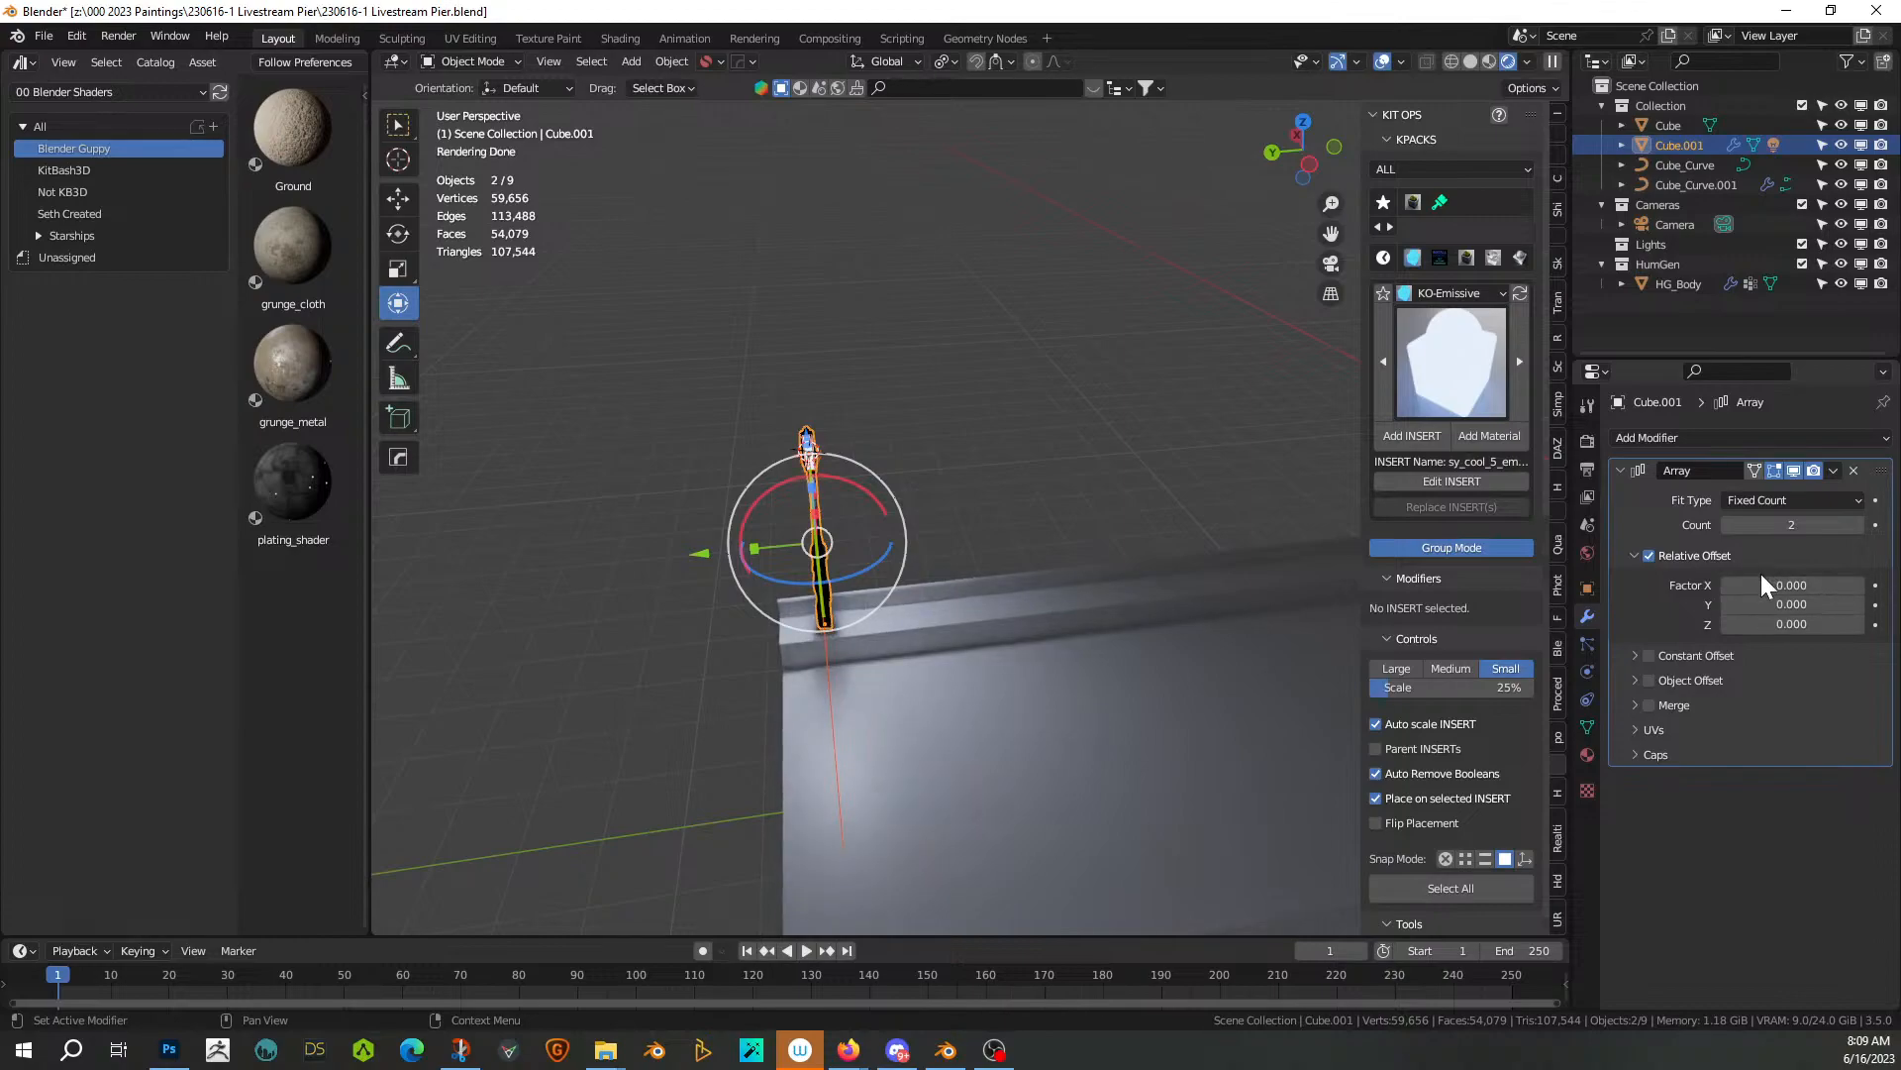
{"action": "left_click", "coordinate": [1771, 604]}
{"action": "key", "text": "Return"}
{"action": "left_click", "coordinate": [1649, 556]}
Enable the array's Constant Offset with a distance of 5 m along Y and 0 m along X
{"action": "left_click", "coordinate": [1638, 657]}
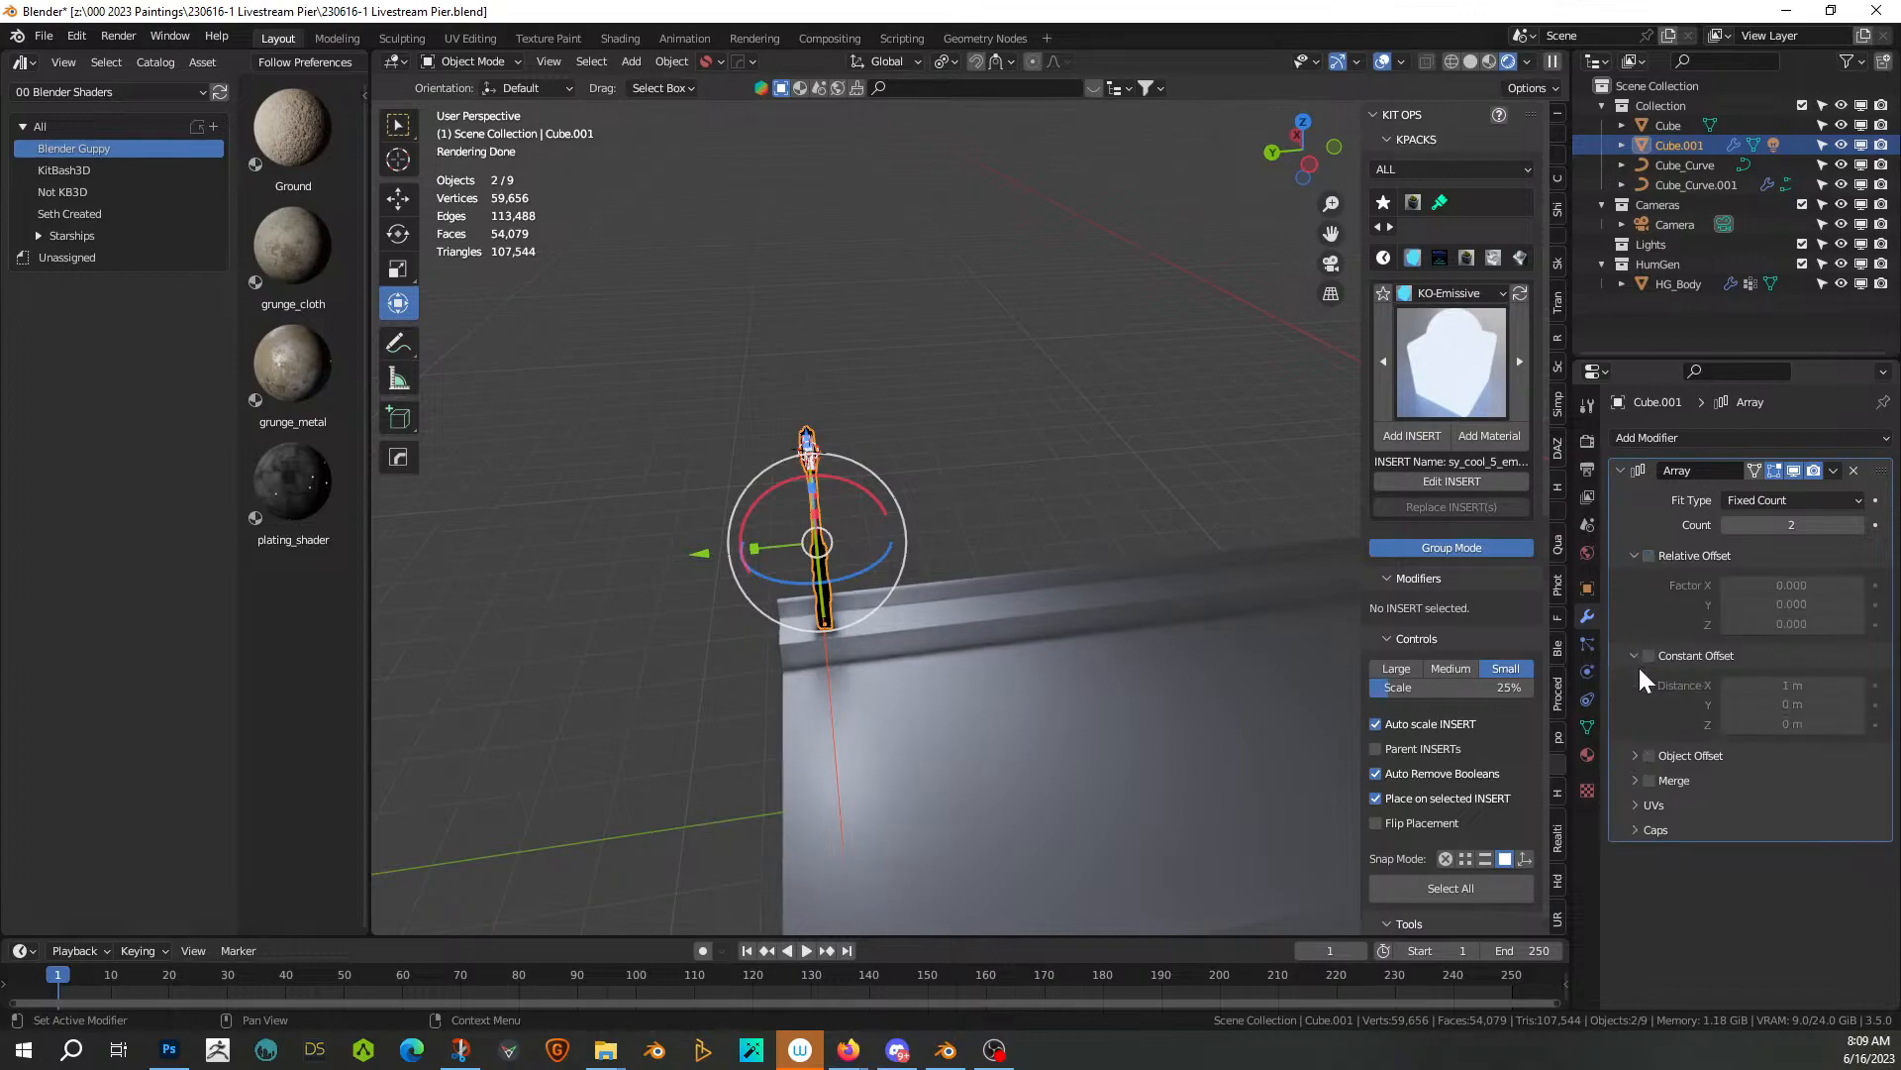
{"action": "left_click", "coordinate": [1648, 656]}
{"action": "left_click", "coordinate": [1793, 704]}
{"action": "type", "text": "5"}
{"action": "key", "text": "Return"}
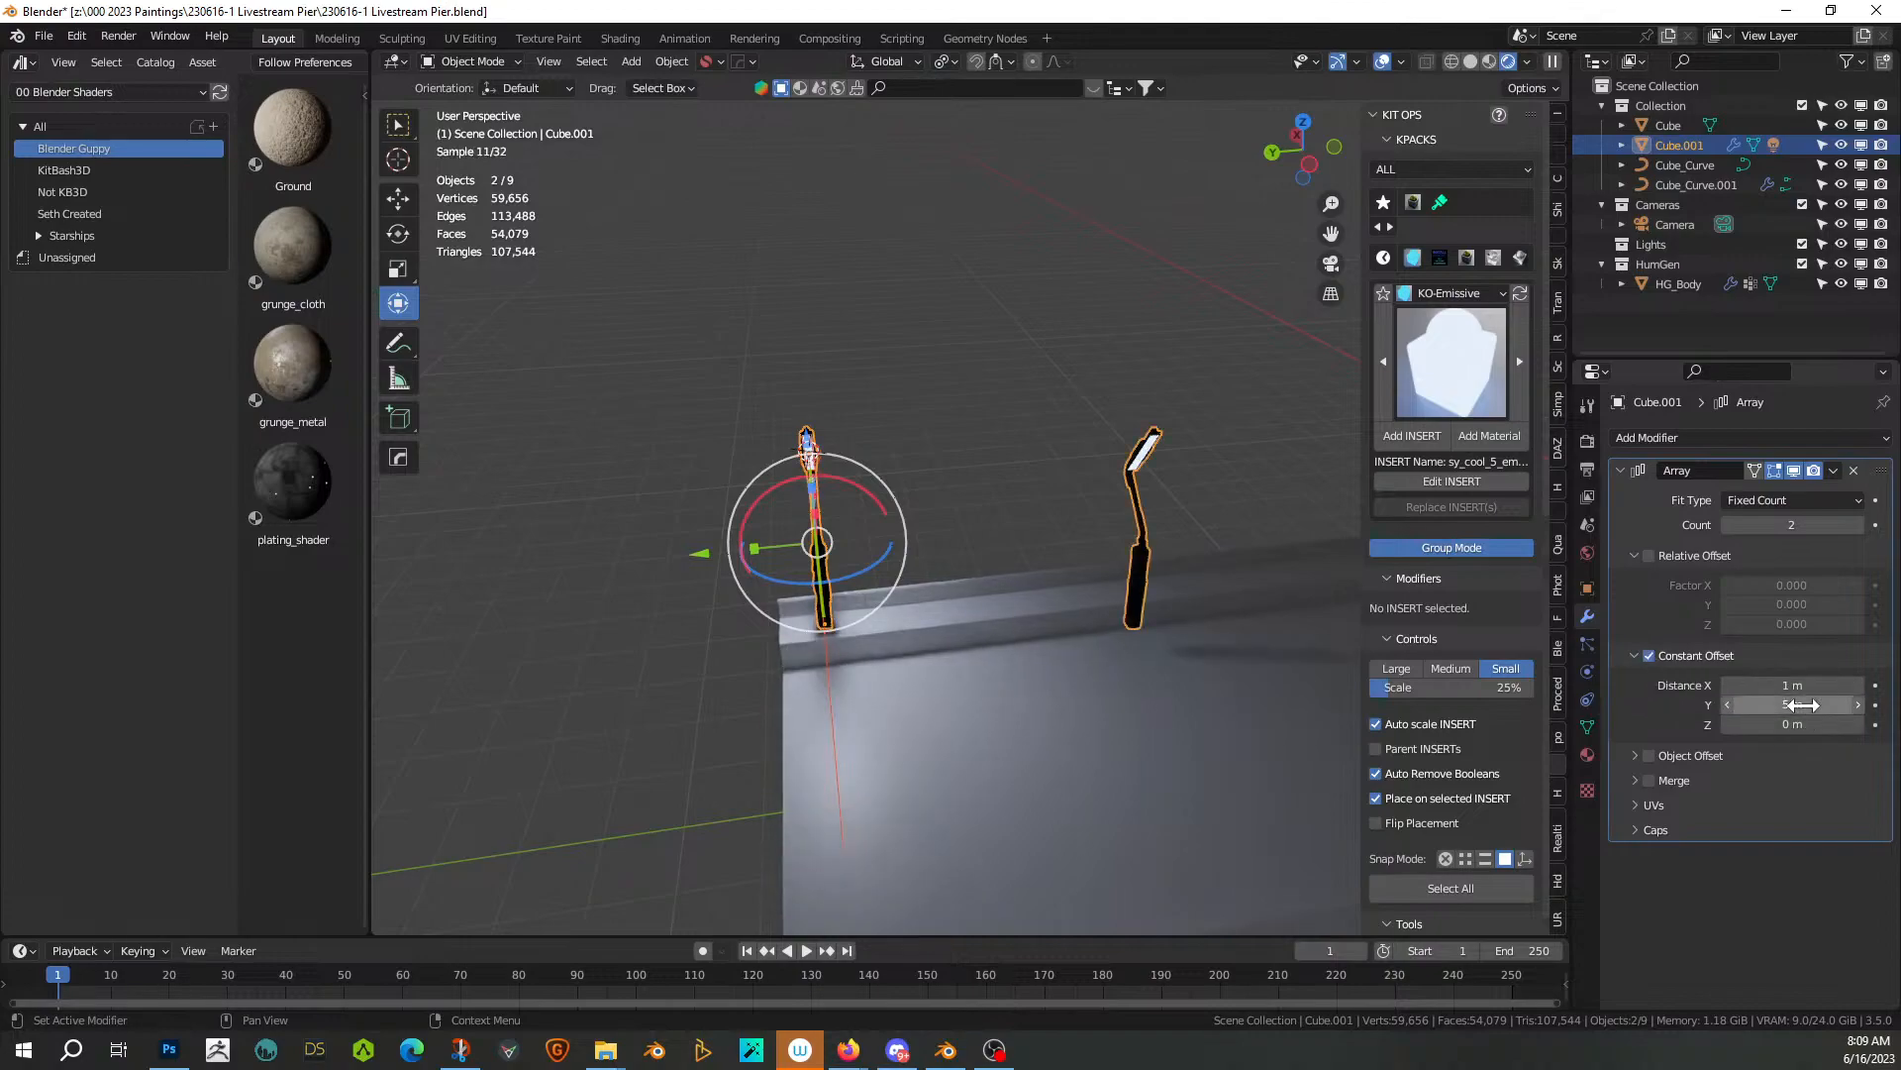
{"action": "middle_click_drag", "start_coordinate": [912, 759], "coordinate": [1063, 849]}
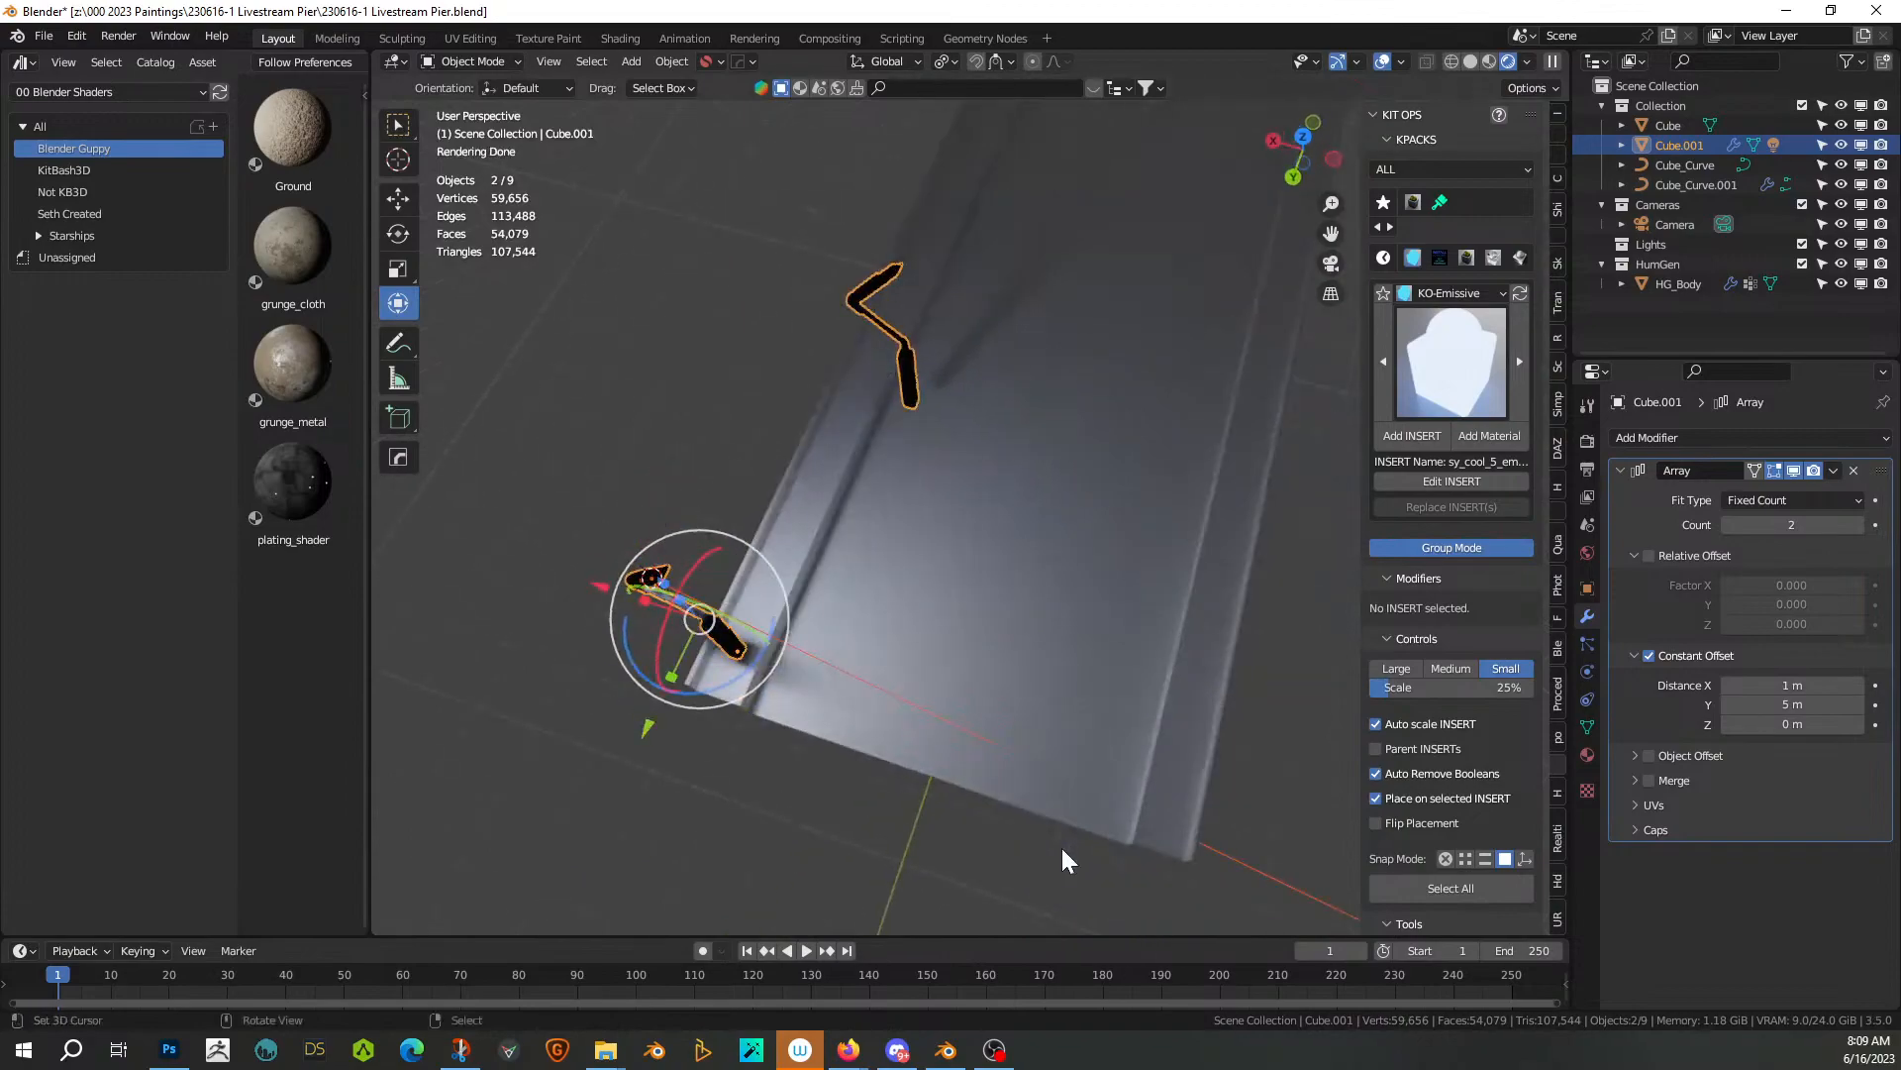
{"action": "key", "text": "KP_7"}
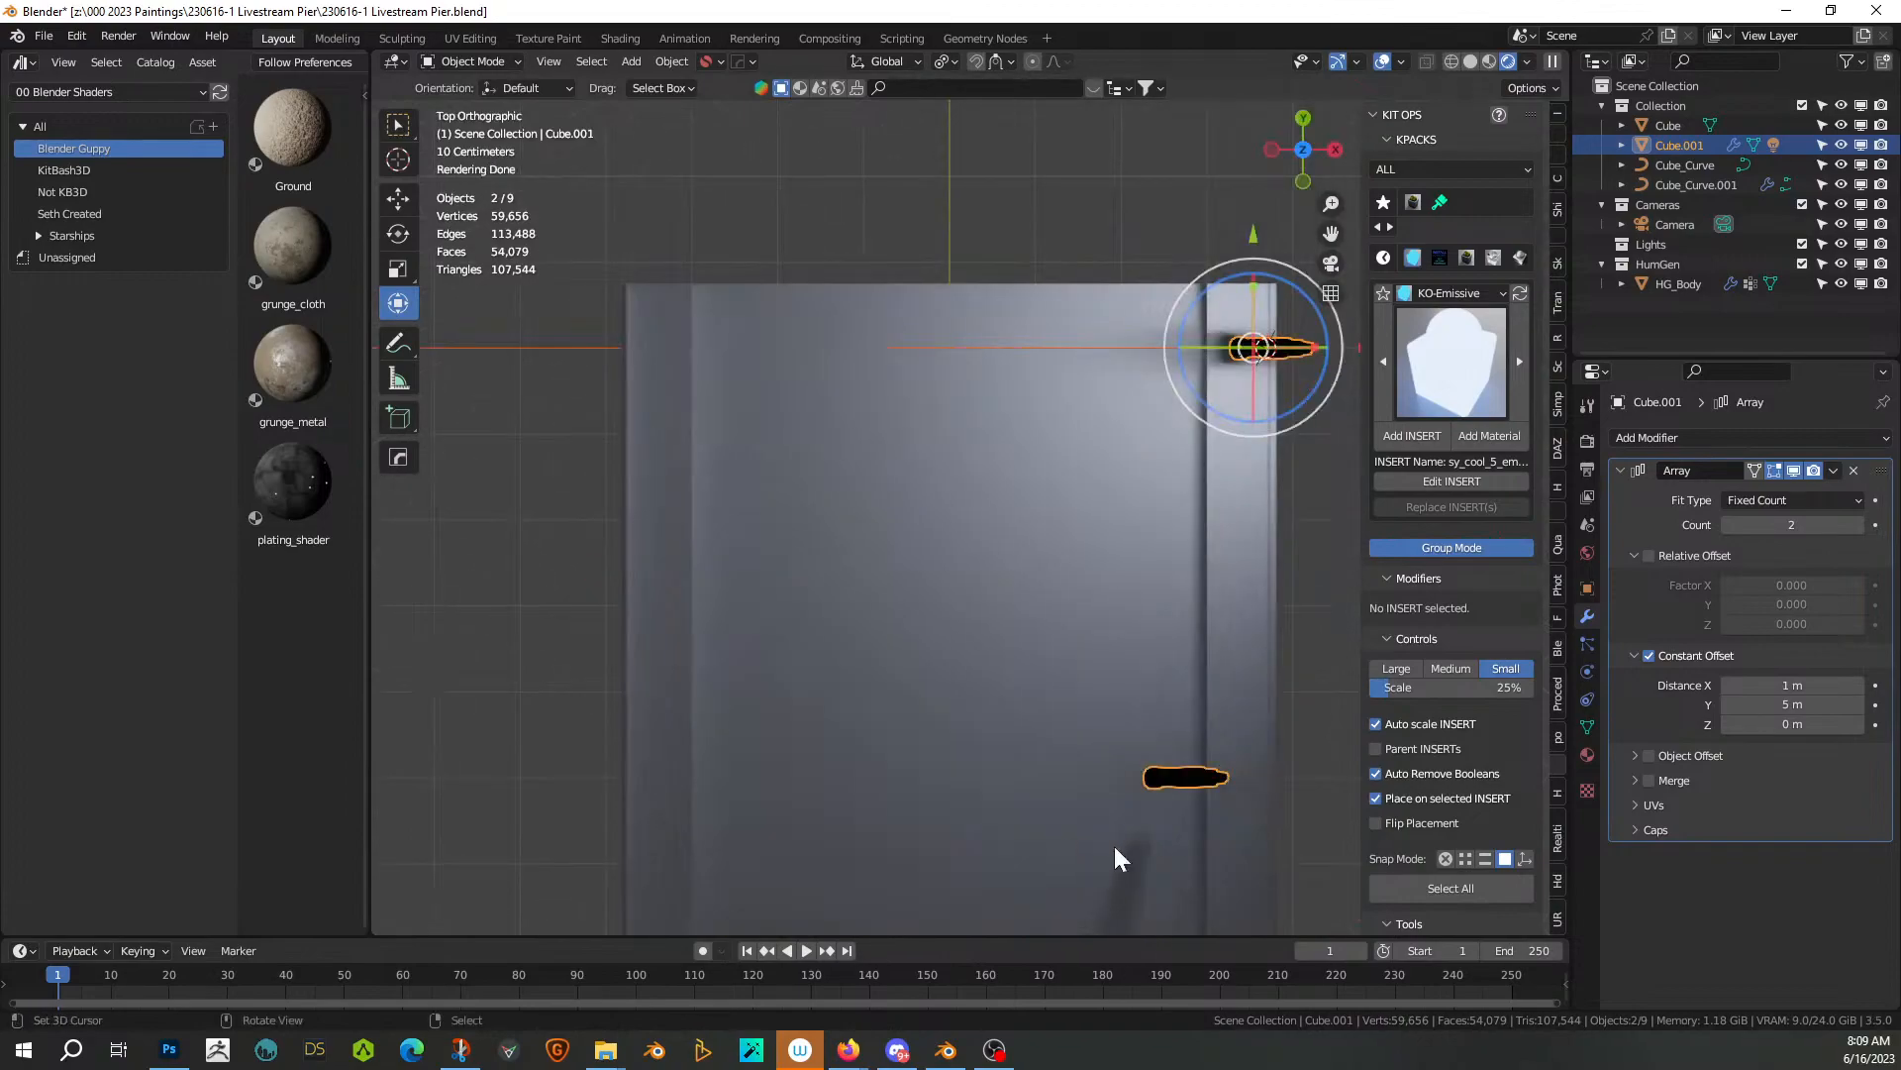
{"action": "left_click", "coordinate": [1793, 685]}
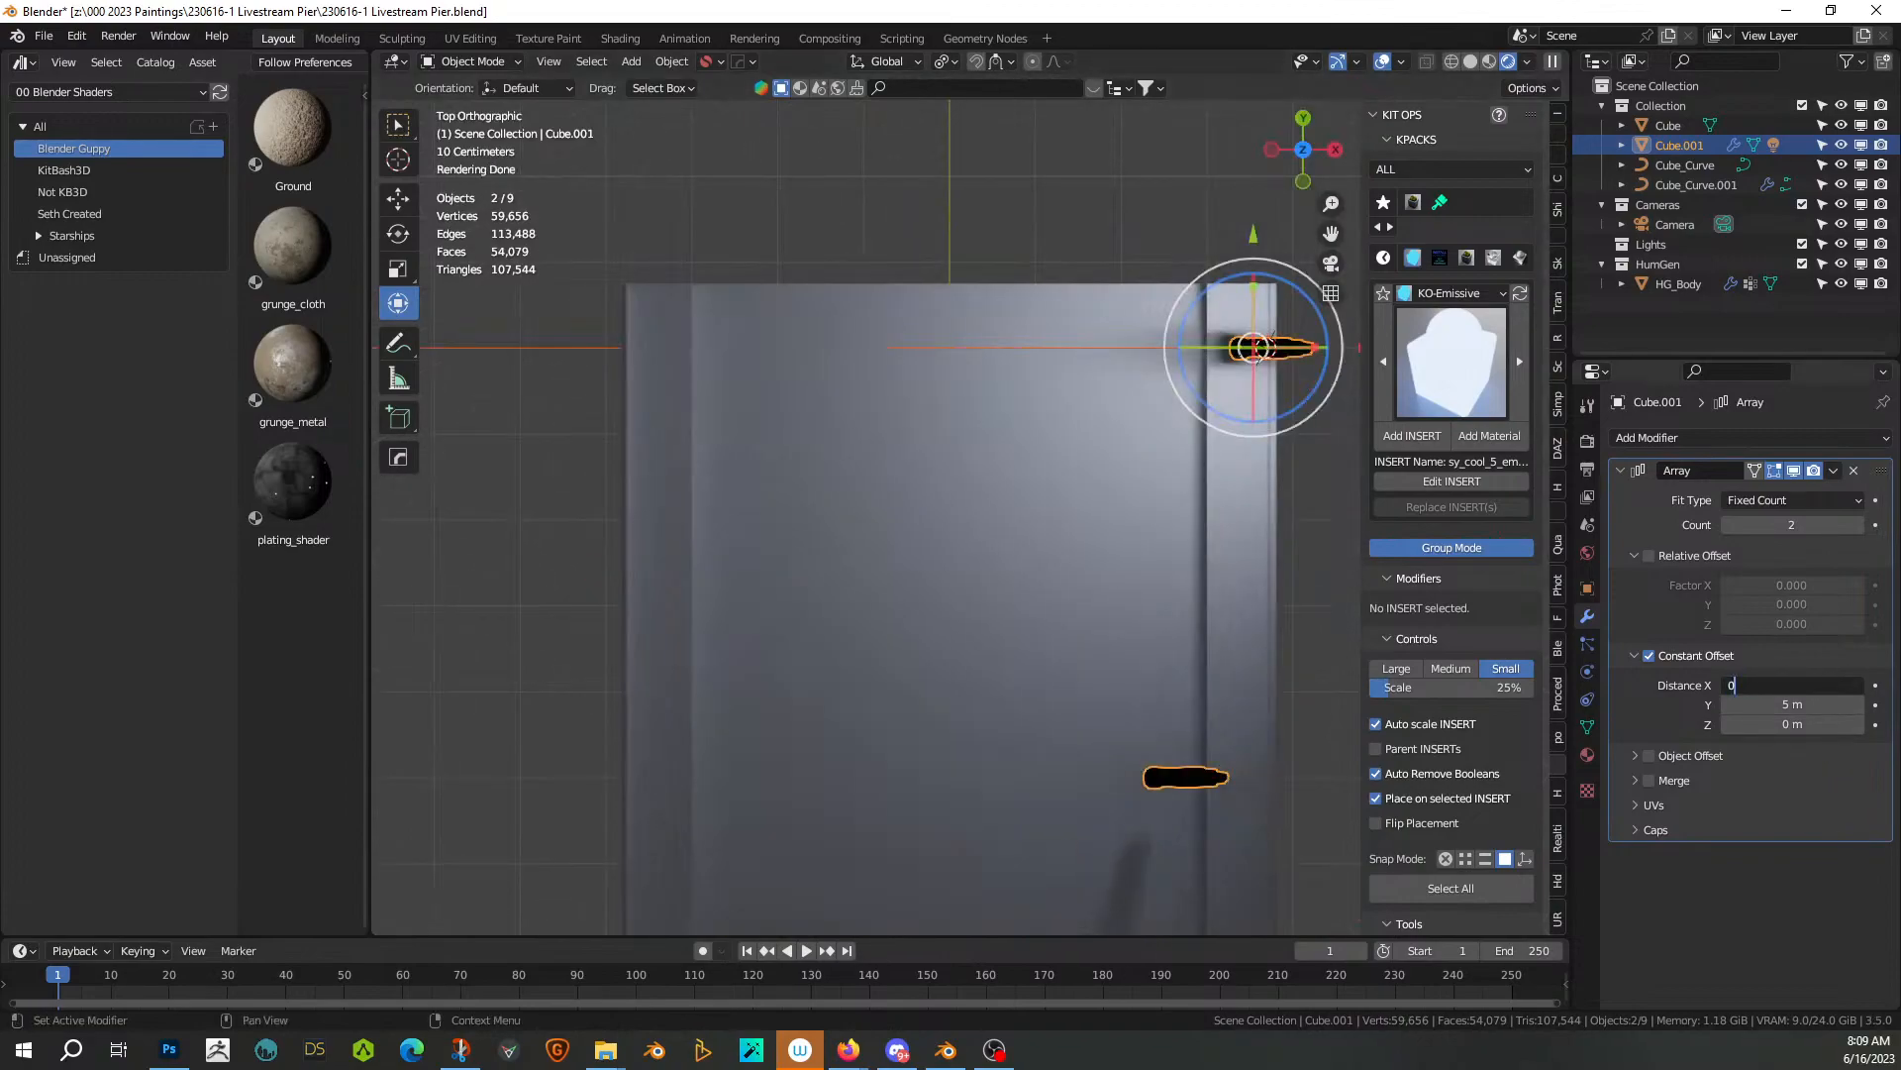
{"action": "type", "text": "0"}
{"action": "key", "text": "Return"}
Raise the array count to 8 to line the pier's edge with lamps
{"action": "middle_click_drag", "start_coordinate": [1325, 659], "coordinate": [715, 423]}
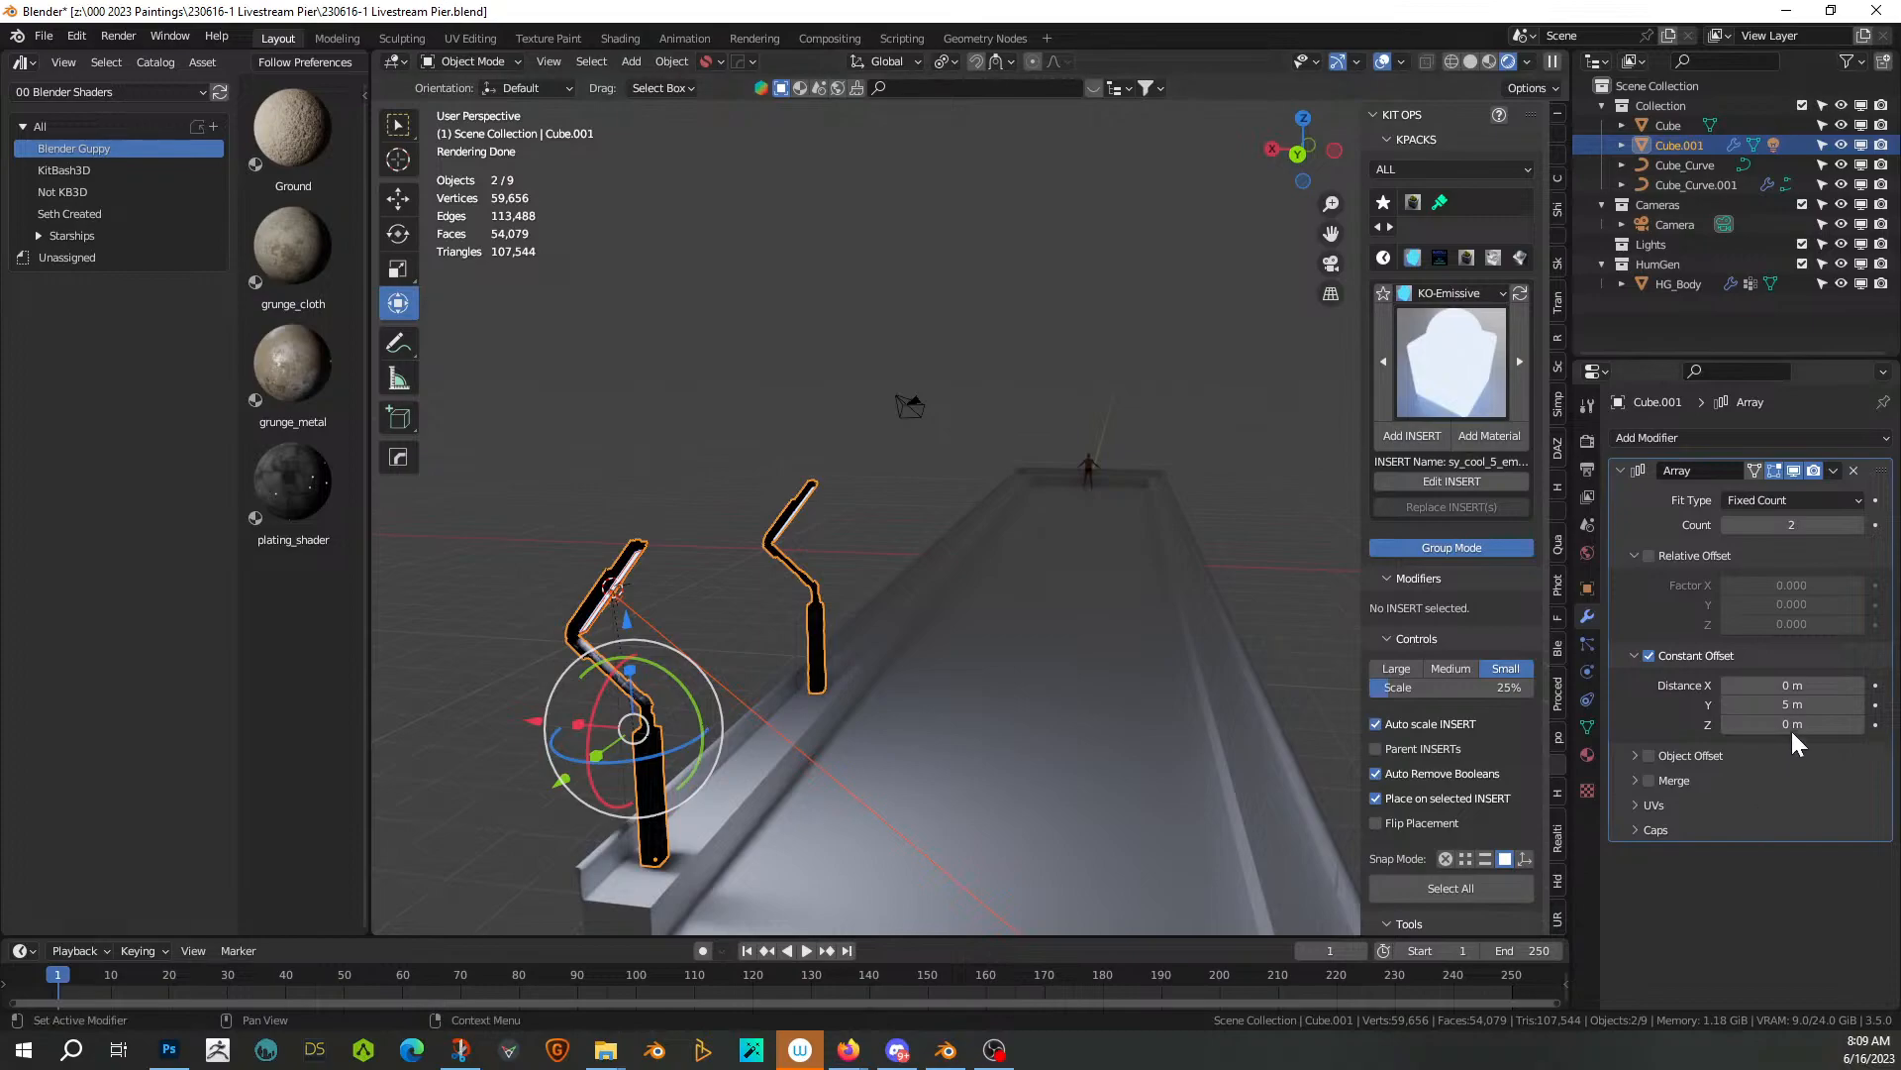
{"action": "left_click", "coordinate": [1858, 526]}
{"action": "left_click", "coordinate": [1859, 527]}
{"action": "left_click", "coordinate": [1858, 527]}
{"action": "left_click", "coordinate": [1859, 527]}
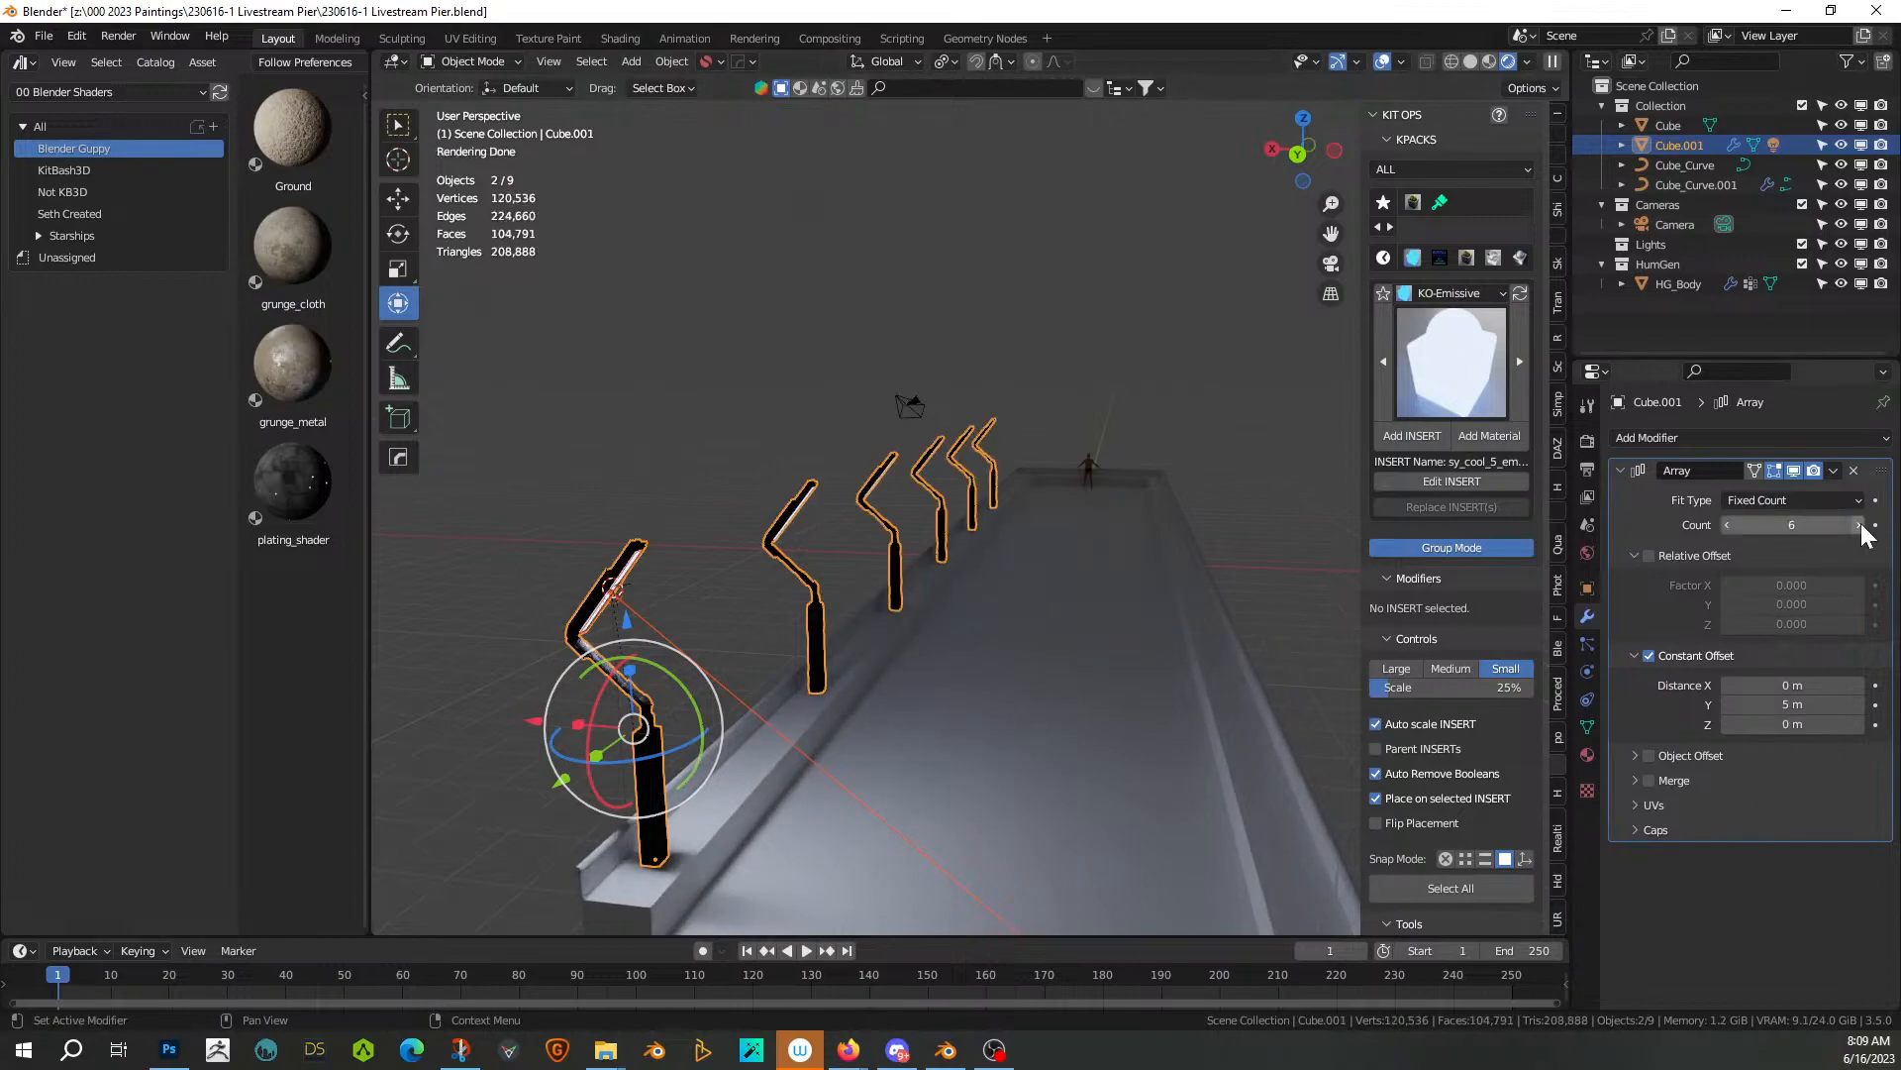
{"action": "scroll", "coordinate": [1018, 606], "scroll_direction": "down", "scroll_amount": 3}
{"action": "middle_click_drag", "start_coordinate": [1018, 606], "coordinate": [735, 731]}
{"action": "scroll", "coordinate": [847, 682], "scroll_direction": "down", "scroll_amount": 6}
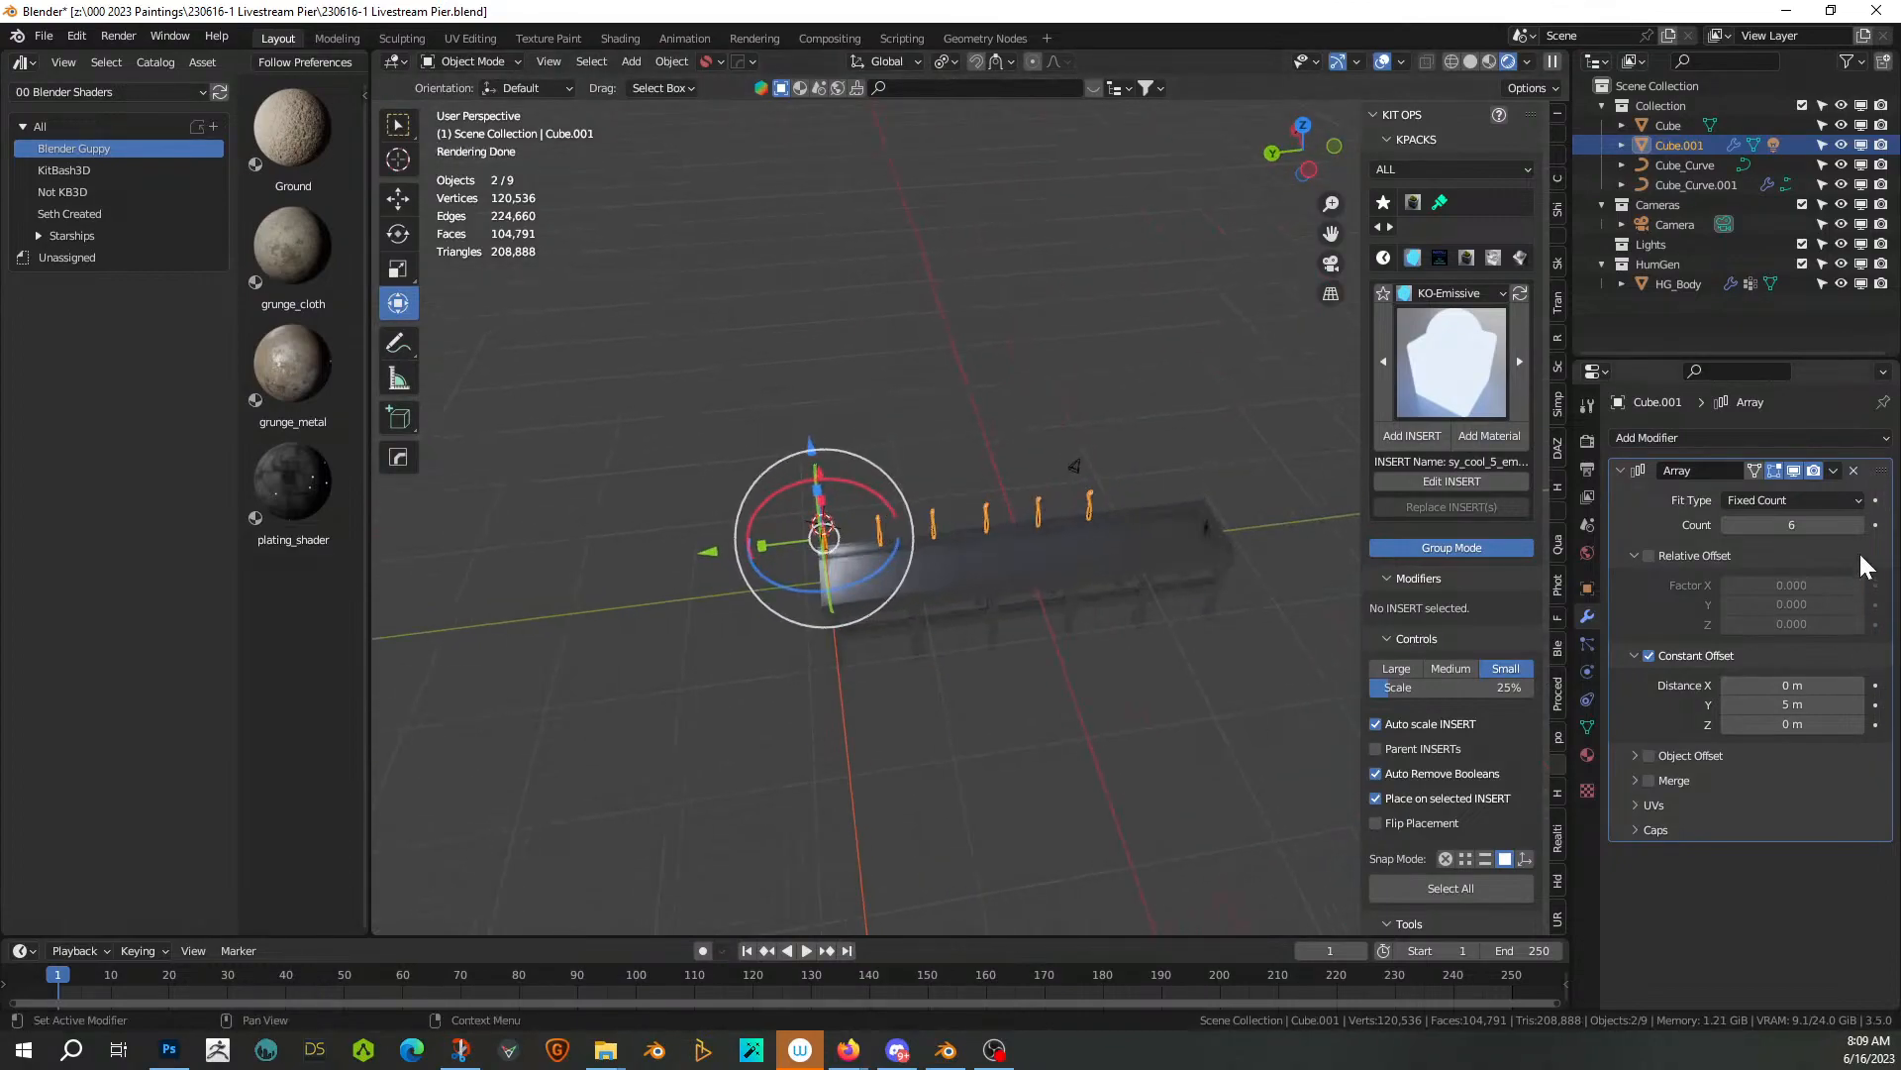
{"action": "left_click", "coordinate": [1859, 525]}
{"action": "left_click", "coordinate": [1859, 525]}
Select the area light on the first lamp of the row
{"action": "middle_click_drag", "start_coordinate": [1055, 596], "coordinate": [628, 794]}
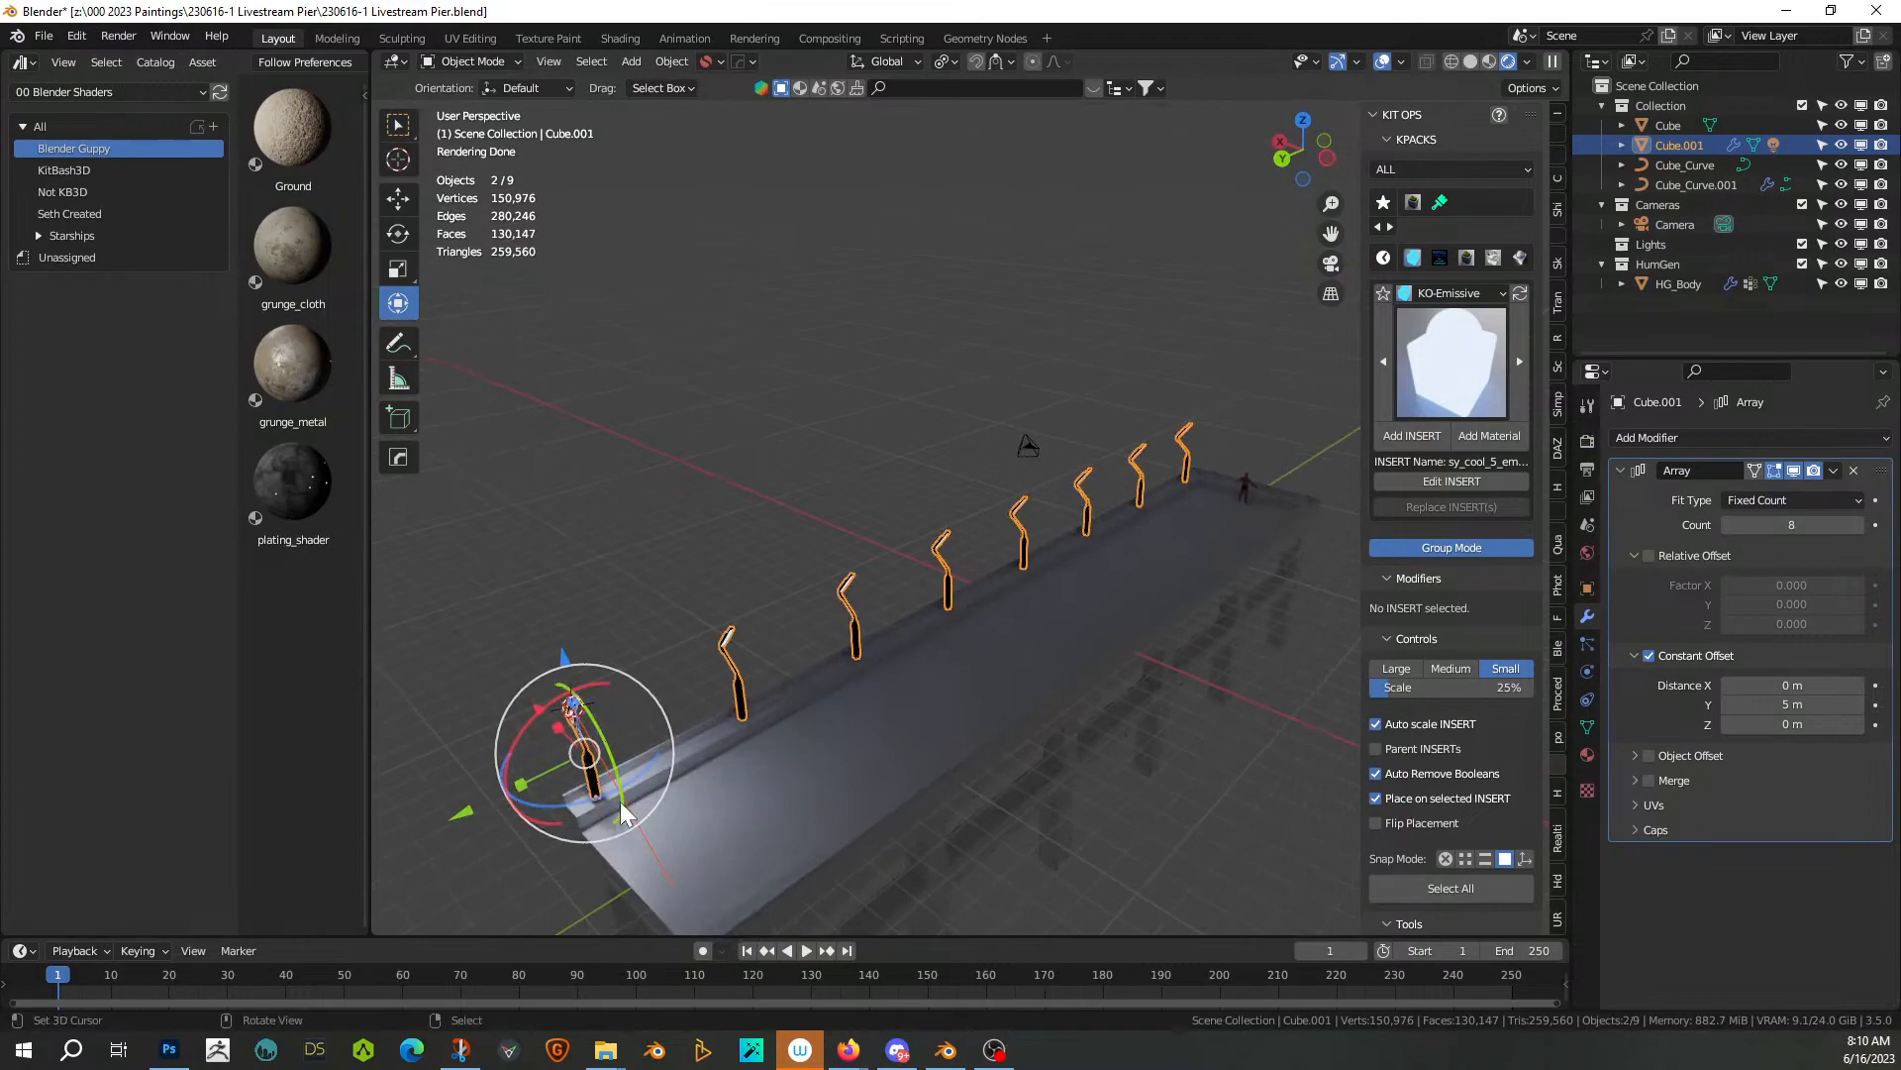
{"action": "left_click", "coordinate": [620, 800]}
{"action": "middle_click_drag", "start_coordinate": [792, 794], "coordinate": [739, 818]}
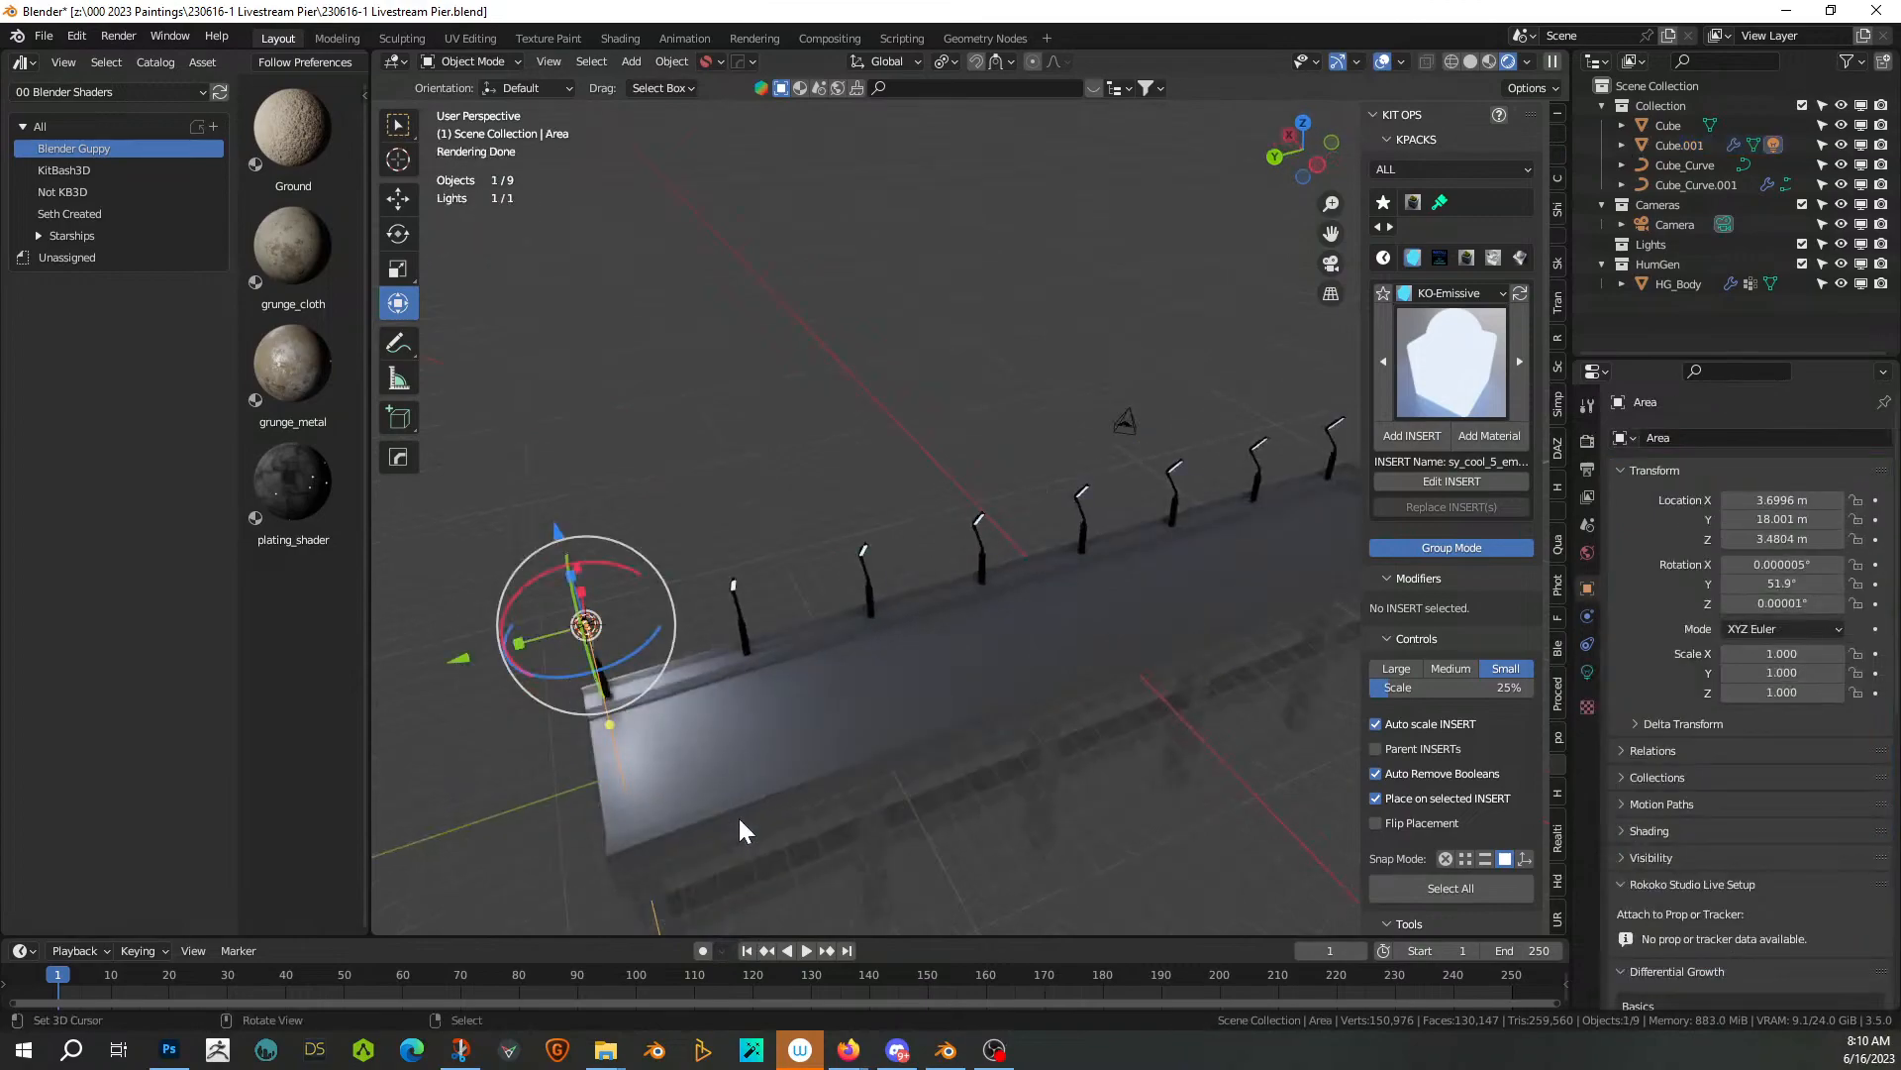
{"action": "key", "text": "shift+d"}
{"action": "type", "text": "y5"}
{"action": "key", "text": "Escape"}
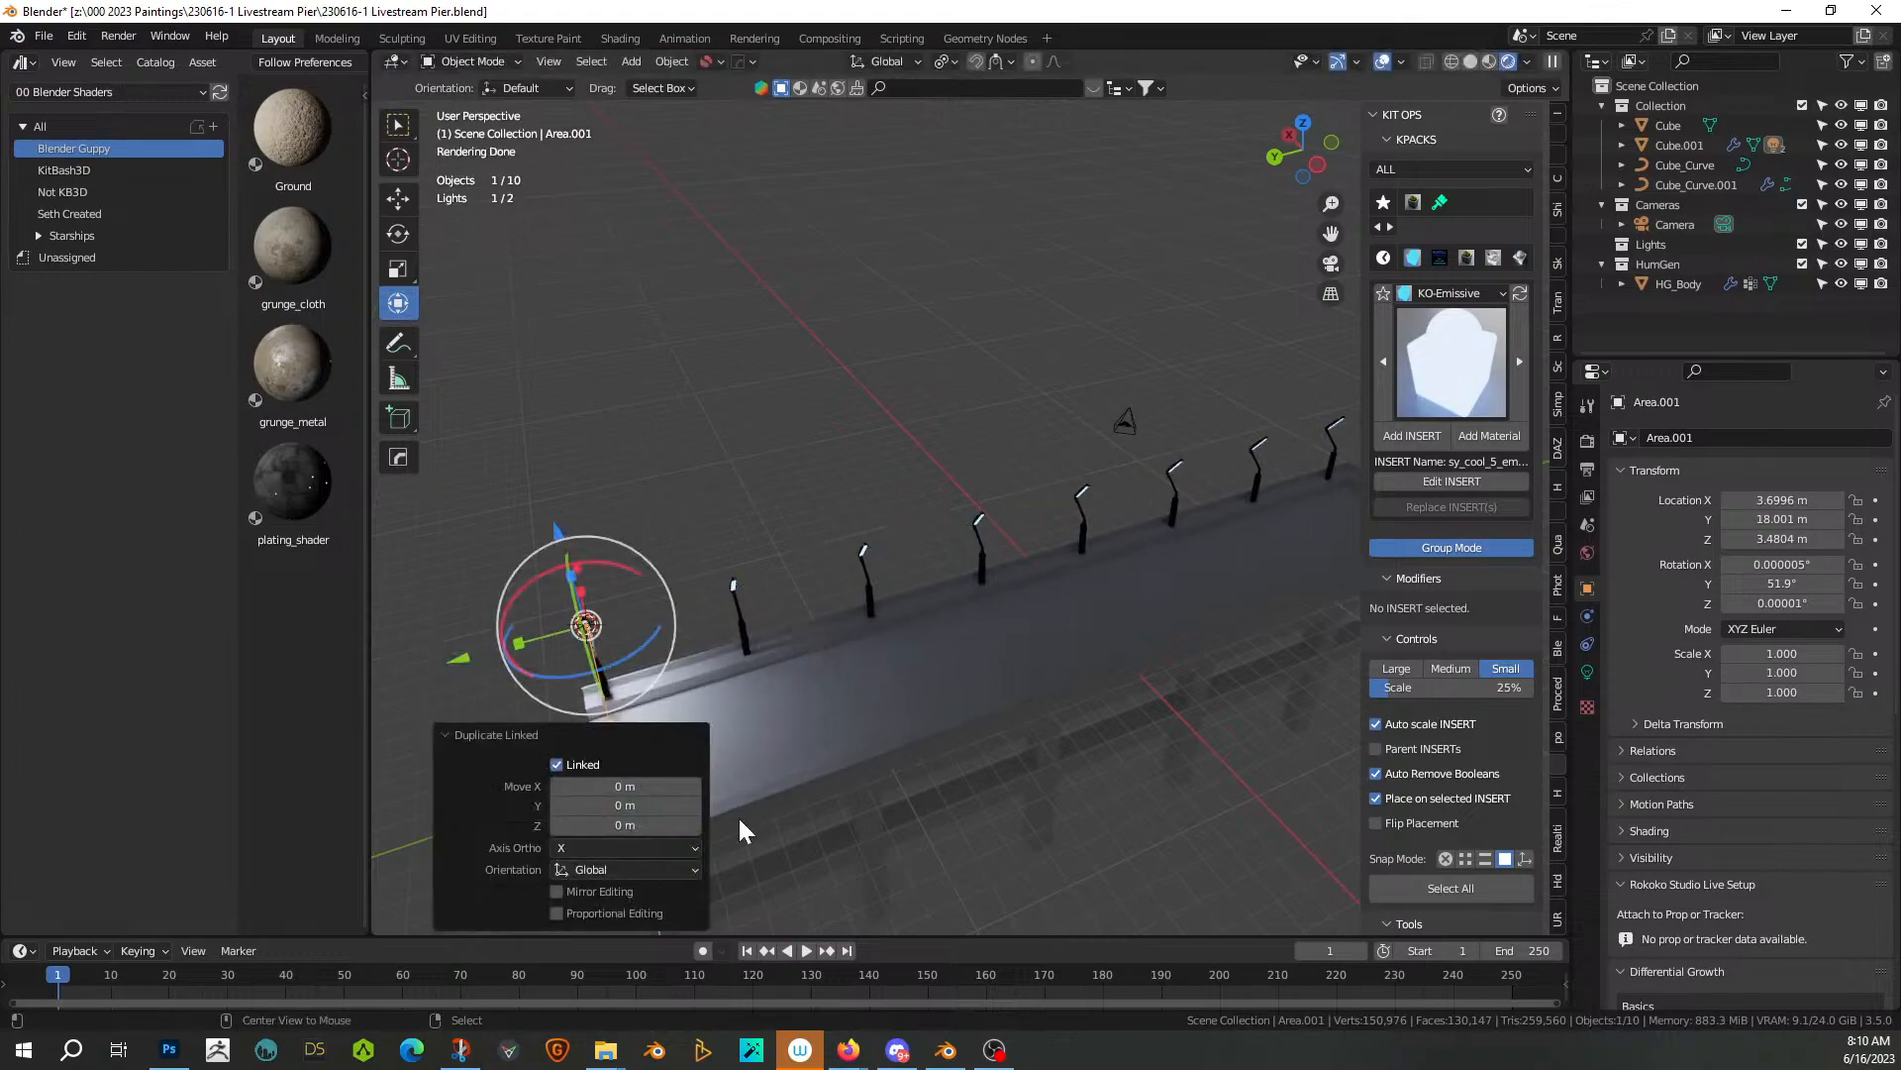
Create a linked duplicate of the area light moved -5 m along Y, and repeat it six times for the remaining lamps
{"action": "key", "text": "alt+d"}
{"action": "type", "text": "y"}
{"action": "type", "text": "-5"}
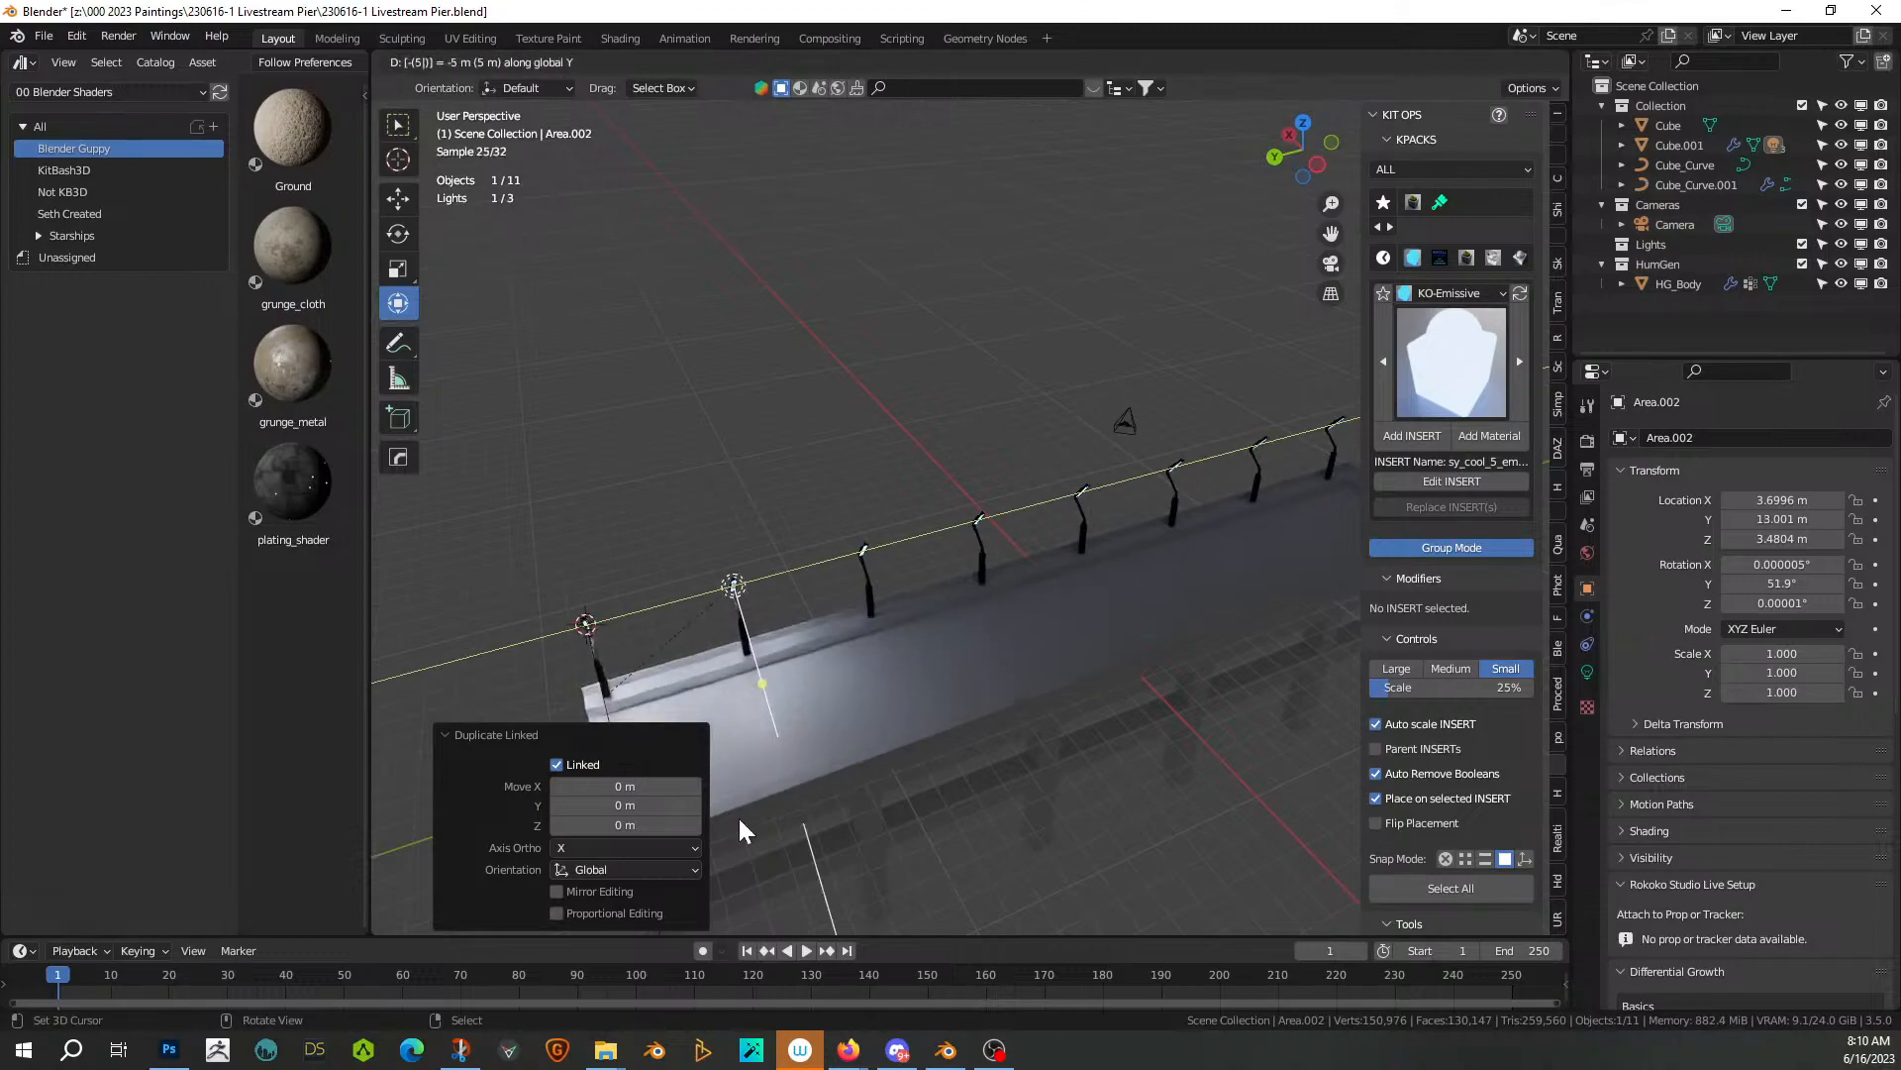
{"action": "key", "text": "Return"}
{"action": "key", "text": "shift+r"}
{"action": "key", "text": "shift+r"}
{"action": "key", "text": "shift+r"}
{"action": "key", "text": "shift+r"}
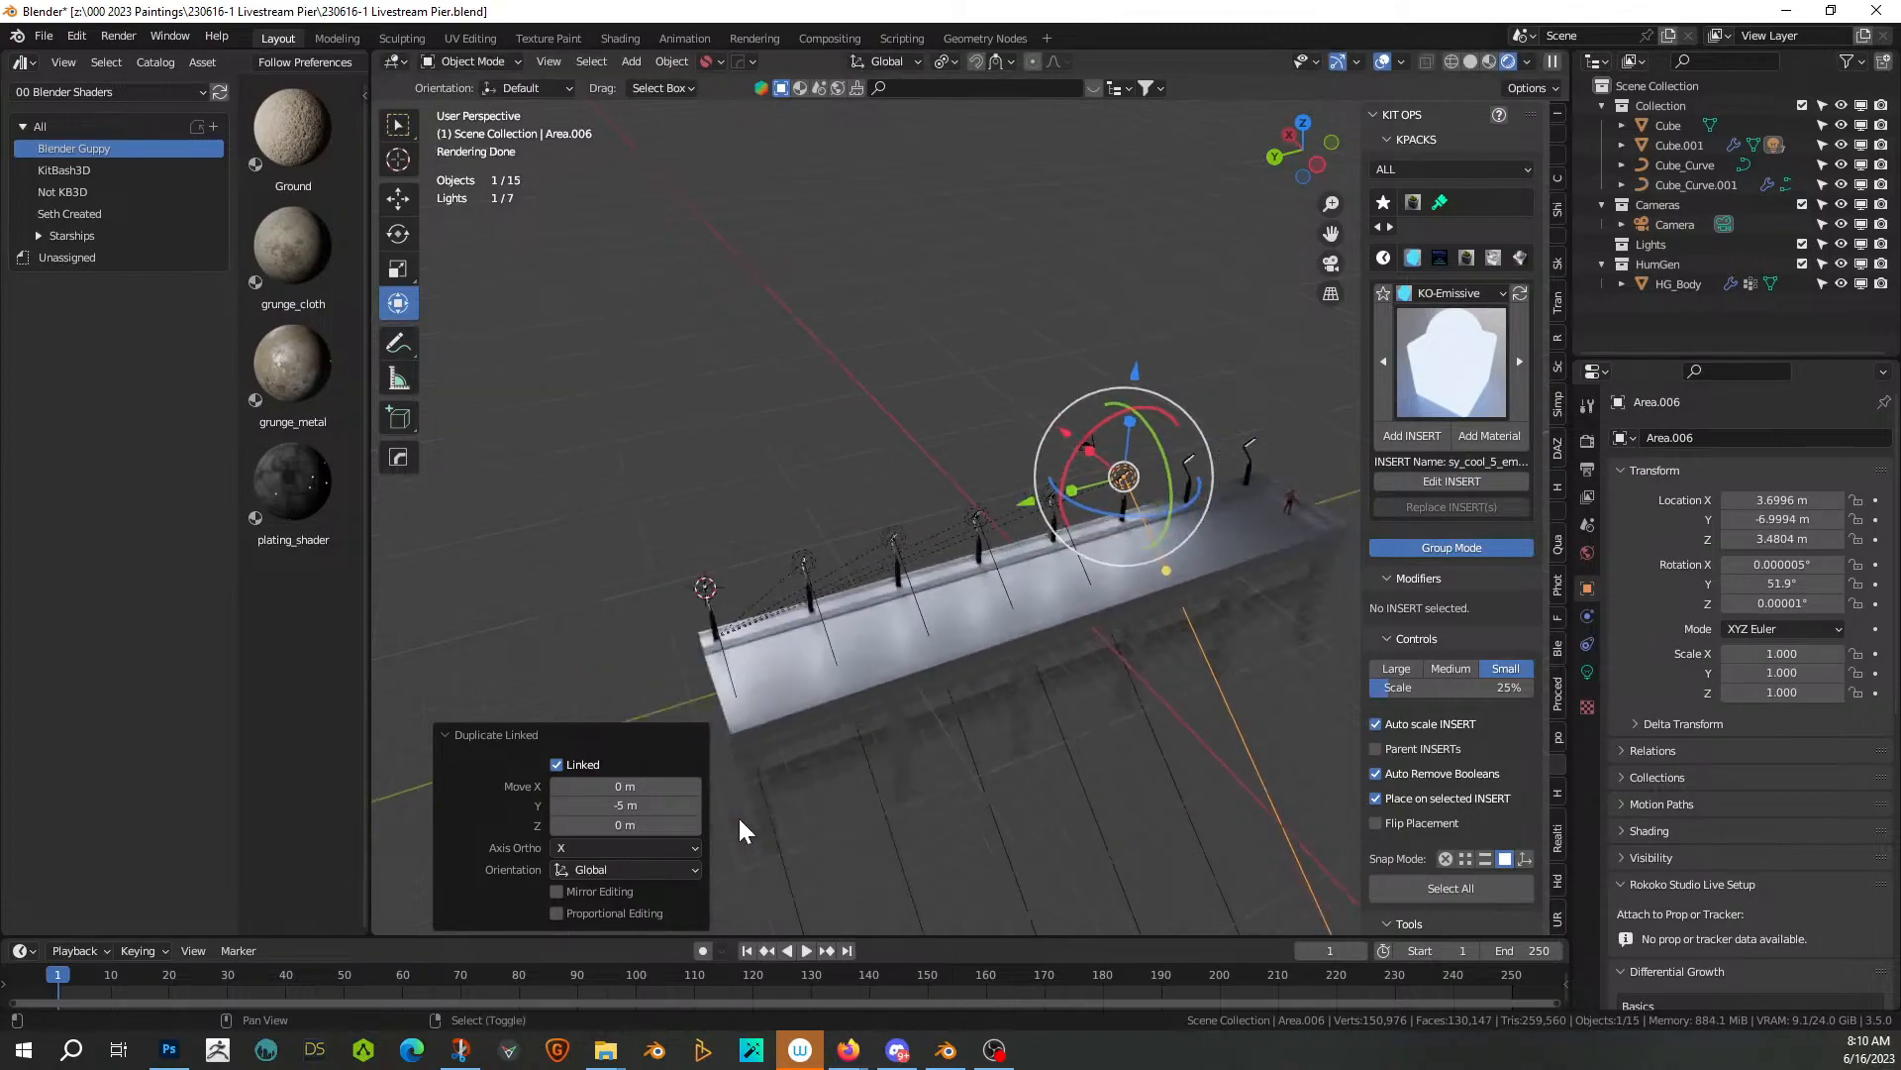
{"action": "key", "text": "shift+r"}
{"action": "key", "text": "shift+r"}
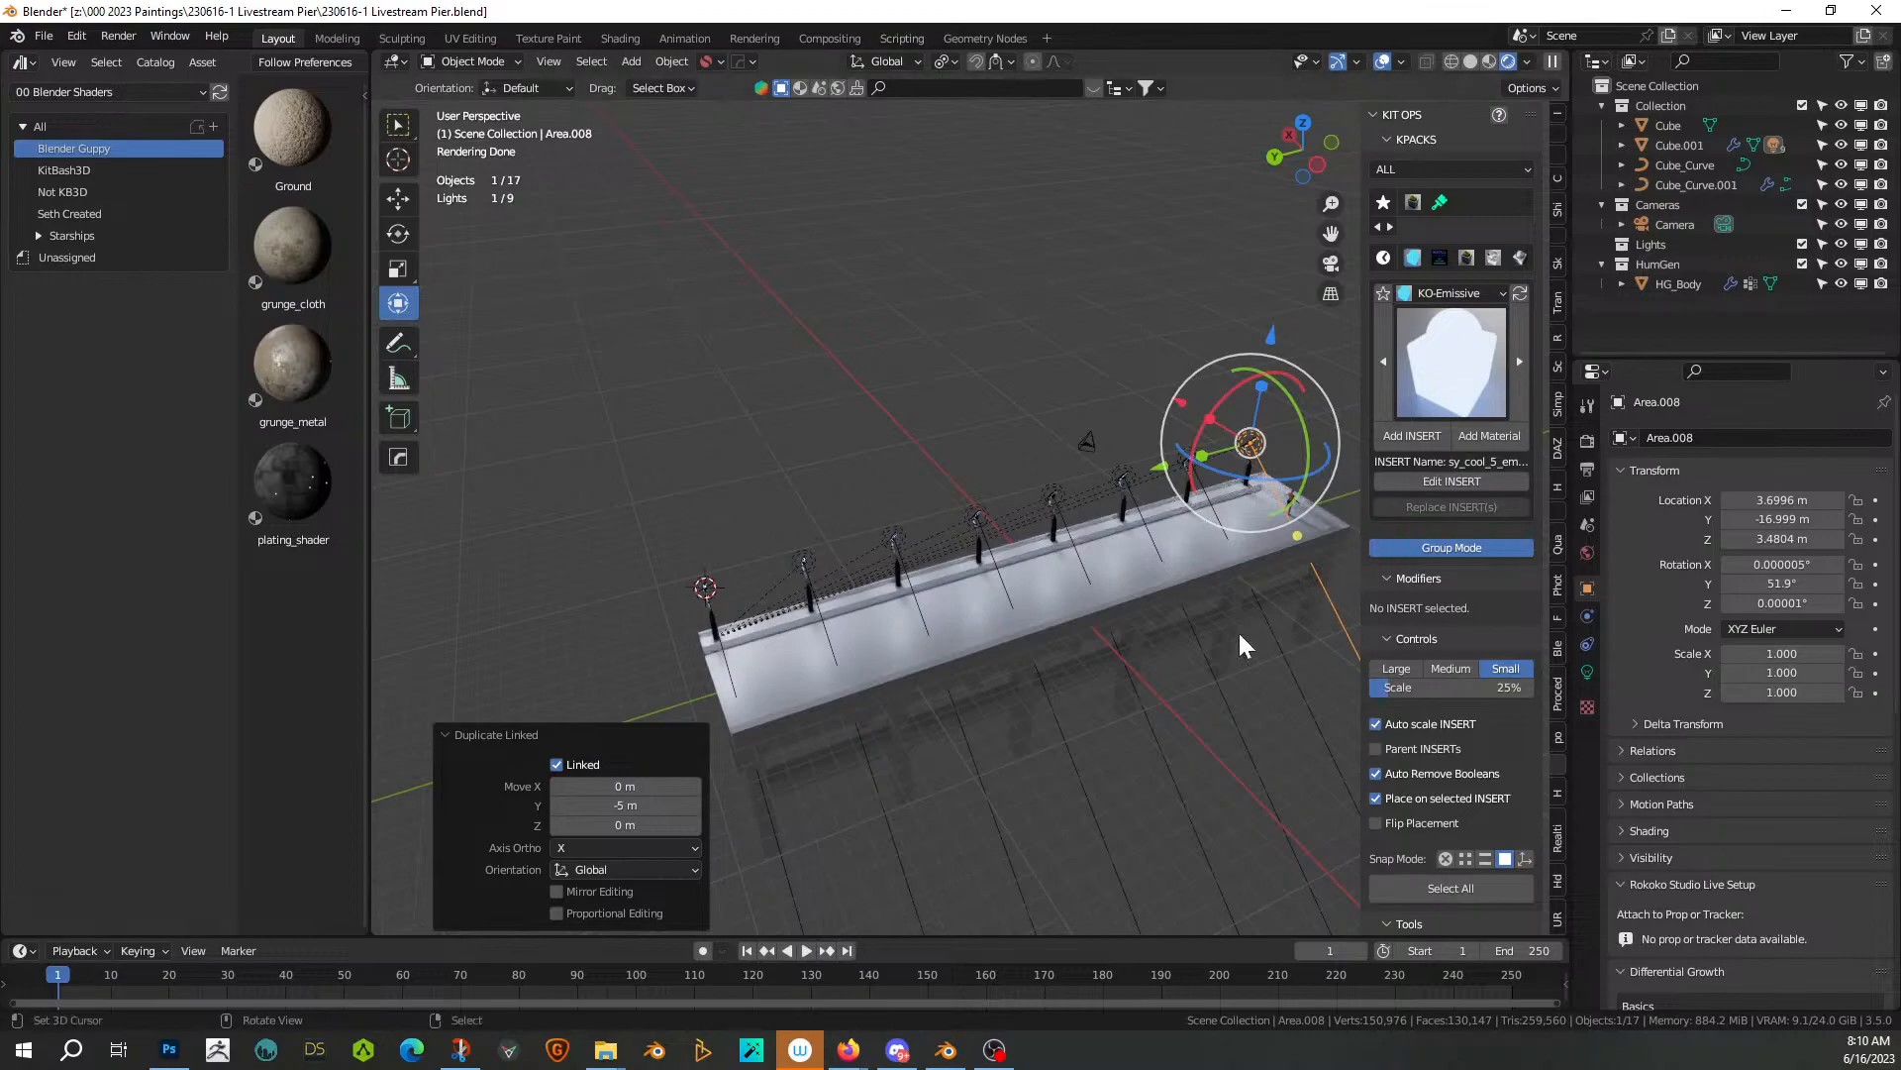
Select the arrayed lamp Cube.001 and switch the viewport to solid shading
{"action": "middle_click_drag", "start_coordinate": [753, 774], "coordinate": [870, 667]}
{"action": "middle_click_drag", "start_coordinate": [774, 728], "coordinate": [871, 644], "text": "shift"}
{"action": "scroll", "coordinate": [853, 622], "scroll_direction": "up", "scroll_amount": 3}
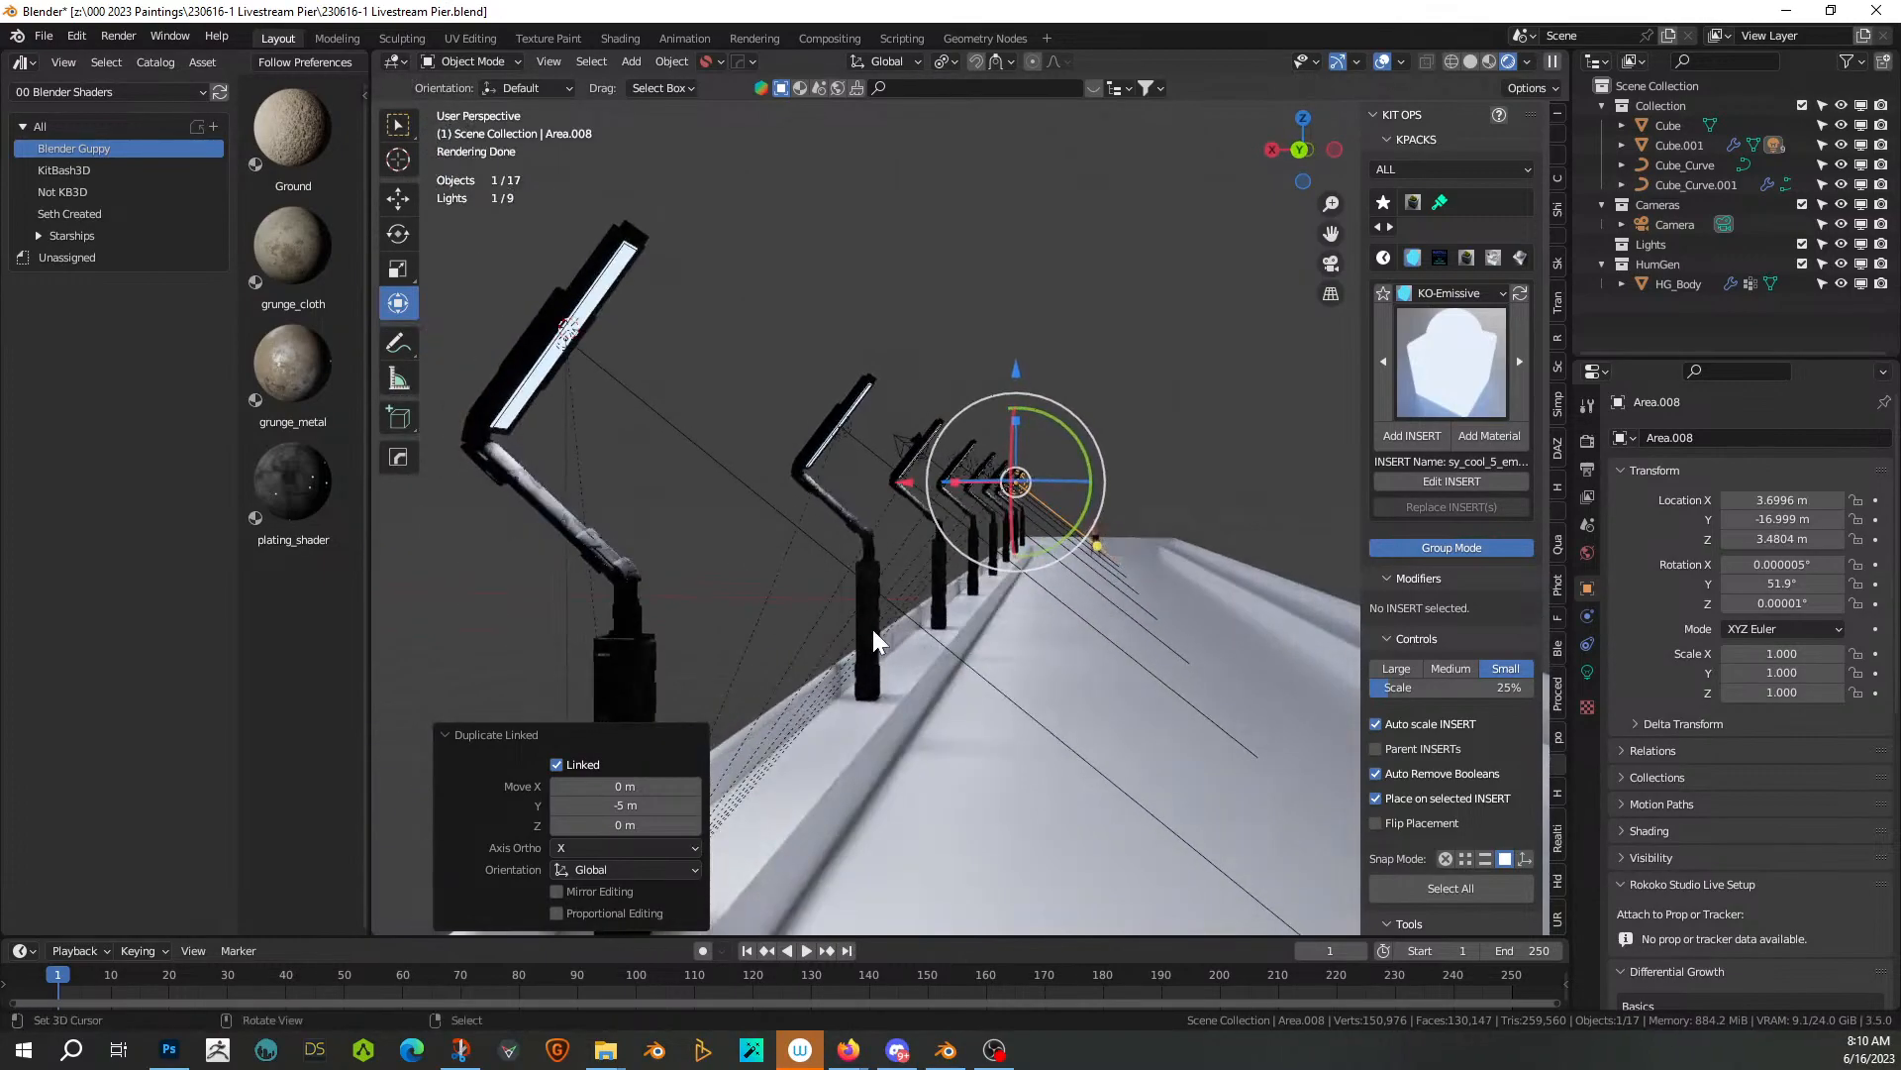
{"action": "key", "text": "KP_Decimal"}
{"action": "left_click", "coordinate": [966, 590]}
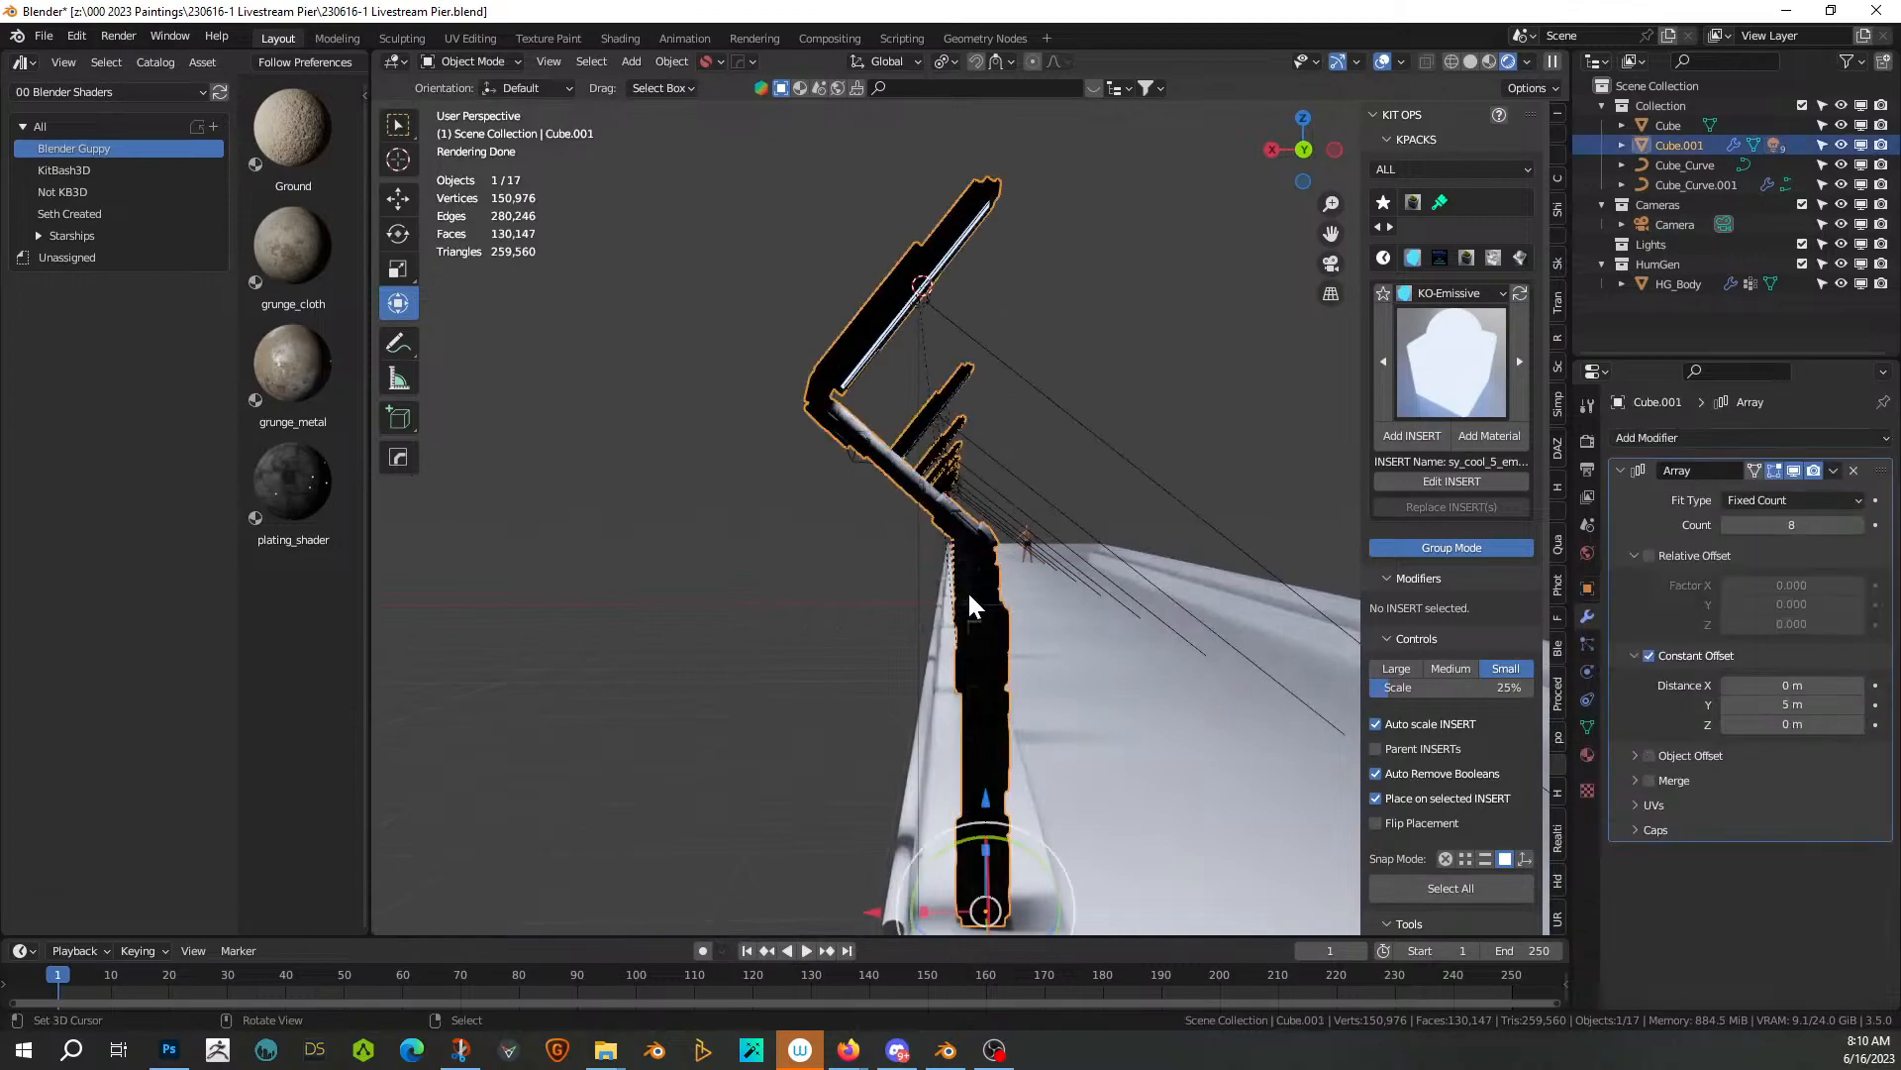
{"action": "left_click", "coordinate": [1472, 61]}
{"action": "scroll", "coordinate": [1155, 419], "scroll_direction": "up", "scroll_amount": 4}
{"action": "scroll", "coordinate": [1154, 419], "scroll_direction": "down", "scroll_amount": 5}
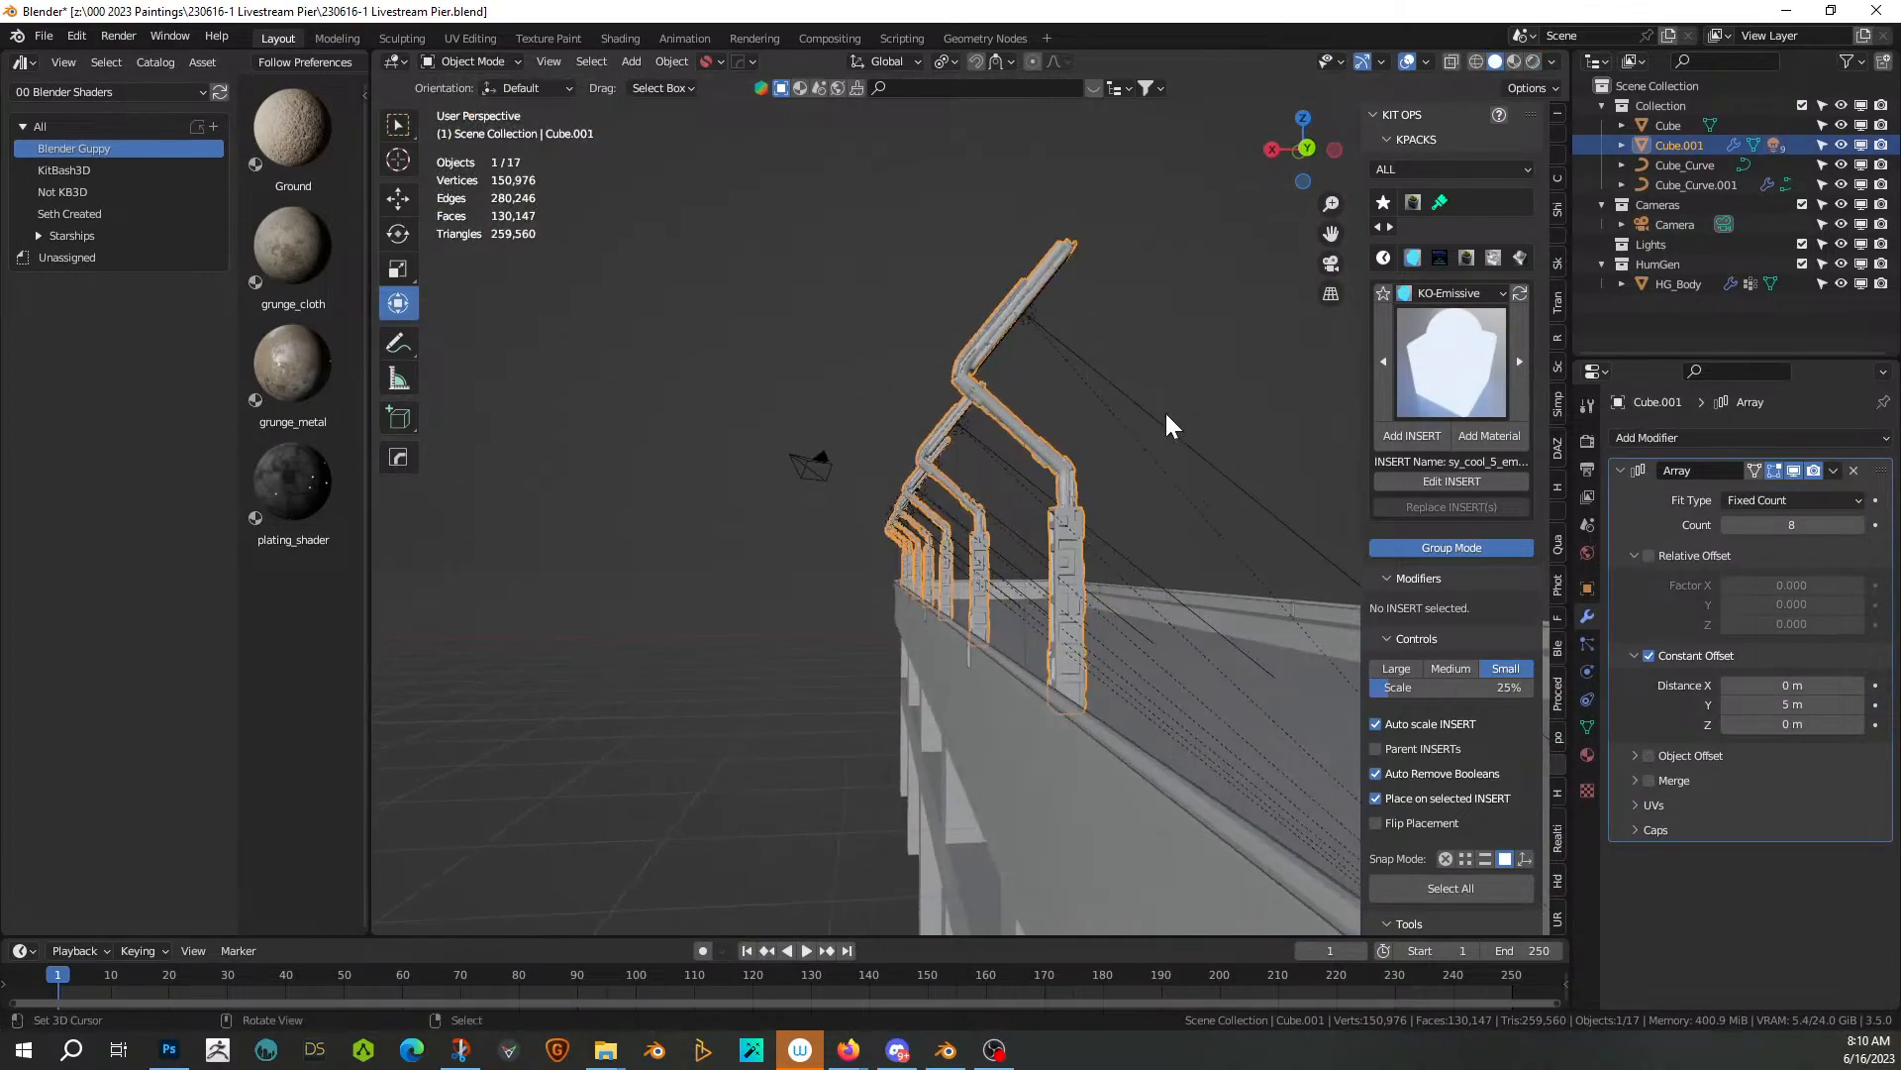
Isolate the lamp in local view and turn off the Array modifier's viewport display
{"action": "key", "text": "KP_Divide"}
{"action": "scroll", "coordinate": [1167, 414], "scroll_direction": "up", "scroll_amount": 3}
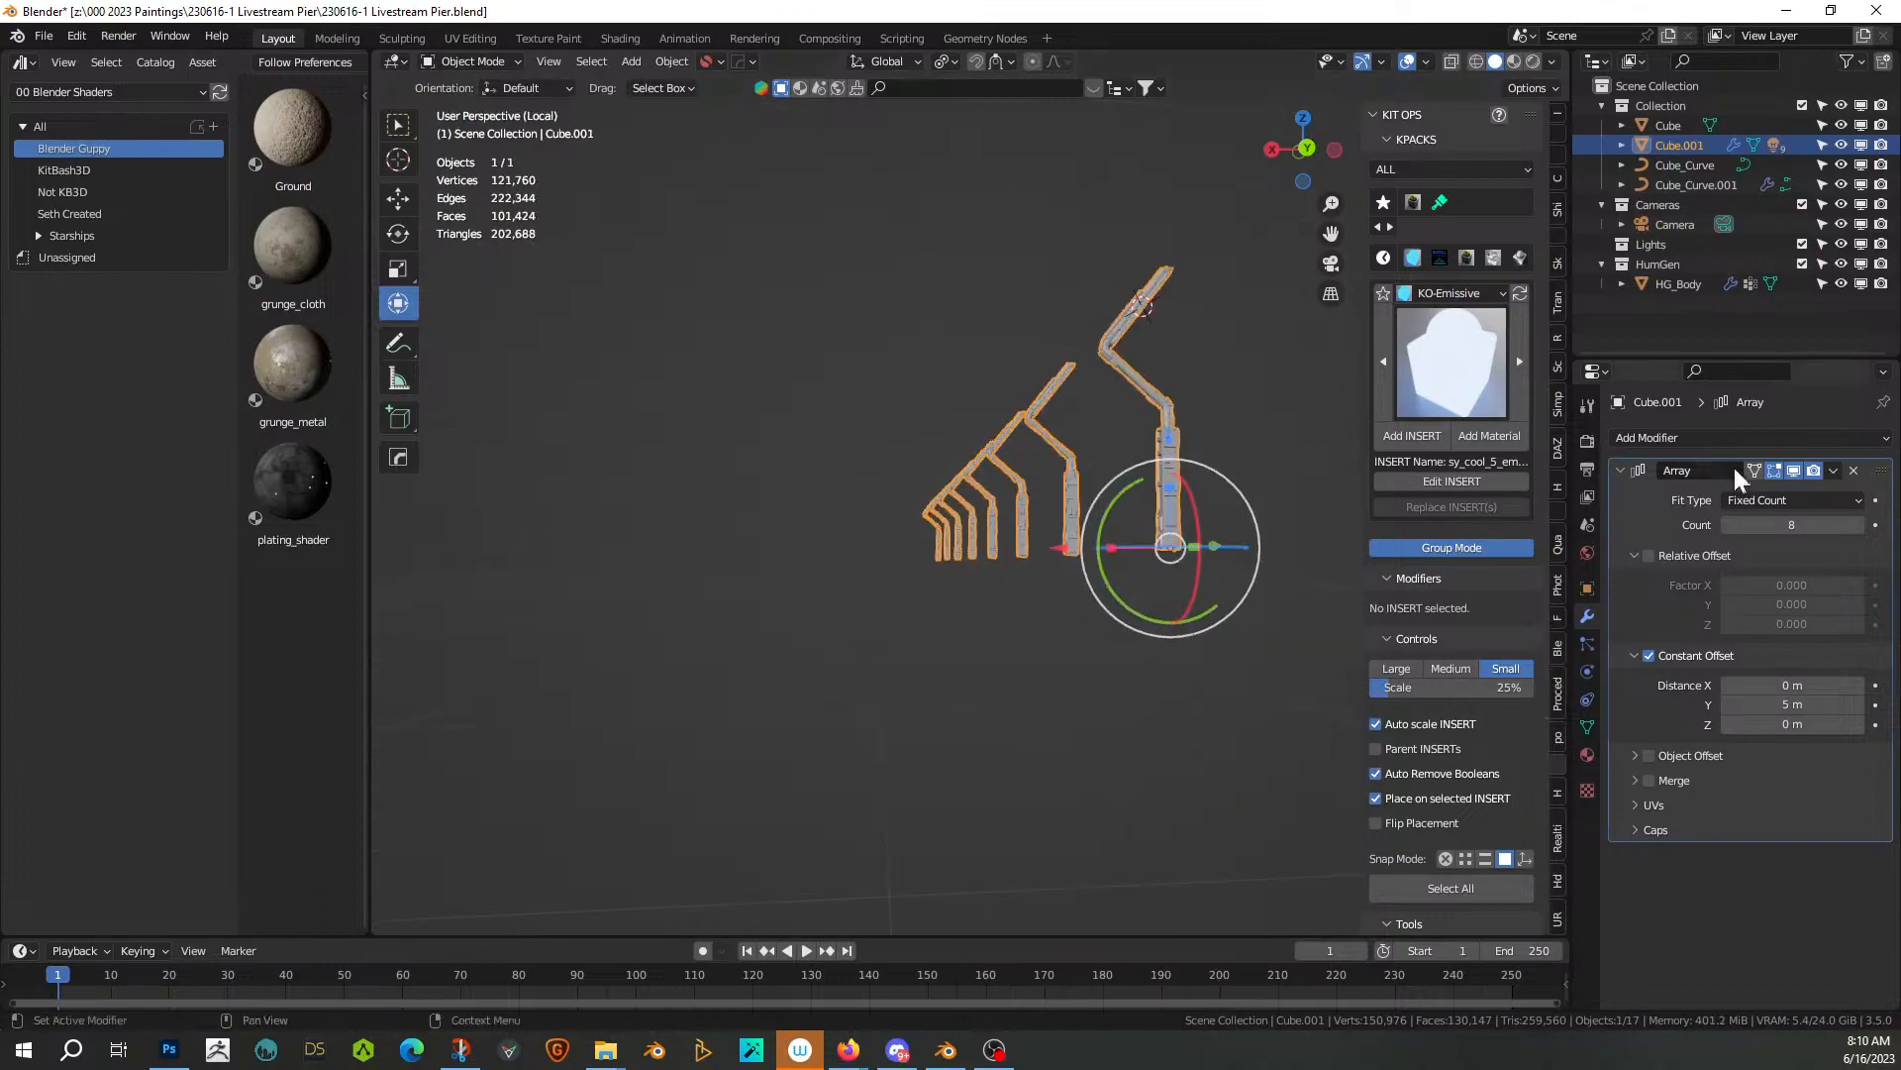
{"action": "left_click", "coordinate": [1789, 473]}
{"action": "middle_click_drag", "start_coordinate": [1223, 602], "coordinate": [1077, 622], "text": "shift"}
{"action": "scroll", "coordinate": [909, 627], "scroll_direction": "up", "scroll_amount": 2}
{"action": "key", "text": "shift+alt+c"}
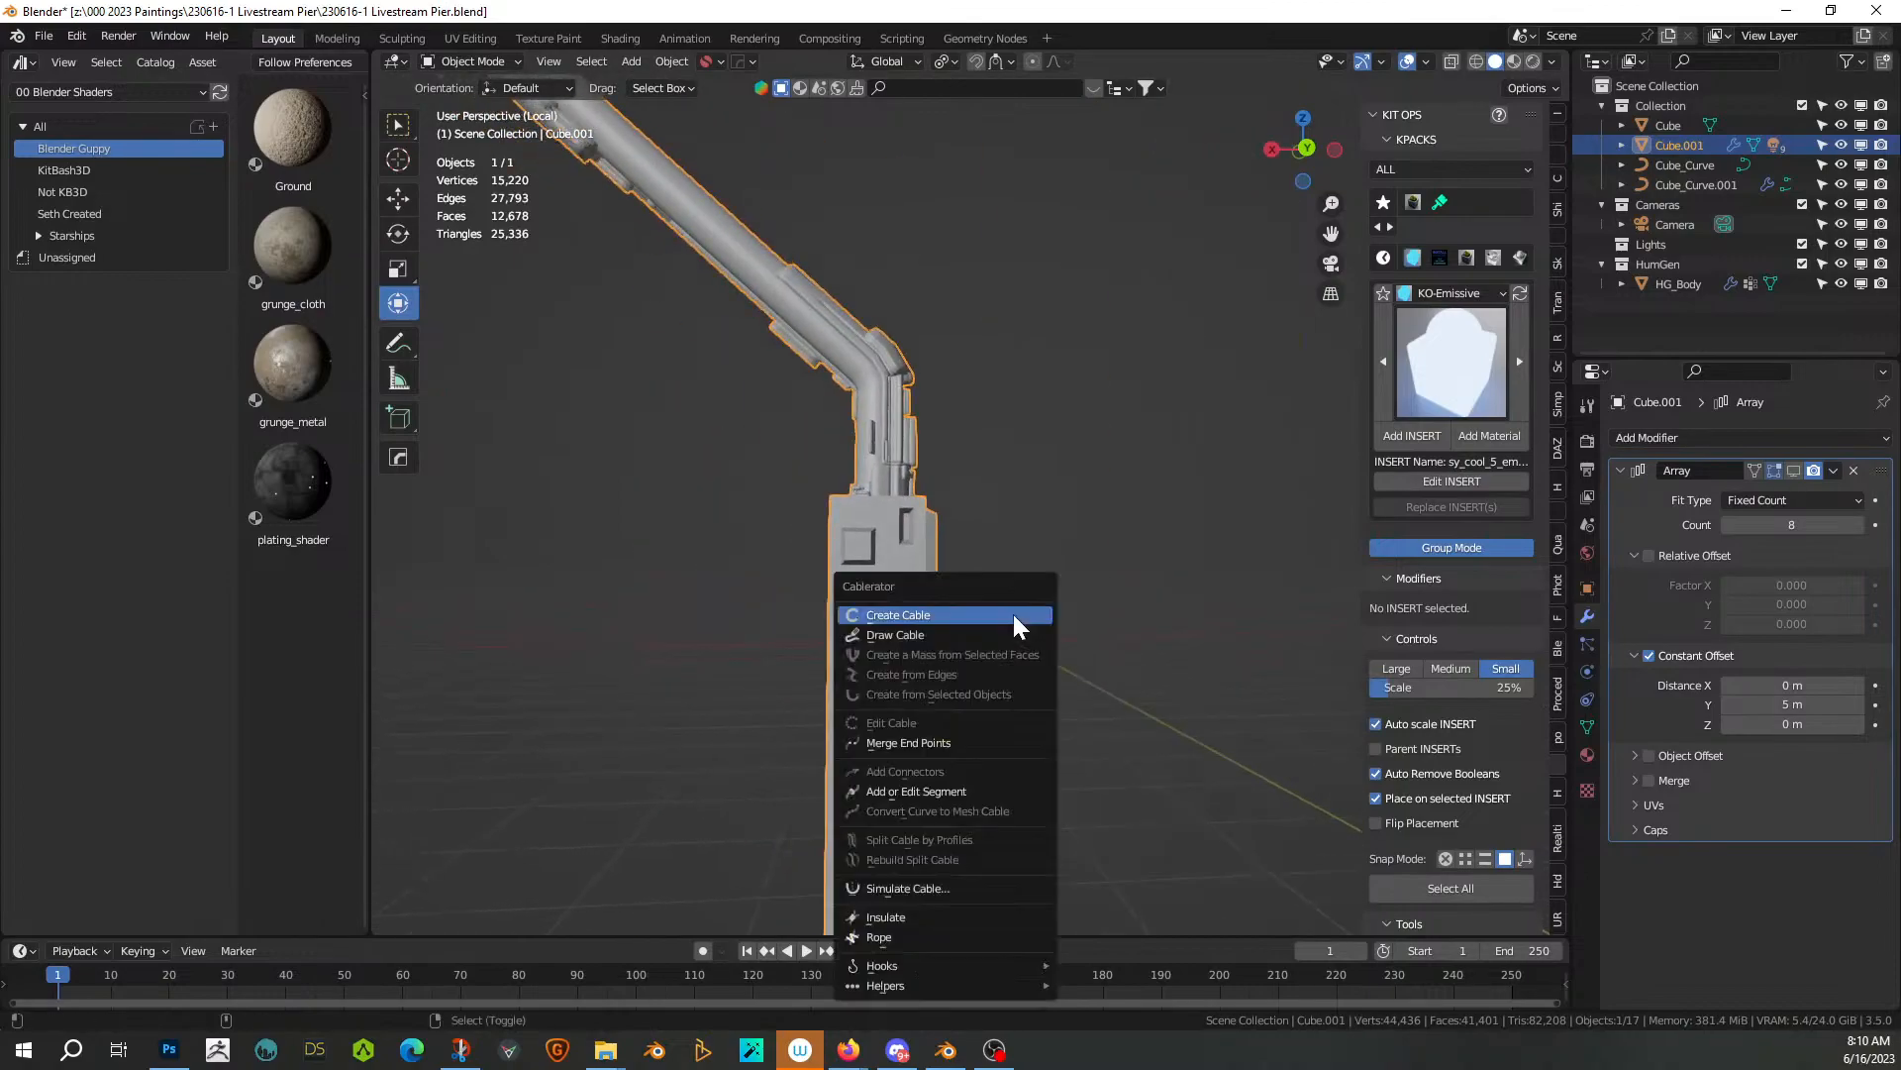
{"action": "left_click", "coordinate": [1013, 616]}
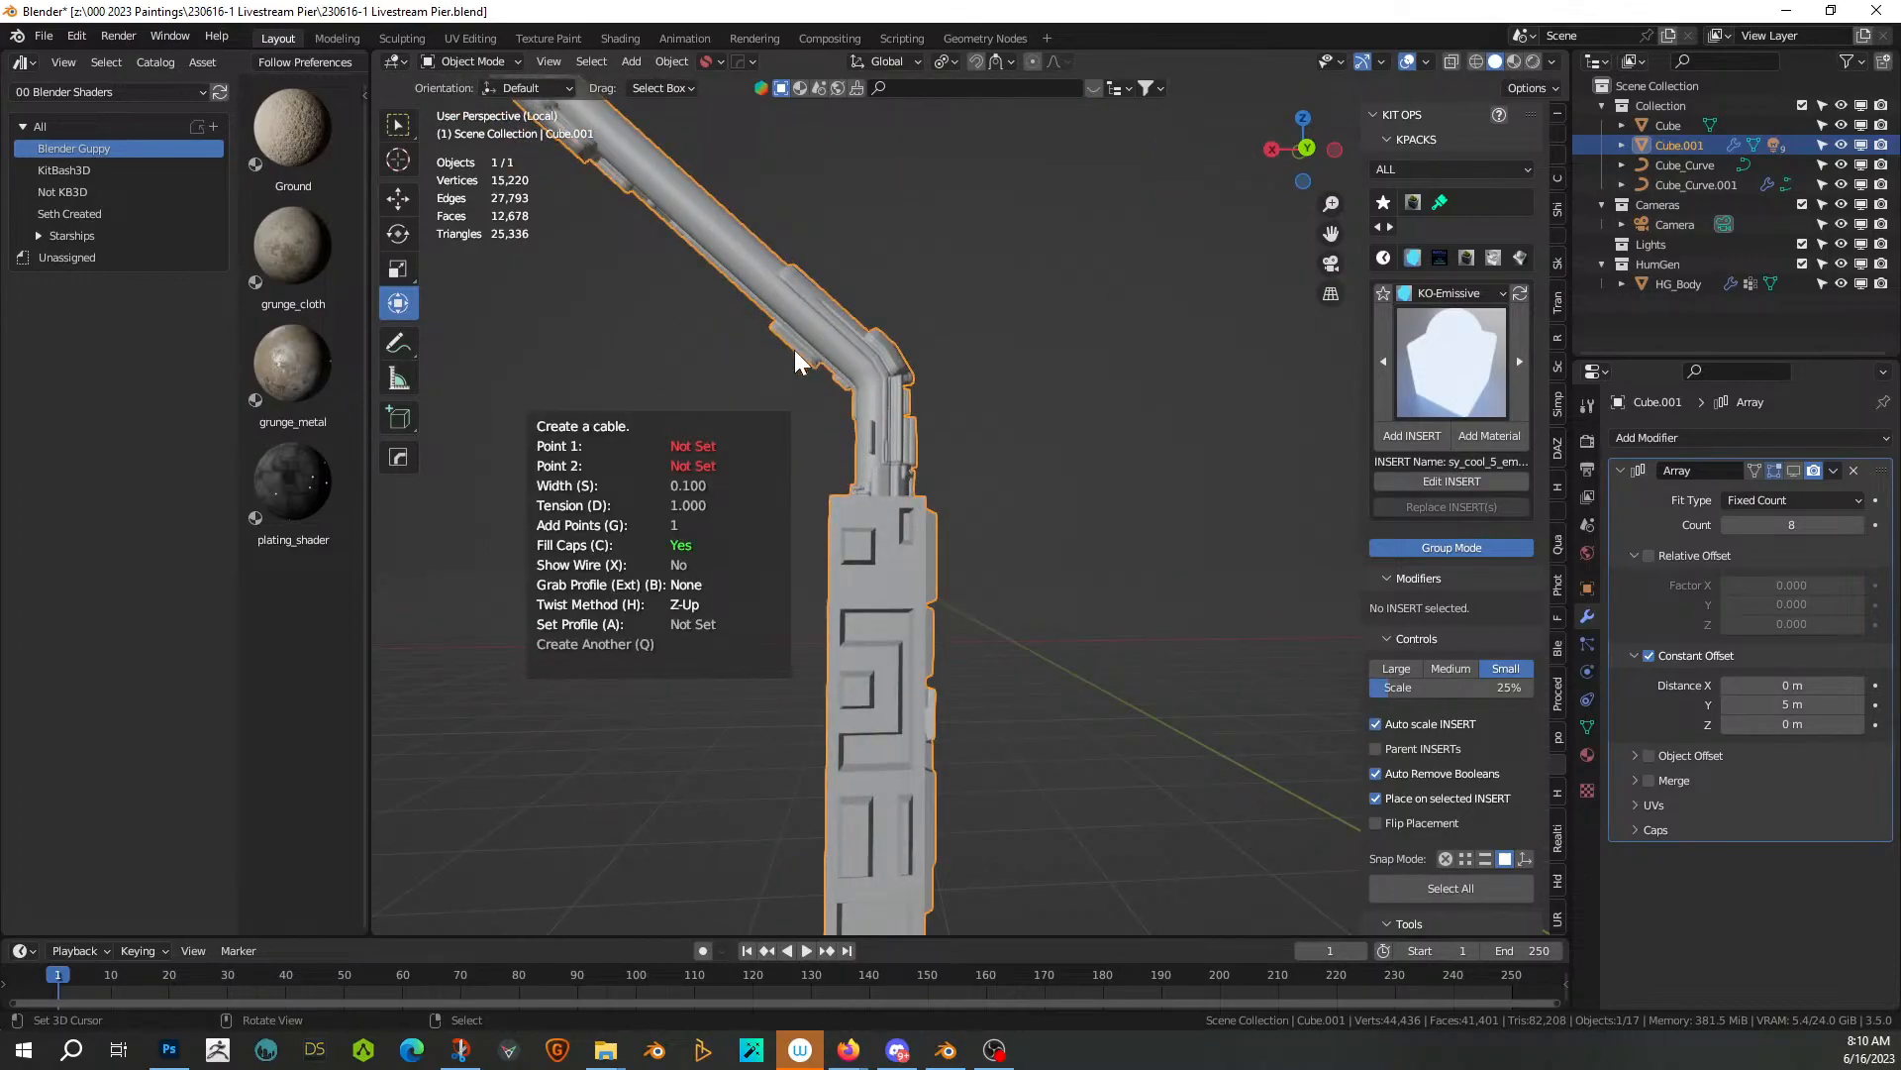
{"action": "middle_click_drag", "start_coordinate": [885, 527], "coordinate": [913, 539]}
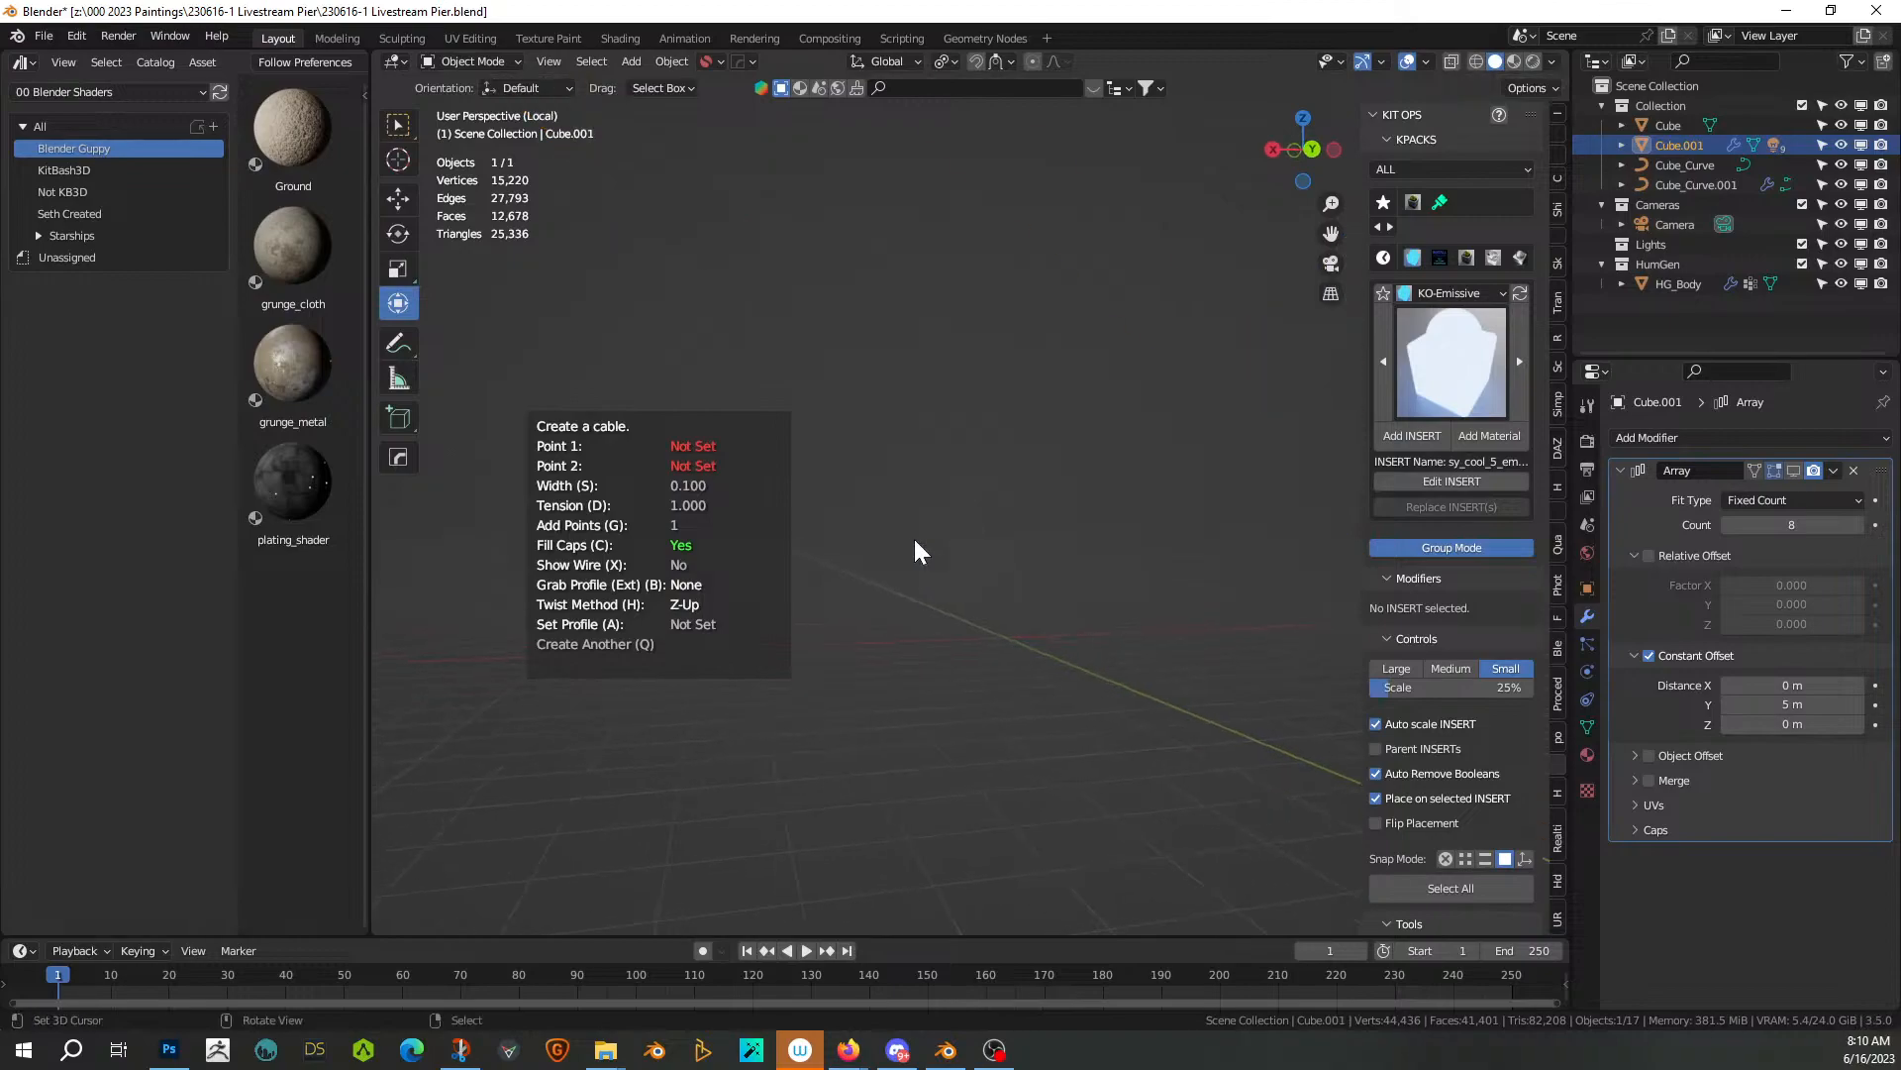
{"action": "key", "text": "Escape"}
Create a Cablerator cable from the upper front face of the lamp's base to the underside of the pipe arm
{"action": "middle_click_drag", "start_coordinate": [1042, 560], "coordinate": [1261, 480]}
{"action": "key", "text": "KP_Decimal"}
{"action": "scroll", "coordinate": [1125, 443], "scroll_direction": "up", "scroll_amount": 5}
{"action": "key", "text": "shift+alt+c"}
{"action": "left_click", "coordinate": [1125, 575]}
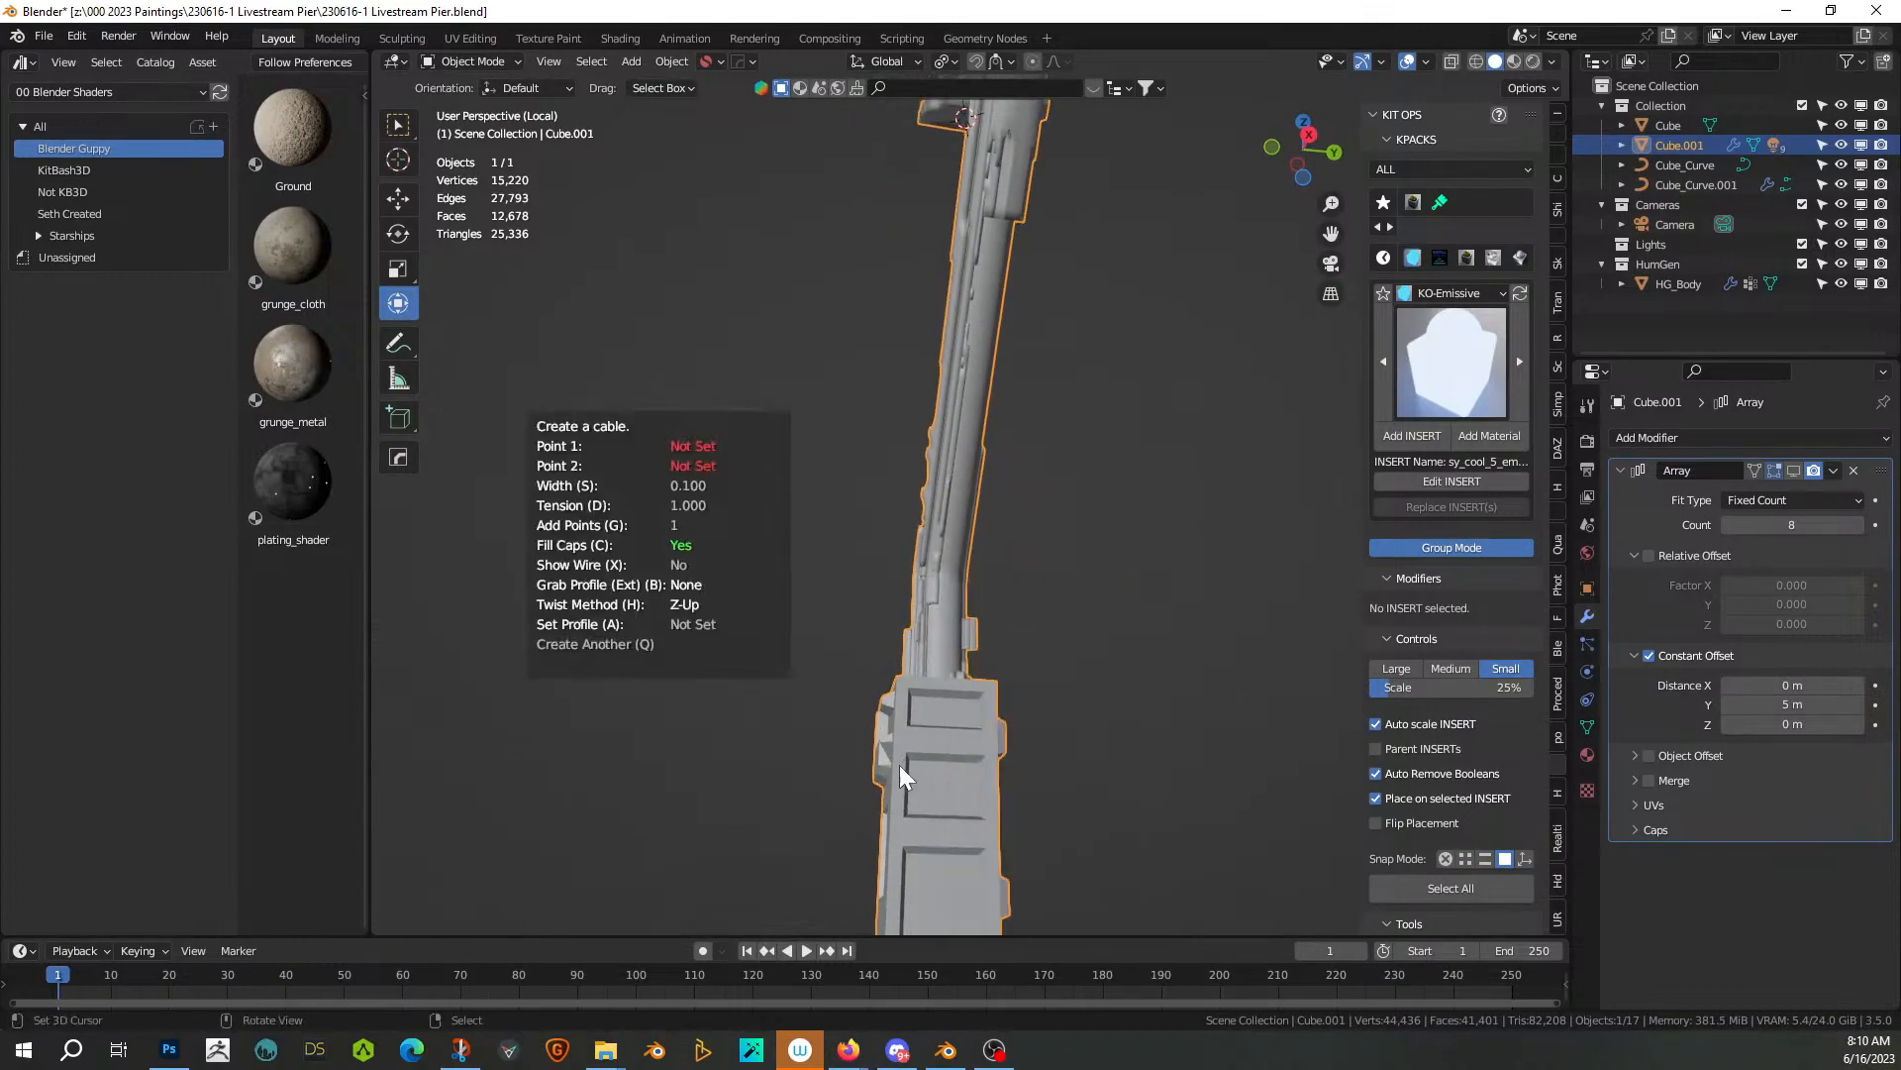
{"action": "left_click", "coordinate": [942, 707]}
{"action": "left_click", "coordinate": [953, 534]}
Reduce the cable's width to 0.013
{"action": "key", "text": "s"}
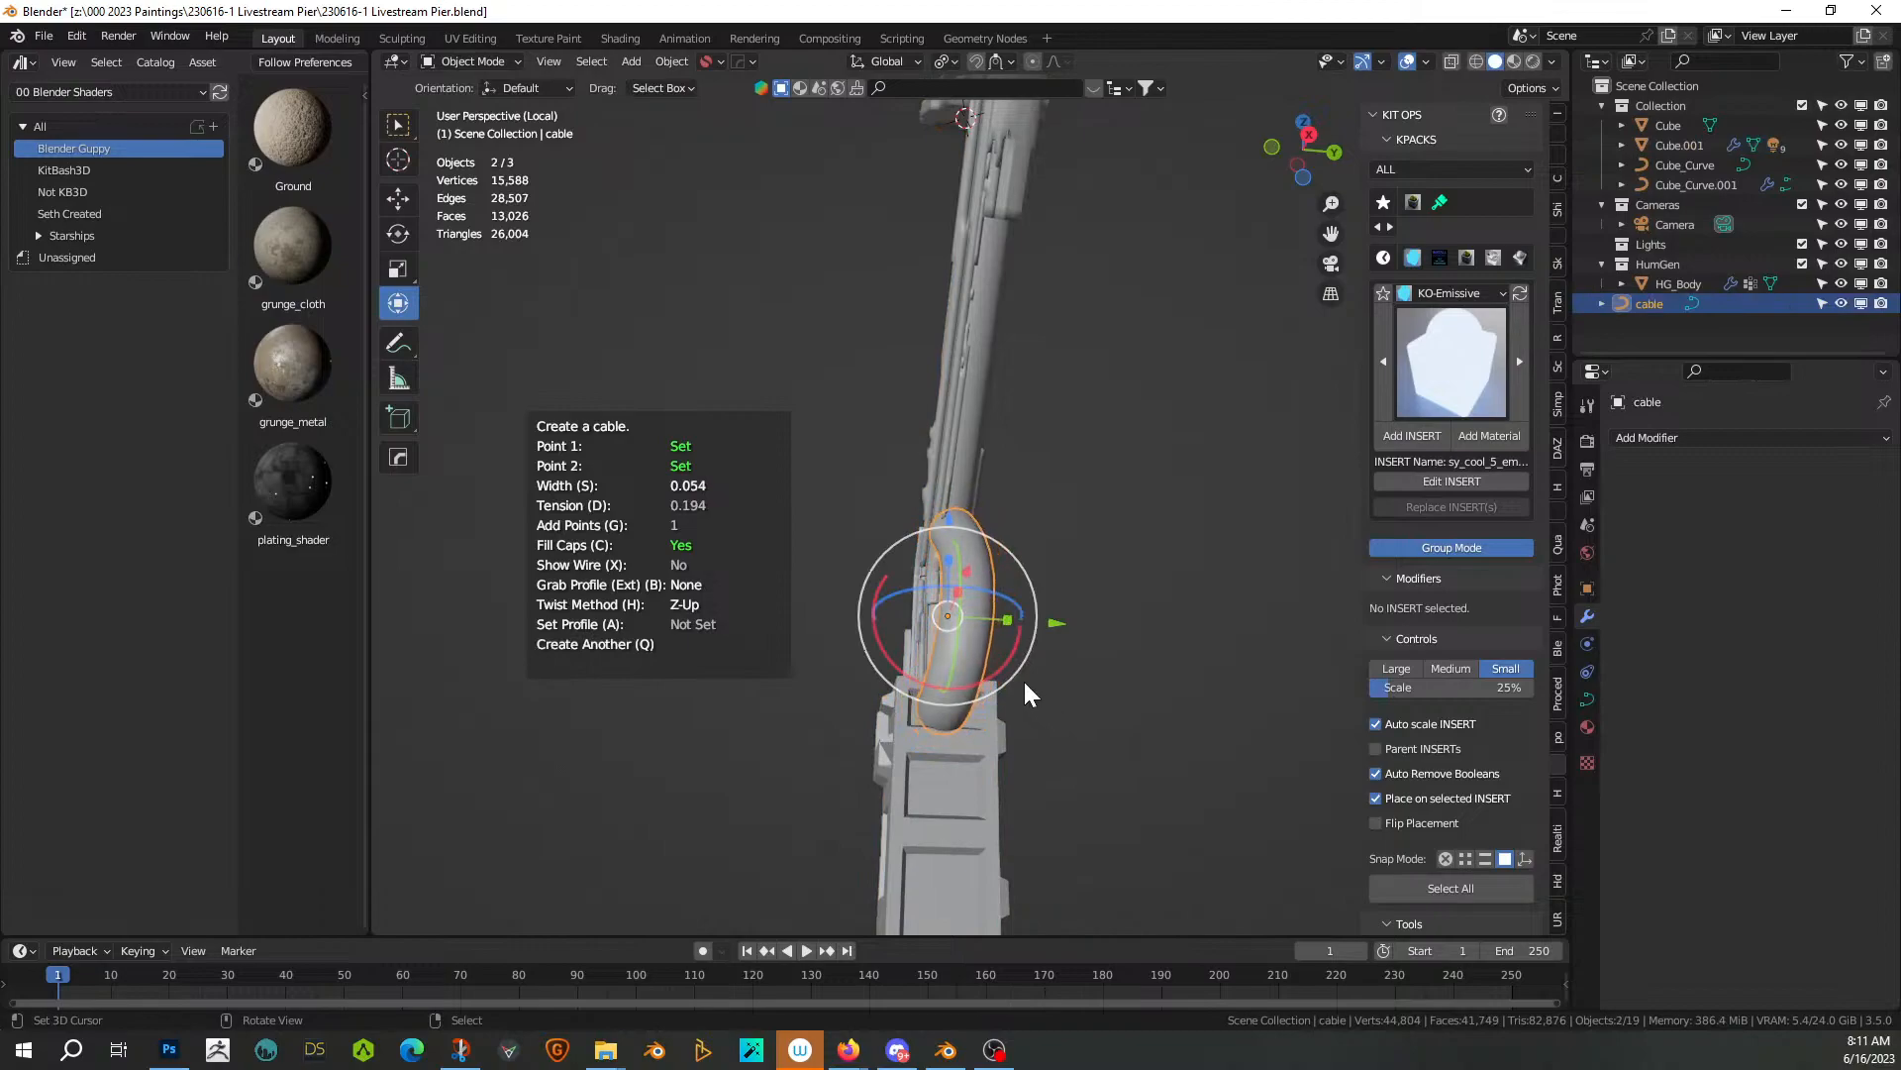
{"action": "middle_click_drag", "start_coordinate": [983, 652], "coordinate": [704, 716]}
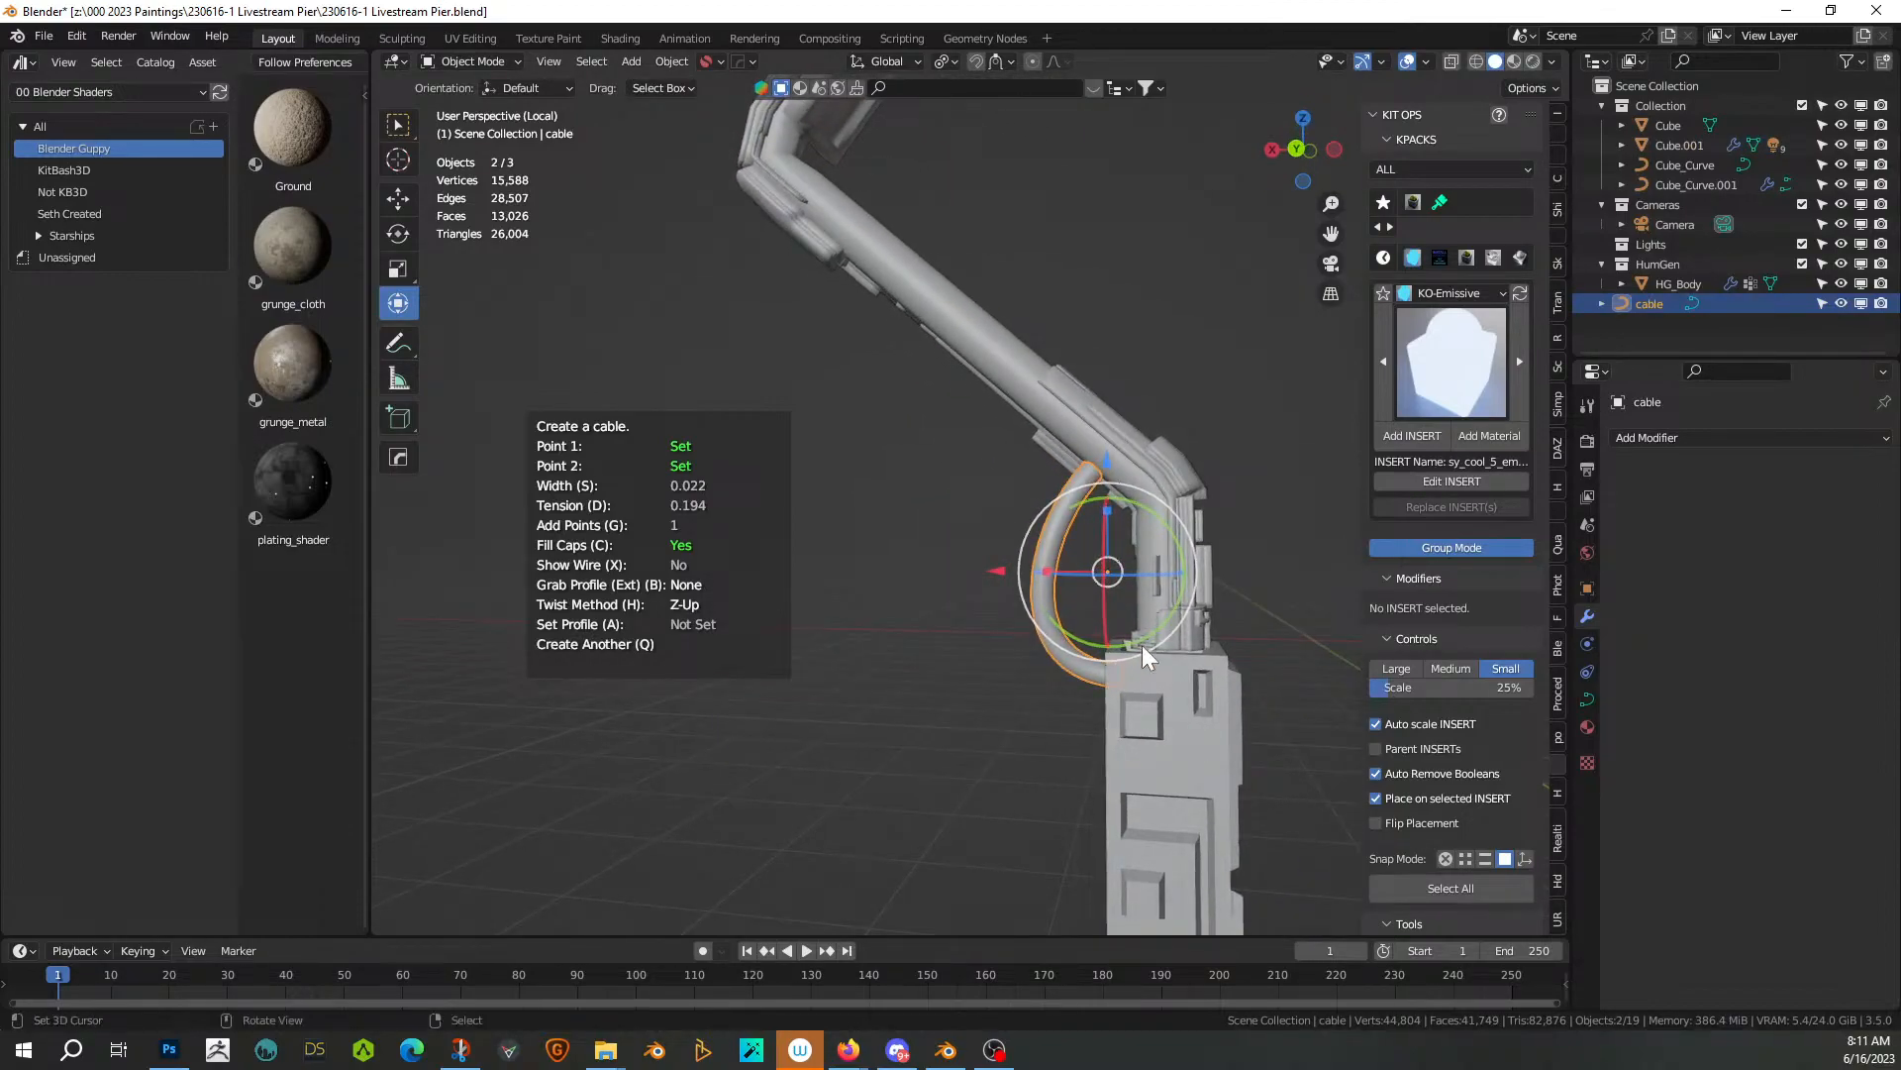
{"action": "middle_click_drag", "start_coordinate": [1205, 557], "coordinate": [1152, 568]}
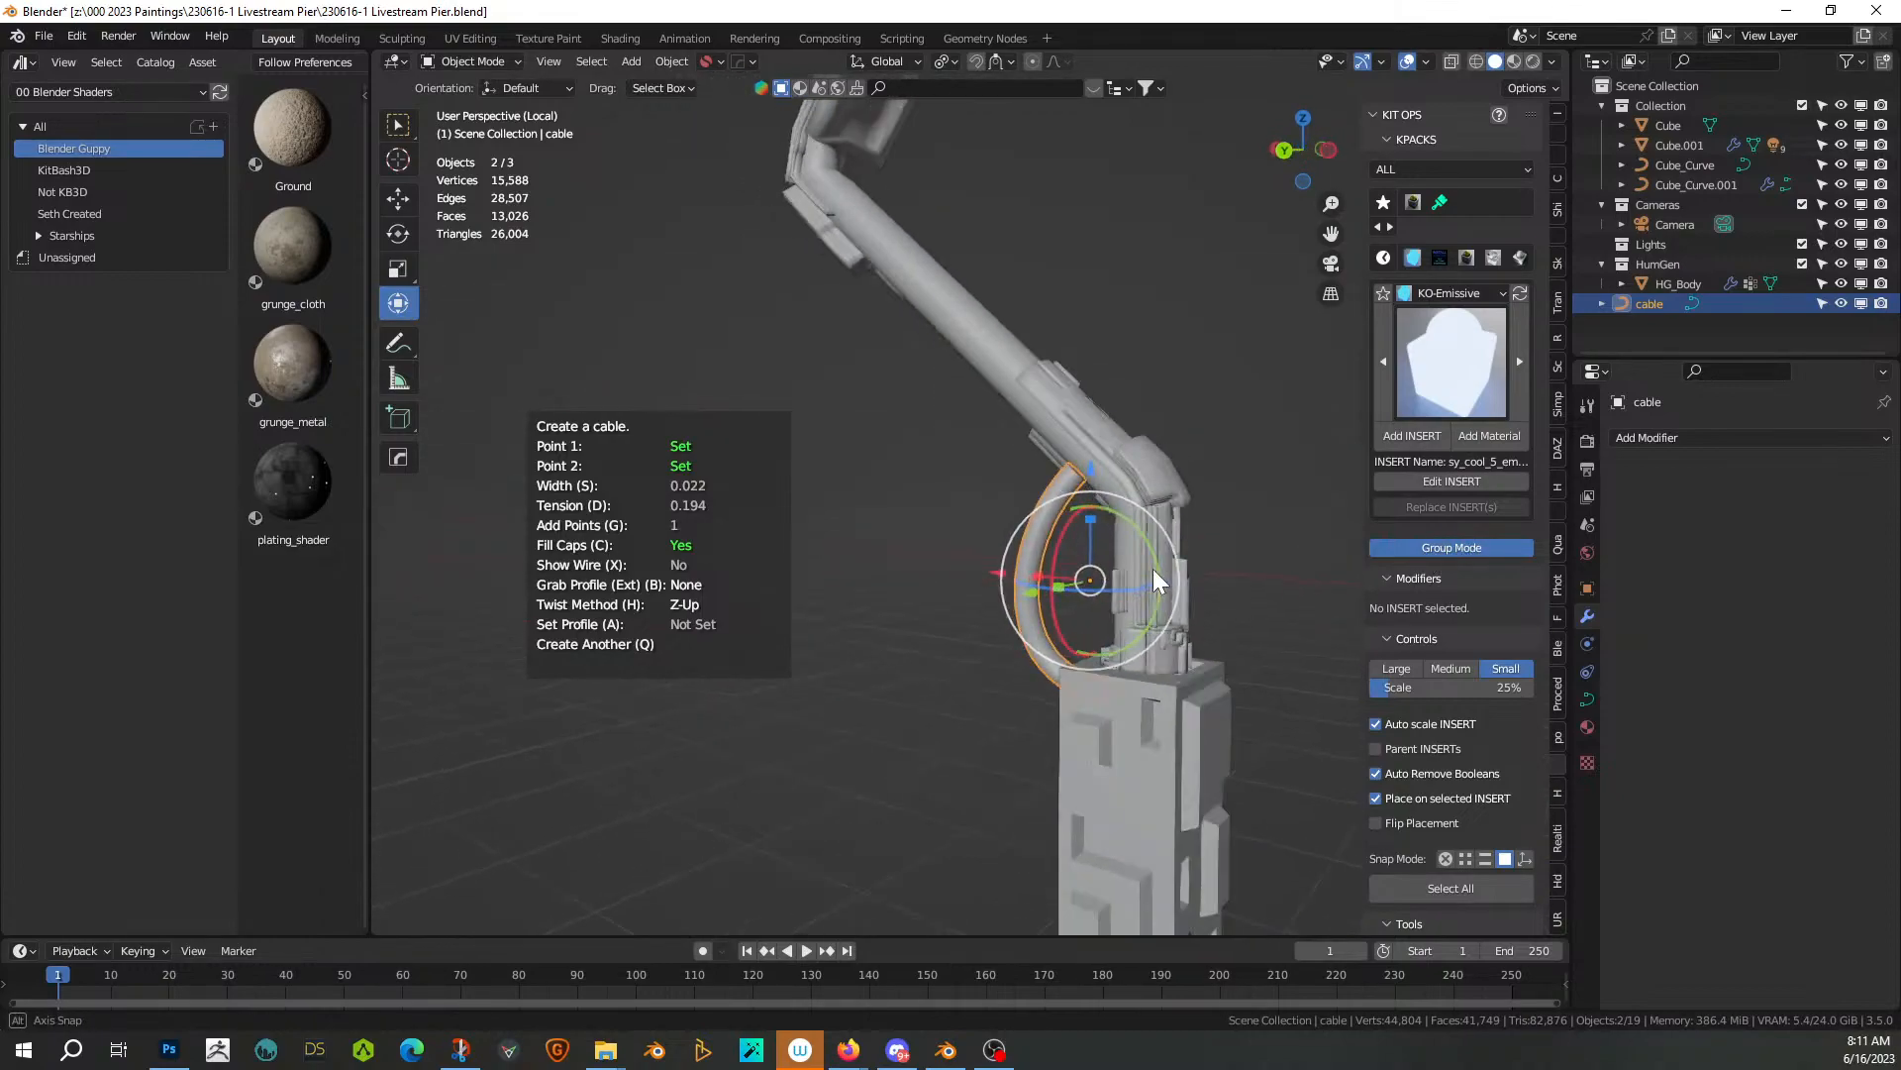
{"action": "scroll", "coordinate": [1100, 649], "scroll_direction": "down", "scroll_amount": 1}
{"action": "scroll", "coordinate": [1113, 656], "scroll_direction": "down", "scroll_amount": 8}
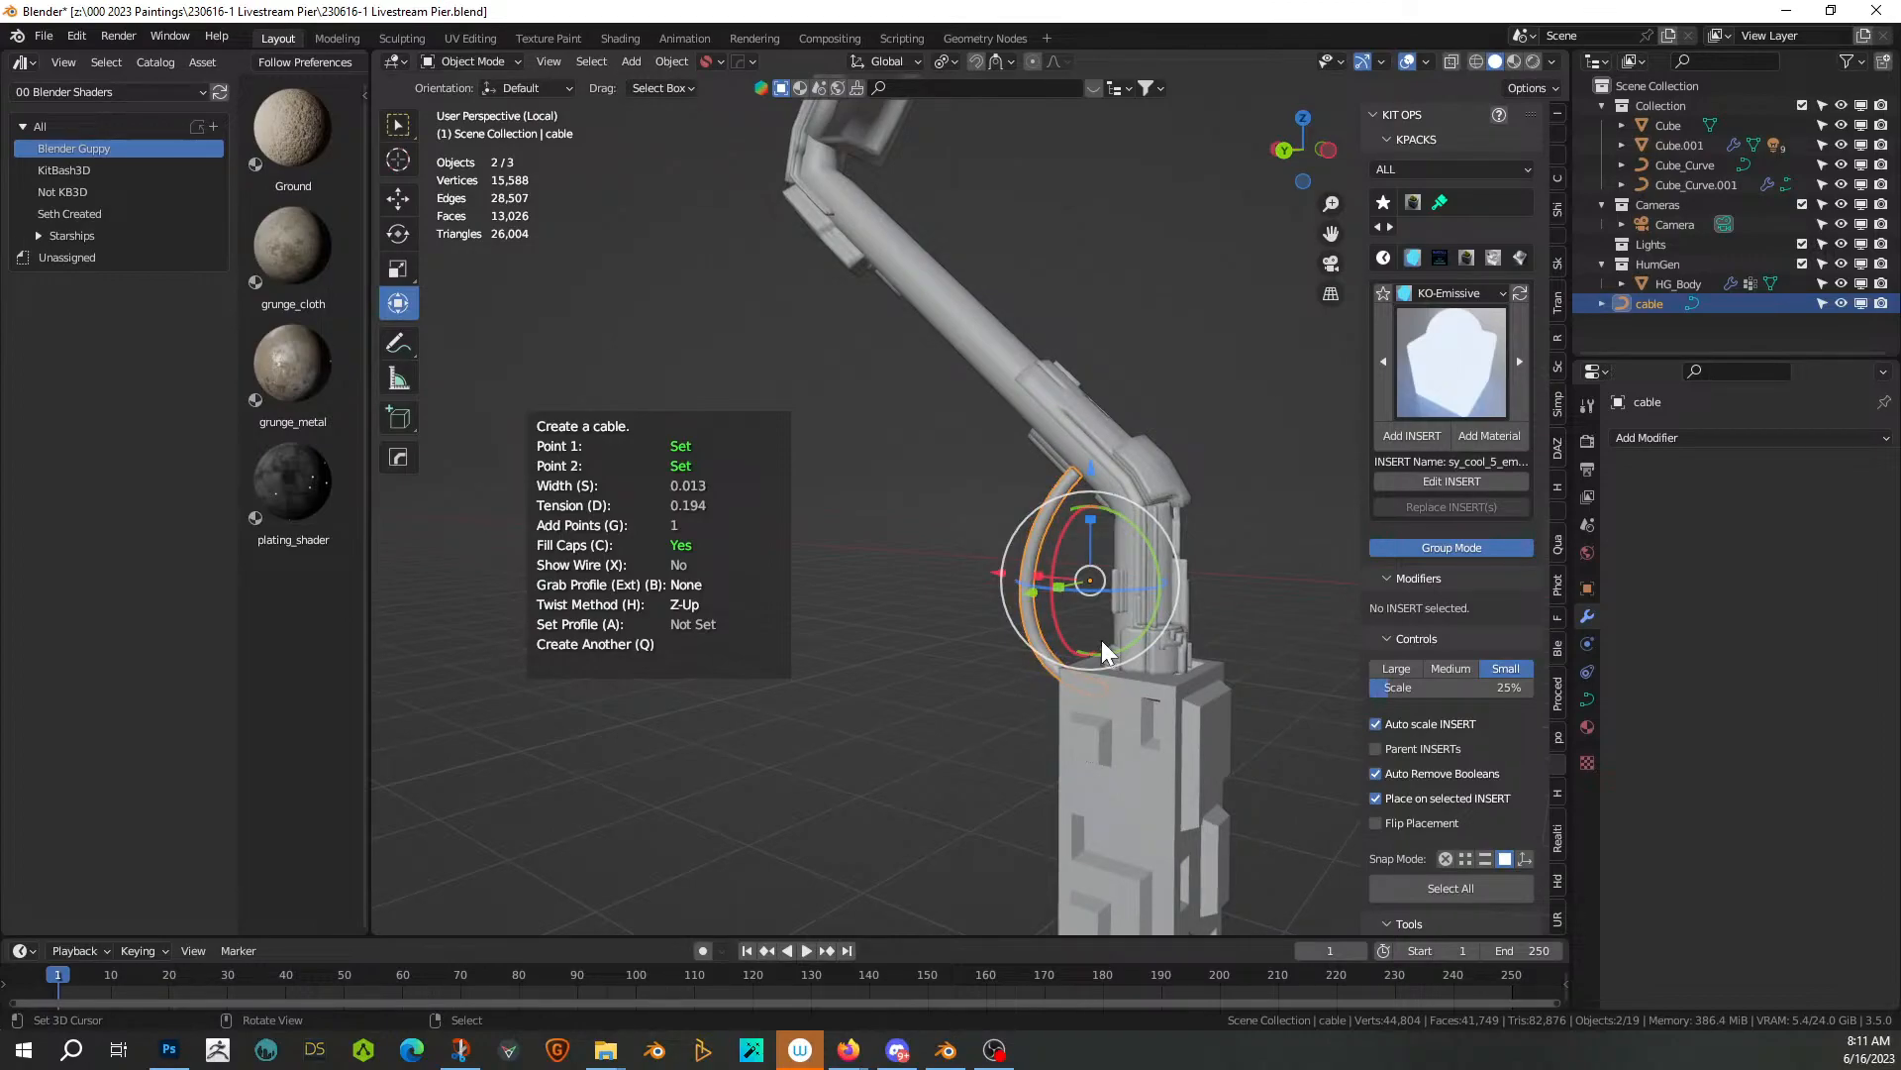
Give the cable the tripple profile, reduce its width to 0.006 and finish creating it
{"action": "key", "text": "b"}
{"action": "scroll", "coordinate": [1095, 639], "scroll_direction": "down", "scroll_amount": 7}
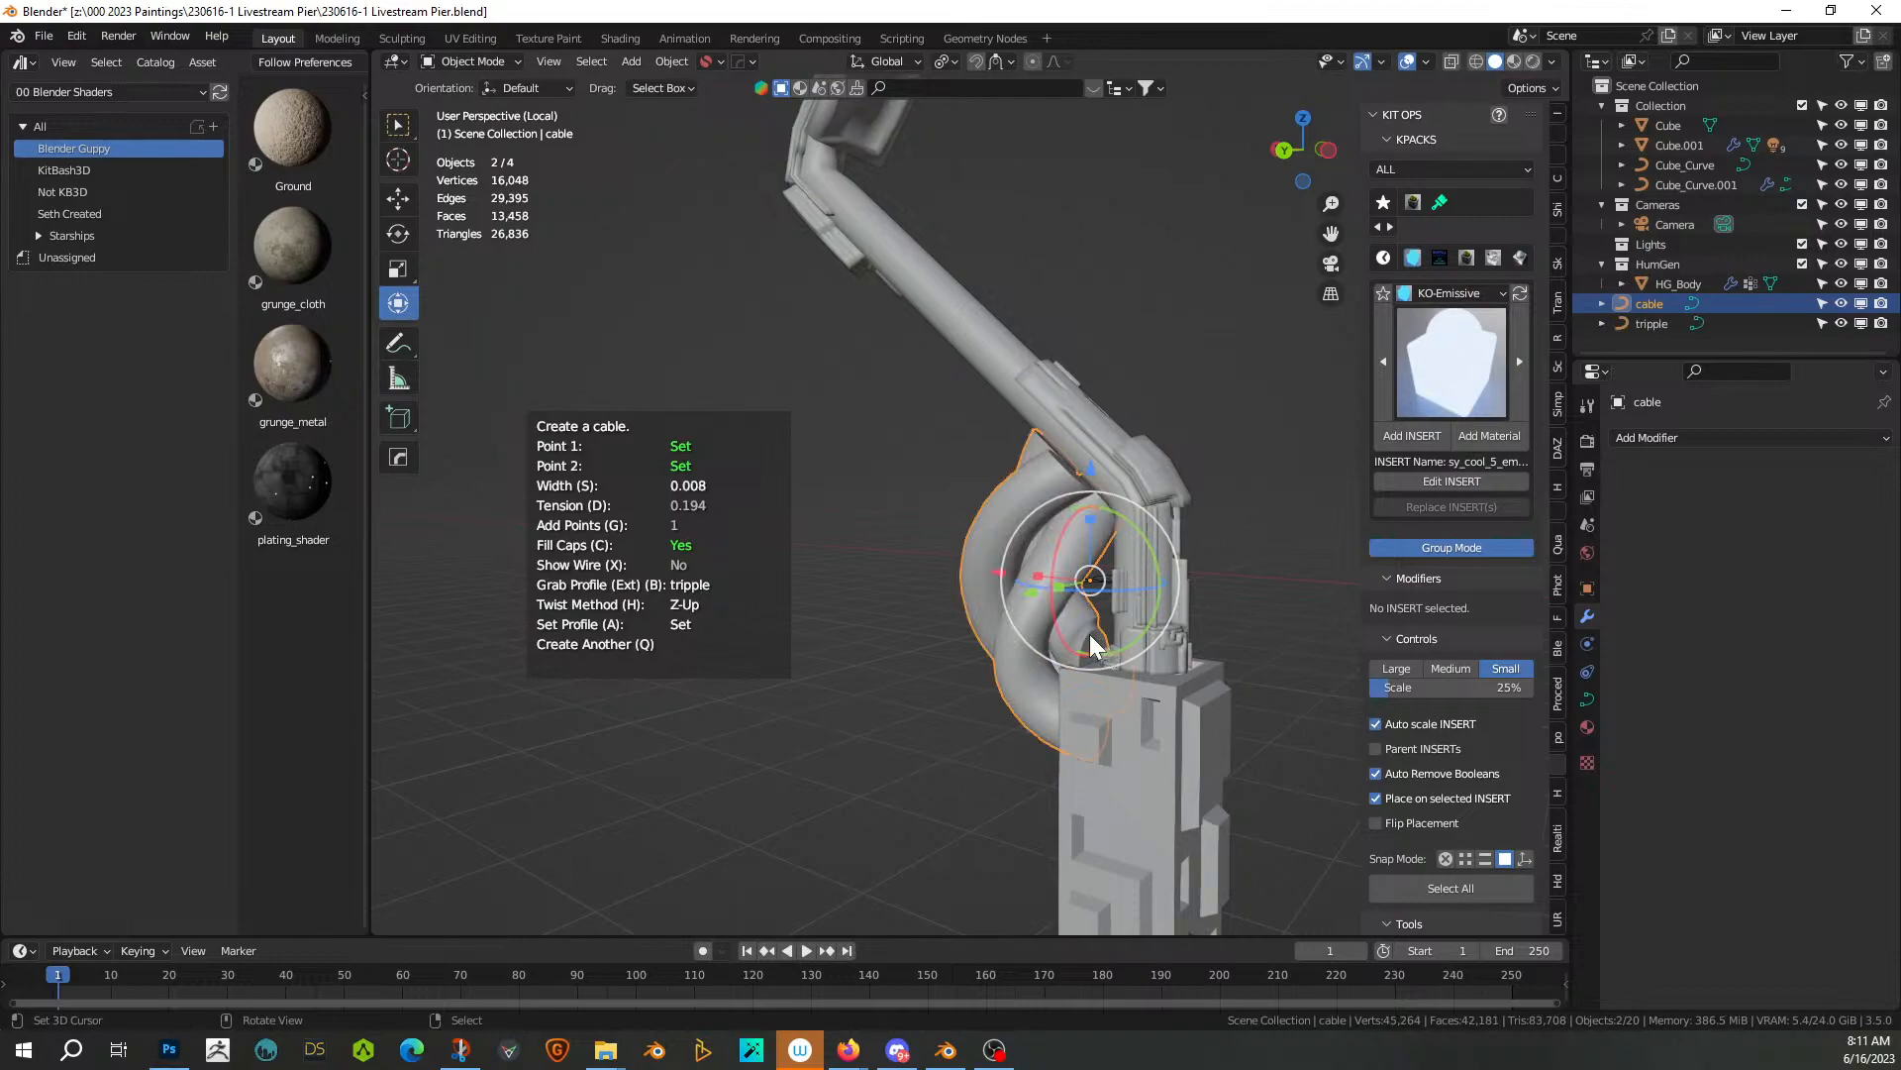
{"action": "middle_click_drag", "start_coordinate": [1102, 627], "coordinate": [1426, 532]}
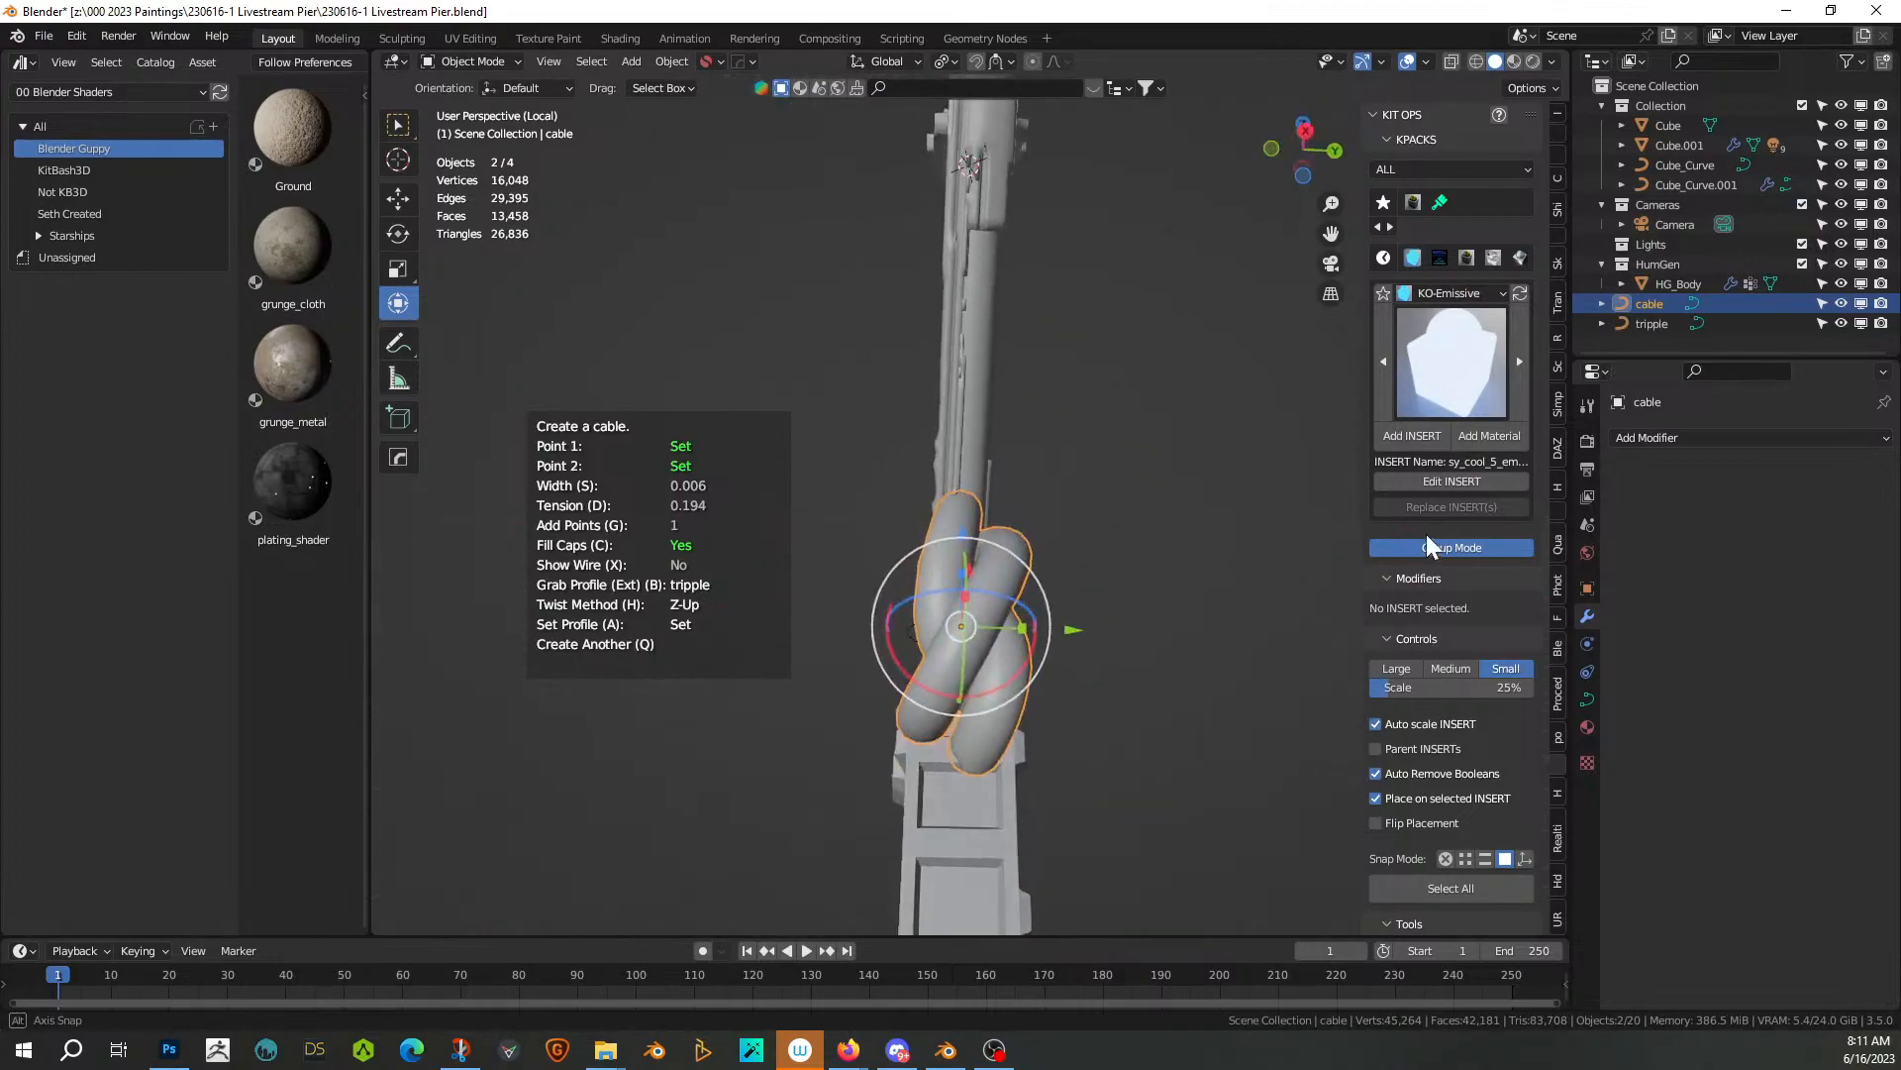
{"action": "key", "text": "Return"}
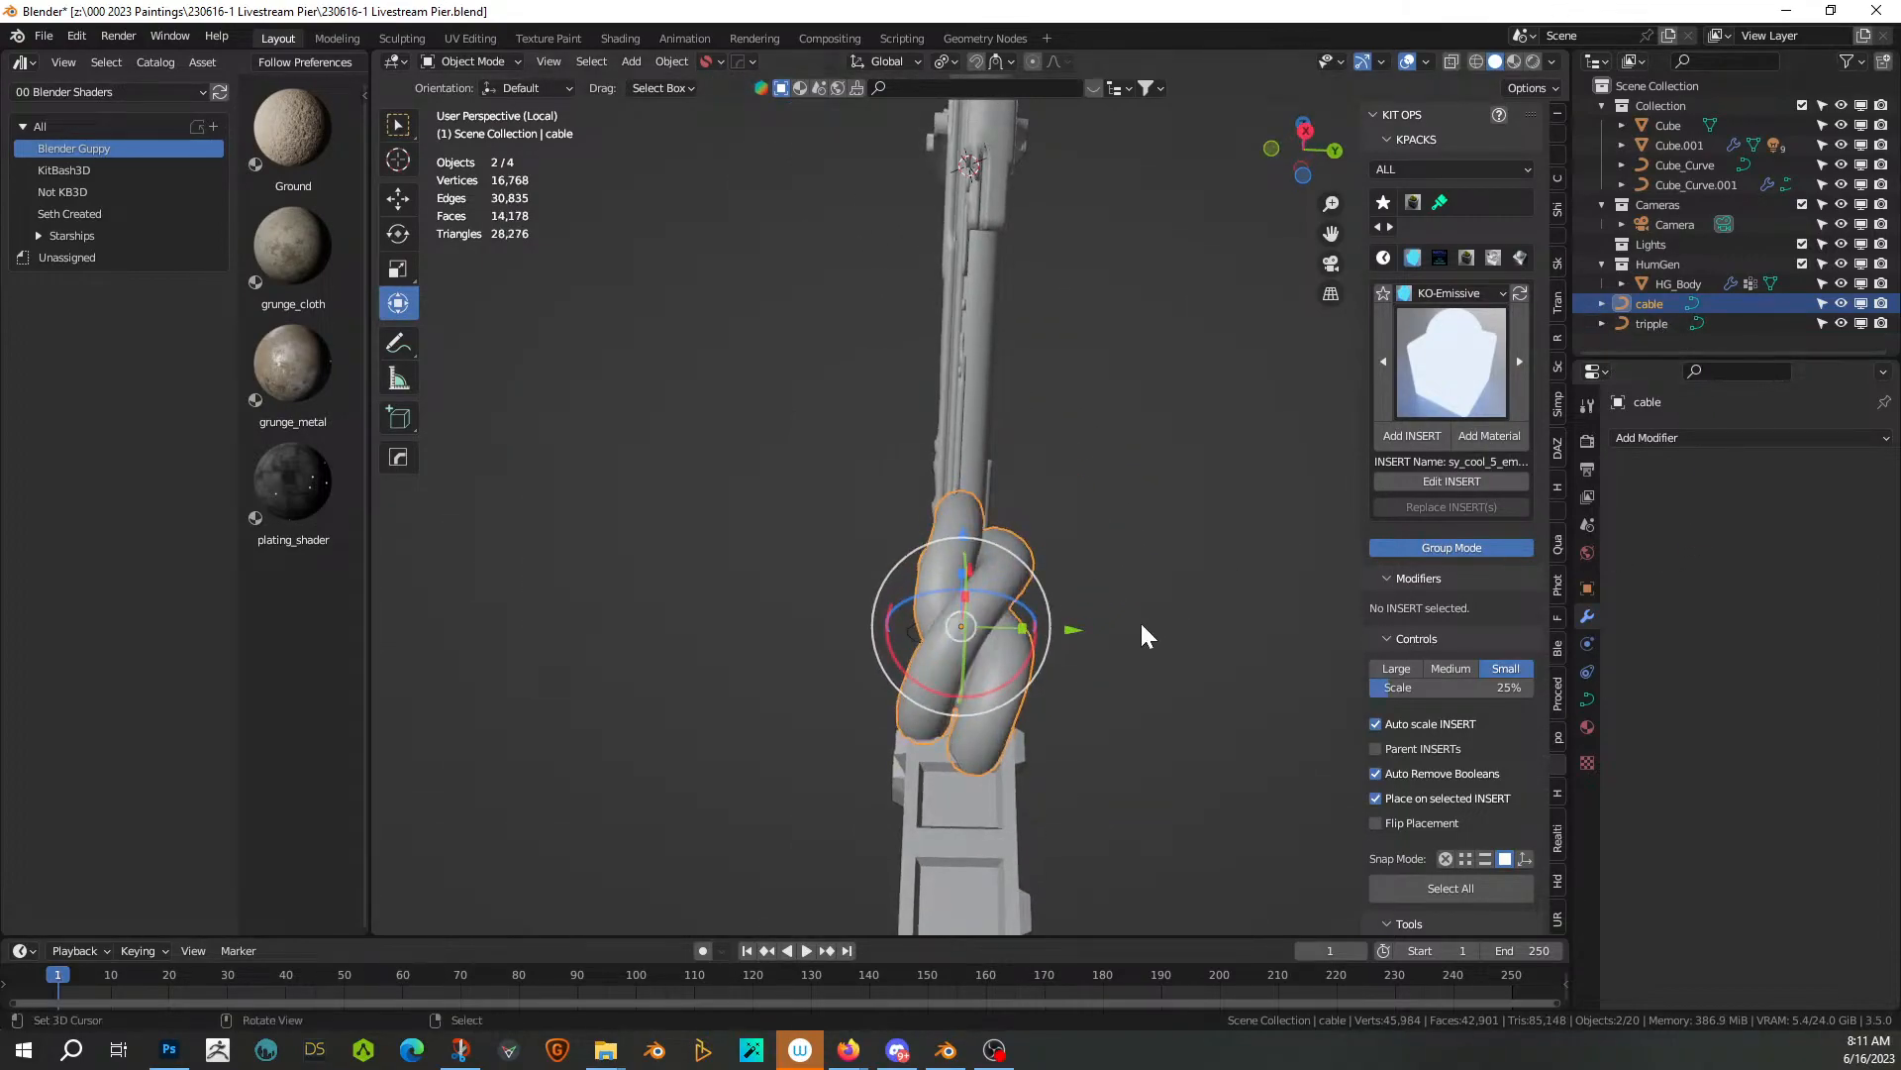
Thin the cable by scaling its tripple profile curve to 0.246 and again by 0.819
{"action": "key", "text": "s"}
{"action": "right_click", "coordinate": [1066, 626]}
{"action": "scroll", "coordinate": [1168, 604], "scroll_direction": "down", "scroll_amount": 1}
{"action": "left_click", "coordinate": [1660, 329]}
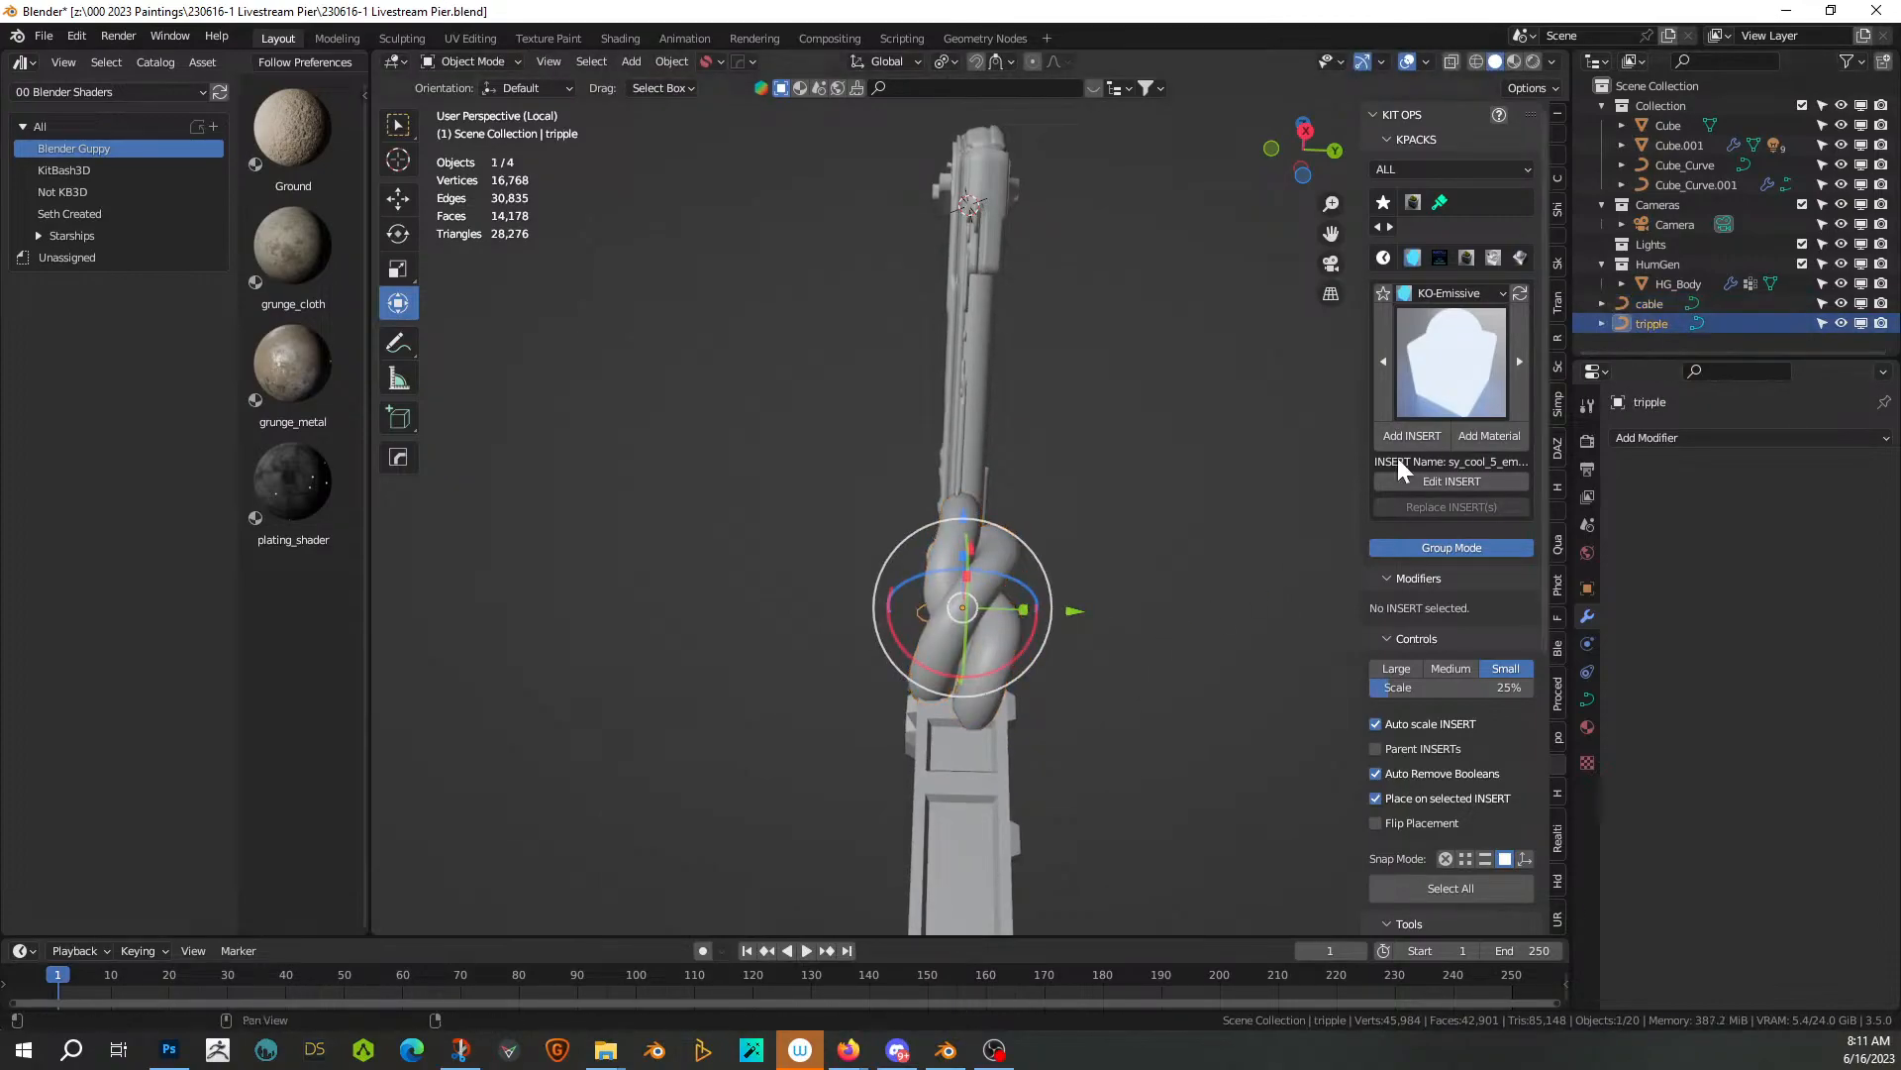
{"action": "key", "text": "s"}
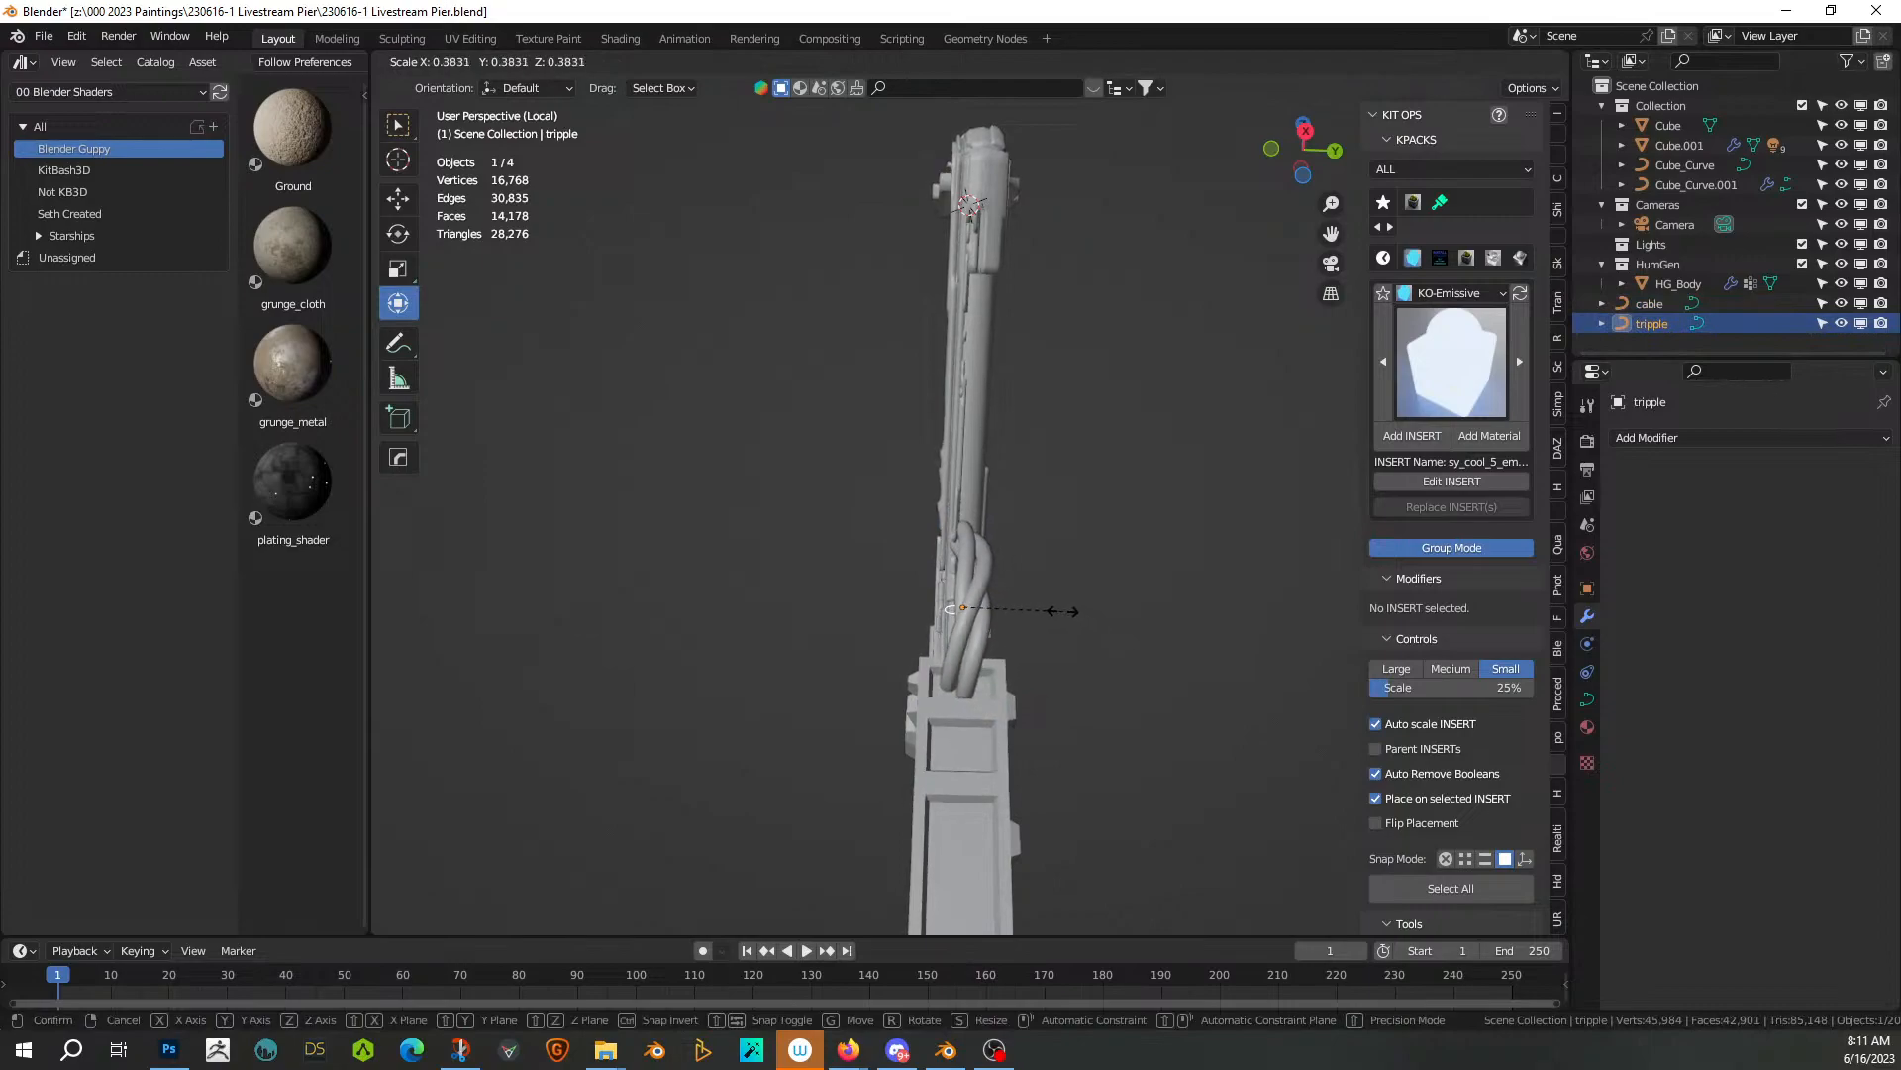
{"action": "left_click", "coordinate": [1014, 563]}
{"action": "mouse_move", "coordinate": [1125, 644]}
{"action": "middle_mouse_down"}
{"action": "mouse_move", "coordinate": [873, 719]}
{"action": "mouse_move", "coordinate": [1113, 665]}
{"action": "middle_mouse_up"}
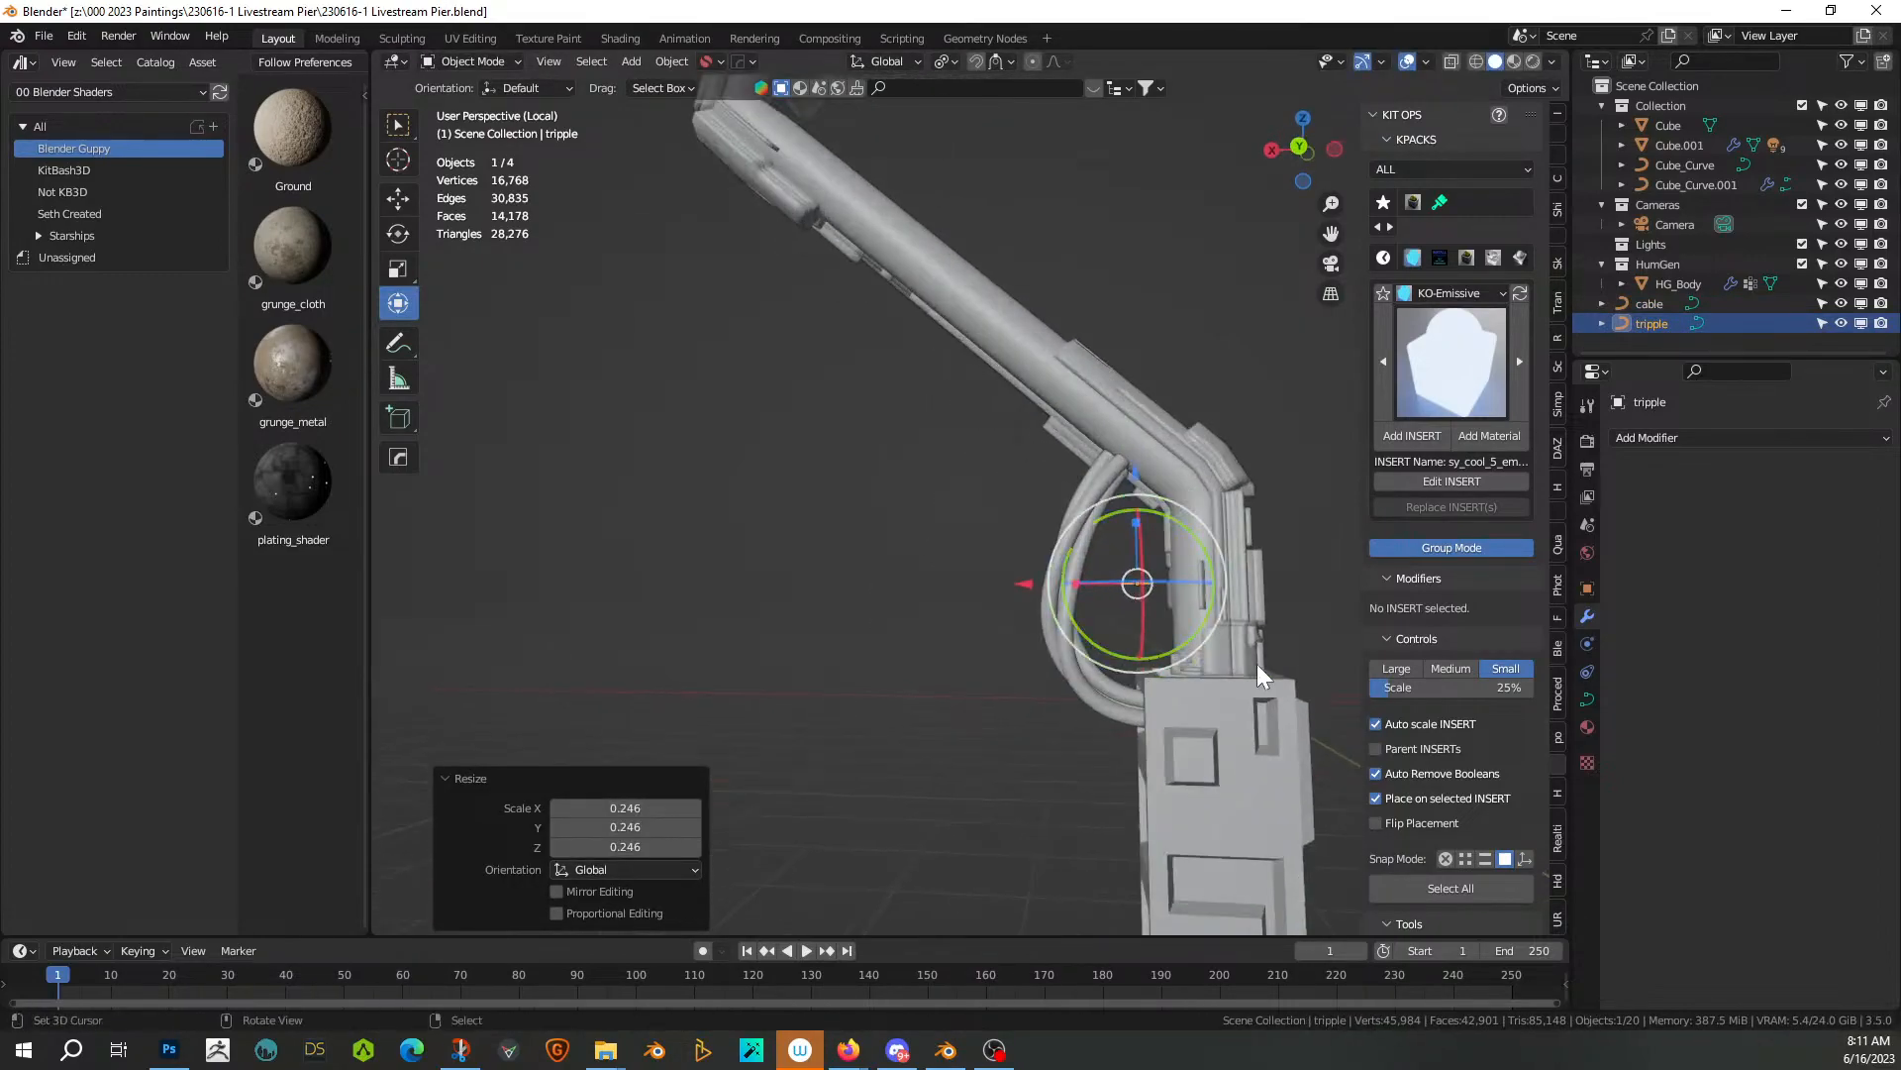
{"action": "key", "text": "s"}
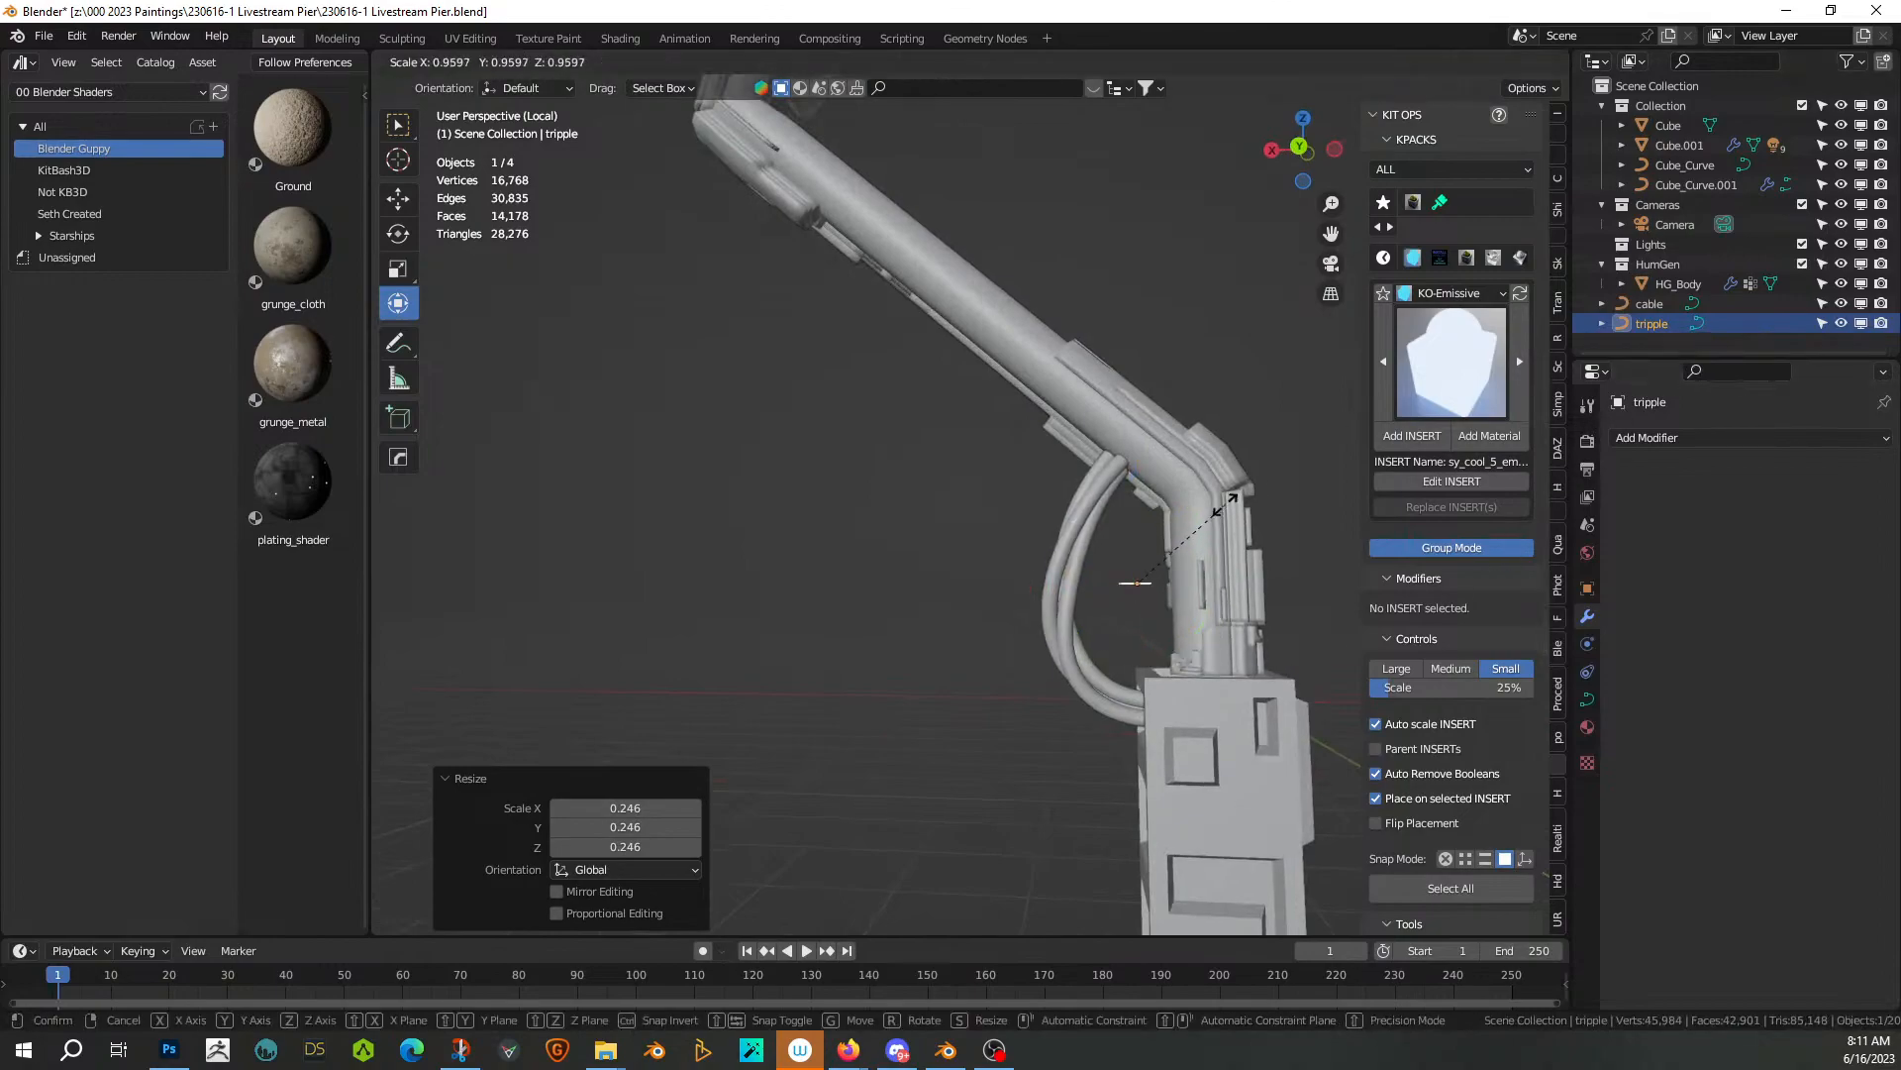
{"action": "left_click", "coordinate": [1174, 489]}
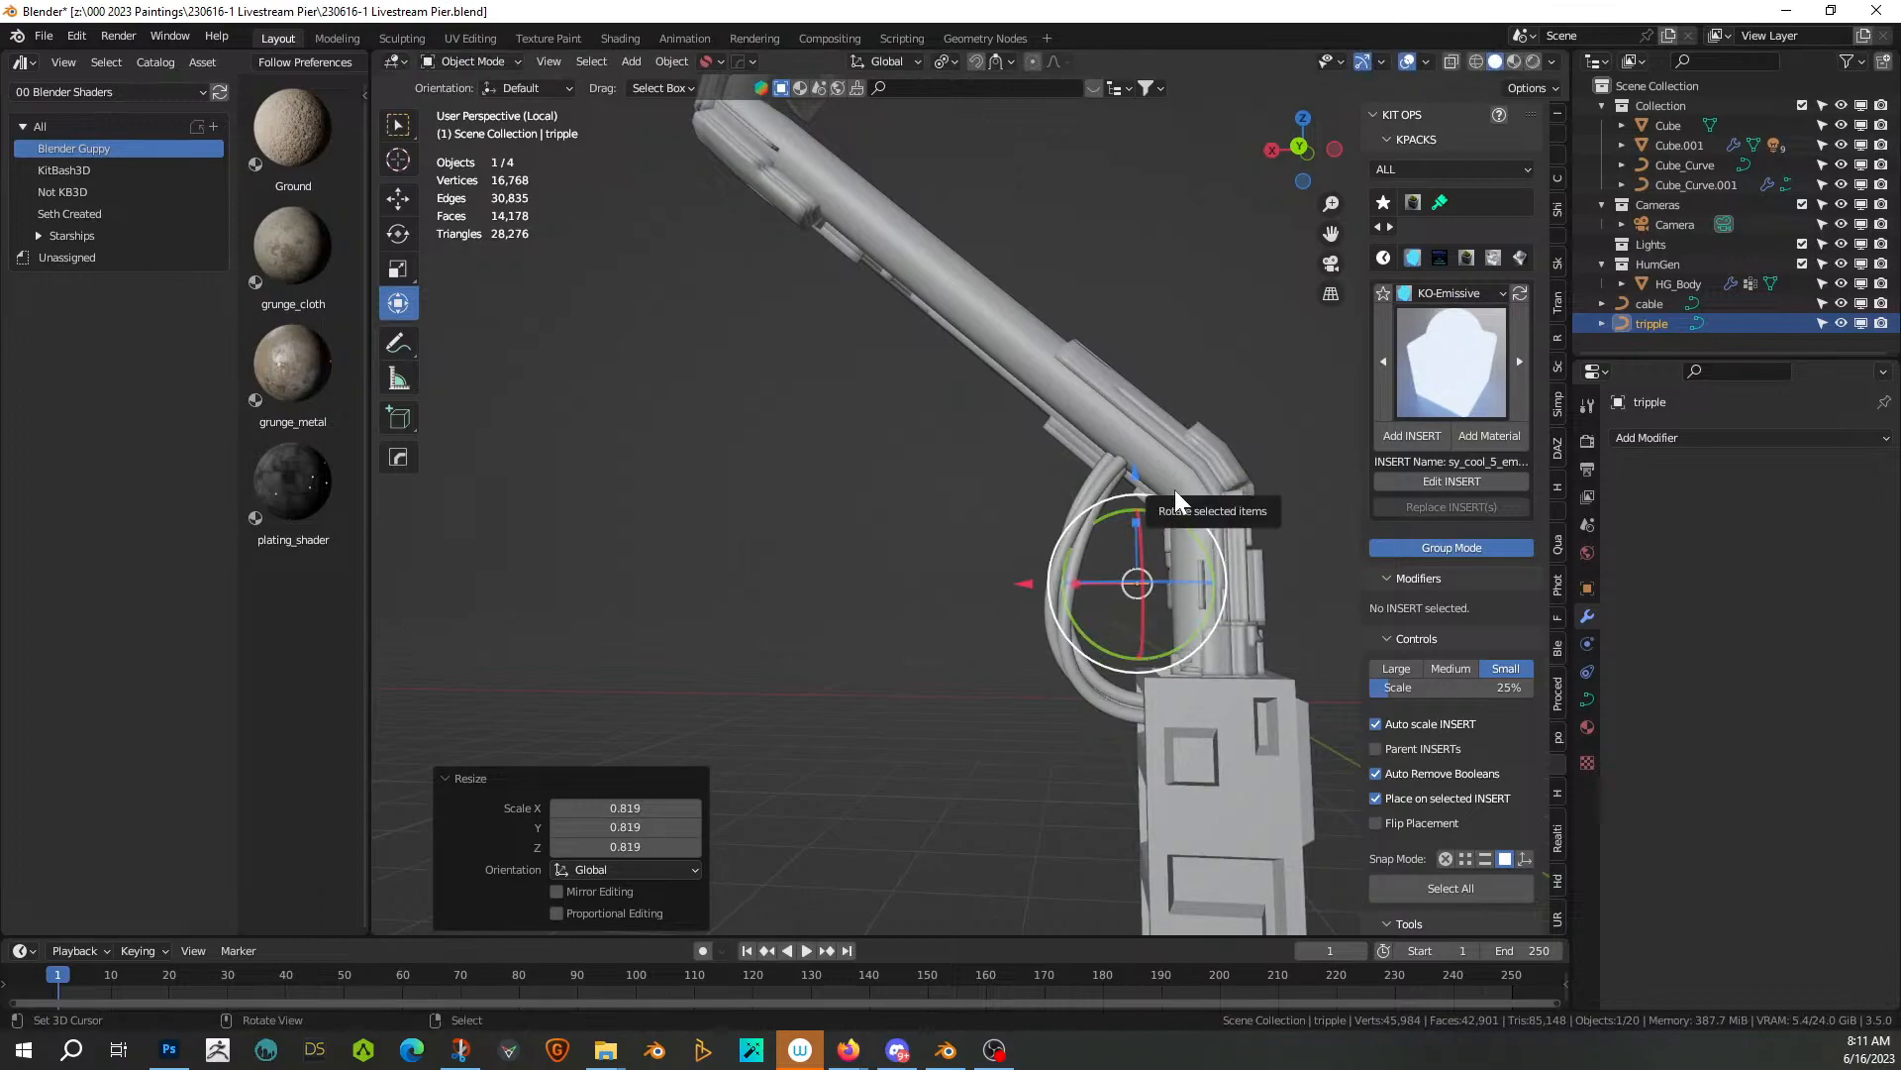
Start a Cablerator insulation on the cable, marking its extent with lines near the pipe arm and near the base
{"action": "left_click", "coordinate": [1079, 501]}
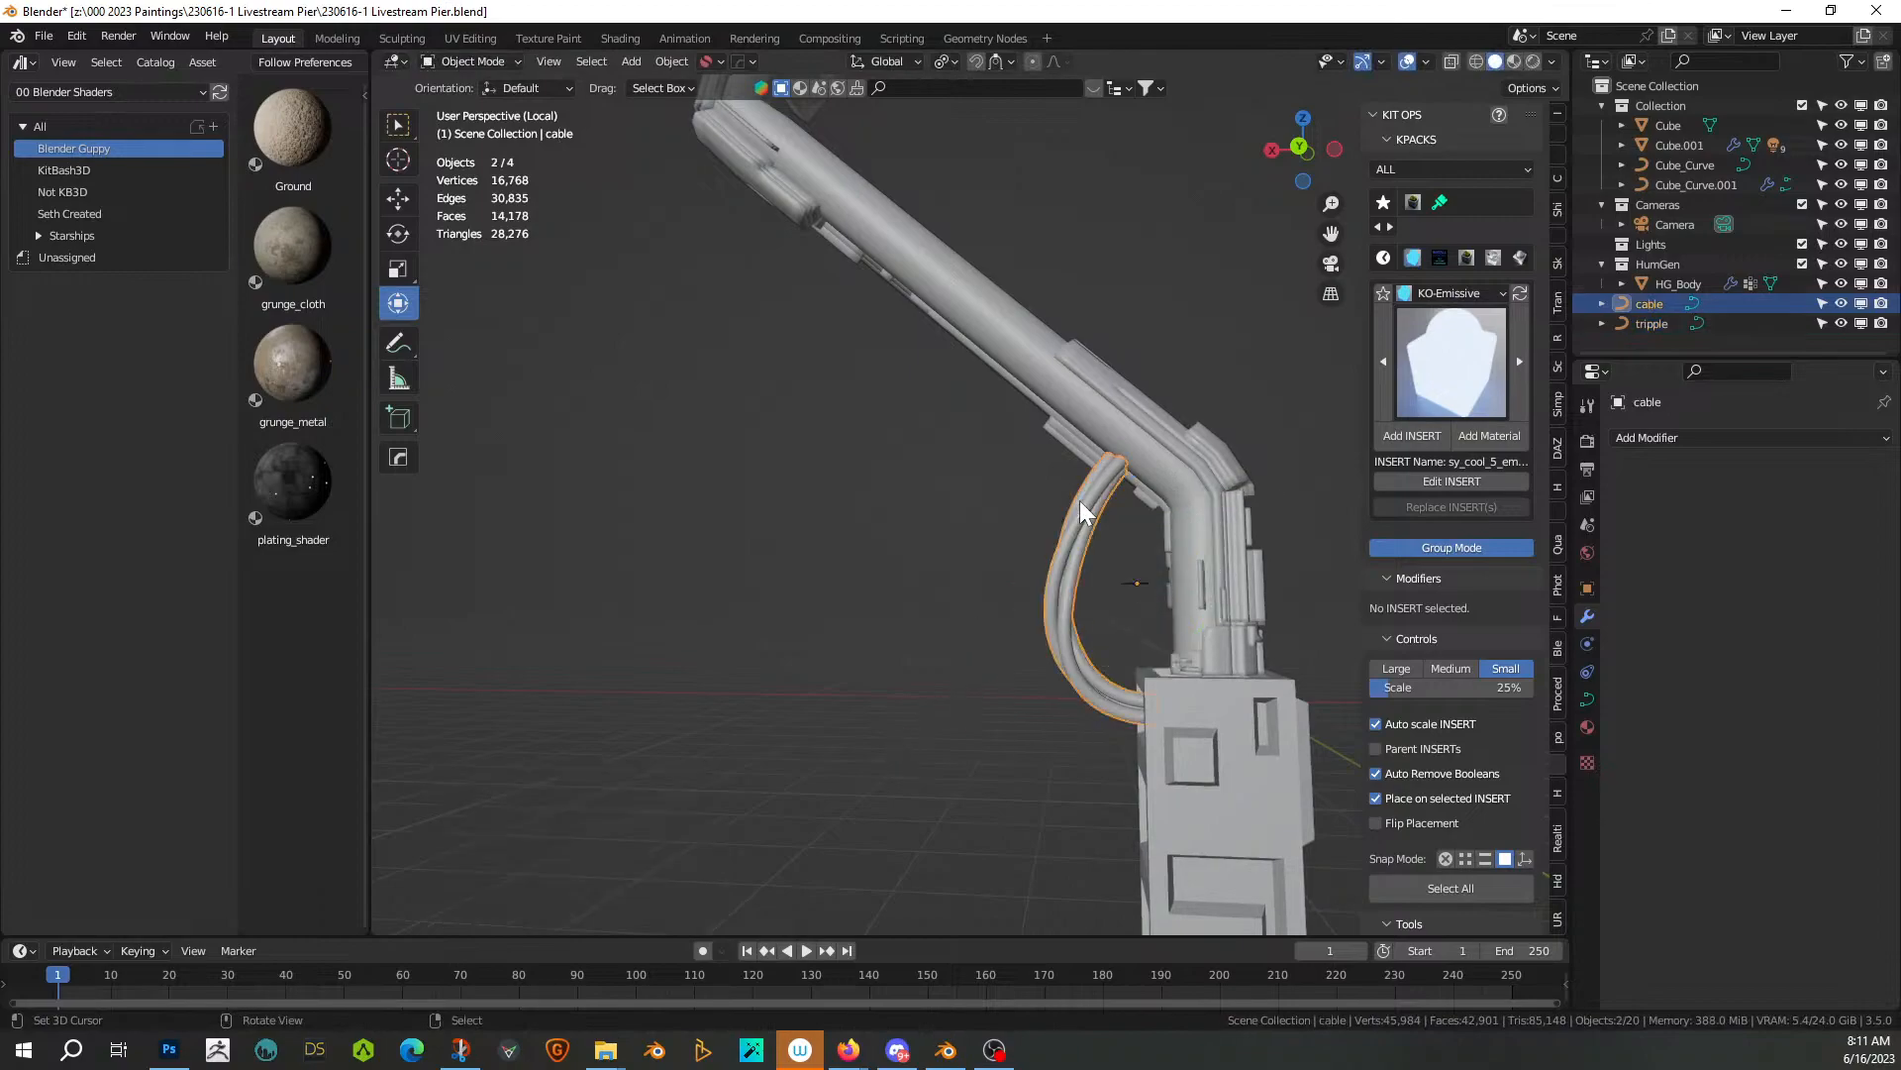
{"action": "key", "text": "shift+alt+c"}
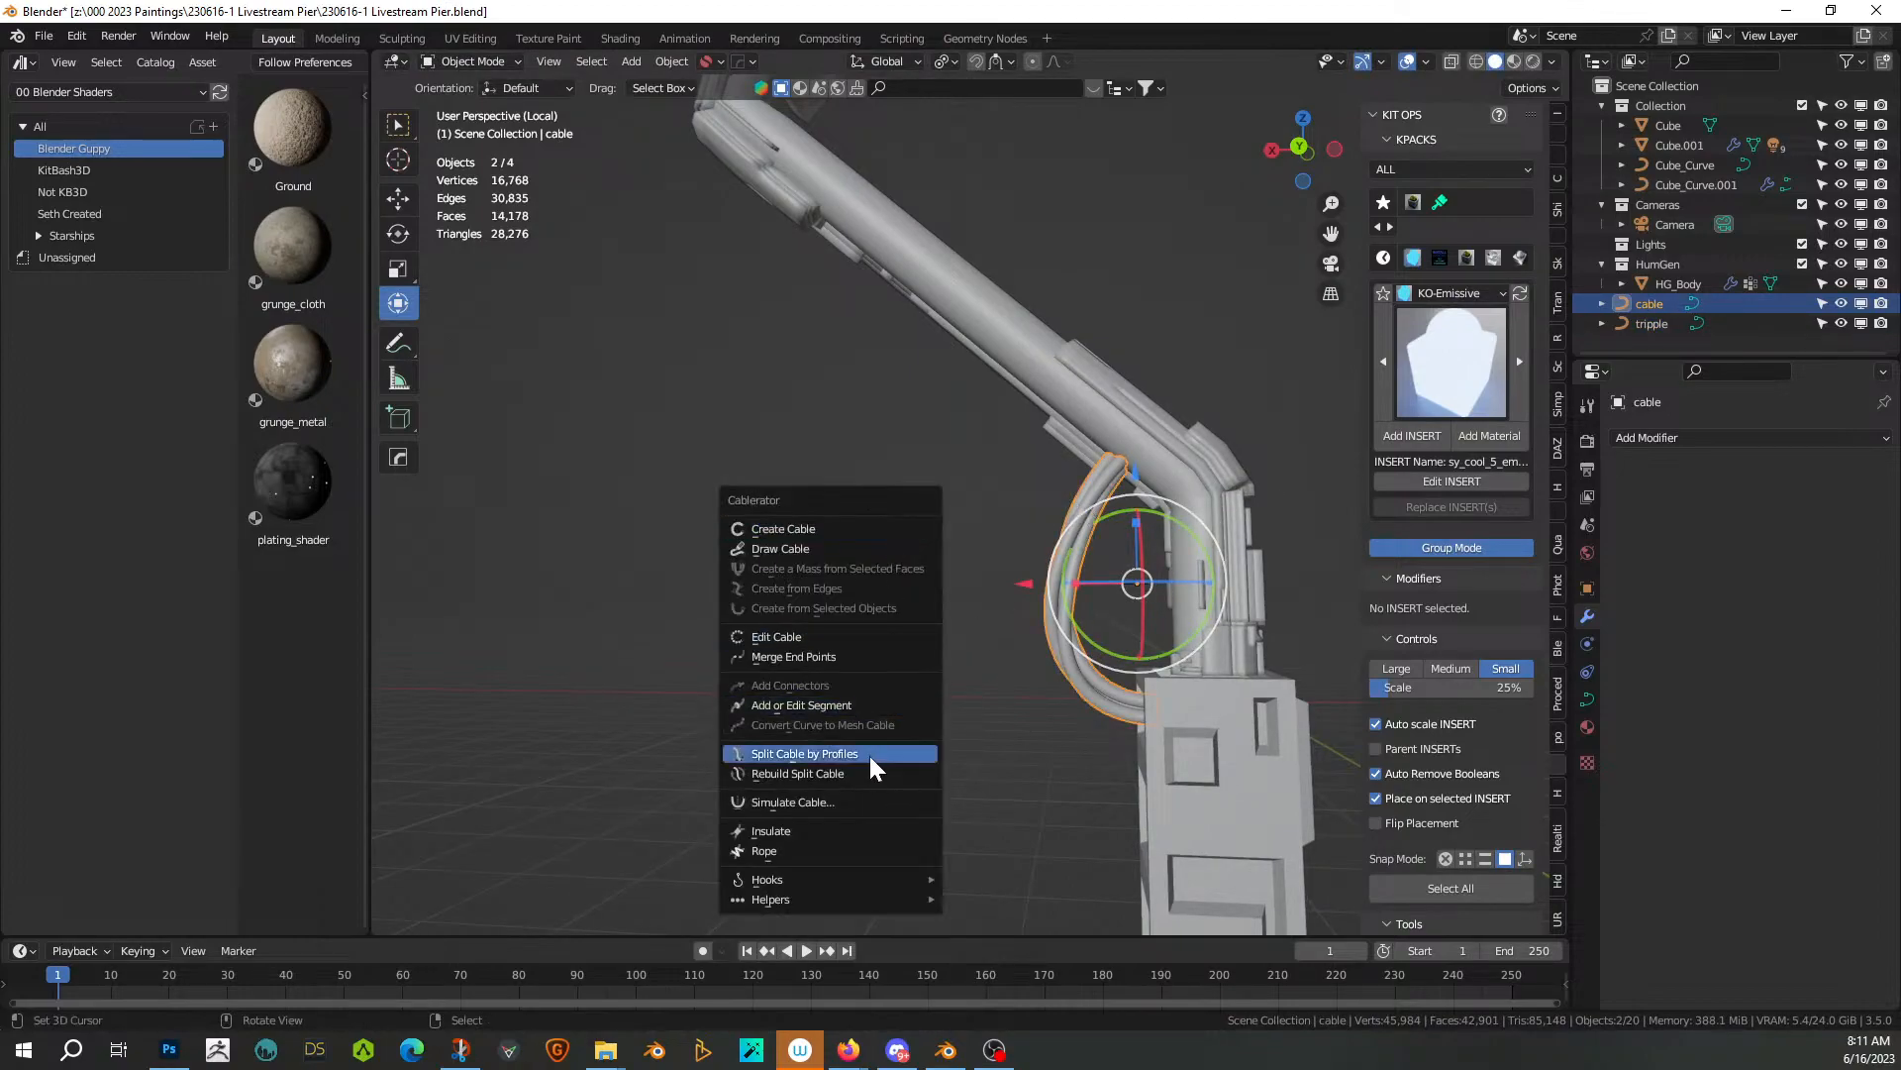
{"action": "left_click", "coordinate": [851, 832]}
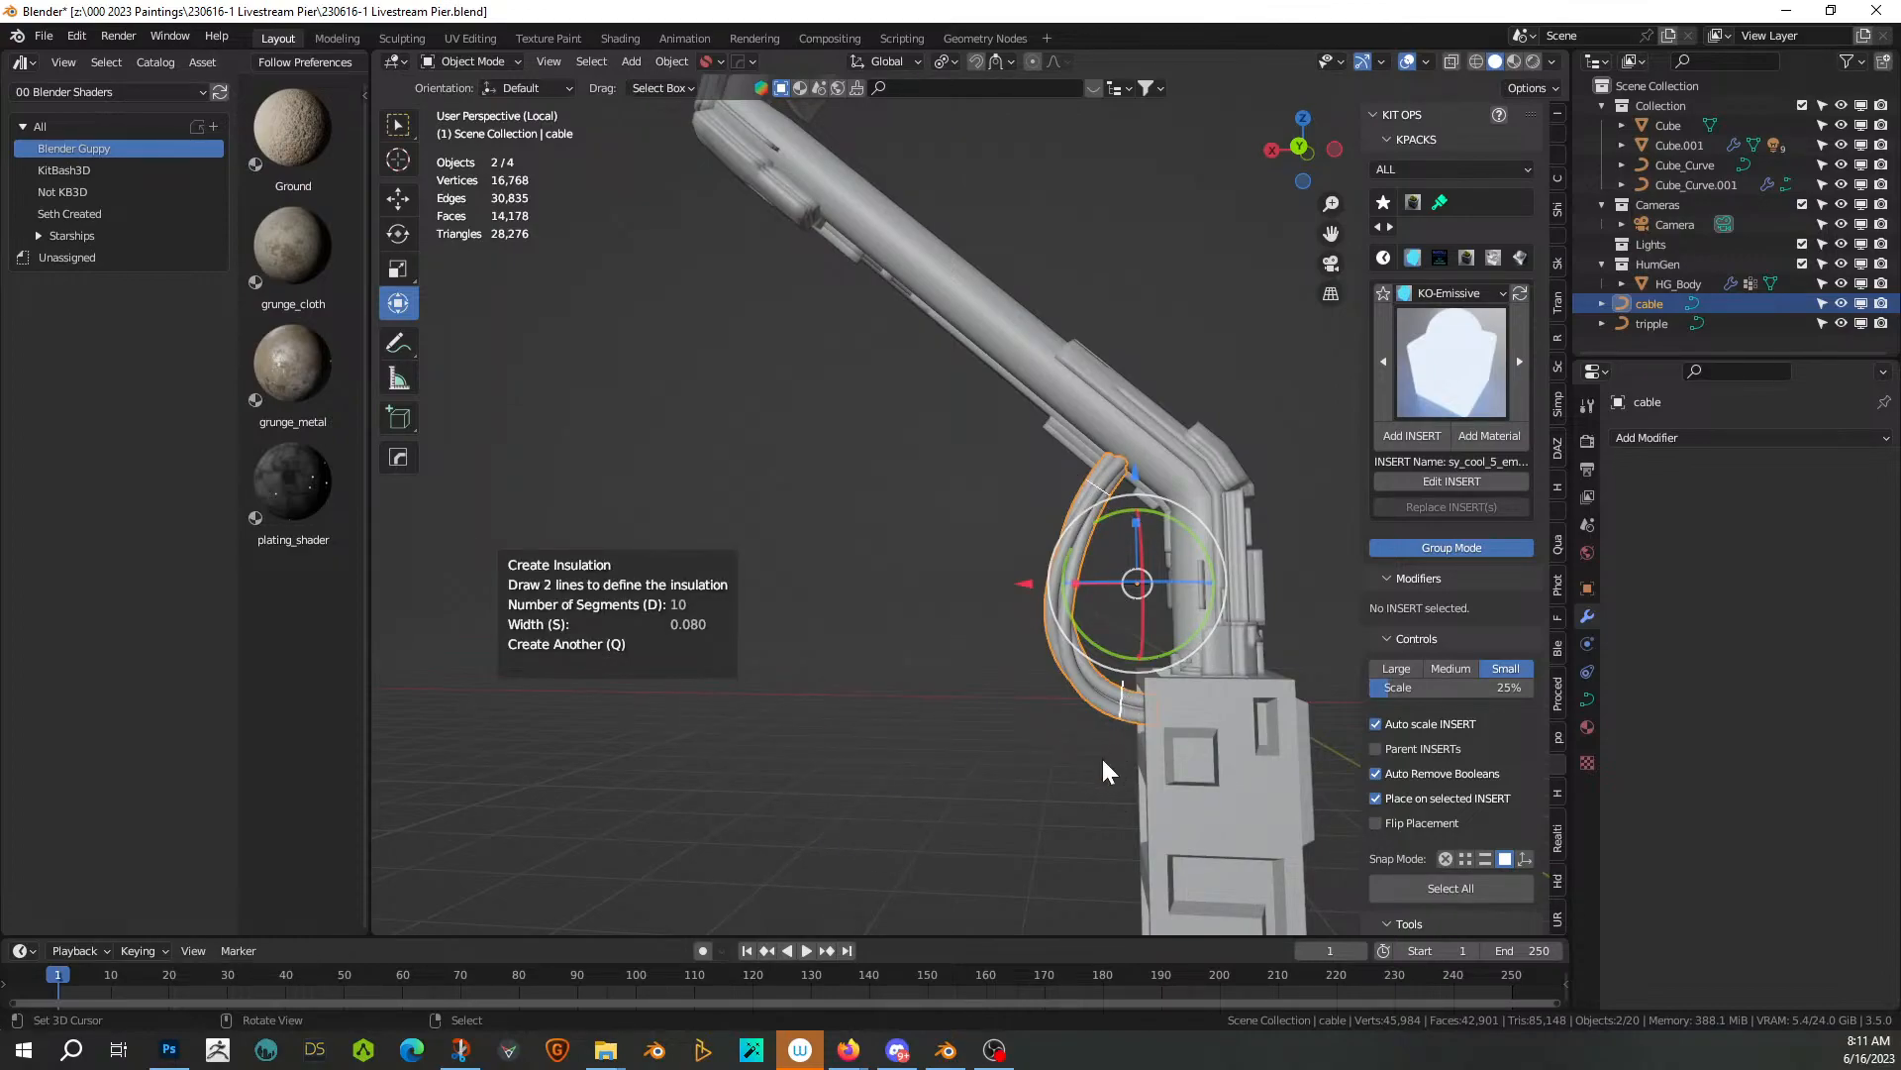
{"action": "left_click_drag", "start_coordinate": [1104, 751], "coordinate": [1100, 760]}
Set the insulation's width to 0.015 and finish creating it
{"action": "key", "text": "s"}
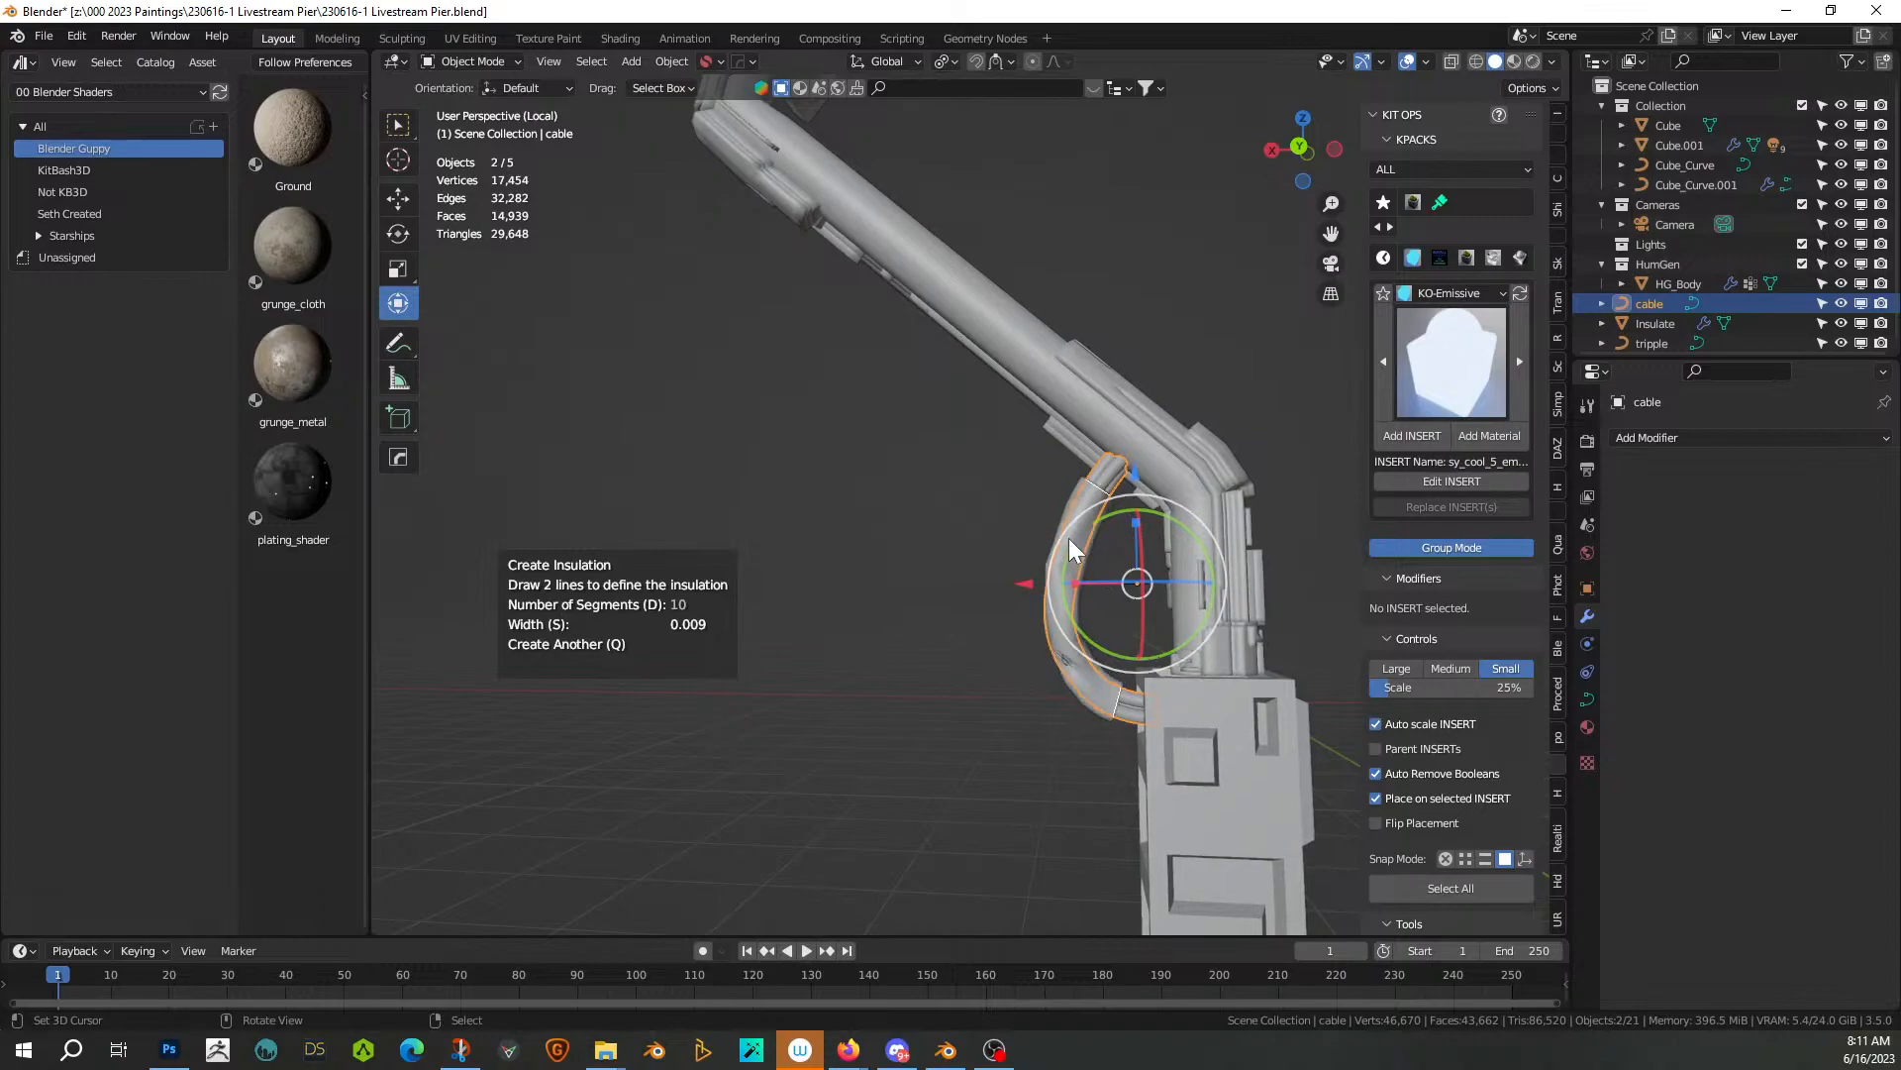
{"action": "middle_click_drag", "start_coordinate": [1074, 537], "coordinate": [1102, 606]}
{"action": "scroll", "coordinate": [1214, 580], "scroll_direction": "up", "scroll_amount": 5}
{"action": "middle_click_drag", "start_coordinate": [1168, 662], "coordinate": [1101, 509], "text": "shift"}
{"action": "key", "text": "s"}
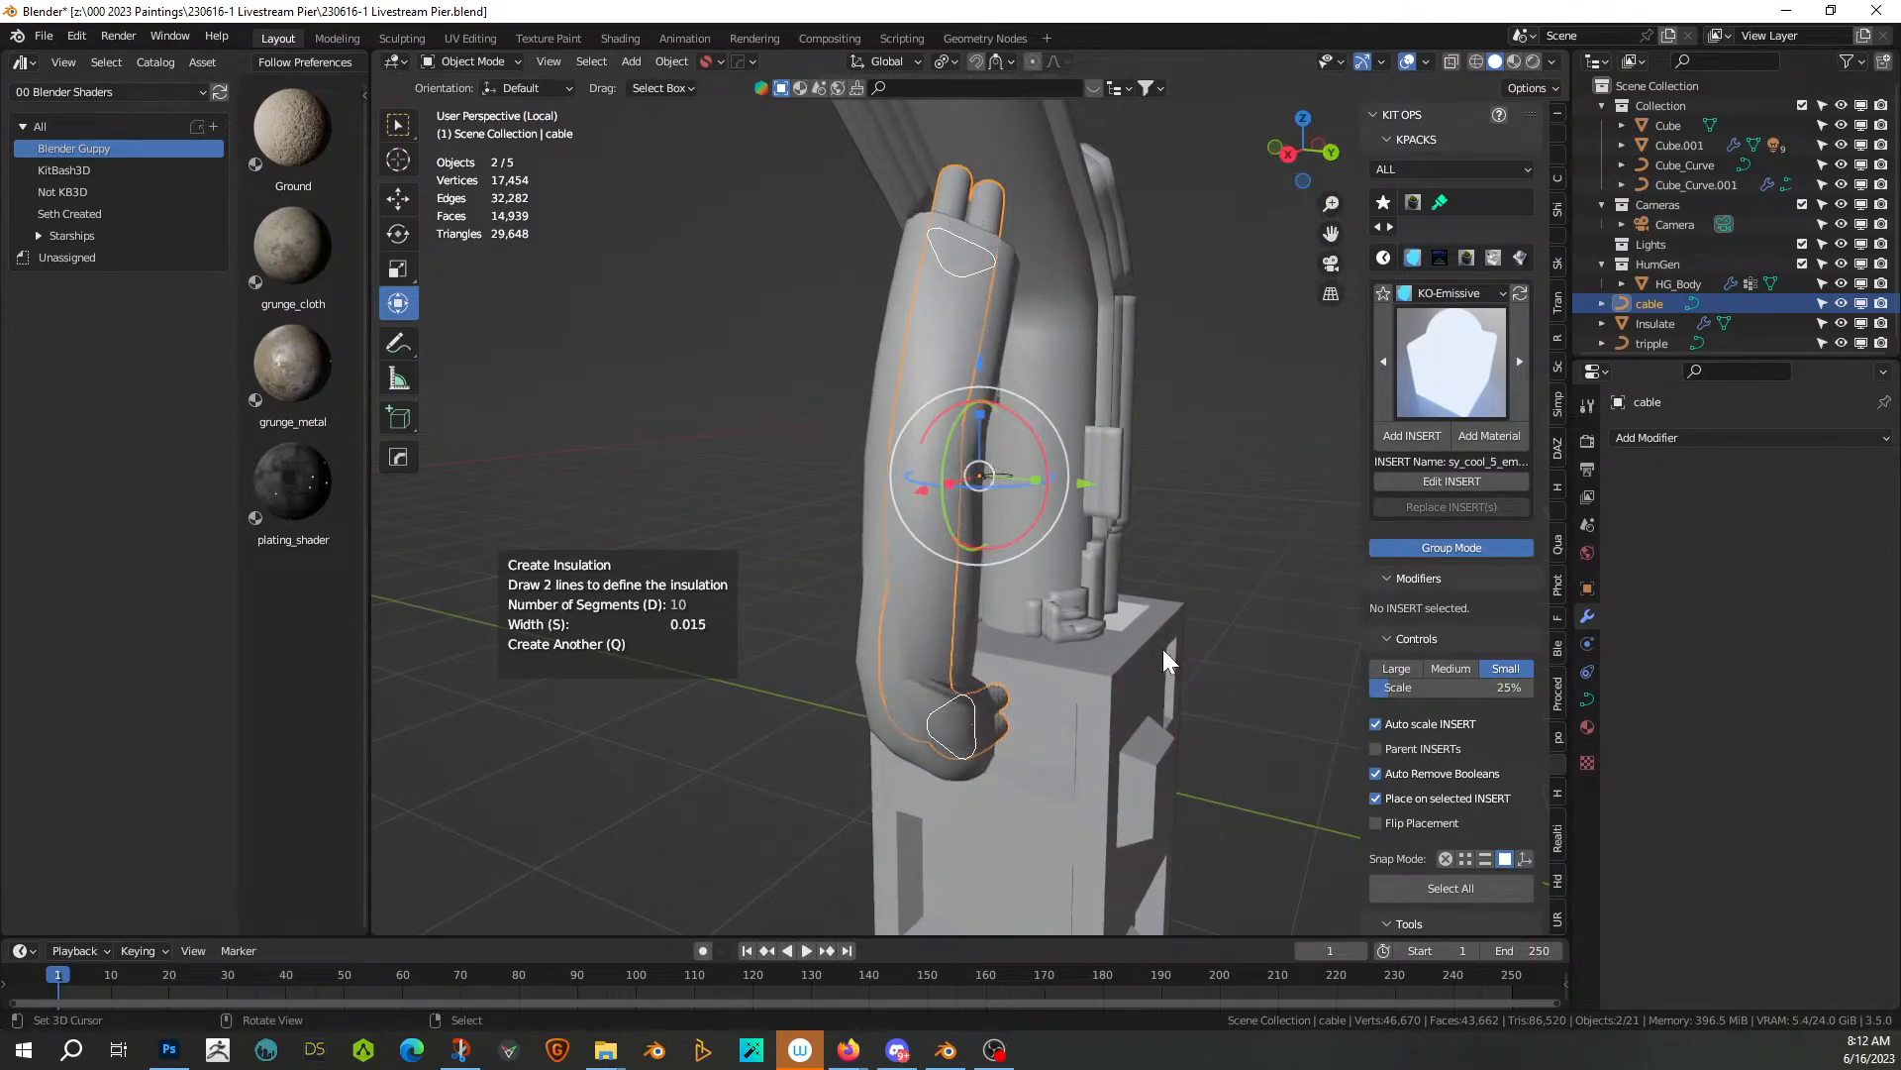
{"action": "middle_click_drag", "start_coordinate": [1163, 650], "coordinate": [1018, 666]}
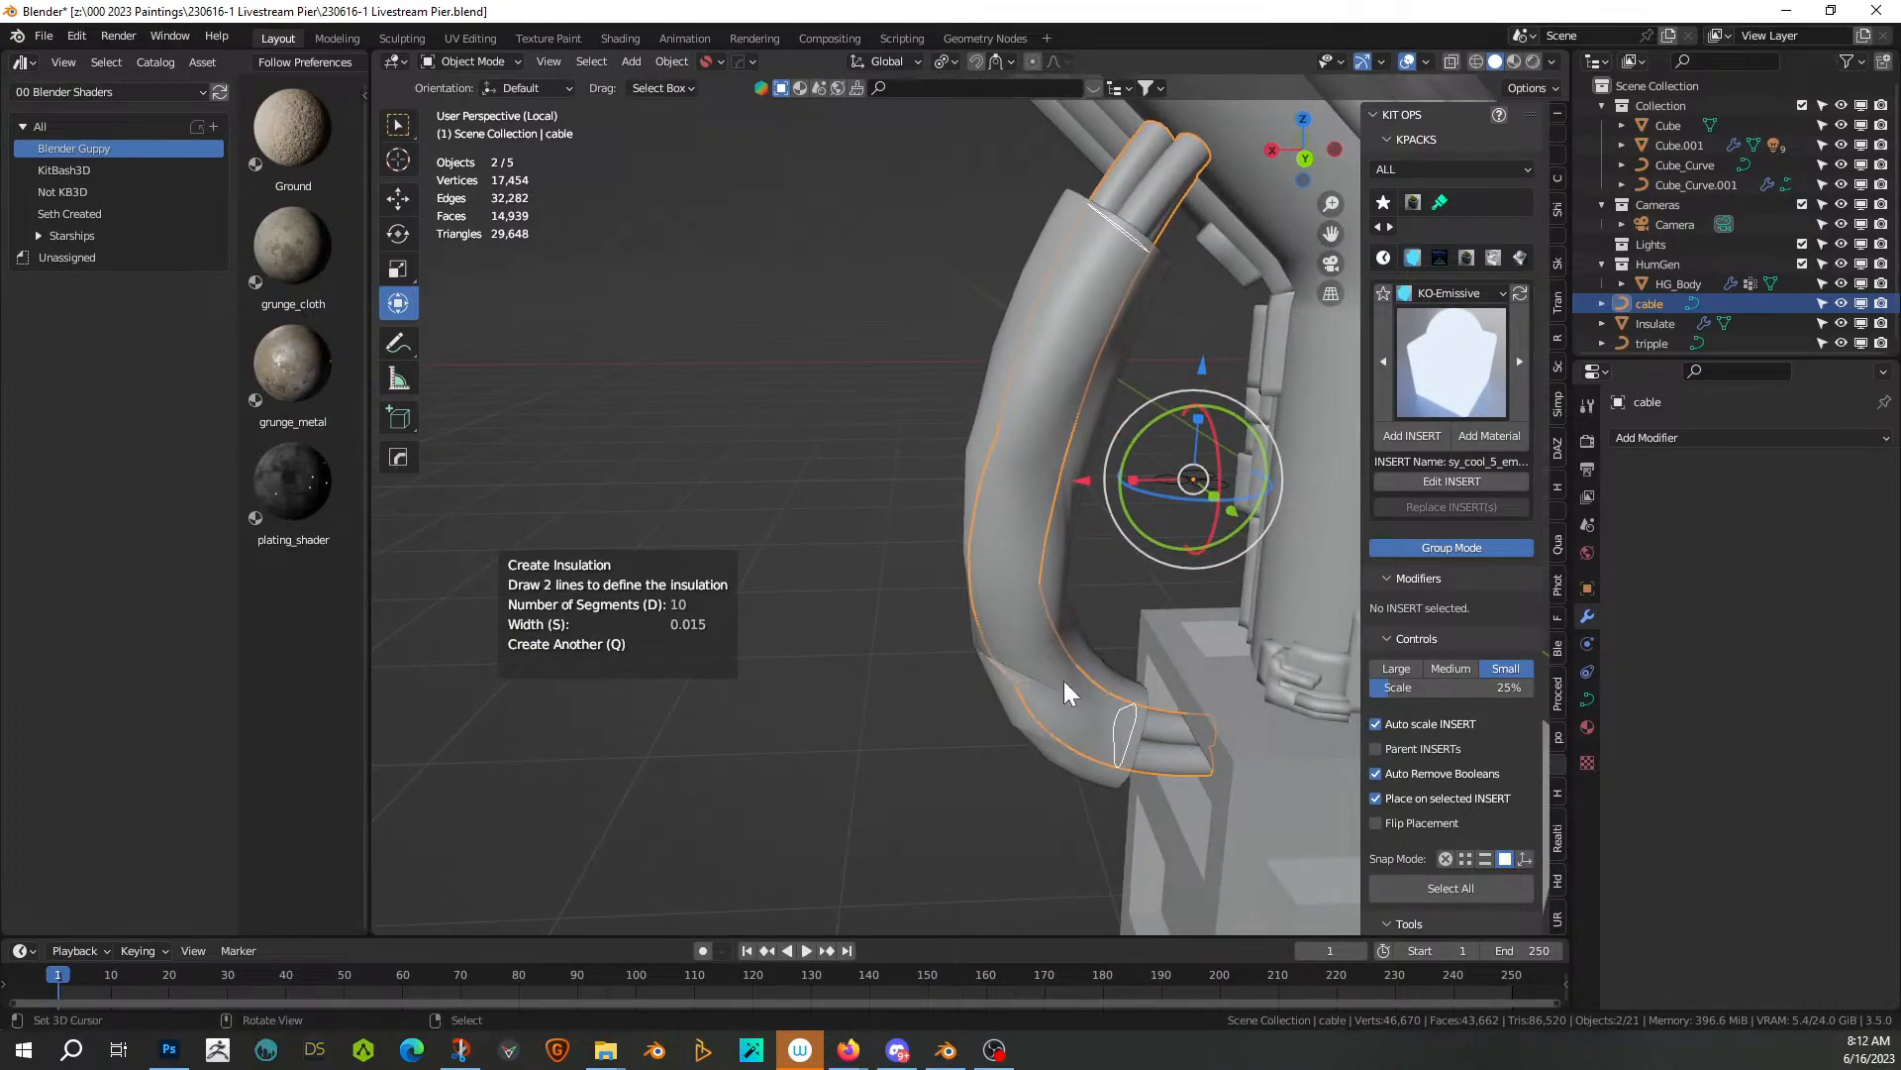
{"action": "left_click", "coordinate": [819, 600]}
Switch the viewport to rendered shading and brighten the world background to a neutral grey with value 0.748
{"action": "middle_click_drag", "start_coordinate": [819, 600], "coordinate": [1386, 415]}
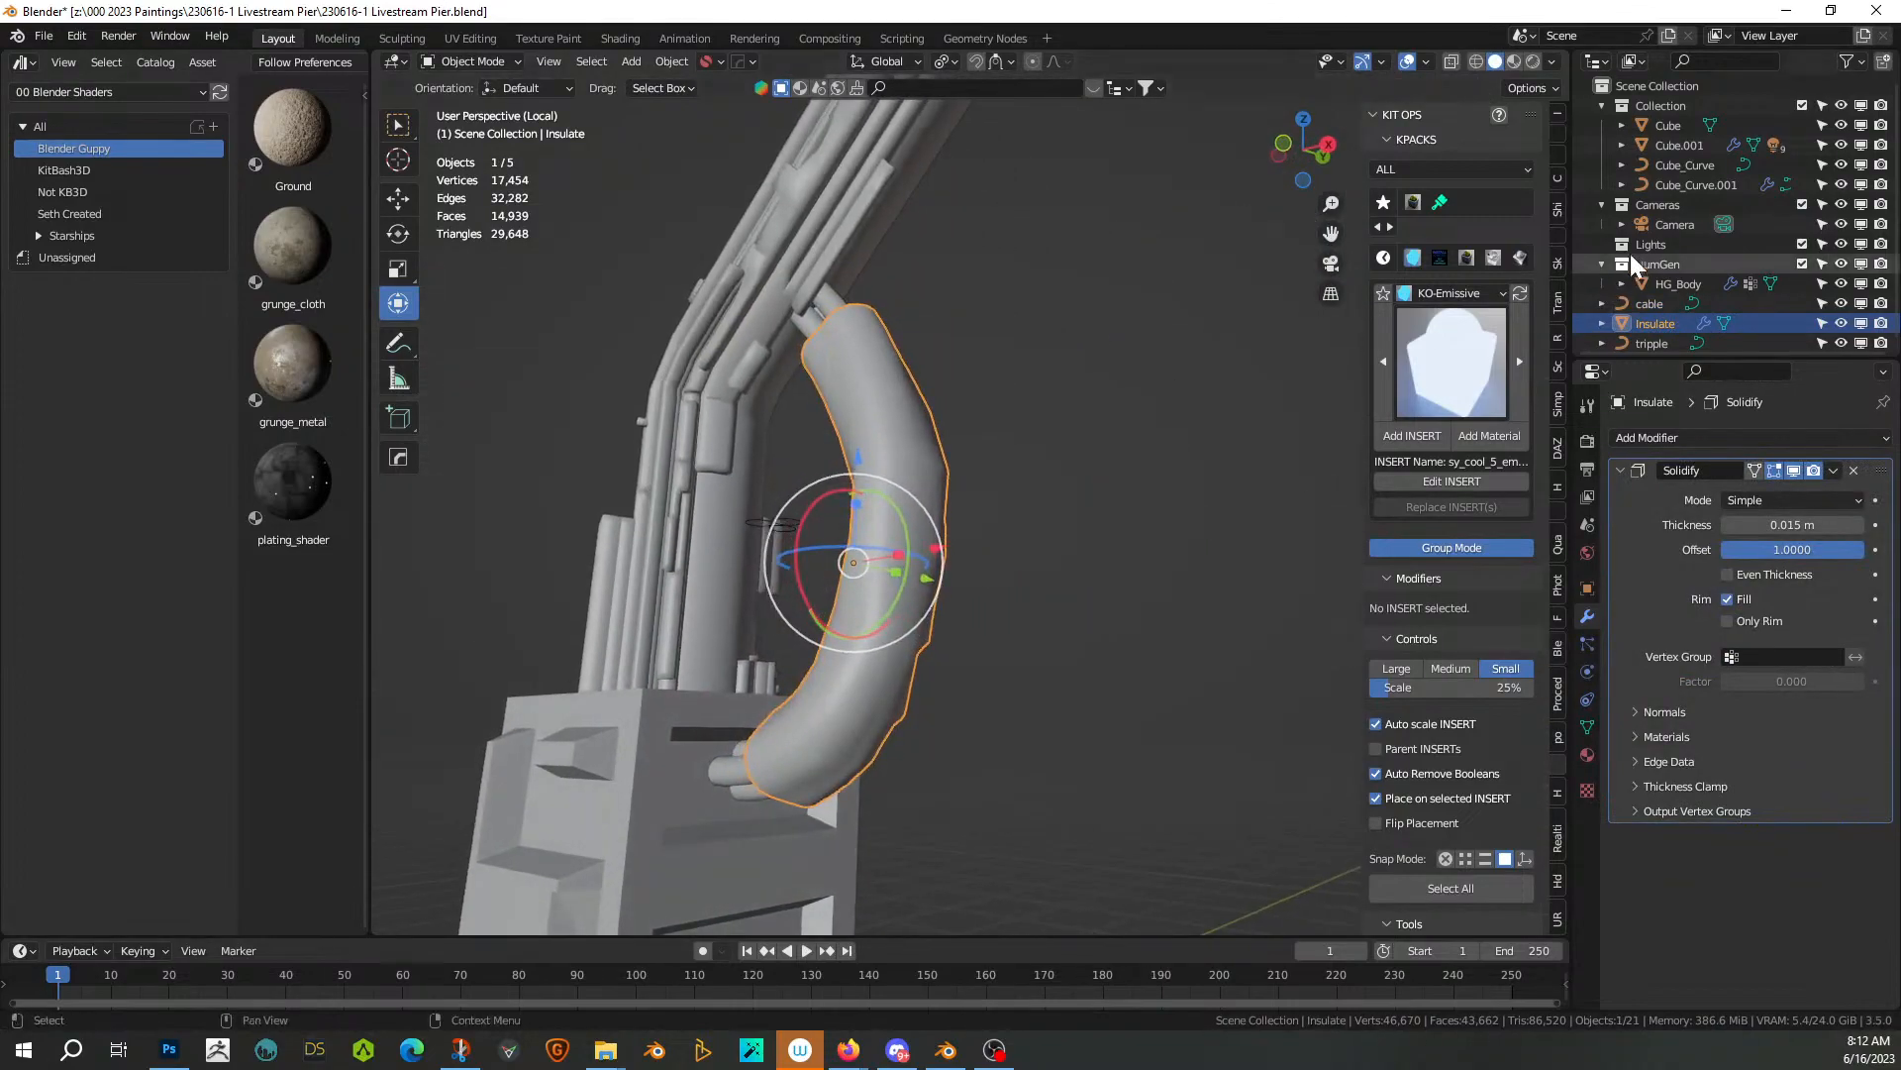
{"action": "left_click", "coordinate": [1531, 62]}
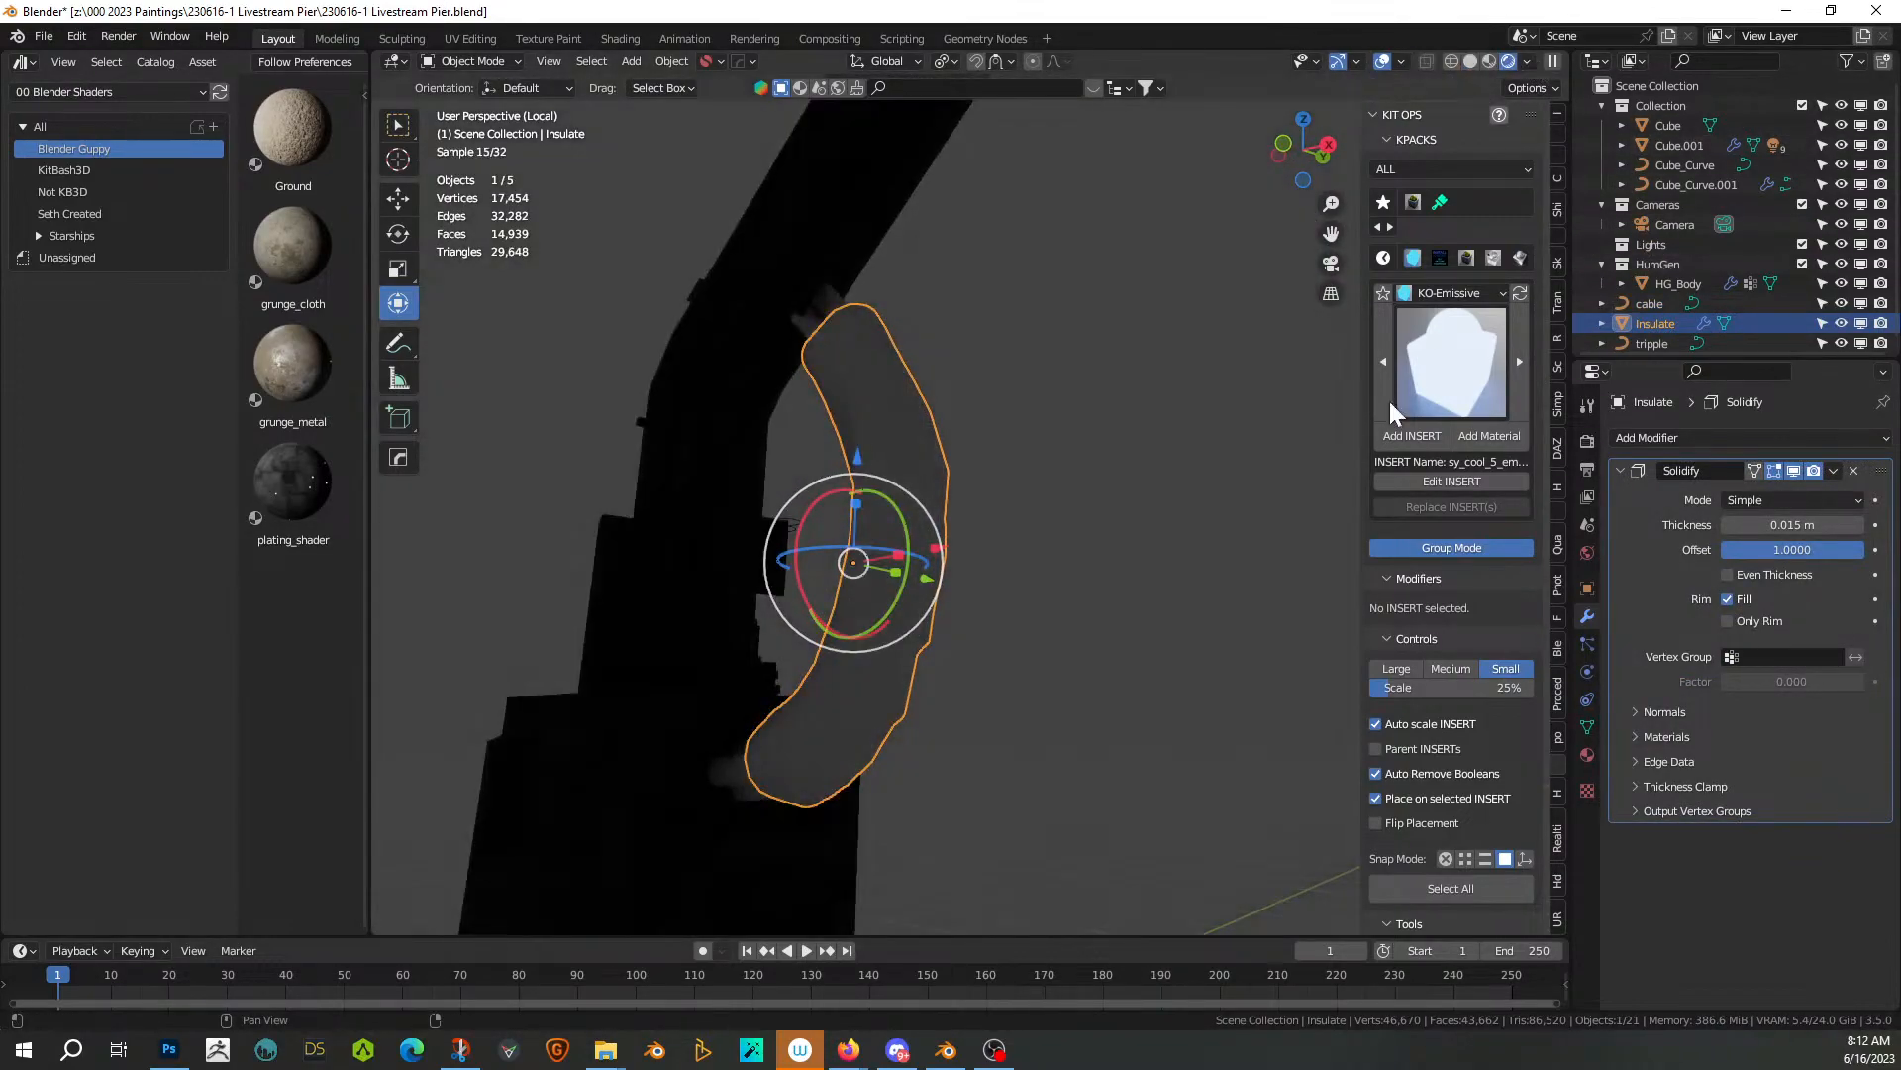
{"action": "middle_click_drag", "start_coordinate": [995, 543], "coordinate": [1049, 550]}
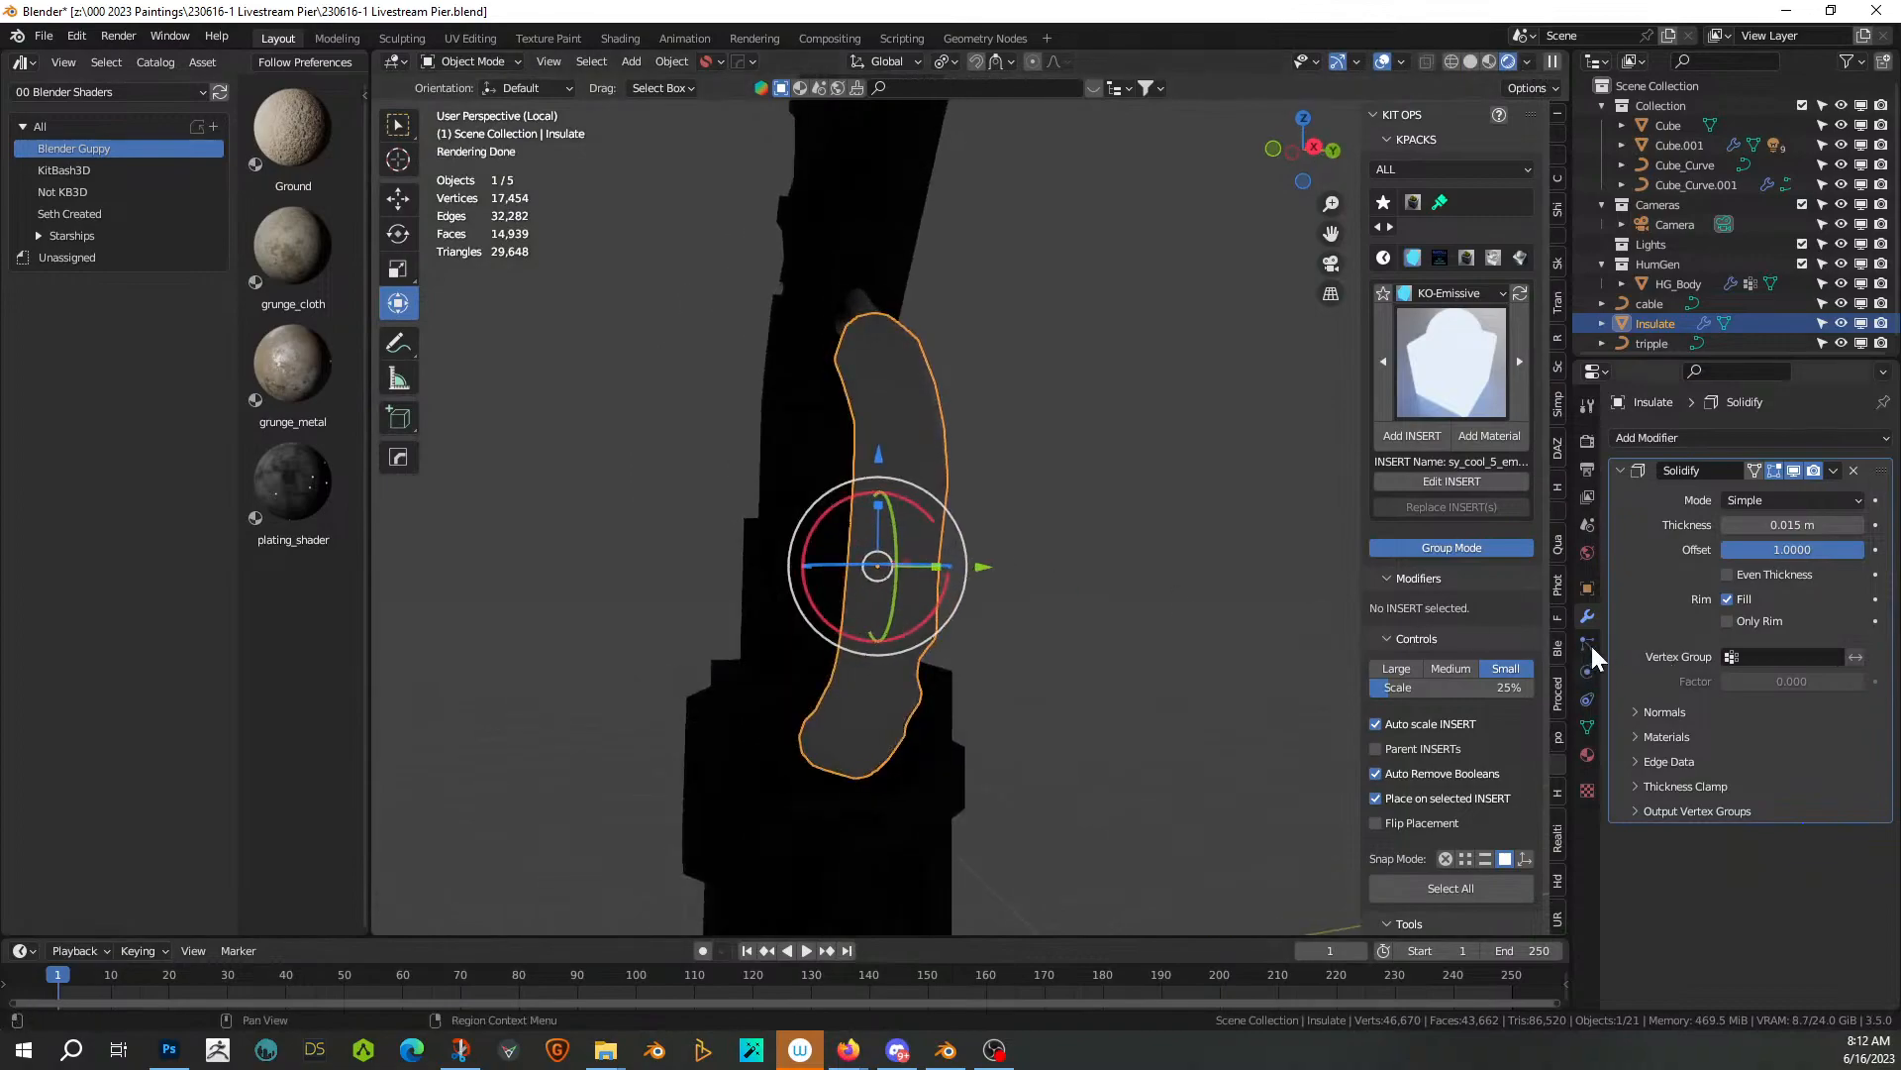
{"action": "left_click", "coordinate": [1587, 553]}
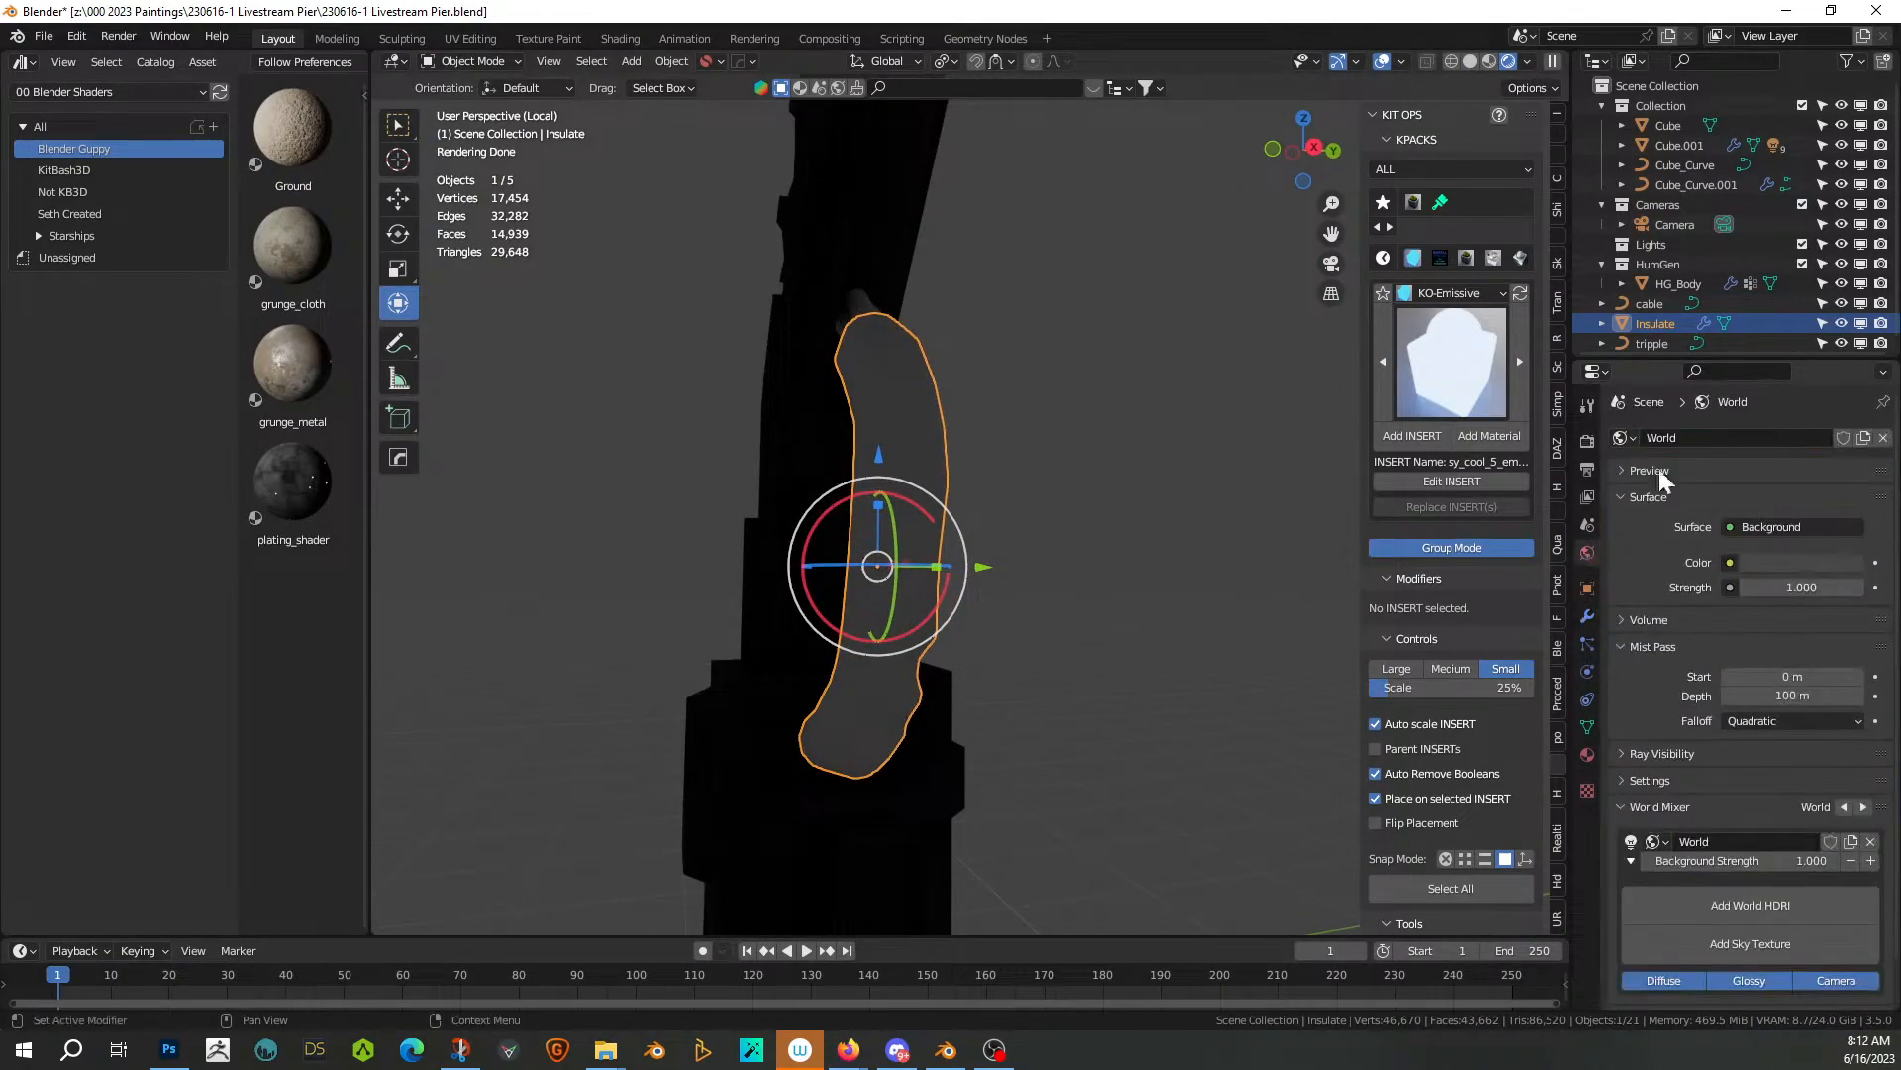
{"action": "left_click", "coordinate": [1780, 562]}
{"action": "left_click", "coordinate": [1848, 283]}
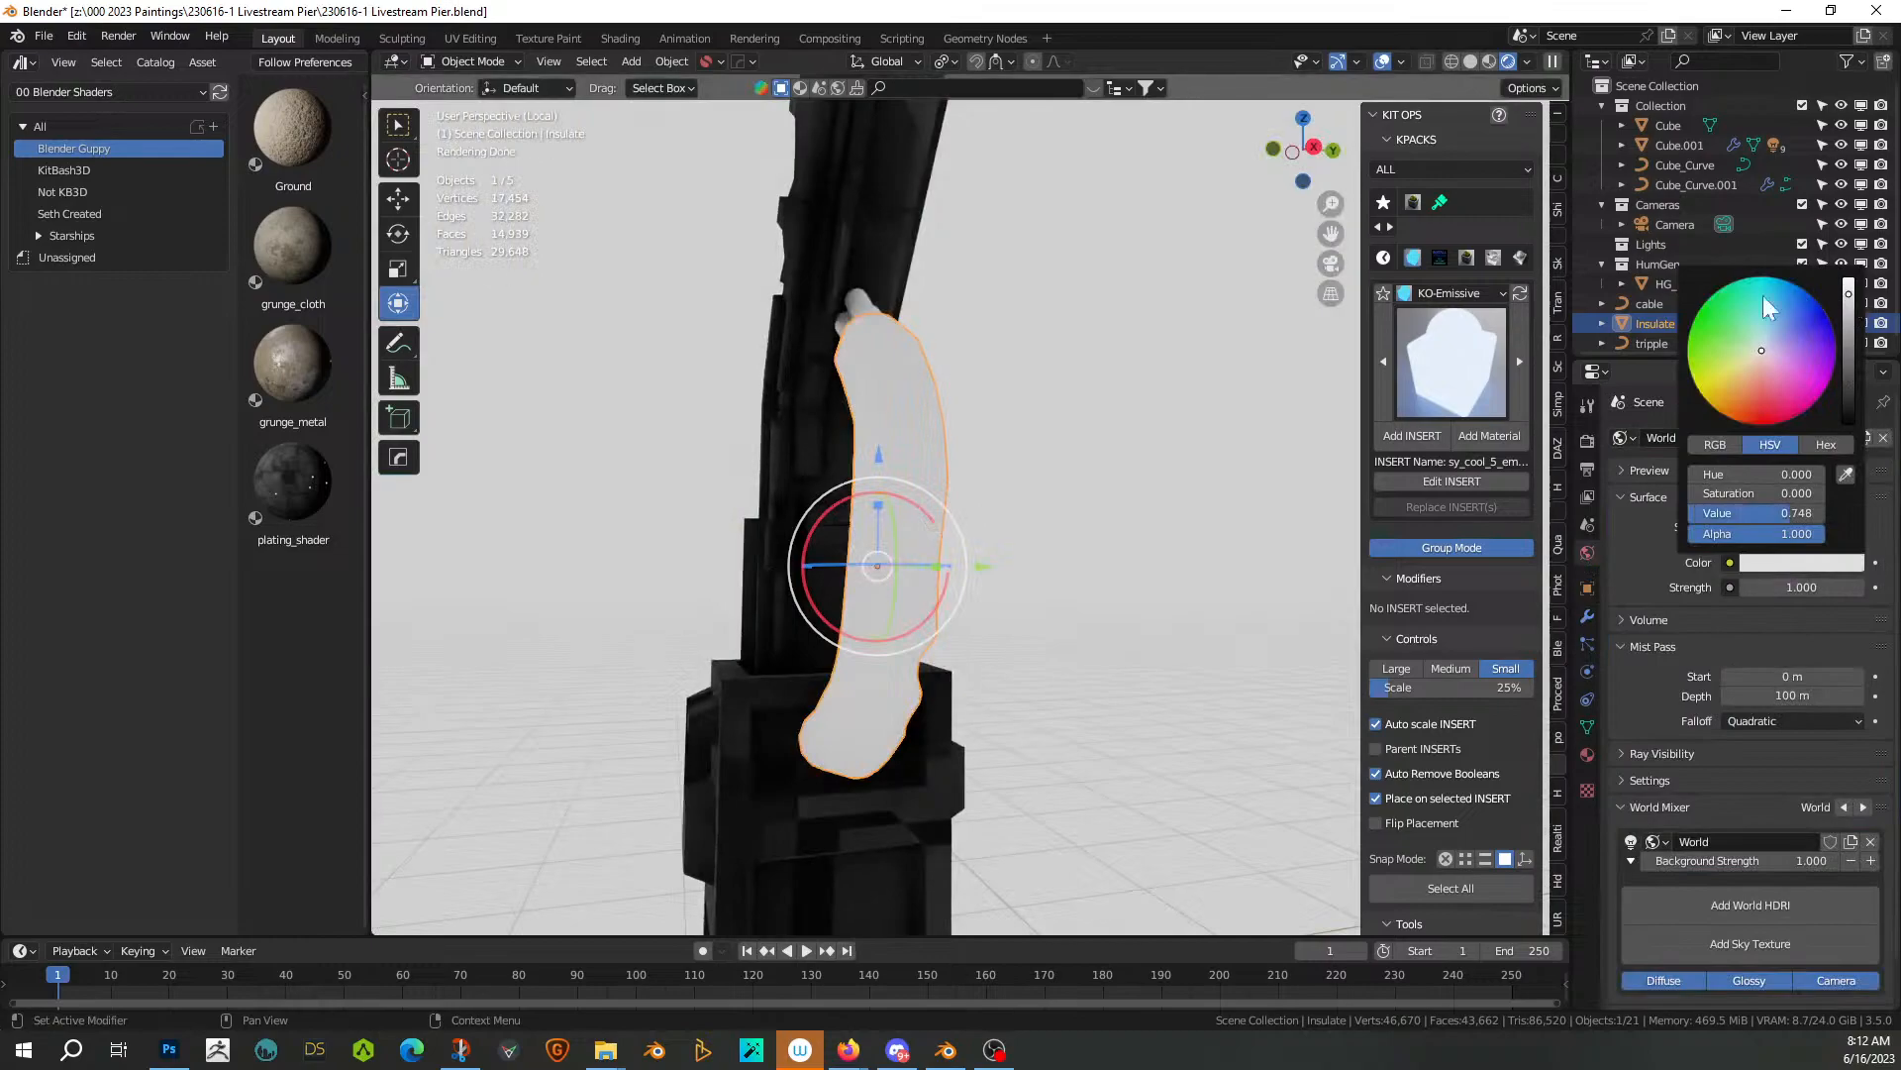
Apply the grunge_cloth material to the insulation and the Rubber material from the Abstract category to the cable
{"action": "middle_click_drag", "start_coordinate": [1078, 586], "coordinate": [829, 618]}
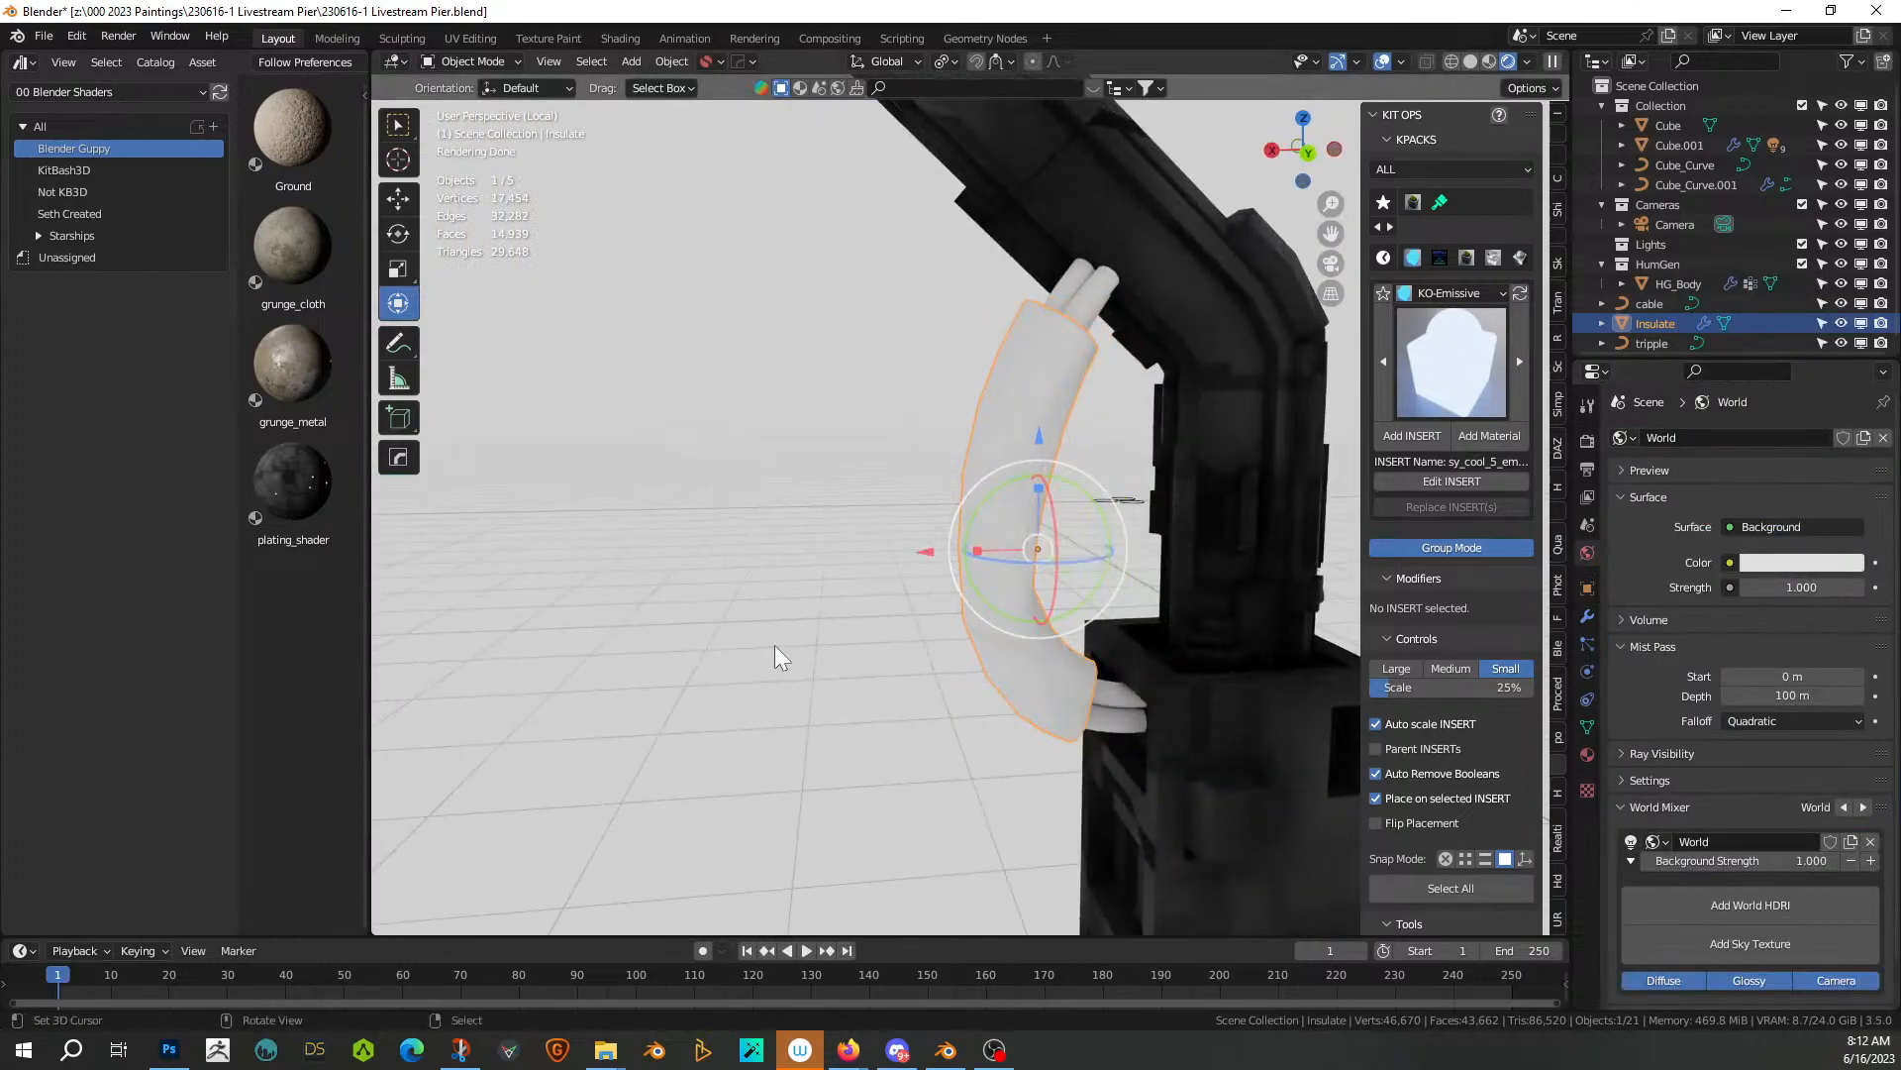
{"action": "left_click_drag", "start_coordinate": [297, 246], "coordinate": [1002, 408]}
{"action": "middle_click_drag", "start_coordinate": [1002, 408], "coordinate": [680, 460]}
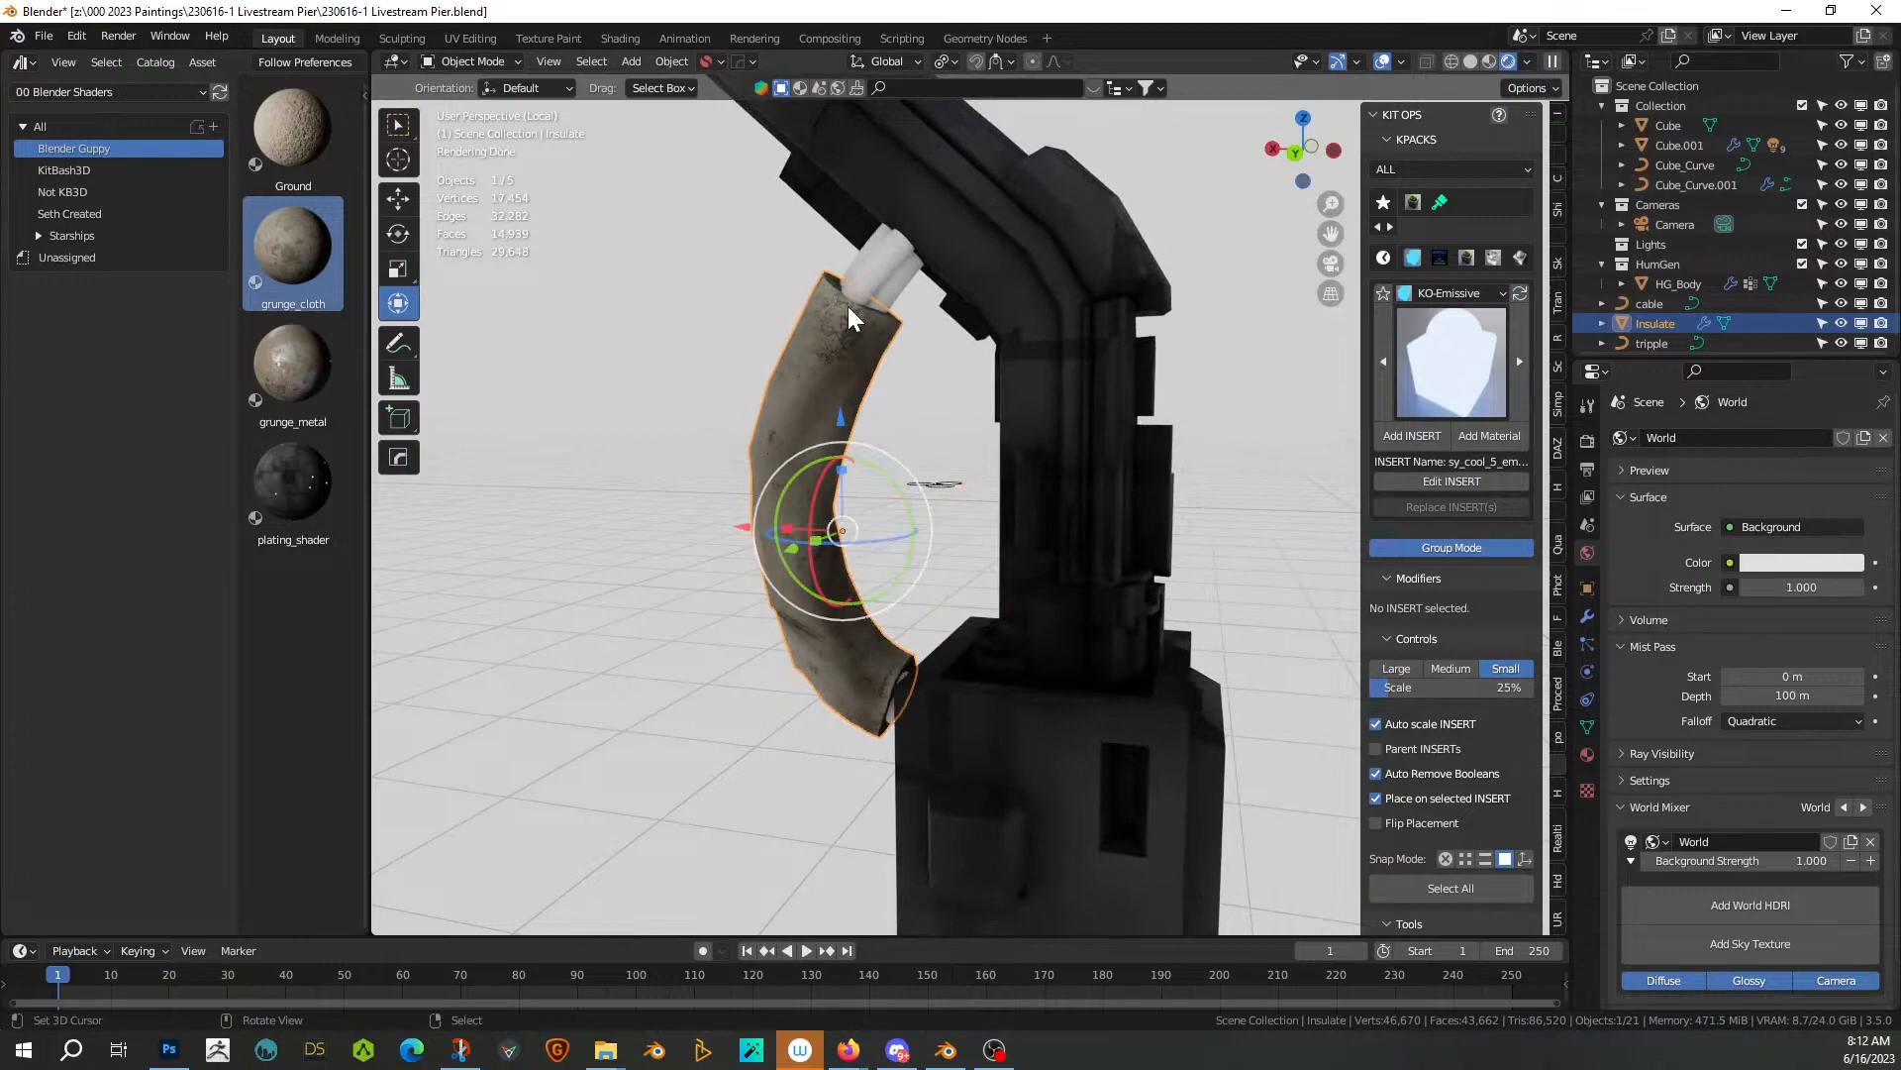
{"action": "left_click", "coordinate": [880, 254], "text": "shift"}
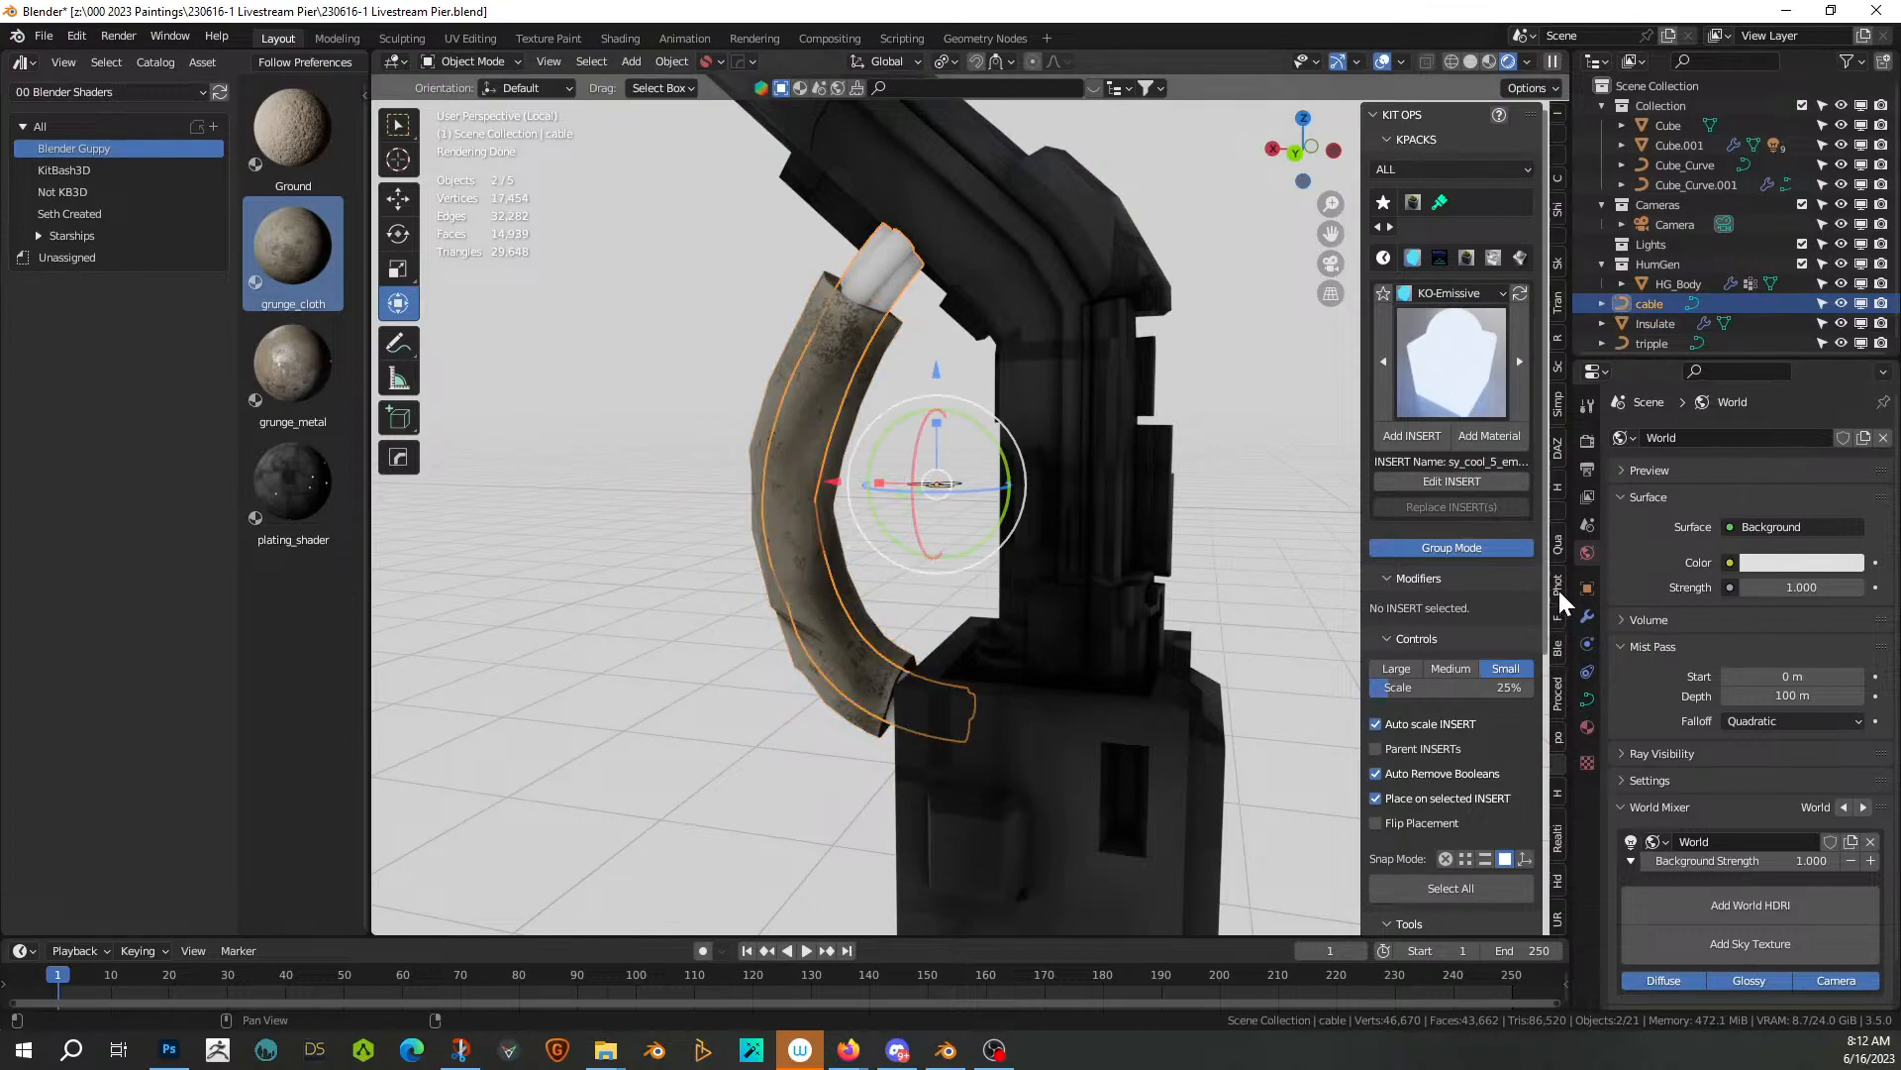
{"action": "left_click", "coordinate": [1558, 839]}
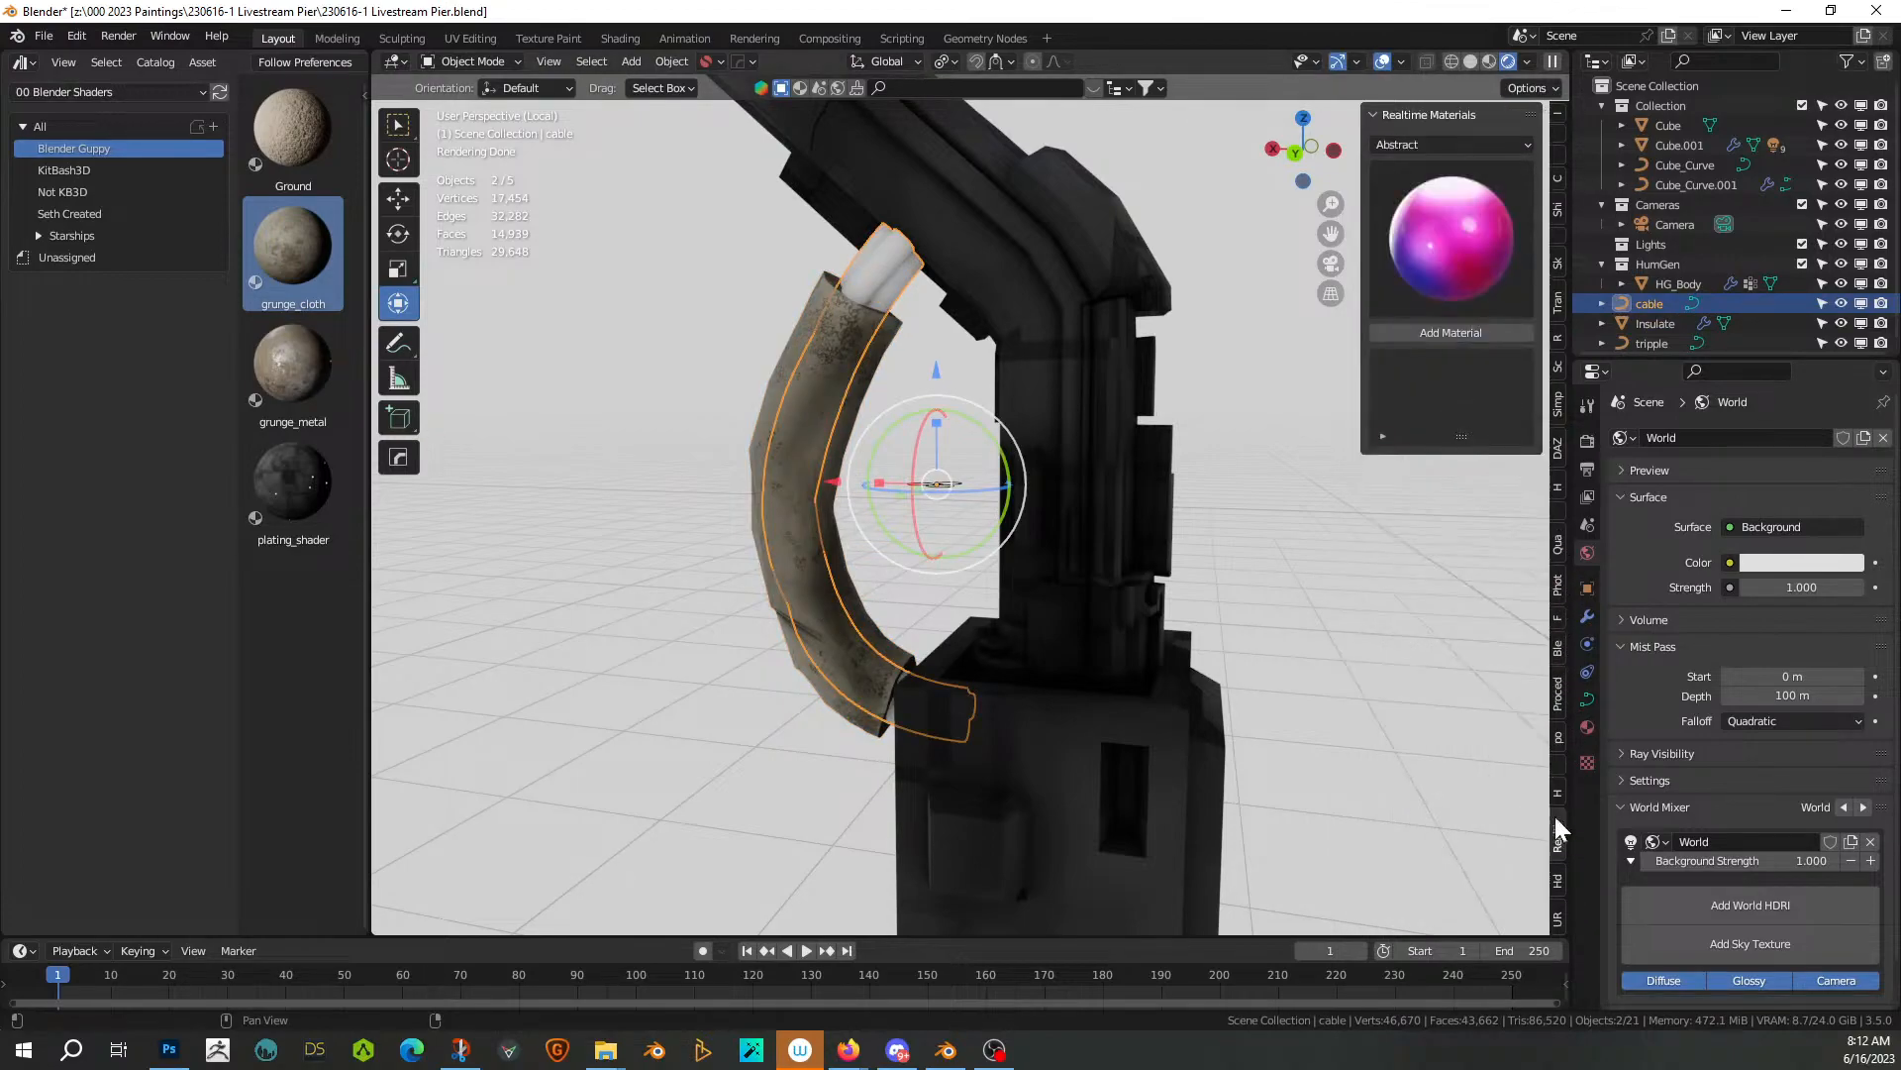
{"action": "left_click", "coordinate": [1480, 224]}
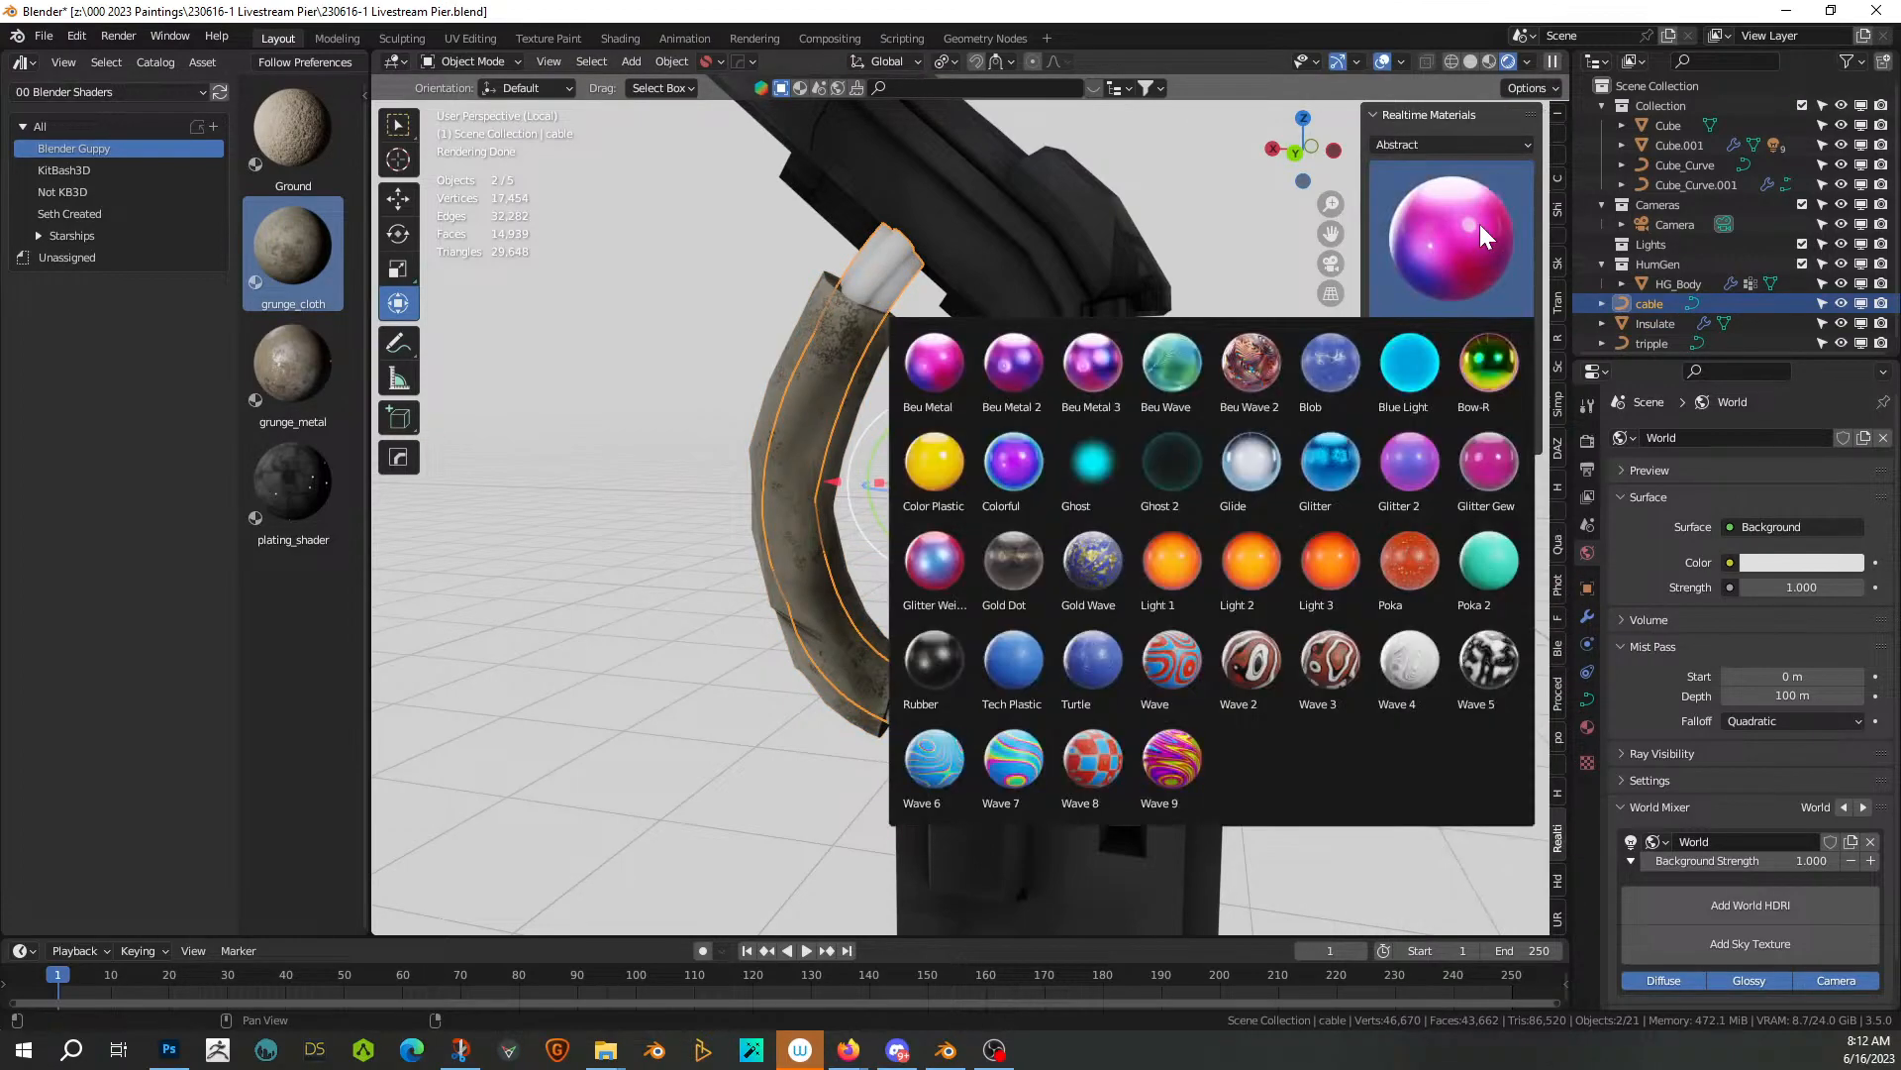
{"action": "left_click", "coordinate": [957, 650]}
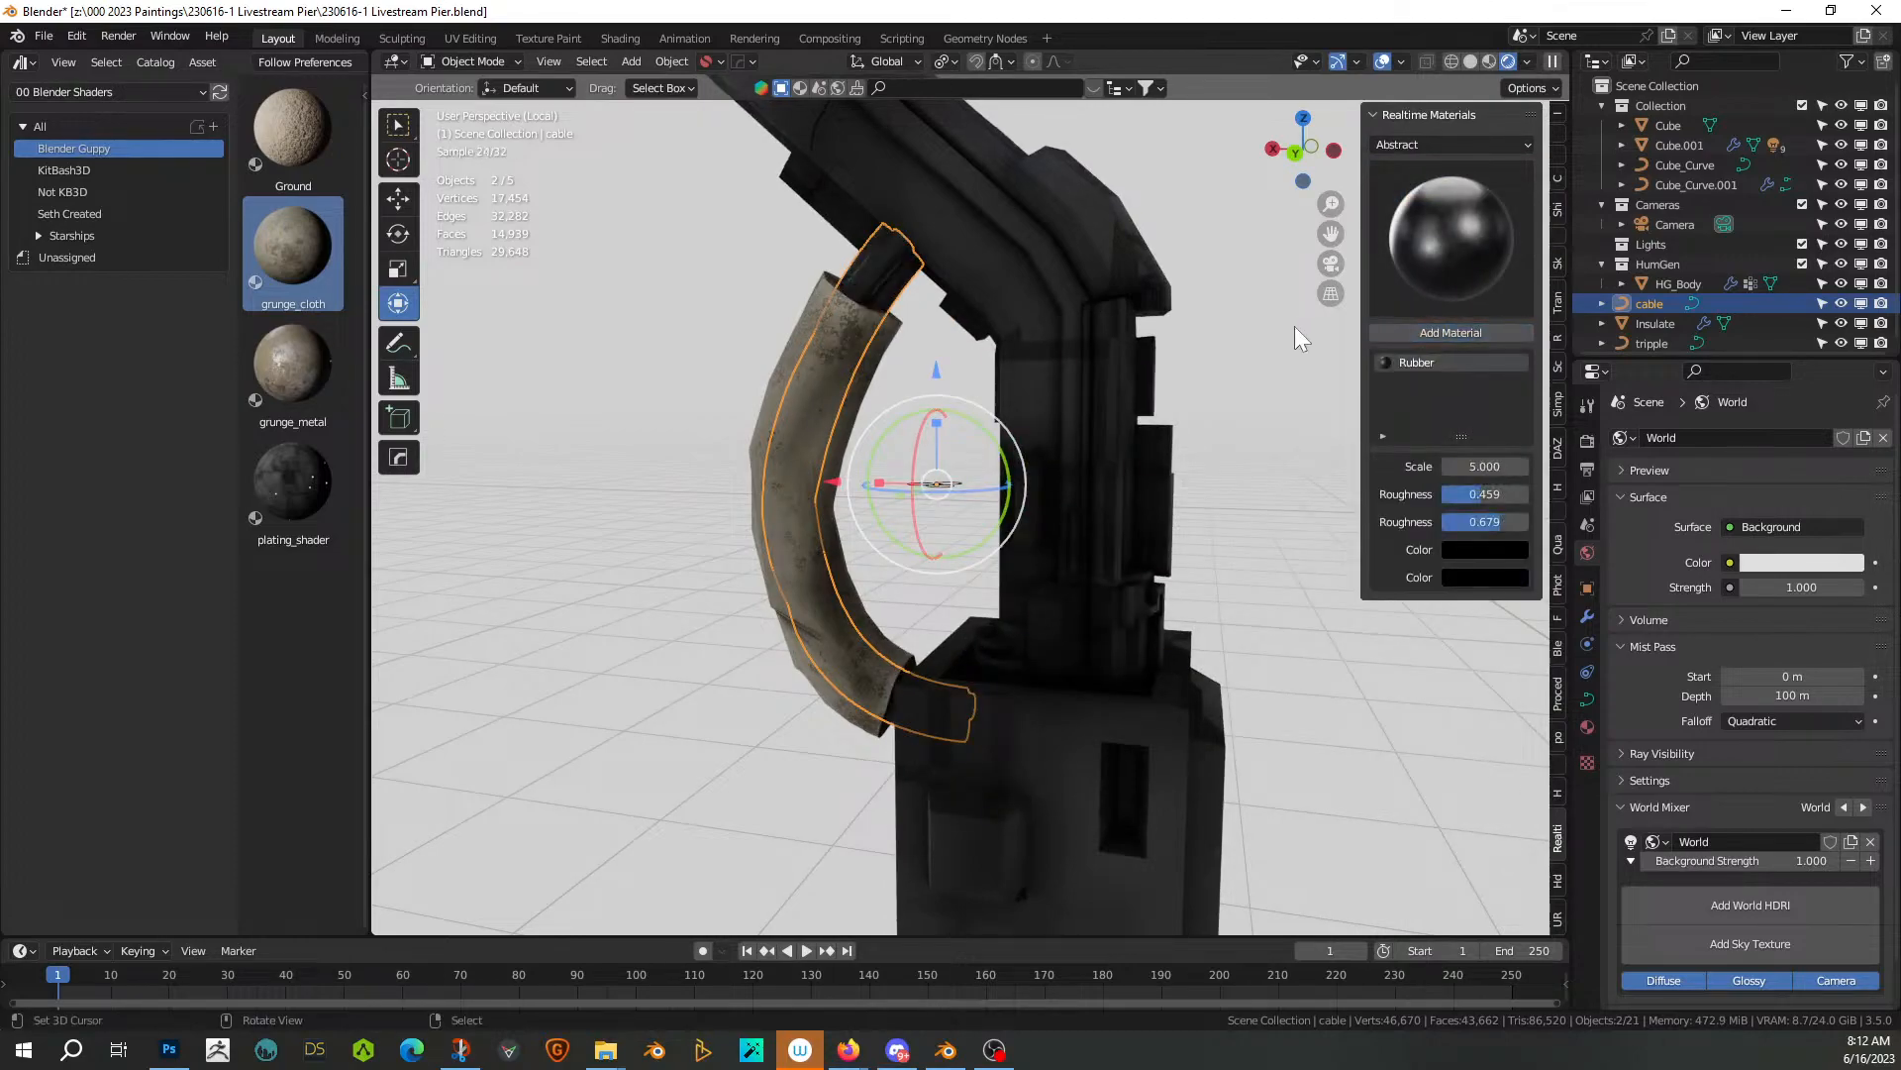
Convert the cable curve to a mesh
{"action": "middle_click_drag", "start_coordinate": [828, 390], "coordinate": [870, 330]}
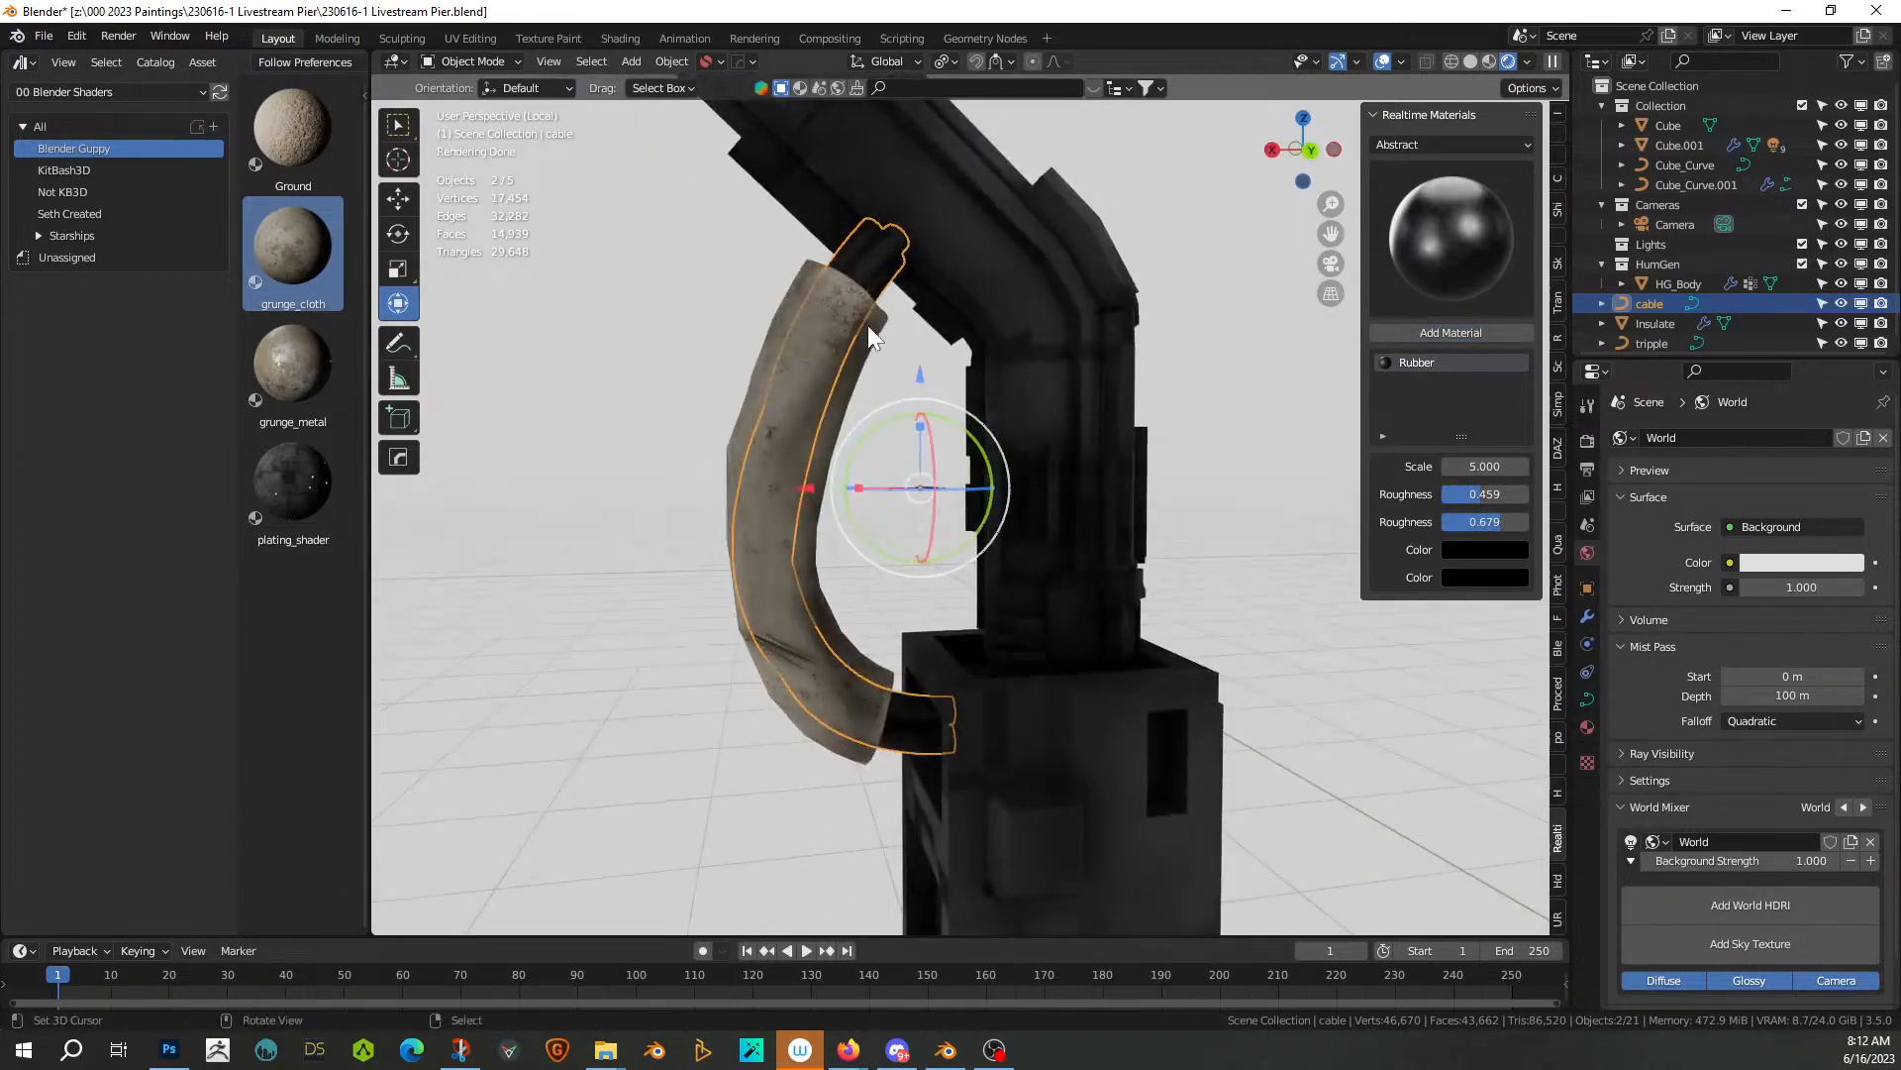
{"action": "key", "text": "q"}
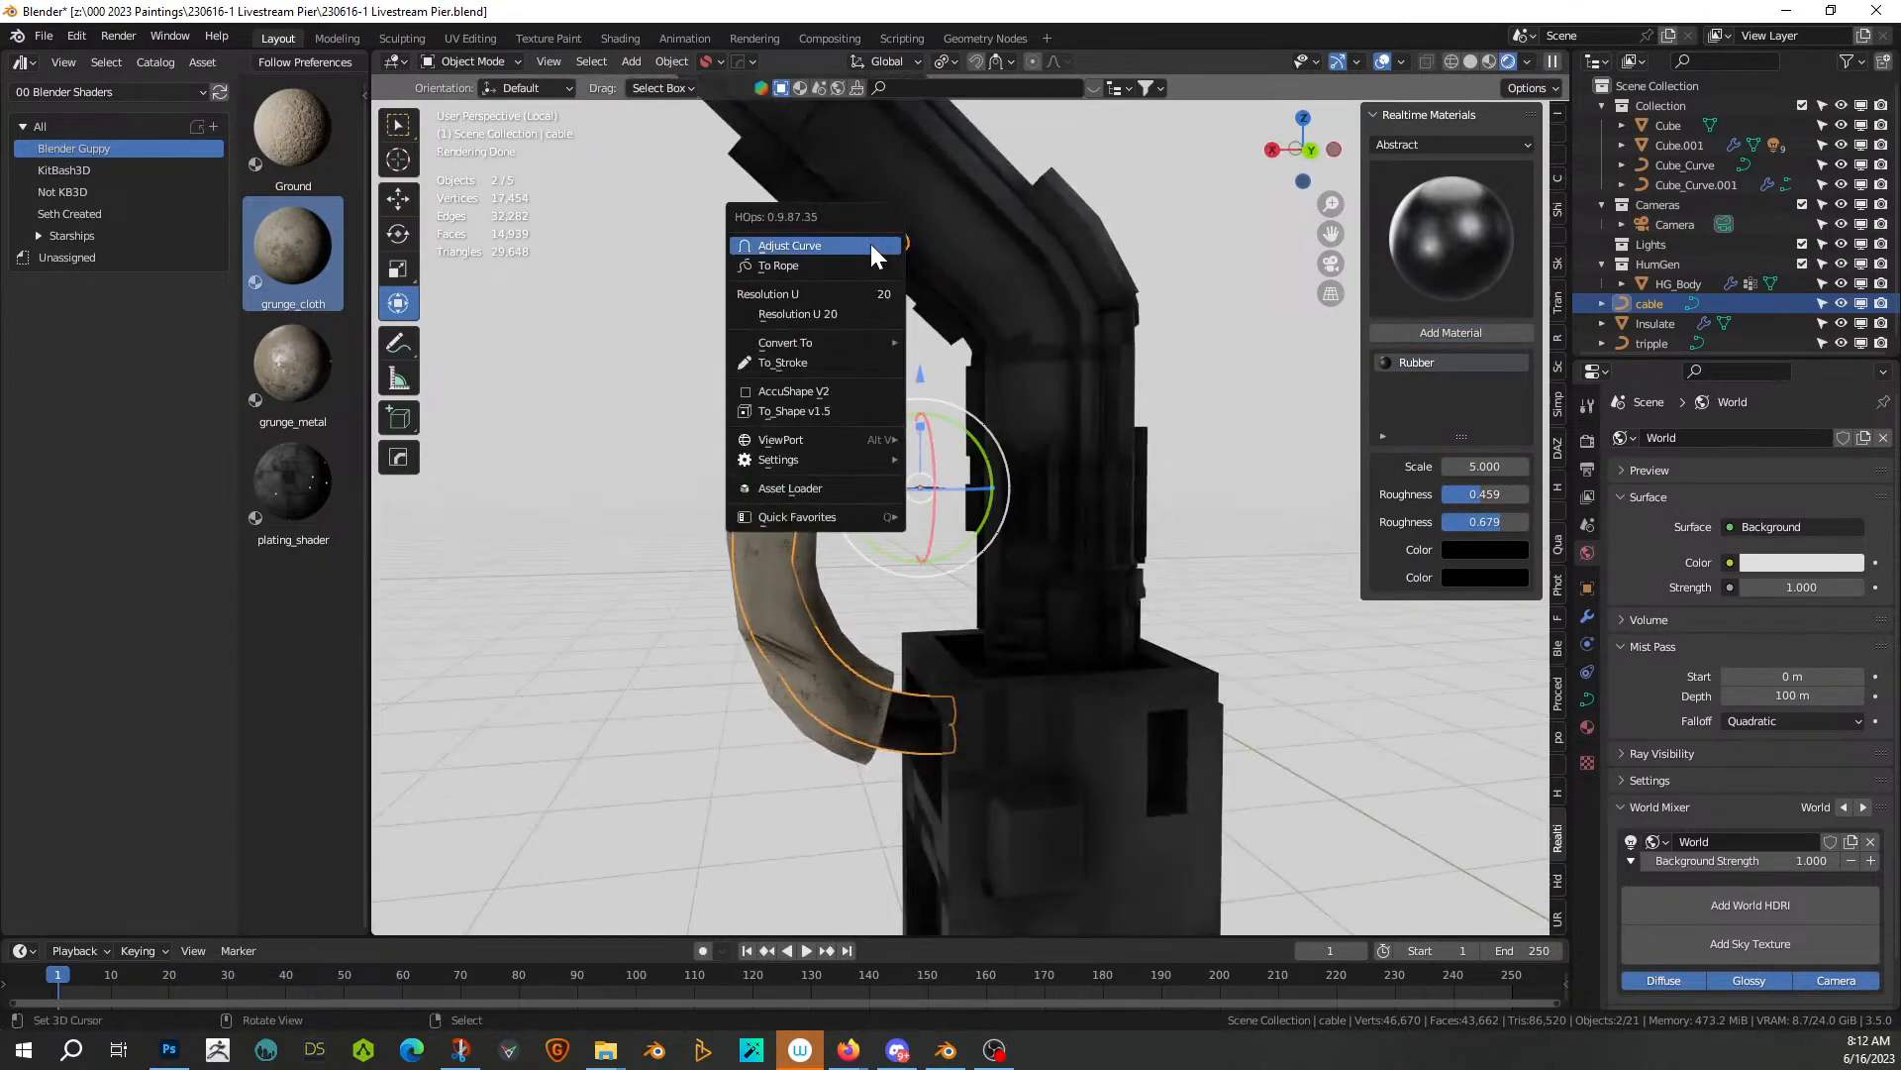
{"action": "mouse_move", "coordinate": [846, 345]}
{"action": "left_click", "coordinate": [1012, 366]}
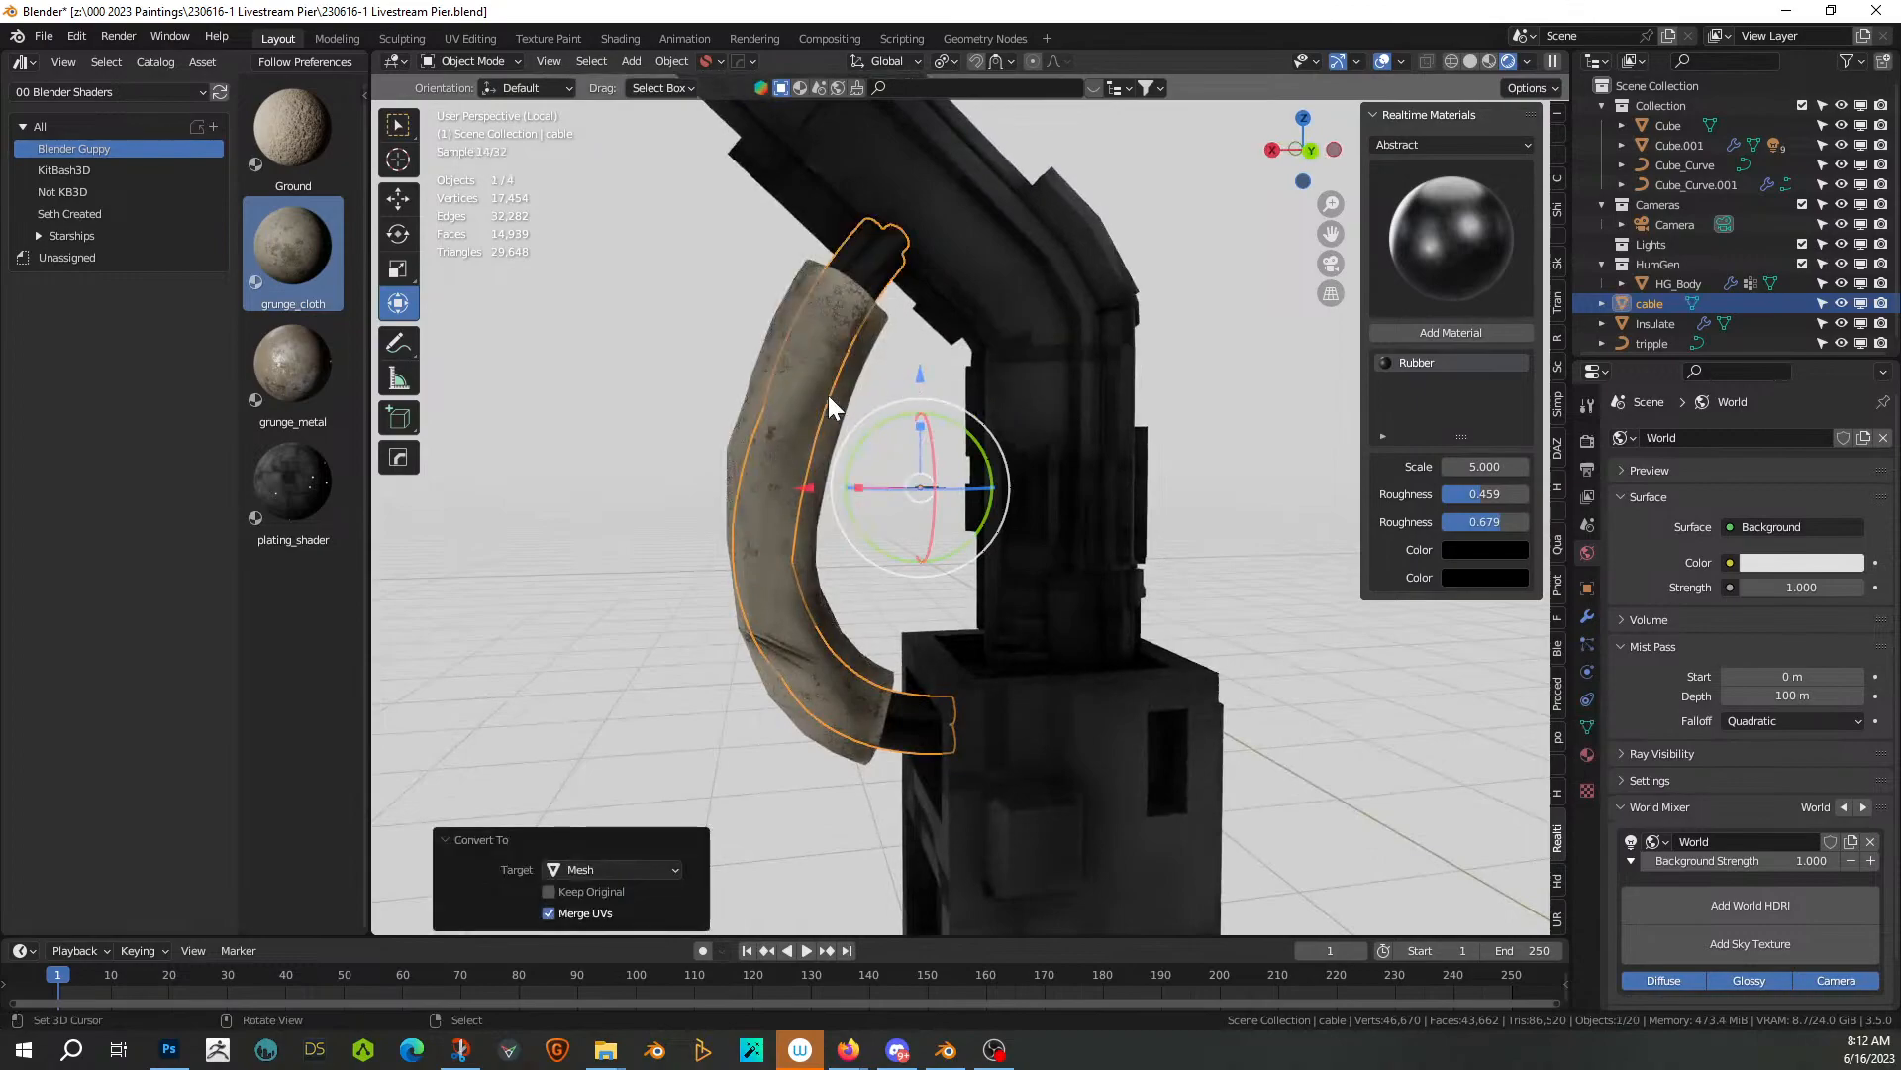
Try to join the cable and insulation into the lamp mesh, and undo the join
{"action": "left_click", "coordinate": [840, 260], "text": "shift"}
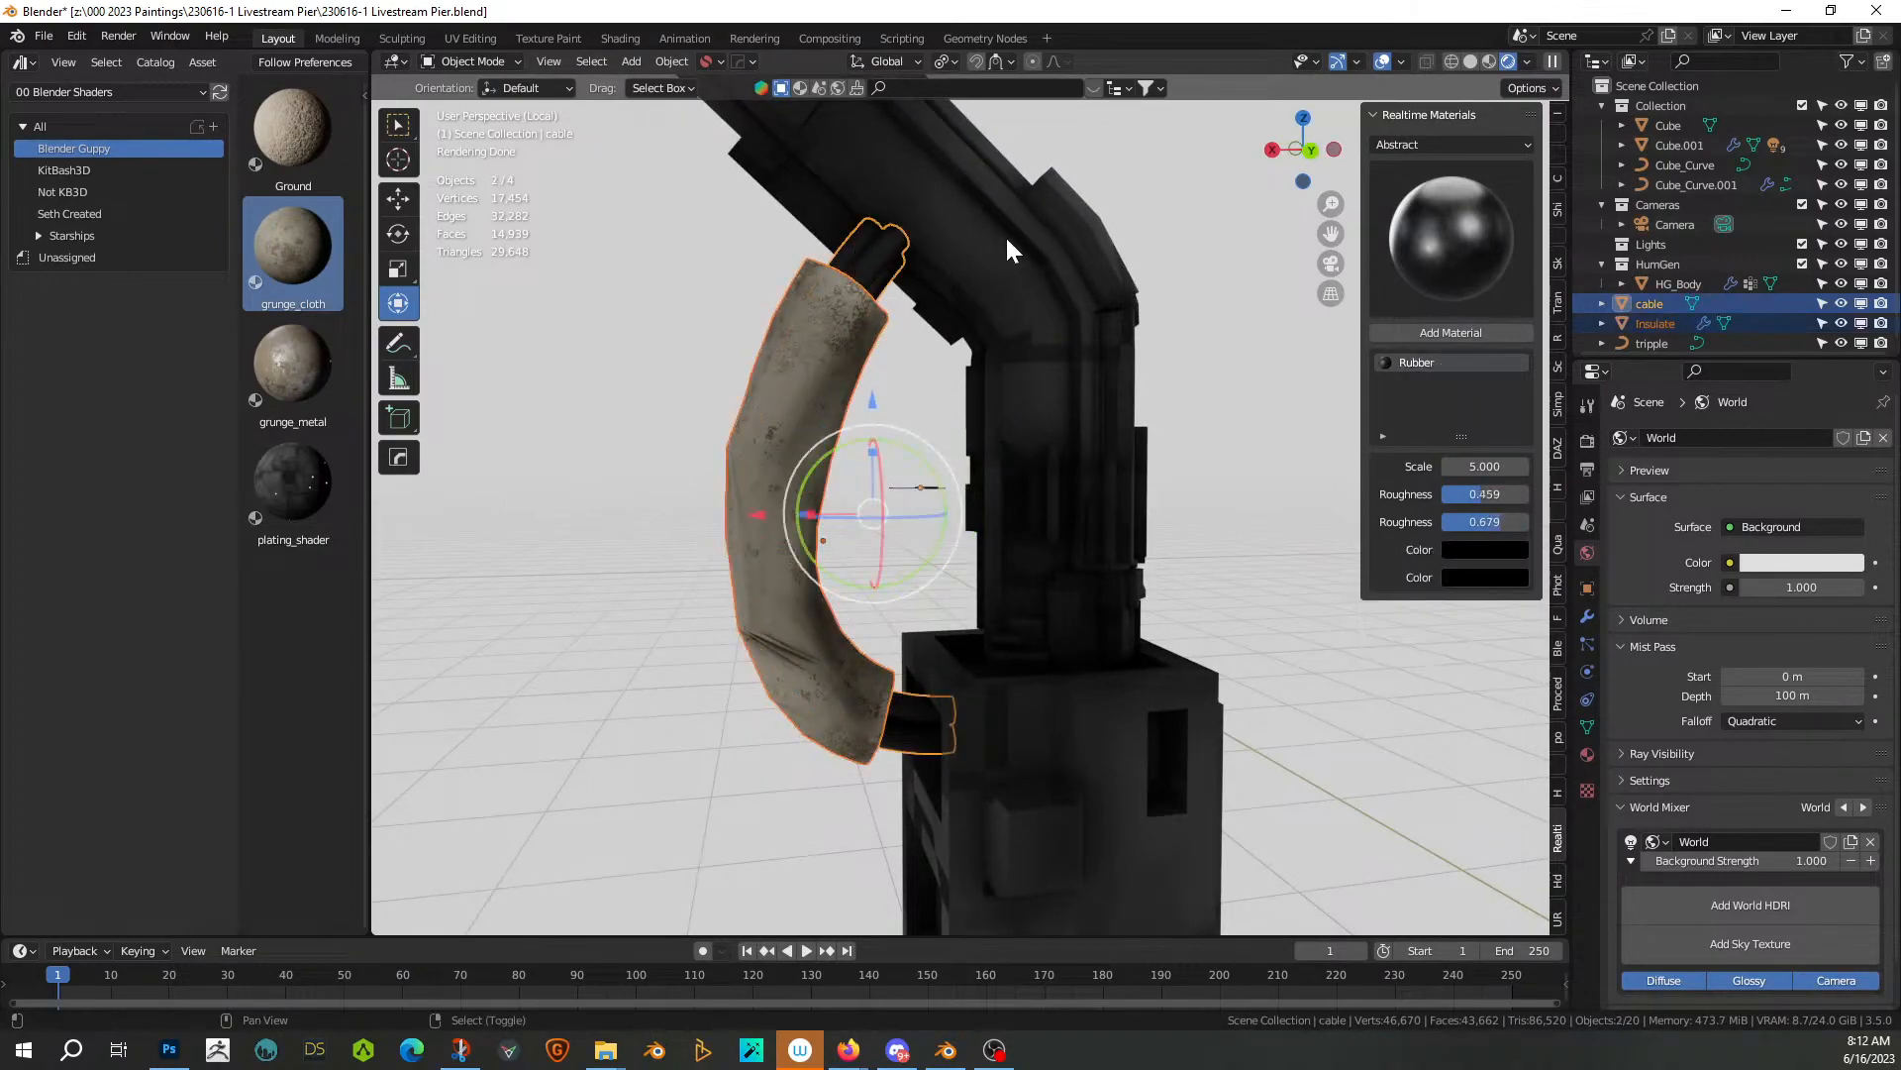
{"action": "left_click", "coordinate": [1003, 238], "text": "shift"}
{"action": "key", "text": "ctrl+j"}
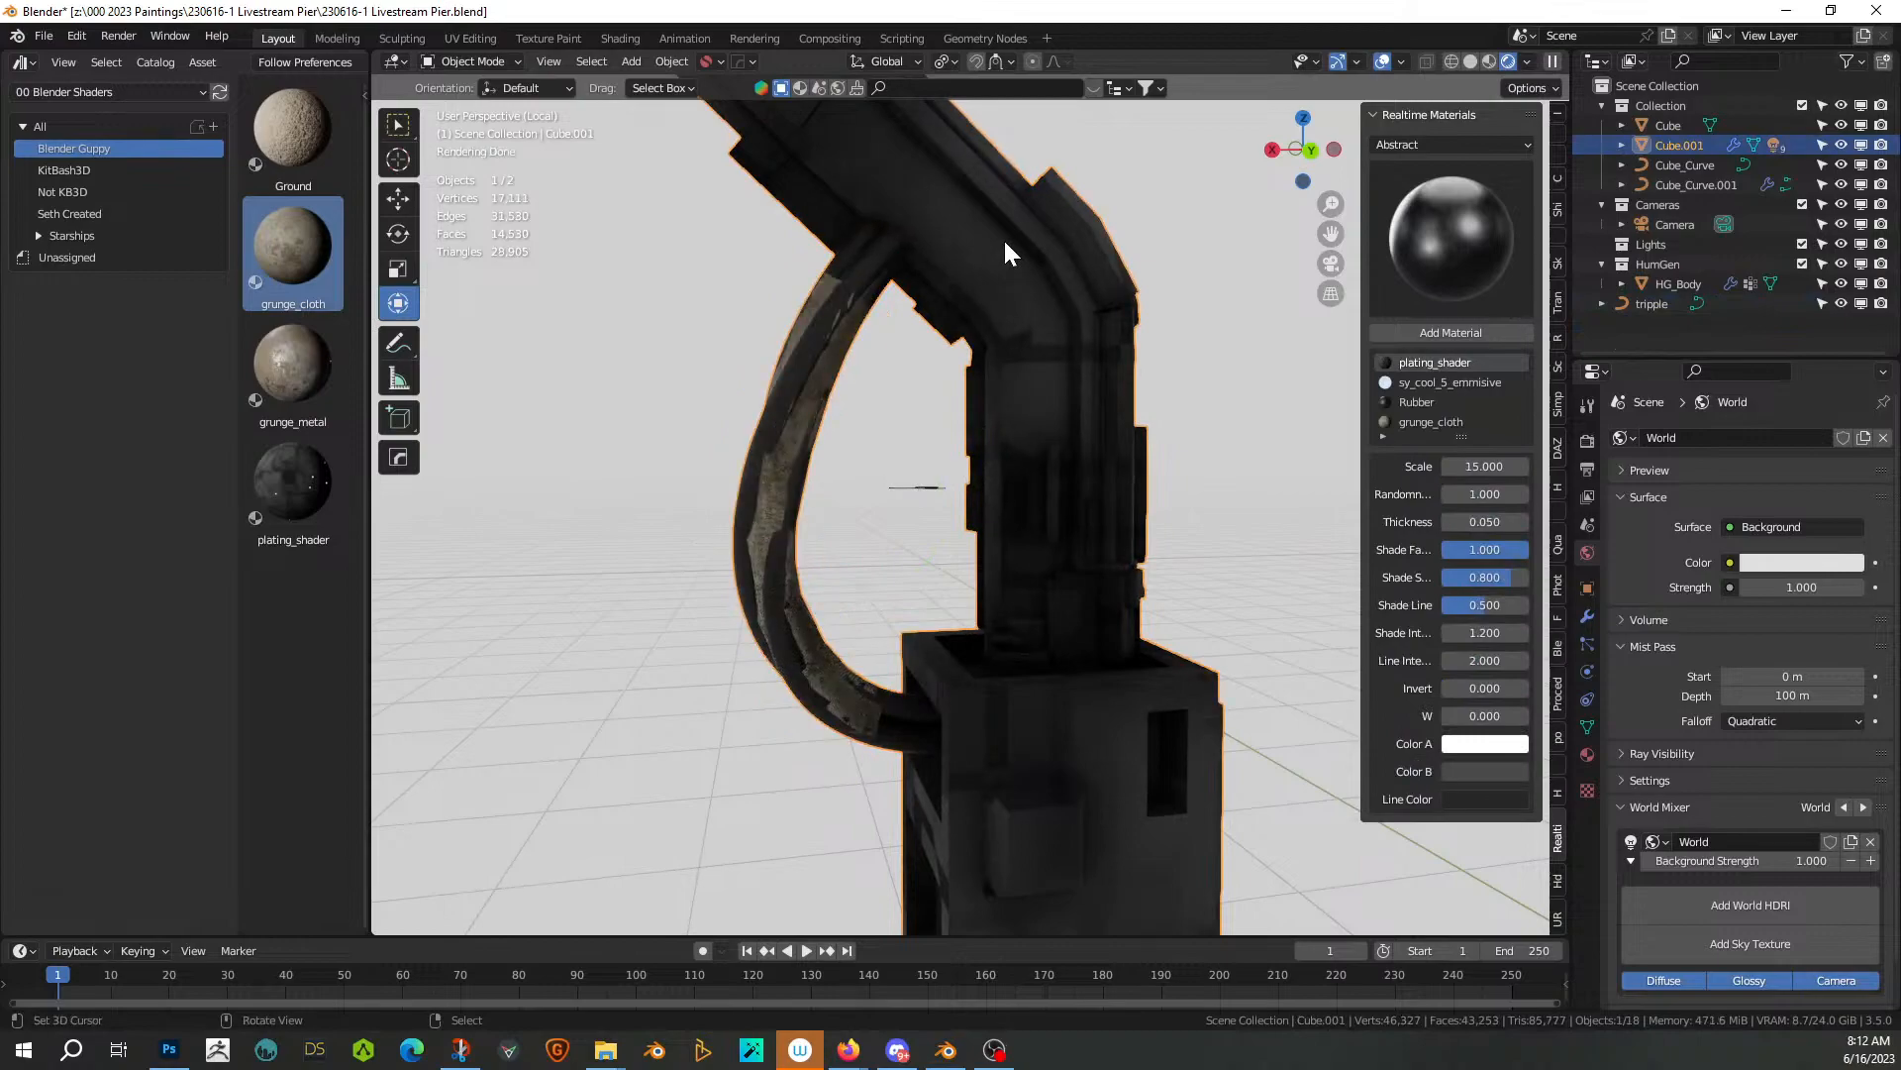
{"action": "key", "text": "ctrl+z"}
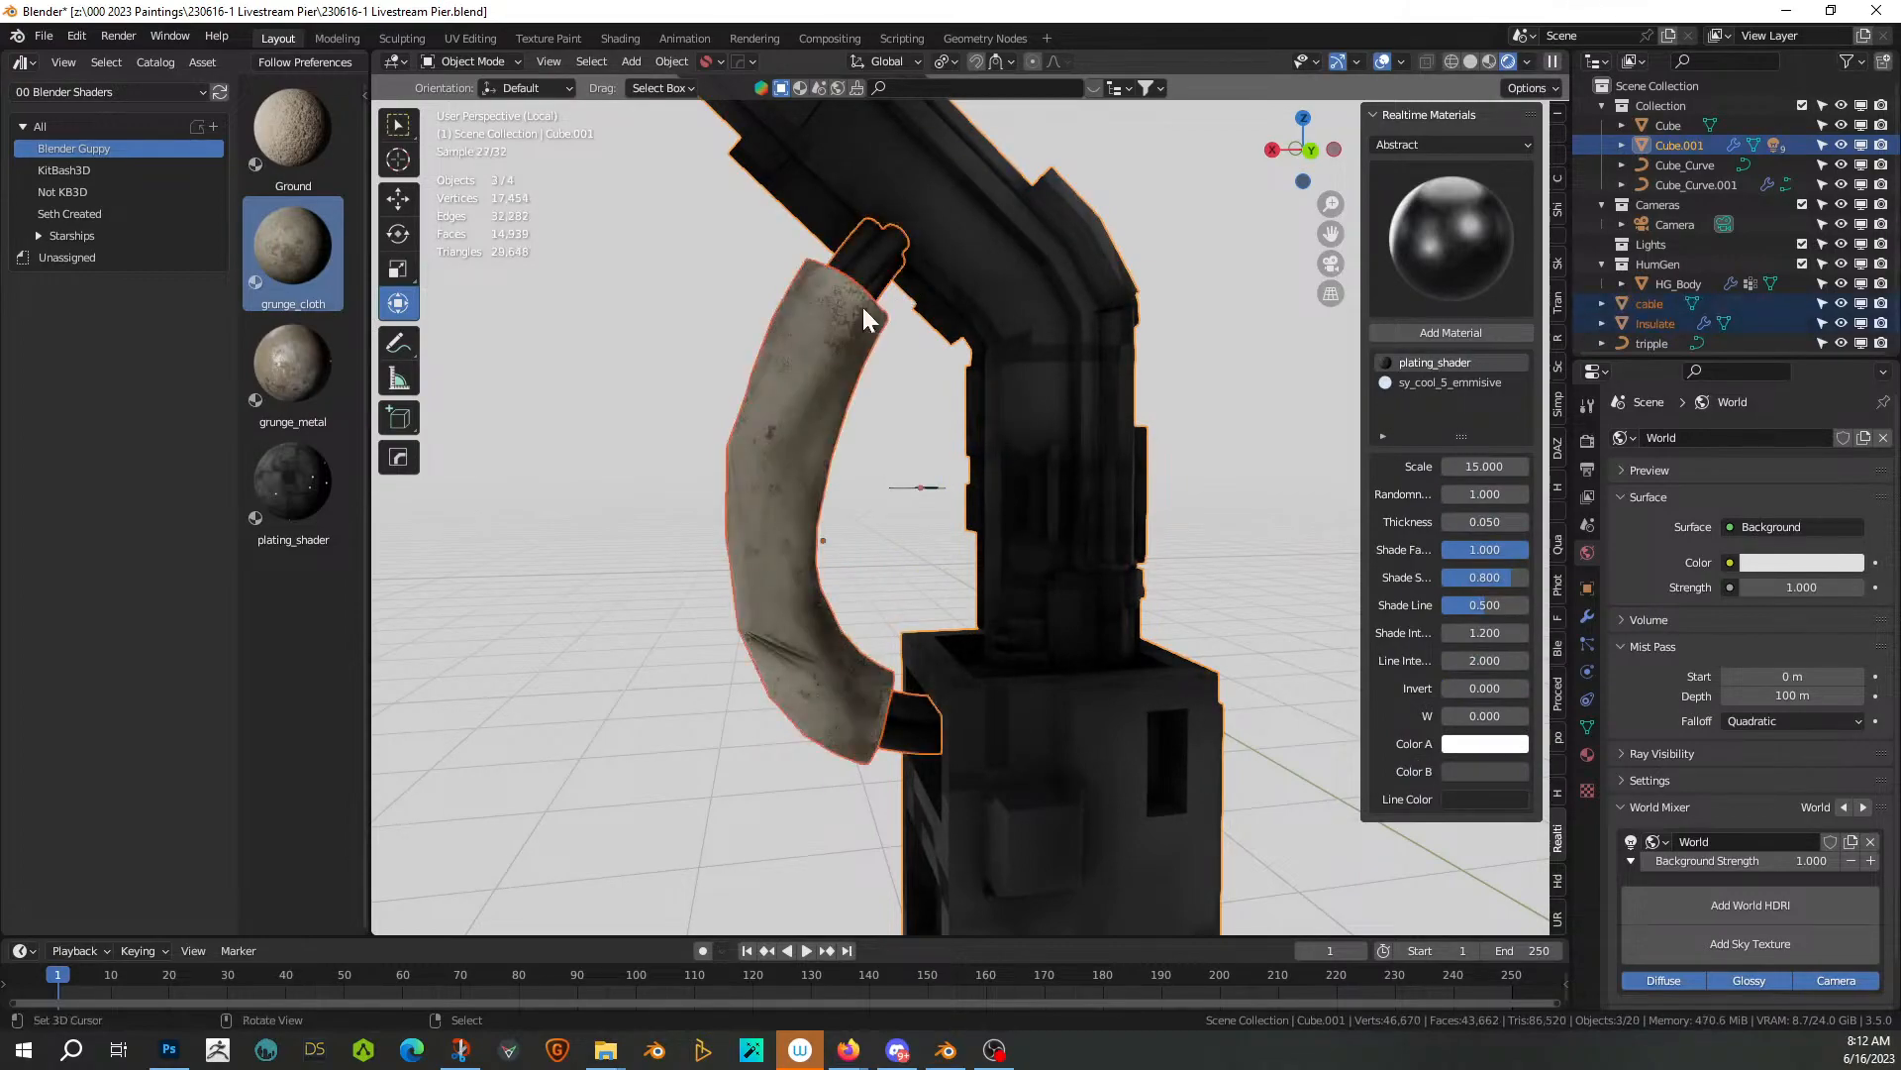
Apply the rotation and scale of the insulation
{"action": "left_click", "coordinate": [805, 315]}
{"action": "key", "text": "ctrl+a"}
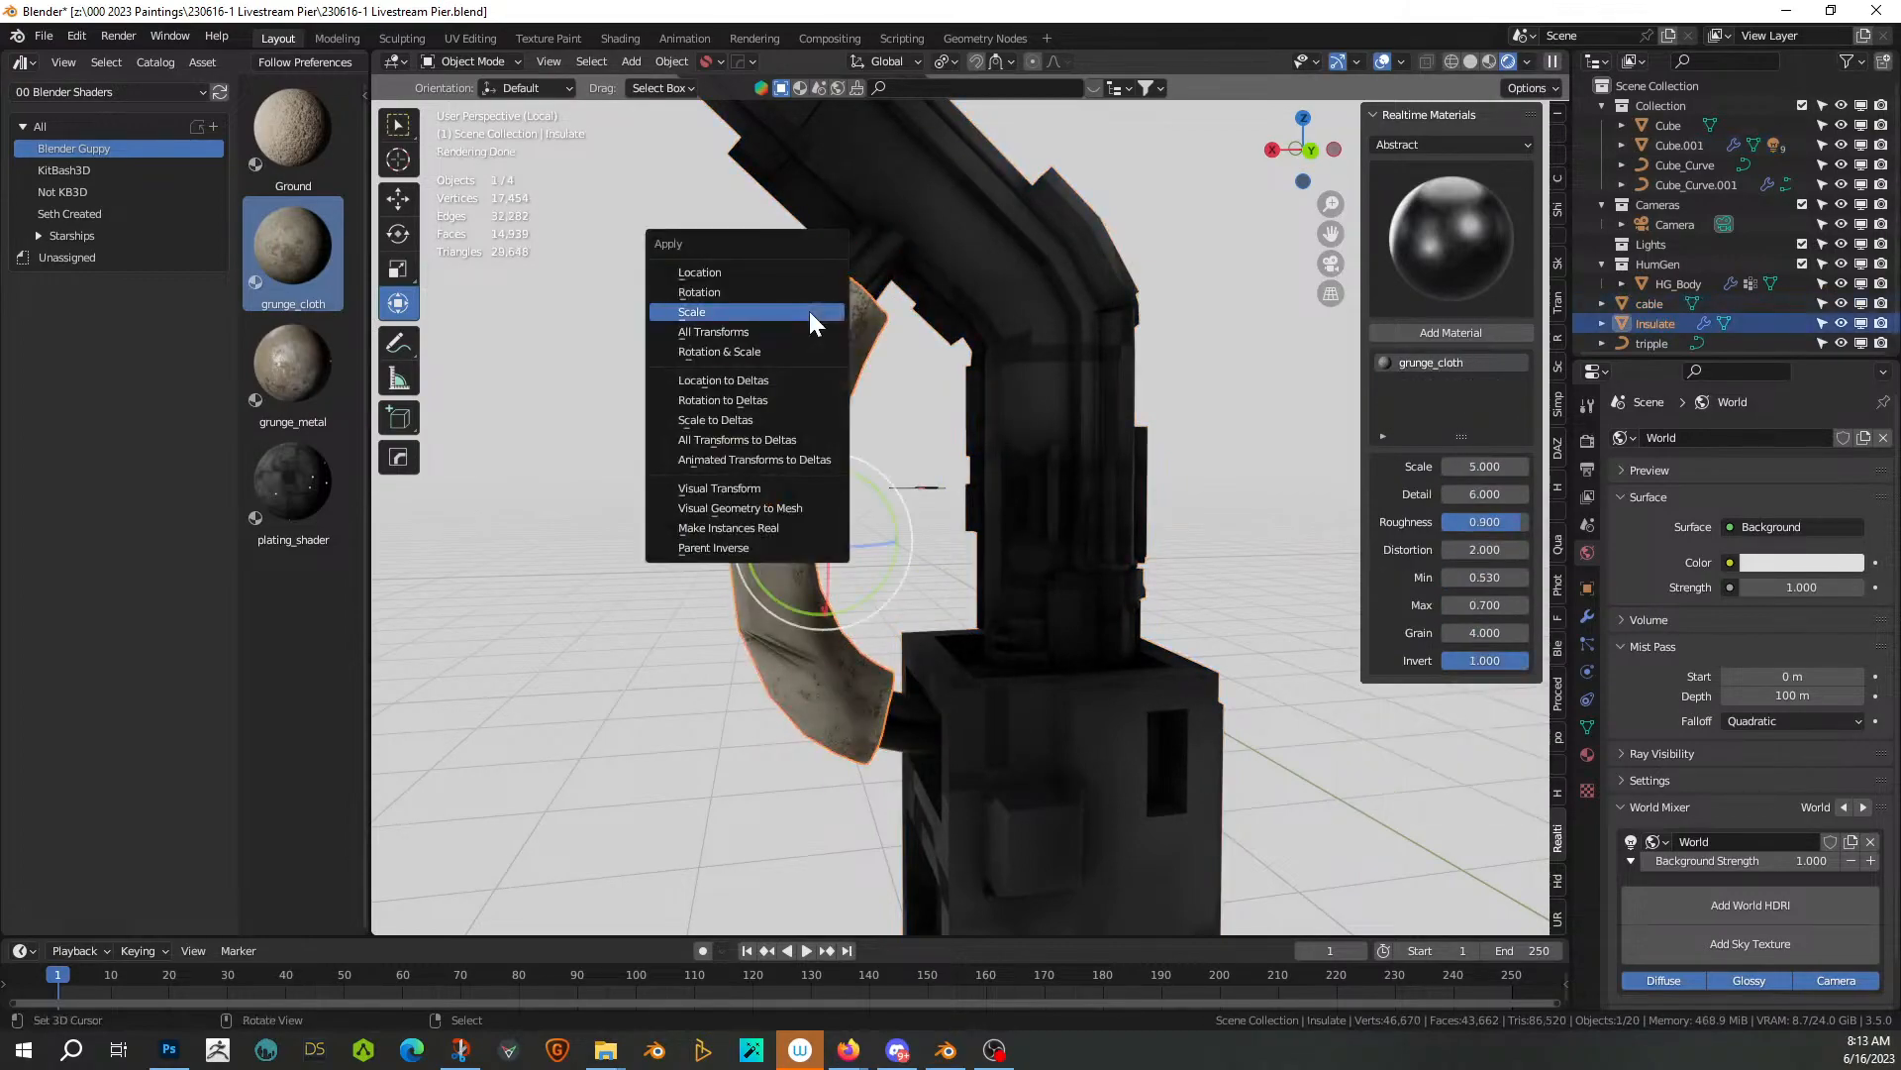
{"action": "left_click", "coordinate": [800, 330]}
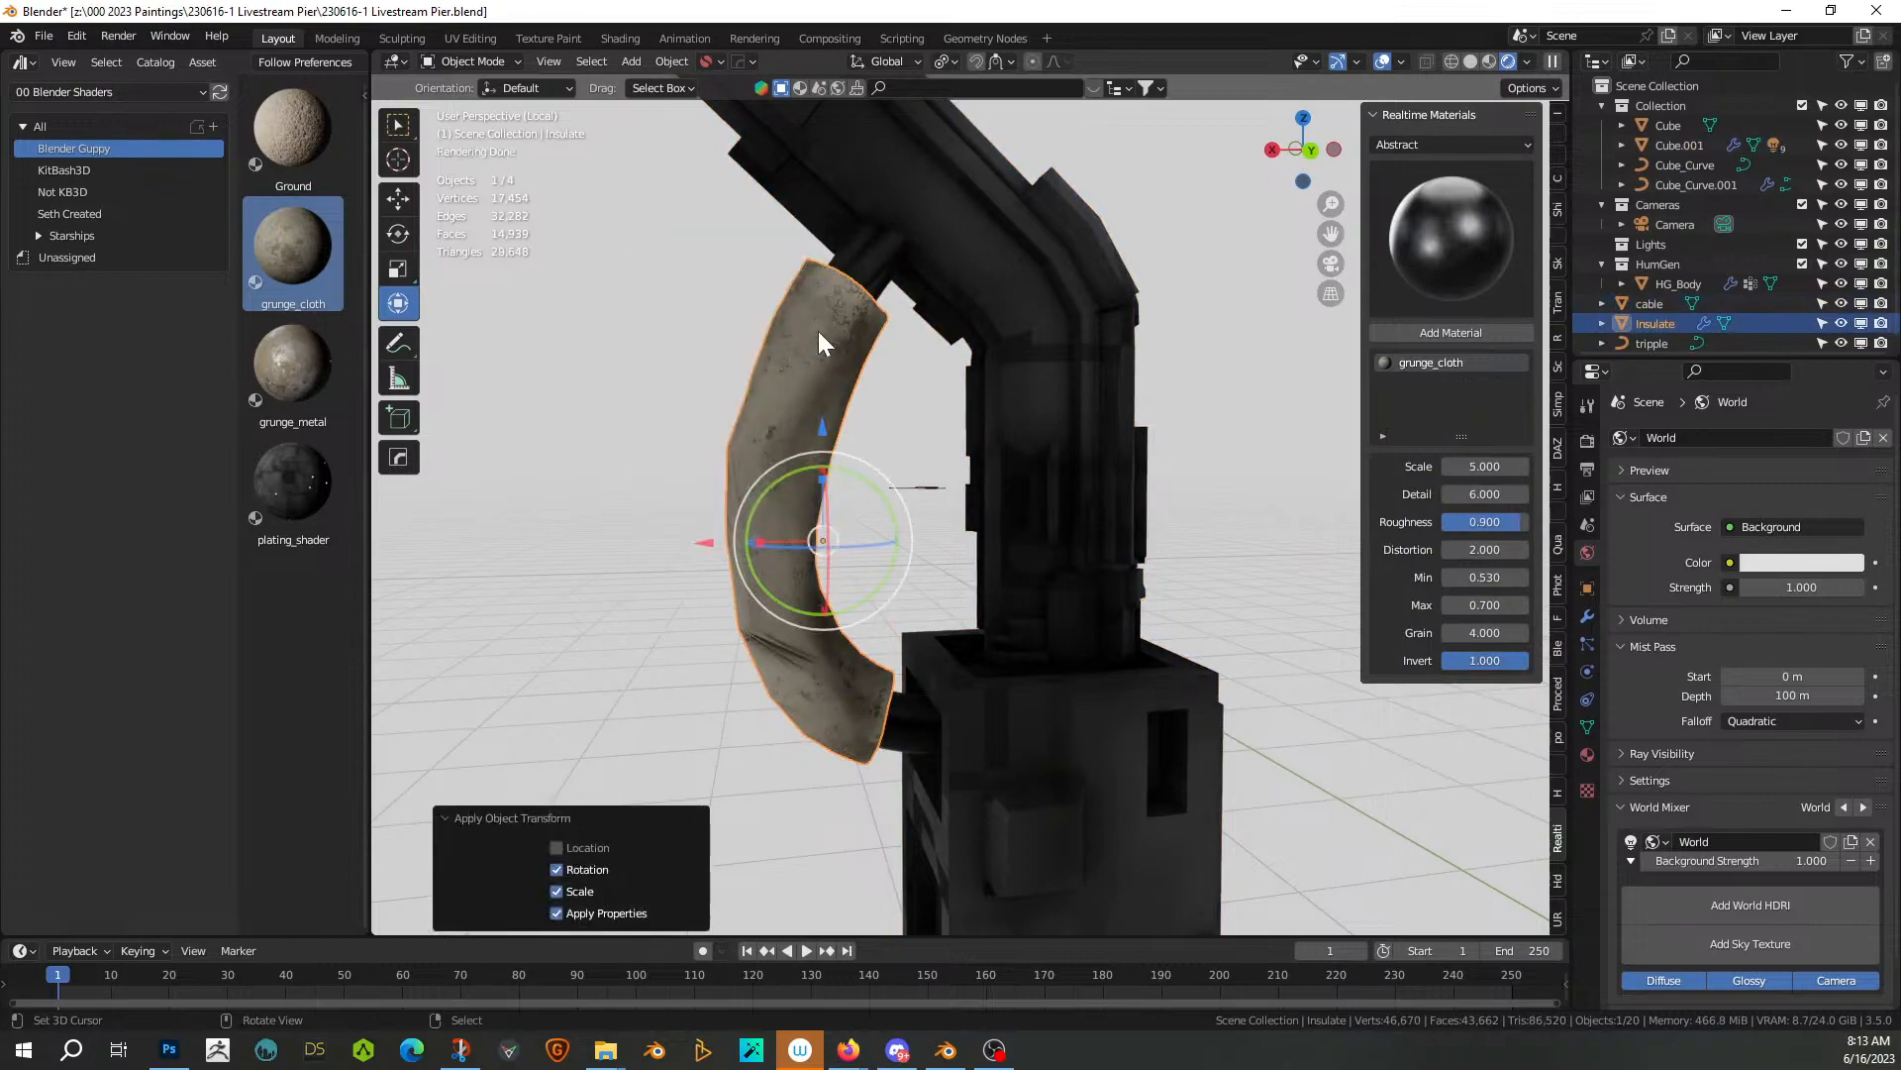
Try to join the insulation into the cable mesh, and undo the join
{"action": "left_click", "coordinate": [862, 253], "text": "shift"}
{"action": "key", "text": "ctrl+j"}
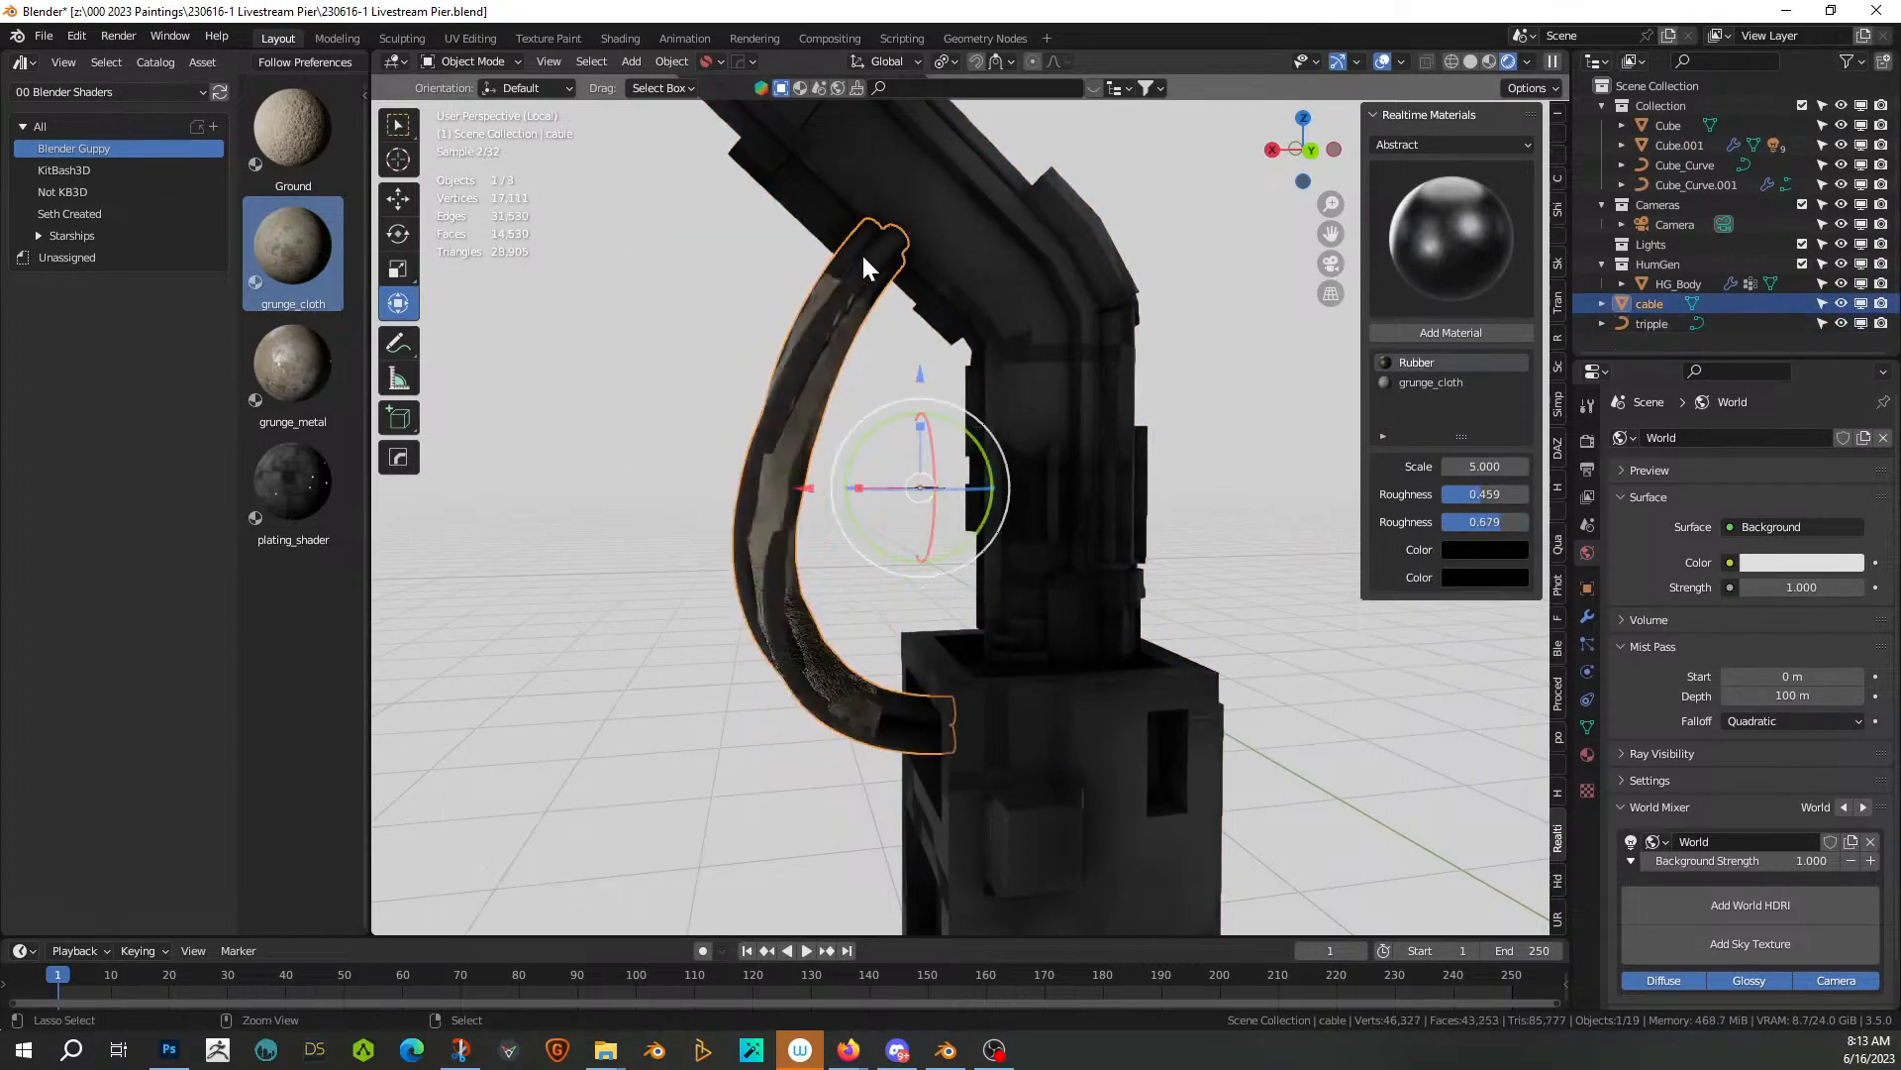
{"action": "key", "text": "ctrl+z"}
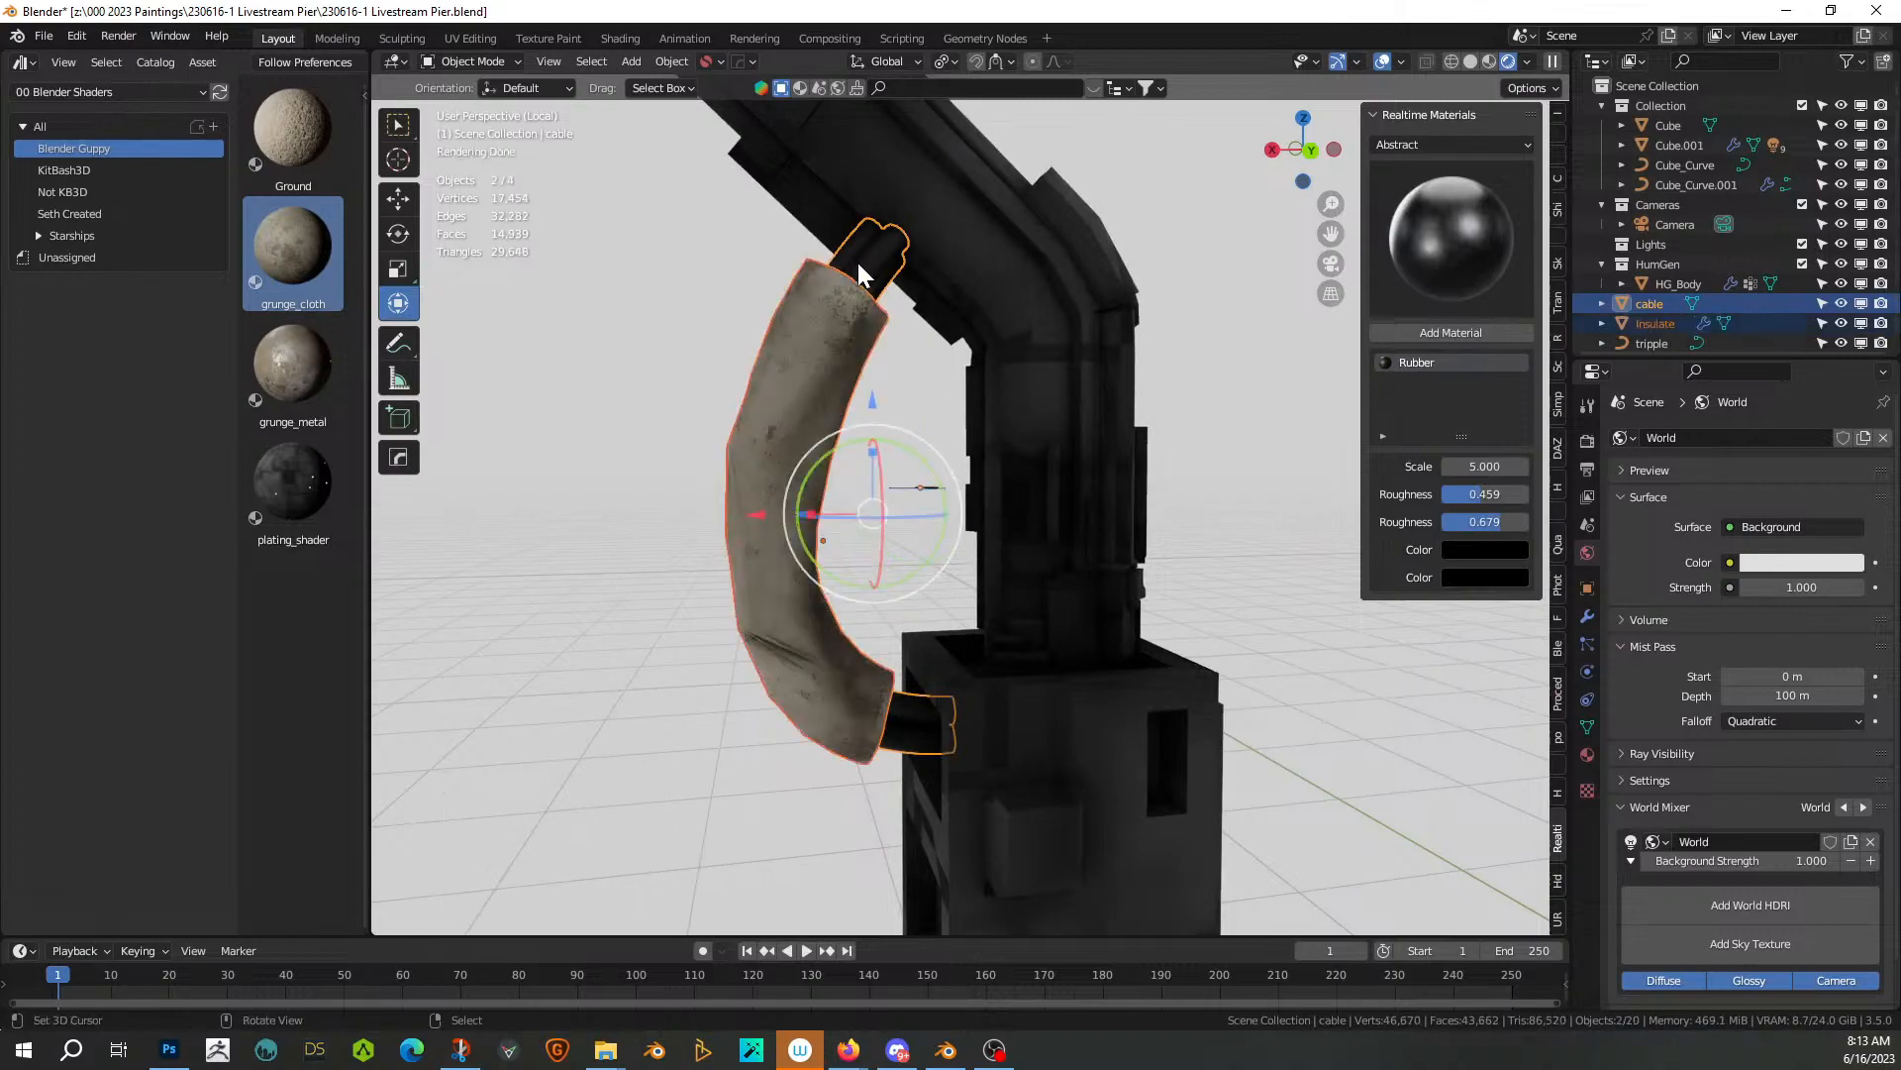
Try to join only the insulation into the lamp mesh, and undo the join
{"action": "left_click", "coordinate": [806, 330]}
{"action": "middle_click_drag", "start_coordinate": [806, 331], "coordinate": [938, 164]}
{"action": "left_click", "coordinate": [1012, 151], "text": "shift"}
{"action": "key", "text": "ctrl+j"}
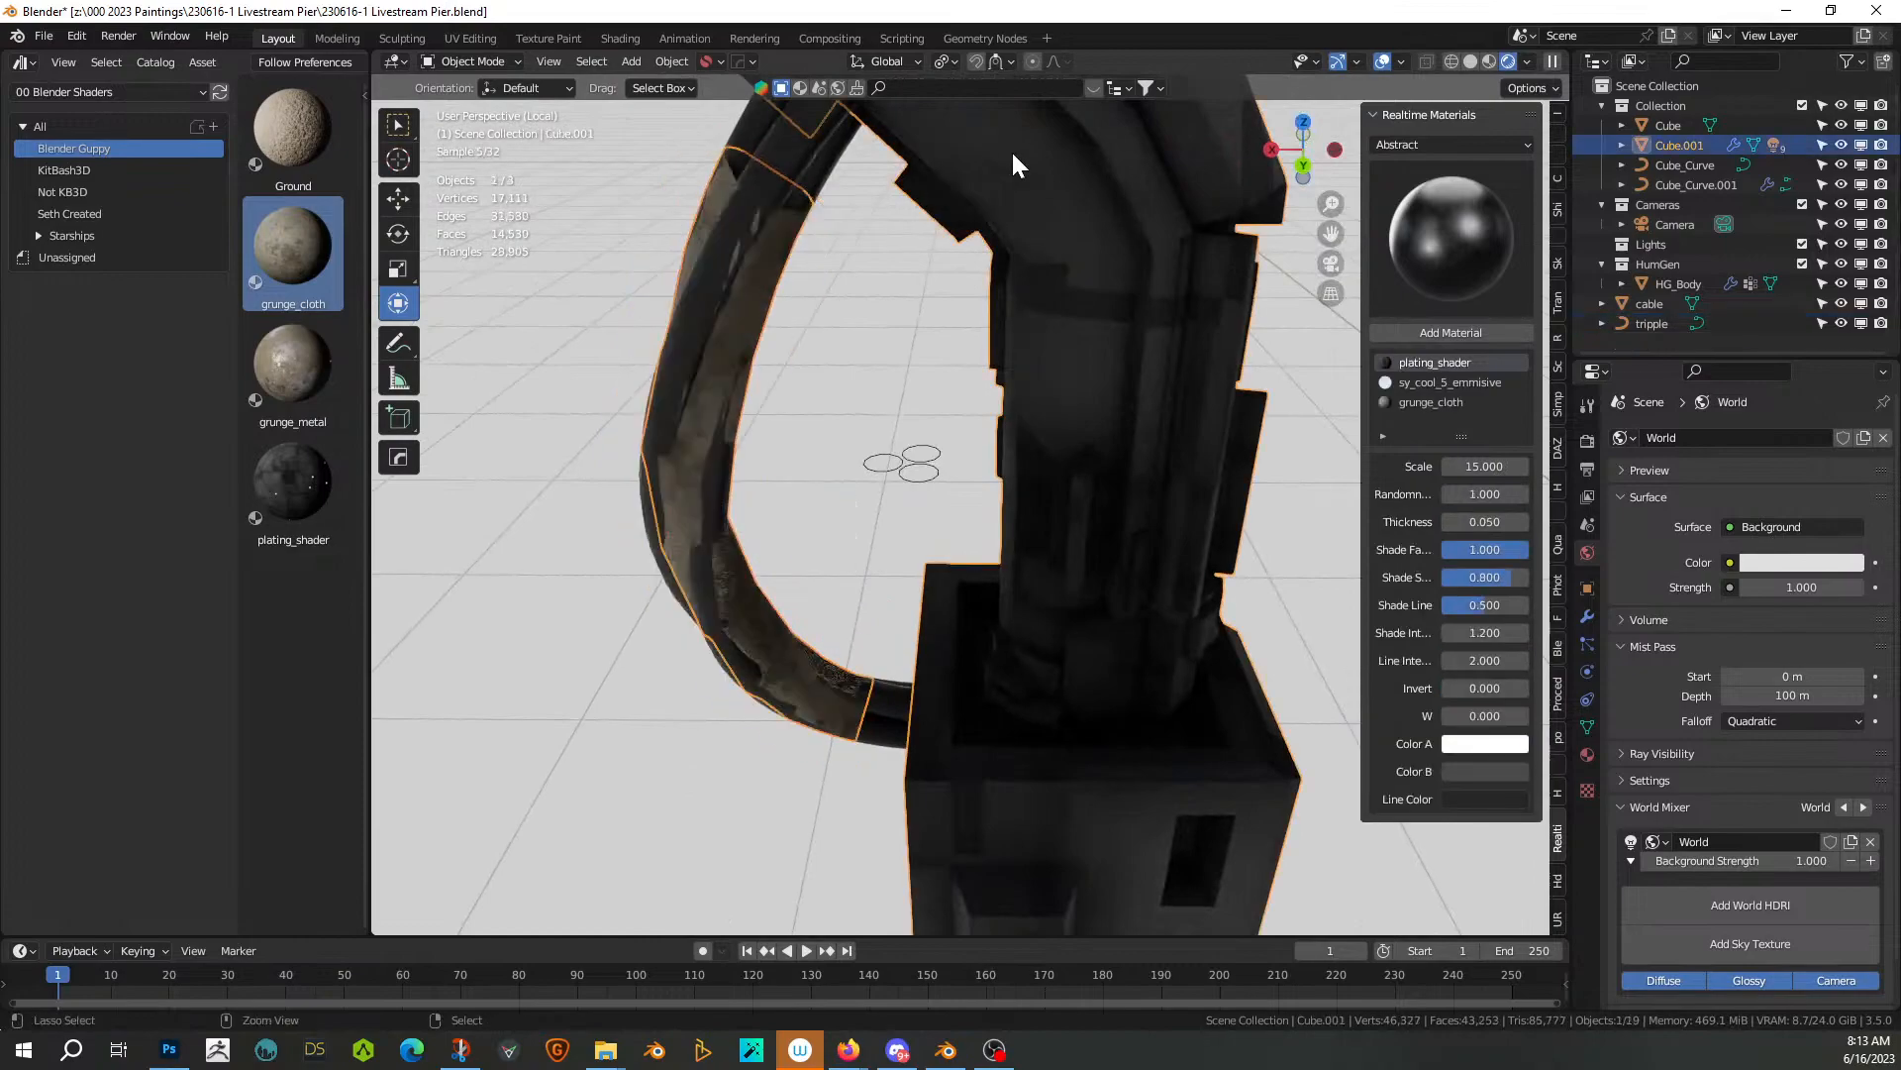
{"action": "middle_click_drag", "start_coordinate": [1012, 151], "coordinate": [1079, 210]}
{"action": "key", "text": "ctrl+z"}
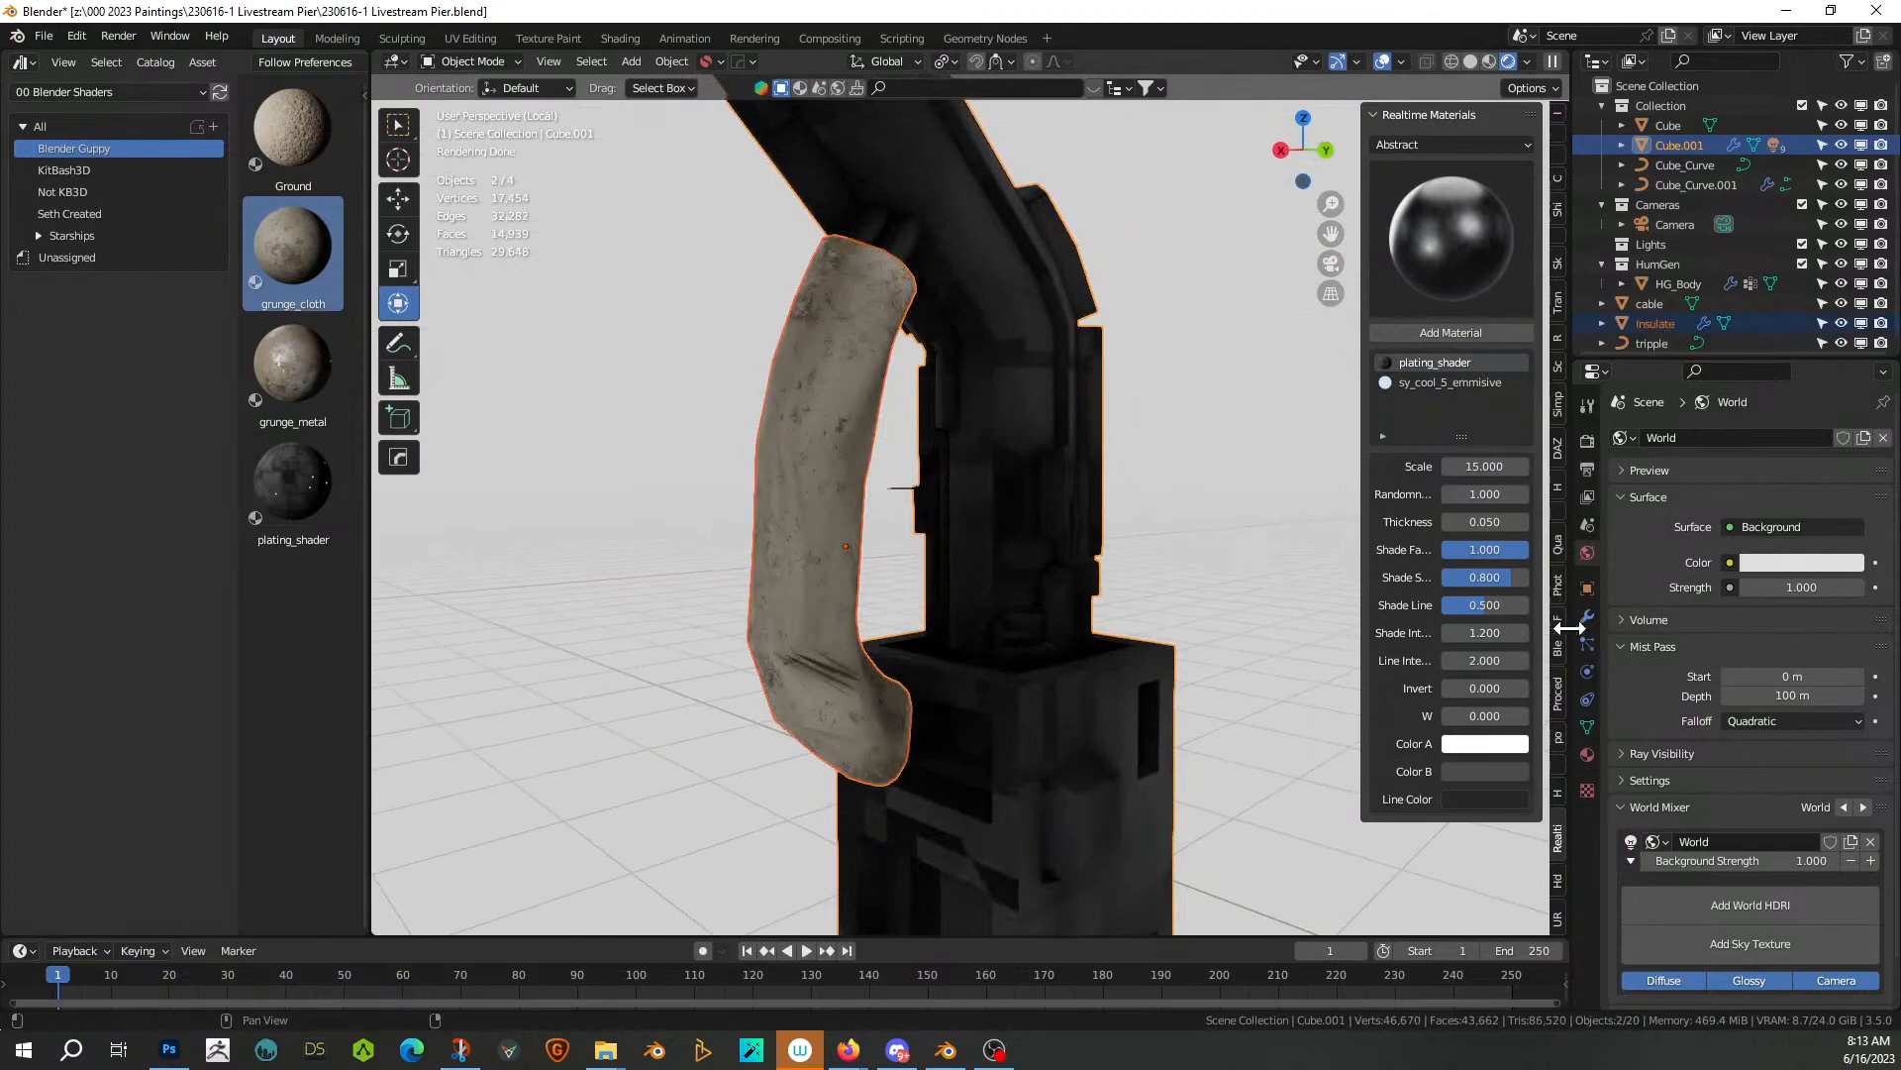
Check which modifiers are on the lamp mesh and on the cable insulation
{"action": "left_click", "coordinate": [1588, 618]}
{"action": "left_click", "coordinate": [953, 170]}
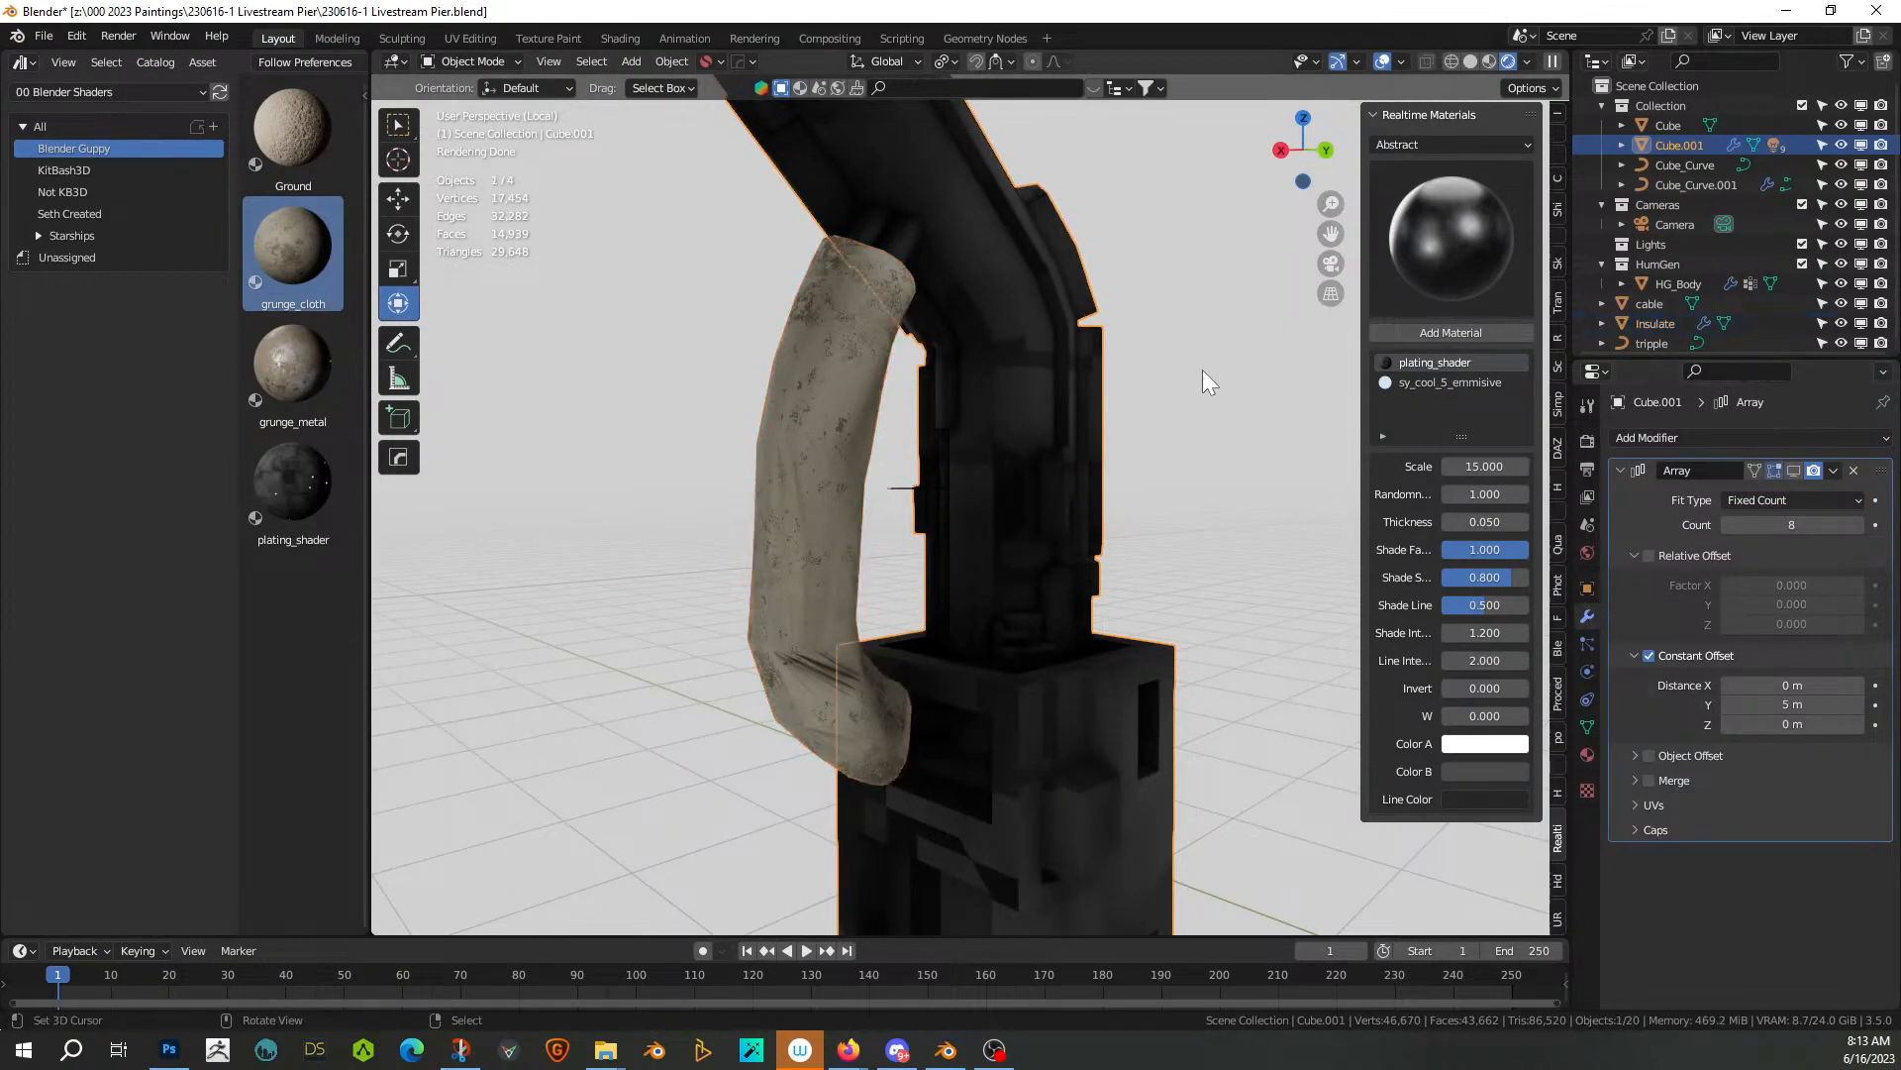
{"action": "middle_click_drag", "start_coordinate": [1085, 453], "coordinate": [1041, 462]}
{"action": "left_click", "coordinate": [1041, 461]}
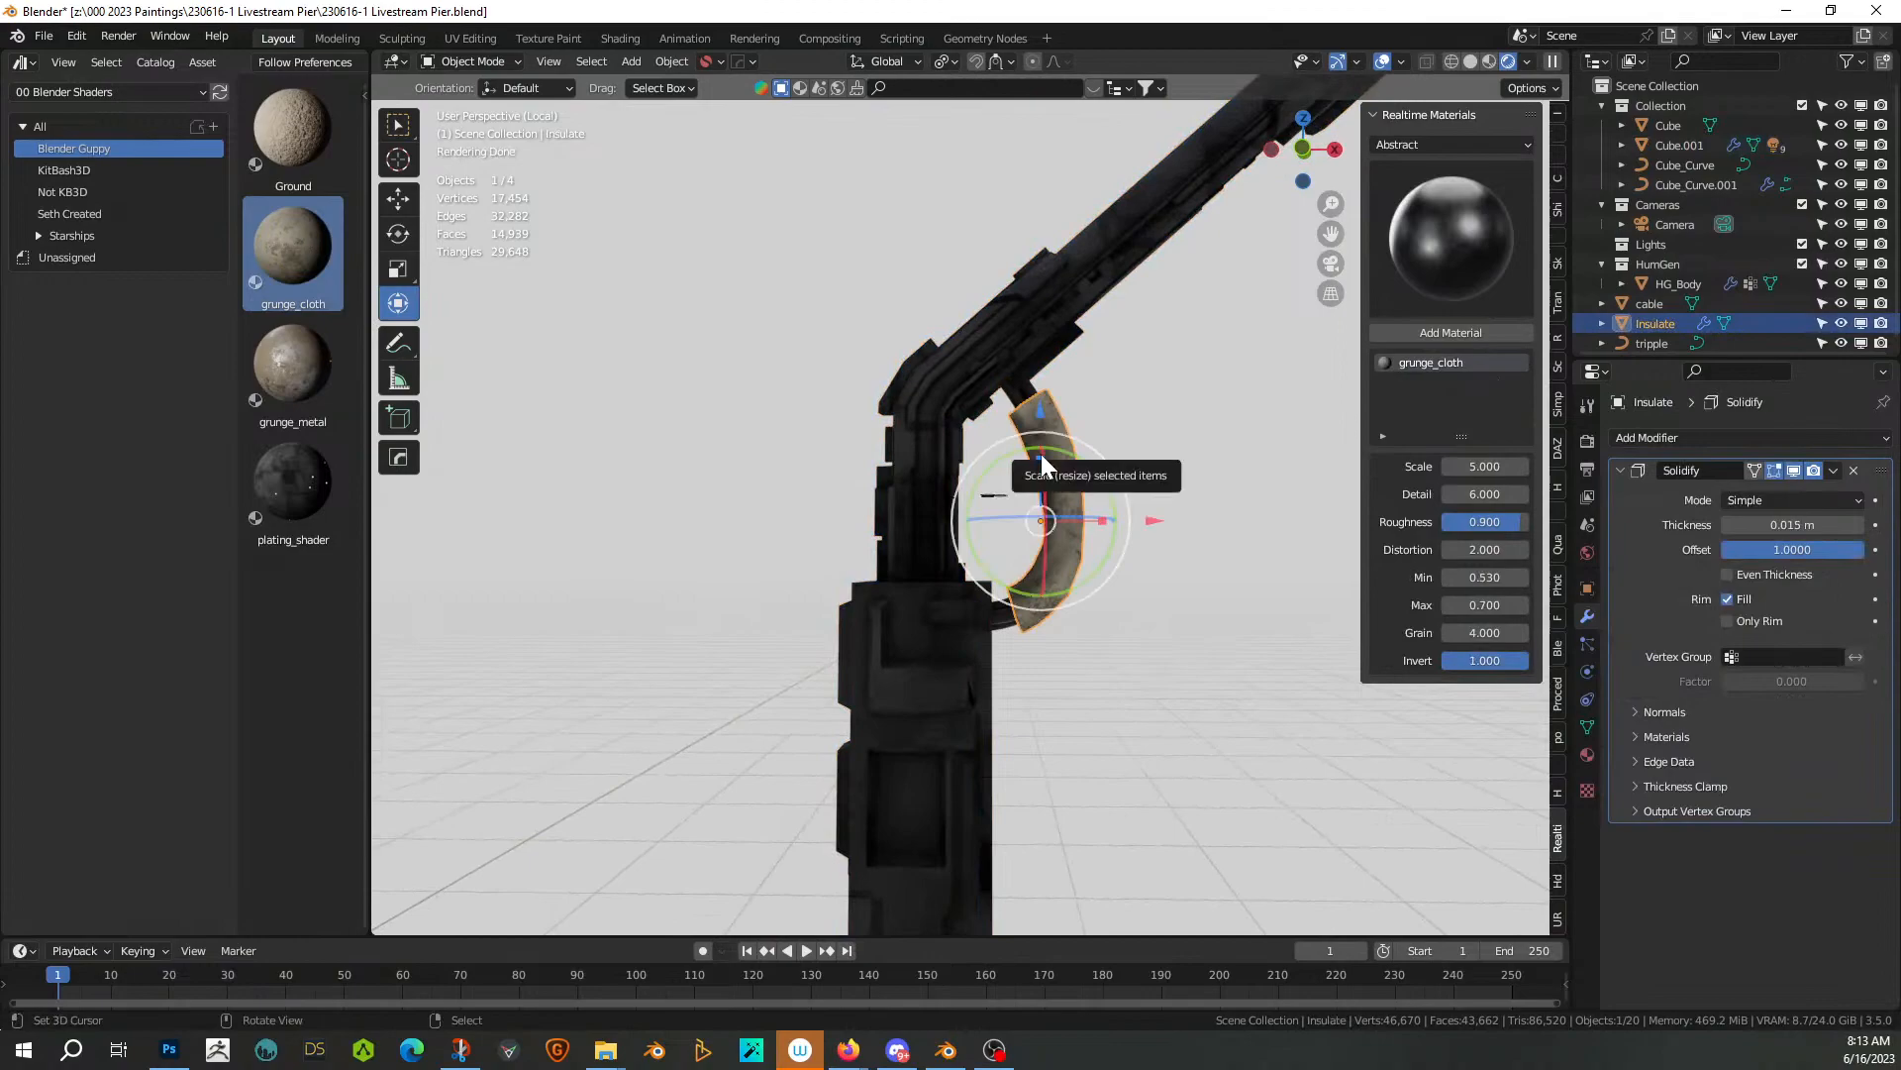
Try to join the insulation into the cable mesh again, and undo the join
{"action": "left_click", "coordinate": [1026, 365], "text": "shift"}
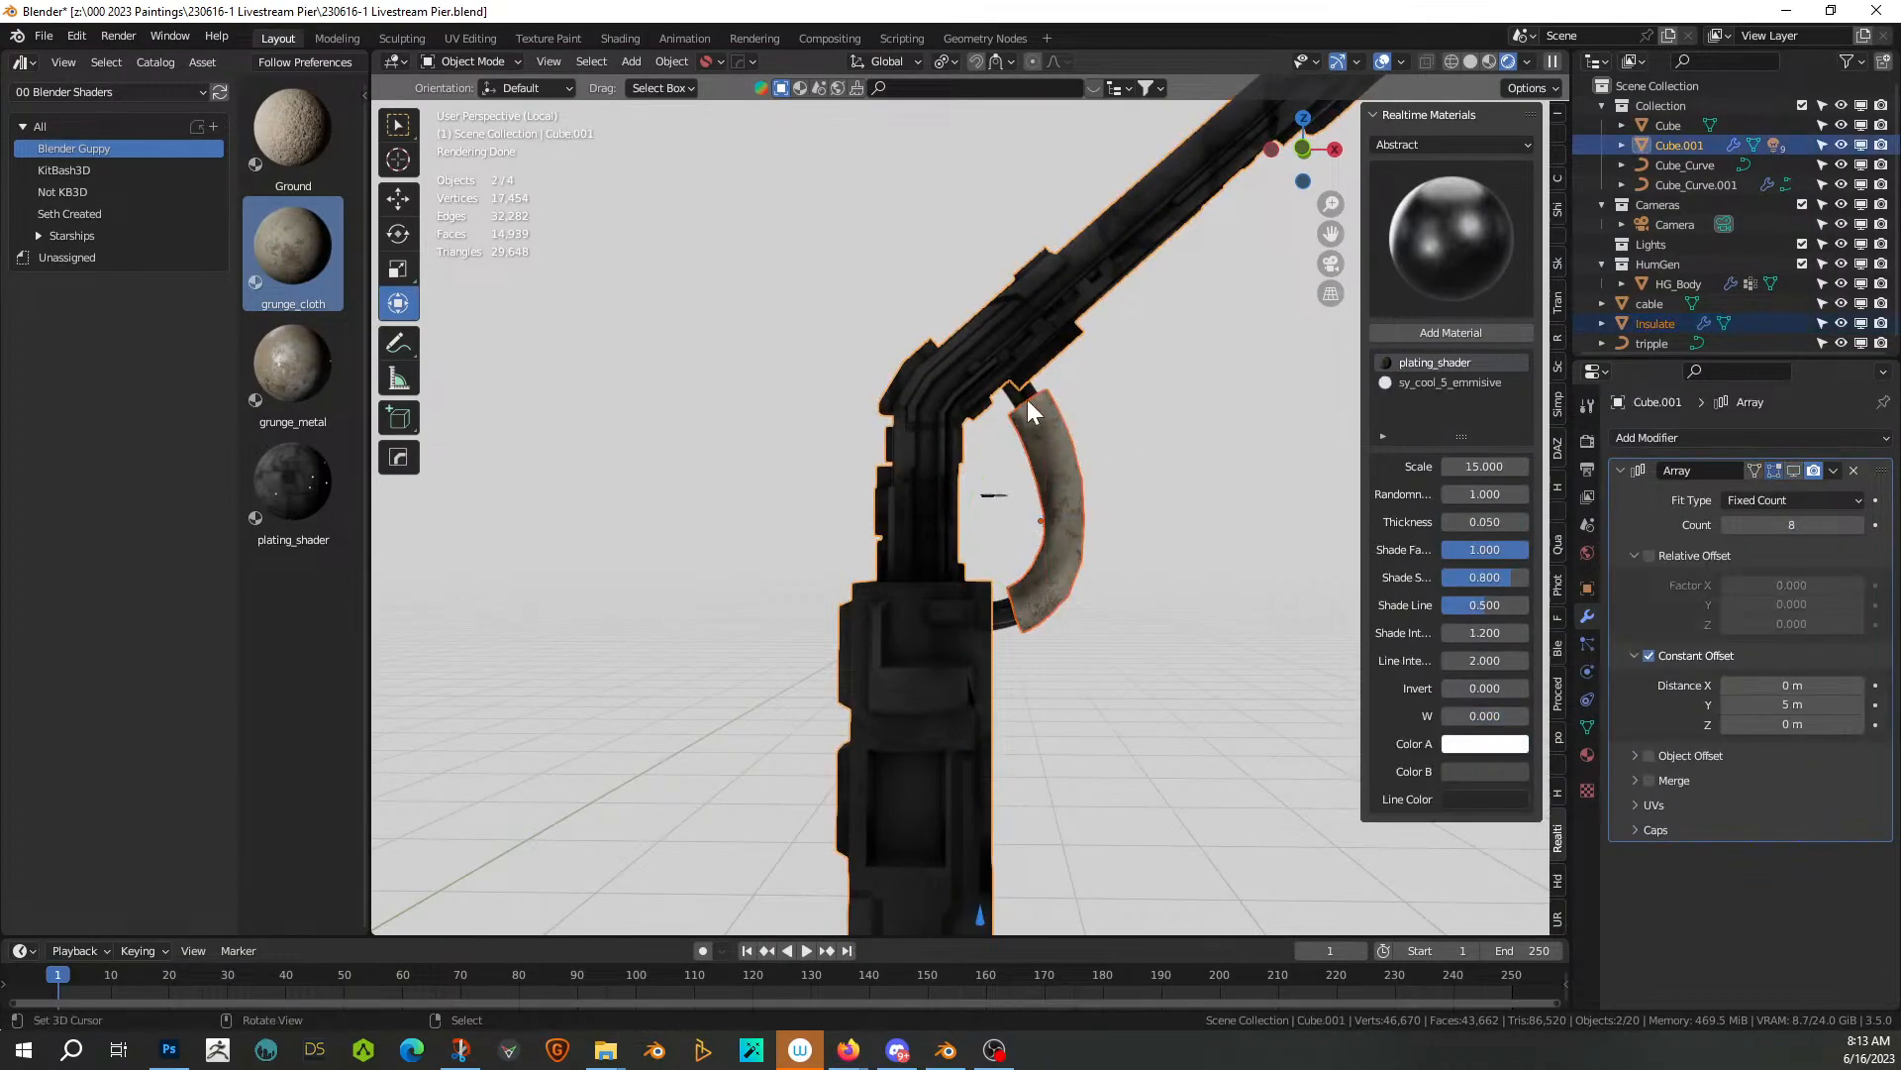
{"action": "left_click", "coordinate": [1025, 396]}
{"action": "left_click", "coordinate": [1014, 392]}
{"action": "scroll", "coordinate": [1040, 397], "scroll_direction": "up", "scroll_amount": 3}
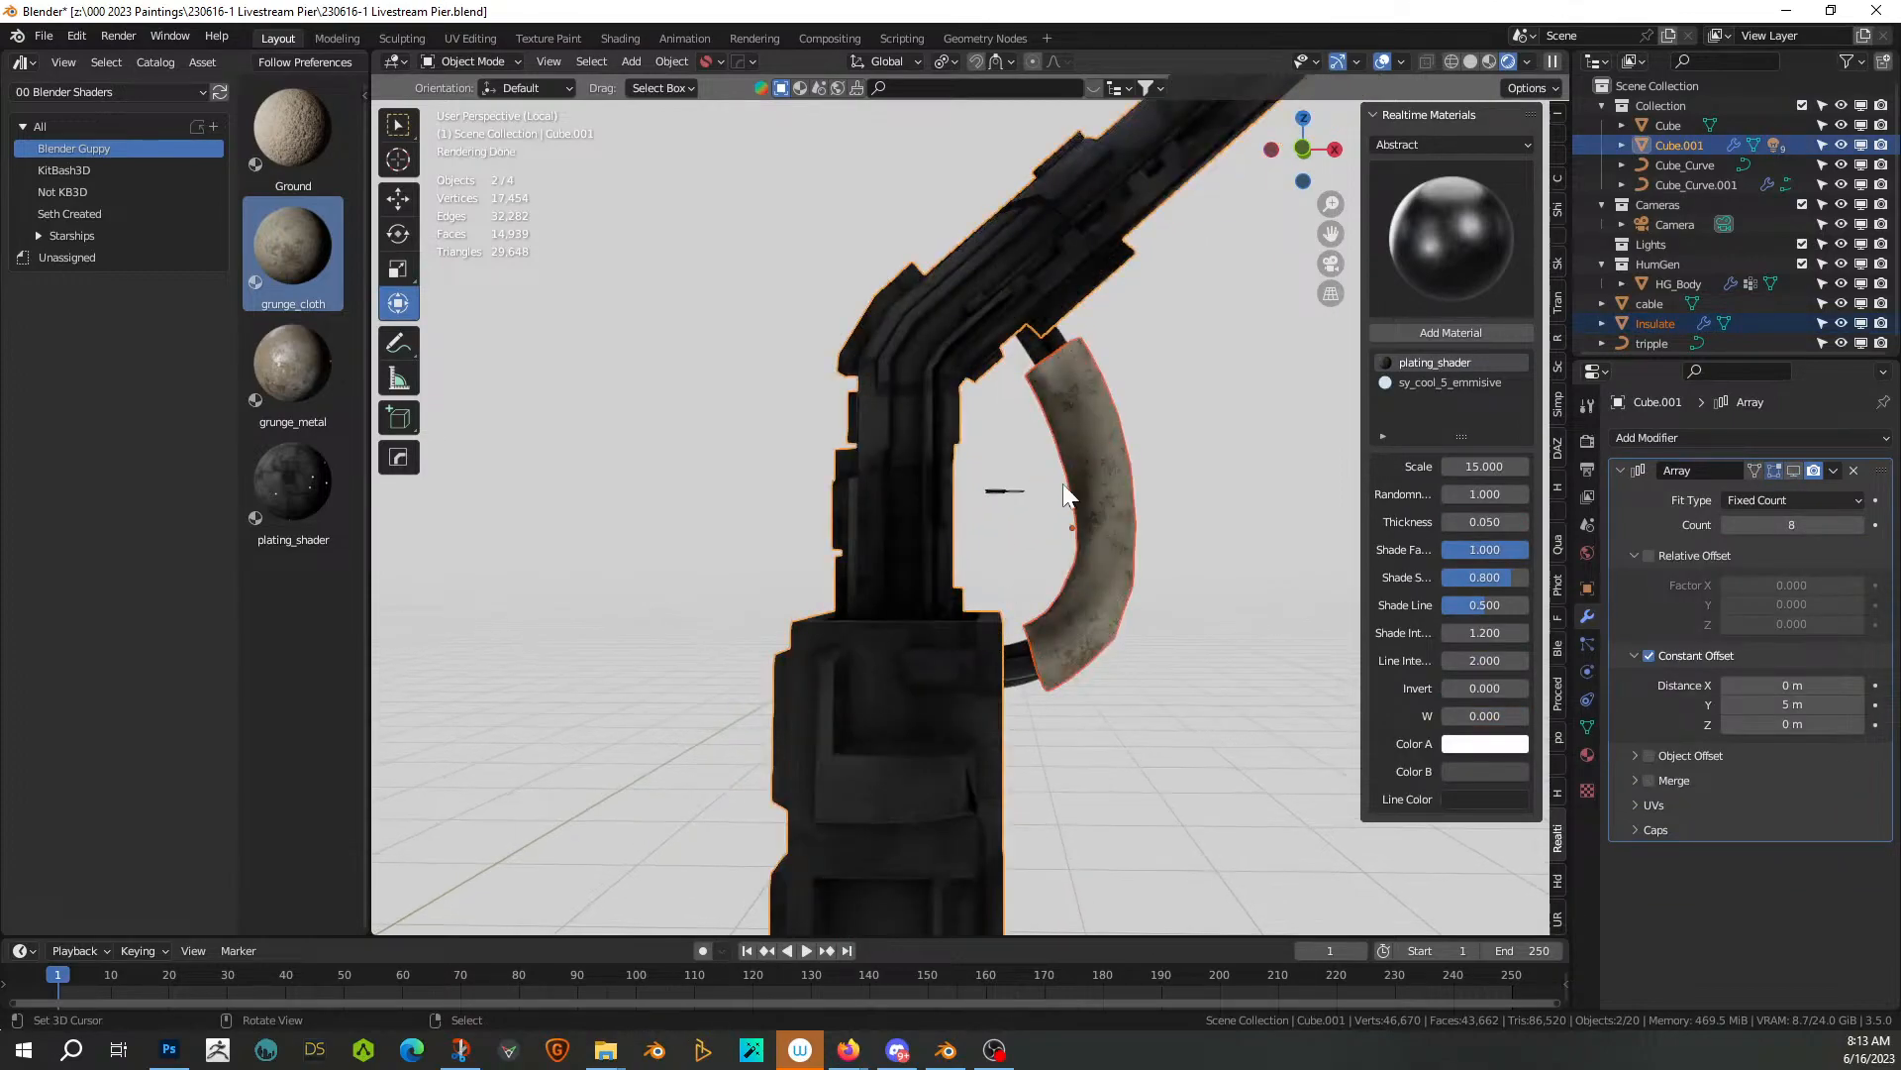
{"action": "key", "text": "Delete"}
{"action": "left_click", "coordinate": [1044, 343]}
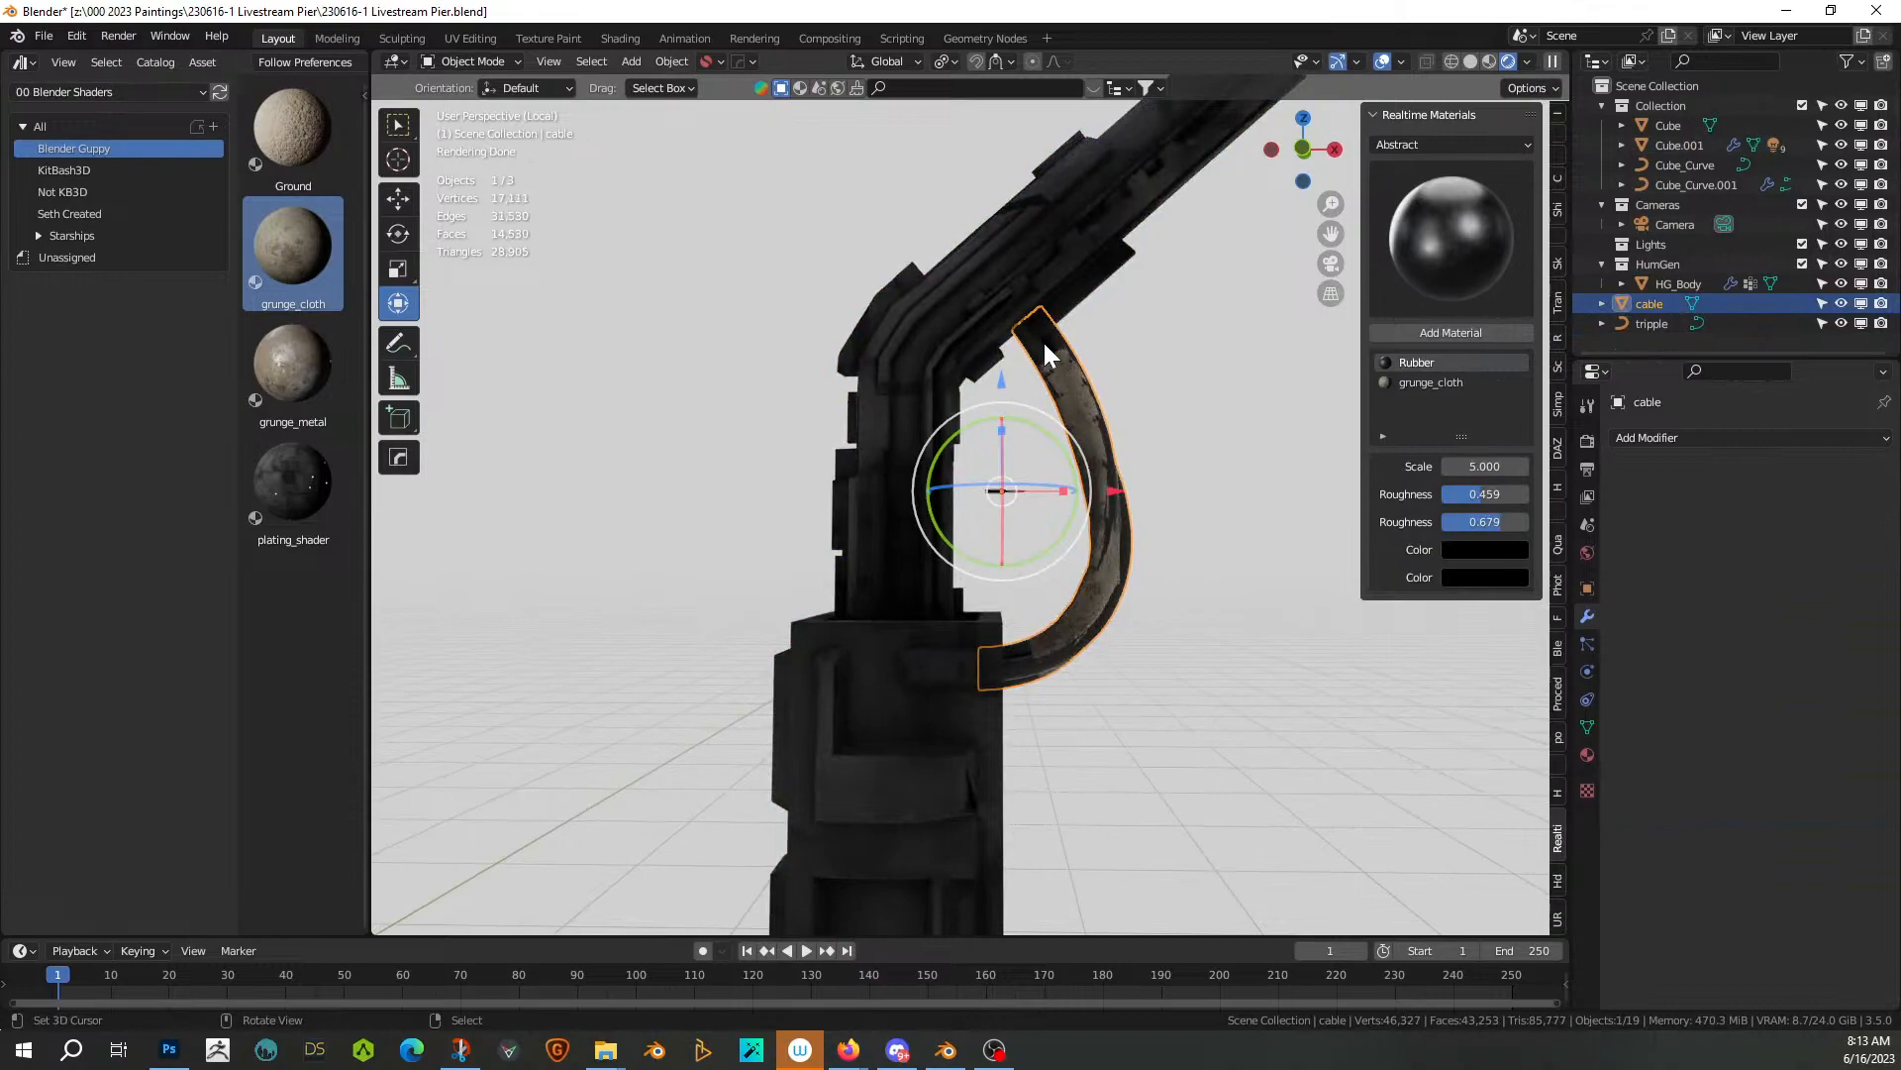
{"action": "key", "text": "ctrl+z"}
{"action": "key", "text": "ctrl+z"}
Apply the insulation's rotation and scale, and apply its Solidify modifier
{"action": "key", "text": "ctrl+a"}
{"action": "left_click", "coordinate": [1200, 509]}
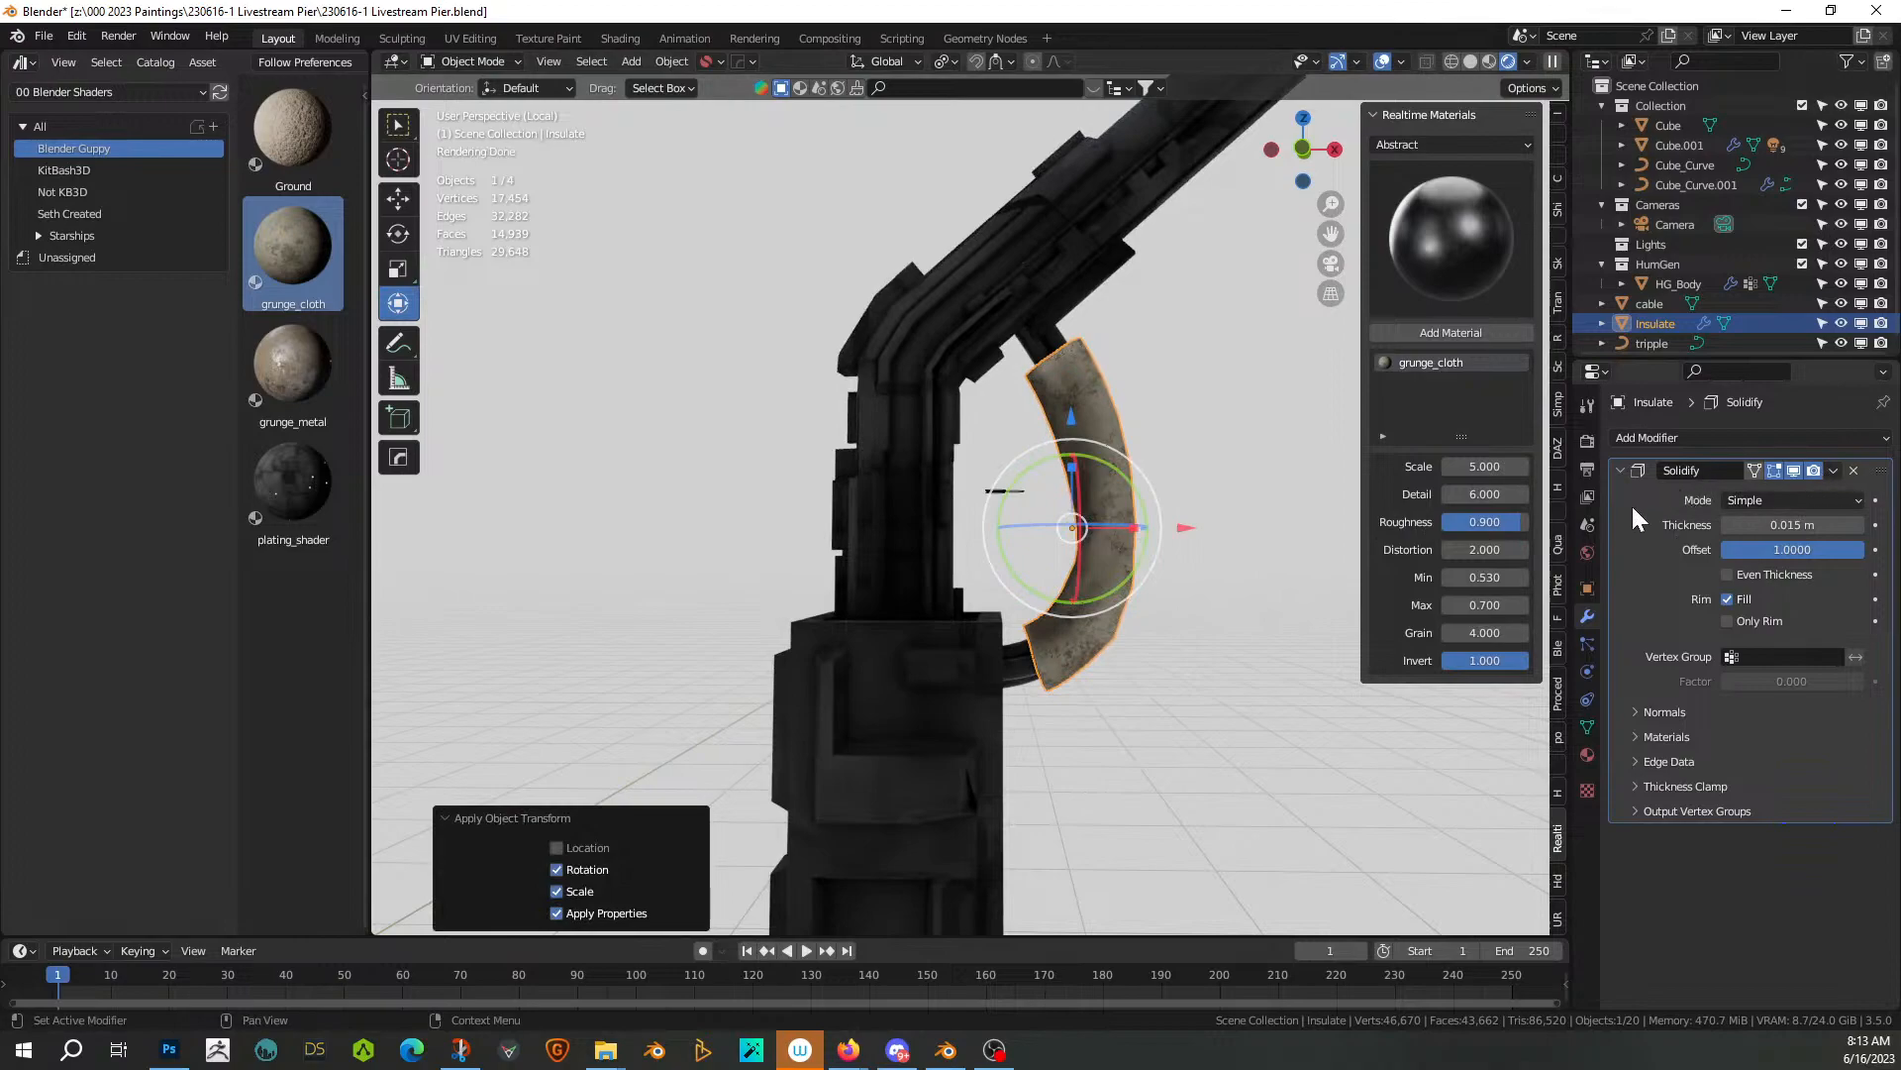
{"action": "key", "text": "ctrl+a"}
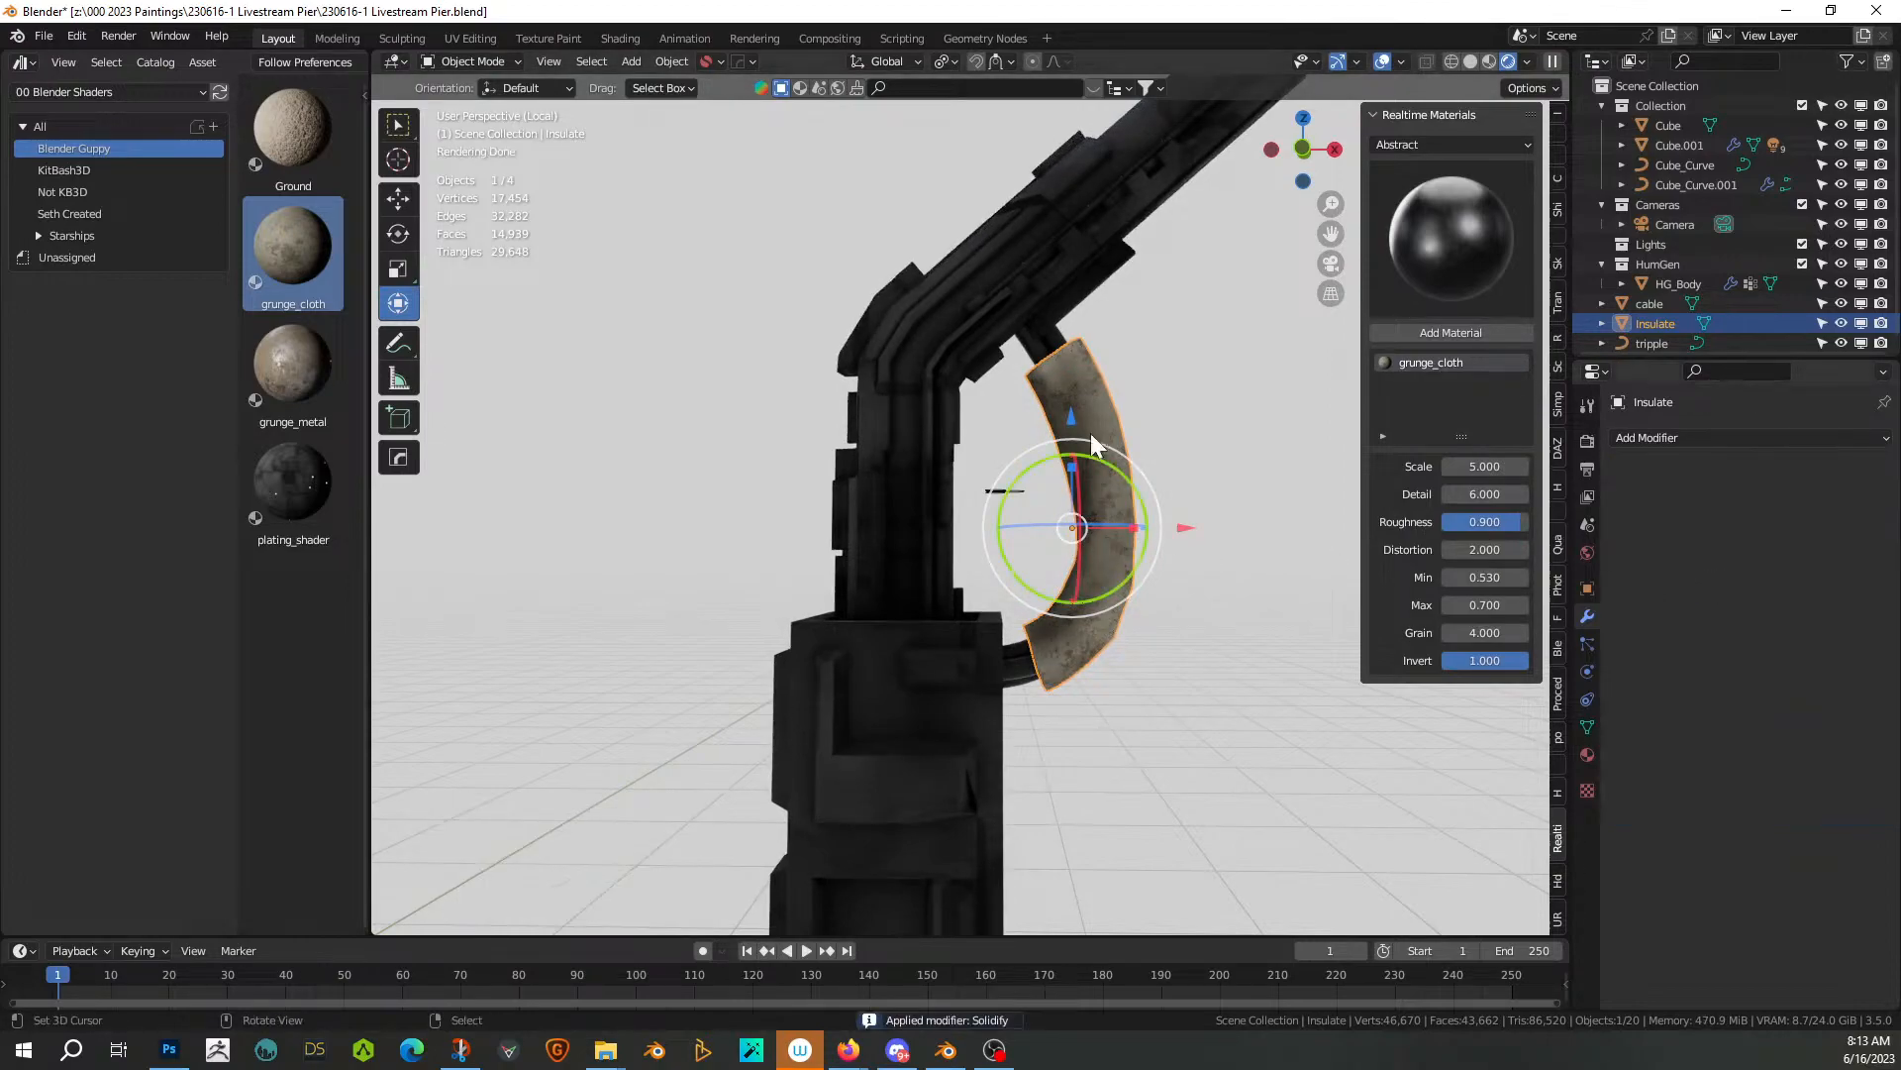
Join the insulation and the cable into the lamp mesh, with the lamp as the active object
{"action": "left_click", "coordinate": [1040, 346], "text": "shift"}
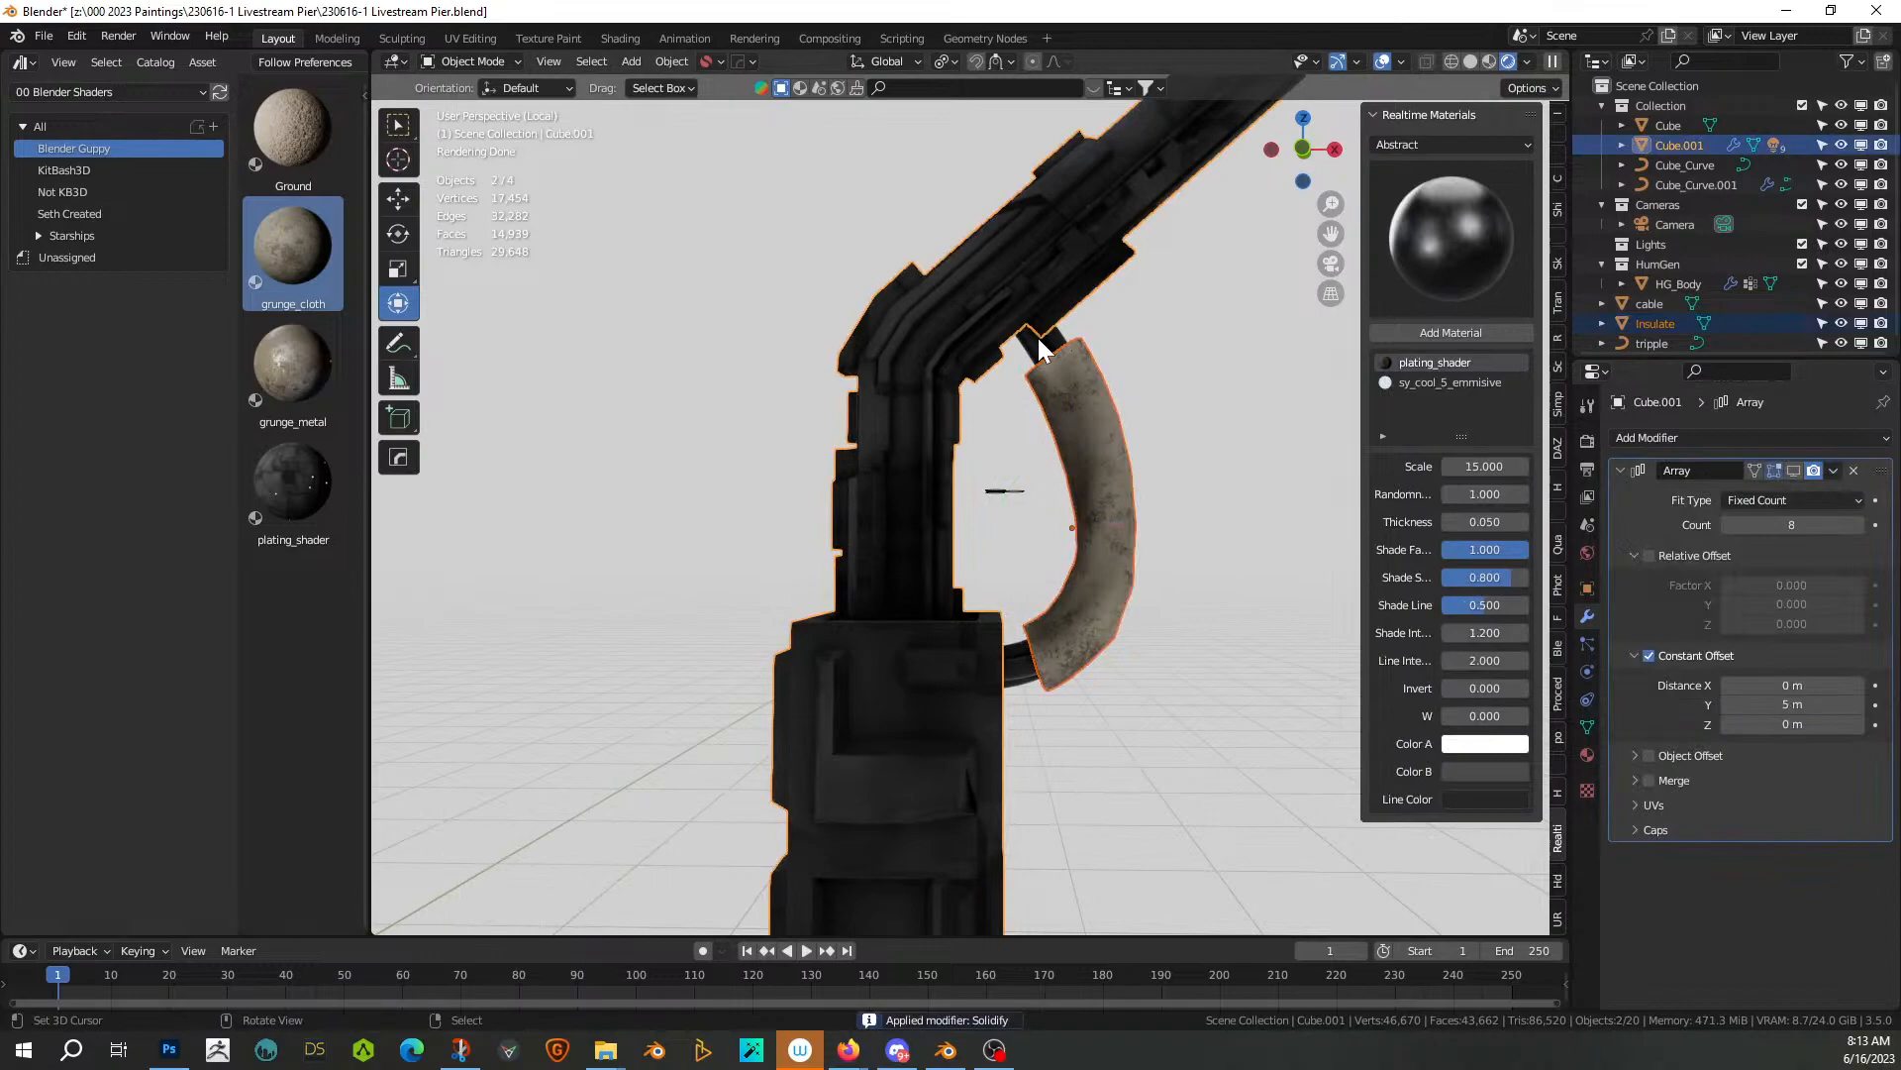
{"action": "left_click", "coordinate": [1036, 342], "text": "shift"}
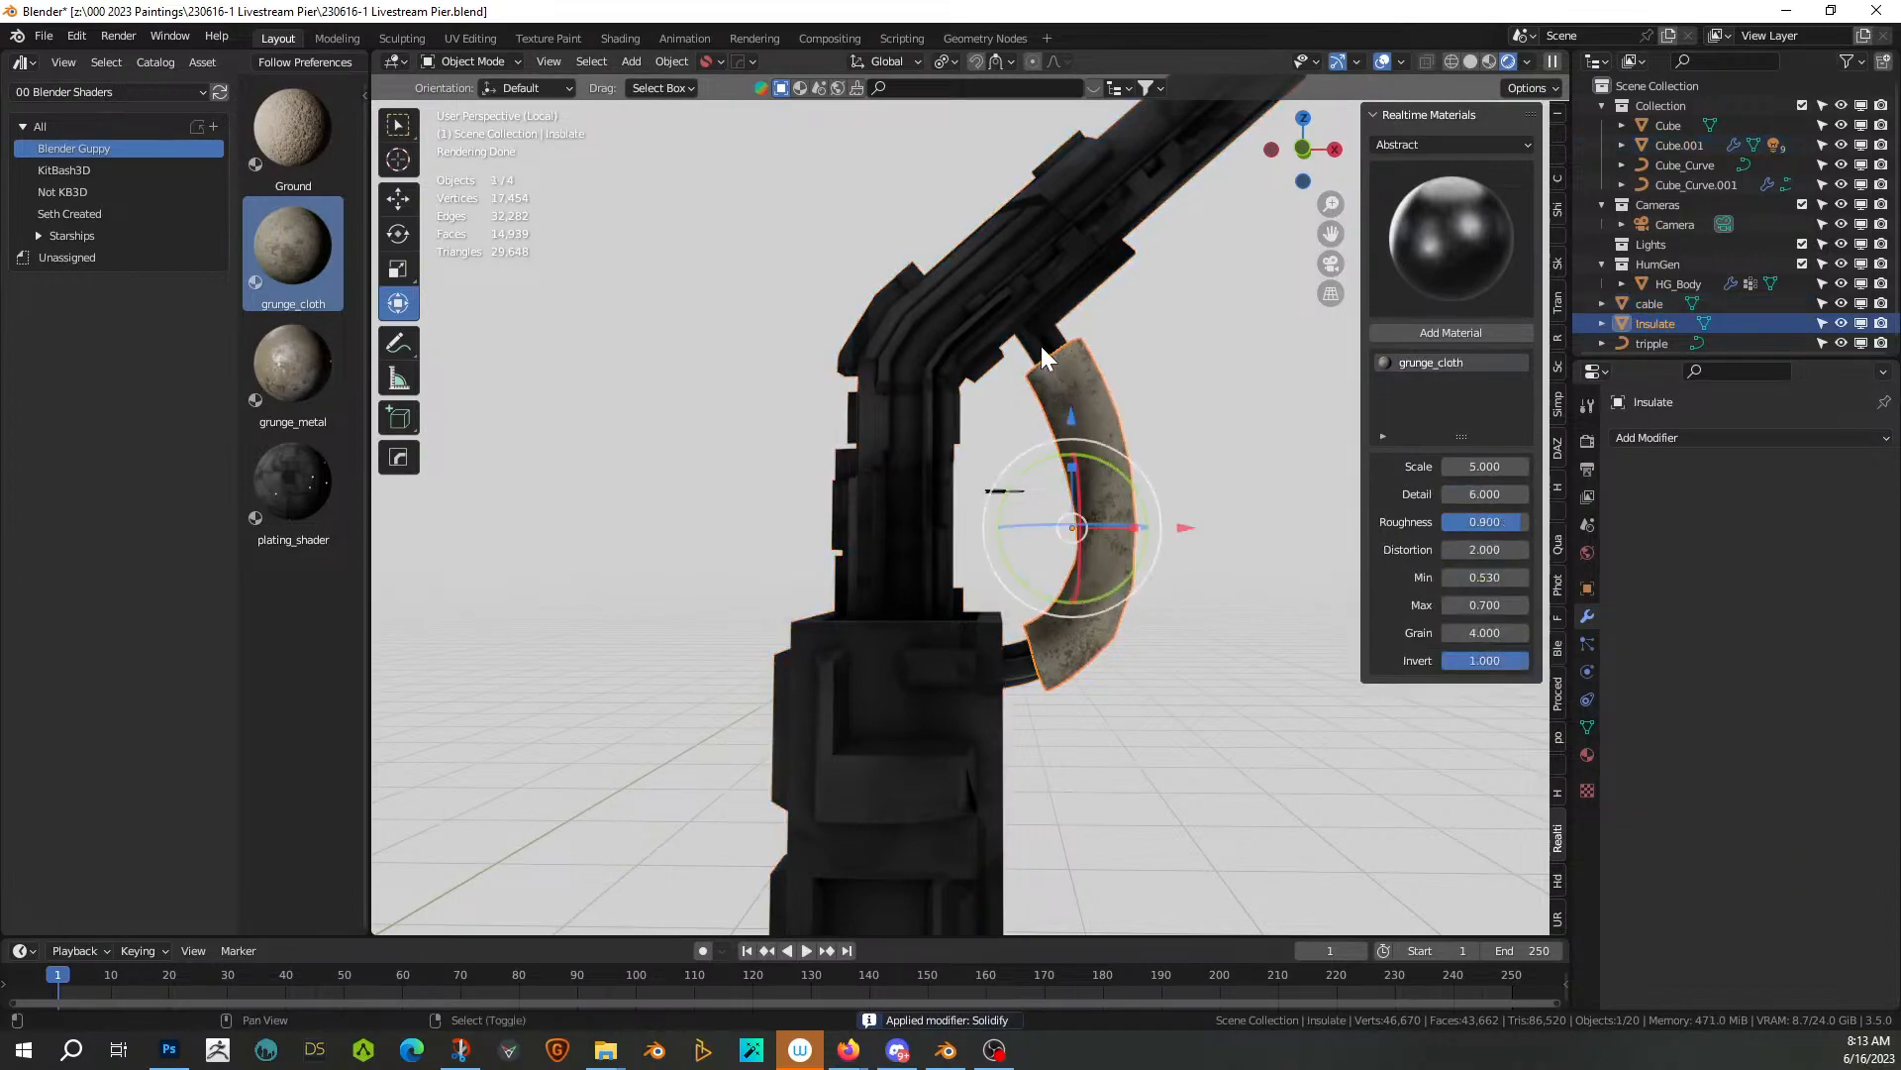
{"action": "left_click", "coordinate": [1042, 334], "text": "shift"}
{"action": "left_click", "coordinate": [1012, 247], "text": "shift"}
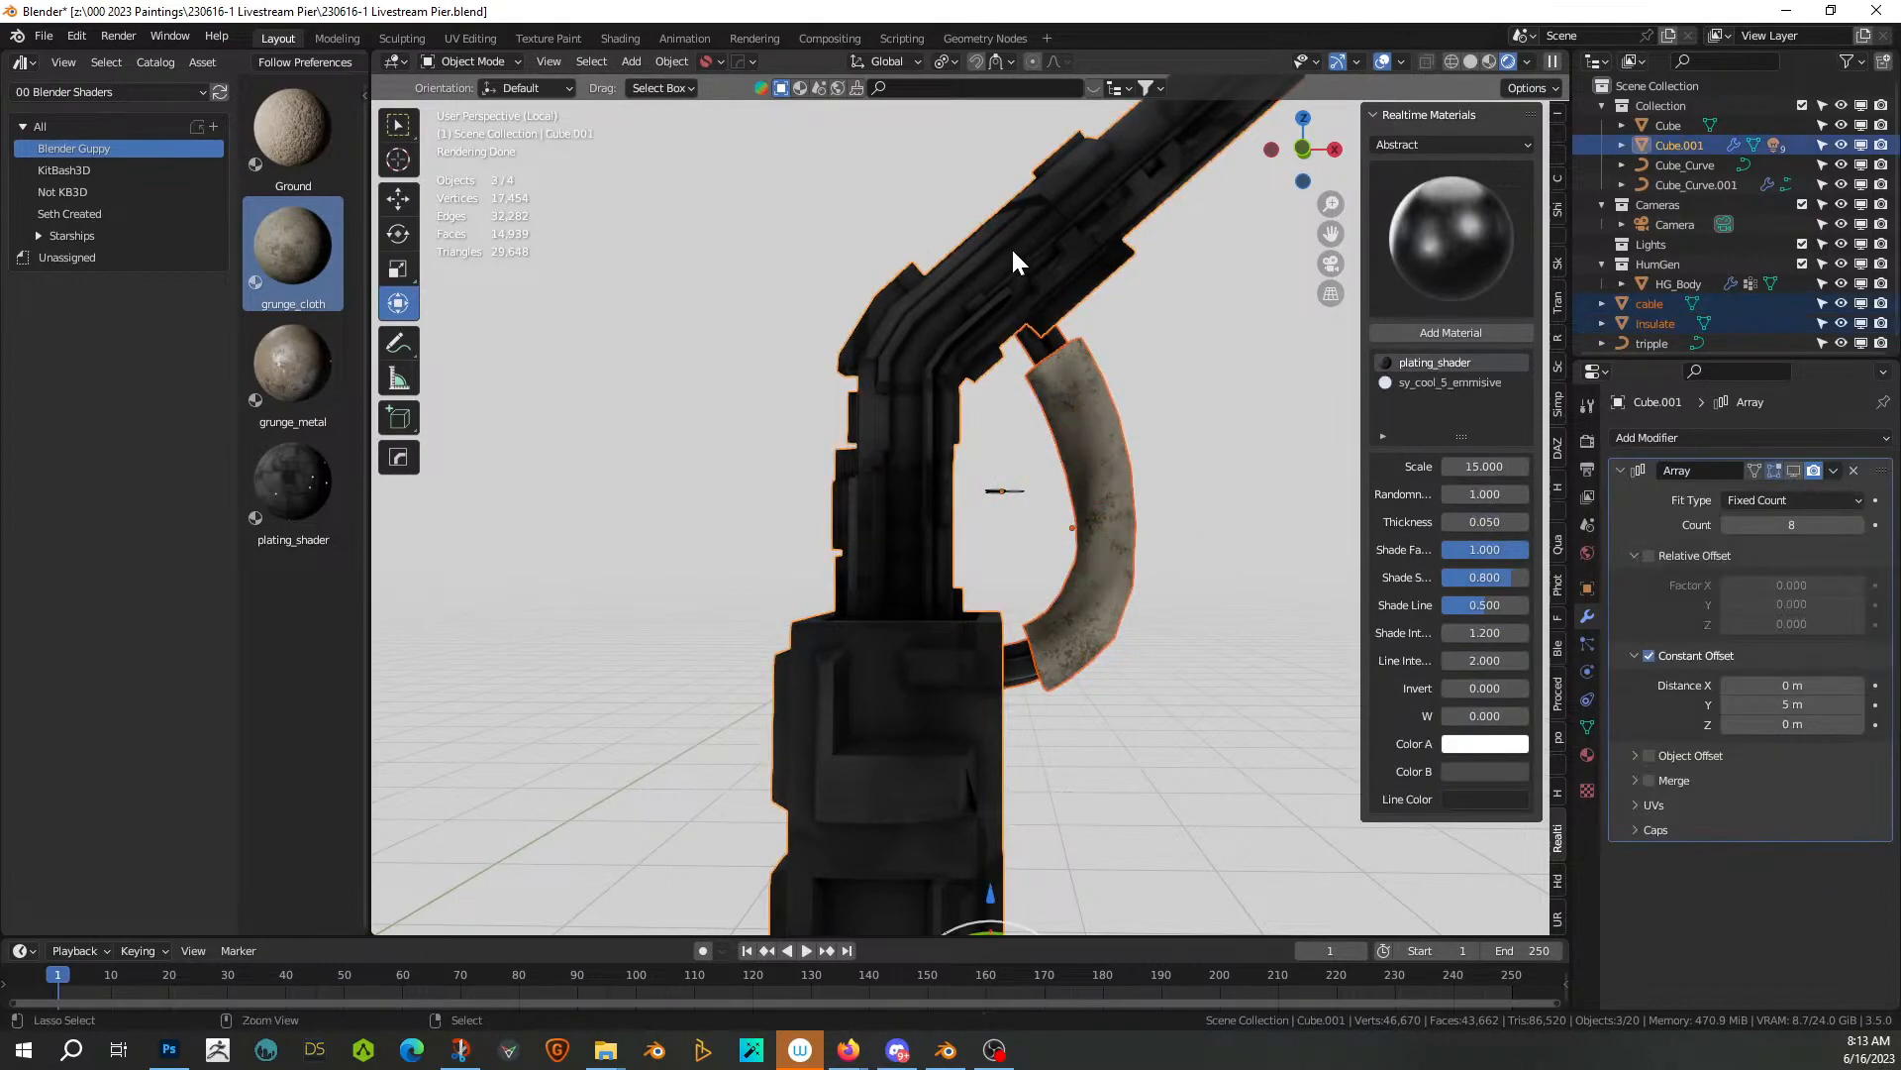
{"action": "key", "text": "ctrl+j"}
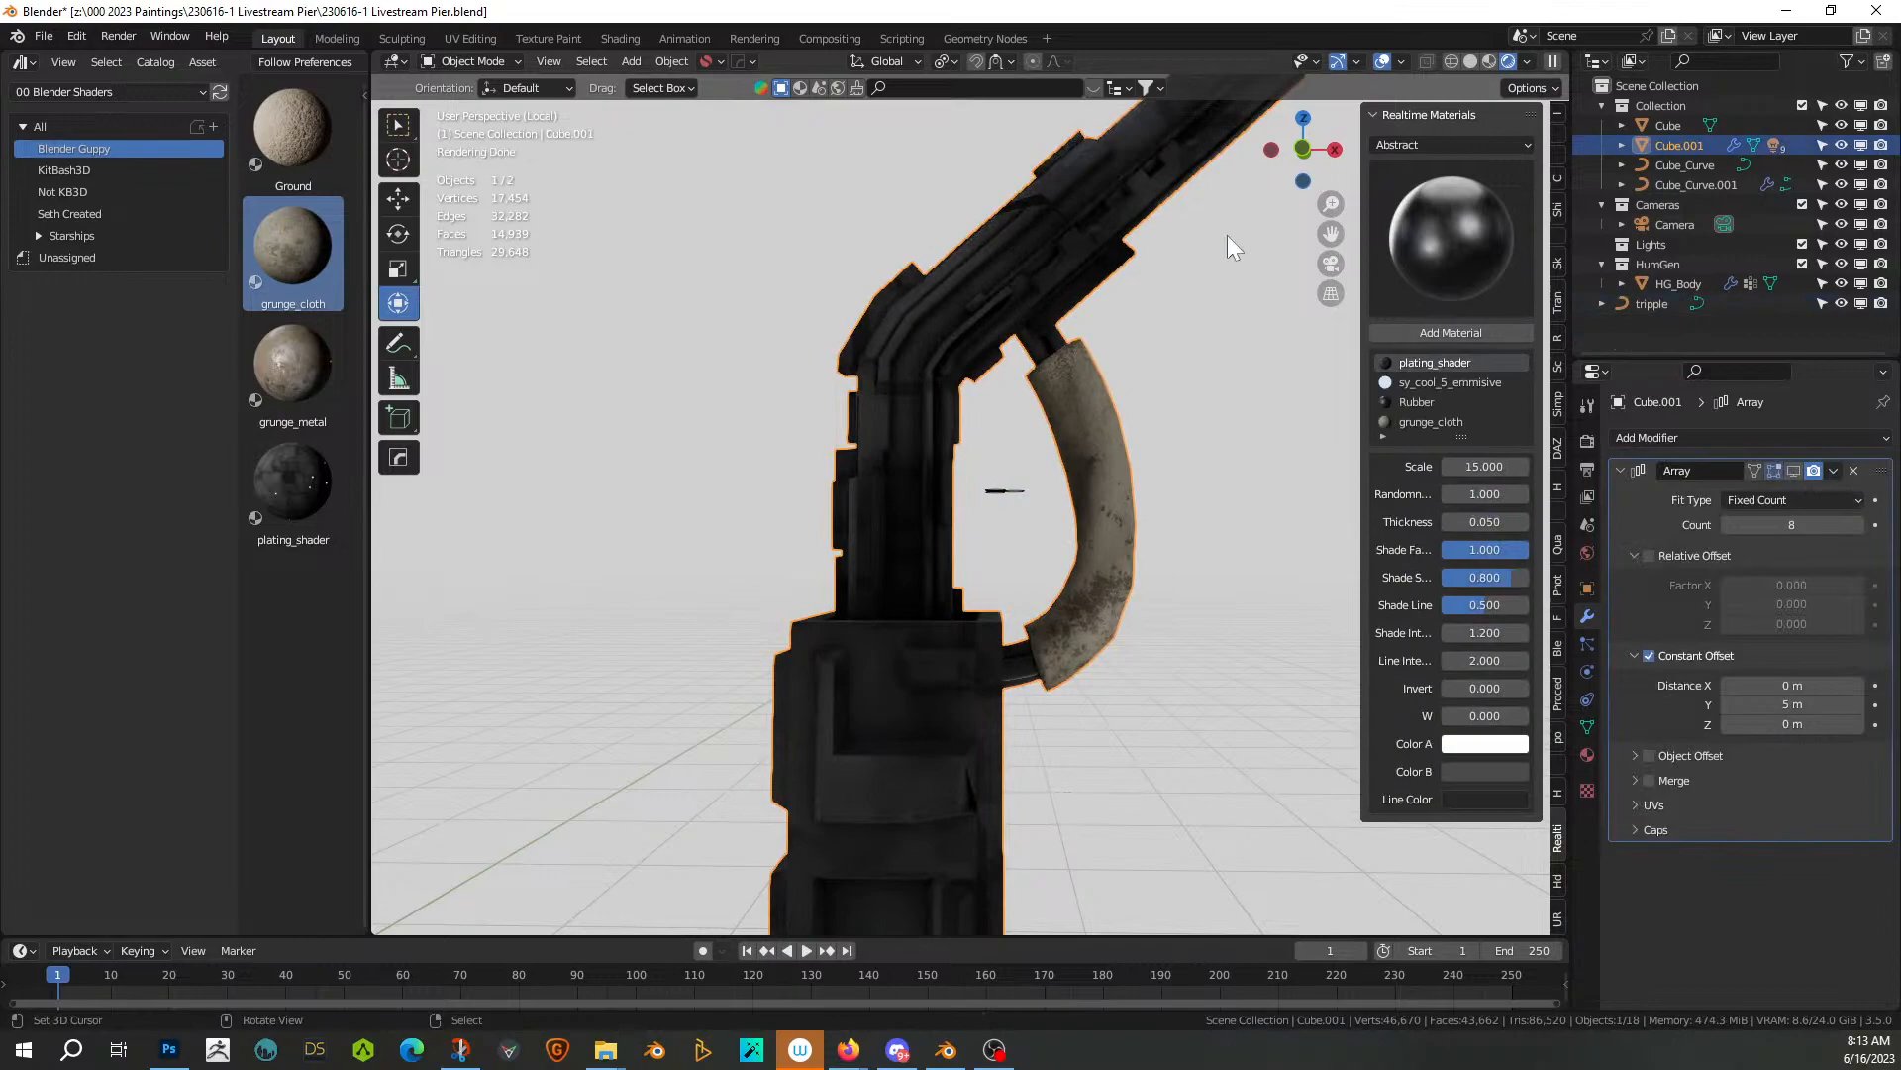
Leave the isolated view and show the lamp's Array modifier in the viewport again
{"action": "key", "text": "KP_Divide"}
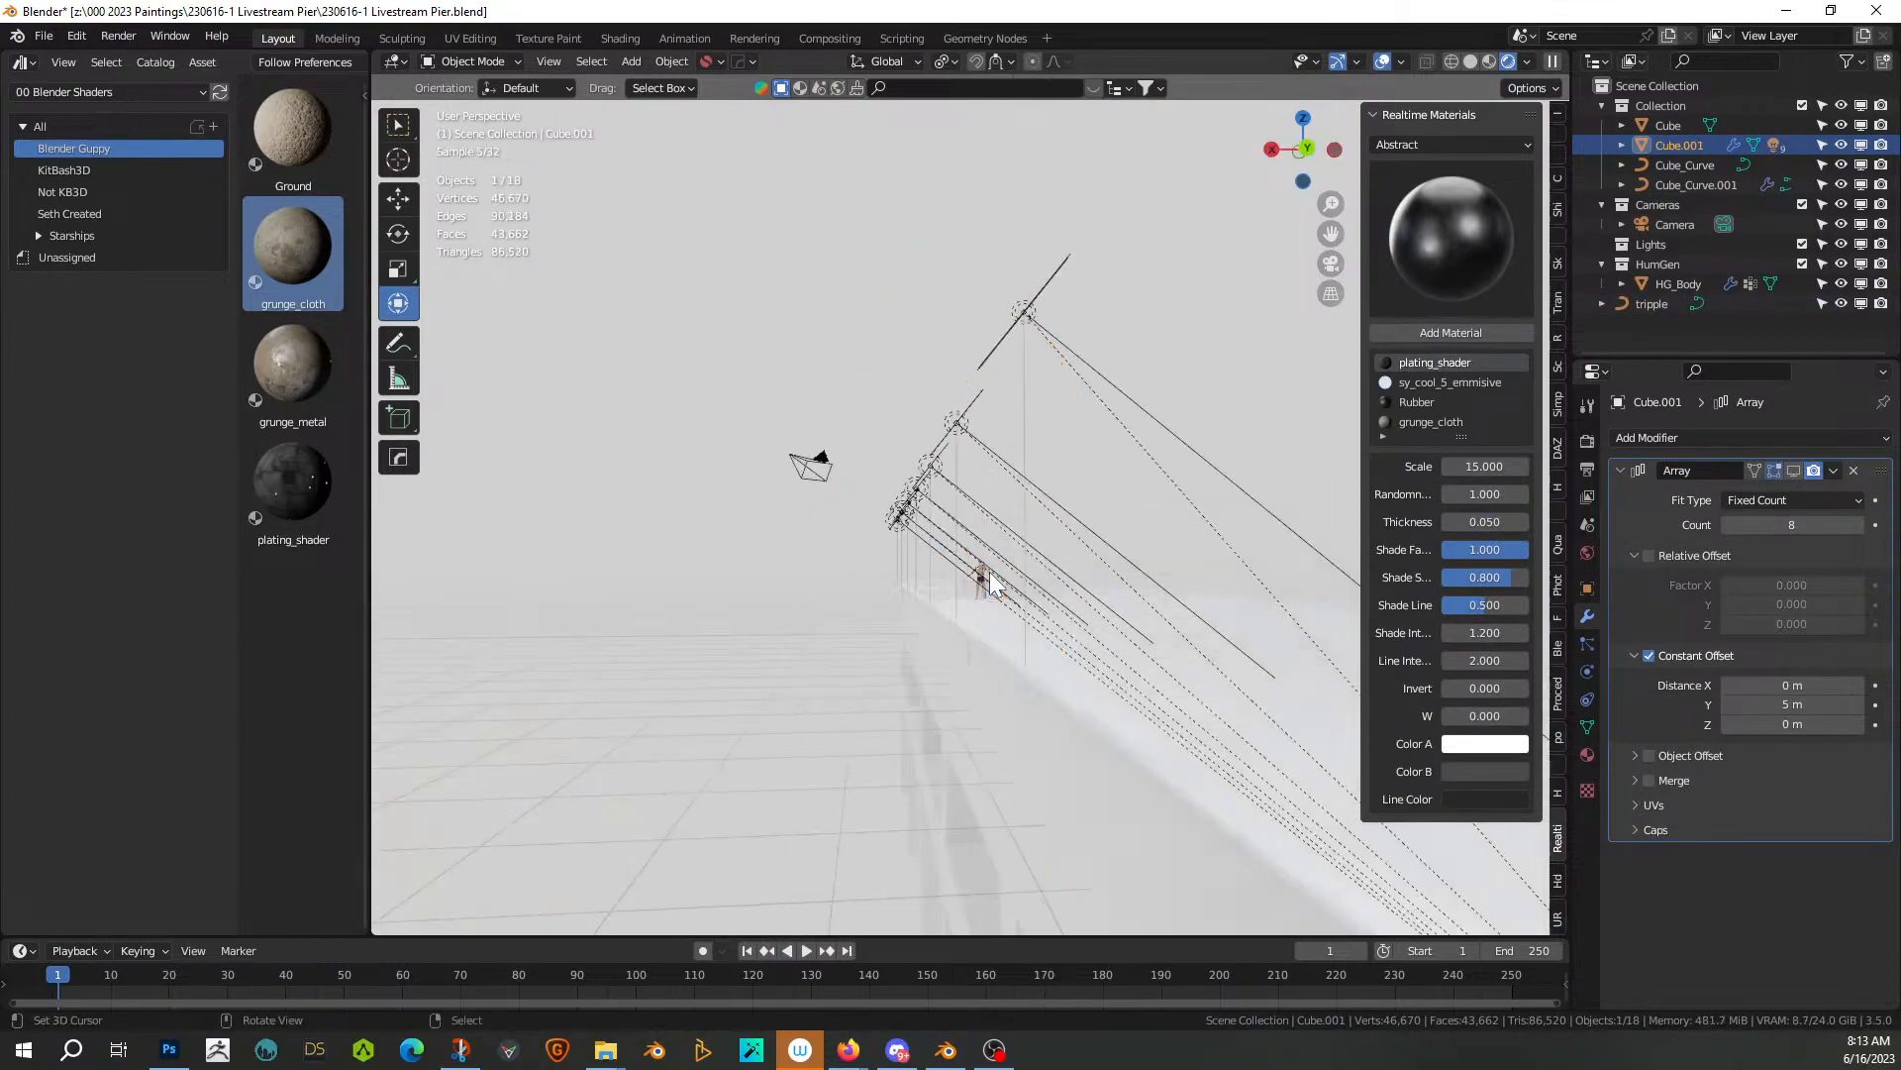
{"action": "left_click", "coordinate": [1794, 469]}
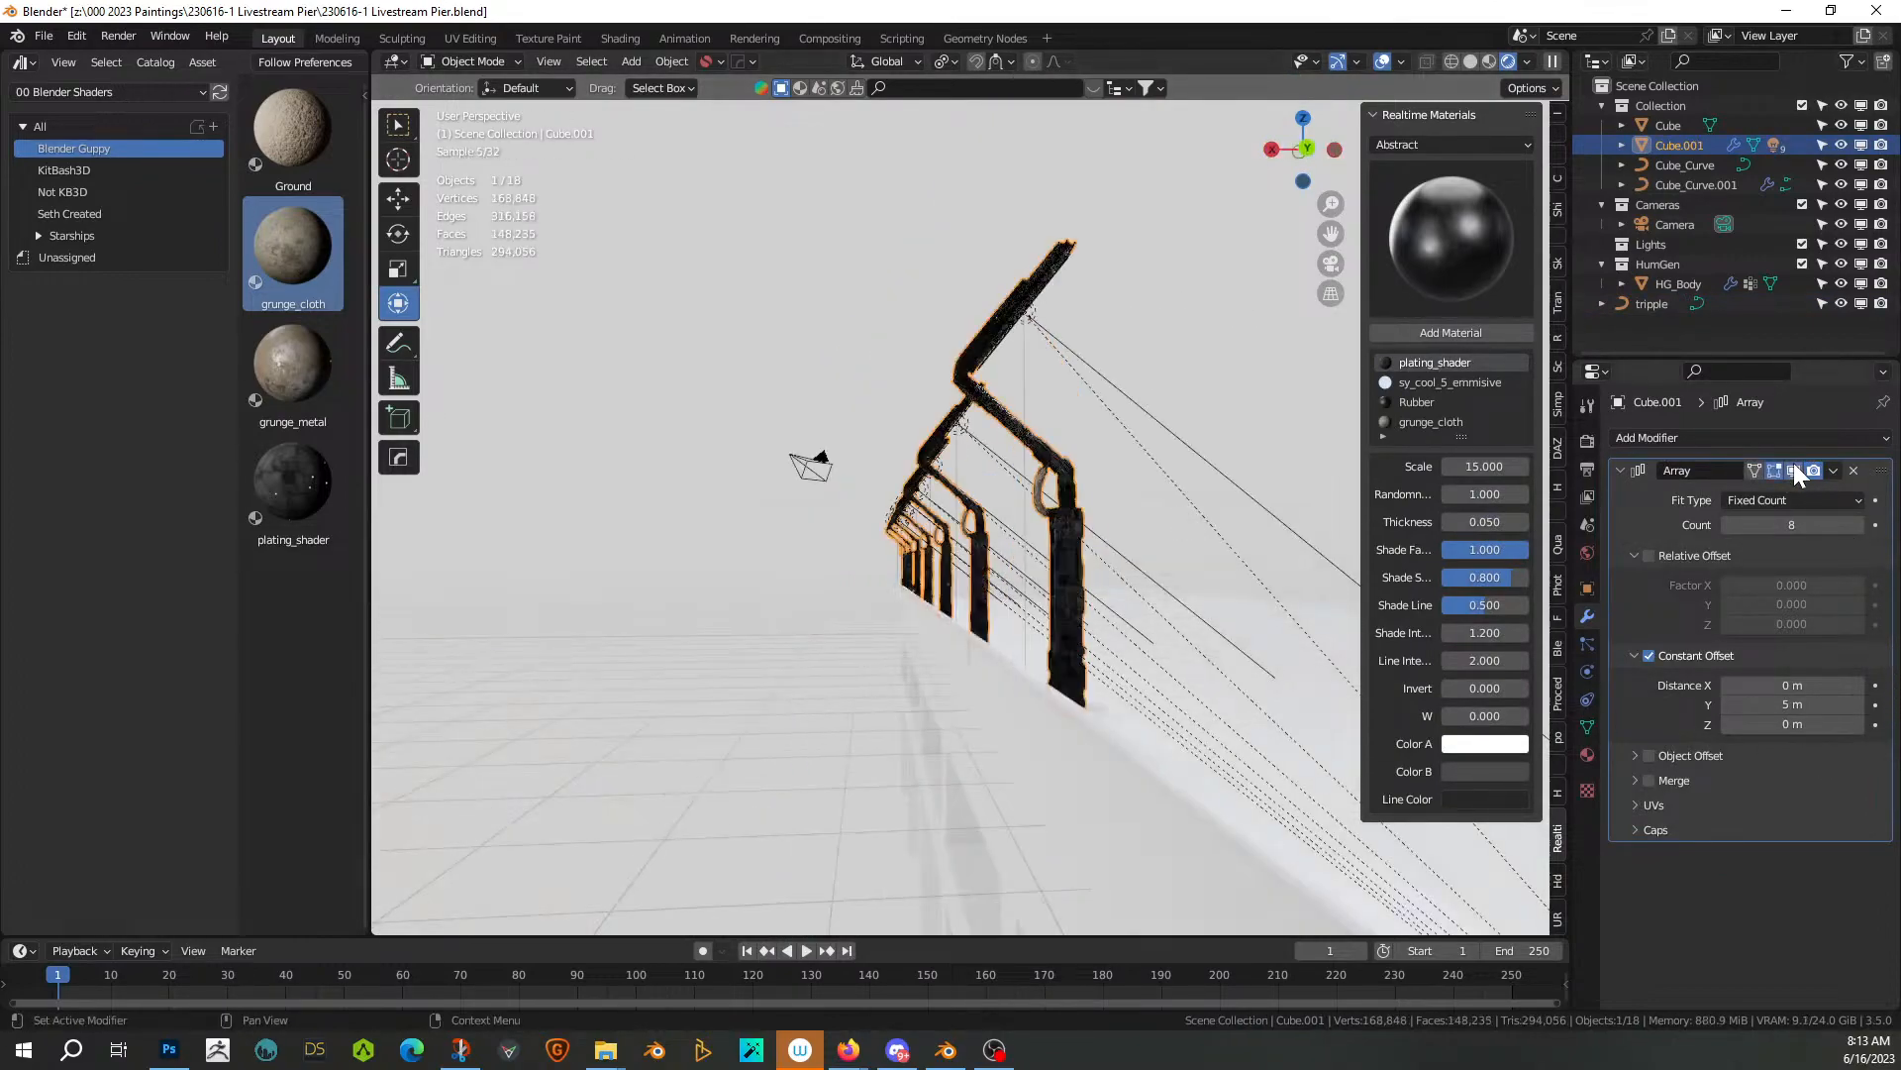
{"action": "mouse_move", "coordinate": [812, 648]}
{"action": "middle_mouse_down"}
{"action": "mouse_move", "coordinate": [753, 594]}
{"action": "mouse_move", "coordinate": [812, 648]}
{"action": "middle_mouse_up"}
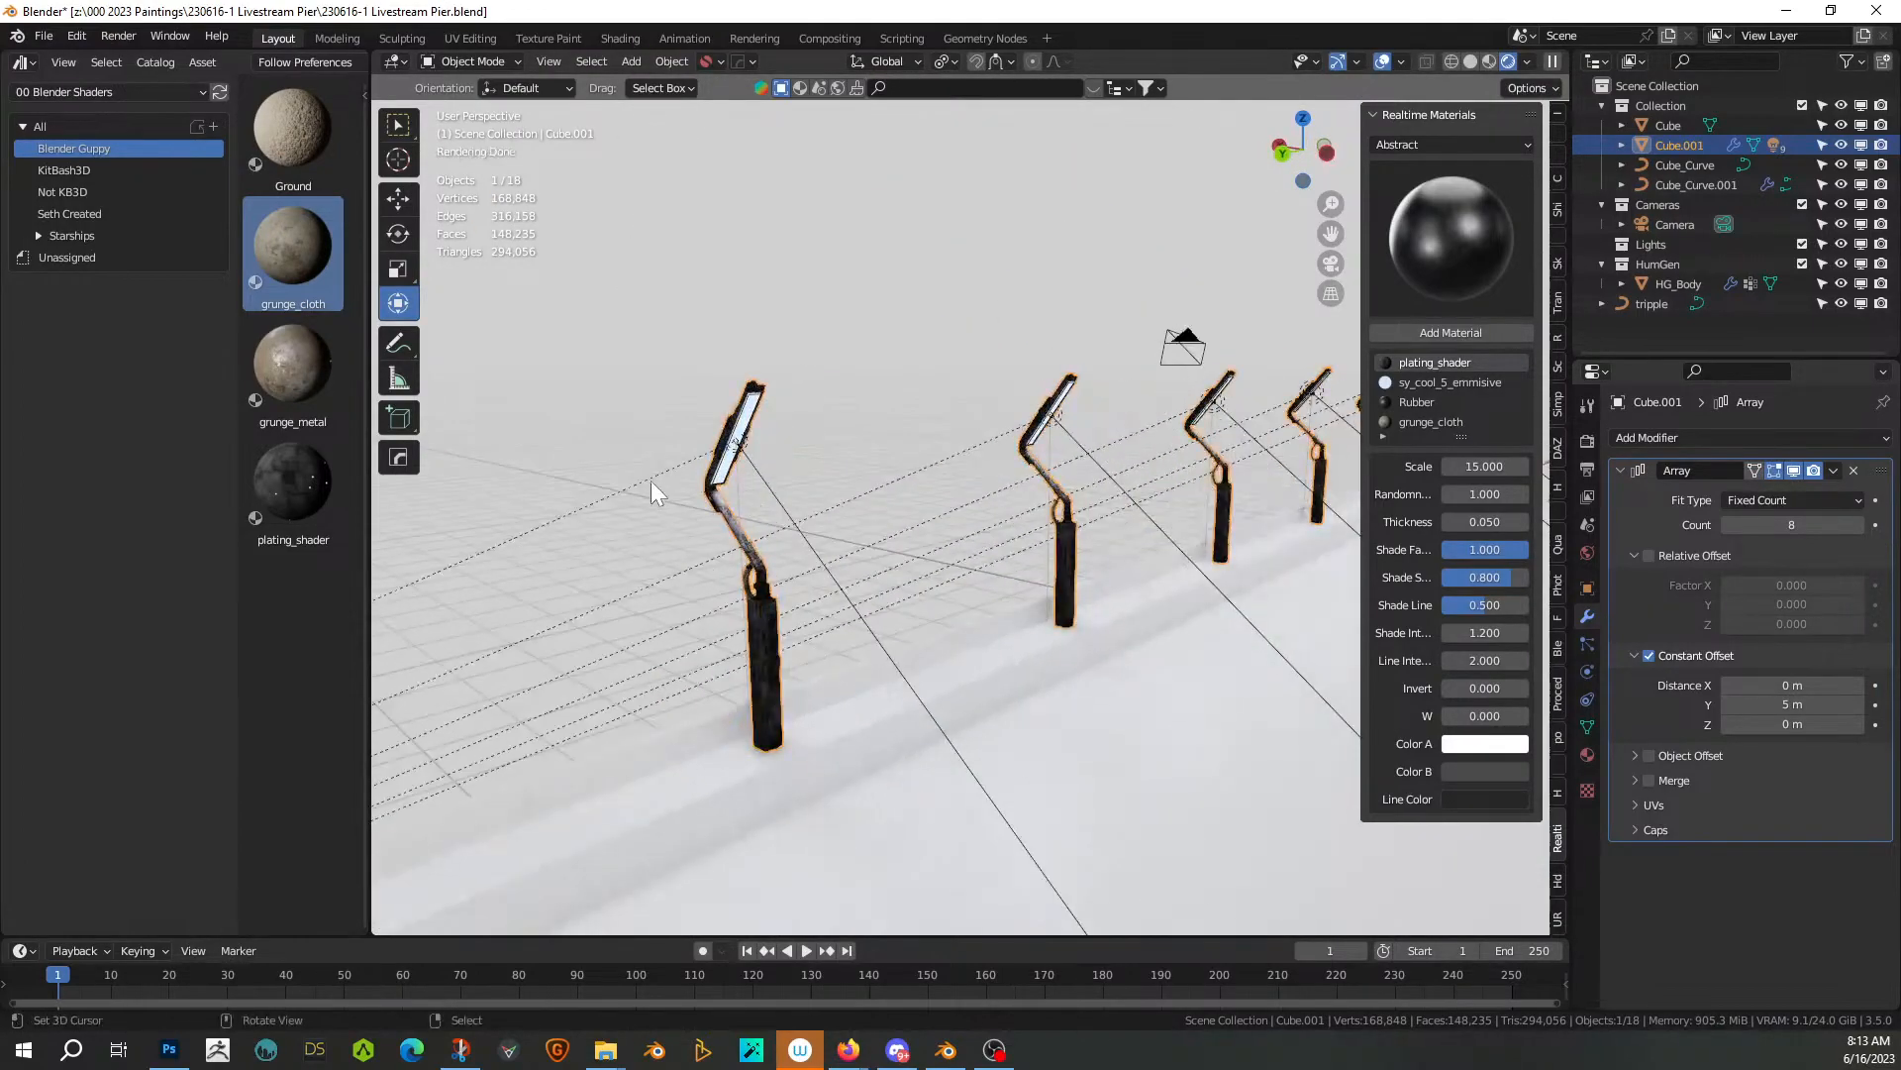
{"action": "left_click", "coordinate": [960, 438]}
{"action": "scroll", "coordinate": [961, 437], "scroll_direction": "down", "scroll_amount": 3}
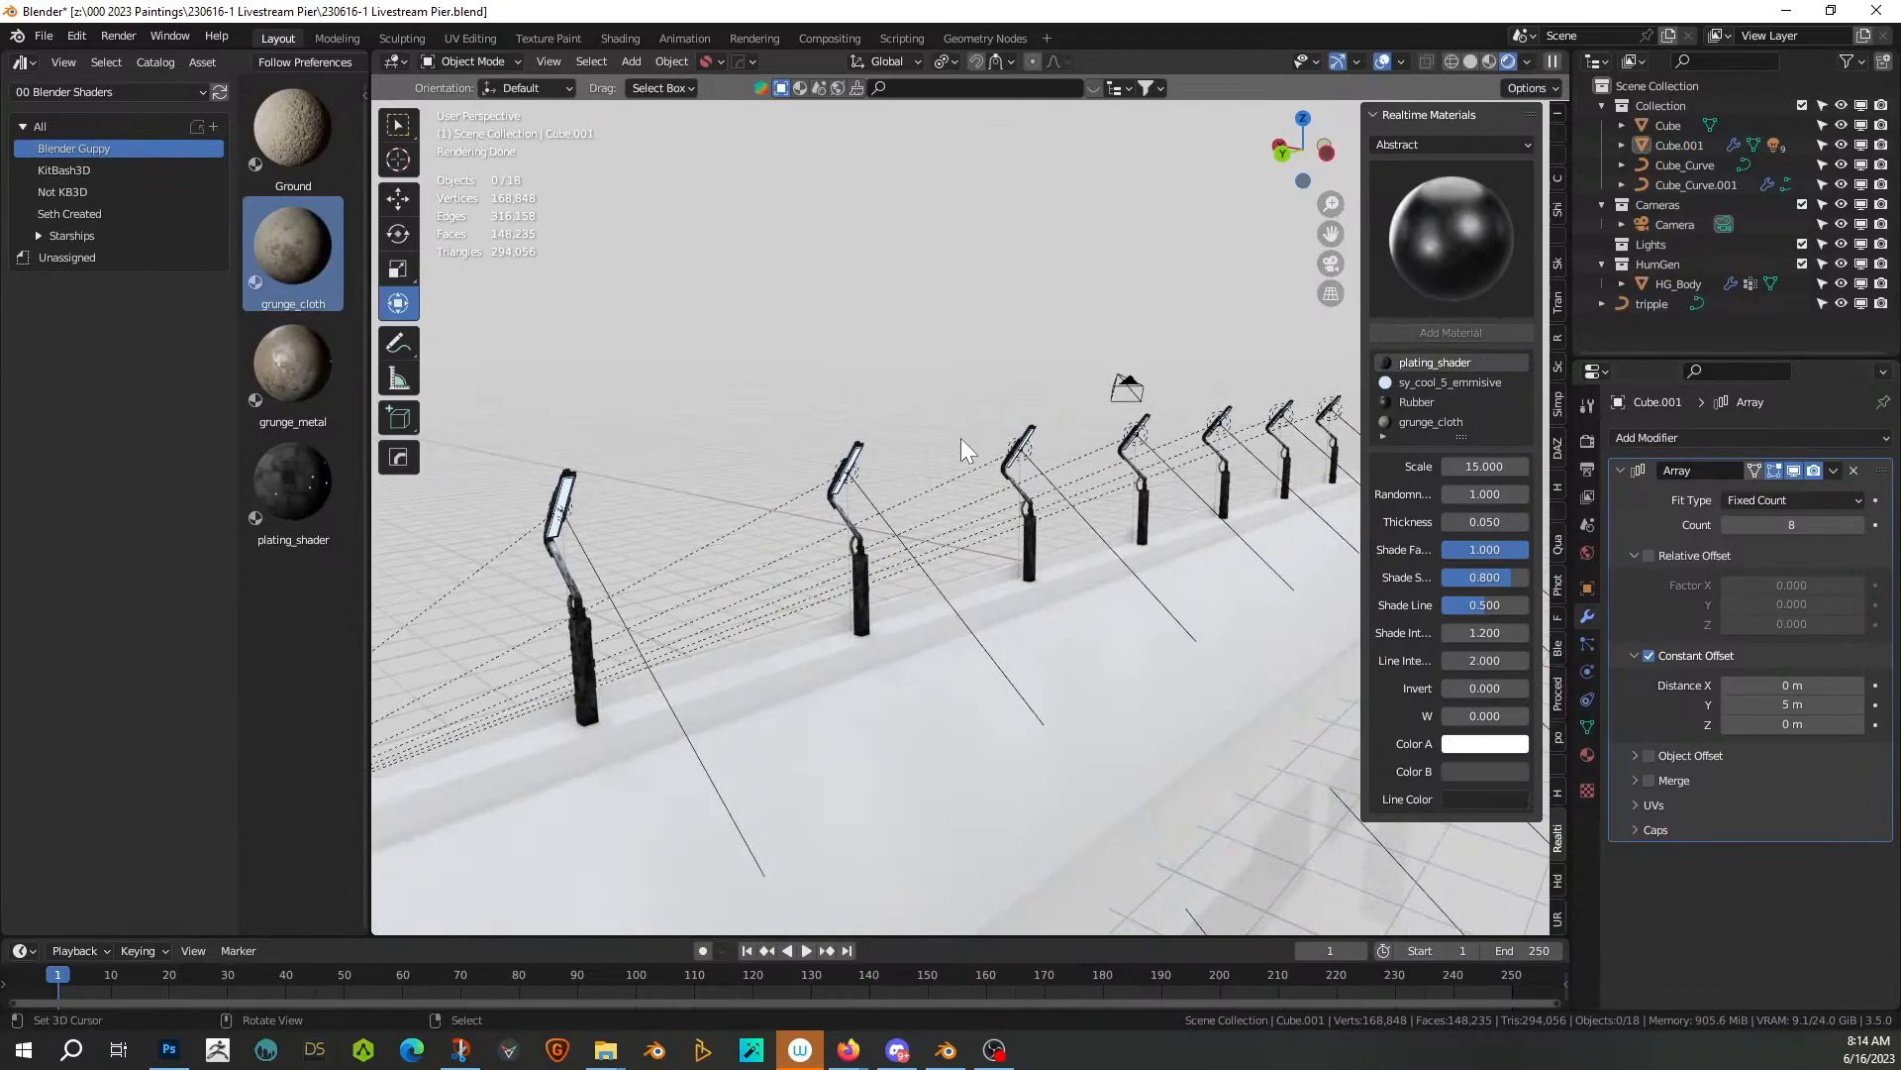
Switch the viewport to solid shading and duplicate the lamp row, its area lights and the camera in place
{"action": "key", "text": "KP_7"}
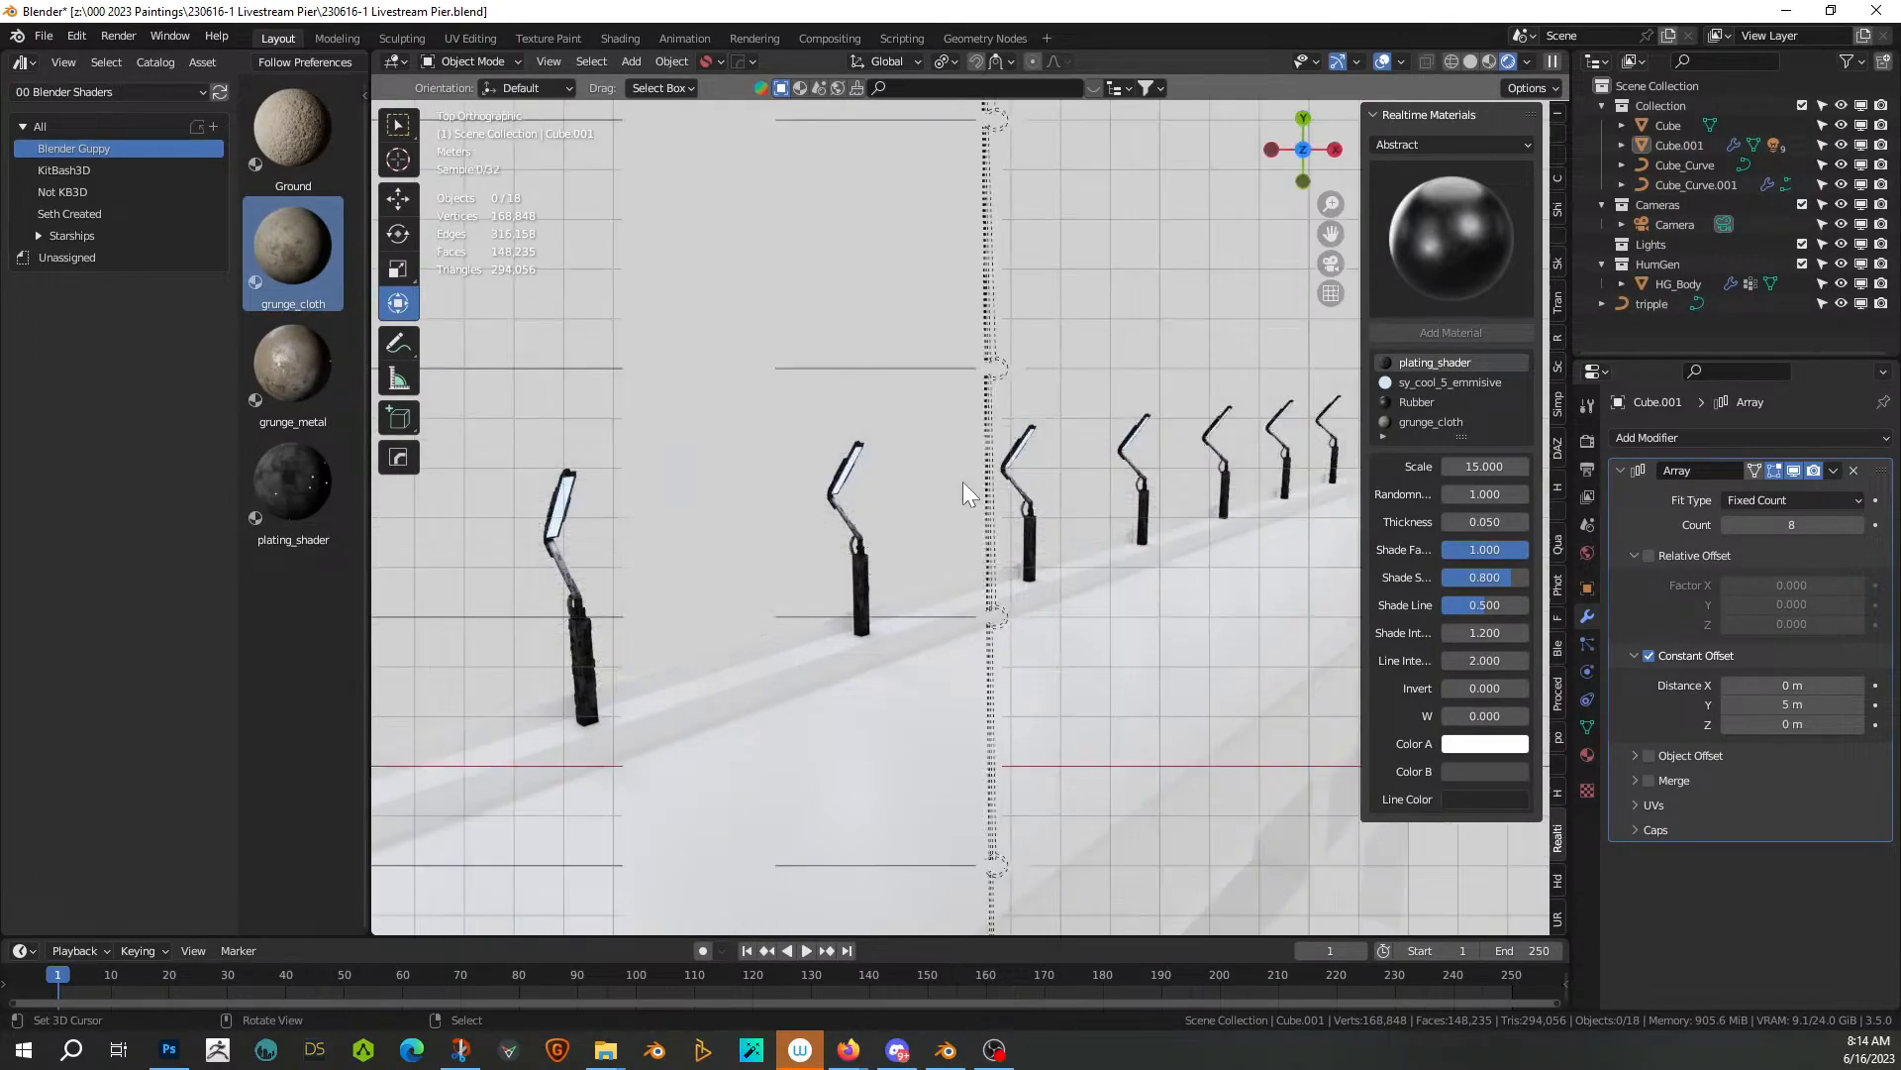
{"action": "left_click", "coordinate": [1470, 62]}
{"action": "mouse_move", "coordinate": [1287, 198]}
{"action": "middle_mouse_down"}
{"action": "mouse_move", "coordinate": [1091, 448]}
{"action": "mouse_move", "coordinate": [1334, 281]}
{"action": "mouse_move", "coordinate": [1400, 262]}
{"action": "mouse_move", "coordinate": [1424, 318]}
{"action": "mouse_move", "coordinate": [1459, 324]}
{"action": "mouse_move", "coordinate": [1362, 283]}
{"action": "mouse_move", "coordinate": [1345, 309]}
{"action": "middle_mouse_up"}
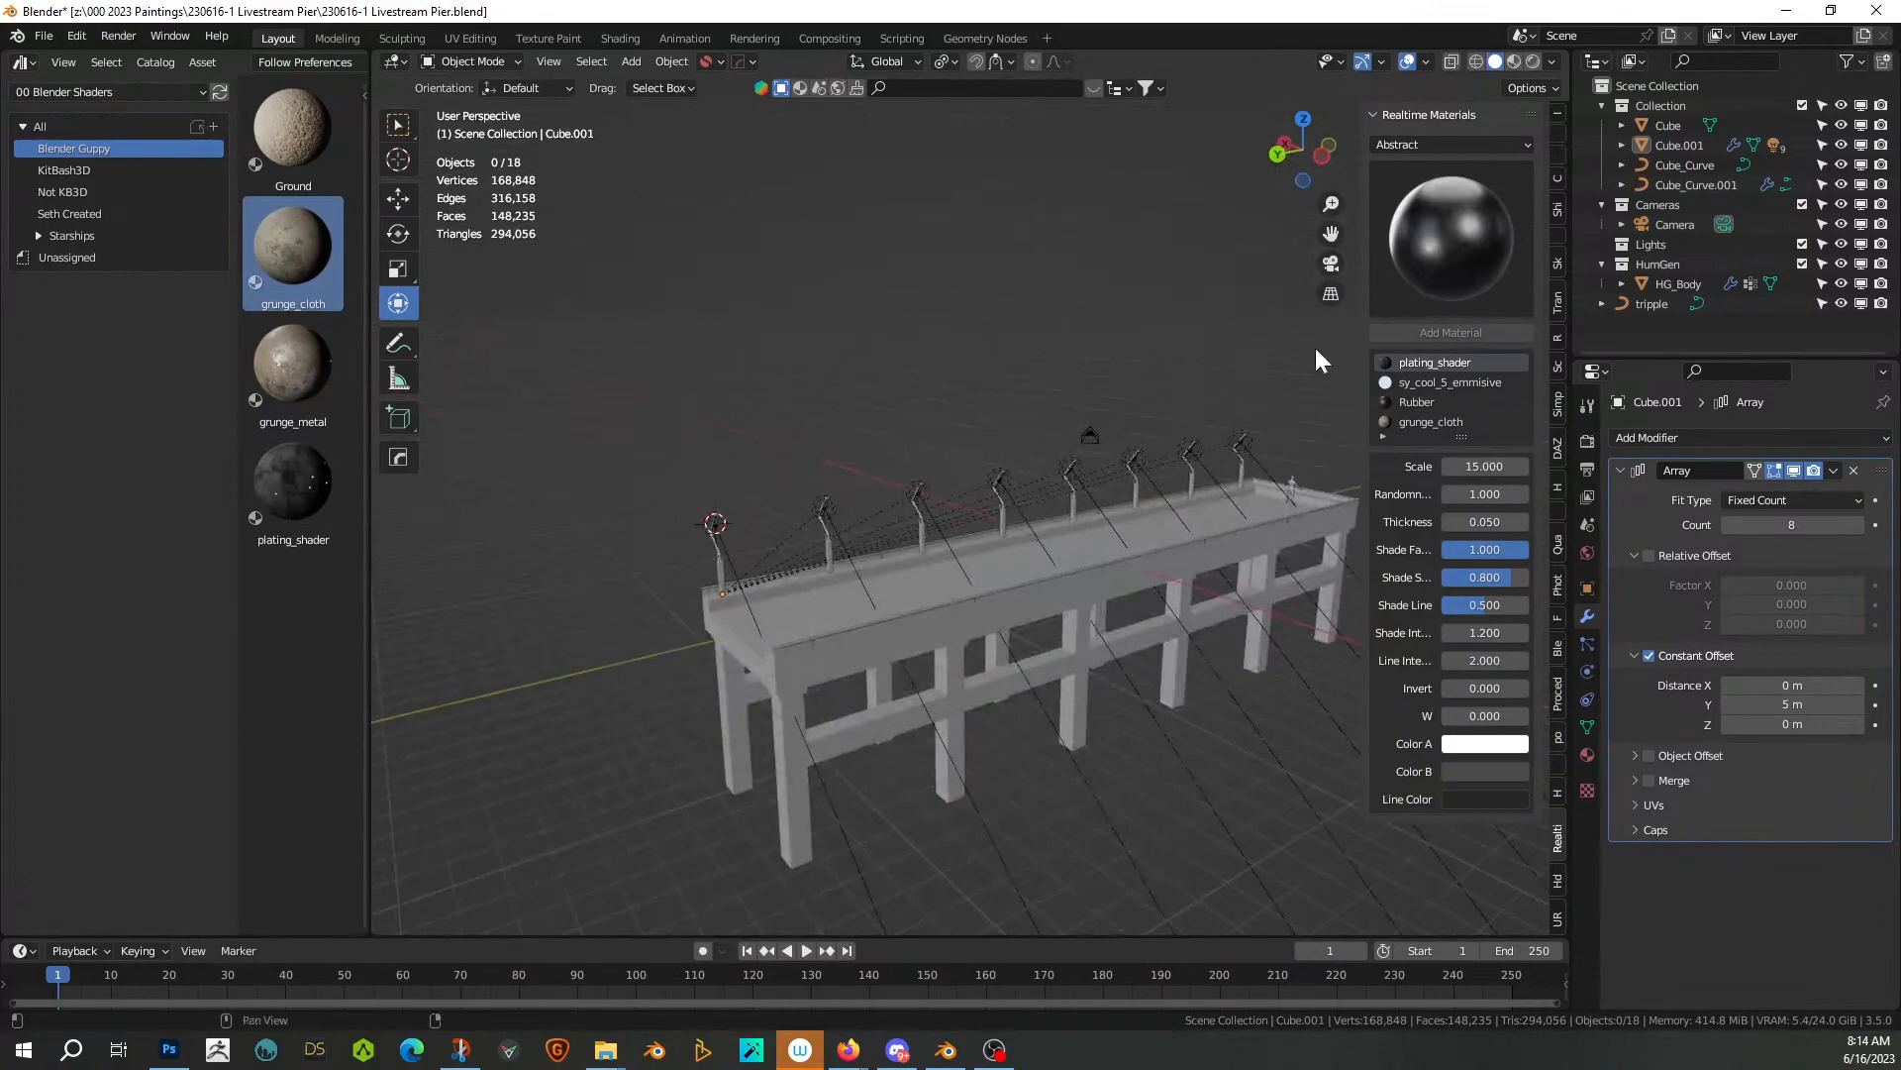
{"action": "key", "text": "KP_1"}
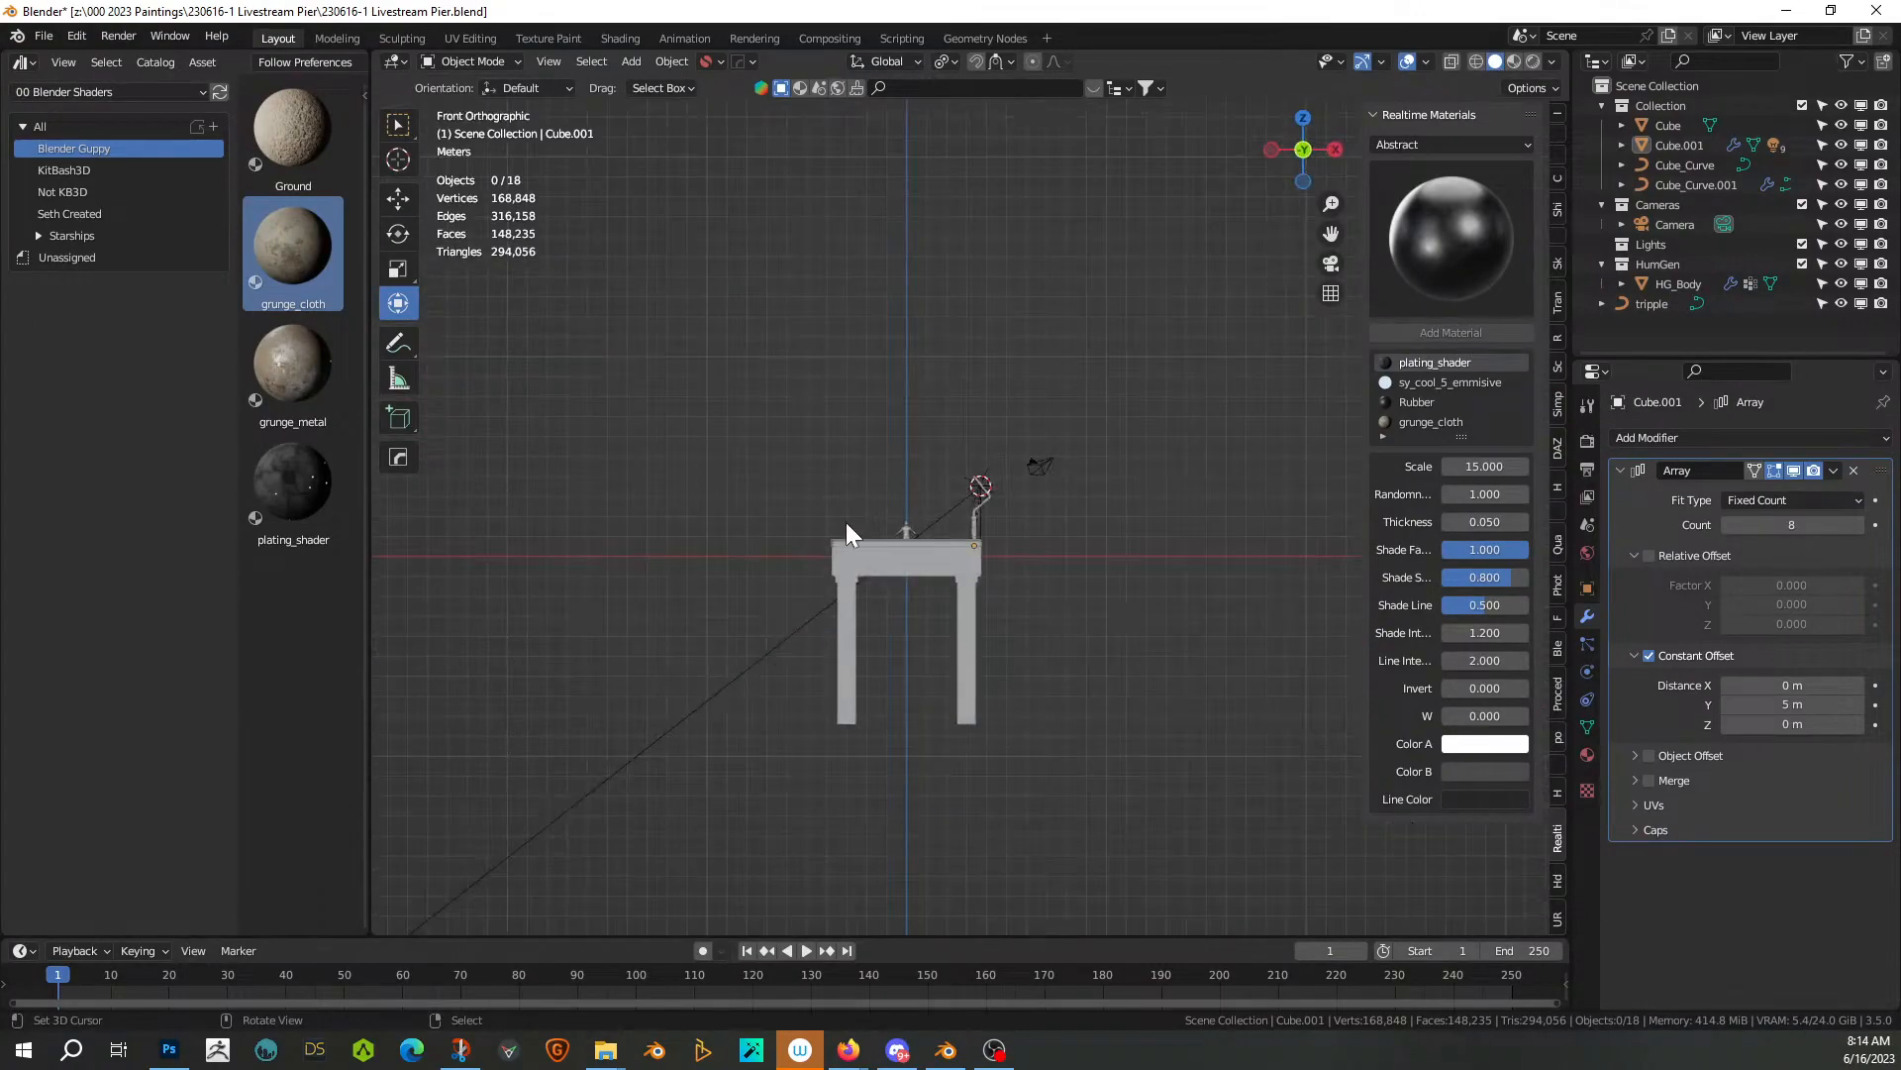
{"action": "key", "text": "KP_3"}
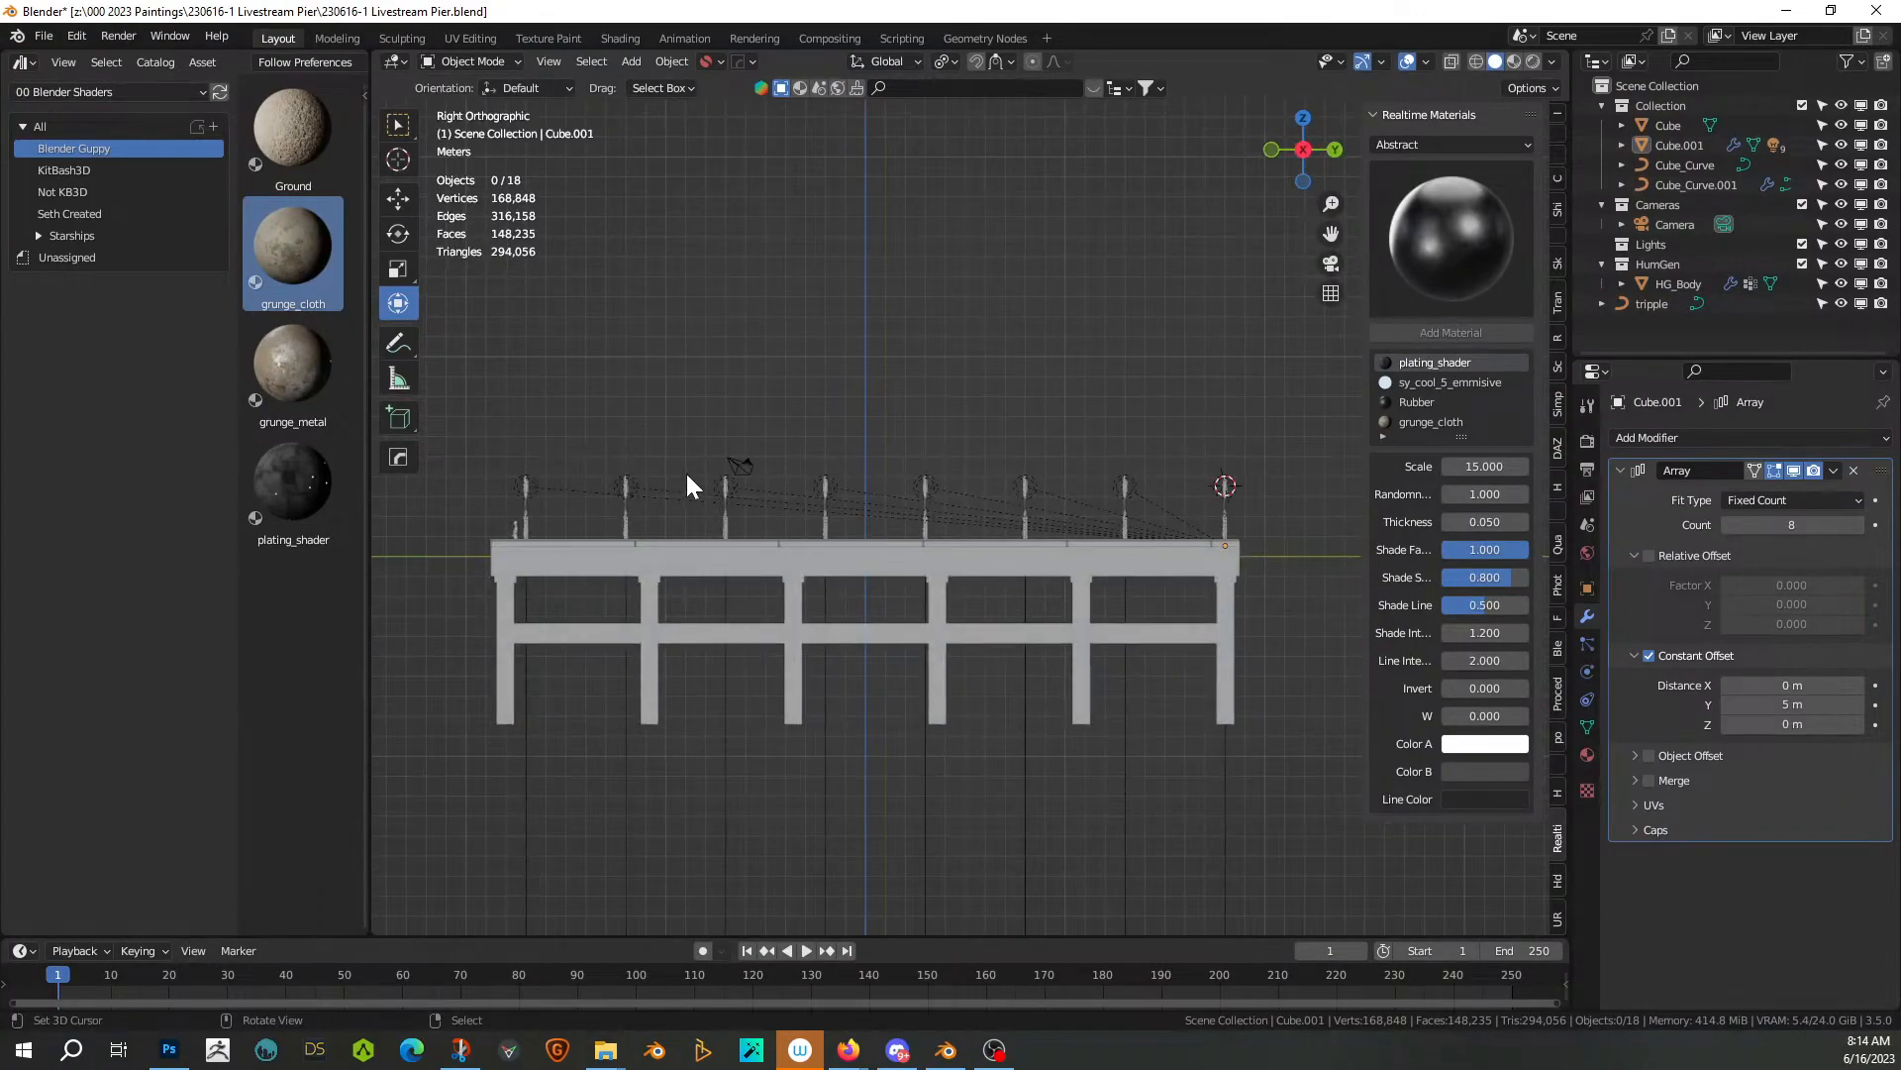
{"action": "key", "text": "b"}
{"action": "left_click_drag", "start_coordinate": [424, 425], "coordinate": [1329, 508]}
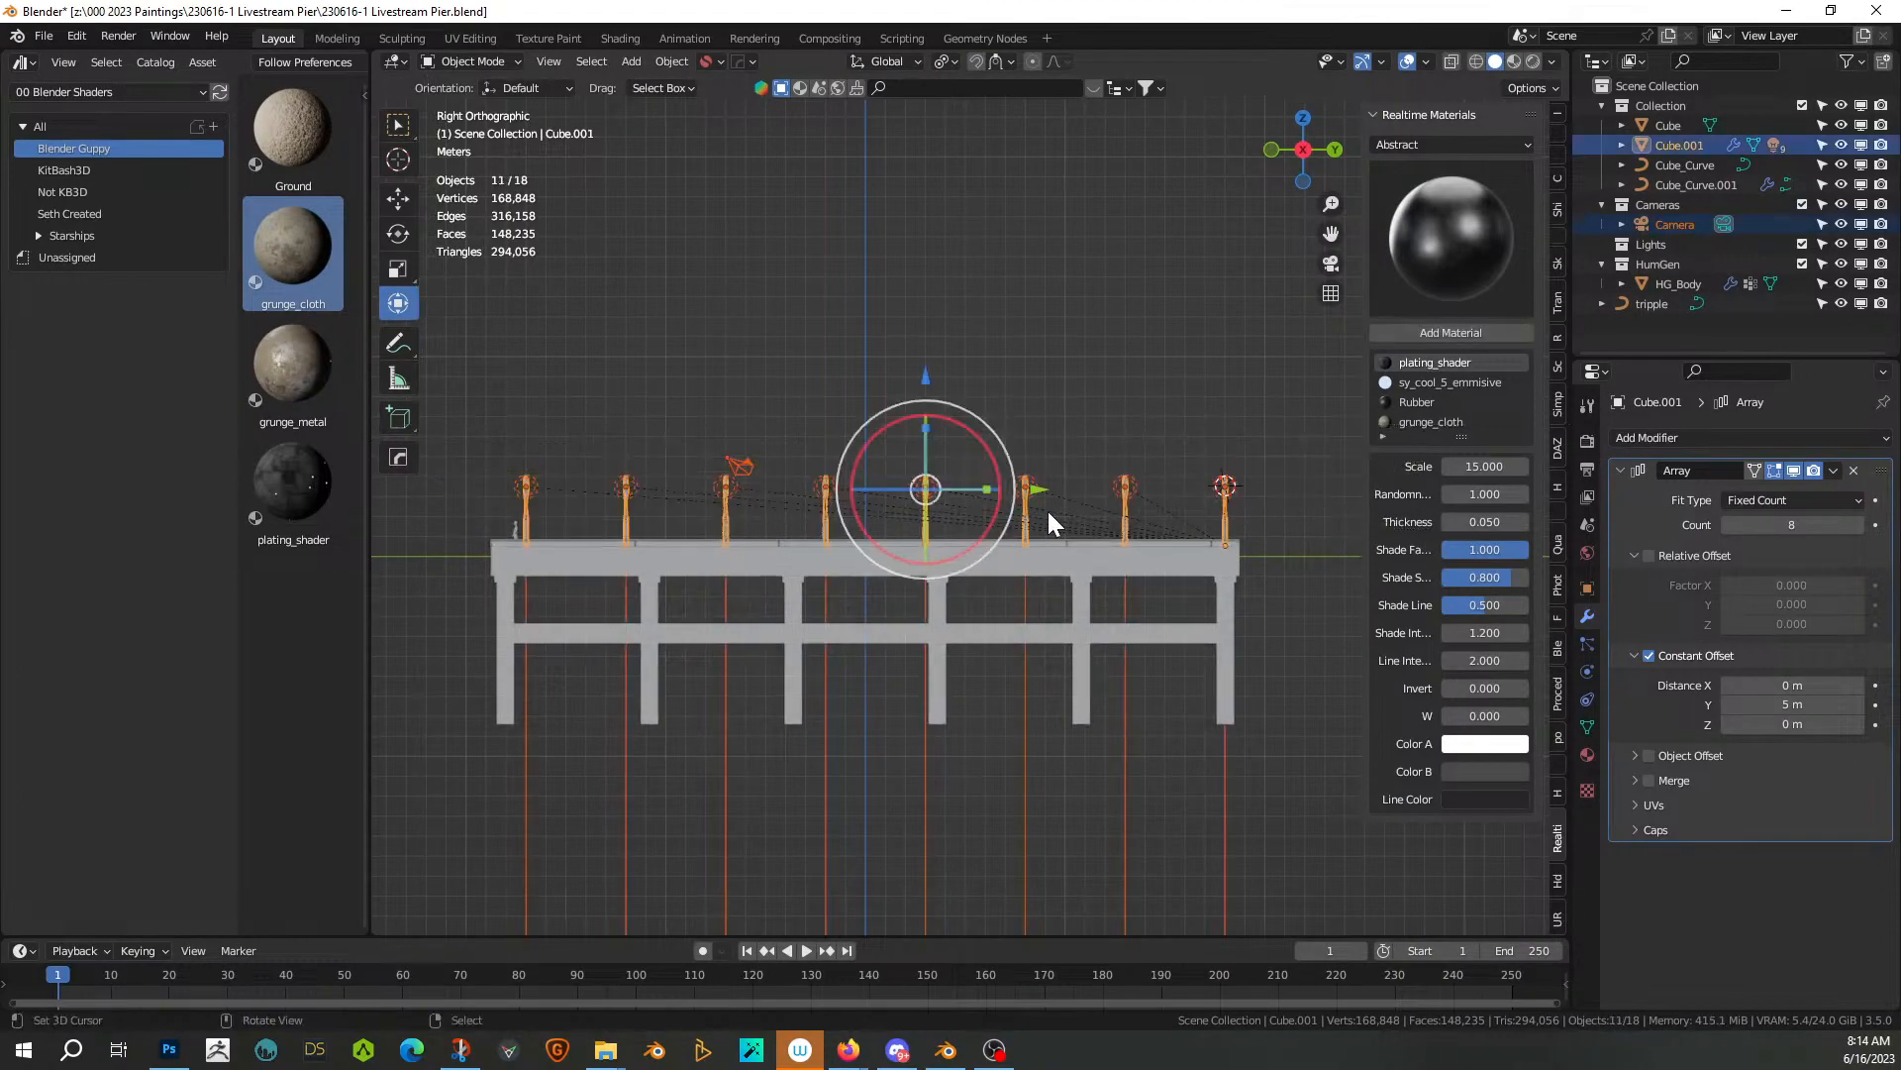
{"action": "key", "text": "shift+d"}
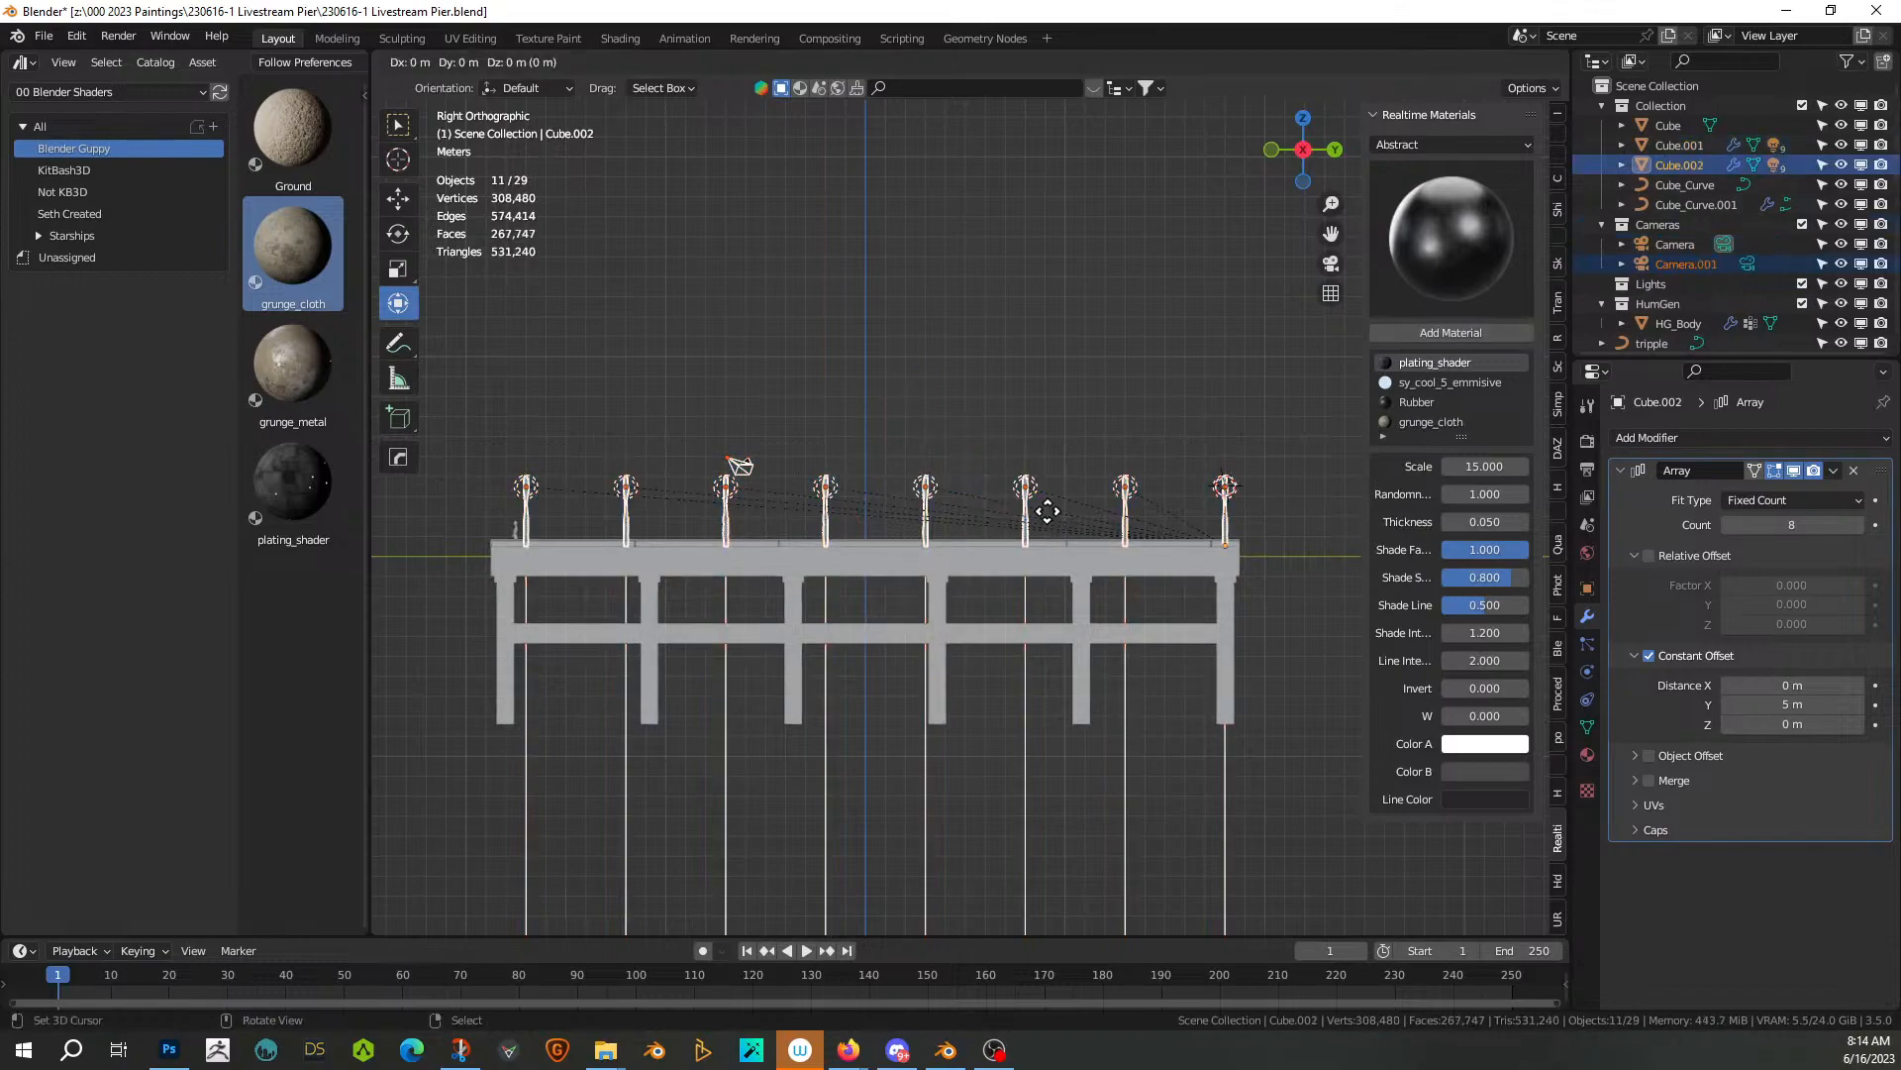
{"action": "right_click", "coordinate": [1048, 511]}
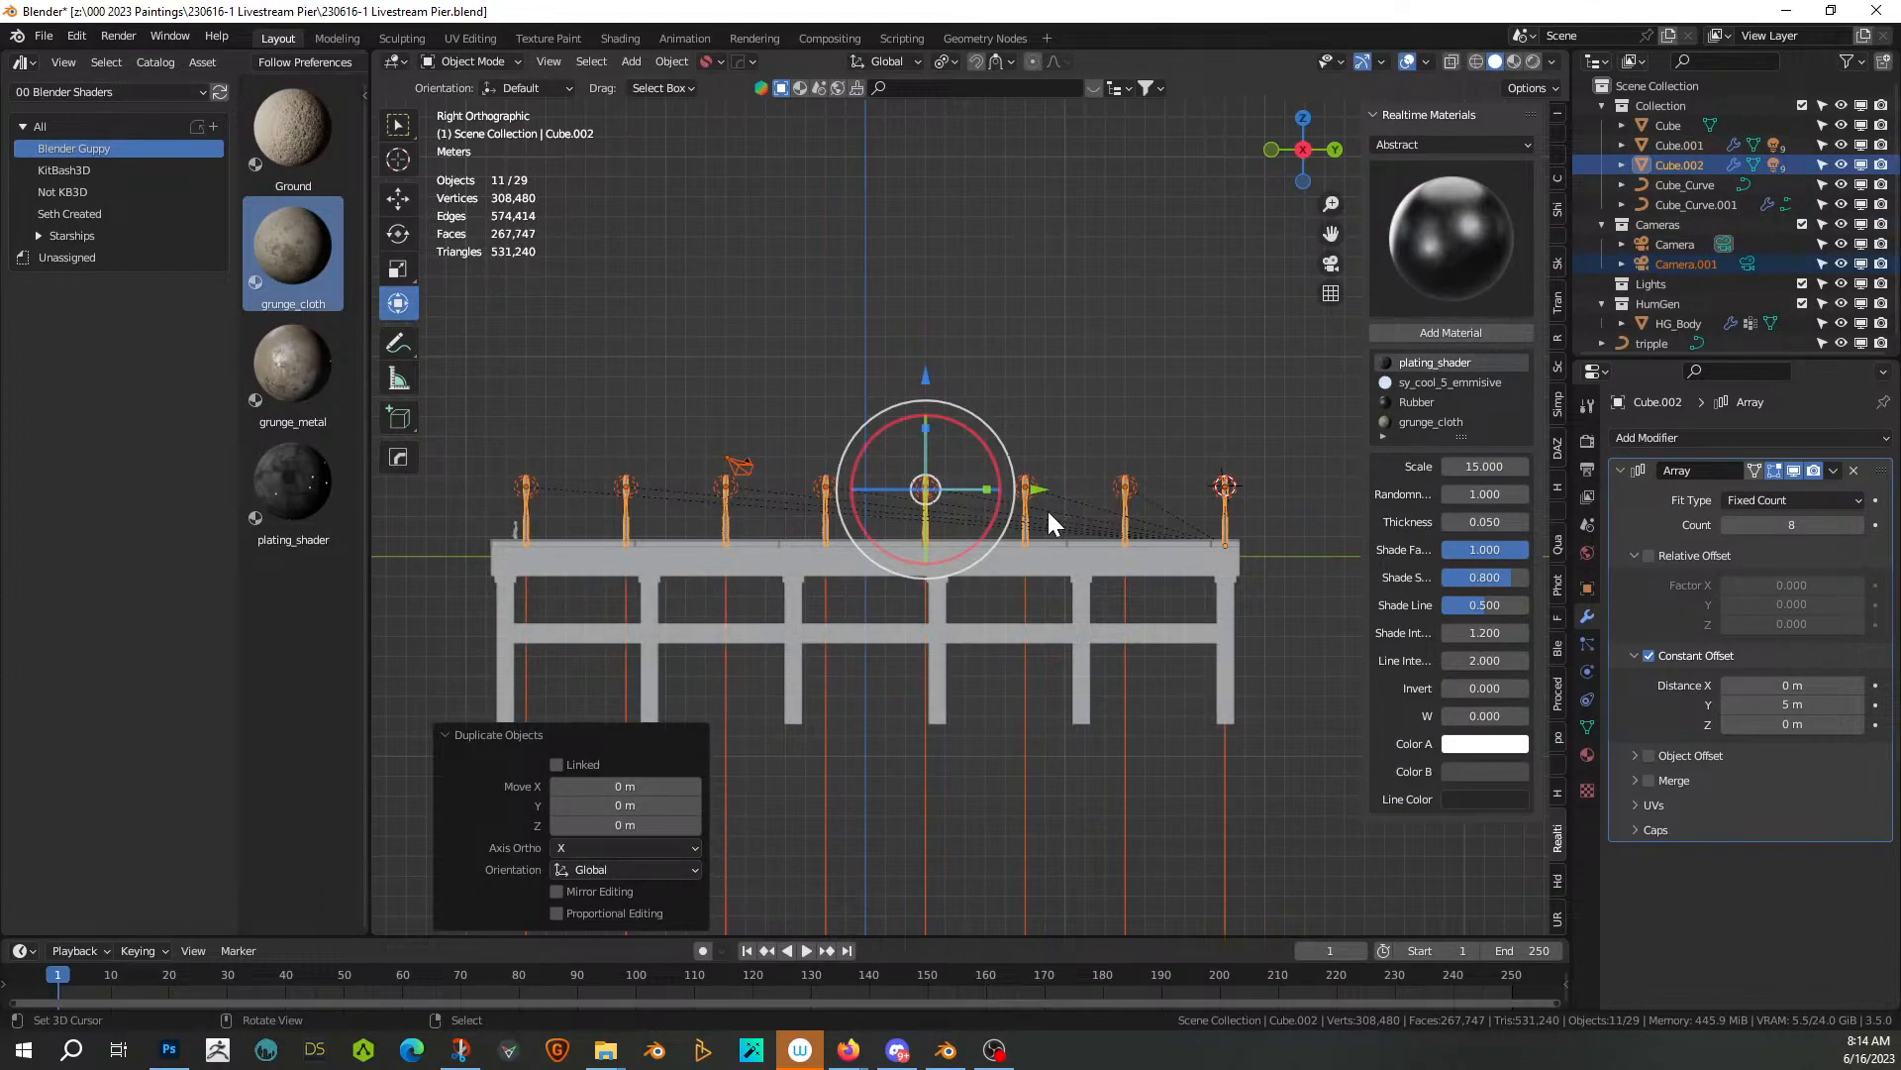
Flip the duplicates with an X scale of -1 and move them about -6.55 m along X to the pier's opposite edge
{"action": "key", "text": "KP_7"}
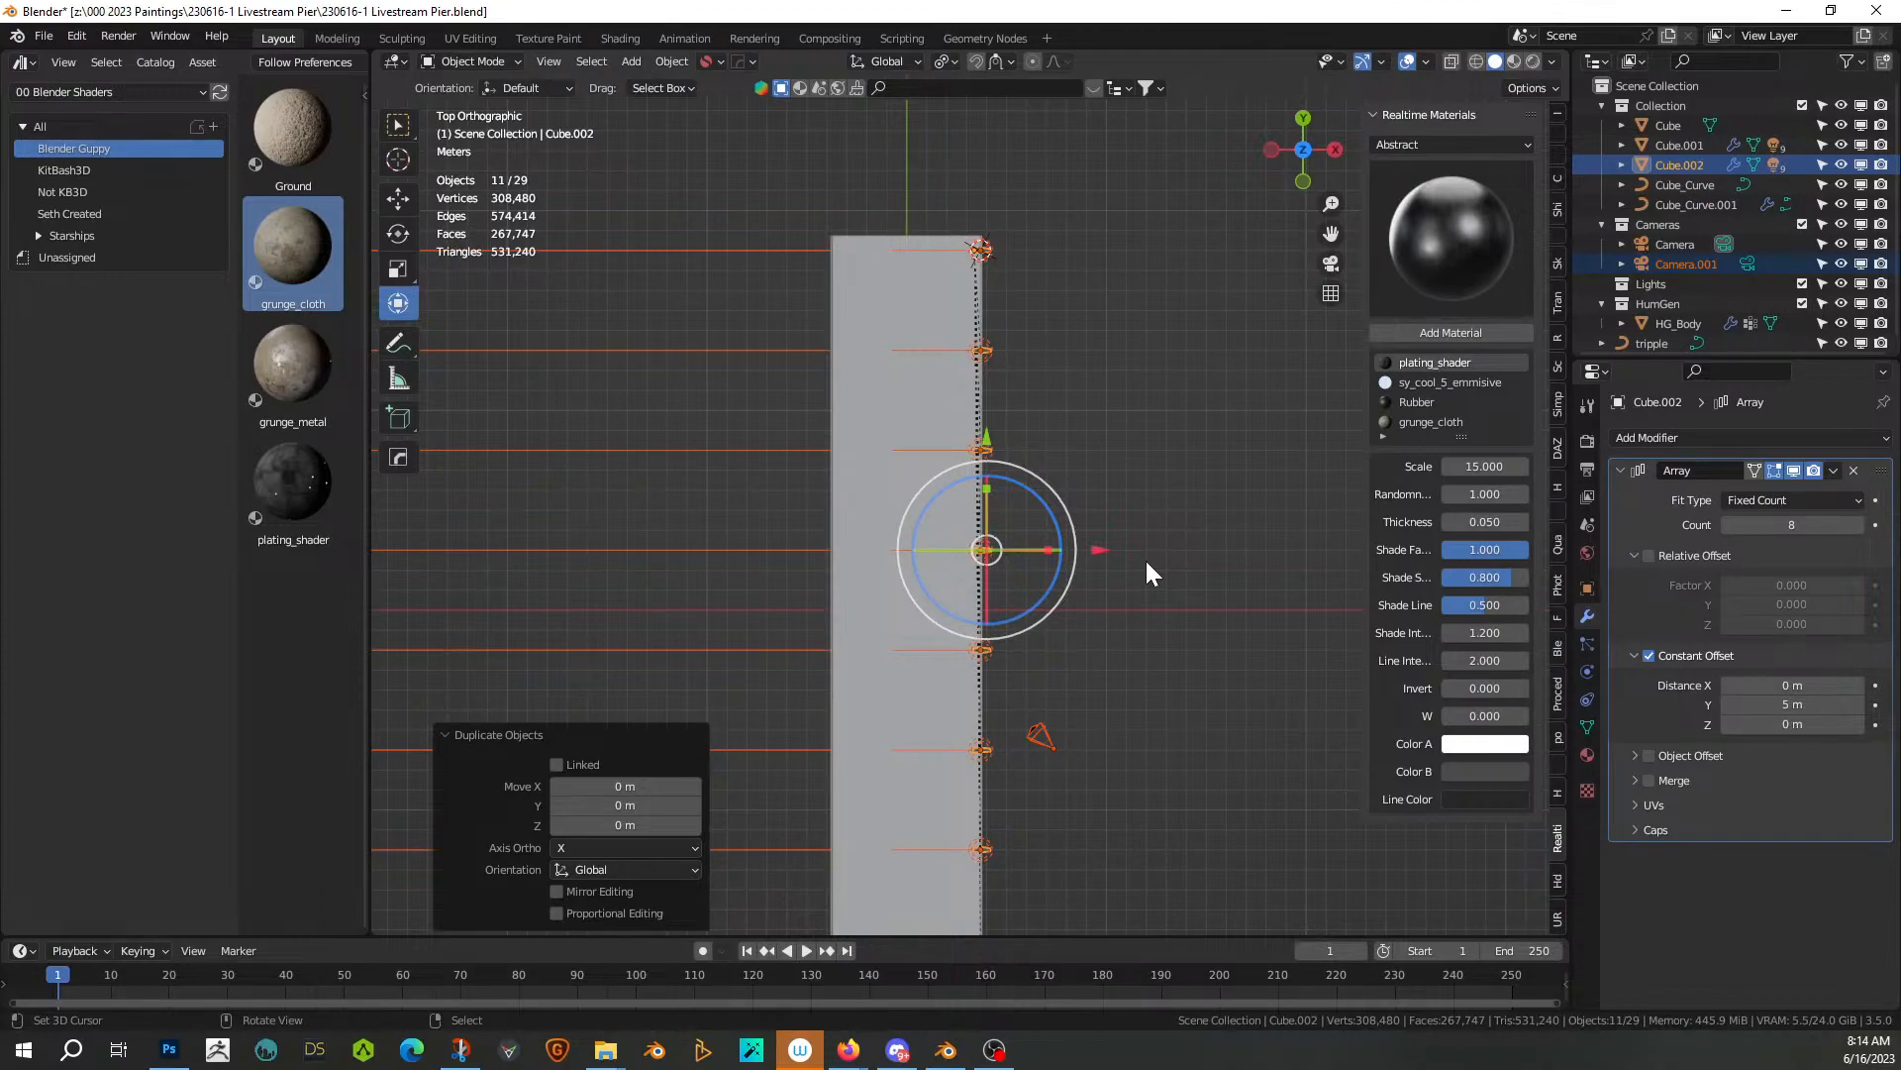
{"action": "type", "text": "sx-1"}
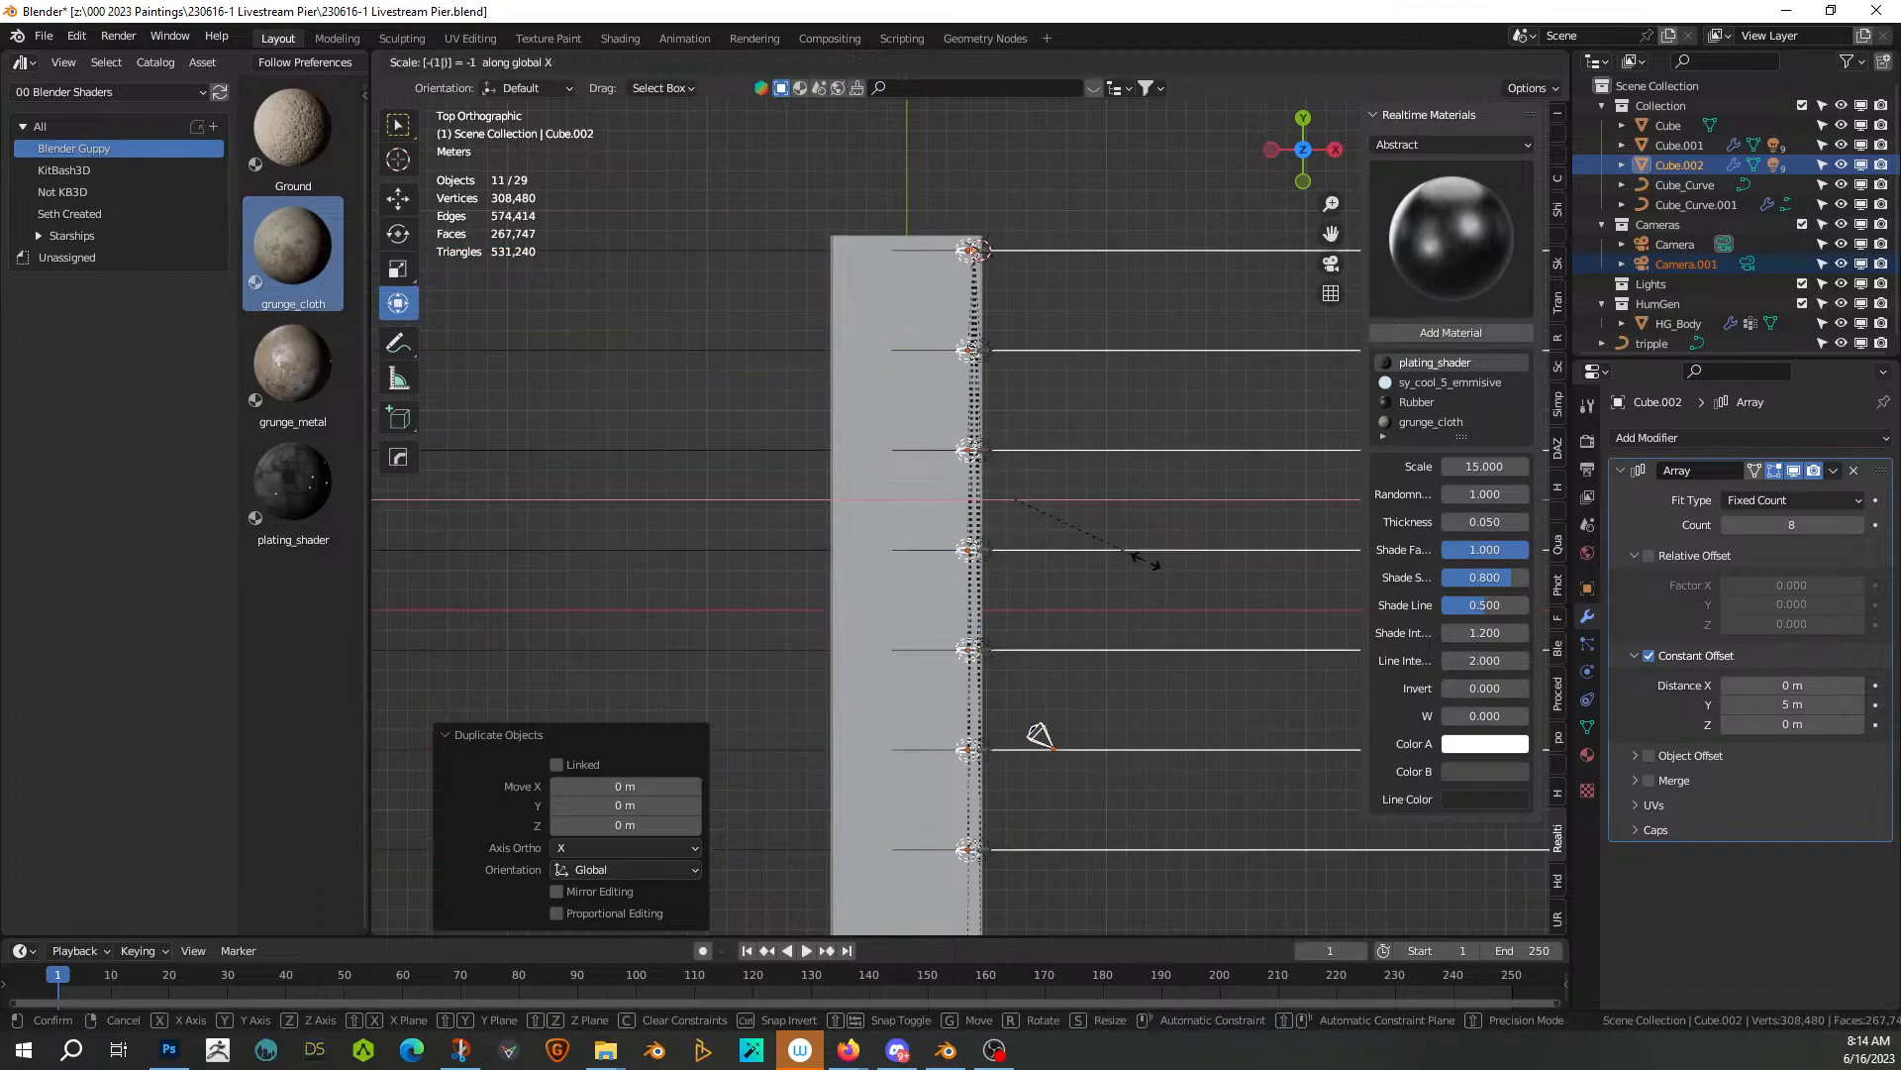
{"action": "key", "text": "Return"}
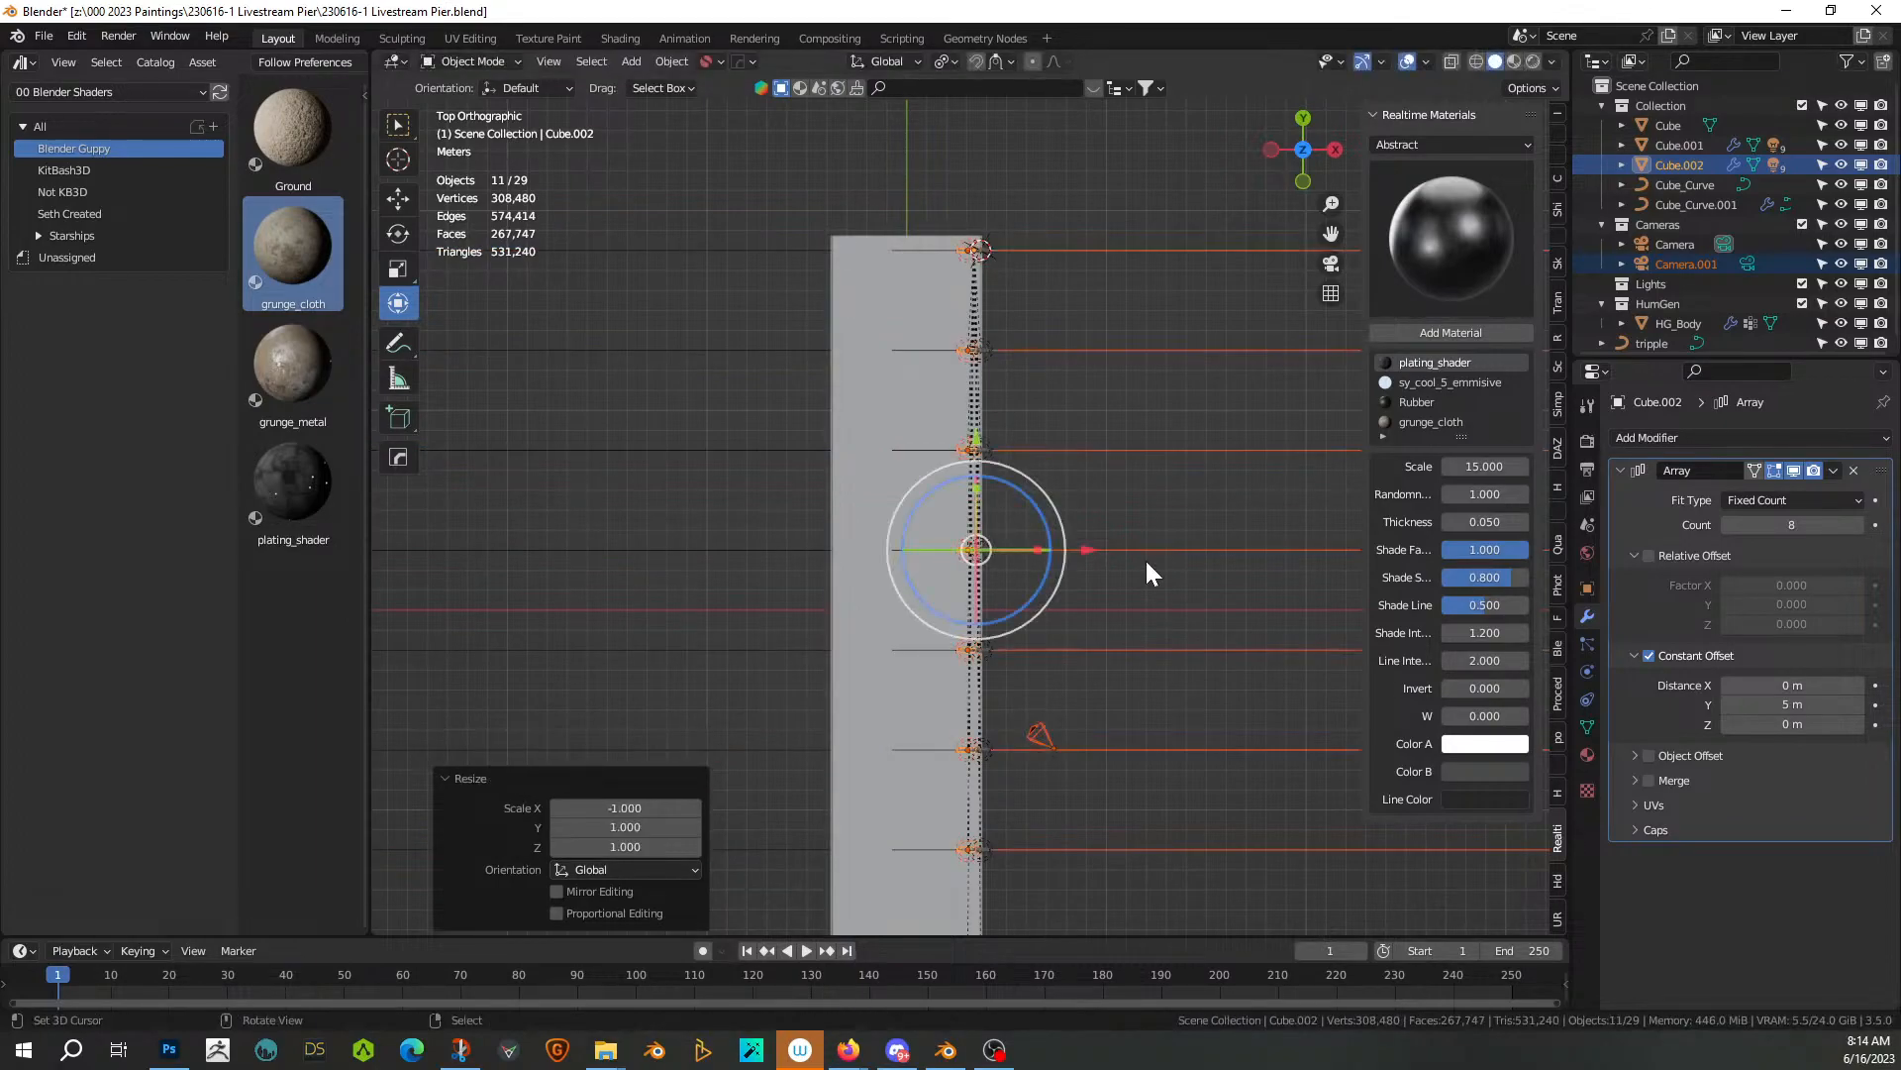
{"action": "key", "text": "g"}
{"action": "key", "text": "x"}
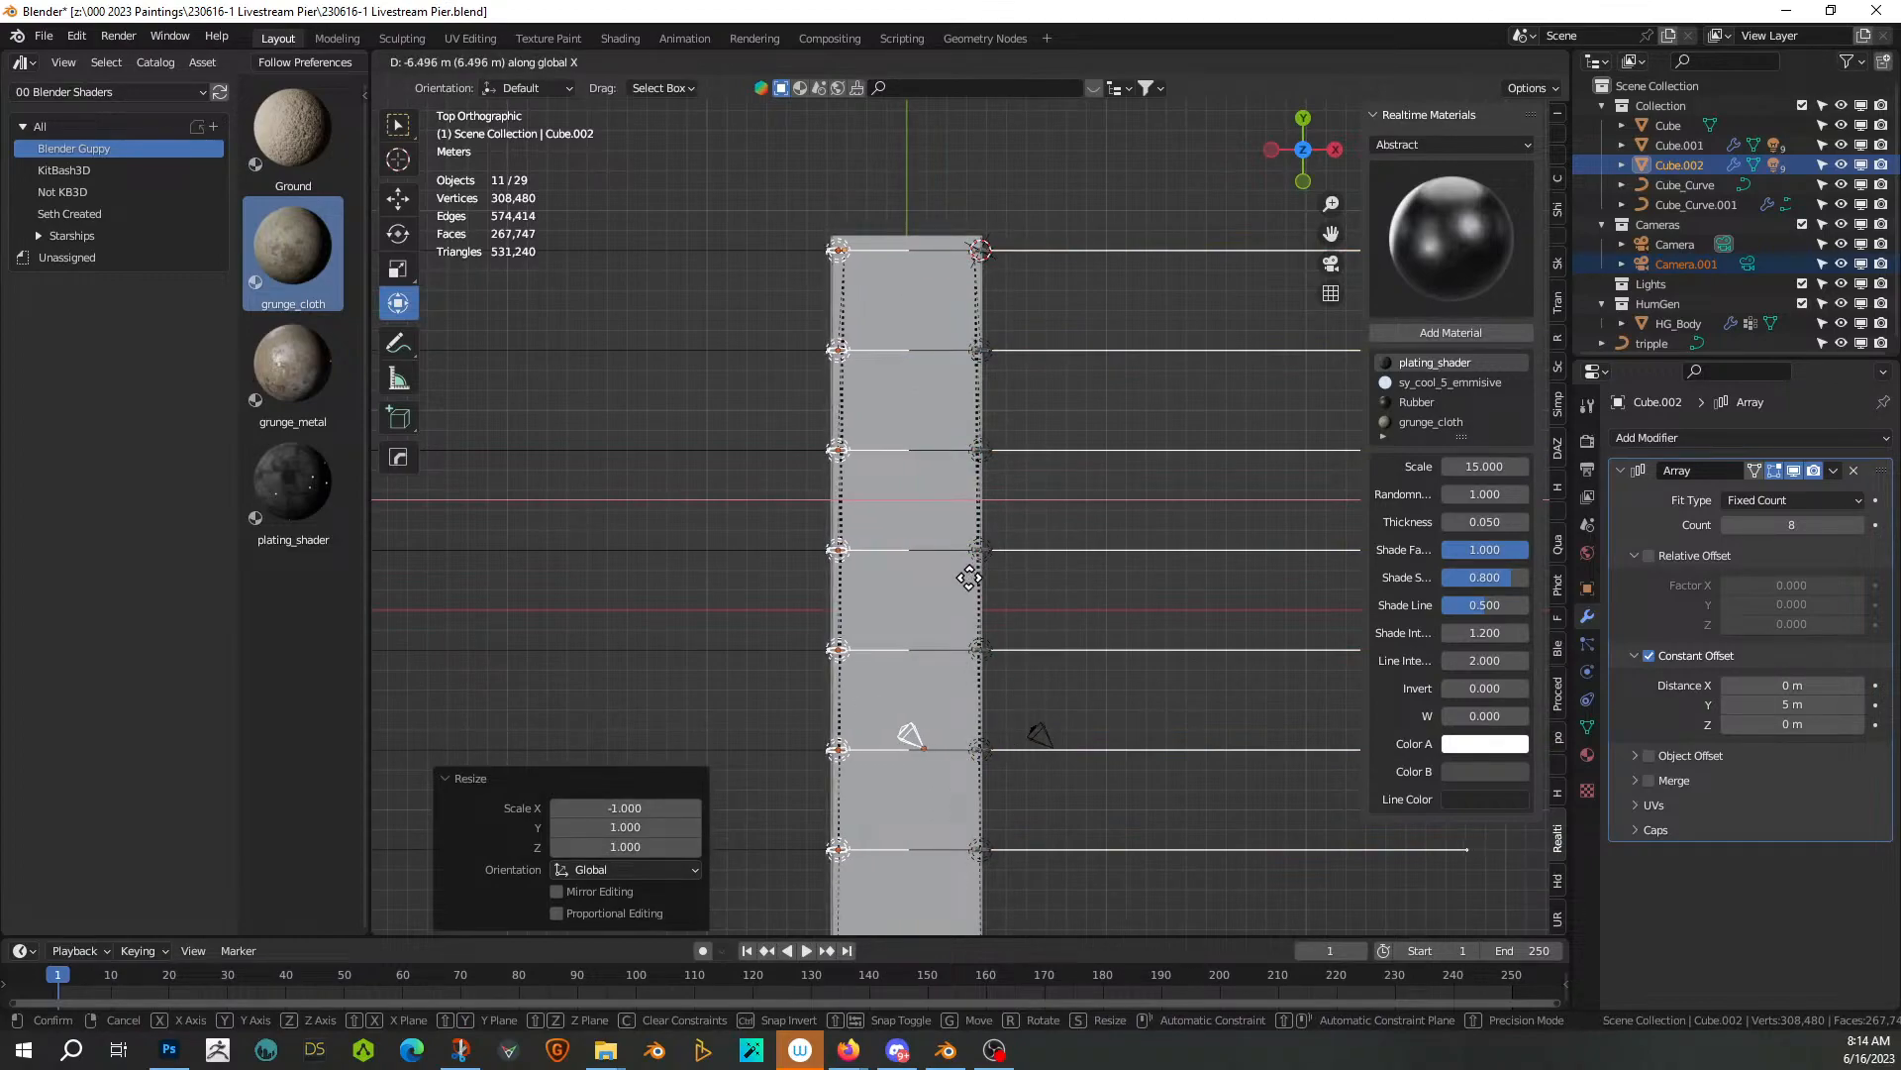
{"action": "left_click", "coordinate": [969, 577]}
Shift the mirrored lamp row about -0.23 m further along X onto the pier's raised edge
{"action": "middle_click_drag", "start_coordinate": [925, 503], "coordinate": [832, 378]}
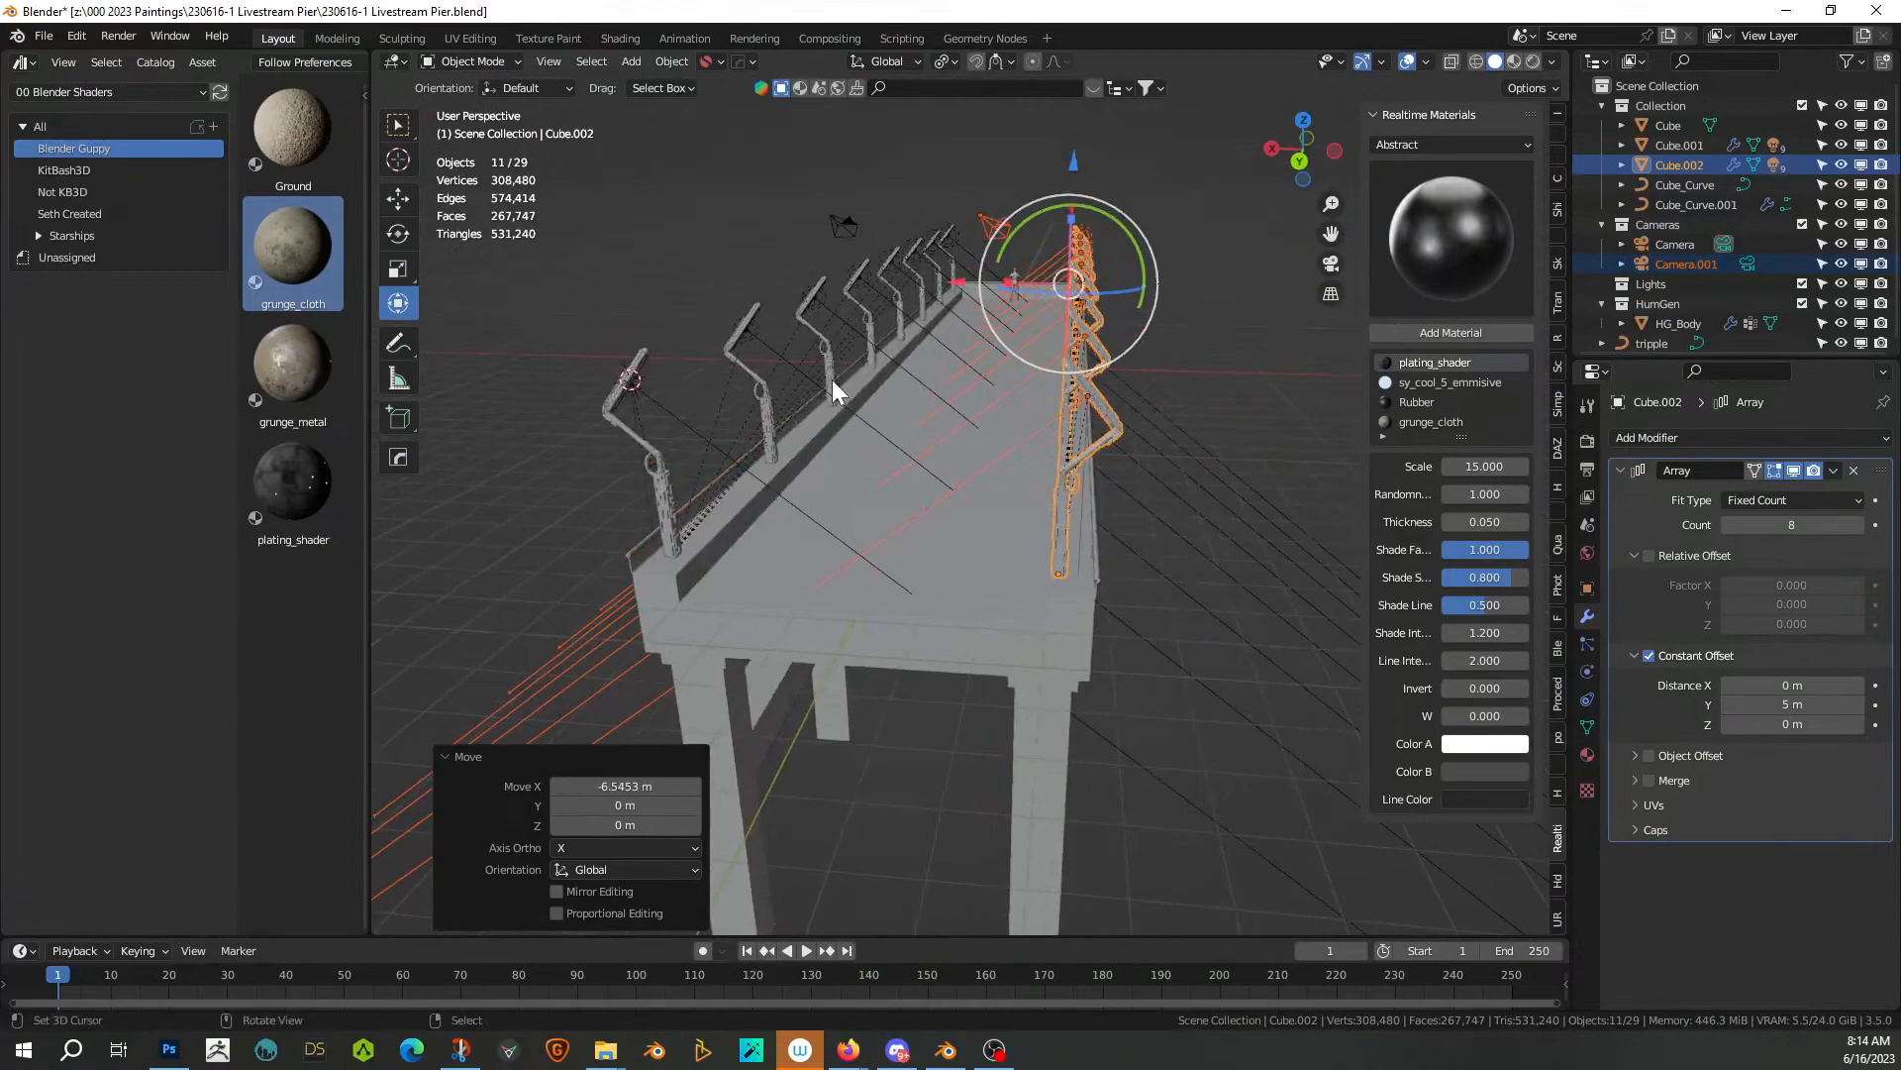
{"action": "scroll", "coordinate": [832, 381], "scroll_direction": "up", "scroll_amount": 3}
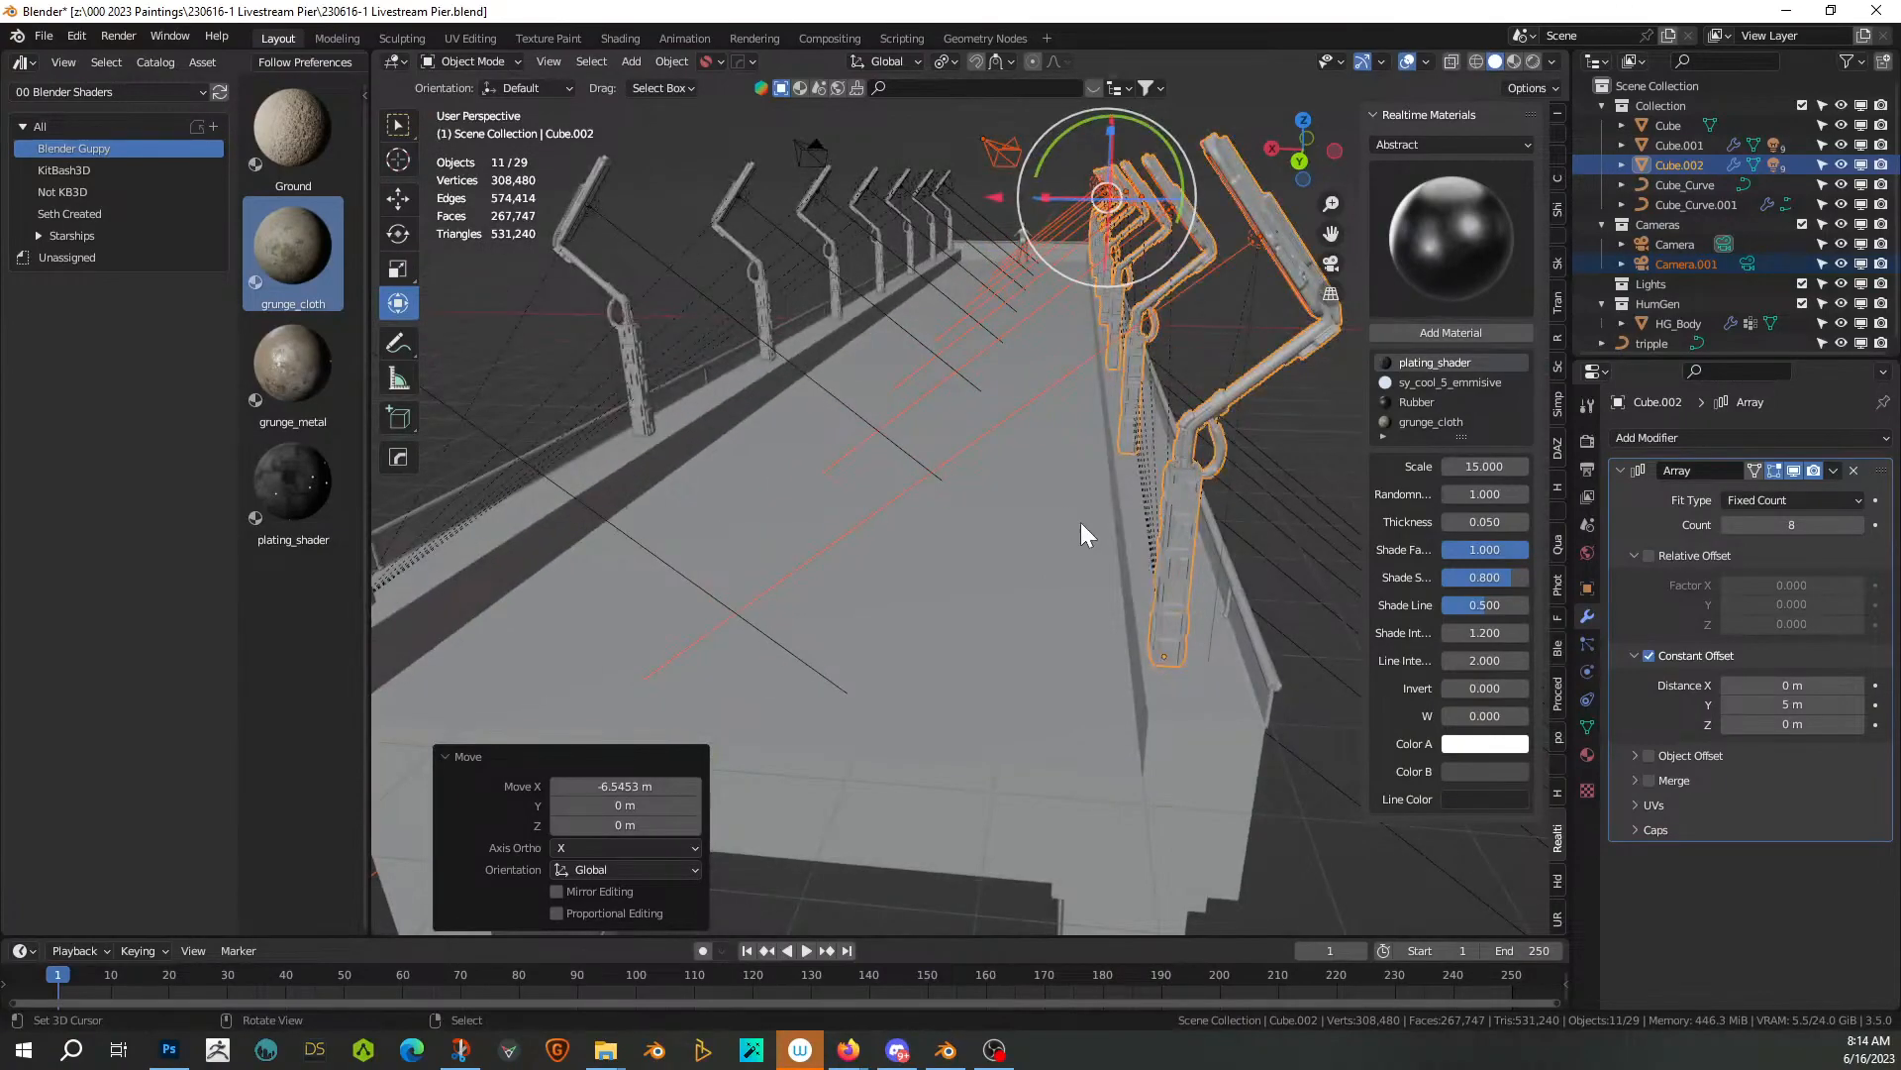
{"action": "middle_click_drag", "start_coordinate": [1080, 520], "coordinate": [1030, 526]}
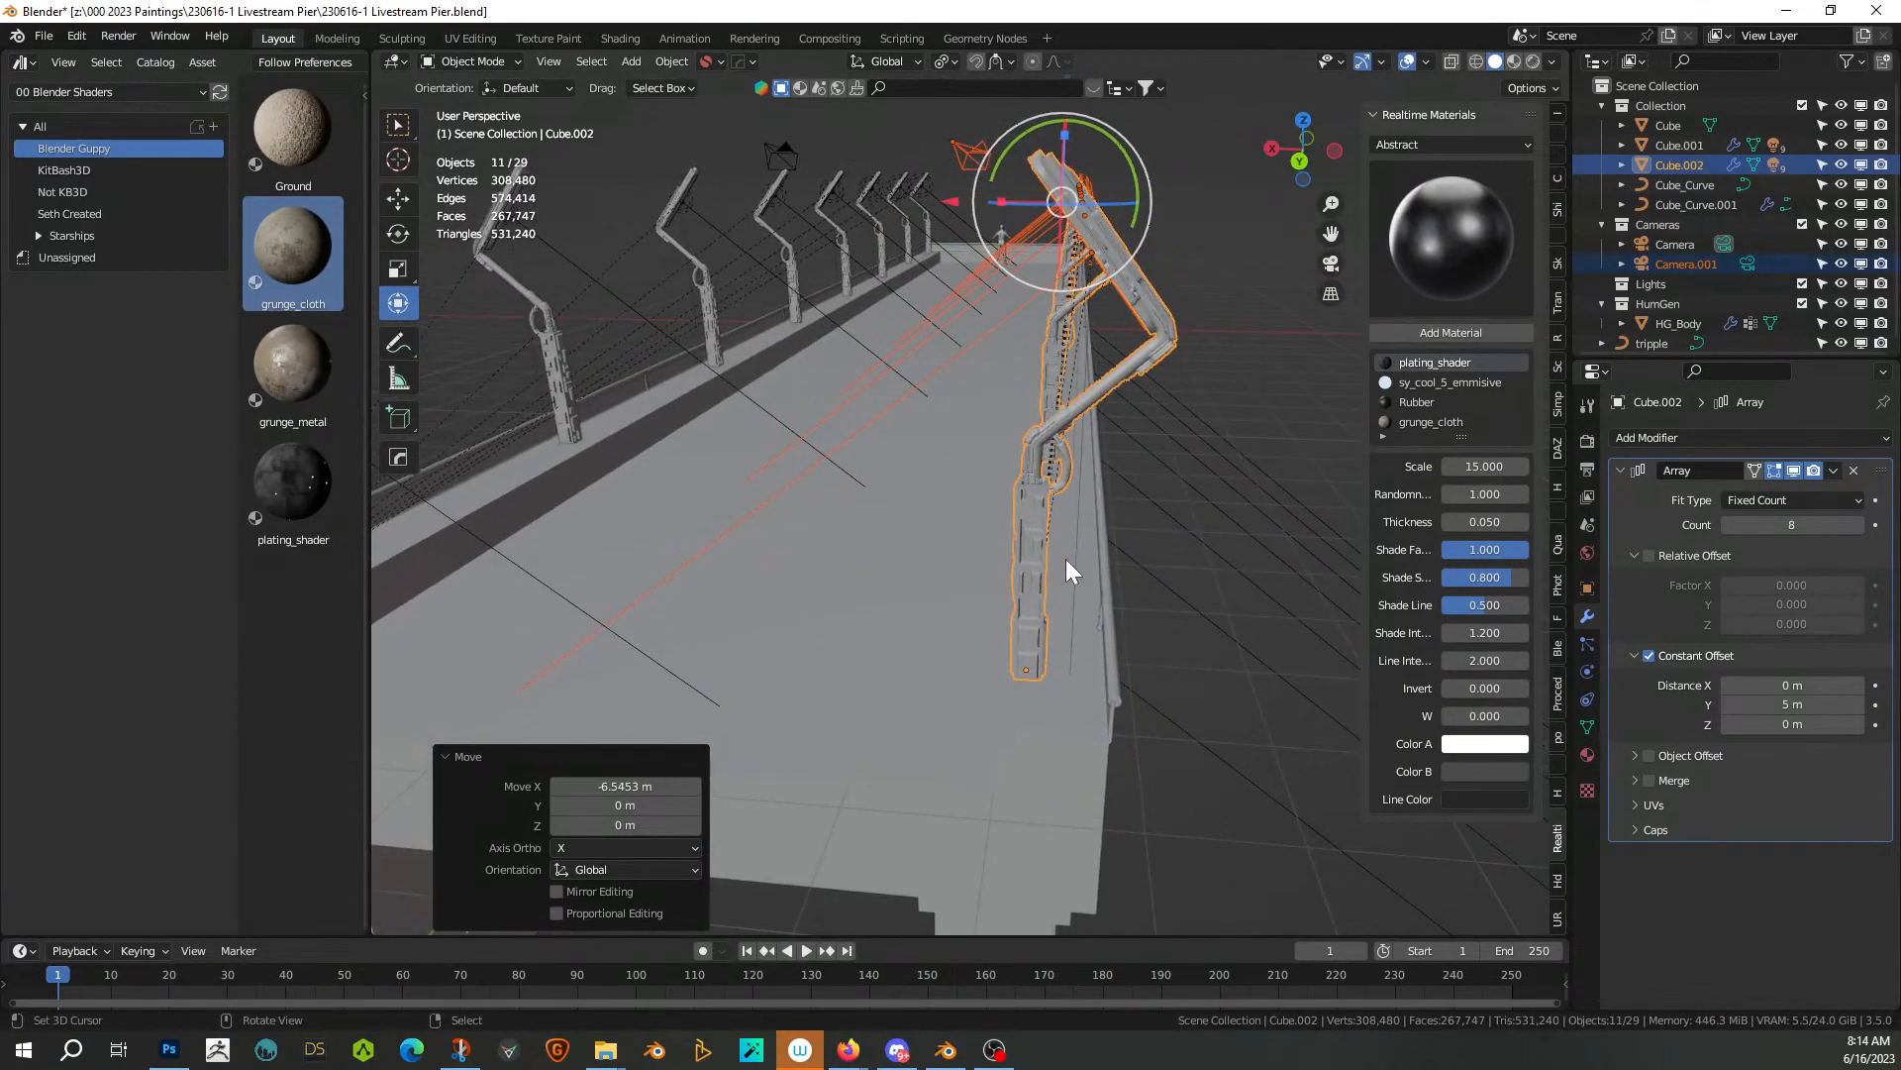
{"action": "key", "text": "g"}
{"action": "key", "text": "x"}
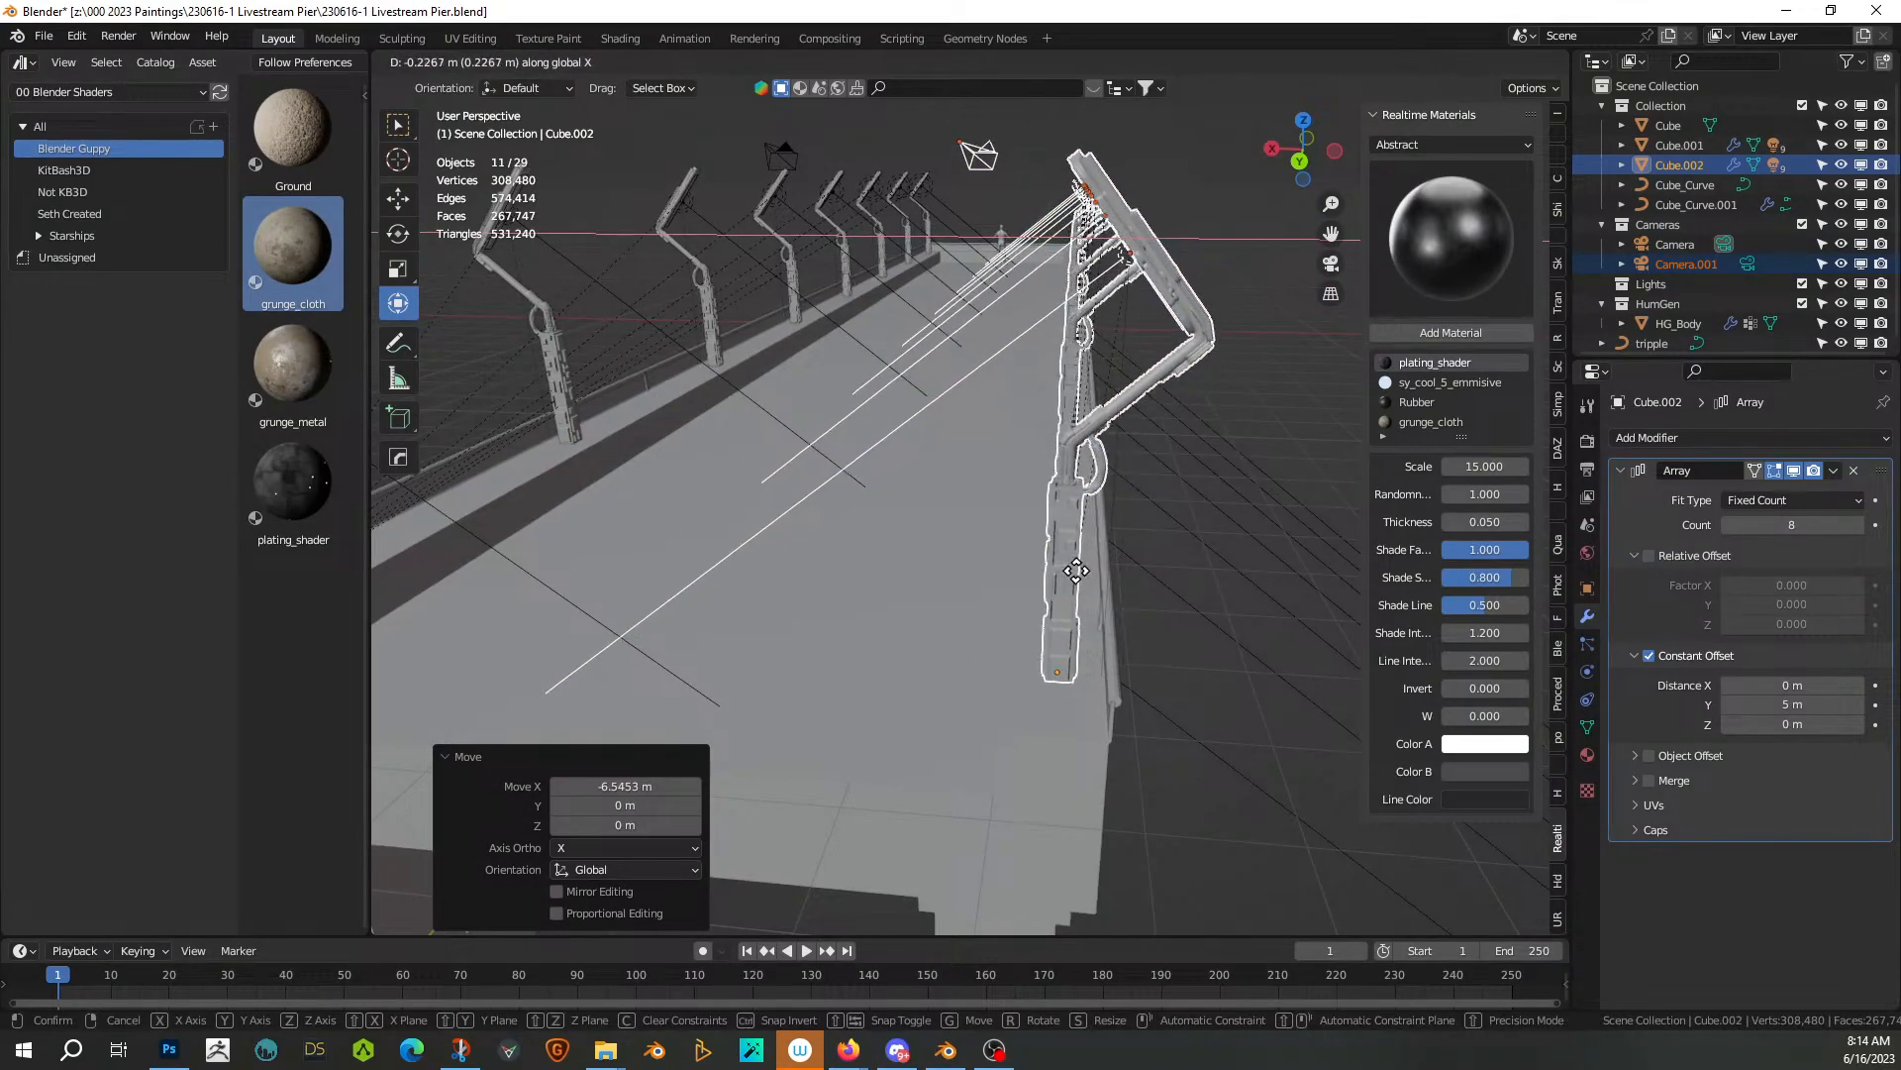
{"action": "left_click", "coordinate": [1077, 571]}
{"action": "scroll", "coordinate": [1078, 572], "scroll_direction": "down", "scroll_amount": 3}
{"action": "middle_click_drag", "start_coordinate": [1078, 573], "coordinate": [1093, 550]}
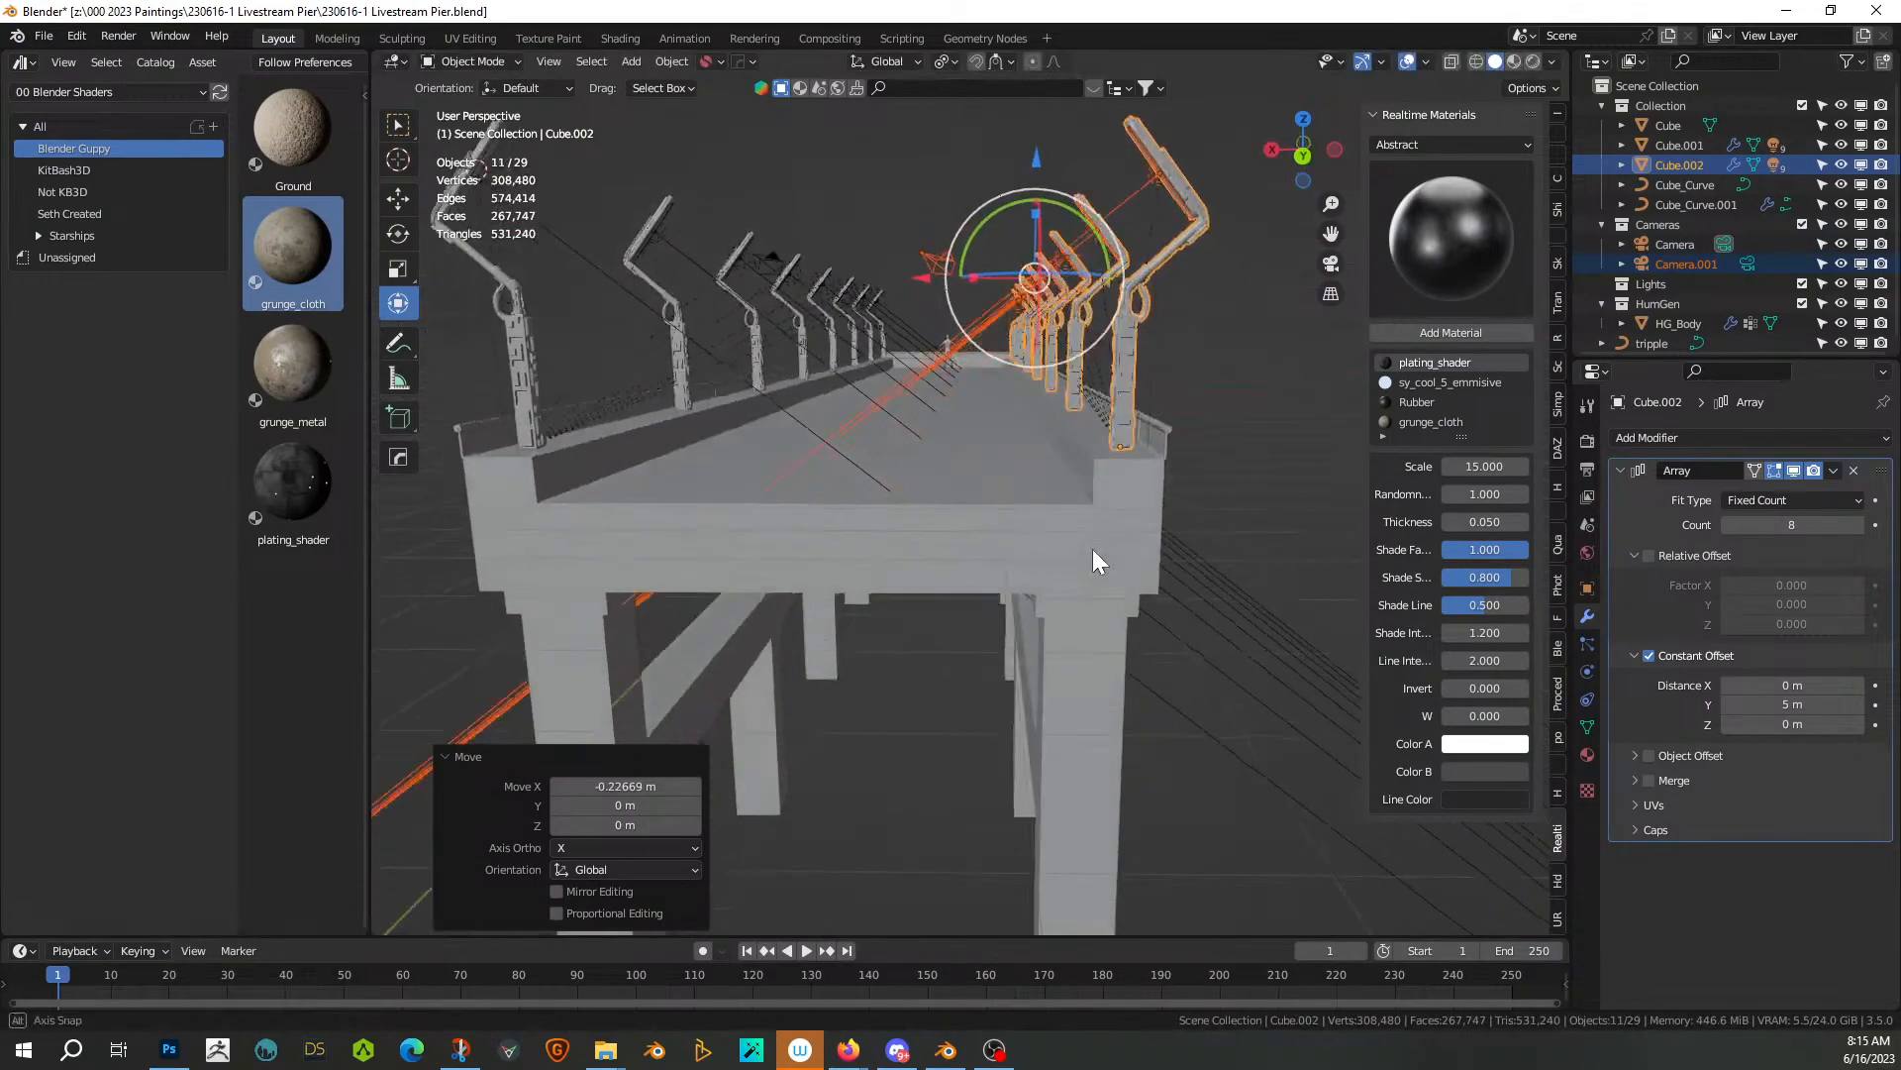
Compare how both lamp rows sit on the pier edges from the back and from above
{"action": "key", "text": "KP_1"}
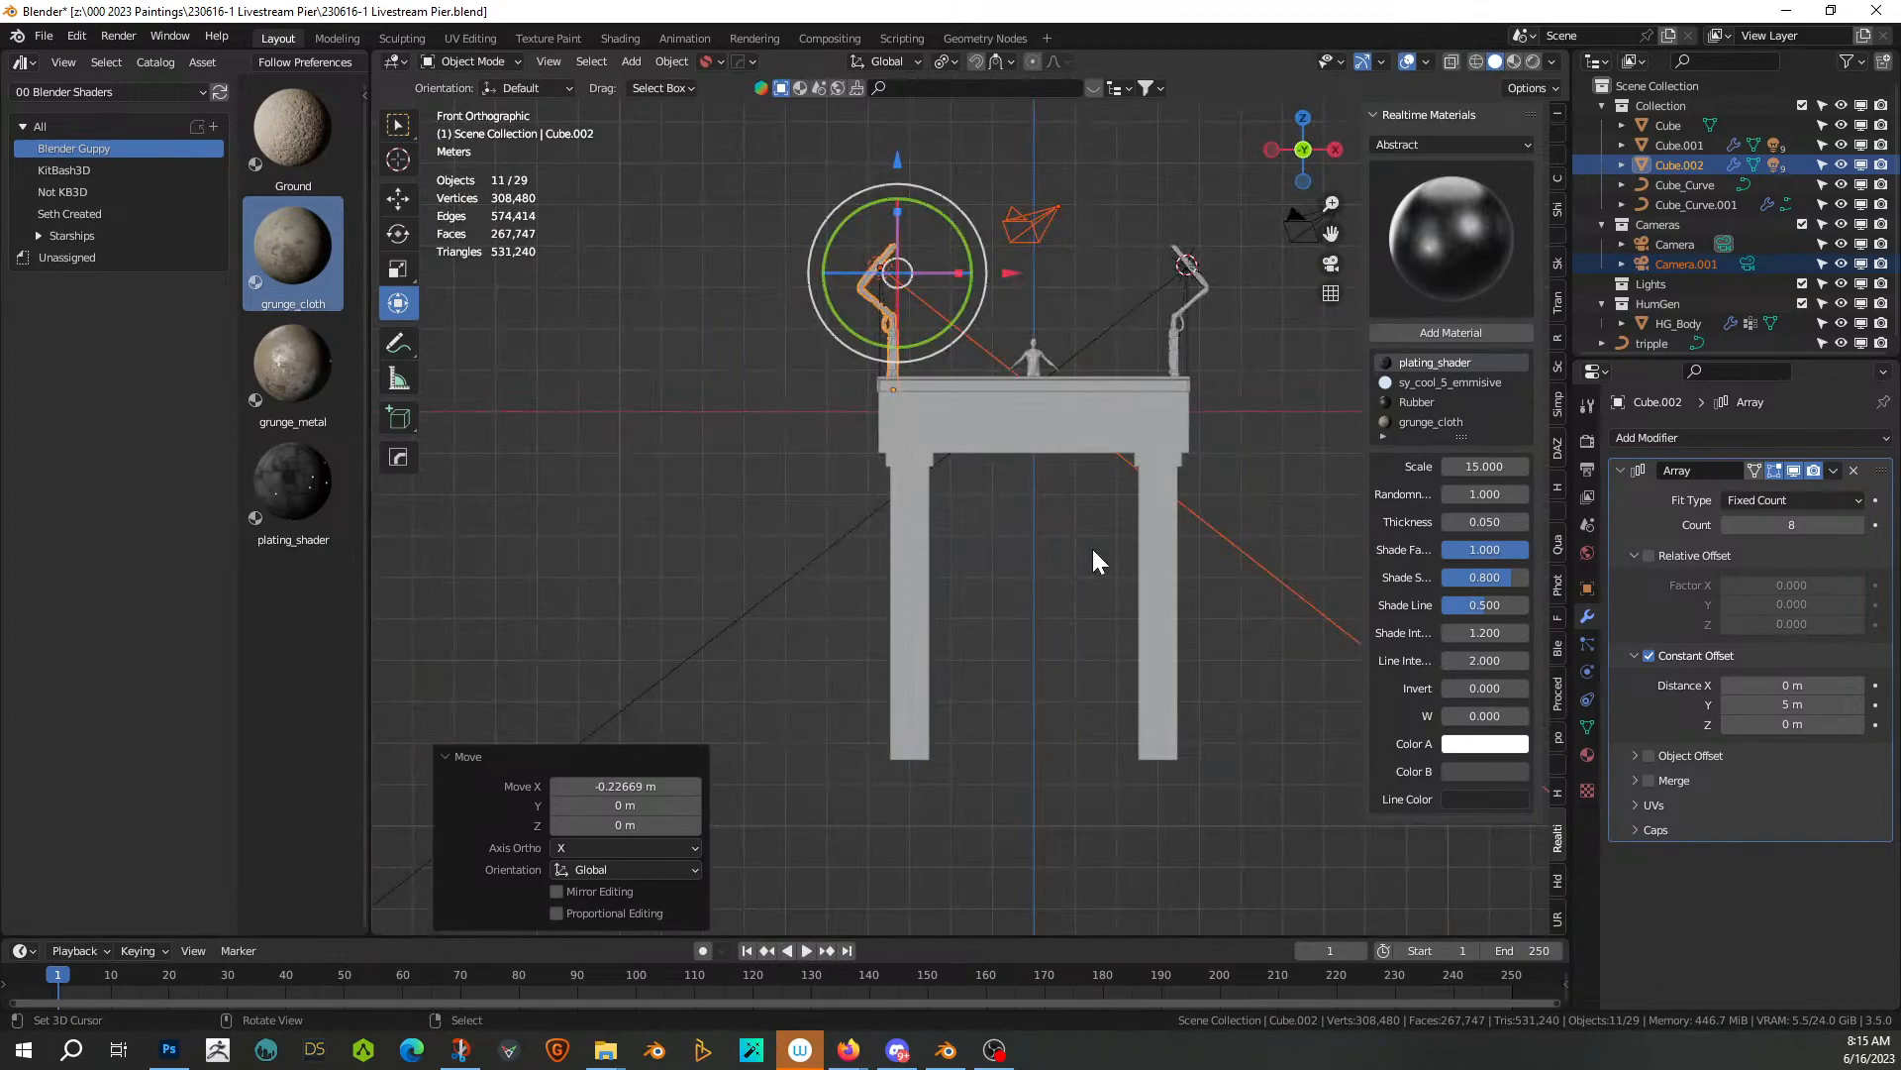
{"action": "key", "text": "ctrl+KP_1"}
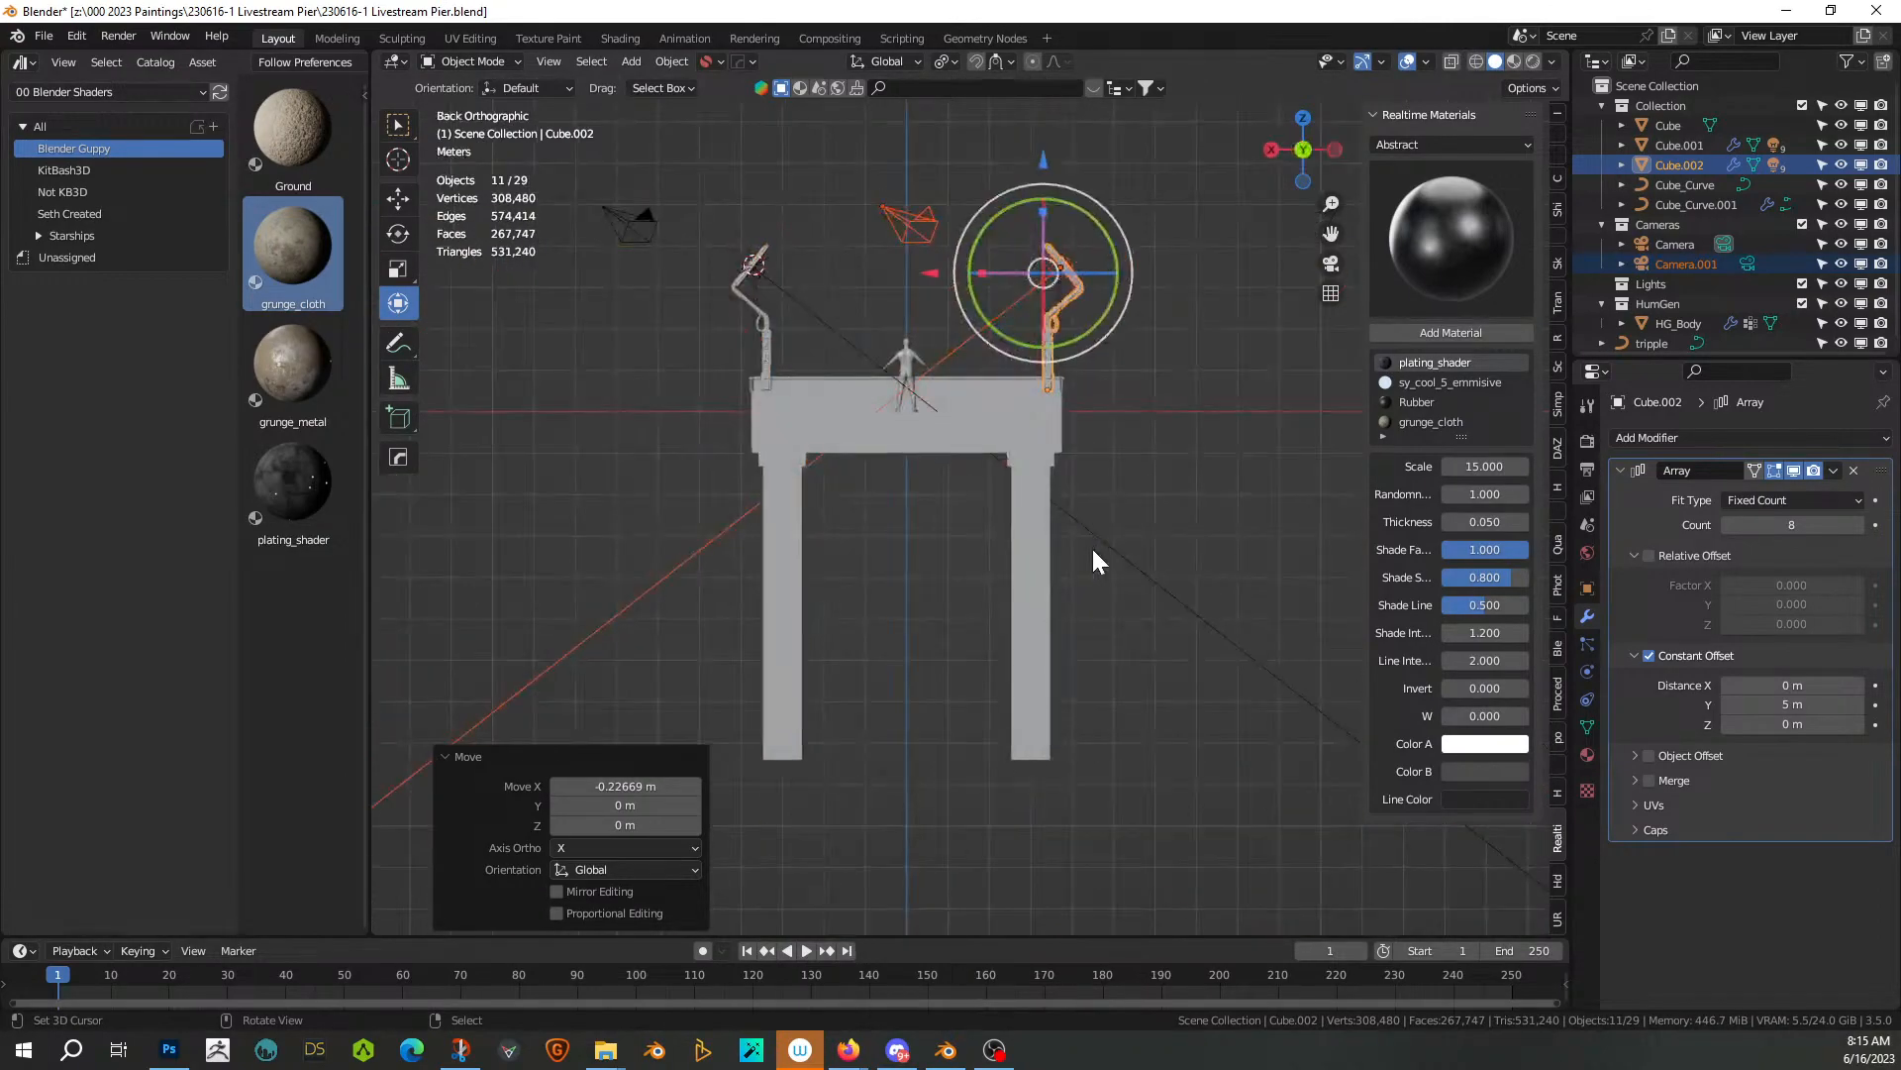
{"action": "scroll", "coordinate": [1094, 551], "scroll_direction": "up", "scroll_amount": 5}
{"action": "middle_click_drag", "start_coordinate": [1093, 561], "coordinate": [1116, 777], "text": "shift"}
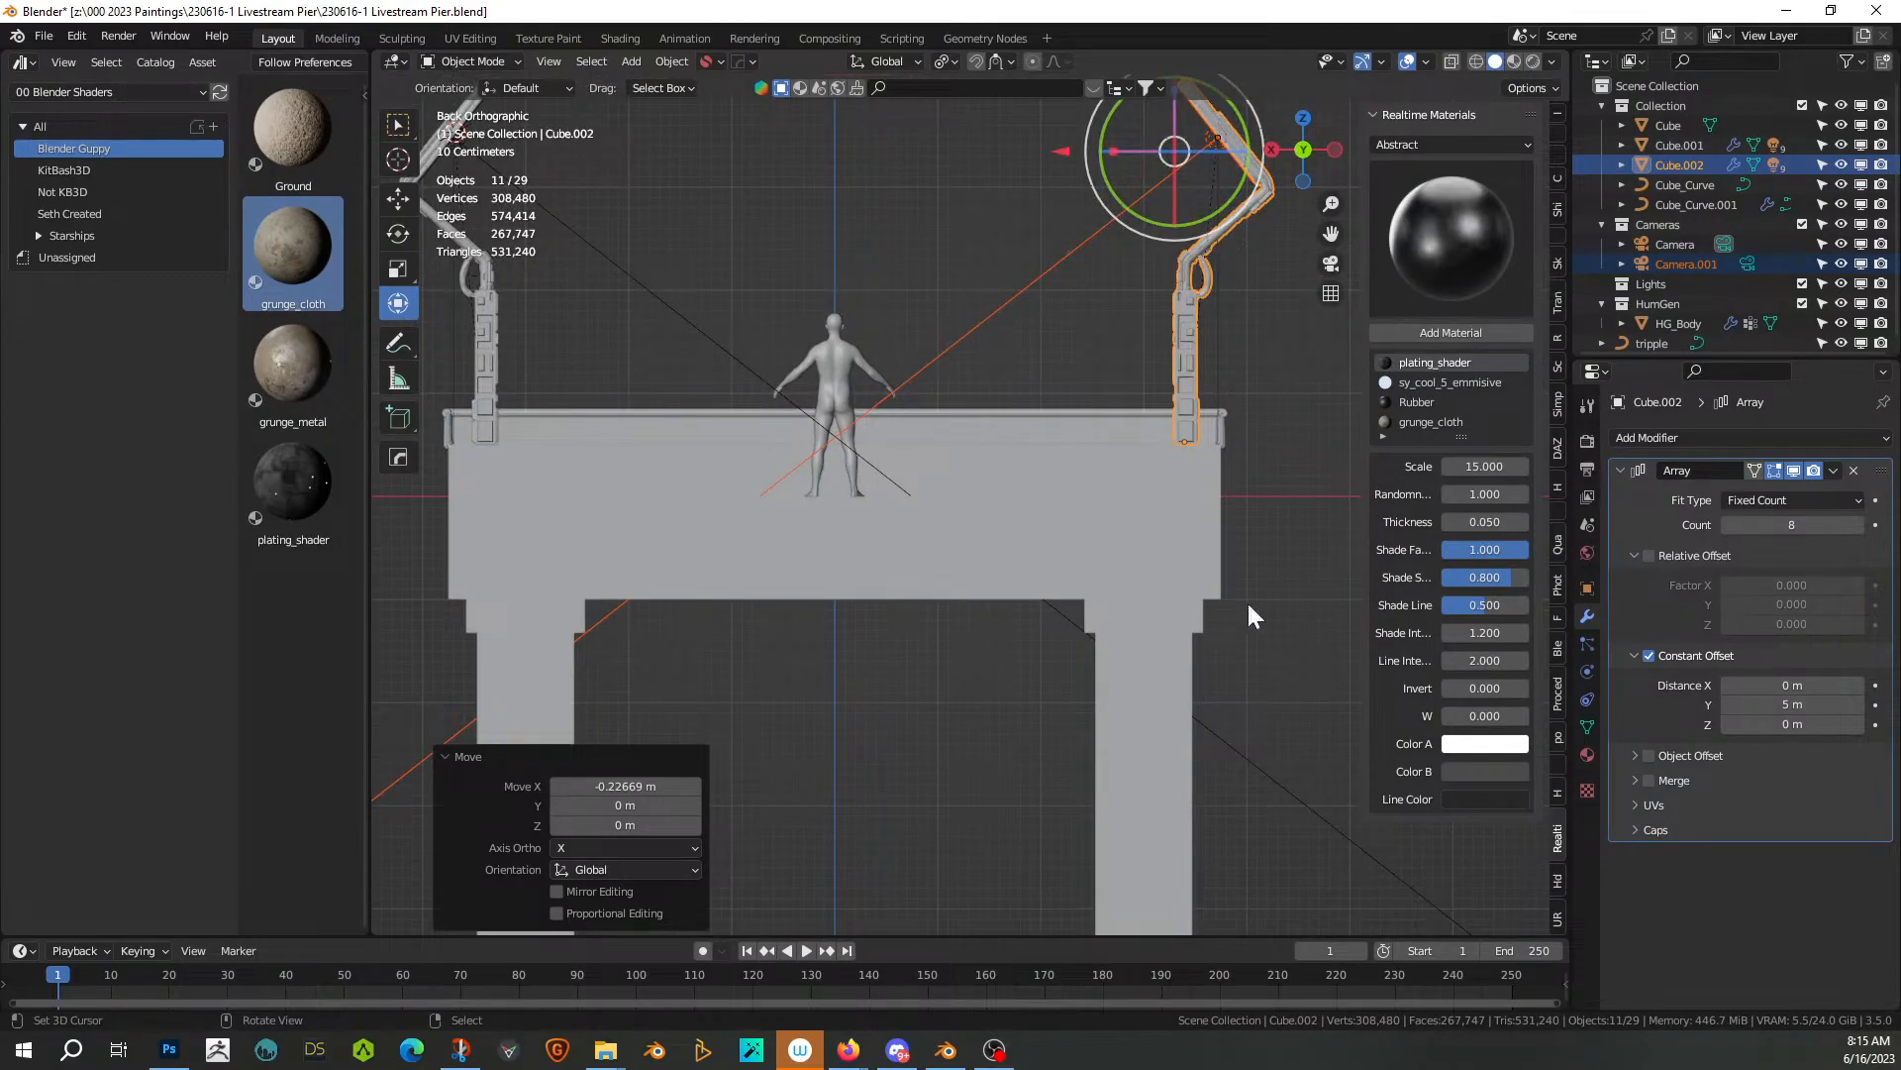
{"action": "left_click", "coordinate": [868, 115]}
{"action": "middle_click_drag", "start_coordinate": [867, 115], "coordinate": [775, 324]}
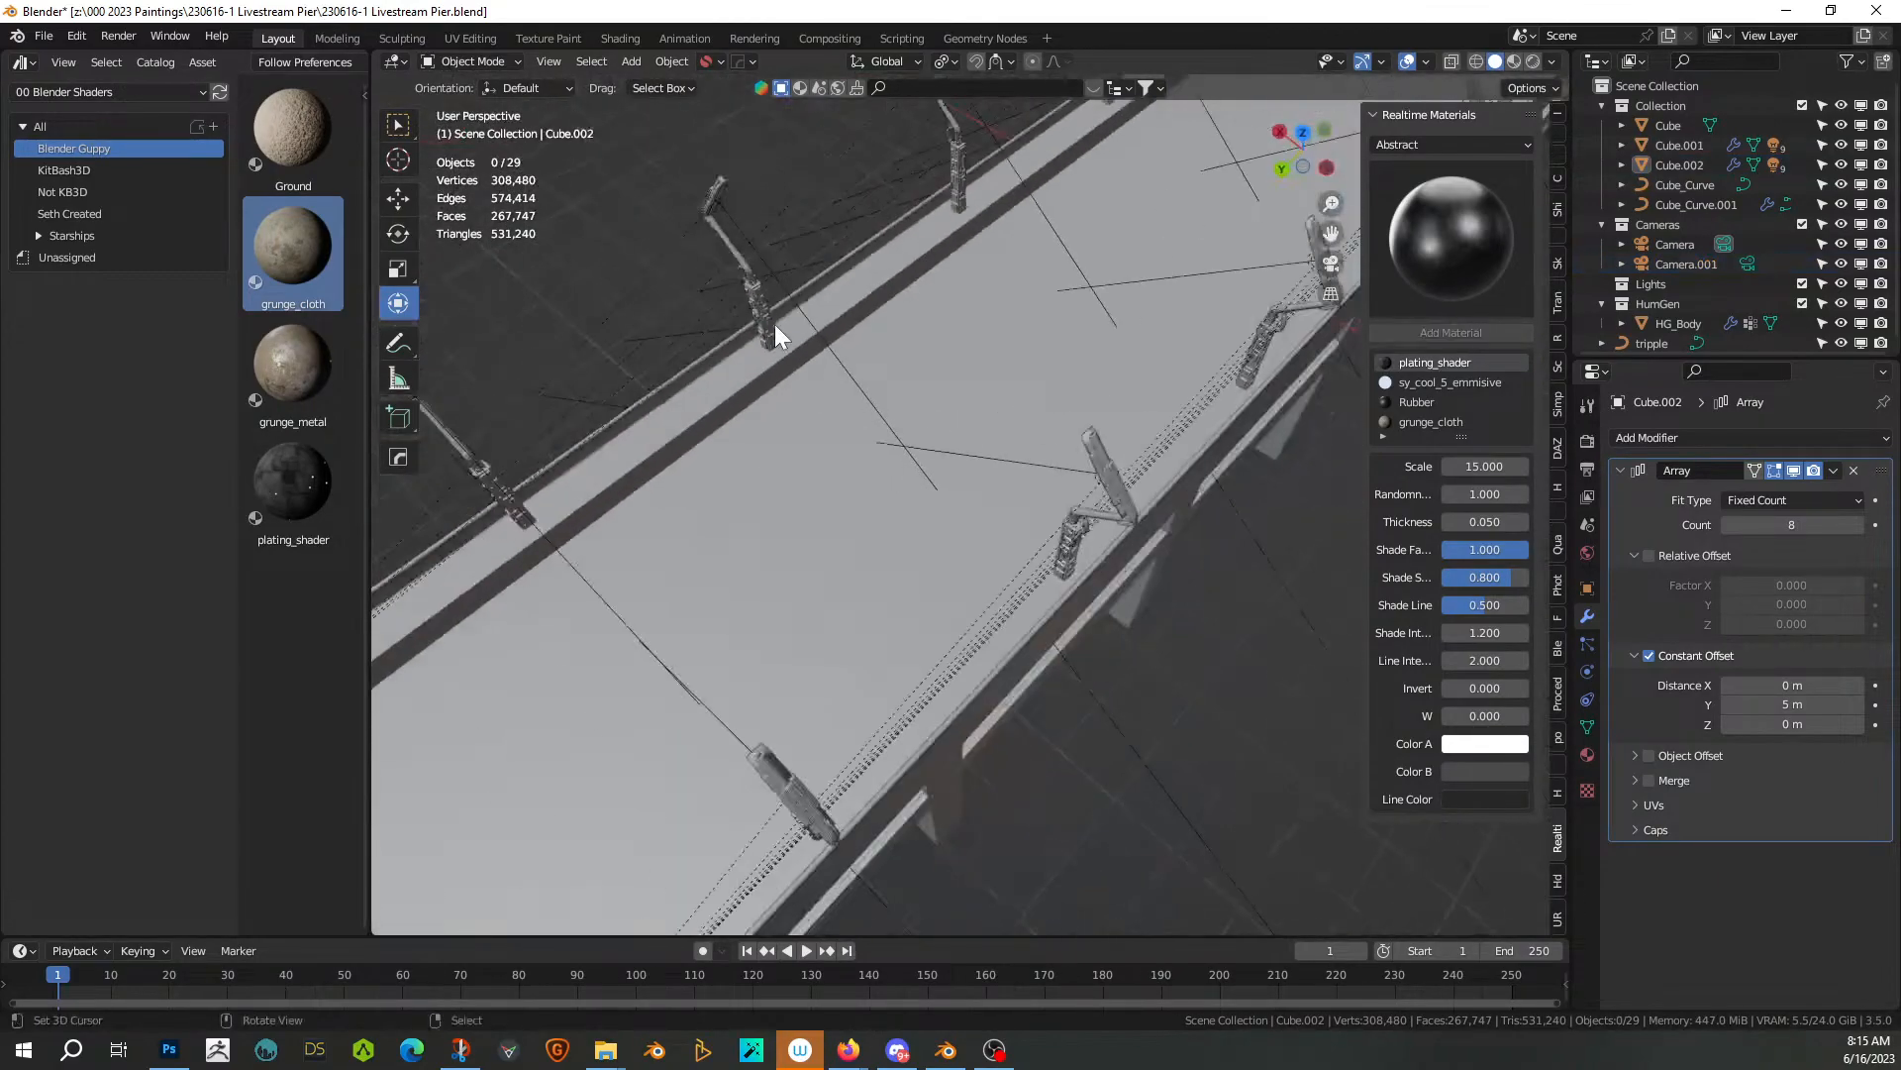
Save the pier file and switch the viewport to rendered shading
{"action": "scroll", "coordinate": [774, 324], "scroll_direction": "down", "scroll_amount": 3}
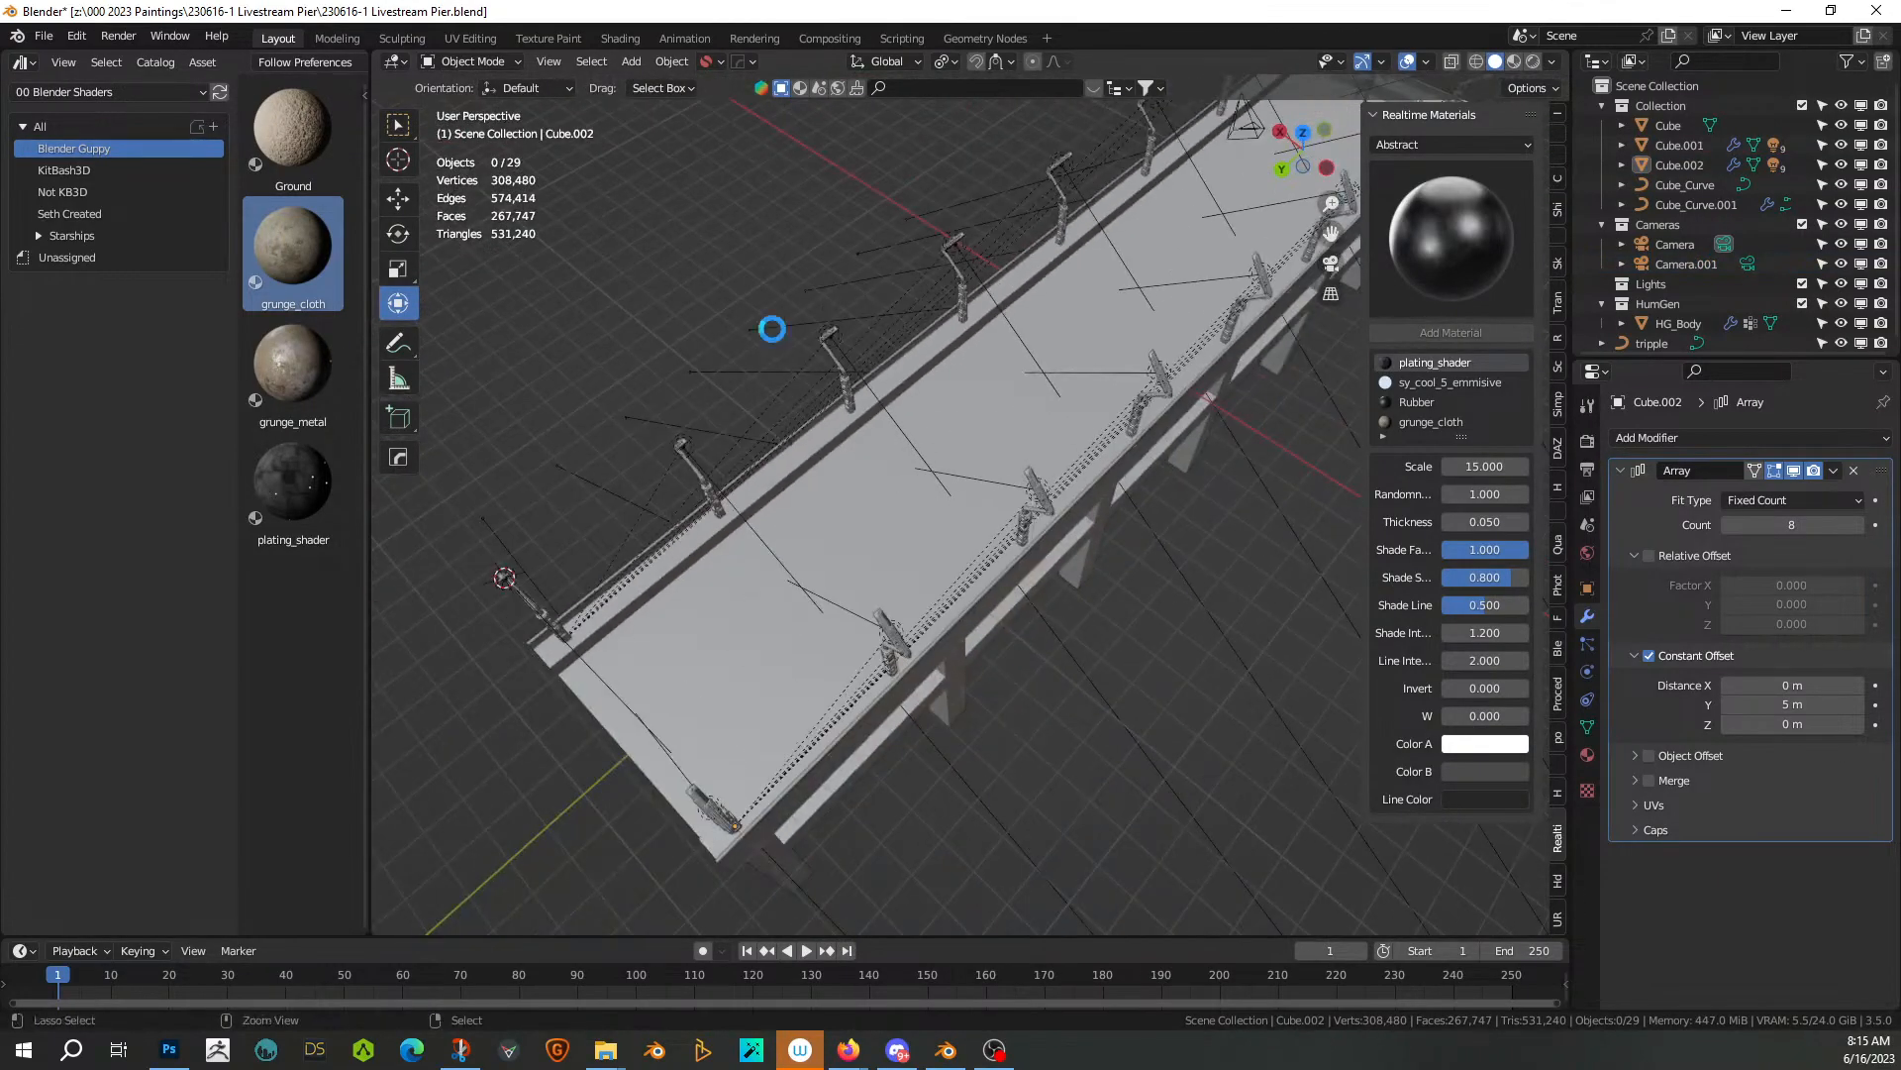
{"action": "key", "text": "ctrl+s"}
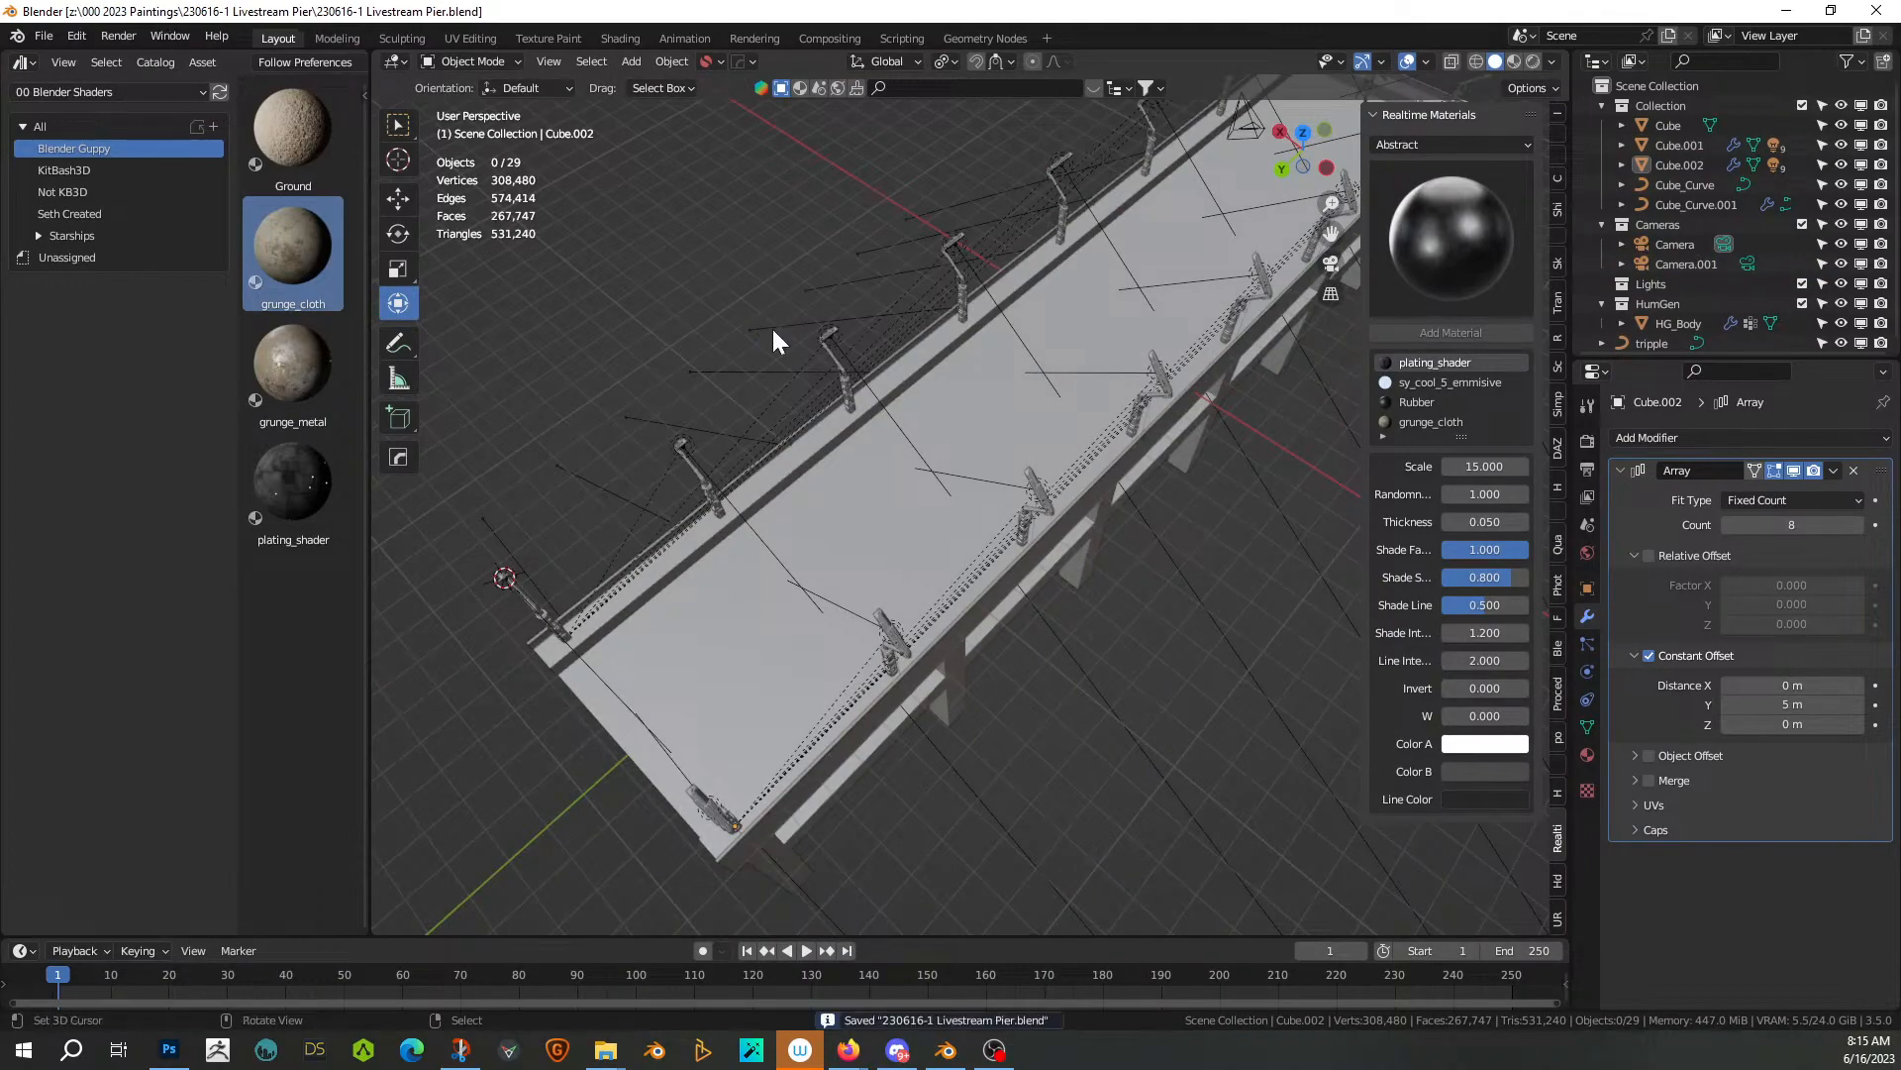
{"action": "left_click", "coordinate": [1531, 62]}
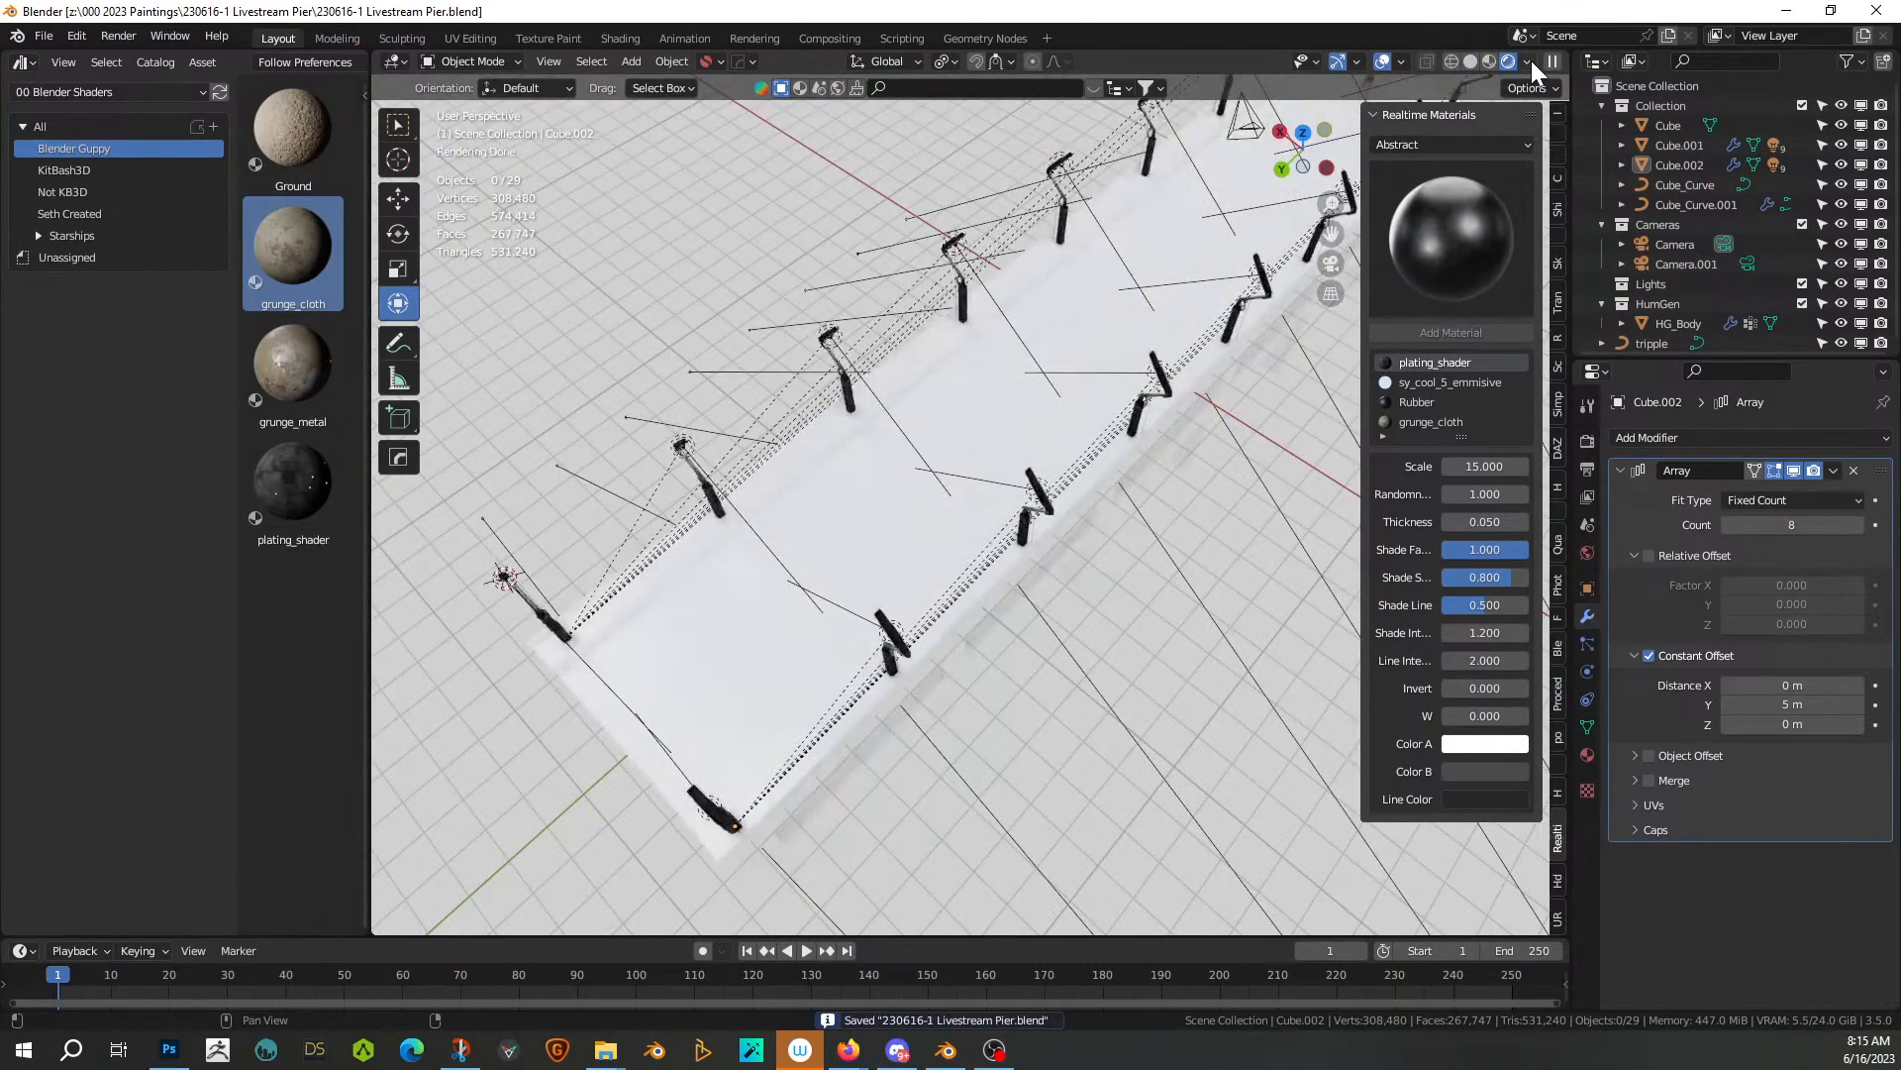
Replace the pier's main material with the grunge_concrete_UV material from the Seth Created asset catalog
{"action": "middle_click_drag", "start_coordinate": [1024, 448], "coordinate": [782, 562]}
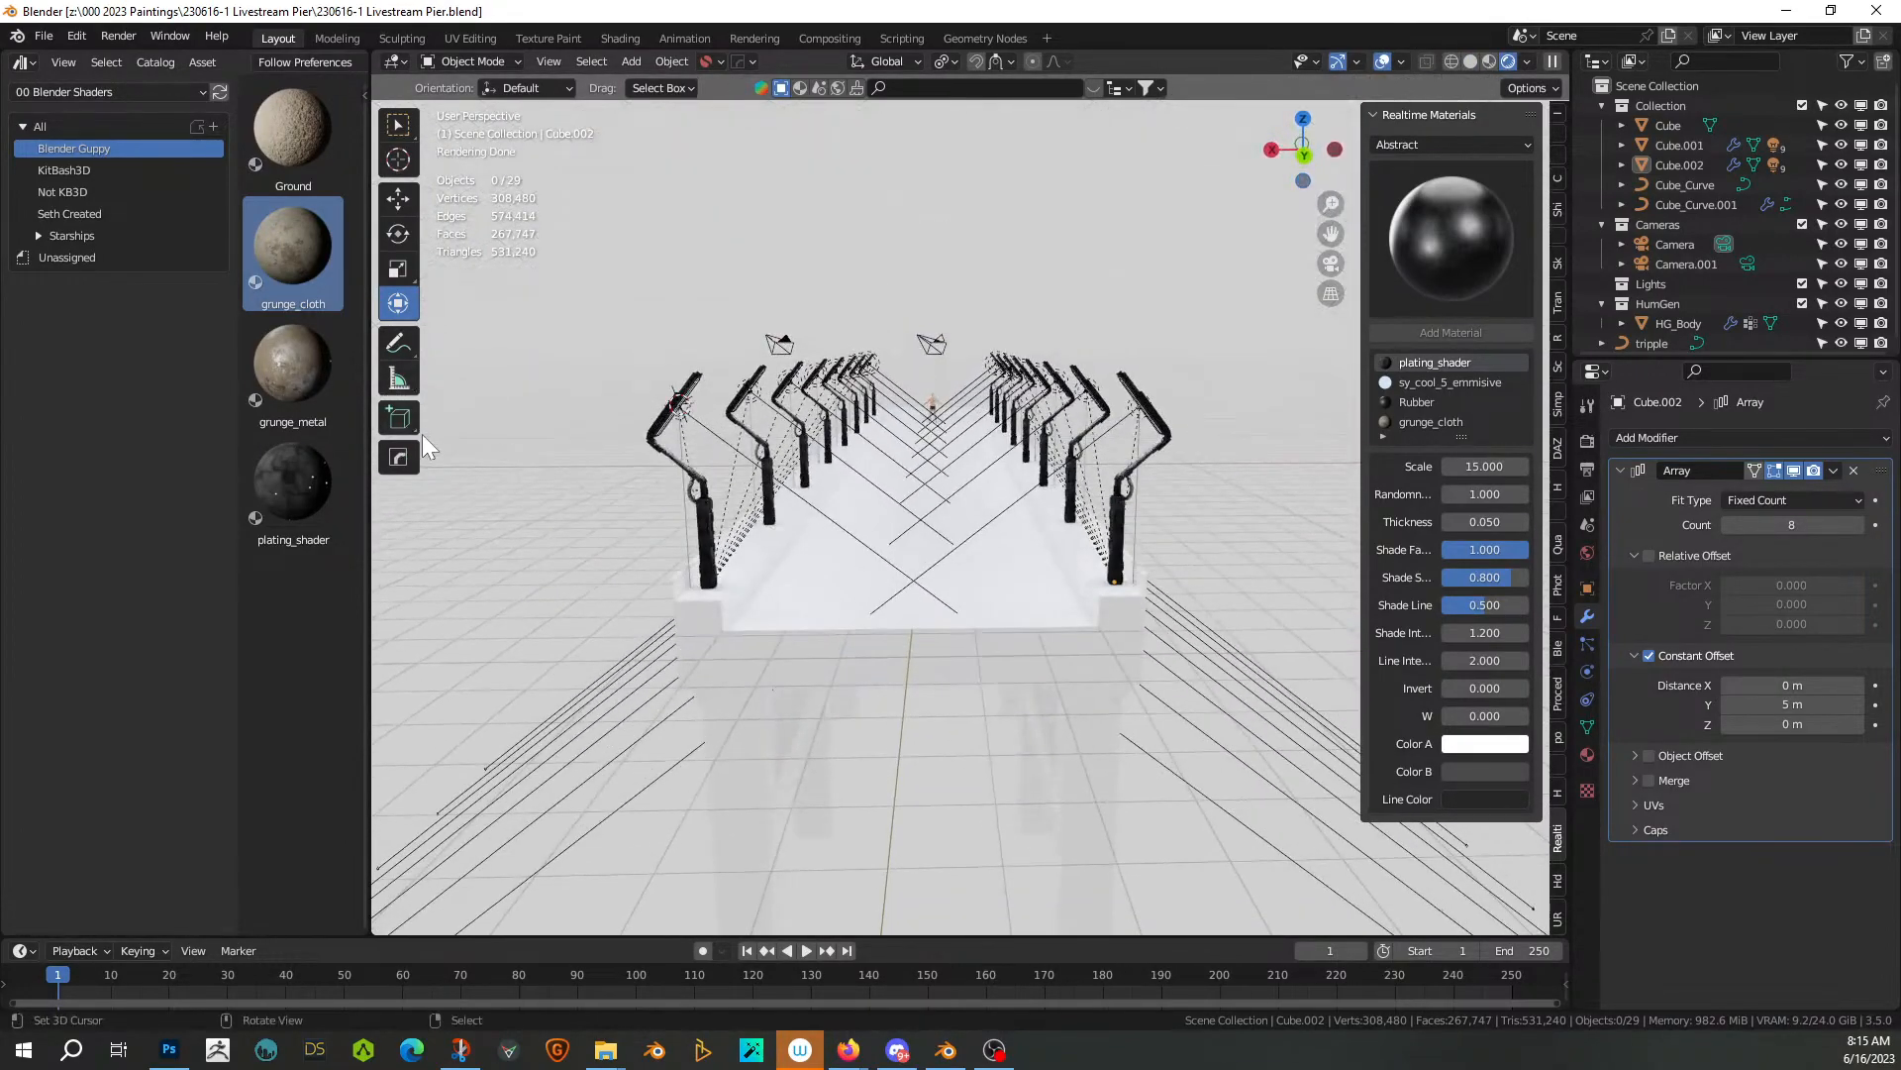
{"action": "left_click", "coordinate": [885, 651]}
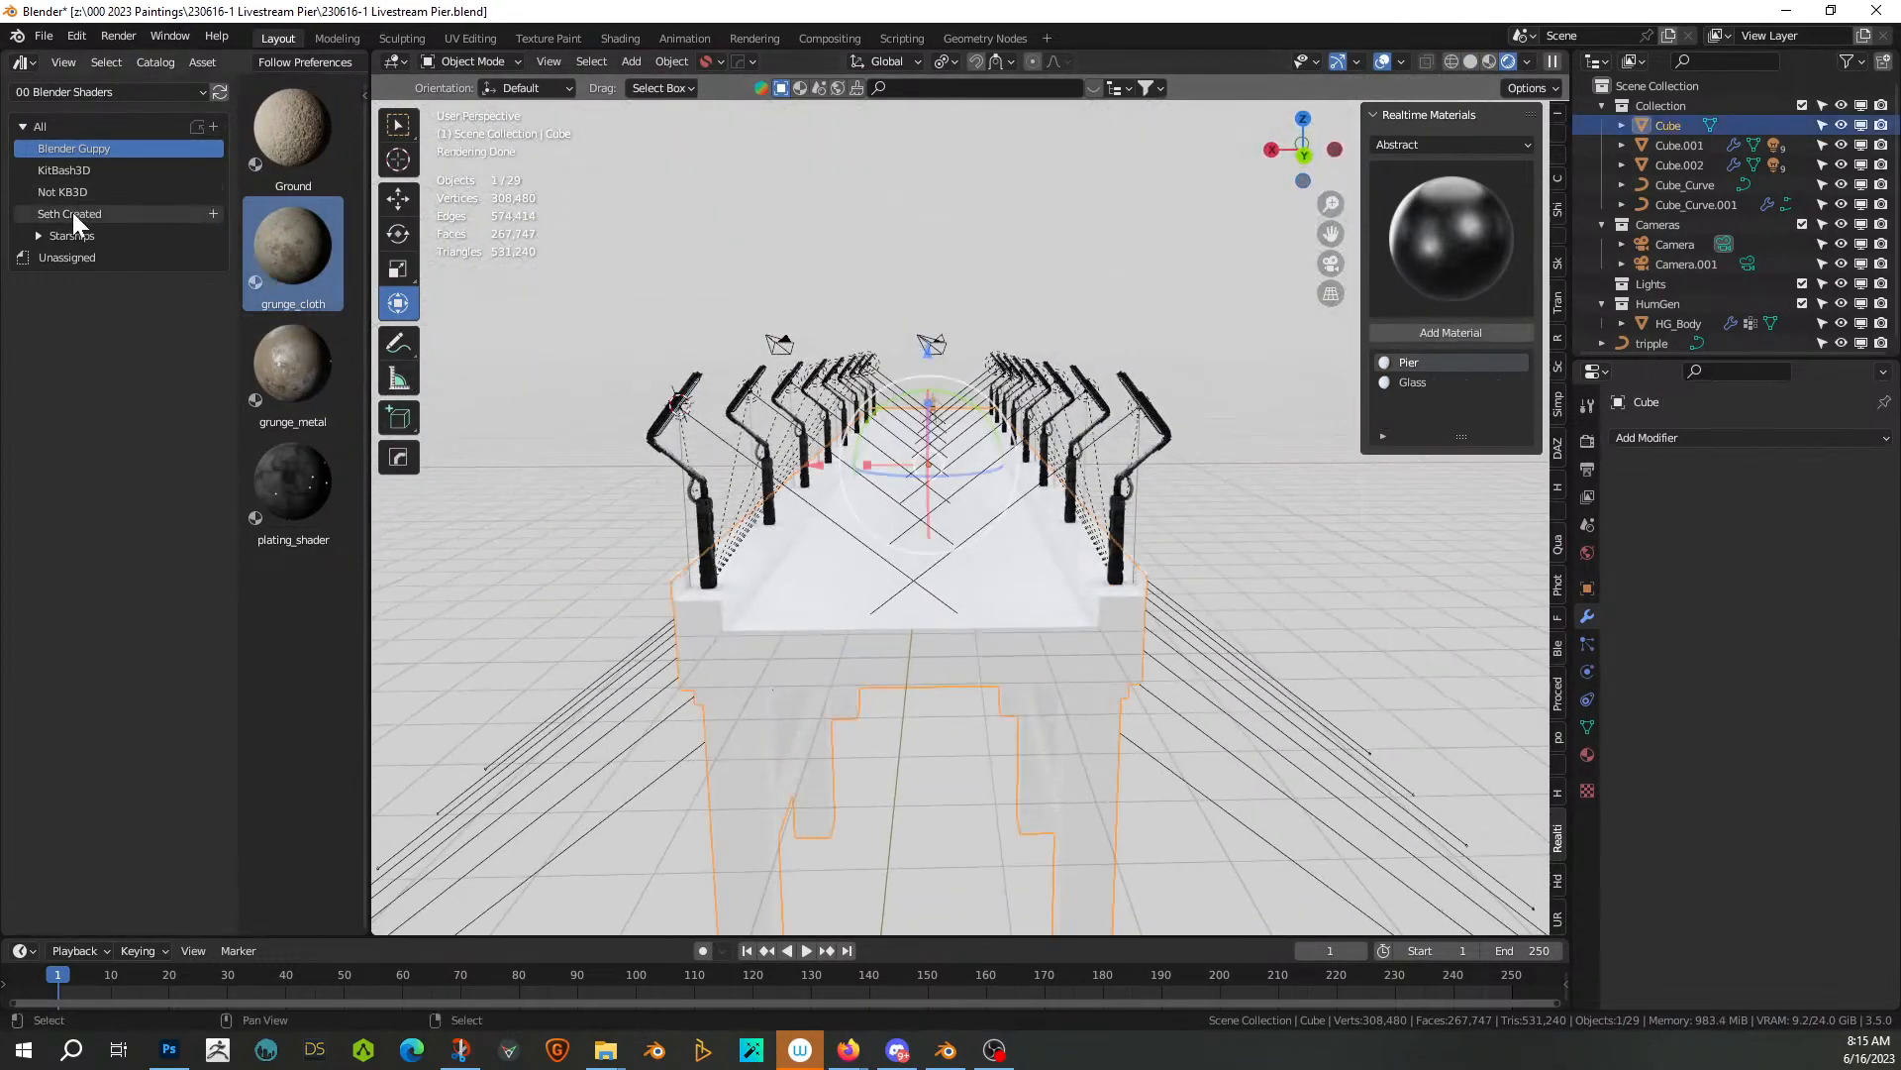
{"action": "left_click", "coordinate": [72, 214]}
{"action": "left_click_drag", "start_coordinate": [309, 590], "coordinate": [853, 614]}
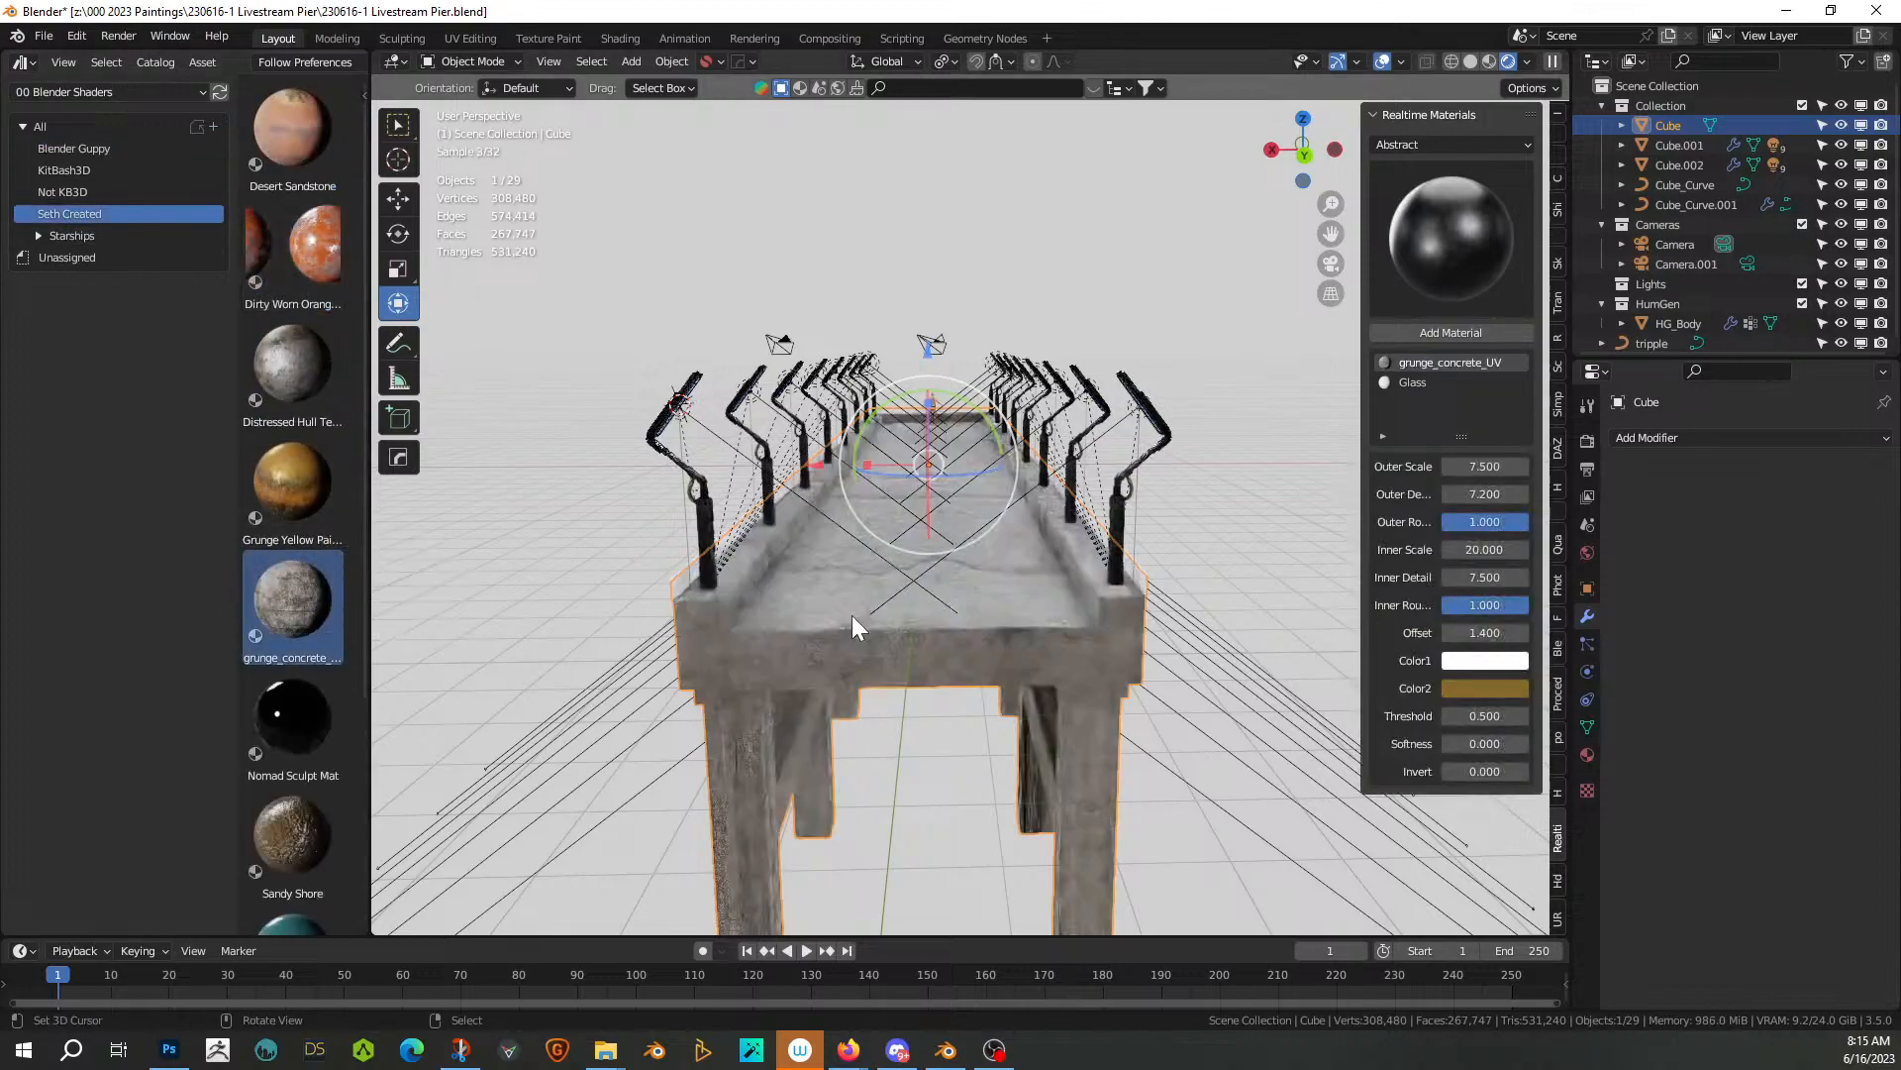
Enter Edit Mode on the pier mesh
{"action": "key", "text": "Tab"}
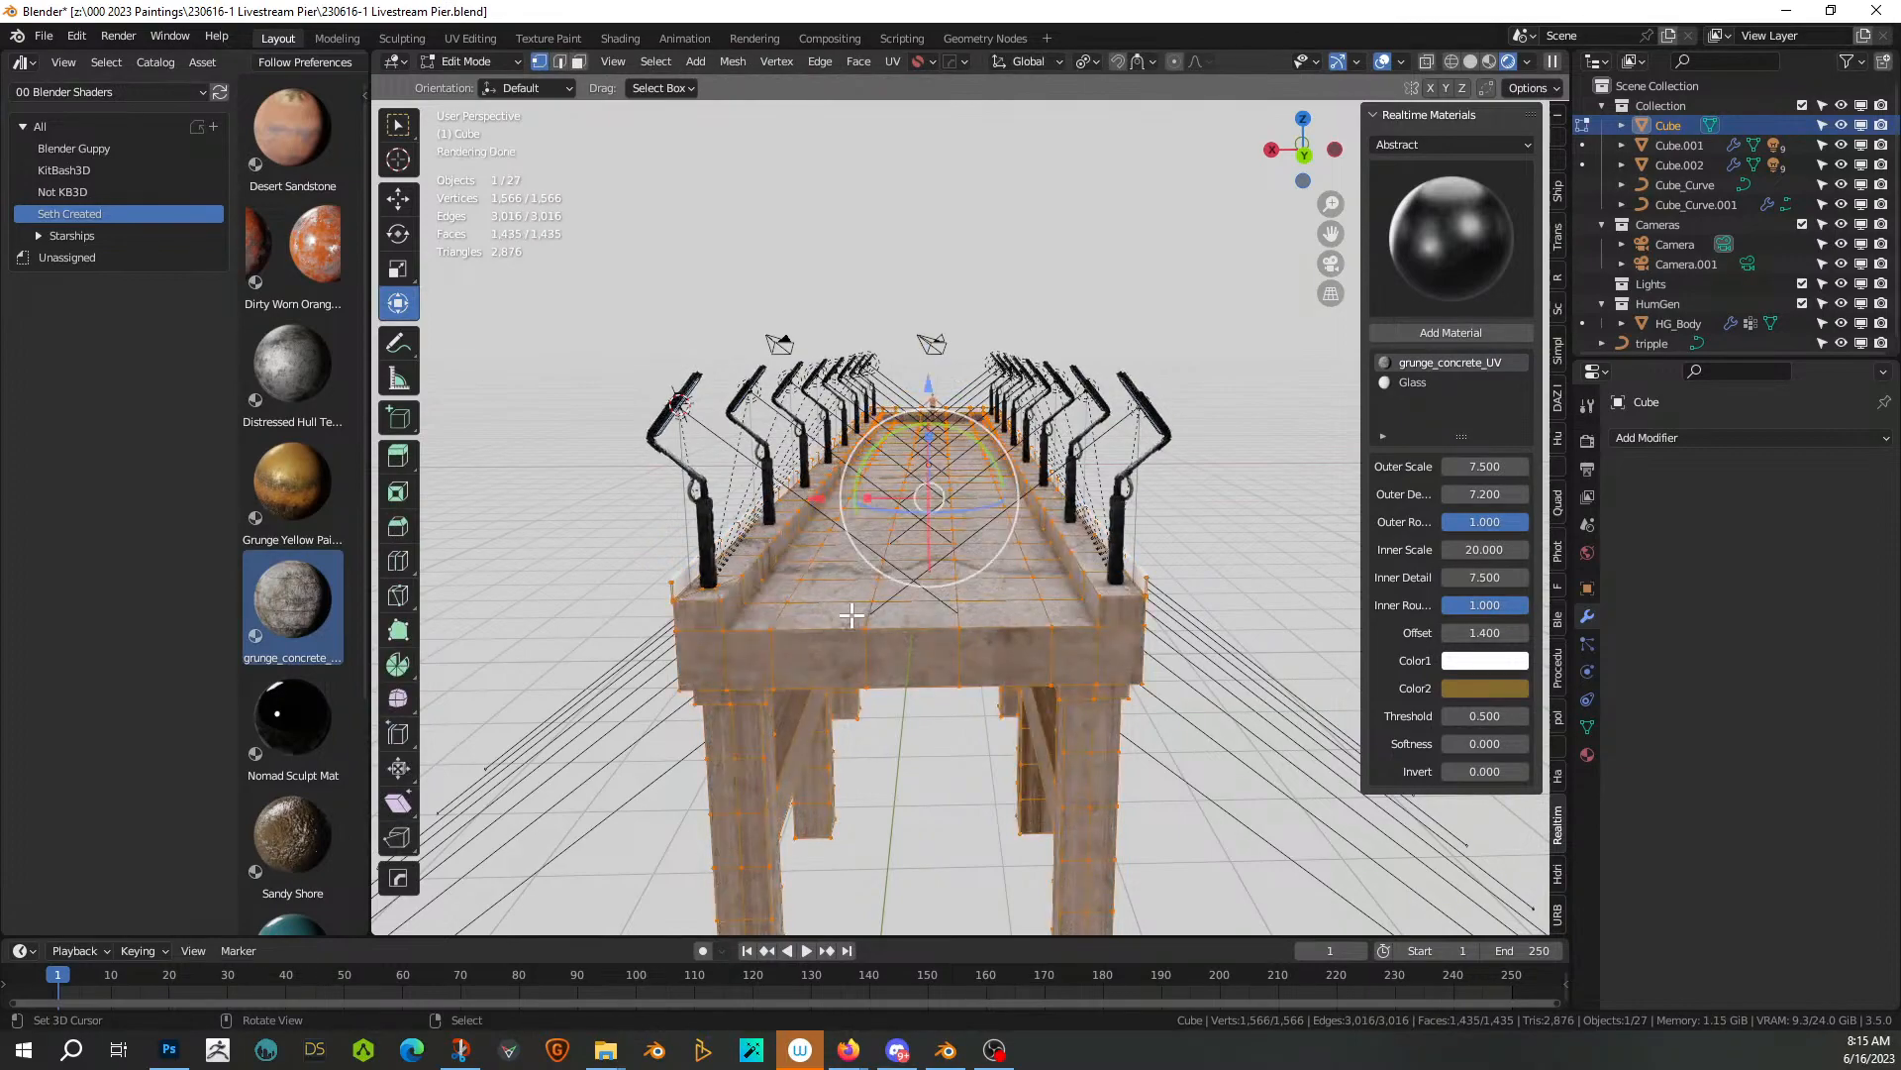
Unwrap the whole pier mesh with Cube Projection, return to Object Mode and inspect the concrete texture on it
{"action": "key", "text": "u"}
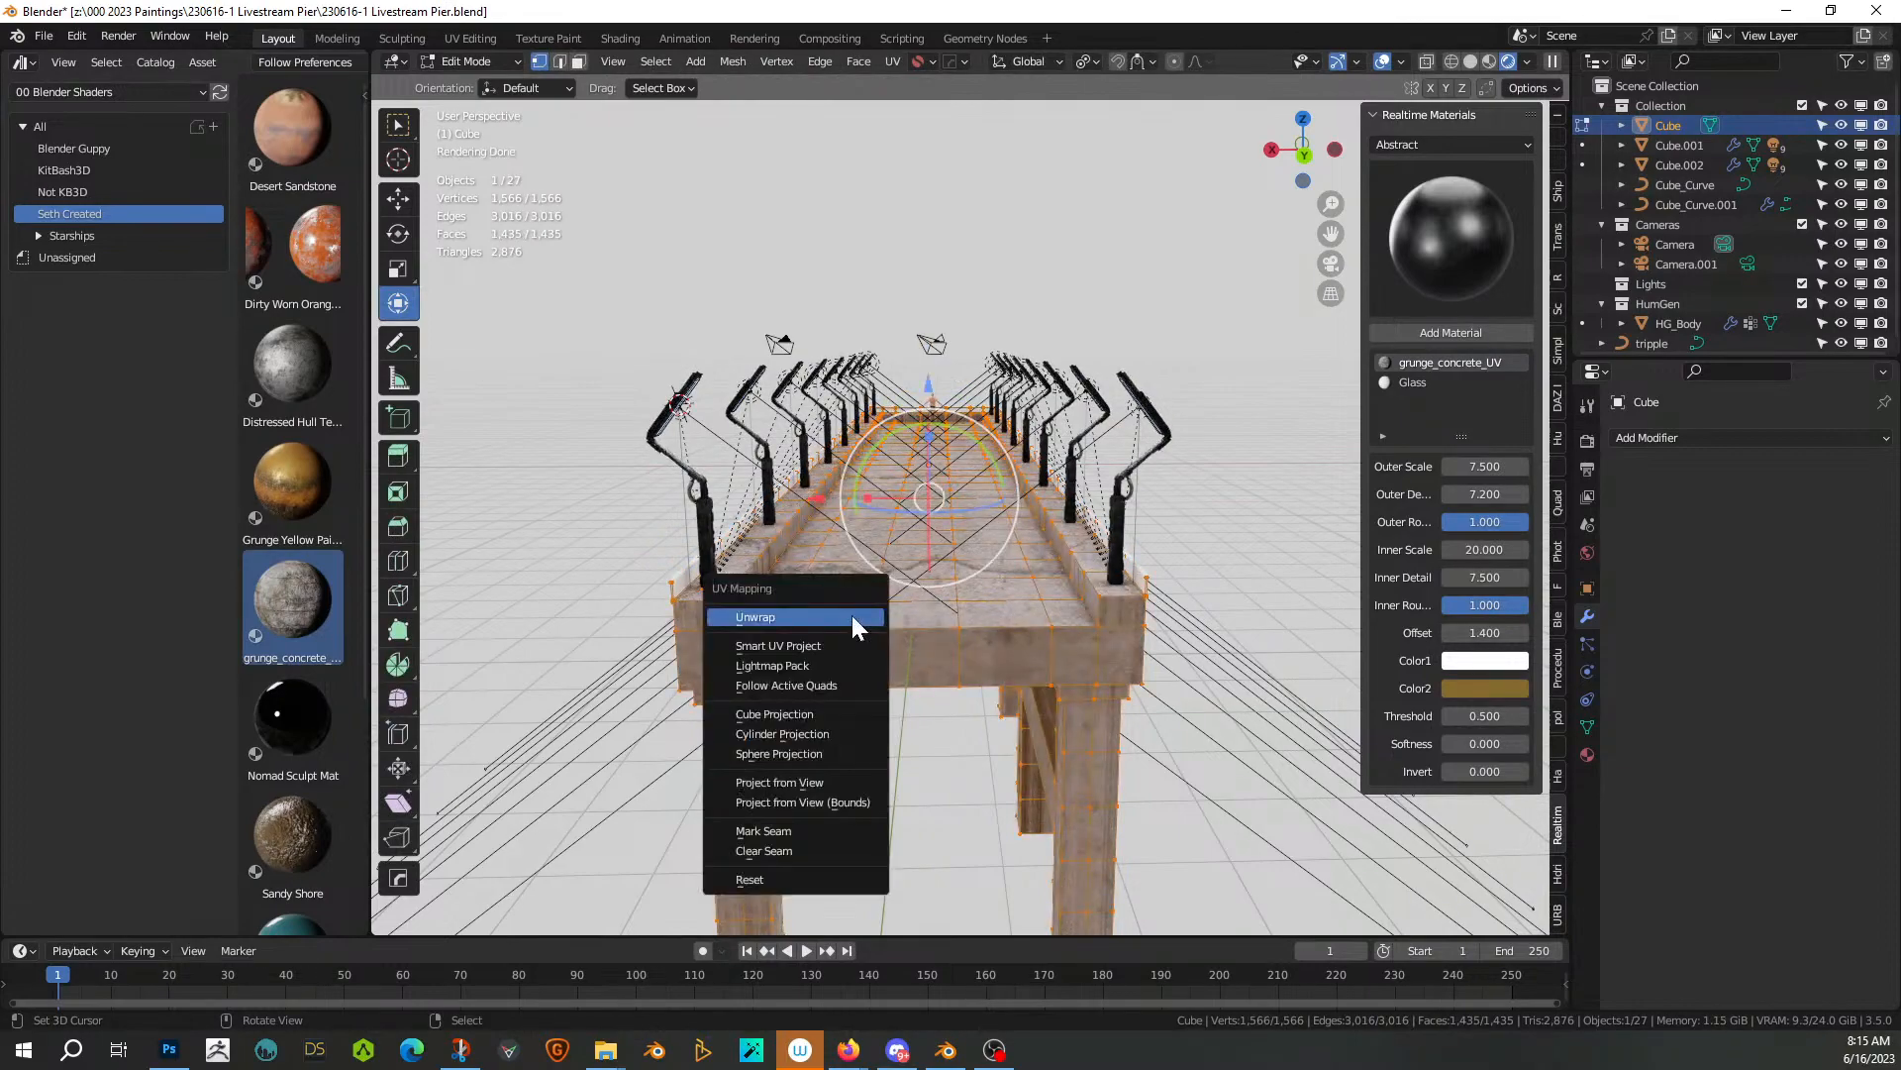
{"action": "left_click", "coordinate": [804, 713]}
{"action": "key", "text": "Tab"}
{"action": "mouse_move", "coordinate": [804, 713]}
{"action": "middle_mouse_down"}
{"action": "mouse_move", "coordinate": [828, 677]}
{"action": "mouse_move", "coordinate": [799, 721]}
{"action": "middle_mouse_up"}
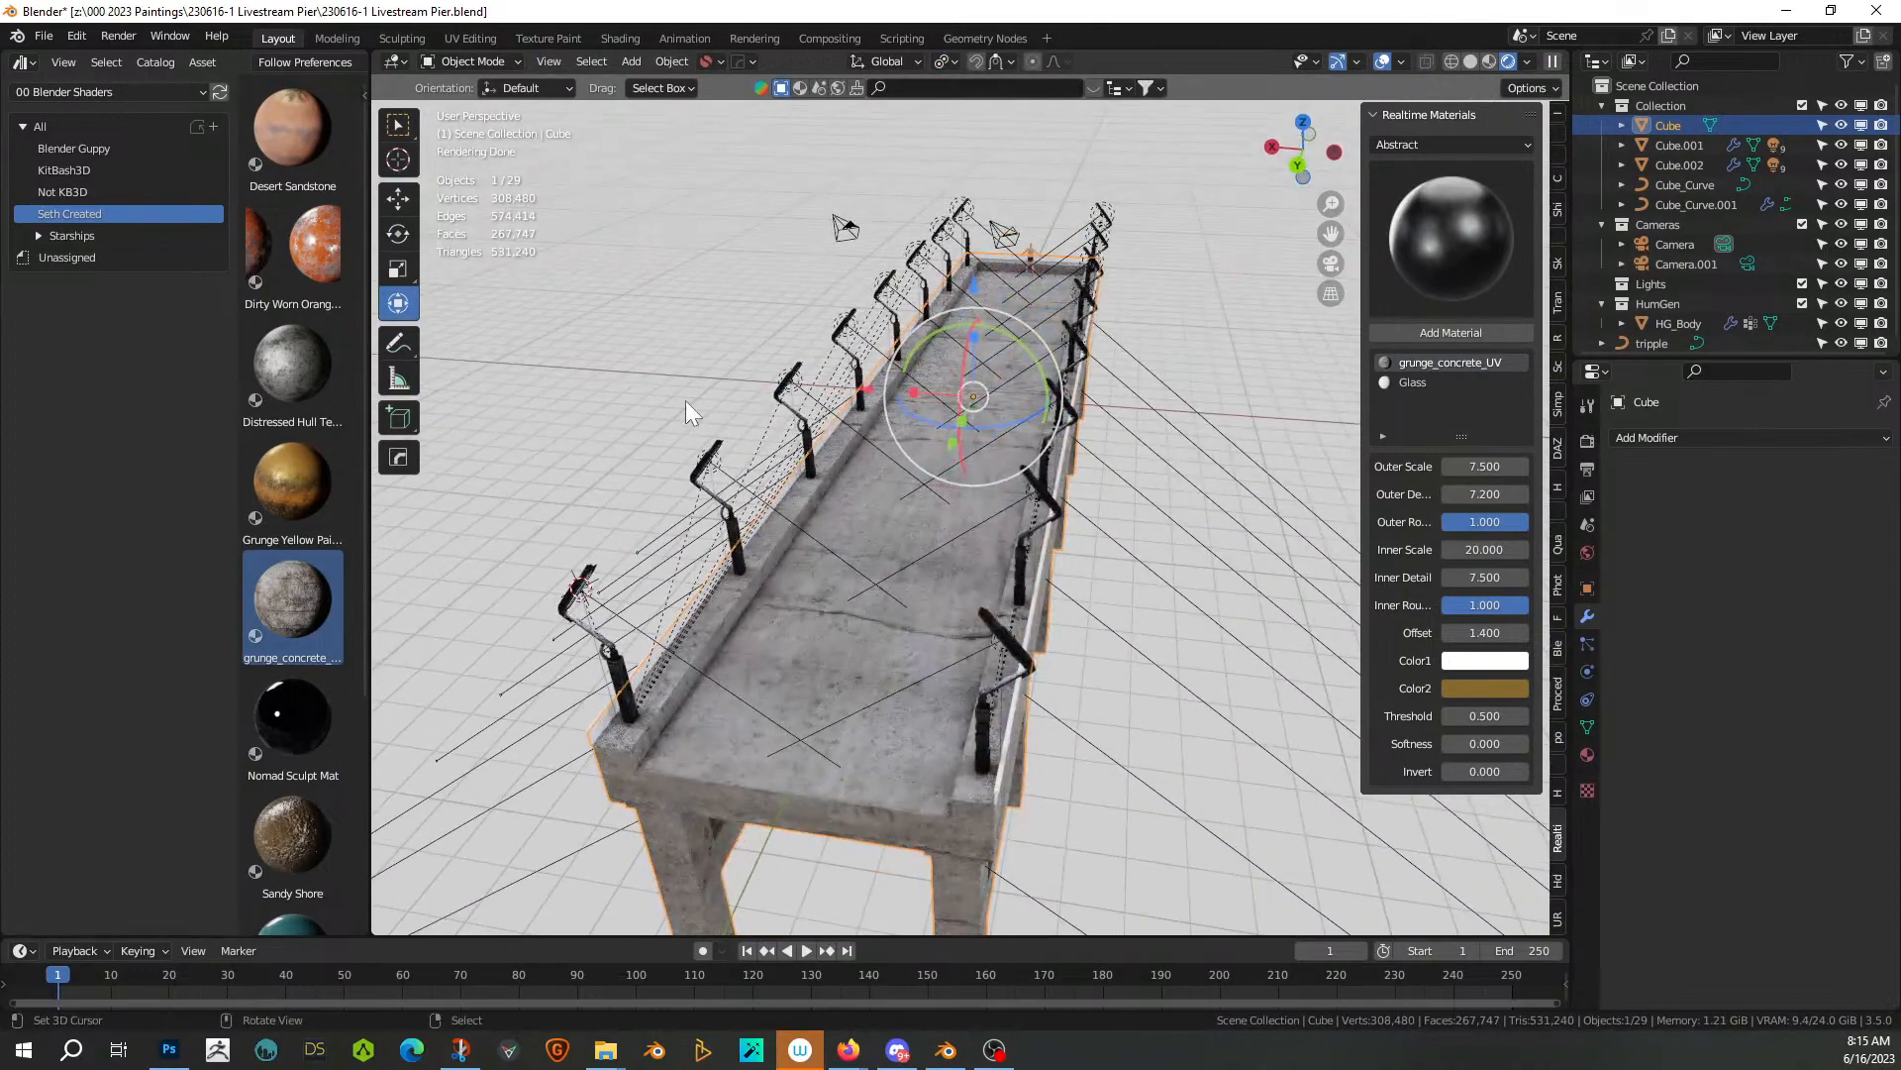
{"action": "middle_click_drag", "start_coordinate": [688, 460], "coordinate": [789, 406]}
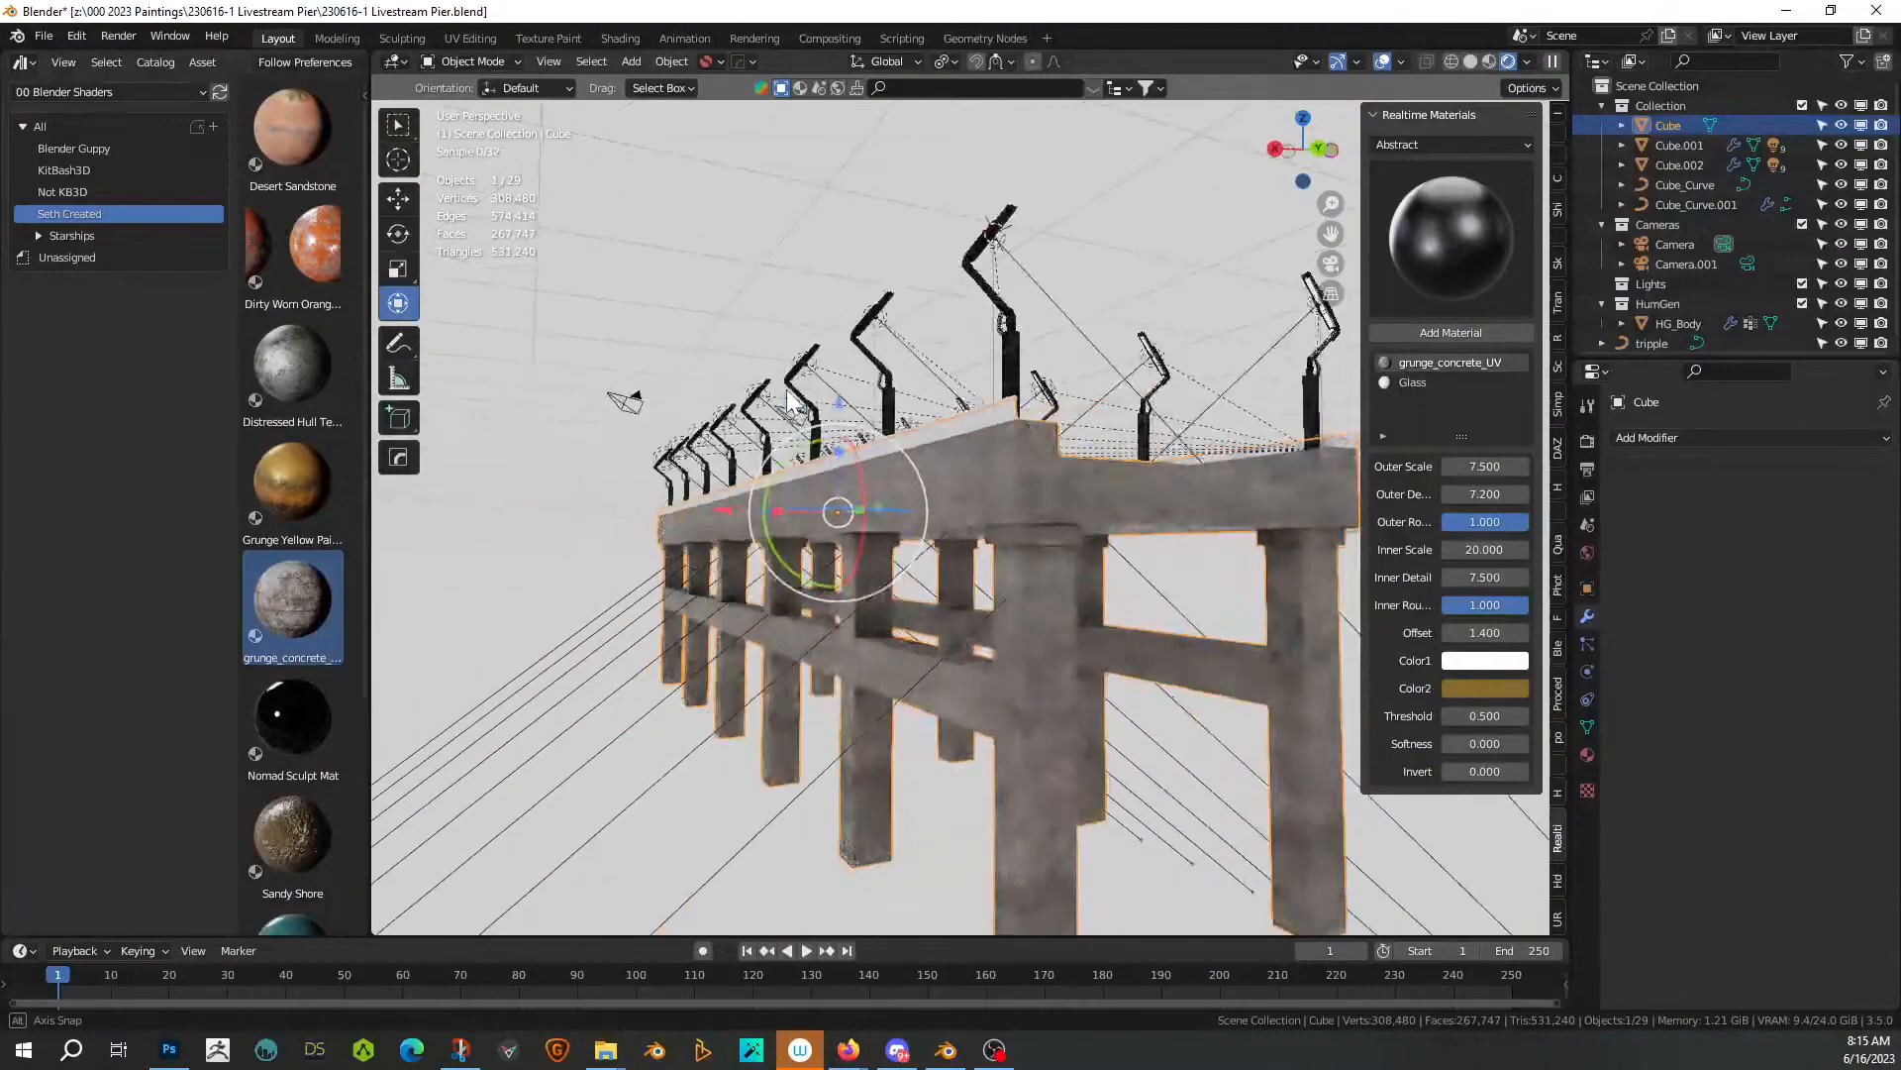
In the UV Editing workspace, scale all of the pier's UVs by 10, and enlarge them further freehand
{"action": "left_click", "coordinate": [471, 38]}
{"action": "scroll", "coordinate": [616, 566], "scroll_direction": "down", "scroll_amount": 5}
{"action": "key", "text": "a"}
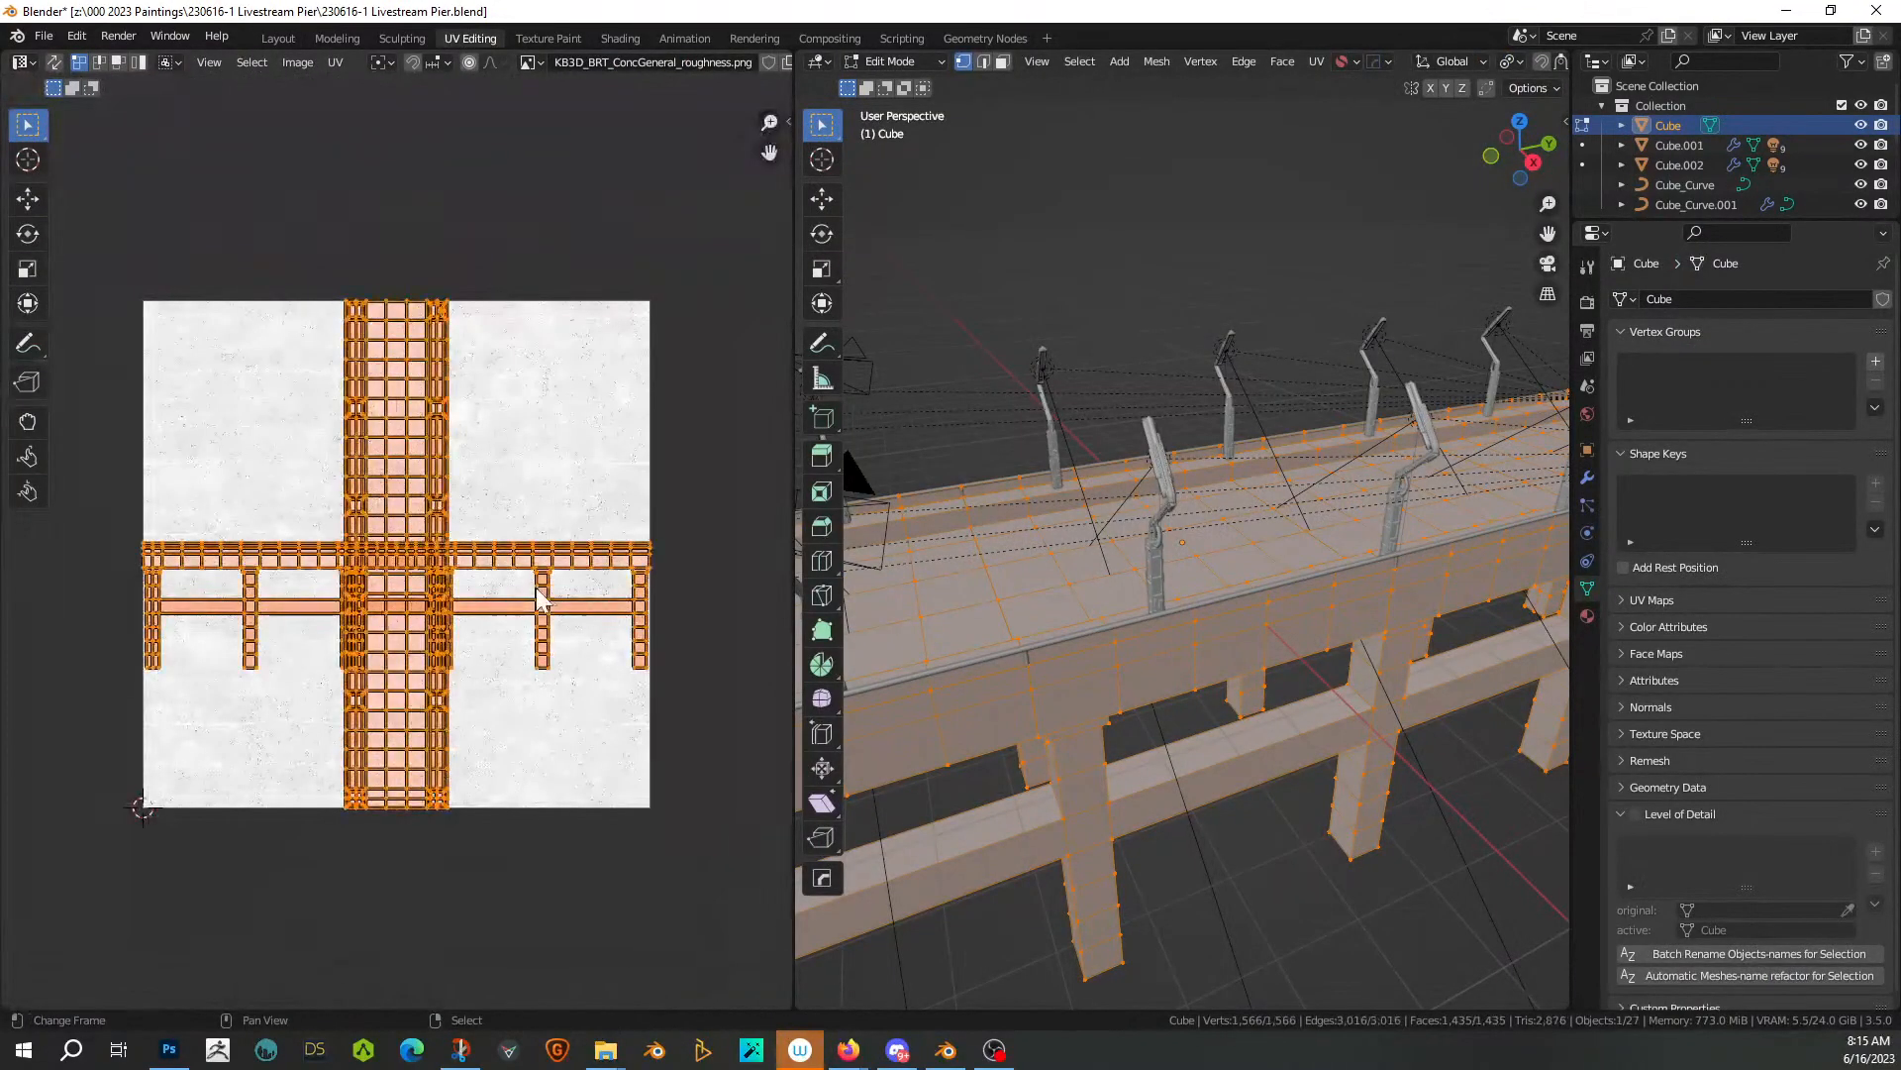
{"action": "type", "text": "s"}
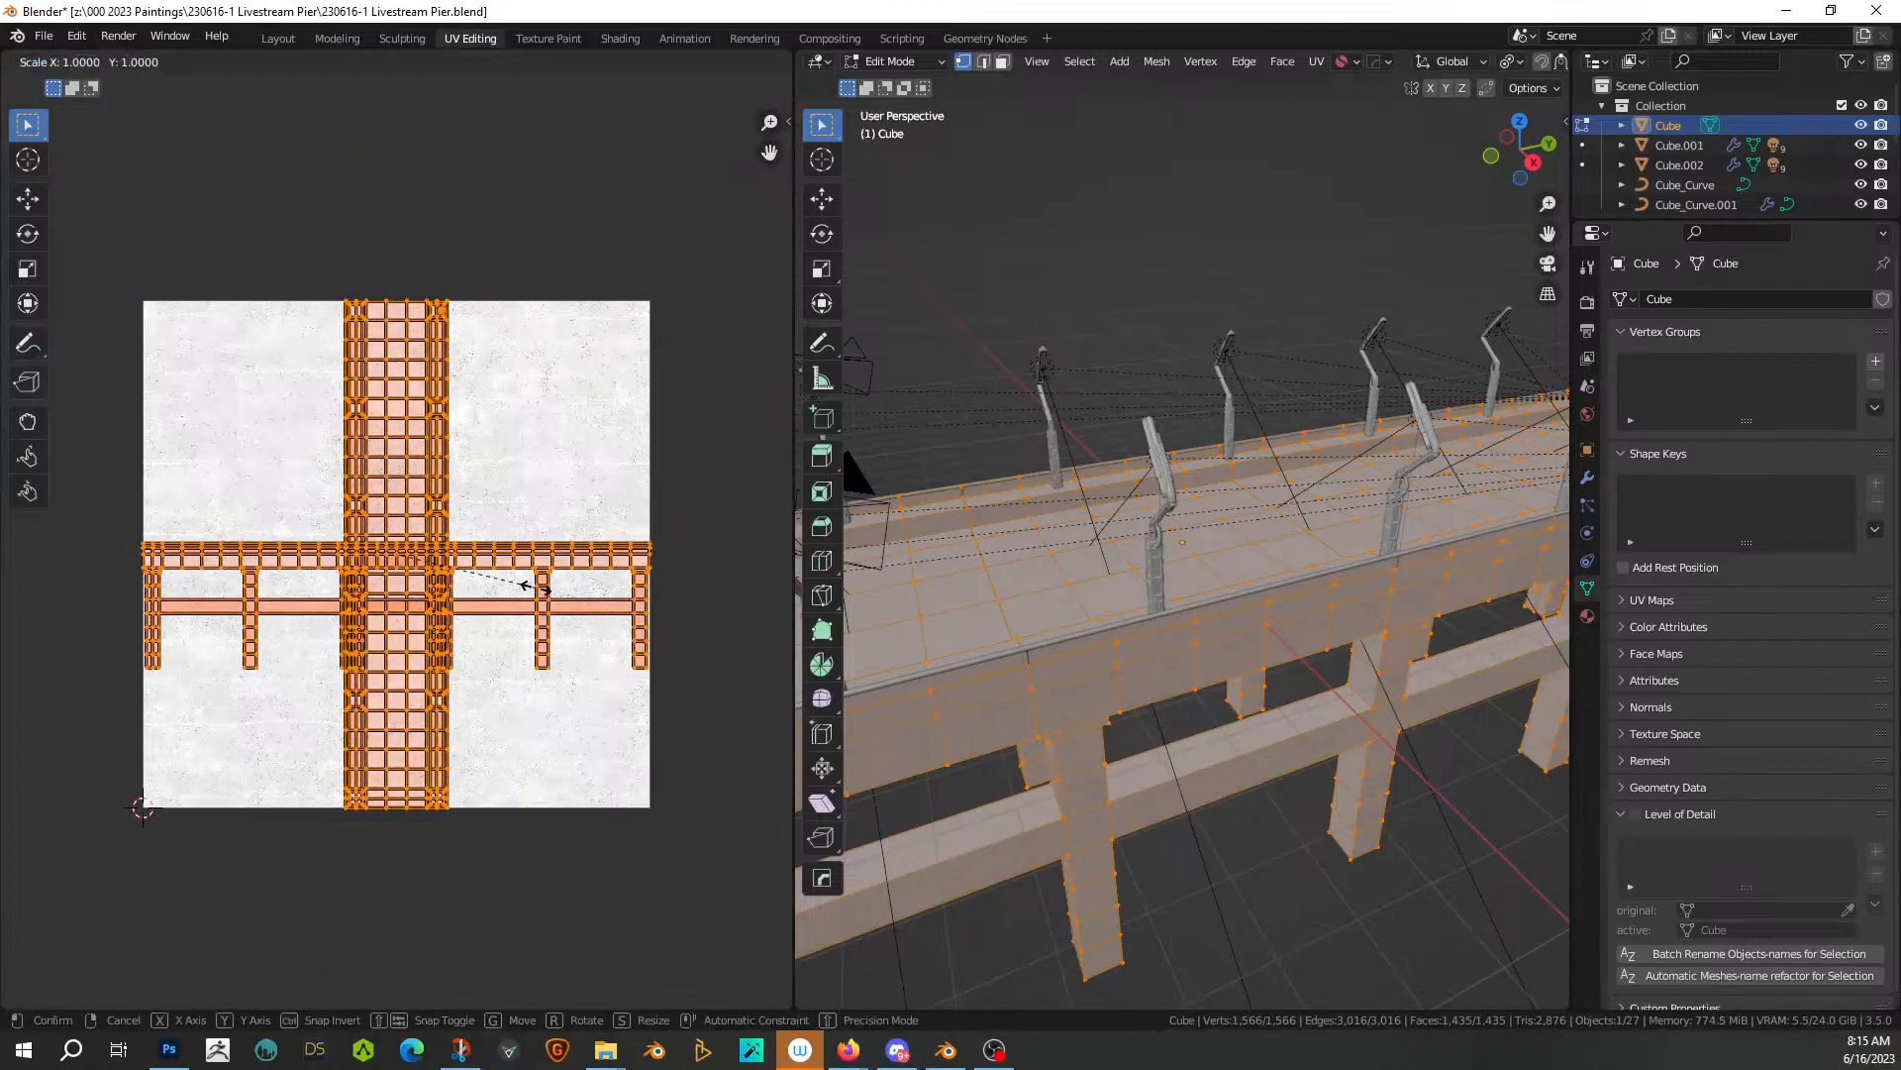
{"action": "type", "text": "10"}
{"action": "key", "text": "Return"}
{"action": "key", "text": "s"}
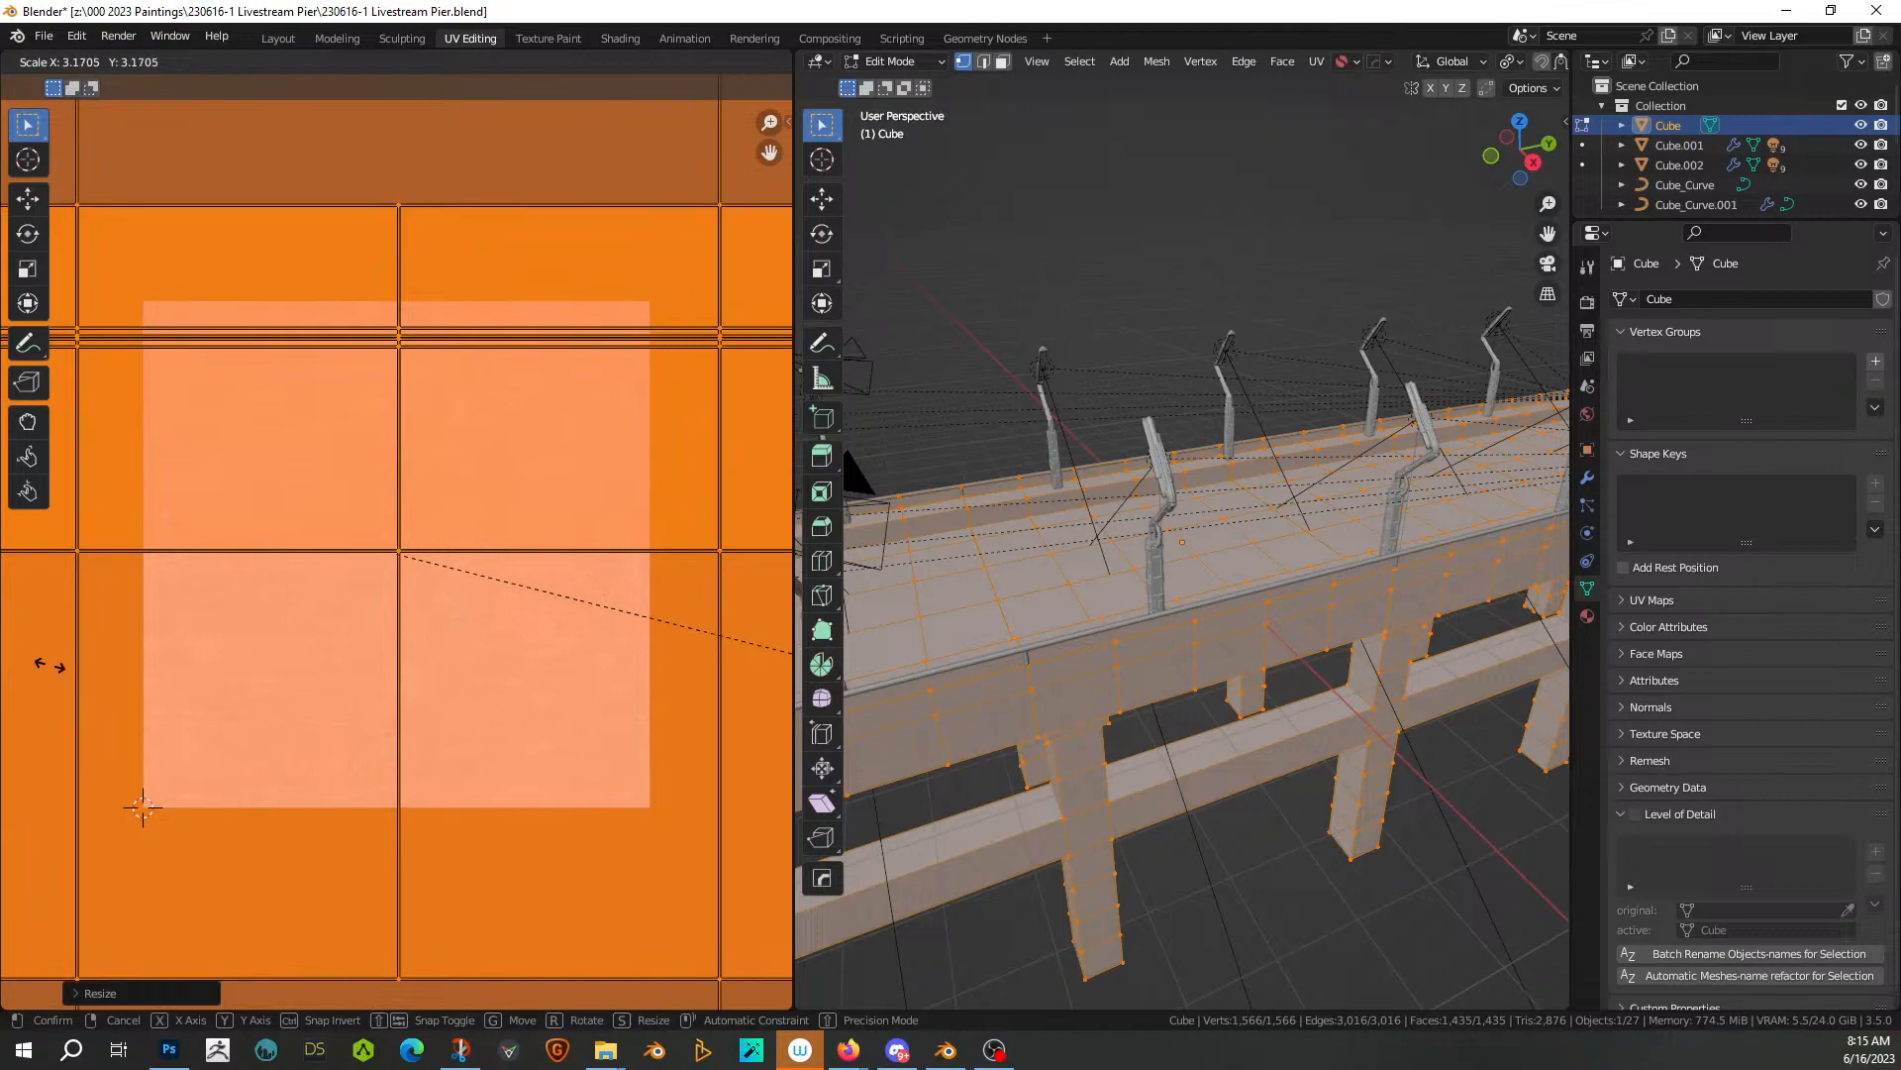
{"action": "left_click", "coordinate": [763, 666]}
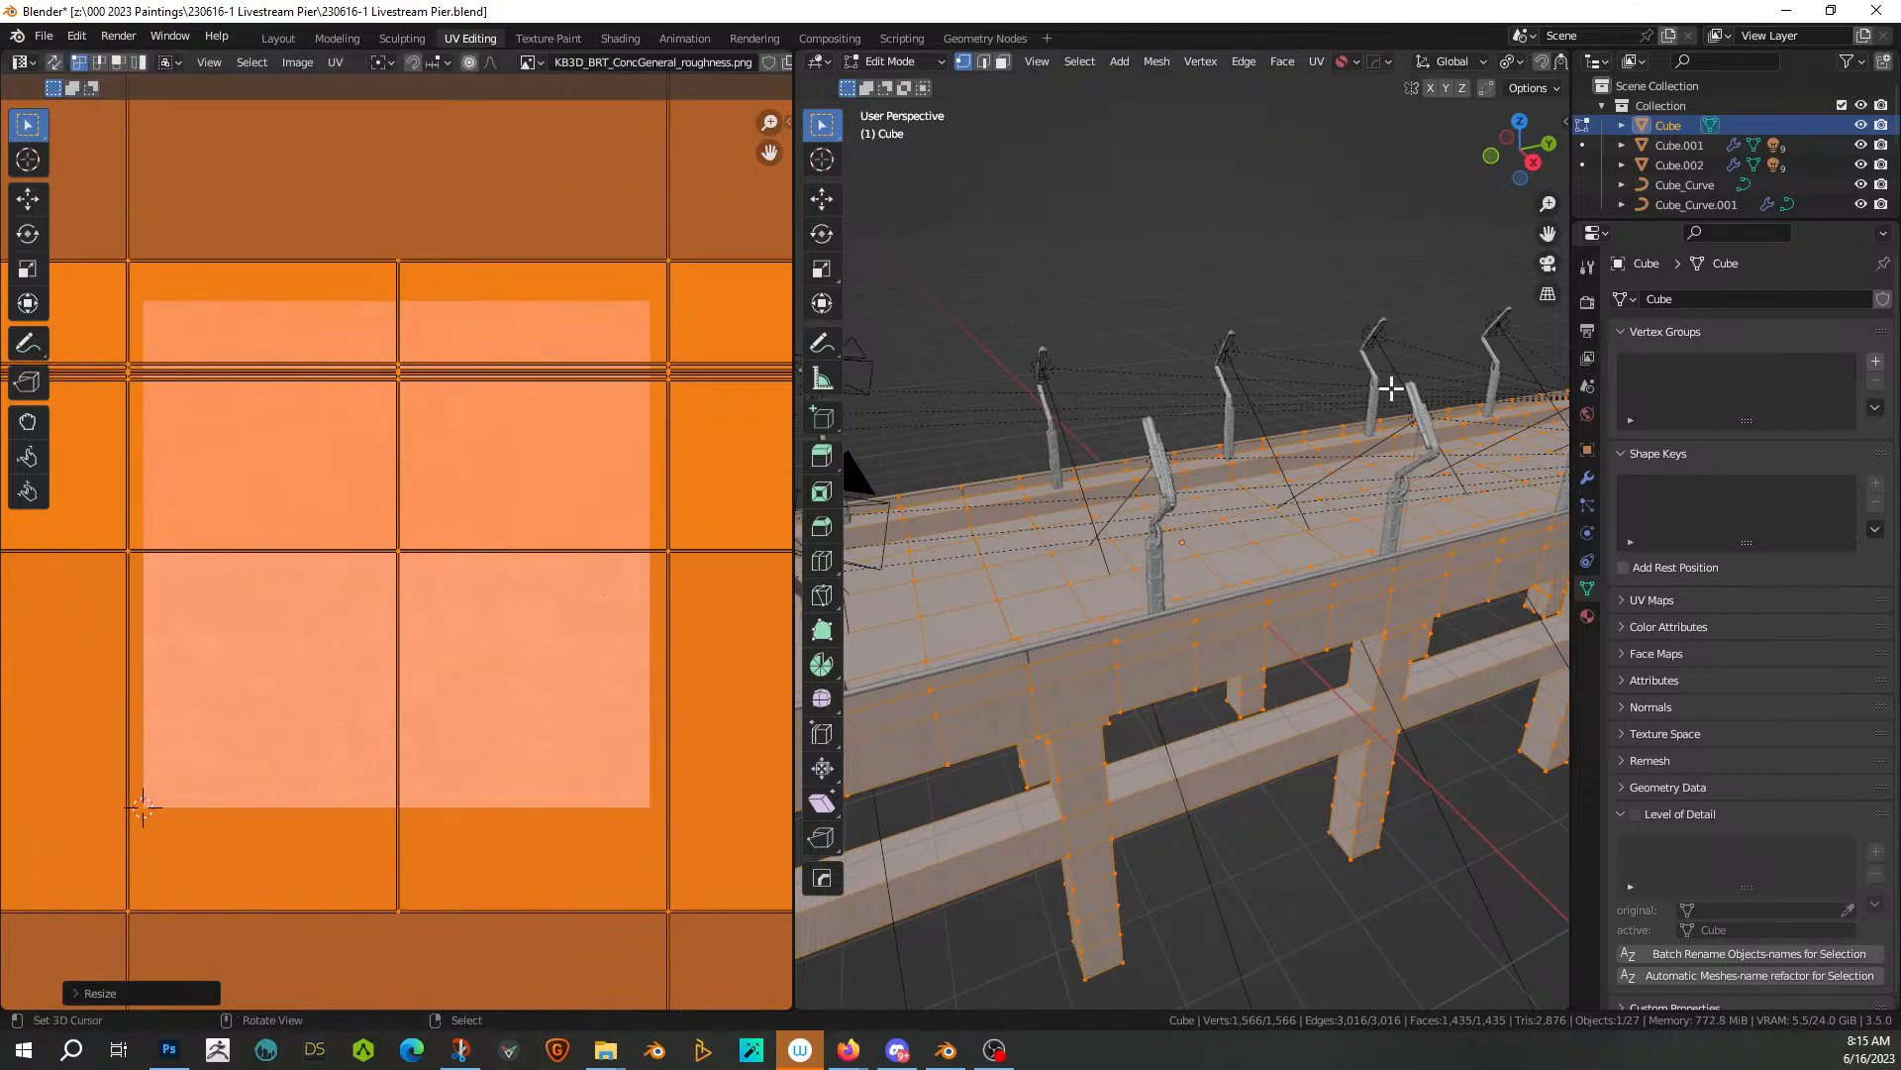
Show the 3D view with rendered shading and scale the pier's UVs down to roughly half their size
{"action": "key", "text": "z"}
{"action": "key", "text": "8"}
{"action": "scroll", "coordinate": [1350, 471], "scroll_direction": "up", "scroll_amount": 6}
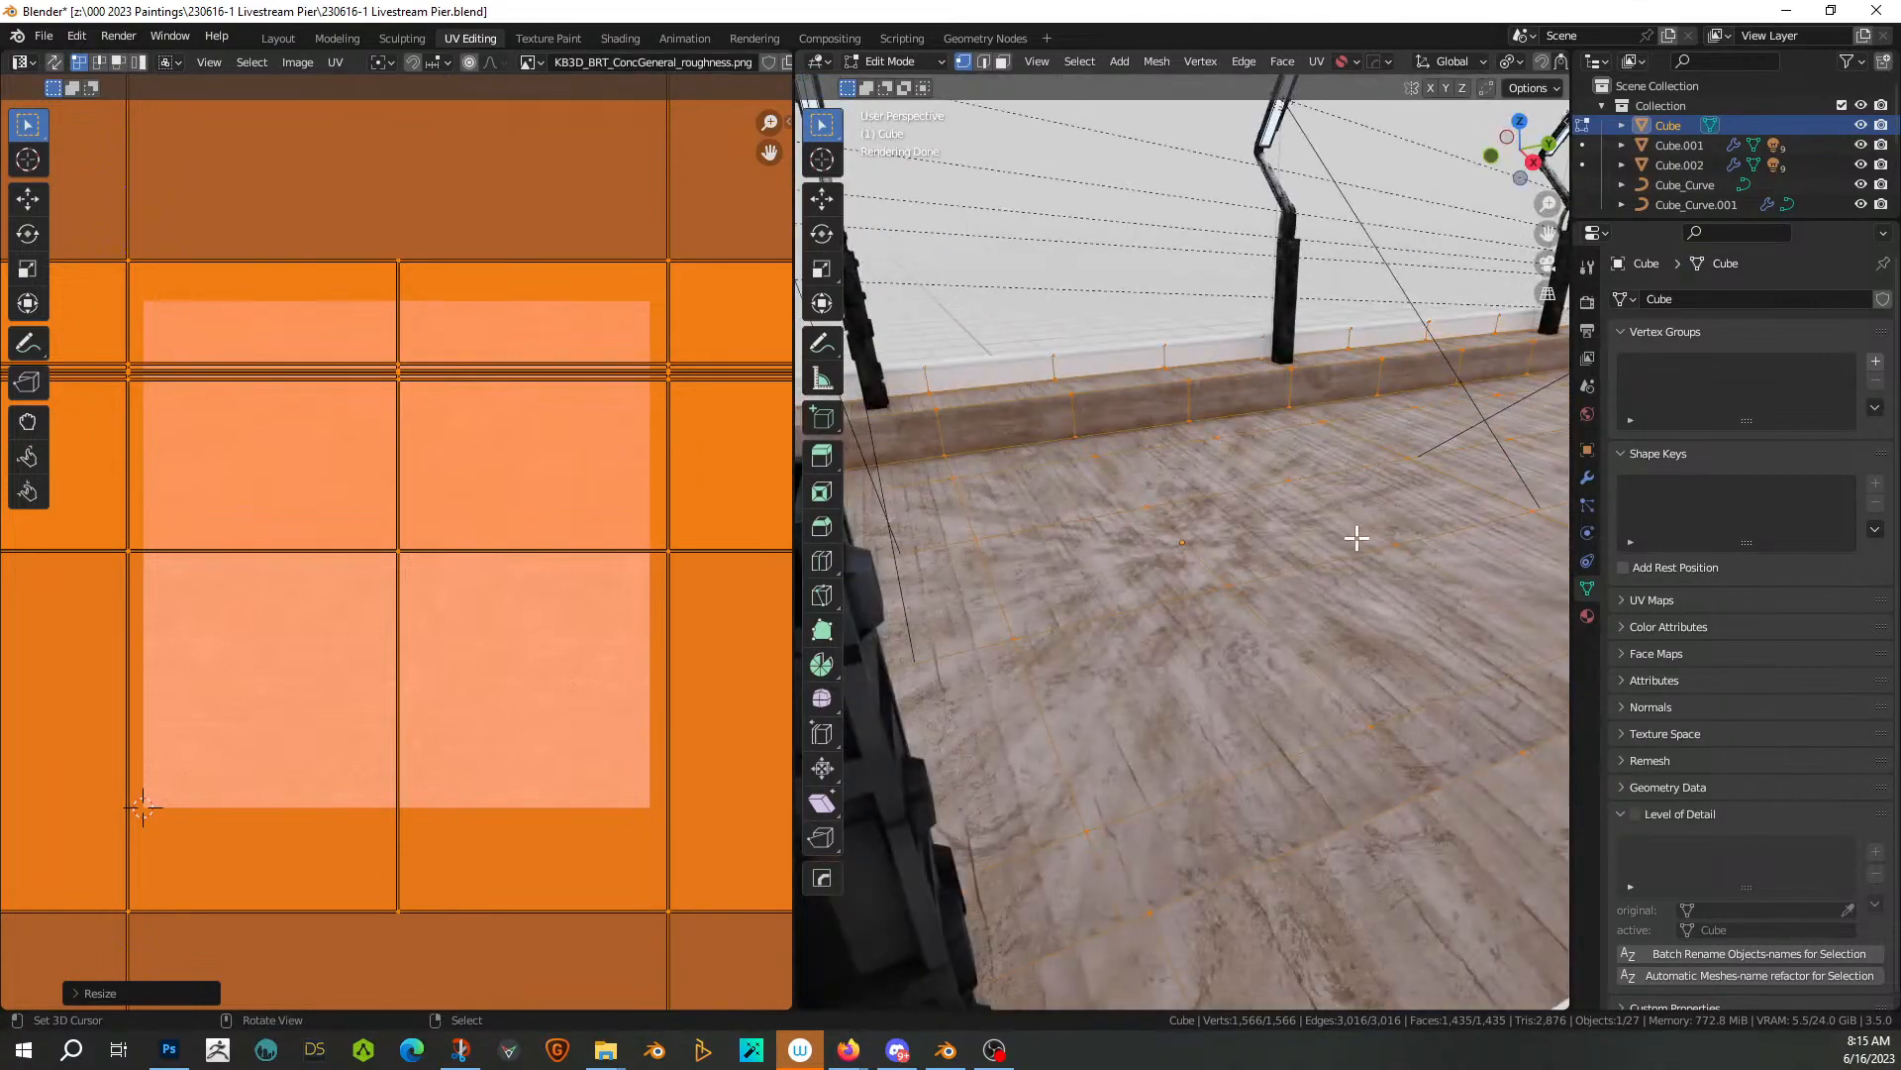
{"action": "scroll", "coordinate": [478, 576], "scroll_direction": "down", "scroll_amount": 2}
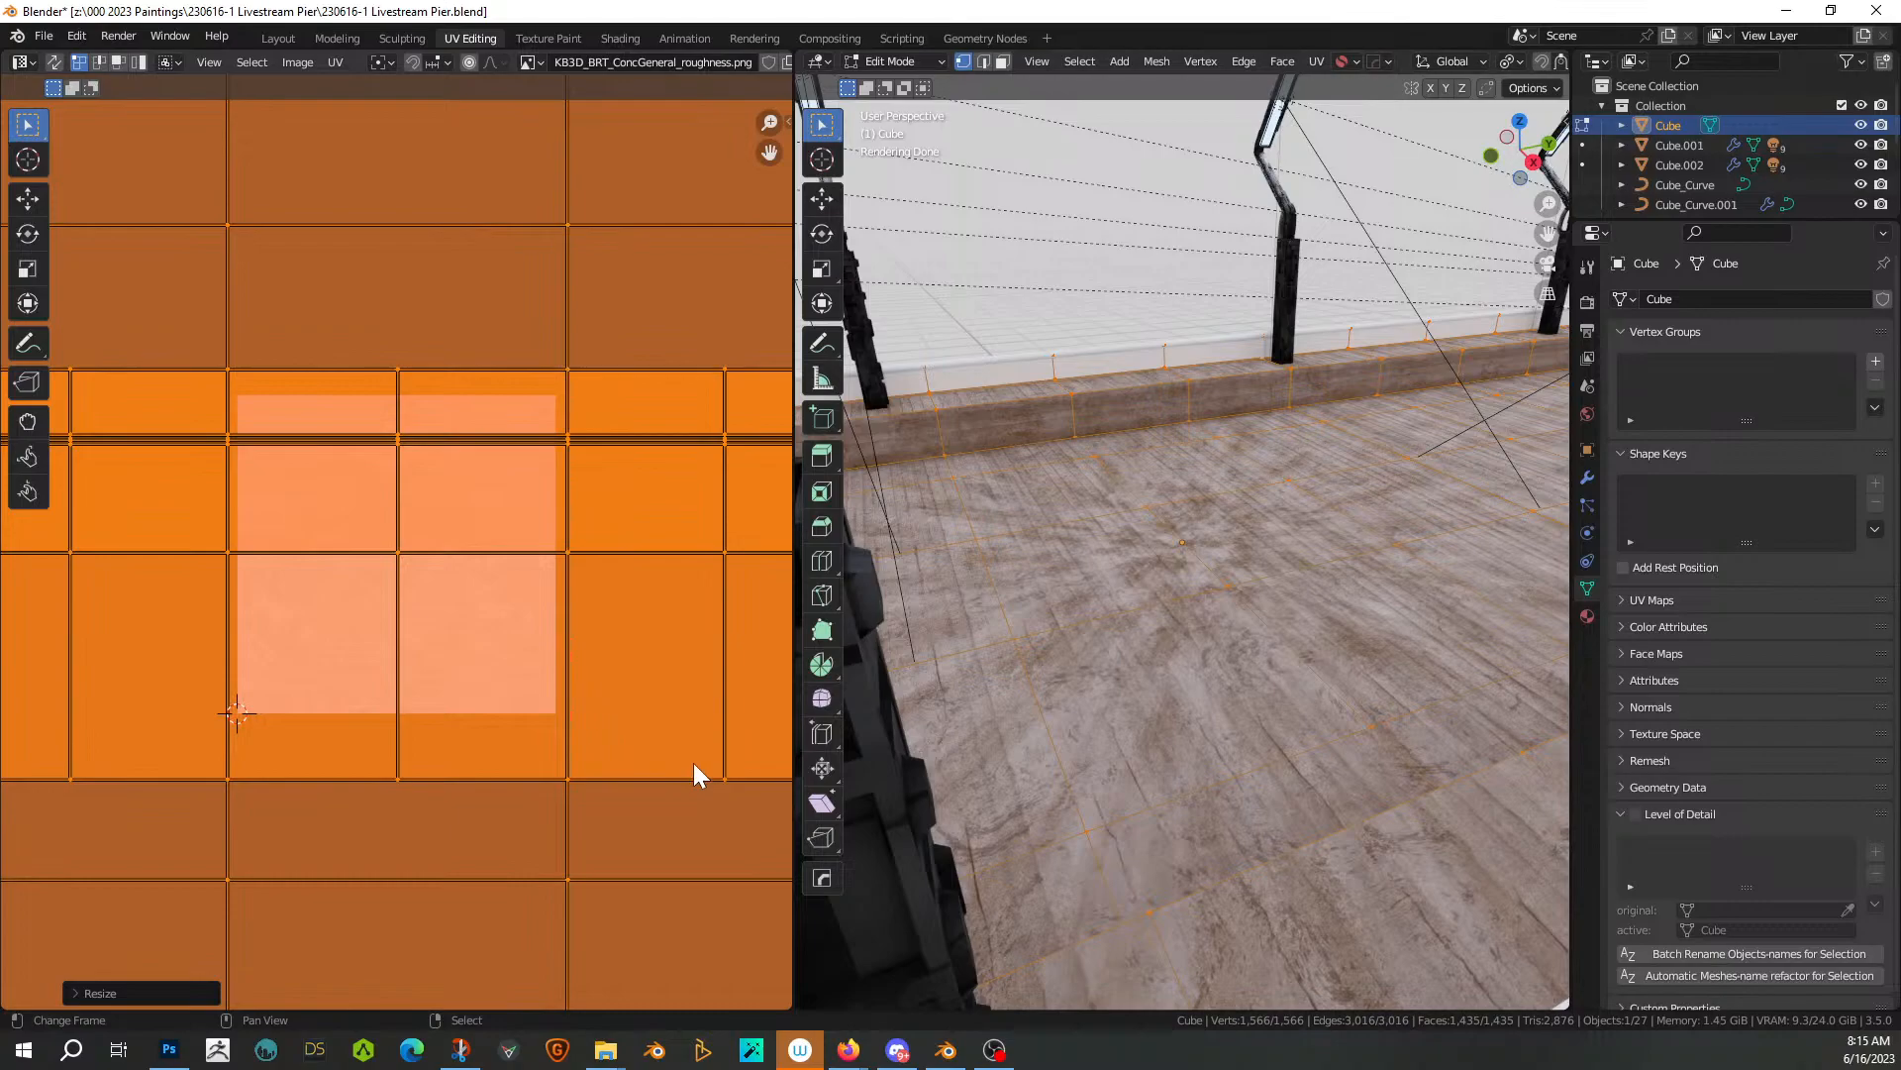
{"action": "key", "text": "s"}
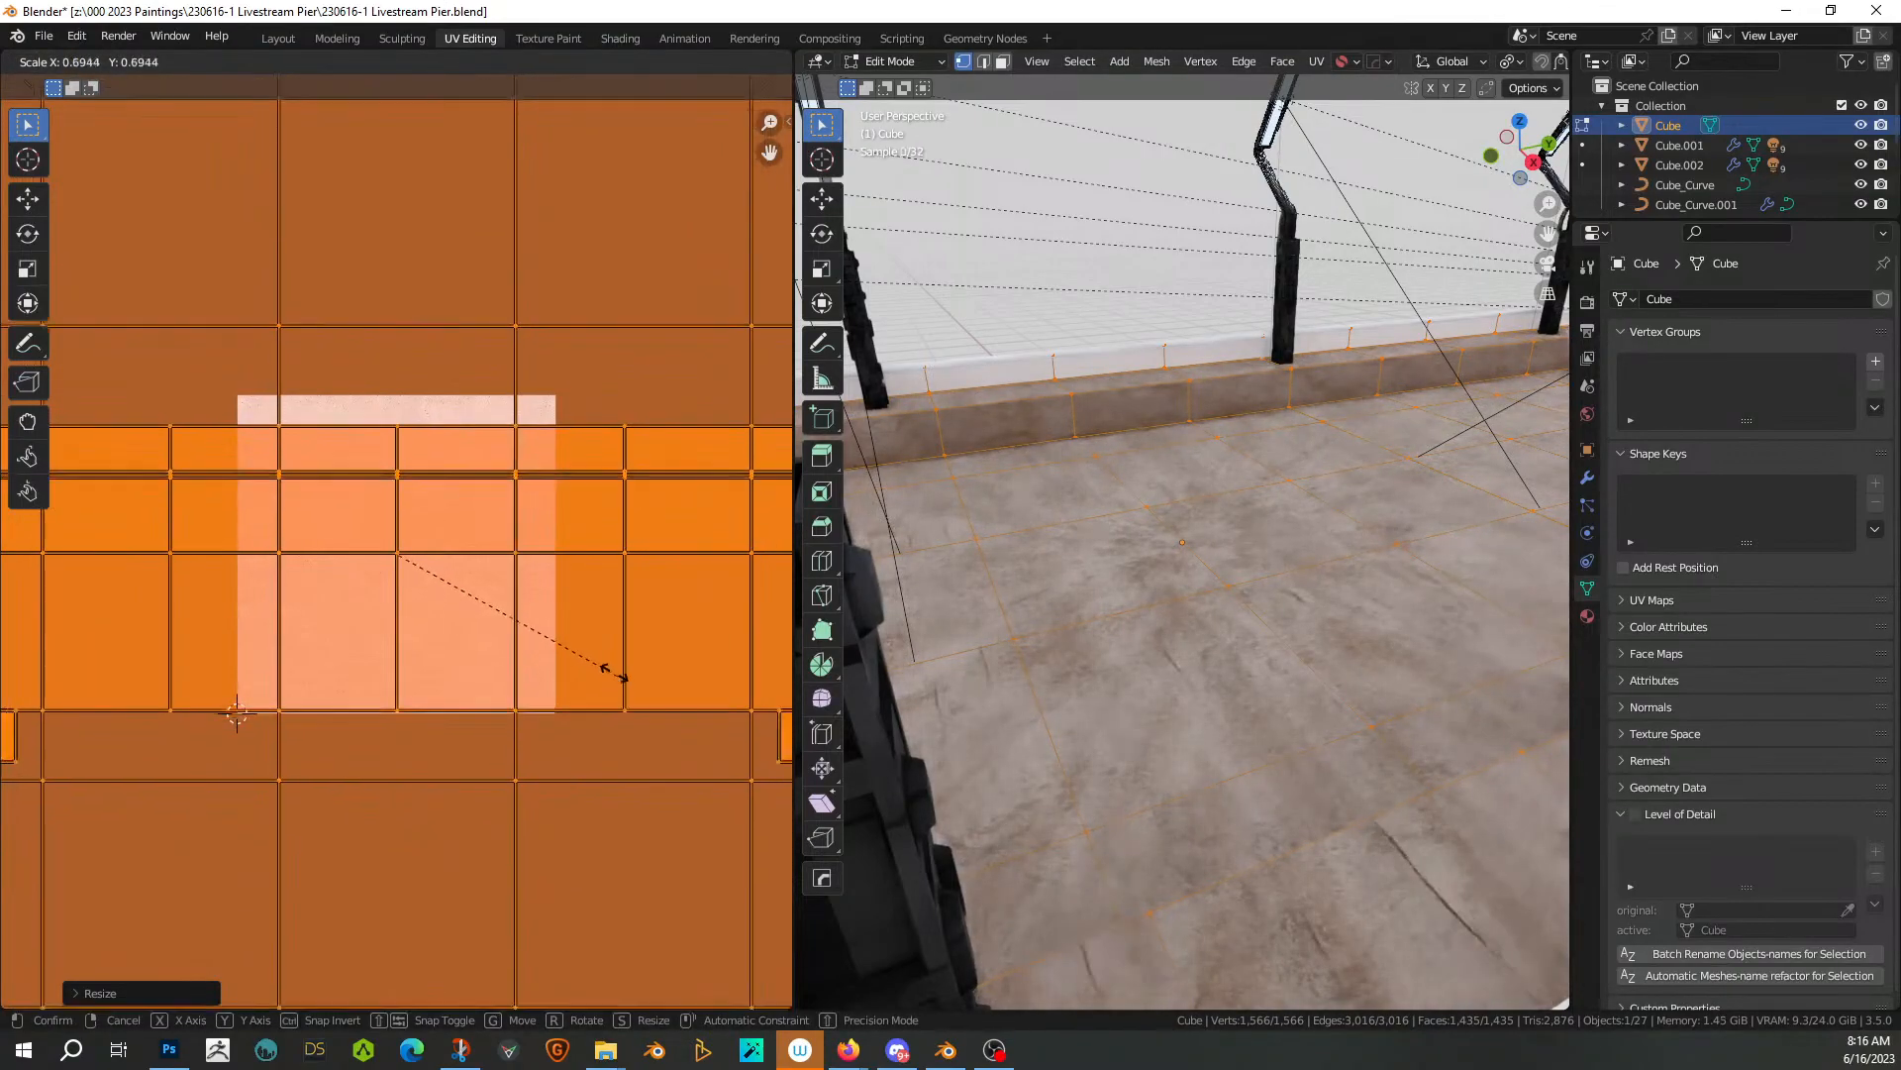
{"action": "left_click", "coordinate": [562, 636]}
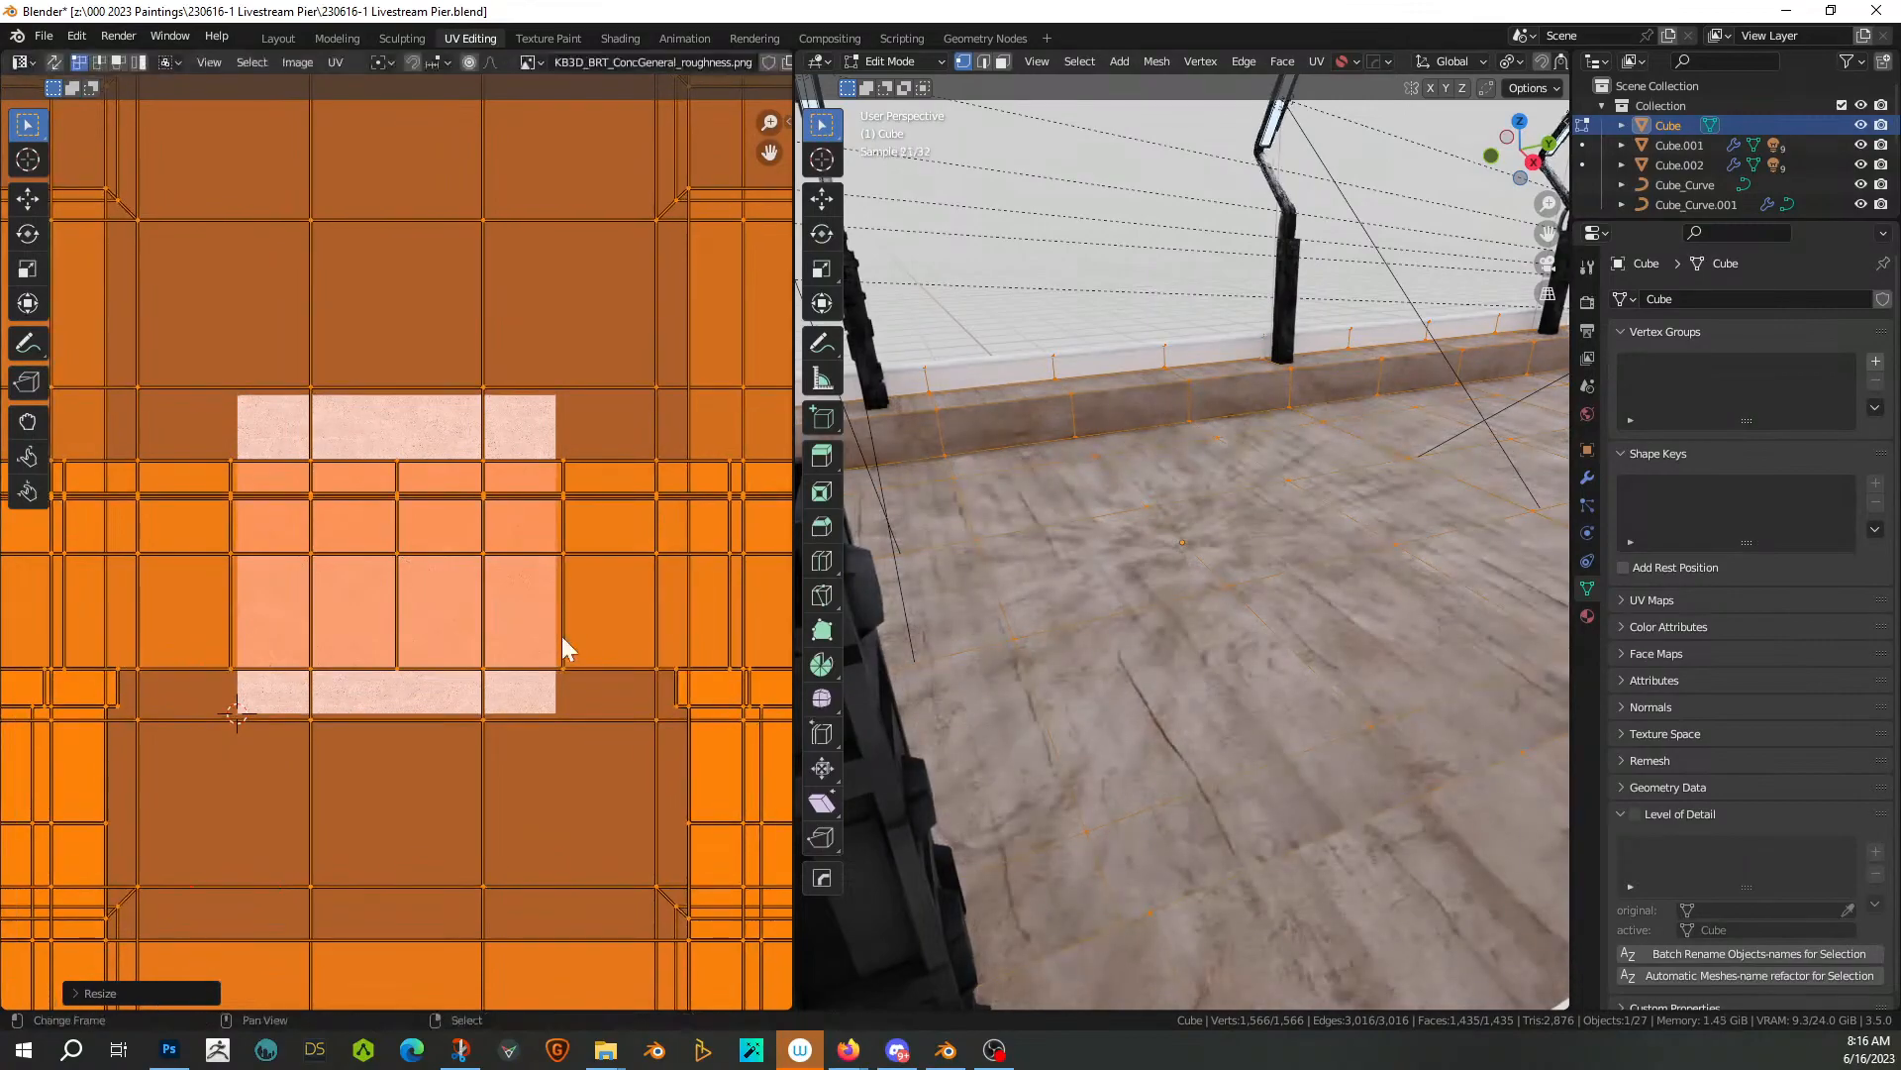
Move all of the pier's UVs up by about 0.20 and sideways by about 0.03
{"action": "key", "text": "g"}
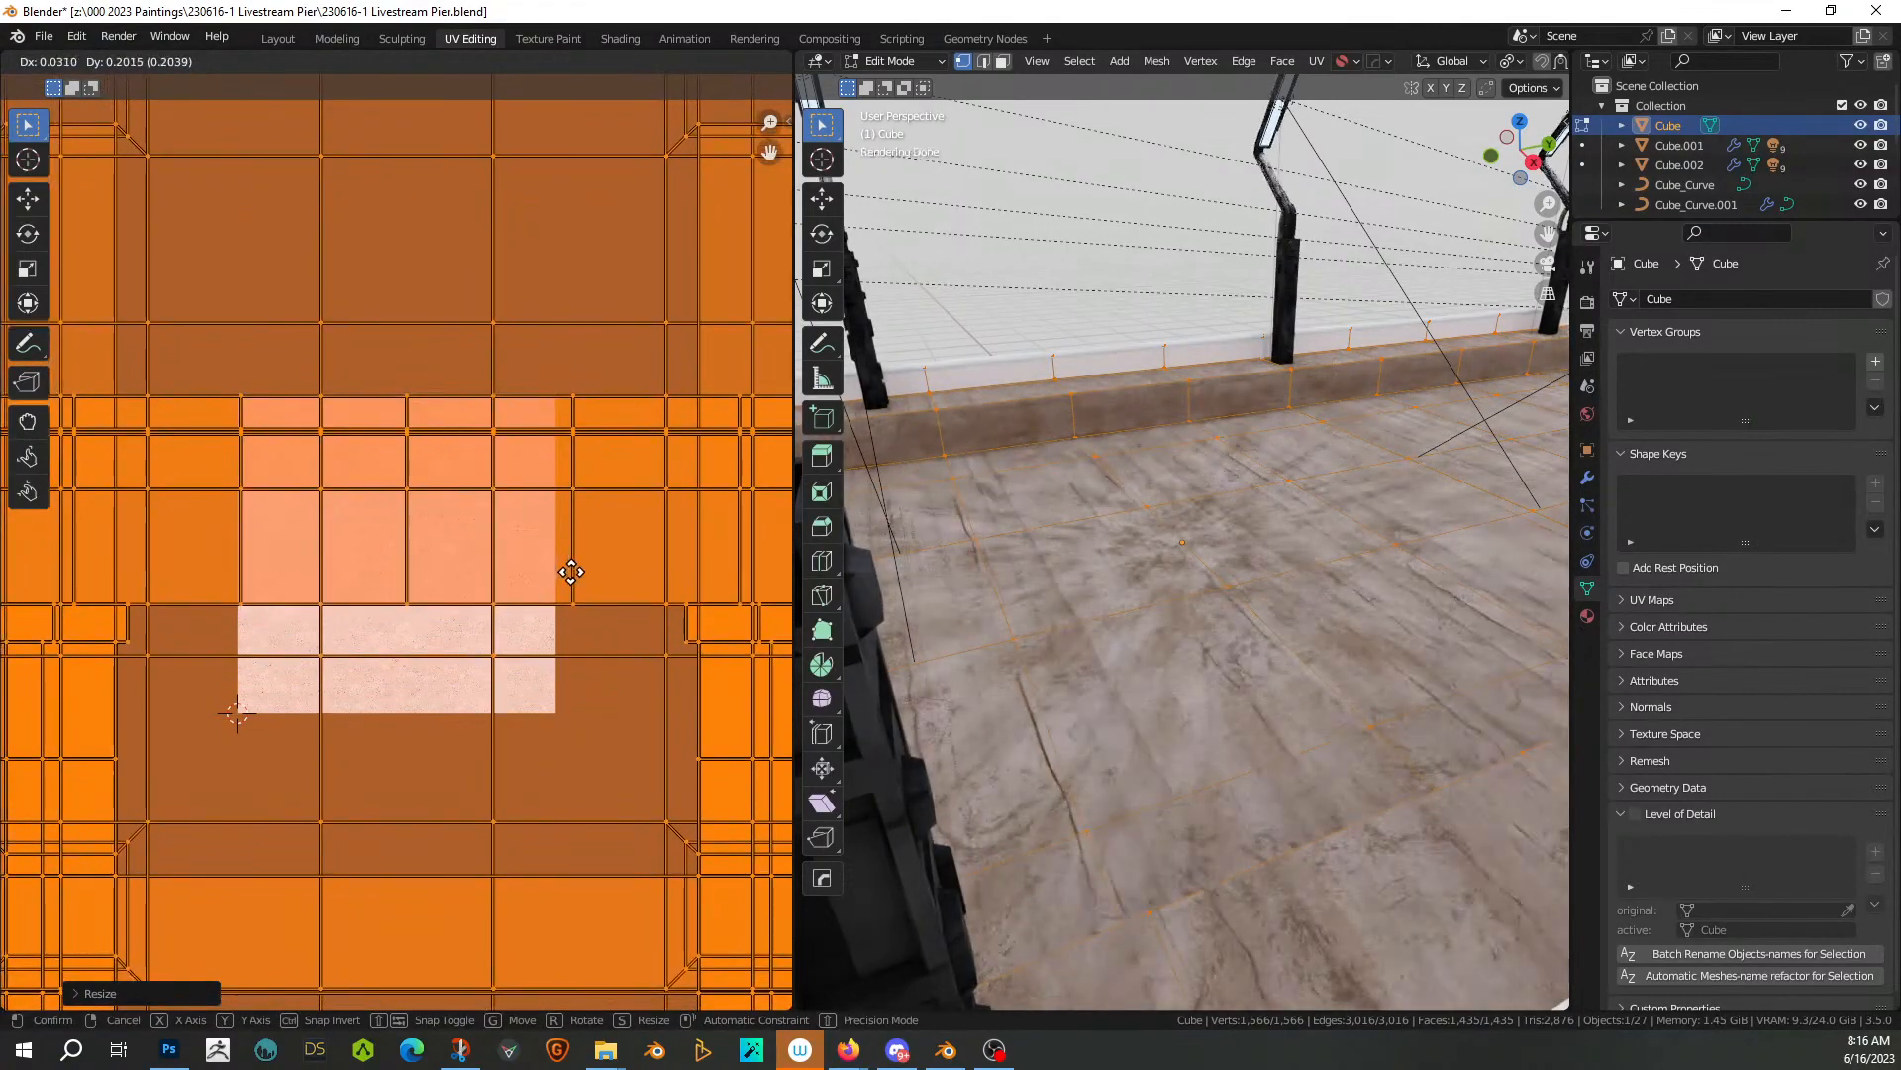
{"action": "left_click", "coordinate": [571, 573]}
{"action": "scroll", "coordinate": [572, 573], "scroll_direction": "down", "scroll_amount": 2}
{"action": "scroll", "coordinate": [1322, 677], "scroll_direction": "down", "scroll_amount": 3}
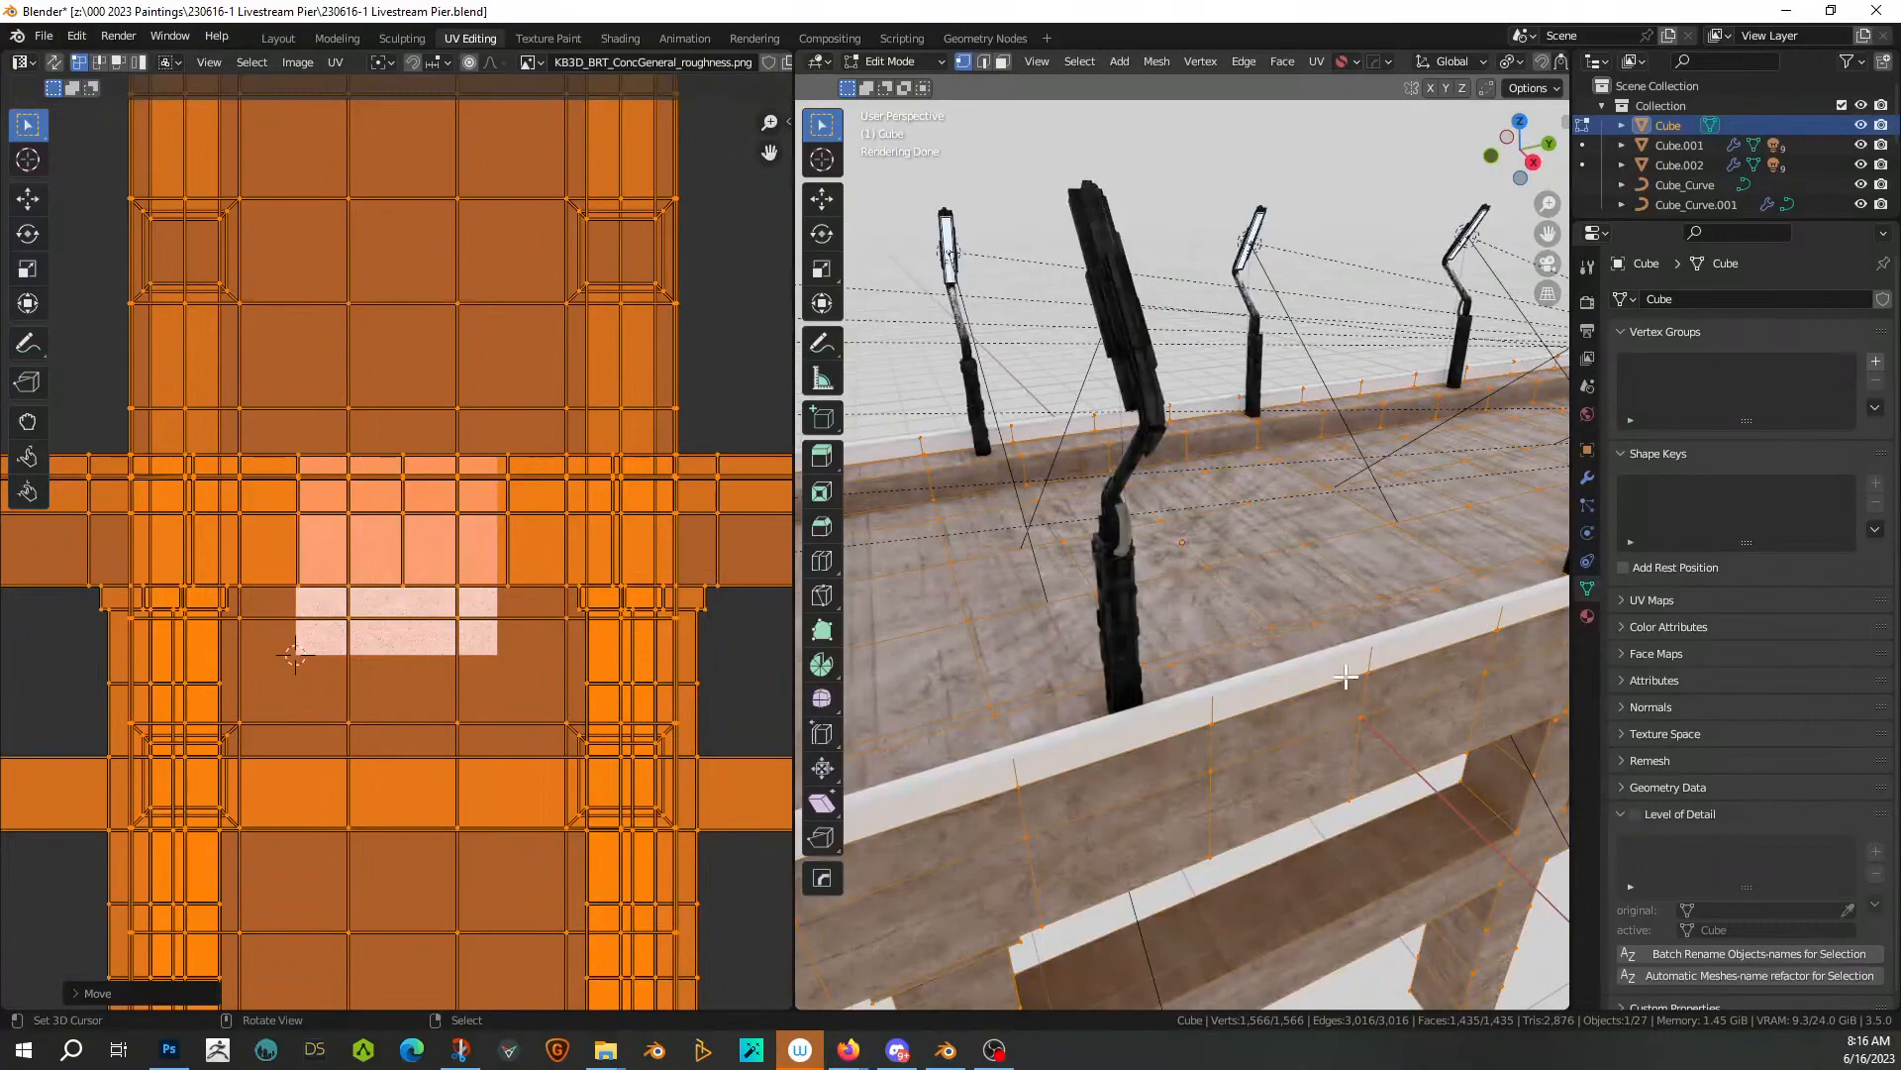
Deselect the mesh, examine the concrete tiling along the deck from above and at walking height, and return to Object Mode
{"action": "key", "text": "KP_7"}
{"action": "scroll", "coordinate": [1346, 676], "scroll_direction": "up", "scroll_amount": 3}
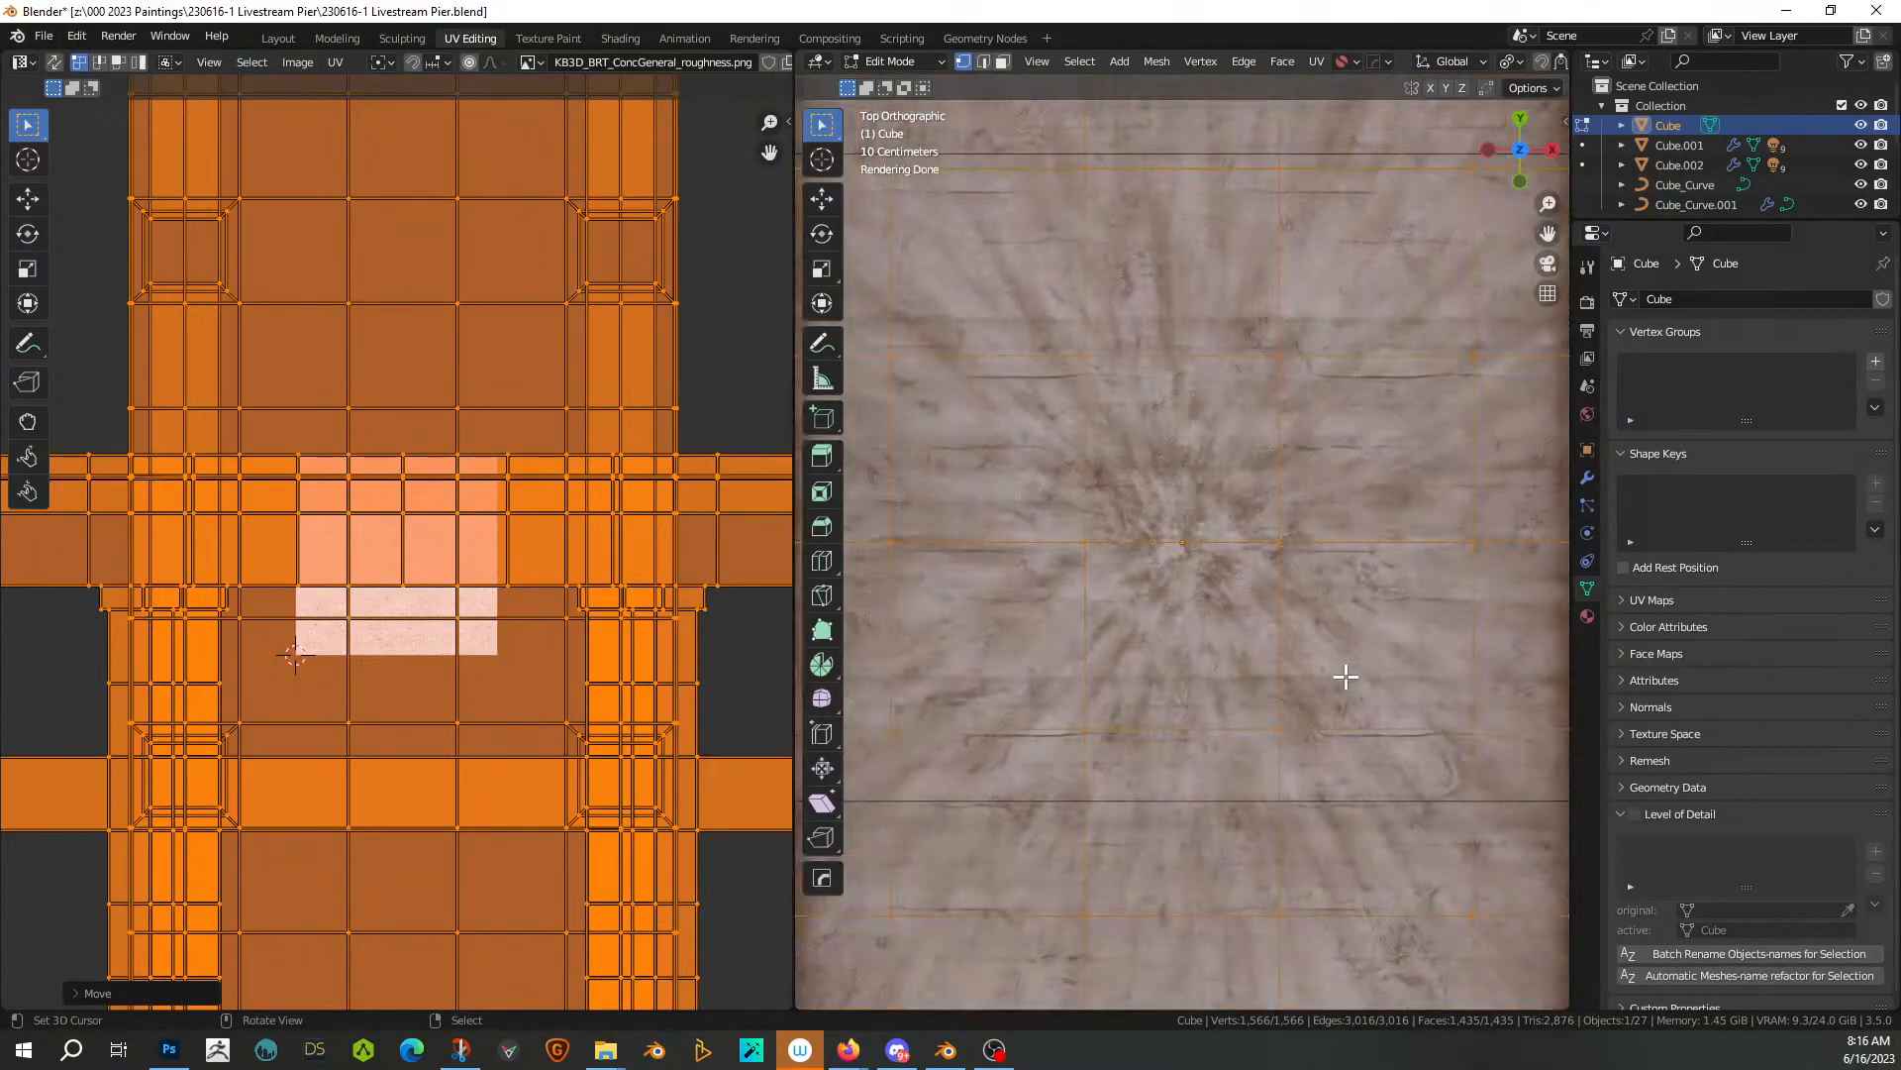
{"action": "scroll", "coordinate": [1346, 676], "scroll_direction": "down", "scroll_amount": 3}
{"action": "scroll", "coordinate": [1345, 676], "scroll_direction": "down", "scroll_amount": 3}
{"action": "key", "text": "alt+a"}
{"action": "middle_click_drag", "start_coordinate": [1346, 676], "coordinate": [1468, 348]}
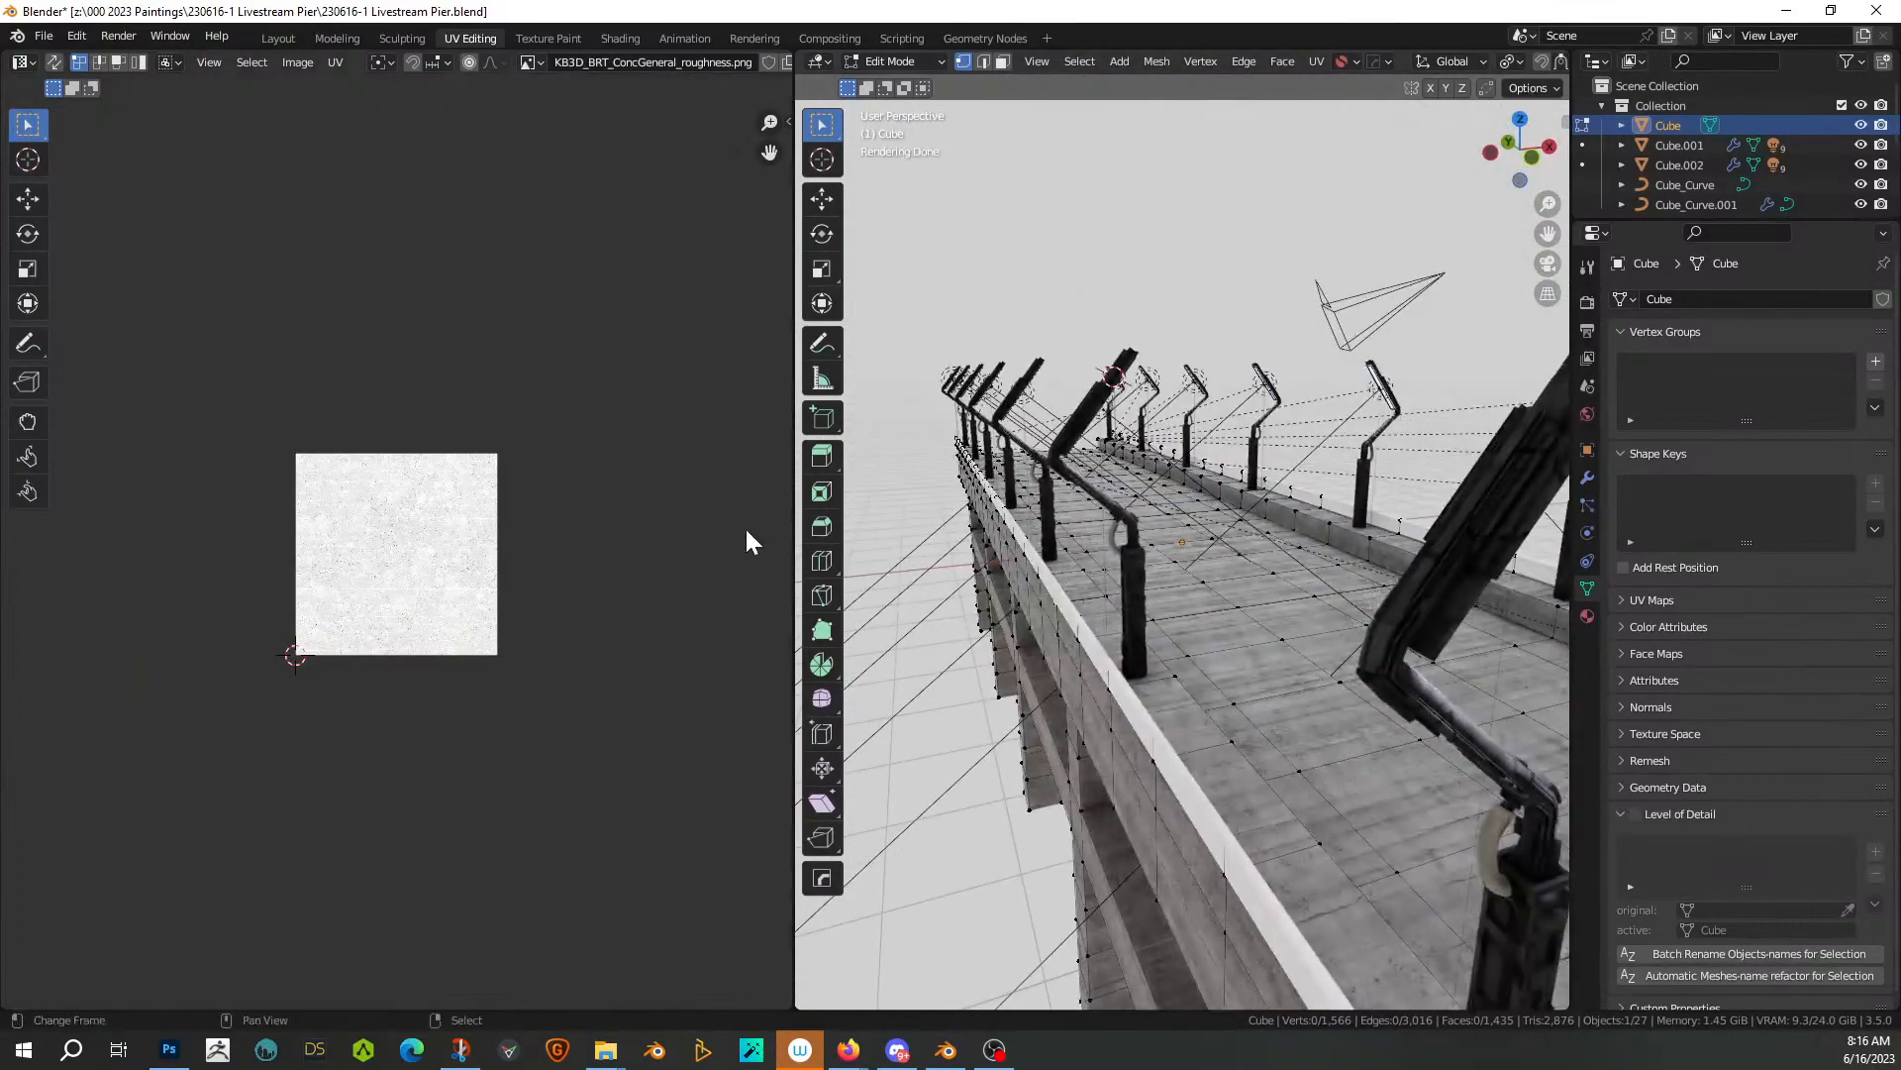
{"action": "scroll", "coordinate": [1168, 562], "scroll_direction": "up", "scroll_amount": 4}
{"action": "scroll", "coordinate": [1182, 627], "scroll_direction": "up", "scroll_amount": 2}
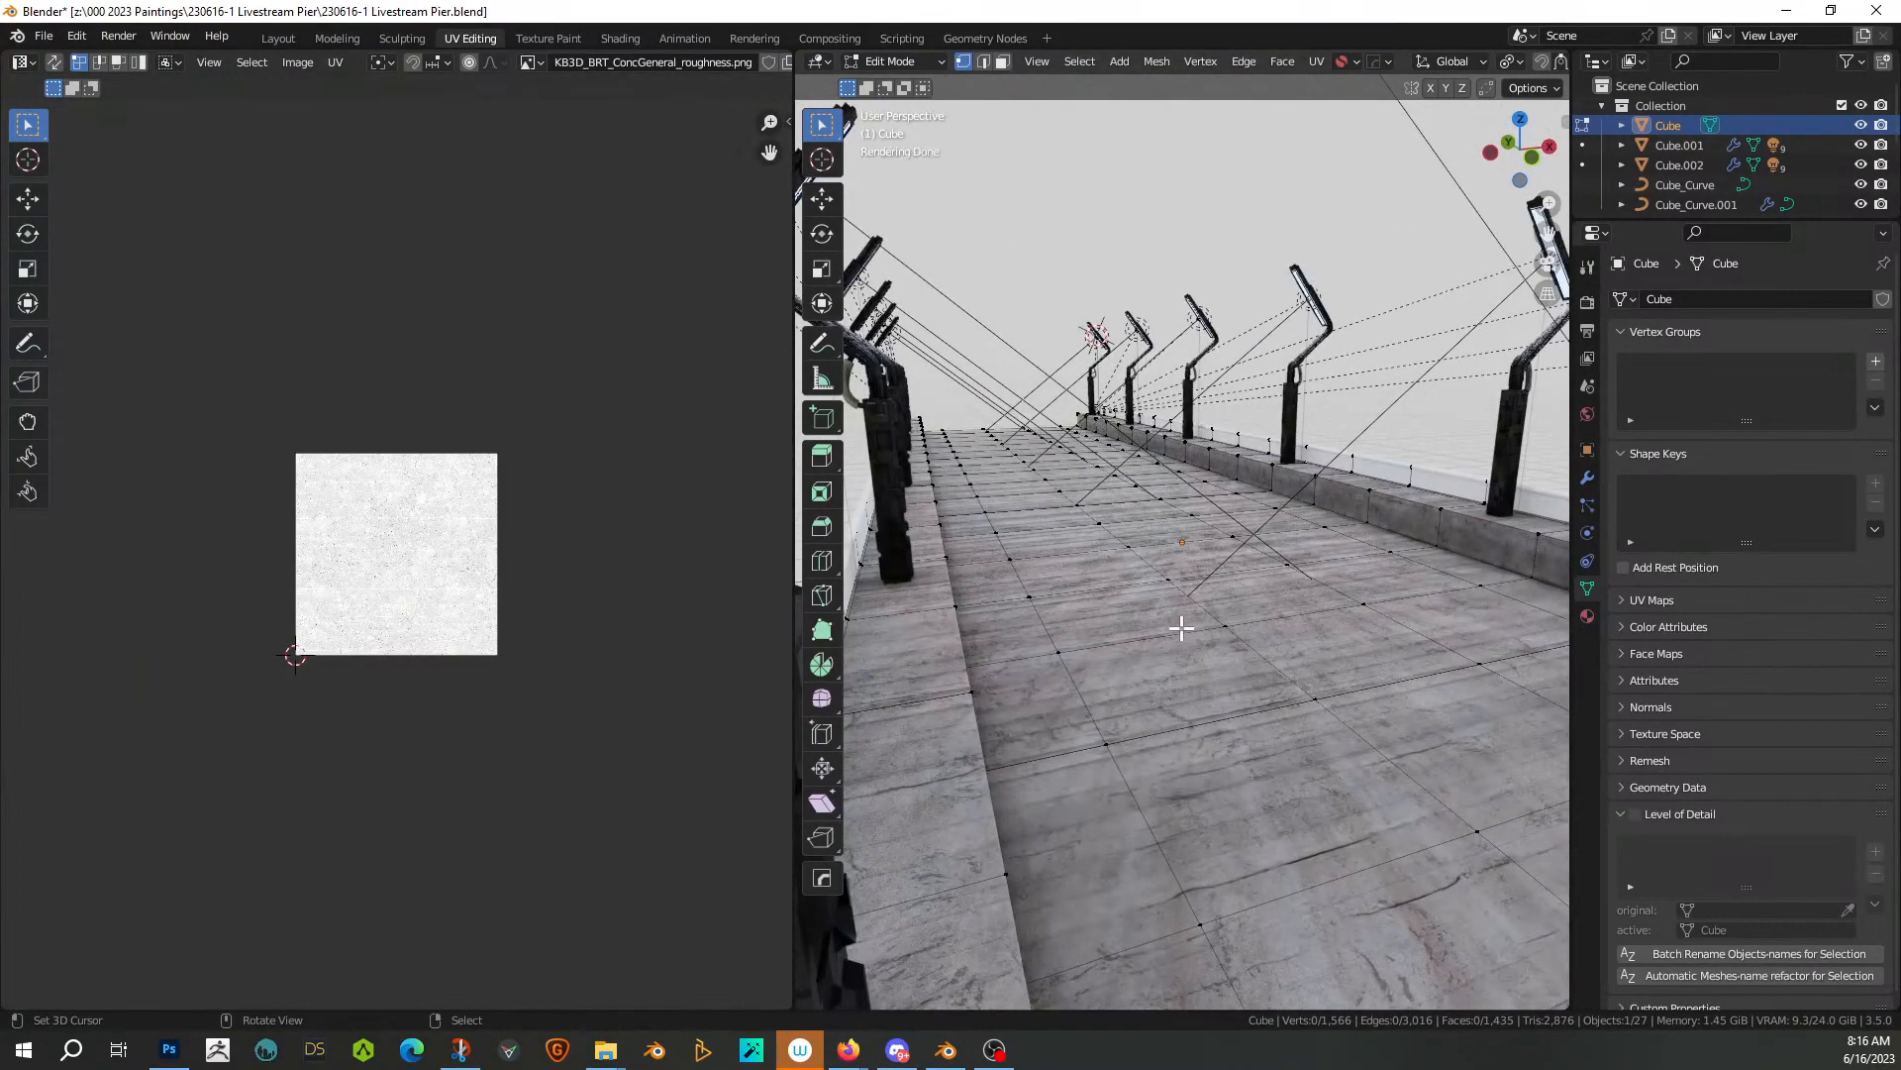
{"action": "key", "text": "Tab"}
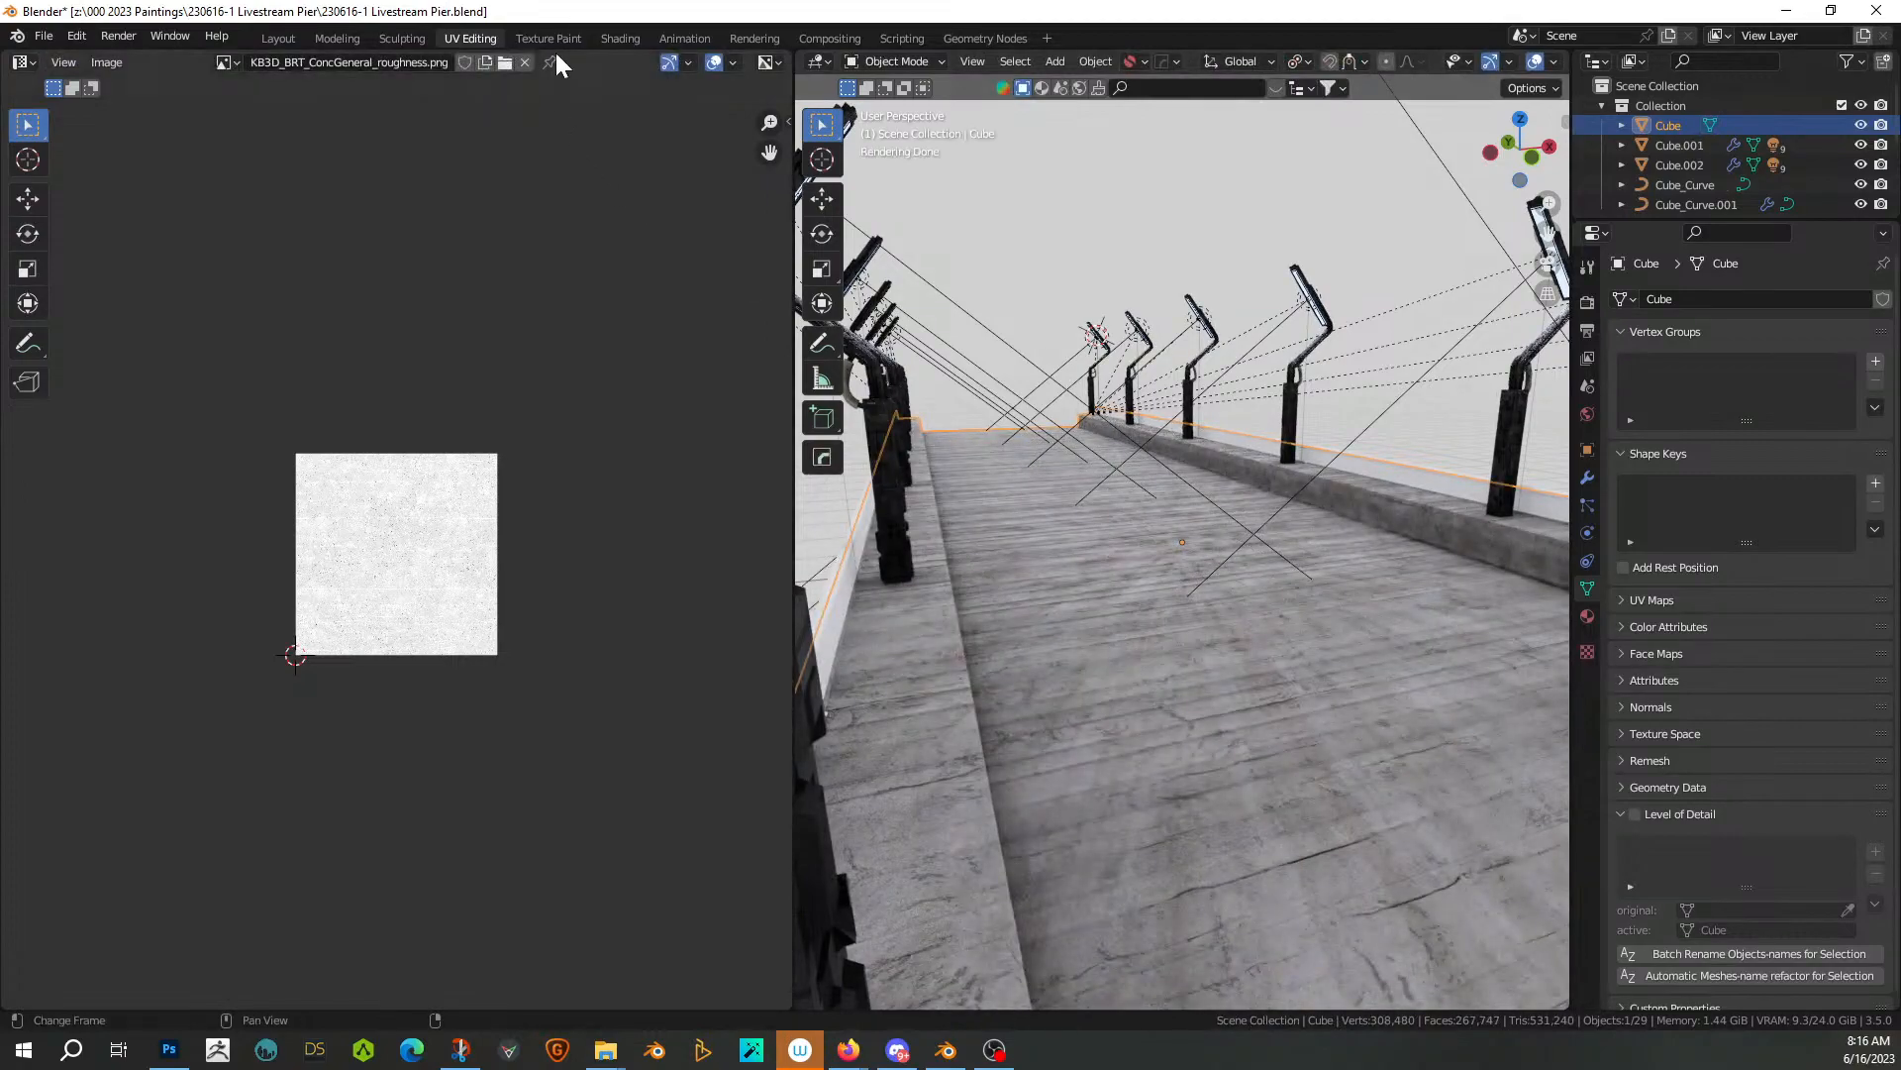
In the Shading workspace, raise the Offset of the grunge_concrete_UV material's Quick Dirt node to 3.3 and finally 15.2, checking the pier
{"action": "left_click", "coordinate": [622, 40]}
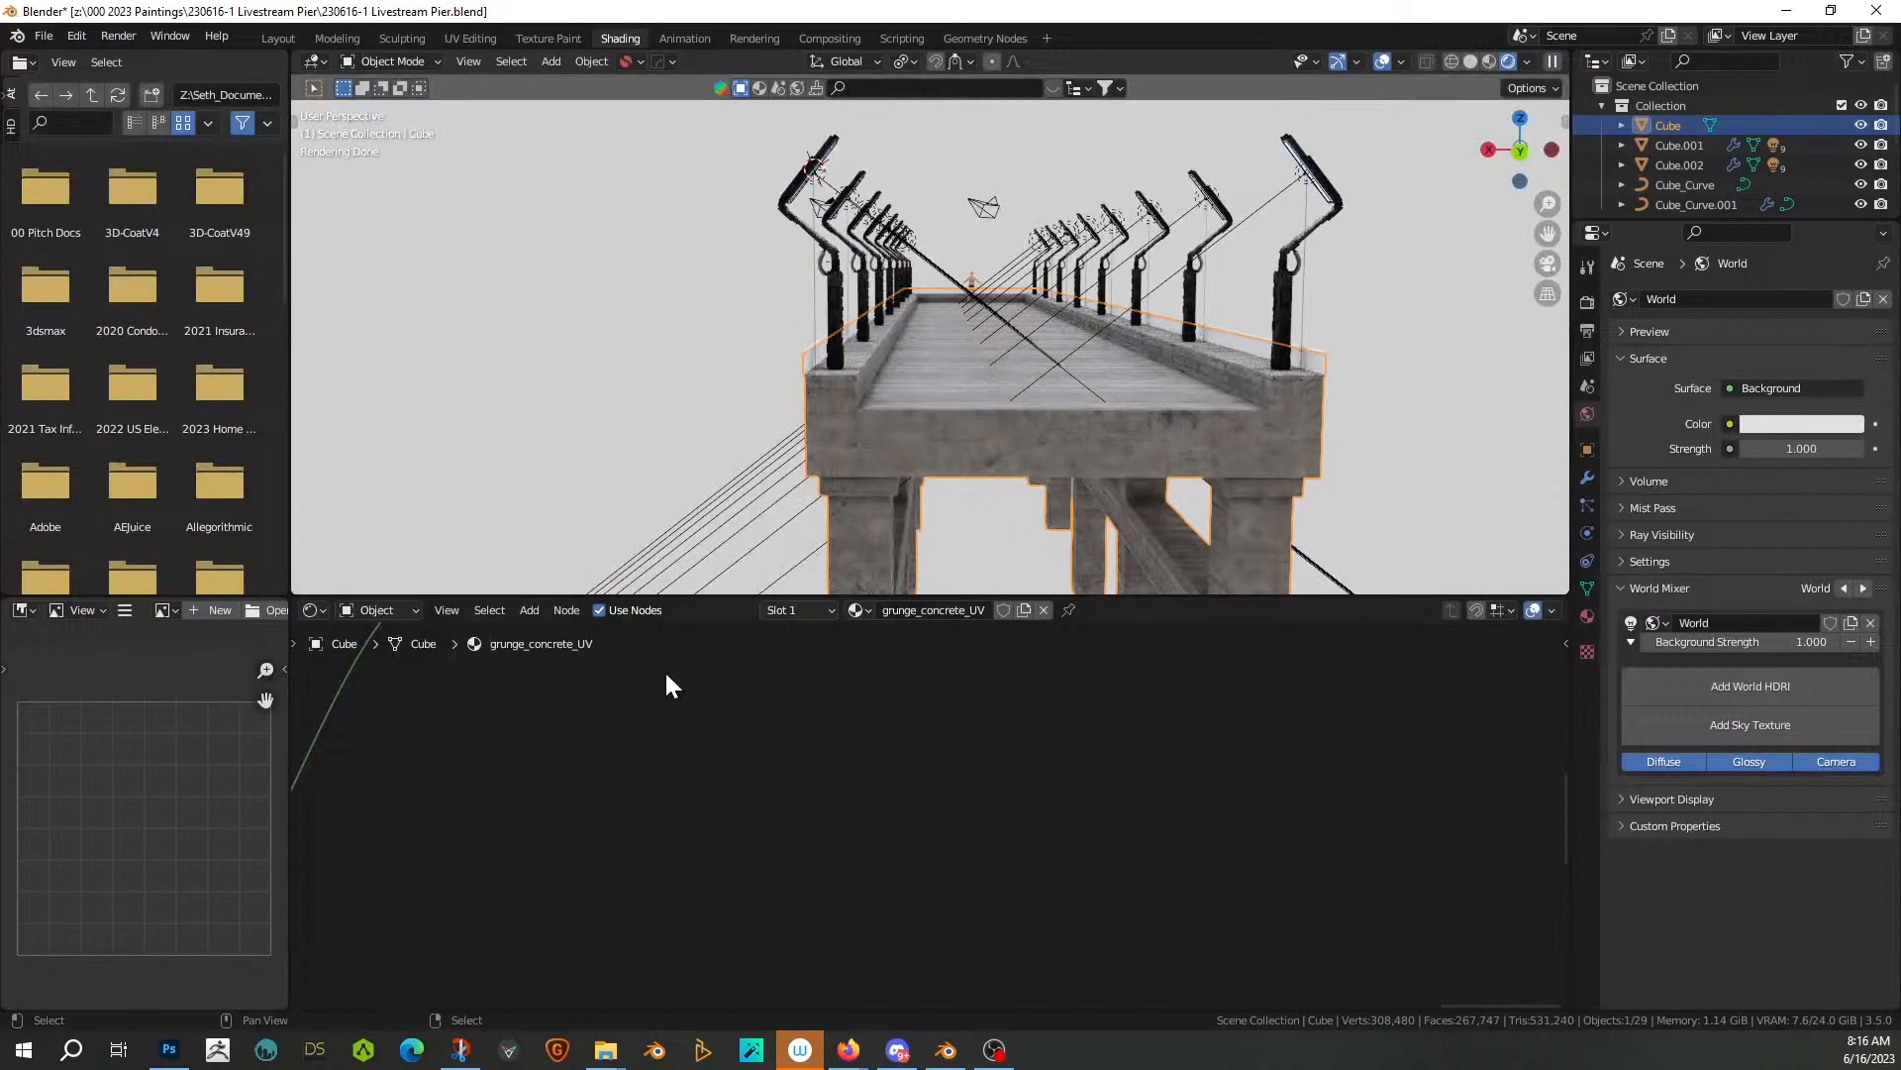
{"action": "middle_click_drag", "start_coordinate": [666, 675], "coordinate": [668, 761]}
{"action": "scroll", "coordinate": [667, 761], "scroll_direction": "up", "scroll_amount": 2}
{"action": "middle_click_drag", "start_coordinate": [586, 922], "coordinate": [631, 833]}
{"action": "left_click_drag", "start_coordinate": [518, 845], "coordinate": [697, 846]}
{"action": "middle_click_drag", "start_coordinate": [1126, 249], "coordinate": [1125, 362]}
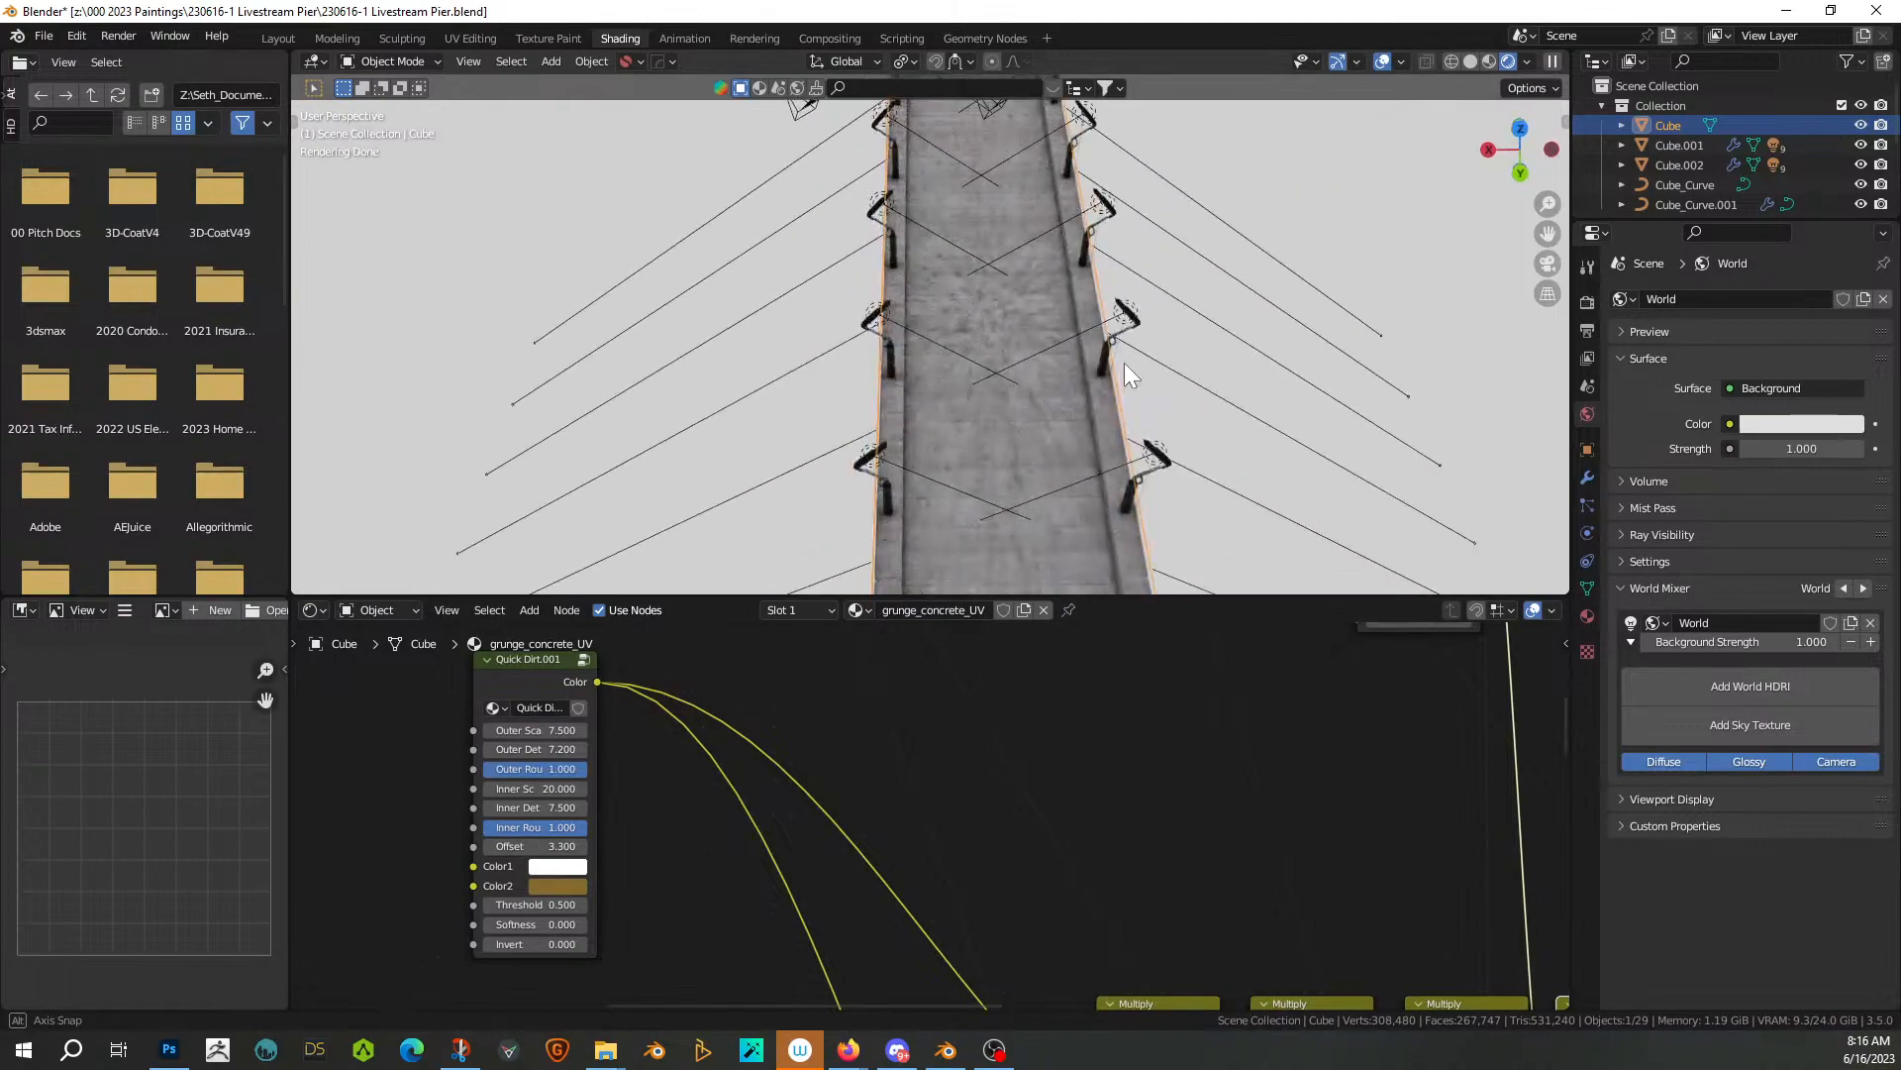
{"action": "left_click_drag", "start_coordinate": [510, 845], "coordinate": [1688, 845]}
{"action": "middle_click_drag", "start_coordinate": [1026, 442], "coordinate": [1174, 307]}
{"action": "scroll", "coordinate": [1174, 307], "scroll_direction": "up", "scroll_amount": 2}
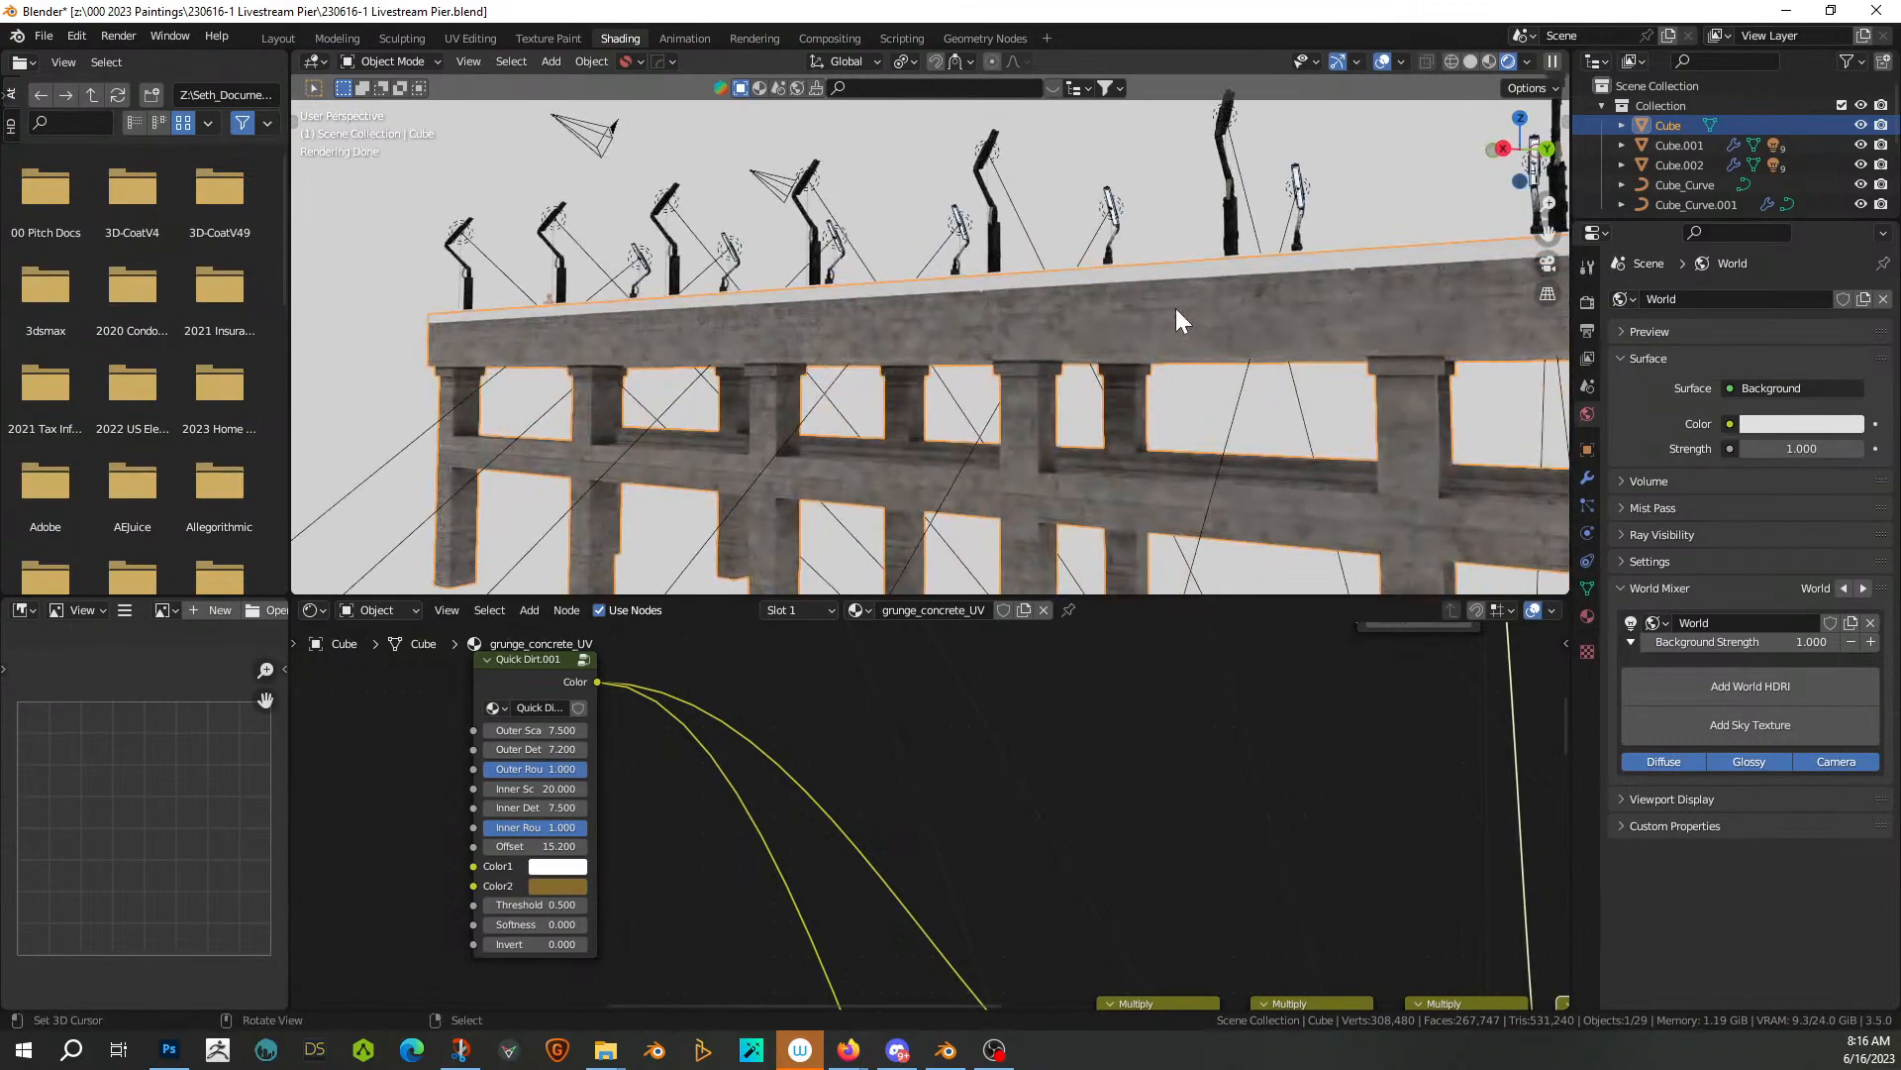
{"action": "scroll", "coordinate": [1174, 307], "scroll_direction": "up", "scroll_amount": 2}
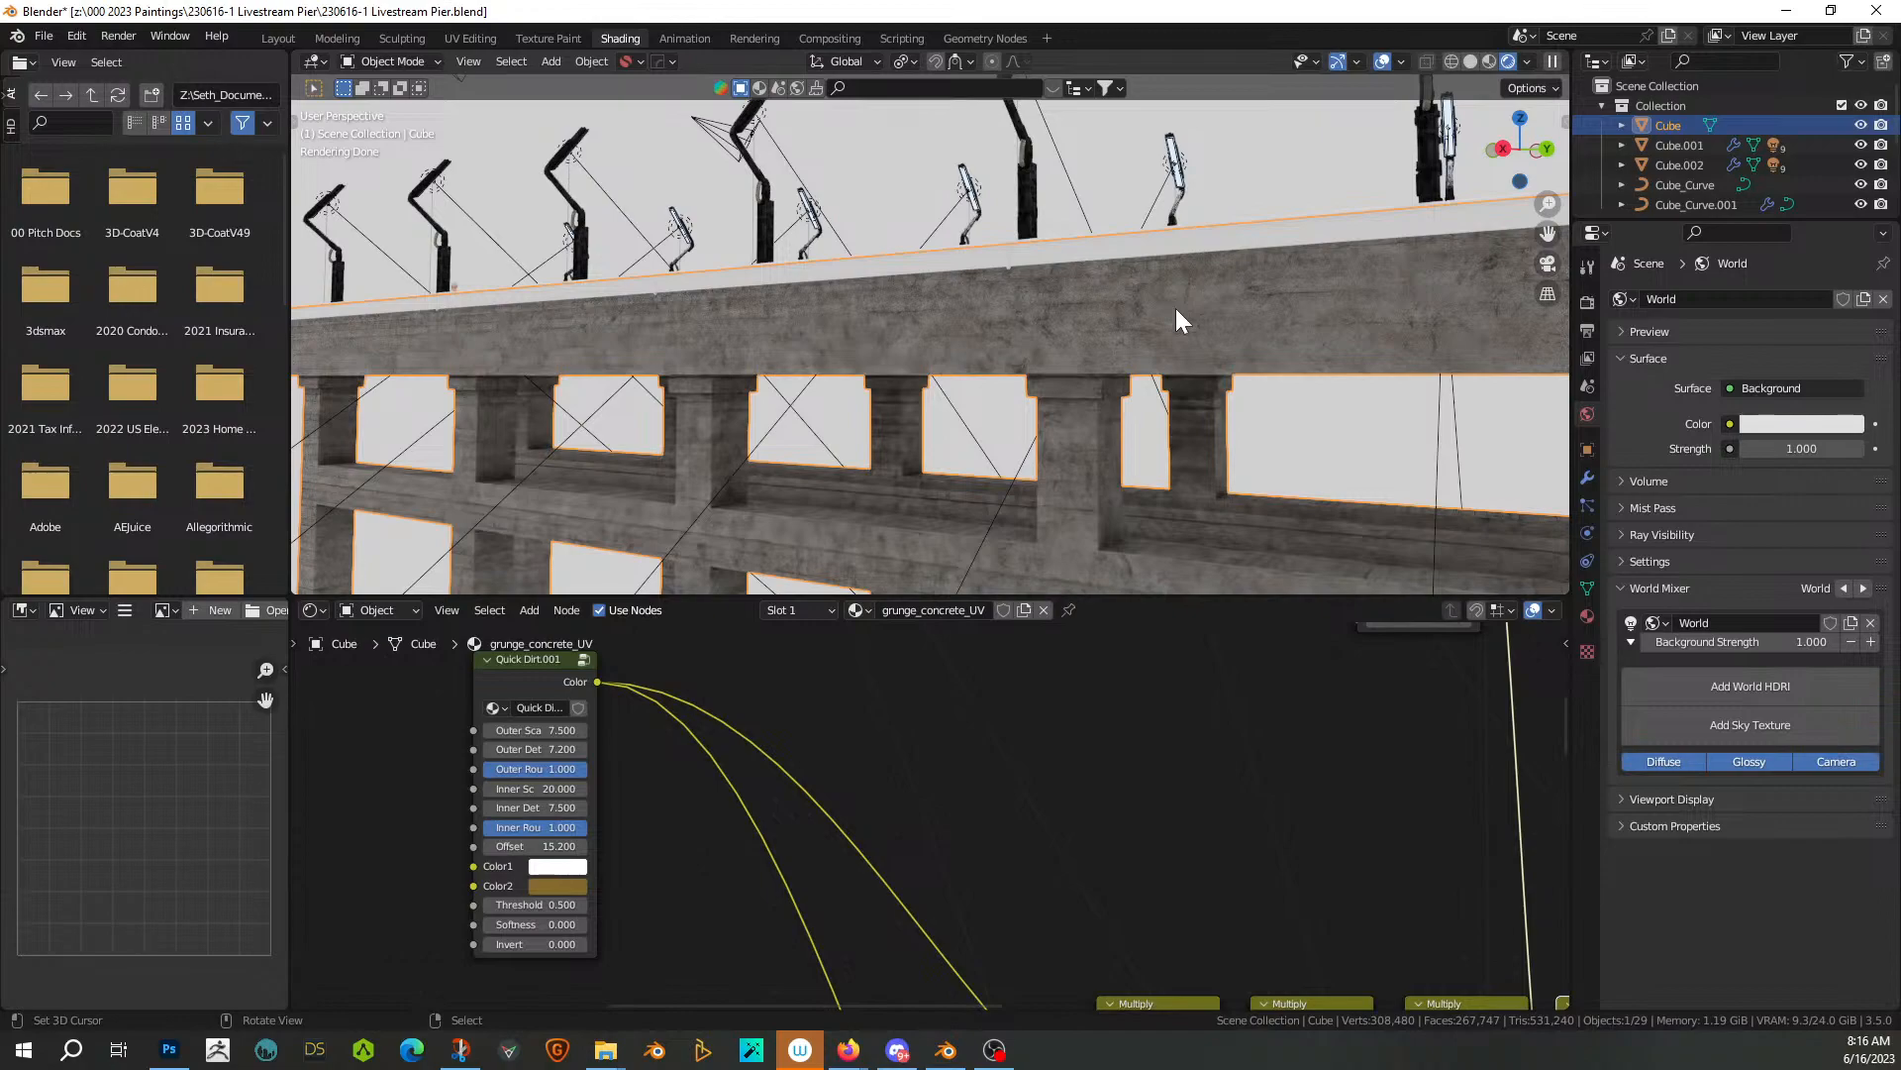
{"action": "middle_click_drag", "start_coordinate": [1111, 302], "coordinate": [1077, 216]}
Select the thin edge curve running along the pier's side walls and switch back to the Layout workspace
{"action": "left_click", "coordinate": [1157, 206]}
{"action": "middle_click_drag", "start_coordinate": [661, 222], "coordinate": [787, 359]}
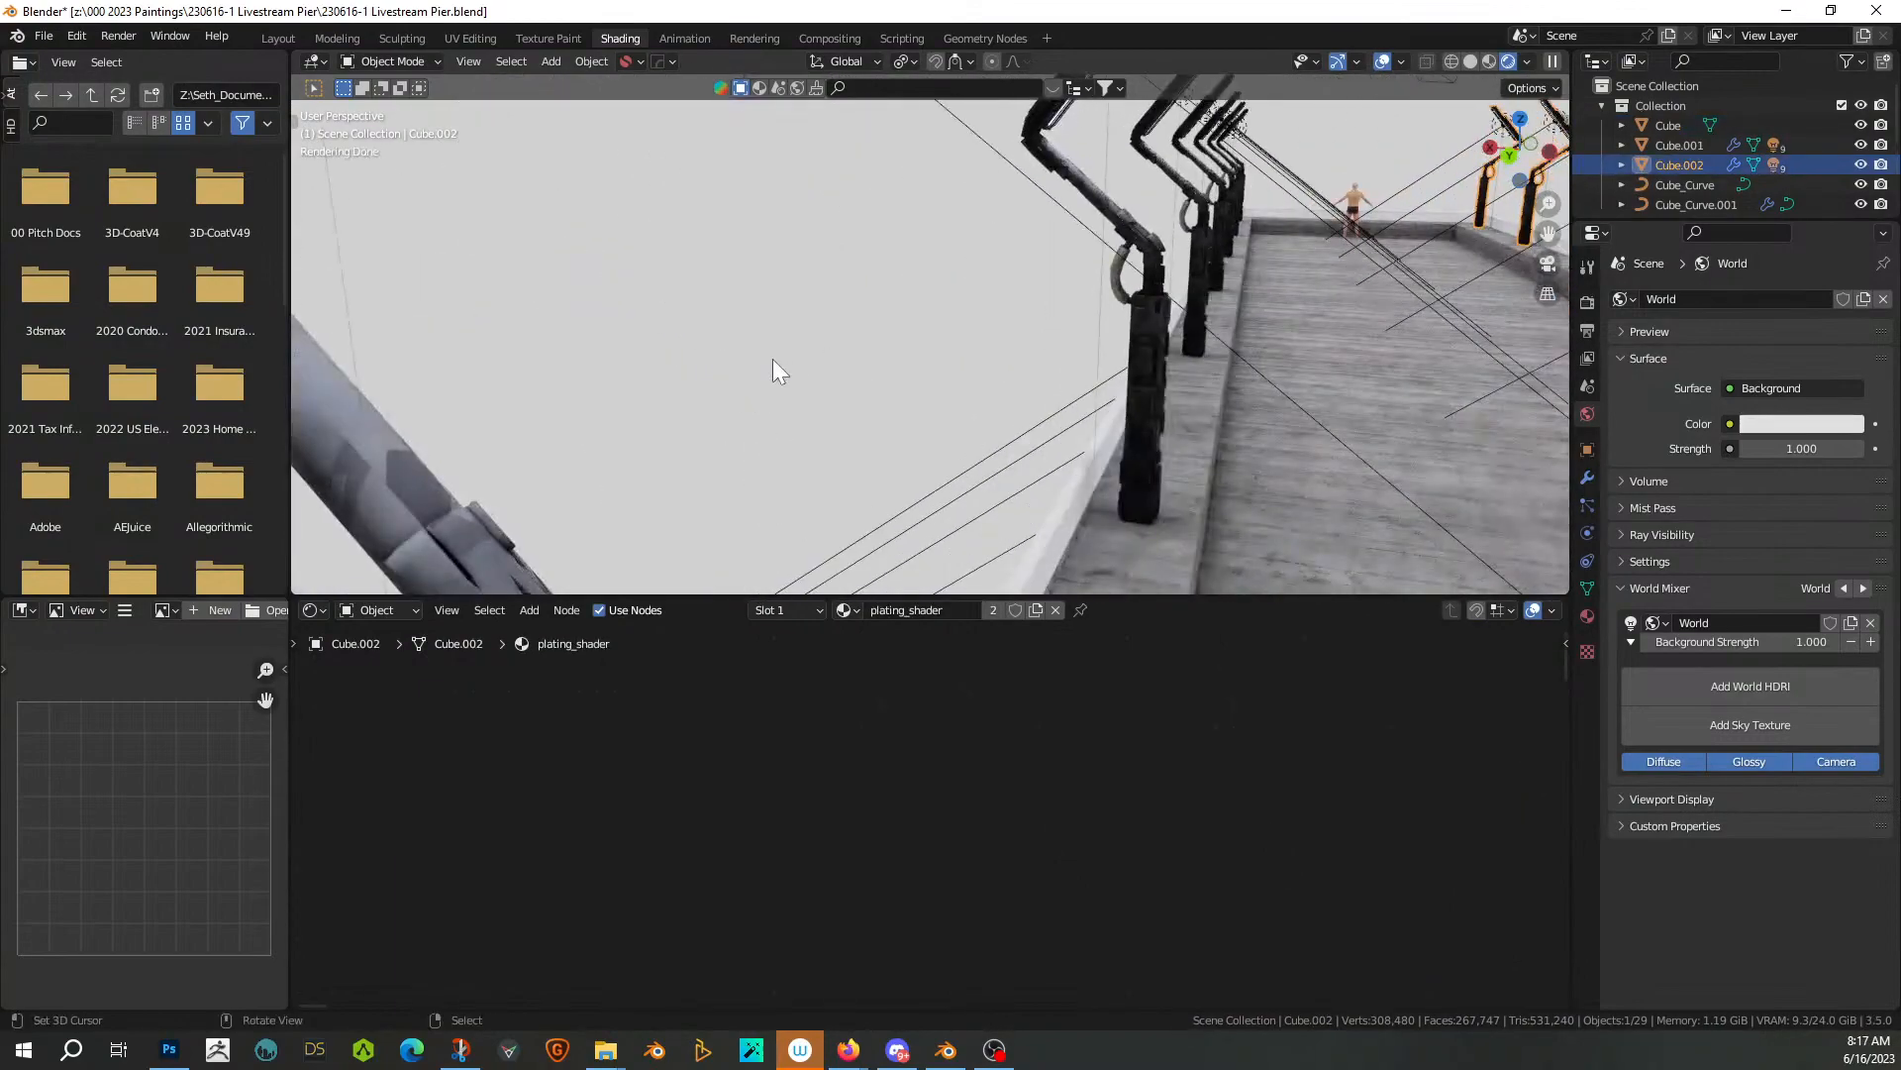
{"action": "scroll", "coordinate": [769, 359], "scroll_direction": "down", "scroll_amount": 3}
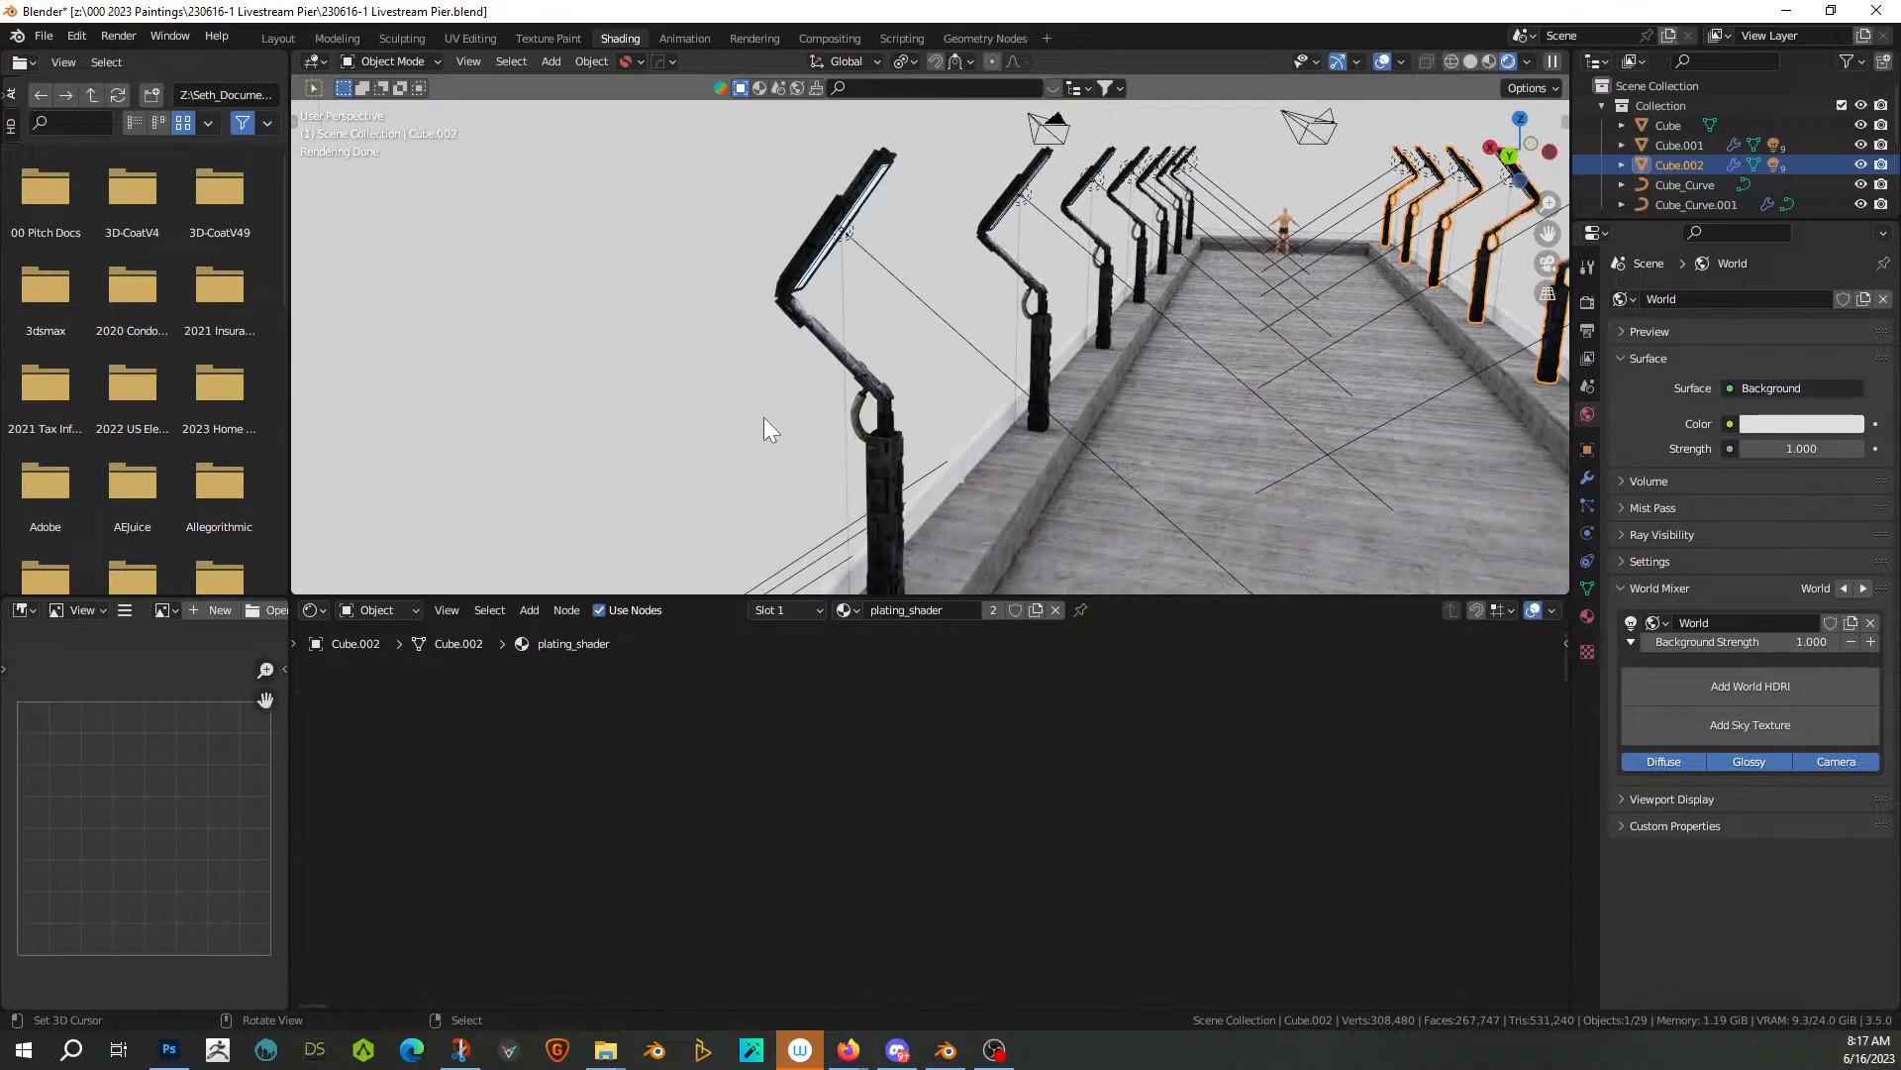
{"action": "left_click", "coordinate": [948, 482]}
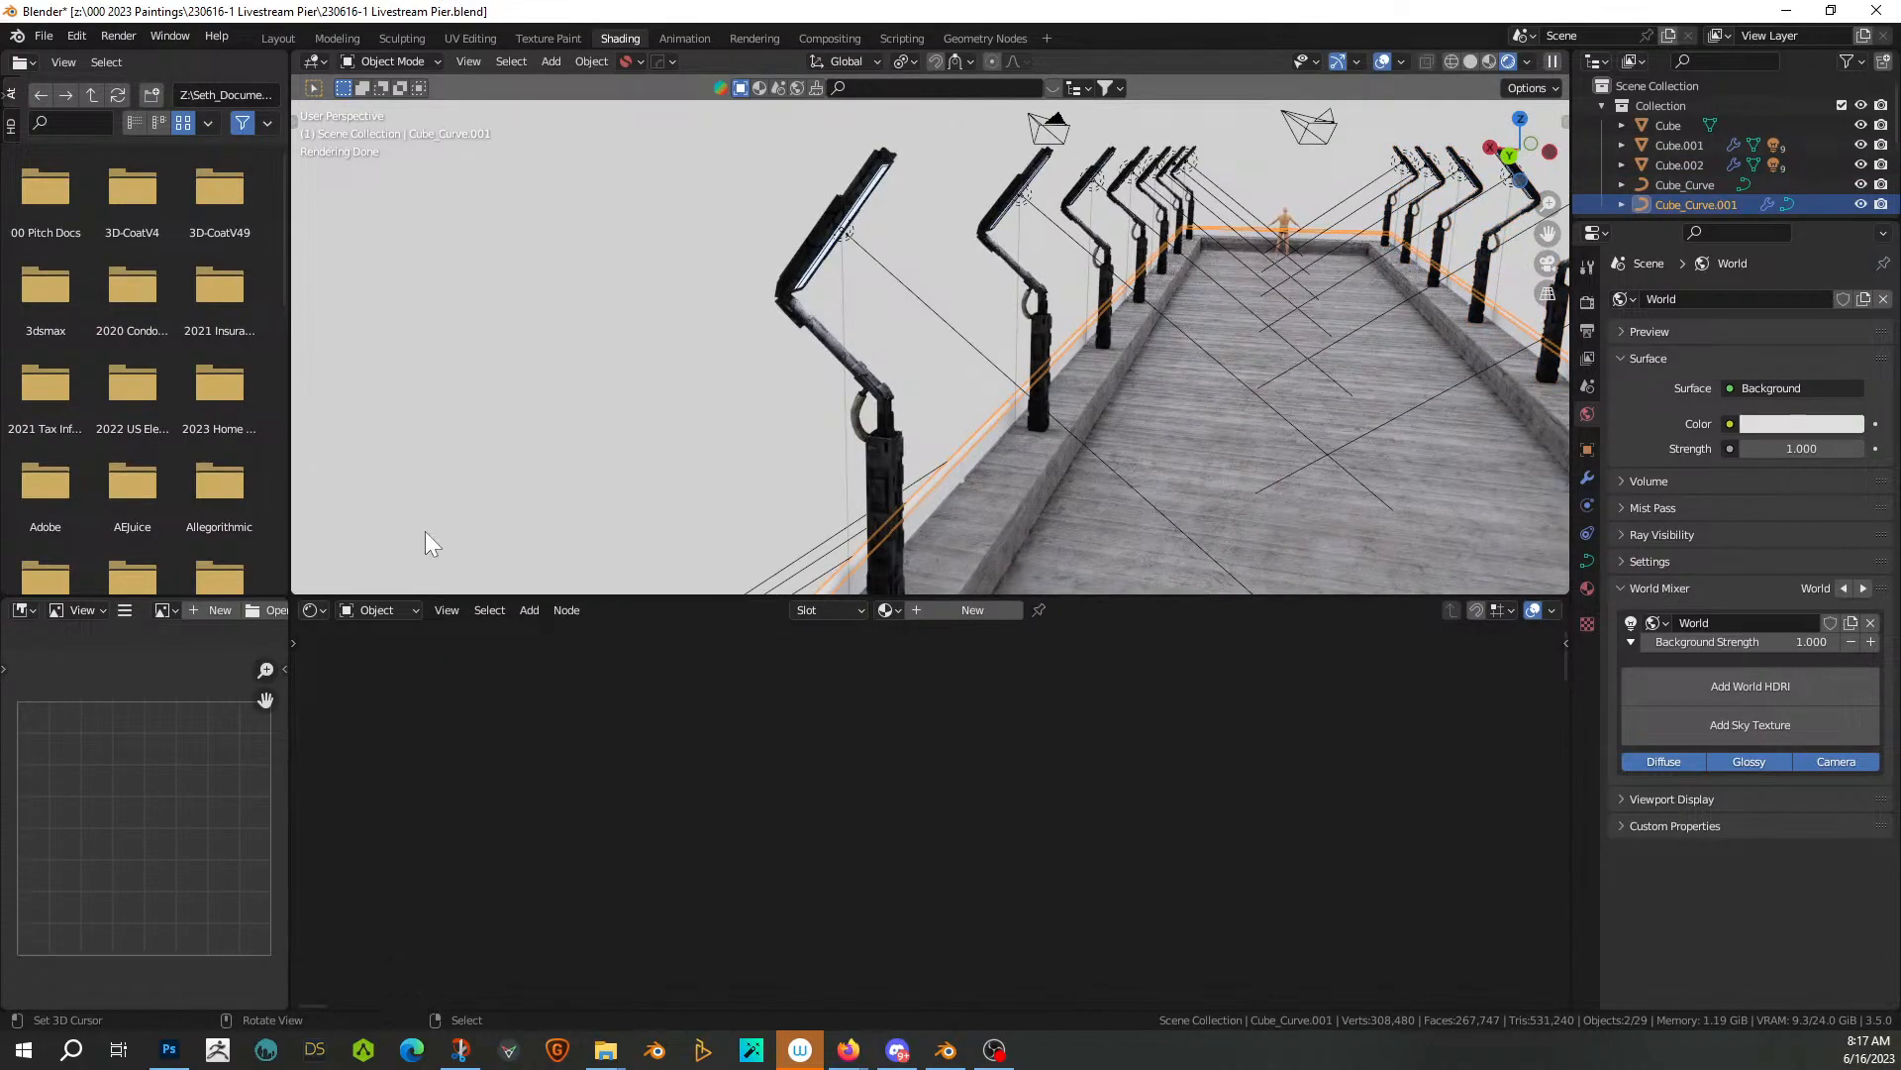
{"action": "left_click", "coordinate": [277, 39]}
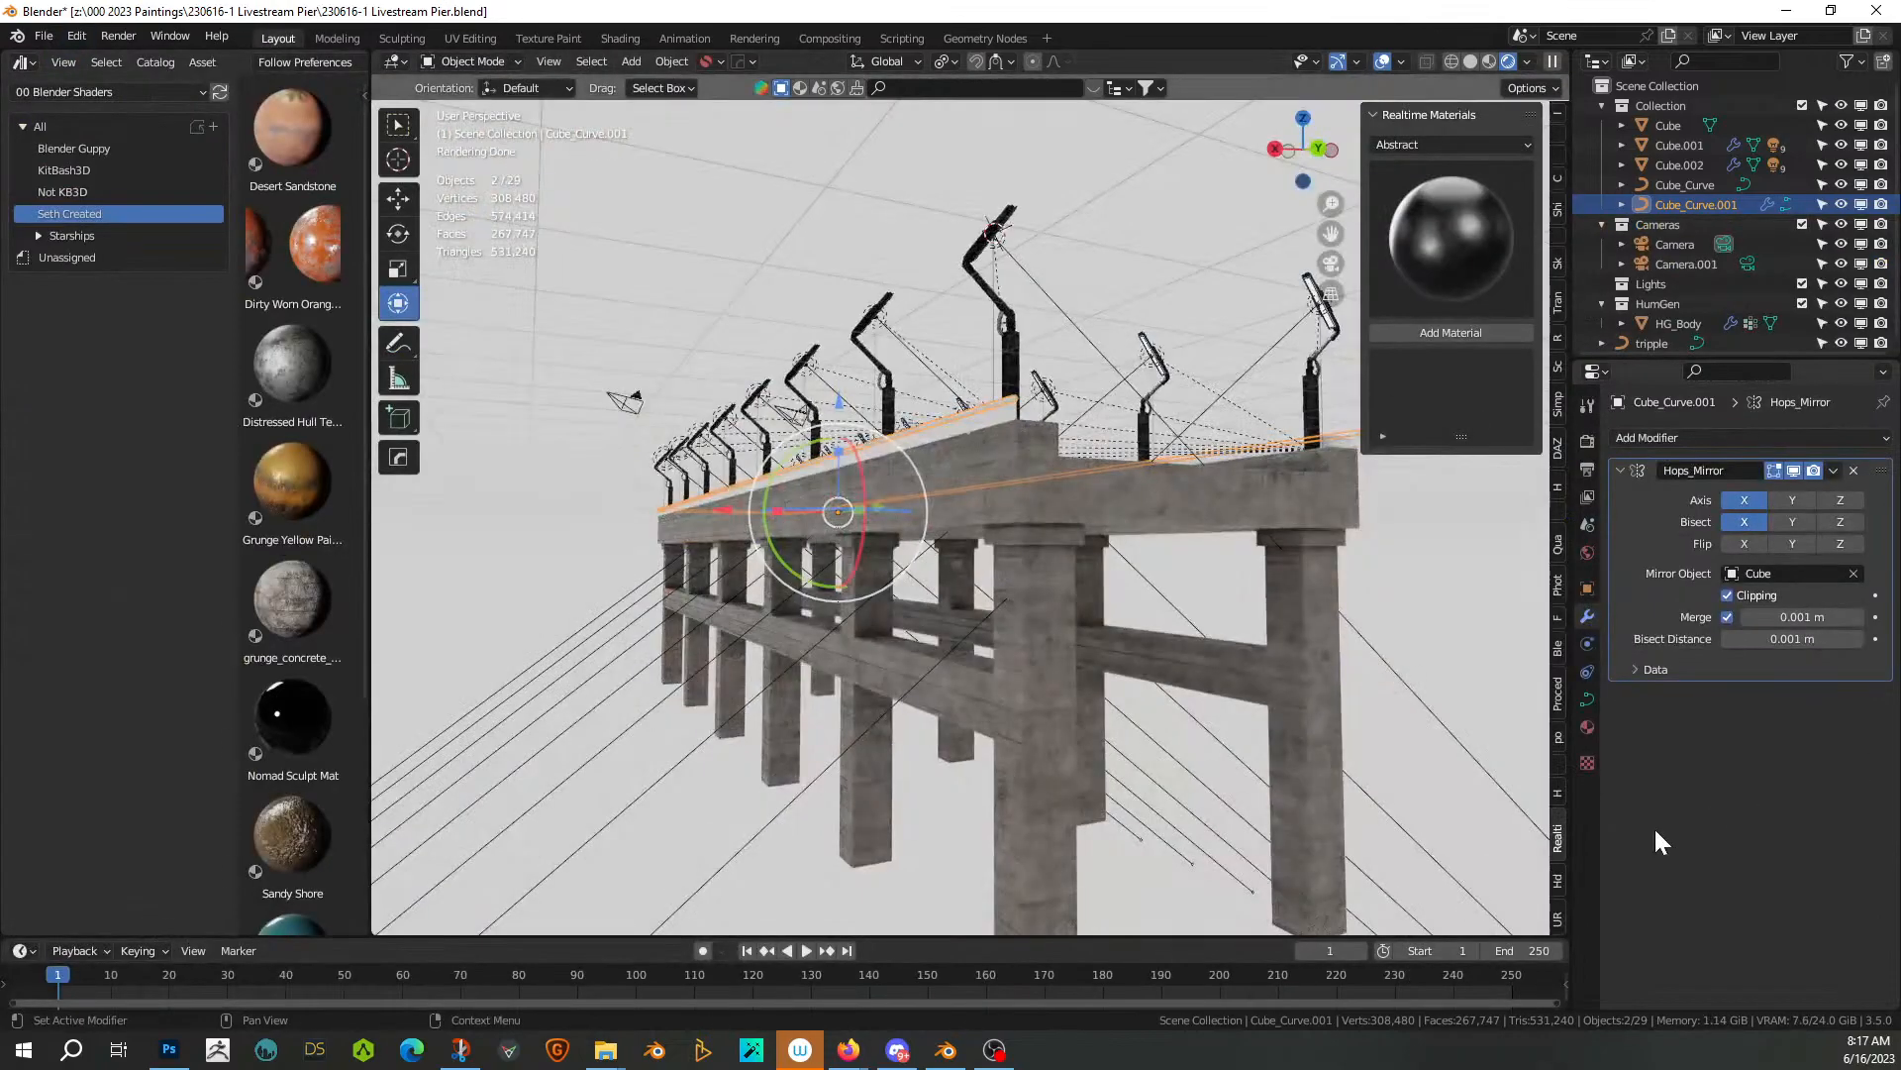
{"action": "middle_click_drag", "start_coordinate": [901, 574], "coordinate": [827, 611]}
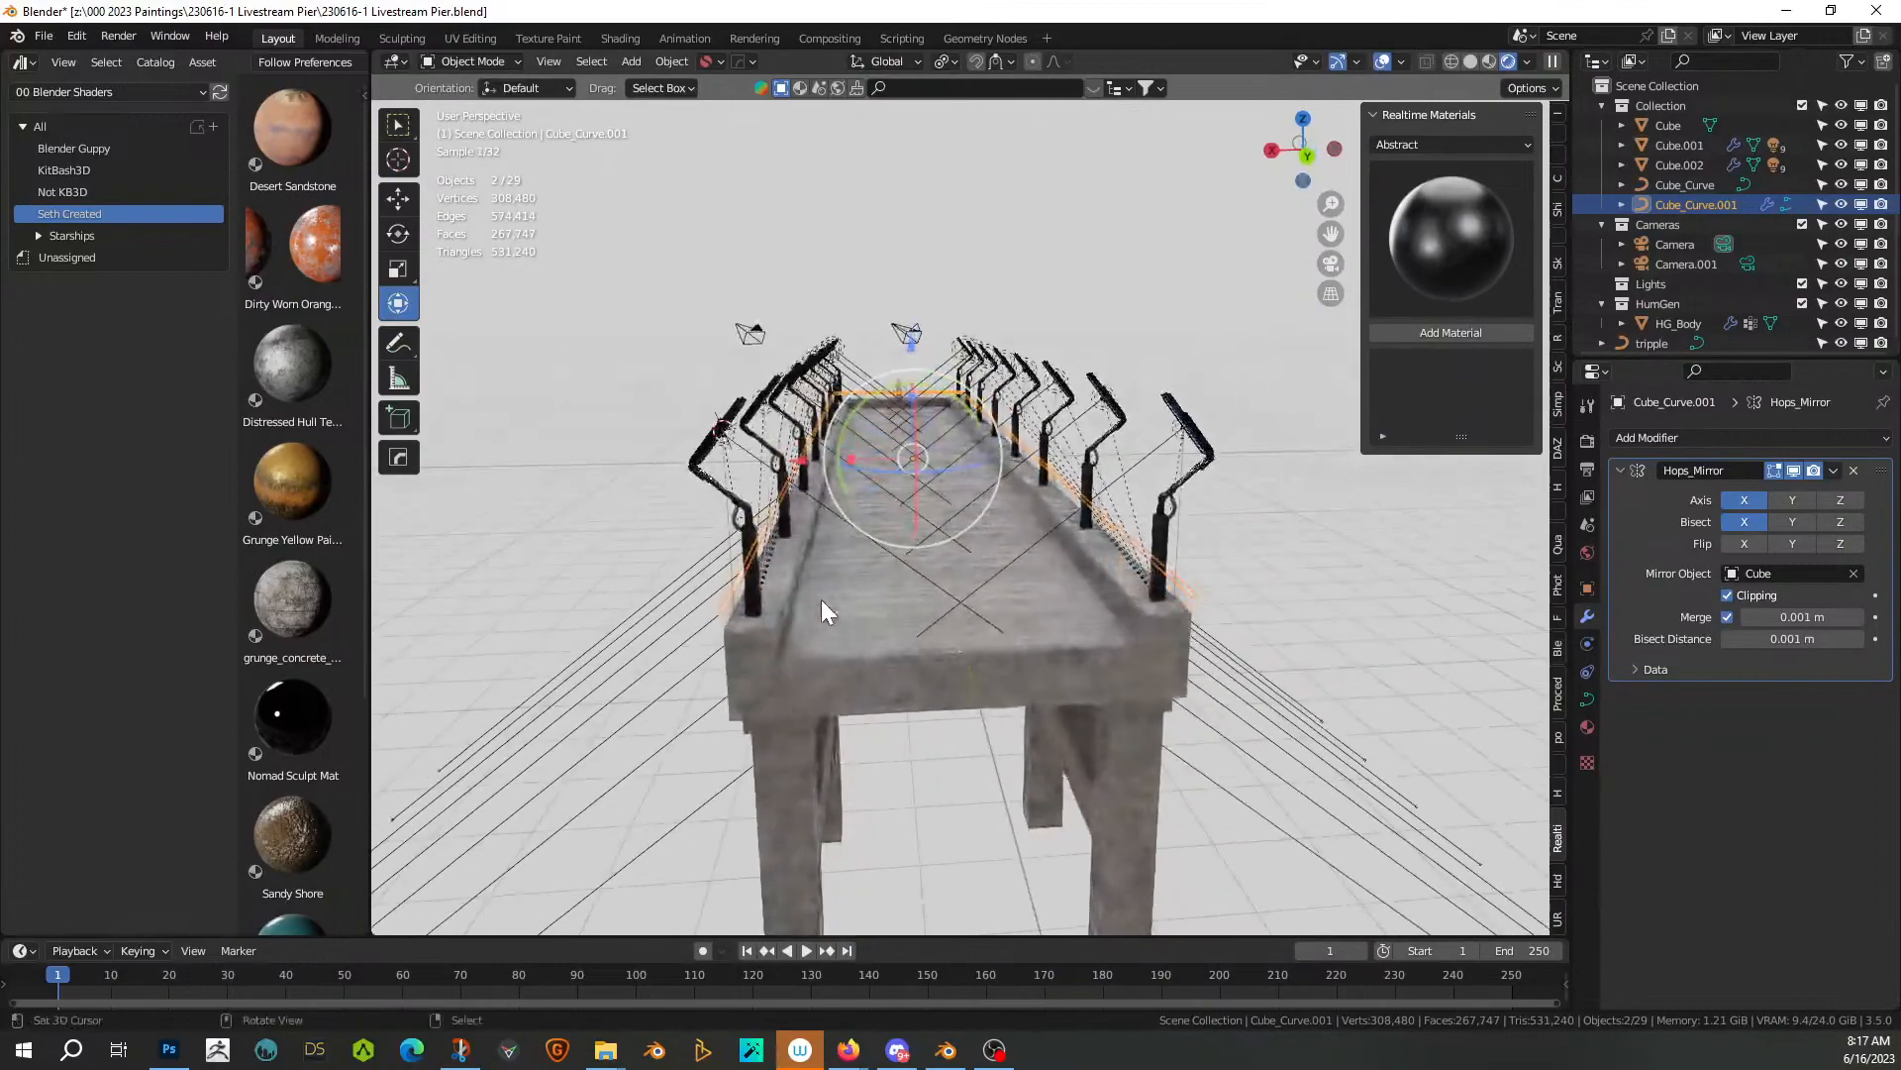
{"action": "scroll", "coordinate": [822, 598], "scroll_direction": "up", "scroll_amount": 2}
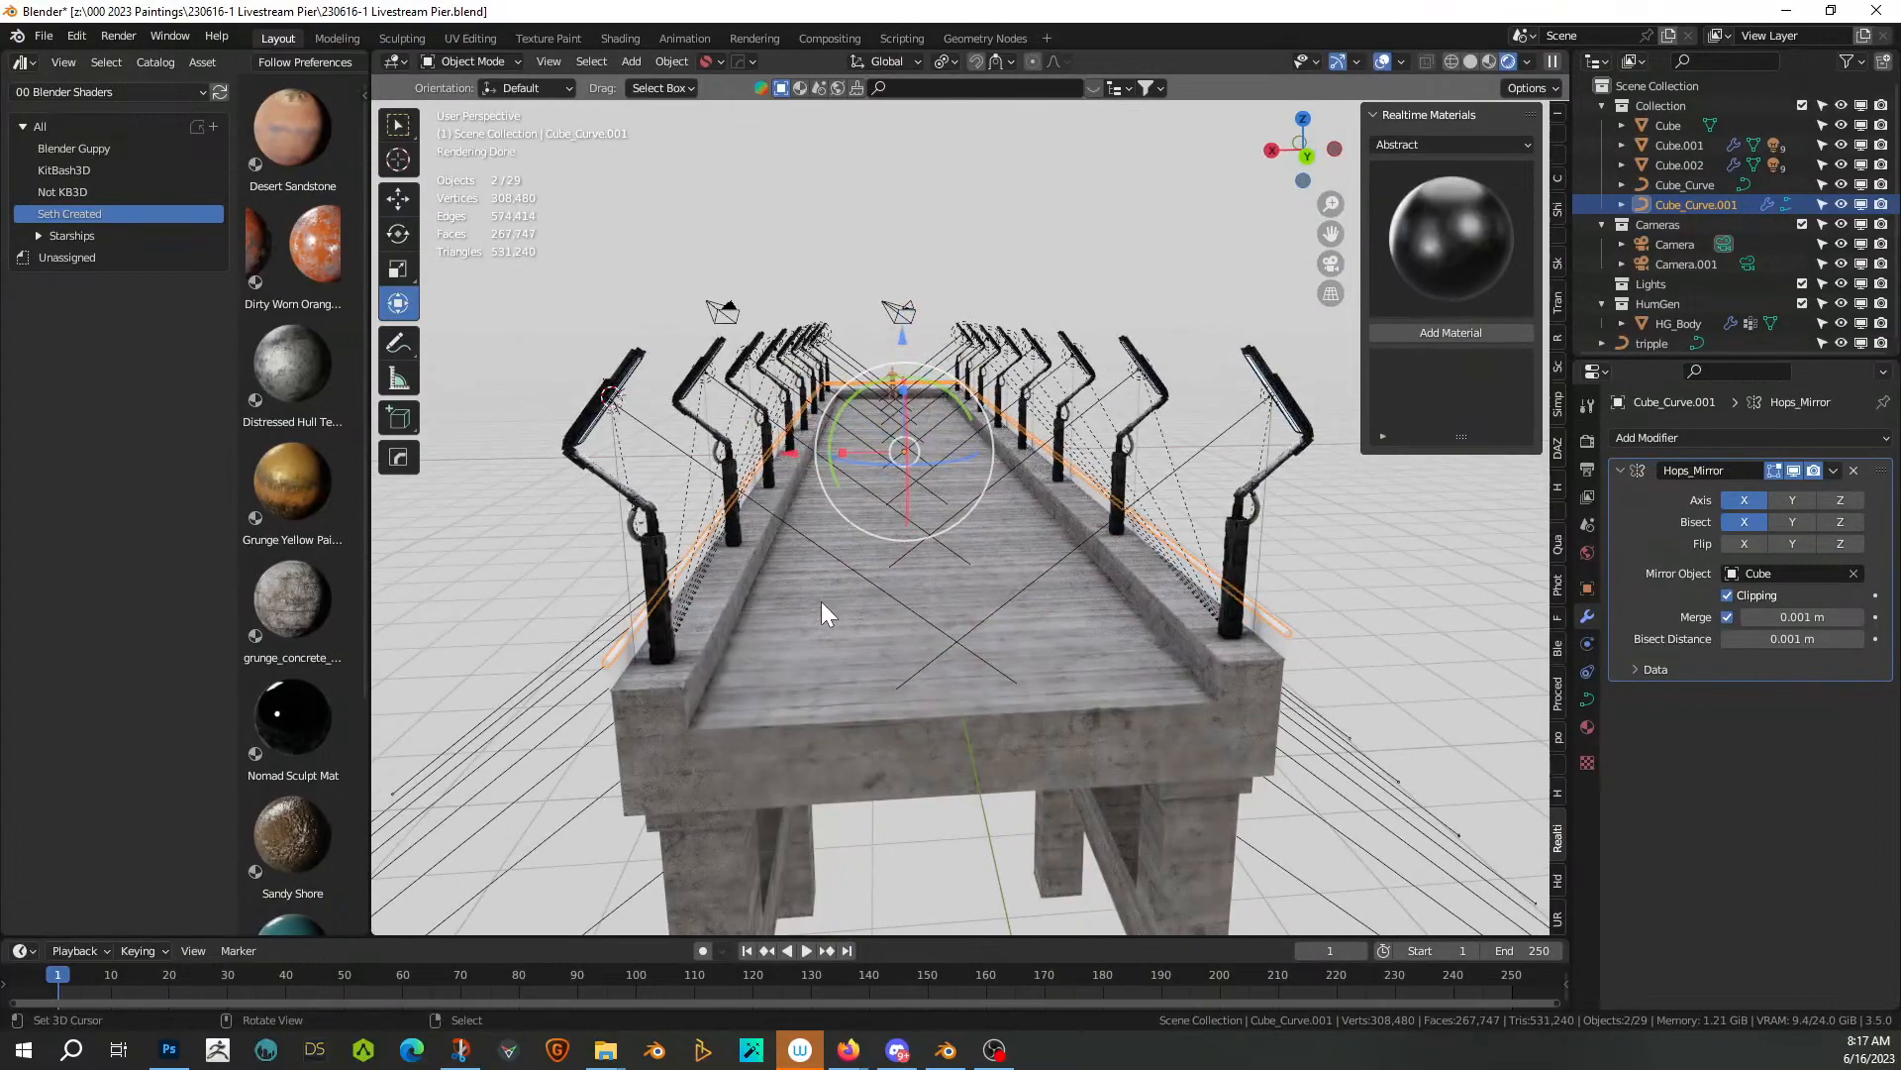
List the Starships Big Medium Small shaders in the asset library and show the selected object's material settings
{"action": "left_click", "coordinate": [39, 236]}
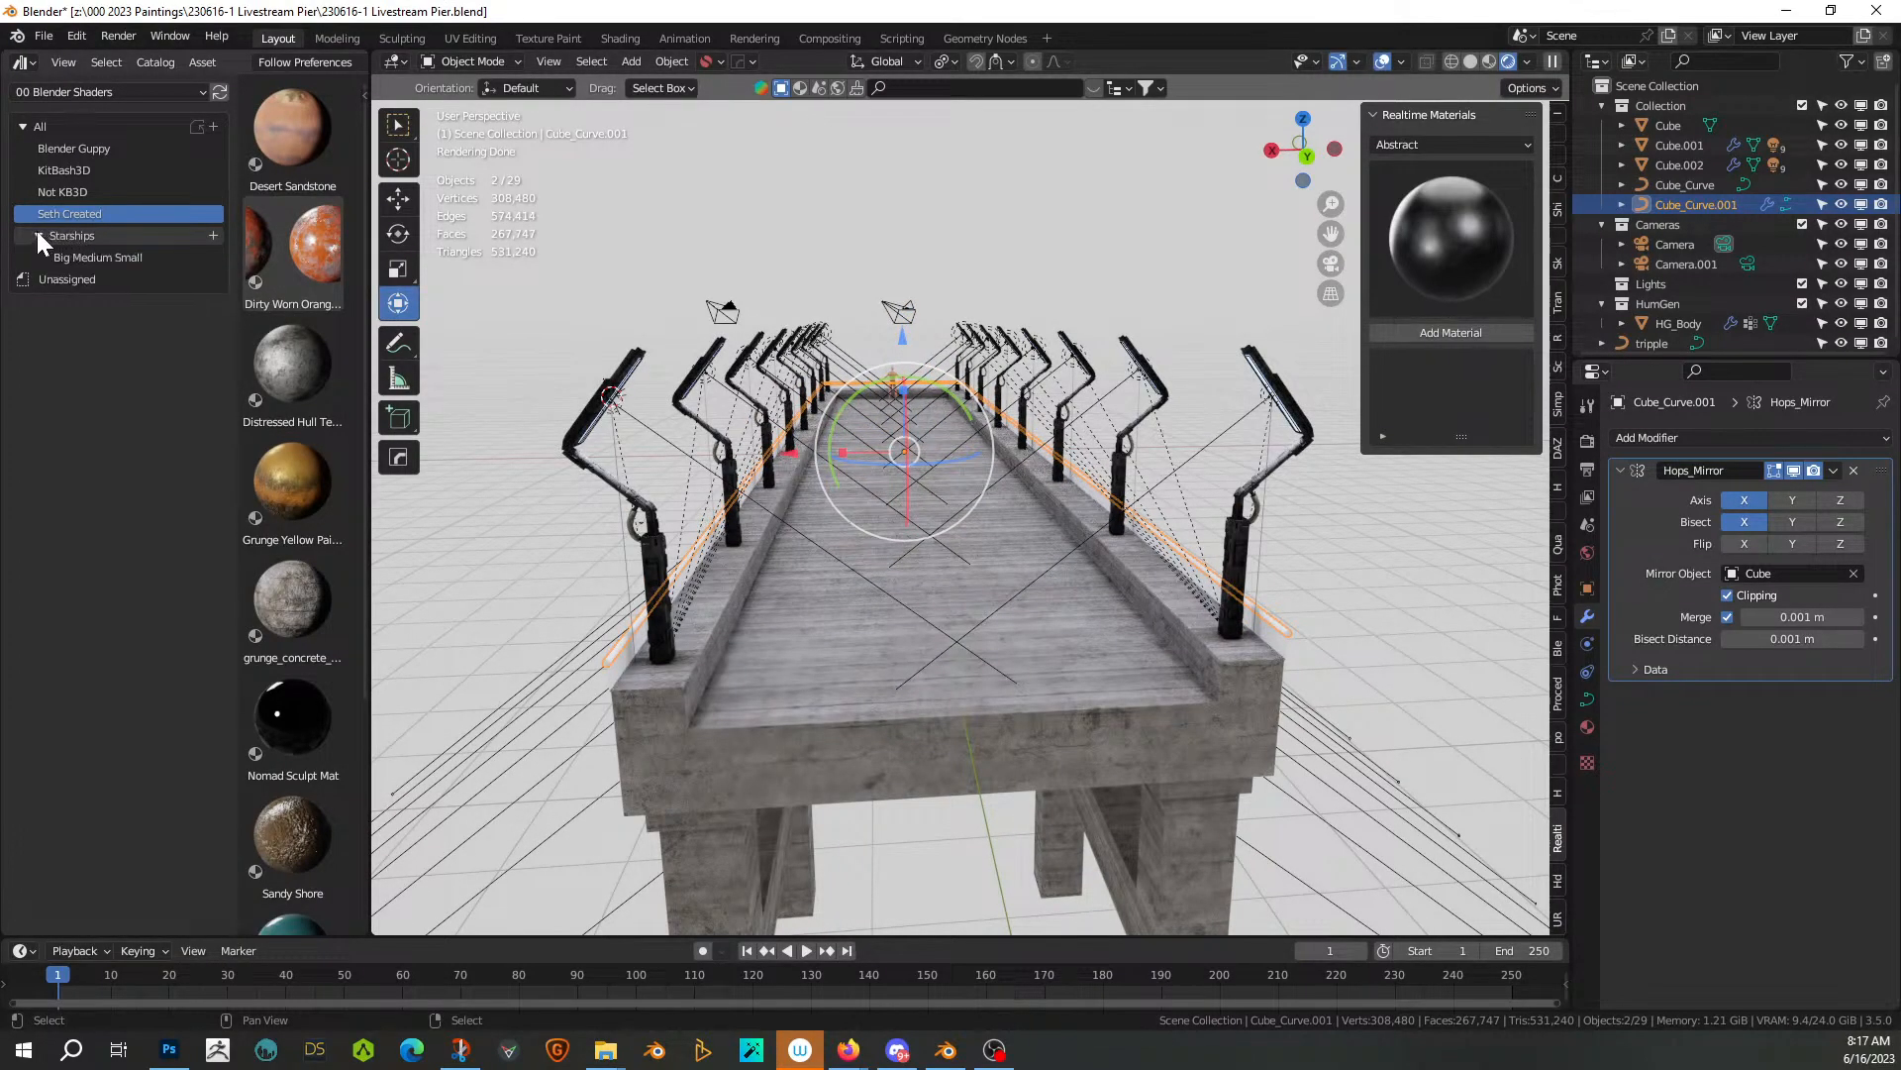
{"action": "left_click", "coordinate": [63, 256]}
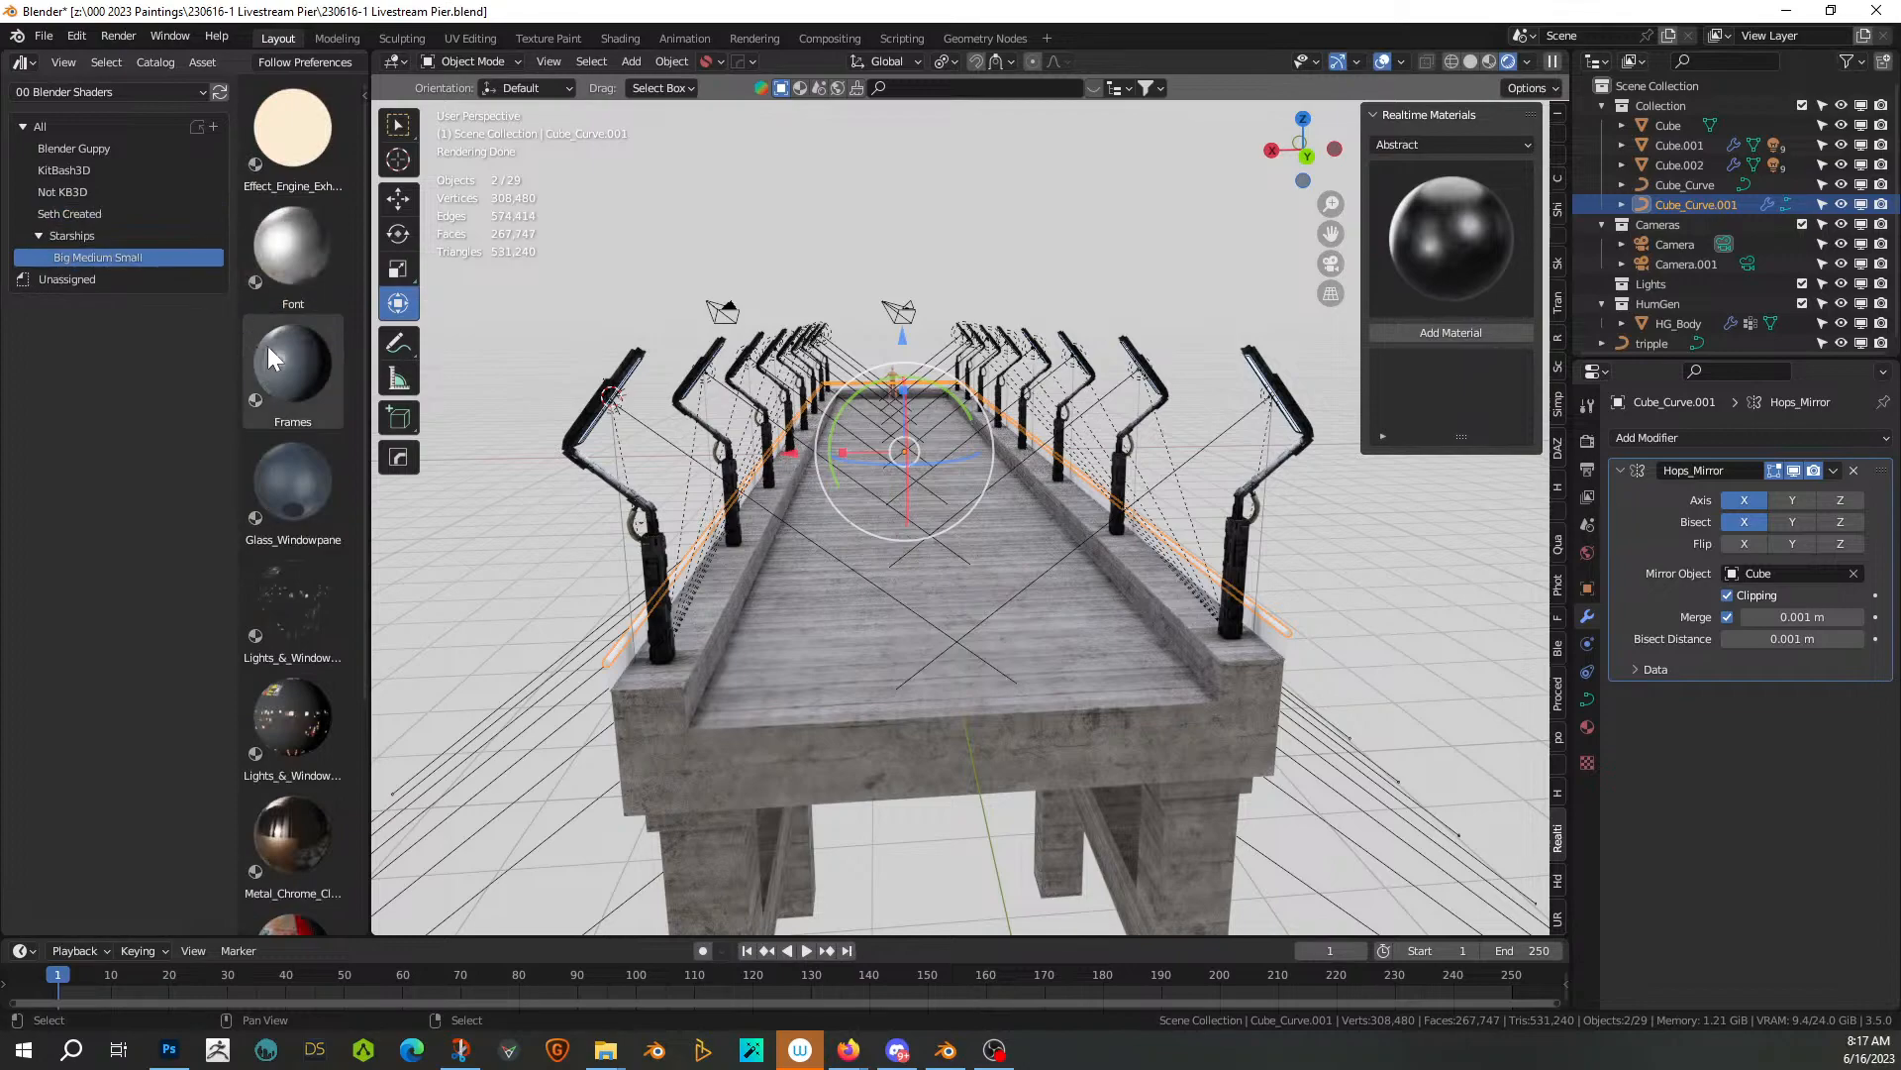
{"action": "left_click", "coordinate": [1586, 729]}
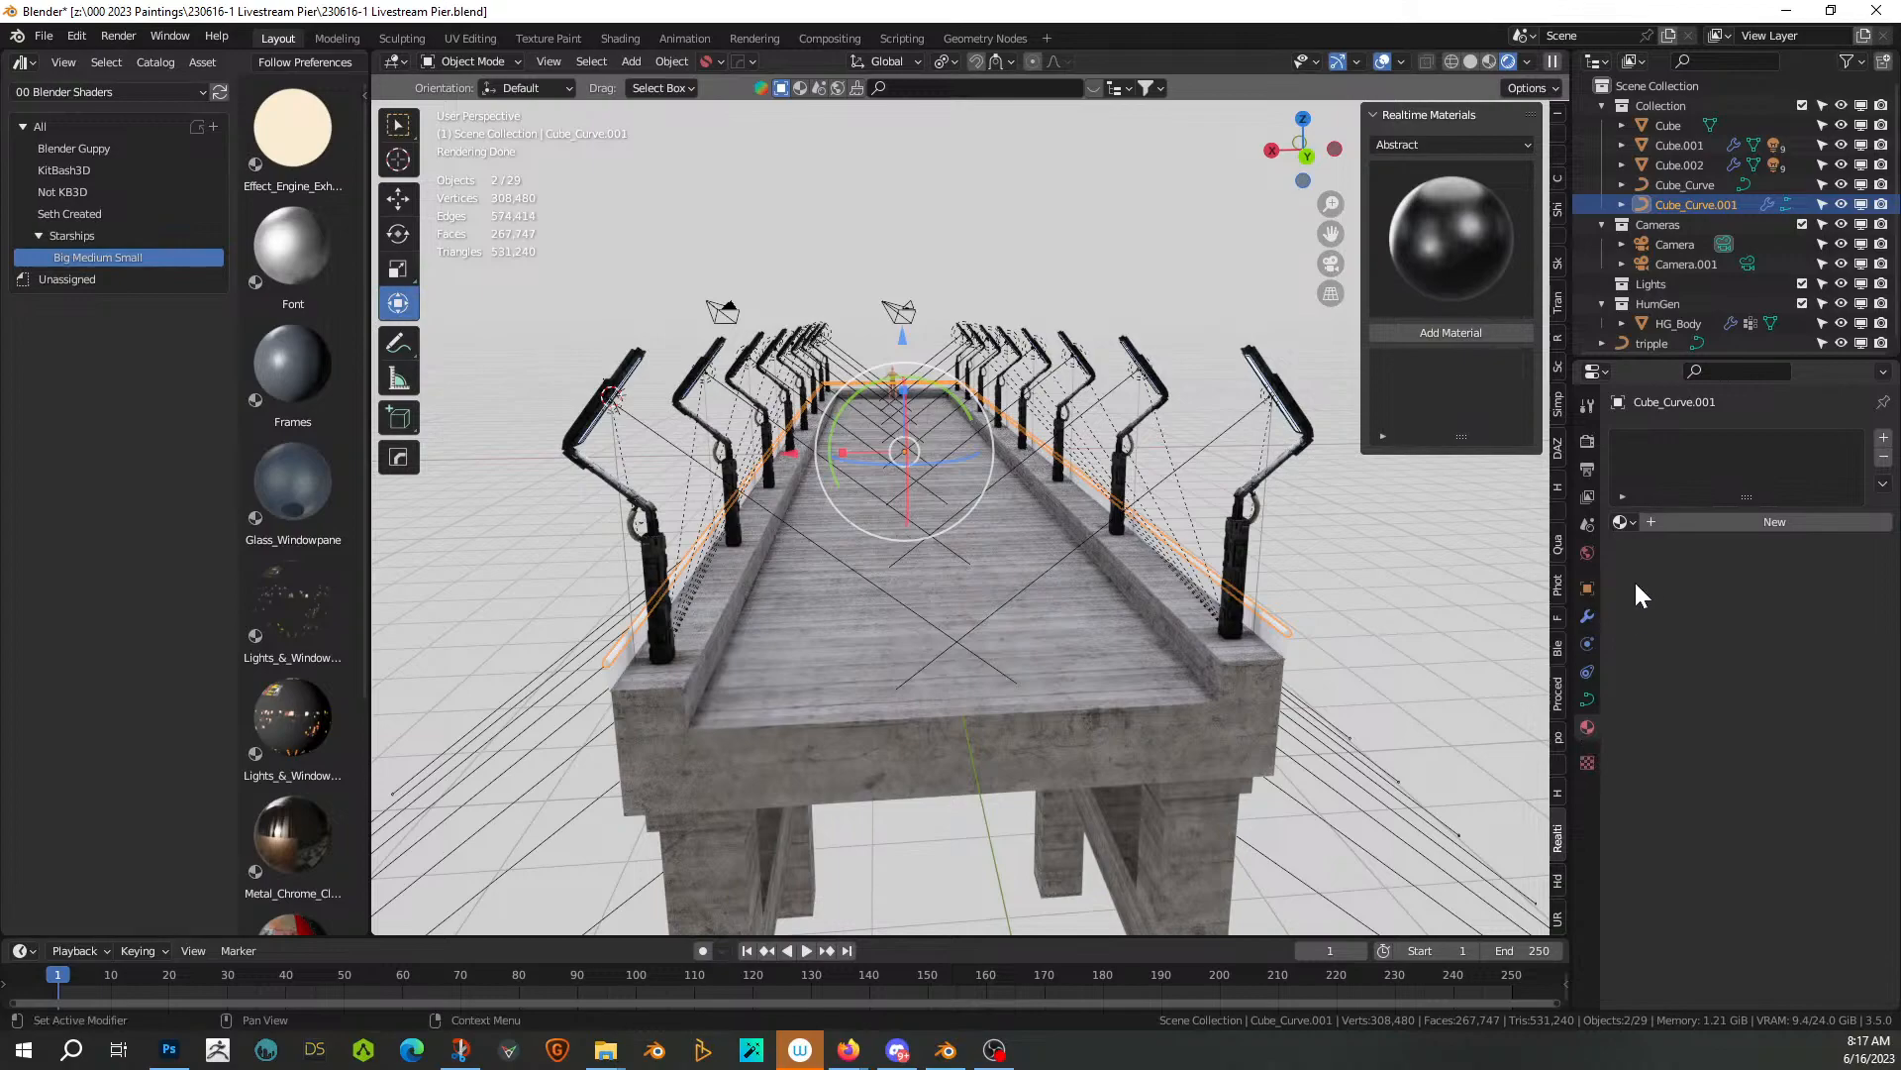
Replace the pier's Glass material with the Glass_Windowpane shader from the library and inspect the glass strips along the edges
{"action": "left_click", "coordinate": [1207, 595]}
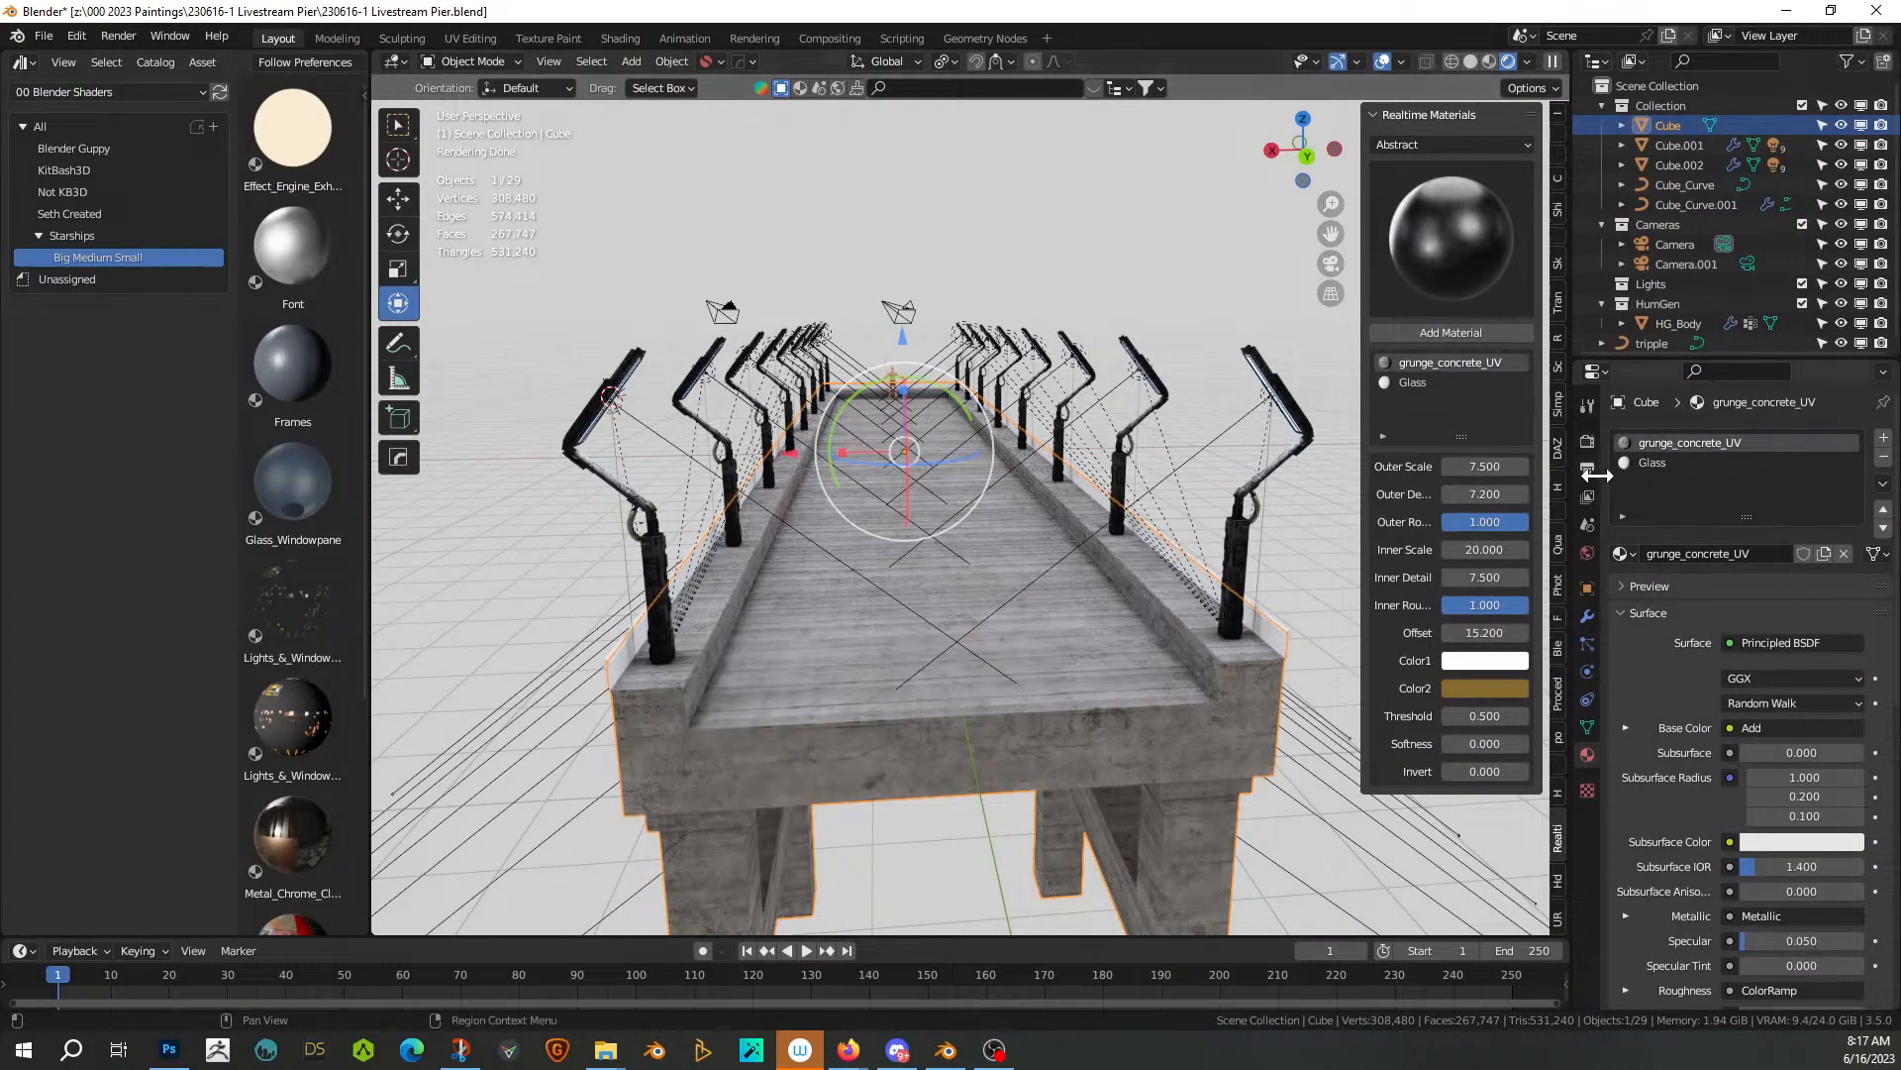
{"action": "left_click", "coordinate": [1652, 462]}
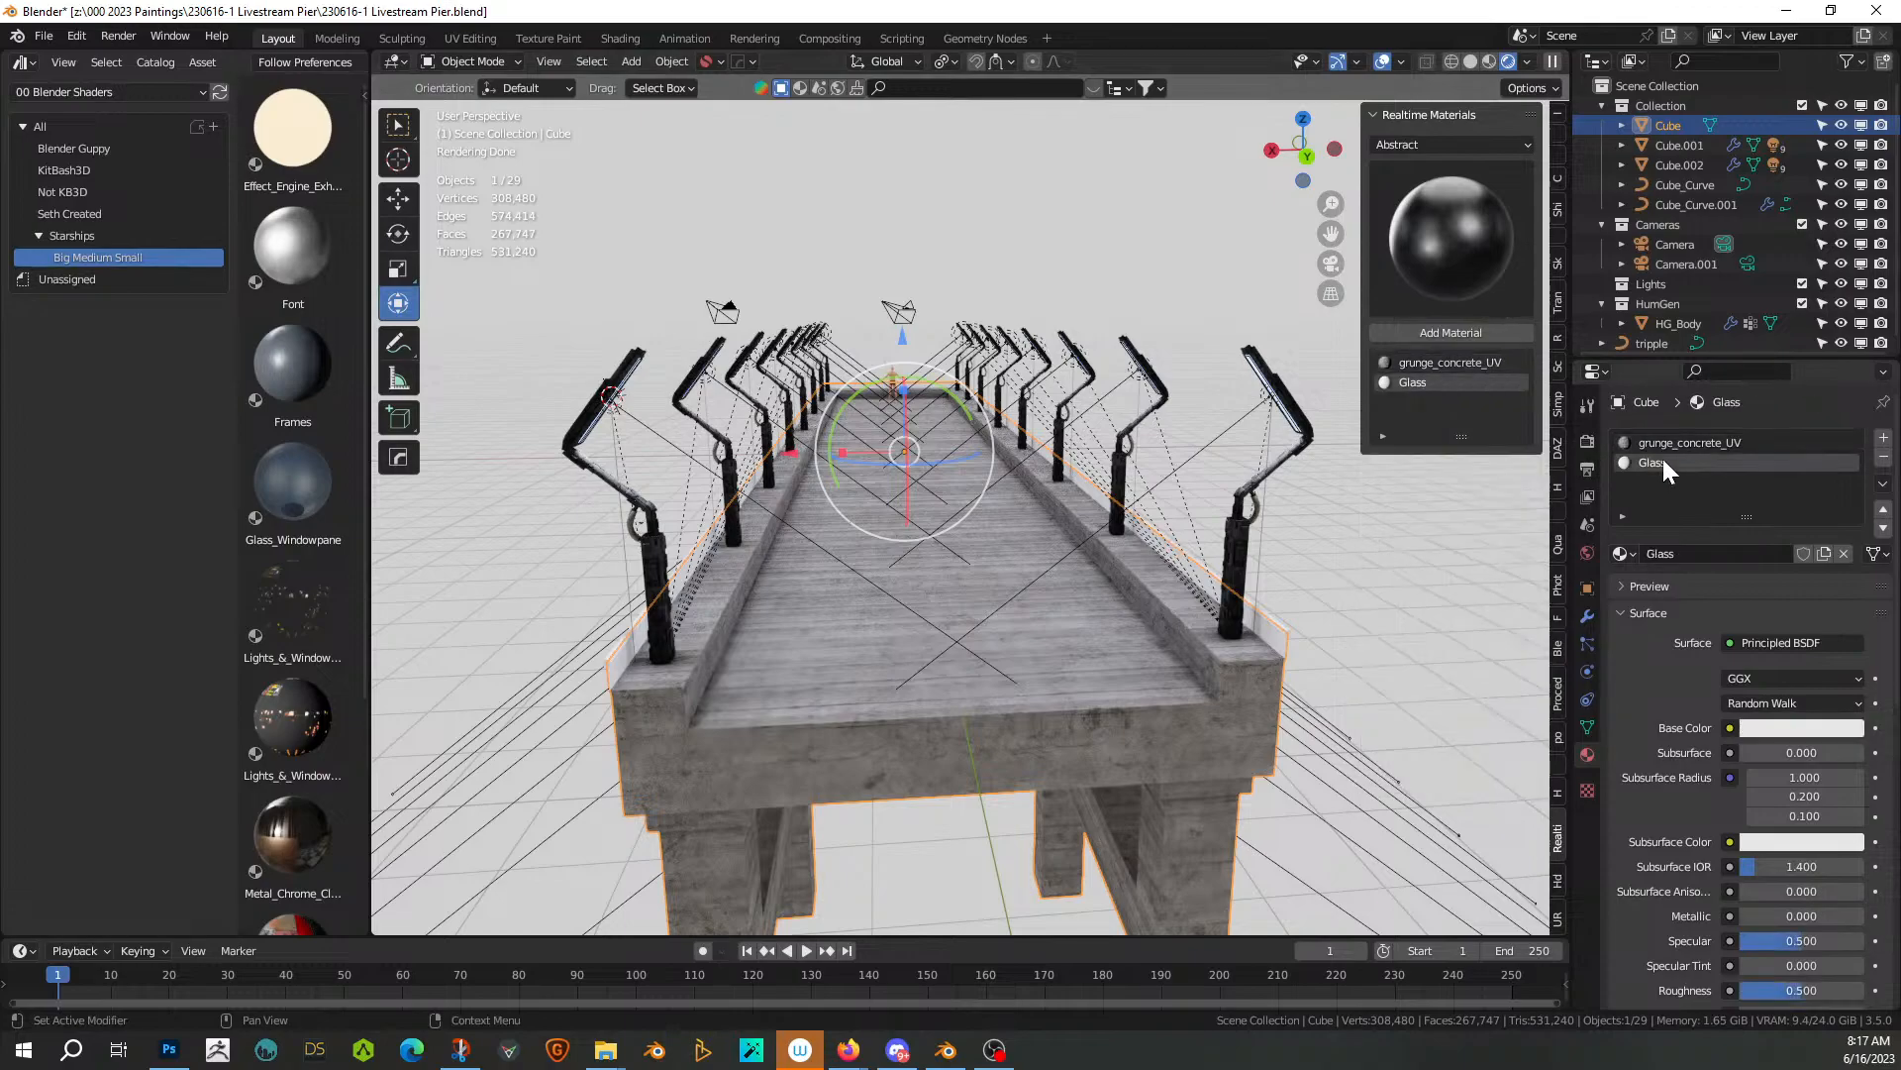
{"action": "left_click_drag", "start_coordinate": [292, 481], "coordinate": [1731, 486]}
{"action": "scroll", "coordinate": [731, 594], "scroll_direction": "up", "scroll_amount": 1}
{"action": "scroll", "coordinate": [732, 596], "scroll_direction": "up", "scroll_amount": 3}
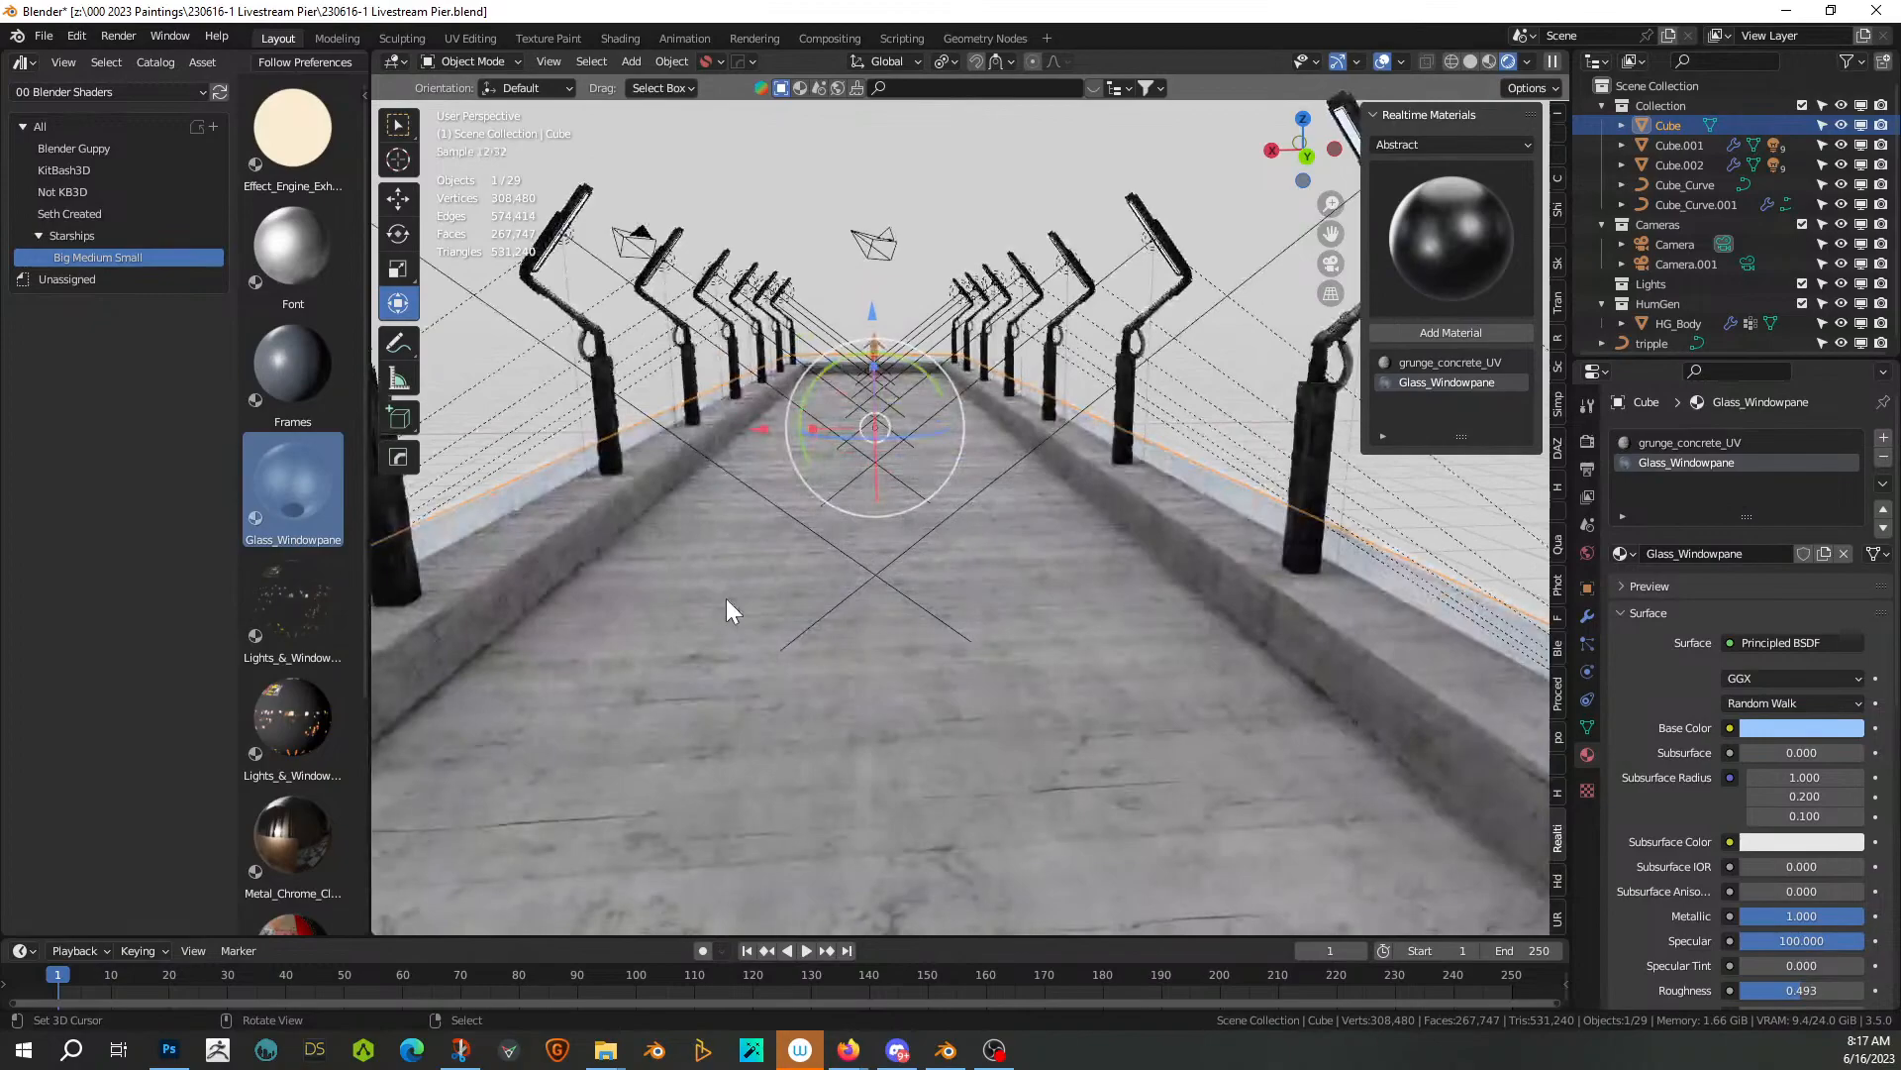
{"action": "middle_click_drag", "start_coordinate": [727, 598], "coordinate": [647, 585]}
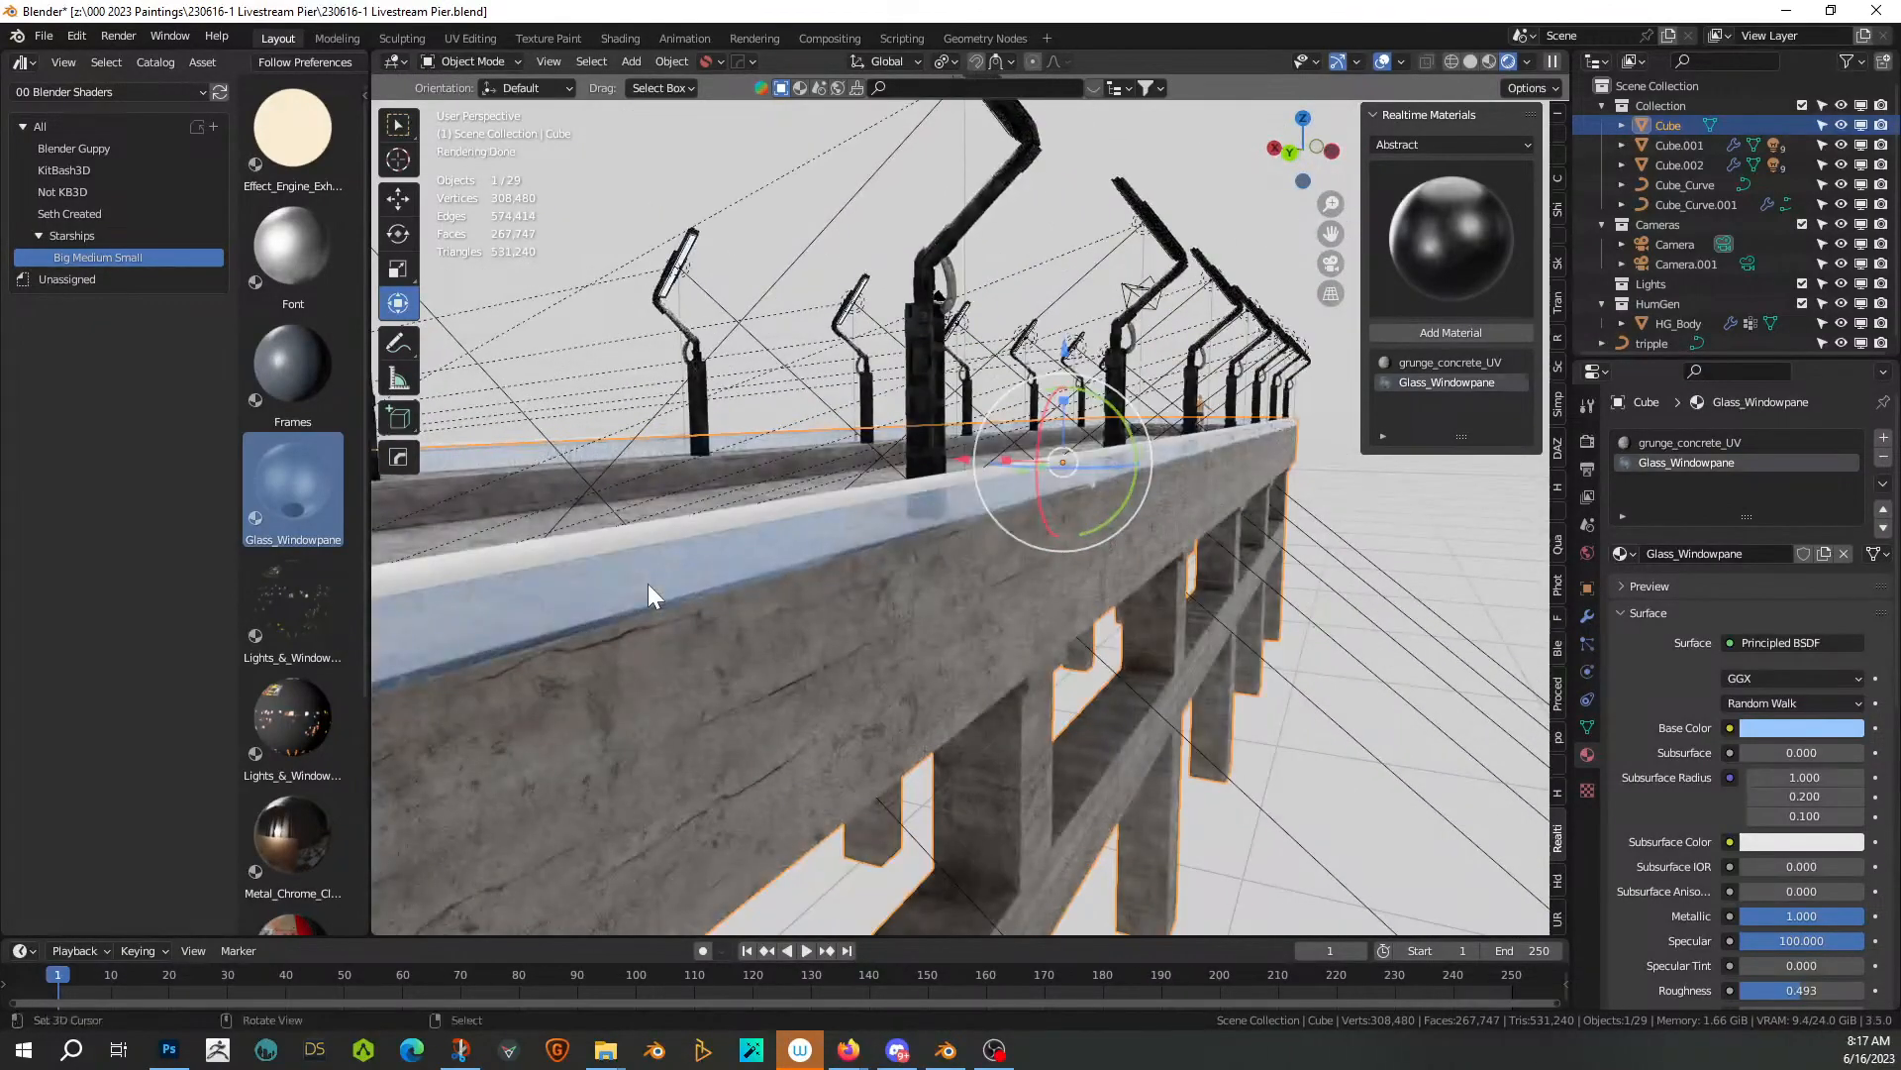
{"action": "scroll", "coordinate": [827, 541], "scroll_direction": "up", "scroll_amount": 2}
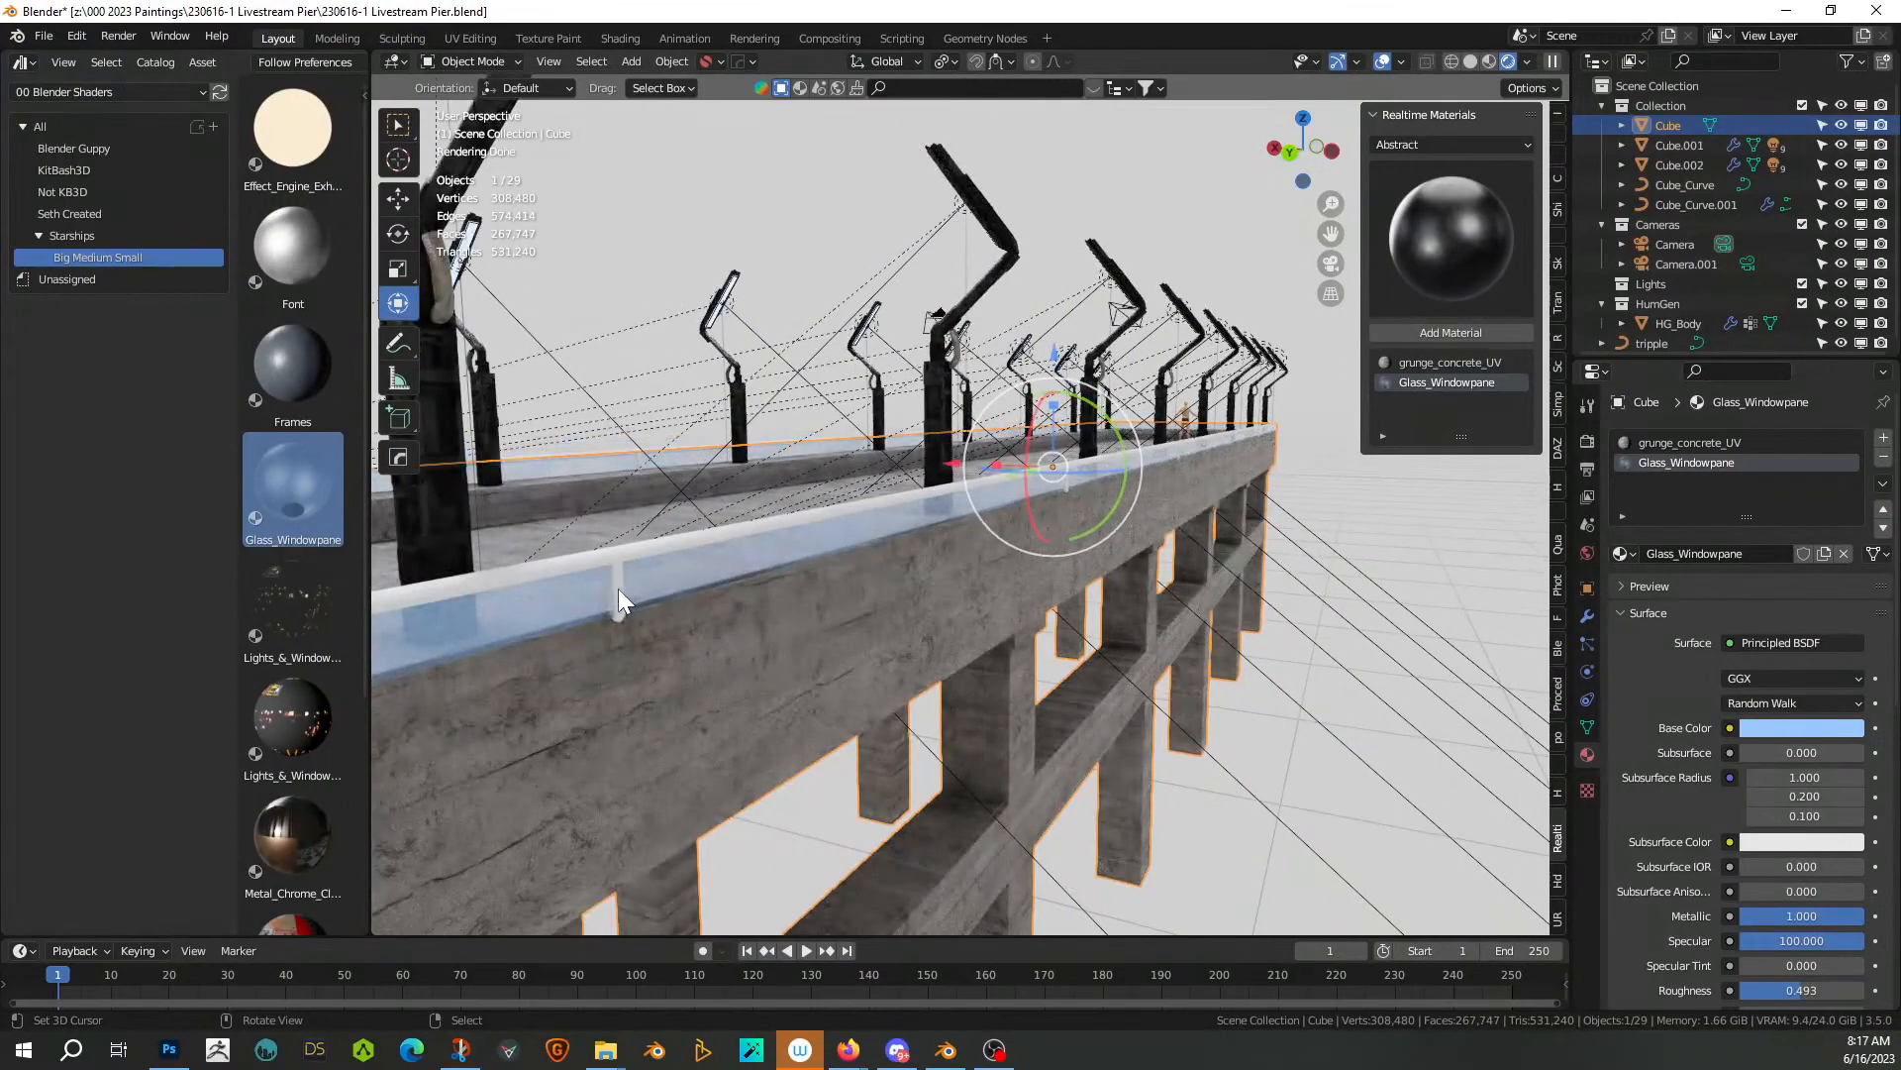
Convert the pier's railing posts and handrail curves to meshes and join them into one object
{"action": "left_click", "coordinate": [618, 589]}
{"action": "key", "text": "q"}
{"action": "mouse_move", "coordinate": [636, 588]}
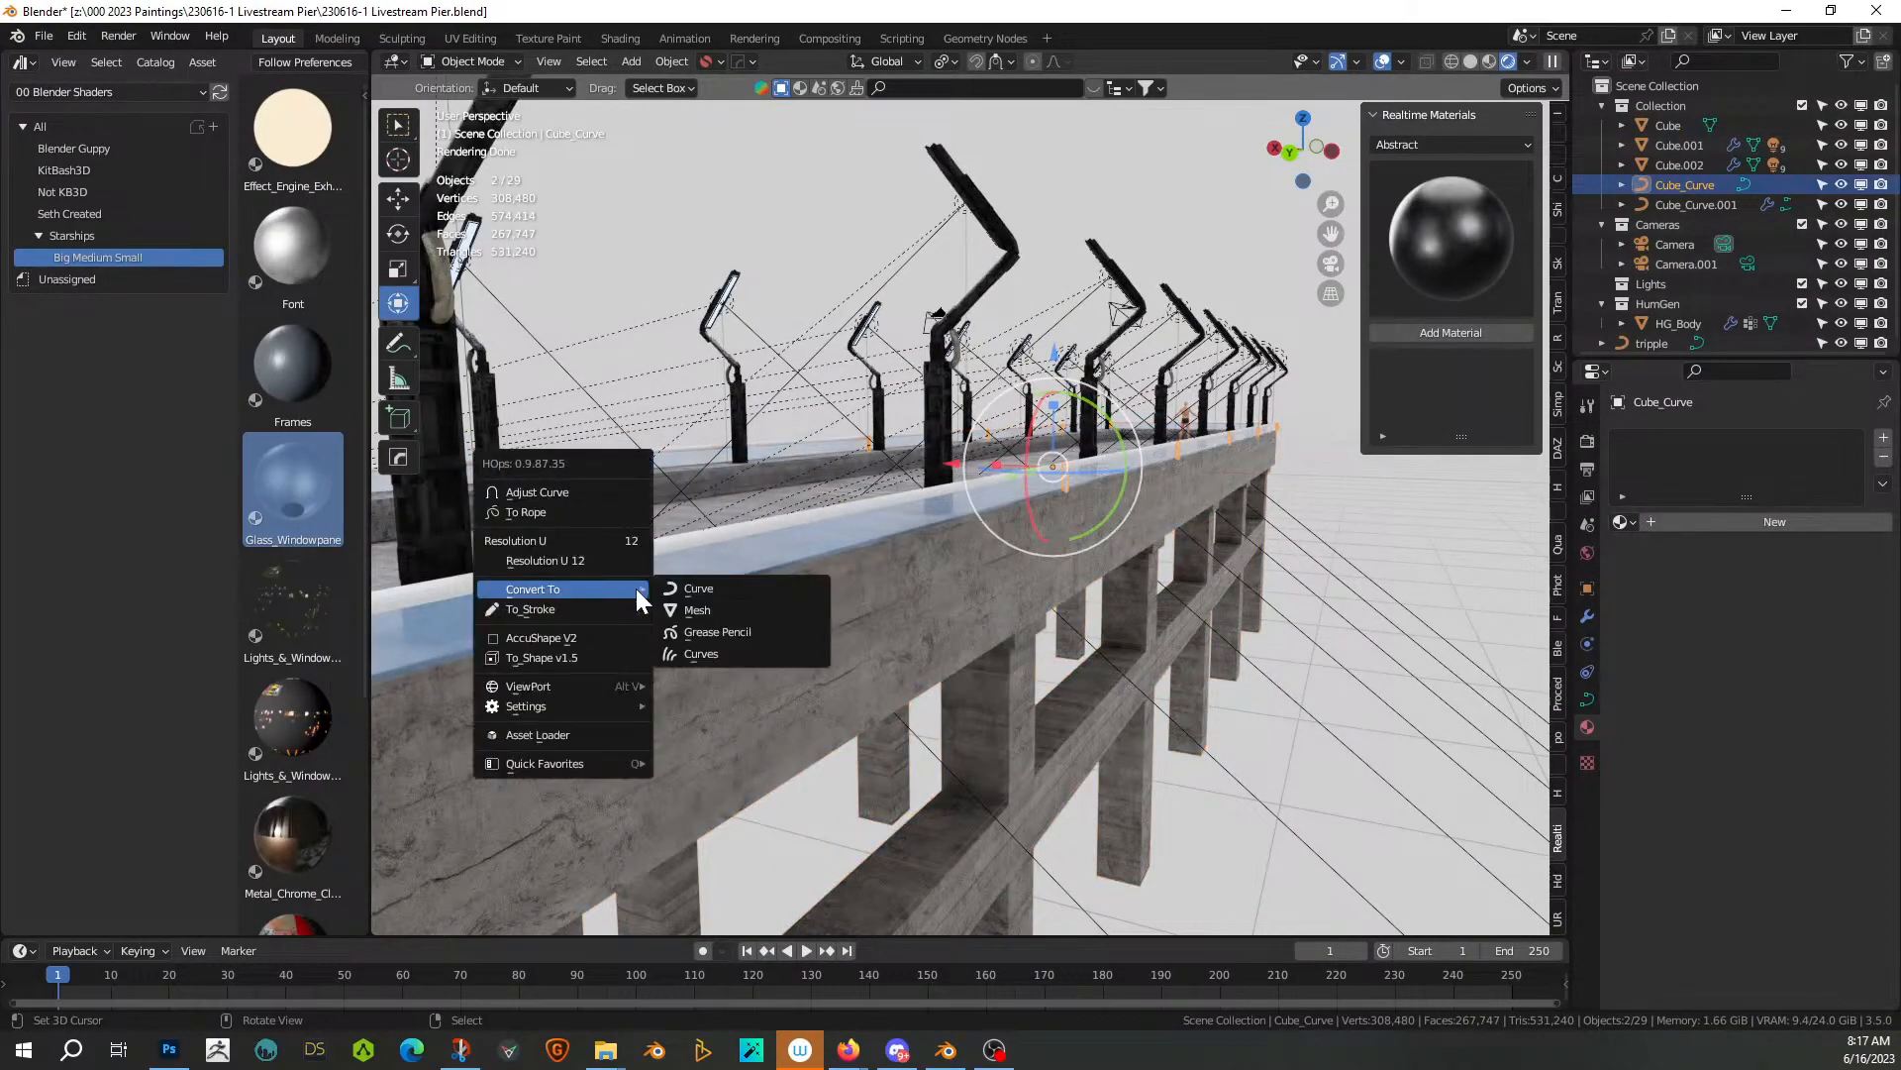
{"action": "left_click", "coordinate": [734, 614]}
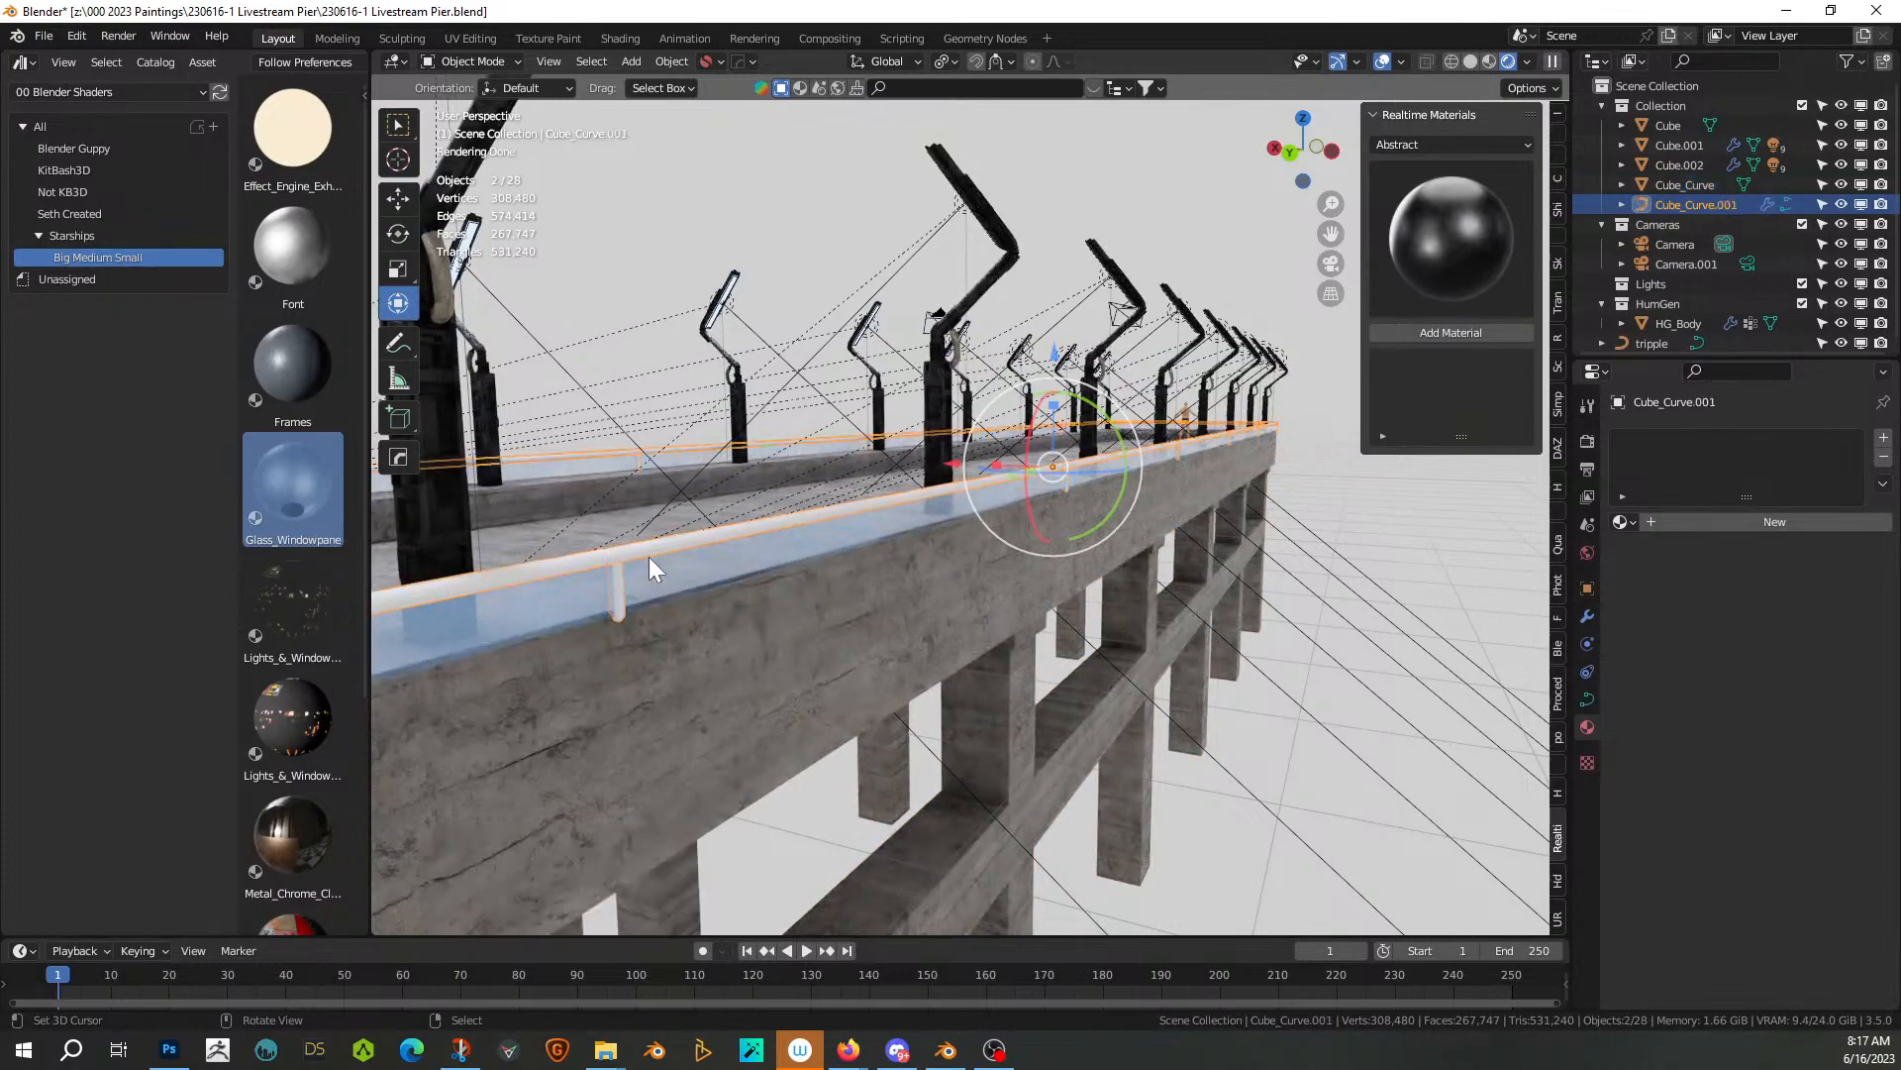
{"action": "key", "text": "q"}
{"action": "left_click", "coordinate": [763, 579]}
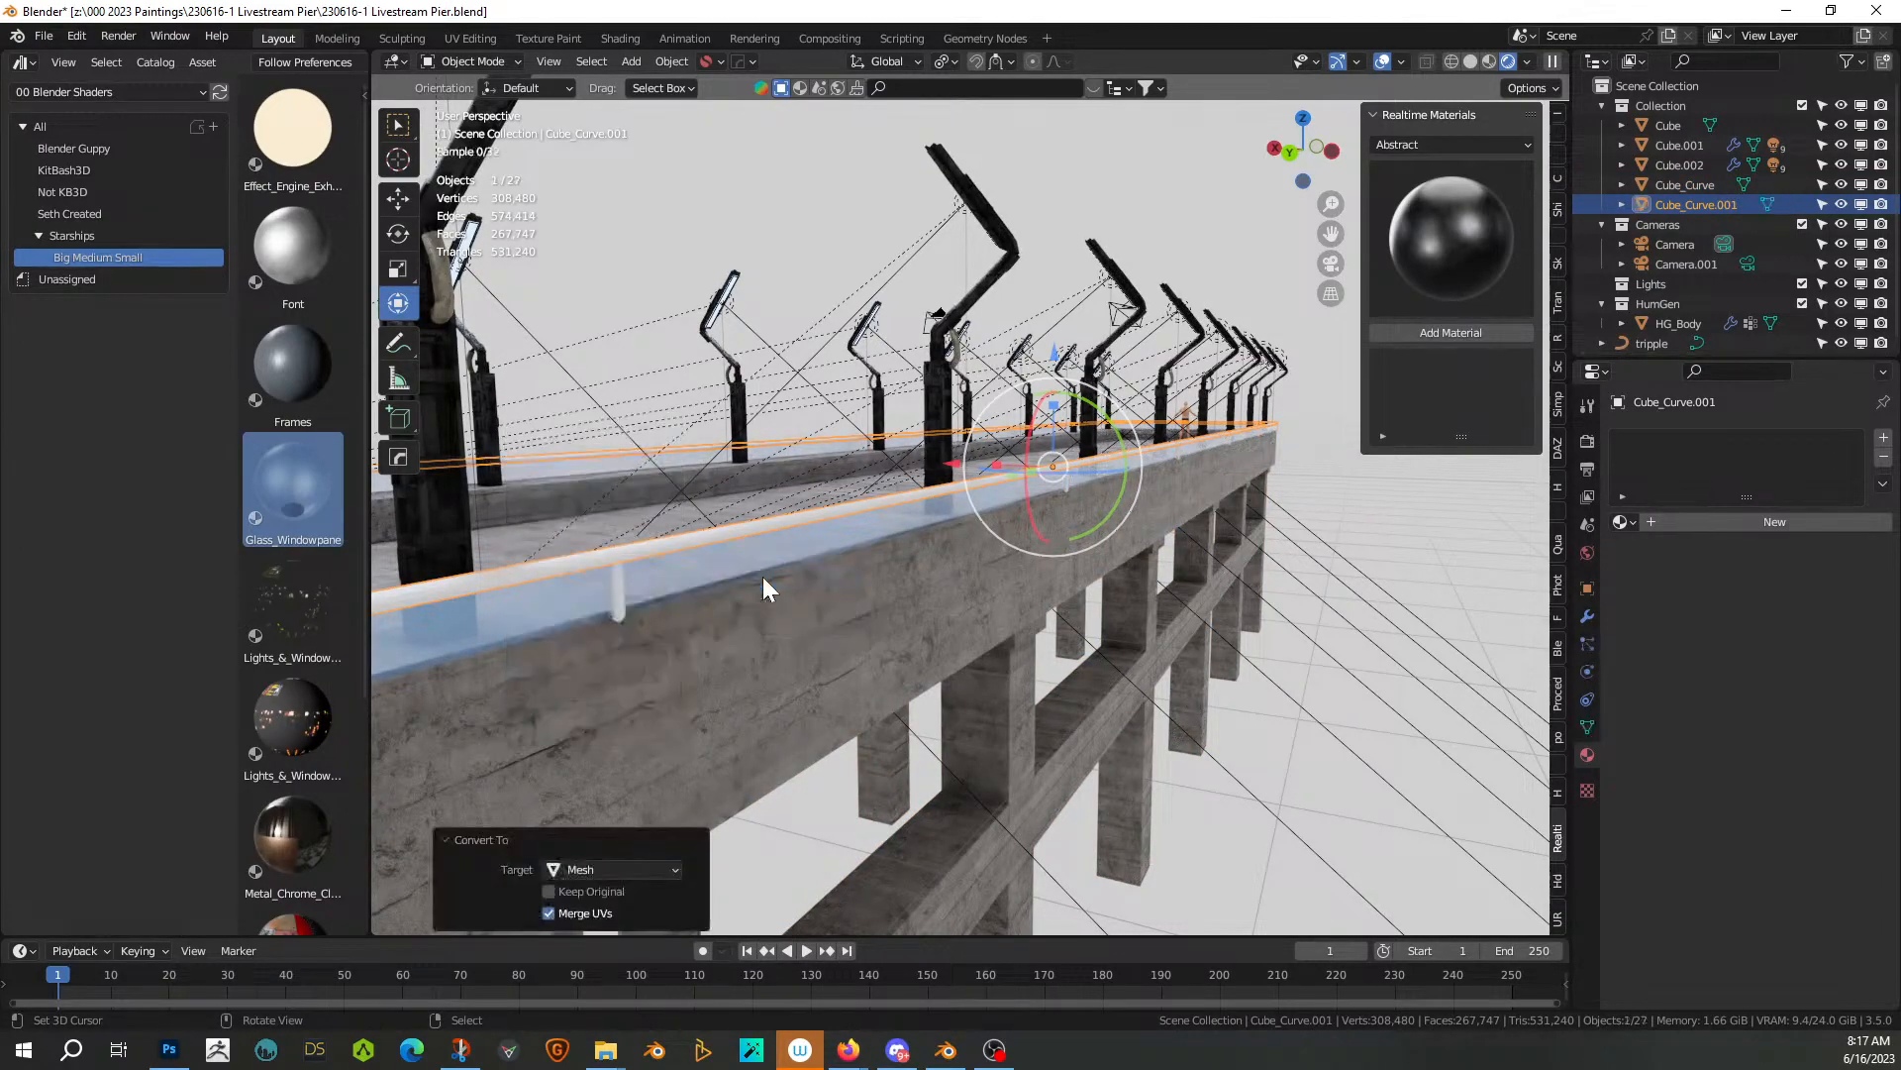
{"action": "left_click", "coordinate": [620, 588], "text": "shift"}
{"action": "key", "text": "ctrl+j"}
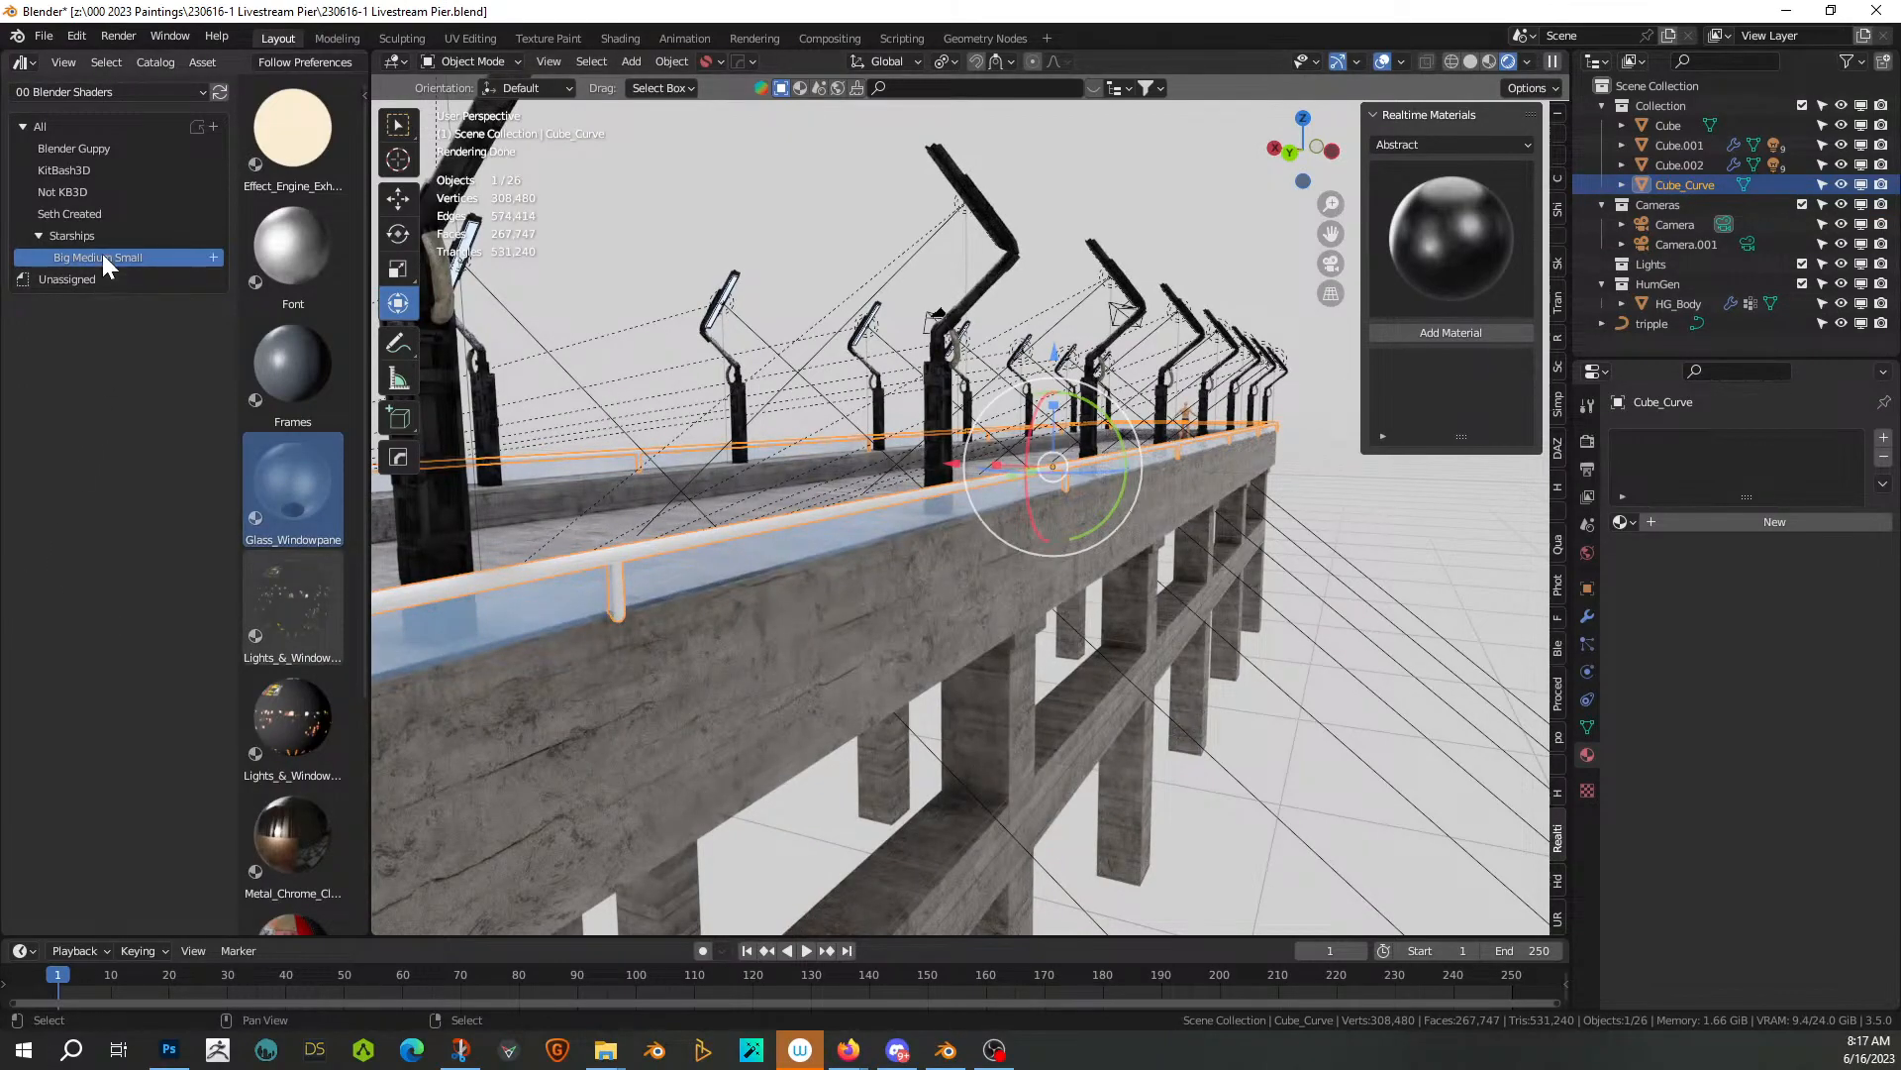
Apply the grunge_metal shader from the Blender Guppy asset catalog to the joined railing
{"action": "left_click", "coordinate": [97, 150]}
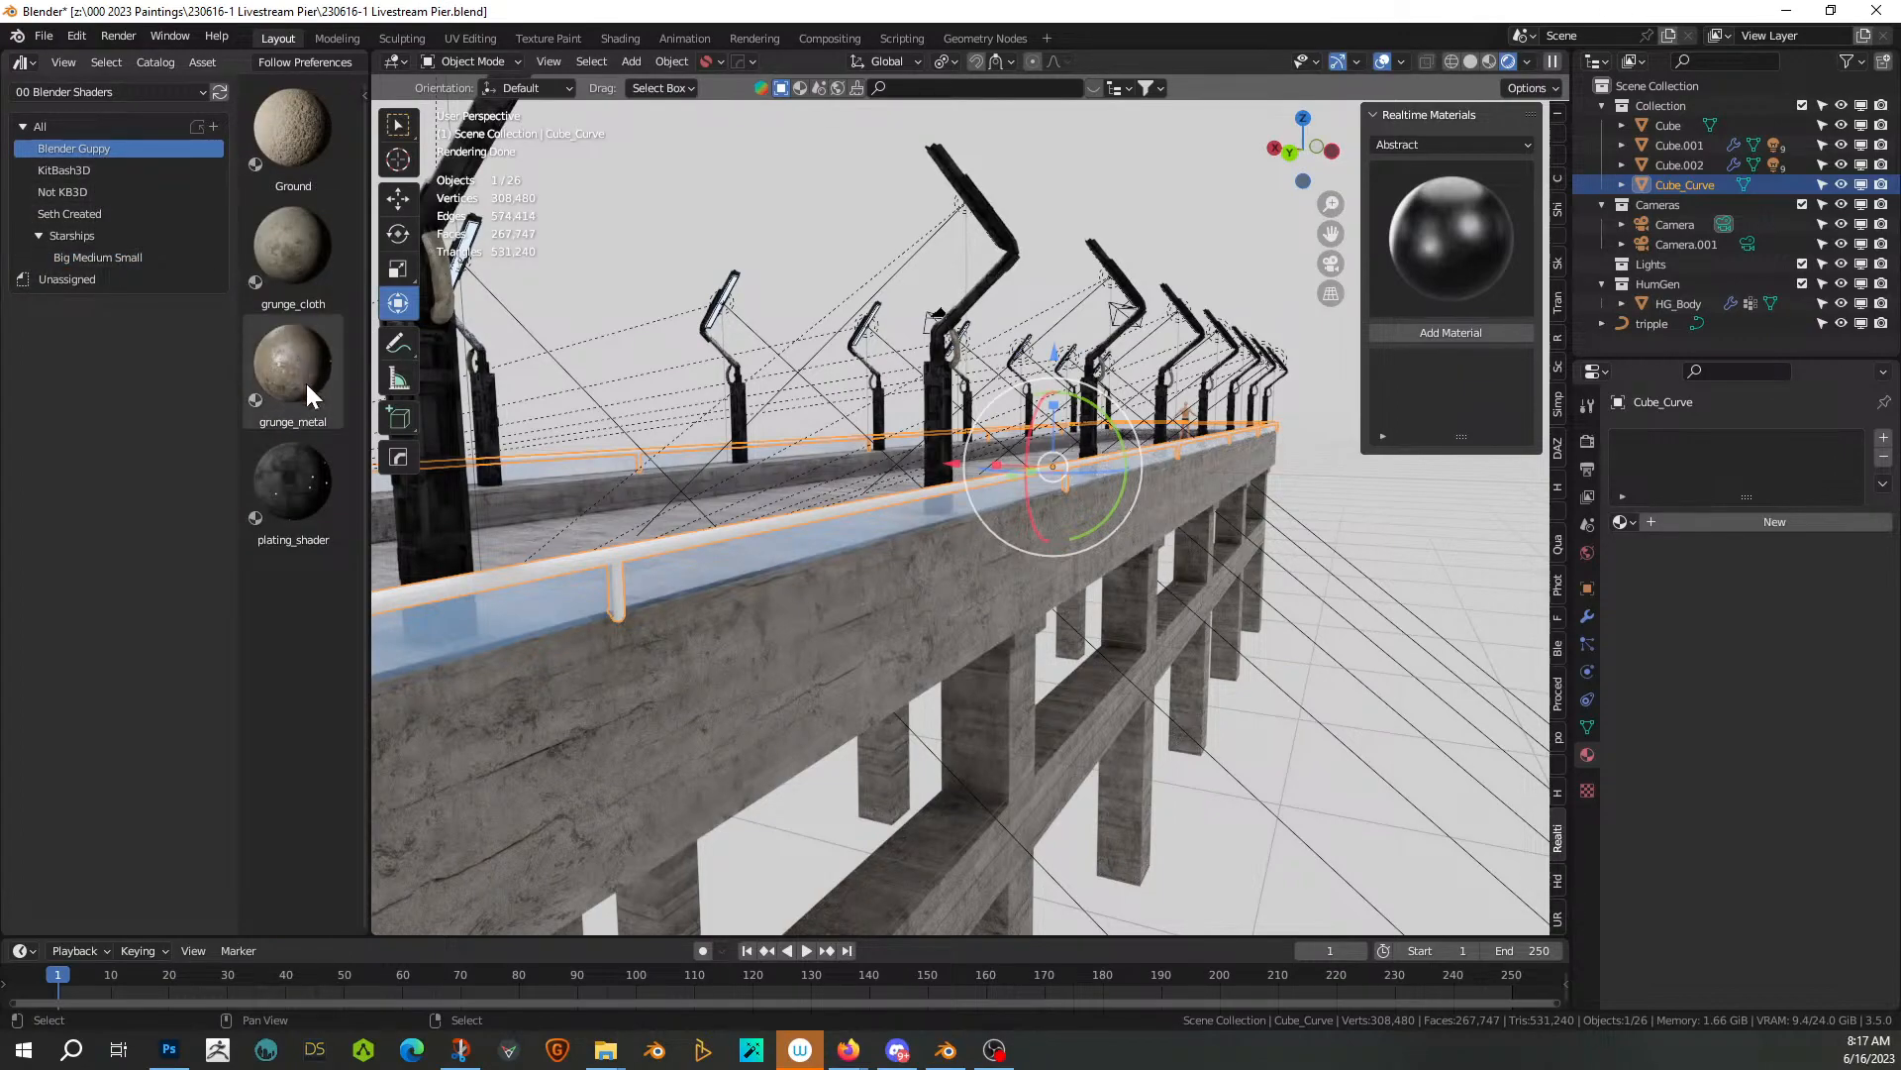
{"action": "left_click_drag", "start_coordinate": [305, 384], "coordinate": [614, 563]}
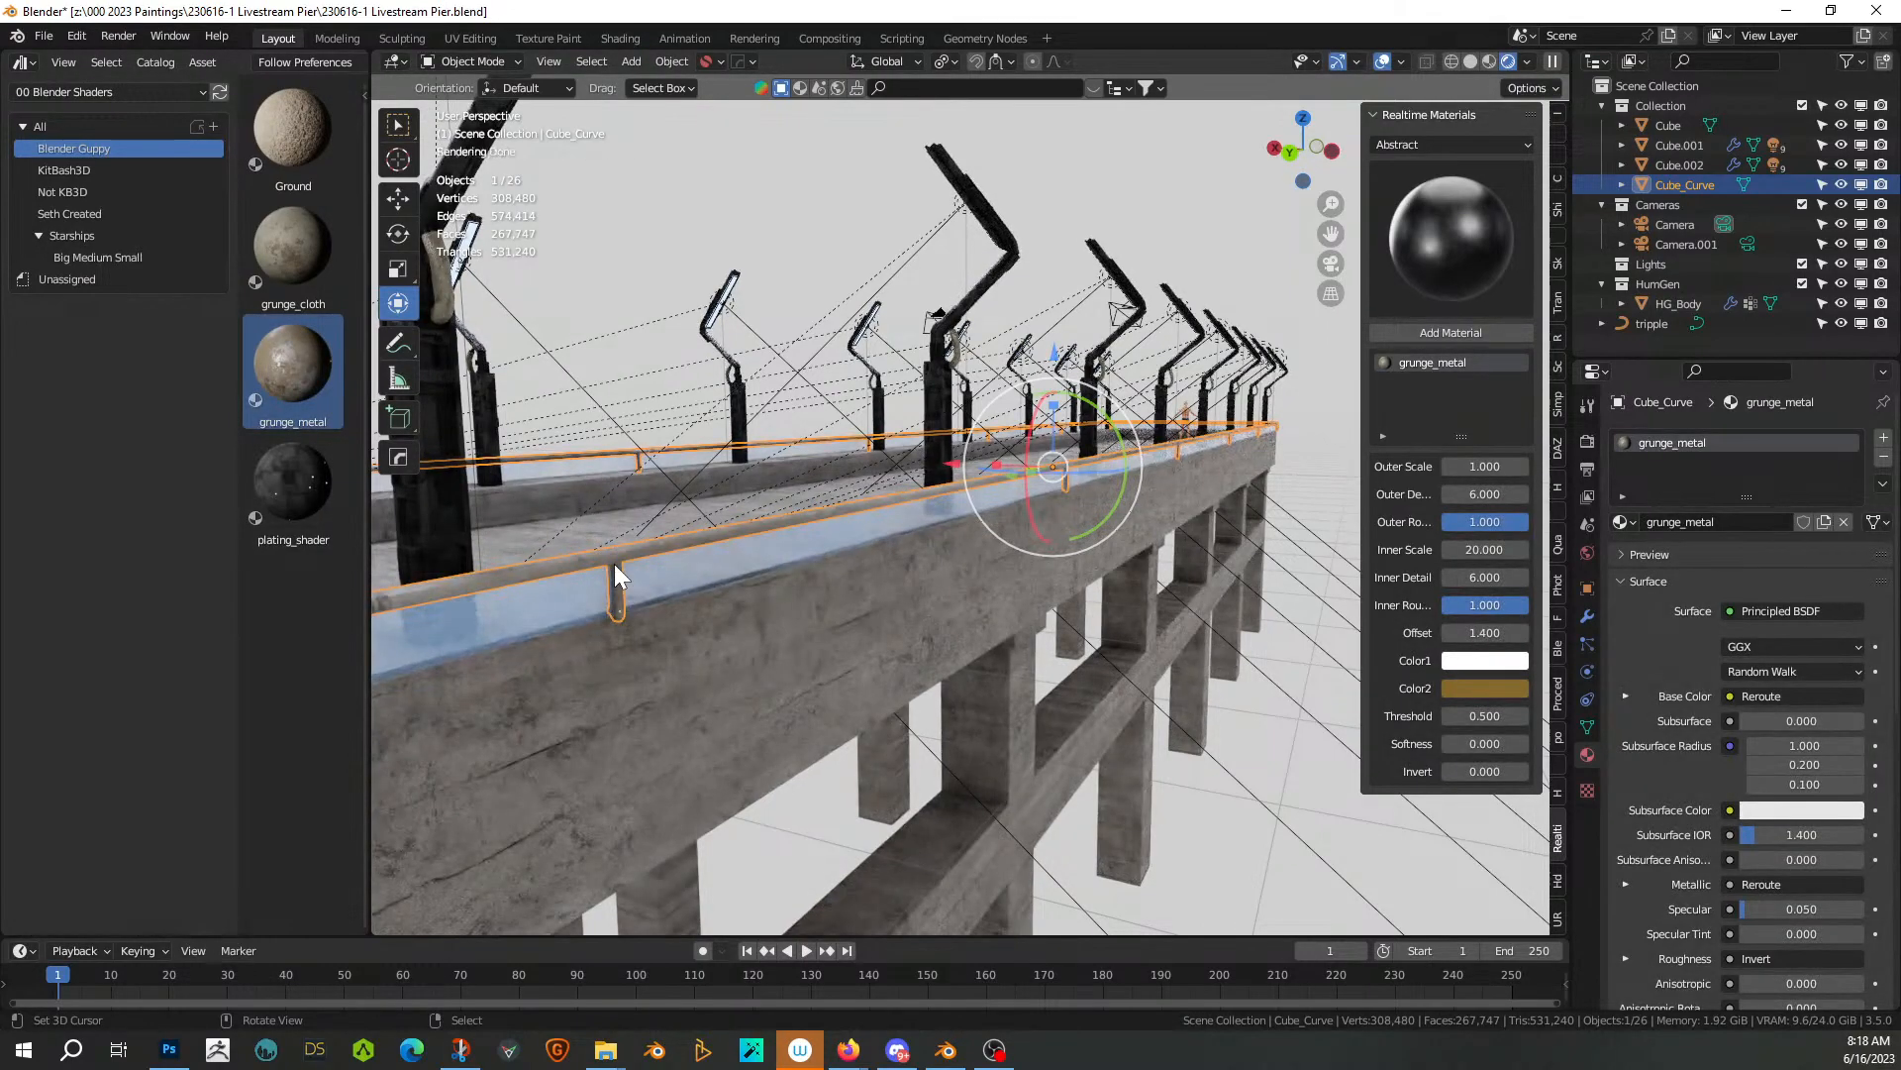
{"action": "middle_click_drag", "start_coordinate": [614, 562], "coordinate": [646, 580]}
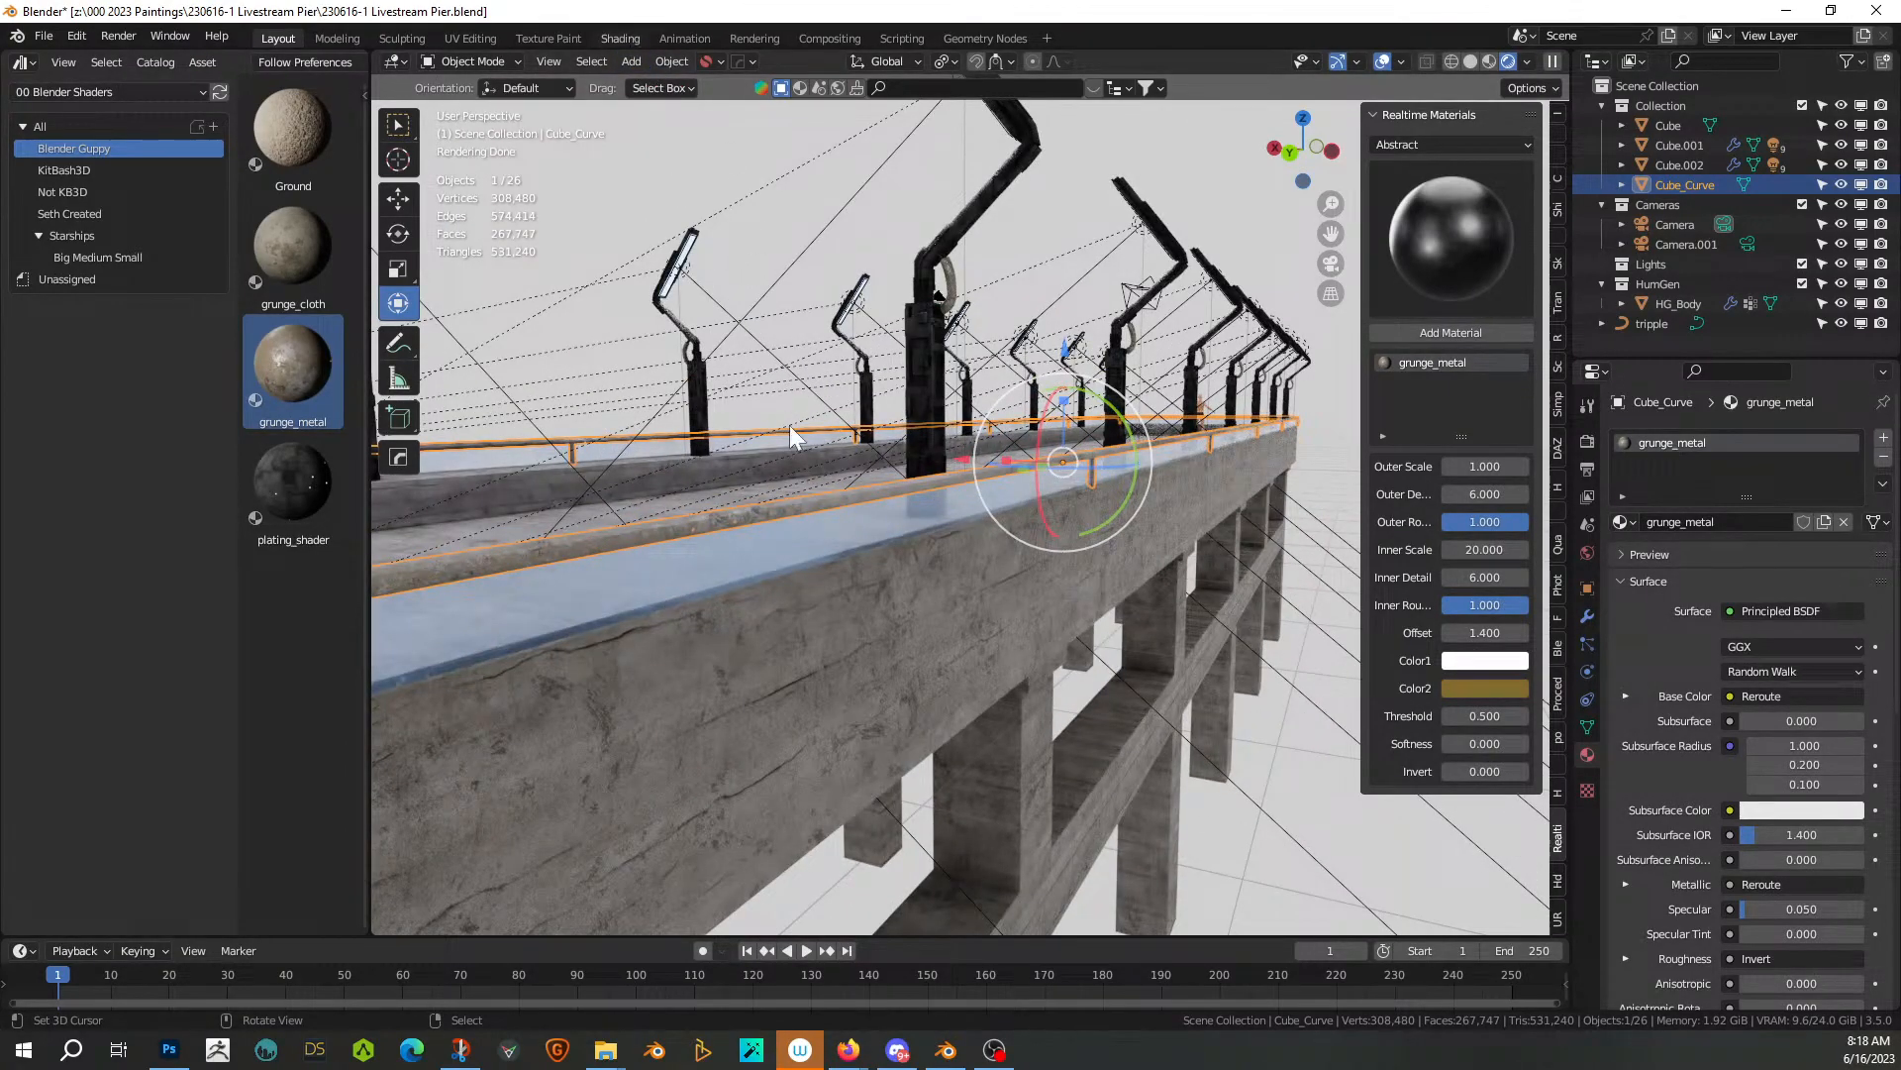
In the Shading workspace, delete grunge_metal's lower chains of texture, color ramp and mix nodes, keeping the Bump node
{"action": "left_click", "coordinate": [620, 38]}
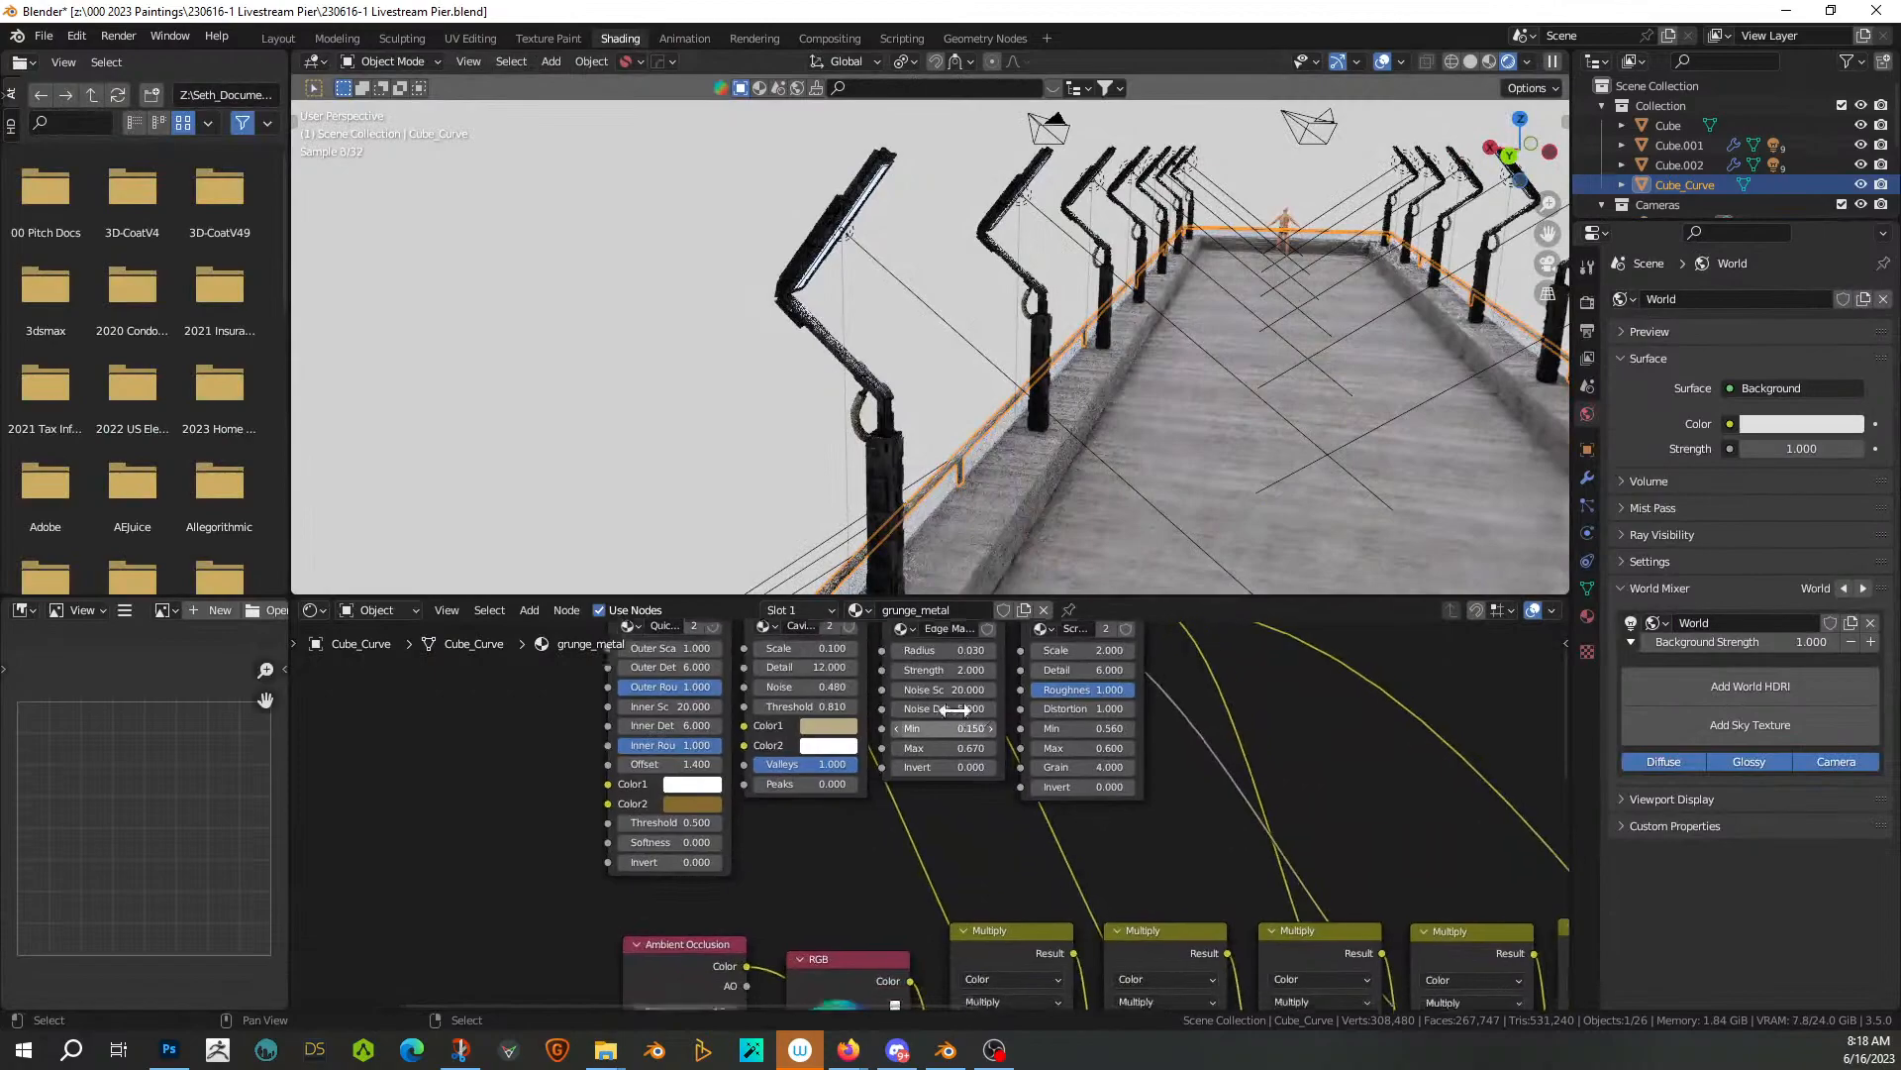
{"action": "middle_click_drag", "start_coordinate": [954, 710], "coordinate": [1401, 971]}
{"action": "scroll", "coordinate": [1426, 885], "scroll_direction": "down", "scroll_amount": 7}
{"action": "scroll", "coordinate": [755, 895], "scroll_direction": "down", "scroll_amount": 3}
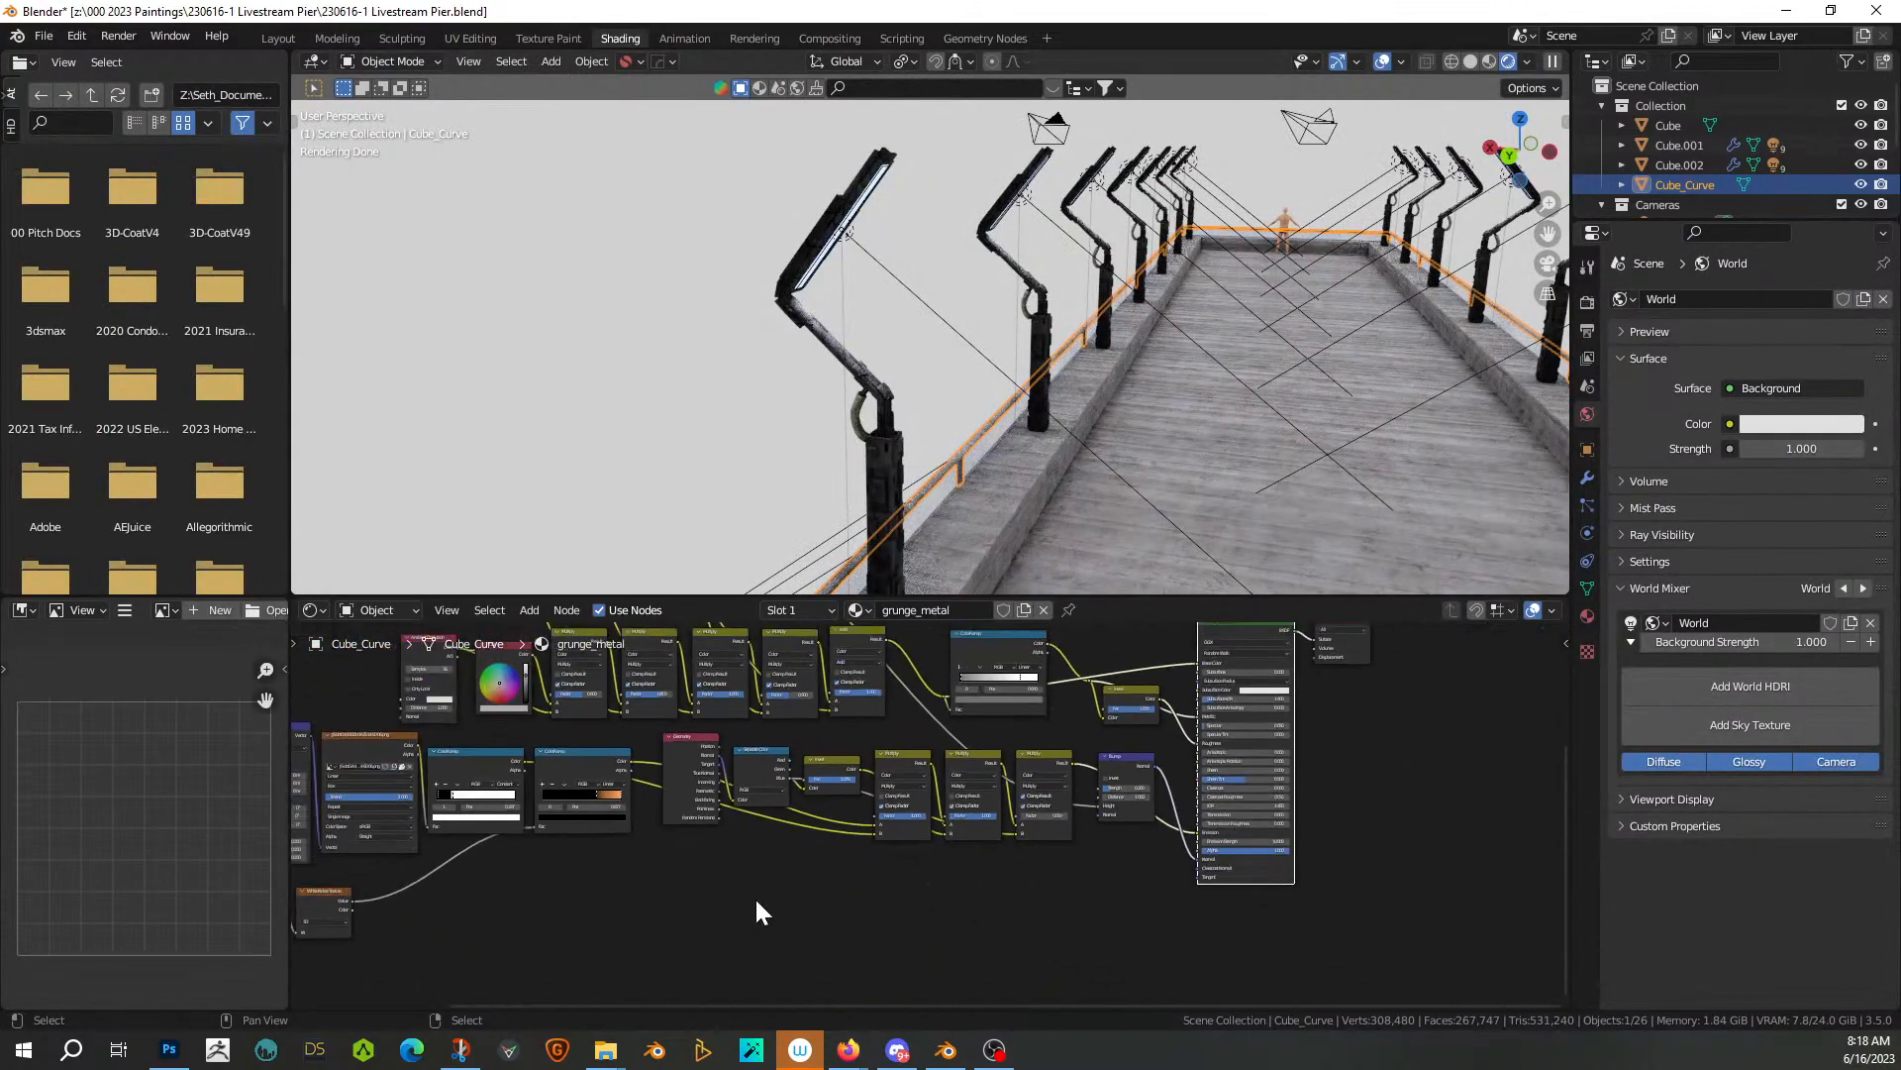
{"action": "left_click_drag", "start_coordinate": [1027, 903], "coordinate": [319, 752]}
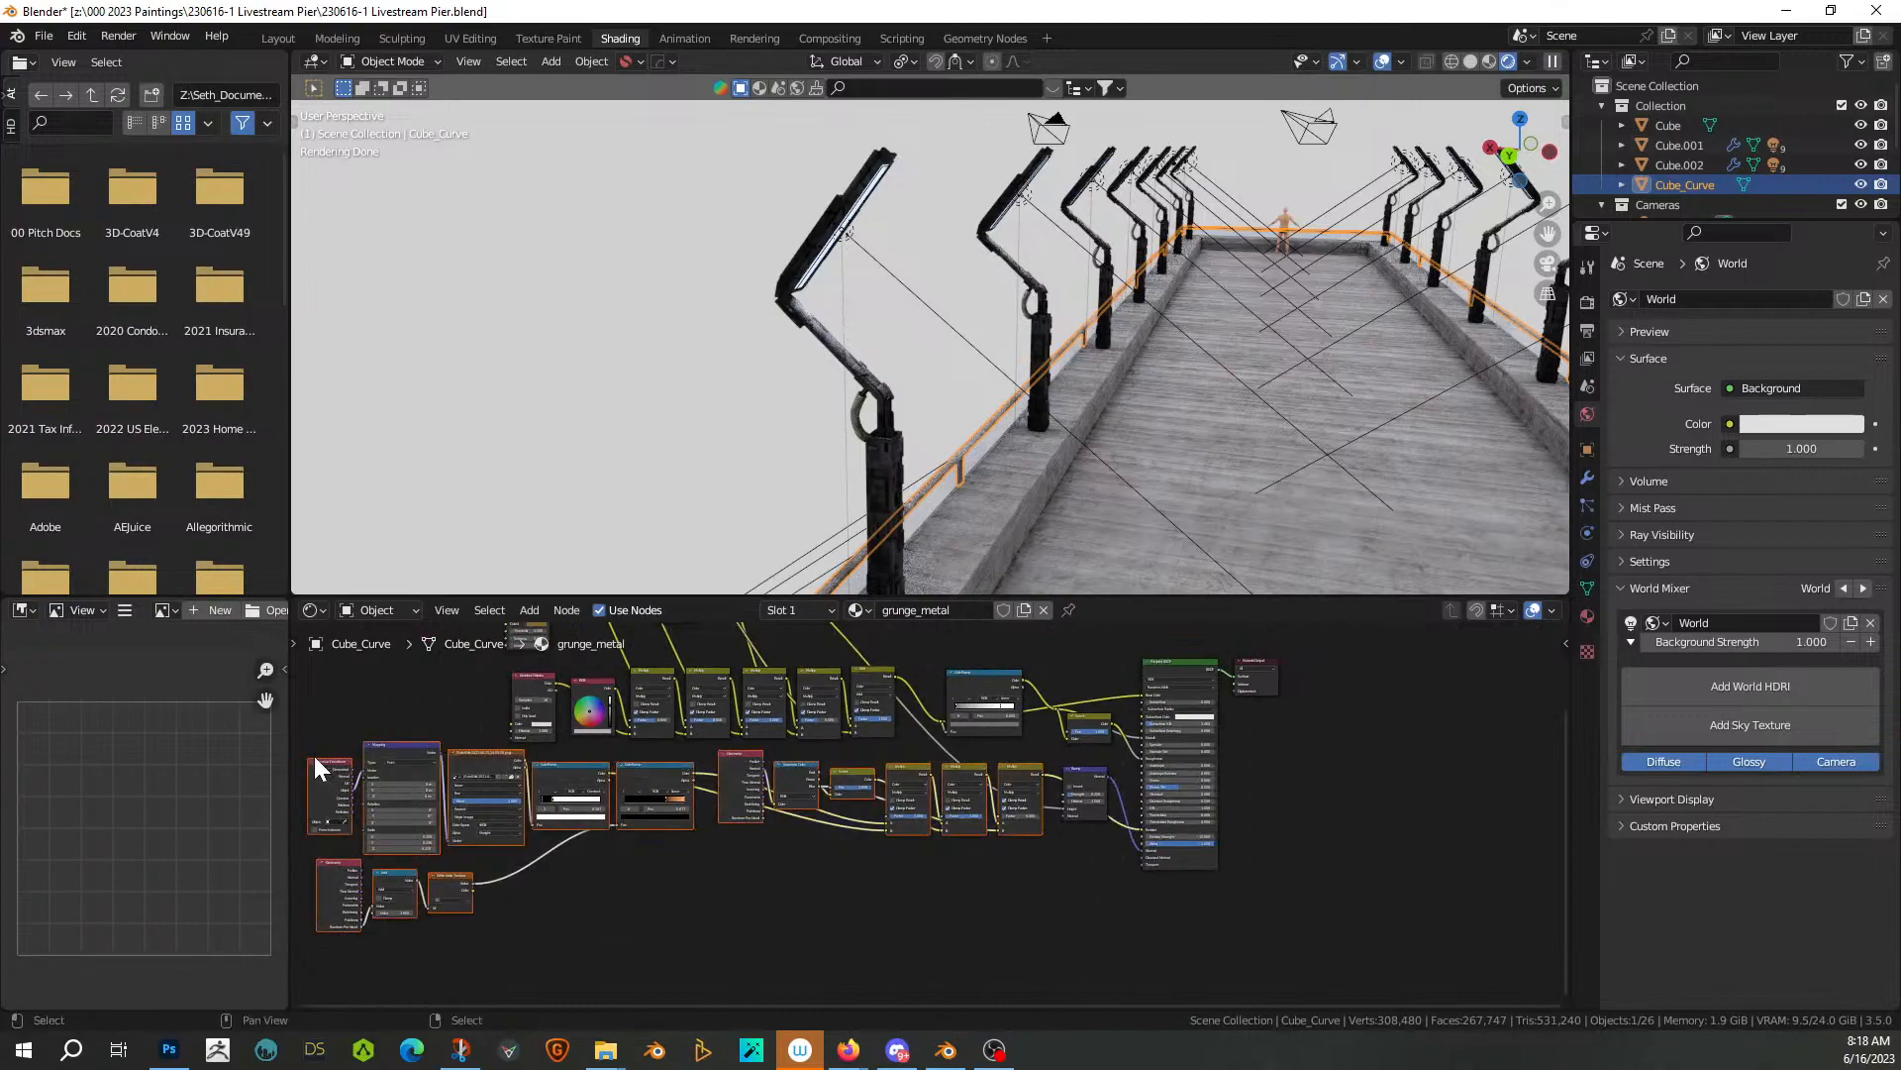
{"action": "key", "text": "x"}
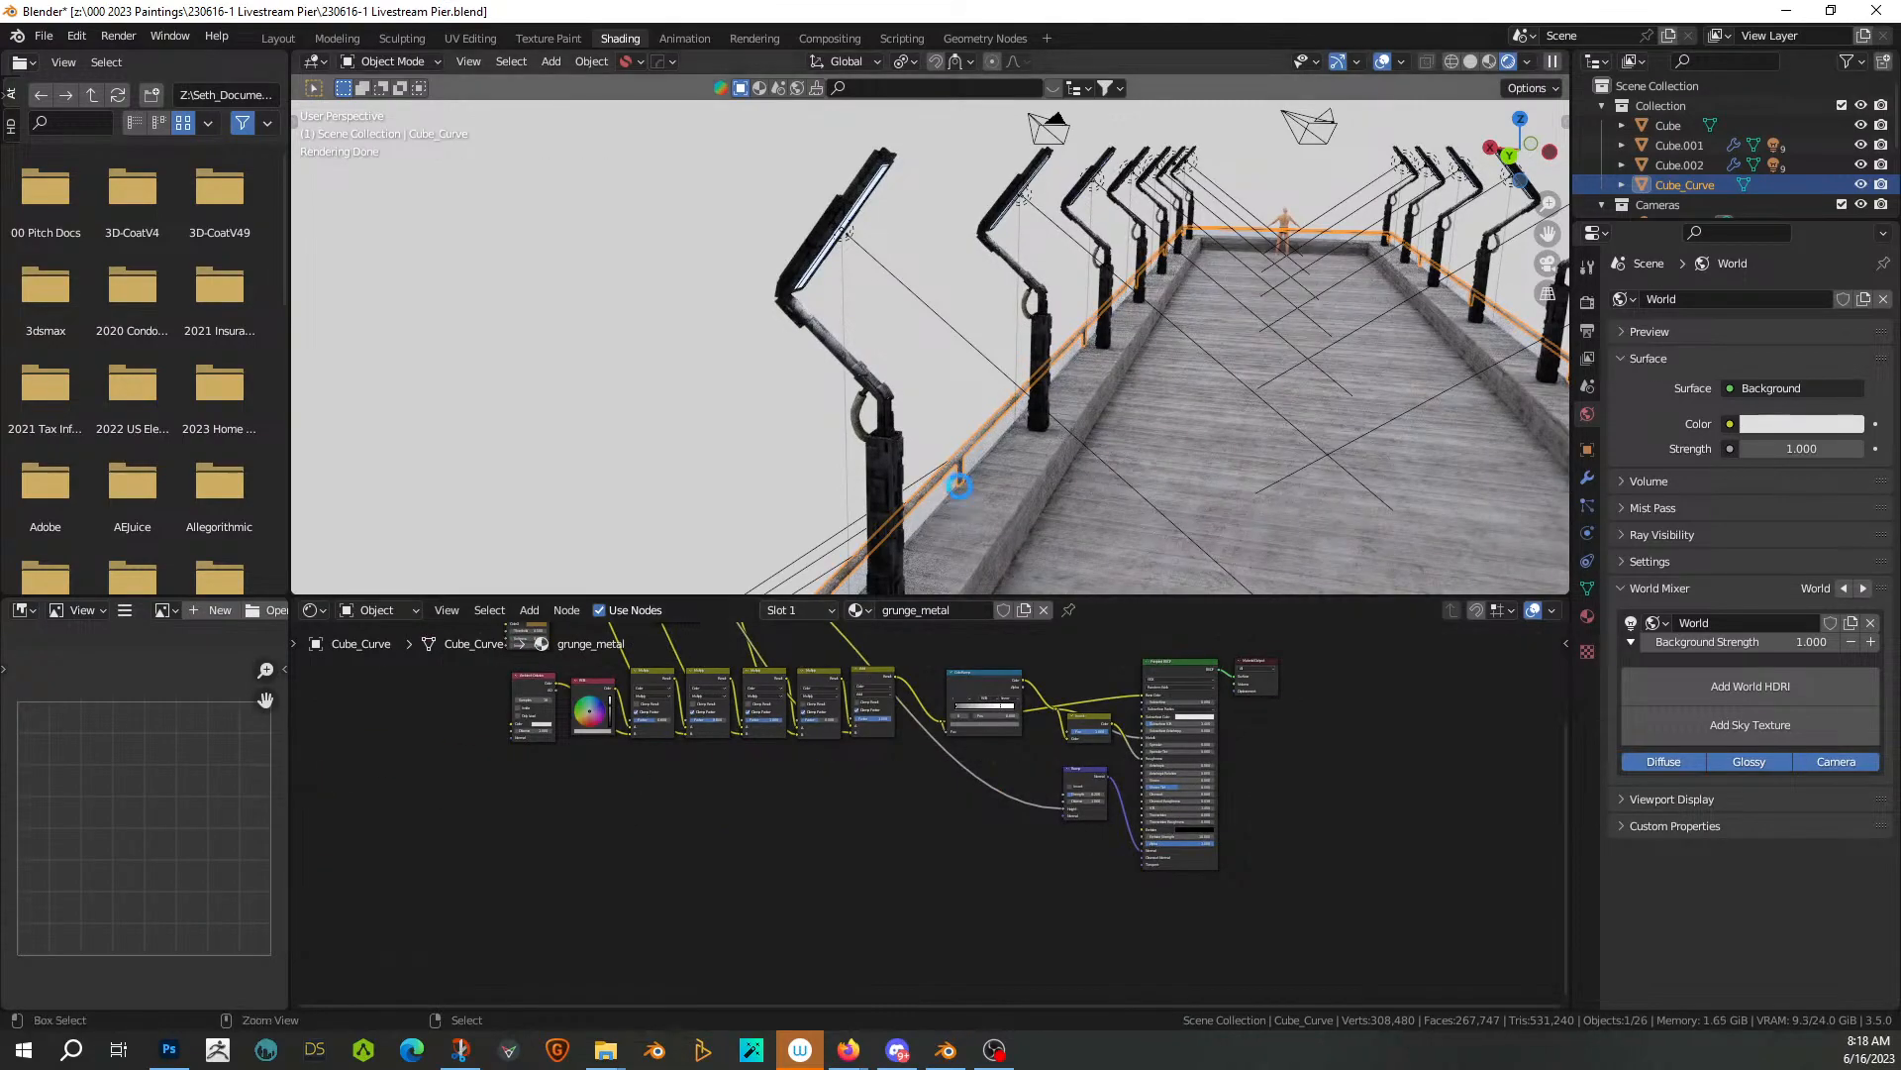
Save the pier file, check the railing from the deck and return to the Layout workspace
{"action": "key", "text": "ctrl+s"}
{"action": "middle_click_drag", "start_coordinate": [1298, 460], "coordinate": [1272, 437]}
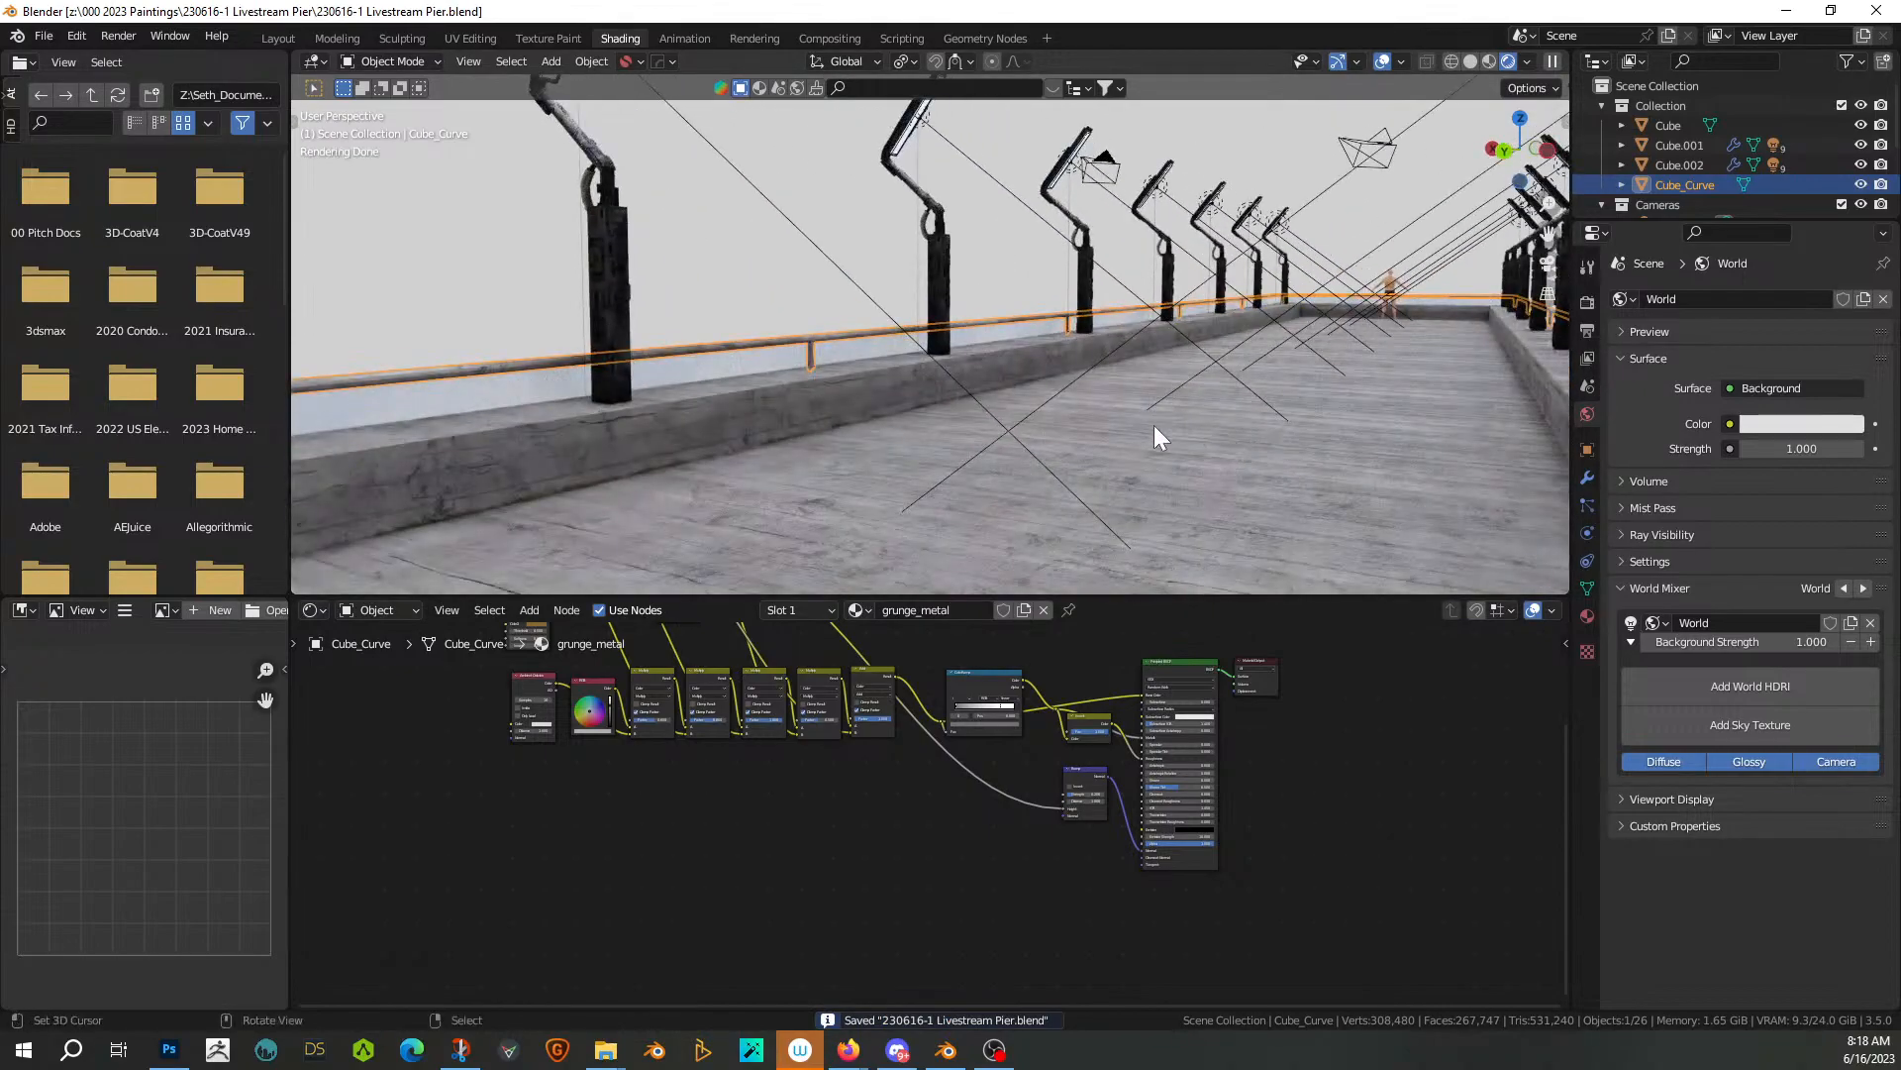
{"action": "left_click", "coordinate": [286, 37]}
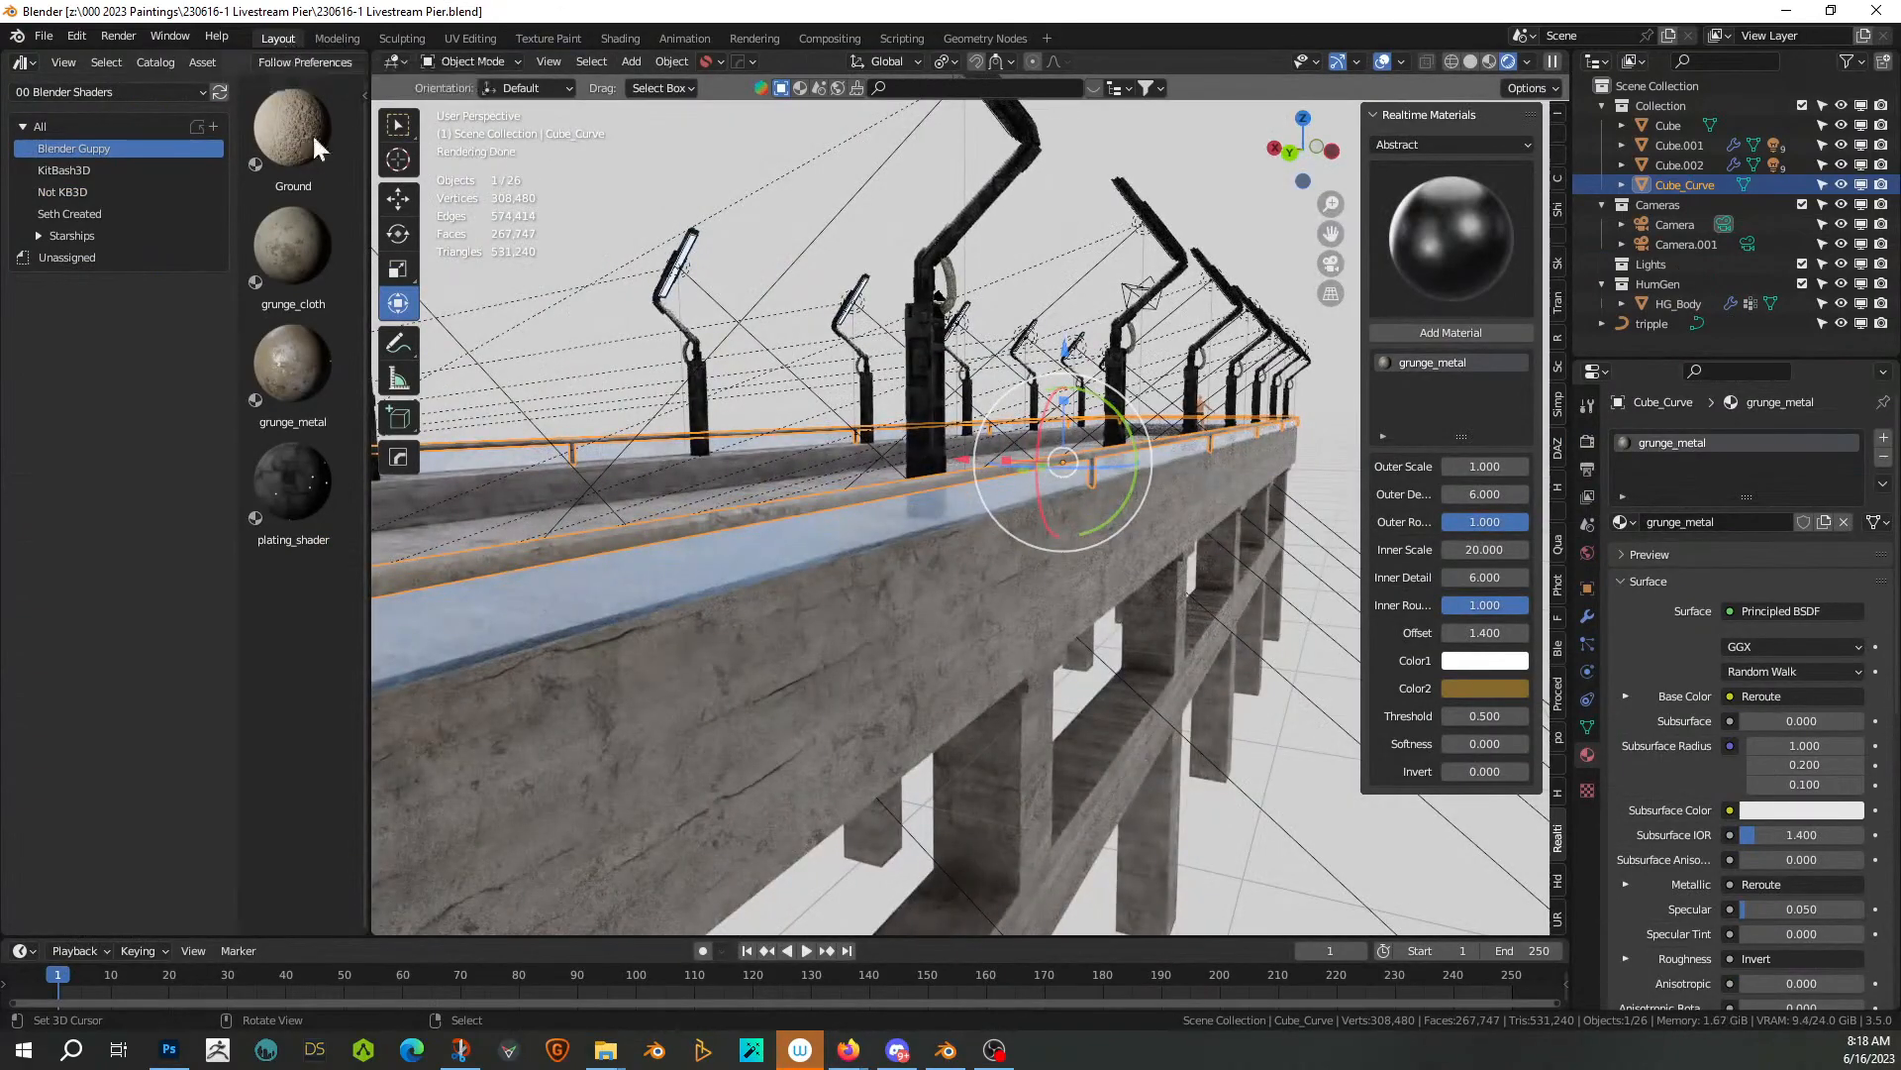
Set the power of the area light on the near lamp post to 50 W
{"action": "scroll", "coordinate": [783, 685], "scroll_direction": "up", "scroll_amount": 2}
{"action": "middle_click_drag", "start_coordinate": [765, 683], "coordinate": [1173, 707]}
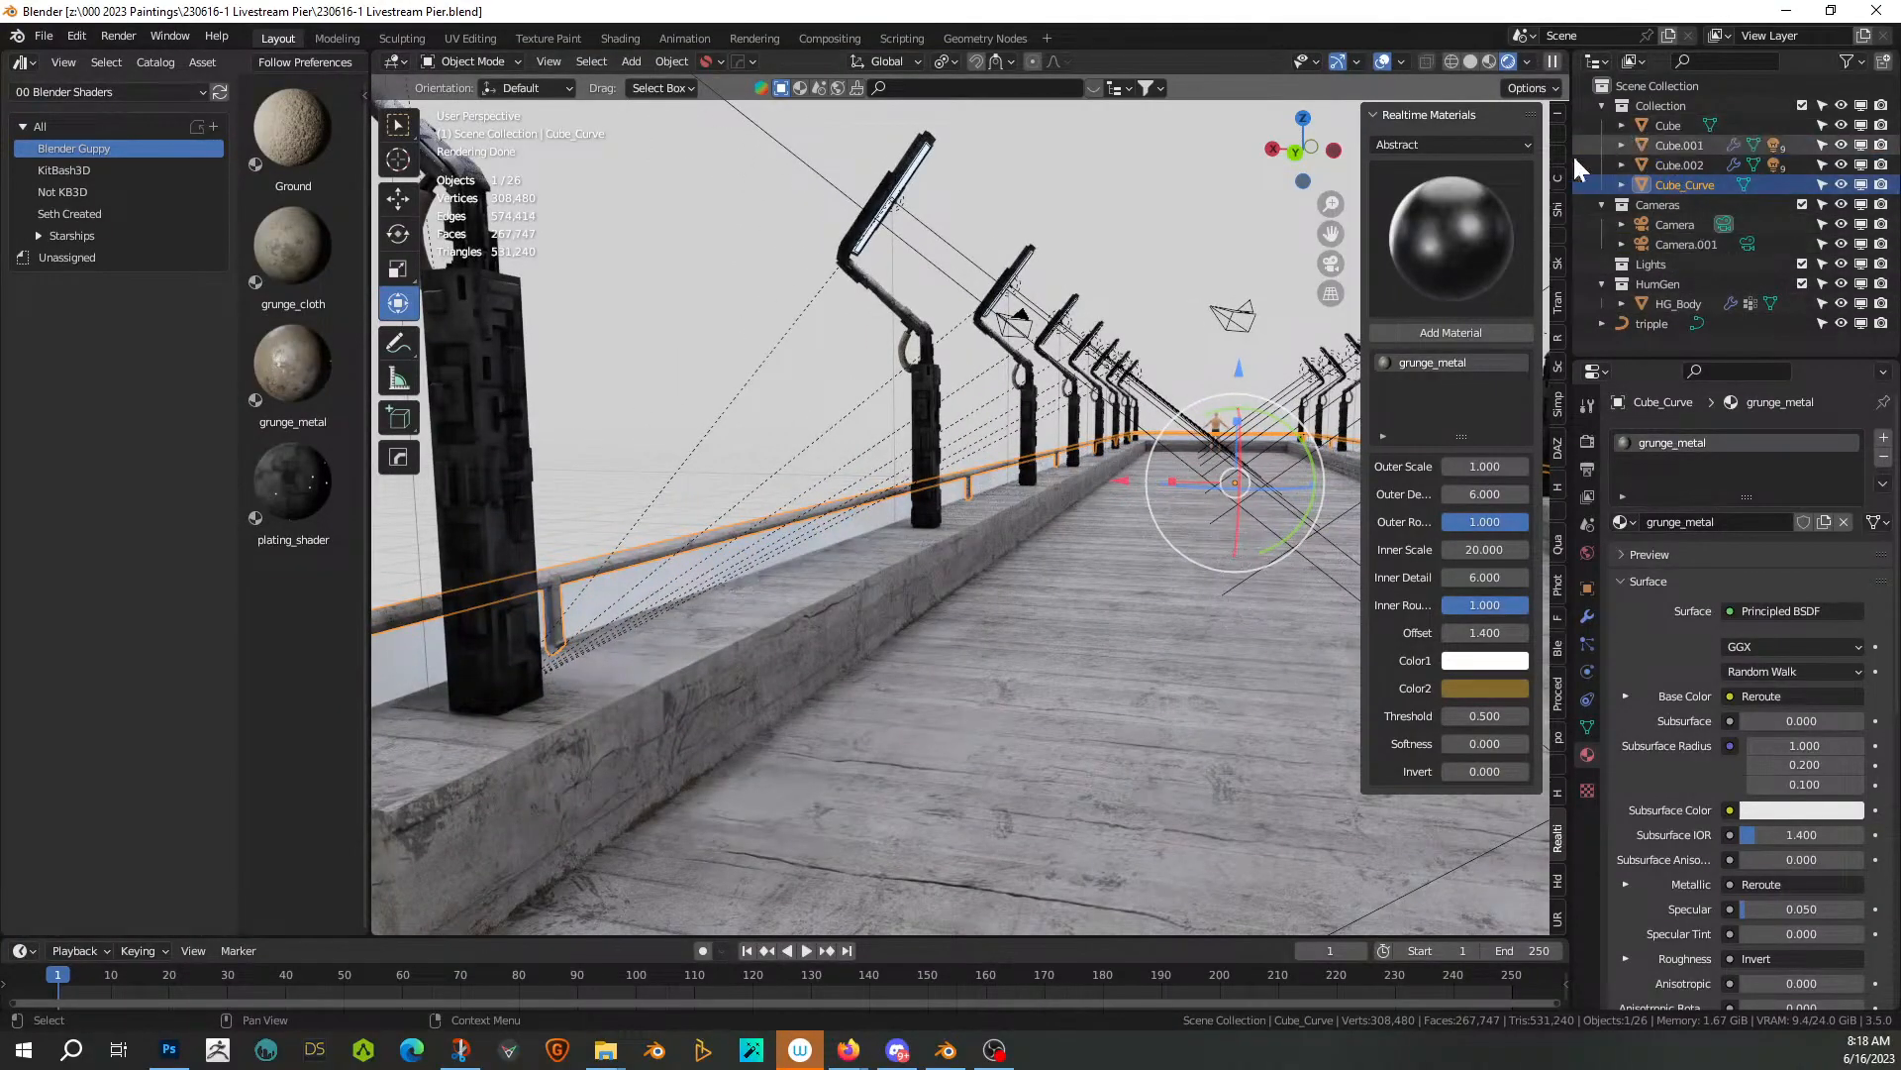
{"action": "left_click", "coordinate": [931, 230]}
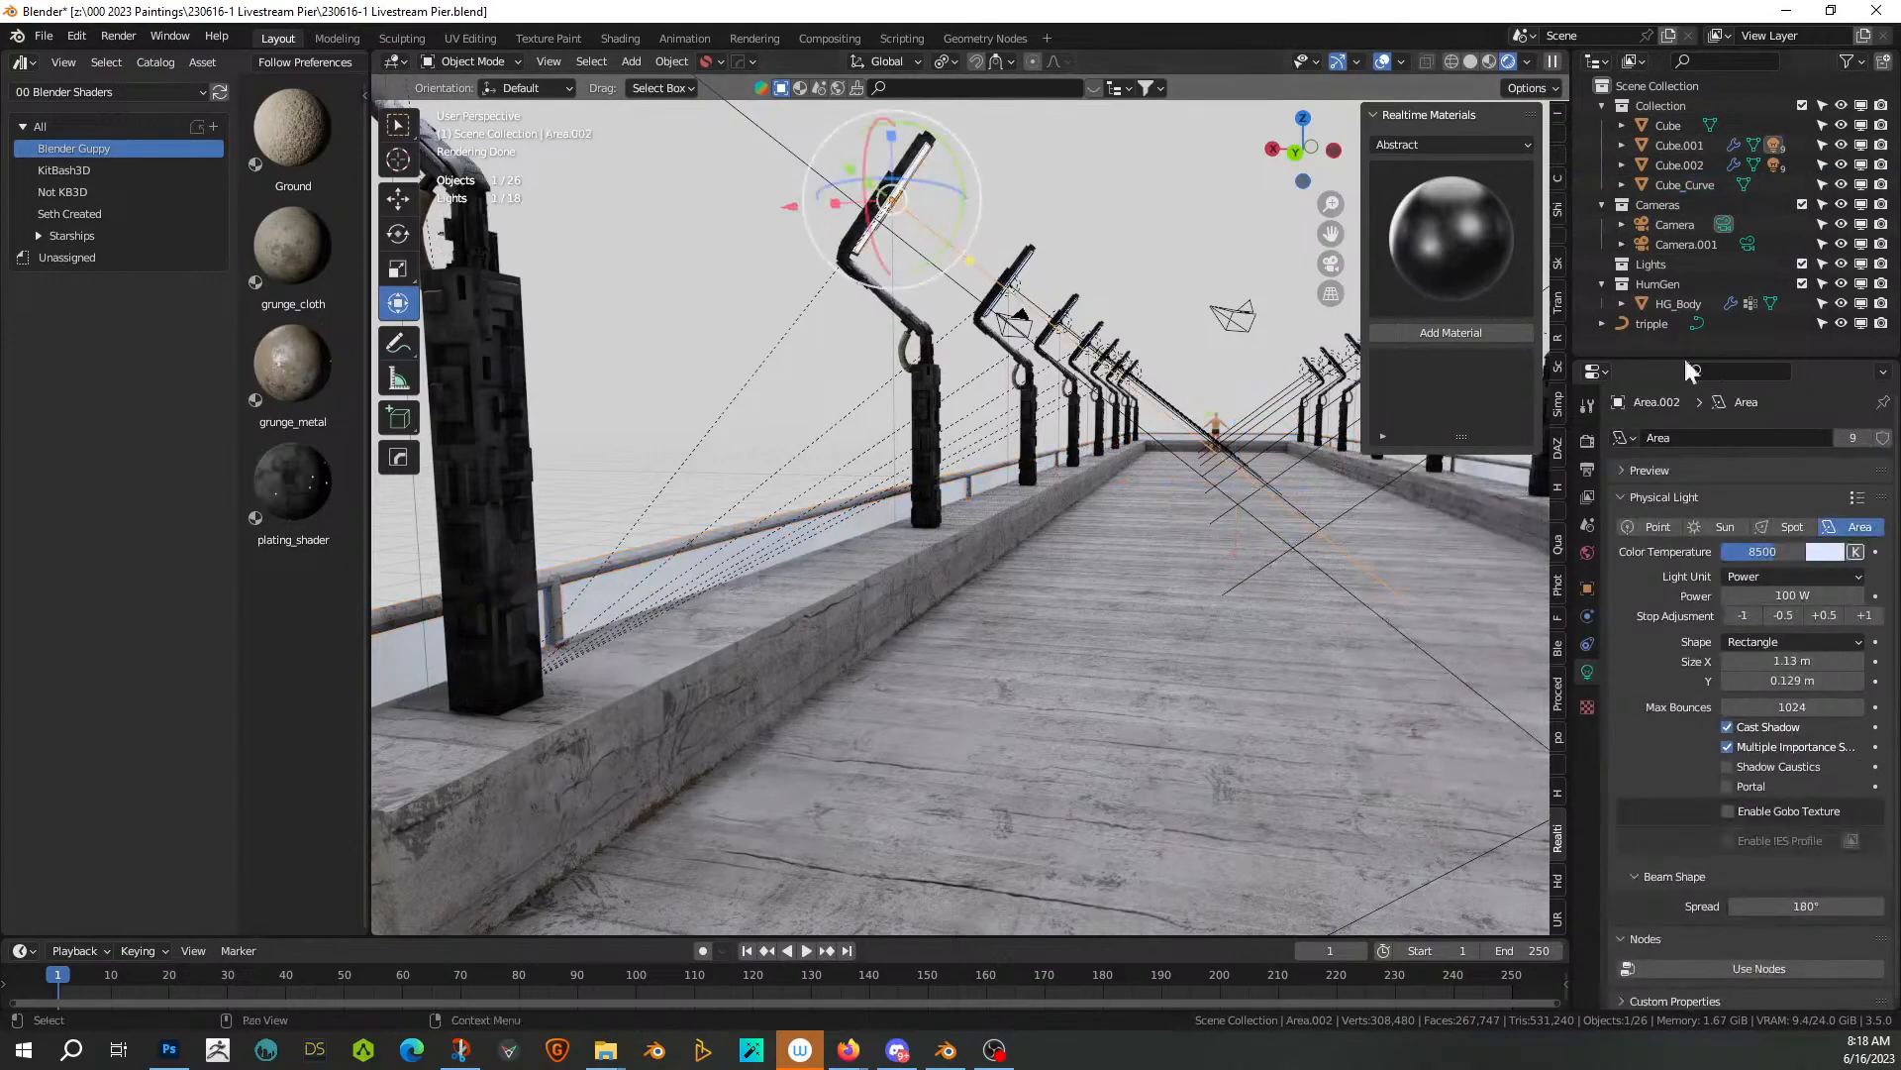
{"action": "left_click", "coordinate": [1811, 595]}
{"action": "type", "text": "50"}
{"action": "key", "text": "Return"}
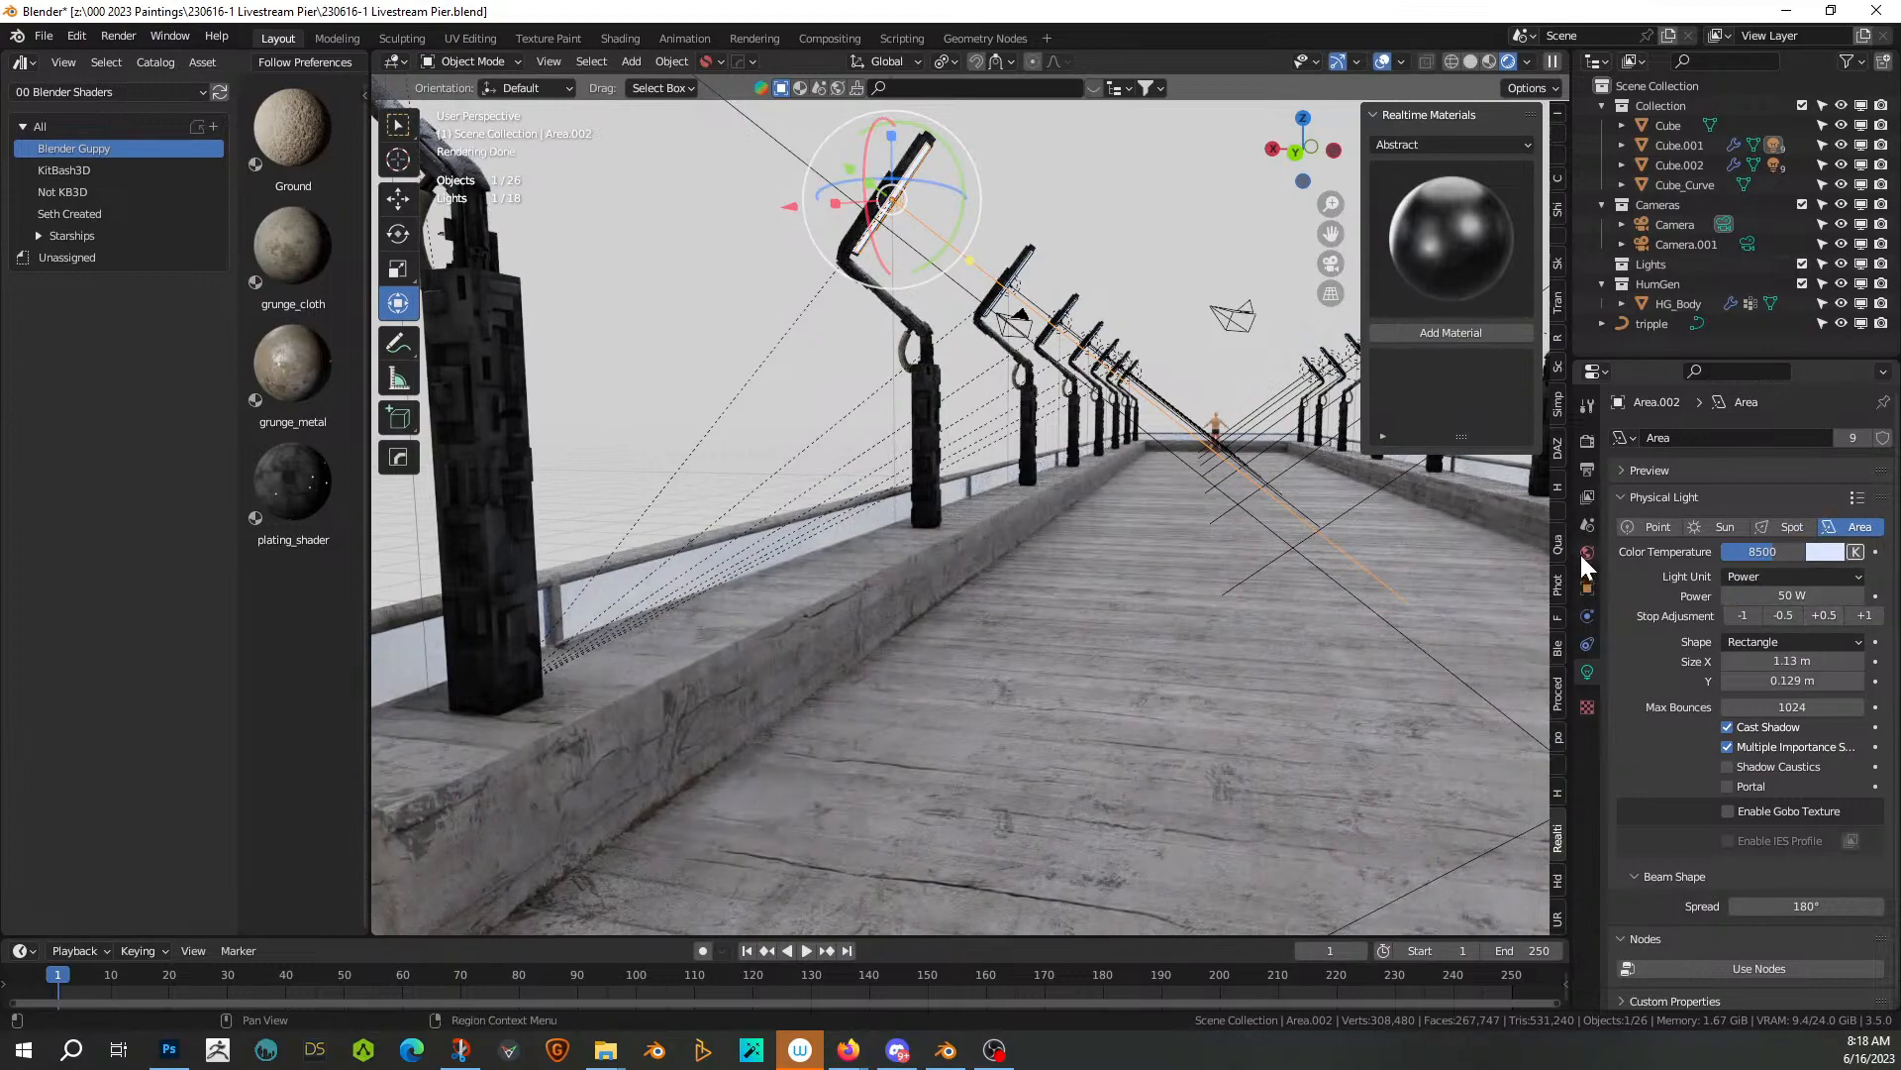
Darken the world background color to near black and clear the object selection
{"action": "left_click", "coordinate": [1588, 552]}
{"action": "left_click", "coordinate": [1762, 562]}
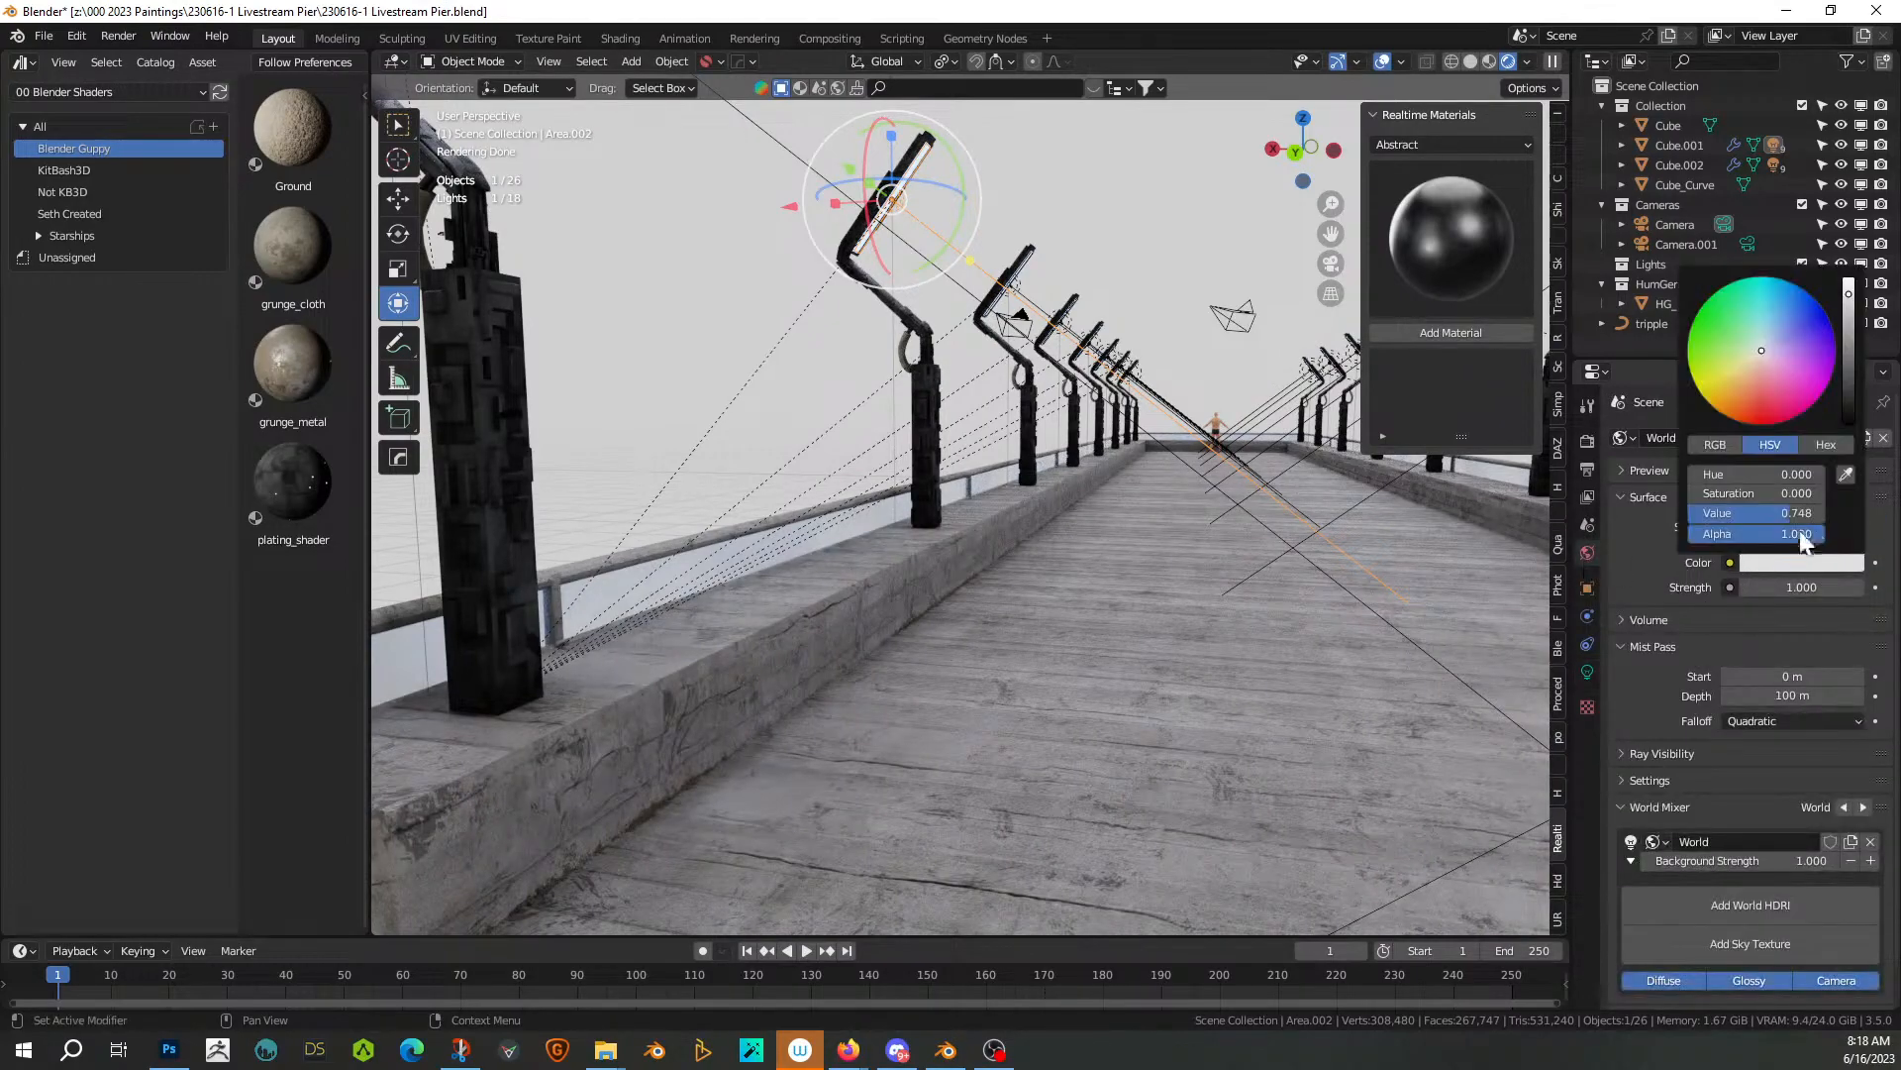
{"action": "left_click", "coordinate": [1849, 408]}
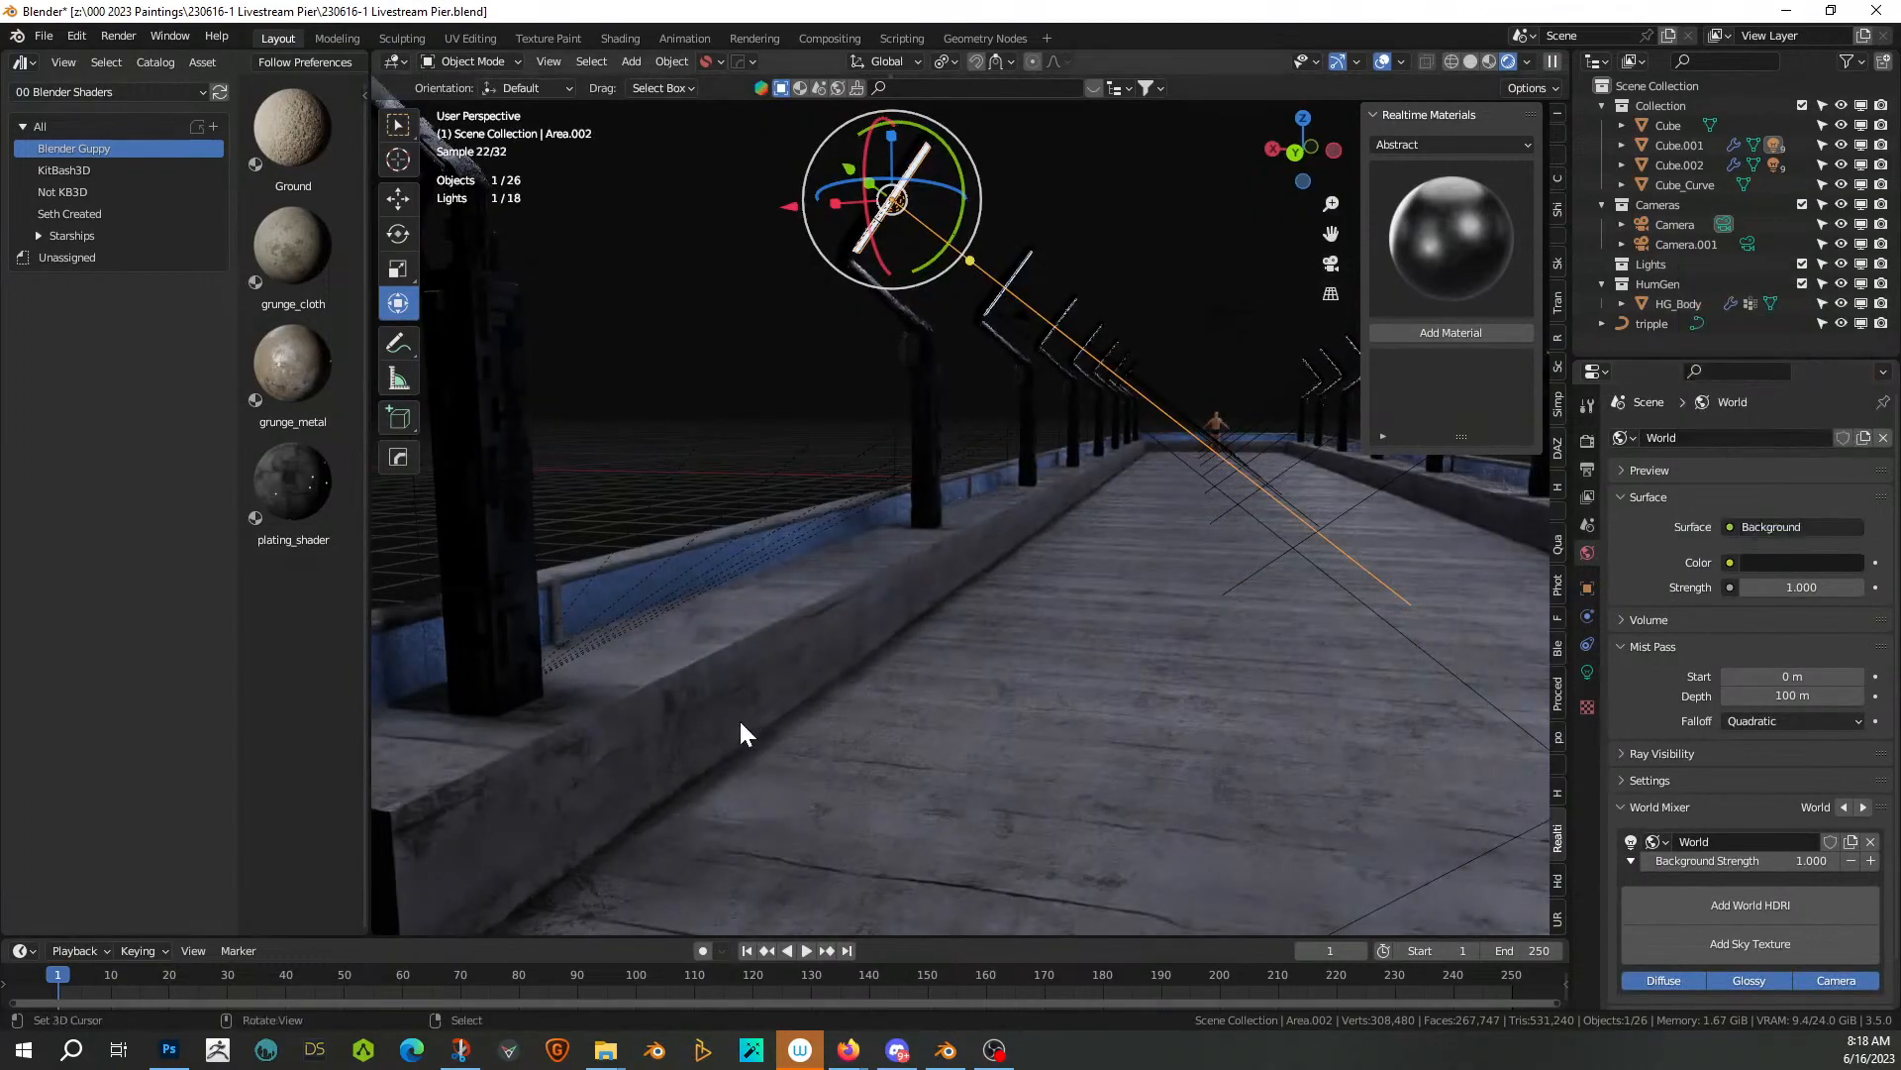
{"action": "right_click", "coordinate": [606, 409]}
Replace the plating_shader material on the lamp posts in Cube.001 with grunge_metal and deselect the object
{"action": "scroll", "coordinate": [717, 494], "scroll_direction": "down", "scroll_amount": 4}
{"action": "middle_click_drag", "start_coordinate": [723, 502], "coordinate": [653, 550]}
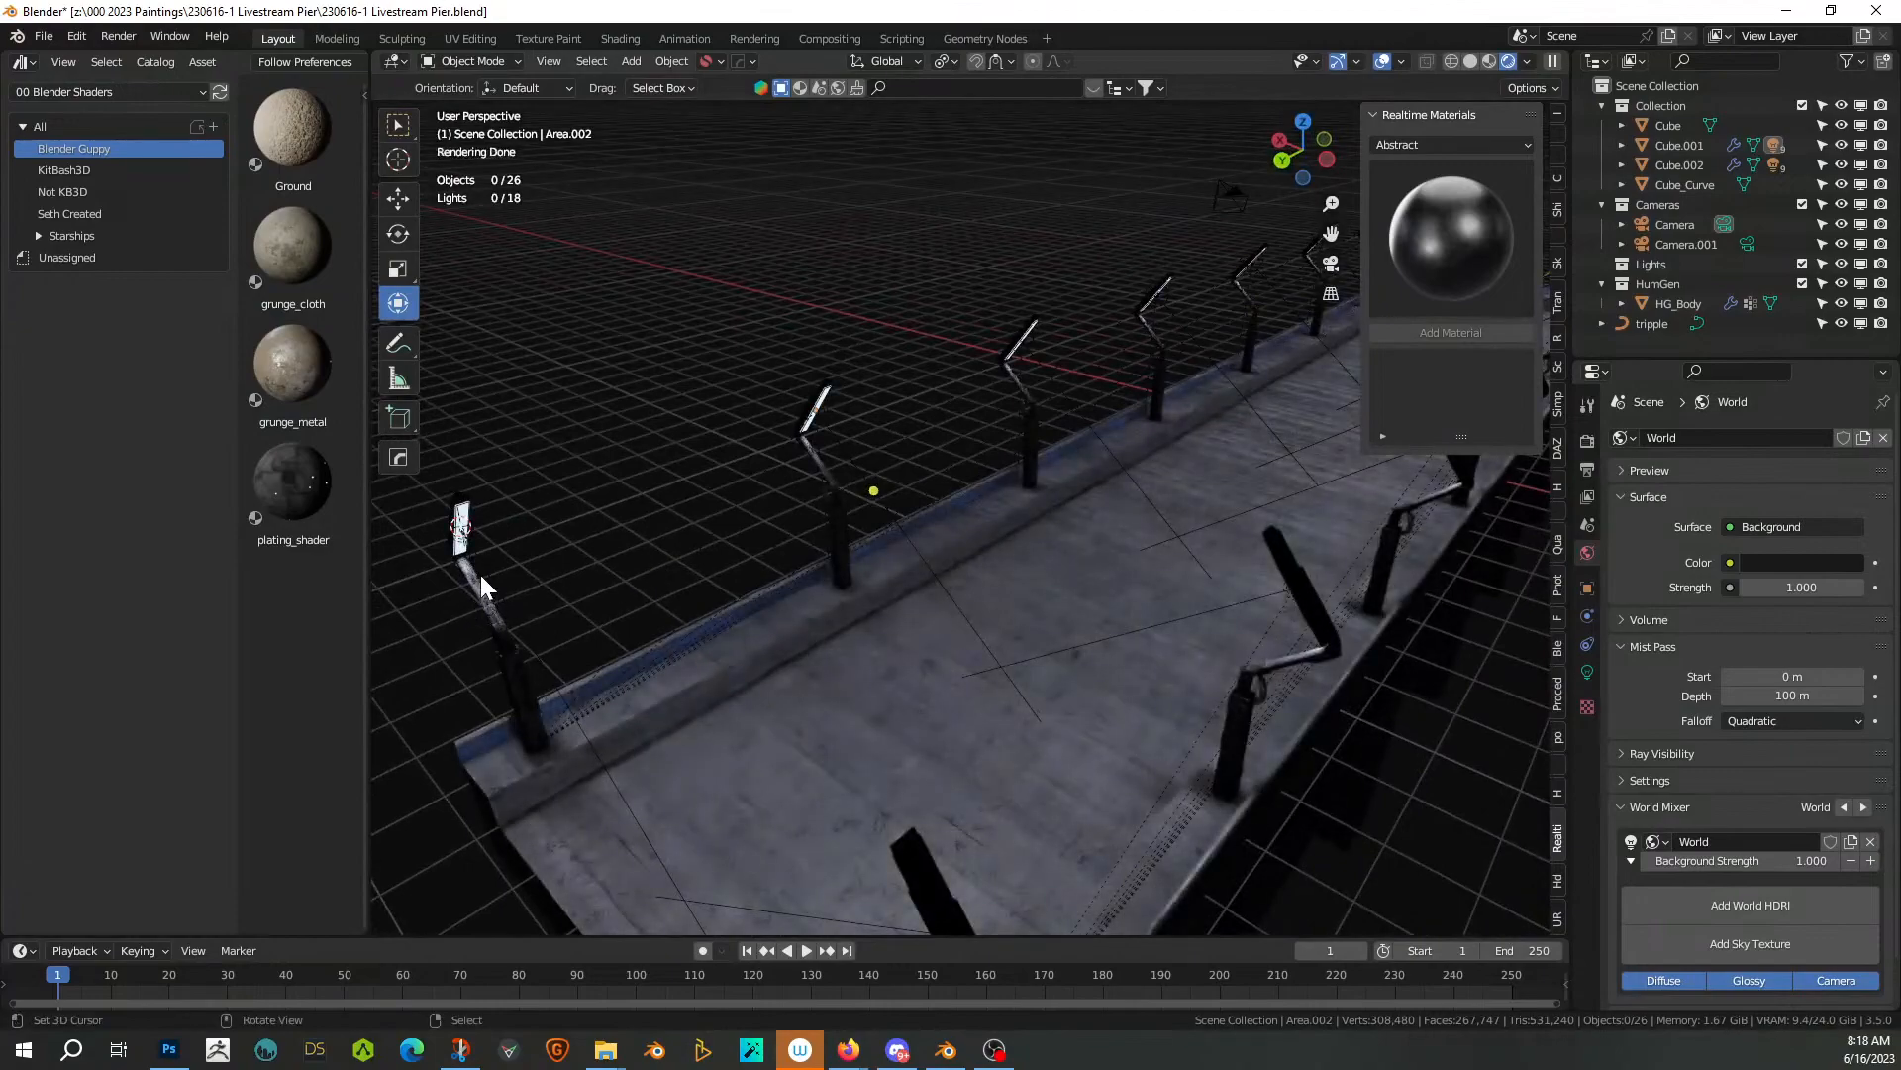
{"action": "middle_click_drag", "start_coordinate": [555, 624], "coordinate": [697, 579]}
{"action": "left_click", "coordinate": [697, 578]}
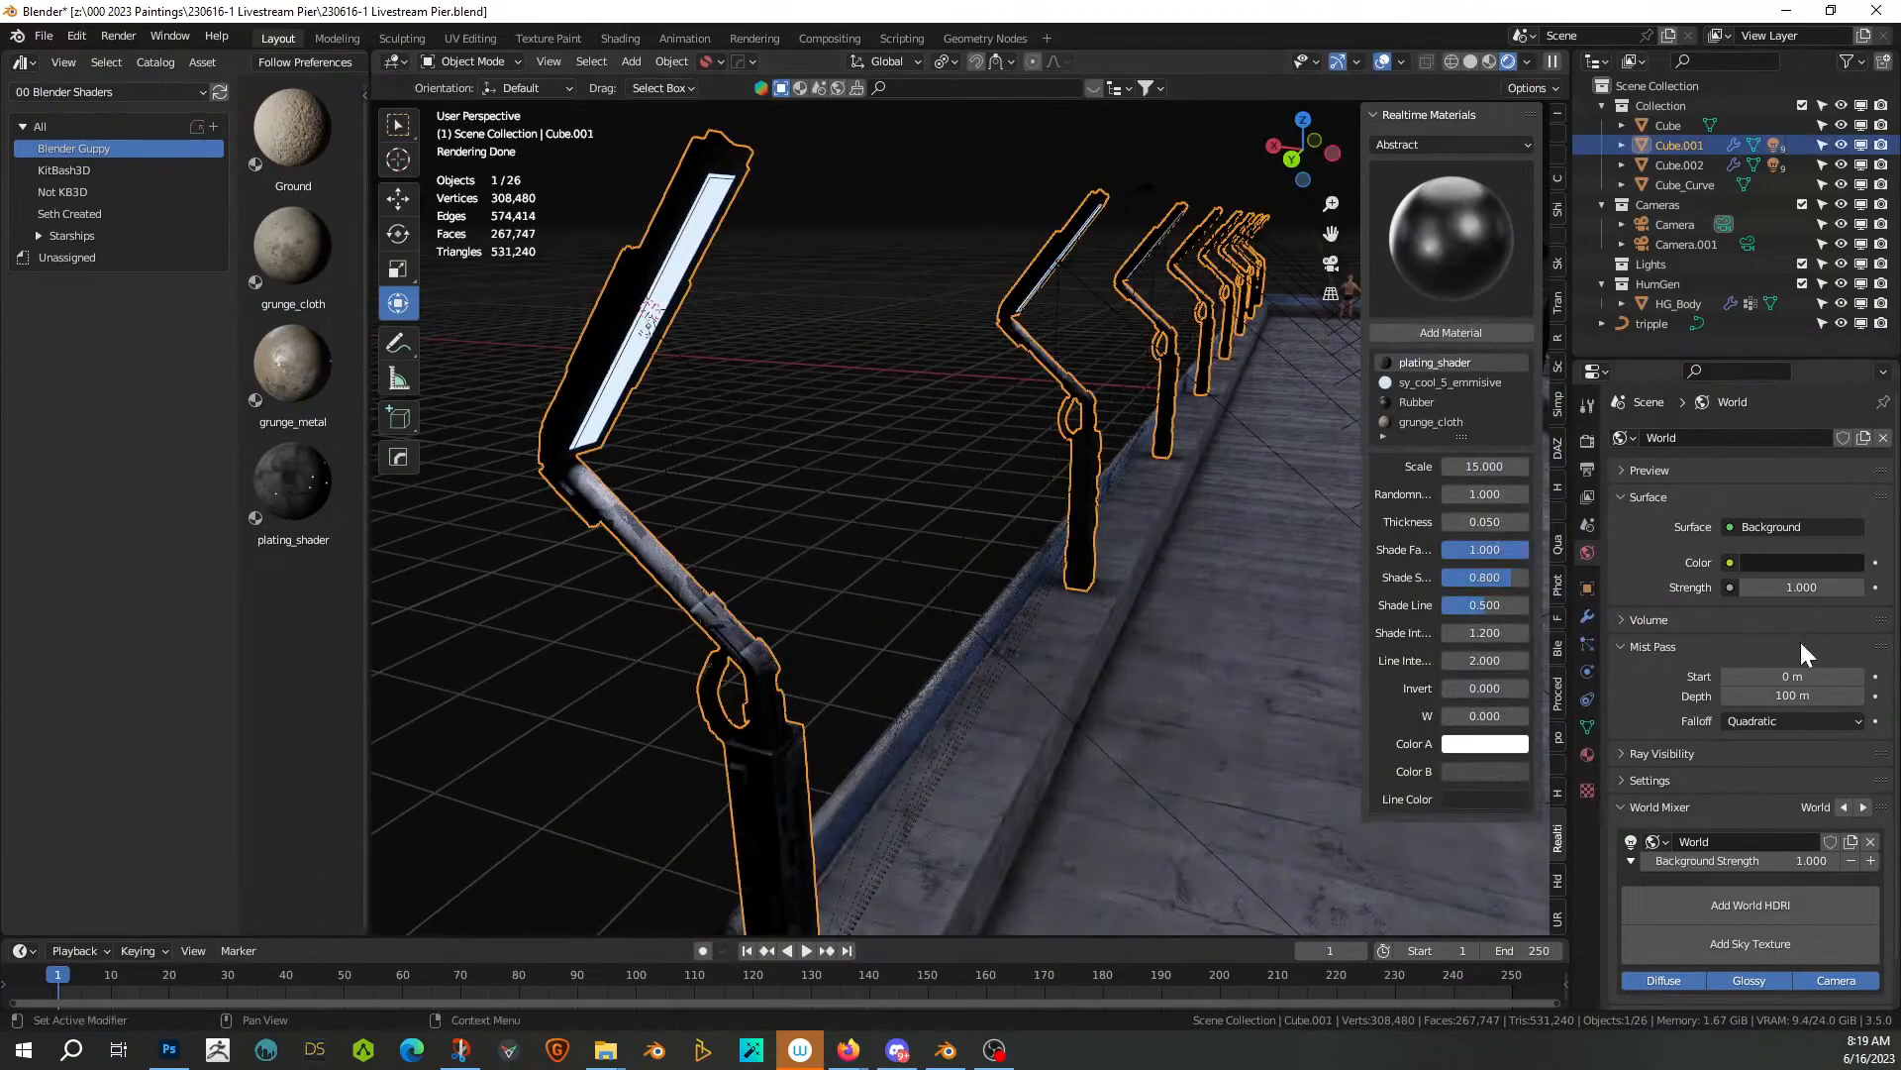
{"action": "left_click", "coordinate": [1585, 755]}
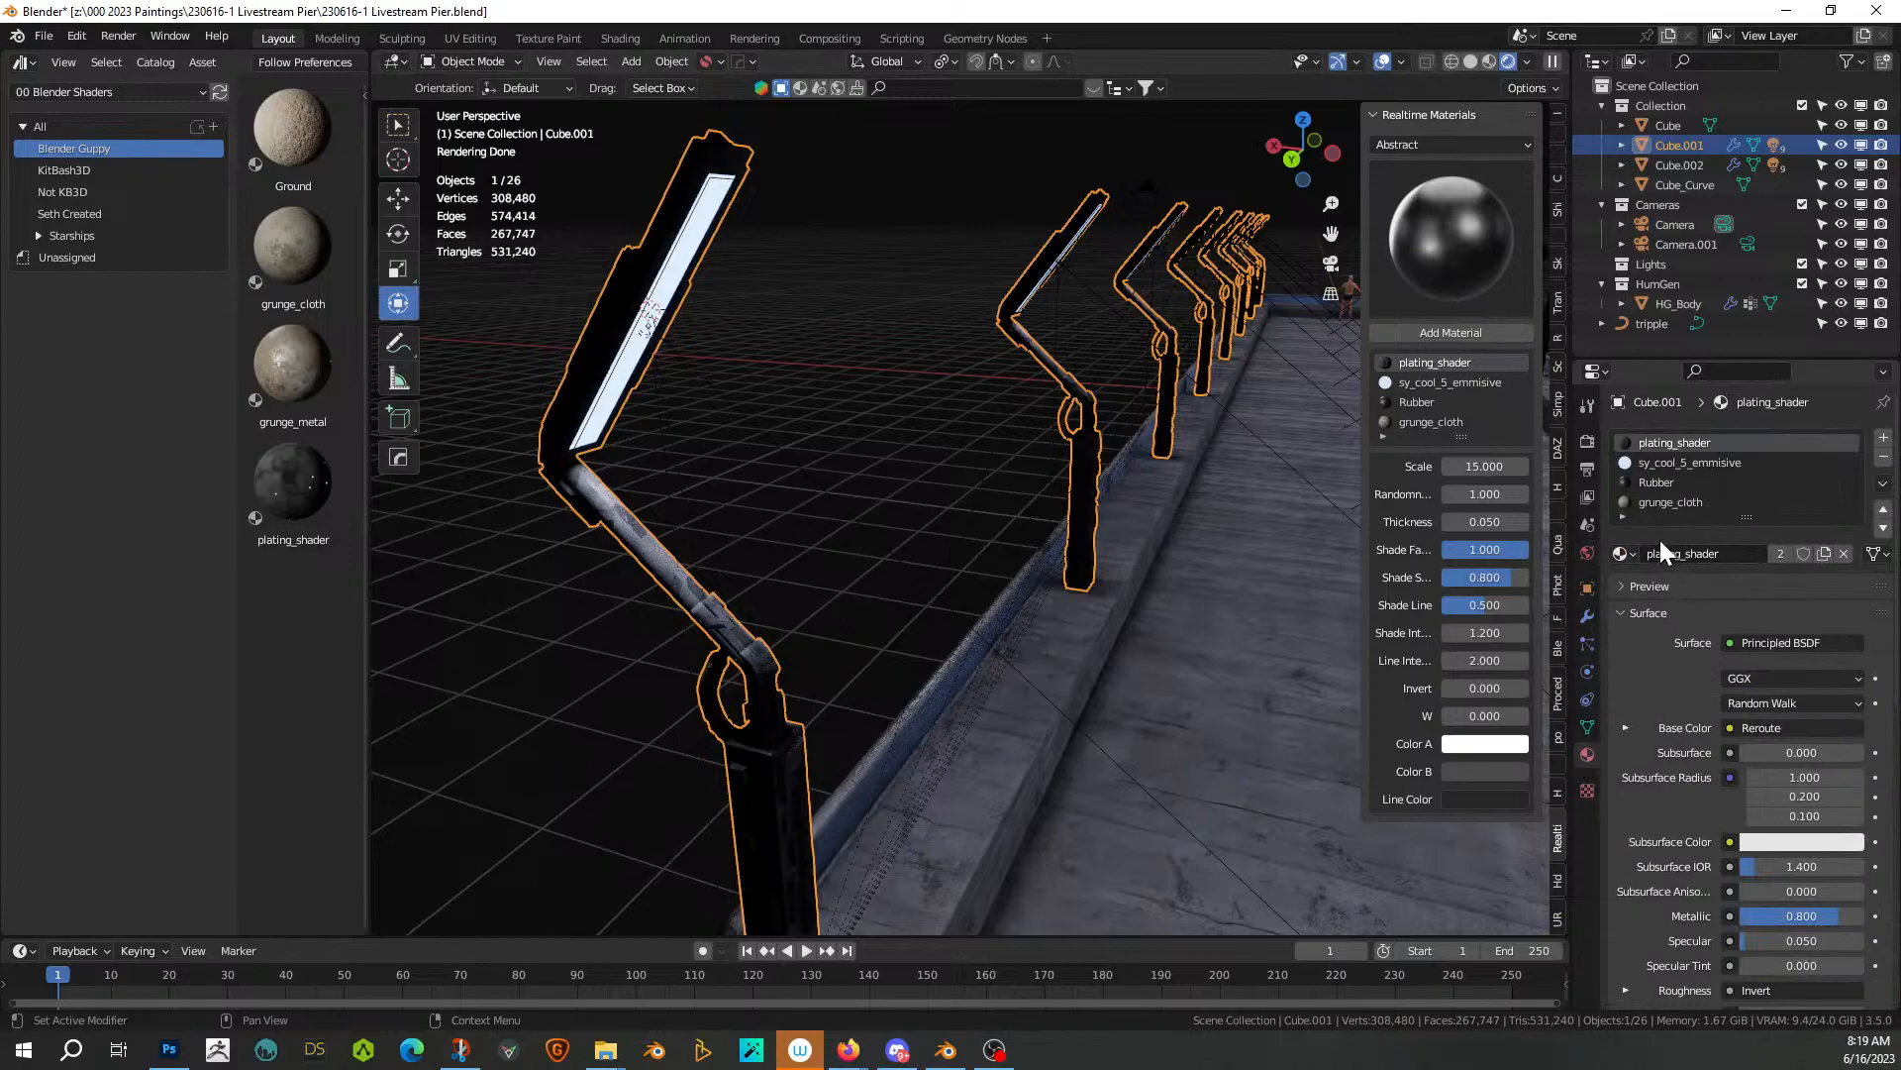
{"action": "left_click", "coordinate": [1622, 554]}
{"action": "type", "text": "grun"}
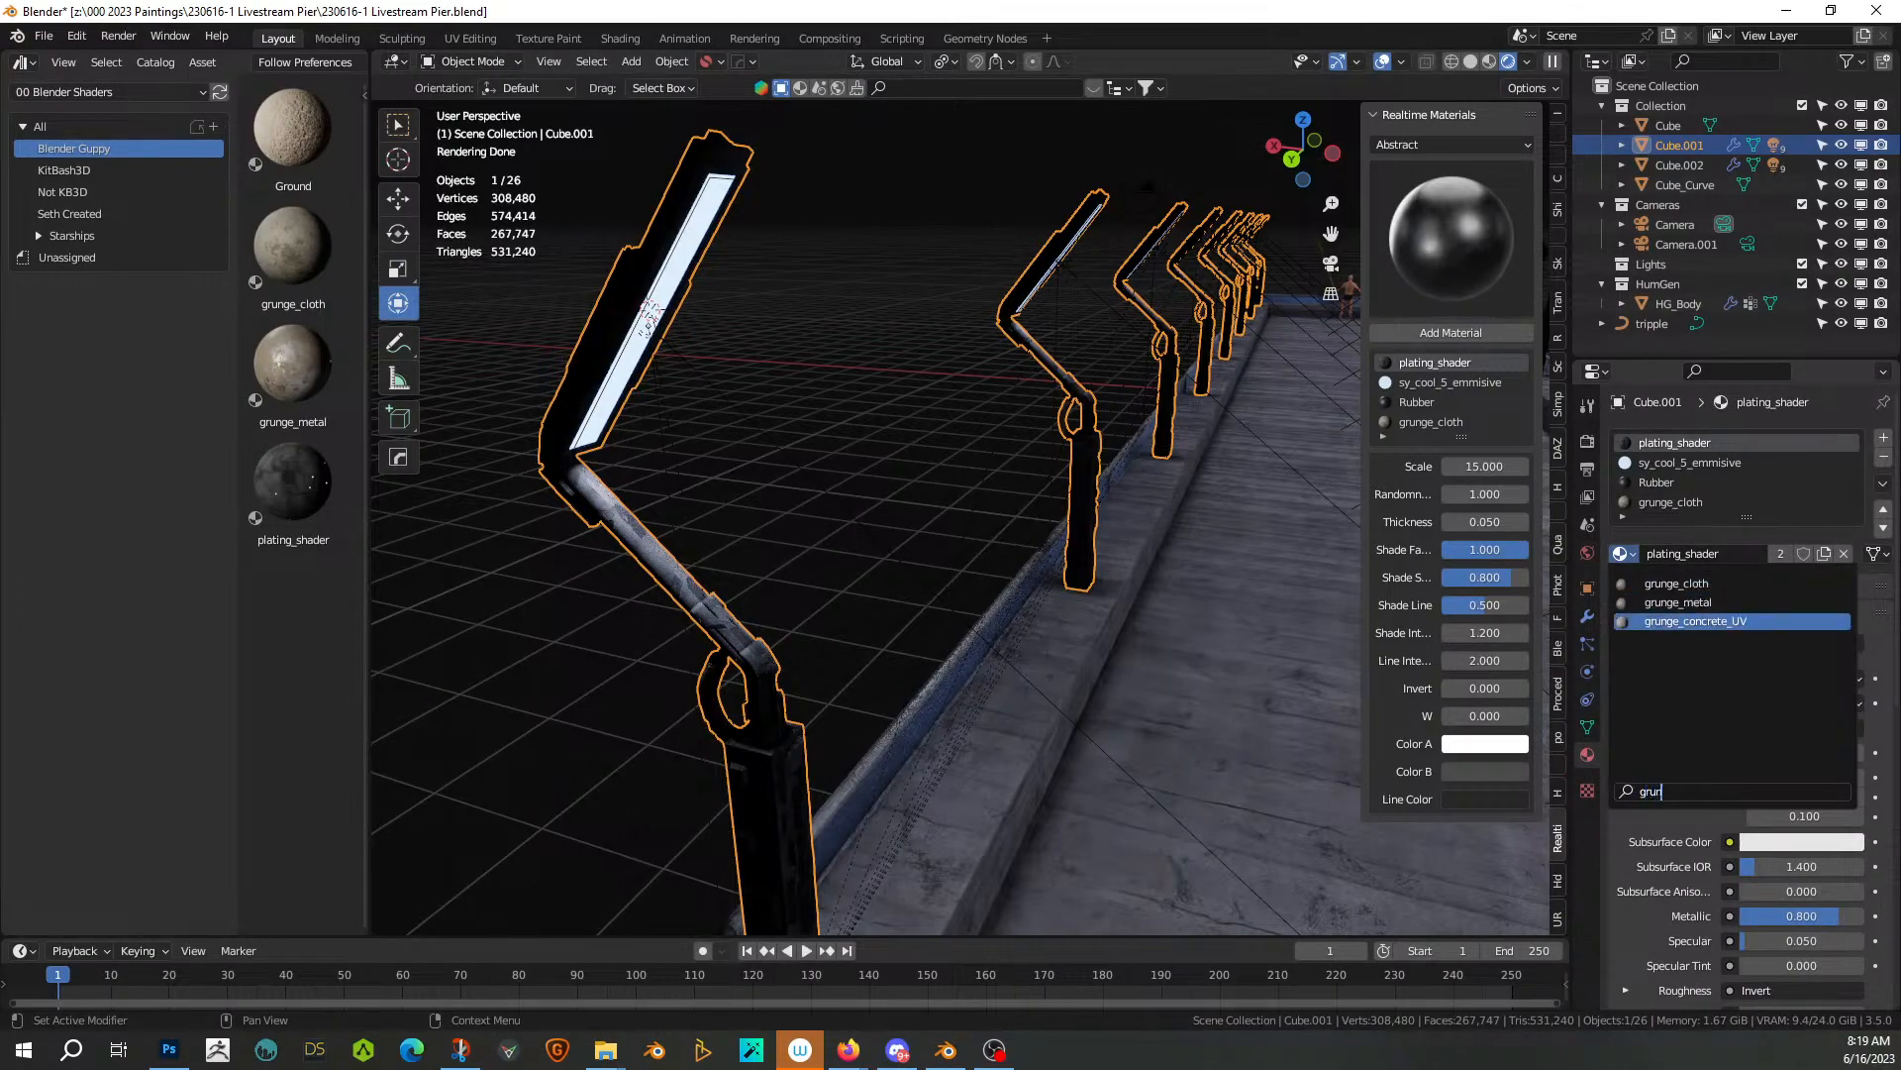
{"action": "left_click", "coordinate": [1688, 605]}
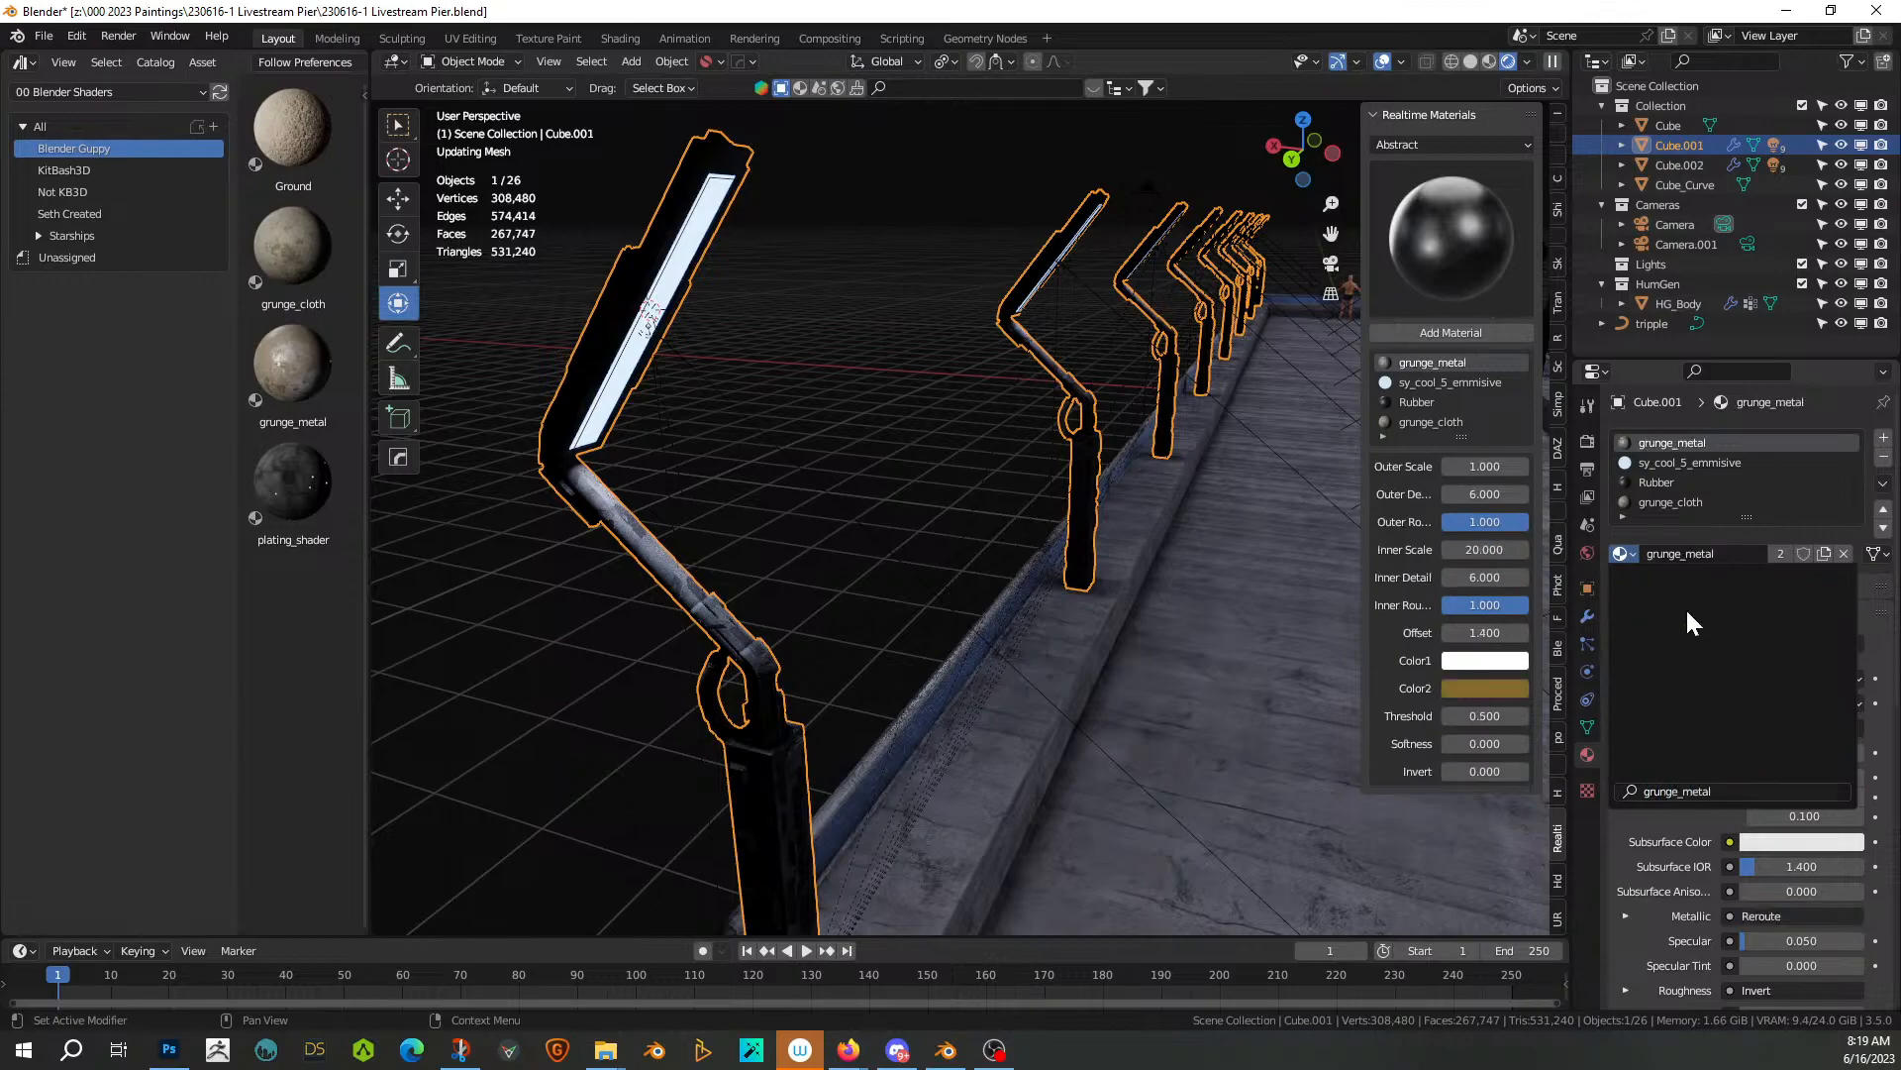
{"action": "left_click", "coordinate": [852, 389]}
Inspect the darkened pier from the deck and from afar, and switch the viewport to solid shading
{"action": "middle_click_drag", "start_coordinate": [848, 388], "coordinate": [816, 547]}
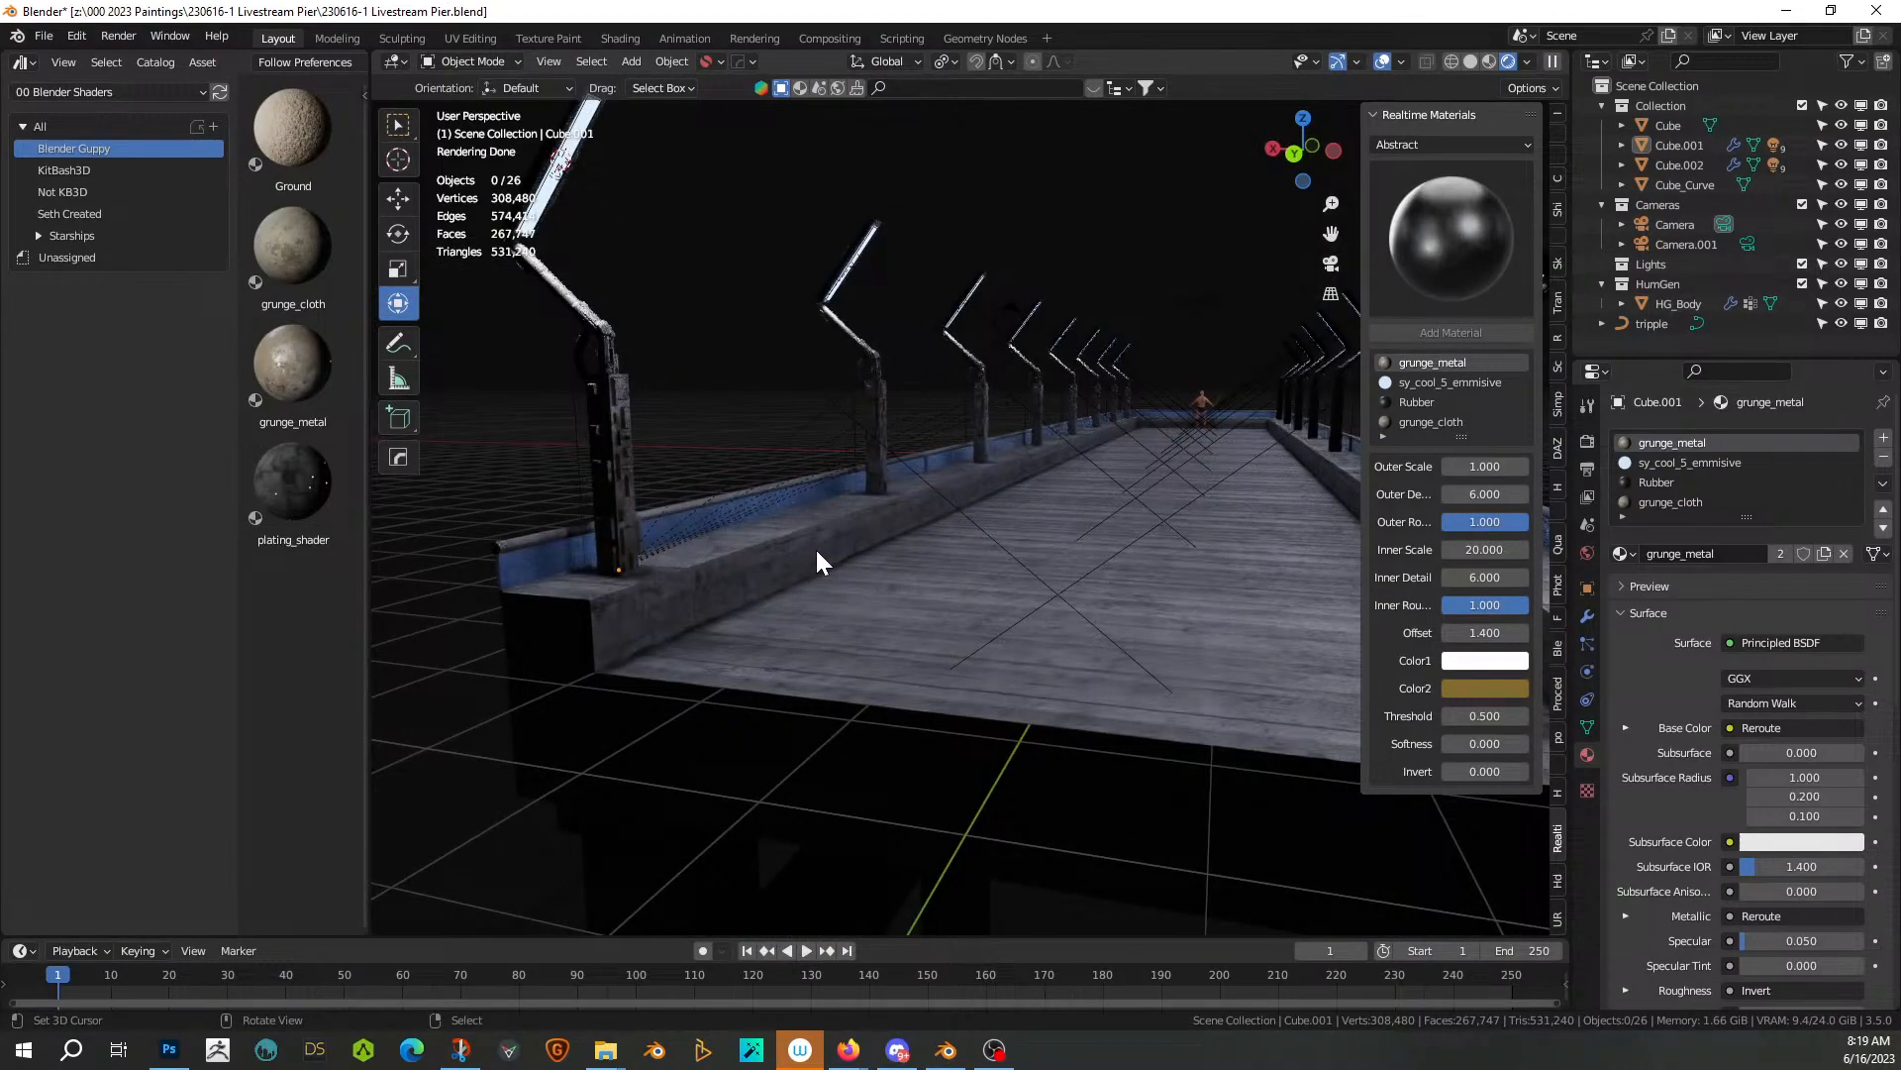
{"action": "middle_click_drag", "start_coordinate": [951, 614], "coordinate": [1093, 648]}
{"action": "scroll", "coordinate": [1090, 644], "scroll_direction": "down", "scroll_amount": 6}
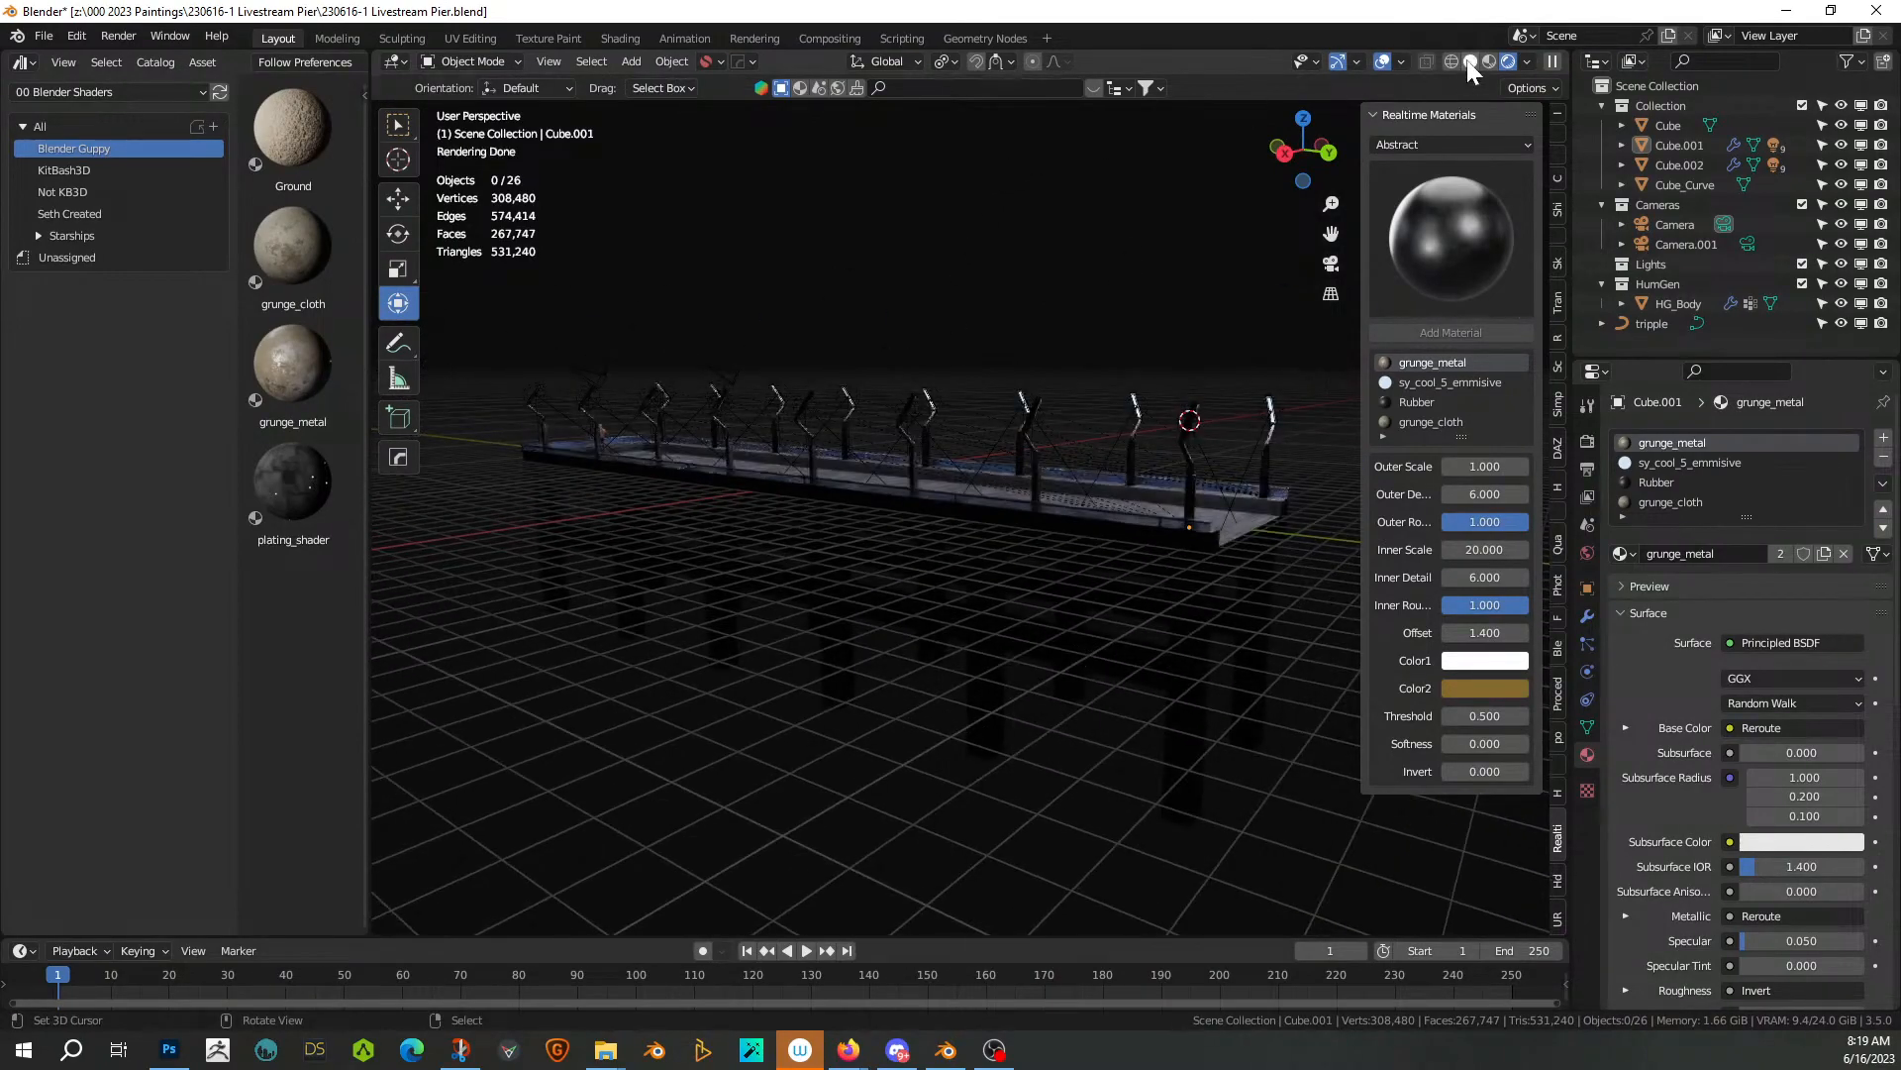
{"action": "left_click", "coordinate": [1470, 61]}
{"action": "scroll", "coordinate": [944, 622], "scroll_direction": "down", "scroll_amount": 3}
{"action": "mouse_move", "coordinate": [945, 630]}
{"action": "middle_mouse_down"}
{"action": "mouse_move", "coordinate": [997, 635]}
{"action": "mouse_move", "coordinate": [988, 606]}
{"action": "mouse_move", "coordinate": [895, 646]}
{"action": "mouse_move", "coordinate": [942, 676]}
{"action": "mouse_move", "coordinate": [1327, 691]}
{"action": "mouse_move", "coordinate": [863, 626]}
{"action": "middle_mouse_up"}
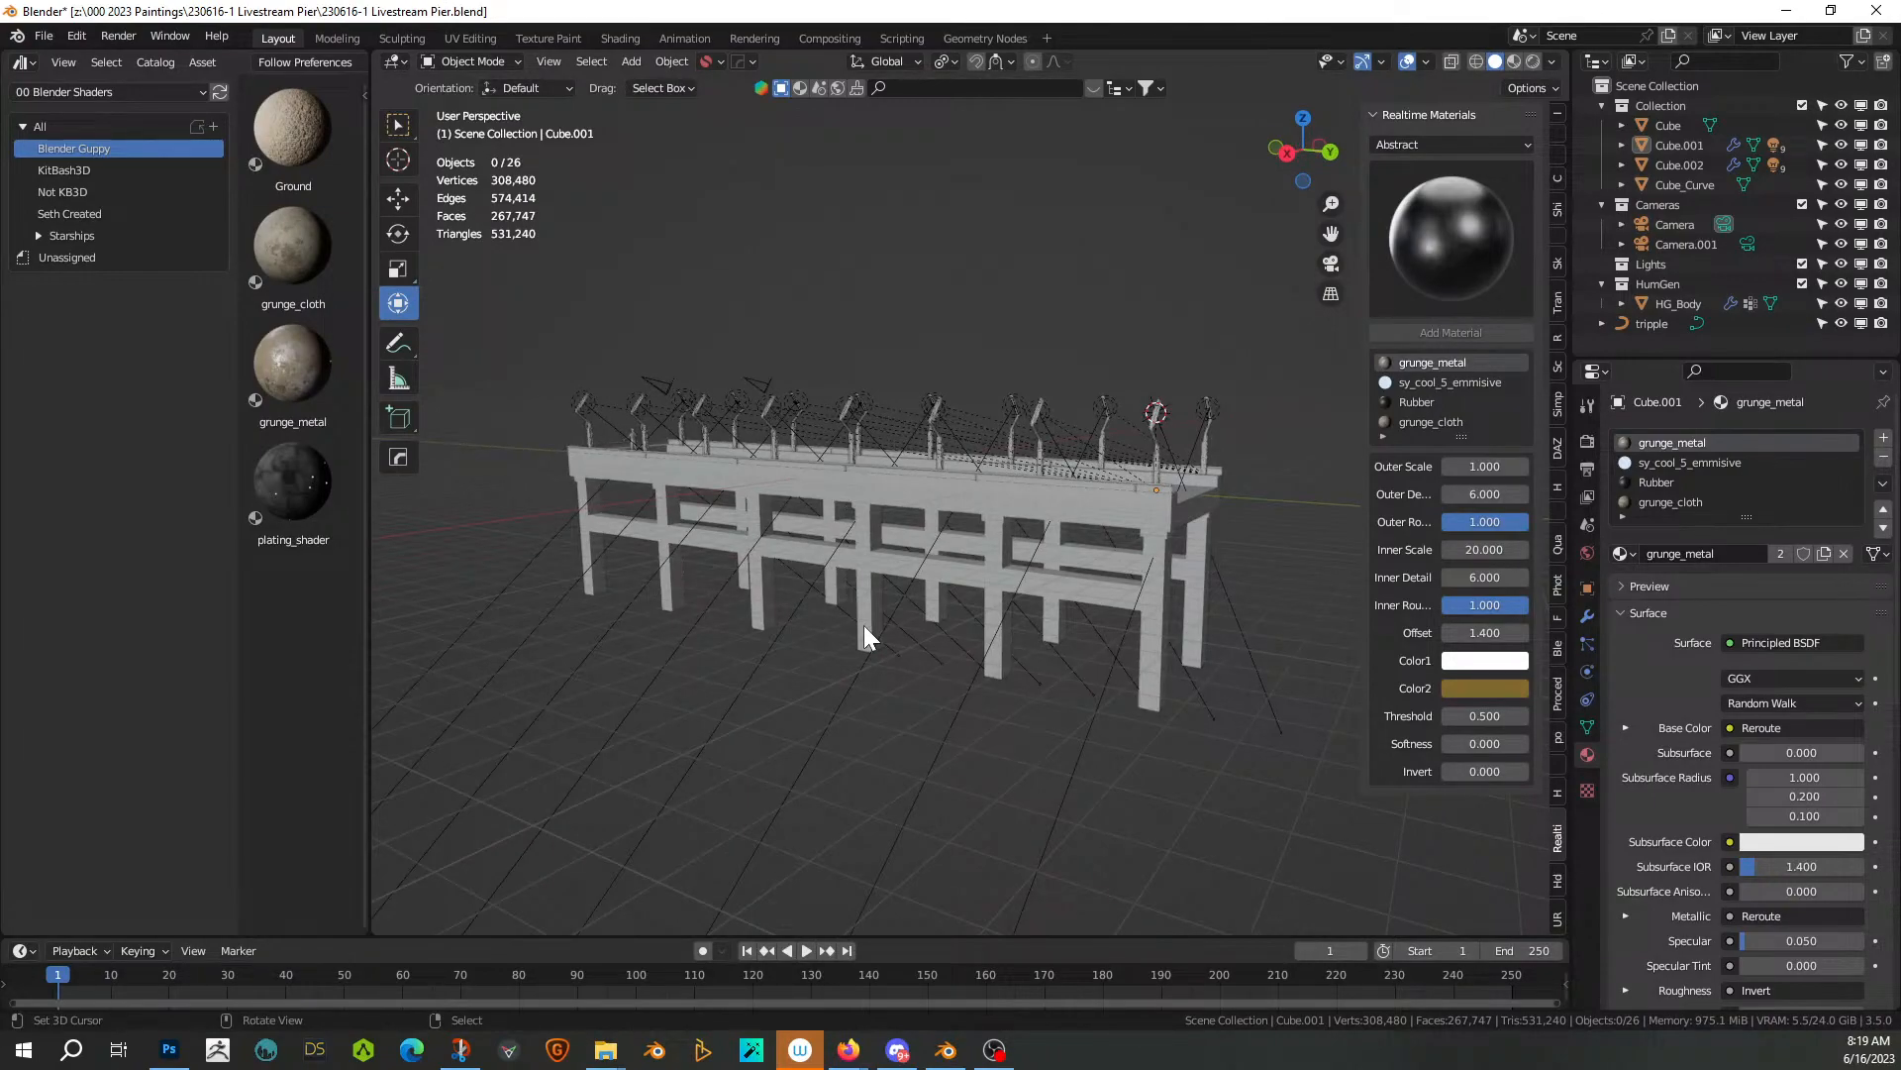
Add a mesh plane and clear its location so it sits at the world origin
{"action": "middle_click_drag", "start_coordinate": [991, 673], "coordinate": [1060, 675]}
{"action": "key", "text": "ctrl+a"}
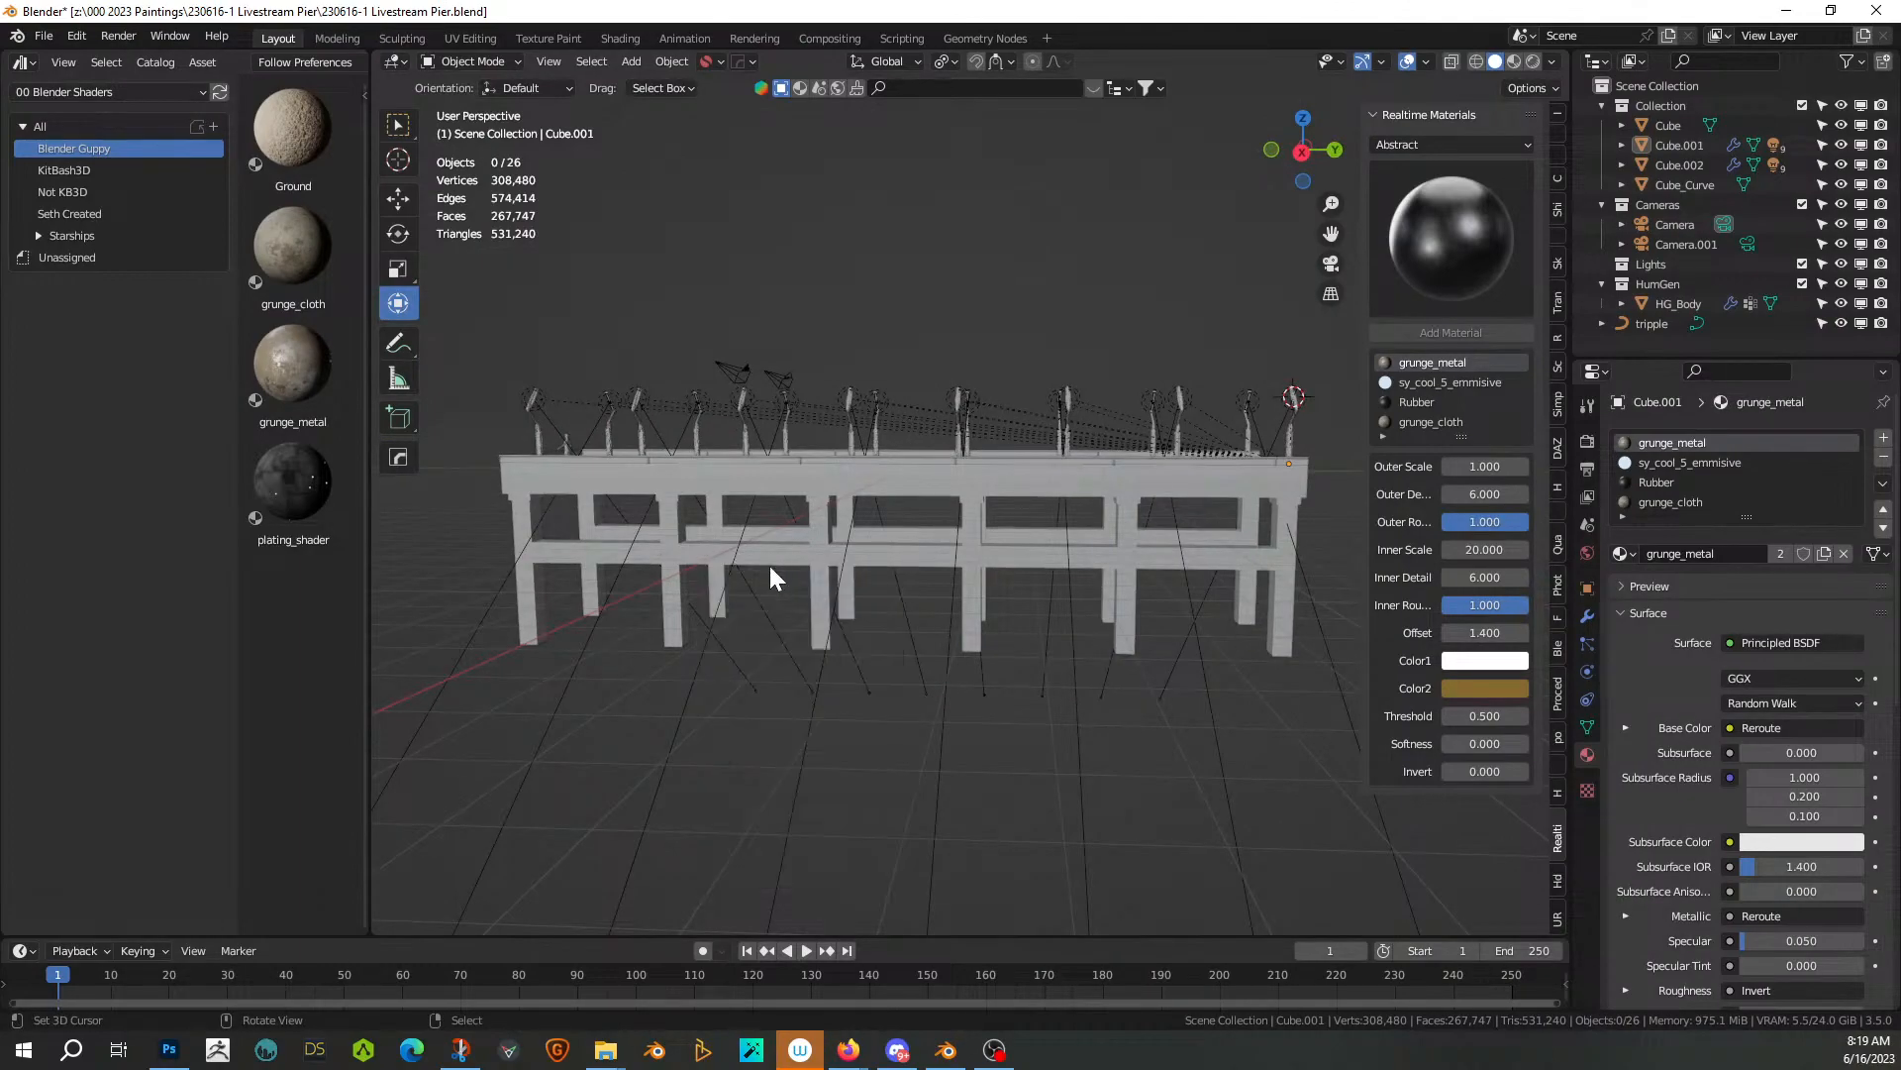
{"action": "key", "text": "shift+a"}
{"action": "mouse_move", "coordinate": [614, 454]}
{"action": "left_click", "coordinate": [828, 476]}
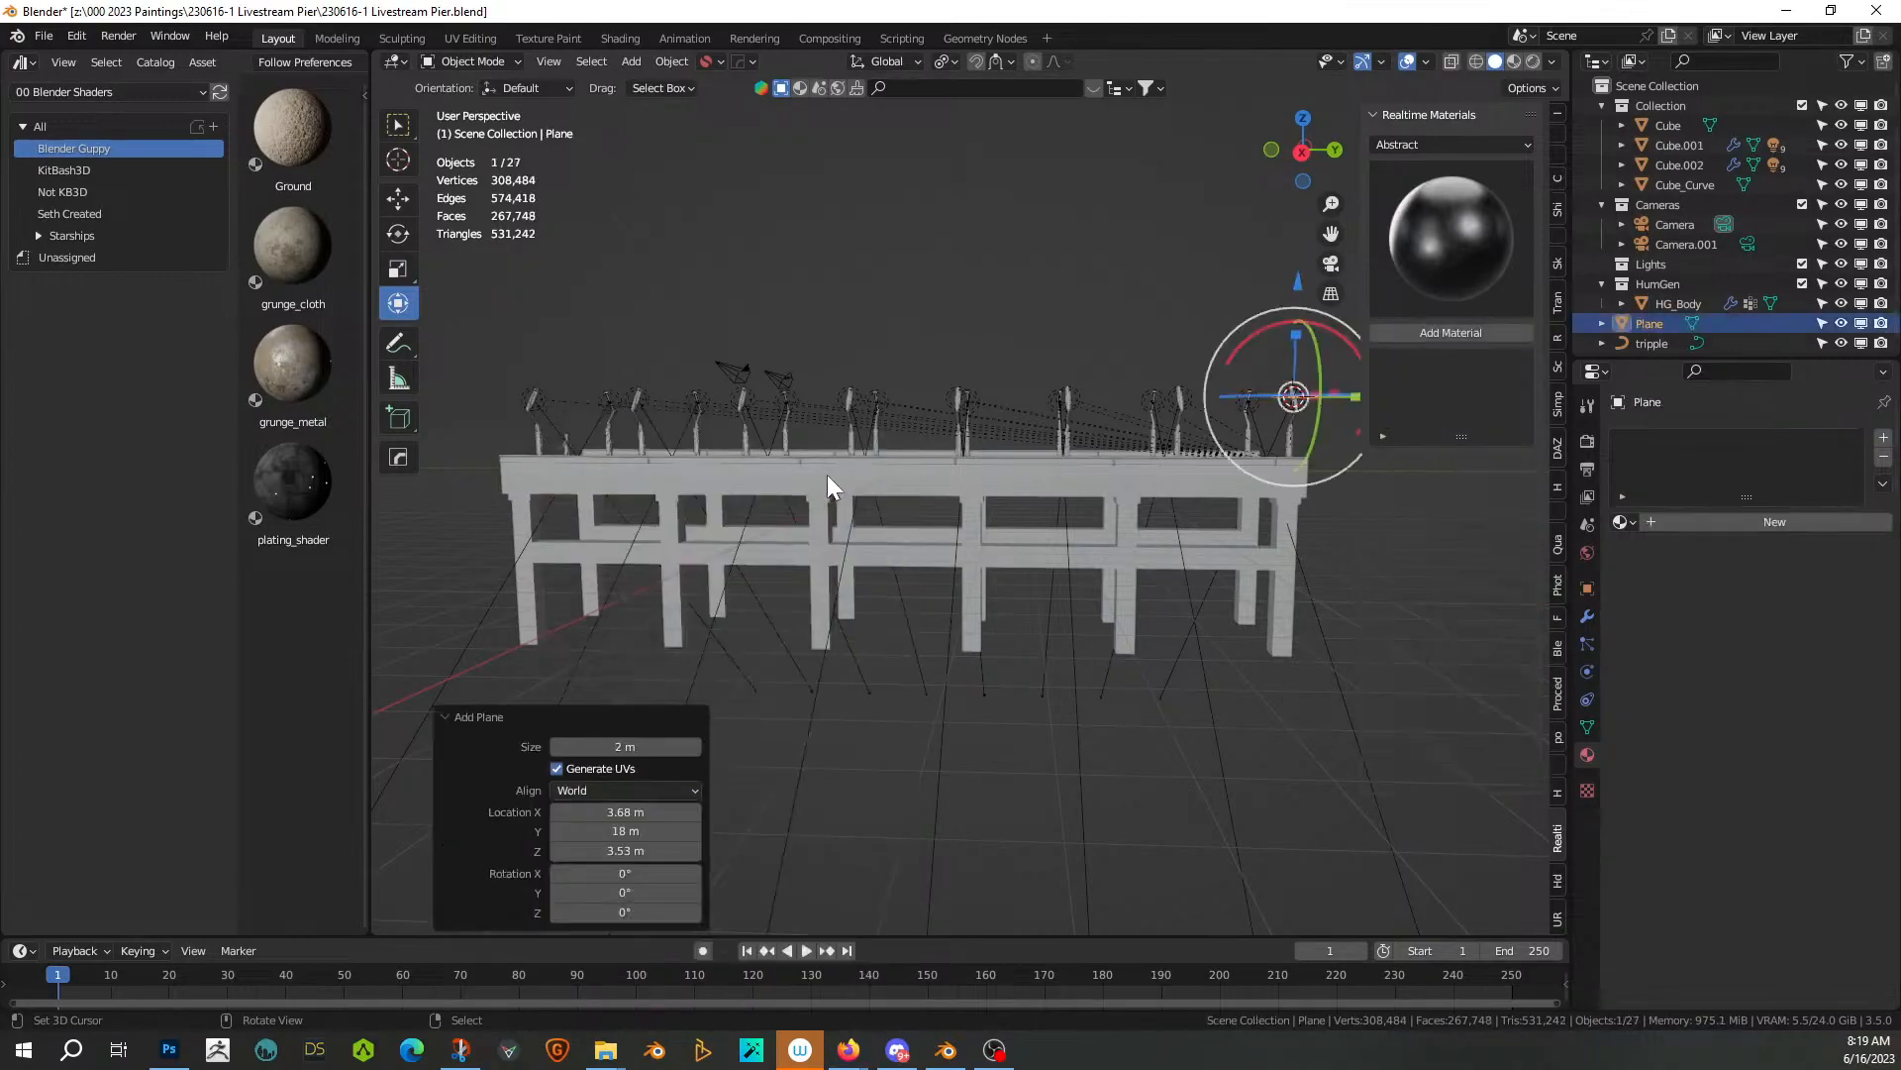
{"action": "key", "text": "alt+g"}
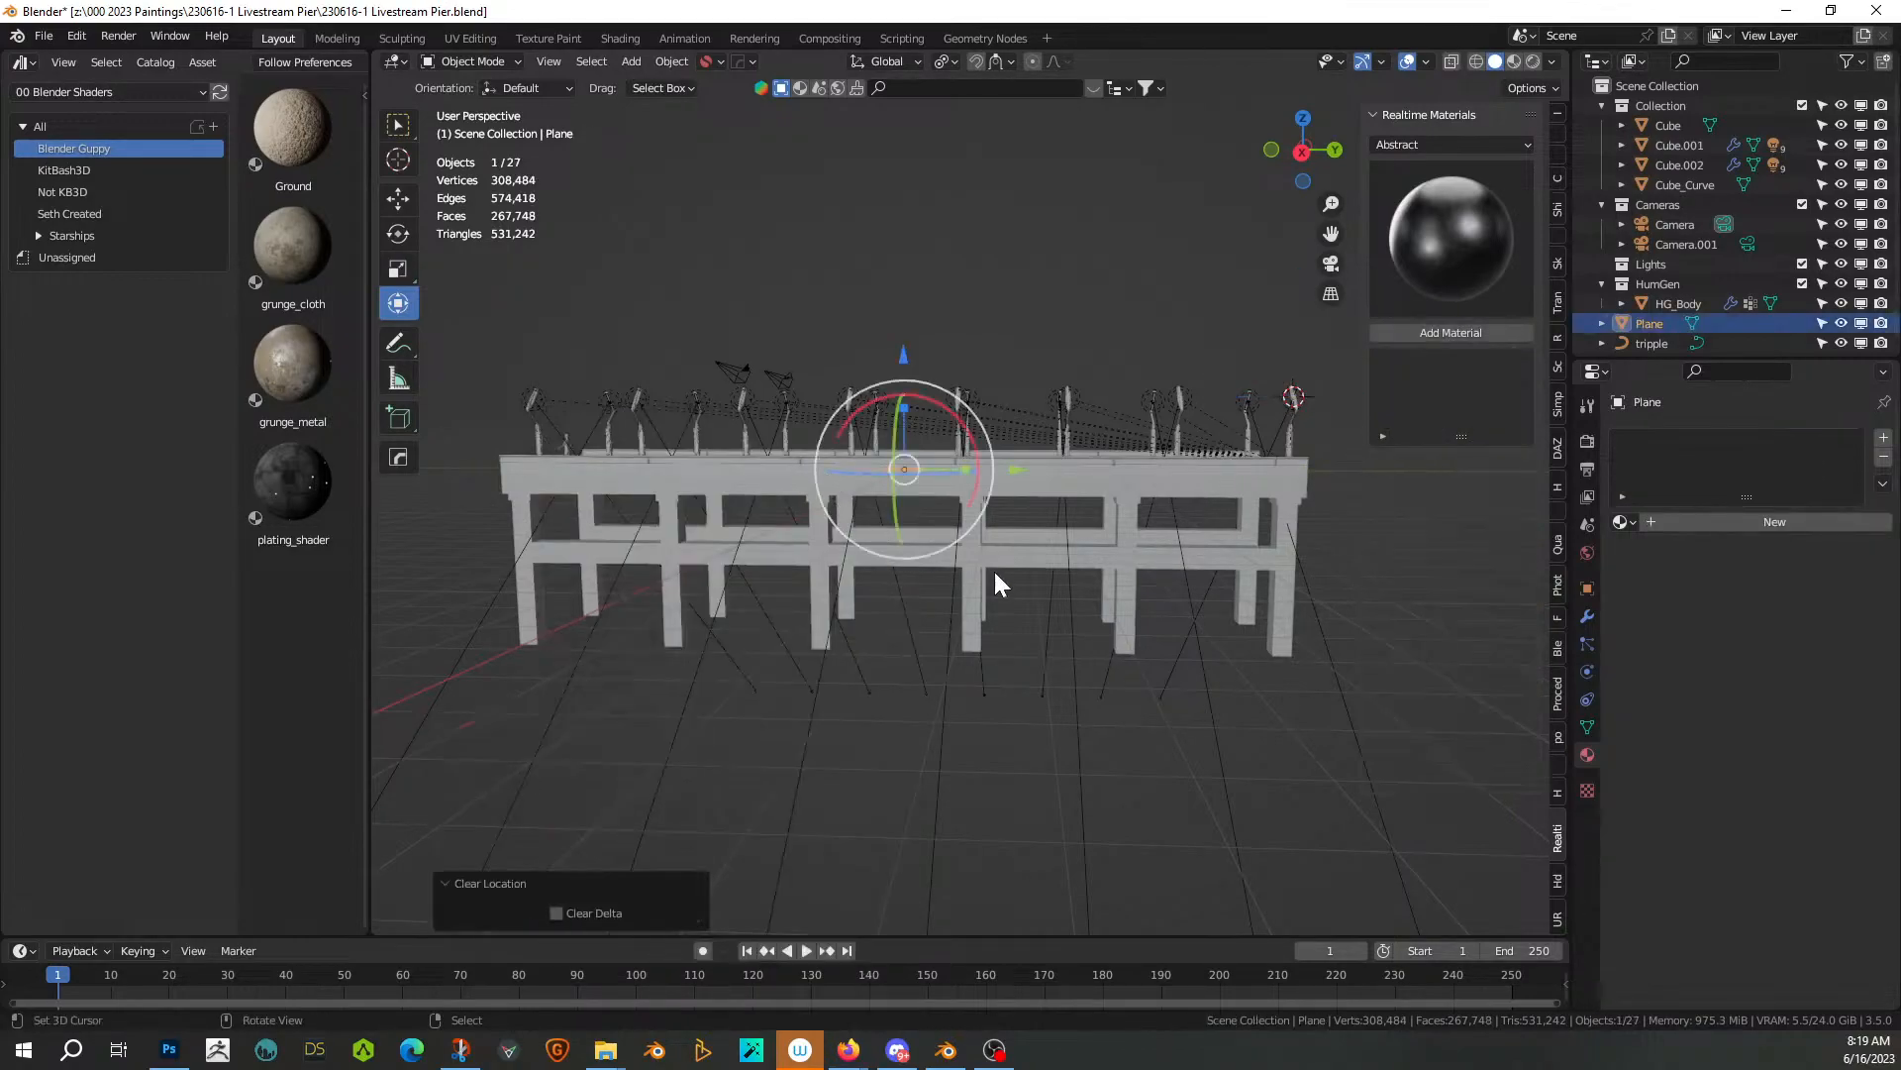
Scale the plane up by about 15.26 and again by about 2.31 so it extends well beyond the pier
{"action": "key", "text": "s"}
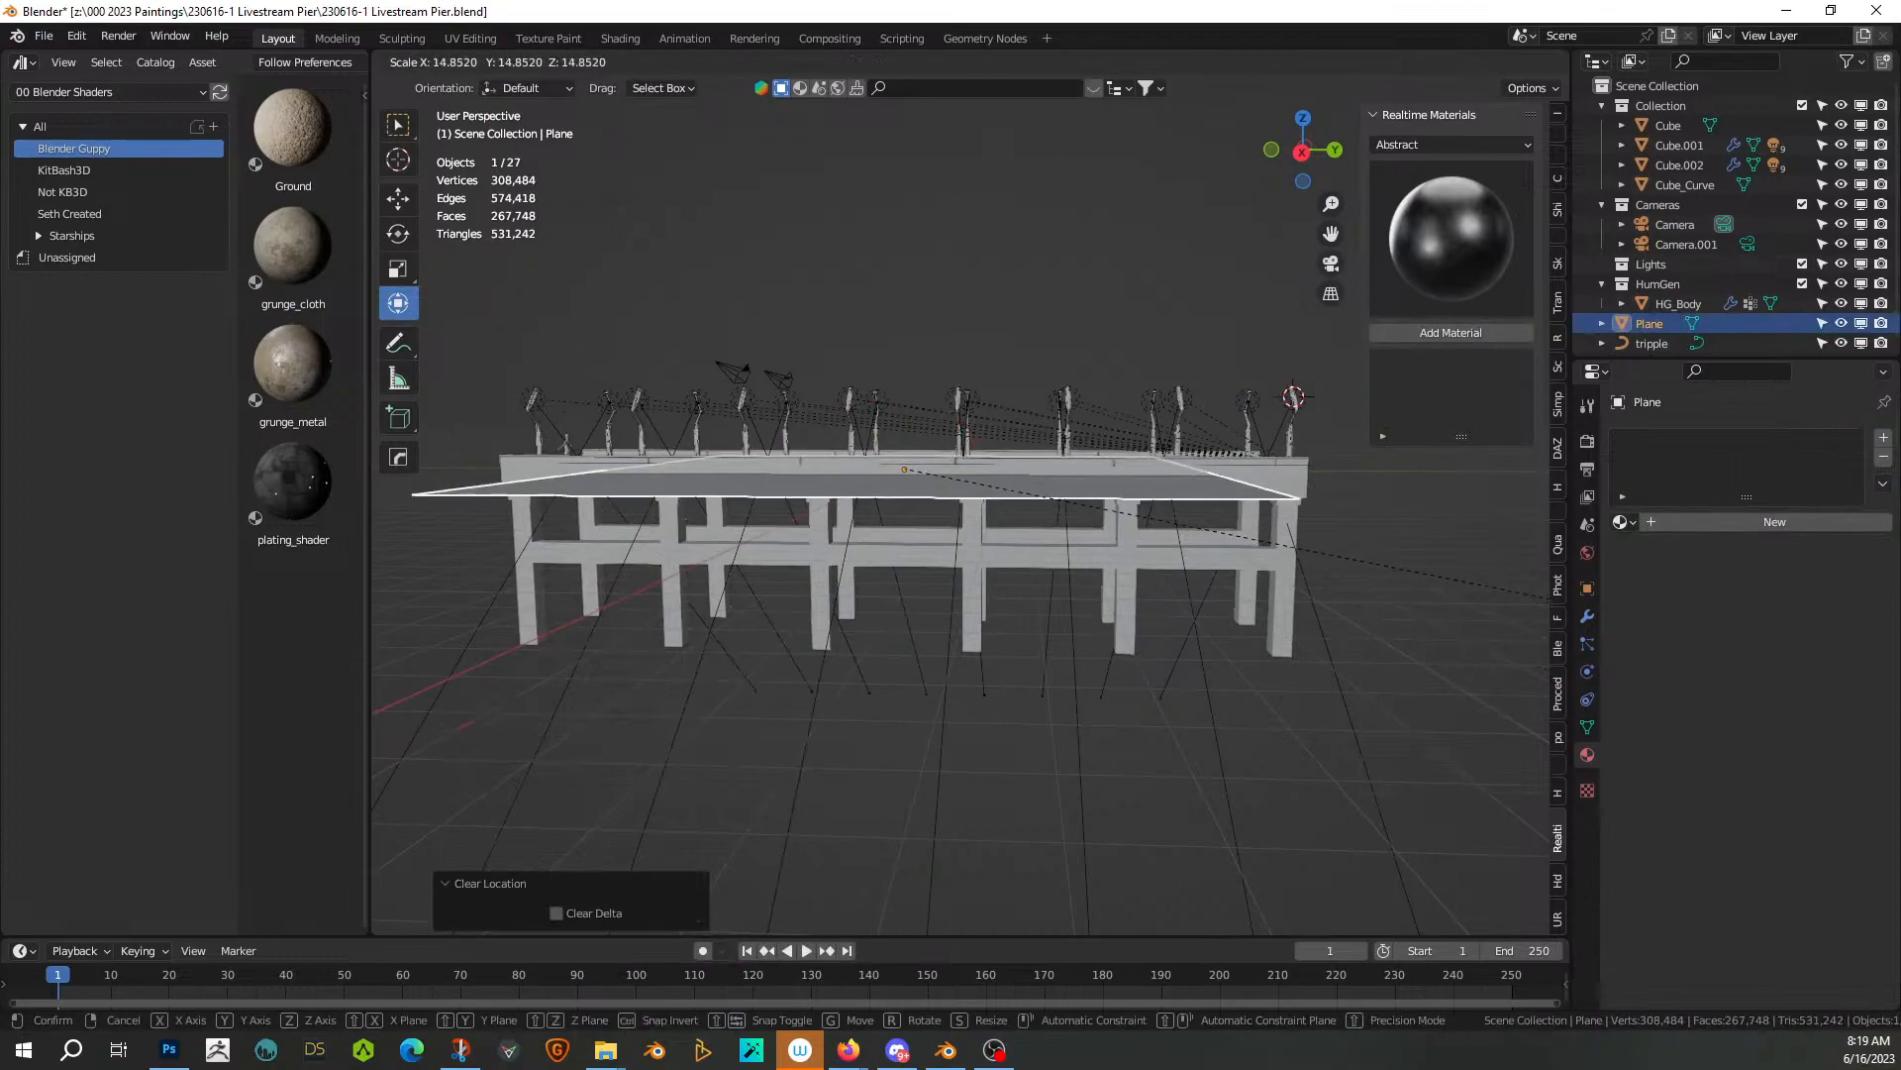
{"action": "left_click", "coordinate": [378, 466]}
{"action": "key", "text": "s"}
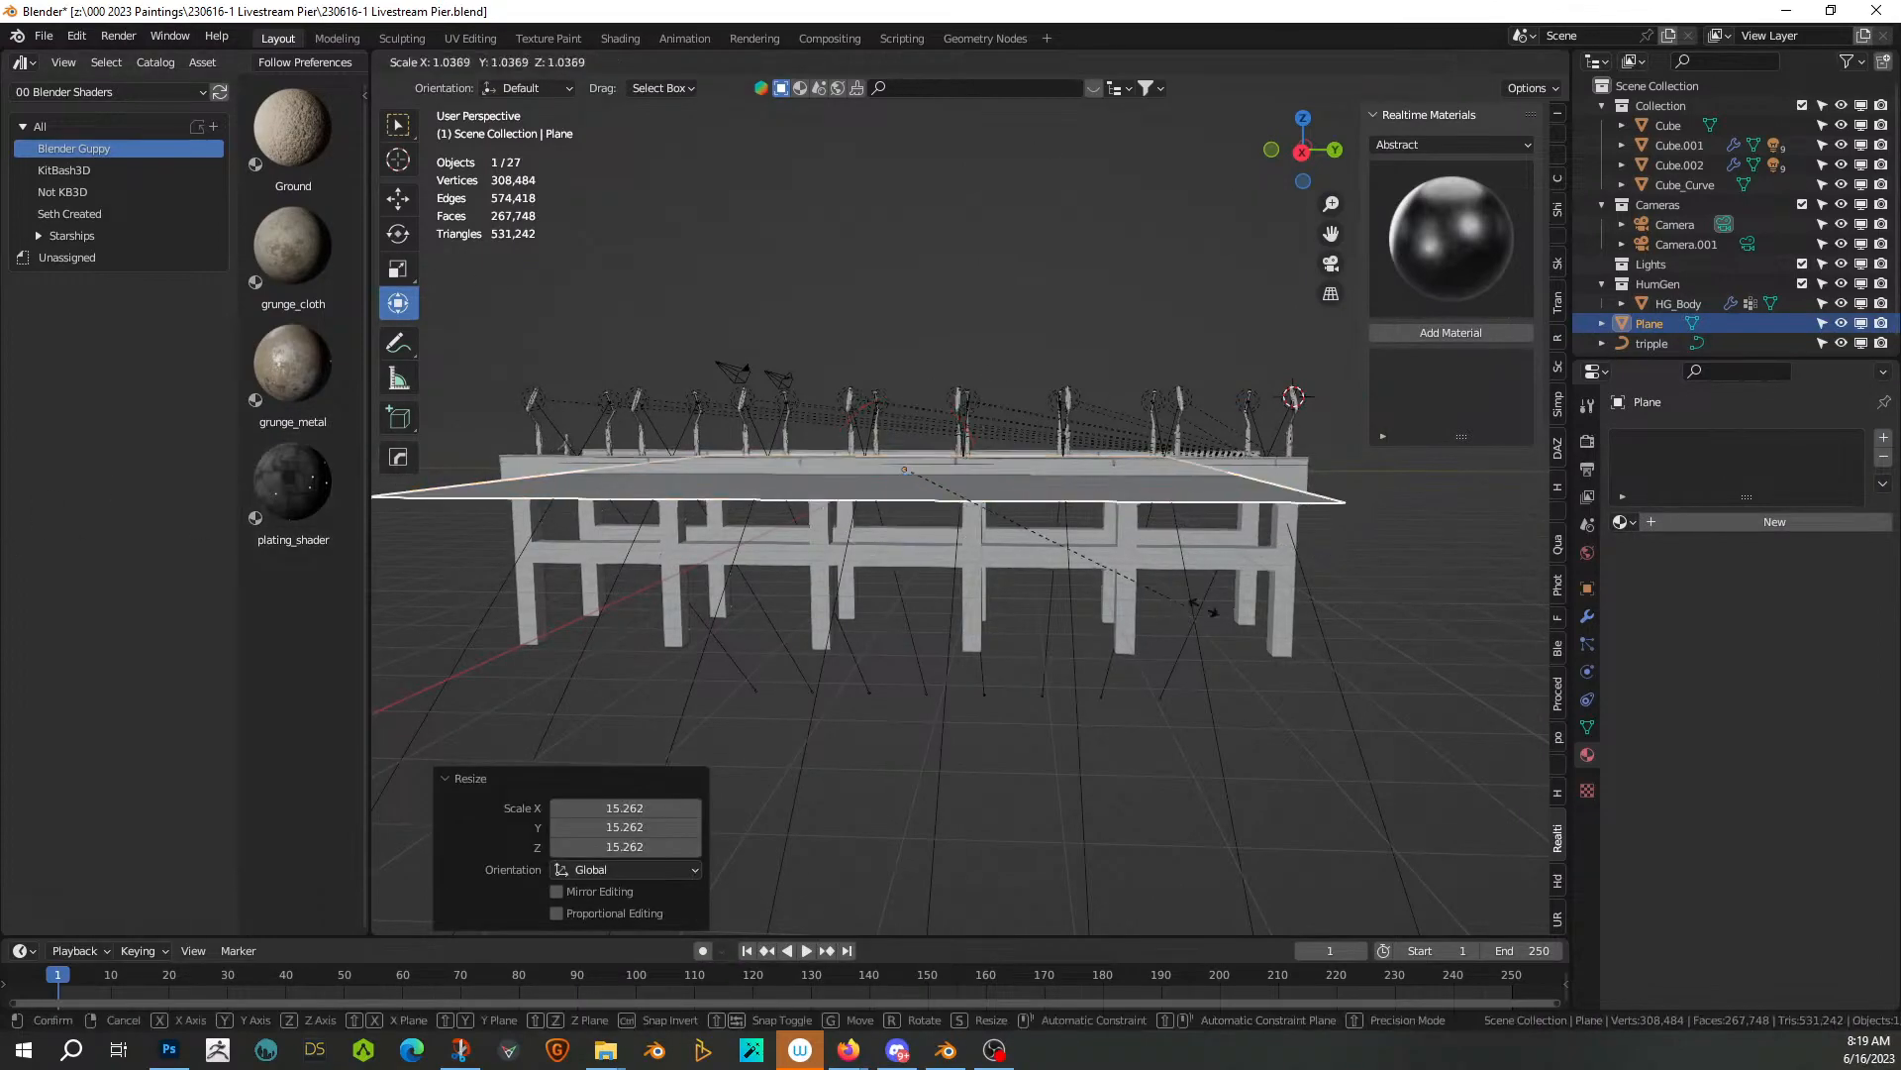
{"action": "left_click", "coordinate": [303, 672]}
Move the plane down about 7.98 m along Z to the lower ends of the pier's legs
{"action": "key", "text": "g"}
{"action": "key", "text": "z"}
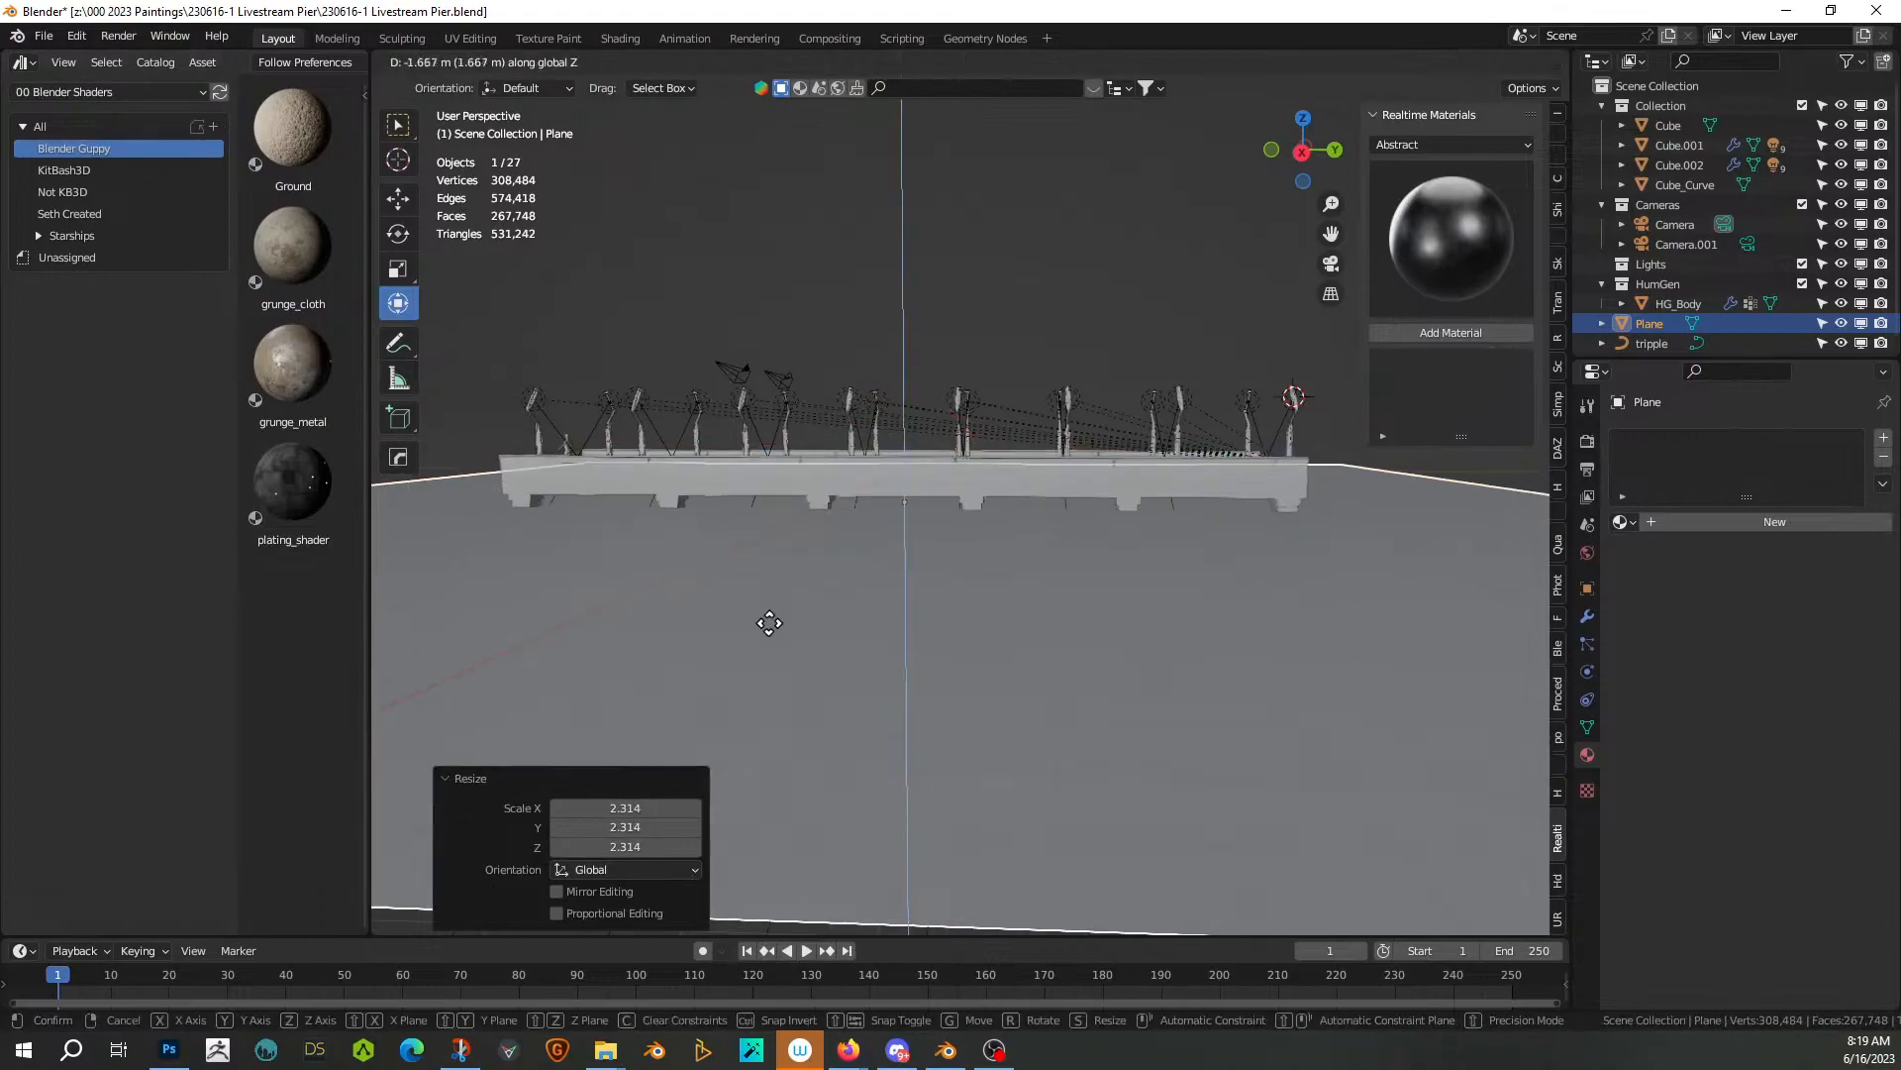
{"action": "left_click", "coordinate": [752, 745]}
{"action": "scroll", "coordinate": [759, 738], "scroll_direction": "down", "scroll_amount": 4}
{"action": "middle_click_drag", "start_coordinate": [756, 723], "coordinate": [768, 730]}
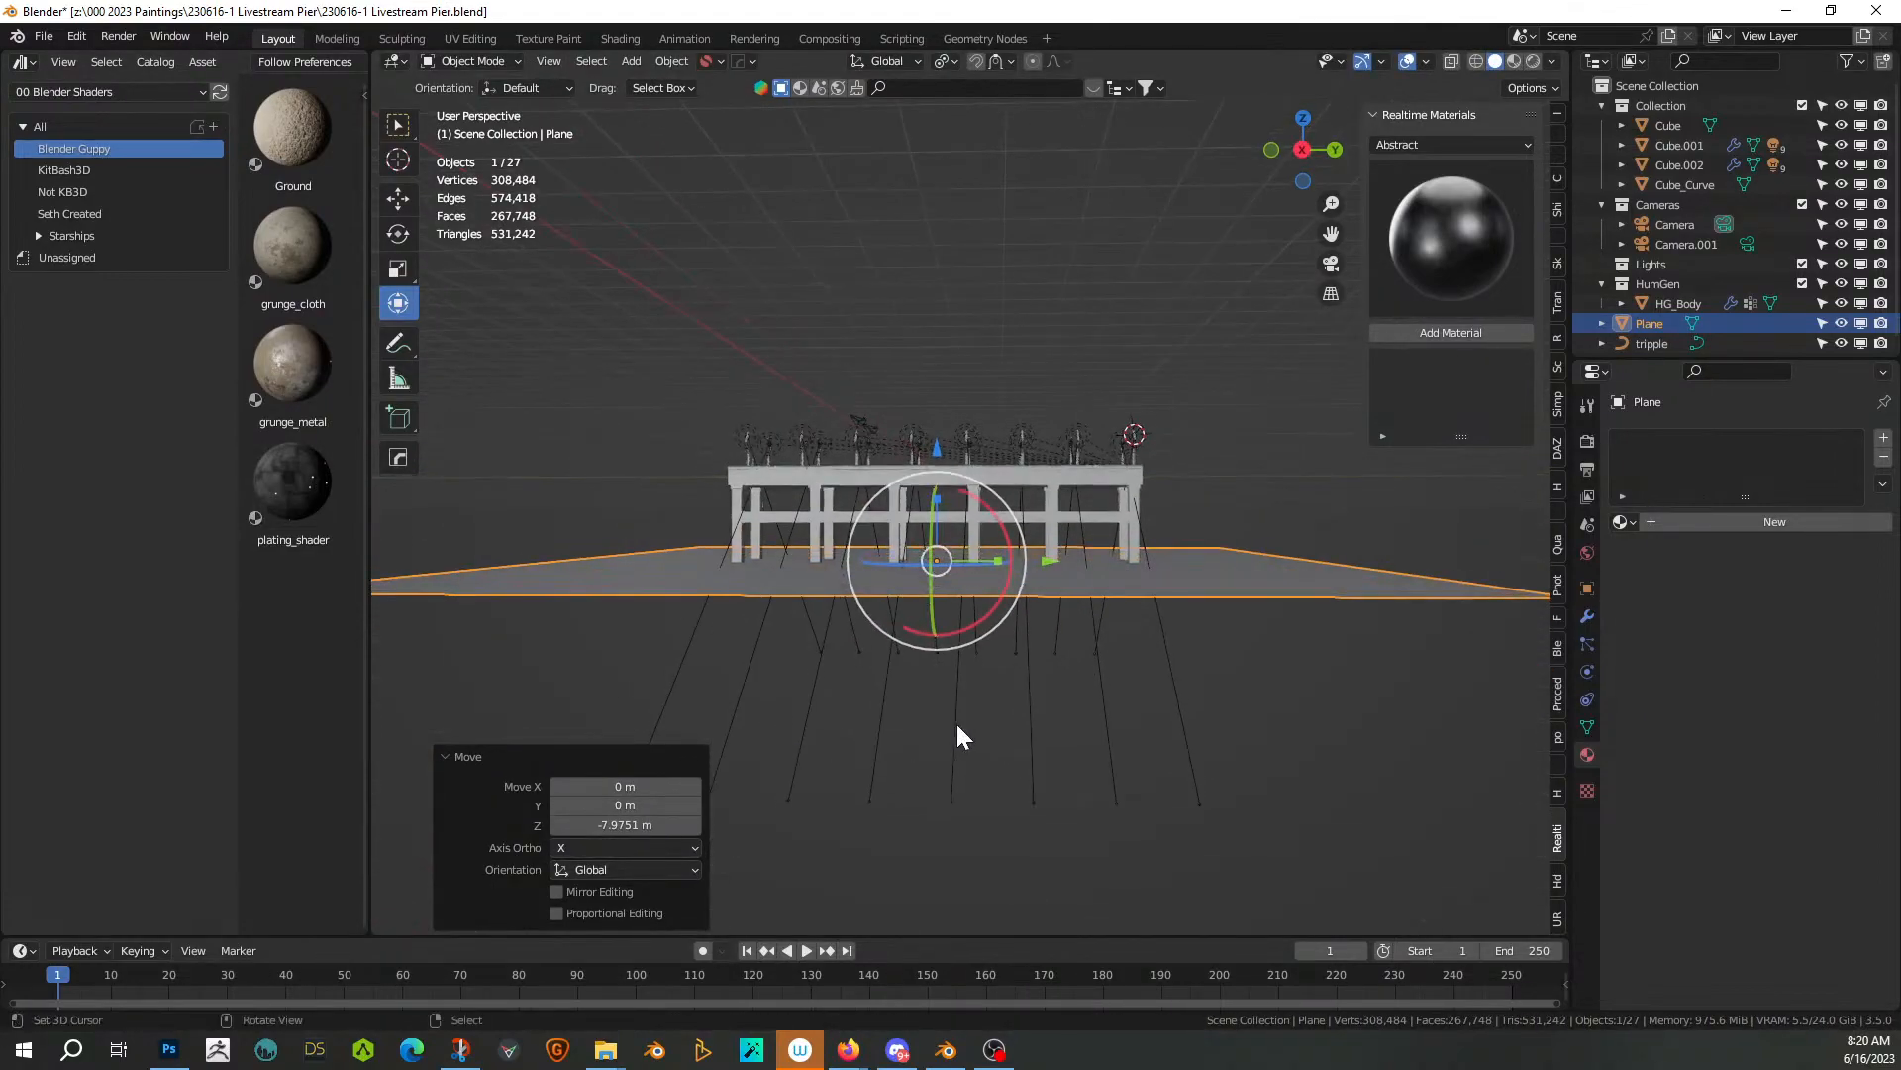
Rotate the plane about 3.28° around the X axis so it slopes along the pier's length
{"action": "key", "text": "r"}
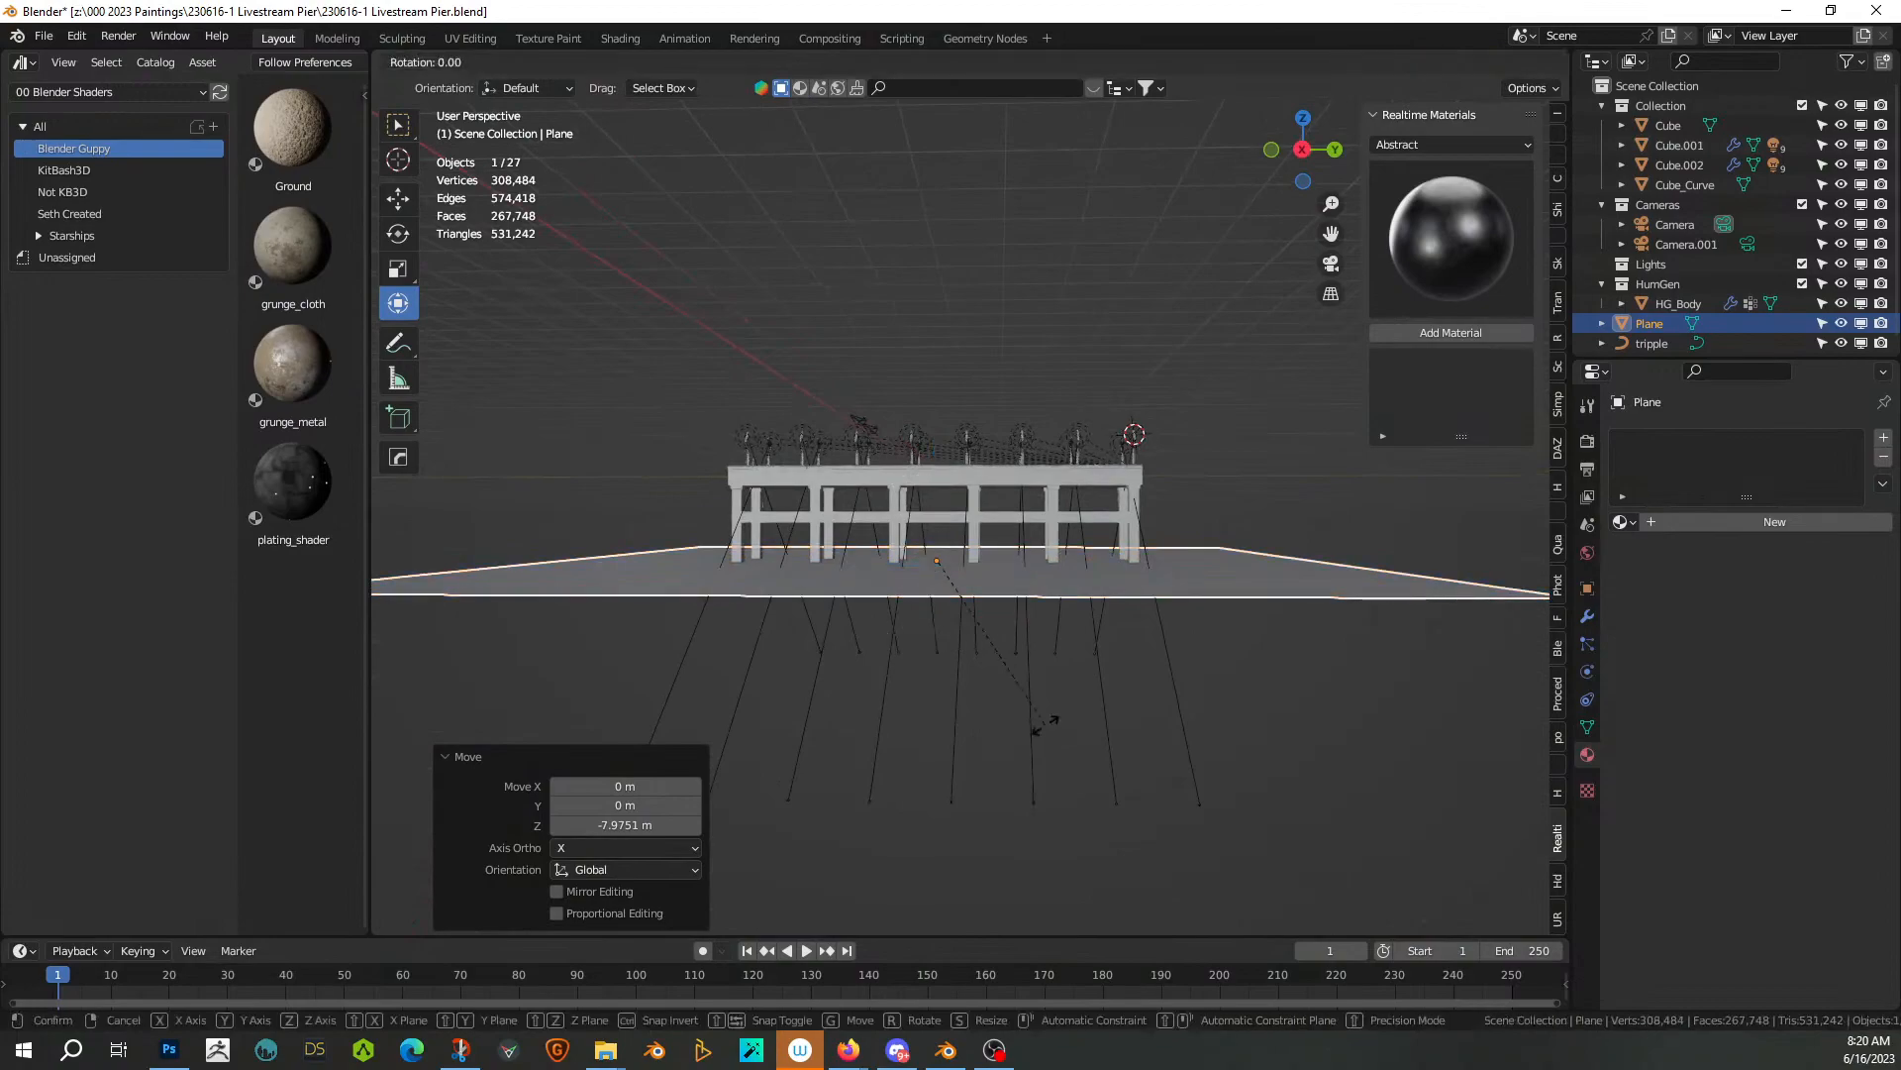
{"action": "key", "text": "x"}
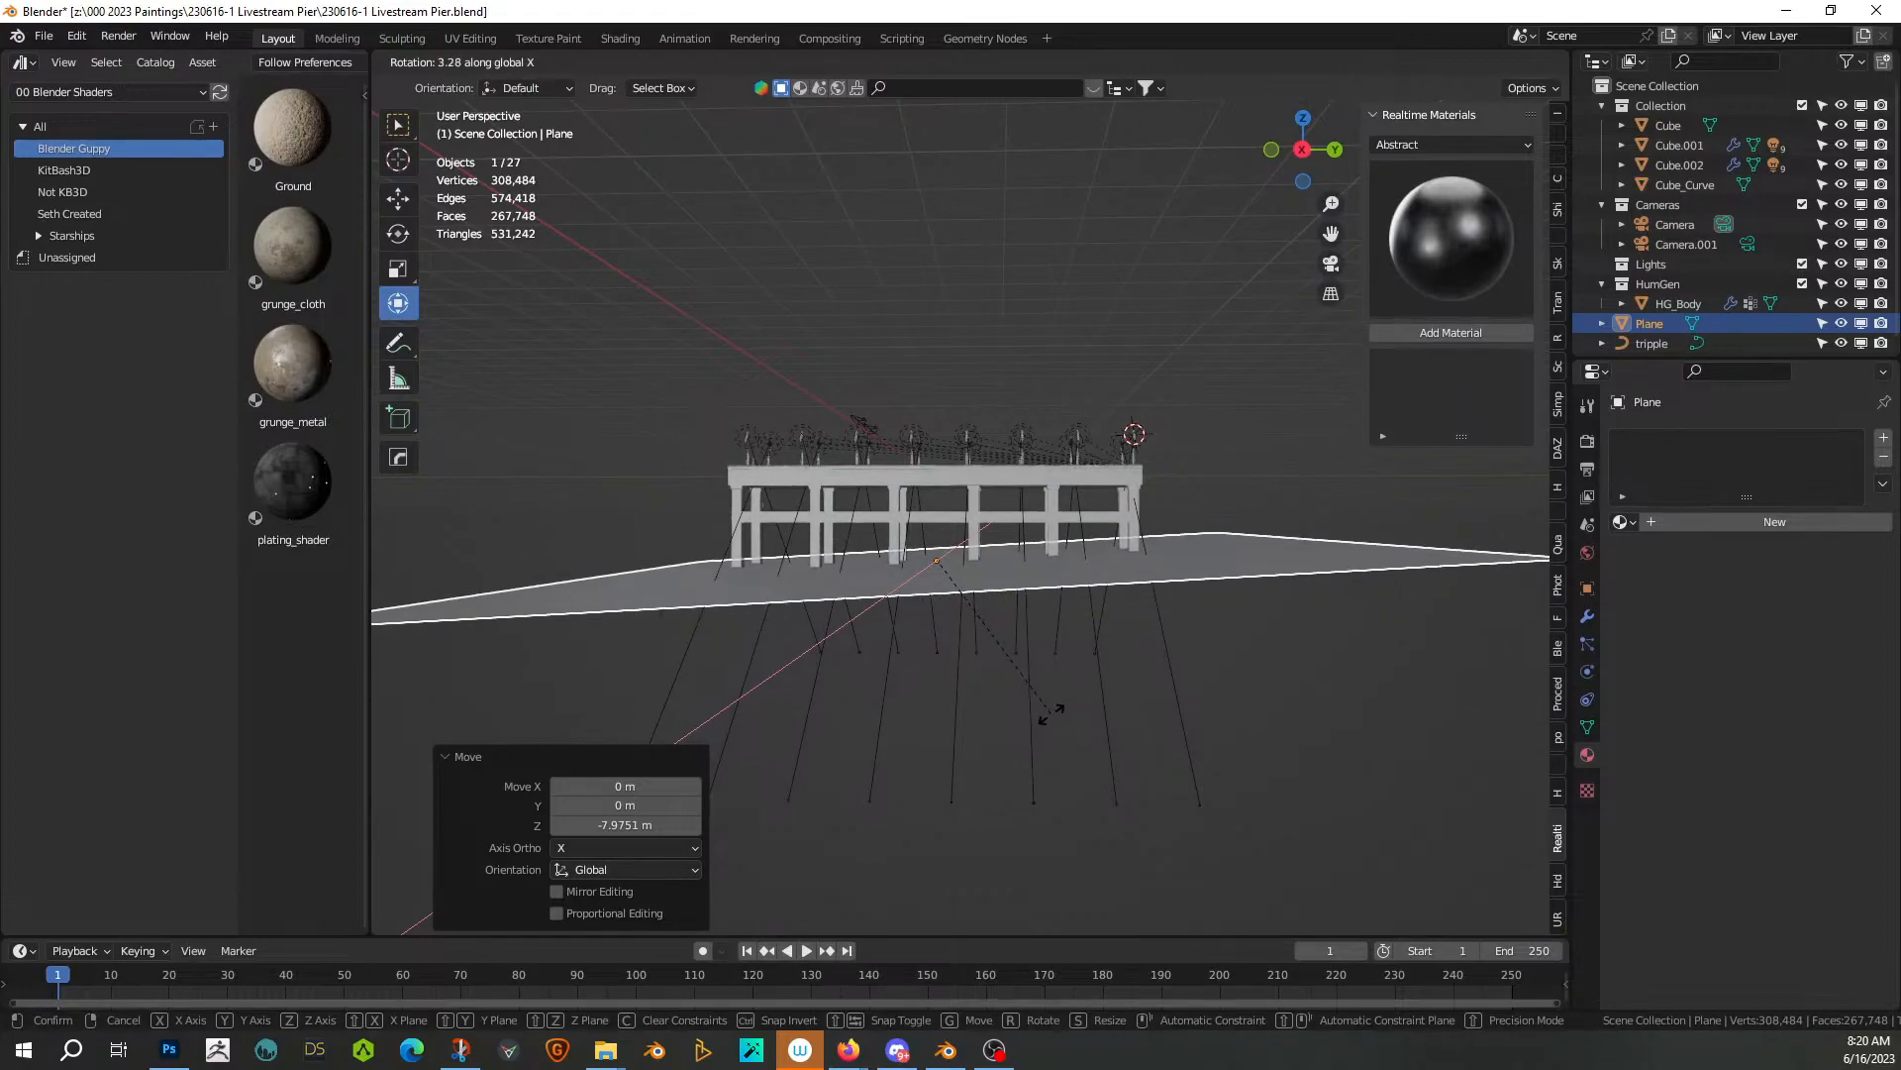
{"action": "left_click", "coordinate": [1032, 725]}
Stretch the plane along X by about 3.08 and shift it about -61.59 m along X
{"action": "middle_click_drag", "start_coordinate": [1032, 725], "coordinate": [1228, 792]}
{"action": "key", "text": "s"}
{"action": "key", "text": "x"}
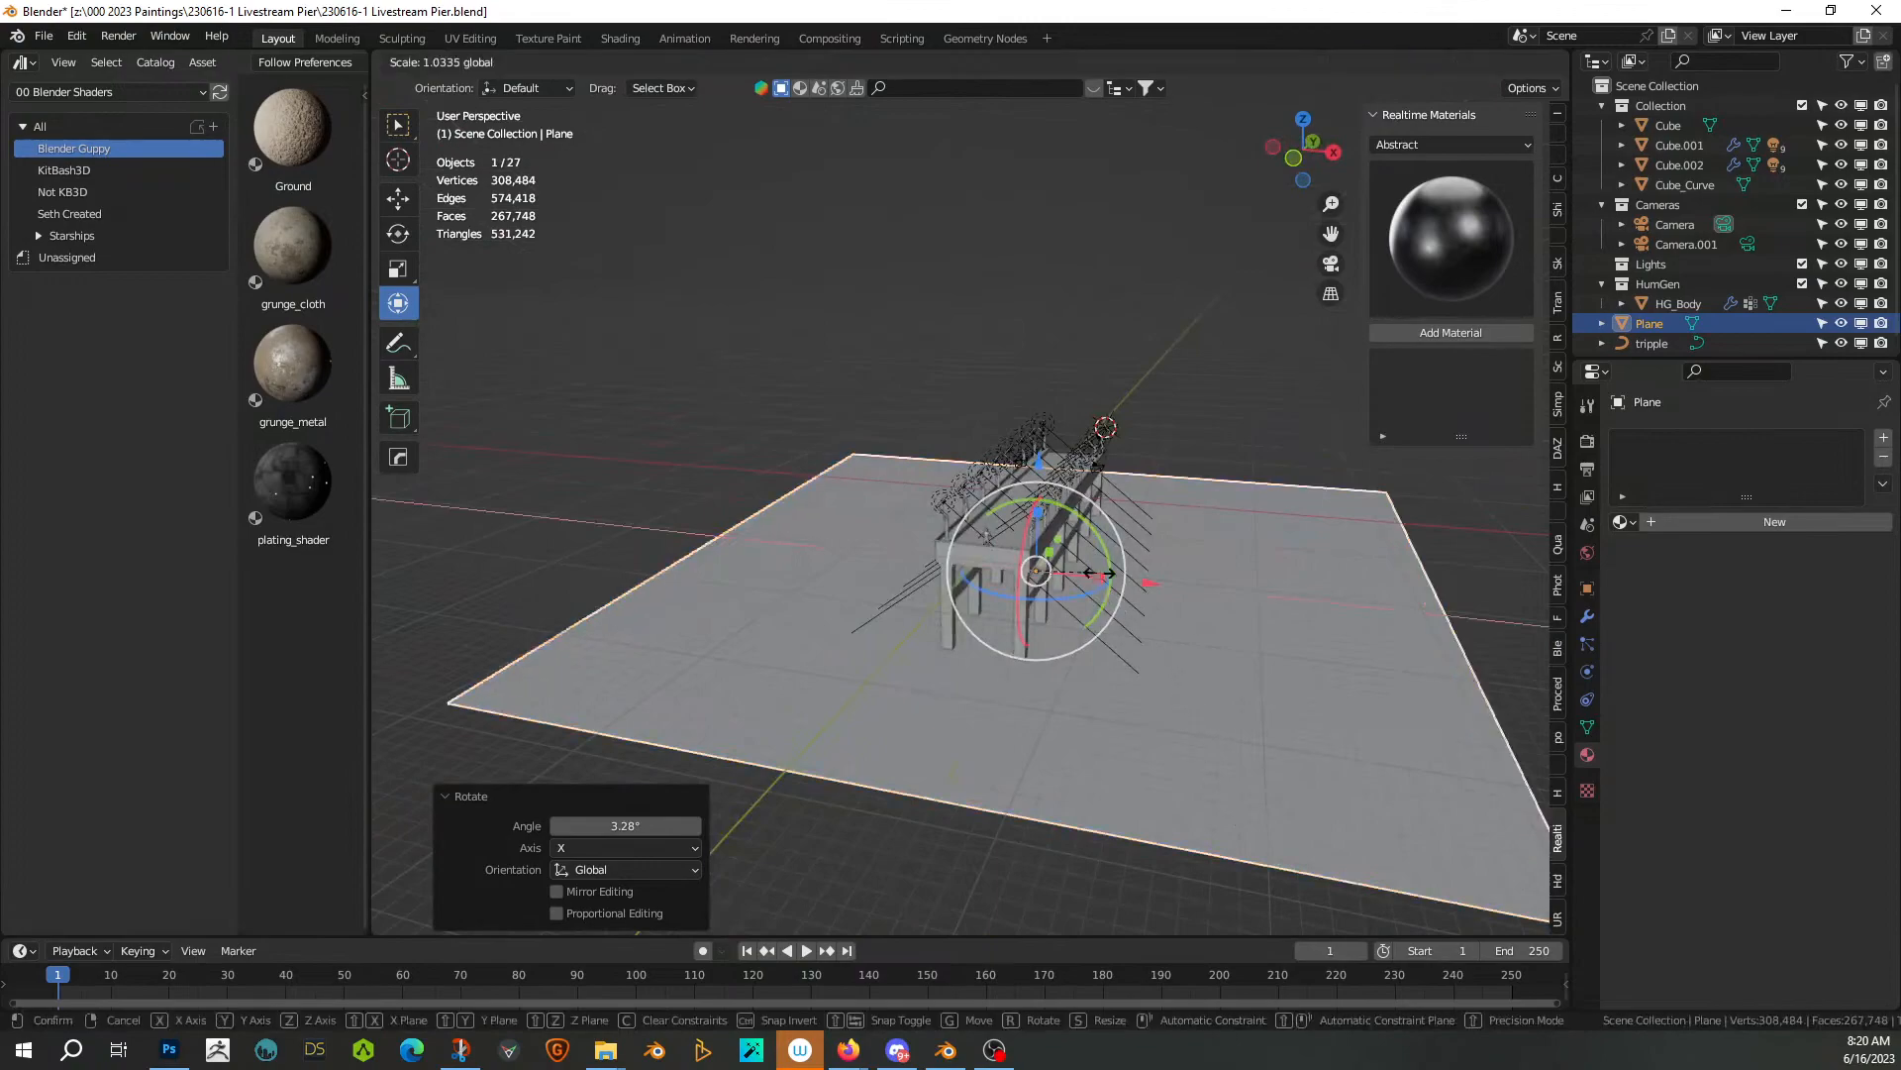
{"action": "left_click", "coordinate": [1216, 614]}
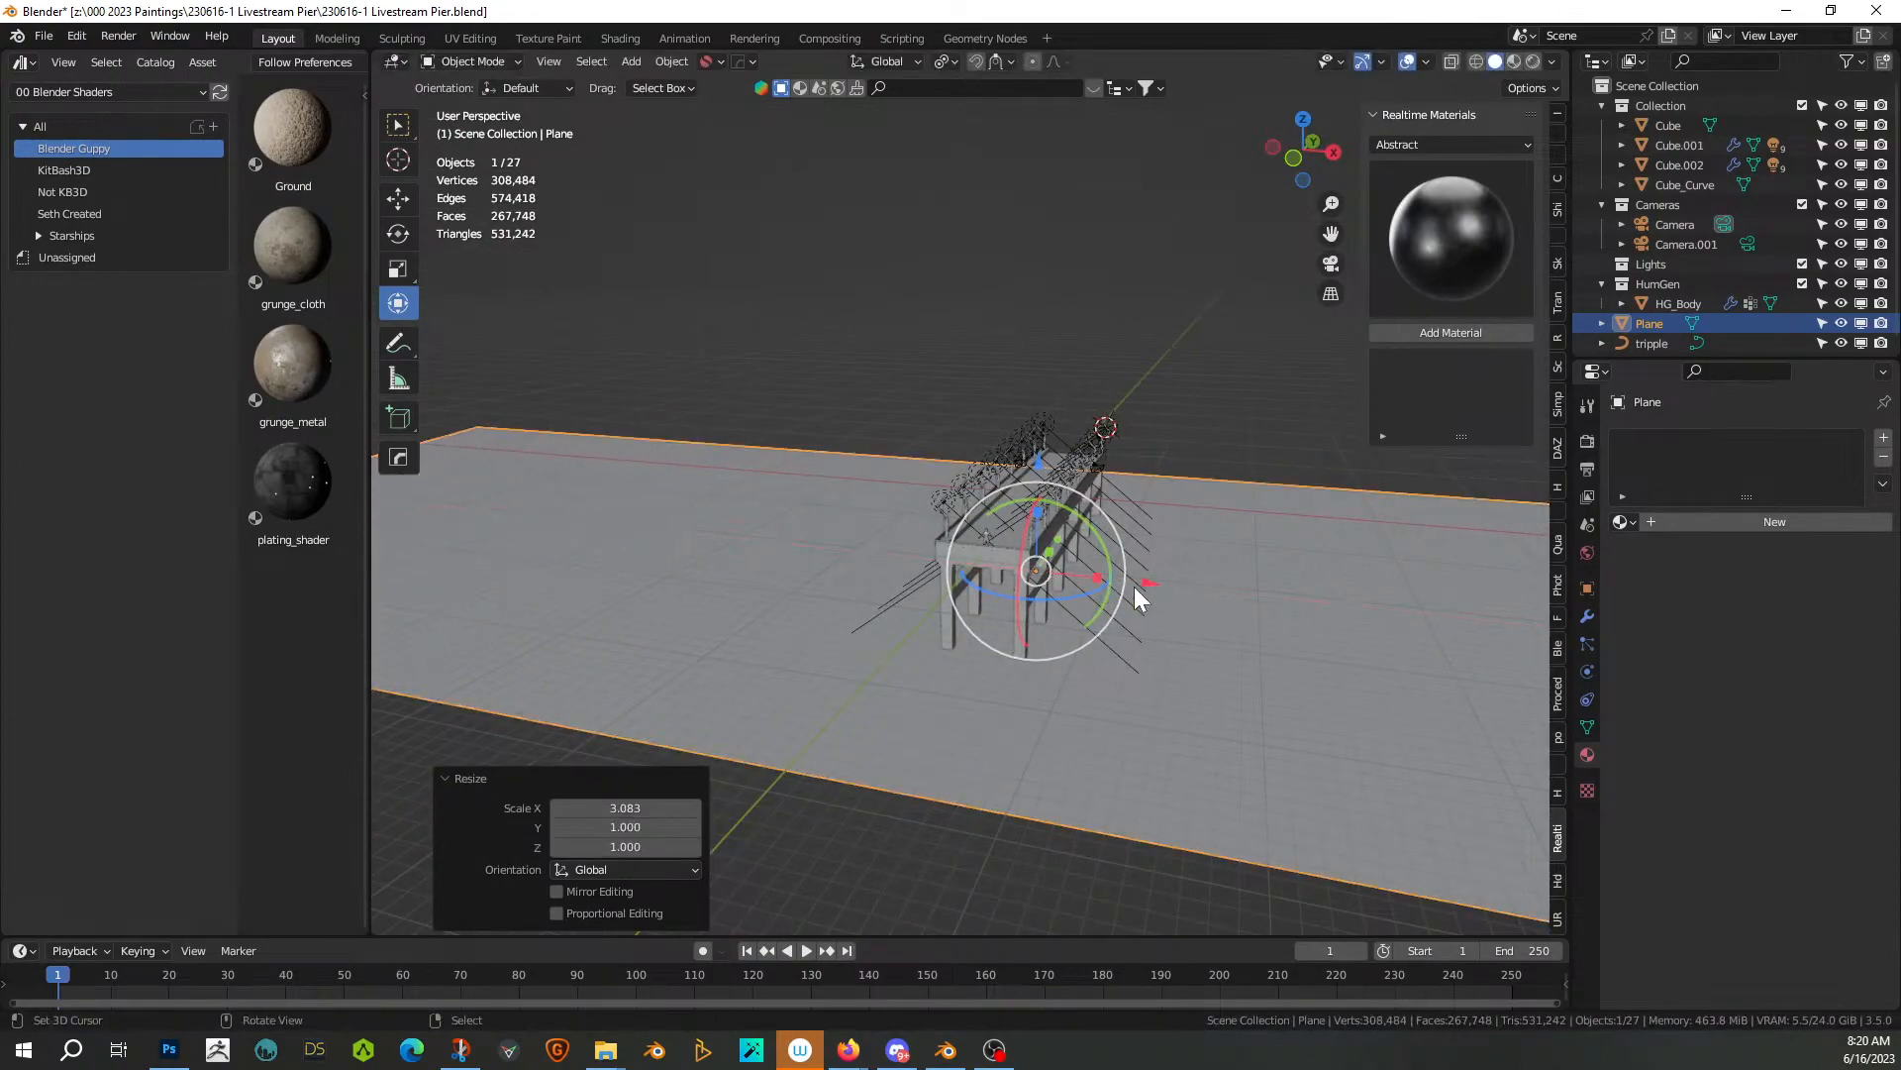
{"action": "key", "text": "g"}
{"action": "key", "text": "x"}
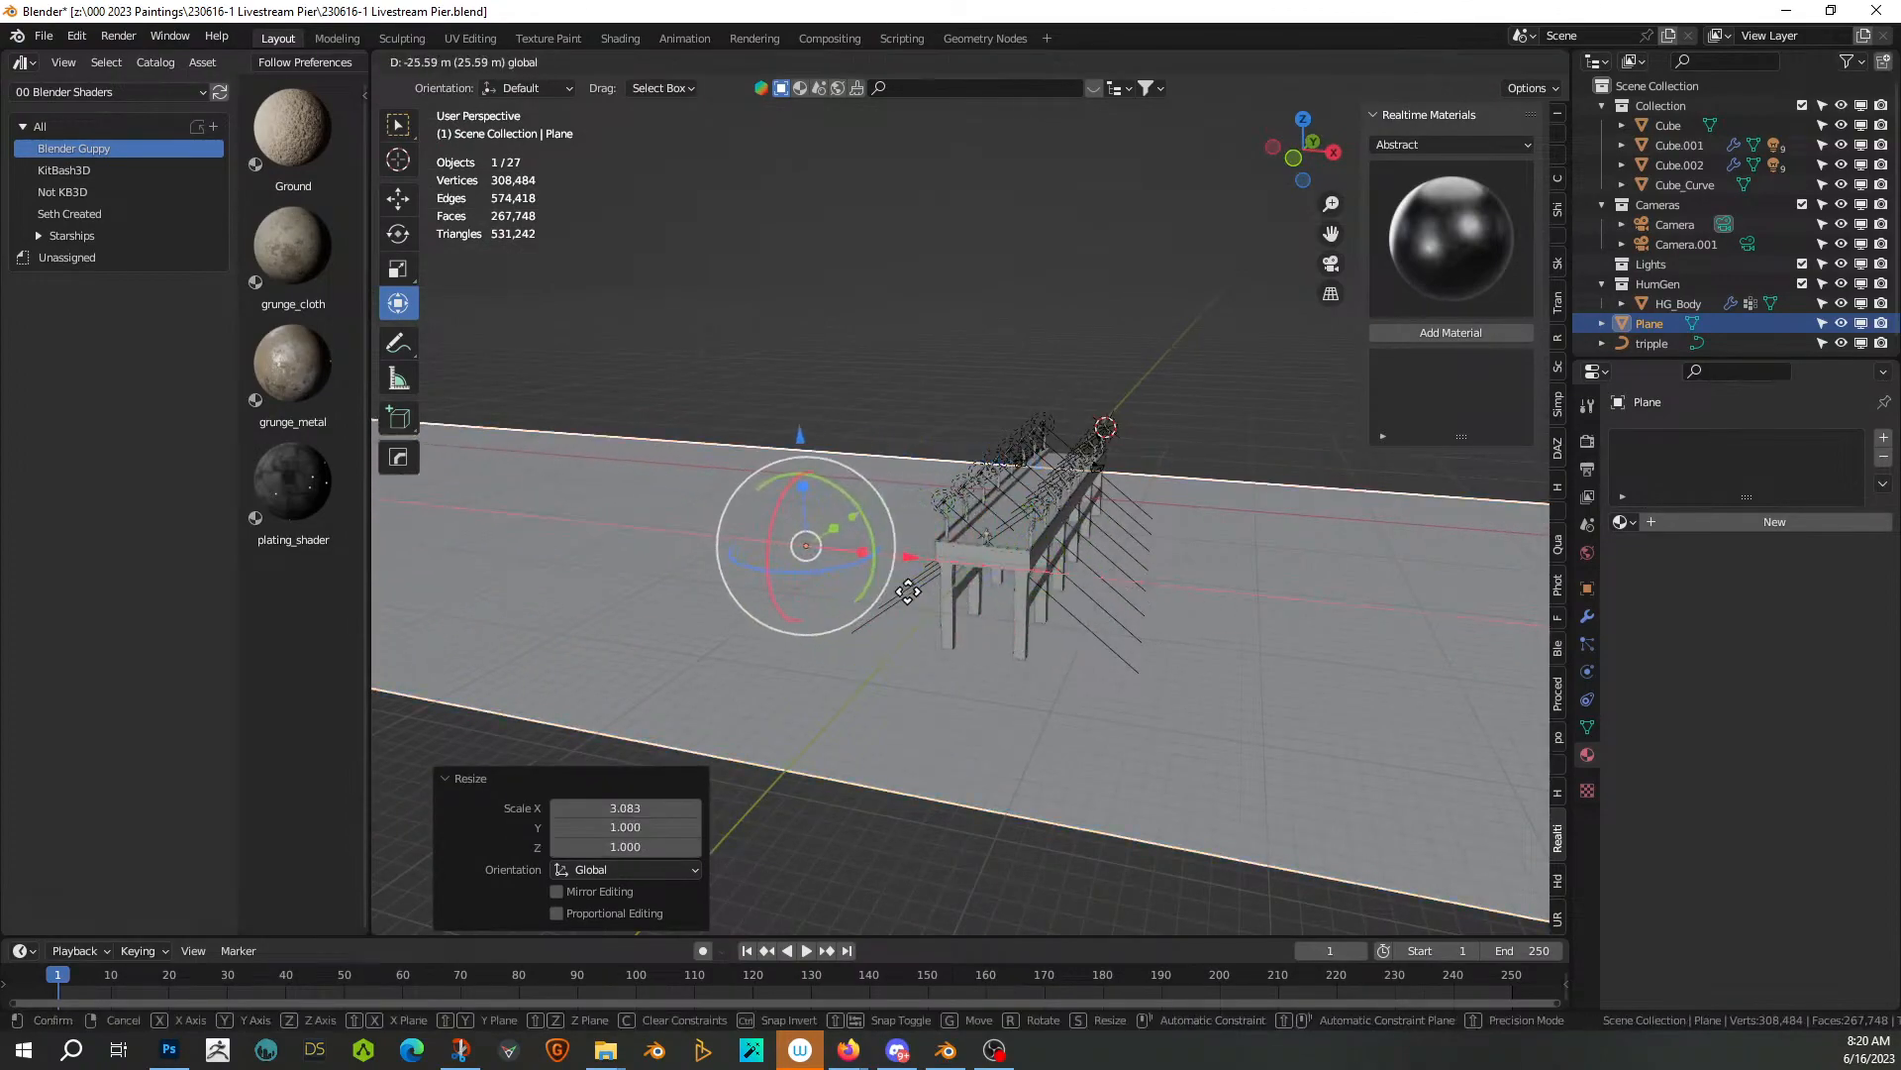
{"action": "left_click", "coordinate": [644, 606]}
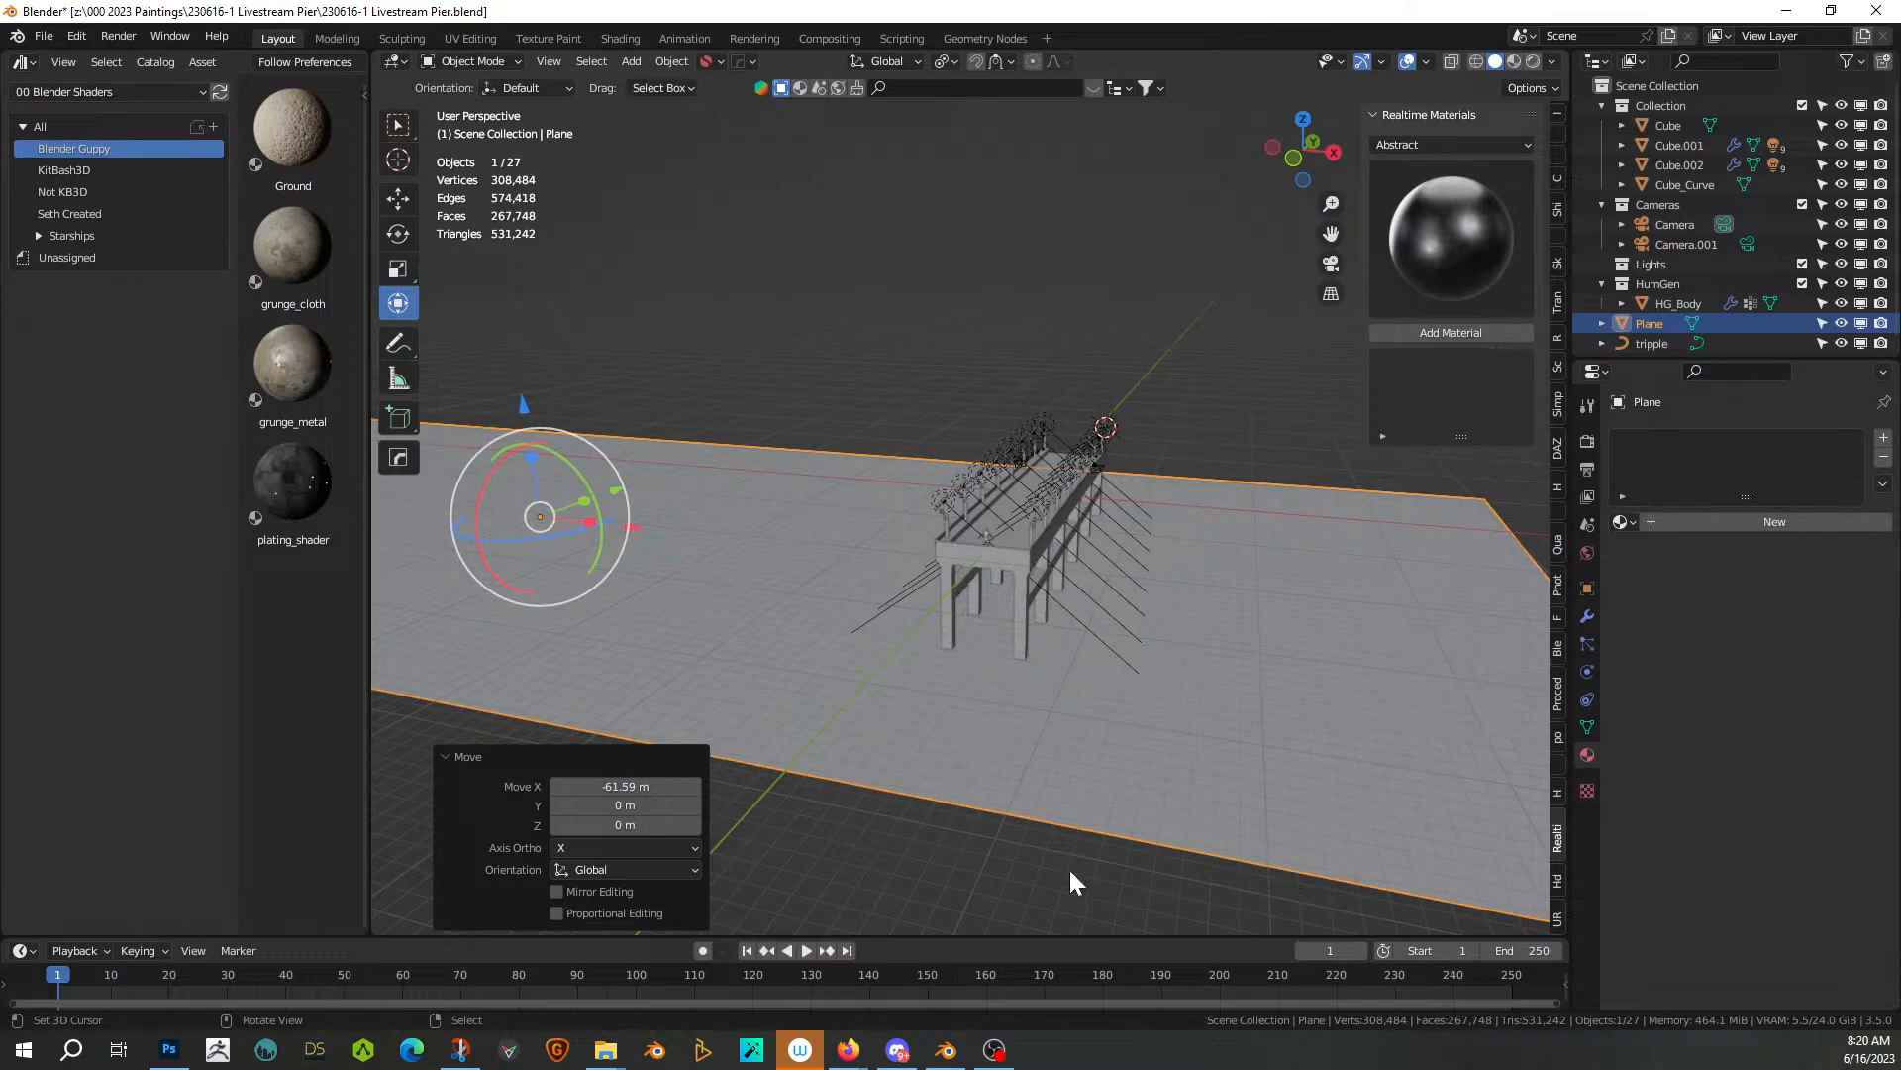
Raise the tilted plane about 0.99 m along Z against the pier's legs
{"action": "middle_click_drag", "start_coordinate": [1059, 832], "coordinate": [1280, 681]}
{"action": "key", "text": "g"}
{"action": "key", "text": "z"}
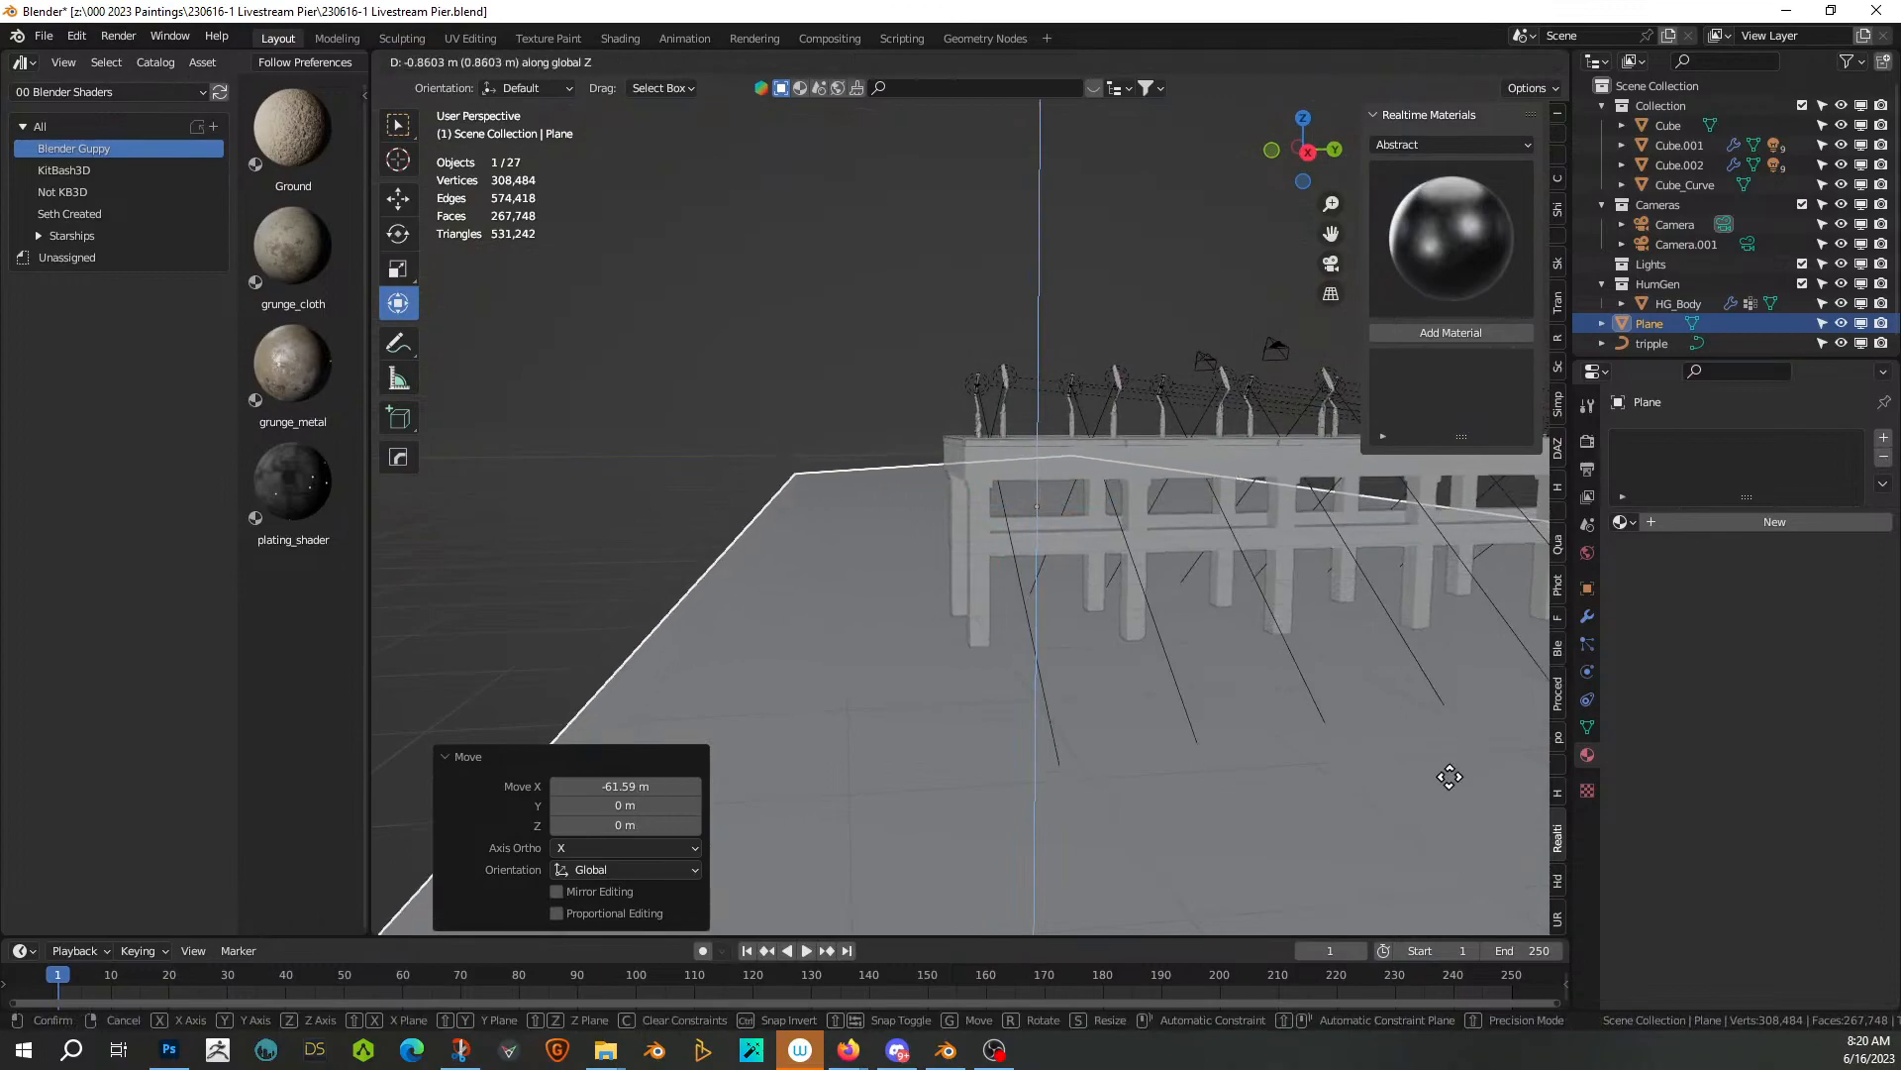
{"action": "left_click", "coordinate": [1446, 764]}
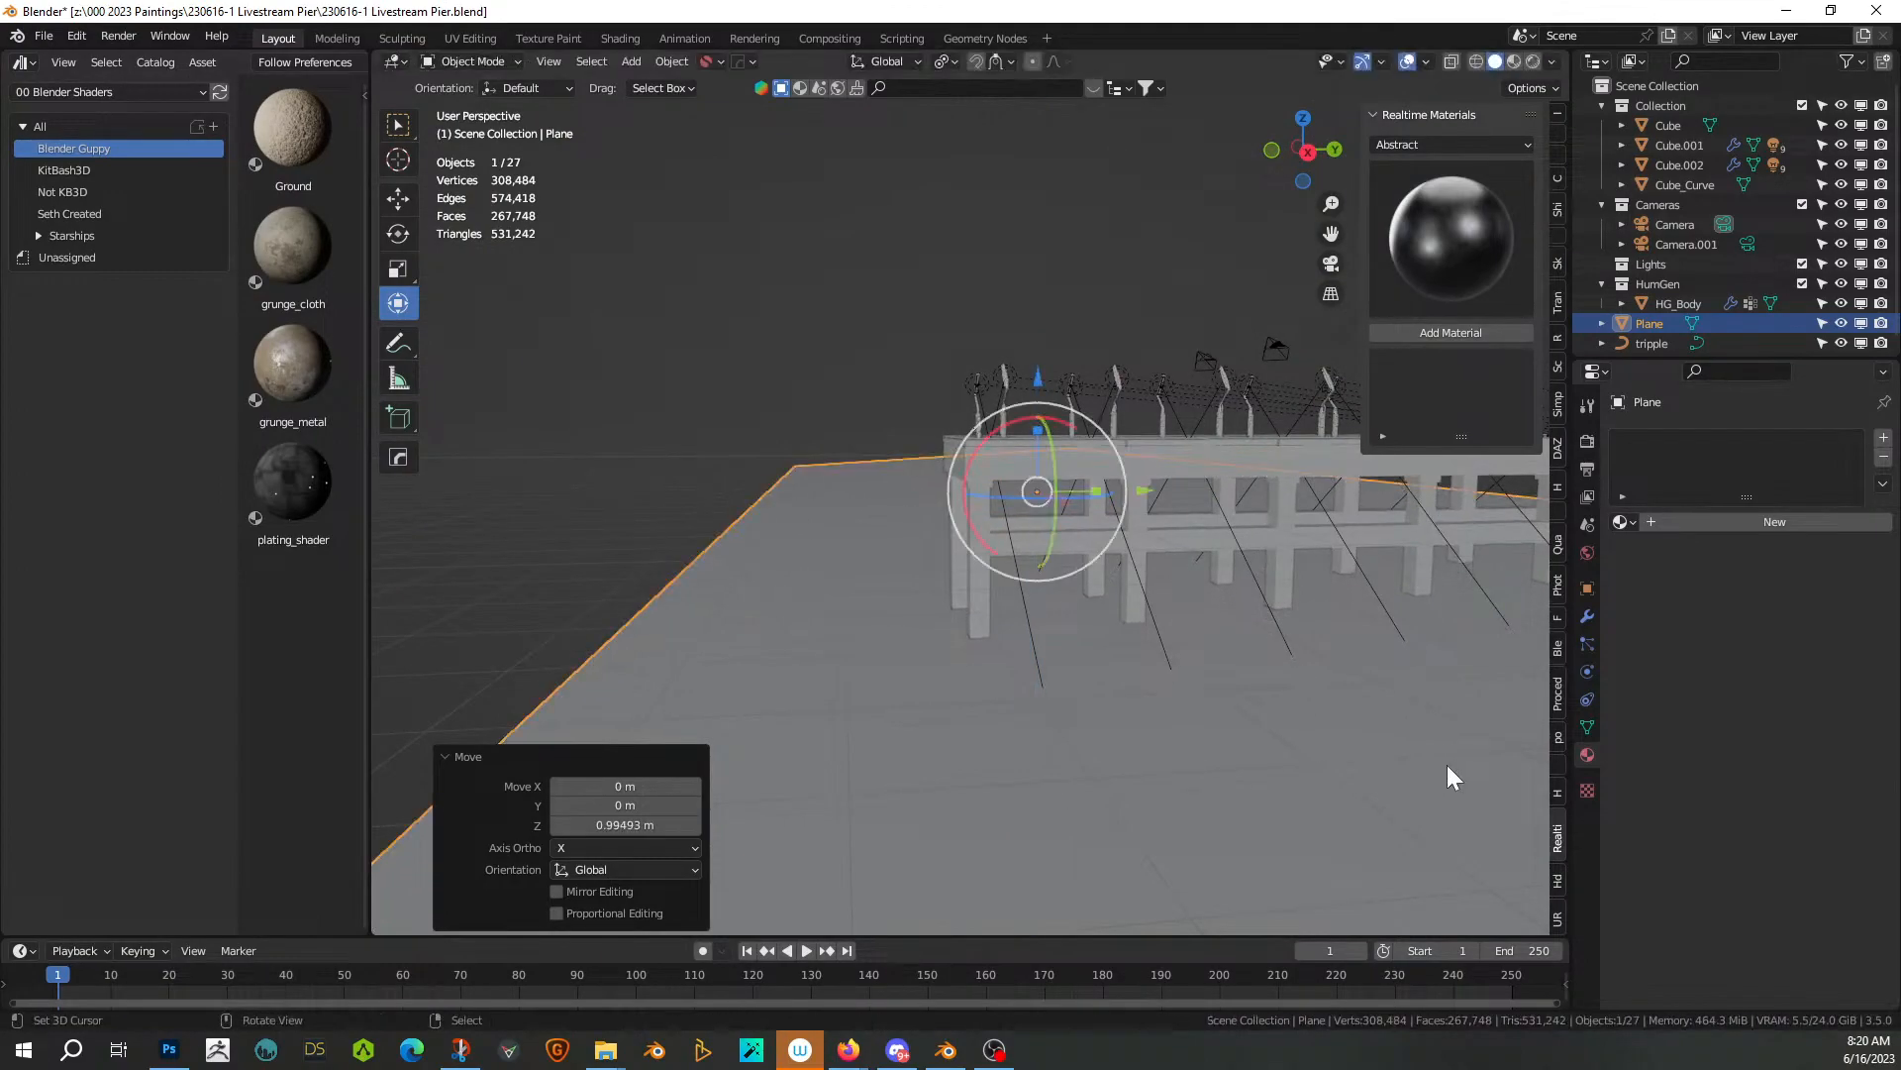
{"action": "middle_click_drag", "start_coordinate": [1447, 764], "coordinate": [1274, 775], "text": "shift"}
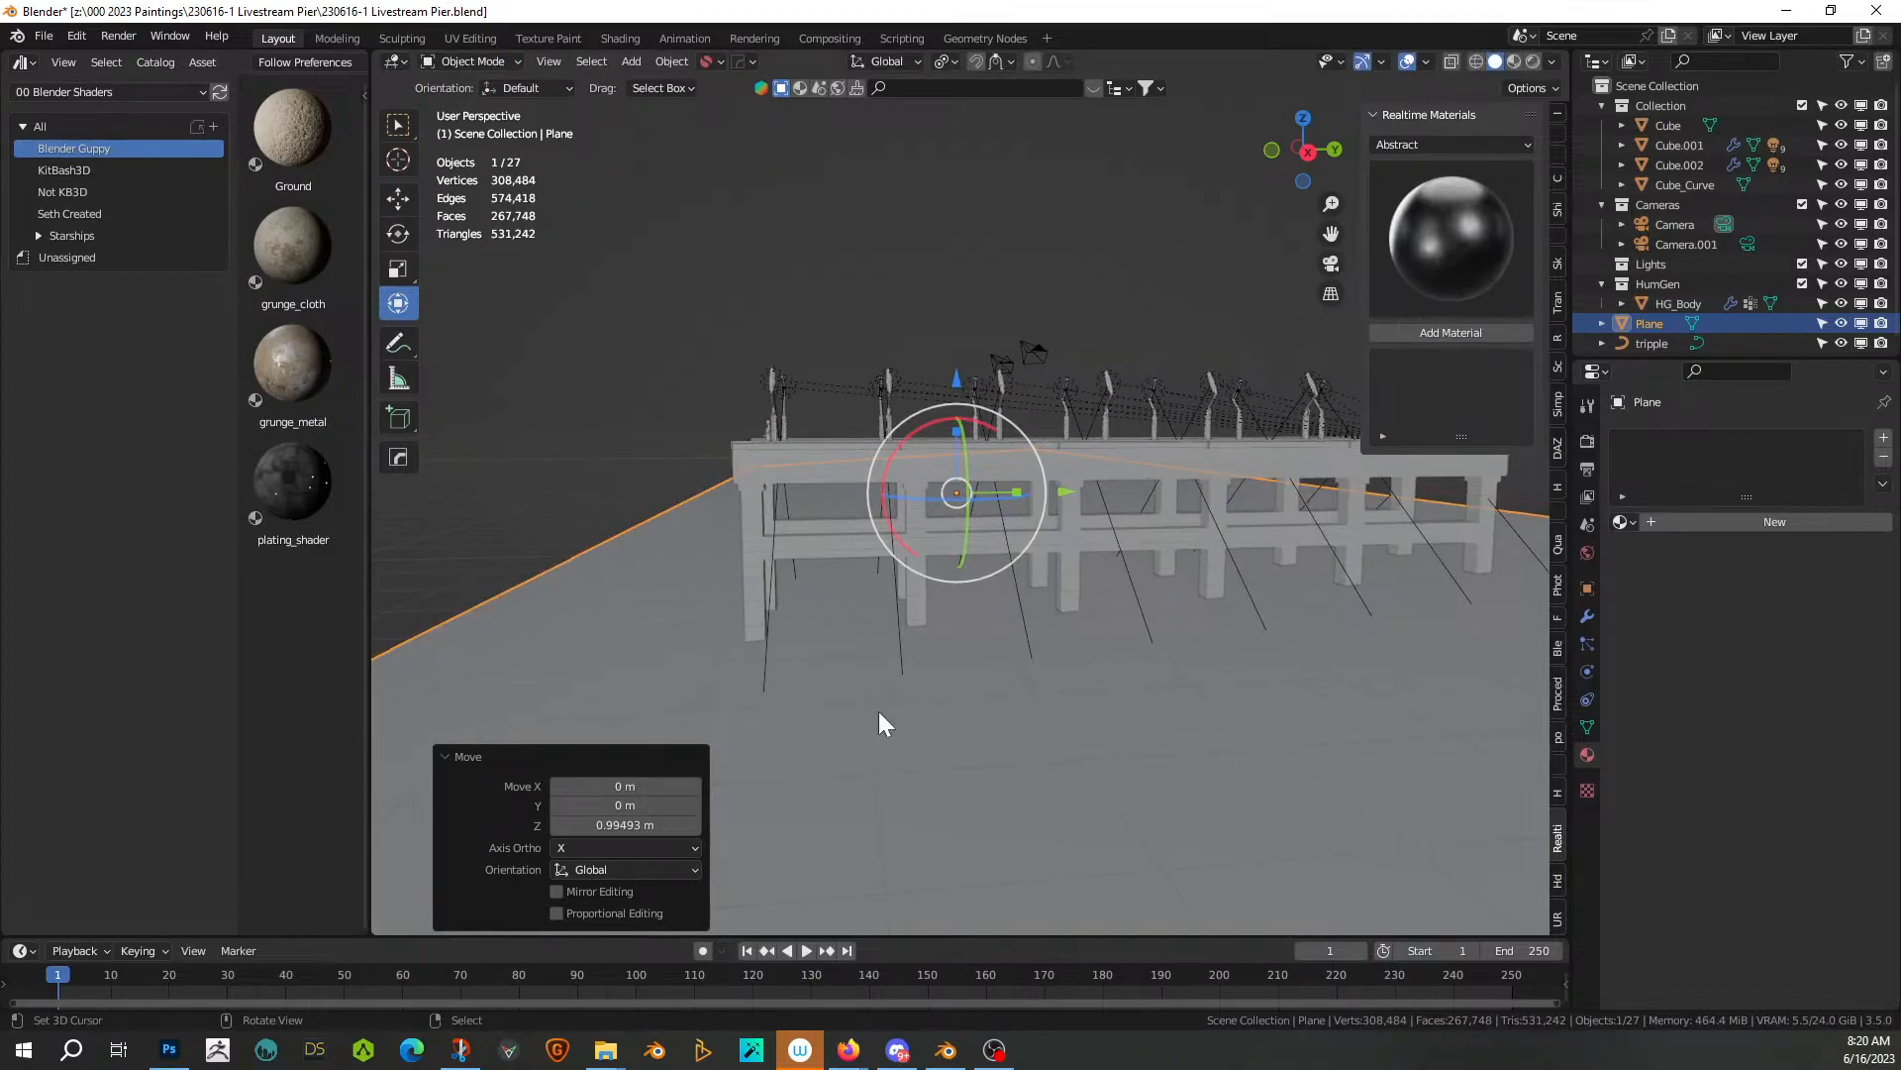
Apply the plane's rotation and scale, and assign it the Sandy Shore material from the Seth Created assets
{"action": "middle_click_drag", "start_coordinate": [1005, 719], "coordinate": [1049, 743]}
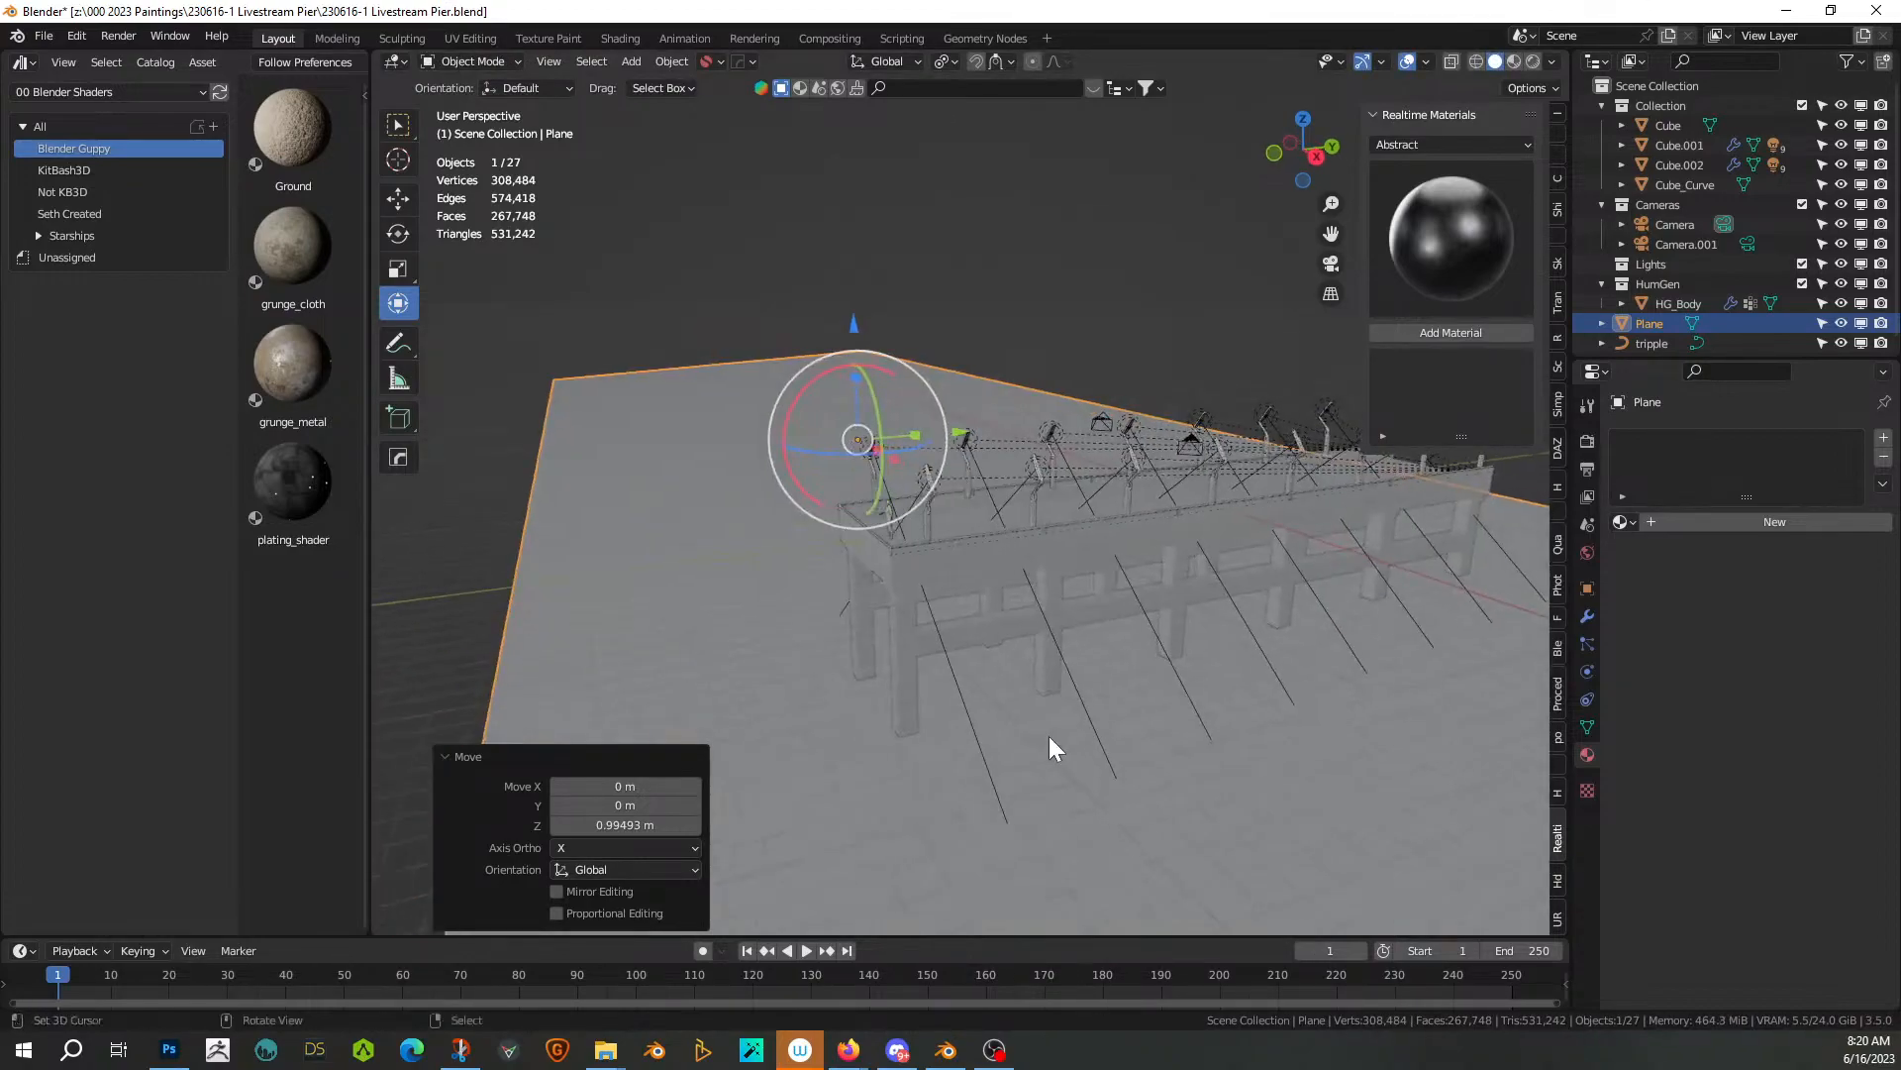
{"action": "key", "text": "ctrl+a"}
{"action": "left_click", "coordinate": [1049, 735]}
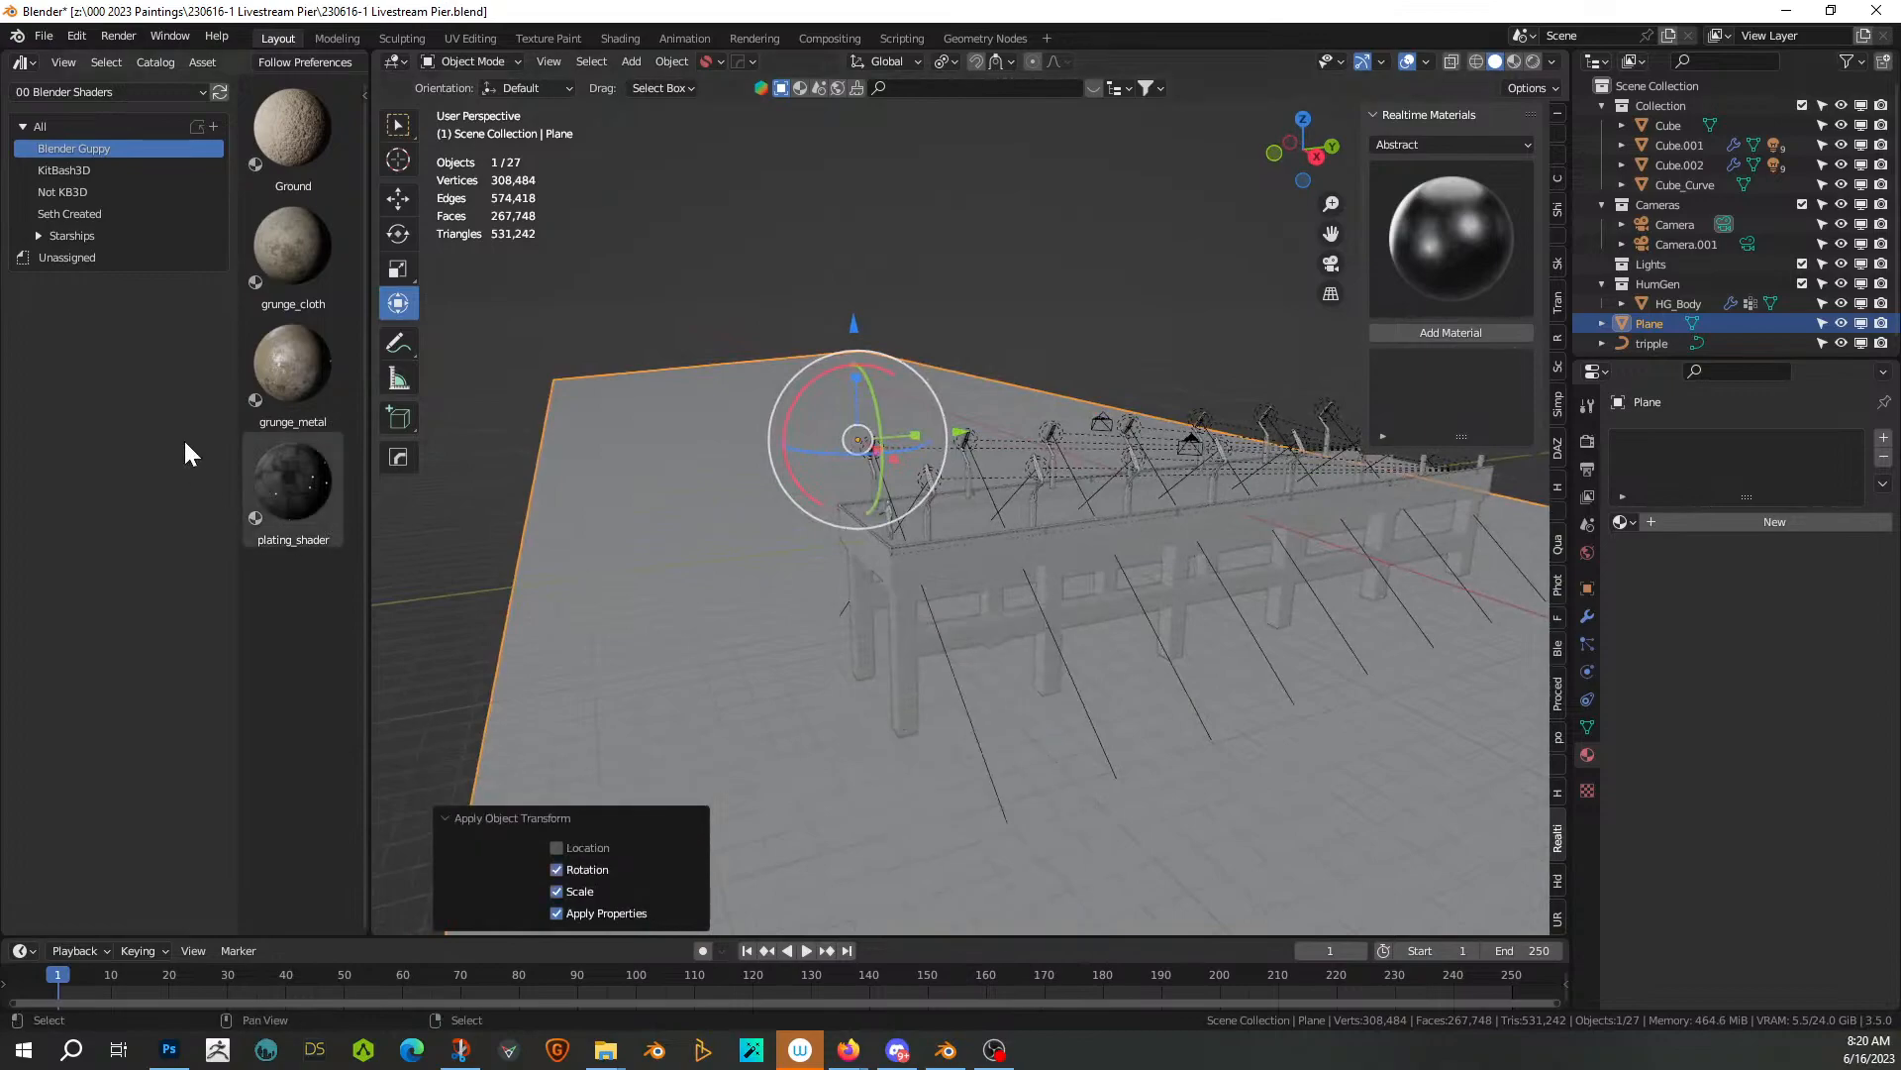
{"action": "left_click", "coordinate": [69, 215]}
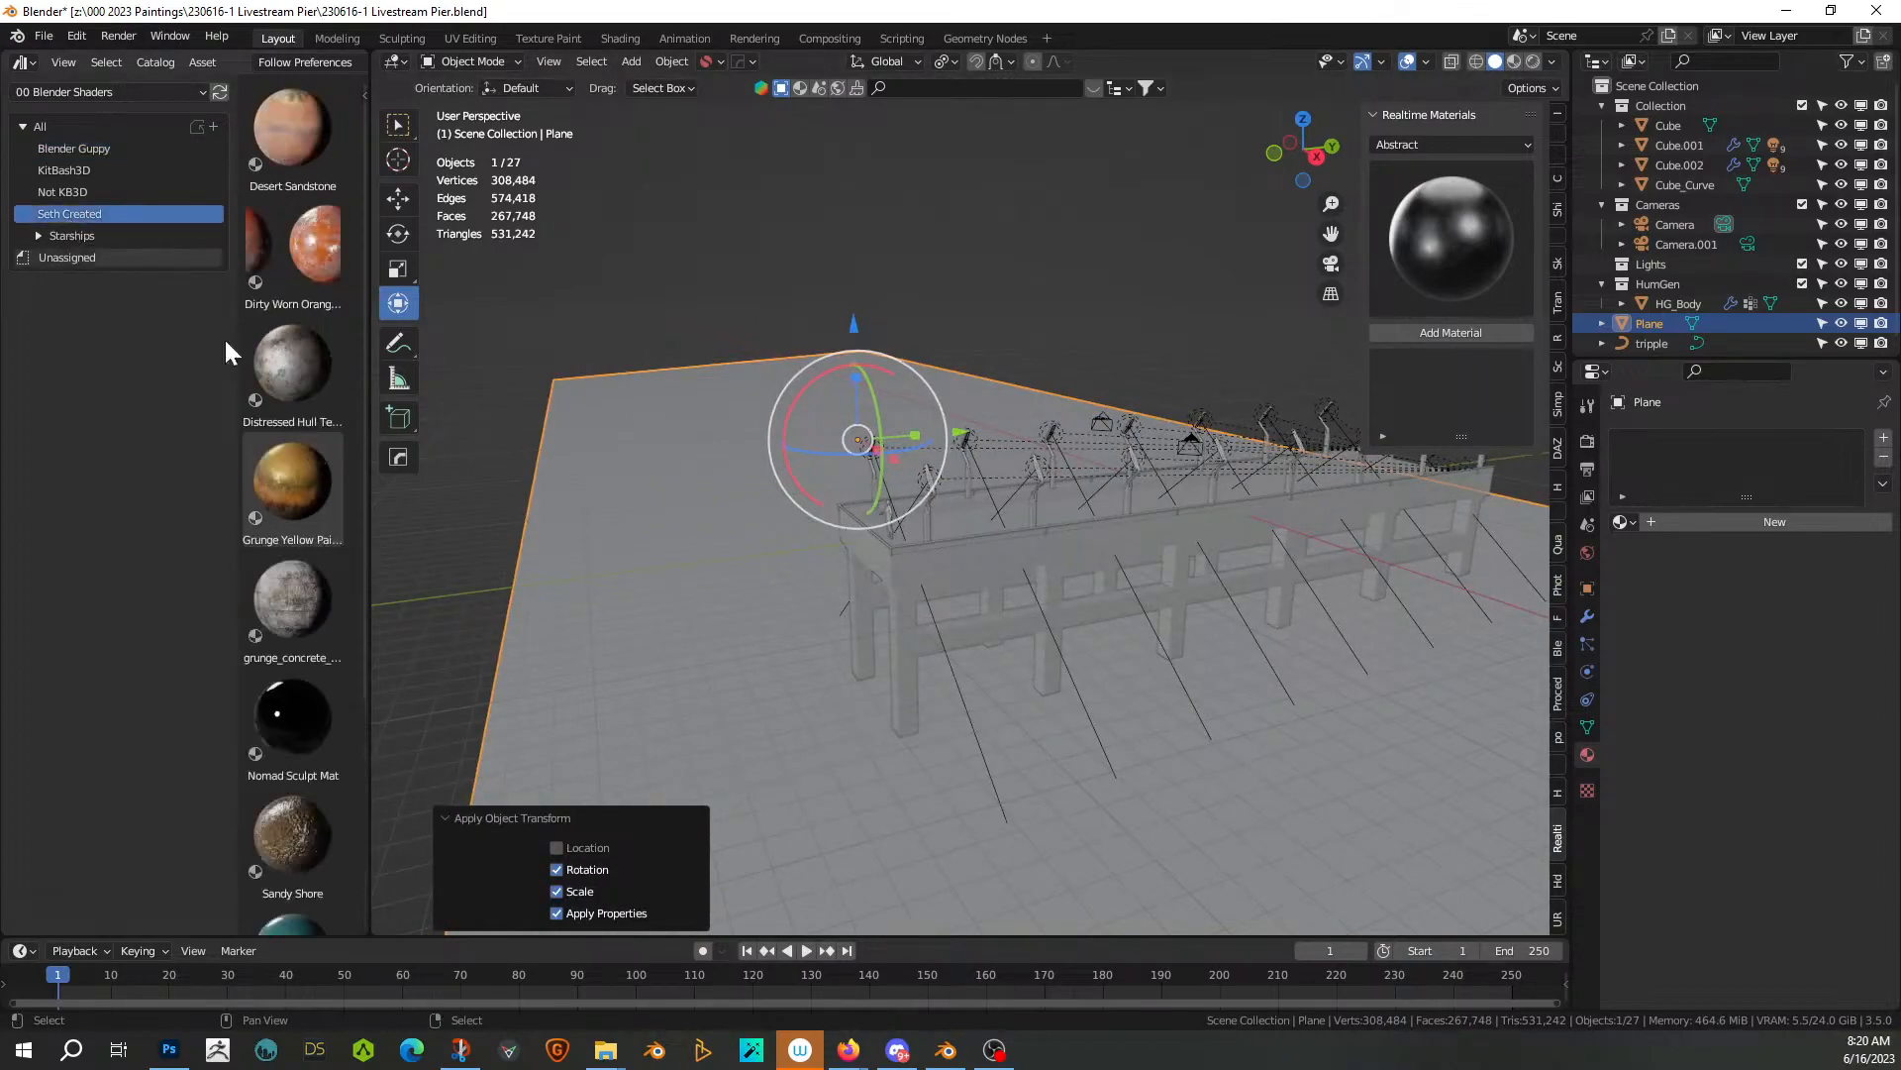
{"action": "left_click_drag", "start_coordinate": [299, 832], "coordinate": [743, 703]}
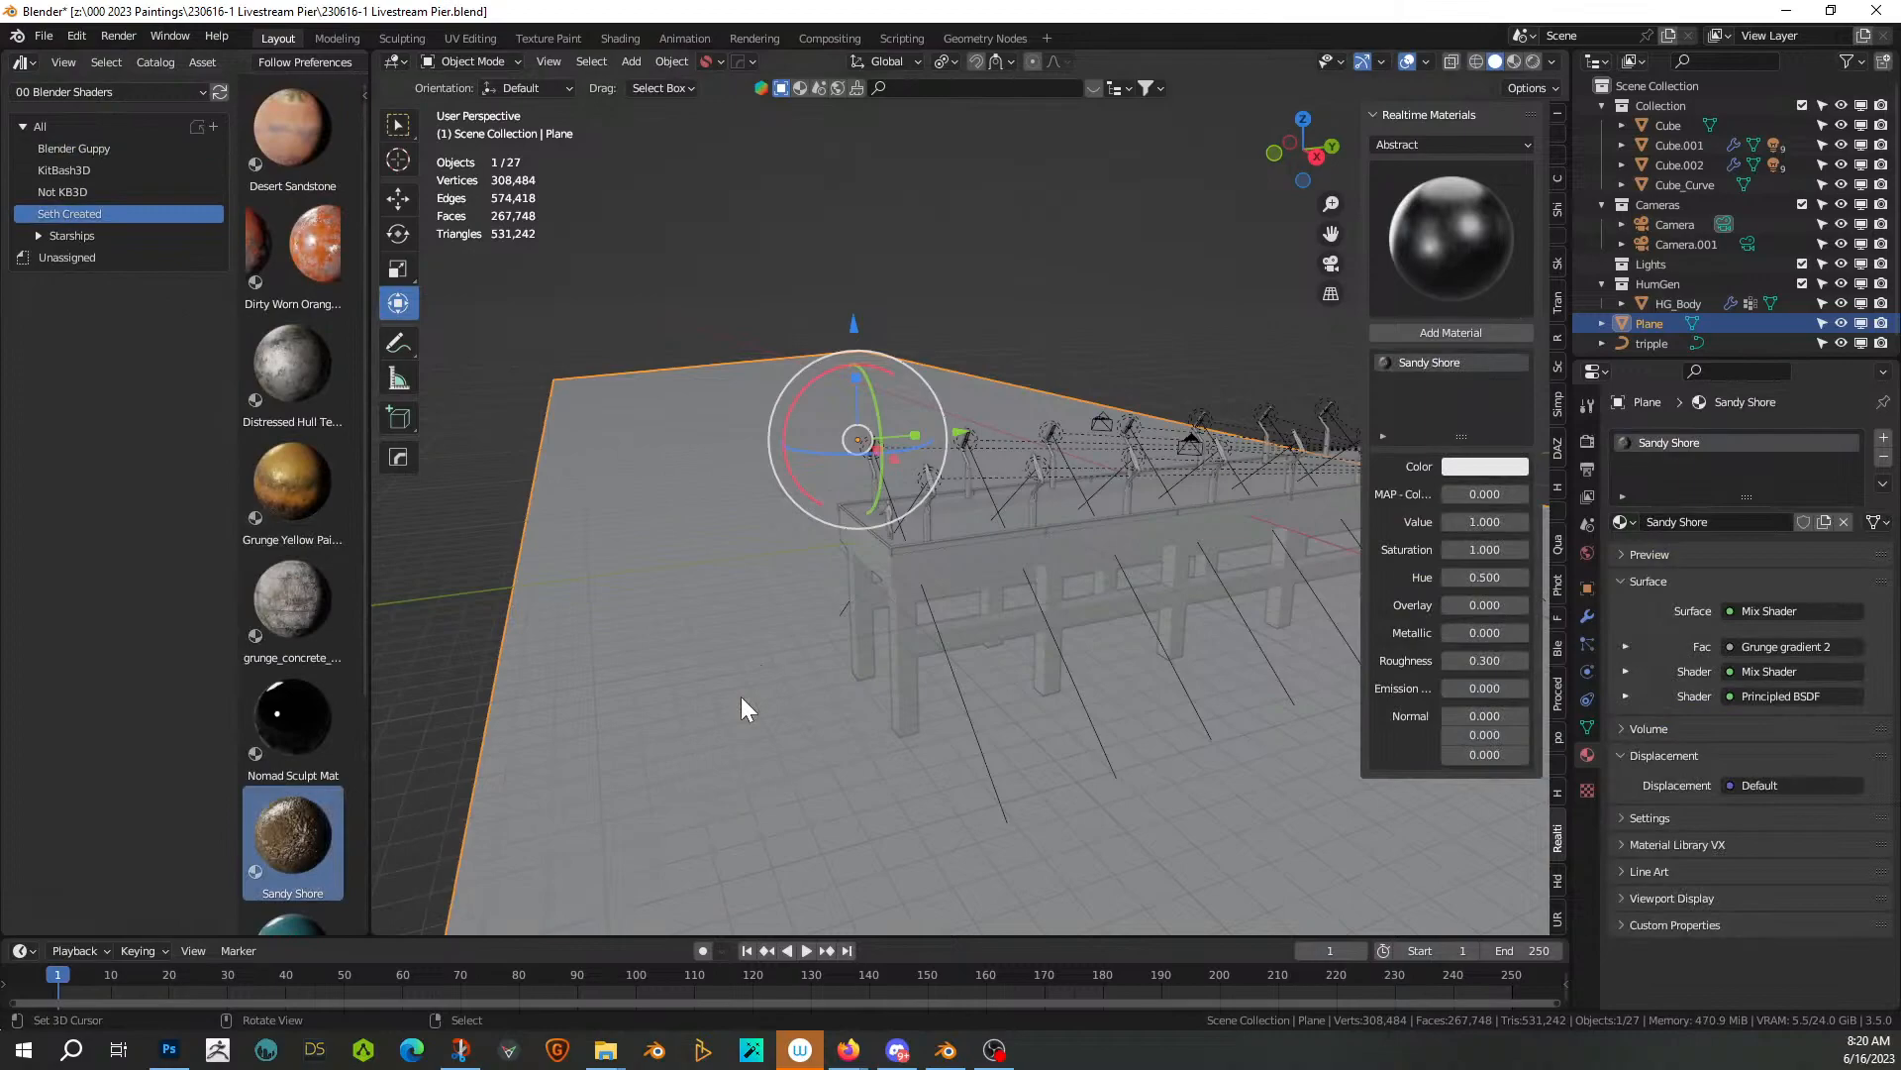
Switch the viewport to rendered shading and brighten the world background colour to near white
{"action": "left_click", "coordinate": [1535, 64]}
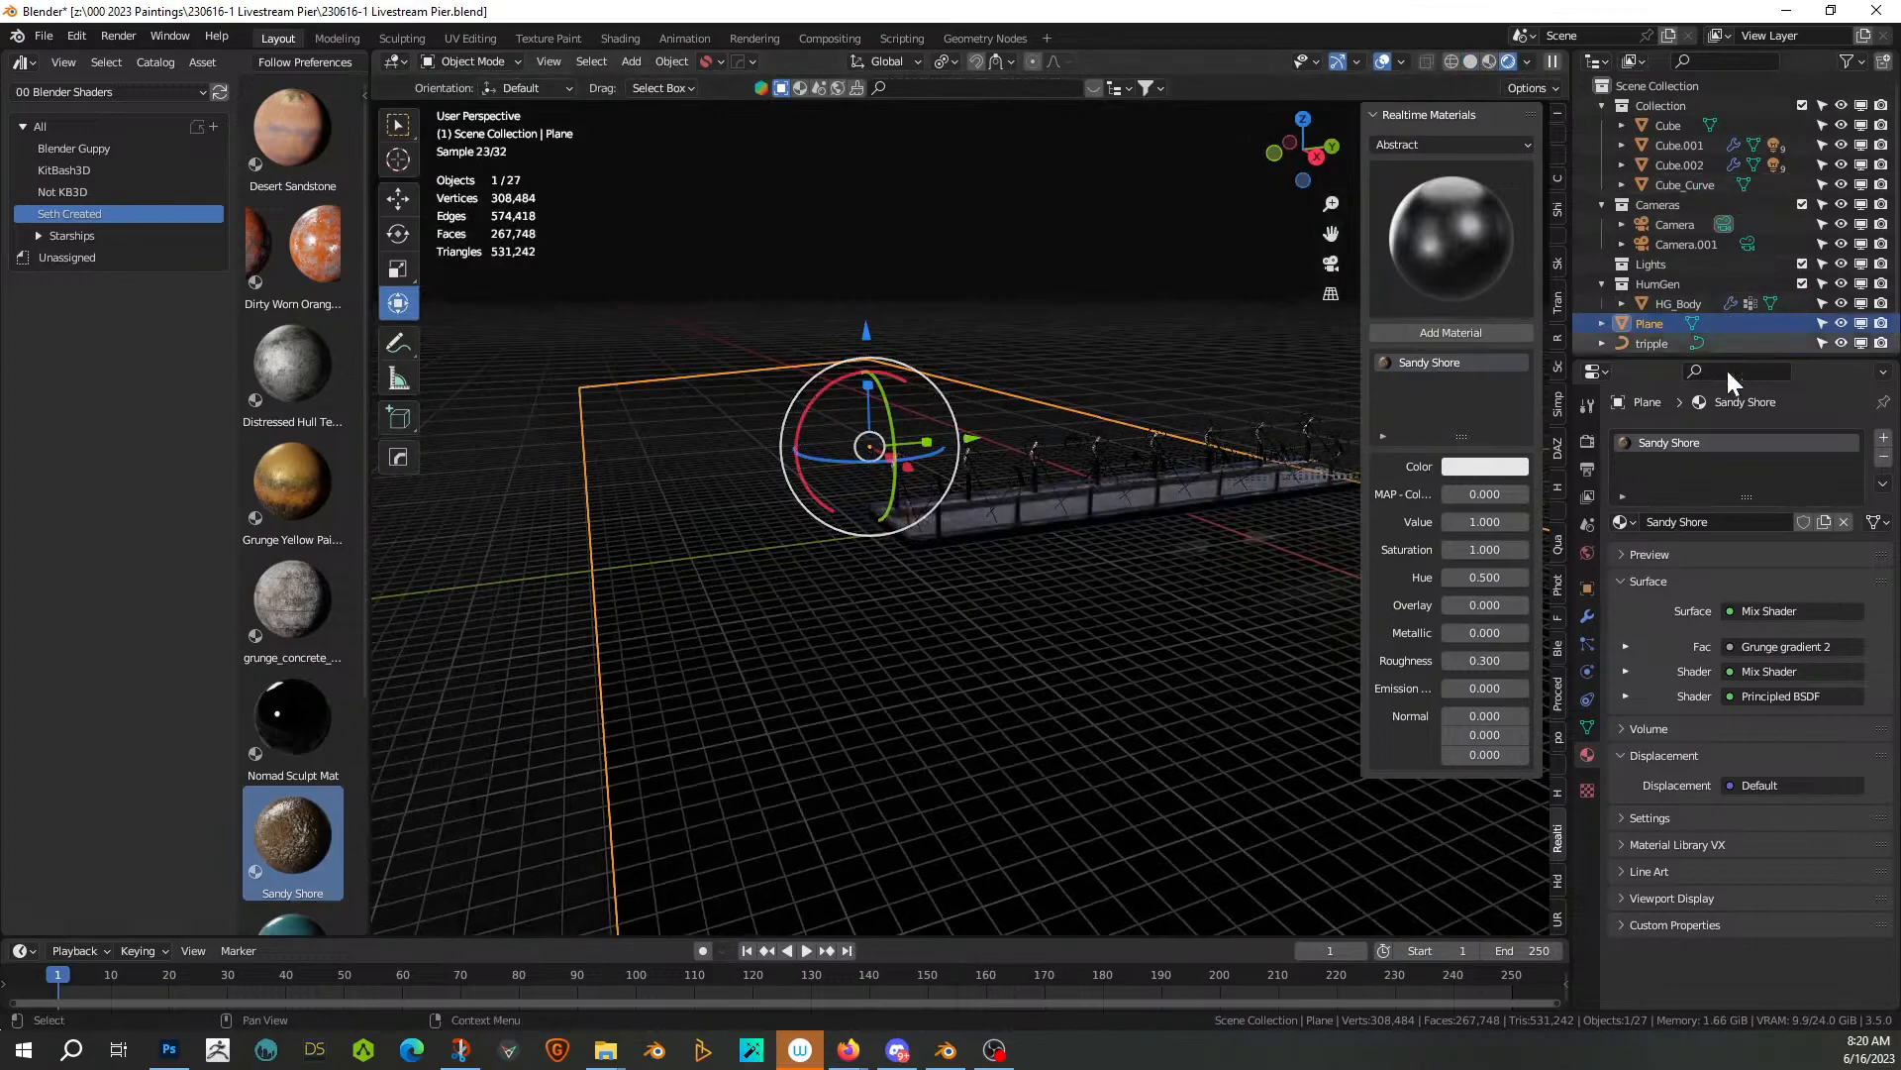
{"action": "left_click", "coordinate": [1589, 554]}
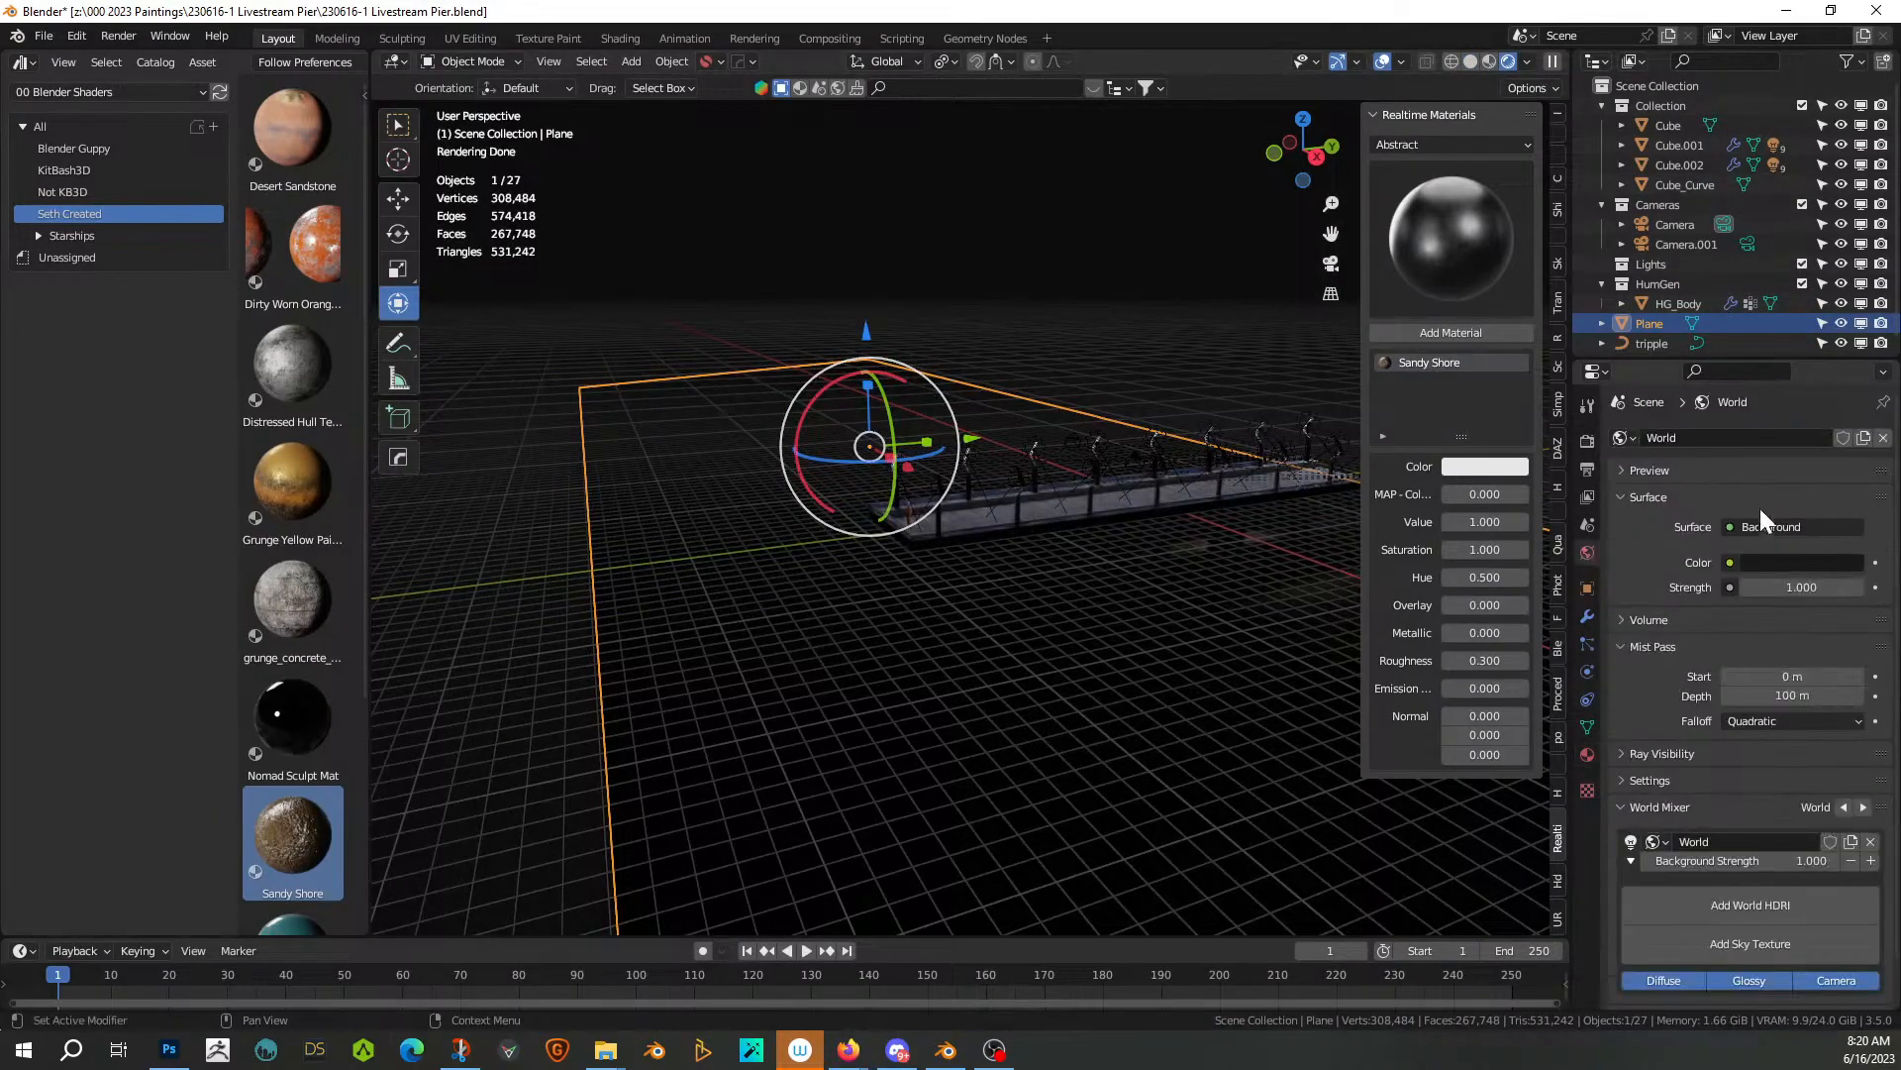
{"action": "left_click", "coordinate": [1755, 562]}
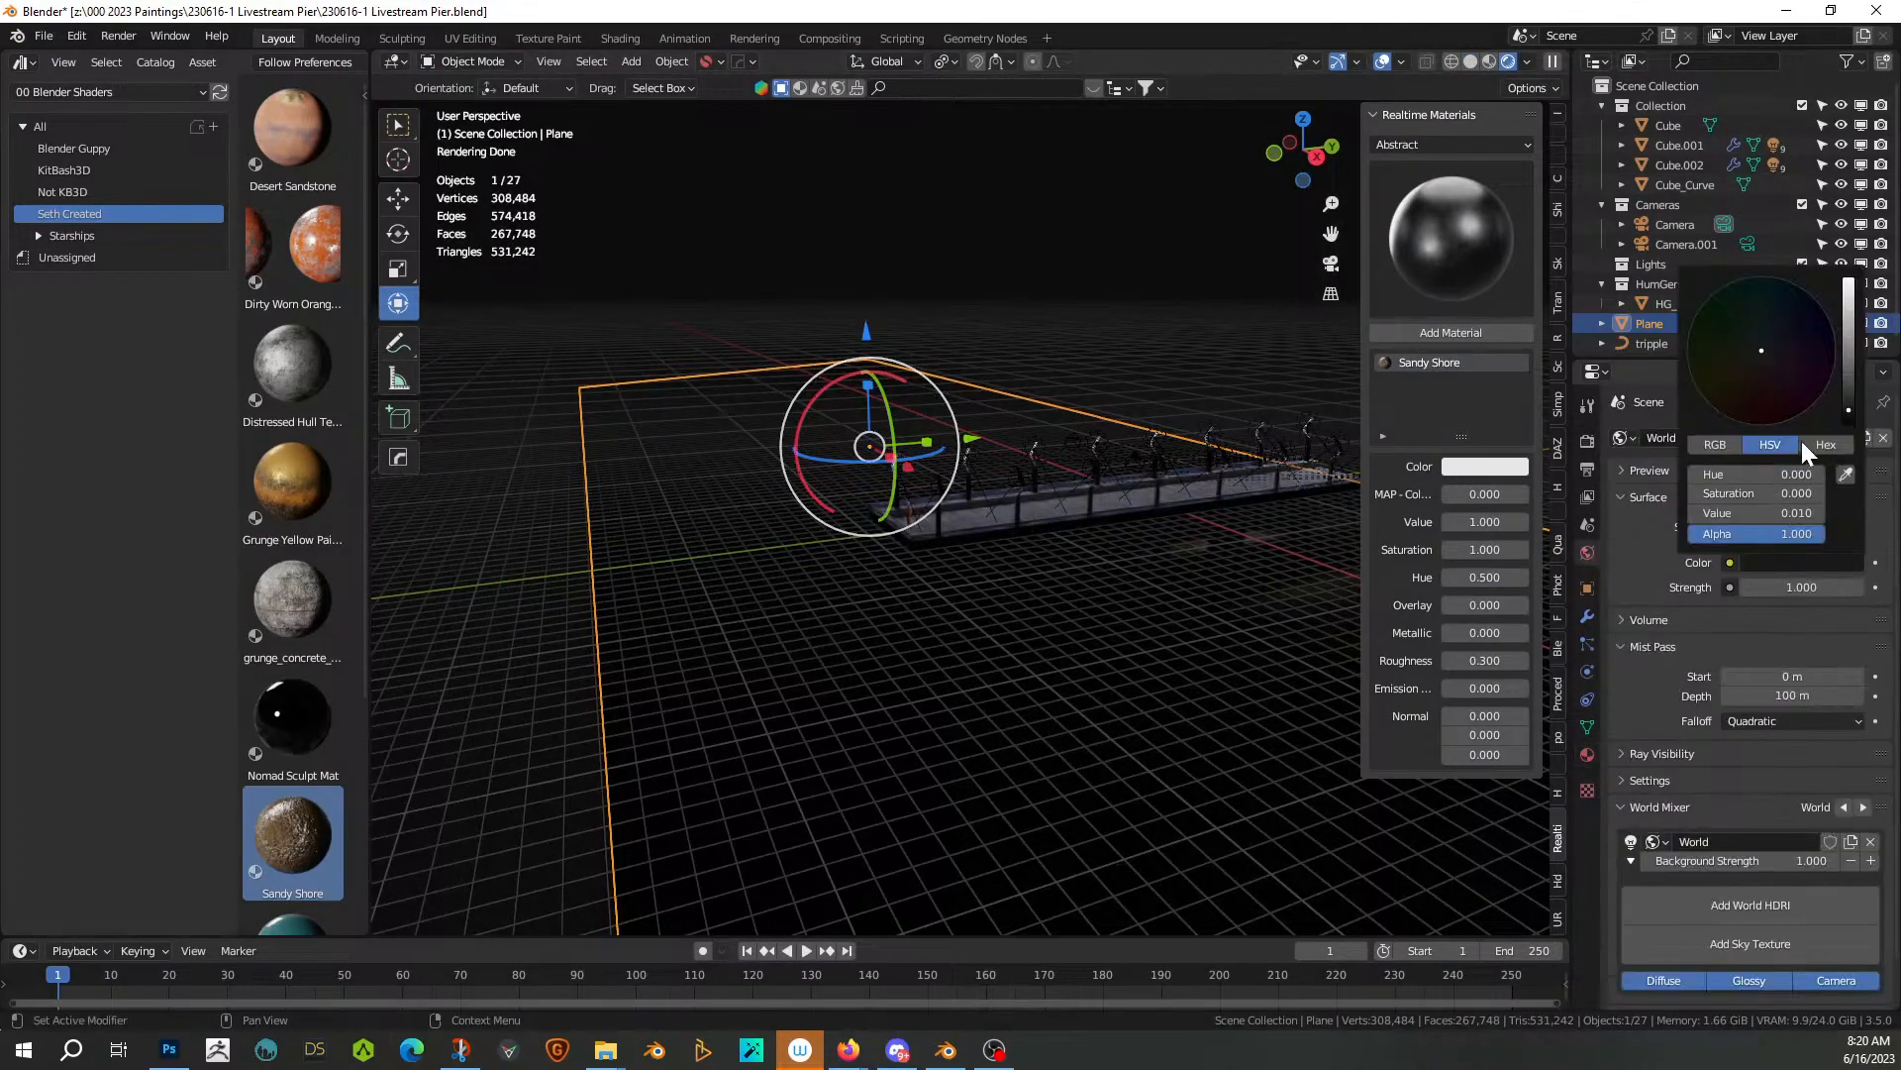
{"action": "left_click", "coordinate": [1849, 293]}
{"action": "middle_click_drag", "start_coordinate": [905, 627], "coordinate": [716, 610]}
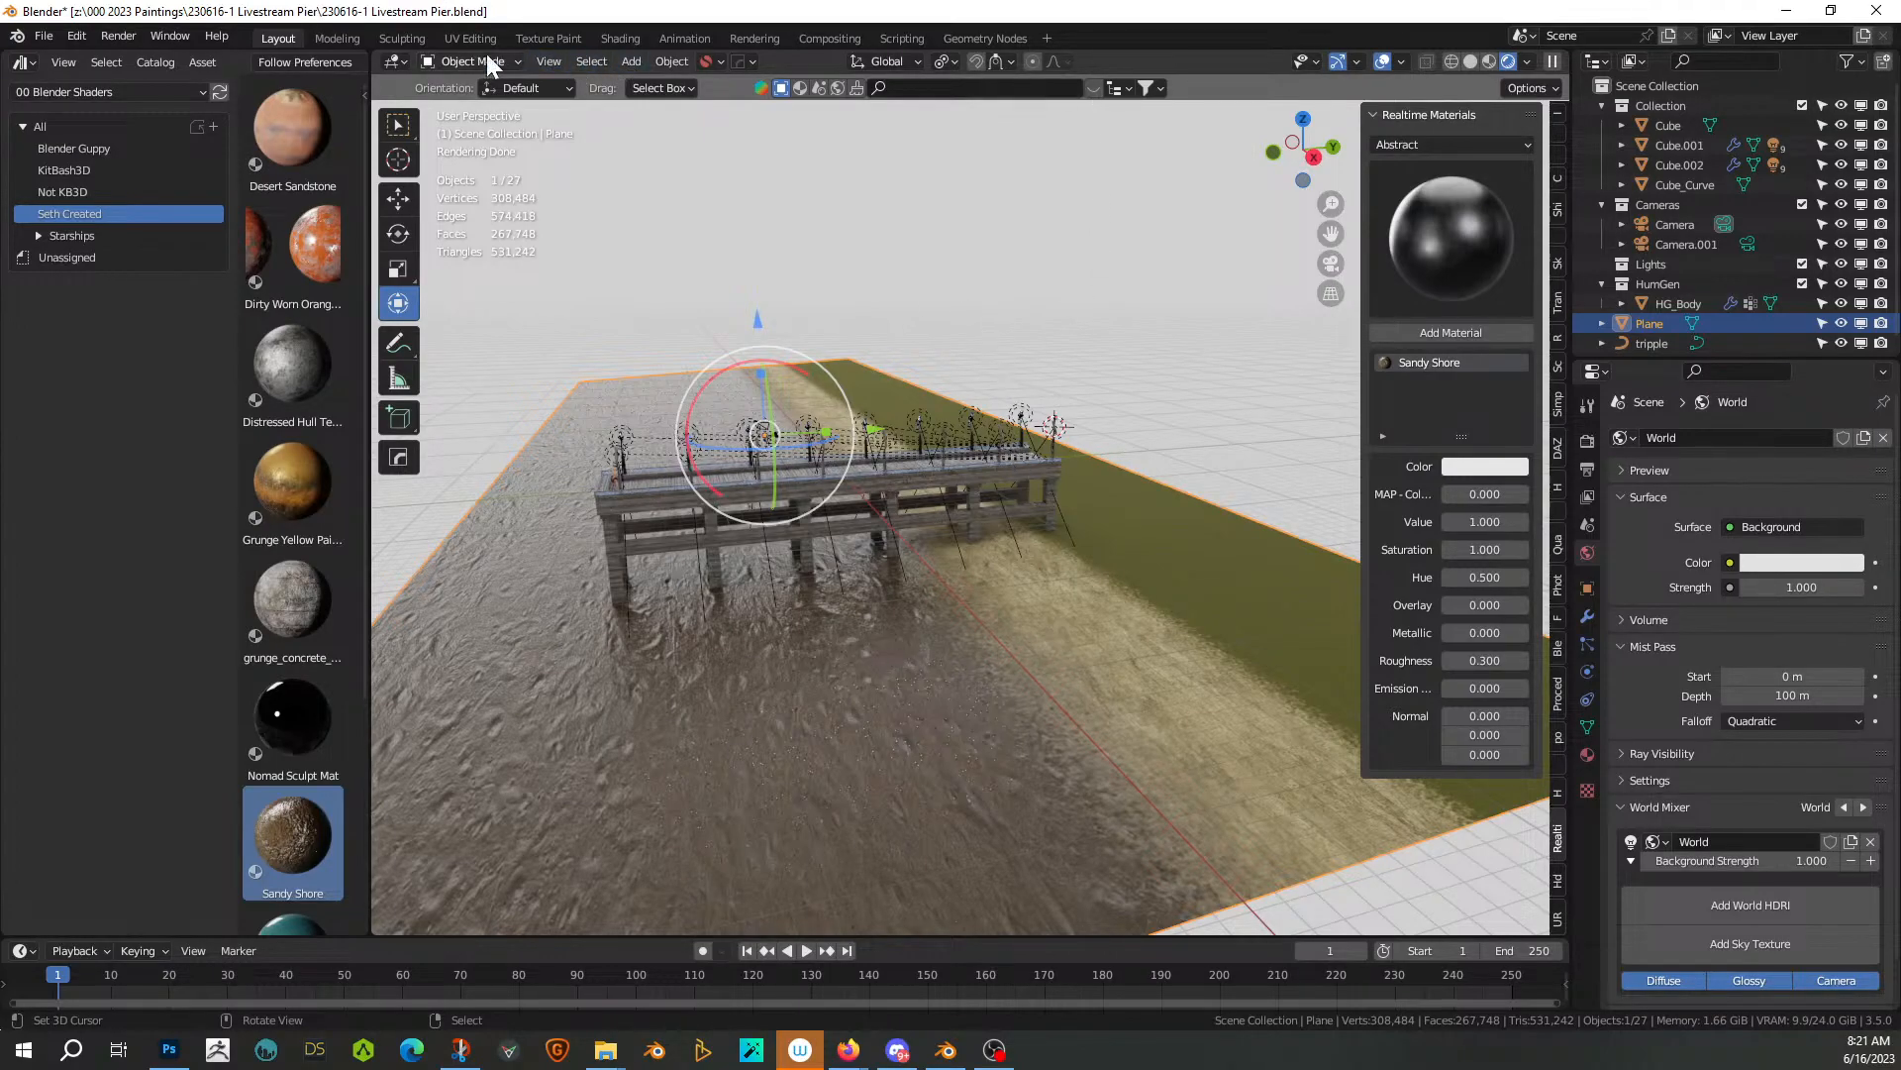
In the Shading workspace, set Z to 13.68 on the Sandy Shore gradient node whose wave scale is 4.2, widening the sand over the grass
{"action": "left_click", "coordinate": [620, 37]}
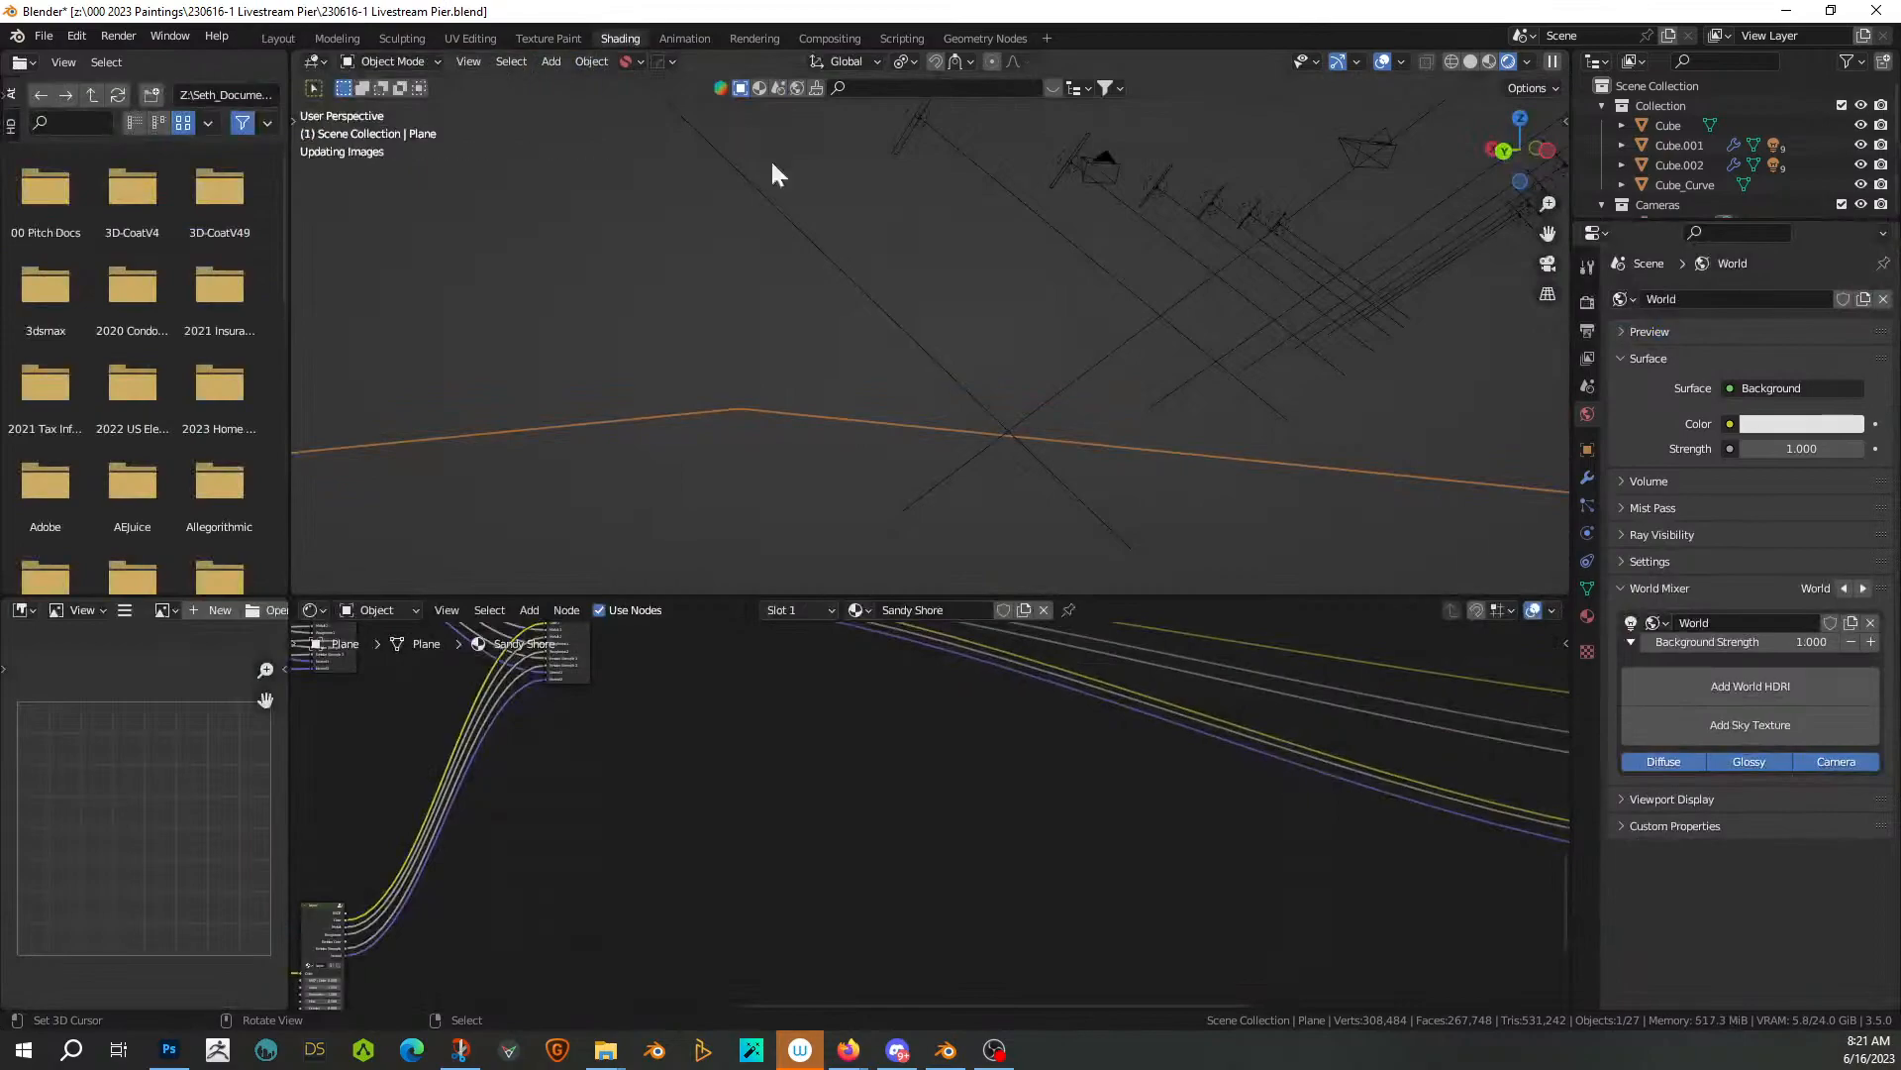
{"action": "scroll", "coordinate": [1316, 412], "scroll_direction": "down", "scroll_amount": 10}
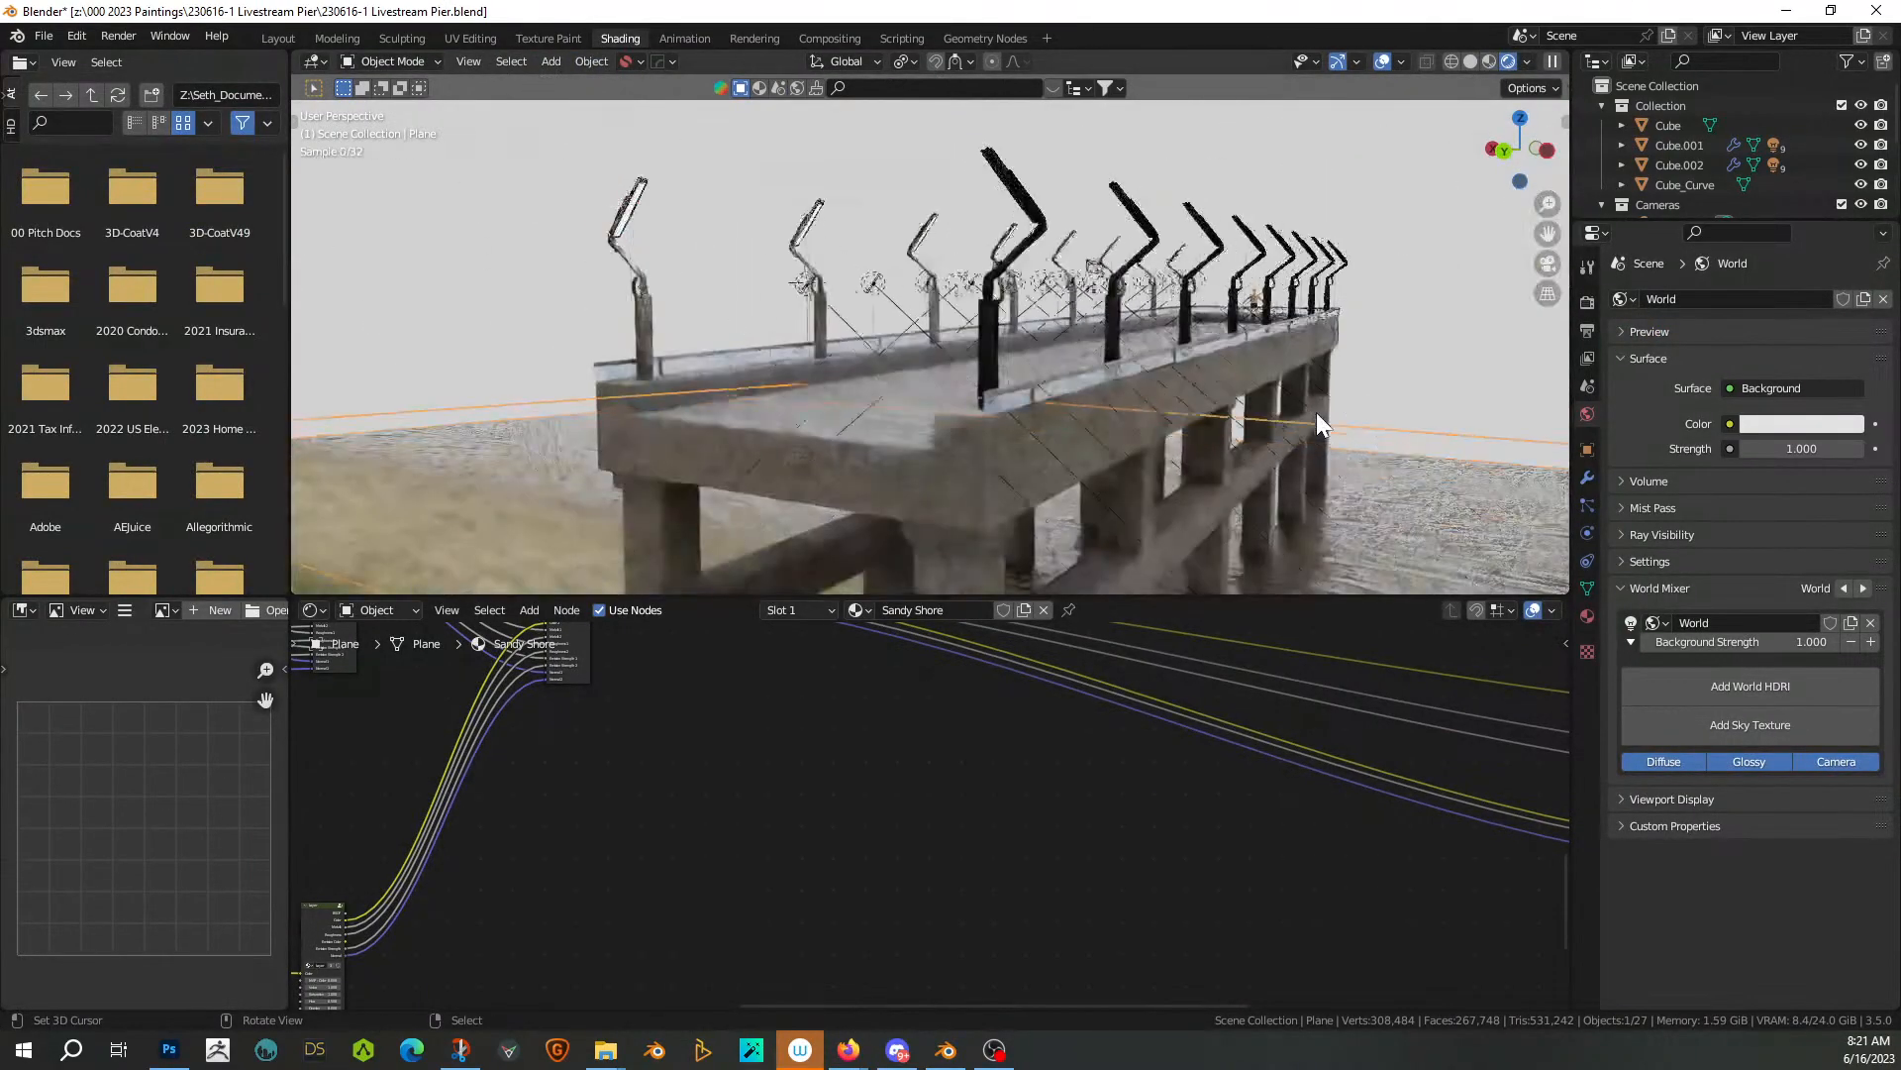
{"action": "middle_click_drag", "start_coordinate": [1256, 779], "coordinate": [1134, 654]}
{"action": "scroll", "coordinate": [1030, 840], "scroll_direction": "up", "scroll_amount": 3}
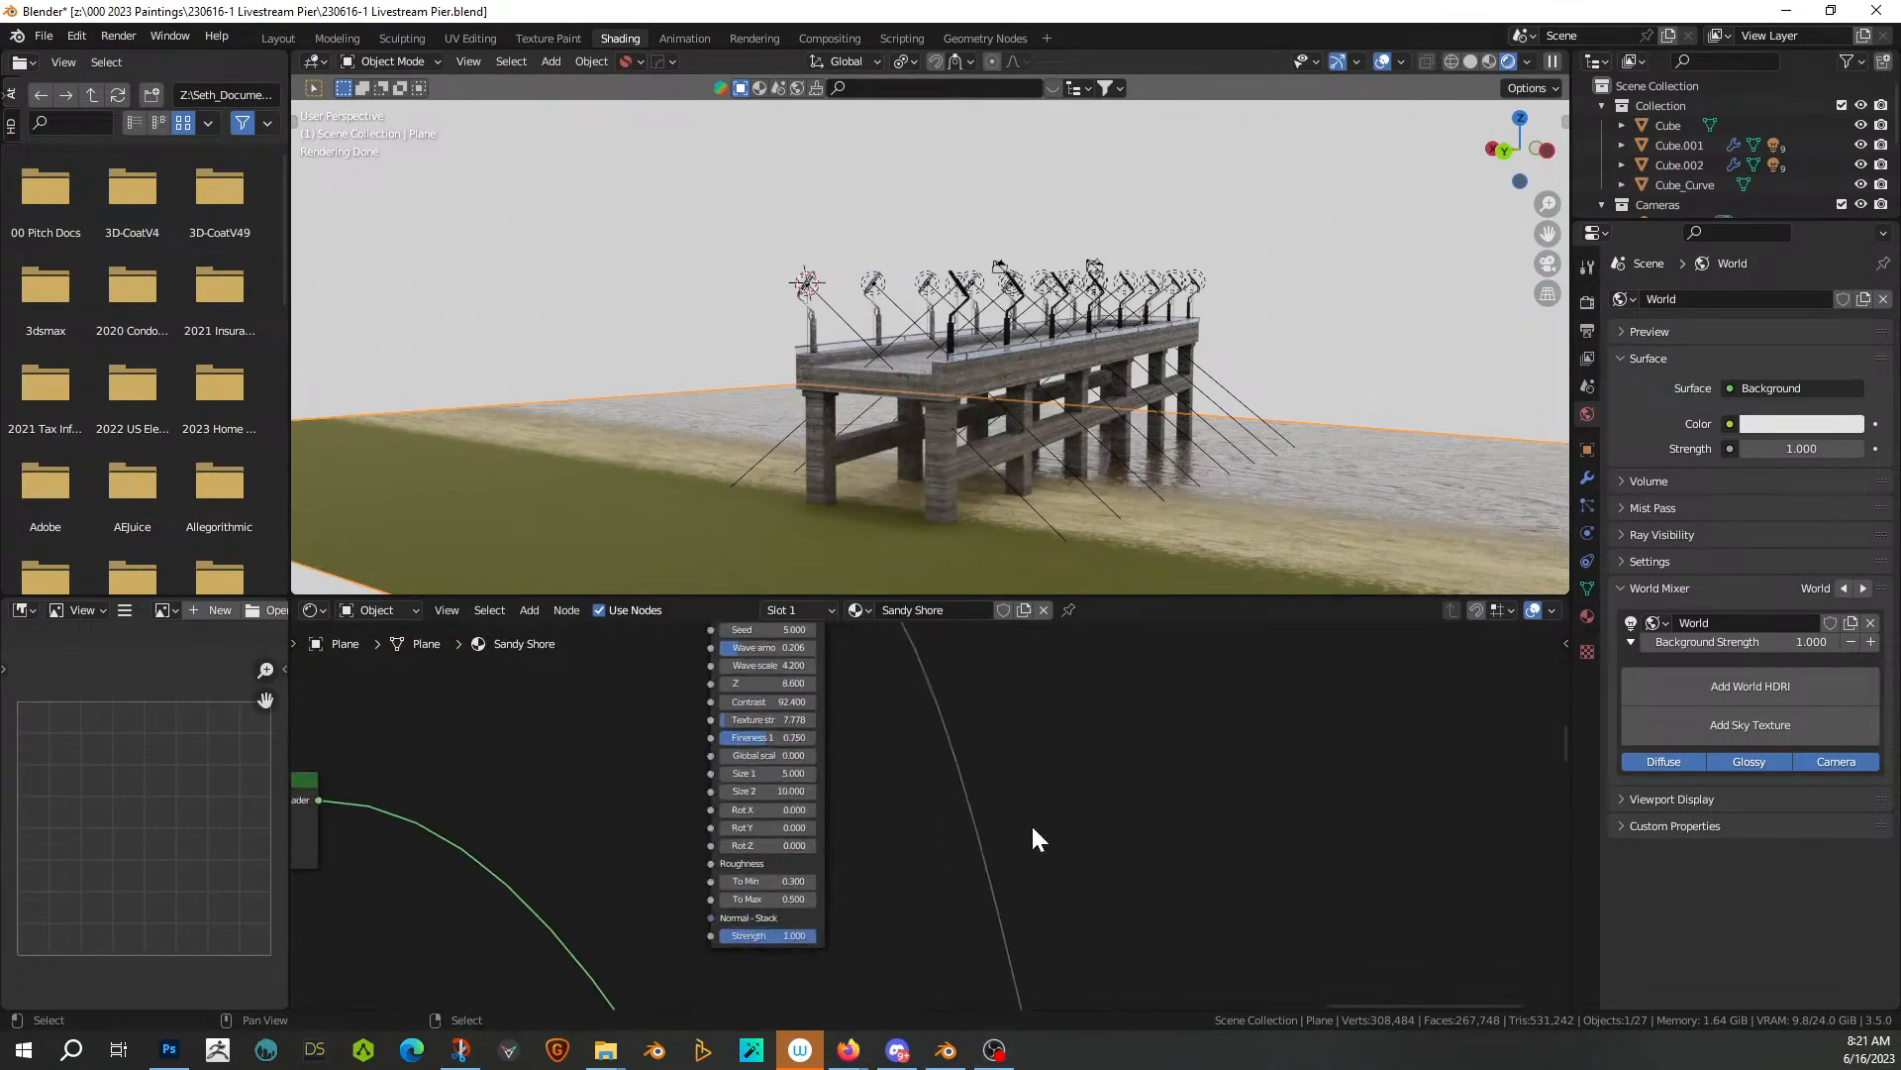
{"action": "left_click_drag", "start_coordinate": [762, 687], "coordinate": [872, 612], "text": "shift"}
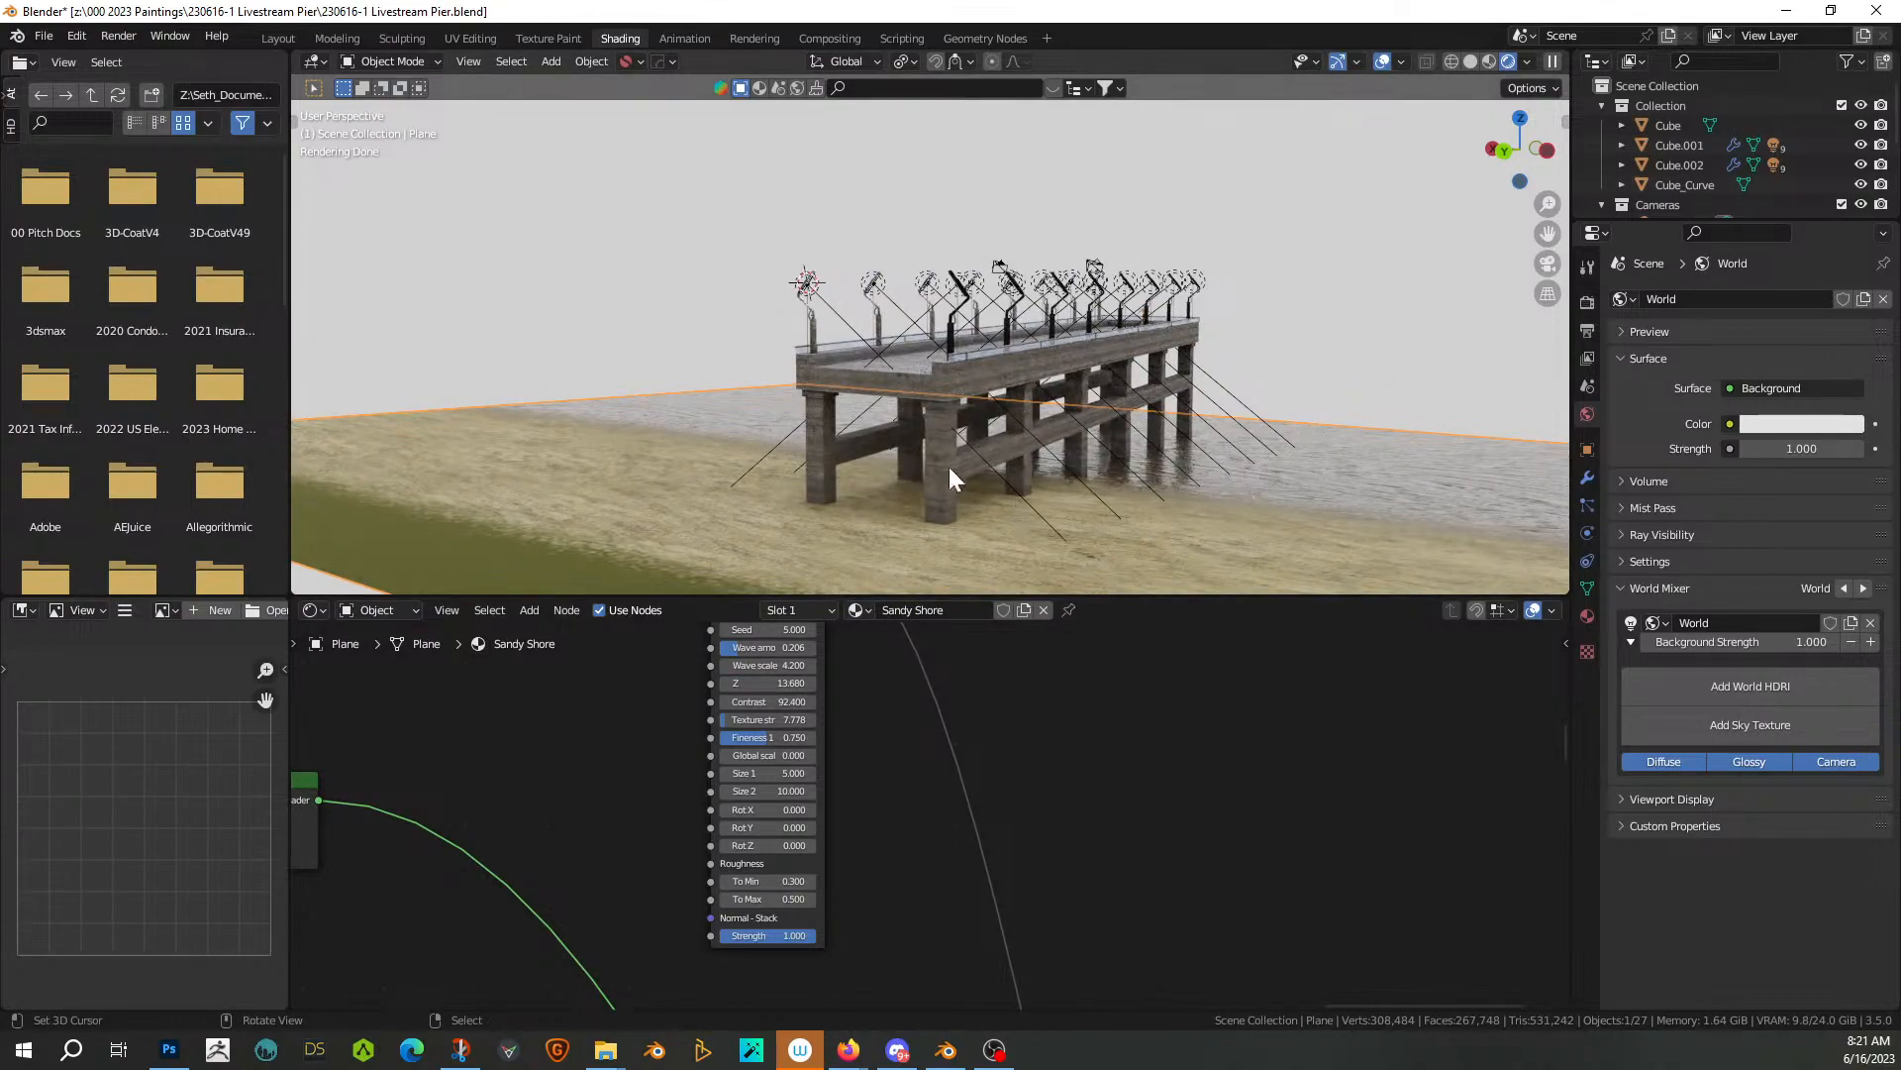
Set Z to 2.6 on the Grunge gradient 2 node feeding Invert, shifting the waterline further along the pier
{"action": "middle_click_drag", "start_coordinate": [841, 517], "coordinate": [1093, 509]}
{"action": "middle_click_drag", "start_coordinate": [965, 529], "coordinate": [1212, 388], "text": "shift"}
{"action": "middle_click_drag", "start_coordinate": [633, 750], "coordinate": [1490, 831]}
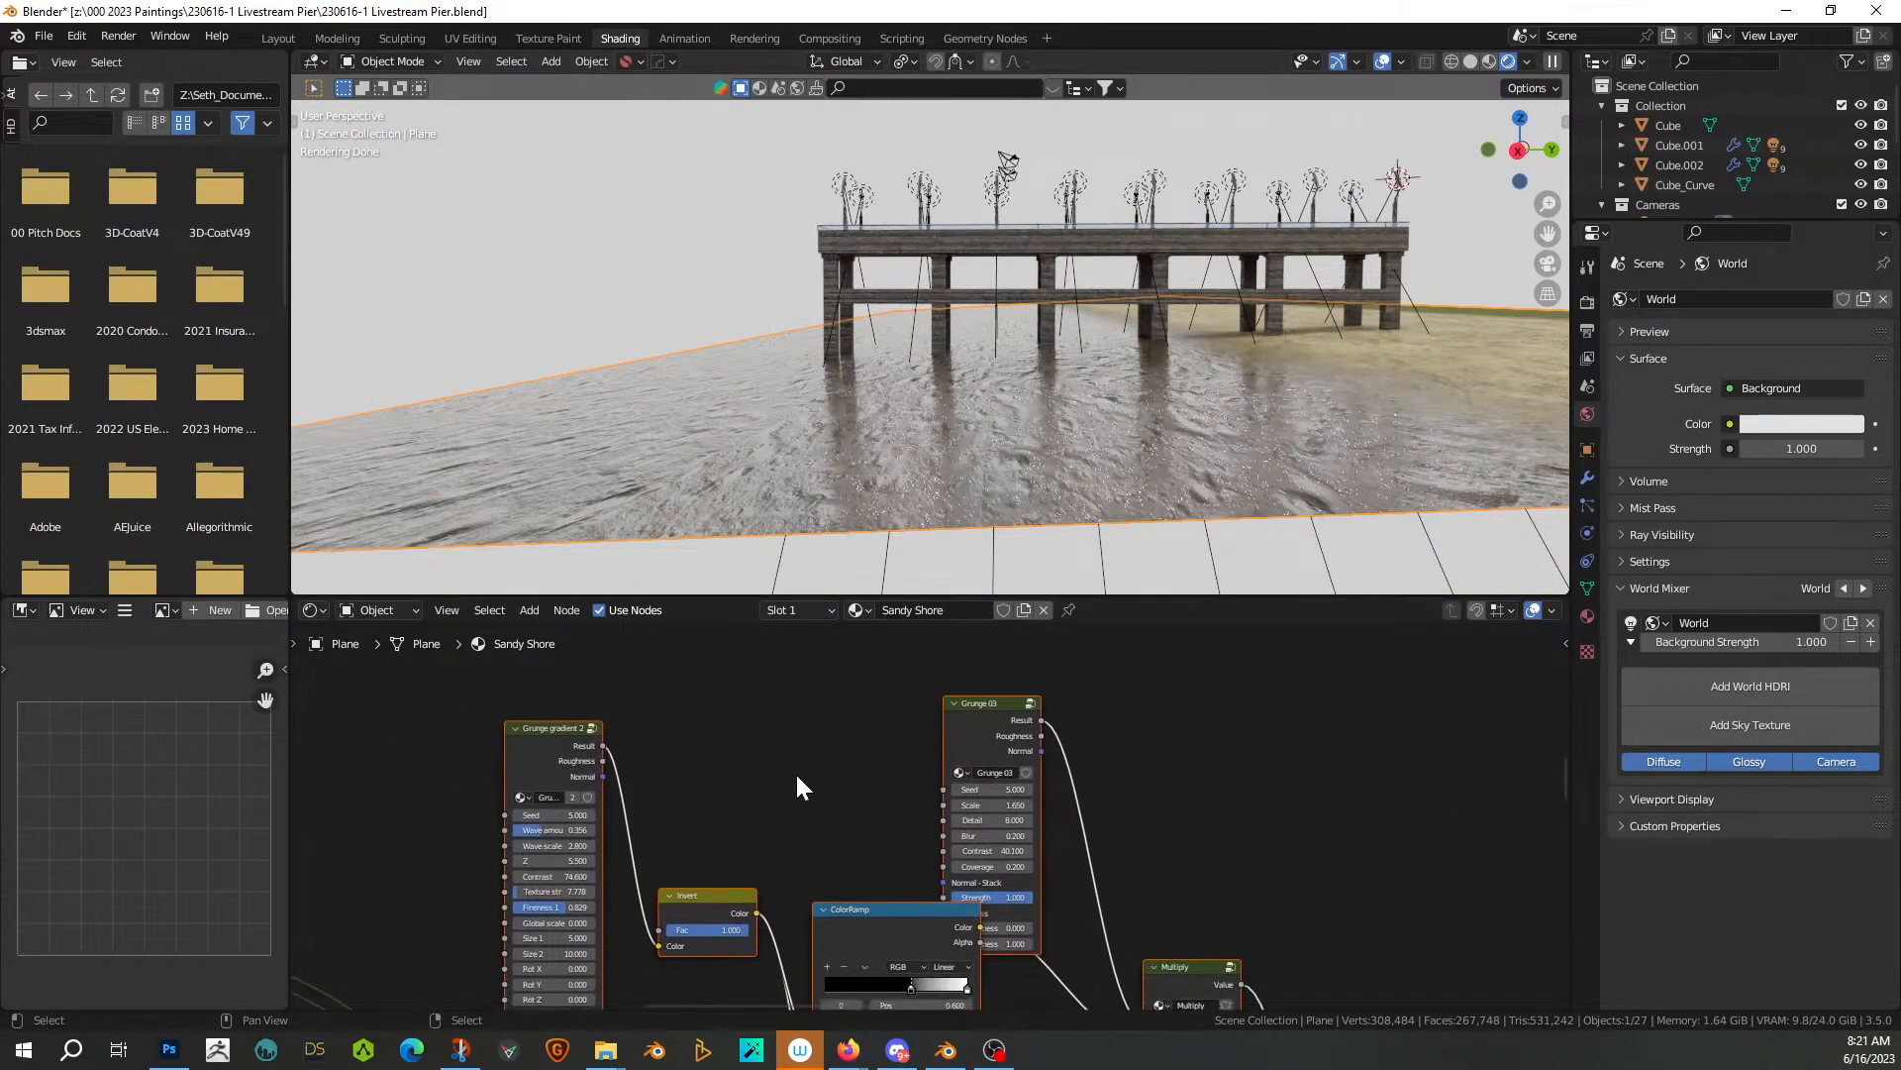
{"action": "scroll", "coordinate": [691, 861], "scroll_direction": "up", "scroll_amount": 2}
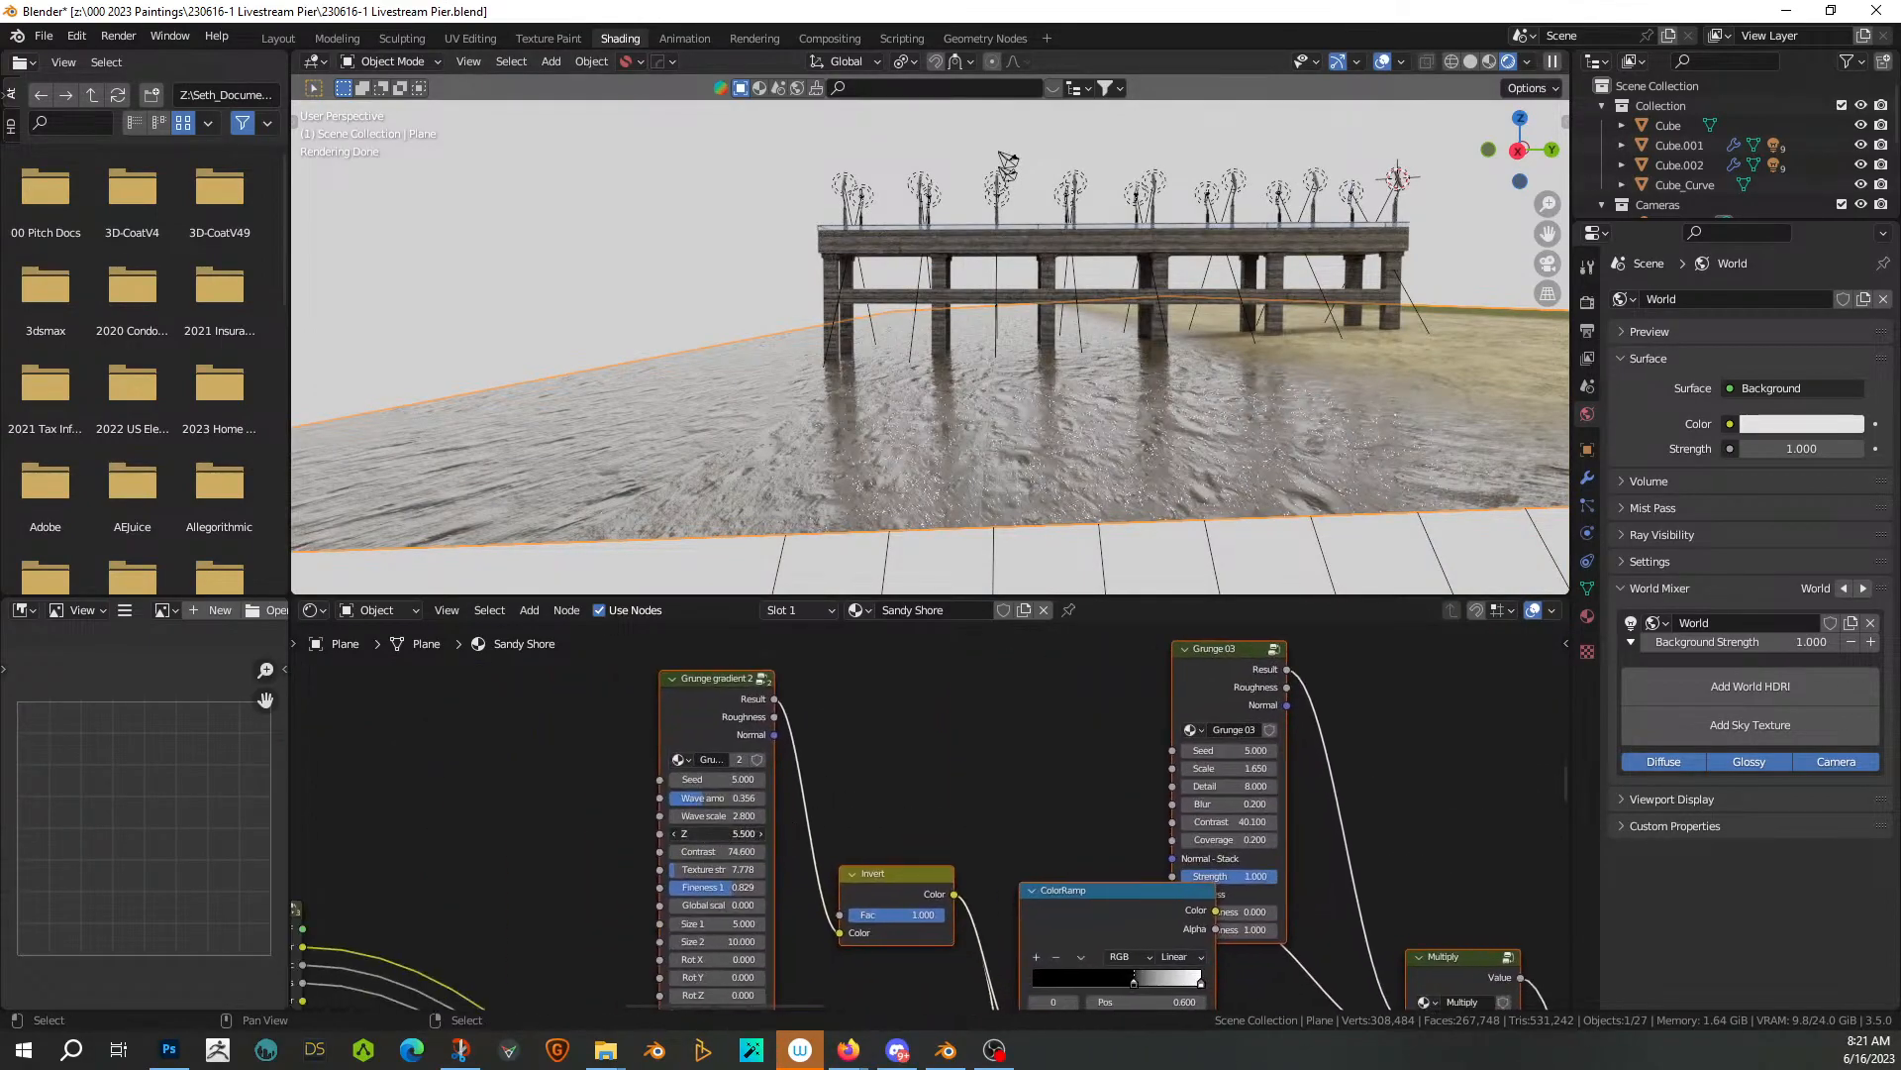
{"action": "left_click_drag", "start_coordinate": [715, 834], "coordinate": [668, 833]}
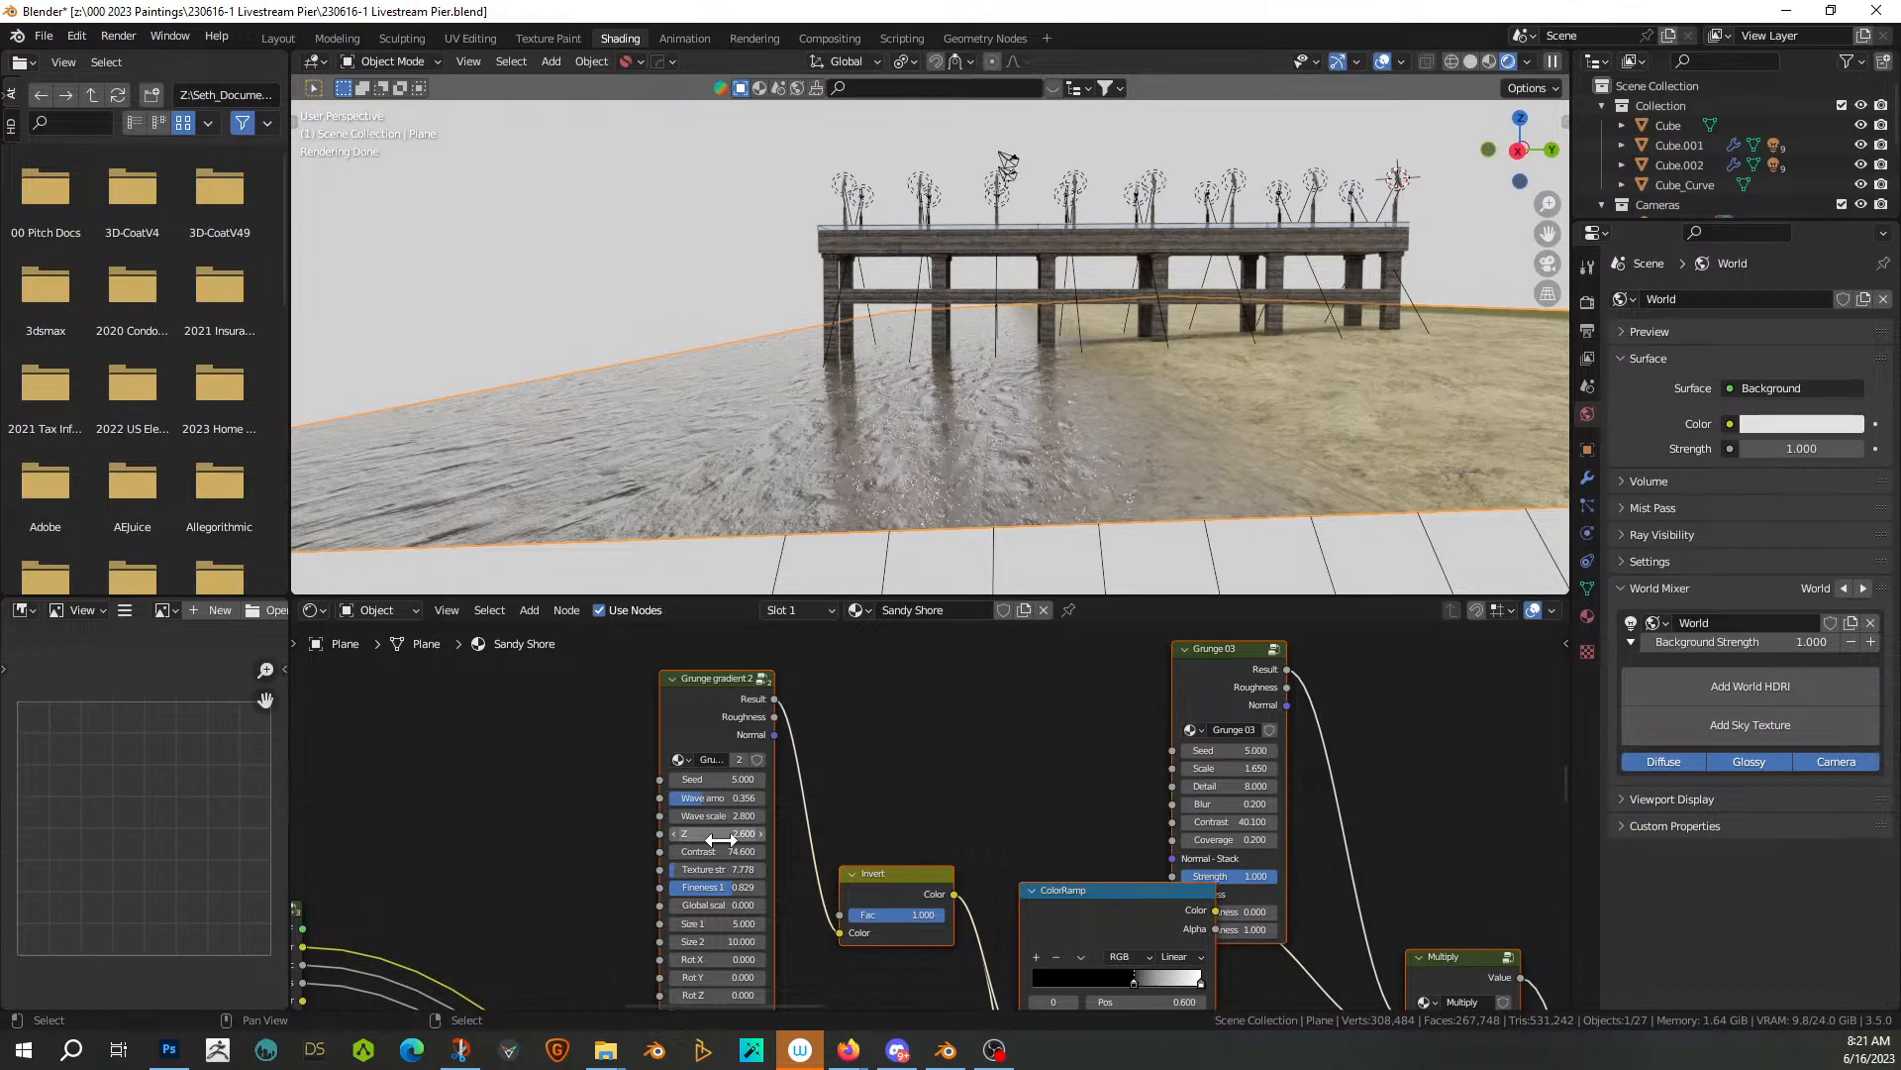
{"action": "middle_click_drag", "start_coordinate": [1382, 258], "coordinate": [1408, 297]}
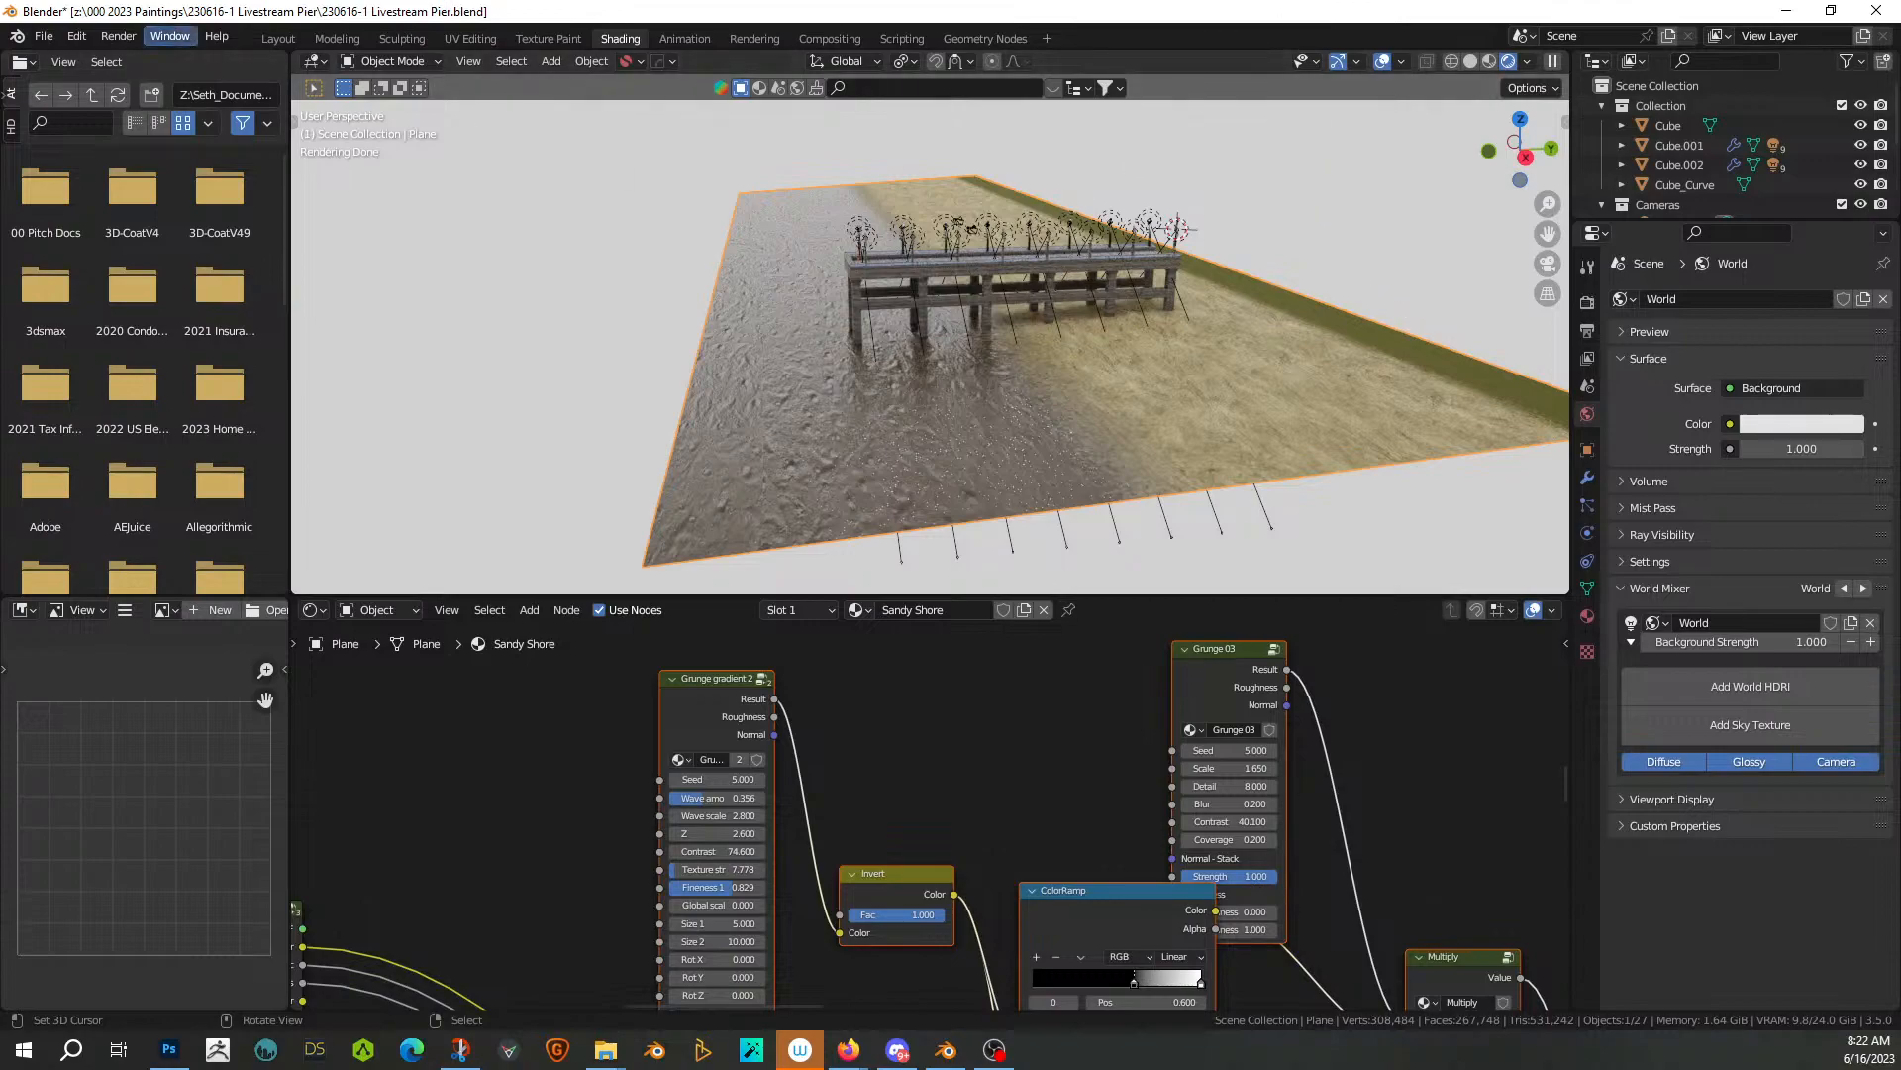
Return to the Layout workspace and add a 2 m mesh cube
{"action": "left_click", "coordinate": [280, 38]}
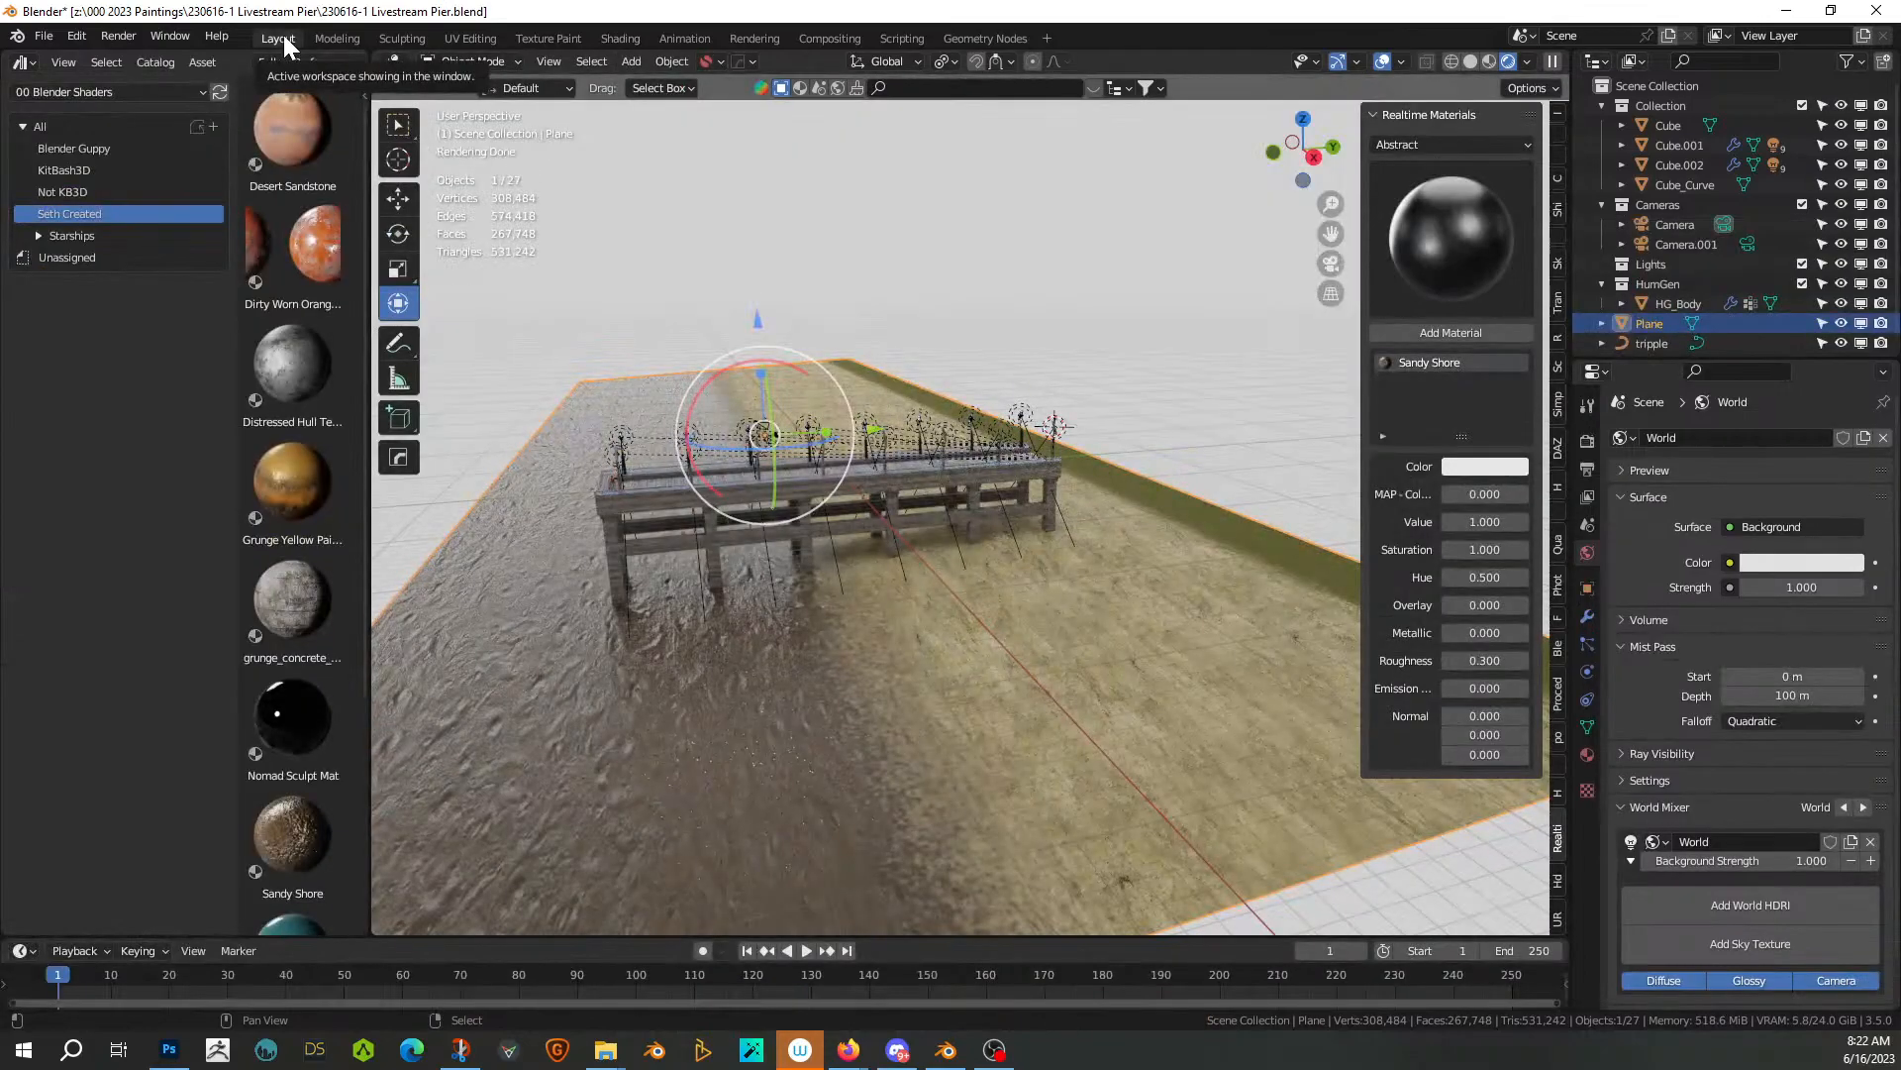
{"action": "scroll", "coordinate": [289, 272], "scroll_direction": "down", "scroll_amount": 1}
{"action": "middle_click_drag", "start_coordinate": [1067, 680], "coordinate": [910, 689]}
{"action": "key", "text": "shift+a"}
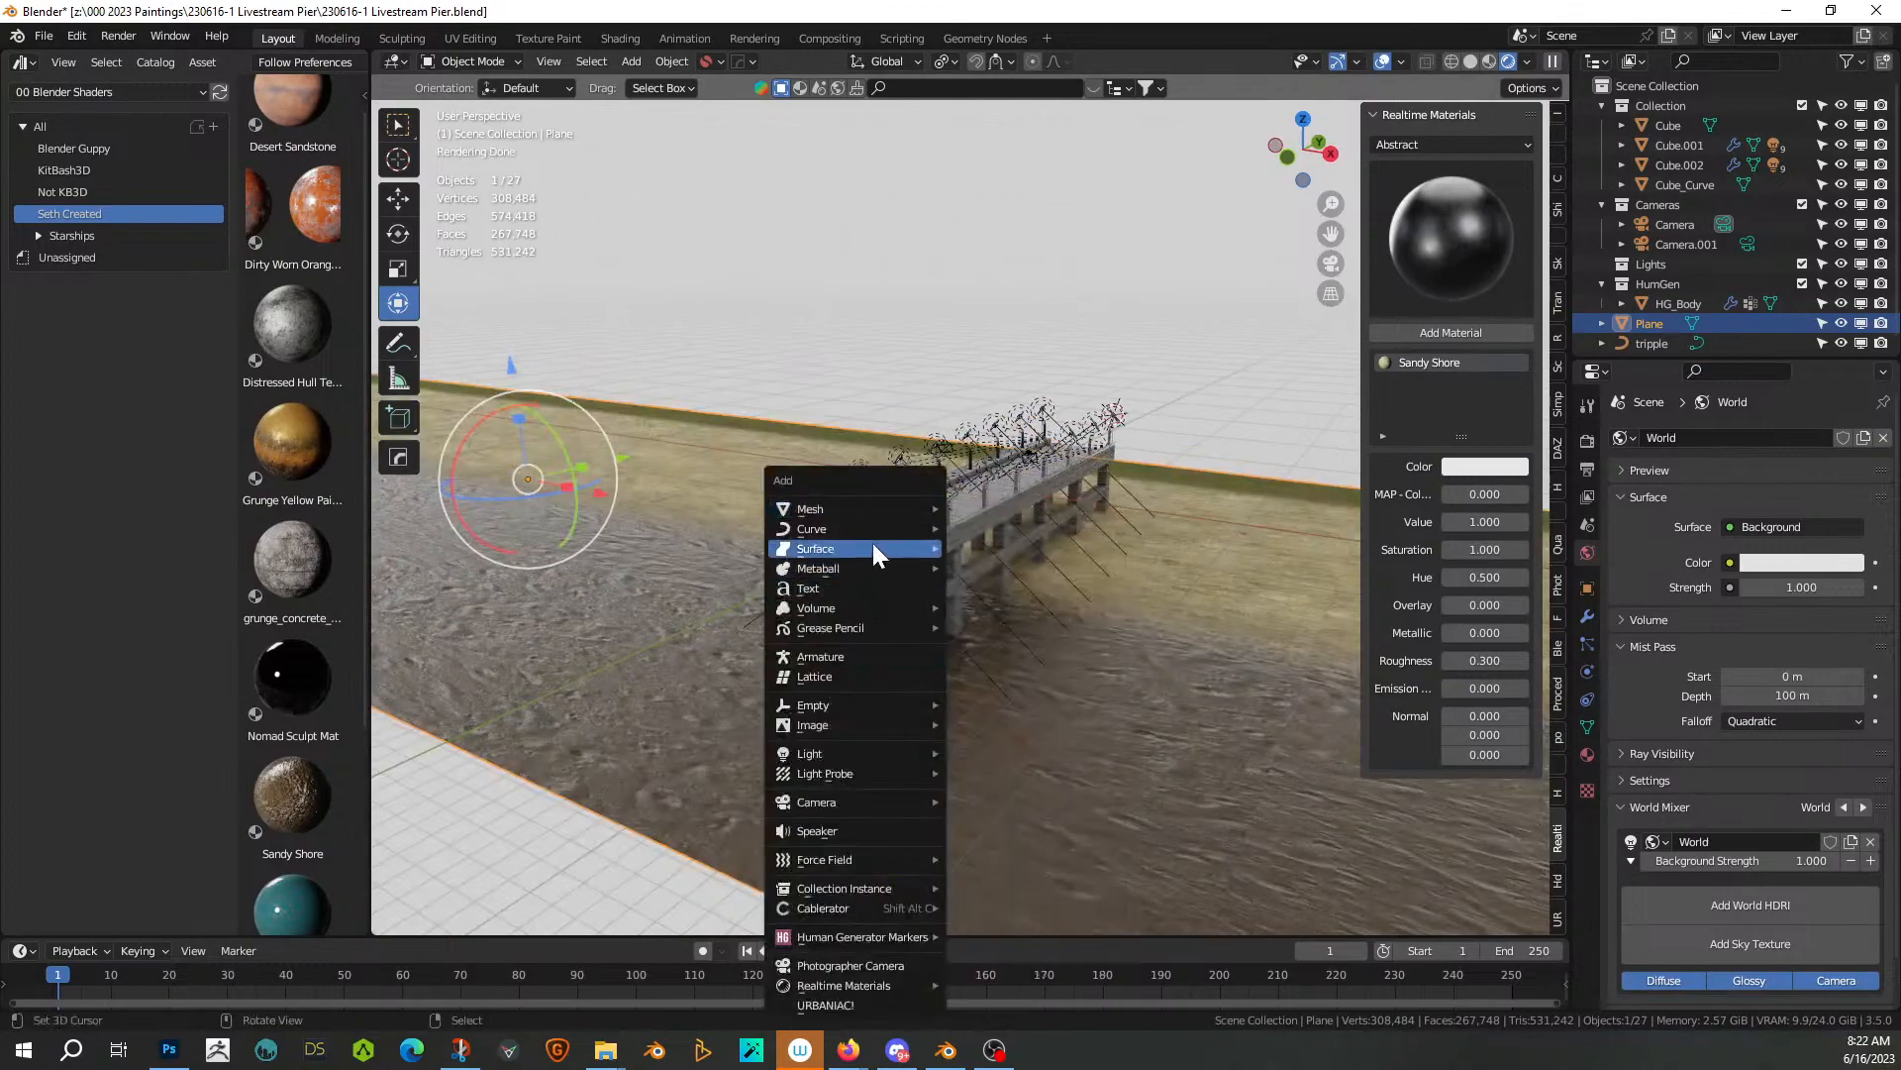
{"action": "mouse_move", "coordinate": [884, 507]}
{"action": "left_click", "coordinate": [1056, 553]}
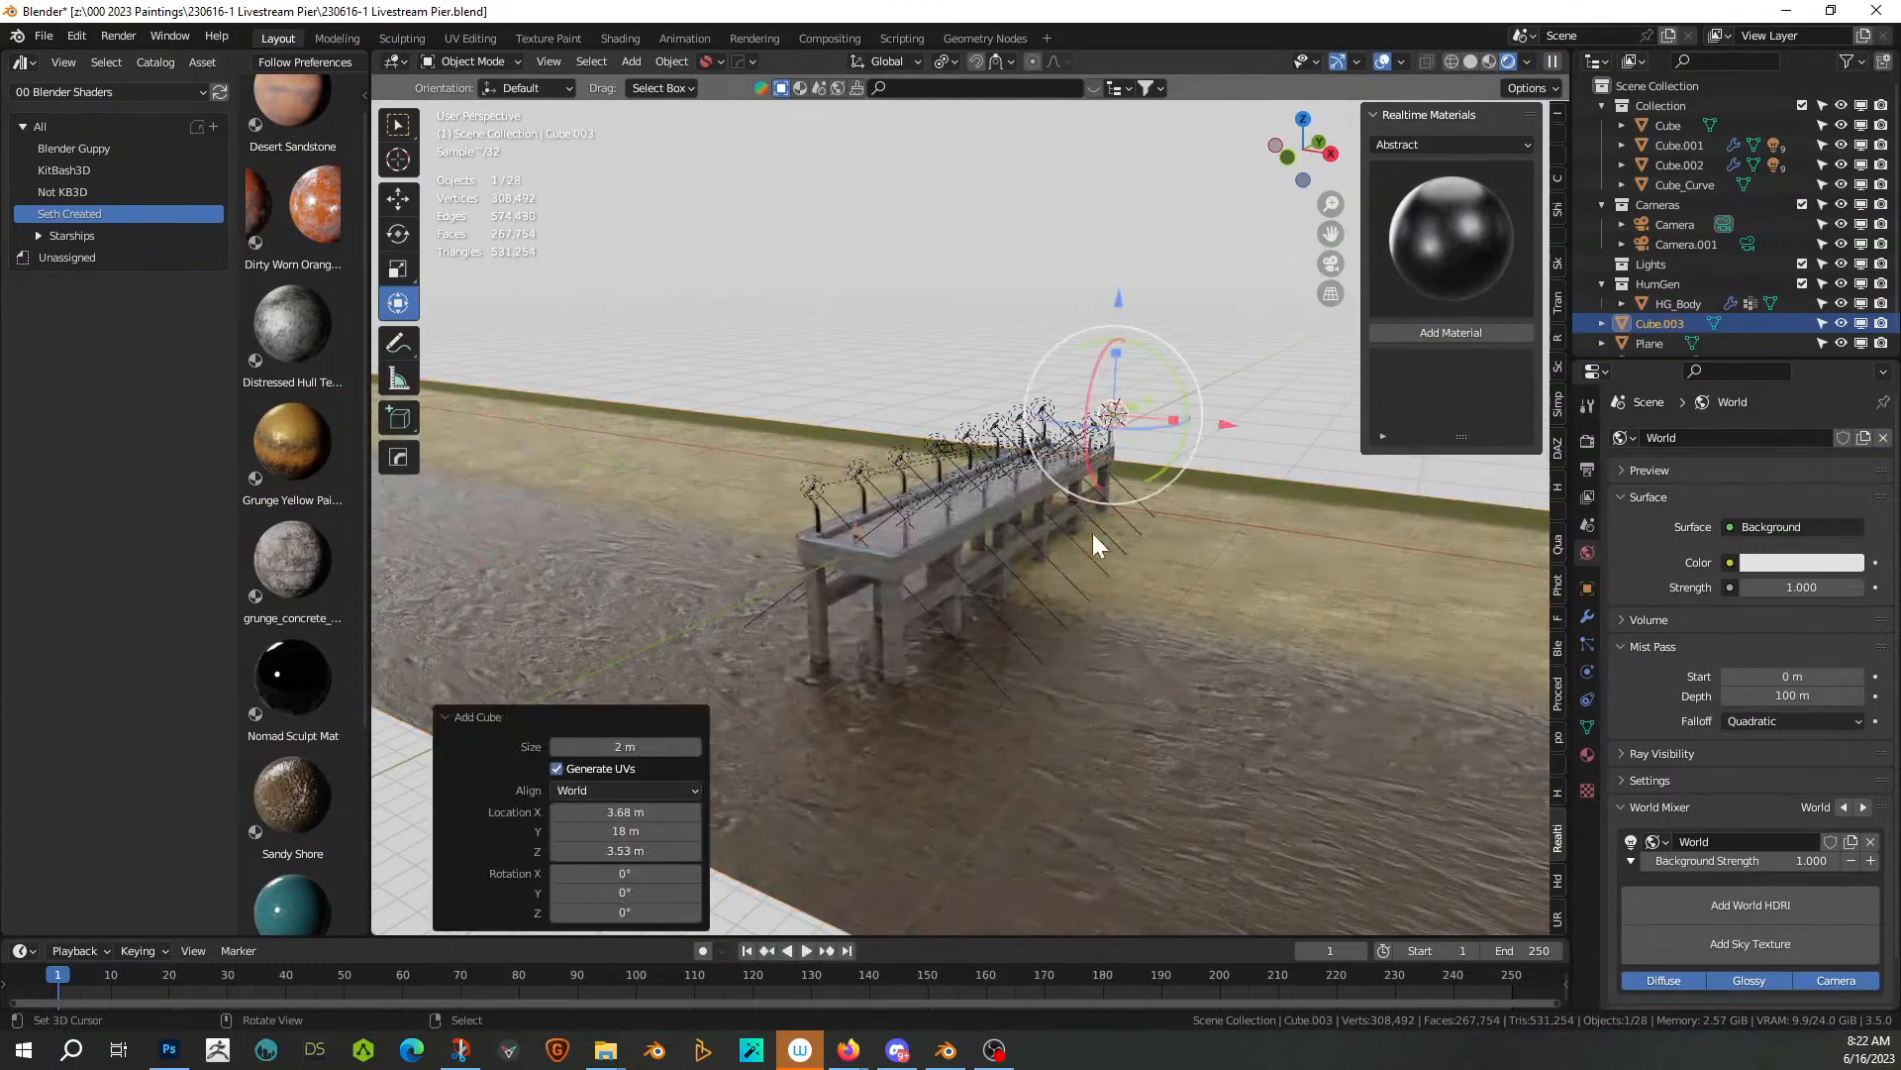
From the top view, enlarge the cube in X and Y only and move it about 4.94 m in X and -37.53 m in Y
{"action": "key", "text": "KP_7"}
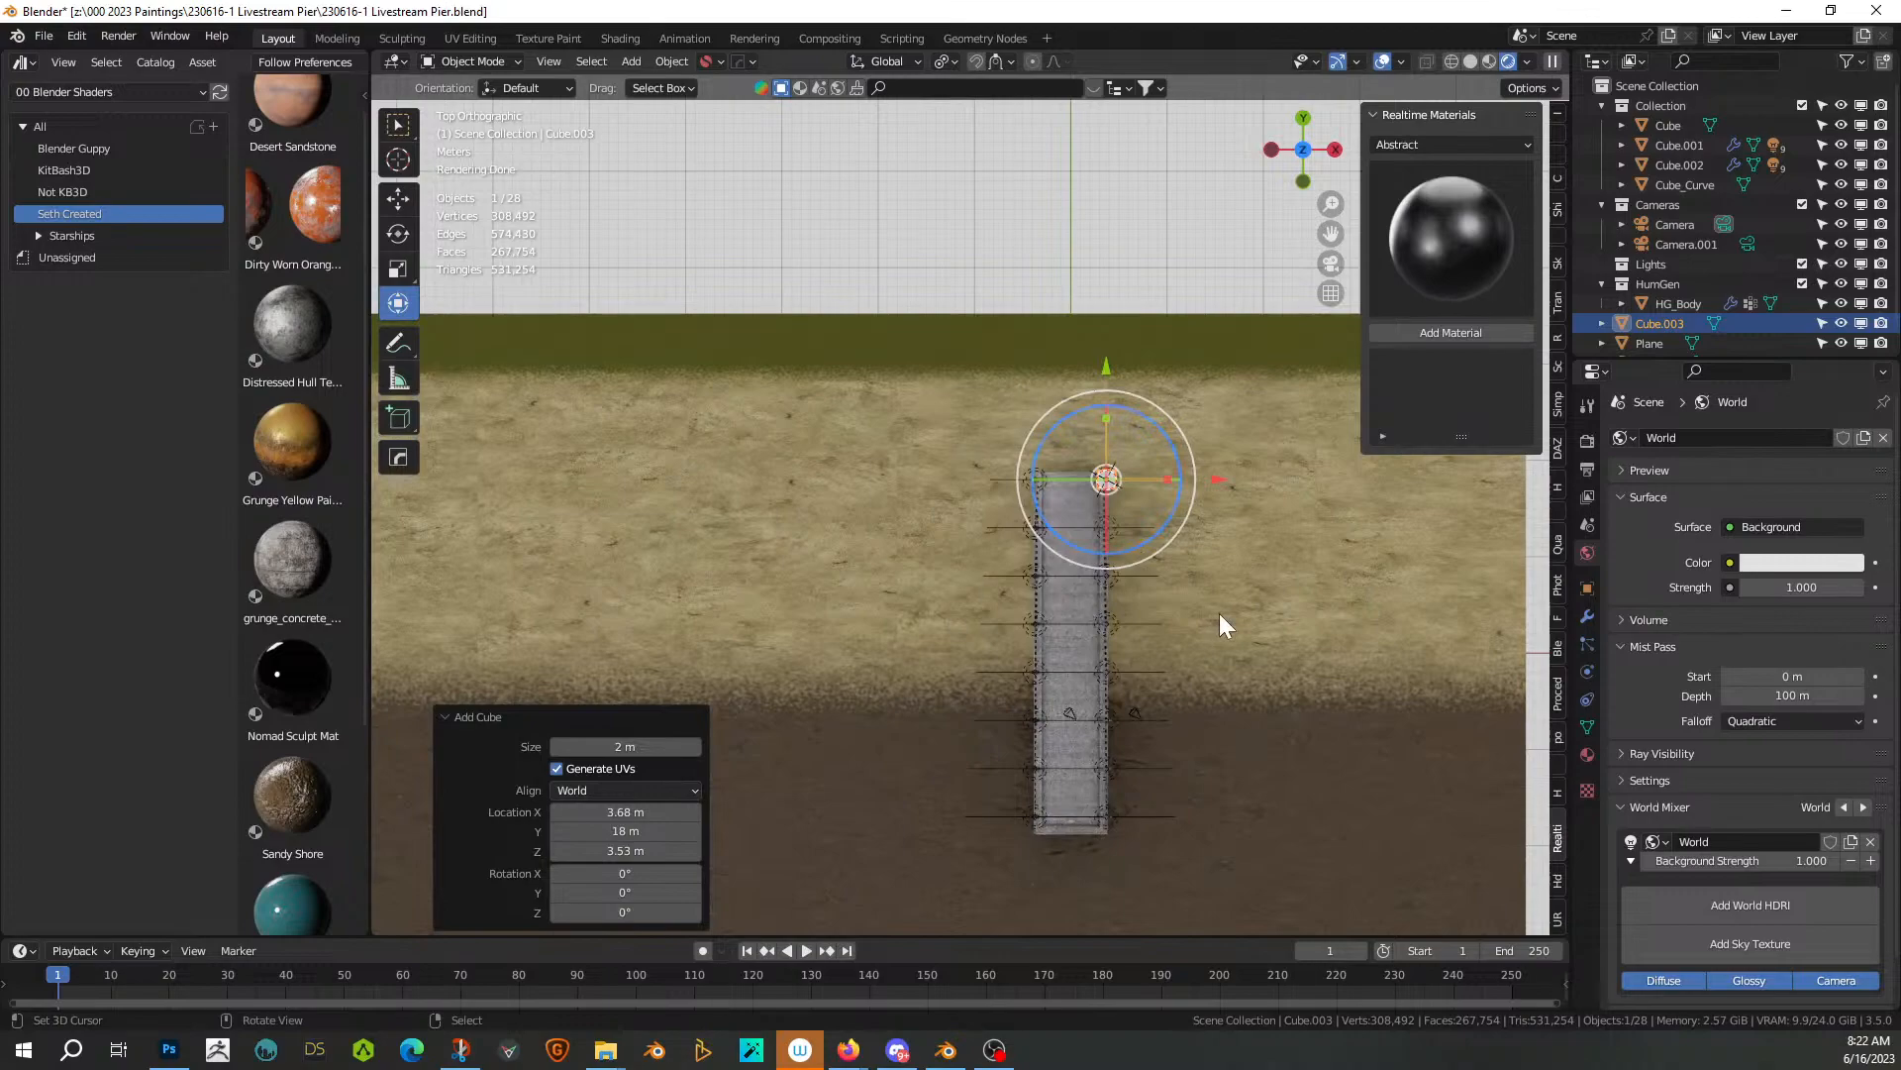
{"action": "key", "text": "s"}
{"action": "key", "text": "shift+z"}
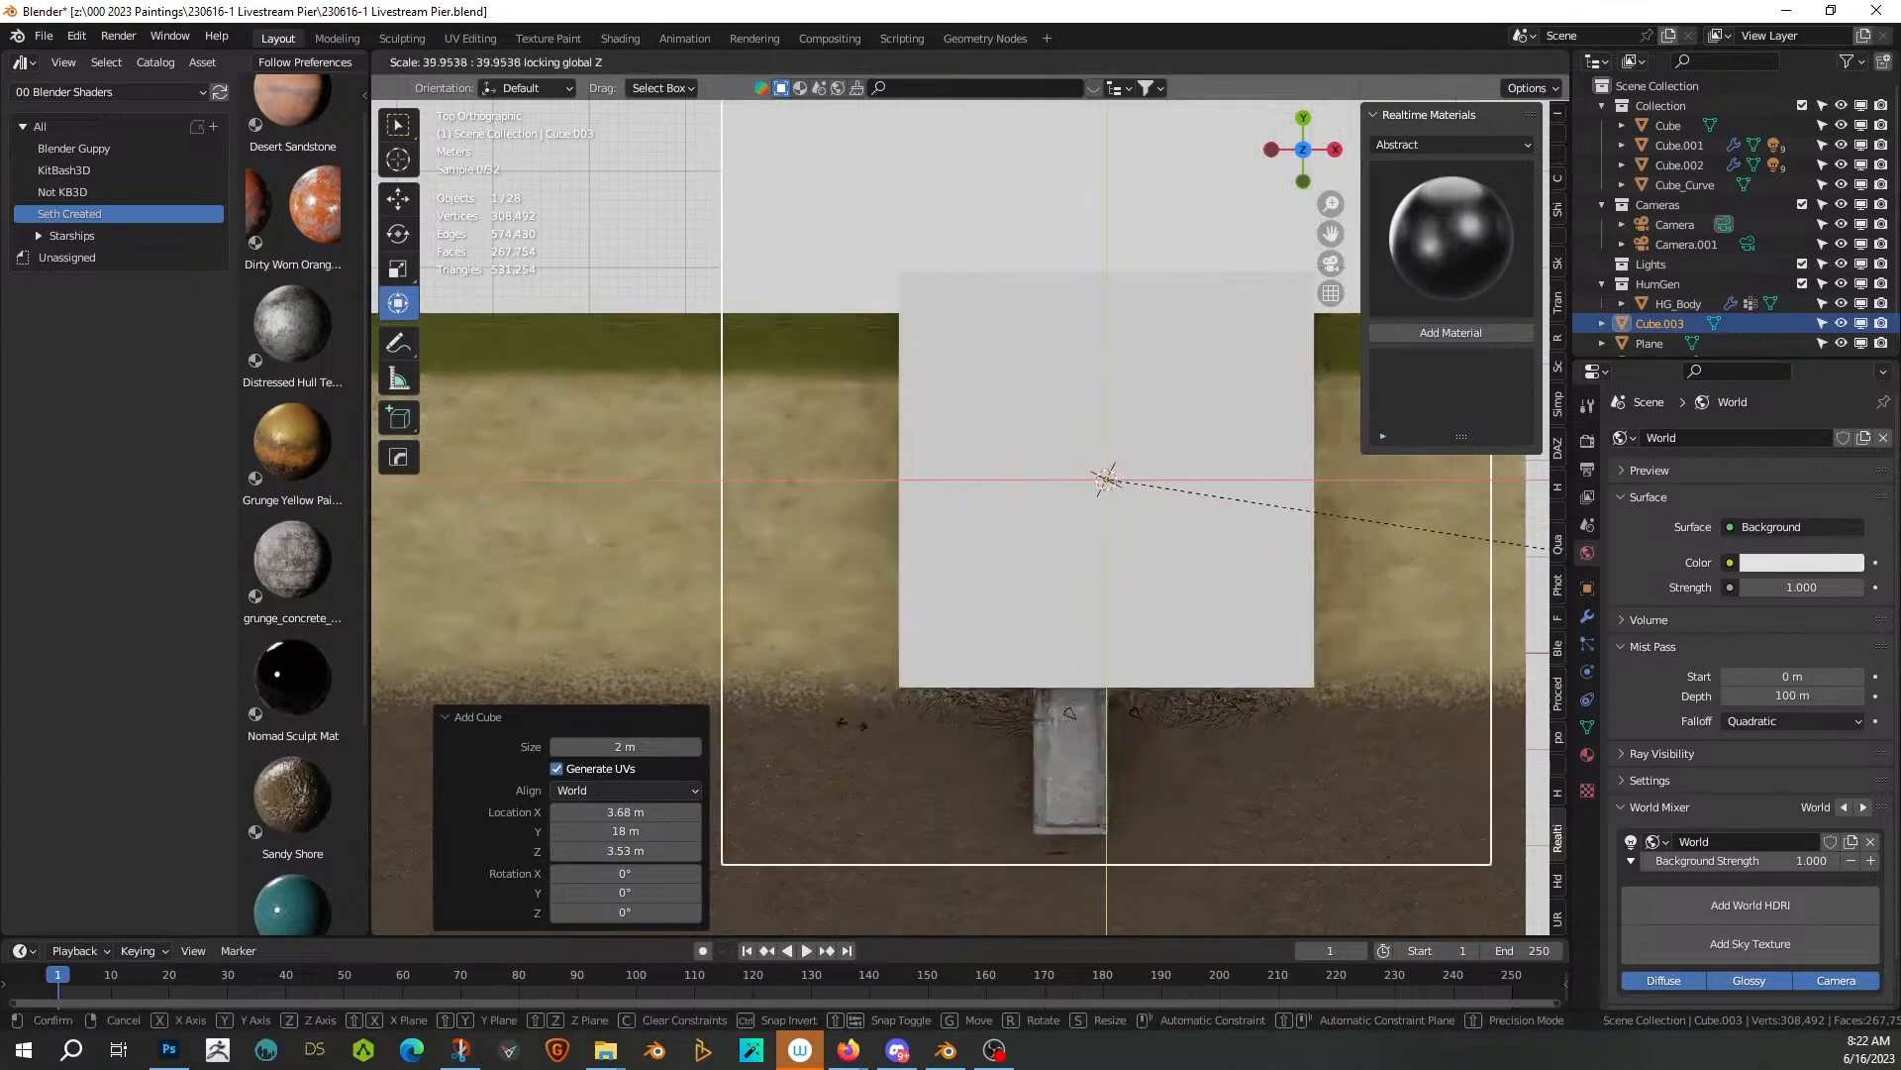
{"action": "left_click", "coordinate": [1031, 412]}
{"action": "key", "text": "g"}
{"action": "left_click", "coordinate": [1186, 781]}
Stretch the cube along X by about 4.03 and move it about -69.26 m in X and -1.47 m in Y over the water area
{"action": "scroll", "coordinate": [1186, 781], "scroll_direction": "down", "scroll_amount": 3}
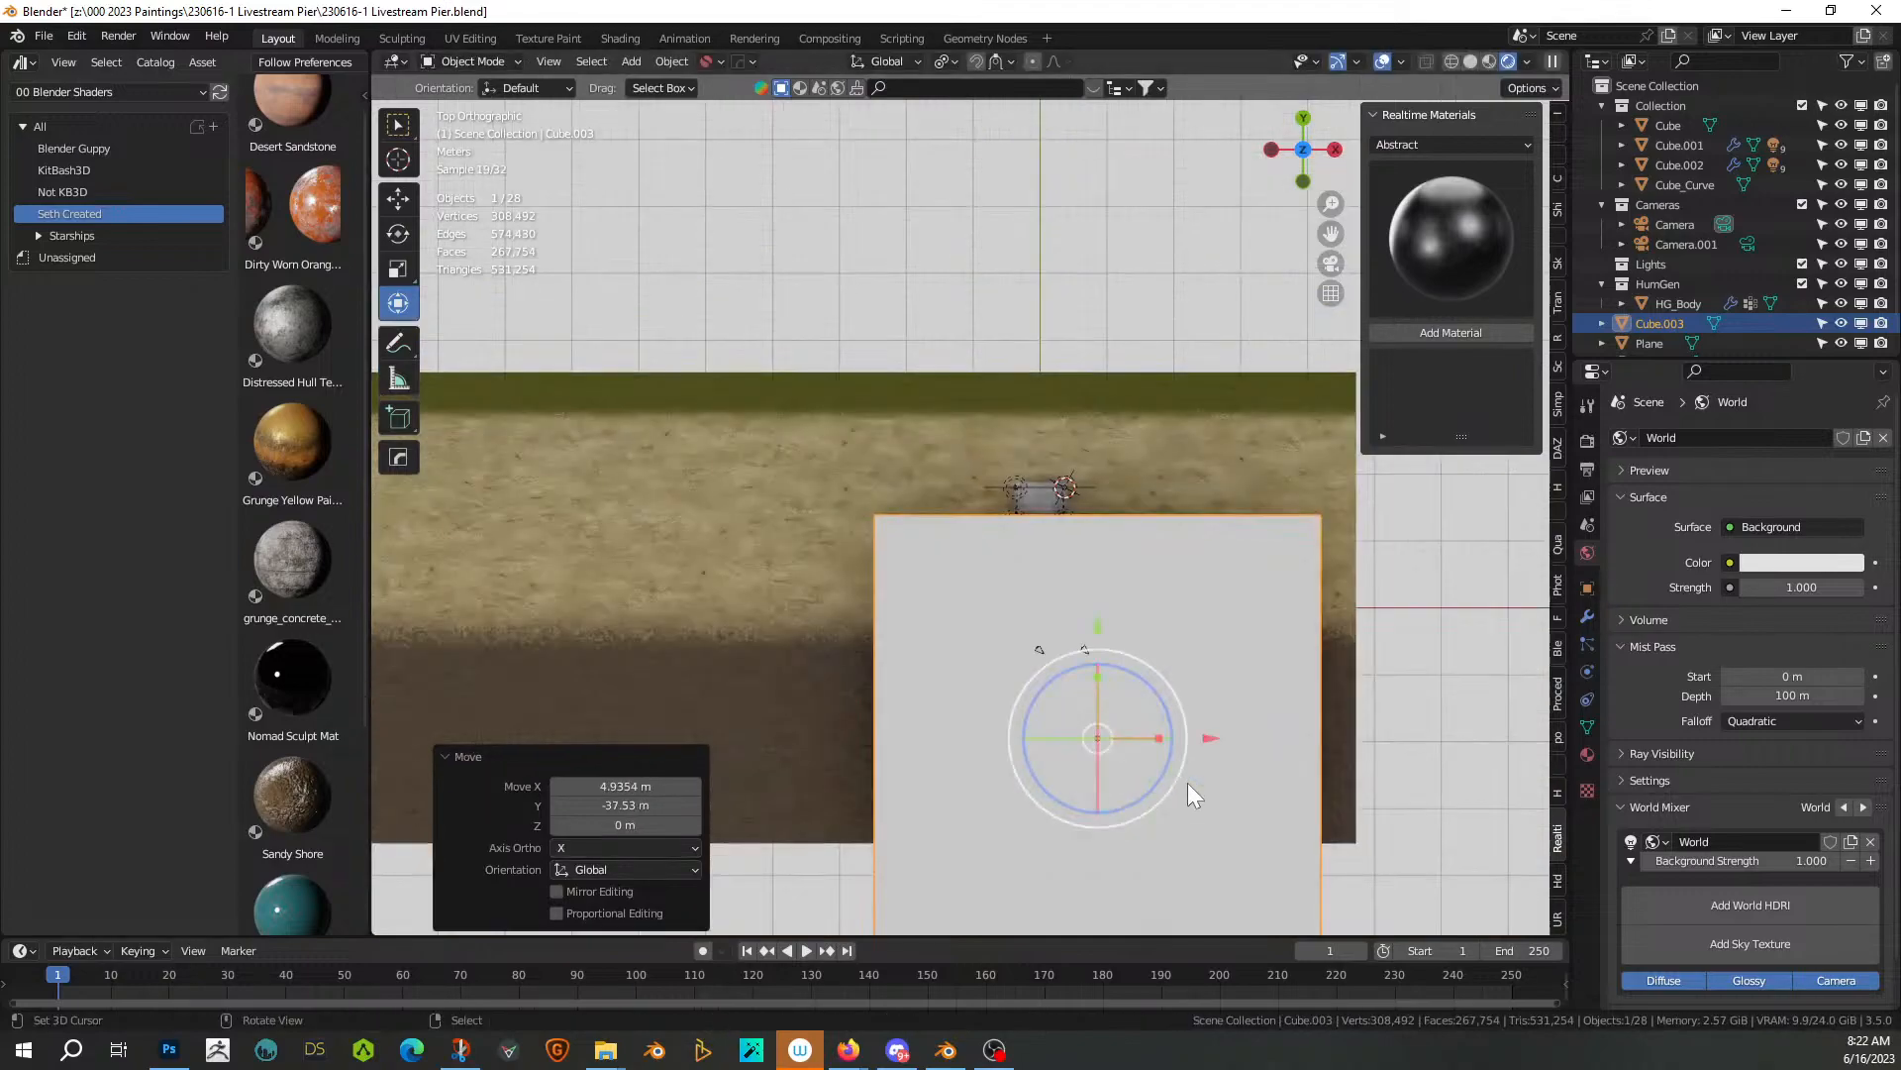
{"action": "key", "text": "s"}
{"action": "key", "text": "x"}
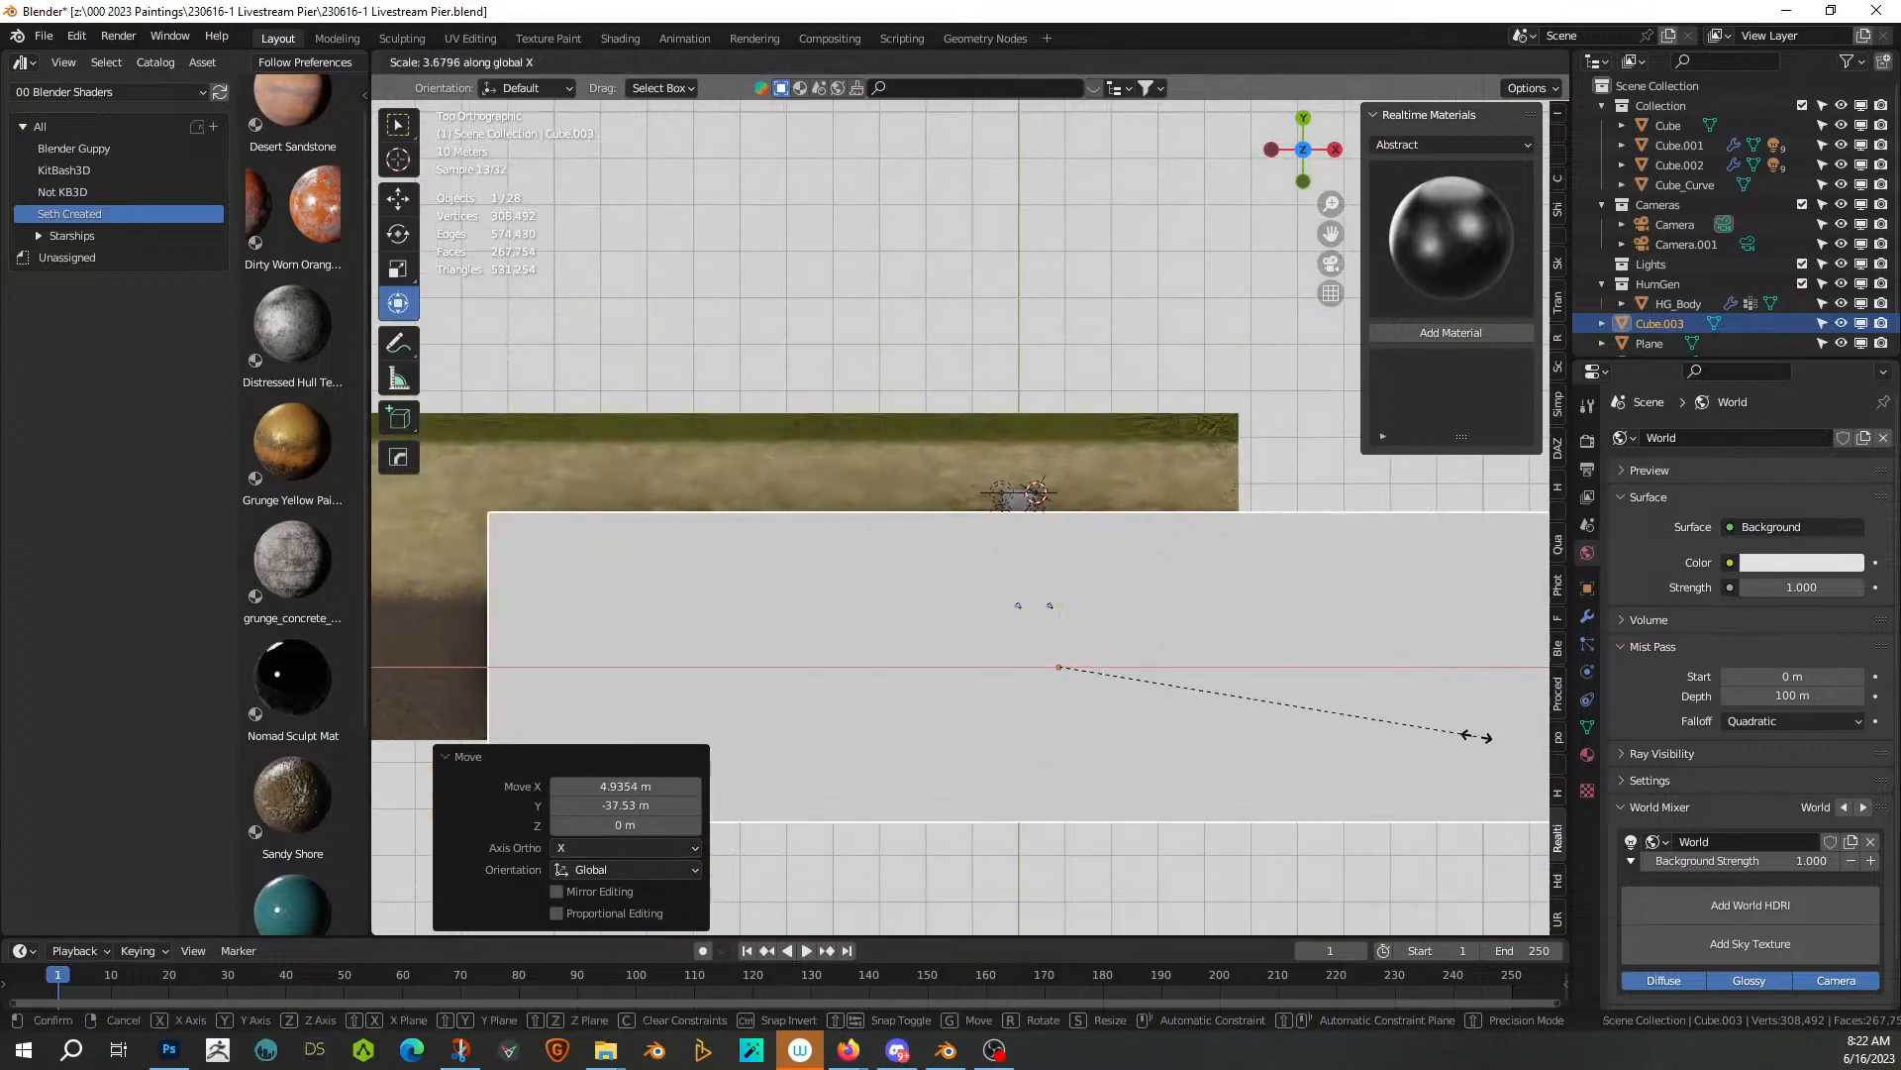
{"action": "left_click", "coordinate": [1515, 743]}
{"action": "scroll", "coordinate": [1347, 727], "scroll_direction": "down", "scroll_amount": 2}
{"action": "key", "text": "g"}
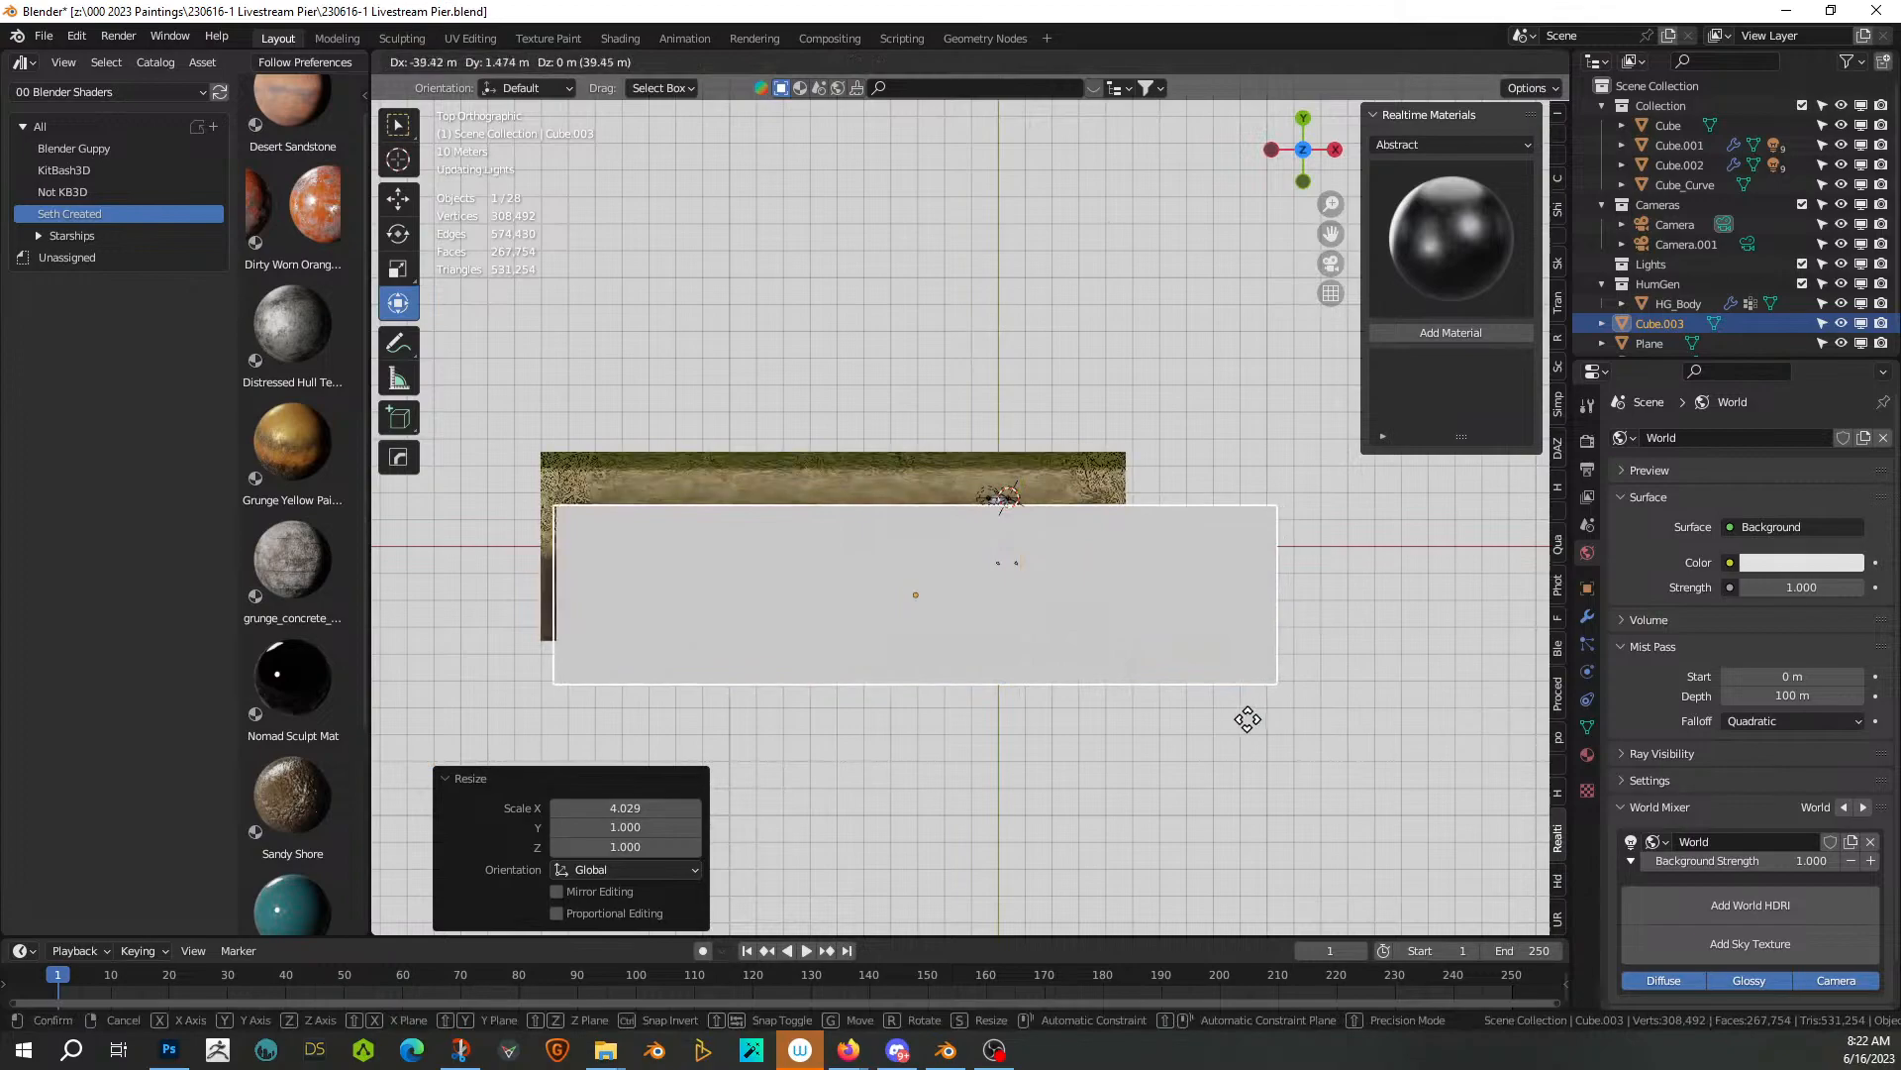
{"action": "left_click", "coordinate": [1170, 728]}
Scale the cube along Z by about 2.58 to make it thicker
{"action": "middle_click_drag", "start_coordinate": [1168, 727], "coordinate": [941, 503]}
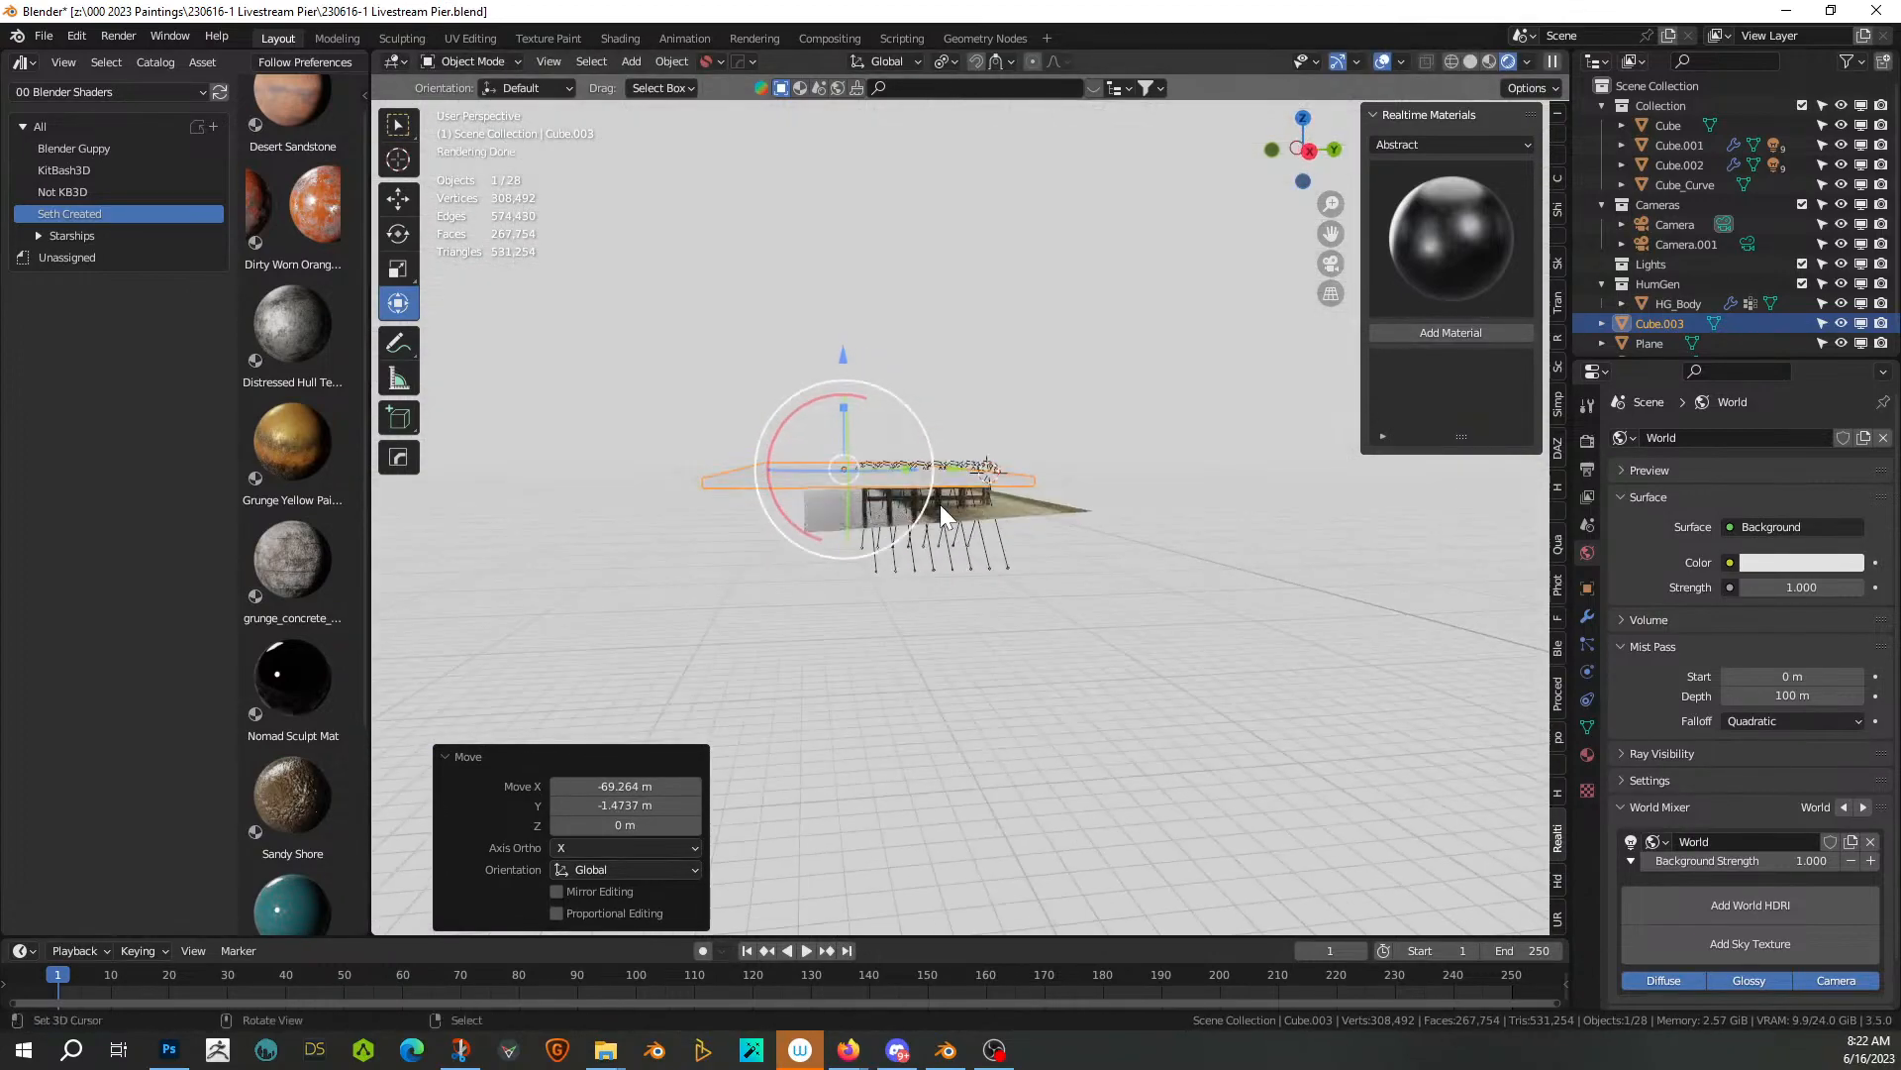
{"action": "key", "text": "s"}
{"action": "key", "text": "z"}
{"action": "left_click", "coordinate": [952, 723]}
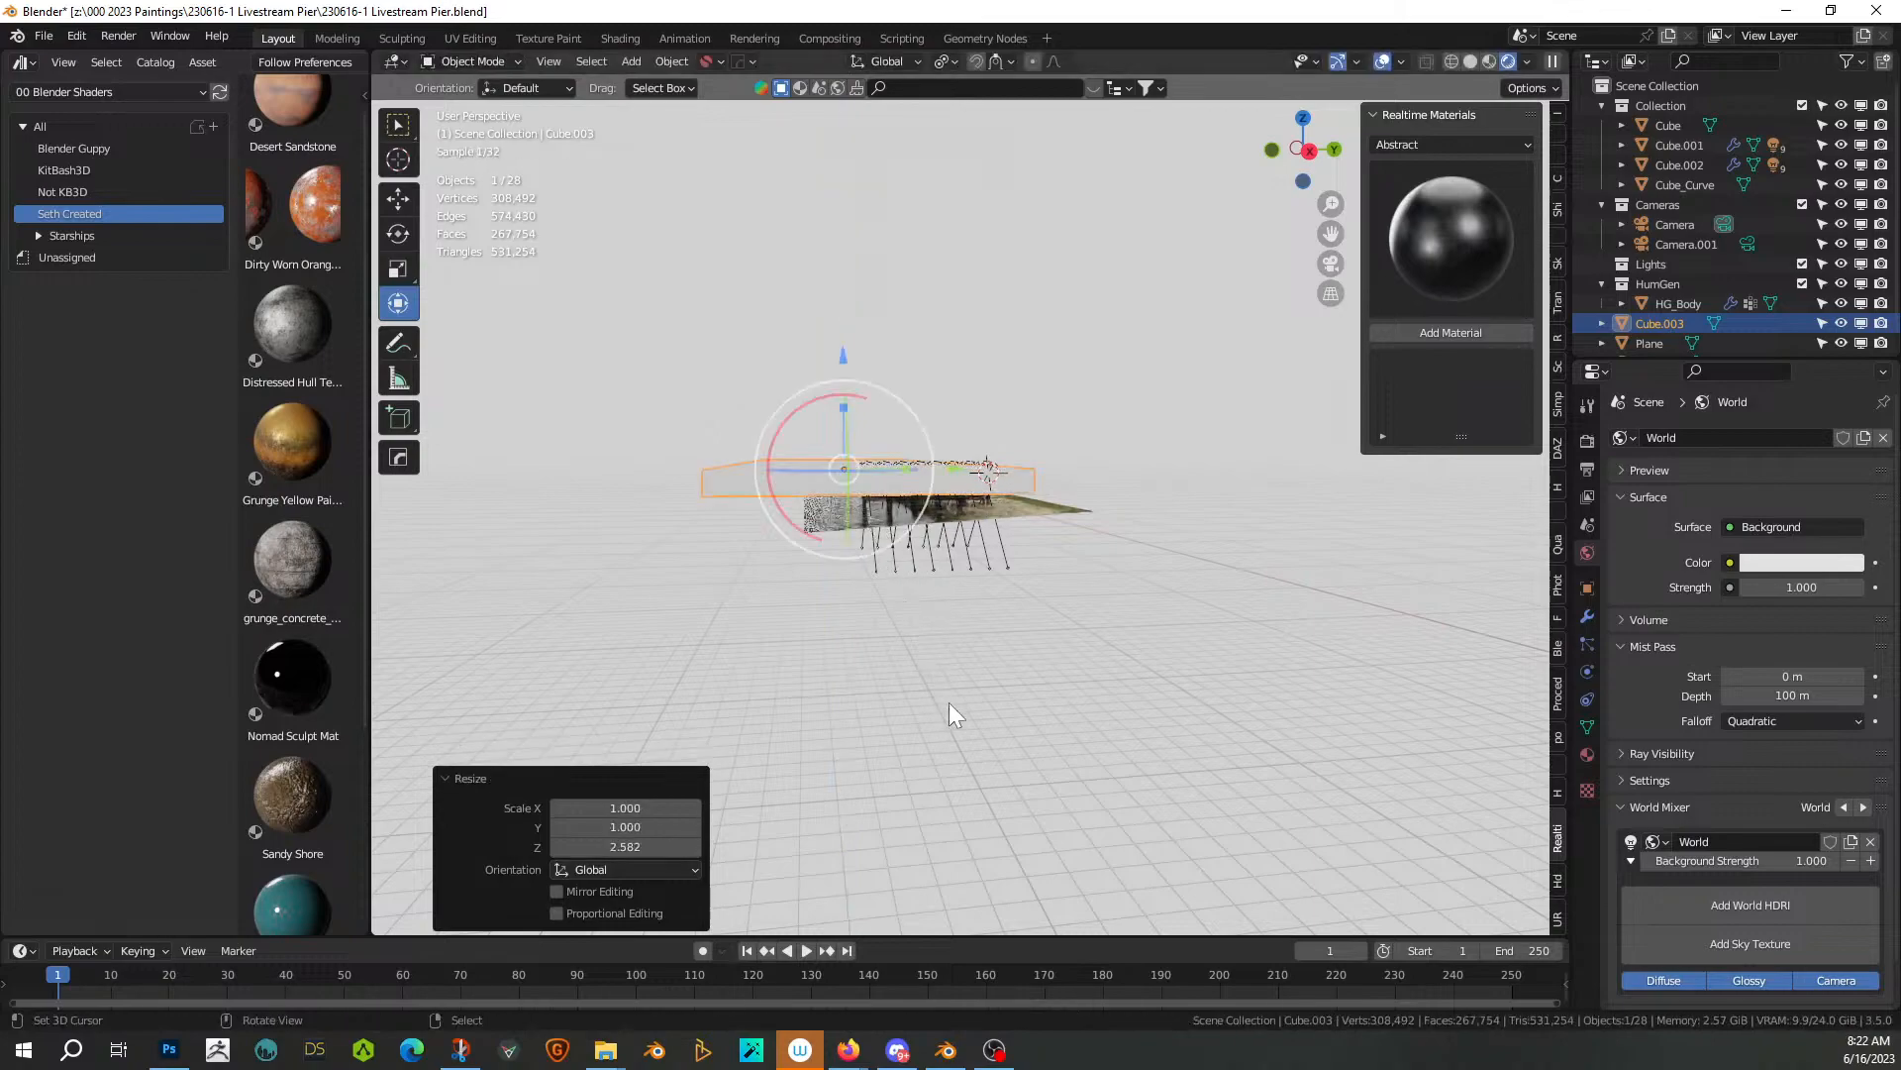
Lower the cube by about 11.73 m and another 1.96 m in Z, and shift it about 0.97 m in Y
{"action": "left_click_drag", "start_coordinate": [845, 359], "coordinate": [901, 498]}
{"action": "scroll", "coordinate": [901, 499], "scroll_direction": "up", "scroll_amount": 5}
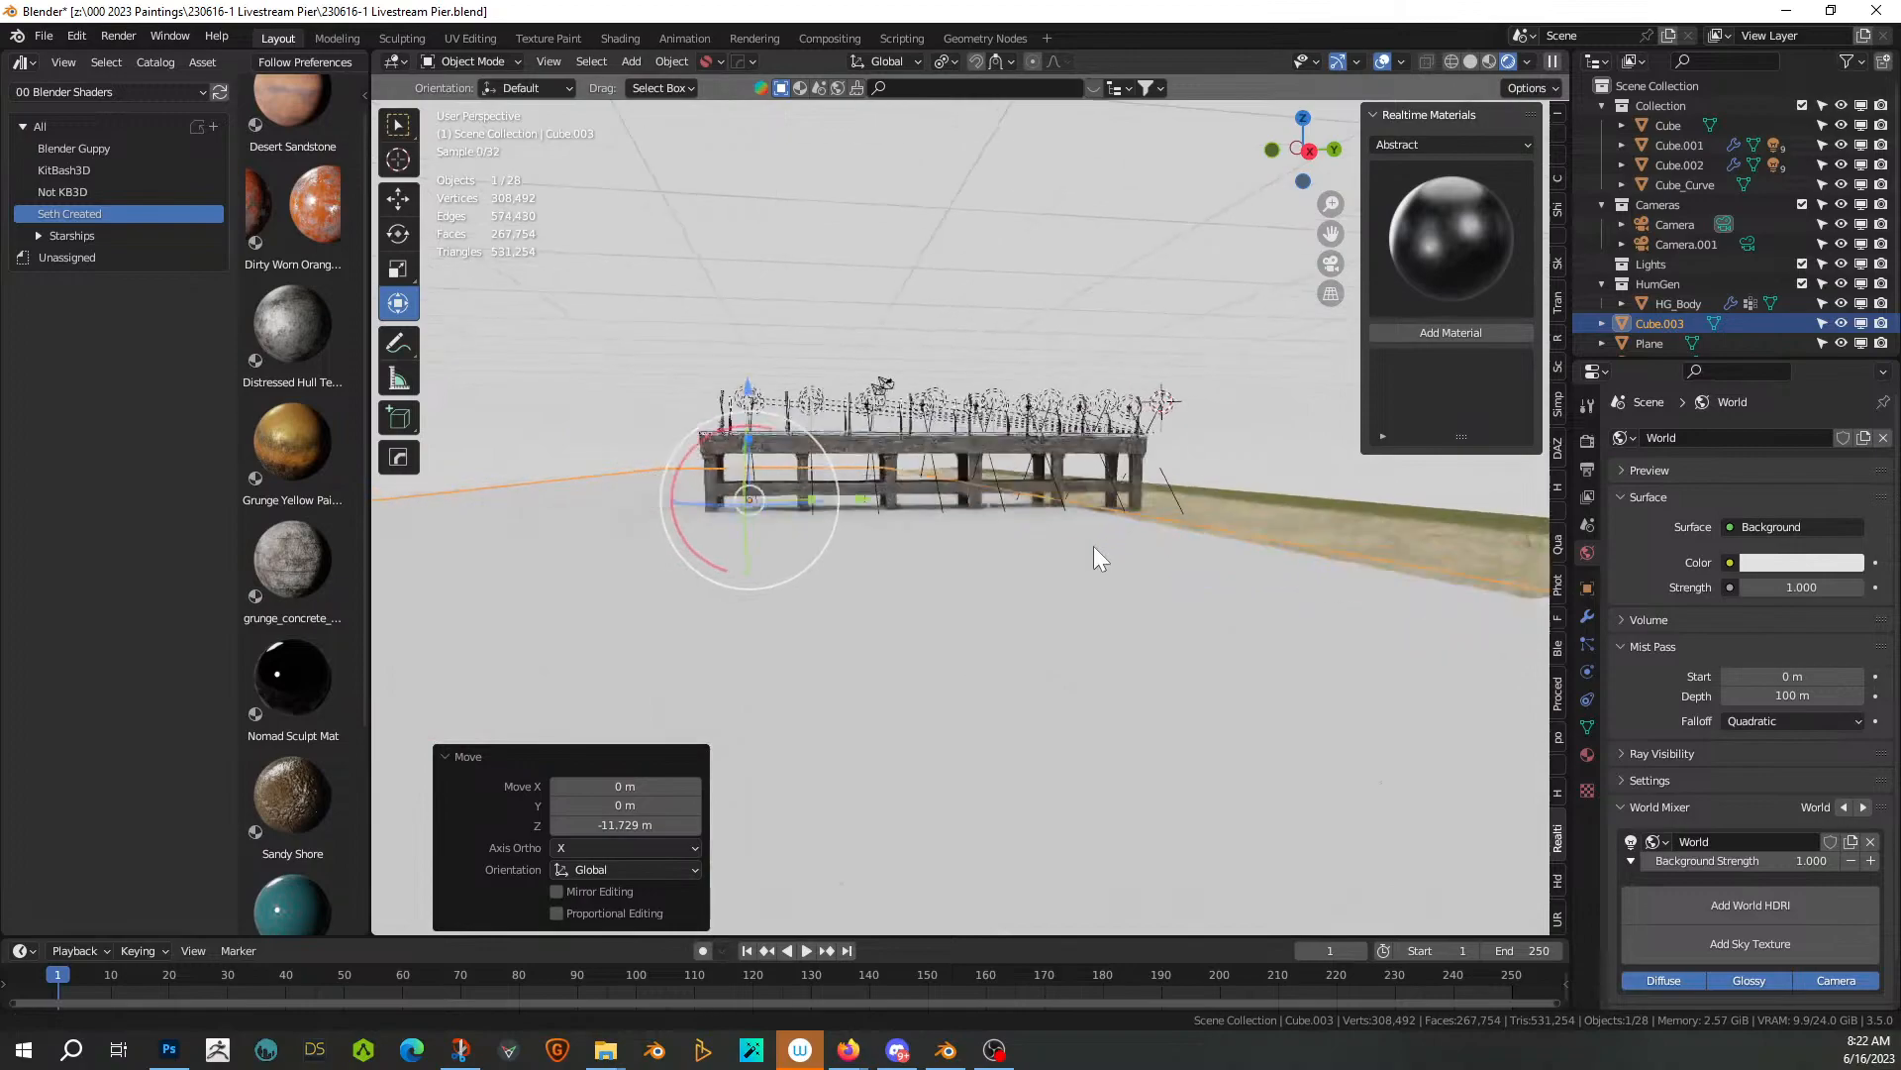
{"action": "left_click_drag", "start_coordinate": [871, 503], "coordinate": [701, 555]}
{"action": "left_click_drag", "start_coordinate": [599, 386], "coordinate": [644, 288]}
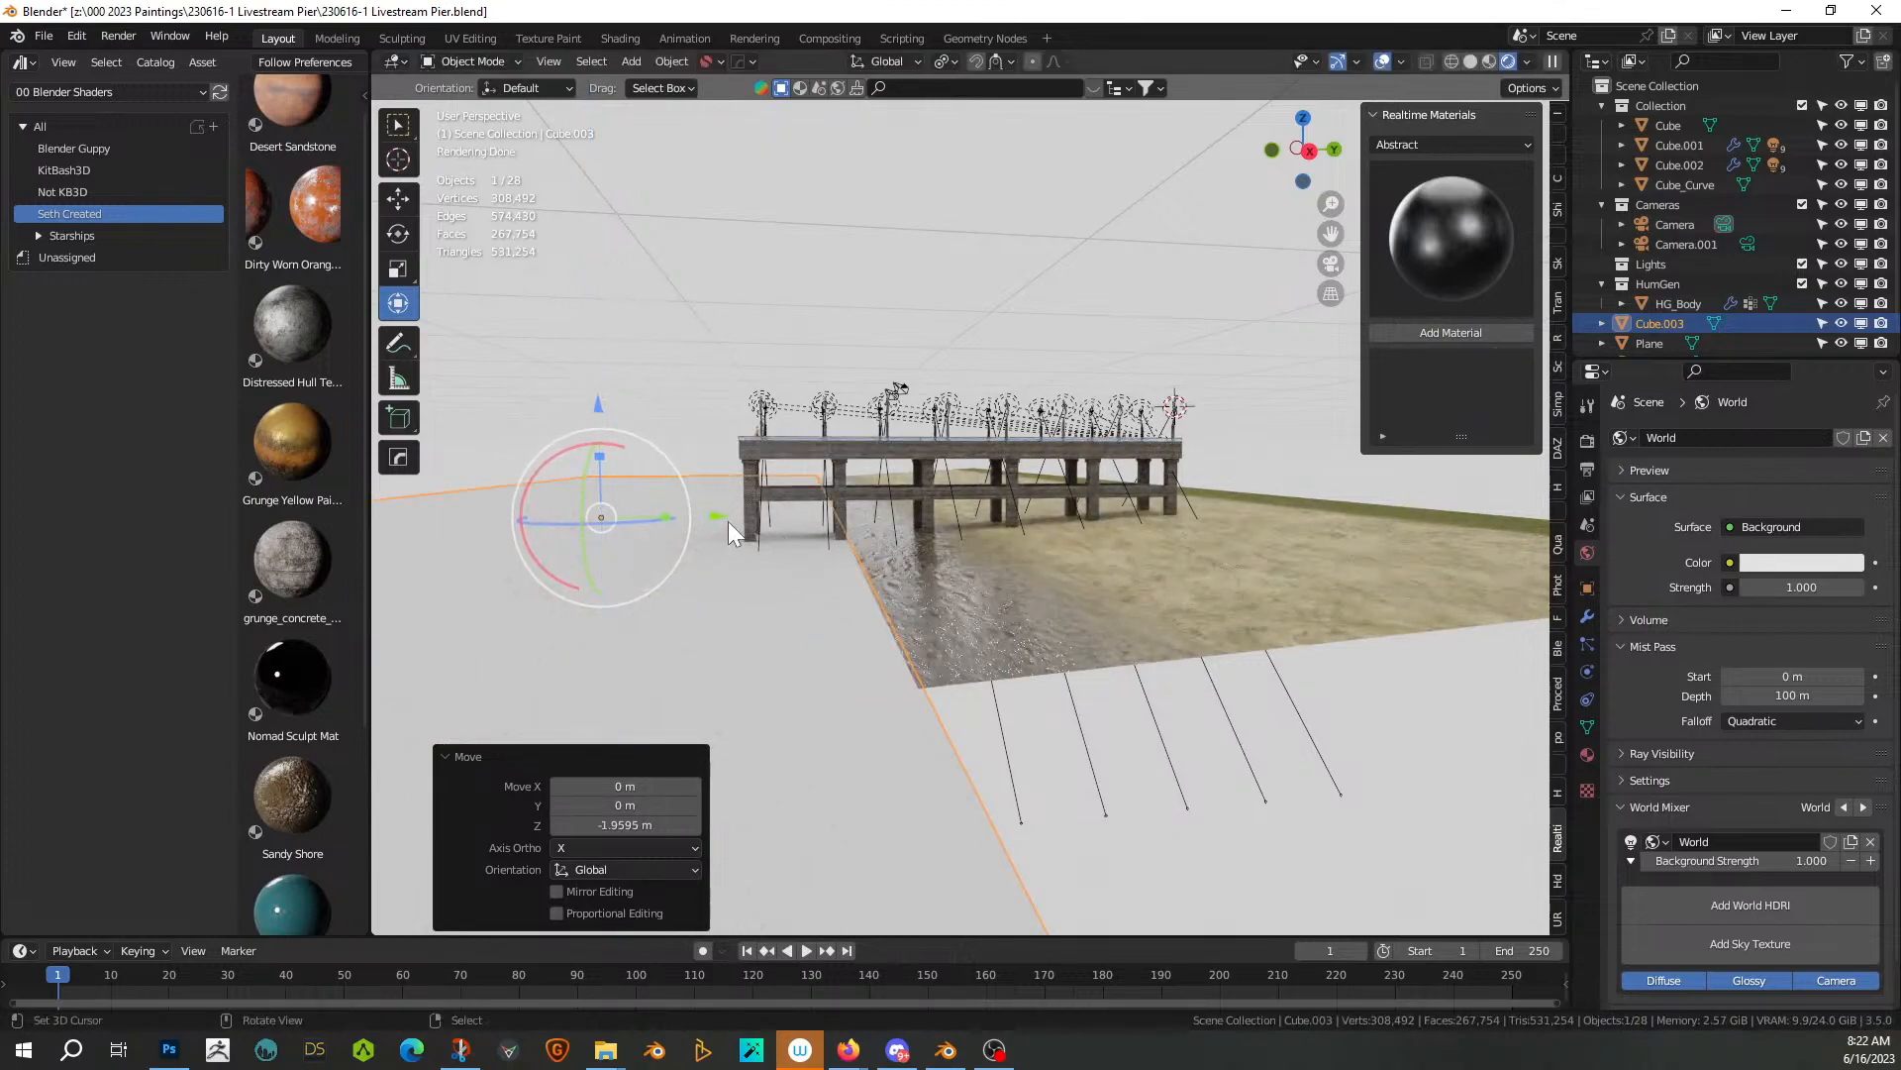
{"action": "left_click_drag", "start_coordinate": [722, 514], "coordinate": [733, 515]}
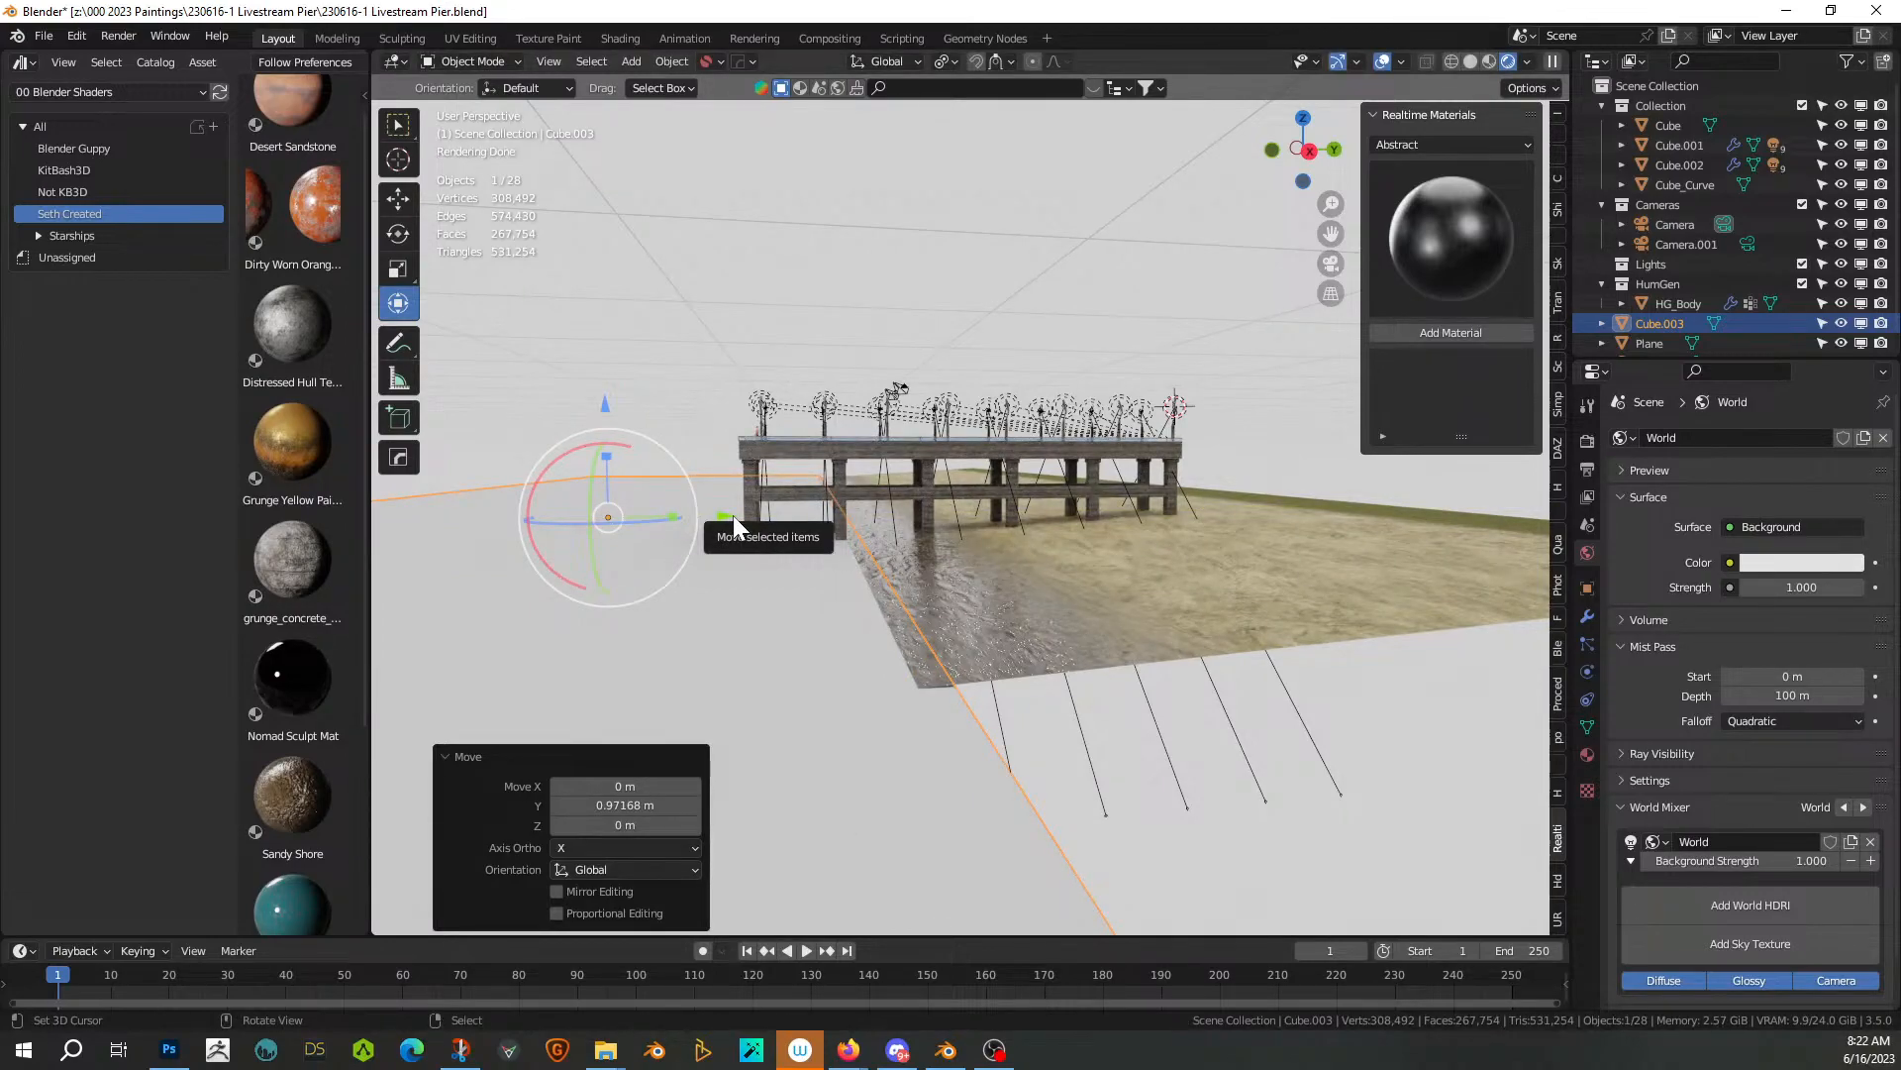
{"action": "middle_click_drag", "start_coordinate": [823, 555], "coordinate": [1062, 612]}
{"action": "scroll", "coordinate": [1060, 603], "scroll_direction": "down", "scroll_amount": 1}
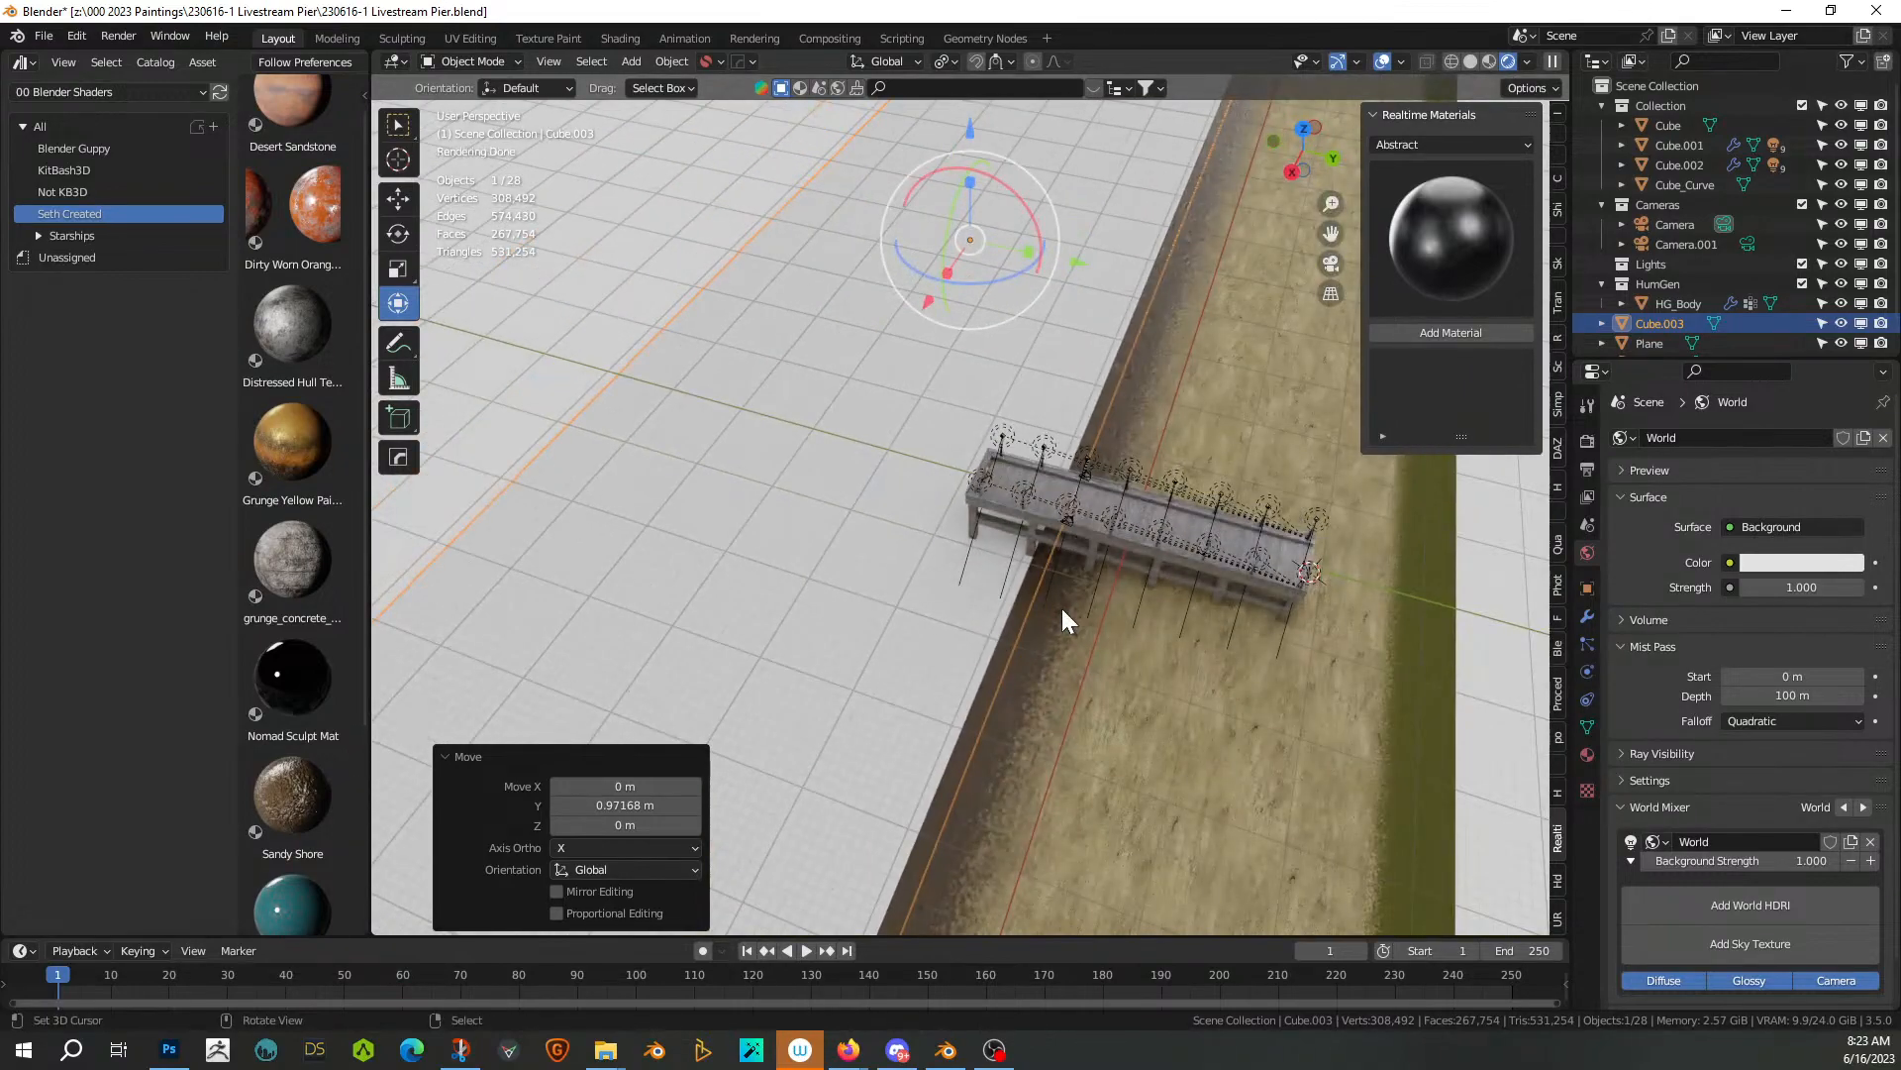
{"action": "scroll", "coordinate": [1061, 608], "scroll_direction": "down", "scroll_amount": 1}
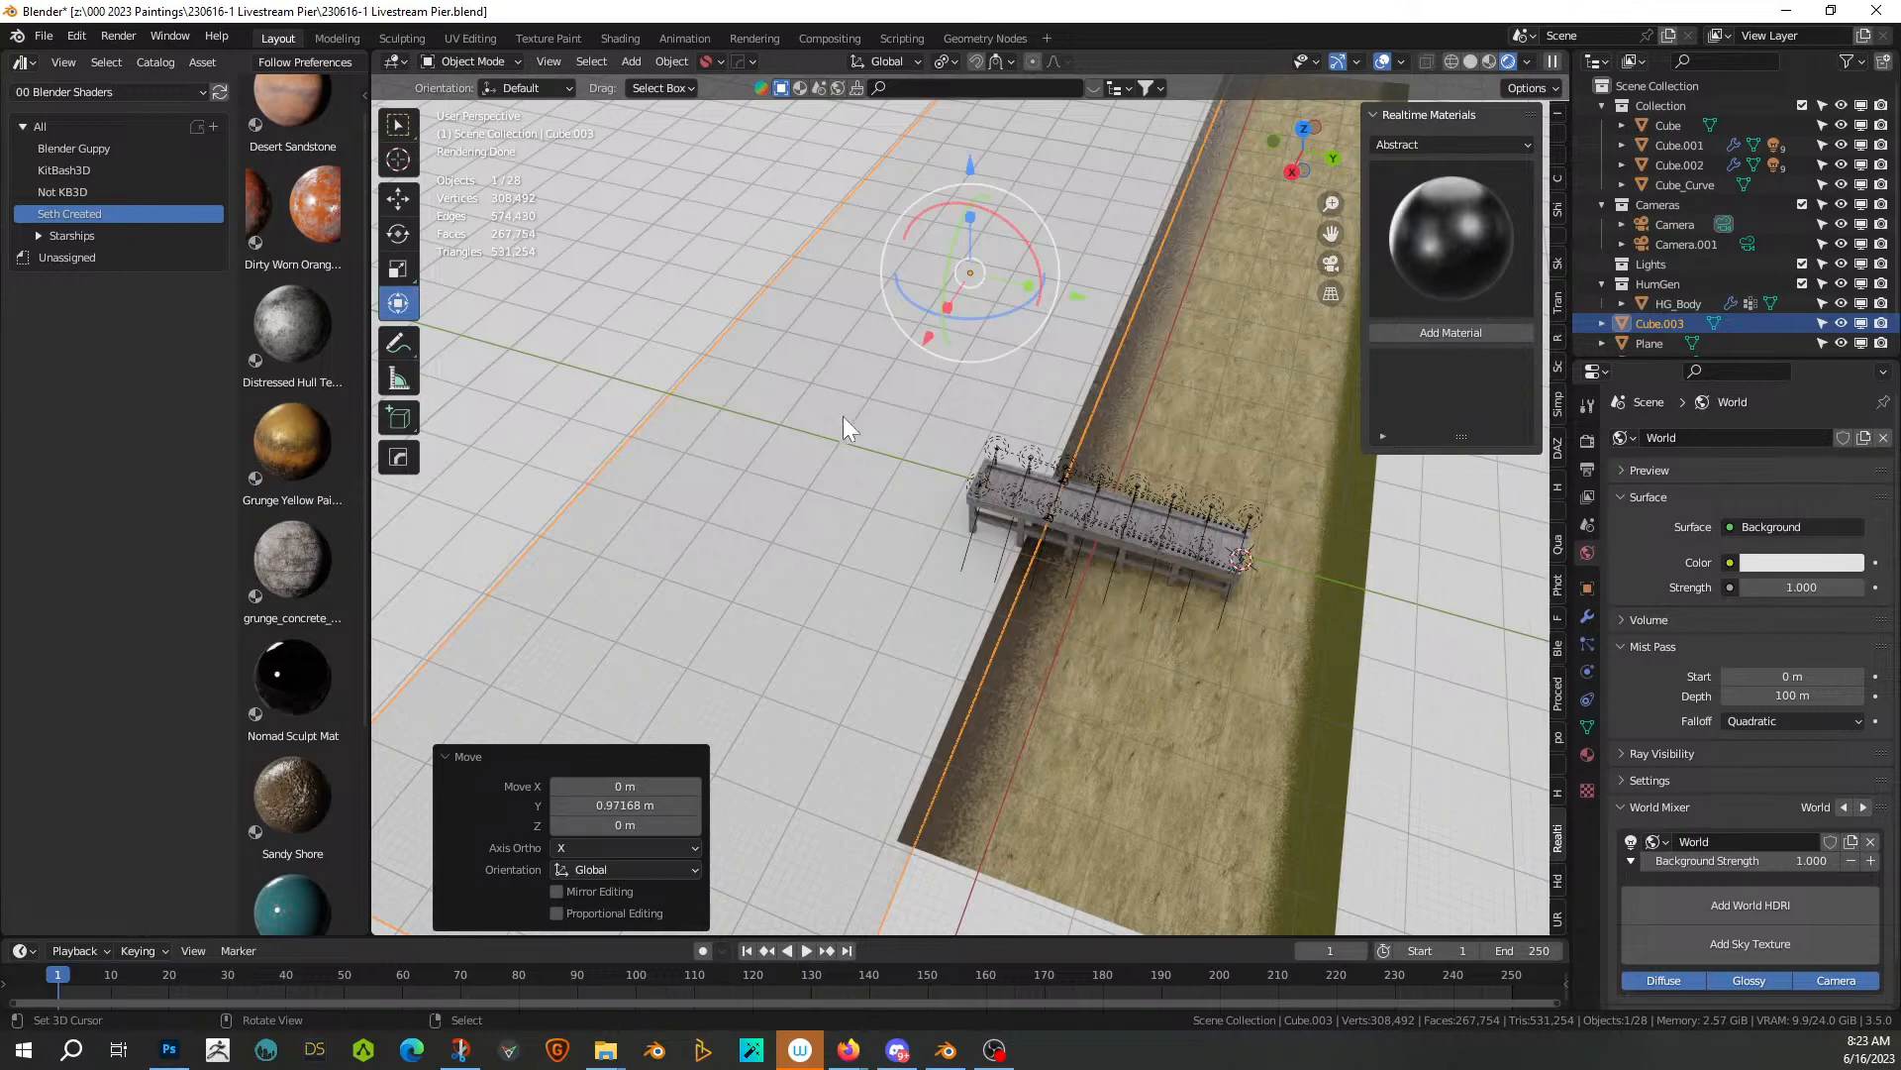
Delete the cube from the water area and add a 2 m mesh plane instead
{"action": "key", "text": "Delete"}
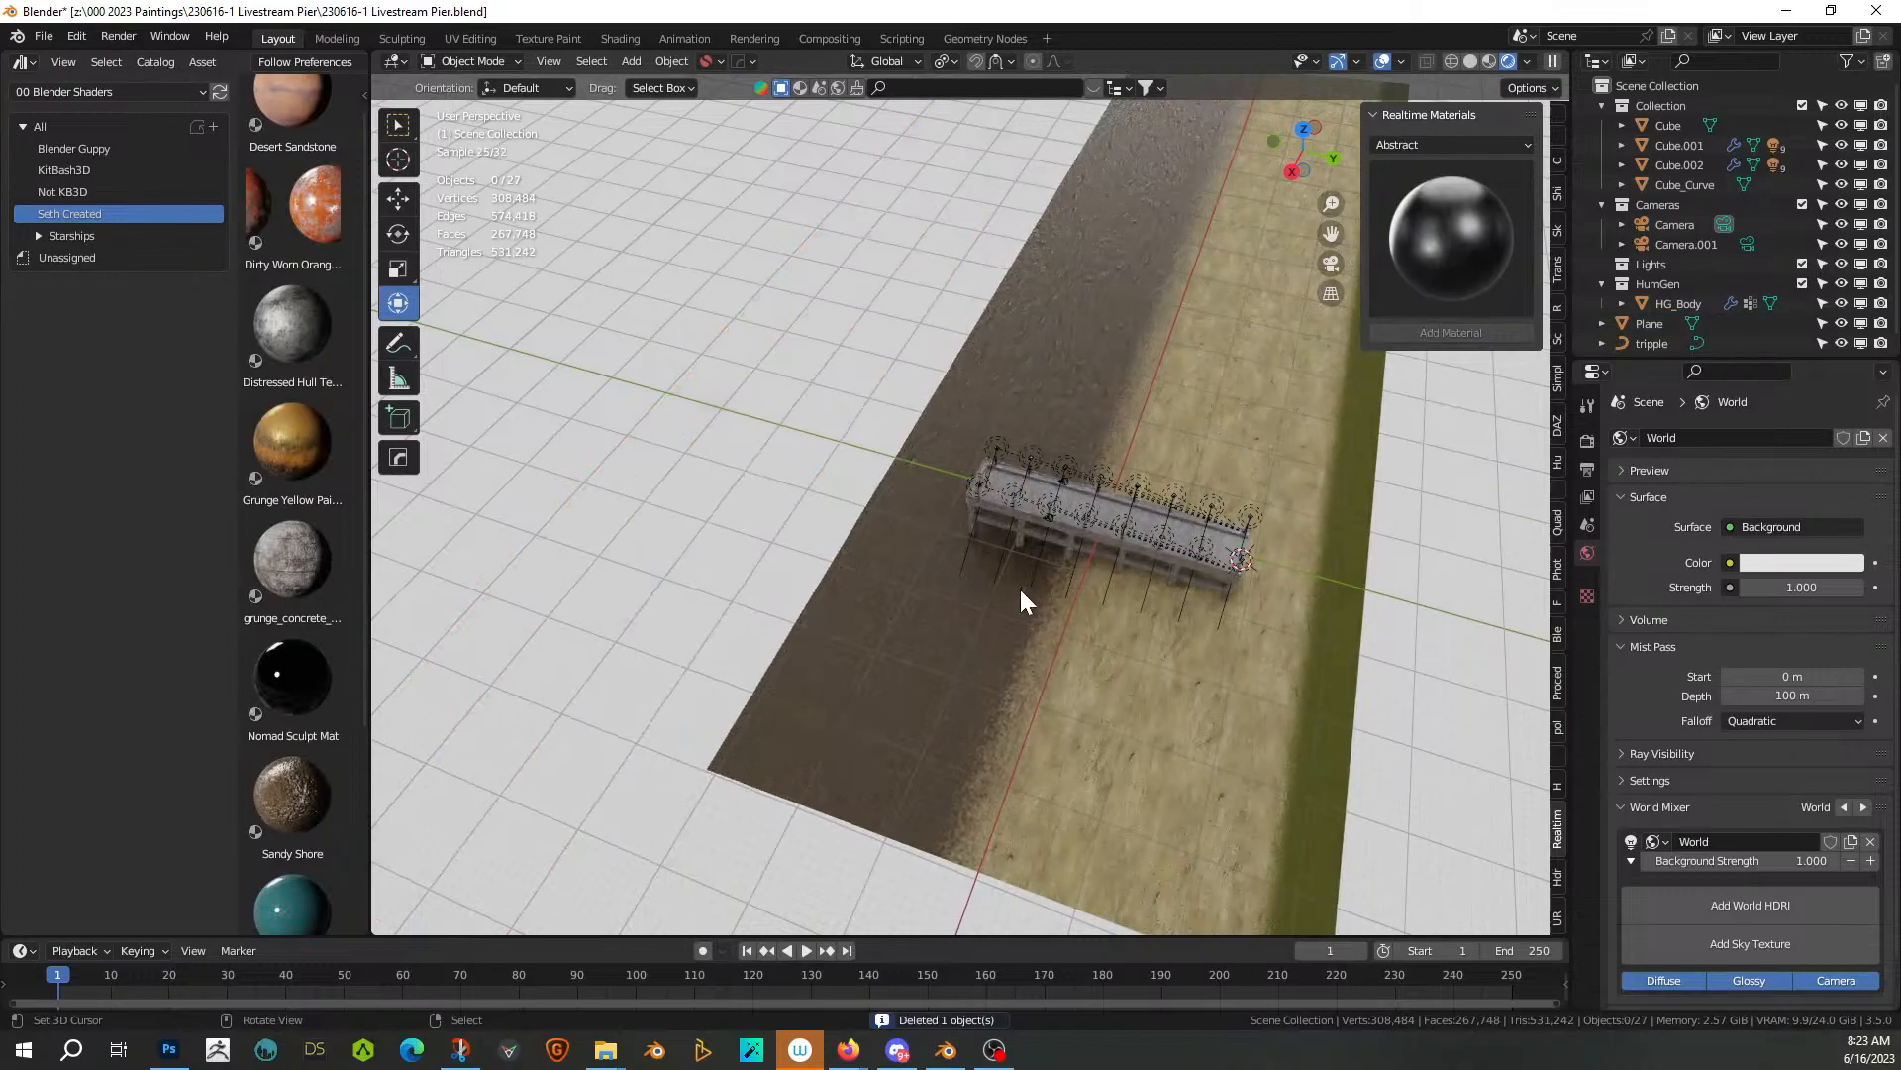
{"action": "middle_click_drag", "start_coordinate": [1002, 594], "coordinate": [1176, 624]}
{"action": "key", "text": "shift+a"}
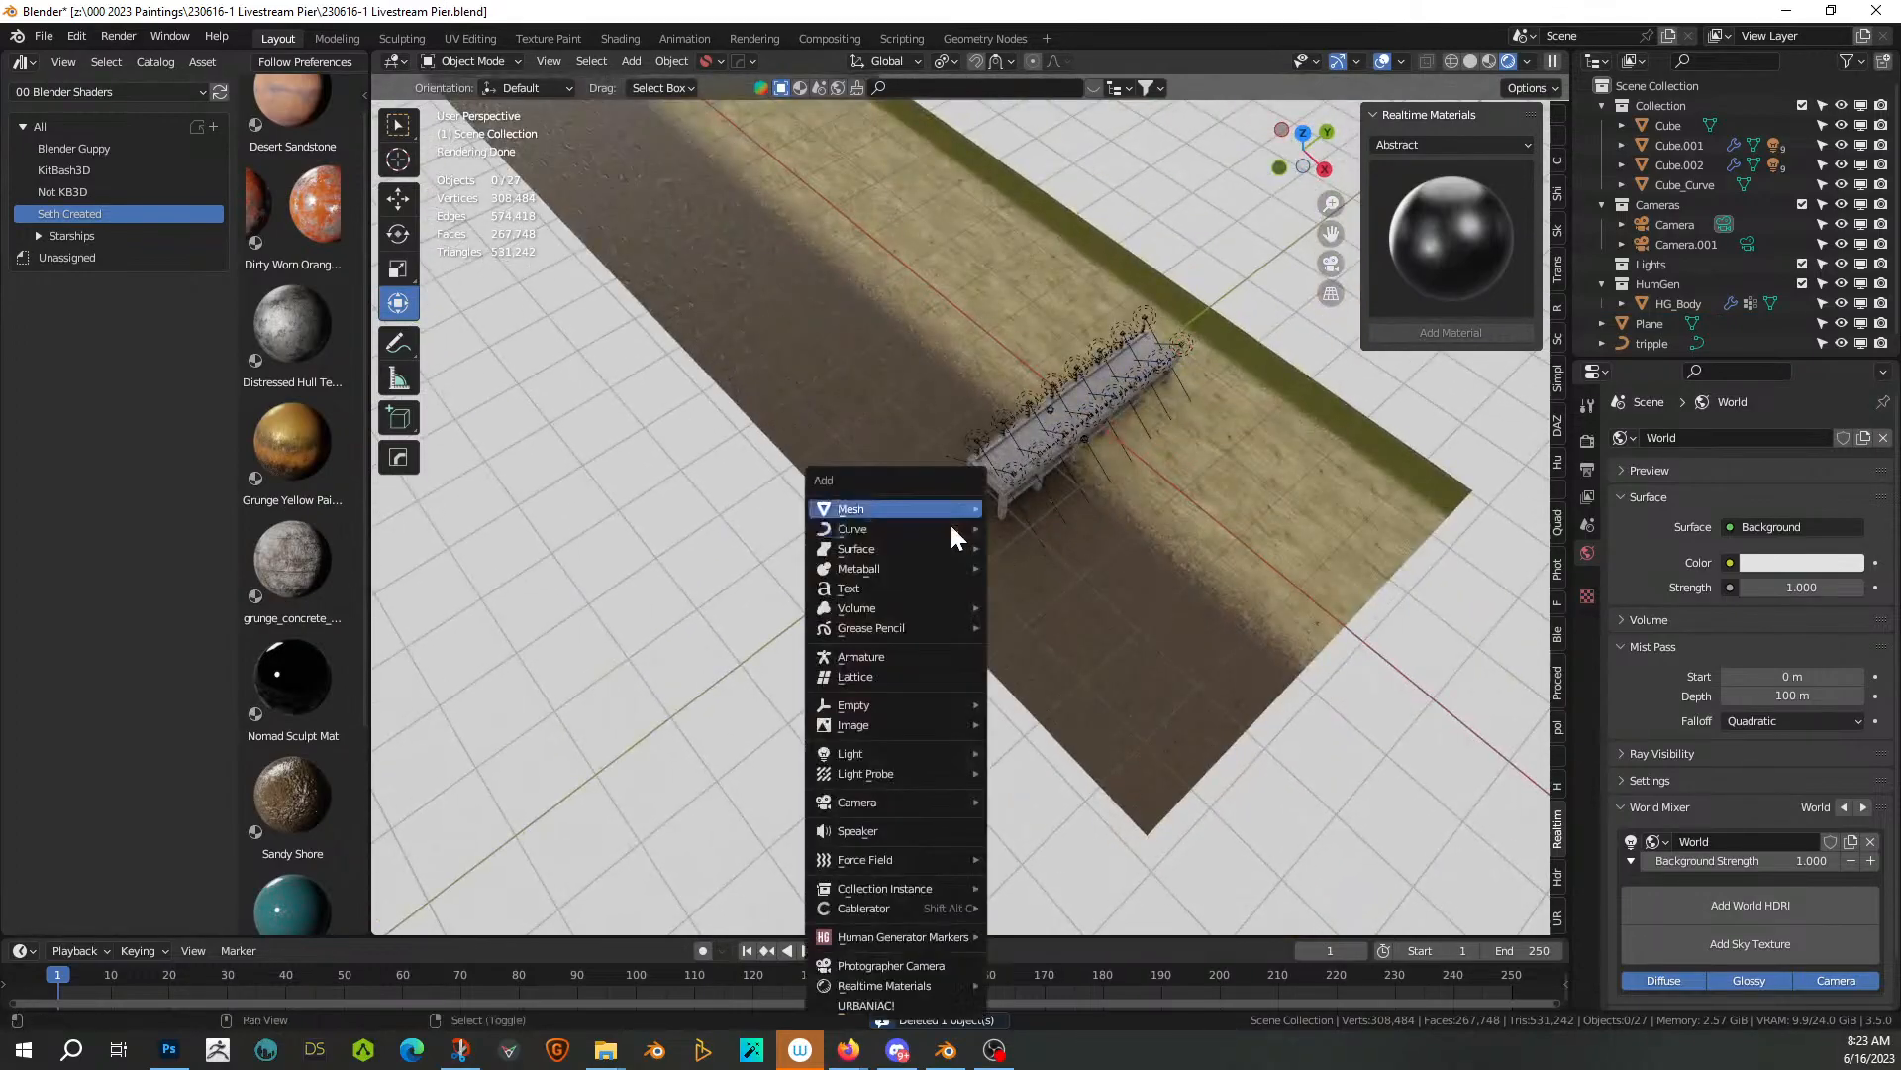
{"action": "mouse_move", "coordinate": [913, 508]}
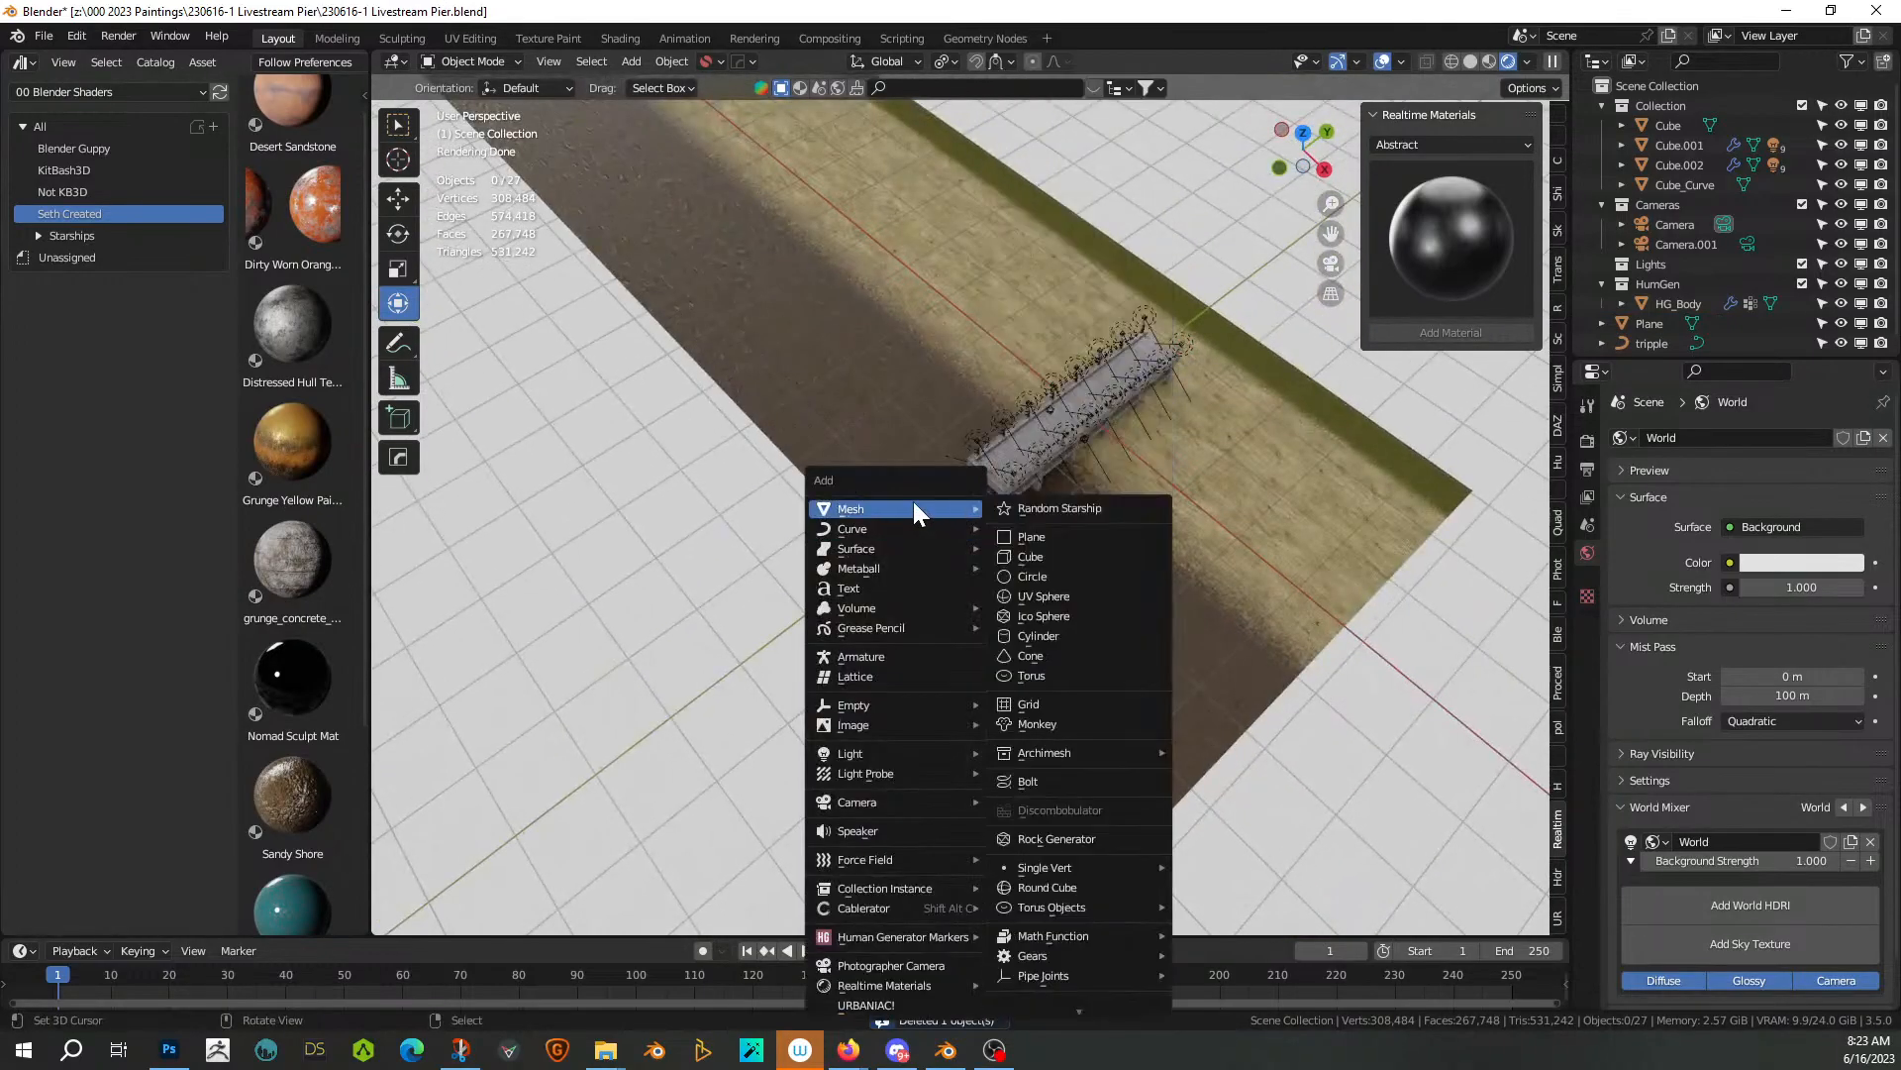
{"action": "left_click", "coordinate": [1054, 537]}
Add an Ocean modifier to the new plane and set its depth to 3 m
{"action": "left_click", "coordinate": [1588, 616]}
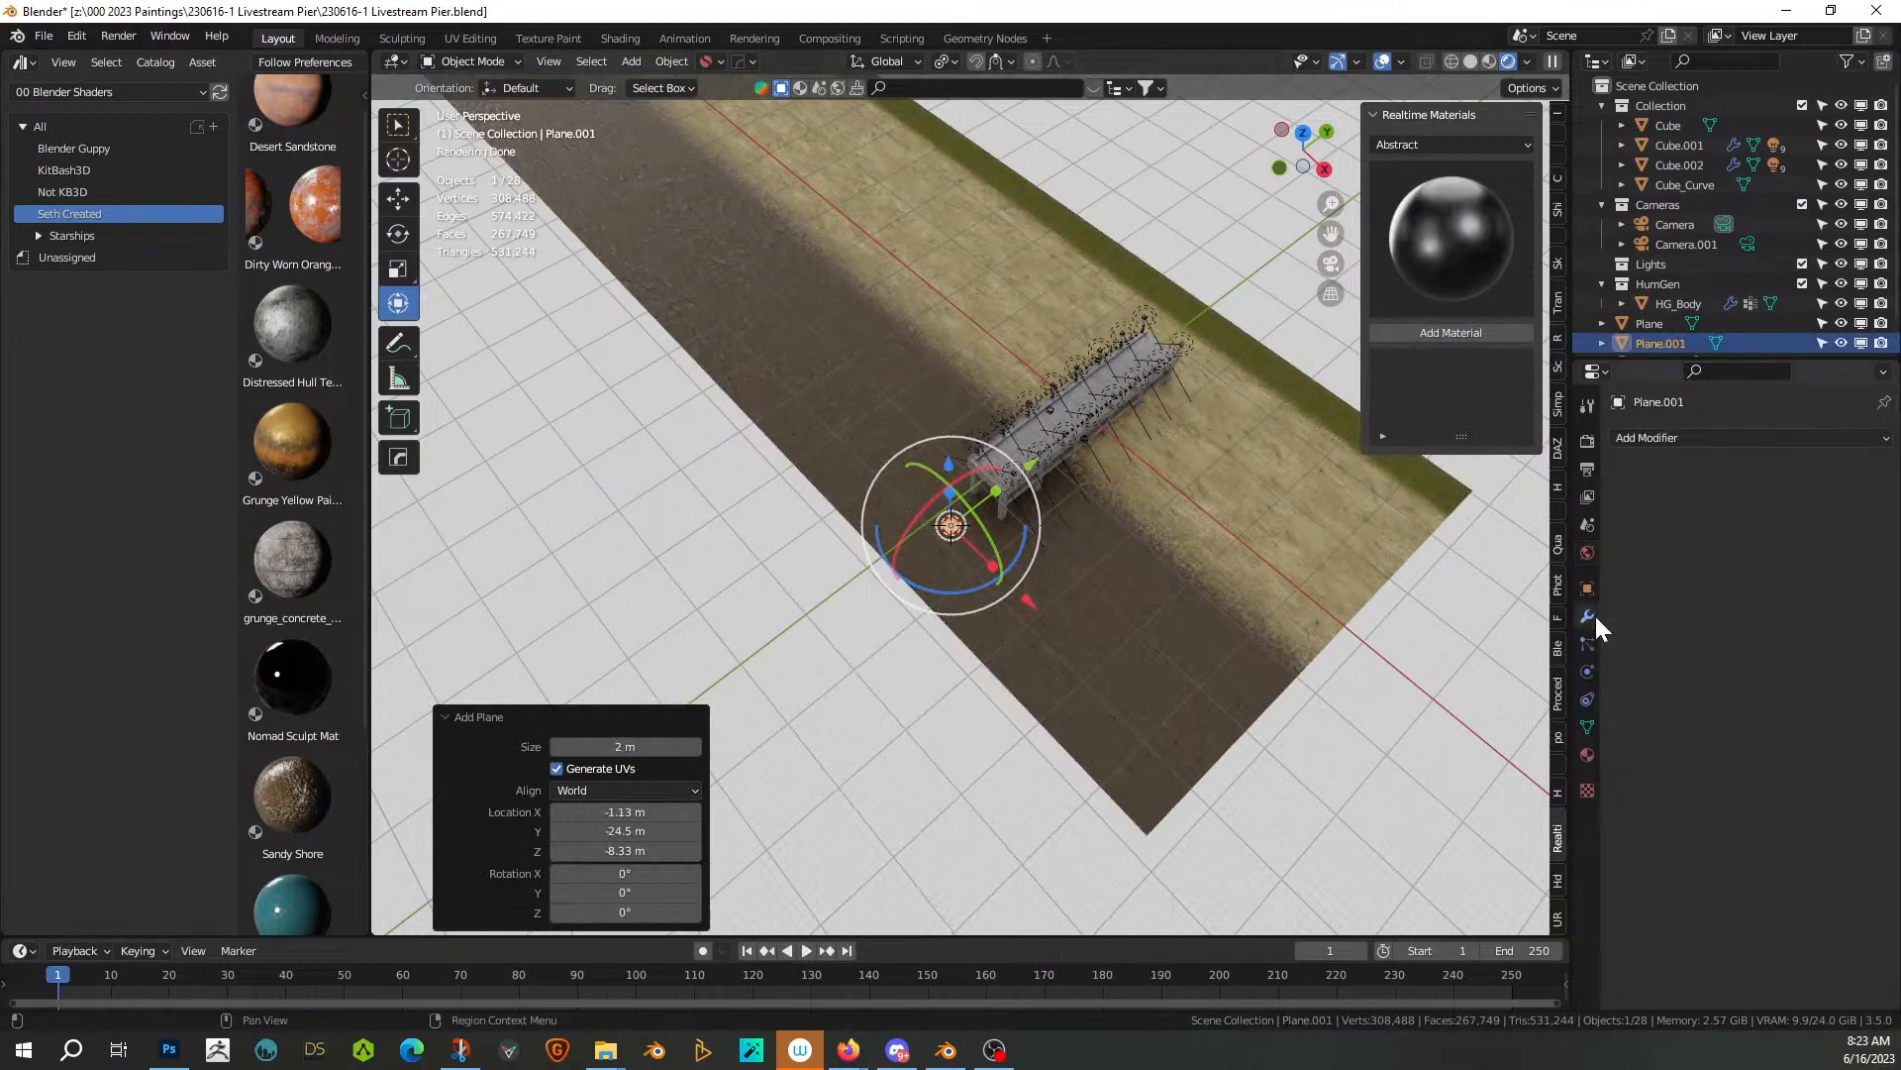
{"action": "left_click", "coordinate": [1662, 438]}
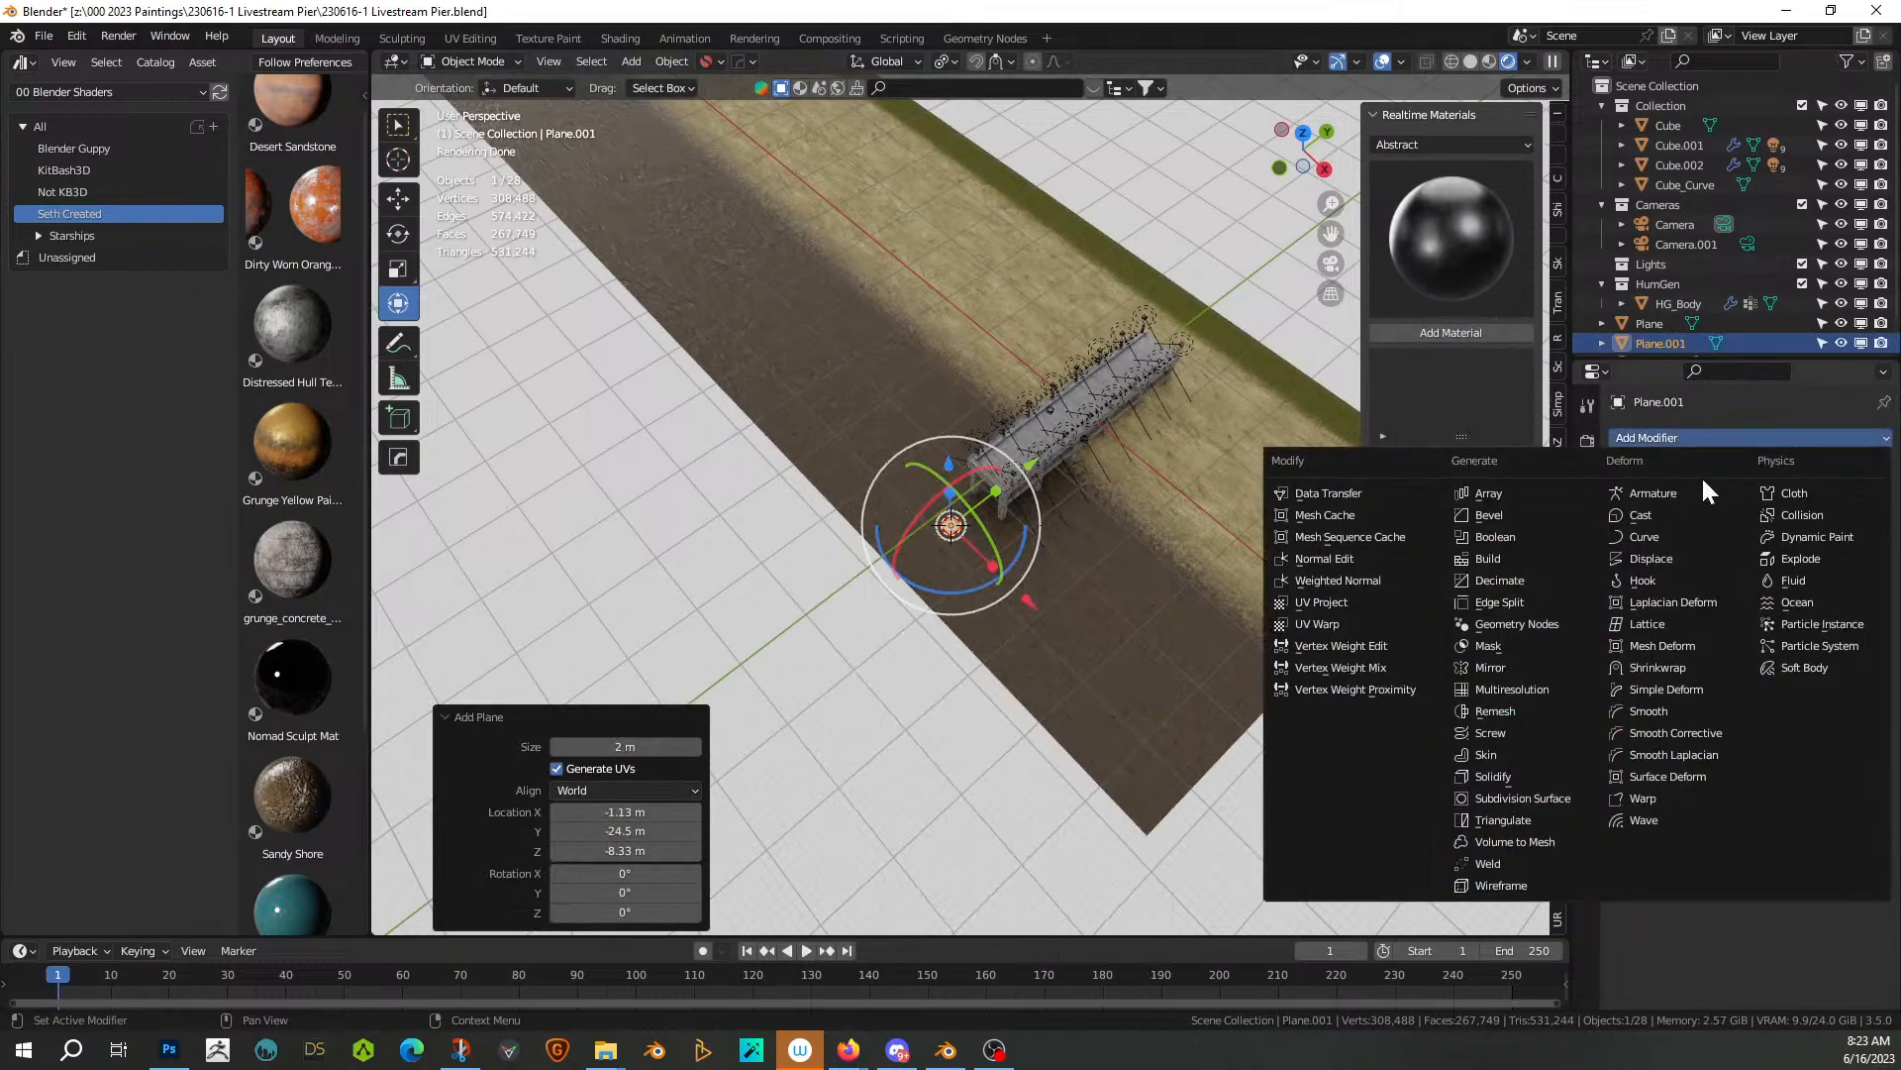
{"action": "left_click", "coordinate": [1791, 600]}
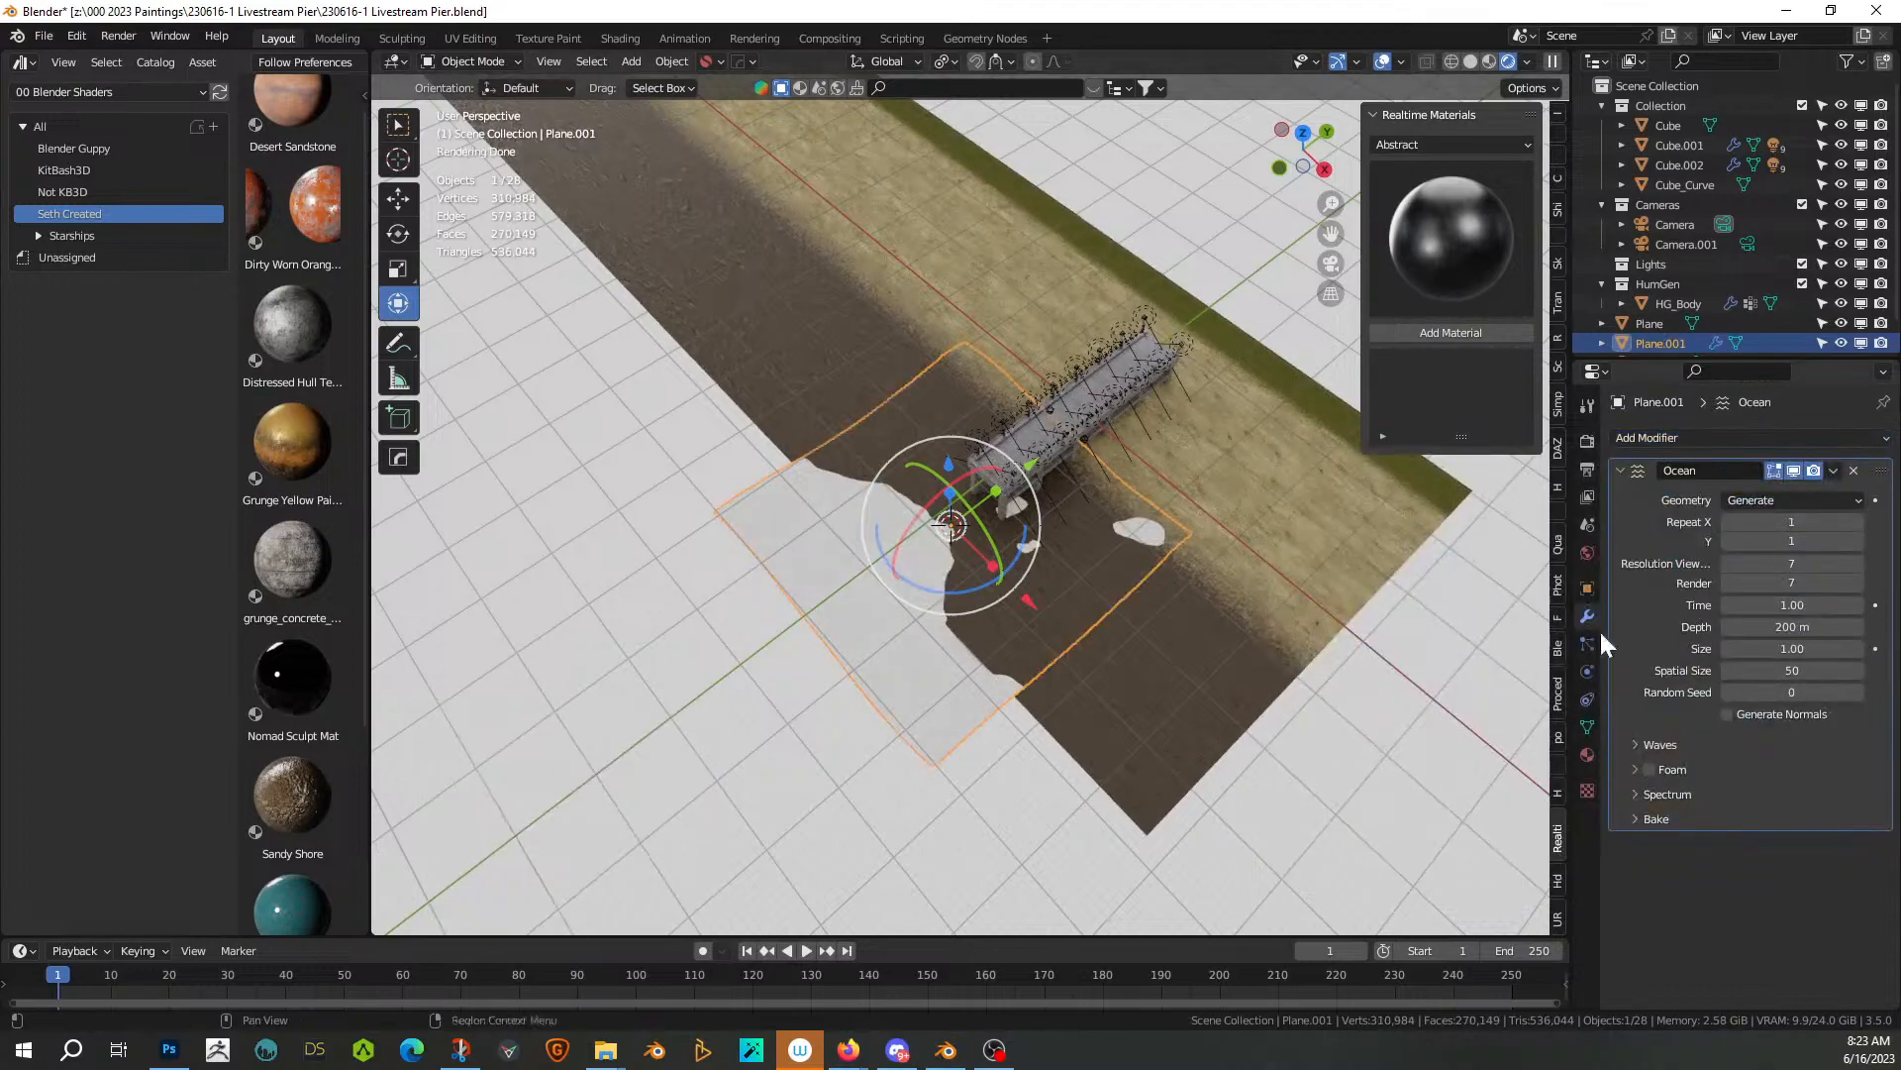
{"action": "left_click", "coordinate": [1758, 626]}
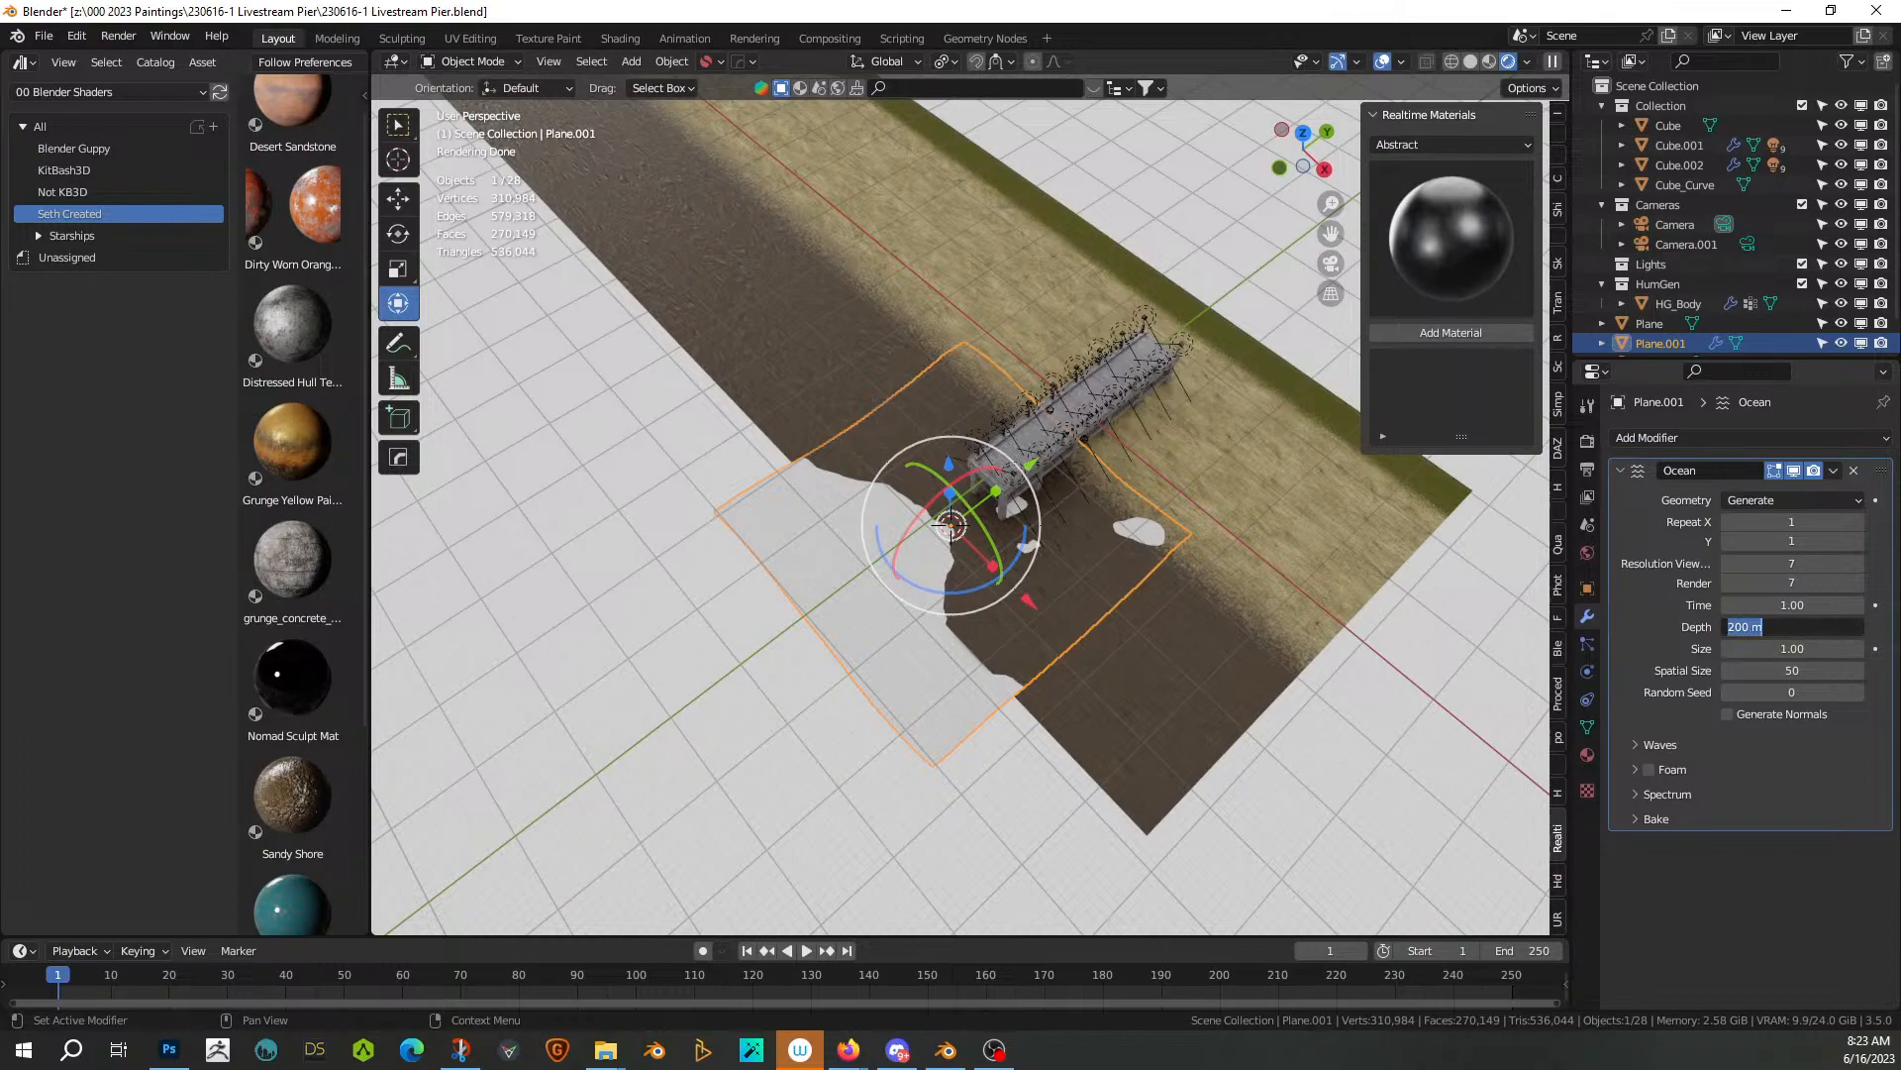
{"action": "key", "text": "Return"}
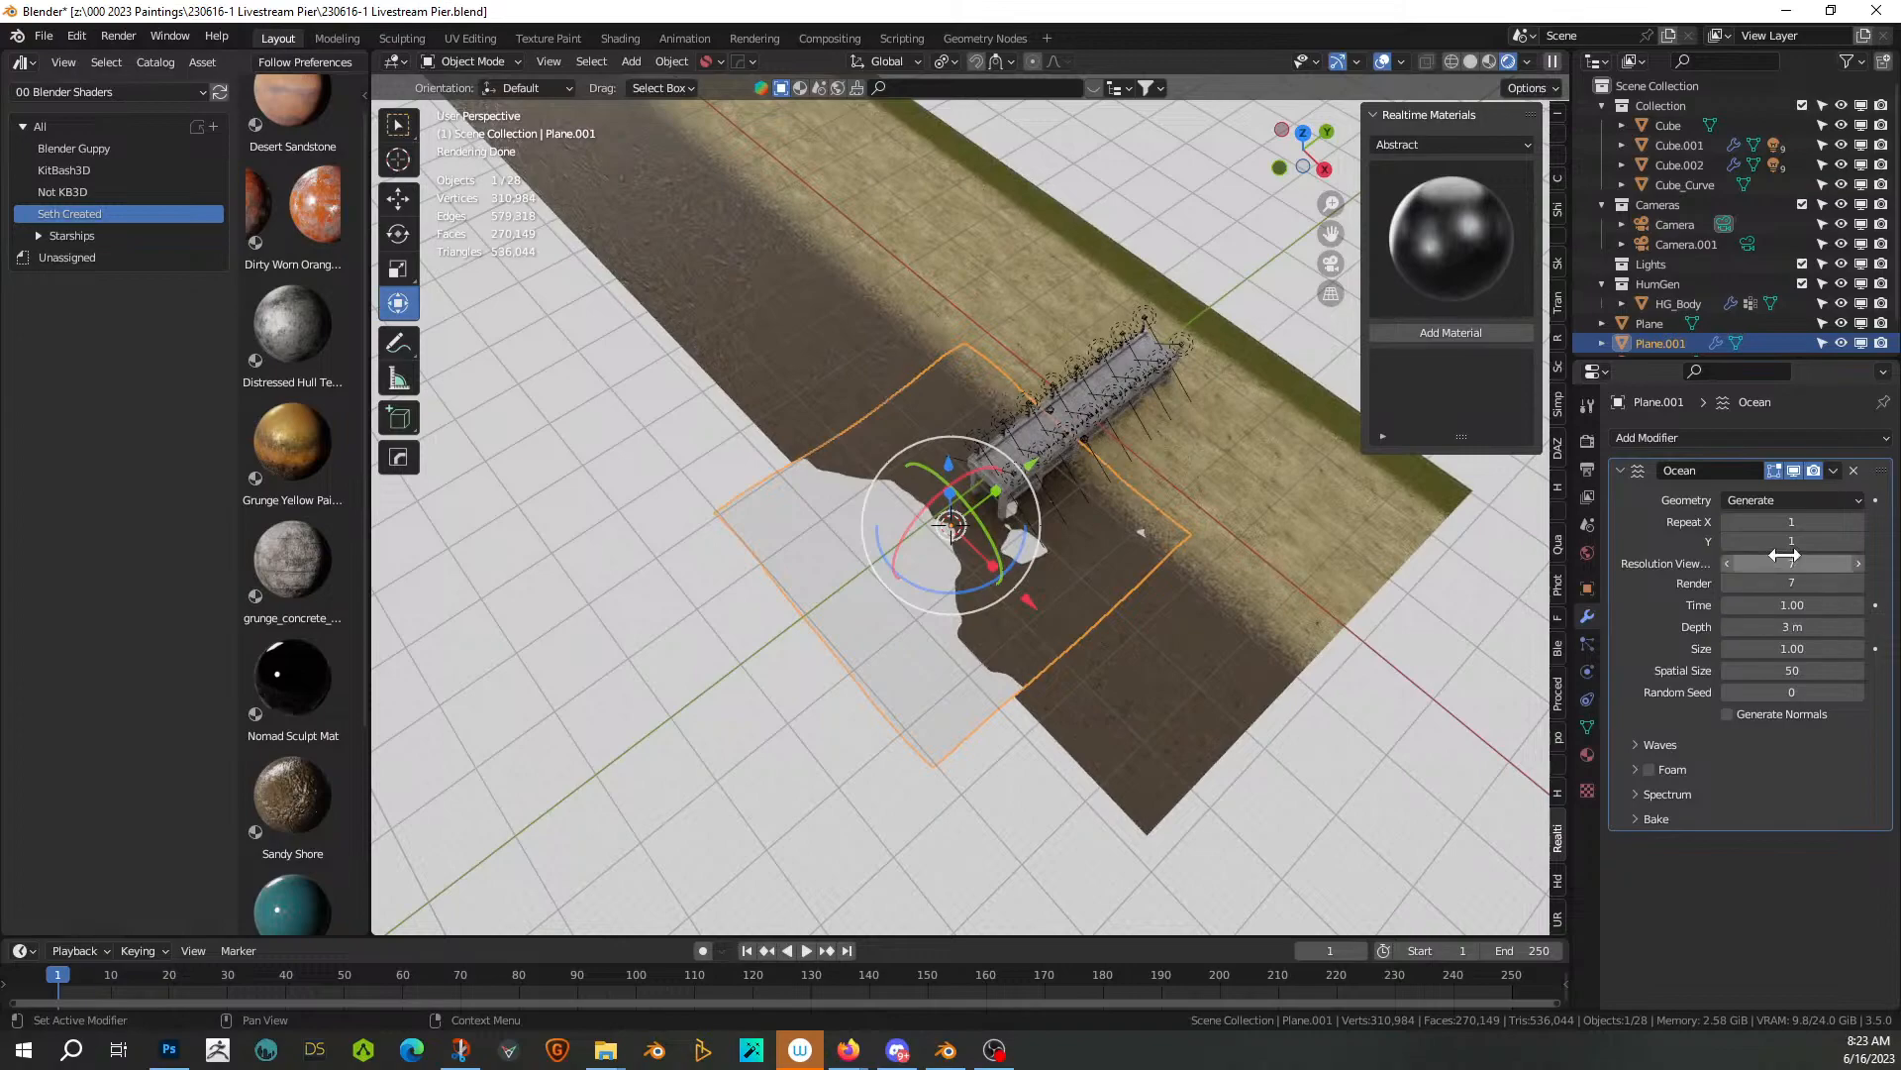
Set the Ocean modifier's repeat to 8 in X and 3 in Y
{"action": "left_click", "coordinate": [1857, 525]}
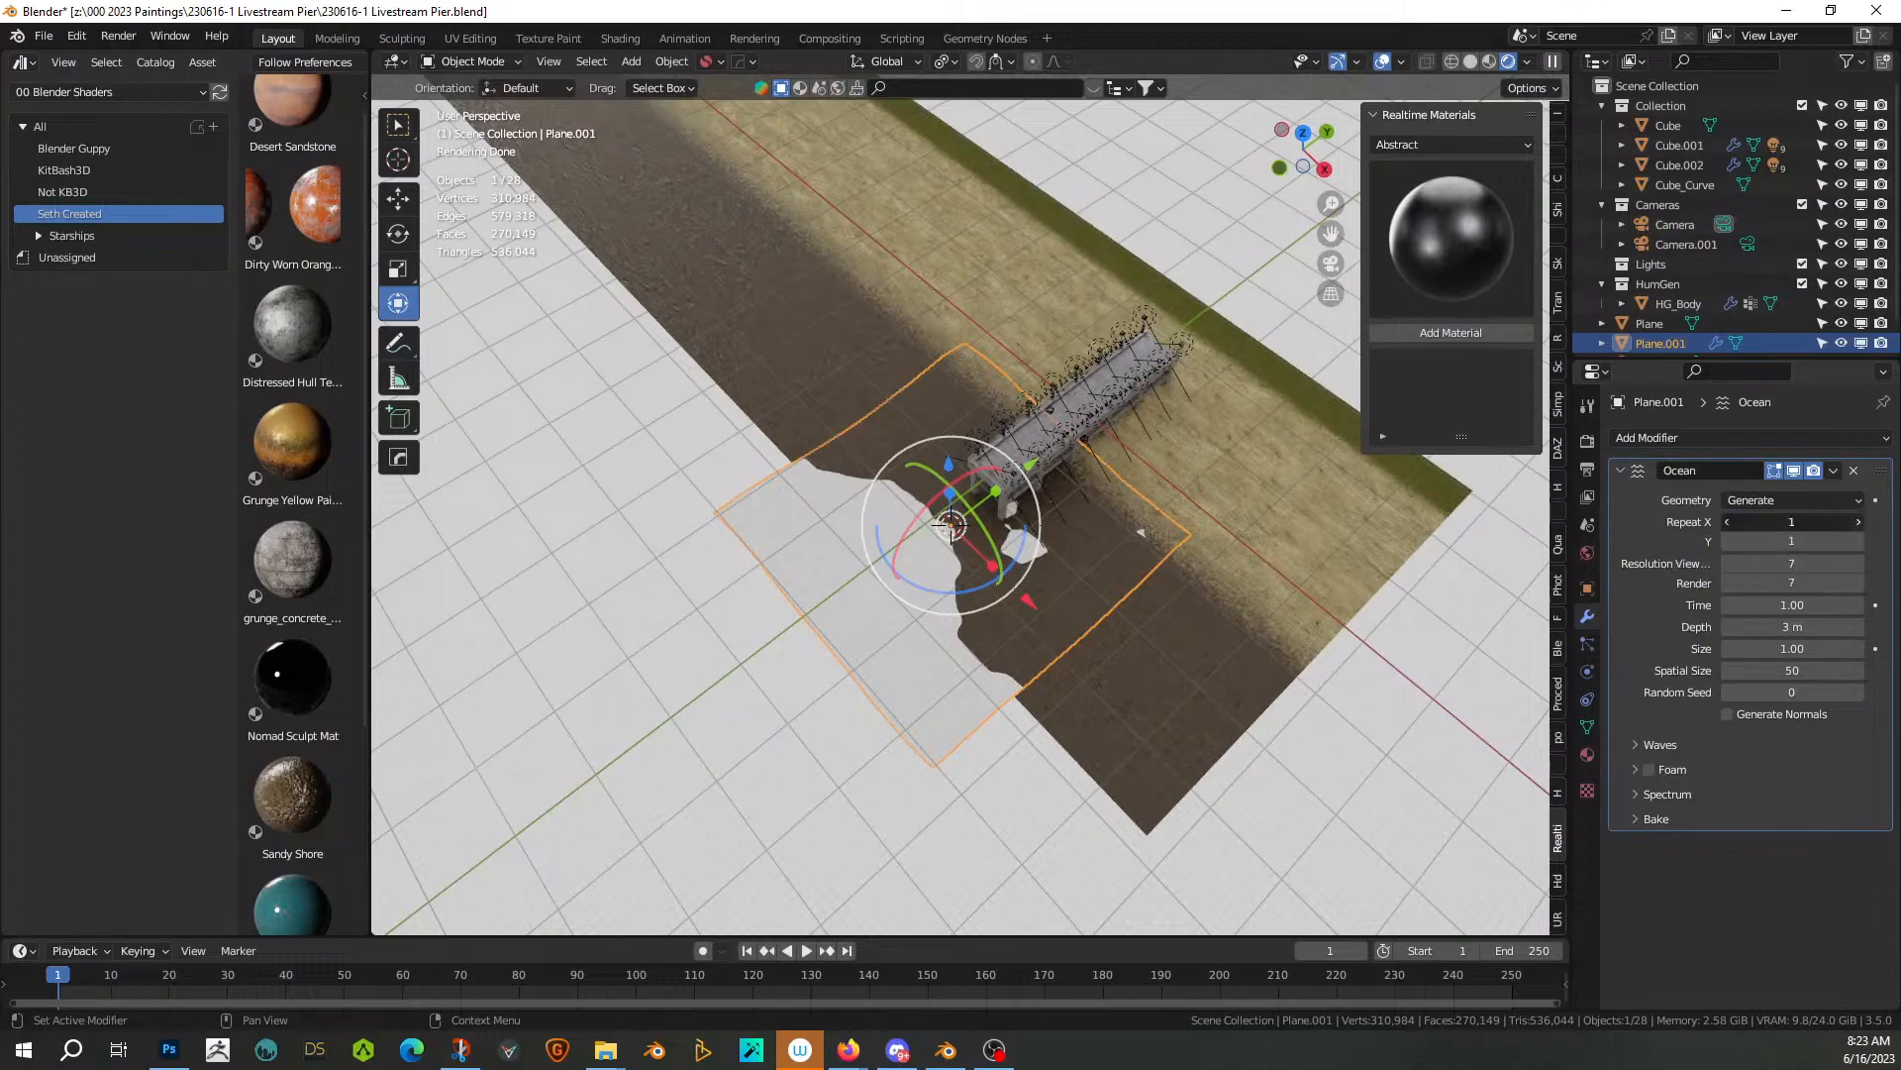
{"action": "left_click", "coordinate": [1857, 525]}
{"action": "left_click", "coordinate": [1857, 525]}
{"action": "left_click", "coordinate": [1857, 525]}
{"action": "left_click", "coordinate": [1857, 522]}
{"action": "left_click", "coordinate": [1857, 541]}
{"action": "left_click", "coordinate": [1857, 540]}
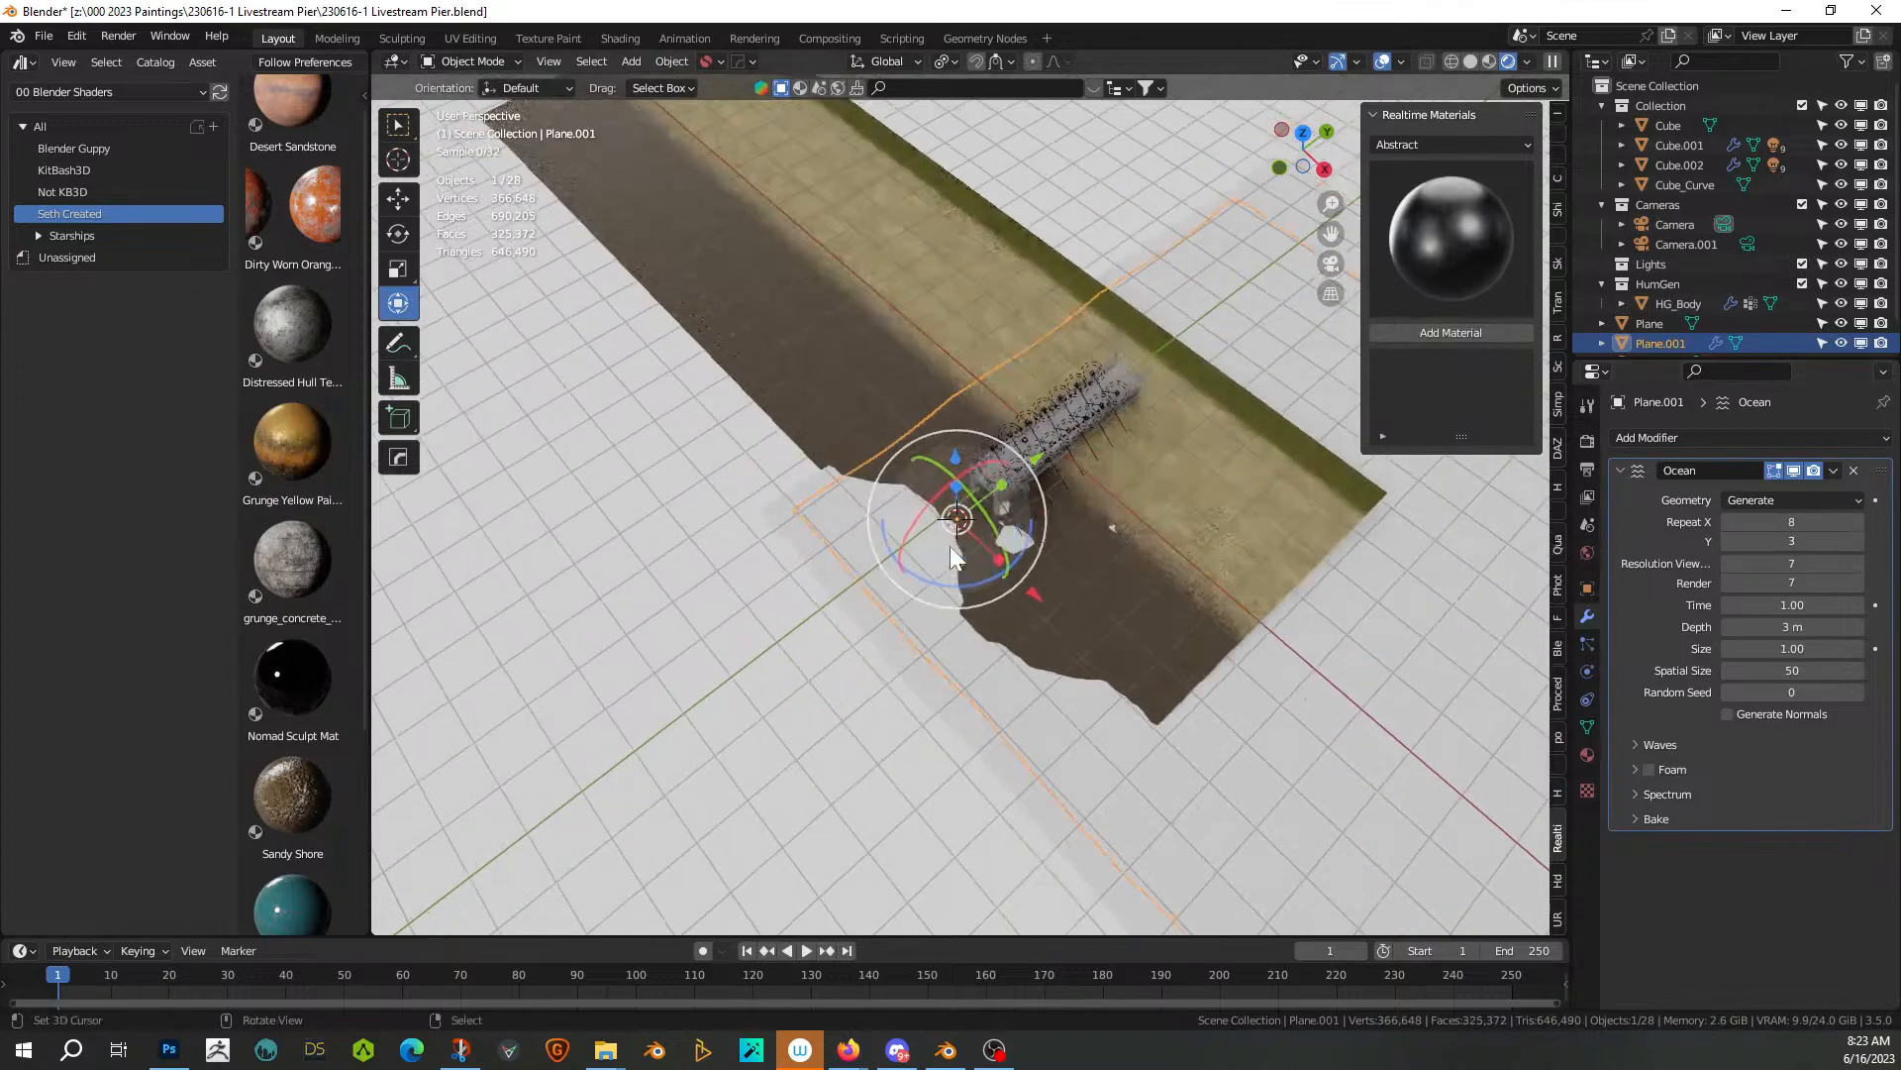
From the top view in solid shading, move the ocean plane about -205.85 m in X and -82.76 m in Y
{"action": "scroll", "coordinate": [980, 545], "scroll_direction": "down", "scroll_amount": 6}
{"action": "key", "text": "KP_7"}
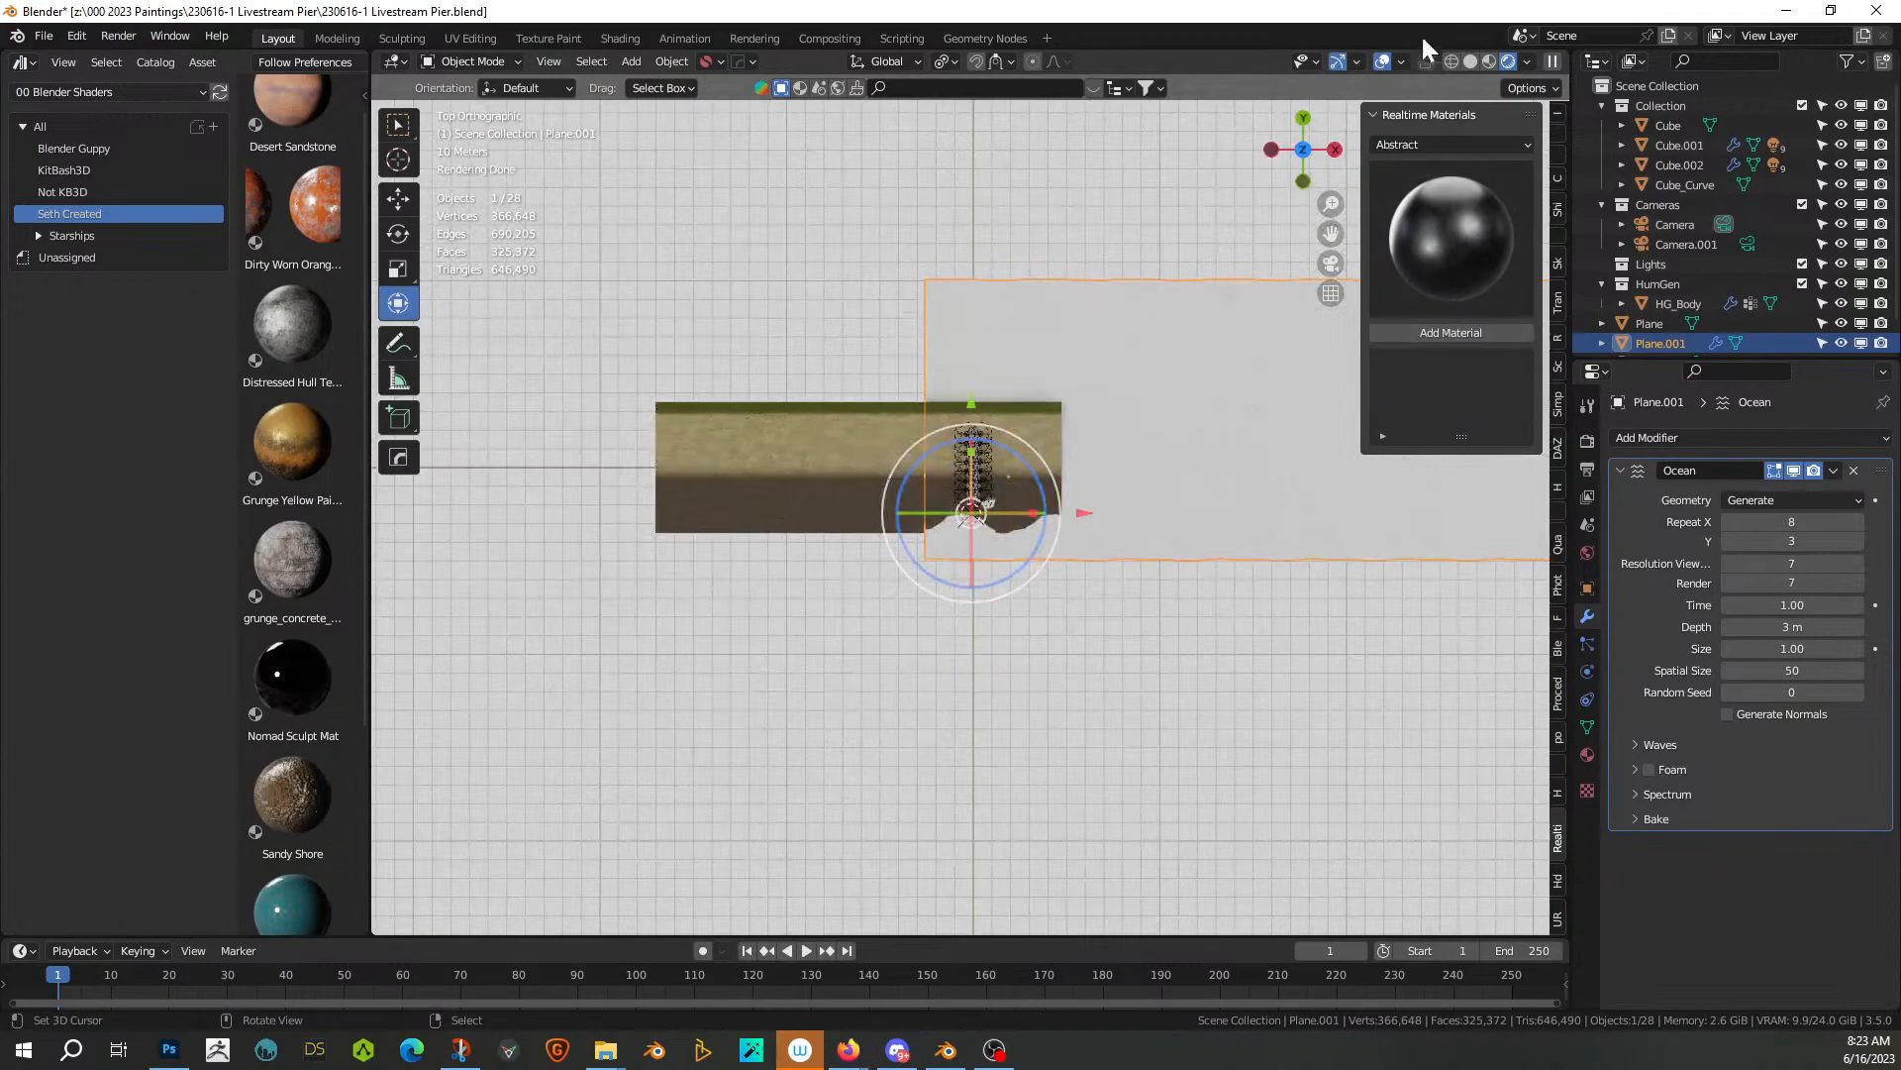
{"action": "left_click", "coordinate": [1470, 64]}
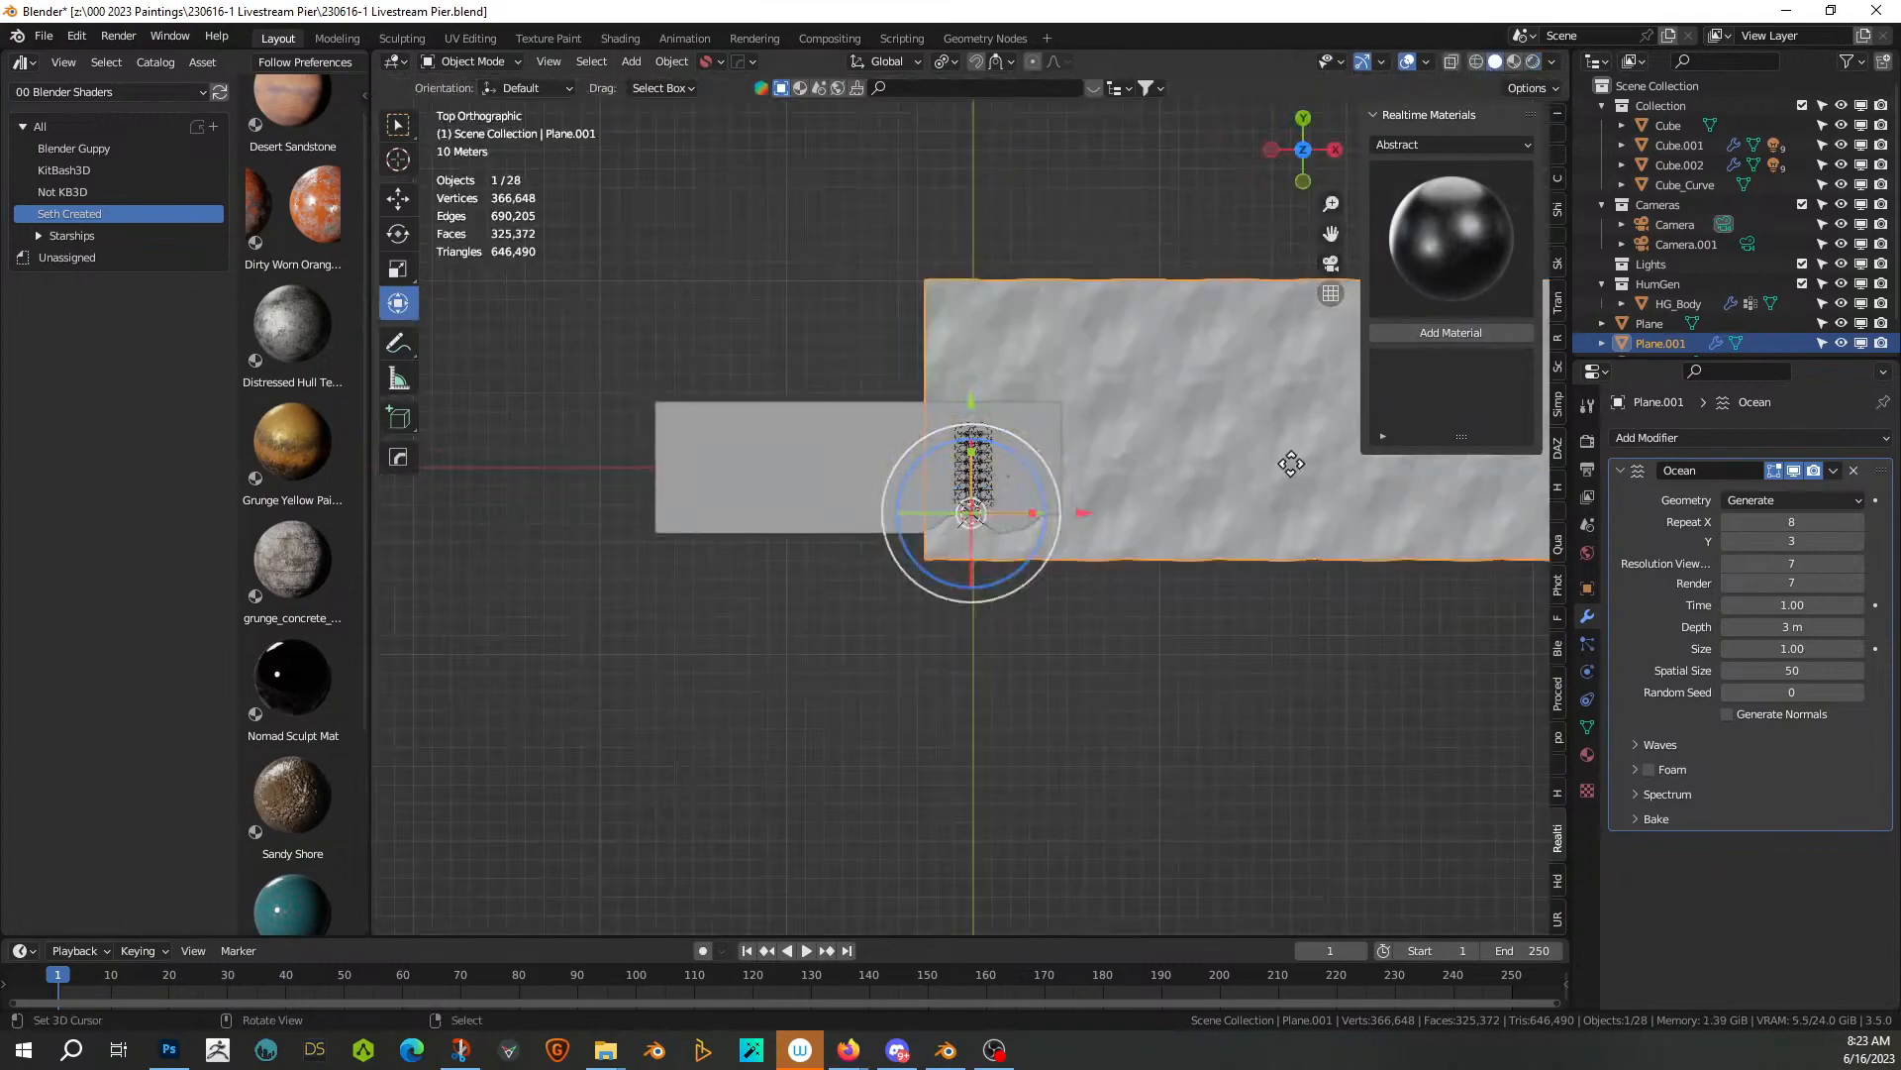
{"action": "key", "text": "g"}
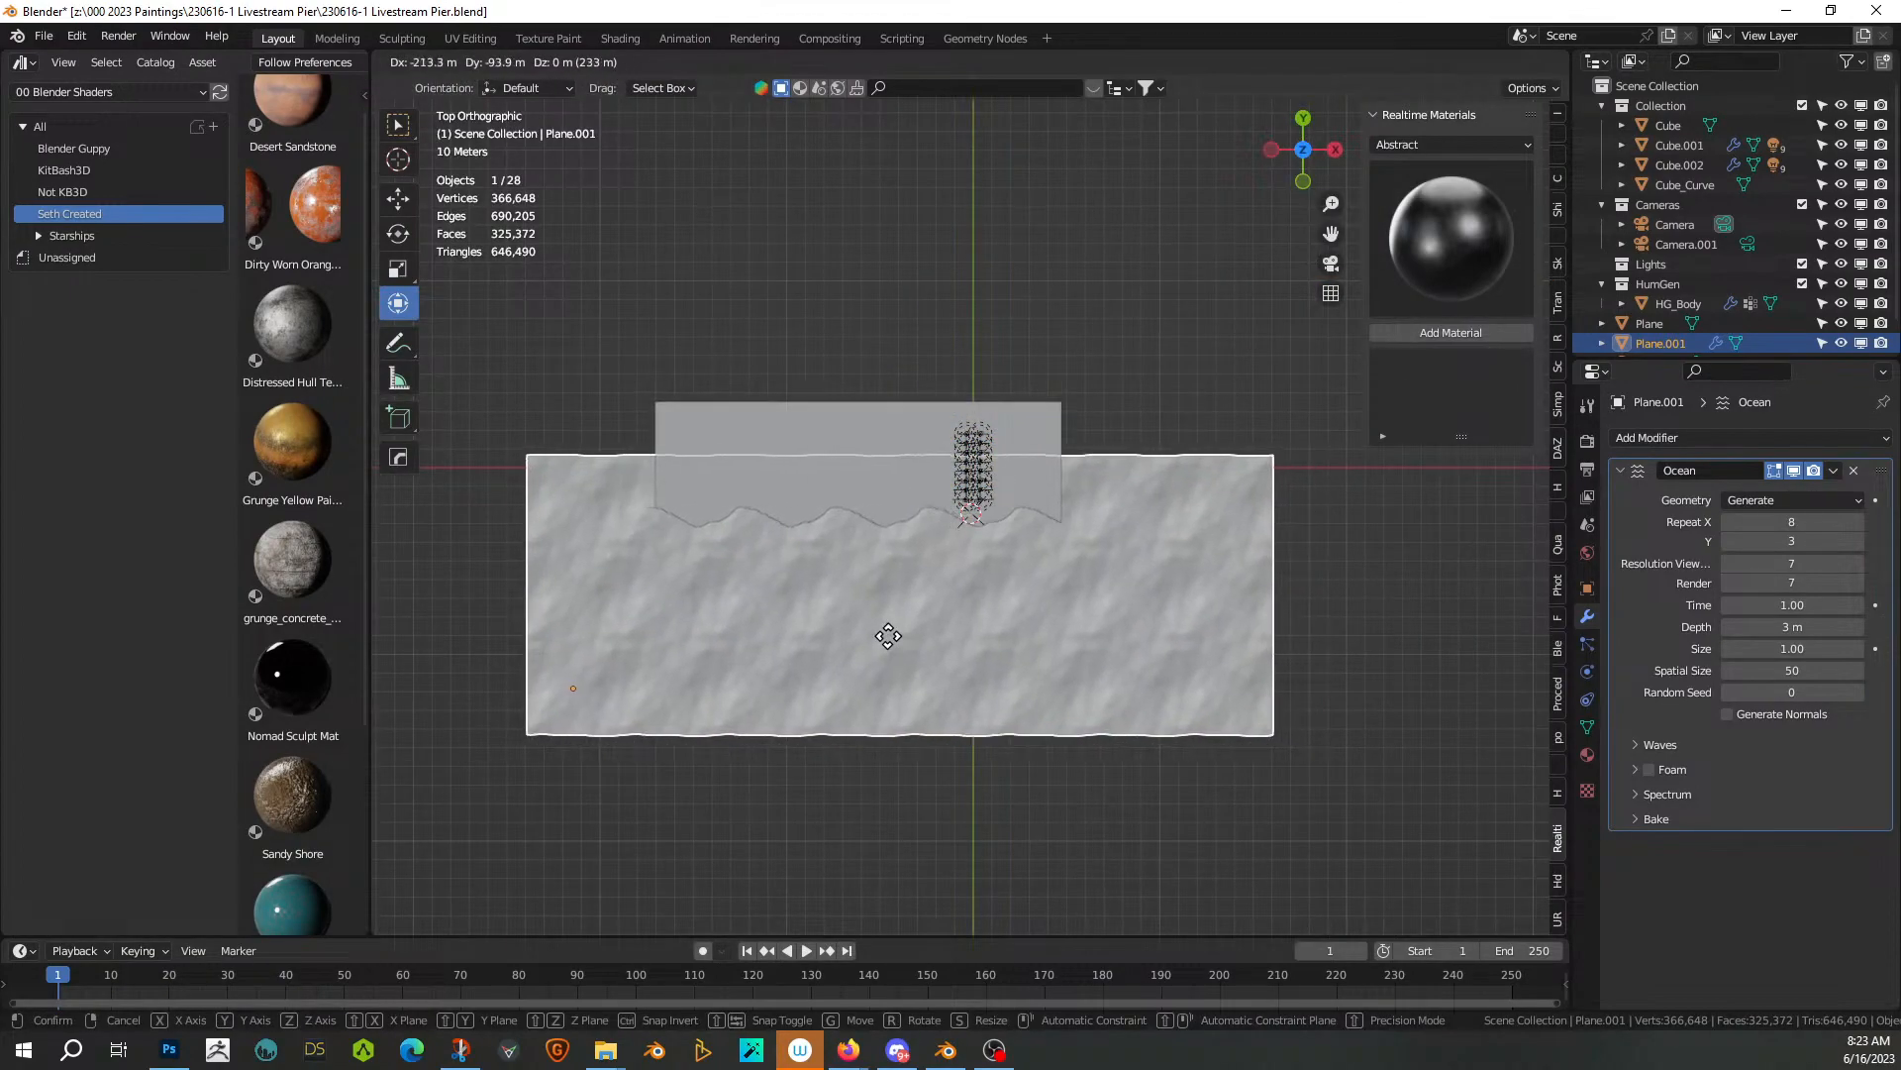
{"action": "left_click", "coordinate": [907, 618]}
Move the ocean plane about 24.22 m in Y toward the shore and raise it about 0.70 m in Z
{"action": "middle_click_drag", "start_coordinate": [907, 617], "coordinate": [686, 453]}
{"action": "scroll", "coordinate": [687, 454], "scroll_direction": "up", "scroll_amount": 3}
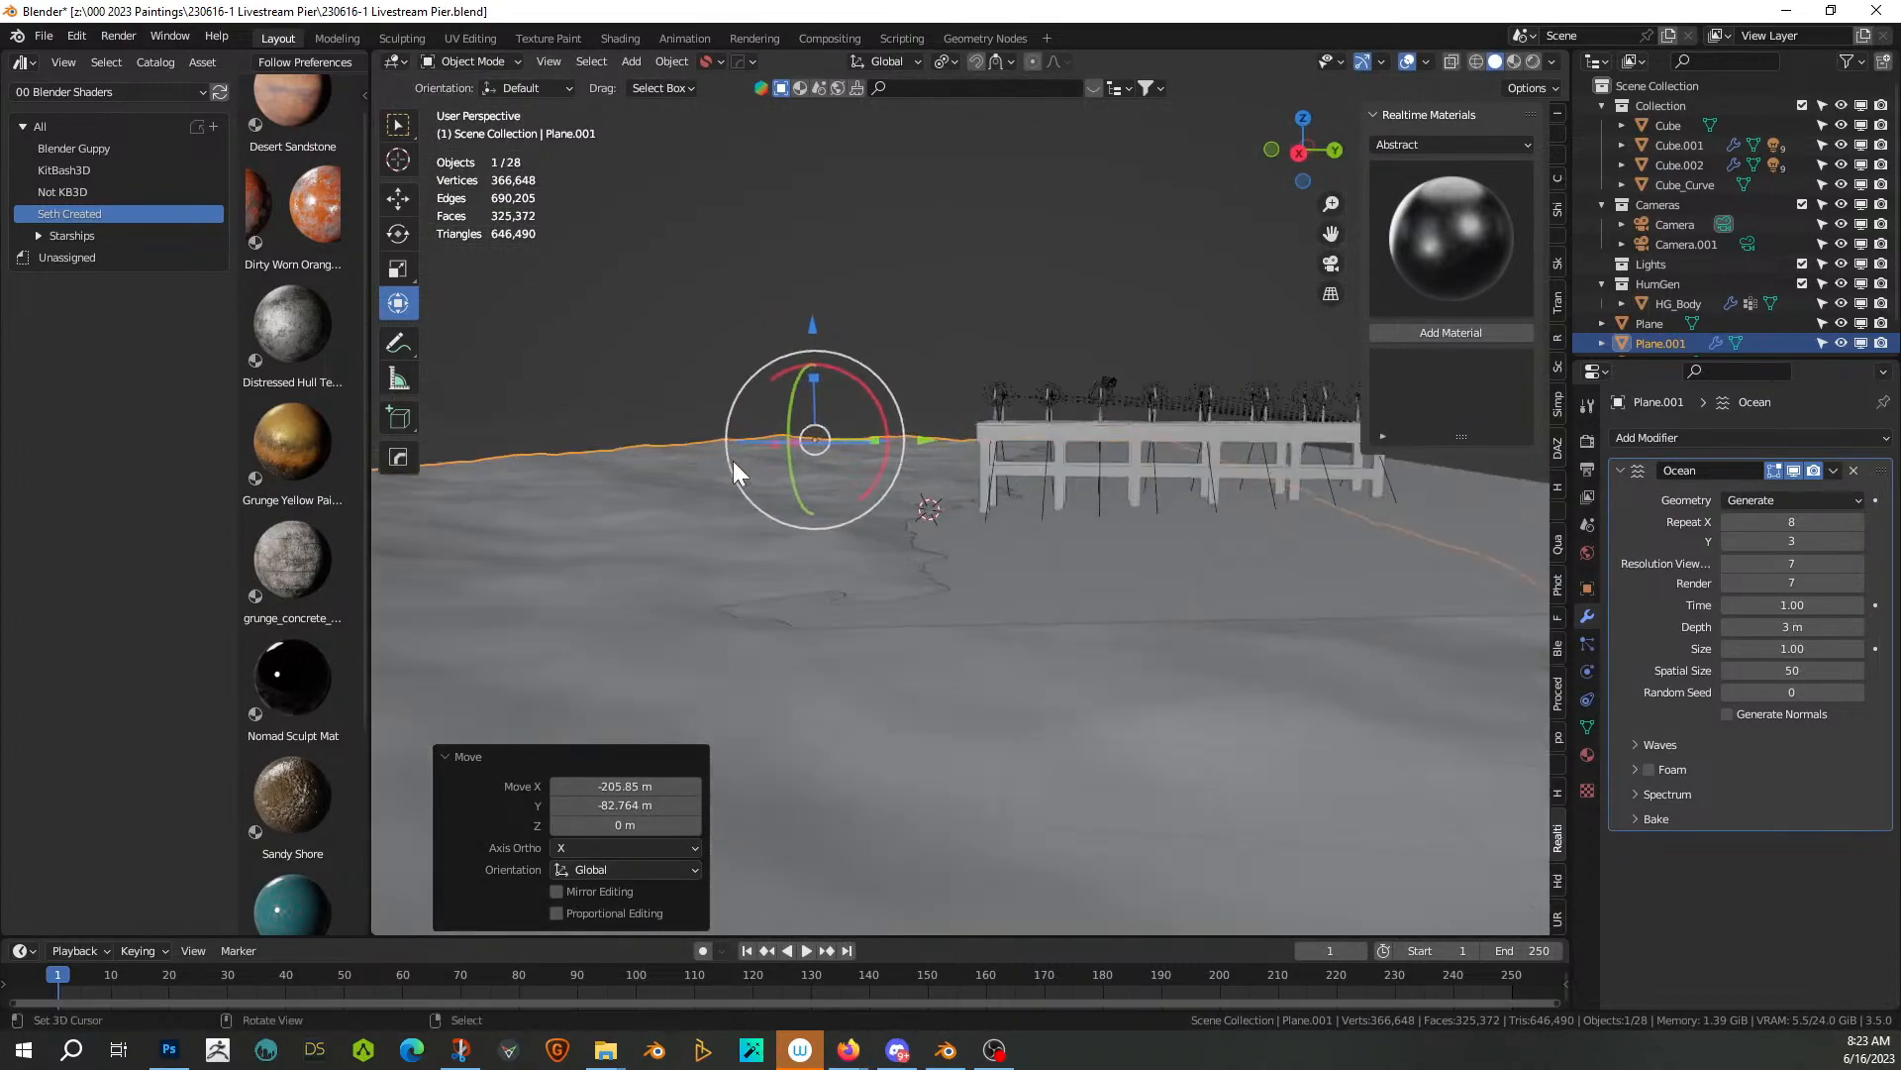
{"action": "key", "text": "g"}
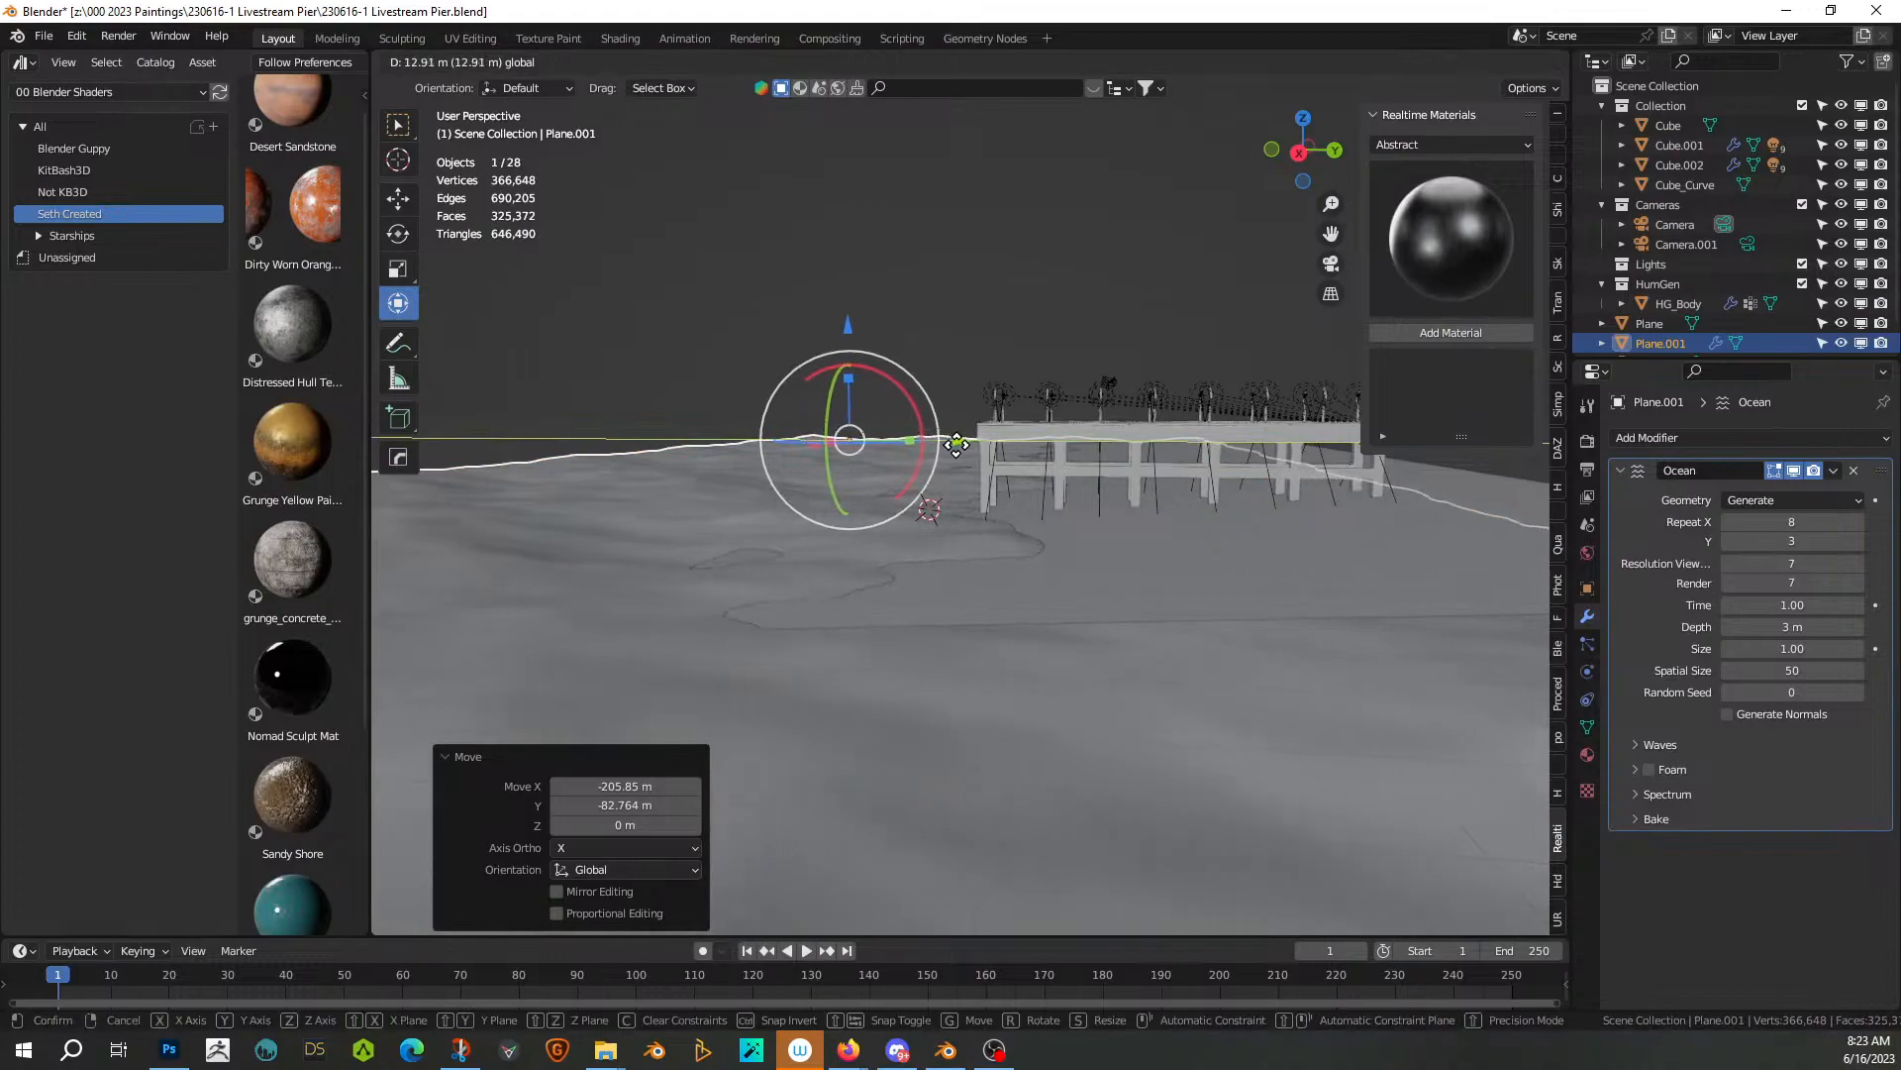
{"action": "left_click_drag", "start_coordinate": [986, 452], "coordinate": [986, 453]}
{"action": "middle_click_drag", "start_coordinate": [987, 452], "coordinate": [1025, 459]}
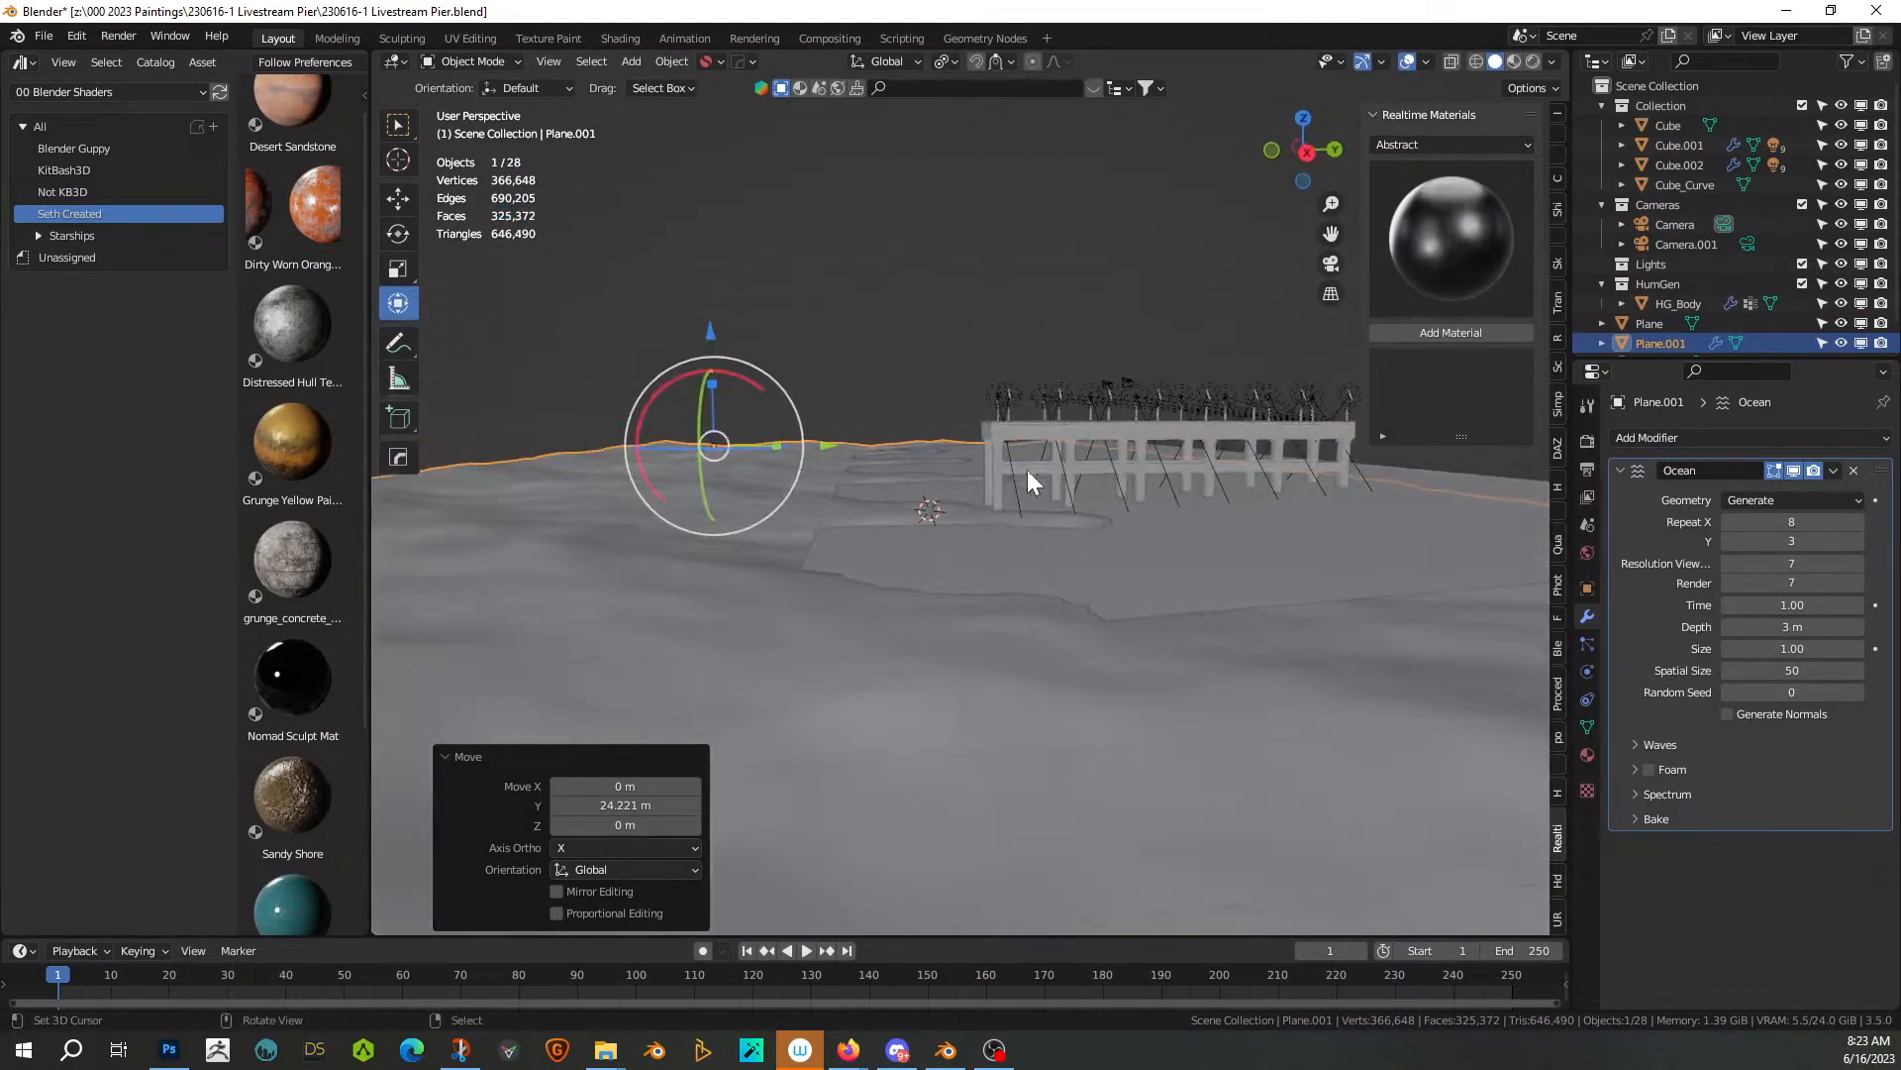
{"action": "key", "text": "g"}
{"action": "key", "text": "z"}
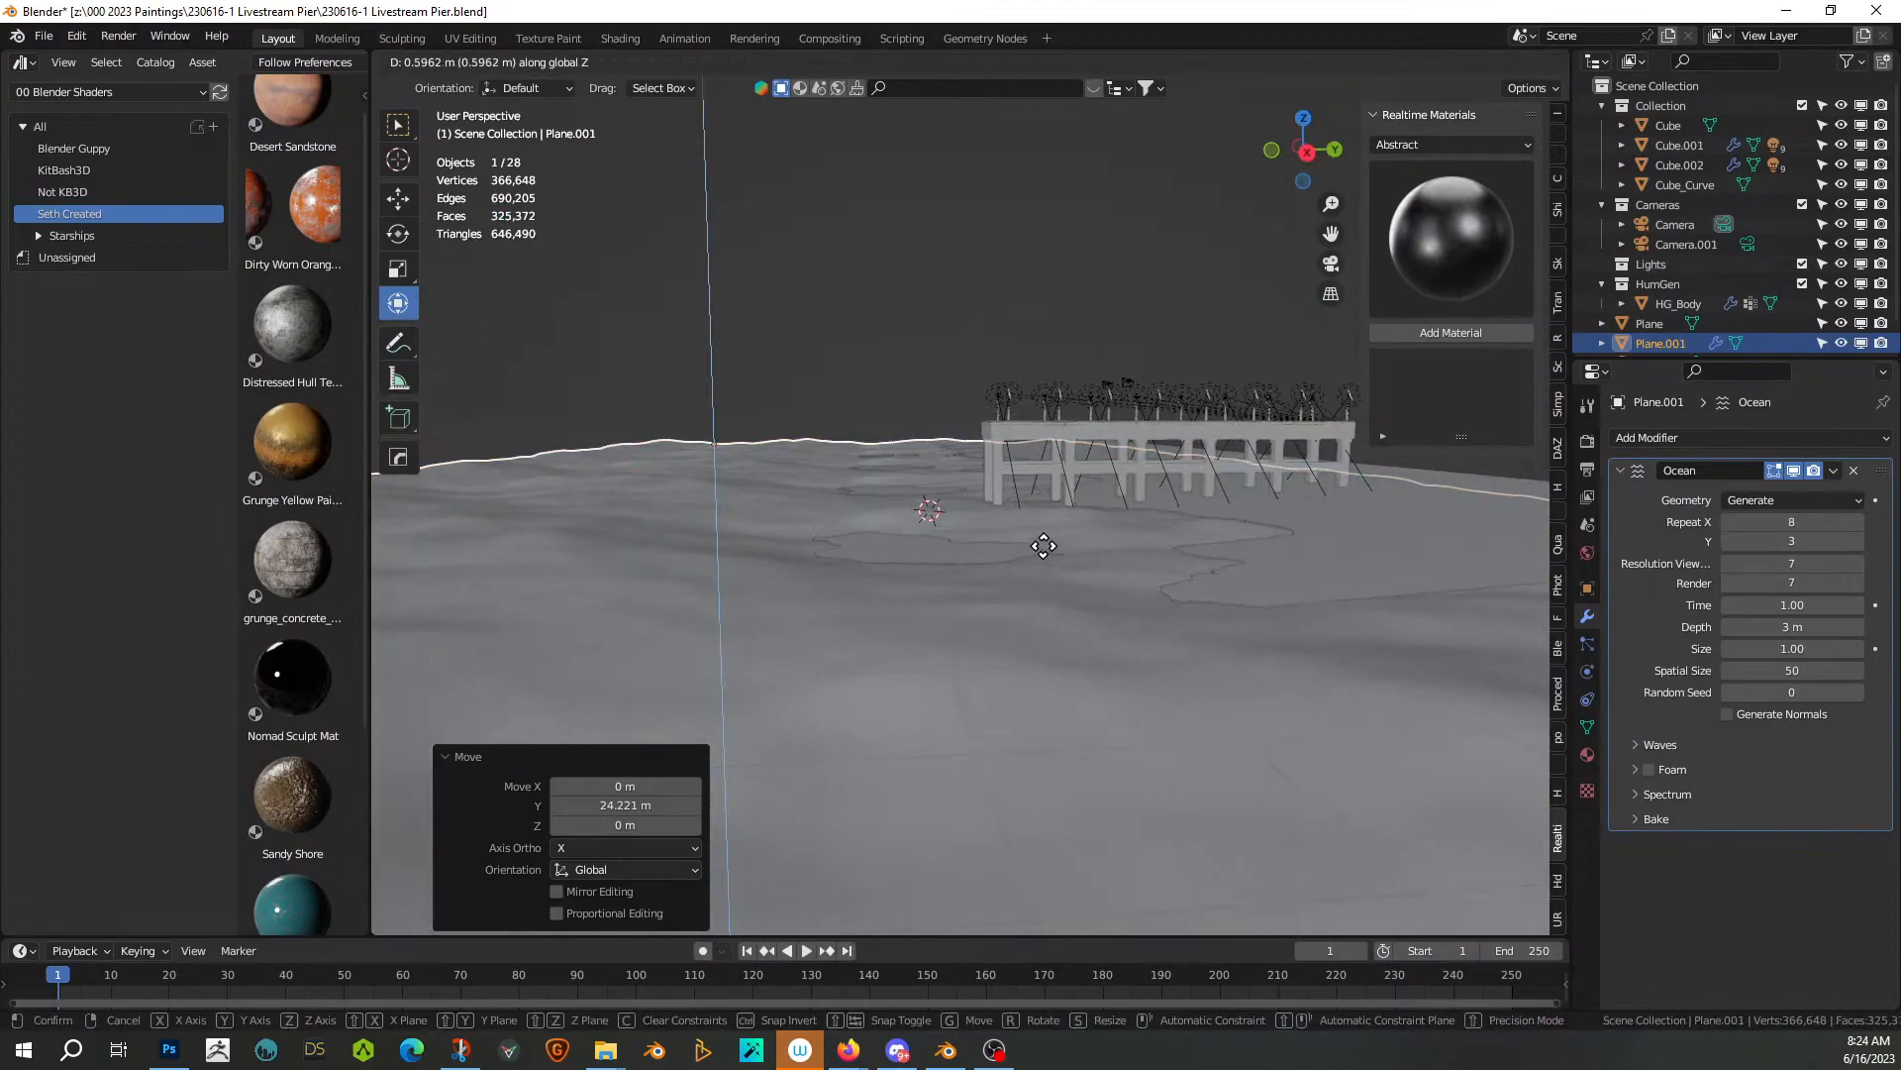
{"action": "left_click", "coordinate": [1042, 543]}
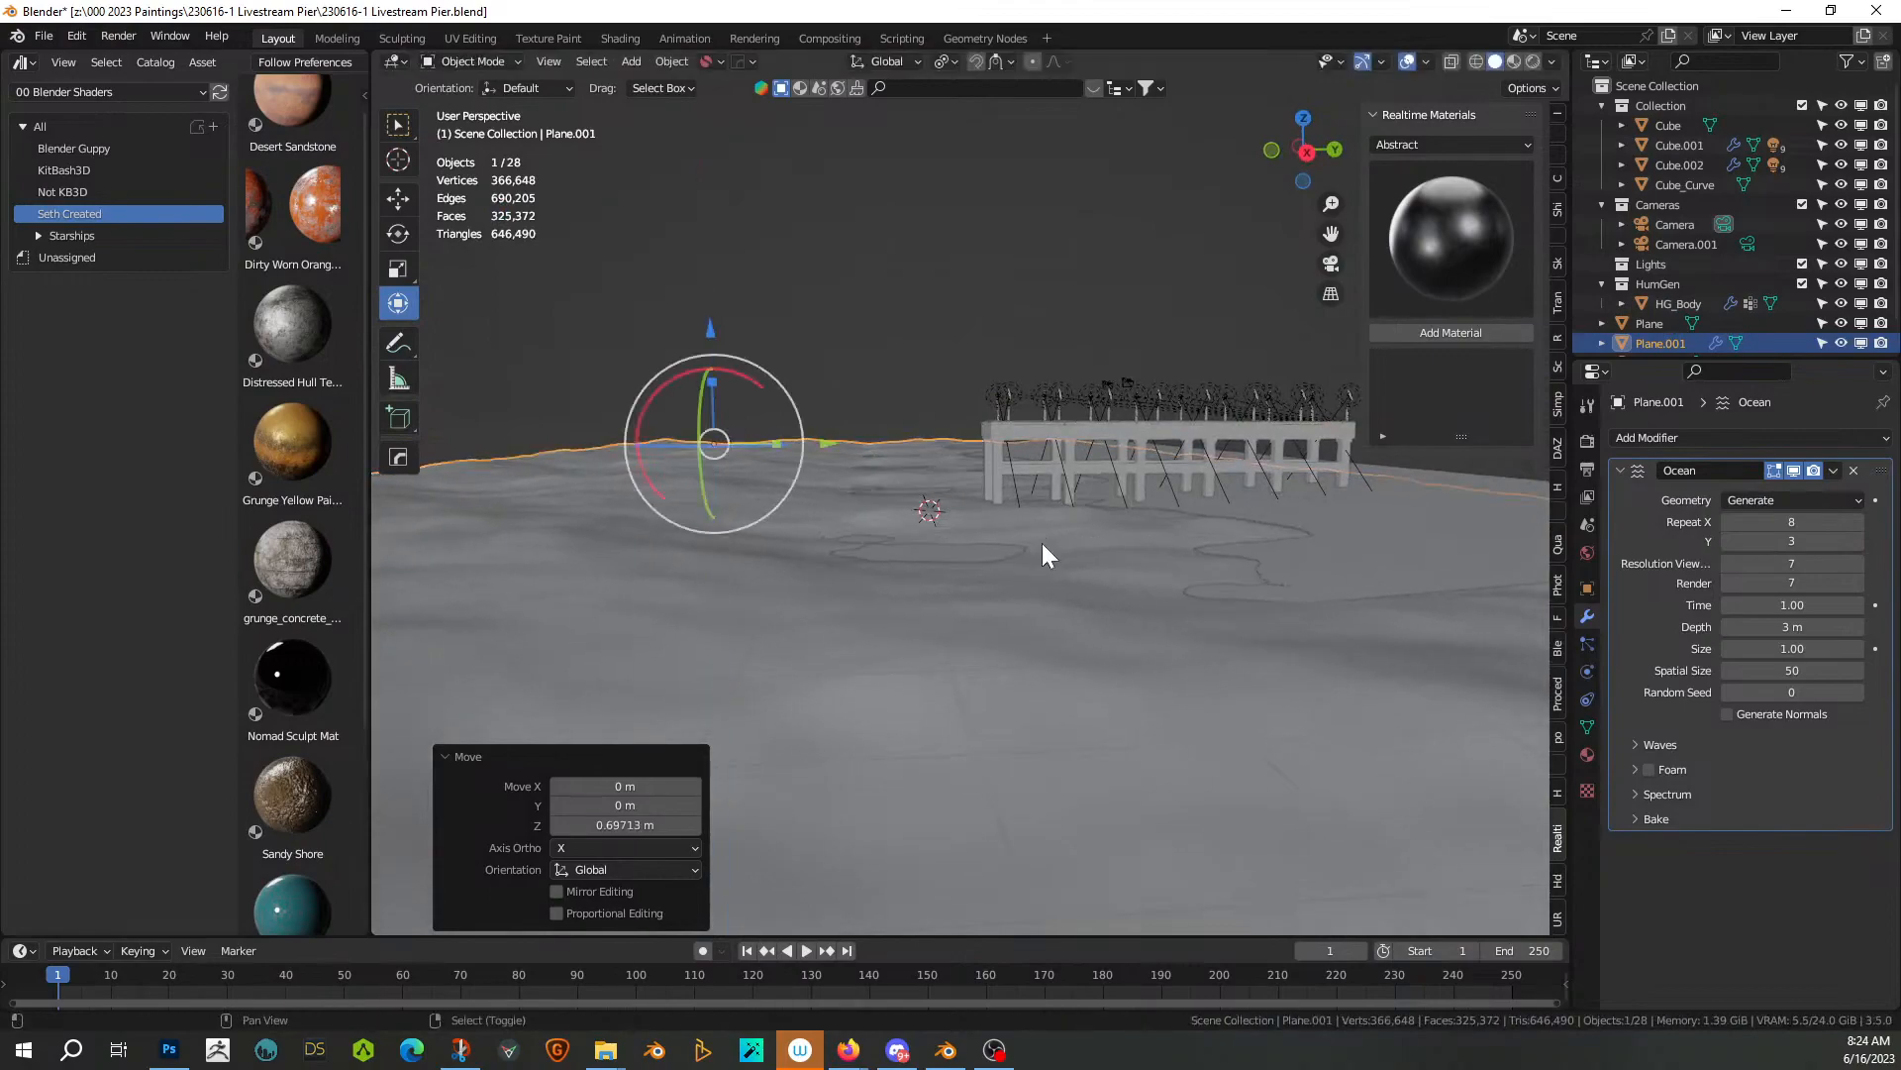
{"action": "middle_click_drag", "start_coordinate": [1038, 543], "coordinate": [1084, 546]}
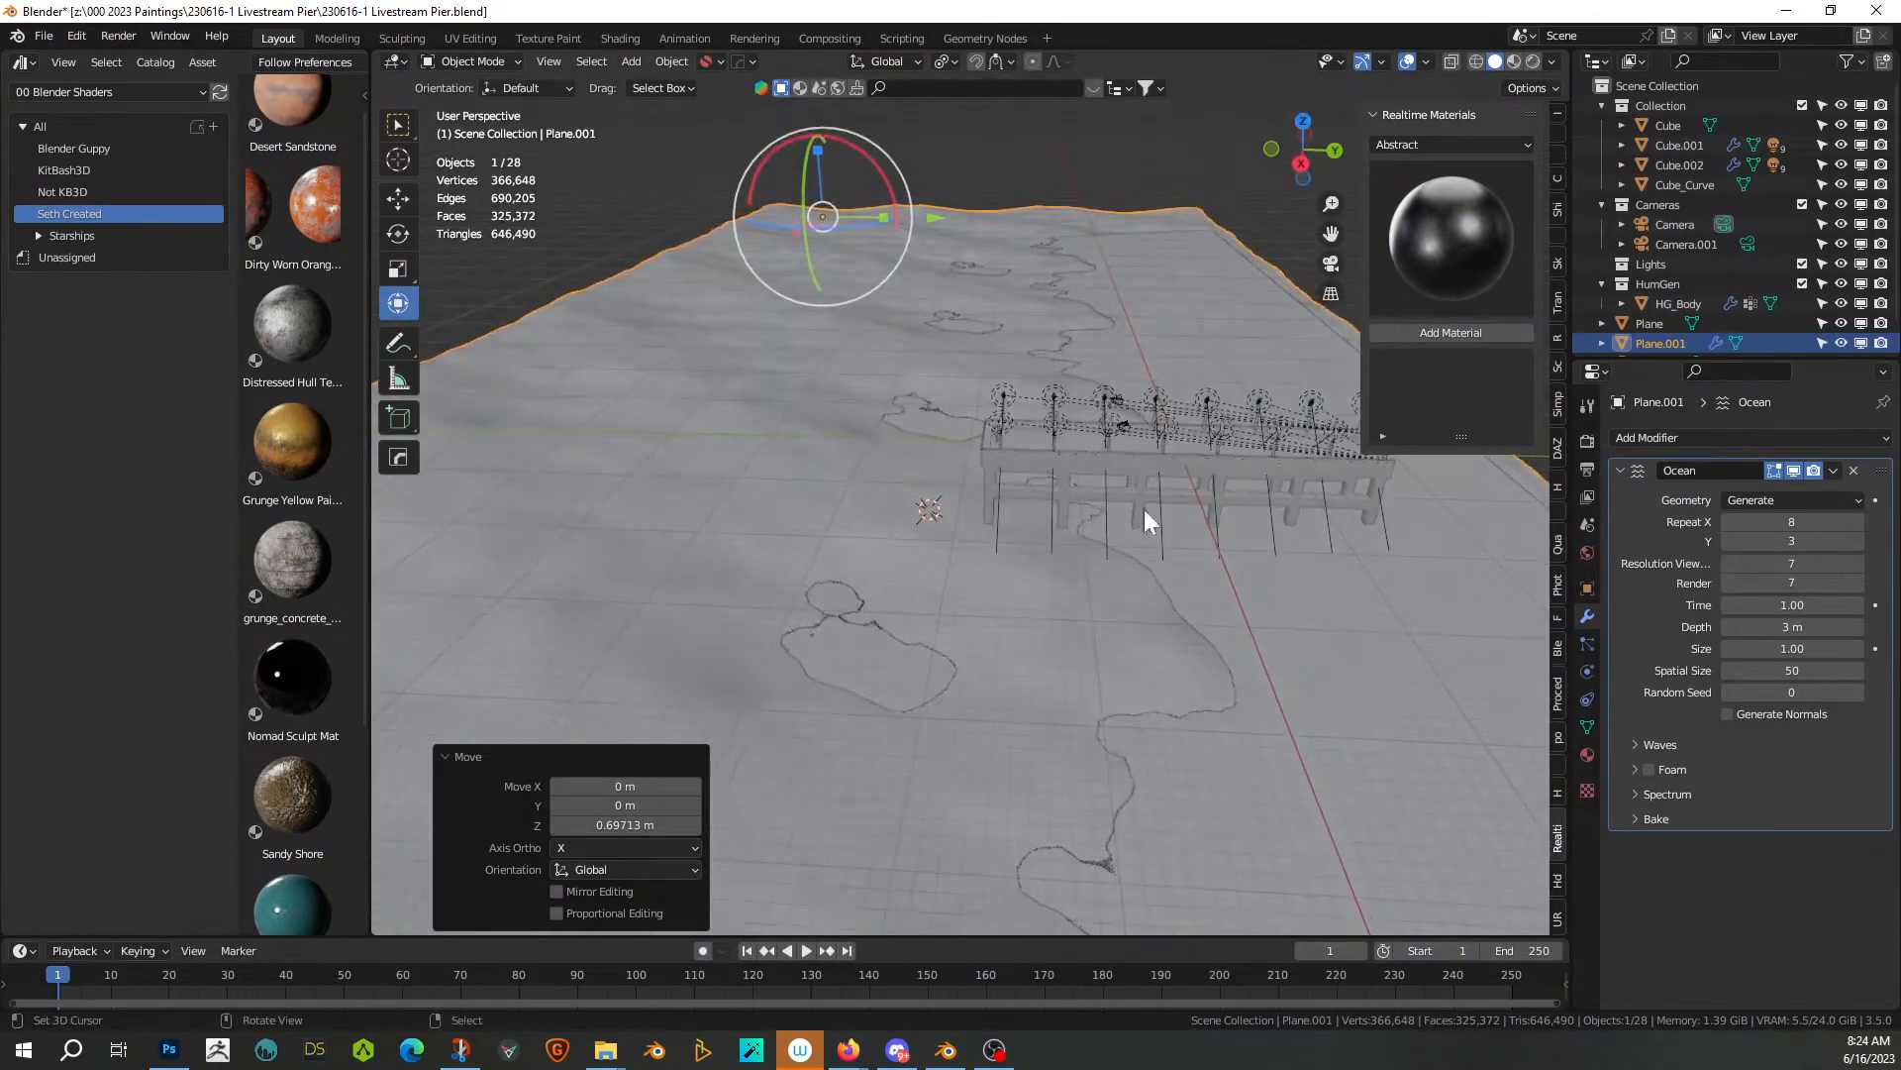
Switch to rendered shading and set the Ocean modifier's Repeat X to 4 and Spatial Size to 100
{"action": "left_click", "coordinate": [1534, 61]}
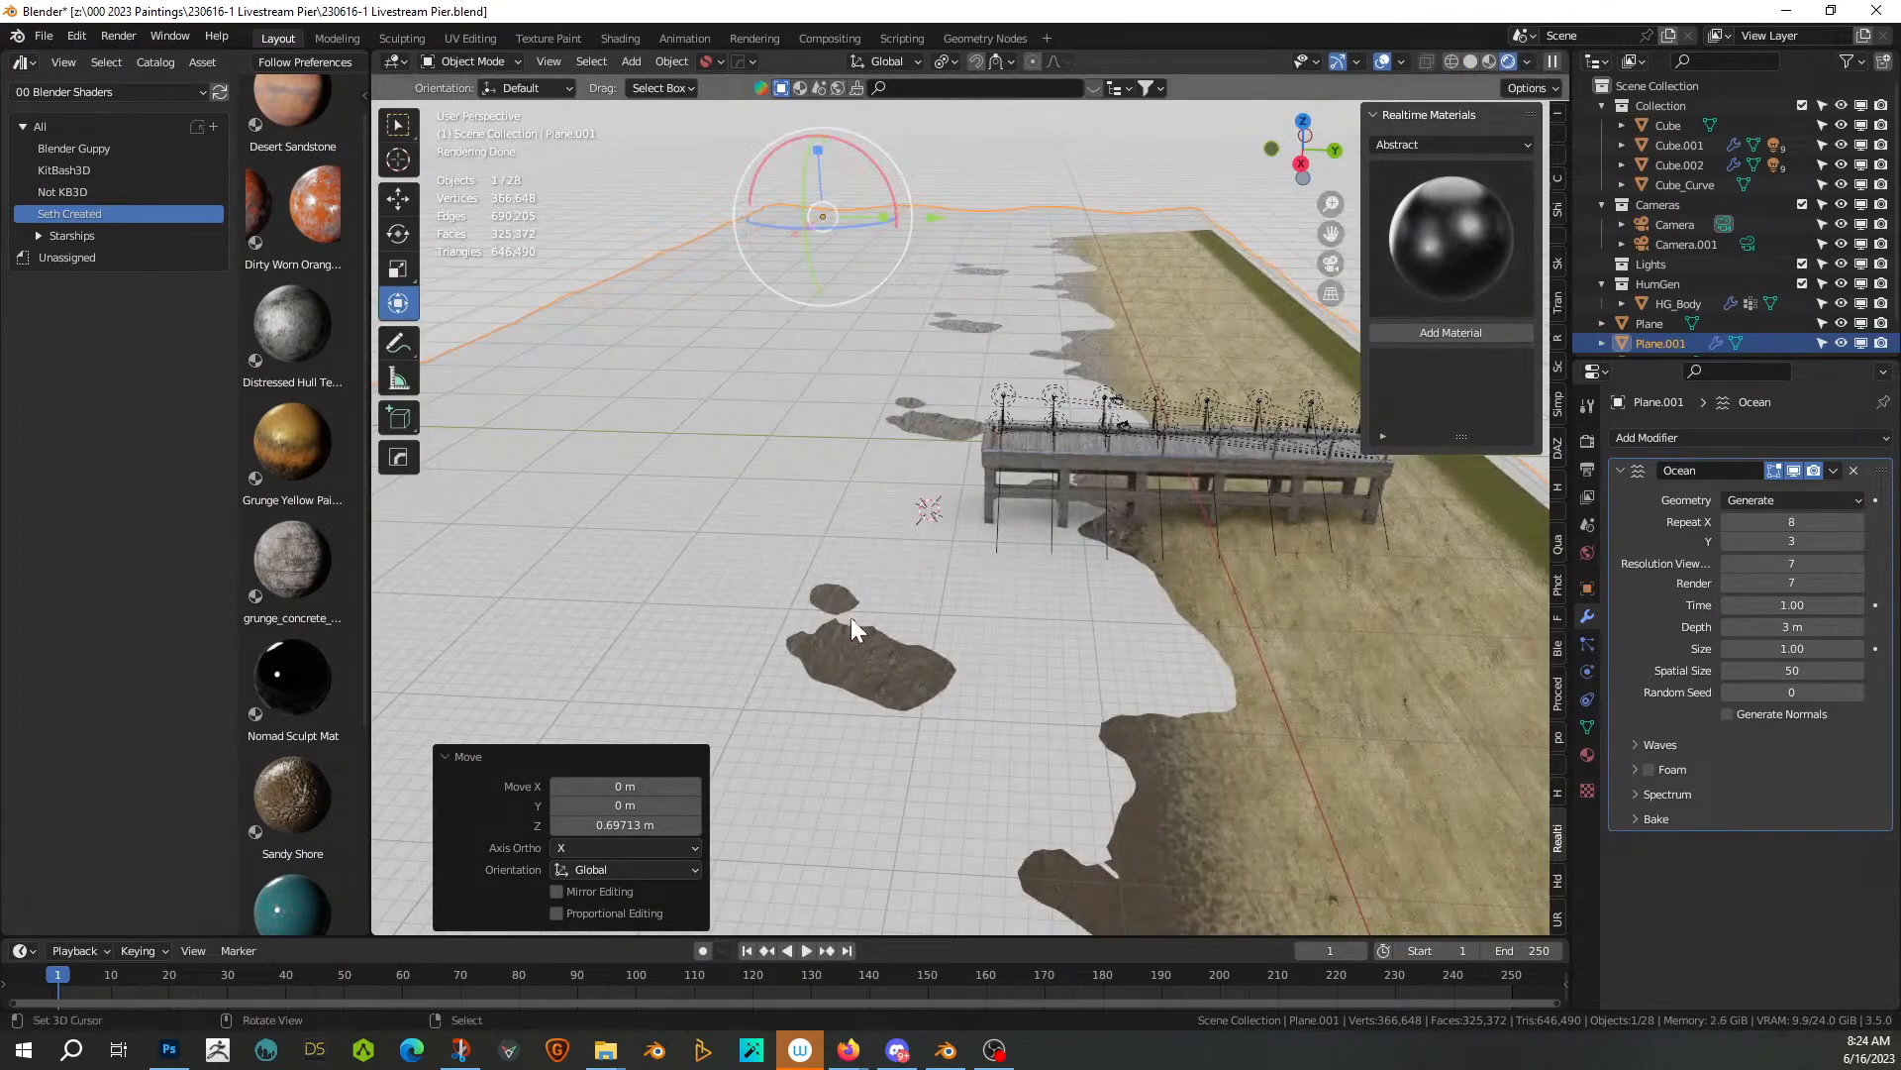
{"action": "middle_click_drag", "start_coordinate": [852, 615], "coordinate": [943, 547]}
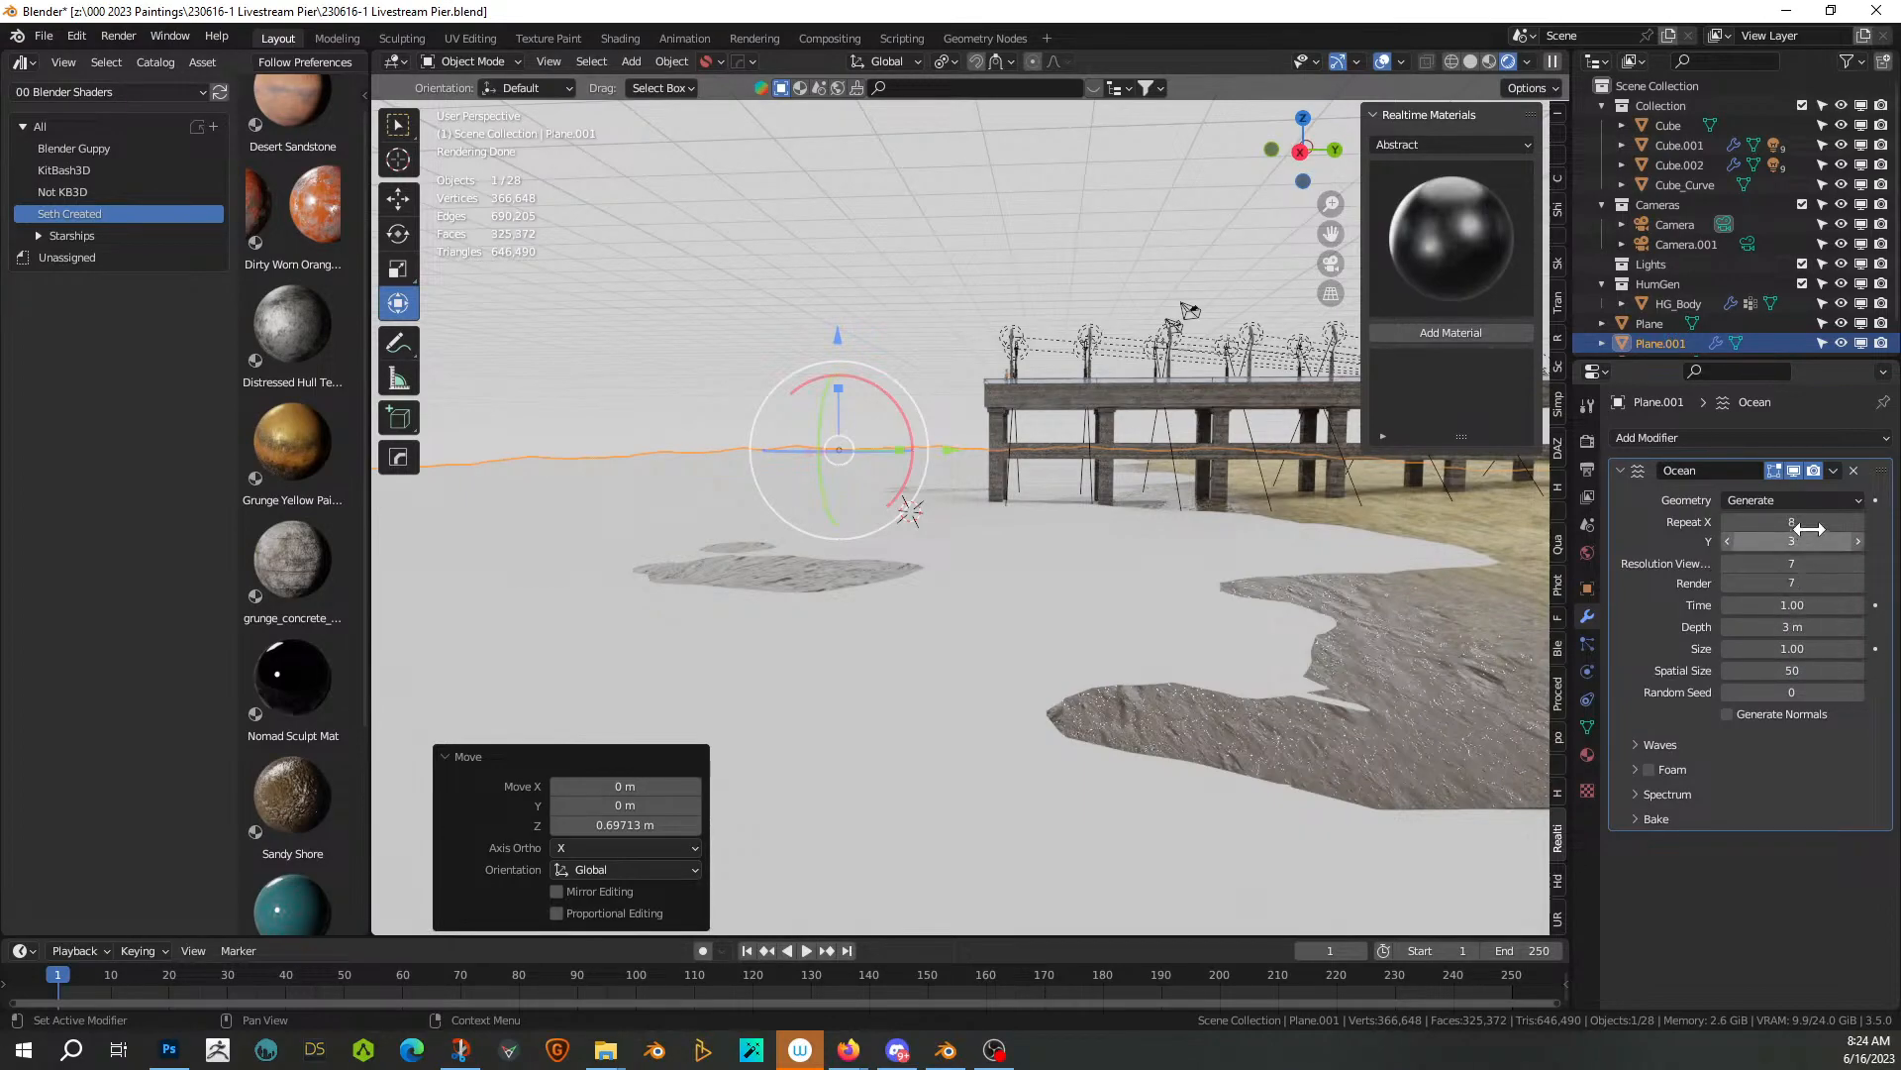
{"action": "key", "text": "Return"}
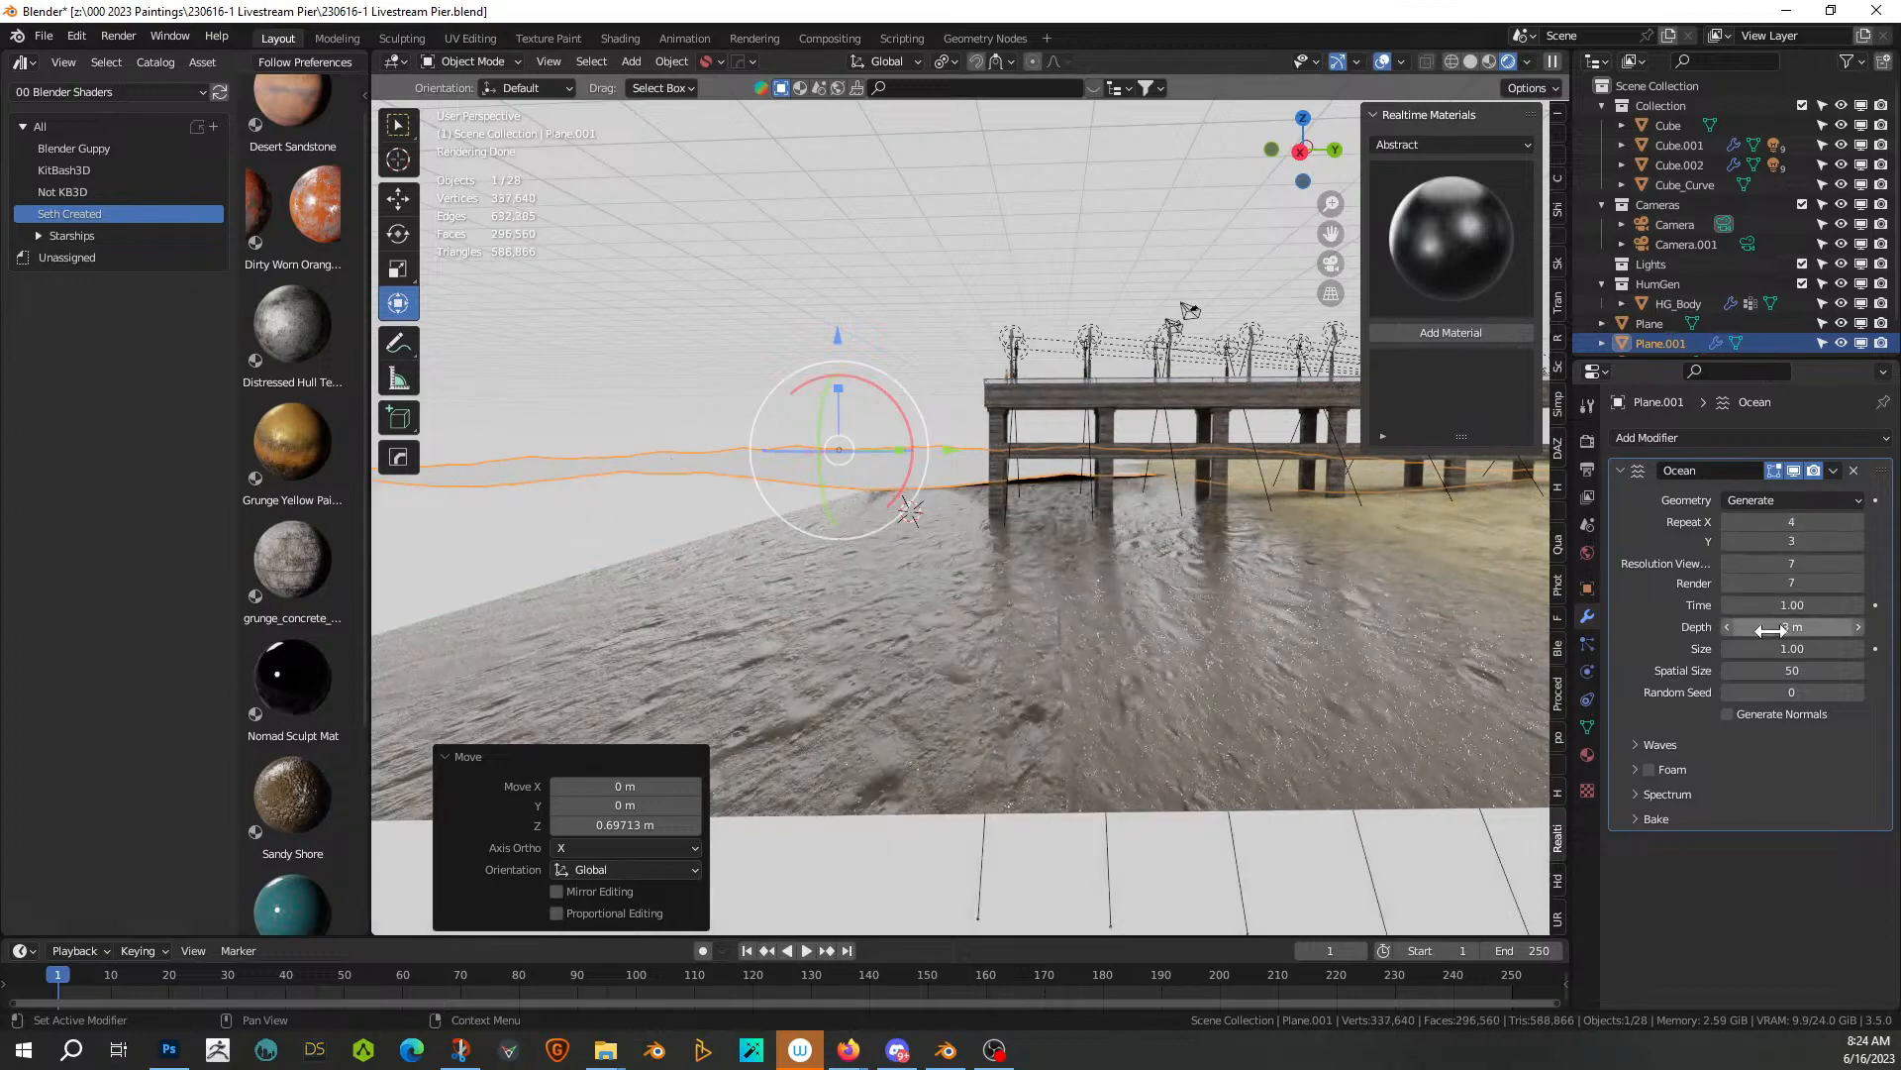
{"action": "left_click", "coordinate": [1792, 671]}
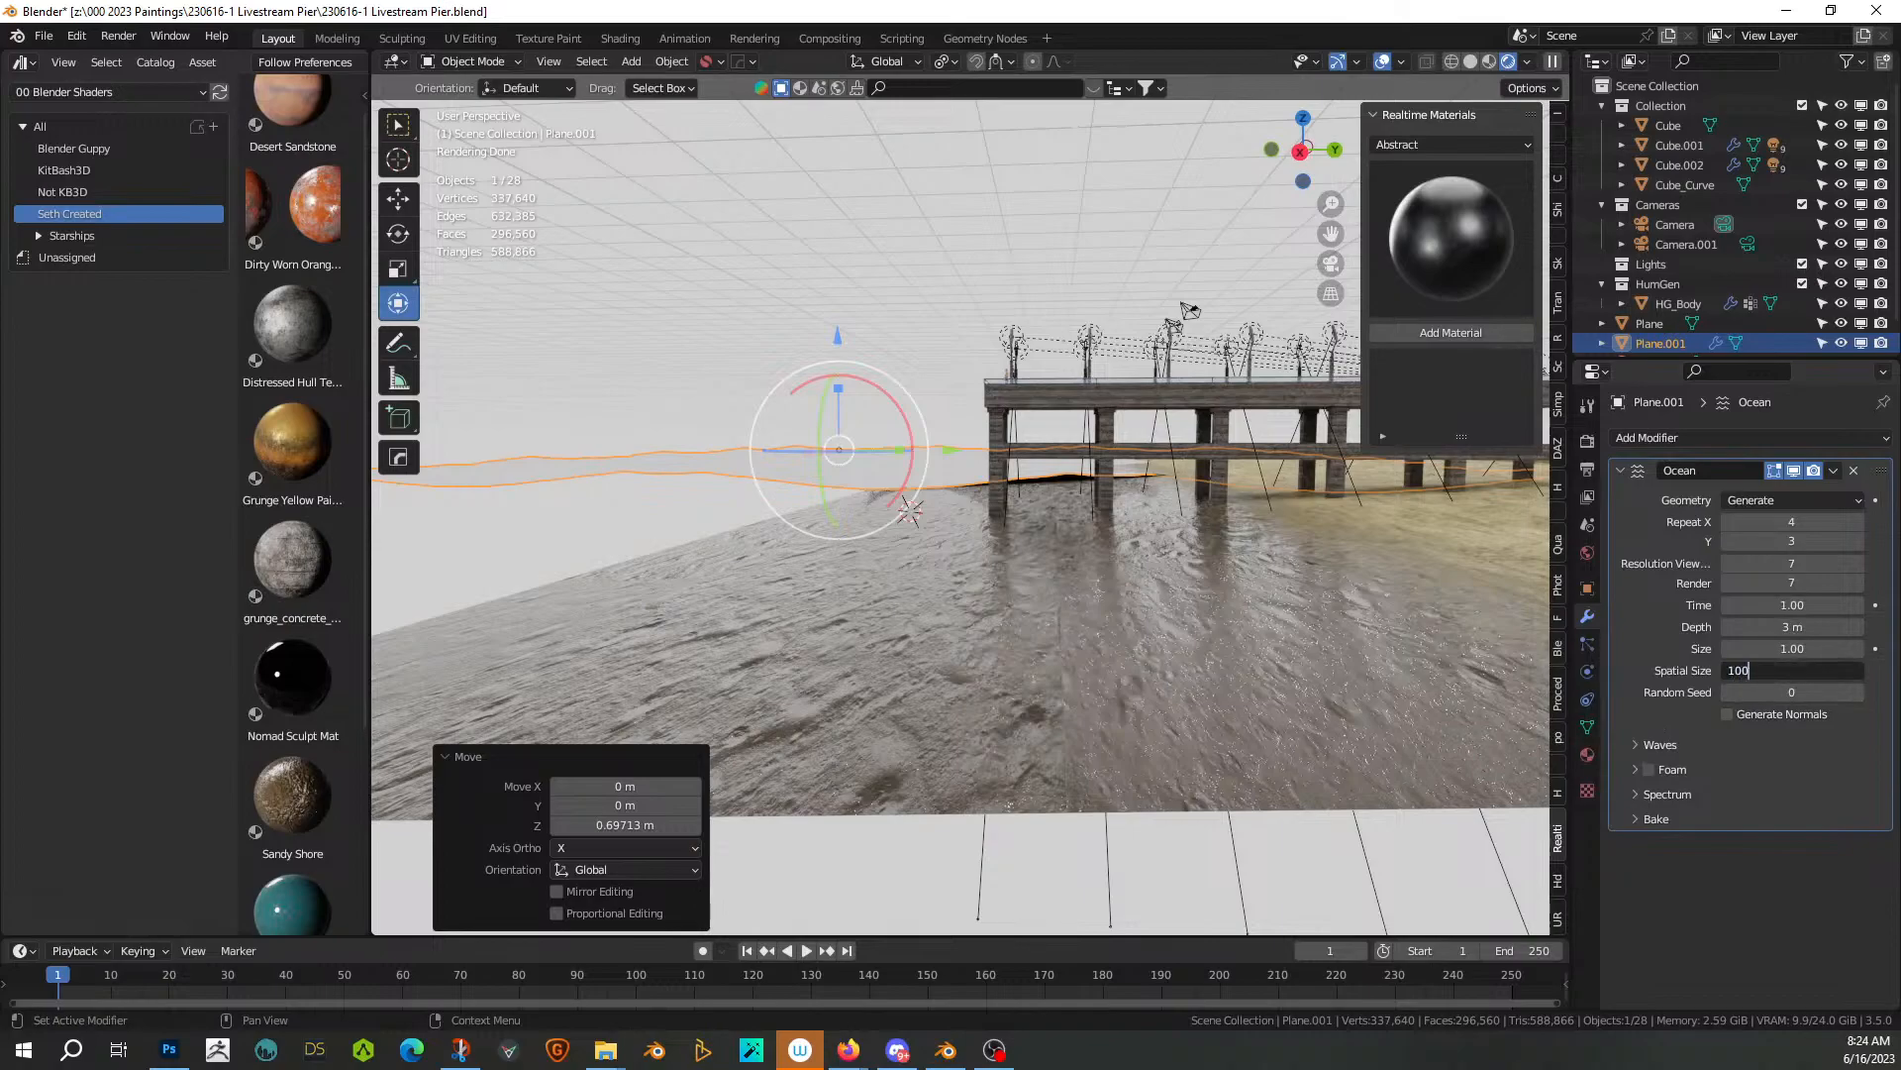
{"action": "type", "text": "100"}
{"action": "key", "text": "Return"}
Set the Ocean modifier's viewport and render resolution to 25 each
{"action": "middle_click_drag", "start_coordinate": [912, 501], "coordinate": [872, 390]}
{"action": "scroll", "coordinate": [841, 437], "scroll_direction": "up", "scroll_amount": 4}
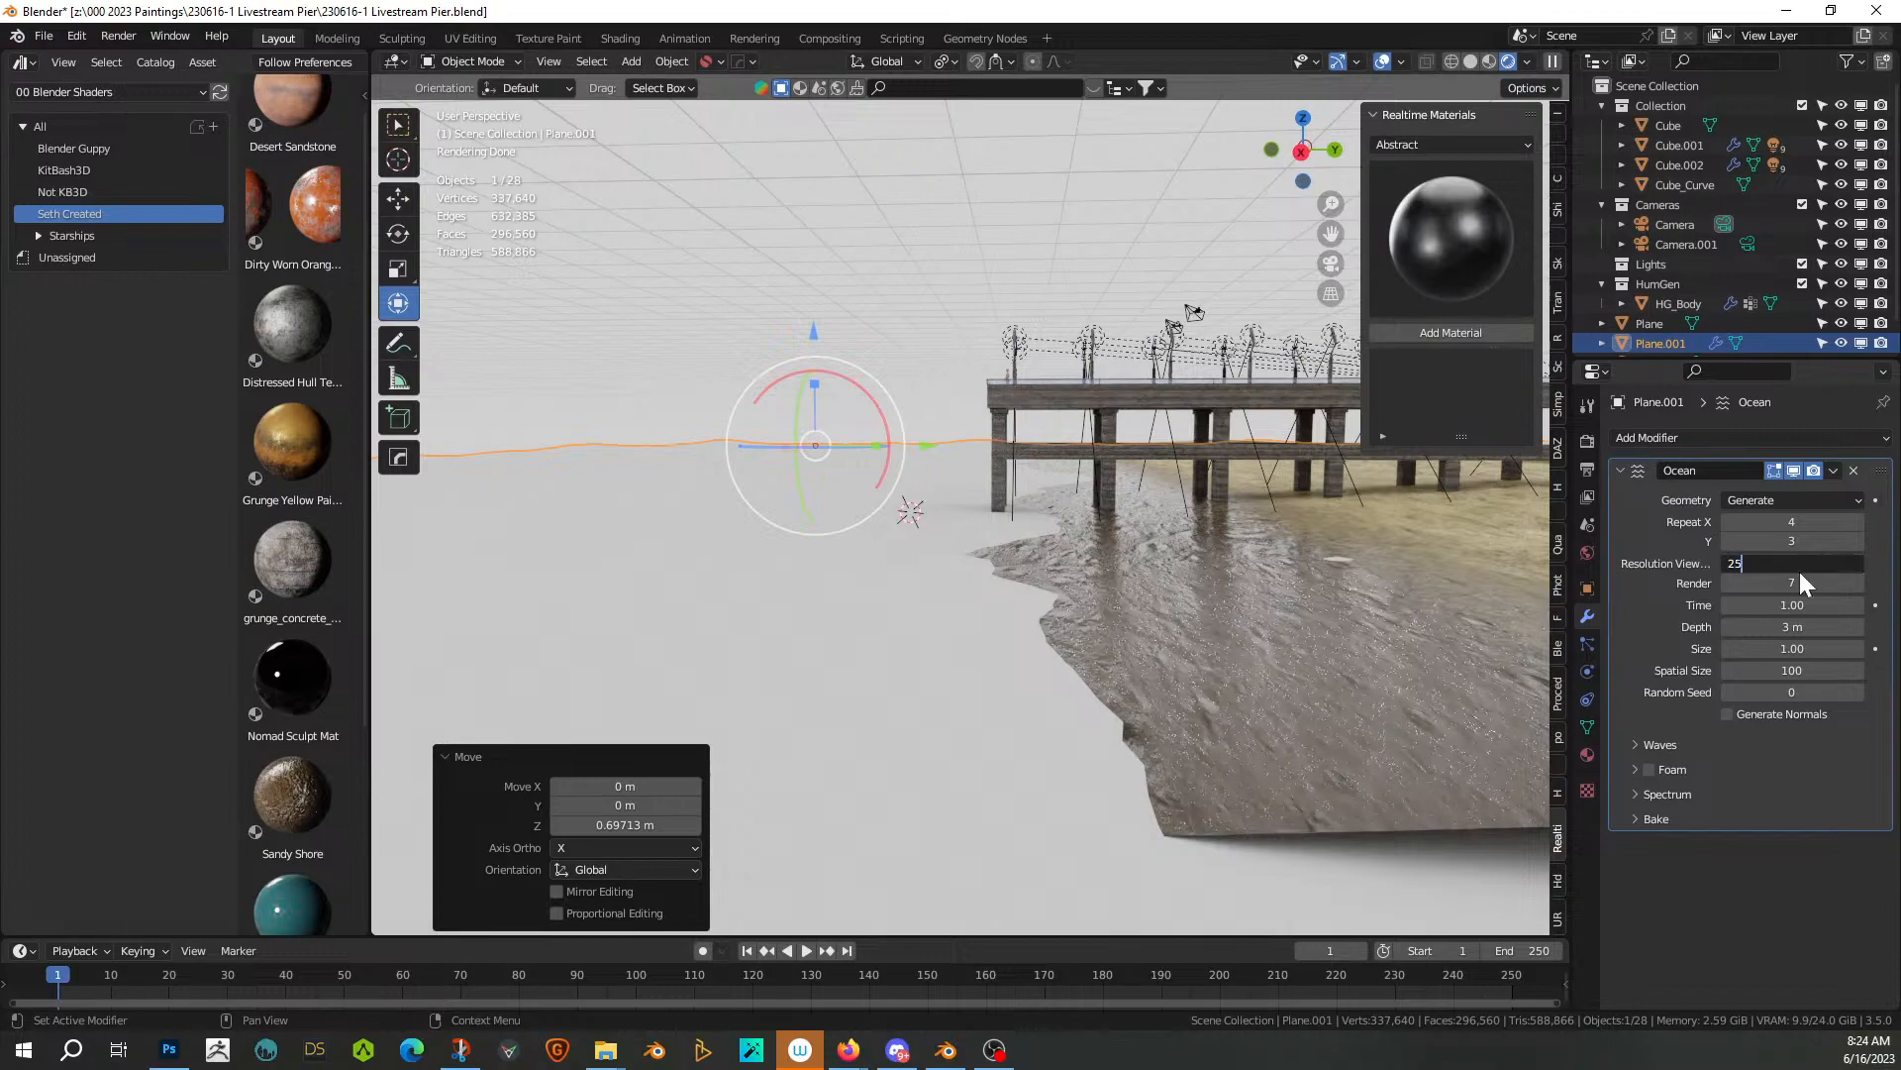
{"action": "key", "text": "Tab"}
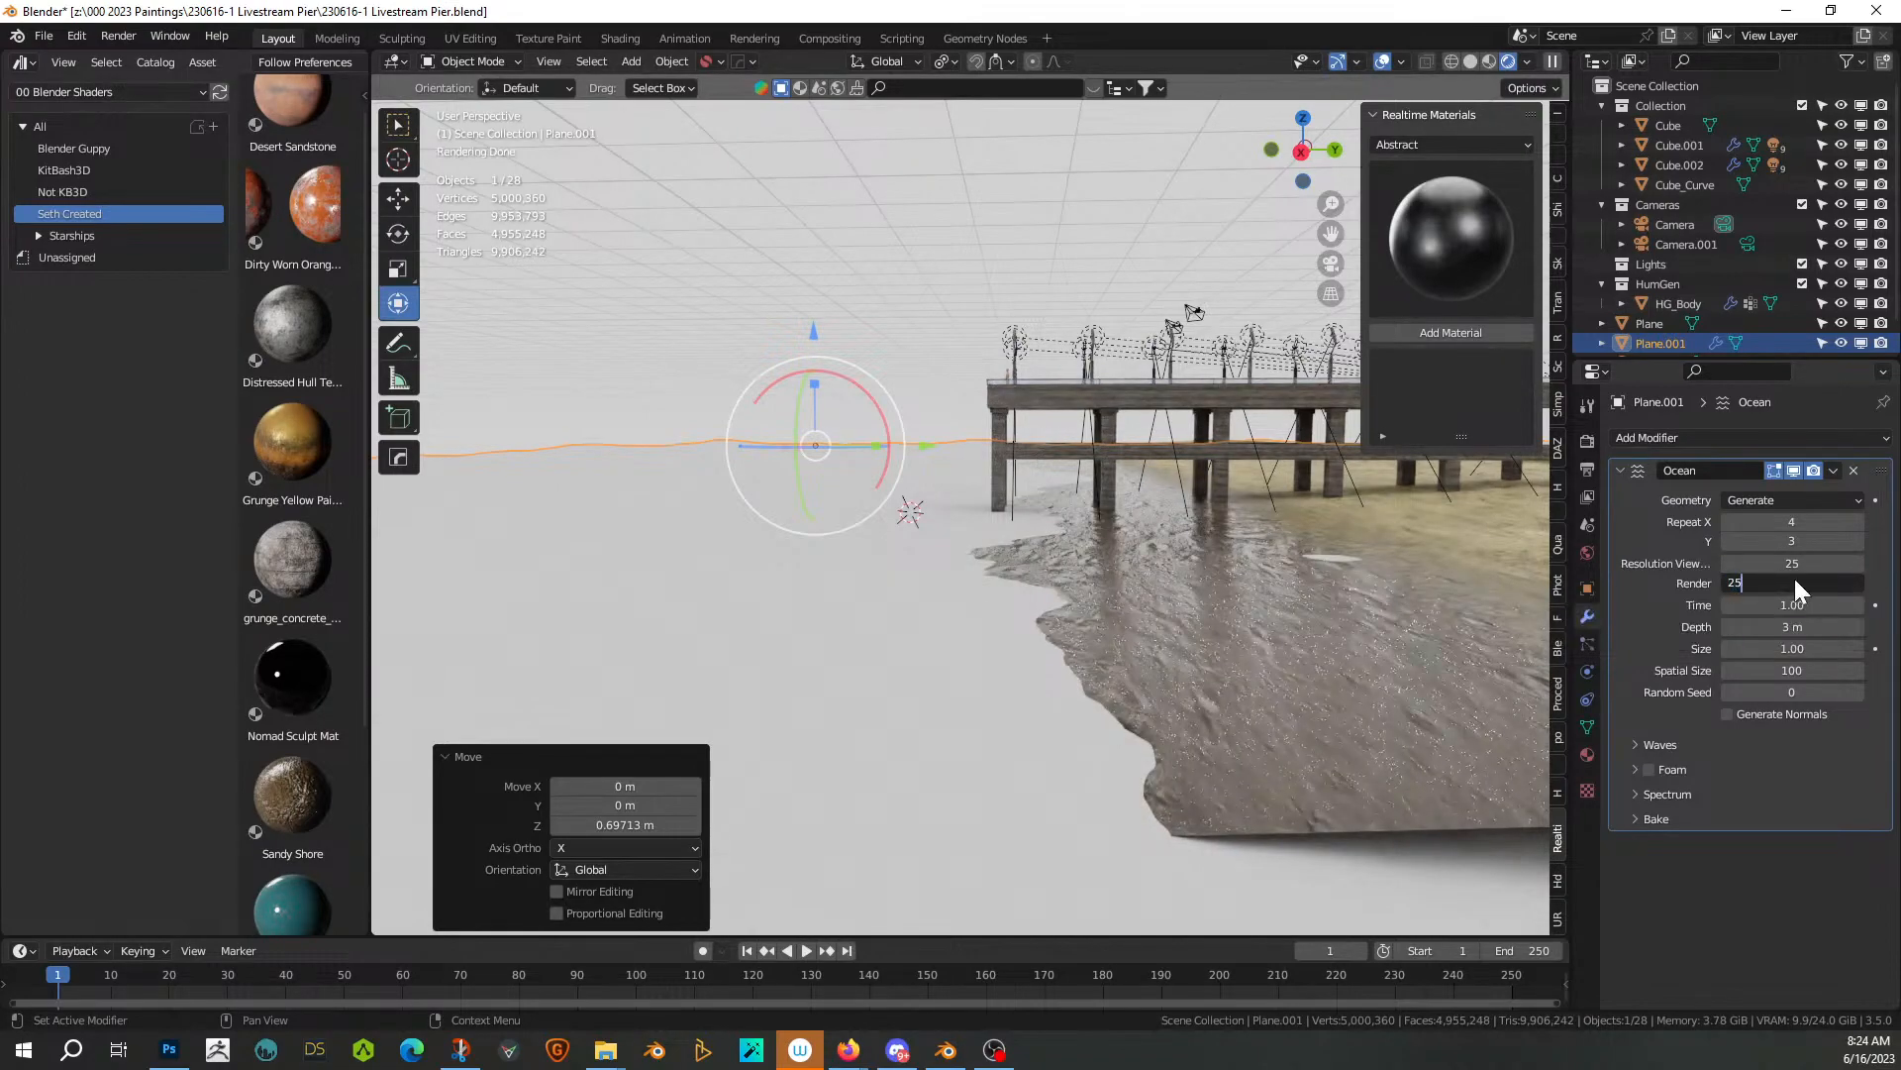
{"action": "key", "text": "Return"}
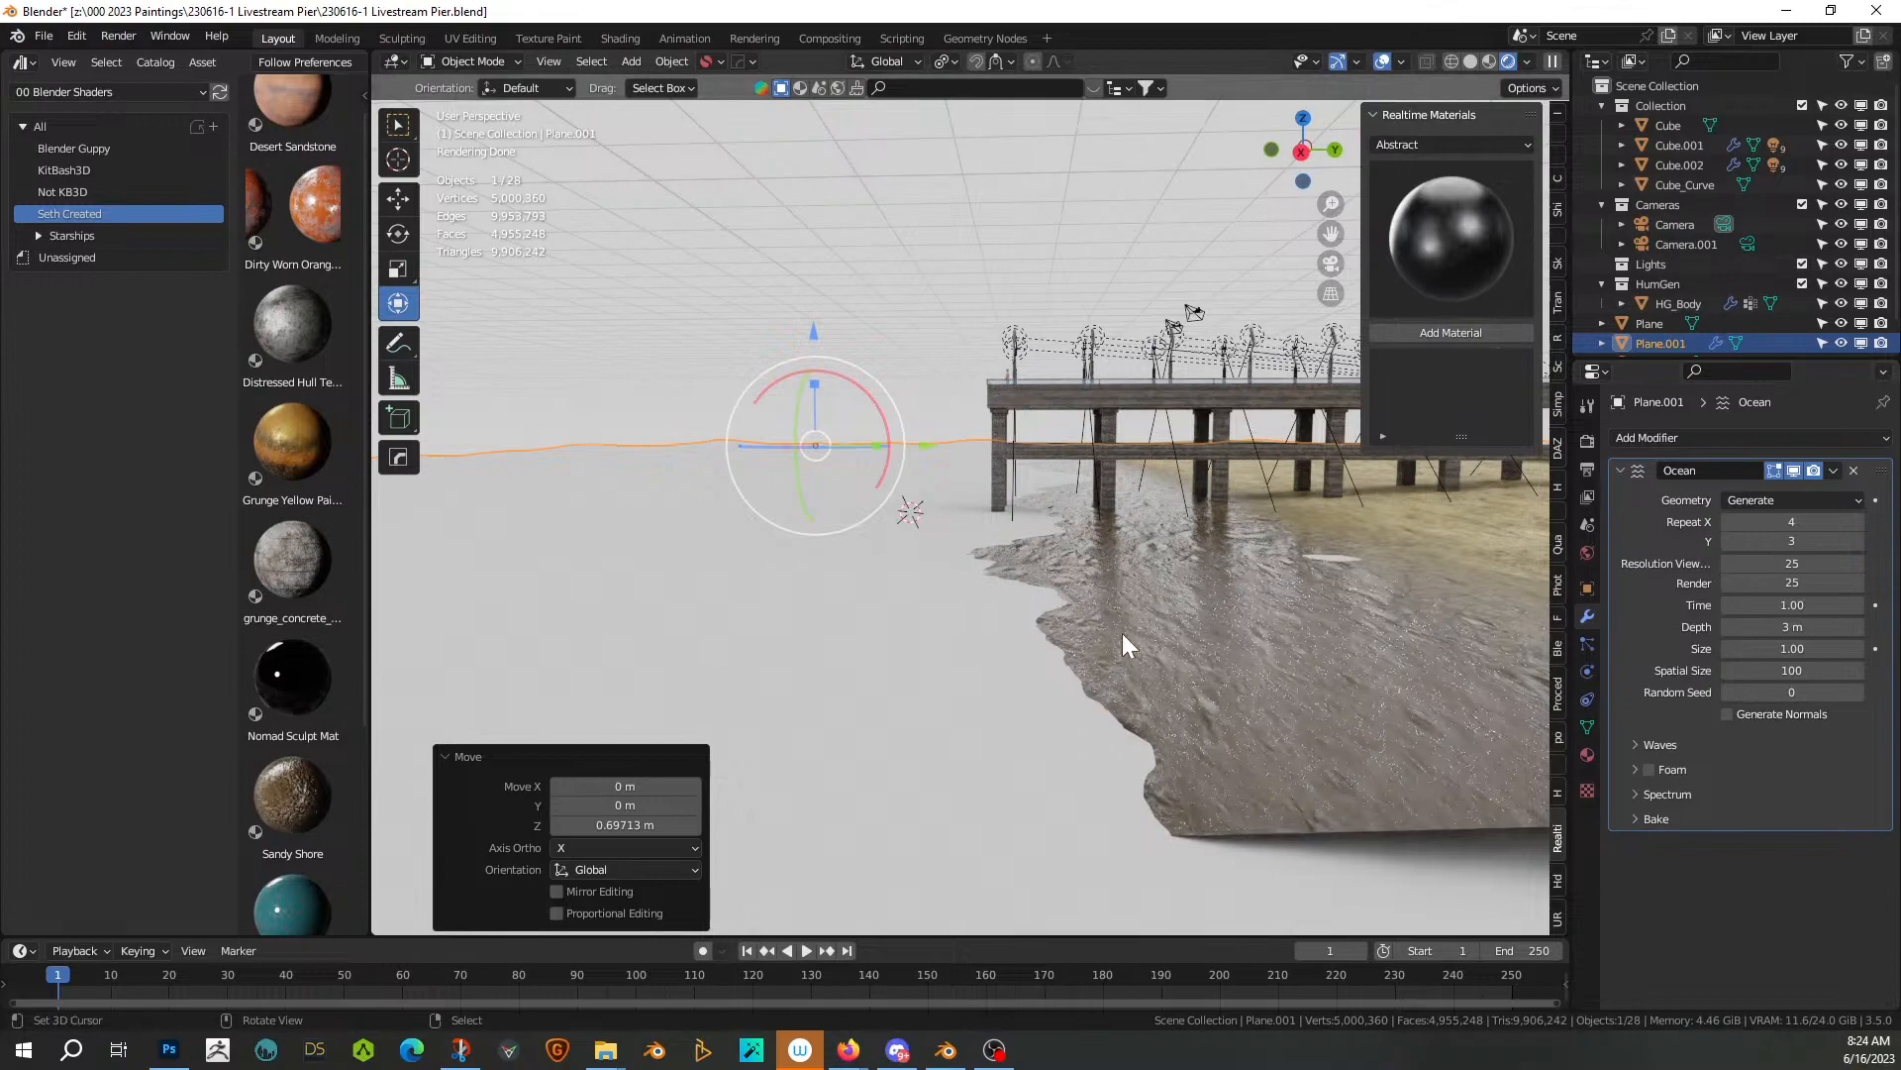
{"action": "key", "text": "g"}
{"action": "key", "text": "x"}
{"action": "right_click", "coordinate": [981, 513]}
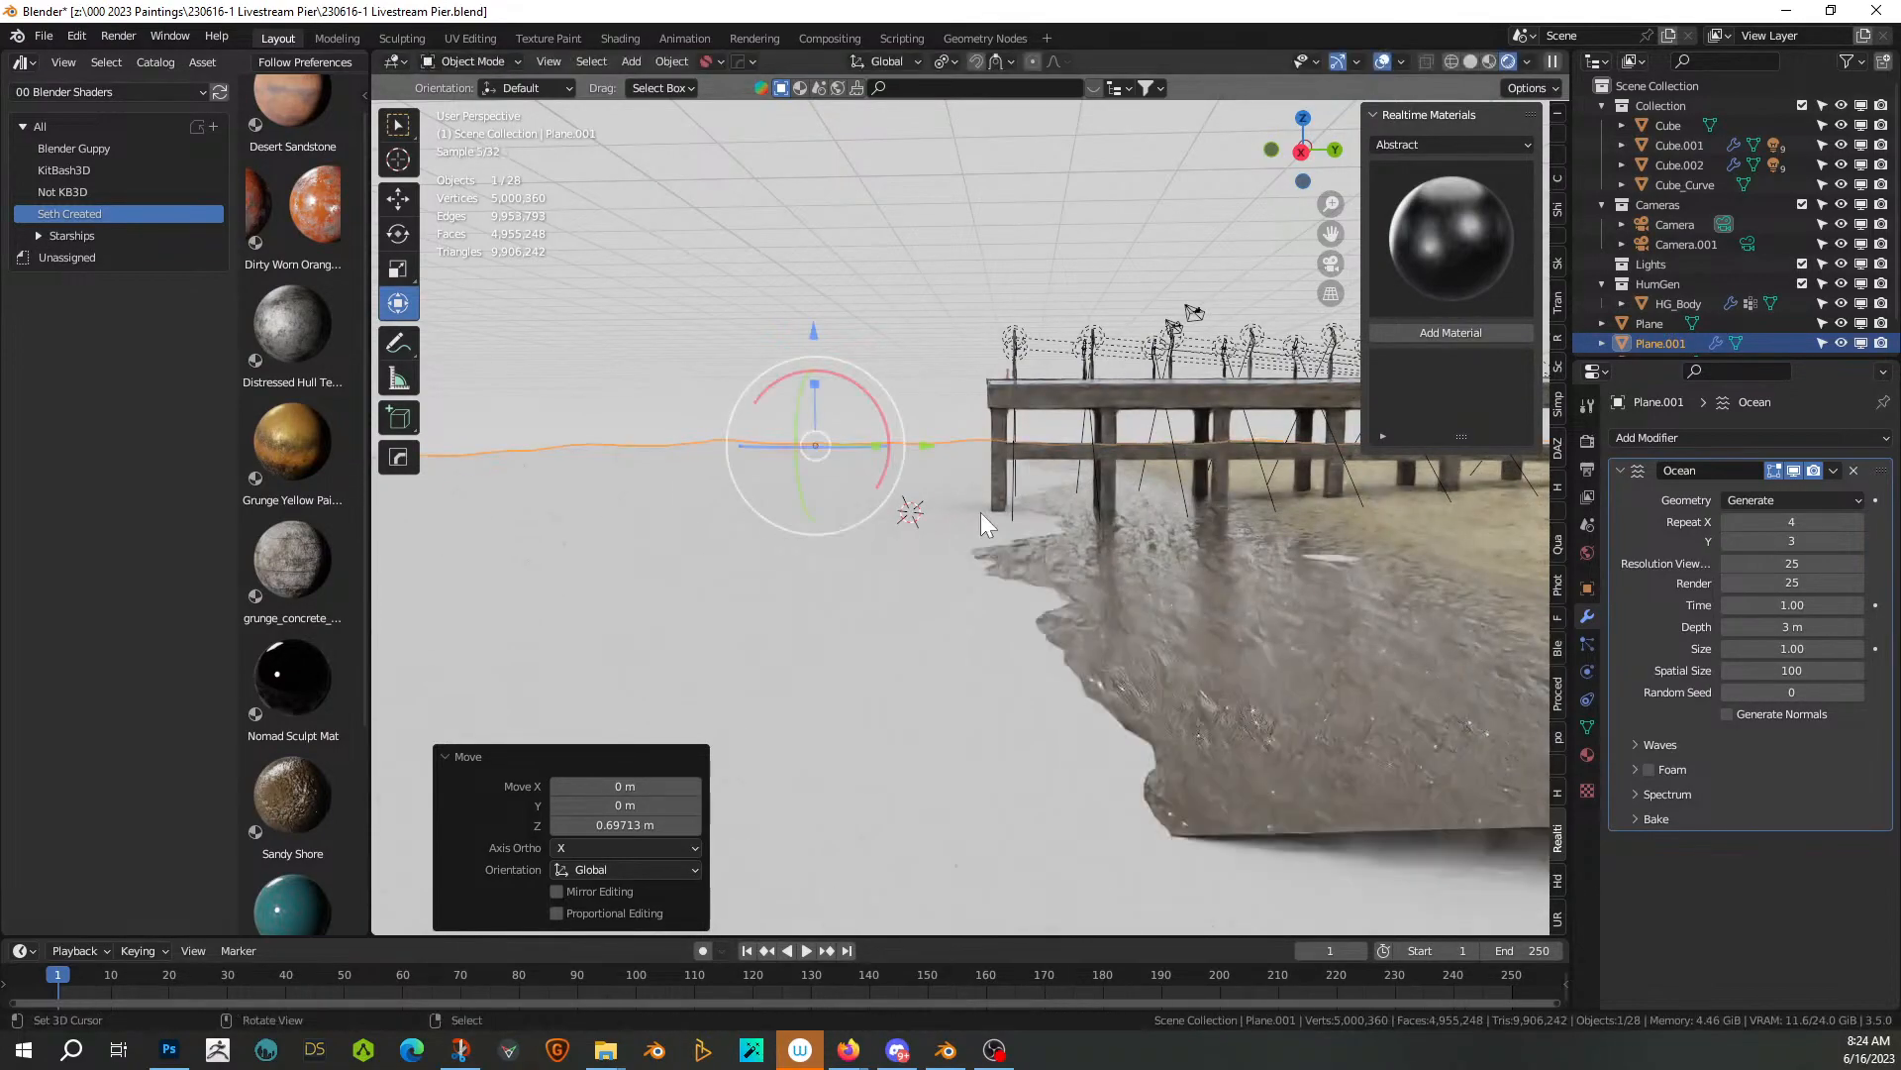
Move the ocean plane about 14.16 m along Y so the water reaches further under the pier
{"action": "key", "text": "g"}
{"action": "key", "text": "x"}
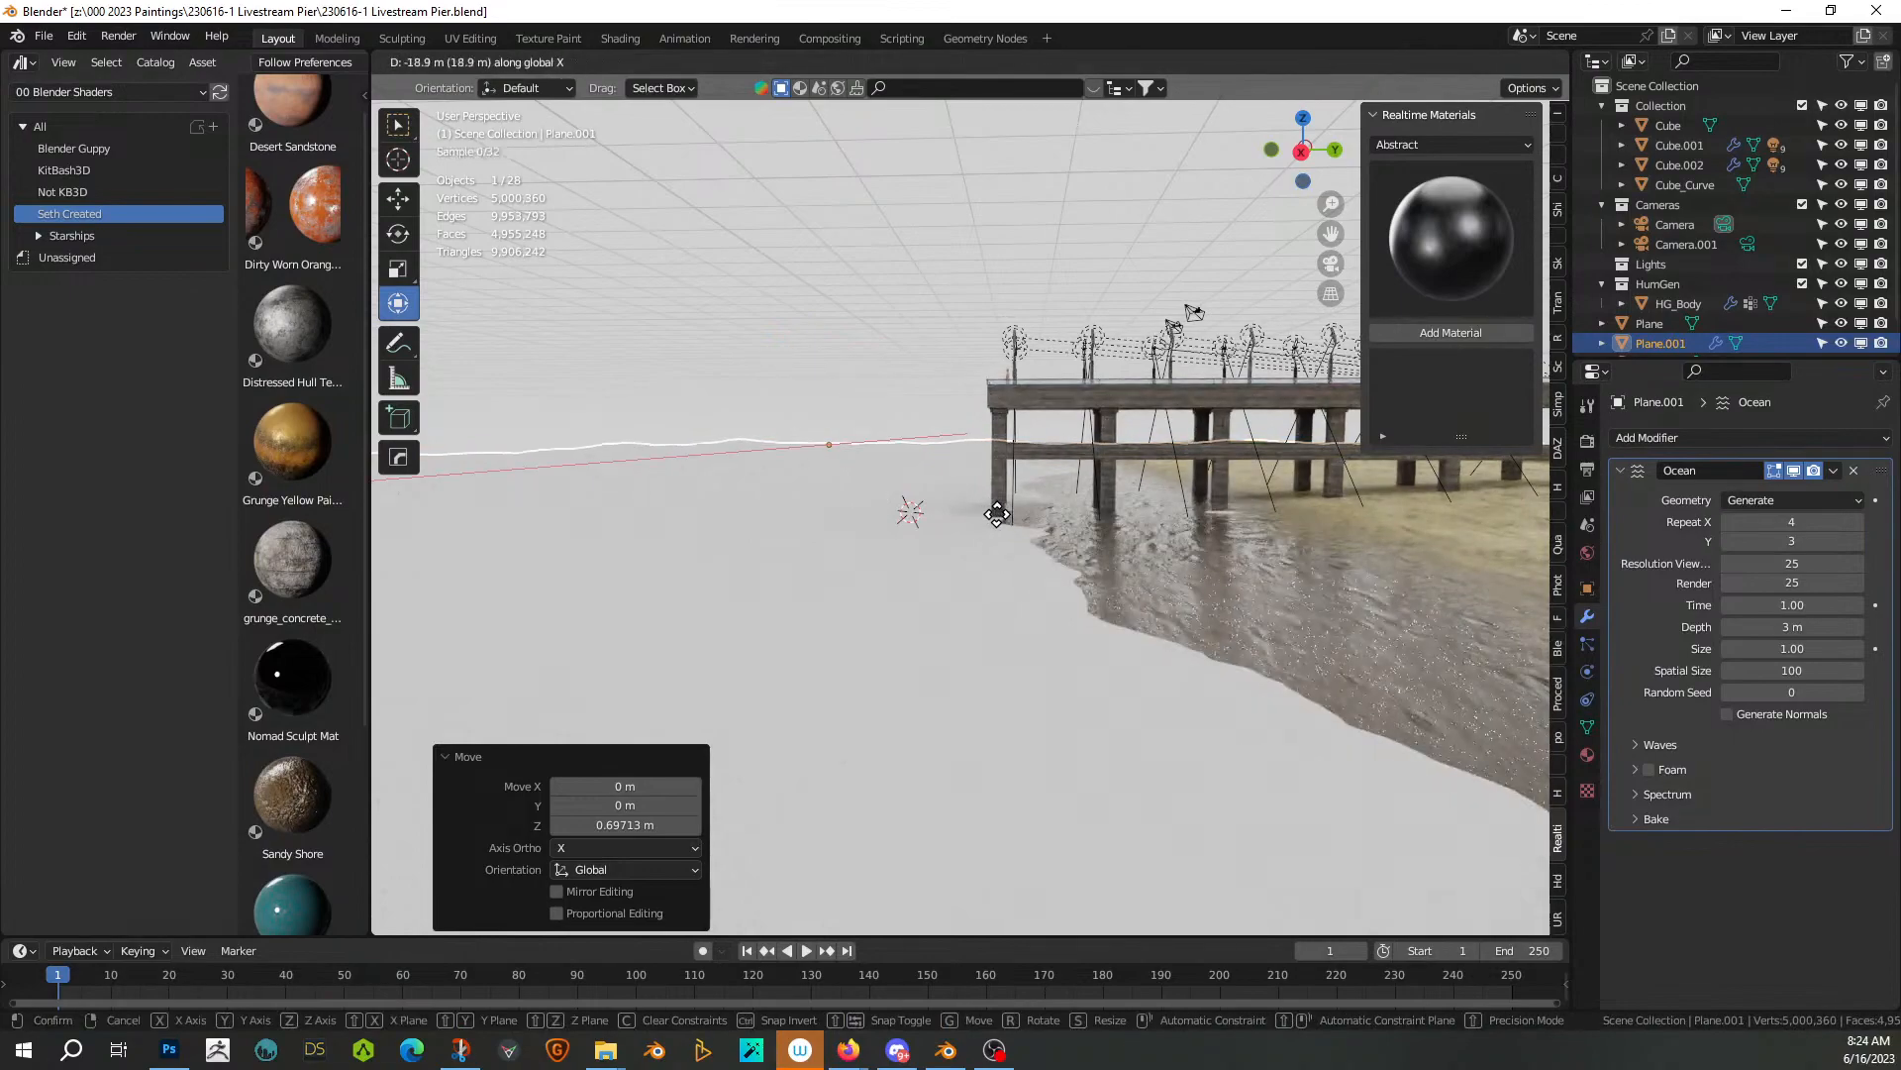
{"action": "middle_click_drag", "start_coordinate": [1002, 514], "coordinate": [1020, 514]}
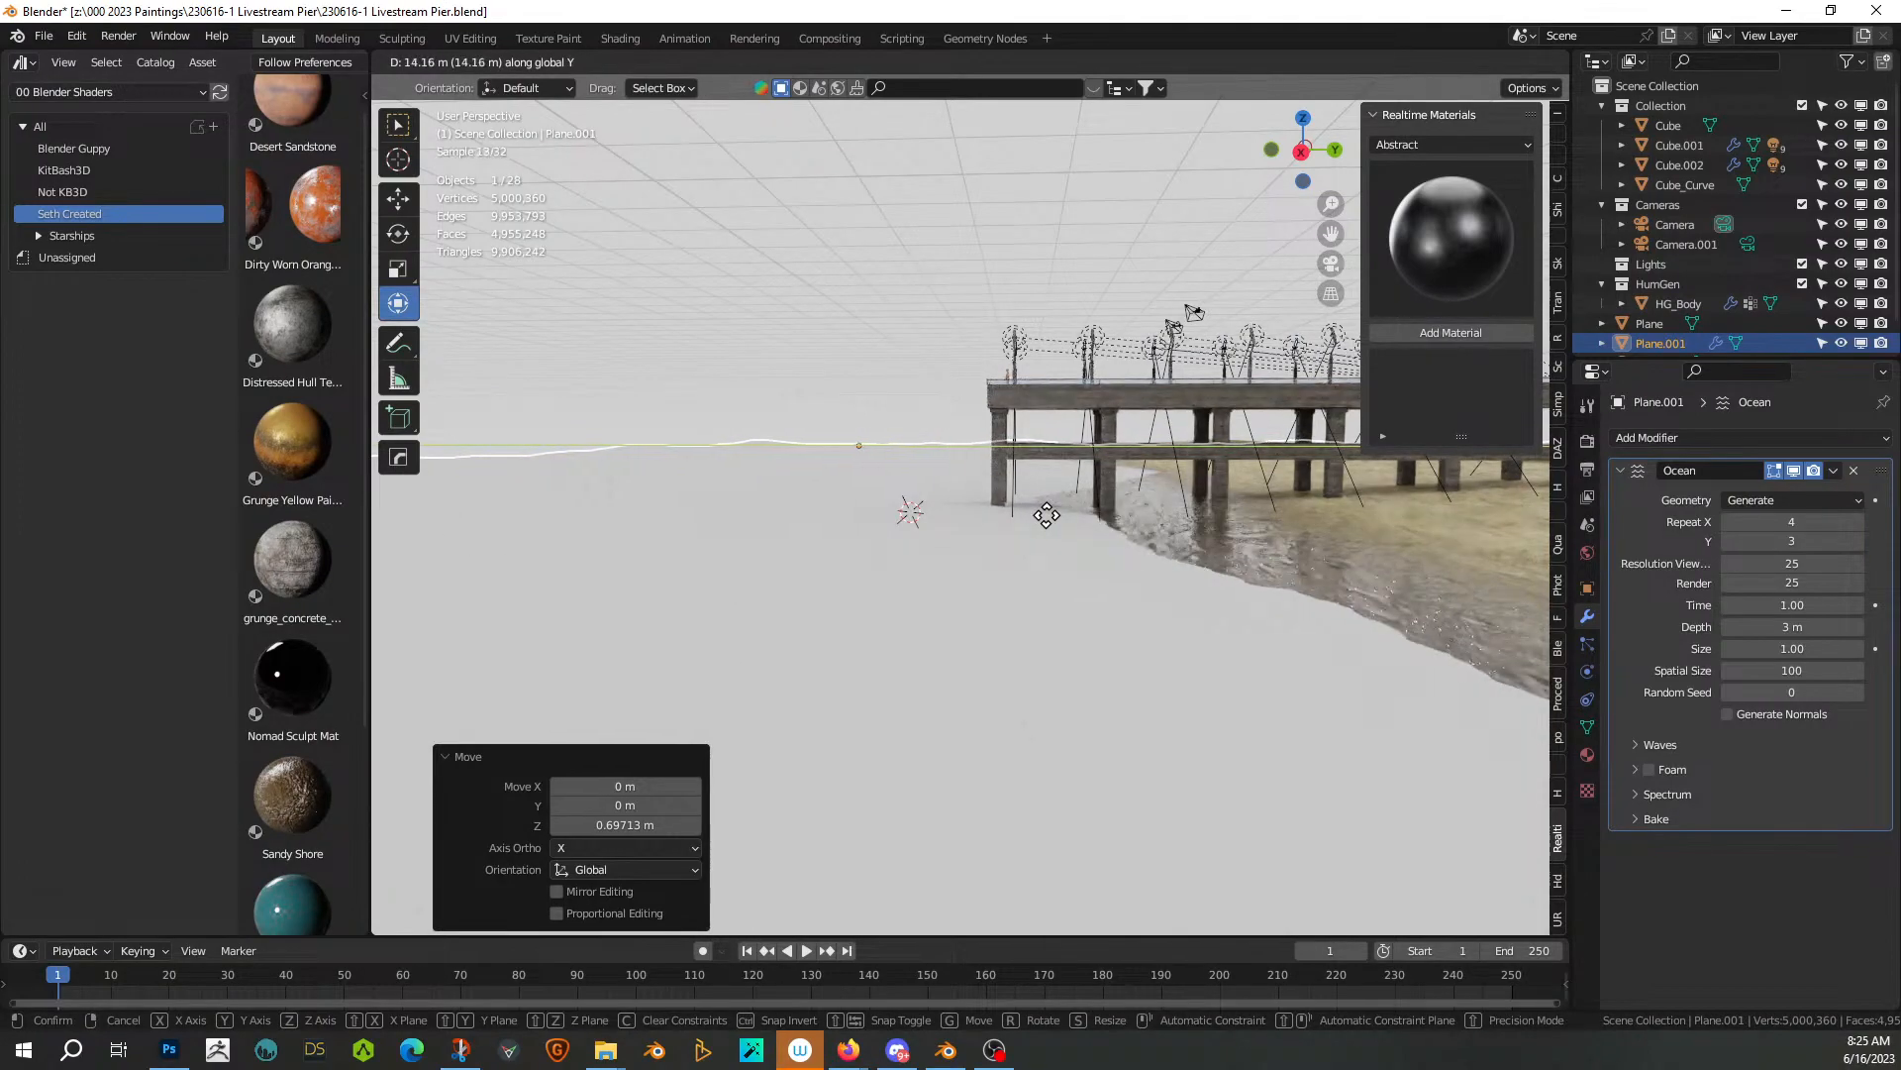
{"action": "left_click", "coordinate": [1047, 515]}
{"action": "middle_click_drag", "start_coordinate": [1141, 426], "coordinate": [1020, 586]}
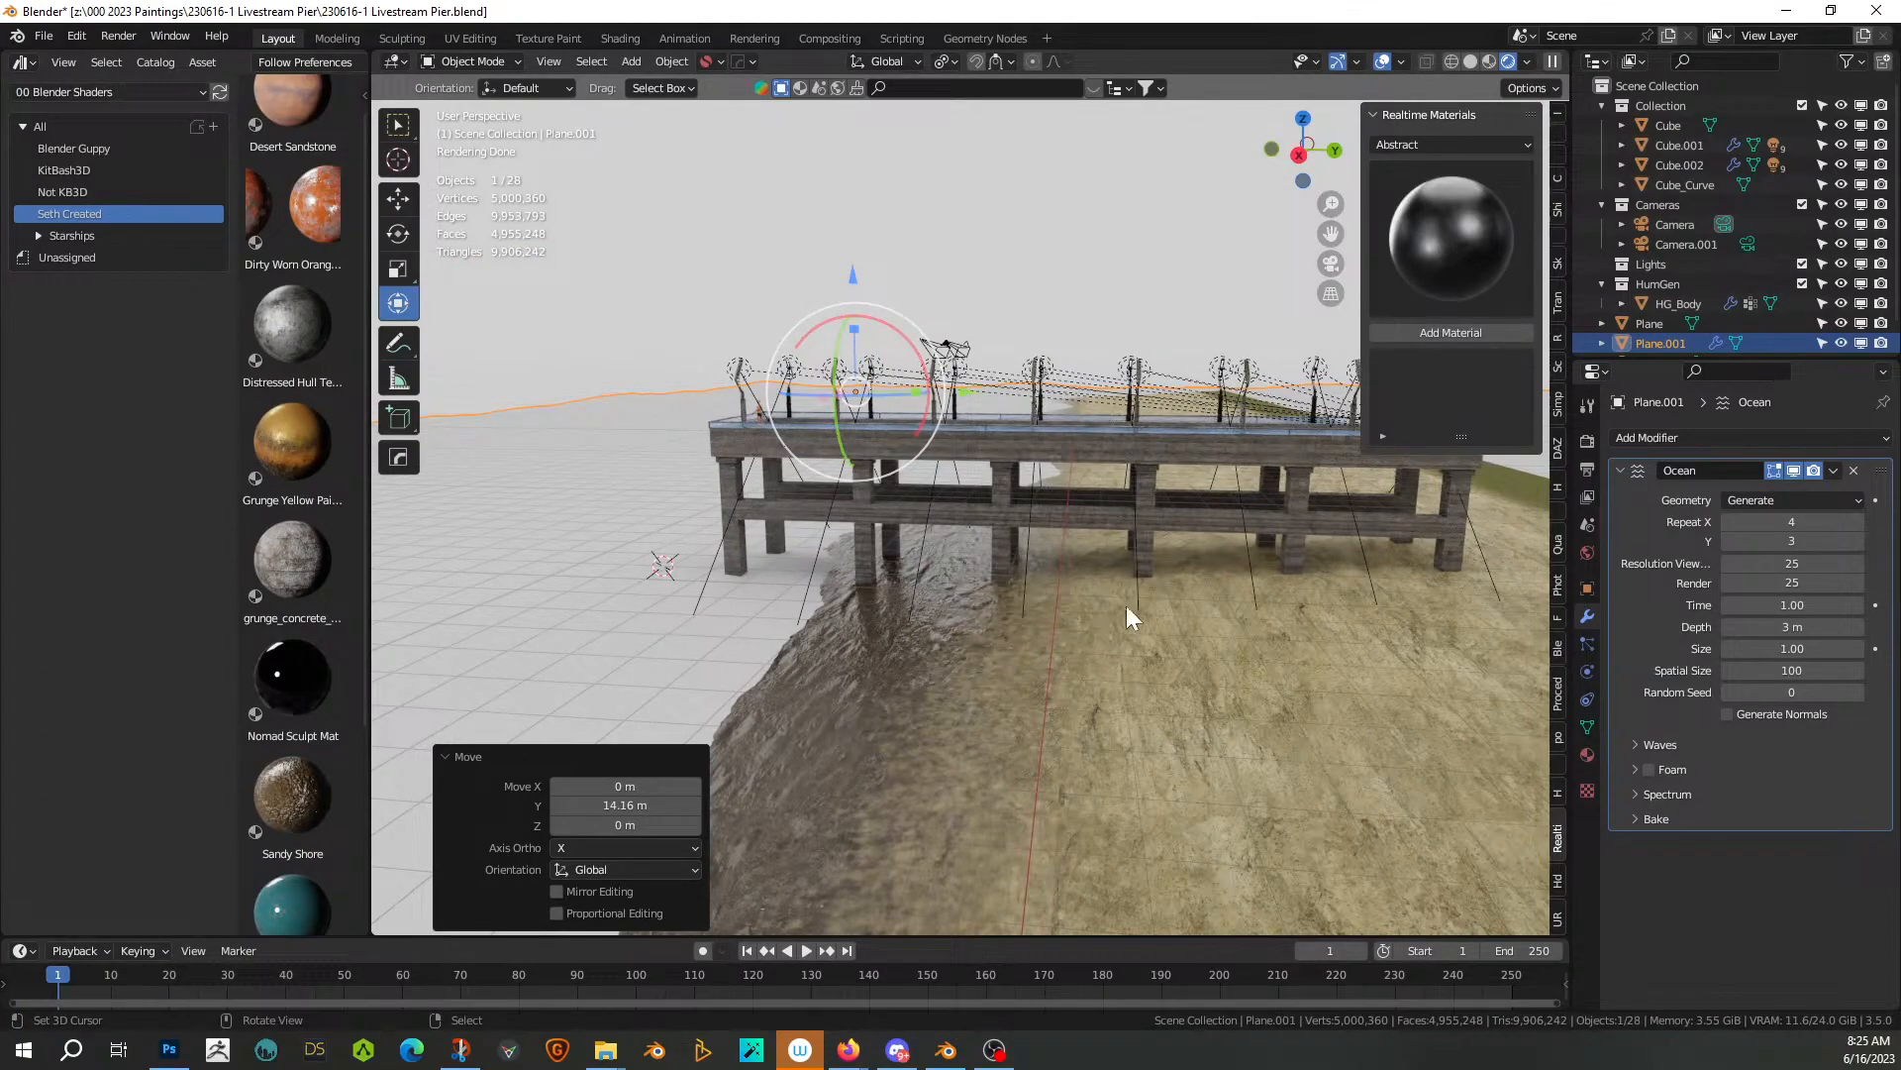
Set the Z value of the Grunge gradient 2 node to 7.5 in the ground plane's Sandy Shore material and save the file
{"action": "left_click", "coordinate": [1087, 608]}
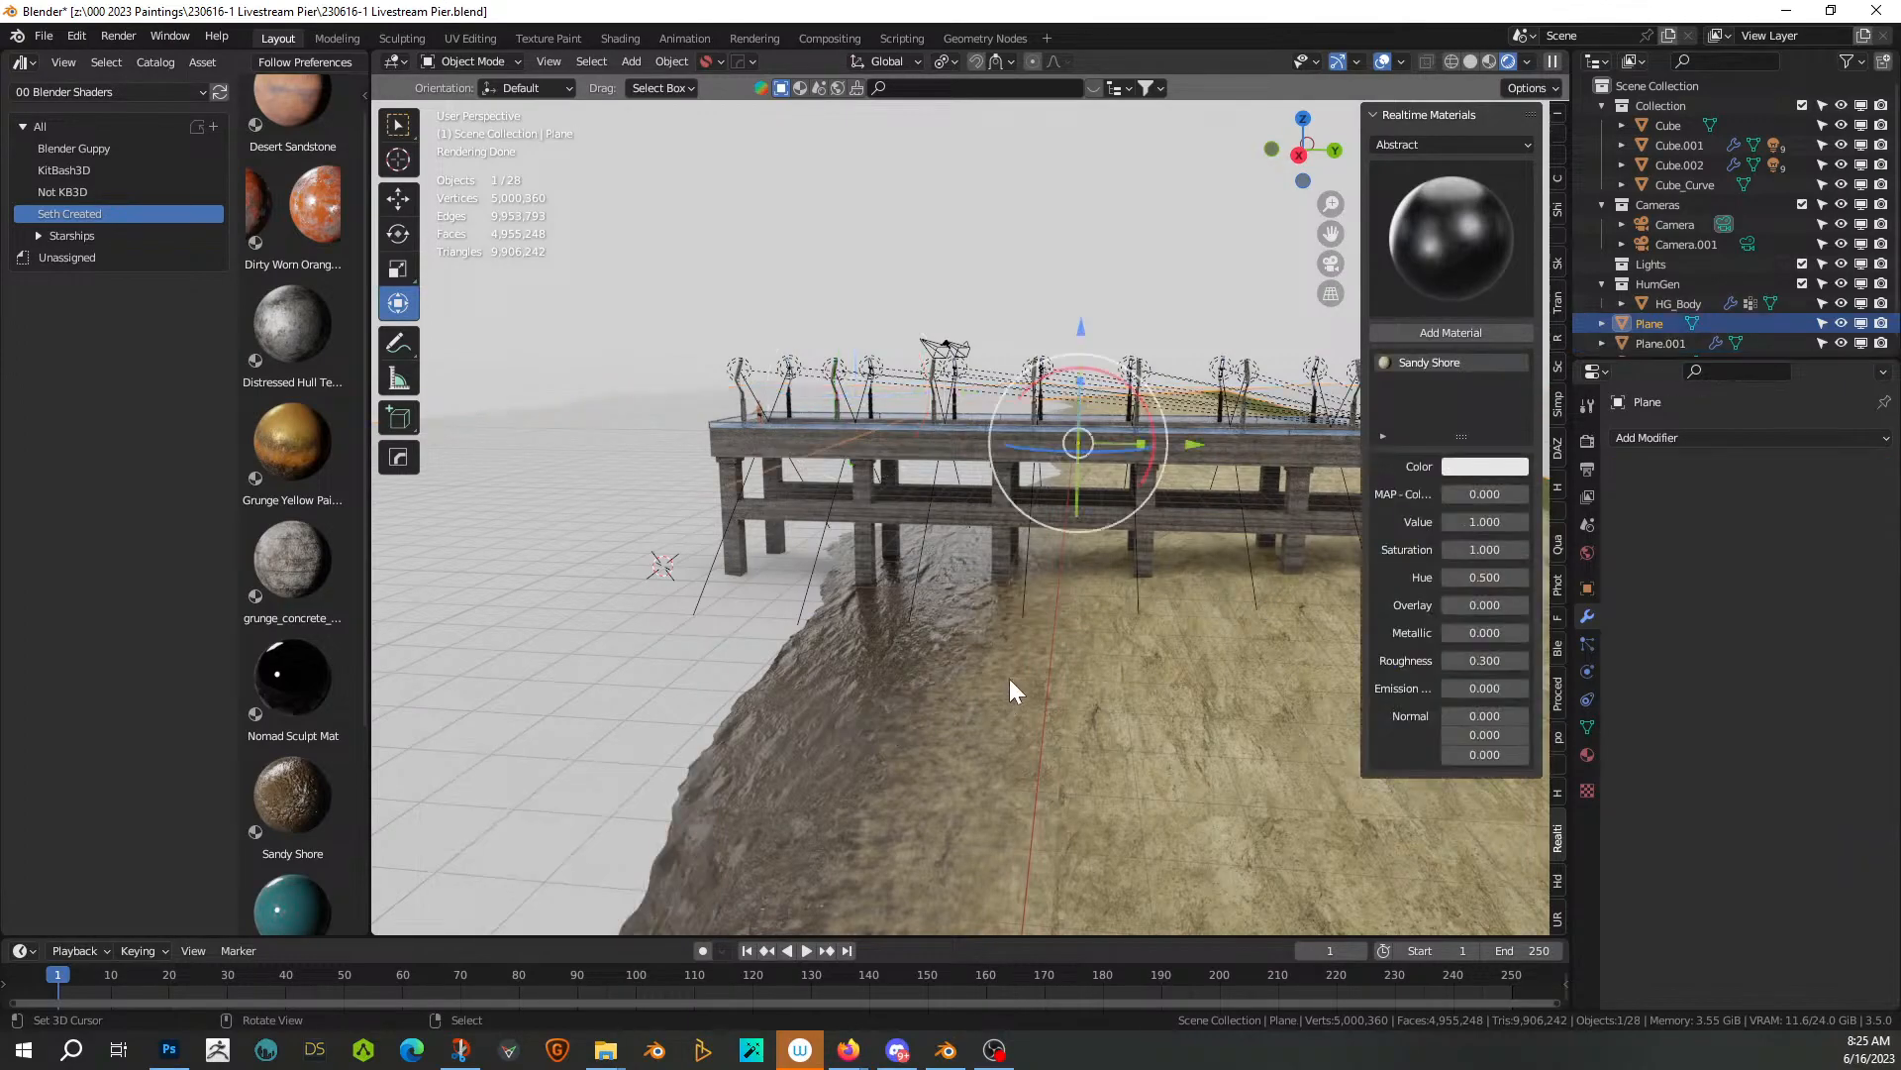
{"action": "left_click", "coordinate": [622, 38]}
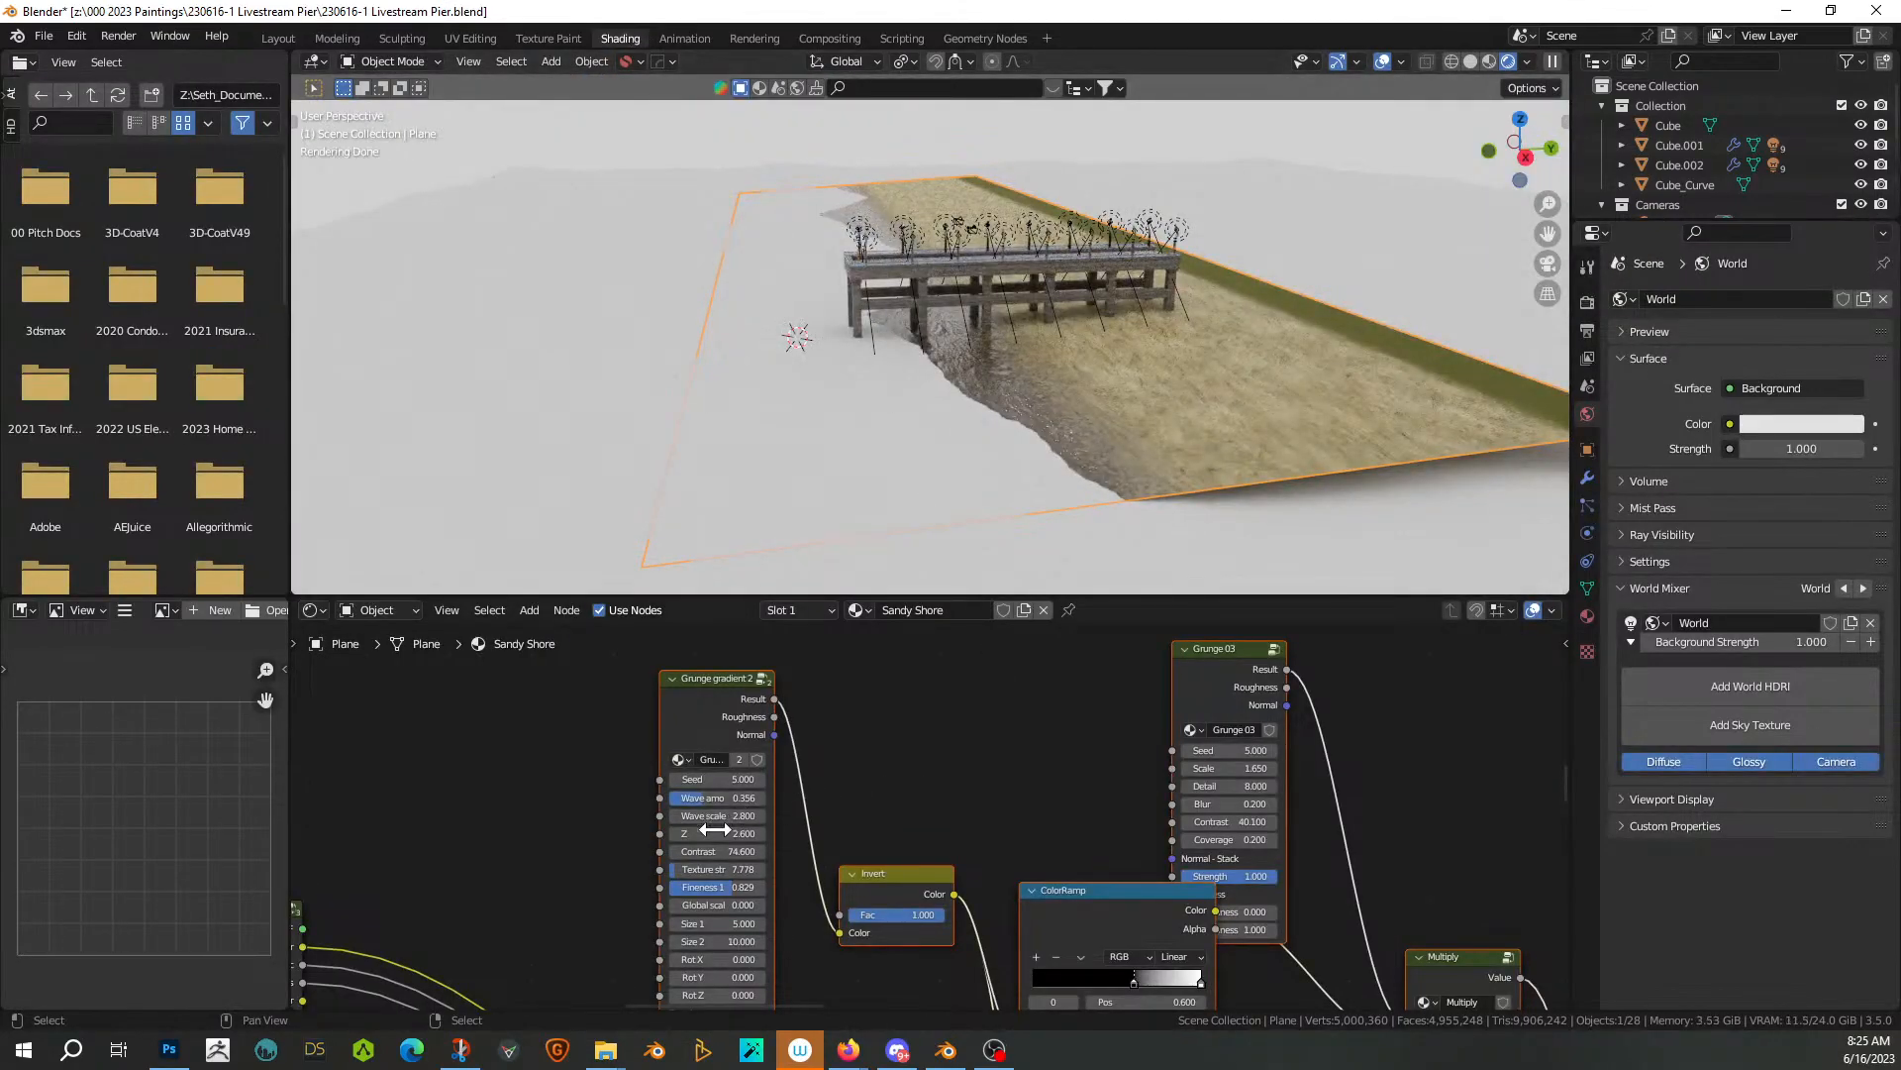
{"action": "left_click_drag", "start_coordinate": [719, 834], "coordinate": [793, 834]}
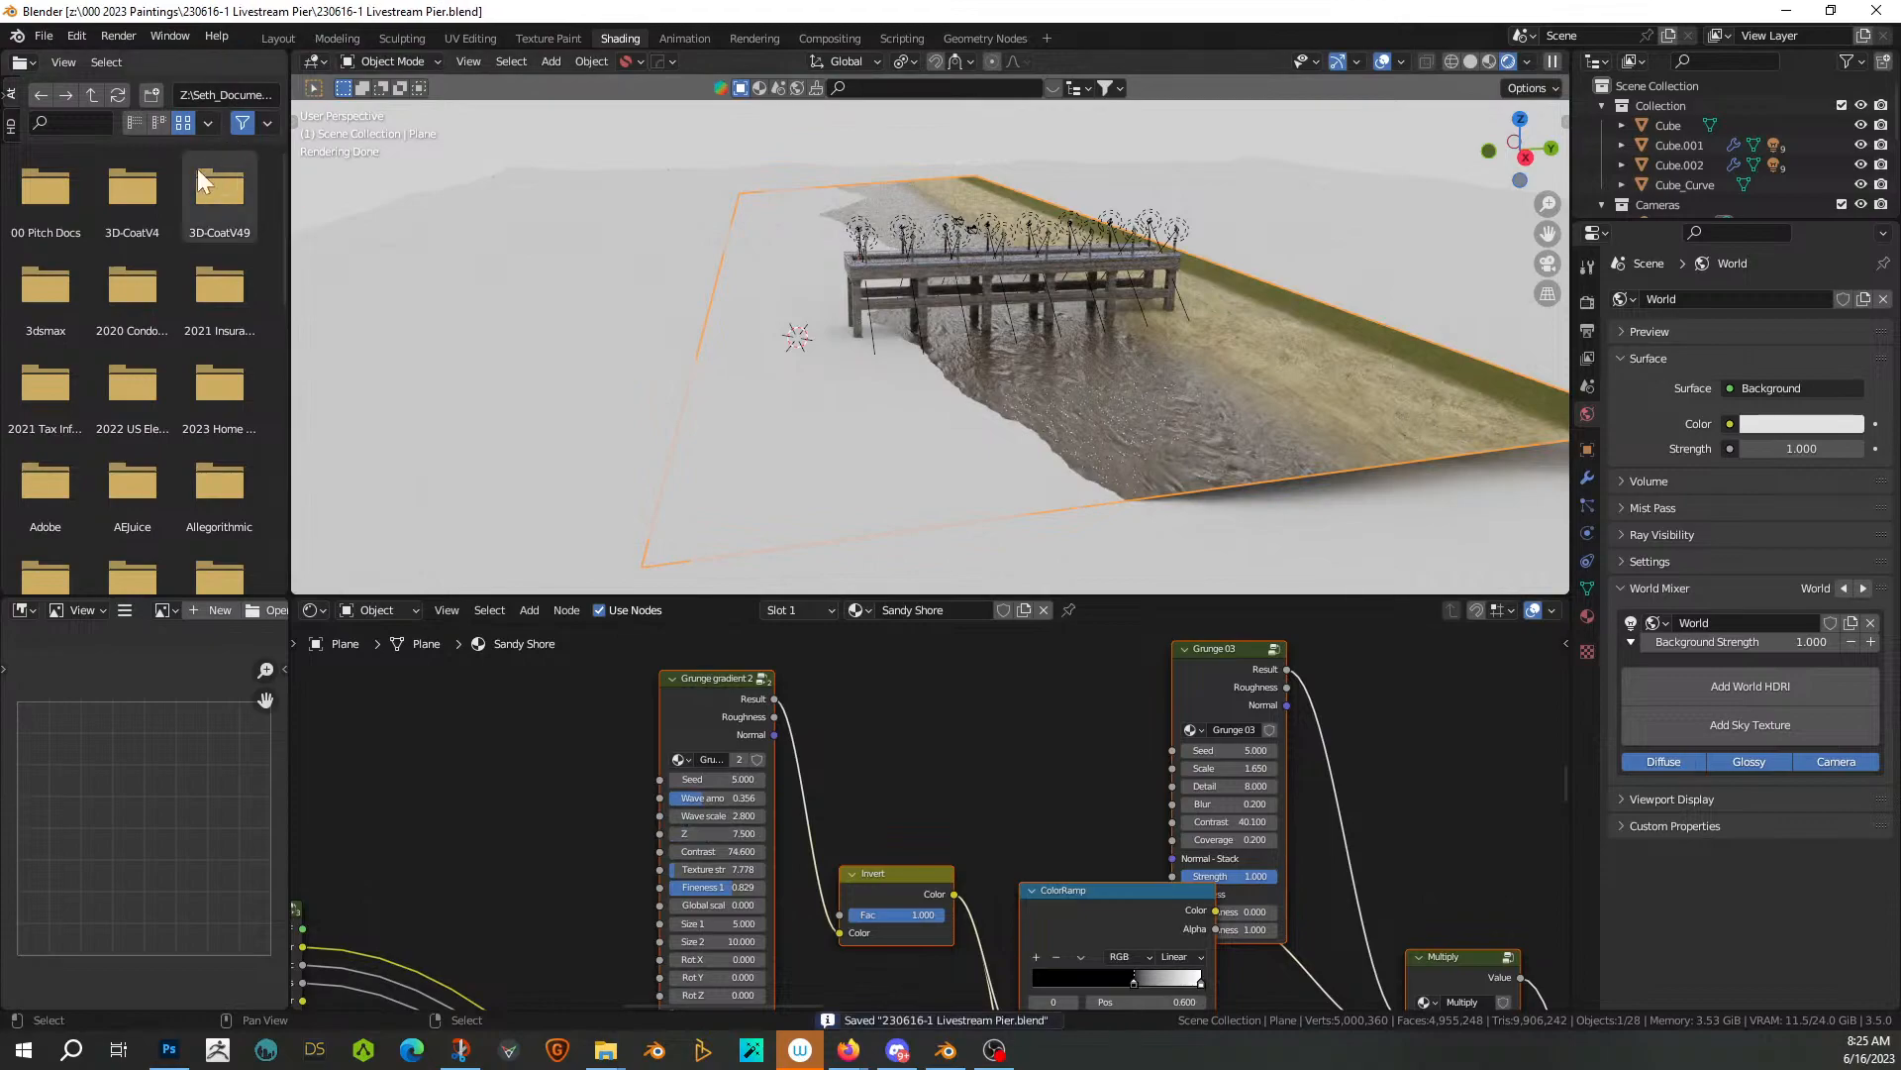
{"action": "left_click", "coordinate": [278, 38]}
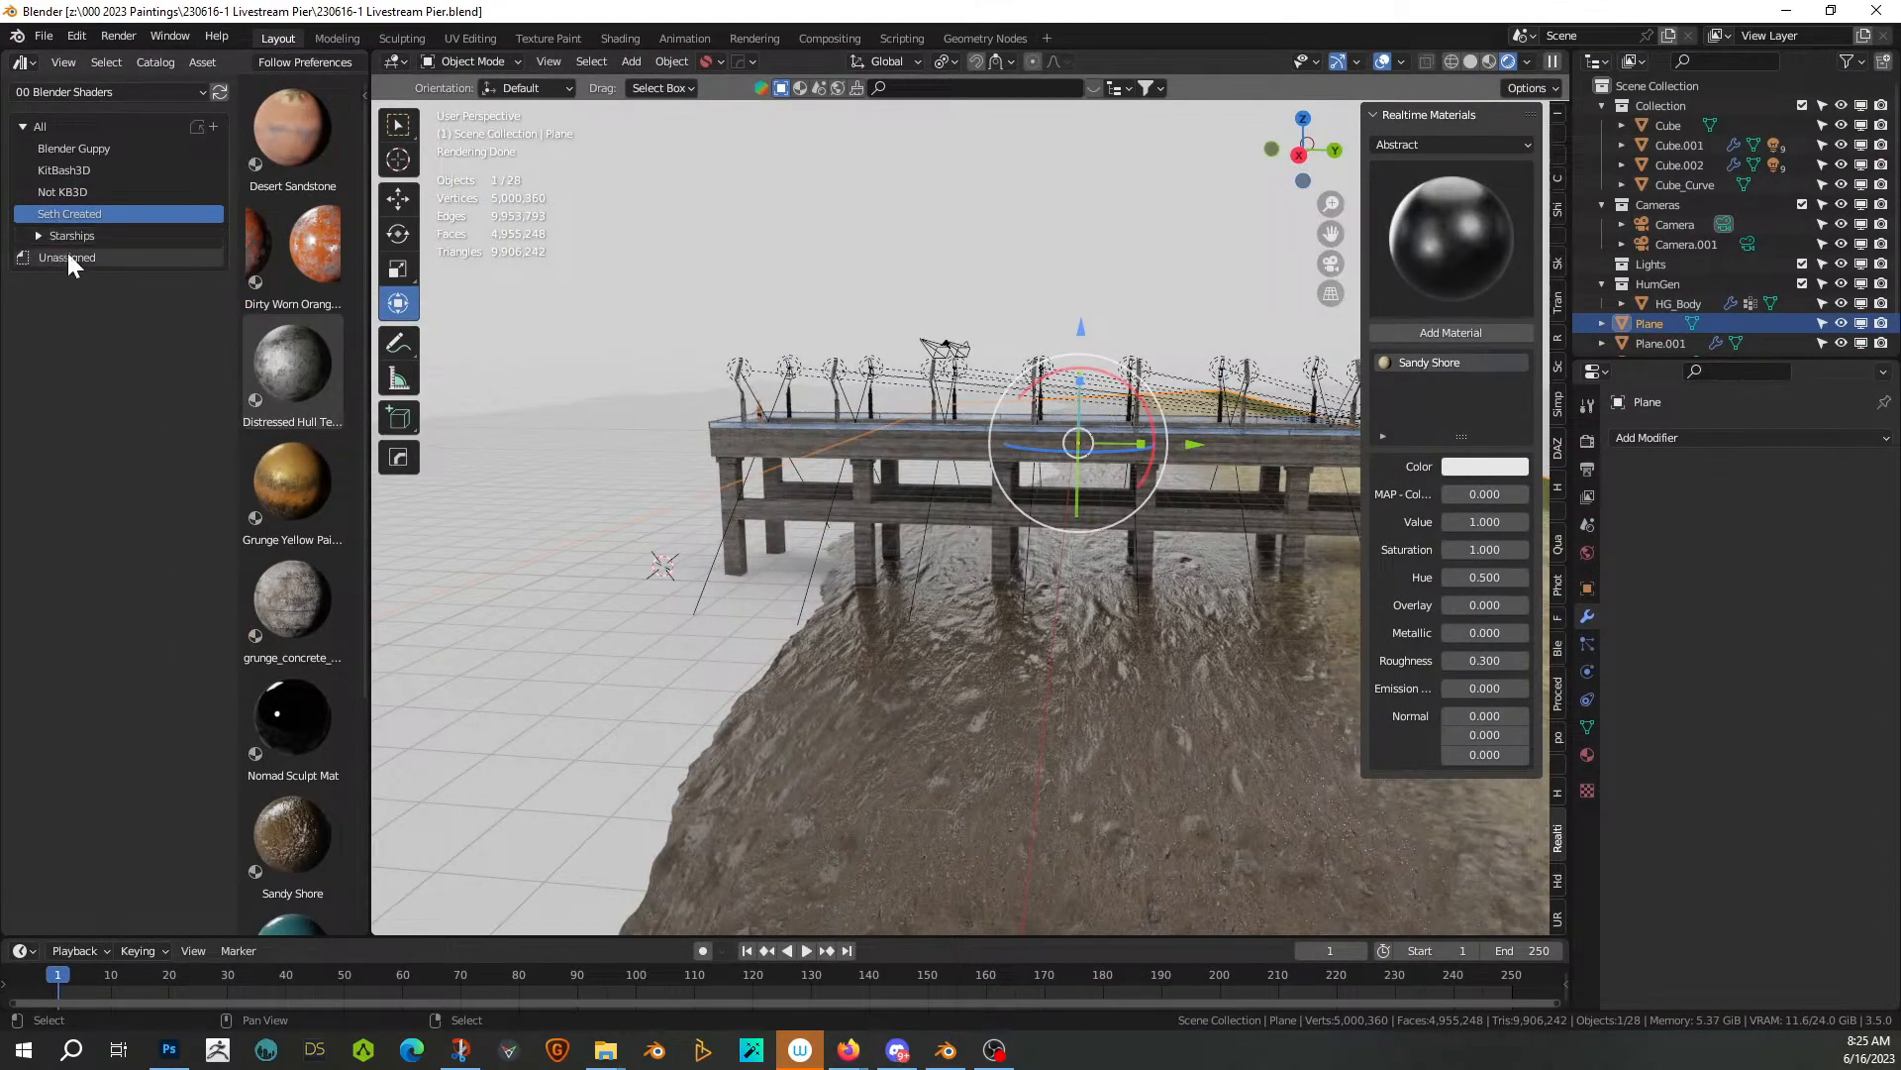
Widen the asset browser and apply the Seth Ocean with fake foam material to the ocean plane
{"action": "left_click", "coordinate": [92, 90]}
{"action": "left_click", "coordinate": [91, 90]}
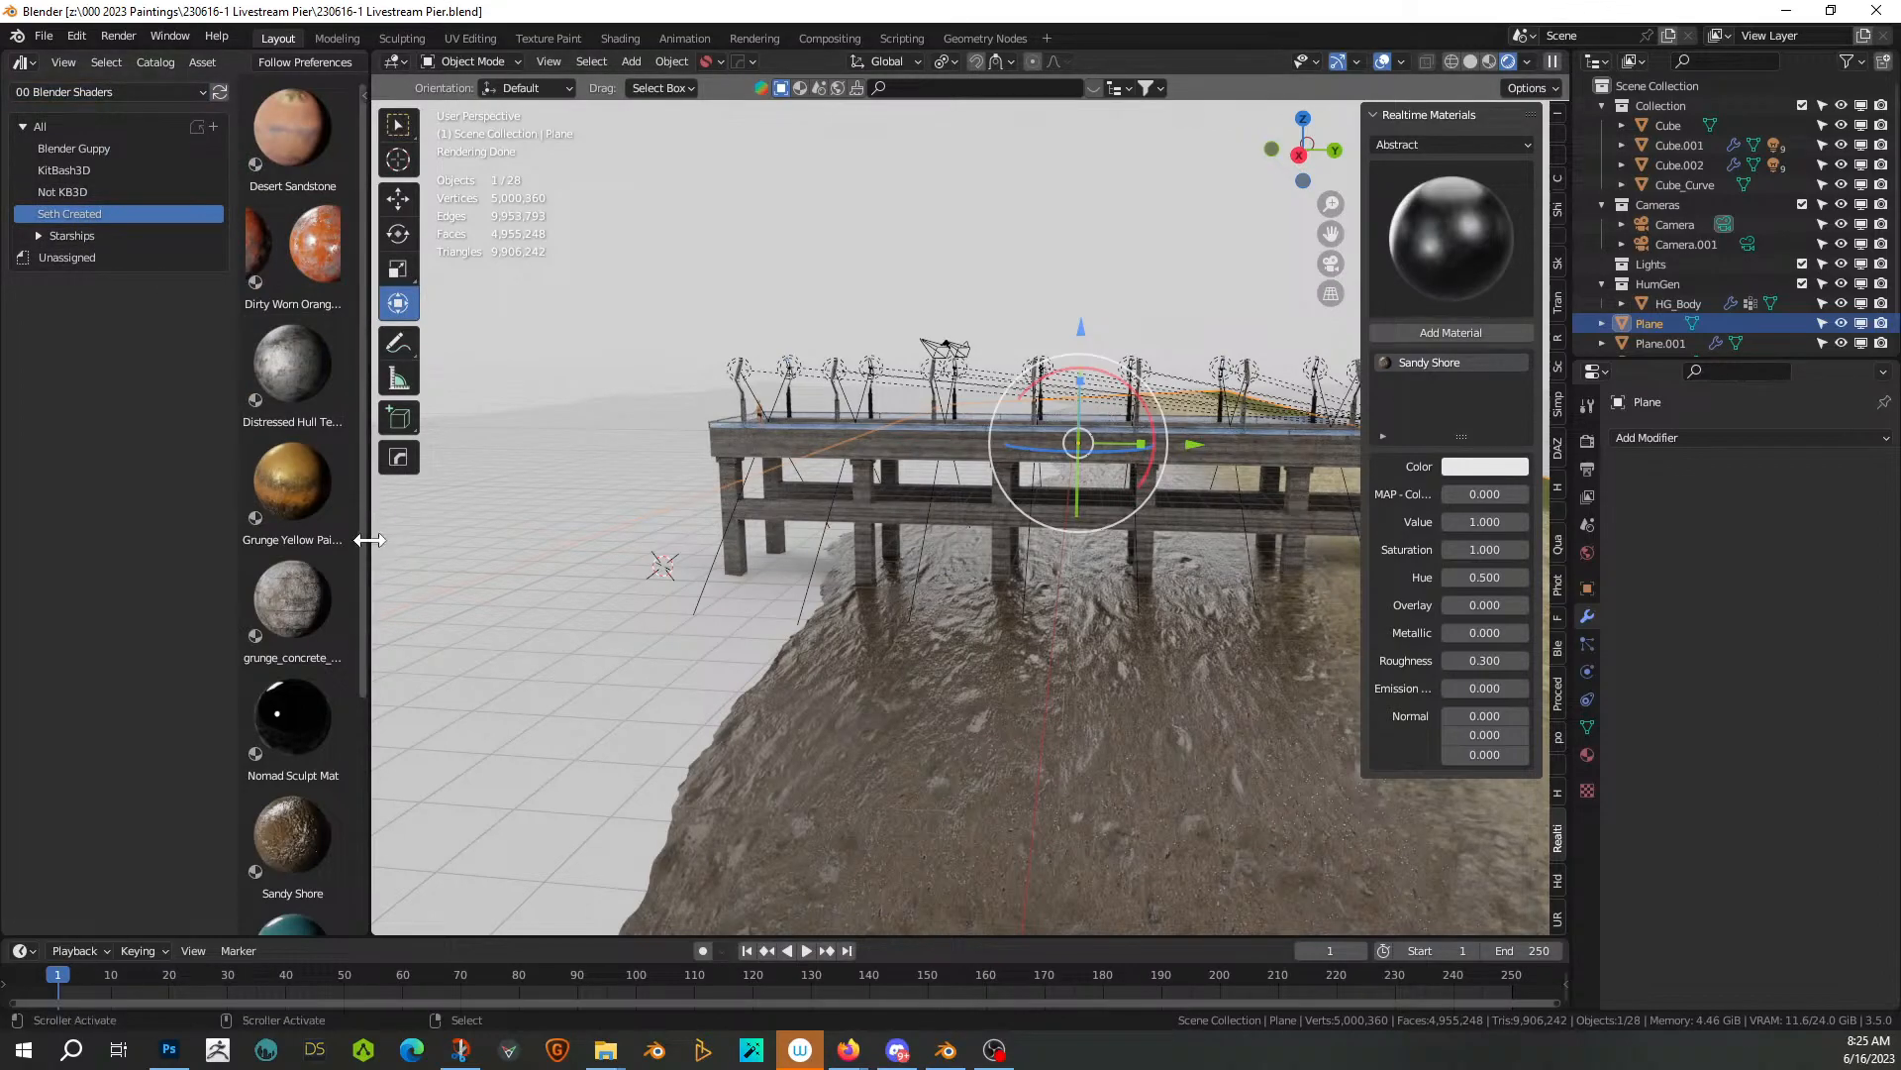
{"action": "left_click_drag", "start_coordinate": [372, 539], "coordinate": [723, 538]}
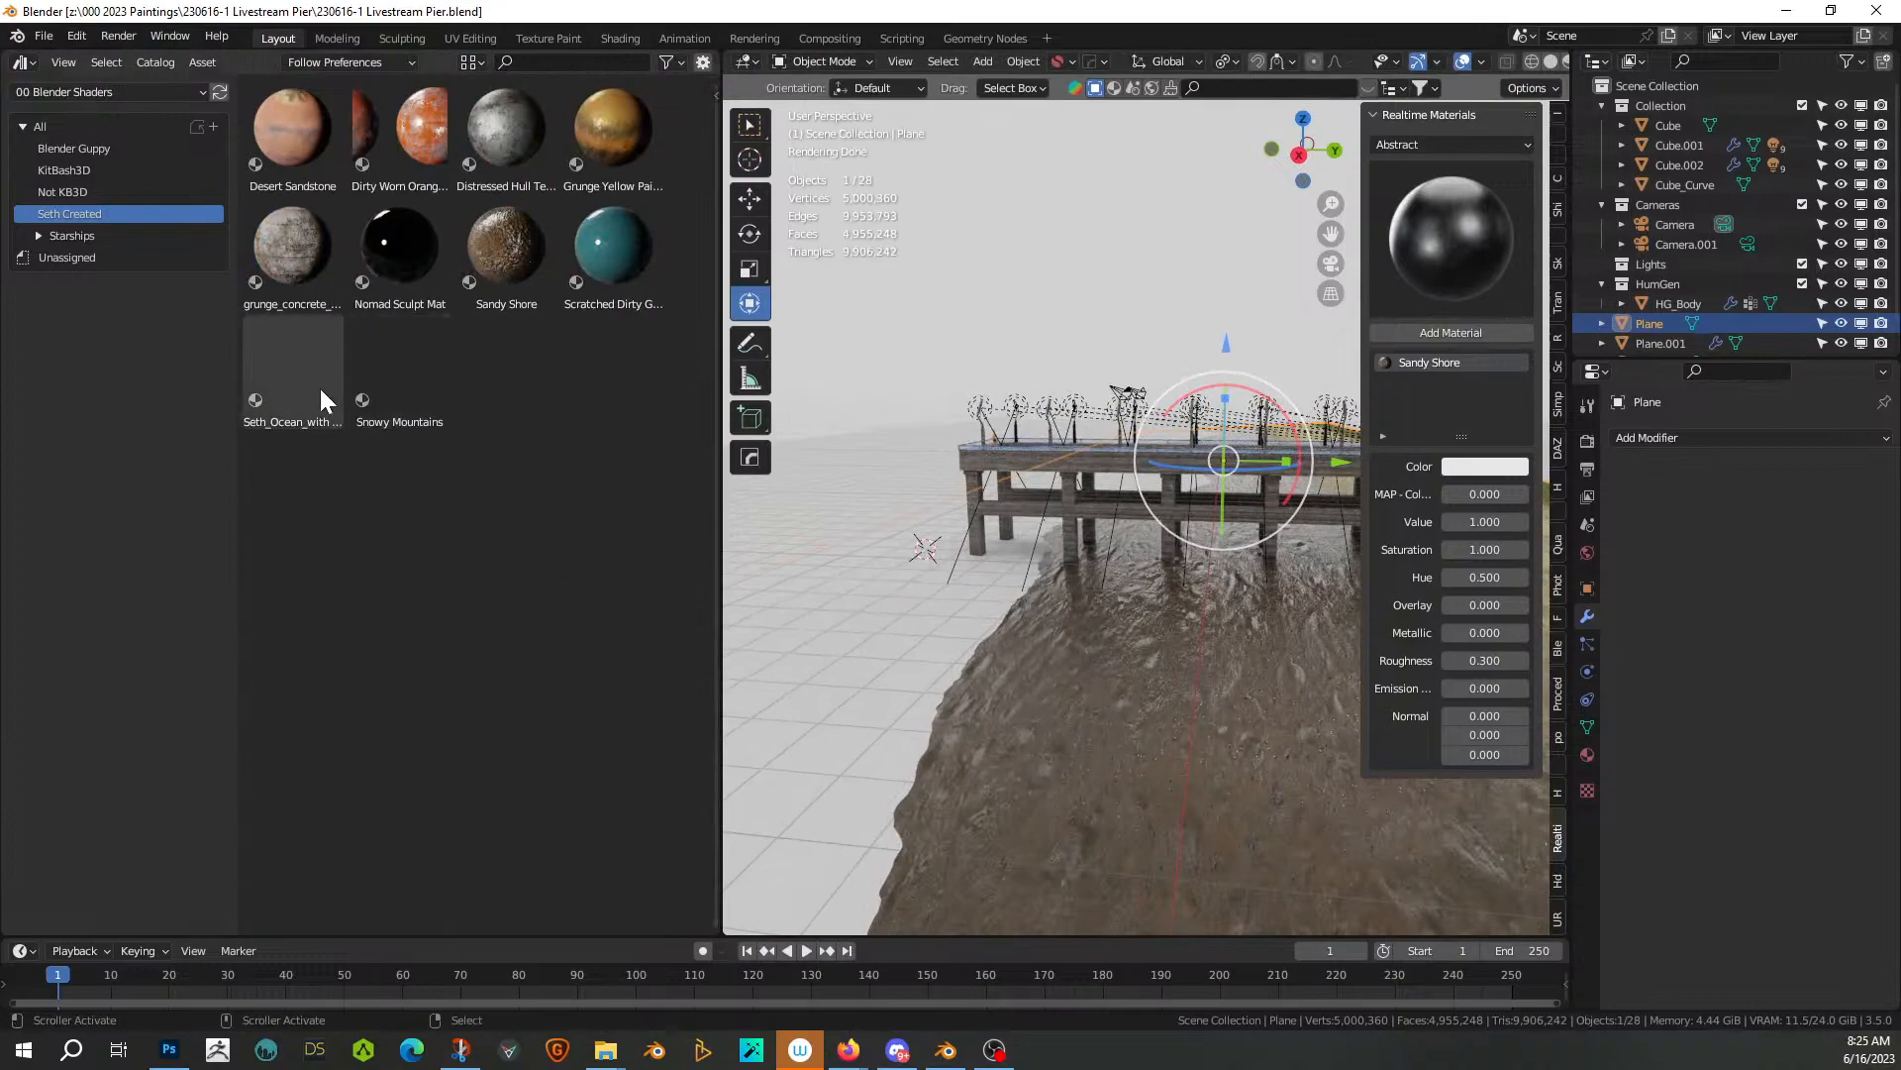
{"action": "left_click_drag", "start_coordinate": [288, 372], "coordinate": [856, 555]}
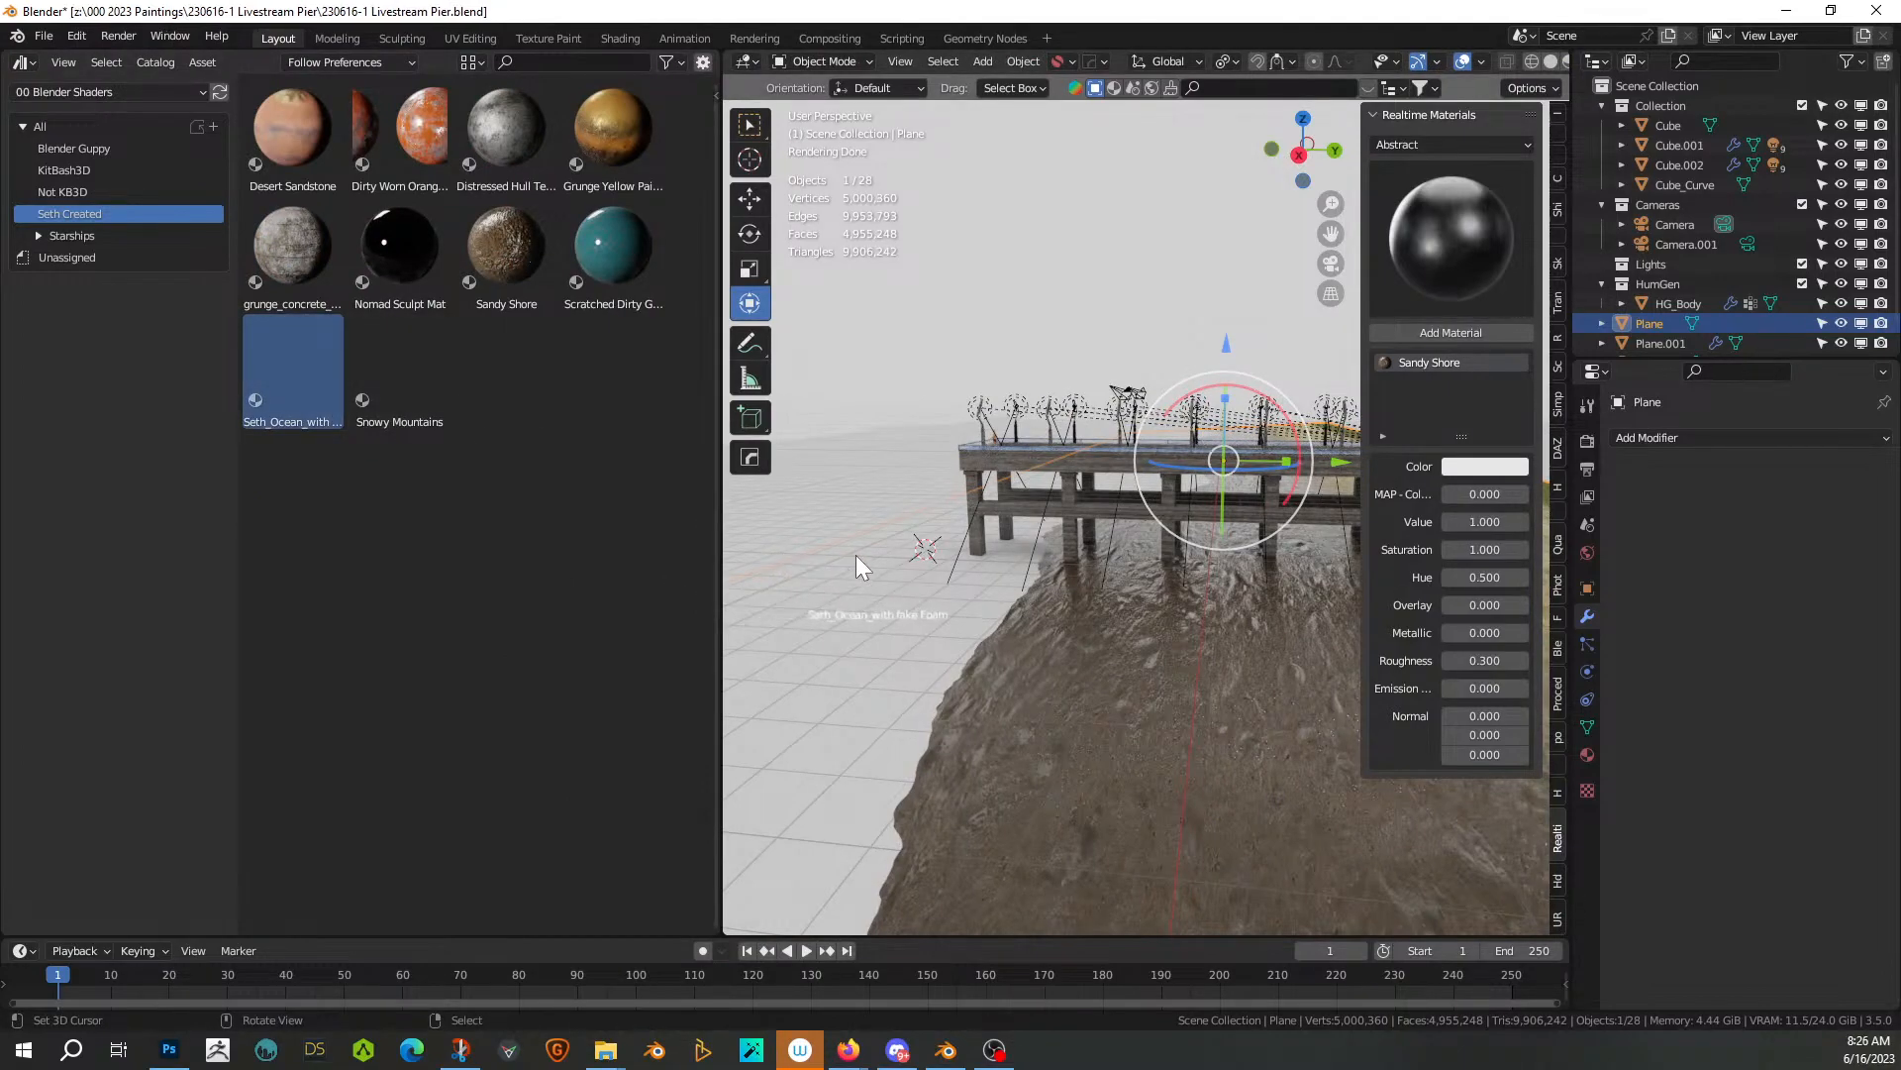
{"action": "left_click_drag", "start_coordinate": [856, 554], "coordinate": [855, 555]}
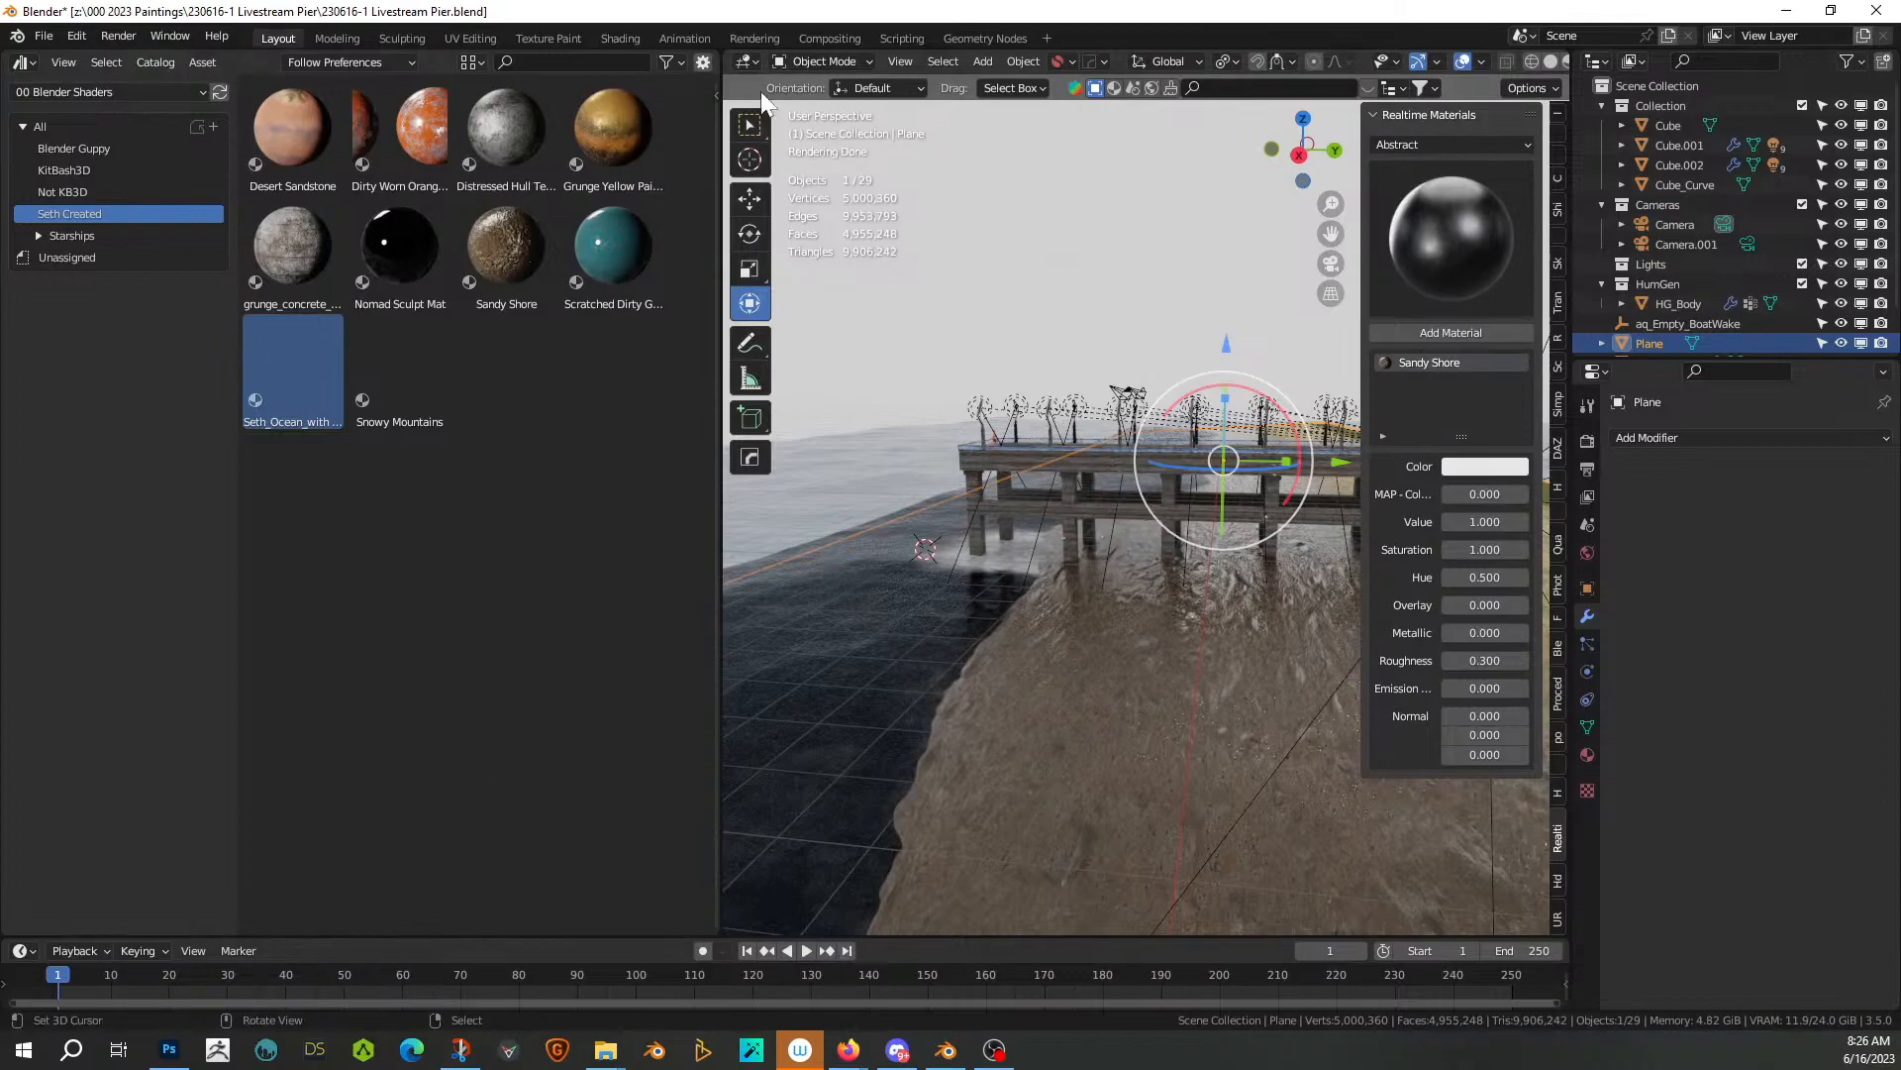
Close the asset browser area to give the 3D viewport its full width
{"action": "scroll", "coordinate": [1267, 741], "scroll_direction": "up", "scroll_amount": 8}
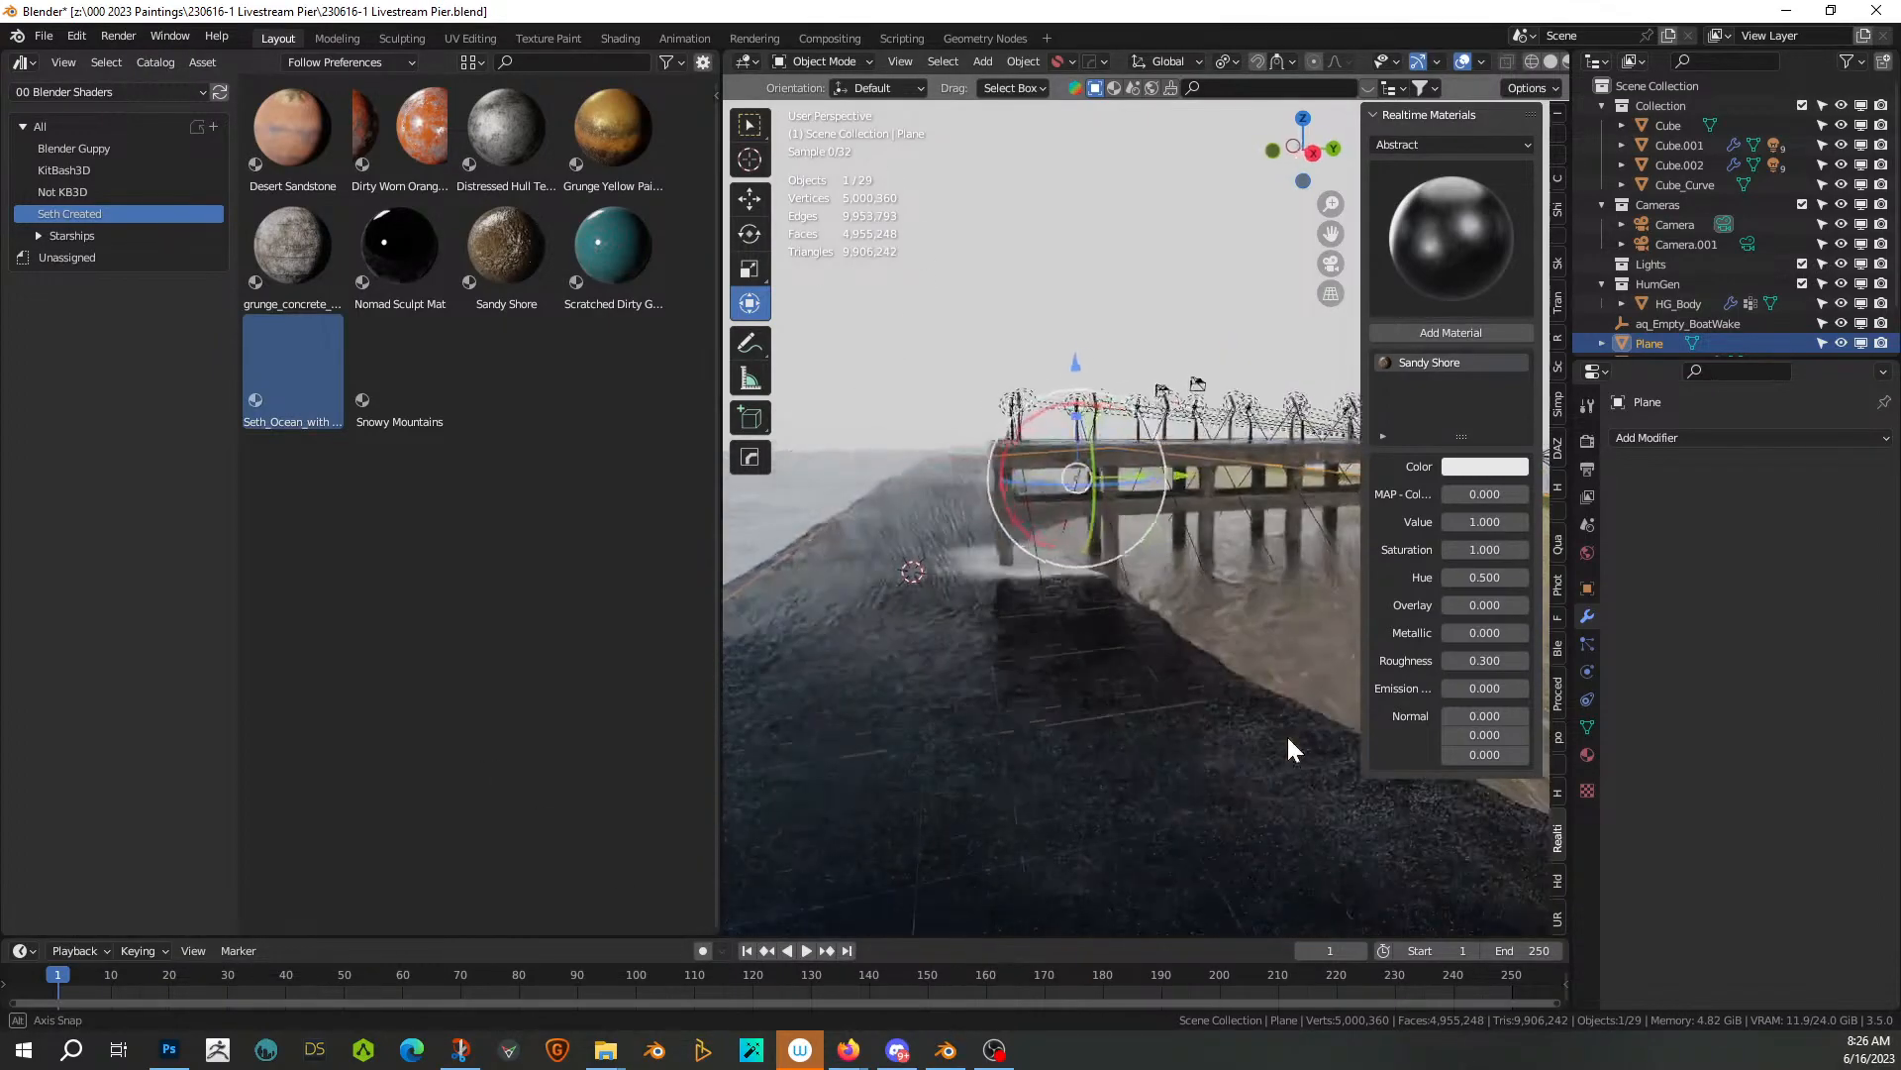
{"action": "middle_click_drag", "start_coordinate": [1243, 759], "coordinate": [1147, 716]}
{"action": "scroll", "coordinate": [1216, 732], "scroll_direction": "down", "scroll_amount": 5}
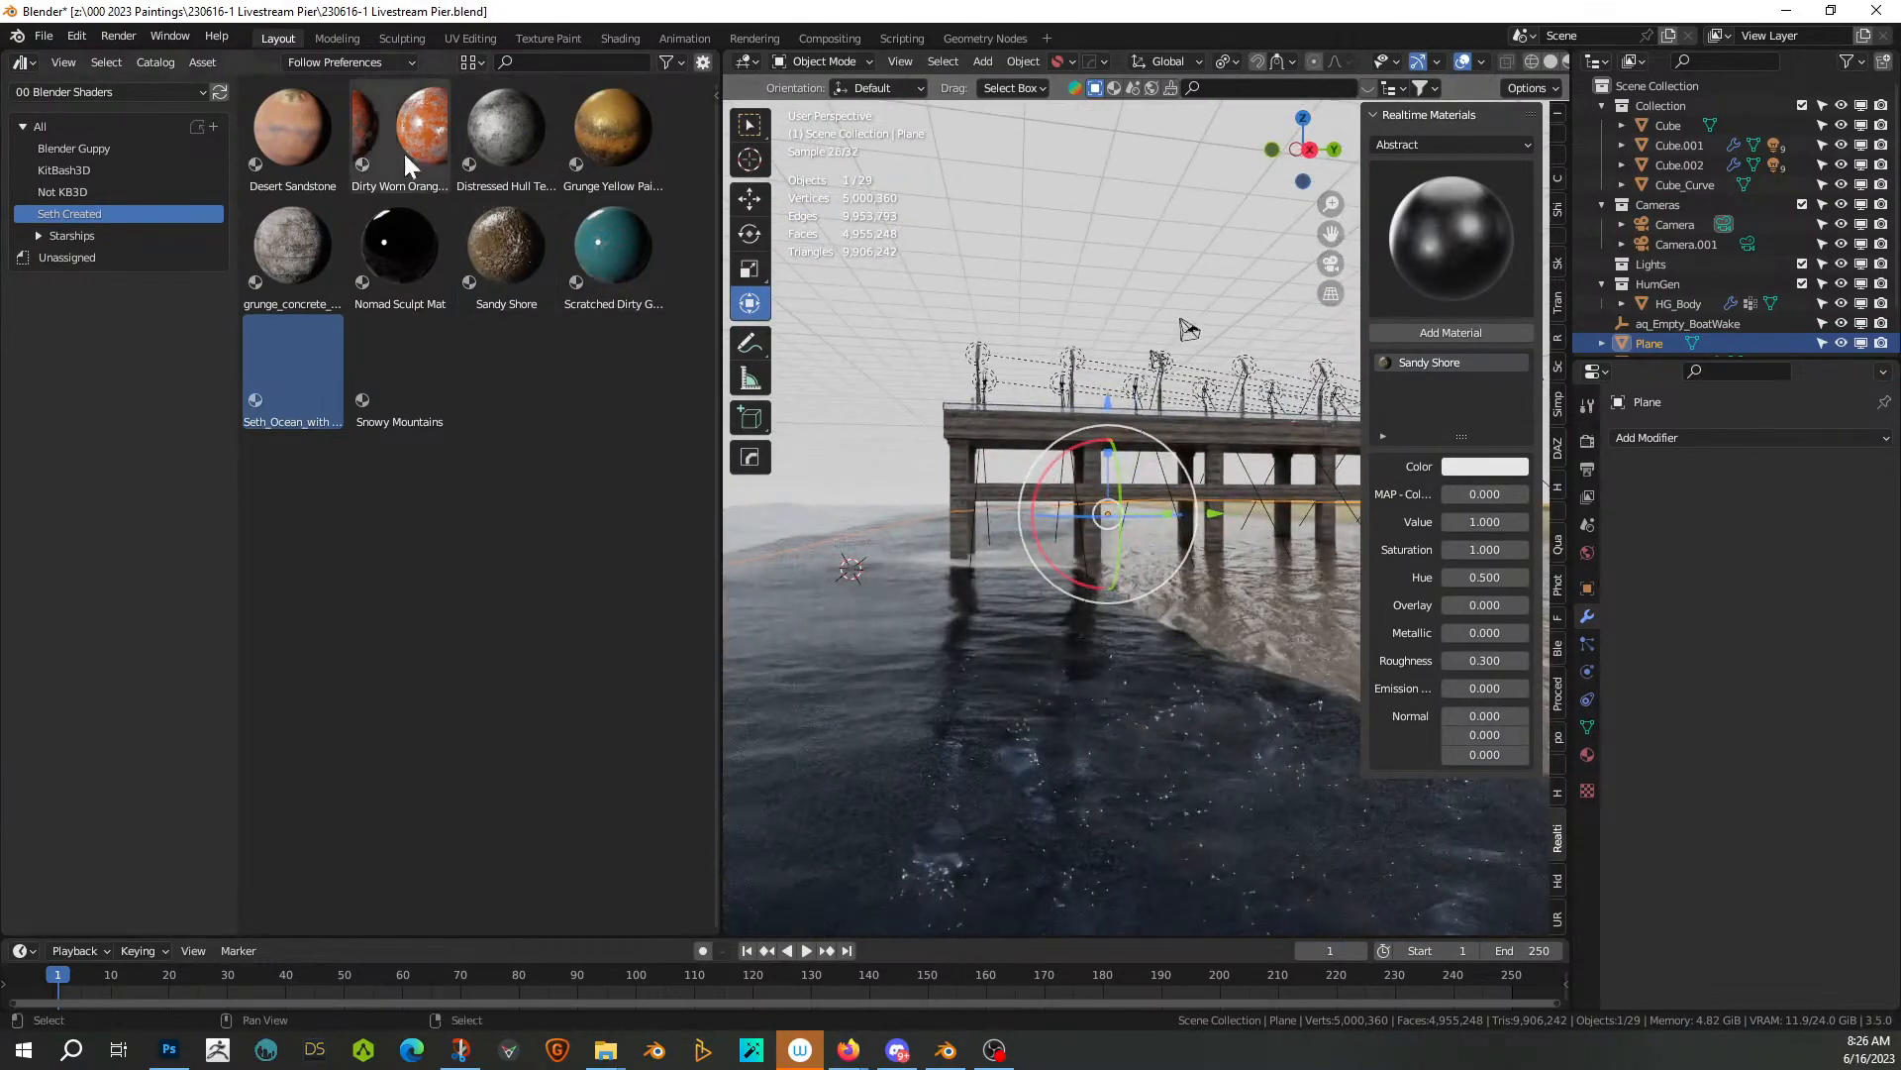
{"action": "right_click", "coordinate": [255, 64]}
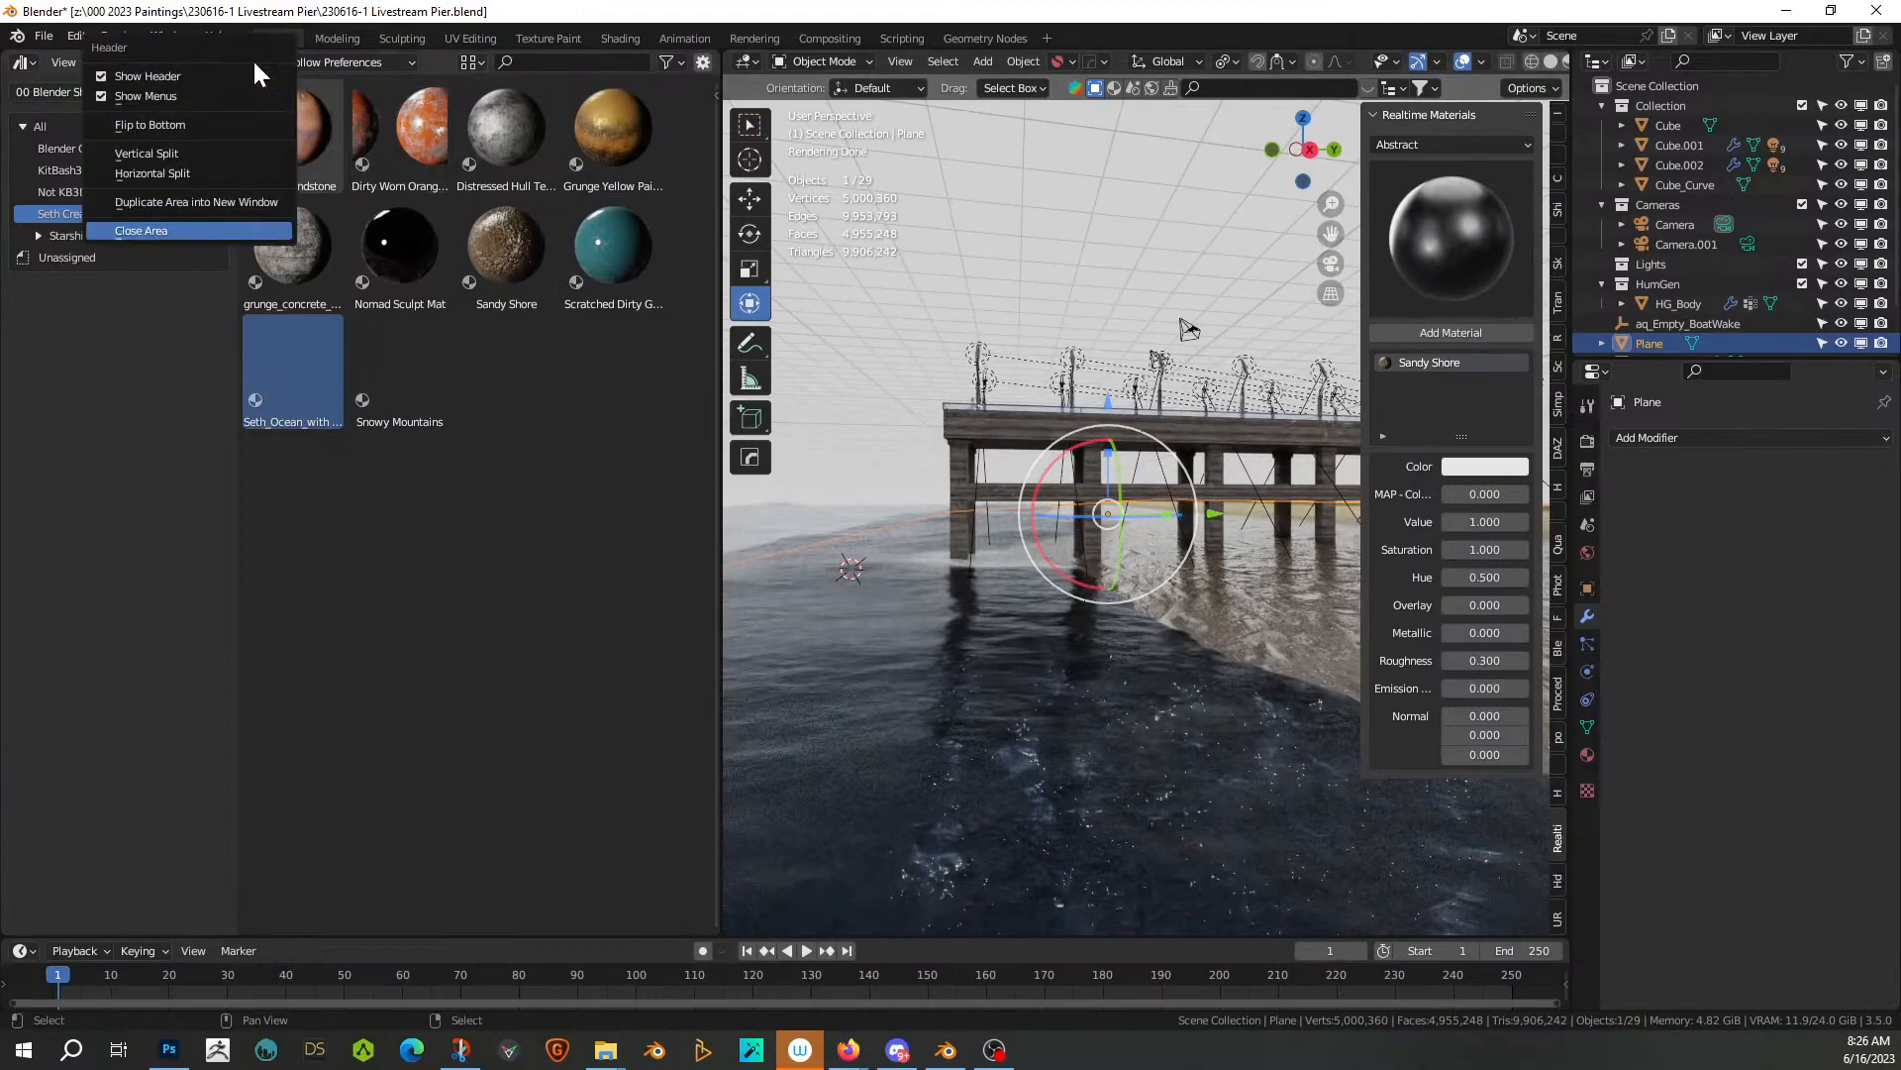
{"action": "left_click", "coordinate": [188, 230]}
Select the ocean plane and set its Ocean modifier's repeats to 4 in X and 2 in Y
{"action": "middle_click_drag", "start_coordinate": [358, 382], "coordinate": [591, 710]}
{"action": "scroll", "coordinate": [560, 686], "scroll_direction": "up", "scroll_amount": 3}
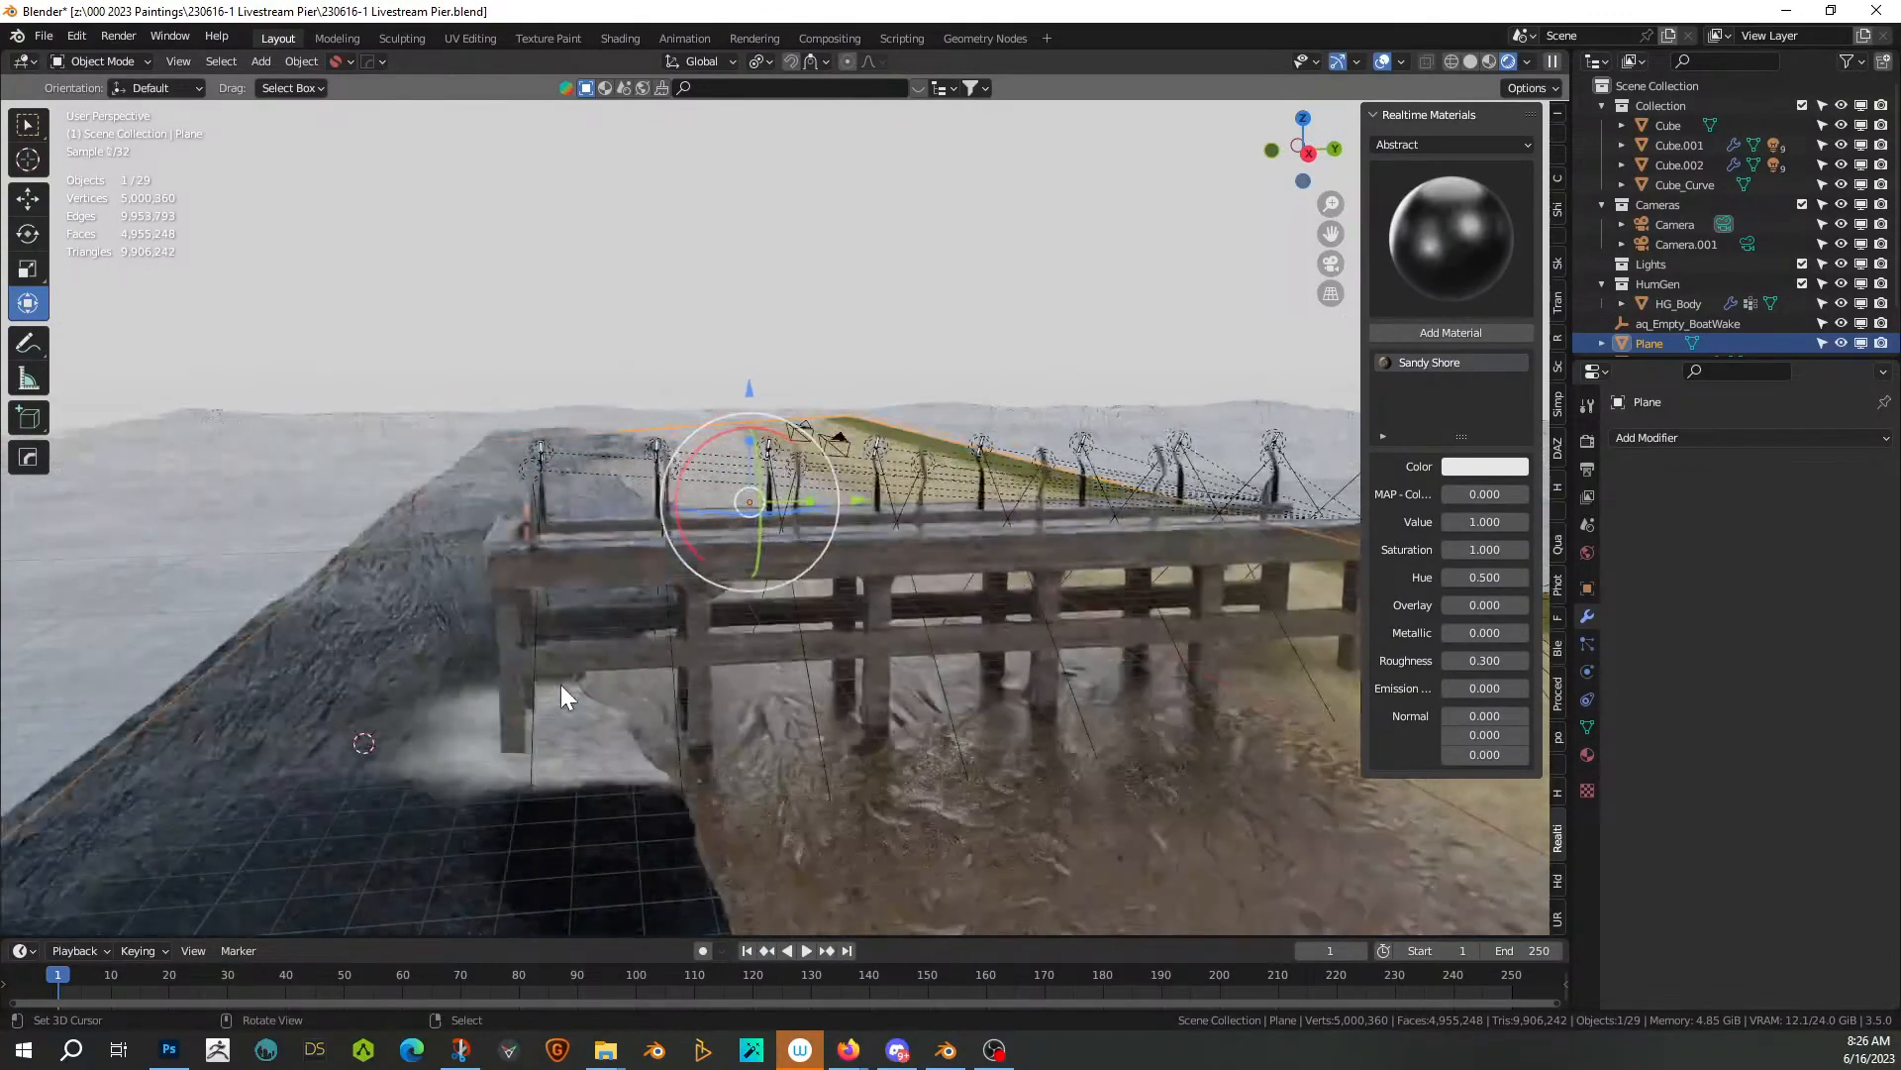
{"action": "right_click", "coordinate": [253, 461]}
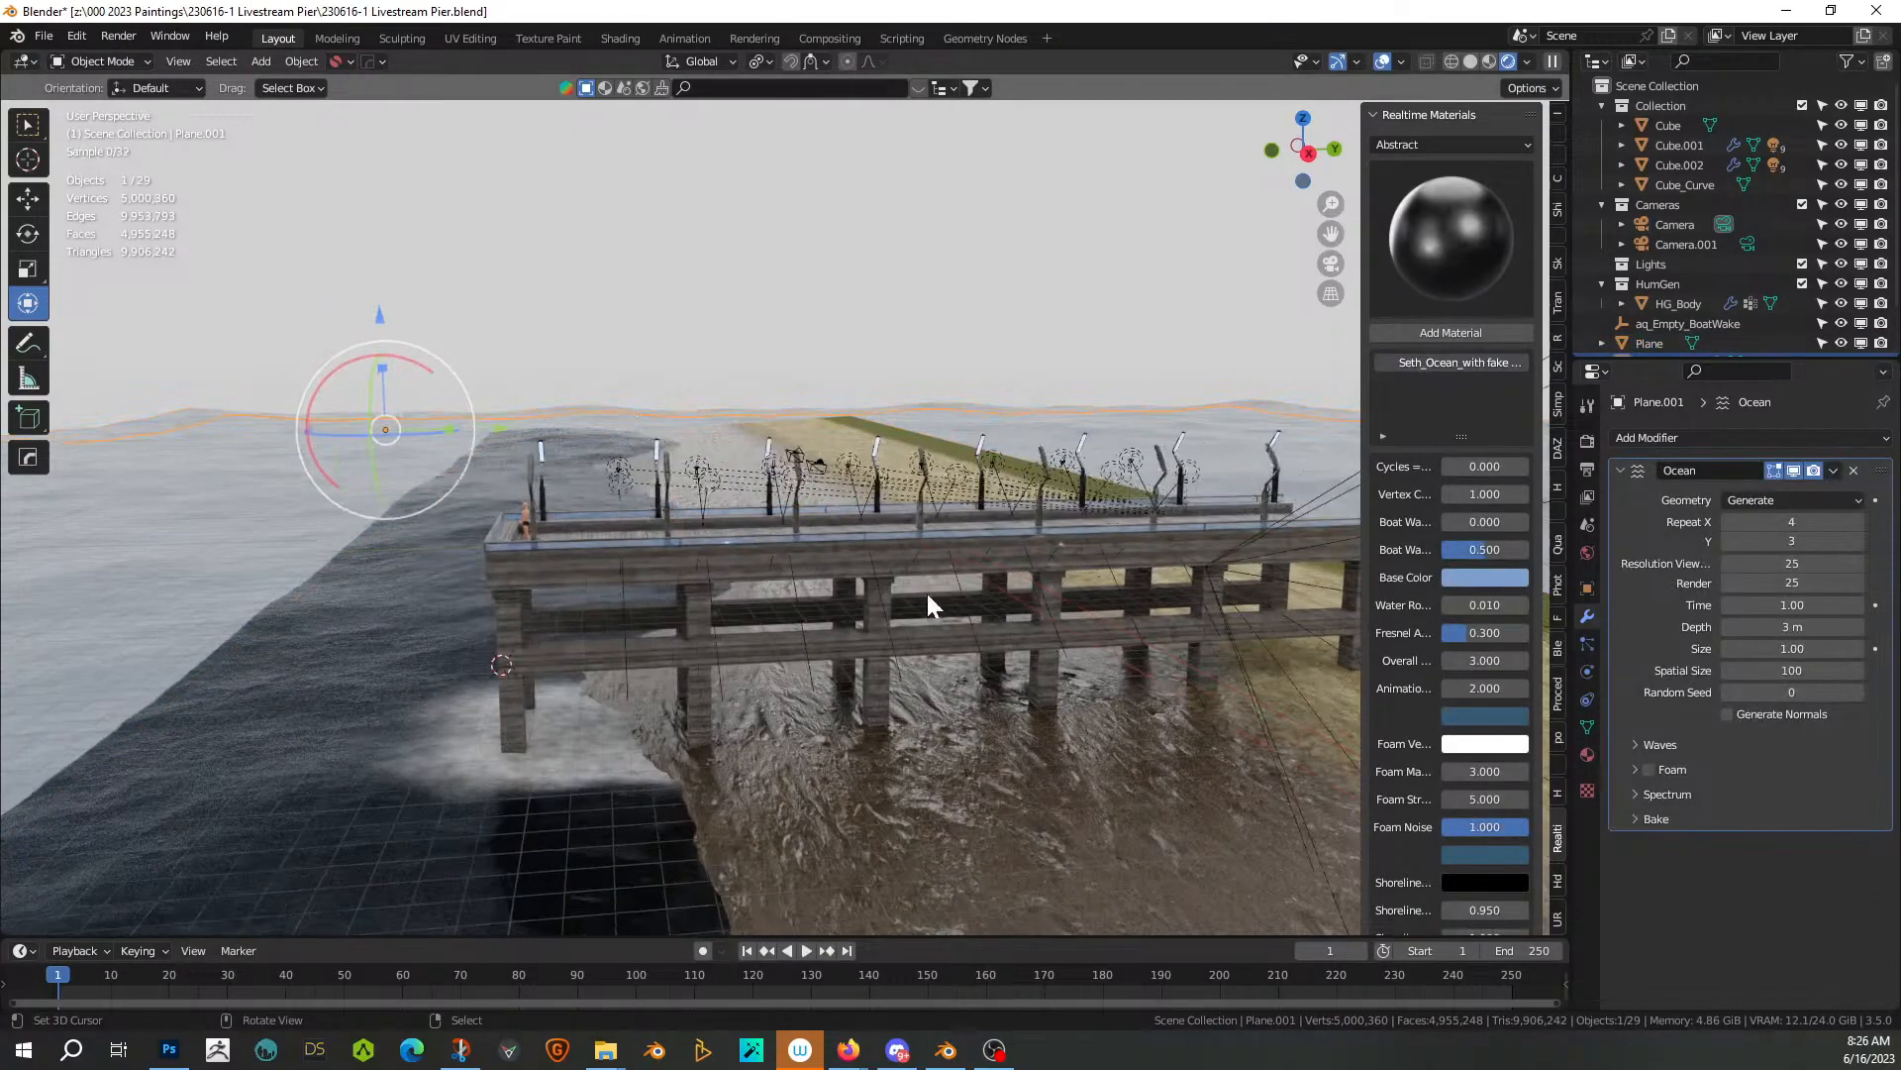
{"action": "scroll", "coordinate": [989, 596], "scroll_direction": "down", "scroll_amount": 6}
{"action": "scroll", "coordinate": [989, 596], "scroll_direction": "down", "scroll_amount": 2}
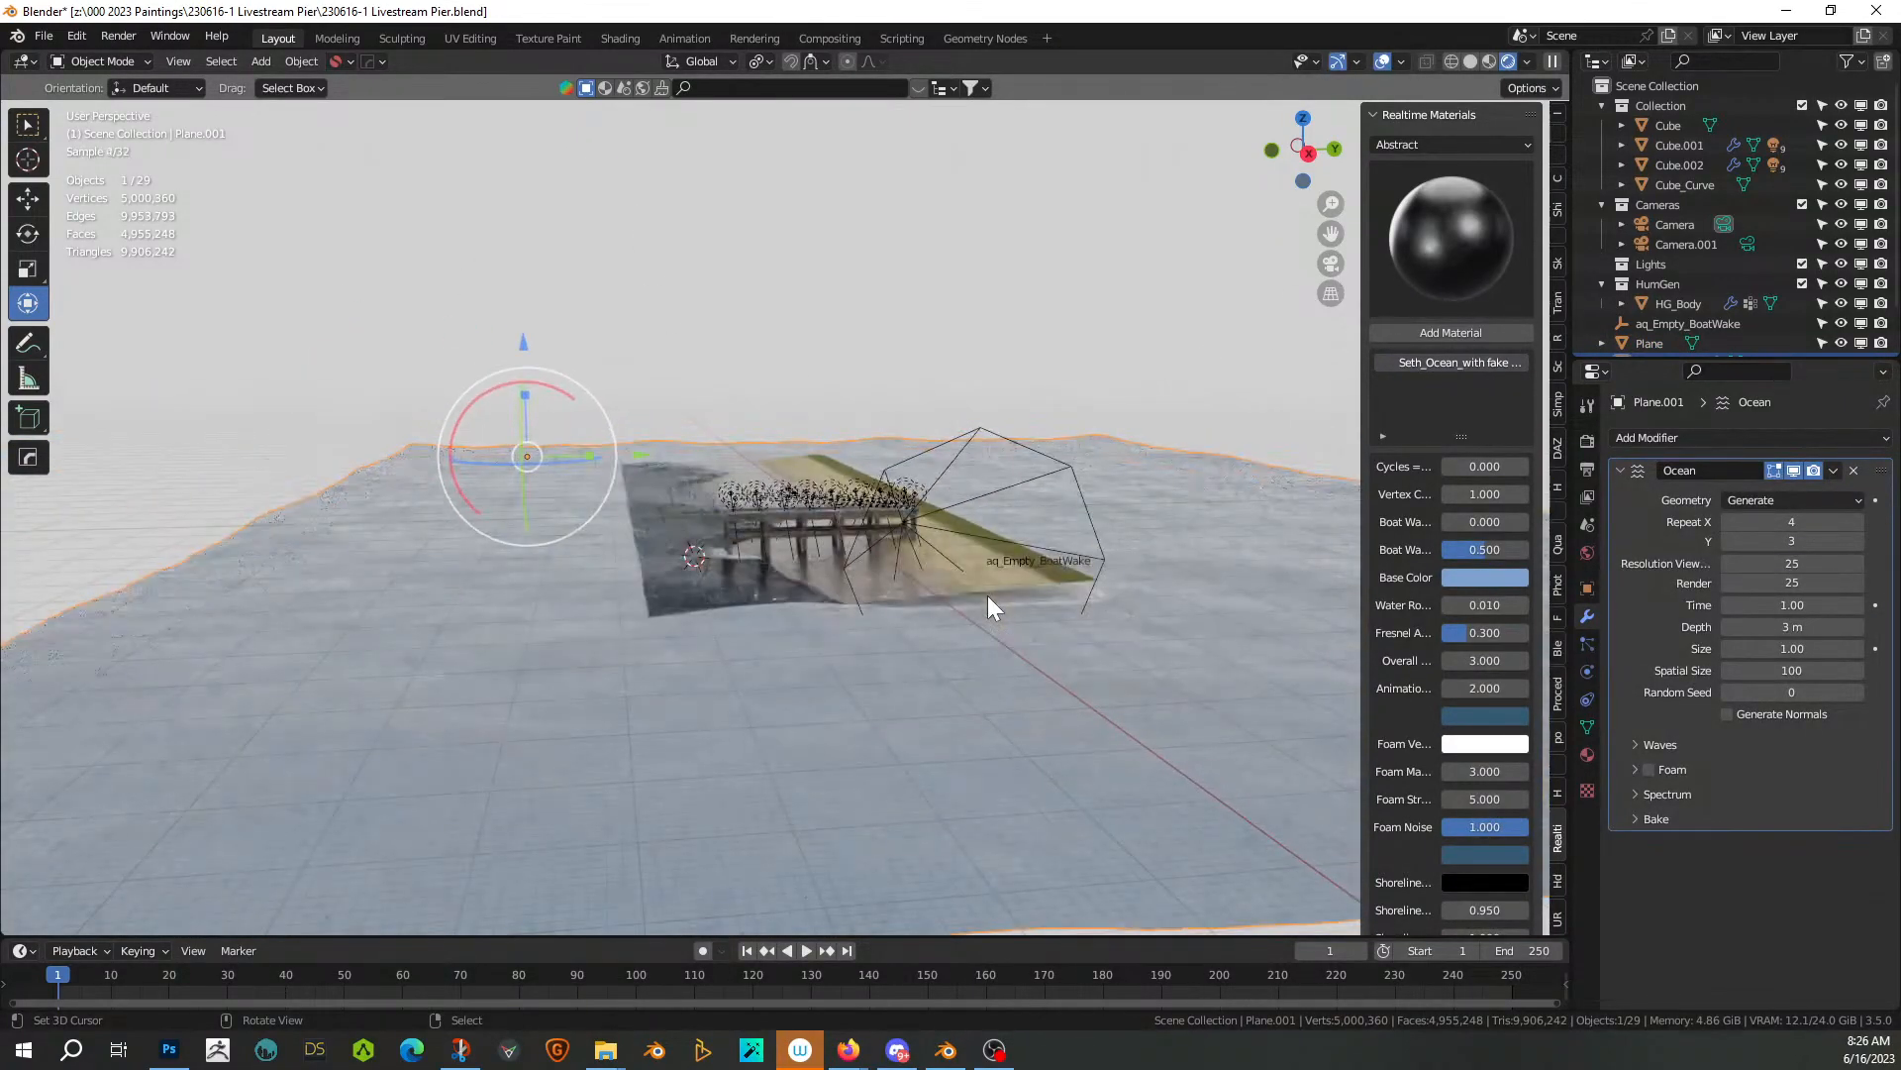
{"action": "left_click", "coordinate": [1800, 527]}
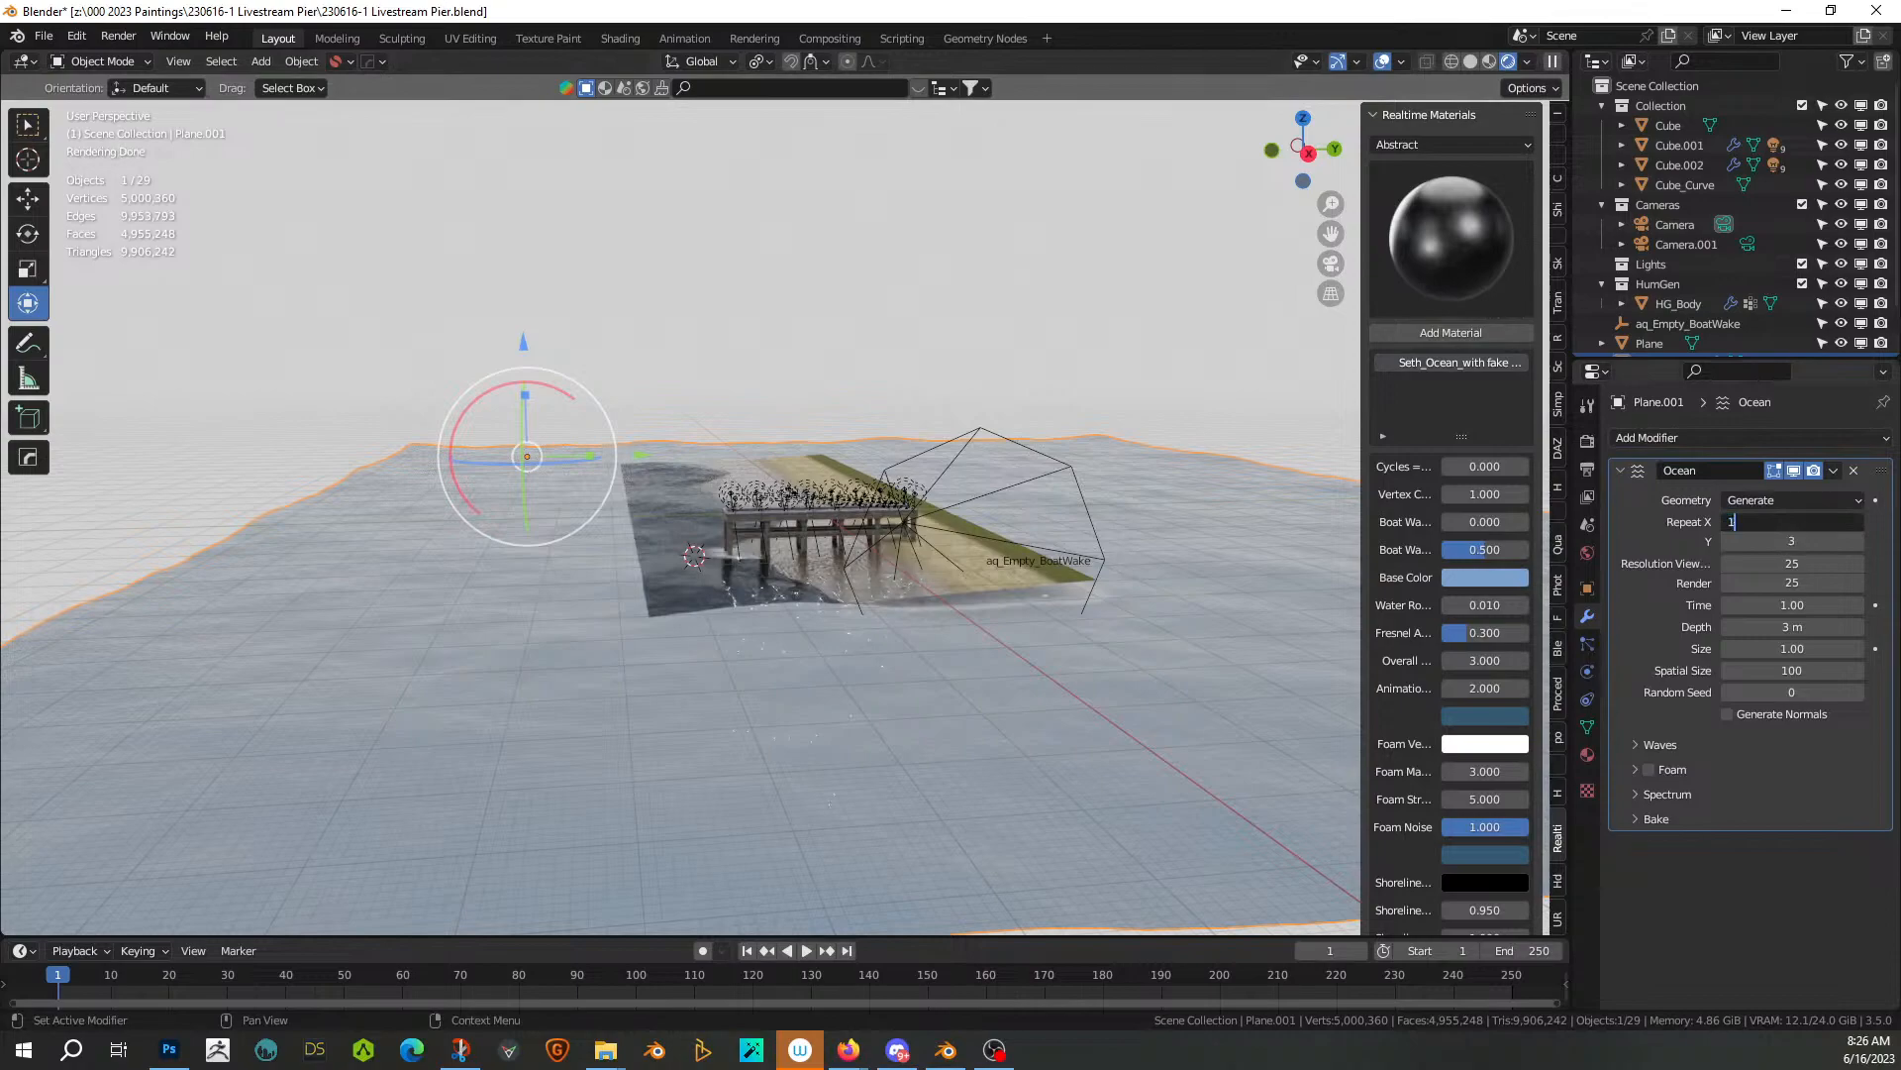
{"action": "key", "text": "Return"}
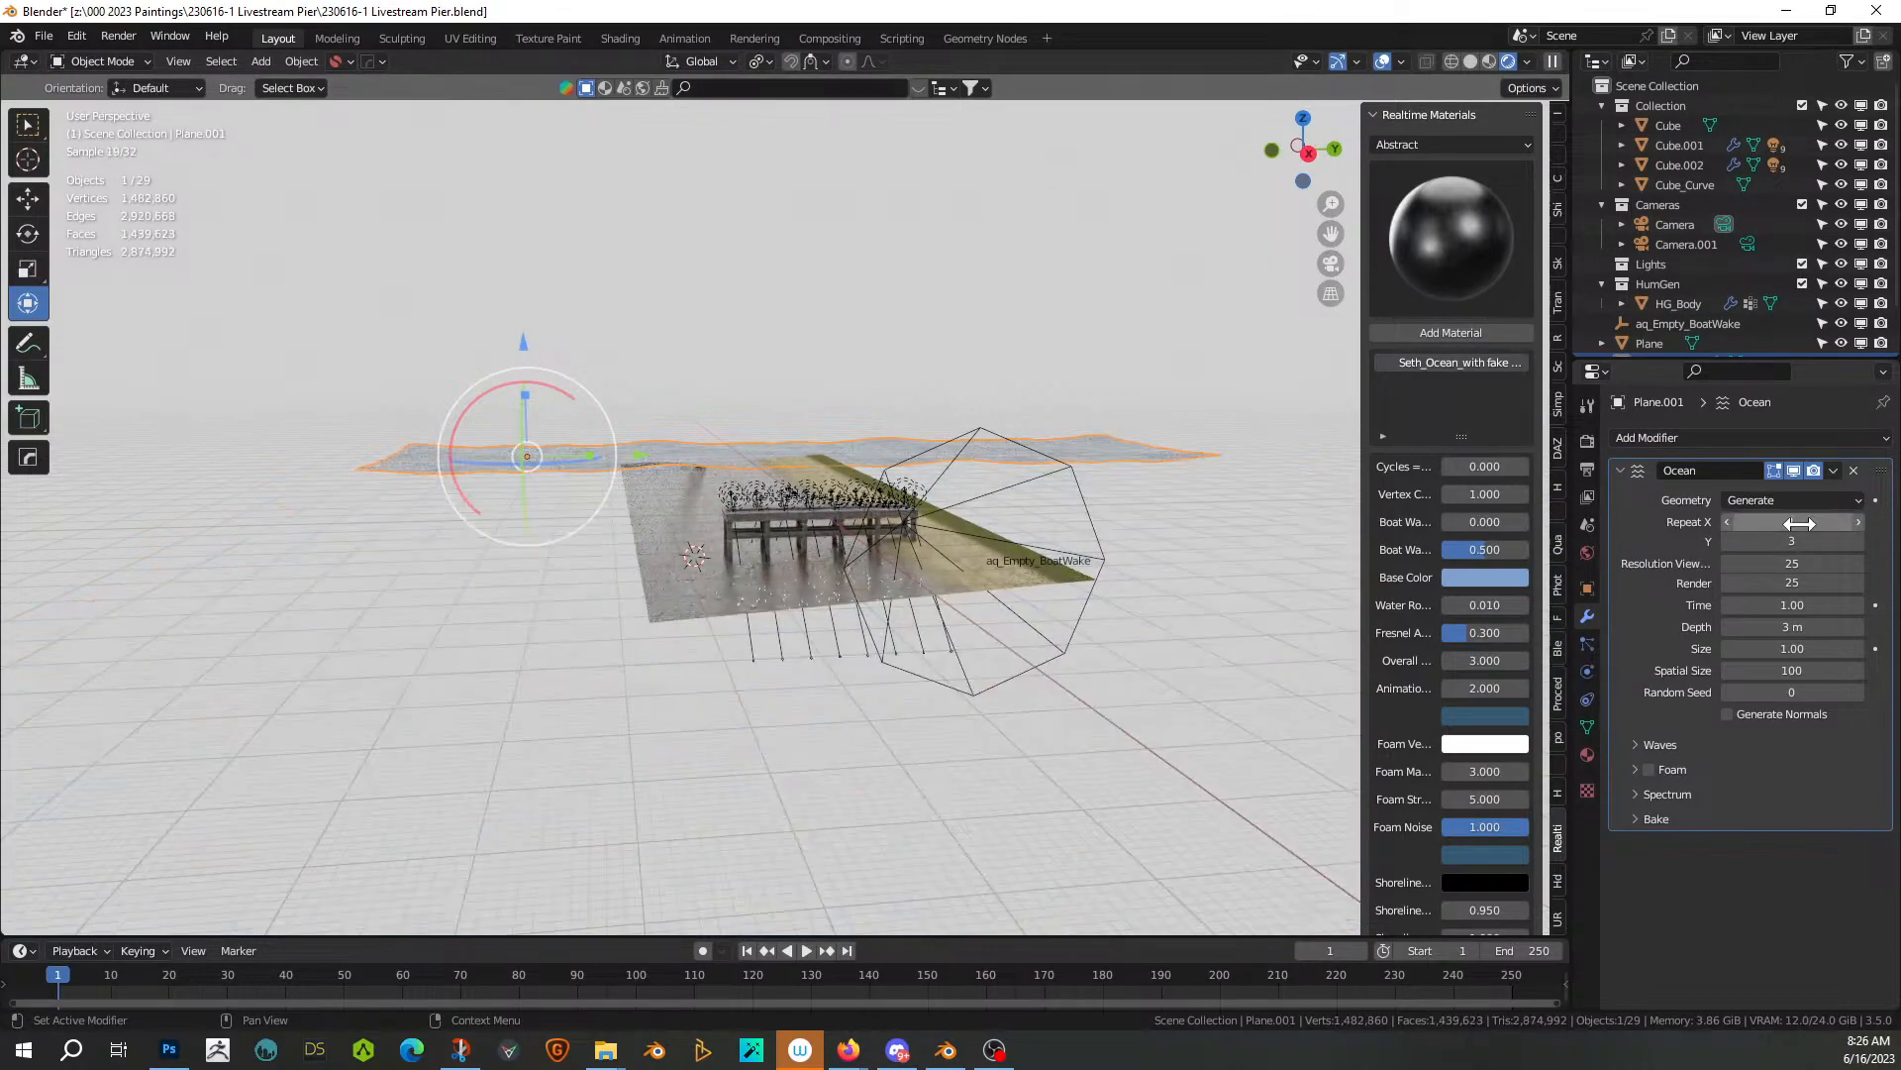
{"action": "left_click", "coordinate": [1799, 523]}
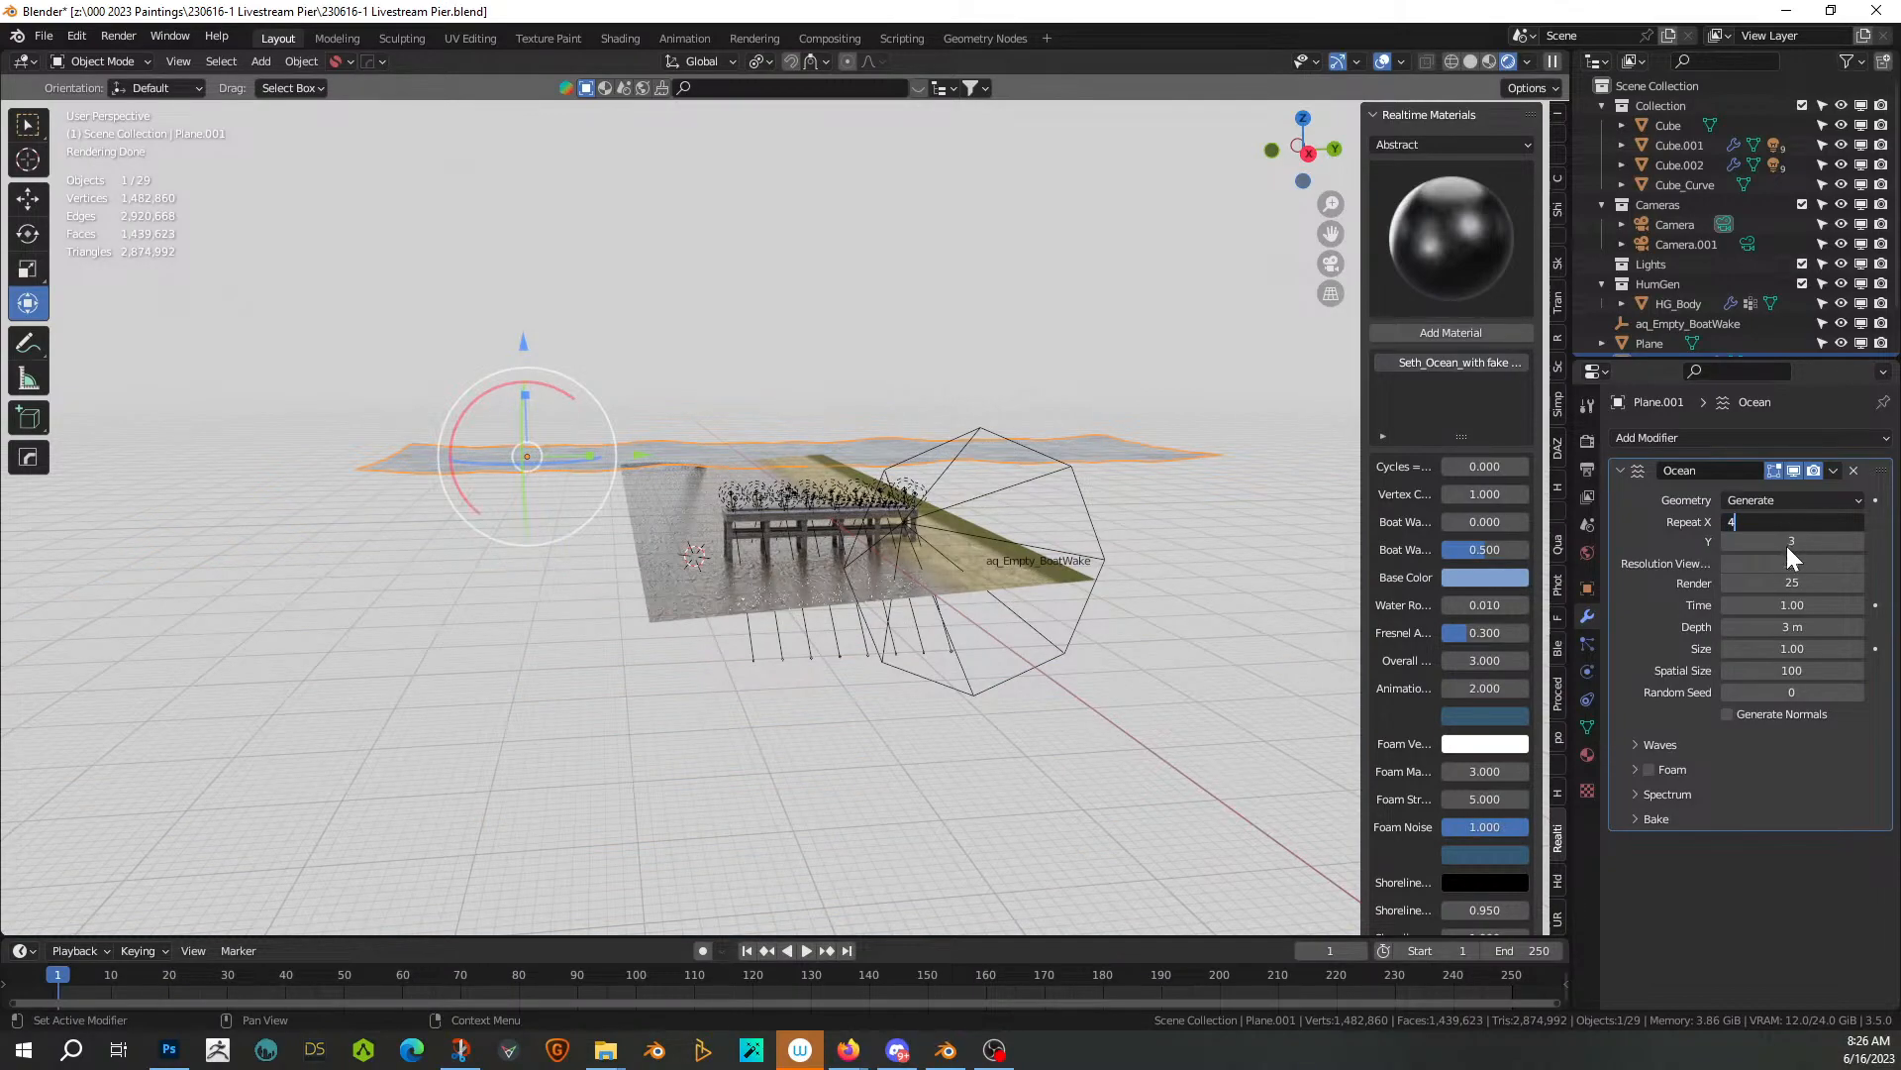
{"action": "key", "text": "Tab"}
{"action": "type", "text": "1"}
{"action": "key", "text": "Return"}
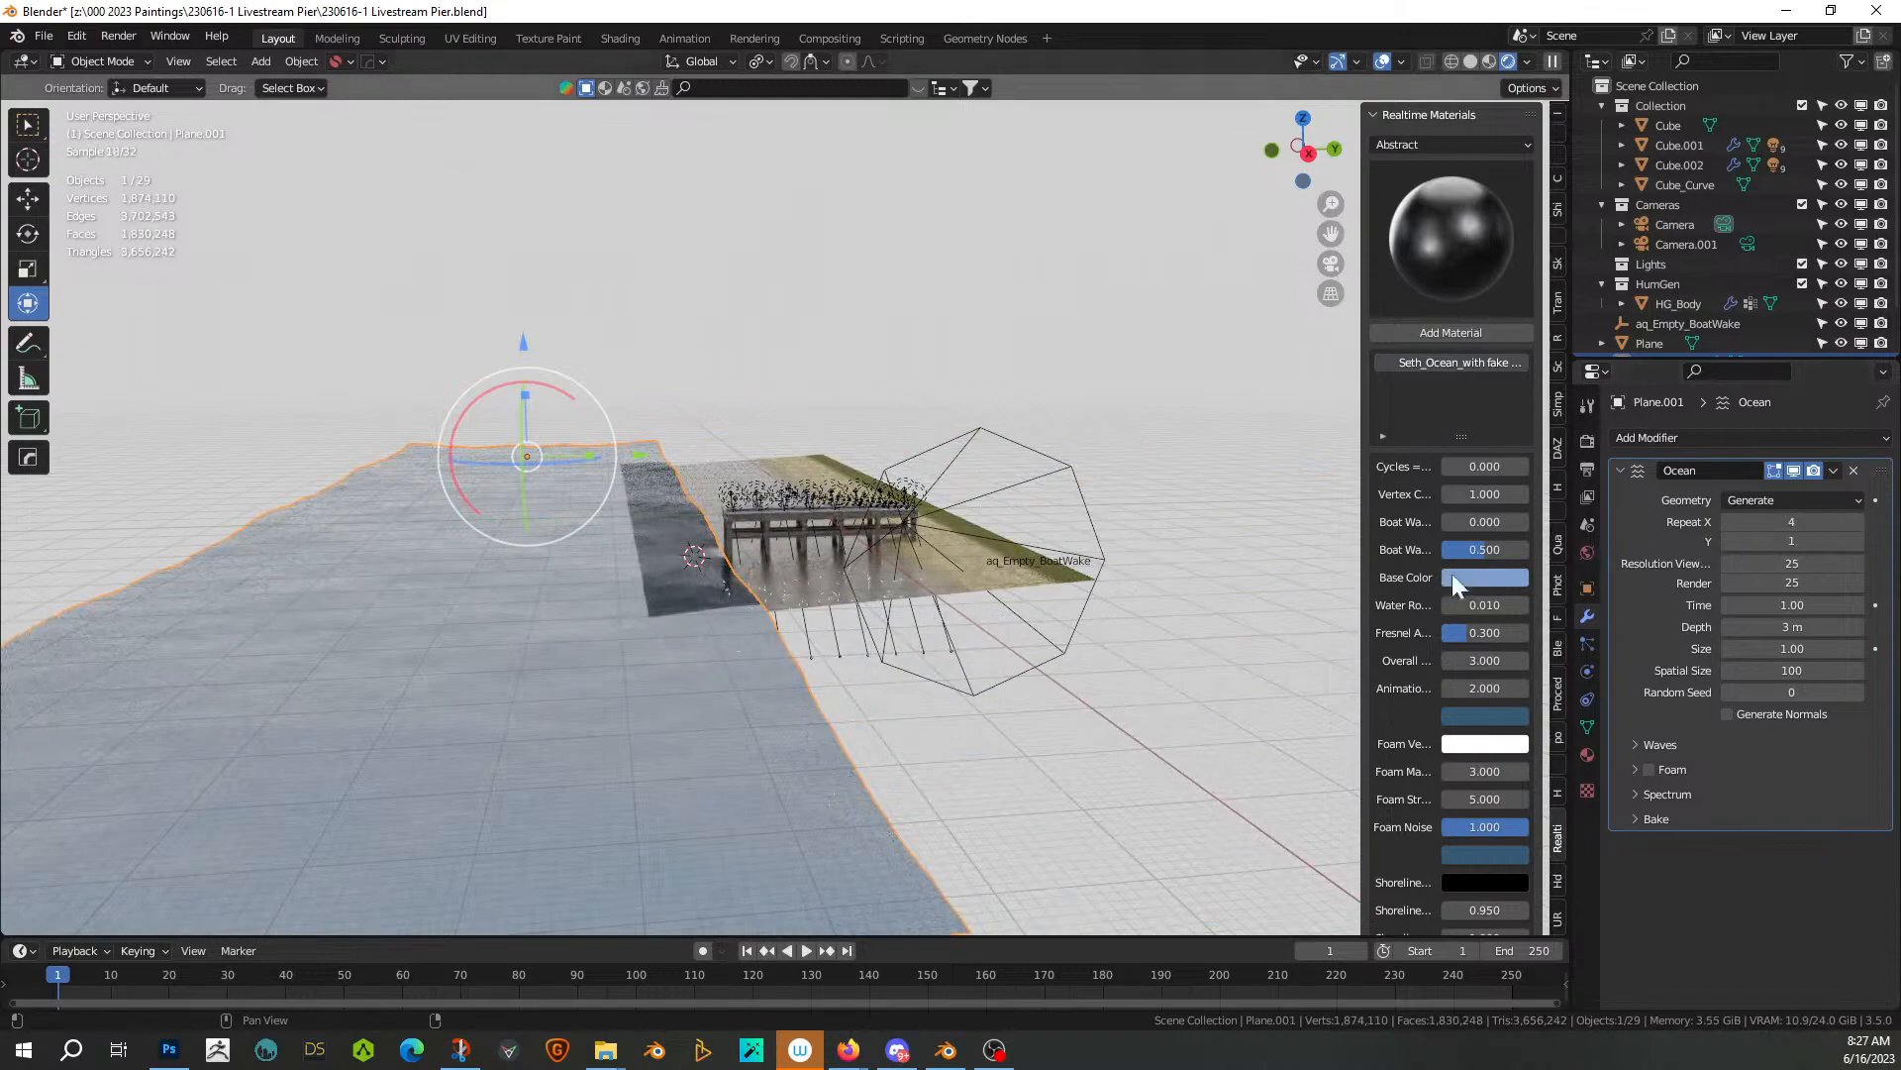
{"action": "left_click", "coordinate": [1793, 540]}
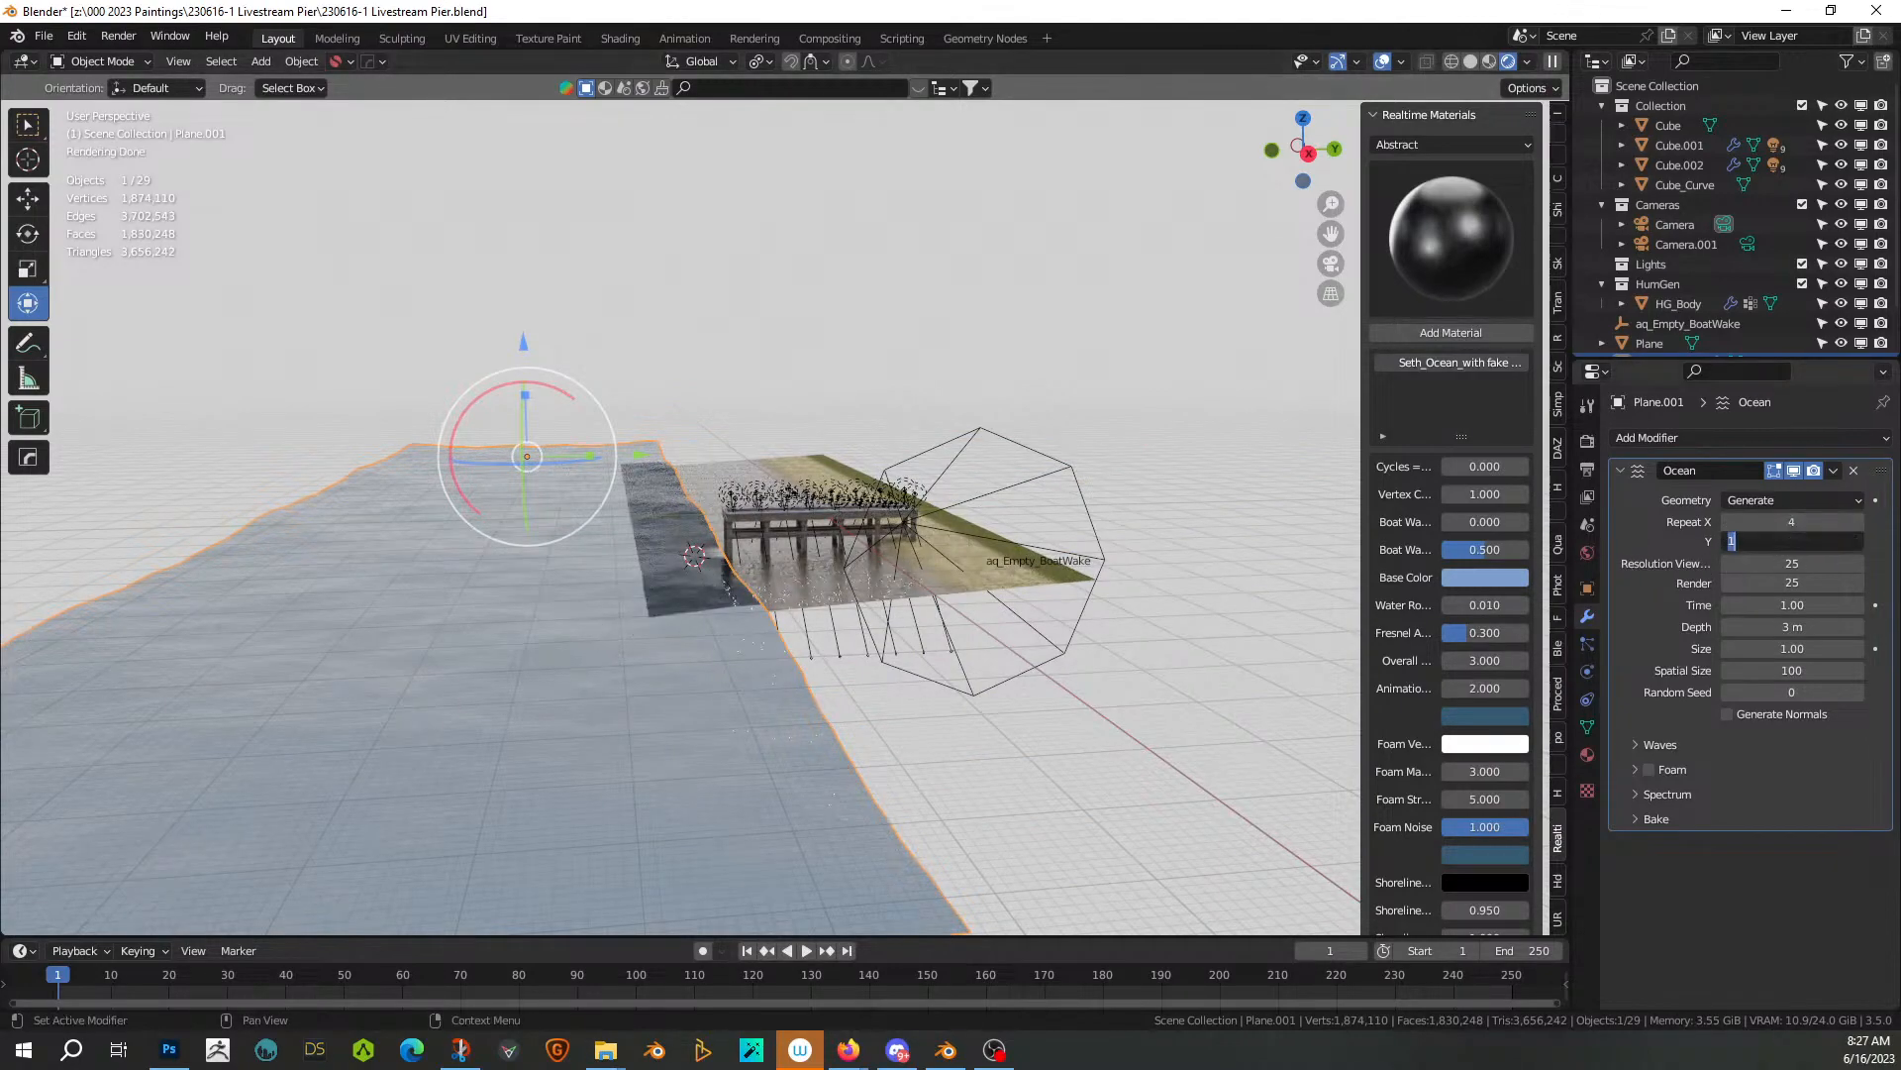
{"action": "key", "text": "Return"}
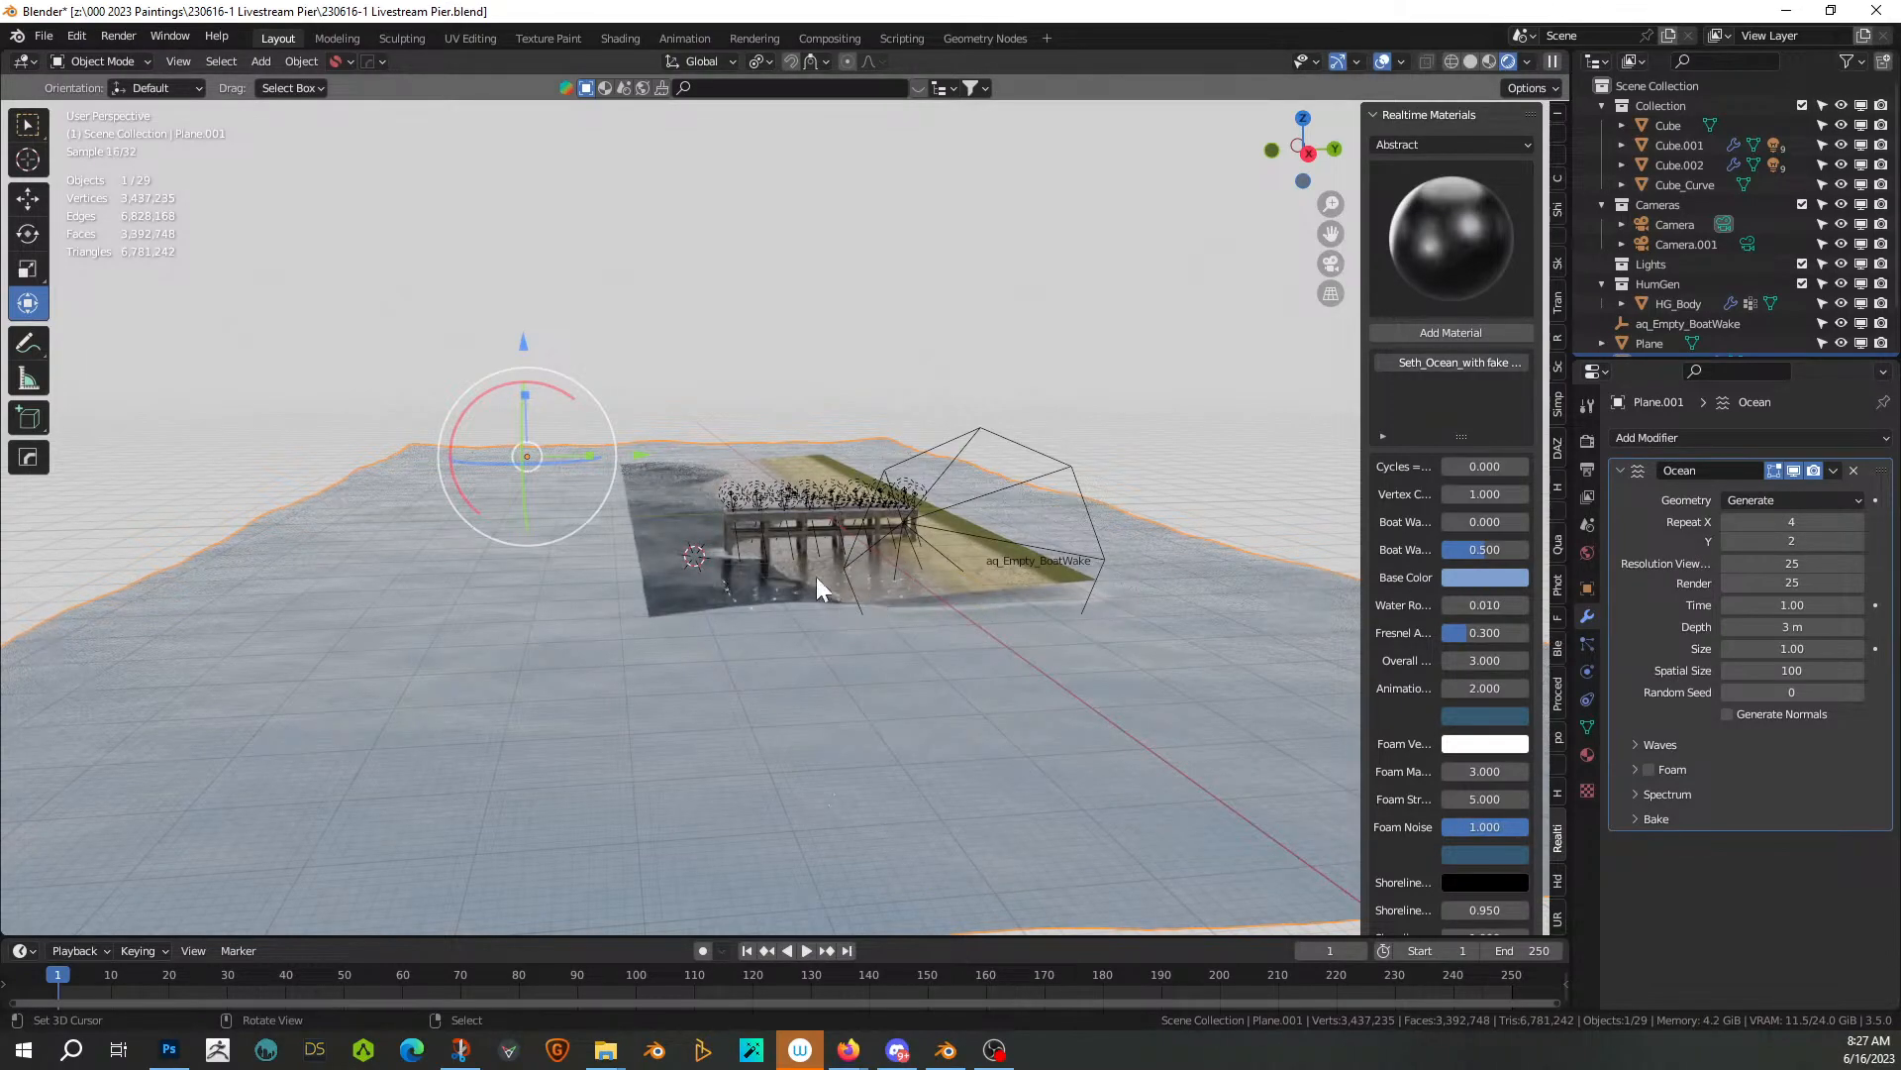
Move the ocean plane about -78.88 m along Y, away from the shore
{"action": "key", "text": "g"}
{"action": "key", "text": "y"}
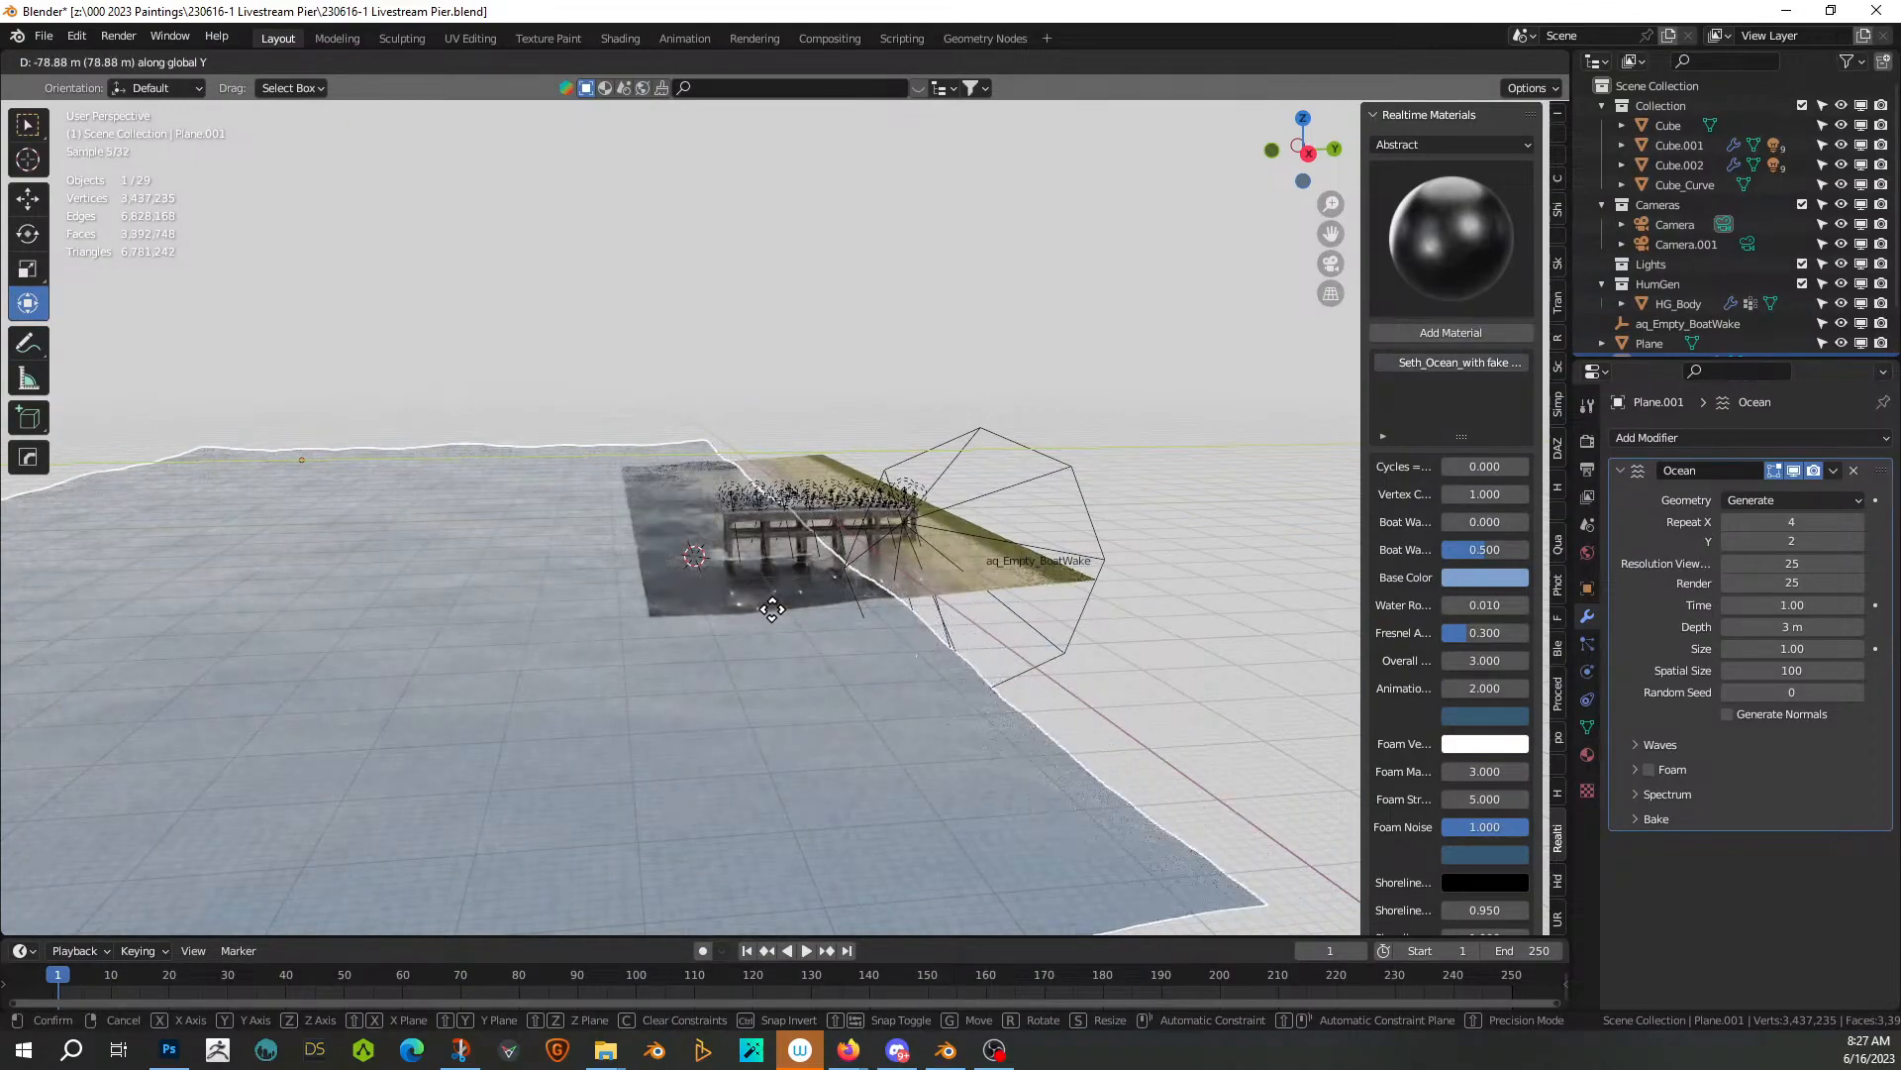
{"action": "left_click", "coordinate": [773, 609]}
Tilt the Sandy Shore ground plane by -12.5° in the right orthographic view
{"action": "scroll", "coordinate": [770, 606], "scroll_direction": "up", "scroll_amount": 4}
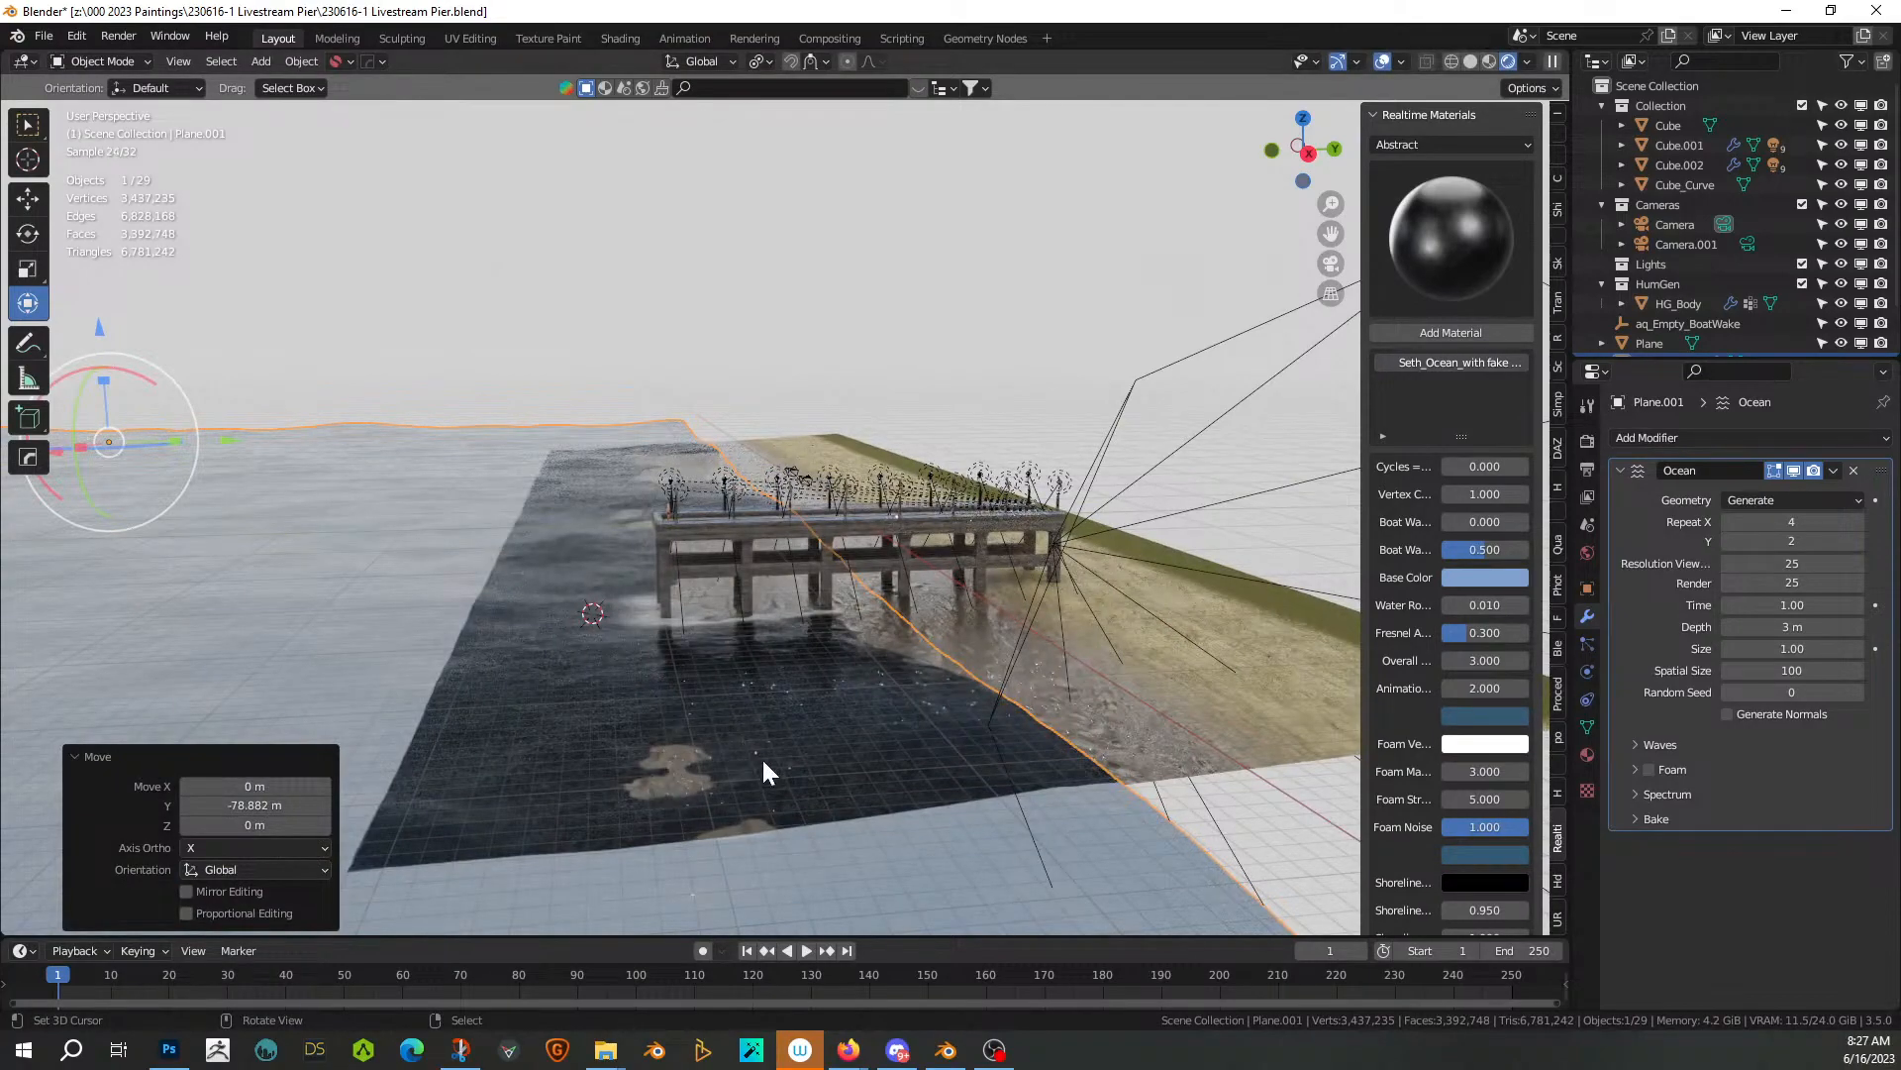
{"action": "scroll", "coordinate": [761, 773], "scroll_direction": "up", "scroll_amount": 6}
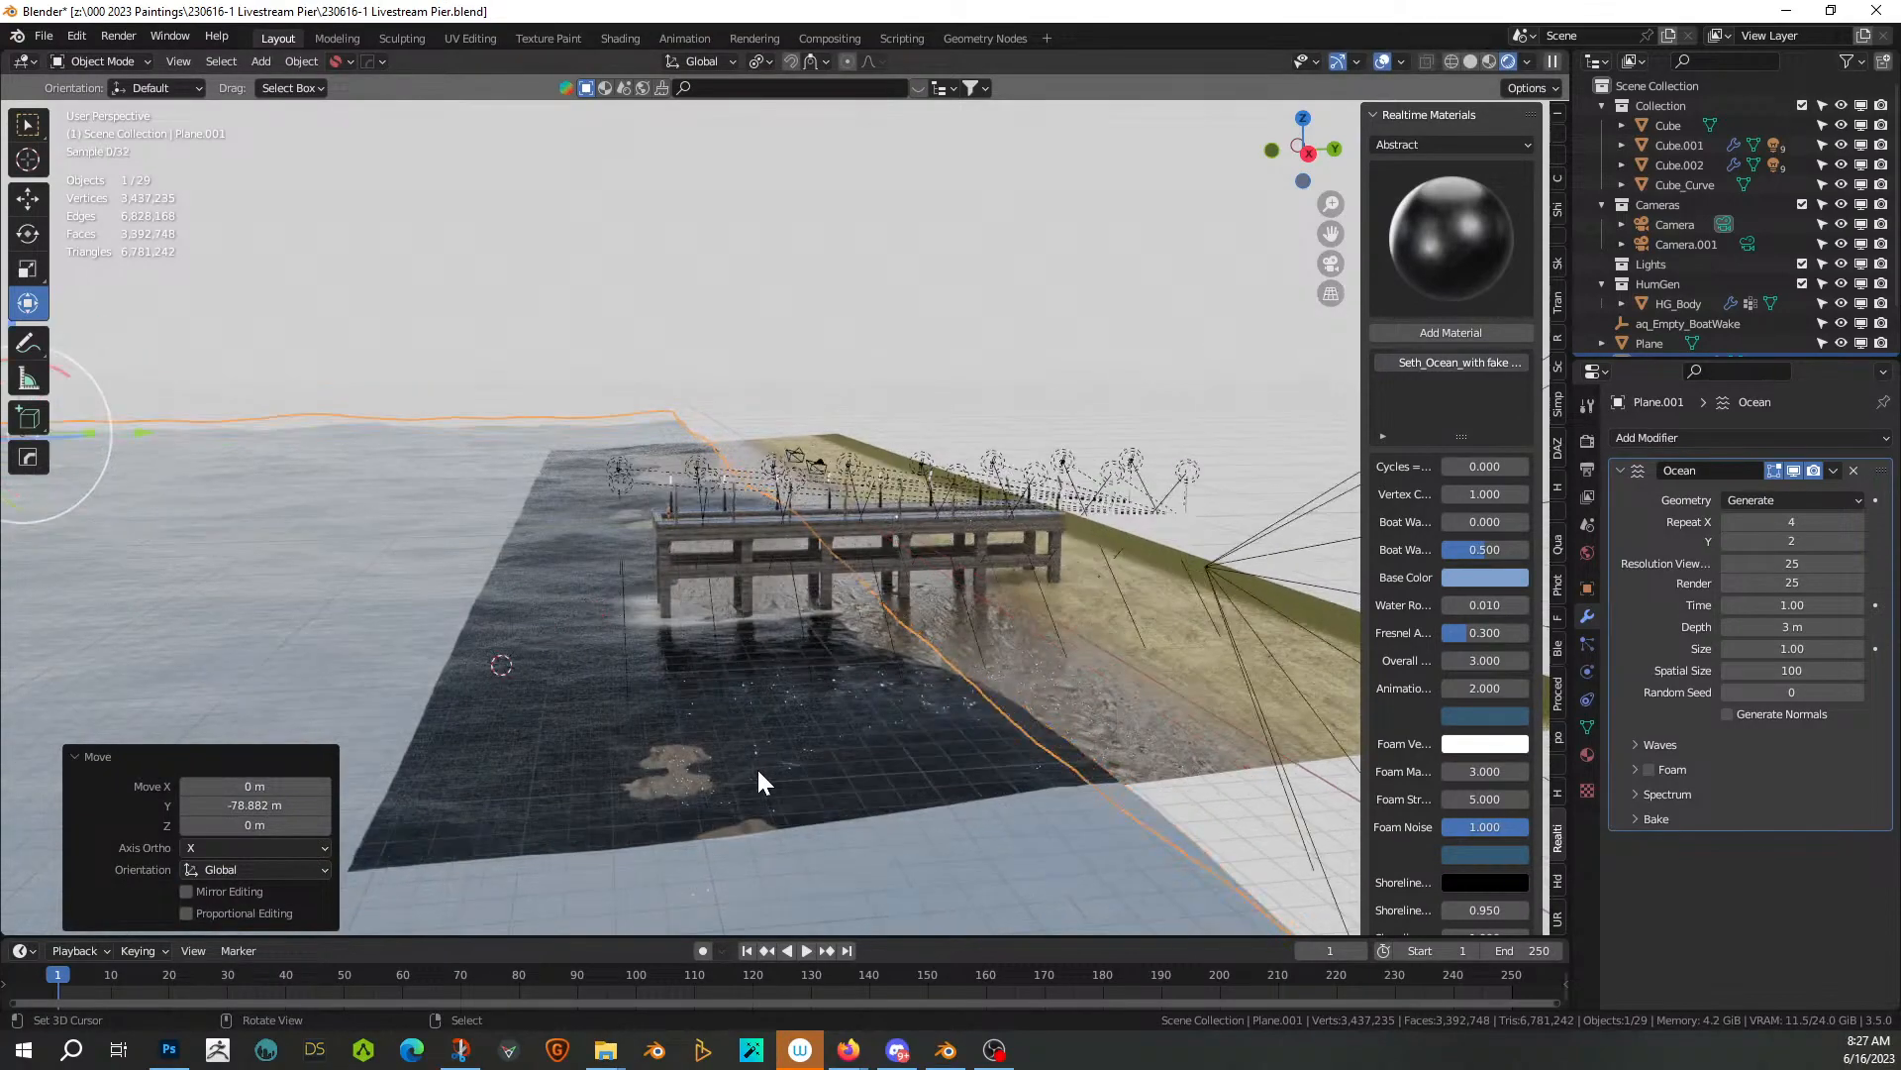
{"action": "middle_click_drag", "start_coordinate": [759, 769], "coordinate": [742, 740]}
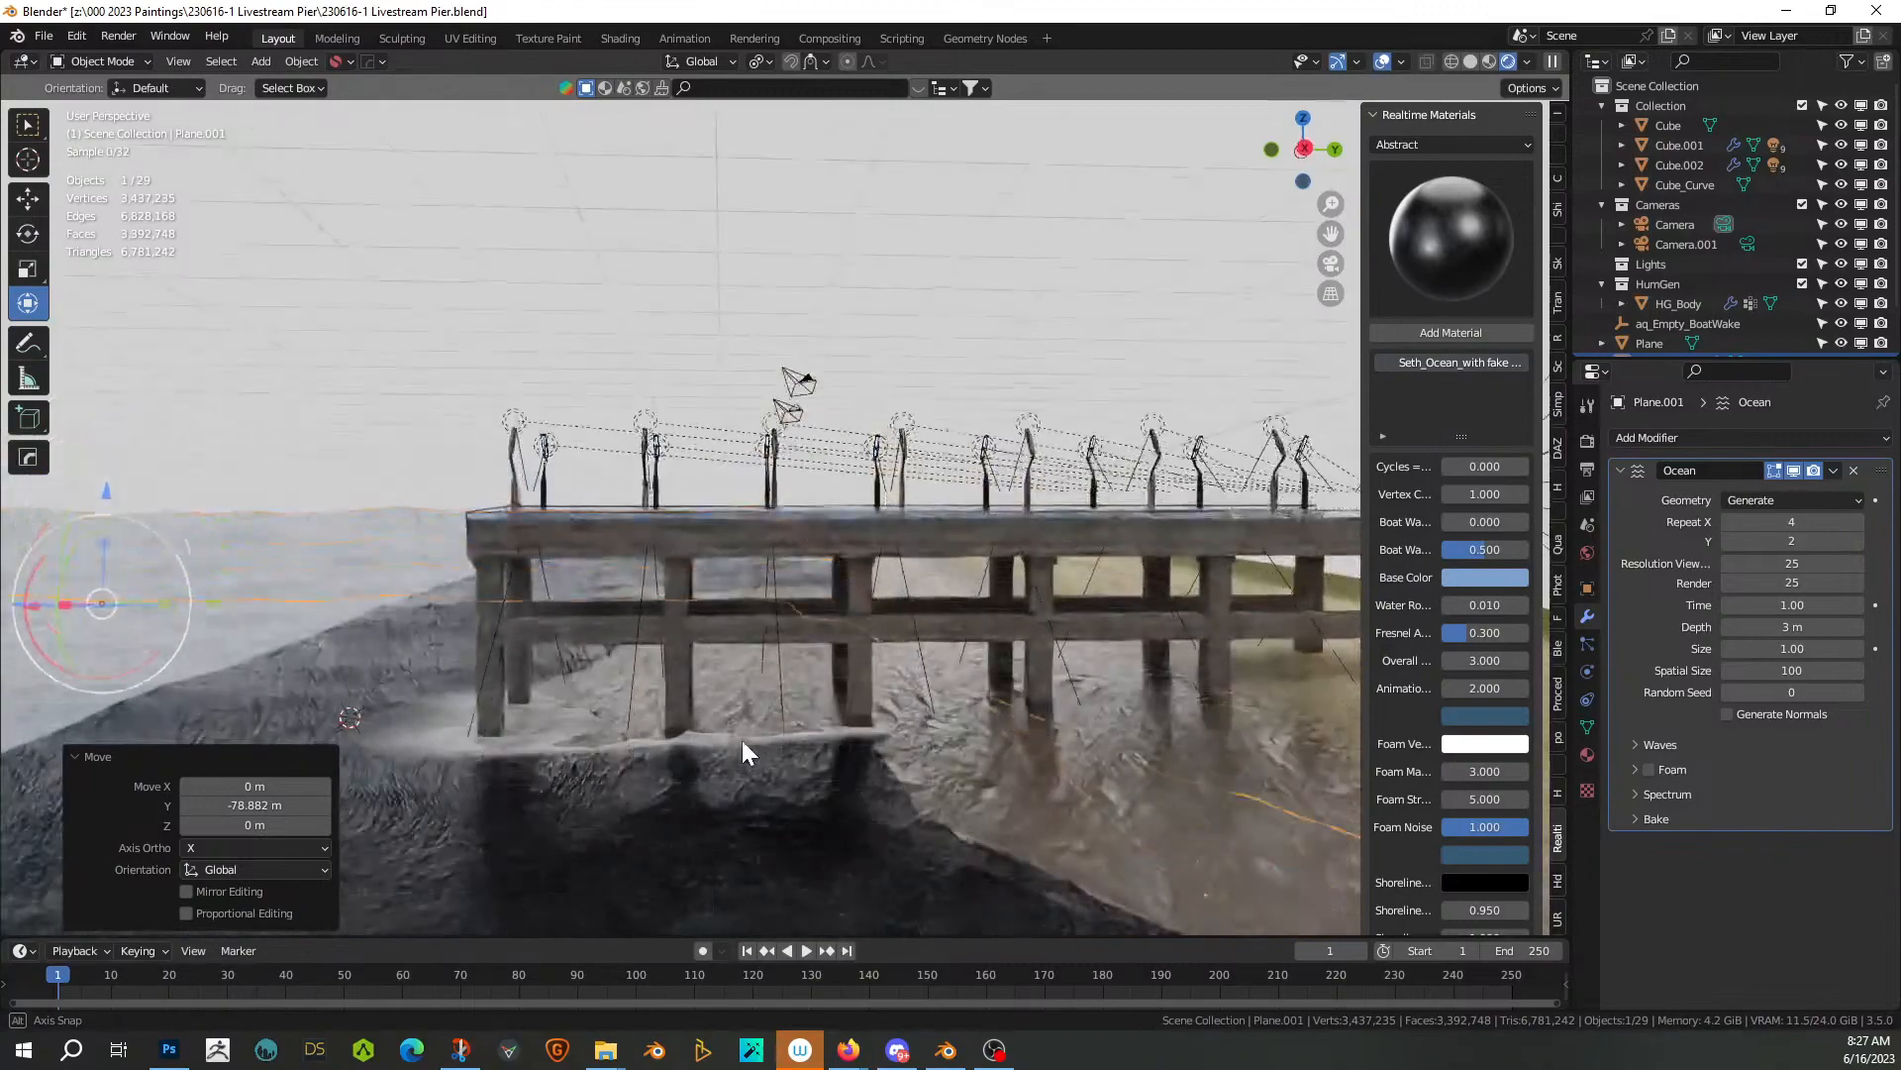
{"action": "scroll", "coordinate": [742, 741], "scroll_direction": "down", "scroll_amount": 4}
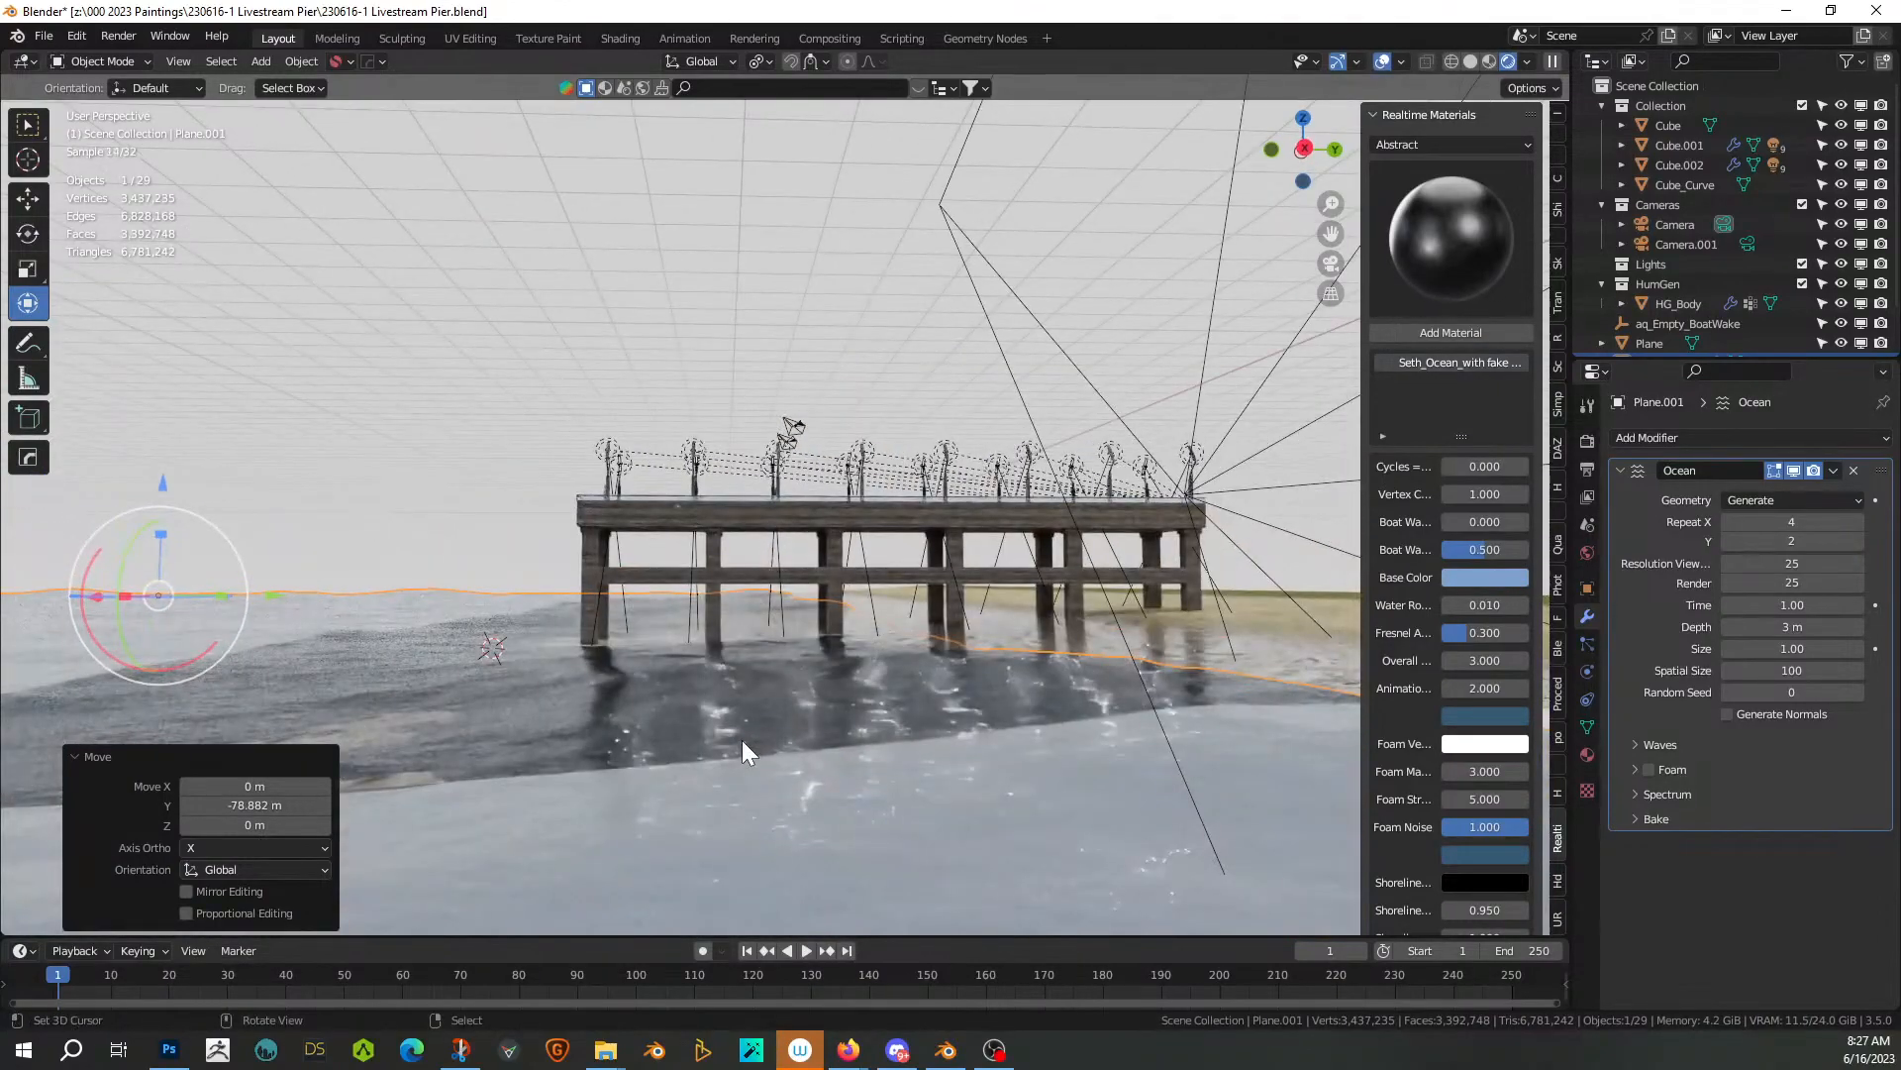
{"action": "middle_click_drag", "start_coordinate": [741, 740], "coordinate": [756, 750]}
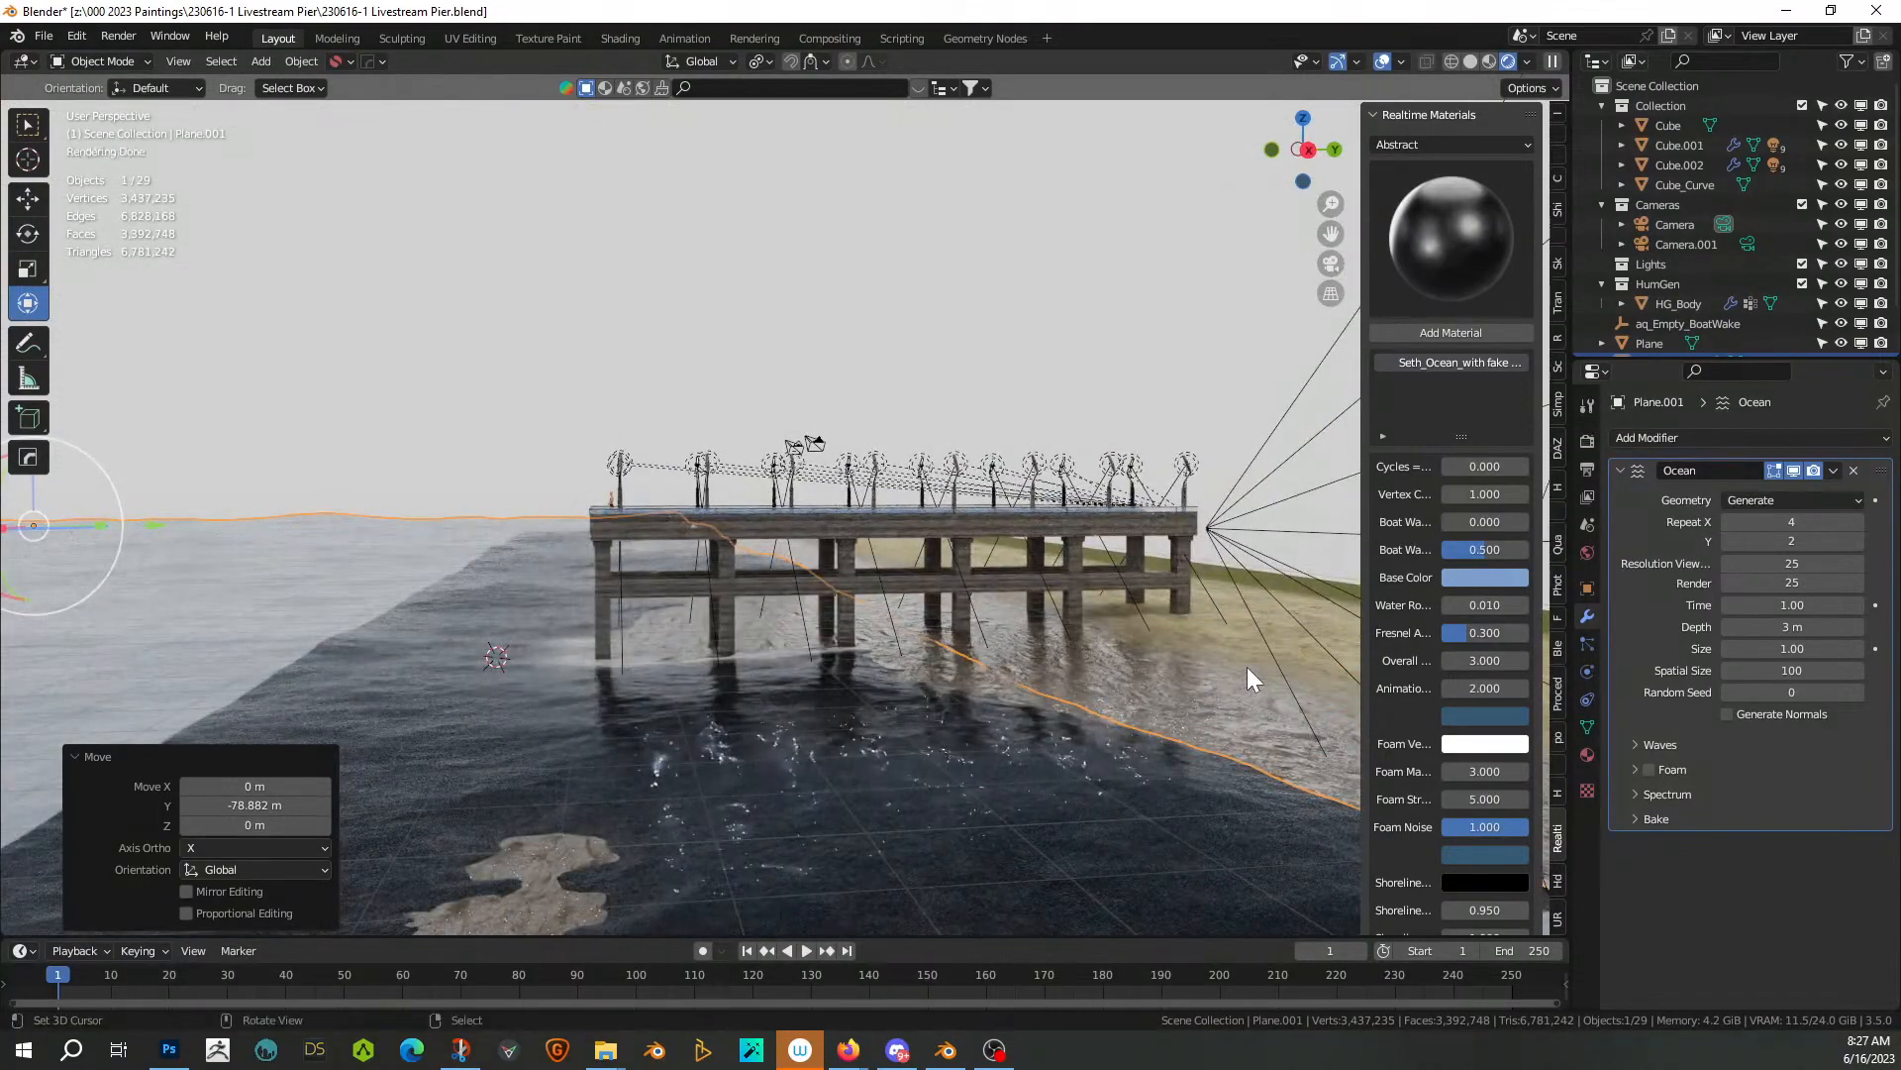
{"action": "left_click", "coordinate": [1288, 651]}
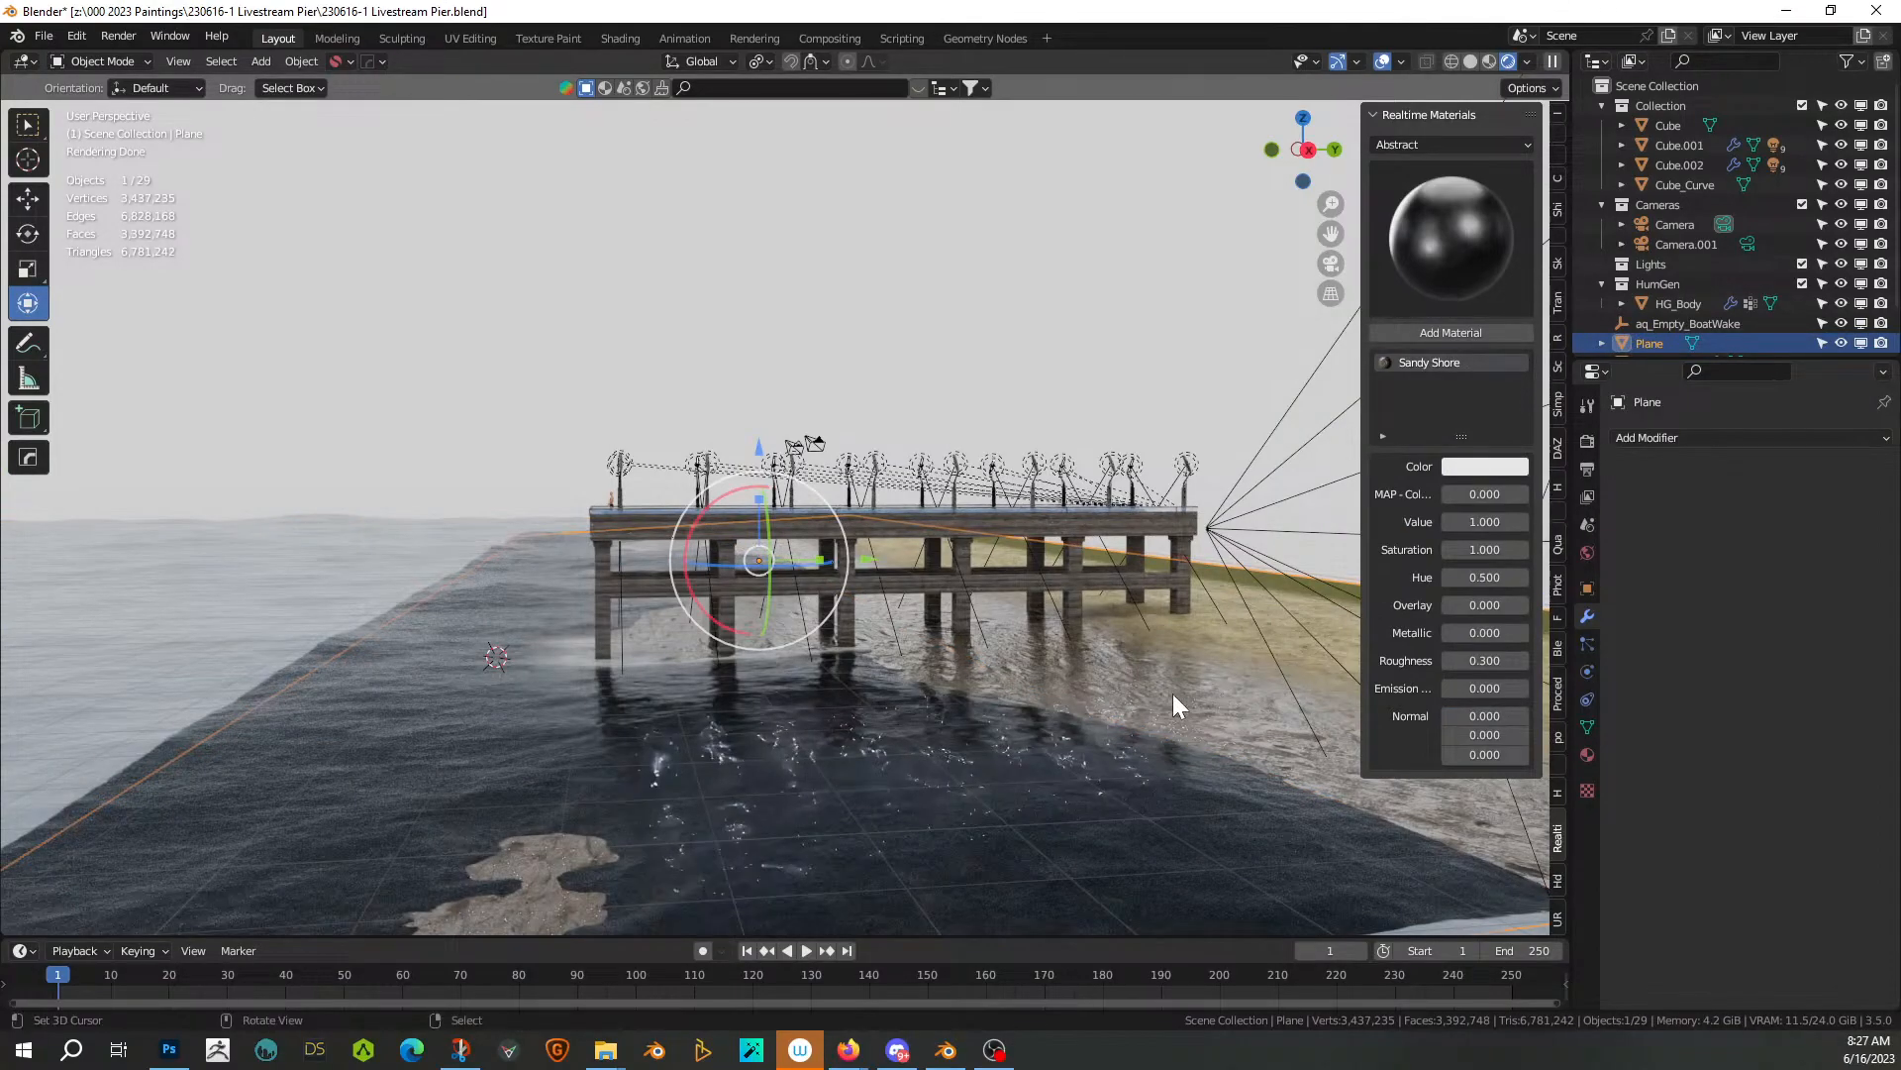
{"action": "key", "text": "KP_3"}
{"action": "key", "text": "r"}
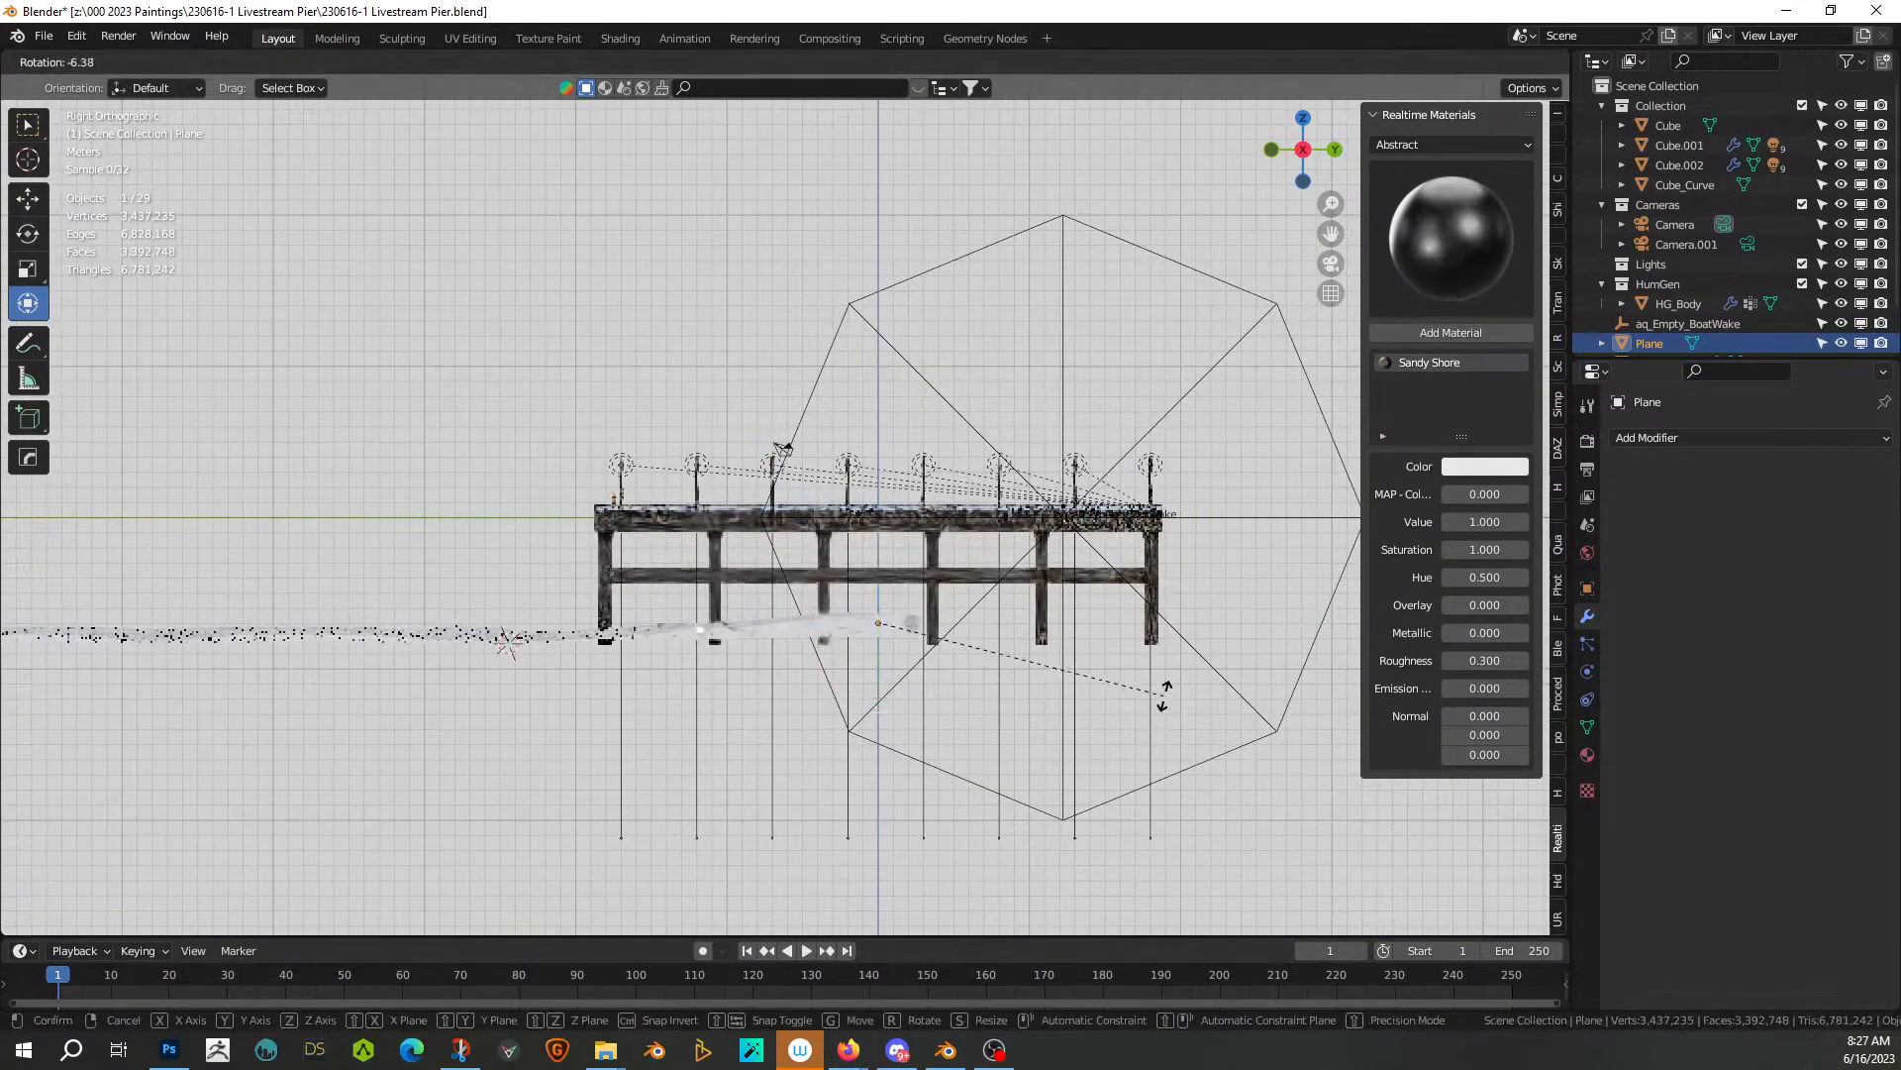
{"action": "left_click", "coordinate": [1173, 654]}
Rotate the Sandy Shore ground plane about -2.52° more around the global X axis
{"action": "middle_click_drag", "start_coordinate": [1147, 668], "coordinate": [1166, 711]}
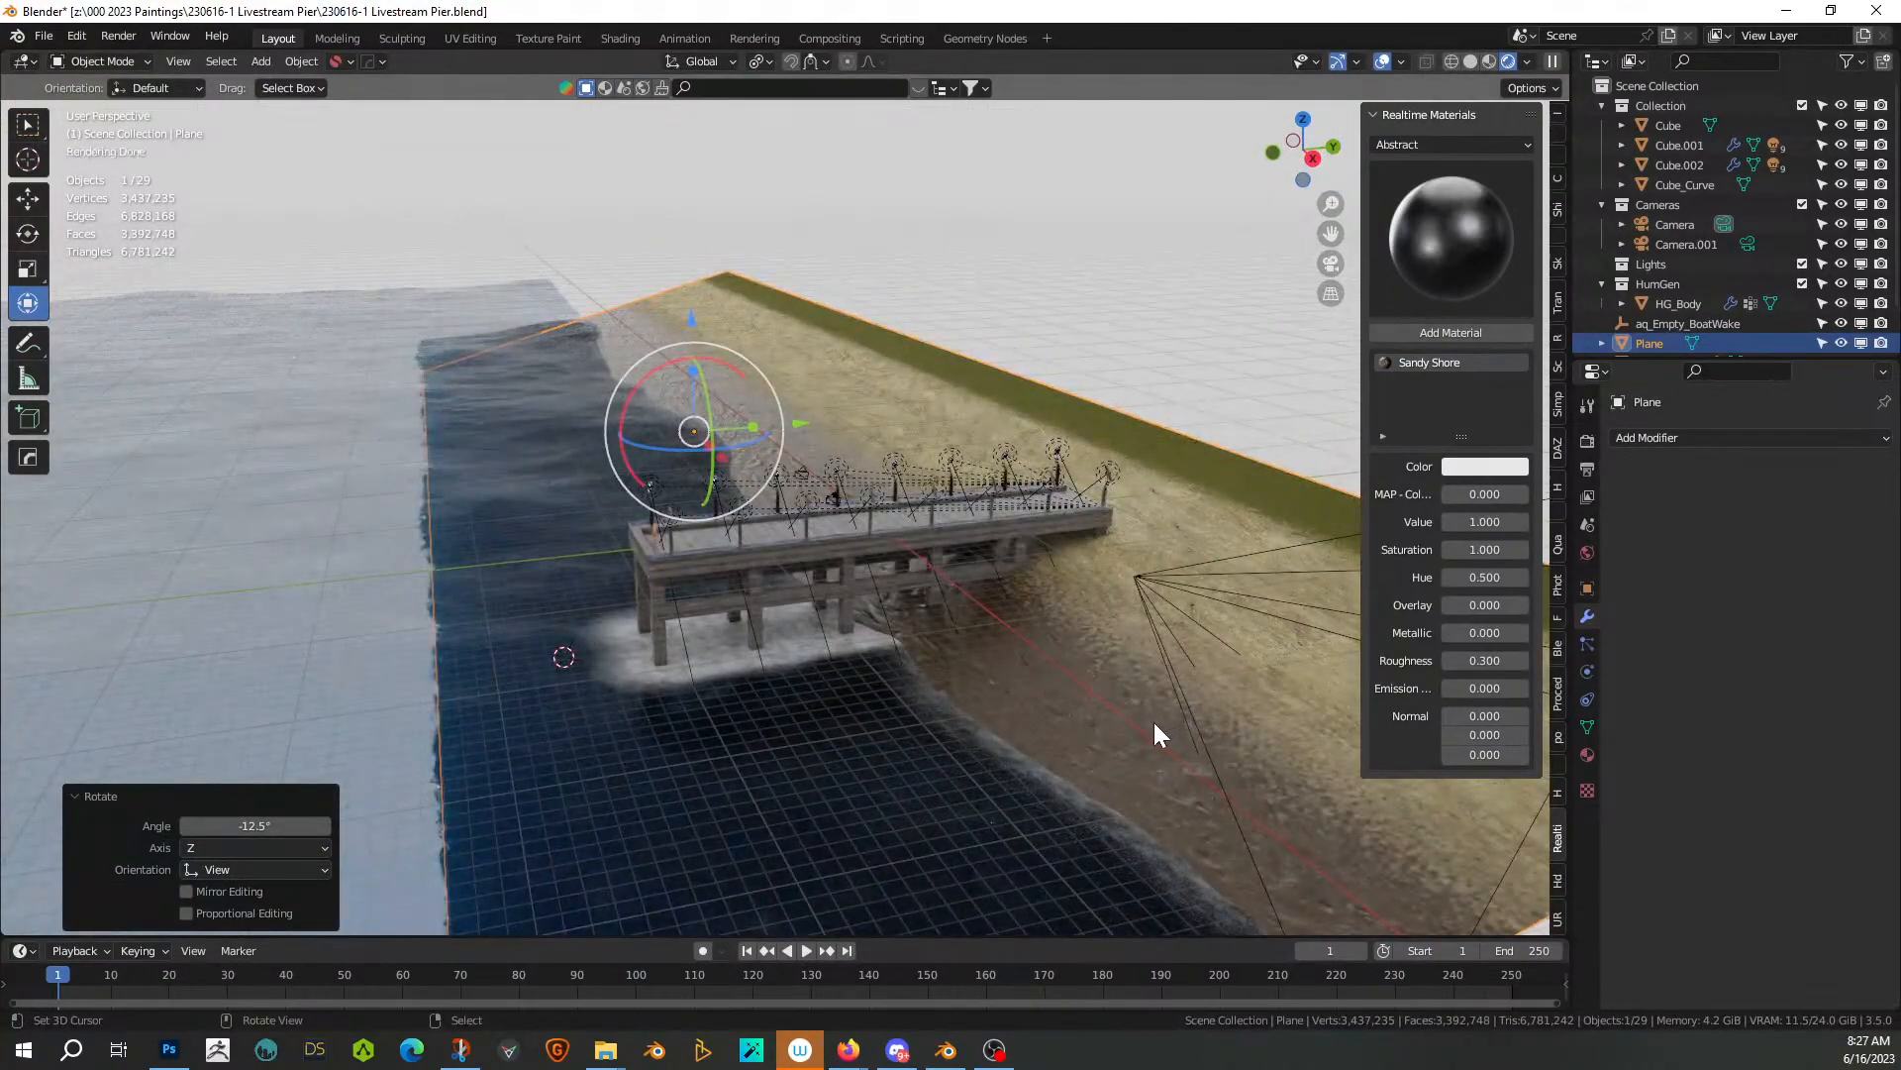
{"action": "middle_click_drag", "start_coordinate": [1126, 735], "coordinate": [925, 713]}
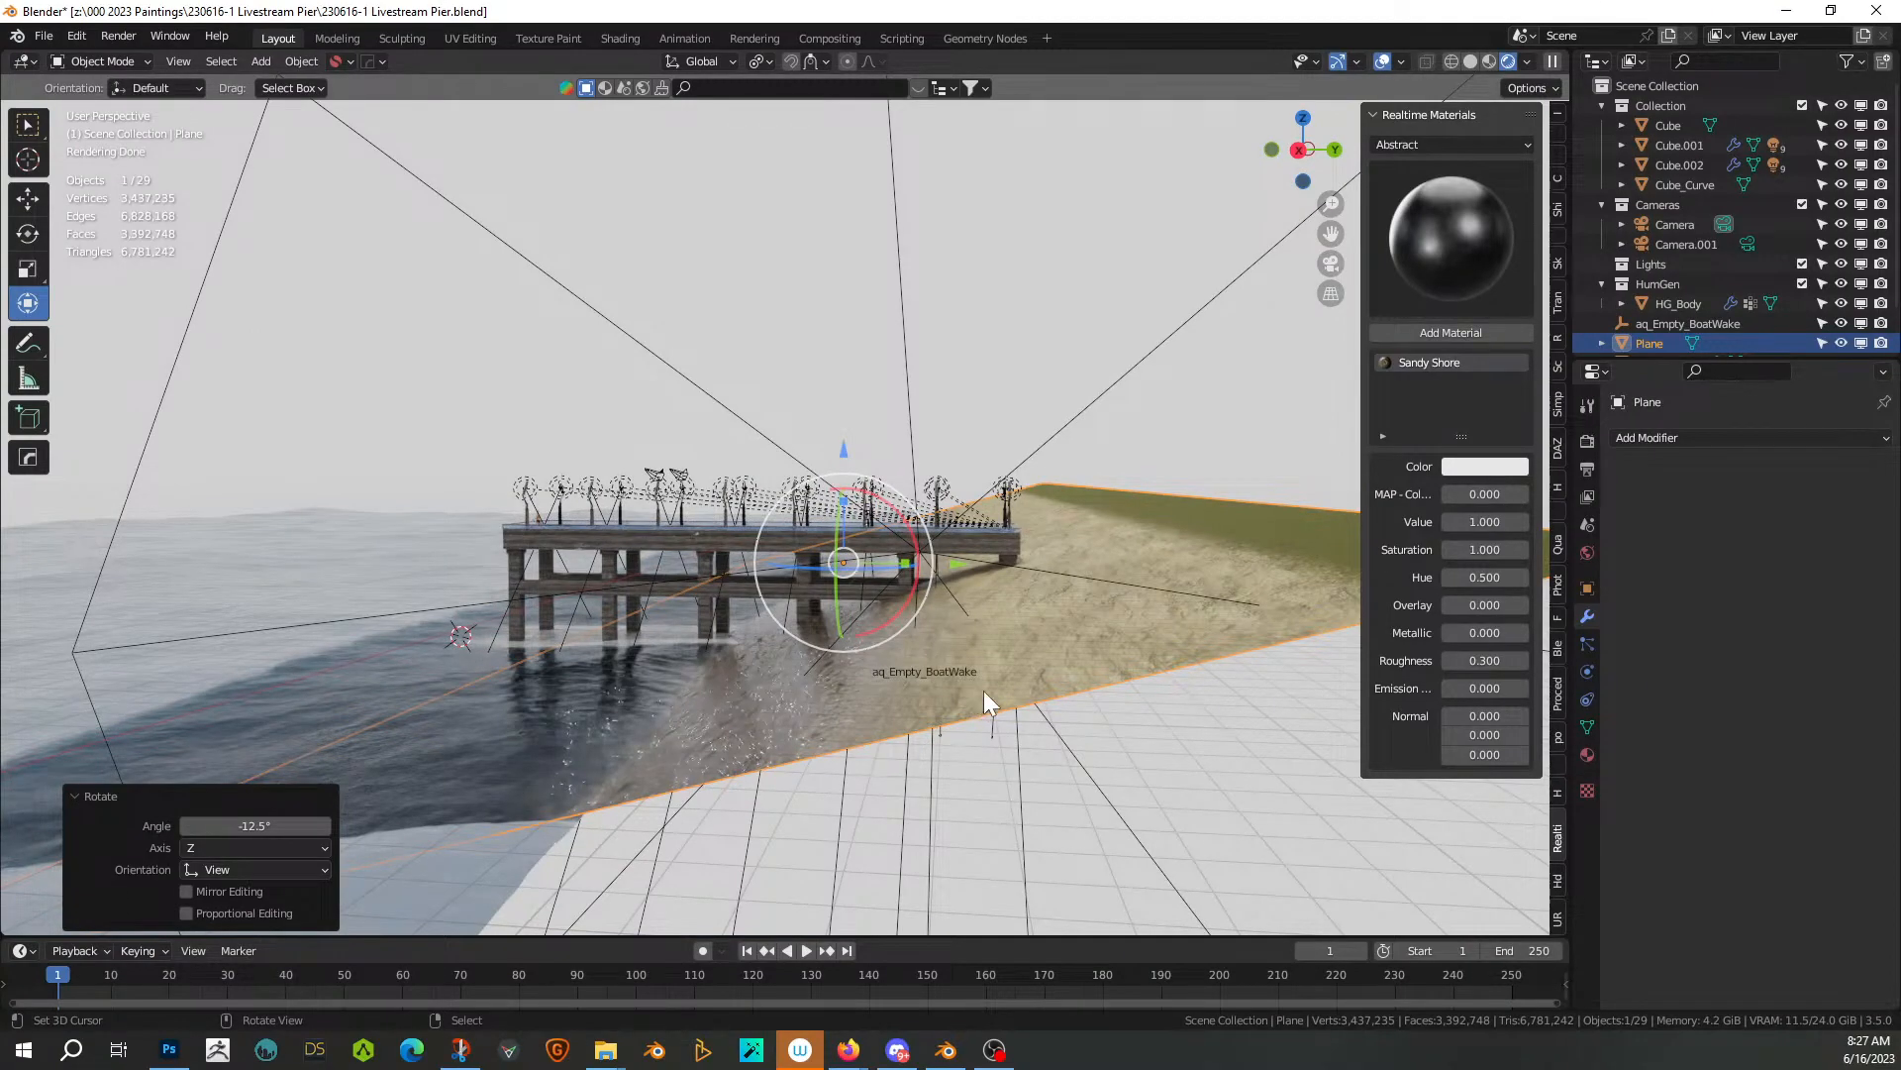
{"action": "key", "text": "r"}
{"action": "key", "text": "x"}
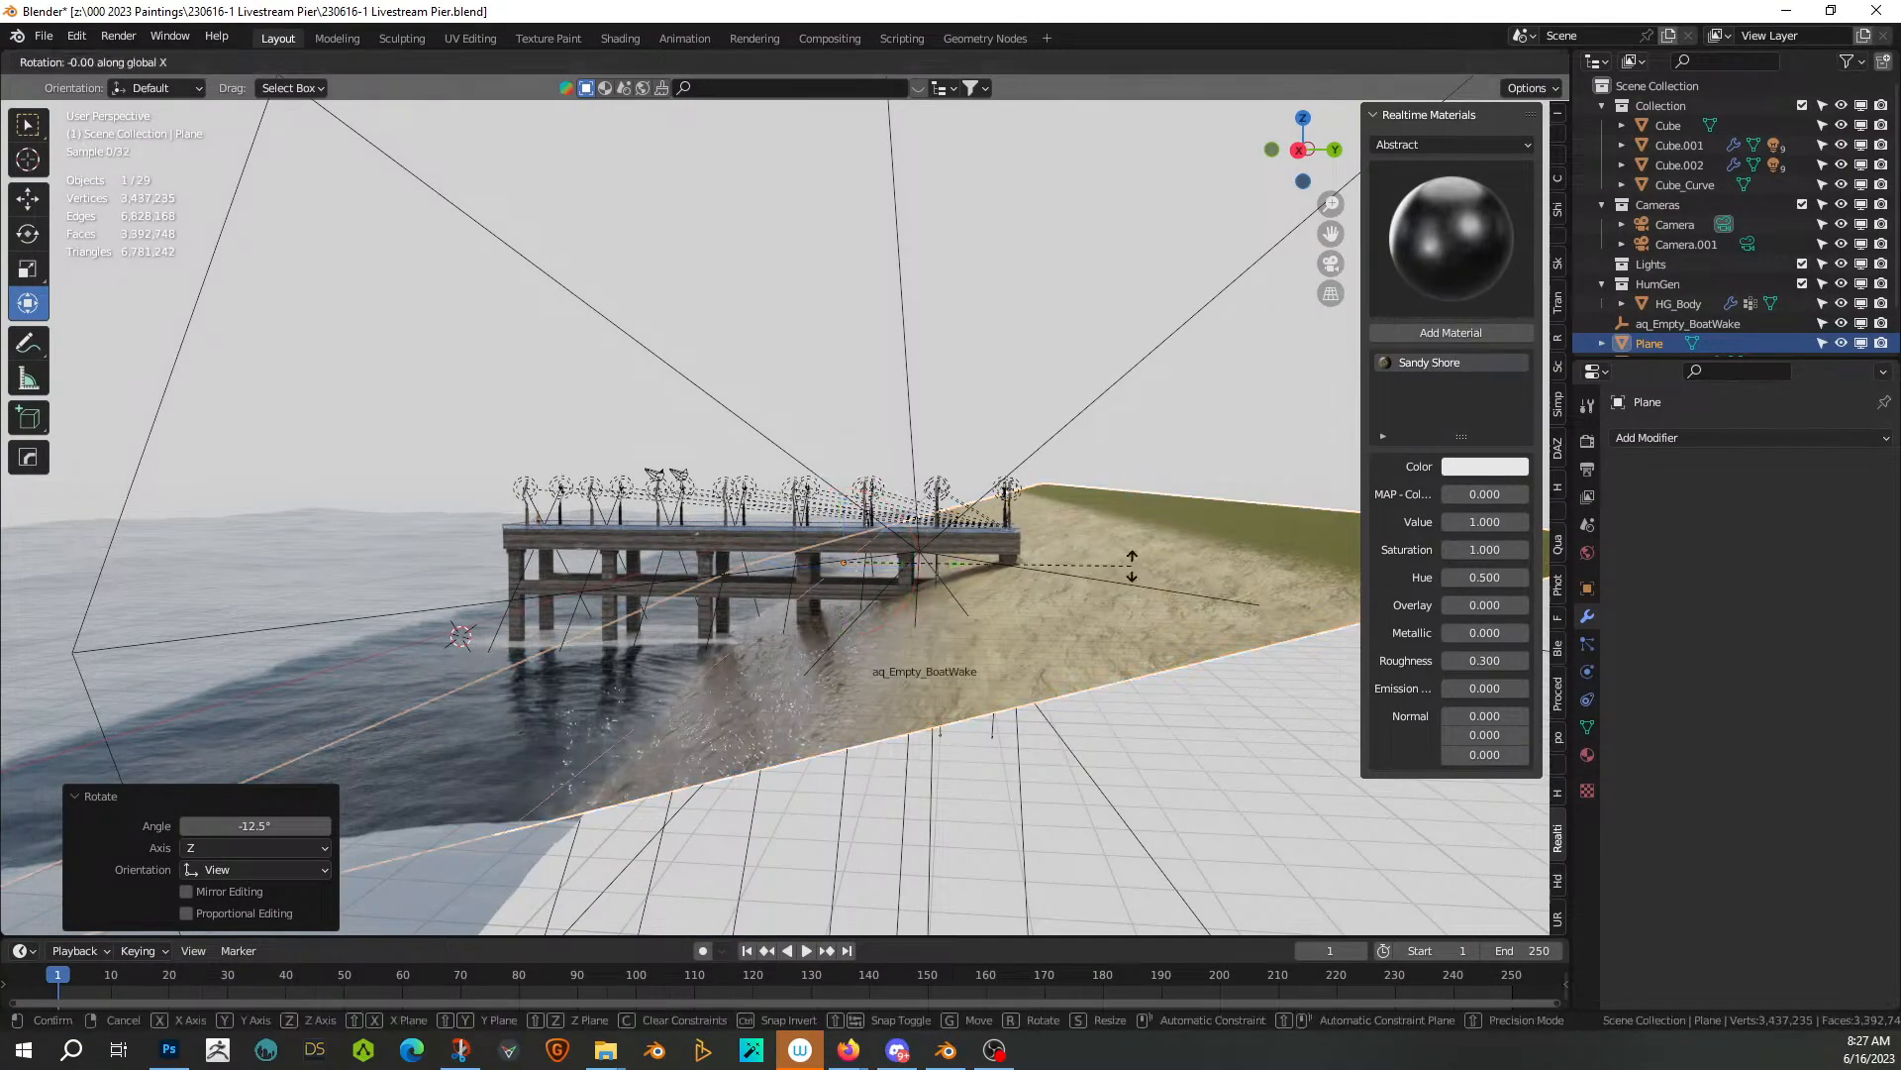
{"action": "left_click", "coordinate": [1136, 577]}
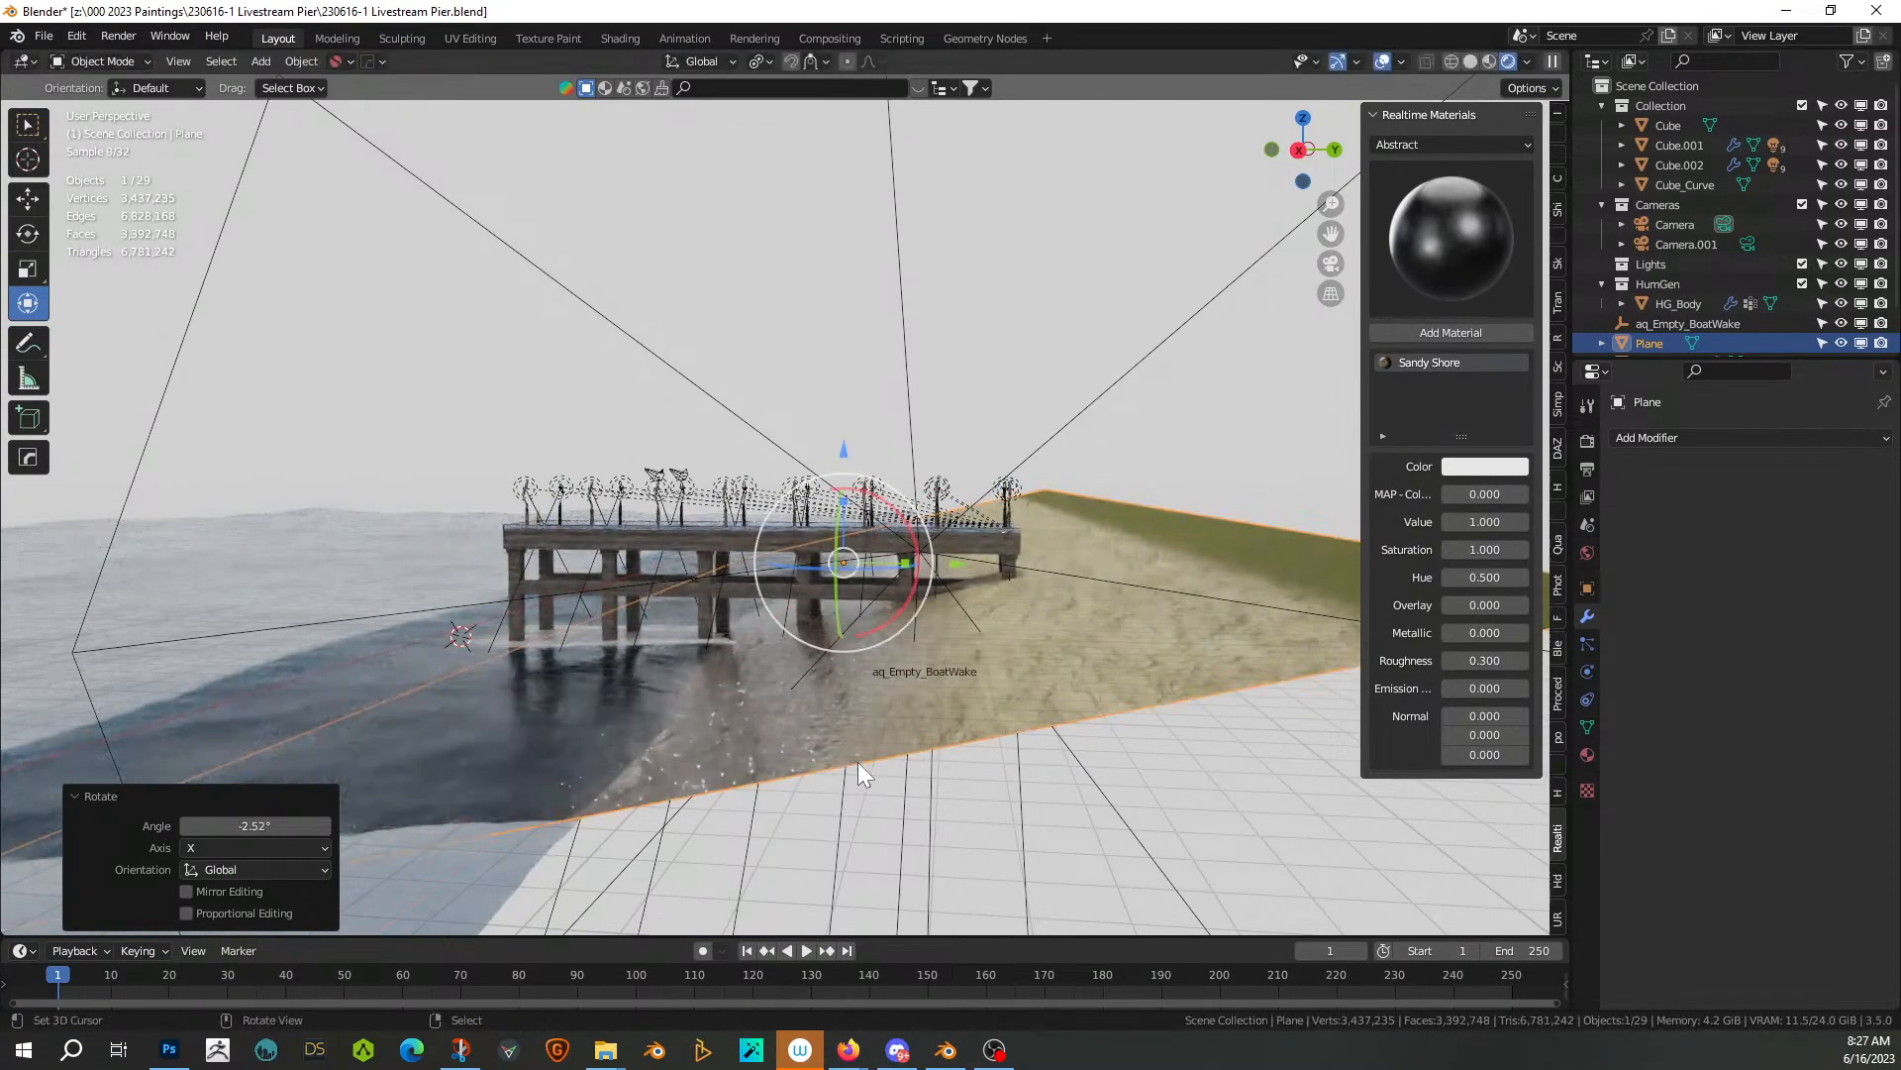
Add one loop cut across the shore plane near the waterline in Edit Mode, slid to a factor of about -0.199
{"action": "key", "text": "Tab"}
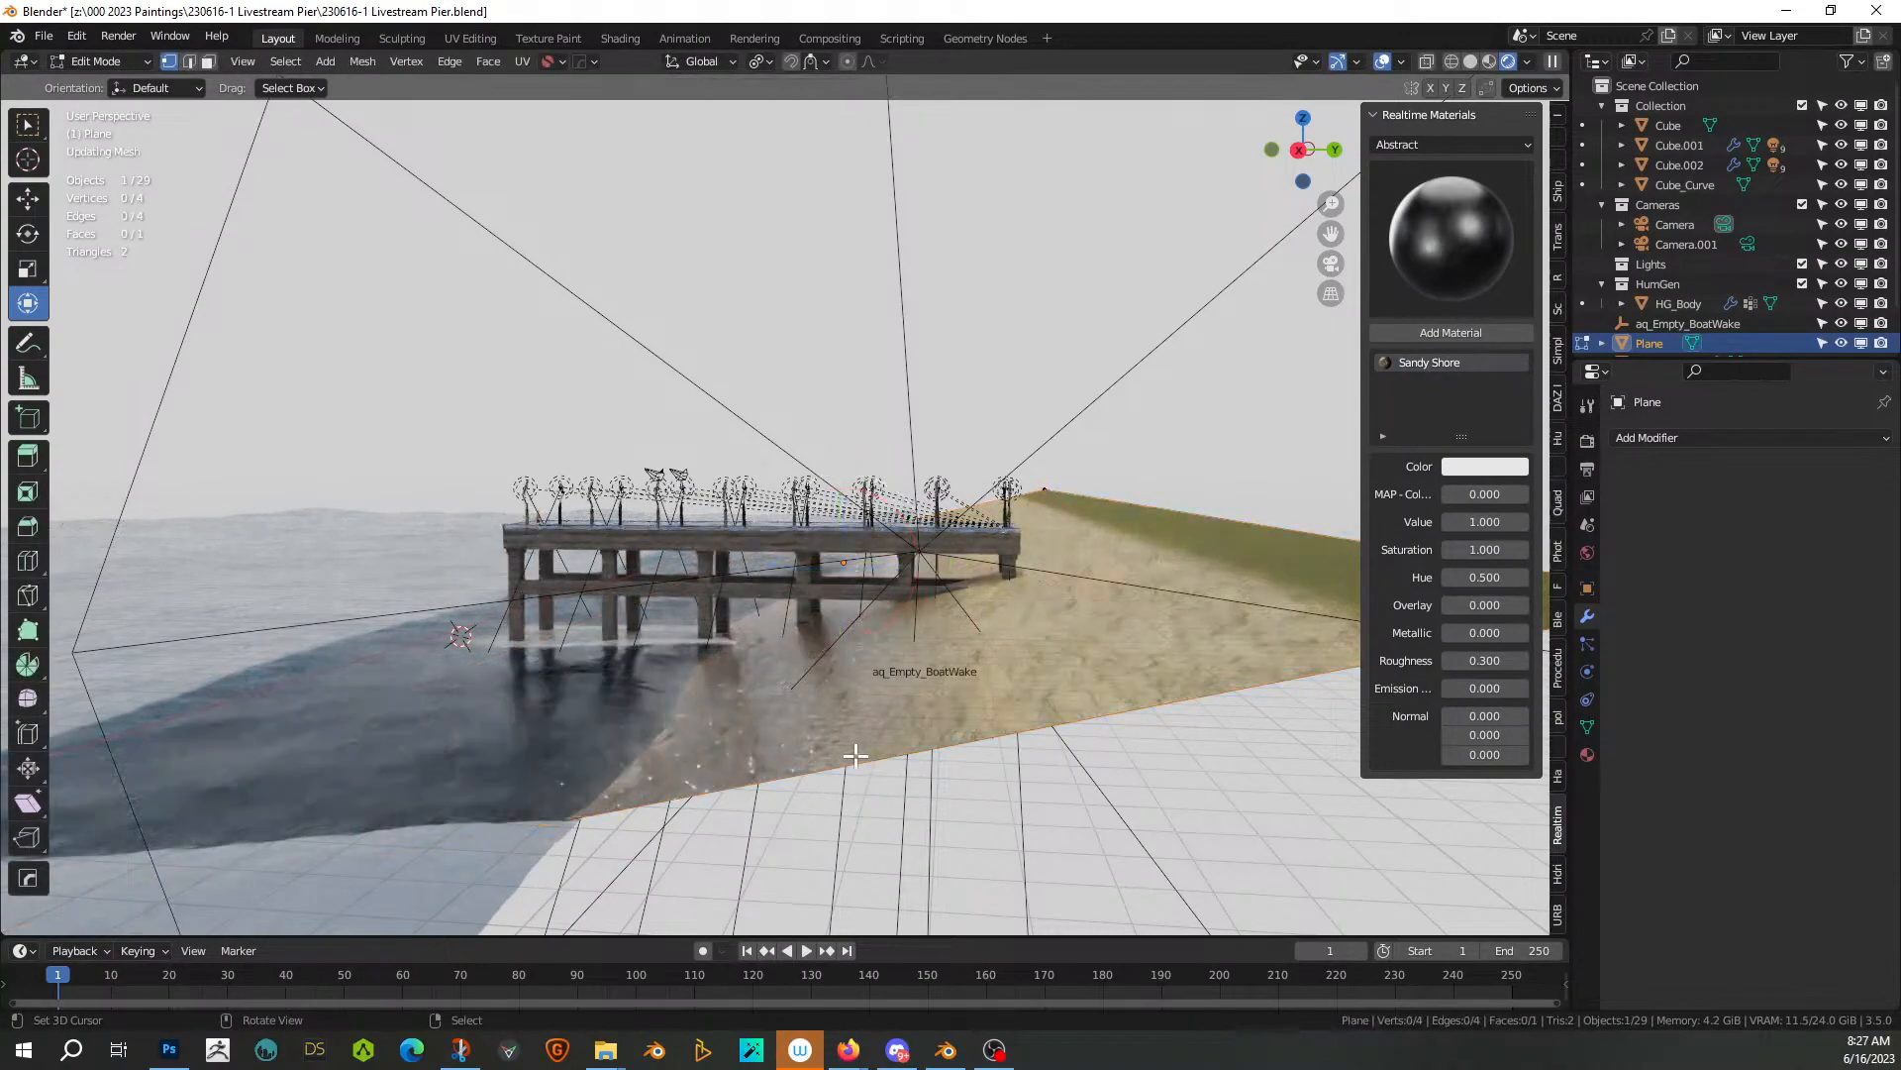
{"action": "key", "text": "ctrl+r"}
{"action": "left_click", "coordinate": [852, 765]}
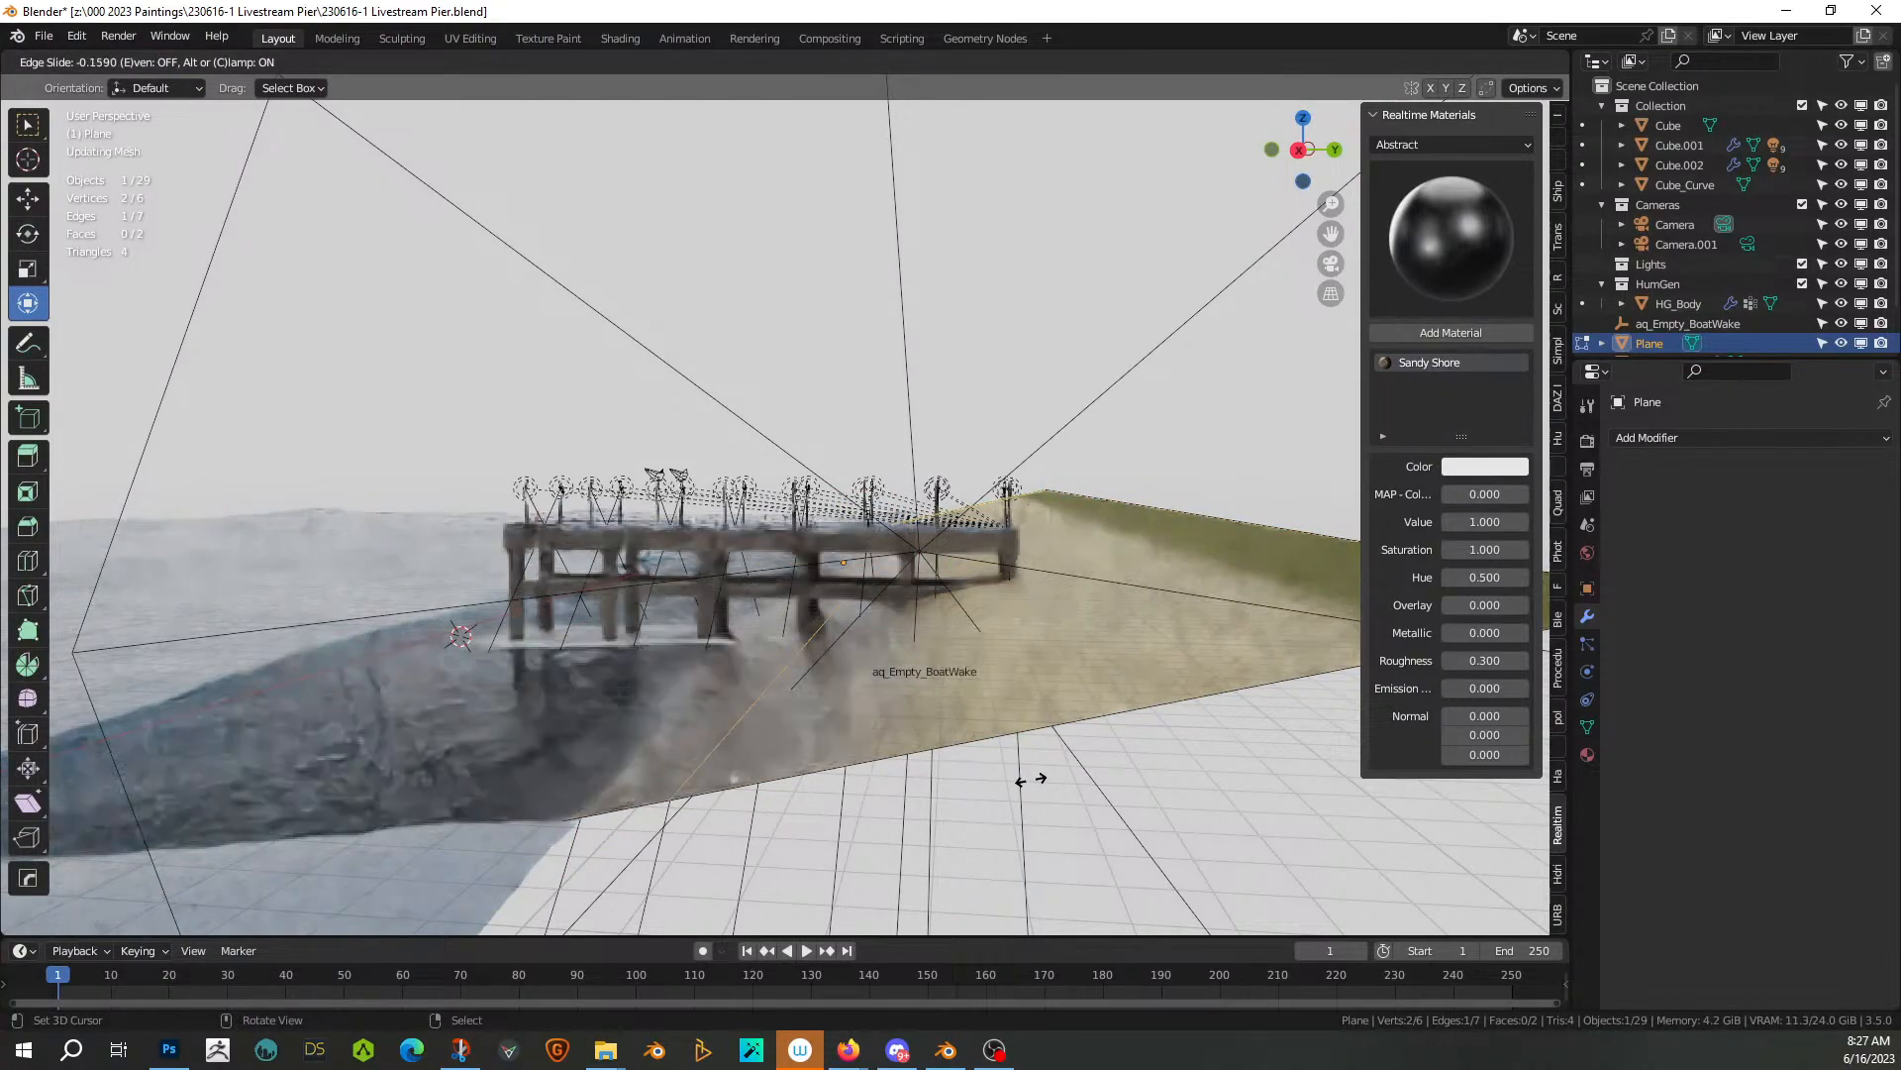
{"action": "left_click", "coordinate": [1062, 779]}
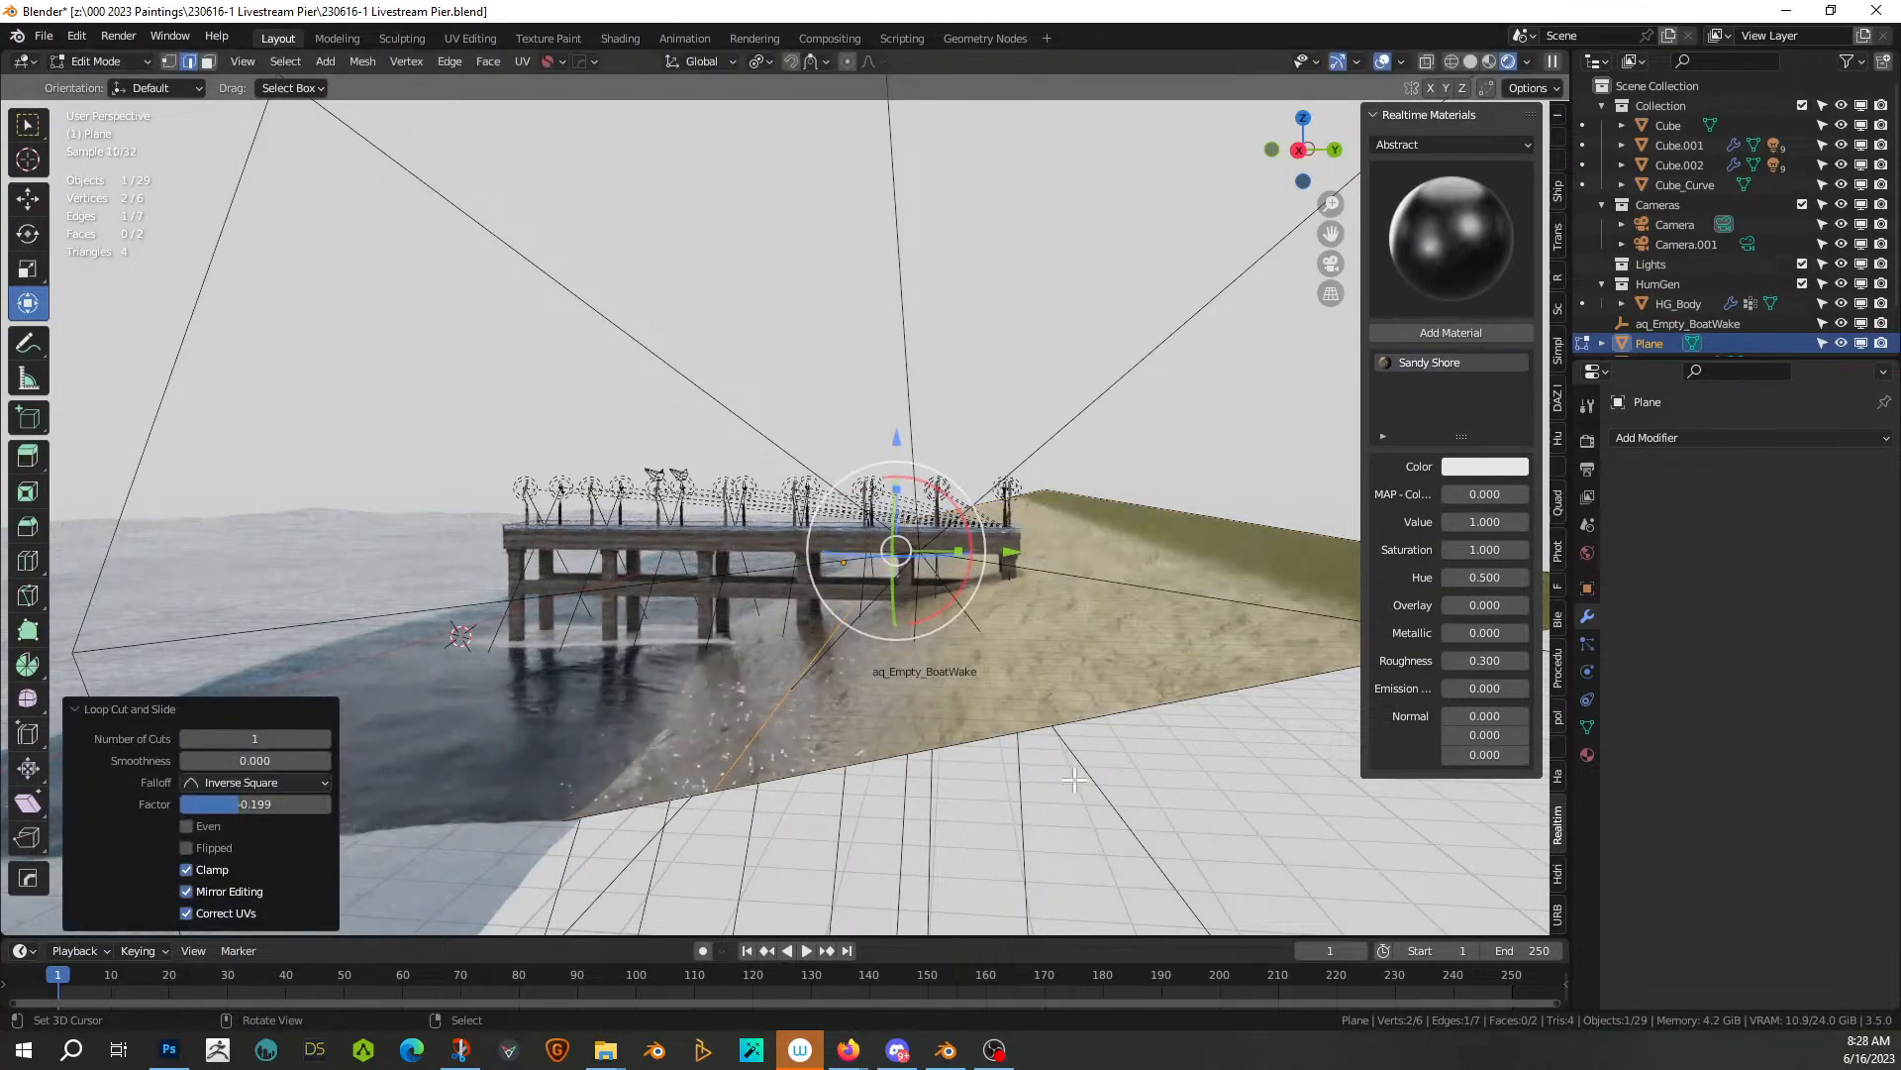
Lower the landward edge of the Sandy Shore plane by about 3.99 m along global Z
{"action": "left_click", "coordinate": [1227, 514]}
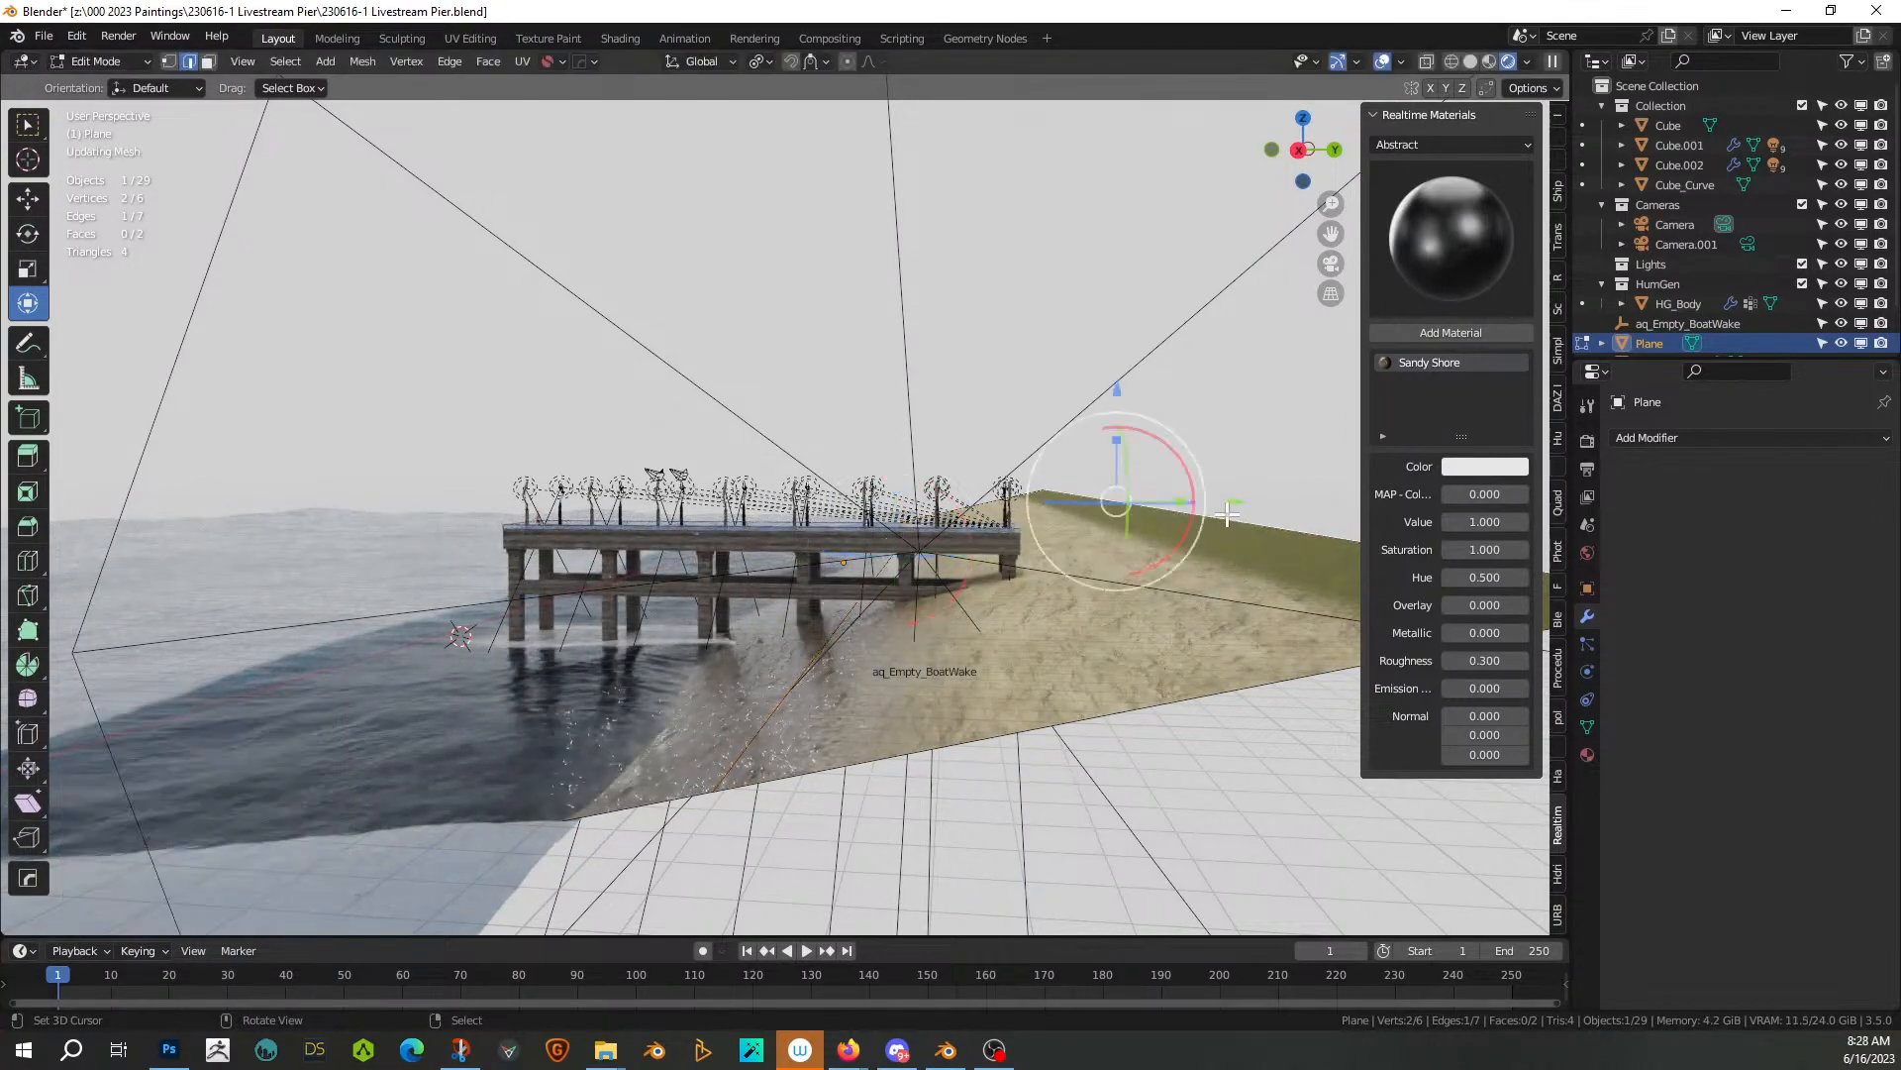
{"action": "key", "text": "g"}
{"action": "key", "text": "z"}
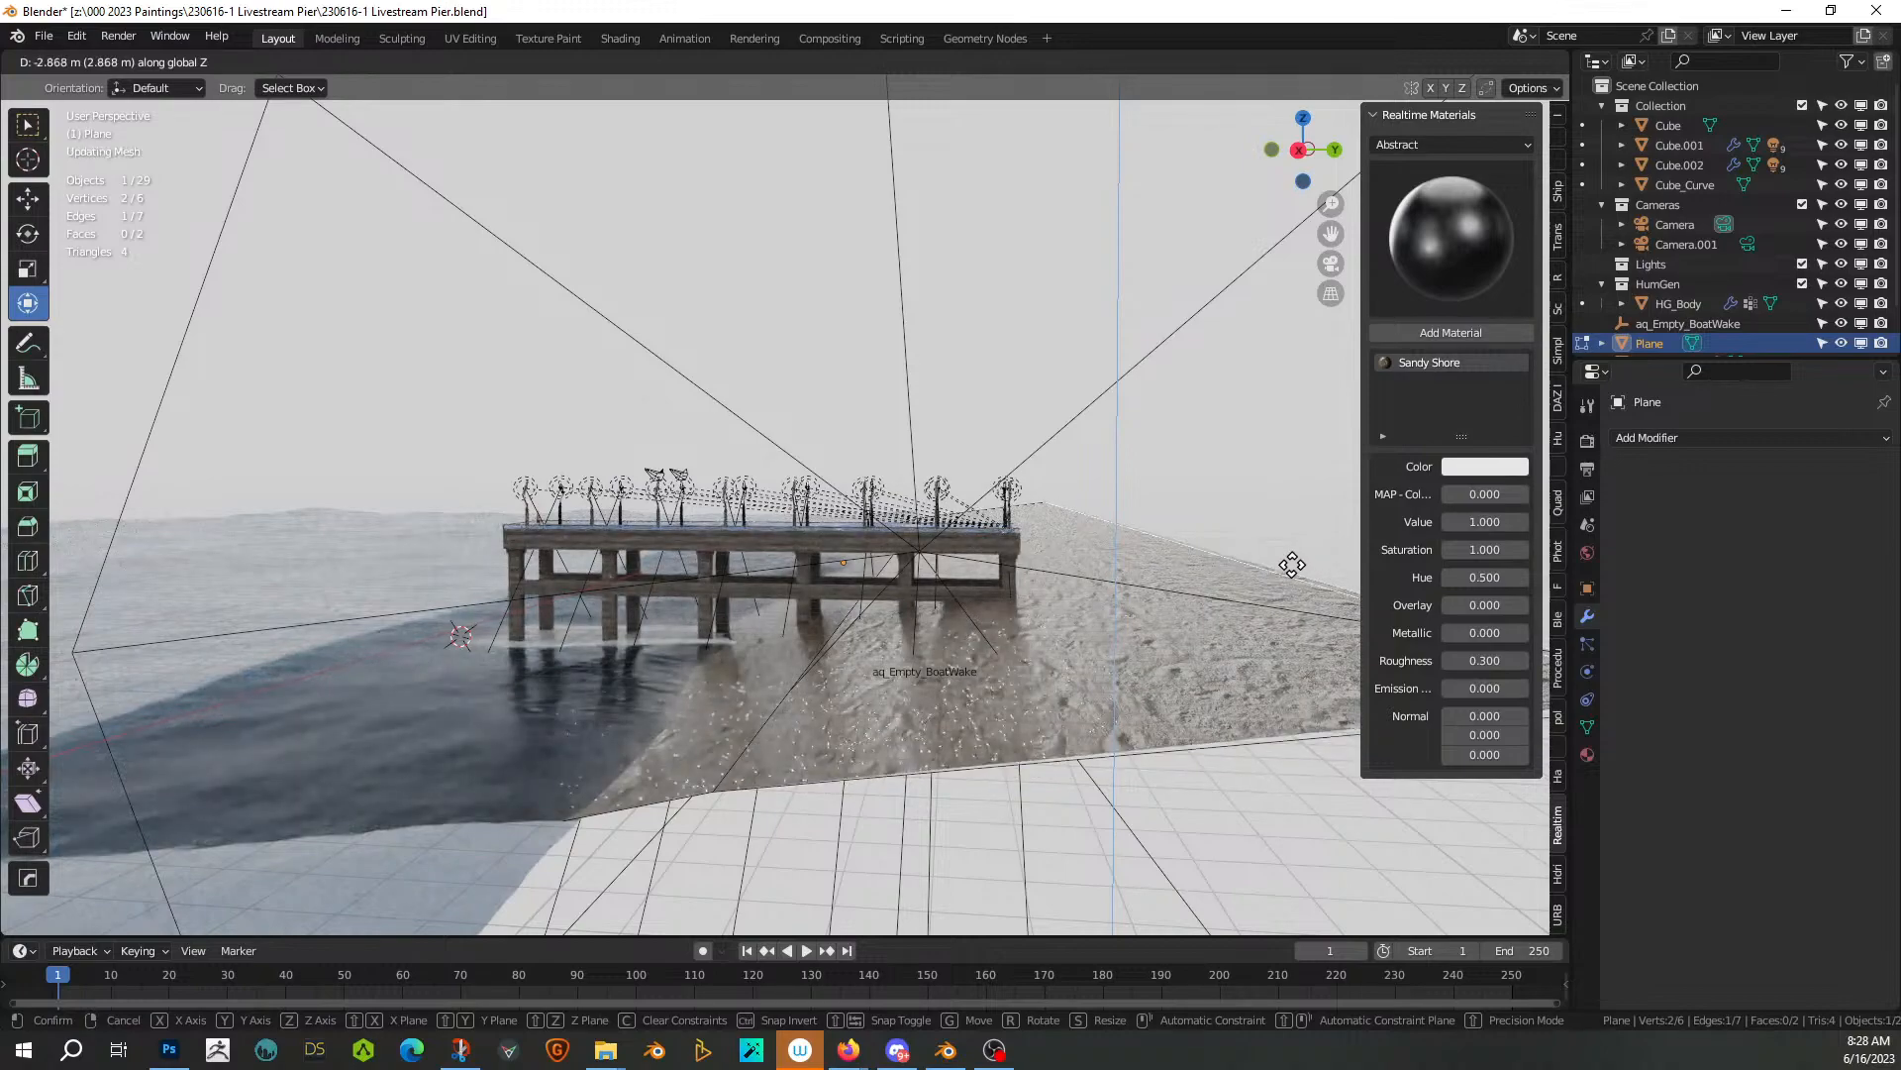
{"action": "left_click", "coordinate": [1292, 573]}
{"action": "middle_click_drag", "start_coordinate": [1233, 584], "coordinate": [1340, 567]}
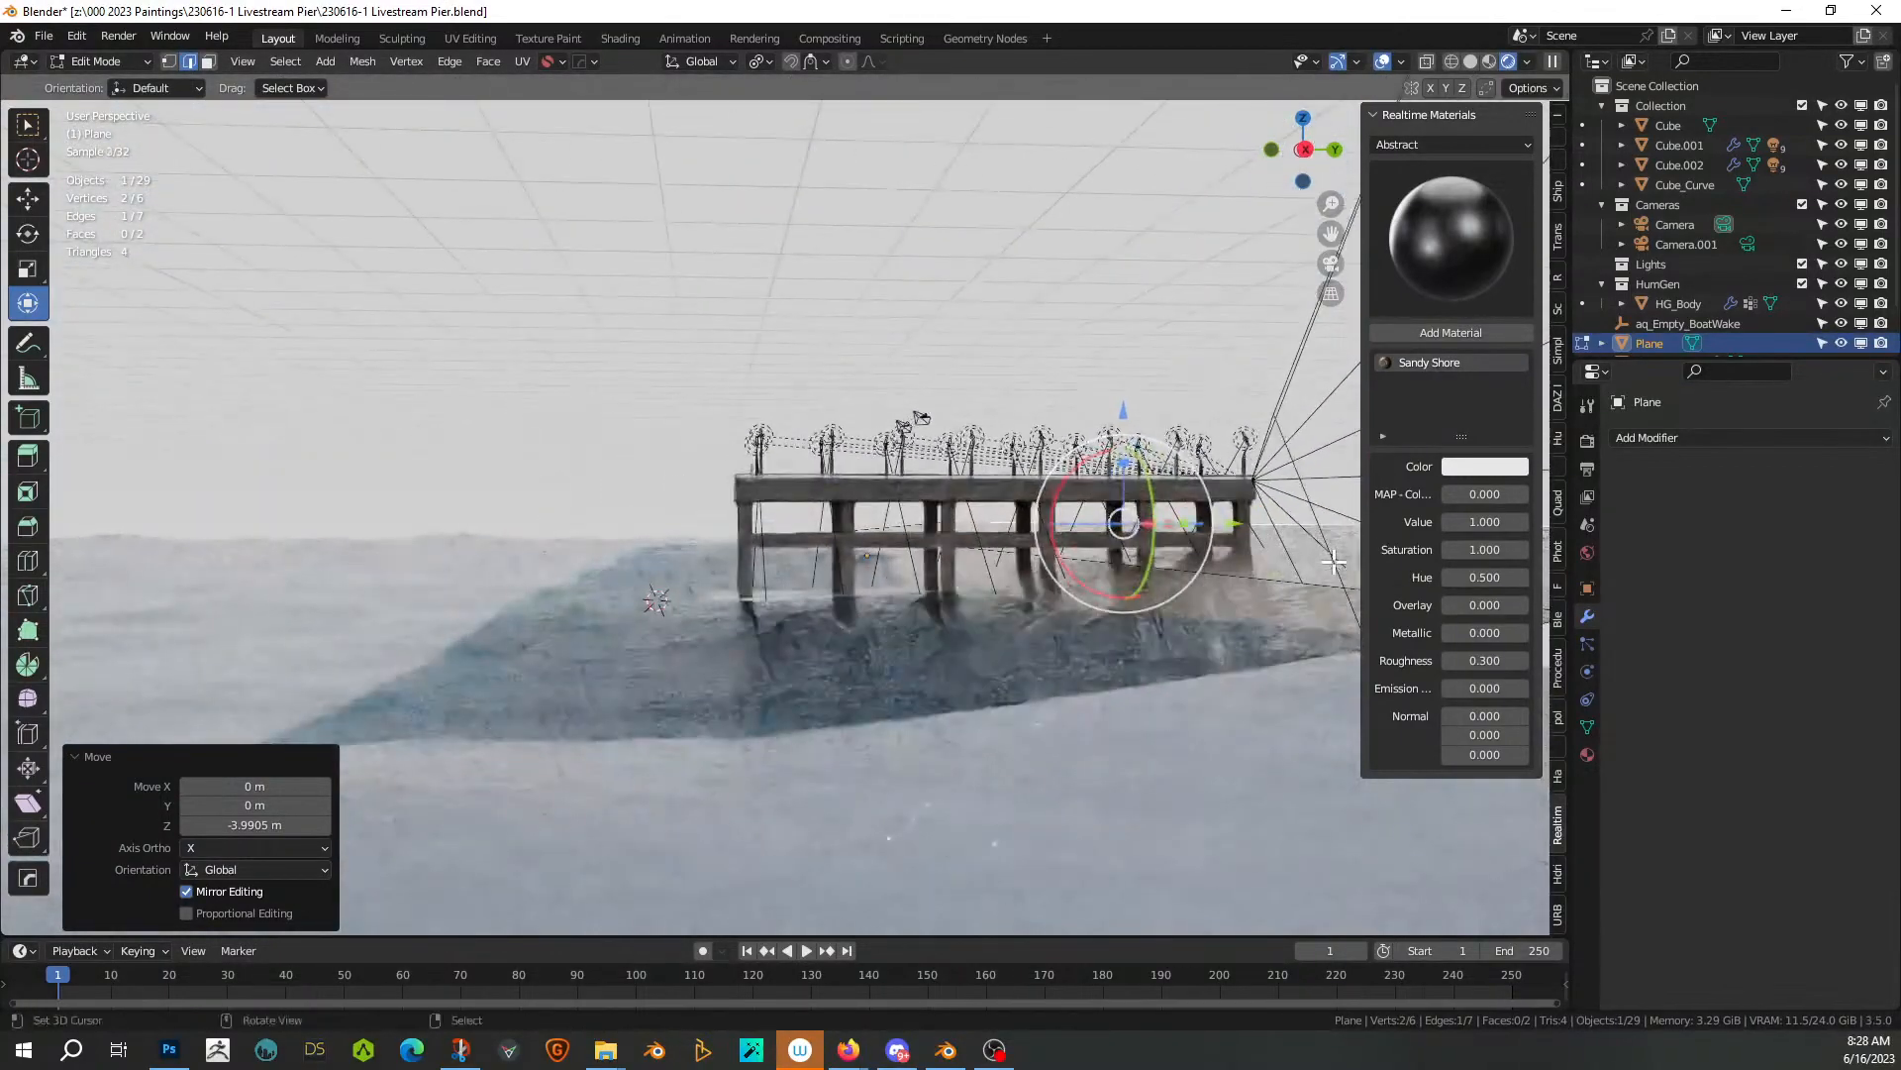
{"action": "middle_click_drag", "start_coordinate": [1076, 571], "coordinate": [797, 606]}
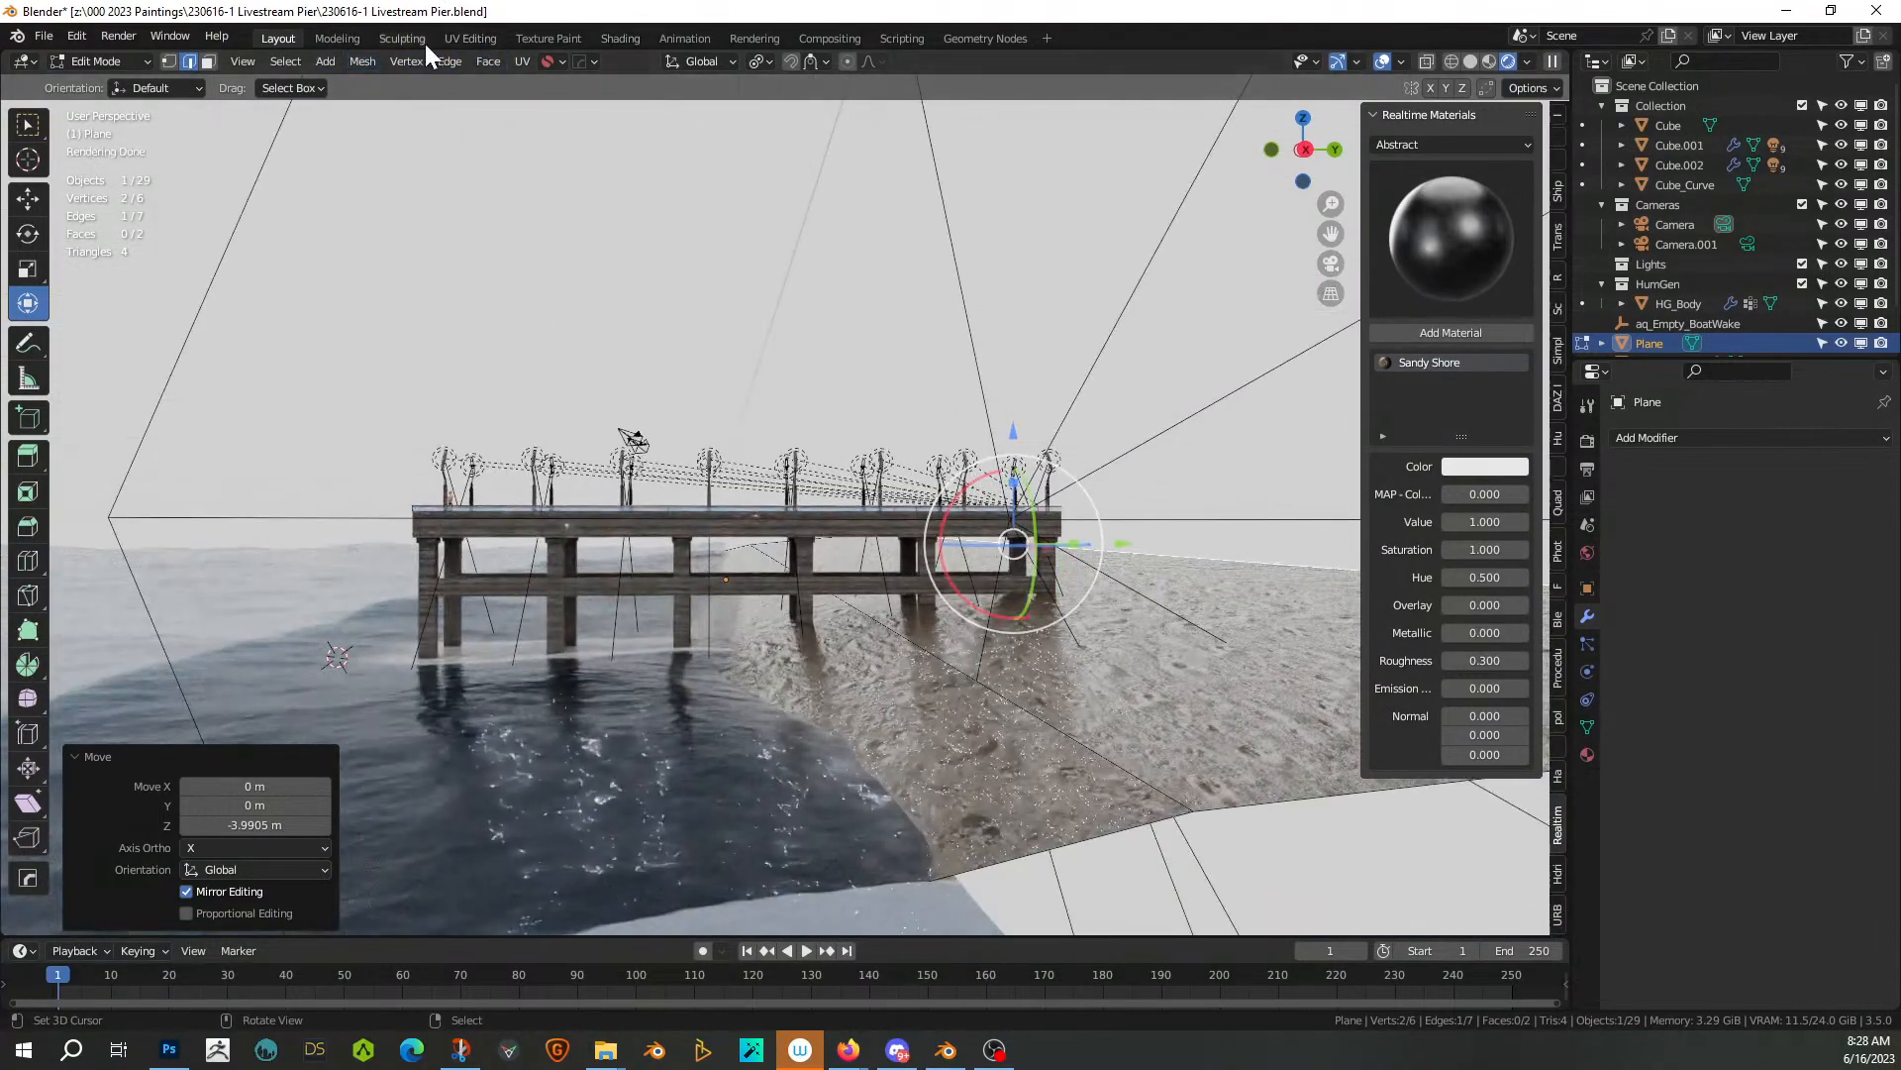
Switch to the Shading workspace and set Z to 3.000 on the Sandy Shore material's Grunge gradient 2 node feeding Invert
{"action": "left_click", "coordinate": [612, 36]}
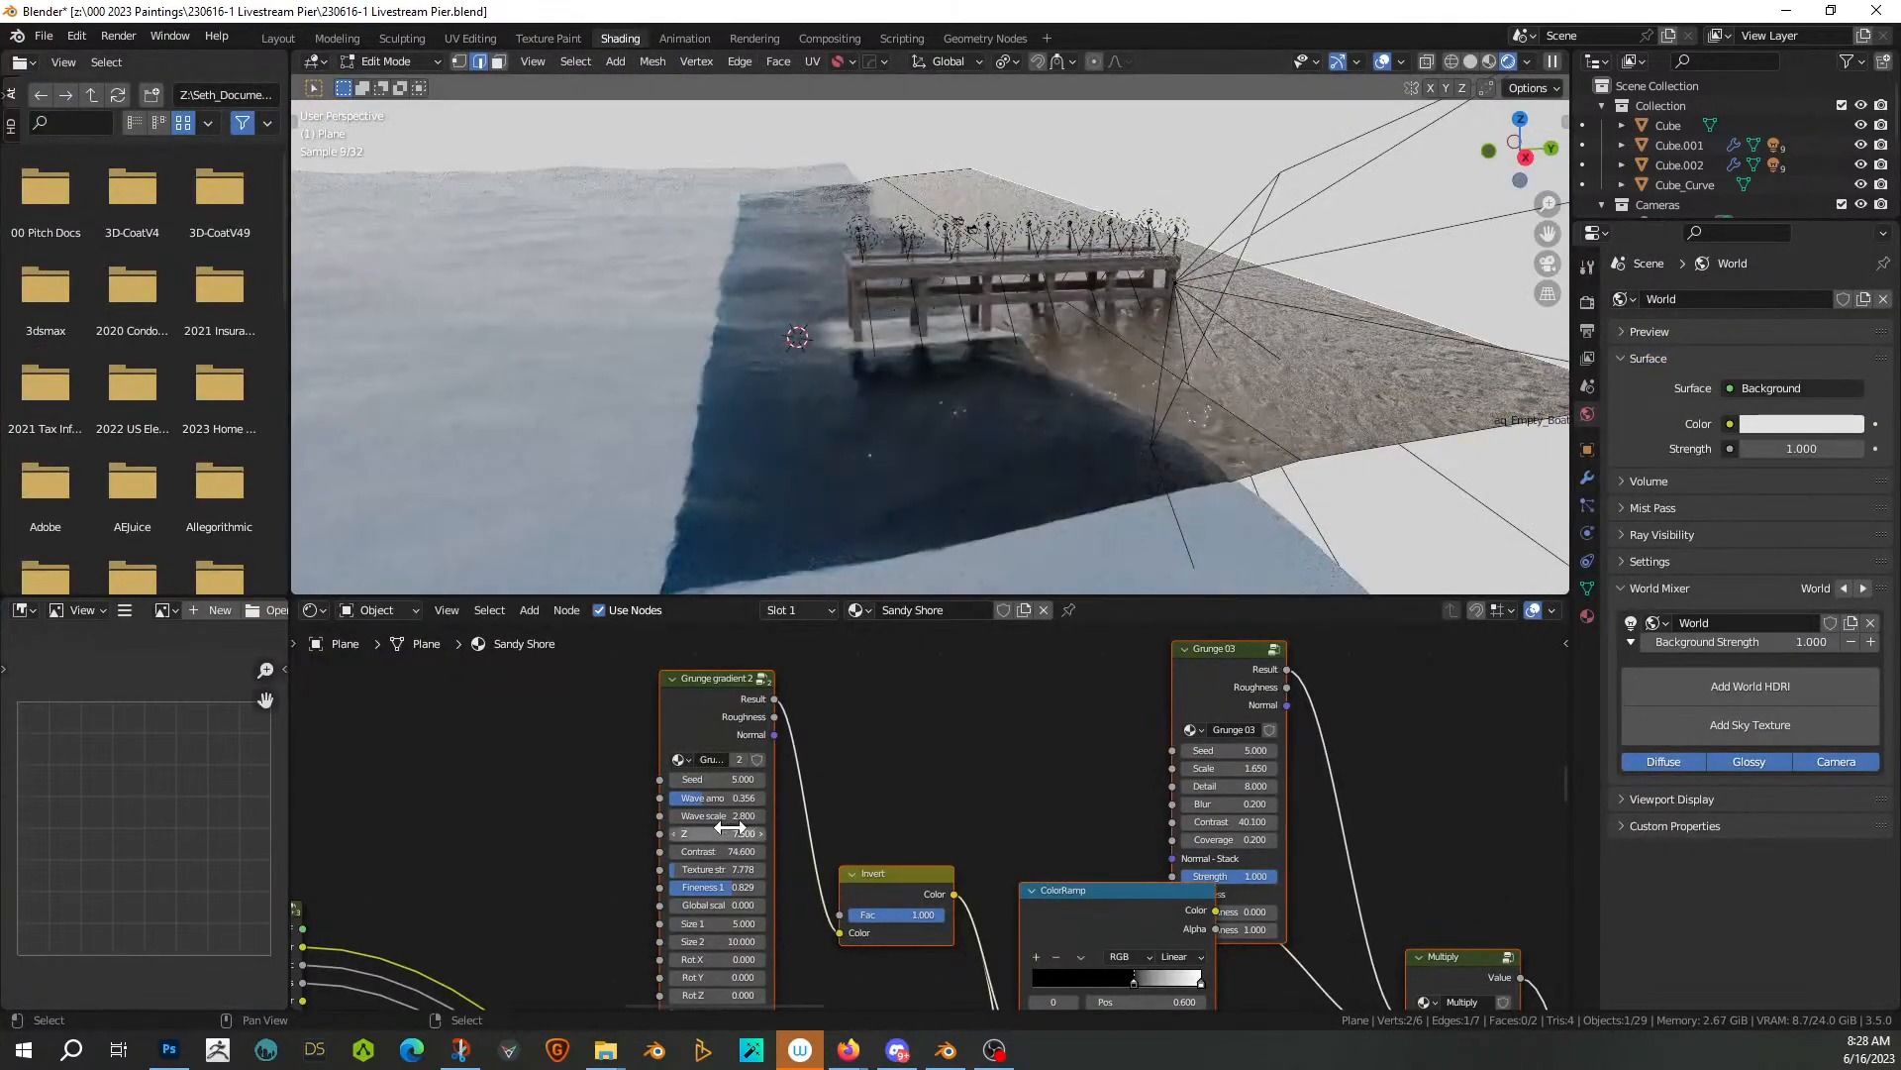
{"action": "left_click_drag", "start_coordinate": [717, 834], "coordinate": [674, 834]}
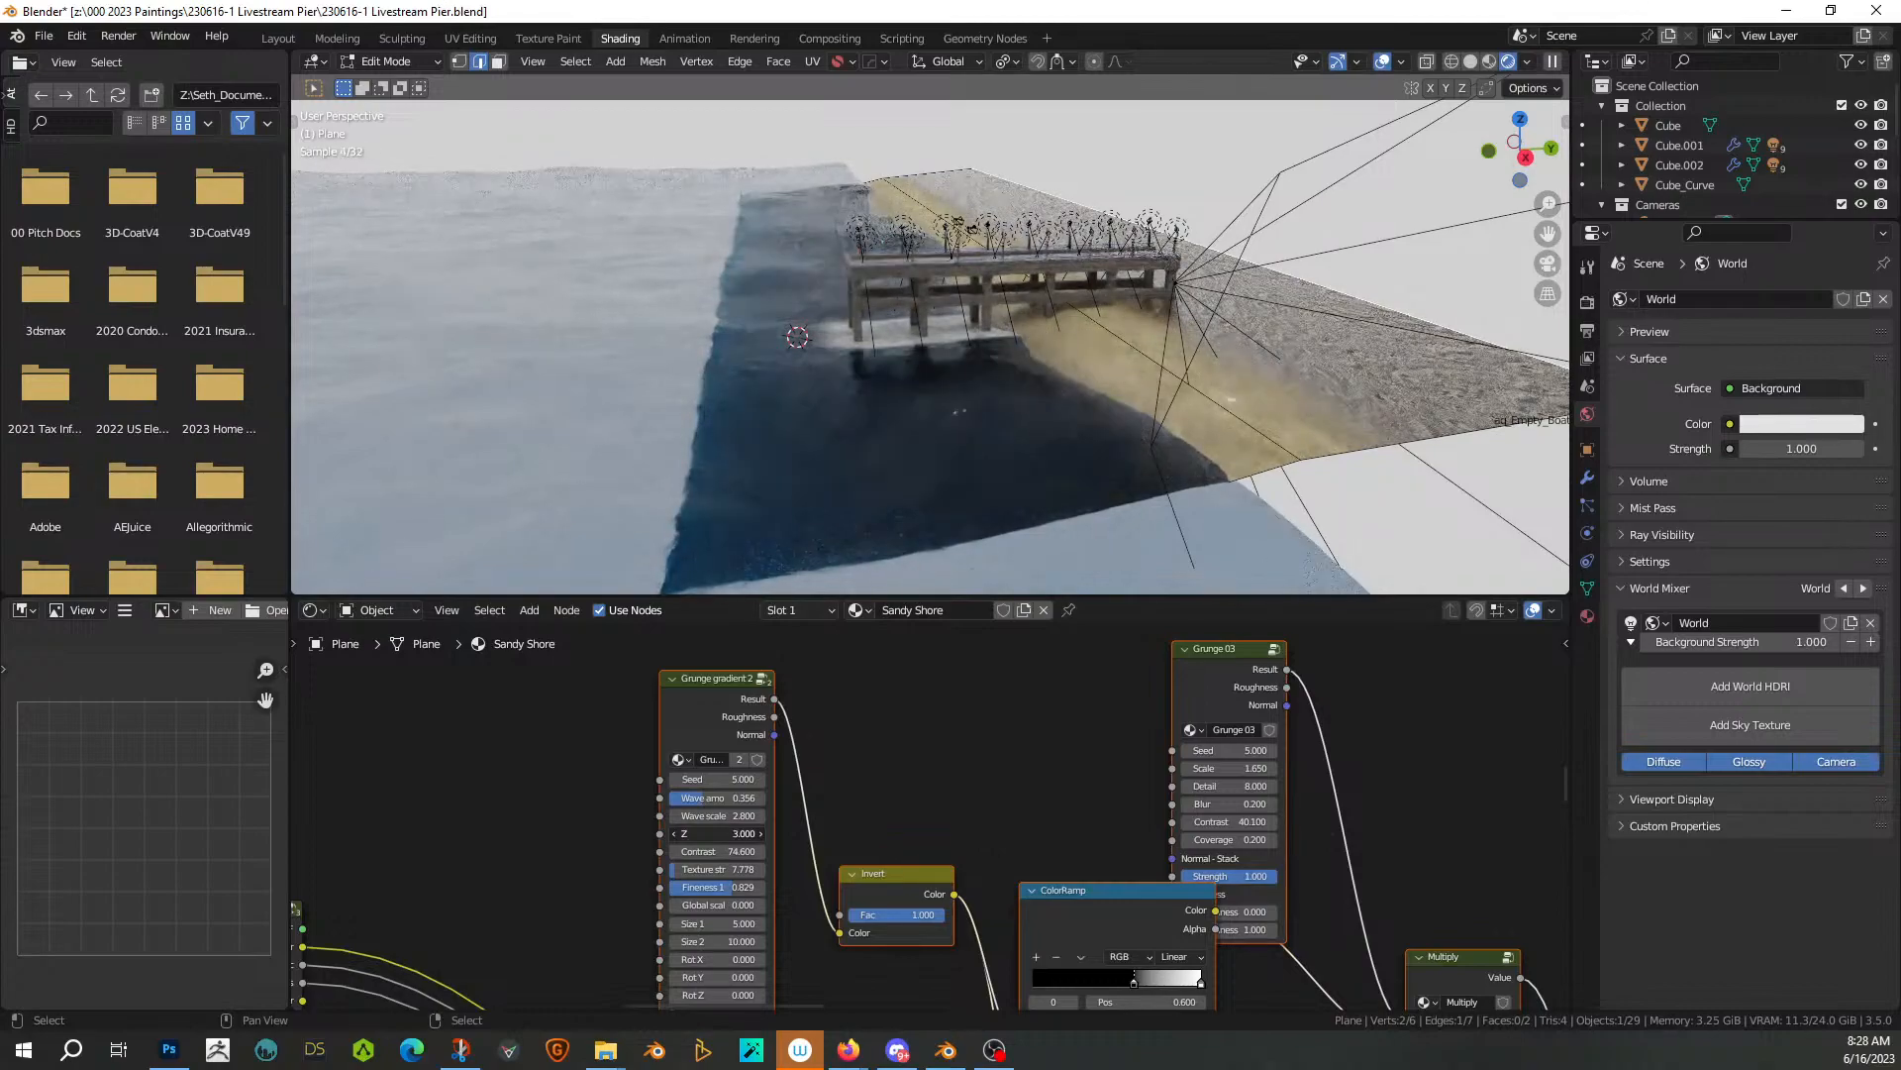
{"action": "middle_click_drag", "start_coordinate": [1207, 648], "coordinate": [993, 702]}
{"action": "middle_click_drag", "start_coordinate": [1242, 536], "coordinate": [975, 555]}
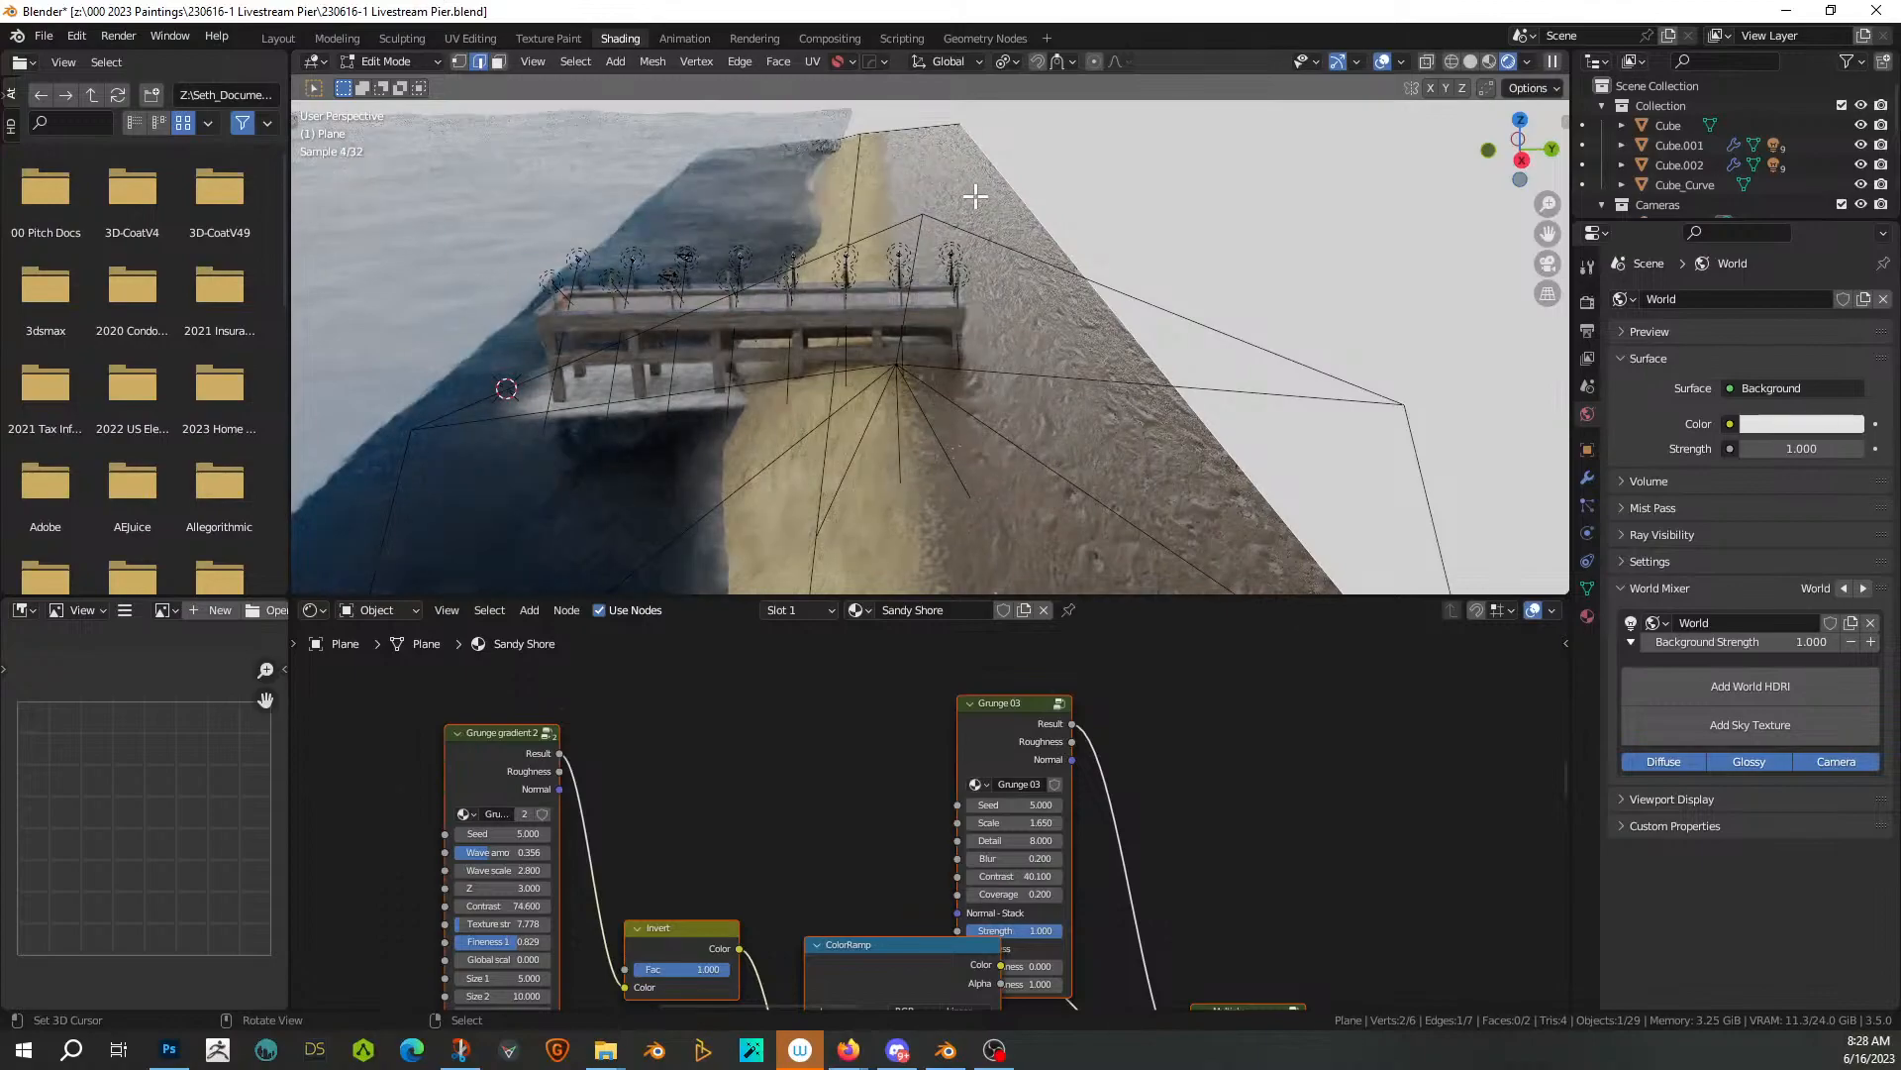
Return the shore plane to Object Mode and apply its rotation and scale
{"action": "key", "text": "Tab"}
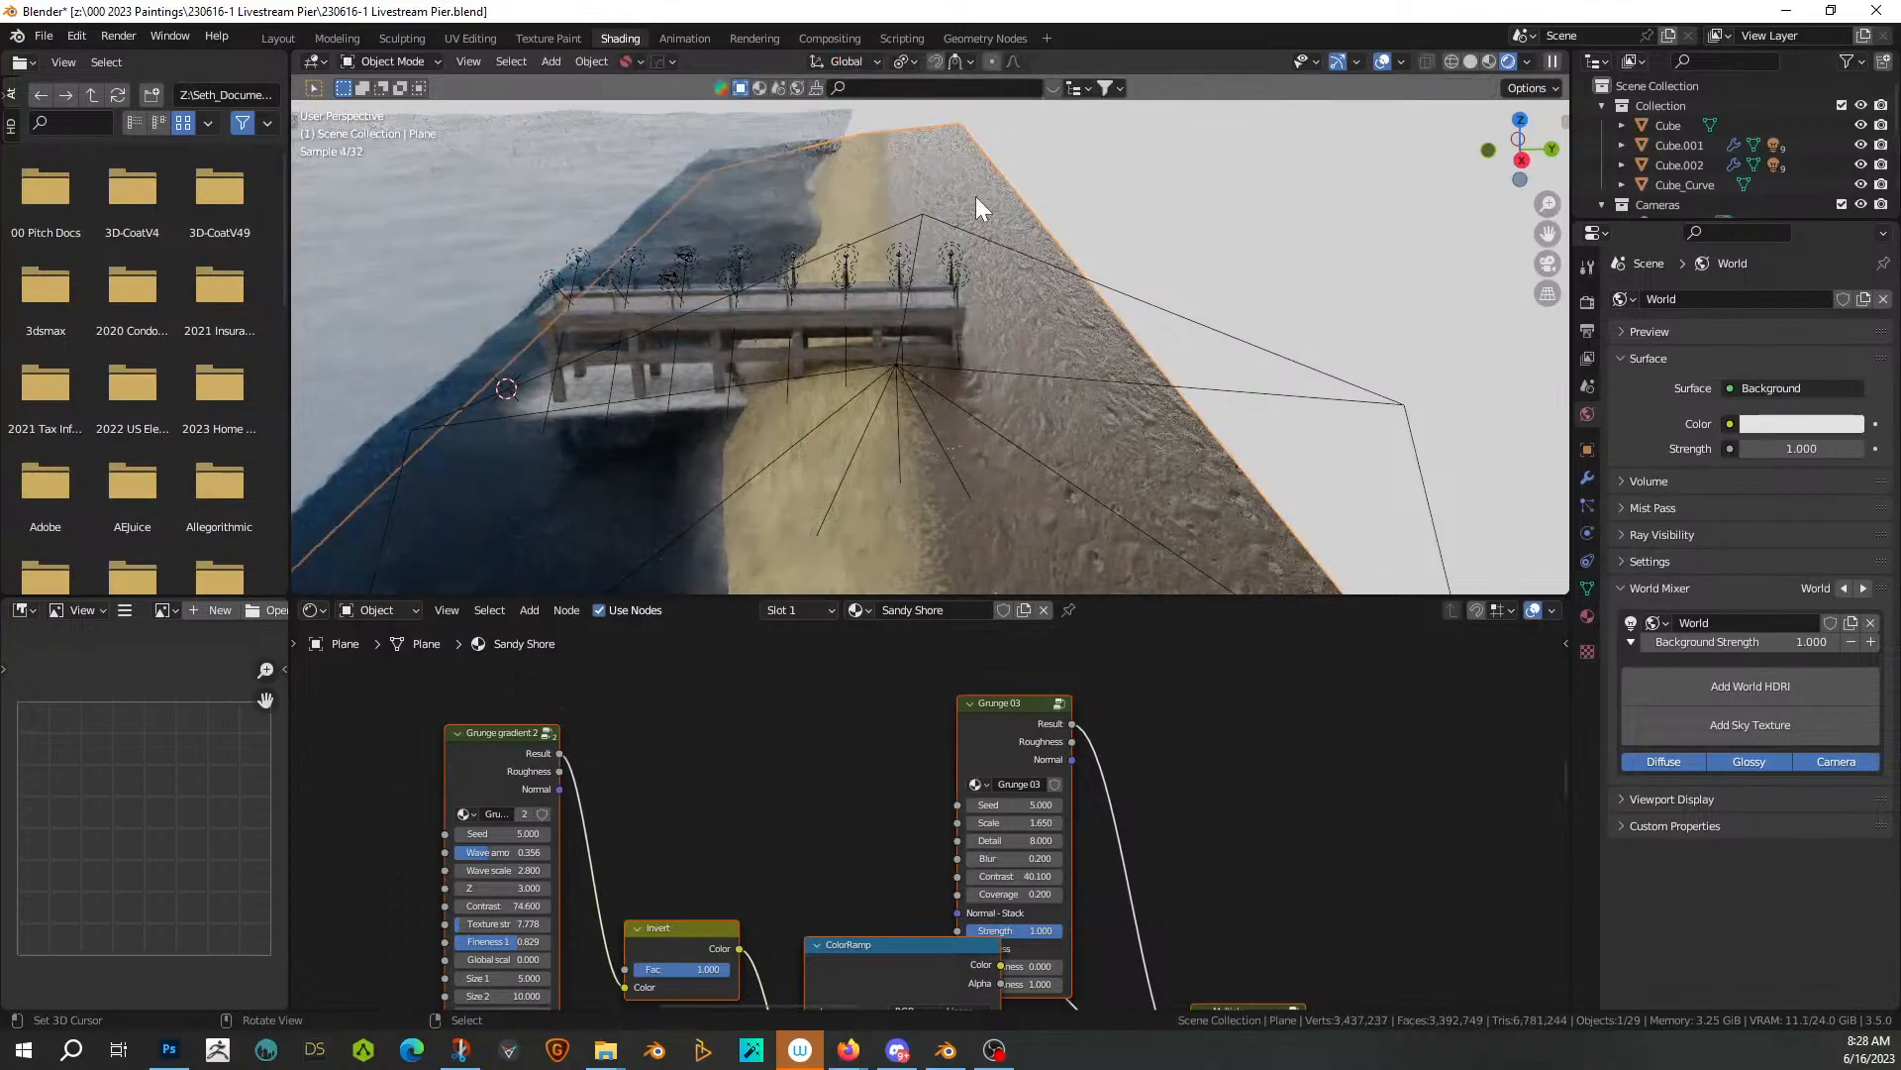
{"action": "key", "text": "ctrl+a"}
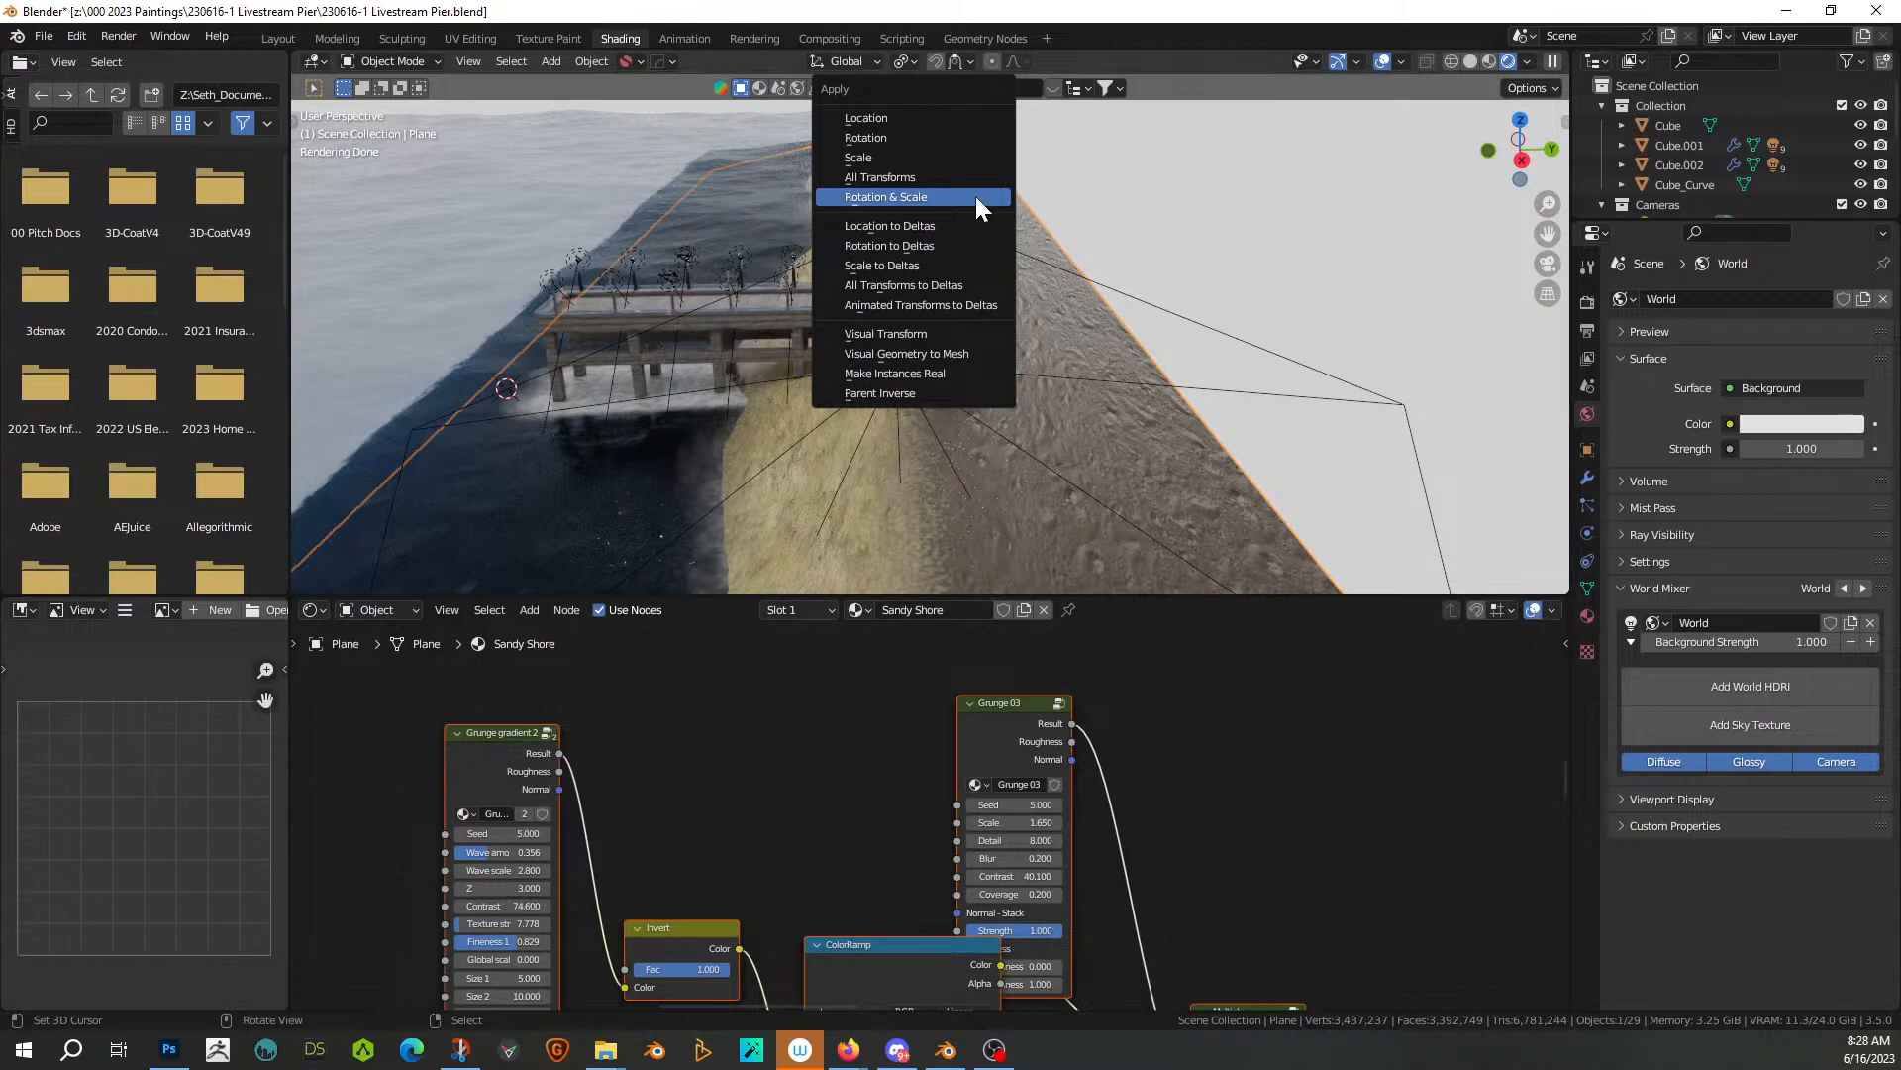
{"action": "left_click", "coordinate": [977, 196]}
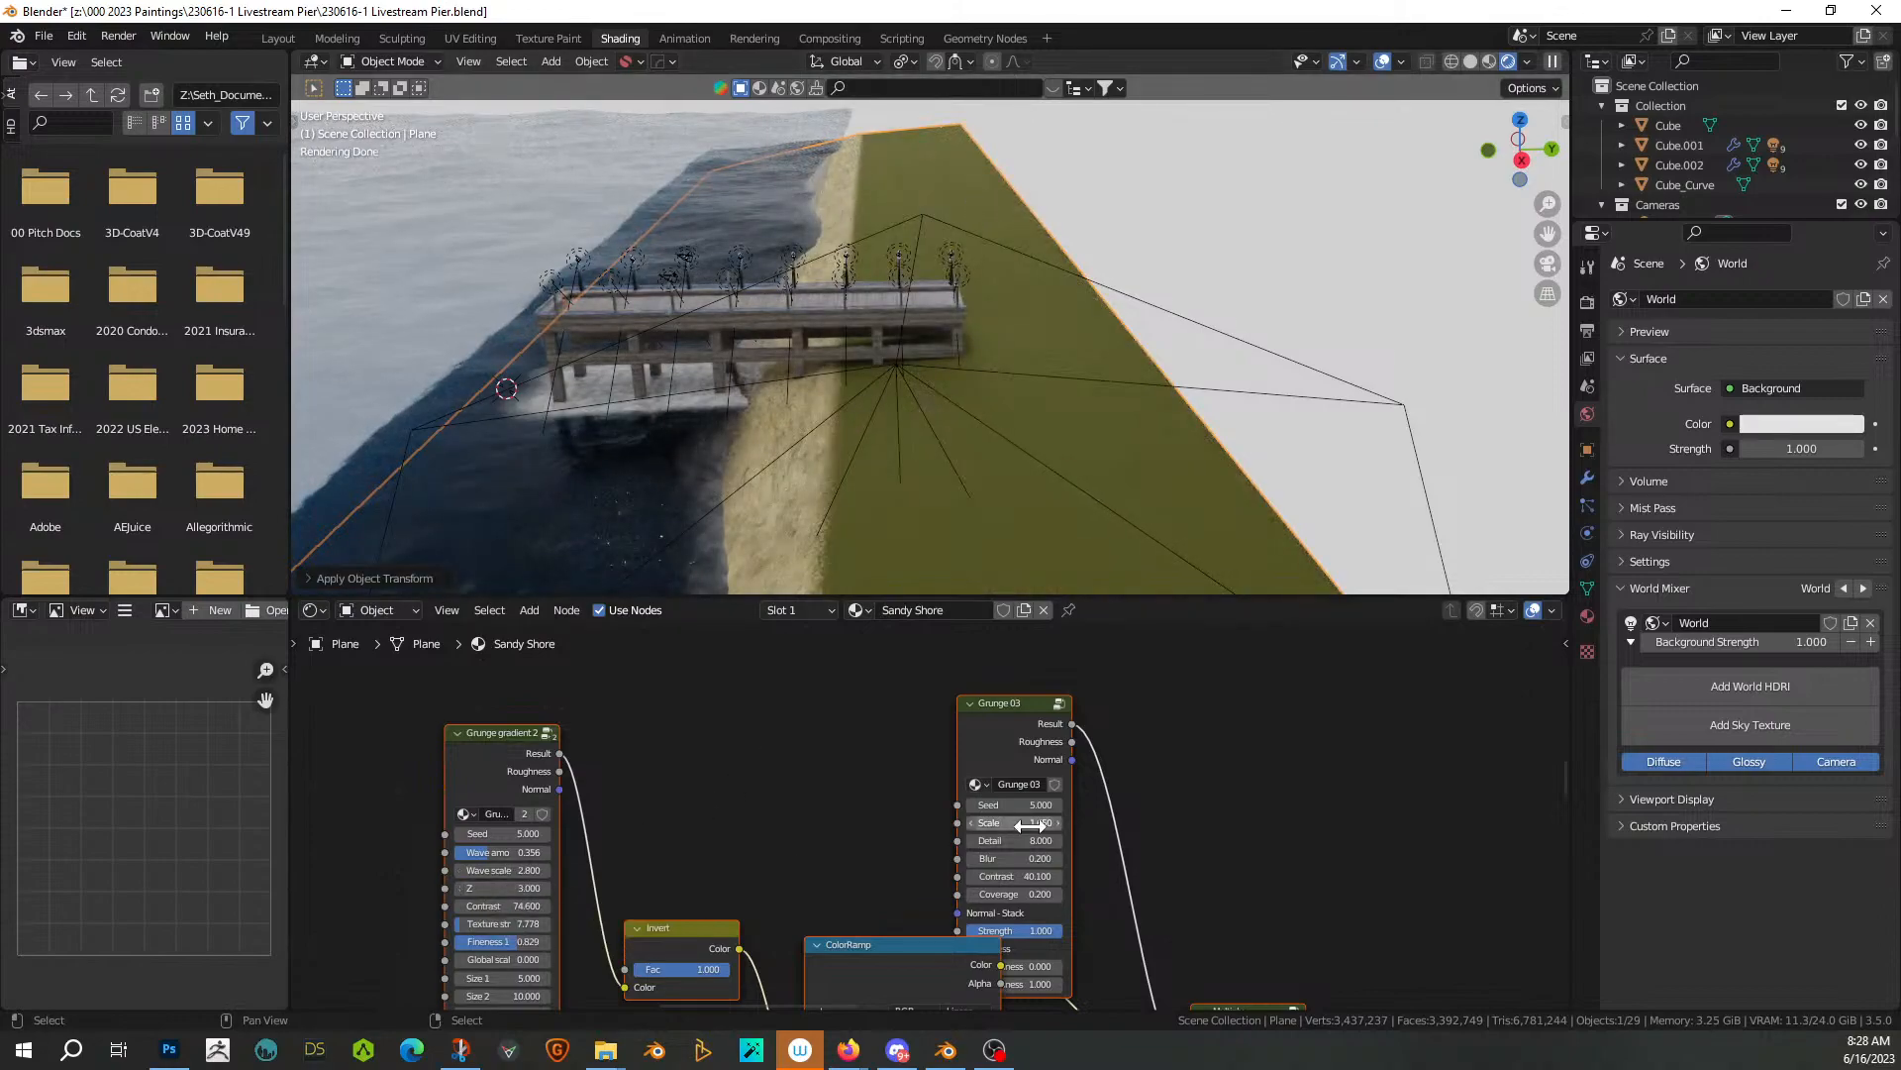
Raise the Z value of the Grunge gradient 2 node feeding Invert to extend the wet sand up the shore
{"action": "left_click", "coordinate": [546, 887]}
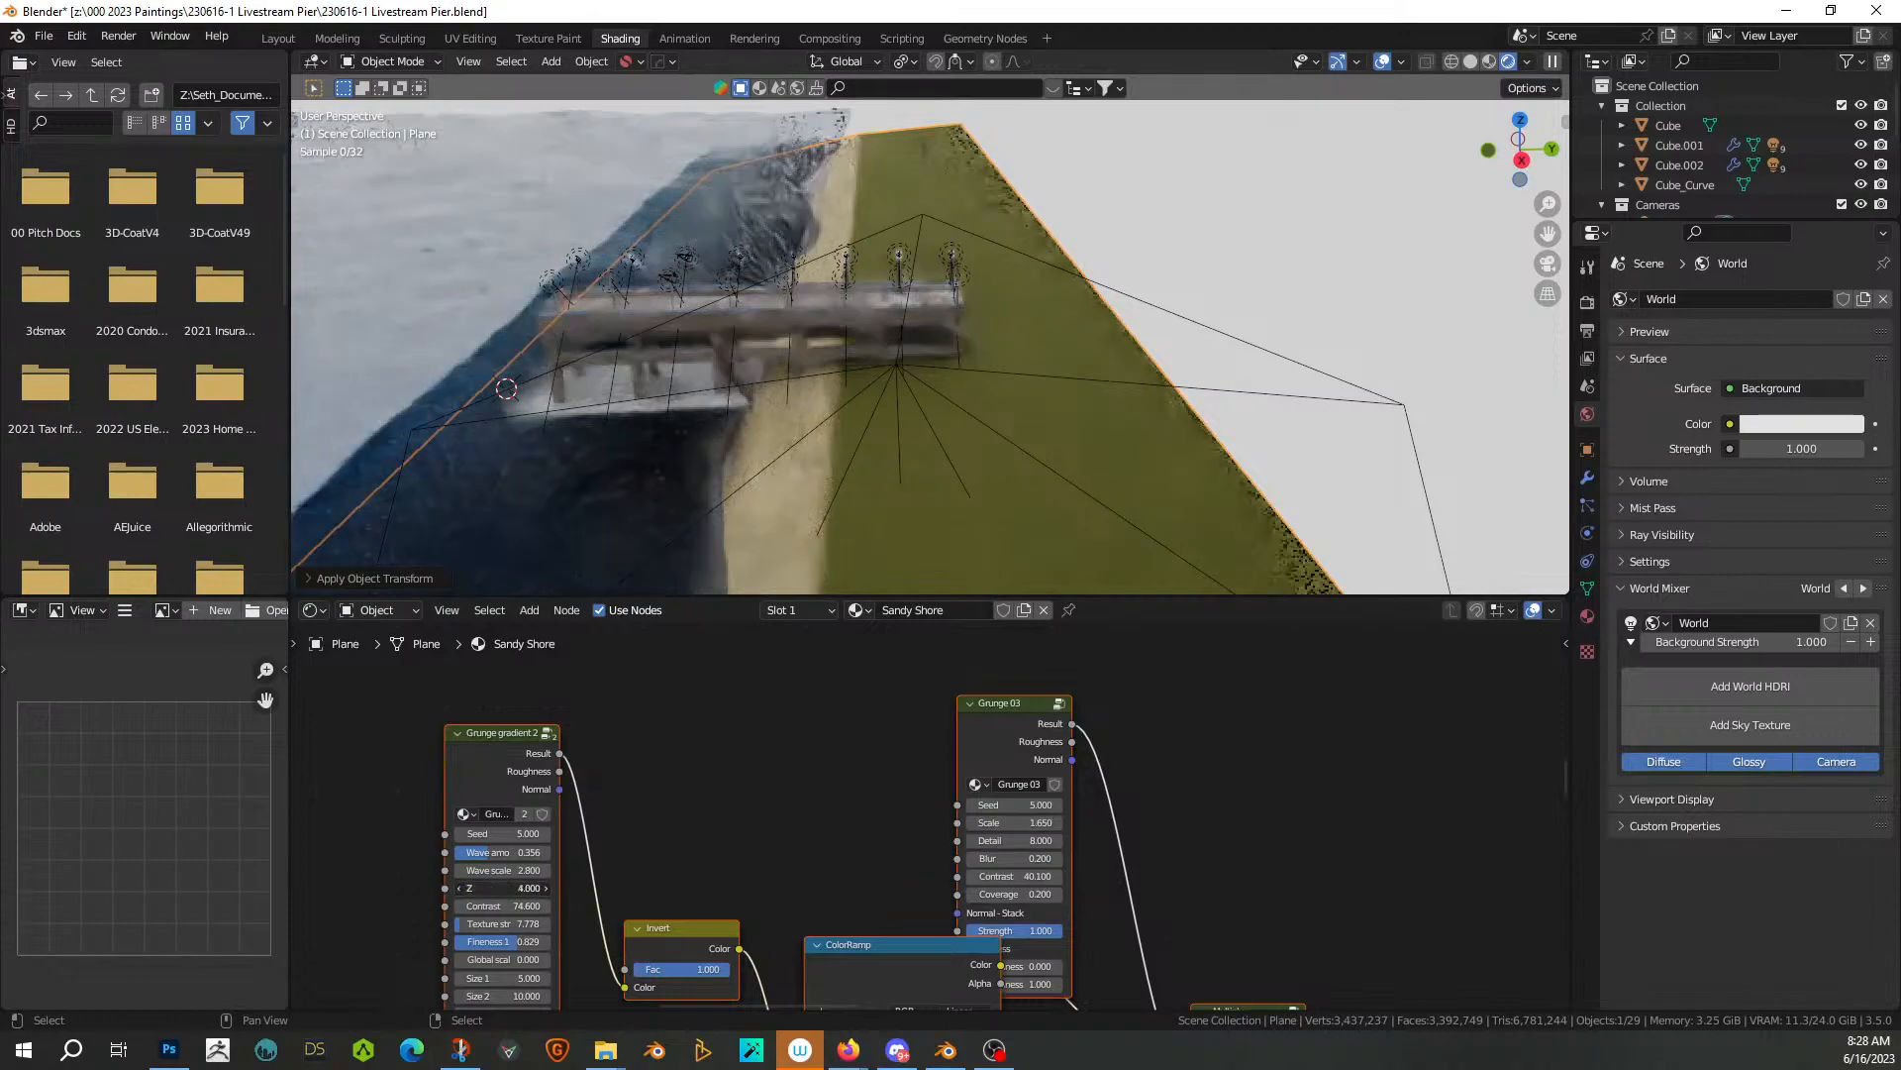
{"action": "left_click", "coordinate": [546, 888]}
{"action": "left_click", "coordinate": [546, 887]}
{"action": "mouse_move", "coordinate": [515, 887]}
{"action": "left_mouse_down"}
{"action": "mouse_move", "coordinate": [560, 887]}
{"action": "mouse_move", "coordinate": [500, 869]}
{"action": "left_mouse_up"}
Set Z to about 24.58 on the other Grunge gradient 2 node to widen the dry sand band toward the grass
{"action": "middle_click_drag", "start_coordinate": [1475, 837], "coordinate": [1344, 971]}
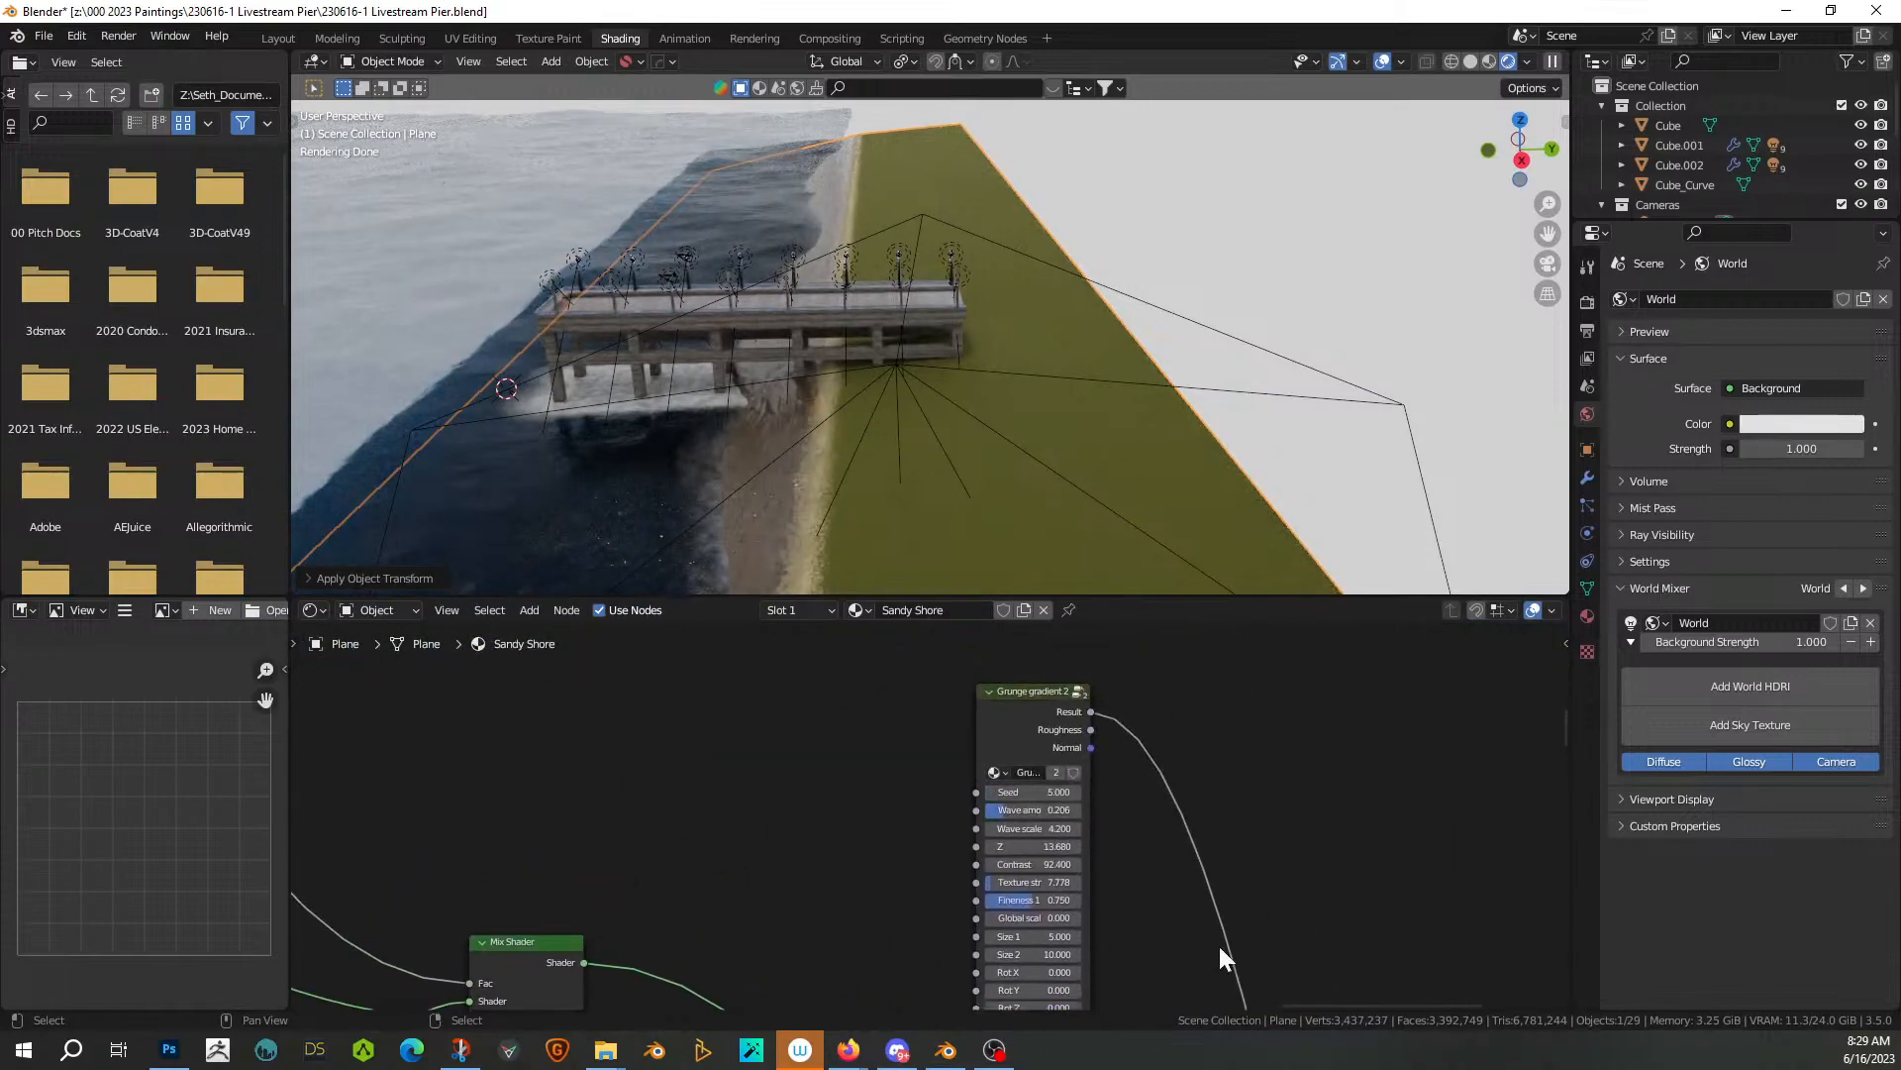
{"action": "left_click_drag", "start_coordinate": [1030, 845], "coordinate": [1170, 845]}
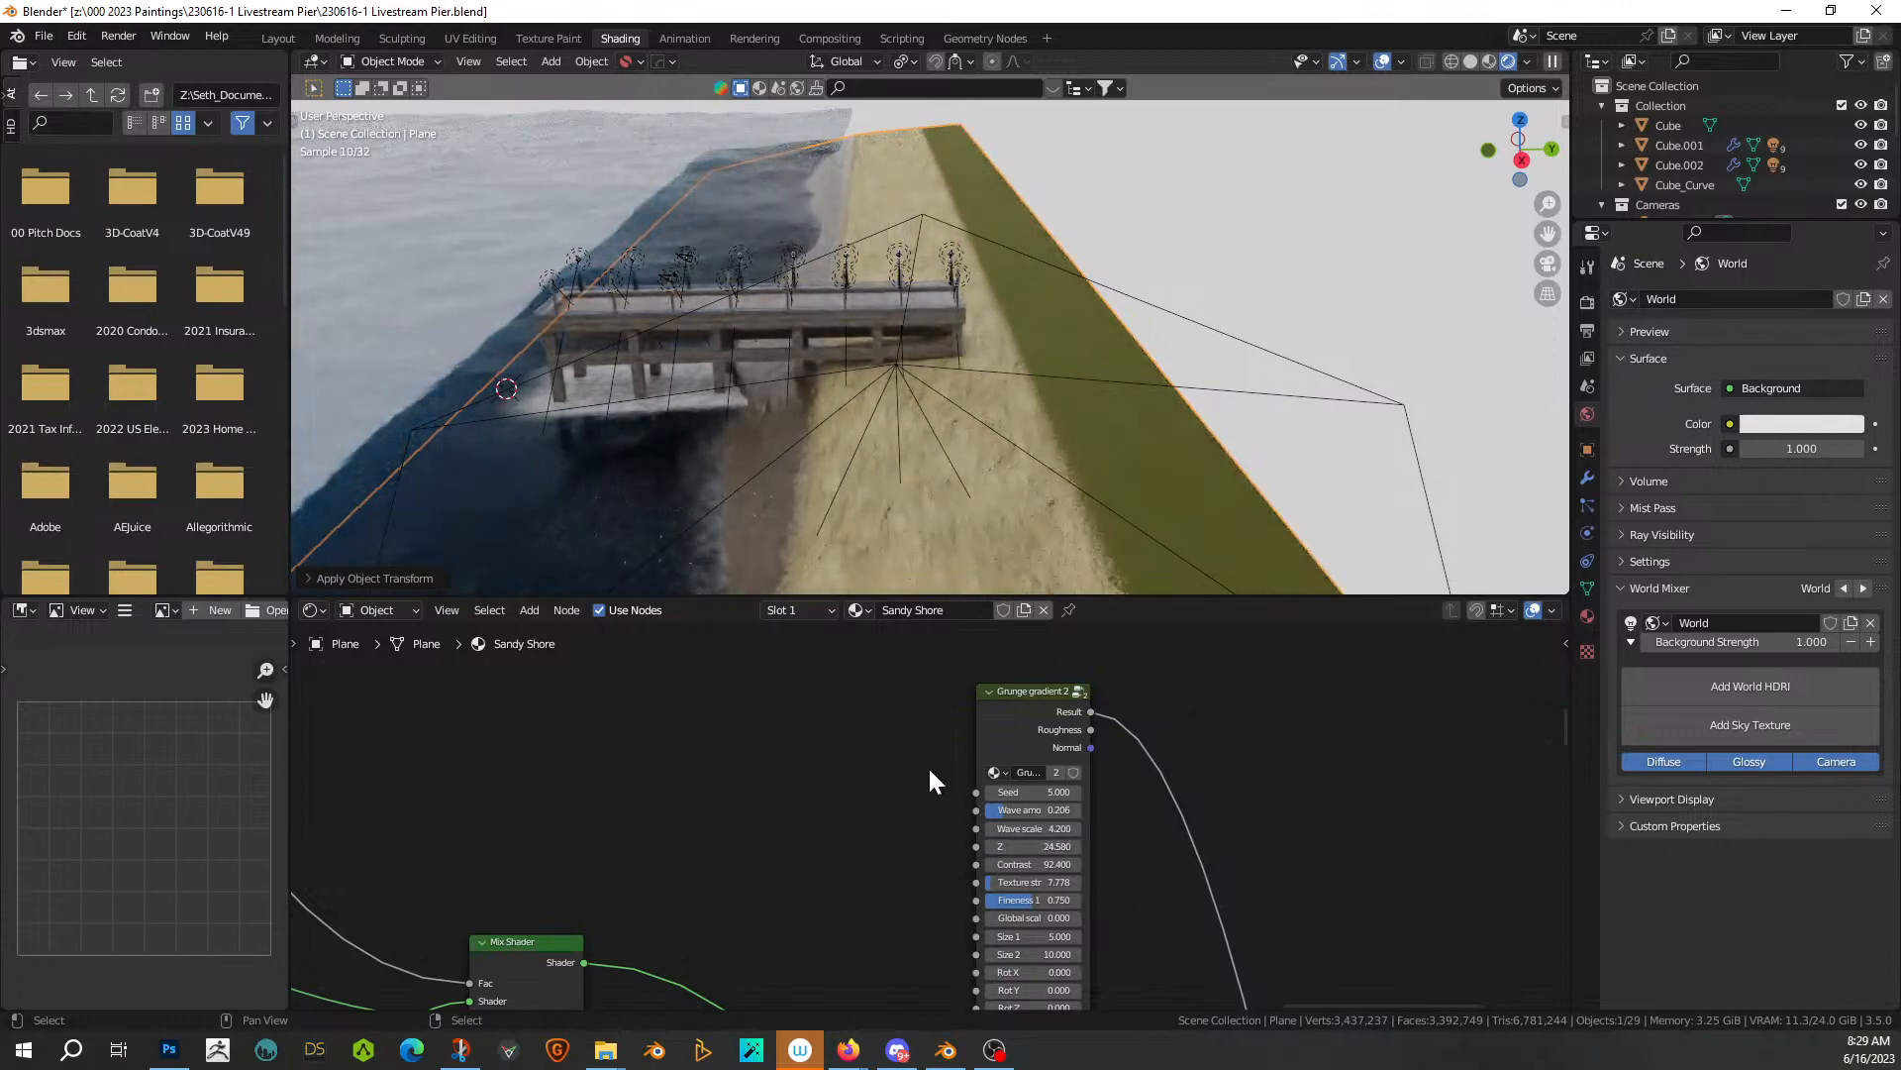
{"action": "middle_click_drag", "start_coordinate": [967, 313], "coordinate": [1120, 389]}
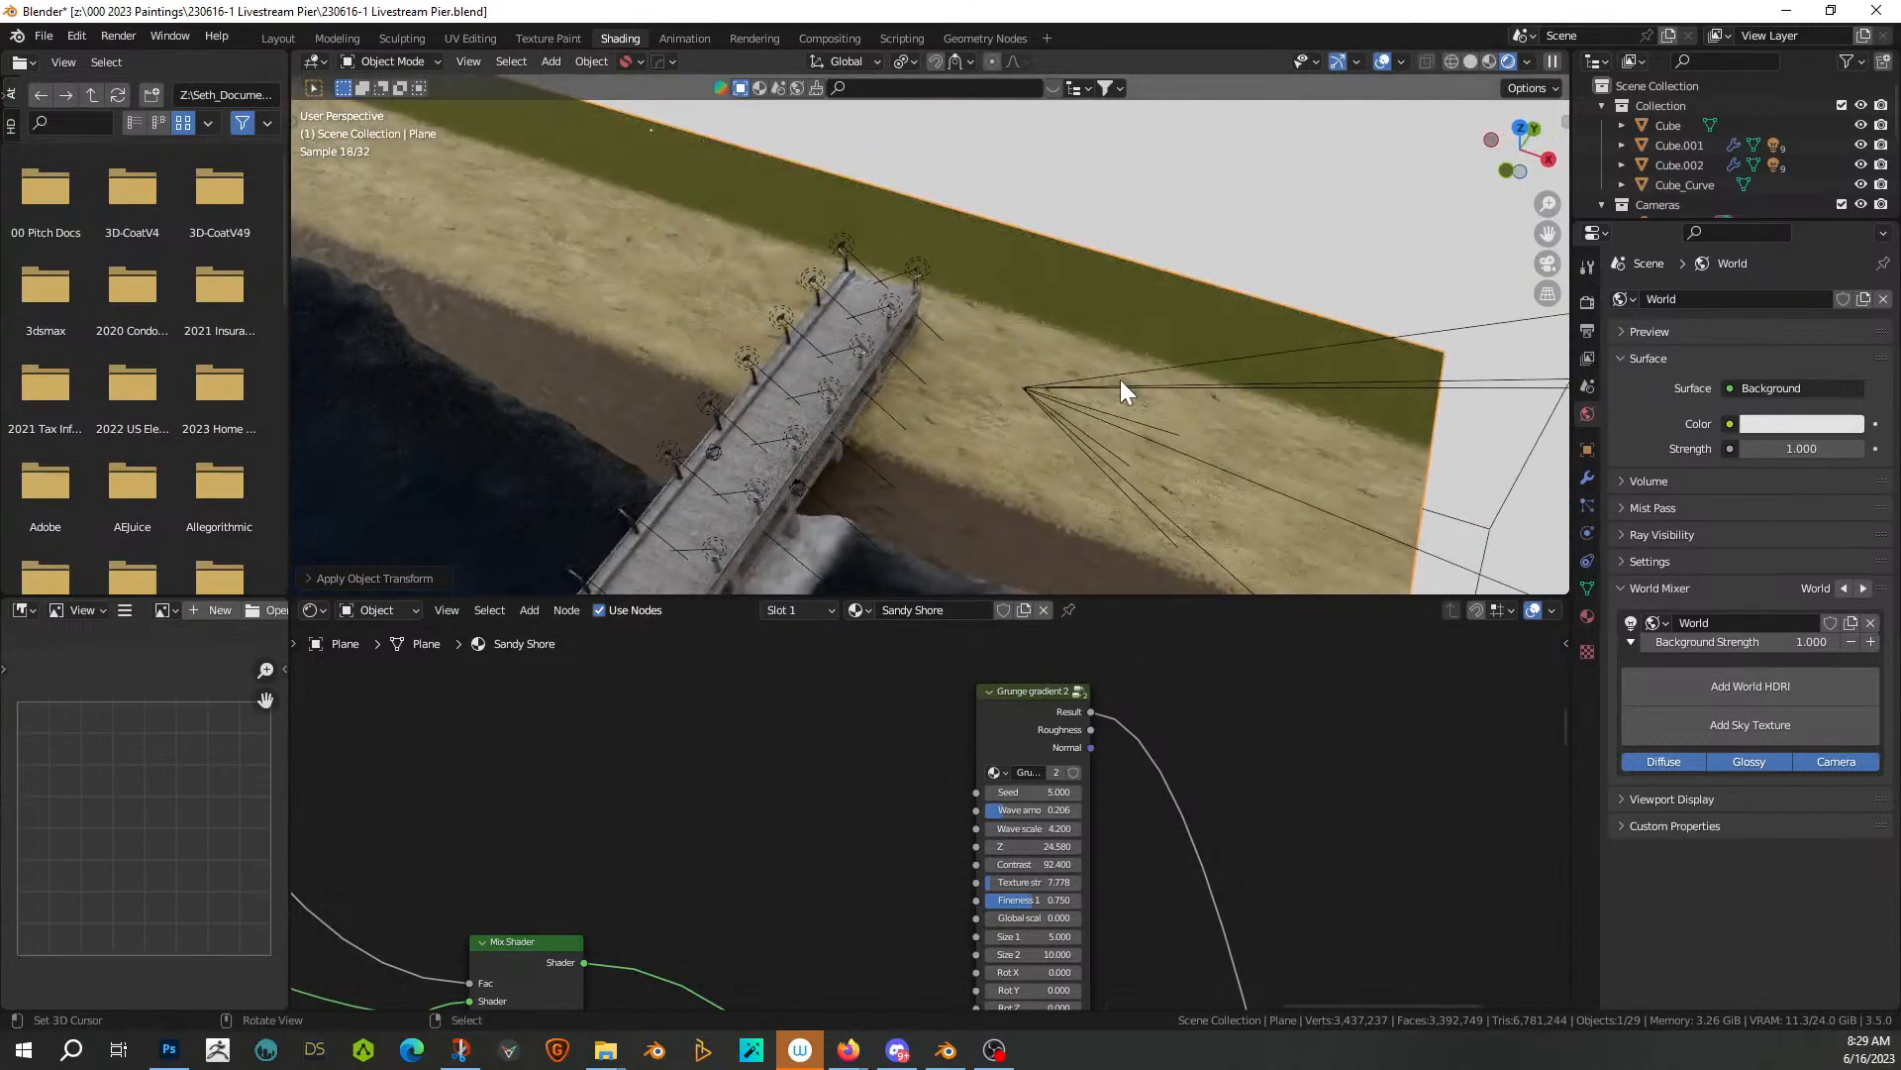
Add a cube mesh to the scene at the 3D cursor
{"action": "key", "text": "shift+a"}
{"action": "mouse_move", "coordinate": [1120, 378]}
{"action": "key", "text": "shift+a"}
{"action": "mouse_move", "coordinate": [1024, 372]}
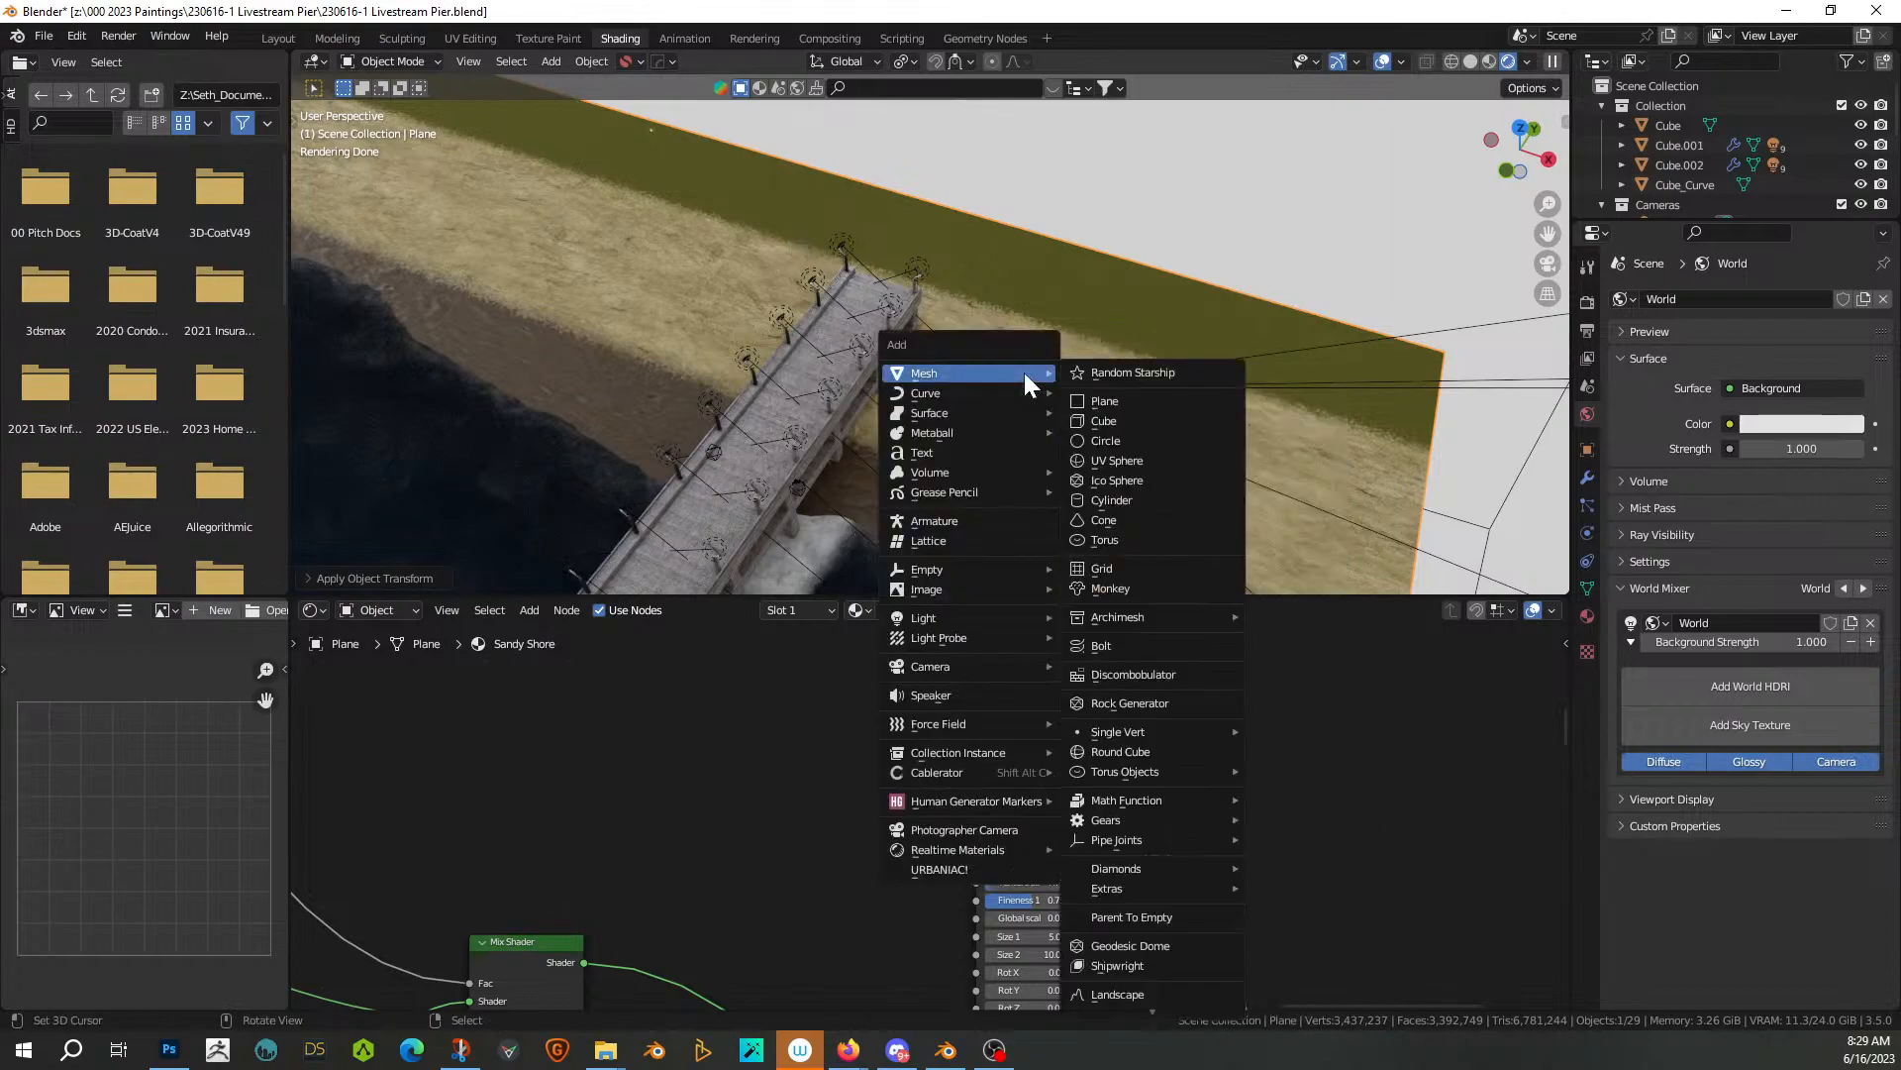
{"action": "left_click", "coordinate": [1115, 420]}
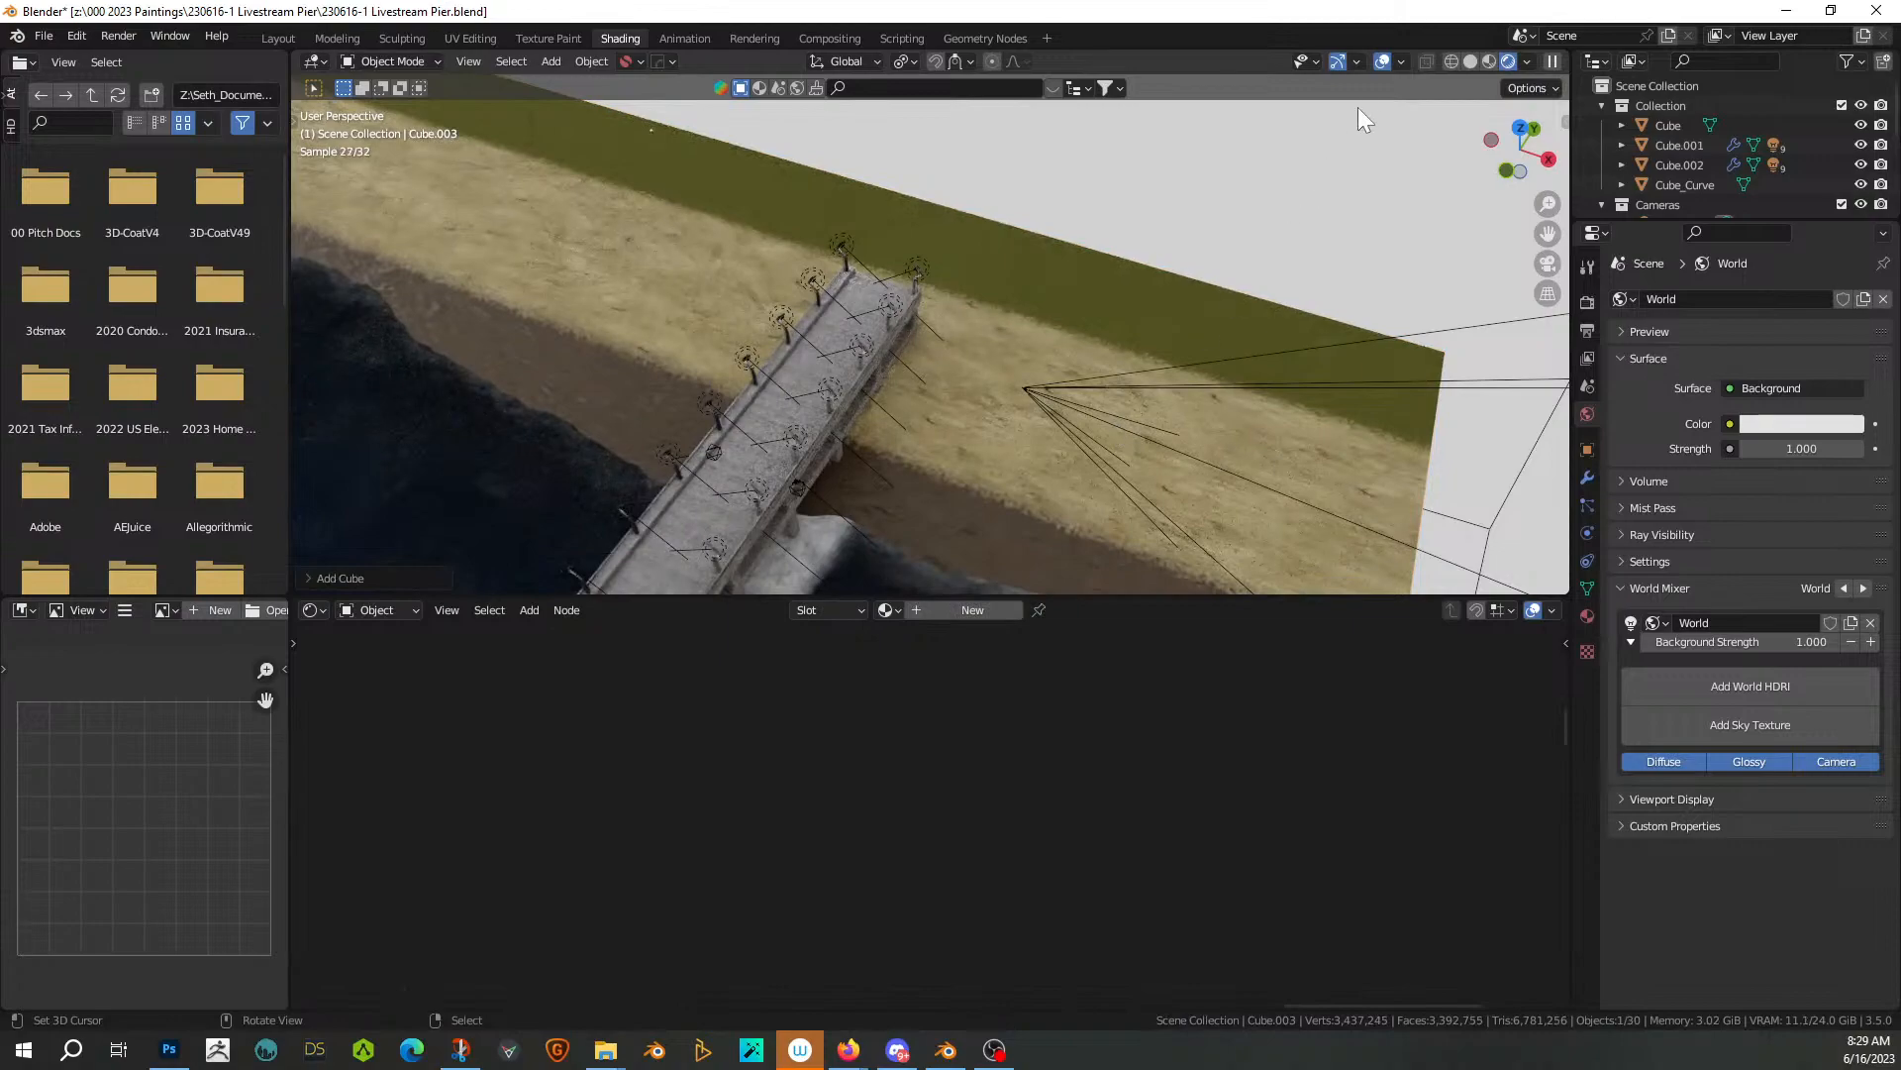
In the Layout workspace's solid top view, scale the cube about 62.235 along X and move it about -15.39 m in X, 43.11 m in Y
{"action": "left_click", "coordinate": [278, 38]}
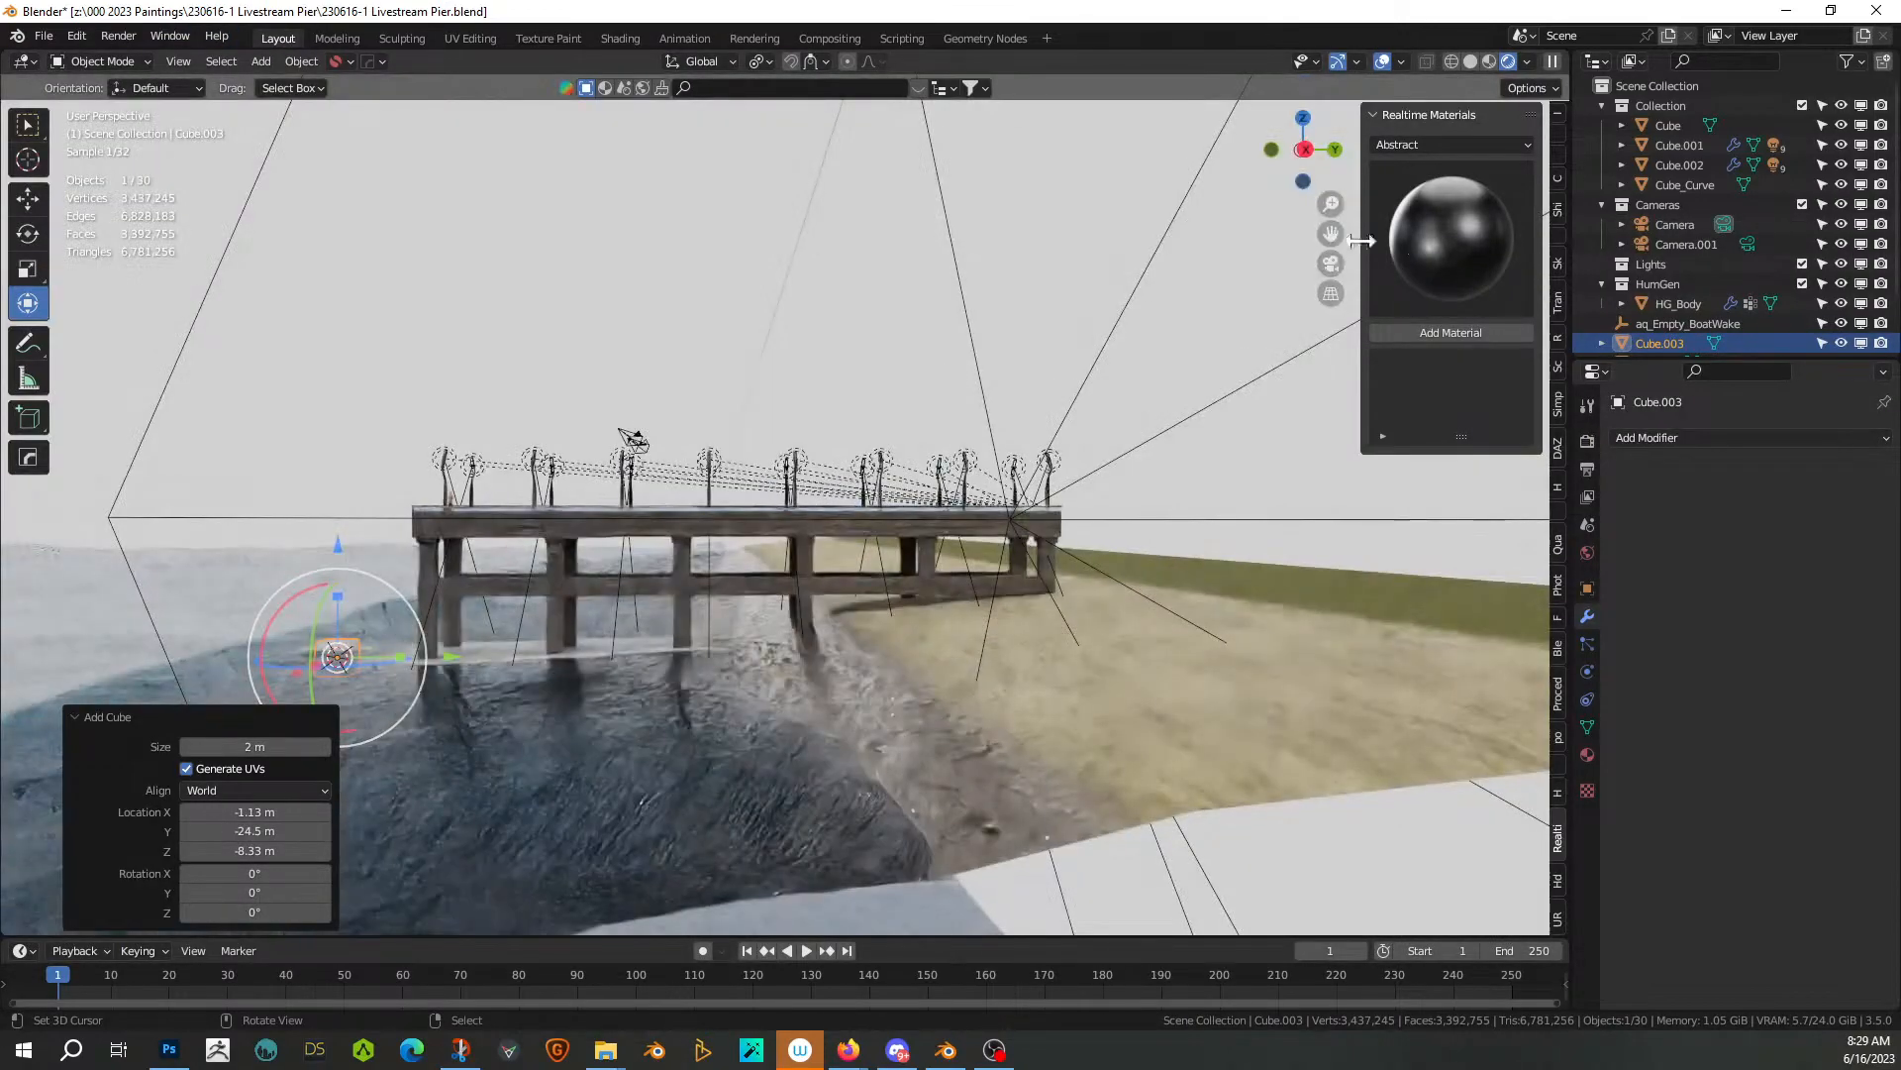
{"action": "left_click", "coordinate": [1473, 59]}
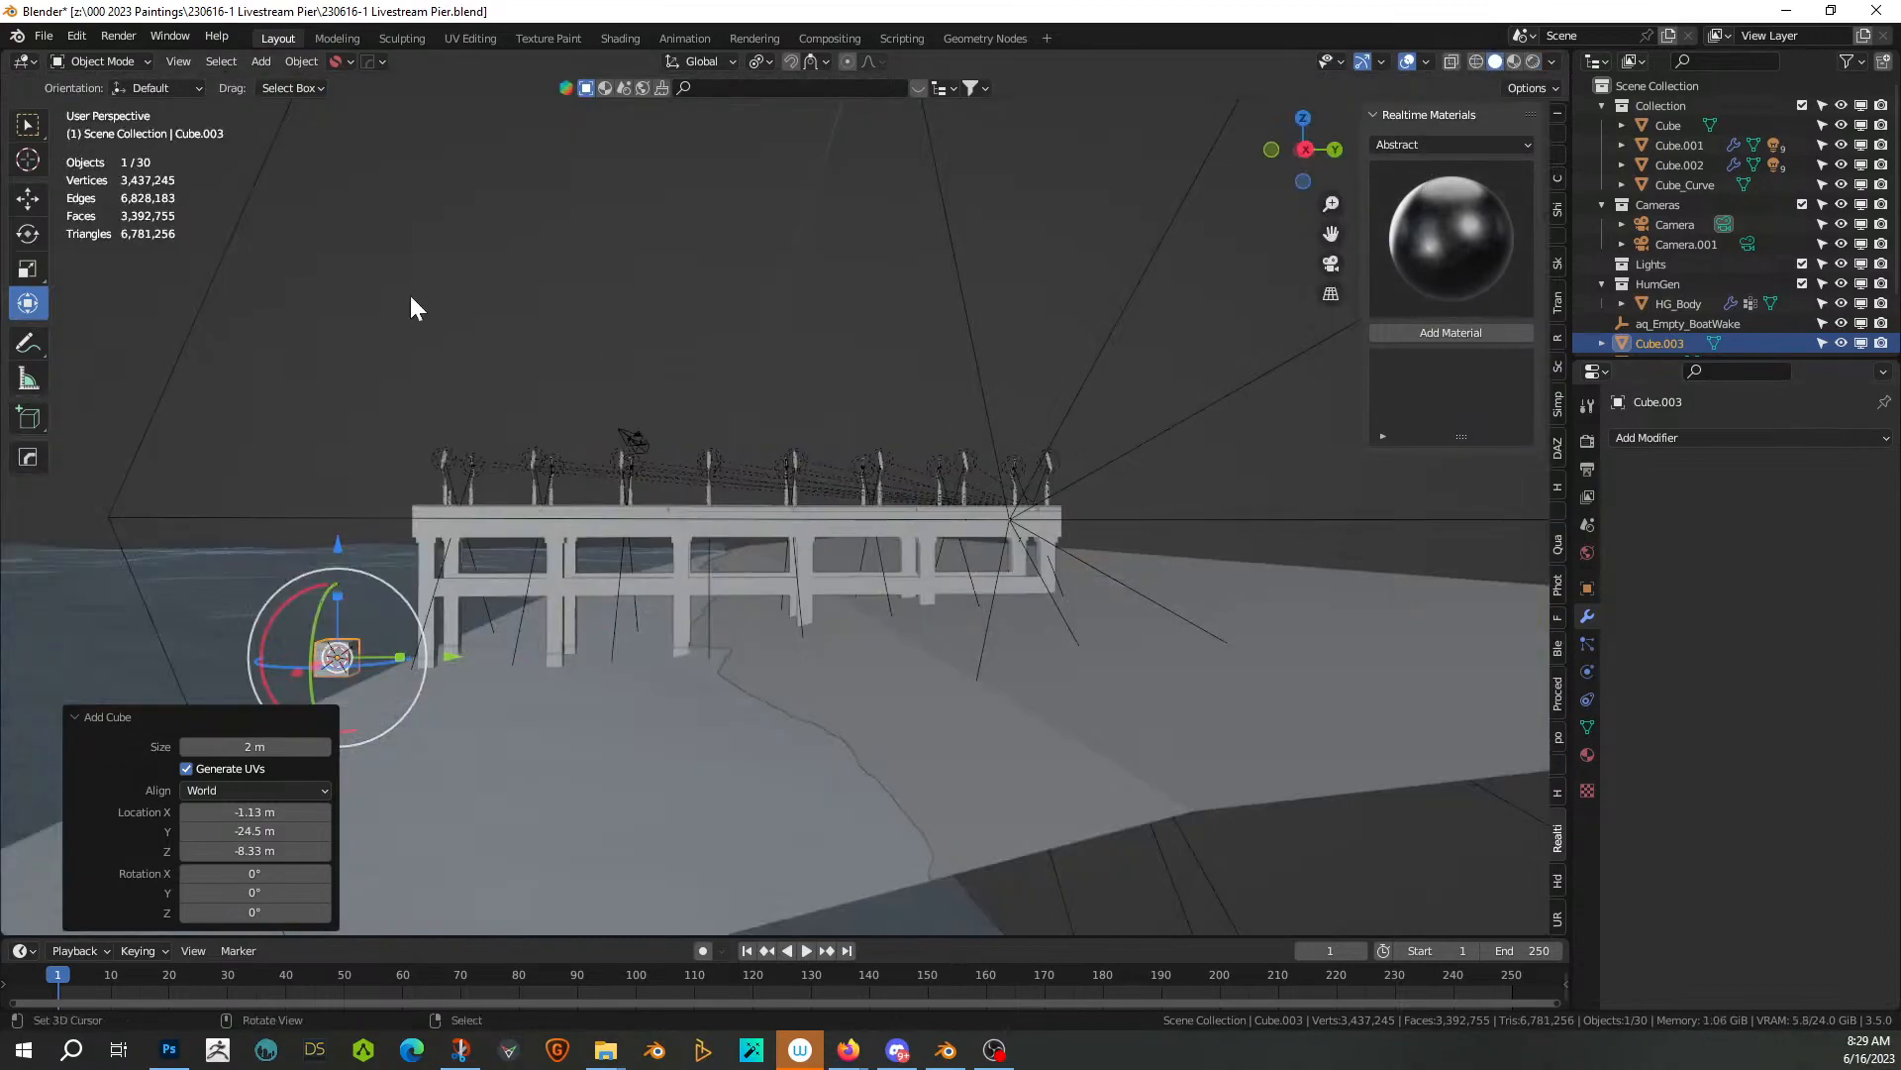
{"action": "key", "text": "KP_7"}
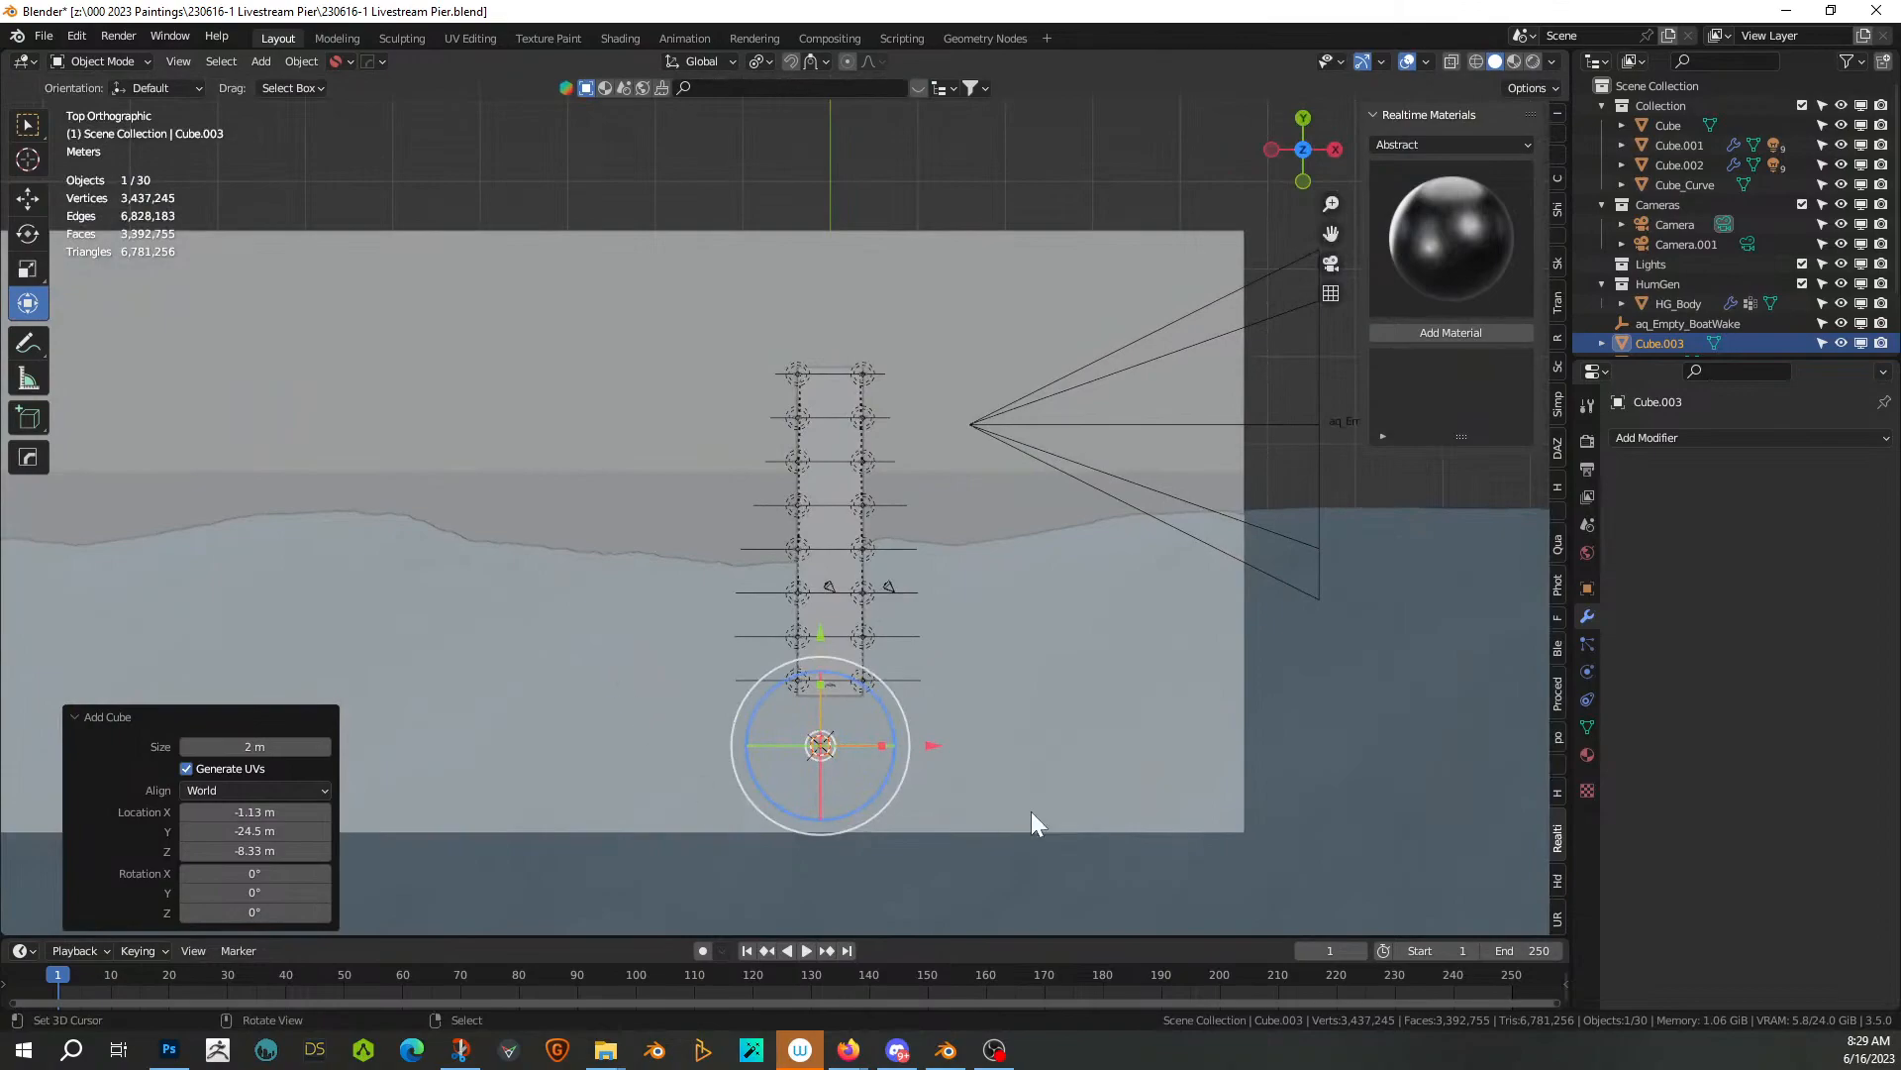
{"action": "key", "text": "s"}
{"action": "key", "text": "x"}
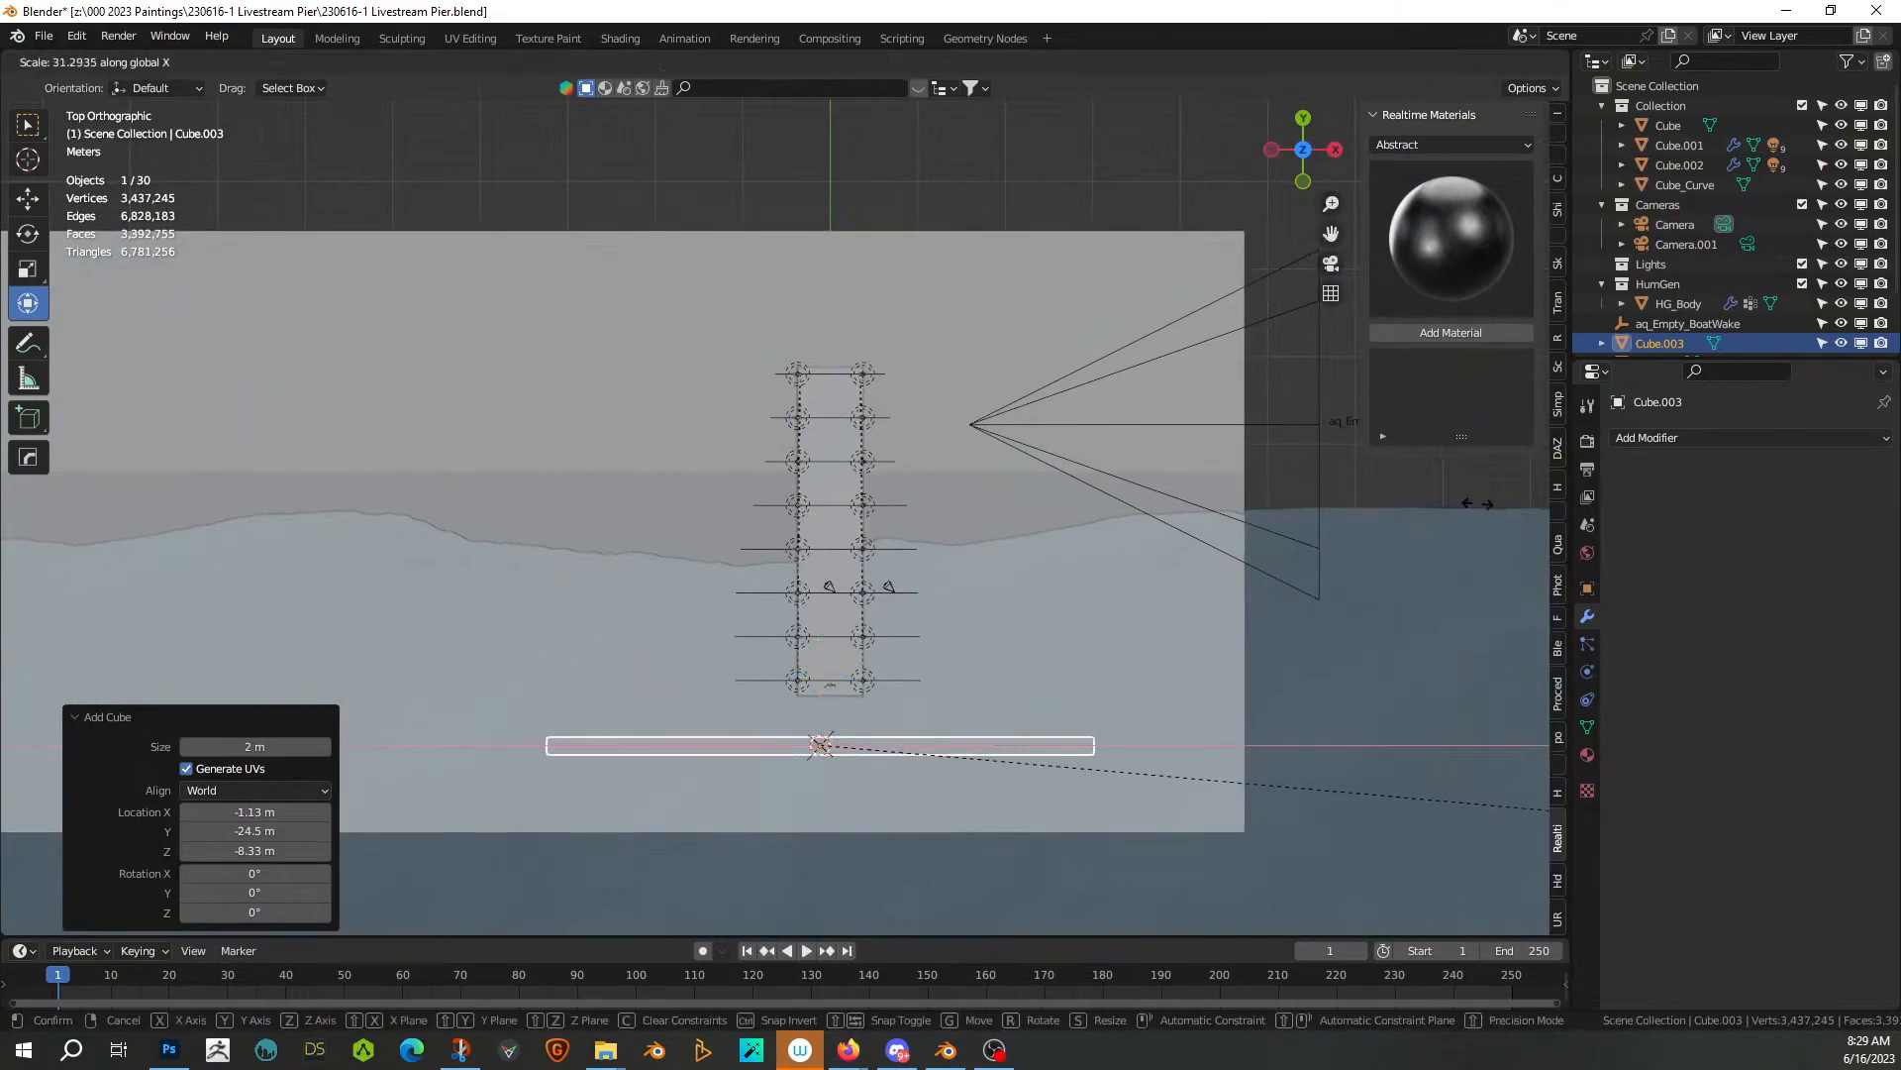
{"action": "left_click", "coordinate": [425, 794]}
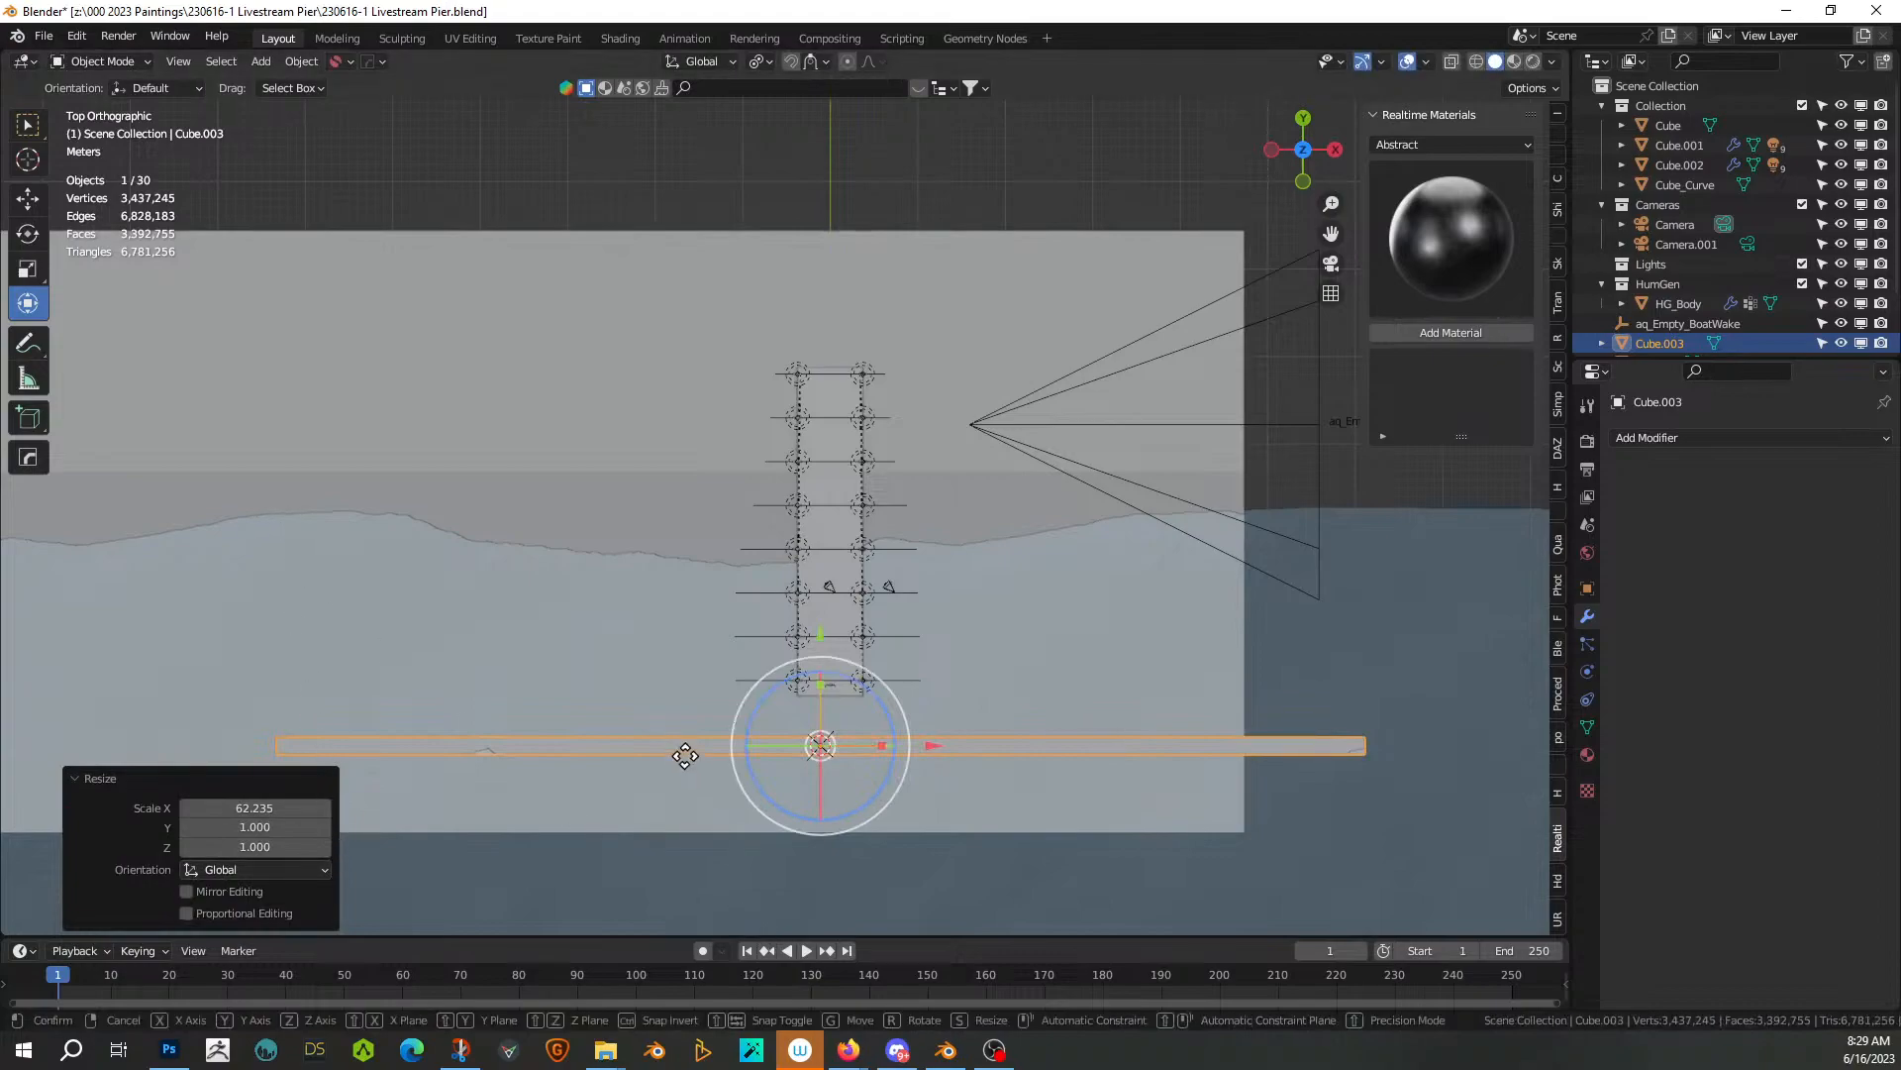
{"action": "left_click", "coordinate": [550, 382]}
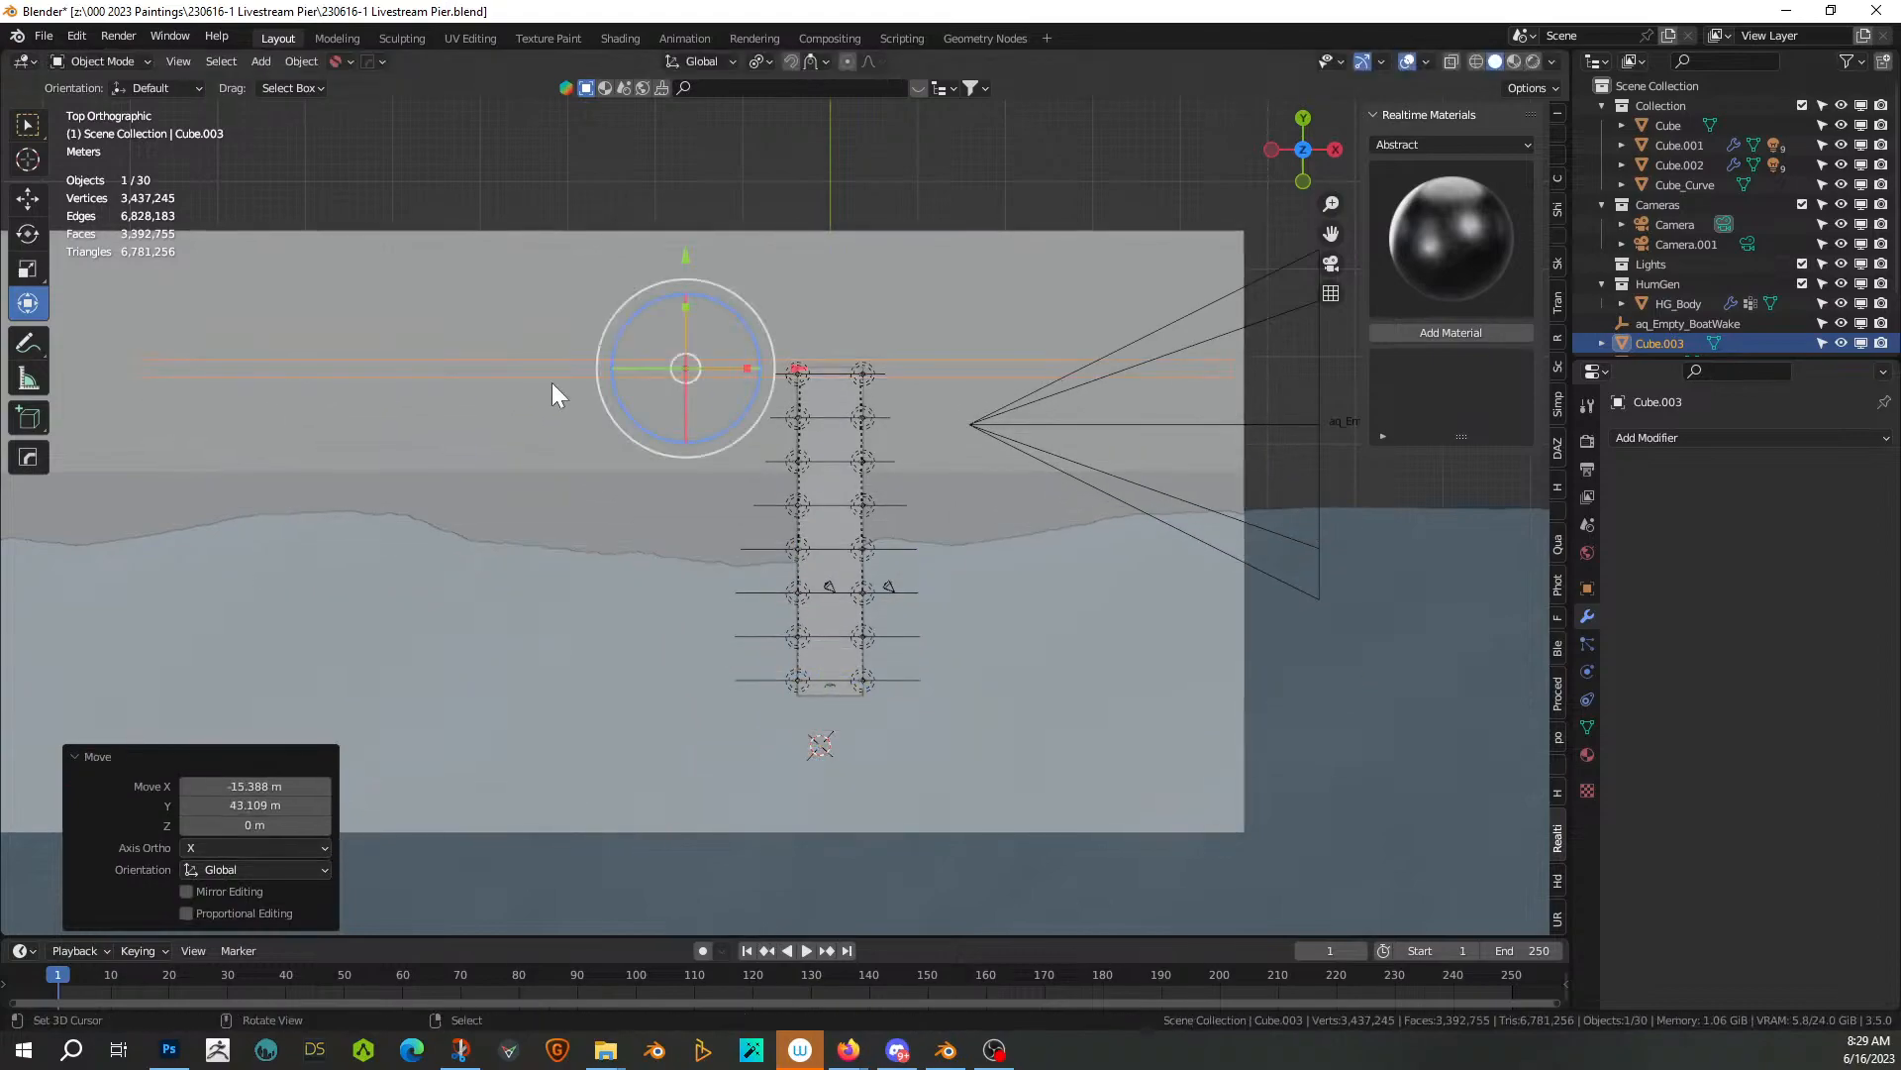
In the right orthographic view, scale the long block by about 4.641 along Z and raise it about 4.41 m
{"action": "key", "text": "KP_3"}
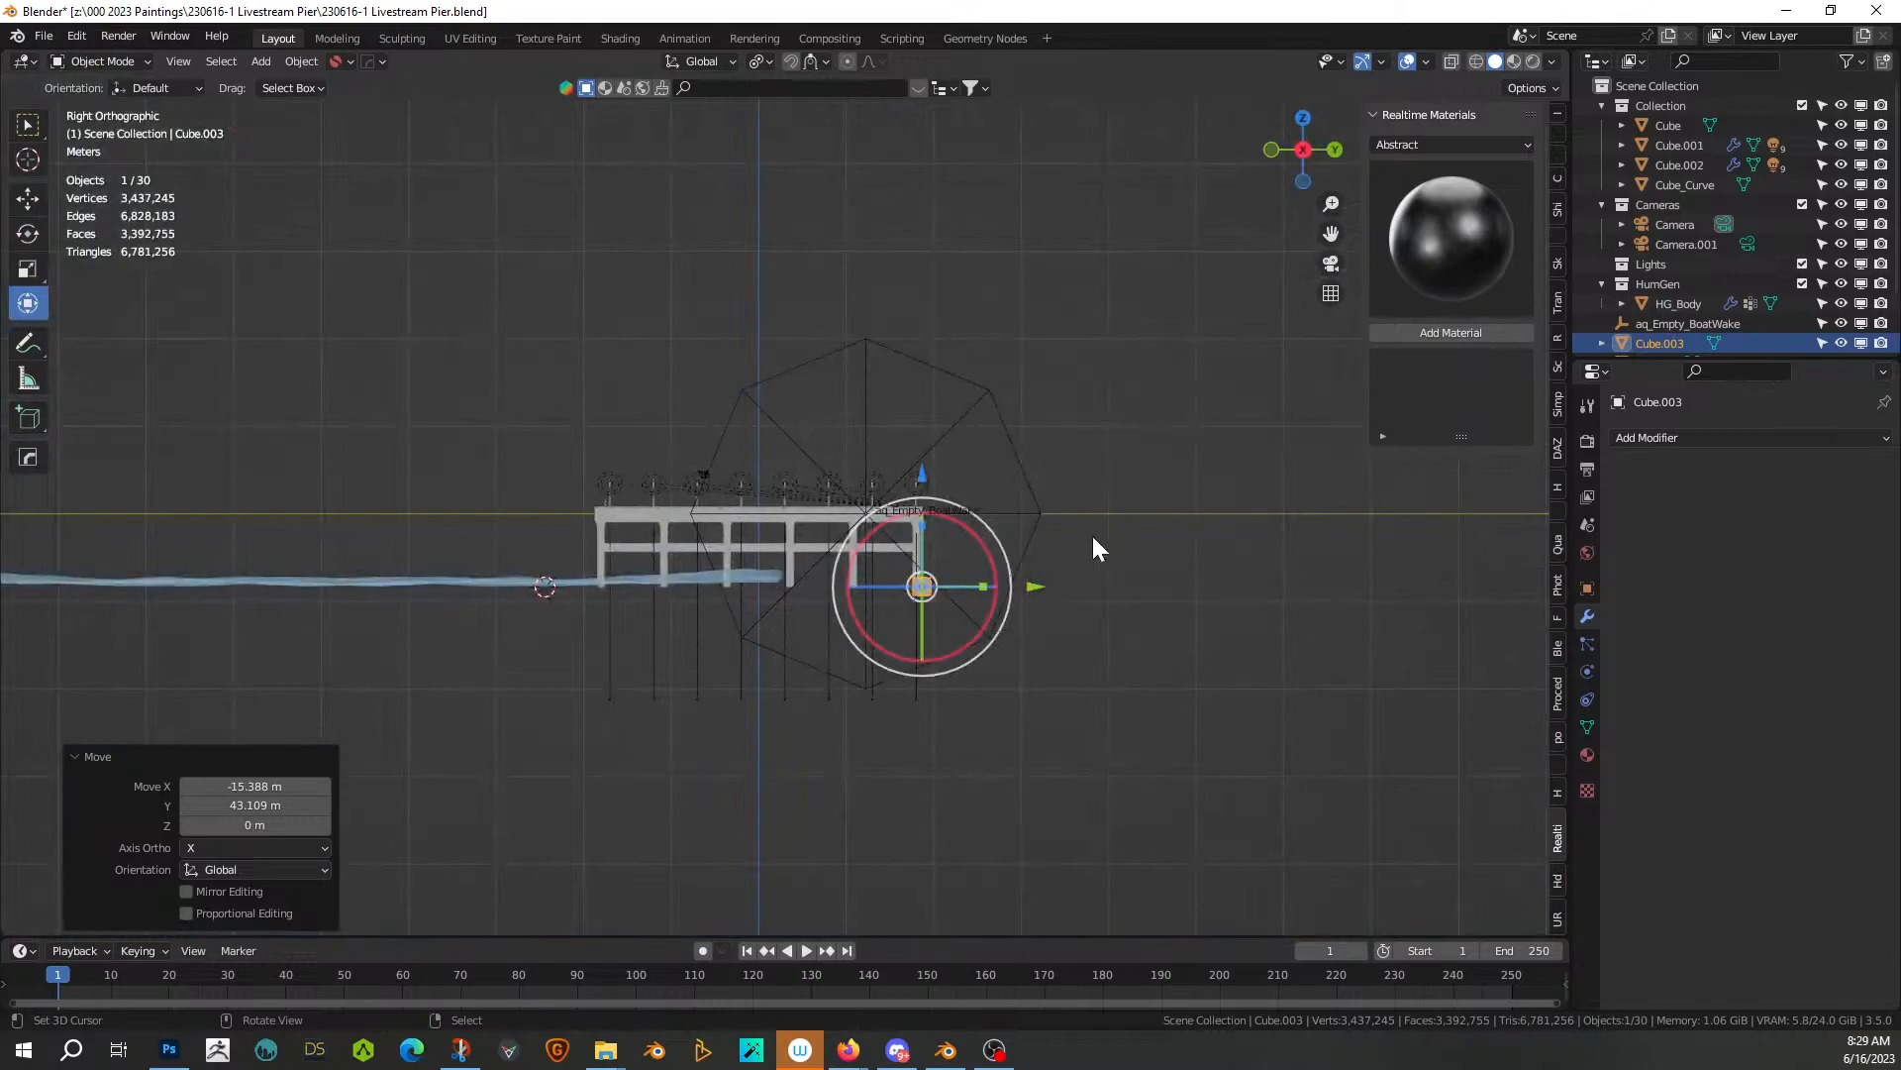
{"action": "key", "text": "s"}
{"action": "key", "text": "z"}
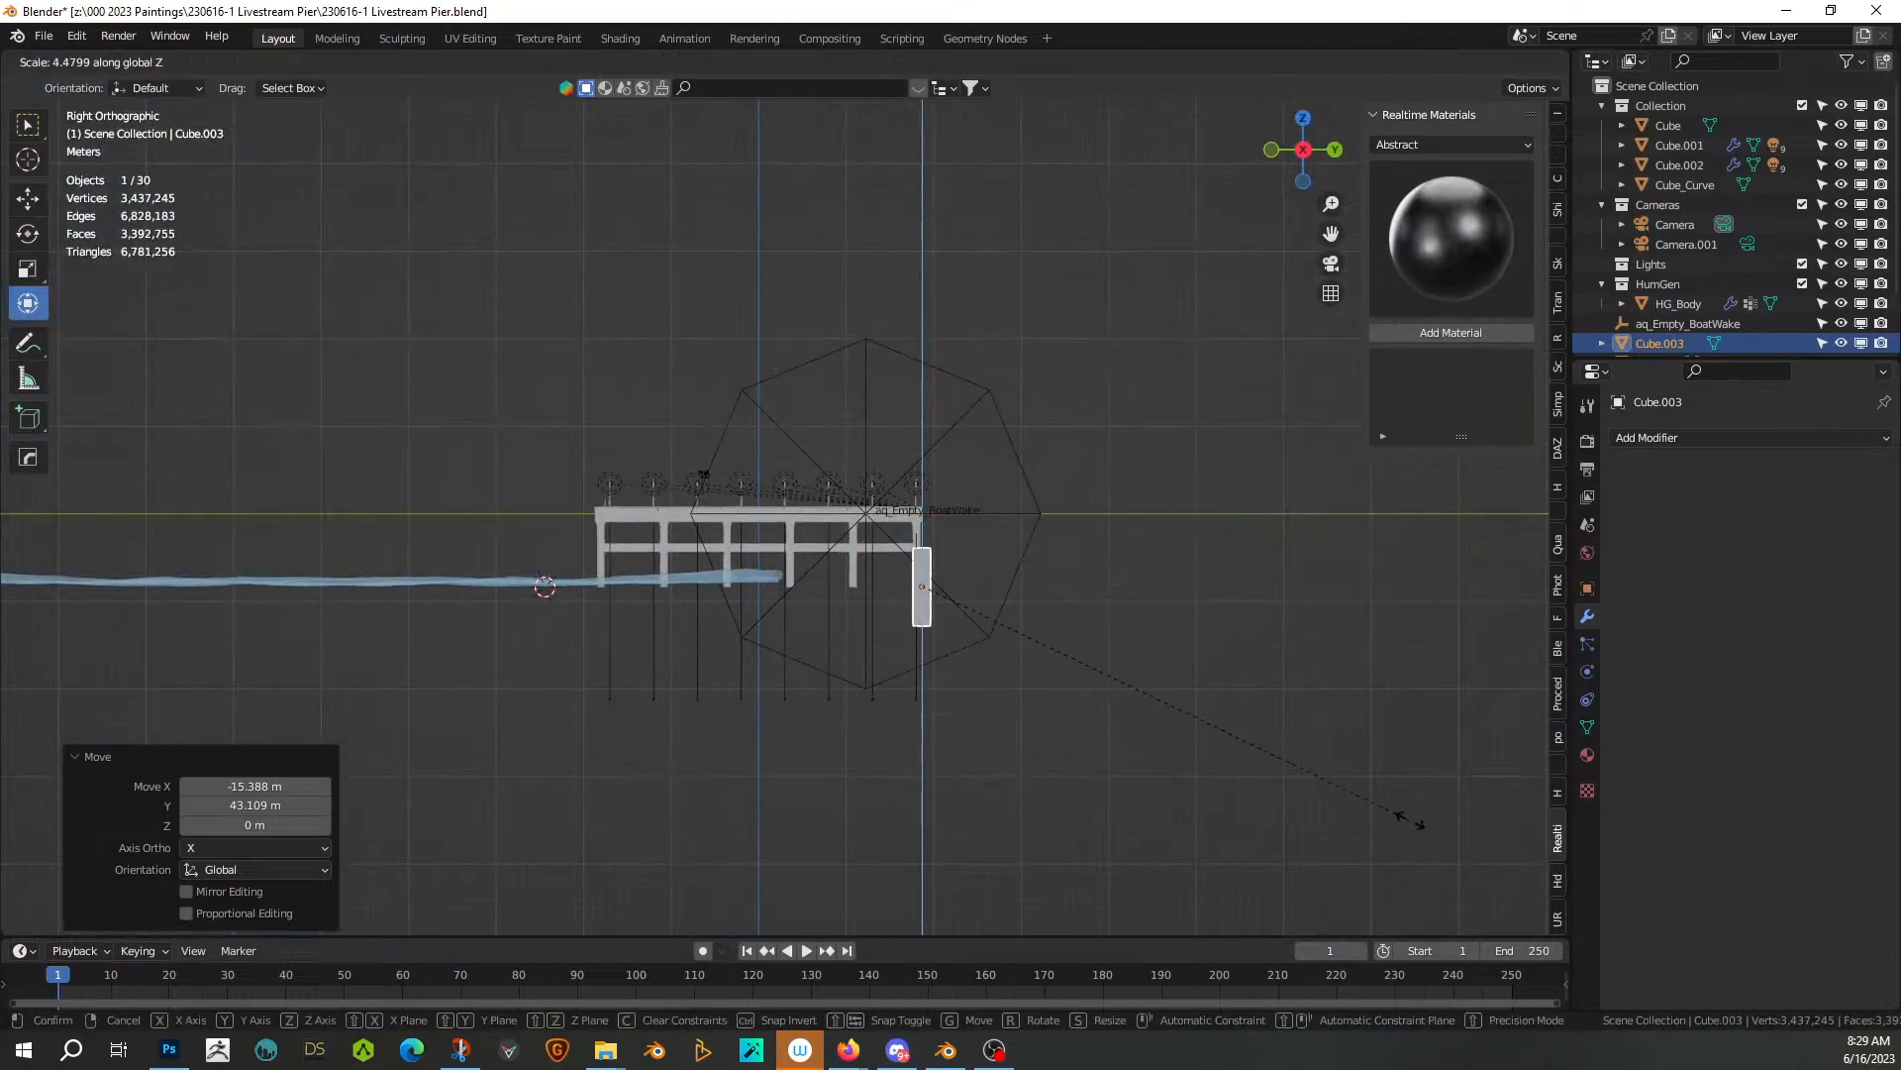
{"action": "left_click", "coordinate": [1323, 856]}
{"action": "key", "text": "g"}
{"action": "key", "text": "z"}
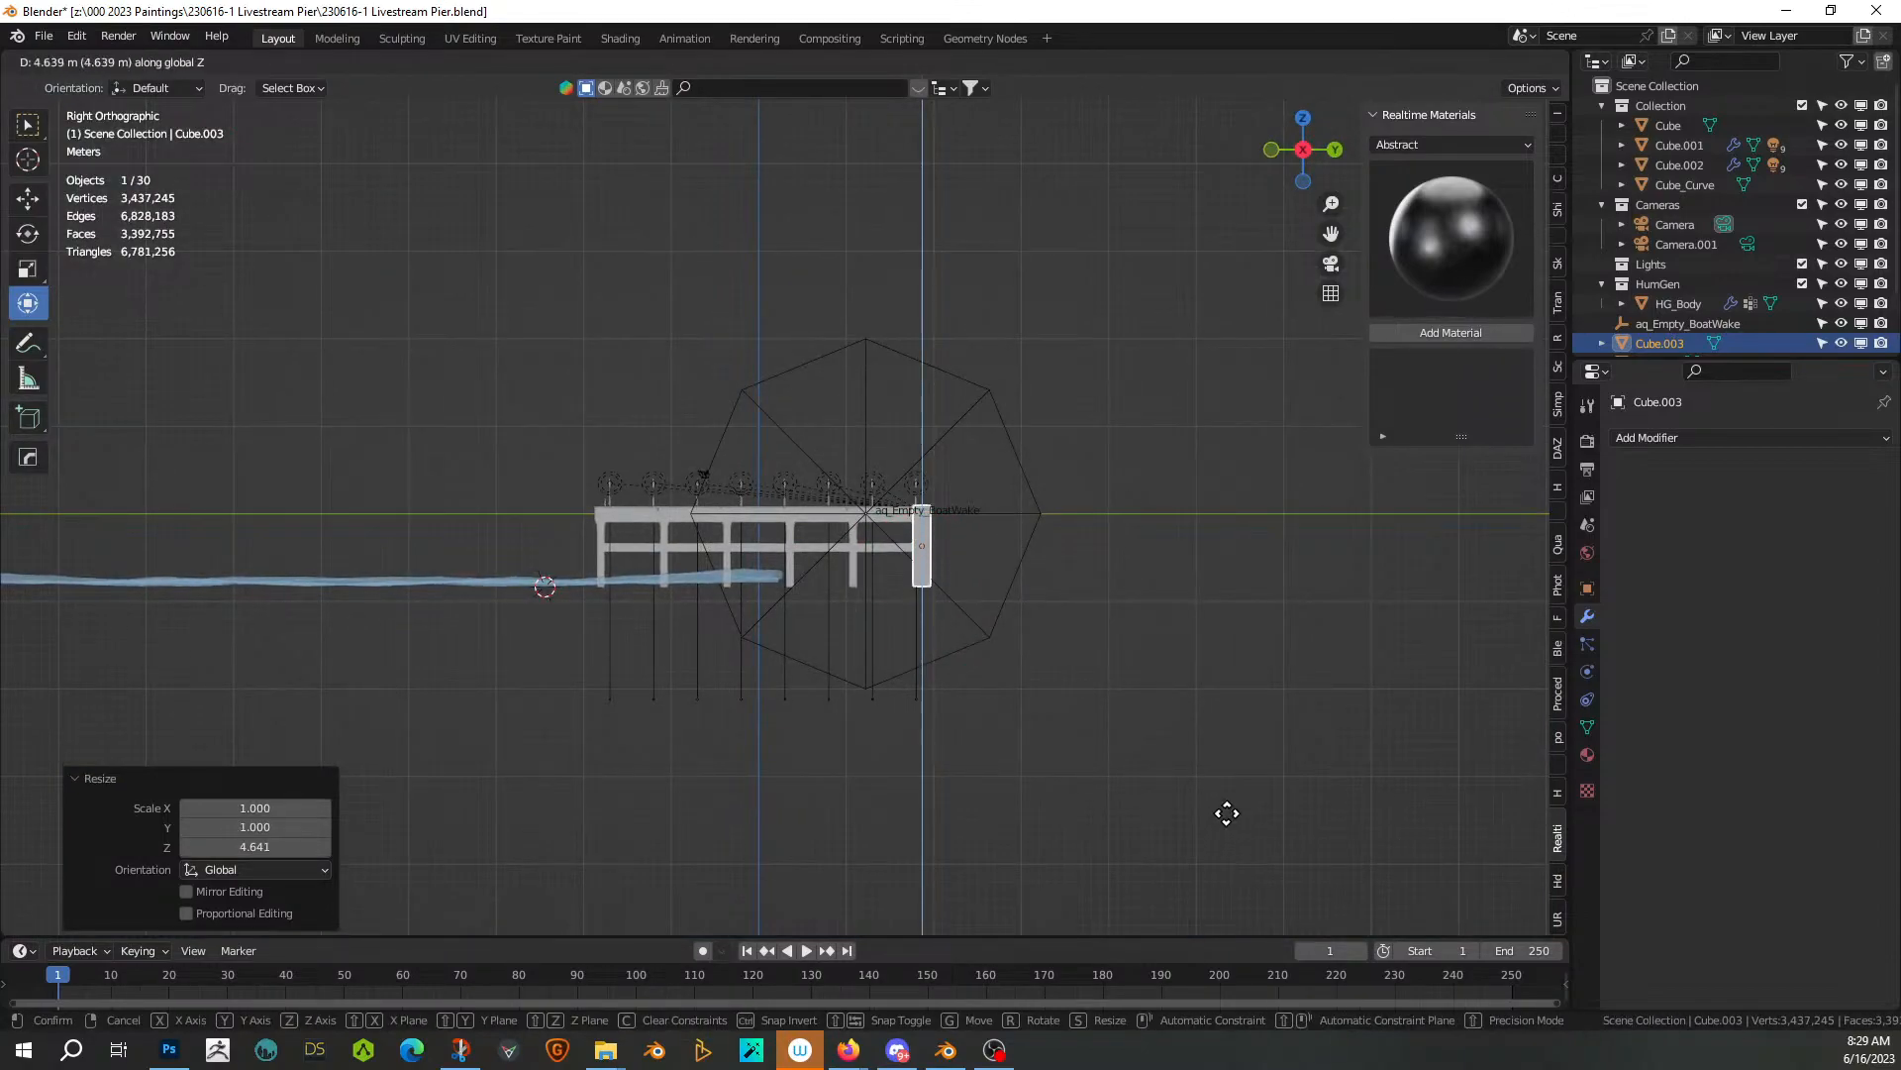
{"action": "left_click", "coordinate": [1226, 814]}
Lower the wall block by about 0.73 m along Z so its top sits just below the pier deck's edge
{"action": "scroll", "coordinate": [1194, 824], "scroll_direction": "up", "scroll_amount": 2}
{"action": "middle_click_drag", "start_coordinate": [1194, 824], "coordinate": [1300, 865]}
{"action": "scroll", "coordinate": [1299, 851], "scroll_direction": "up", "scroll_amount": 3}
{"action": "middle_click_drag", "start_coordinate": [1172, 794], "coordinate": [739, 789], "text": "shift"}
{"action": "scroll", "coordinate": [736, 762], "scroll_direction": "up", "scroll_amount": 5}
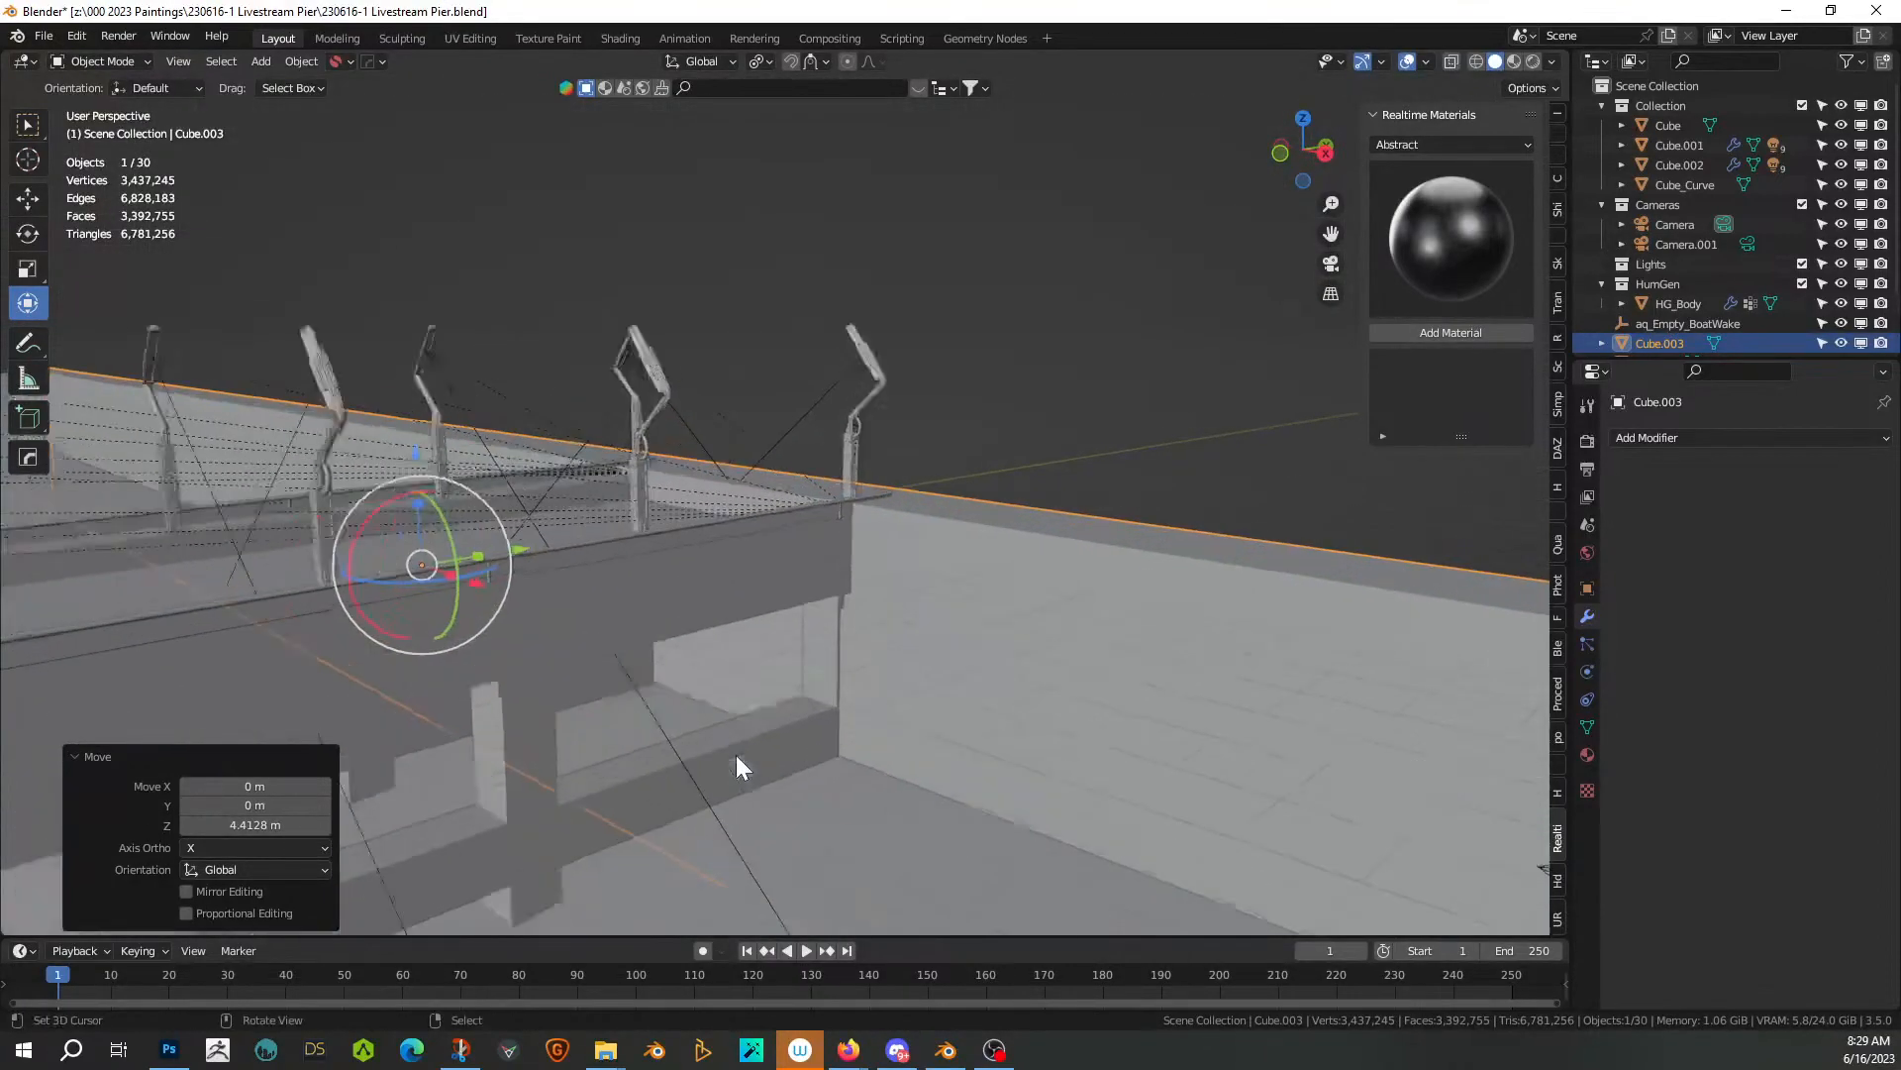
{"action": "key", "text": "g"}
{"action": "key", "text": "z"}
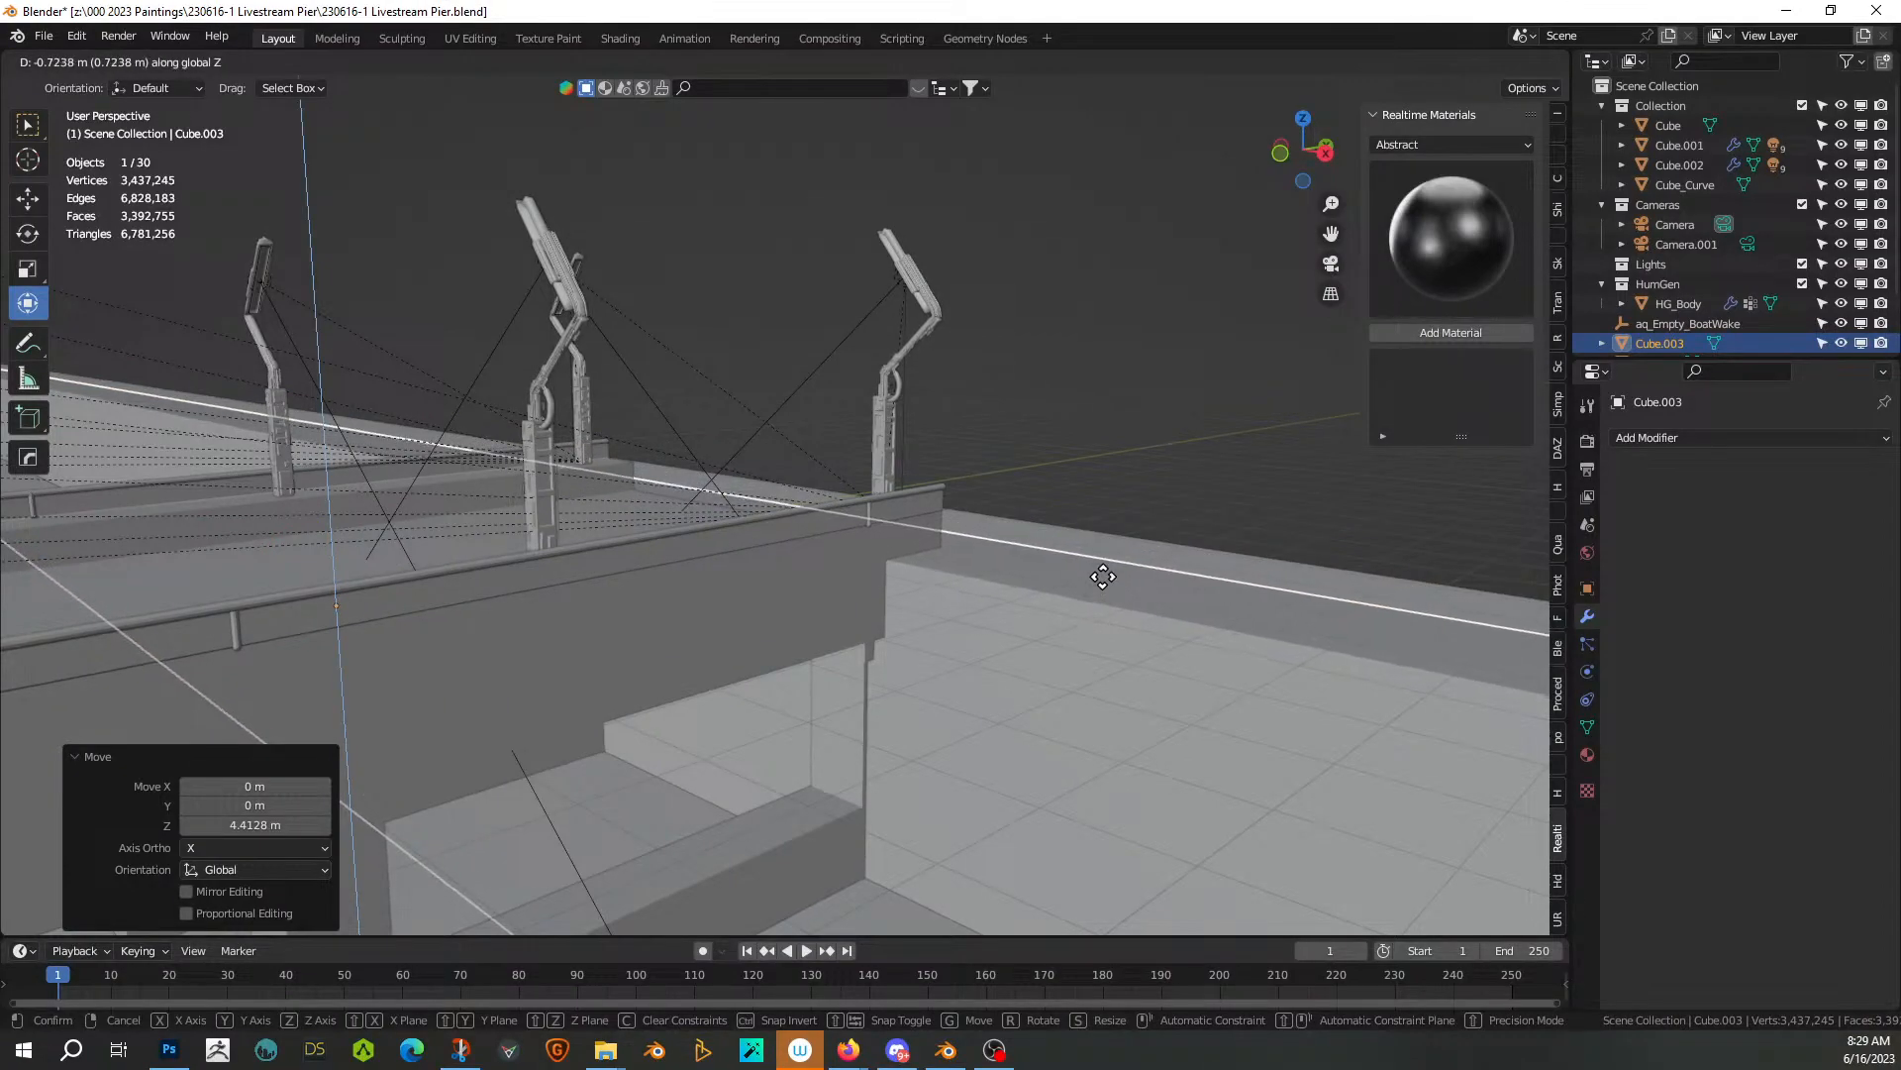
{"action": "left_click", "coordinate": [1103, 568]}
{"action": "middle_click_drag", "start_coordinate": [1109, 576], "coordinate": [991, 533]}
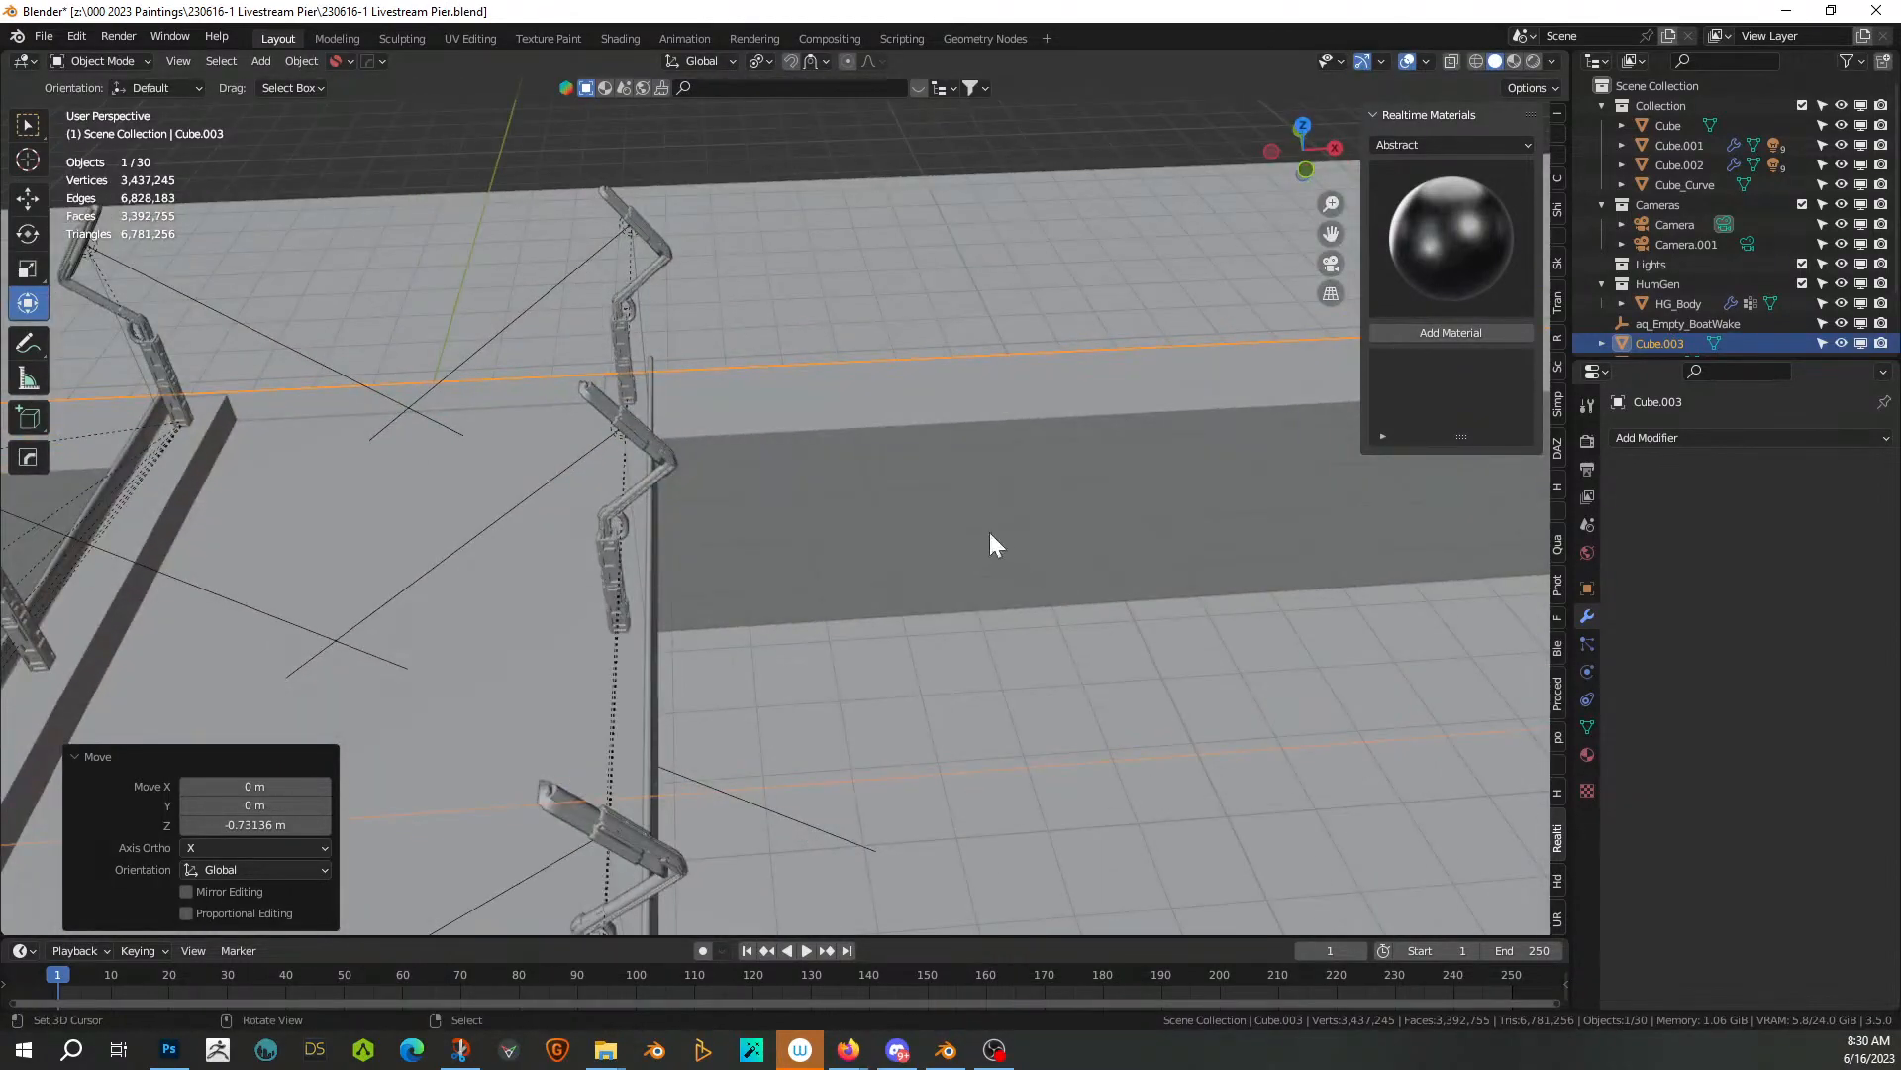
Enter Edit Mode on the wall block and add one loop cut across its length at factor 0
{"action": "right_click", "coordinate": [770, 430]}
{"action": "key", "text": "Tab"}
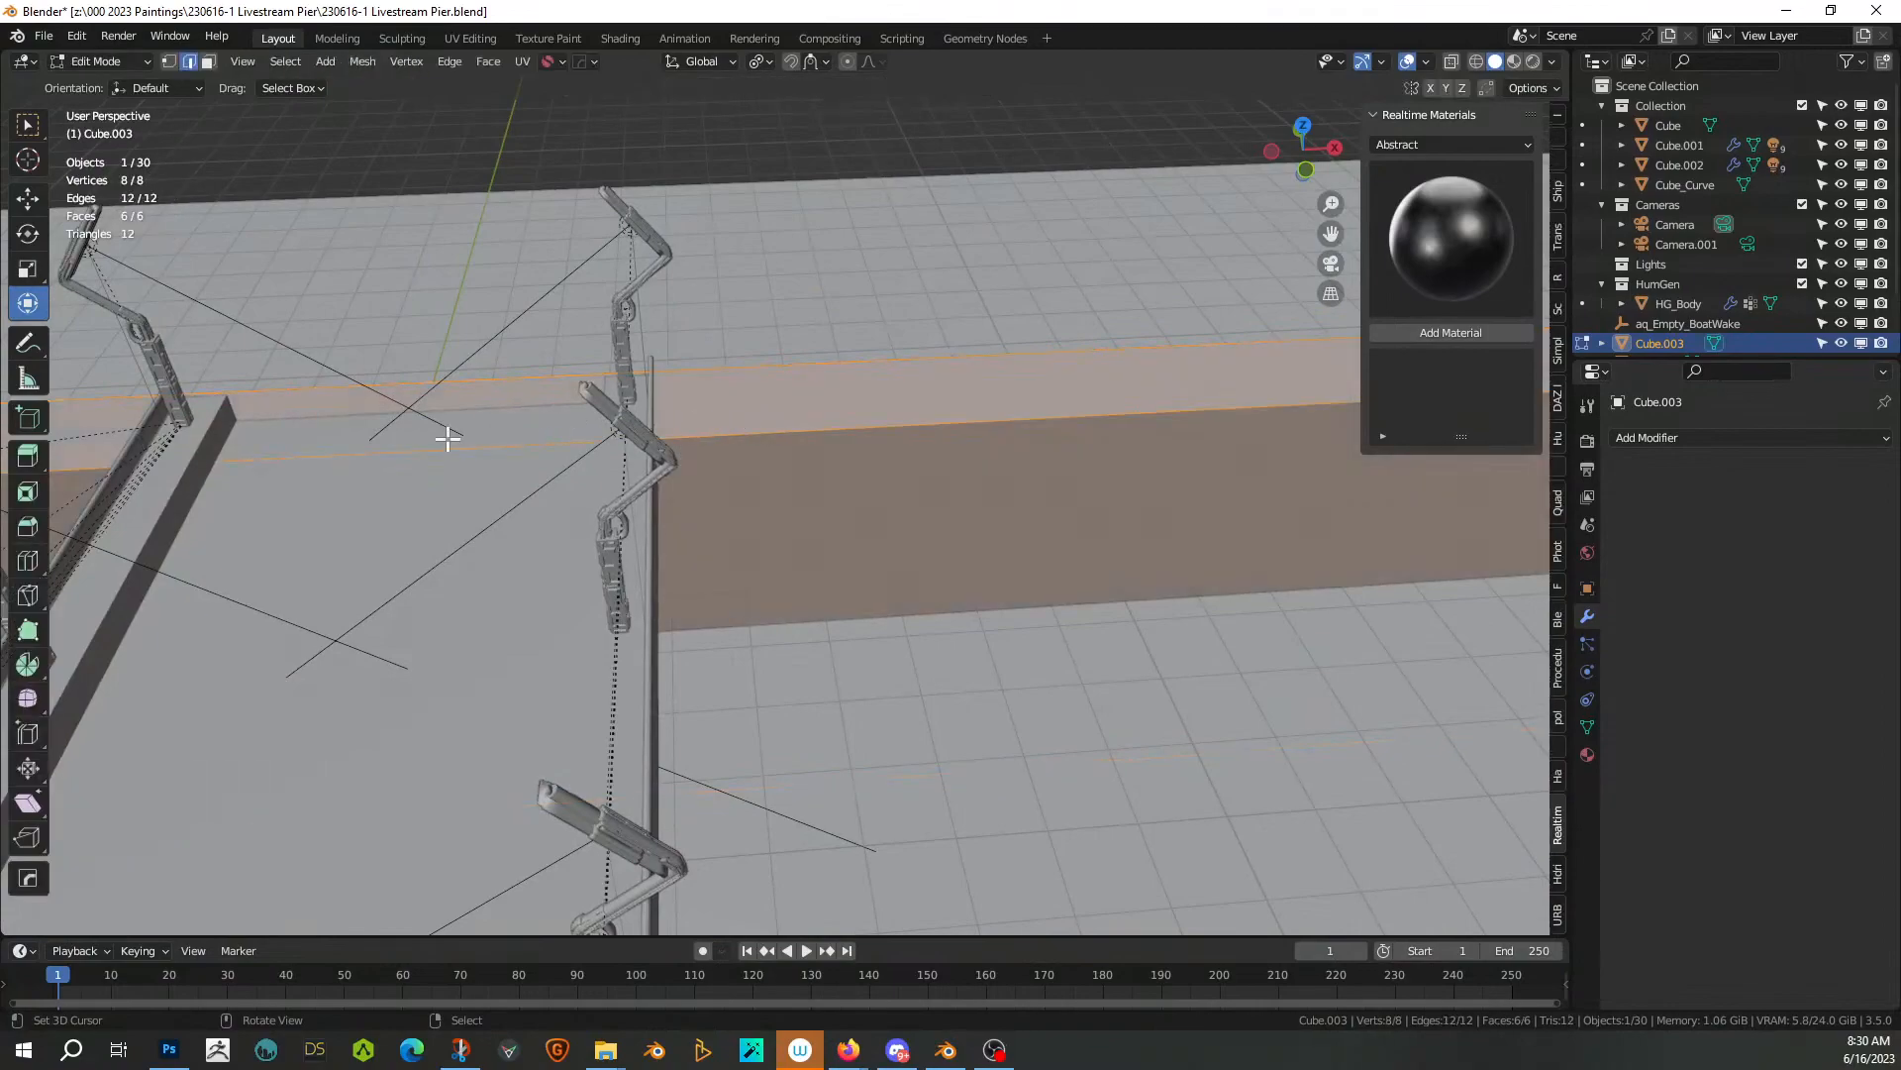
{"action": "key", "text": "ctrl+r"}
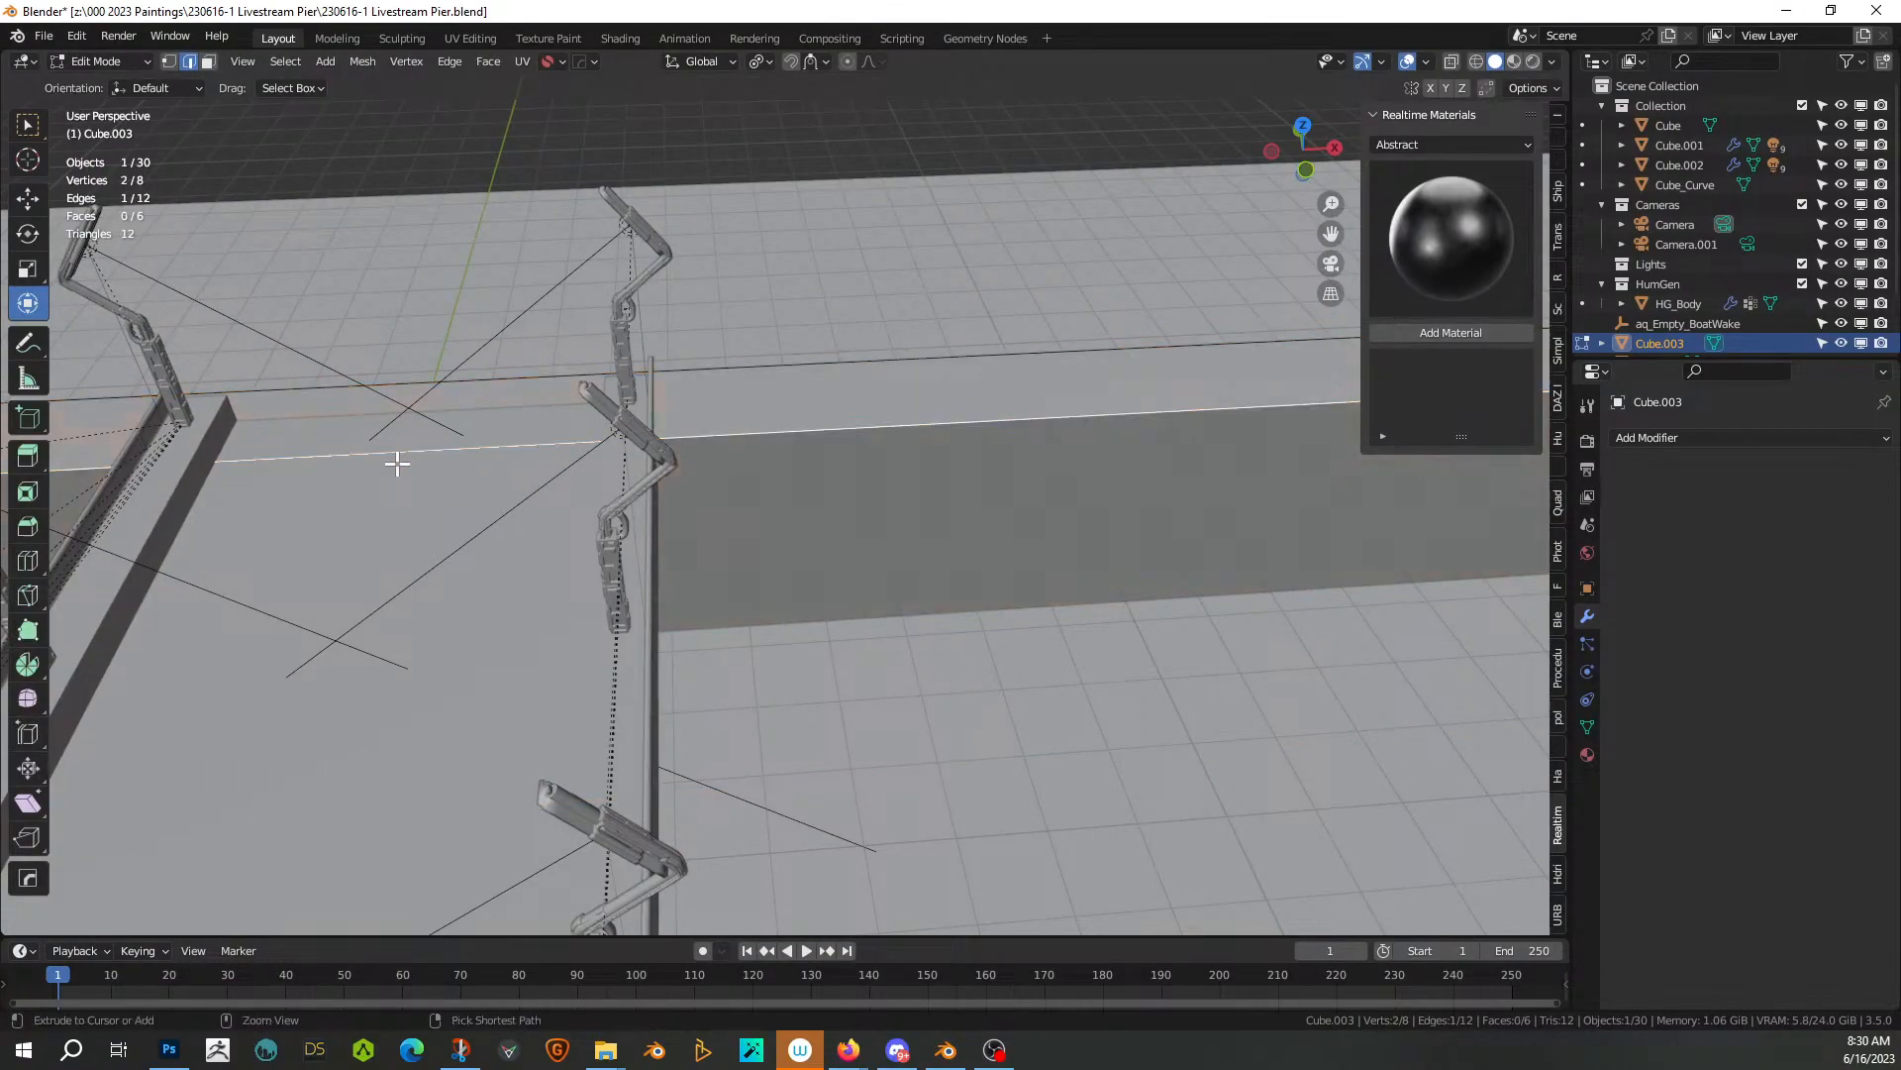
{"action": "left_click", "coordinate": [396, 464]}
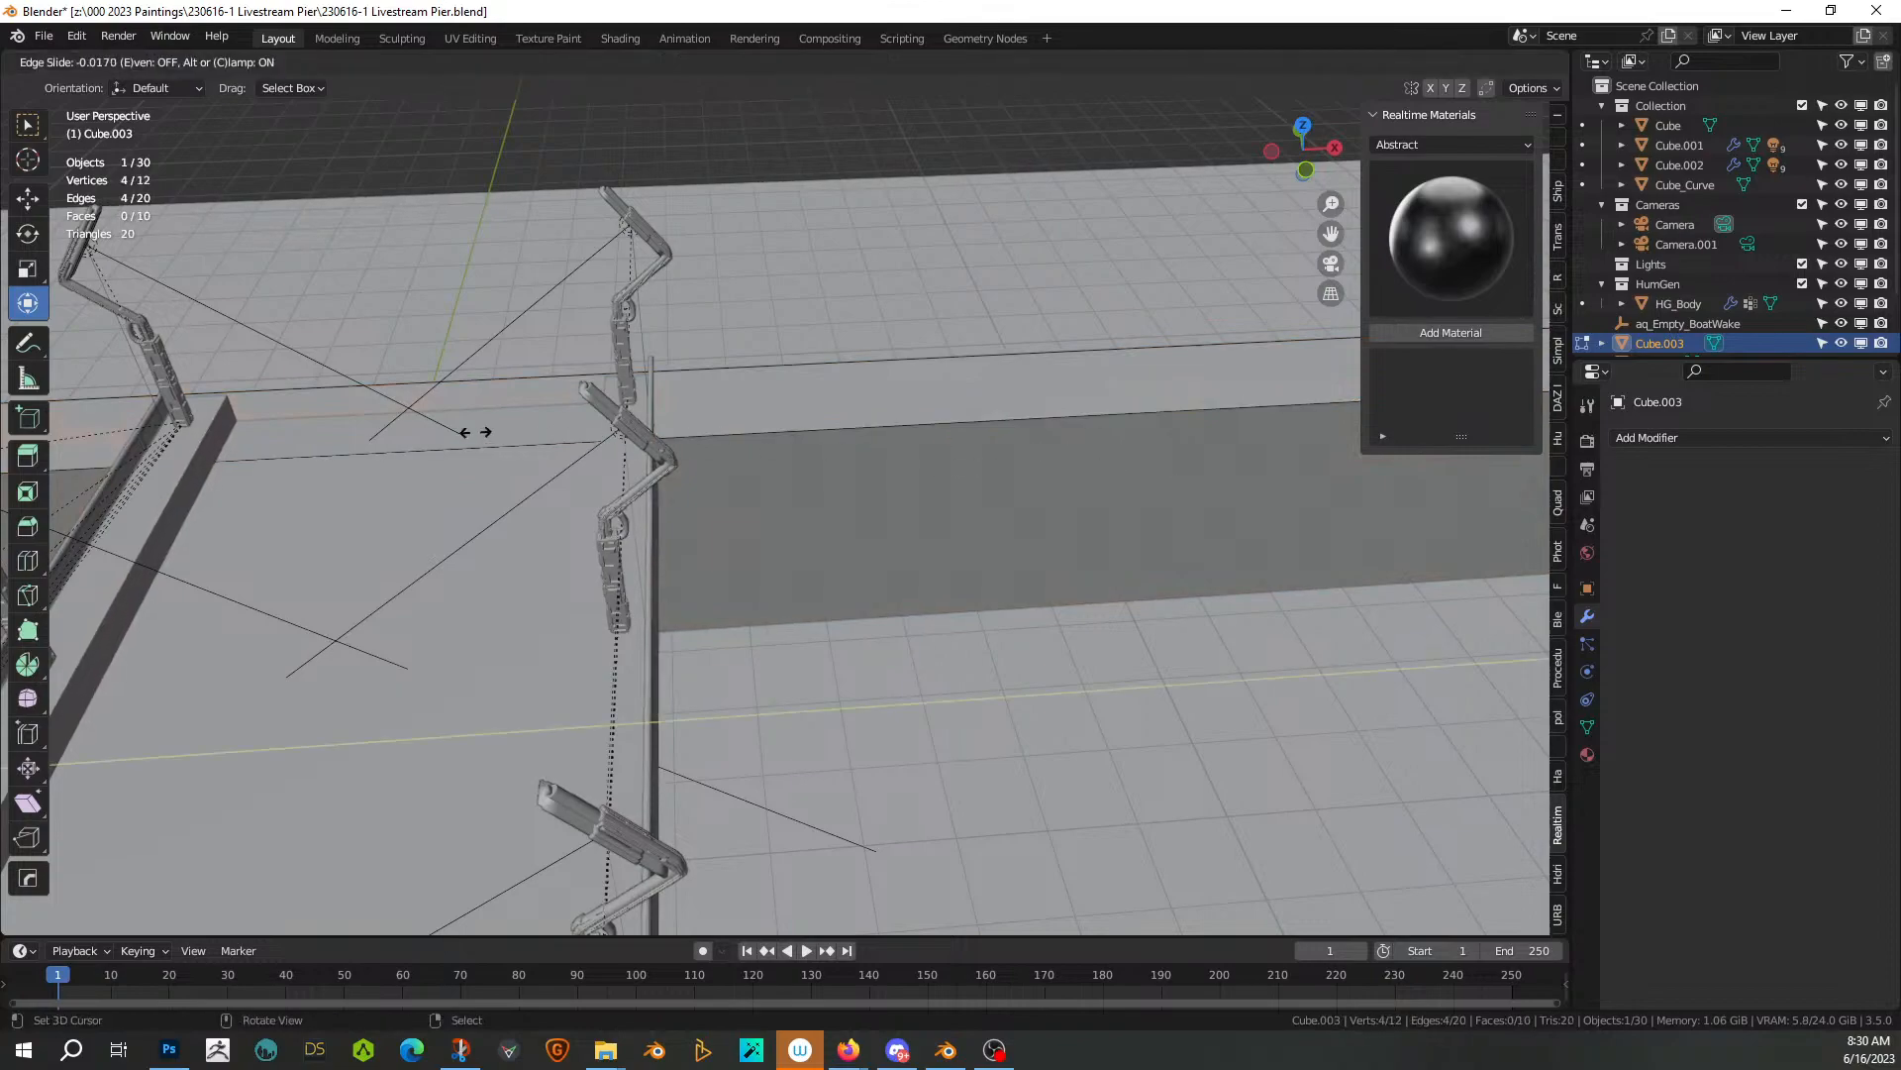
{"action": "scroll", "coordinate": [103, 389], "scroll_direction": "down", "scroll_amount": 8}
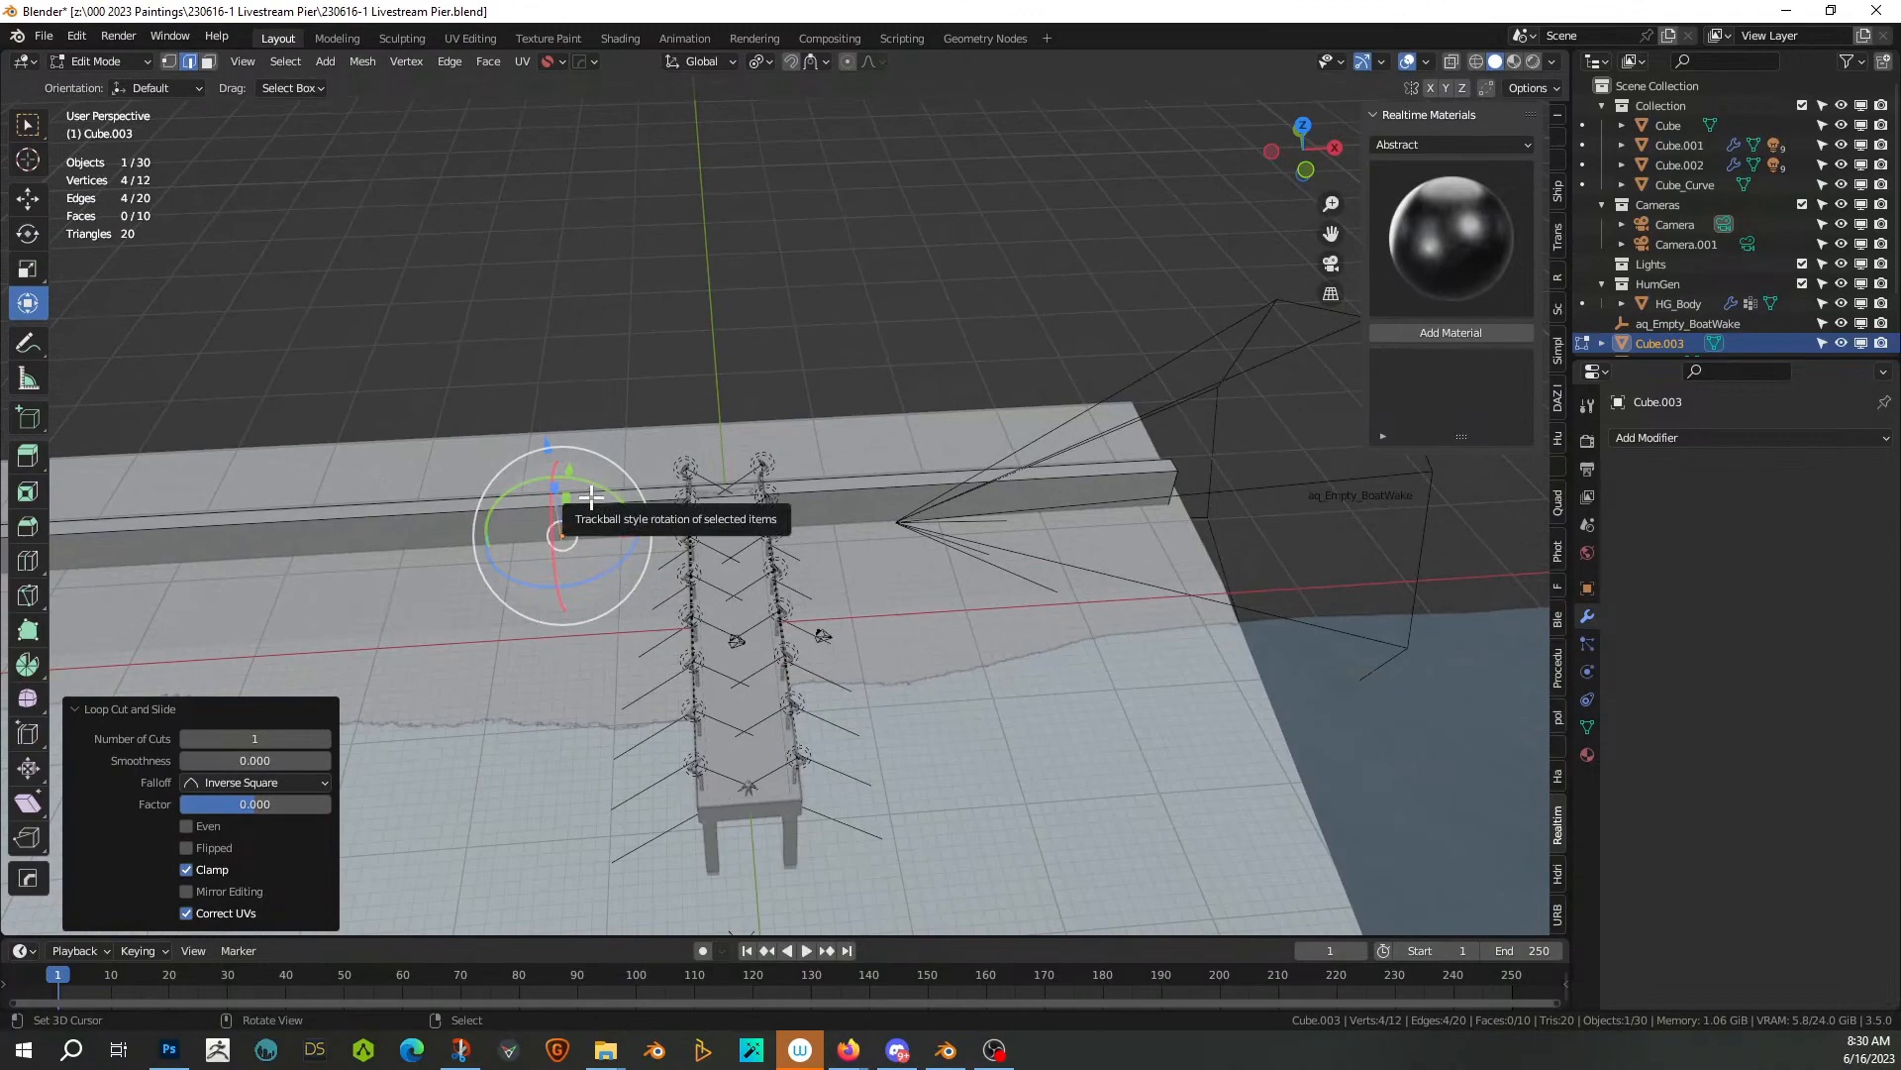
Add a second loop cut across the wall's pier-side section, slid to a factor of about 0.467 near the pier's centerline
{"action": "left_click", "coordinate": [591, 498]}
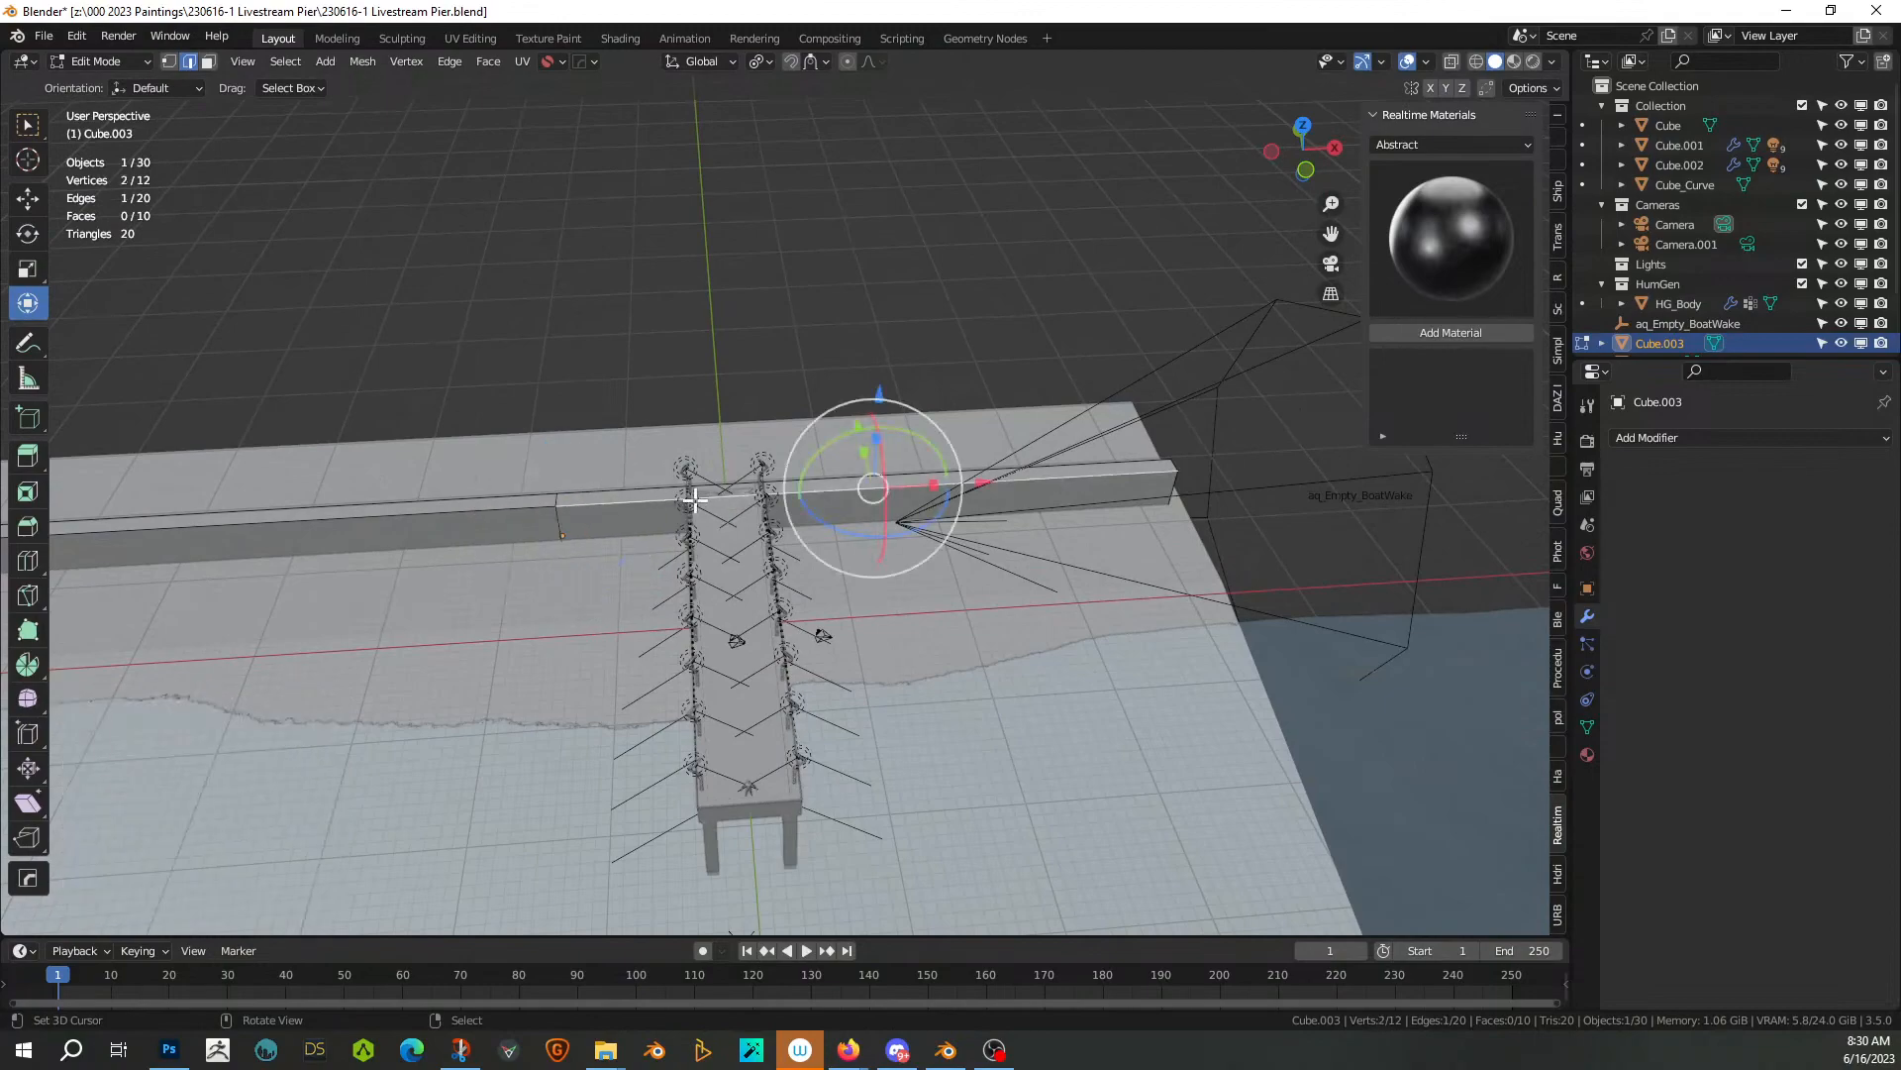
{"action": "key", "text": "ctrl+r"}
{"action": "left_click_drag", "start_coordinate": [693, 500], "coordinate": [604, 500]}
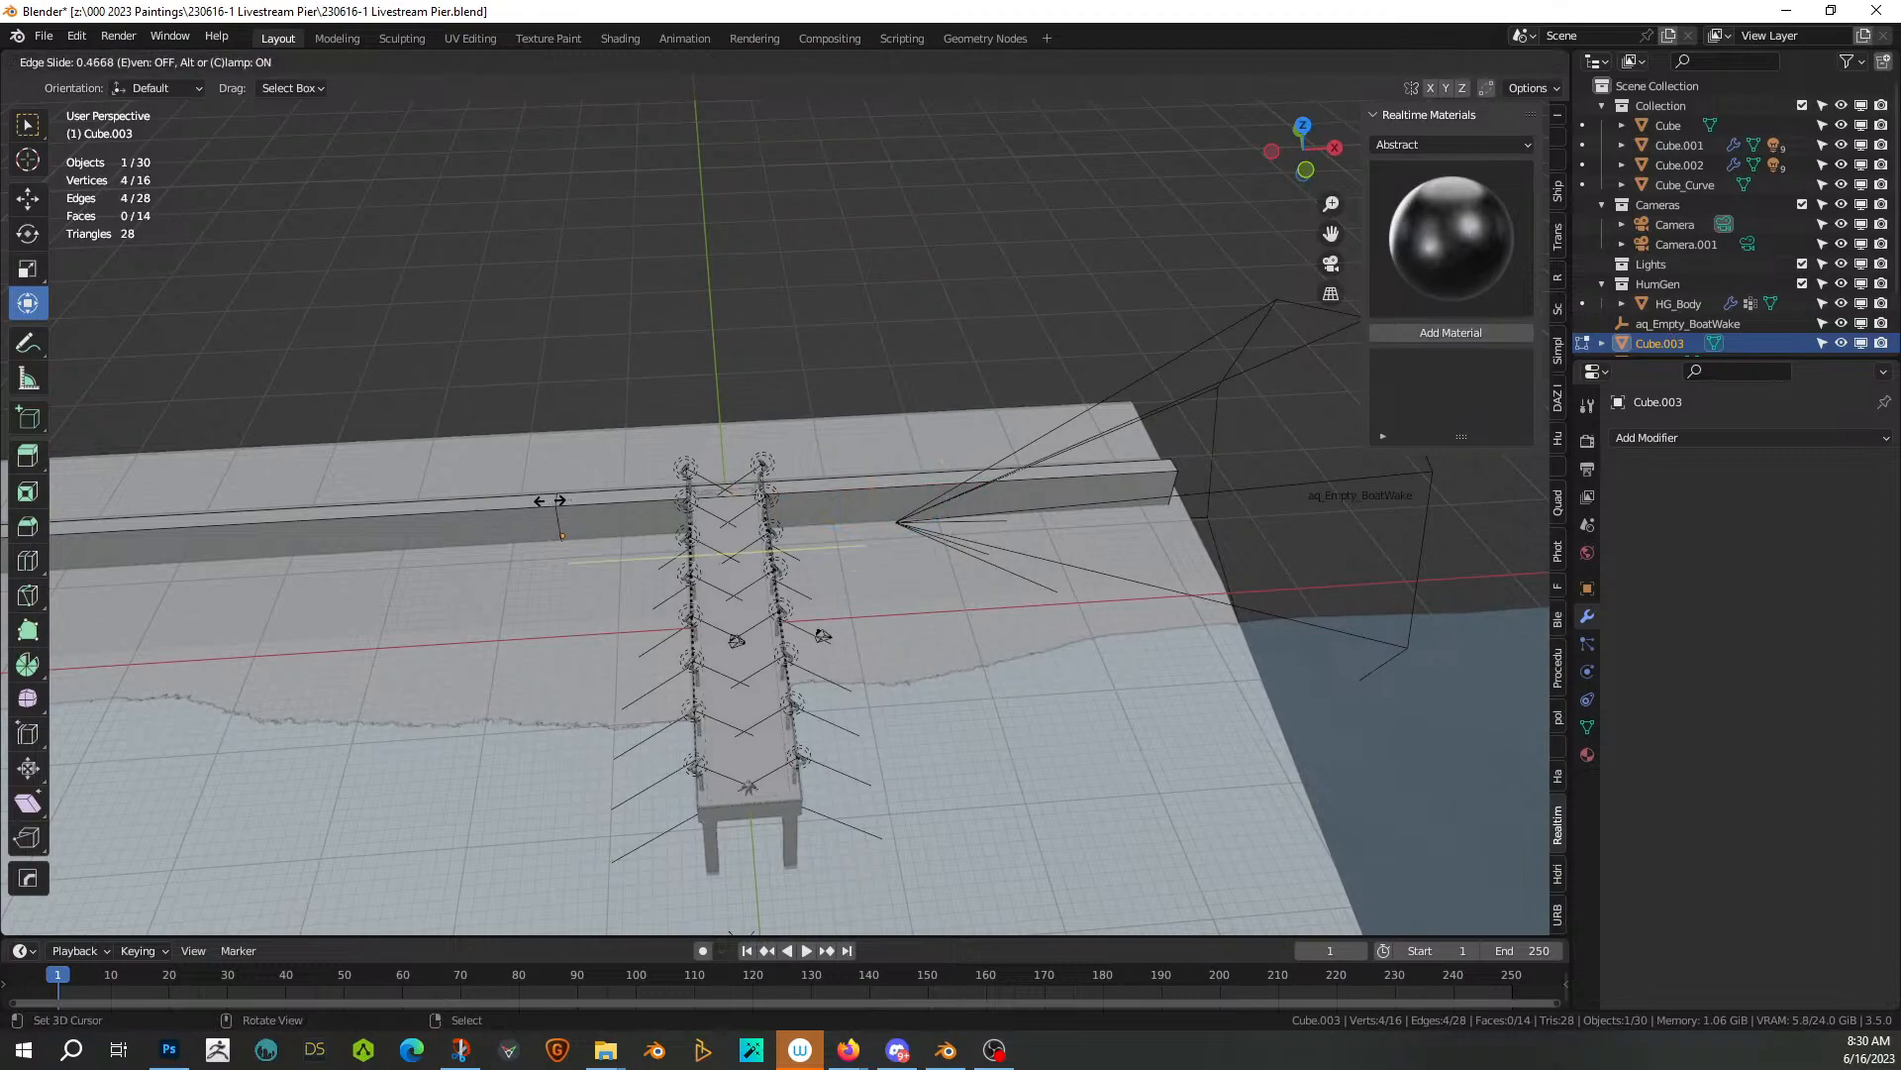
{"action": "left_click", "coordinate": [554, 498]}
{"action": "key", "text": "KP_Decimal"}
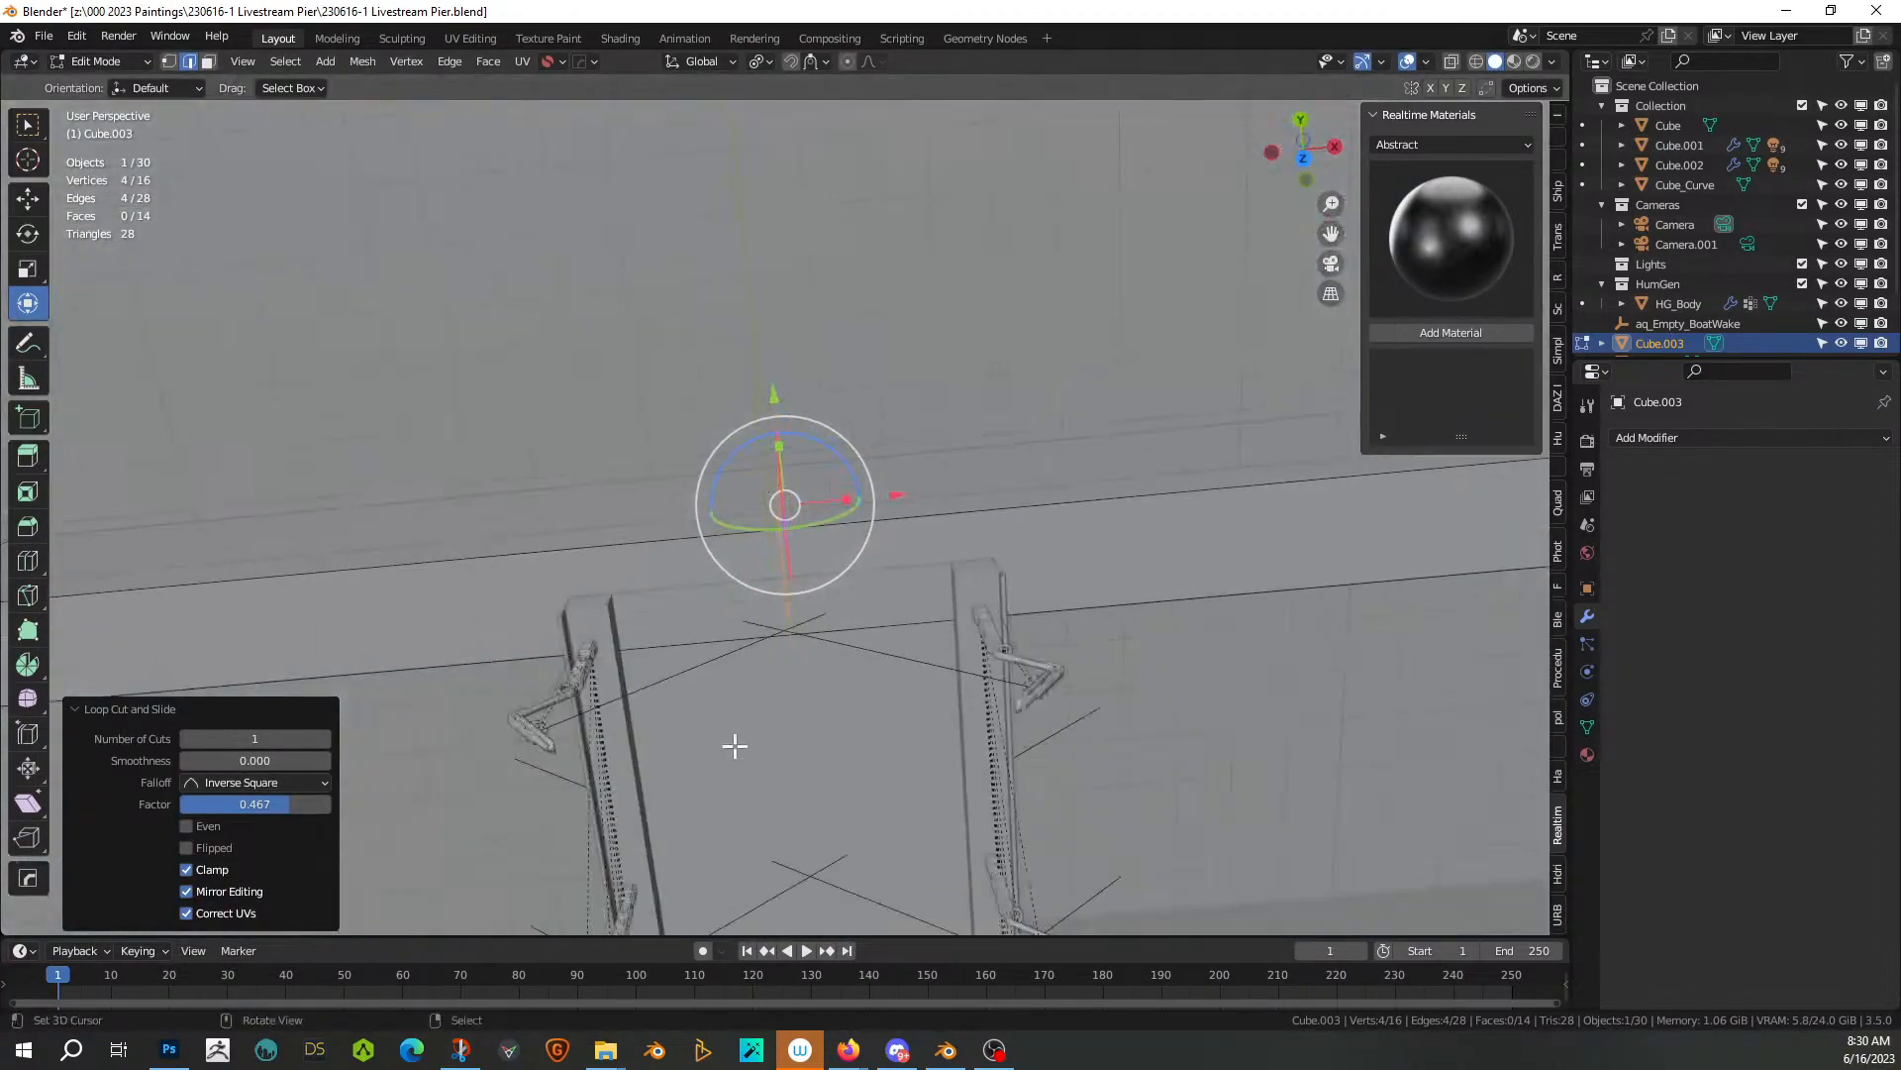
Bevel the selected cross cut on the wall block with a width of about 0.0688 m and one segment
{"action": "middle_click_drag", "start_coordinate": [734, 746], "coordinate": [710, 655]}
{"action": "key", "text": "ctrl+b"}
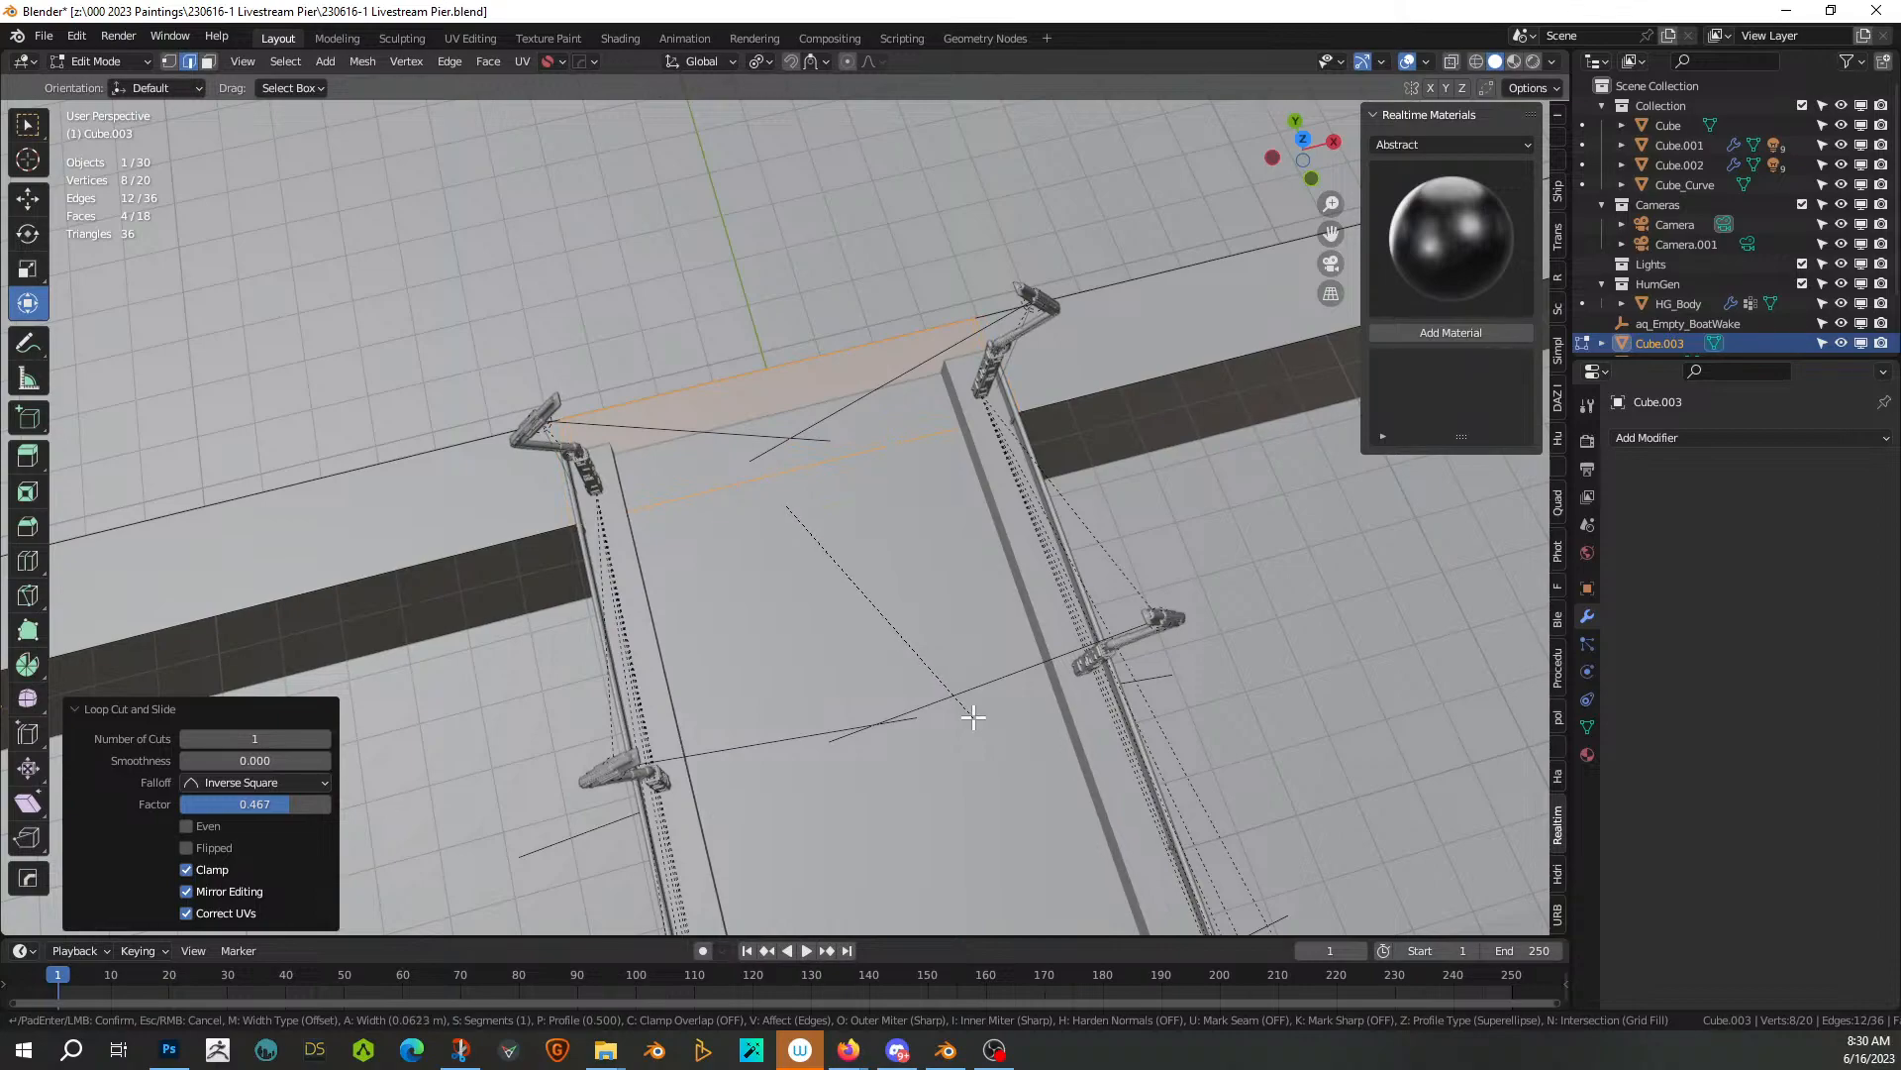
{"action": "left_click", "coordinate": [989, 716]}
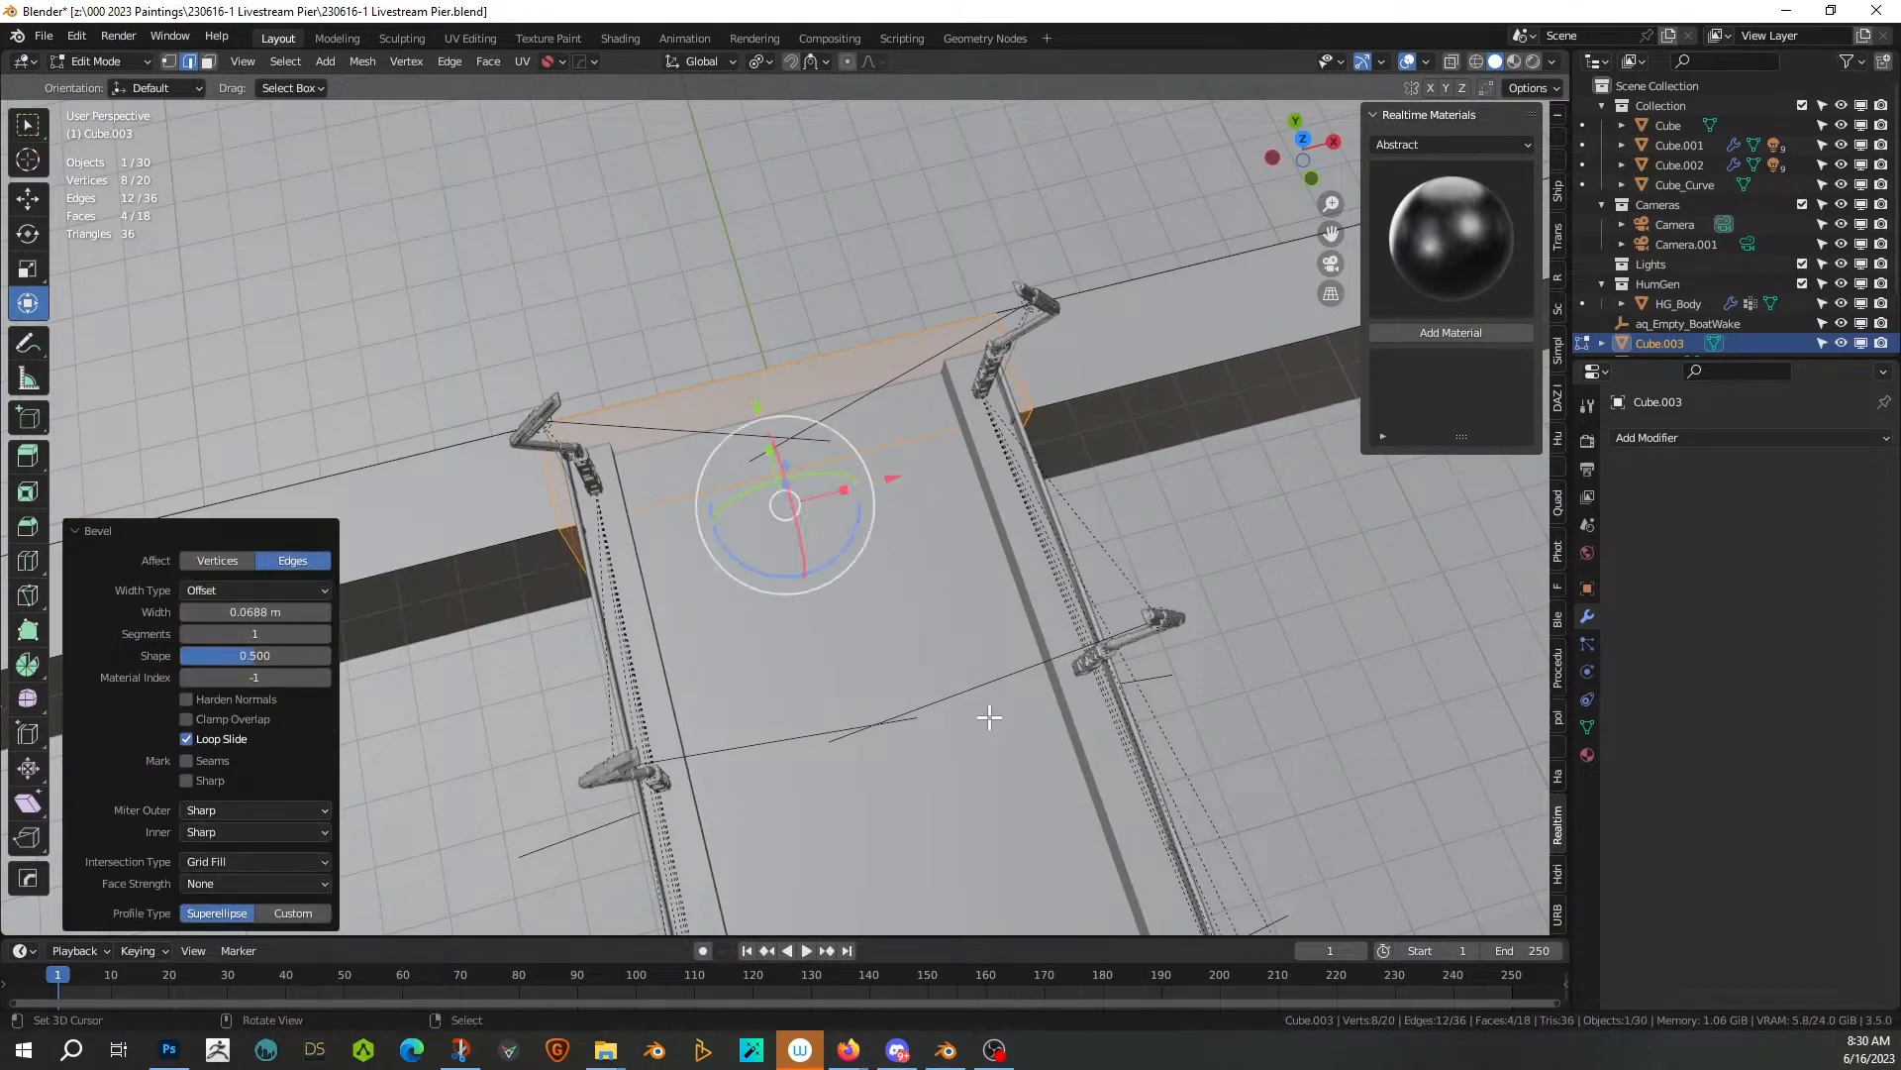
Add one lengthwise loop cut along the wall block, dividing its top face, at factor 0
{"action": "left_click", "coordinate": [538, 484]}
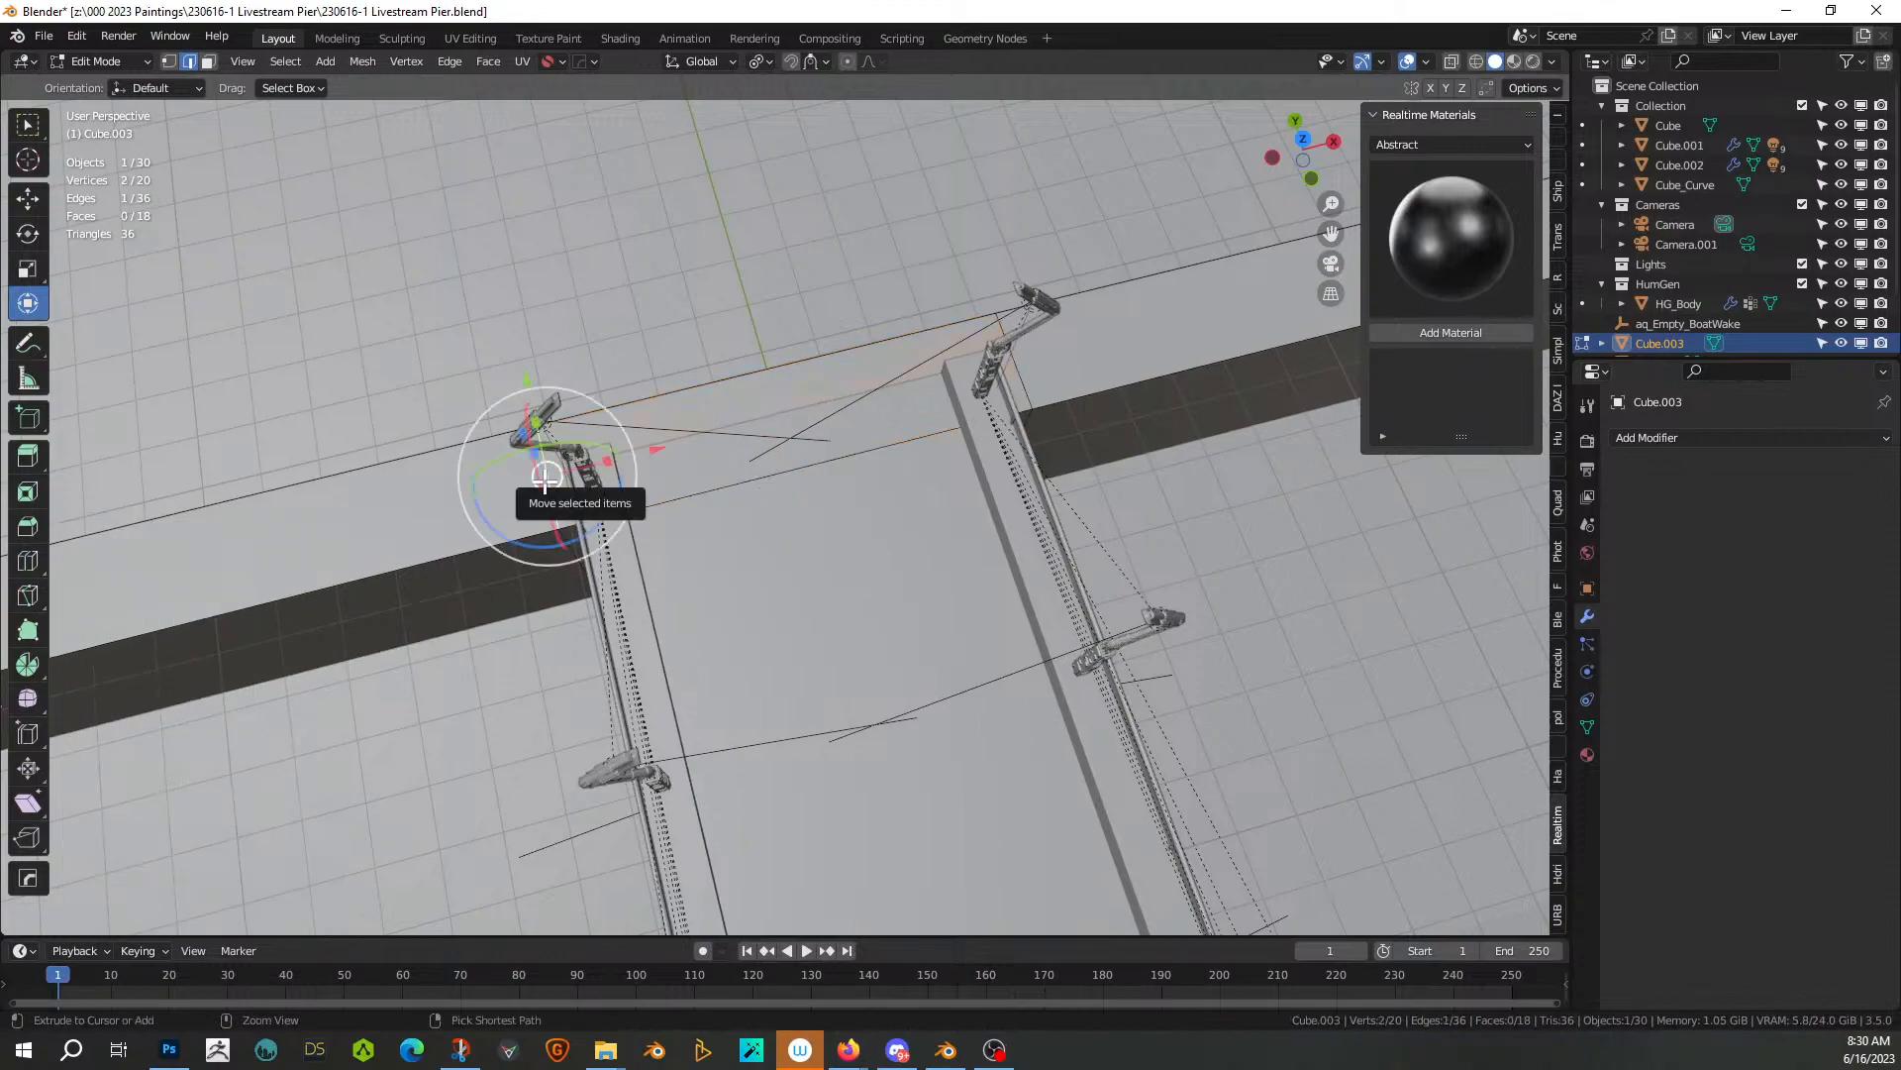
{"action": "key", "text": "ctrl+r"}
{"action": "left_click", "coordinate": [545, 478]}
{"action": "right_click", "coordinate": [544, 481]}
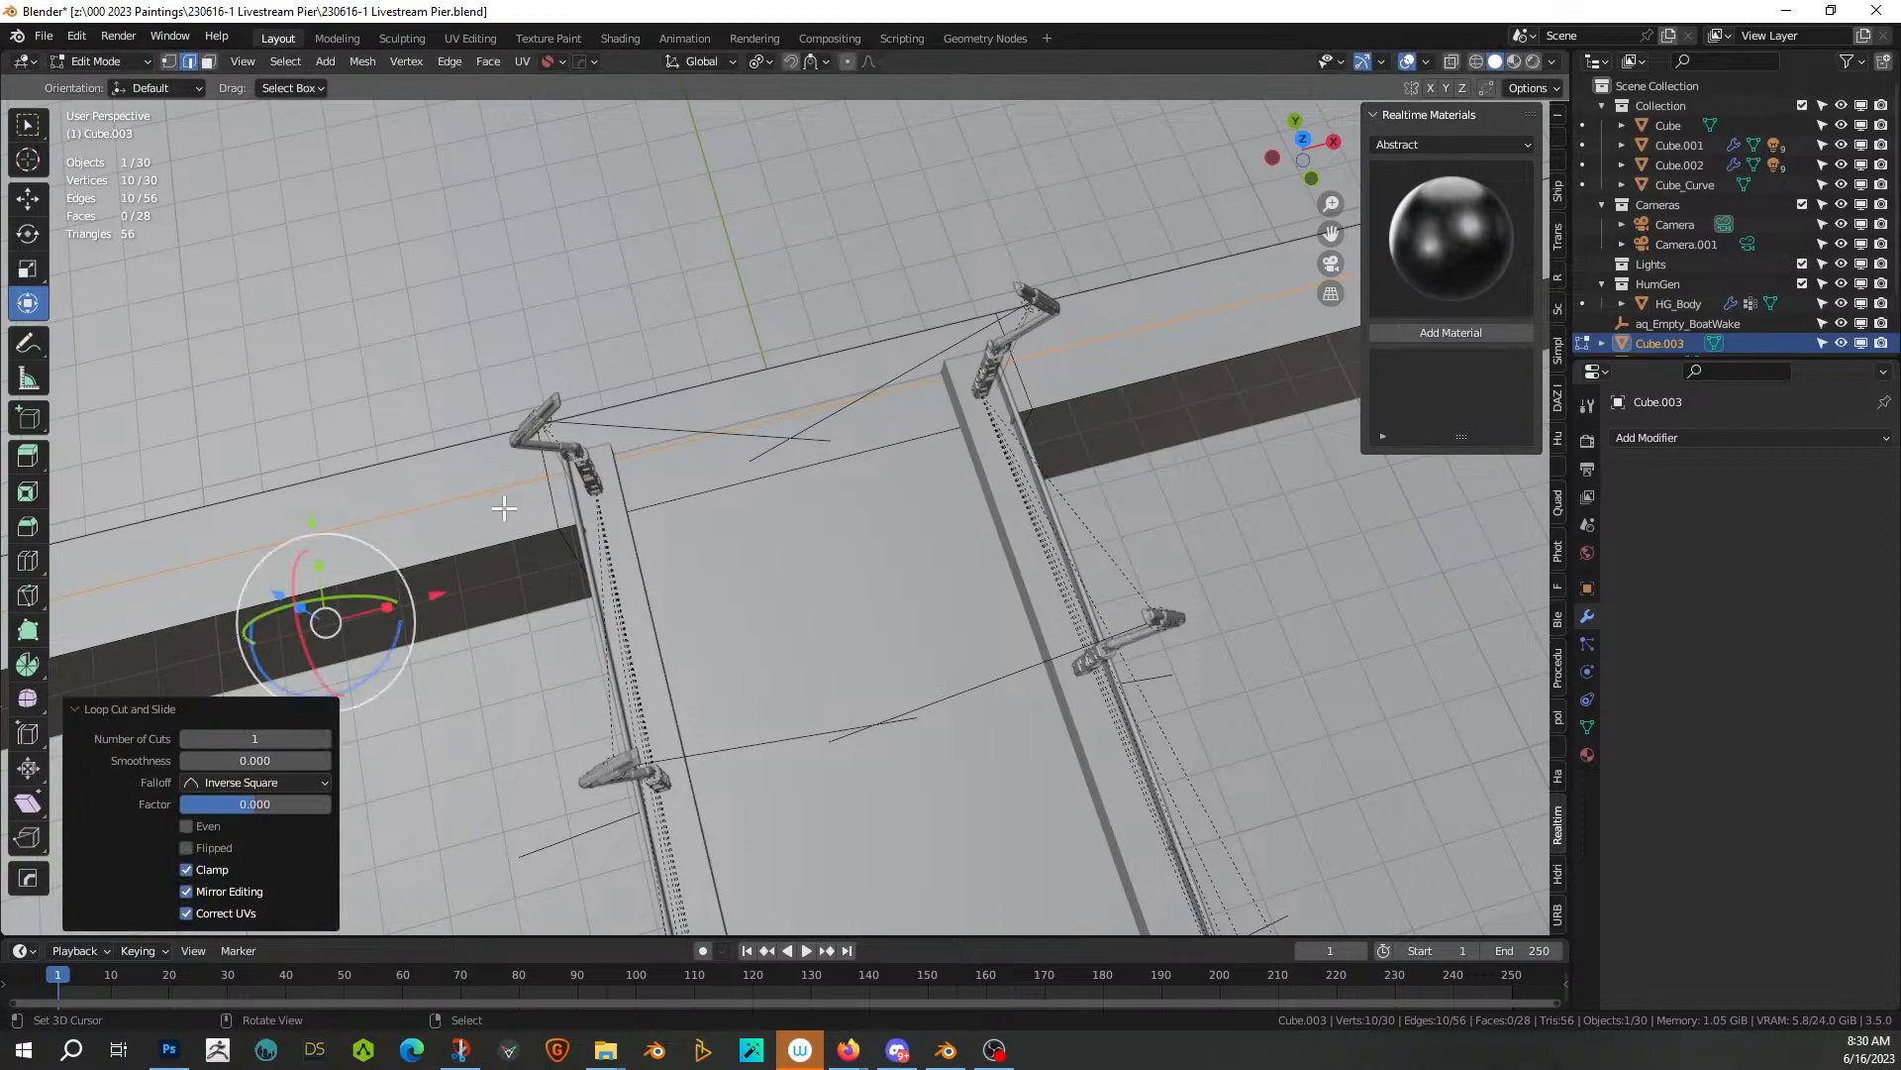
Extrude the three seaward top faces of the wall on both sides of the pier upward by about 0.507 m
{"action": "key", "text": "3"}
{"action": "left_click", "coordinate": [509, 498]}
{"action": "left_click", "coordinate": [1131, 380], "text": "shift"}
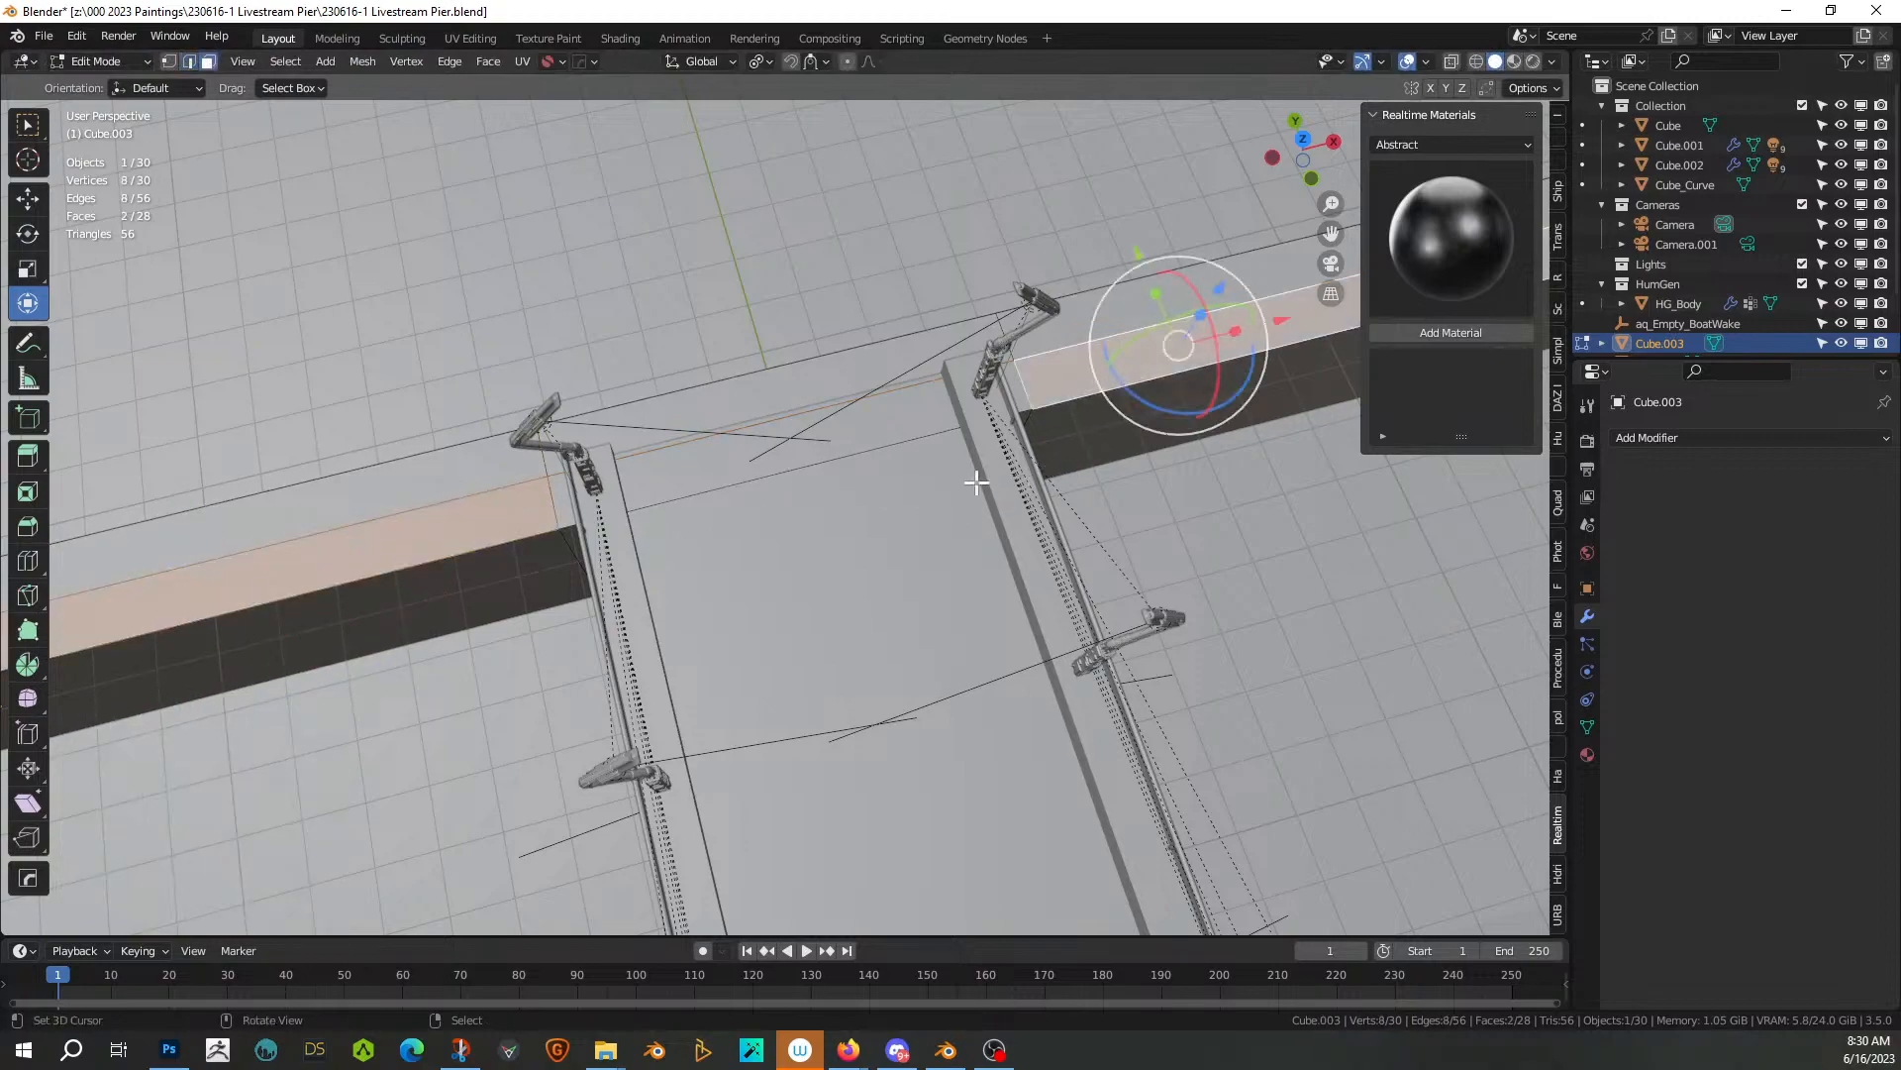
{"action": "scroll", "coordinate": [979, 479], "scroll_direction": "down", "scroll_amount": 6}
{"action": "left_click", "coordinate": [359, 608], "text": "shift"}
{"action": "middle_click_drag", "start_coordinate": [358, 608], "coordinate": [437, 441]}
{"action": "scroll", "coordinate": [418, 516], "scroll_direction": "up", "scroll_amount": 3}
{"action": "scroll", "coordinate": [437, 441], "scroll_direction": "up", "scroll_amount": 4}
{"action": "key", "text": "e"}
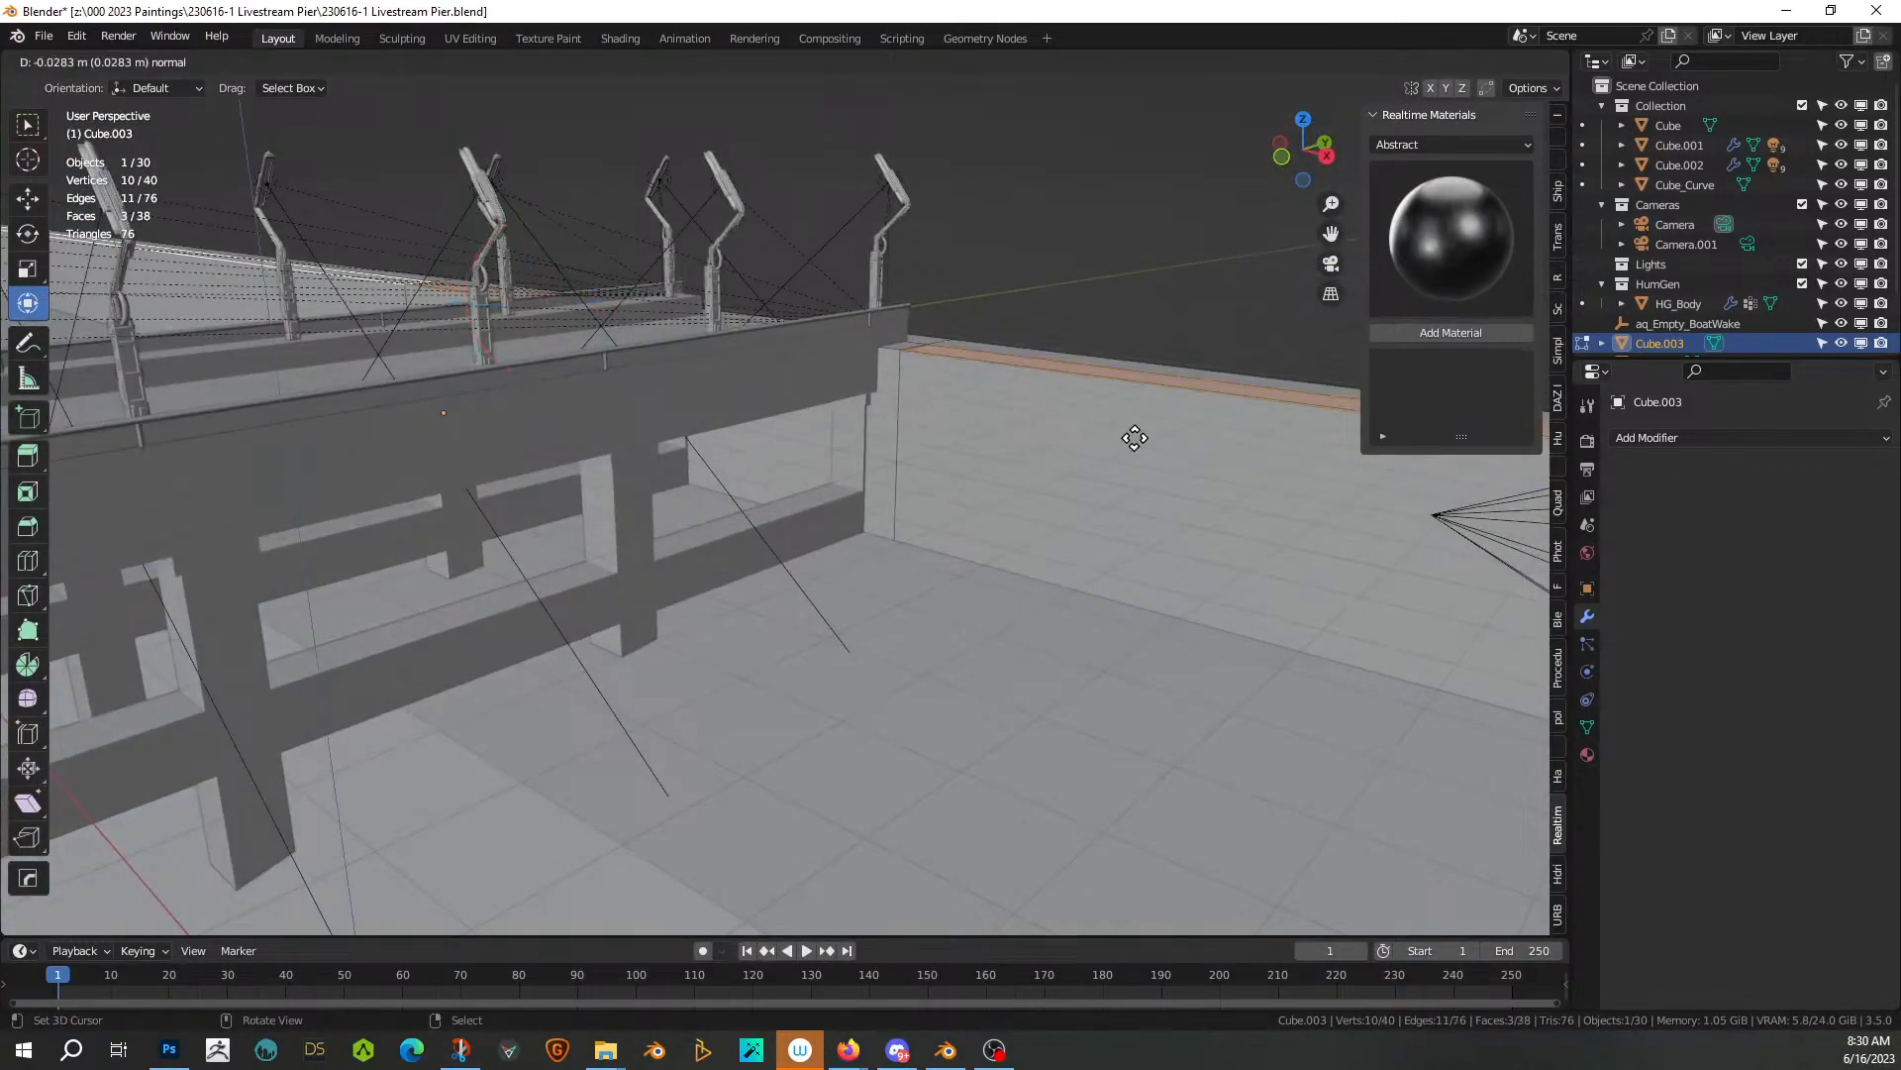
{"action": "left_click", "coordinate": [1133, 417]}
{"action": "middle_click_drag", "start_coordinate": [1133, 417], "coordinate": [1069, 509]}
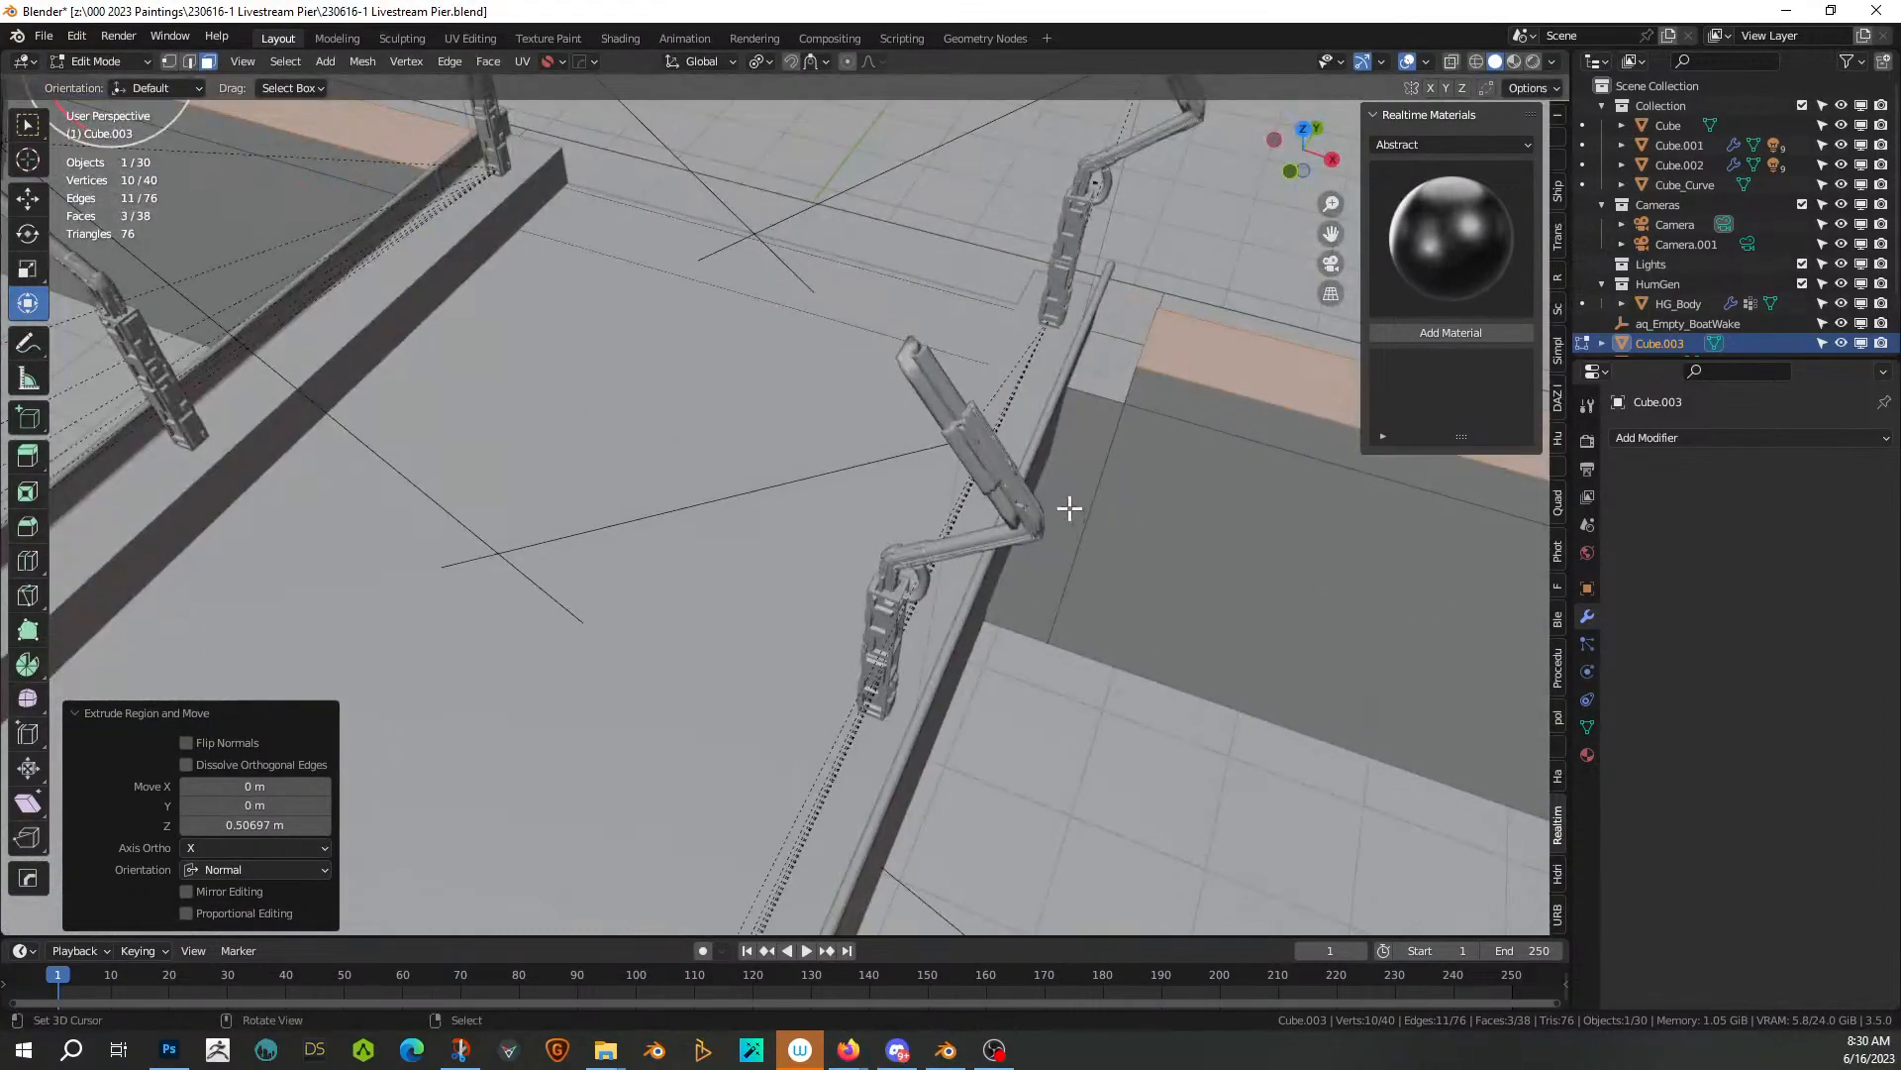
Check the raised strip's end face beside the pier, and undo the extrusion of the wall's top faces
{"action": "left_click", "coordinate": [1116, 381]}
{"action": "middle_click_drag", "start_coordinate": [1116, 380], "coordinate": [1122, 449]}
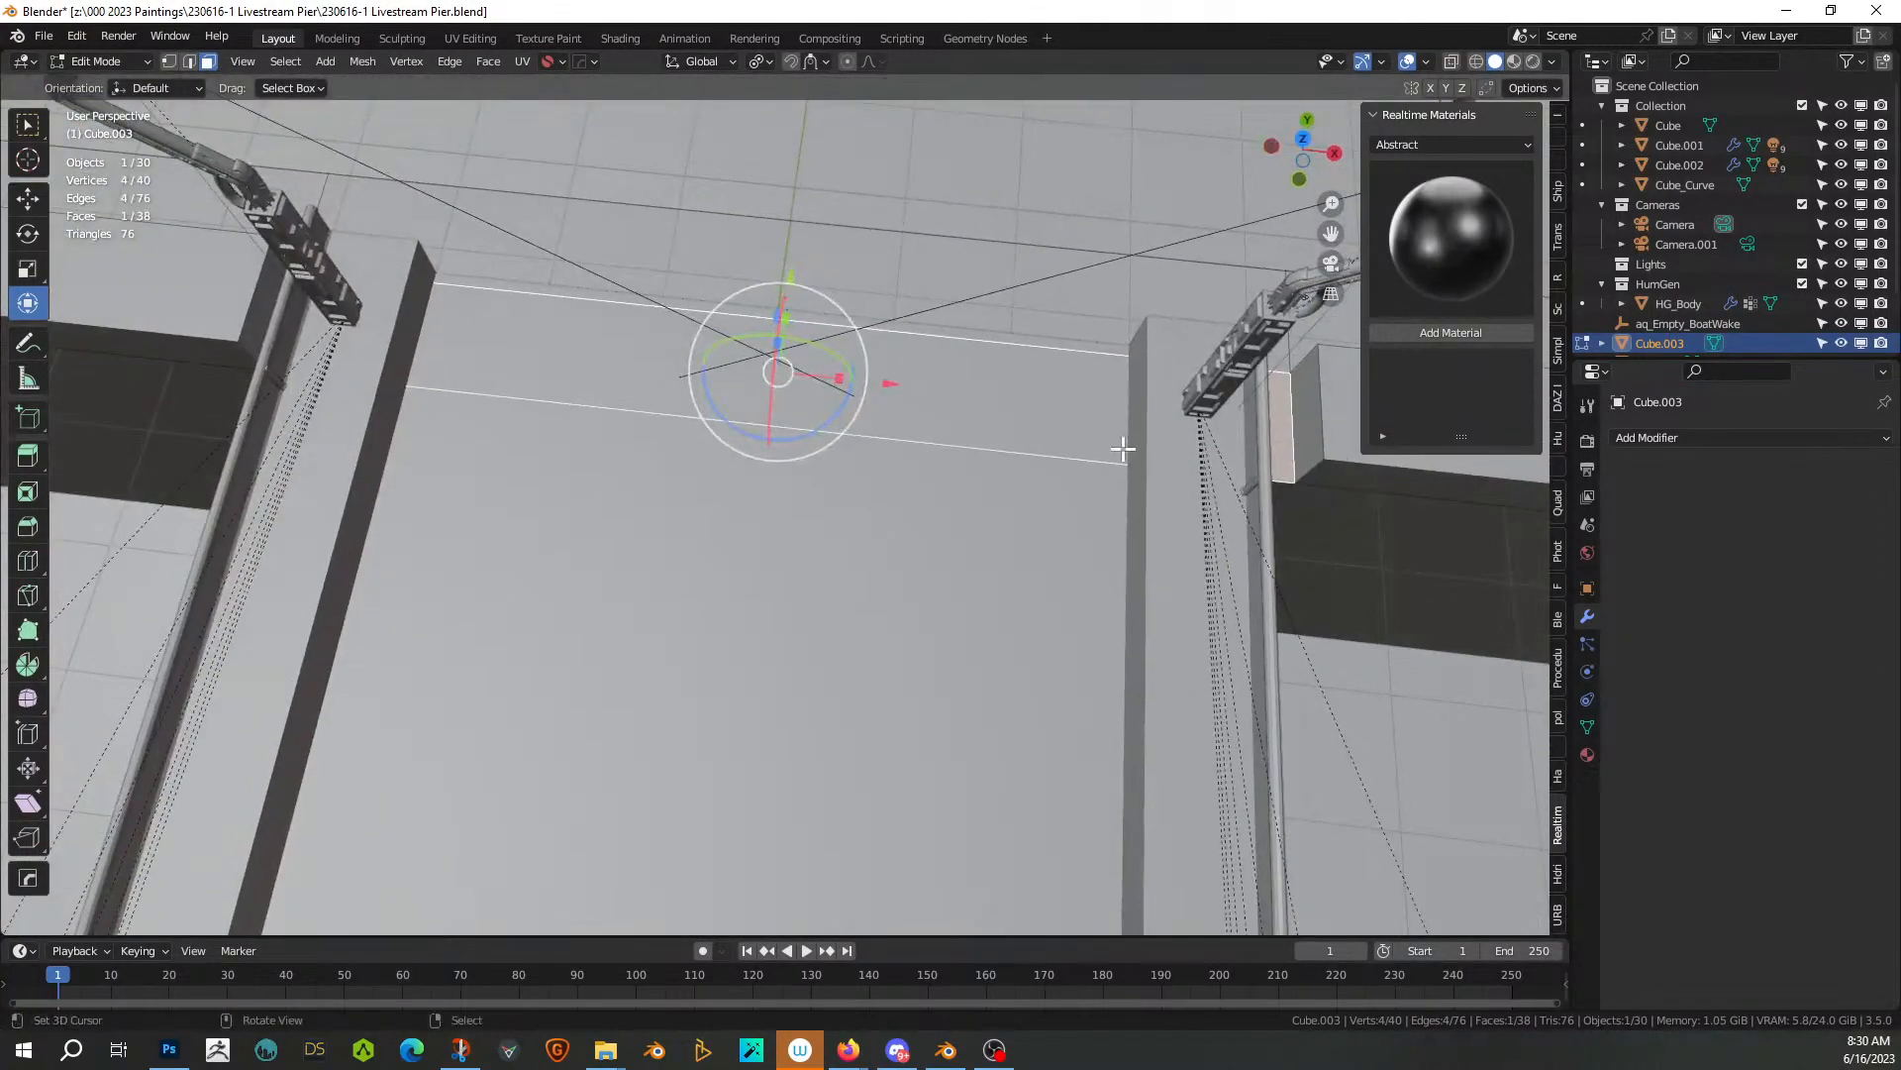
{"action": "key", "text": "ctrl+z"}
{"action": "key", "text": "ctrl+z"}
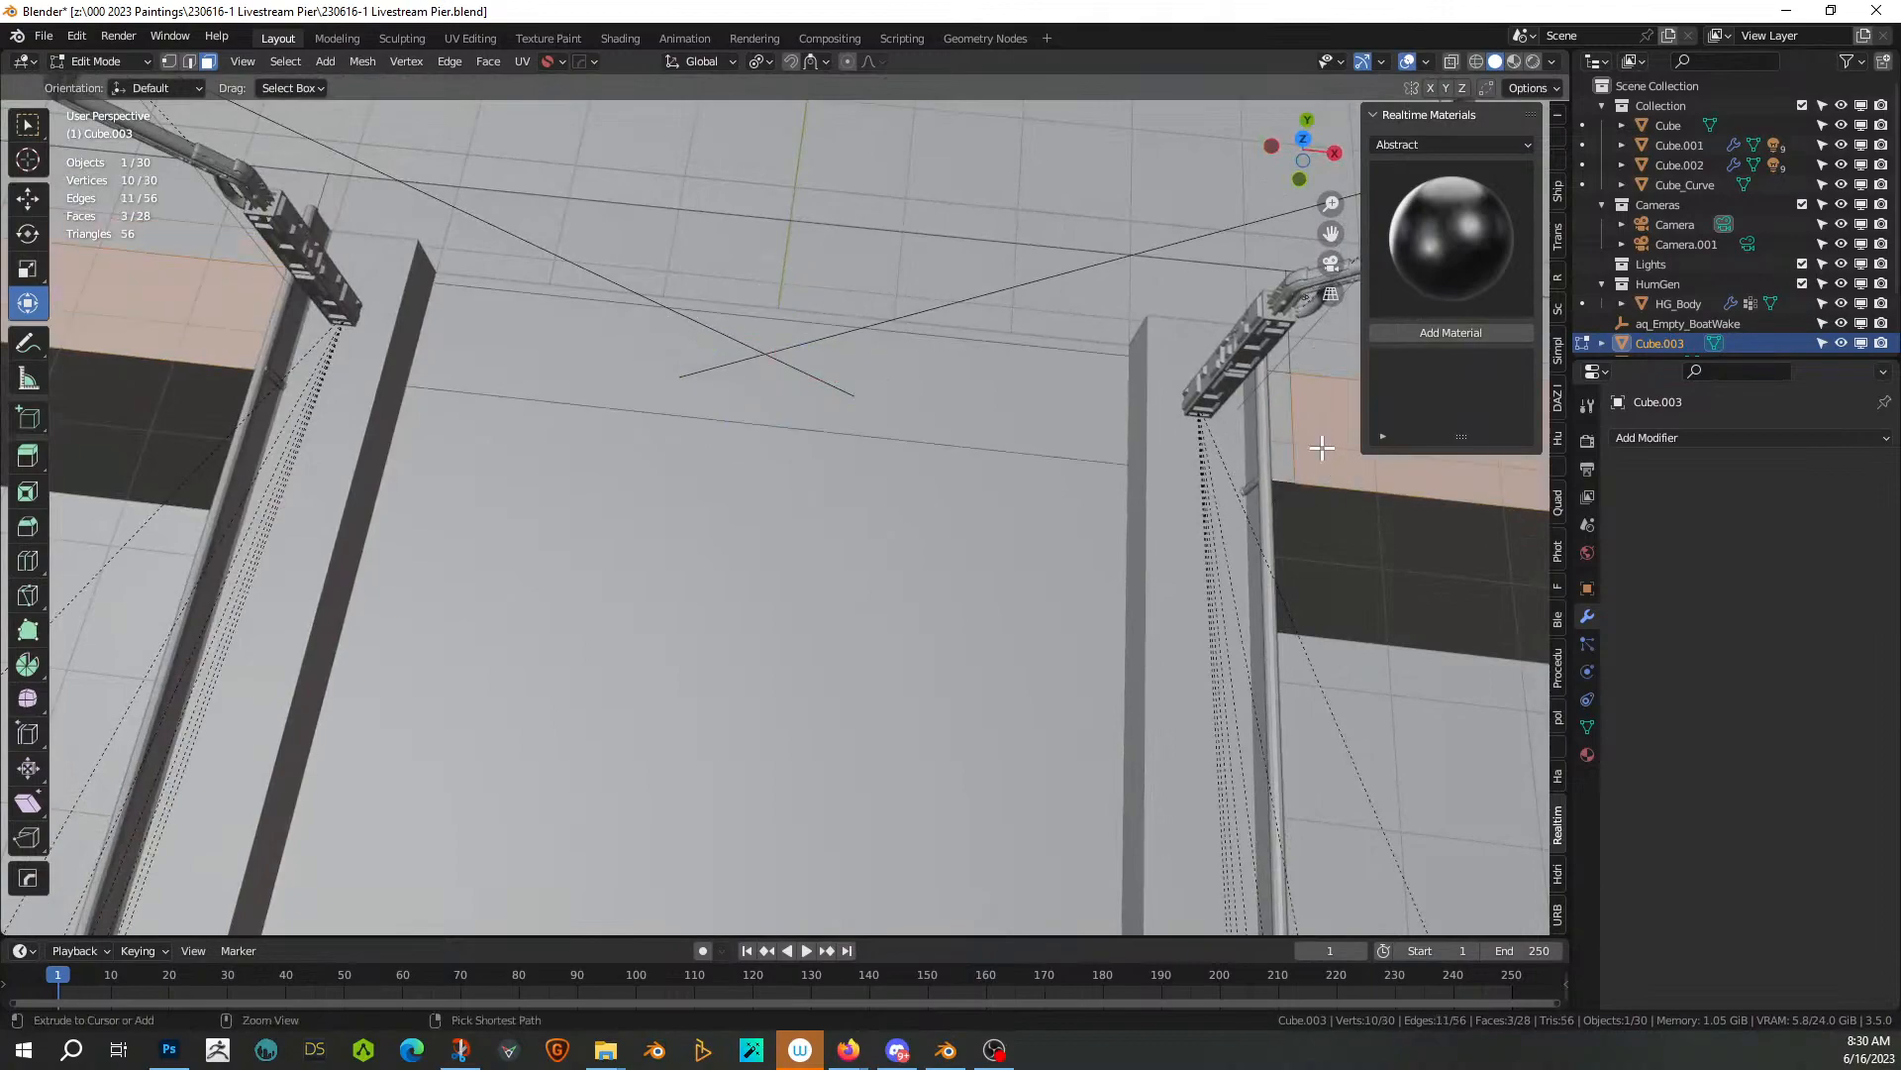
Slide the short top edge on the pier's +X side toward the pier by a factor of about -0.038
{"action": "right_click", "coordinate": [1290, 426]}
{"action": "key", "text": "2"}
{"action": "right_click", "coordinate": [1281, 425]}
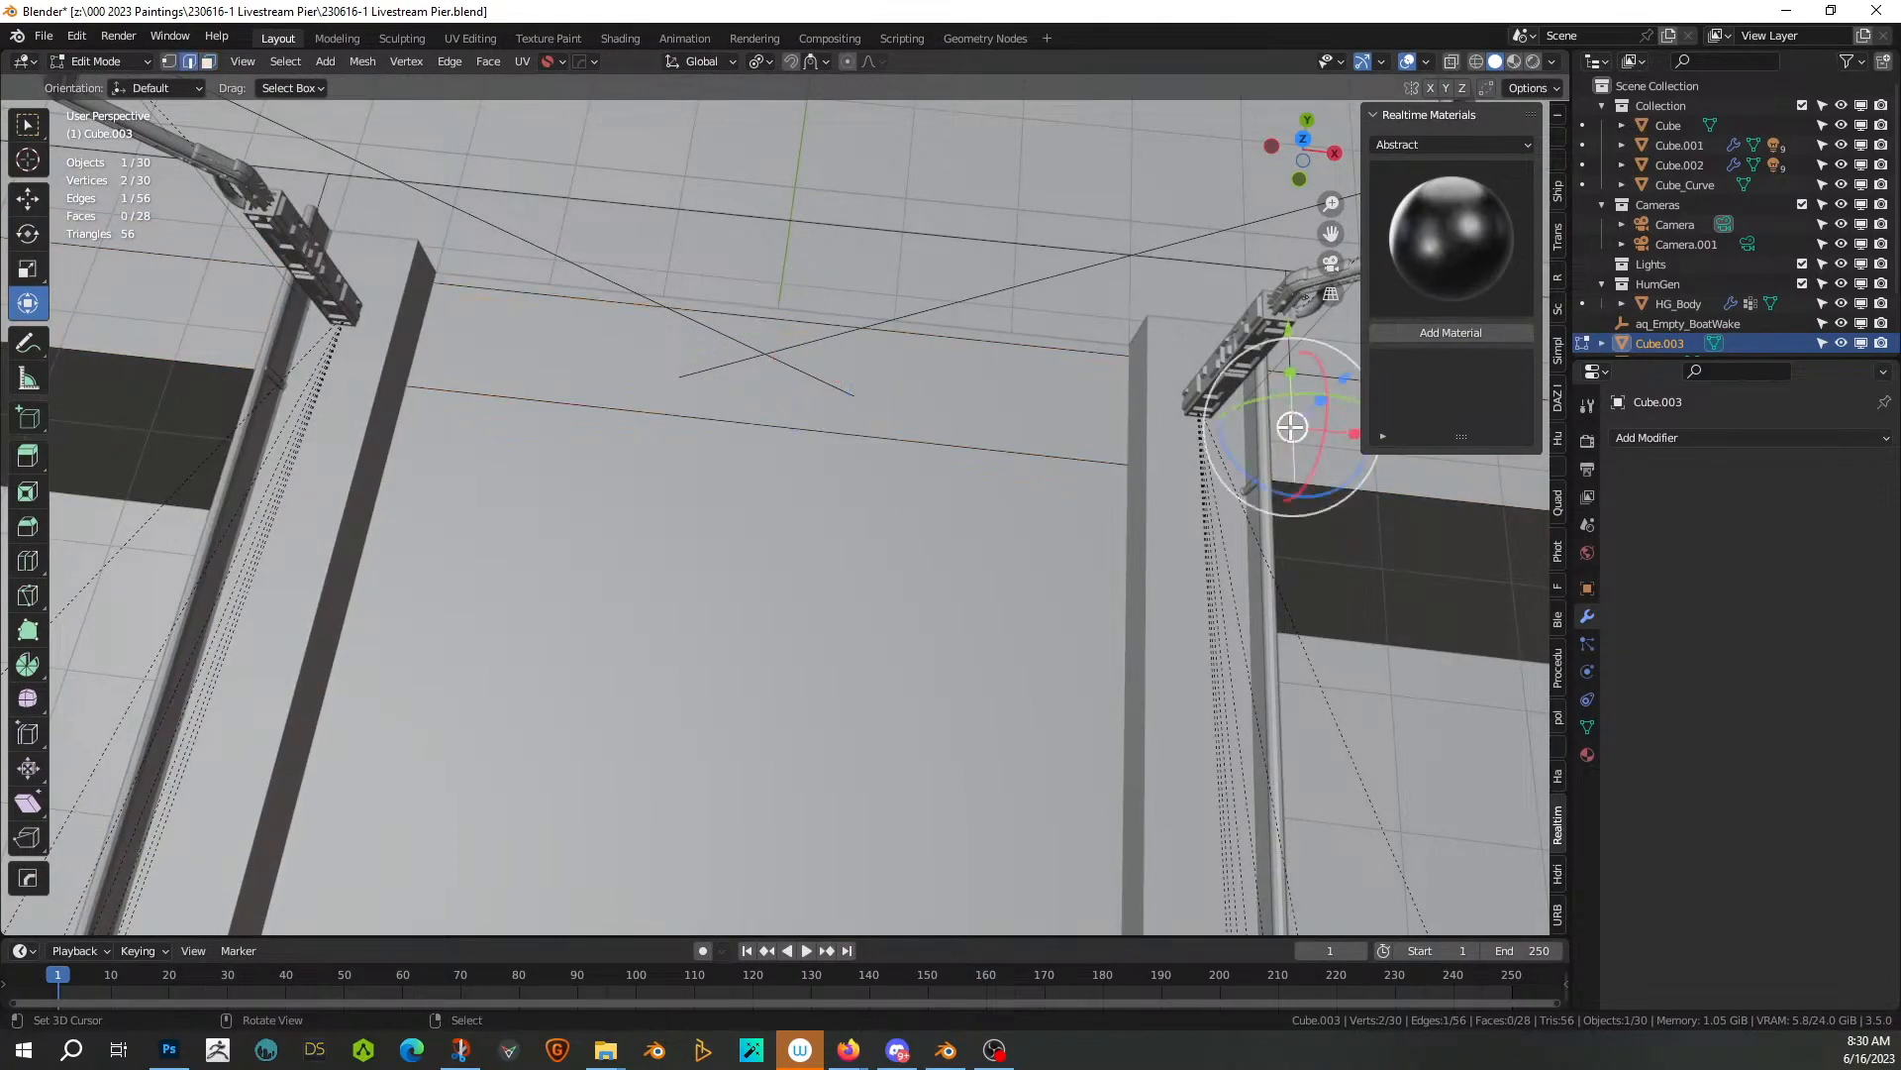
{"action": "key", "text": "g"}
{"action": "key", "text": "g"}
{"action": "left_click", "coordinate": [1148, 443]}
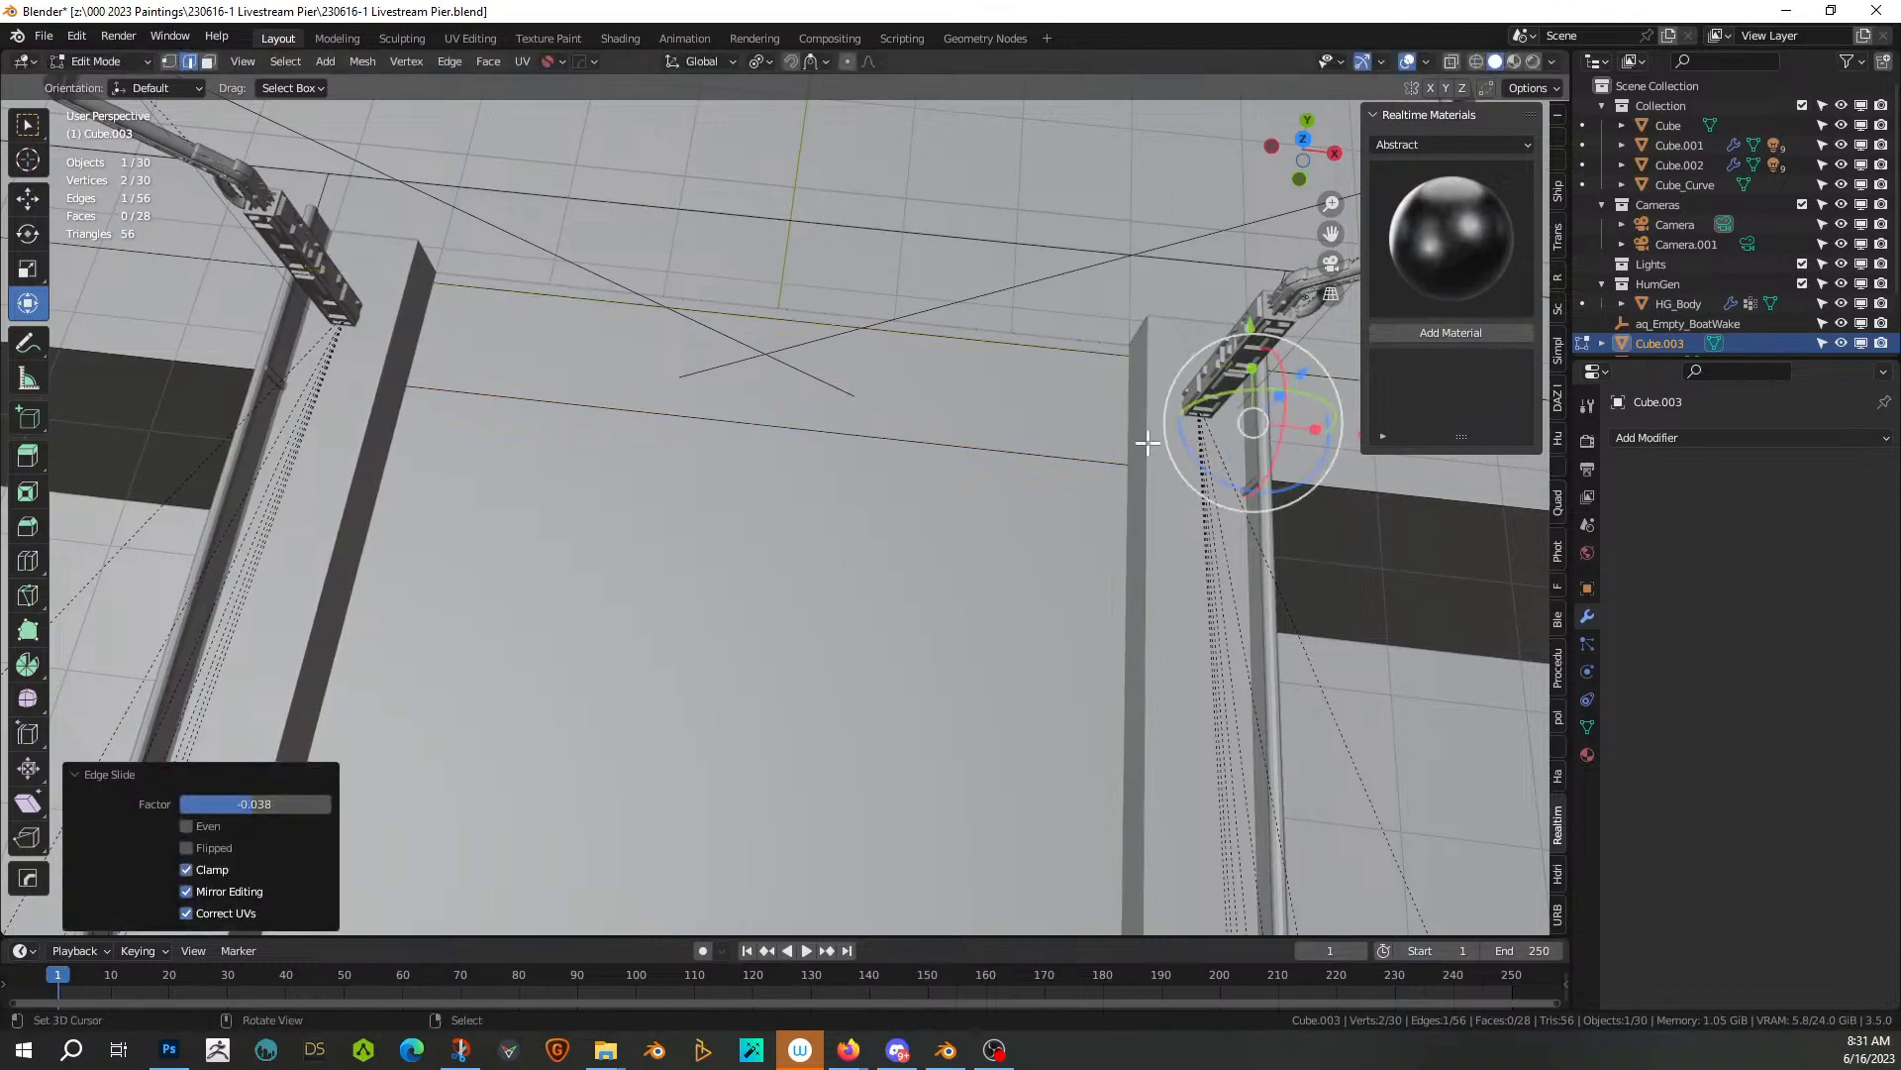
In the top orthographic view, slide the same edge by a further factor of about -0.028 onto the pier's outer side
{"action": "key", "text": "KP_7"}
{"action": "scroll", "coordinate": [1238, 594], "scroll_direction": "up", "scroll_amount": 2}
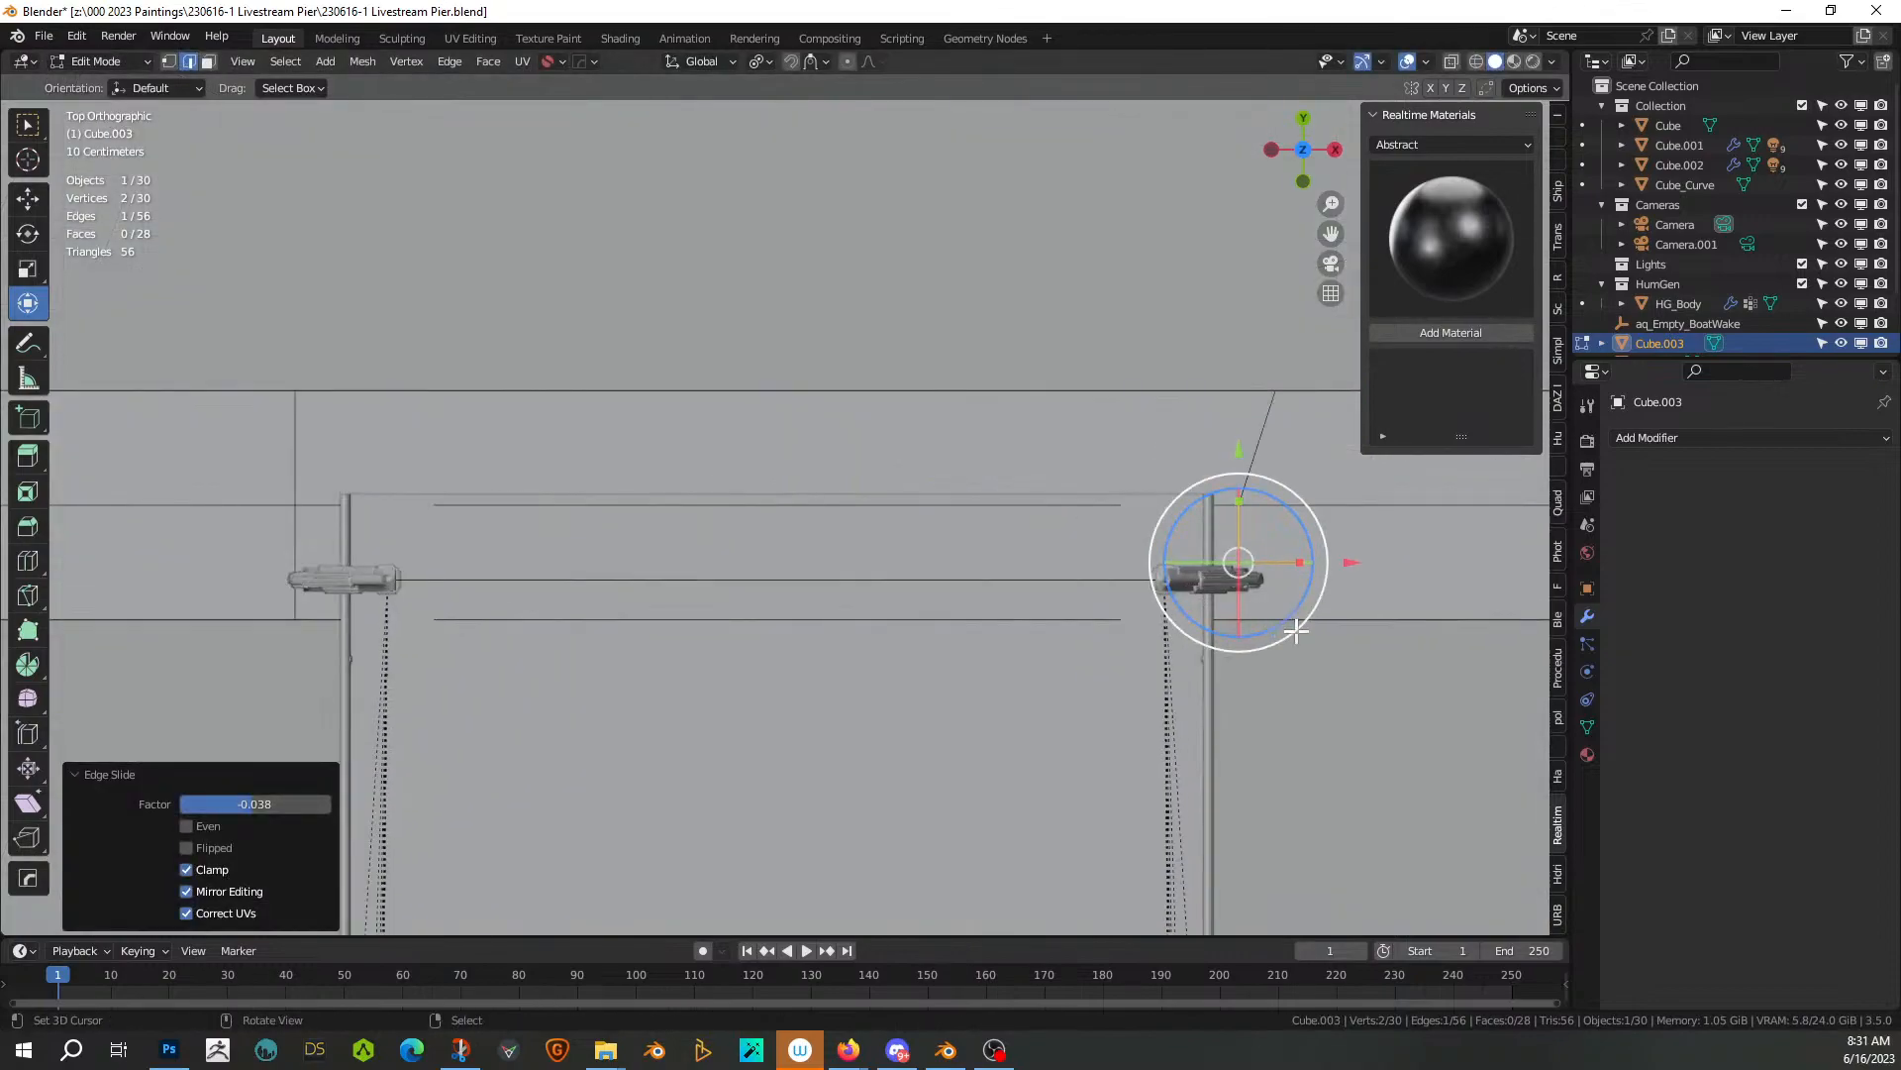
{"action": "key", "text": "g"}
{"action": "key", "text": "g"}
{"action": "left_click", "coordinate": [1216, 632]}
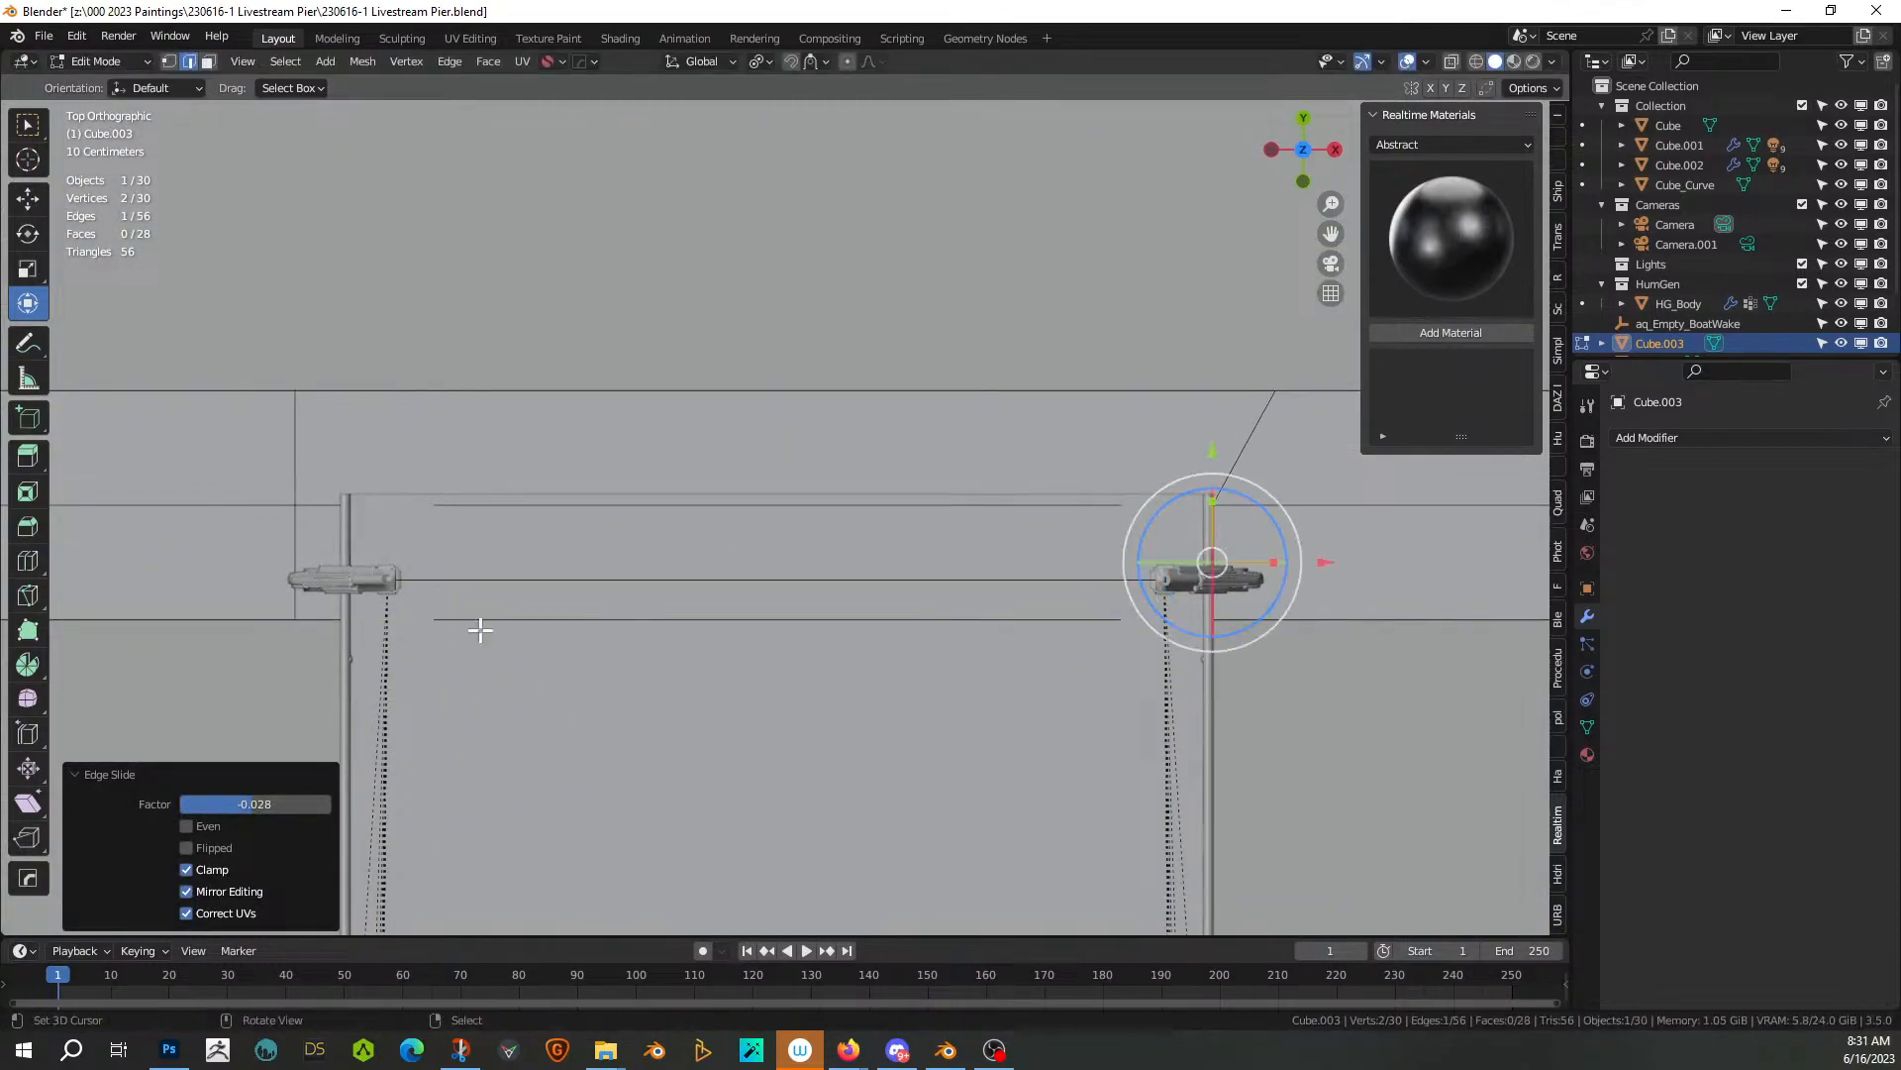
Slide the matching short top edge on the pier's -X side by a factor of about 0.052 onto the pier's outer side
{"action": "left_click", "coordinate": [293, 526]}
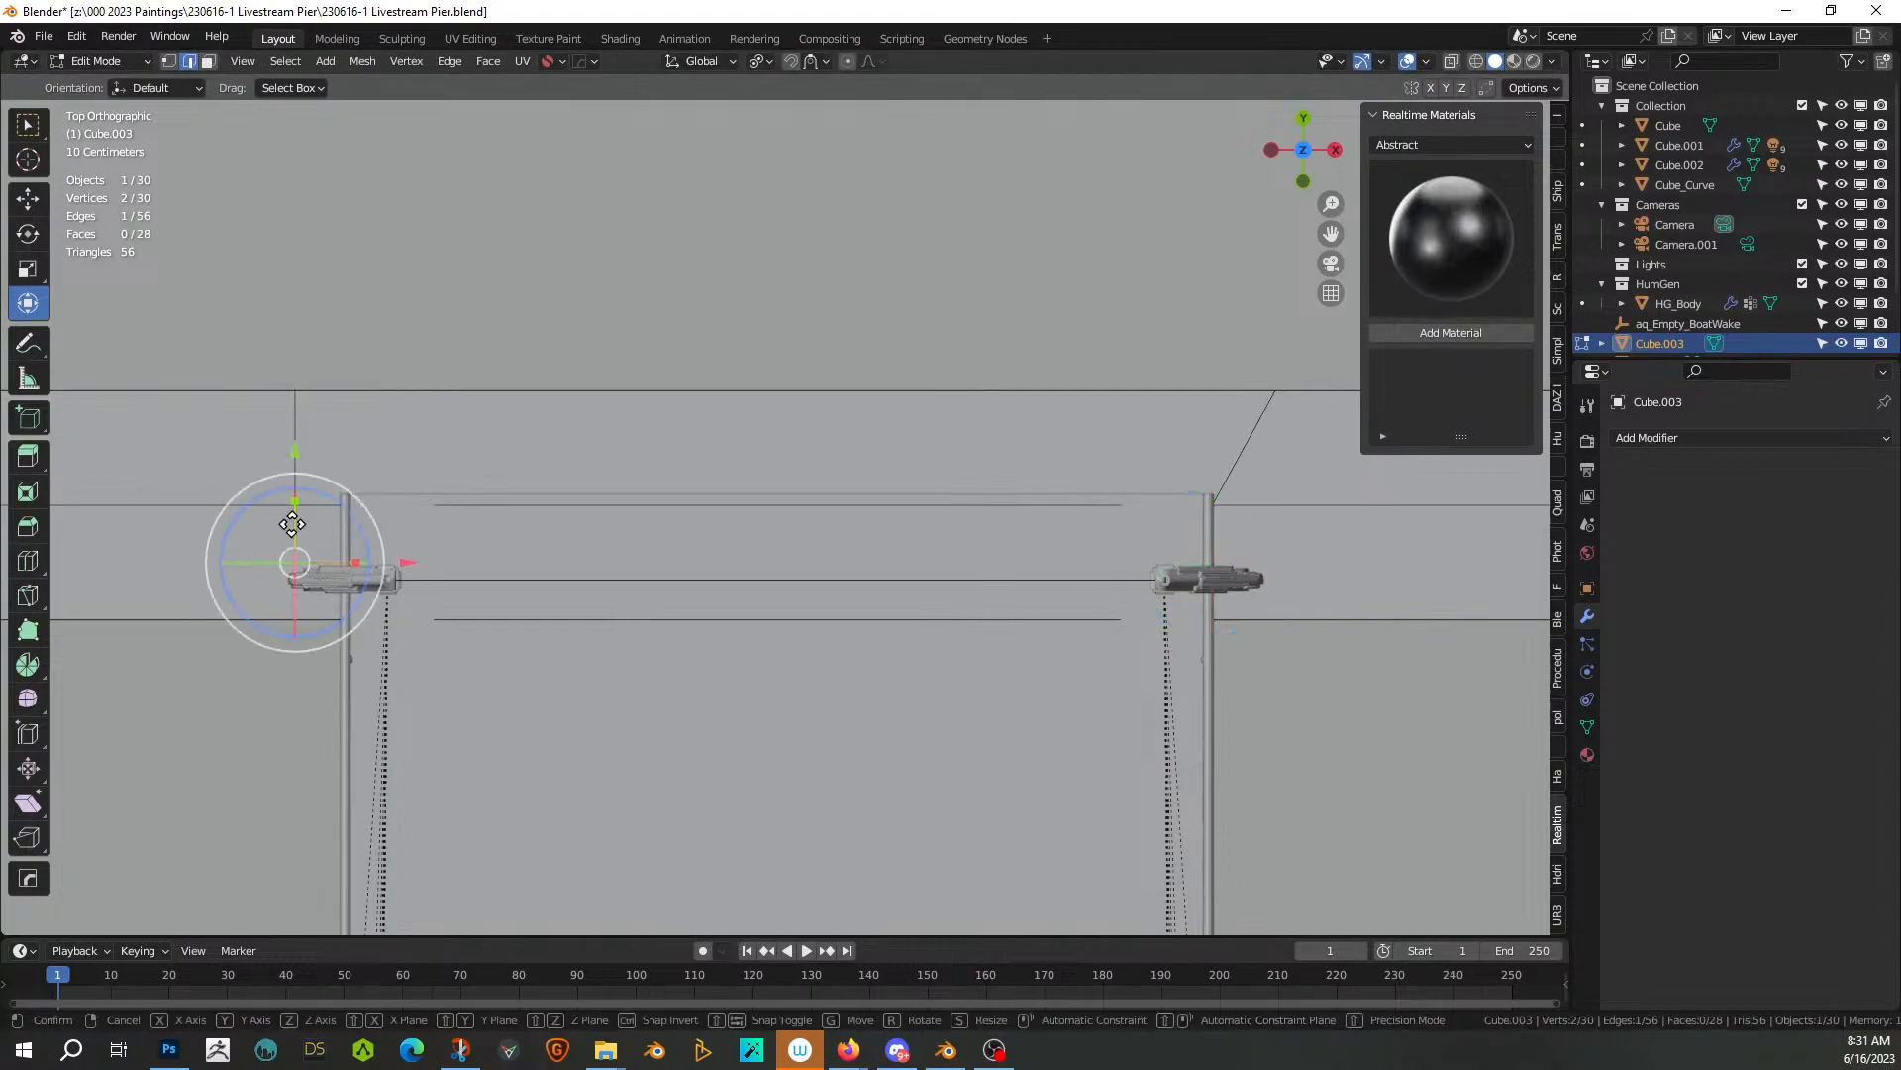
{"action": "key", "text": "g"}
{"action": "key", "text": "g"}
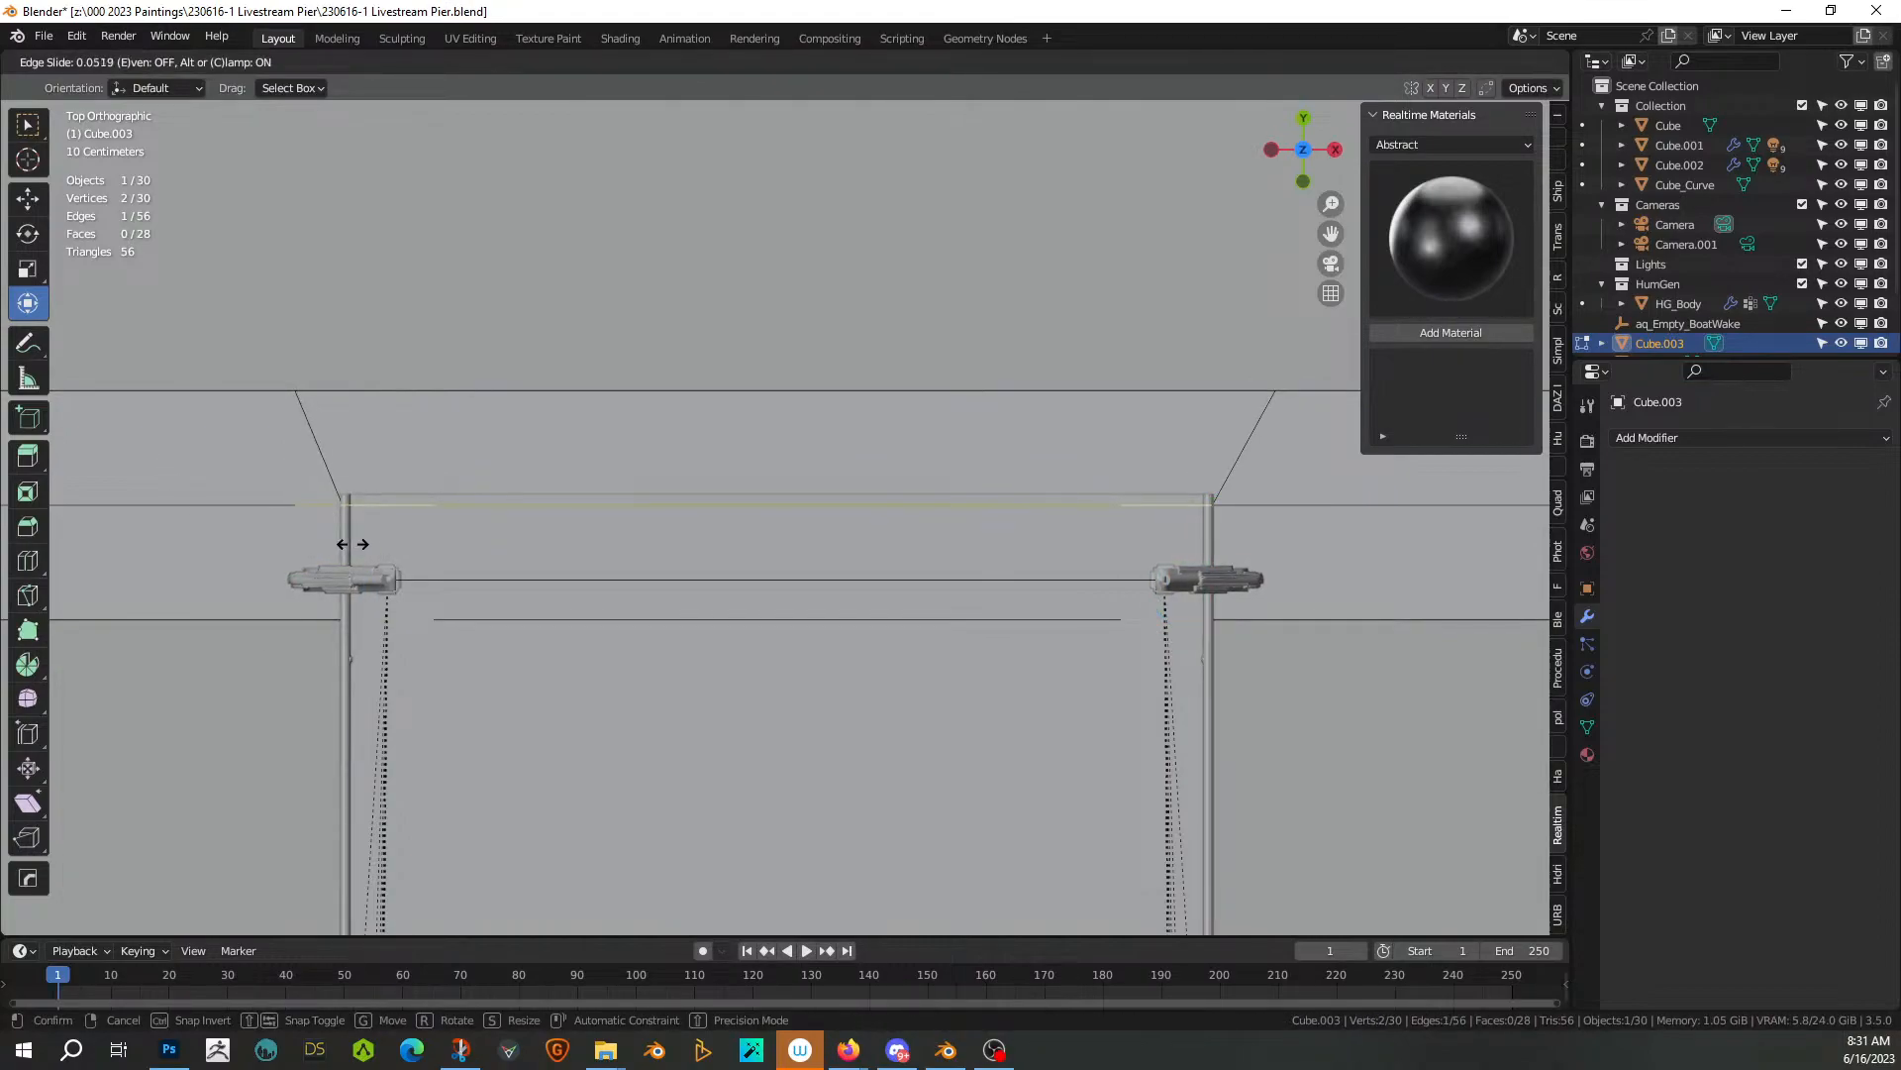
{"action": "left_click", "coordinate": [350, 540]}
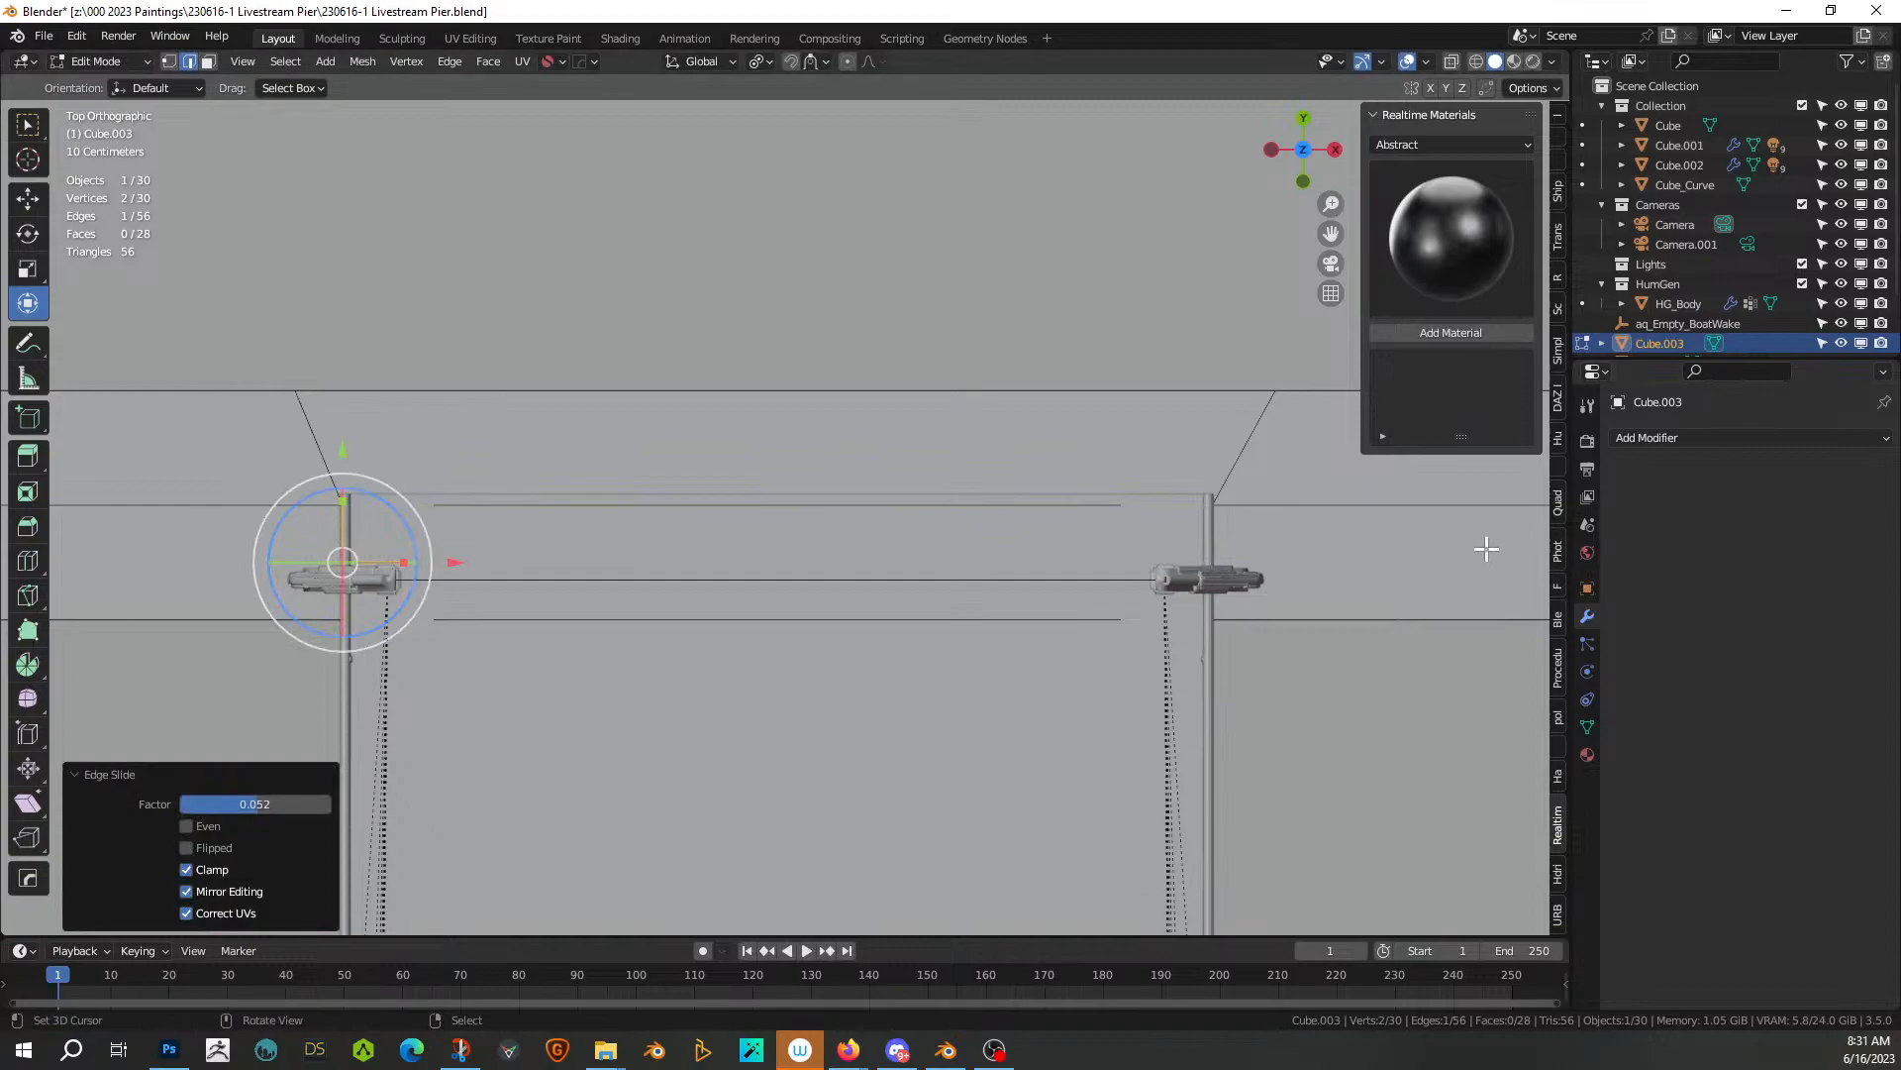
Select the wall's three seaward top faces on both sides of the pier and extrude them upward by about 0.515 m
{"action": "key", "text": "3"}
{"action": "left_click", "coordinate": [1422, 552]}
{"action": "left_click", "coordinate": [220, 573], "text": "shift"}
{"action": "scroll", "coordinate": [220, 574], "scroll_direction": "down", "scroll_amount": 8}
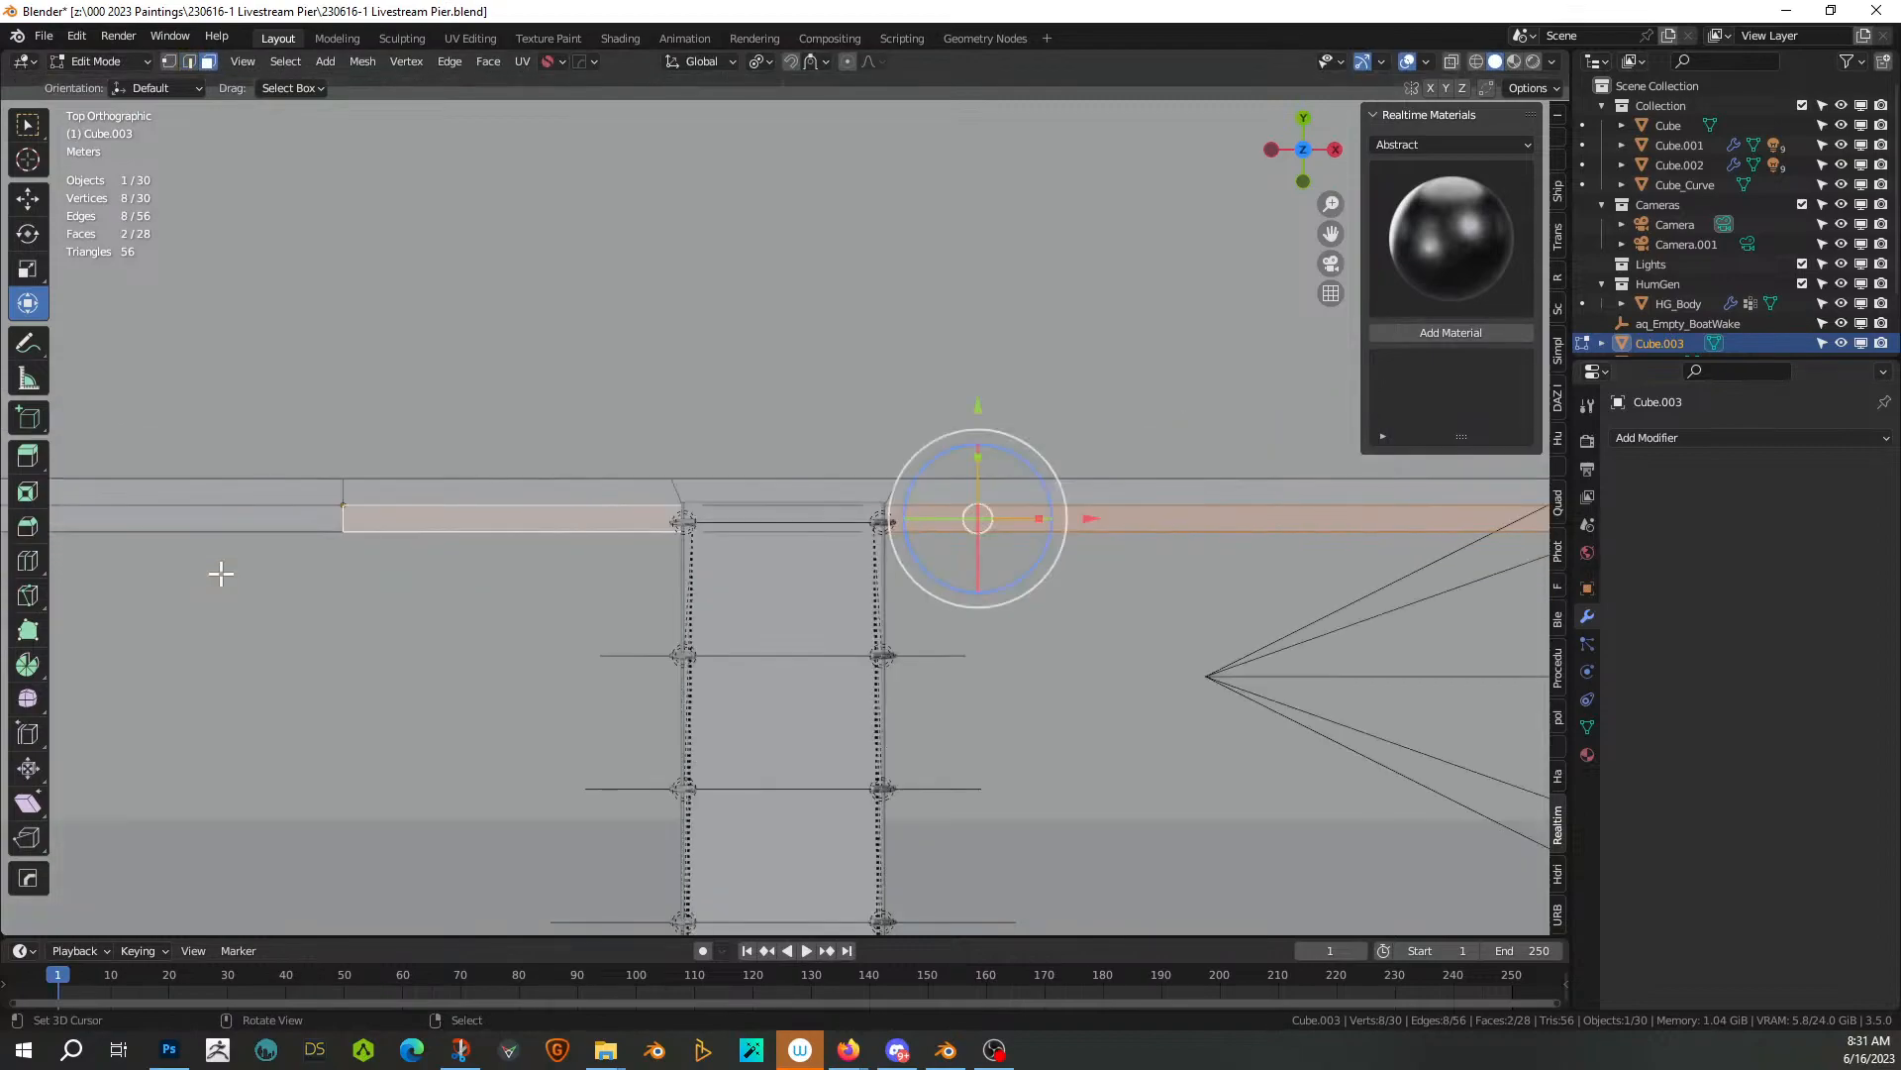
{"action": "left_click", "coordinate": [260, 526], "text": "shift"}
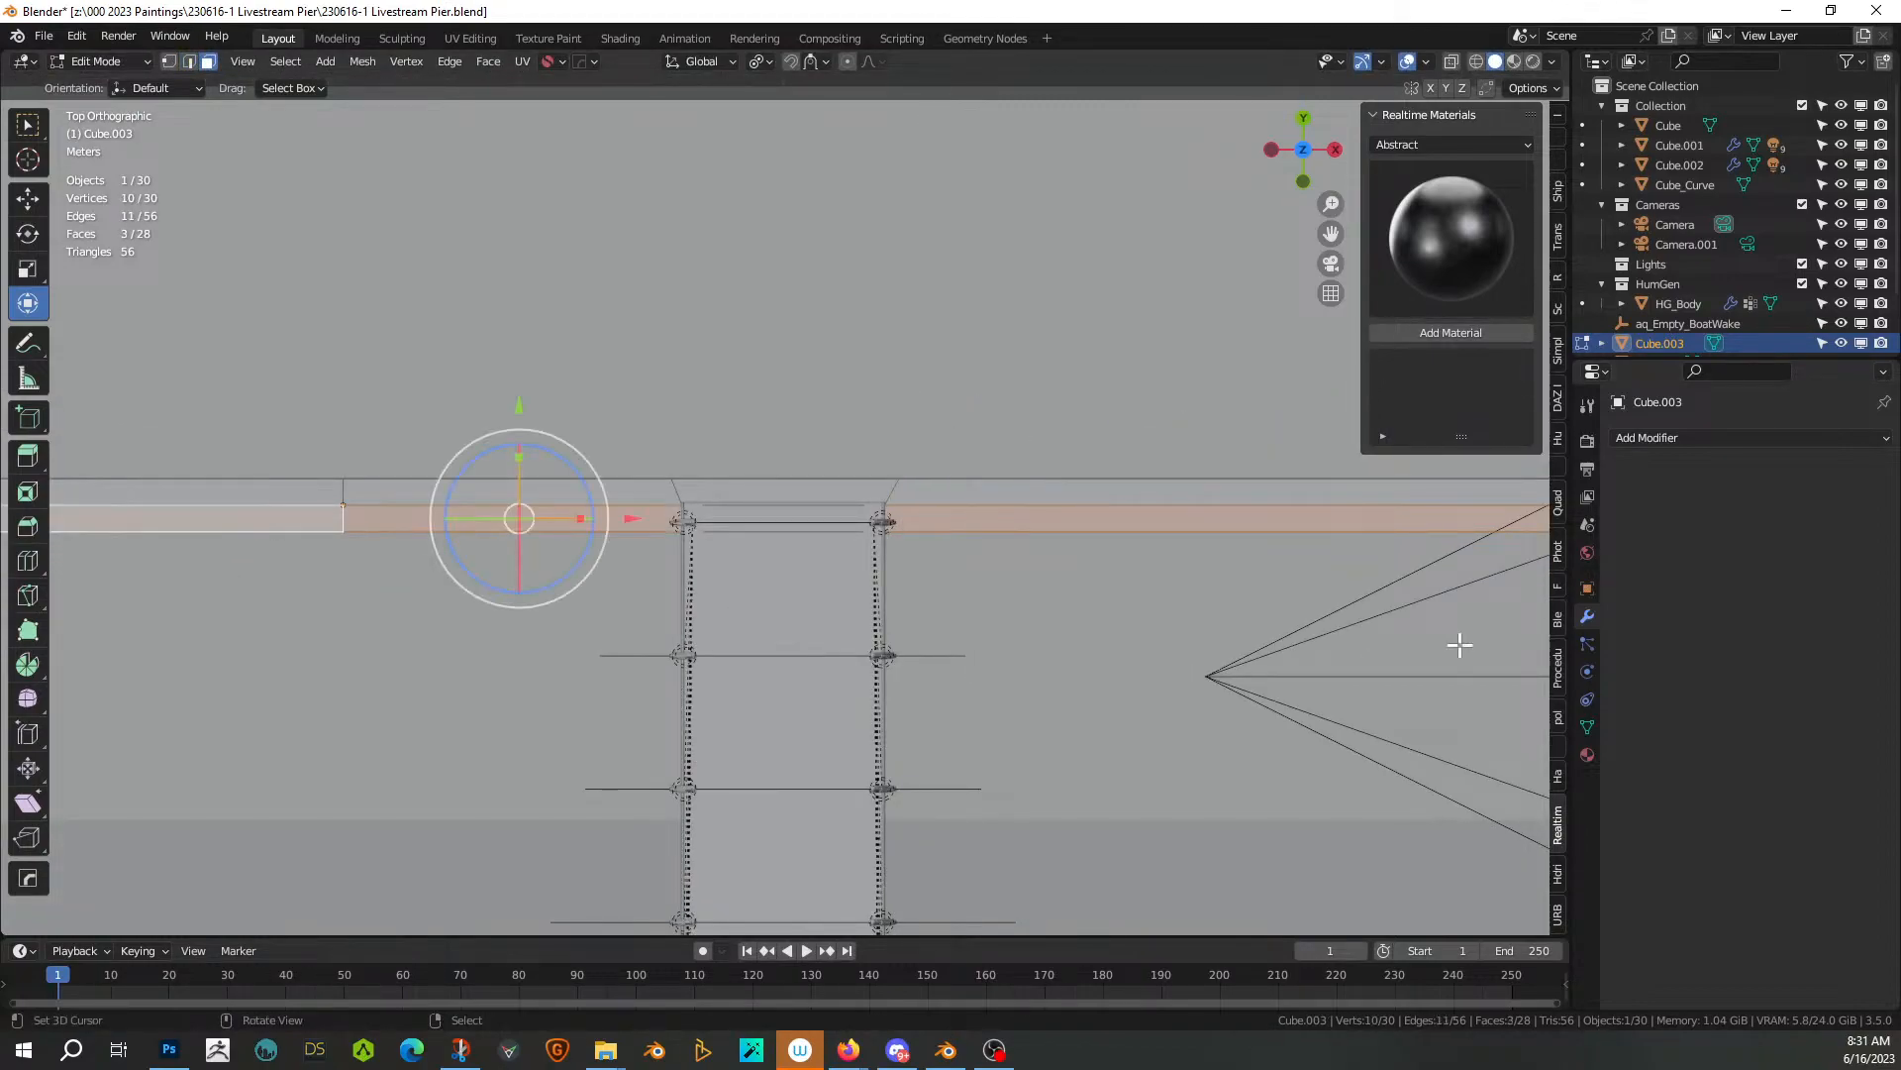
{"action": "middle_click_drag", "start_coordinate": [1124, 691], "coordinate": [1004, 417]}
{"action": "key", "text": "r"}
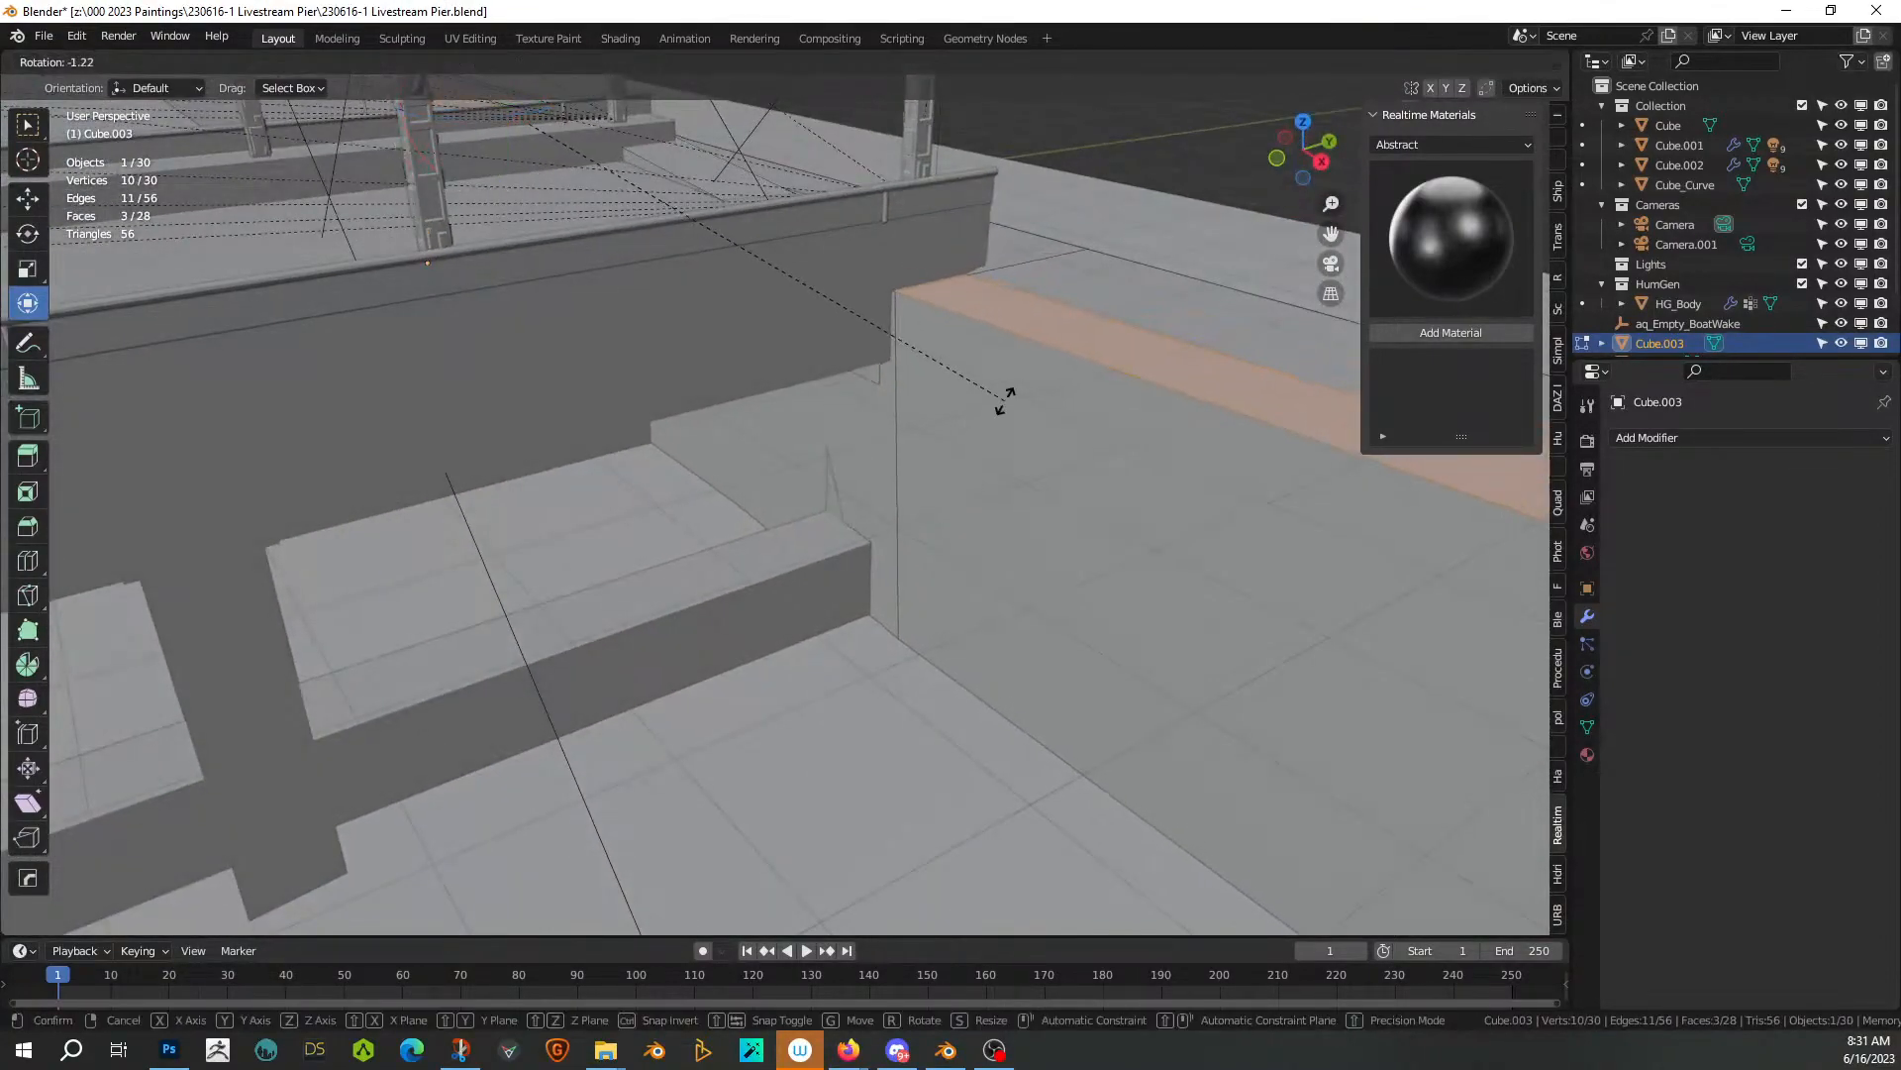
{"action": "right_click", "coordinate": [1004, 401]}
{"action": "key", "text": "e"}
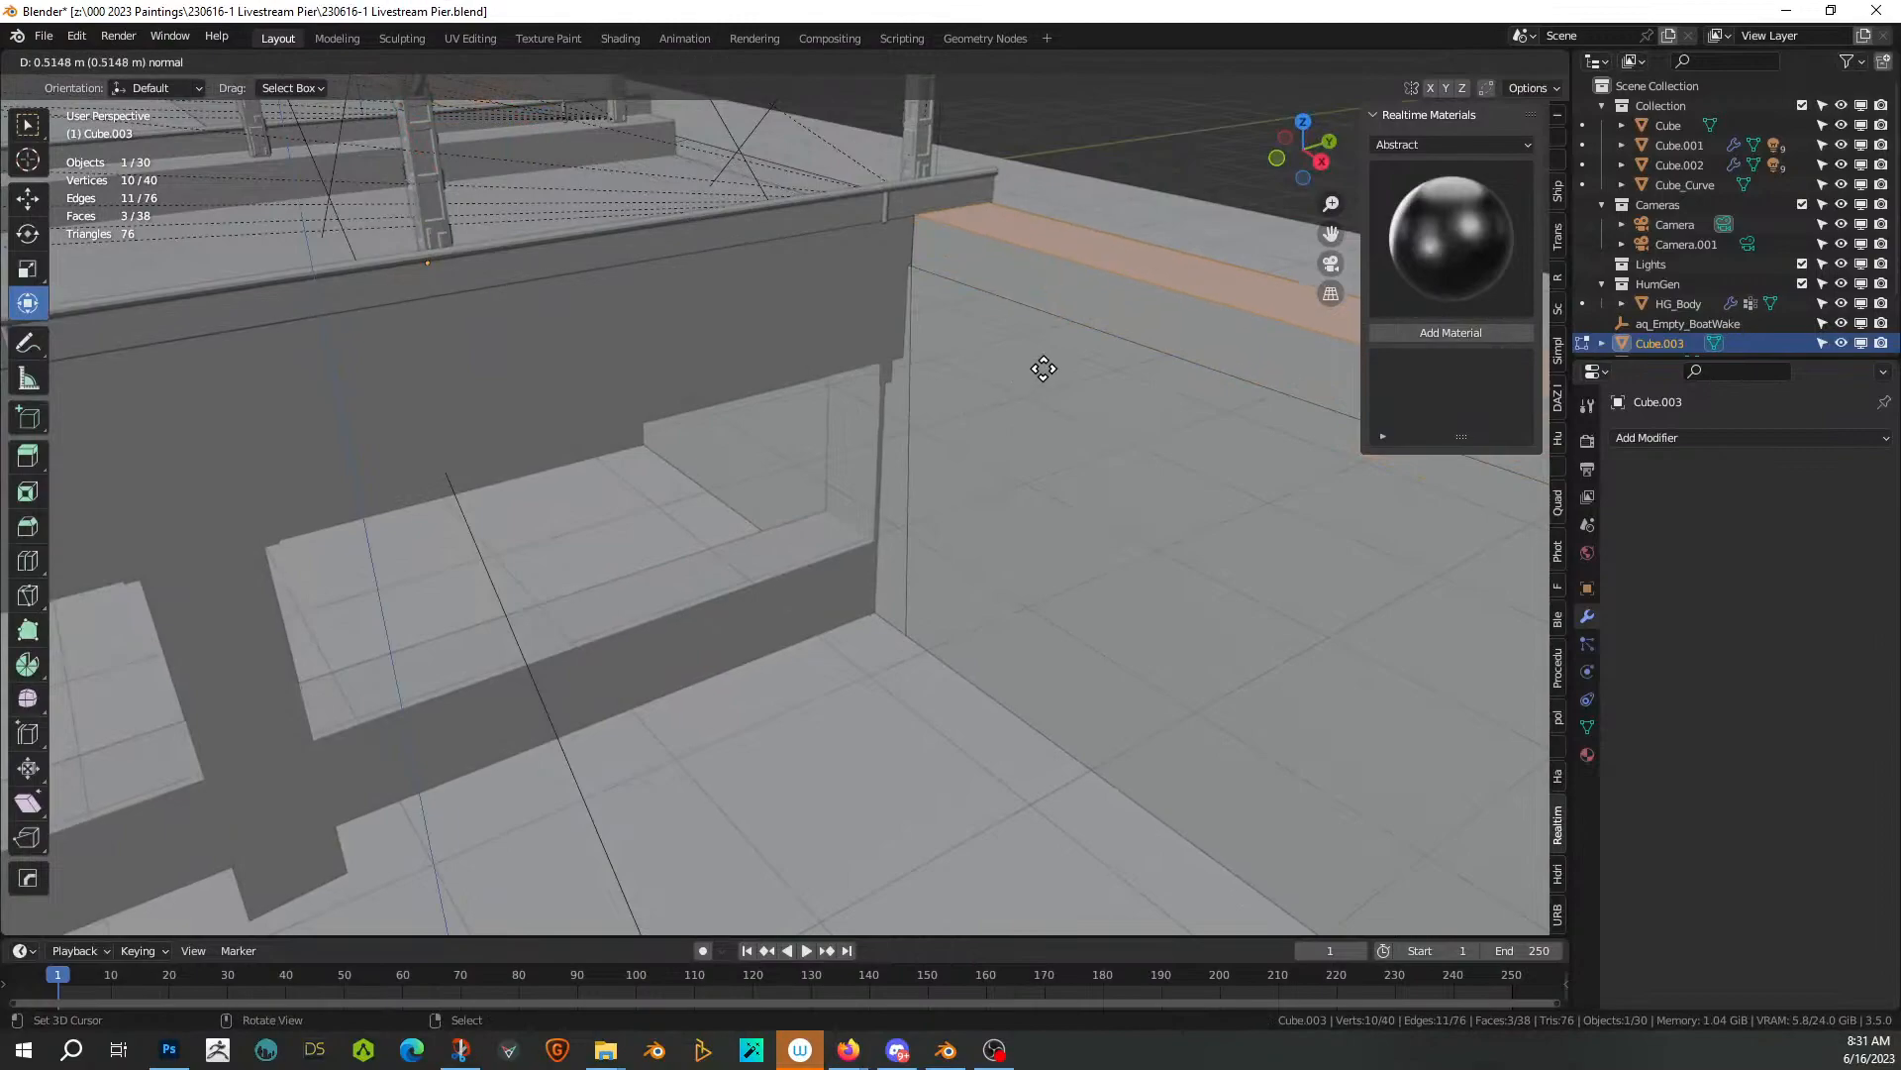
{"action": "left_click", "coordinate": [1044, 369]}
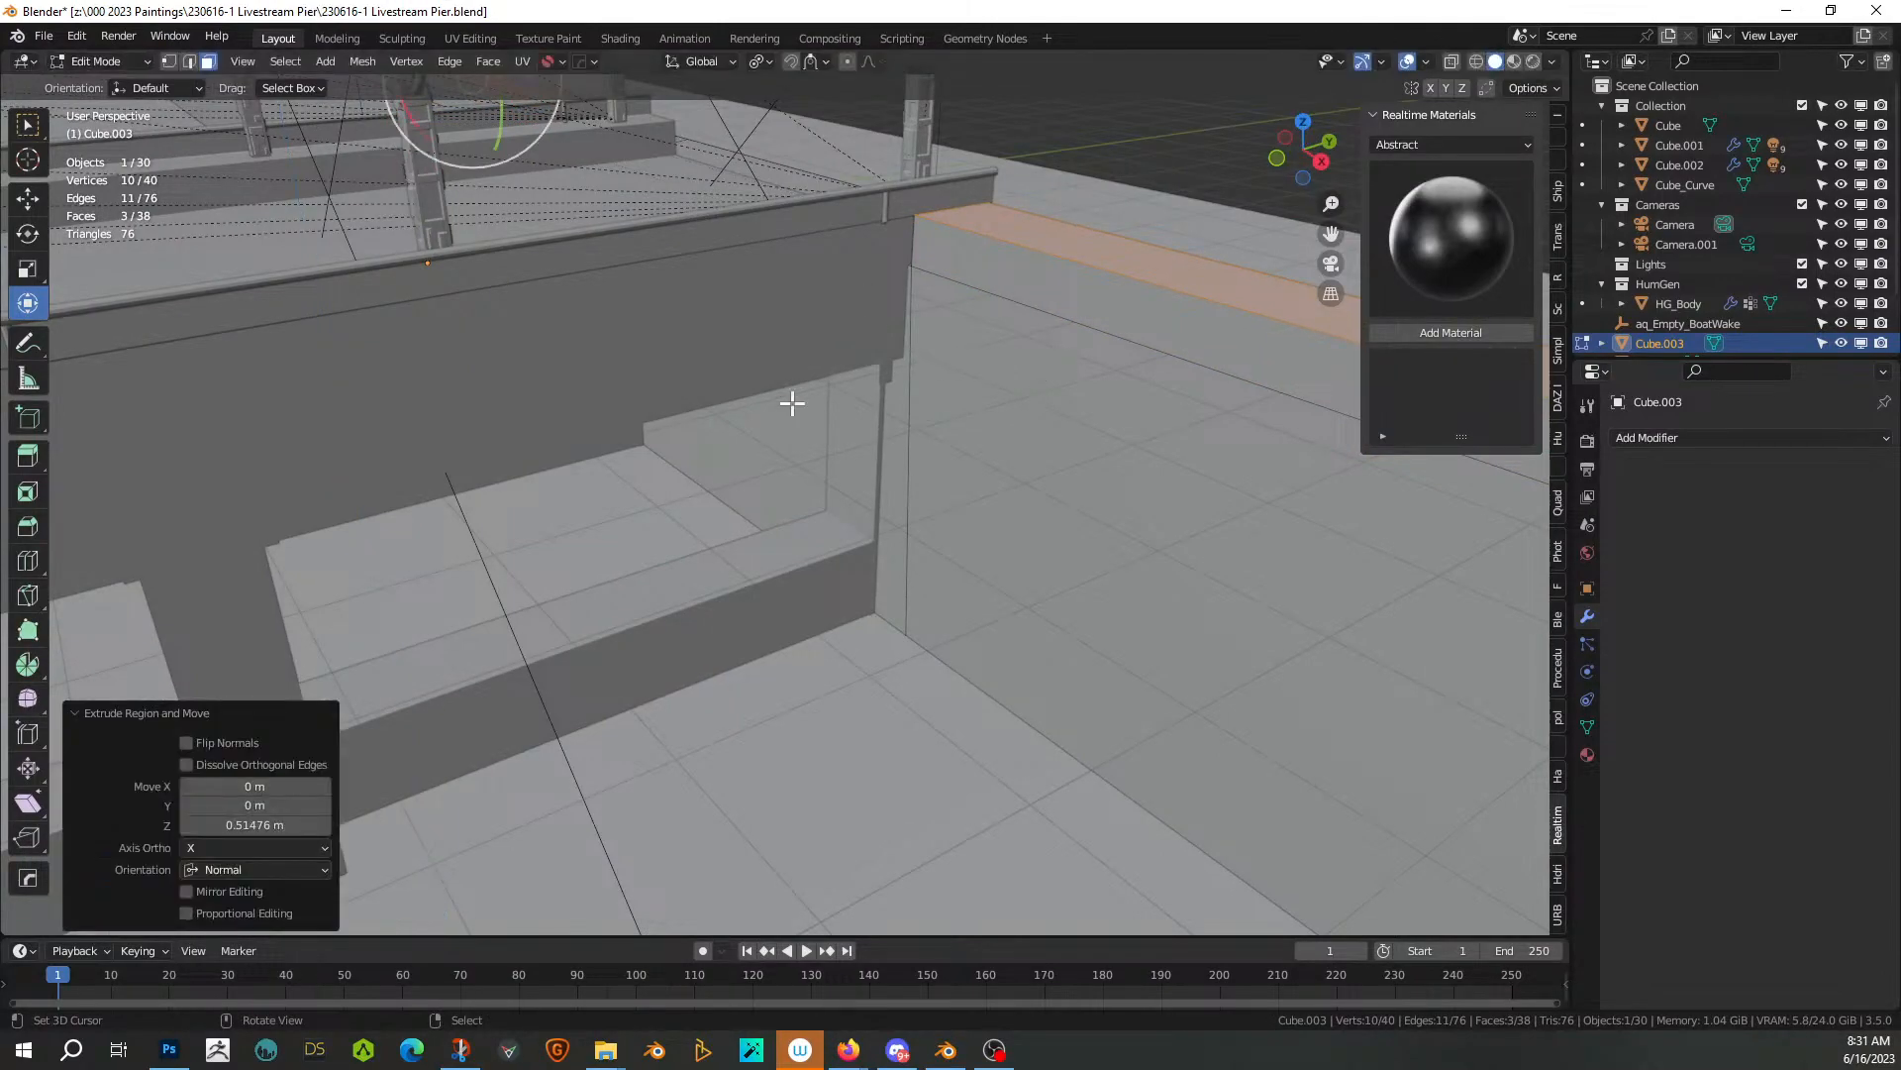
Return the seawall to Object Mode and apply its rotation and scale
{"action": "key", "text": "Tab"}
{"action": "scroll", "coordinate": [792, 402], "scroll_direction": "down", "scroll_amount": 5}
{"action": "key", "text": "ctrl+a"}
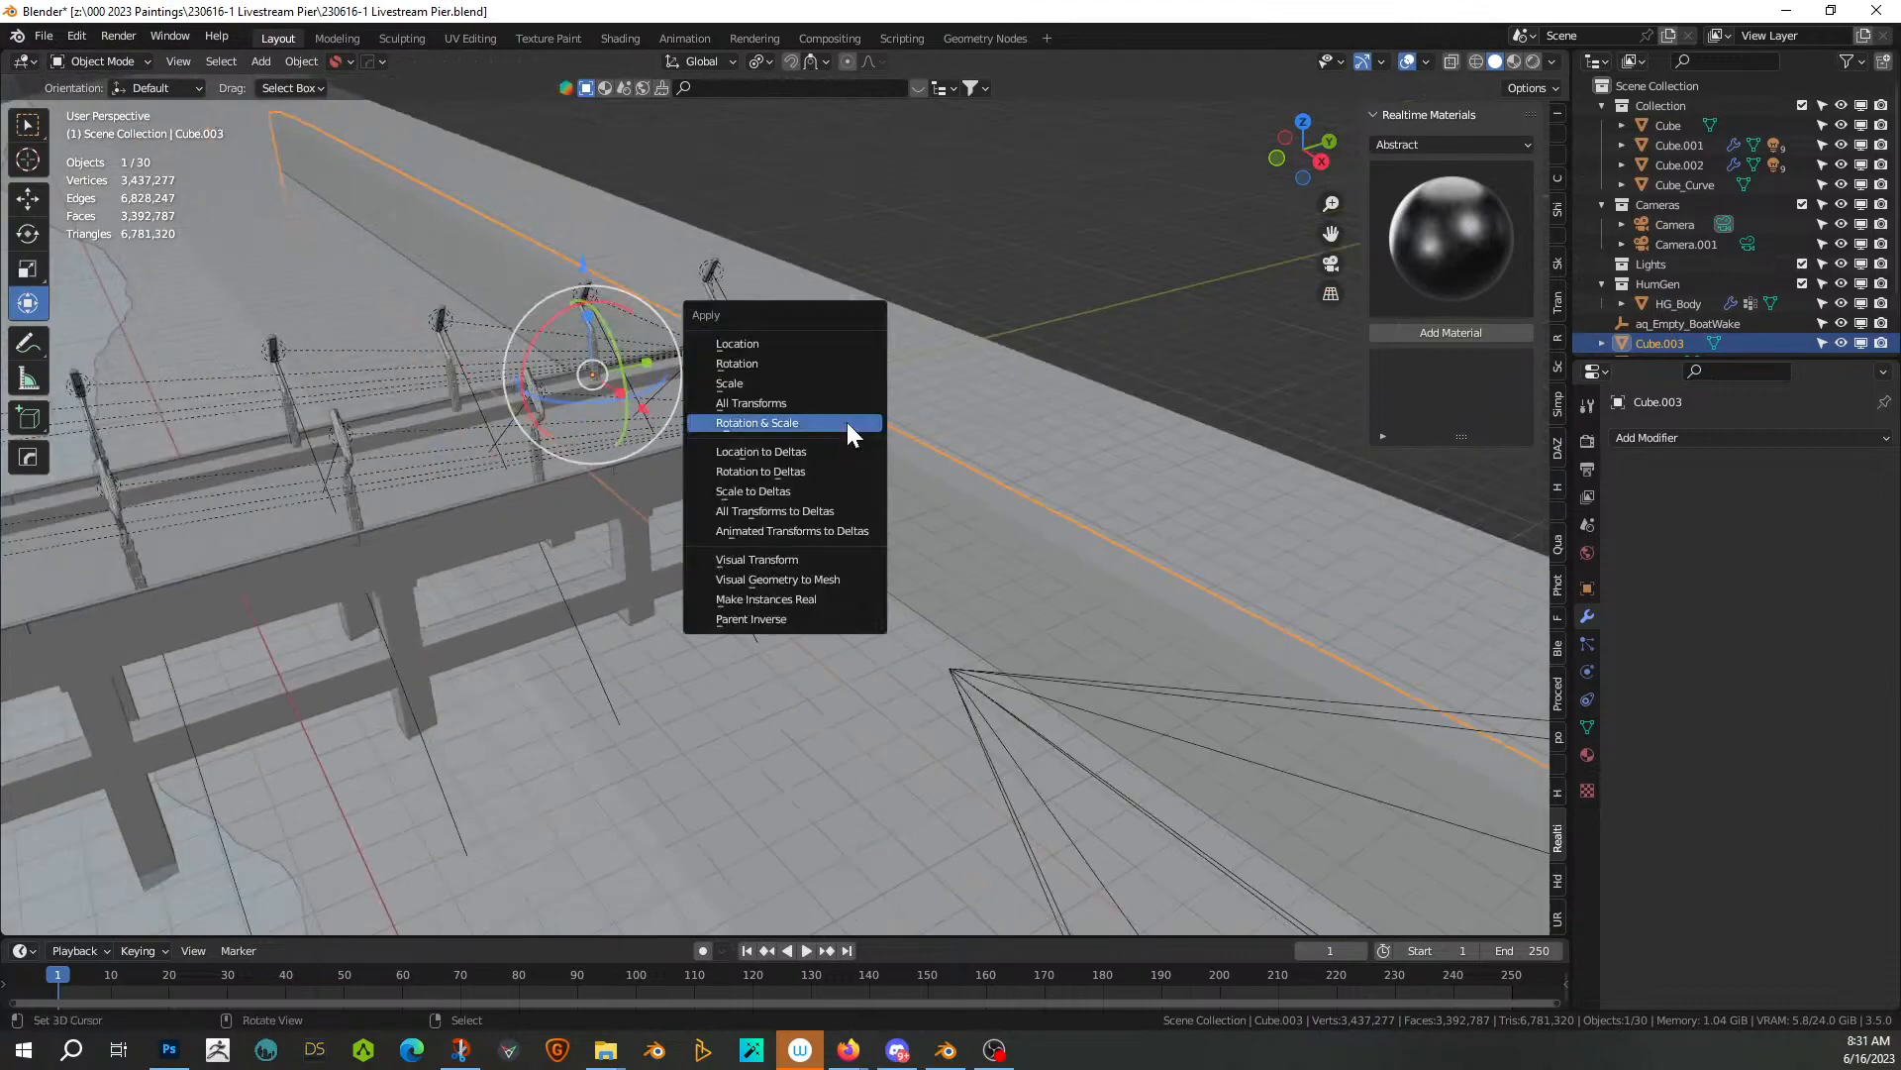
{"action": "left_click", "coordinate": [847, 422]}
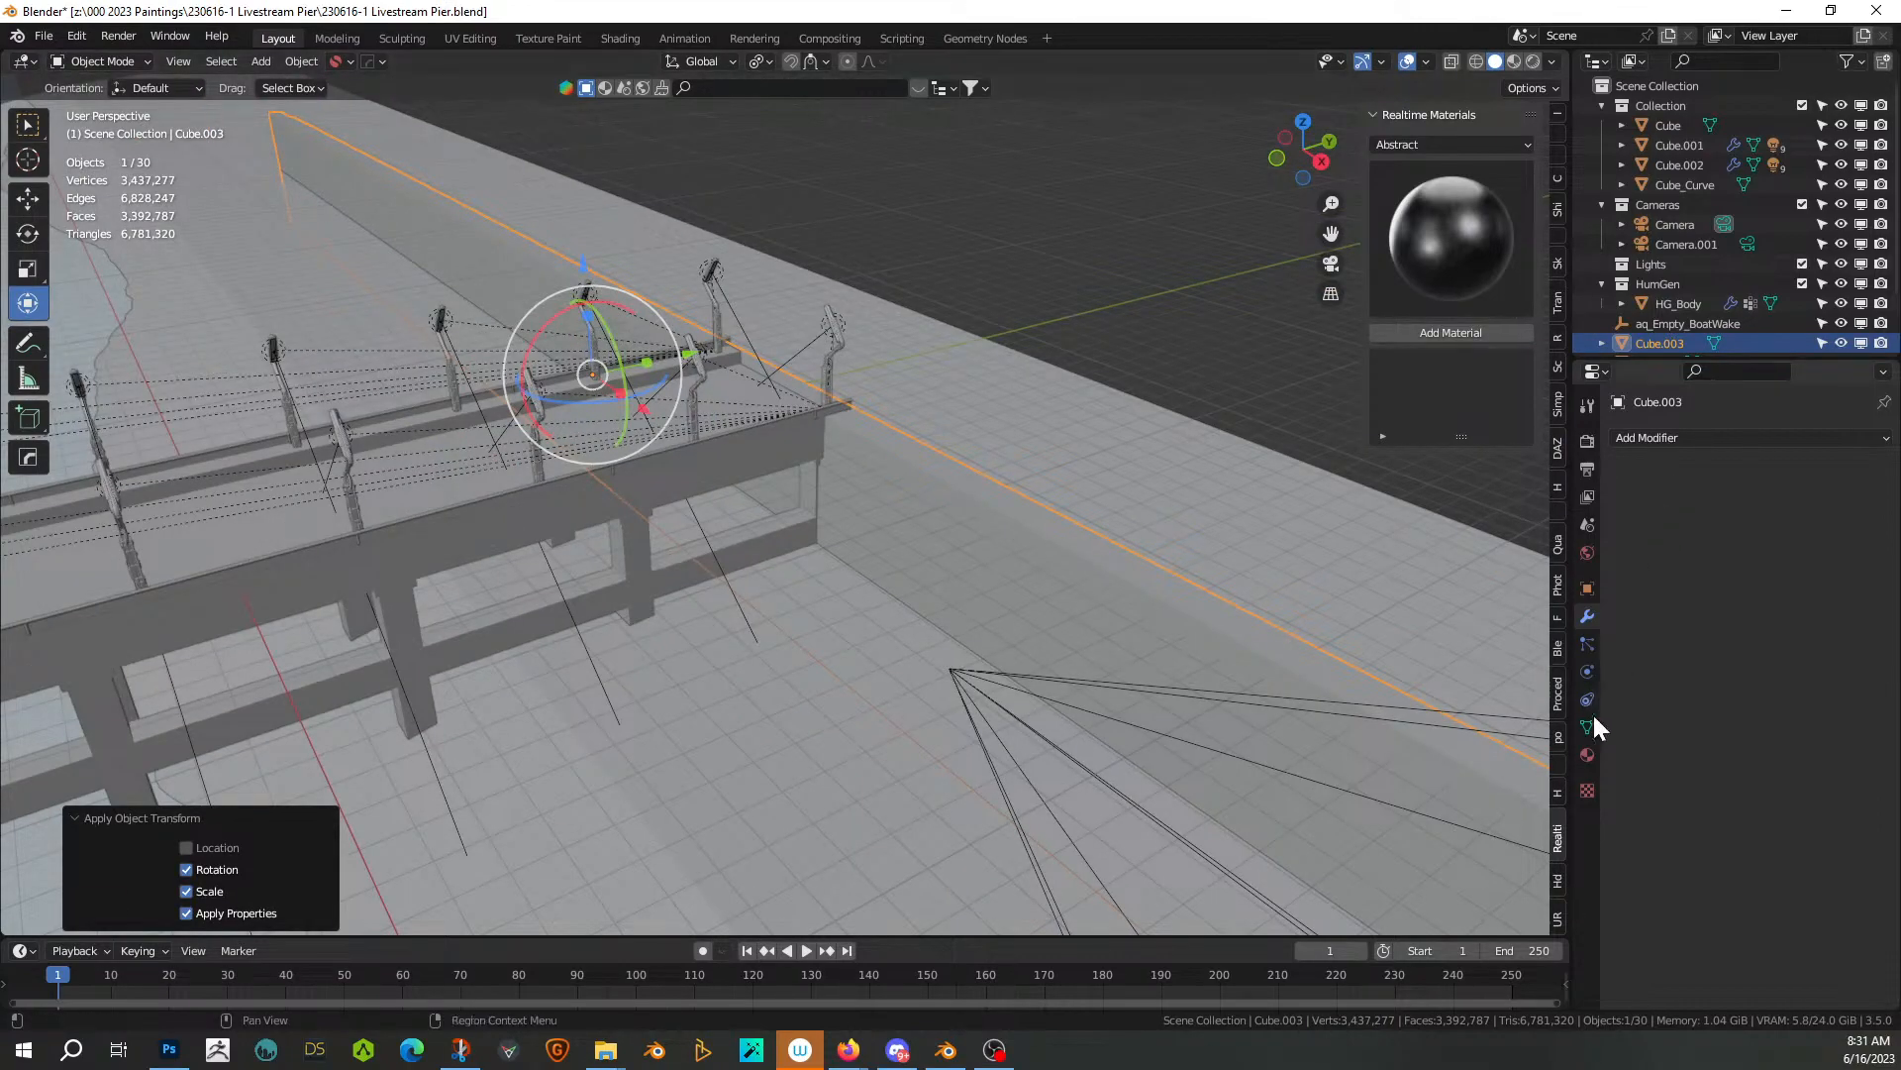
Assign the existing grunge_concrete_UV material to the seawall
{"action": "left_click", "coordinate": [1588, 755]}
{"action": "left_click", "coordinate": [1624, 522]}
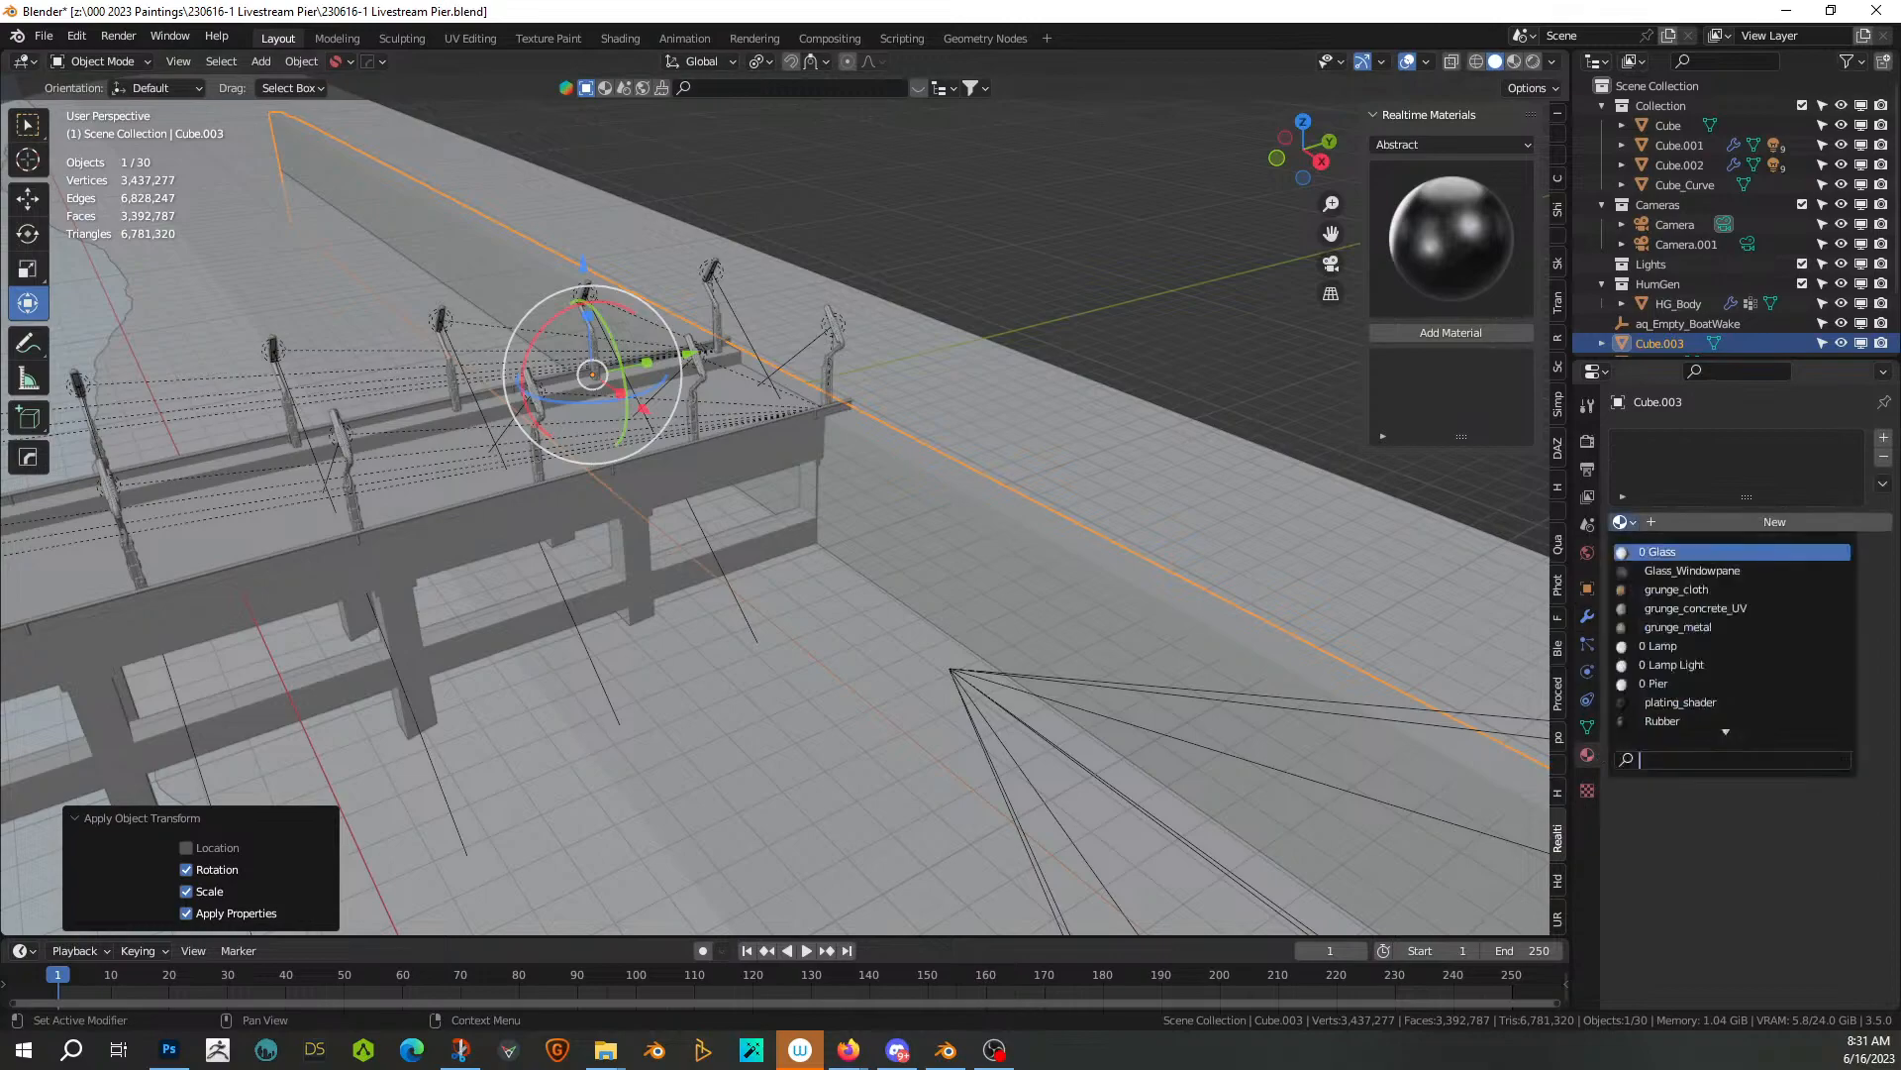
{"action": "type", "text": "grun"}
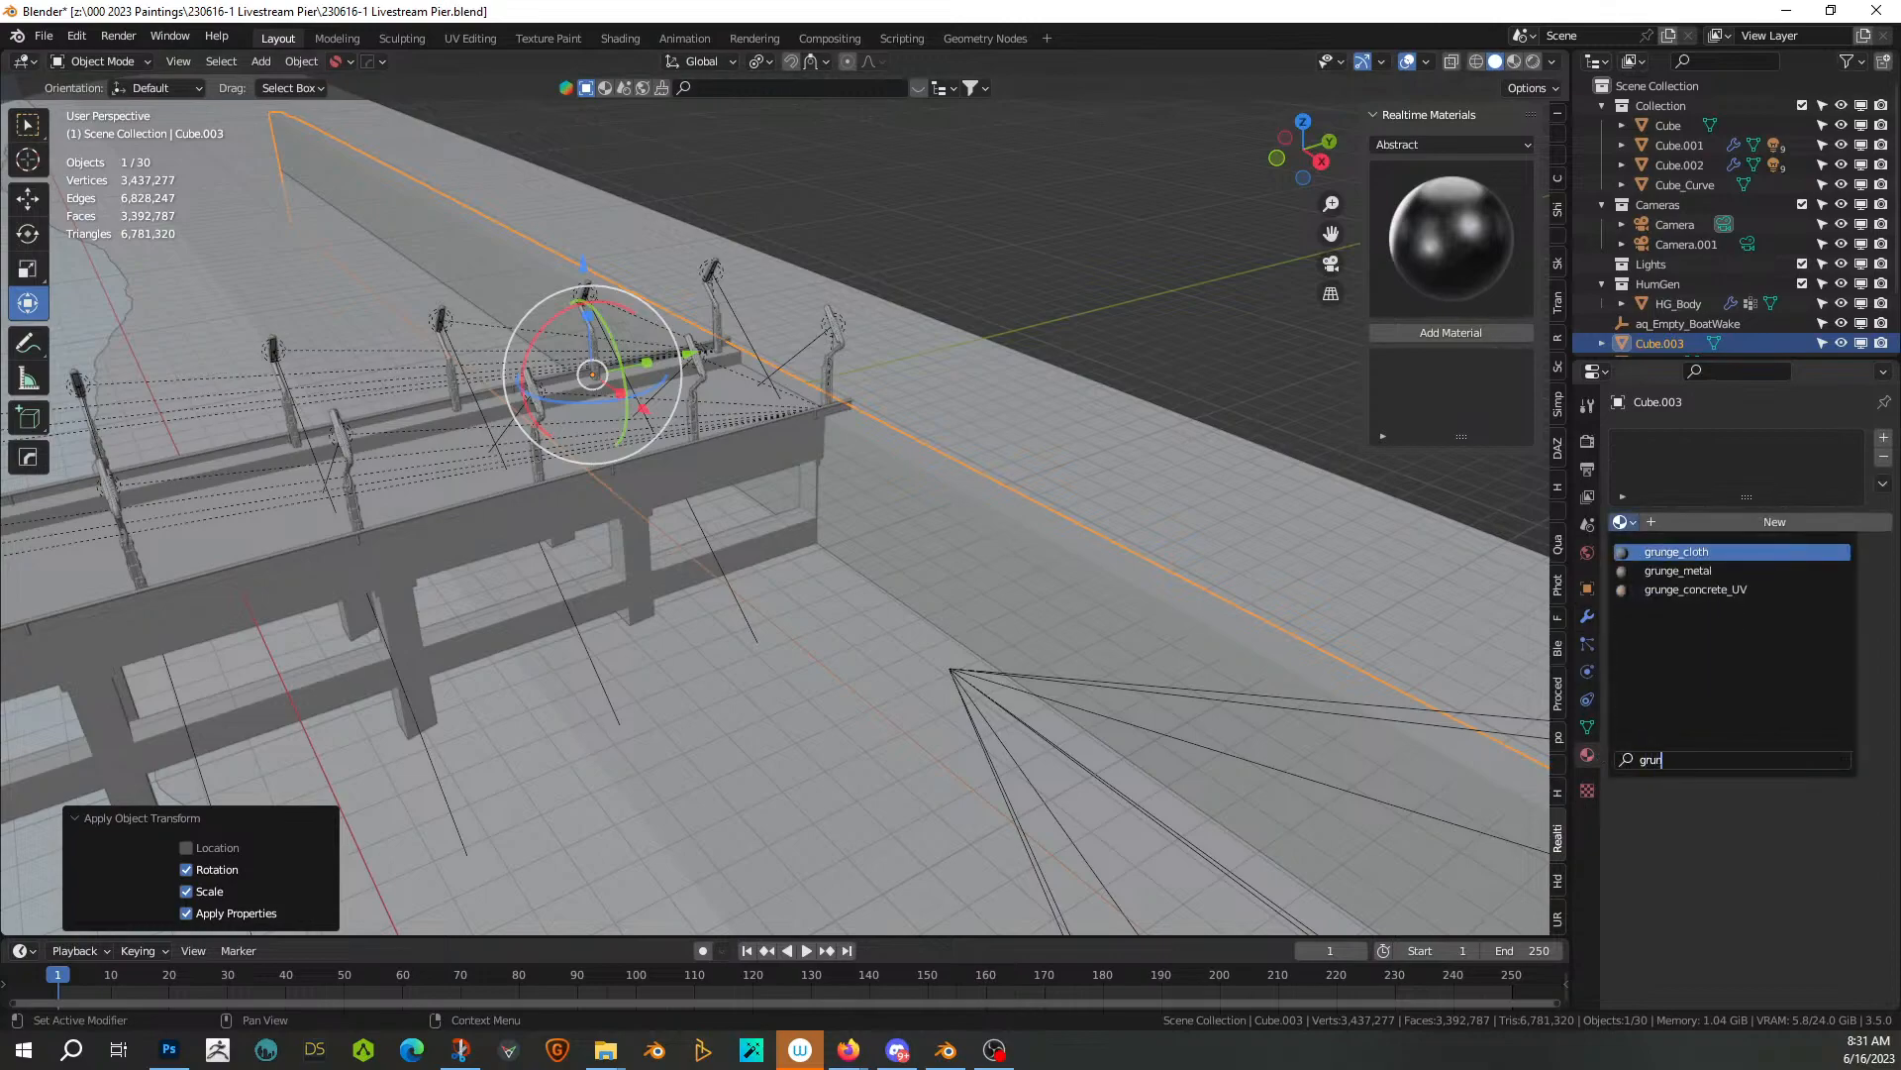
{"action": "key", "text": "Down"}
{"action": "key", "text": "Down"}
{"action": "key", "text": "Return"}
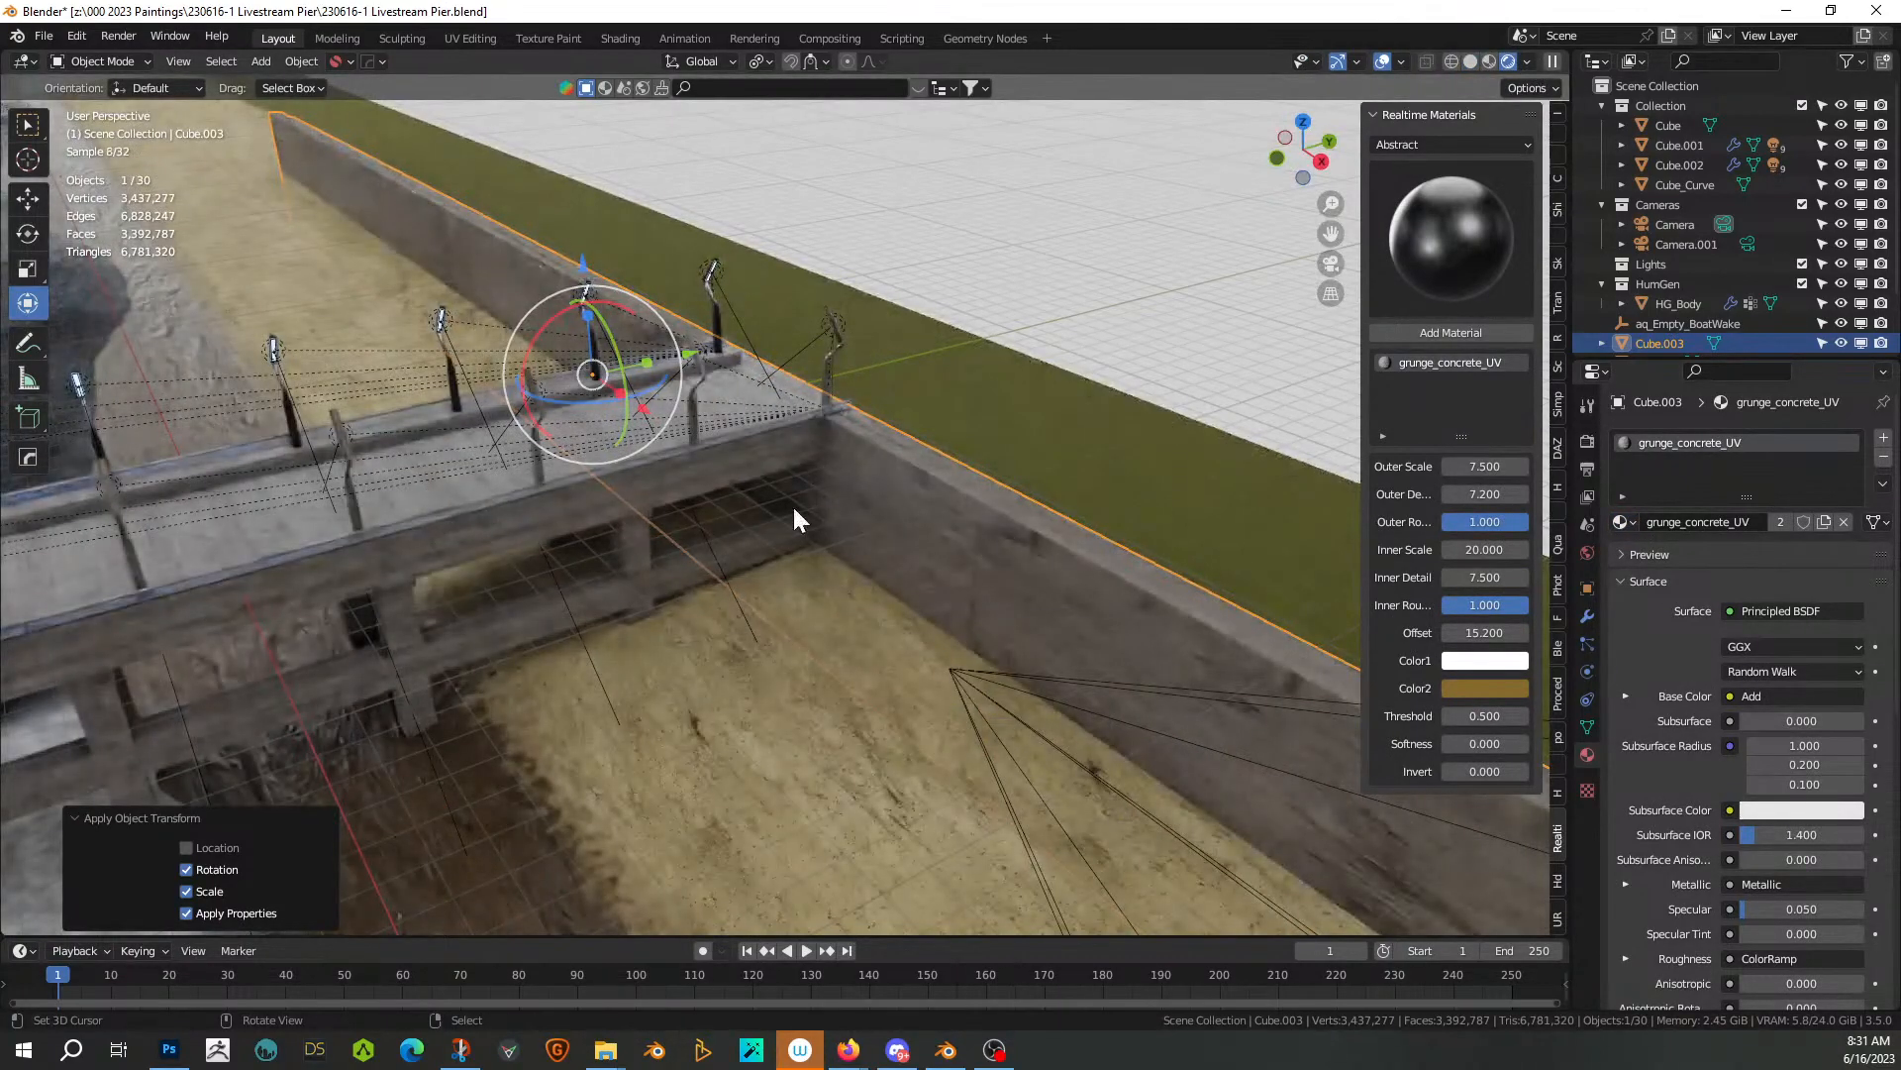
Unwrap all faces of the seawall with Cube Projection in Edit Mode
{"action": "scroll", "coordinate": [792, 503], "scroll_direction": "up", "scroll_amount": 3}
{"action": "middle_click_drag", "start_coordinate": [792, 504], "coordinate": [713, 501]}
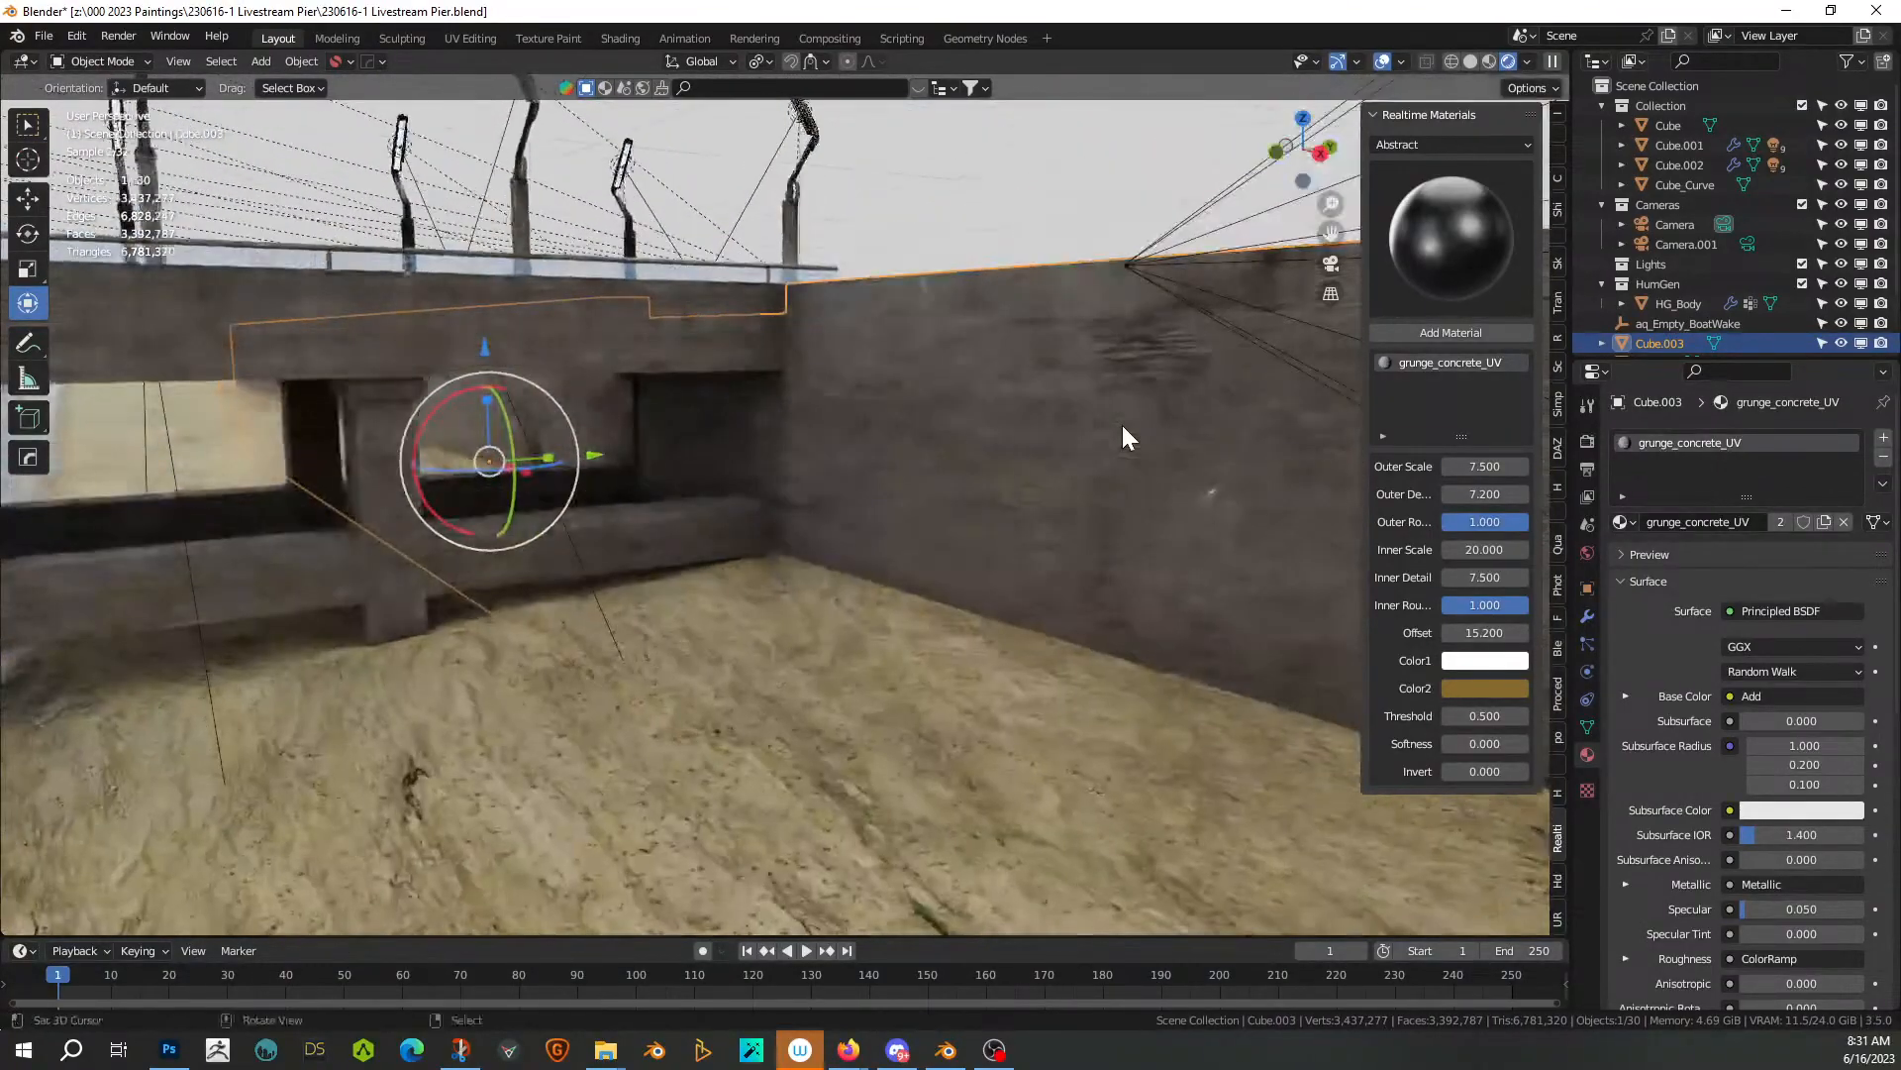
{"action": "key", "text": "Tab"}
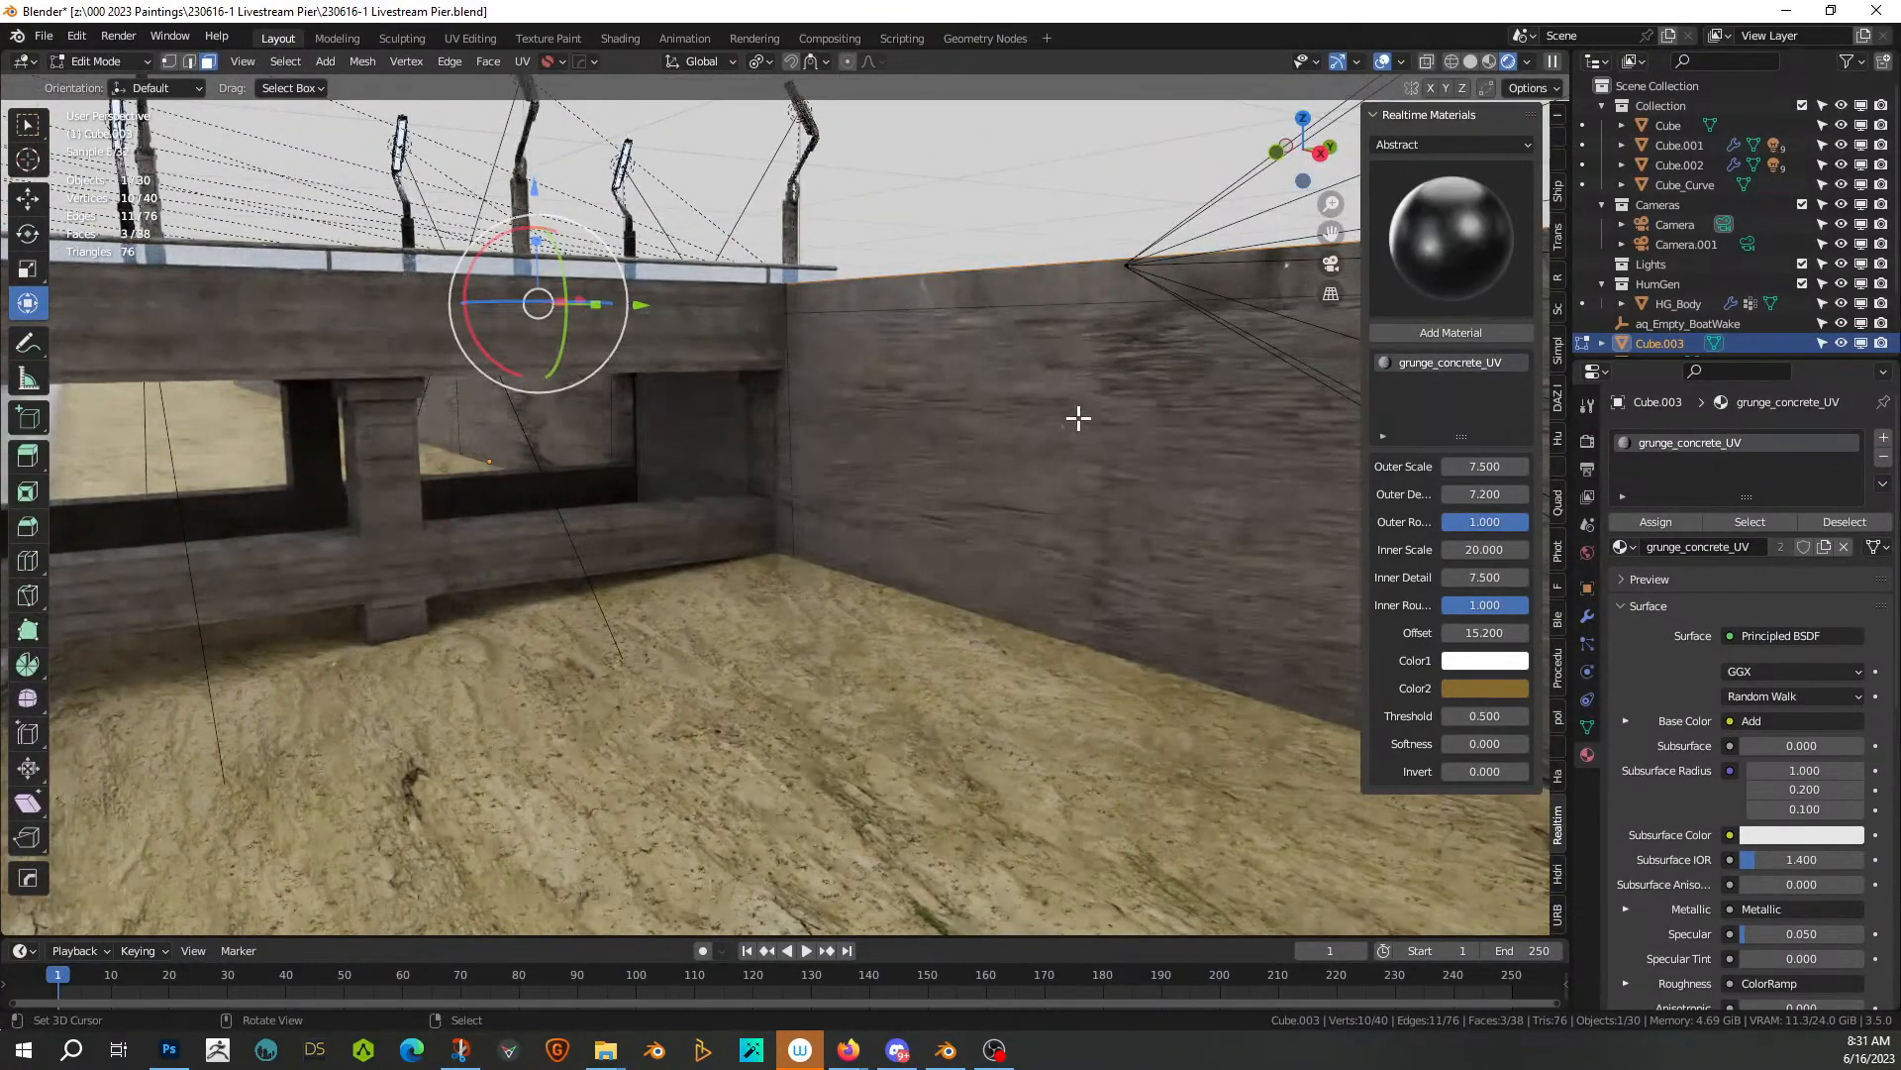
{"action": "key", "text": "a"}
{"action": "key", "text": "u"}
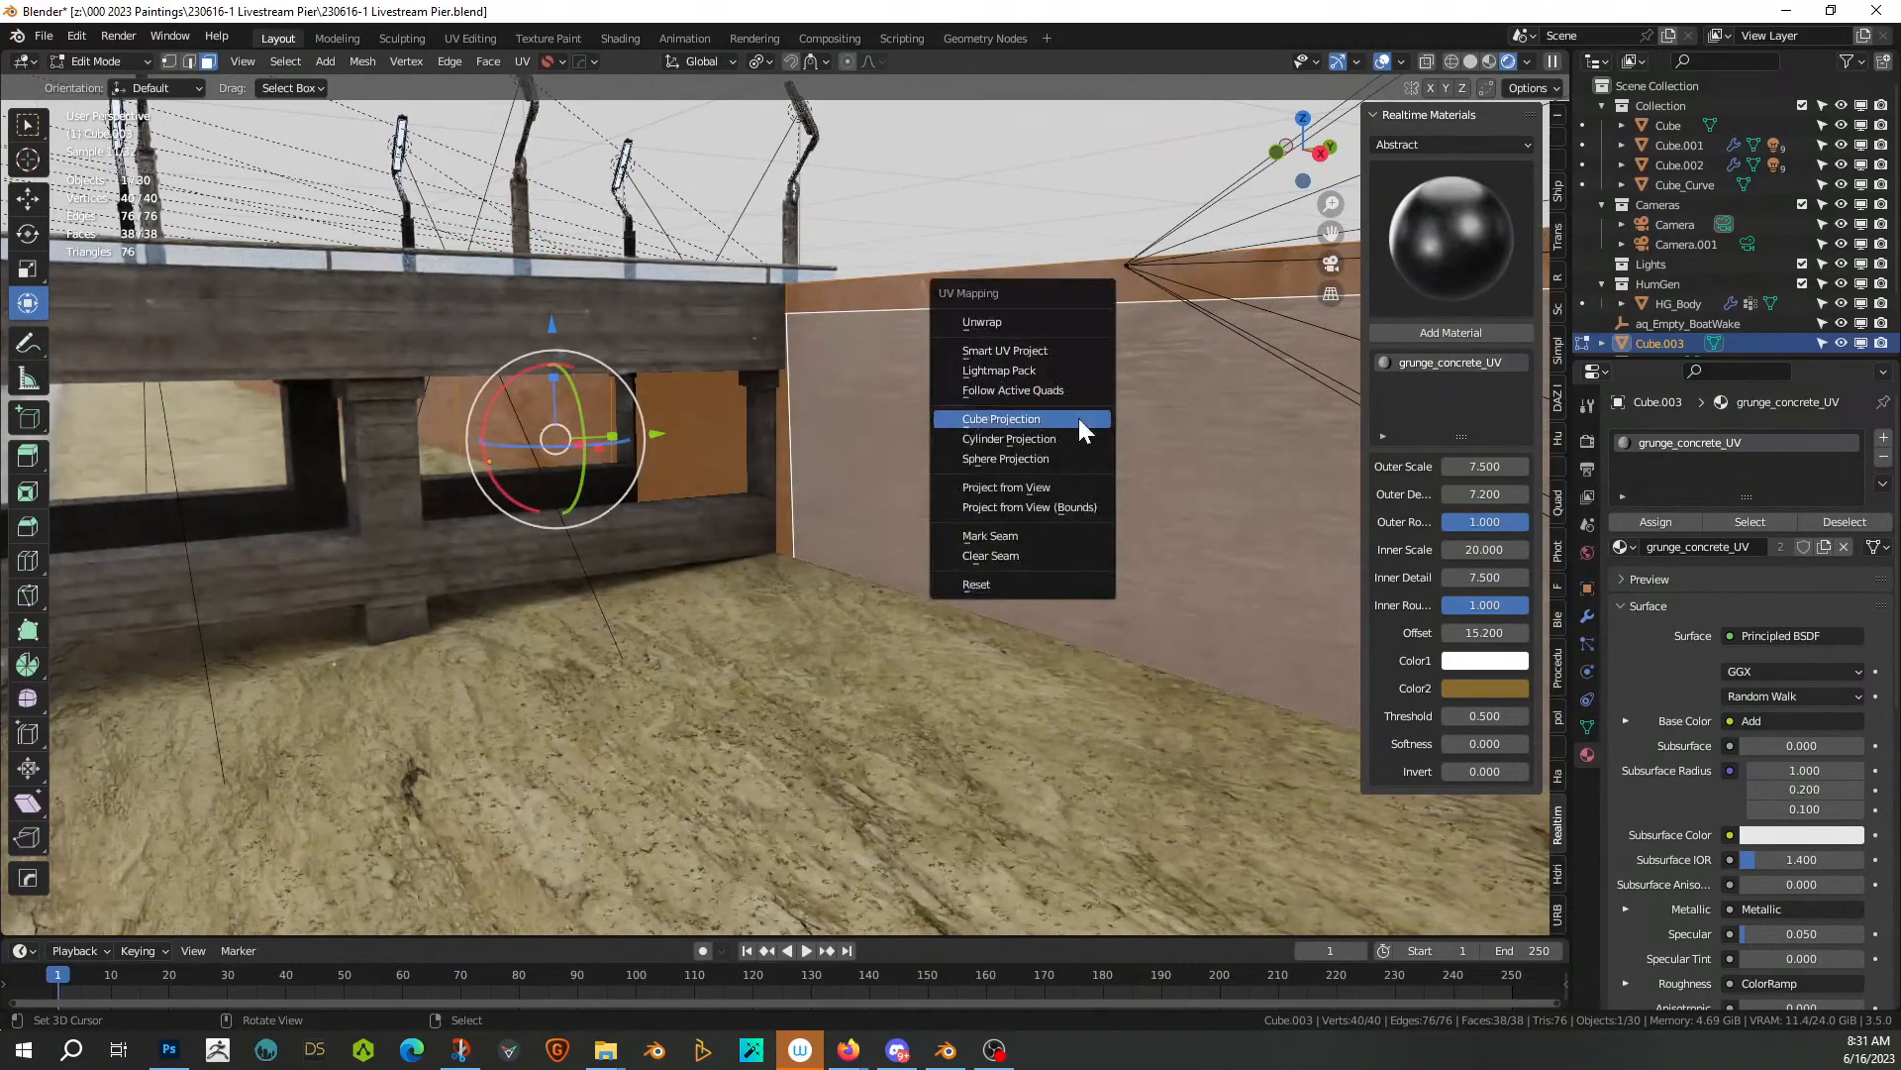
{"action": "left_click", "coordinate": [1000, 418]}
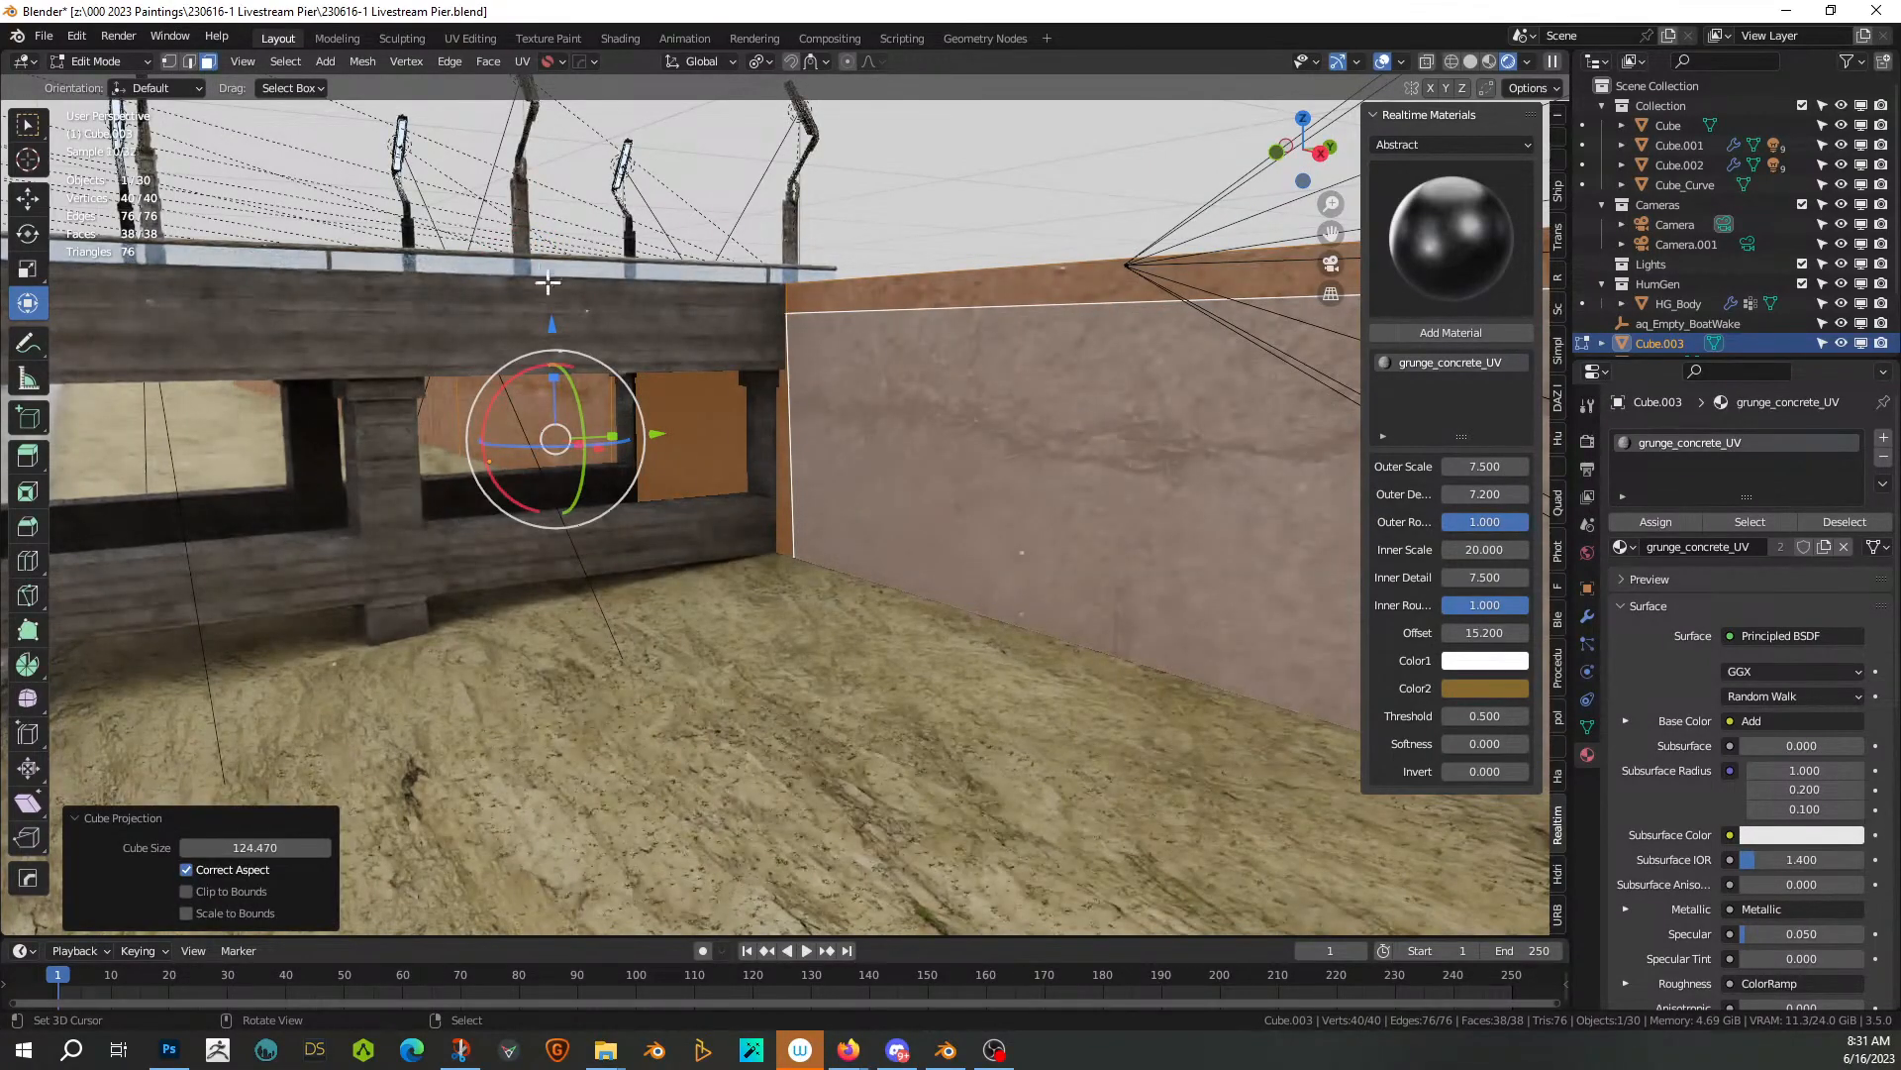
In the UV Editing workspace, scale all of the seawall's UVs up by about 12.94 and leave Edit Mode
{"action": "left_click", "coordinate": [474, 38]}
{"action": "key", "text": "a"}
{"action": "key", "text": "s"}
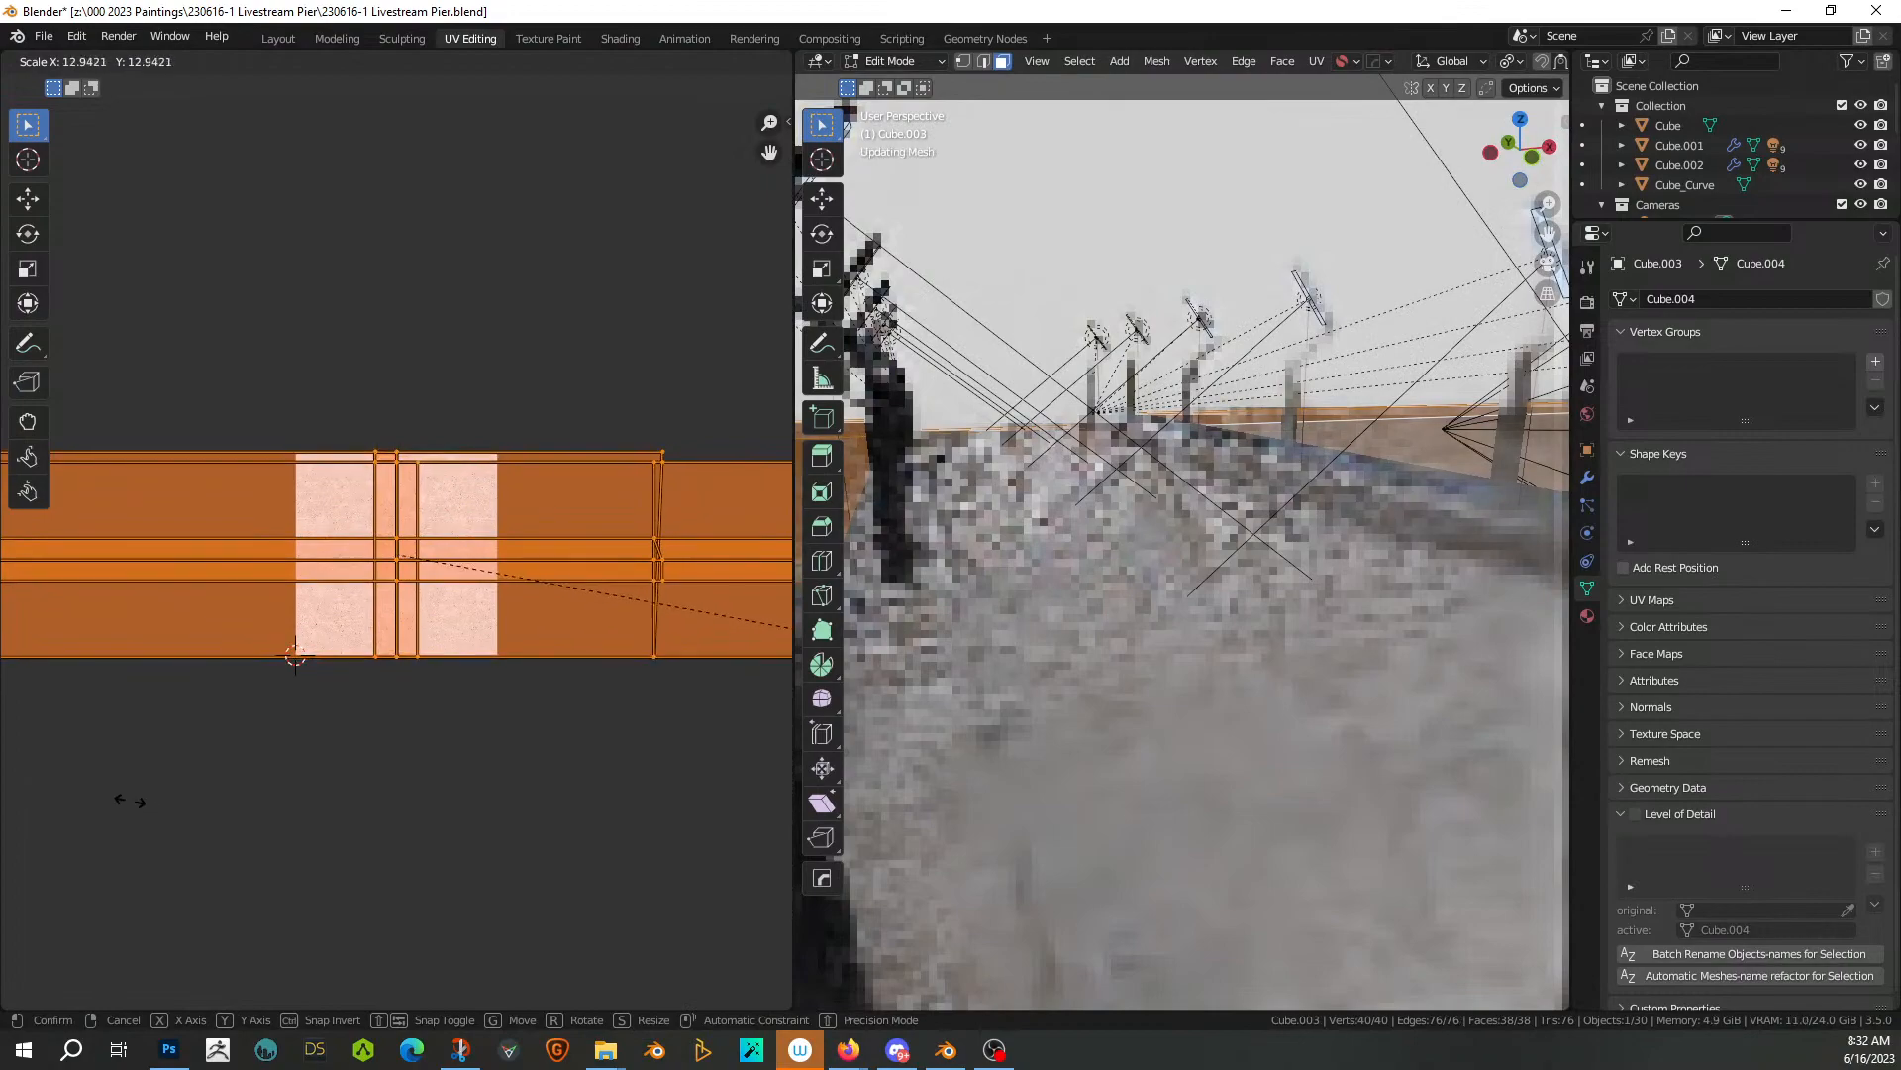
{"action": "left_click", "coordinate": [131, 802]}
{"action": "key", "text": "Tab"}
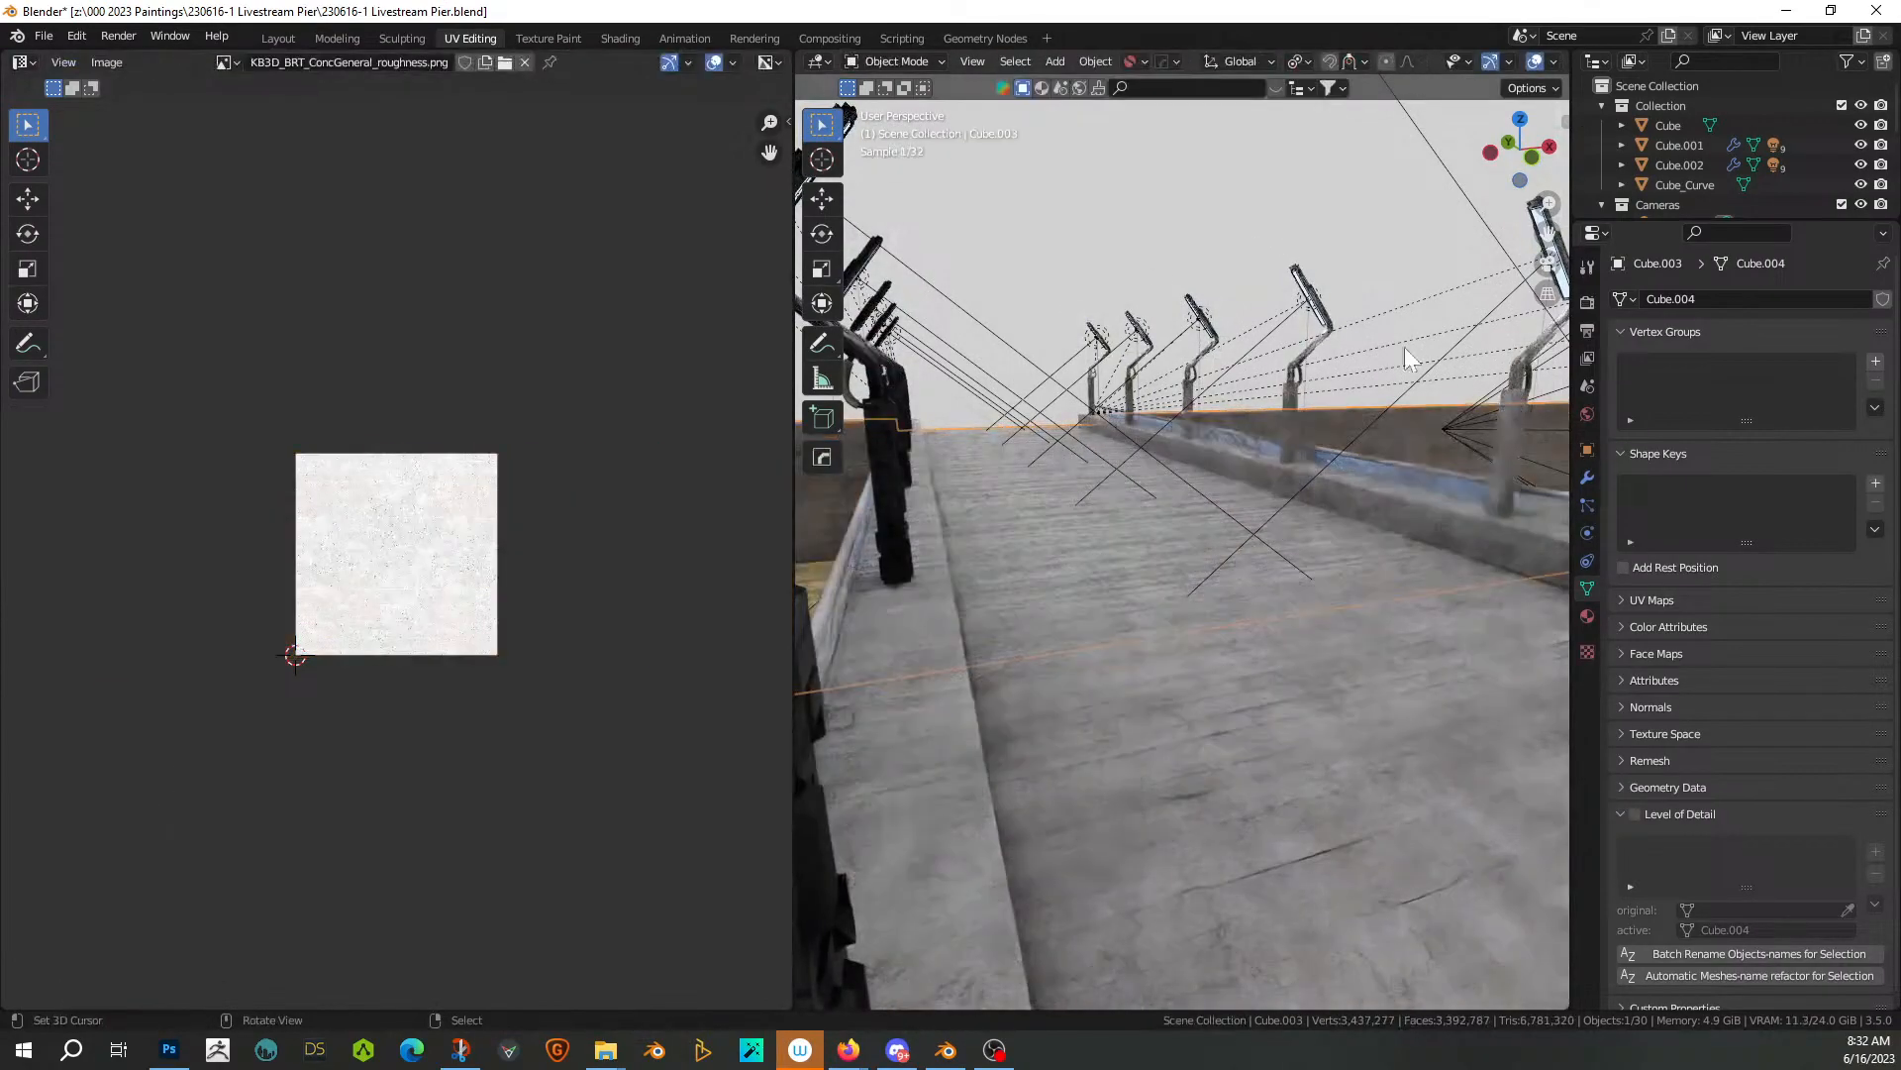
Examine the scale of the concrete texture on the seawall from several low angles near the pier
{"action": "middle_click_drag", "start_coordinate": [1377, 406], "coordinate": [1291, 449]}
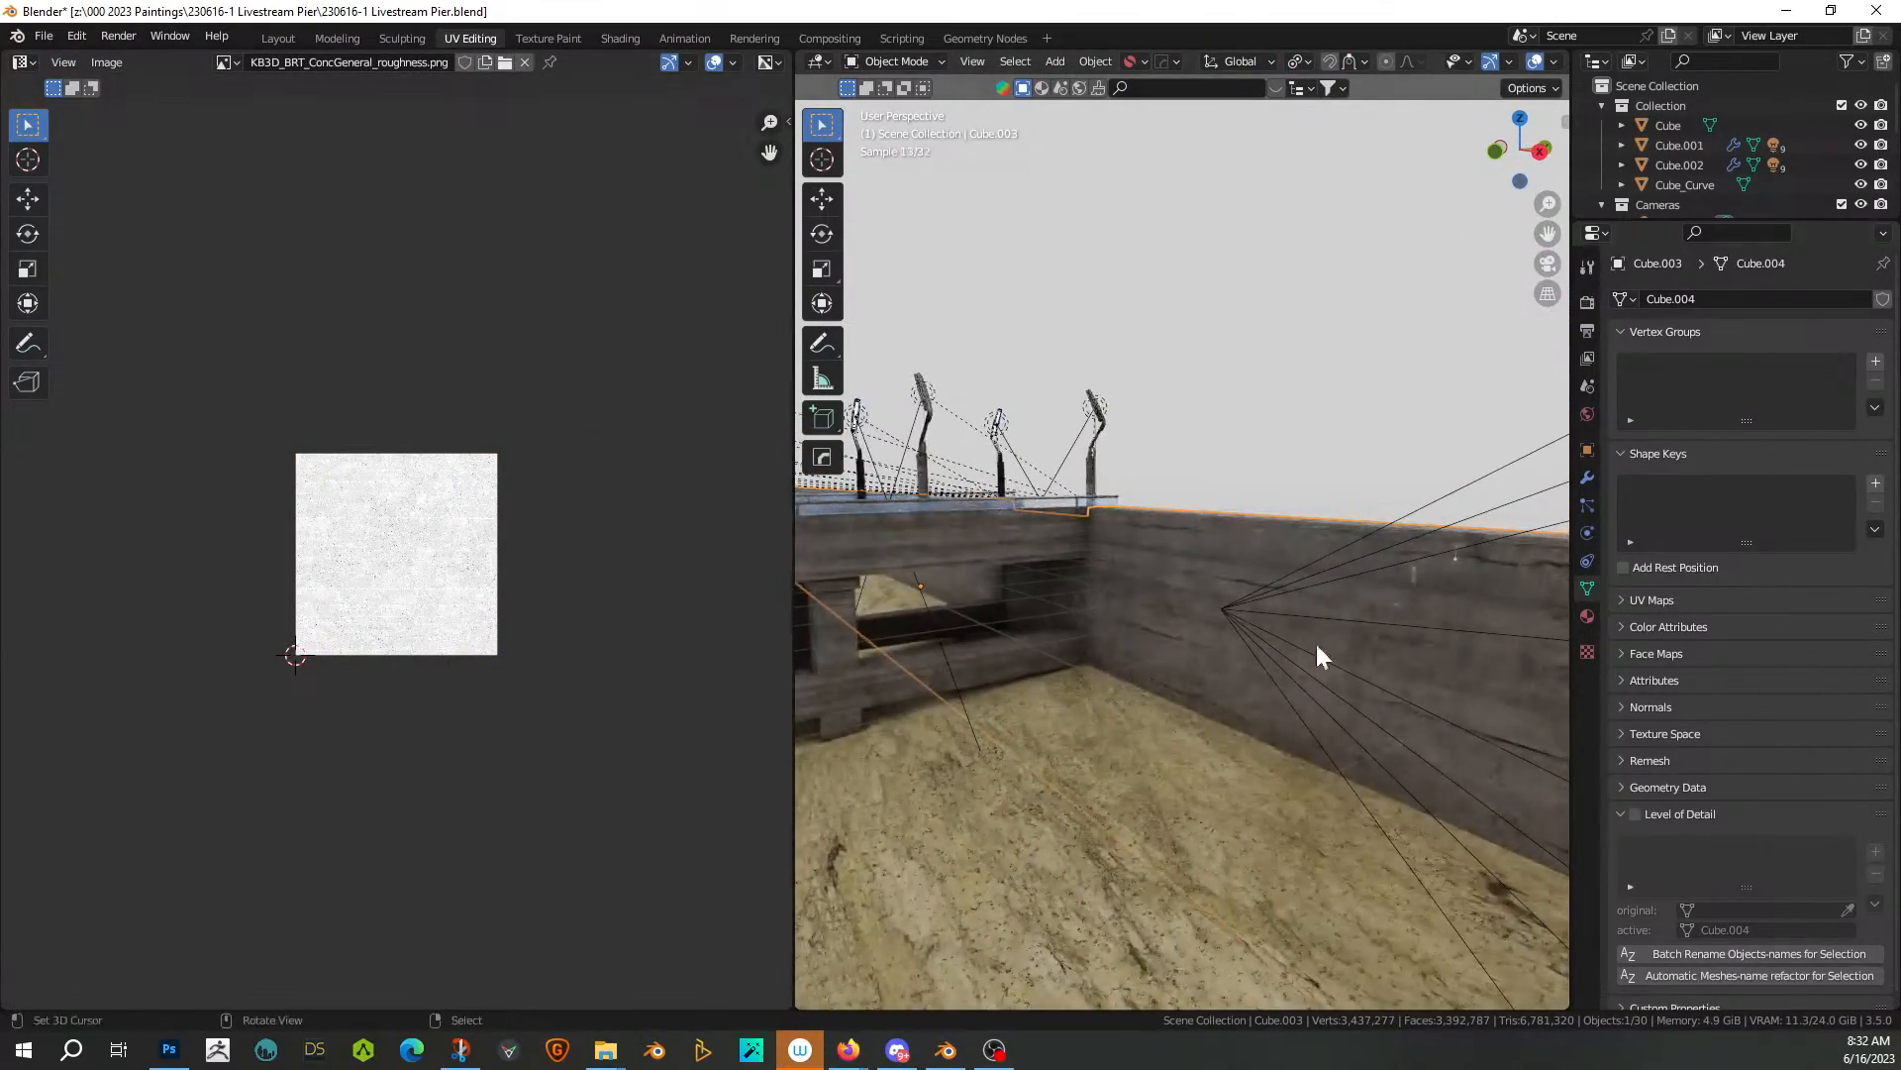
{"action": "scroll", "coordinate": [1447, 616], "scroll_direction": "up", "scroll_amount": 2}
{"action": "middle_click_drag", "start_coordinate": [1224, 780], "coordinate": [1180, 570]}
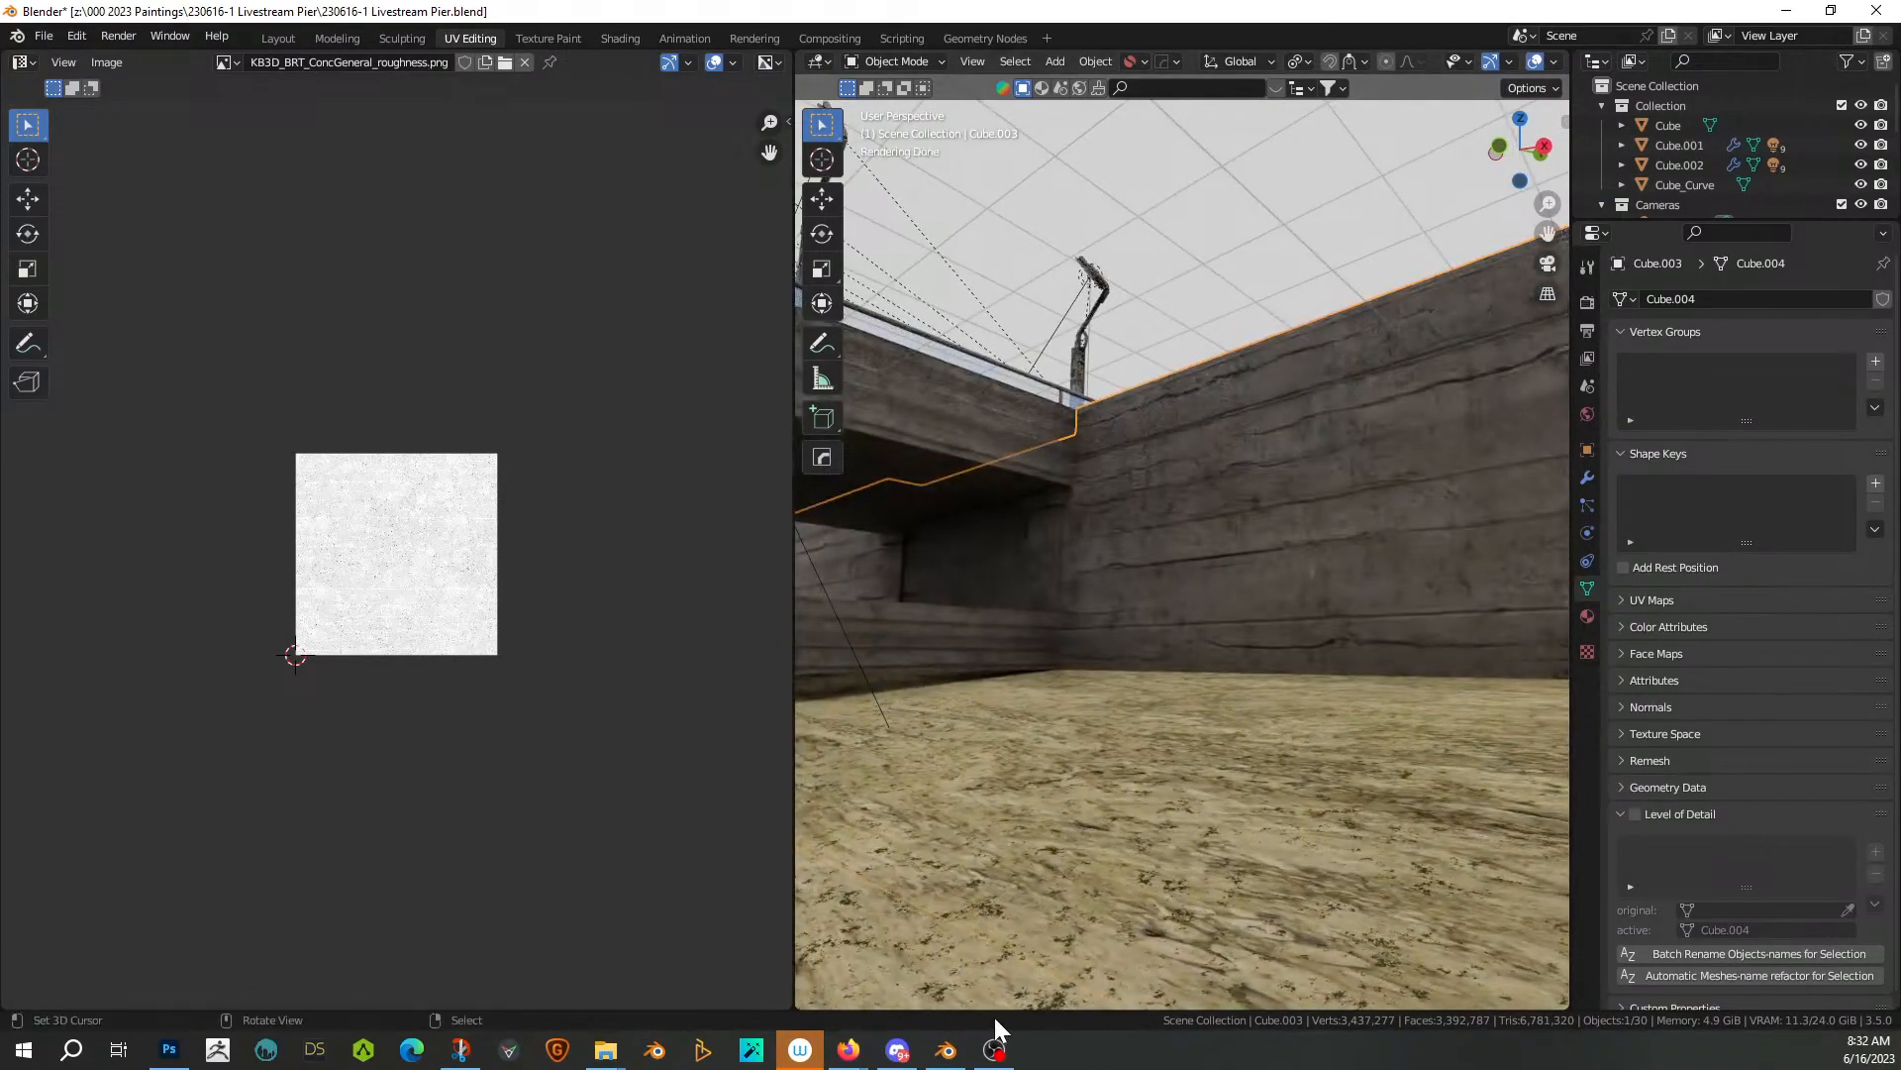
{"action": "middle_click_drag", "start_coordinate": [1096, 538], "coordinate": [802, 432]}
{"action": "middle_click_drag", "start_coordinate": [1278, 401], "coordinate": [1233, 370]}
{"action": "middle_click_drag", "start_coordinate": [1103, 495], "coordinate": [1262, 606], "text": "shift"}
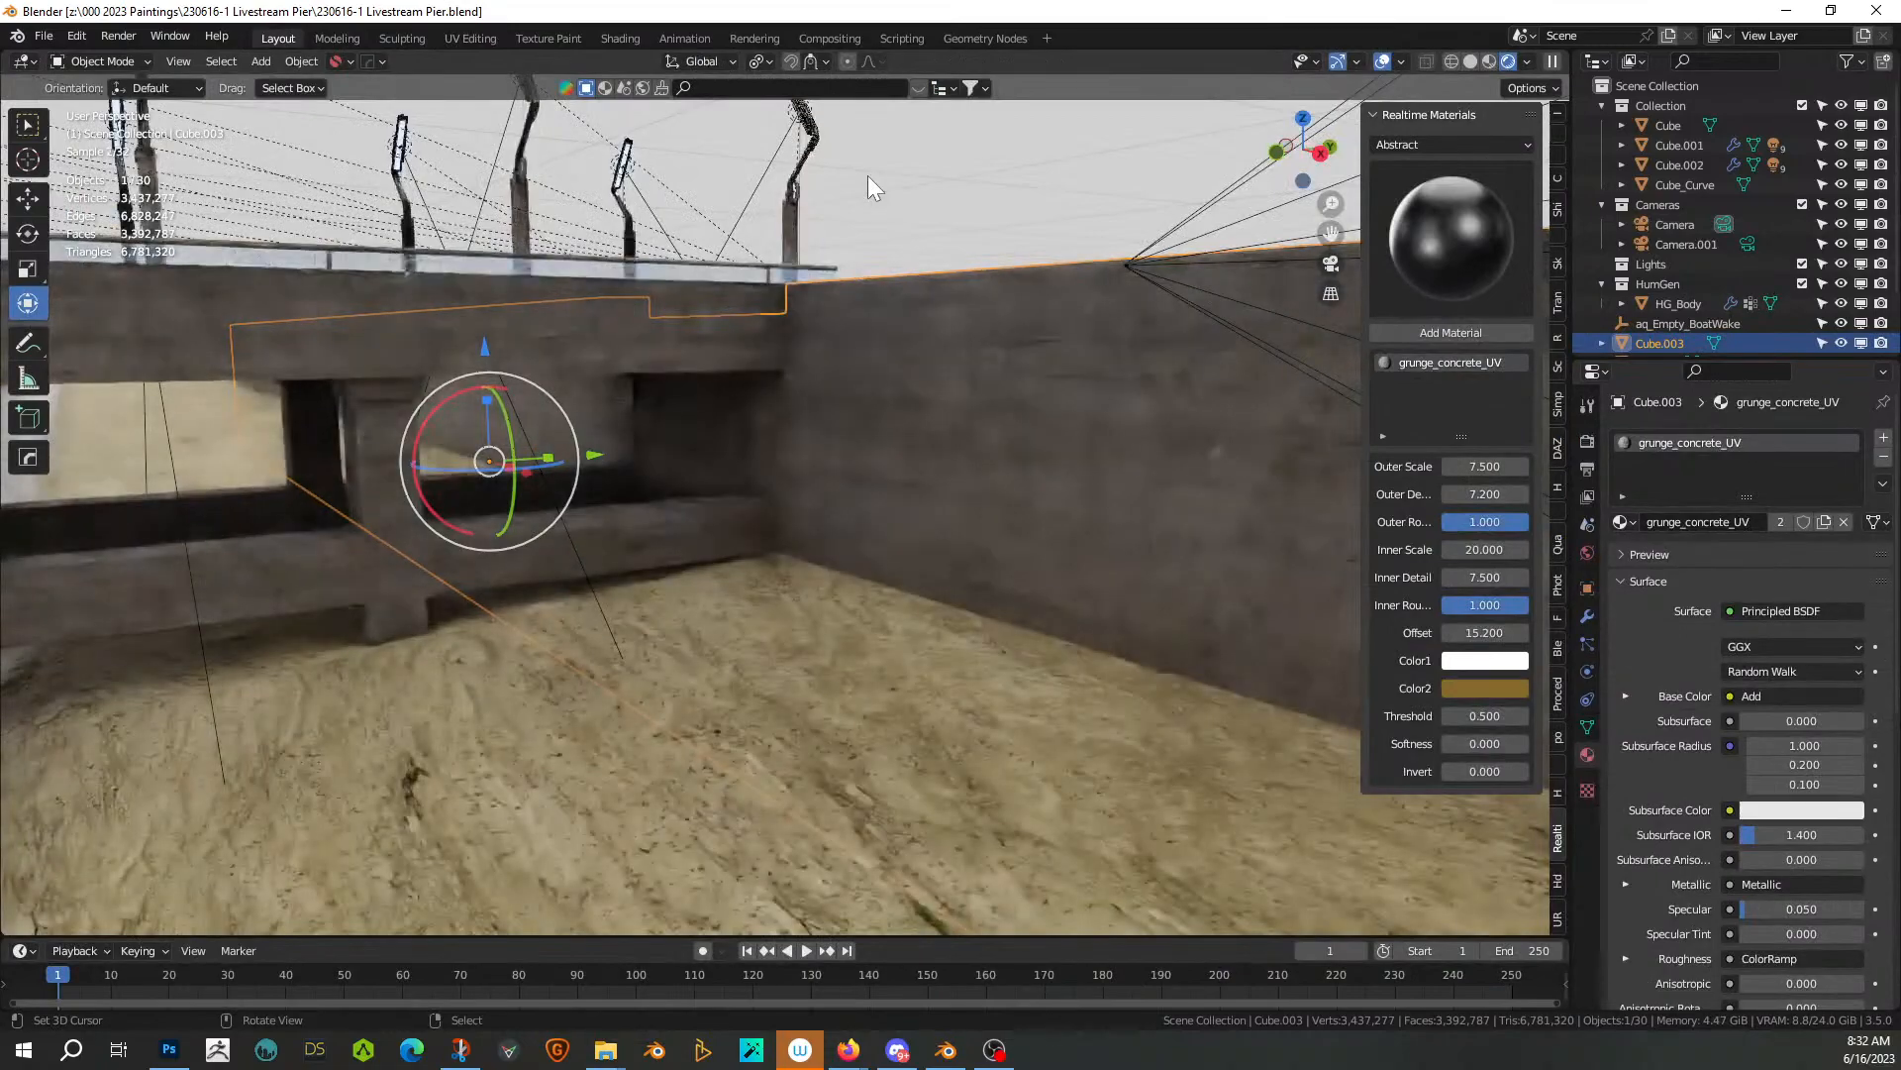
Isolate the Sandy Shore plane in Local View with Solid shading
{"action": "scroll", "coordinate": [796, 412], "scroll_direction": "down", "scroll_amount": 5}
{"action": "scroll", "coordinate": [772, 453], "scroll_direction": "down", "scroll_amount": 3}
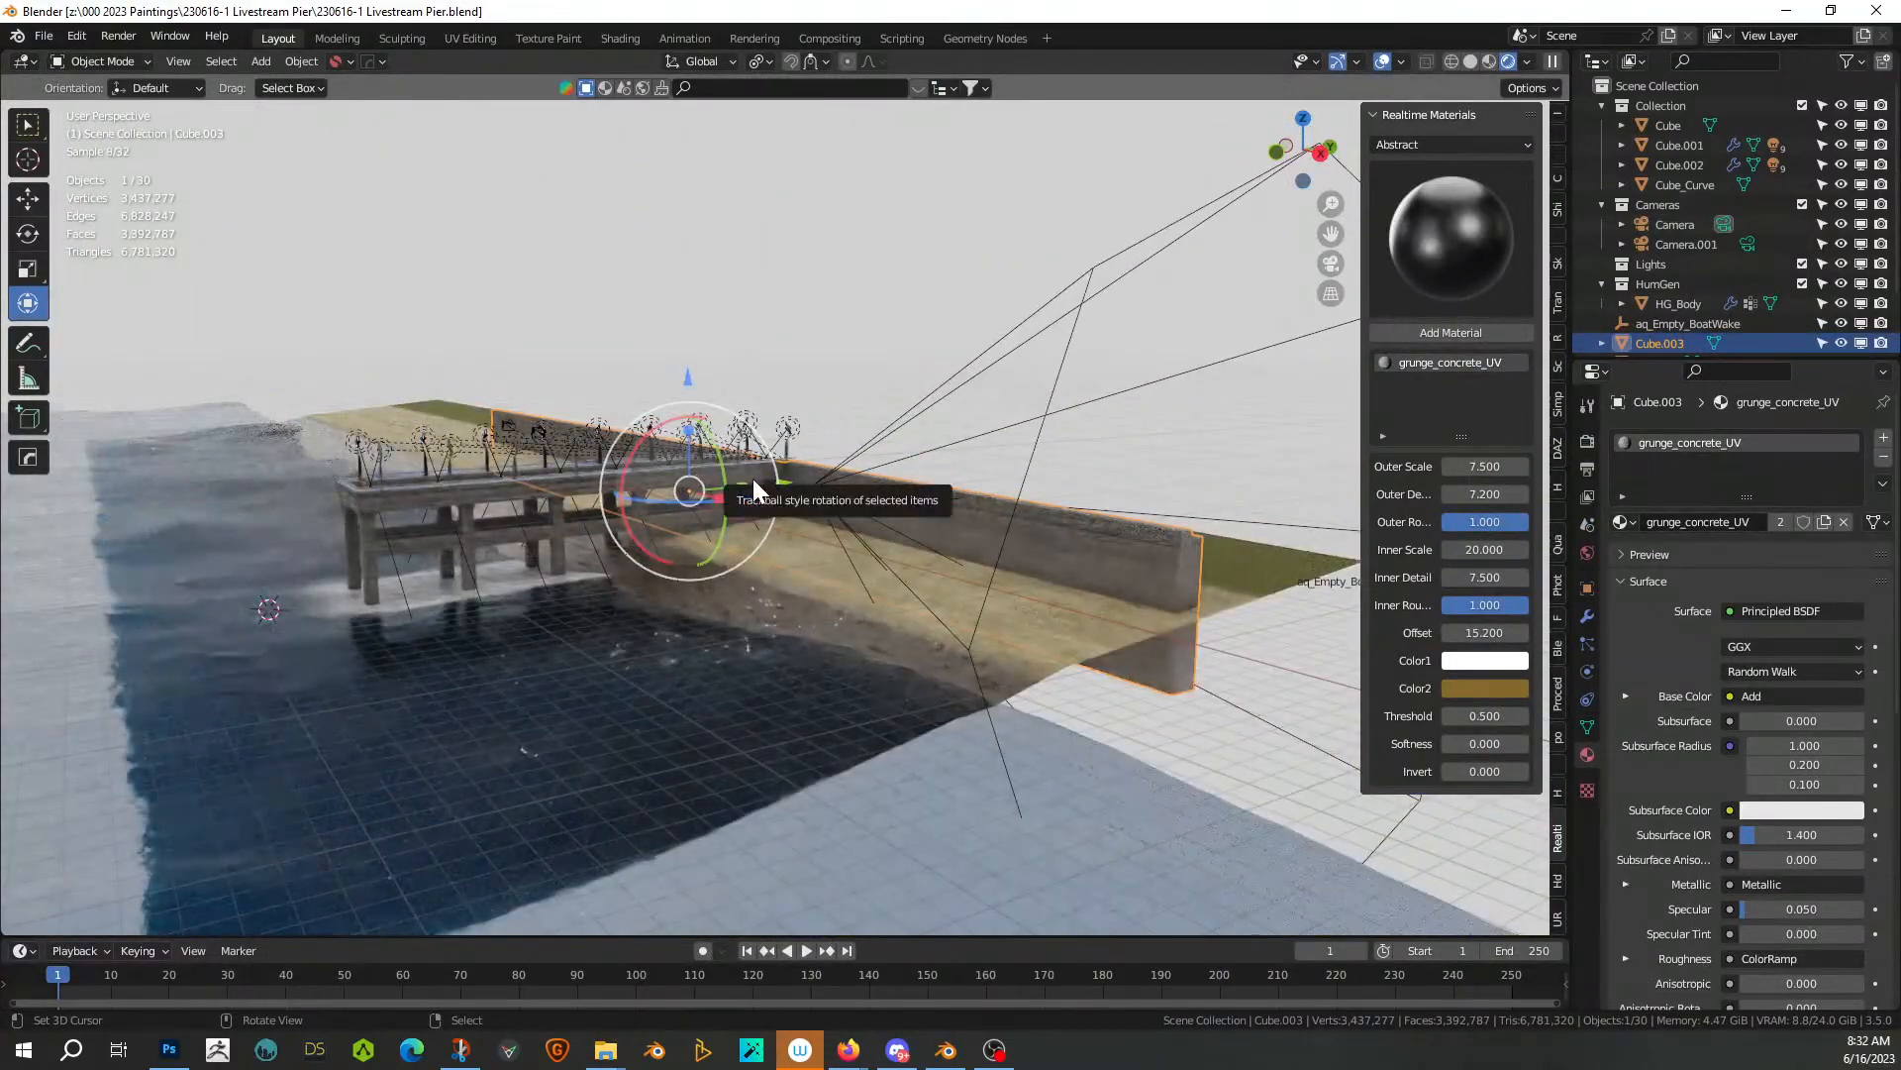
{"action": "middle_click_drag", "start_coordinate": [588, 575], "coordinate": [658, 604]}
{"action": "left_click", "coordinate": [949, 693]}
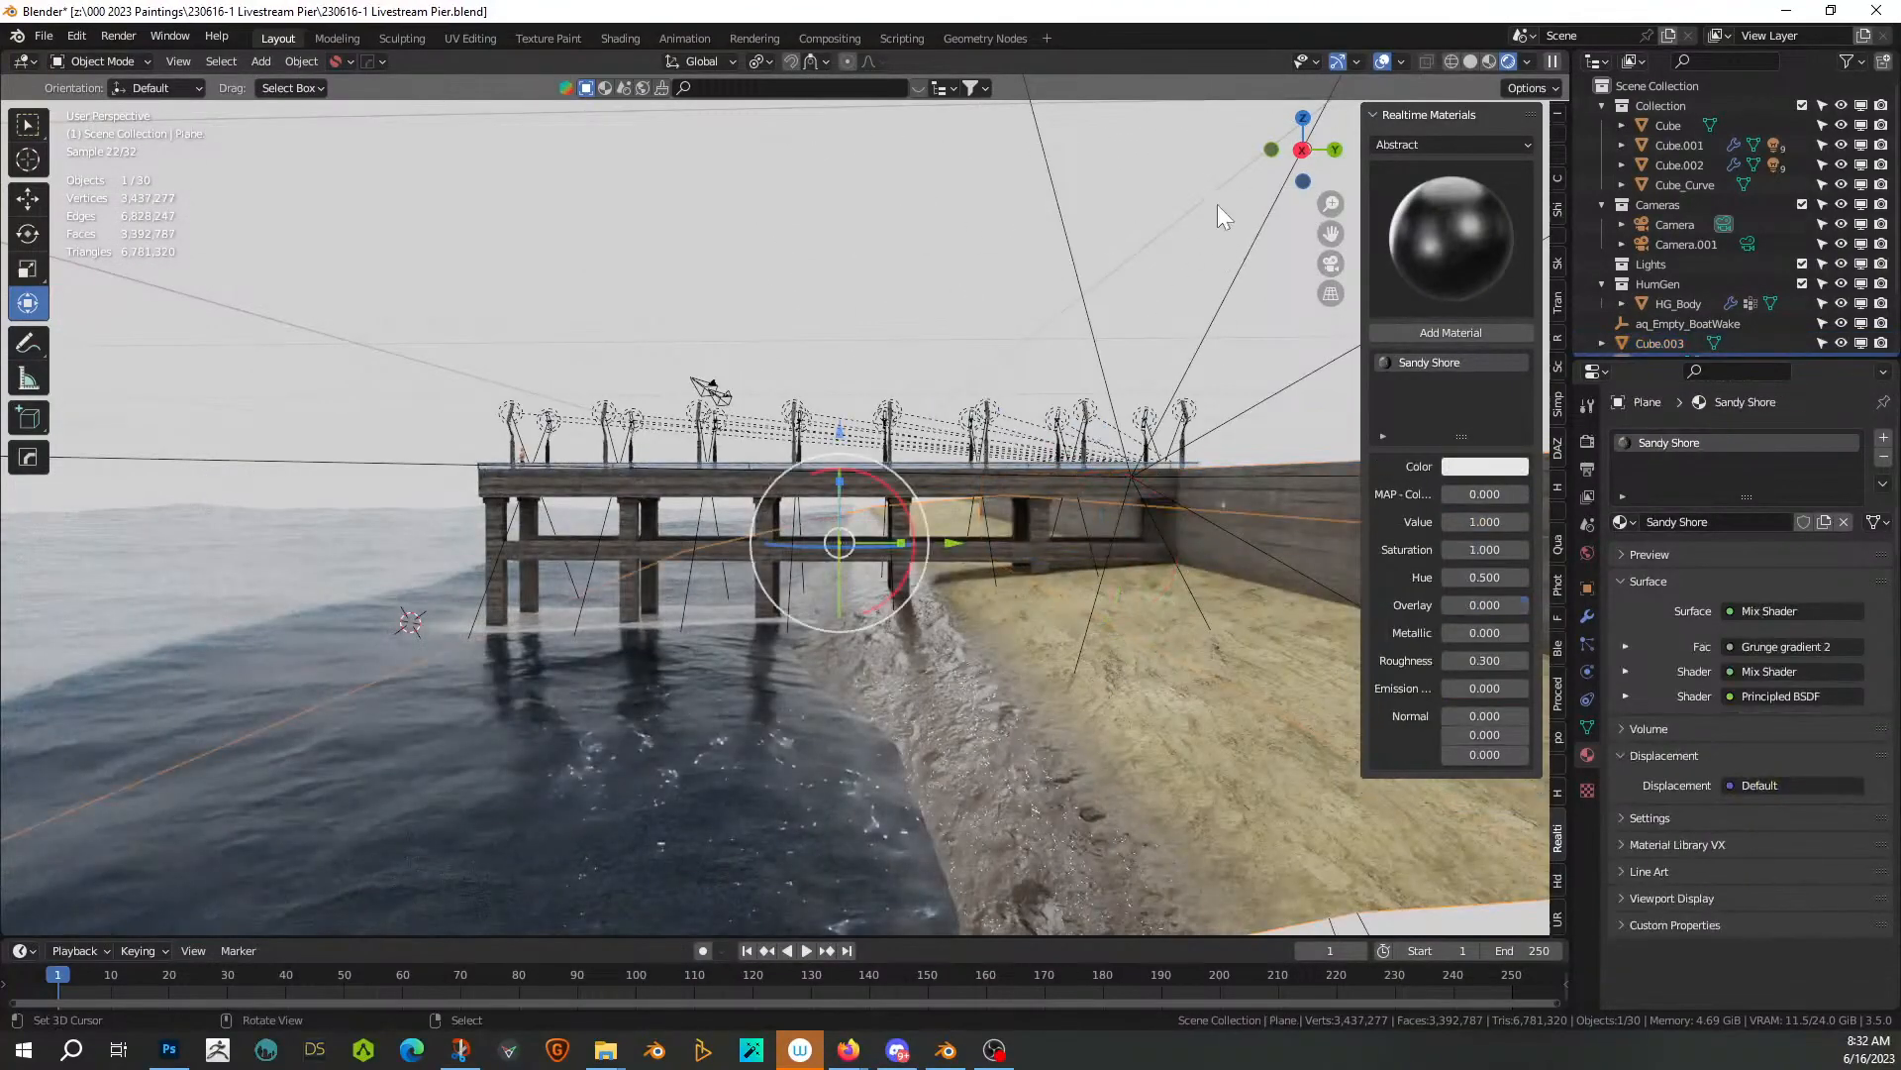
{"action": "left_click", "coordinate": [1470, 61]}
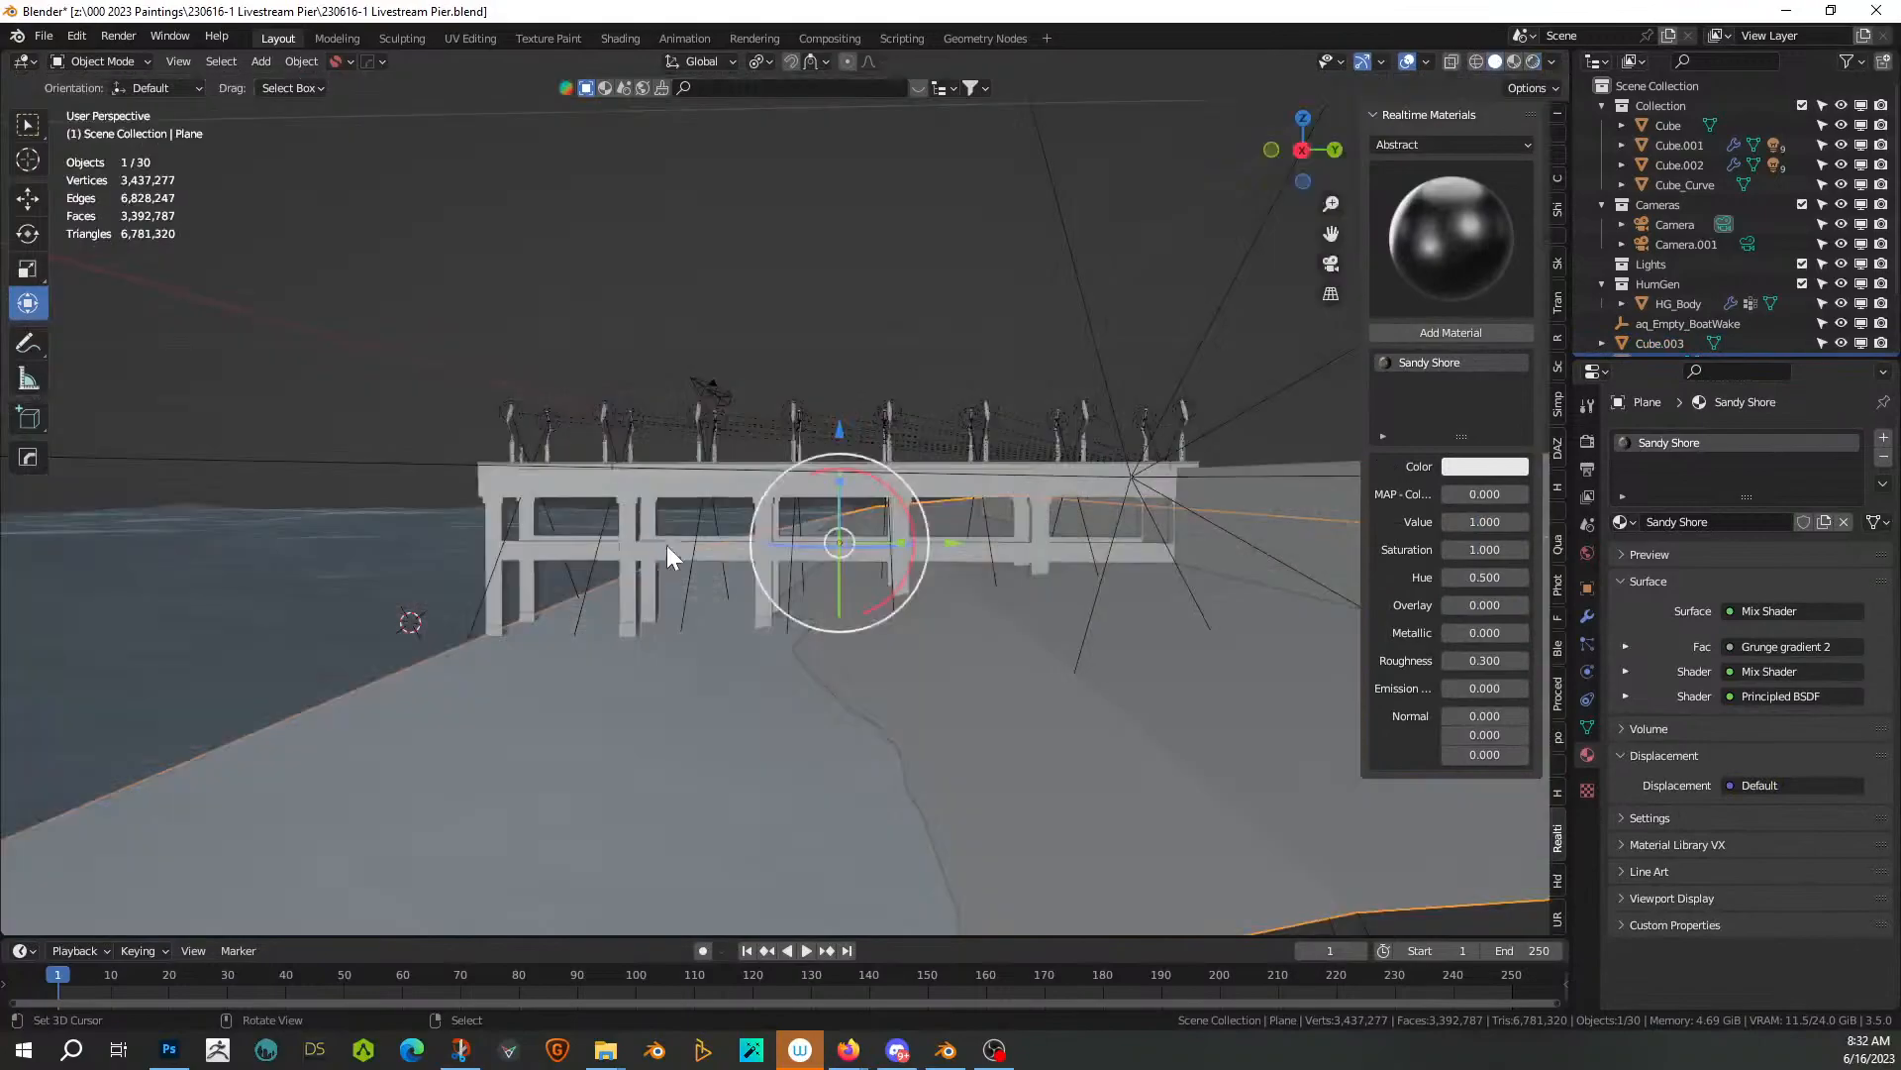
{"action": "key", "text": "KP_Divide"}
{"action": "middle_click_drag", "start_coordinate": [645, 563], "coordinate": [790, 644]}
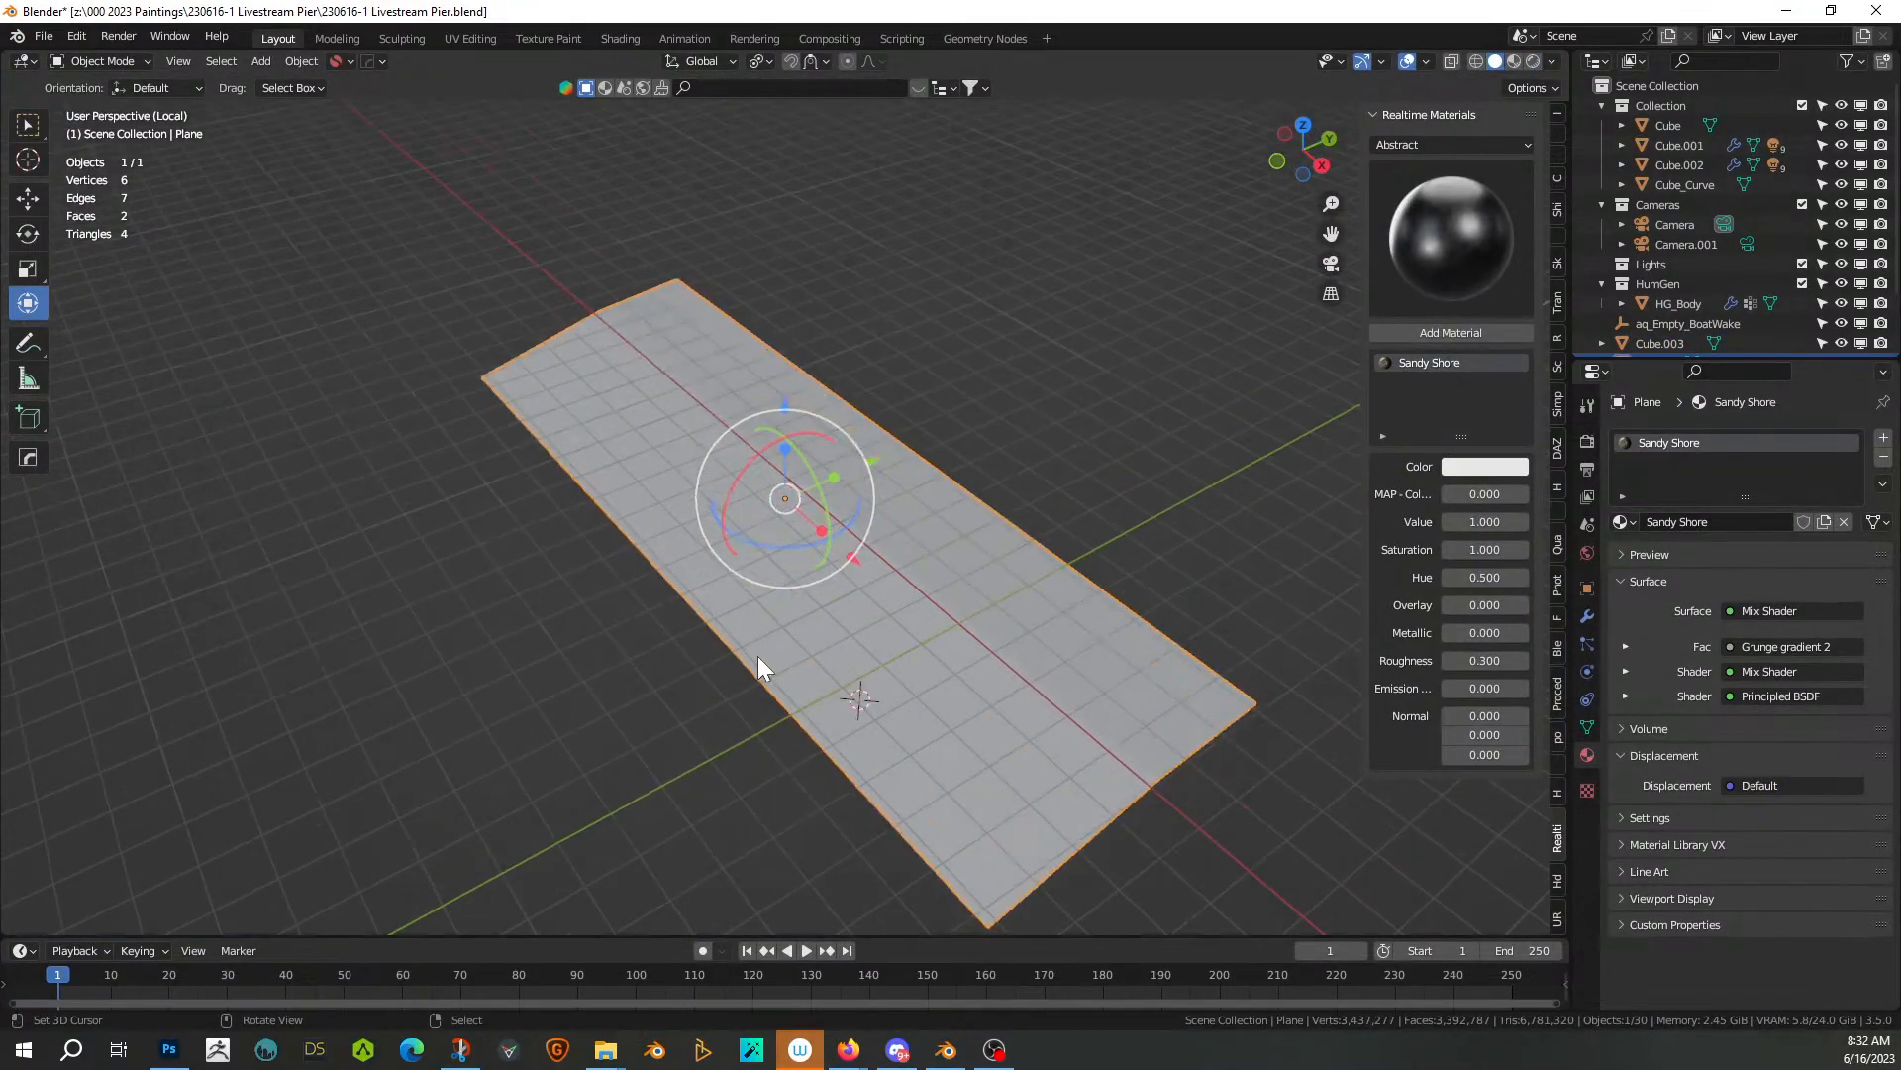
Extrude the shore plane's seaward edge outward and downward along its slope by more than 100 m
{"action": "scroll", "coordinate": [751, 669], "scroll_direction": "up", "scroll_amount": 4}
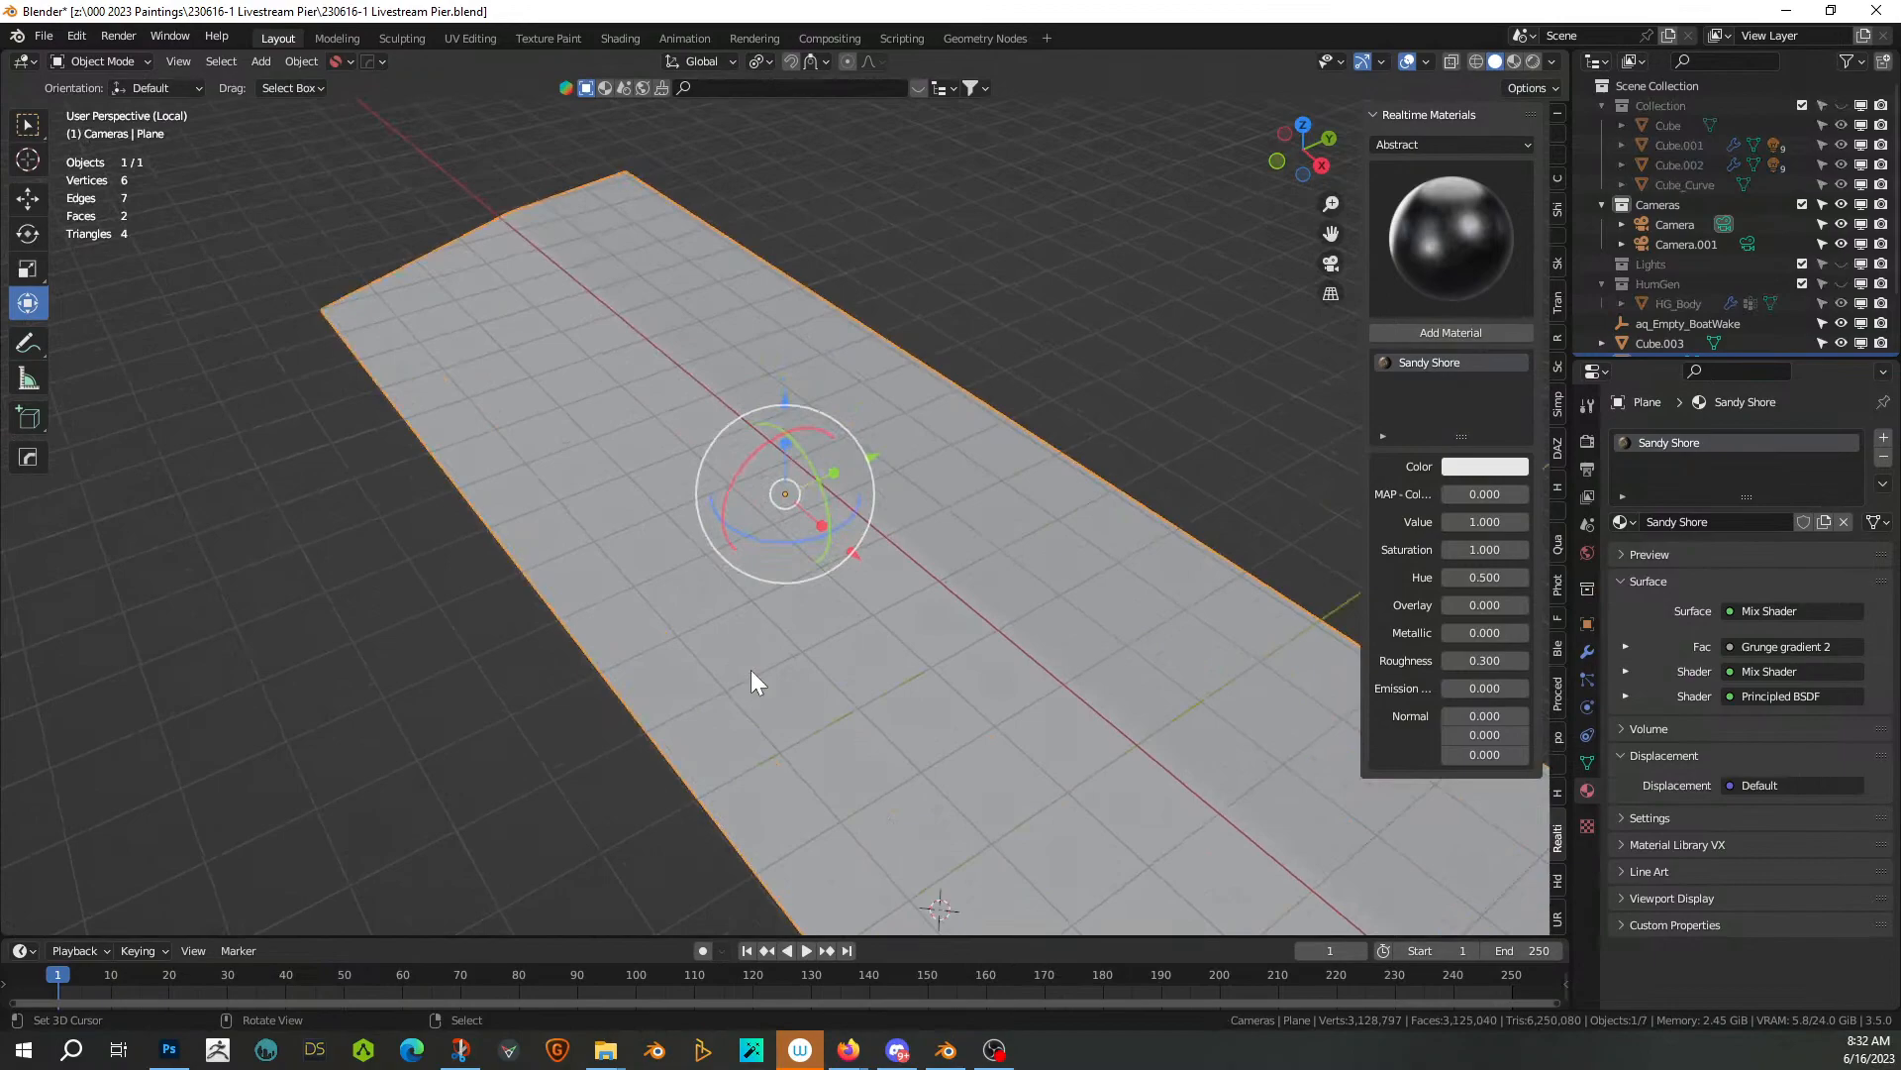
{"action": "key", "text": "Tab"}
{"action": "key", "text": "2"}
{"action": "left_click", "coordinate": [624, 703]}
{"action": "key", "text": "KP_3"}
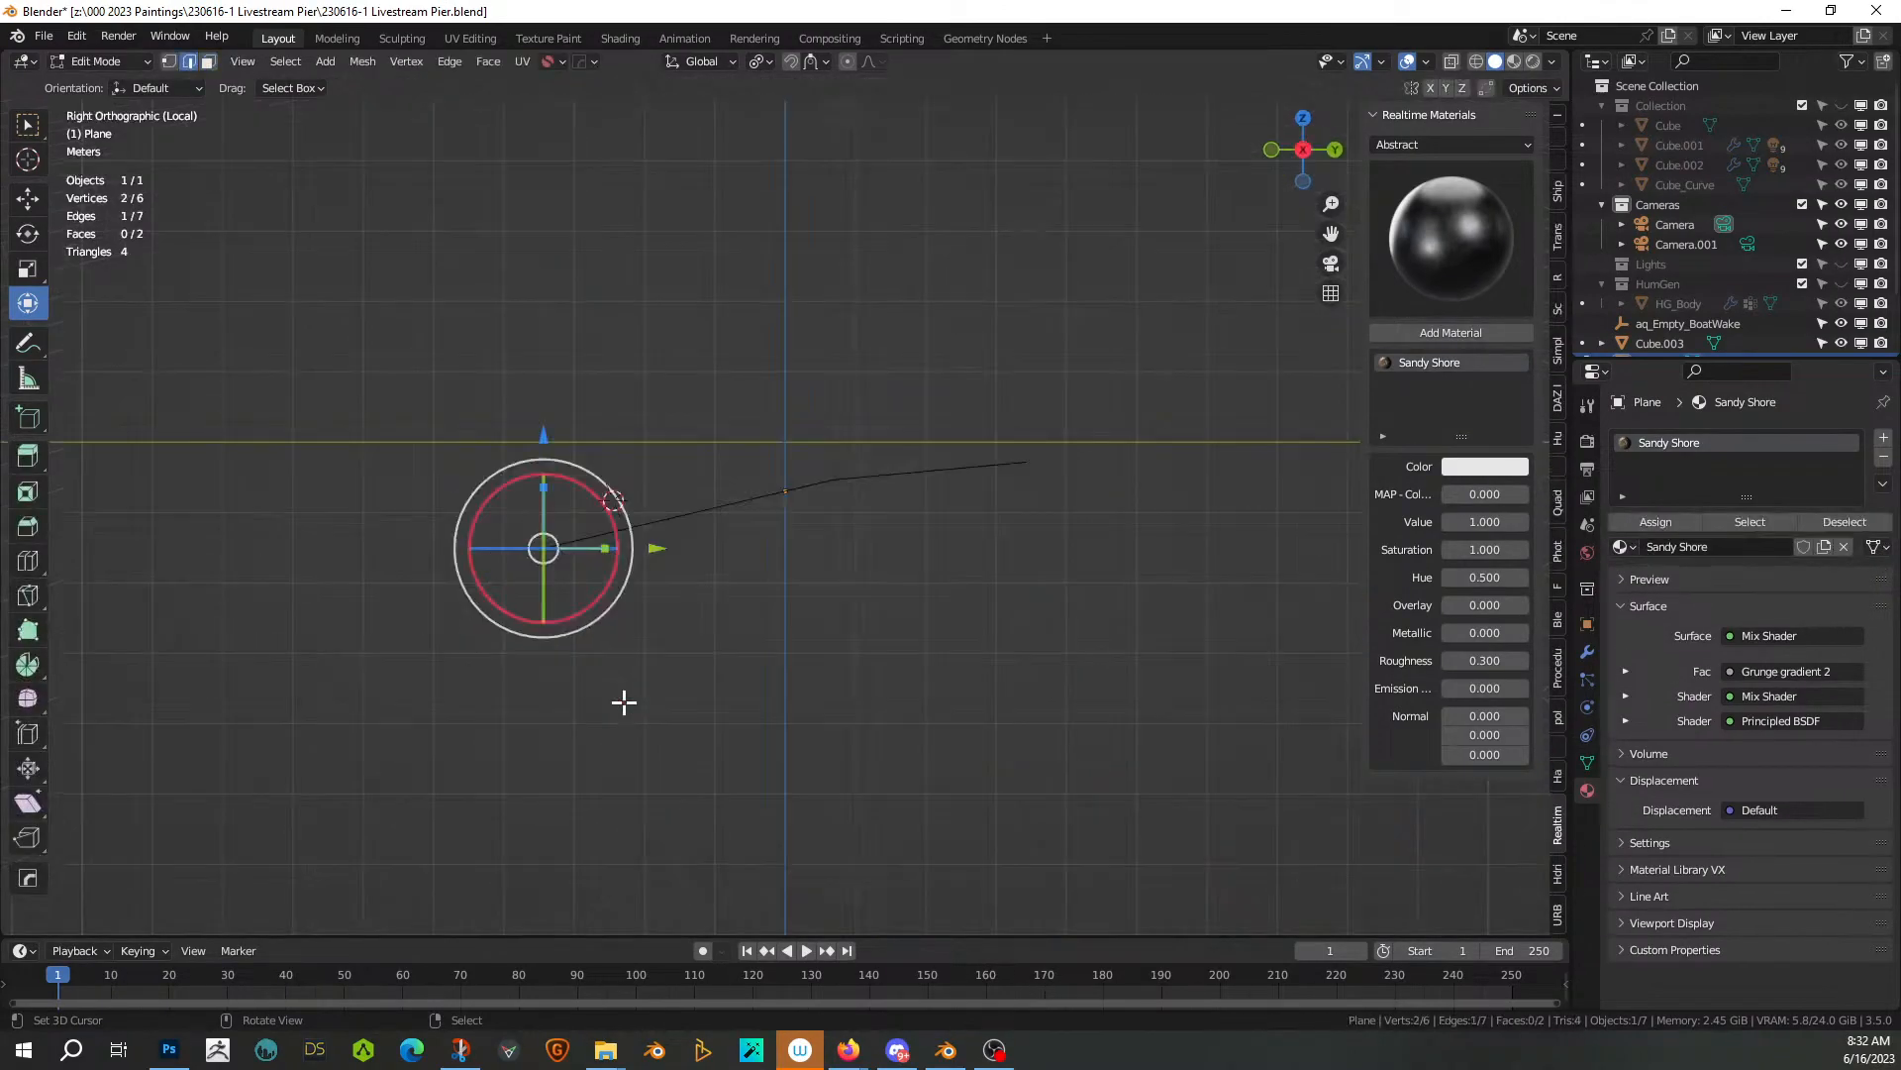
{"action": "key", "text": "e"}
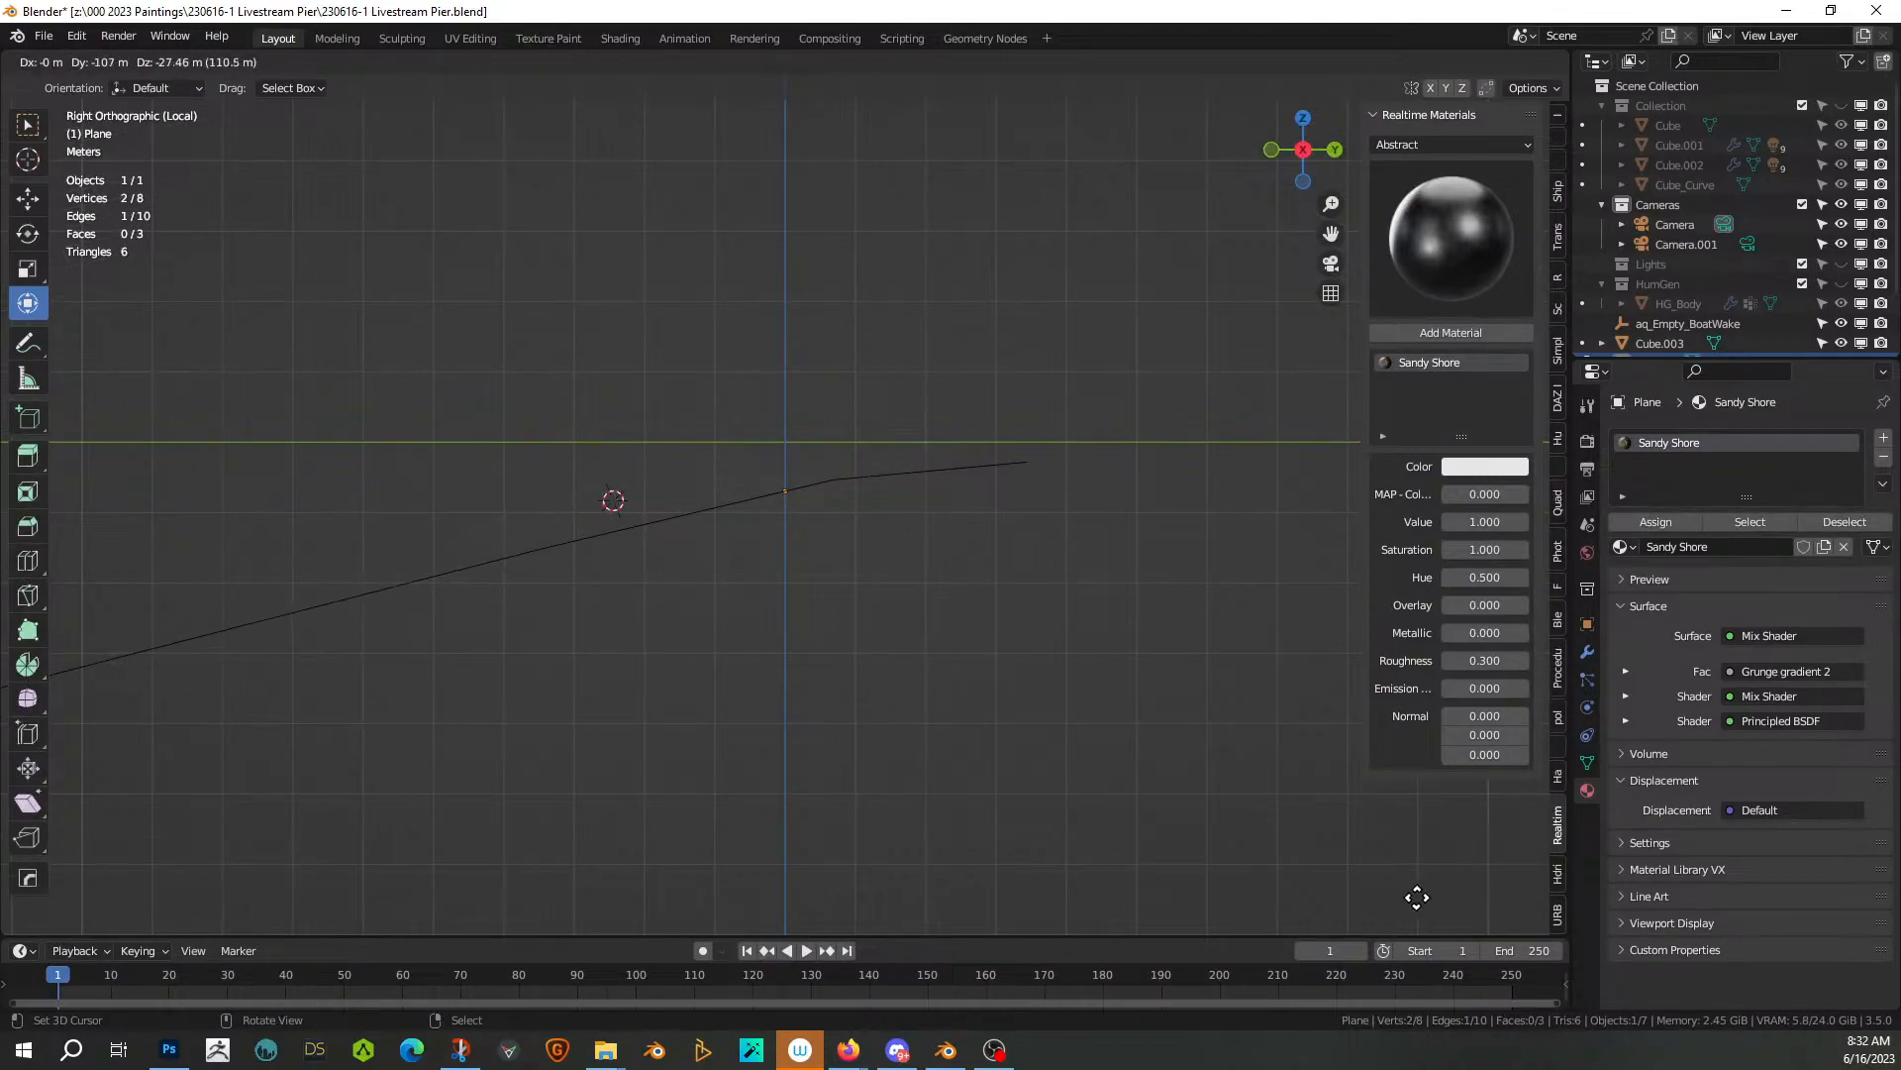
{"action": "left_click", "coordinate": [1219, 77]}
{"action": "middle_click_drag", "start_coordinate": [581, 446], "coordinate": [624, 515]}
{"action": "key", "text": "Tab"}
Unwrap the newly extruded seabed face of the shore plane with Cube Projection and leave Edit Mode
{"action": "key", "text": "Tab"}
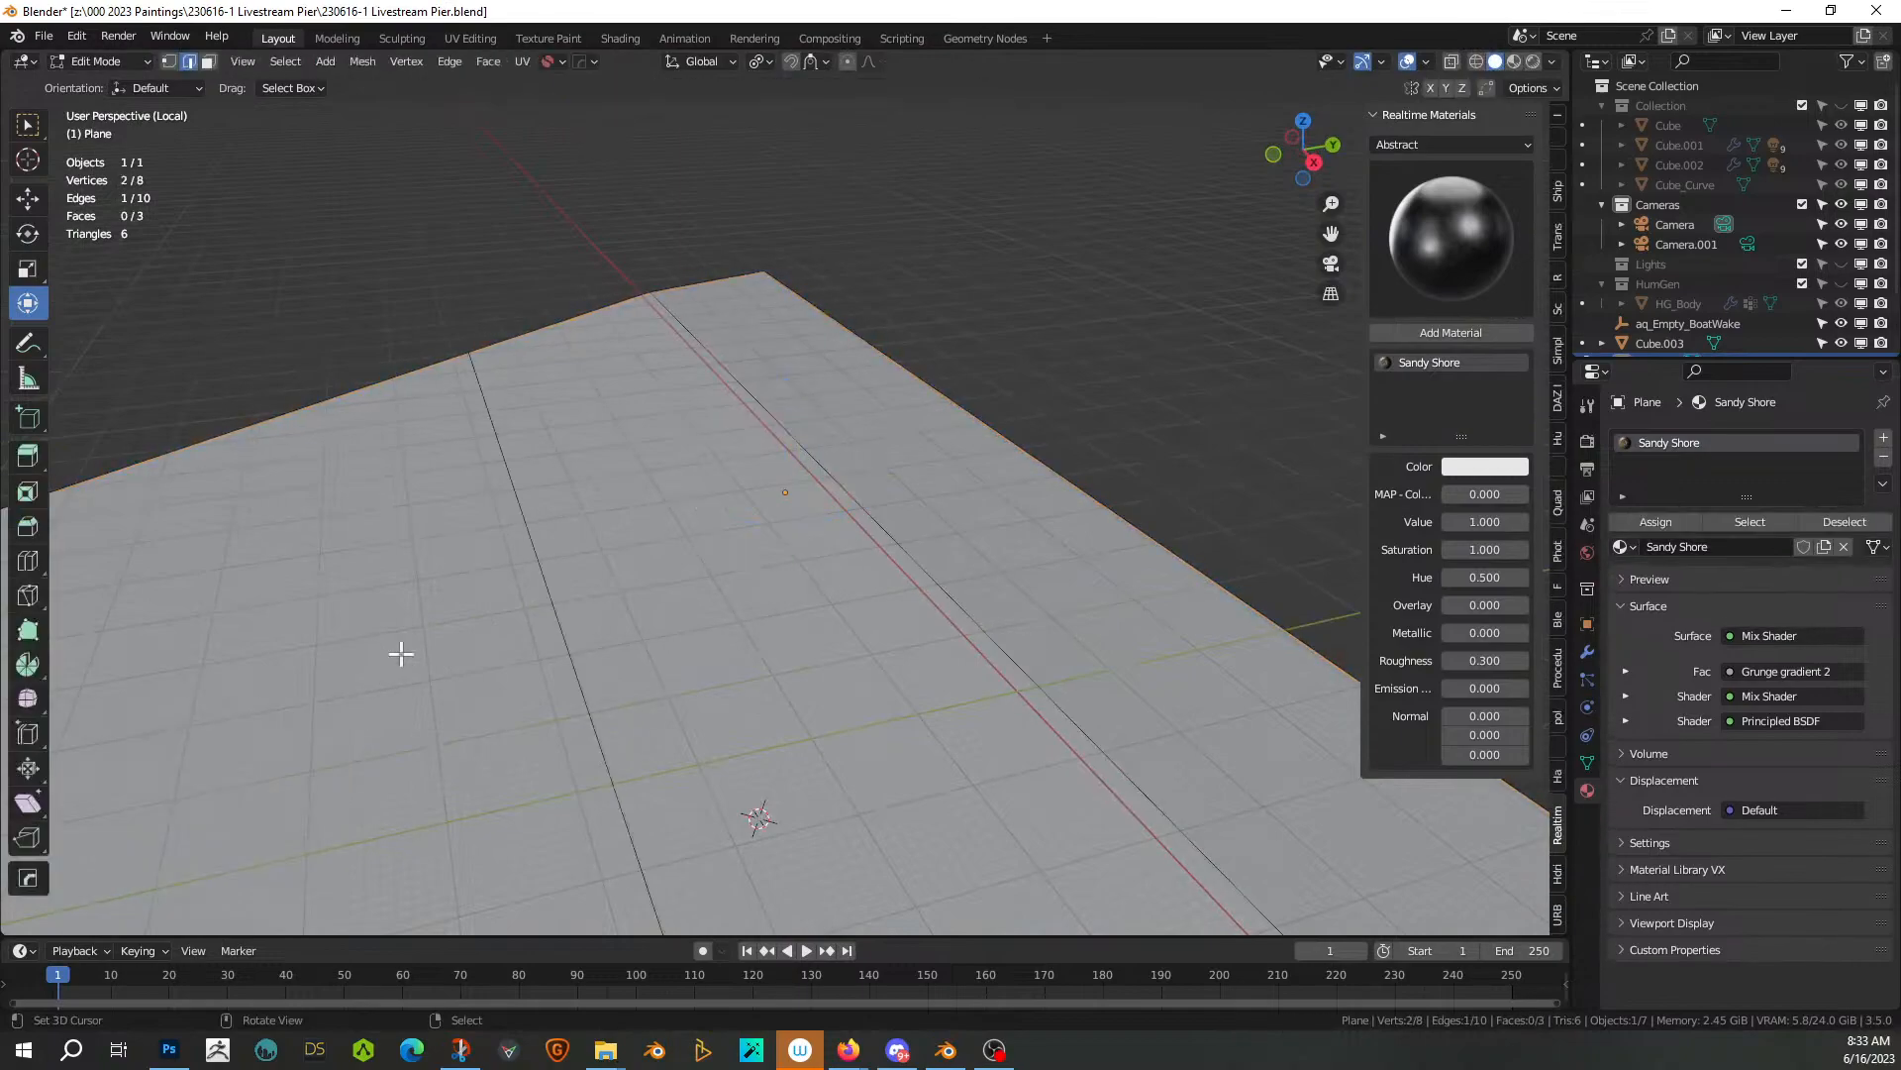
{"action": "key", "text": "3"}
{"action": "left_click", "coordinate": [394, 636]}
{"action": "key", "text": "u"}
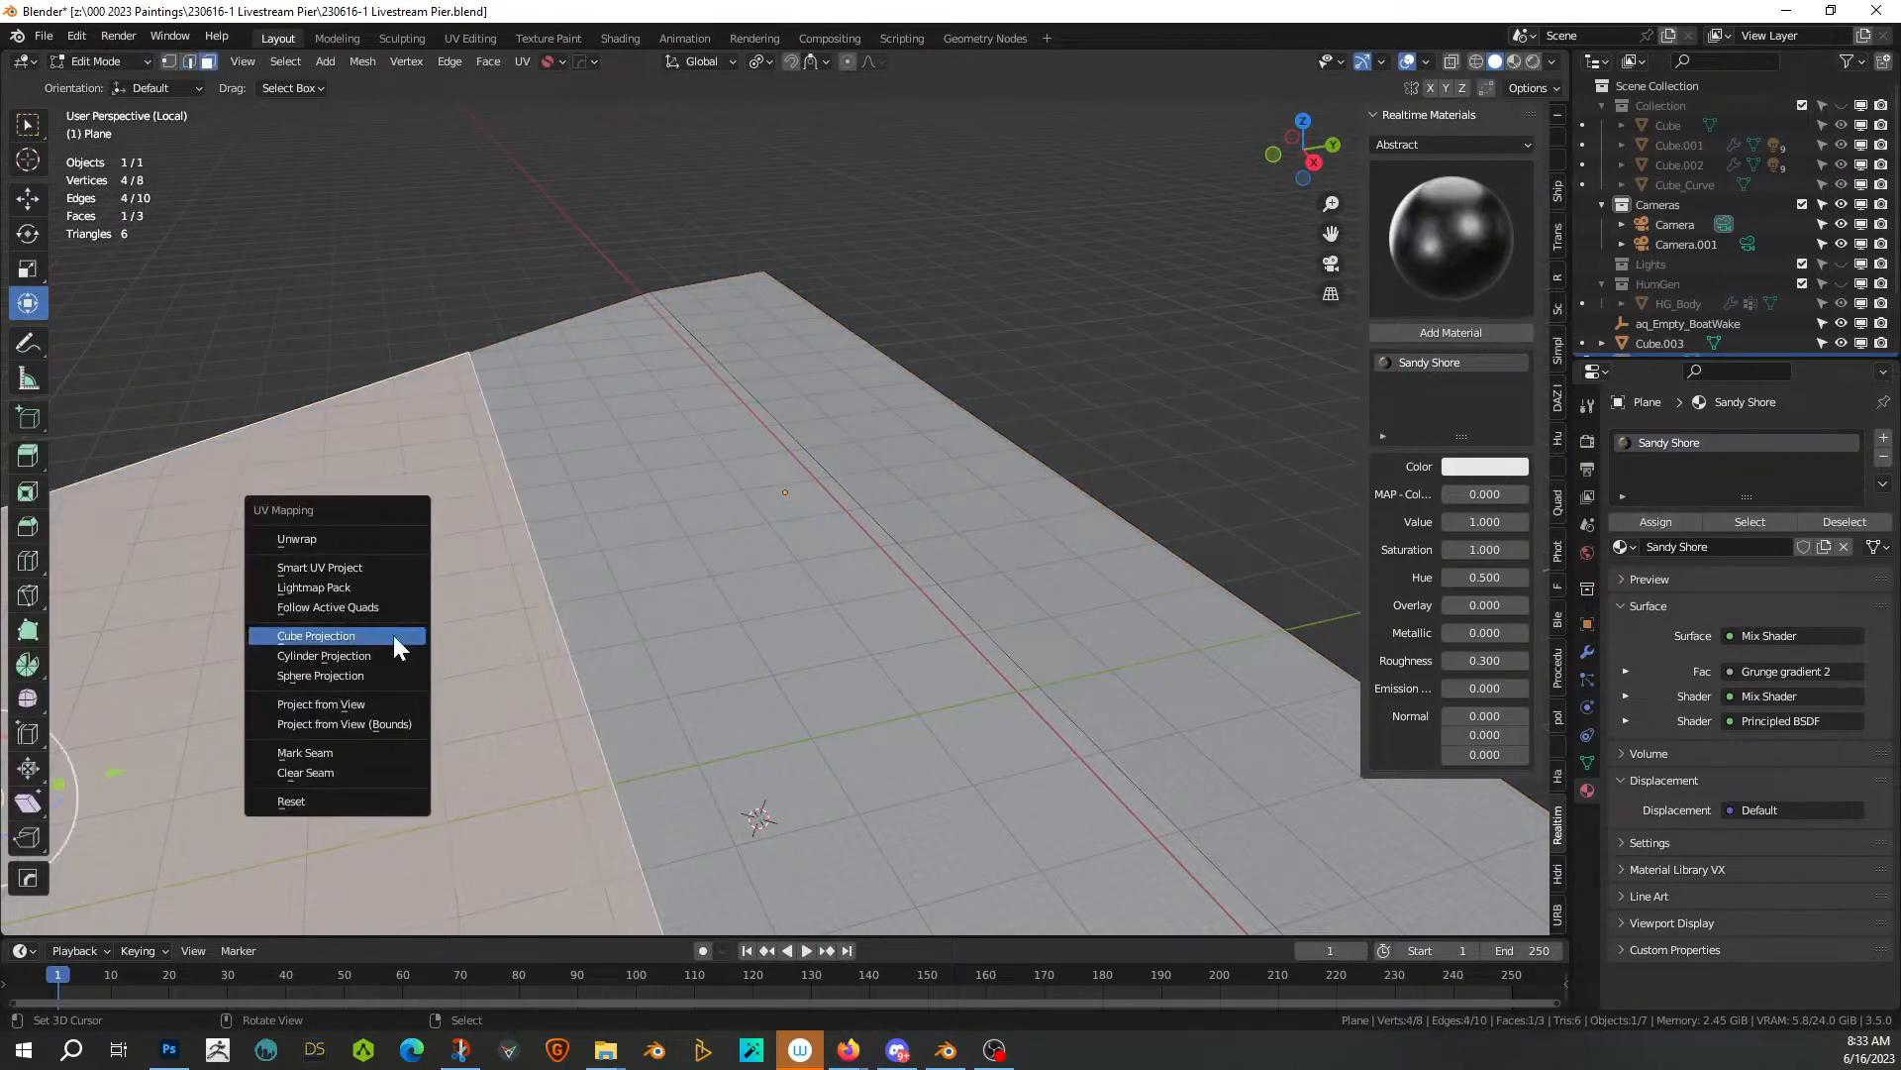
{"action": "left_click", "coordinate": [394, 635]}
{"action": "key", "text": "Tab"}
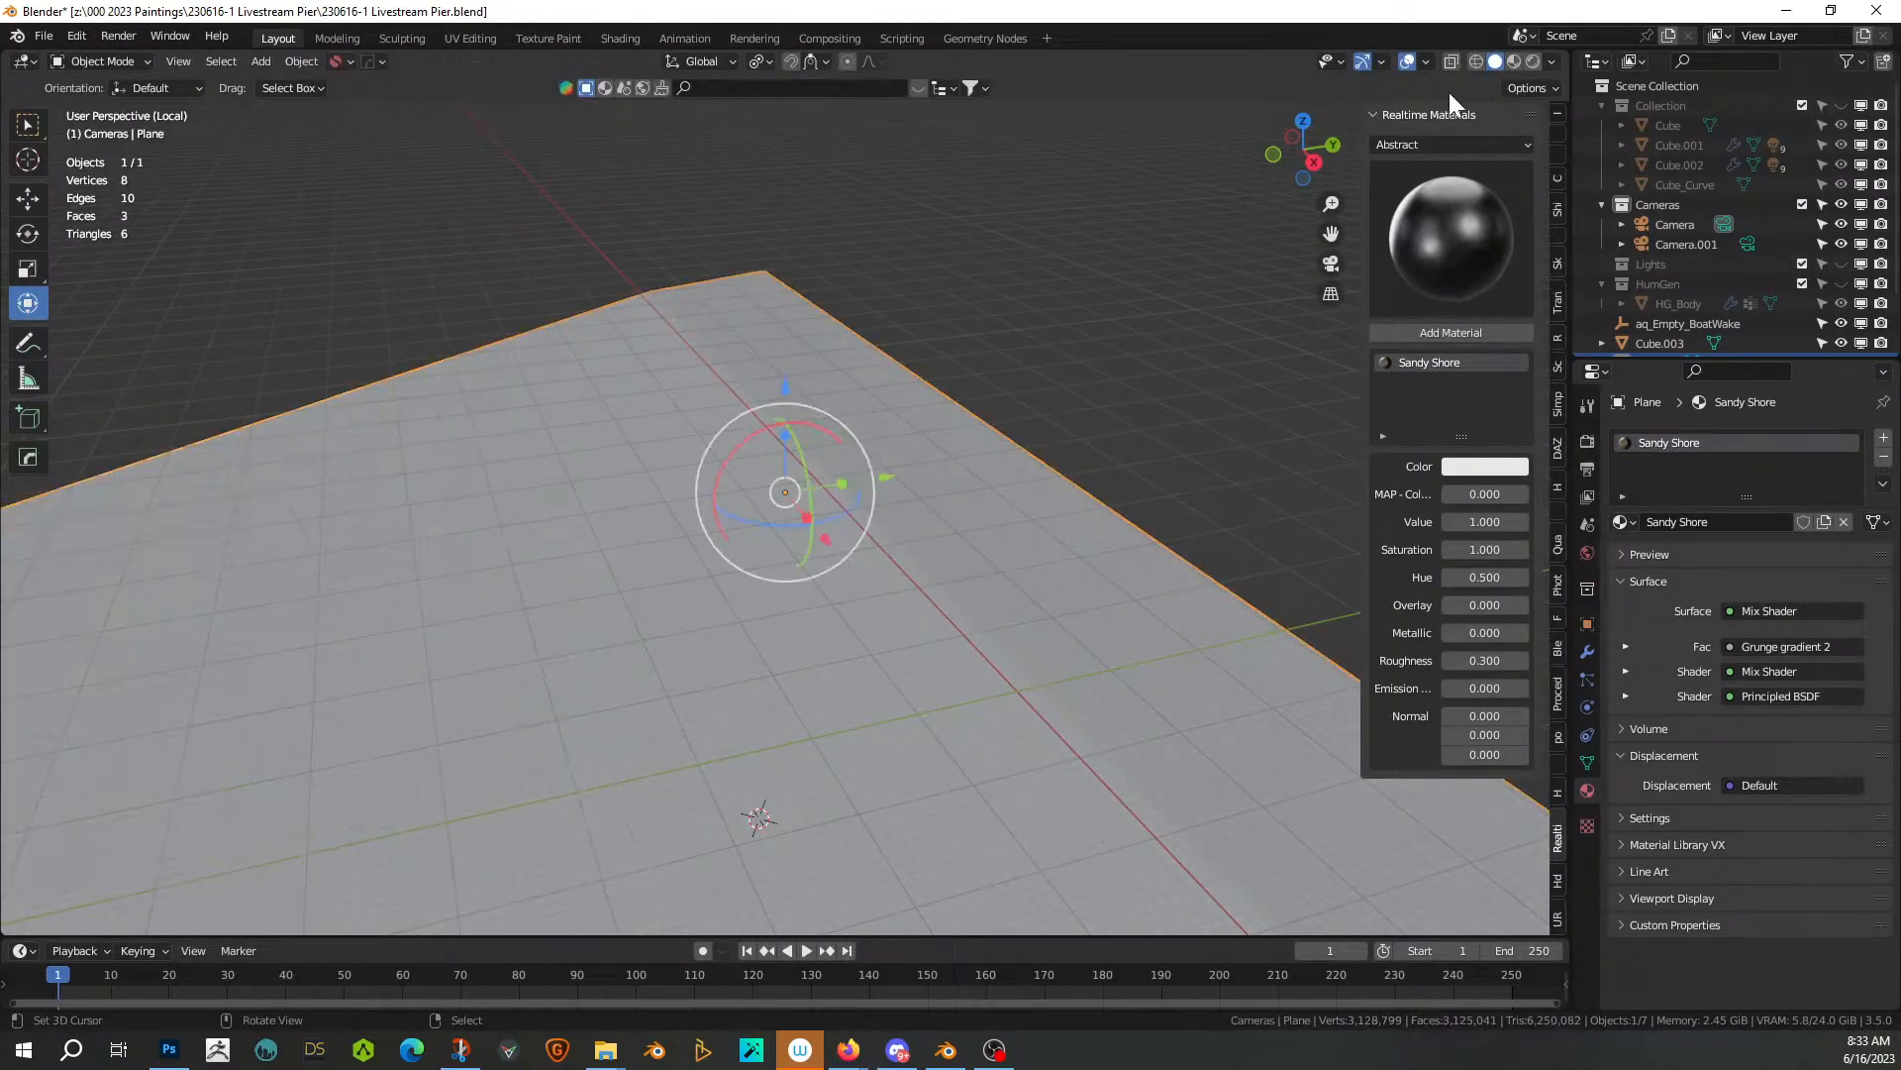
Display the extended shore plane in Rendered shading and leave Local View to check it in the scene
{"action": "left_click", "coordinate": [1533, 61]}
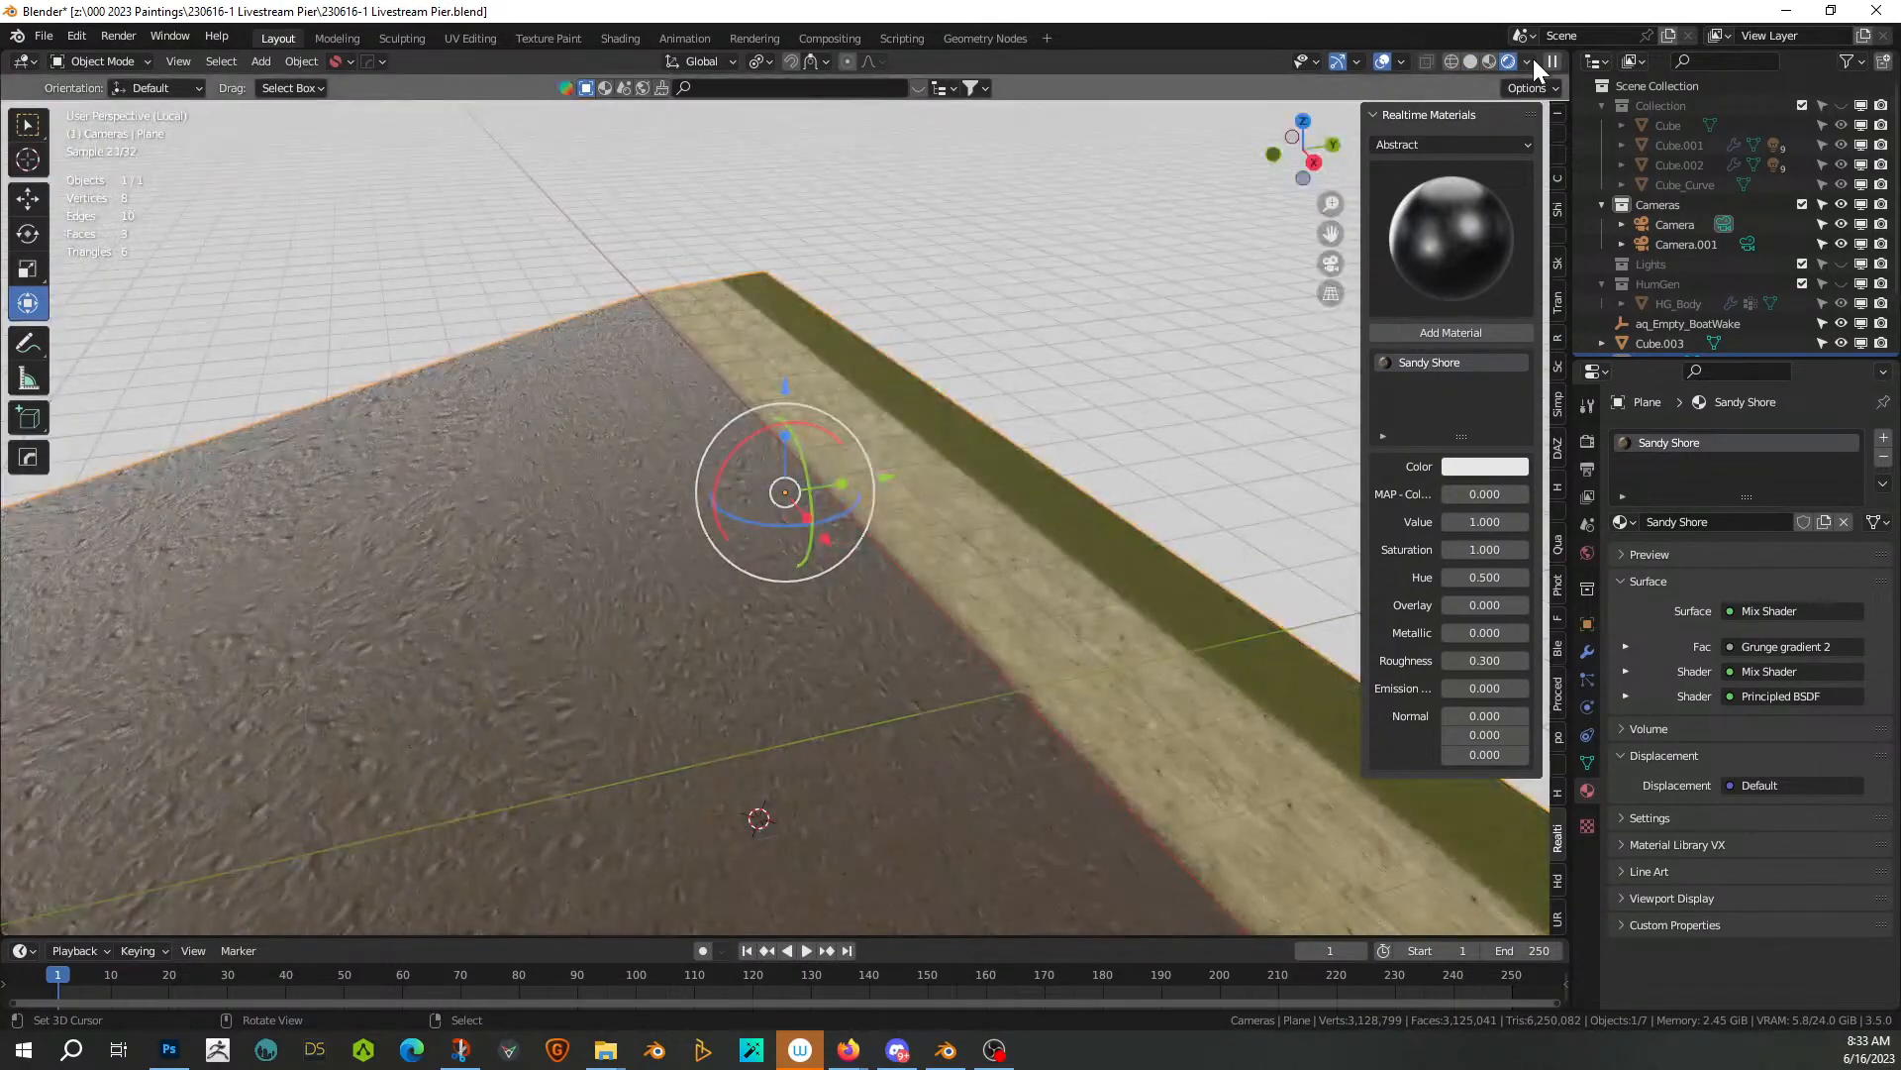
{"action": "scroll", "coordinate": [371, 489], "scroll_direction": "down", "scroll_amount": 3}
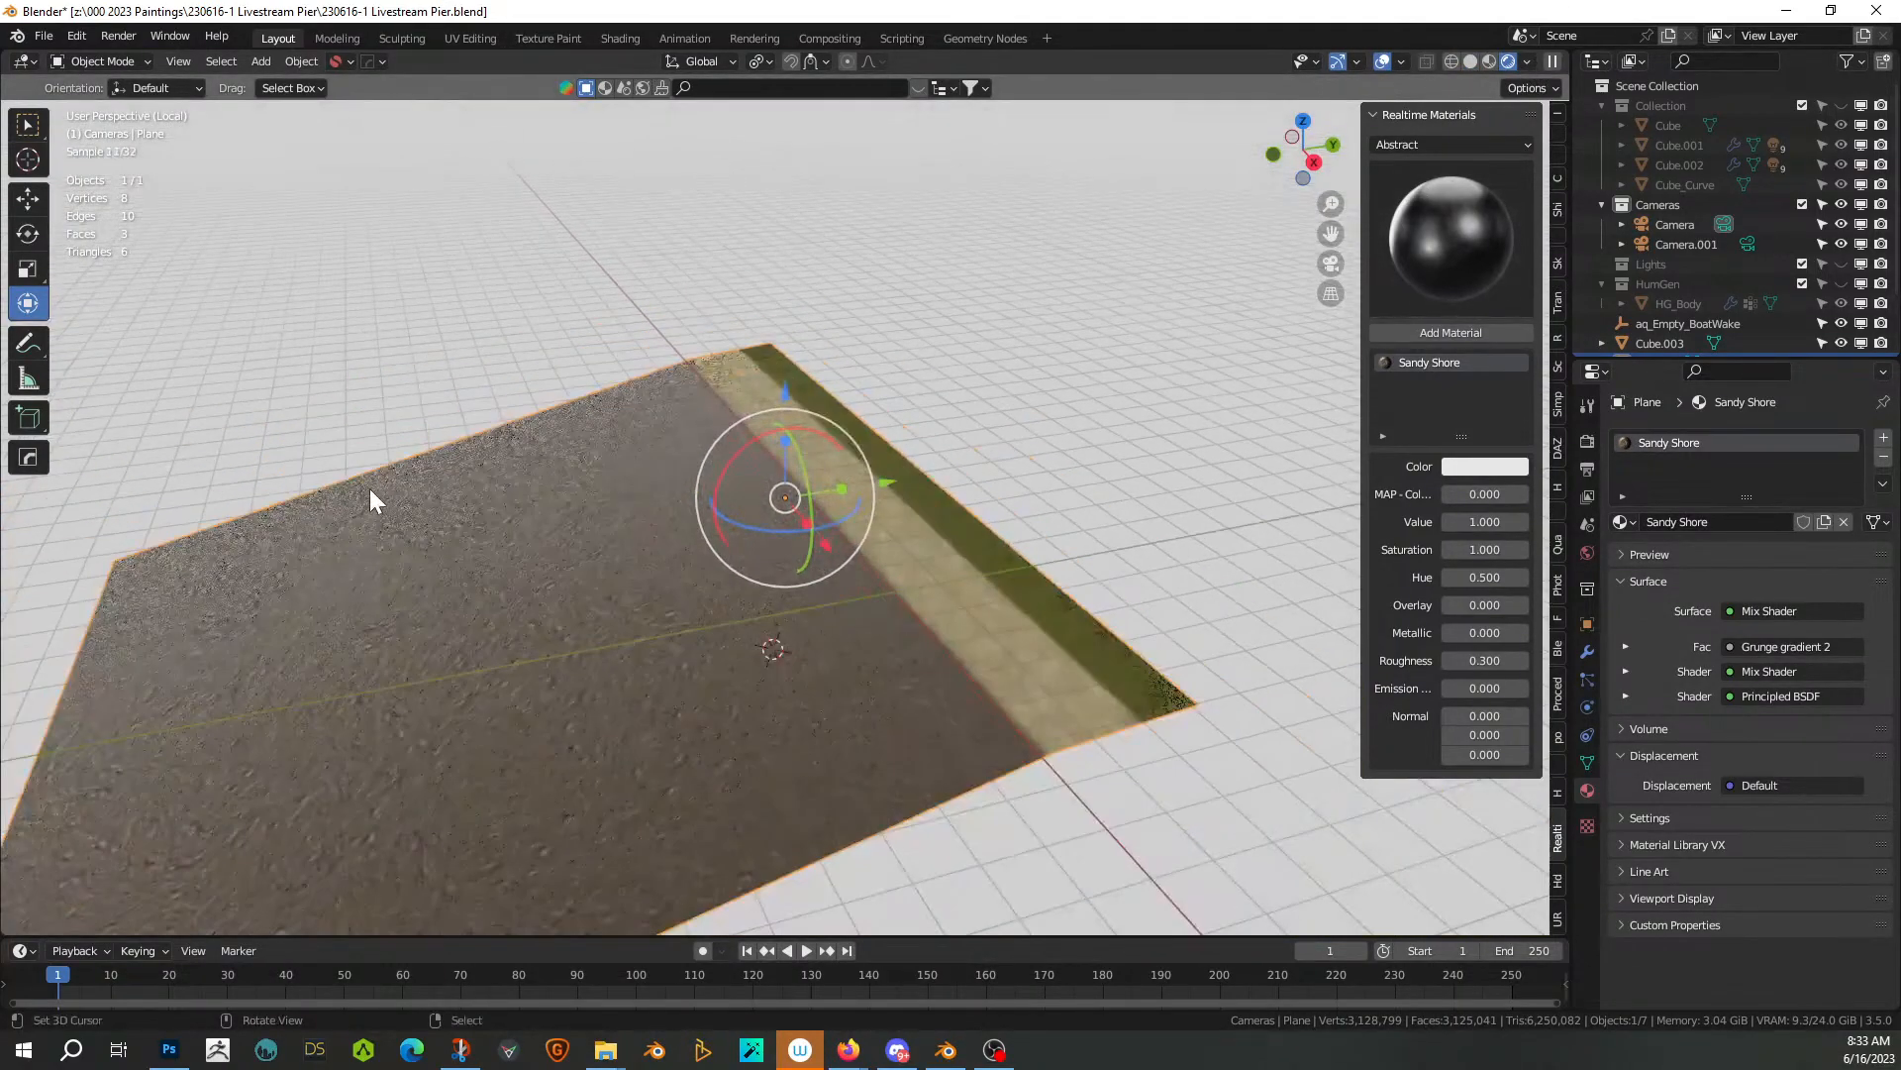
{"action": "key", "text": "KP_Divide"}
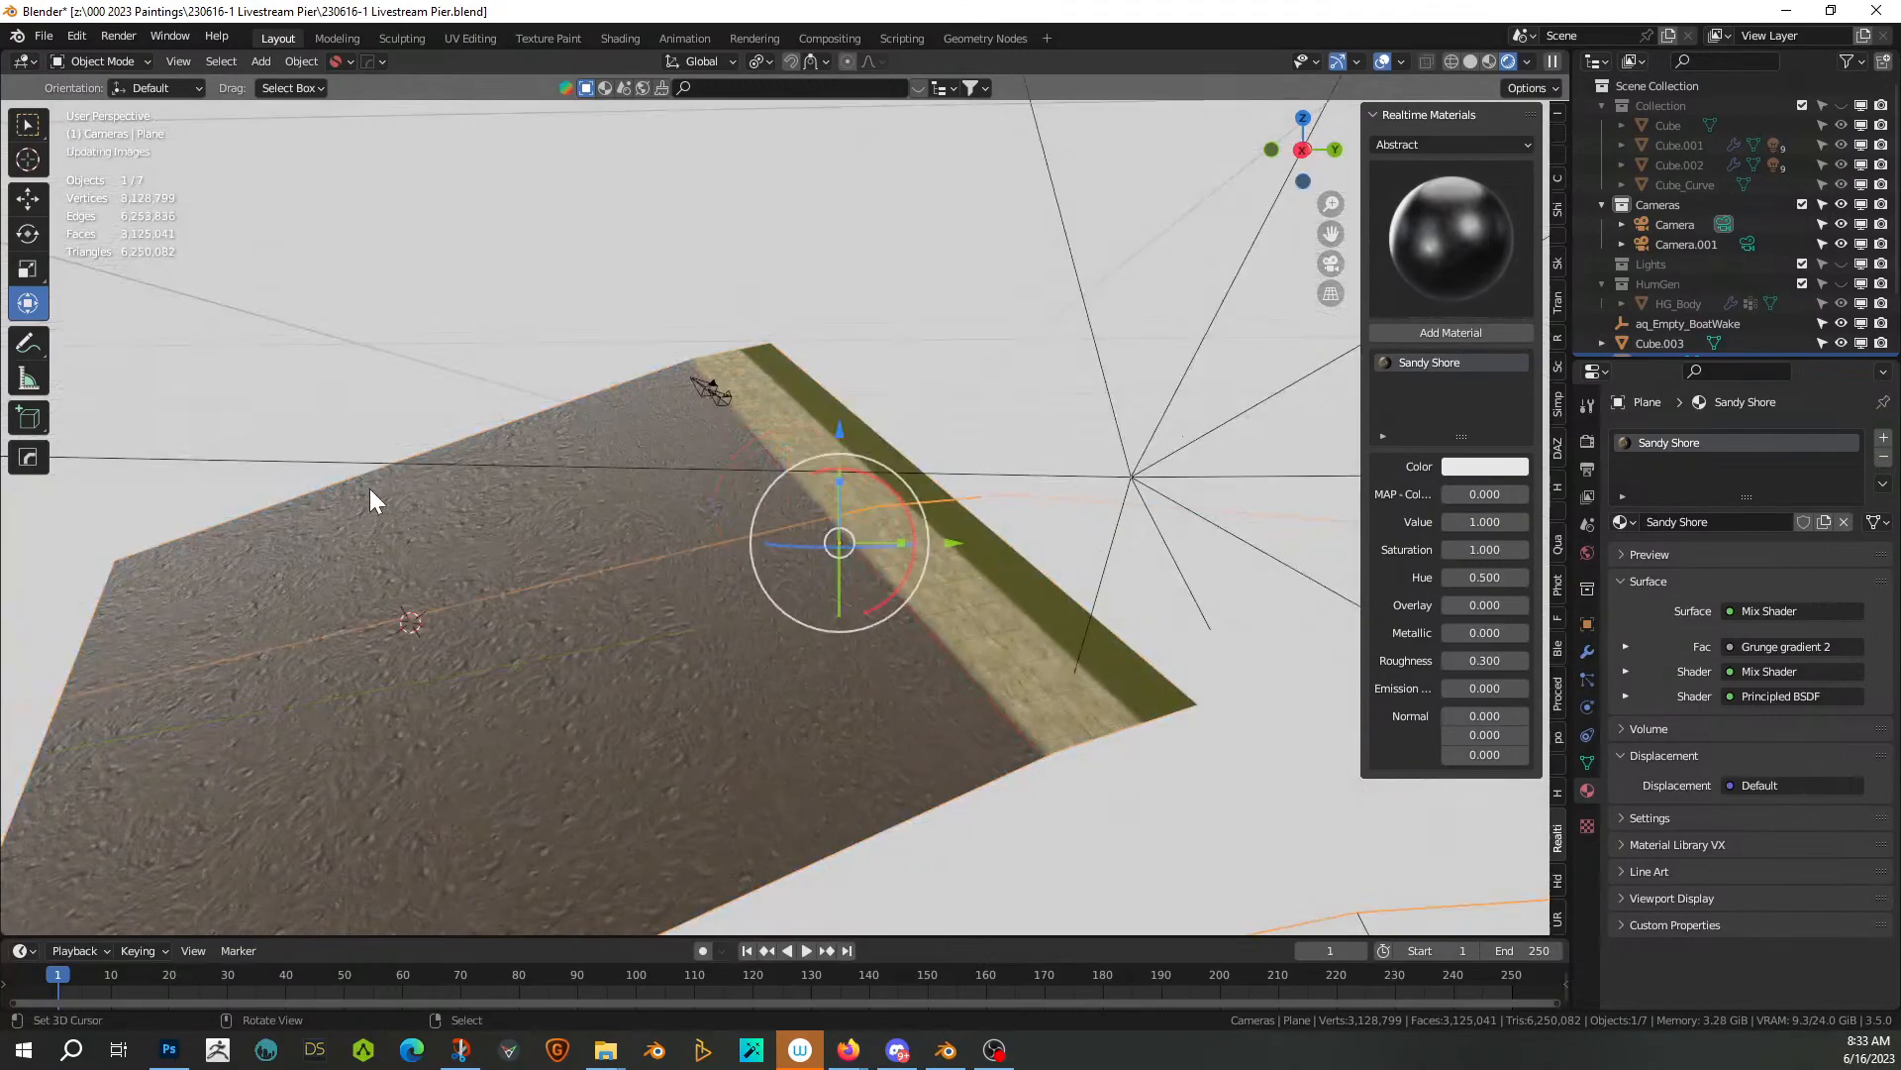
{"action": "scroll", "coordinate": [371, 489], "scroll_direction": "down", "scroll_amount": 2}
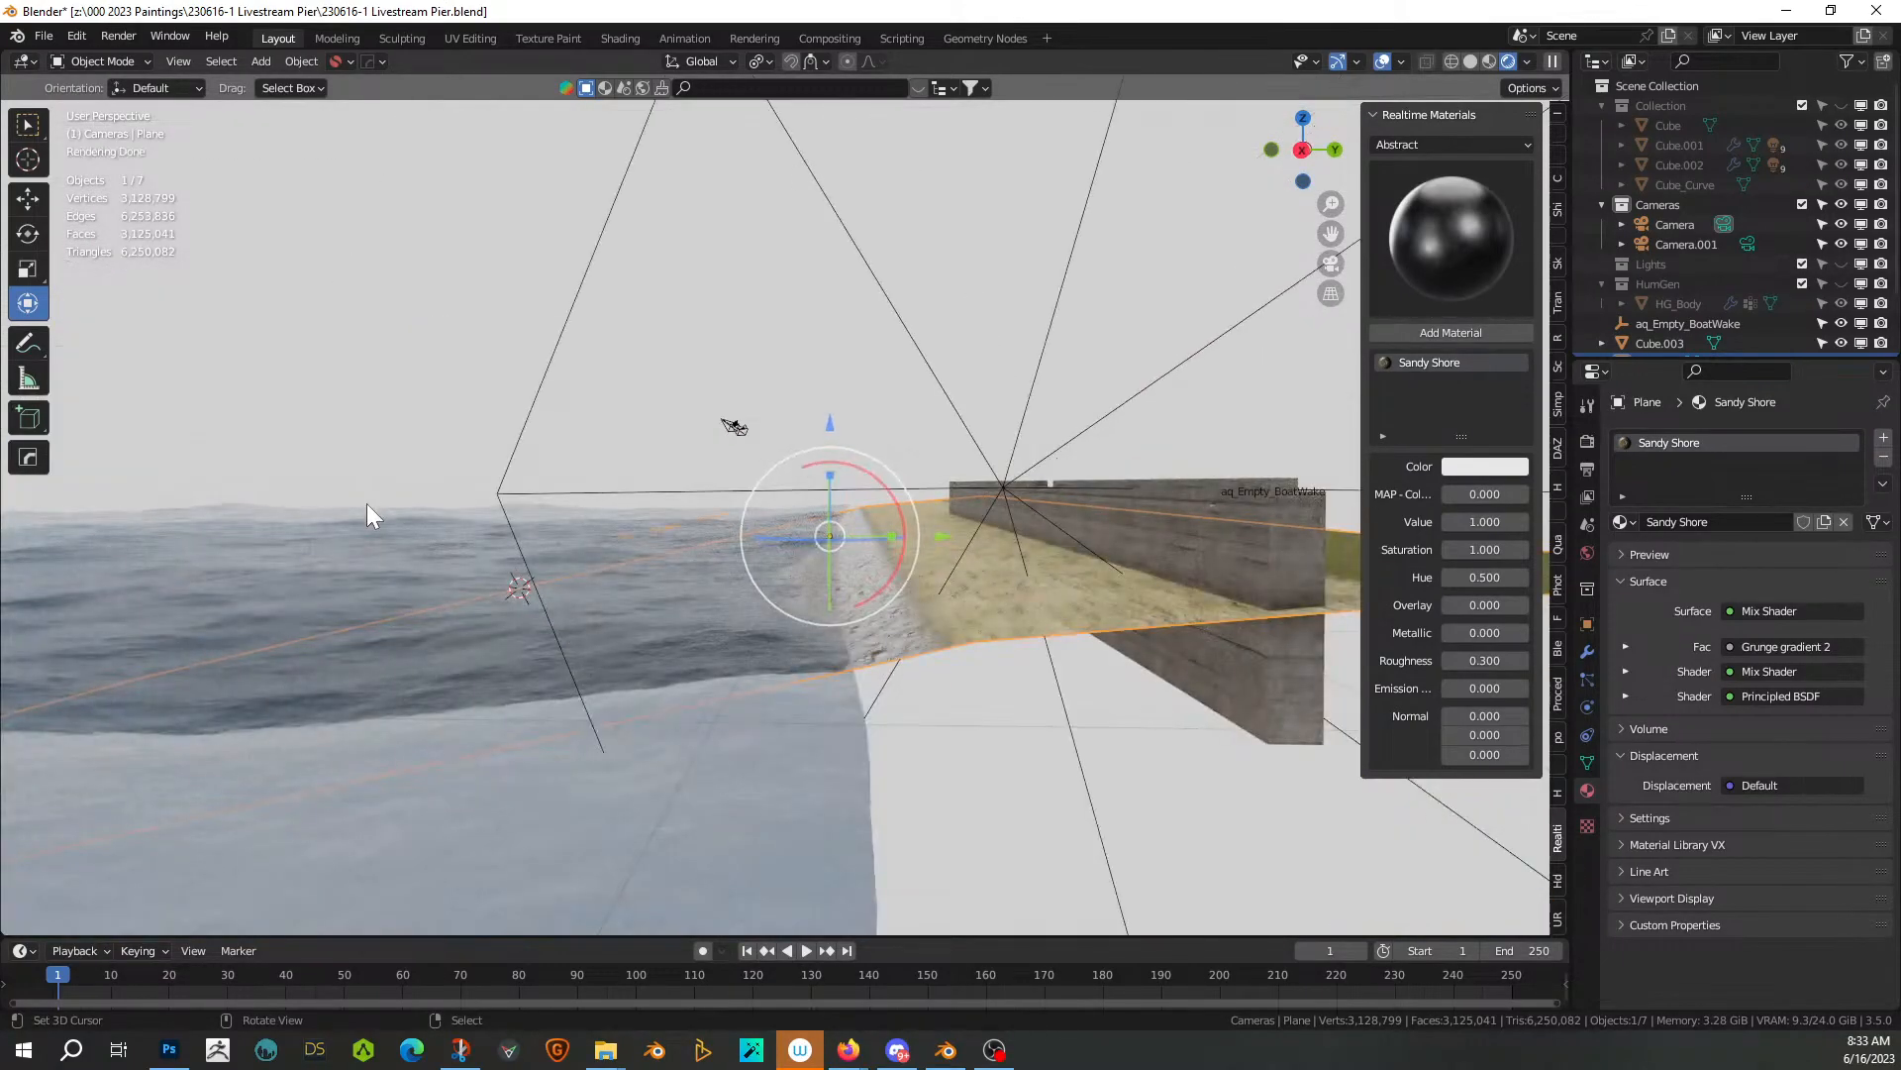
Make the hidden Collection with the pier objects visible in the full scene and save the file
{"action": "key", "text": "KP_Divide"}
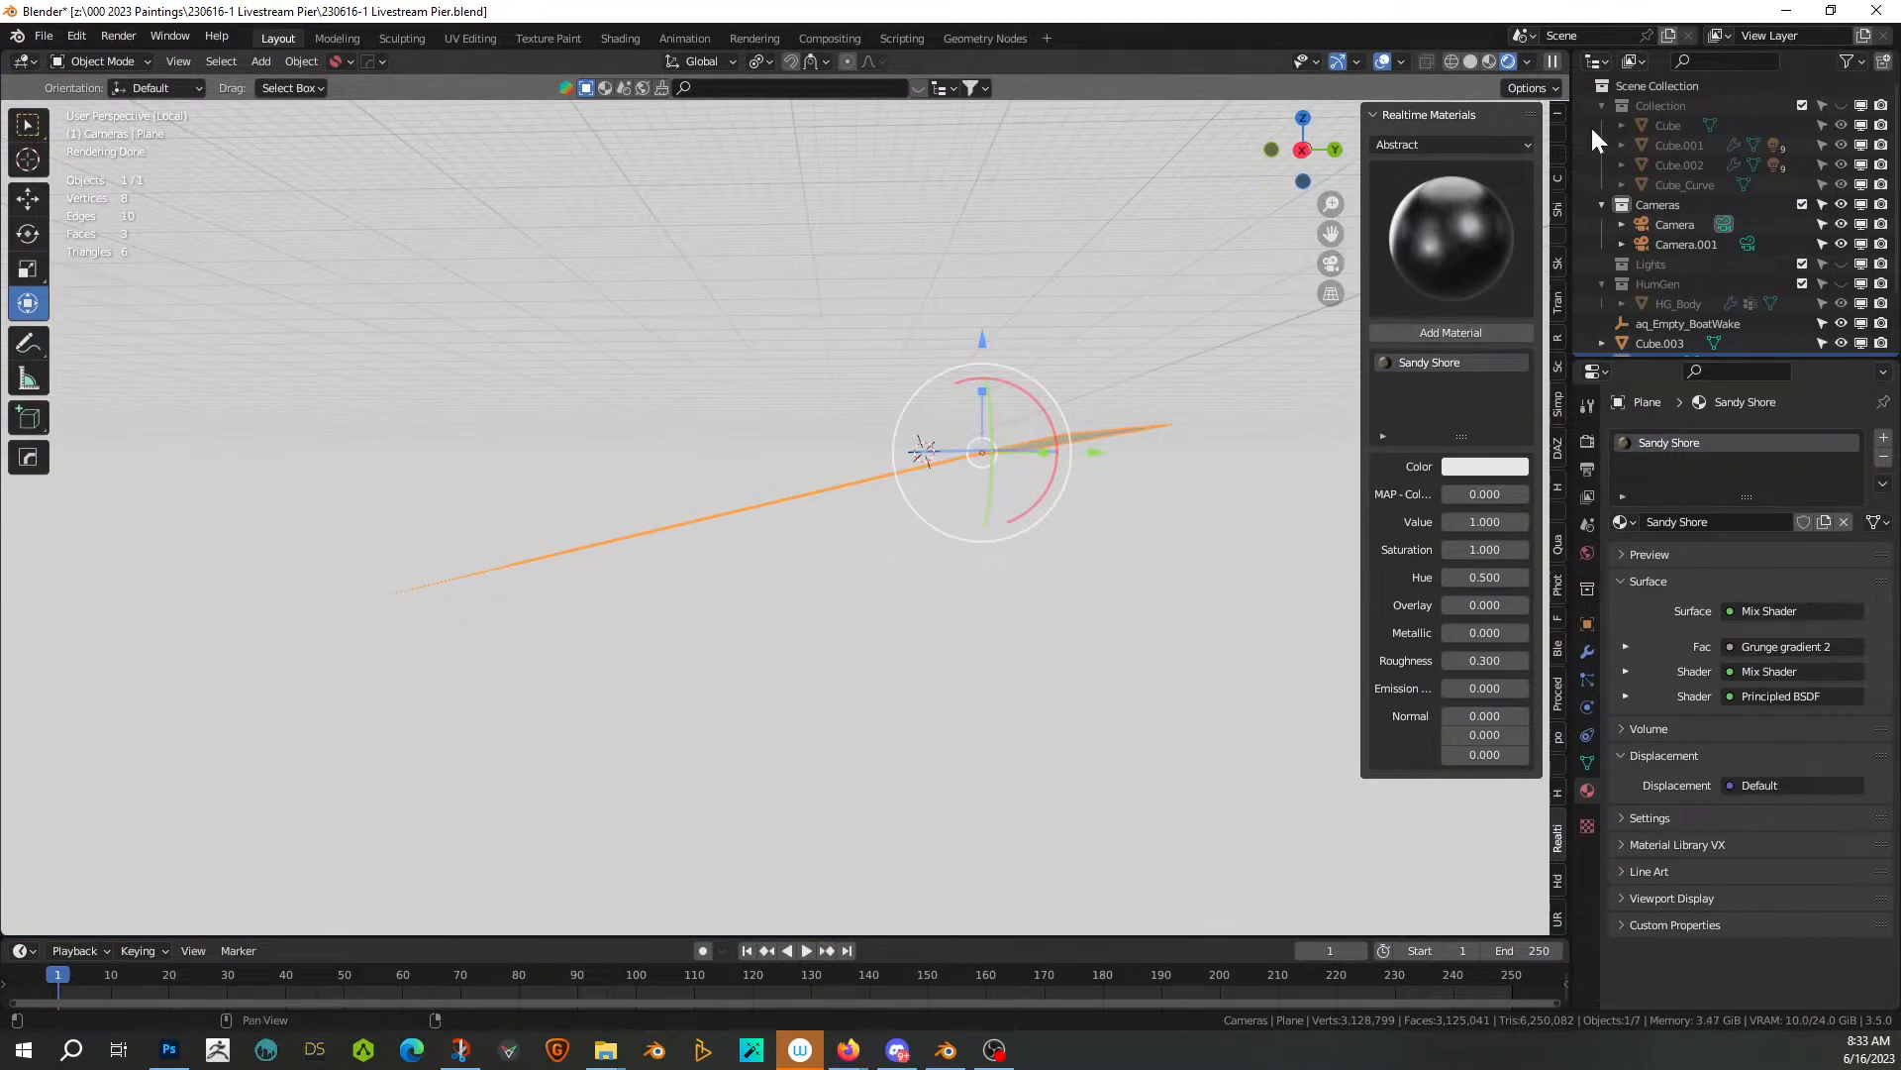
{"action": "left_click", "coordinate": [1842, 105]}
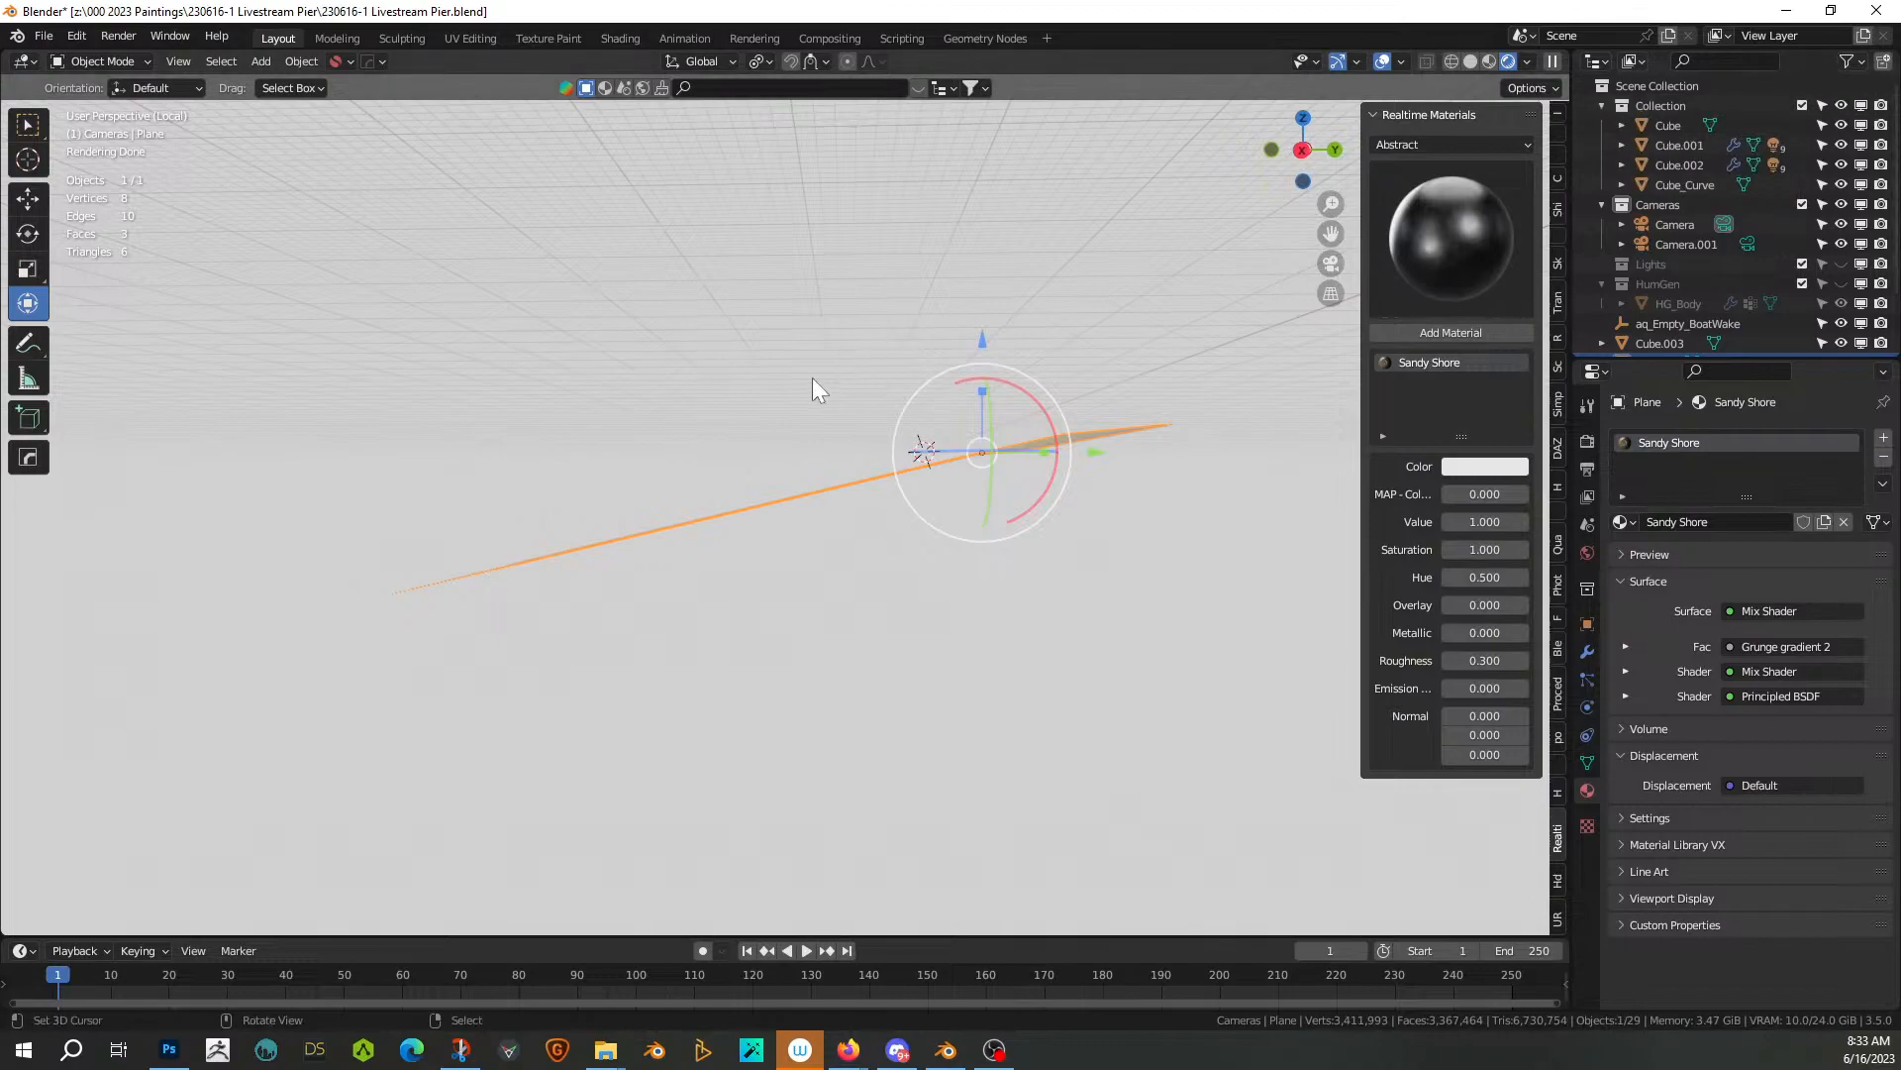
{"action": "middle_click_drag", "start_coordinate": [726, 531], "coordinate": [757, 633]}
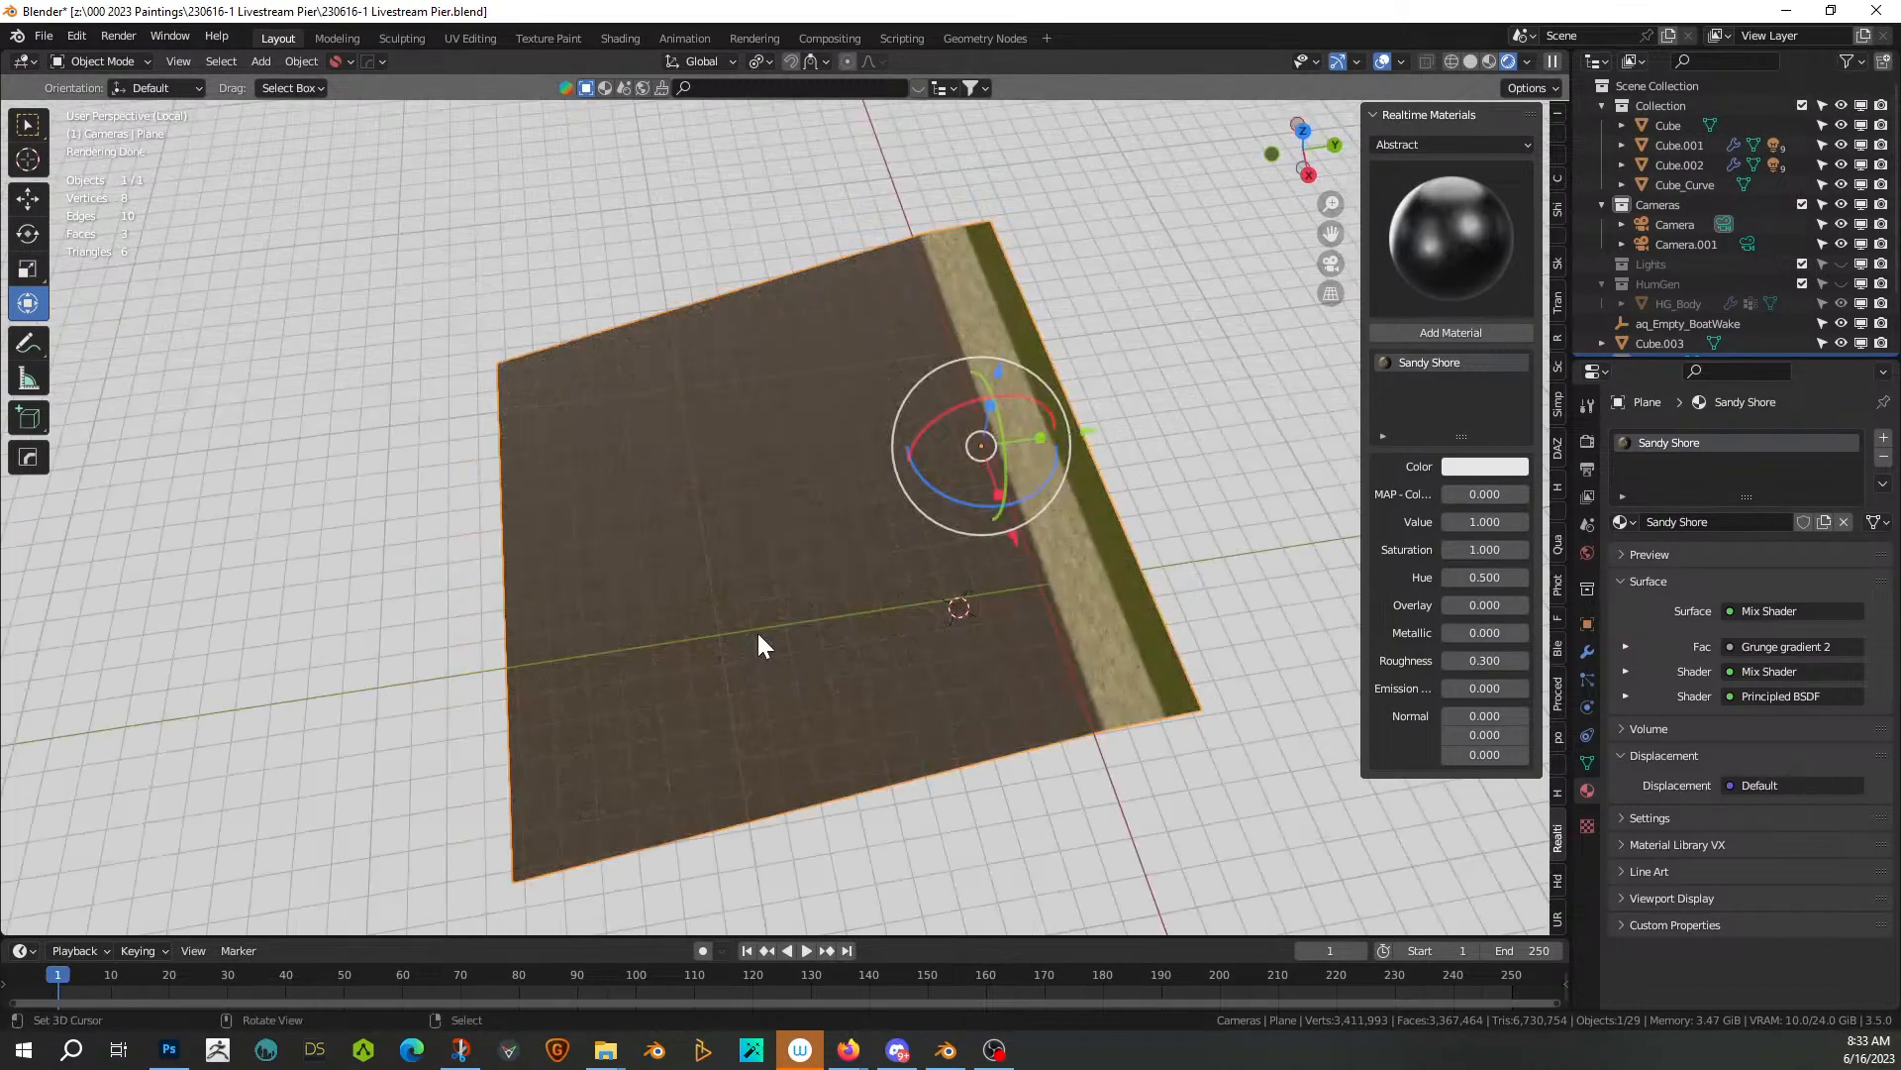
{"action": "key", "text": "KP_Divide"}
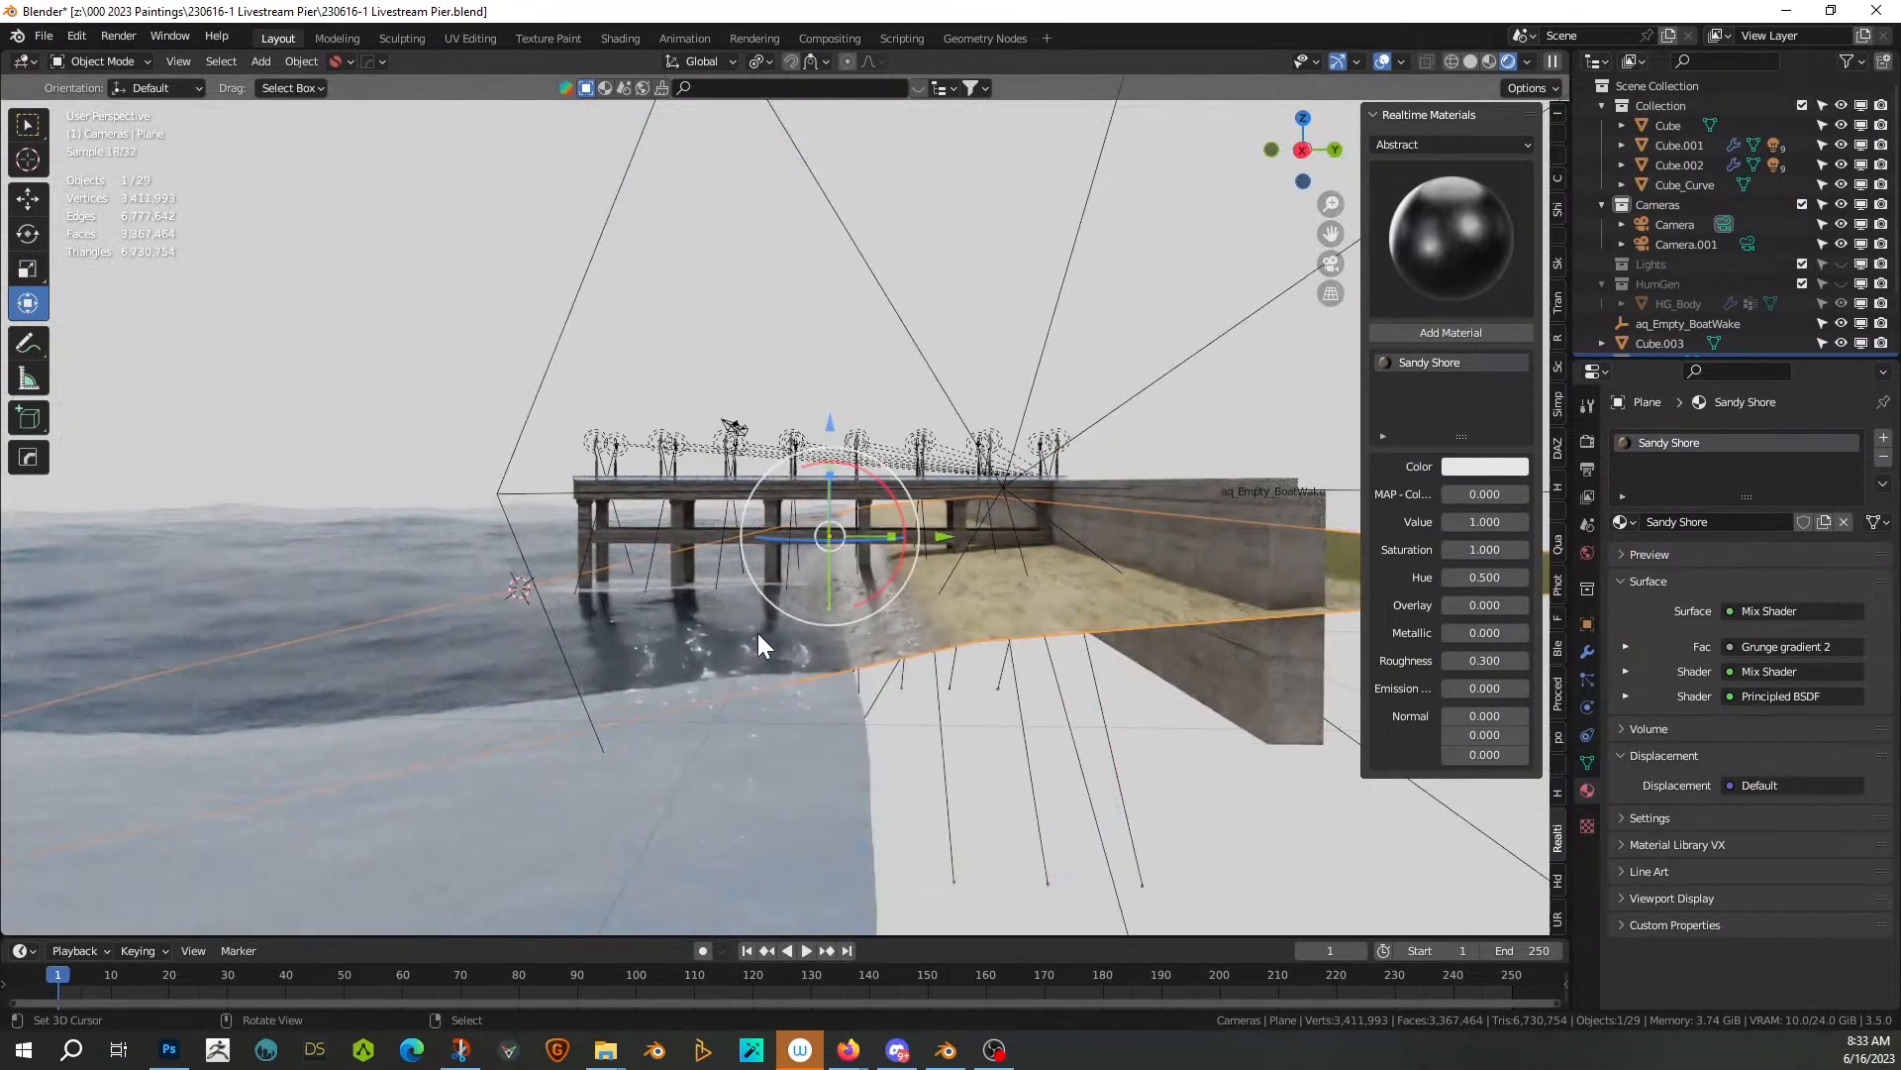
{"action": "scroll", "coordinate": [889, 502], "scroll_direction": "up", "scroll_amount": 4}
{"action": "scroll", "coordinate": [894, 502], "scroll_direction": "up", "scroll_amount": 2}
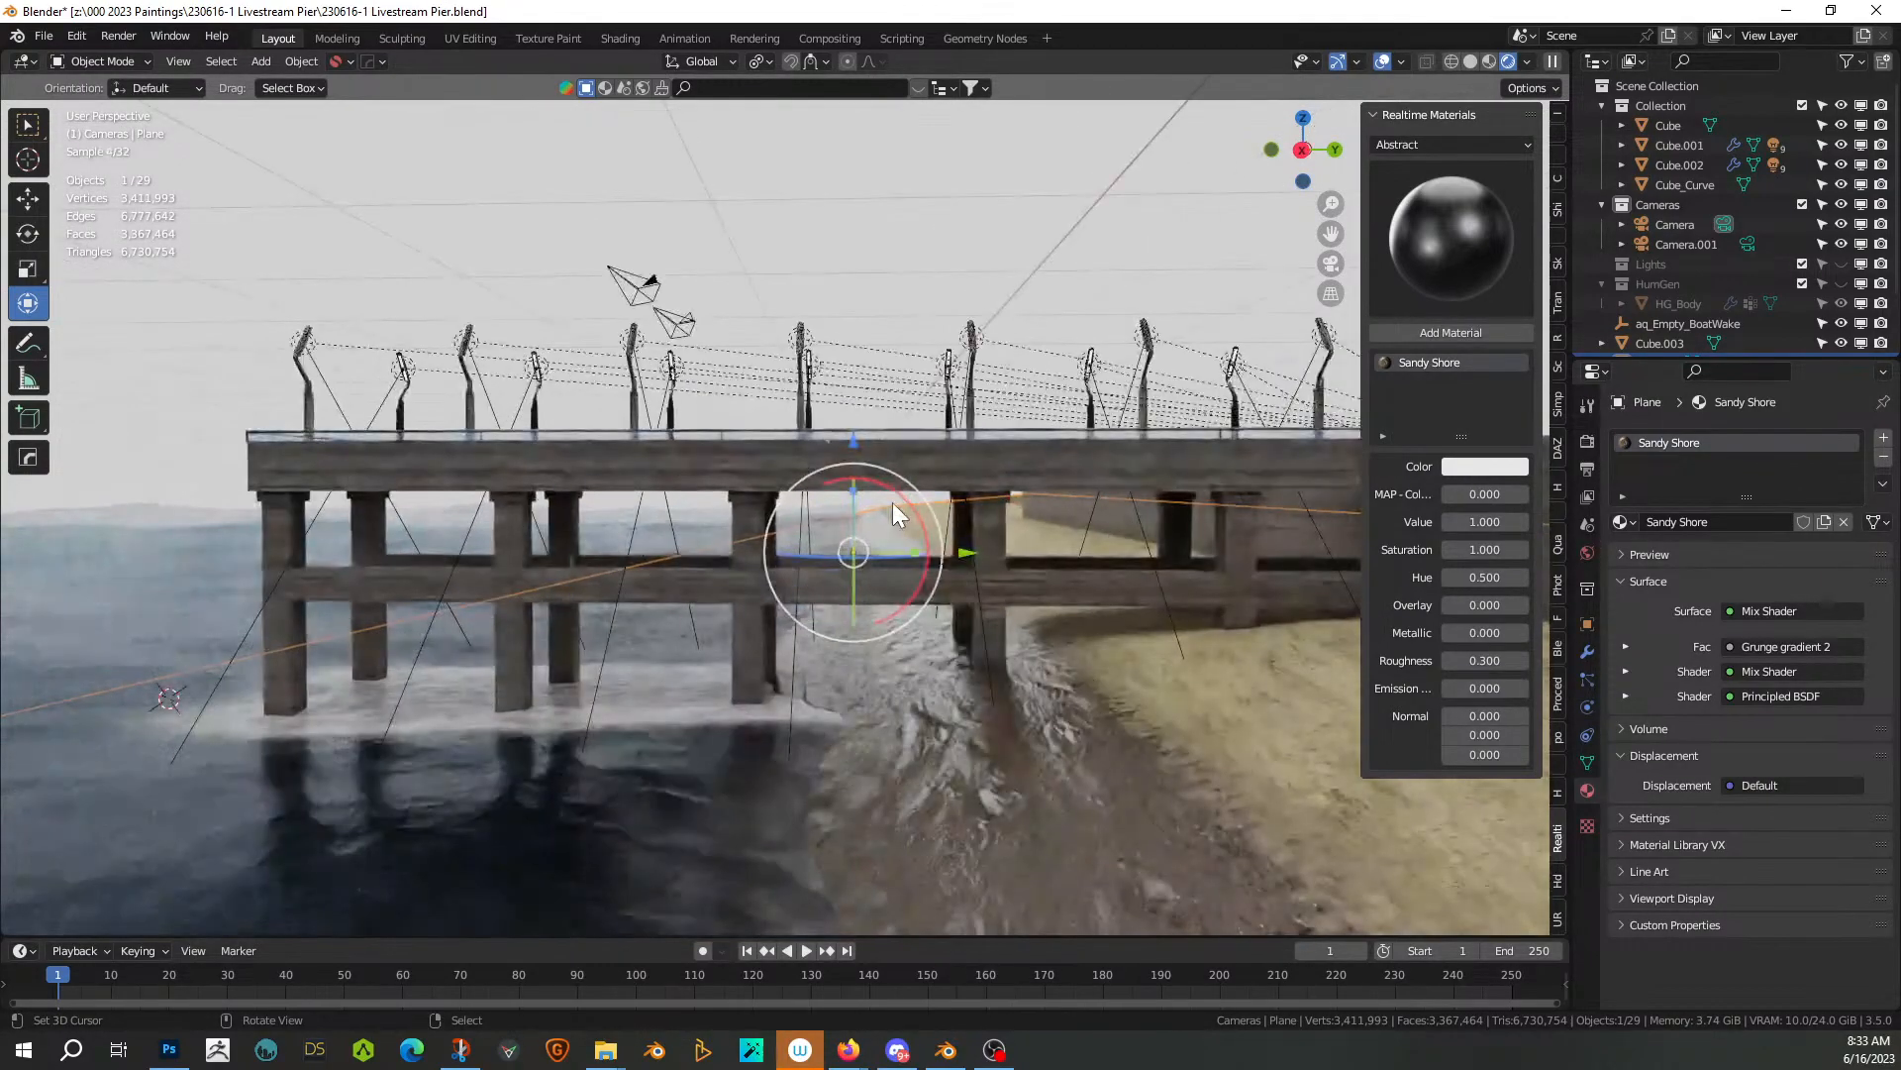
{"action": "key", "text": "ctrl+s"}
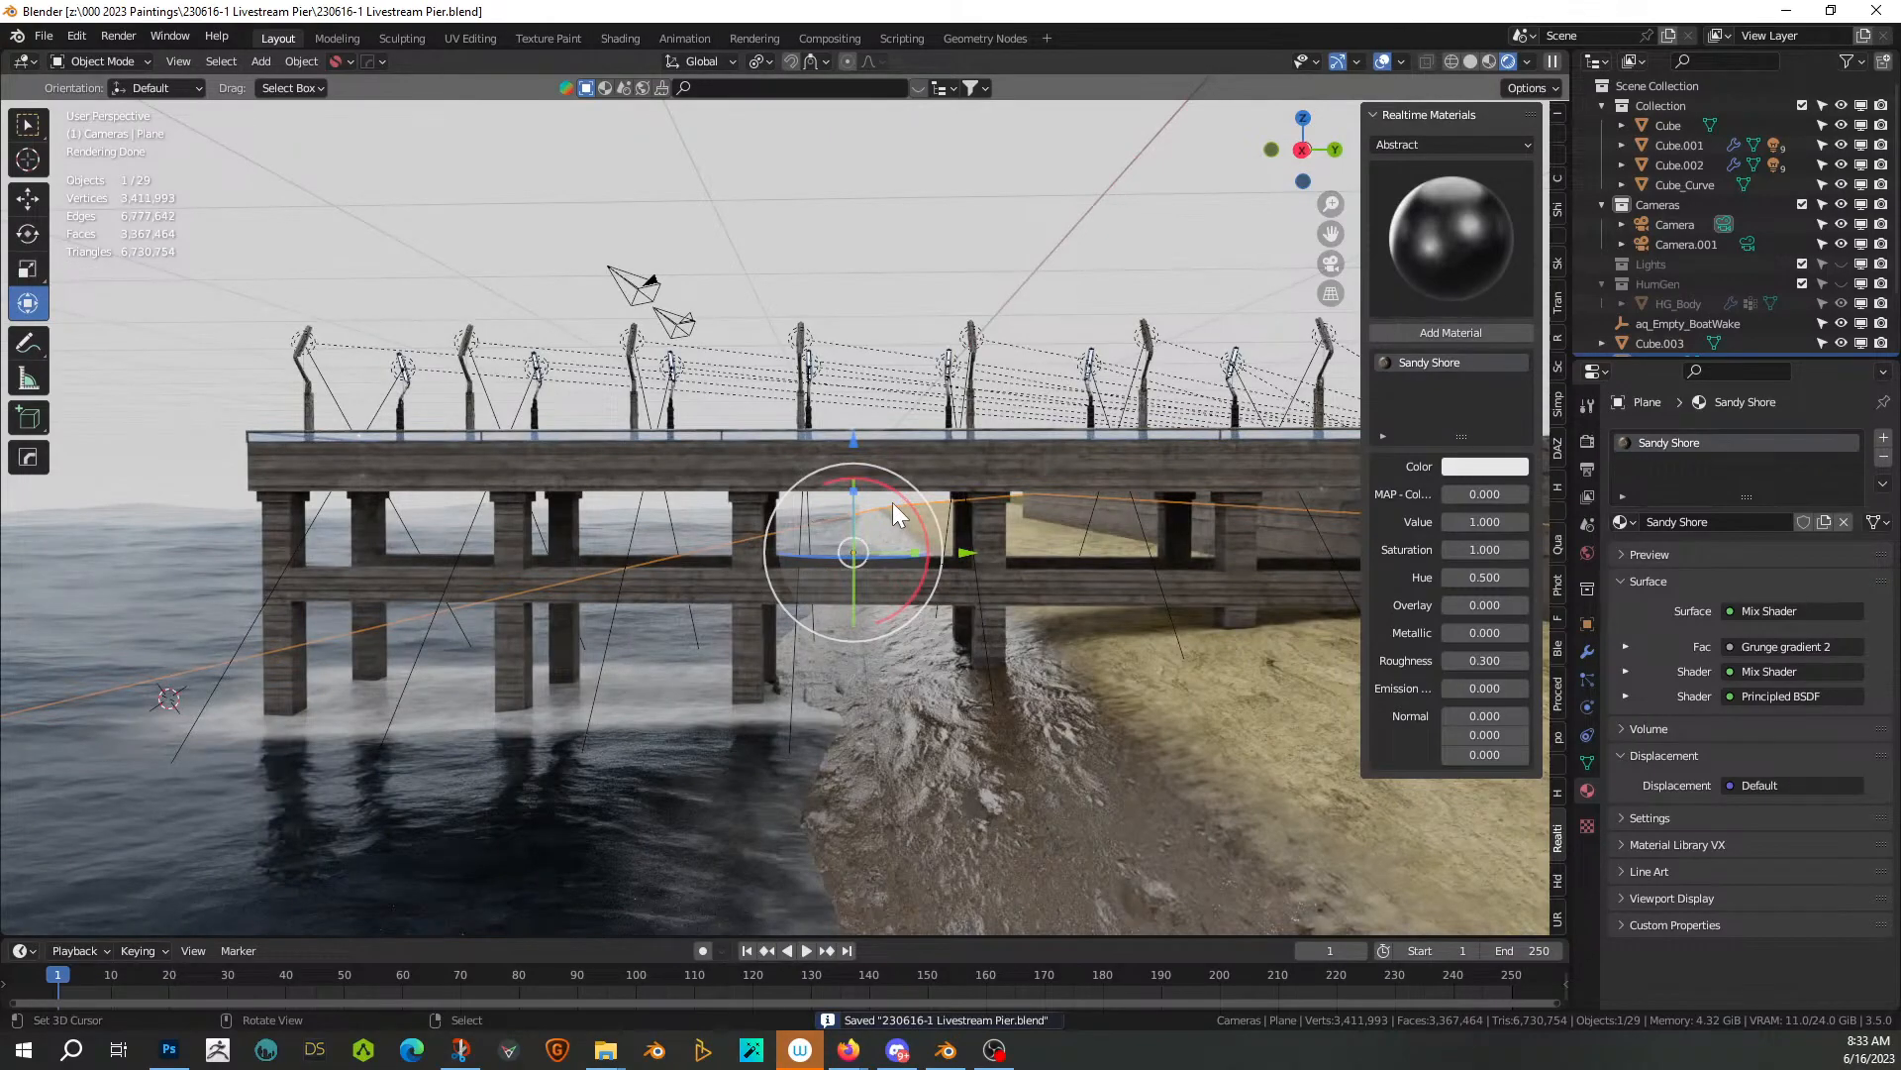
Examine the rendered pier, waterline, deck and seawall junction from several angles
{"action": "scroll", "coordinate": [550, 488], "scroll_direction": "up", "scroll_amount": 4}
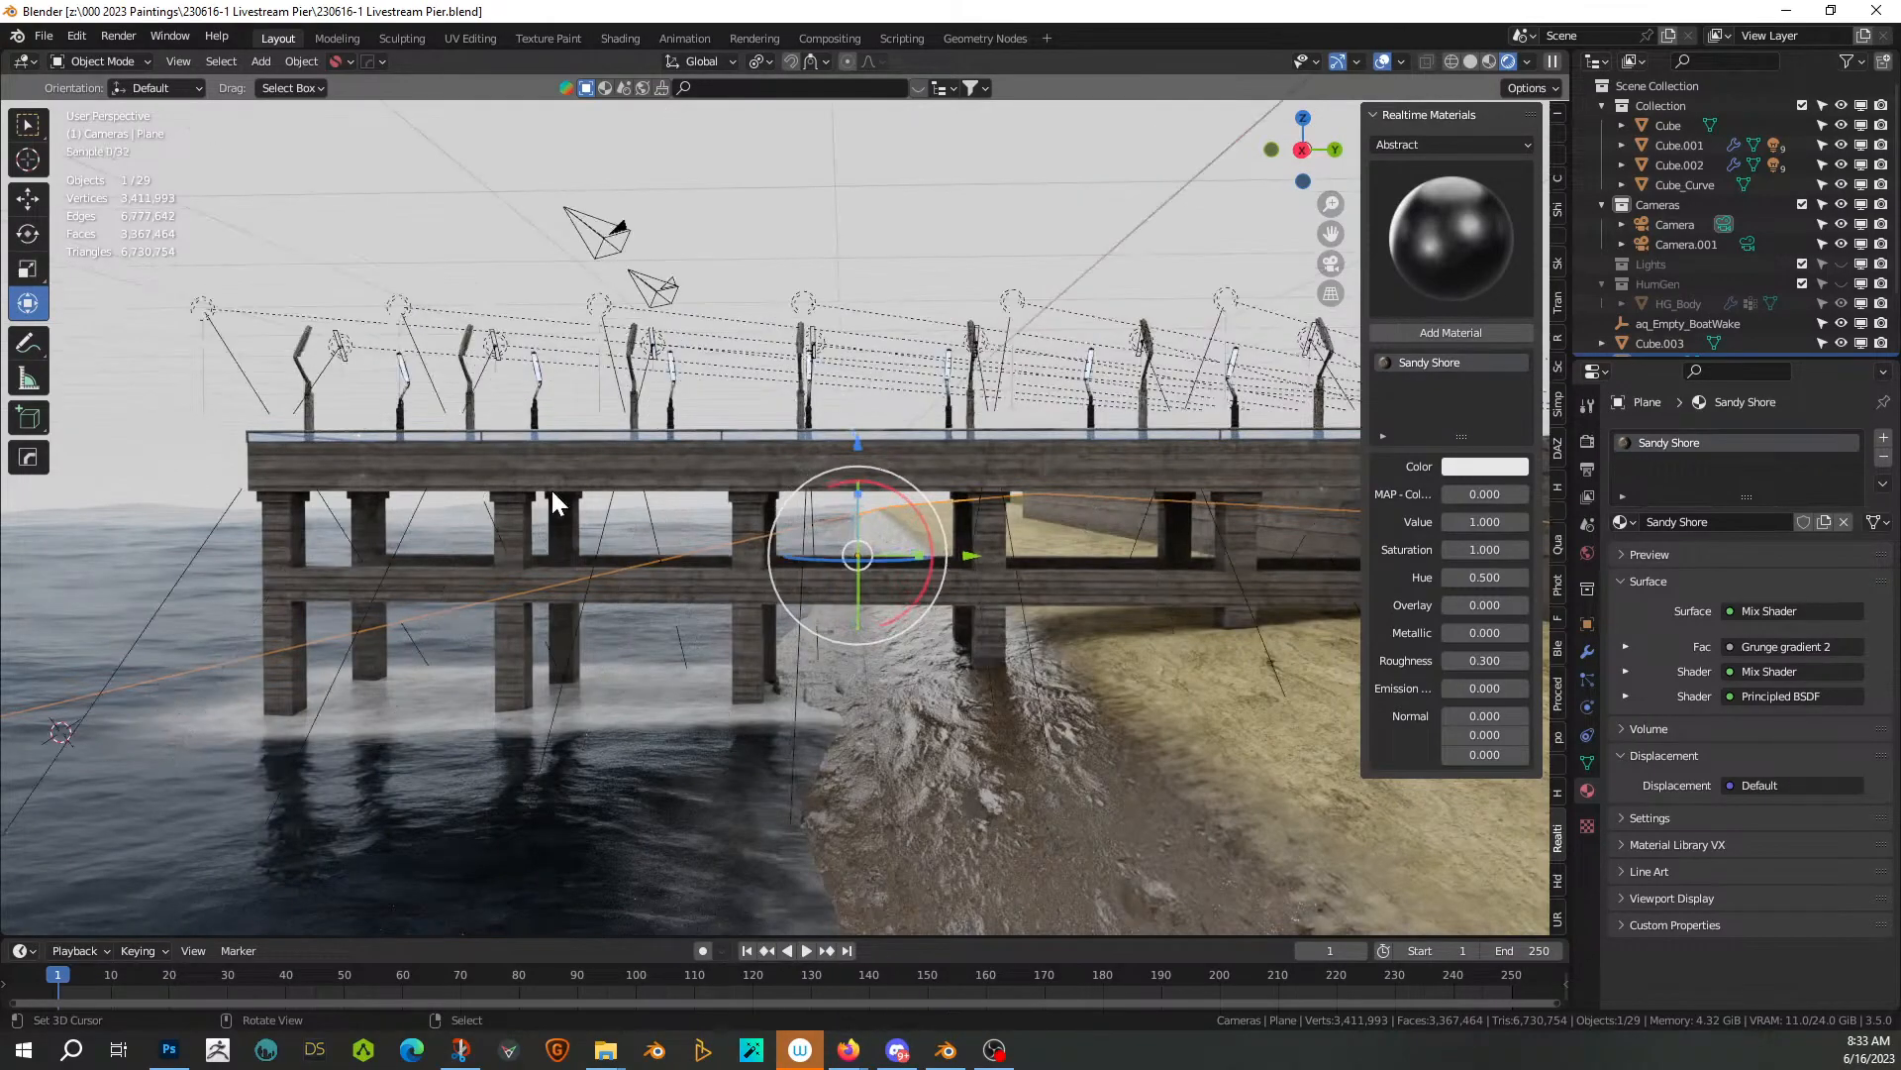
{"action": "scroll", "coordinate": [875, 868], "scroll_direction": "down", "scroll_amount": 3}
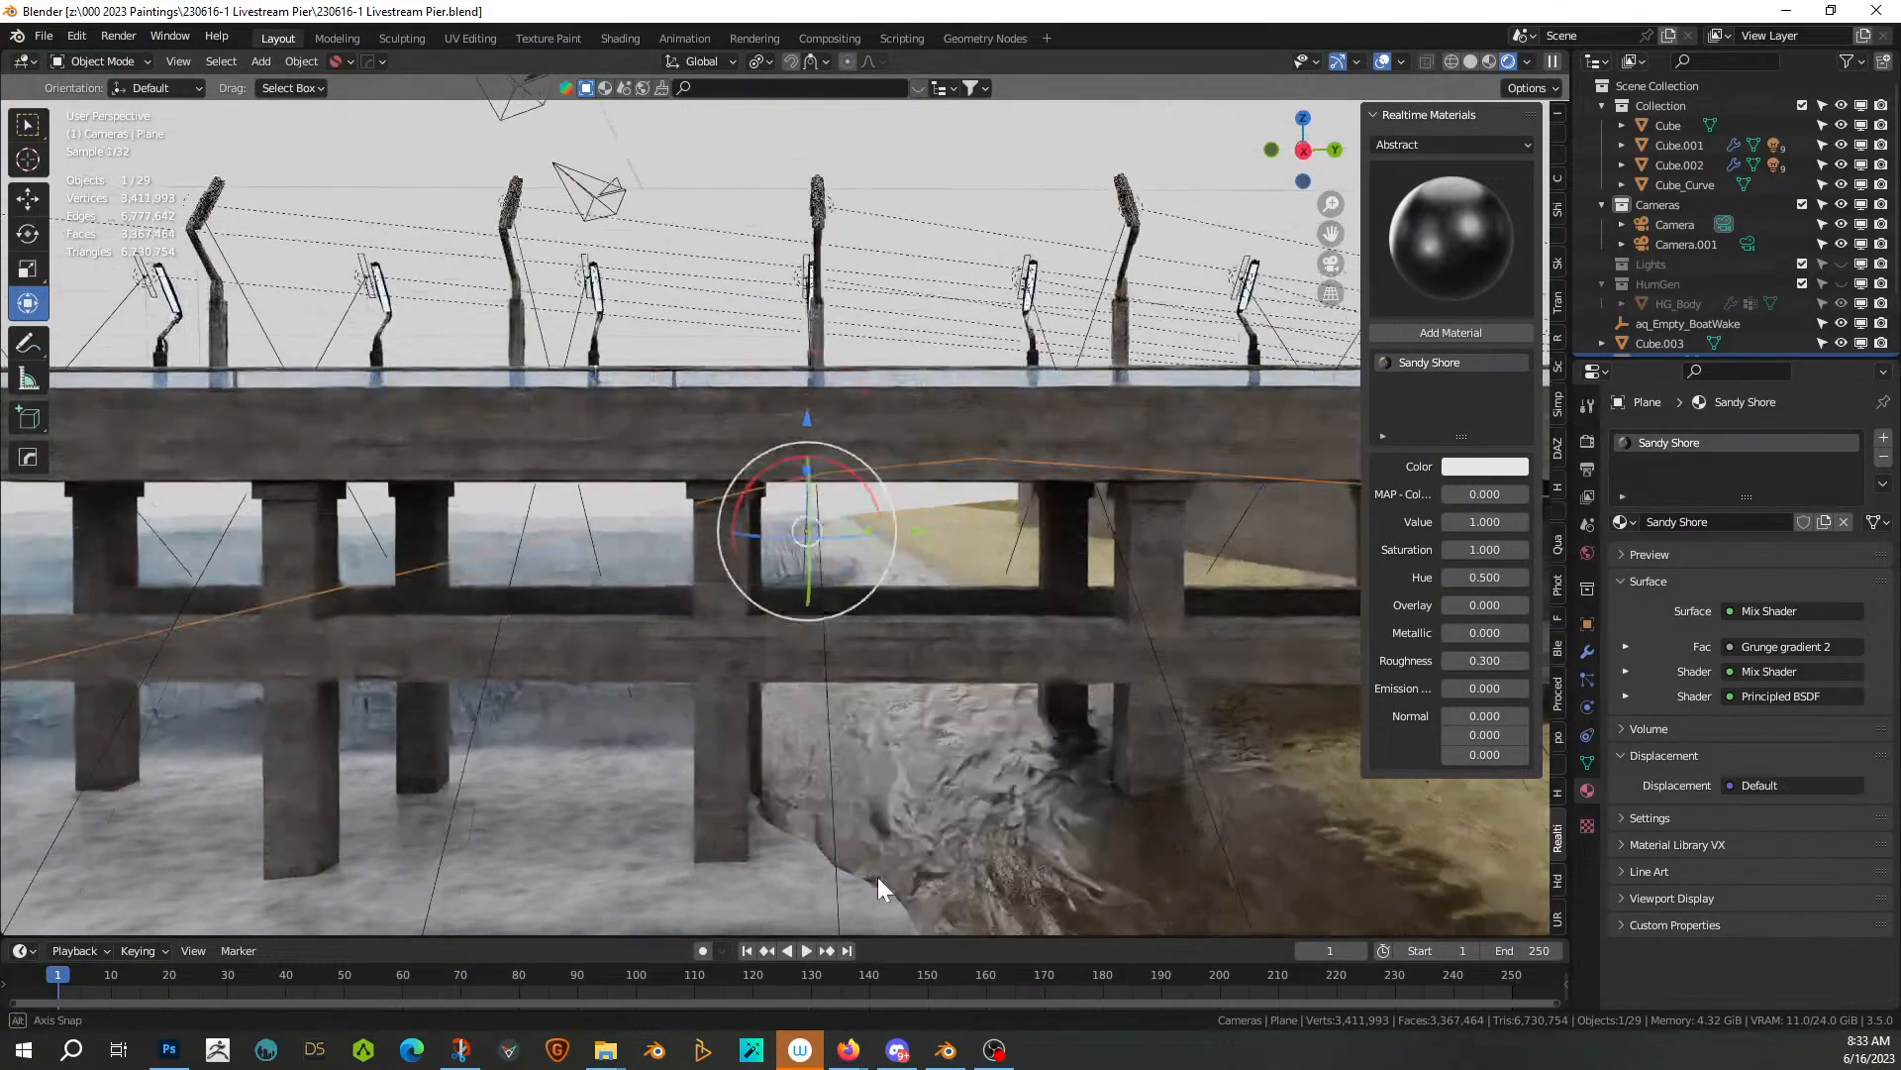
{"action": "middle_click_drag", "start_coordinate": [877, 870], "coordinate": [894, 839]}
{"action": "scroll", "coordinate": [894, 835], "scroll_direction": "down", "scroll_amount": 6}
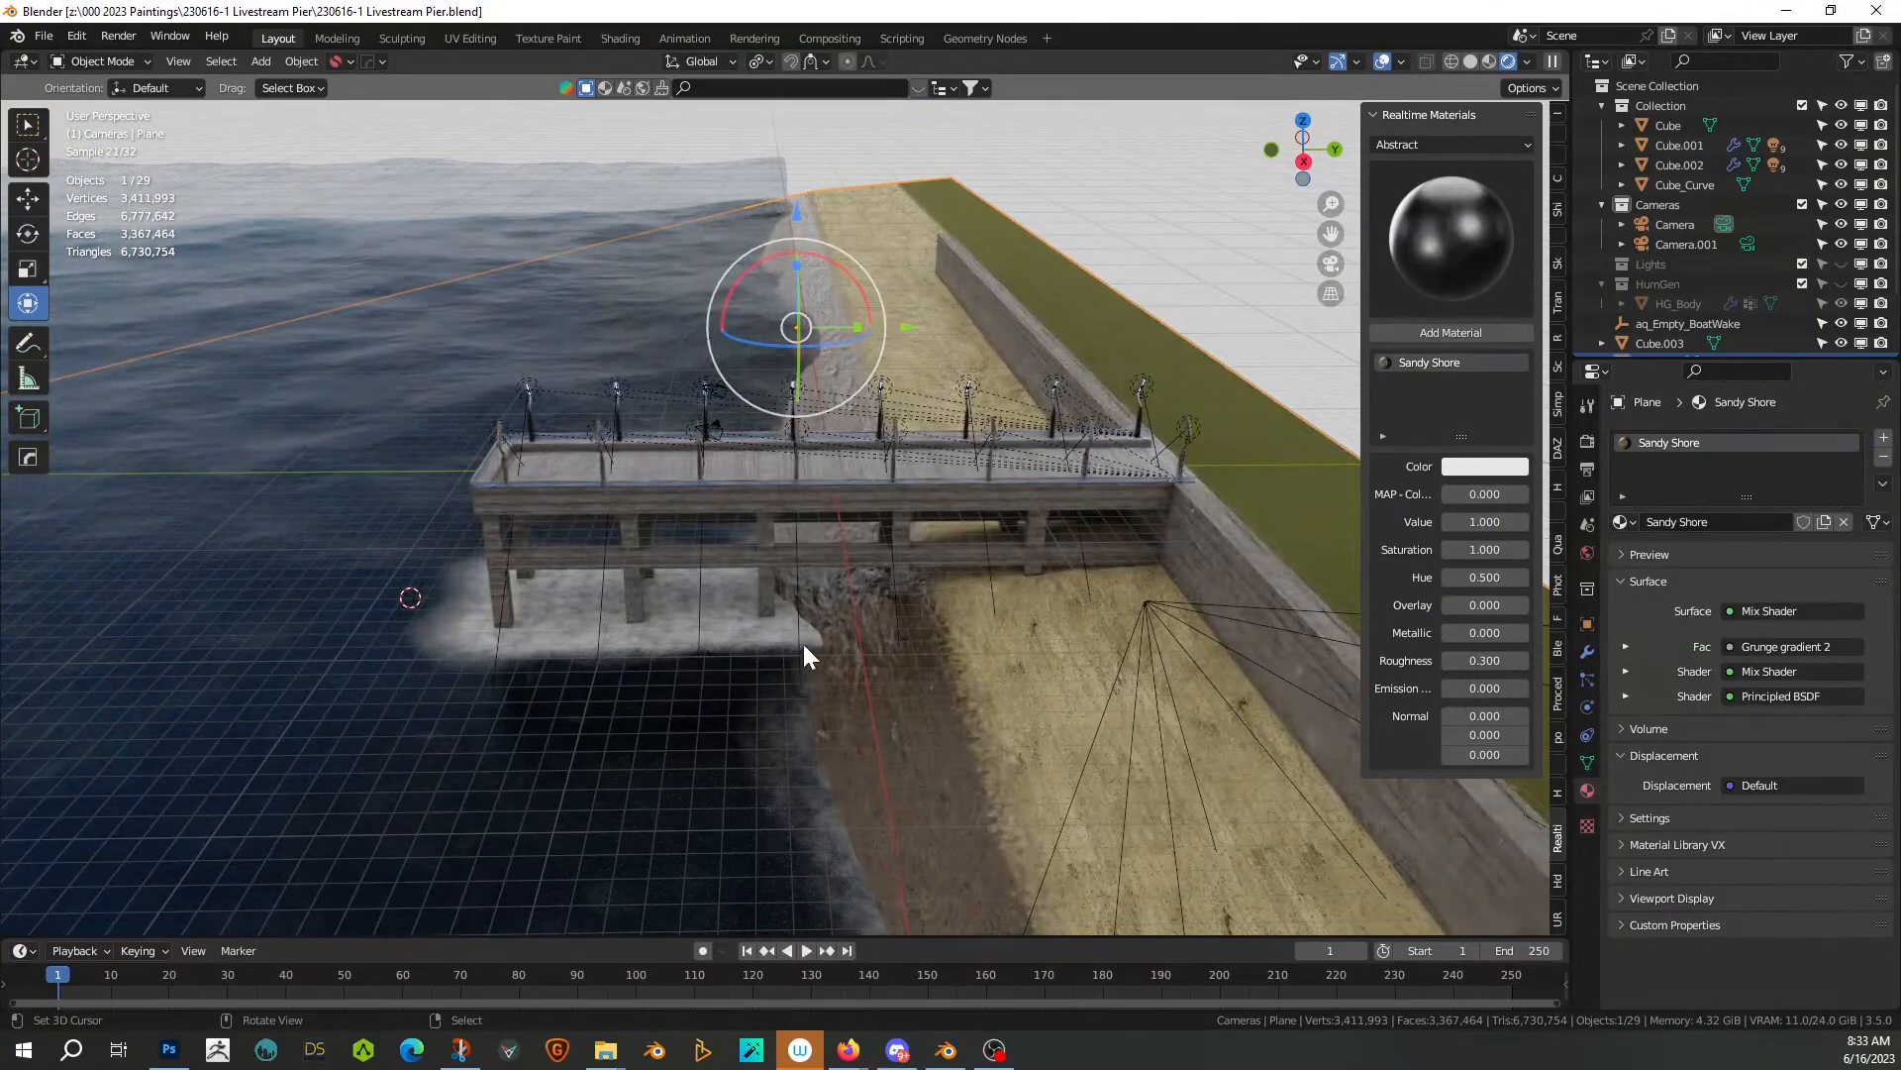
{"action": "scroll", "coordinate": [822, 578], "scroll_direction": "up", "scroll_amount": 3}
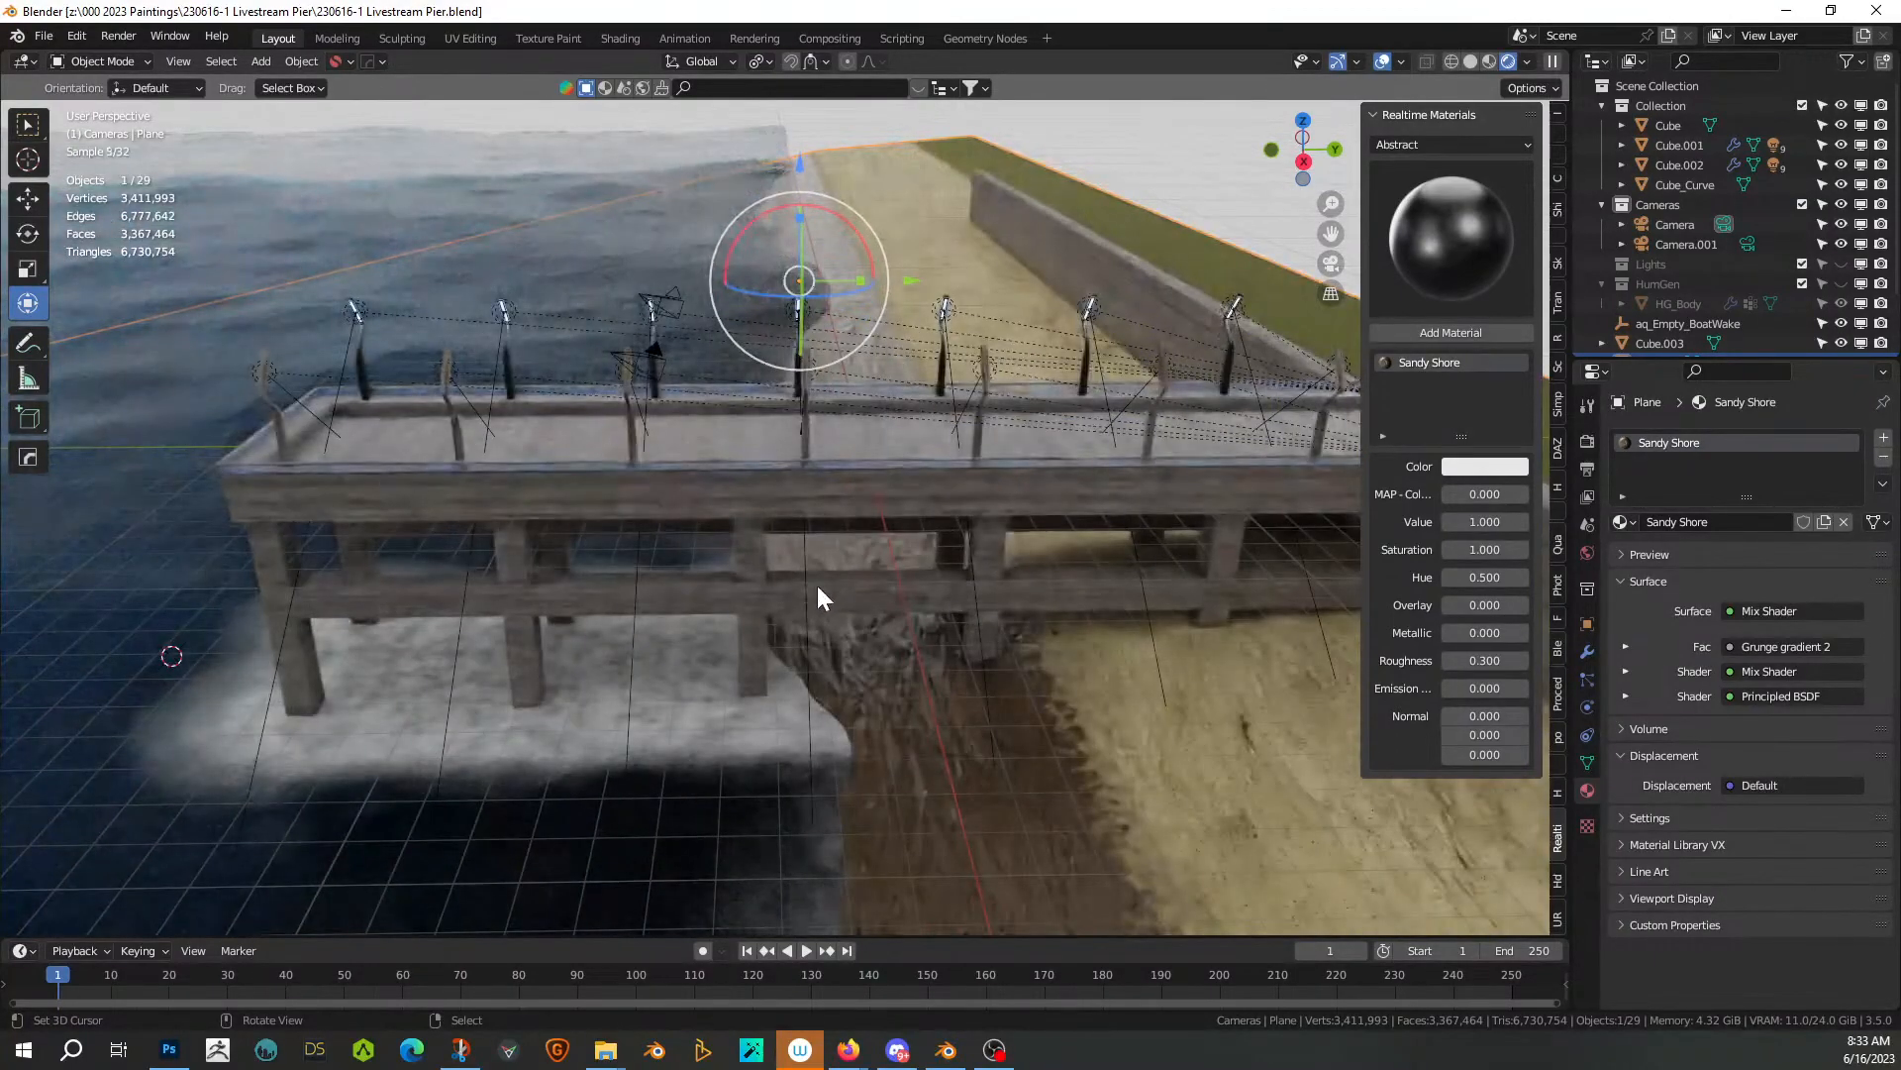
{"action": "middle_click_drag", "start_coordinate": [781, 544], "coordinate": [537, 693]}
{"action": "scroll", "coordinate": [594, 537], "scroll_direction": "up", "scroll_amount": 3}
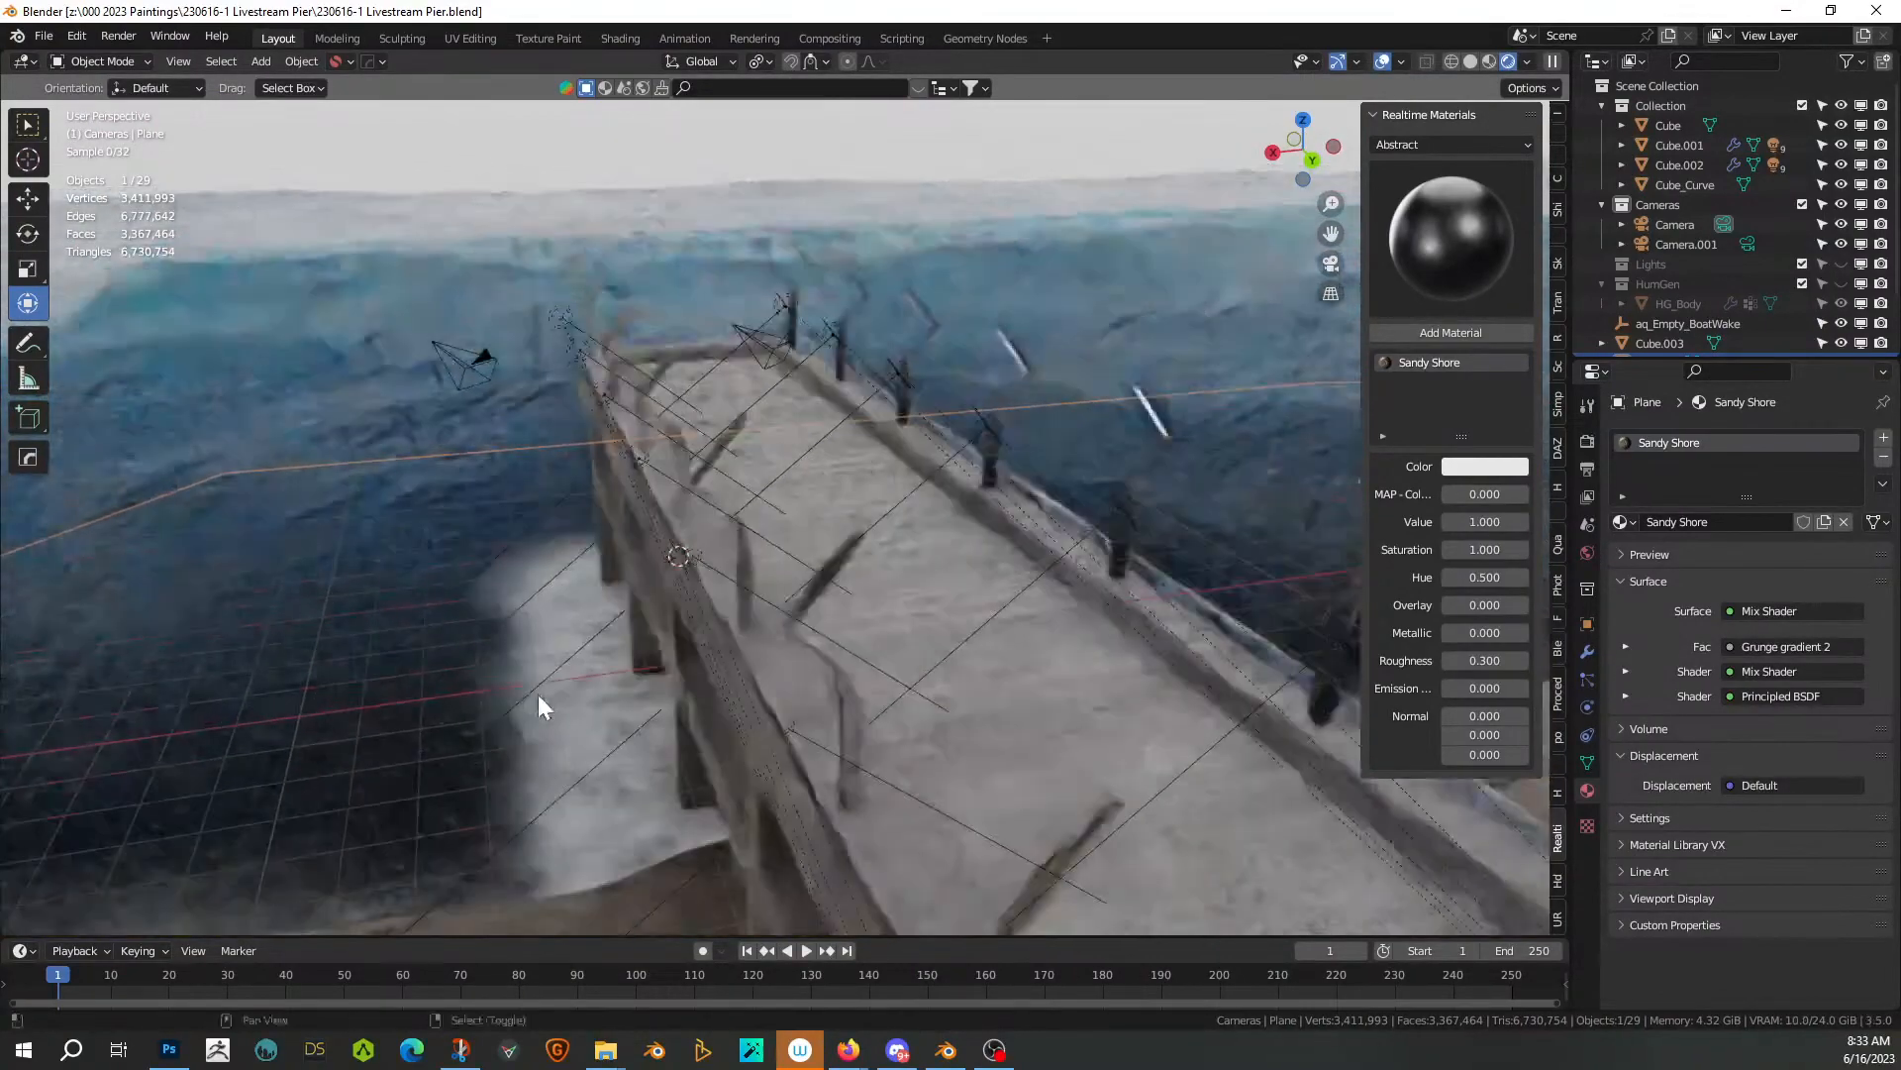
{"action": "scroll", "coordinate": [606, 686], "scroll_direction": "up", "scroll_amount": 2}
{"action": "scroll", "coordinate": [697, 686], "scroll_direction": "up", "scroll_amount": 4}
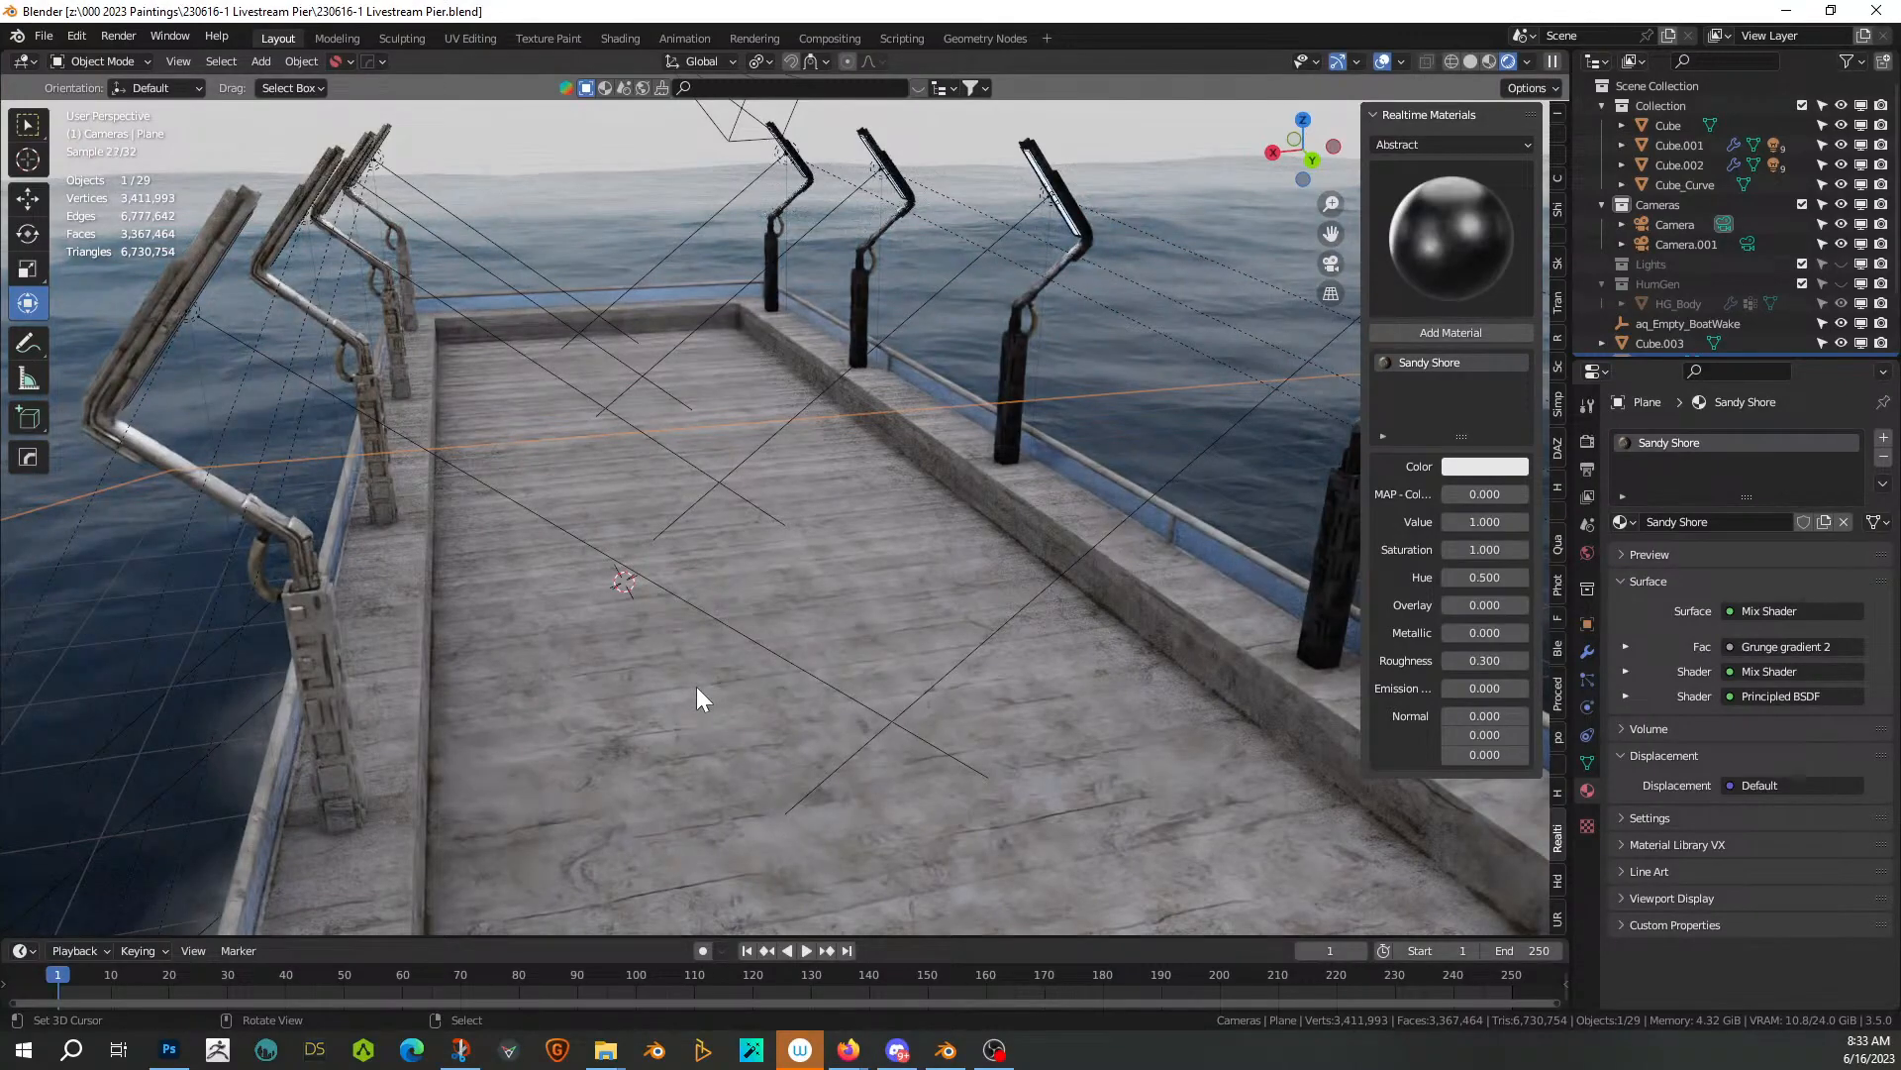
{"action": "middle_click_drag", "start_coordinate": [740, 669], "coordinate": [836, 537]}
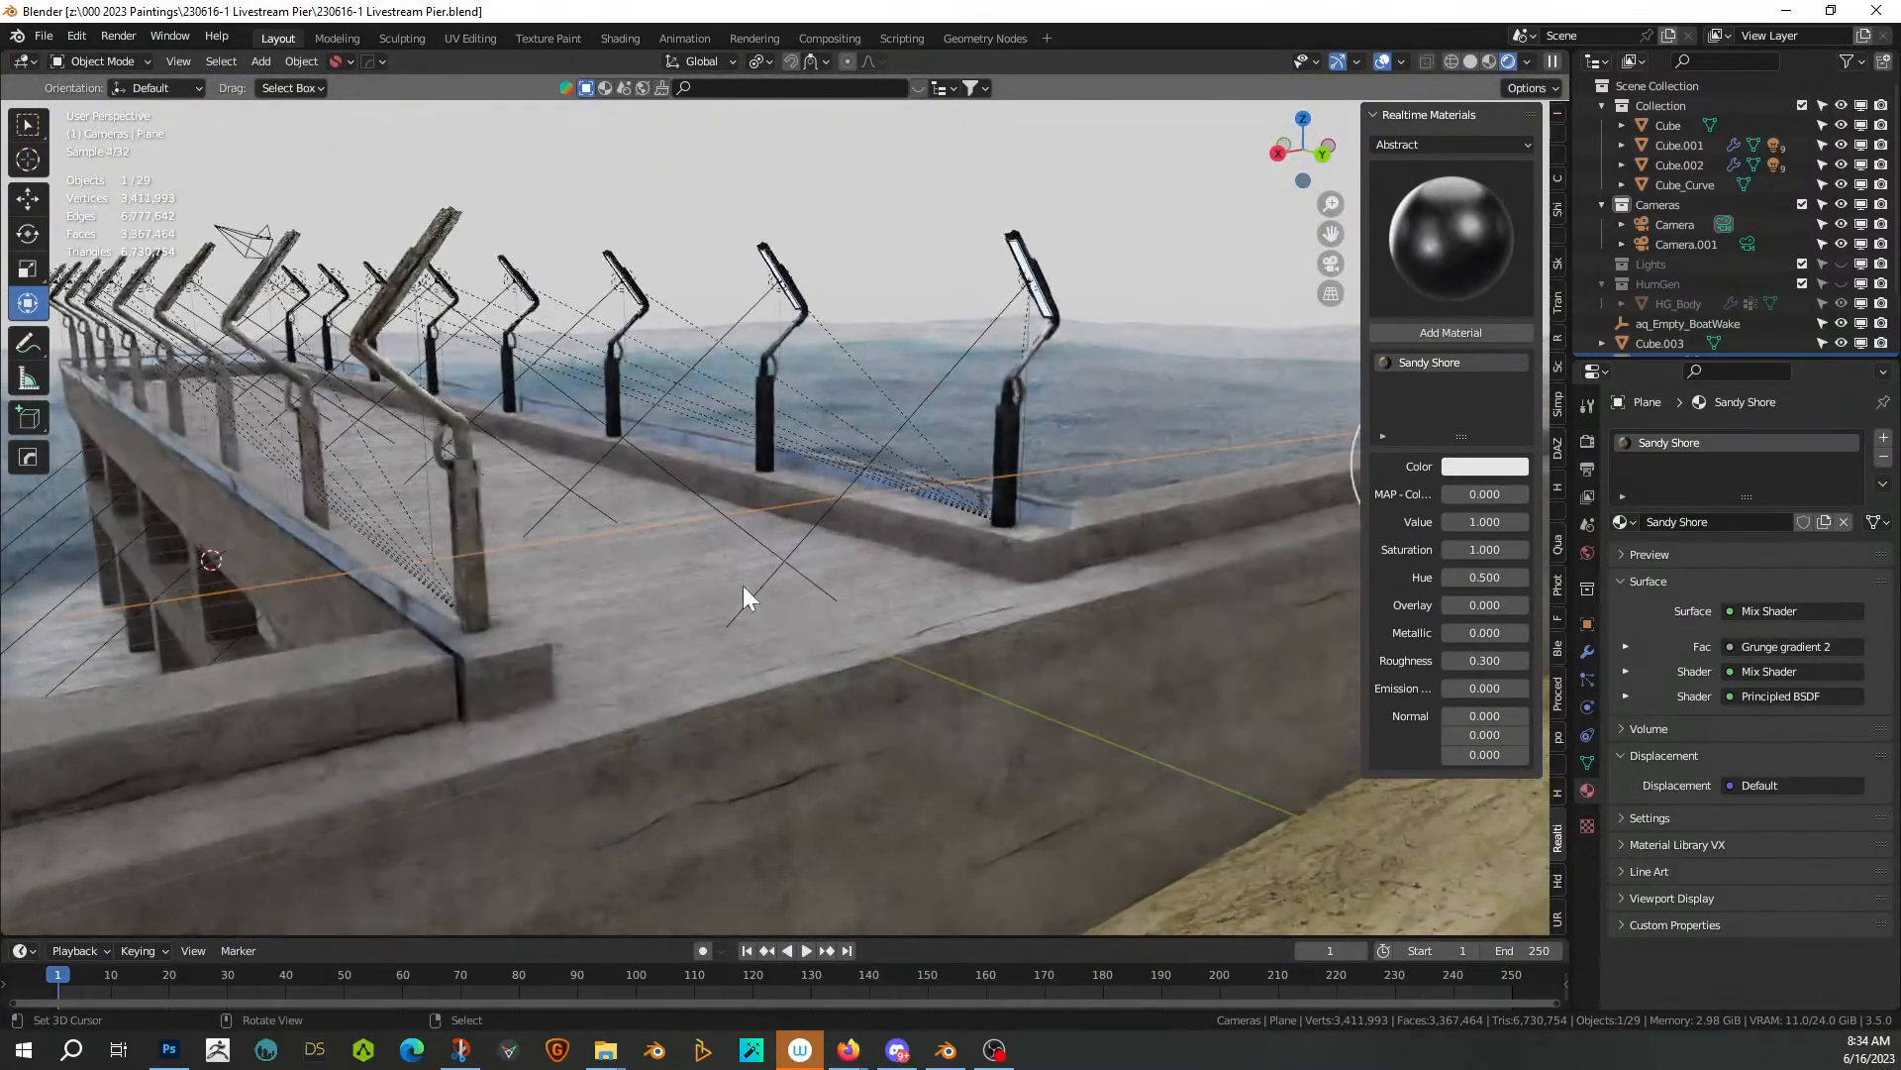
Extrude both landward end faces of the pier's side curbs toward the seawall by about 0.95 m
{"action": "left_click", "coordinate": [520, 669]}
{"action": "key", "text": "Tab"}
{"action": "left_click", "coordinate": [523, 671]}
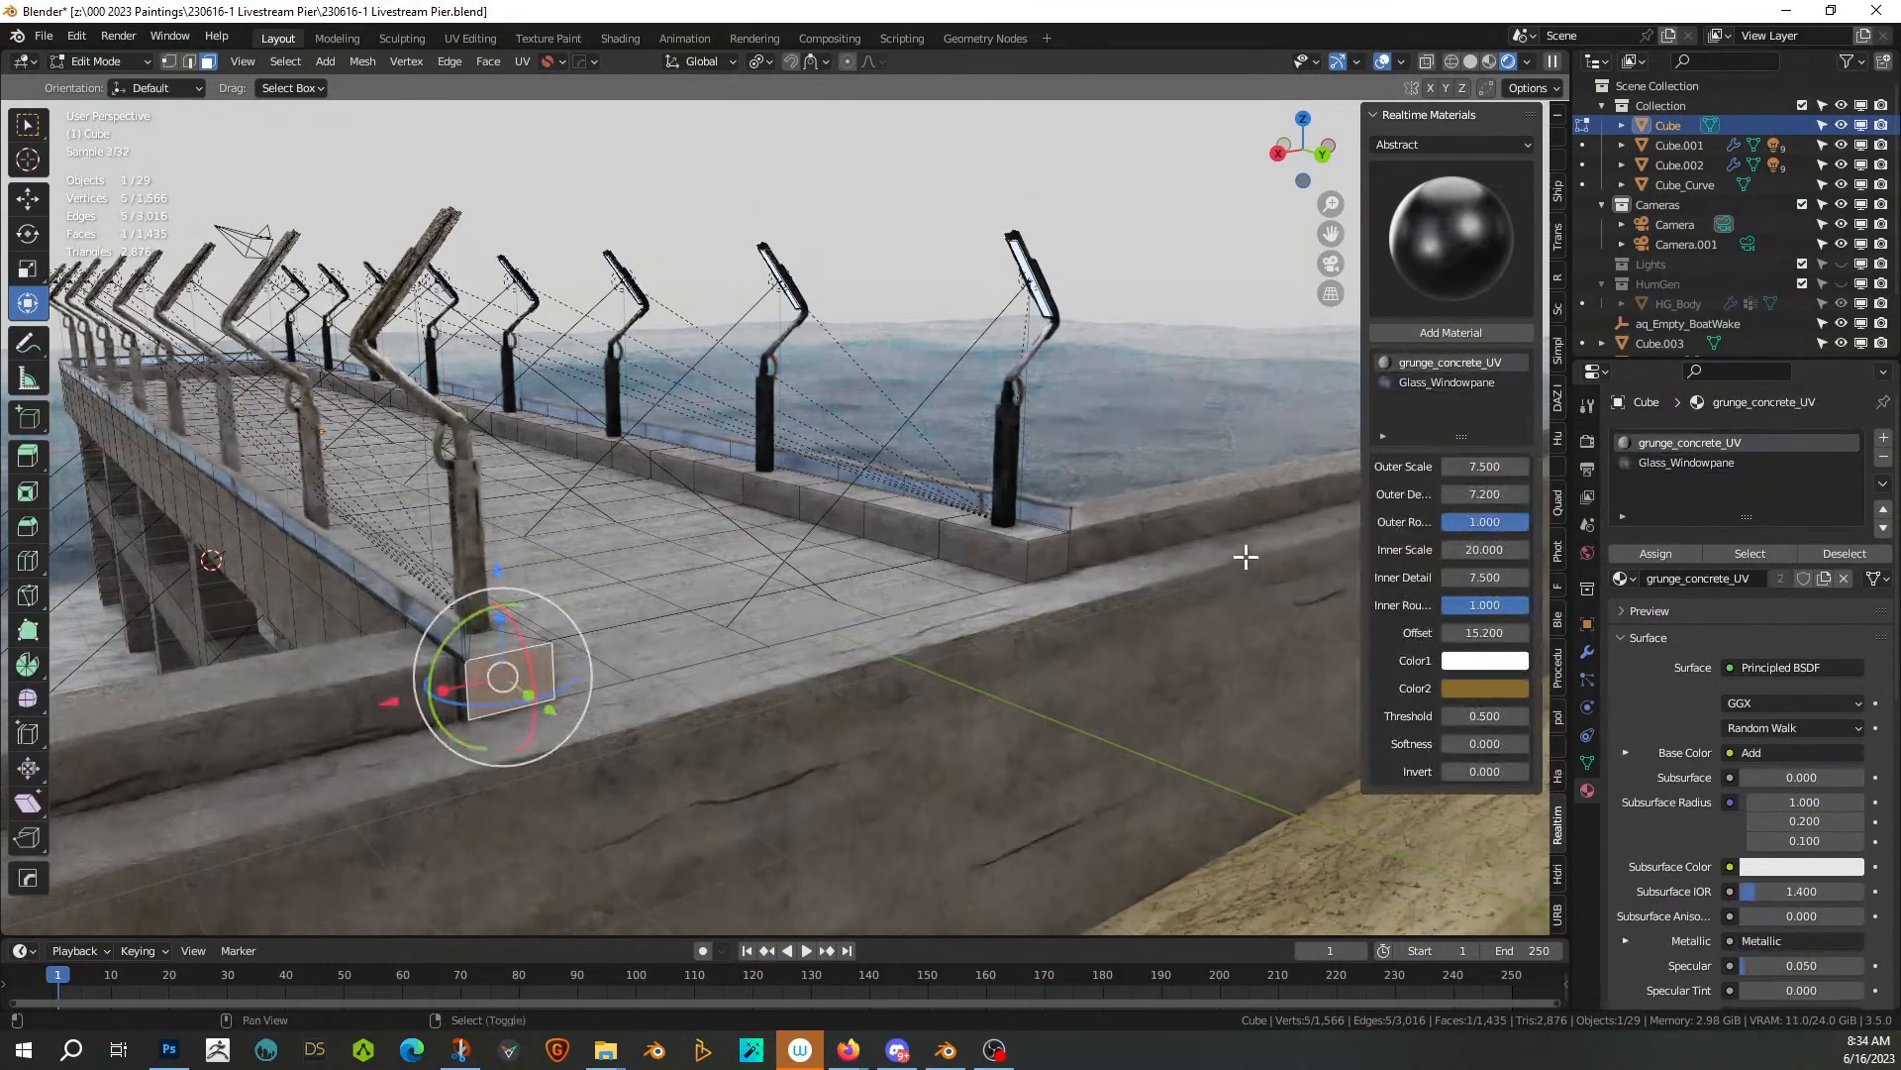
{"action": "left_click", "coordinate": [1056, 551], "text": "shift"}
{"action": "key", "text": "e"}
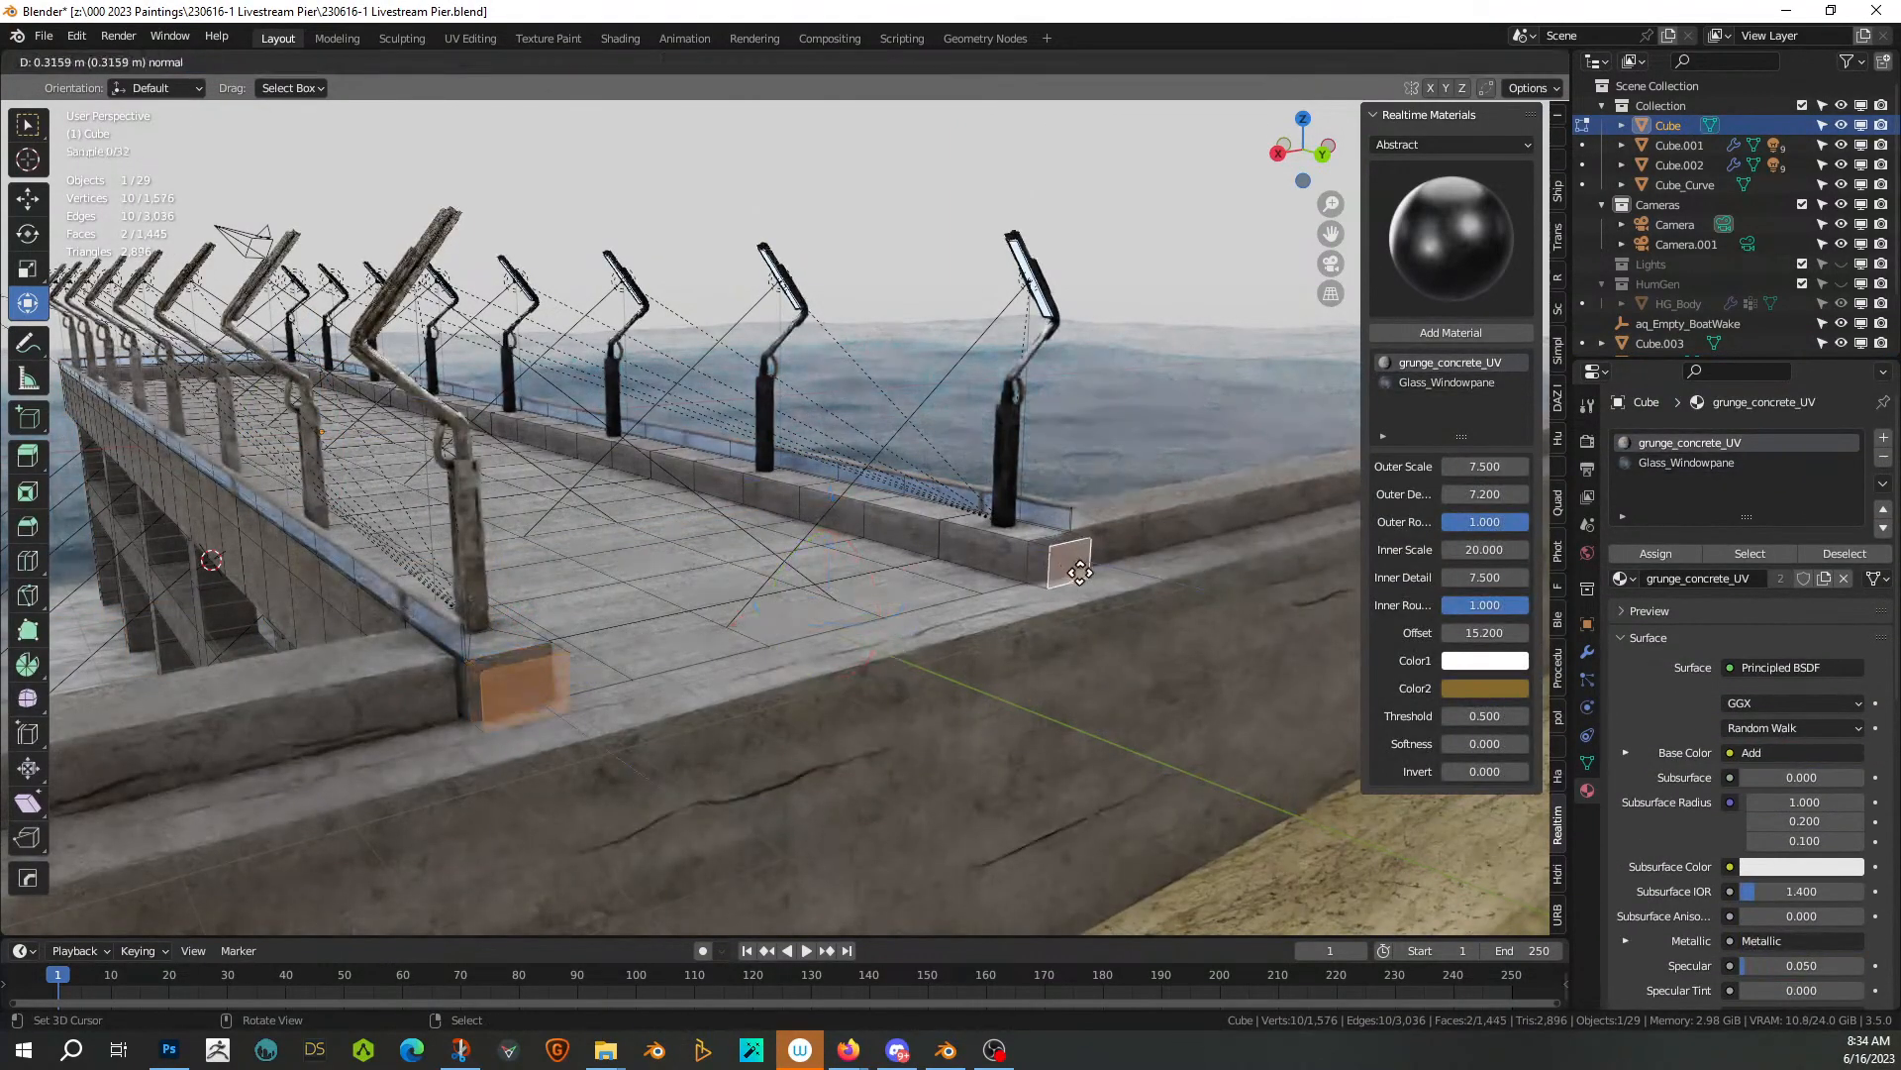
{"action": "left_click", "coordinate": [1108, 606]}
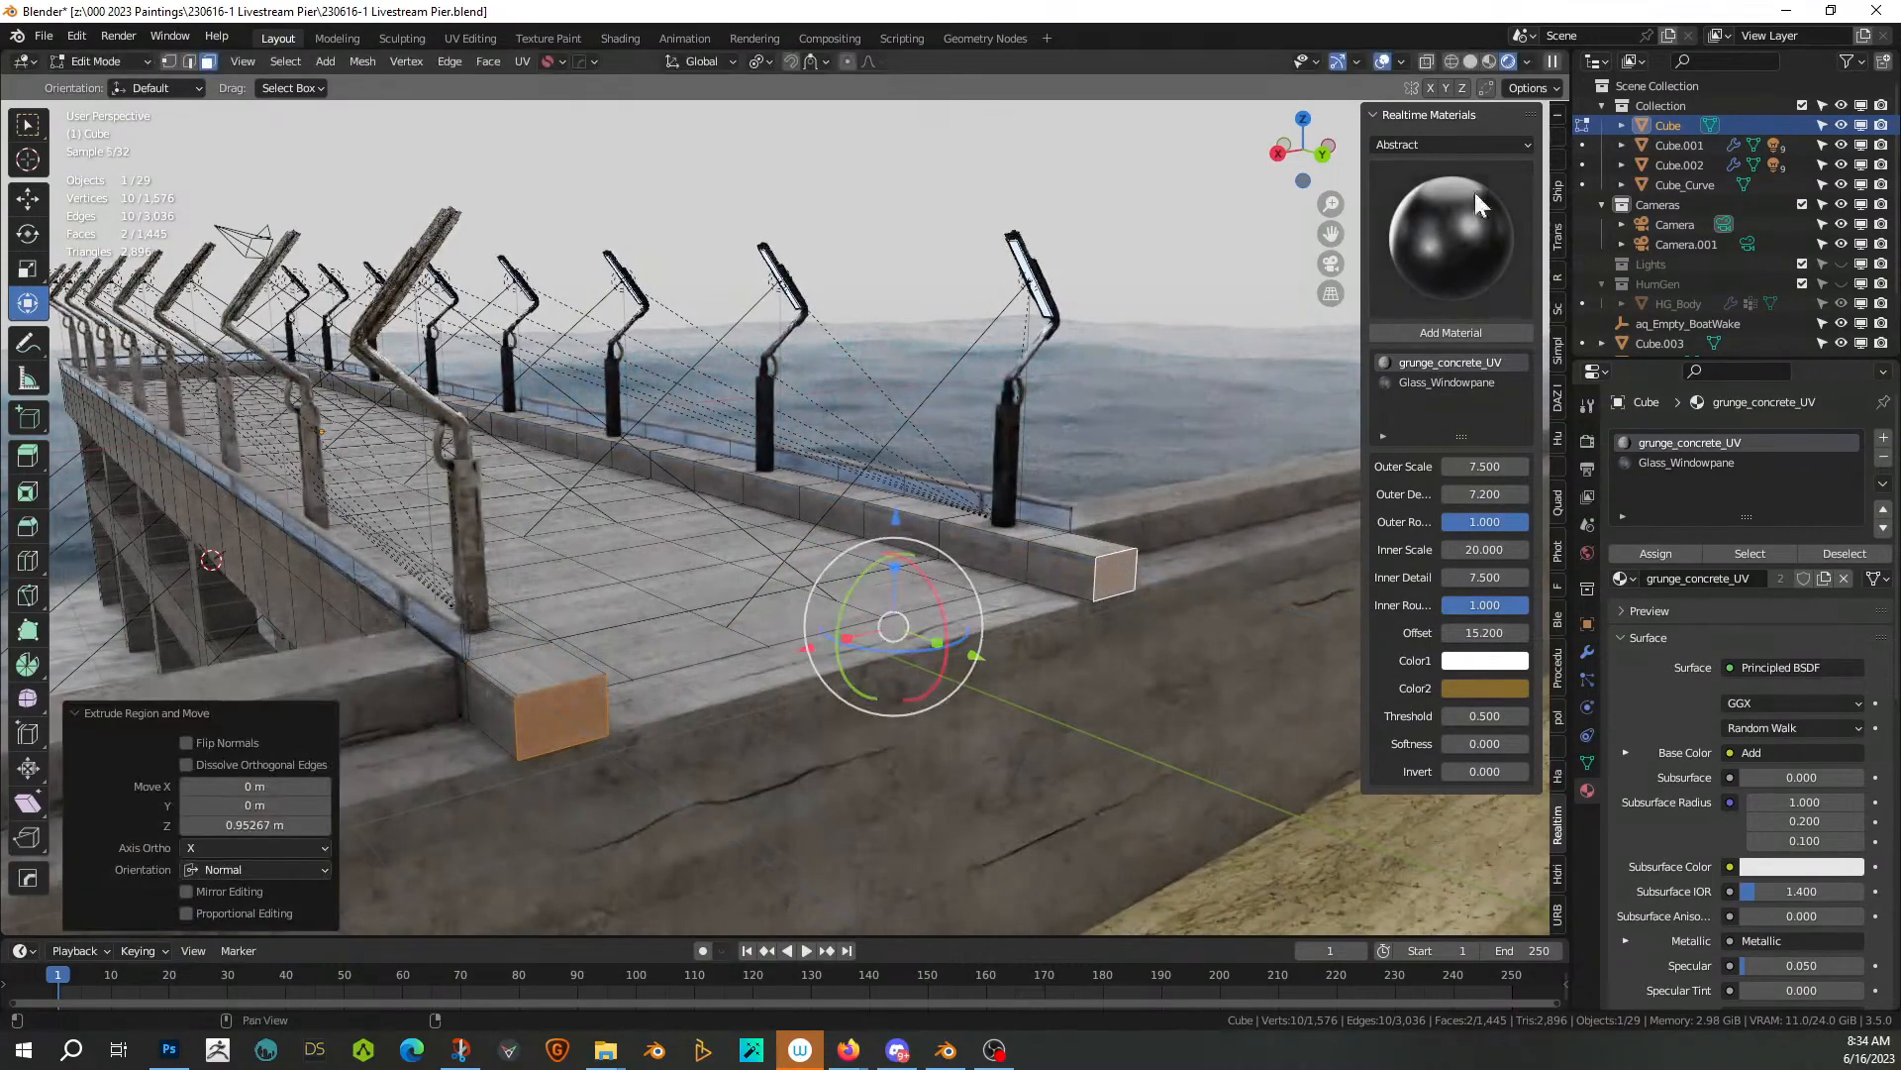
In Solid shading, extrude the top faces of both new curb ends up 4.11 m to form entrance pillars
{"action": "left_click", "coordinate": [1476, 60]}
{"action": "left_click", "coordinate": [556, 670]}
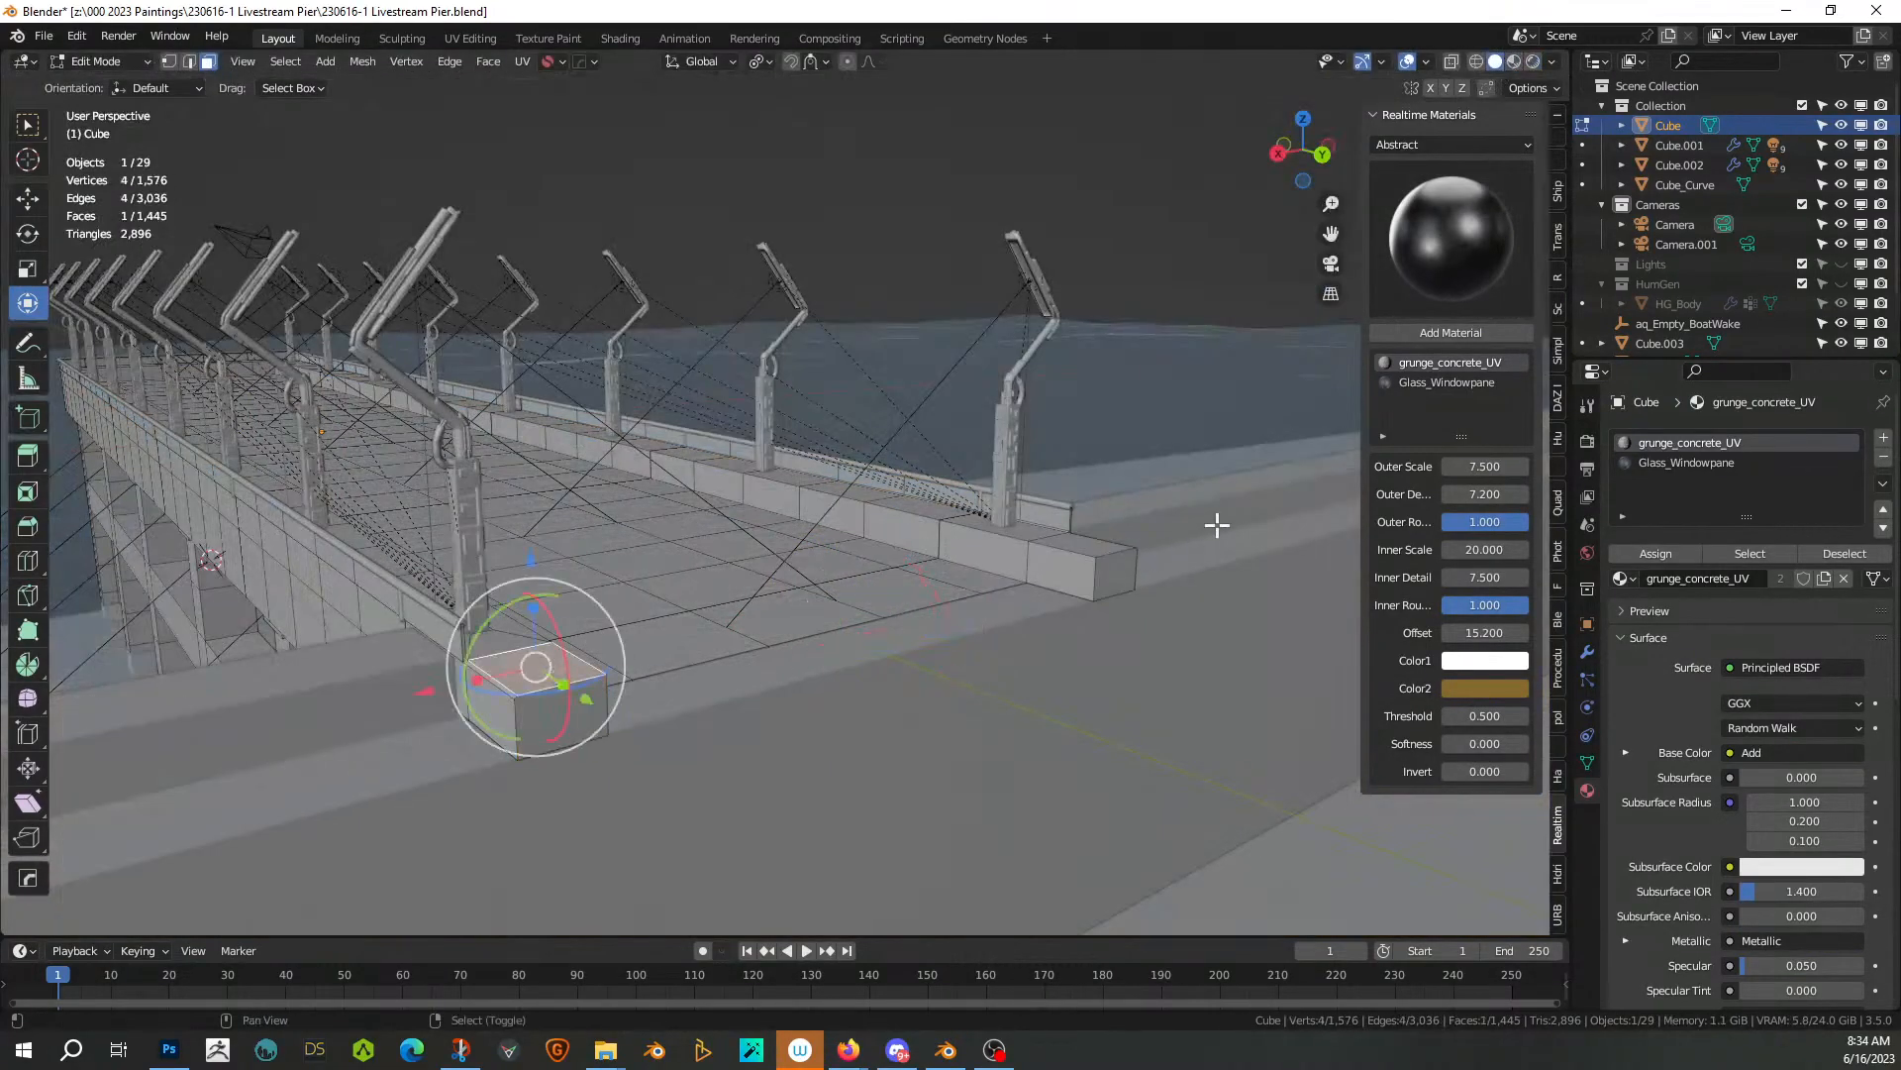
{"action": "left_click", "coordinate": [1102, 546], "text": "shift"}
{"action": "key", "text": "e"}
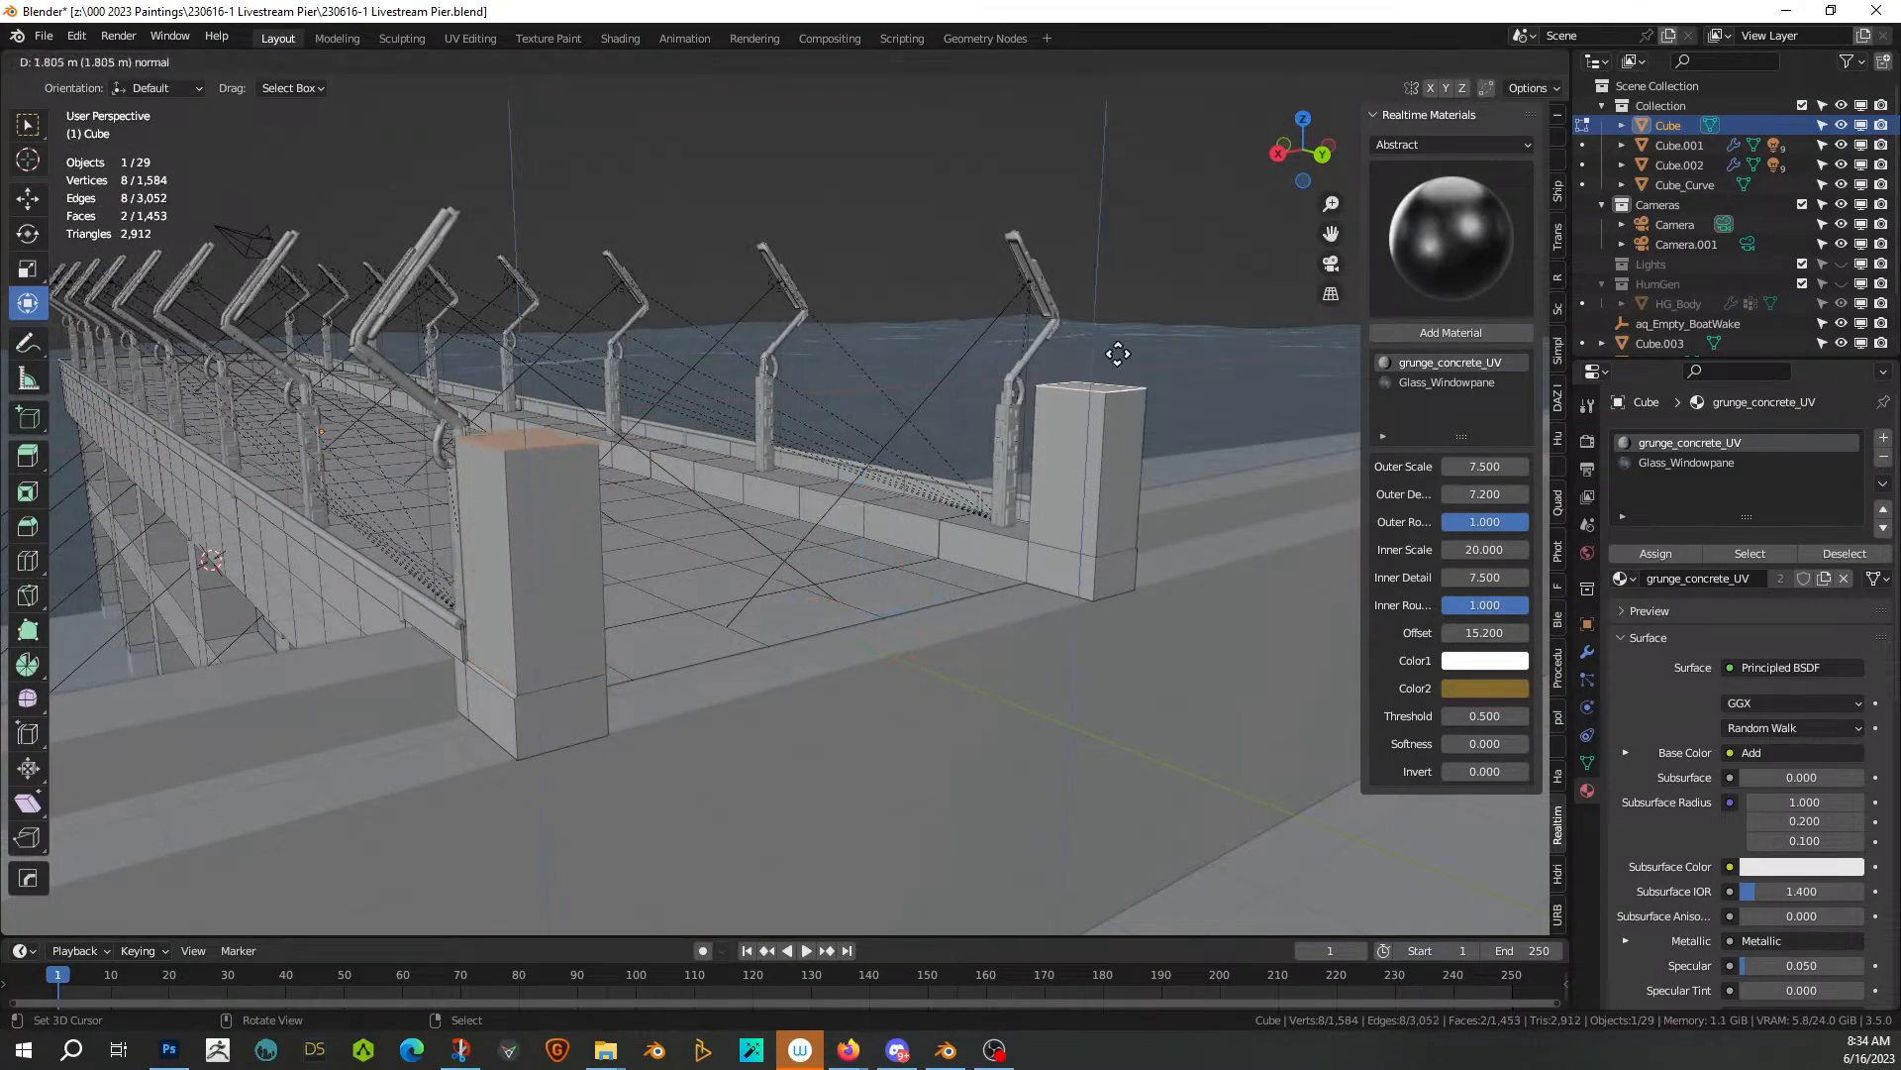
{"action": "left_click", "coordinate": [1097, 105]}
{"action": "middle_click_drag", "start_coordinate": [1097, 106], "coordinate": [1078, 195]}
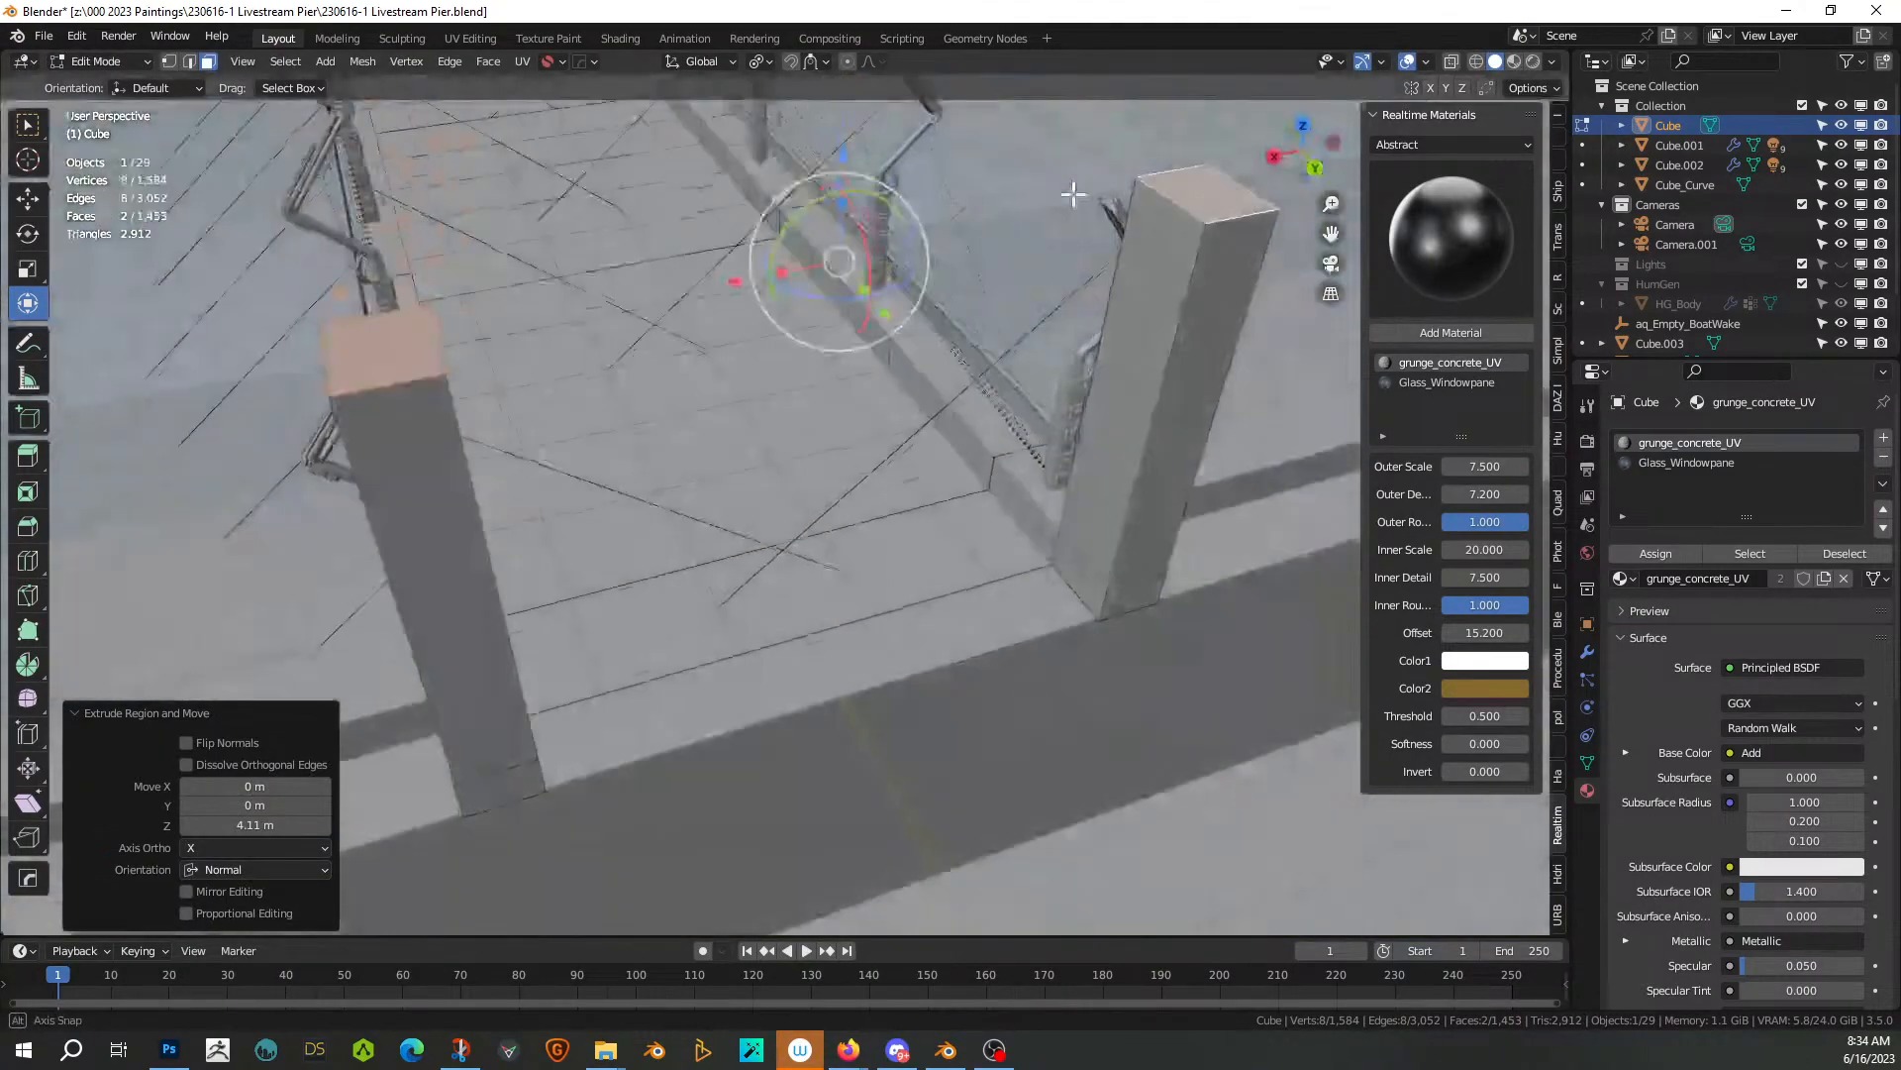
{"action": "scroll", "coordinate": [841, 288], "scroll_direction": "down", "scroll_amount": 3}
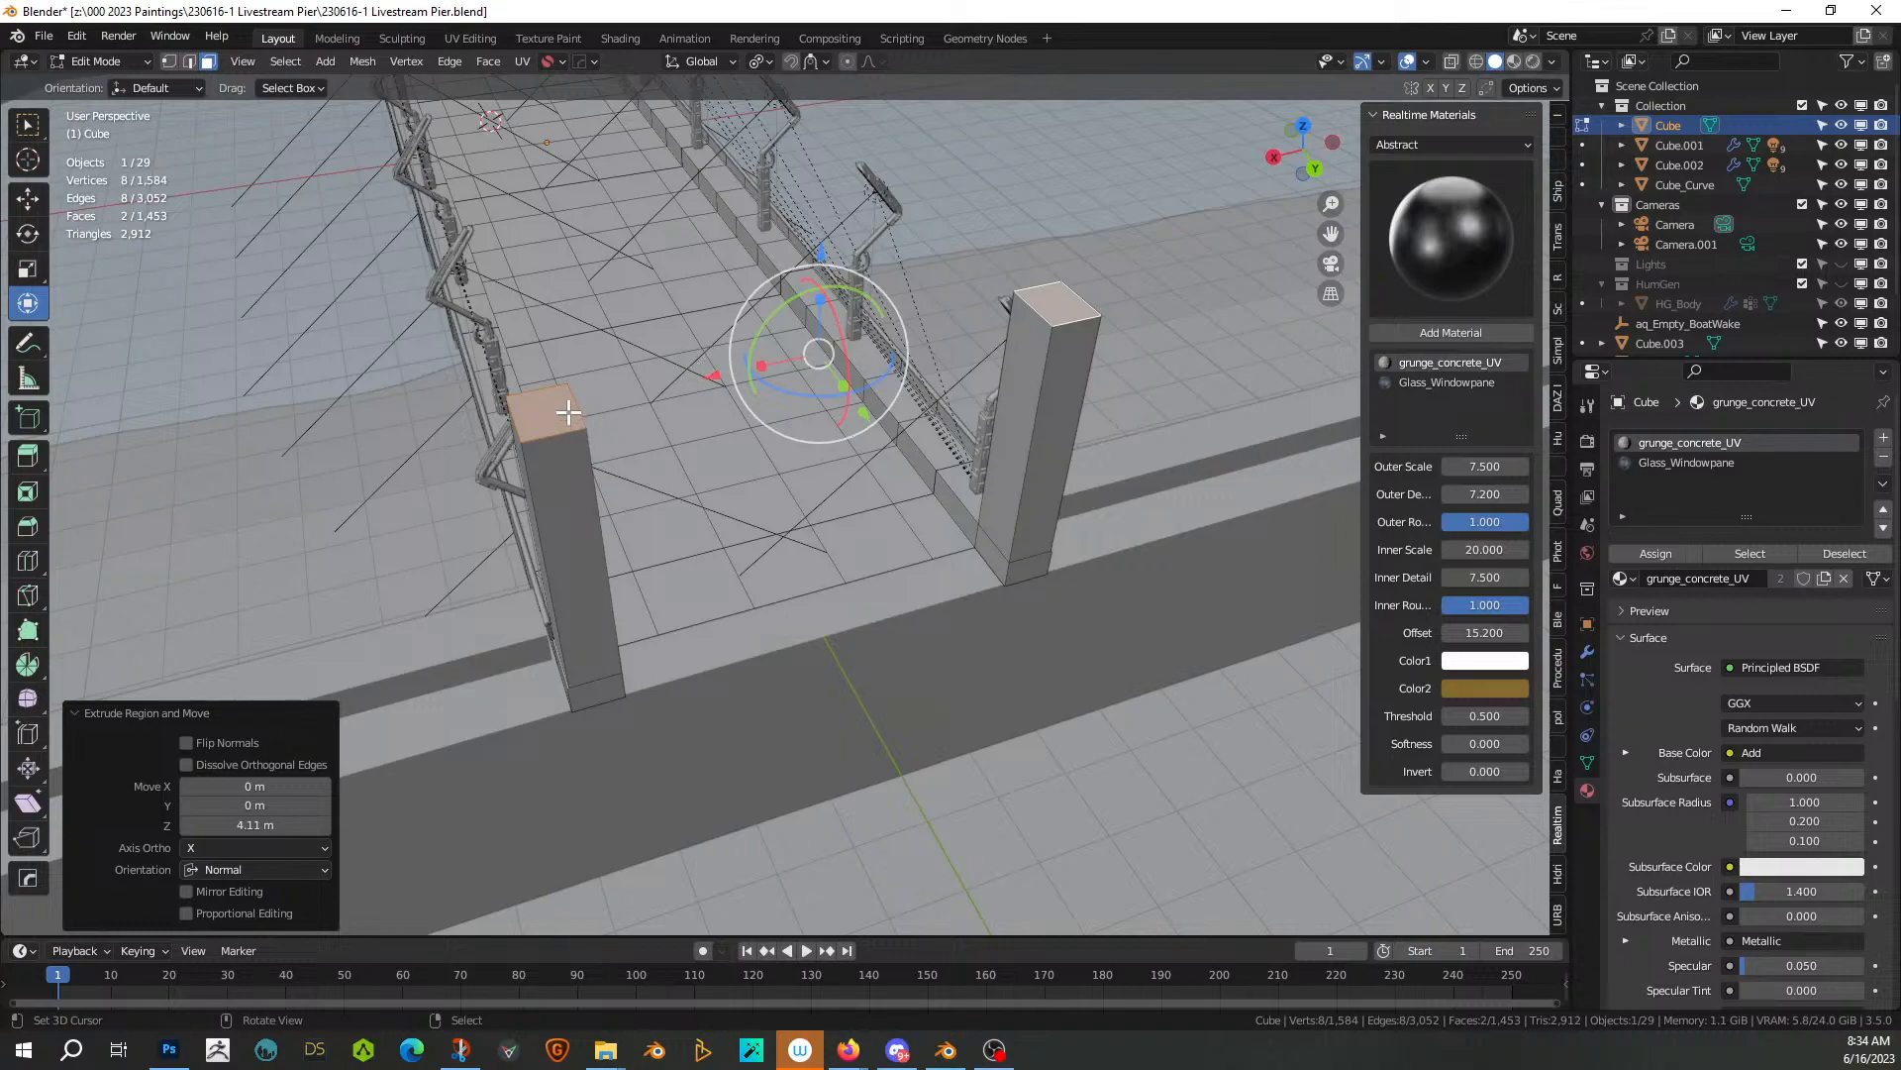
Lower the inner top edge of the left-hand entrance pillar by about 0.58 m along Z to give it a sloping top
{"action": "key", "text": "2"}
{"action": "left_click", "coordinate": [566, 406]}
{"action": "middle_click_drag", "start_coordinate": [653, 378], "coordinate": [670, 327]}
{"action": "key", "text": "g"}
{"action": "key", "text": "z"}
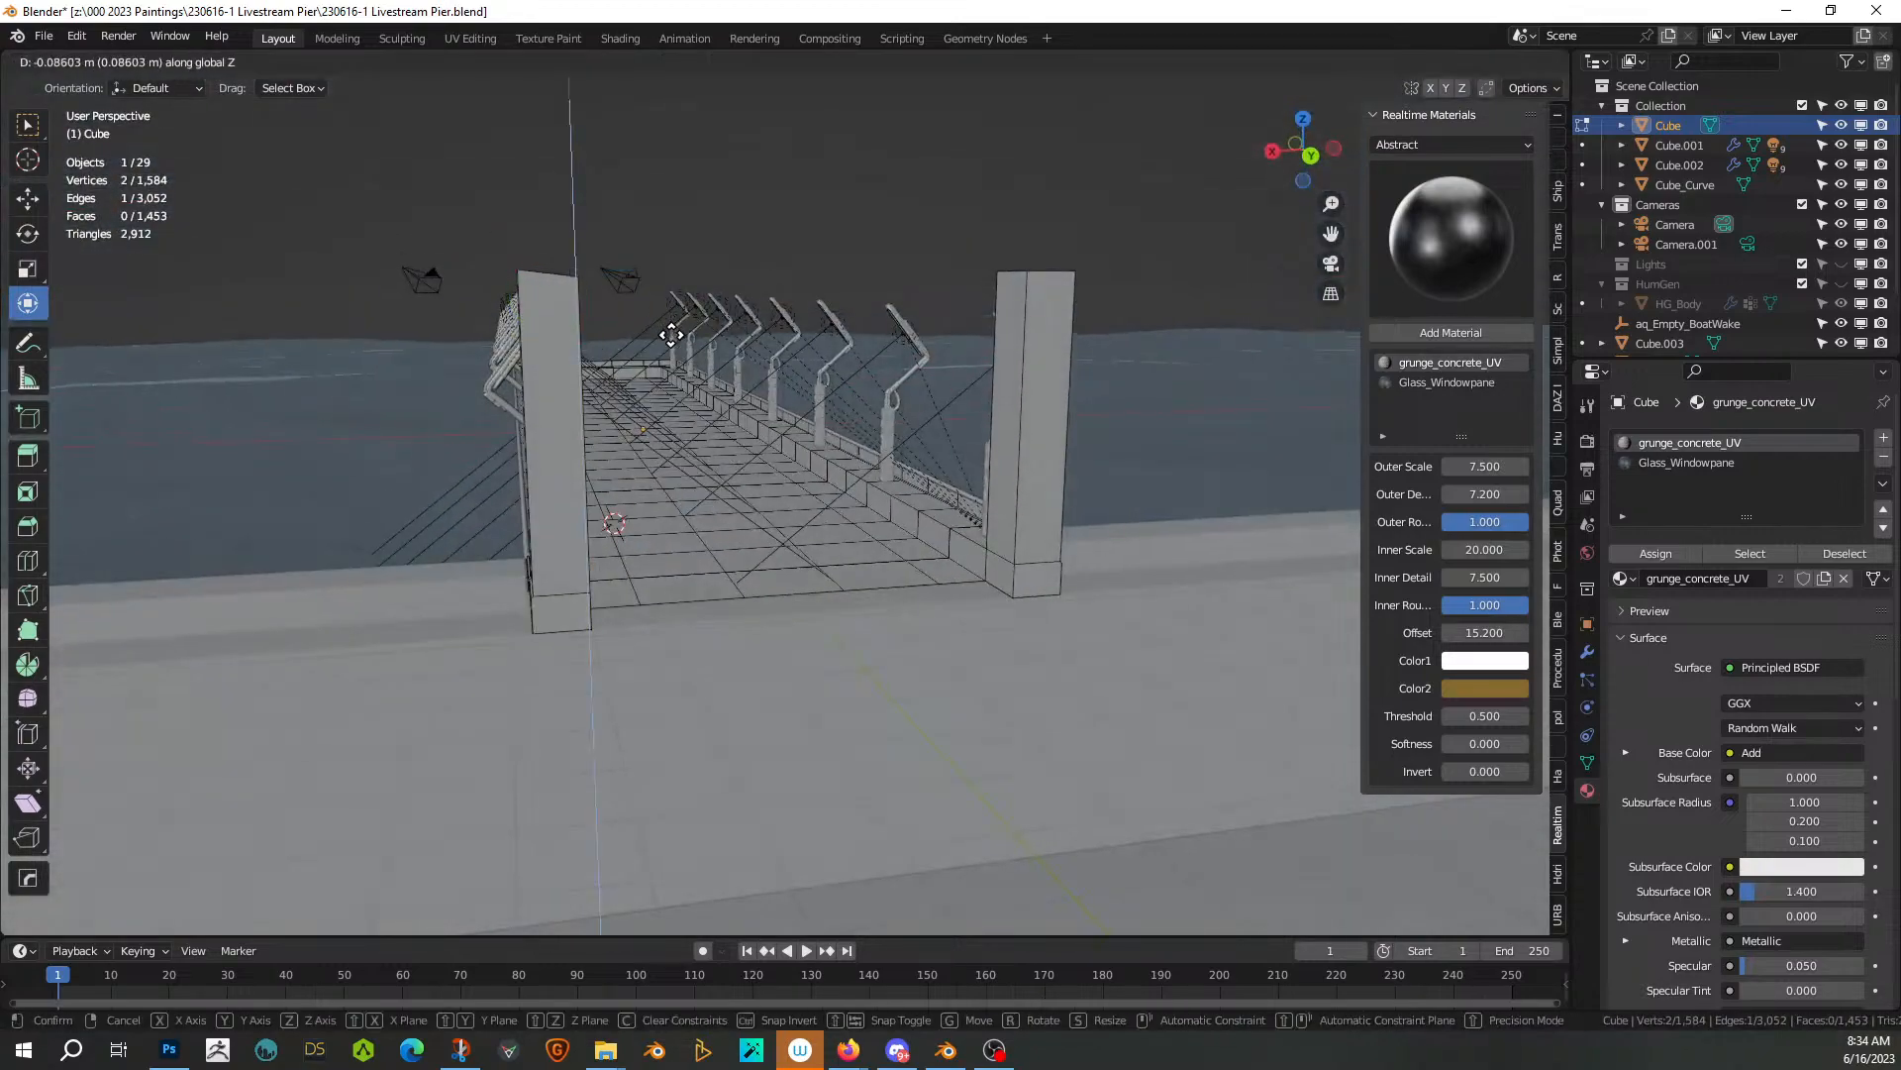
{"action": "left_click", "coordinate": [671, 374]}
{"action": "middle_click_drag", "start_coordinate": [671, 374], "coordinate": [634, 377]}
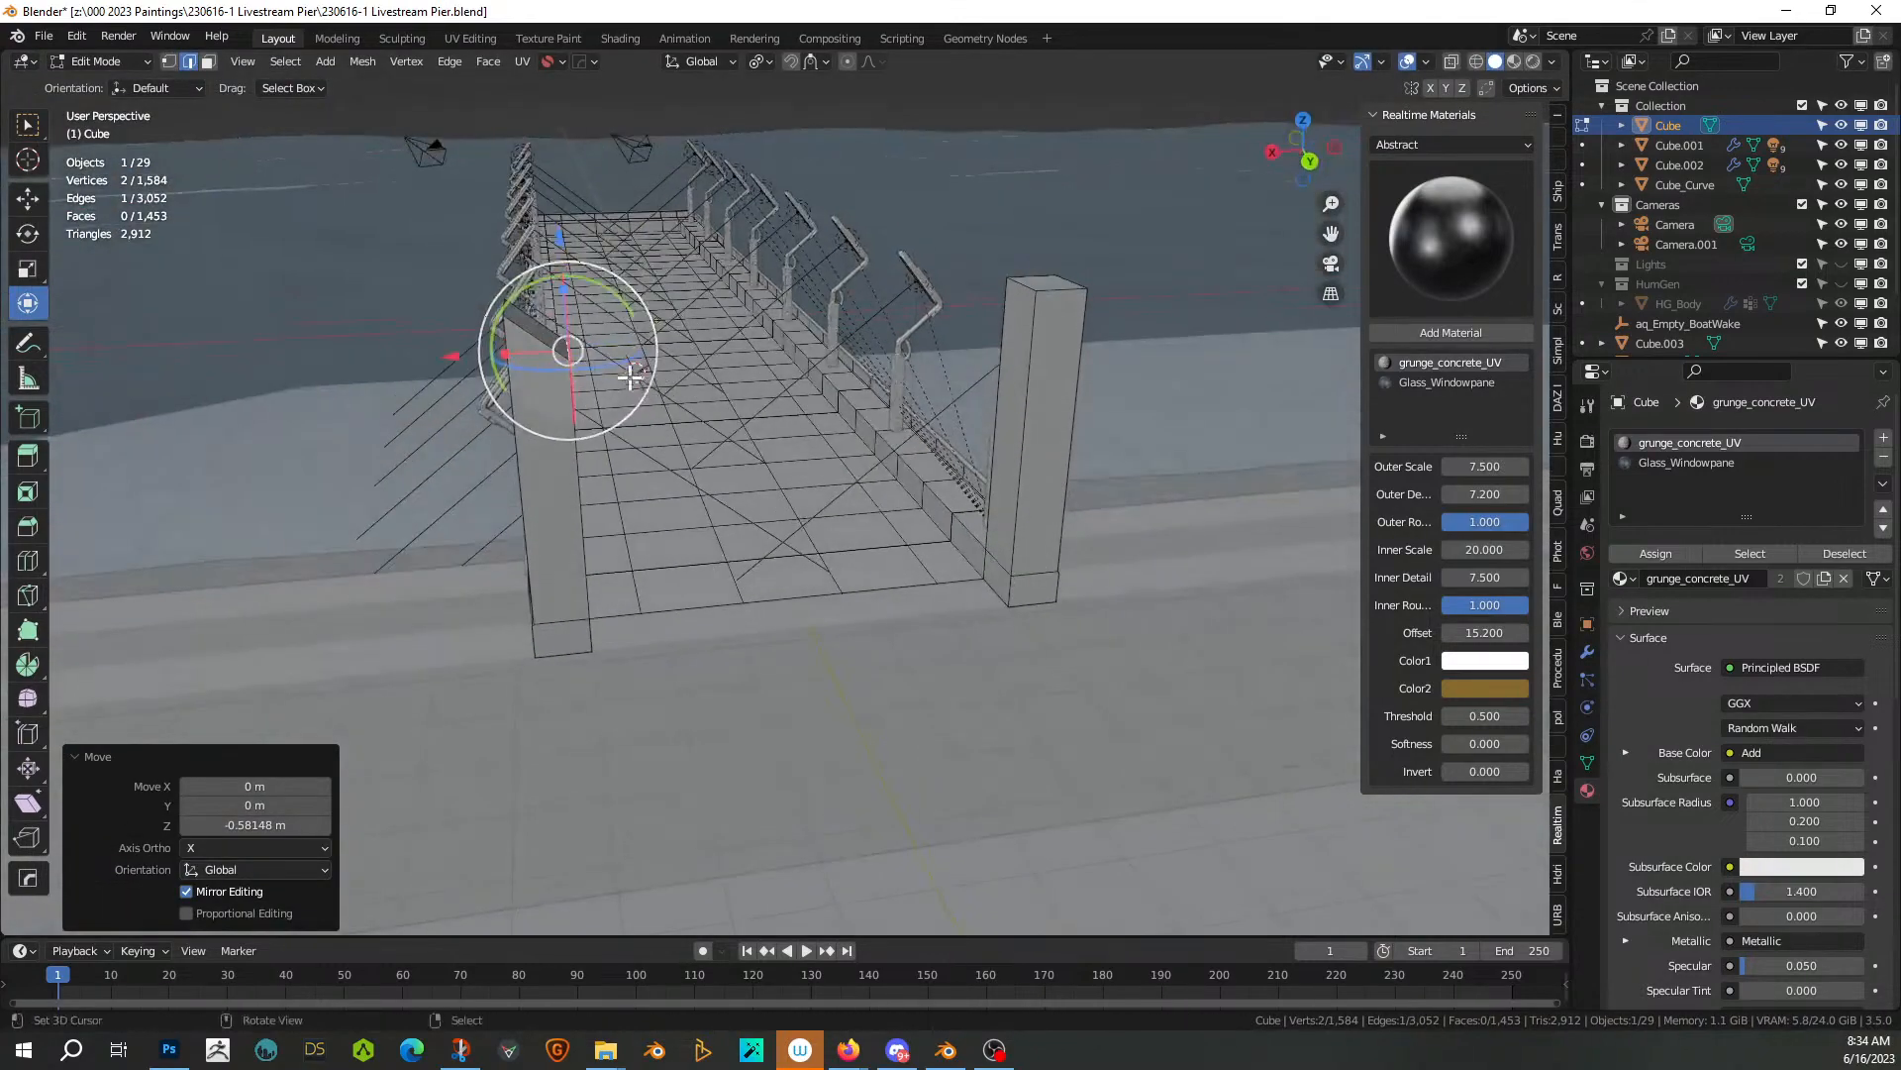
Extrude the pillar's sloping top face about 2.03 m along its normal to start an arch leaning over the pier
{"action": "key", "text": "3"}
{"action": "left_click", "coordinate": [543, 313]}
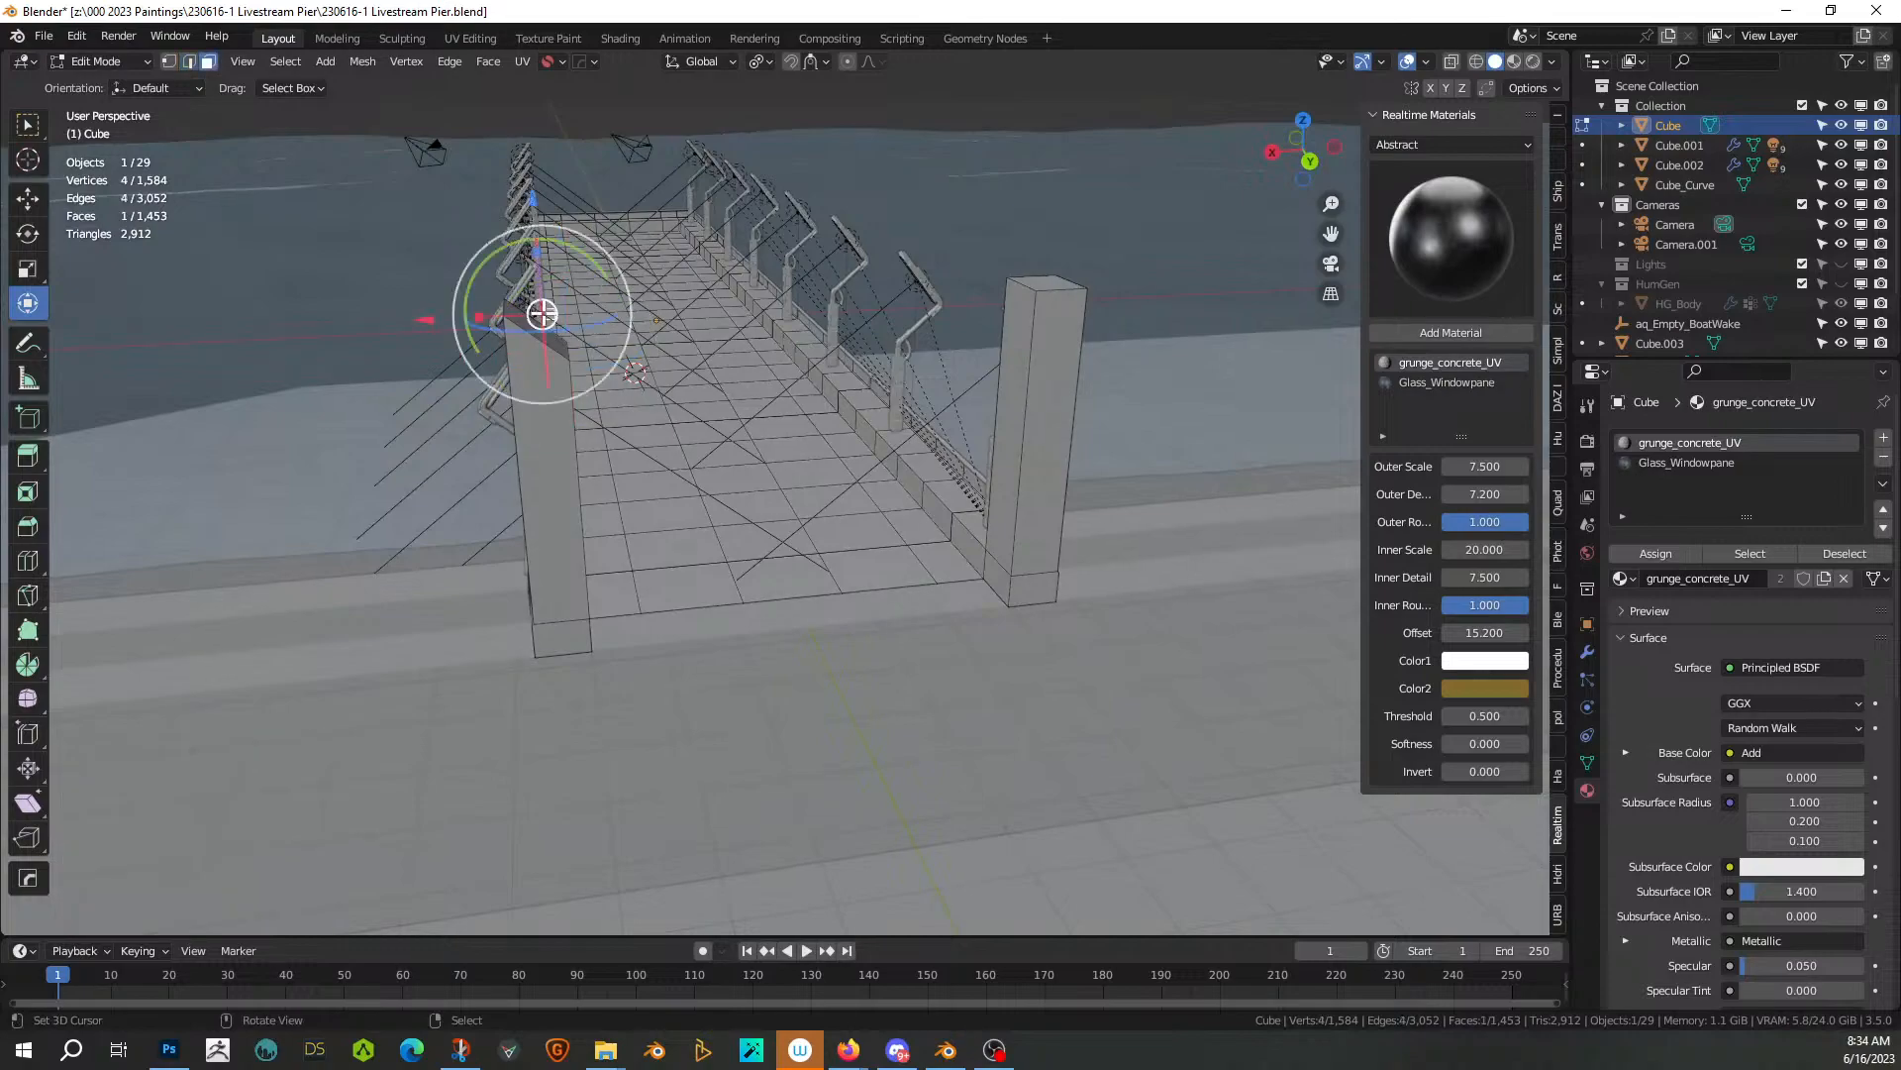
{"action": "left_click", "coordinate": [531, 336]}
{"action": "key", "text": "e"}
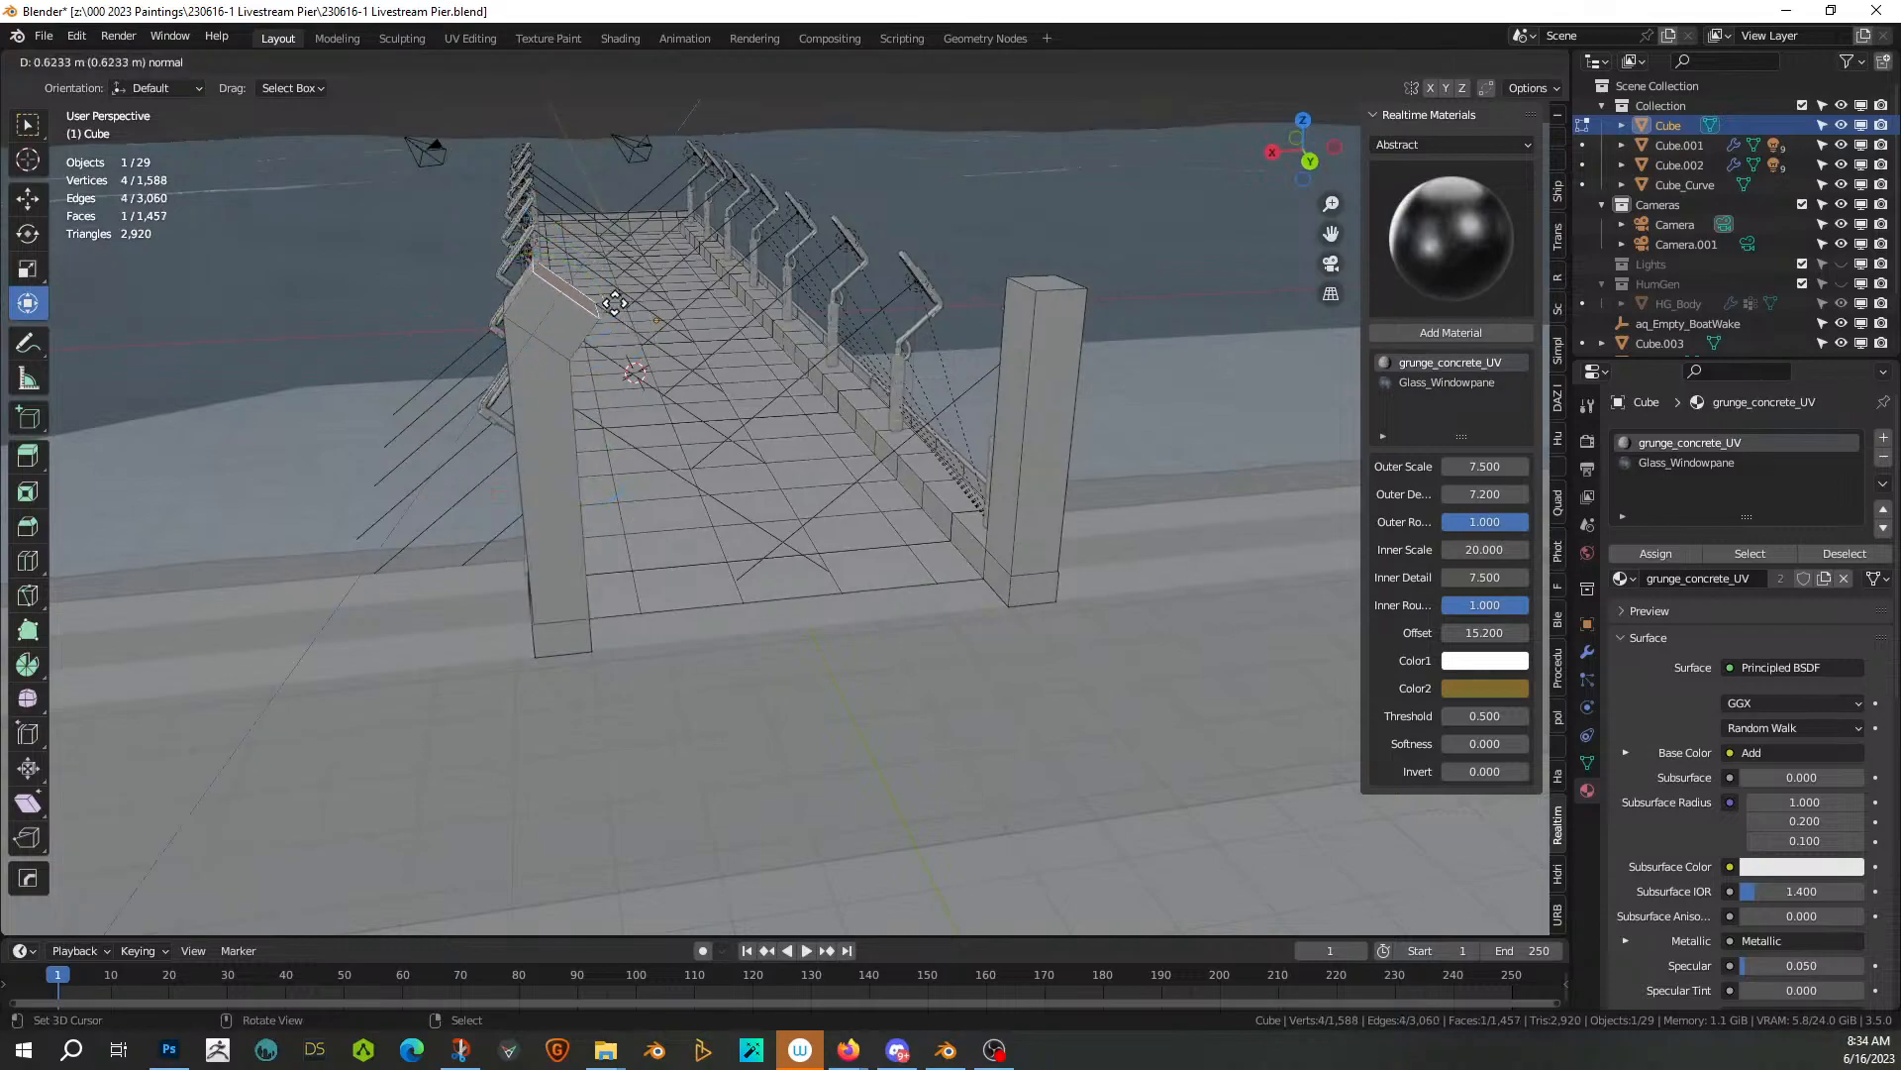
{"action": "left_click", "coordinate": [718, 251]}
{"action": "scroll", "coordinate": [836, 281], "scroll_direction": "down", "scroll_amount": 2}
{"action": "middle_click_drag", "start_coordinate": [836, 282], "coordinate": [836, 265]}
{"action": "scroll", "coordinate": [808, 334], "scroll_direction": "up", "scroll_amount": 2}
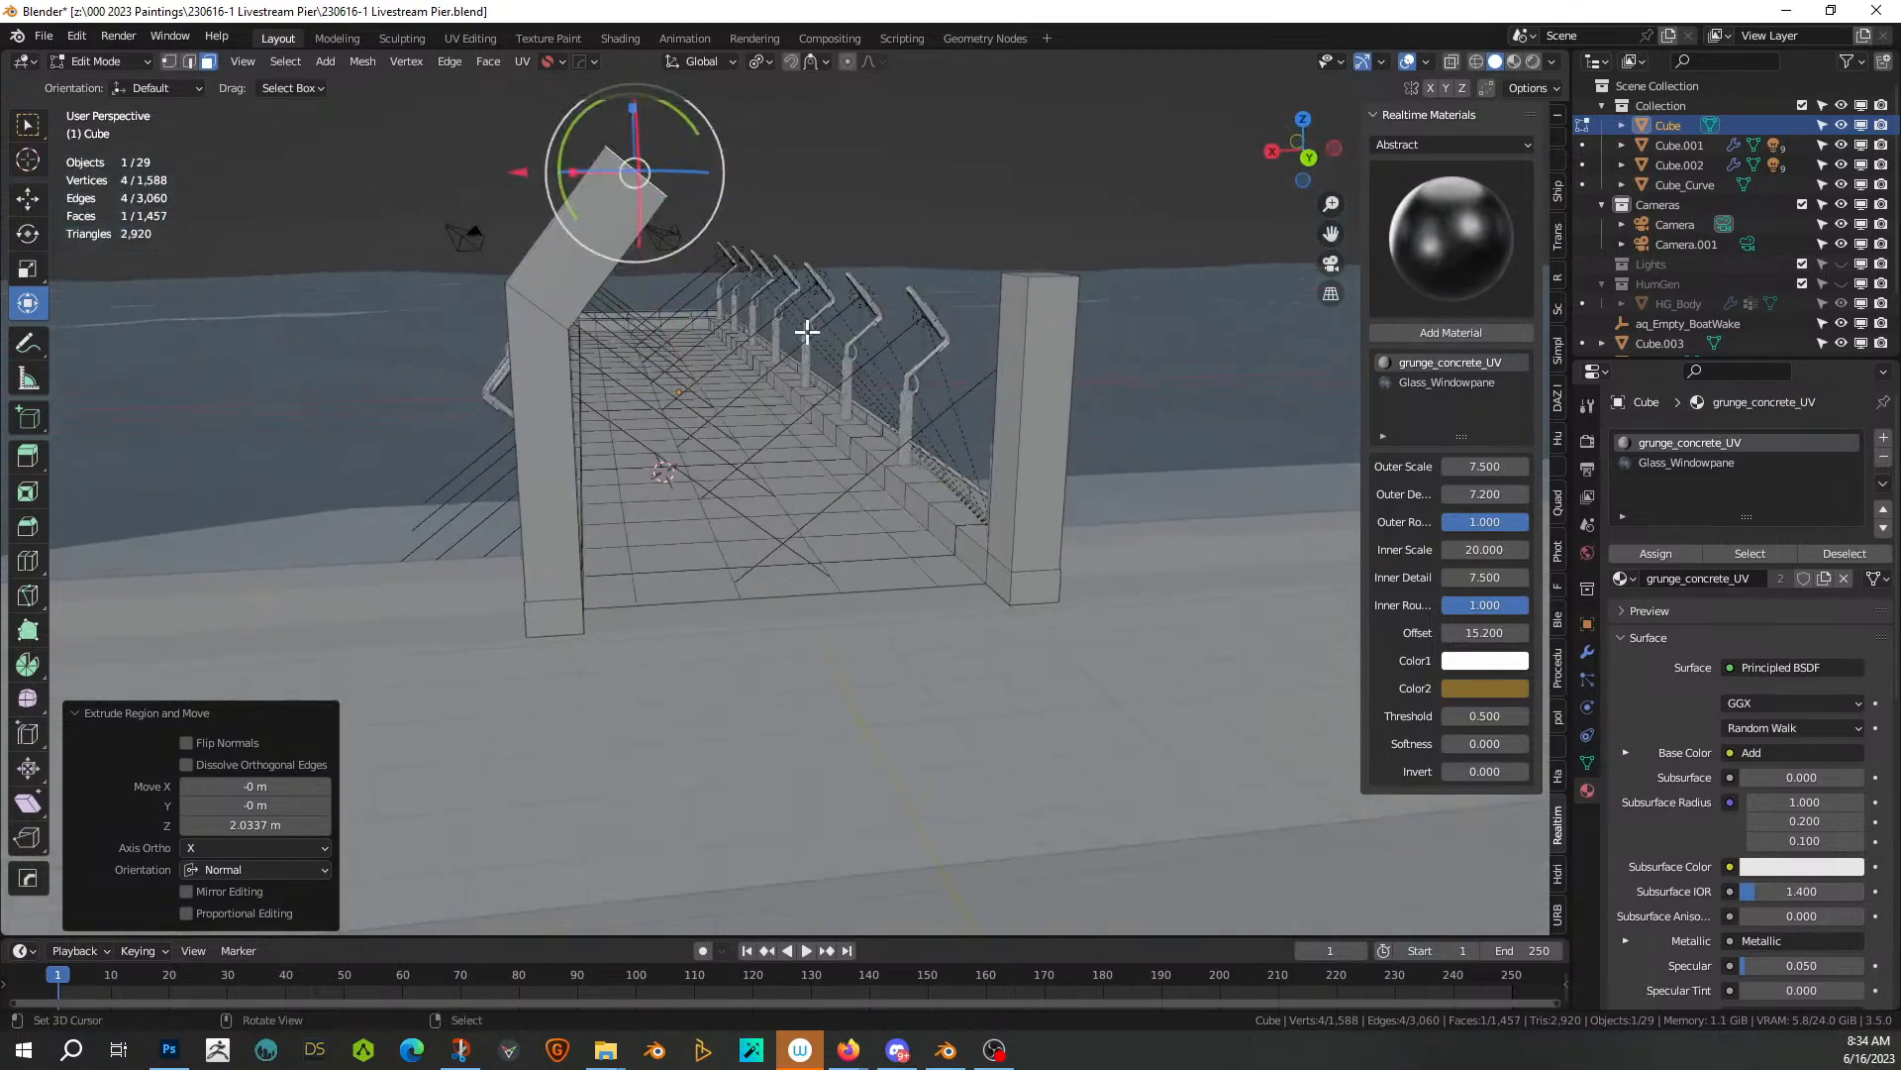
Rotate the arch segment's end face about -26° around Y and extend another segment toward the pier's centre
{"action": "key", "text": "r"}
{"action": "key", "text": "y"}
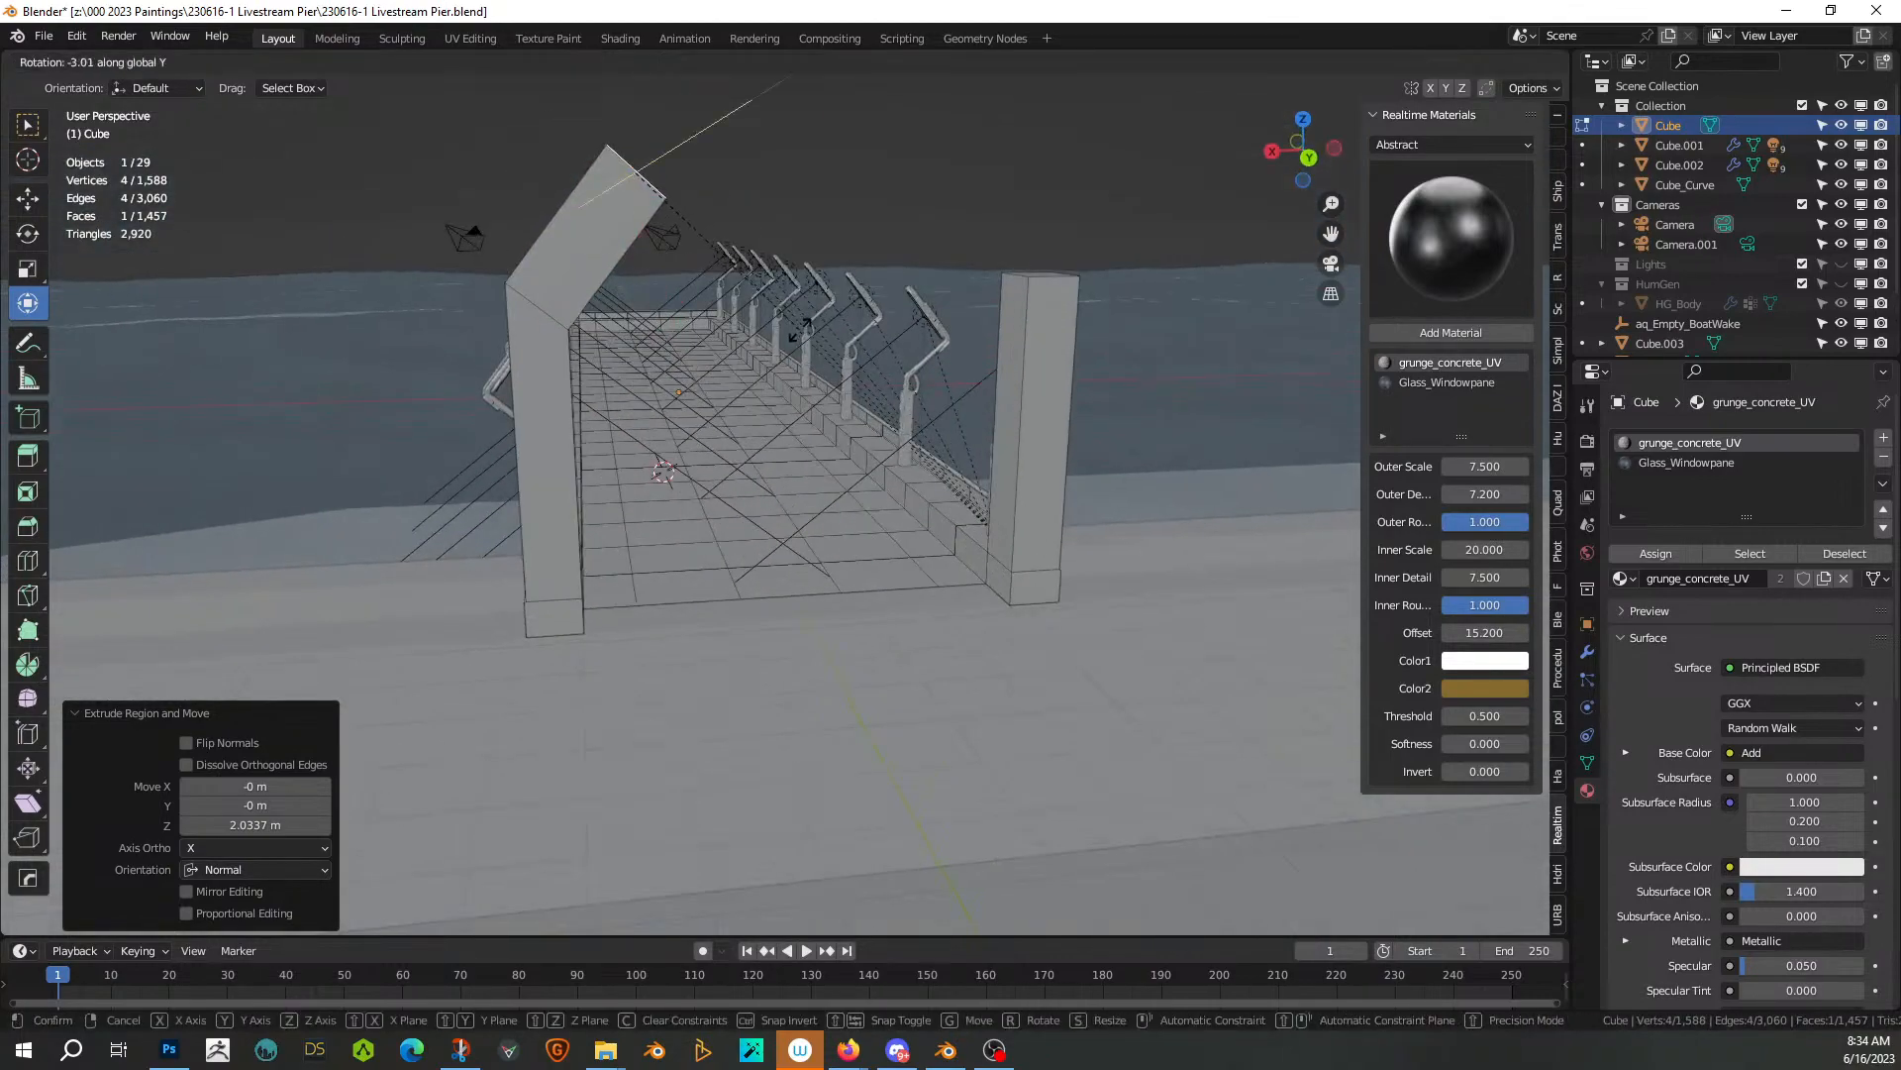
{"action": "left_click", "coordinate": [723, 377]}
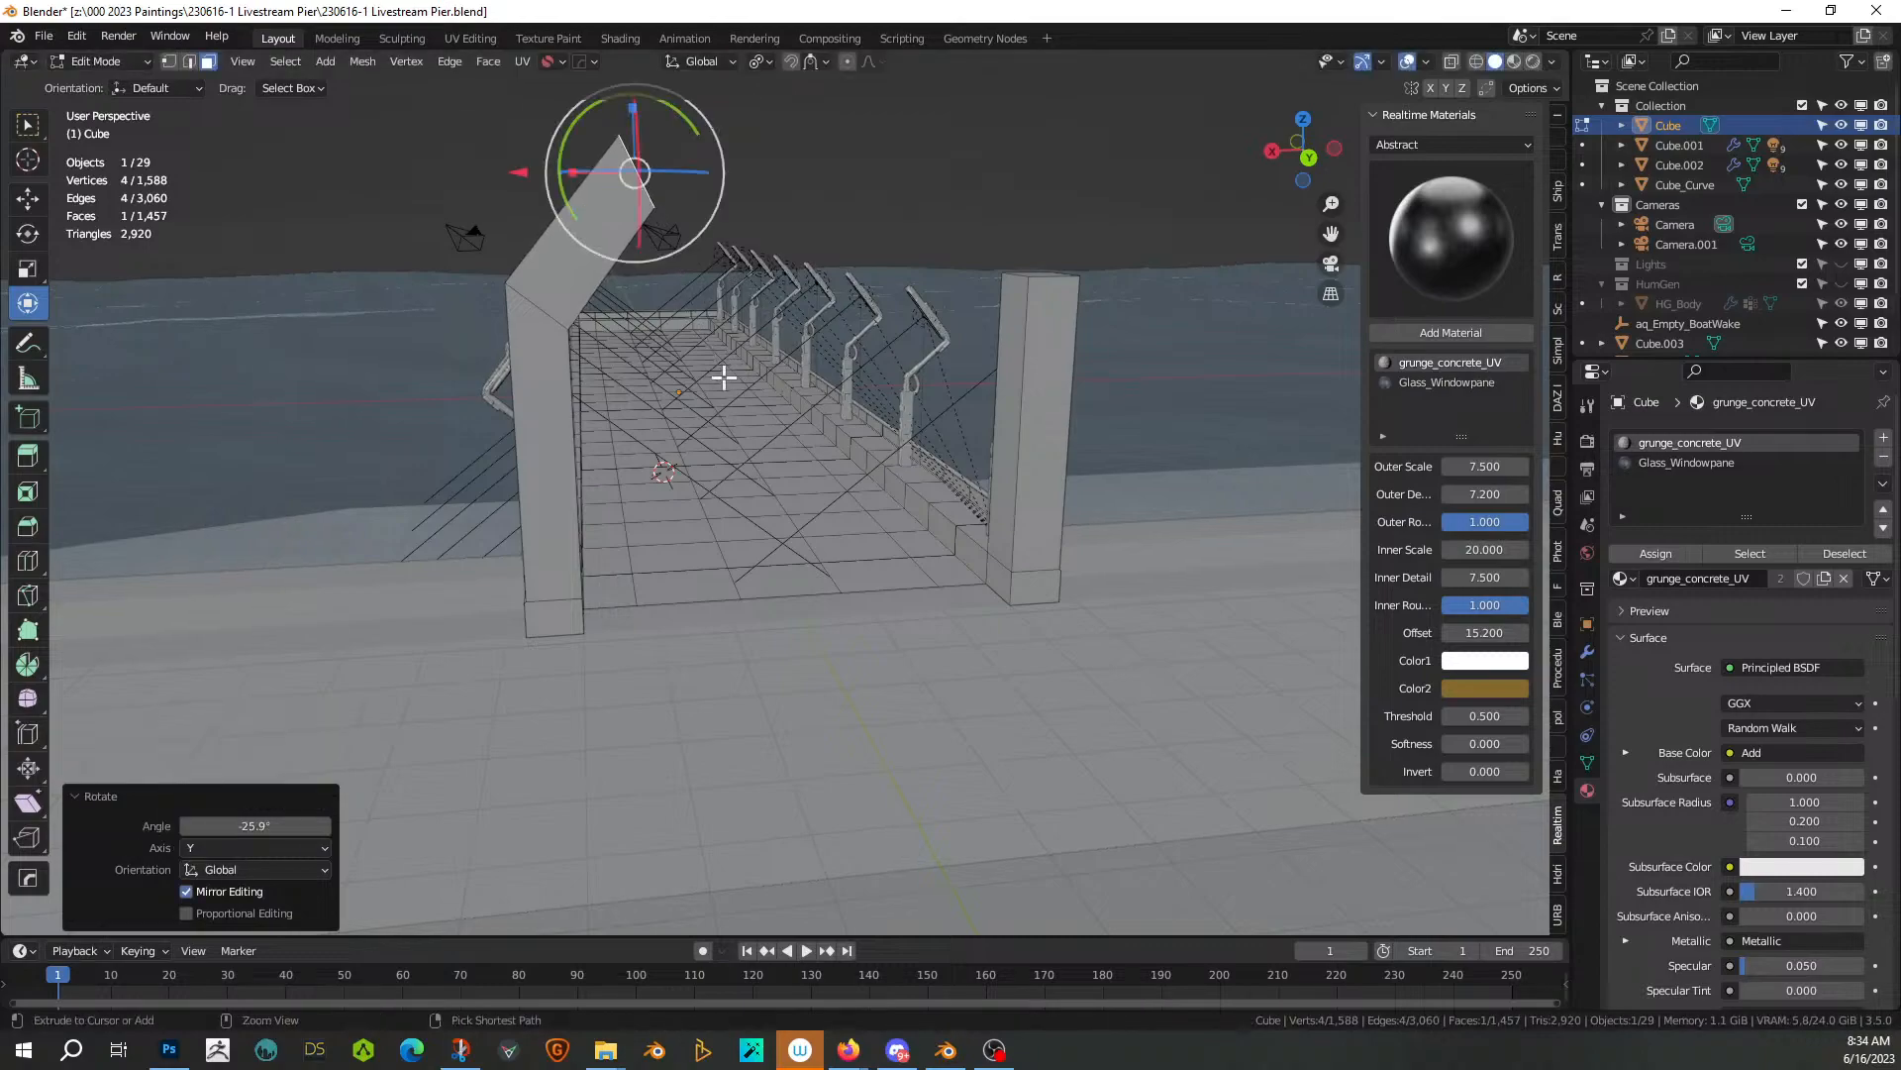
{"action": "key", "text": "Tab"}
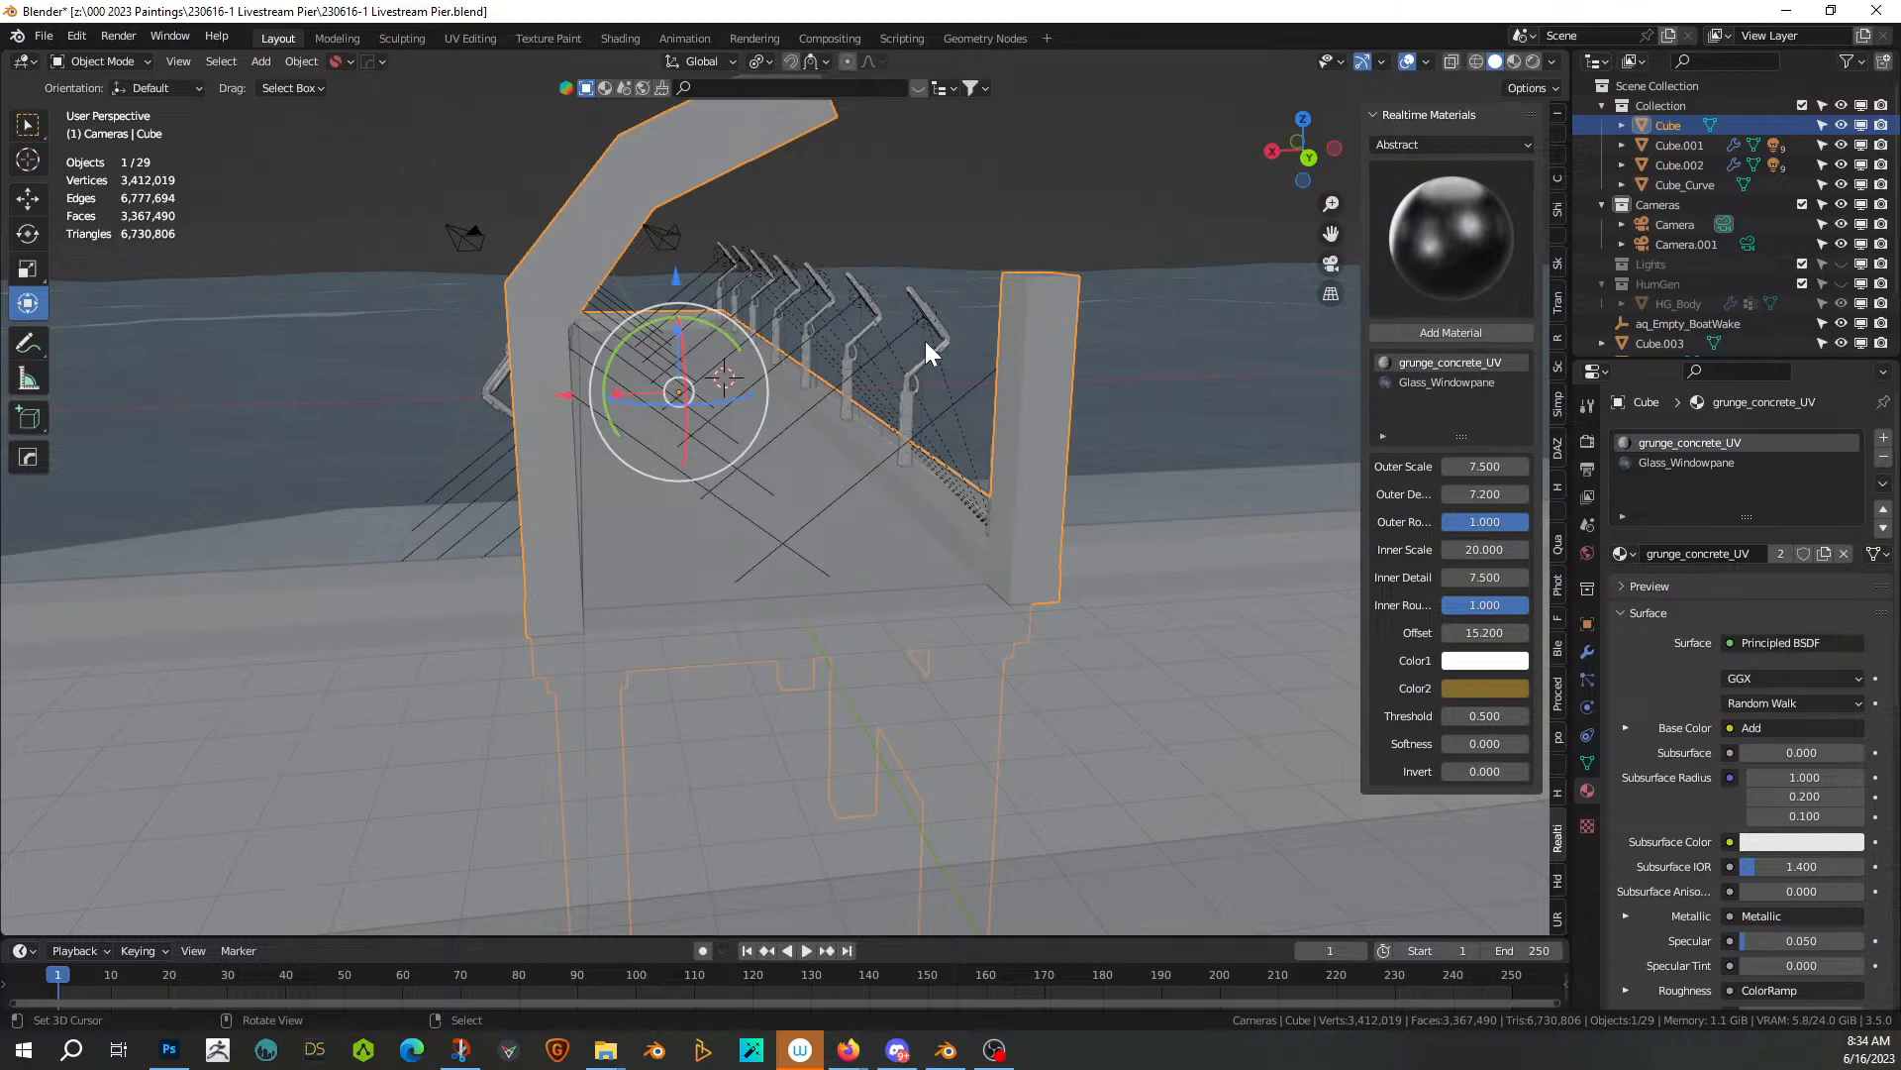
Mirror the pier mesh across X to turn the half arch into a complete symmetrical entrance arch
{"action": "key", "text": "alt+x"}
{"action": "left_click", "coordinate": [532, 390]}
{"action": "scroll", "coordinate": [562, 392], "scroll_direction": "down", "scroll_amount": 2}
{"action": "left_click", "coordinate": [1097, 242]}
{"action": "middle_click_drag", "start_coordinate": [1098, 242], "coordinate": [977, 416]}
{"action": "scroll", "coordinate": [977, 416], "scroll_direction": "up", "scroll_amount": 2}
{"action": "right_click", "coordinate": [770, 265]}
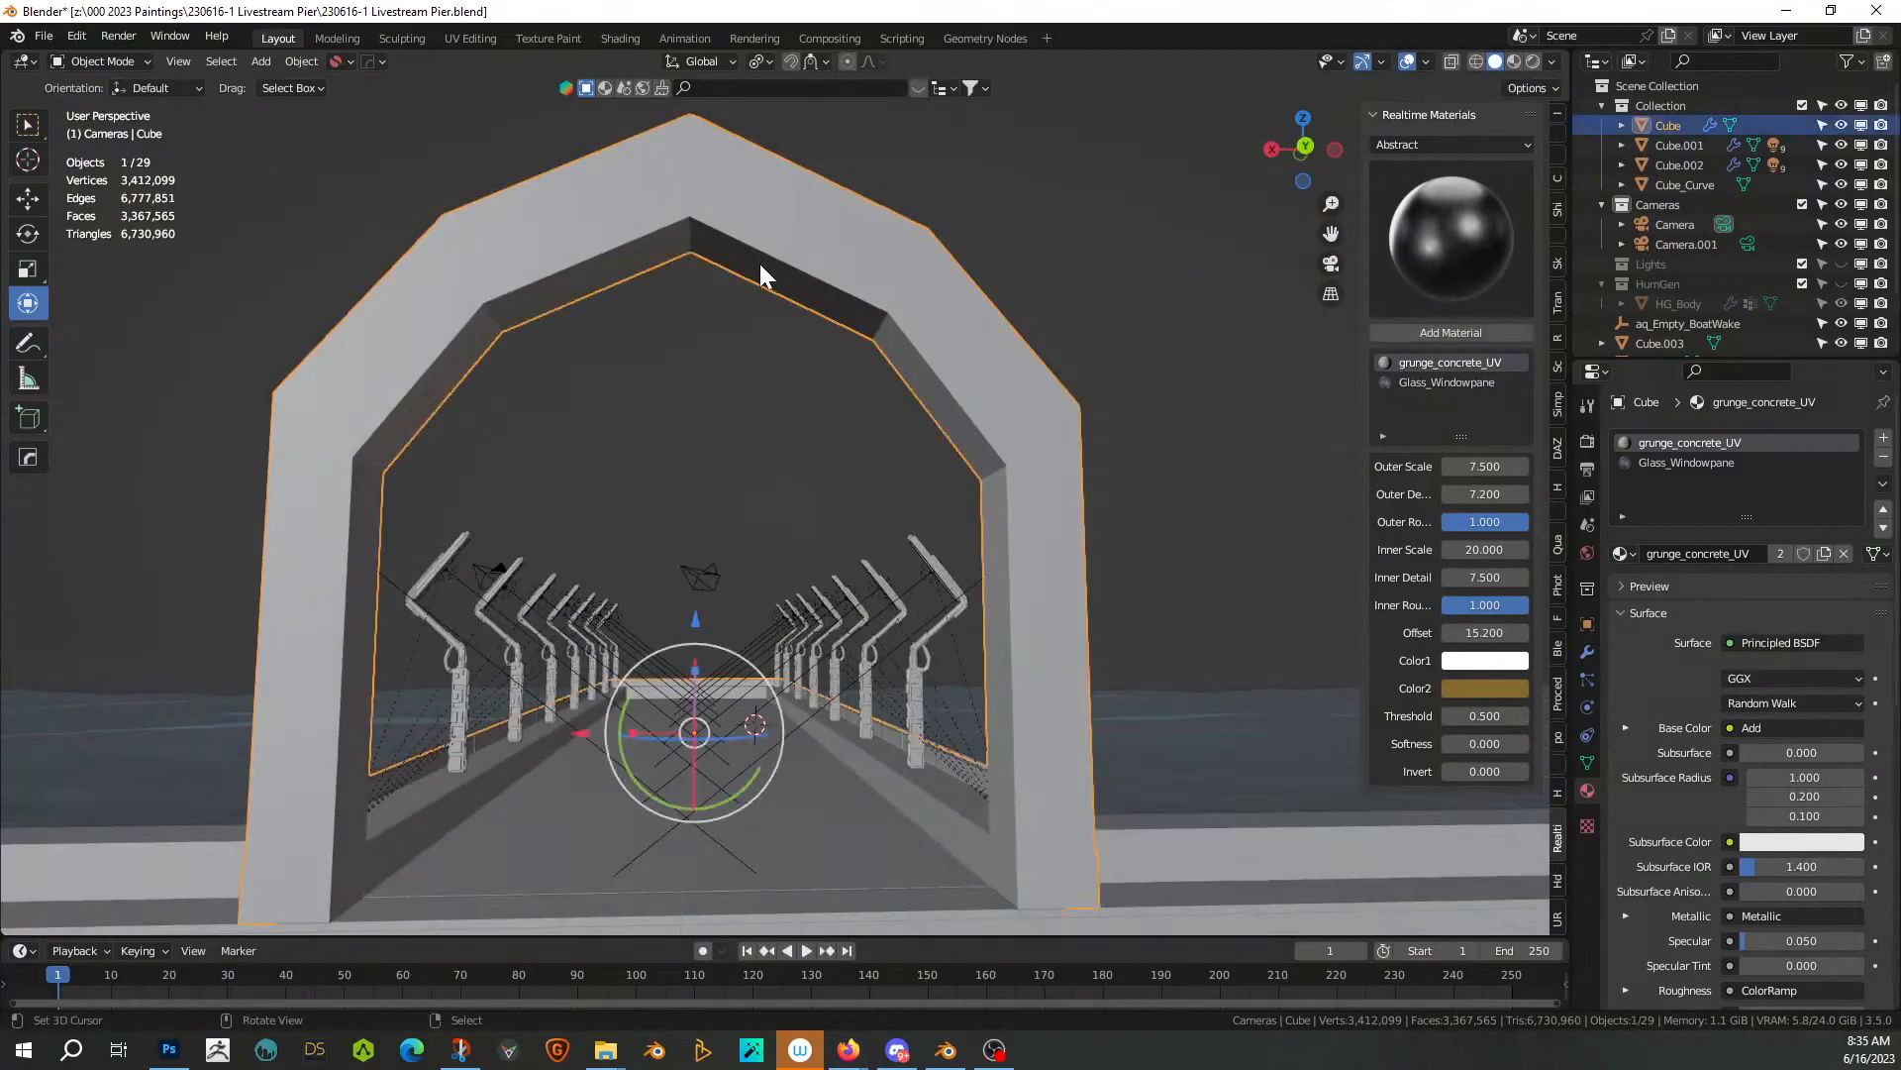
Inset the two underside faces on one half of the arch by about 0.26 m and recess them about 0.08 m
{"action": "key", "text": "Tab"}
{"action": "right_click", "coordinate": [624, 264]}
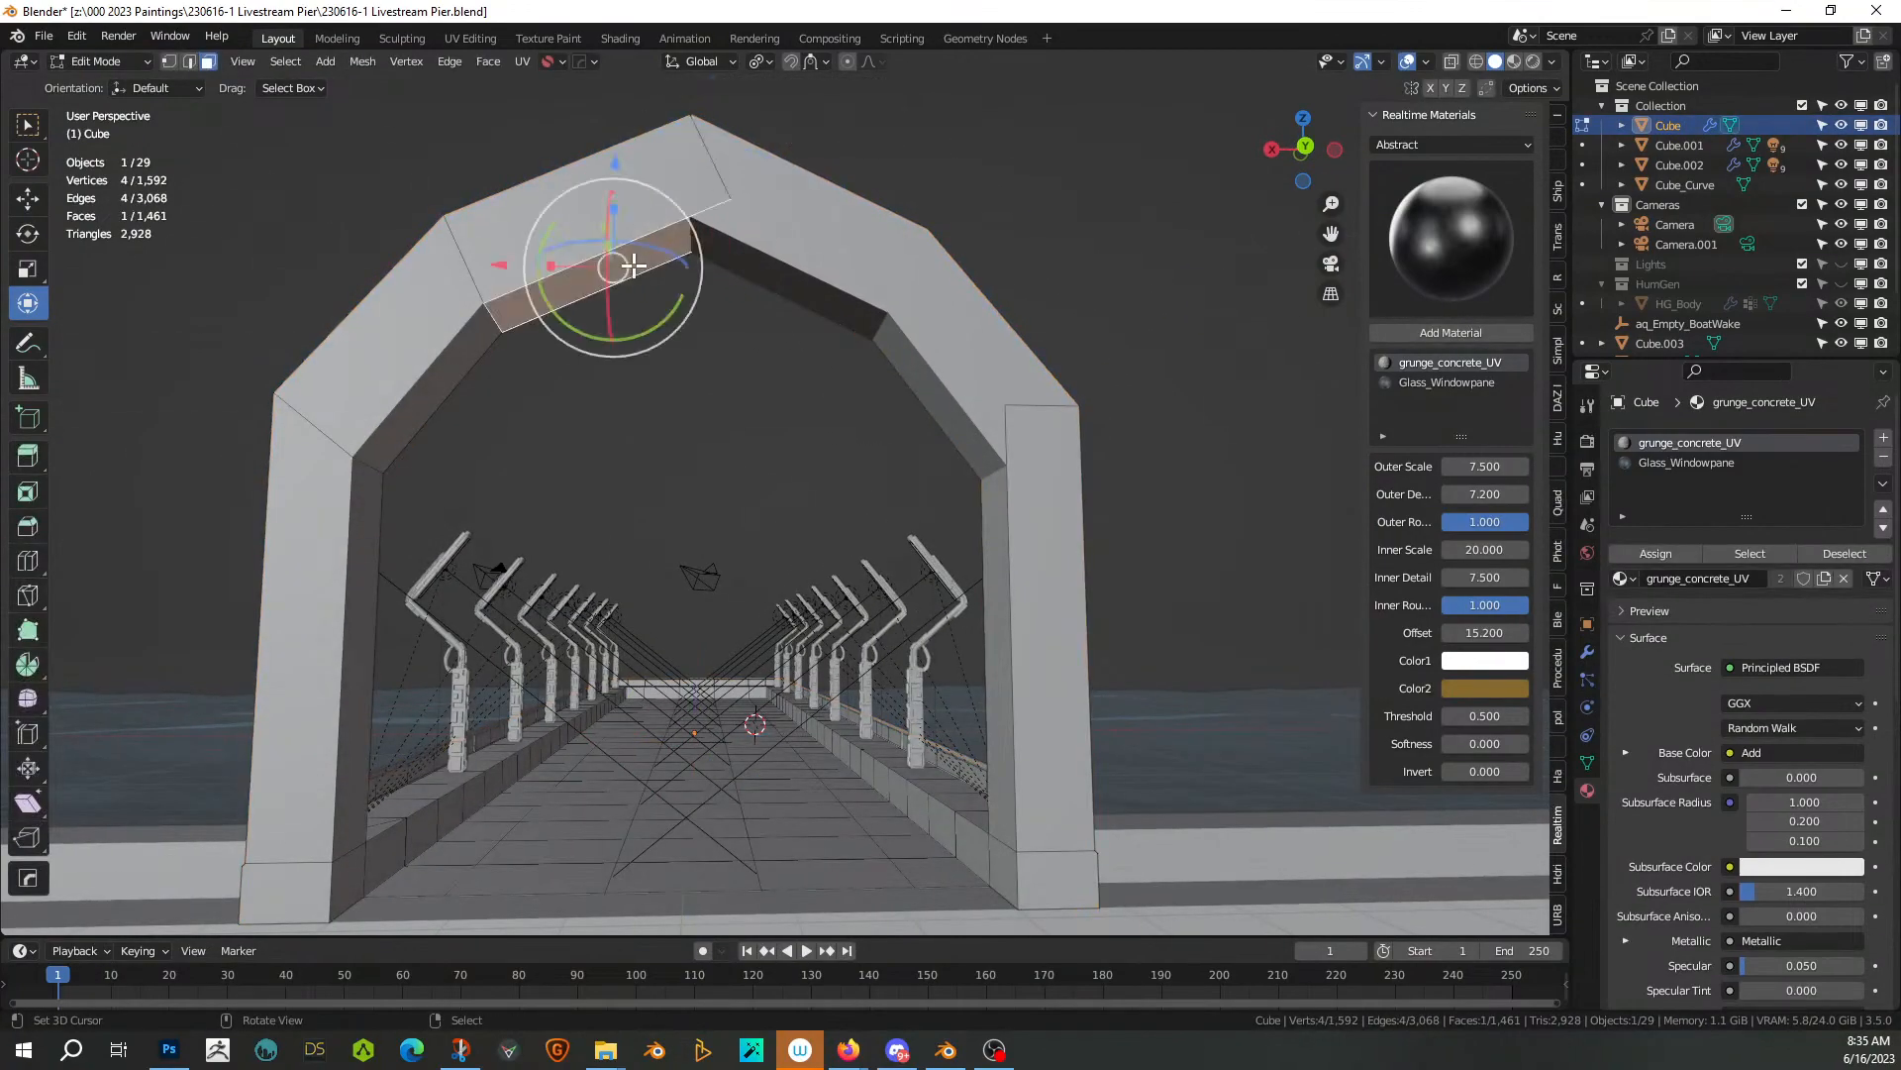
{"action": "right_click", "coordinate": [450, 379], "text": "shift"}
{"action": "key", "text": "Tab"}
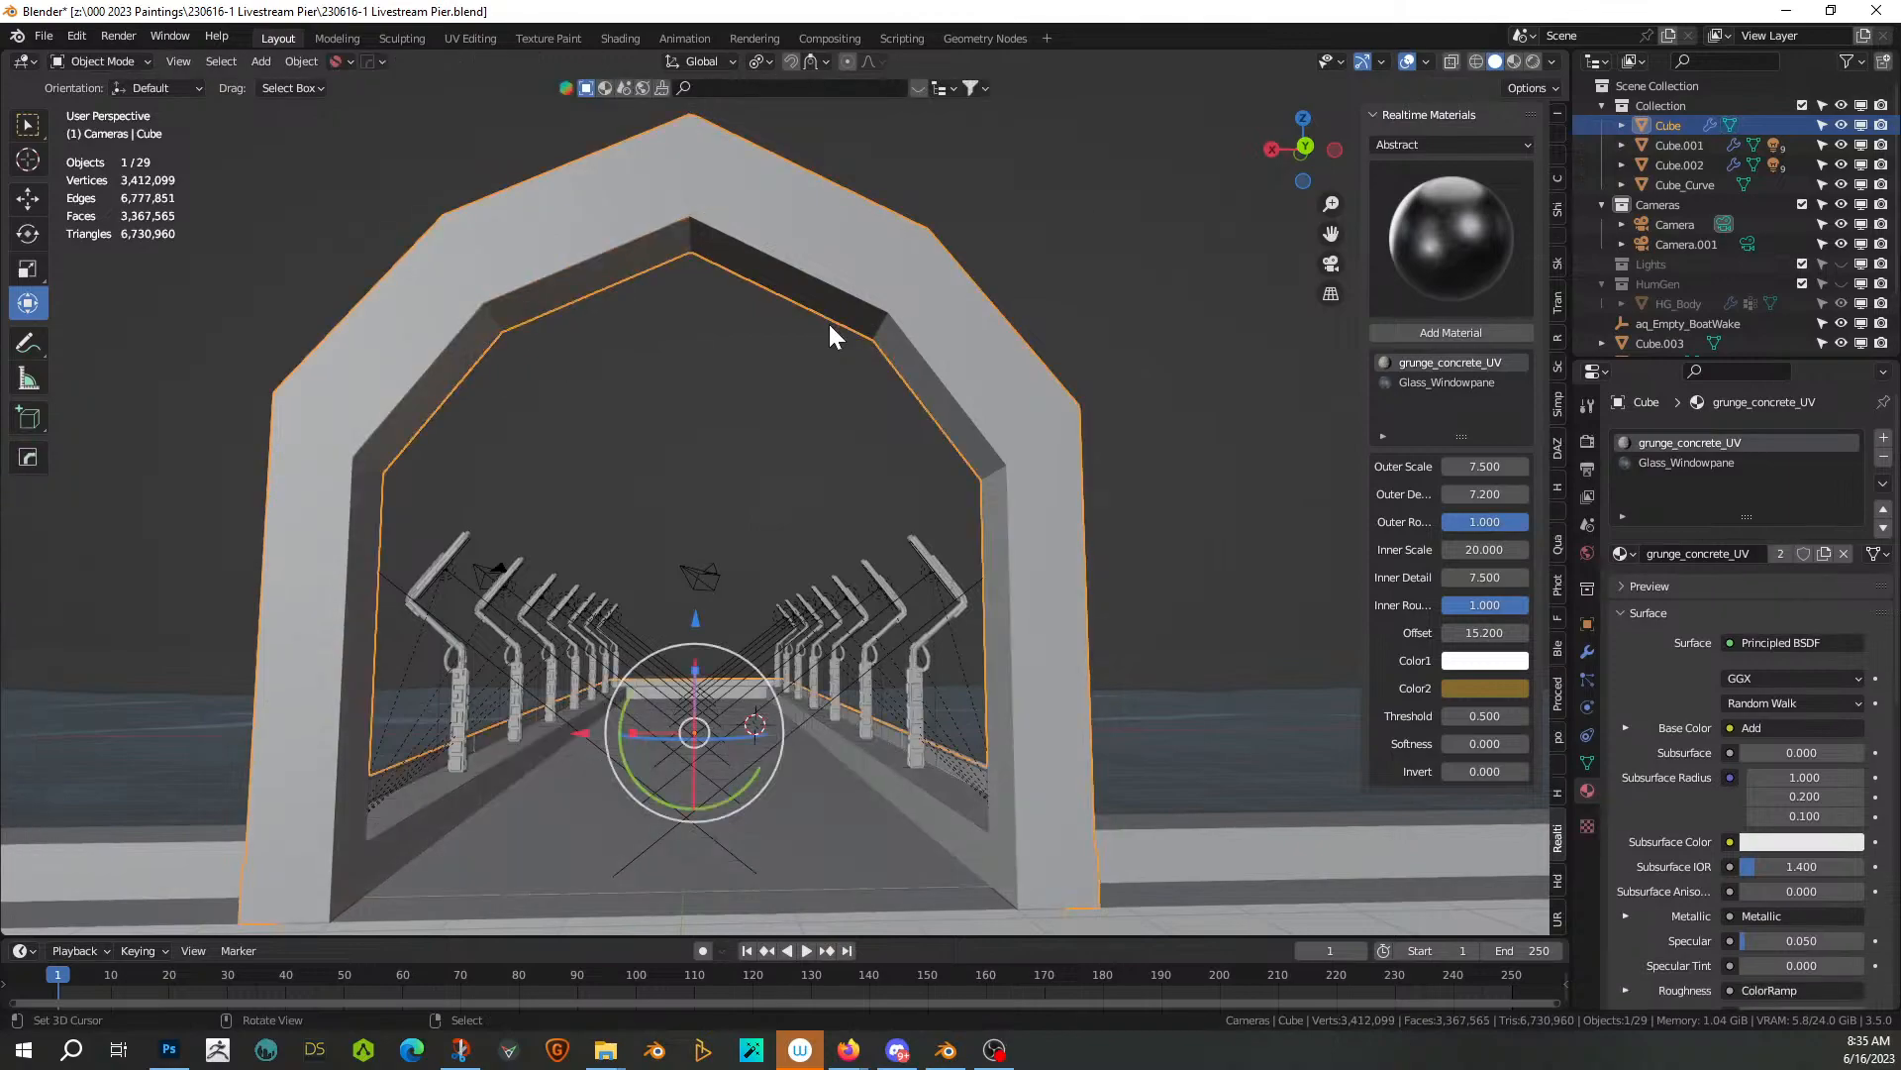
{"action": "key", "text": "Tab"}
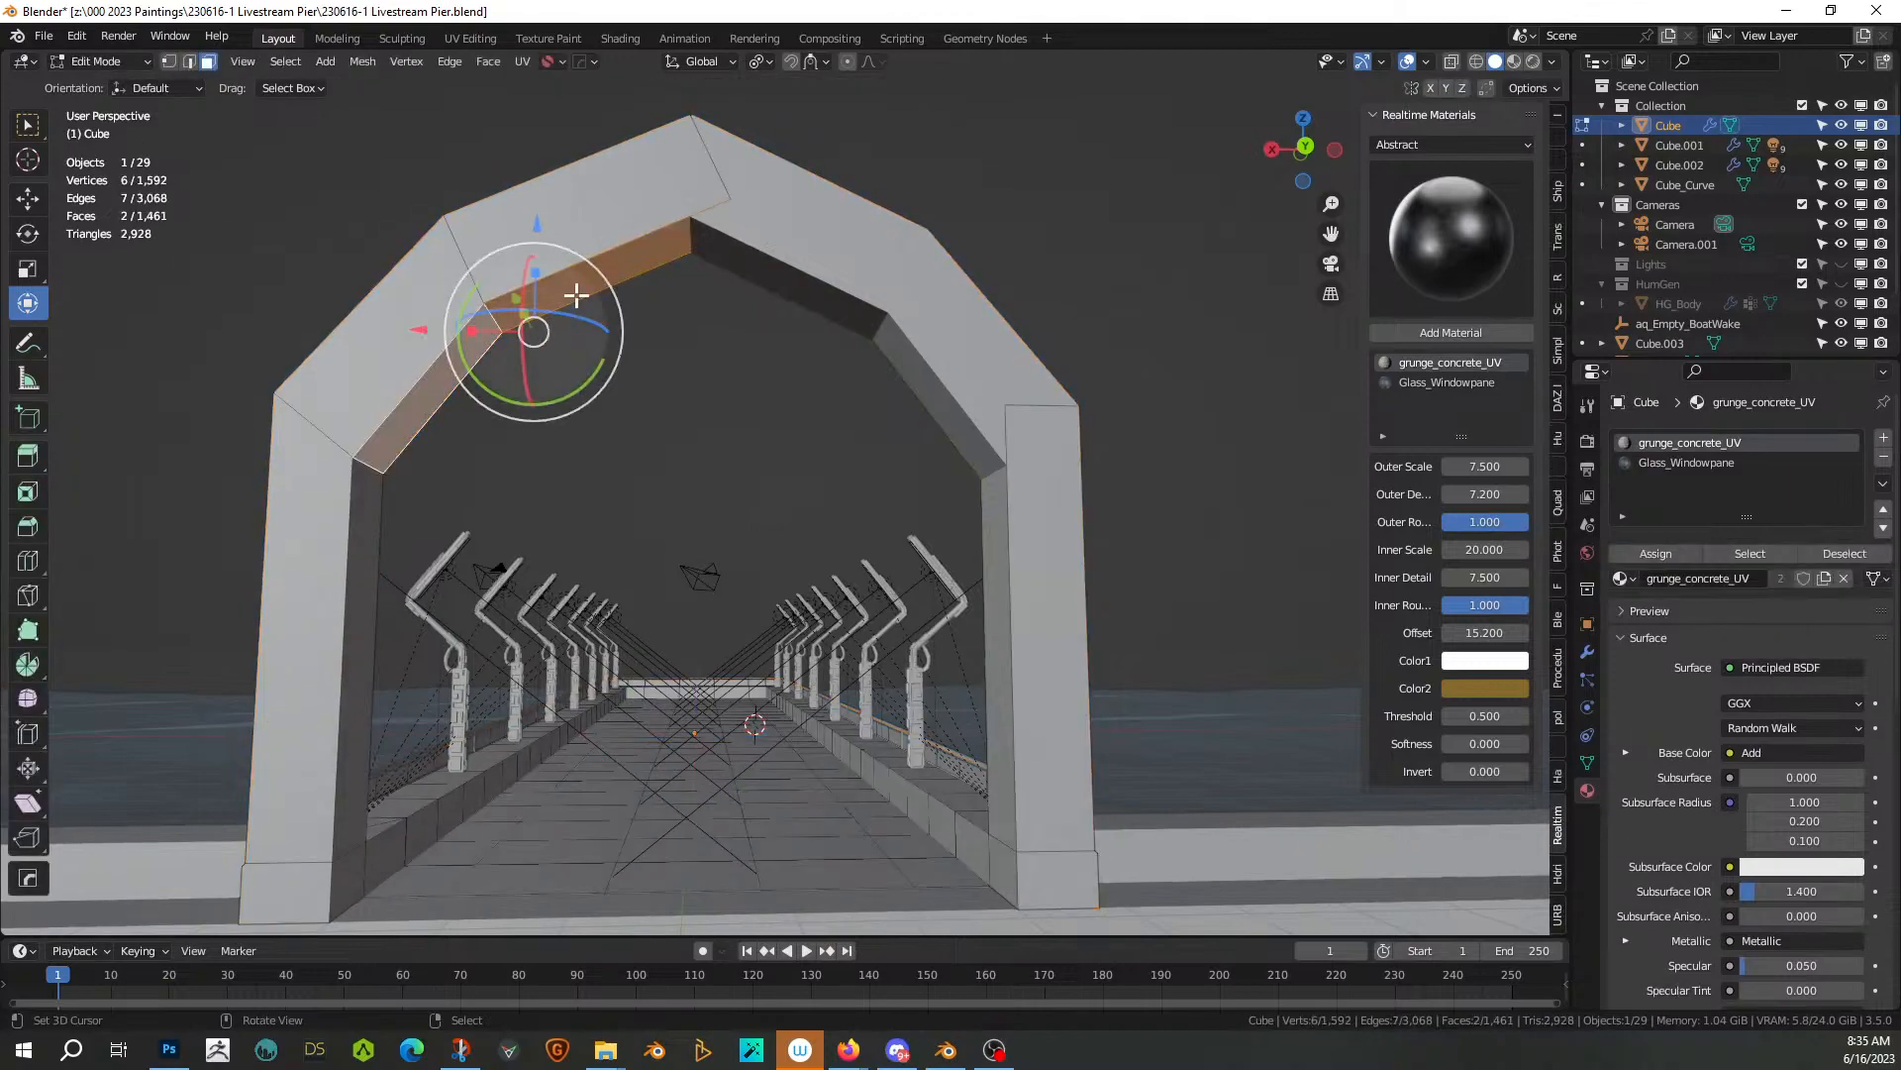
{"action": "key", "text": "i"}
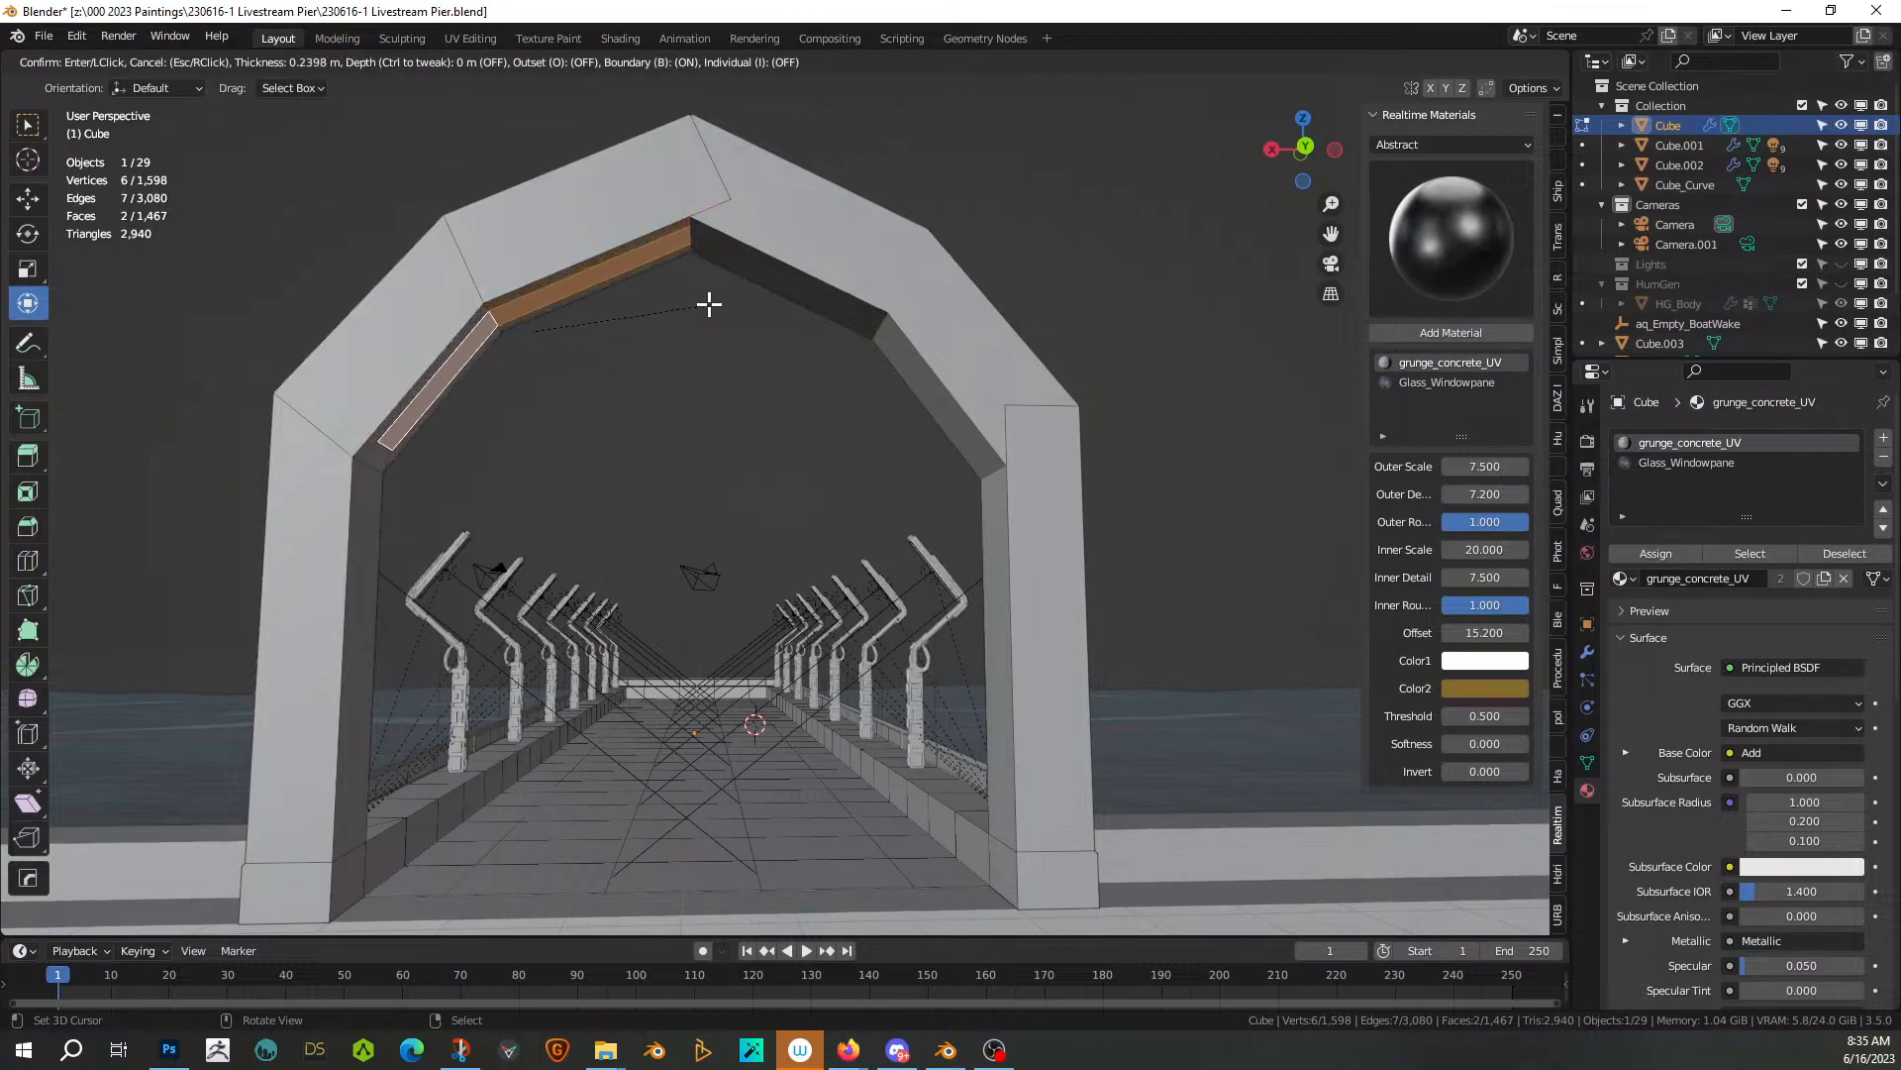
{"action": "left_click", "coordinate": [706, 304]}
{"action": "key", "text": "e"}
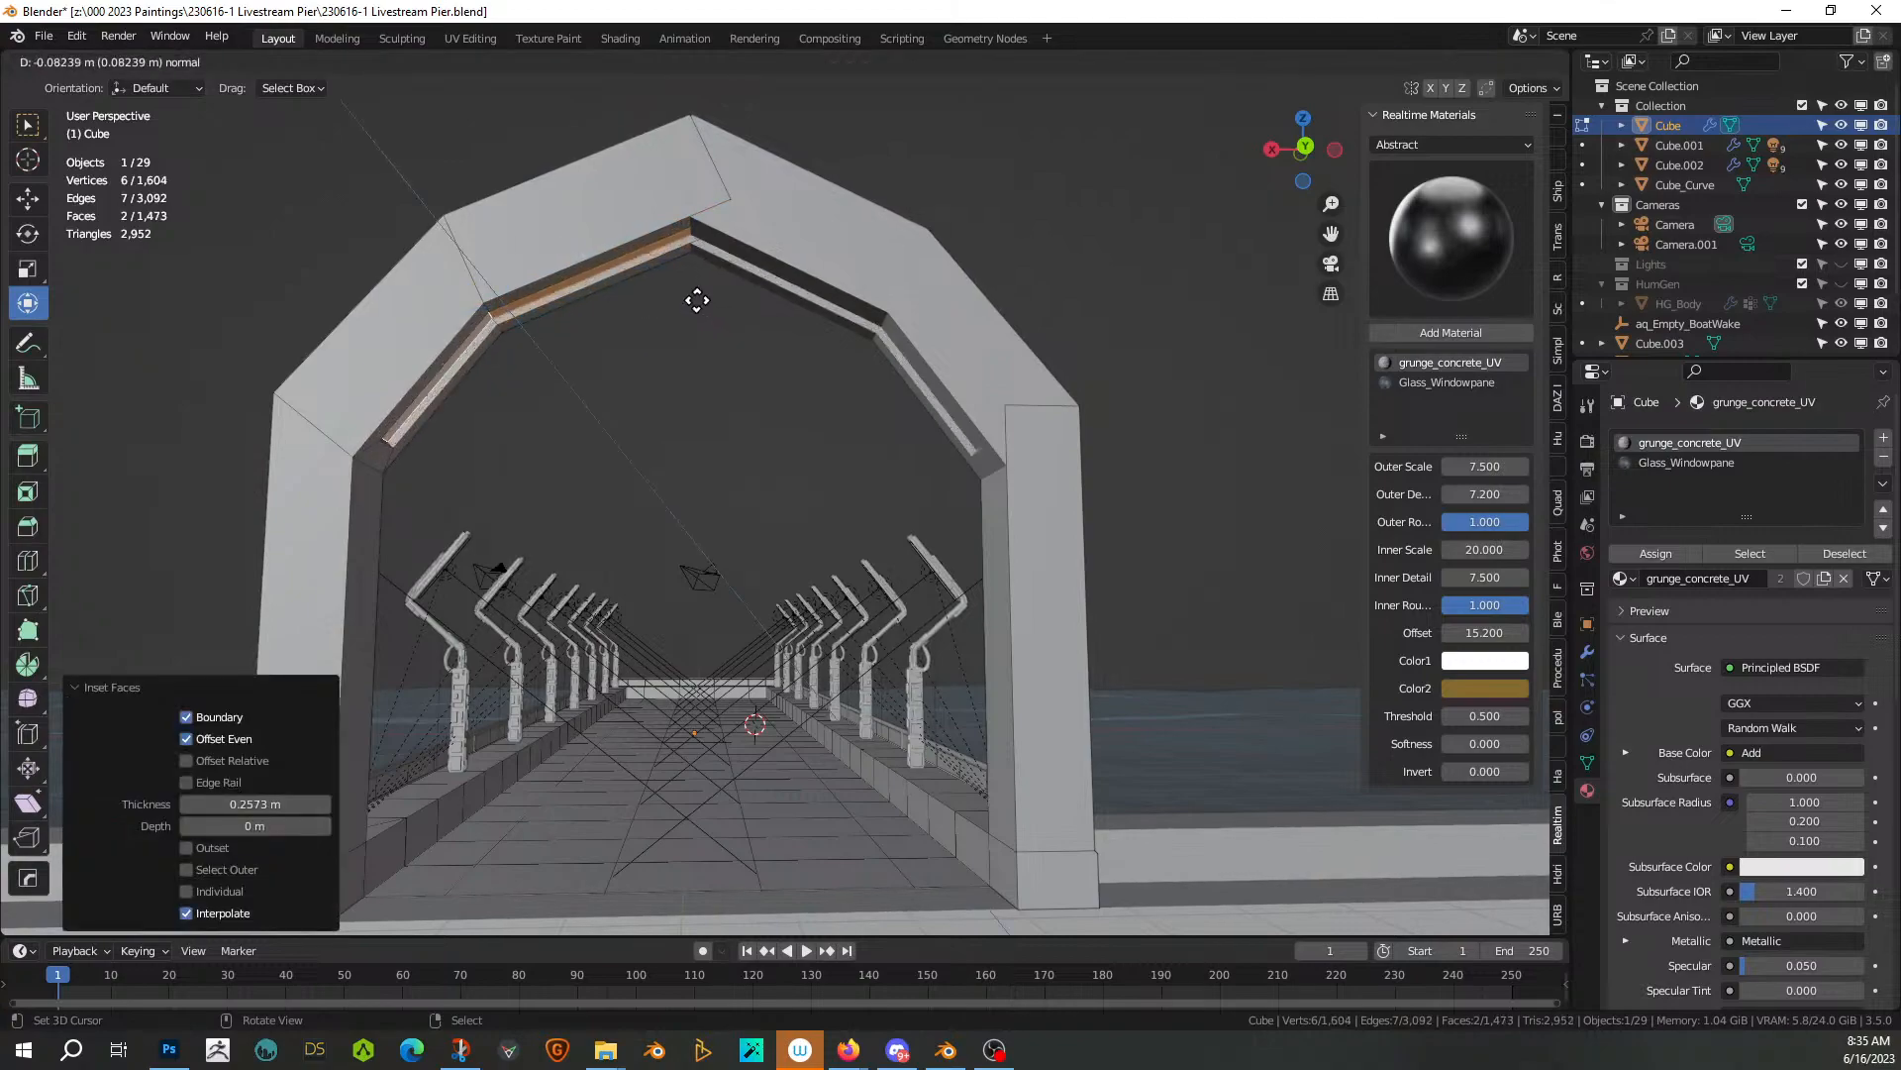
{"action": "left_click", "coordinate": [698, 300]}
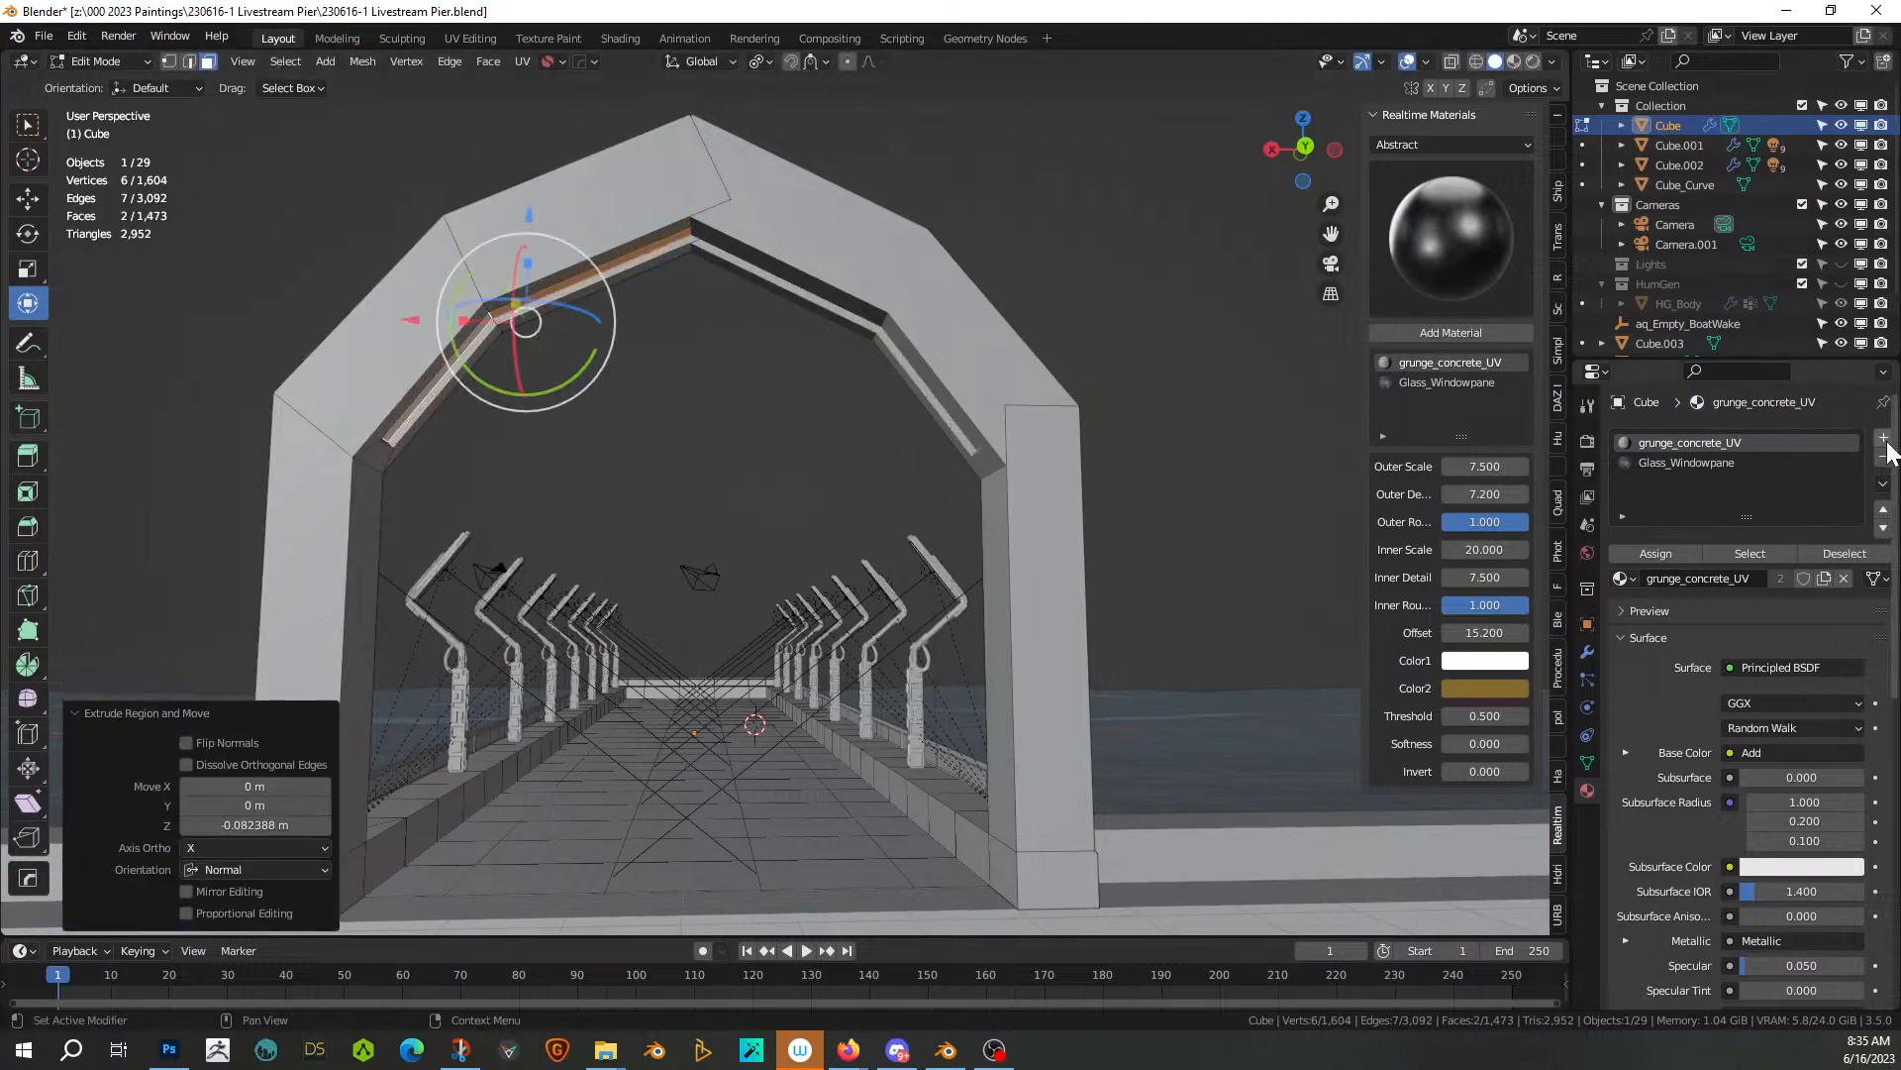
Add a material slot with sy_cool_5_emmisive and assign it to the recessed faces under the arch
{"action": "left_click", "coordinate": [1883, 438]}
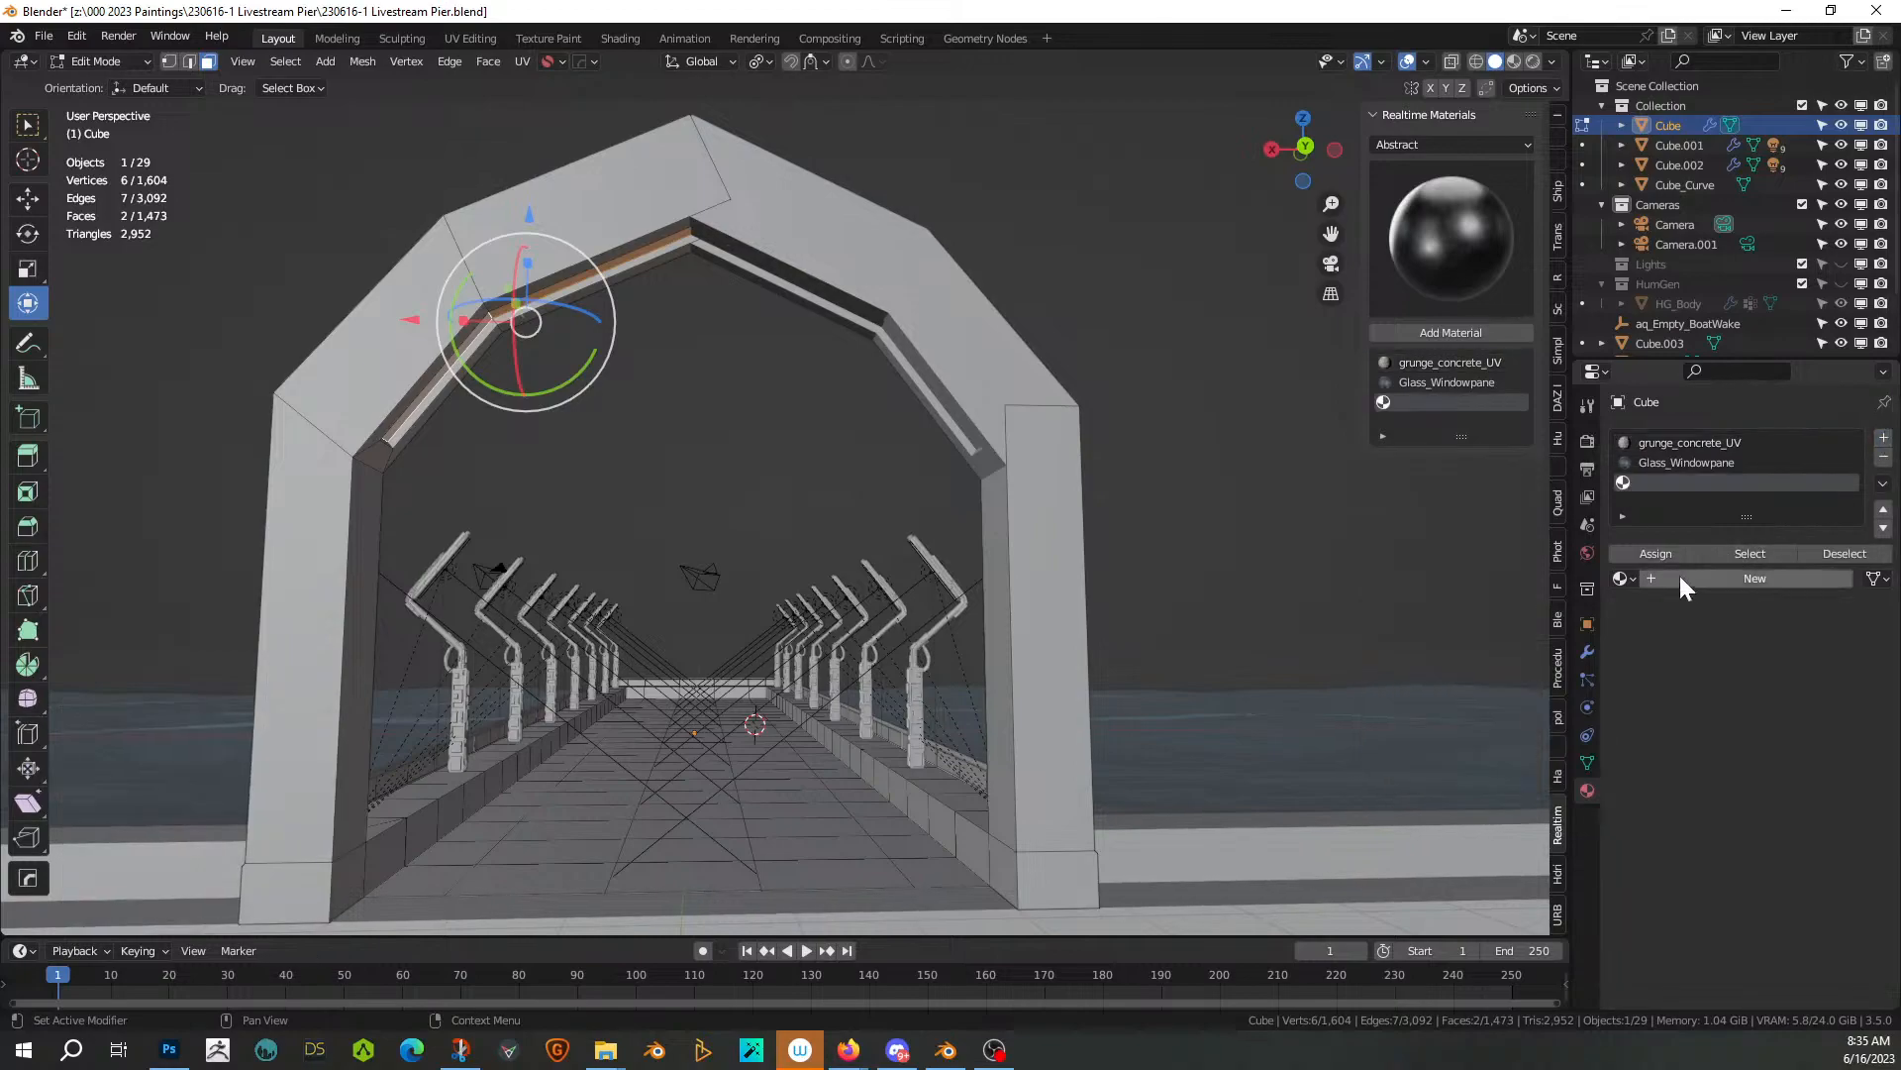
{"action": "left_click", "coordinate": [1627, 580]}
{"action": "type", "text": "em"}
{"action": "key", "text": "Return"}
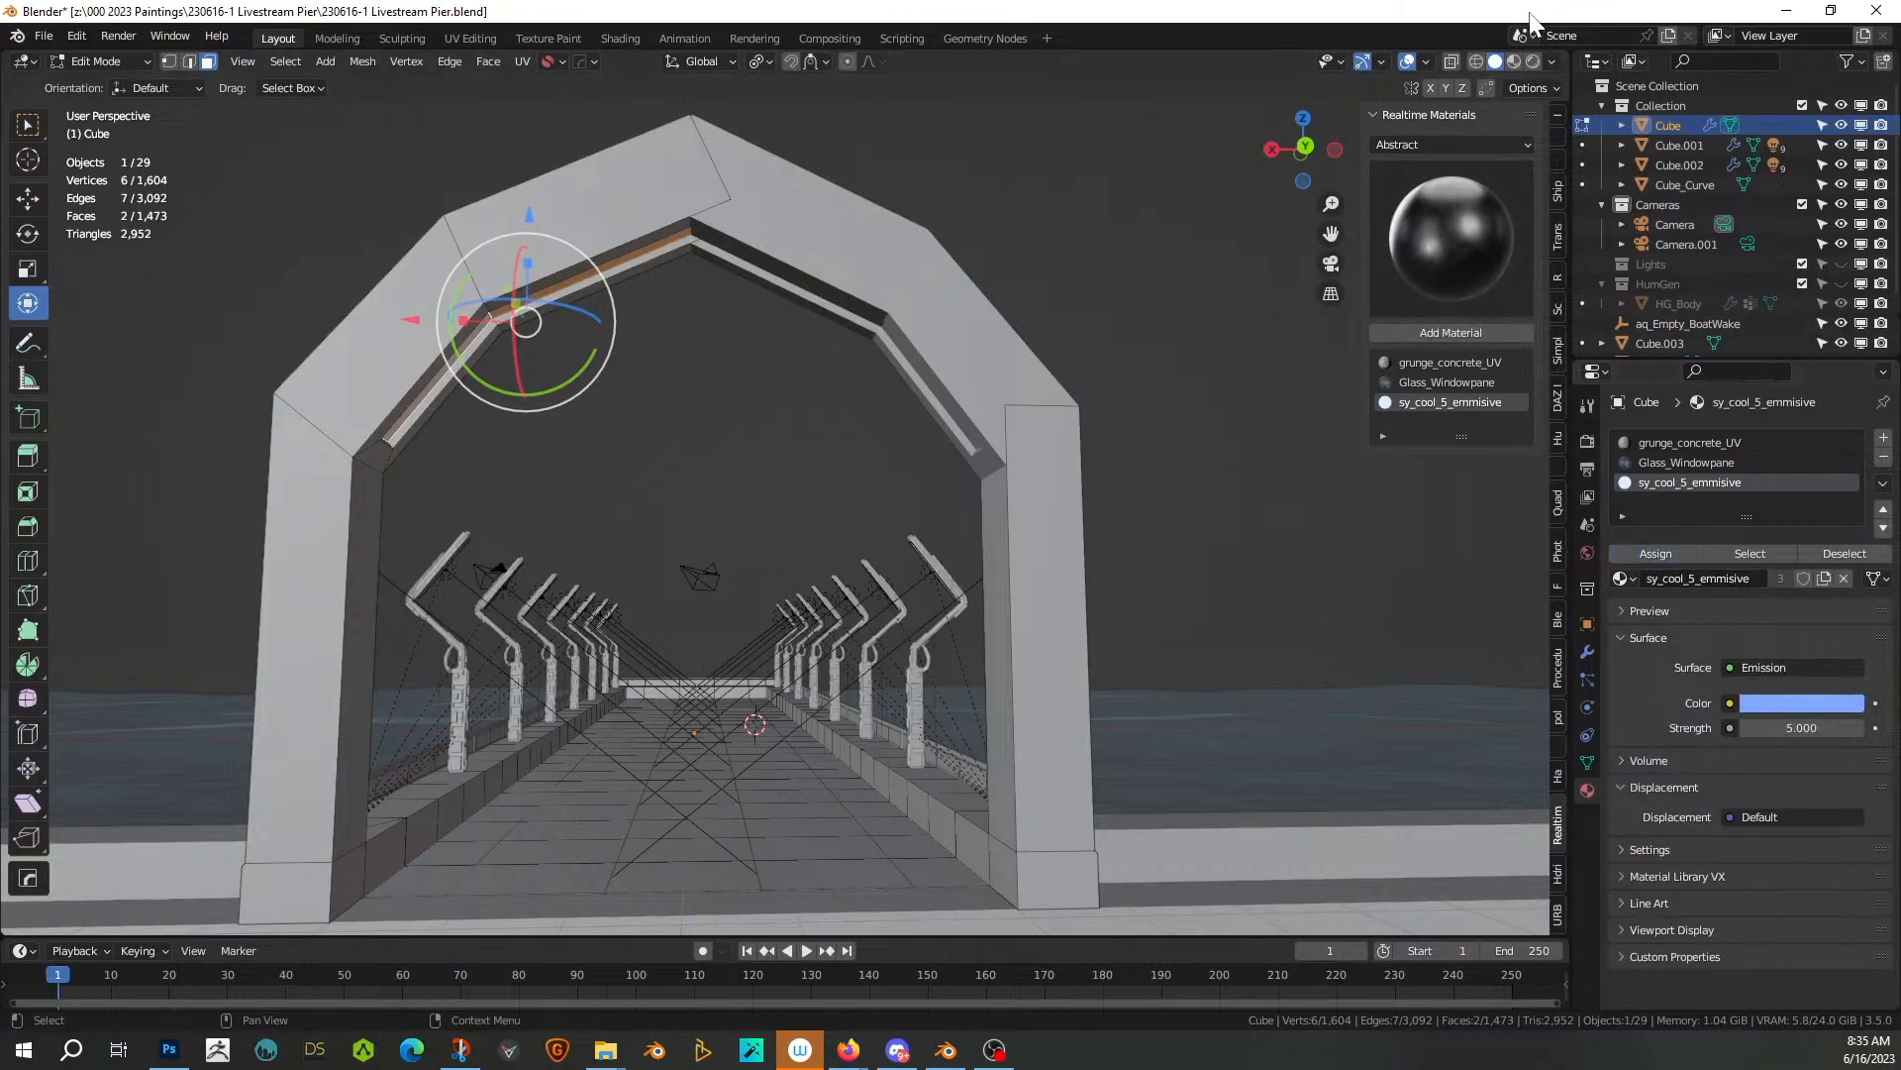
Examine the lit arch and the pier from the side and from above in Rendered shading
{"action": "left_click", "coordinate": [1533, 62]}
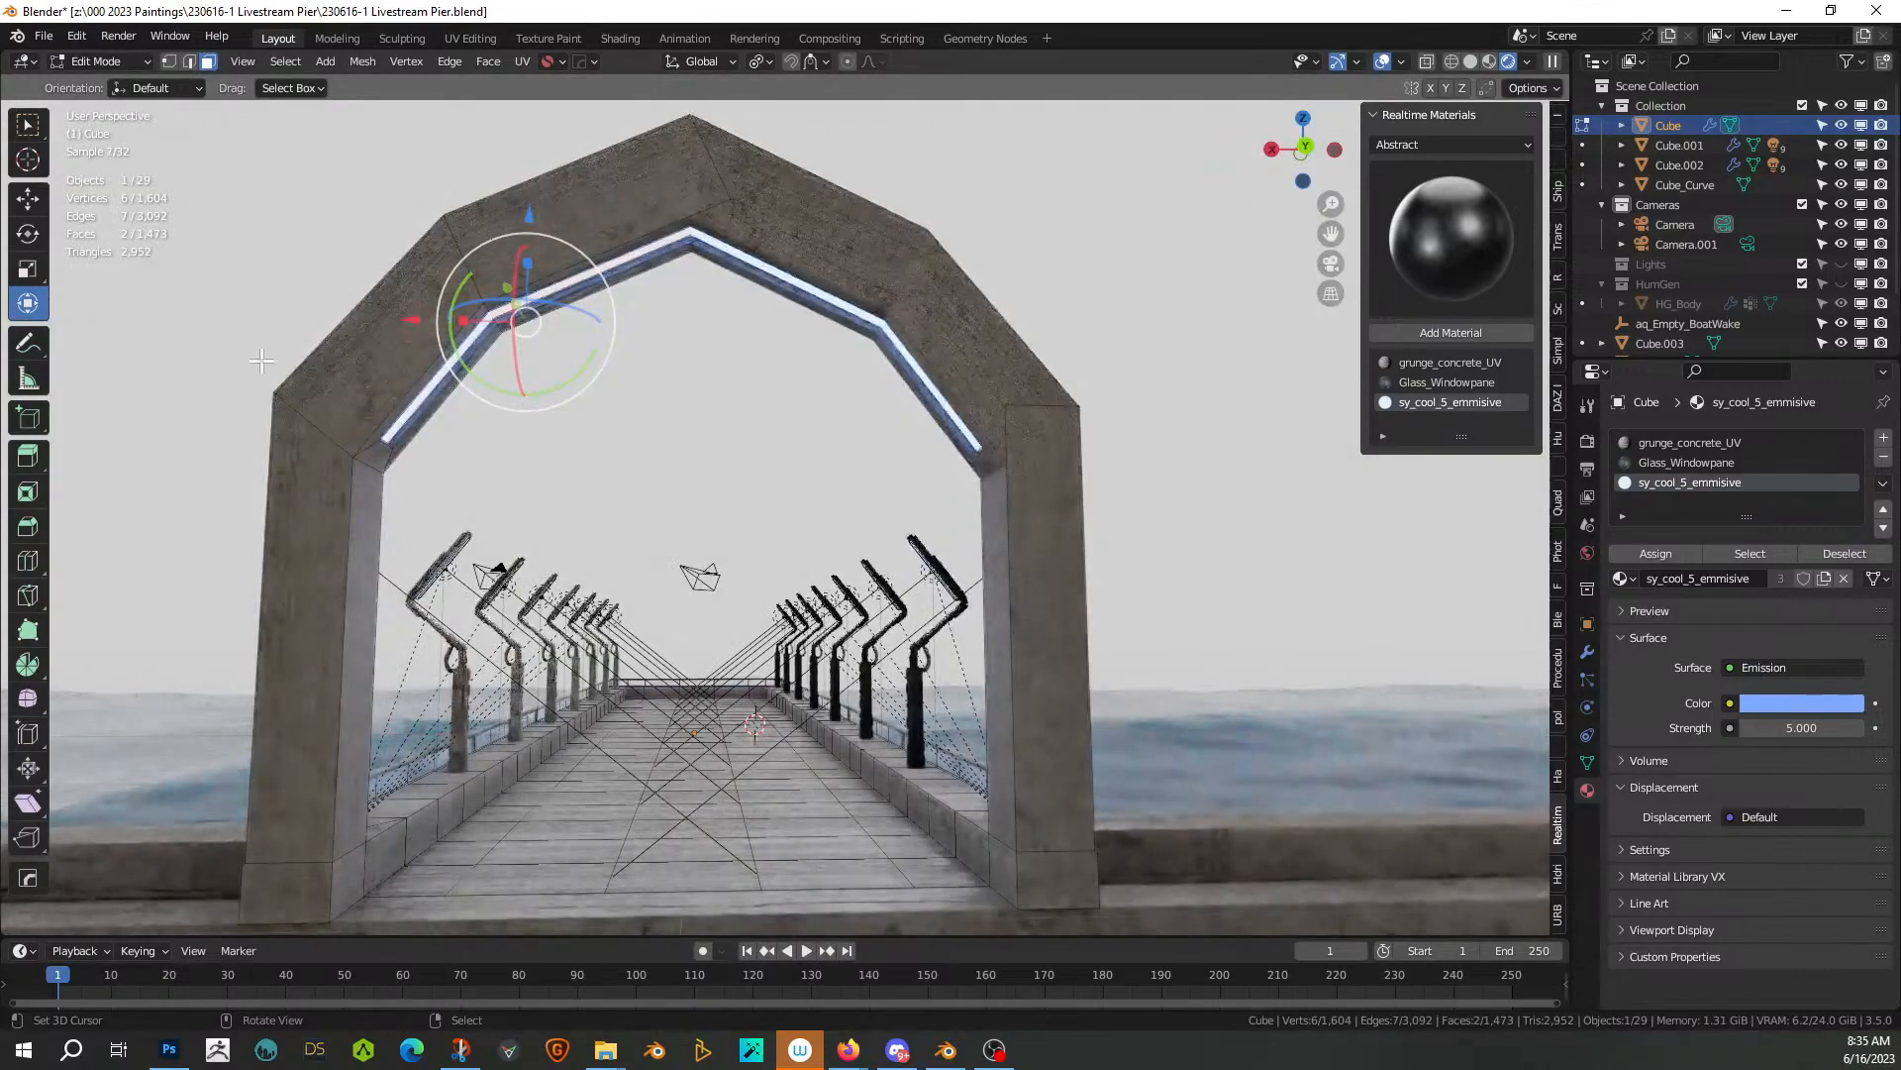
{"action": "right_click", "coordinate": [103, 301]}
{"action": "middle_click_drag", "start_coordinate": [103, 301], "coordinate": [645, 263]}
{"action": "scroll", "coordinate": [644, 259], "scroll_direction": "up", "scroll_amount": 4}
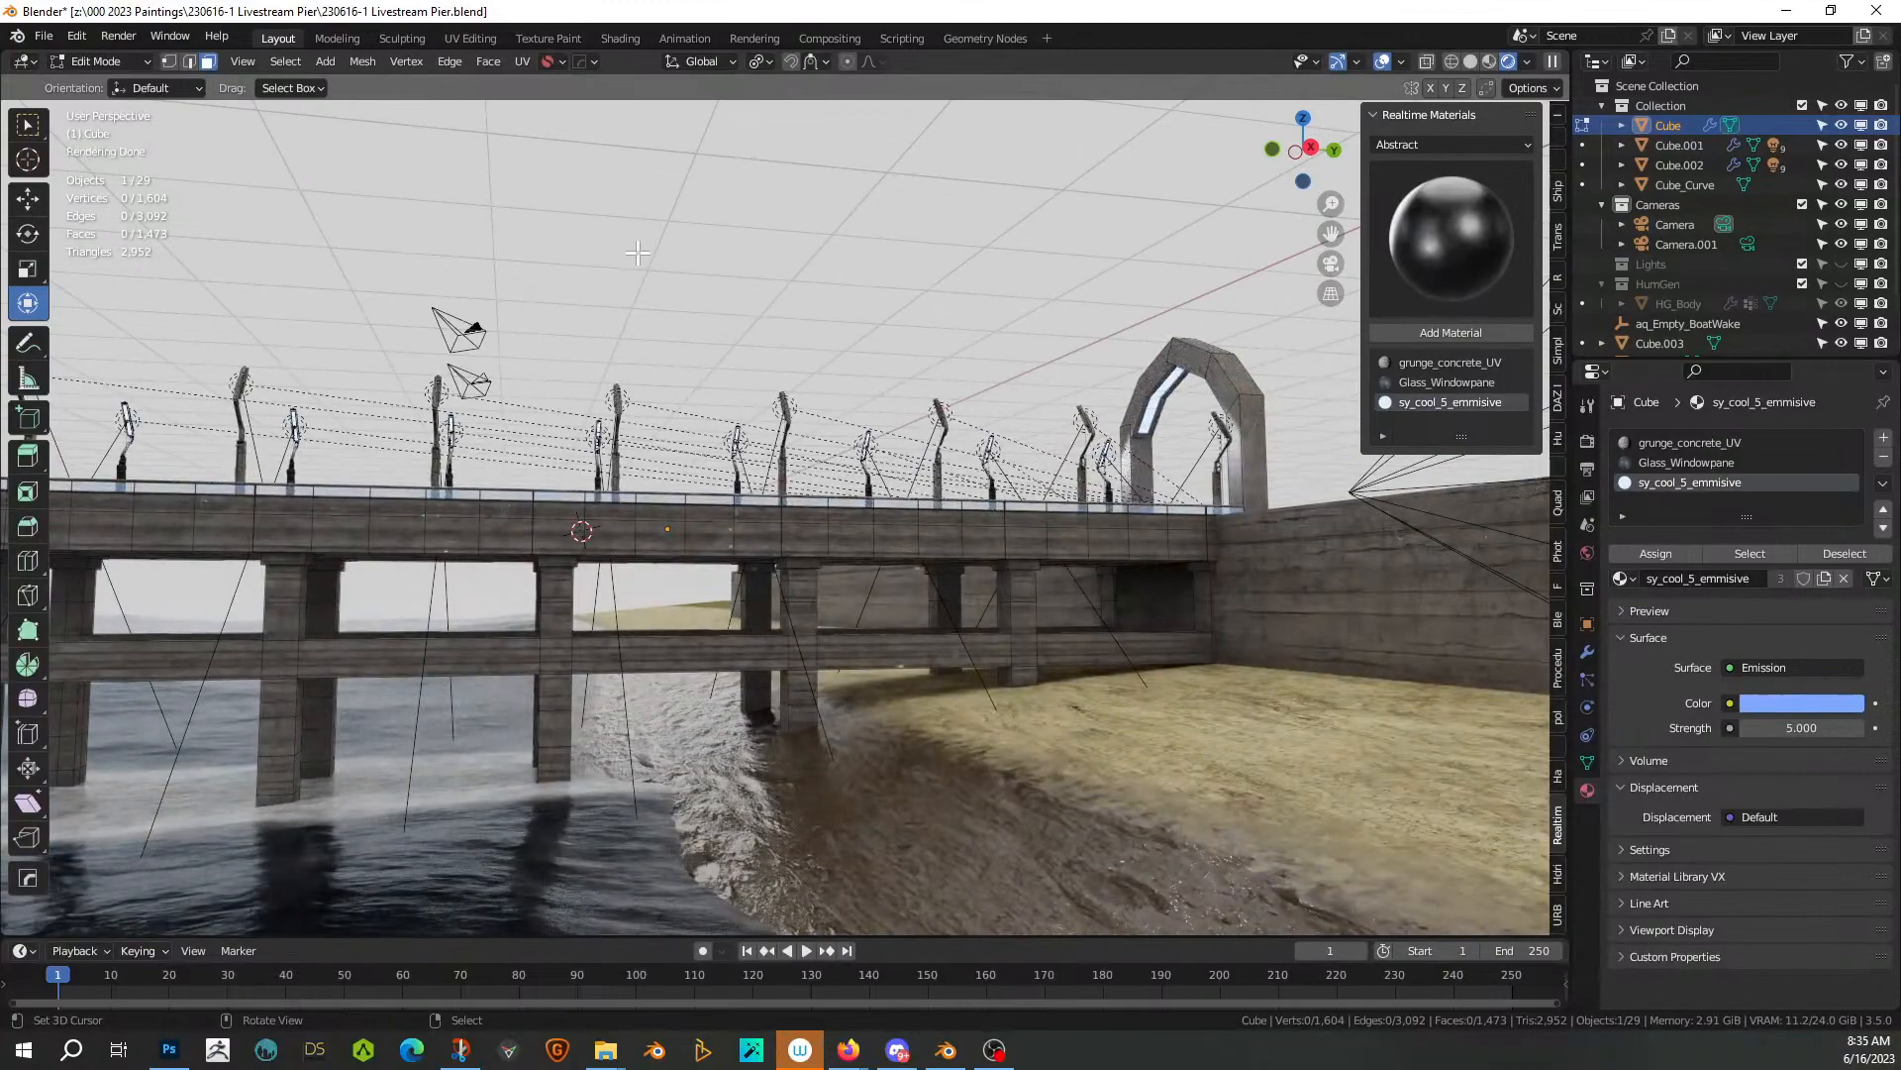
{"action": "middle_click_drag", "start_coordinate": [661, 535], "coordinate": [895, 700]}
{"action": "scroll", "coordinate": [596, 733], "scroll_direction": "up", "scroll_amount": 2}
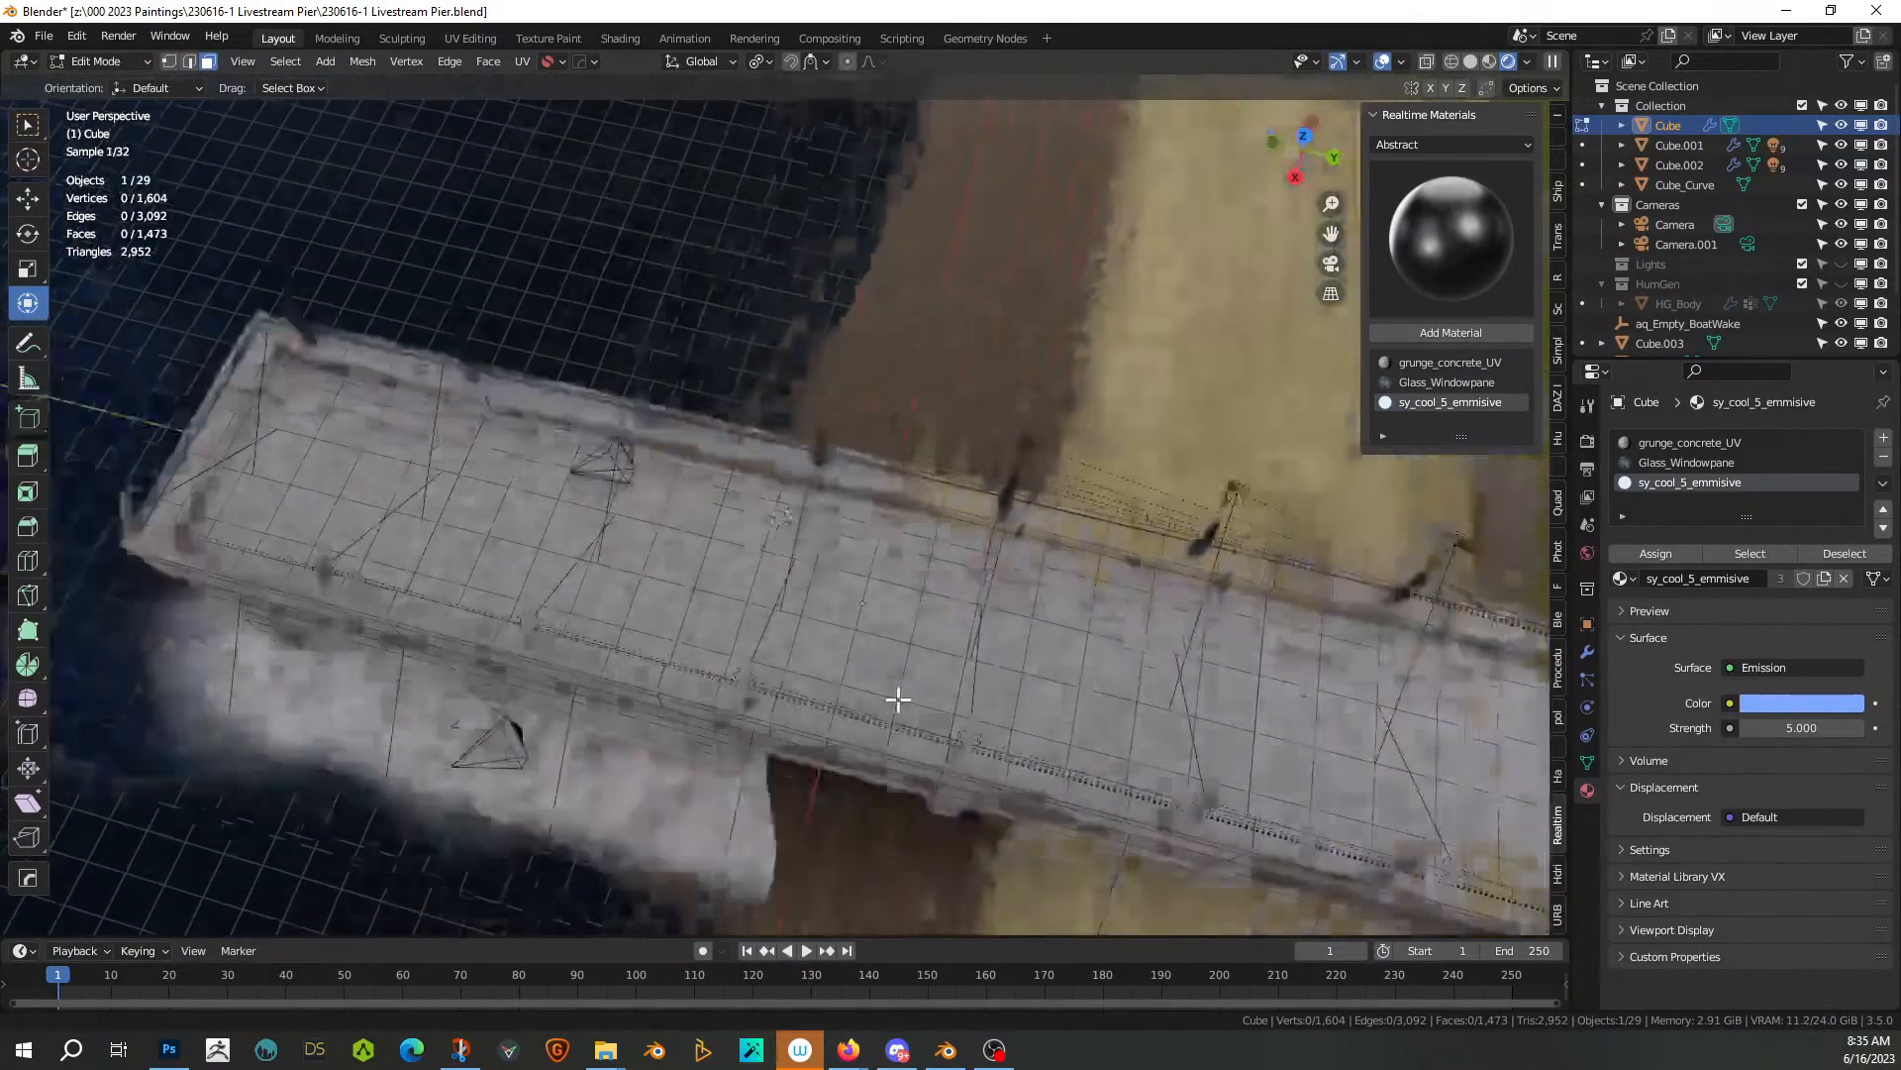
{"action": "key", "text": "KP_7"}
{"action": "right_click", "coordinate": [834, 381]}
{"action": "middle_click_drag", "start_coordinate": [852, 388], "coordinate": [781, 862], "text": "shift"}
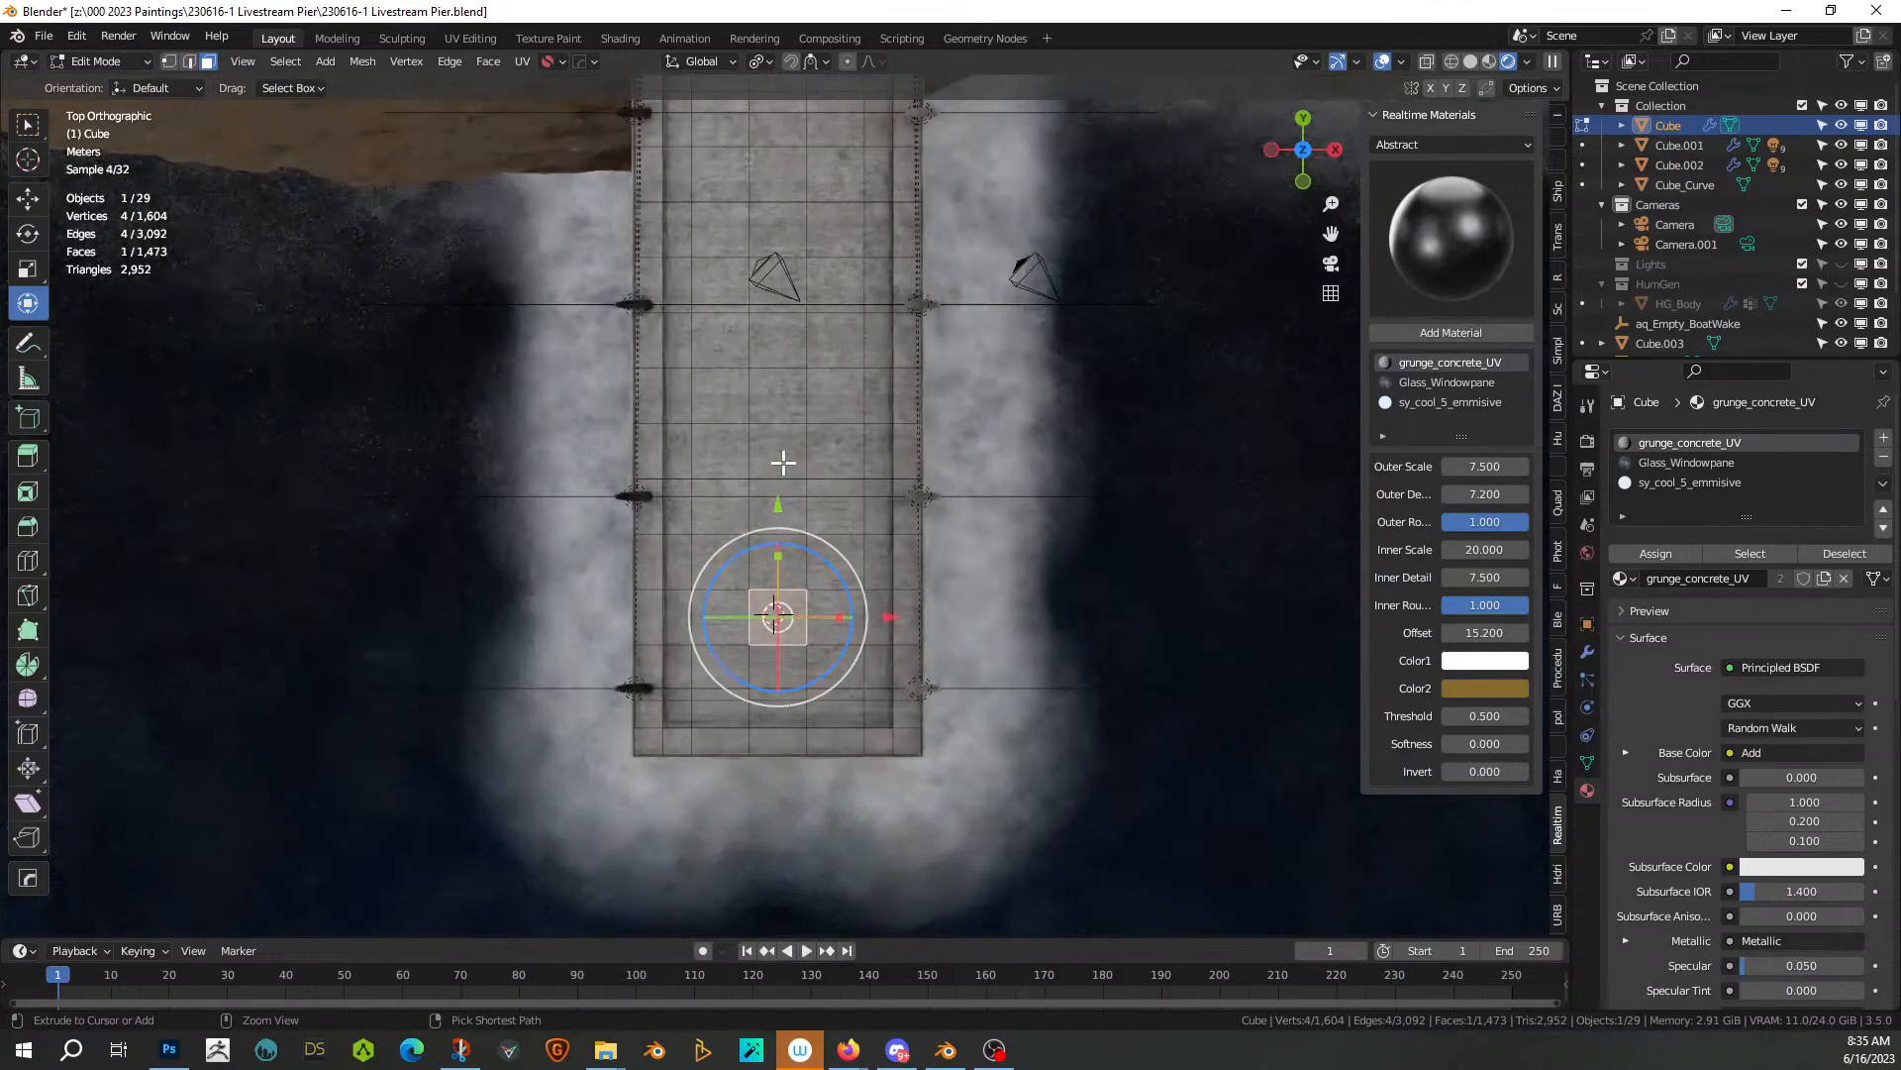
{"action": "left_click", "coordinate": [777, 525], "text": "ctrl"}
{"action": "middle_click_drag", "start_coordinate": [777, 525], "coordinate": [687, 509]}
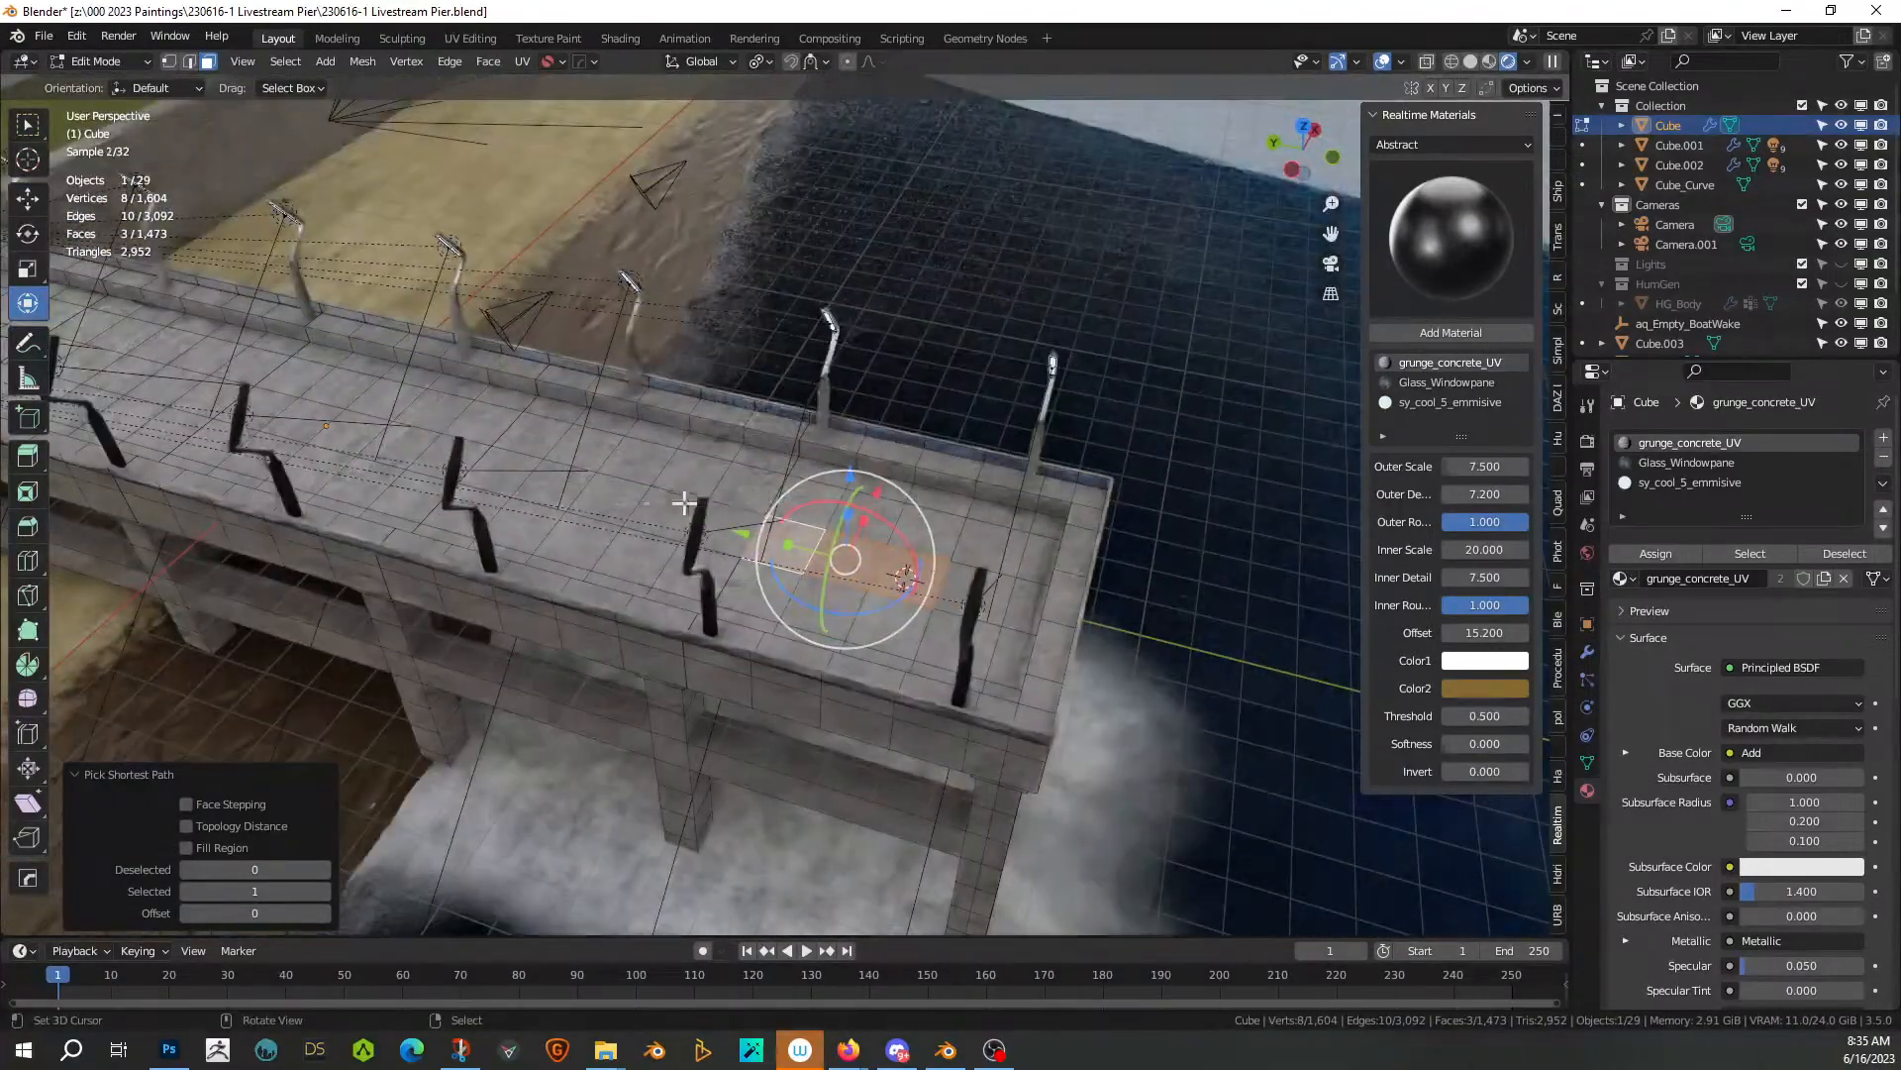
Extrude three adjoining faces in a row along the middle of the deck up 2.5 m to form a concrete block
{"action": "left_click", "coordinate": [606, 502]}
{"action": "right_click", "coordinate": [549, 485], "text": "shift"}
{"action": "right_click", "coordinate": [493, 472], "text": "shift"}
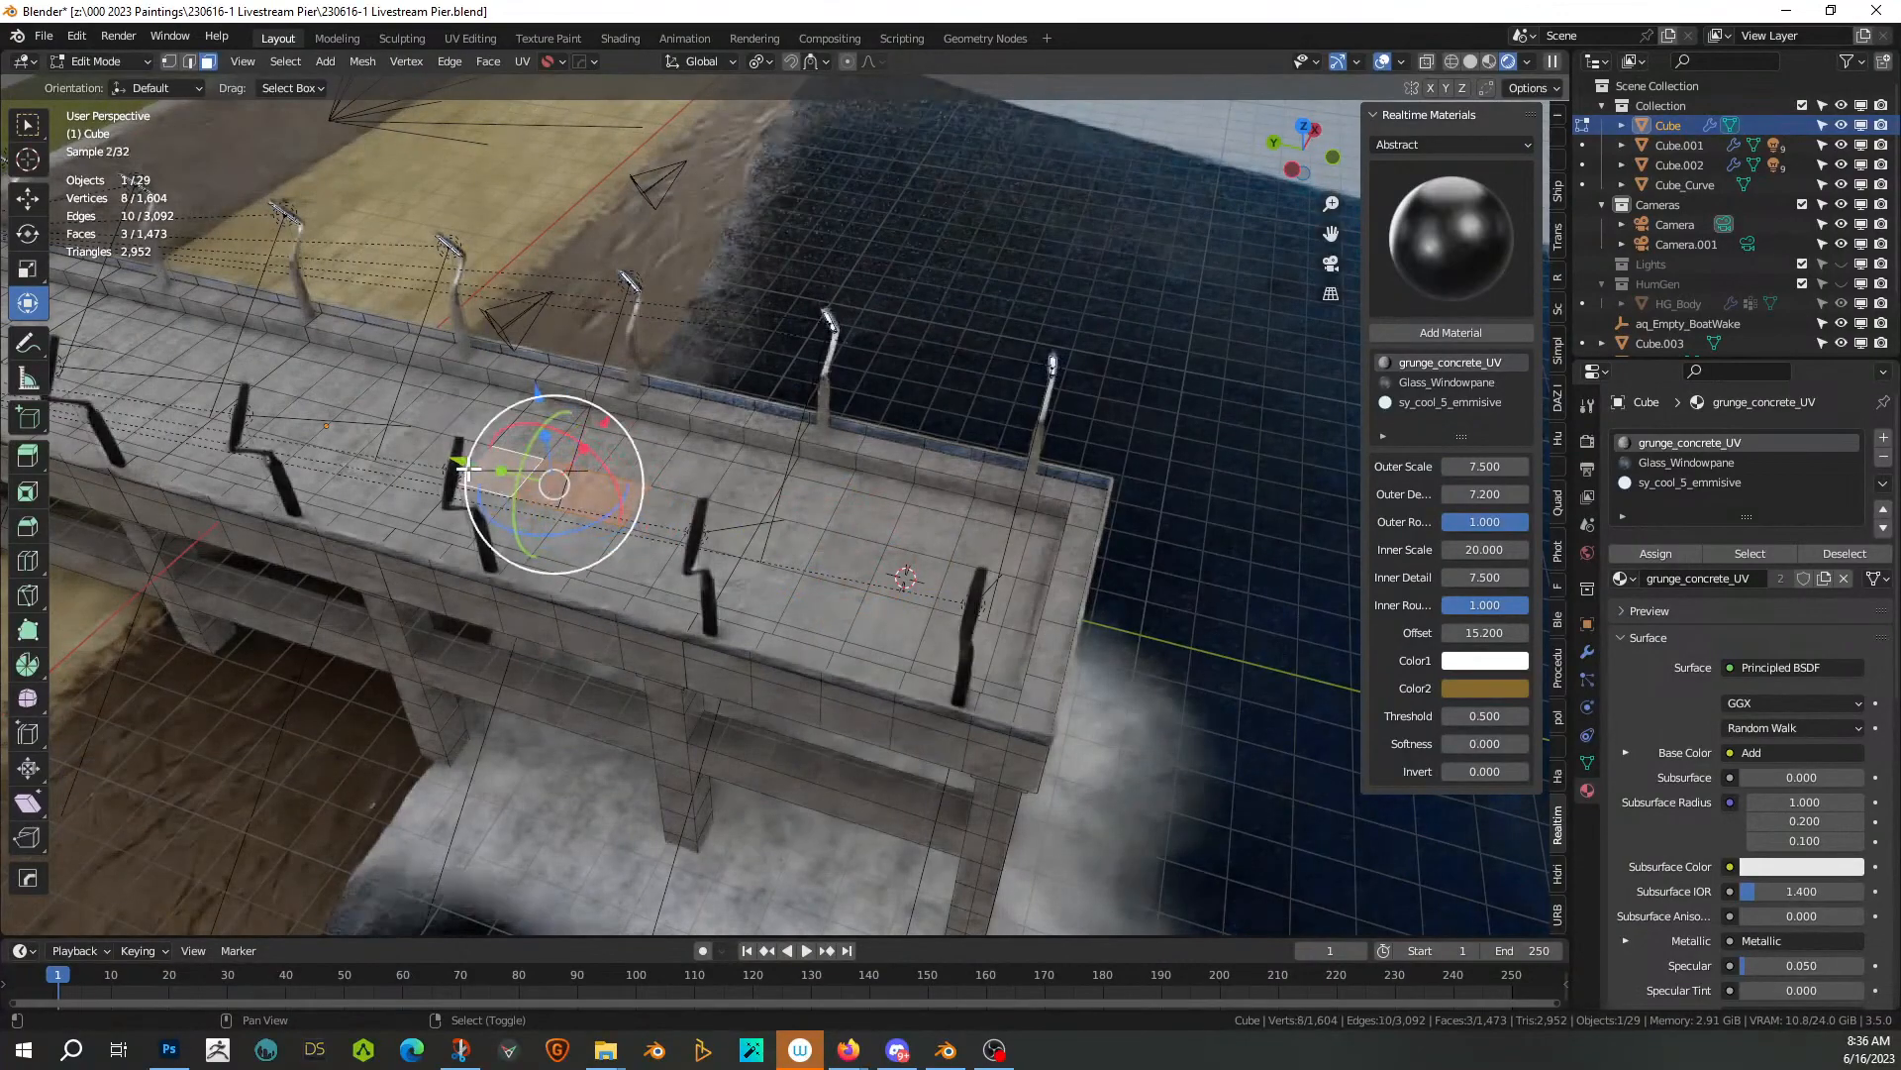
{"action": "middle_click_drag", "start_coordinate": [577, 538], "coordinate": [686, 553]}
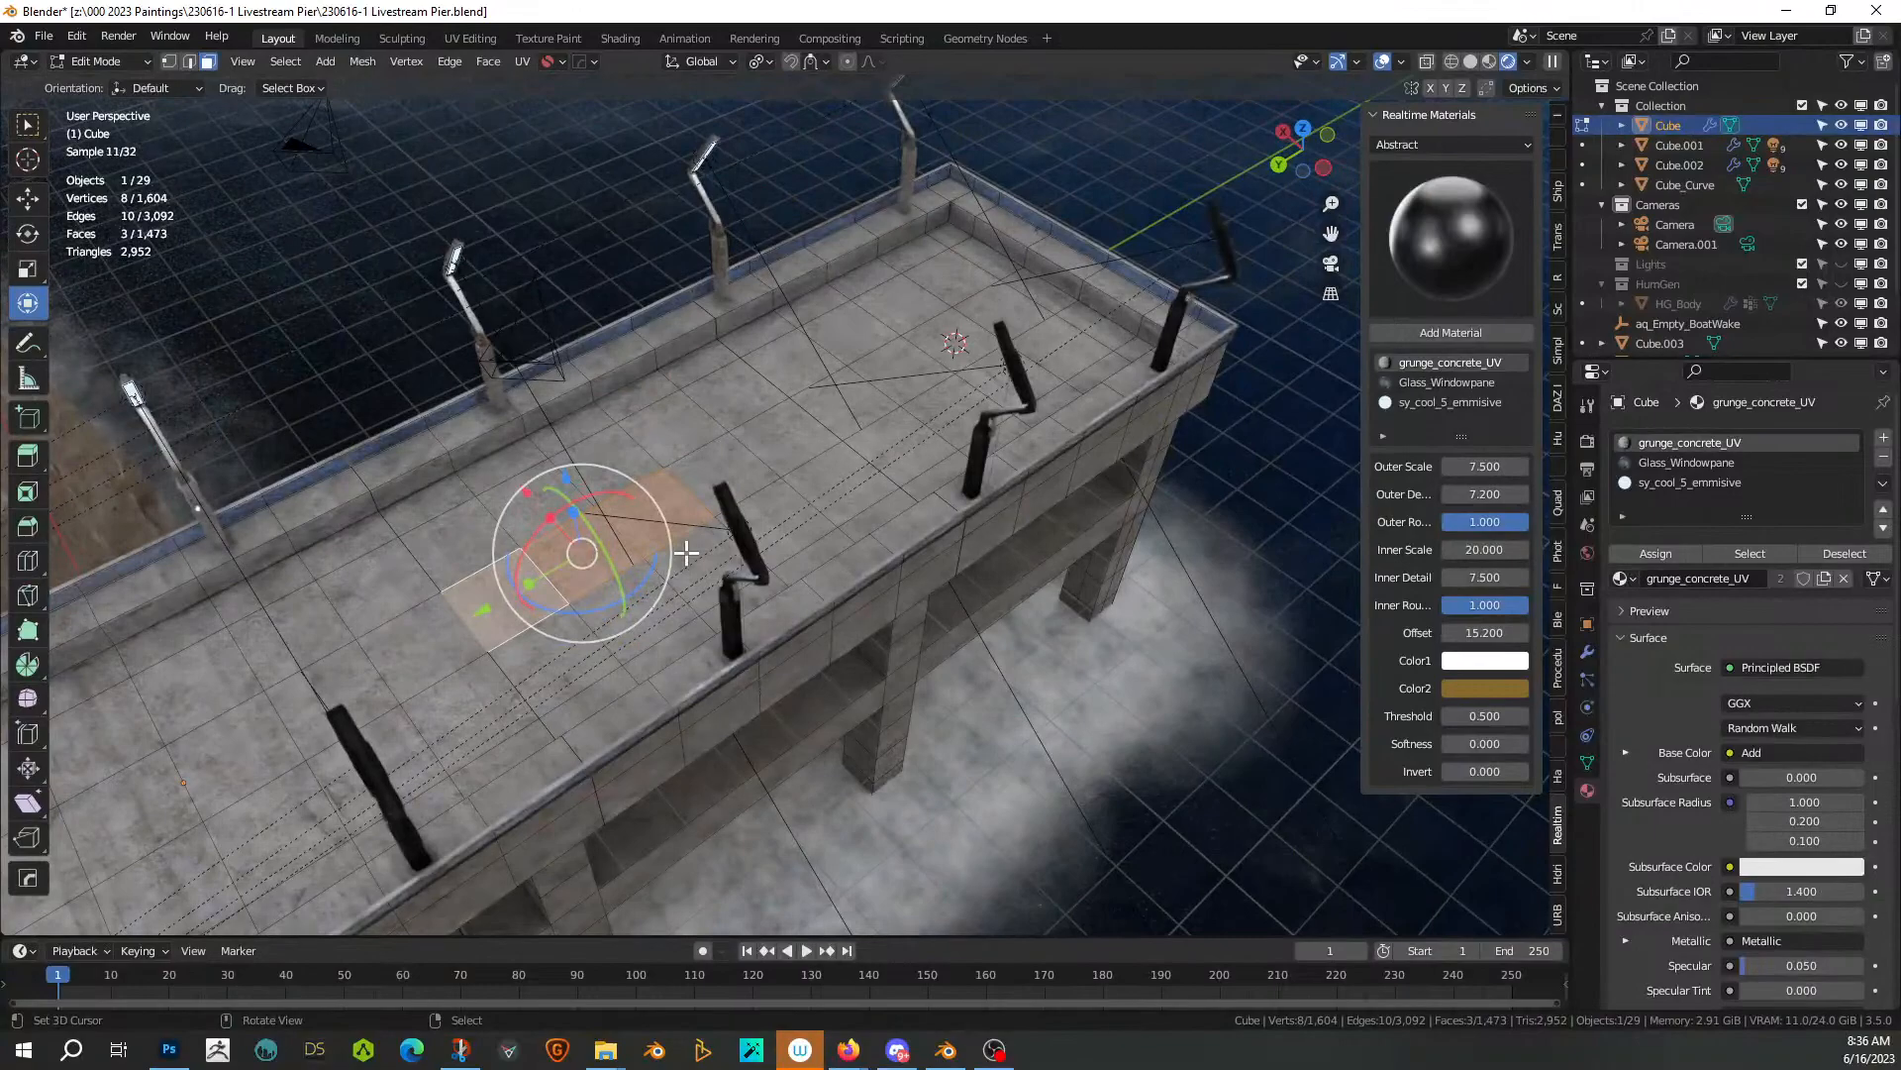
{"action": "key", "text": "e"}
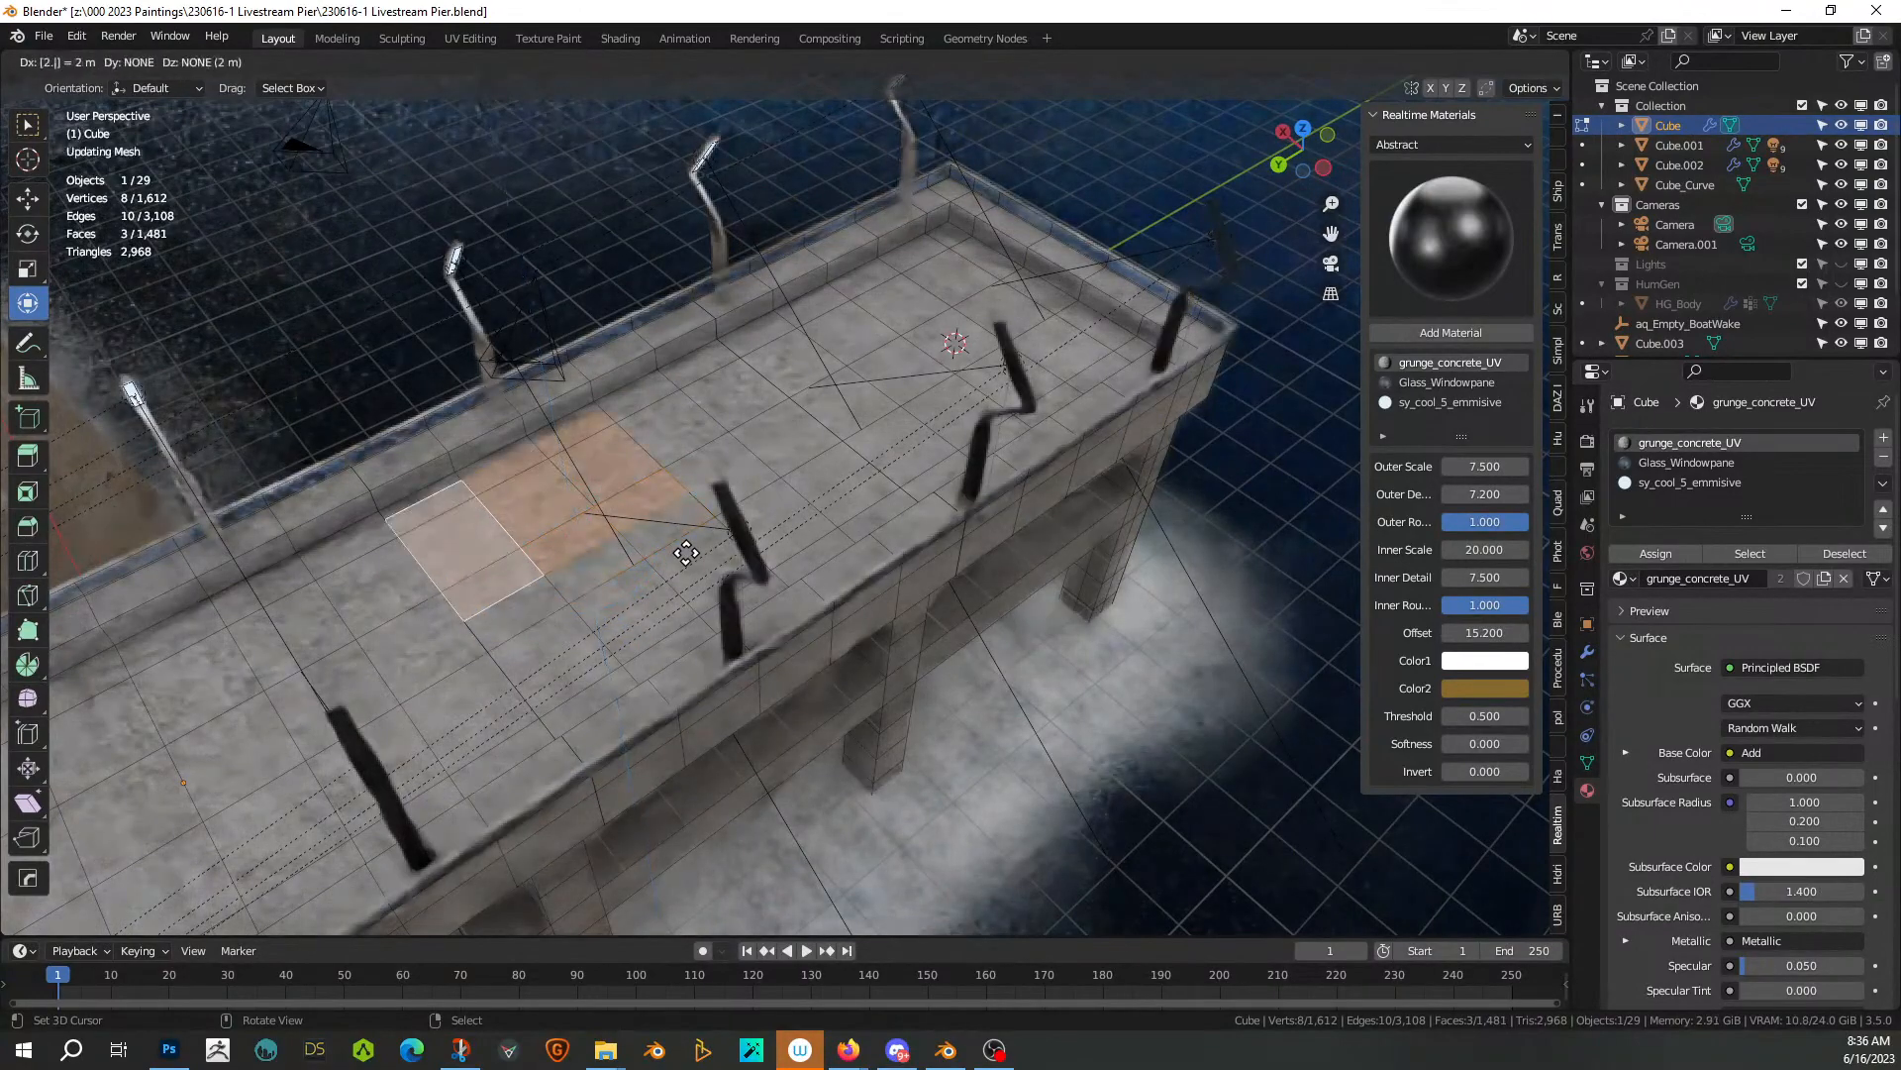
{"action": "right_click", "coordinate": [686, 553]}
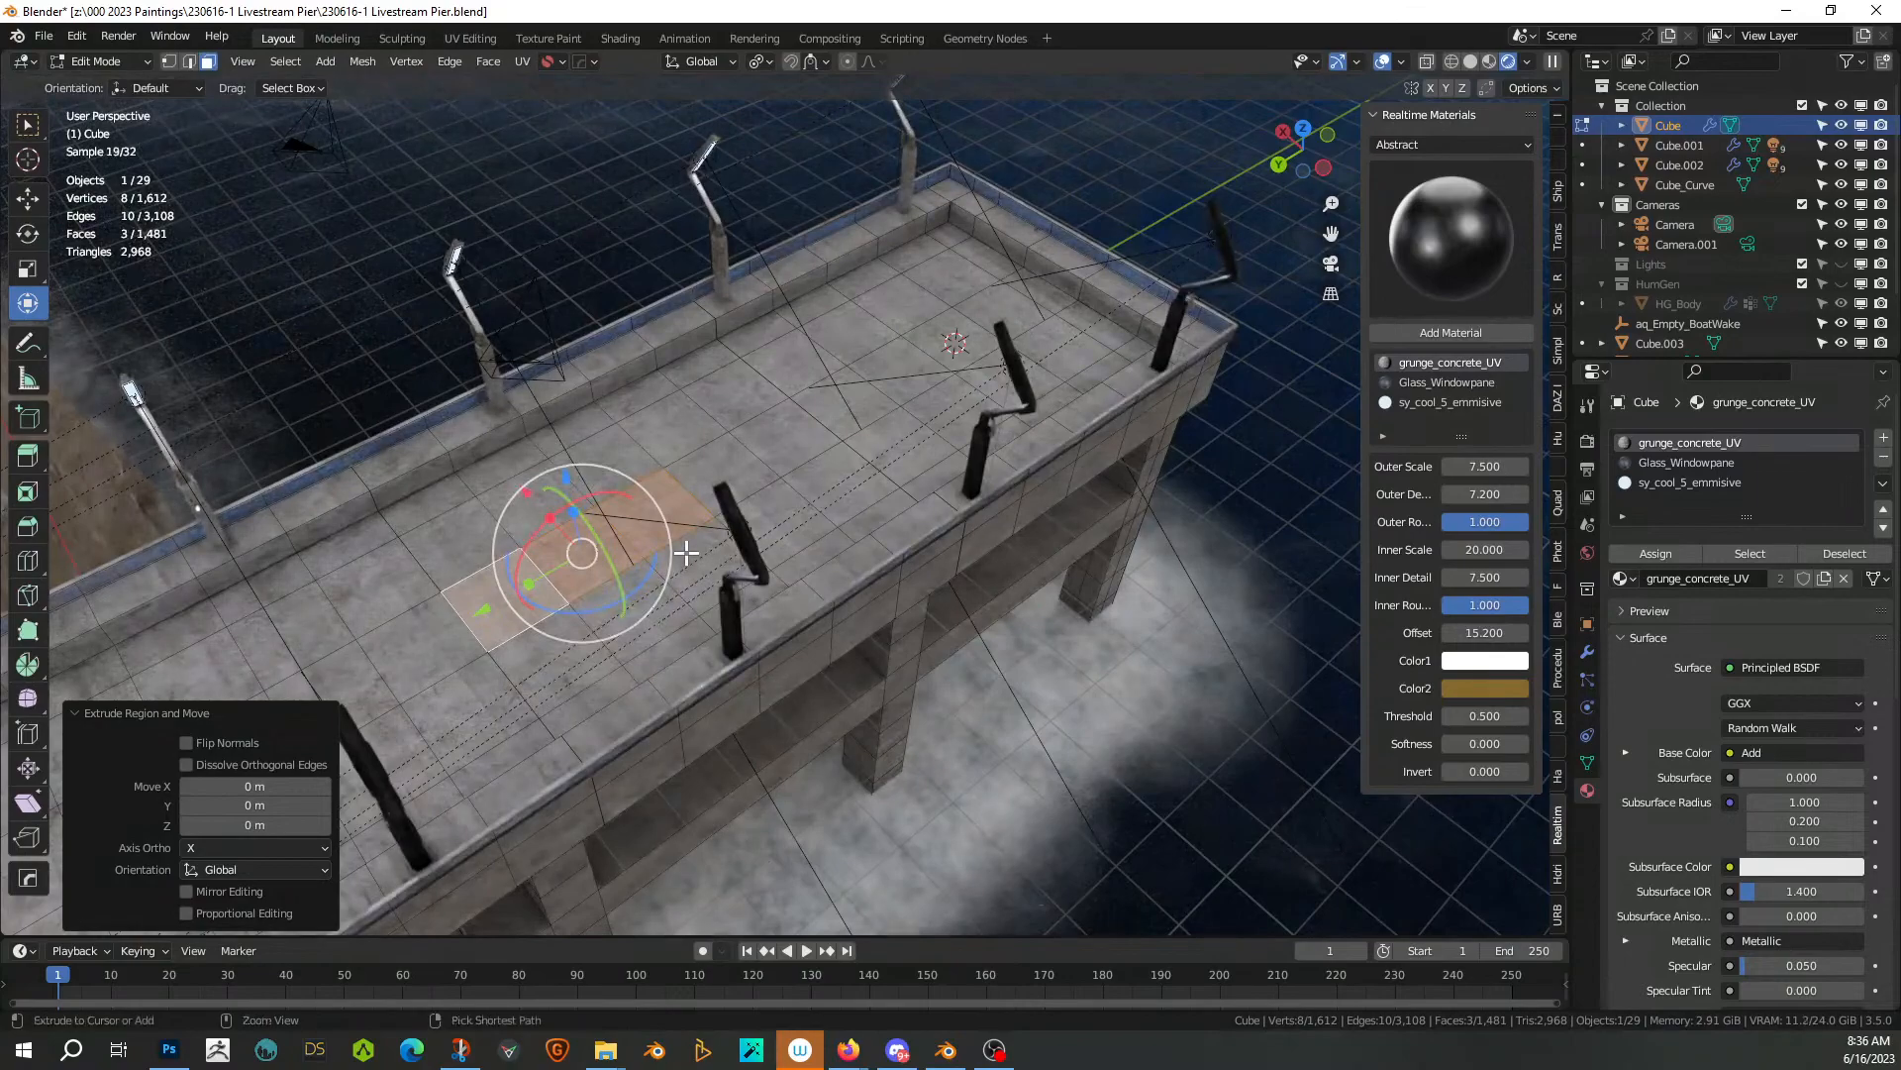
{"action": "type", "text": "e2"}
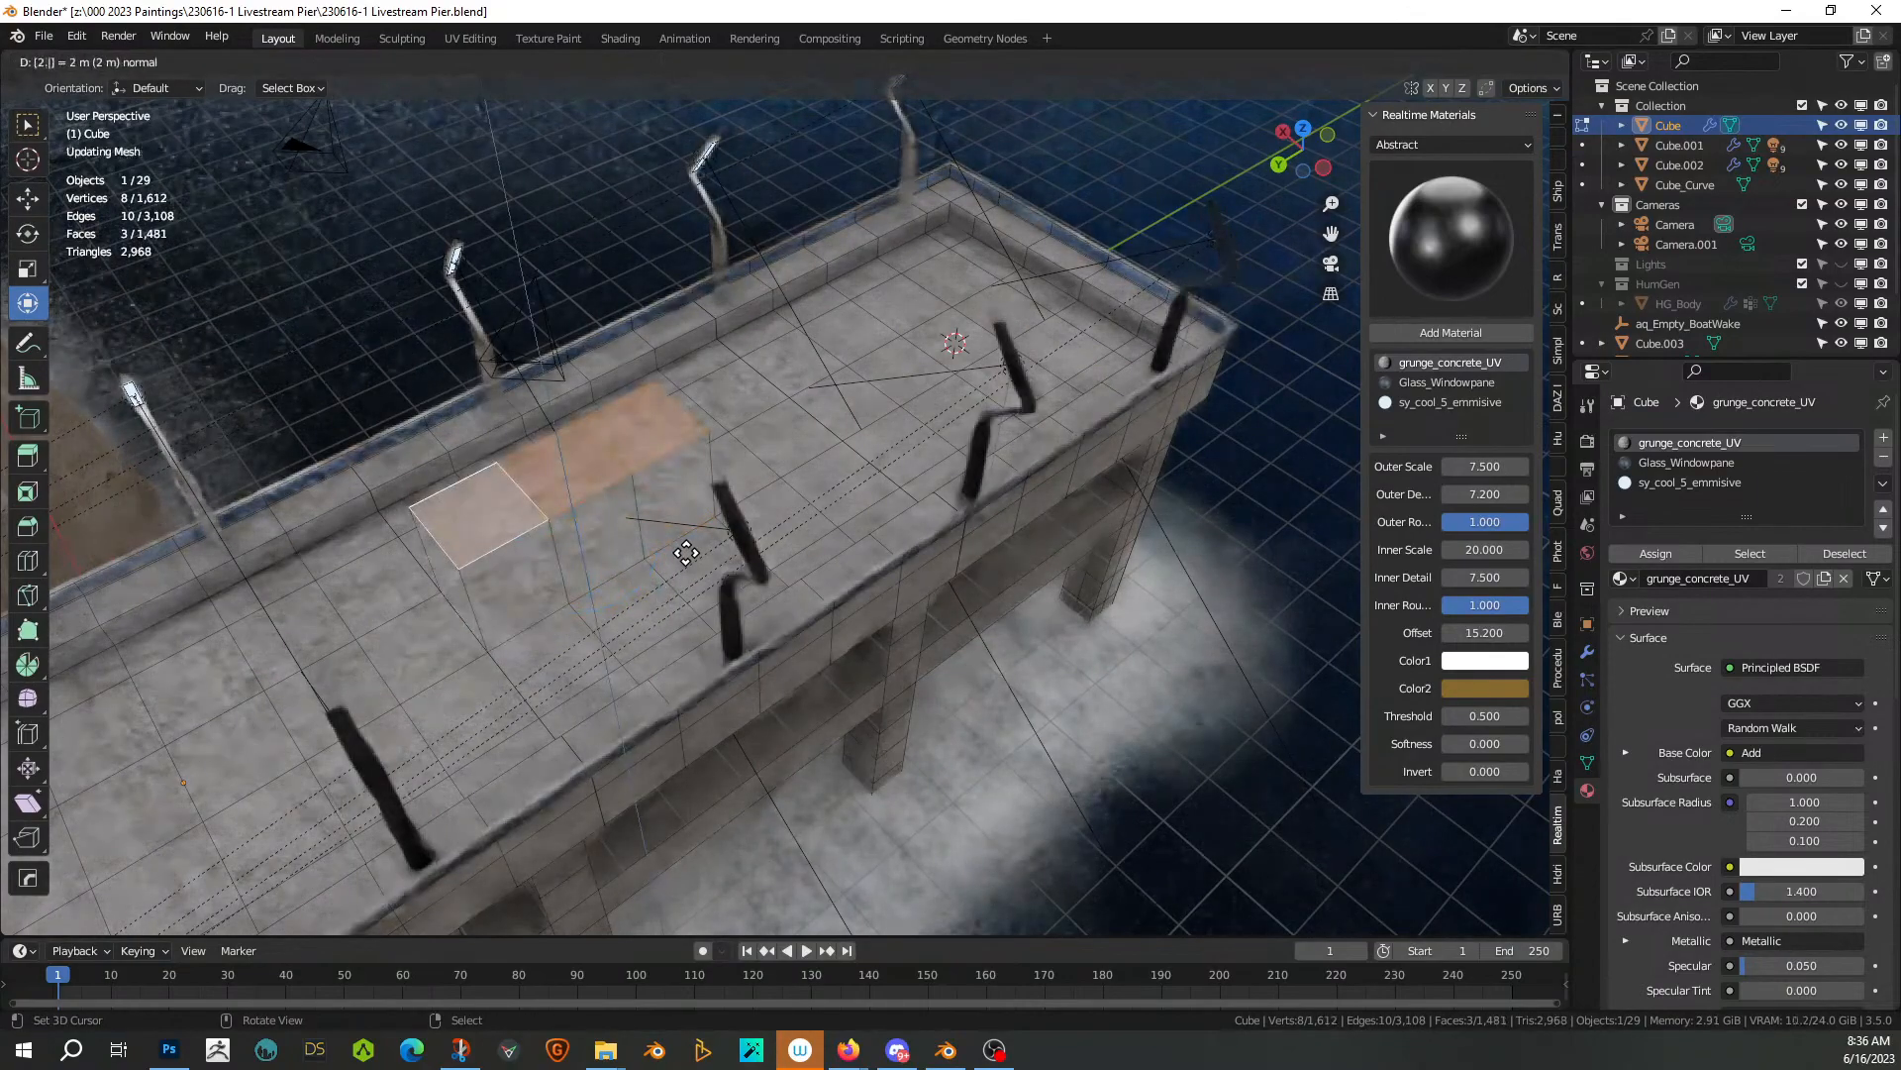
{"action": "type", "text": ".5"}
{"action": "key", "text": "Return"}
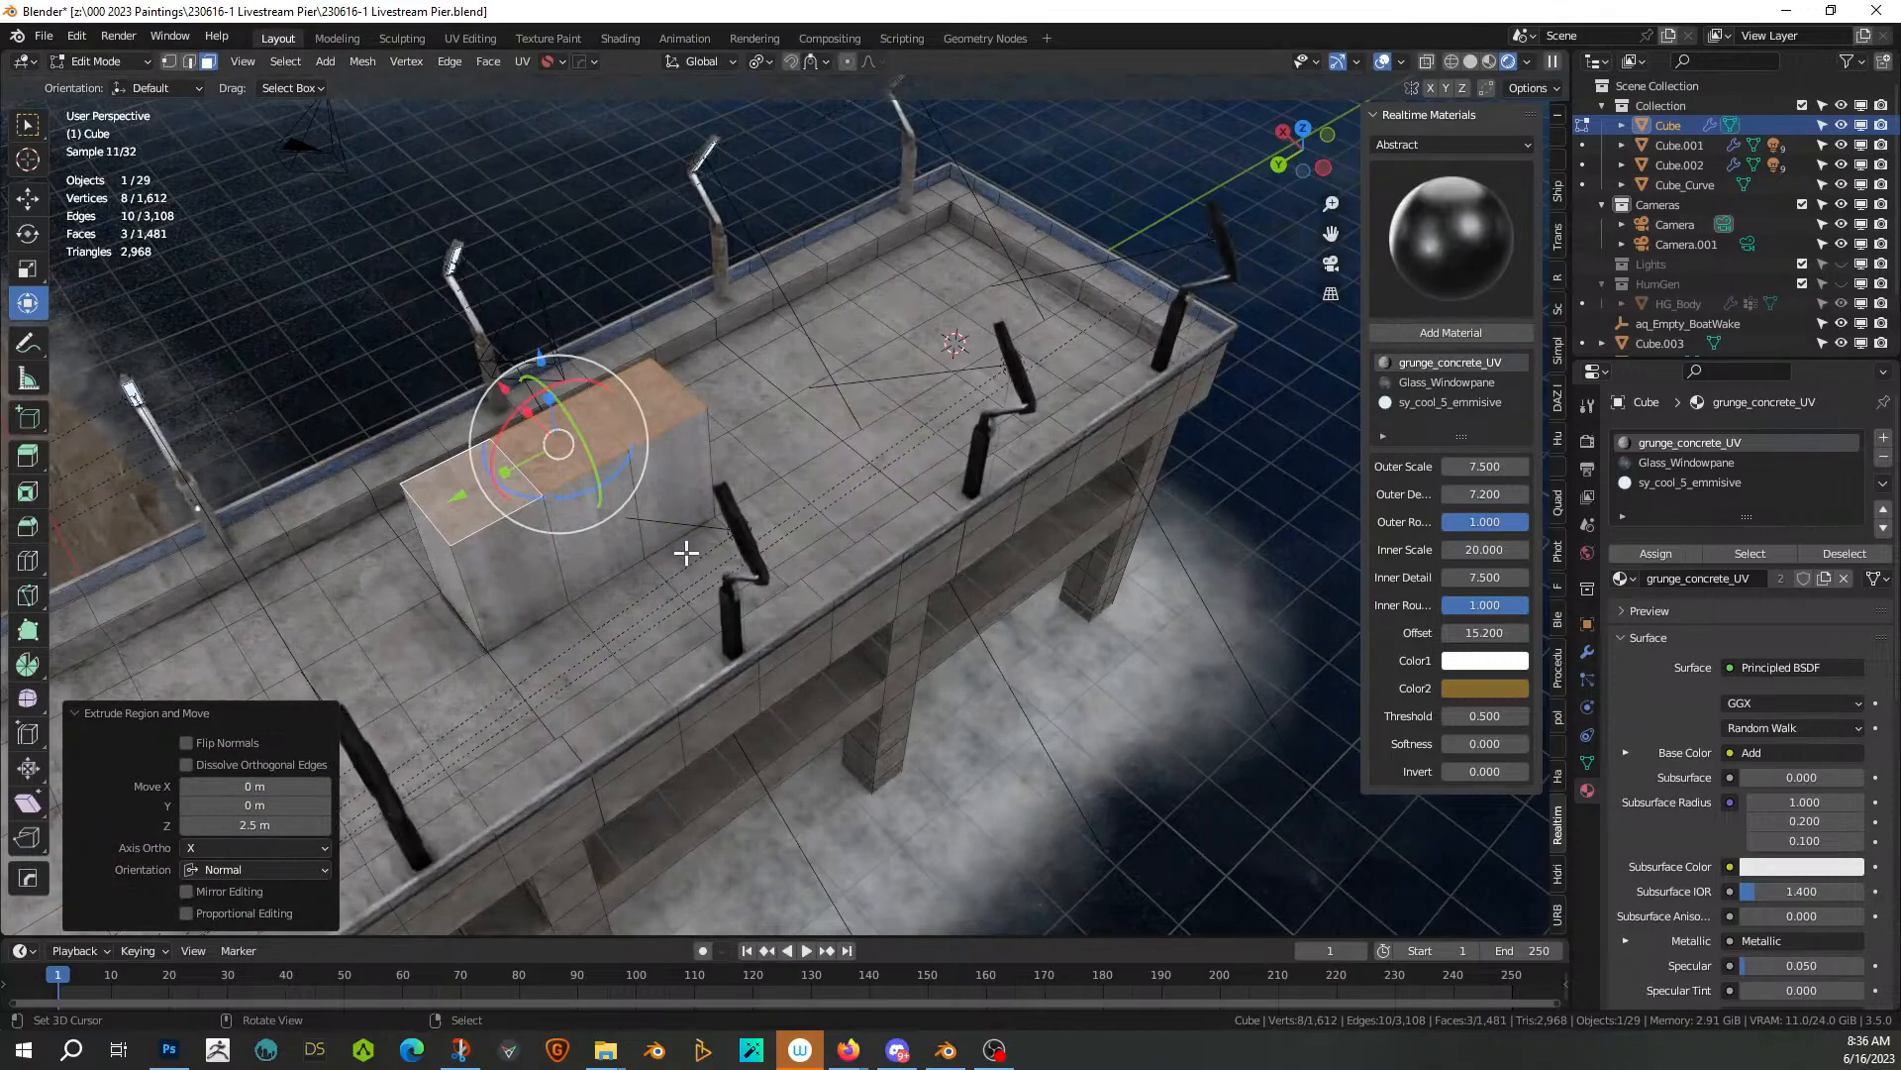
Bevel the top edges of the new concrete block by about 0.27 m
{"action": "middle_click_drag", "start_coordinate": [622, 567], "coordinate": [728, 497]}
{"action": "key", "text": "ctrl+b"}
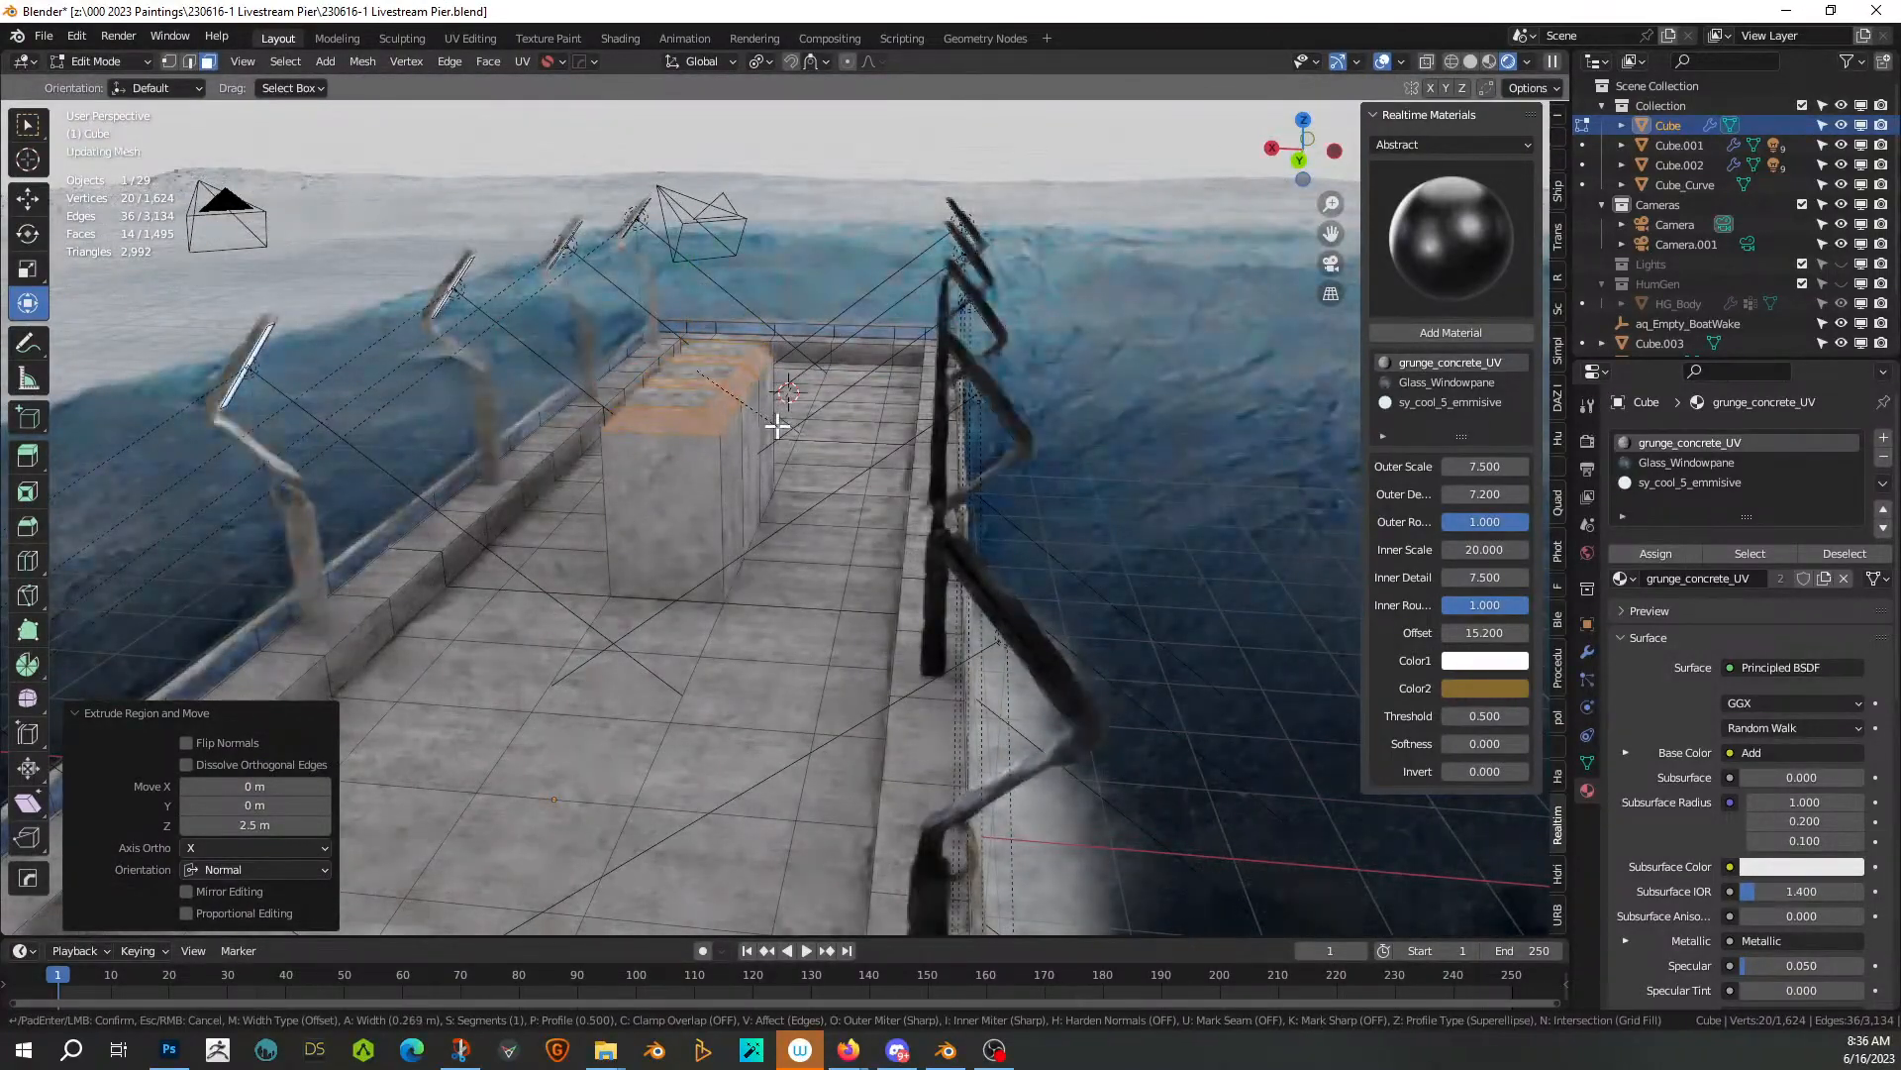
{"action": "left_click", "coordinate": [778, 426]}
{"action": "middle_click_drag", "start_coordinate": [776, 420], "coordinate": [1119, 265]}
{"action": "key", "text": "Tab"}
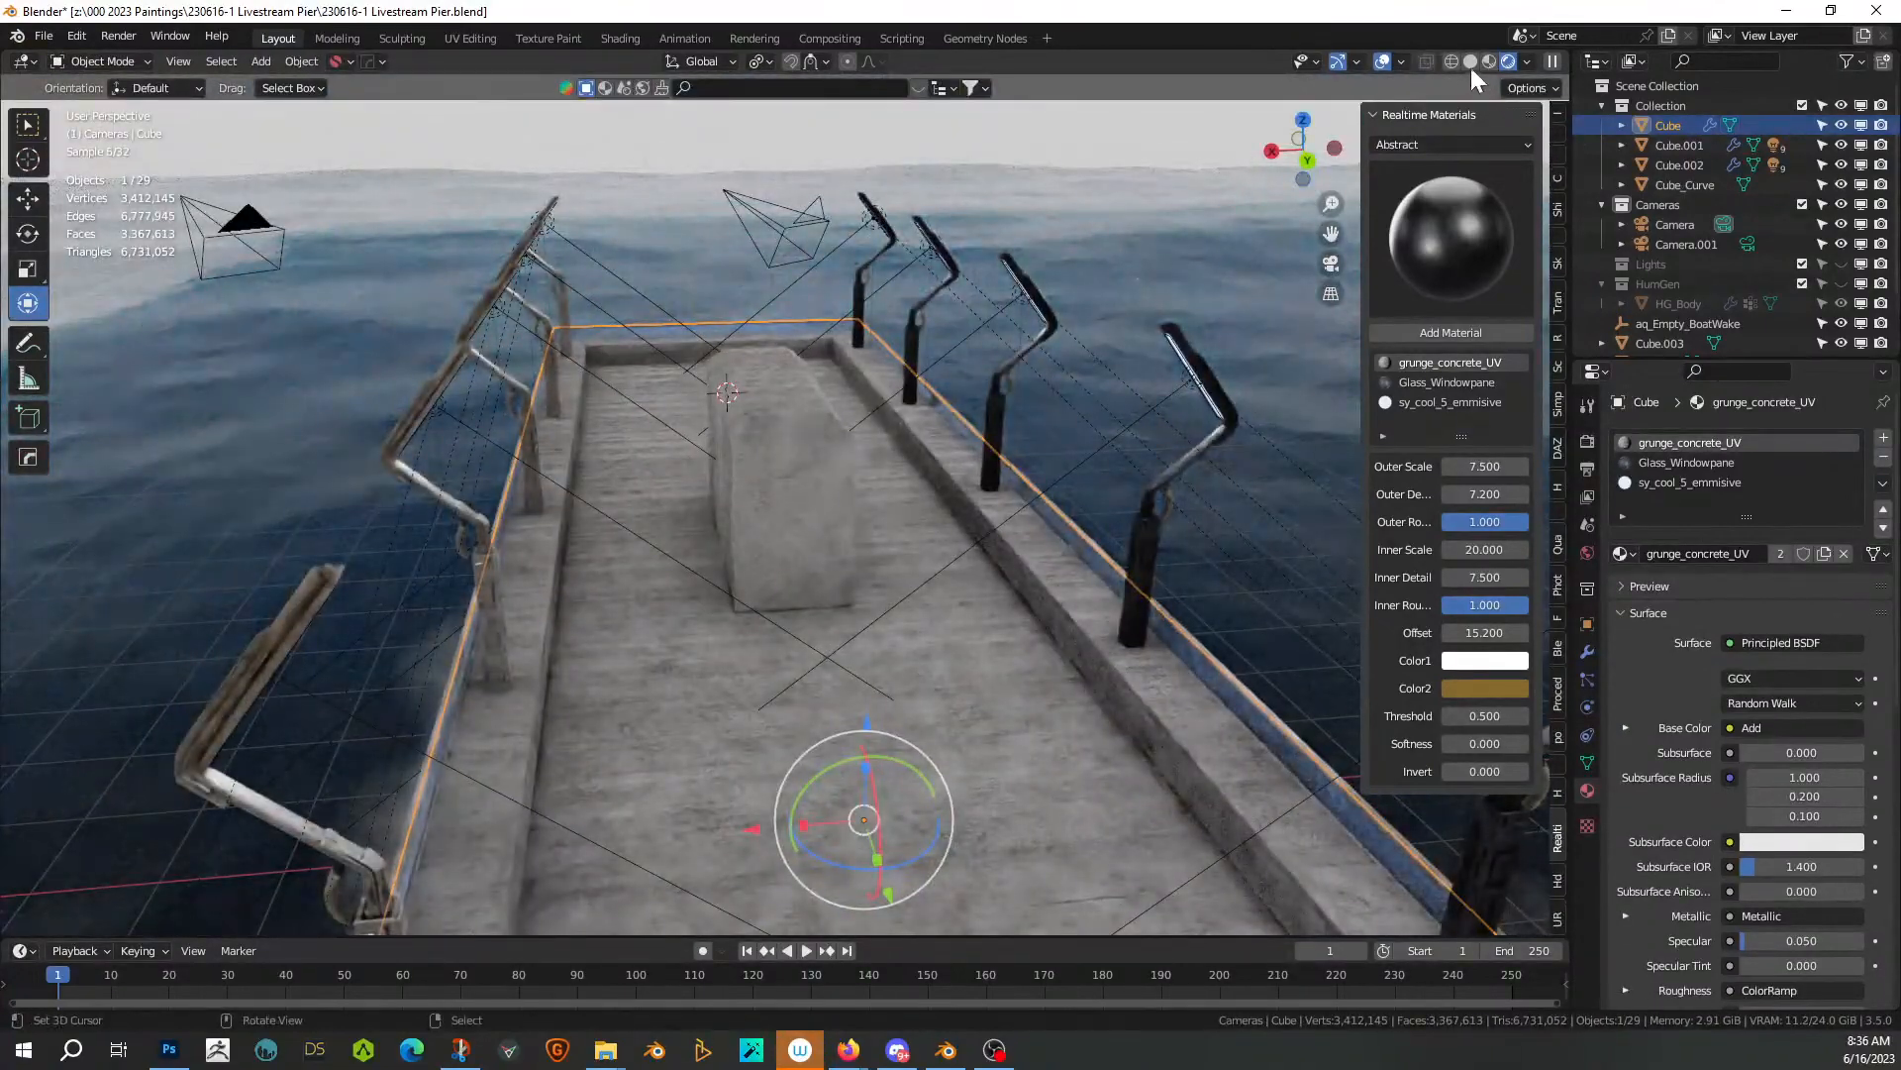
In Solid shading, add a centred horizontal loop cut around the block's sides and bevel it to about 0.036 m wide
{"action": "left_click", "coordinate": [1469, 61]}
{"action": "mouse_move", "coordinate": [675, 502]}
{"action": "middle_mouse_down"}
{"action": "mouse_move", "coordinate": [703, 487]}
{"action": "mouse_move", "coordinate": [773, 537]}
{"action": "mouse_move", "coordinate": [508, 624]}
{"action": "mouse_move", "coordinate": [637, 628]}
{"action": "mouse_move", "coordinate": [376, 649]}
{"action": "middle_mouse_up"}
{"action": "scroll", "coordinate": [772, 537], "scroll_direction": "up", "scroll_amount": 3}
{"action": "scroll", "coordinate": [508, 624], "scroll_direction": "up", "scroll_amount": 1}
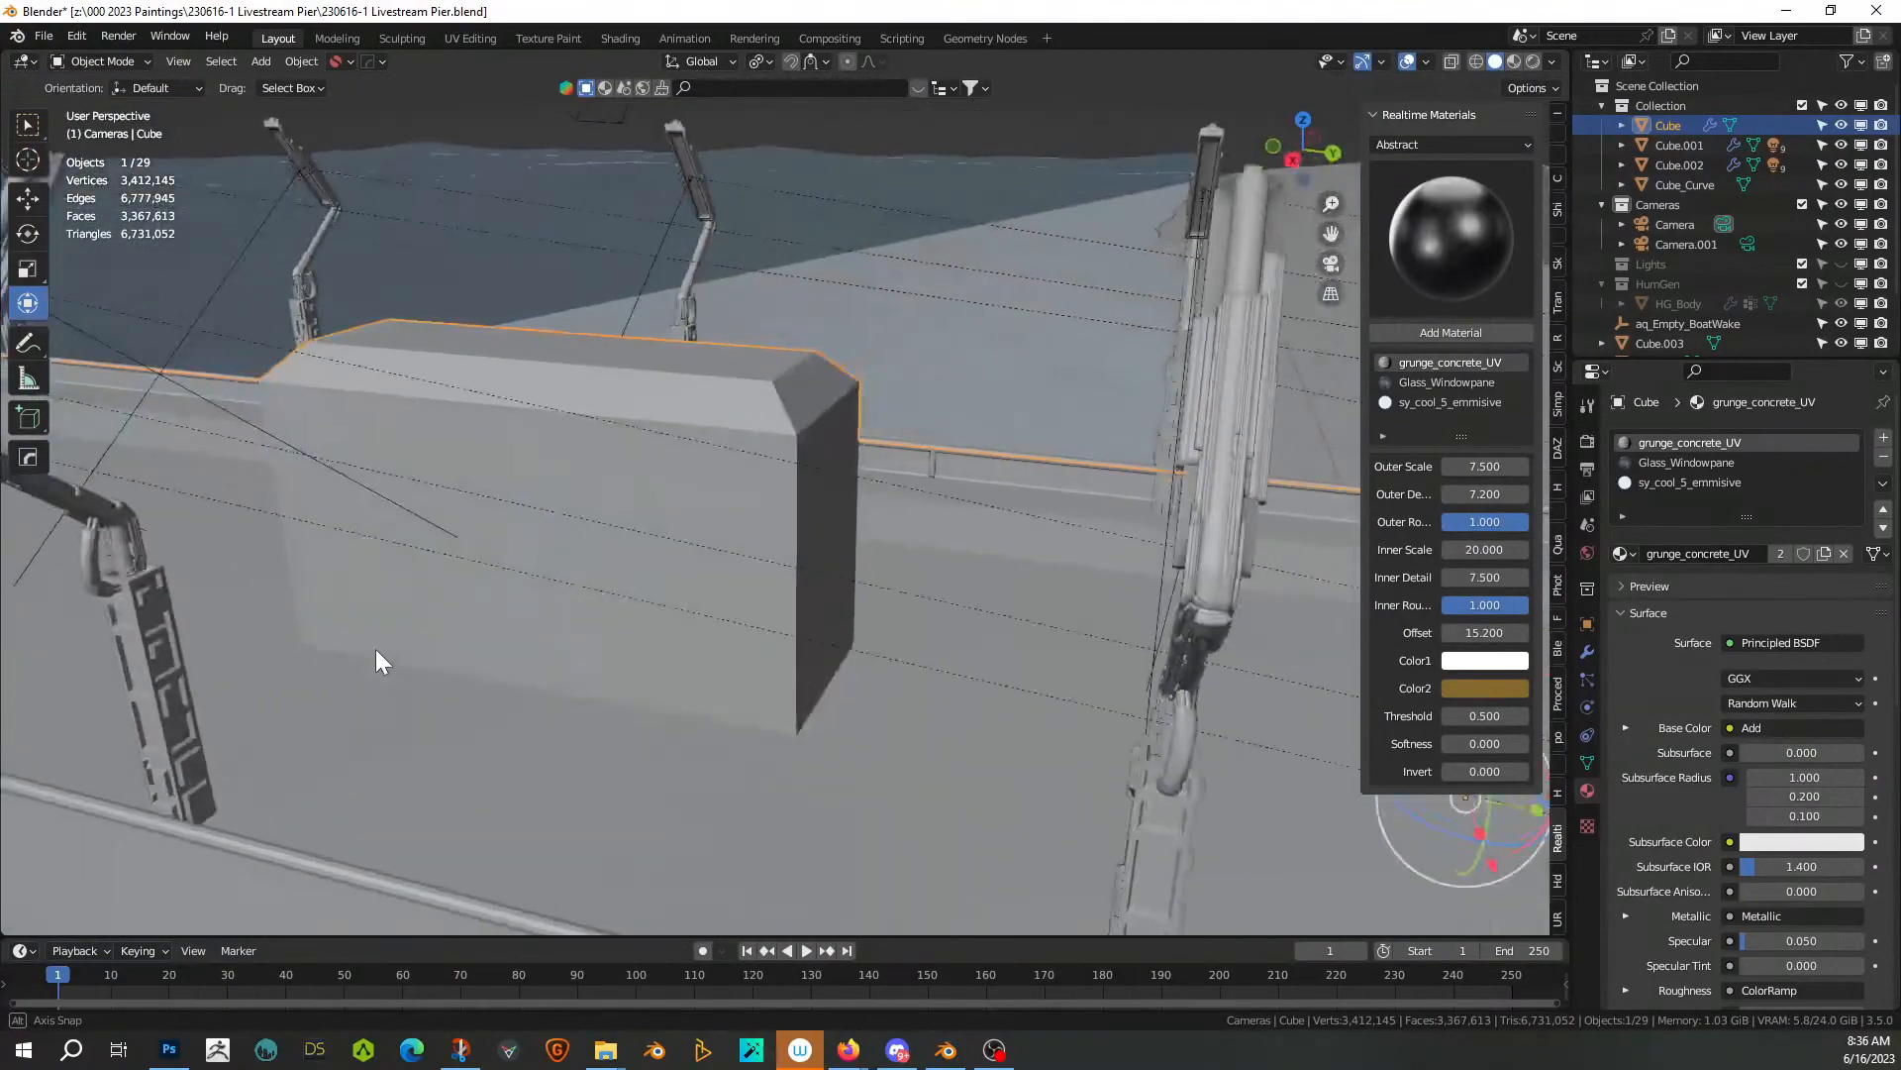
{"action": "key", "text": "Tab"}
{"action": "left_click", "coordinate": [442, 539]}
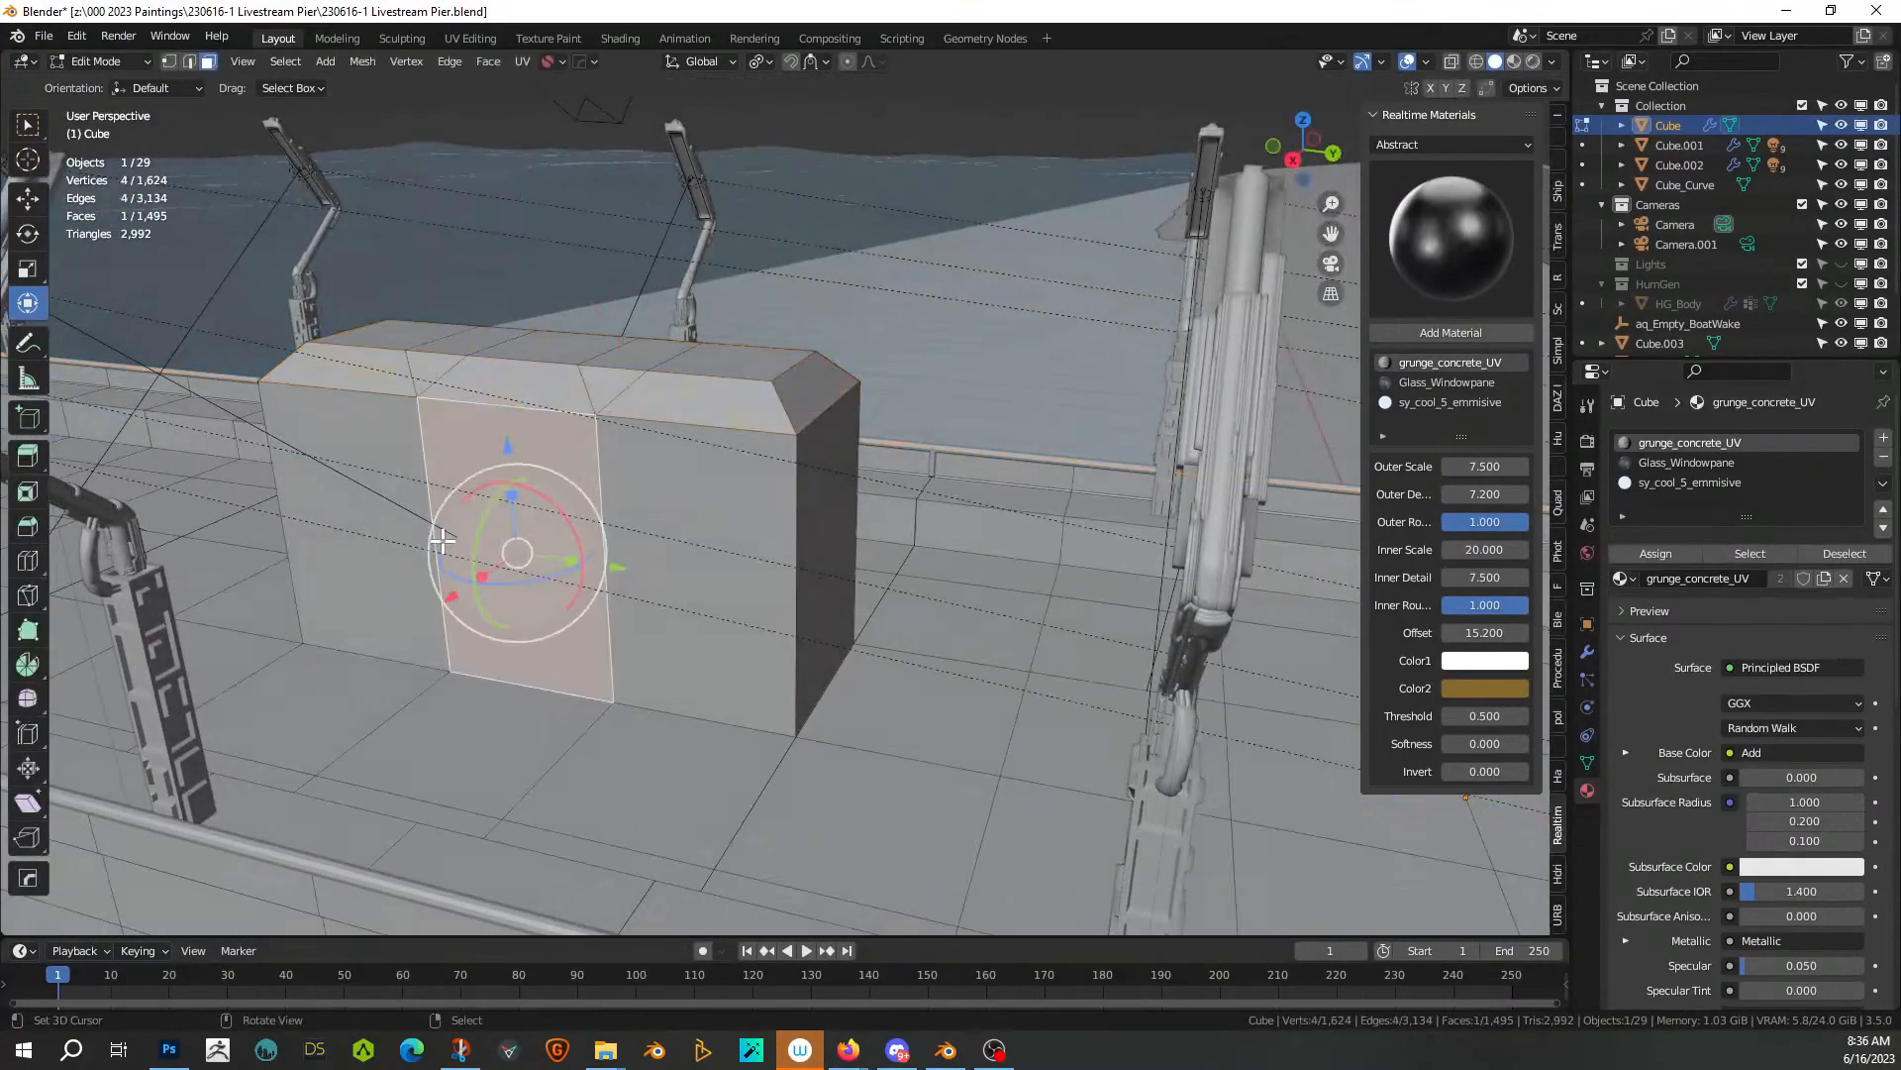
{"action": "key", "text": "ctrl+r"}
{"action": "left_click", "coordinate": [441, 537]}
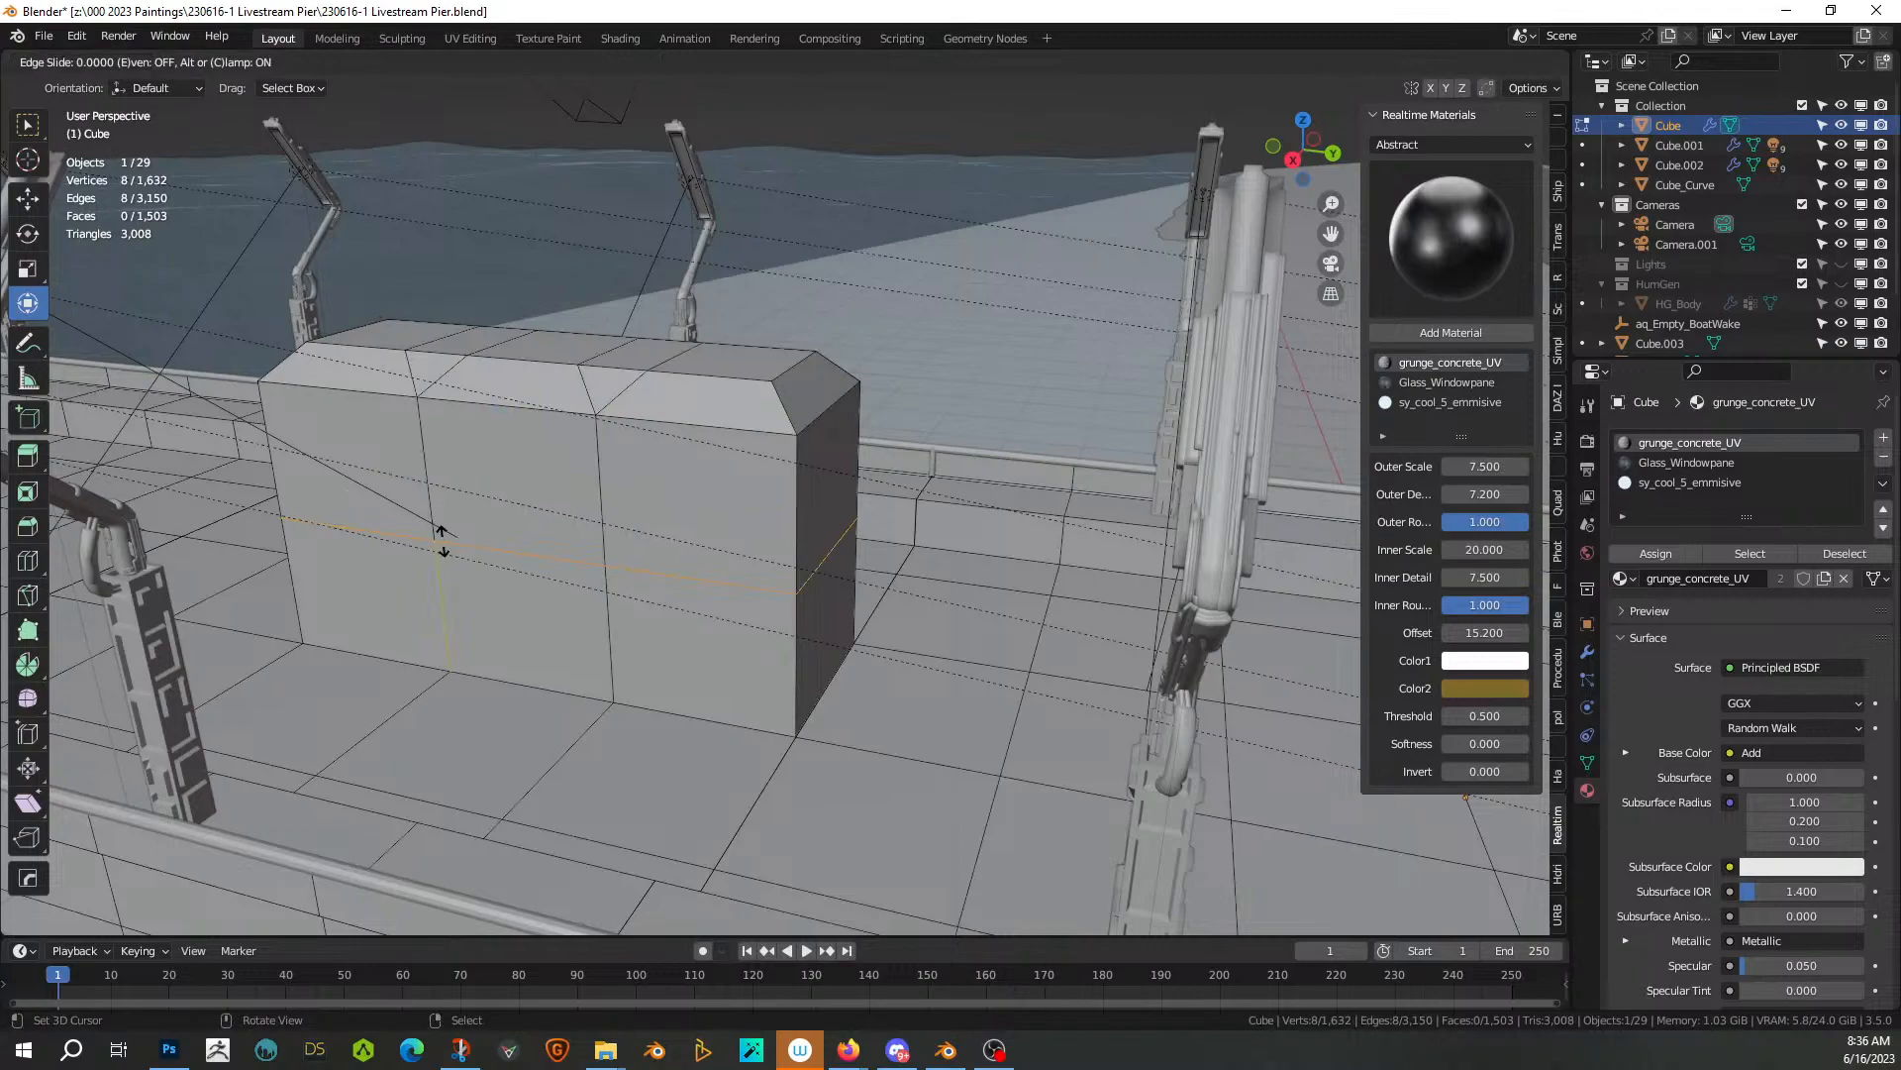
{"action": "right_click", "coordinate": [442, 540]}
{"action": "key", "text": "ctrl+b"}
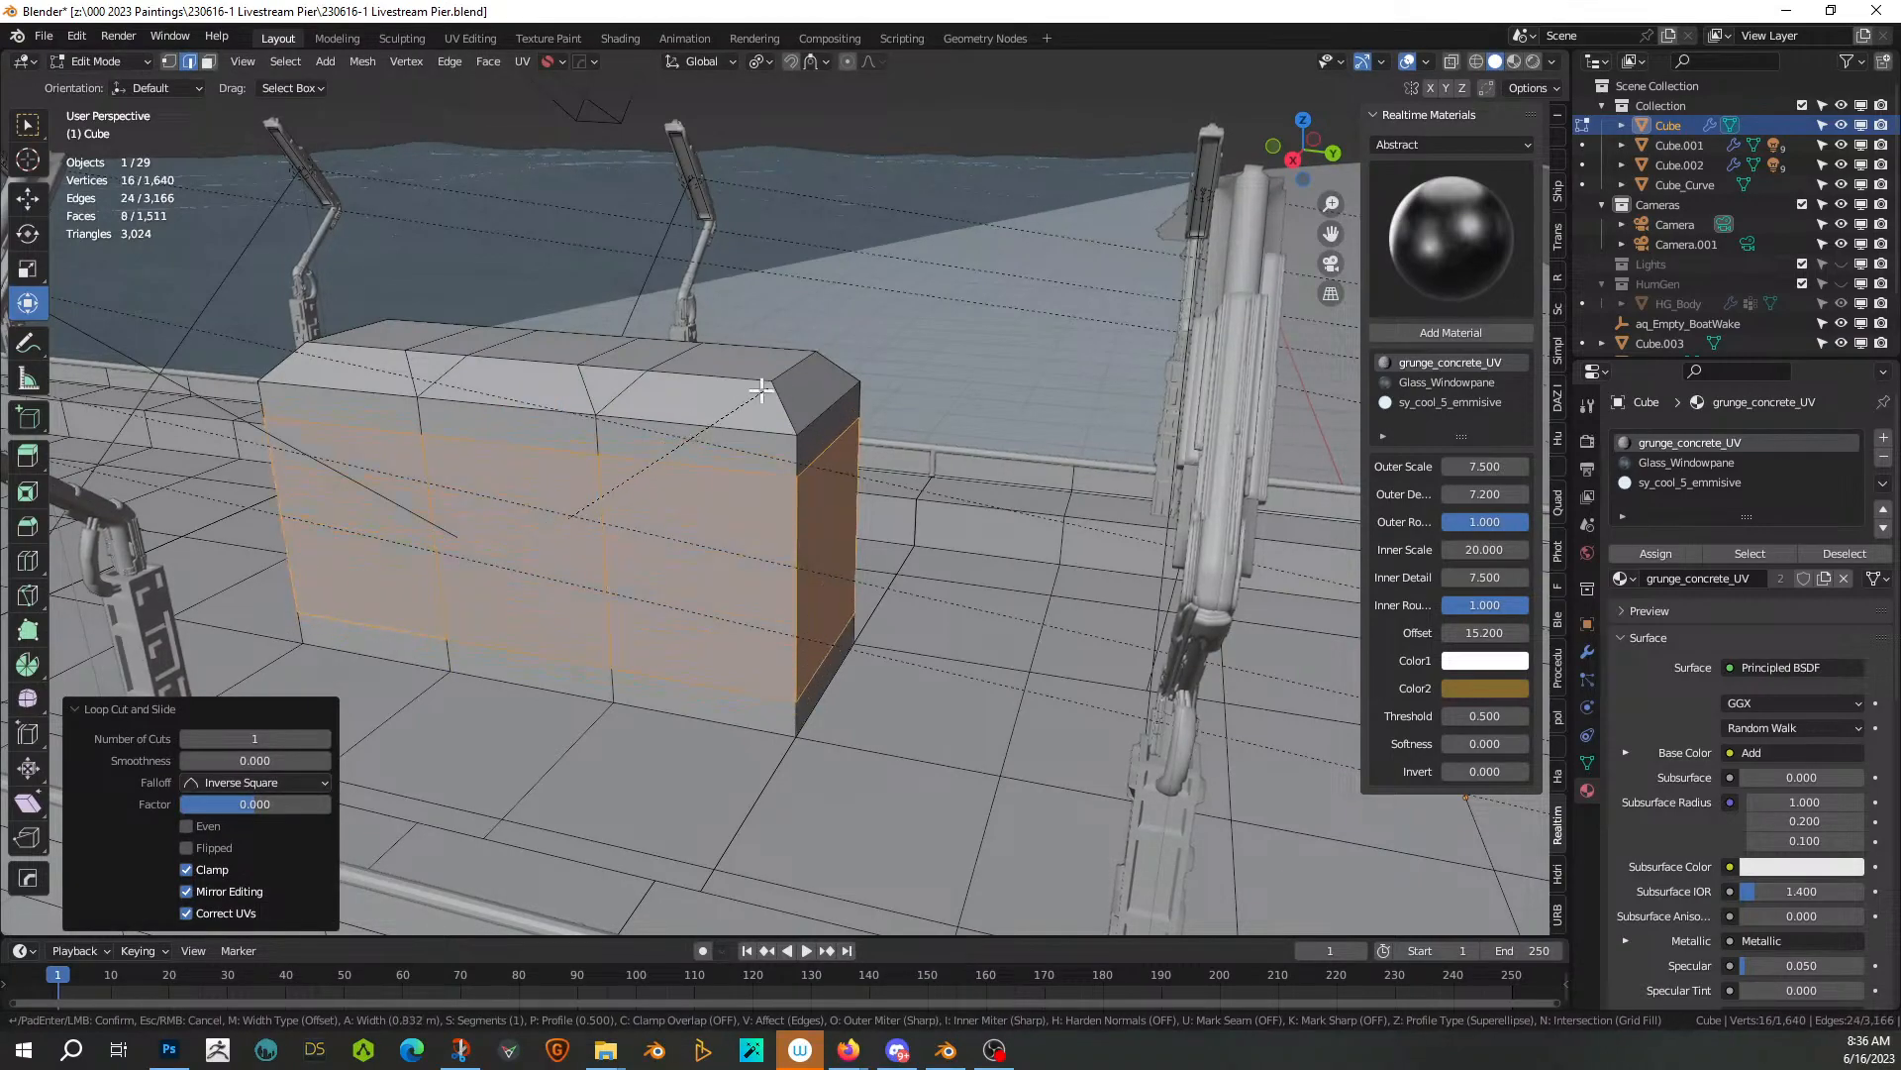
{"action": "left_click", "coordinate": [675, 426]}
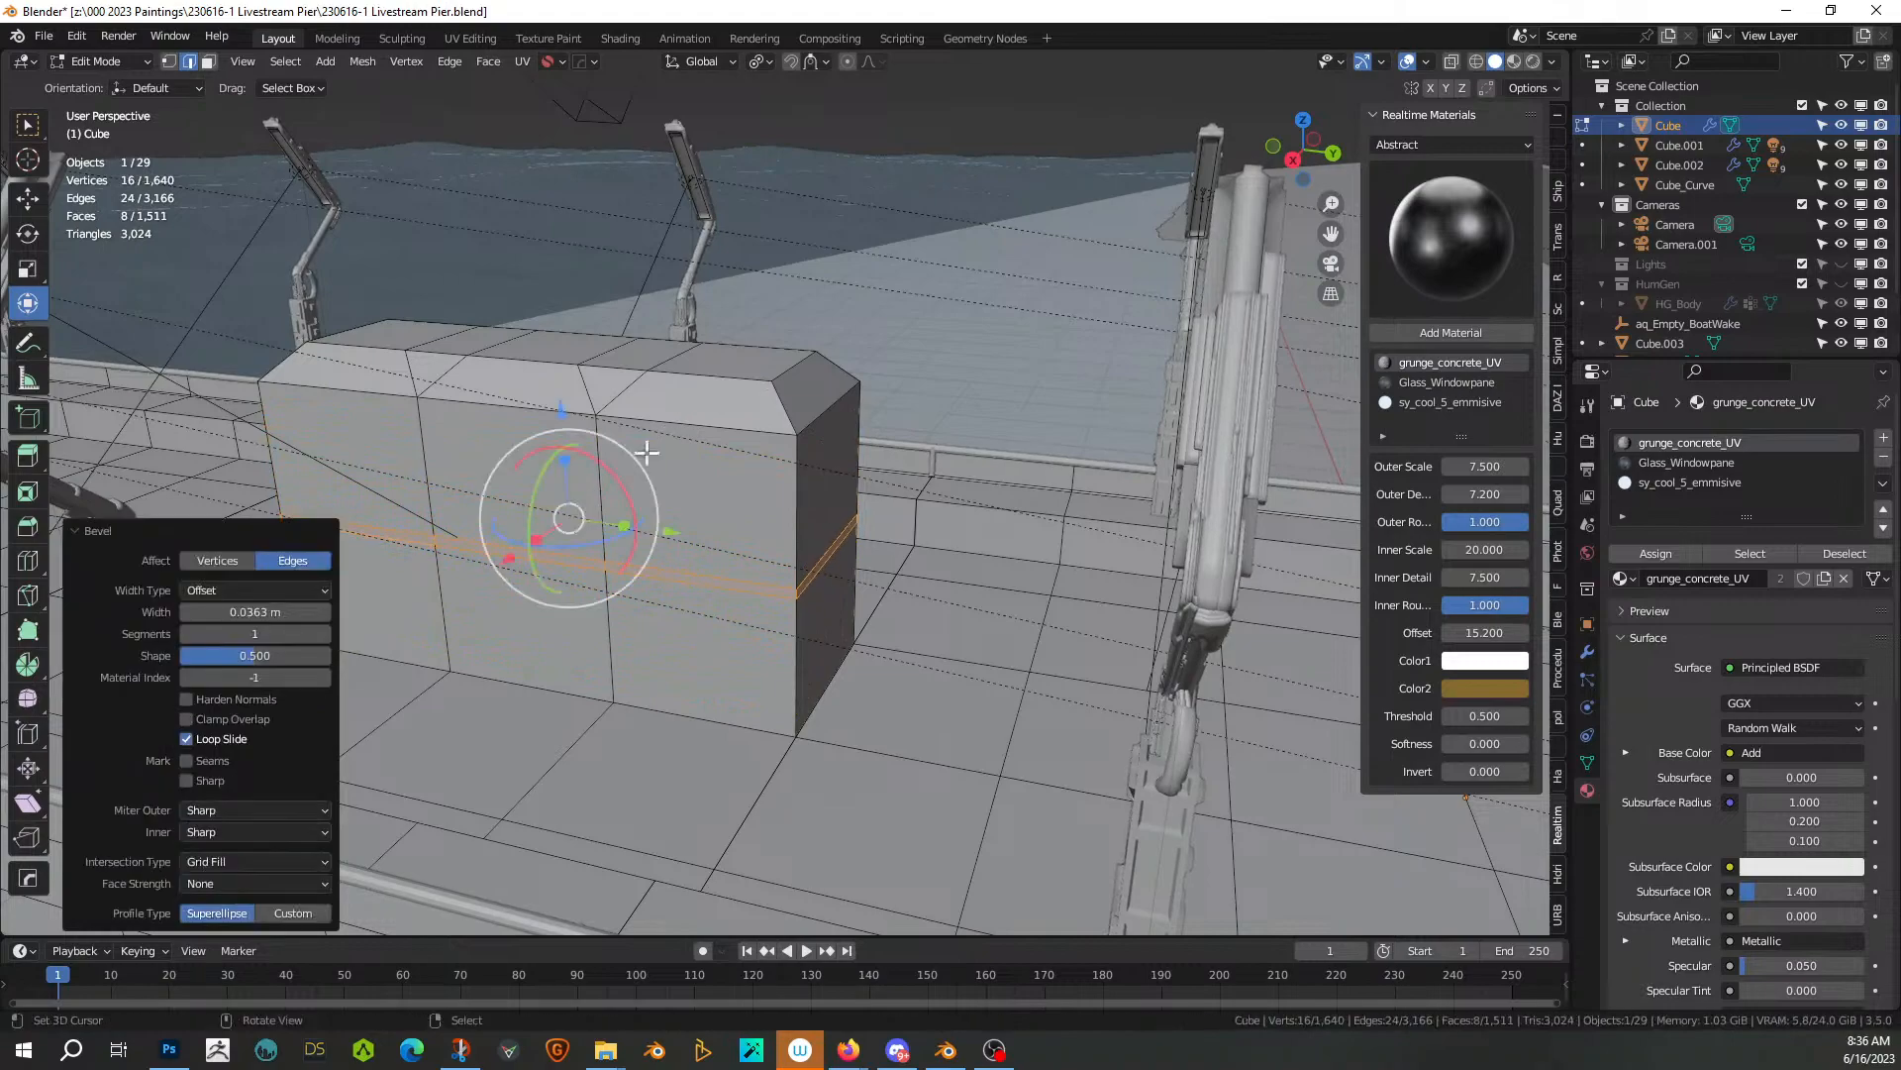
Set the bevel width of the horizontal band around the block to 0.025 m
{"action": "type", "text": ".025"}
{"action": "key", "text": "Return"}
Try to extrude the whole band around the block along its normals by 0.378 m with Offset Even
{"action": "key", "text": "alt+e"}
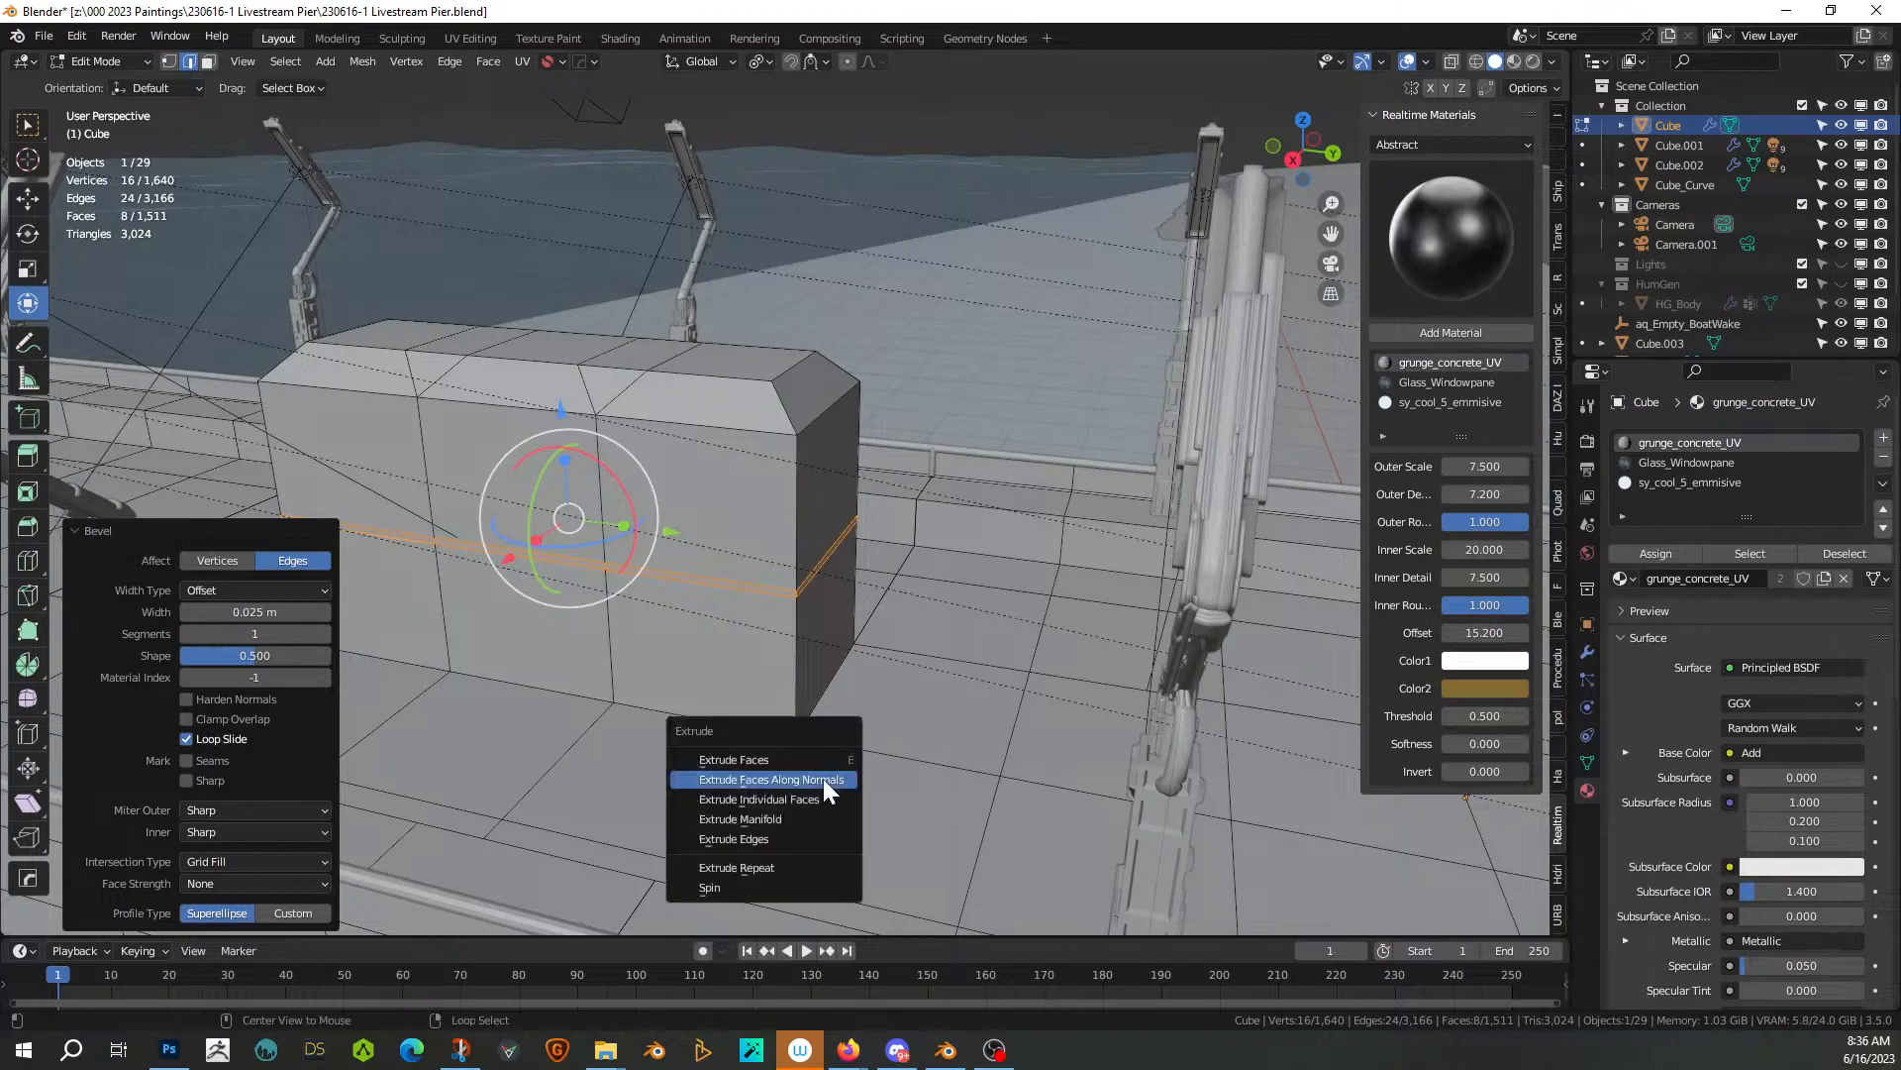
{"action": "left_click", "coordinate": [823, 778]}
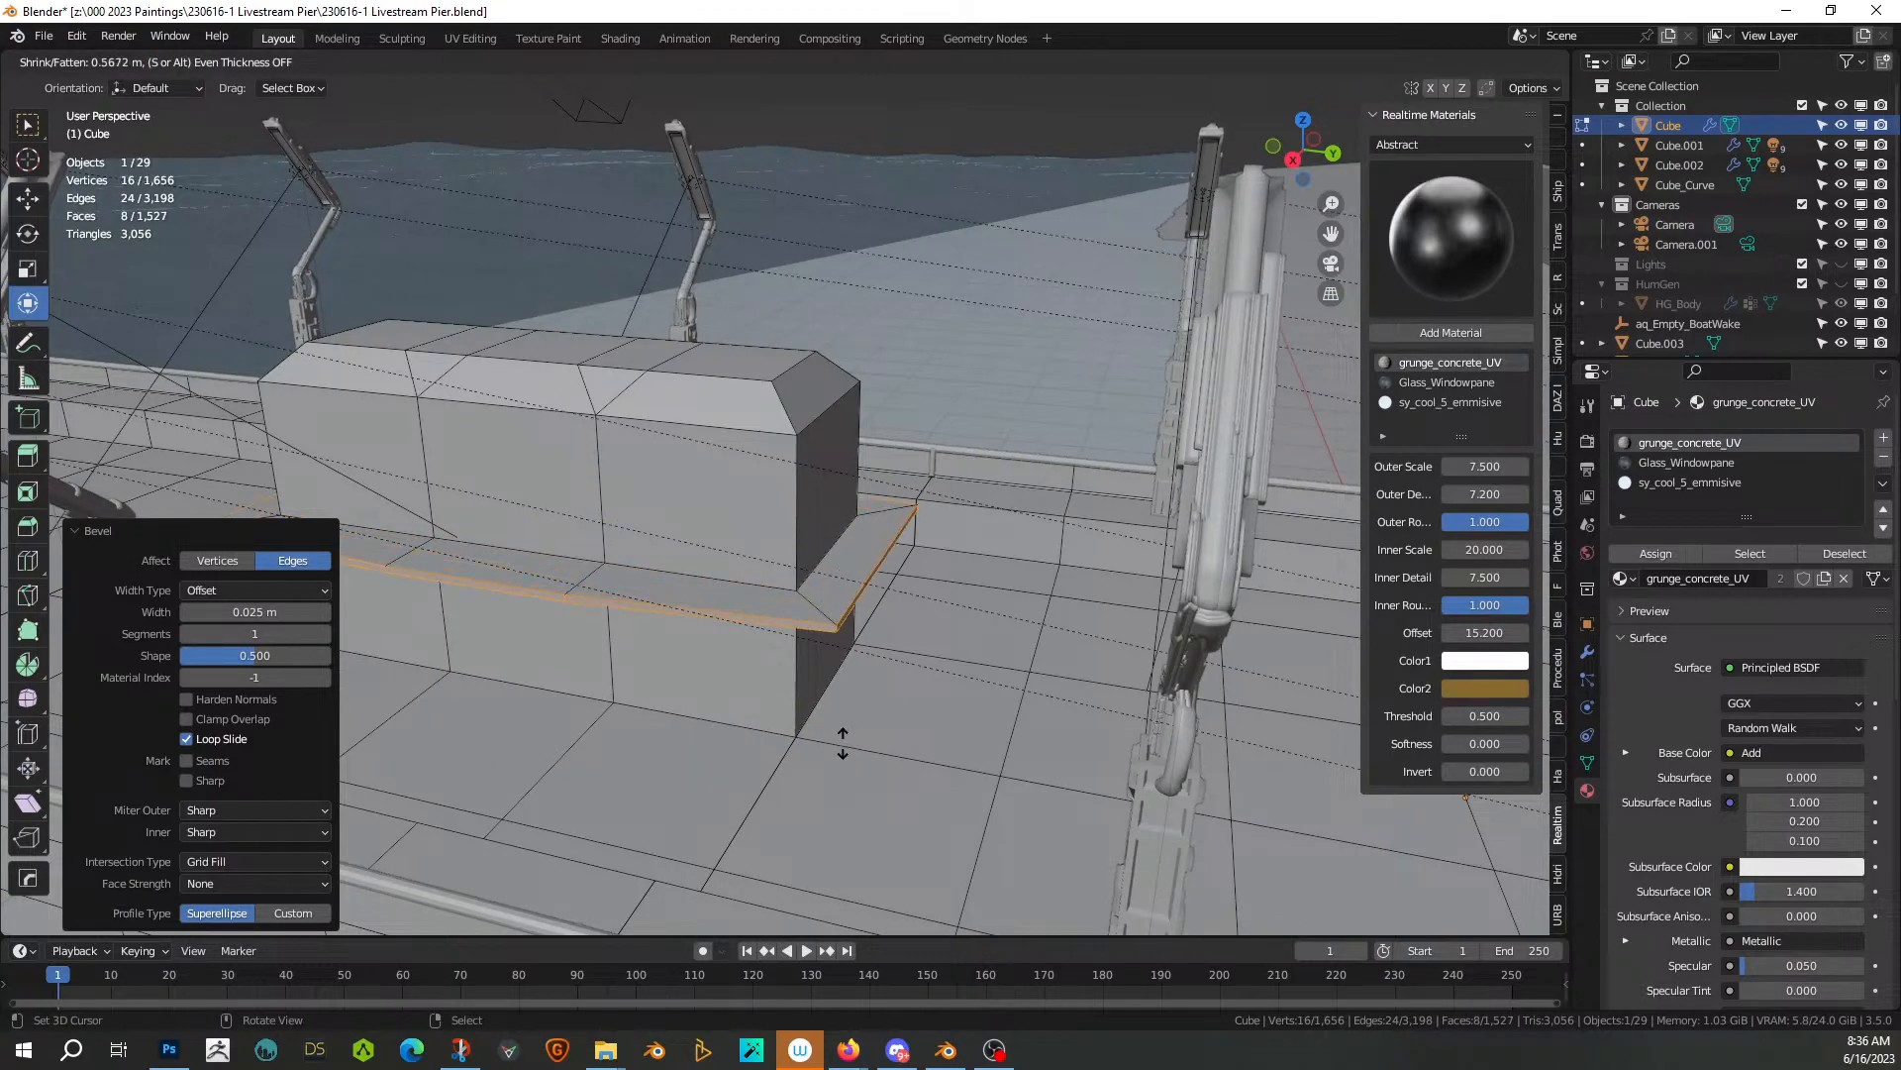
{"action": "left_click", "coordinate": [841, 757]}
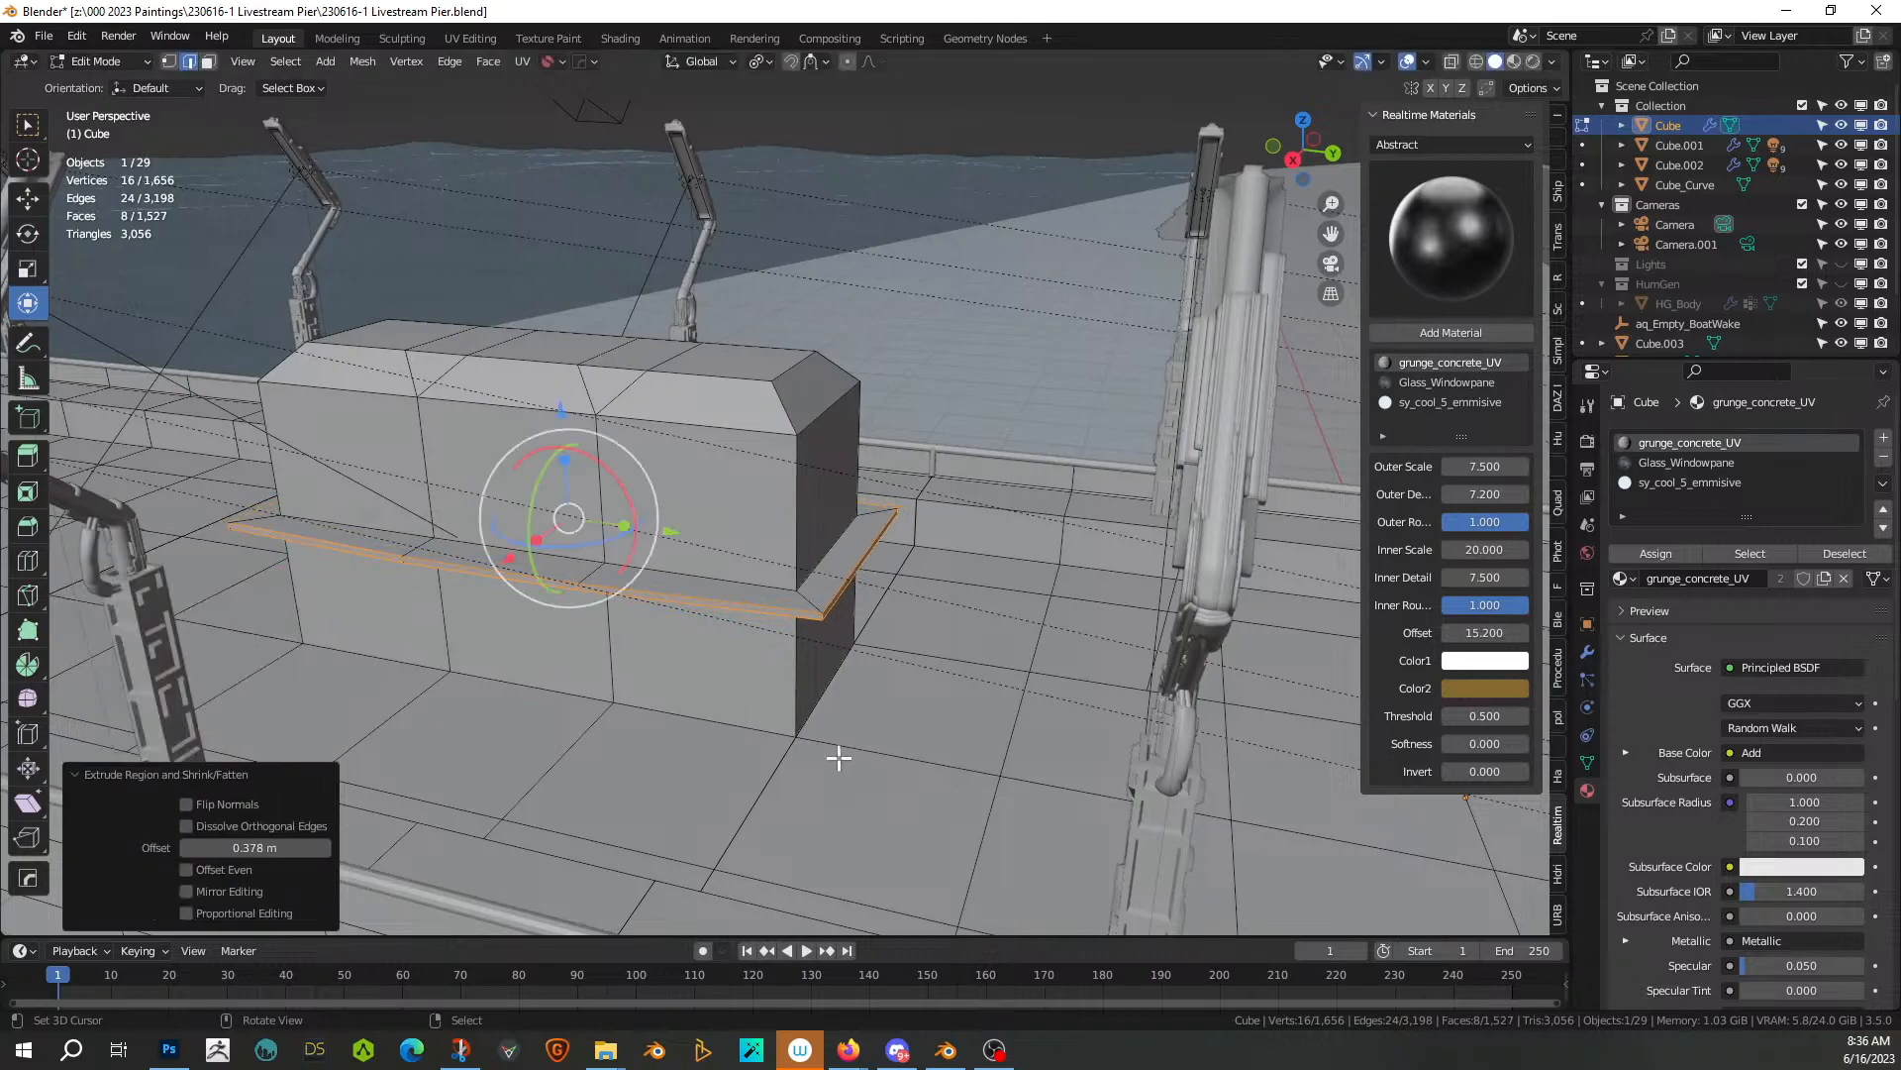
{"action": "left_click", "coordinate": [187, 870]}
{"action": "middle_click_drag", "start_coordinate": [340, 666], "coordinate": [468, 634]}
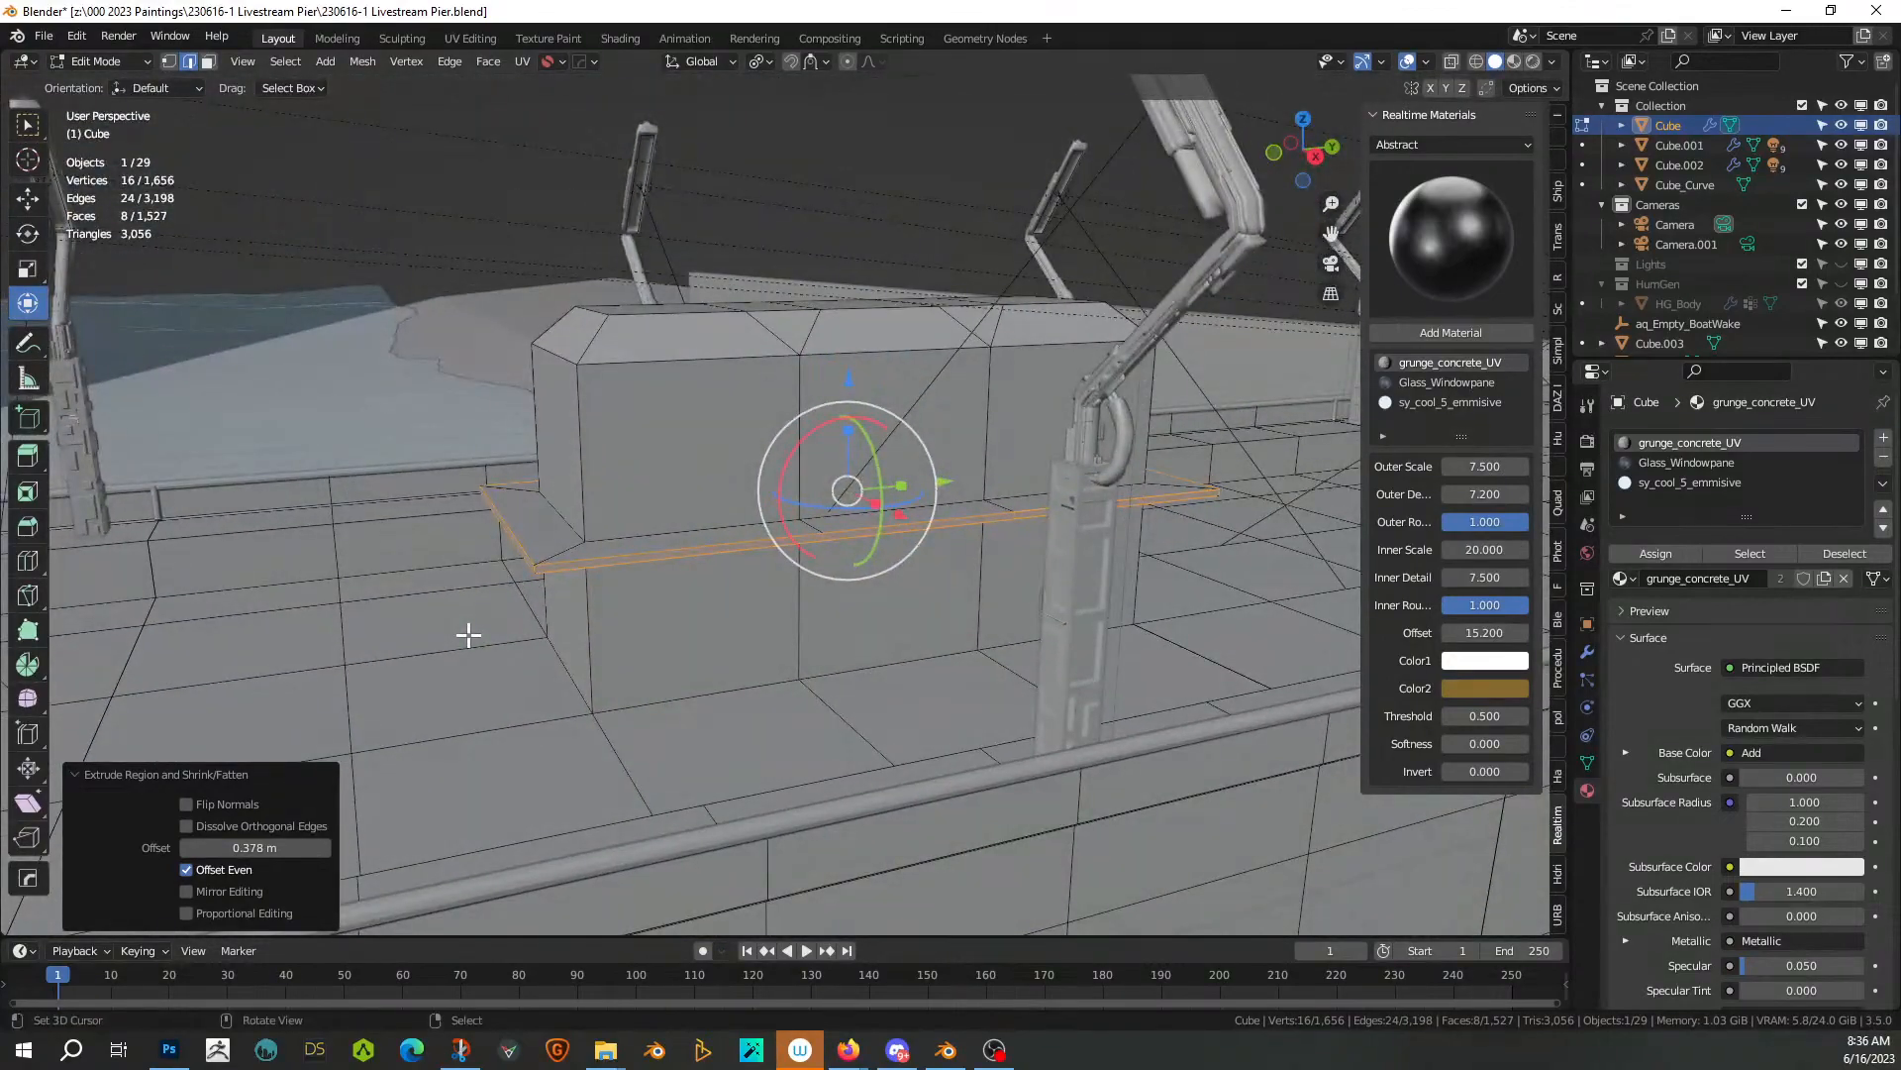
{"action": "middle_click_drag", "start_coordinate": [819, 565], "coordinate": [722, 585]}
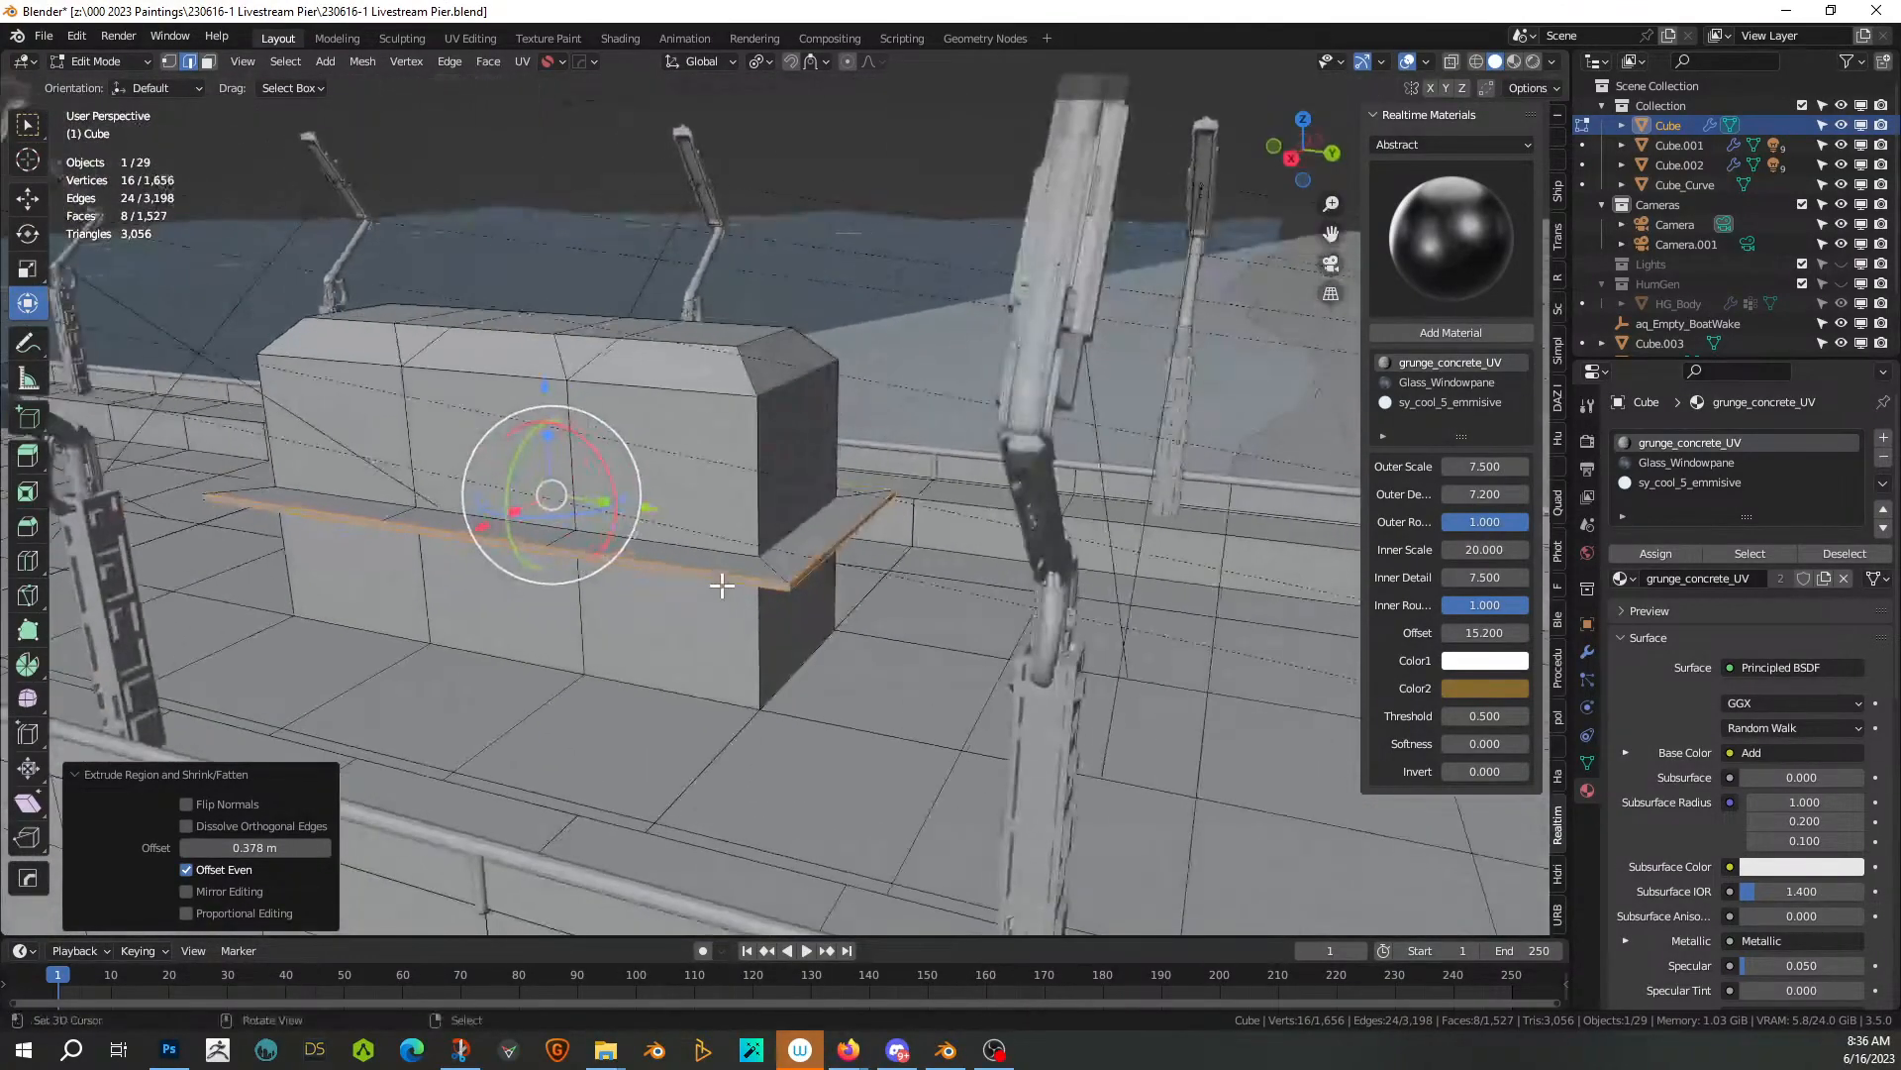
{"action": "key", "text": "ctrl+z"}
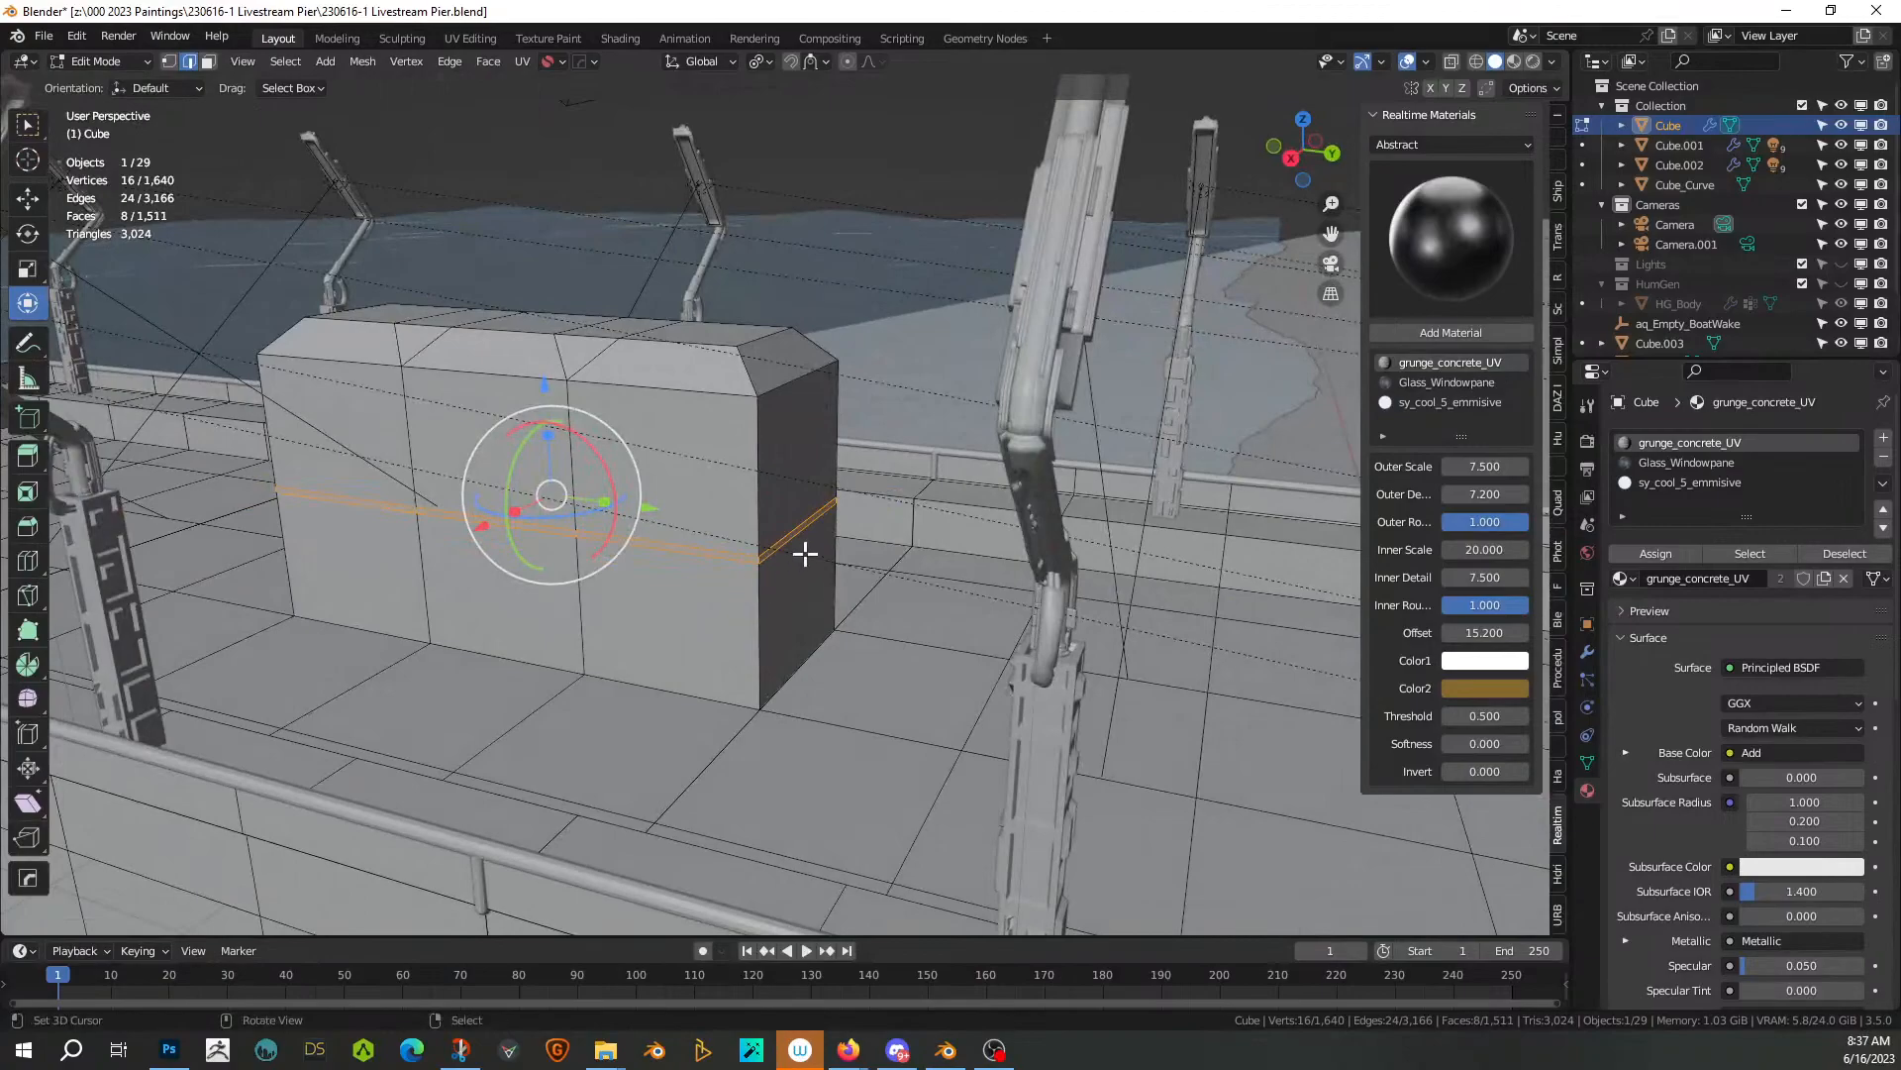
Leave out the band's face on one end of the block and extrude the others along normals by 0.346 m with Offset Even
{"action": "scroll", "coordinate": [805, 553], "scroll_direction": "up", "scroll_amount": 3}
{"action": "middle_click_drag", "start_coordinate": [802, 552], "coordinate": [880, 572]}
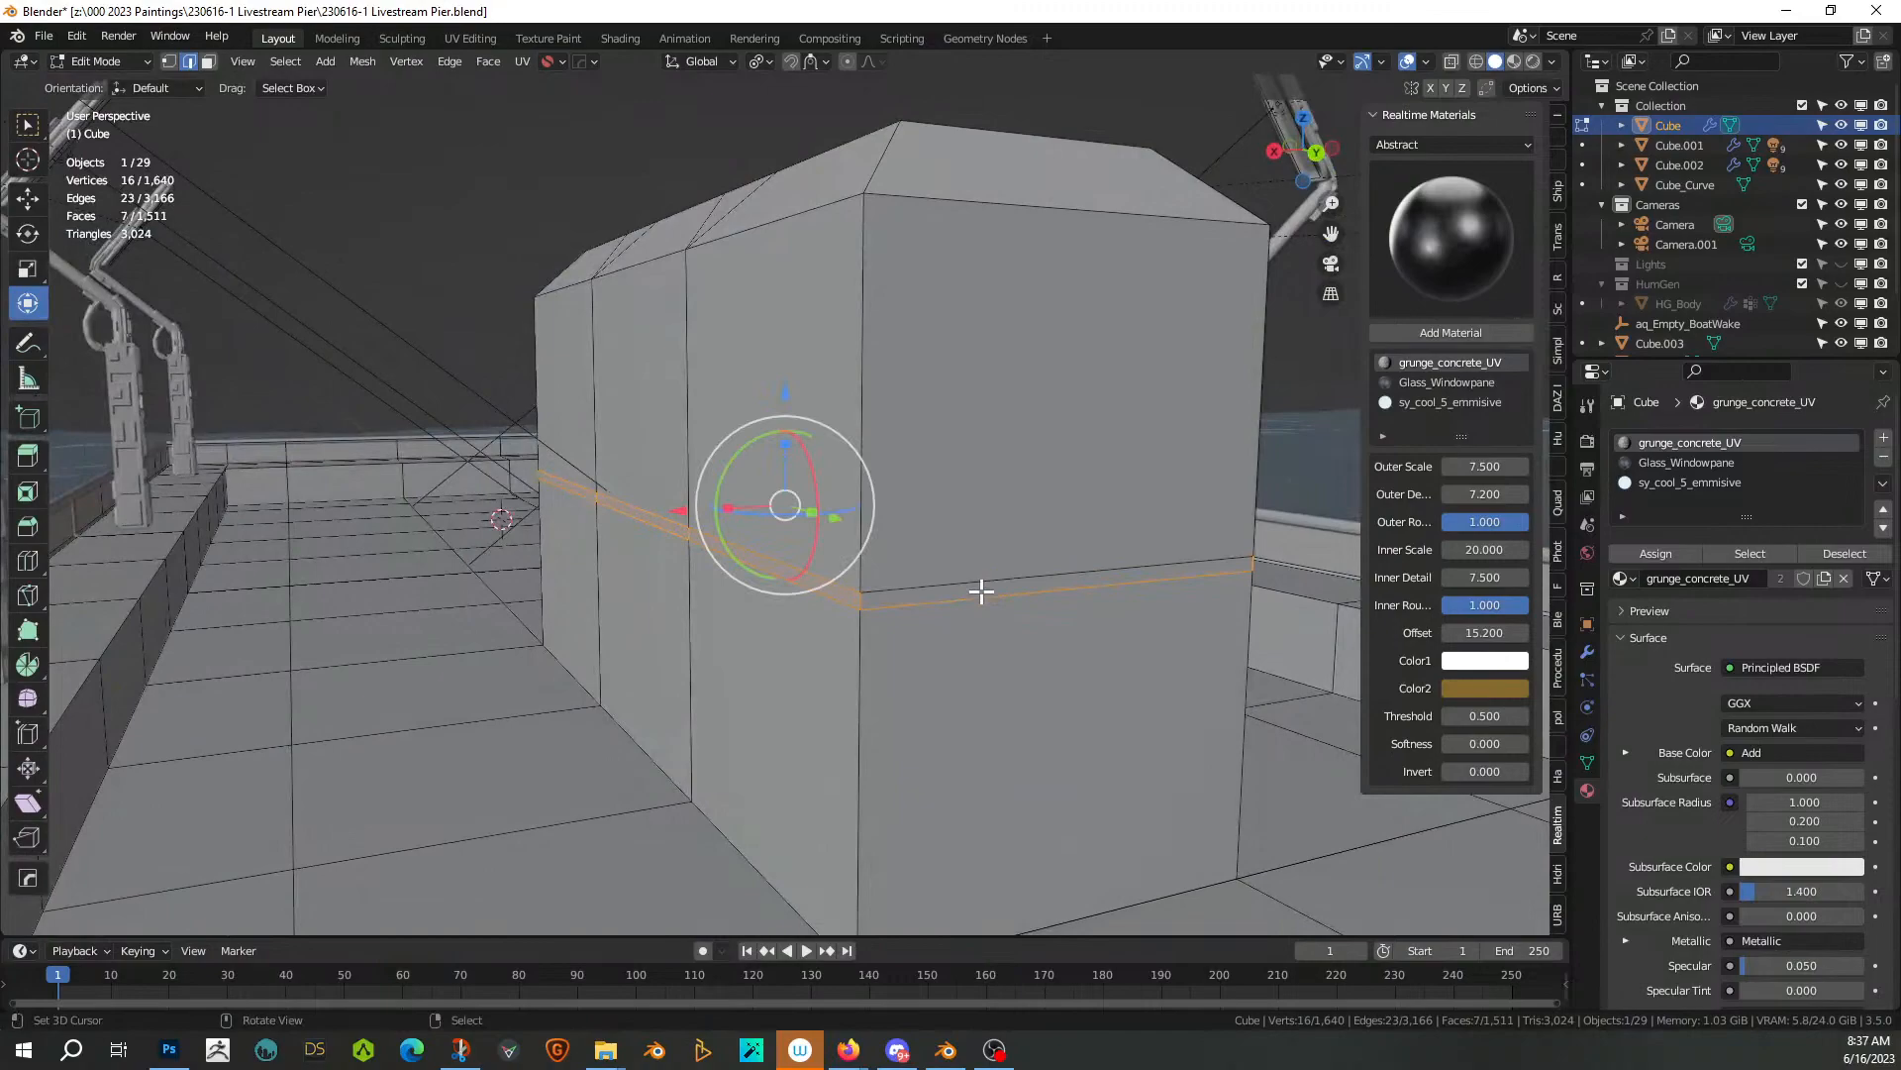
{"action": "key", "text": "3"}
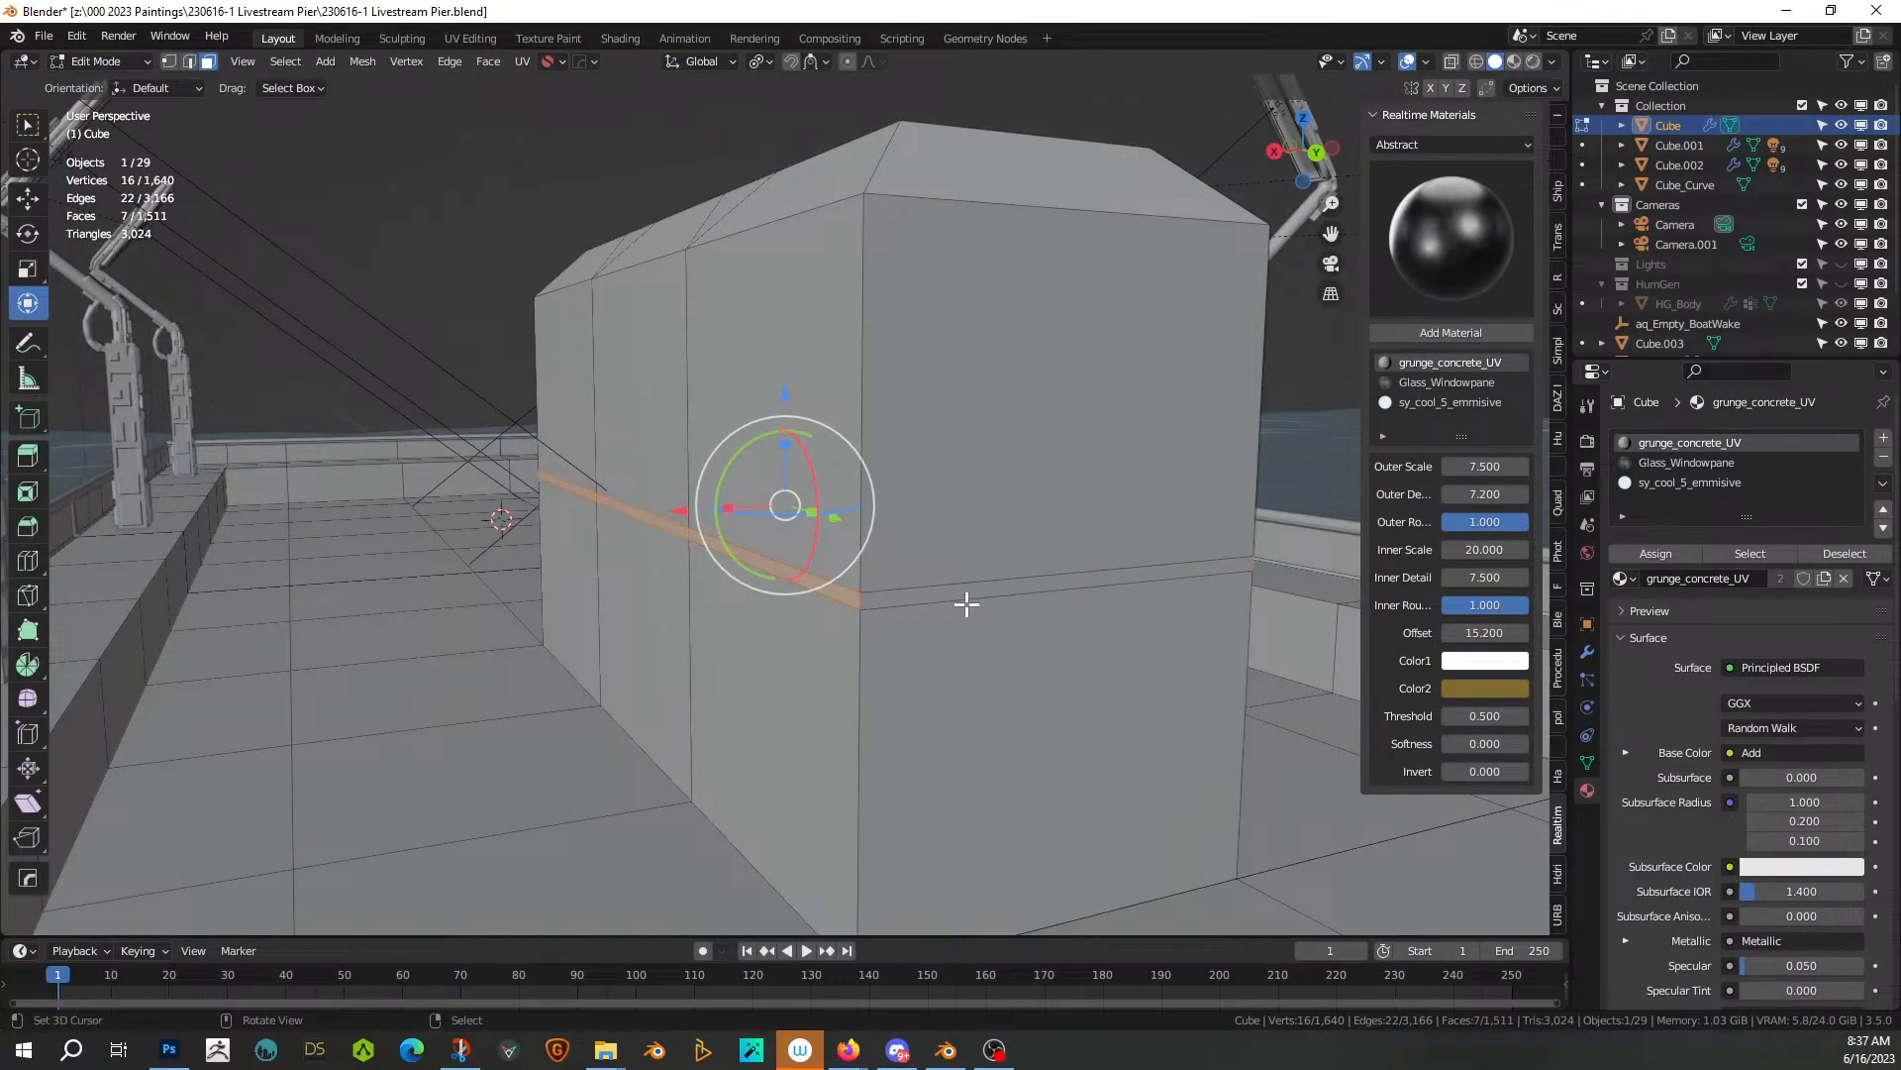
{"action": "key", "text": "alt+e"}
{"action": "left_click", "coordinate": [947, 614]}
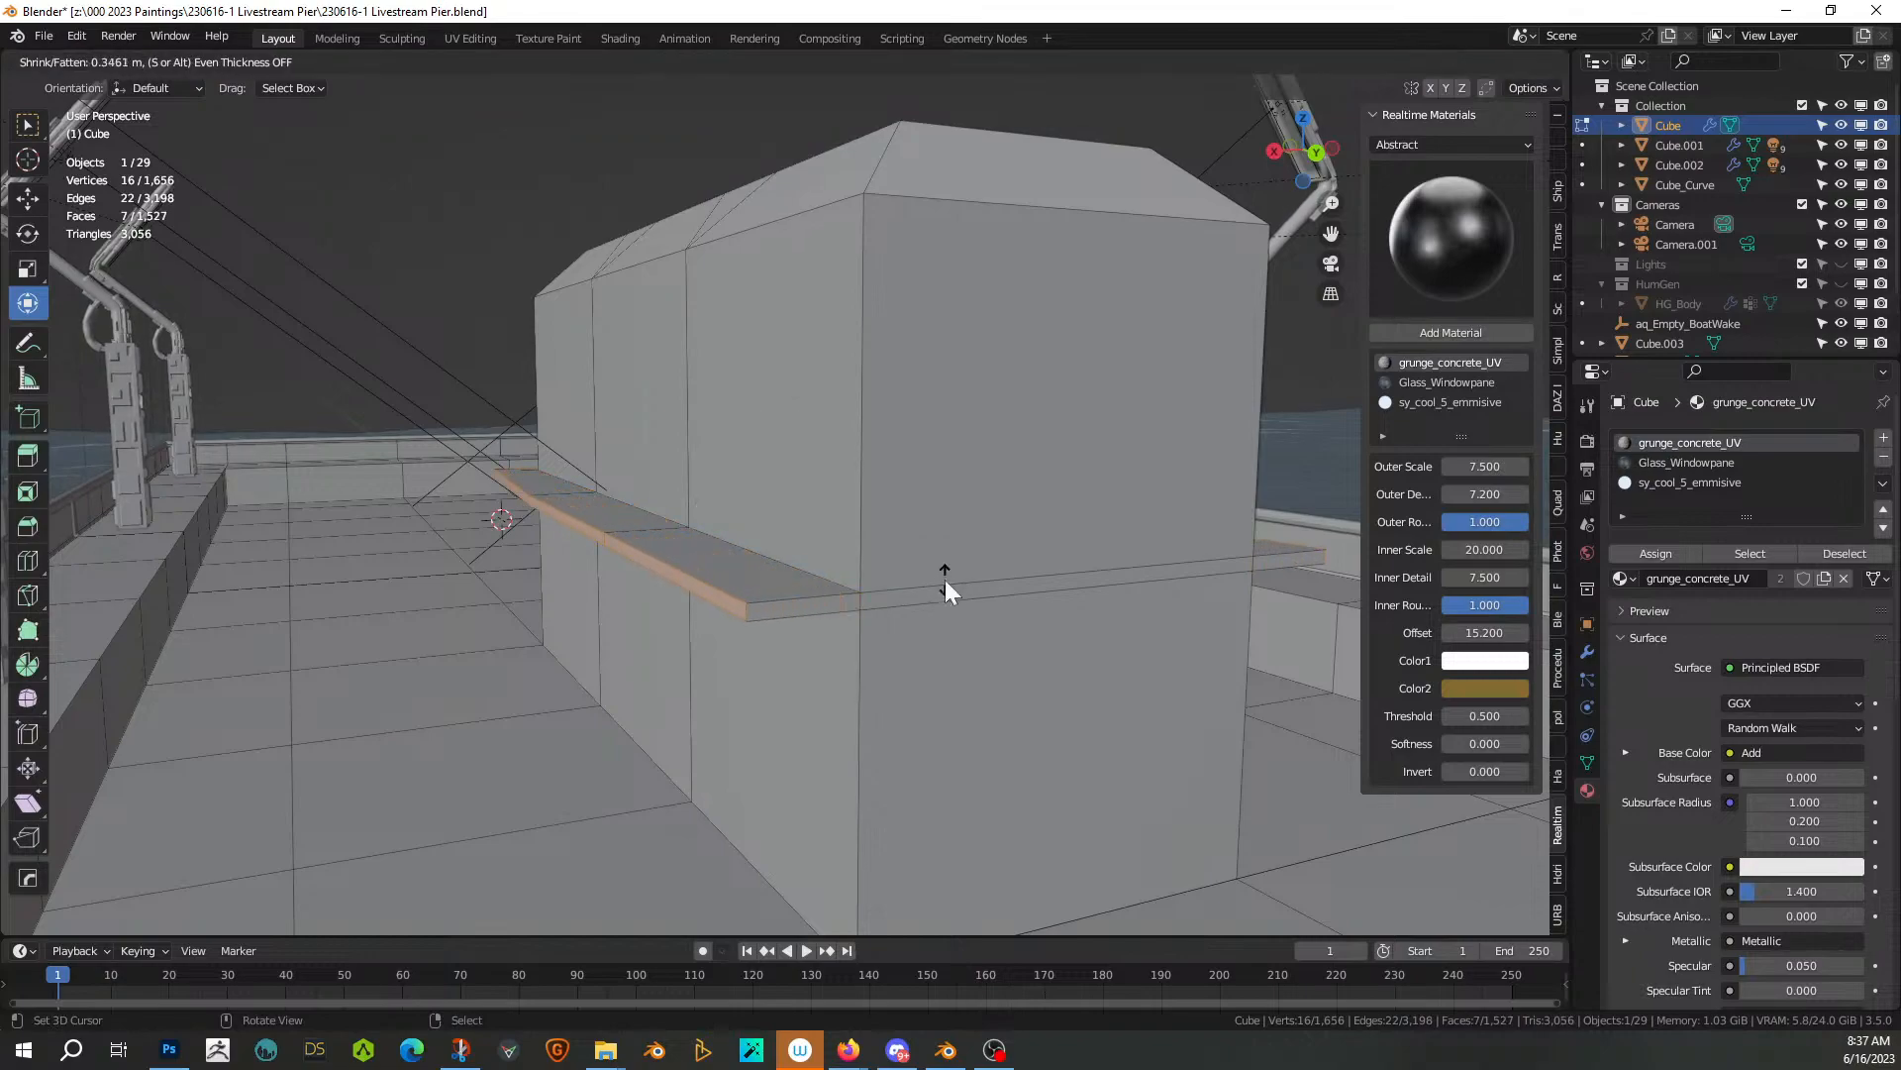
{"action": "left_click", "coordinate": [944, 579]}
{"action": "left_click", "coordinate": [199, 868]}
{"action": "middle_click_drag", "start_coordinate": [634, 634], "coordinate": [1161, 662]}
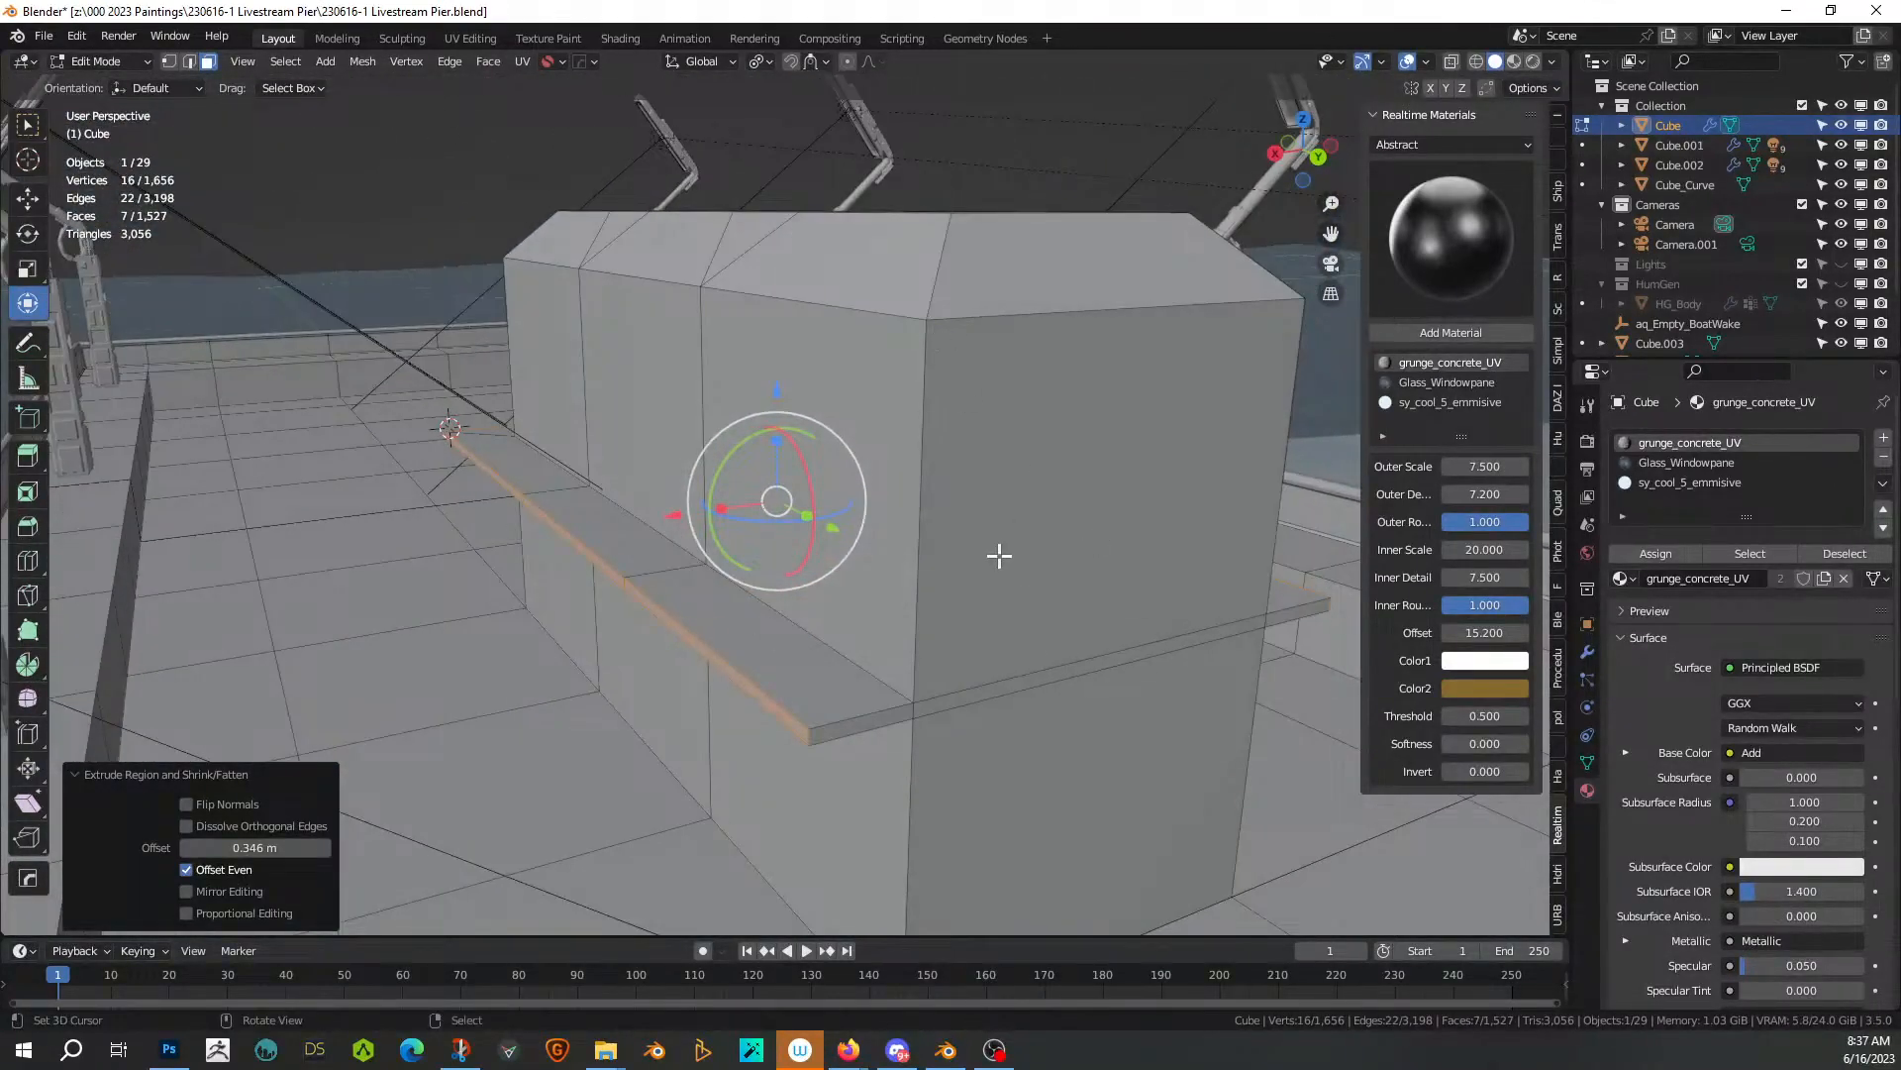
Inset the three upper faces on the block's long side together and extrude them inward by about 0.046 m
{"action": "middle_click_drag", "start_coordinate": [1022, 571], "coordinate": [984, 522]}
{"action": "left_click", "coordinate": [481, 390]}
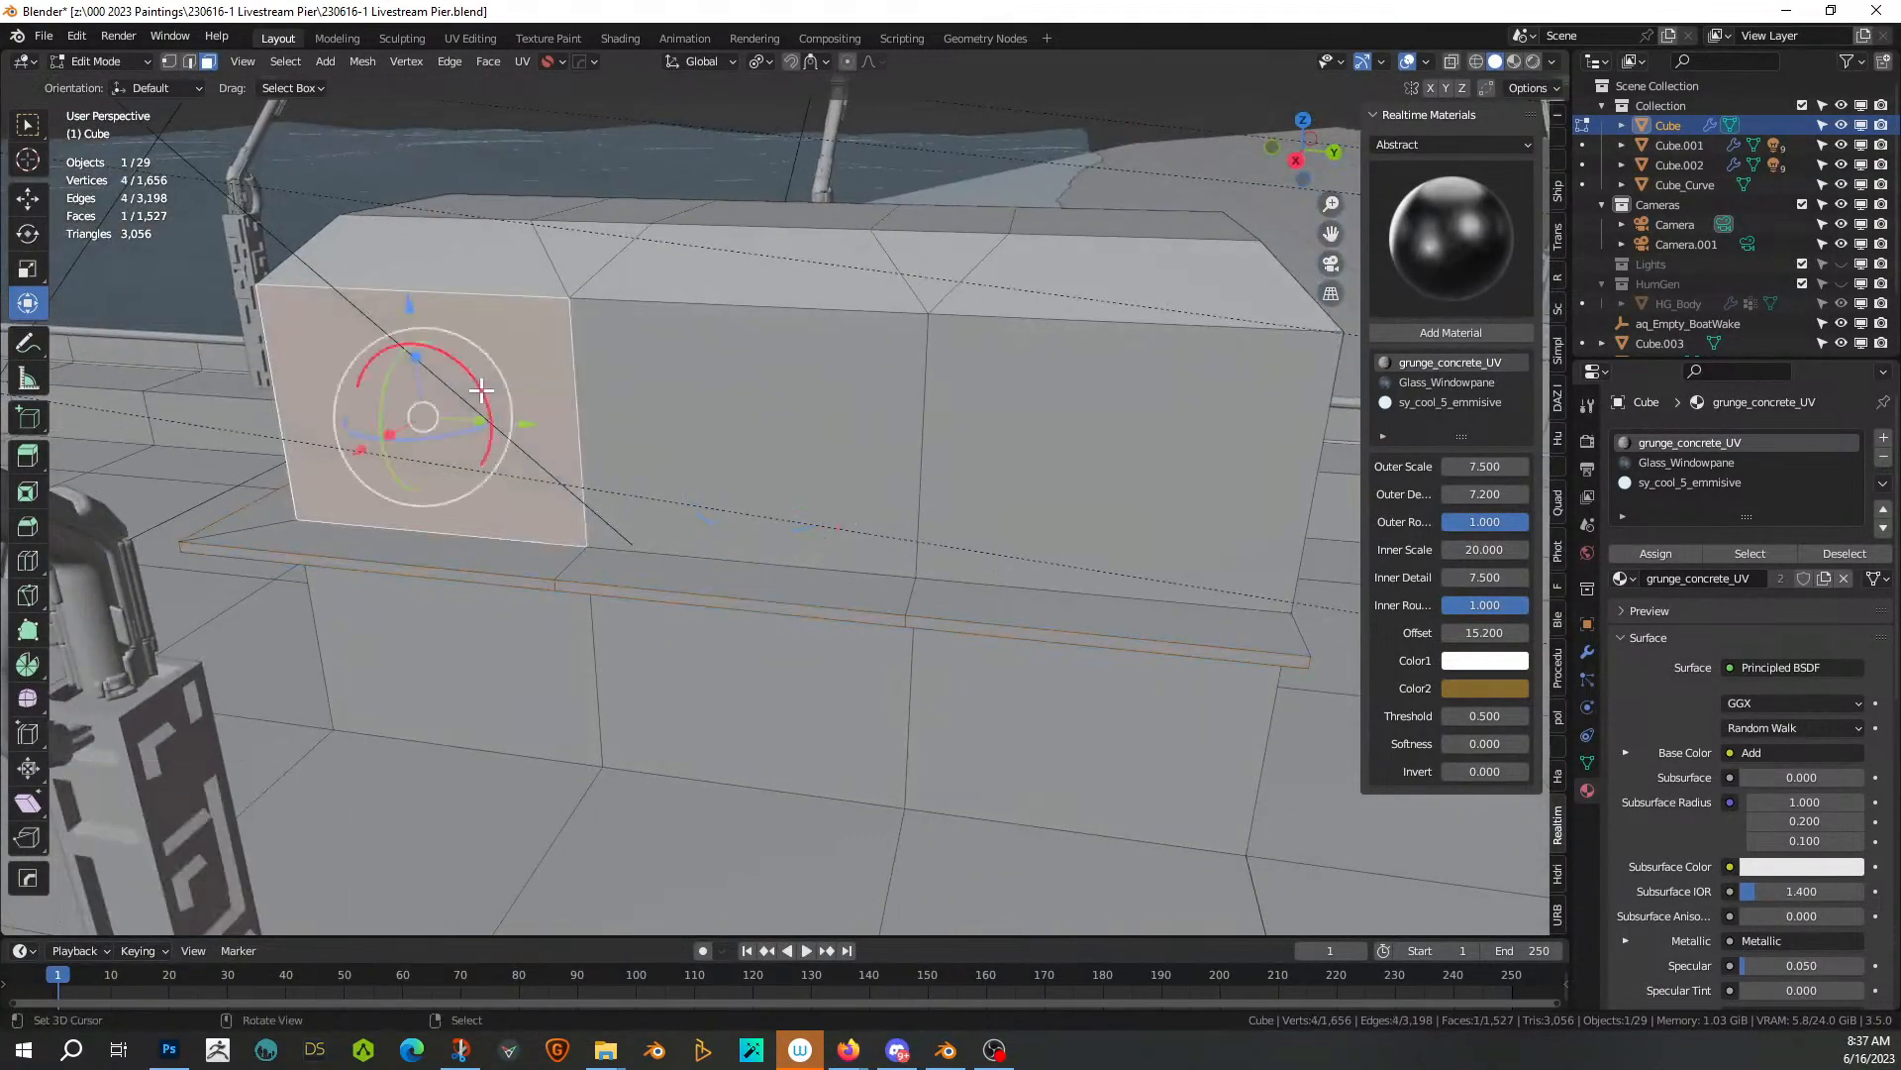
{"action": "left_click", "coordinate": [663, 392], "text": "shift"}
{"action": "left_click", "coordinate": [1074, 465], "text": "shift"}
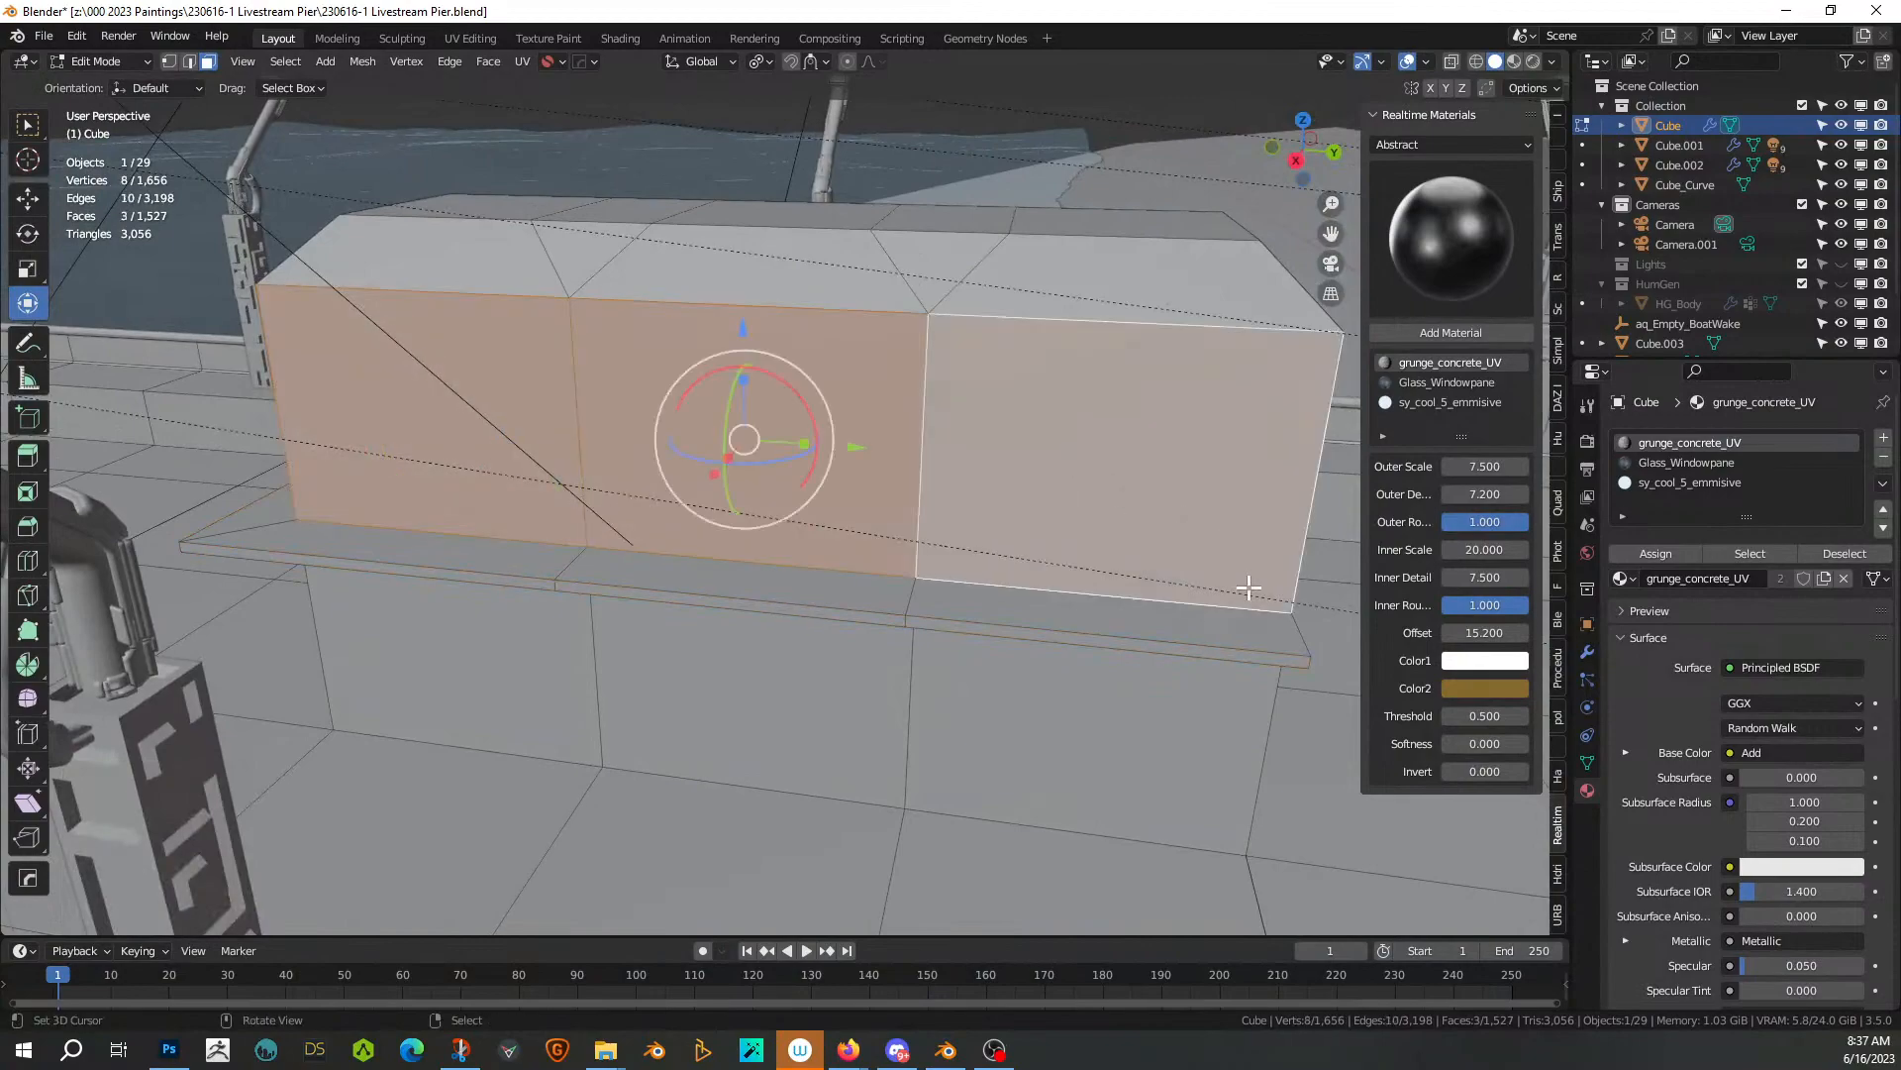
{"action": "key", "text": "i"}
{"action": "left_click", "coordinate": [1234, 582]}
{"action": "middle_click_drag", "start_coordinate": [1234, 582], "coordinate": [853, 615]}
{"action": "key", "text": "e"}
{"action": "left_click", "coordinate": [909, 625]}
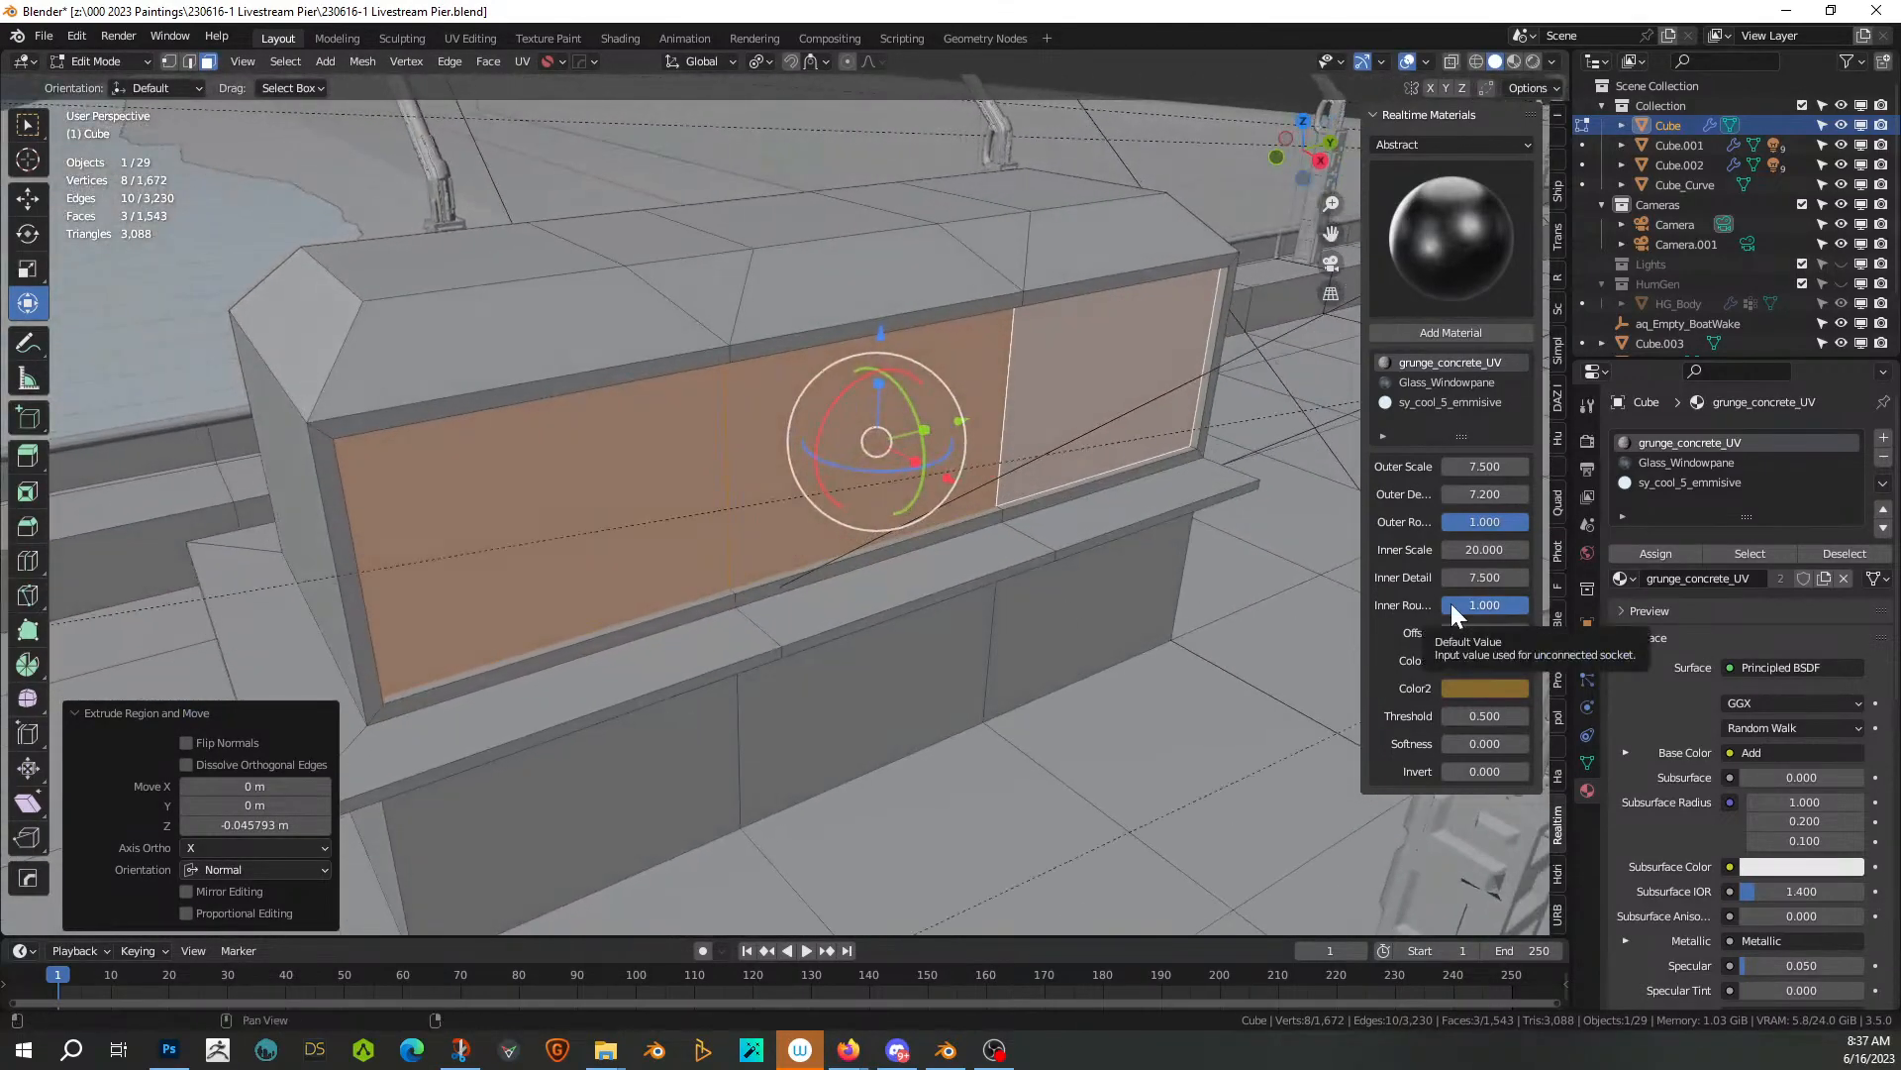
Add a centred vertical loop cut through the block's open end, running up over the top
{"action": "mouse_move", "coordinate": [716, 569]}
{"action": "middle_mouse_down"}
{"action": "mouse_move", "coordinate": [773, 628]}
{"action": "mouse_move", "coordinate": [666, 615]}
{"action": "mouse_move", "coordinate": [664, 534]}
{"action": "mouse_move", "coordinate": [534, 531]}
{"action": "mouse_move", "coordinate": [722, 570]}
{"action": "middle_mouse_up"}
{"action": "left_click", "coordinate": [1101, 402]}
{"action": "left_click", "coordinate": [1162, 742], "text": "shift"}
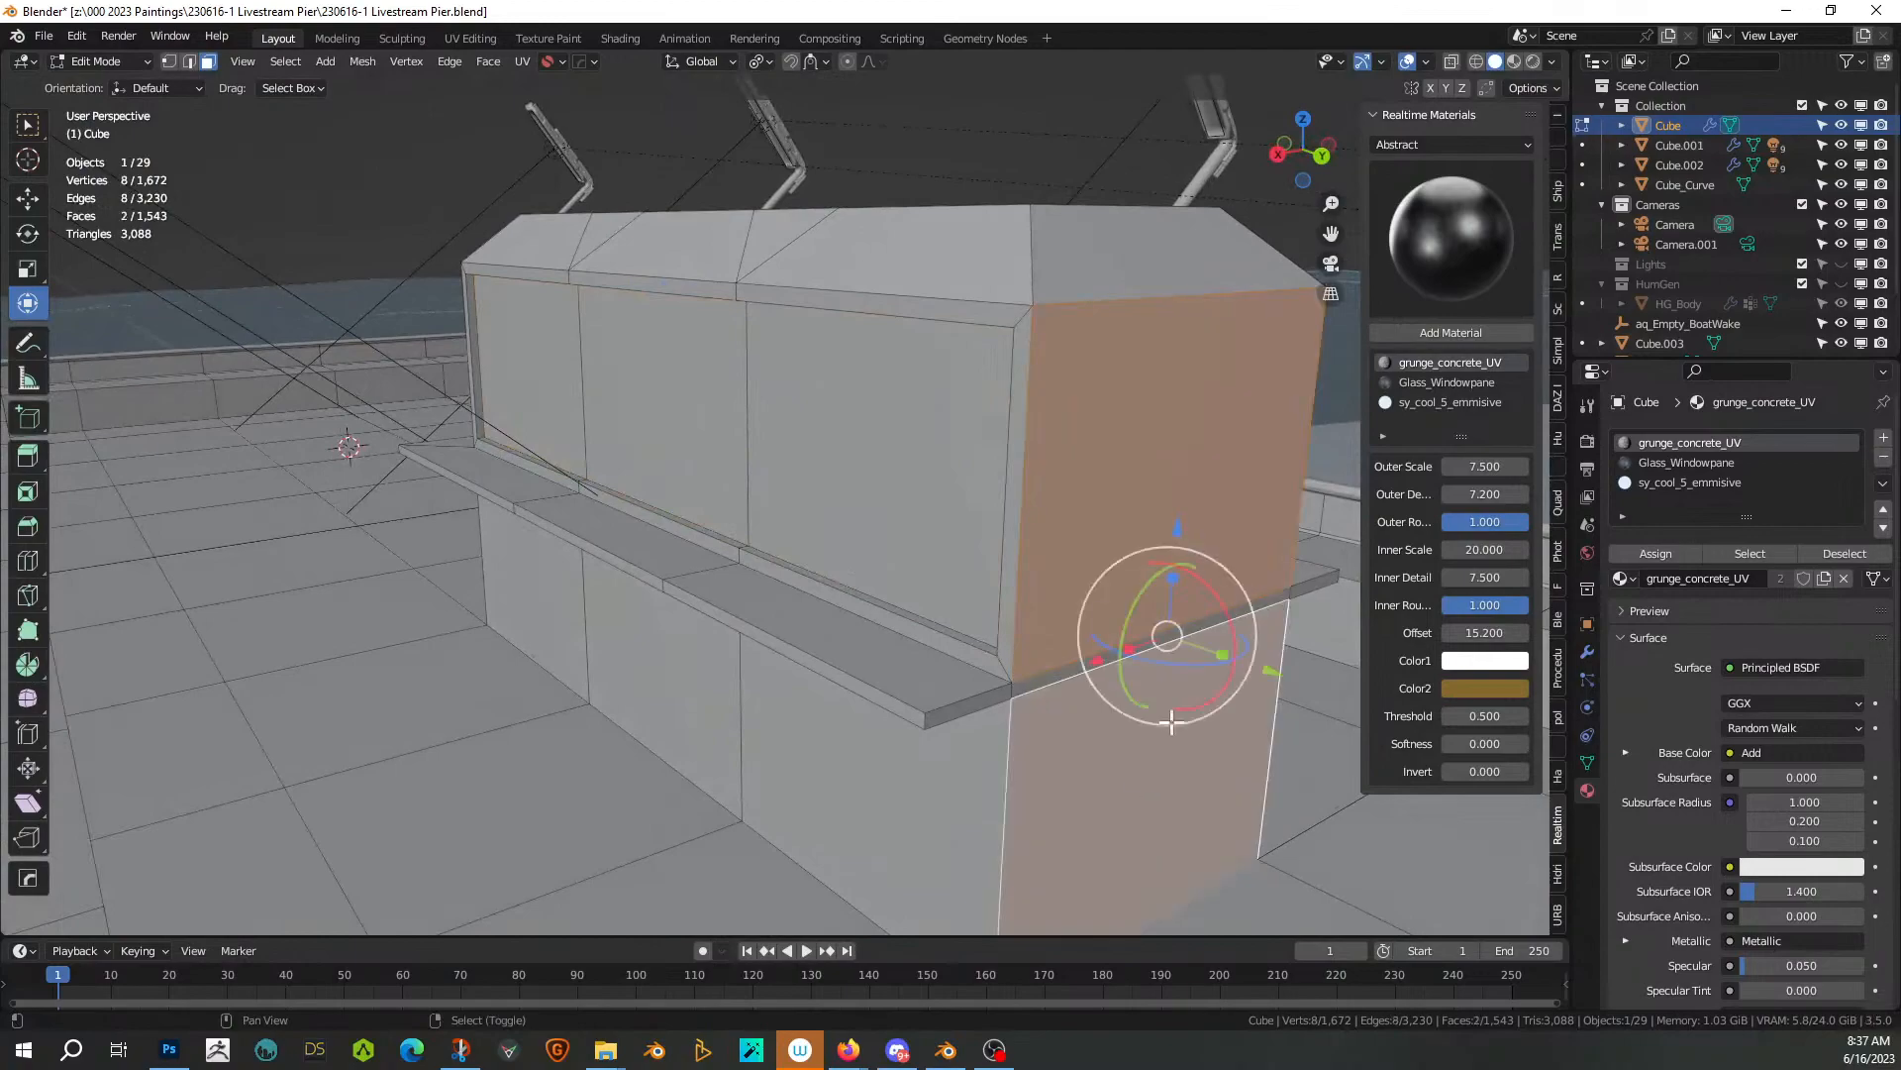
{"action": "left_click", "coordinate": [1123, 636]}
{"action": "middle_click_drag", "start_coordinate": [1146, 657], "coordinate": [747, 406]}
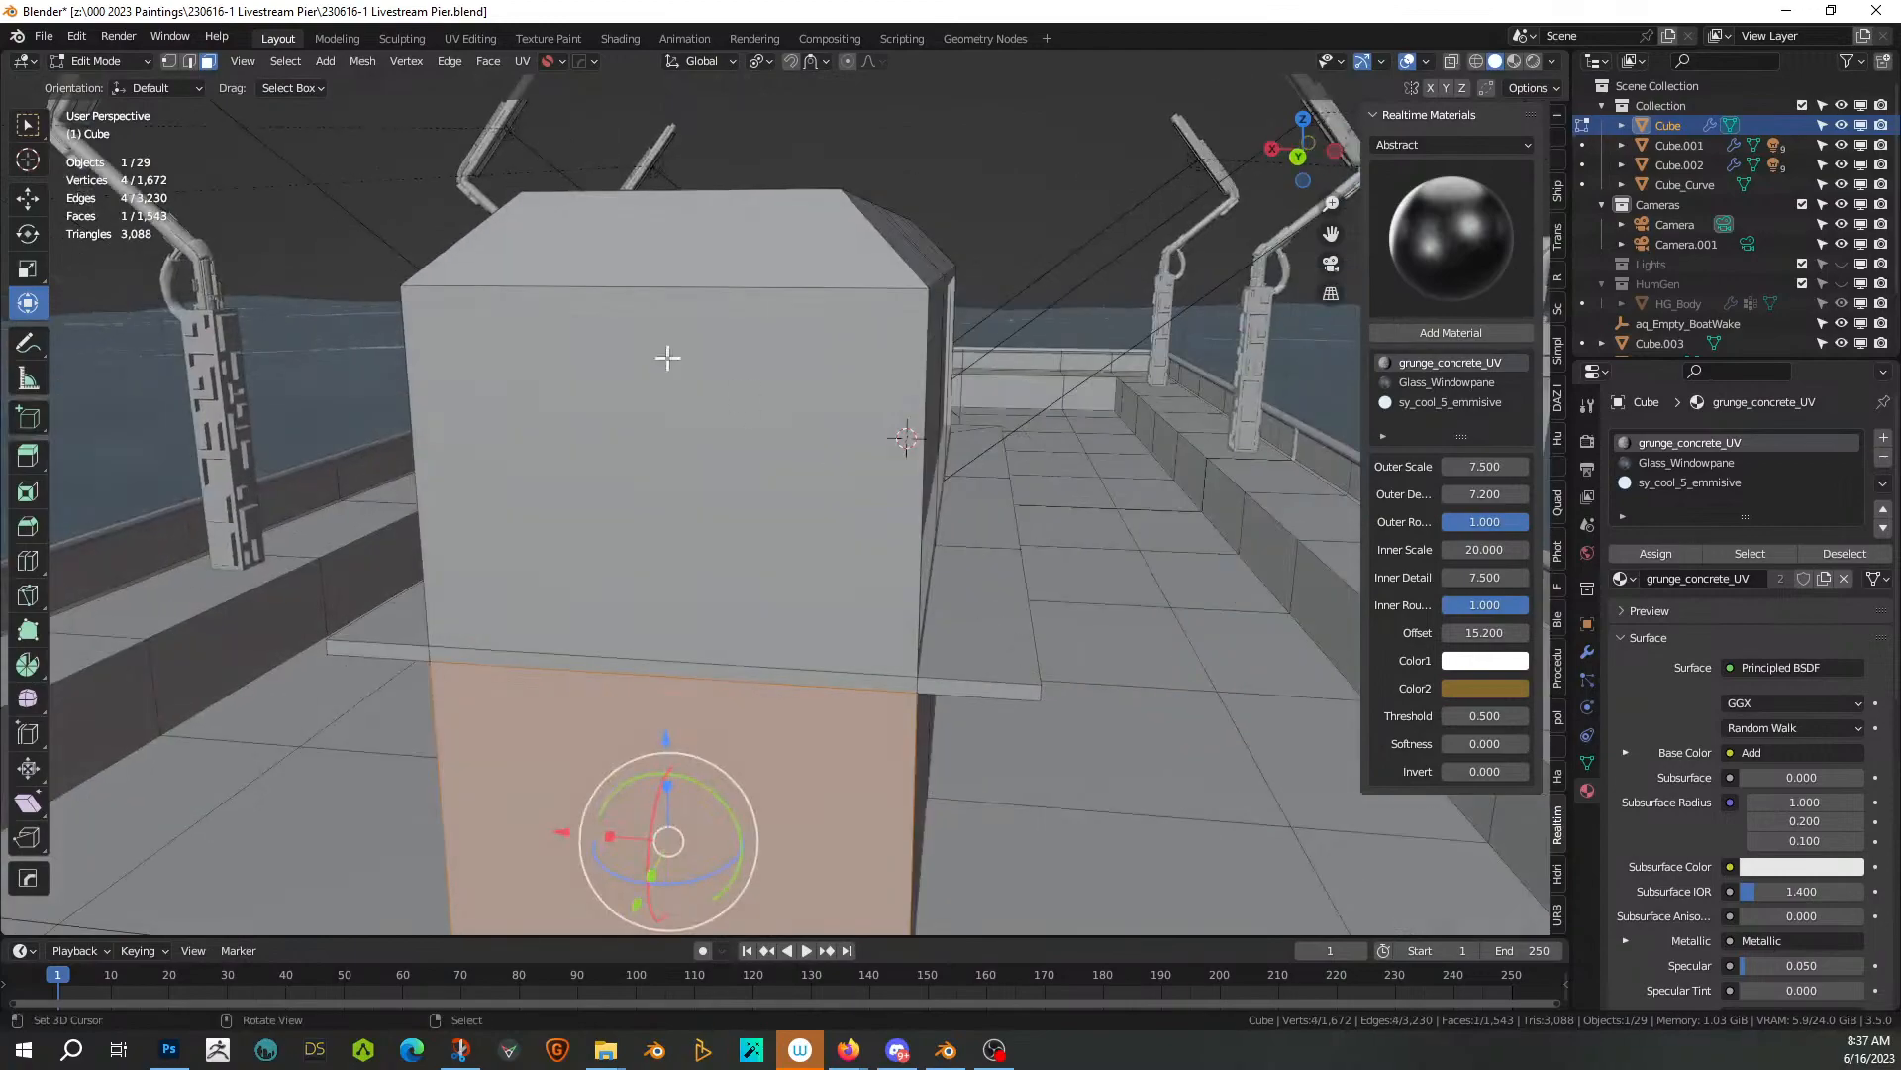
{"action": "left_click", "coordinate": [608, 289]}
{"action": "key", "text": "ctrl+r"}
{"action": "left_click", "coordinate": [608, 289]}
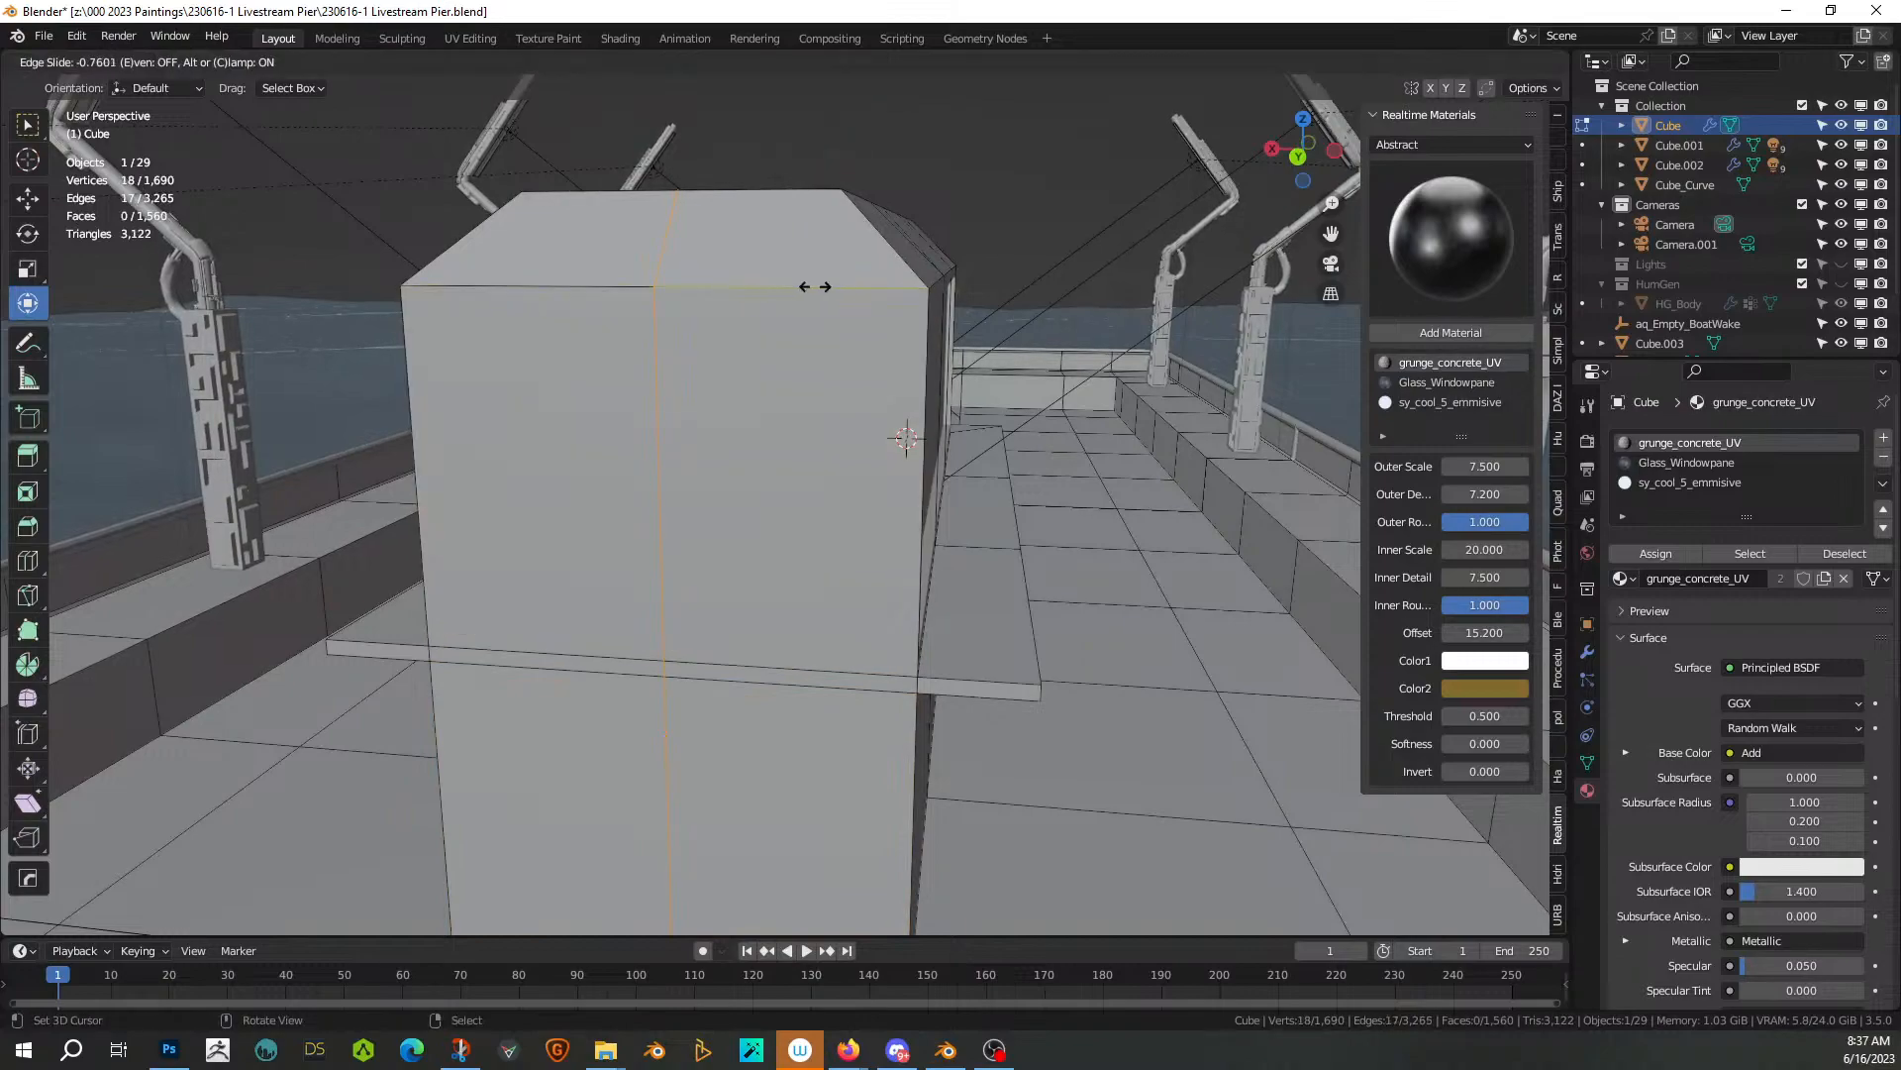
{"action": "right_click", "coordinate": [607, 98]}
{"action": "key", "text": "alt+a"}
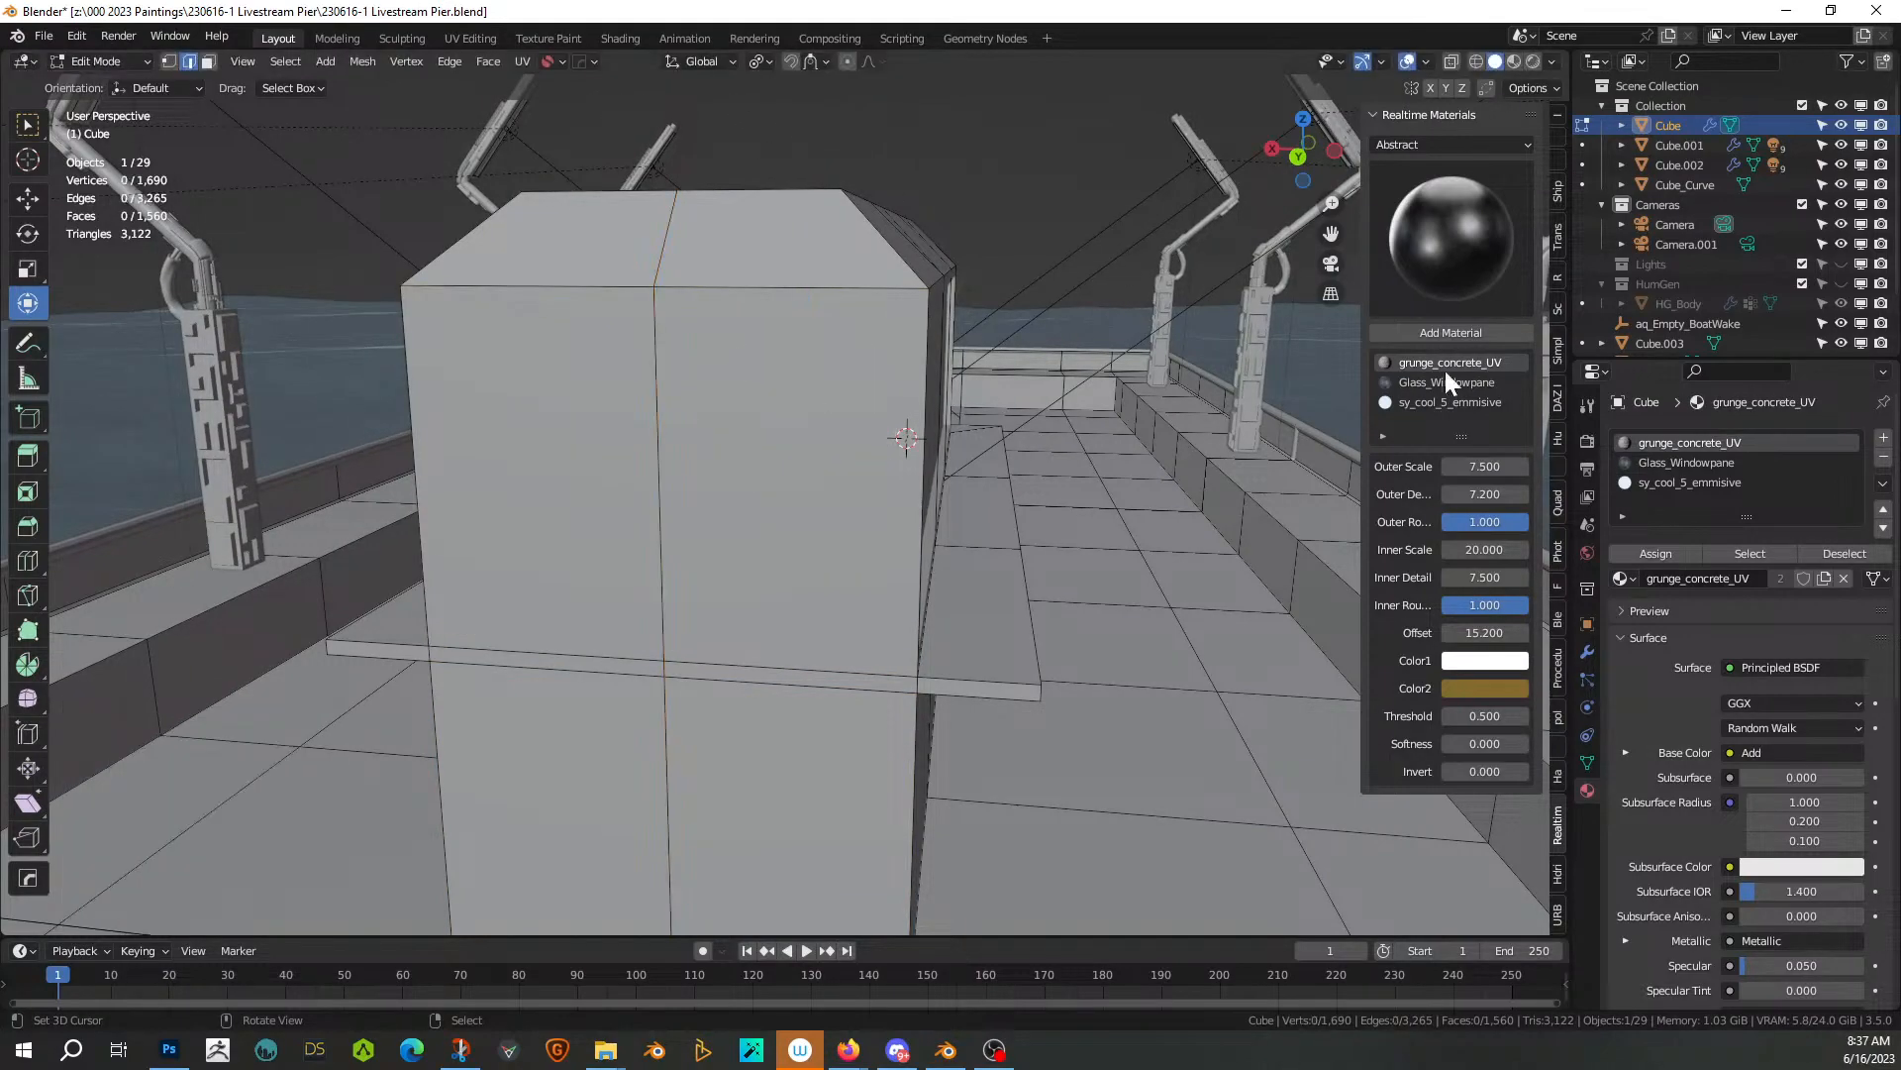
Bevel the centre vertical edges on the block's end into a wide panel spanning most of its width
{"action": "scroll", "coordinate": [836, 526], "scroll_direction": "down", "scroll_amount": 3}
{"action": "left_click", "coordinate": [706, 469]}
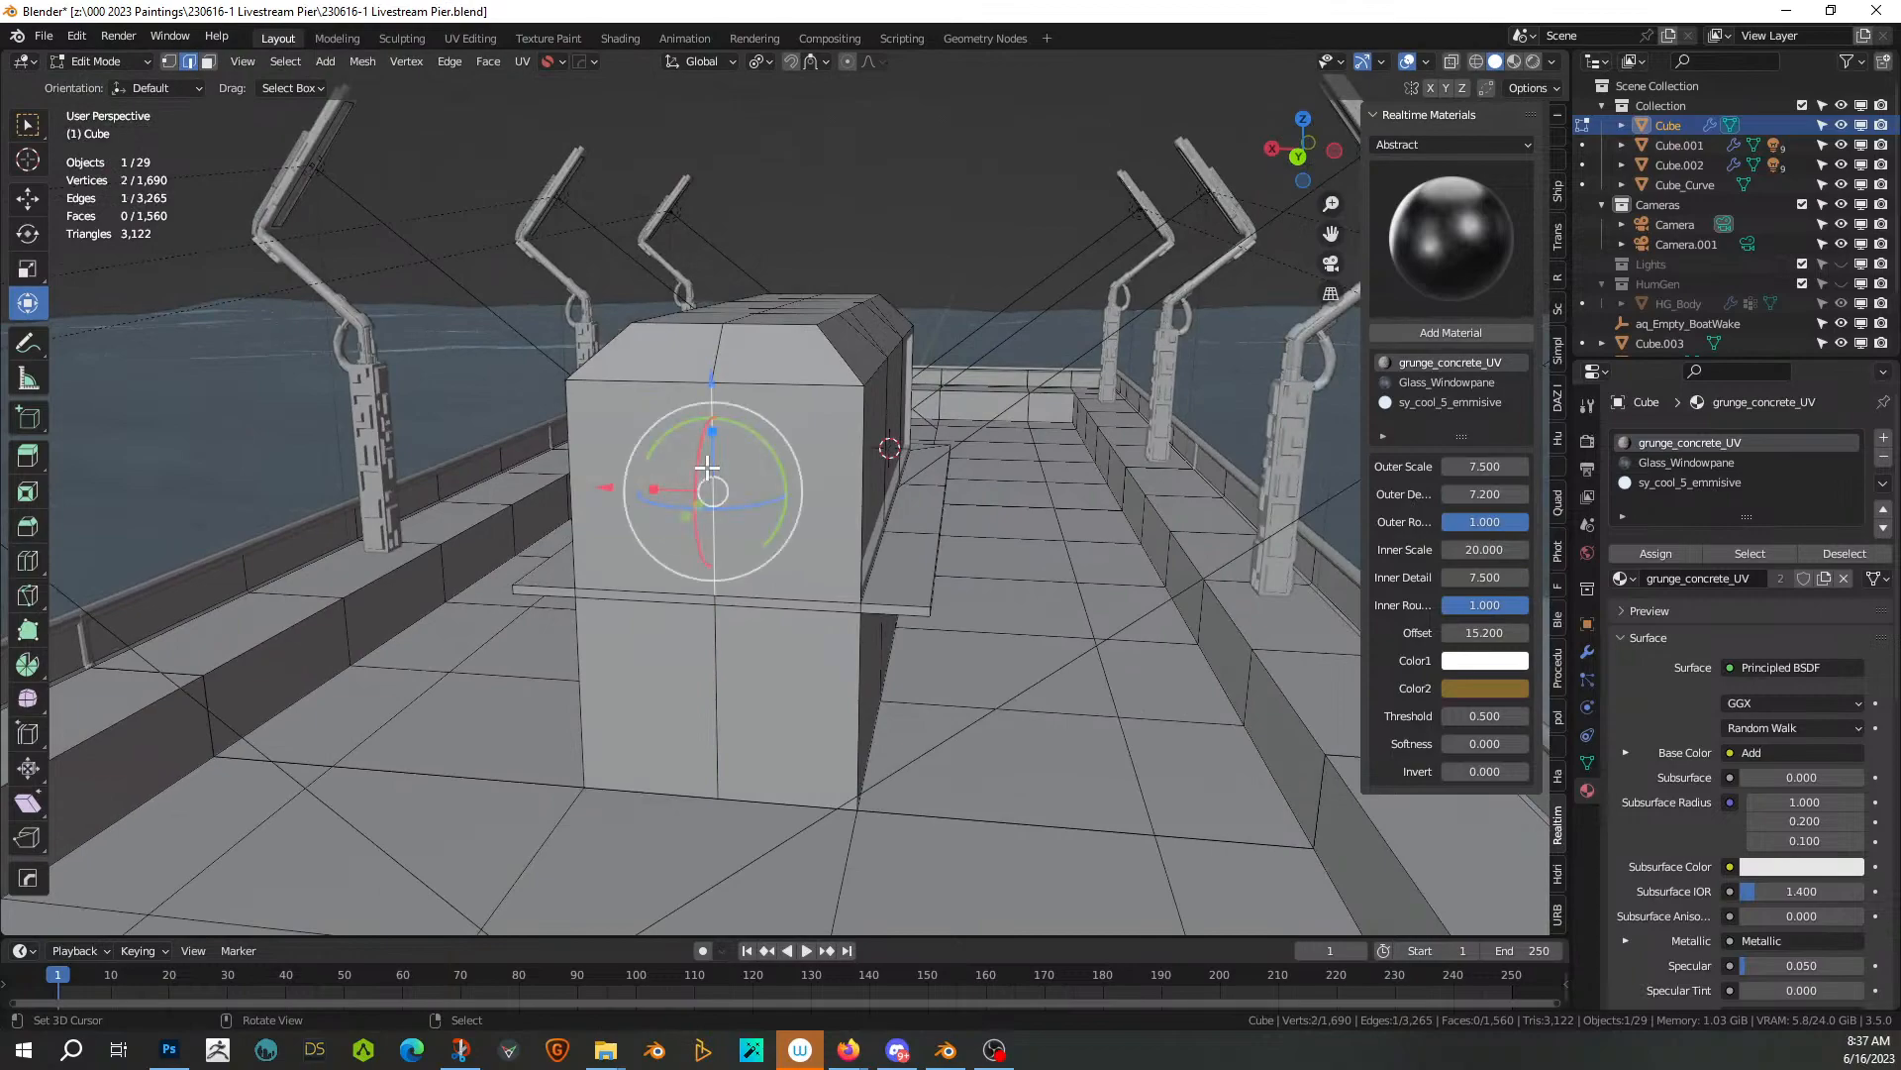
{"action": "left_click", "coordinate": [729, 635], "text": "ctrl"}
{"action": "key", "text": "ctrl+b"}
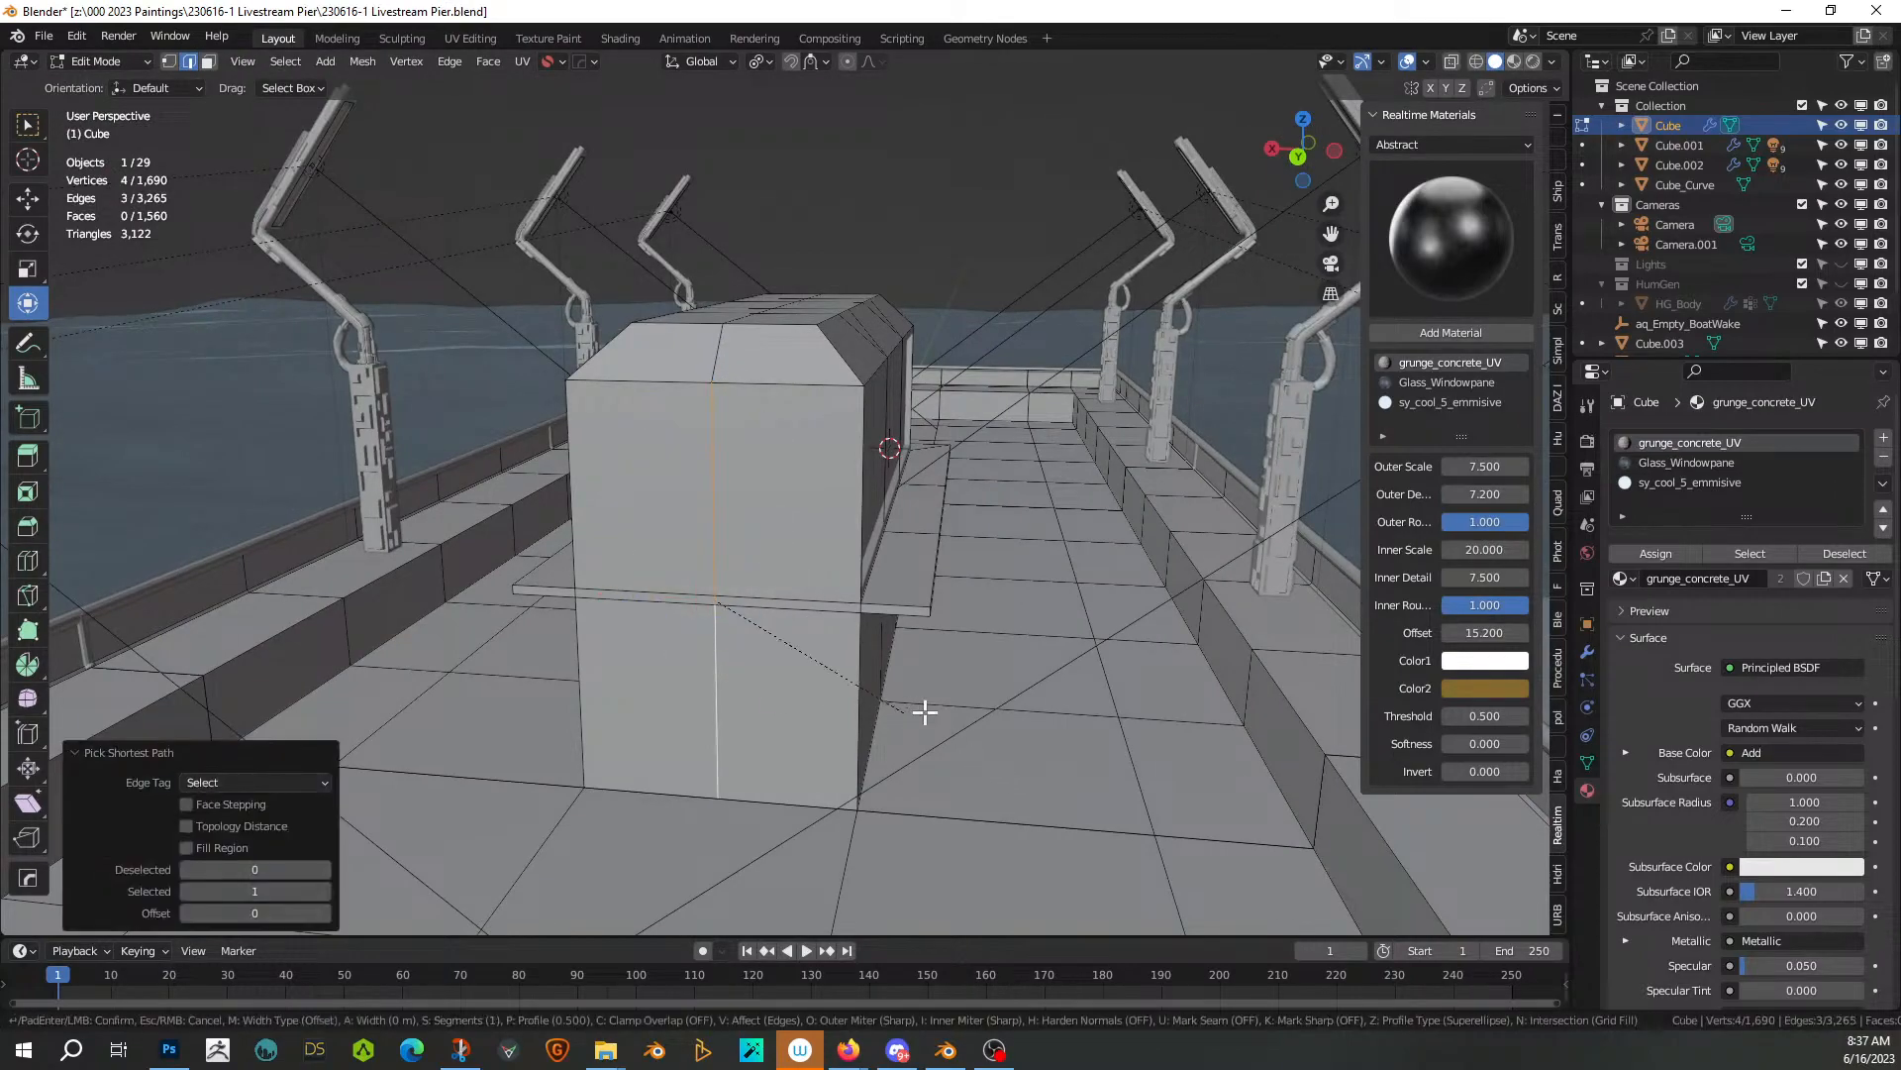
{"action": "left_click", "coordinate": [1027, 753]}
{"action": "middle_click_drag", "start_coordinate": [912, 730], "coordinate": [981, 743]}
Extrude the stacked vertical faces of the end panel, leaving out the triangular face above them
{"action": "key", "text": "3"}
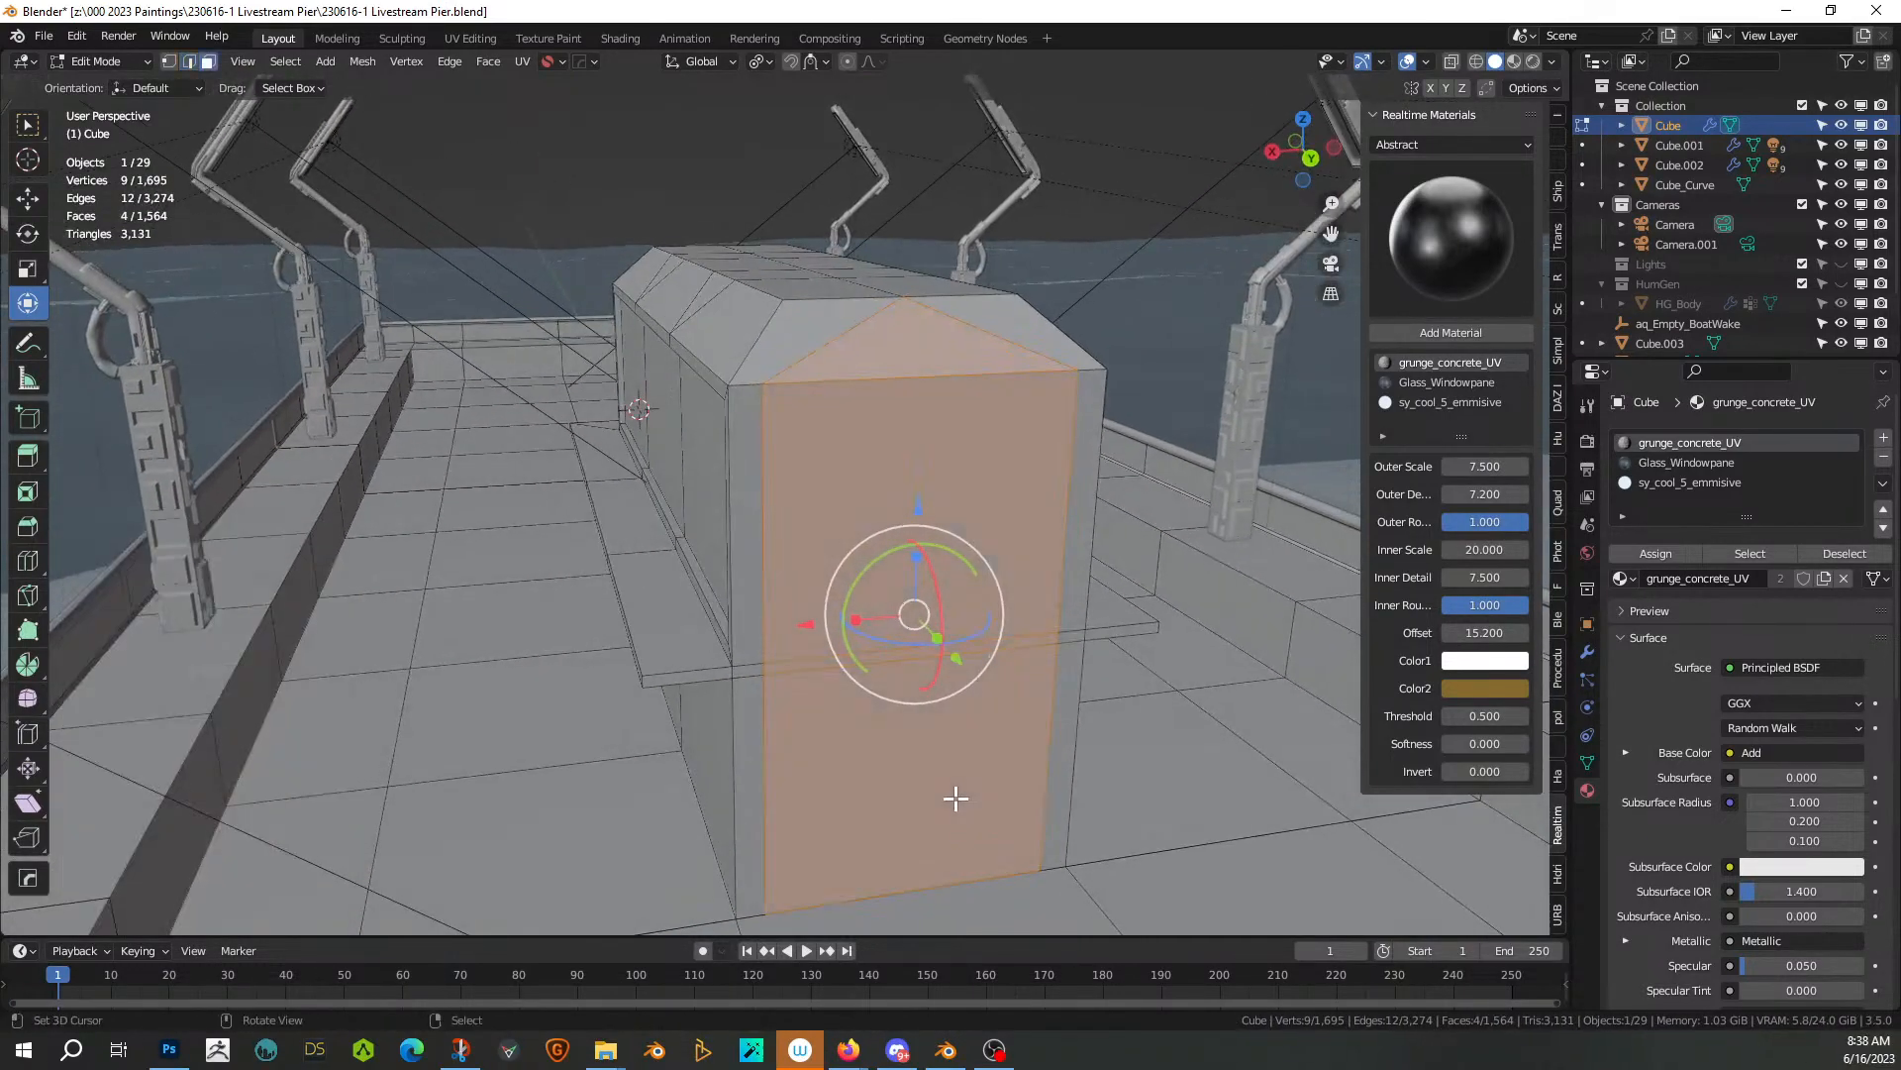
{"action": "left_click", "coordinate": [956, 797]}
{"action": "left_click", "coordinate": [928, 531], "text": "ctrl"}
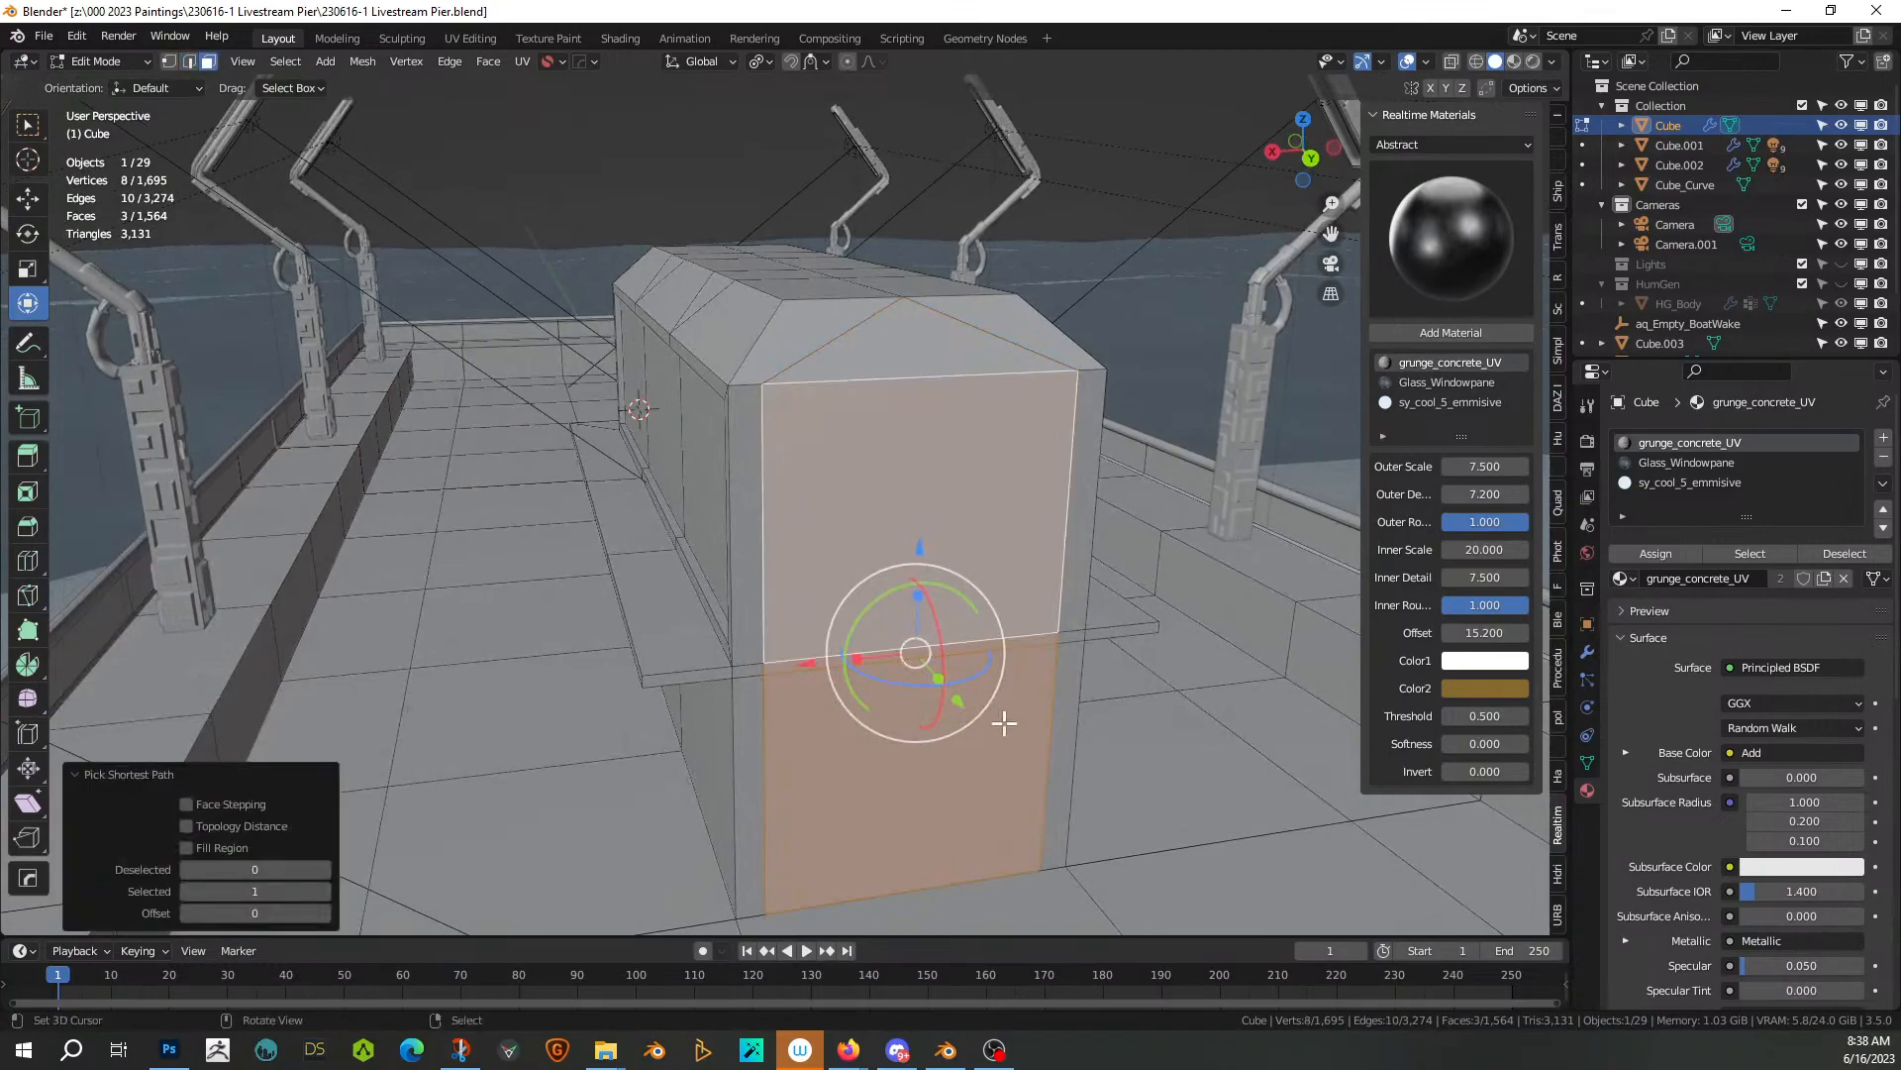
{"action": "key", "text": "e"}
{"action": "left_click", "coordinate": [990, 725]}
Examine the finished block in Object Mode from several sides, in Solid and Rendered shading
{"action": "key", "text": "Tab"}
{"action": "scroll", "coordinate": [983, 728], "scroll_direction": "down", "scroll_amount": 4}
{"action": "middle_click_drag", "start_coordinate": [984, 728], "coordinate": [885, 711]}
{"action": "scroll", "coordinate": [882, 701], "scroll_direction": "down", "scroll_amount": 1}
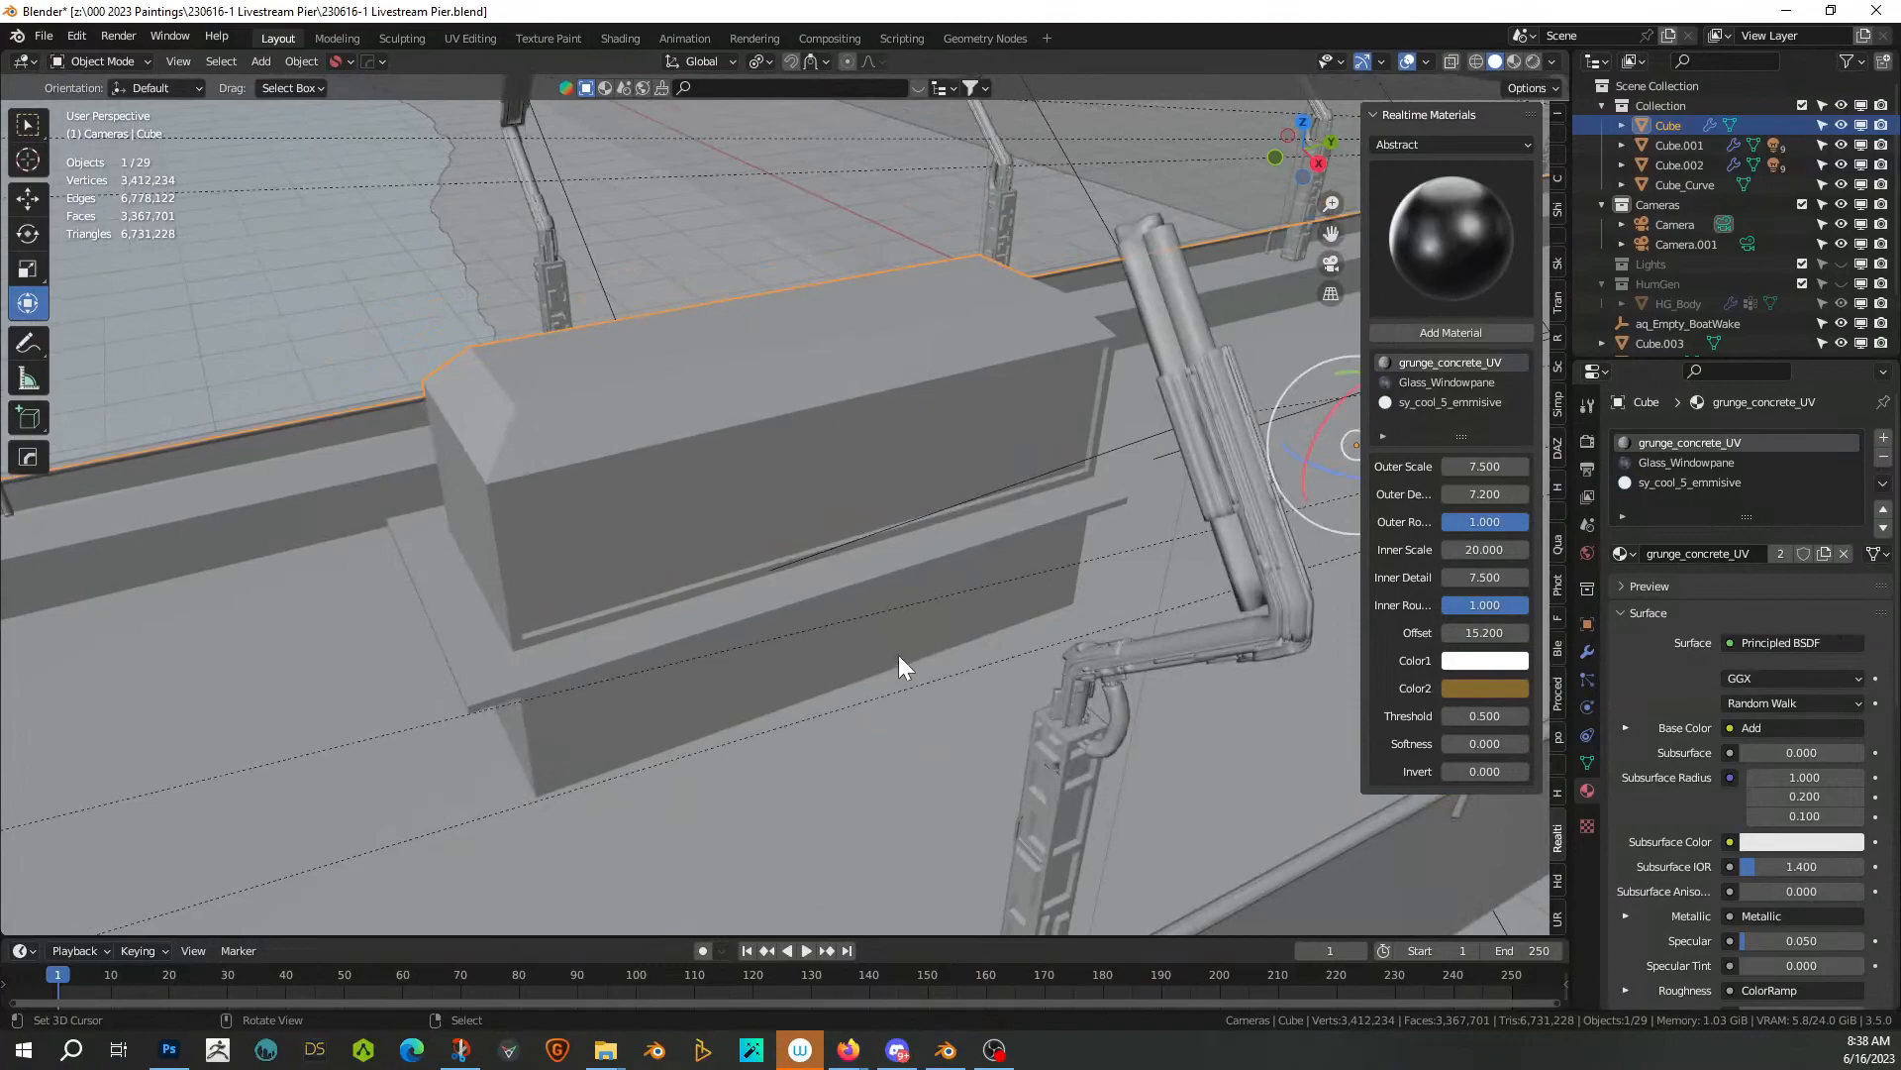
{"action": "middle_click_drag", "start_coordinate": [692, 540], "coordinate": [669, 519]}
{"action": "key", "text": "Tab"}
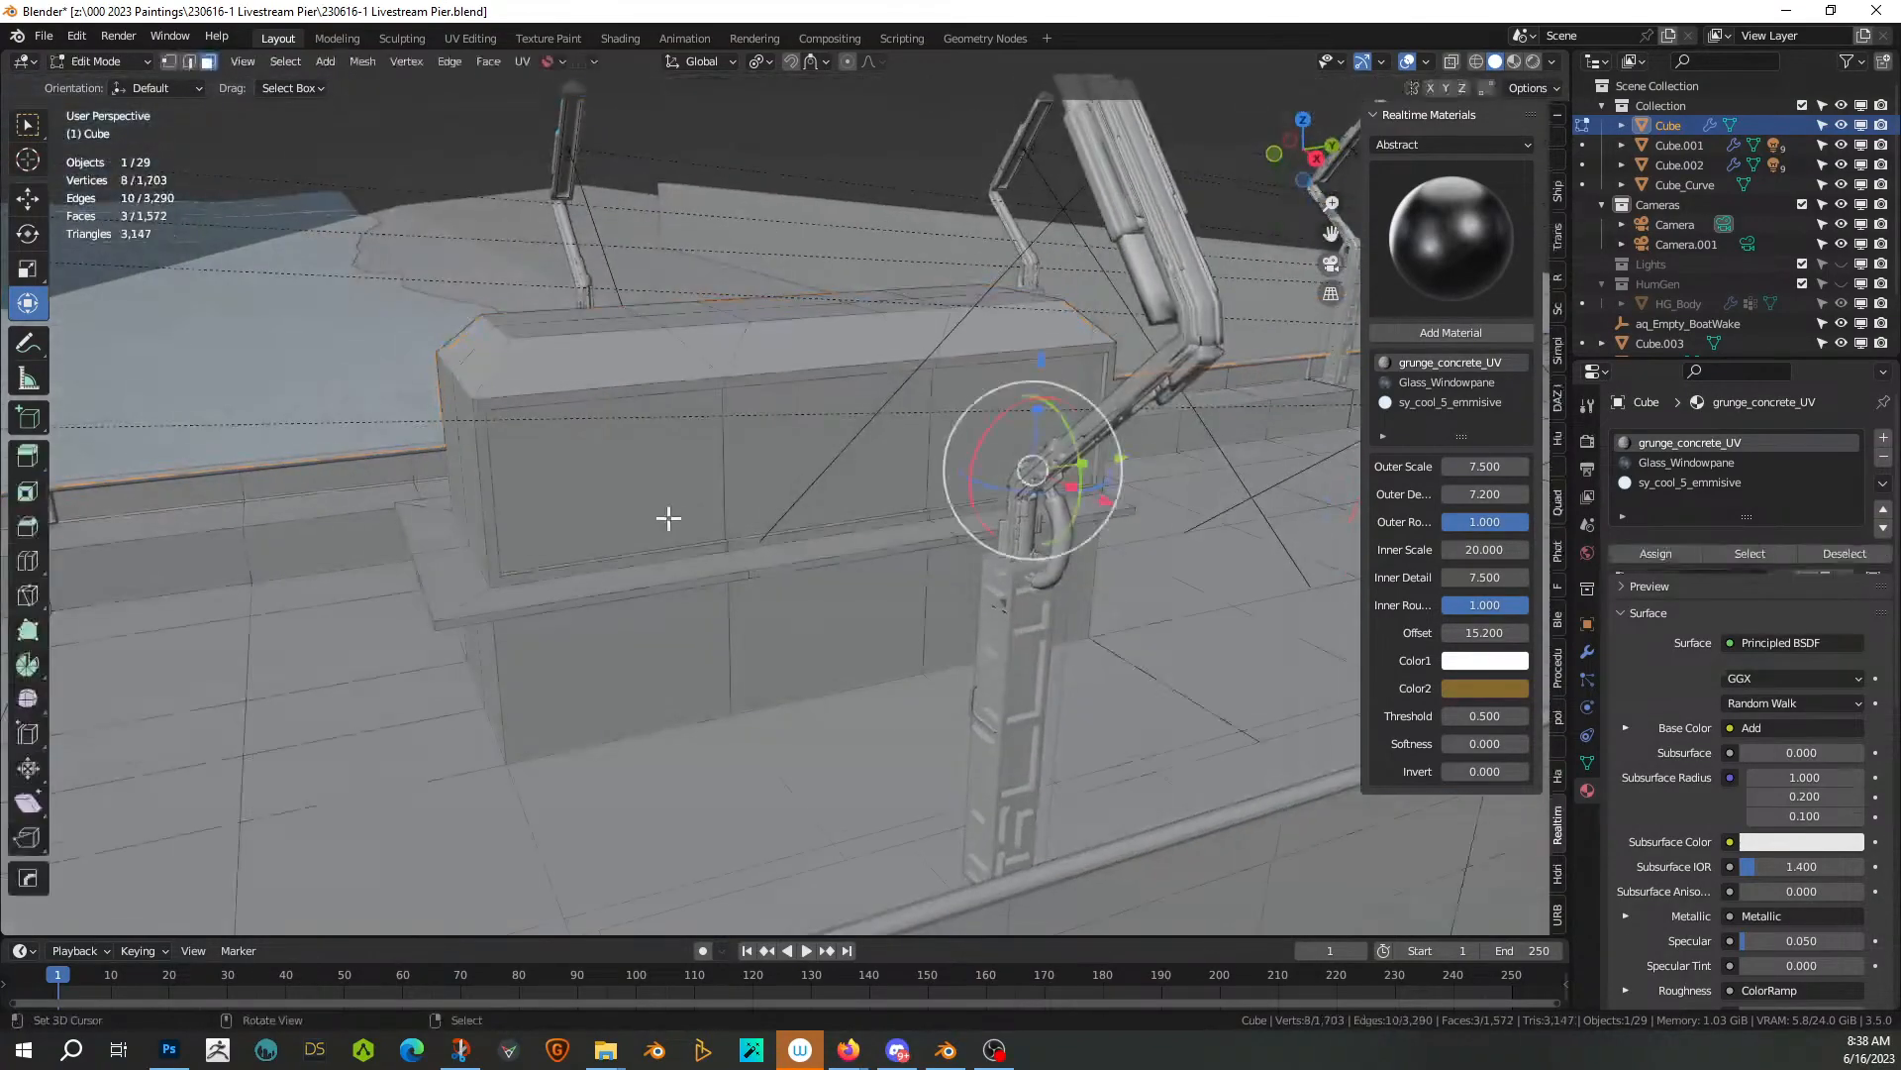
{"action": "key", "text": "Tab"}
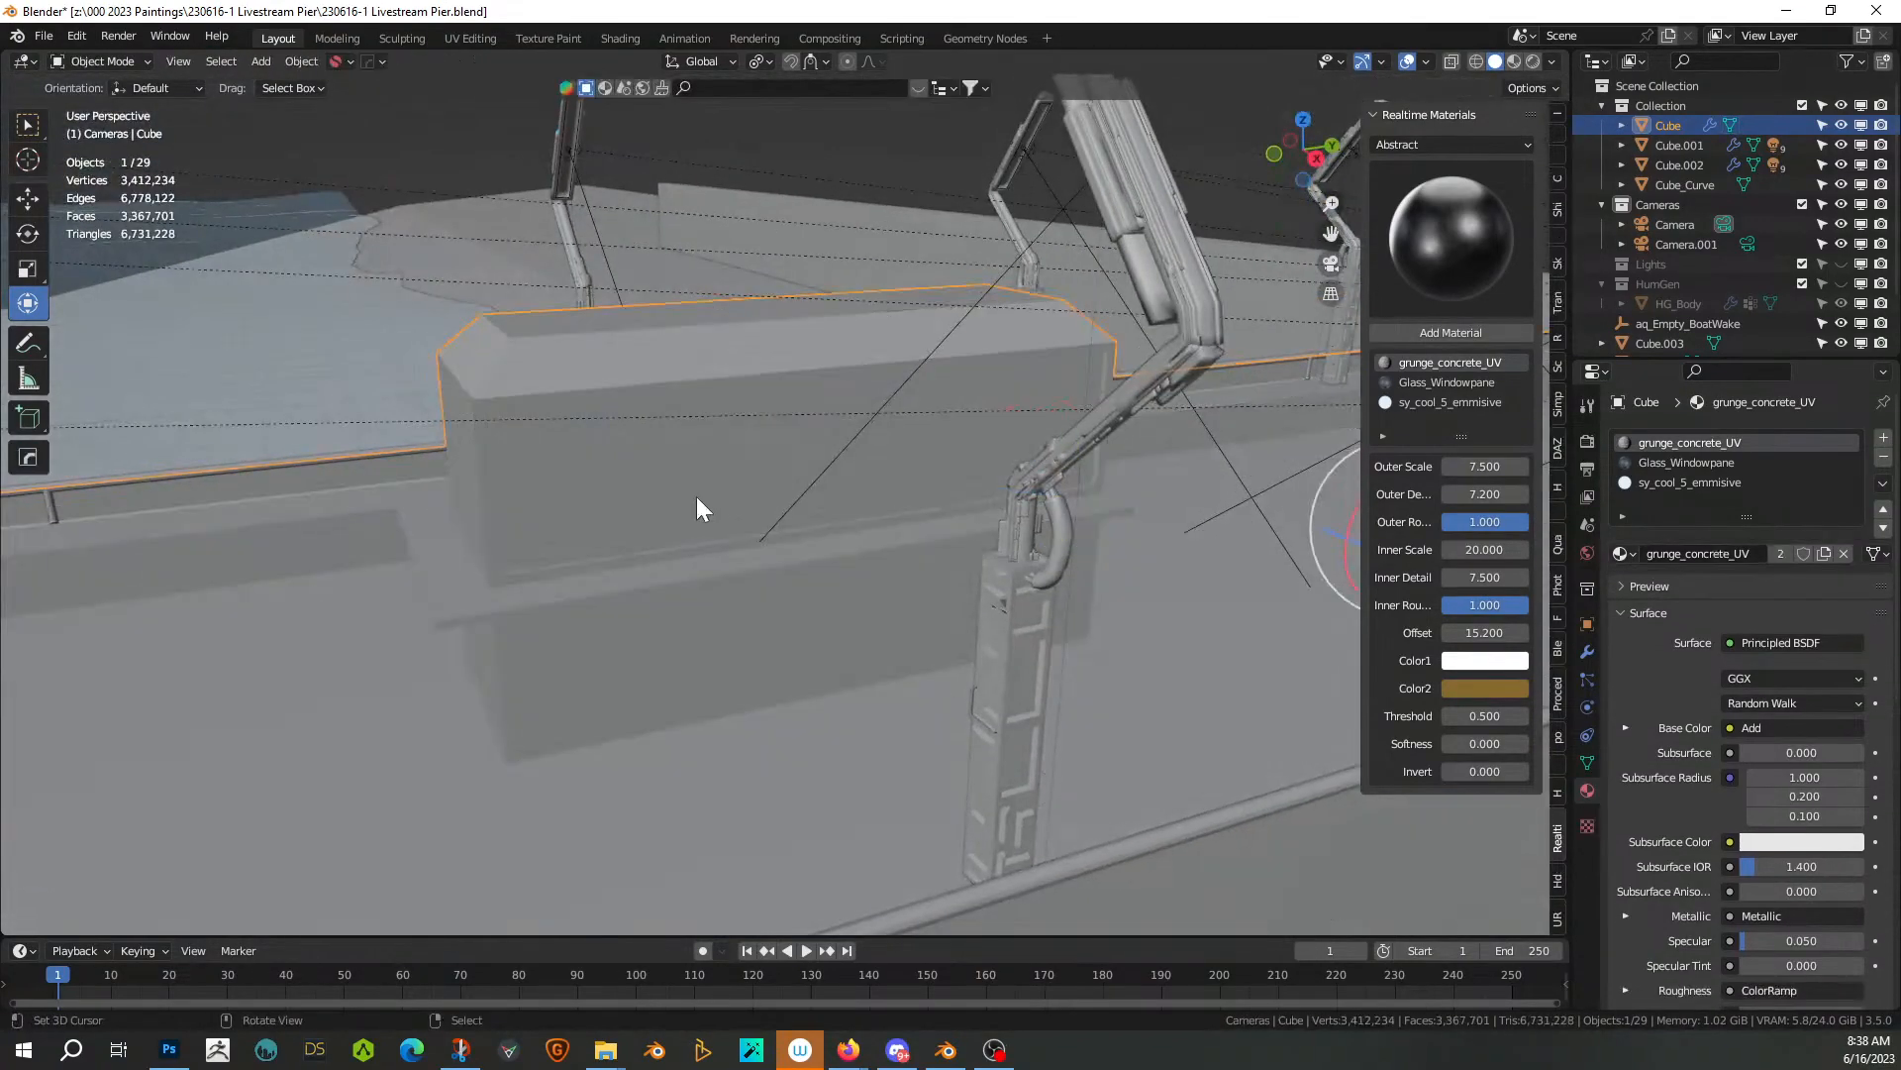
{"action": "left_click", "coordinate": [1533, 61]}
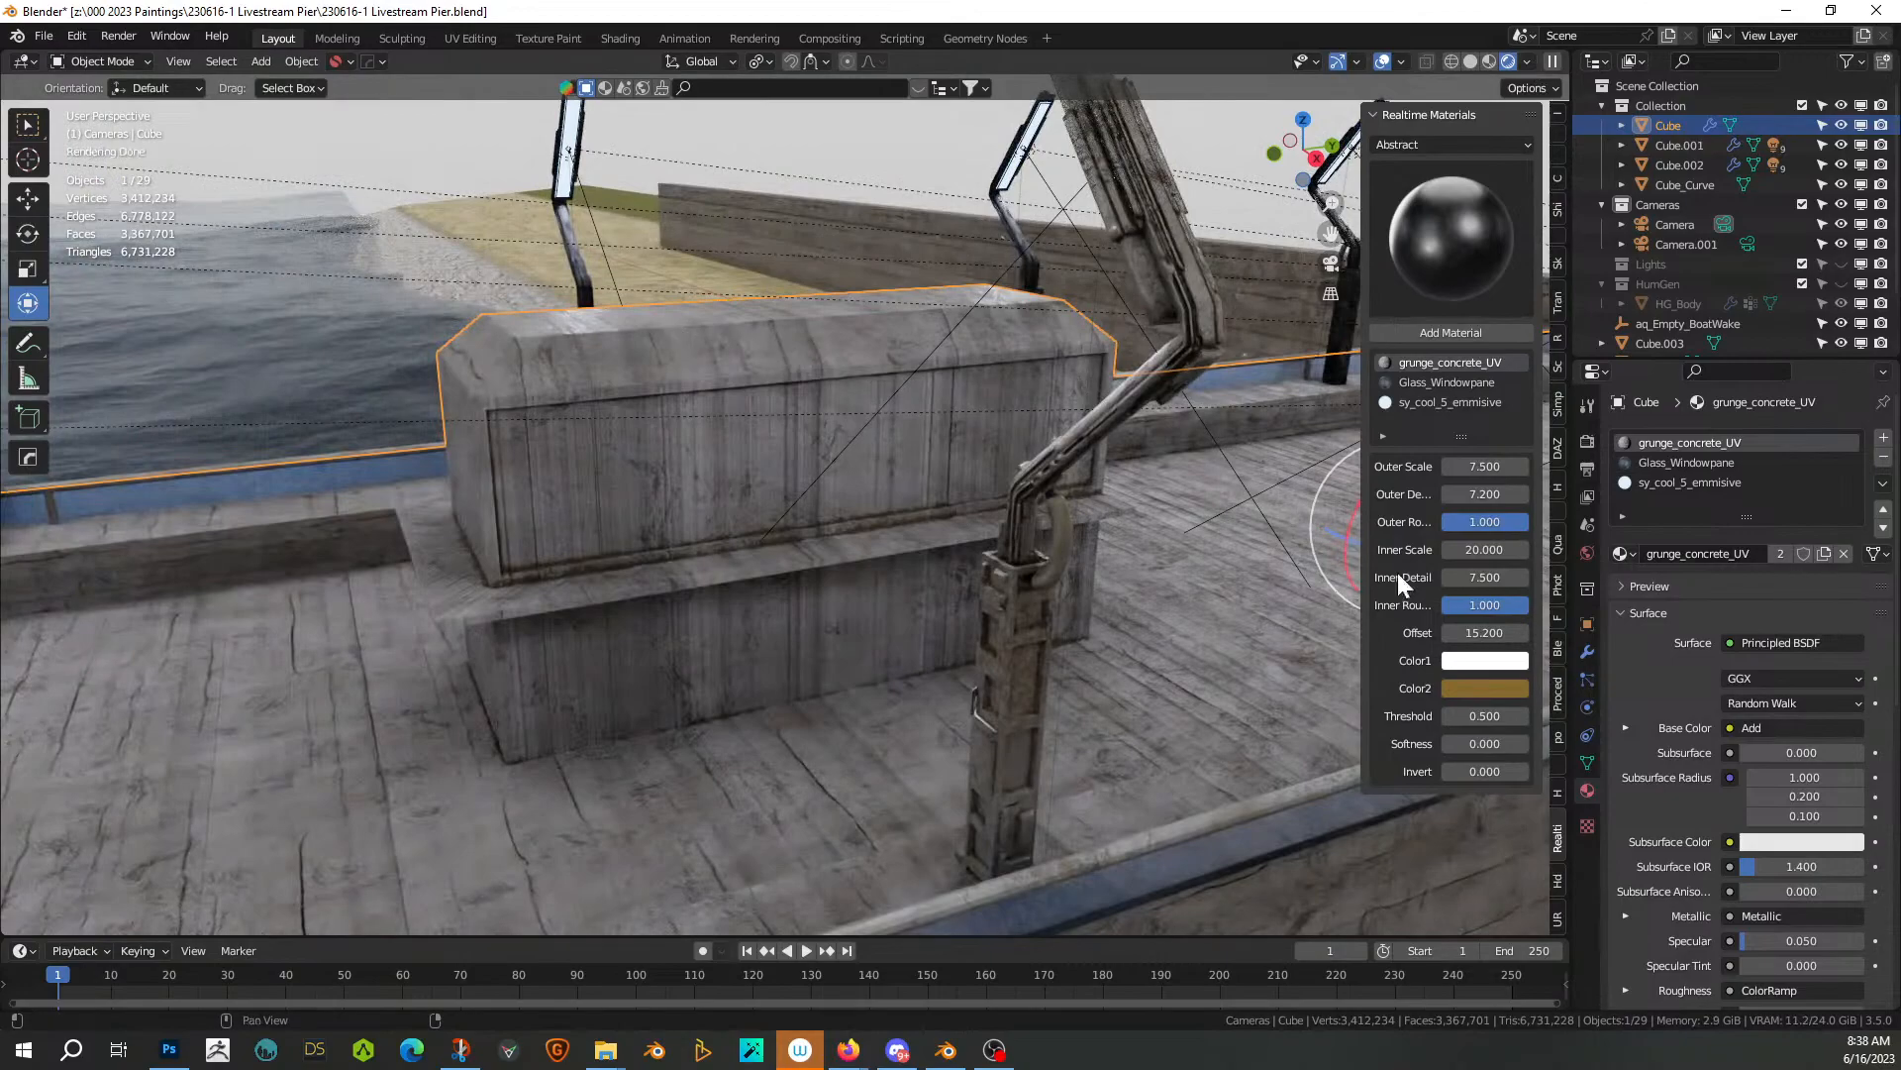
{"action": "middle_click_drag", "start_coordinate": [978, 526], "coordinate": [1006, 604]}
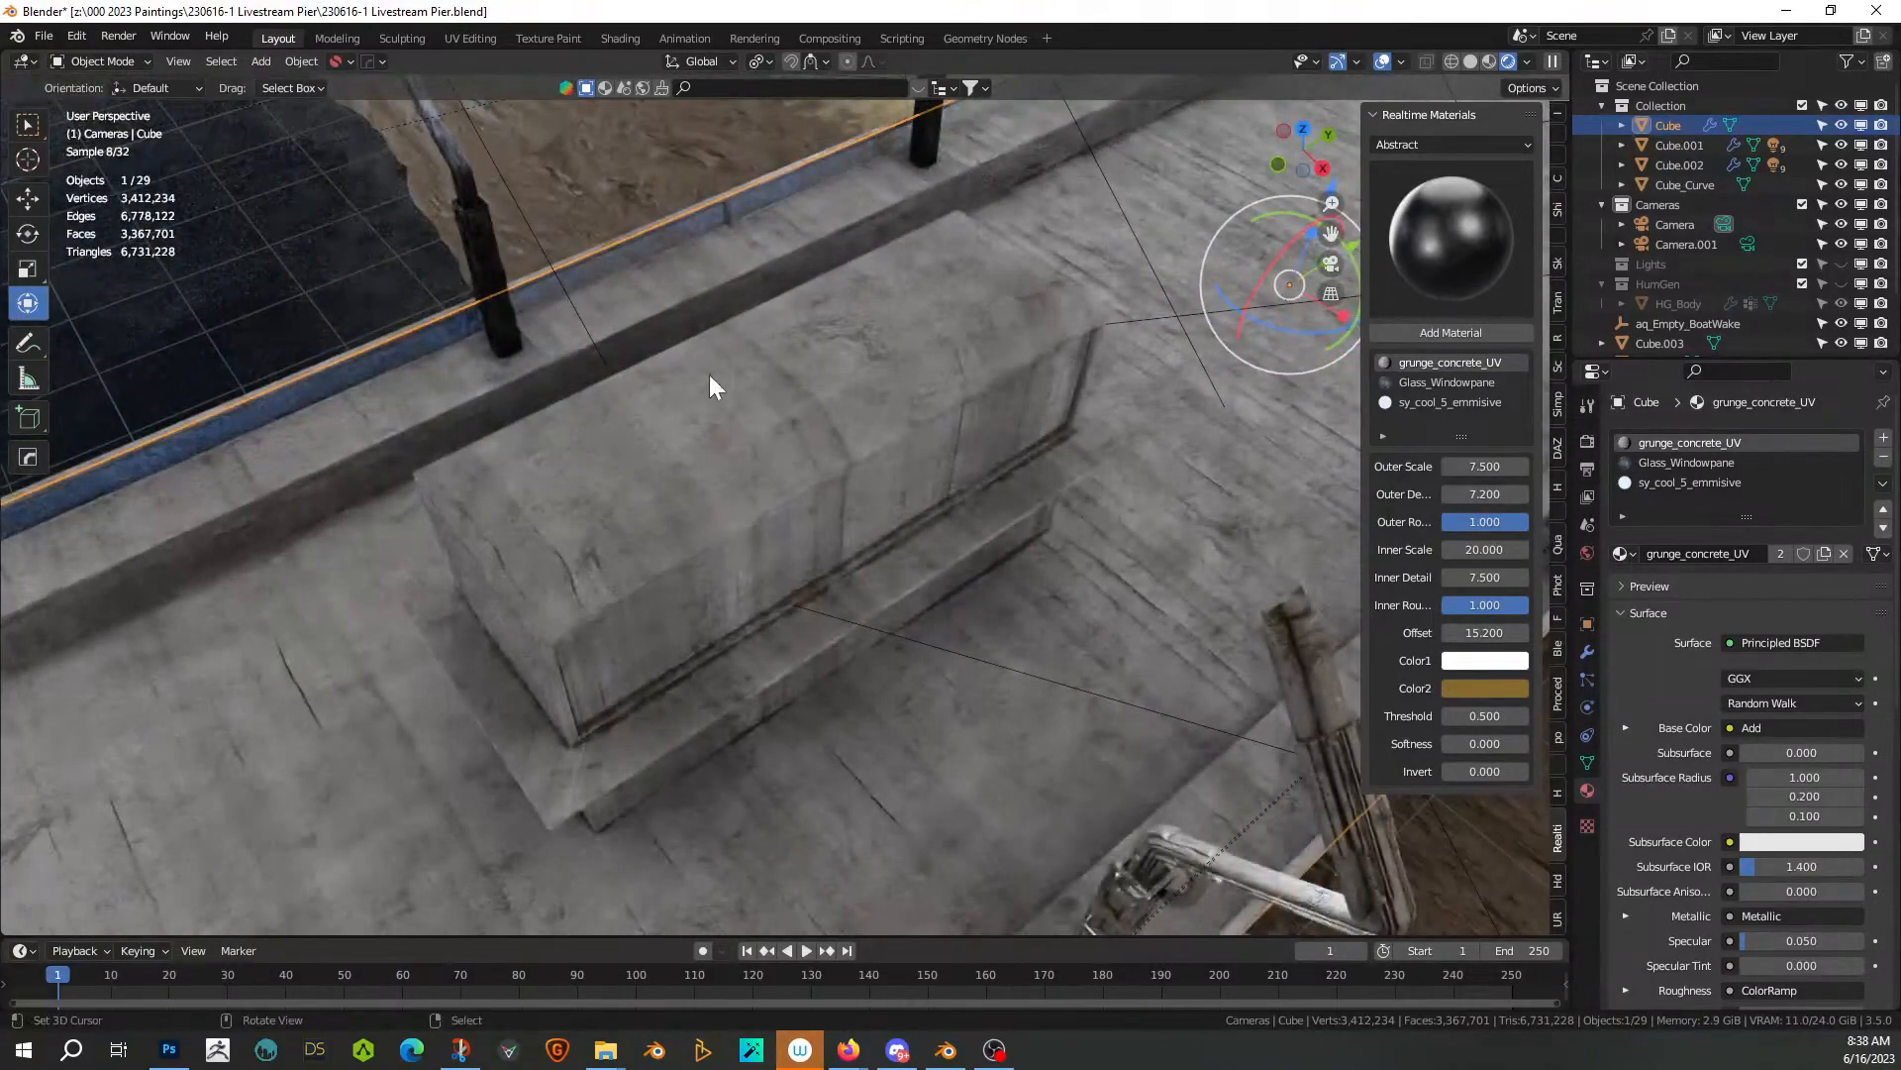
In Edit Mode, select the block's coplanar top faces and grow the selection down to its base
{"action": "key", "text": "Tab"}
{"action": "left_click", "coordinate": [738, 385]}
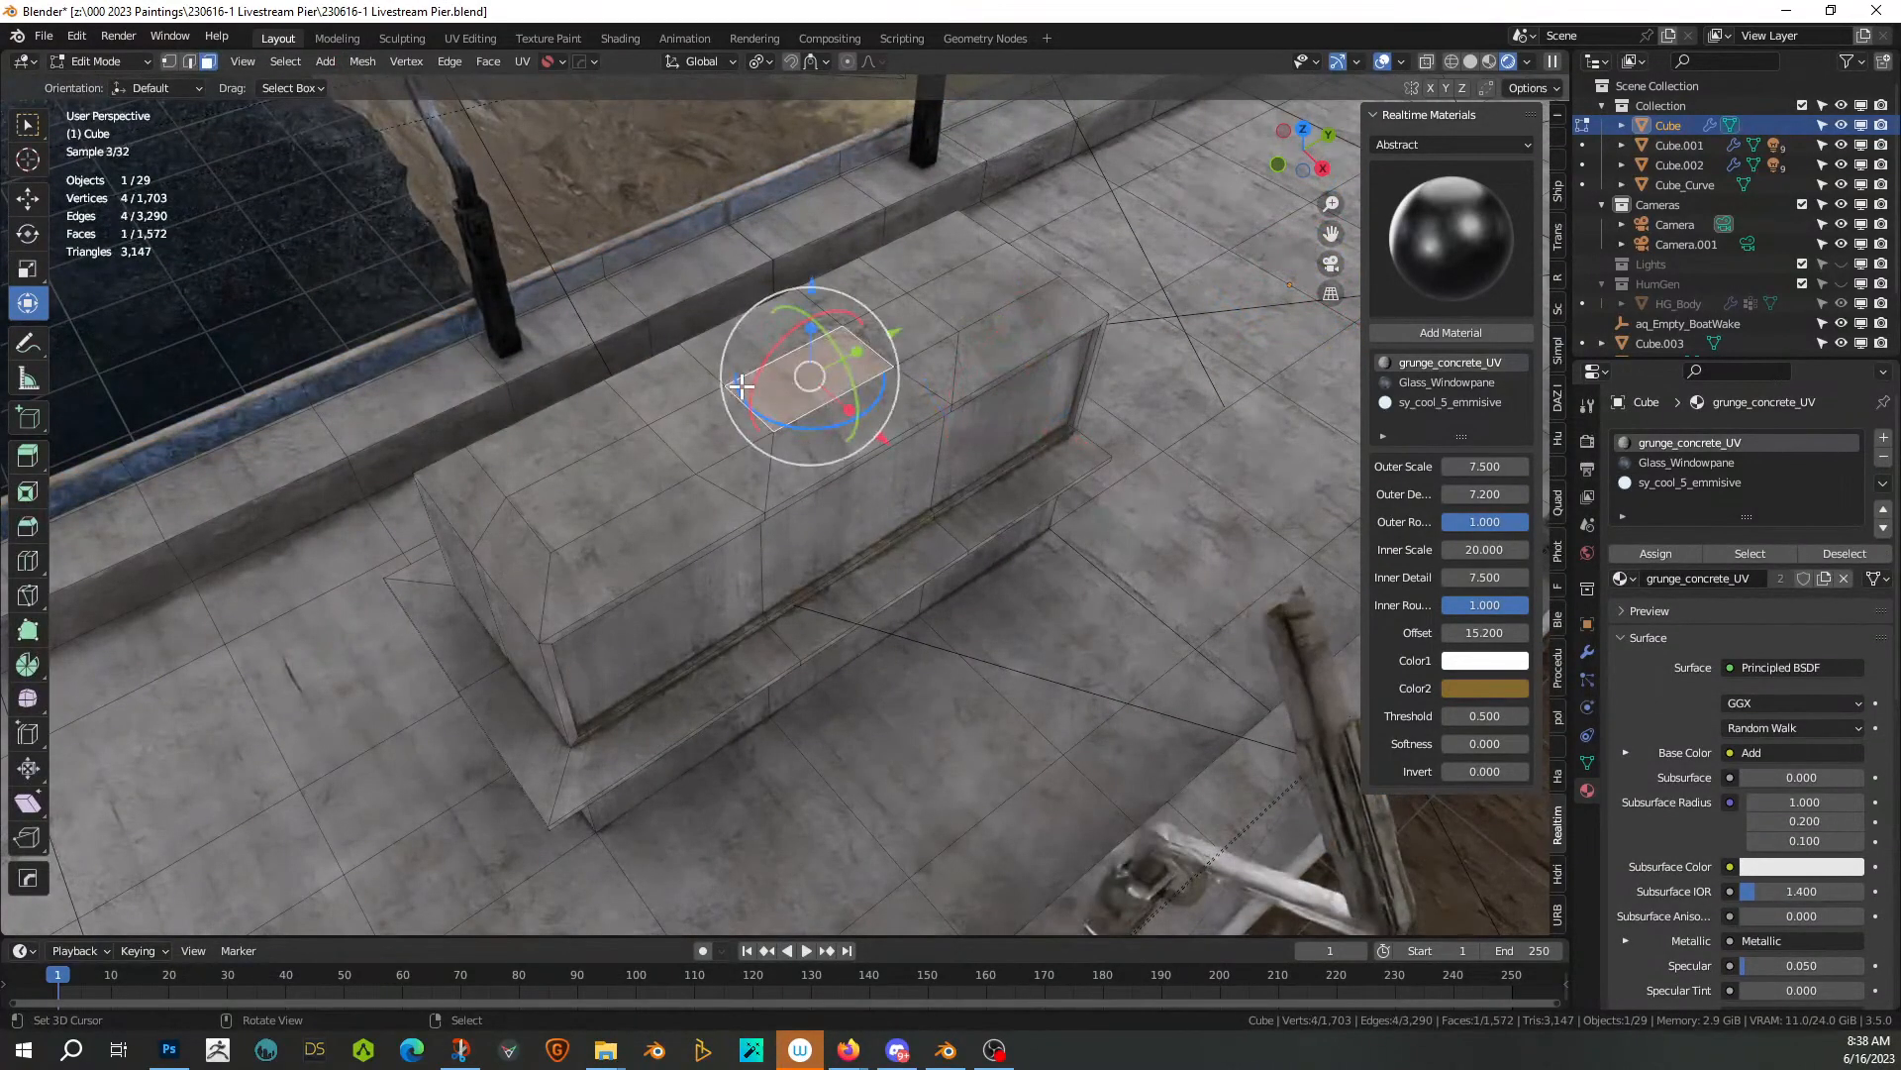
{"action": "key", "text": "shift+g"}
{"action": "left_click", "coordinate": [743, 388]}
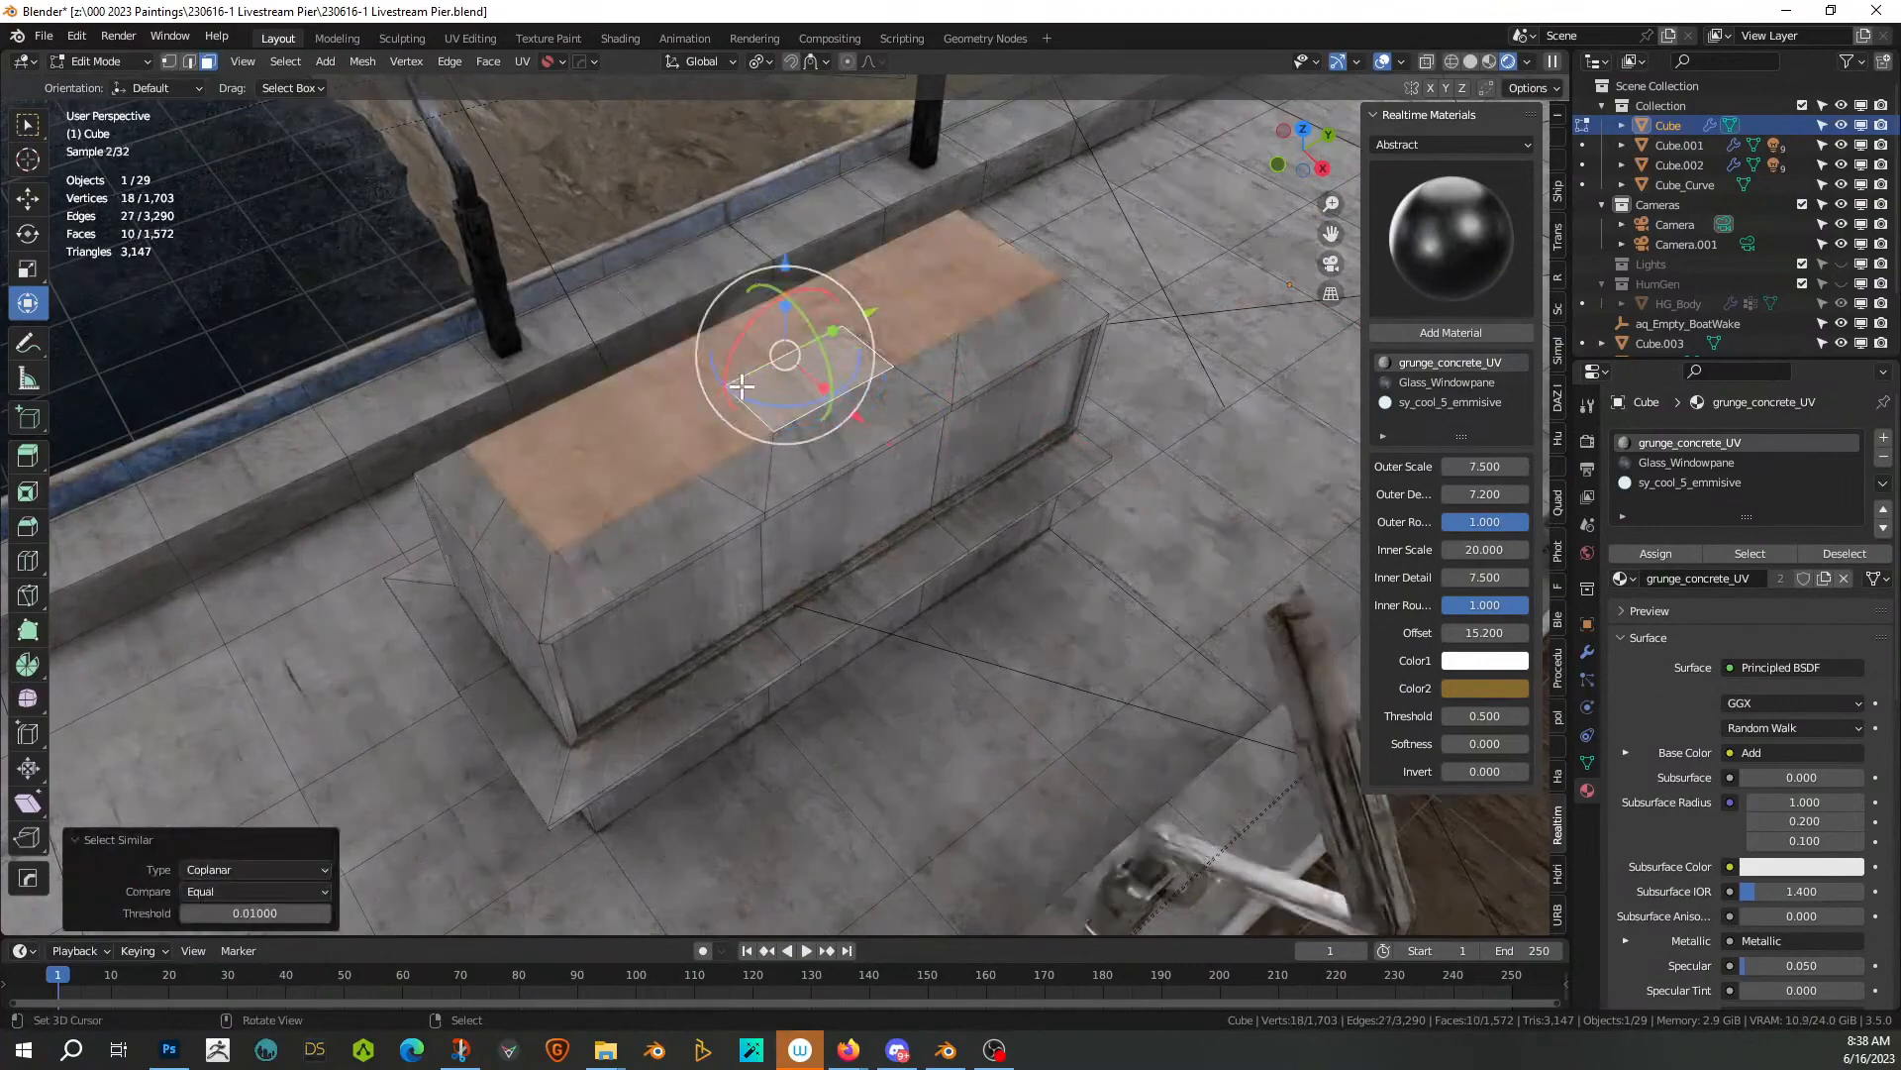
{"action": "key", "text": "ctrl+KP_Add"}
{"action": "key", "text": "ctrl+KP_Add"}
{"action": "key", "text": "ctrl+KP_Add"}
{"action": "key", "text": "ctrl+KP_Add"}
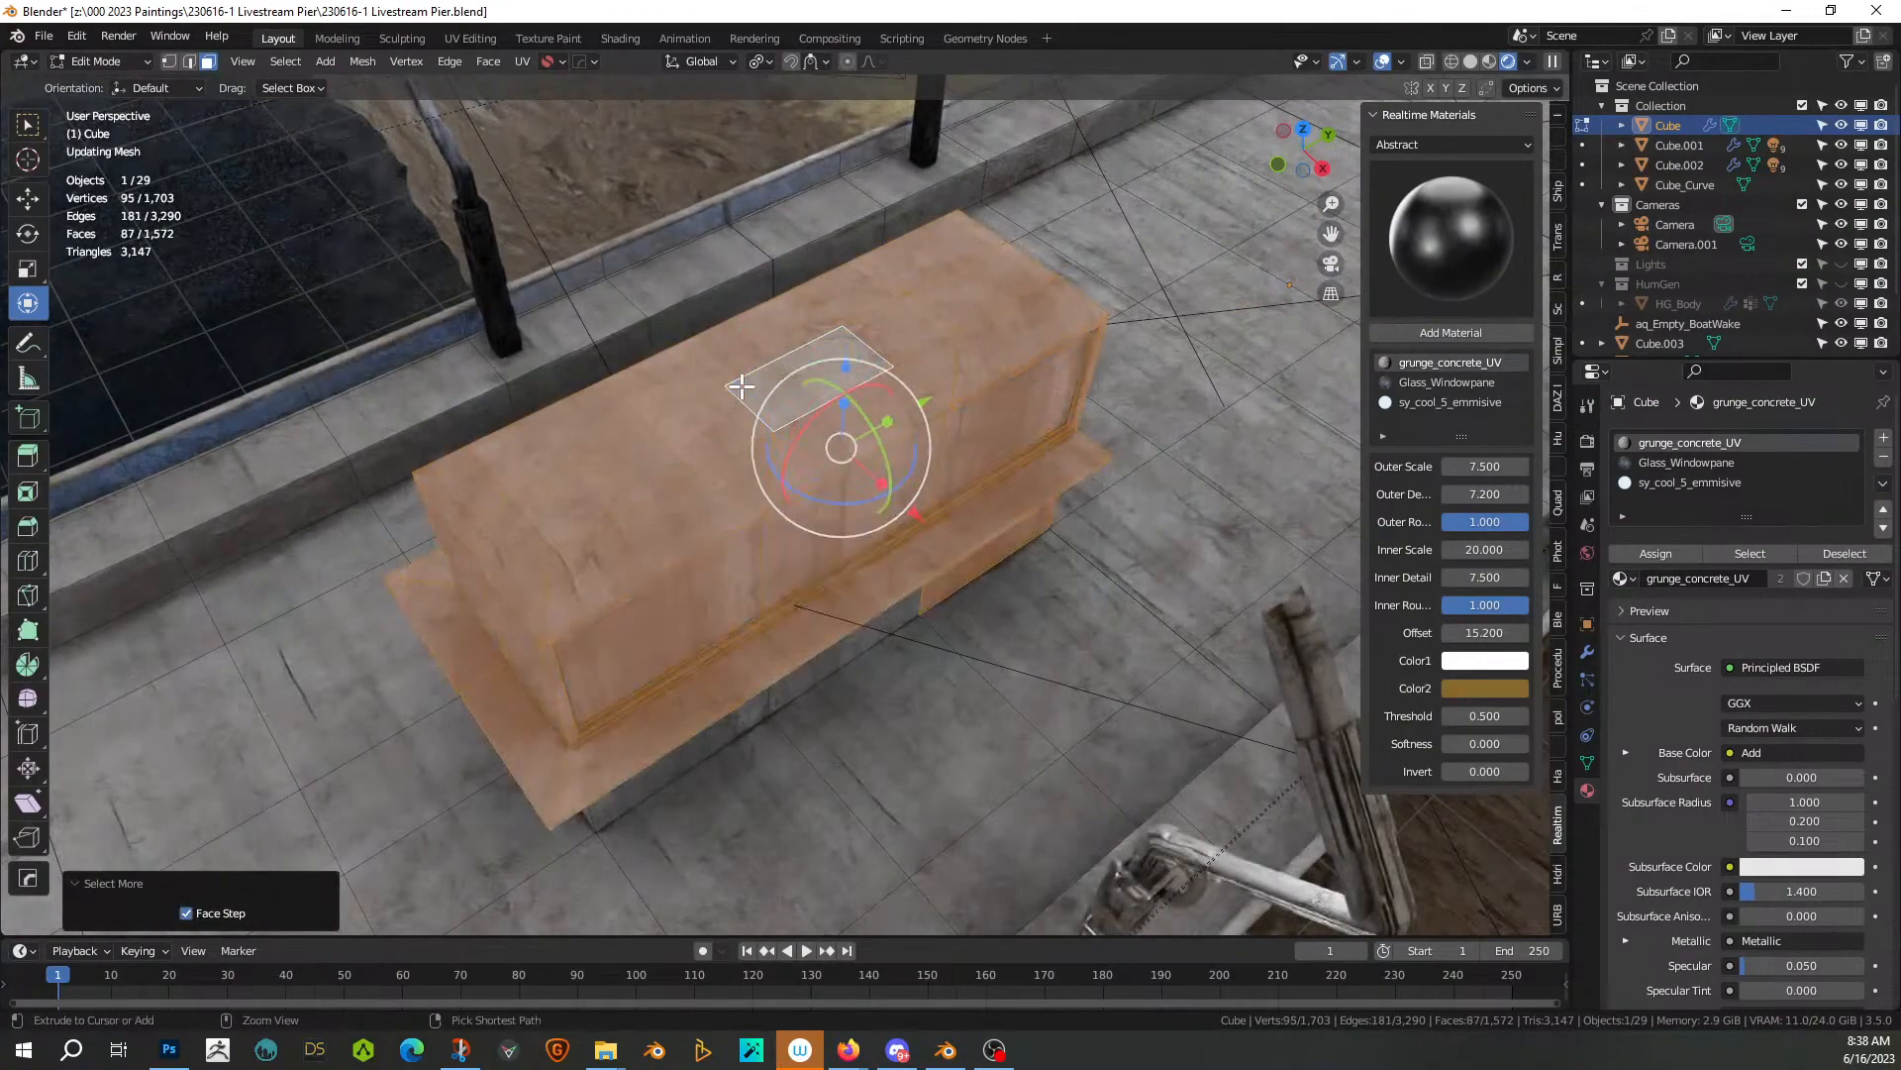
{"action": "key", "text": "ctrl+KP_Add"}
Remove the surrounding deck faces from the selection with circle select, keeping the block's faces selected
{"action": "middle_click_drag", "start_coordinate": [743, 386], "coordinate": [1007, 252]}
{"action": "key", "text": "c"}
{"action": "mouse_move", "coordinate": [555, 836]}
{"action": "left_mouse_down", "text": "shift"}
{"action": "mouse_move", "coordinate": [484, 713]}
{"action": "mouse_move", "coordinate": [472, 631]}
{"action": "left_mouse_up", "text": "shift"}
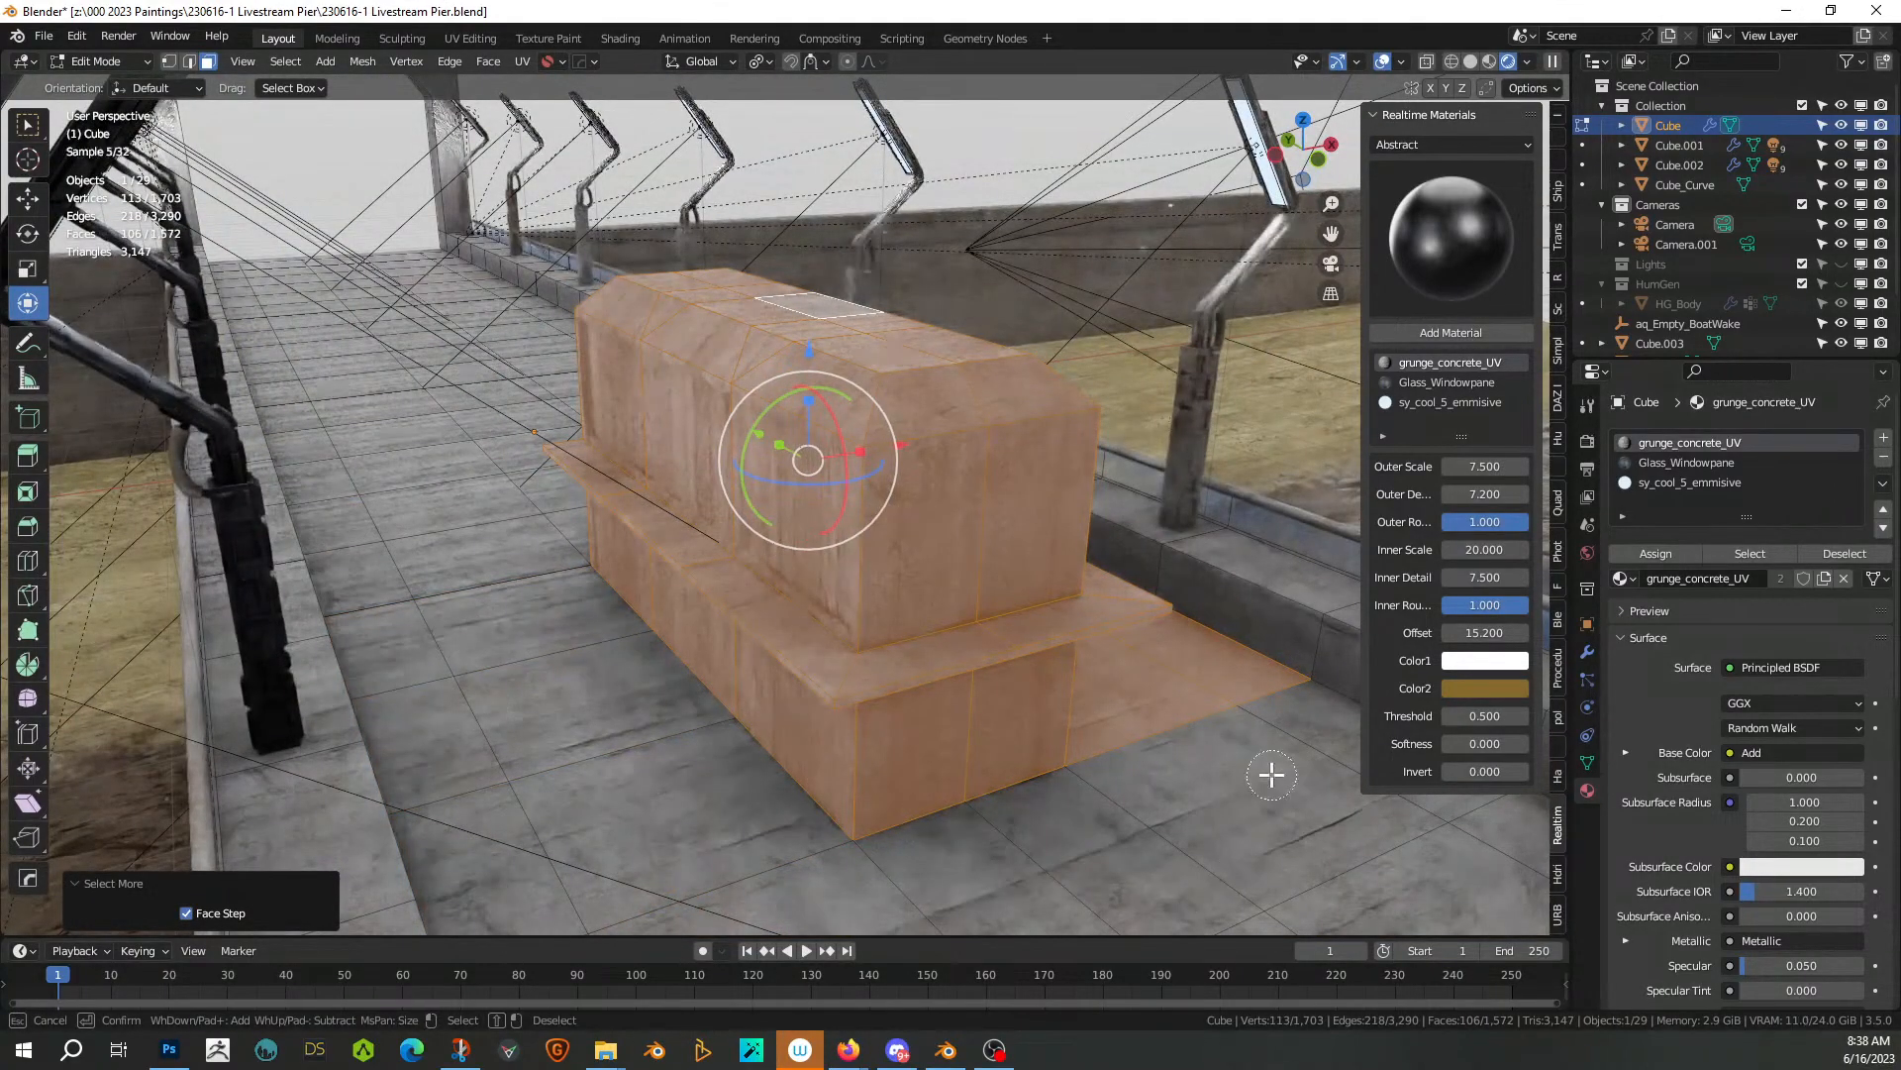
{"action": "middle_click_drag", "start_coordinate": [1269, 763], "coordinate": [895, 895]}
{"action": "mouse_move", "coordinate": [870, 894]}
{"action": "left_mouse_down", "text": "shift"}
{"action": "mouse_move", "coordinate": [1099, 692]}
{"action": "mouse_move", "coordinate": [1133, 806]}
{"action": "mouse_move", "coordinate": [1023, 901]}
{"action": "left_mouse_up", "text": "shift"}
{"action": "key", "text": "Escape"}
{"action": "middle_click_drag", "start_coordinate": [845, 620], "coordinate": [820, 581]}
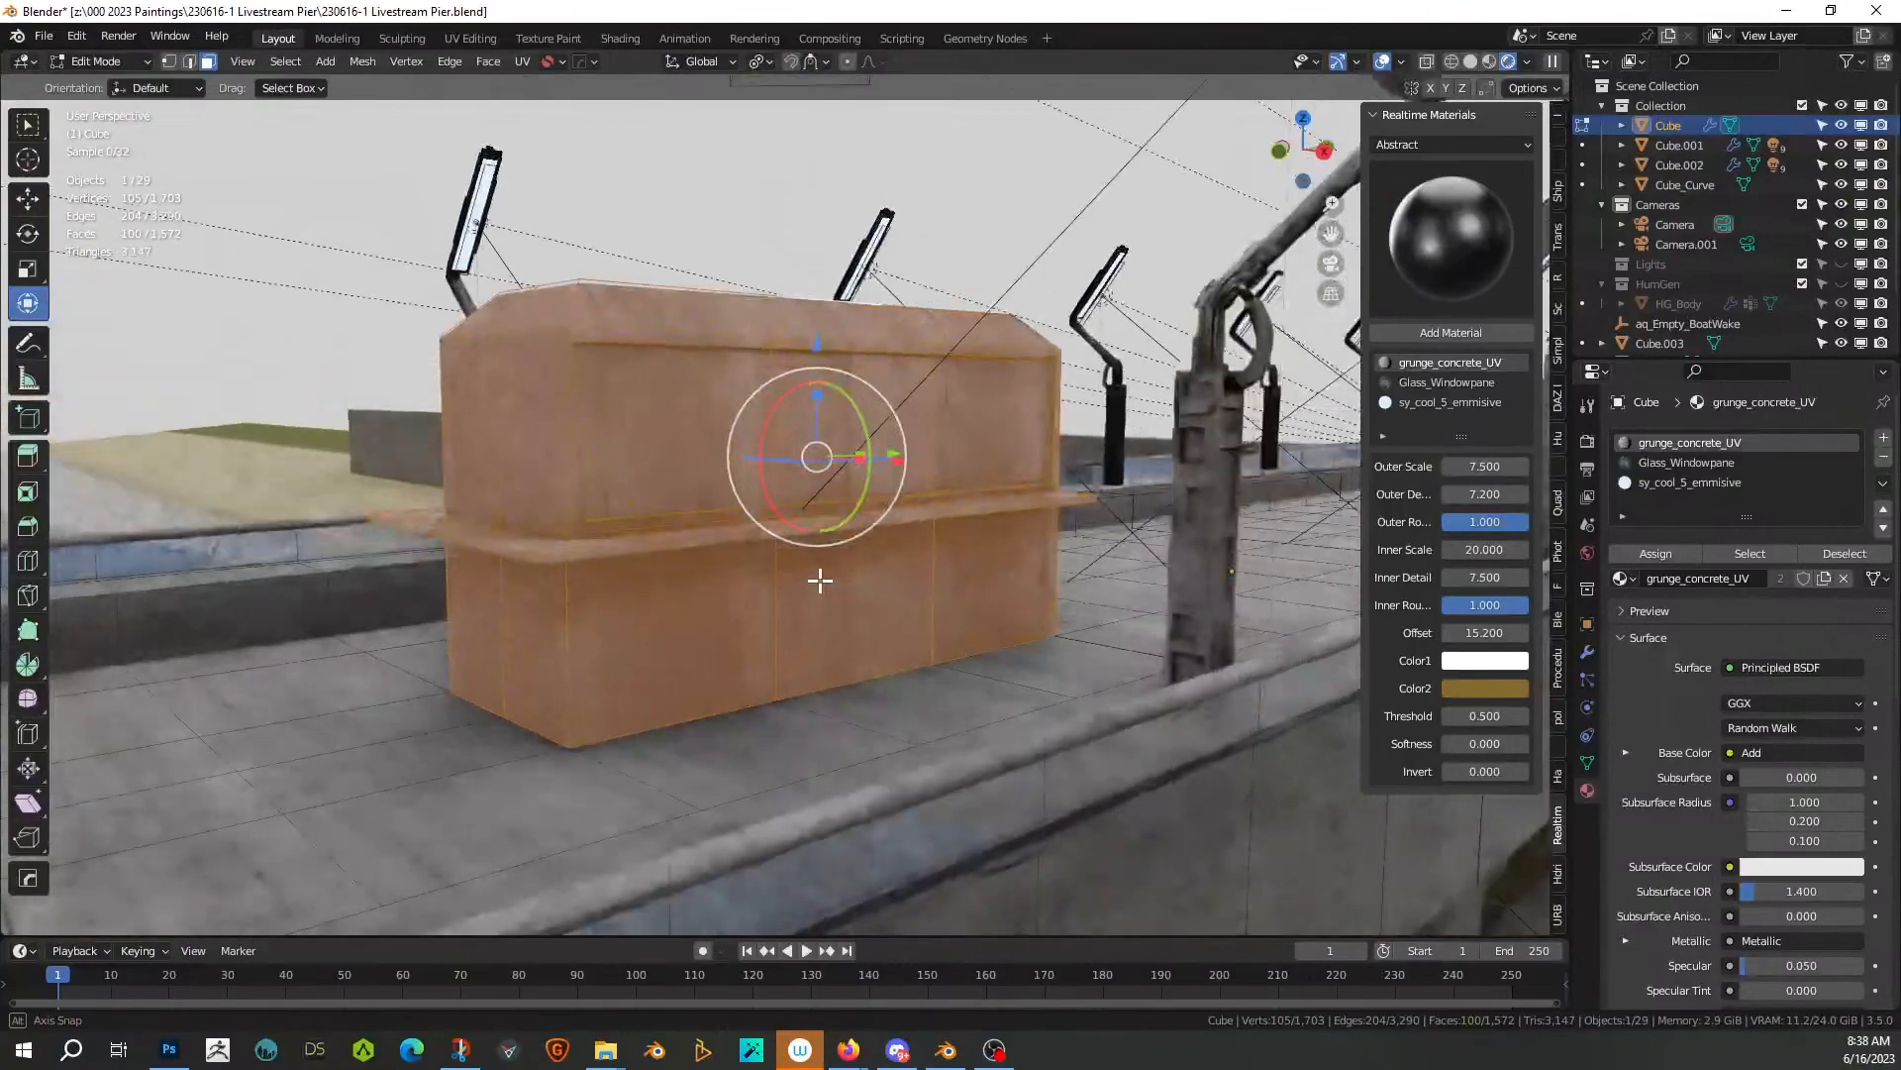
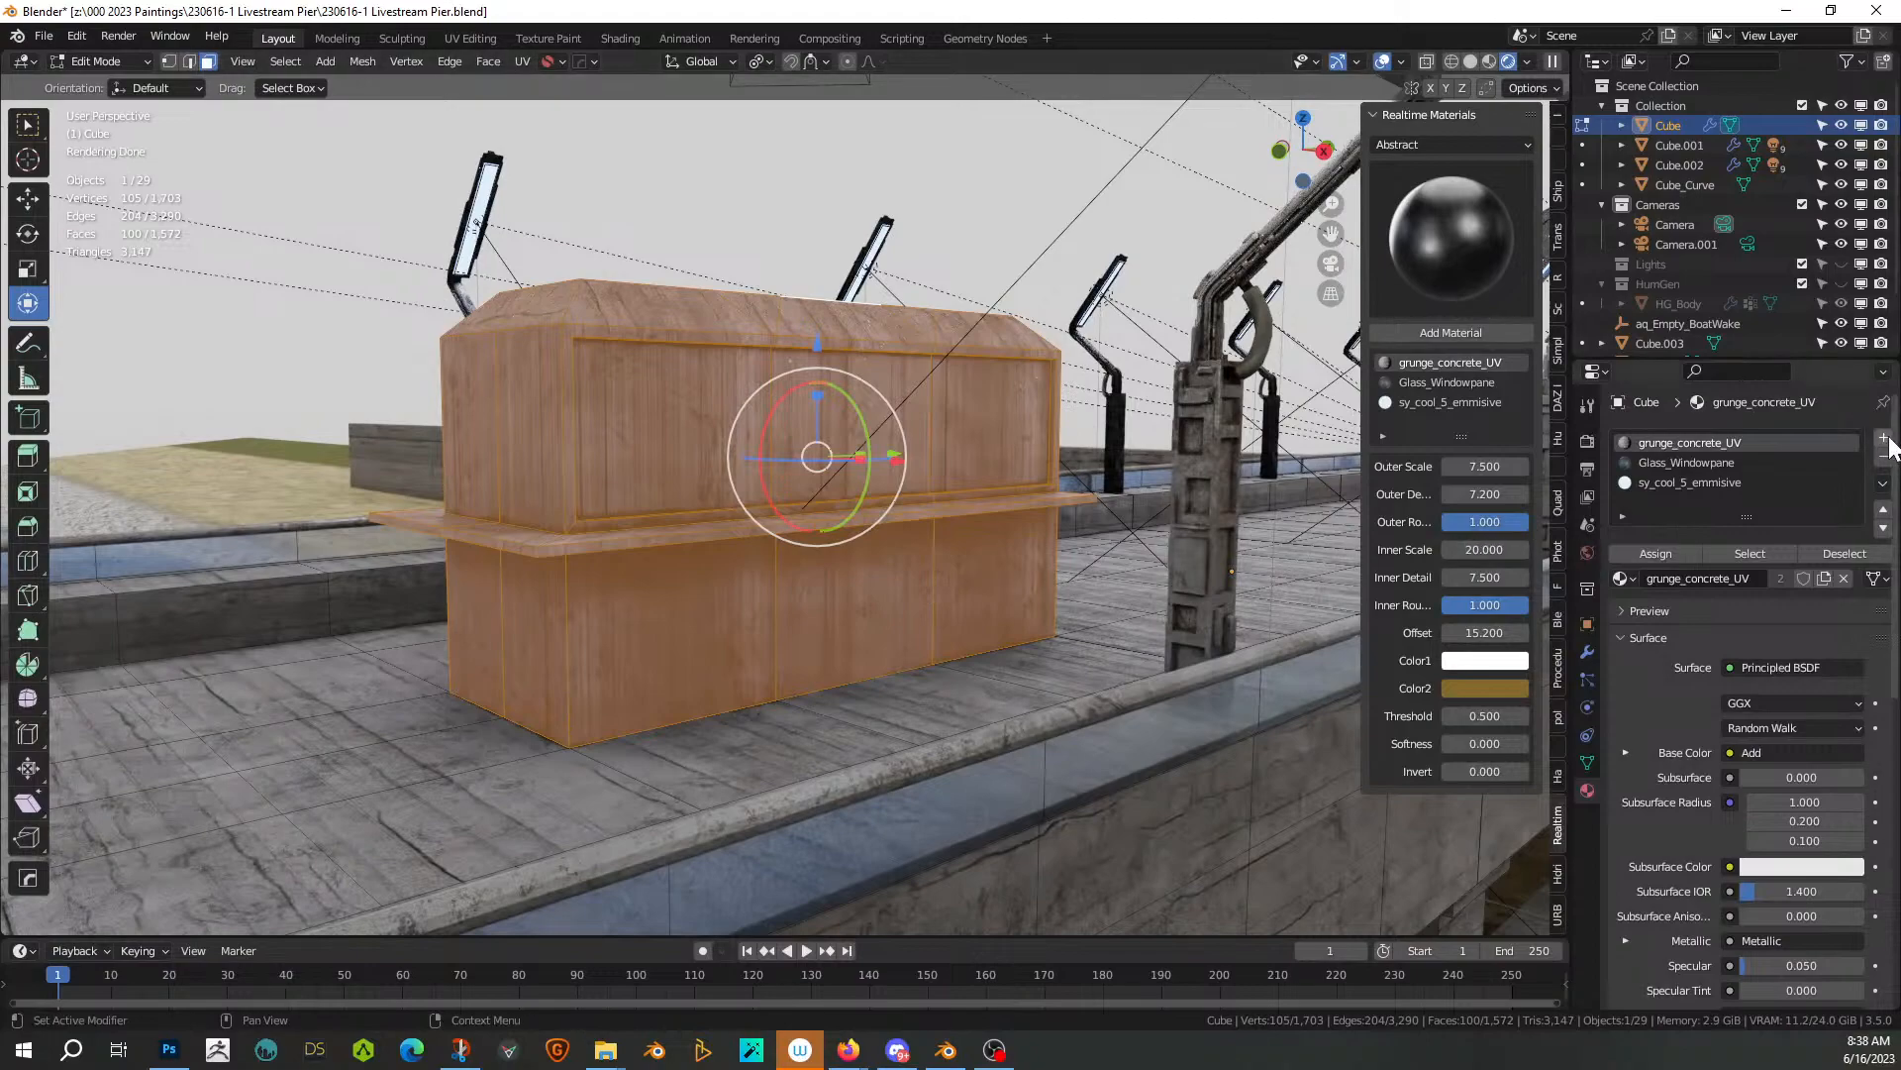
Add an empty material slot to the pier mesh and assign it to the selected block faces
{"action": "left_click", "coordinate": [1884, 437]}
{"action": "left_click", "coordinate": [1657, 553]}
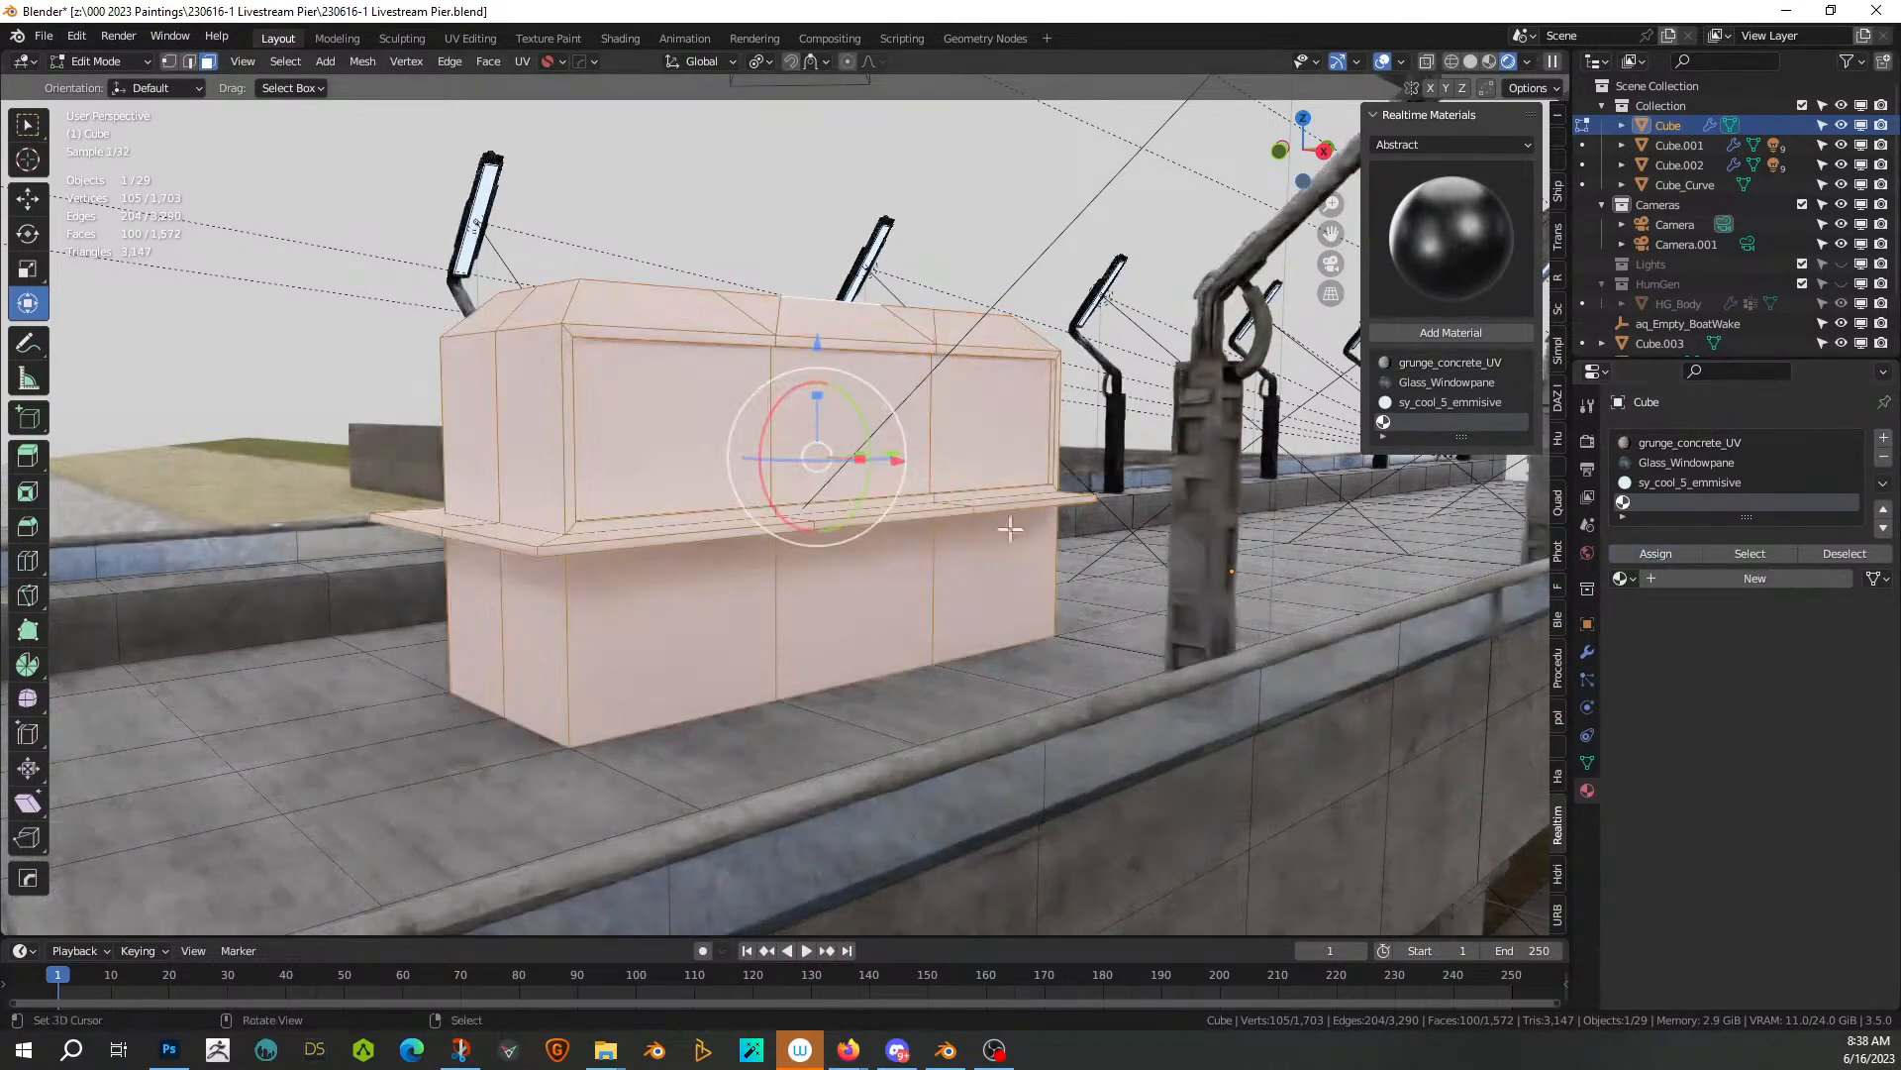
Split off a second area beside the viewport and switch it to the Asset Browser
{"action": "left_click_drag", "start_coordinate": [5, 56], "coordinate": [616, 89]}
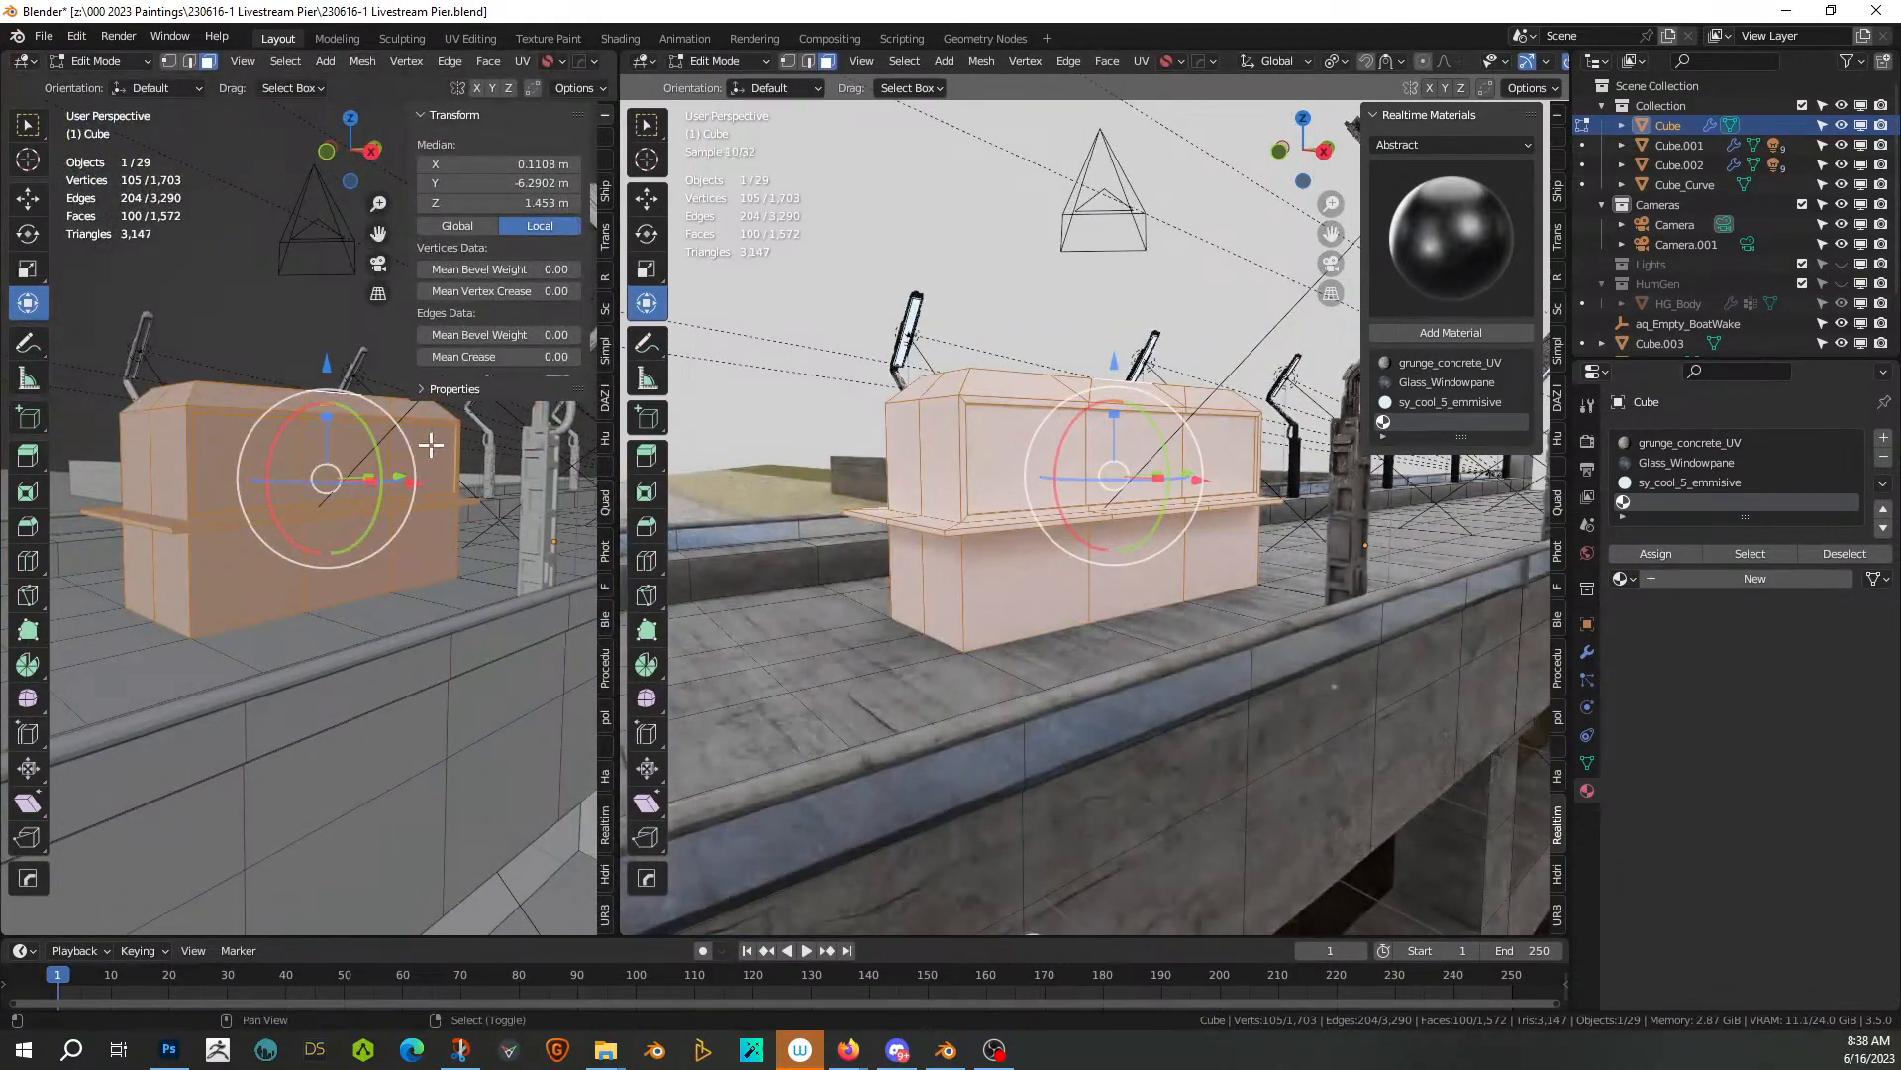
{"action": "key", "text": "shift+F1"}
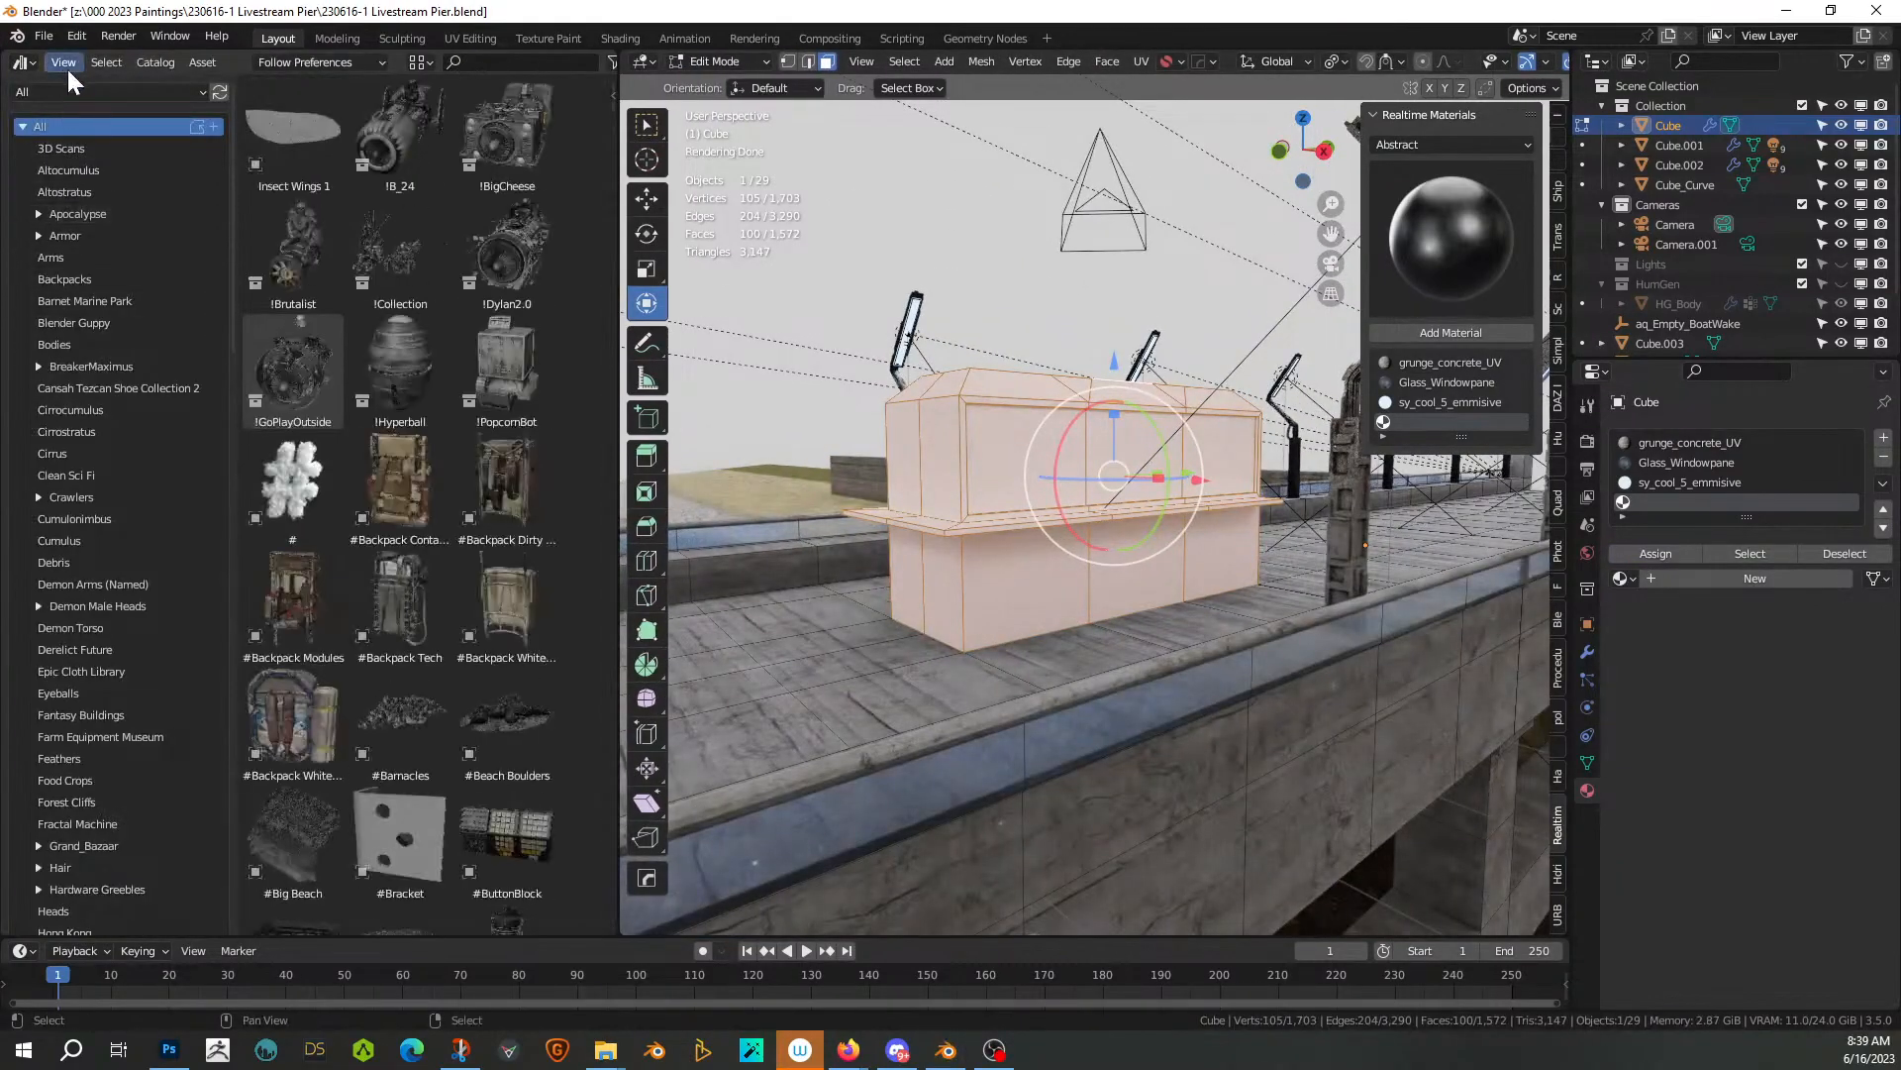
Give the booth's empty material slot Metal_Sheeting_Classic_Scifi_Standard from the 00 Blender Shaders library's Big Medium Small catalog, and cube-project the booth's UVs
{"action": "left_click", "coordinate": [71, 91]}
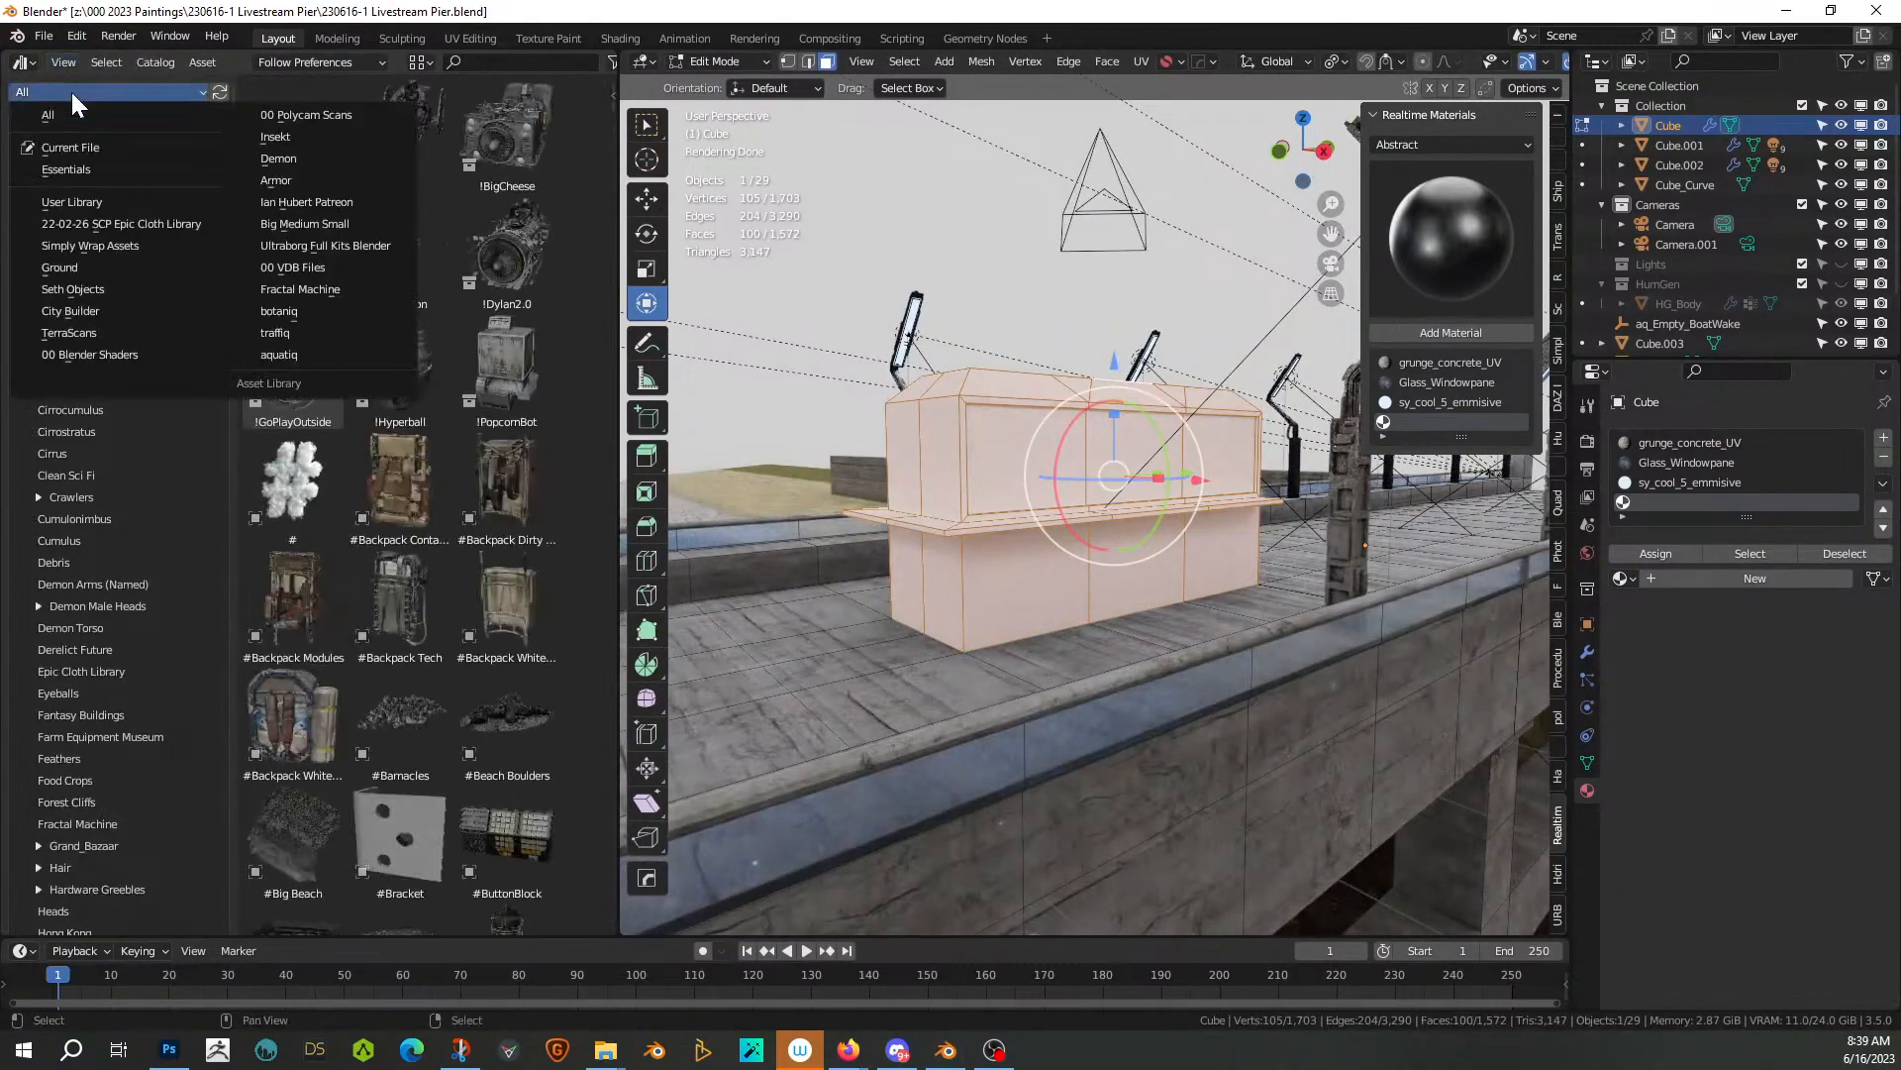
{"action": "left_click", "coordinate": [99, 354]}
{"action": "left_click", "coordinate": [38, 234]}
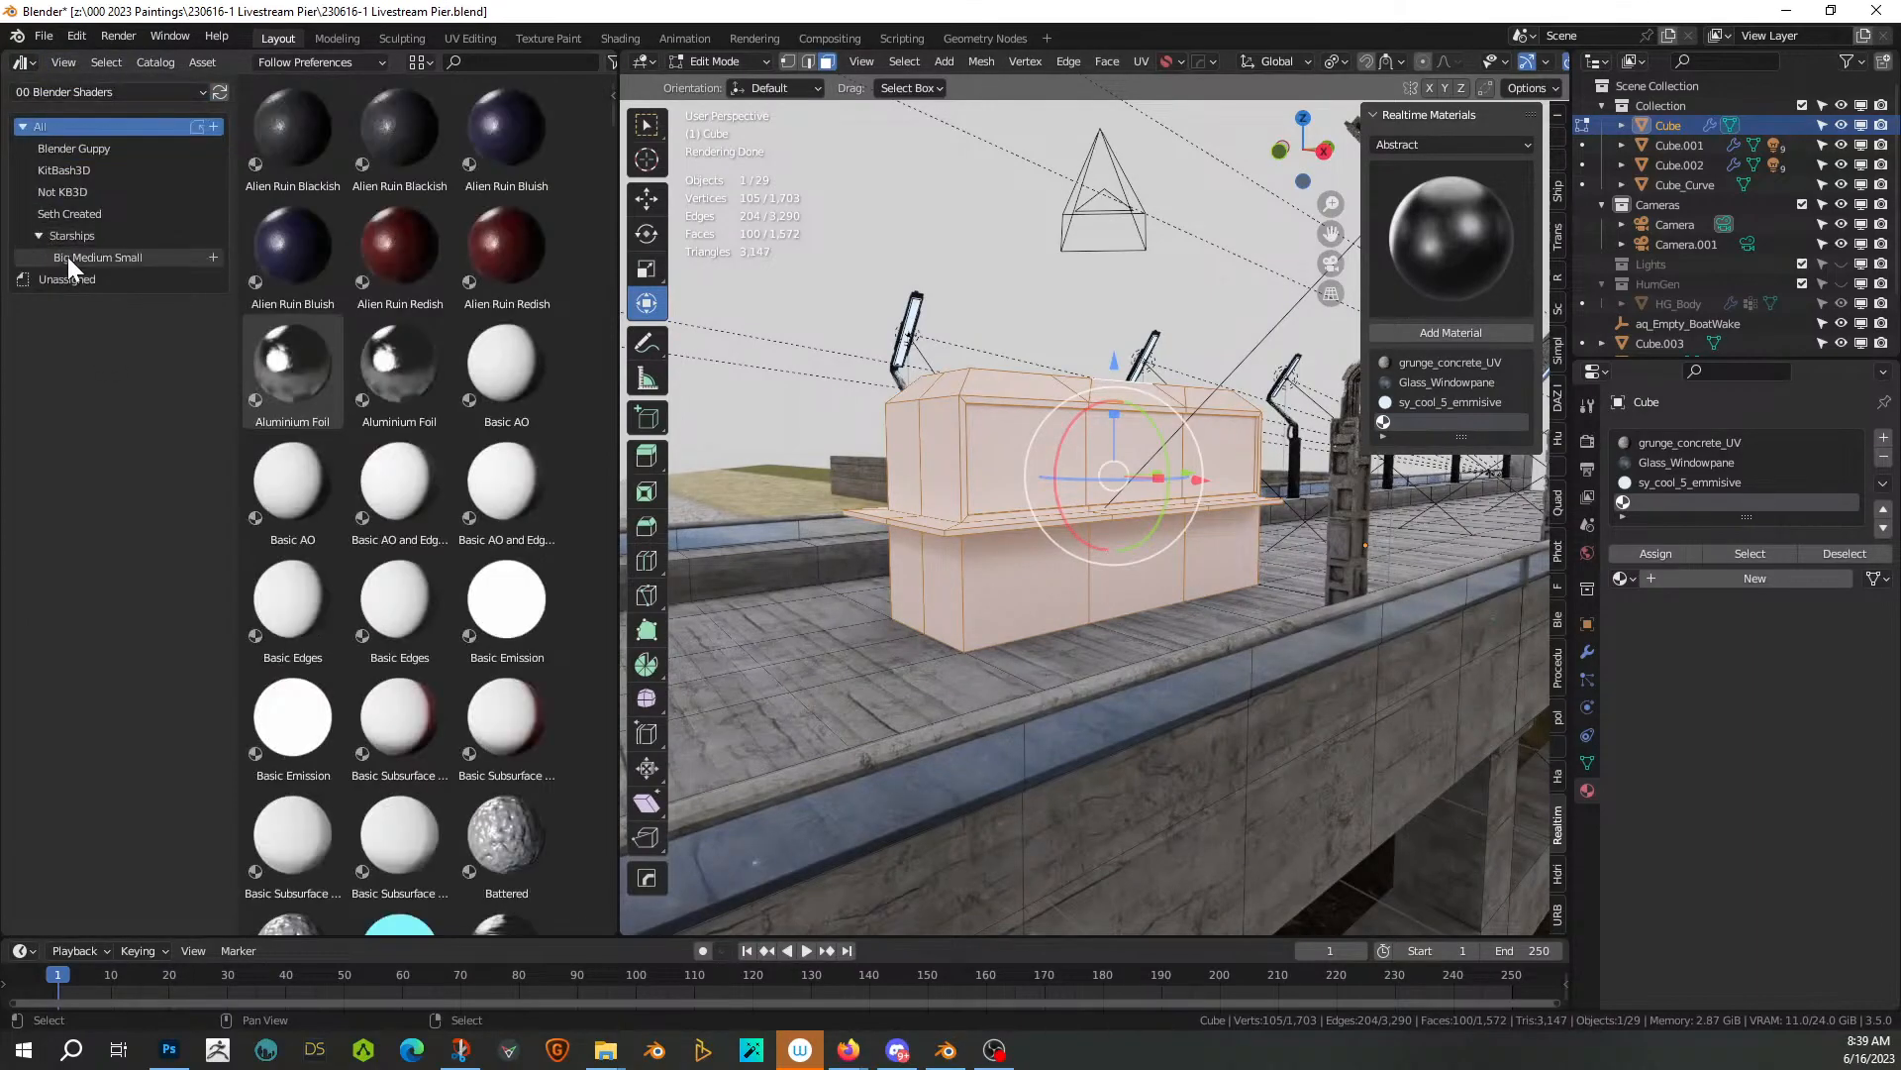
{"action": "left_click", "coordinate": [68, 257]}
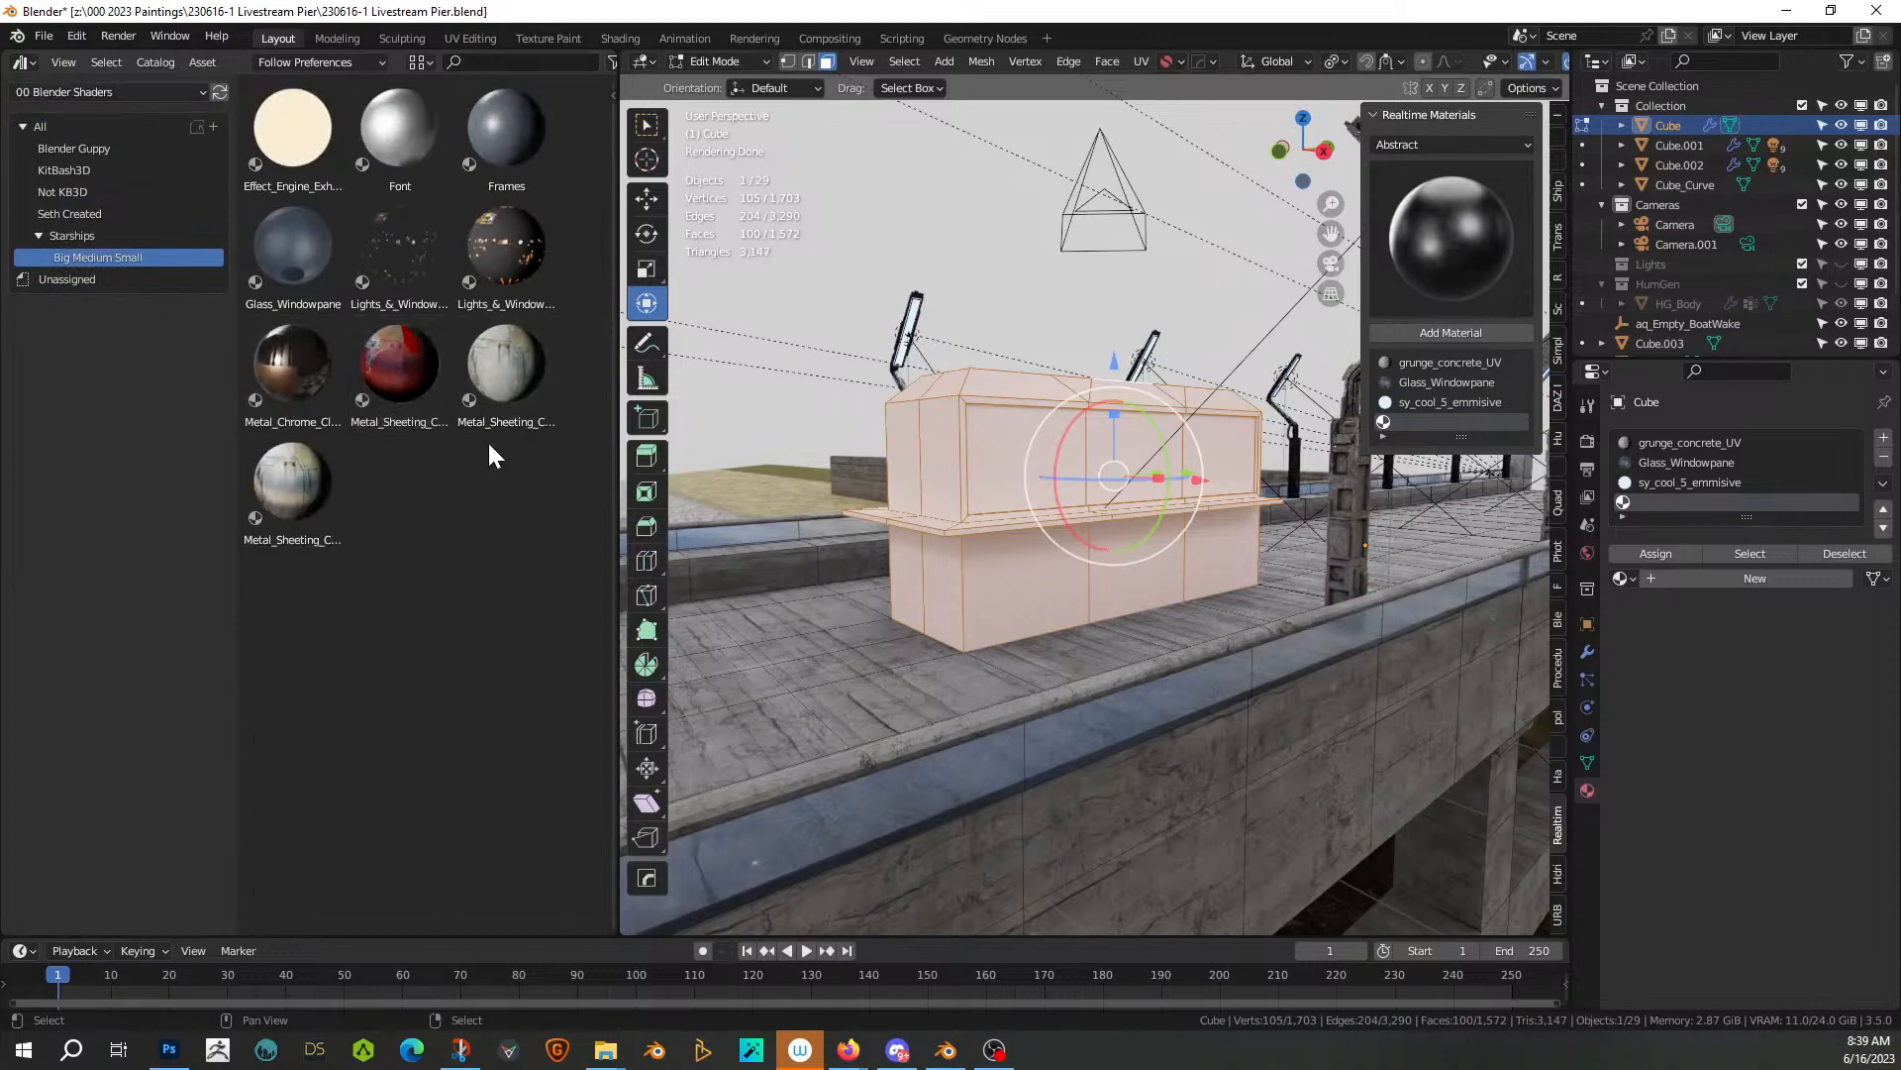
{"action": "left_click_drag", "start_coordinate": [295, 463], "coordinate": [1794, 528]}
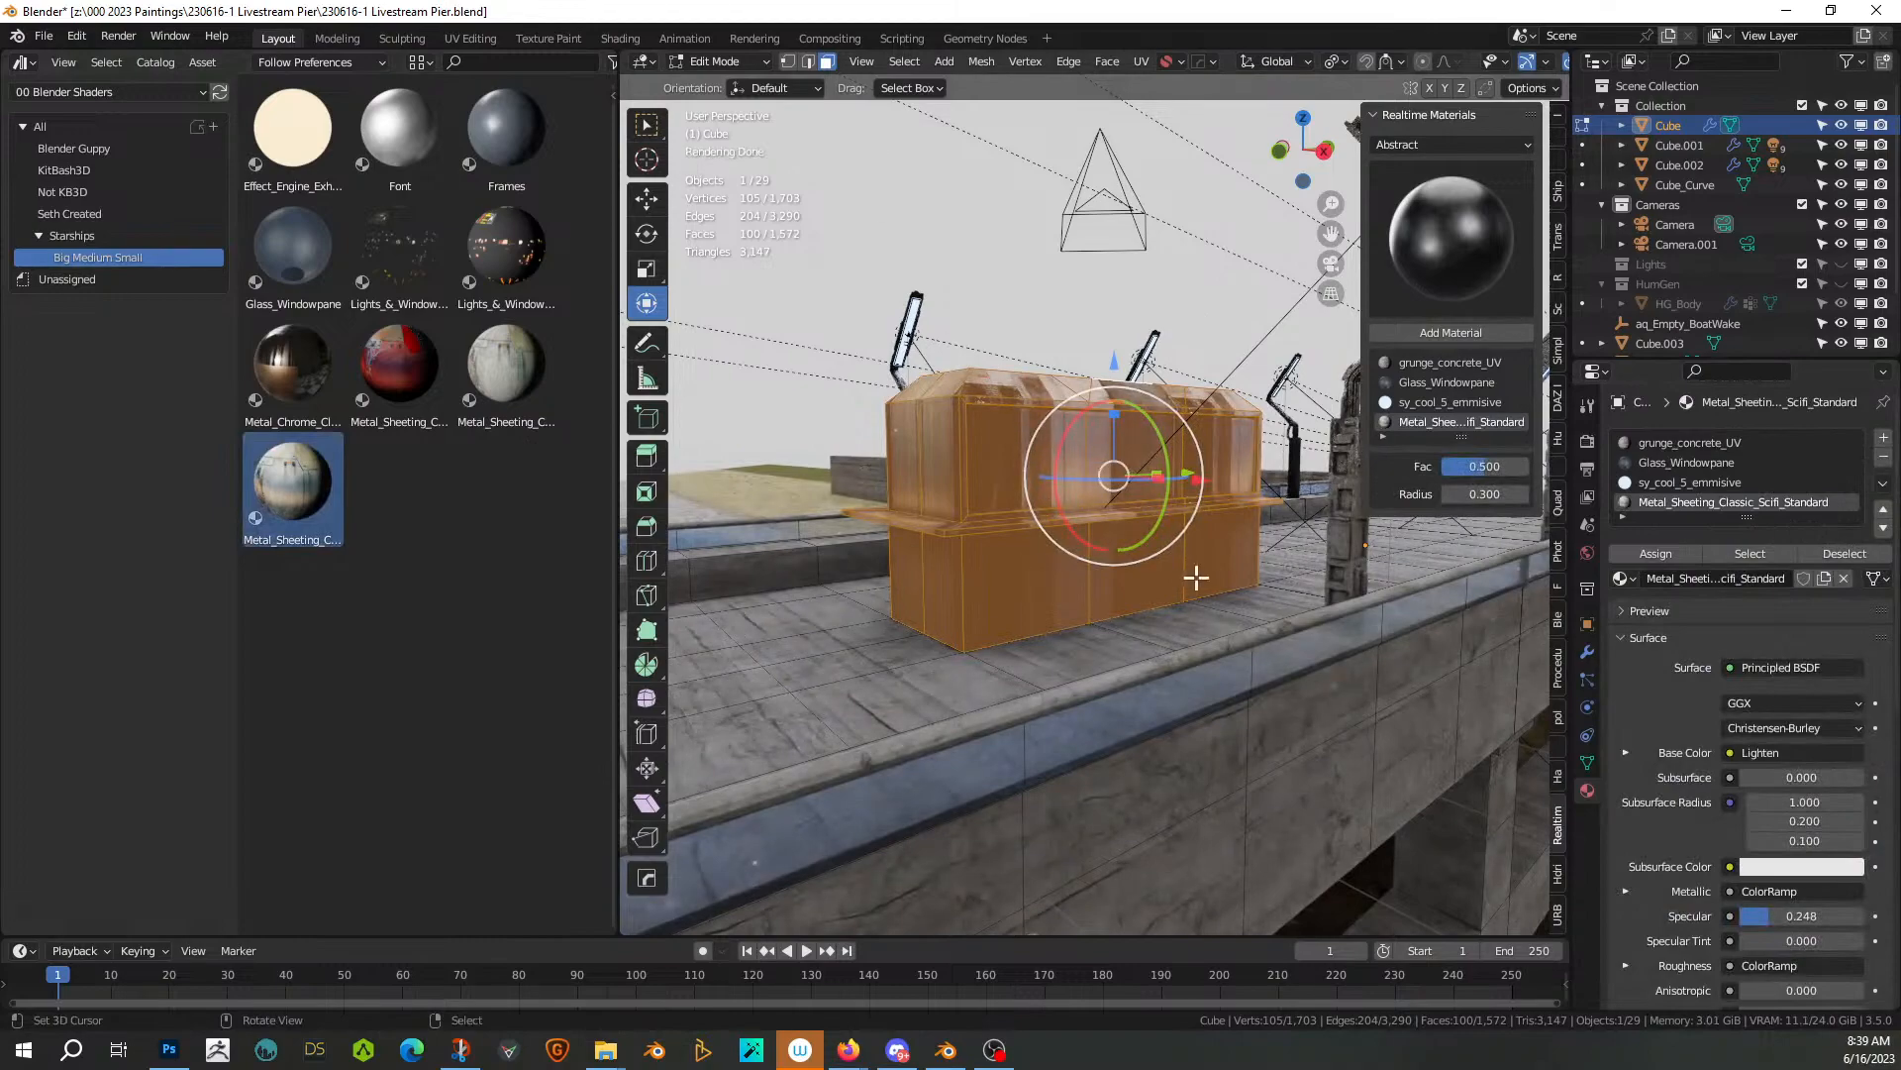
{"action": "key", "text": "u"}
{"action": "left_click", "coordinate": [1123, 537]}
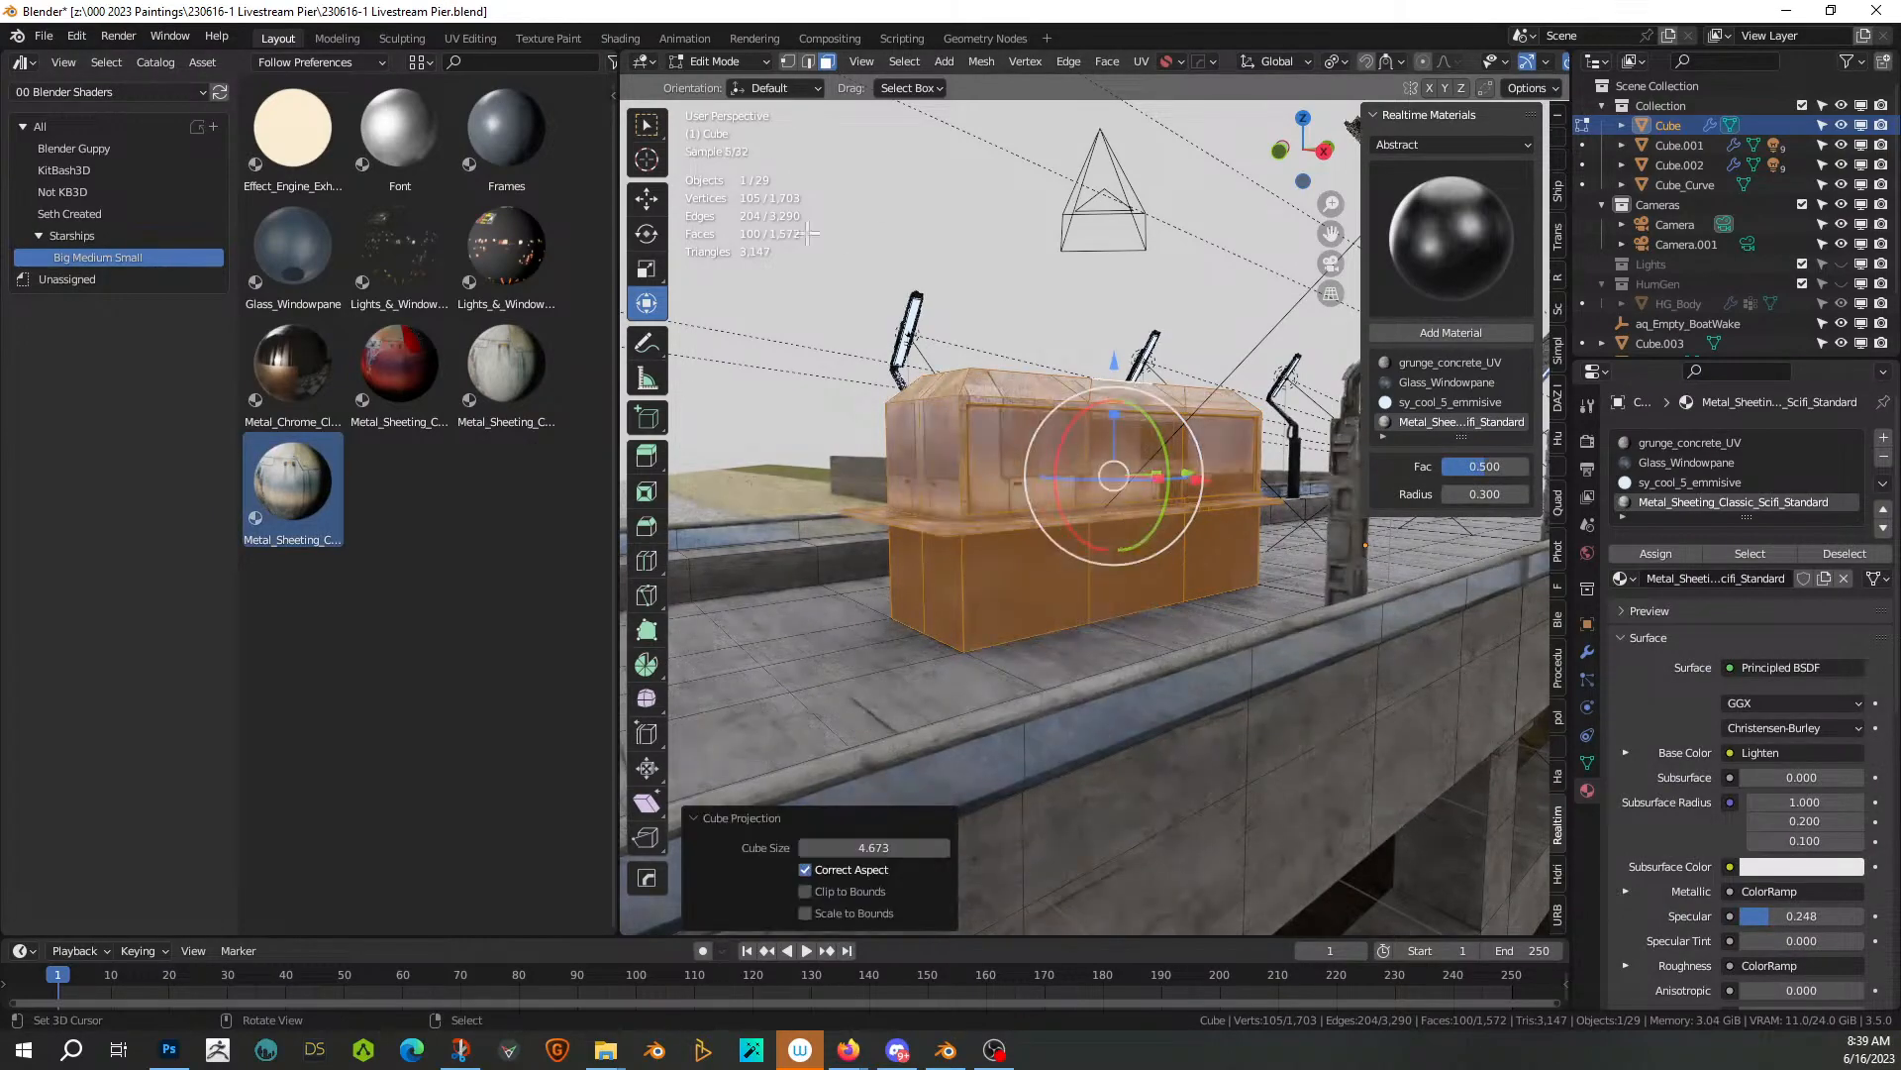
Select only the booth's wide three-column UV island, move it onto the steel sheeting texture and shrink it
{"action": "left_click", "coordinate": [485, 37]}
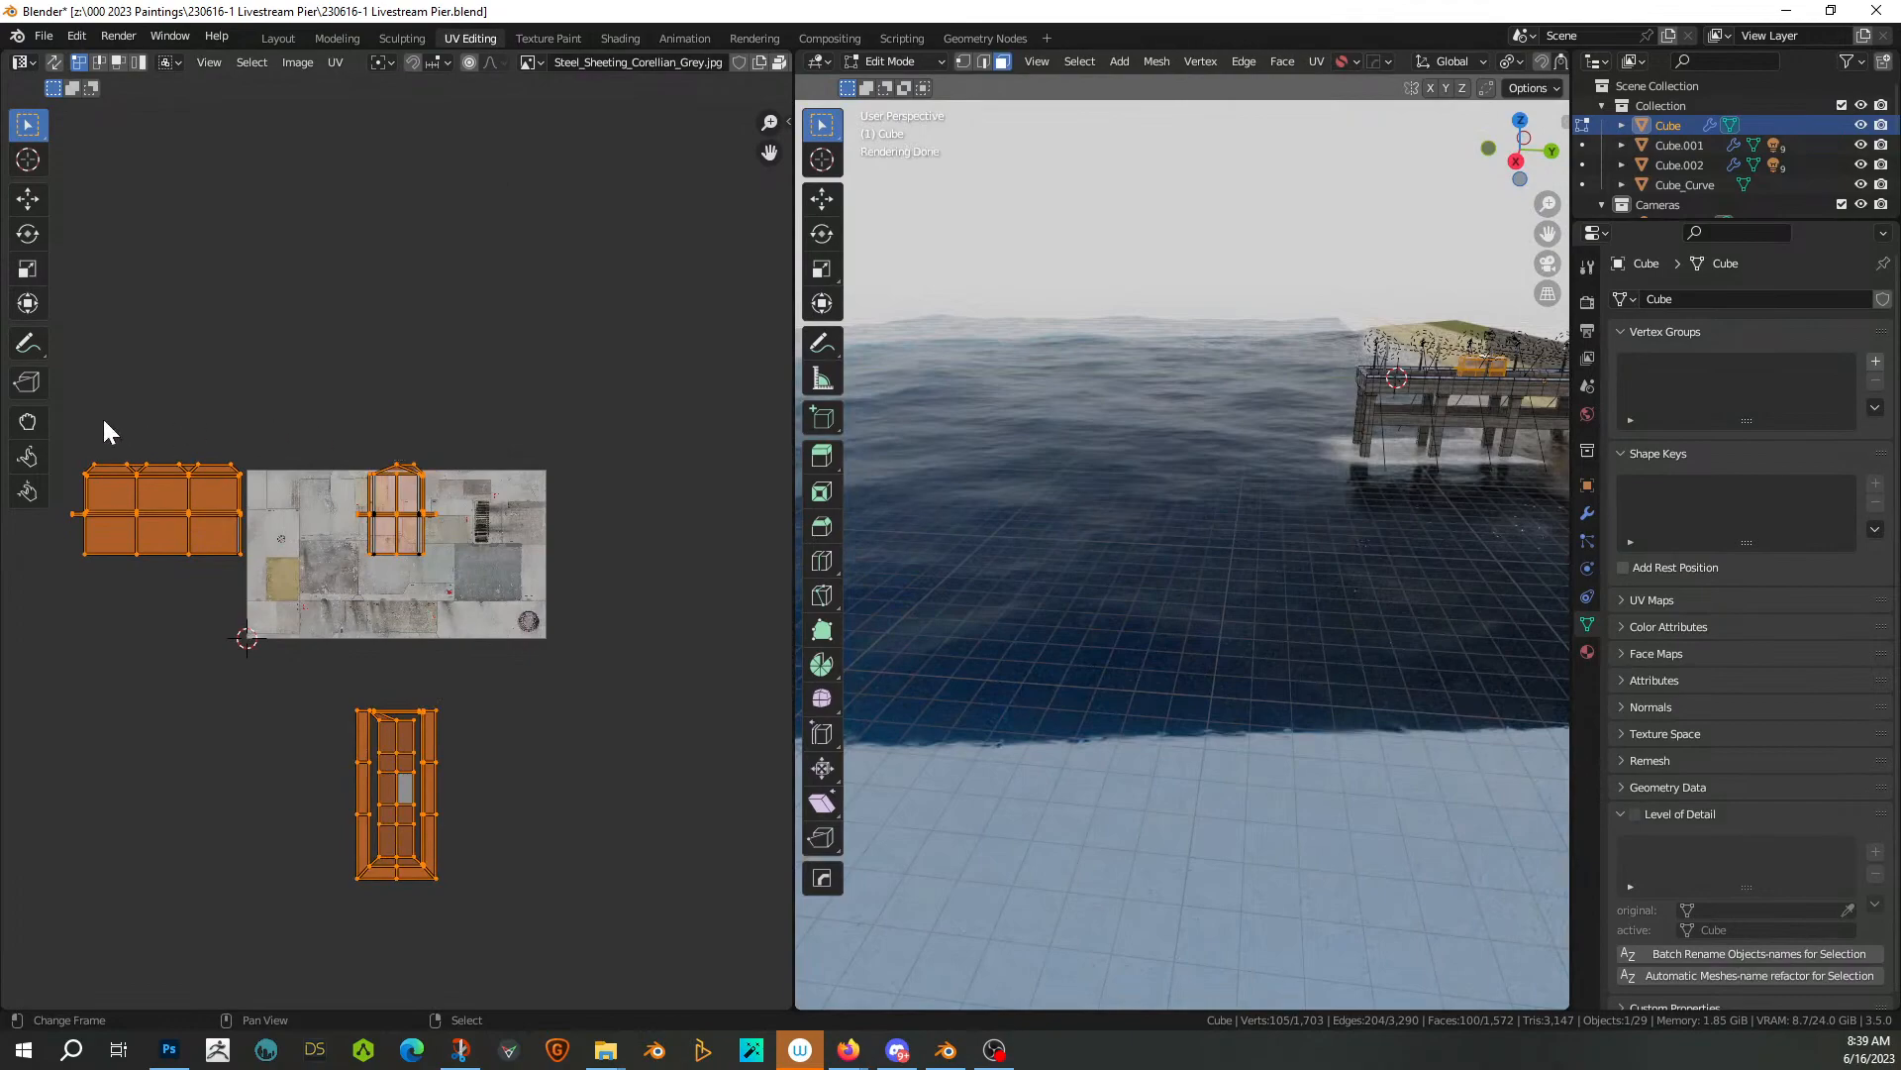
{"action": "key", "text": "alt+a"}
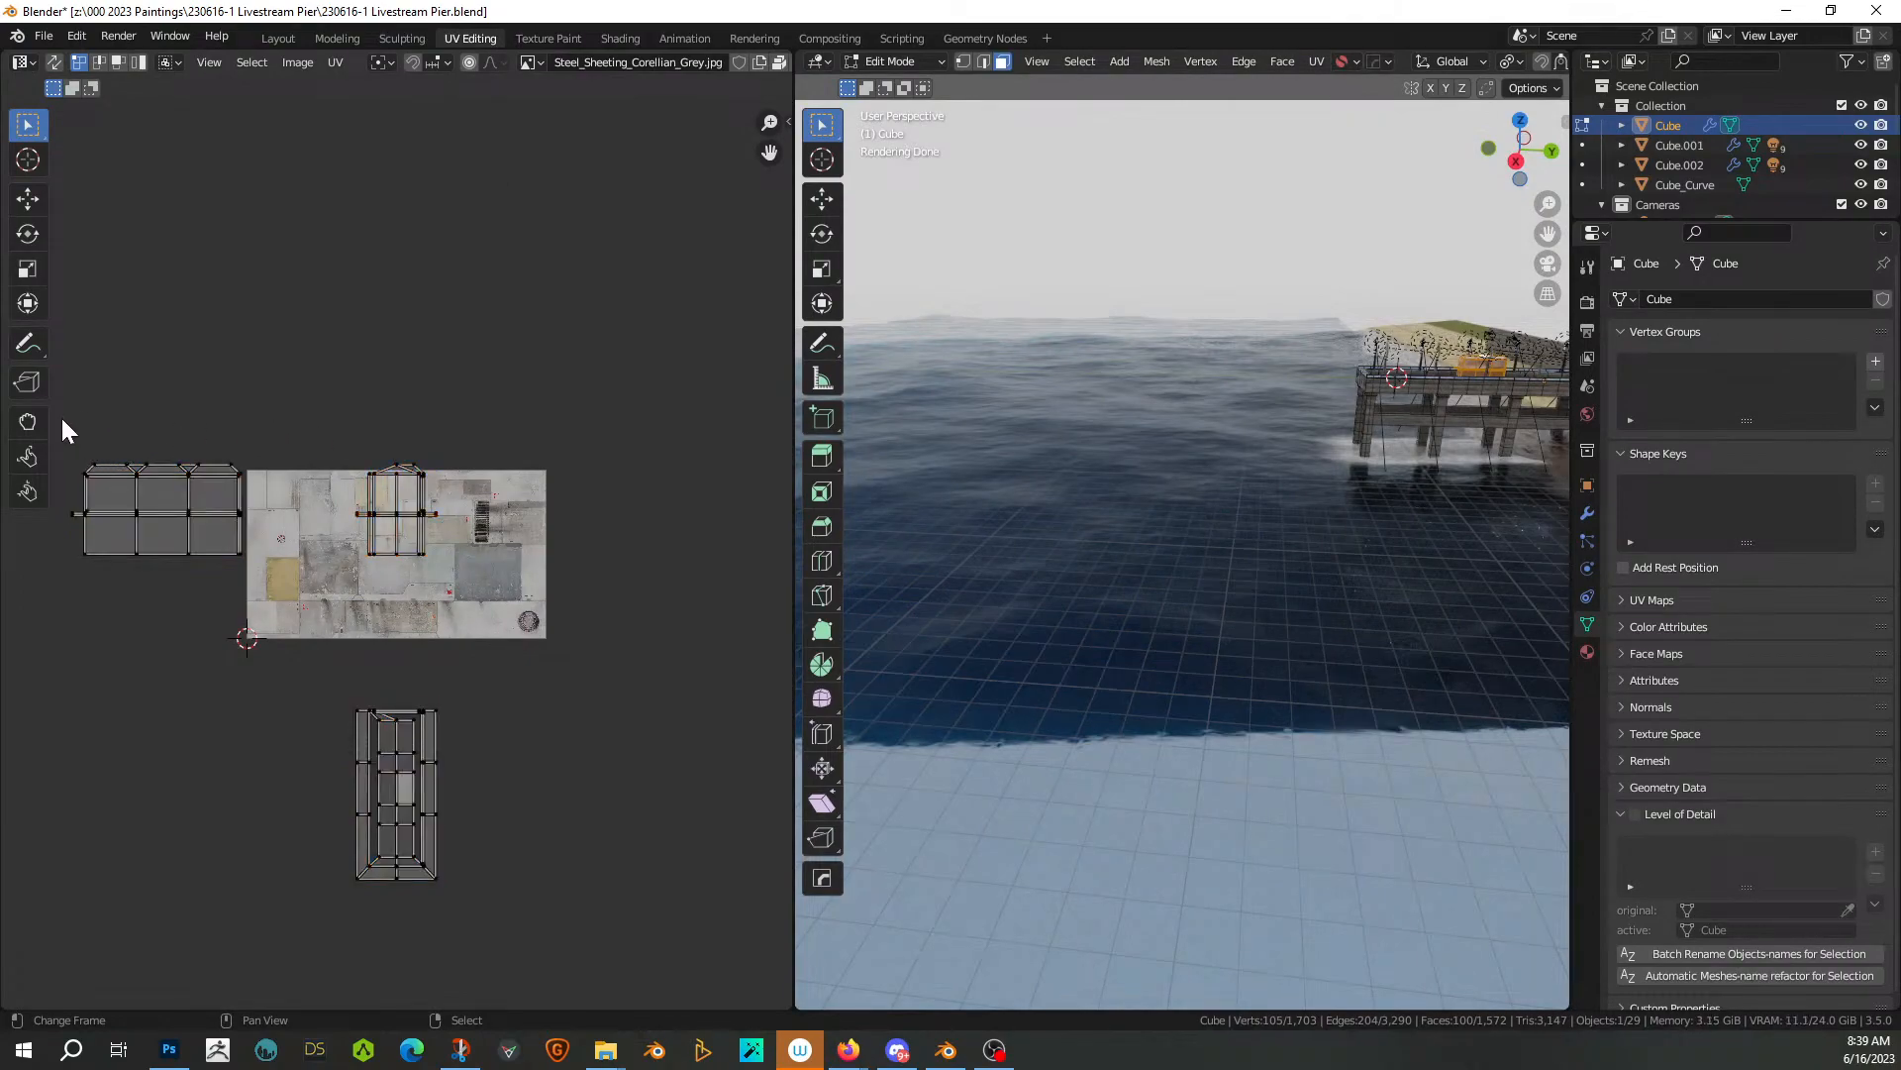
{"action": "left_click_drag", "start_coordinate": [61, 414], "coordinate": [282, 591]}
{"action": "key", "text": "g"}
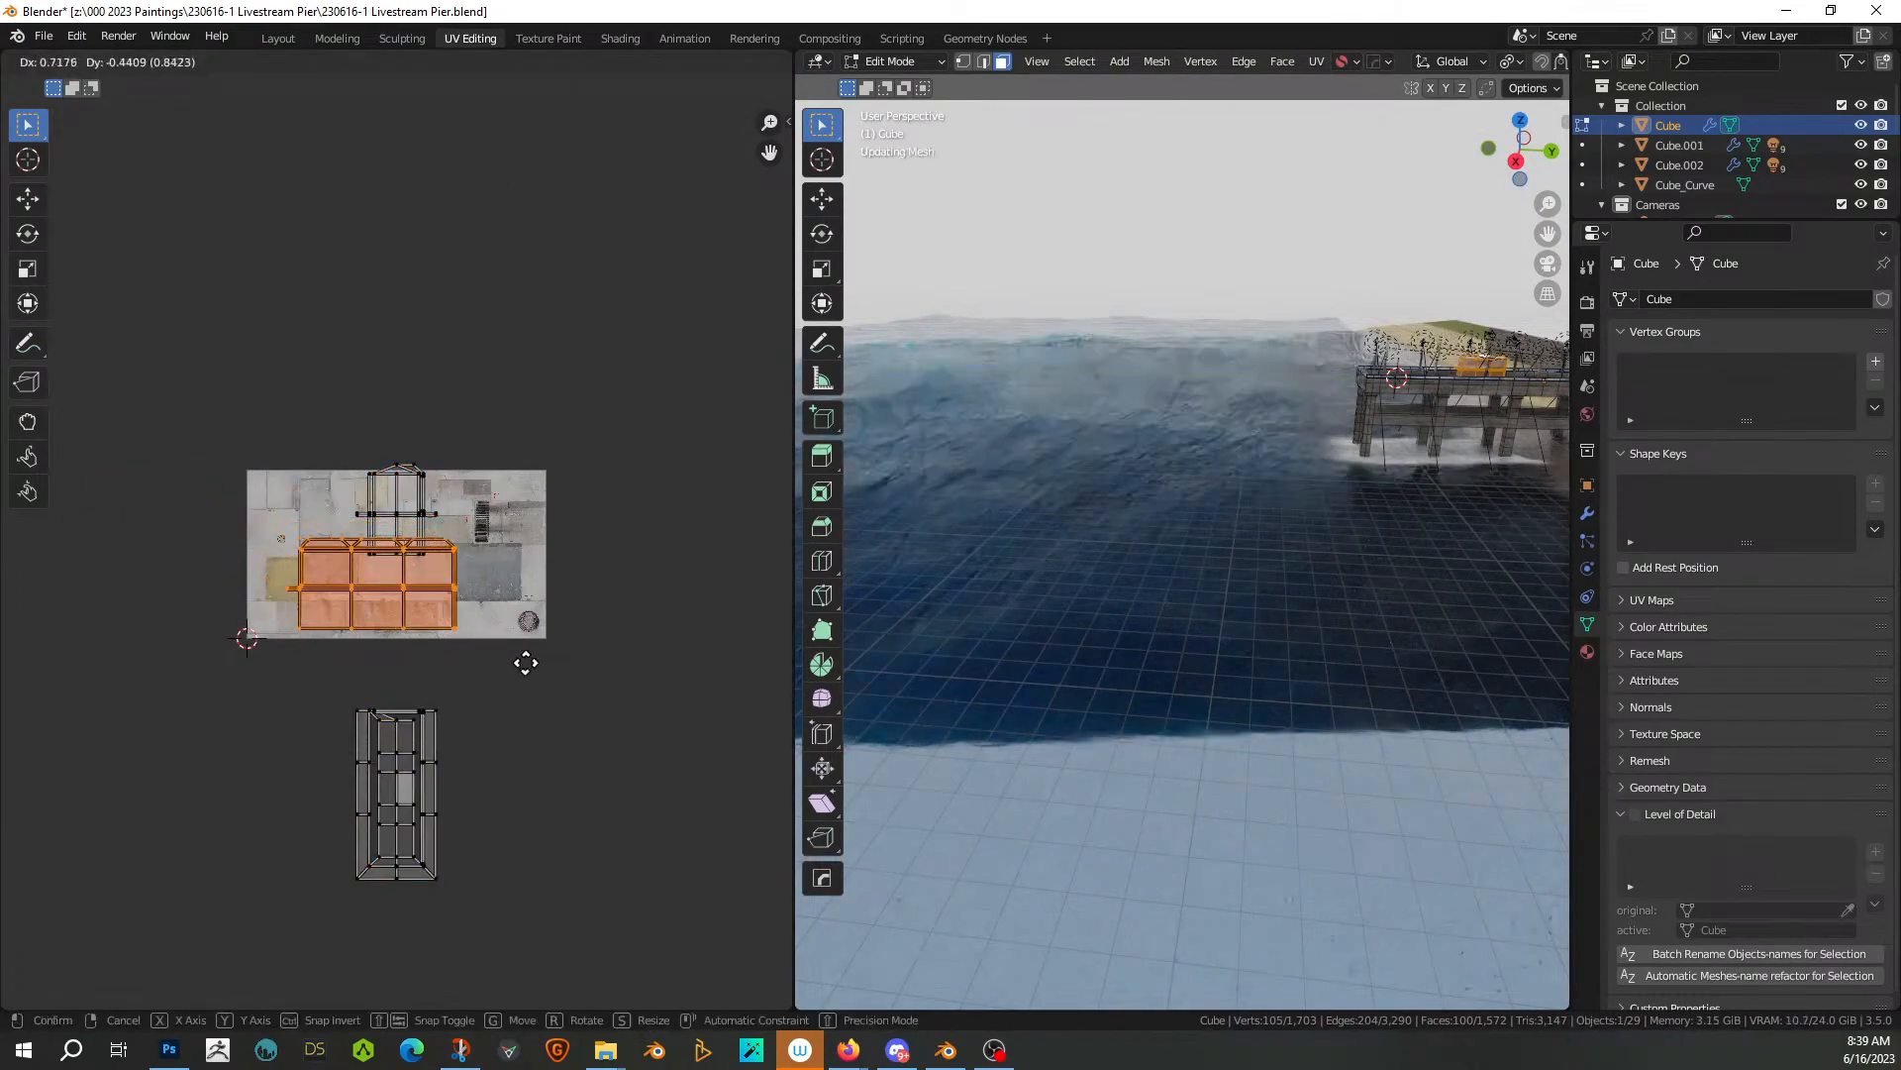
{"action": "left_click", "coordinate": [525, 666]}
{"action": "key", "text": "s"}
{"action": "left_click", "coordinate": [466, 624]}
Reposition and enlarge the wide UV island so it covers the grey panels beside the texture's small yellow panel
{"action": "scroll", "coordinate": [502, 630], "scroll_direction": "up", "scroll_amount": 2}
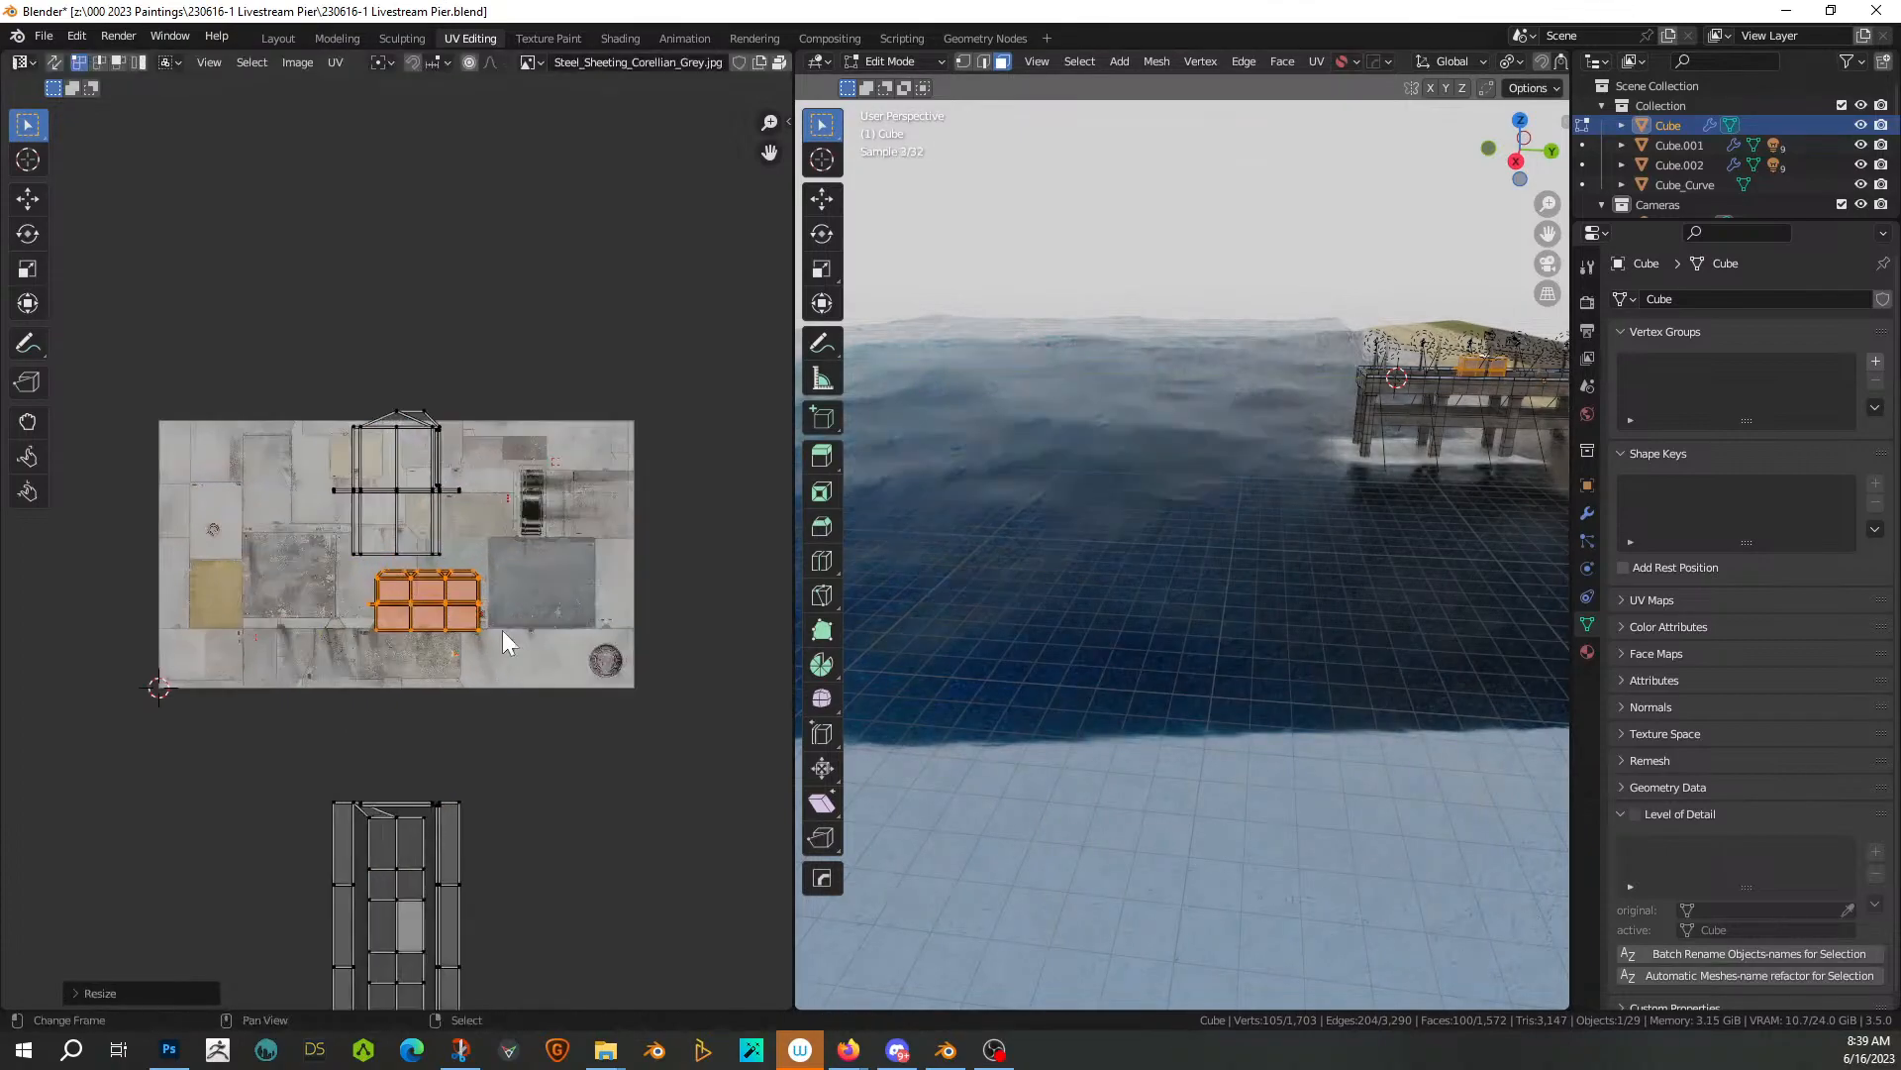
{"action": "scroll", "coordinate": [502, 630], "scroll_direction": "up", "scroll_amount": 3}
{"action": "key", "text": "g"}
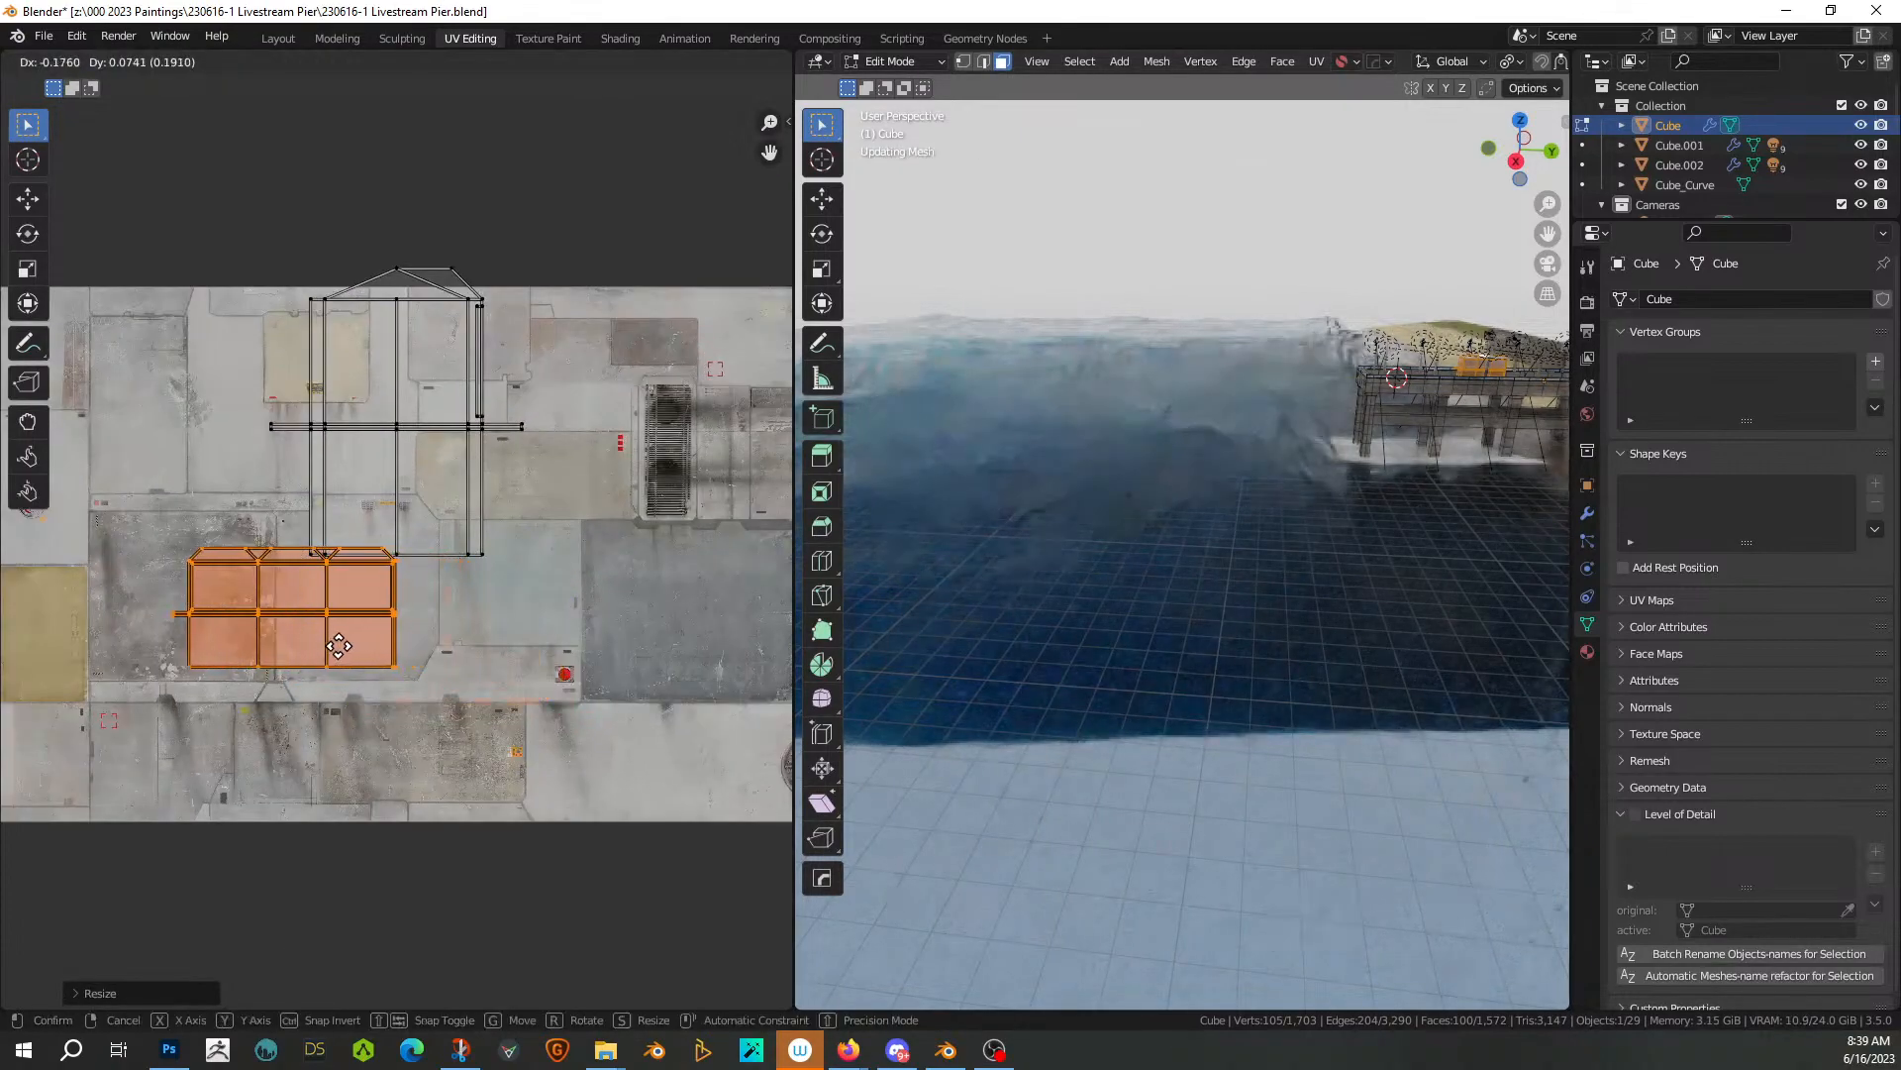
{"action": "left_click", "coordinate": [339, 645]}
{"action": "key", "text": "s"}
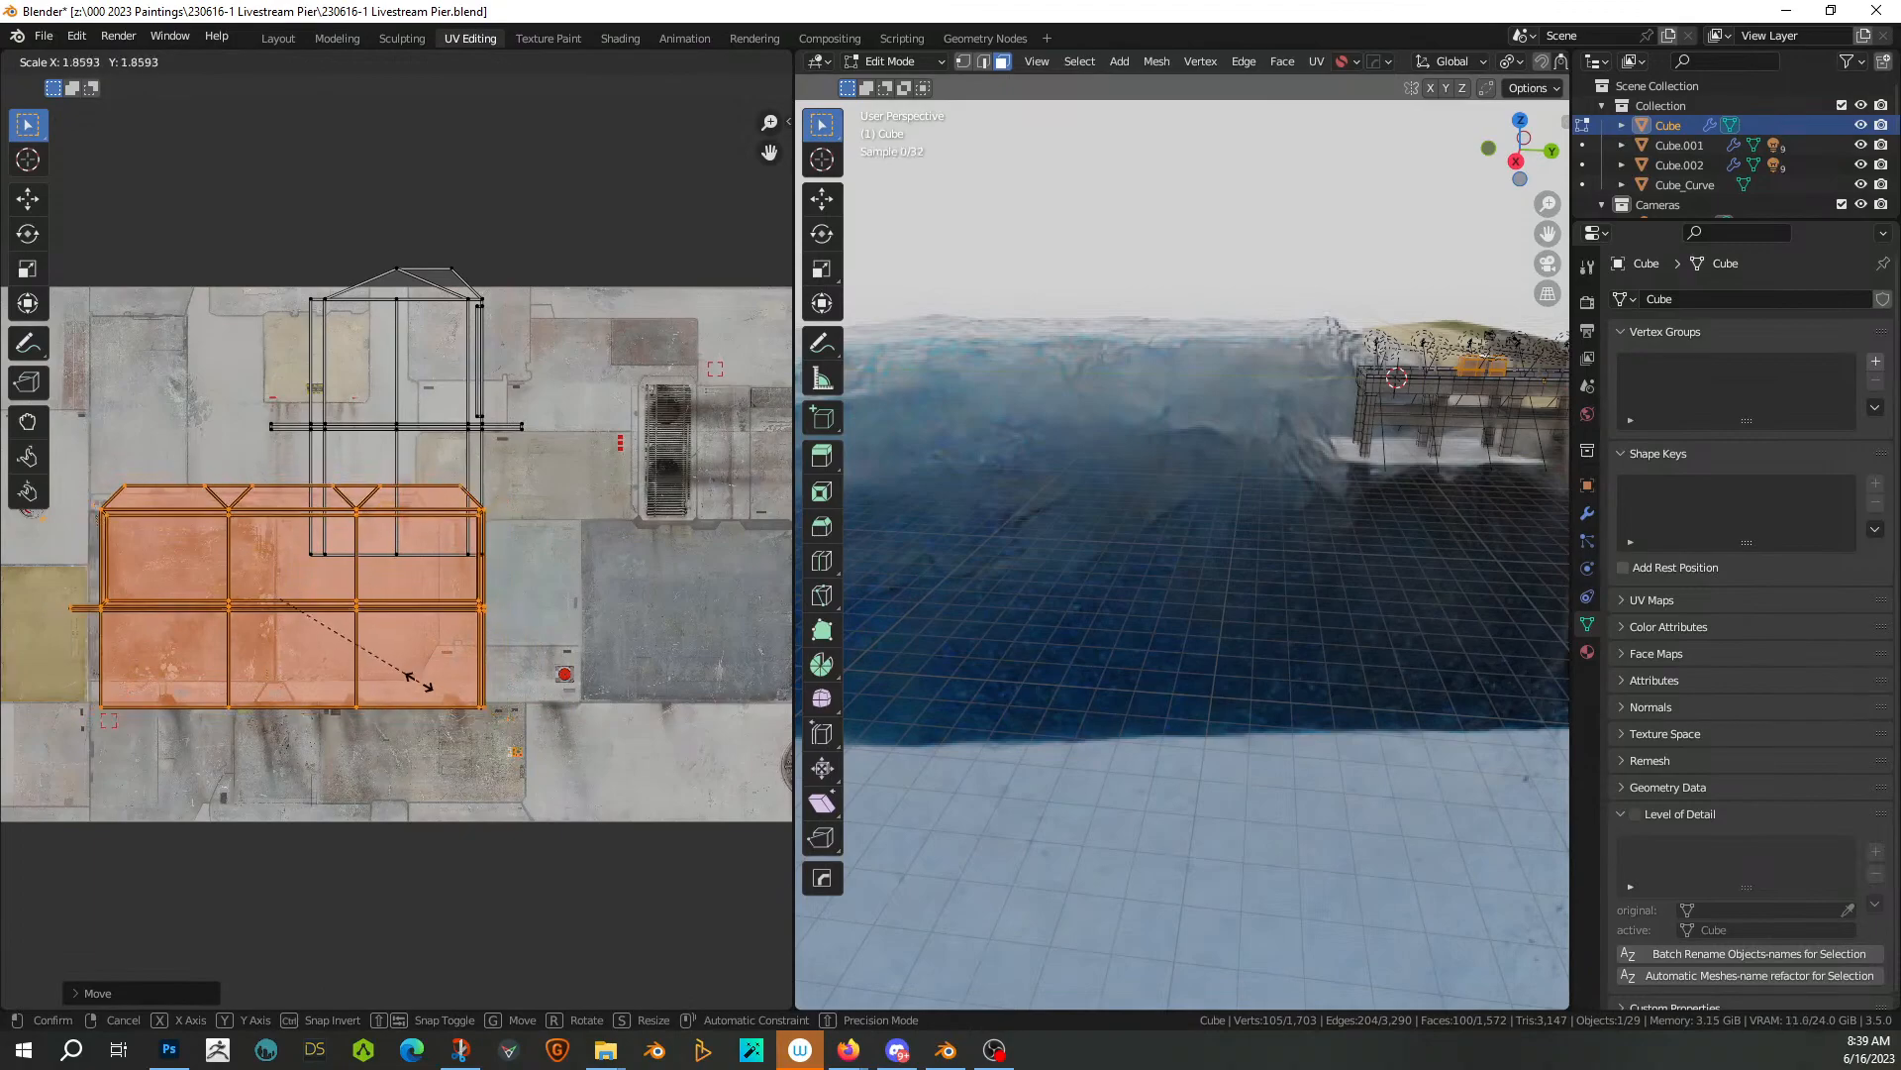
{"action": "left_click", "coordinate": [406, 673]}
{"action": "key", "text": "g"}
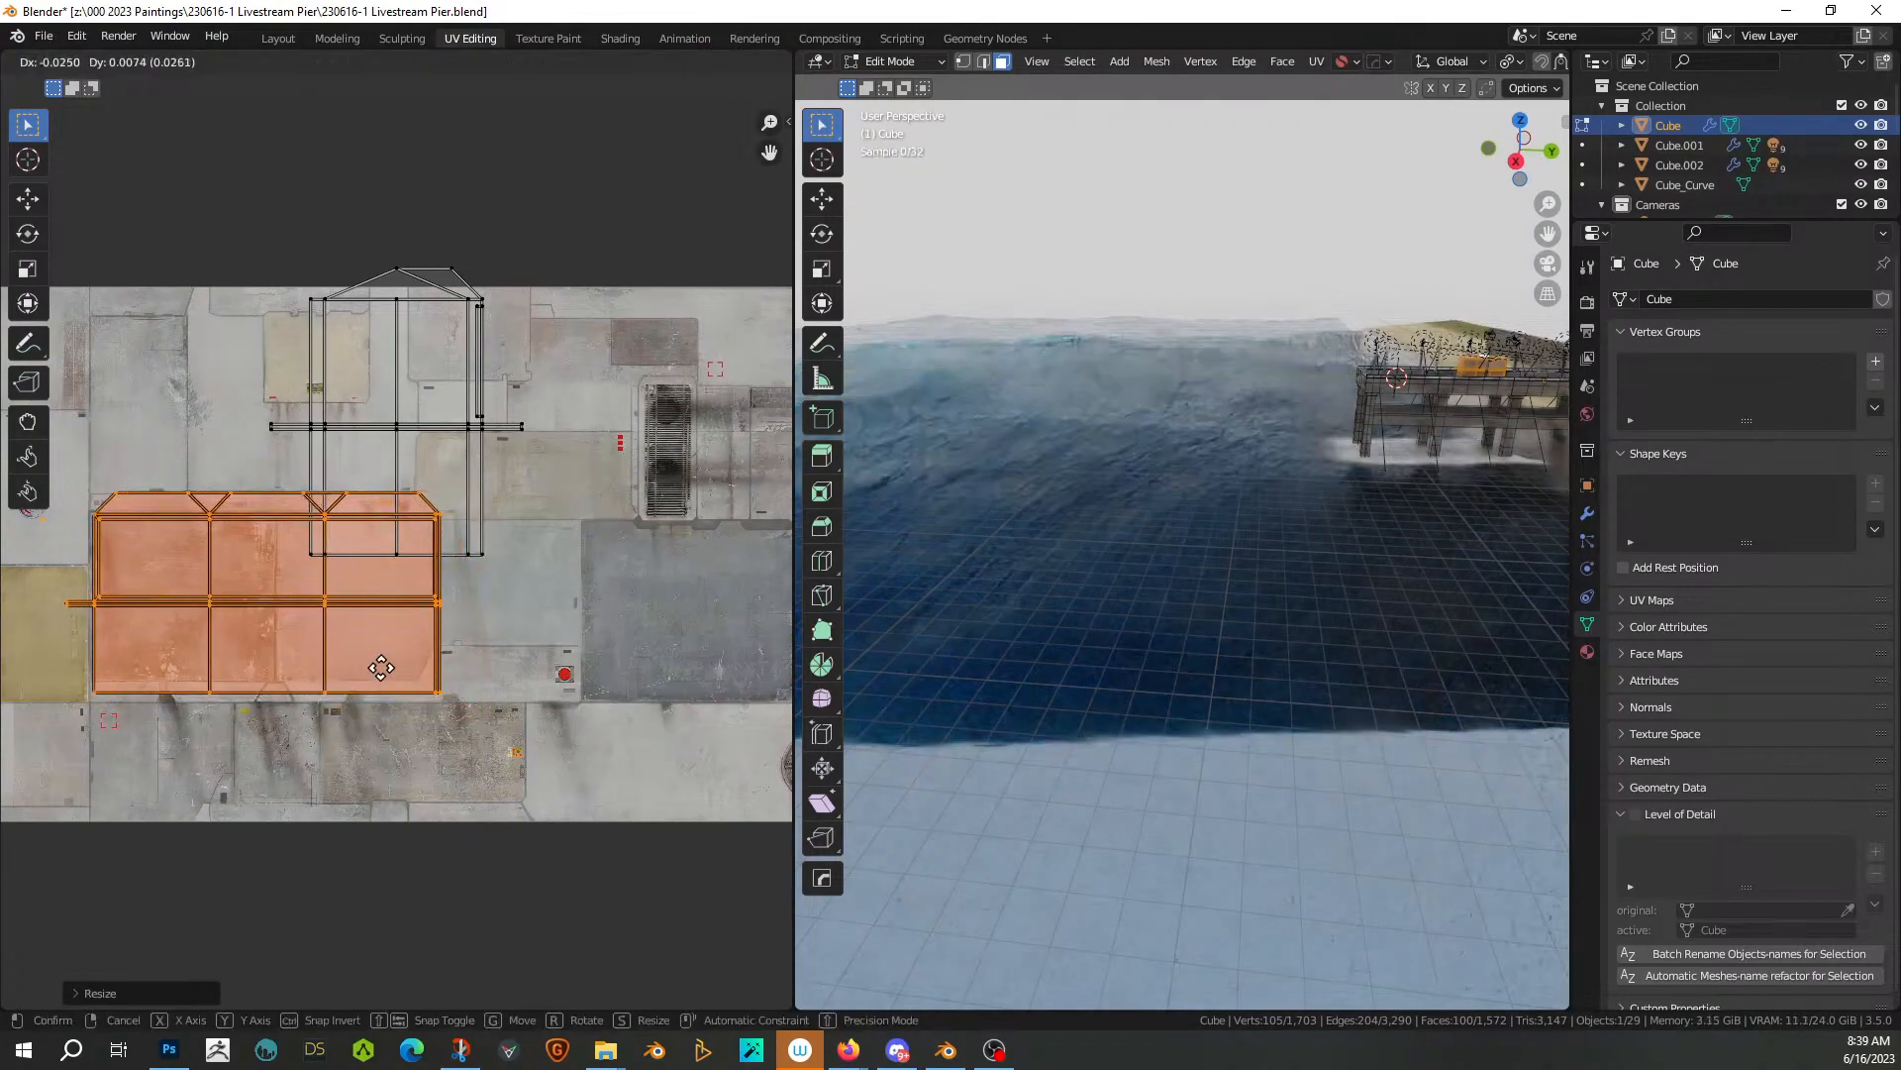
{"action": "left_click", "coordinate": [374, 678]}
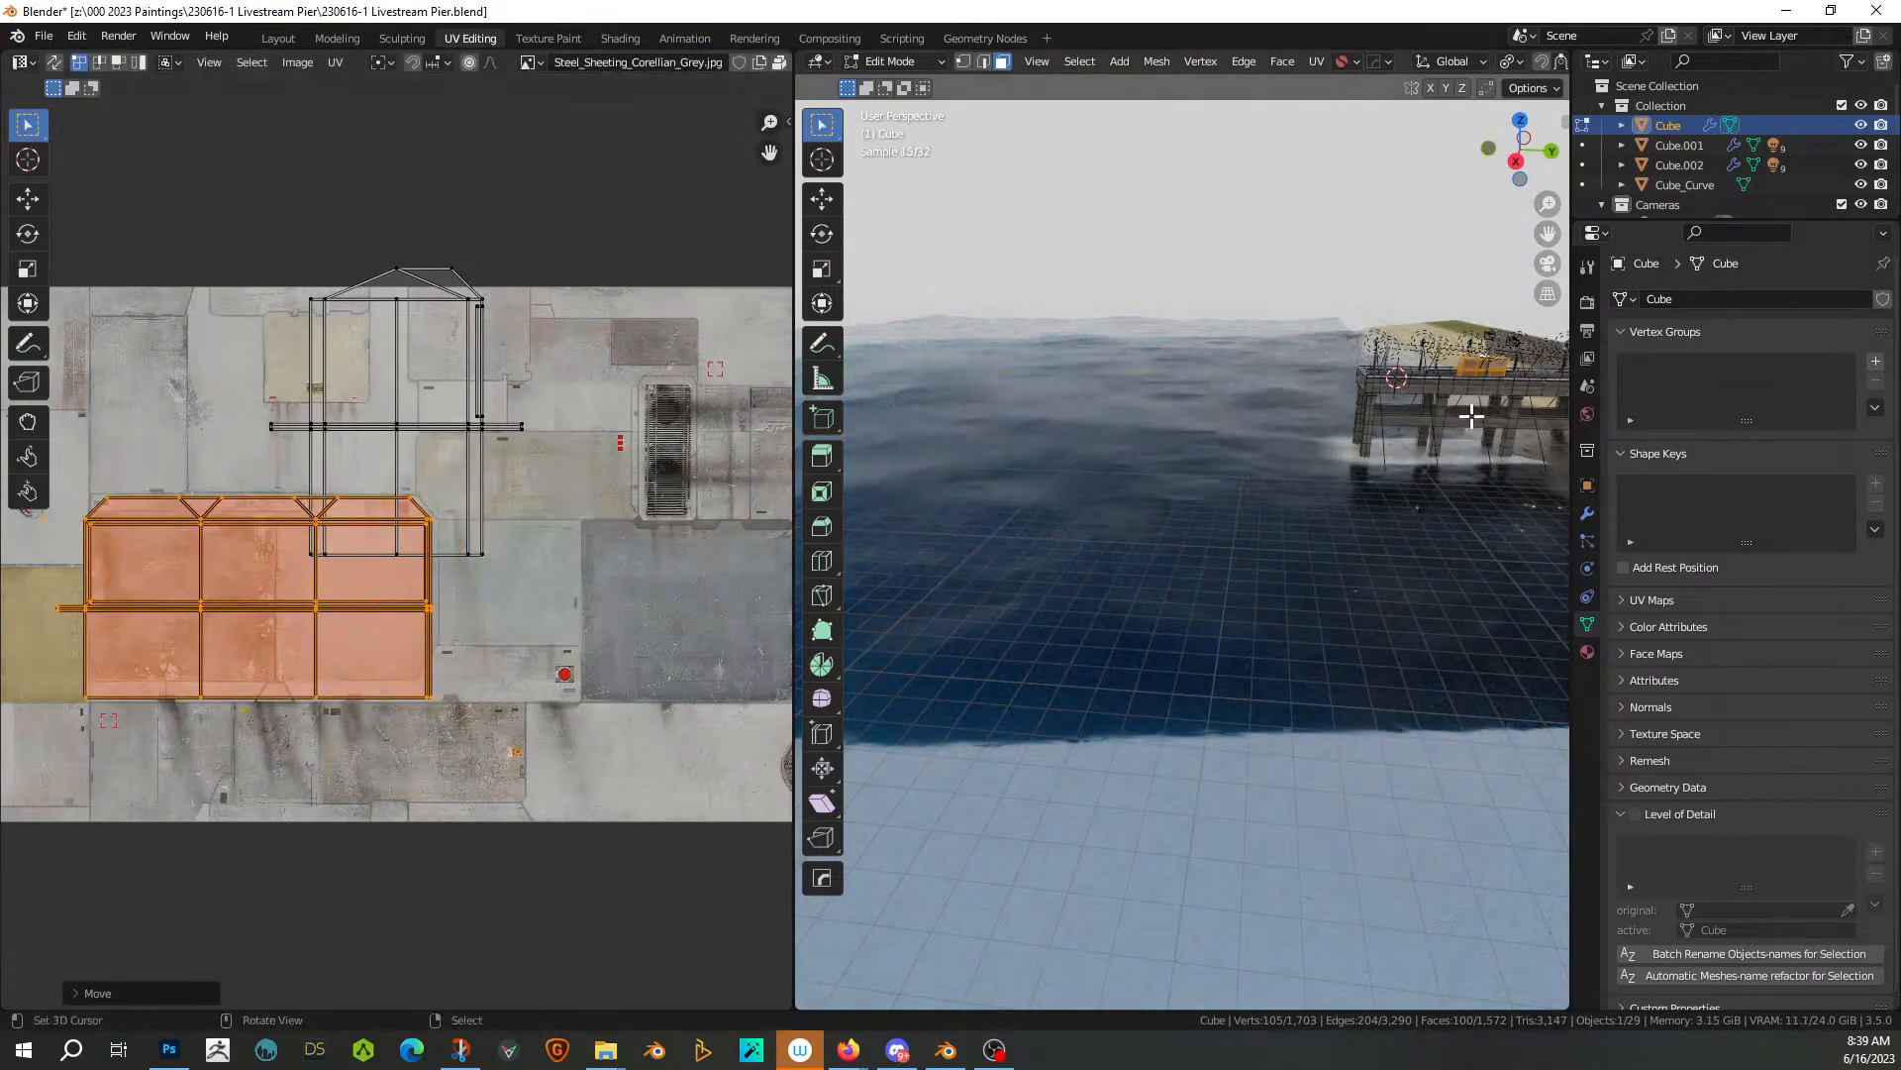
Select the whole narrow UV island of the booth's end walls, shrink it and move it down over the wide island
{"action": "key", "text": "KP_Decimal"}
{"action": "middle_click_drag", "start_coordinate": [1413, 432], "coordinate": [1332, 450]}
{"action": "left_click", "coordinate": [446, 282]}
{"action": "key", "text": "l"}
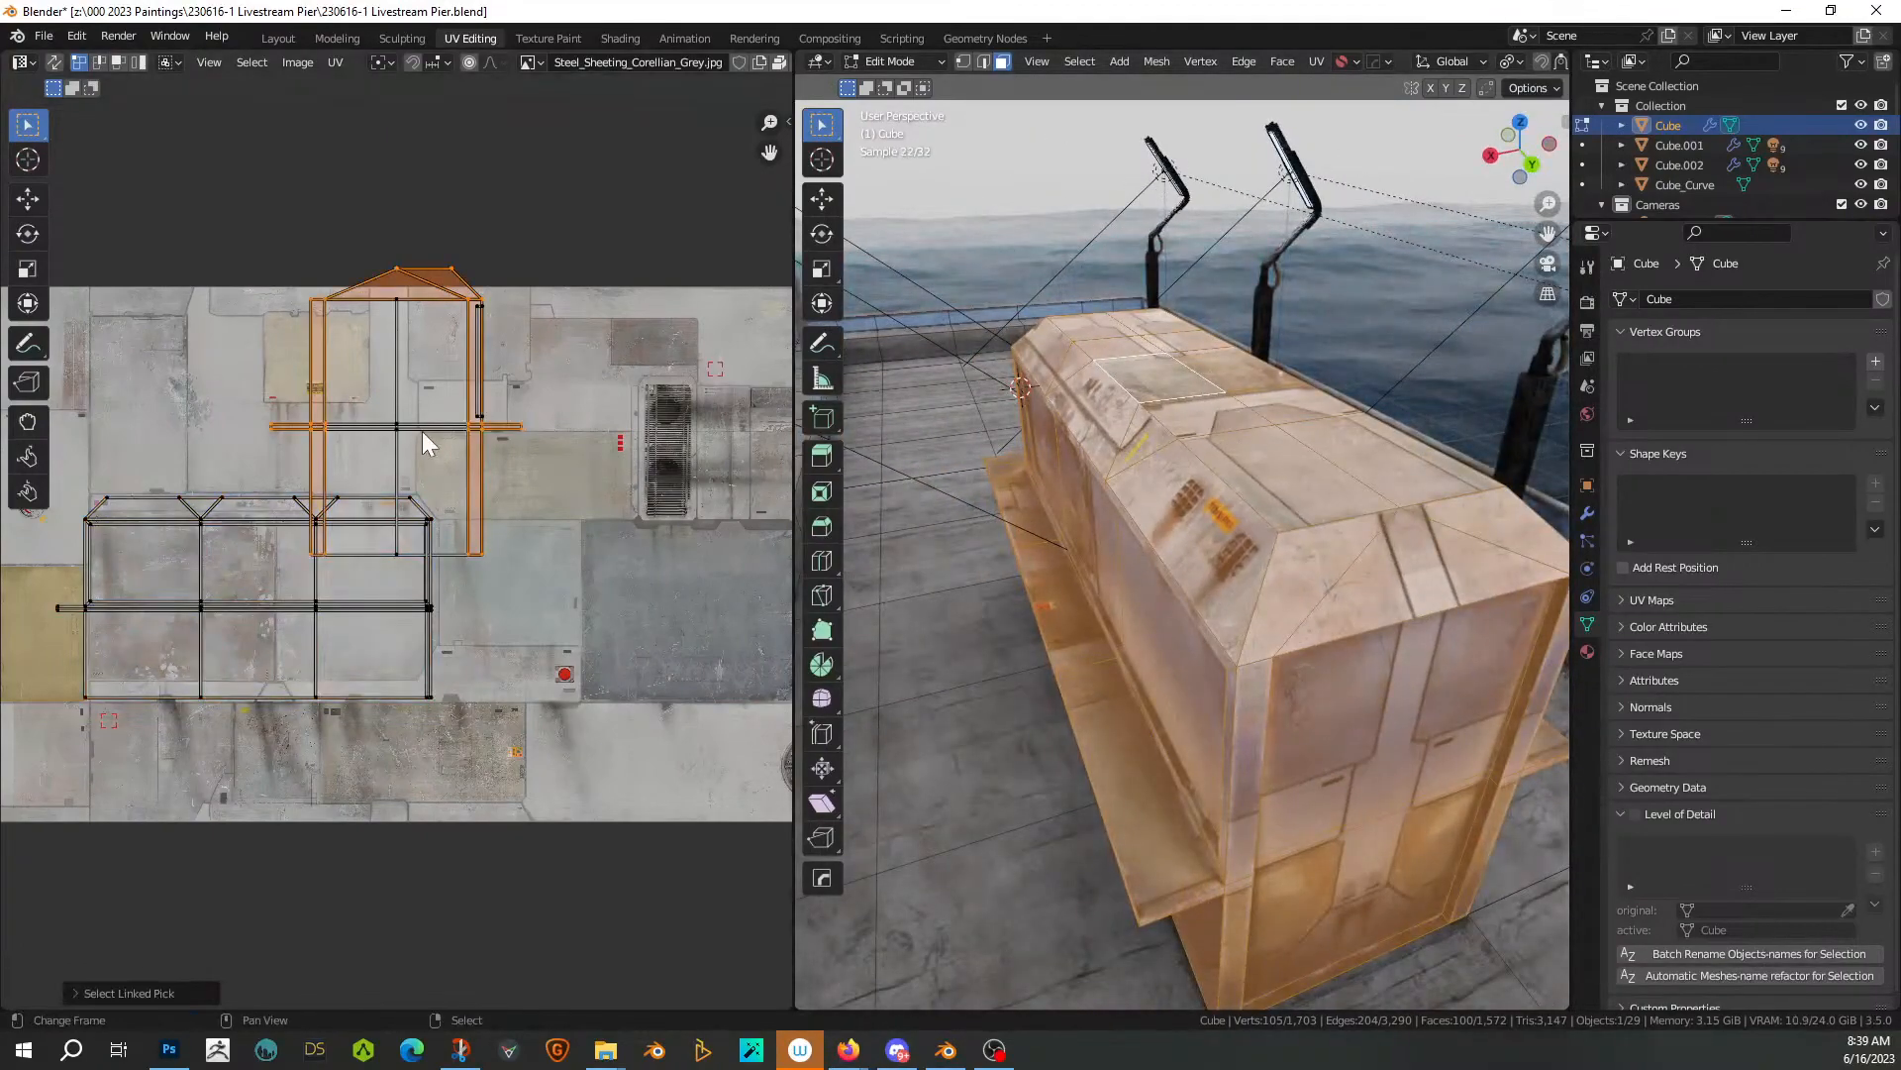
{"action": "key", "text": "l"}
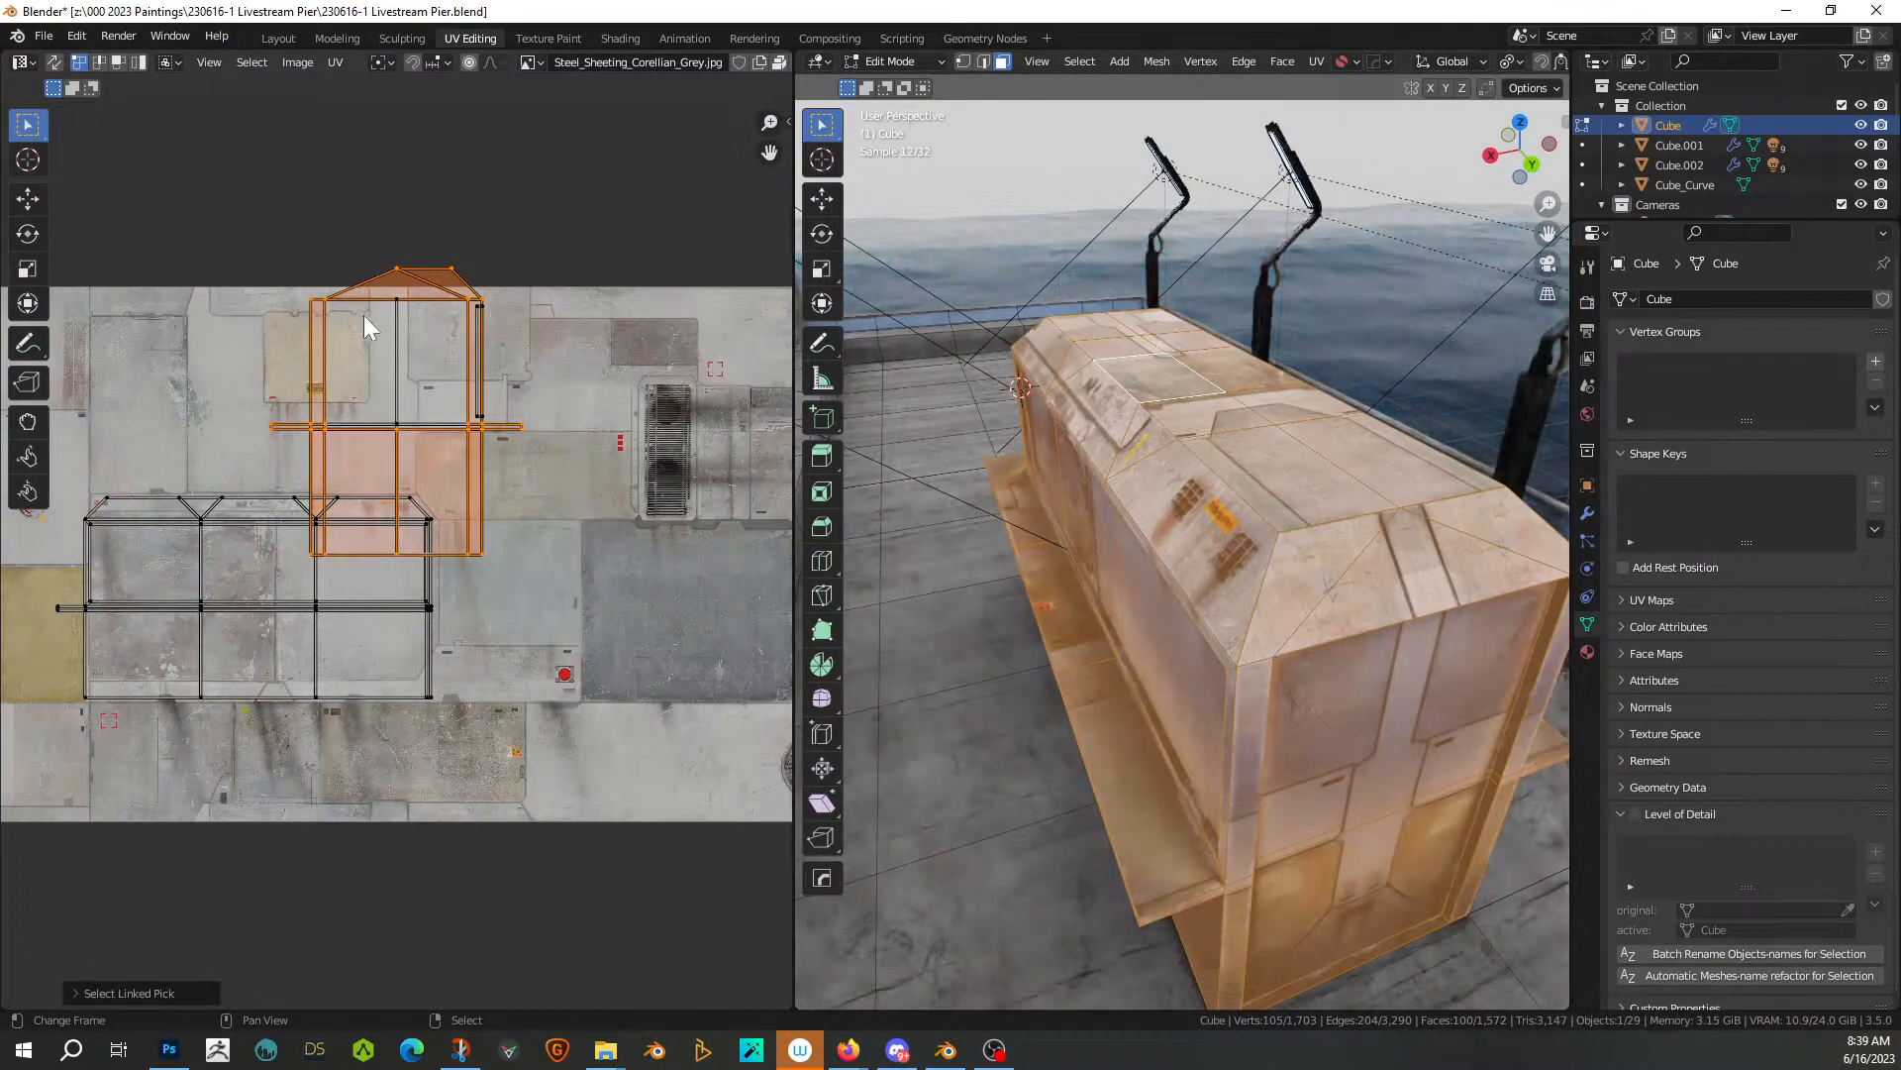
{"action": "left_click_drag", "start_coordinate": [238, 221], "coordinate": [598, 531]}
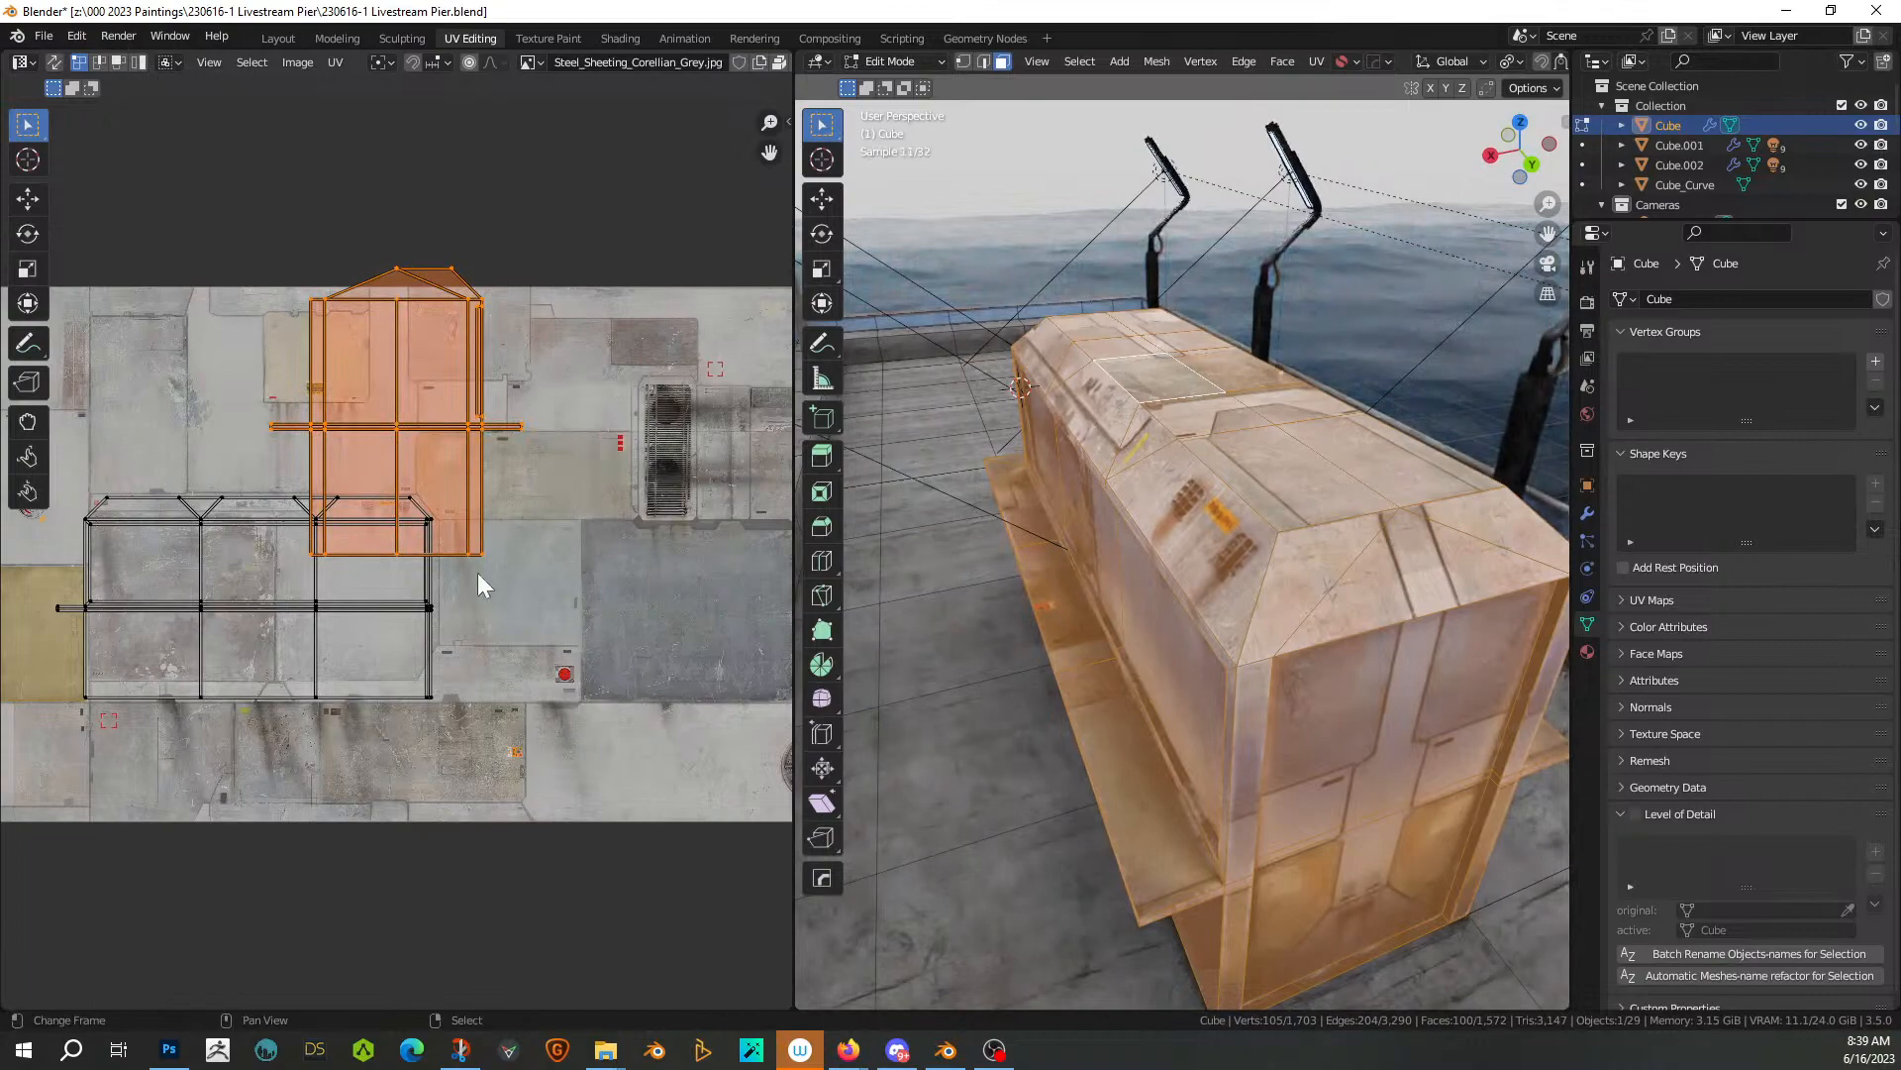
{"action": "key", "text": "s"}
{"action": "left_click", "coordinate": [381, 525]}
{"action": "key", "text": "g"}
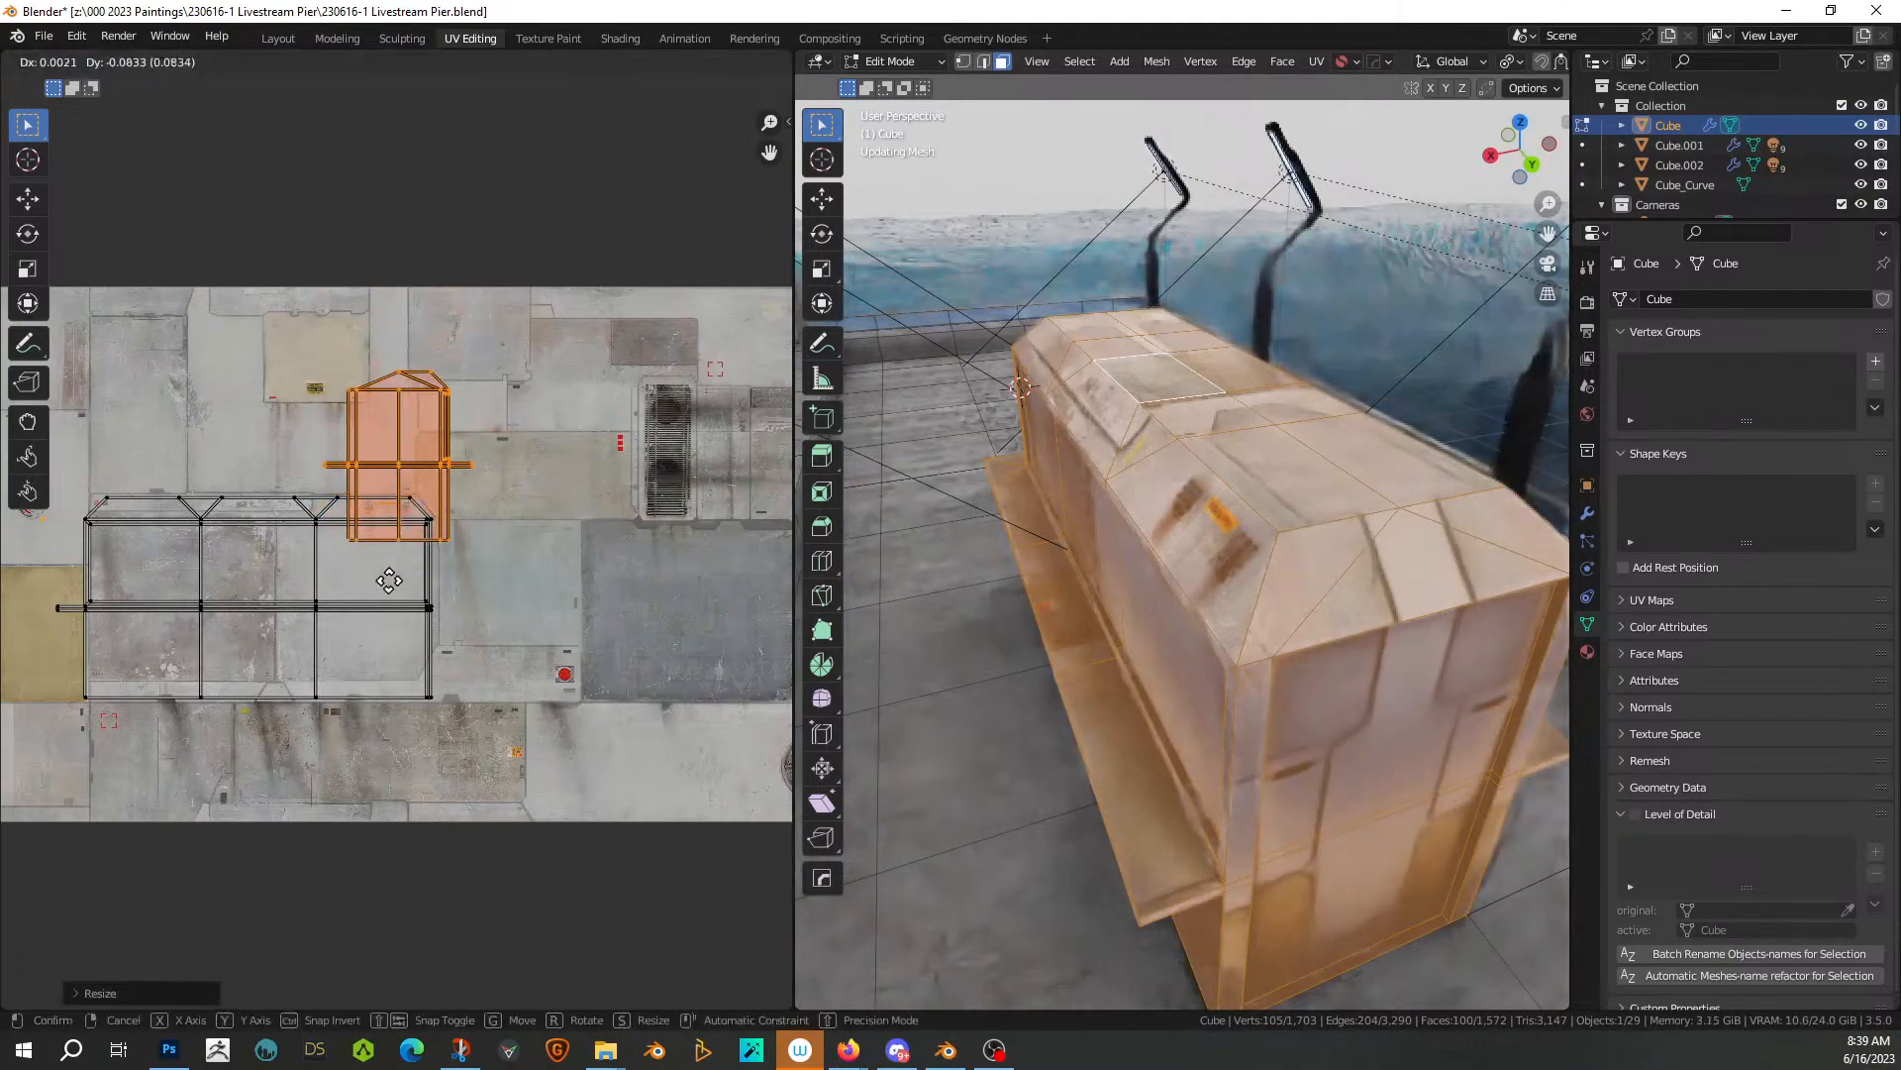
{"action": "left_click", "coordinate": [381, 693]}
Enlarge the end-wall UV island to match the wide island's height and place it beside that island over the red-button panel
{"action": "key", "text": "s"}
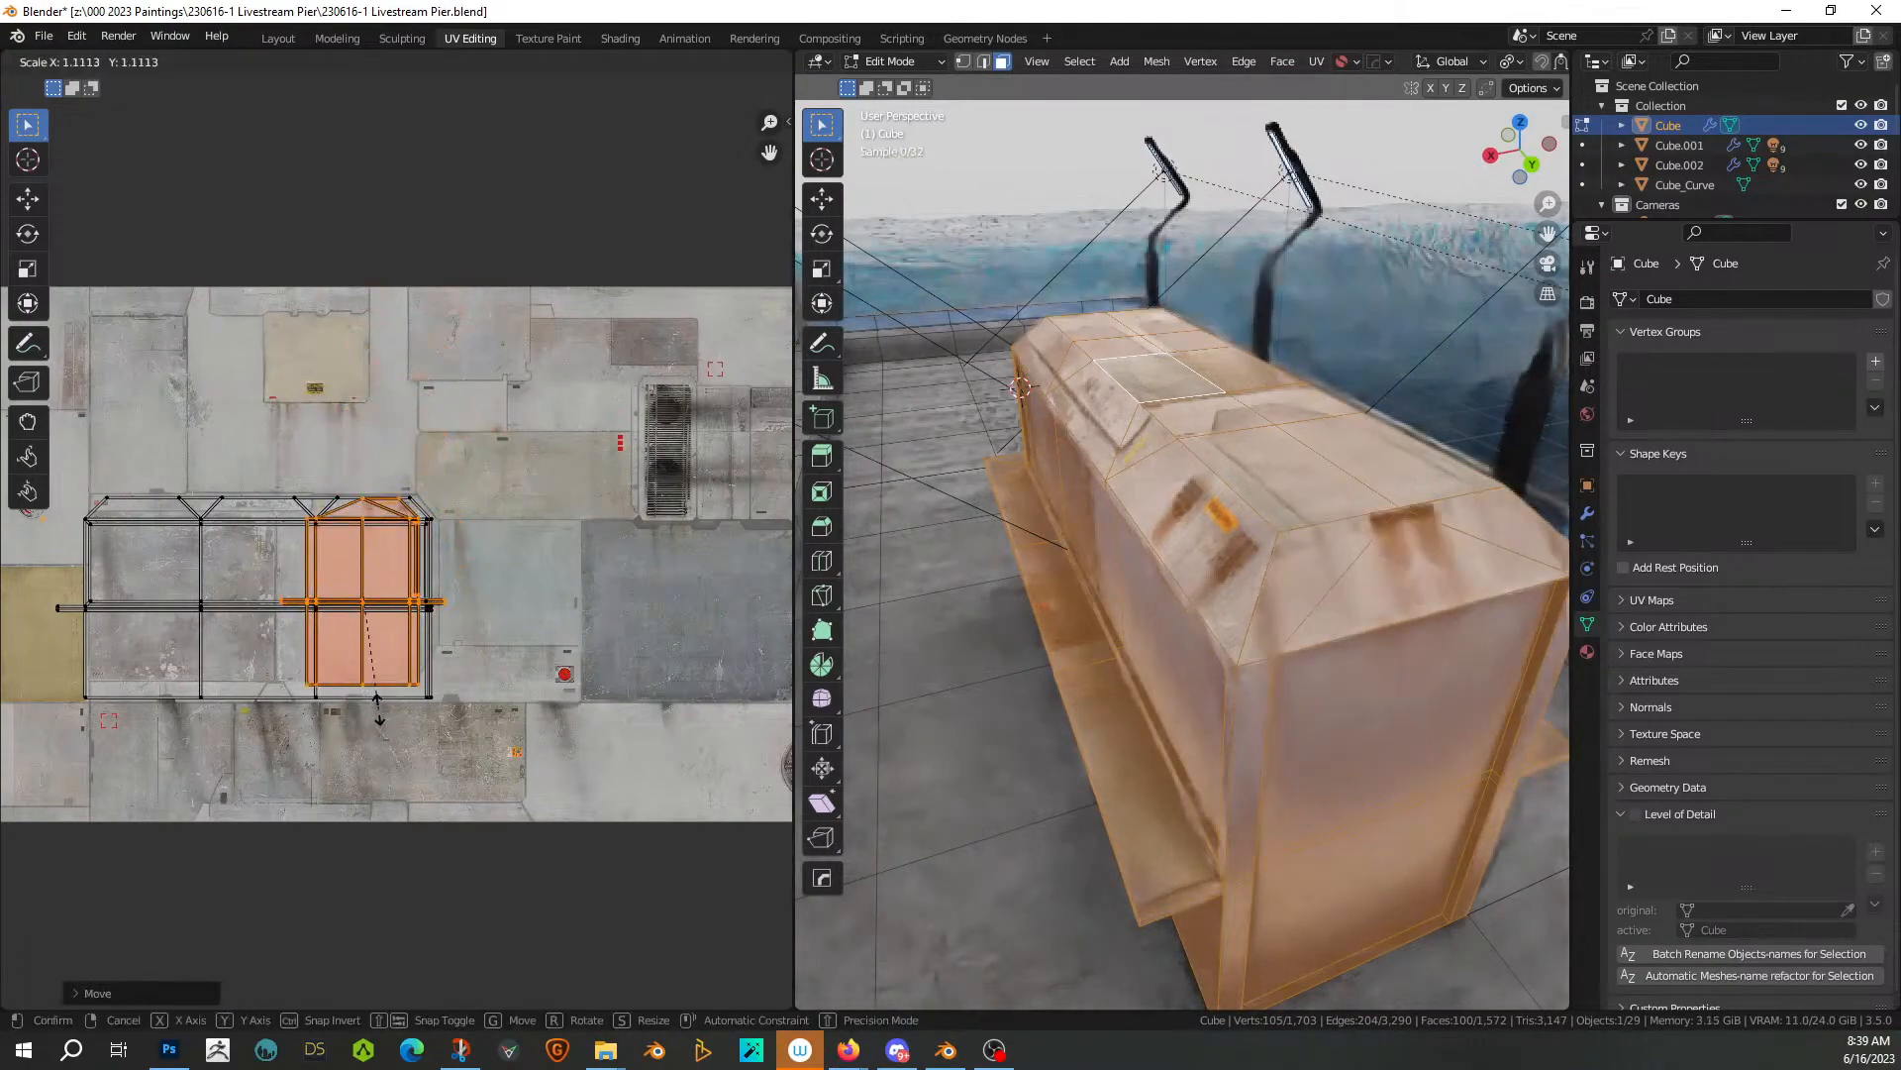
{"action": "left_click", "coordinate": [387, 718]}
{"action": "key", "text": "g"}
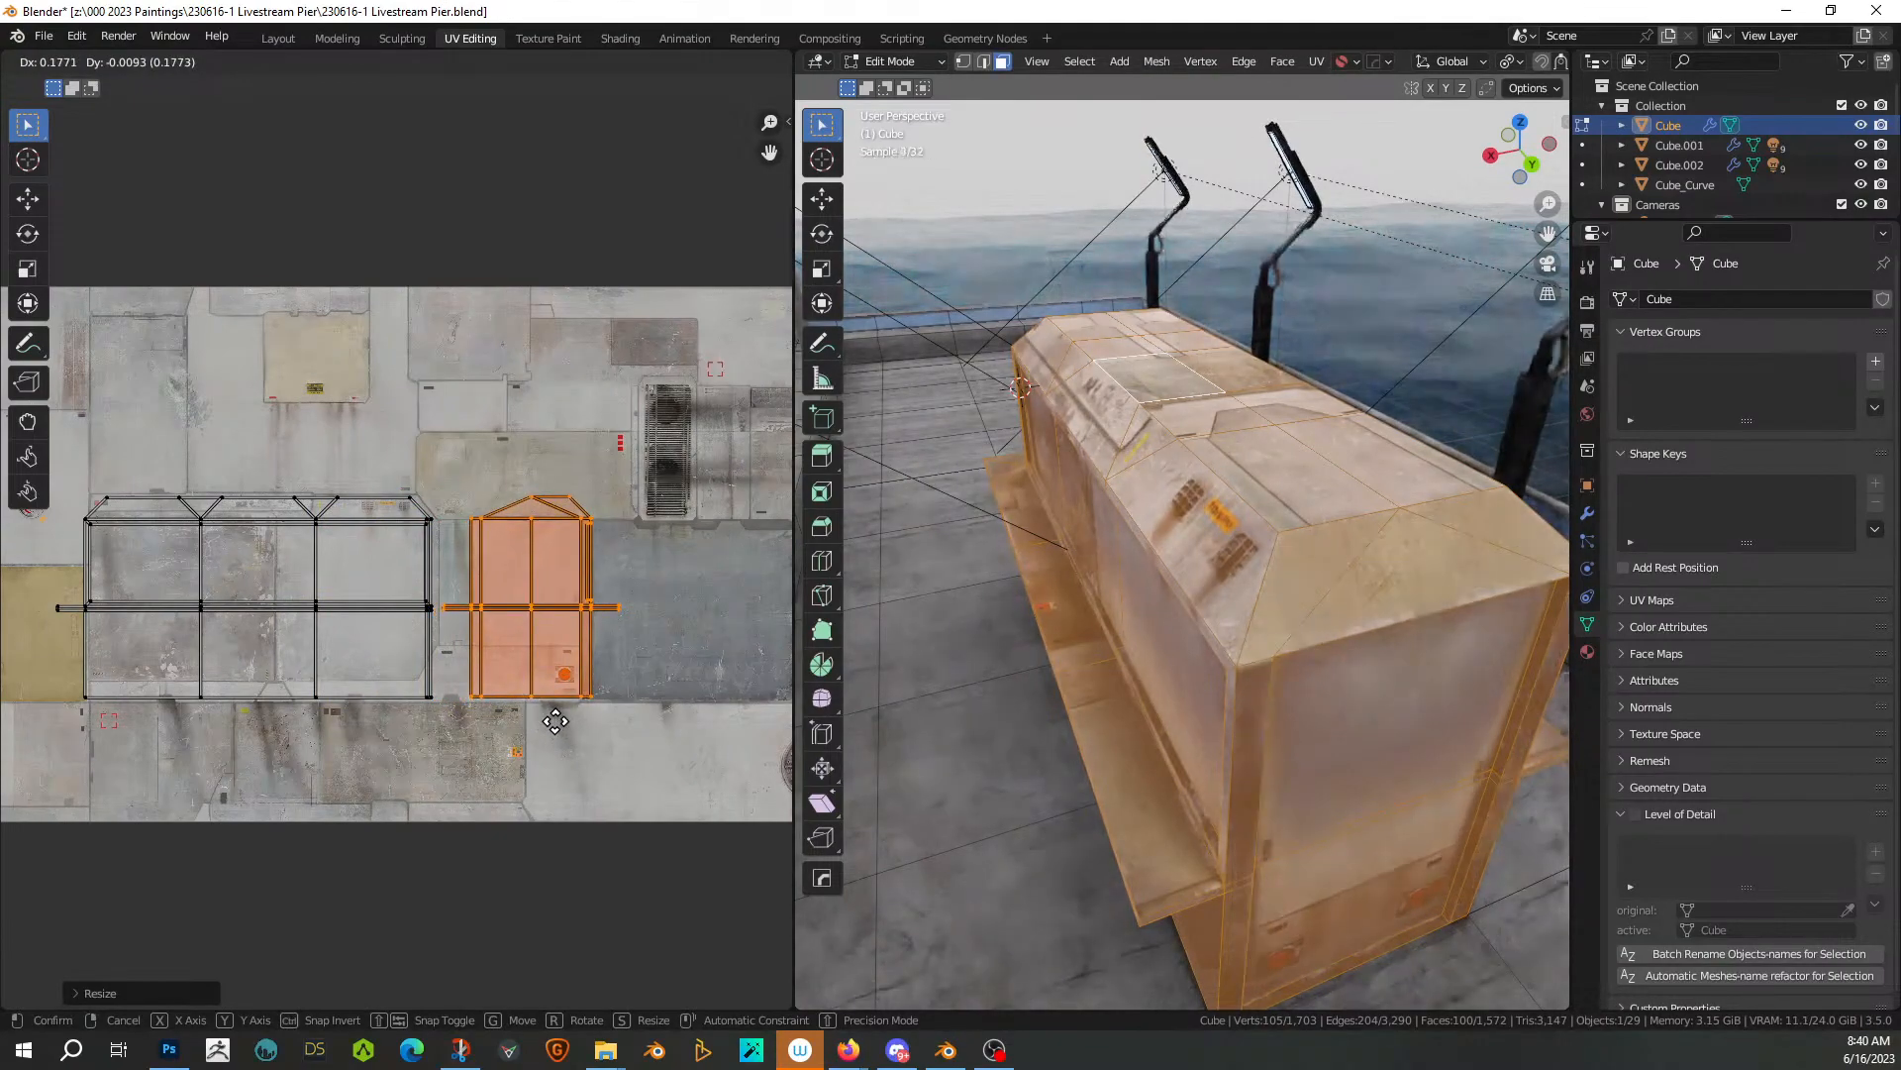
{"action": "left_click", "coordinate": [553, 729]}
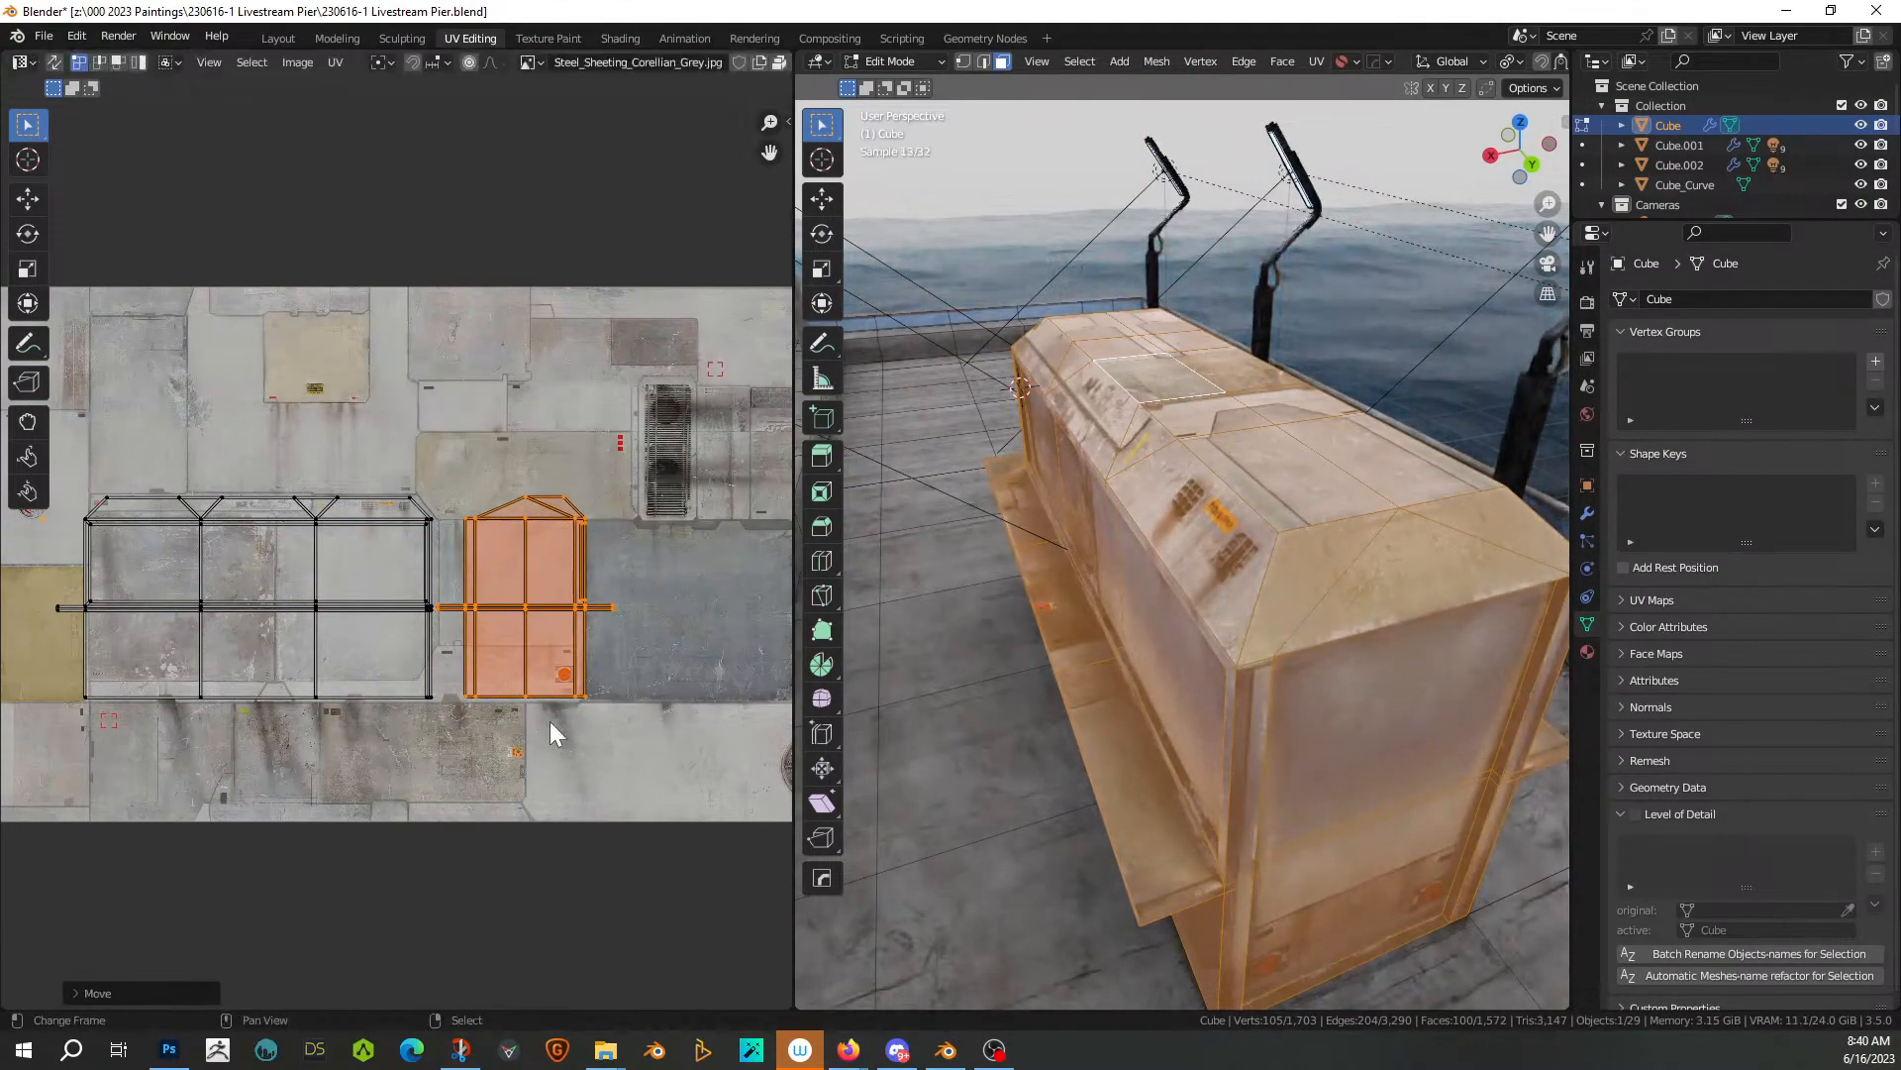
Select the three upper front panel faces of the booth and assign them to a new empty material slot
{"action": "middle_click_drag", "start_coordinate": [1387, 633], "coordinate": [831, 606]}
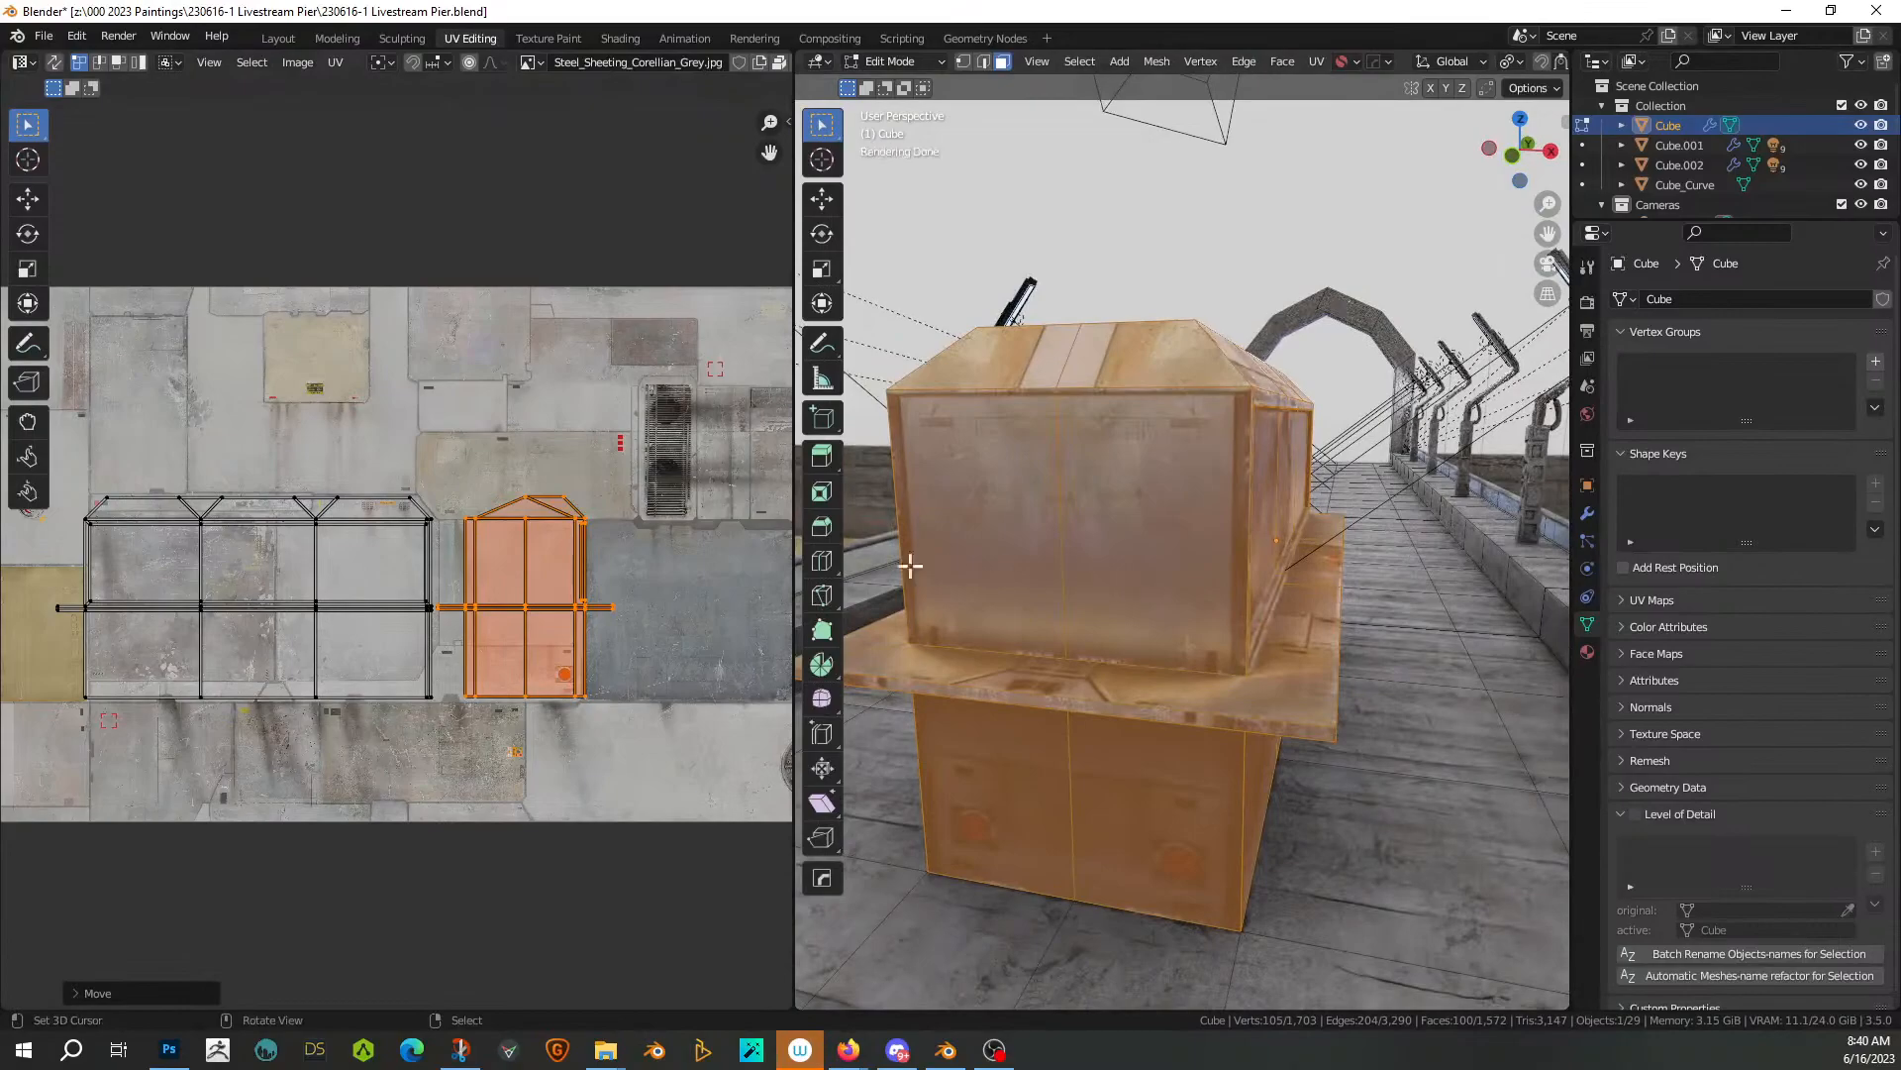
{"action": "scroll", "coordinate": [502, 769], "scroll_direction": "up", "scroll_amount": 1}
{"action": "middle_click_drag", "start_coordinate": [1114, 809], "coordinate": [1071, 554]}
{"action": "key", "text": "Tab"}
{"action": "key", "text": "Tab"}
{"action": "right_click", "coordinate": [1159, 527]}
{"action": "right_click", "coordinate": [1090, 535], "text": "shift"}
{"action": "right_click", "coordinate": [1437, 497], "text": "shift"}
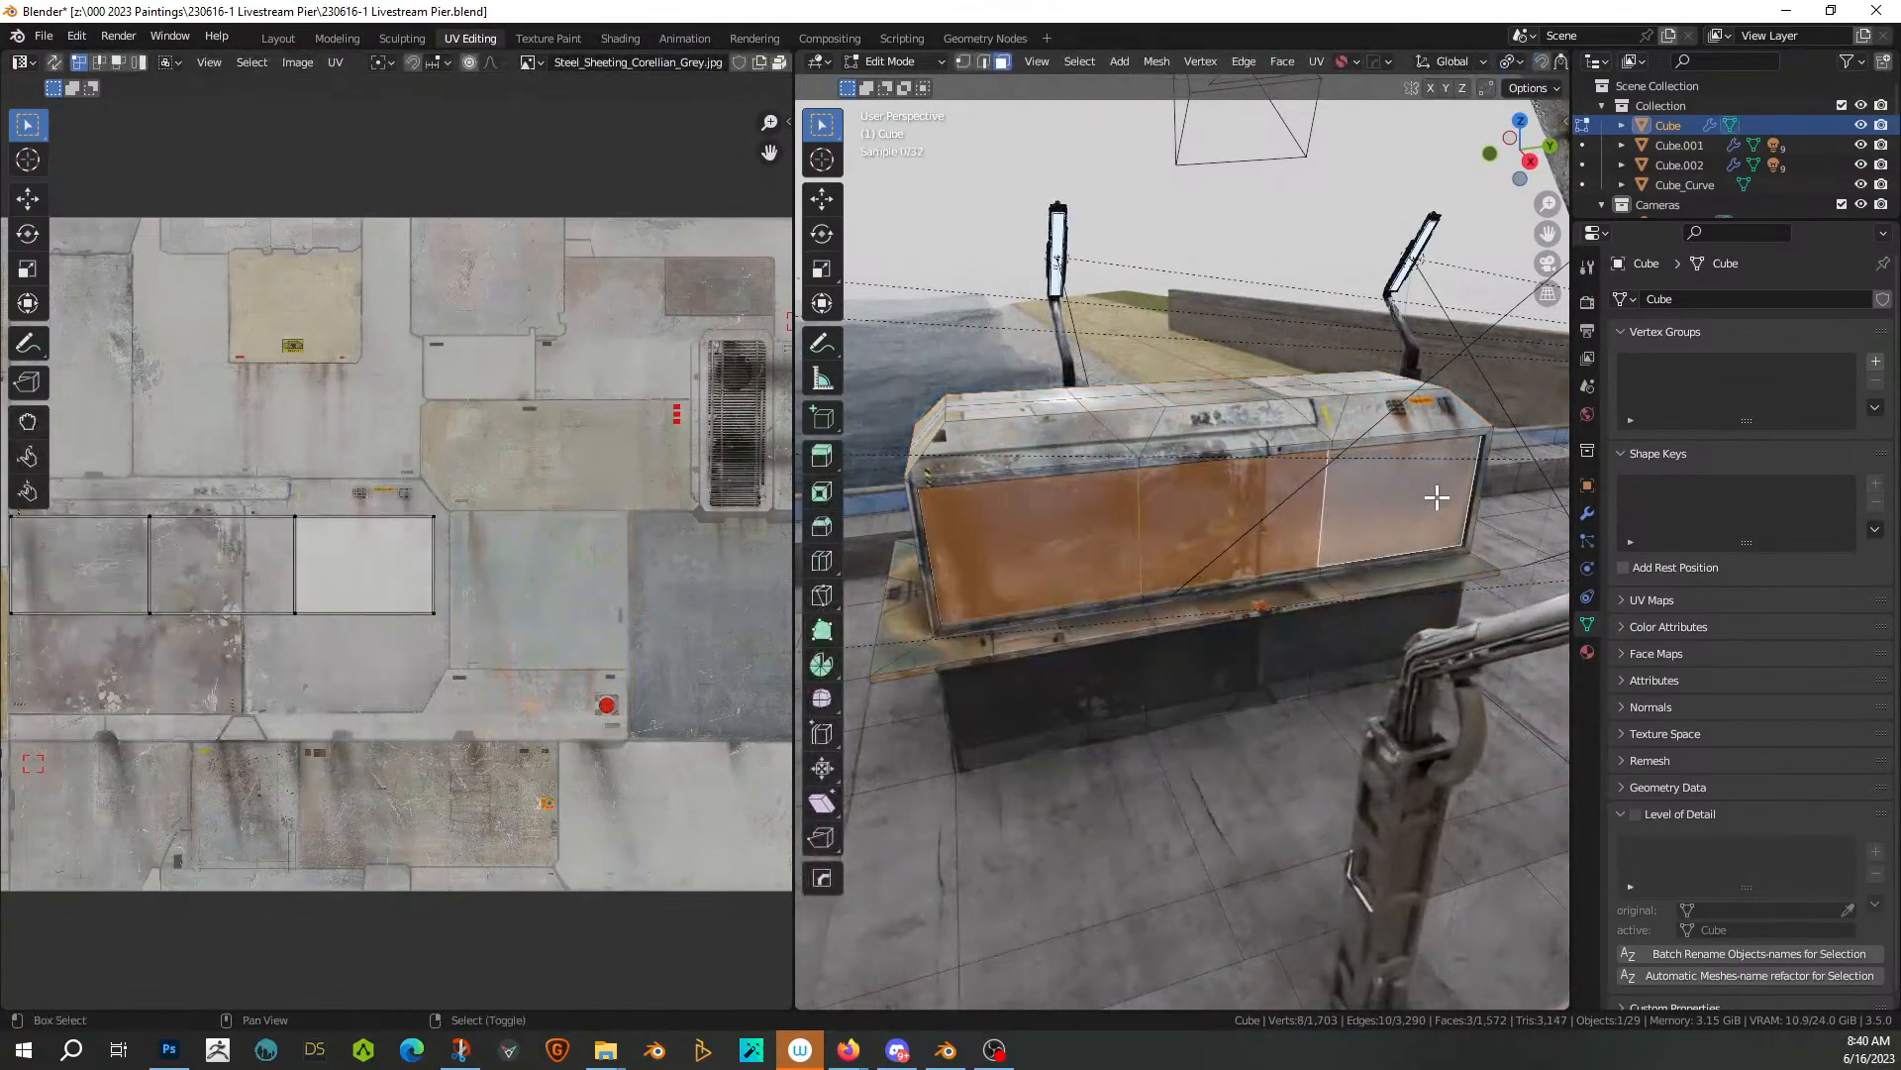
{"action": "left_click", "coordinate": [1587, 652]}
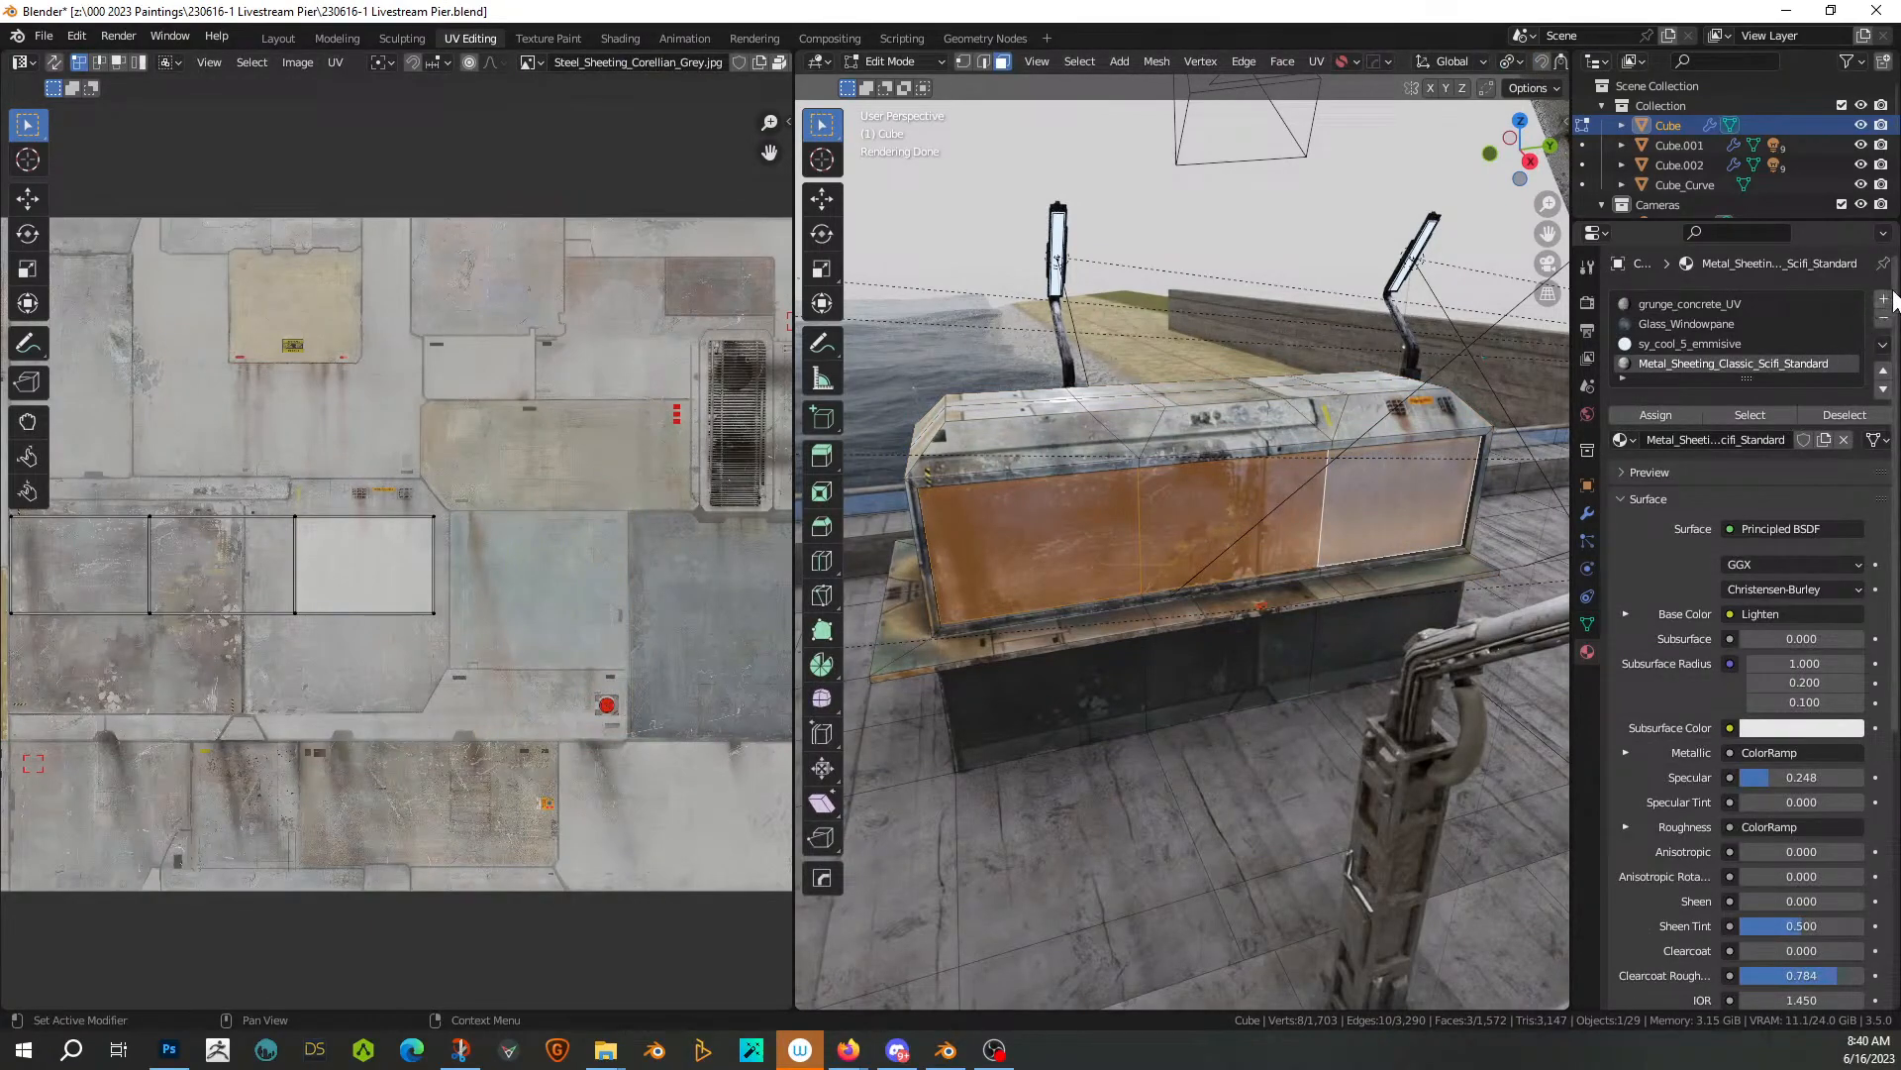
{"action": "left_click", "coordinate": [1883, 299]}
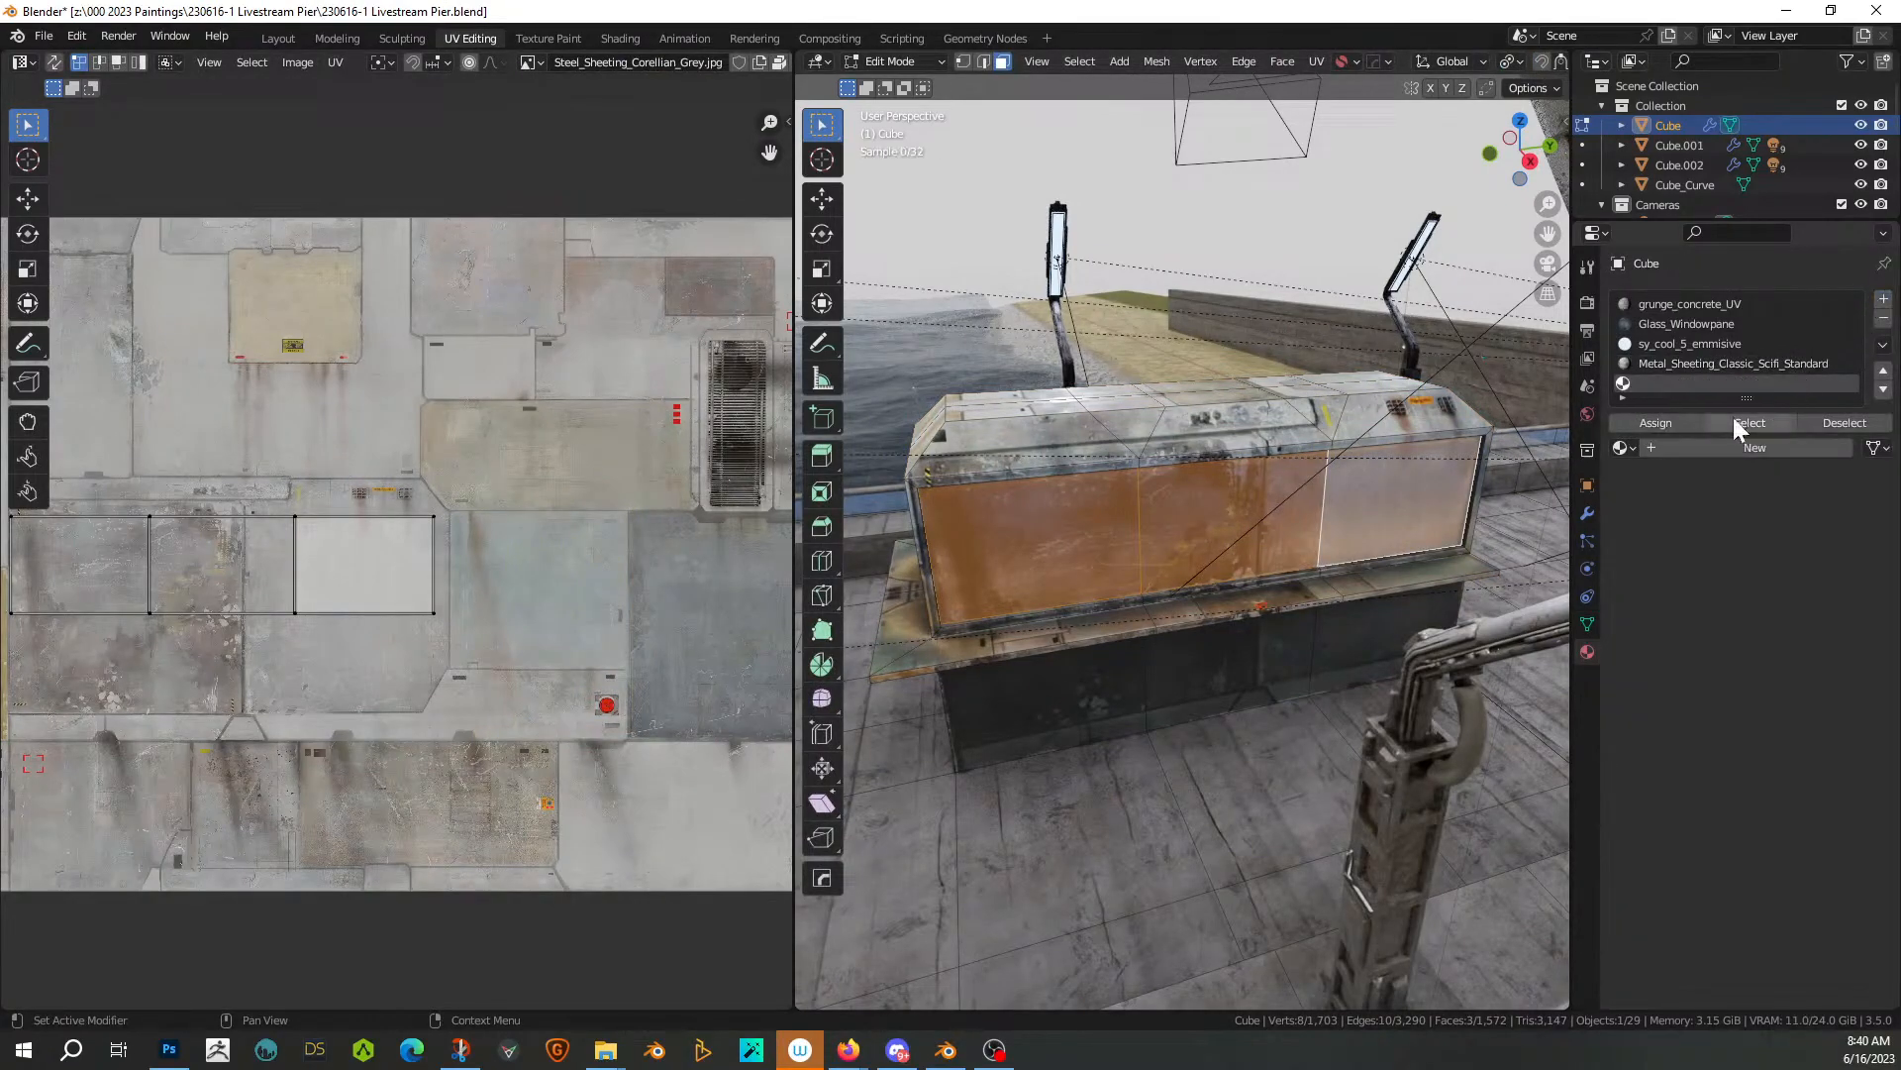
{"action": "left_click", "coordinate": [1677, 423]}
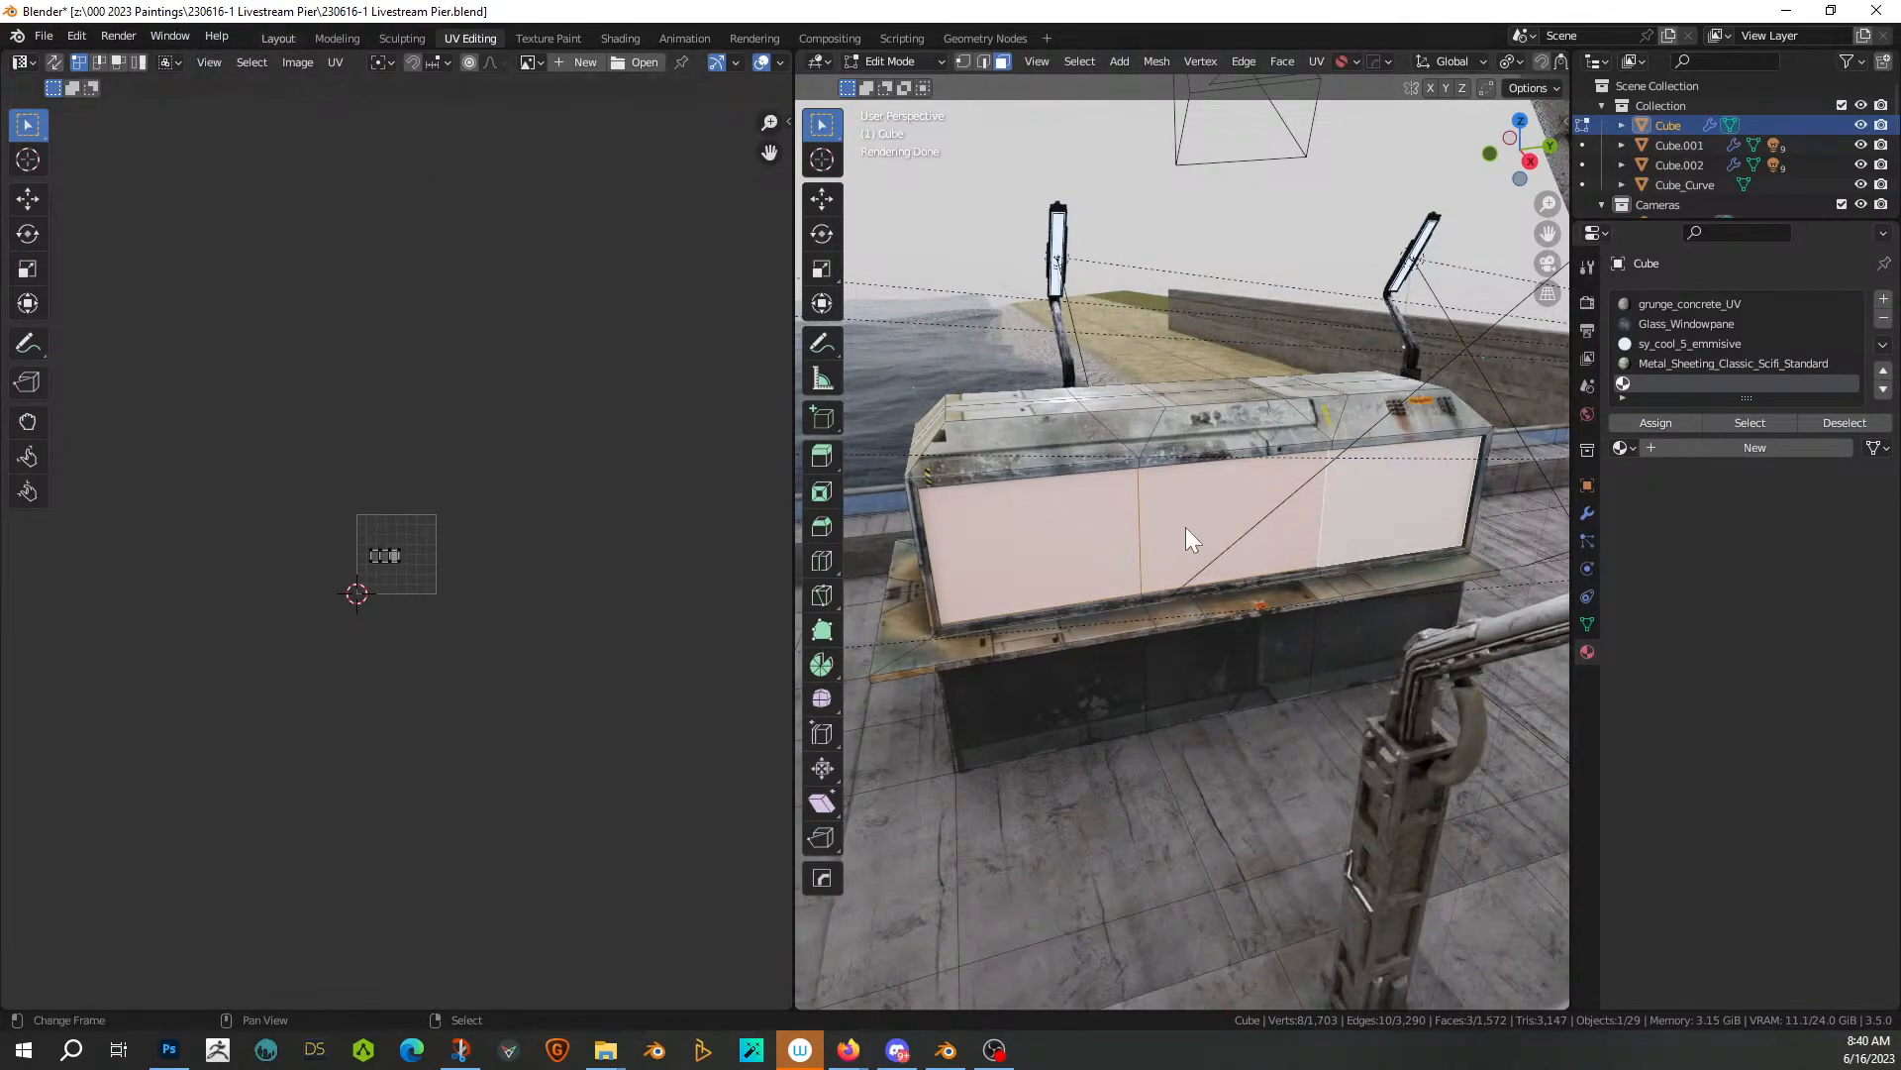
Return to the Layout workspace and add the Scifi Metal Blocks realtime material from the Metal category to the empty slot
{"action": "key", "text": "ctrl+Page_Up"}
{"action": "key", "text": "ctrl+Page_Up"}
{"action": "key", "text": "ctrl+Page_Up"}
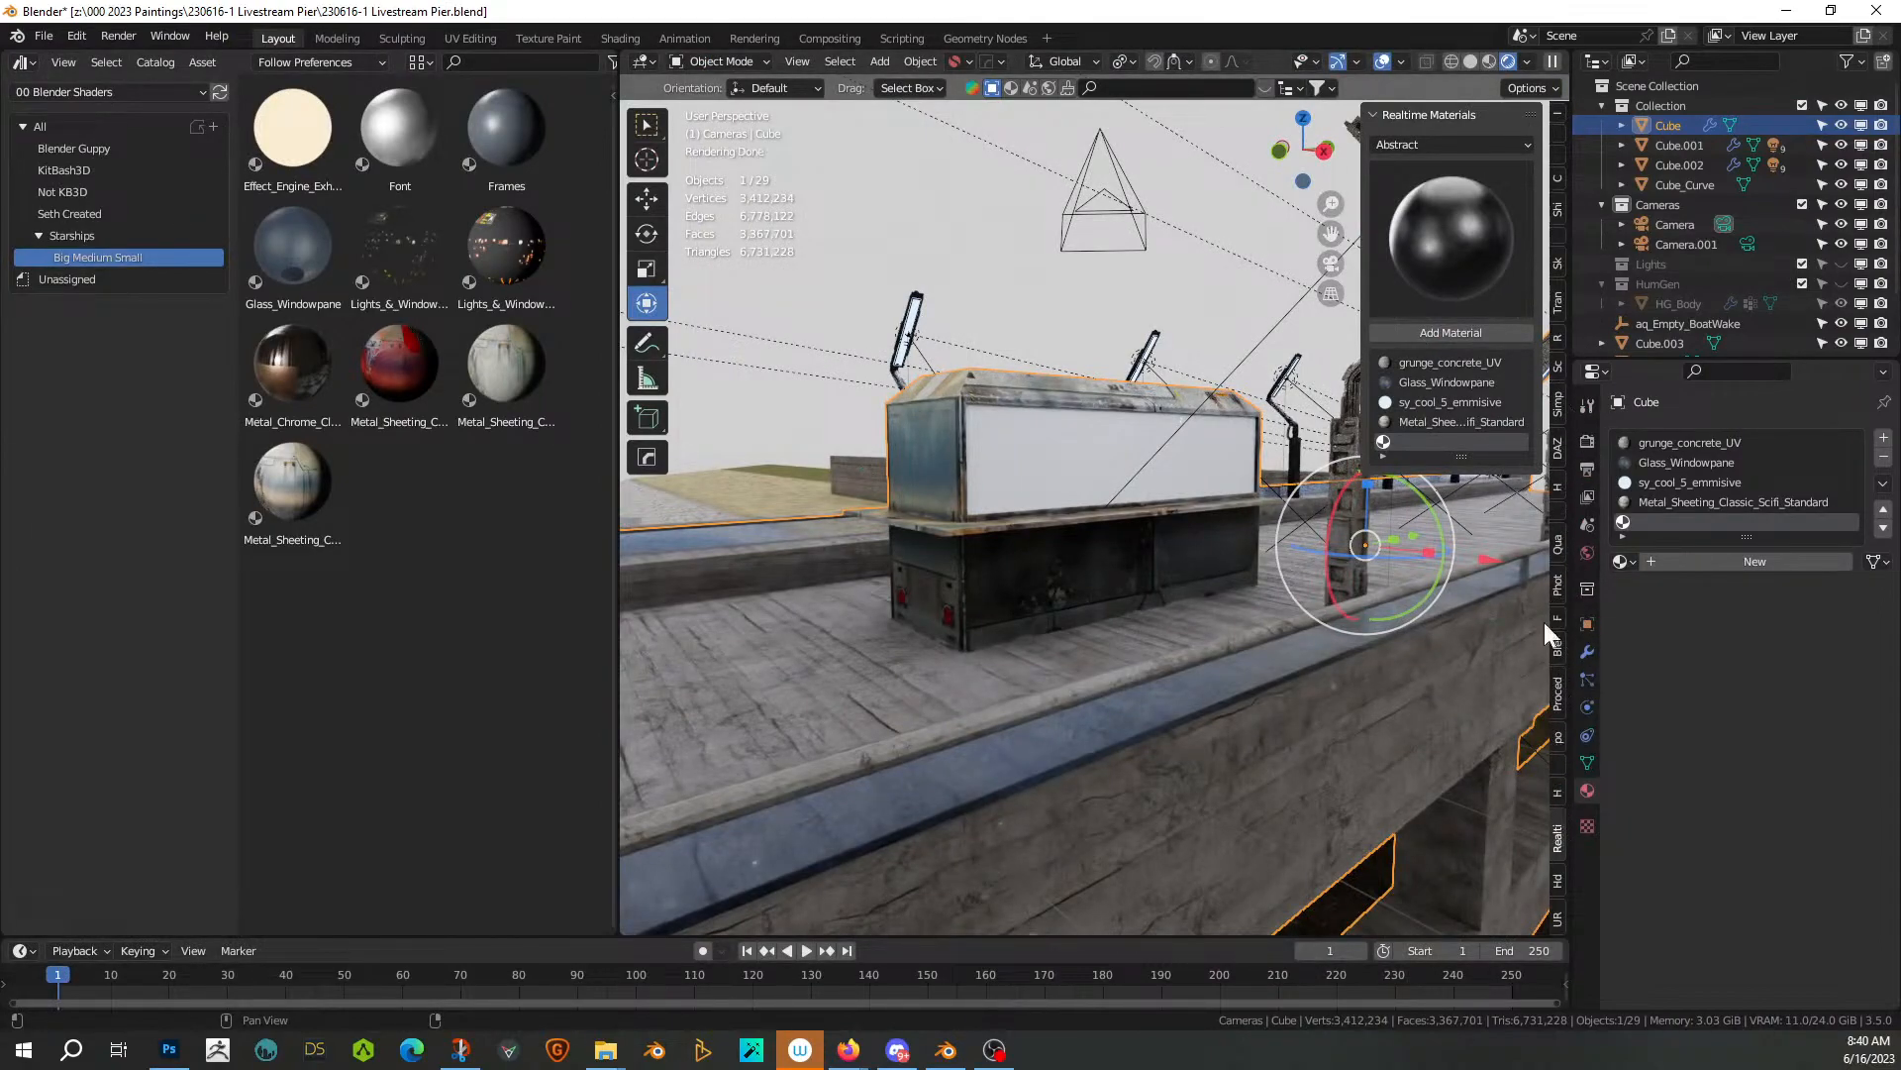
{"action": "left_click", "coordinate": [1446, 222]}
{"action": "left_click", "coordinate": [1436, 143]}
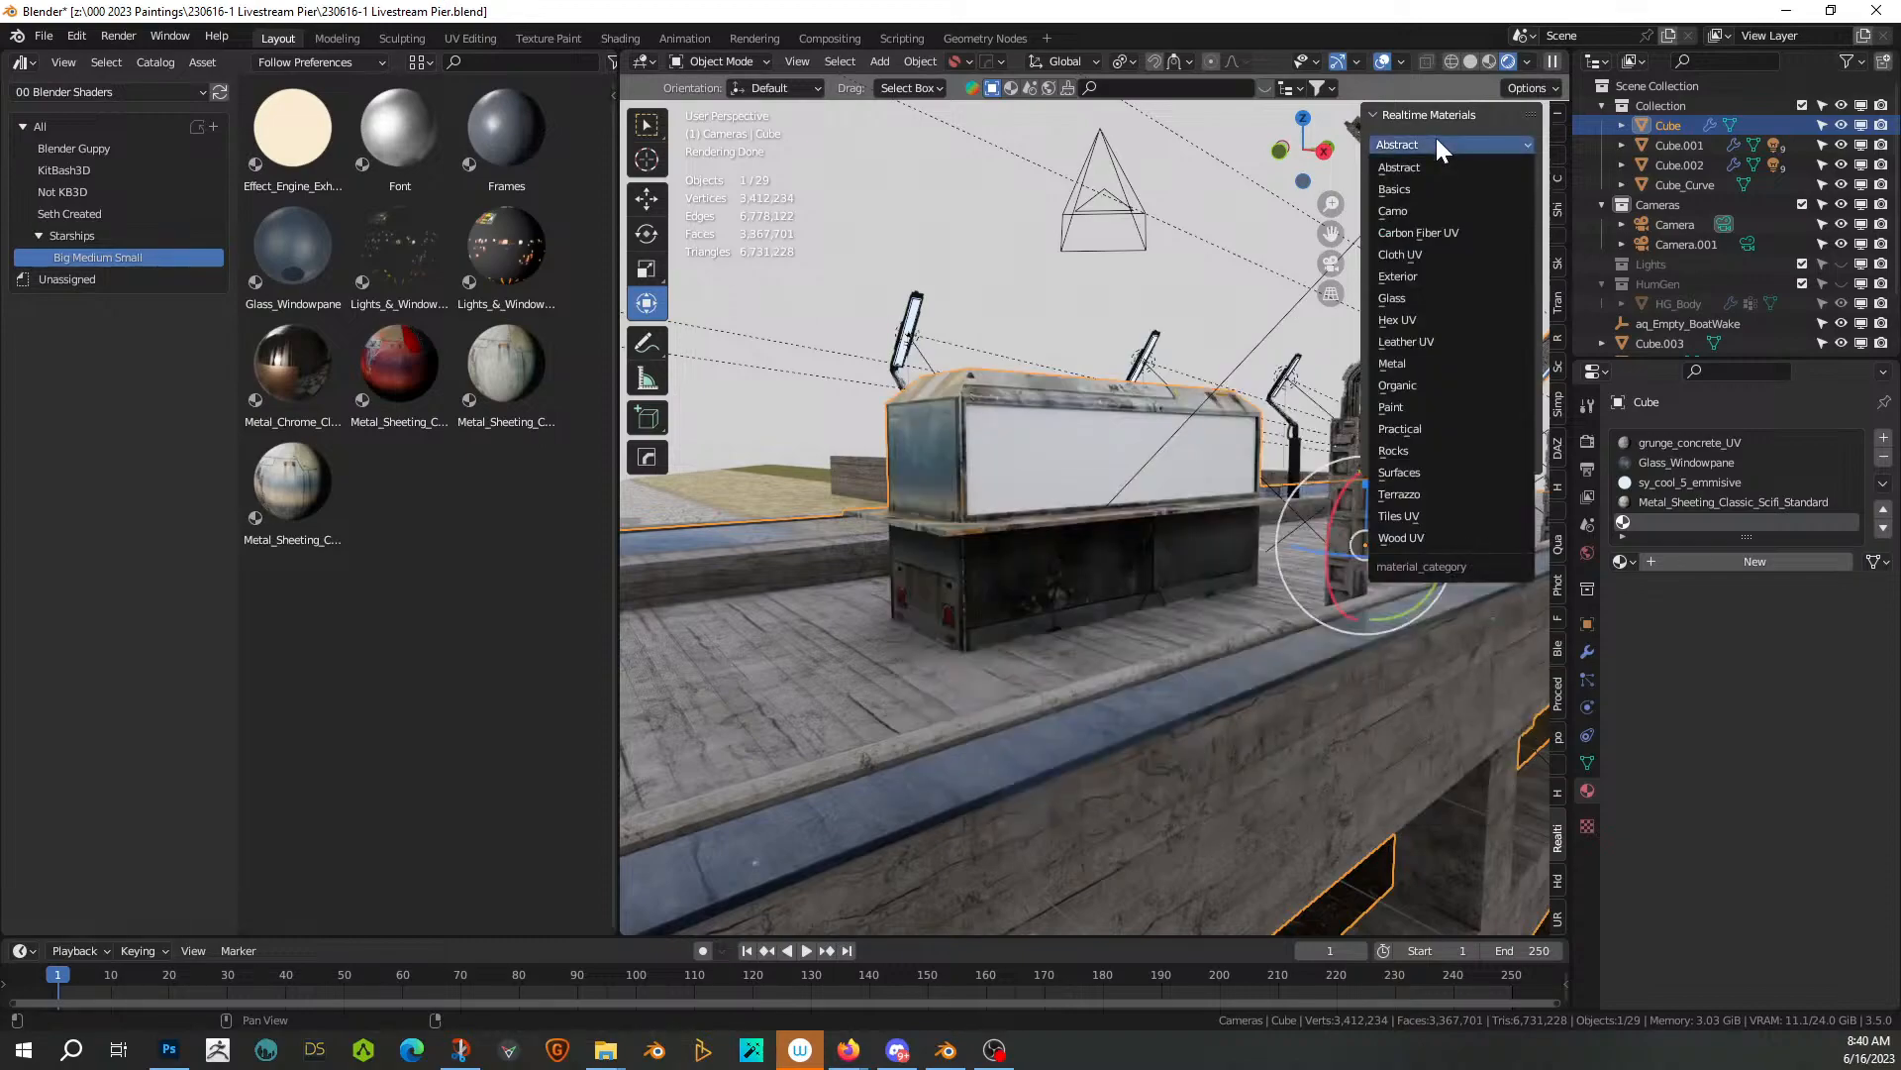
{"action": "left_click", "coordinate": [1416, 364]}
{"action": "left_click", "coordinate": [1430, 251]}
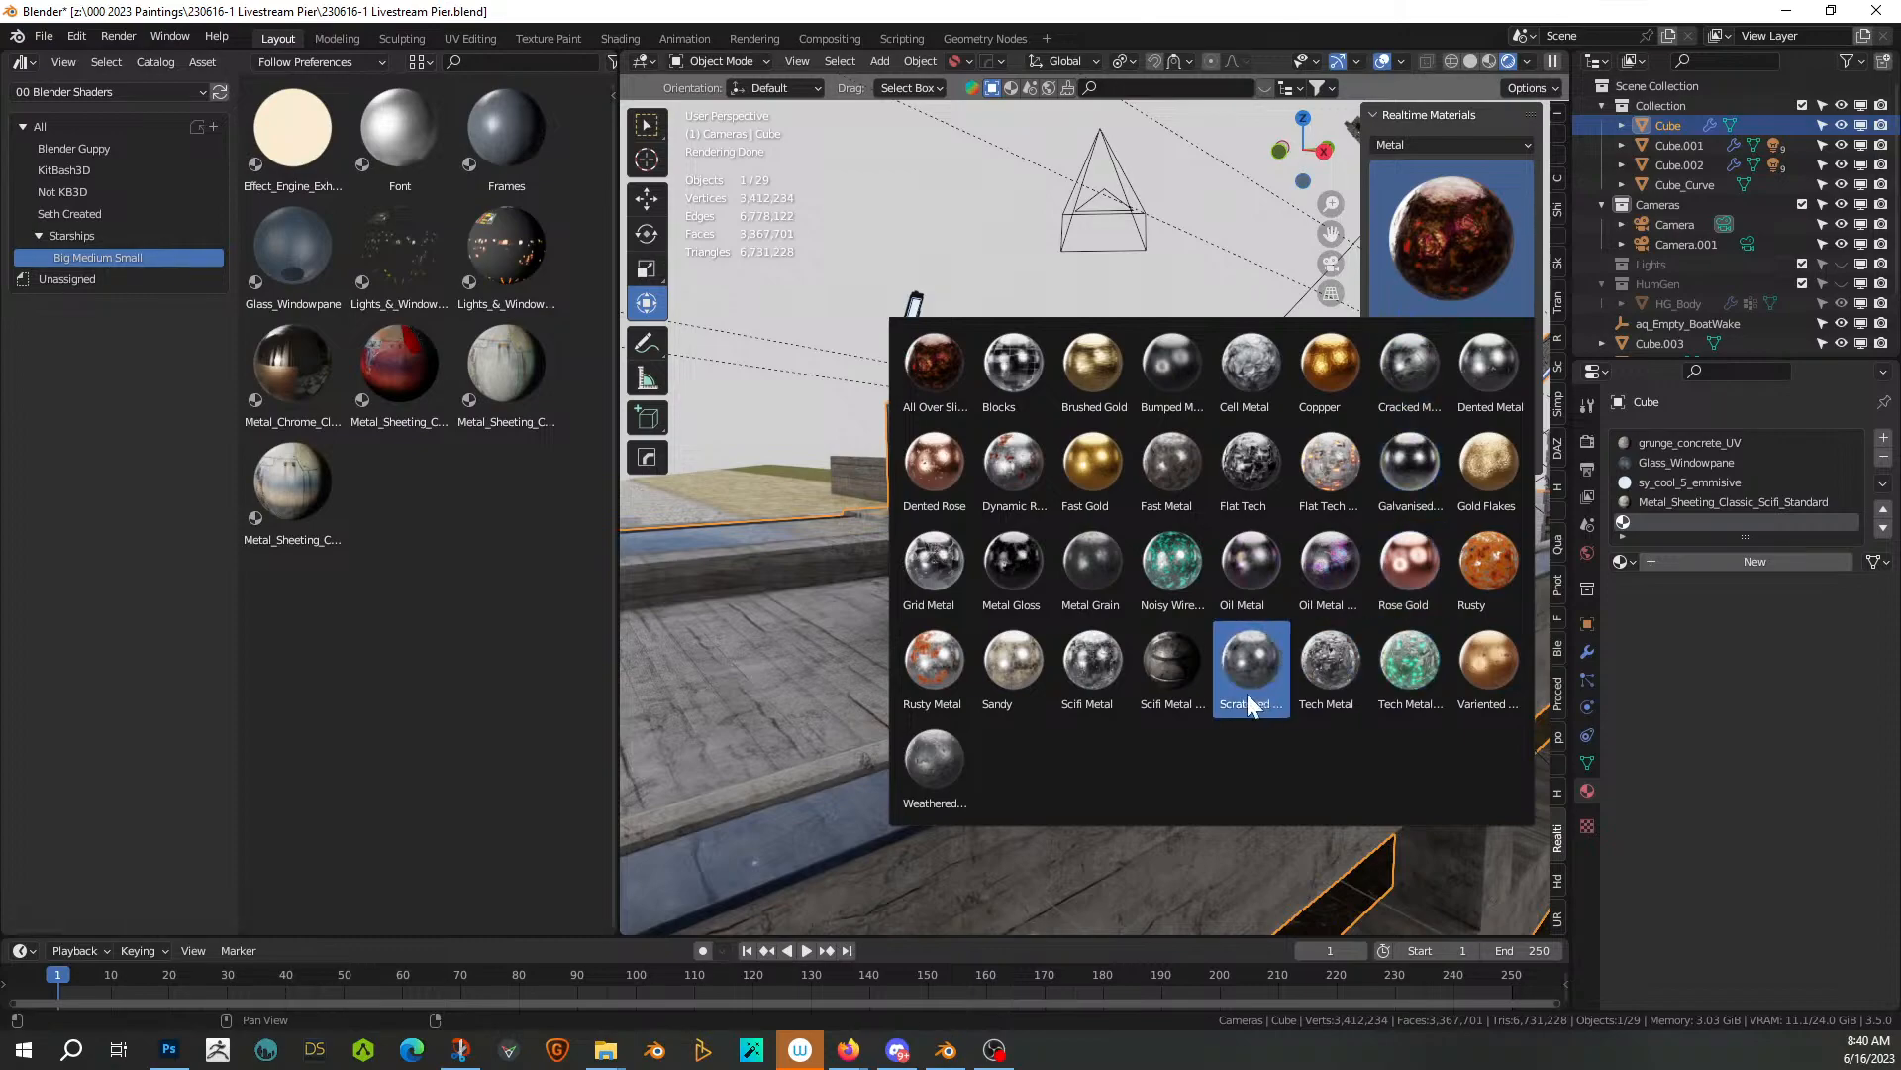
{"action": "left_click", "coordinate": [1190, 686]}
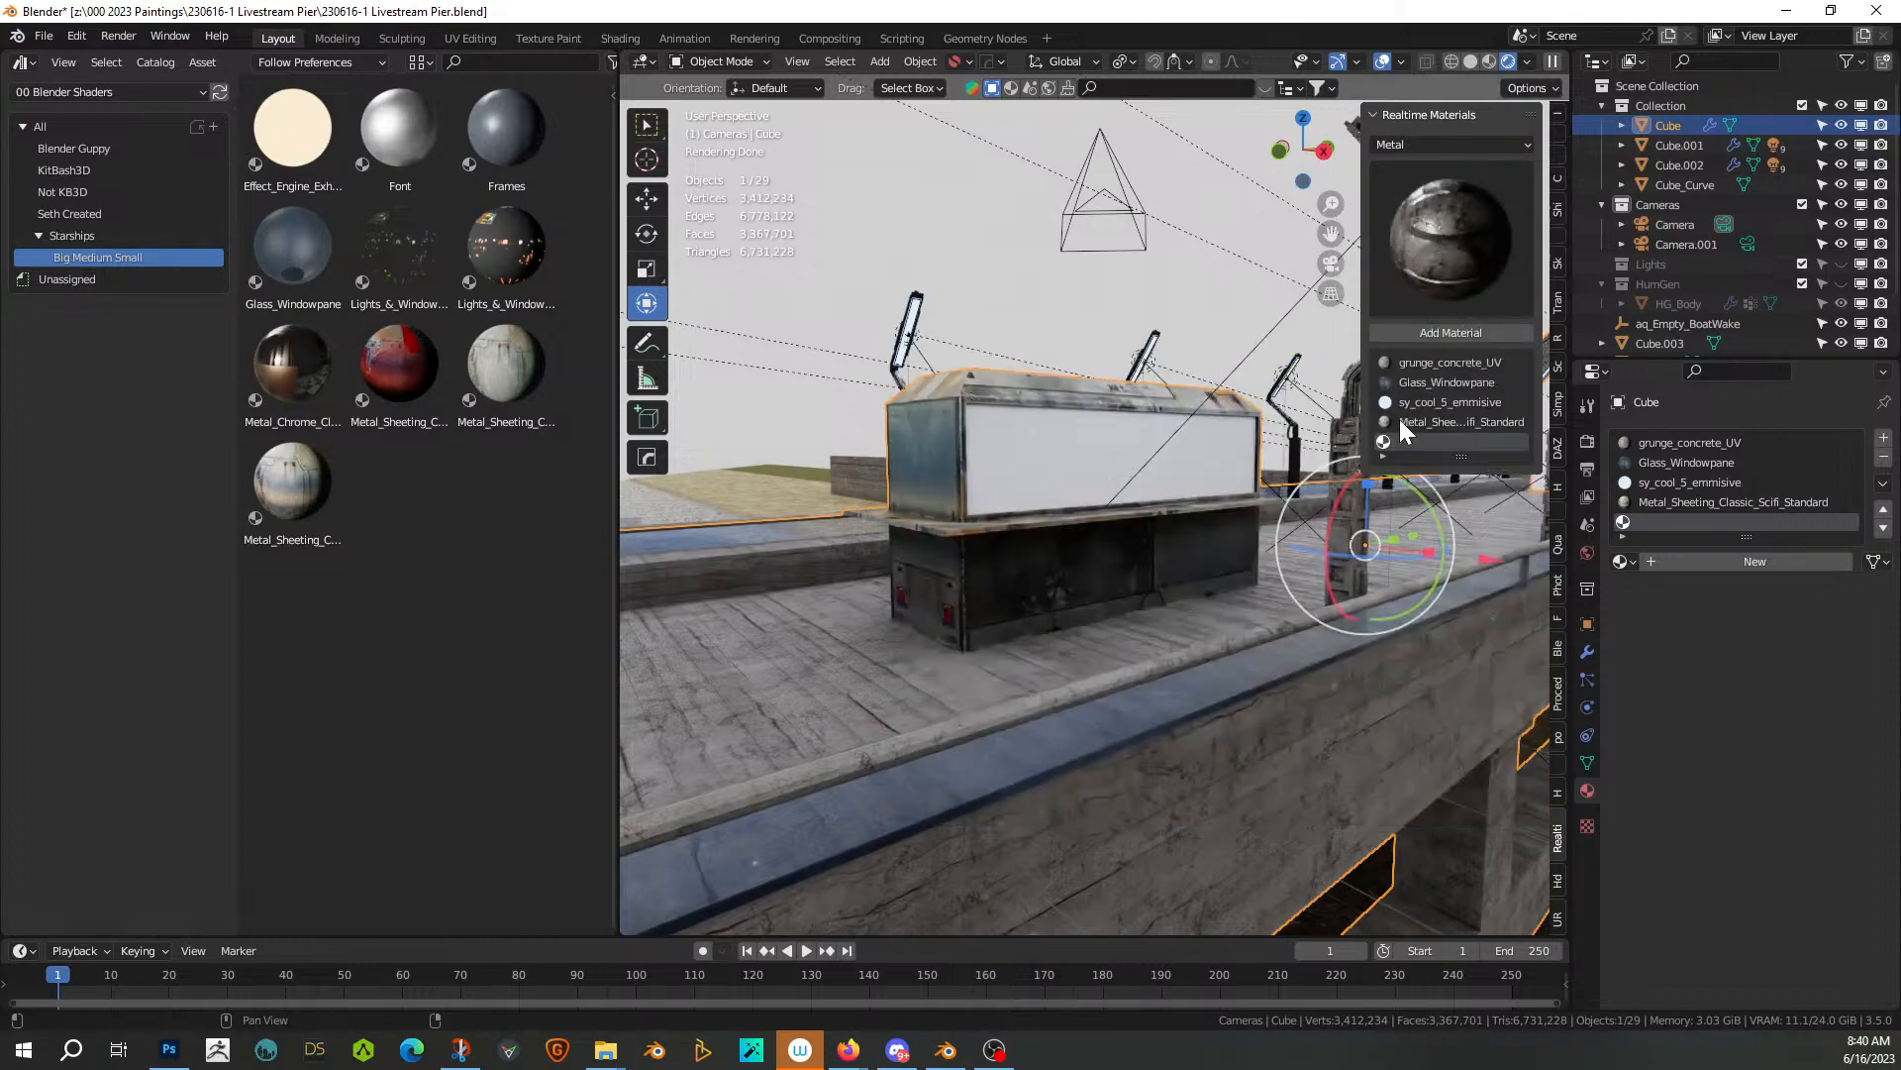
{"action": "left_click", "coordinate": [1432, 330]}
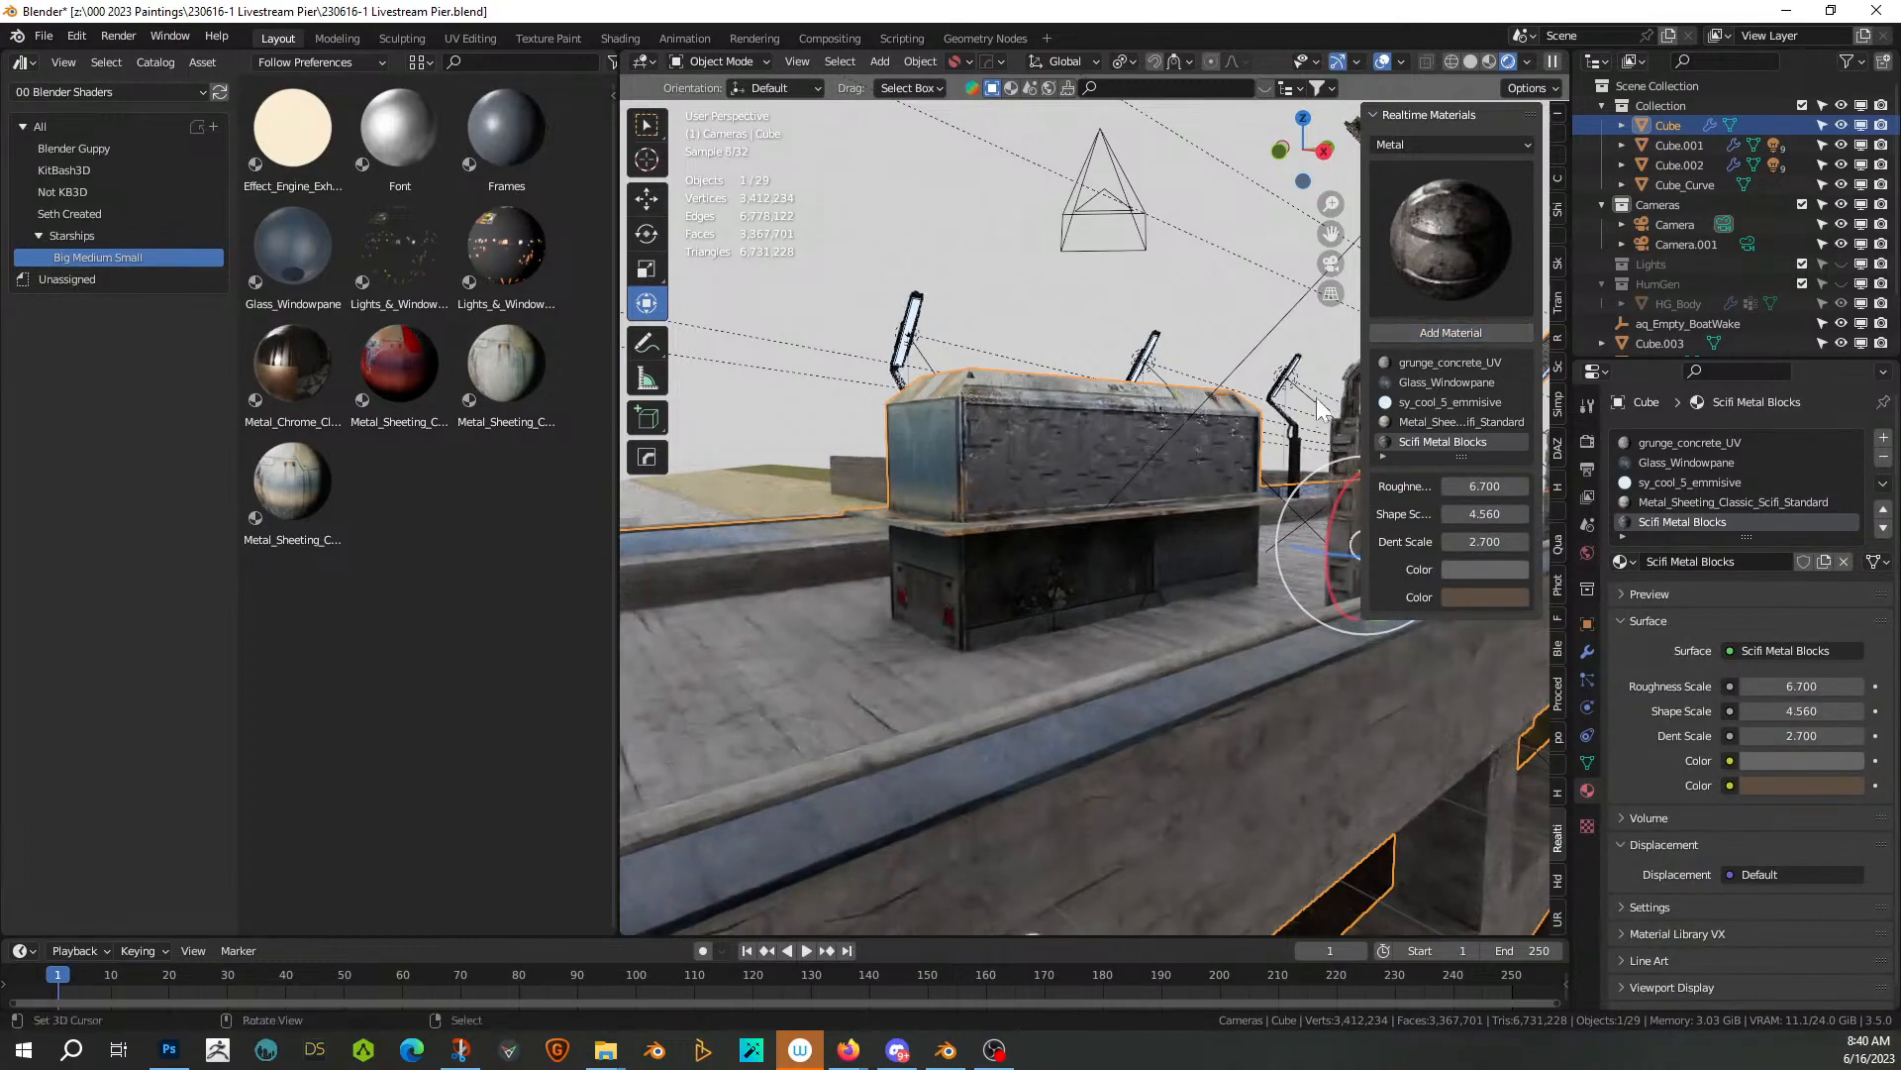
Browse the Hex UV and Exterior realtime material categories for a material suited to the booth's upper front panels
{"action": "scroll", "coordinate": [1251, 478], "scroll_direction": "up", "scroll_amount": 5}
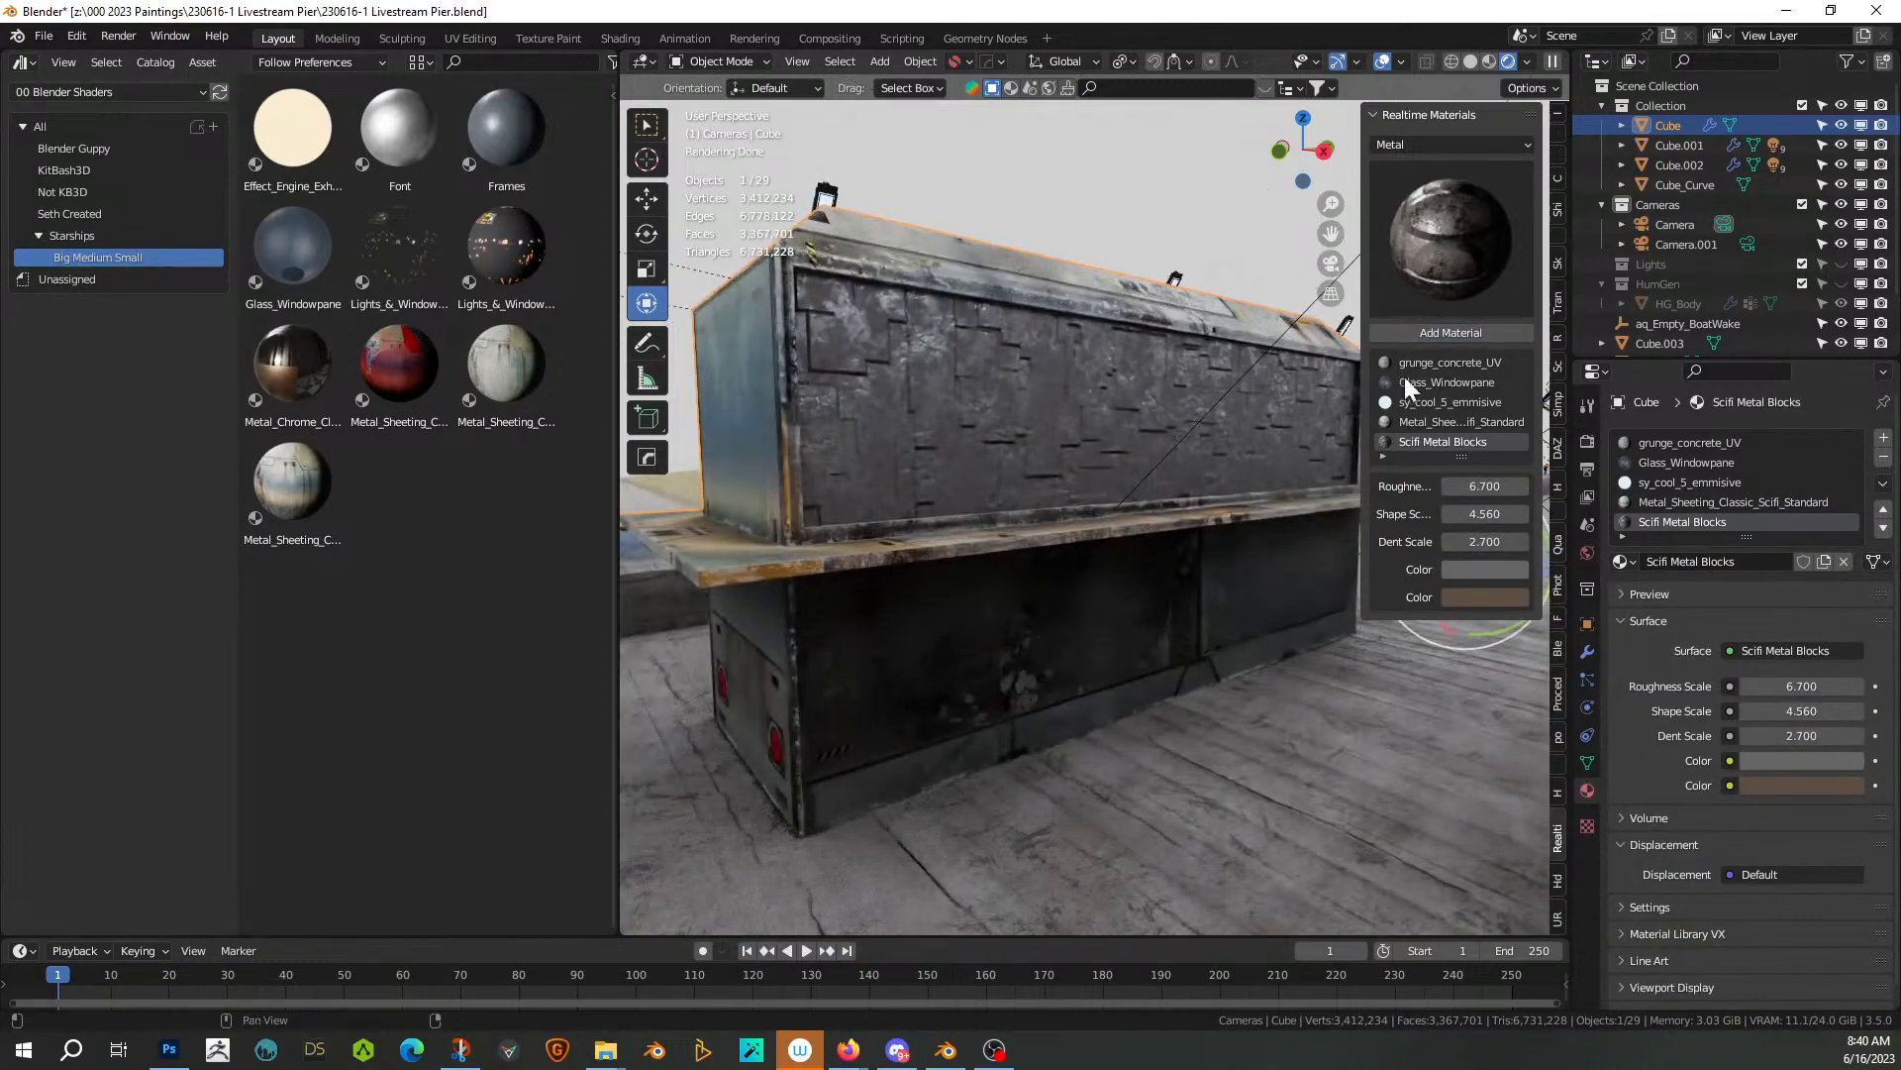
{"action": "left_click", "coordinate": [1458, 245]}
{"action": "left_click", "coordinate": [1436, 140]}
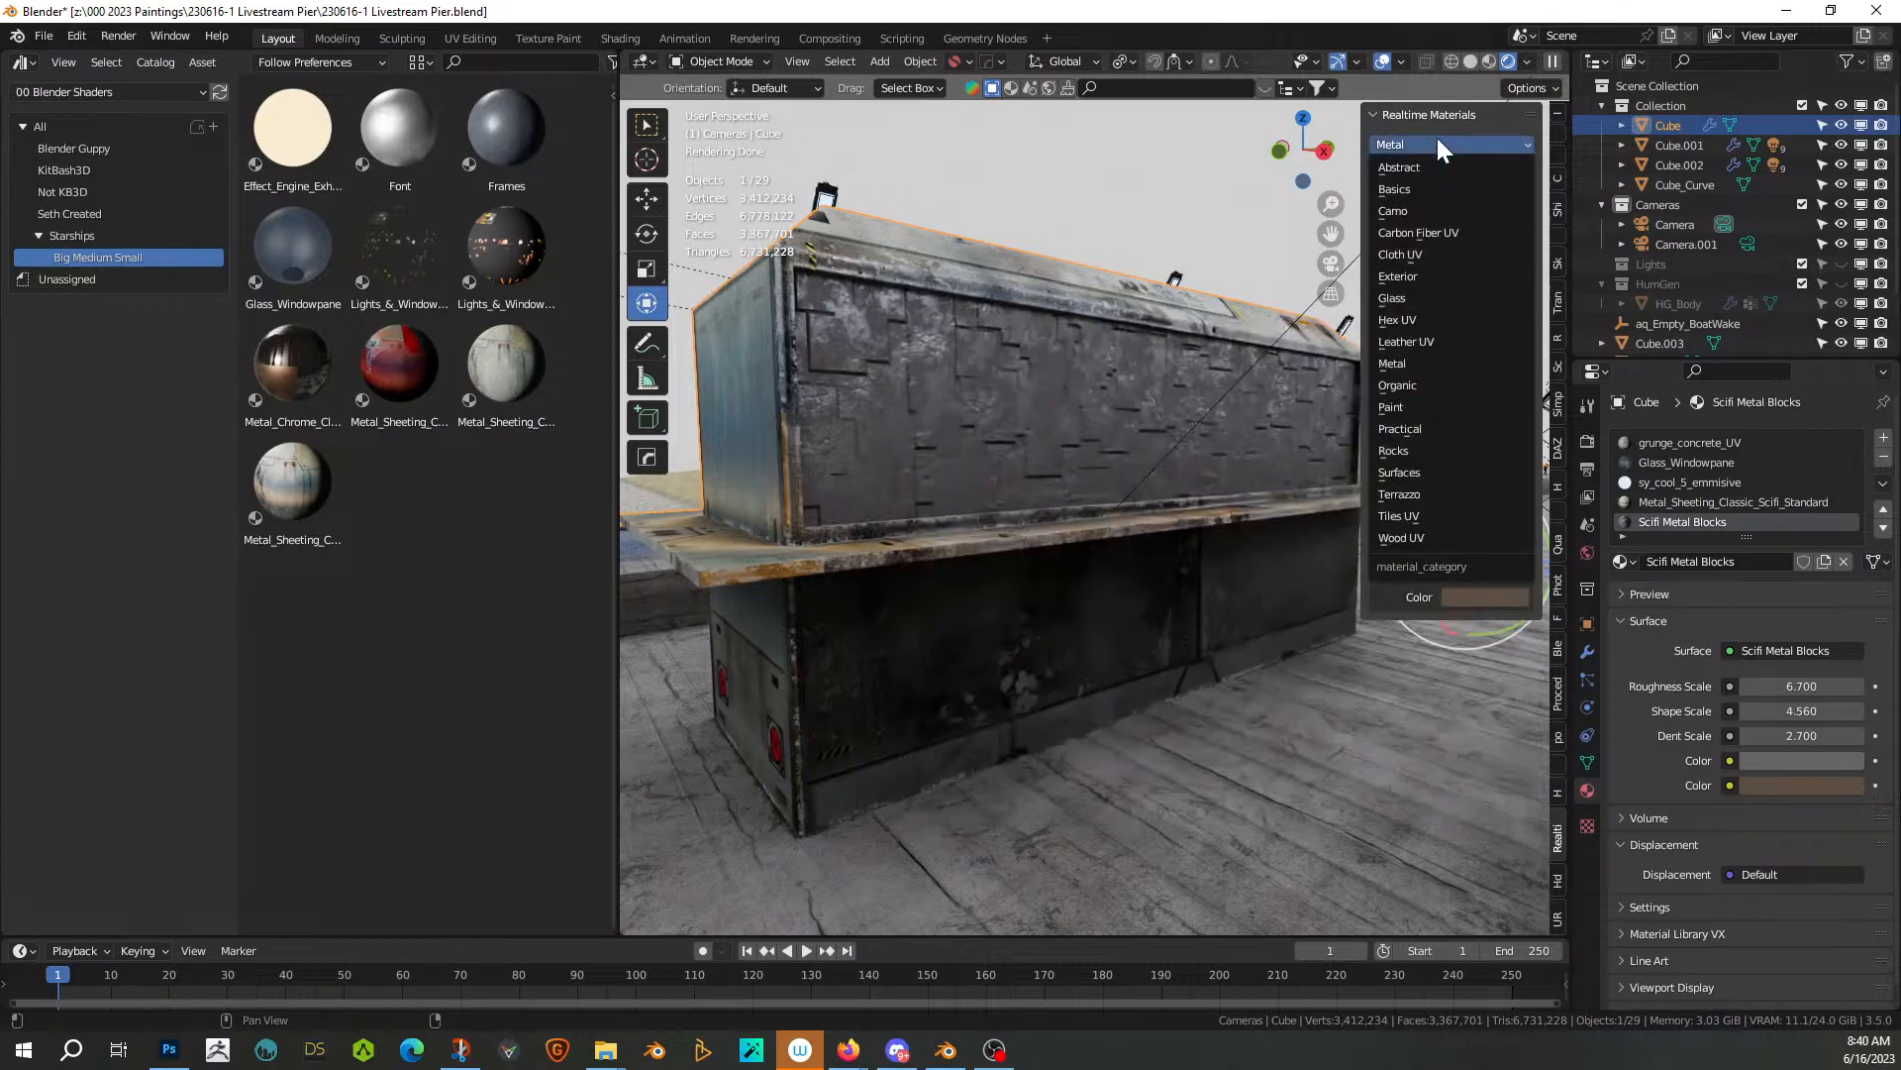
{"action": "left_click", "coordinate": [1418, 320]}
{"action": "left_click", "coordinate": [1430, 254]}
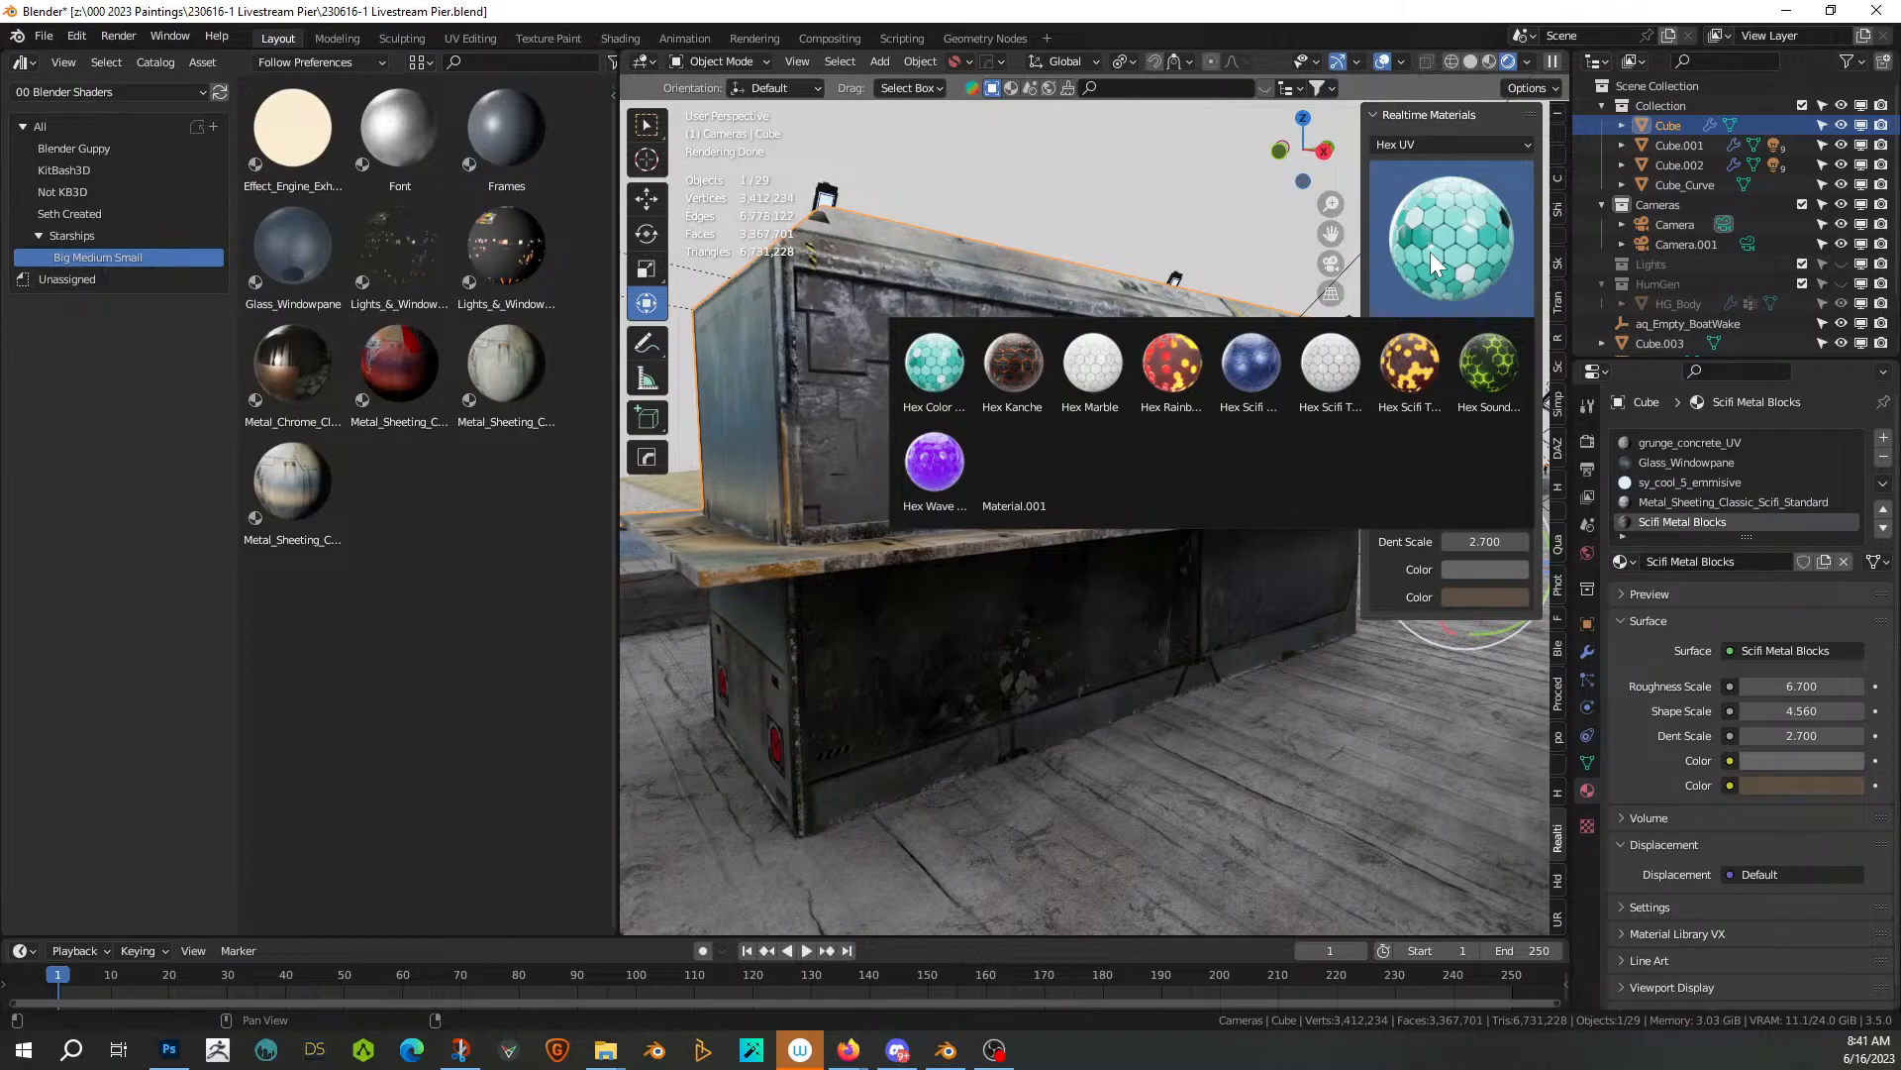
{"action": "left_click", "coordinate": [1434, 145]}
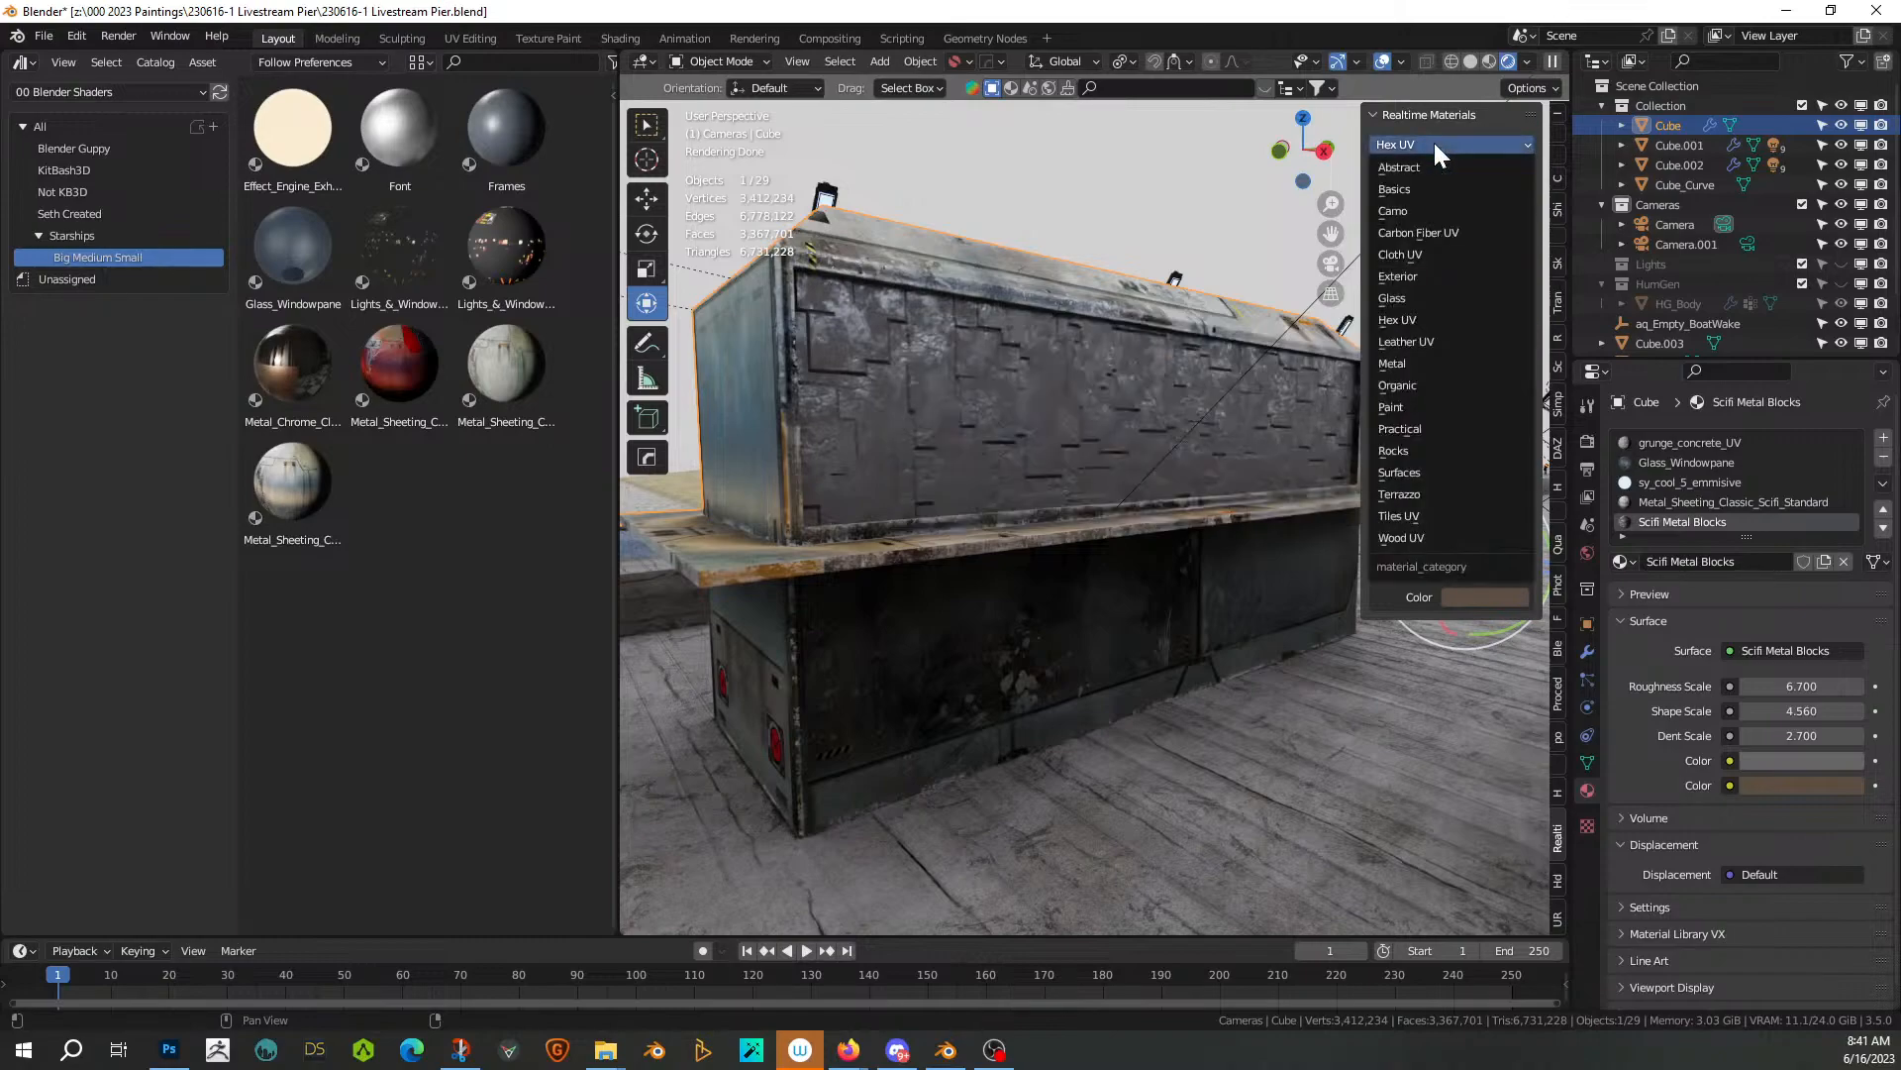
{"action": "left_click", "coordinate": [1434, 276]}
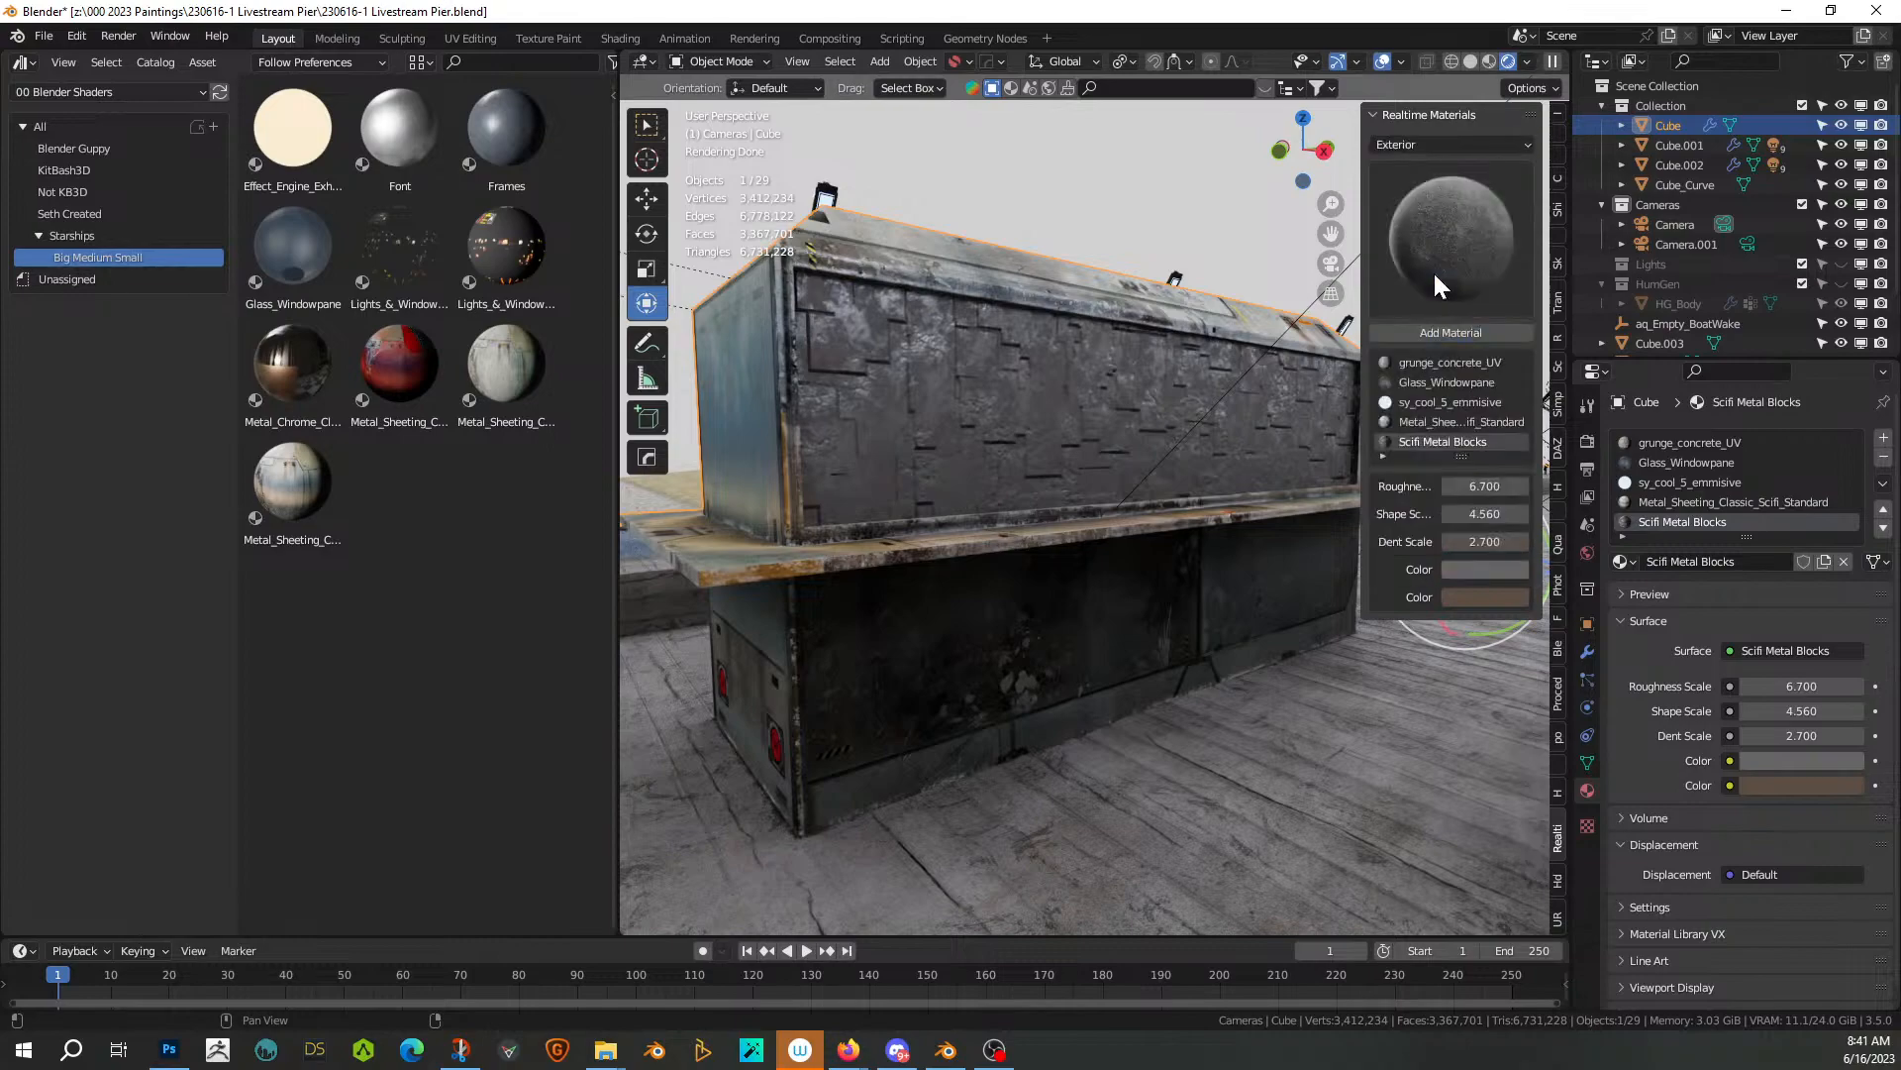
{"action": "left_click", "coordinate": [1430, 250]}
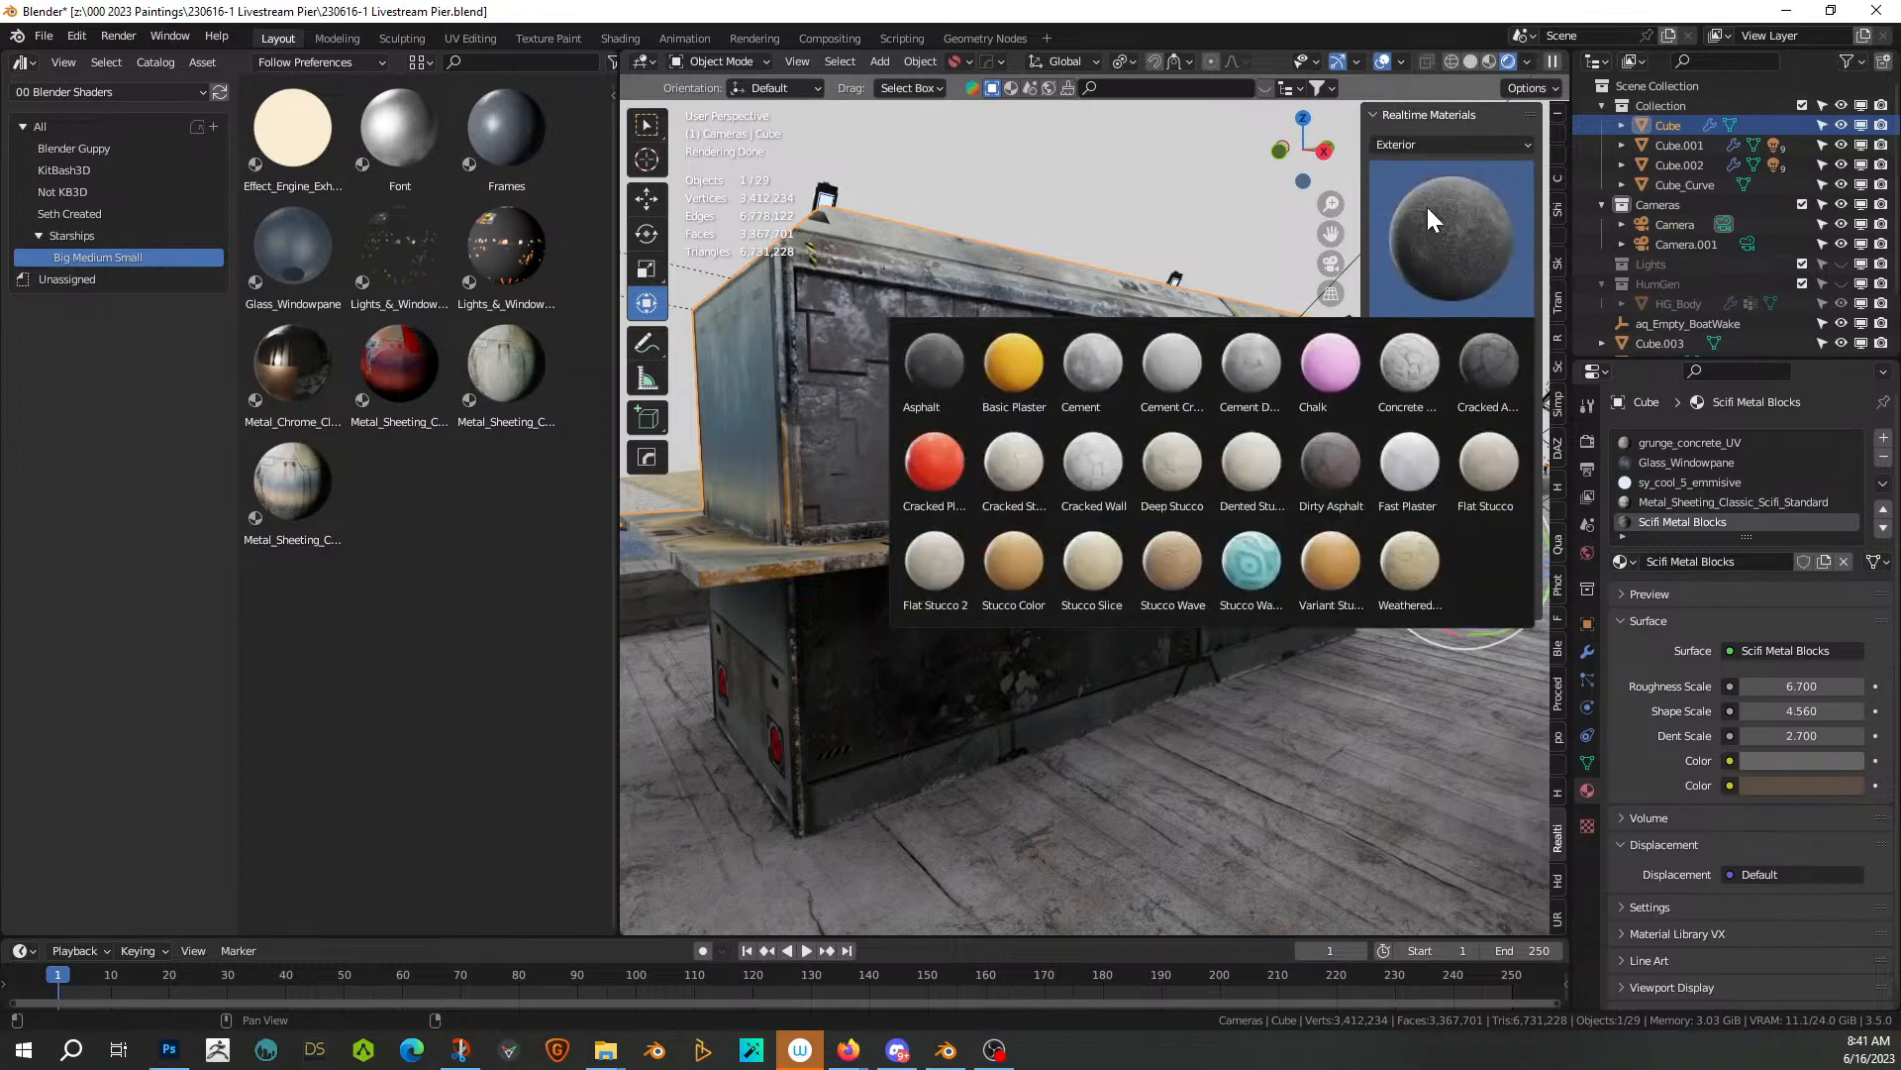
Replace the front panels' material with Carbon Fiber from the Carbon Fiber UV category
{"action": "left_click", "coordinate": [1423, 141]}
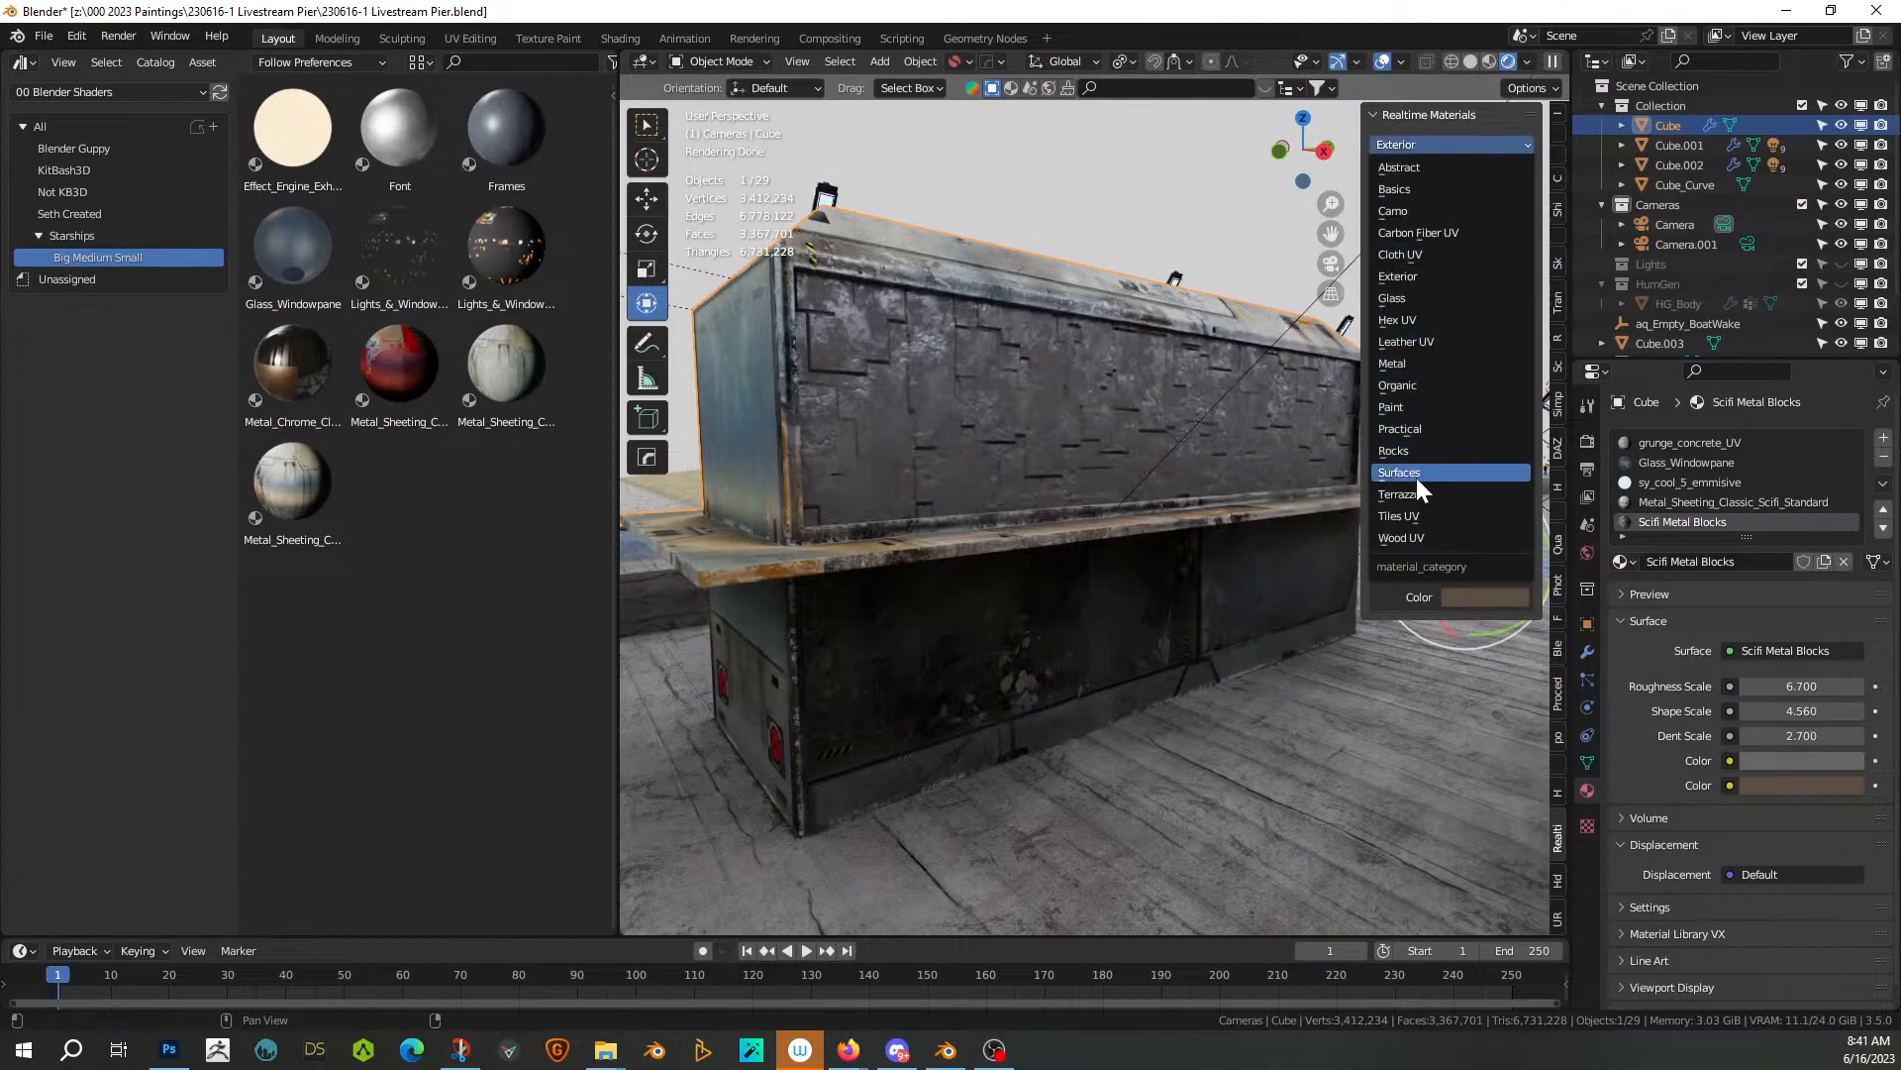
{"action": "left_click", "coordinate": [1452, 236]}
{"action": "left_click", "coordinate": [1449, 236]}
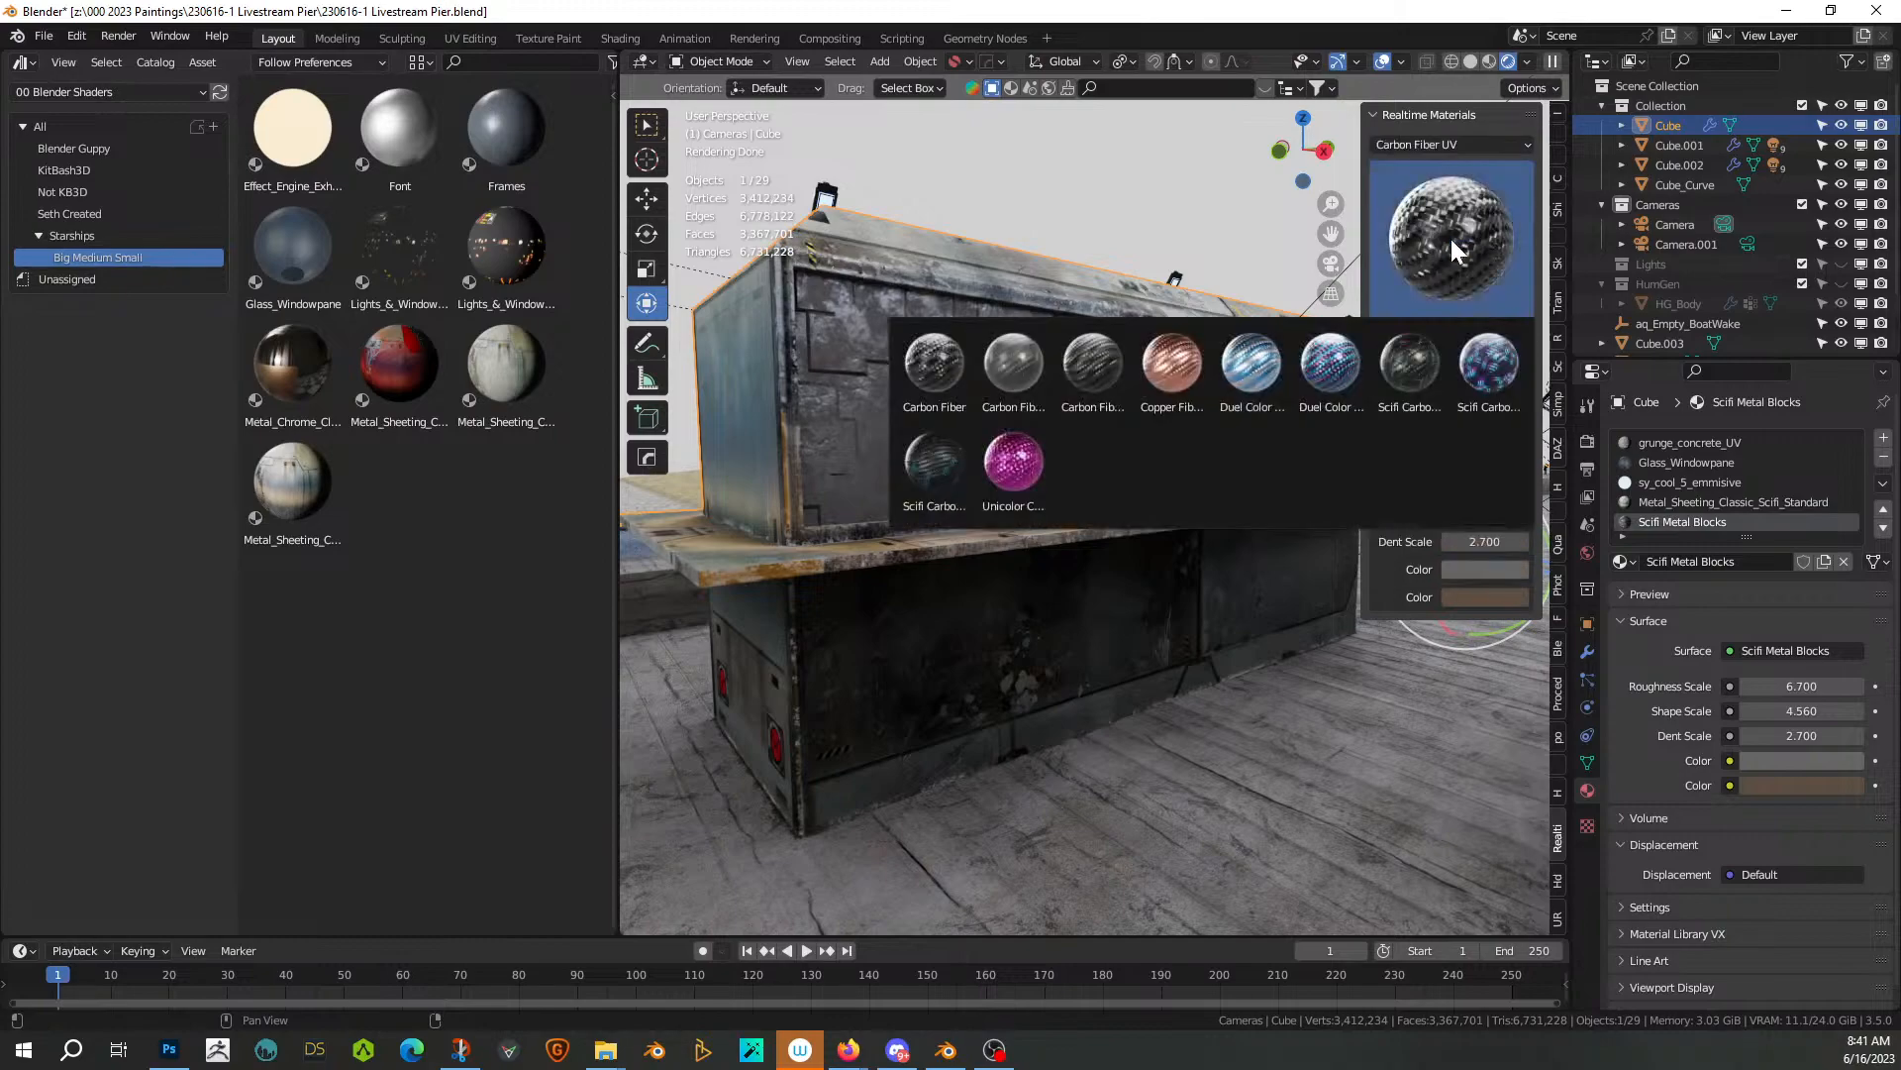
{"action": "left_click", "coordinate": [940, 381]}
{"action": "left_click", "coordinate": [1411, 334]}
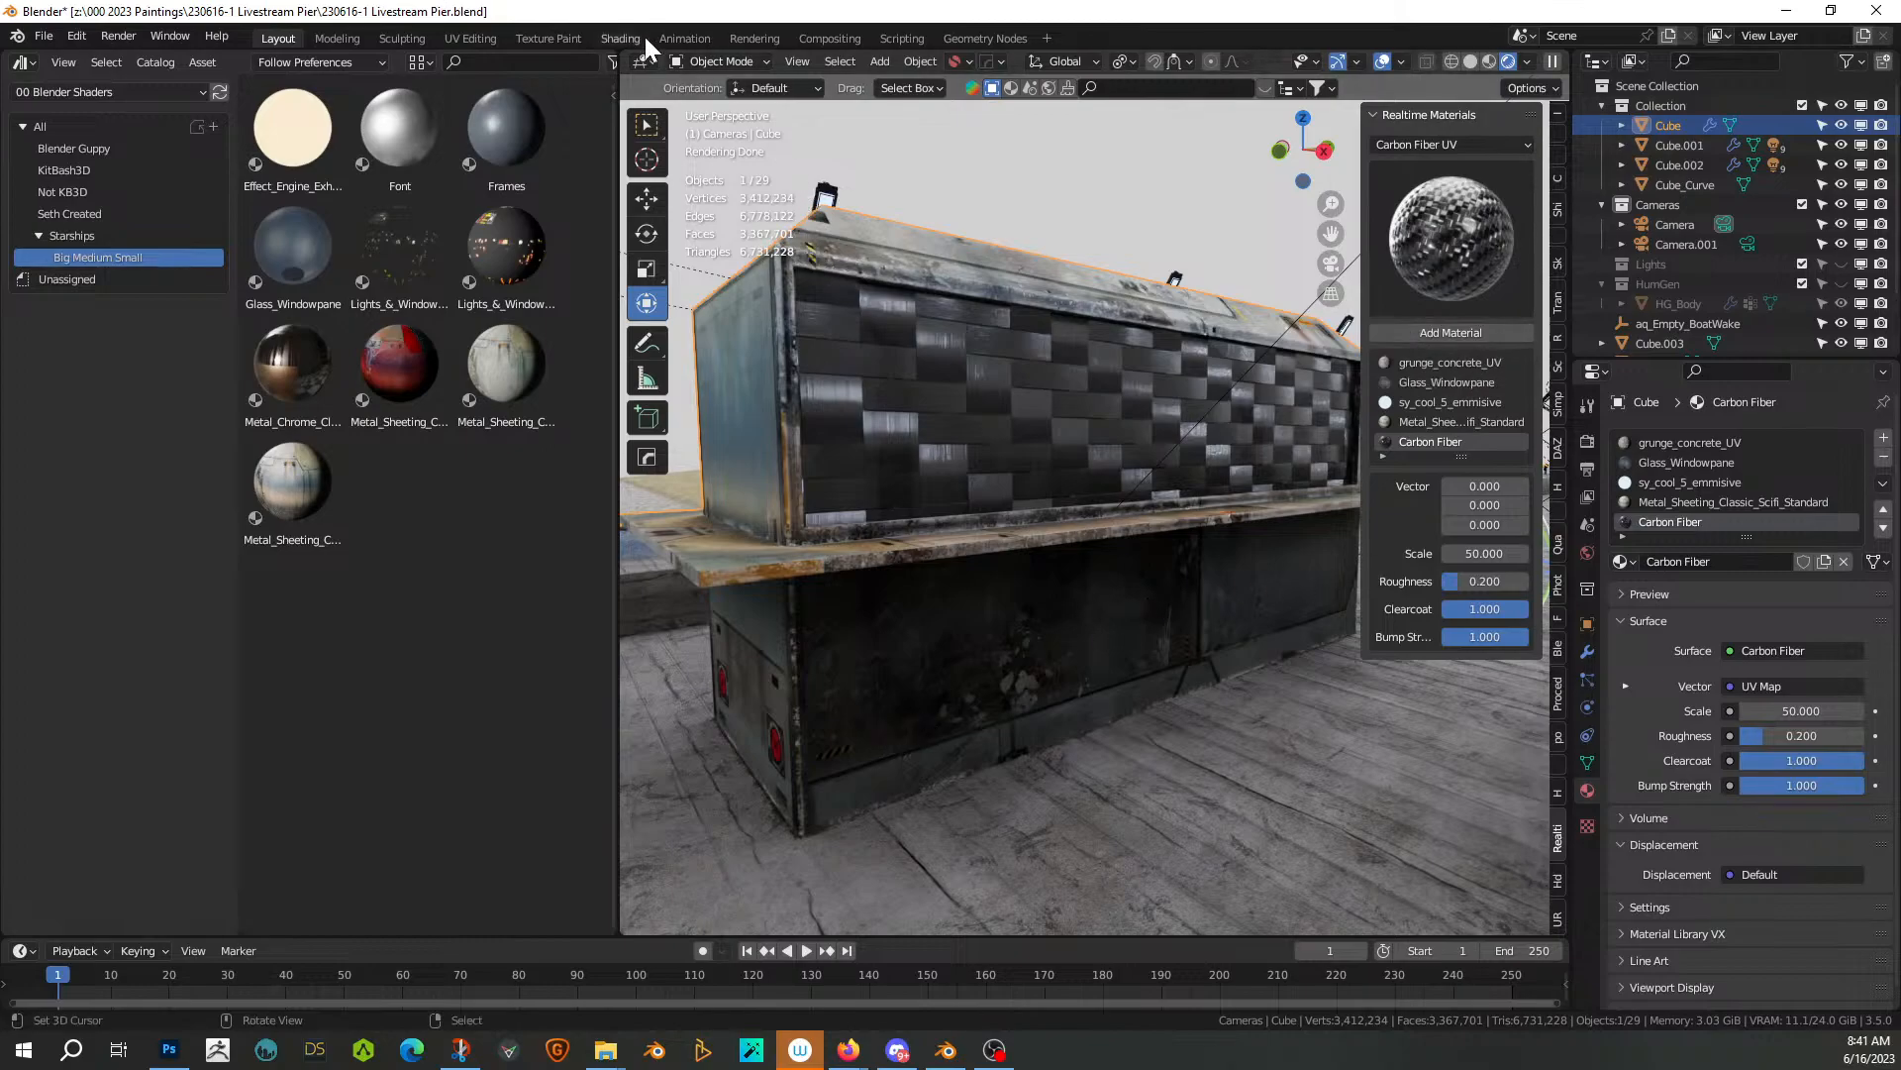
Switch to the Shading workspace and select the pier mesh that contains the booth
{"action": "left_click", "coordinate": [618, 37]}
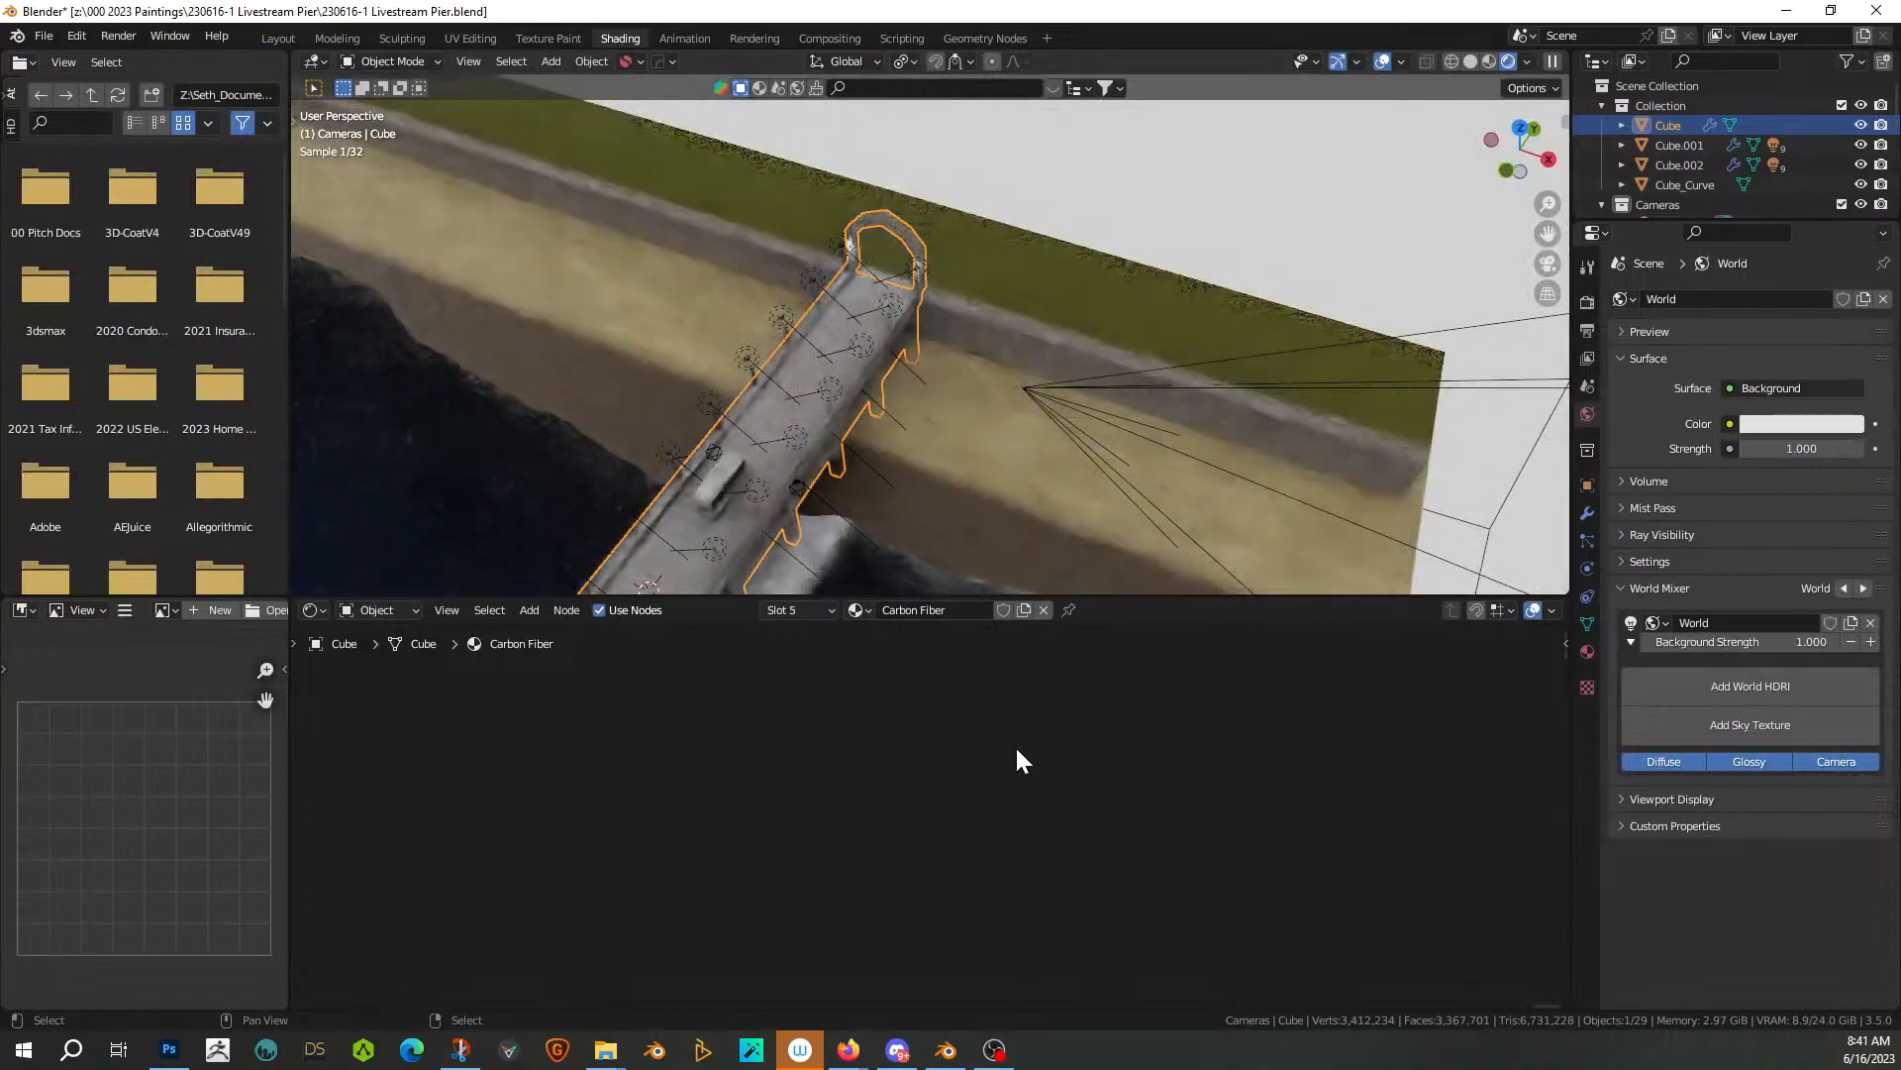
{"action": "middle_click_drag", "start_coordinate": [978, 544], "coordinate": [938, 149]}
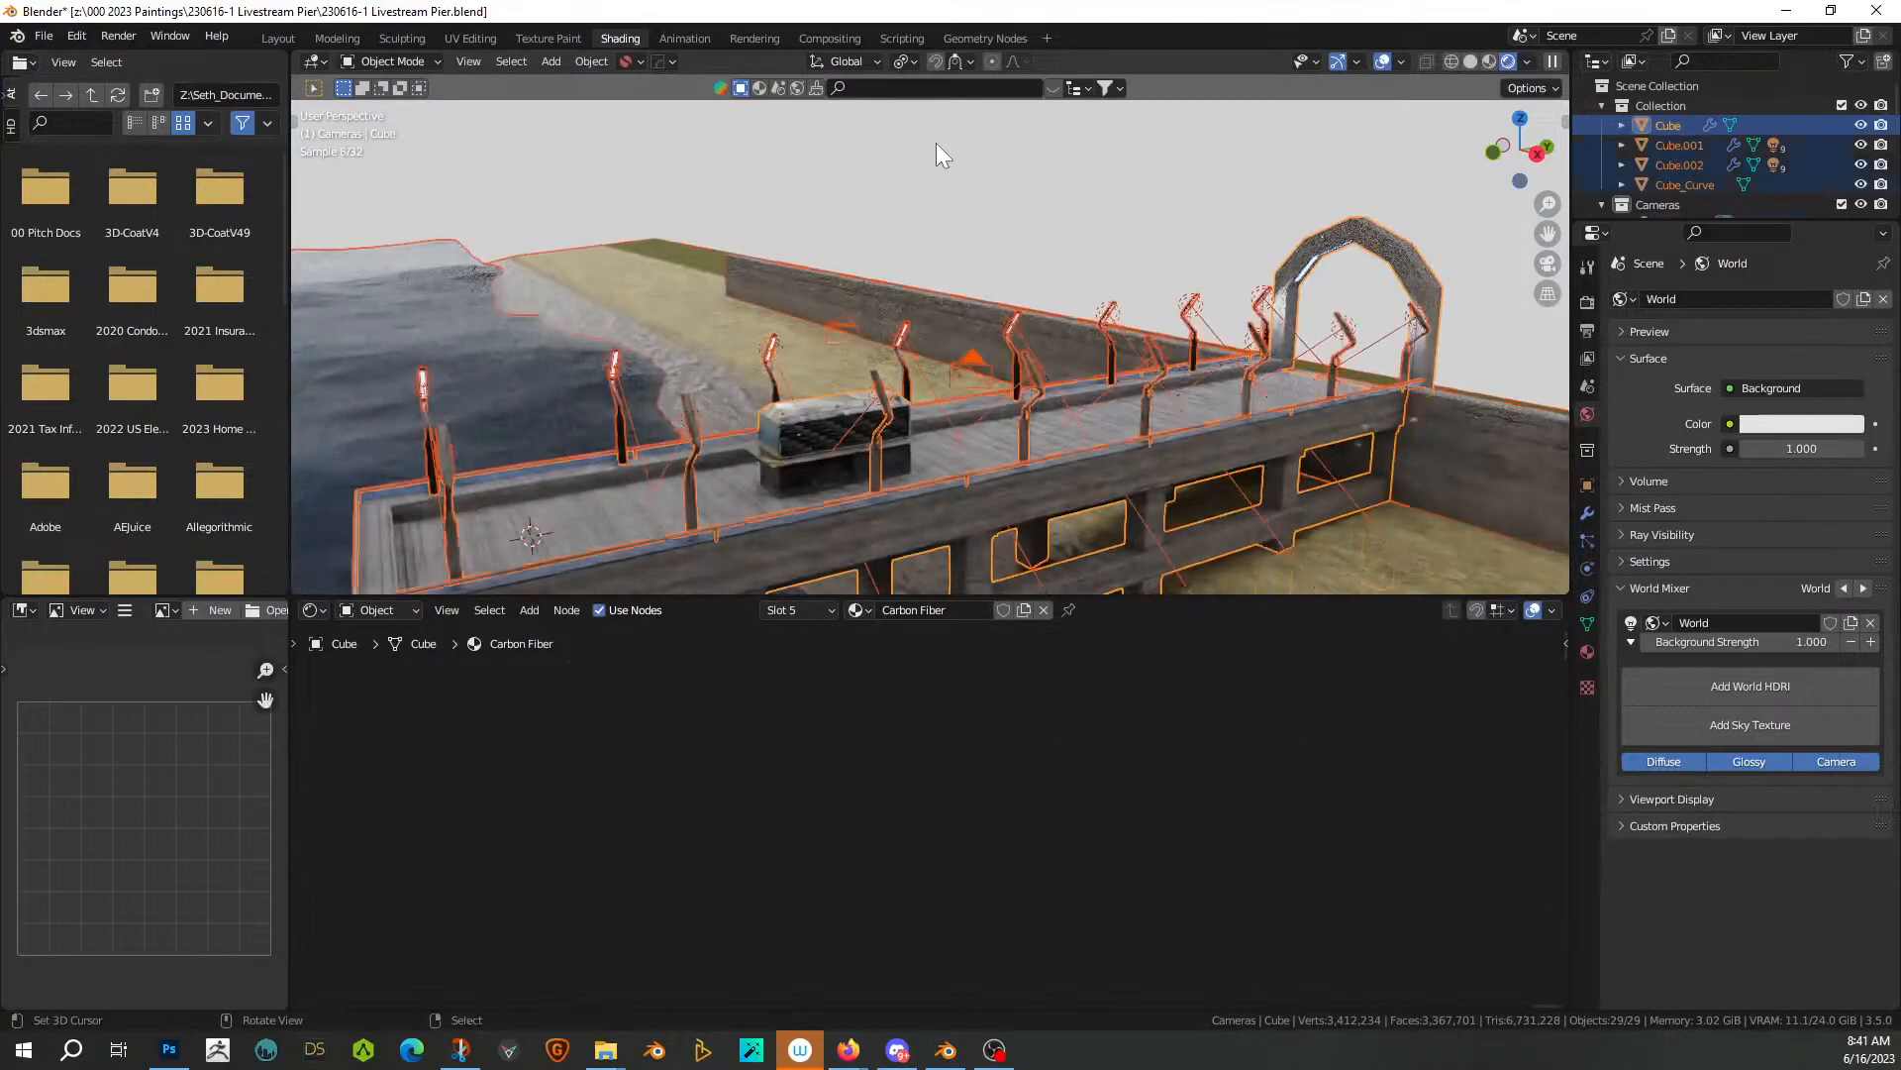
{"action": "key", "text": "a"}
{"action": "key", "text": "Home"}
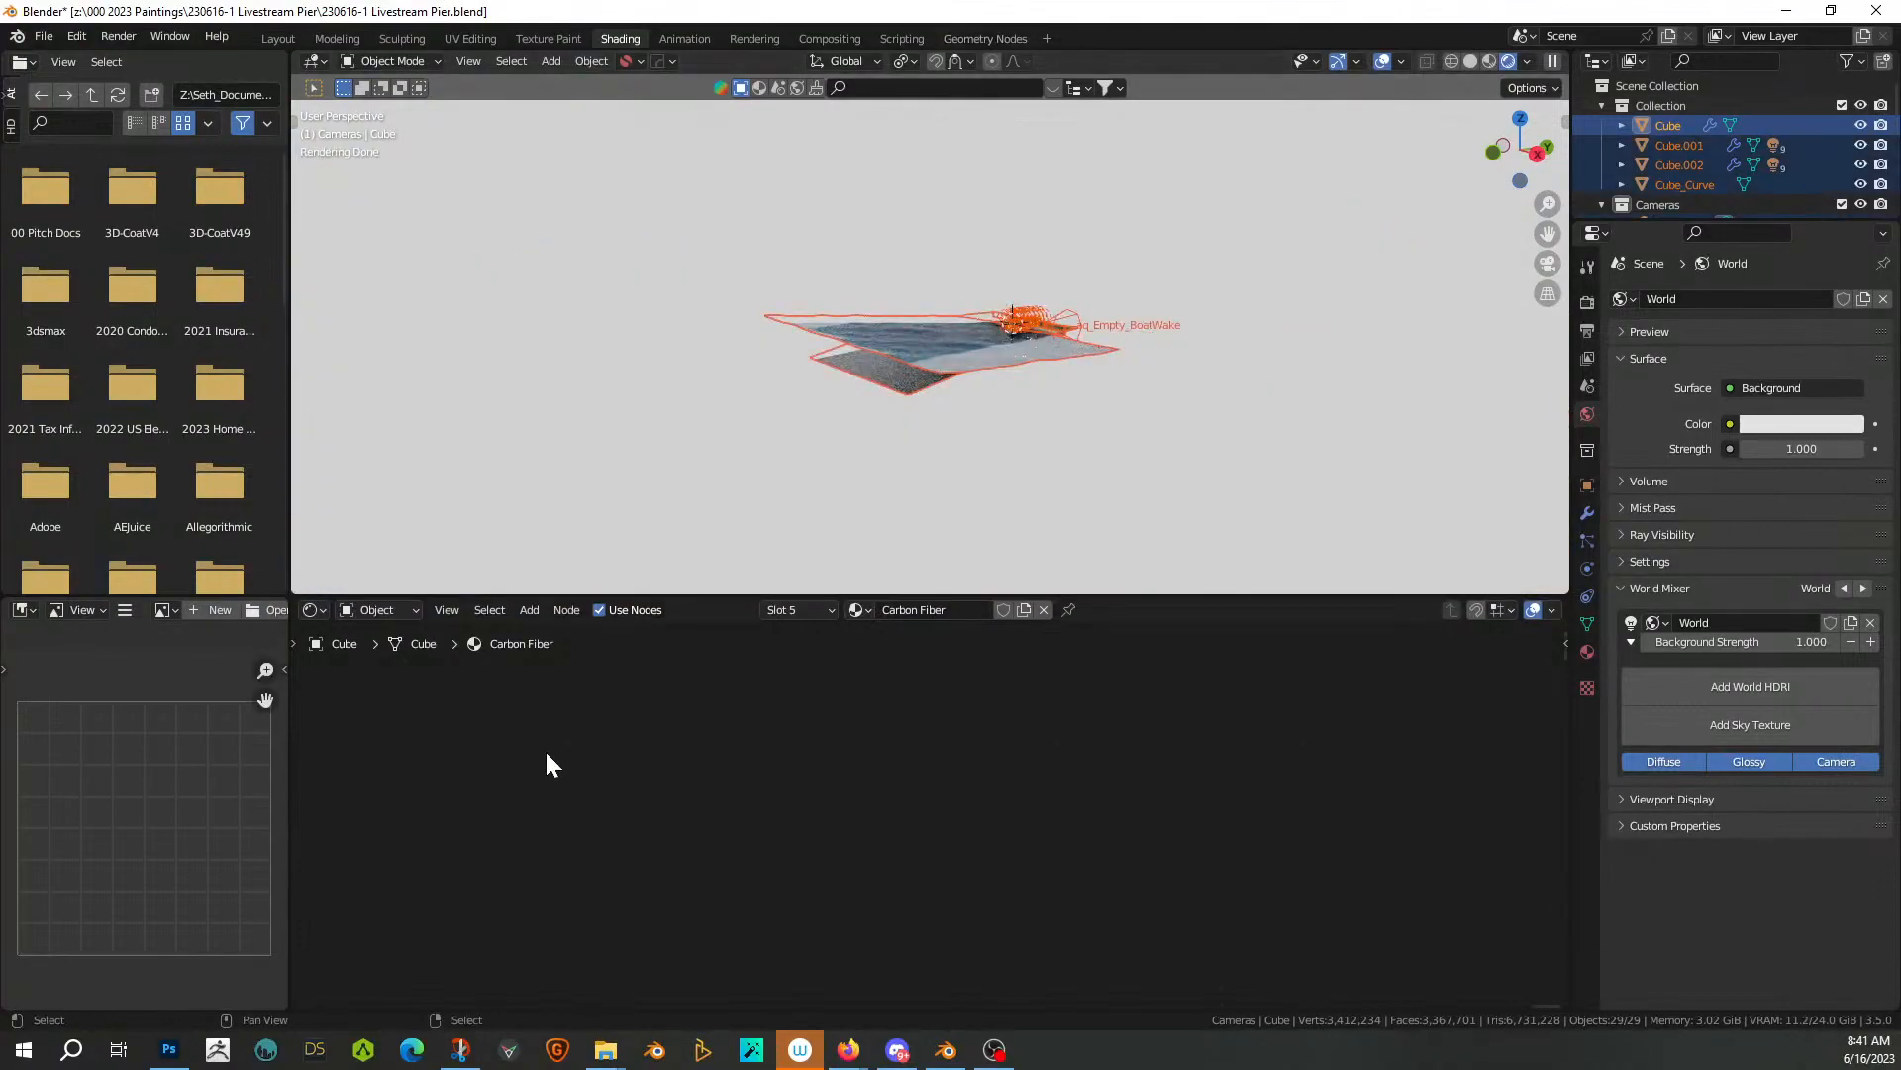
{"action": "left_click", "coordinate": [1017, 302]}
{"action": "left_click", "coordinate": [1020, 338]}
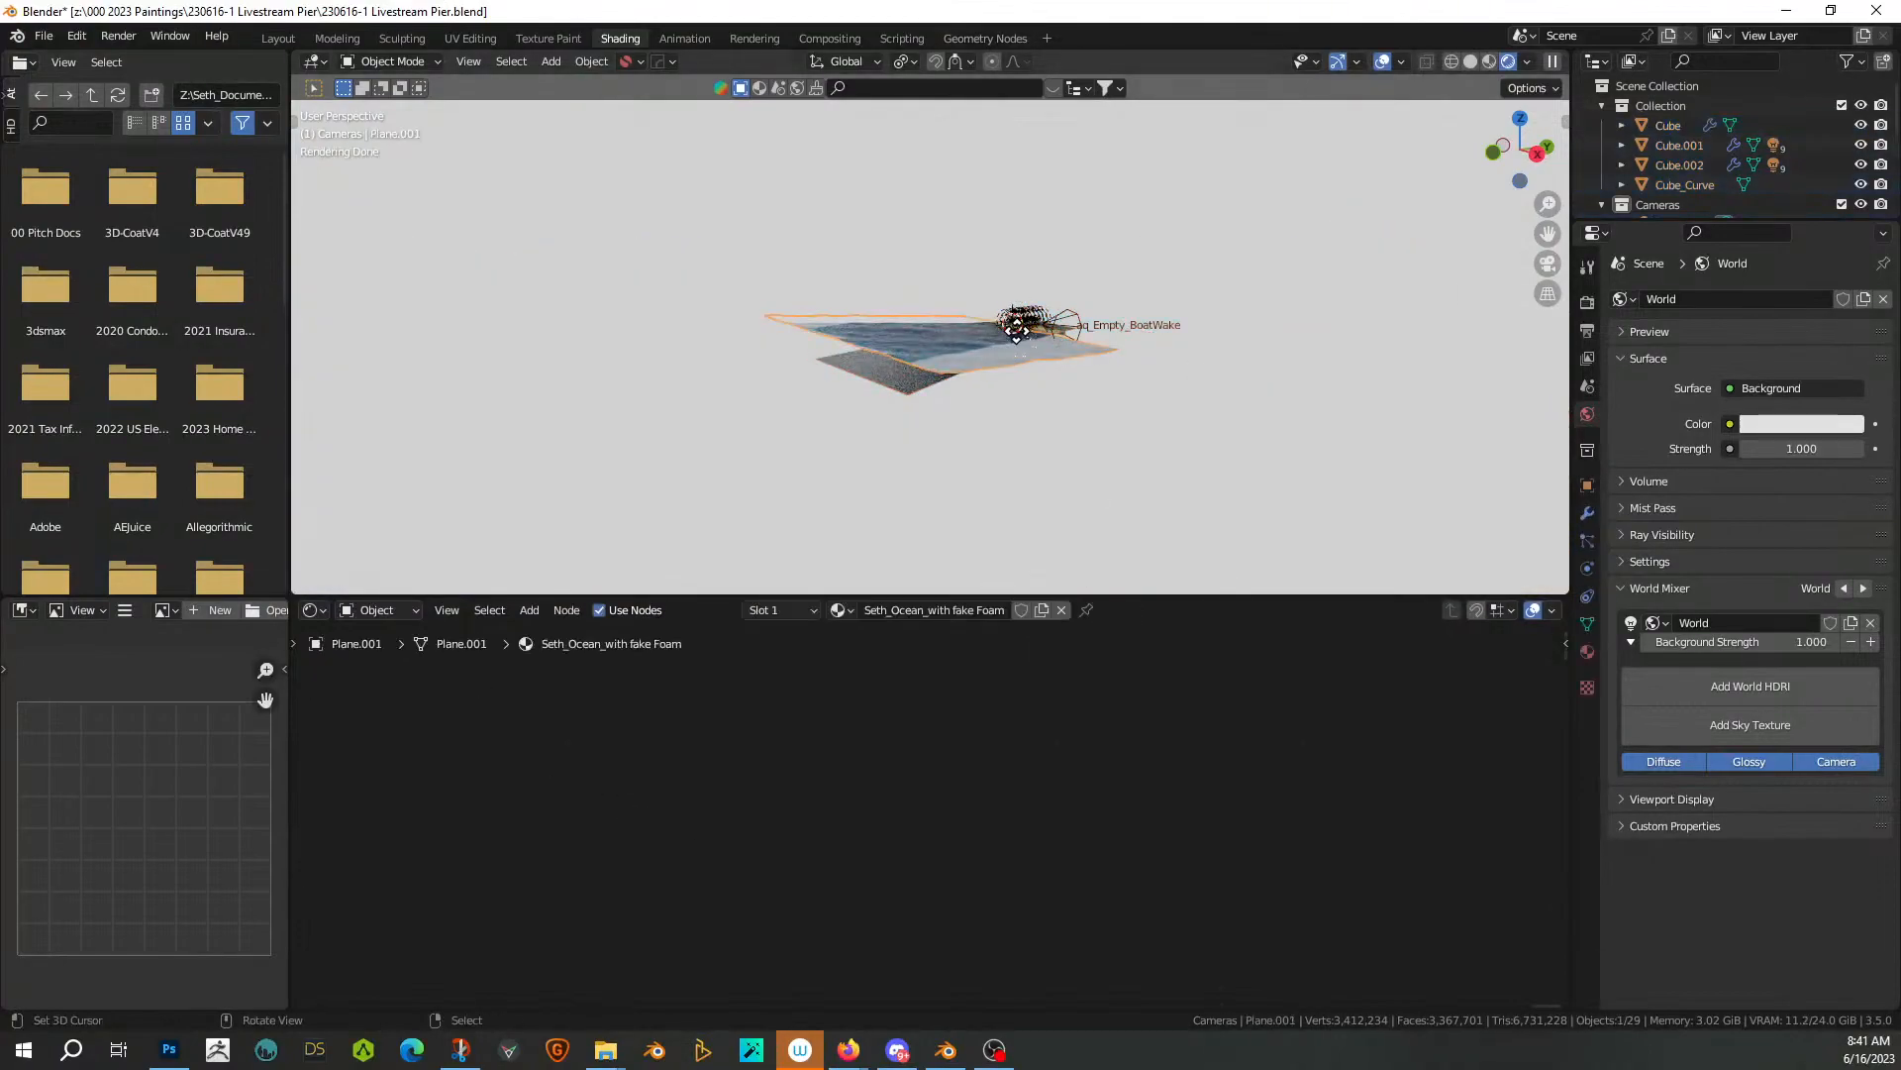
{"action": "left_click", "coordinate": [1020, 334]}
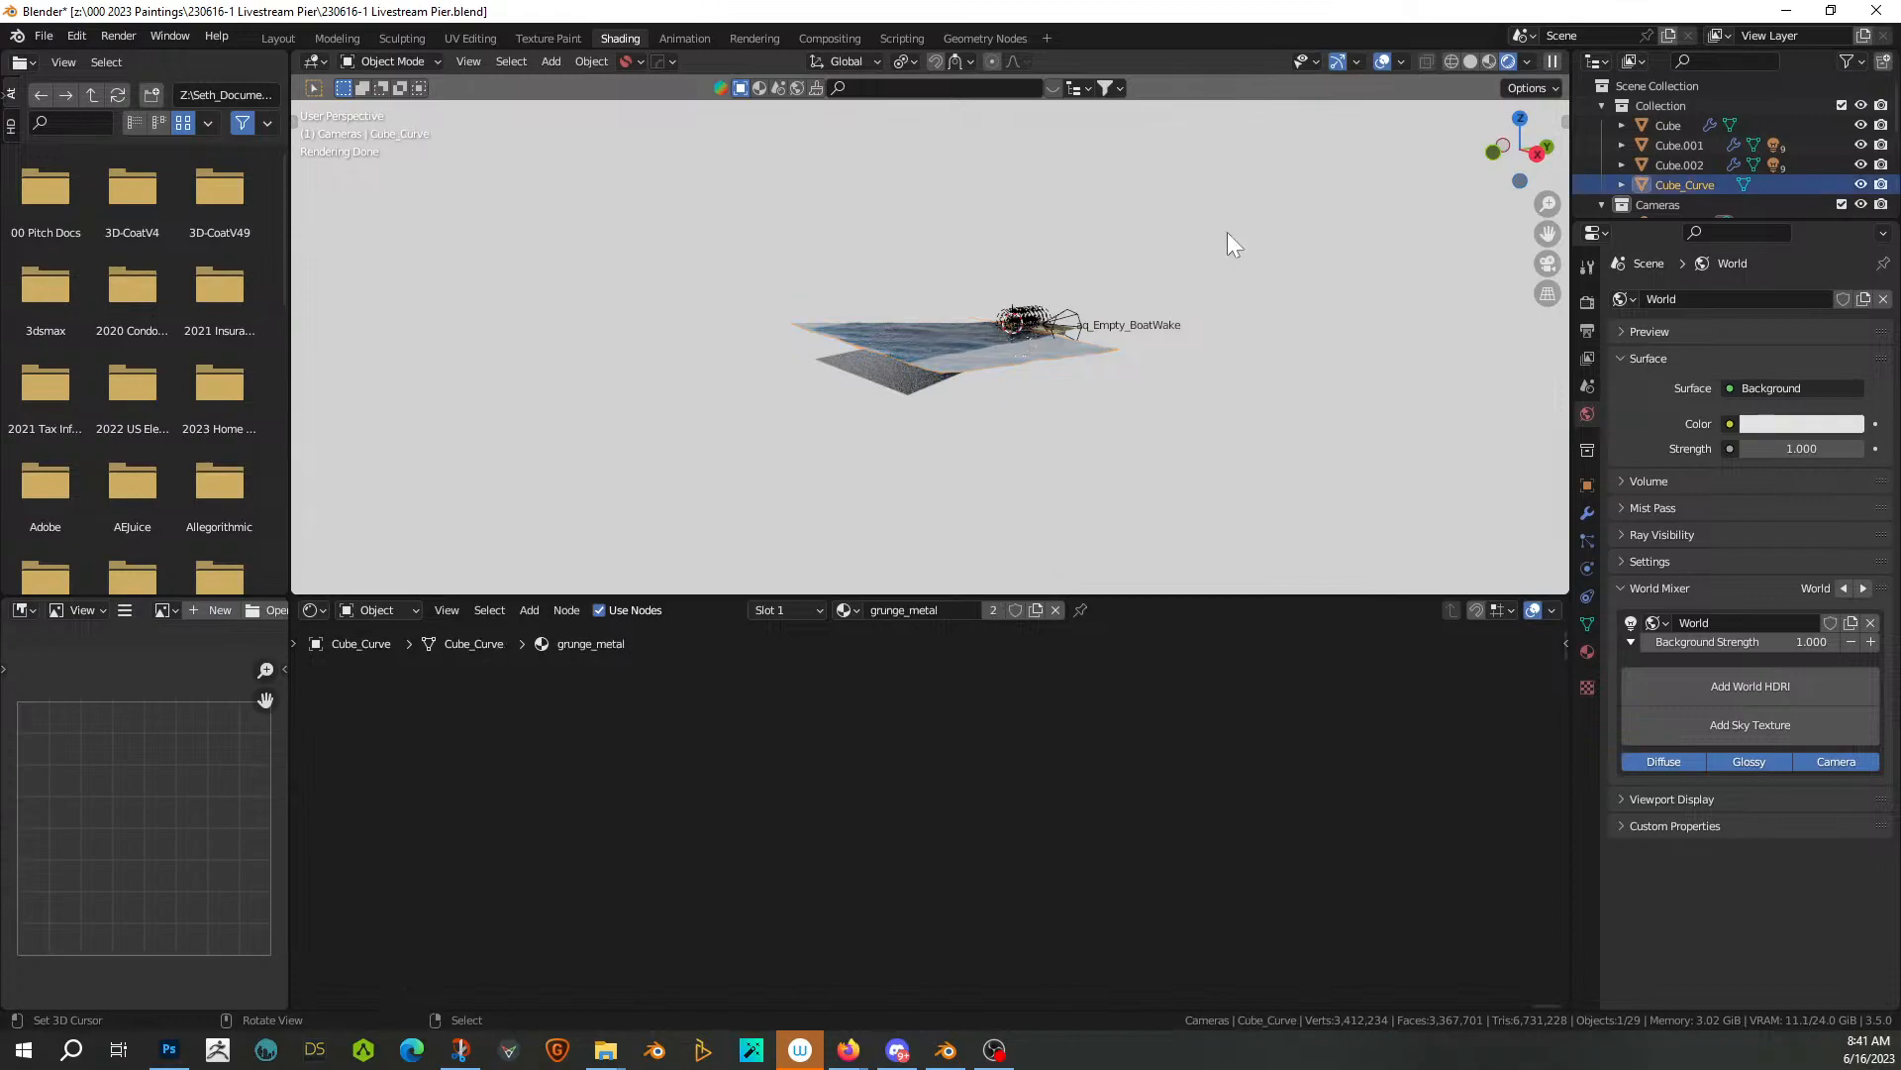
{"action": "scroll", "coordinate": [1765, 121], "scroll_direction": "down", "scroll_amount": 2}
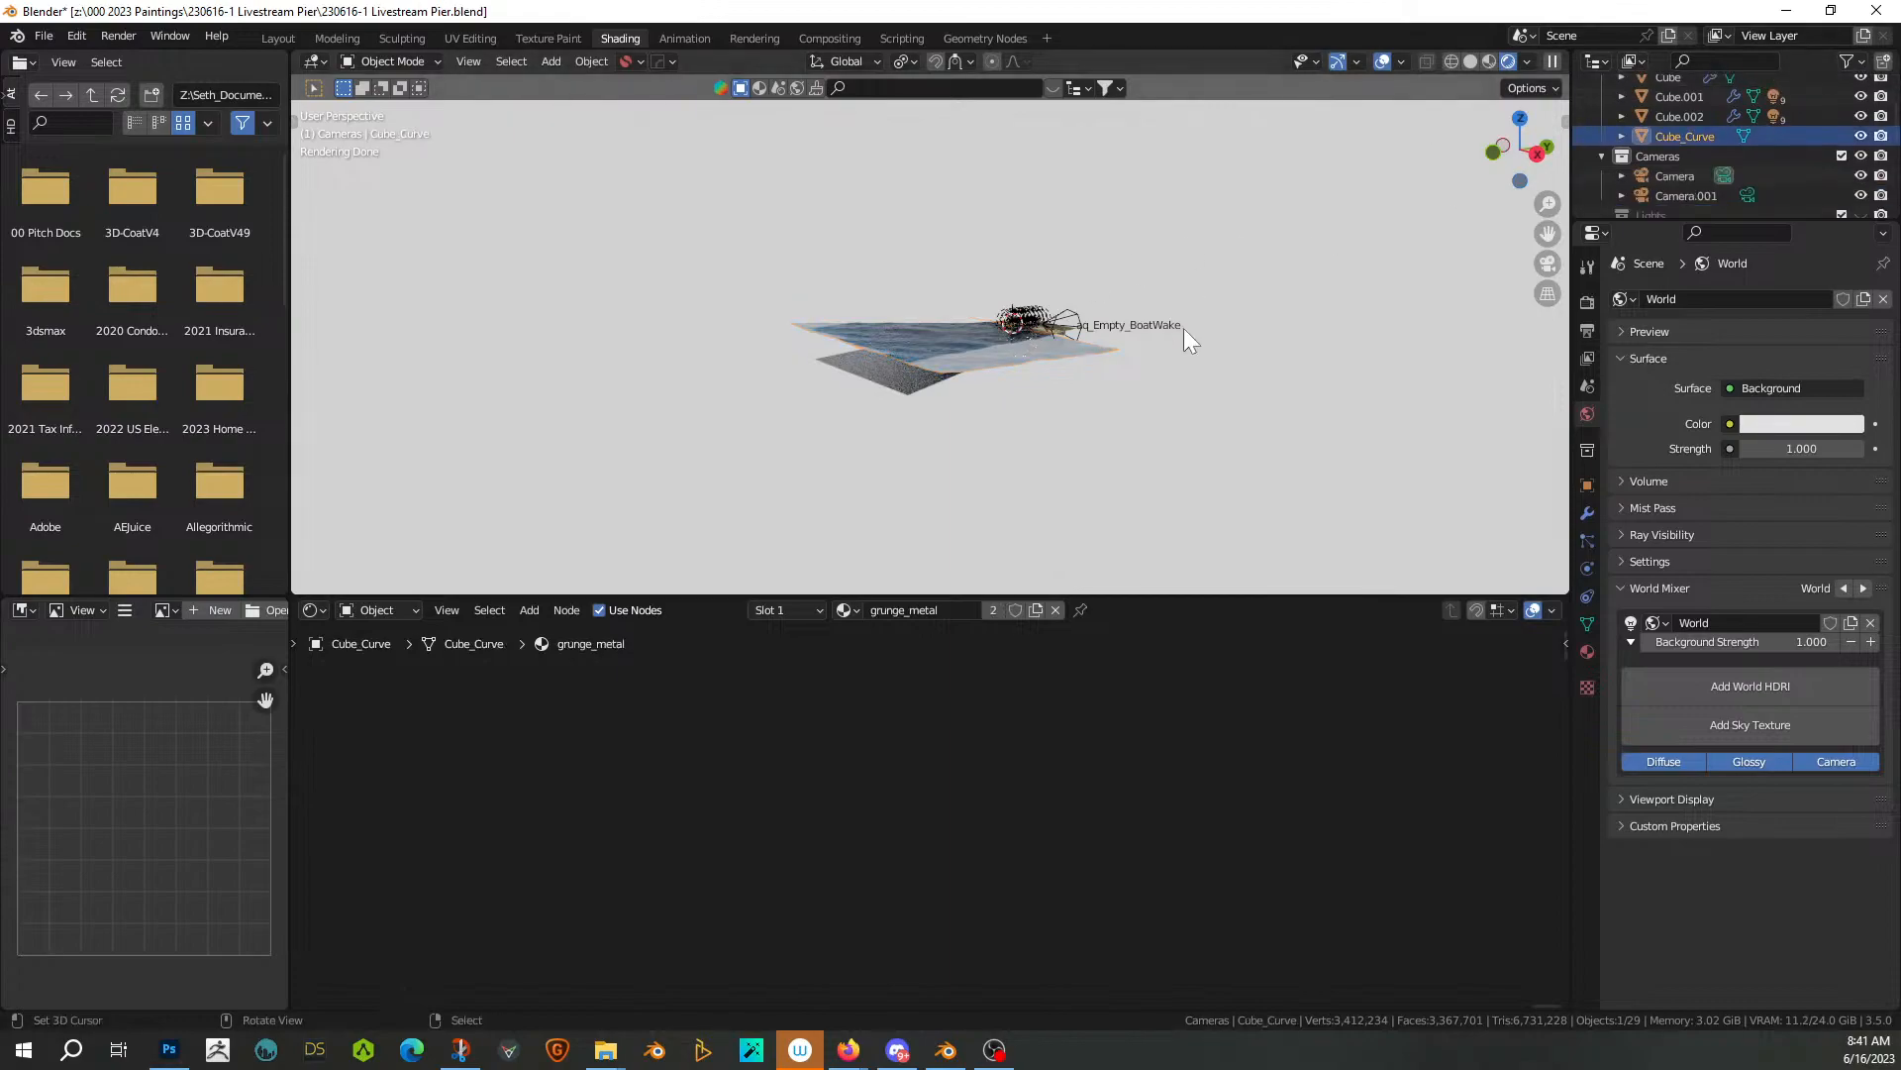
{"action": "key", "text": "KP_0"}
{"action": "left_click", "coordinate": [551, 370]}
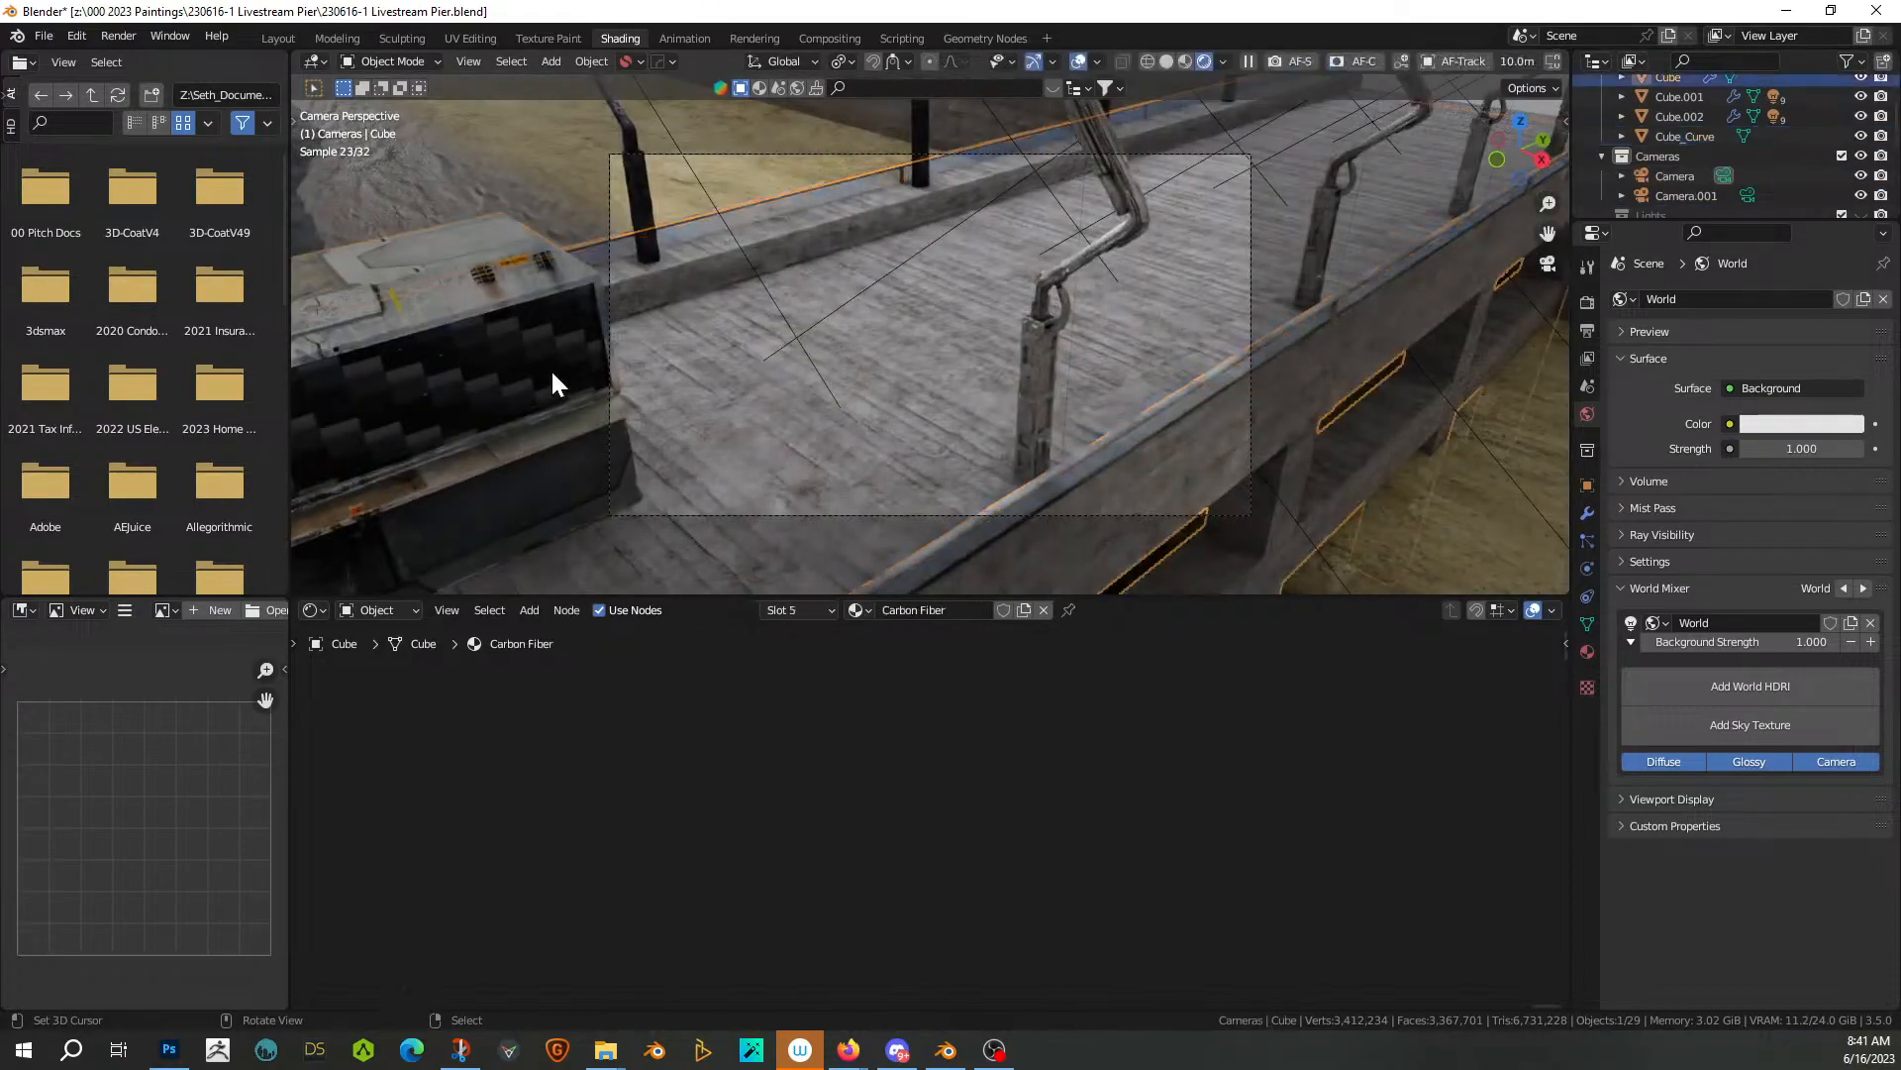
{"action": "middle_click_drag", "start_coordinate": [509, 340], "coordinate": [1022, 270]}
{"action": "middle_click_drag", "start_coordinate": [858, 327], "coordinate": [741, 158]}
Enter Edit Mode and select the booth's three upper front panel faces
{"action": "key", "text": "Tab"}
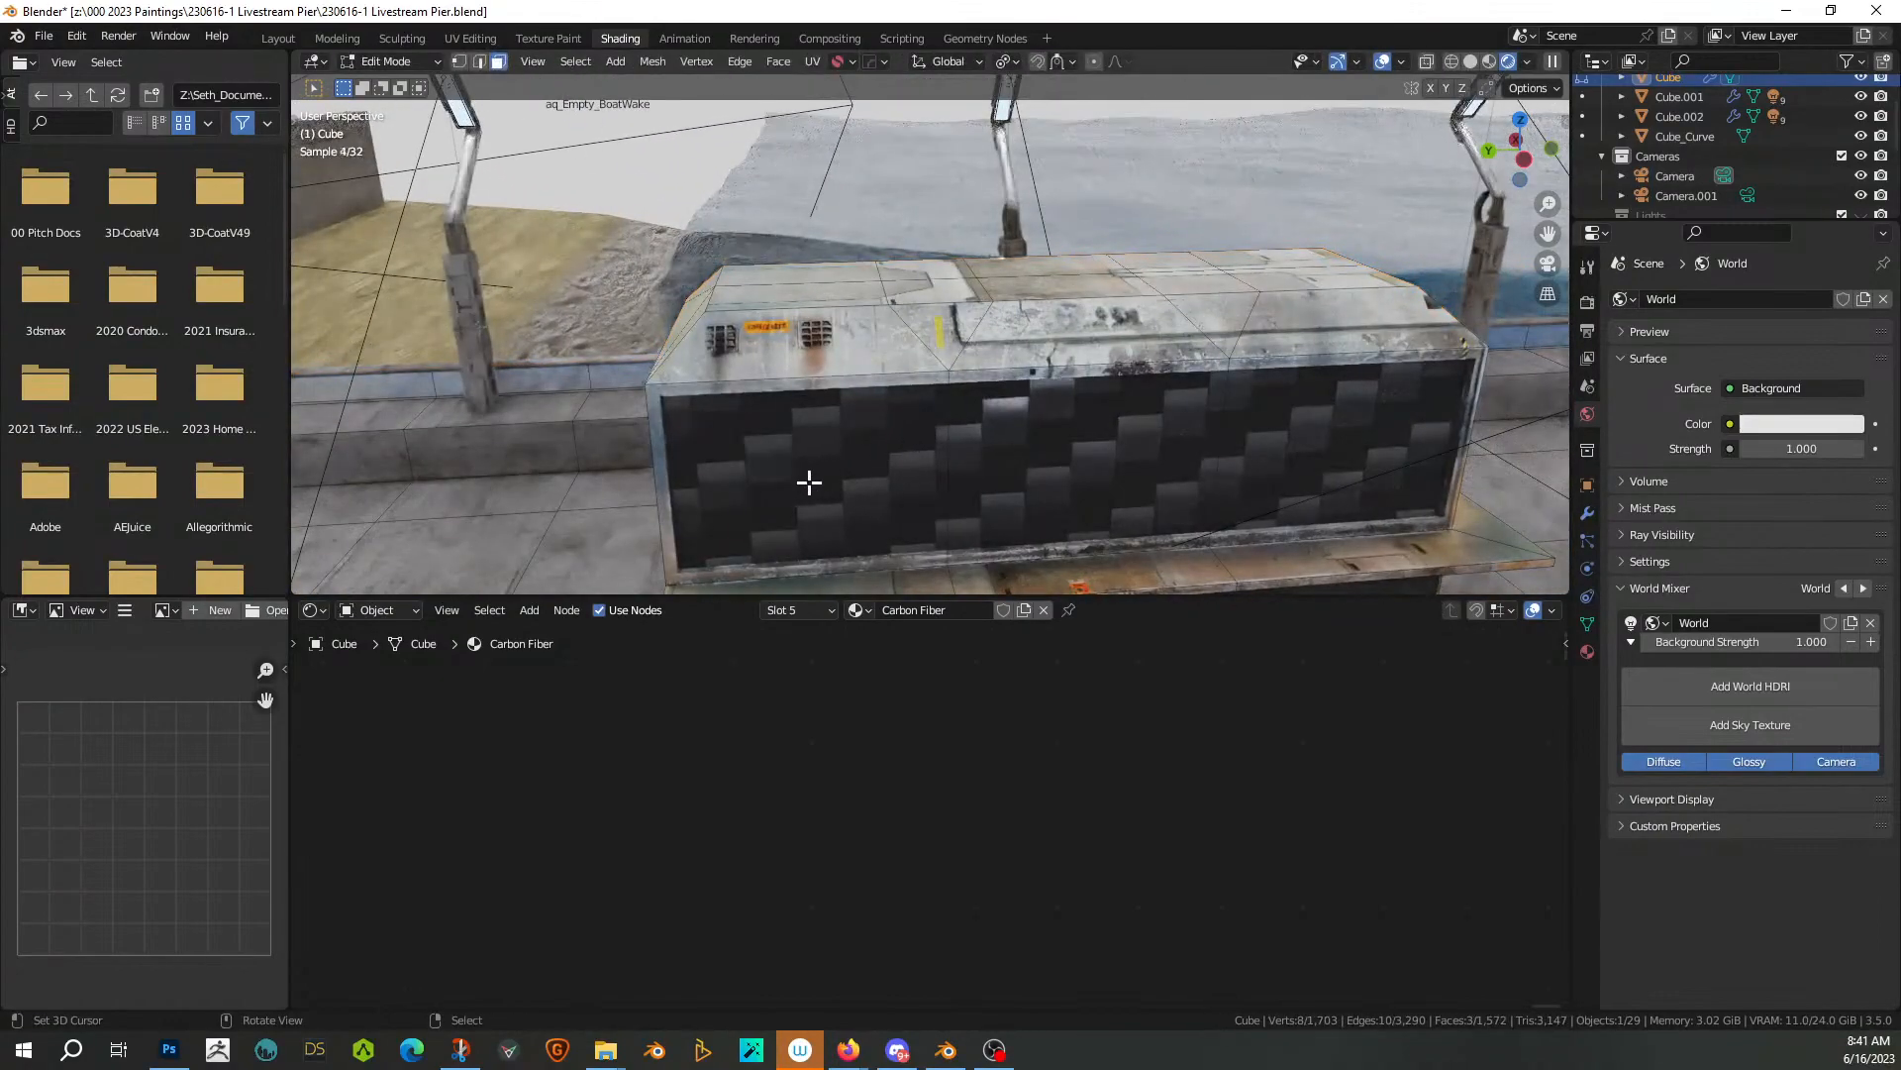
{"action": "left_click", "coordinate": [809, 482]}
{"action": "left_click", "coordinate": [1070, 491], "text": "shift"}
{"action": "left_click", "coordinate": [1327, 444], "text": "shift"}
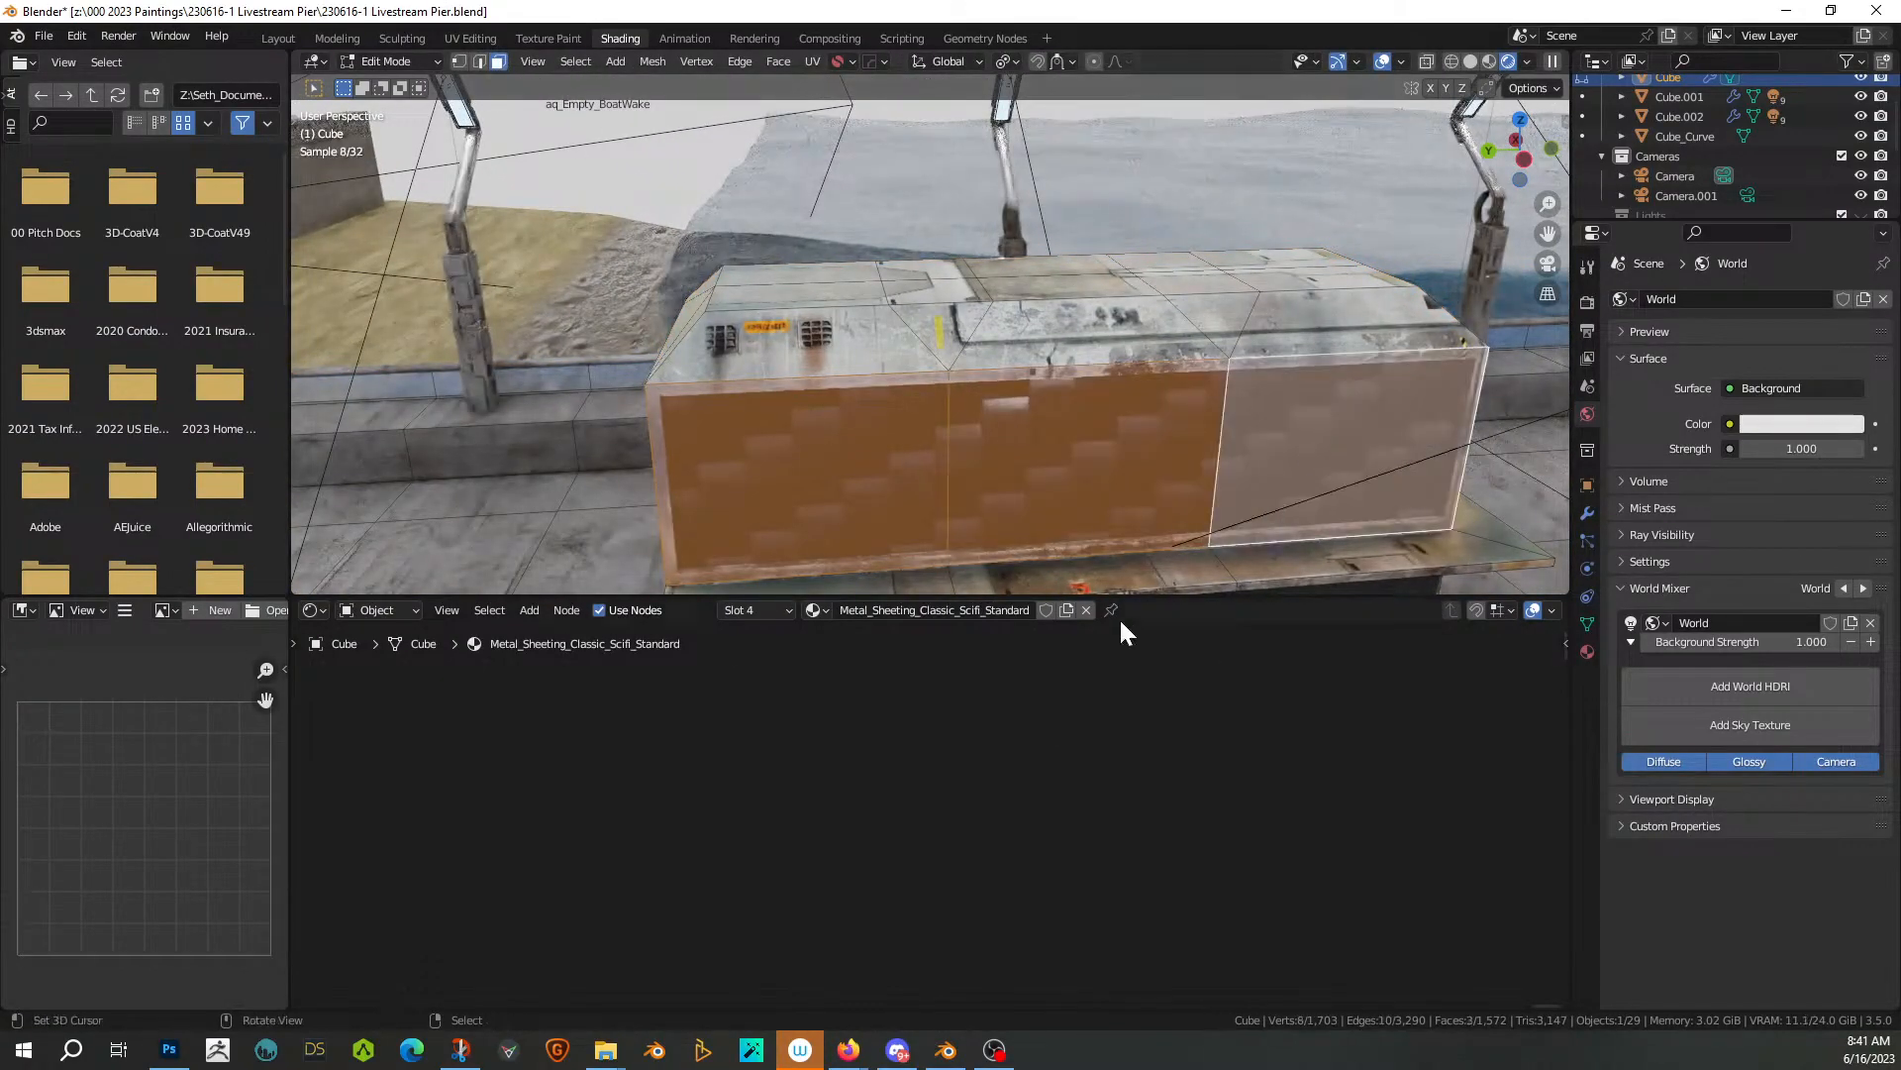
{"action": "middle_click_drag", "start_coordinate": [1036, 518], "coordinate": [1257, 509]}
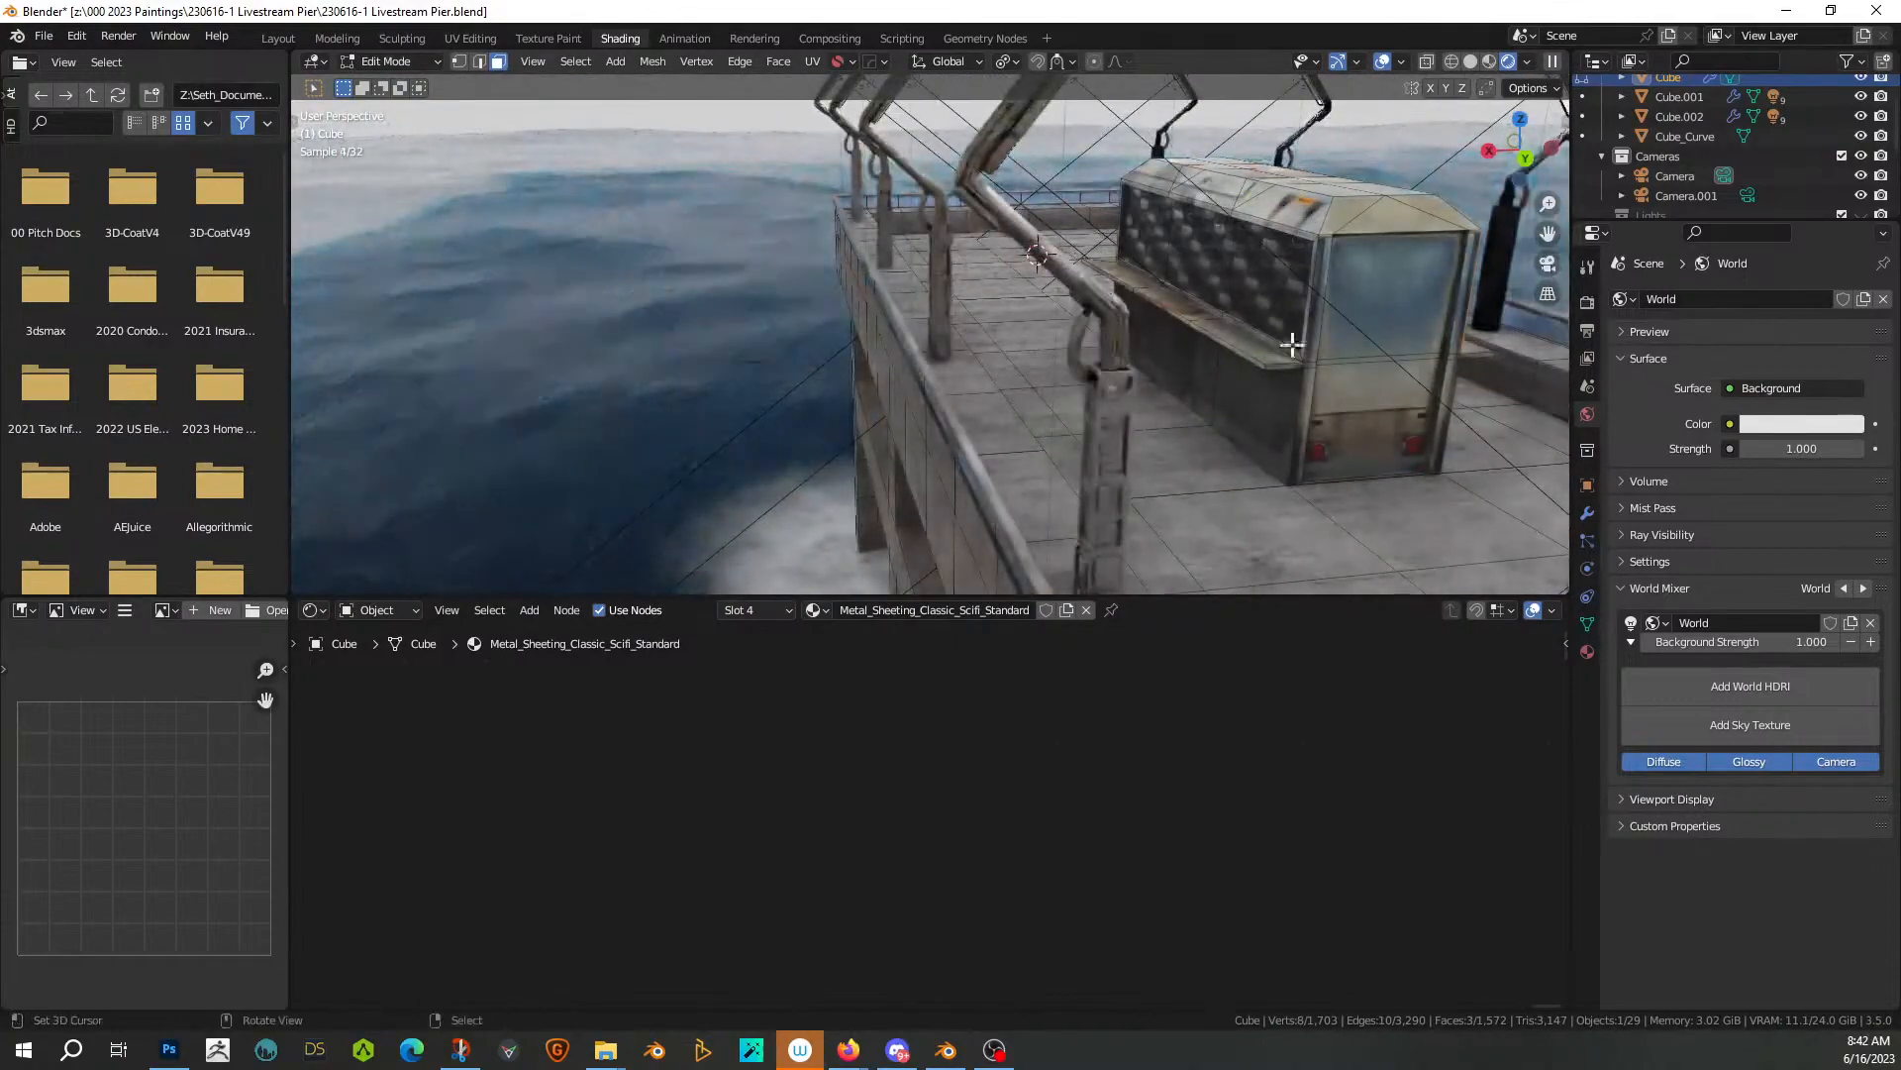
{"action": "left_click", "coordinate": [1276, 292], "text": "shift"}
{"action": "left_click", "coordinate": [1209, 241], "text": "shift"}
{"action": "left_click", "coordinate": [1146, 212], "text": "shift"}
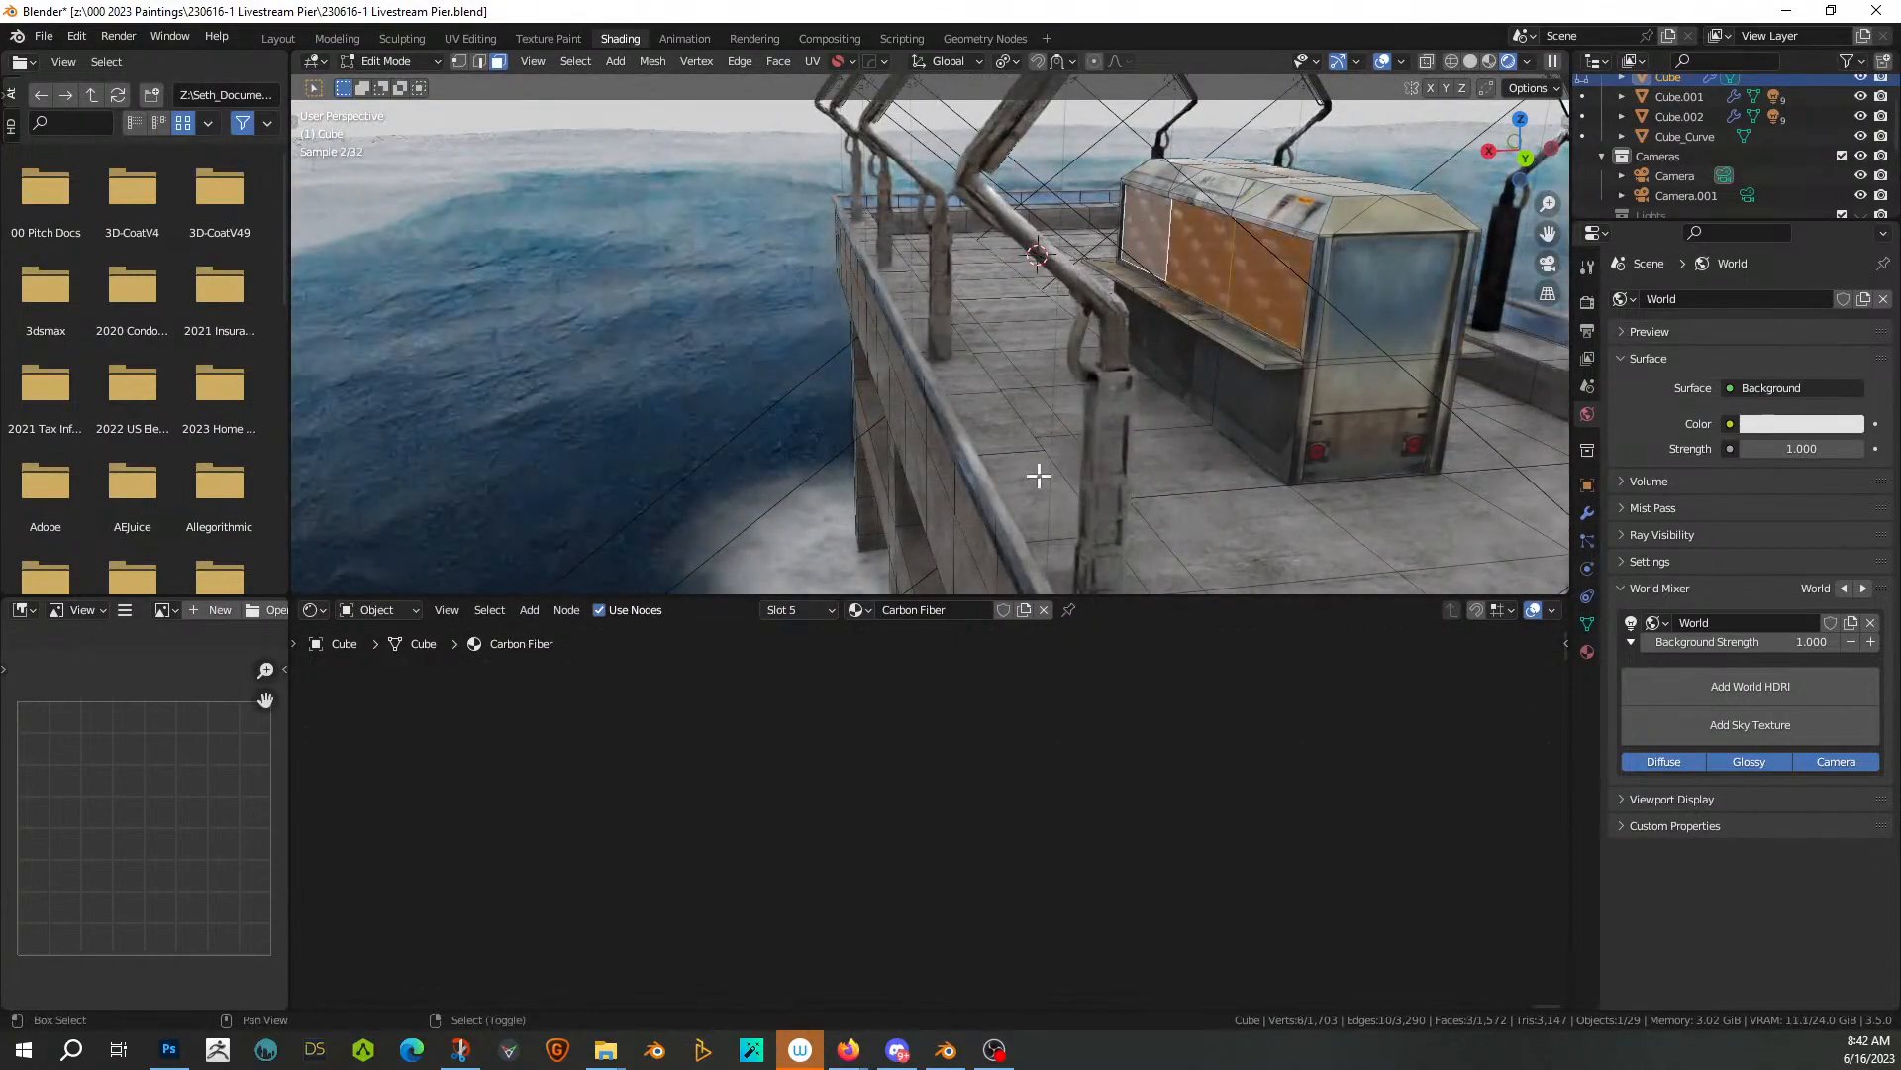
Delete the Carbon Fiber shader nodes and replace that material in slot 5 with a new one
{"action": "key", "text": "Home"}
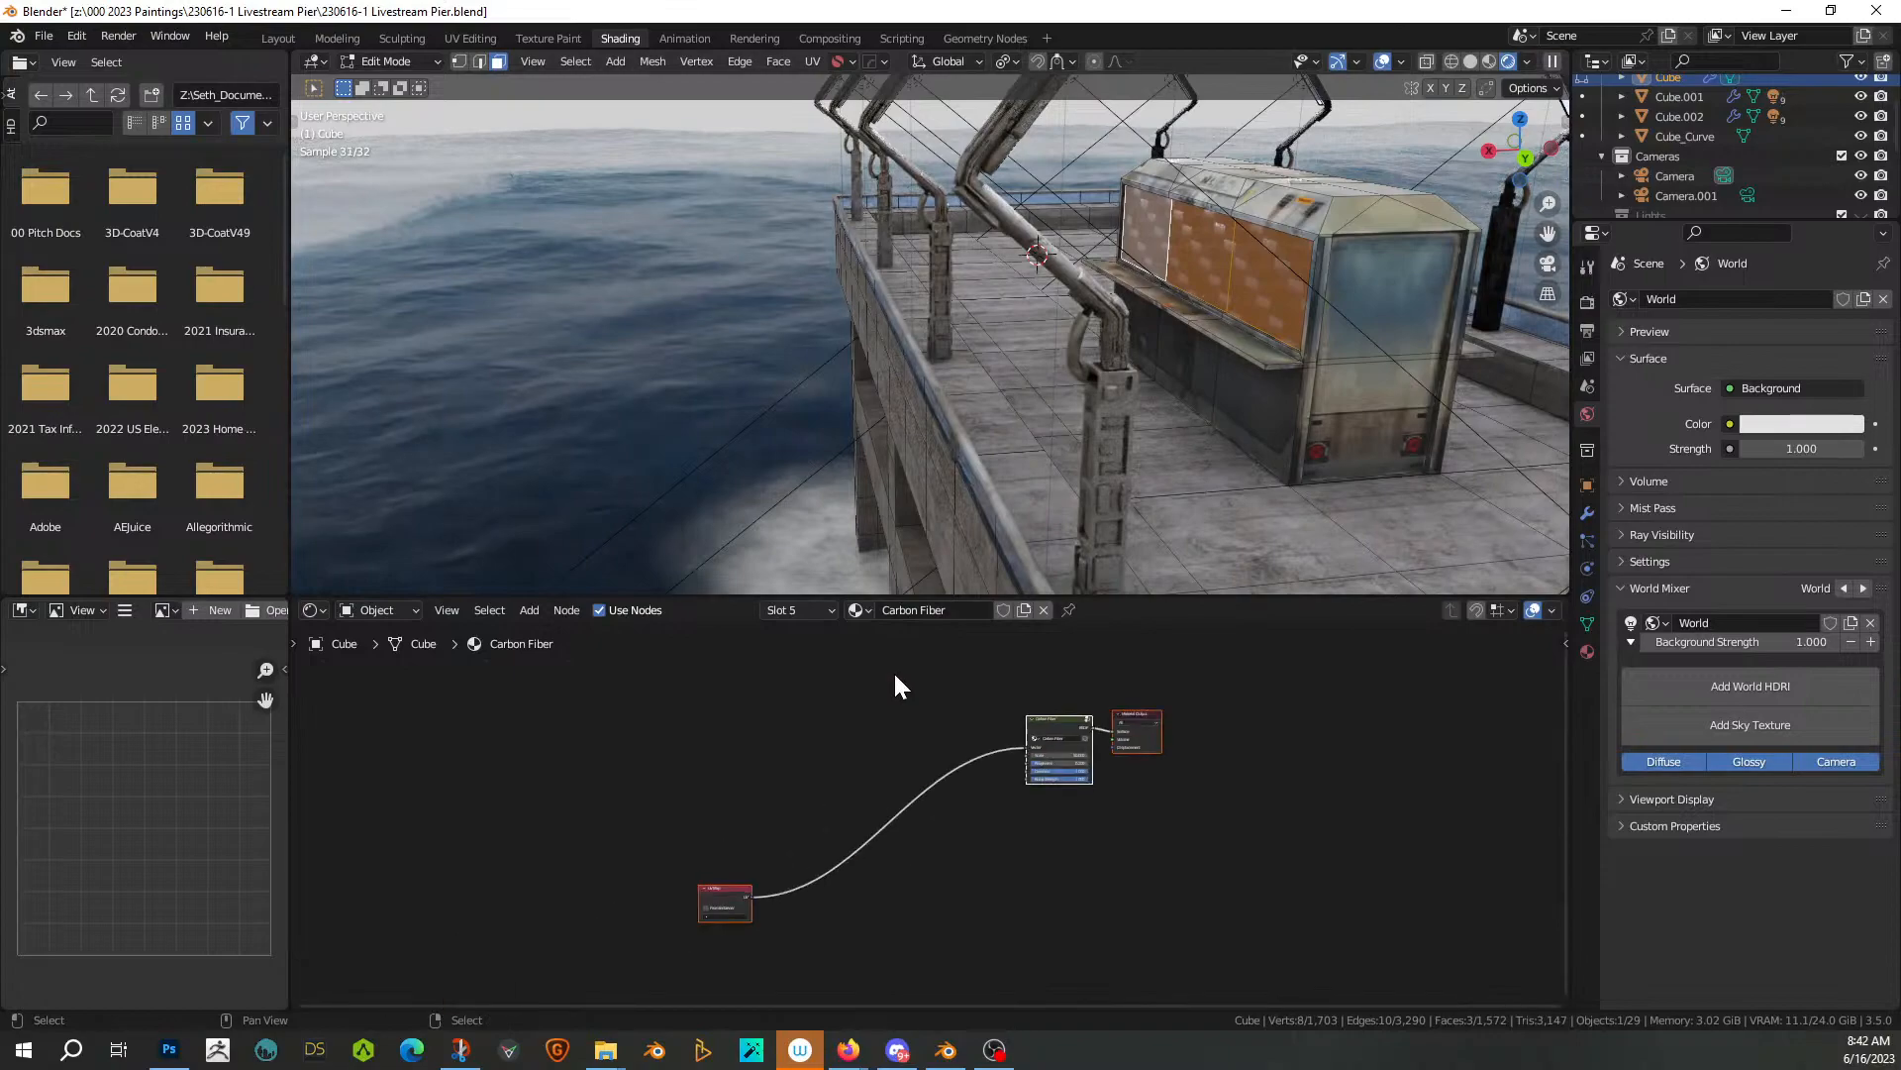
{"action": "scroll", "coordinate": [895, 675], "scroll_direction": "up", "scroll_amount": 3}
{"action": "left_click_drag", "start_coordinate": [606, 722], "coordinate": [1123, 938]}
{"action": "key", "text": "x"}
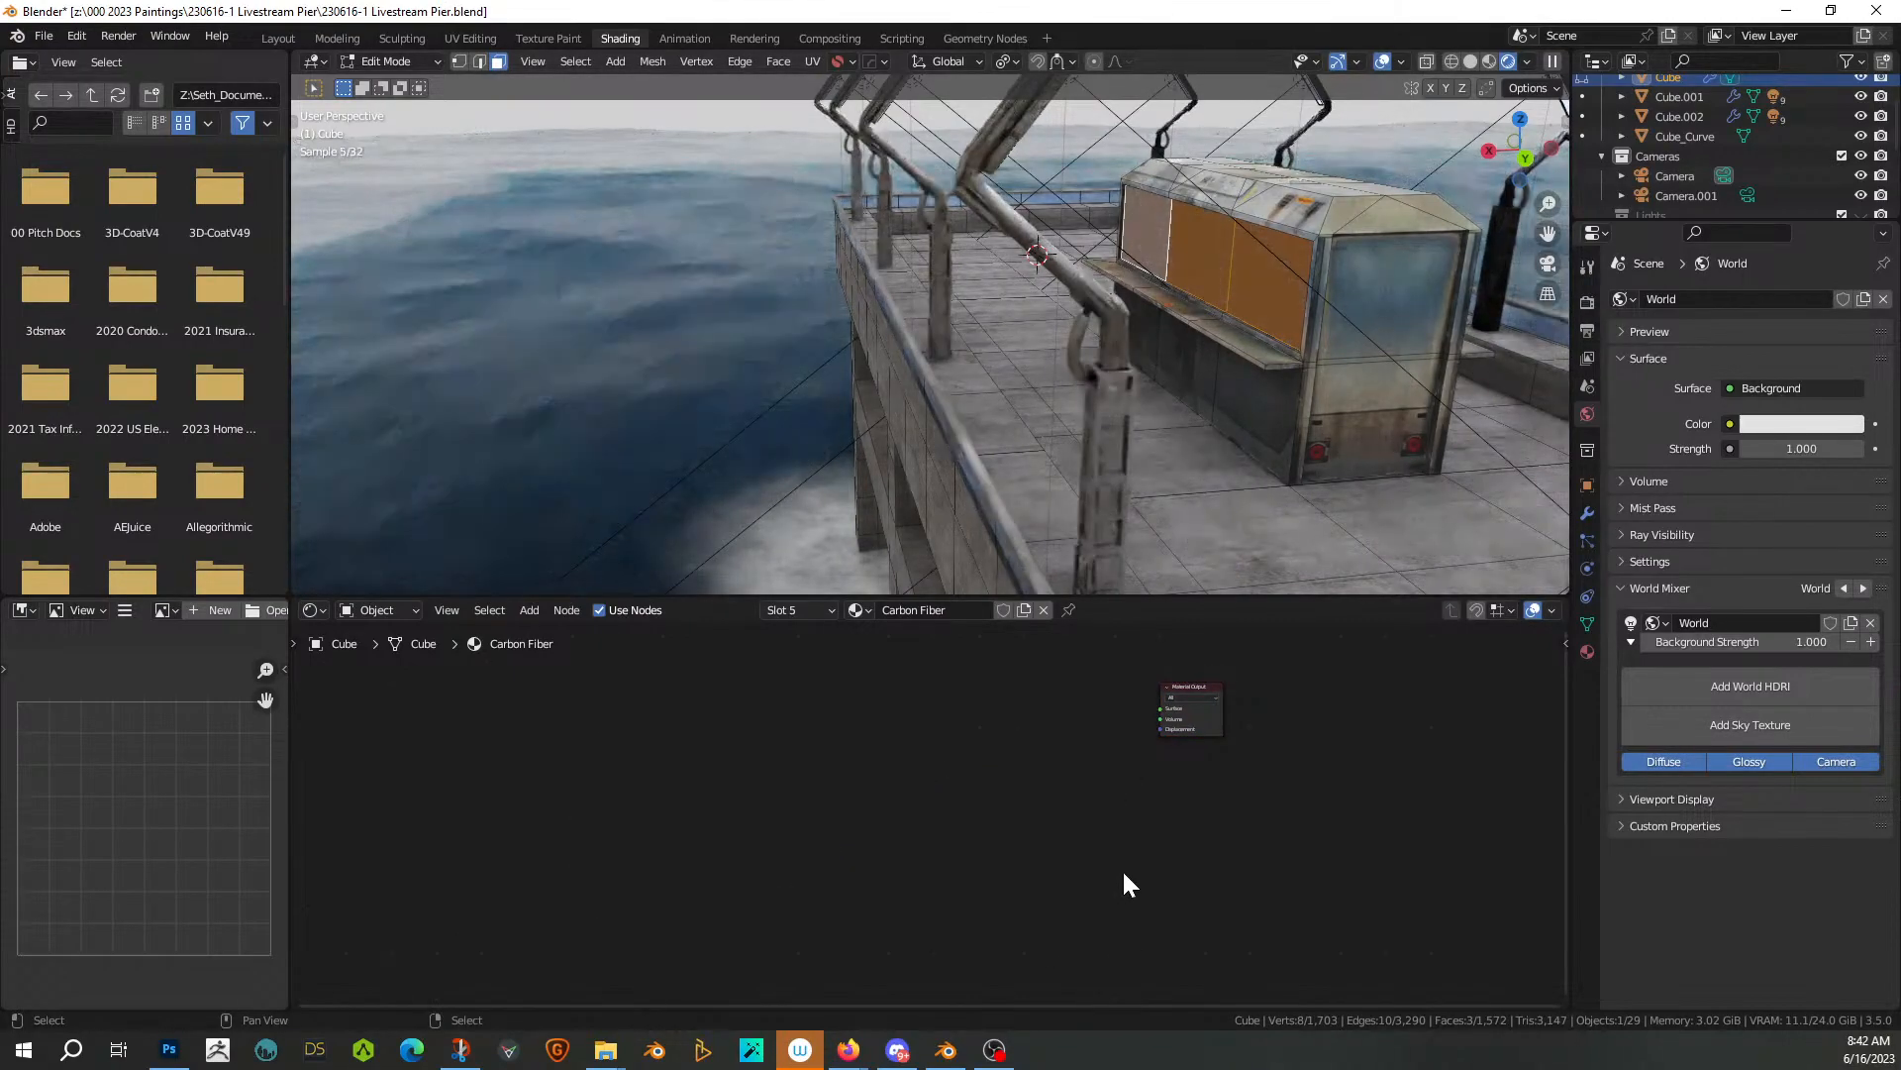
{"action": "left_click", "coordinate": [1044, 610]}
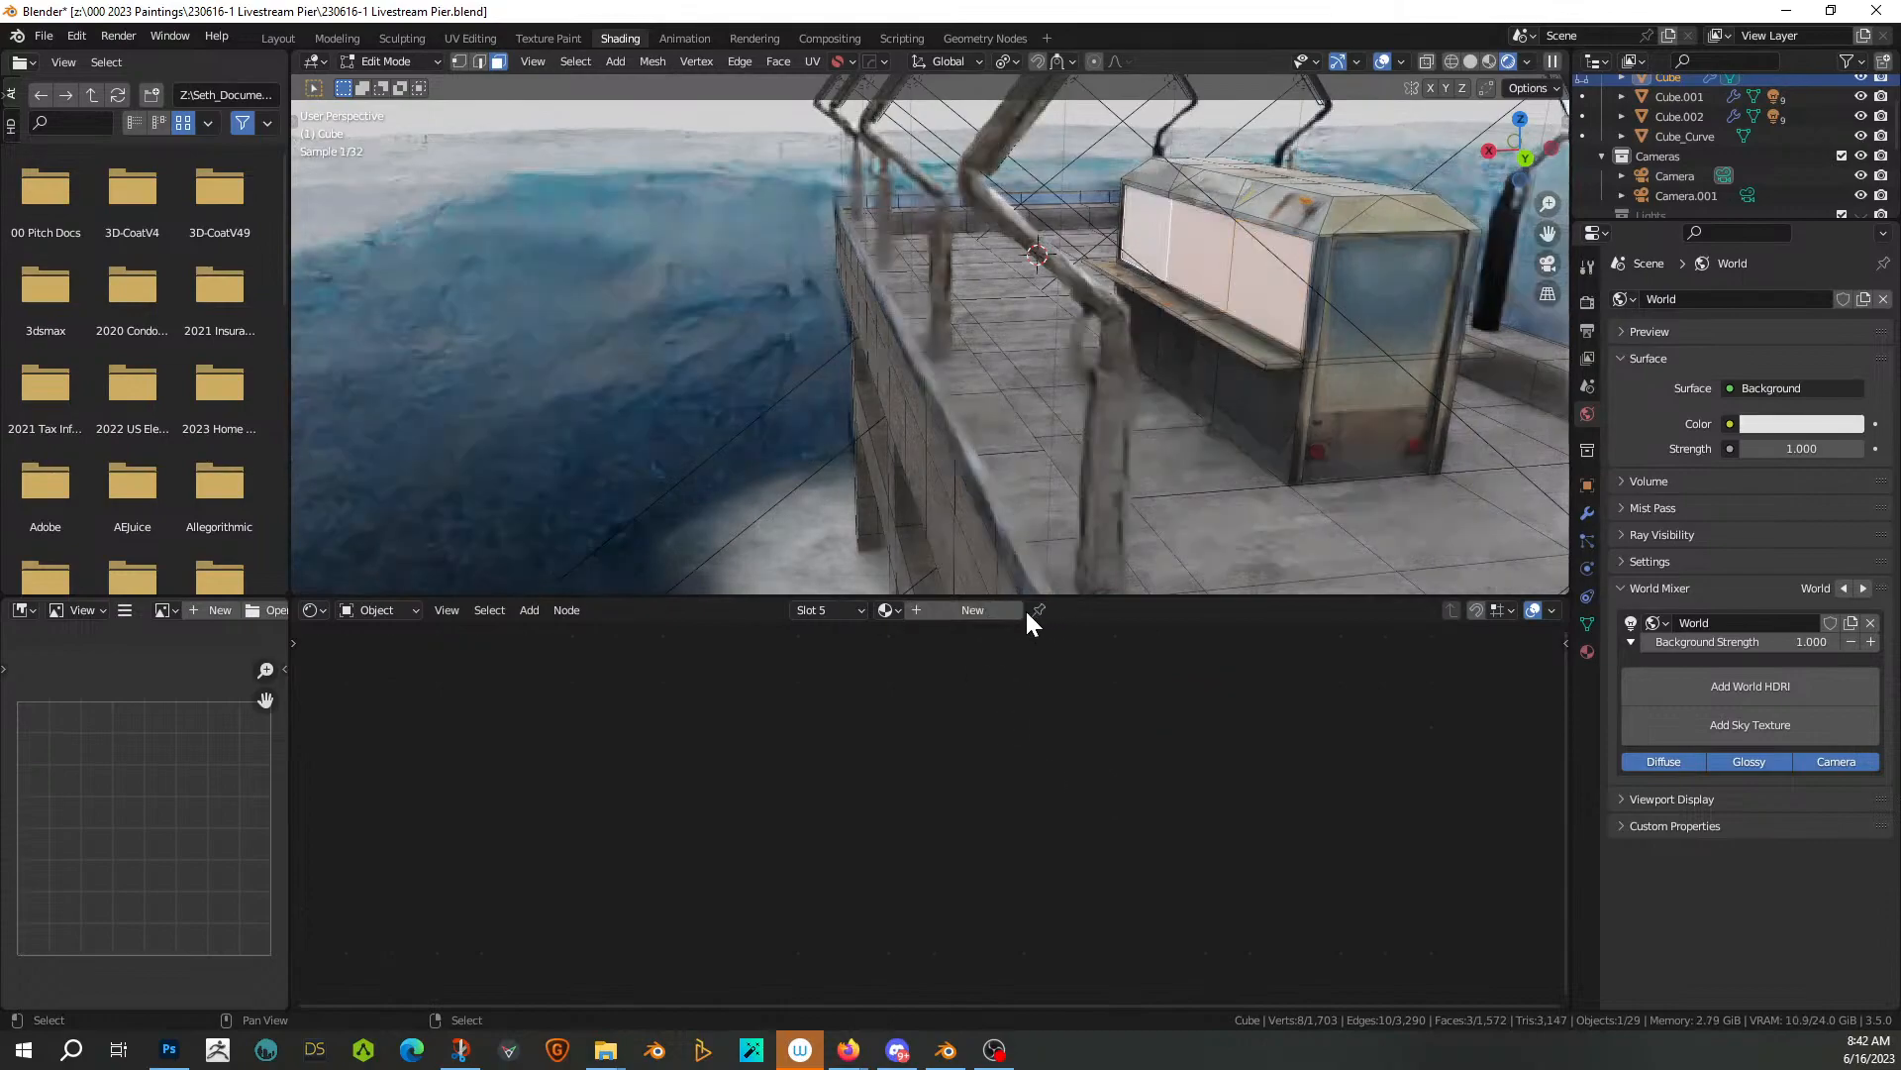
{"action": "left_click", "coordinate": [994, 610]}
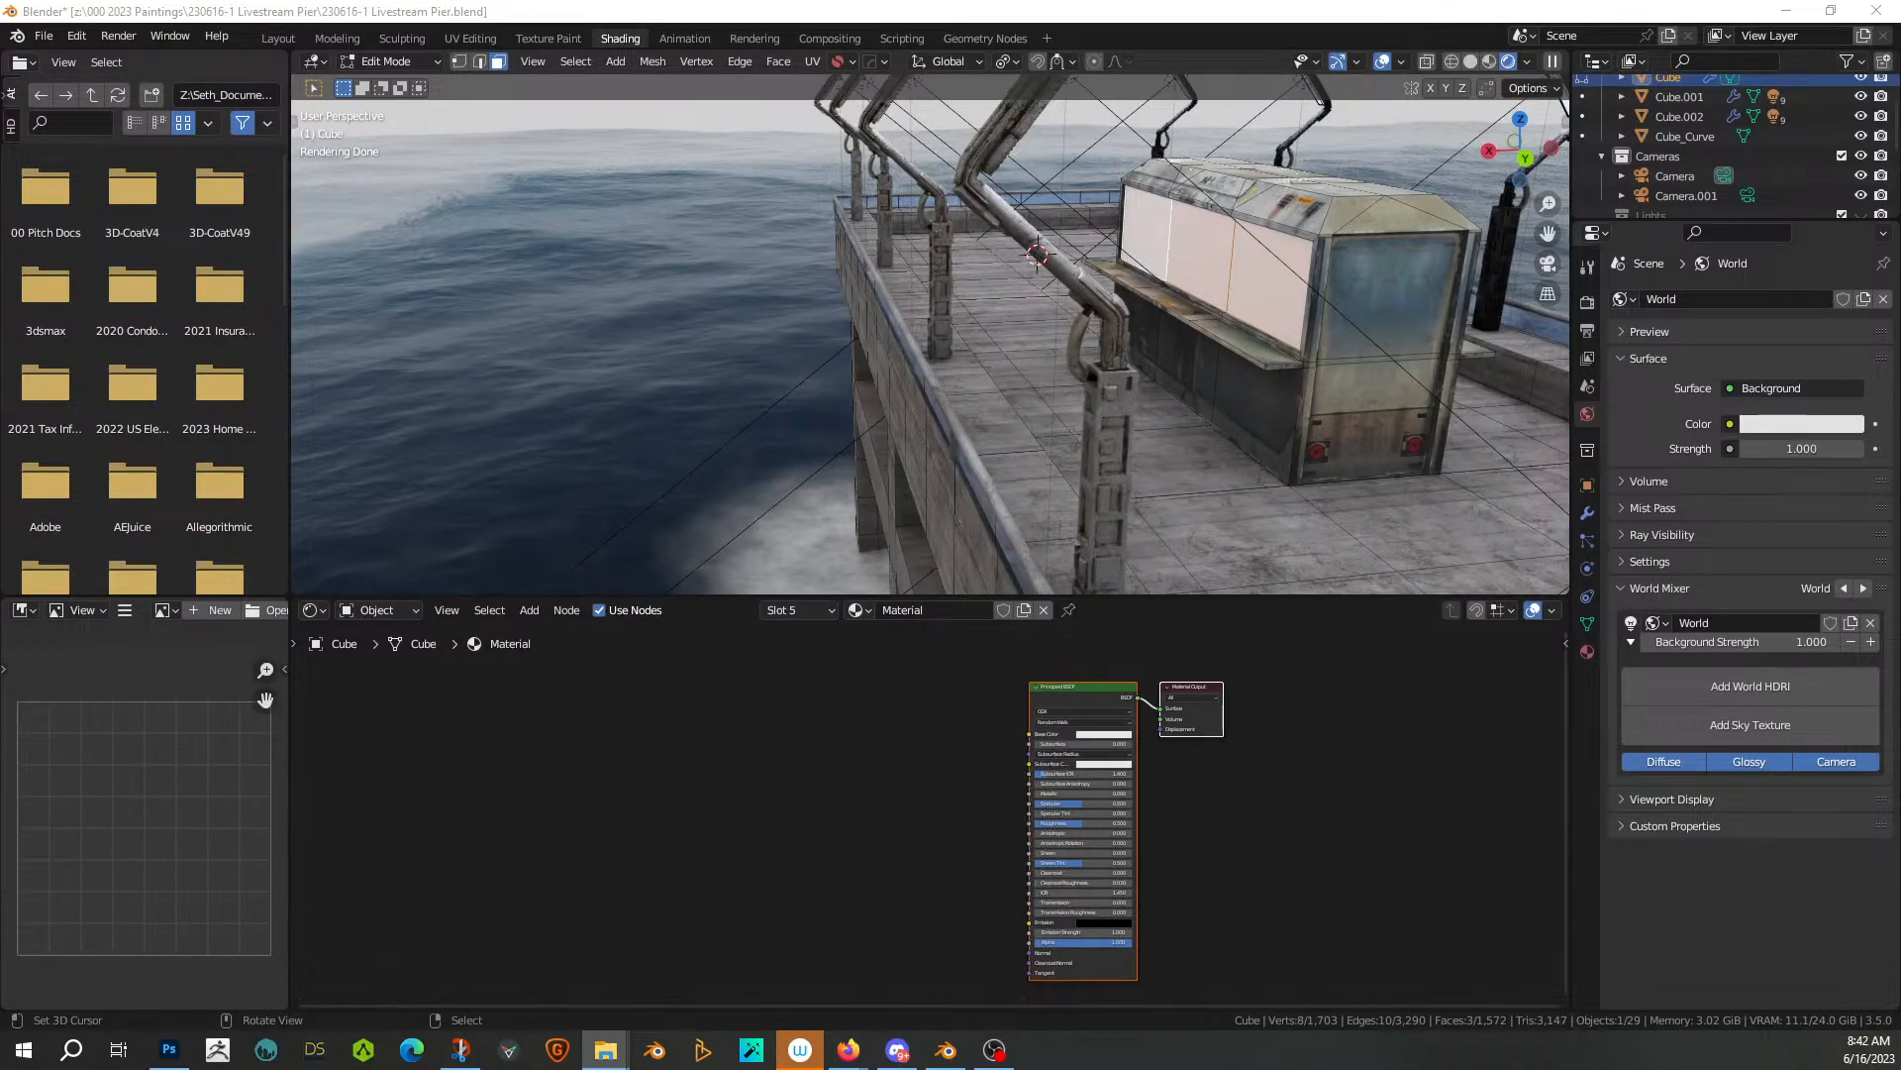
Bring the TexturesCom_MetalPlatesNew0014_1_seamless image into the new material as its Base Color and show the panel faces in the UV Editing workspace
{"action": "left_click_drag", "start_coordinate": [837, 174], "coordinate": [1052, 719]}
{"action": "scroll", "coordinate": [770, 792], "scroll_direction": "up", "scroll_amount": 1}
{"action": "mouse_move", "coordinate": [1183, 366]}
{"action": "middle_mouse_down"}
{"action": "mouse_move", "coordinate": [1198, 353]}
{"action": "mouse_move", "coordinate": [1168, 390]}
{"action": "middle_mouse_up"}
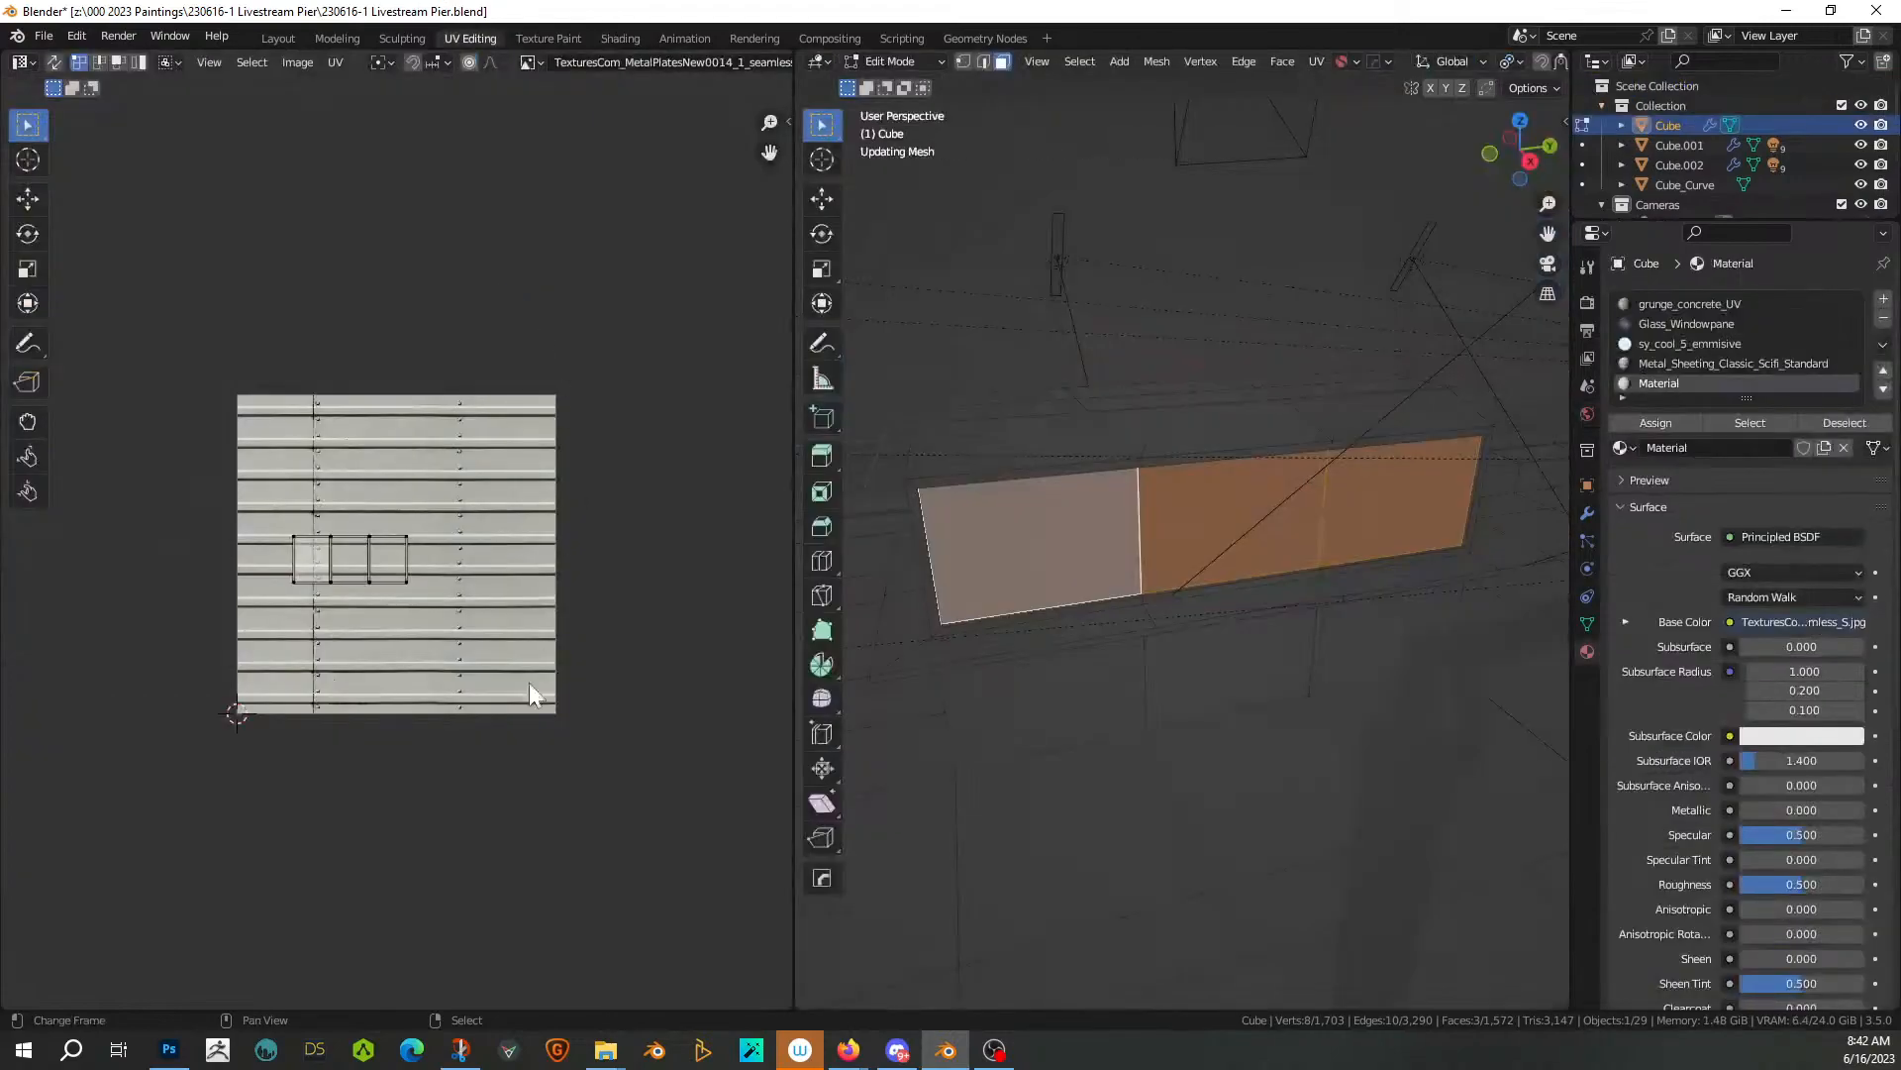
Enlarge the three panel faces' UVs to the full height of the metal plates texture, shift them into alignment and leave Edit Mode
{"action": "key", "text": "a"}
{"action": "key", "text": "s"}
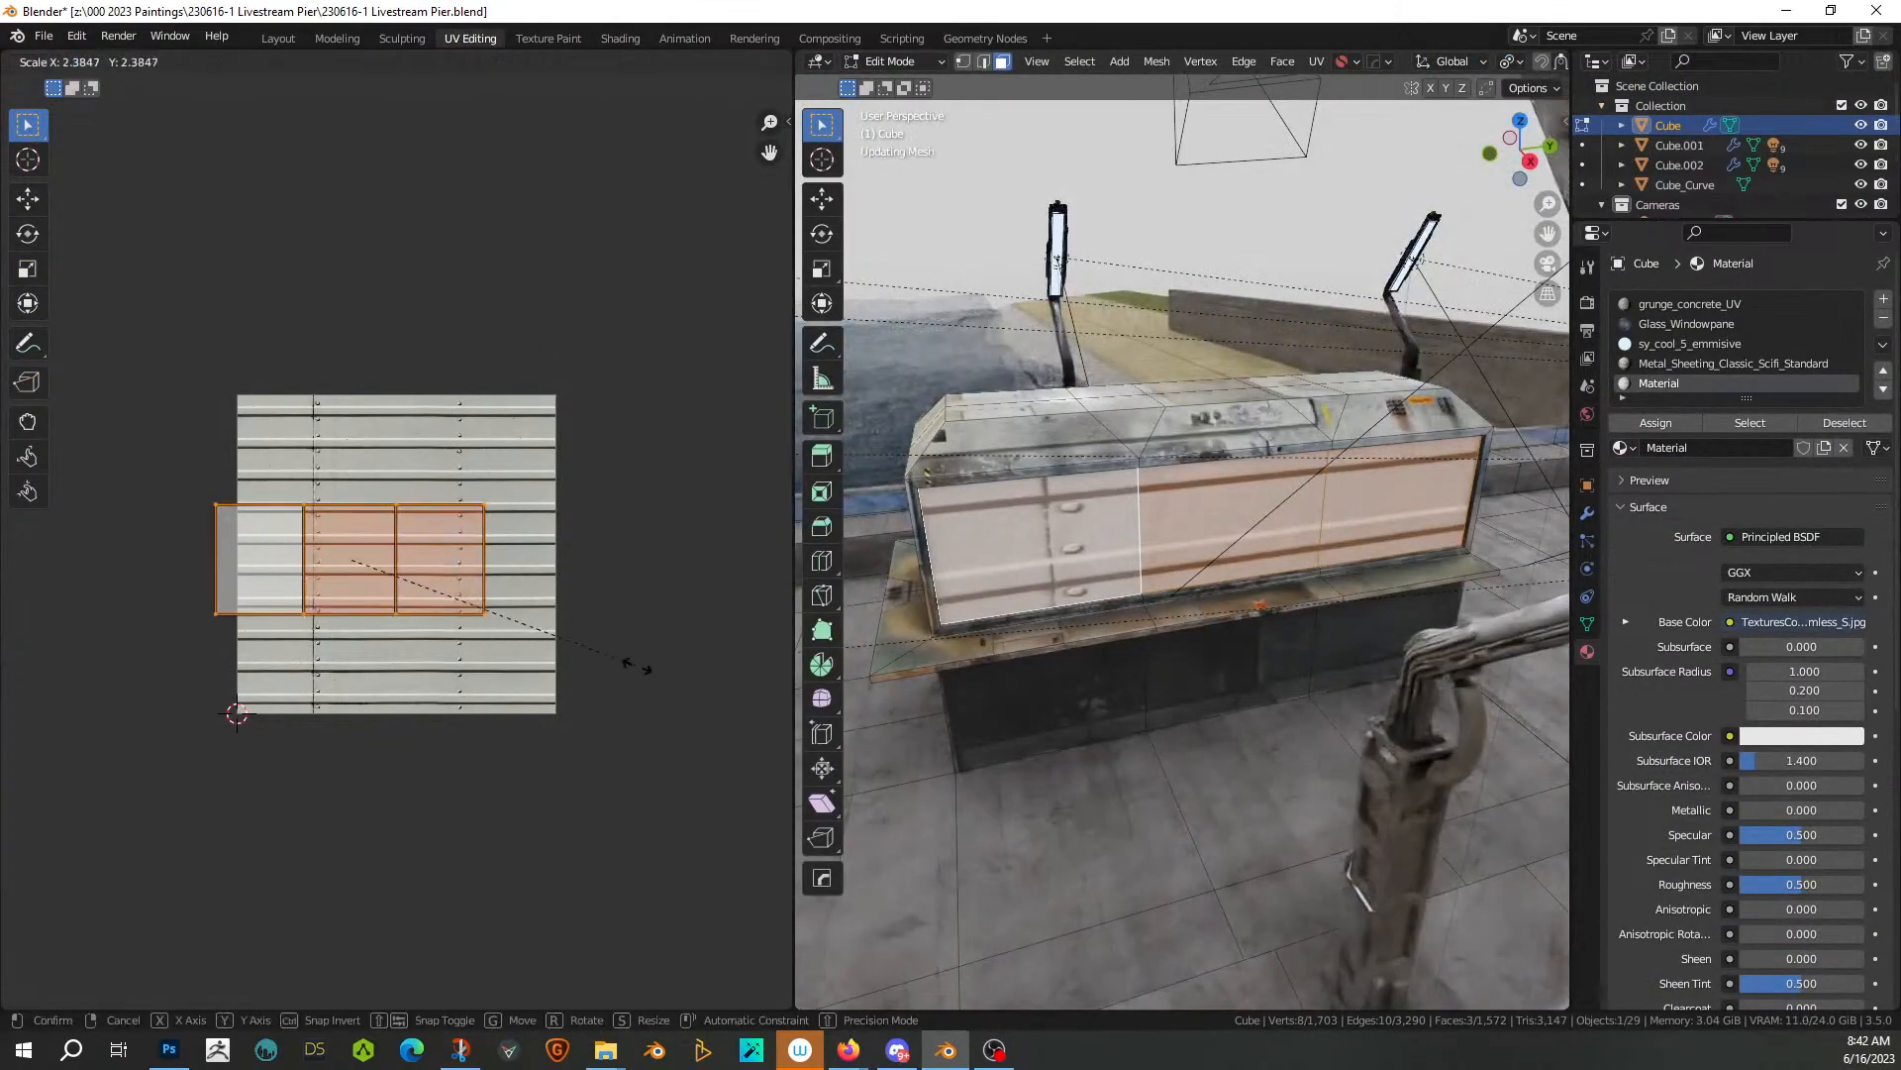
{"action": "left_click", "coordinate": [426, 772]}
{"action": "key", "text": "g"}
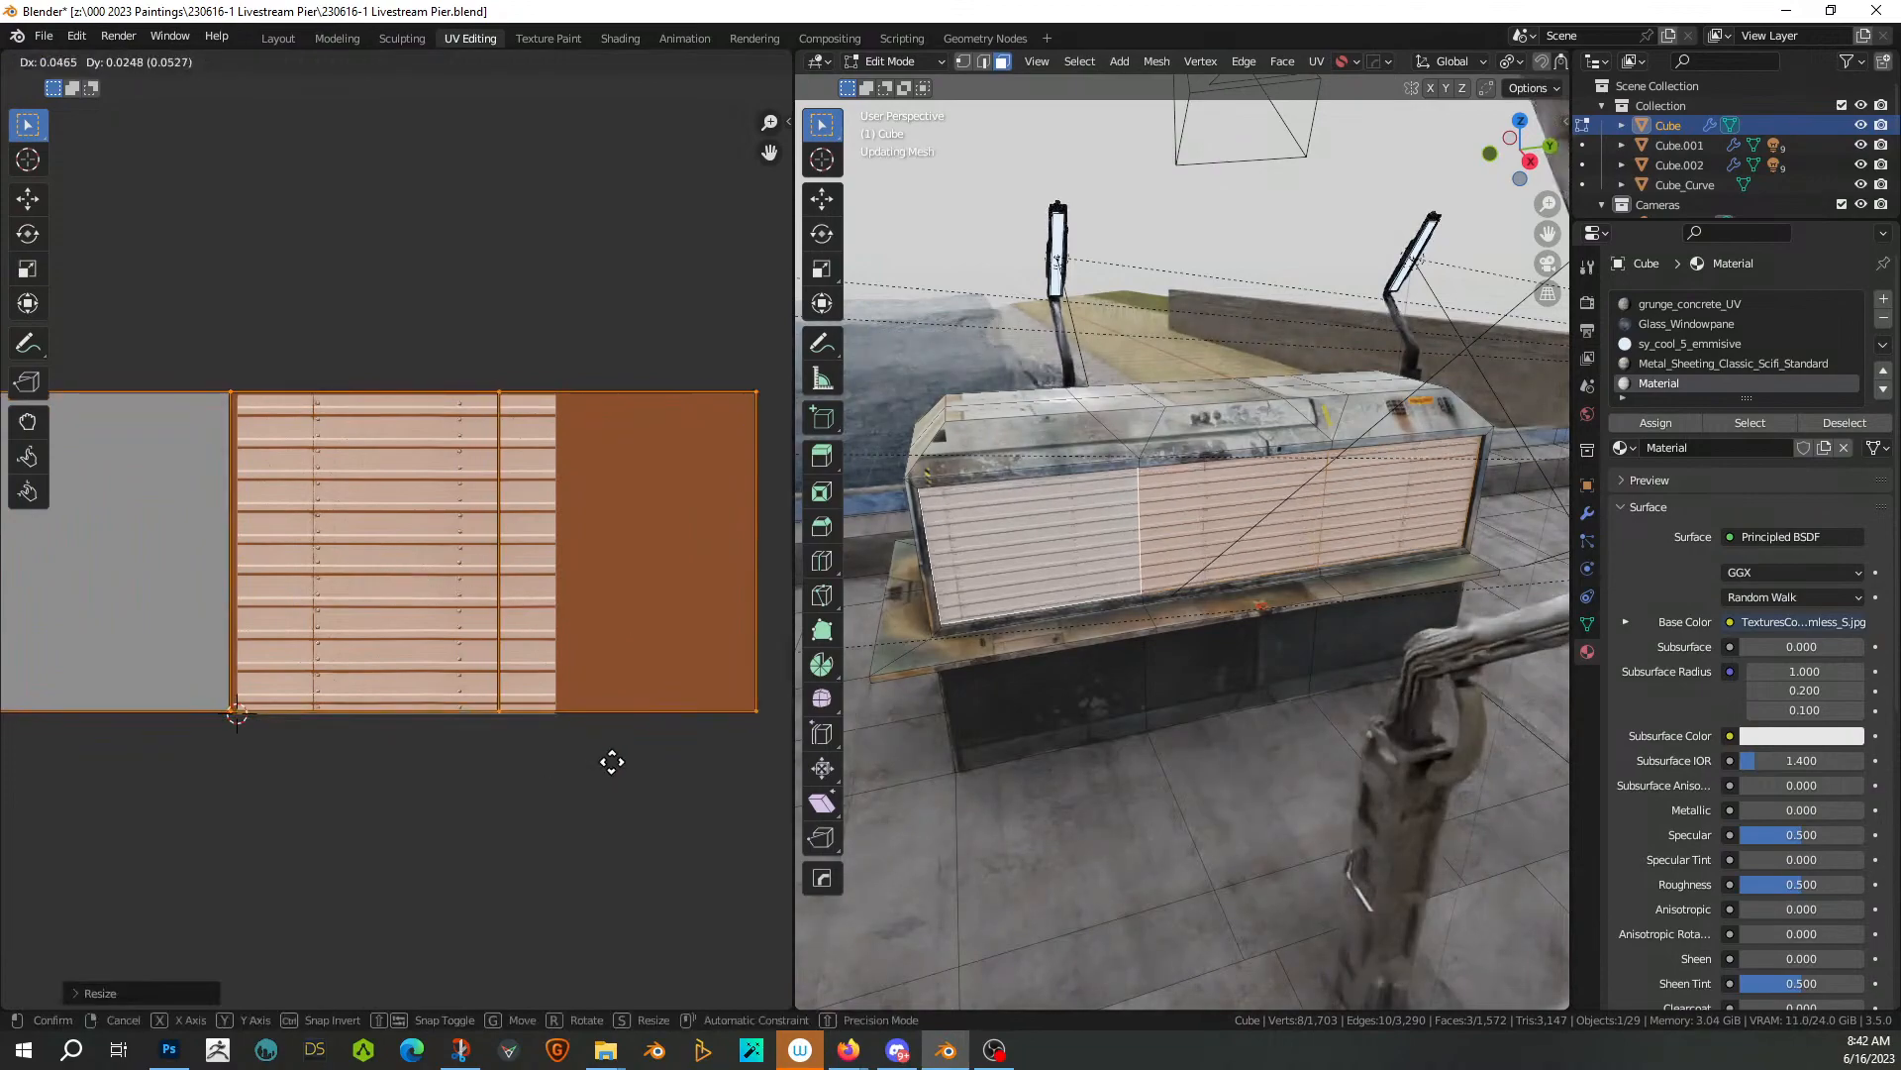
{"action": "left_click", "coordinate": [624, 764]}
{"action": "key", "text": "g"}
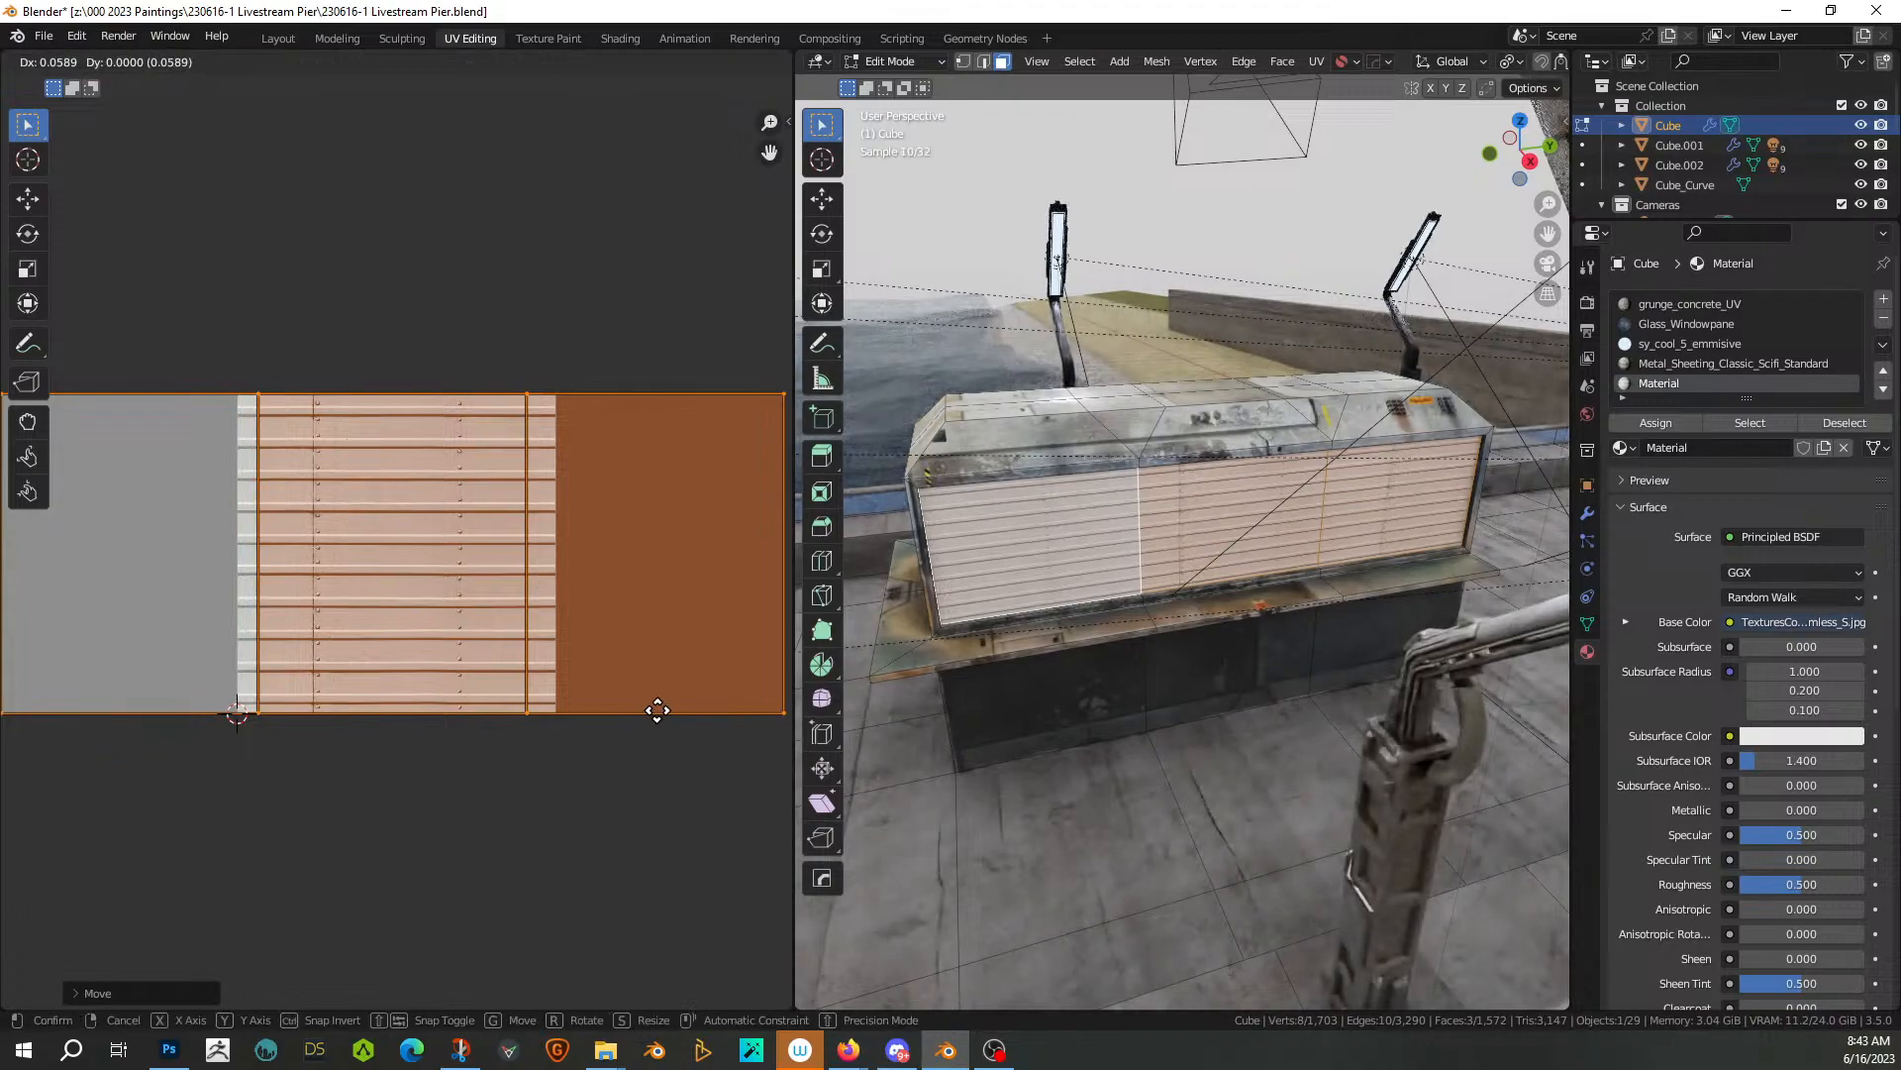
{"action": "left_click", "coordinate": [658, 712]}
{"action": "left_click", "coordinate": [1168, 555]}
{"action": "key", "text": "Tab"}
{"action": "scroll", "coordinate": [1168, 555], "scroll_direction": "up", "scroll_amount": 3}
{"action": "middle_click_drag", "start_coordinate": [1234, 519], "coordinate": [1282, 501]}
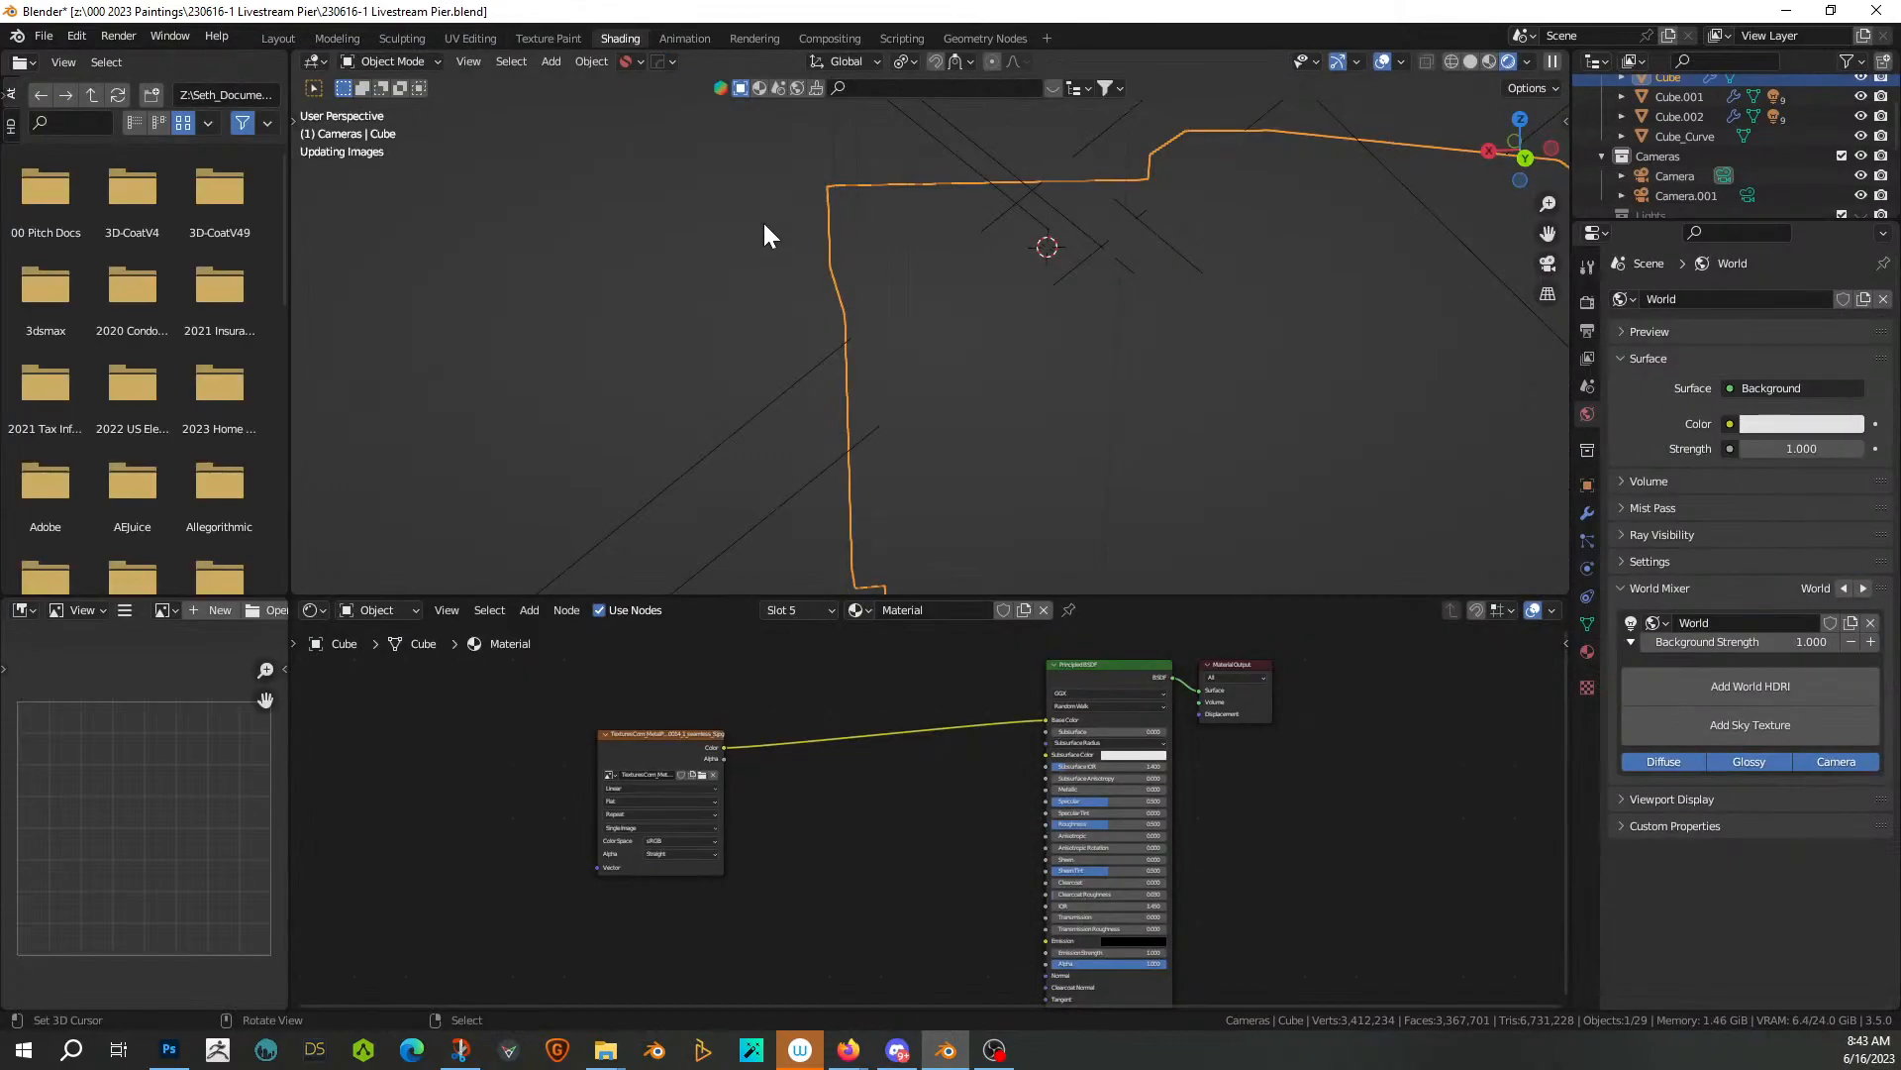
Copy the metal plates image texture node and switch slot 5 to the Metal_Sheeting_Classic_Scifi_Standard material
{"action": "scroll", "coordinate": [896, 842], "scroll_direction": "down", "scroll_amount": 1}
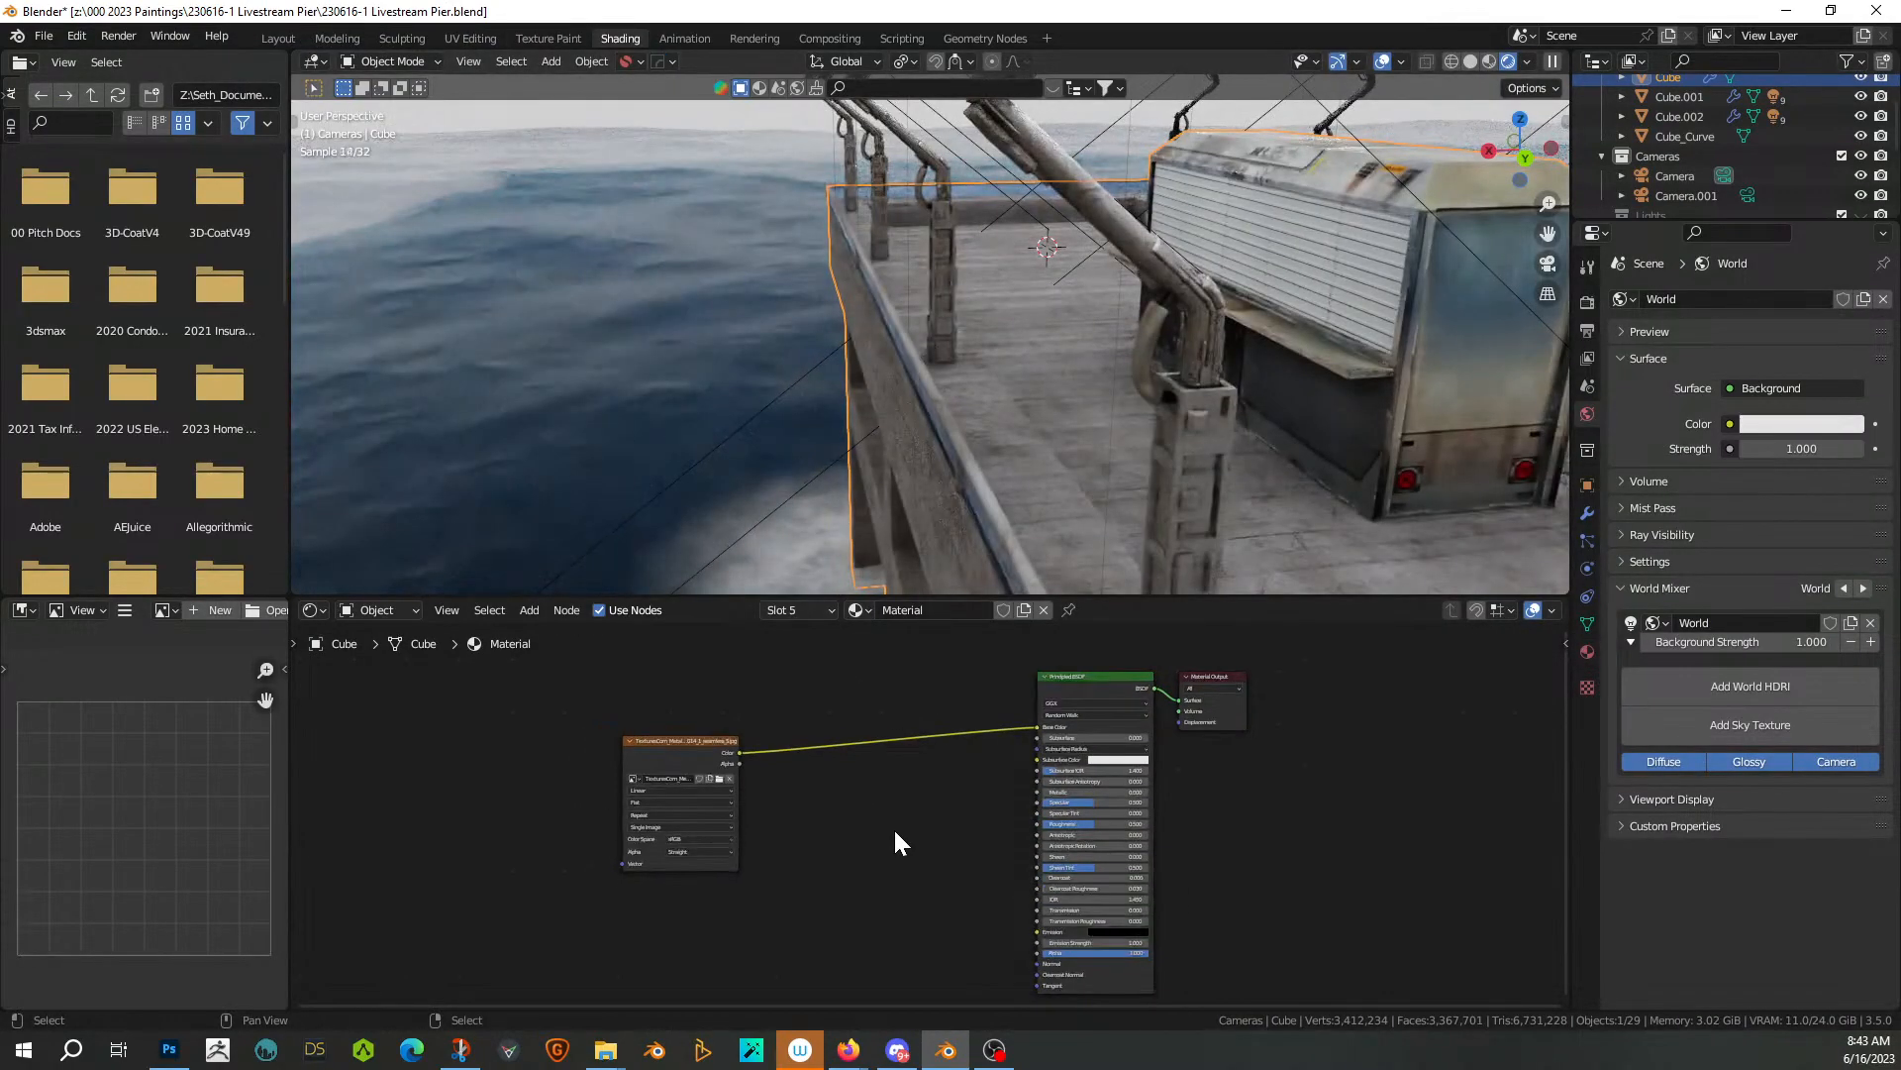
{"action": "left_click_drag", "start_coordinate": [606, 670], "coordinate": [798, 931]}
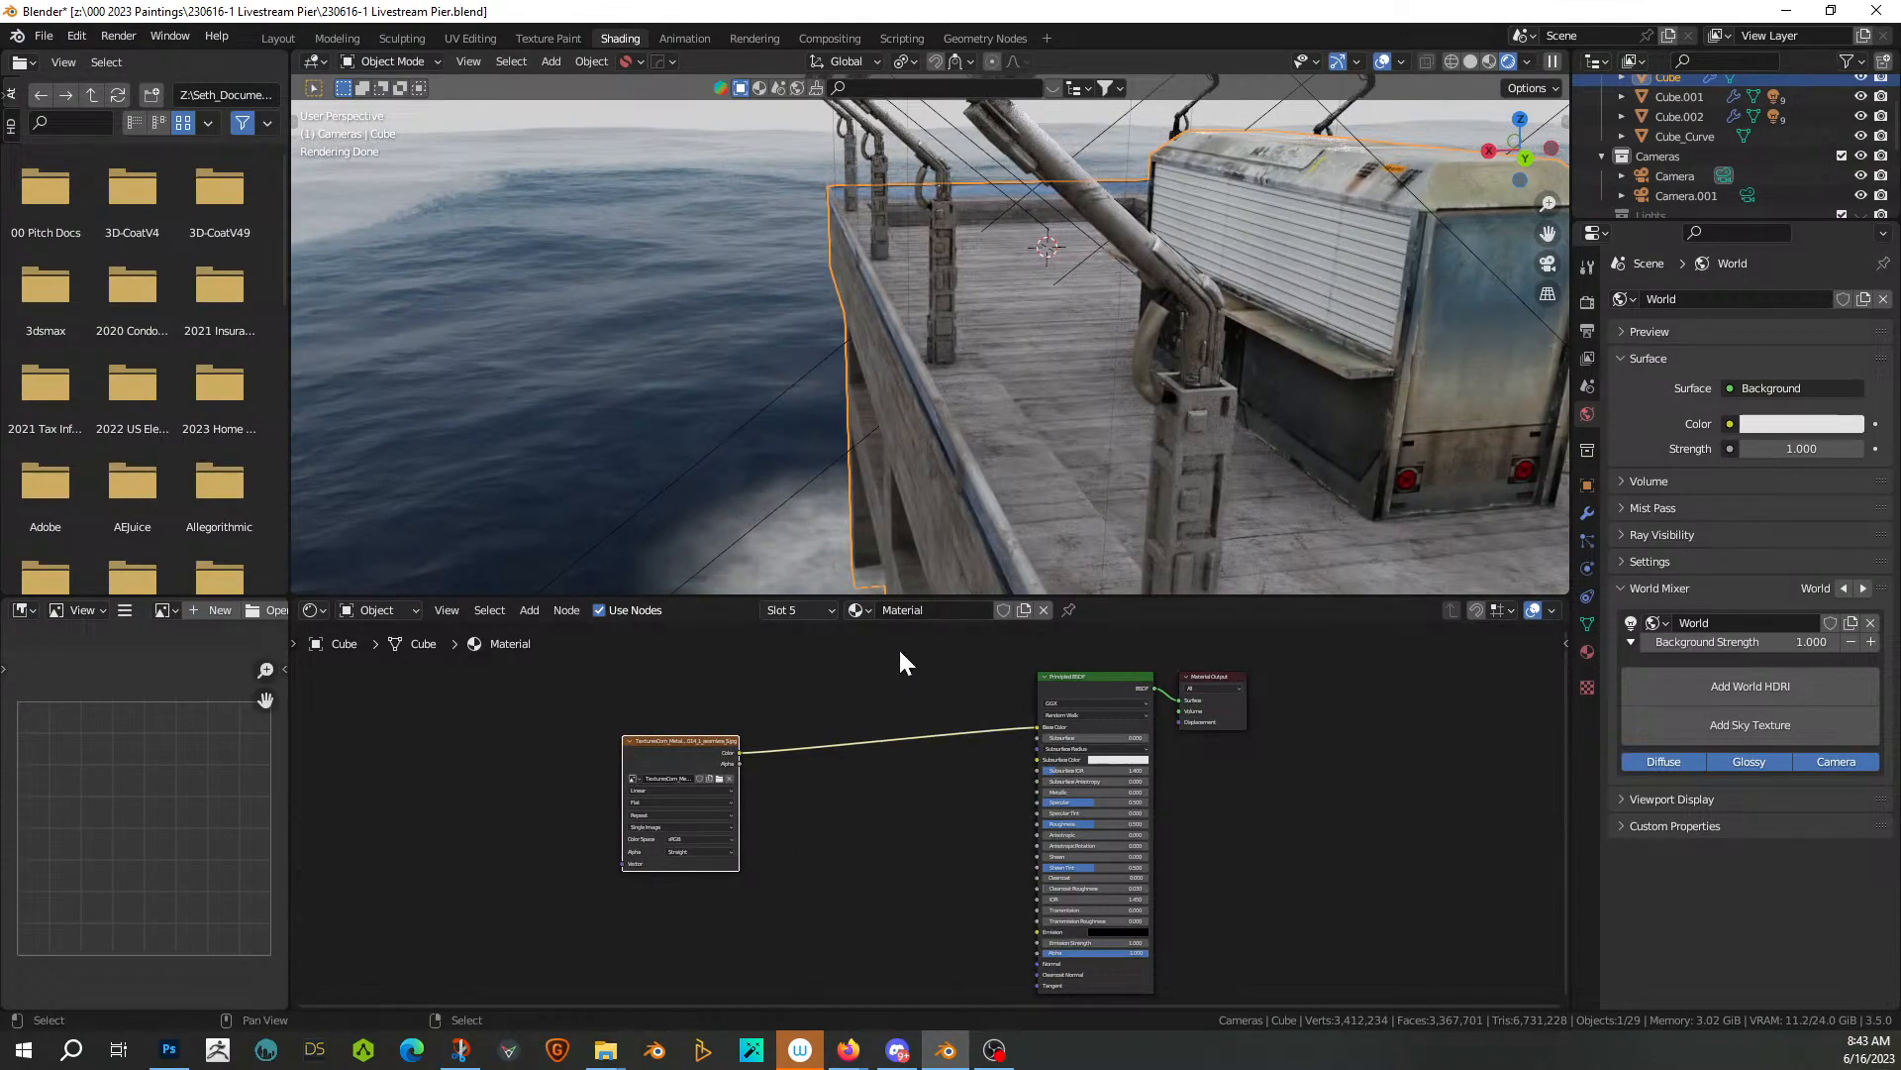
{"action": "left_click", "coordinate": [858, 610]}
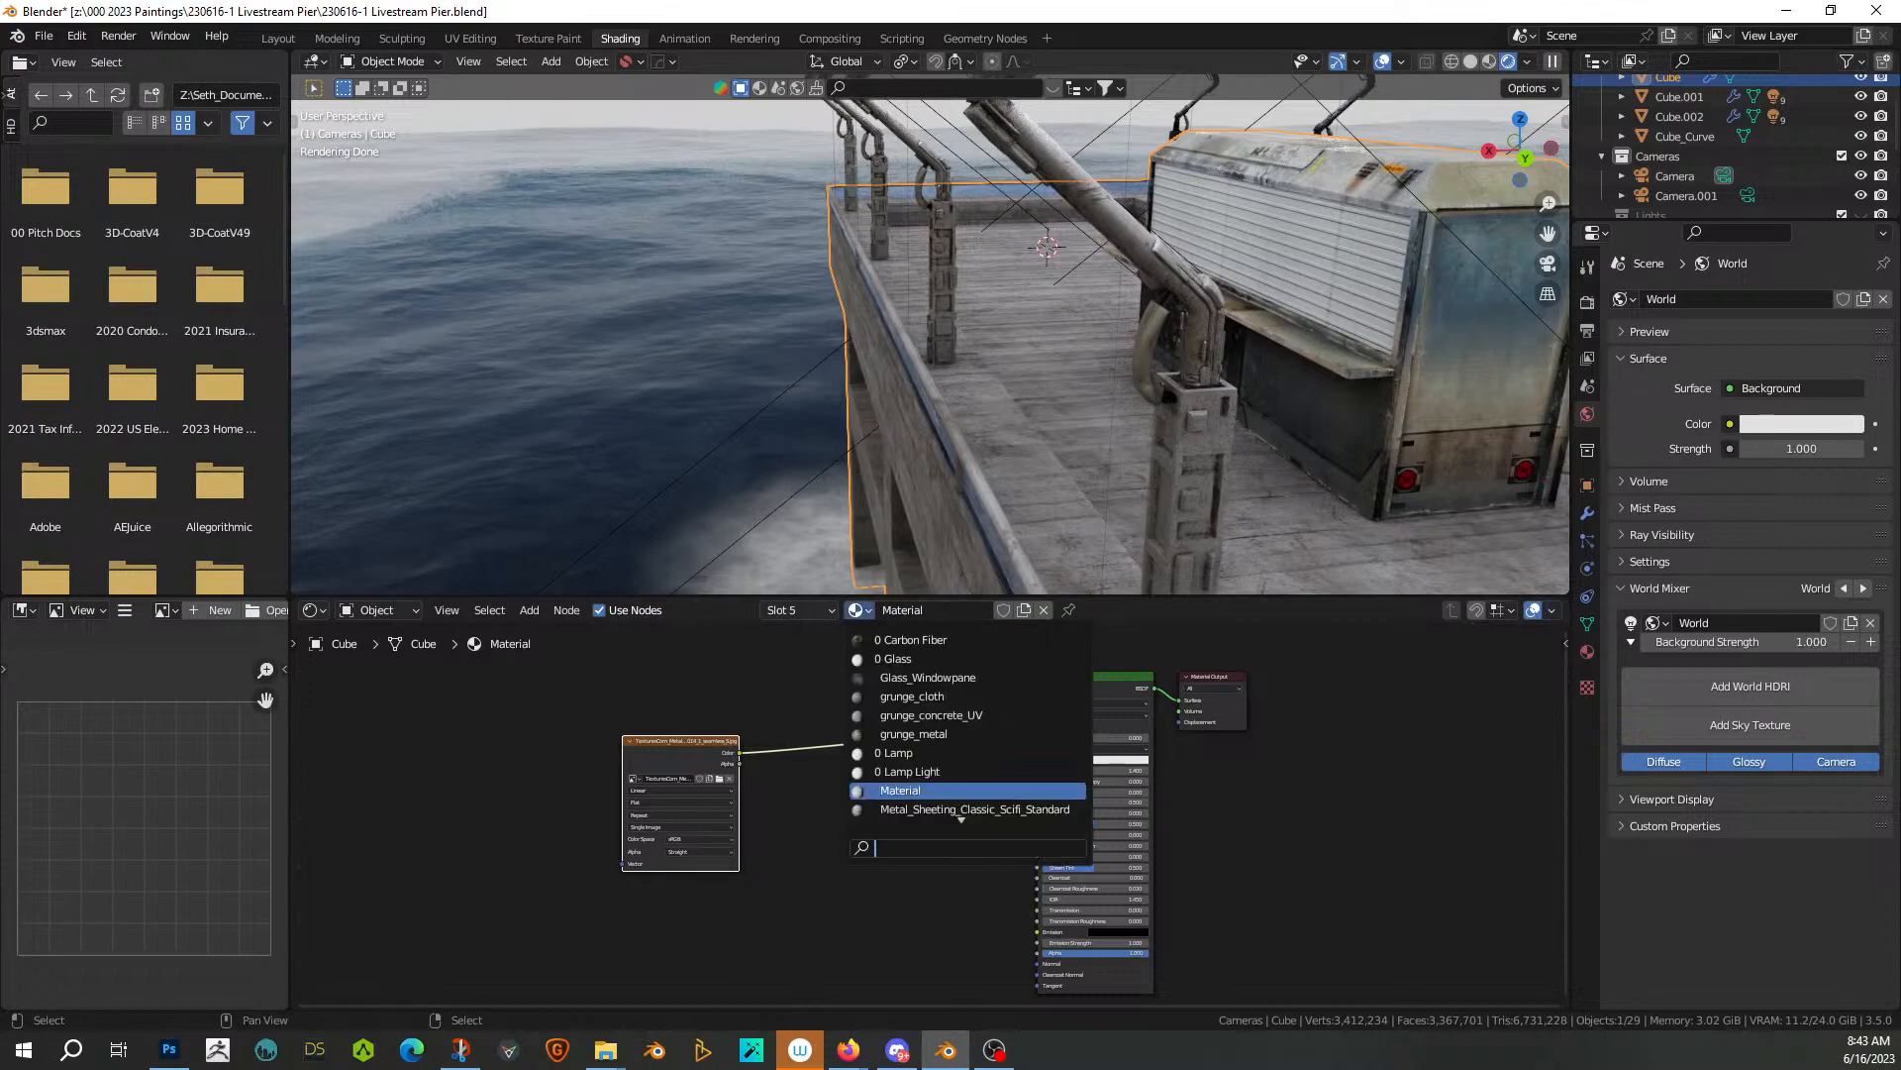
{"action": "left_click", "coordinate": [961, 809]}
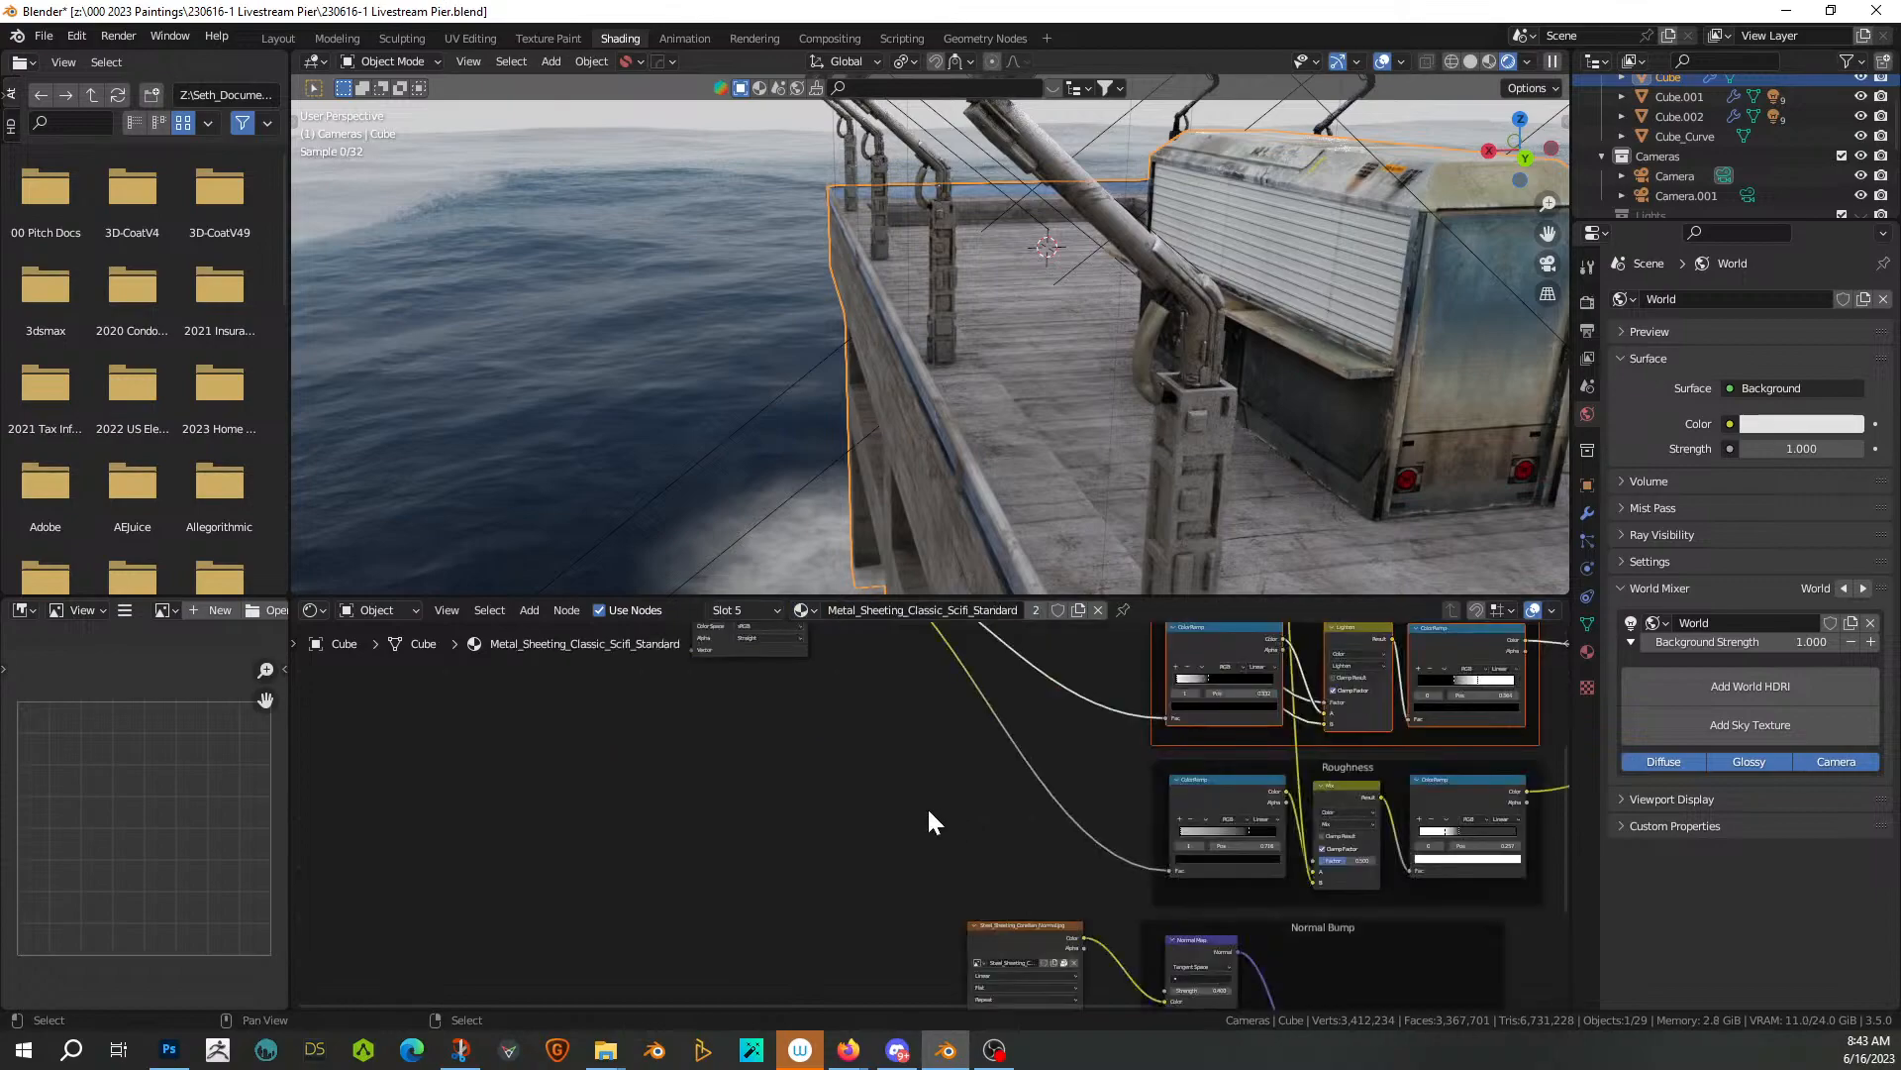
Move the steel sheeting image texture node away from the AO_DM_Standard node and paste the metal plates texture node beside it
{"action": "middle_click_drag", "start_coordinate": [543, 926], "coordinate": [523, 659]}
{"action": "scroll", "coordinate": [771, 735], "scroll_direction": "up", "scroll_amount": 3}
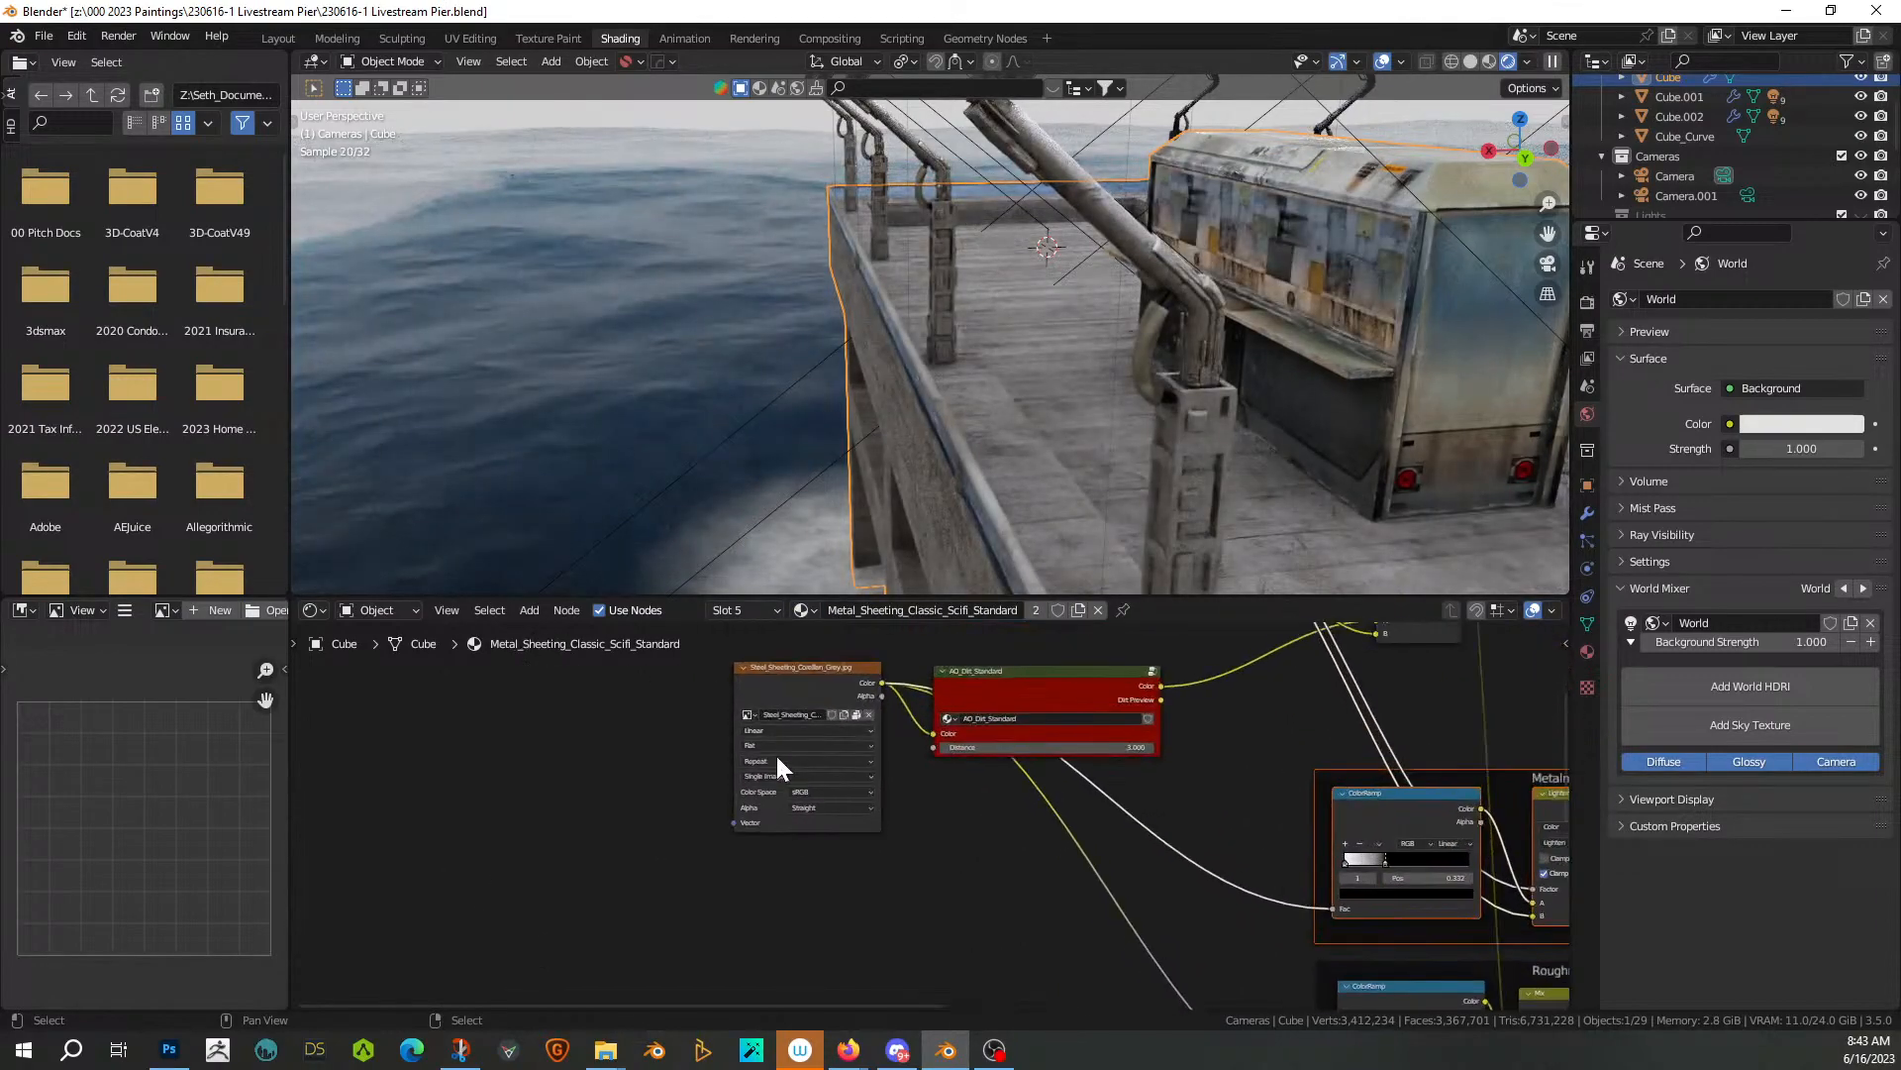
{"action": "middle_click_drag", "start_coordinate": [777, 757], "coordinate": [860, 818]}
{"action": "left_click_drag", "start_coordinate": [877, 729], "coordinate": [471, 793]}
{"action": "key", "text": "ctrl+v"}
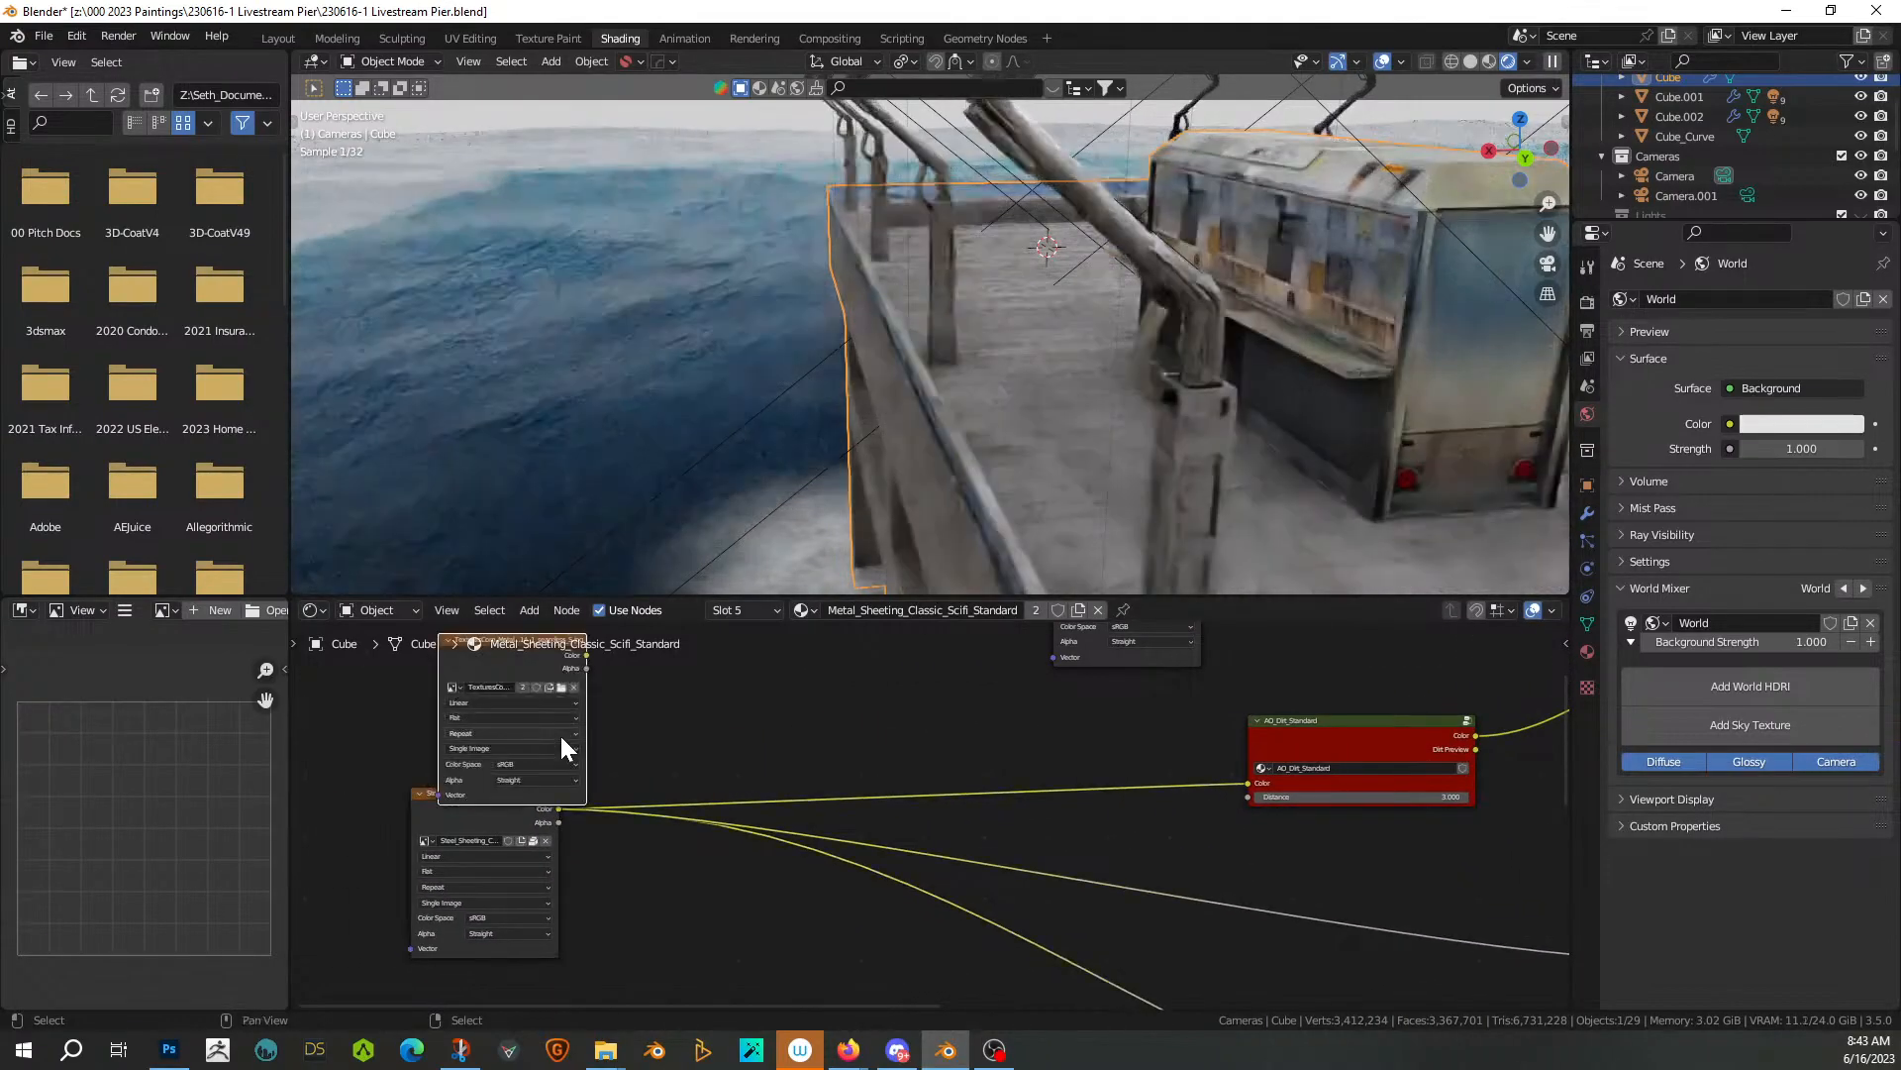
Move the pasted metal plates texture node clear of the steel sheeting texture node
{"action": "middle_click_drag", "start_coordinate": [638, 747], "coordinate": [763, 832]}
{"action": "left_click_drag", "start_coordinate": [629, 753], "coordinate": [522, 719]}
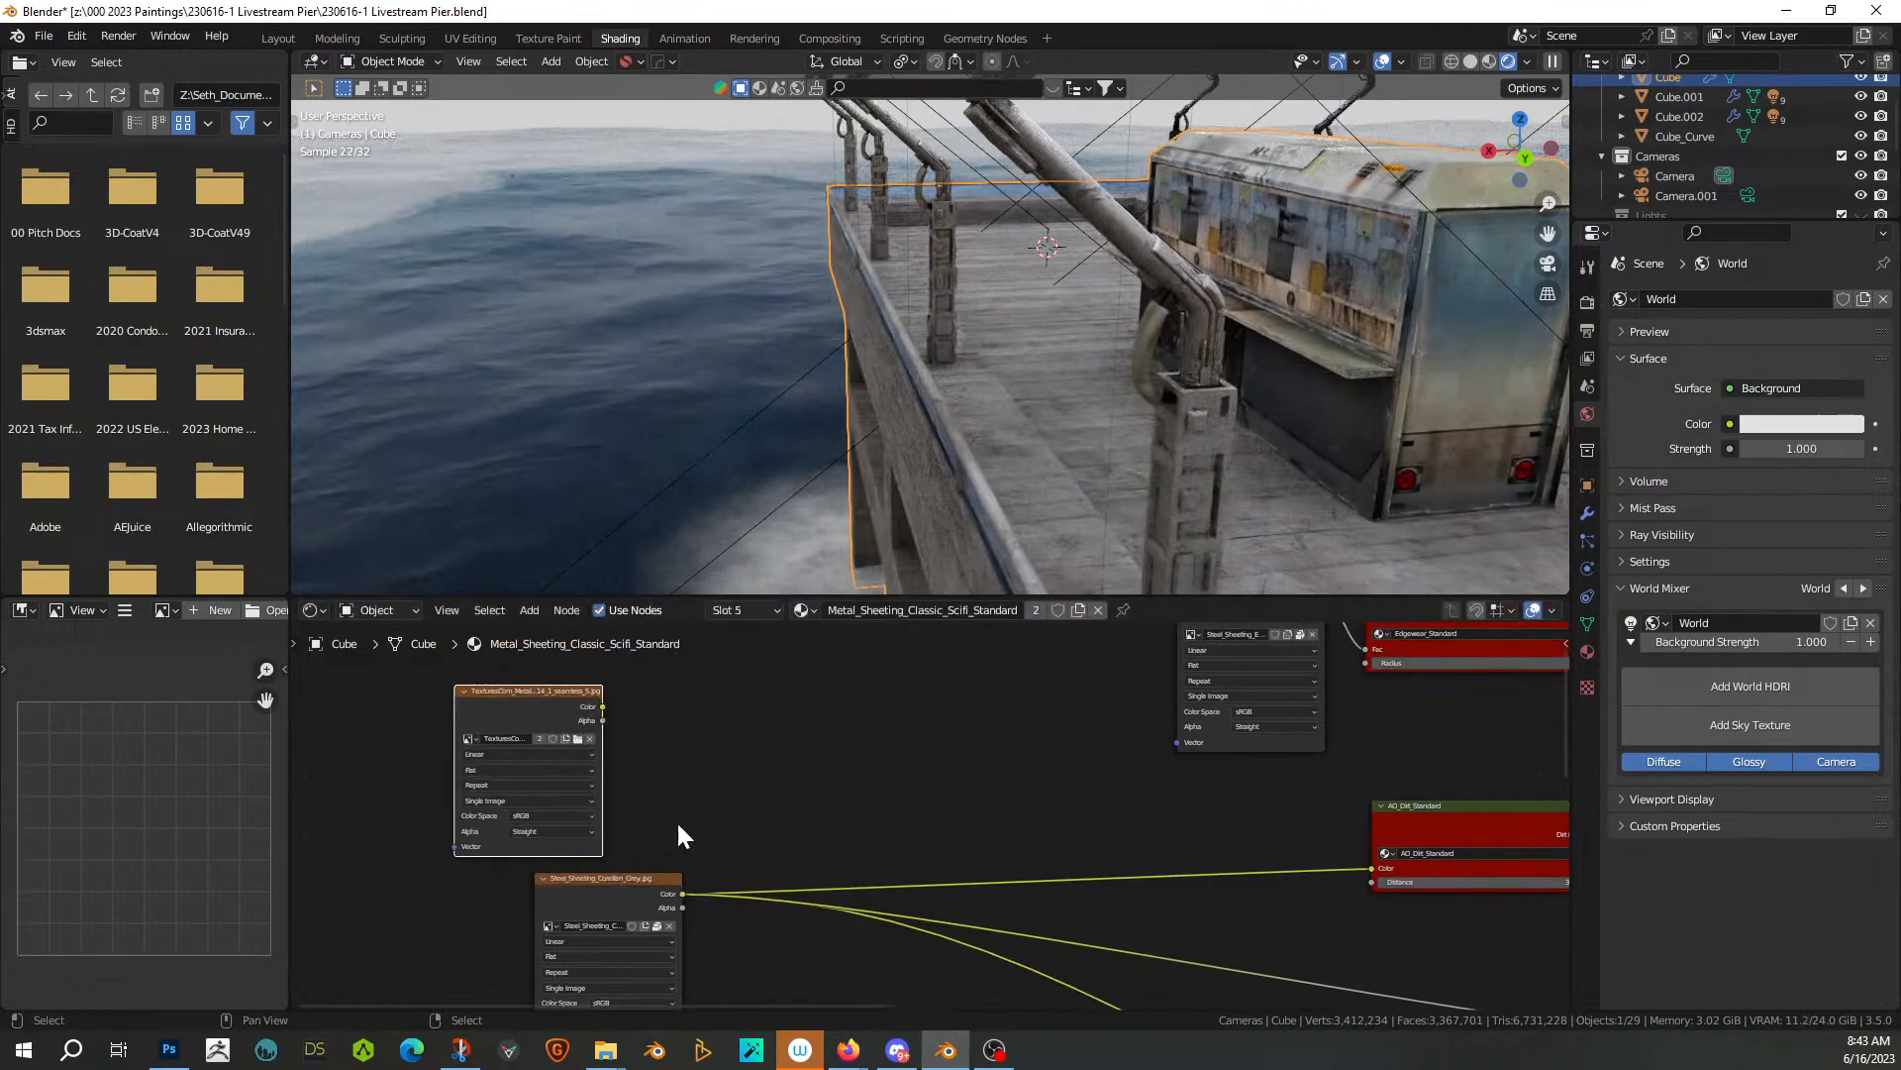
Try to reroute the steel sheeting texture's Color links to the metal plates texture in the shared material, and undo the rerouting
{"action": "left_click_drag", "start_coordinate": [681, 893], "coordinate": [606, 703], "text": "ctrl"}
{"action": "middle_click_drag", "start_coordinate": [1268, 221], "coordinate": [1071, 521]}
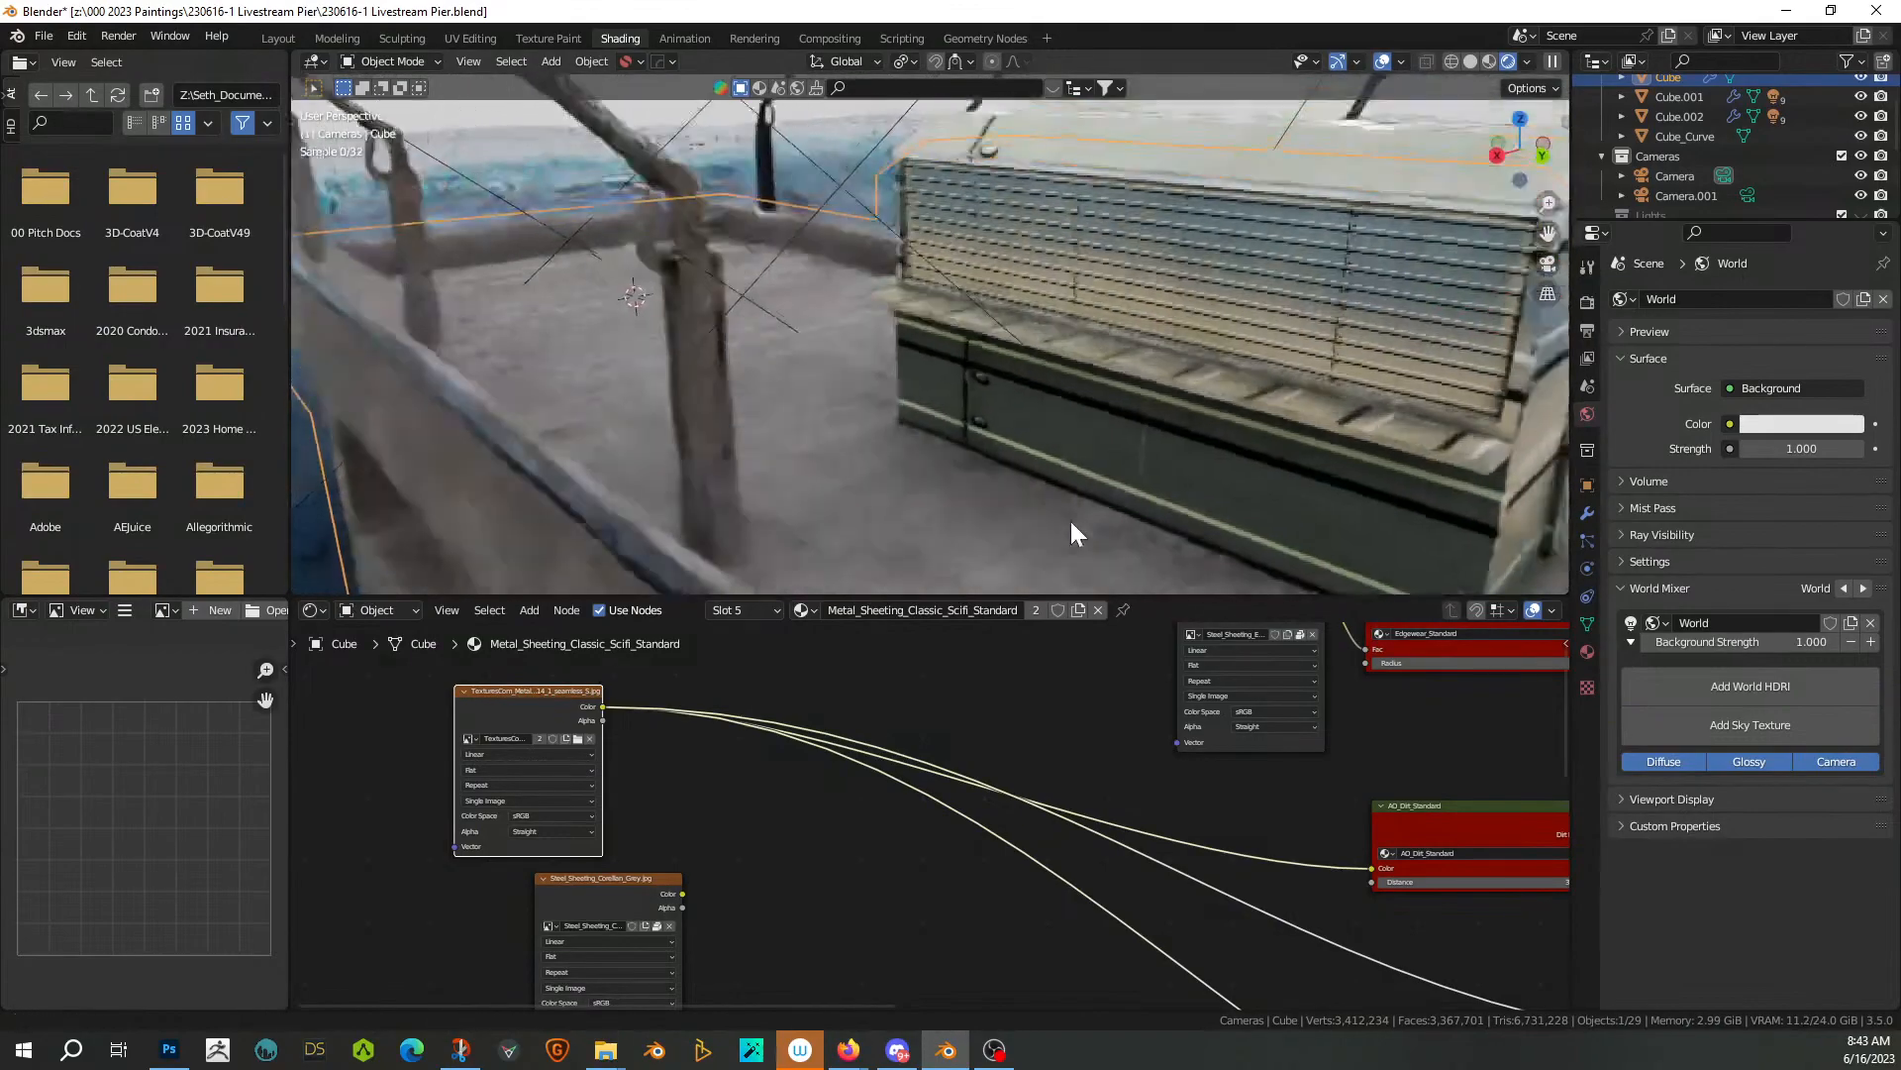
{"action": "scroll", "coordinate": [1072, 520], "scroll_direction": "up", "scroll_amount": 2}
{"action": "middle_click_drag", "start_coordinate": [1096, 398], "coordinate": [1171, 400]}
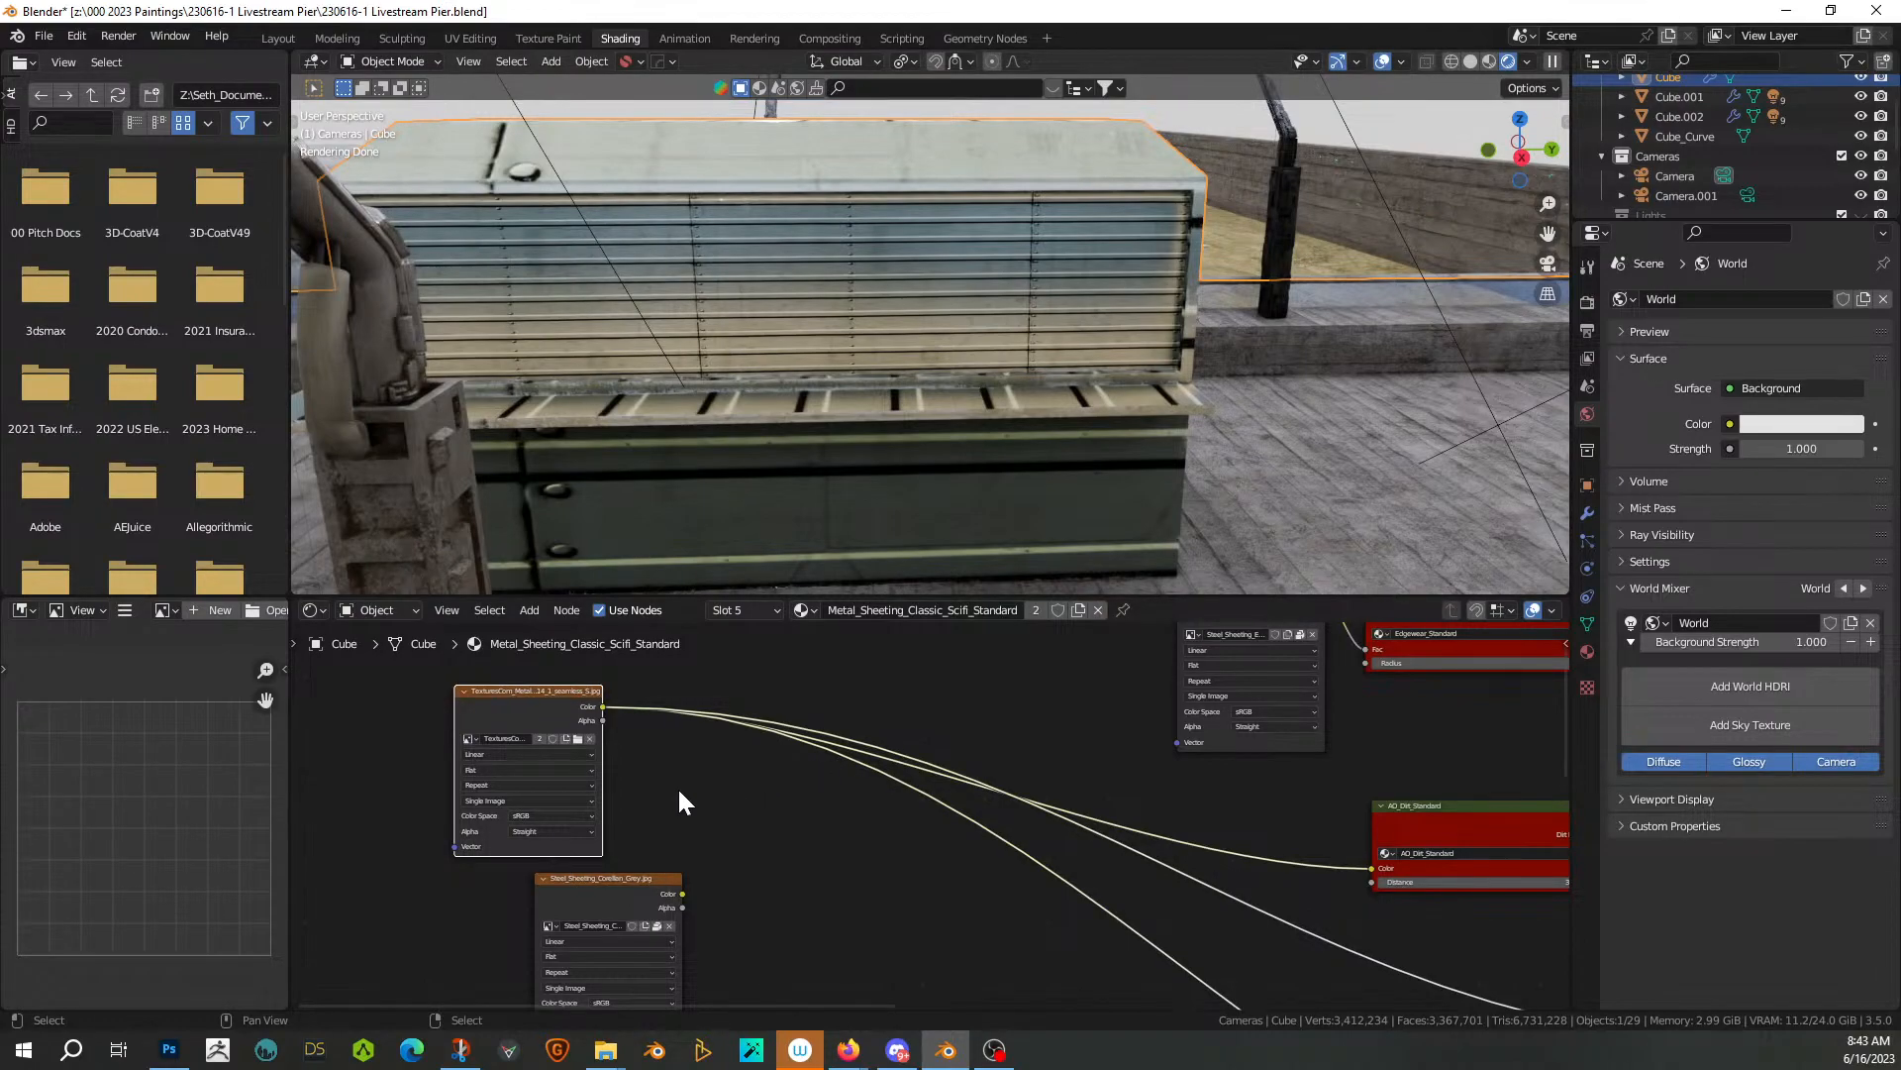
{"action": "key", "text": "ctrl+z"}
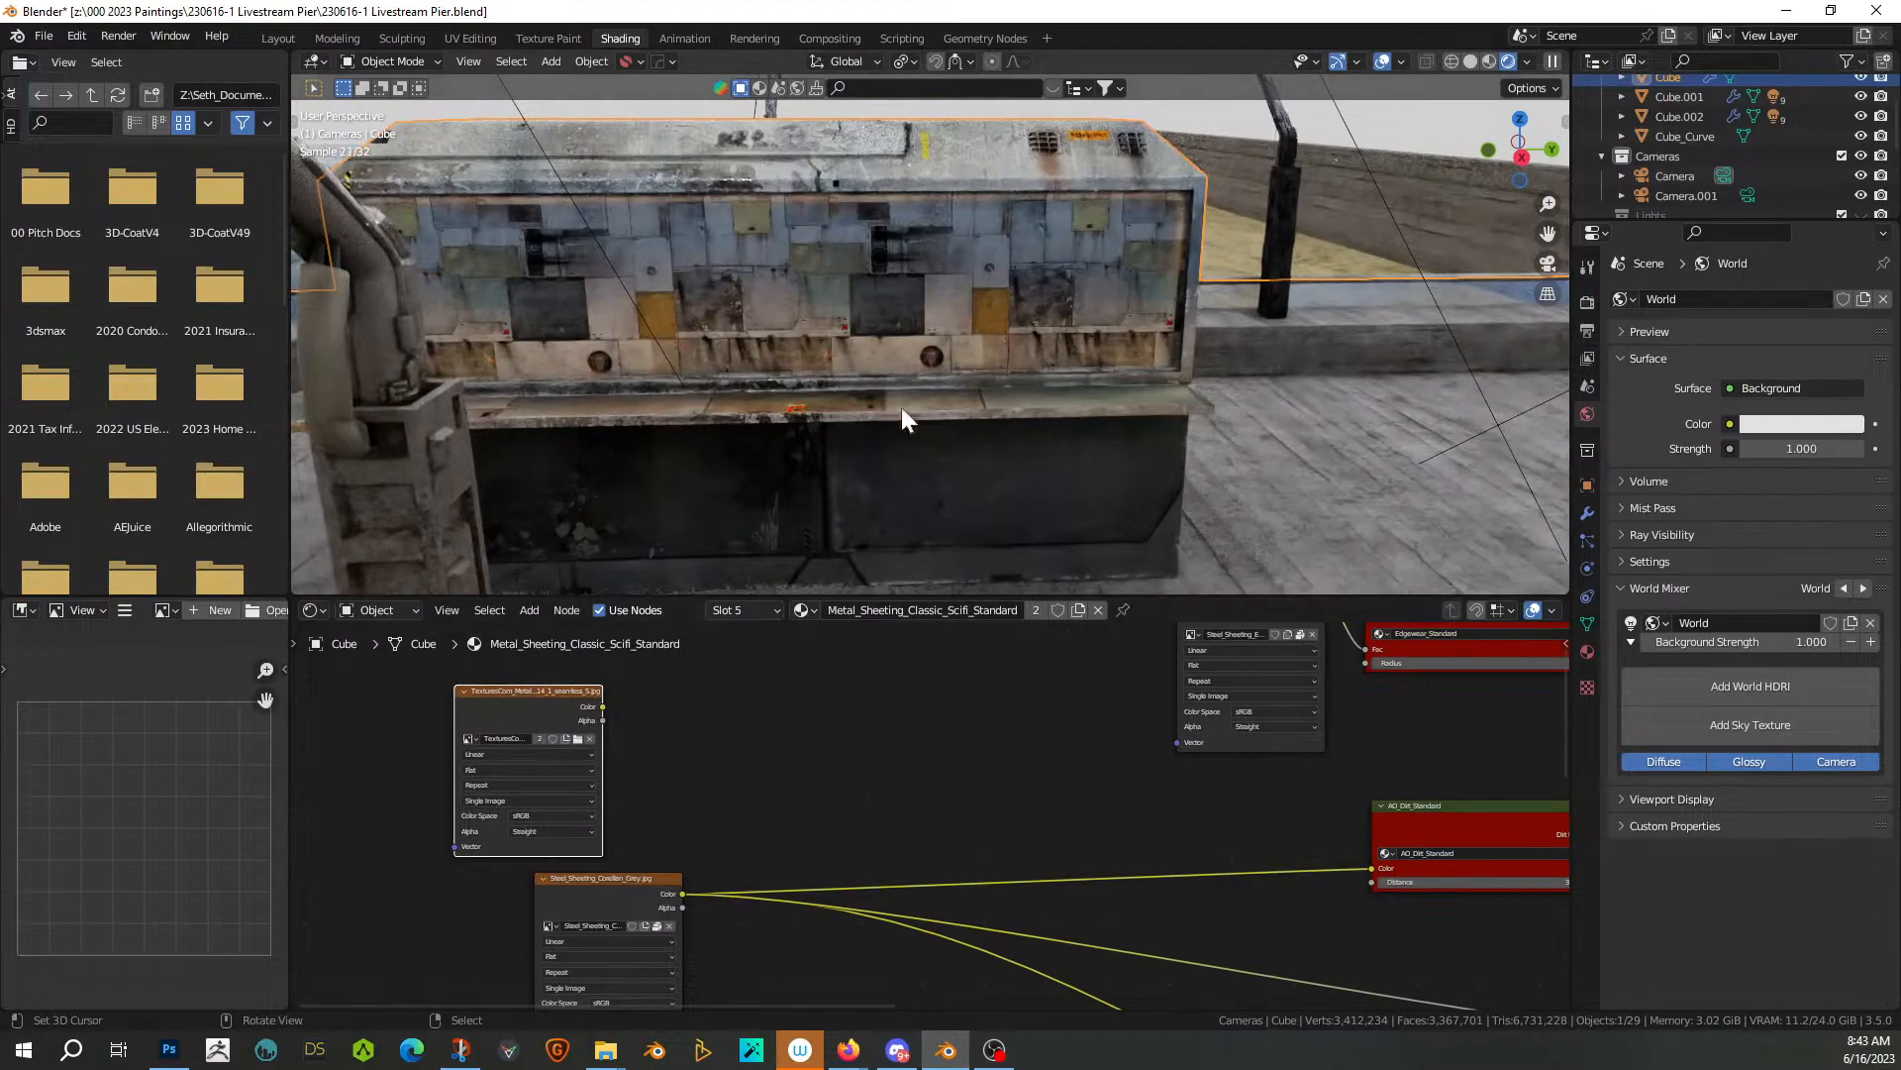
Make slot 5's material an independent copy, drive its Color links from the metal plates texture and rename it Blinds
{"action": "left_click", "coordinate": [1040, 609]}
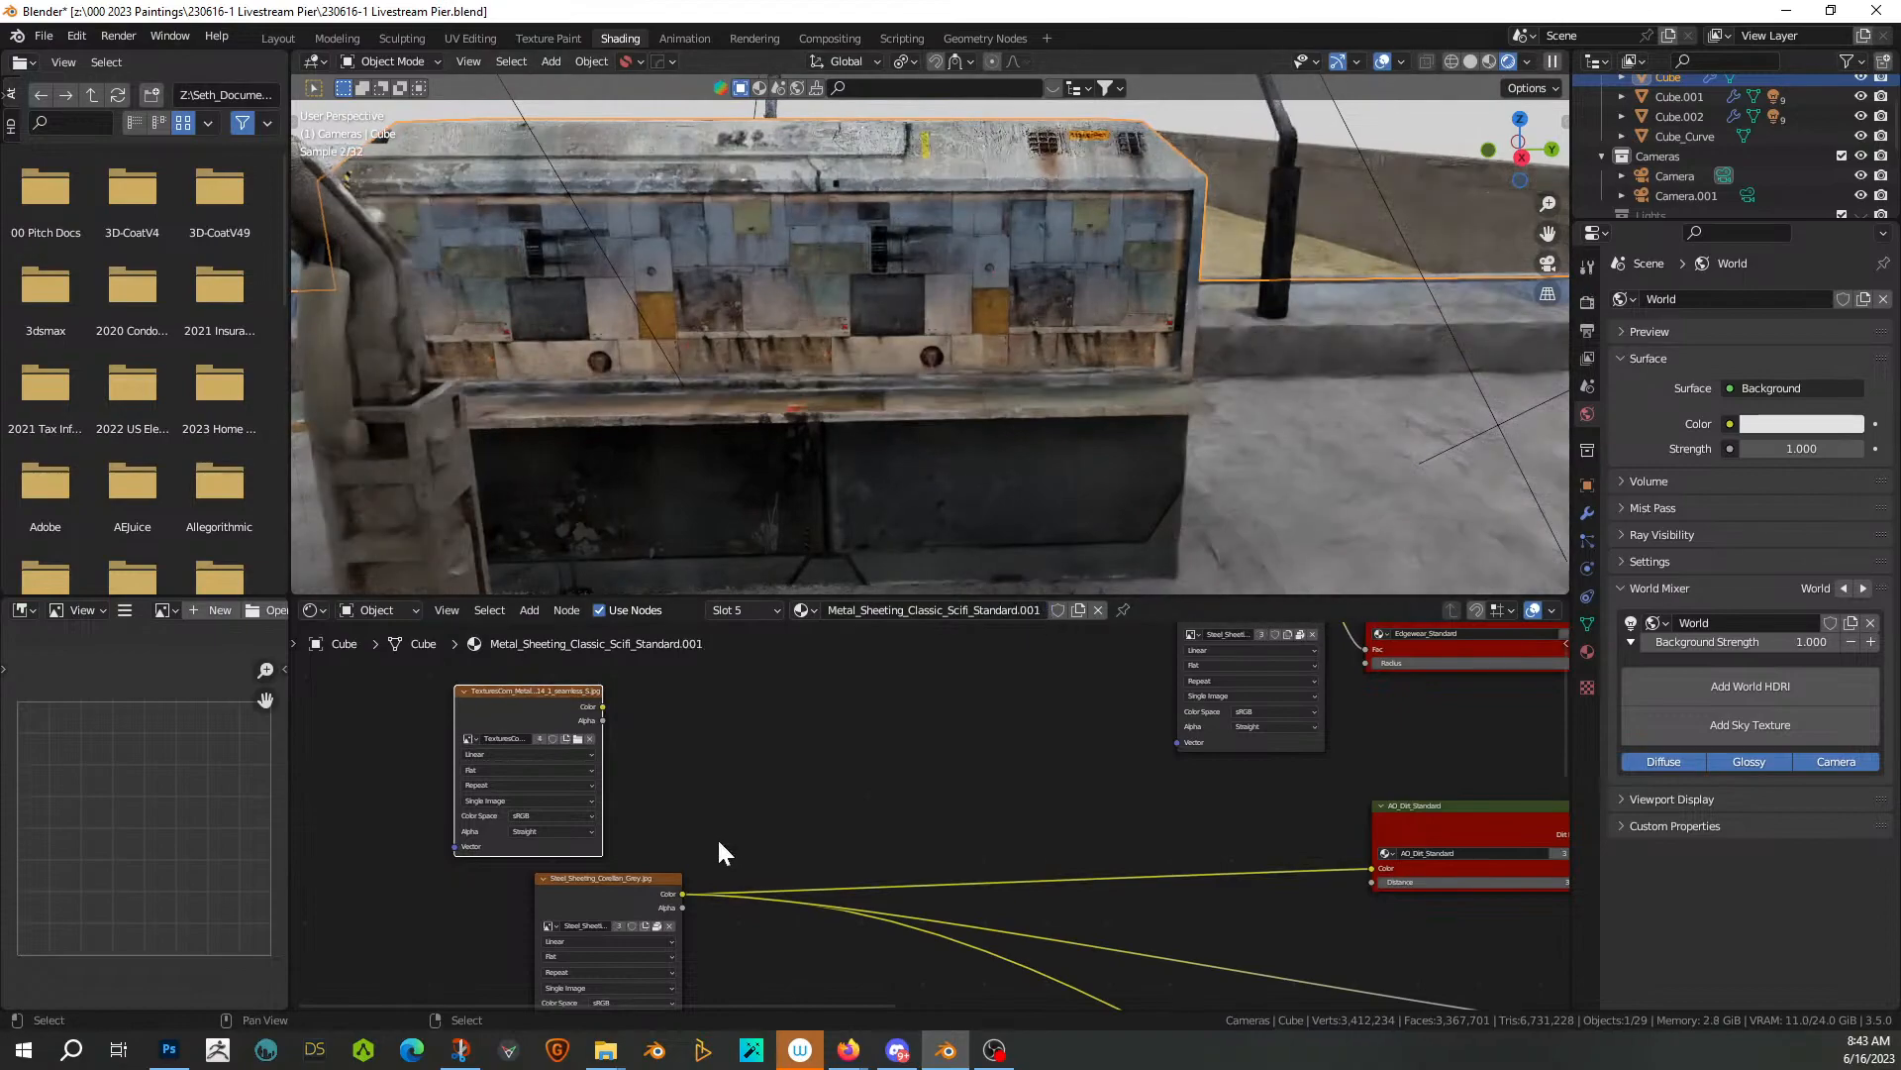
{"action": "left_click_drag", "start_coordinate": [683, 893], "coordinate": [600, 706], "text": "ctrl"}
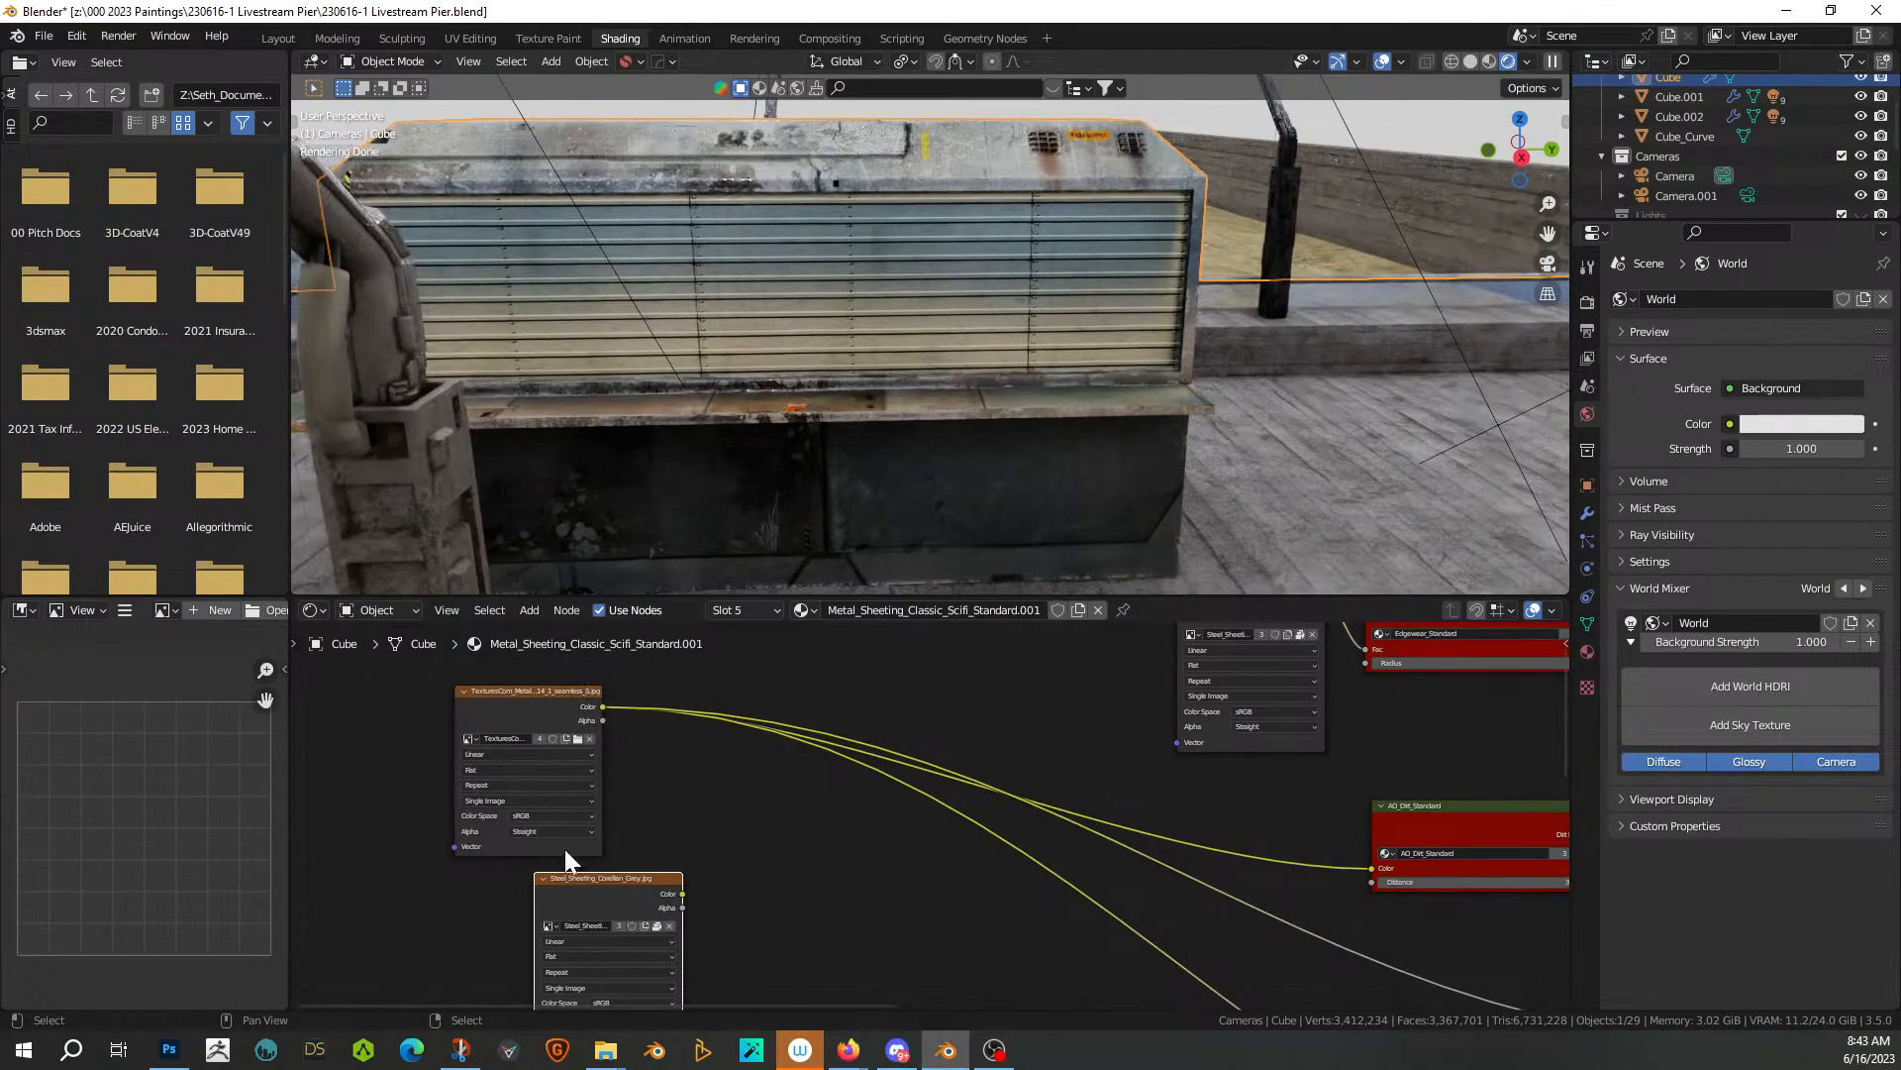
{"action": "left_click", "coordinate": [912, 610]}
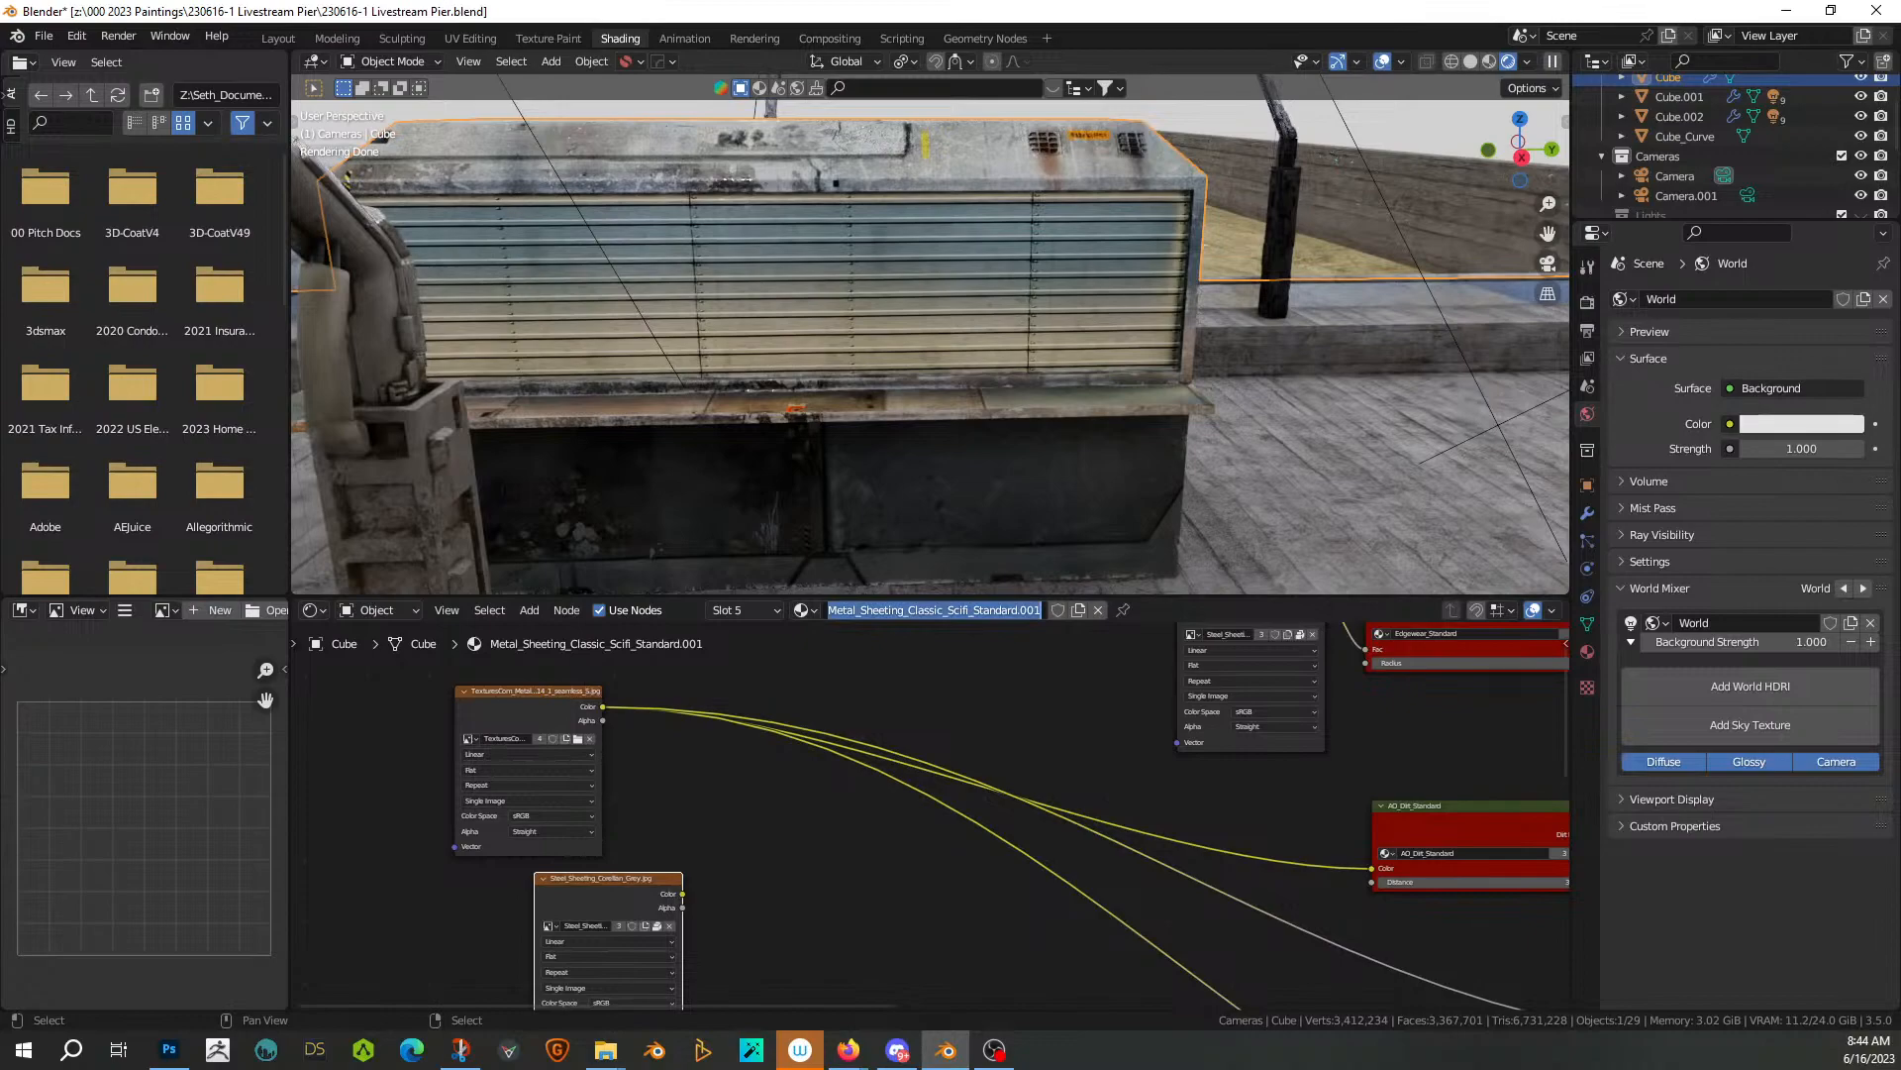
{"action": "type", "text": "Blinds"}
{"action": "key", "text": "Return"}
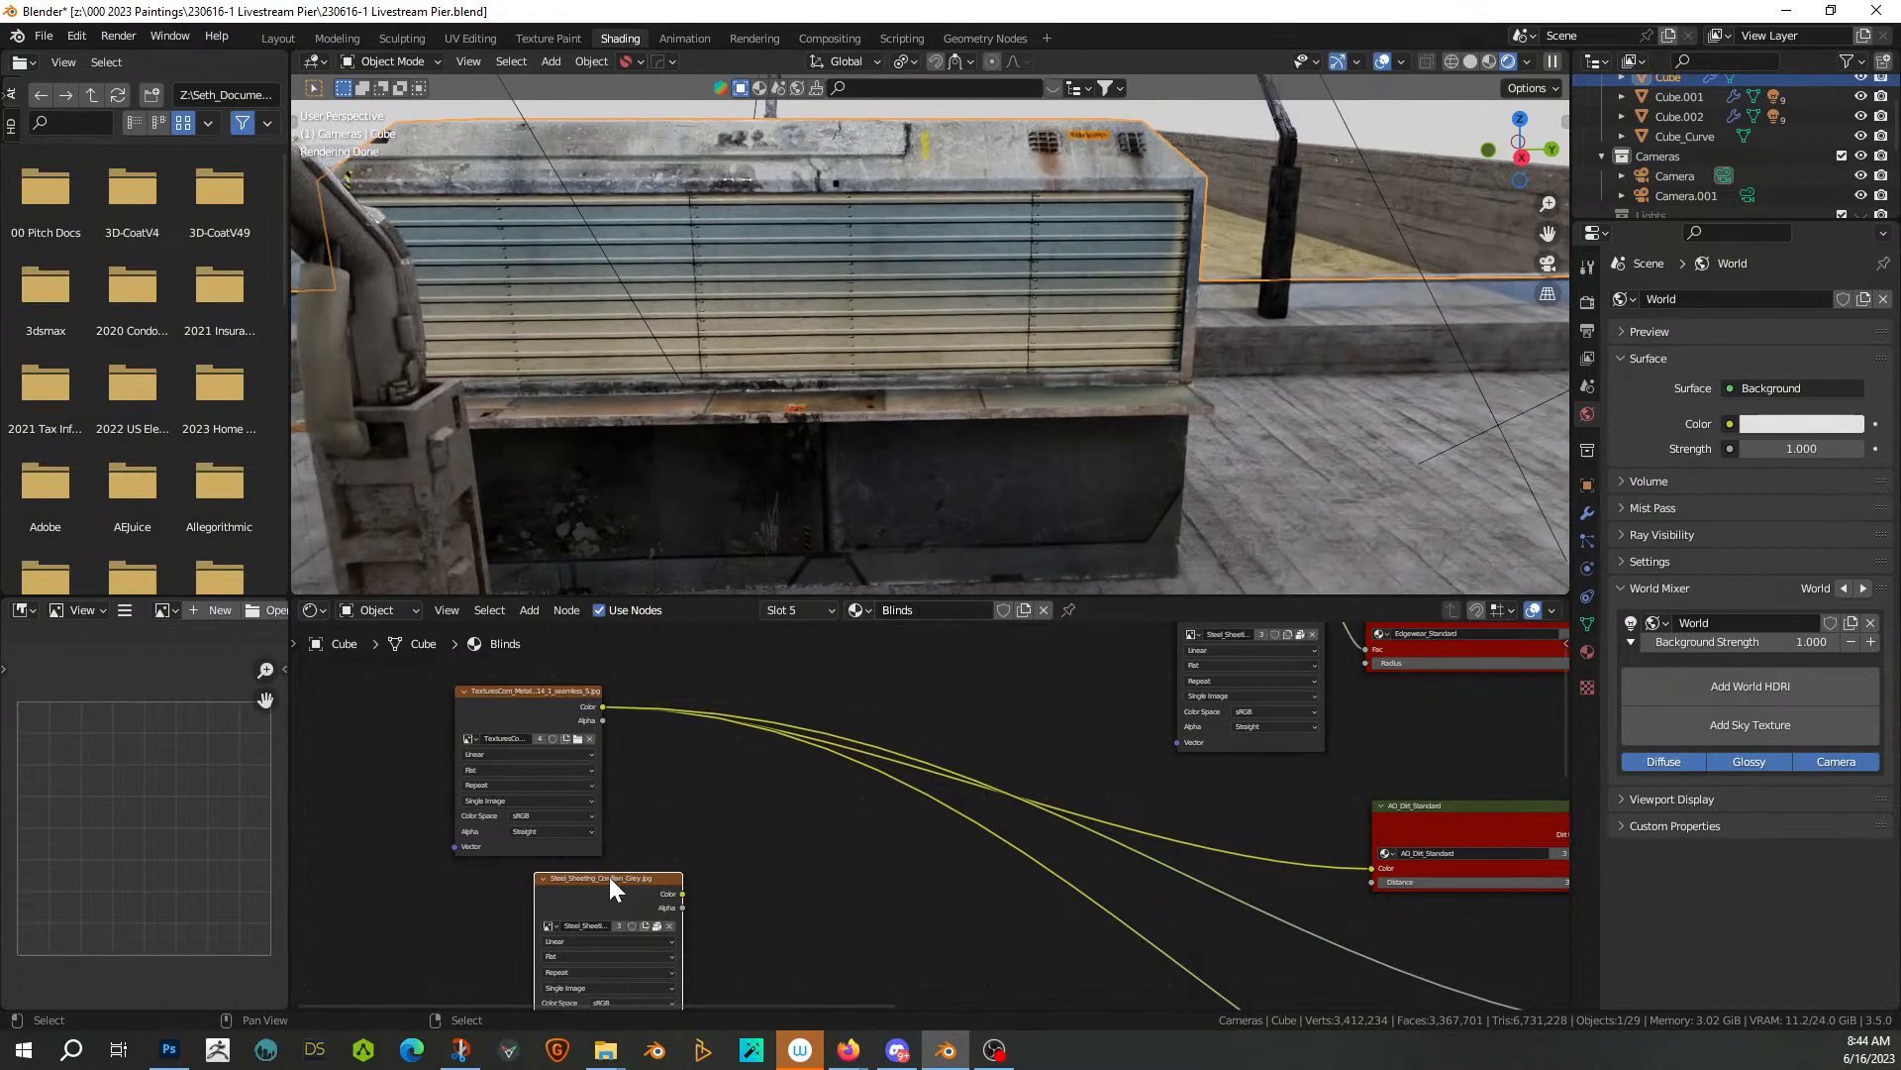
Delete the disconnected steel sheeting texture node from the Blinds material and save the file
{"action": "key", "text": "x"}
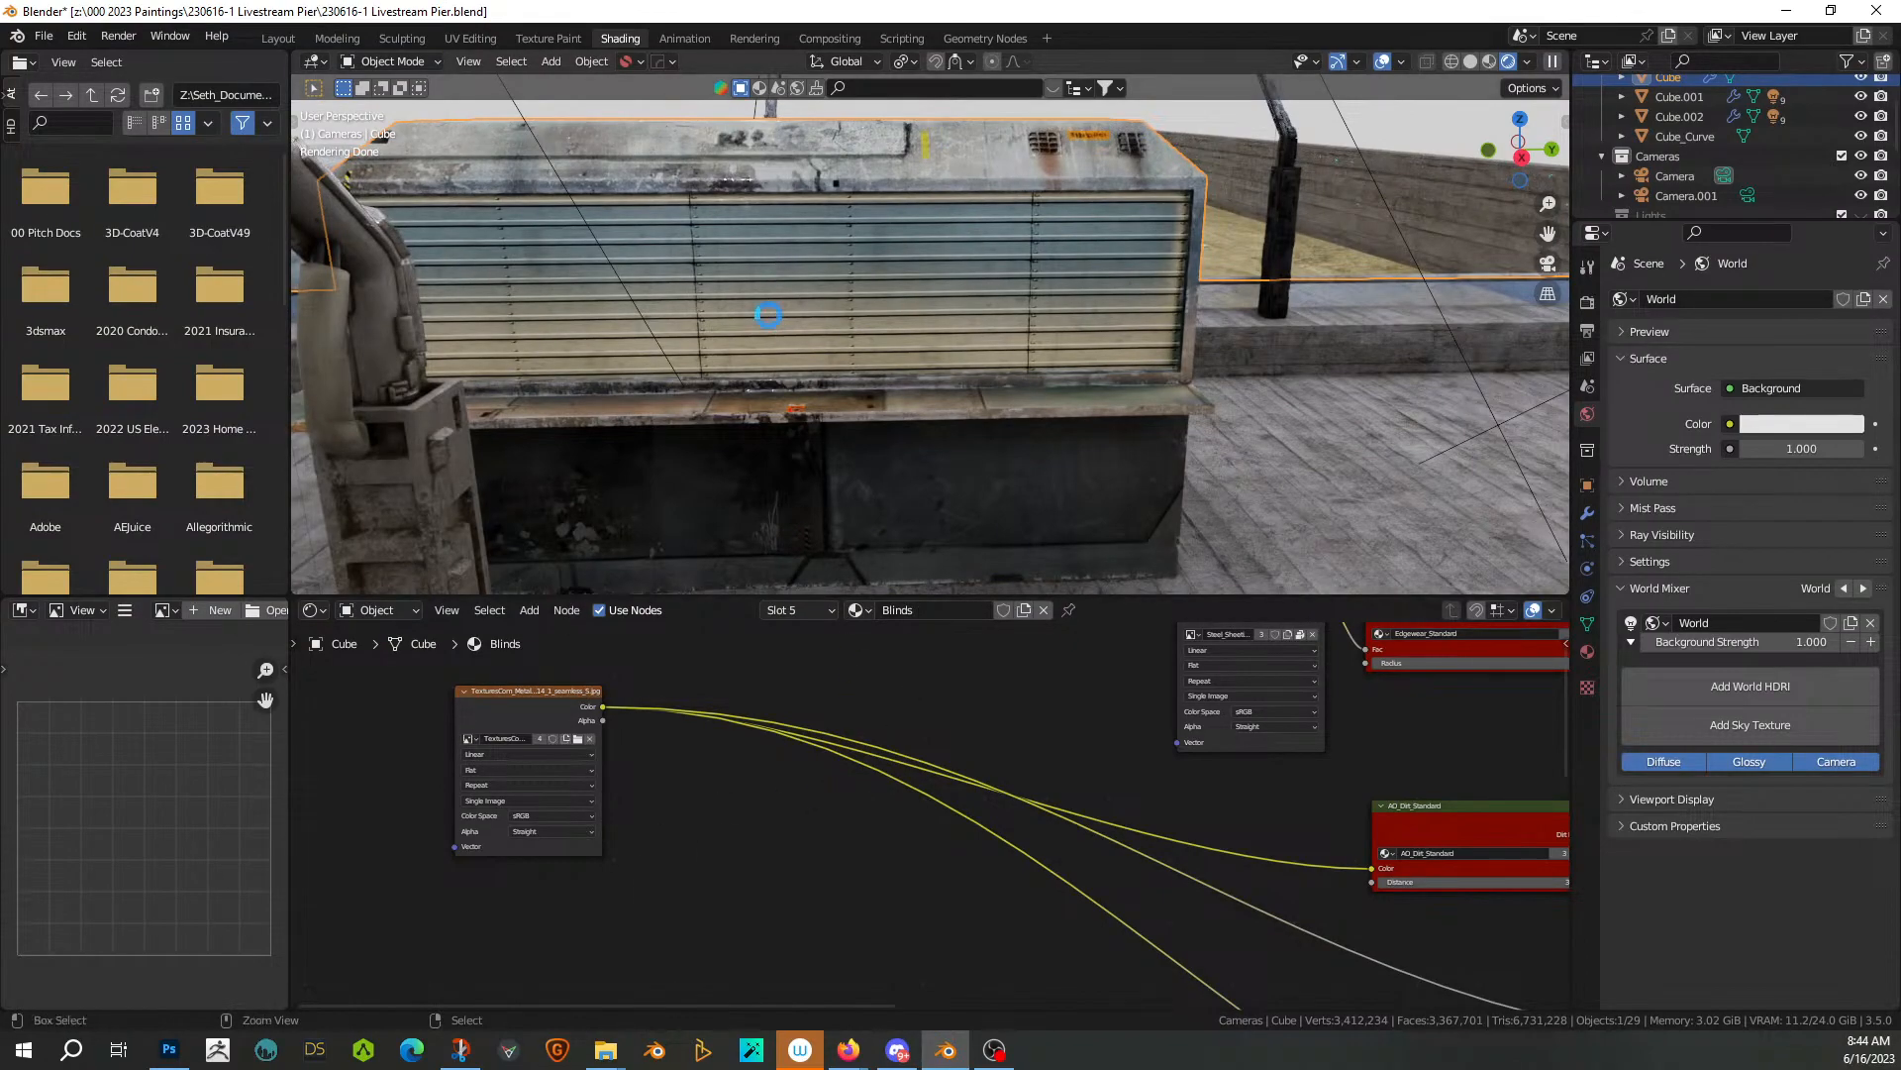
{"action": "key", "text": "ctrl+s"}
{"action": "middle_click_drag", "start_coordinate": [1003, 371], "coordinate": [949, 366]}
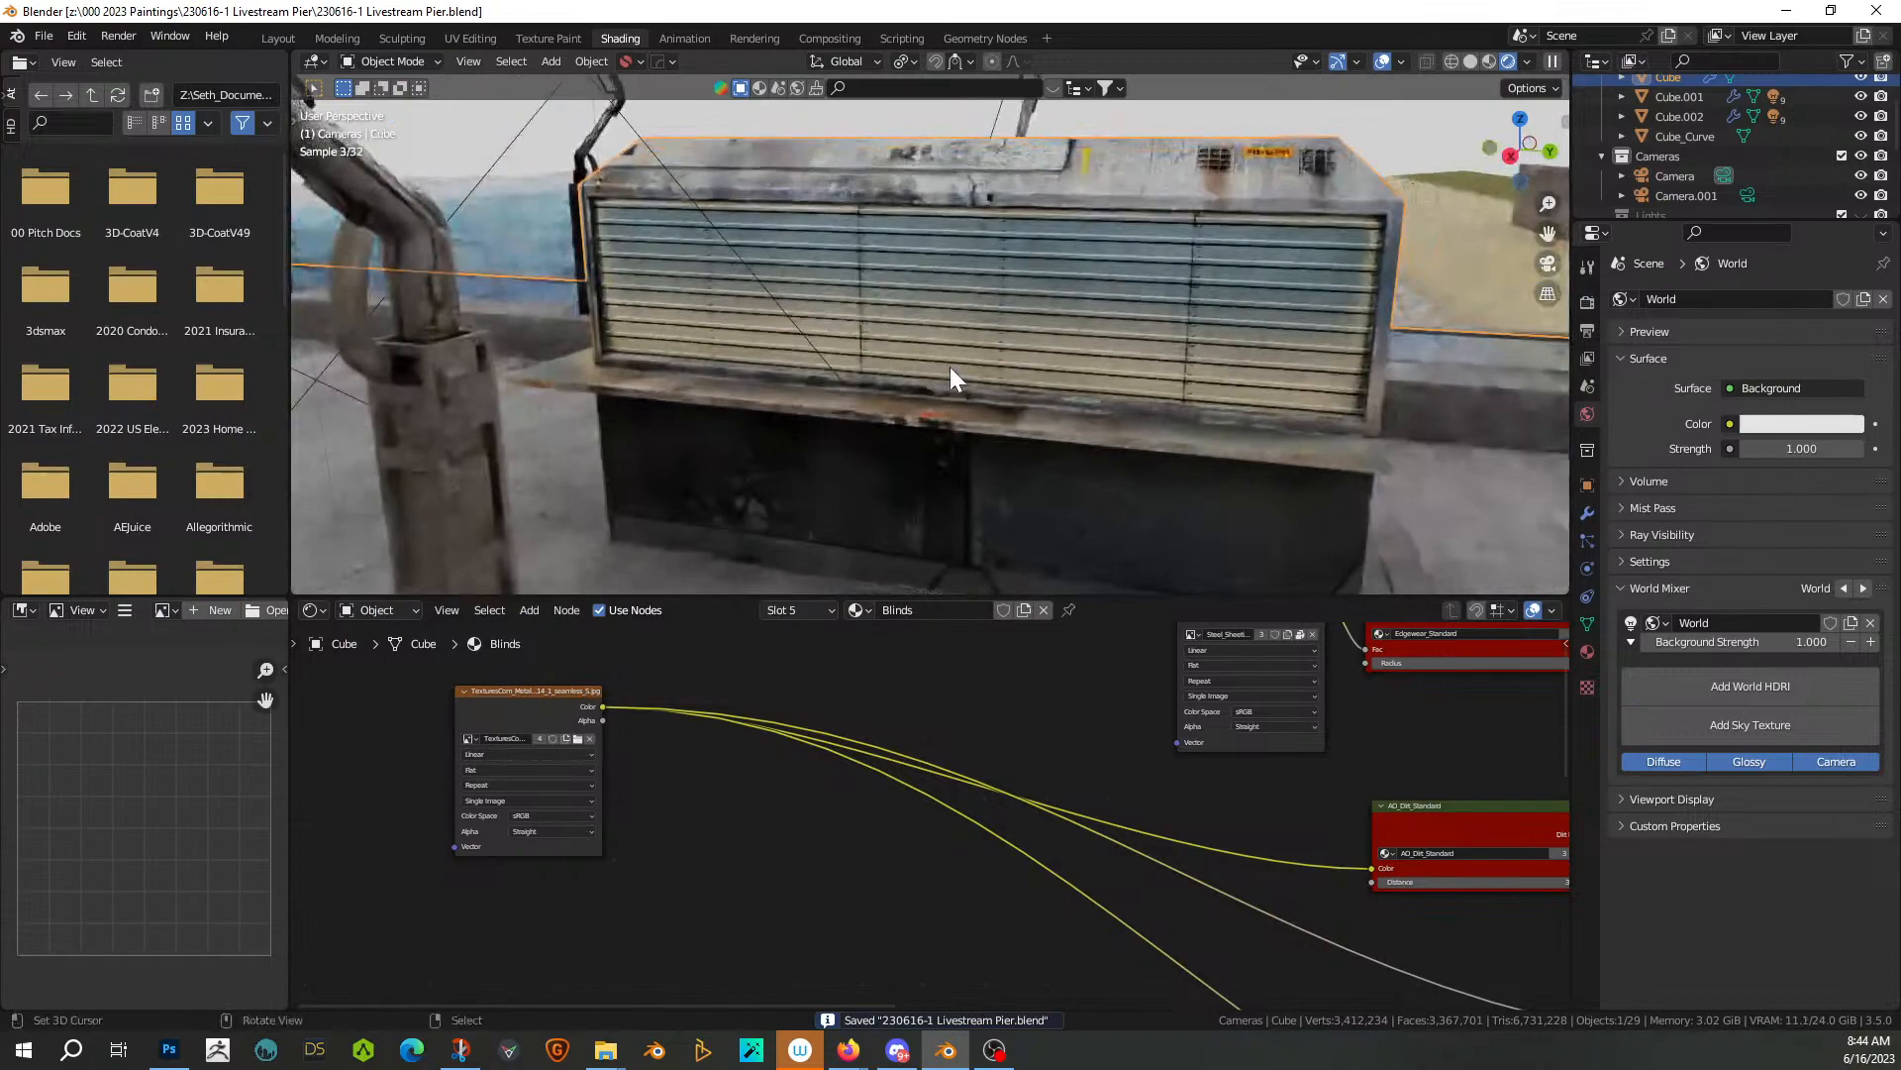
{"action": "scroll", "coordinate": [948, 366], "scroll_direction": "down", "scroll_amount": 5}
{"action": "middle_click_drag", "start_coordinate": [1000, 324], "coordinate": [953, 366]}
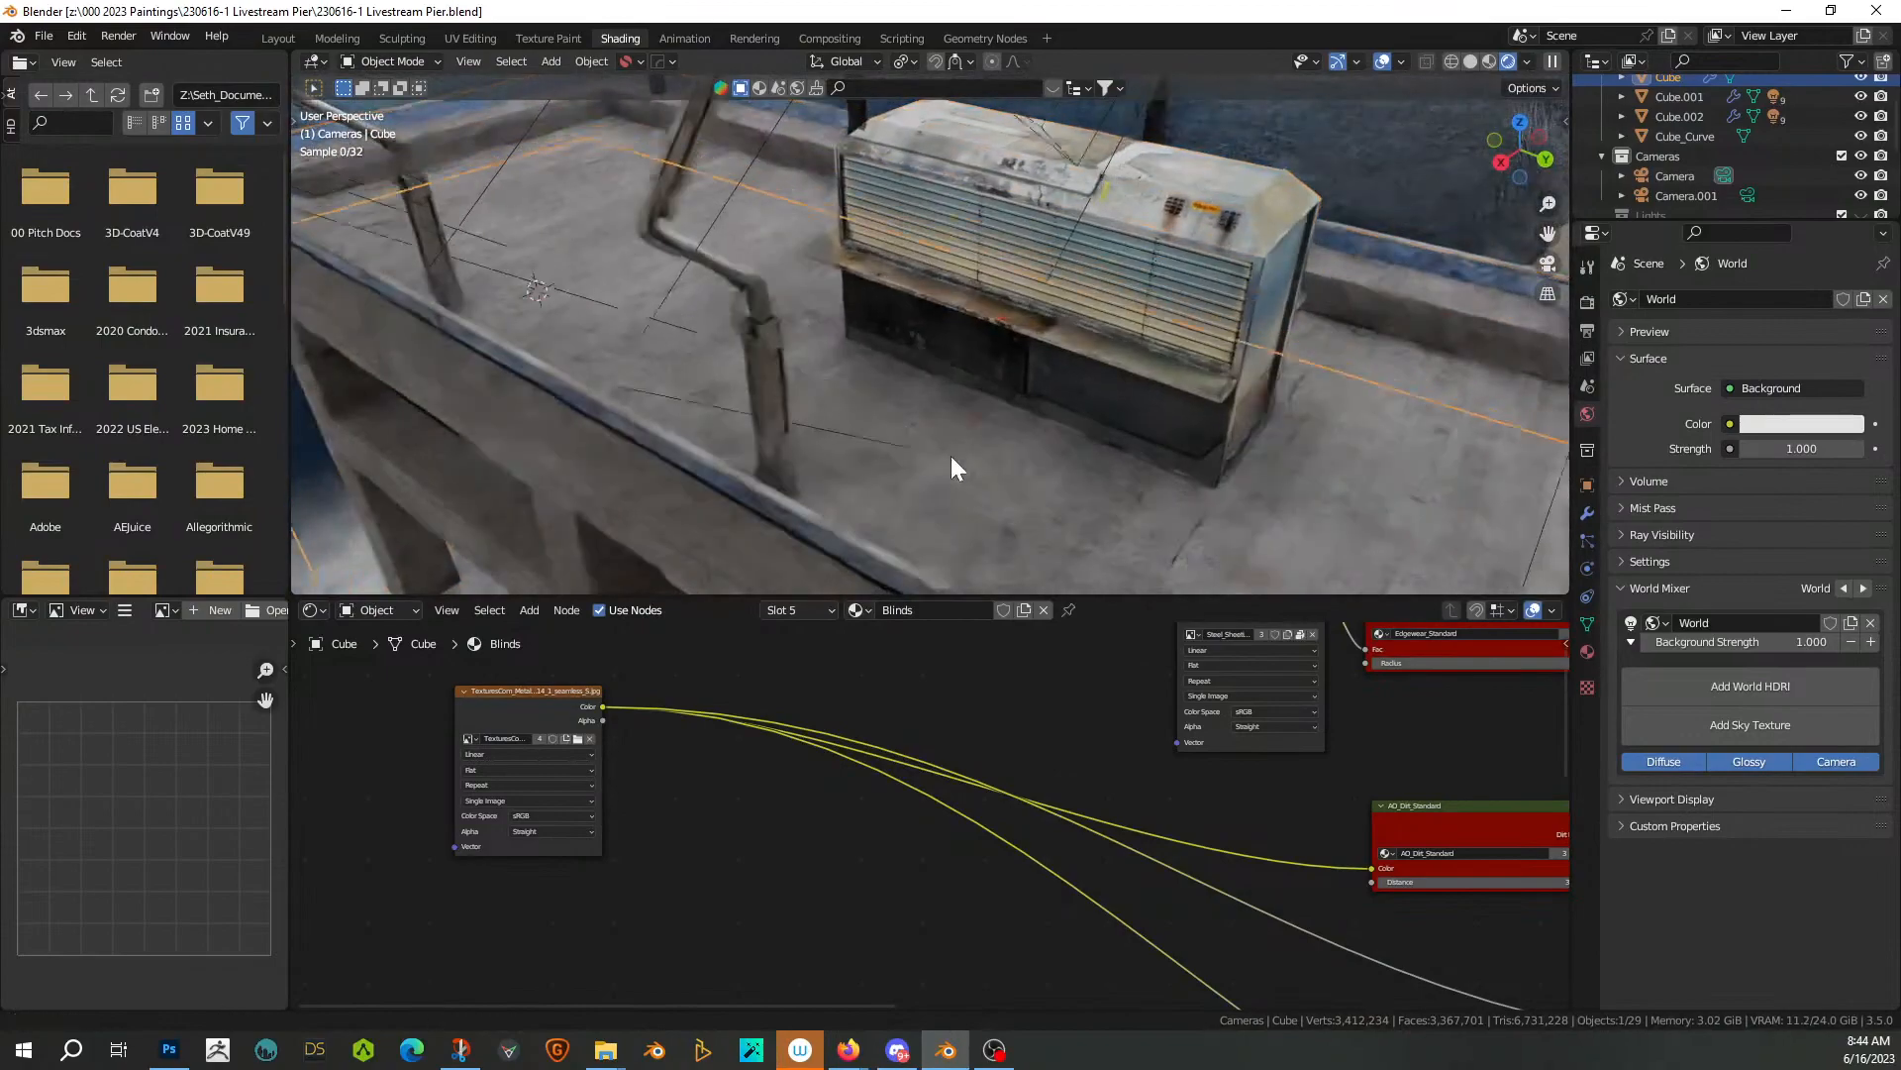
{"action": "middle_click_drag", "start_coordinate": [955, 453], "coordinate": [608, 339]}
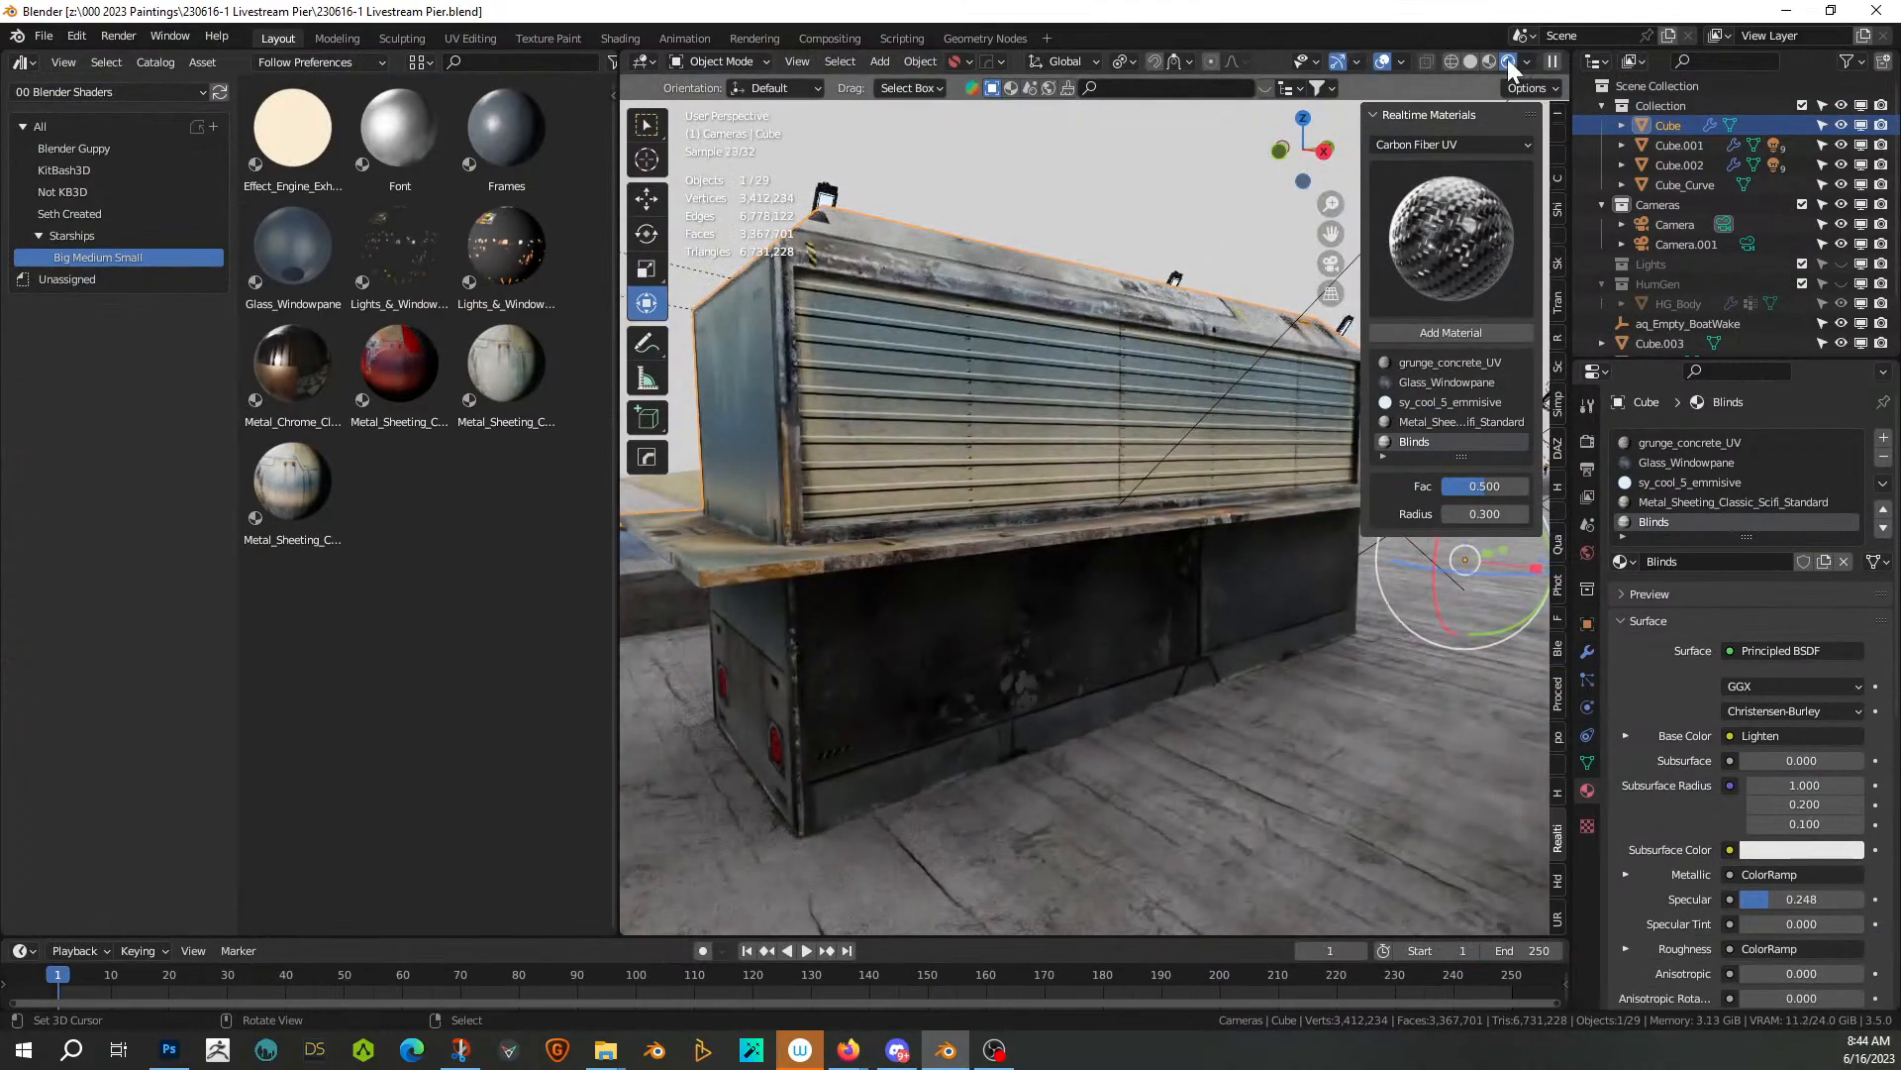
Extrude the two bands of faces across the booth roof, including their sloped sides, along their normals in Edit Mode
{"action": "left_click", "coordinate": [1470, 62]}
{"action": "middle_click_drag", "start_coordinate": [1101, 236], "coordinate": [1066, 422]}
{"action": "key", "text": "Tab"}
{"action": "left_click", "coordinate": [1062, 495]}
{"action": "middle_click_drag", "start_coordinate": [1063, 495], "coordinate": [1130, 519]}
{"action": "left_click", "coordinate": [1059, 478], "text": "ctrl"}
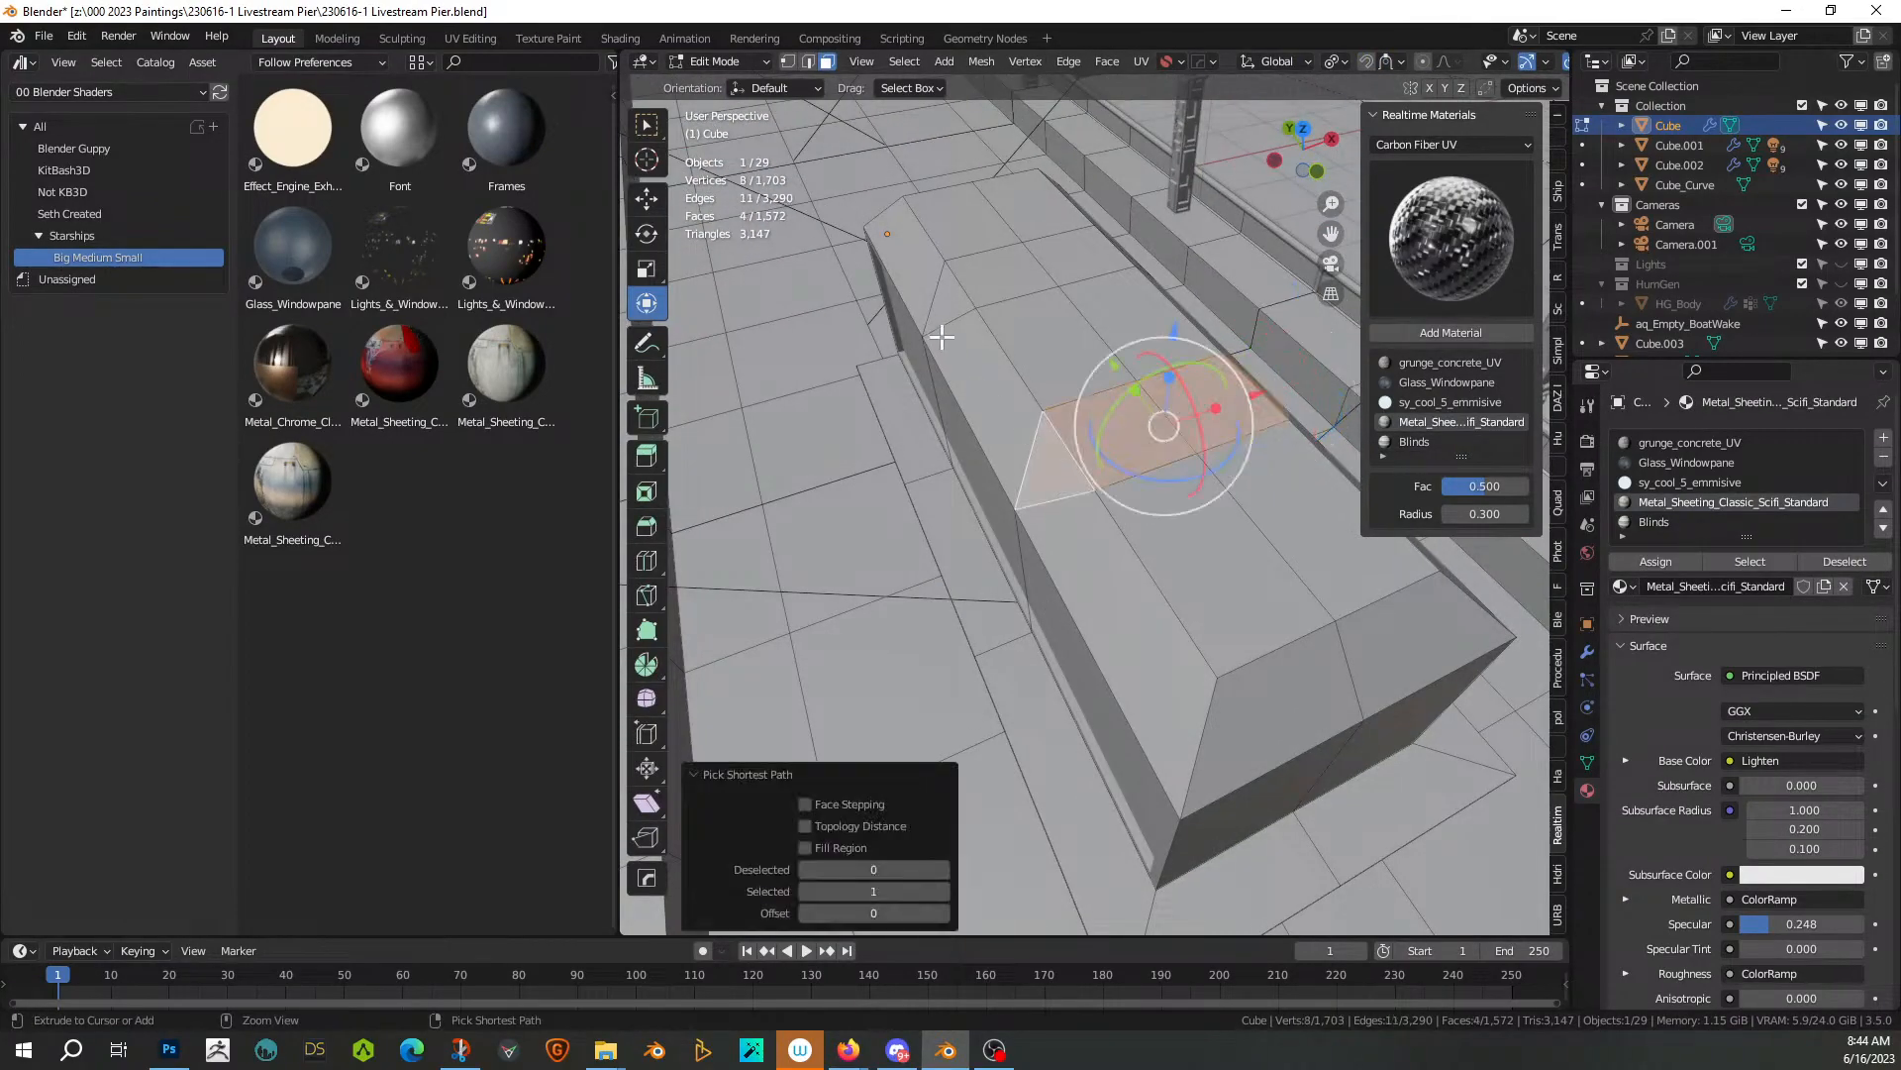
{"action": "mouse_move", "coordinate": [943, 297]}
{"action": "middle_mouse_down"}
{"action": "mouse_move", "coordinate": [879, 313]}
{"action": "mouse_move", "coordinate": [933, 331]}
{"action": "middle_mouse_up"}
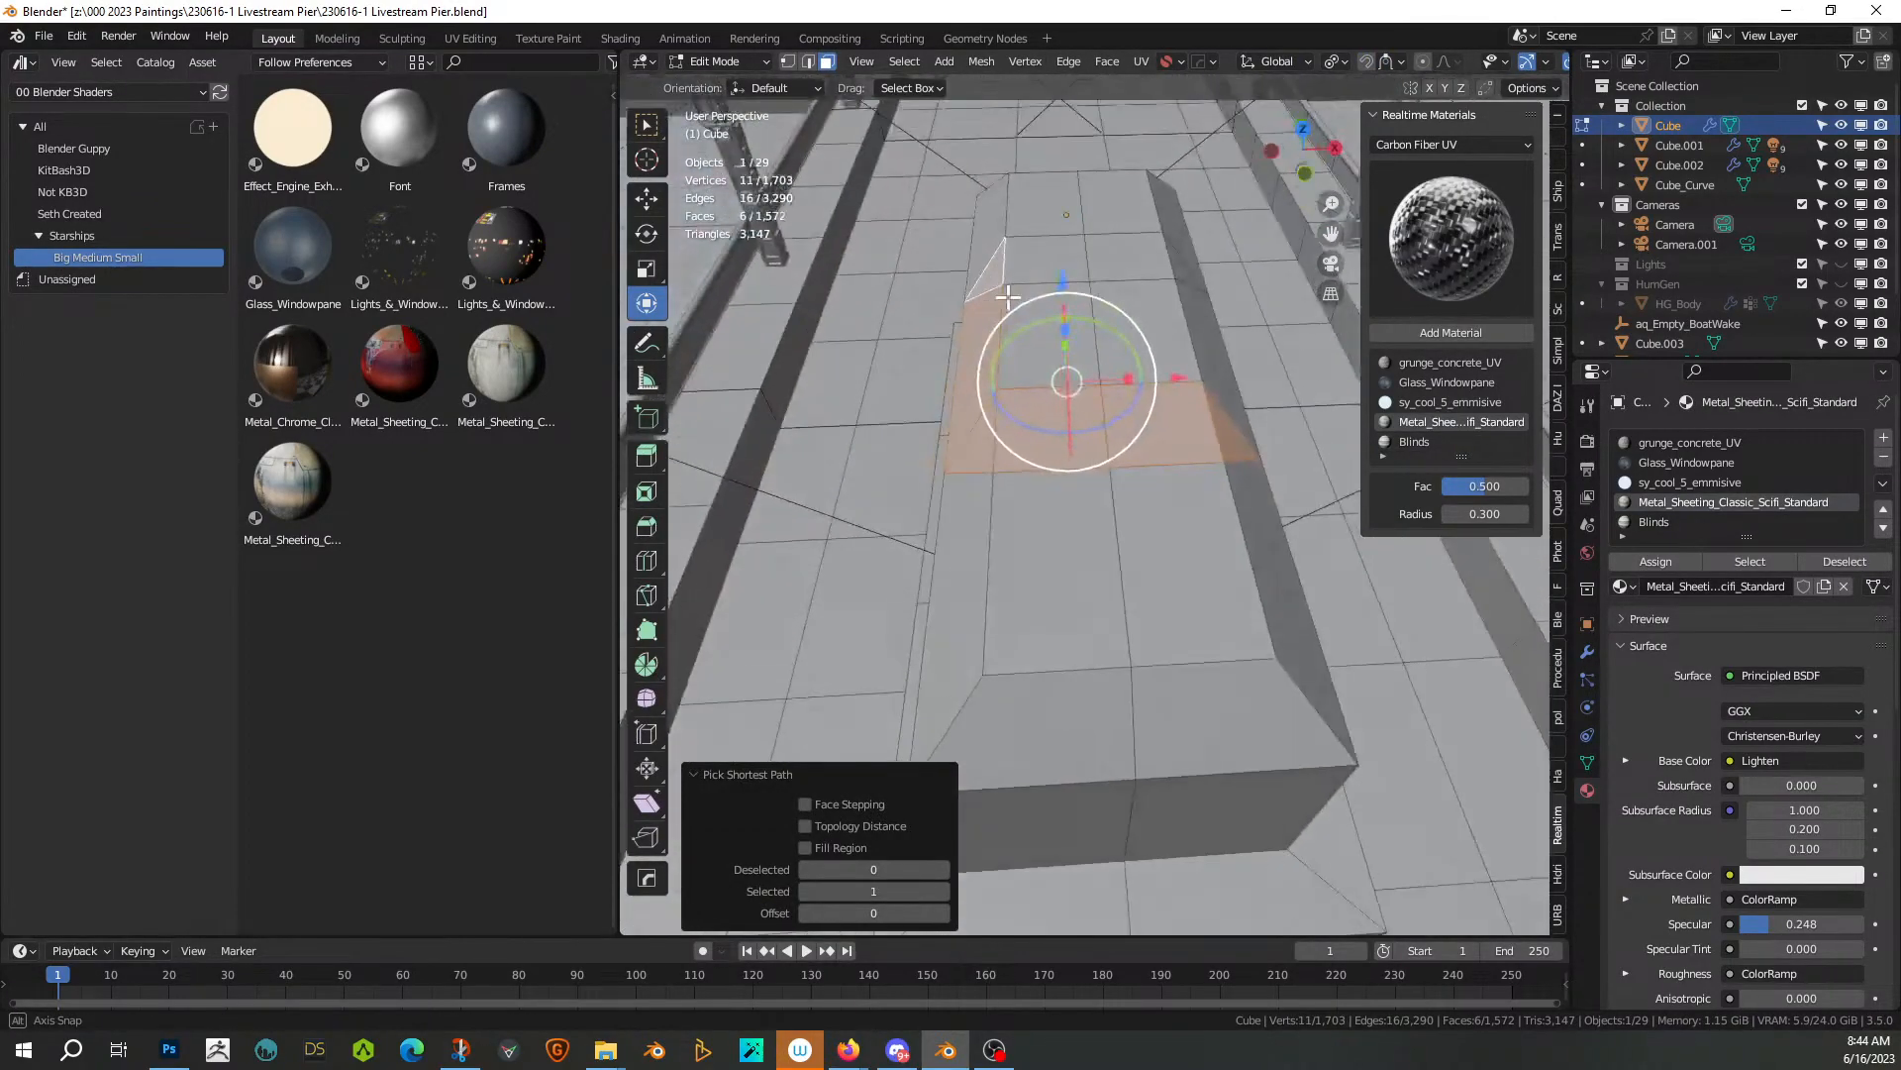
{"action": "right_click", "coordinate": [998, 341], "text": "shift"}
{"action": "middle_click_drag", "start_coordinate": [1220, 305], "coordinate": [1180, 285]}
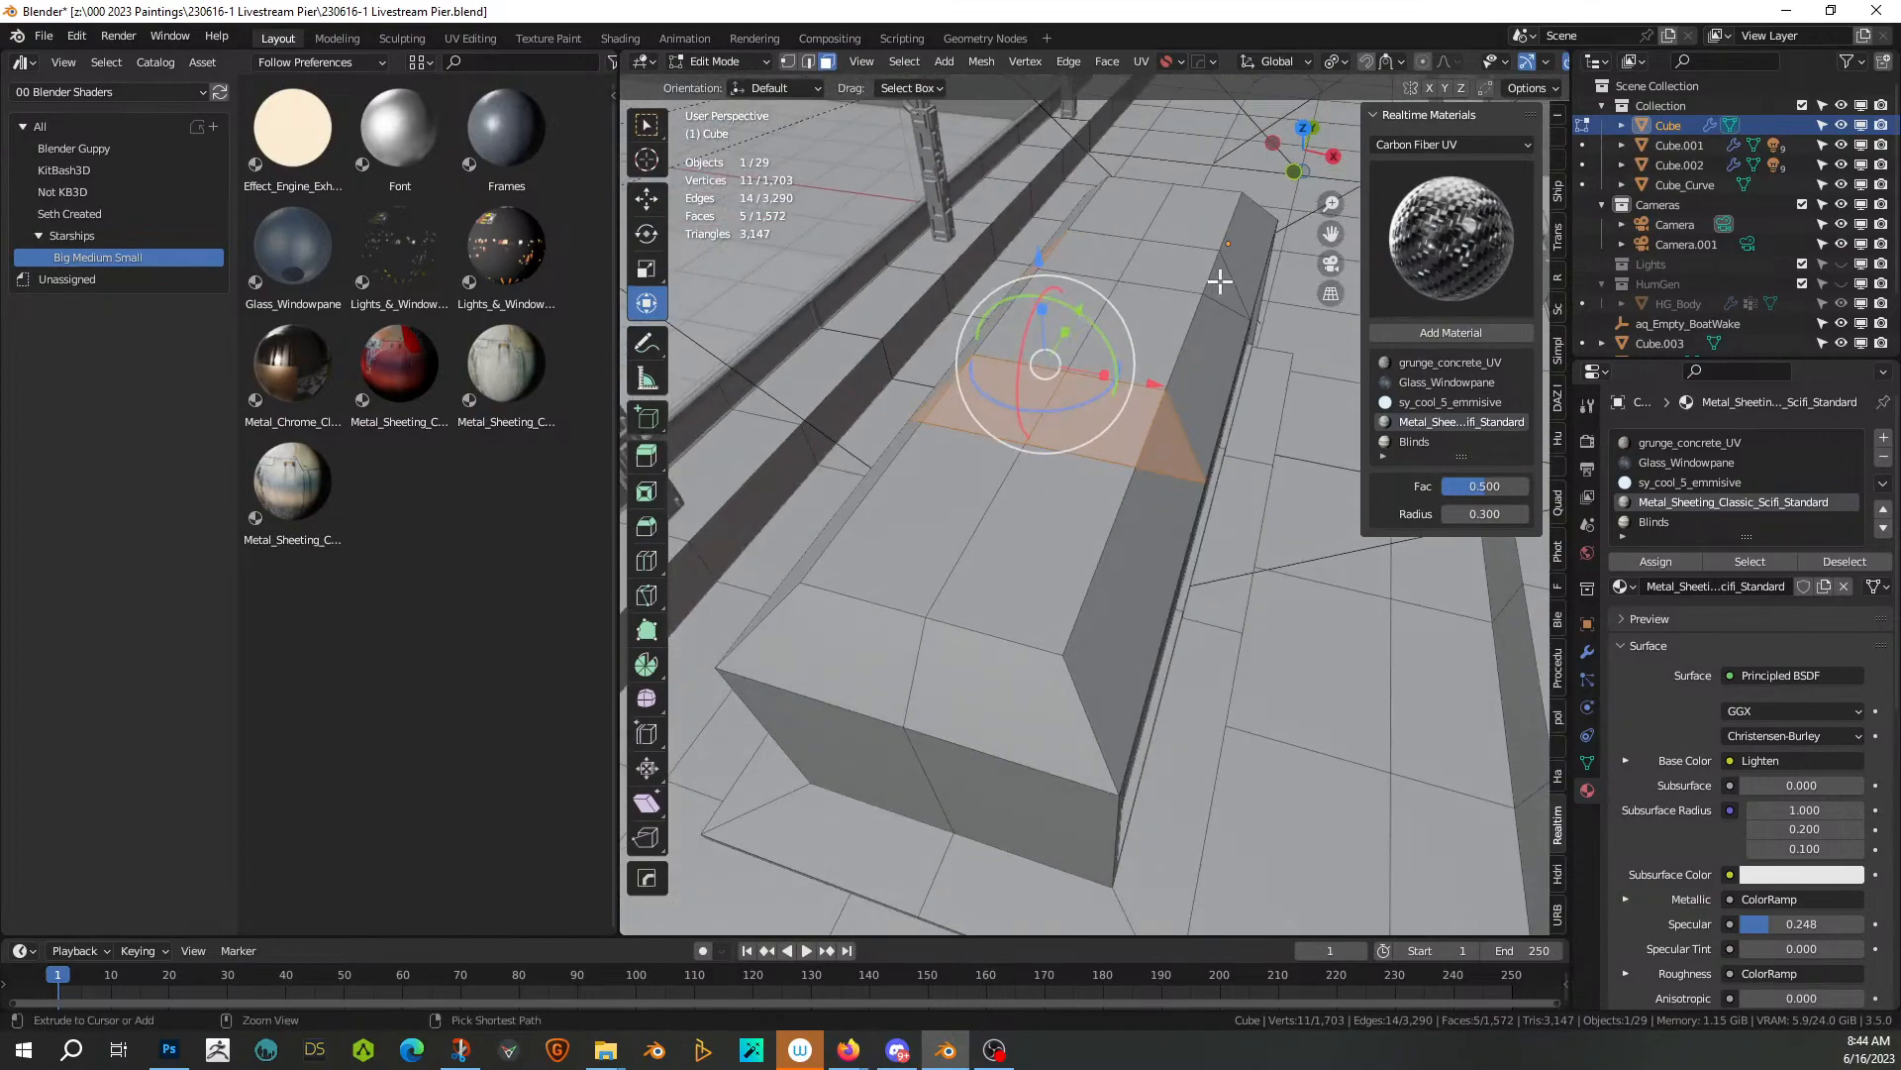
{"action": "left_click", "coordinate": [1220, 282], "text": "ctrl"}
{"action": "key", "text": "alt+e"}
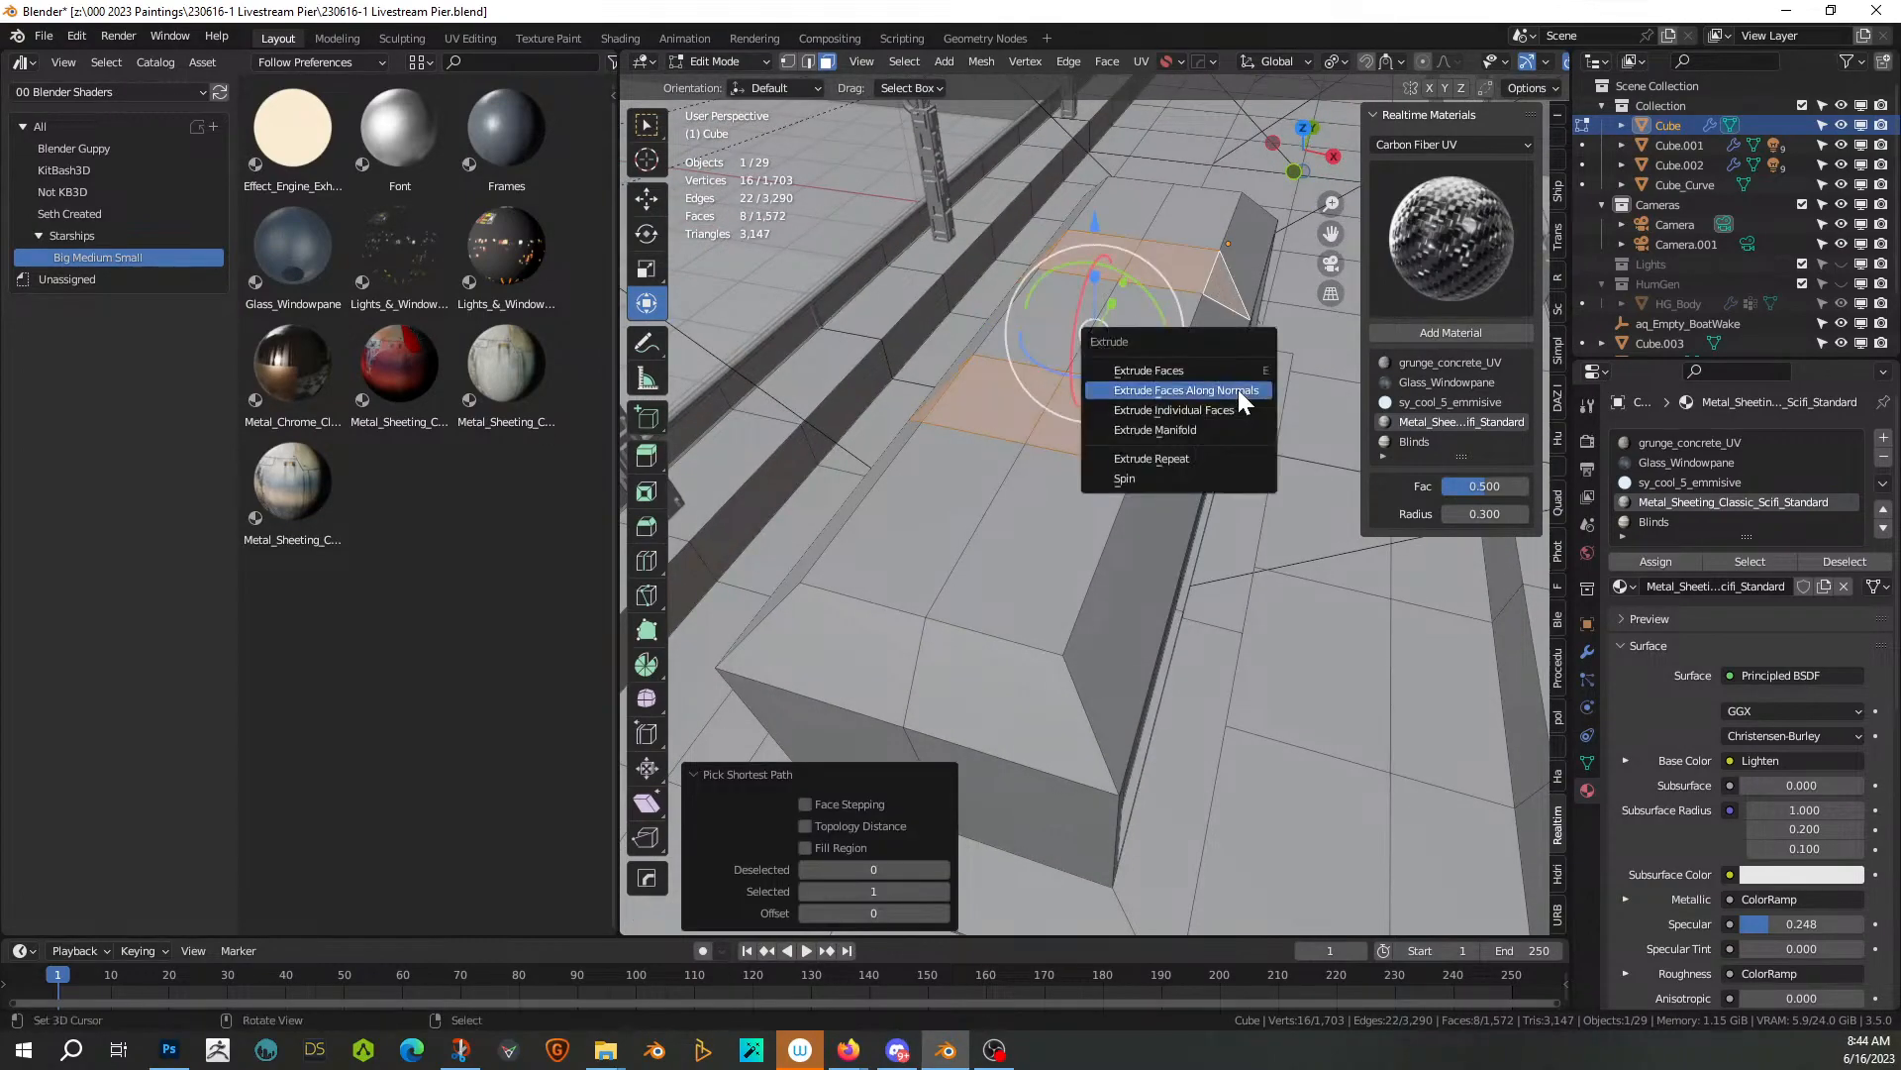
{"action": "left_click", "coordinate": [1238, 387]}
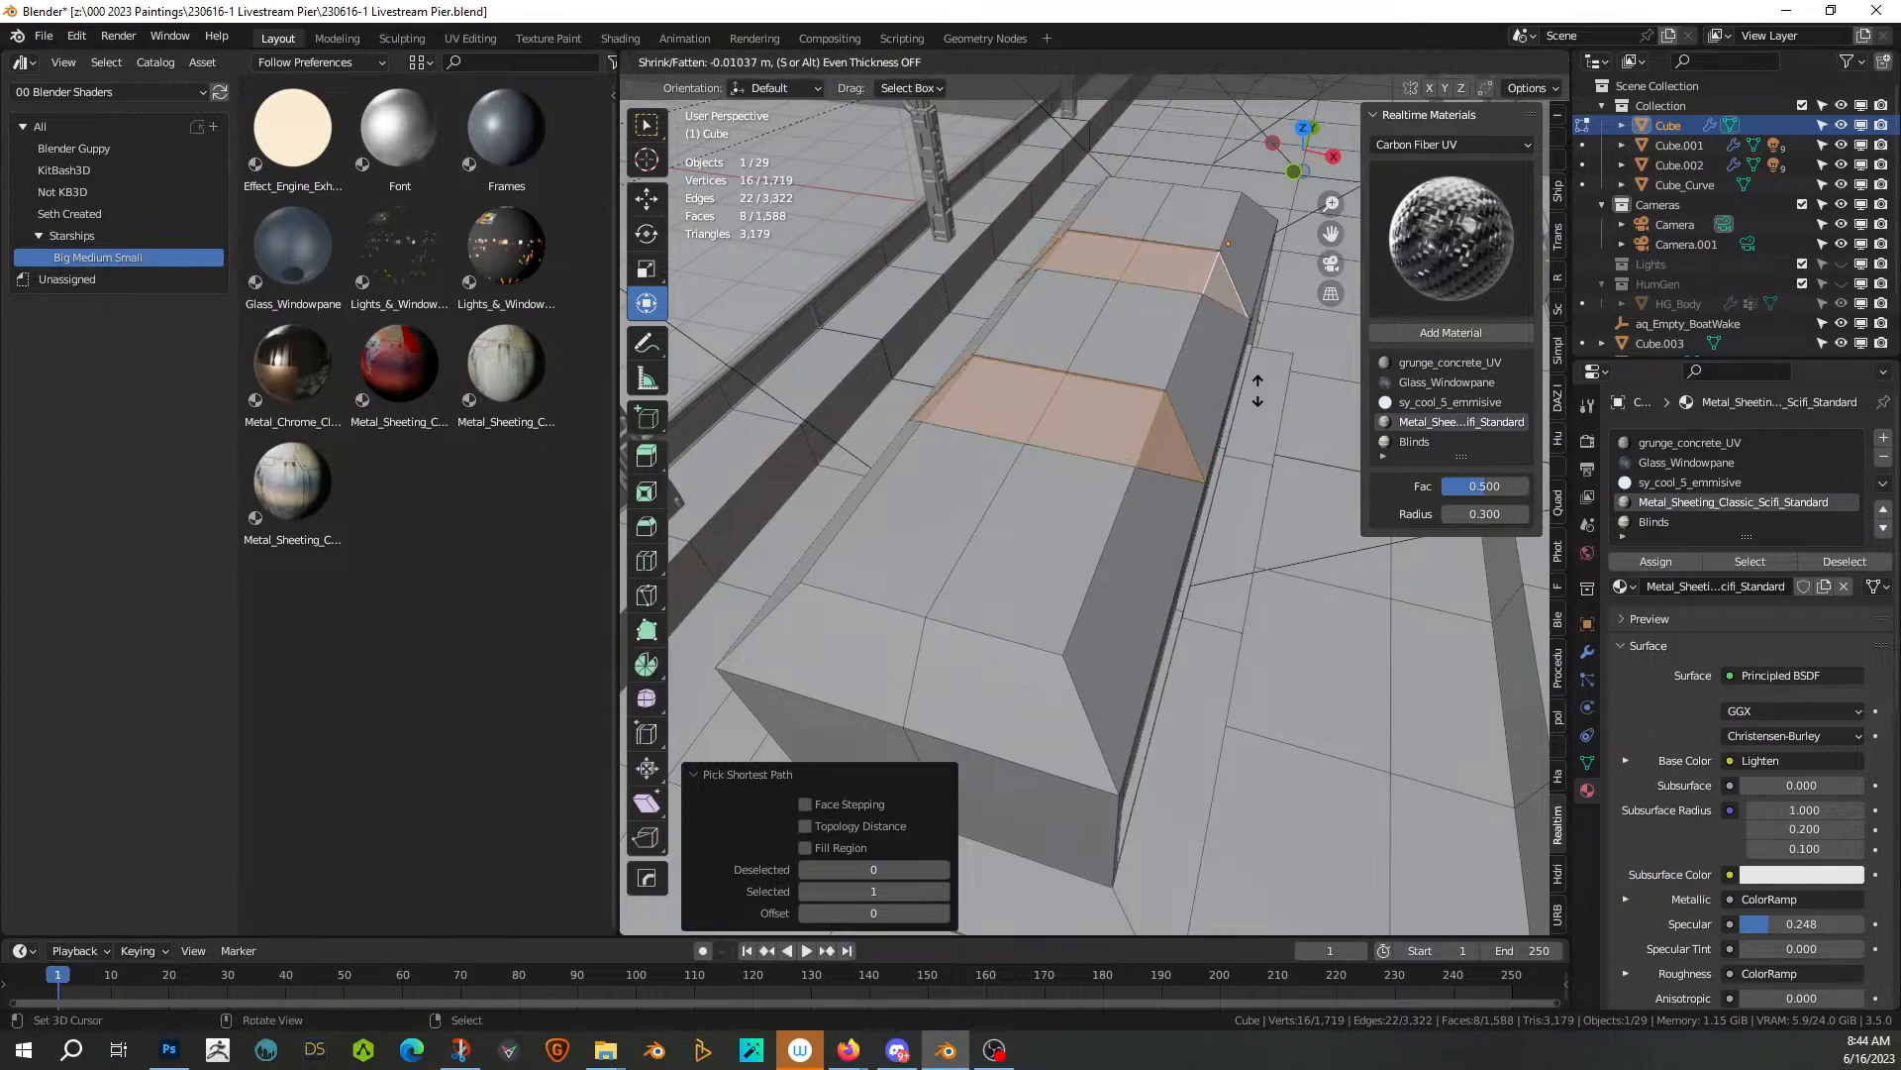
{"action": "left_click", "coordinate": [1258, 394]}
{"action": "middle_click_drag", "start_coordinate": [1257, 394], "coordinate": [1083, 396]}
{"action": "key", "text": "Tab"}
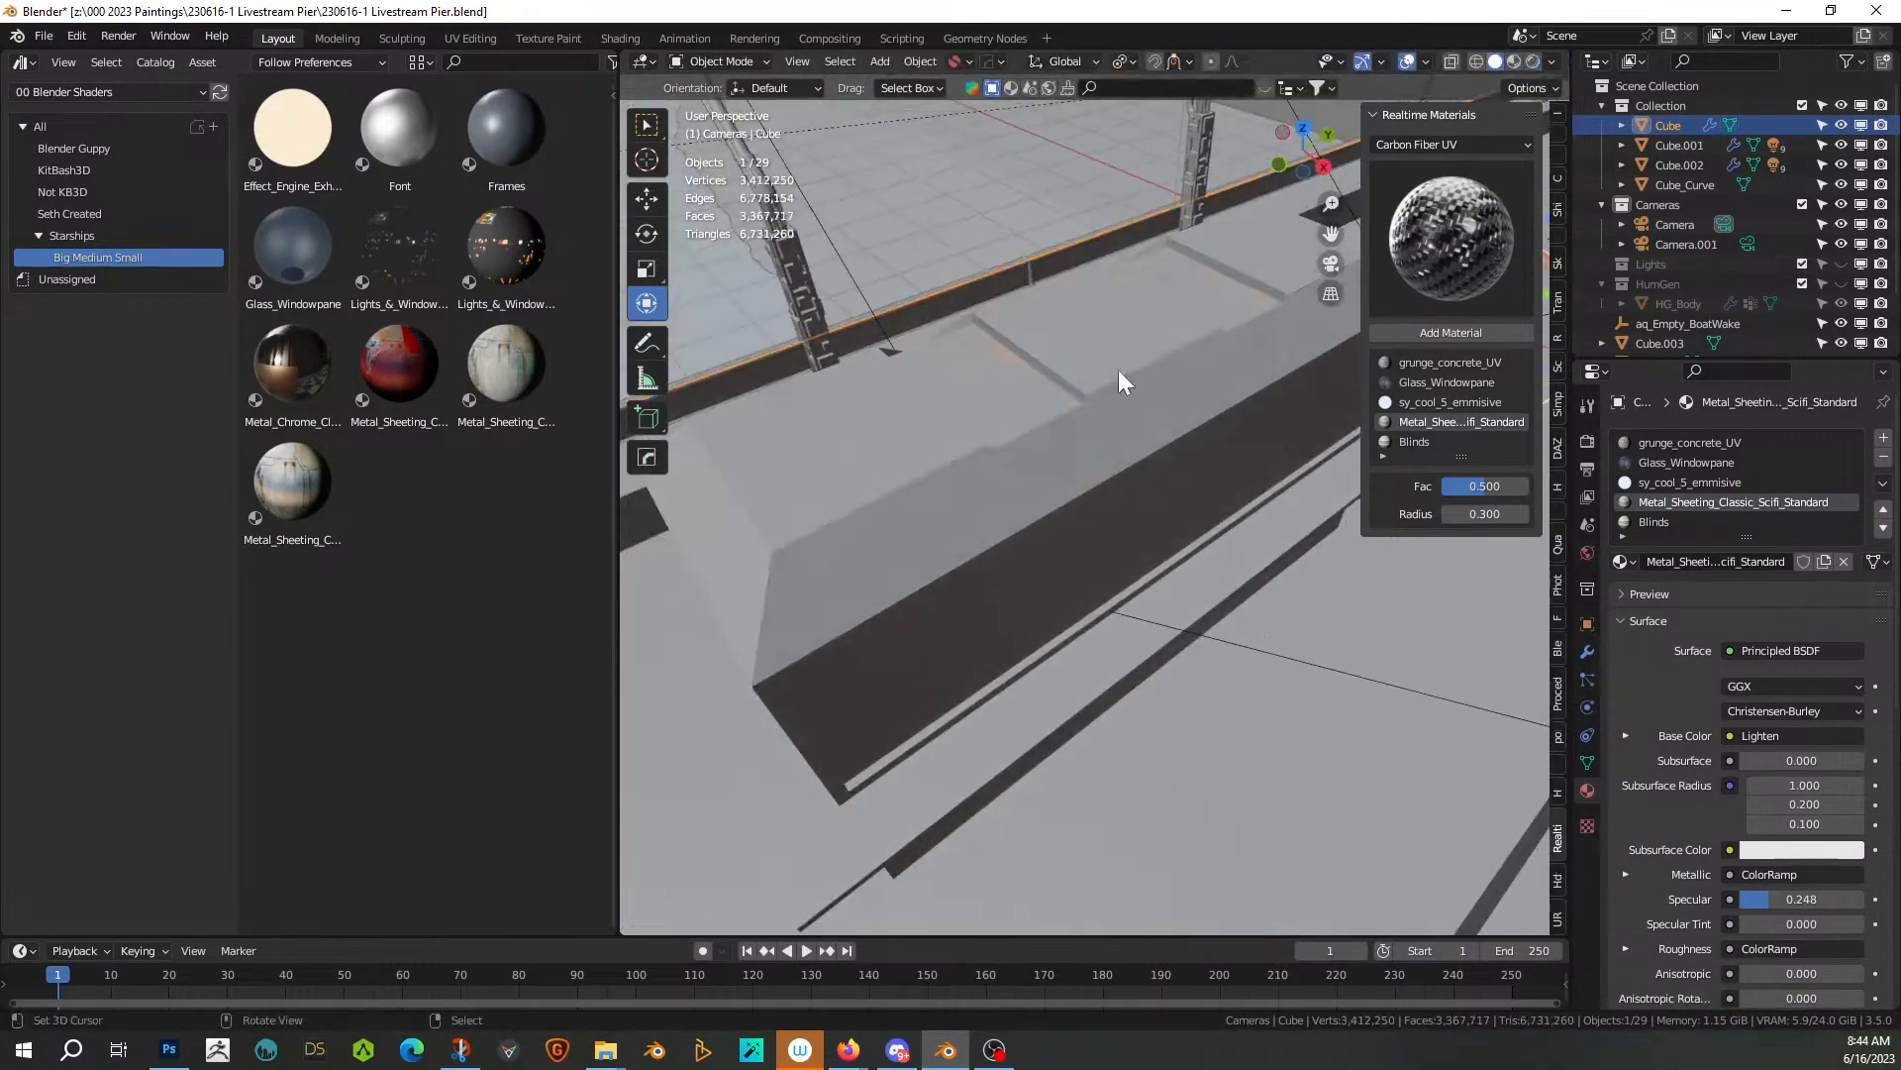
{"action": "left_click", "coordinate": [1535, 57]}
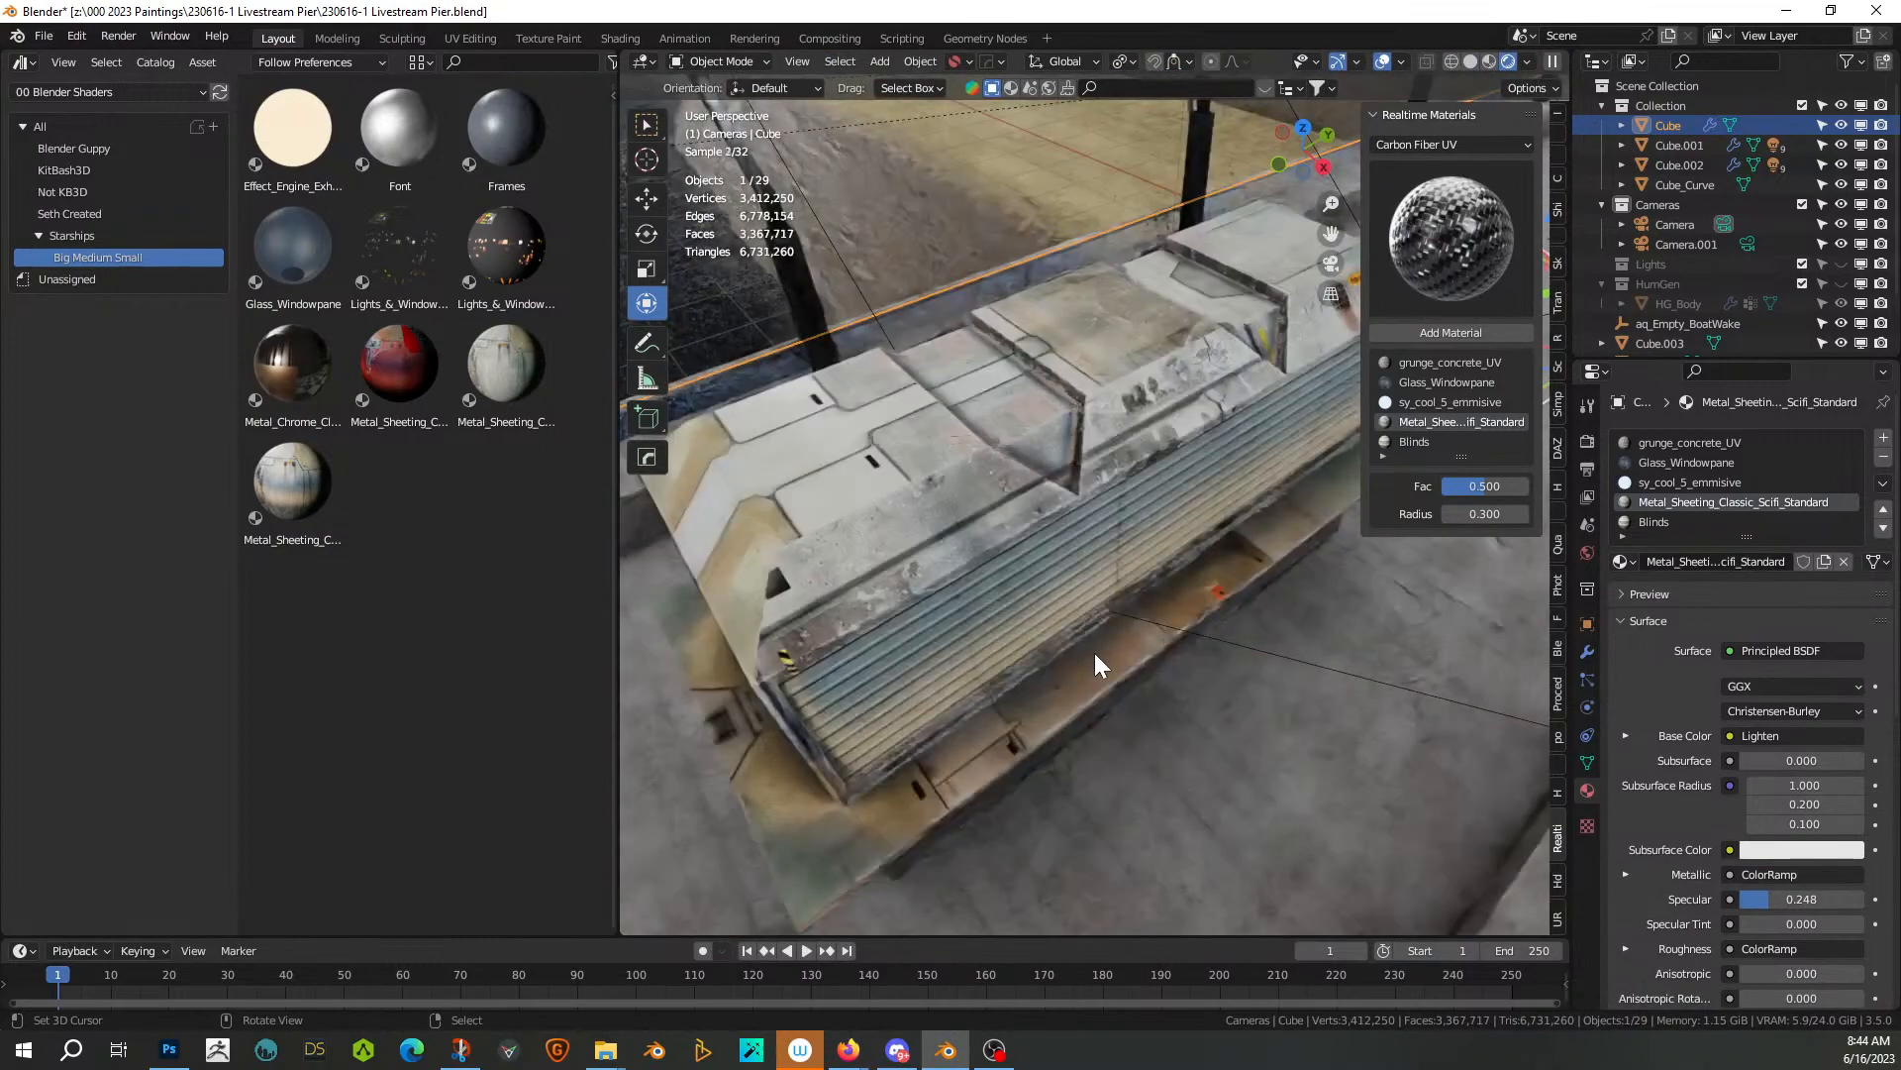
{"action": "middle_click_drag", "start_coordinate": [1095, 652], "coordinate": [632, 573]}
{"action": "middle_click_drag", "start_coordinate": [848, 628], "coordinate": [1389, 688]}
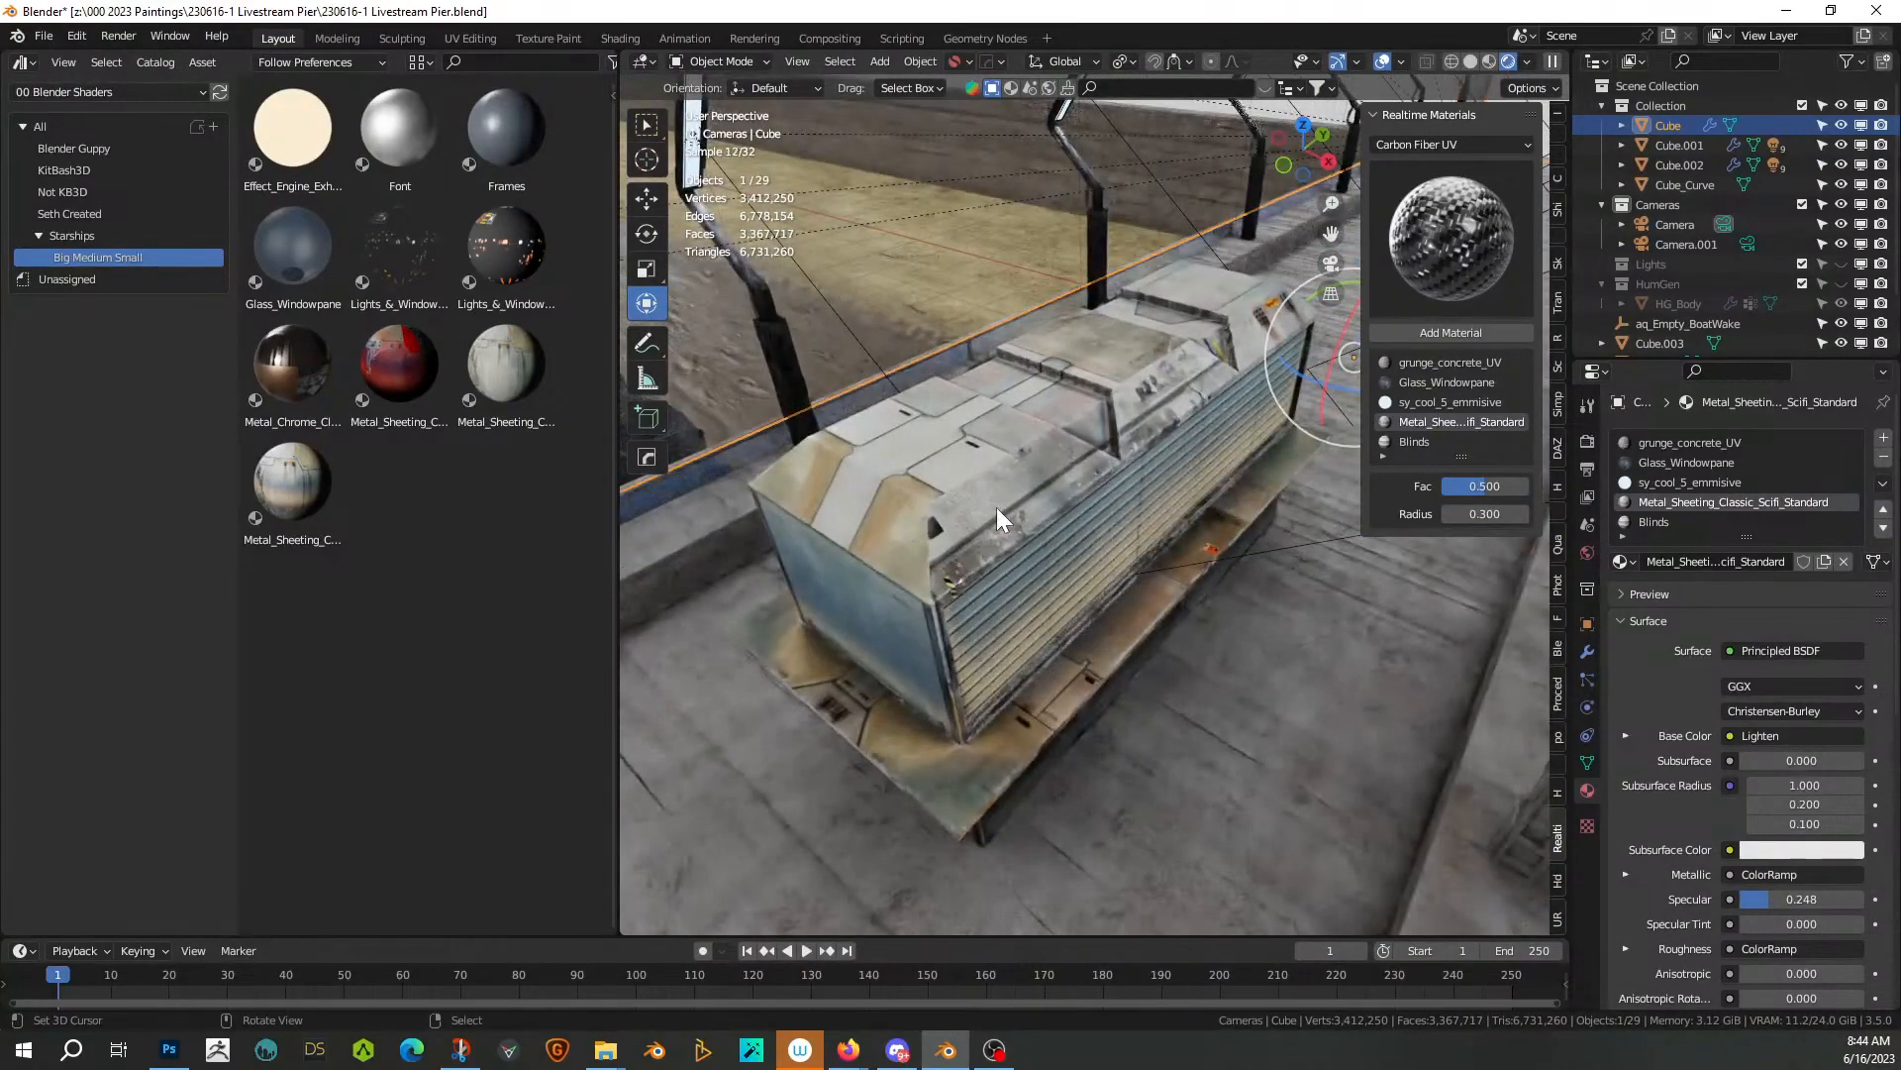
Select the sloped faces around the edge of the booth roof in Edit Mode and return to Object Mode
{"action": "left_click", "coordinate": [1470, 62]}
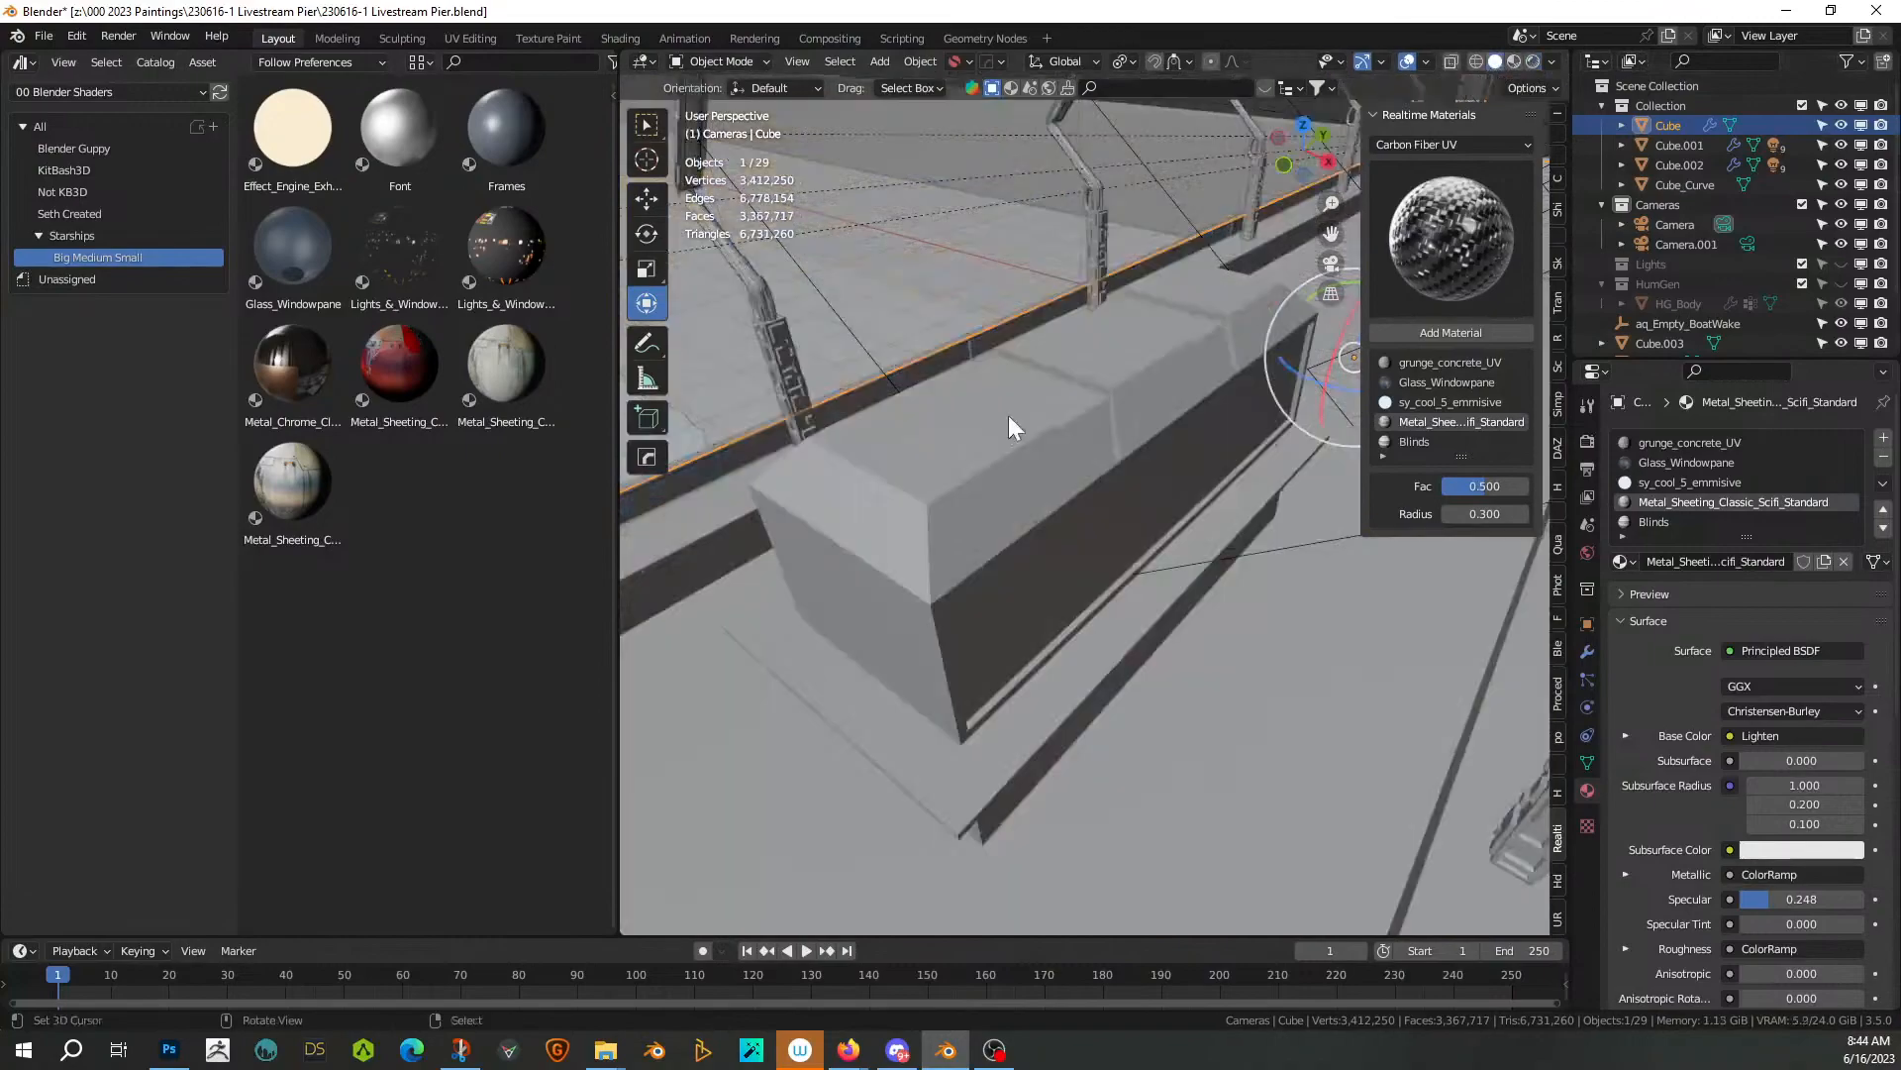
{"action": "key", "text": "Tab"}
{"action": "right_click", "coordinate": [985, 518]}
{"action": "right_click", "coordinate": [1170, 361], "text": "shift"}
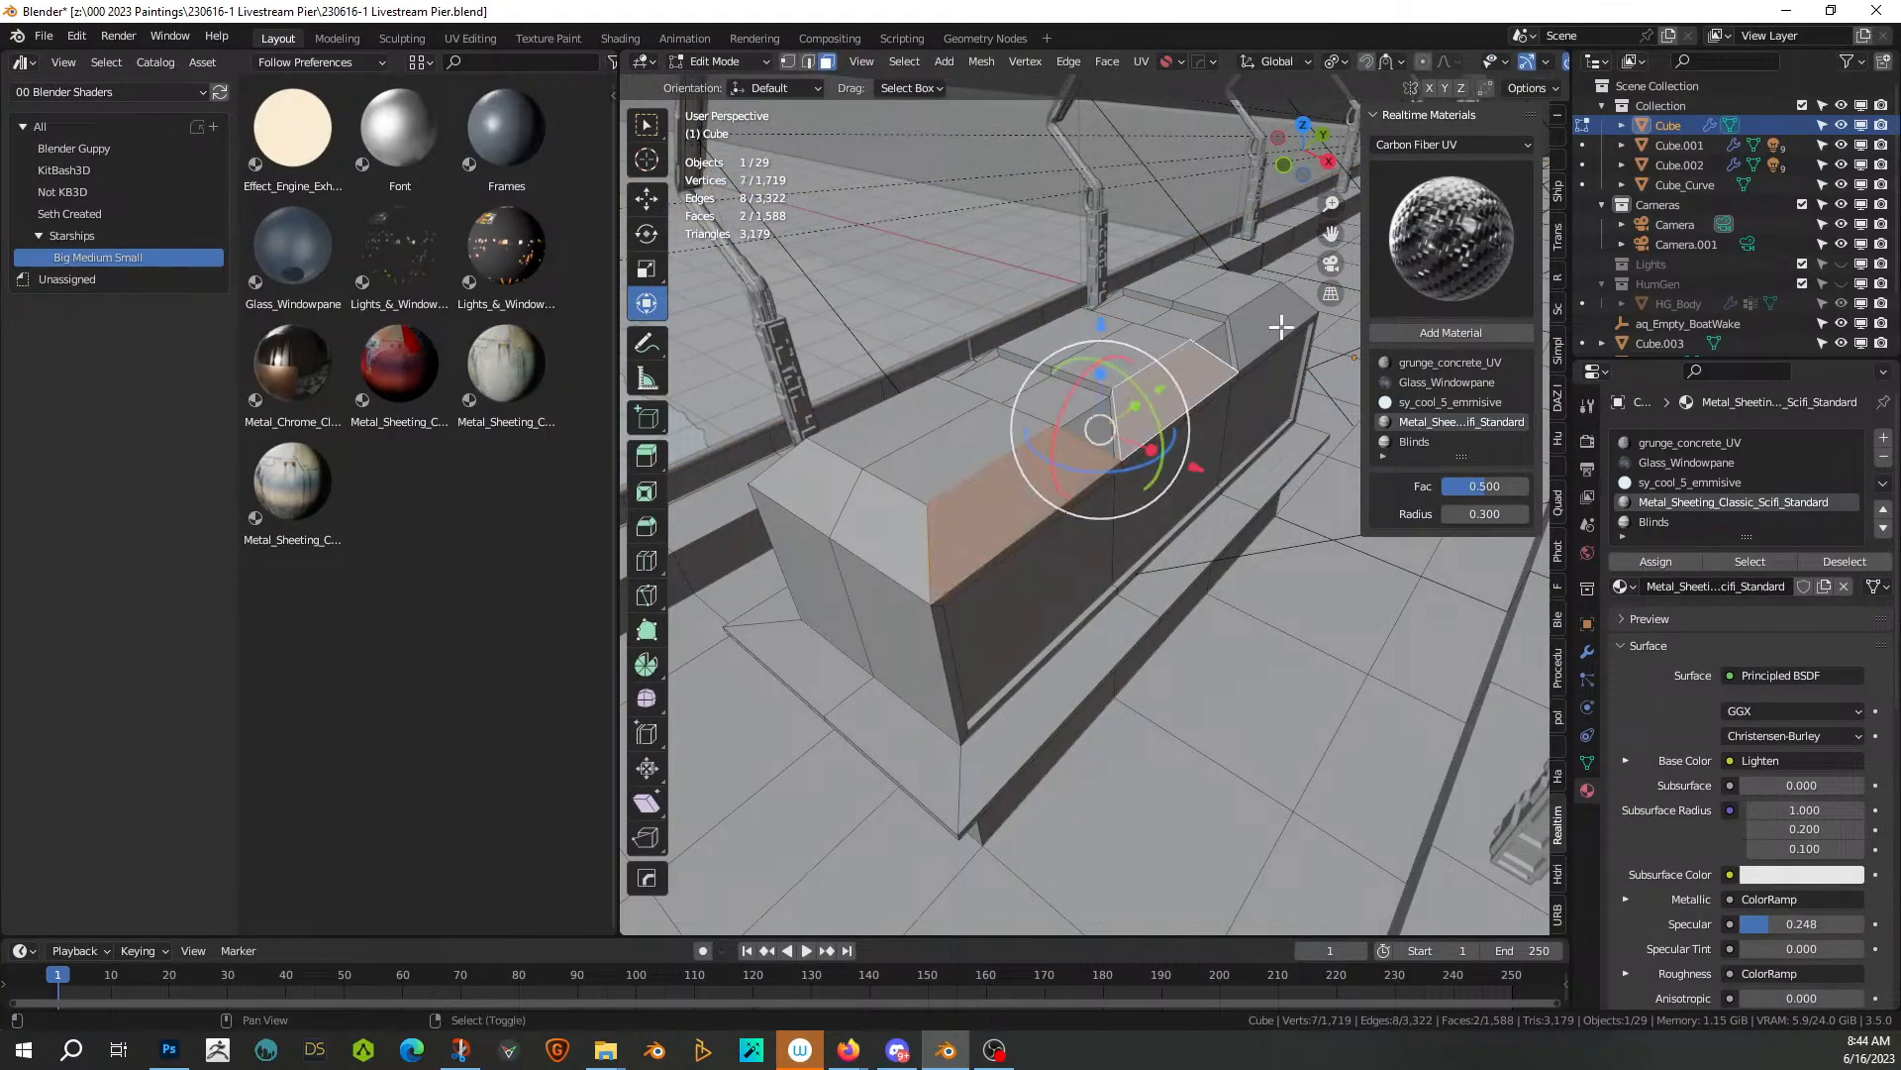
{"action": "right_click", "coordinate": [1282, 326], "text": "shift"}
{"action": "right_click", "coordinate": [928, 544], "text": "alt+shift"}
{"action": "right_click", "coordinate": [928, 543], "text": "alt+shift"}
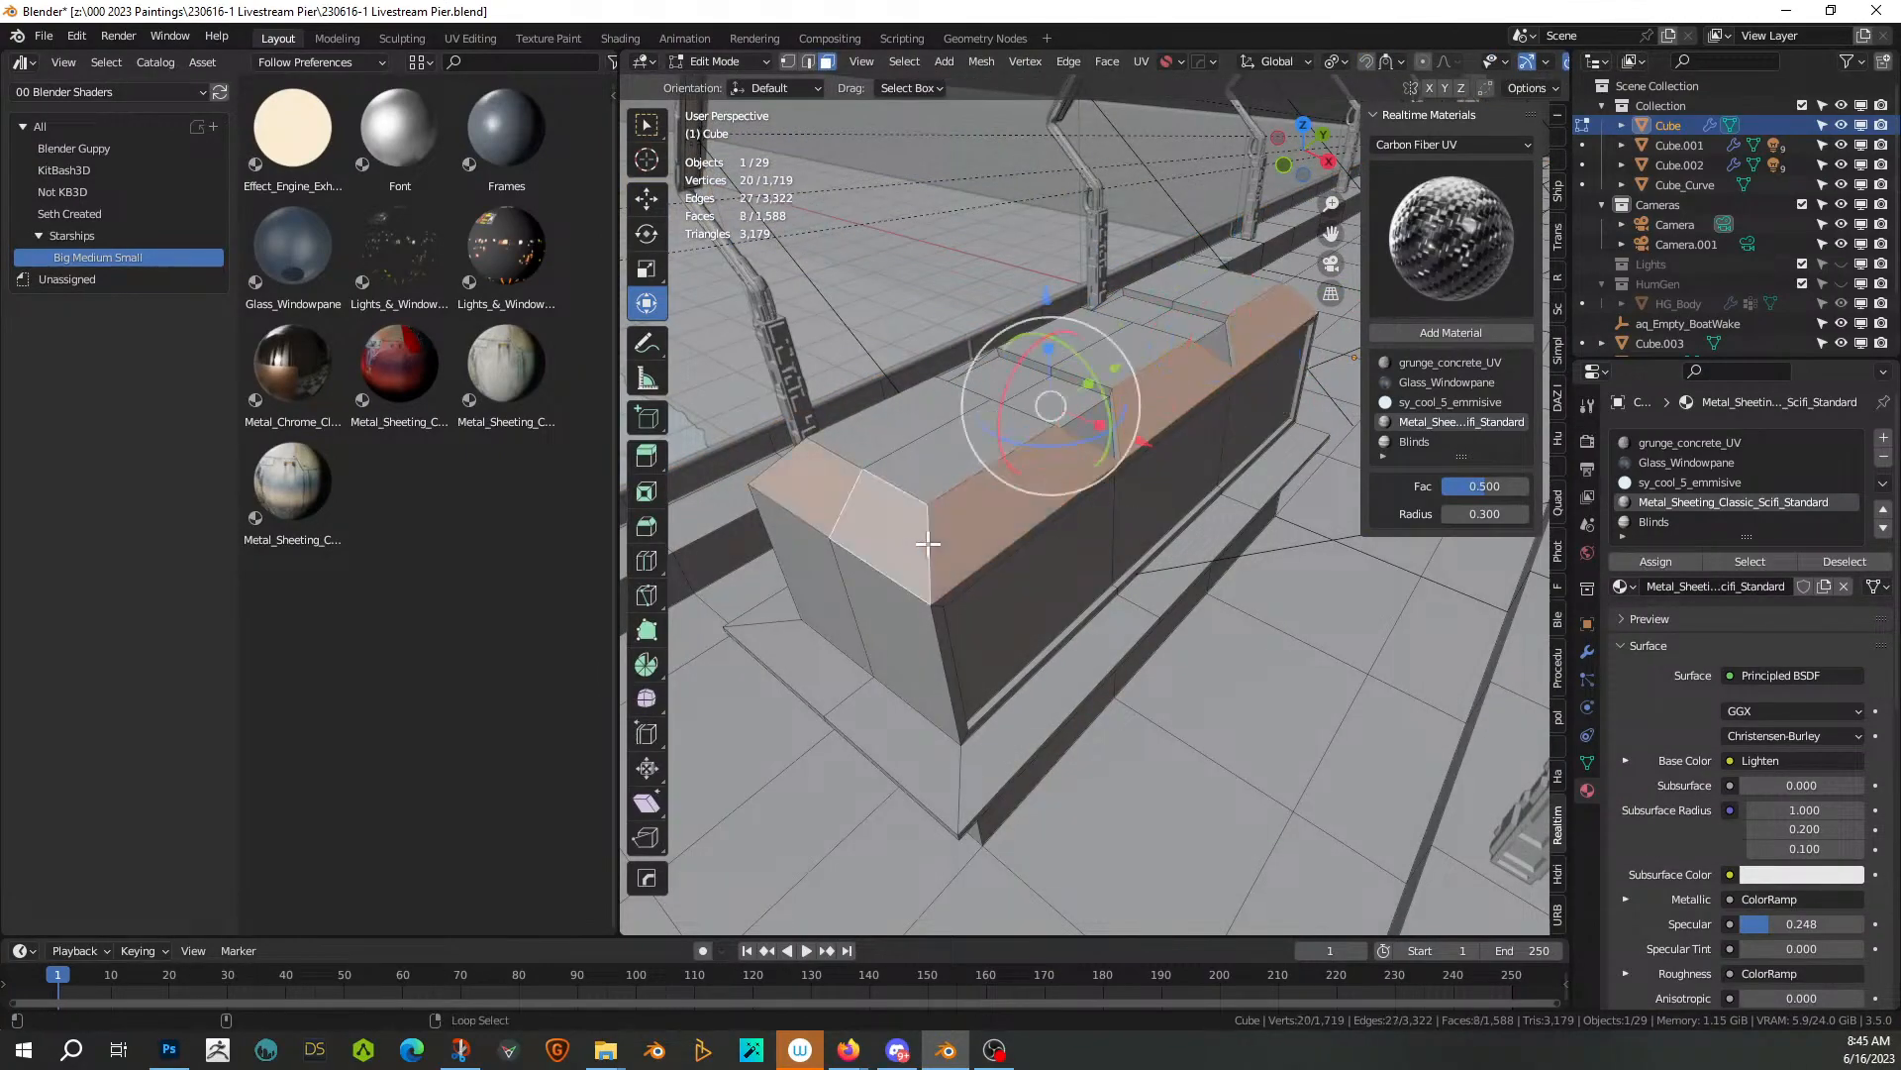
{"action": "middle_click_drag", "start_coordinate": [928, 544], "coordinate": [623, 573]}
{"action": "middle_click_drag", "start_coordinate": [1162, 650], "coordinate": [1055, 604]}
{"action": "right_click", "coordinate": [1056, 604], "text": "shift"}
{"action": "right_click", "coordinate": [1057, 632], "text": "shift"}
{"action": "right_click", "coordinate": [1001, 560], "text": "shift"}
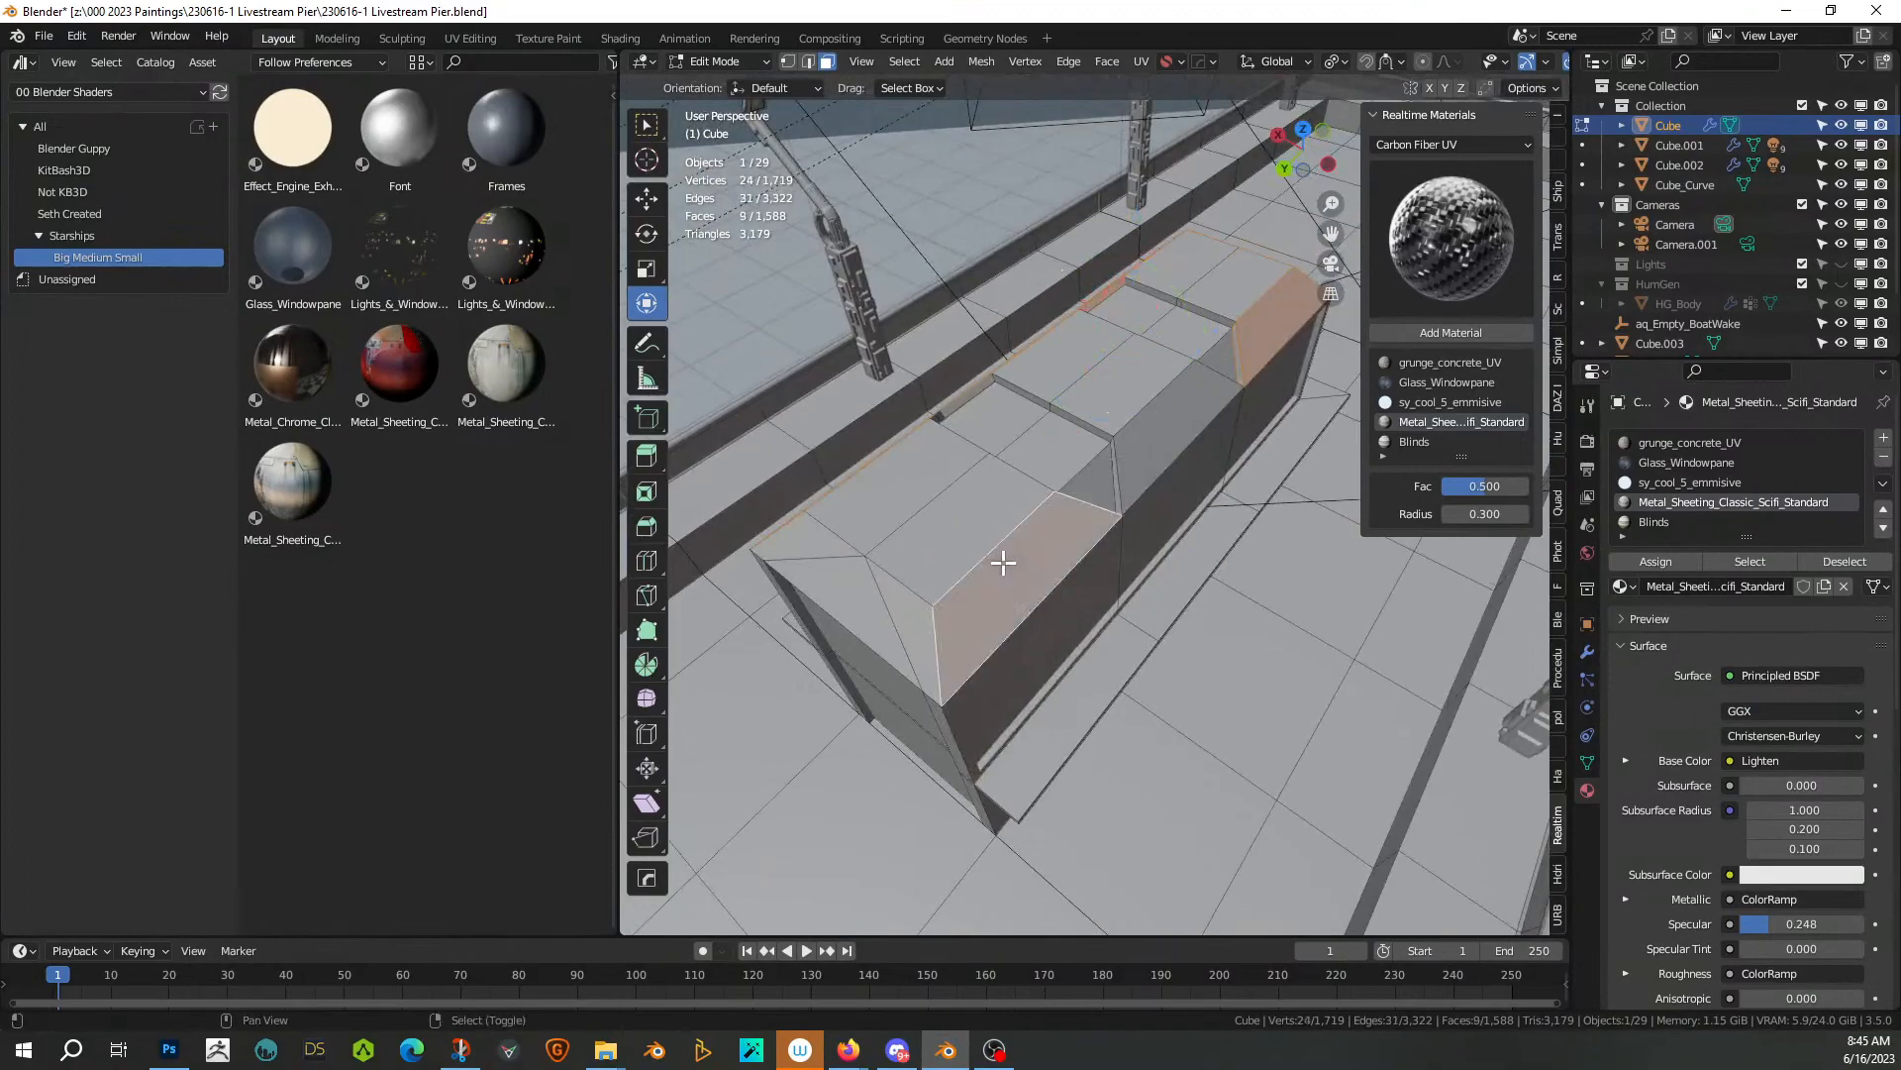
{"action": "right_click", "coordinate": [1162, 421], "text": "shift"}
{"action": "middle_click_drag", "start_coordinate": [1162, 421], "coordinate": [1294, 374]}
{"action": "right_click", "coordinate": [1182, 543], "text": "shift"}
{"action": "right_click", "coordinate": [1224, 553], "text": "shift"}
{"action": "right_click", "coordinate": [1298, 518], "text": "shift"}
{"action": "middle_click_drag", "start_coordinate": [1298, 518], "coordinate": [1383, 547]}
{"action": "middle_click_drag", "start_coordinate": [789, 552], "coordinate": [733, 559]}
{"action": "key", "text": "q"}
{"action": "key", "text": "Tab"}
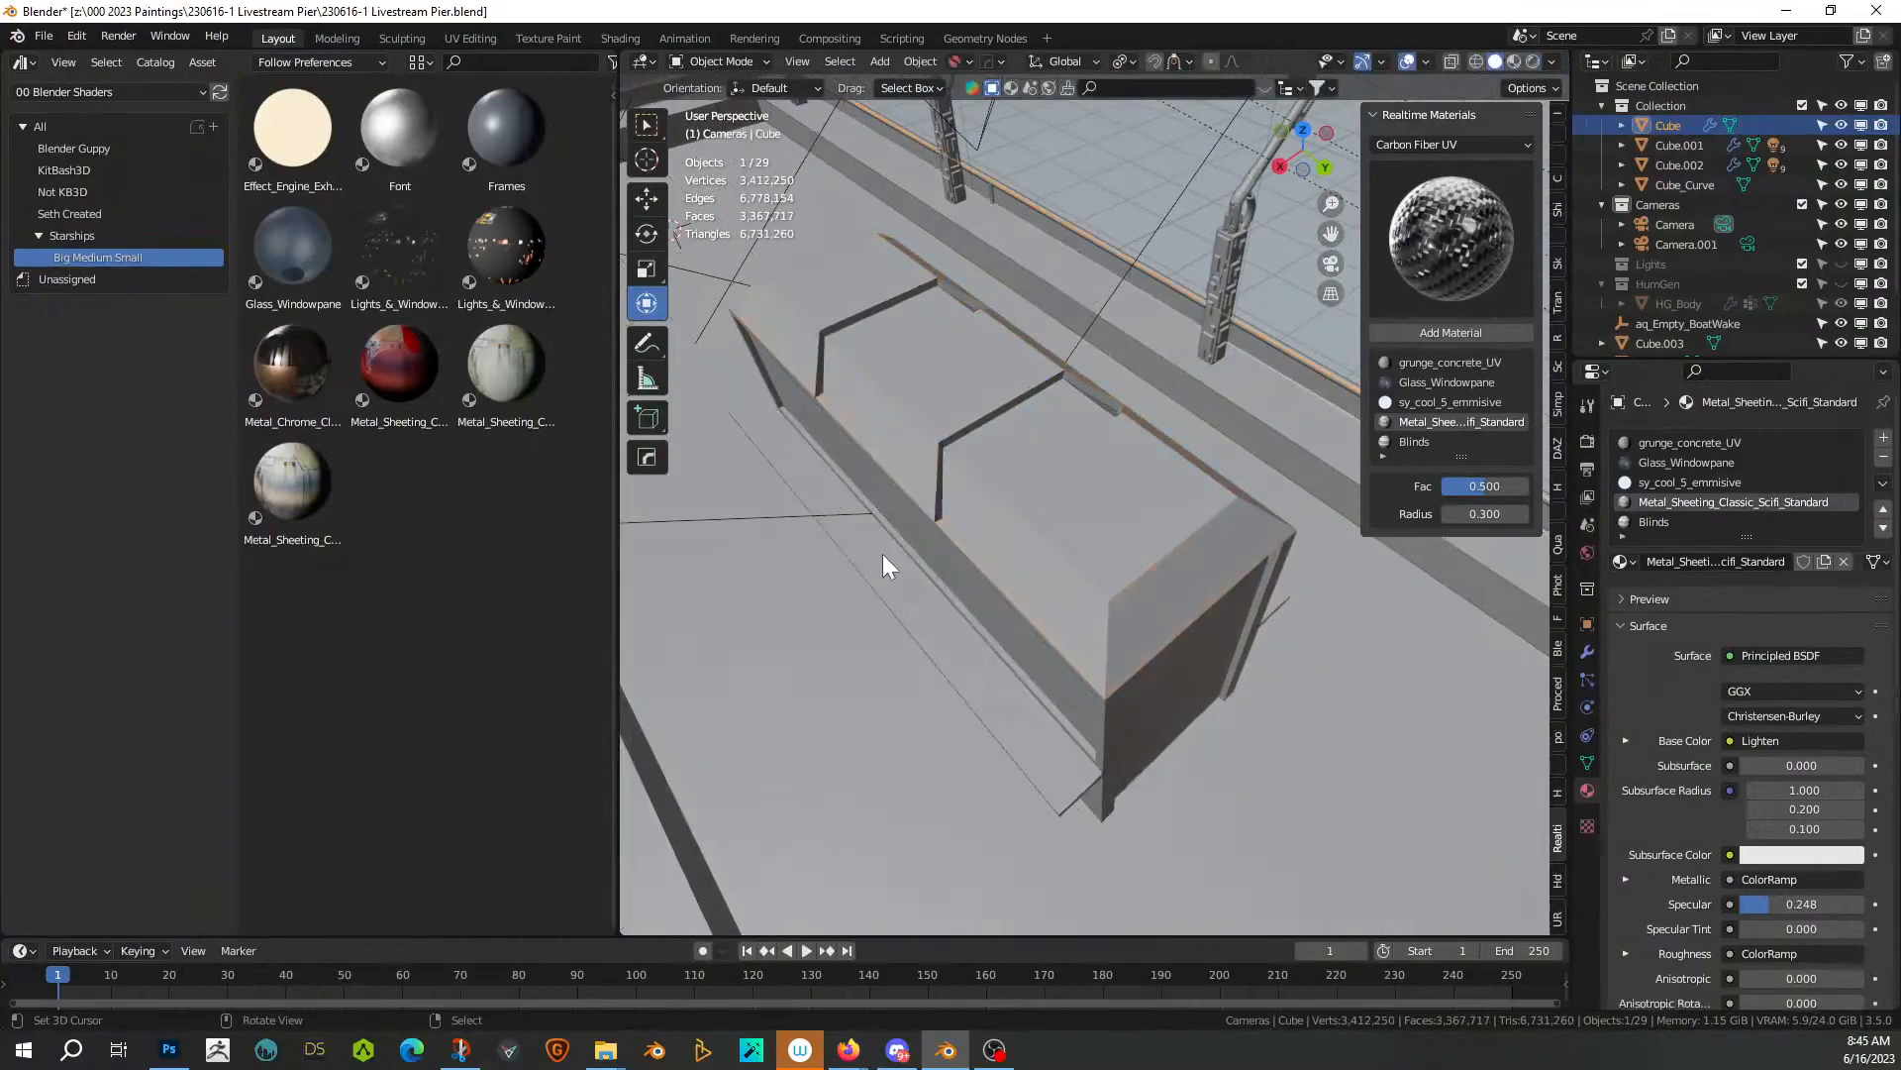
Generate roof panels with Random Flow's Random Loop Extrude, adding loops 2 and 3 to loop 1, and inspect them in rendered shading
{"action": "key", "text": "shift+q"}
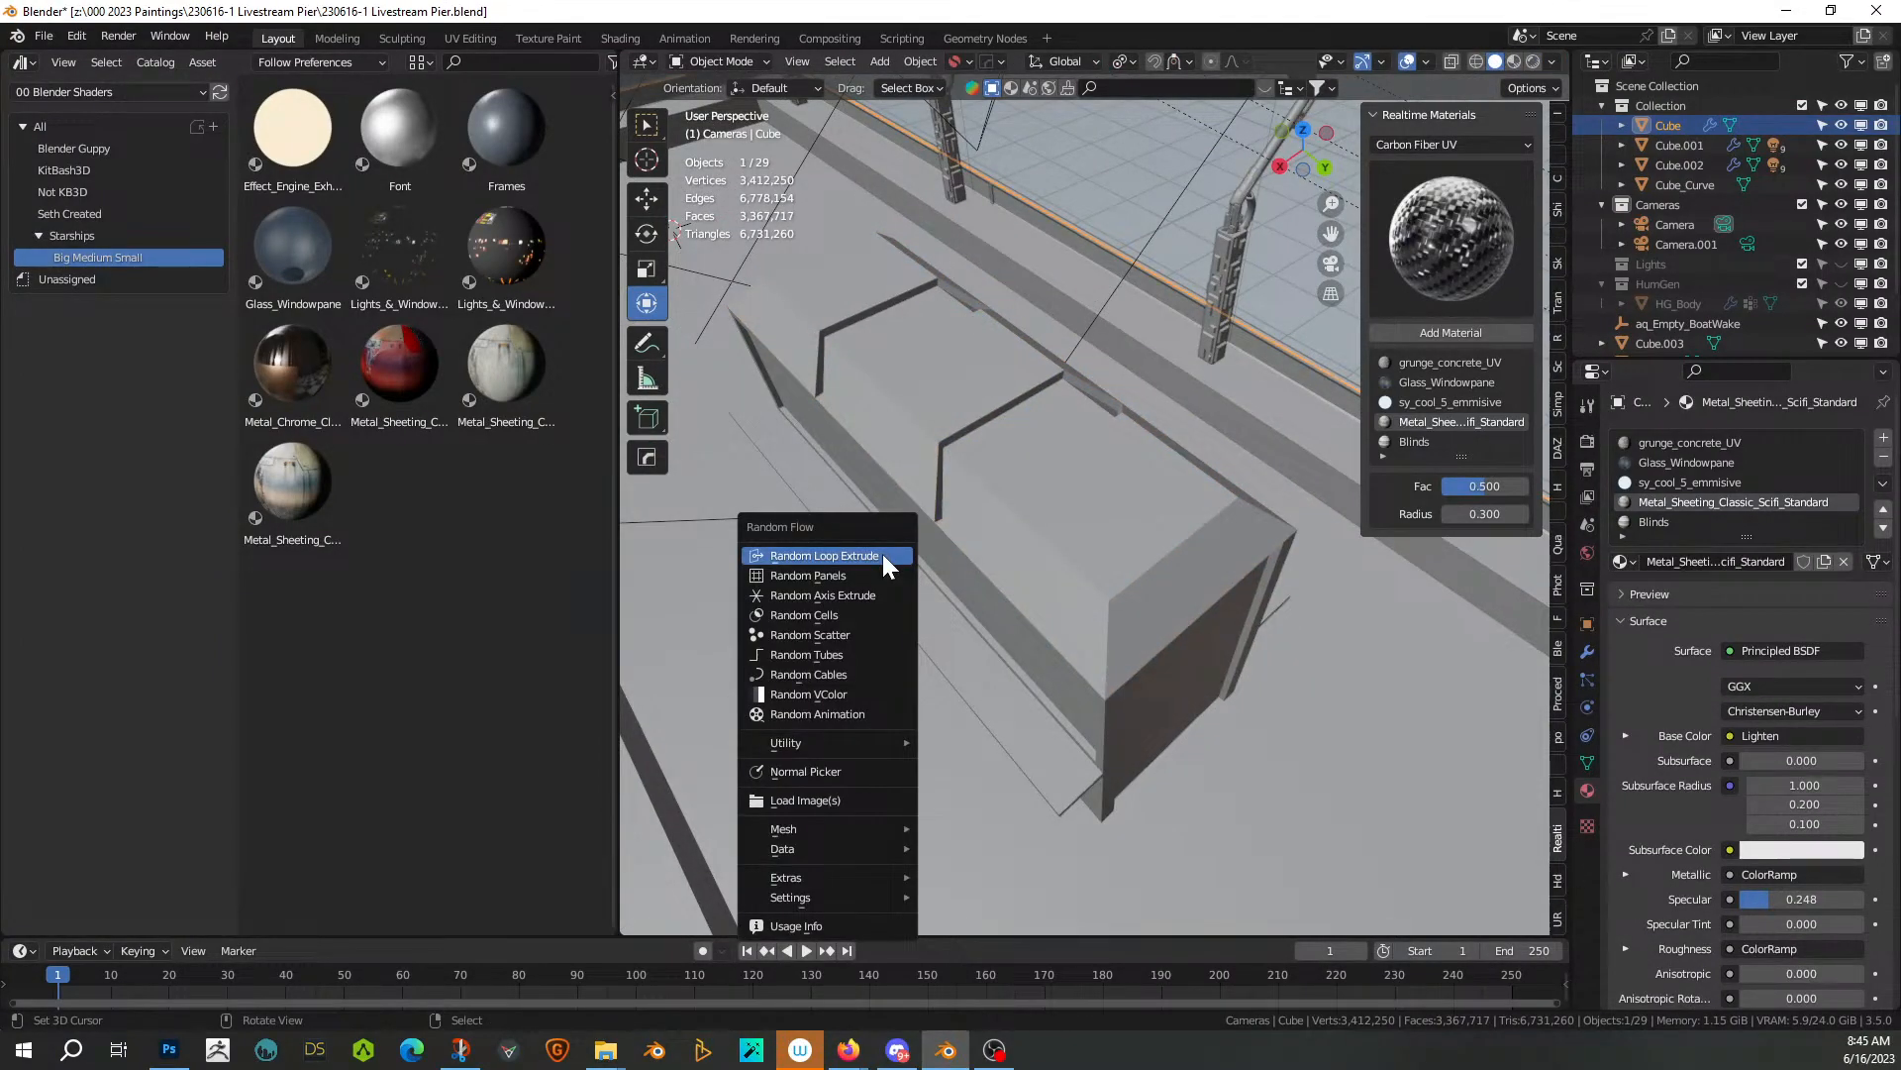
{"action": "left_click", "coordinate": [883, 555]}
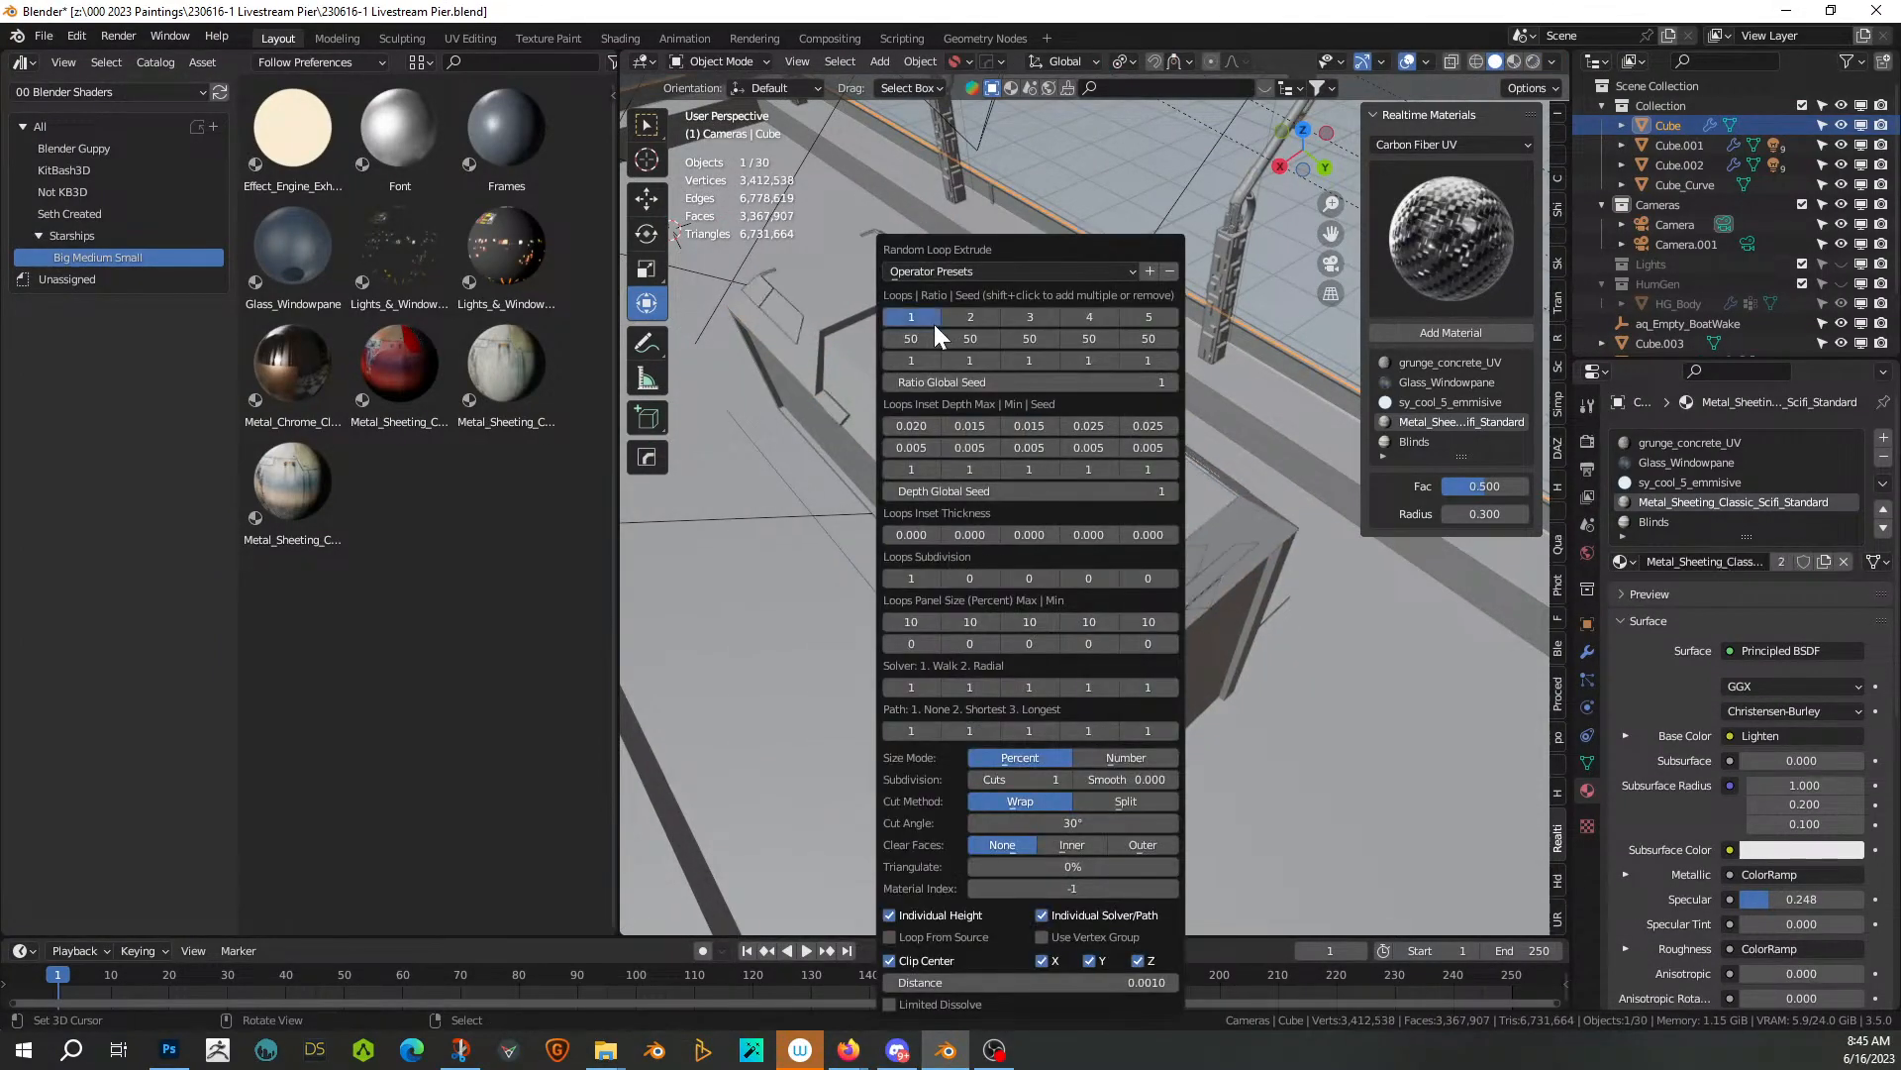
{"action": "left_click_drag", "start_coordinate": [988, 258], "coordinate": [1422, 113]}
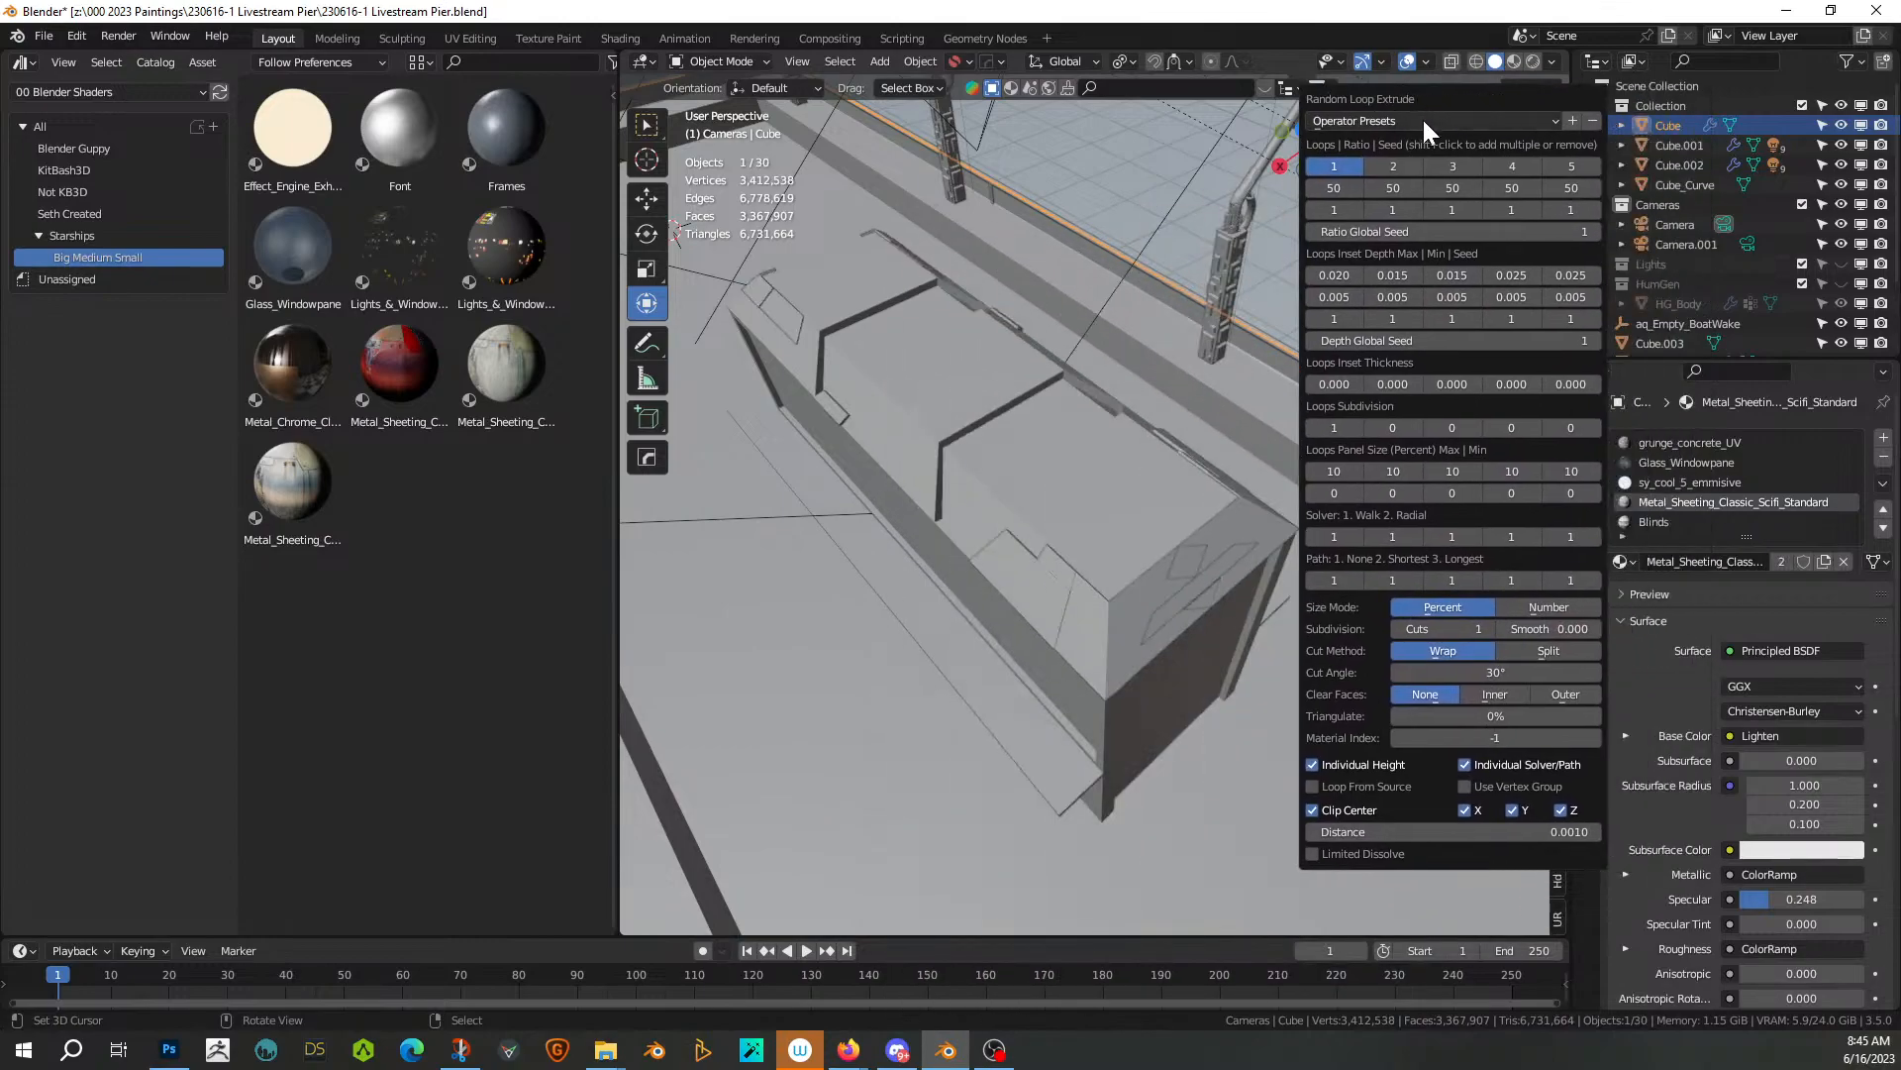
{"action": "left_click", "coordinate": [1393, 168], "text": "shift"}
{"action": "left_click", "coordinate": [1445, 163], "text": "shift"}
{"action": "middle_click_drag", "start_coordinate": [1075, 414], "coordinate": [1320, 342]}
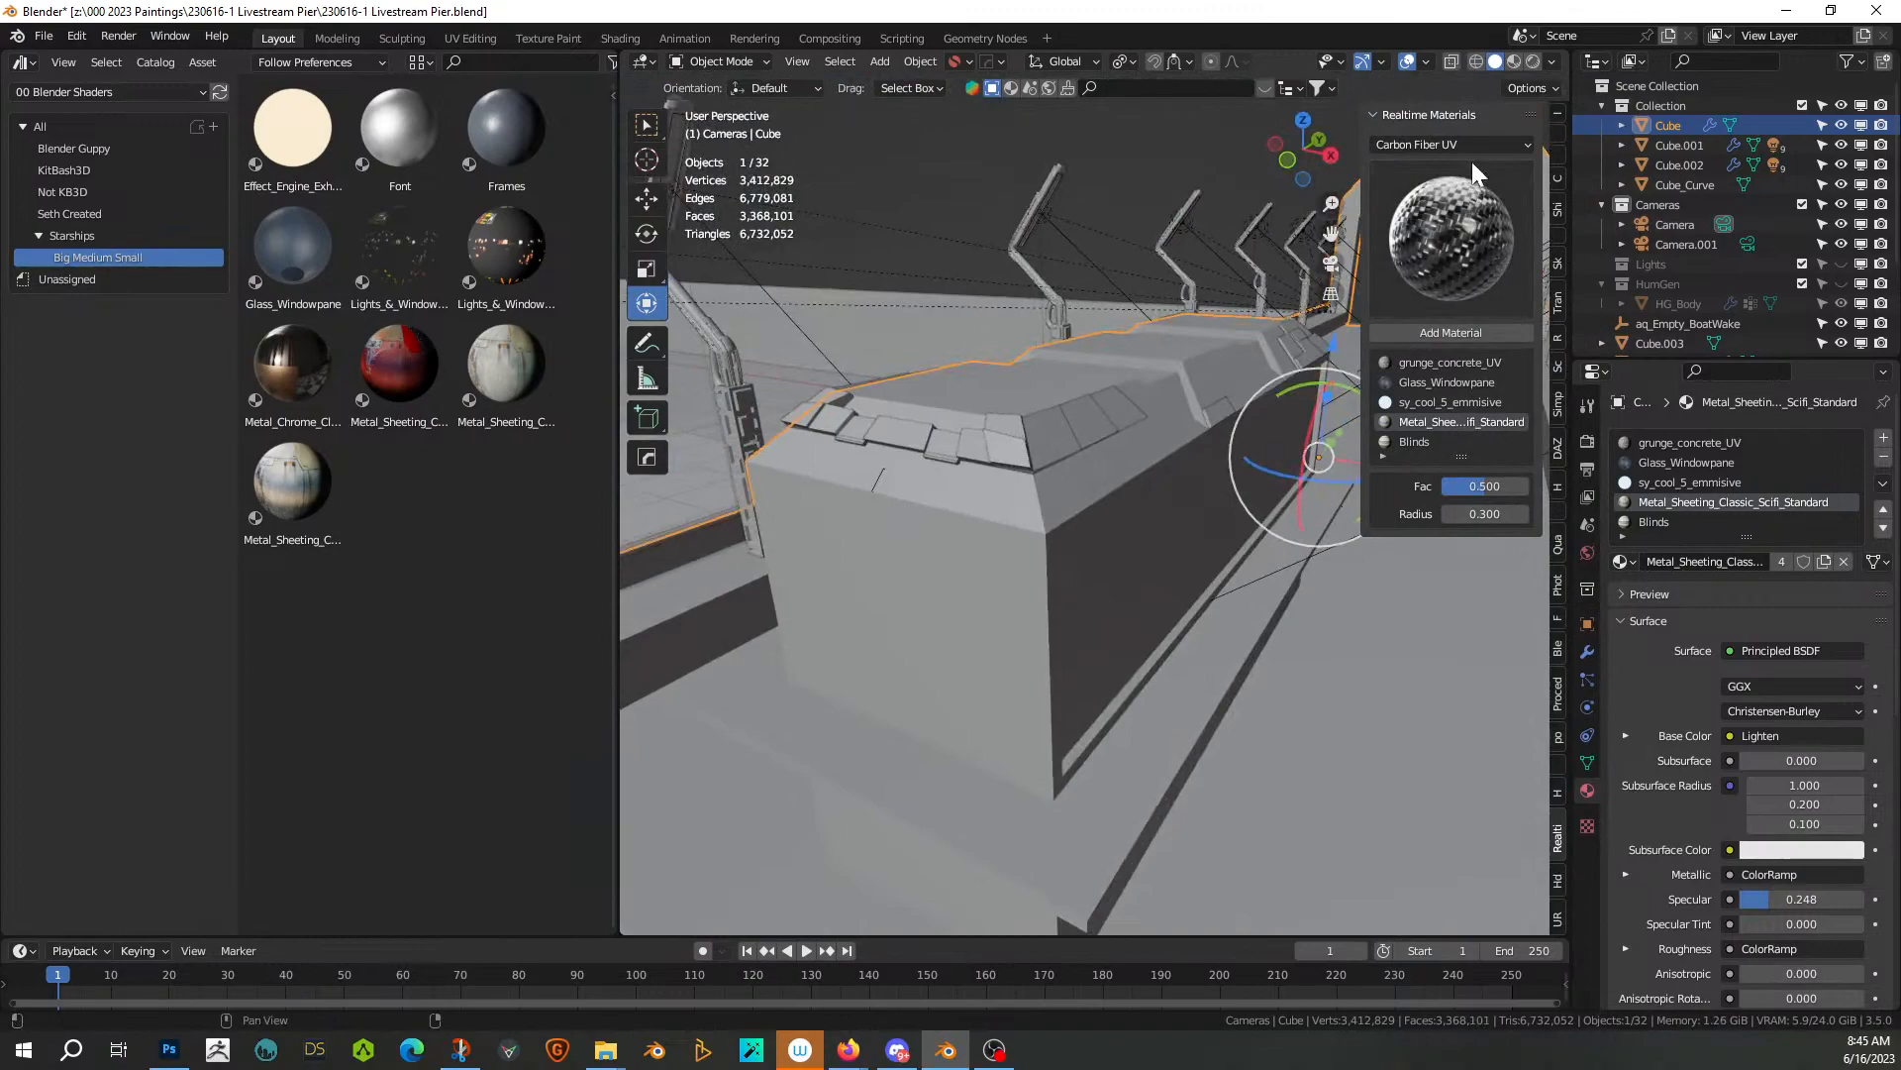
{"action": "left_click", "coordinate": [1535, 61]}
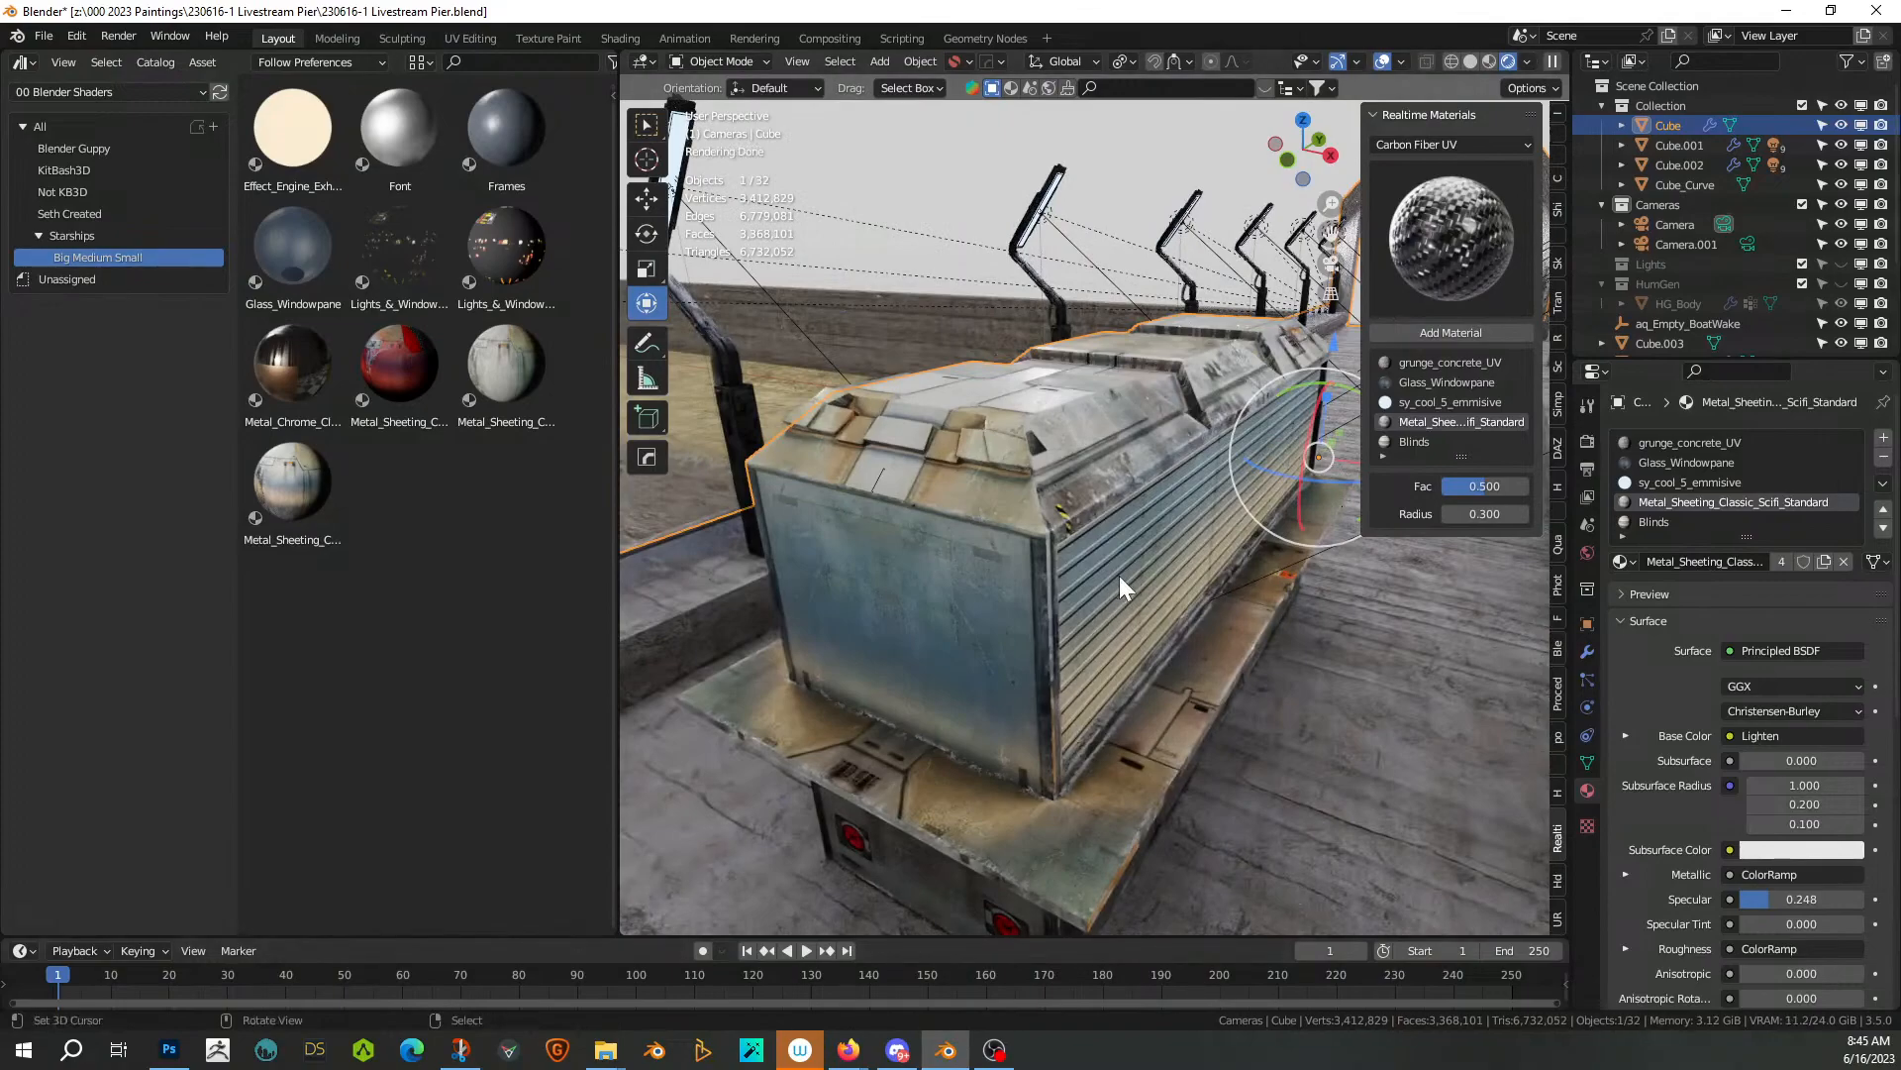
{"action": "middle_click_drag", "start_coordinate": [1160, 592], "coordinate": [1091, 483]}
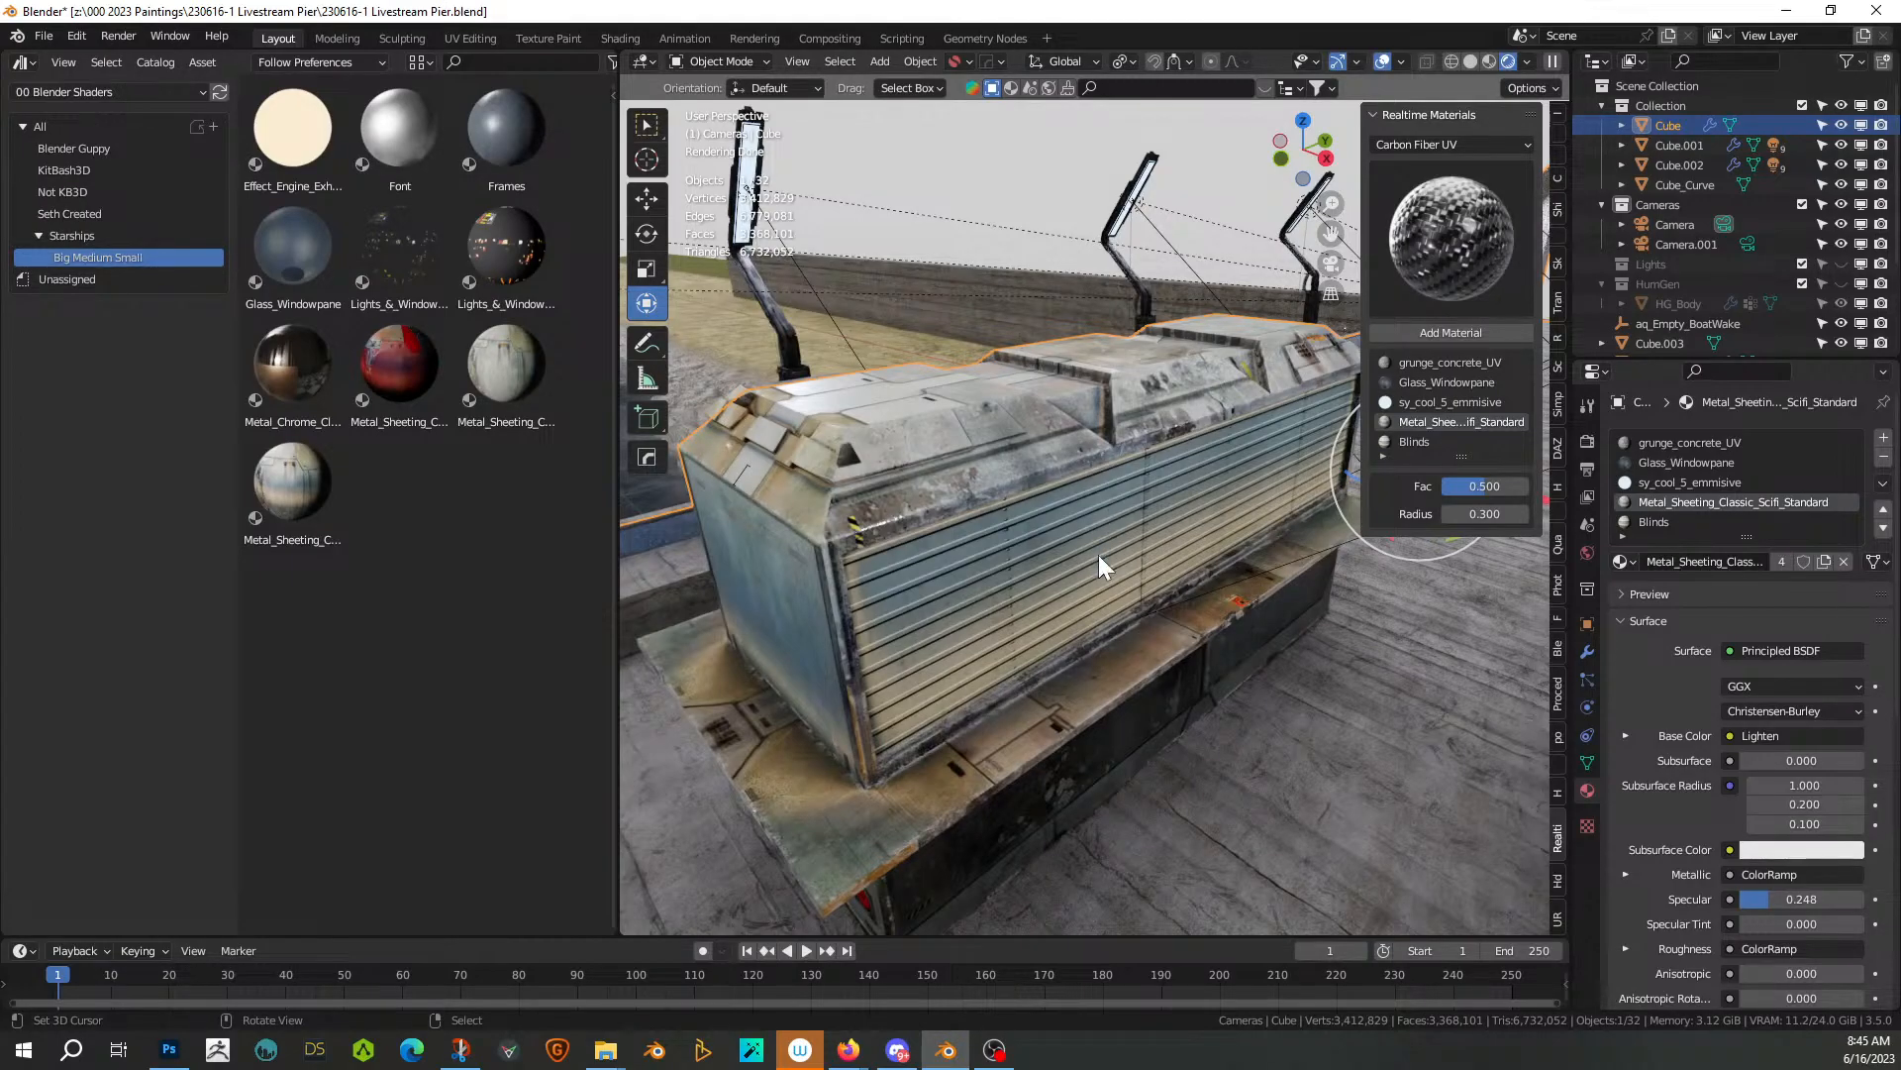
{"action": "middle_click_drag", "start_coordinate": [1226, 715], "coordinate": [832, 473]}
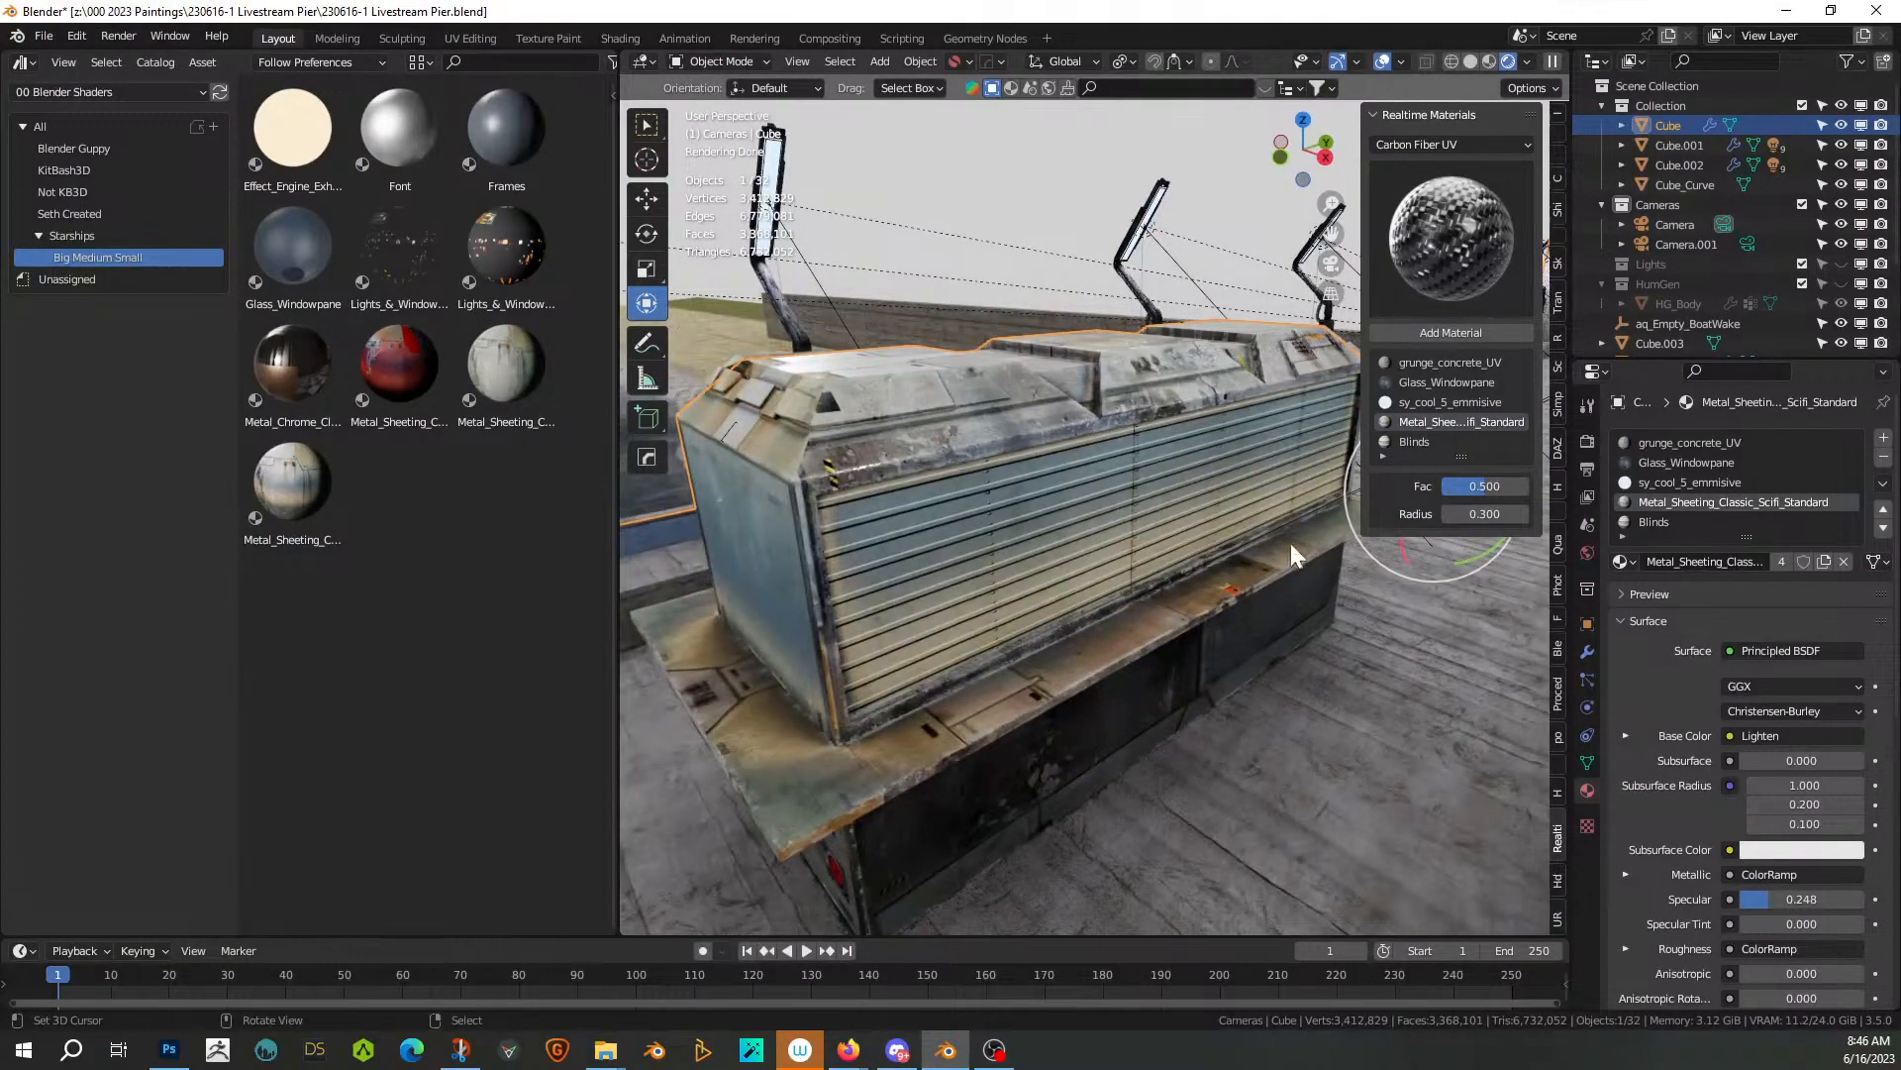
{"action": "middle_click_drag", "start_coordinate": [1195, 717], "coordinate": [1197, 758]}
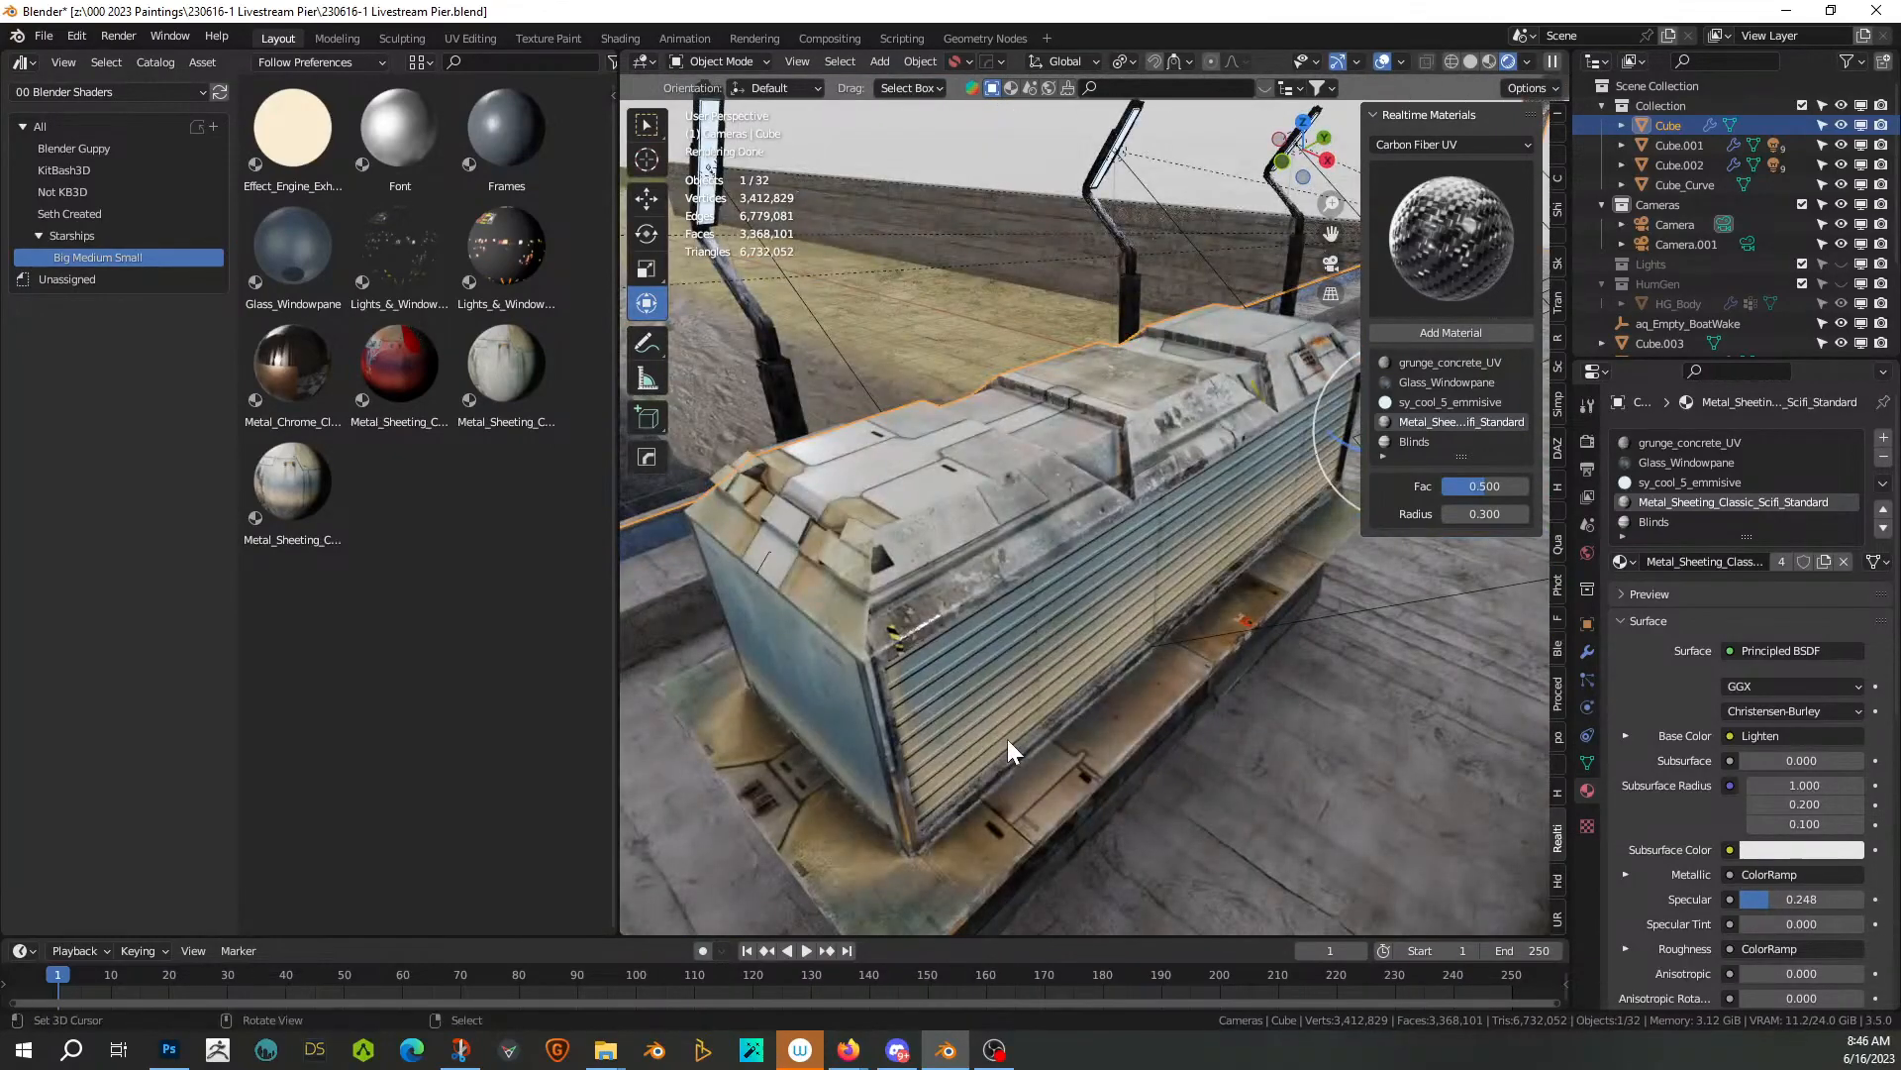
{"action": "middle_click_drag", "start_coordinate": [1006, 642], "coordinate": [861, 555]}
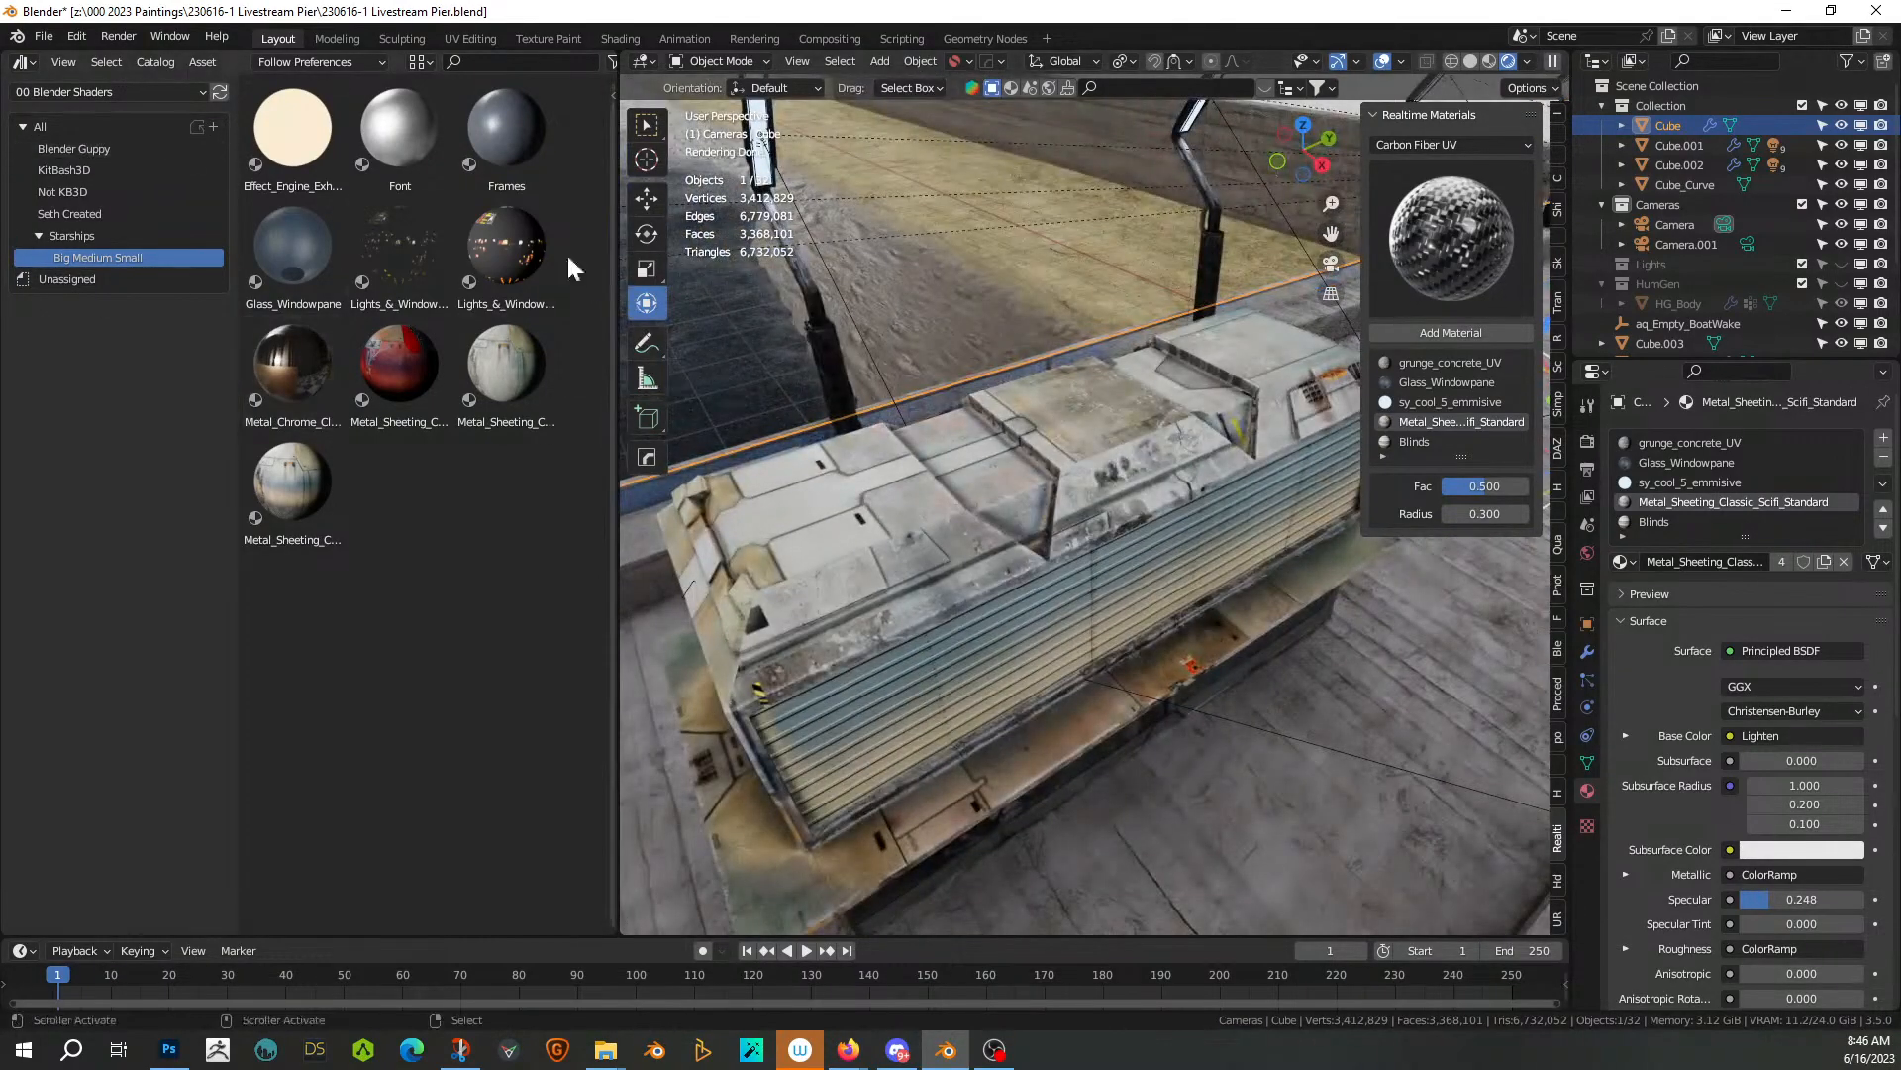
Browse the Big Medium Small asset library to ModelshopGreebles, KitObjects, Trimsheet (Best Quality), Antennas
{"action": "left_click", "coordinate": [83, 92]}
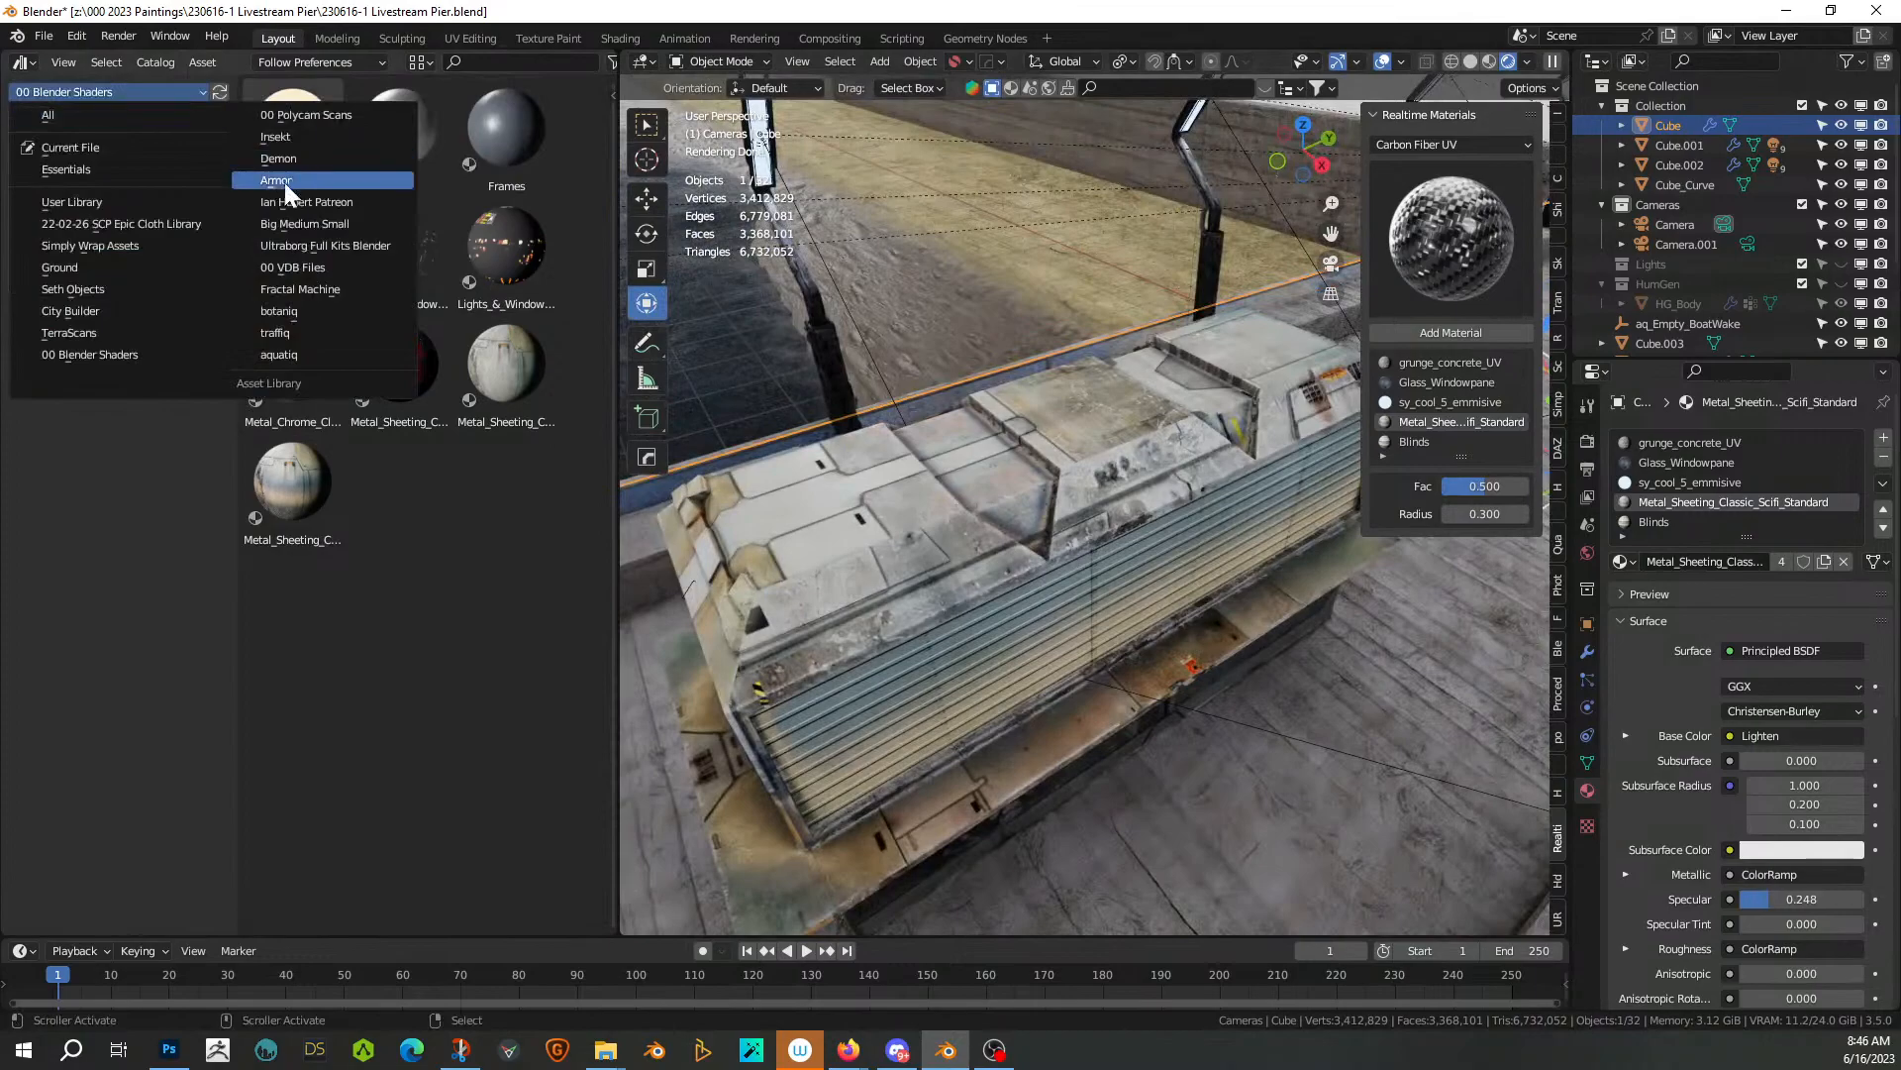
{"action": "left_click", "coordinate": [362, 225]}
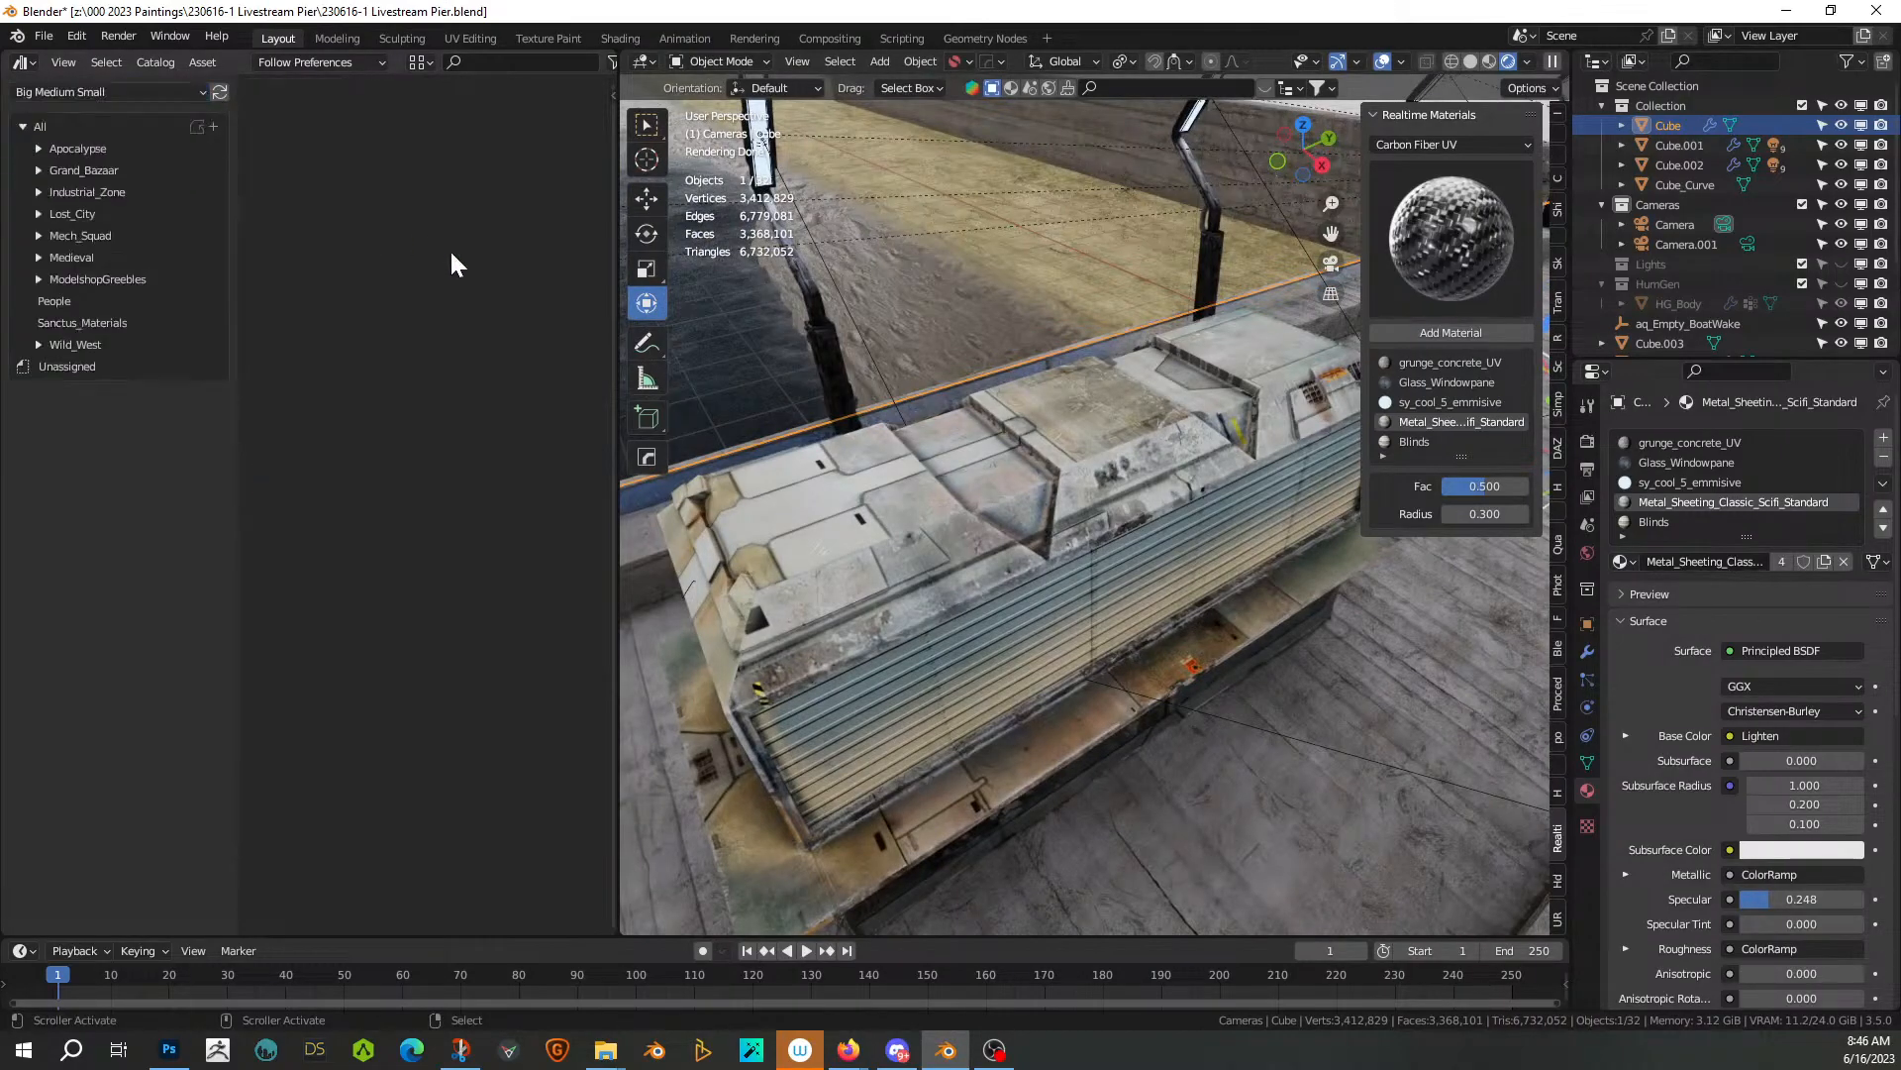
{"action": "left_click", "coordinate": [38, 278]}
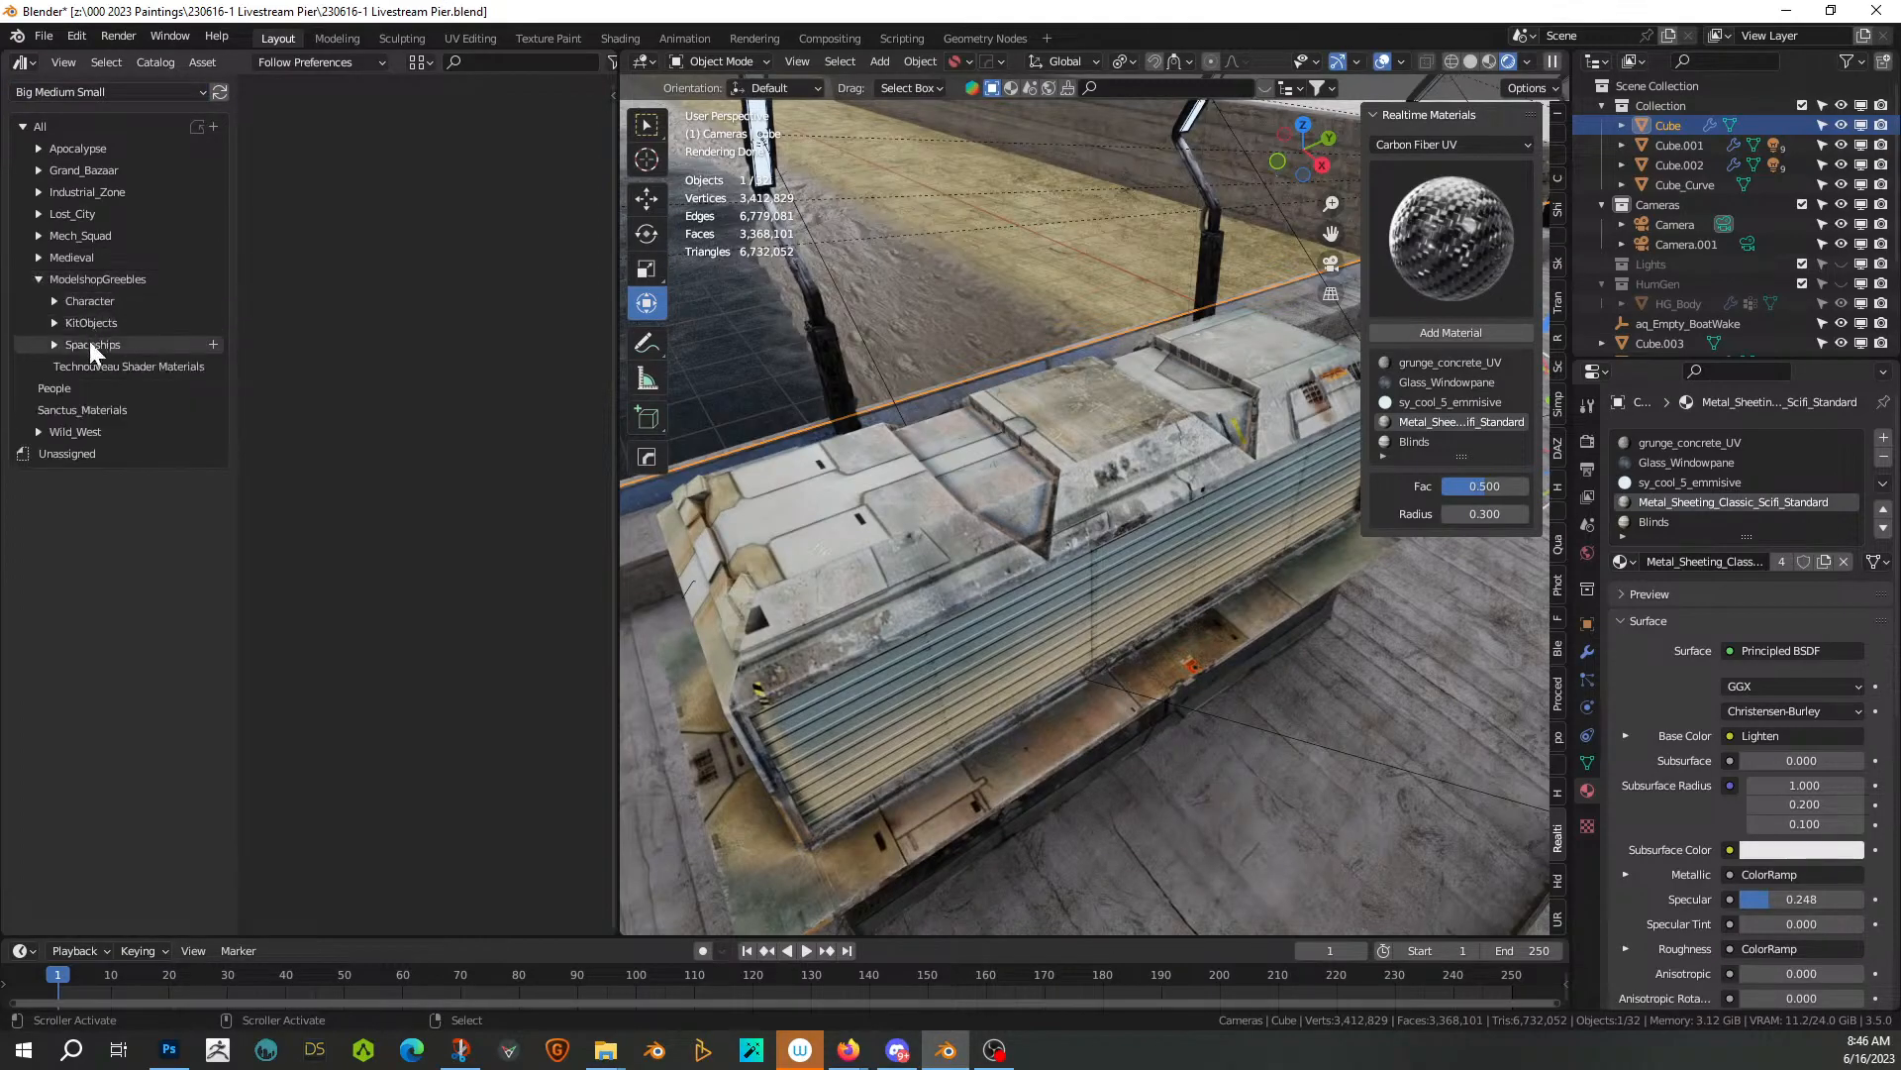
{"action": "left_click", "coordinate": [54, 323]}
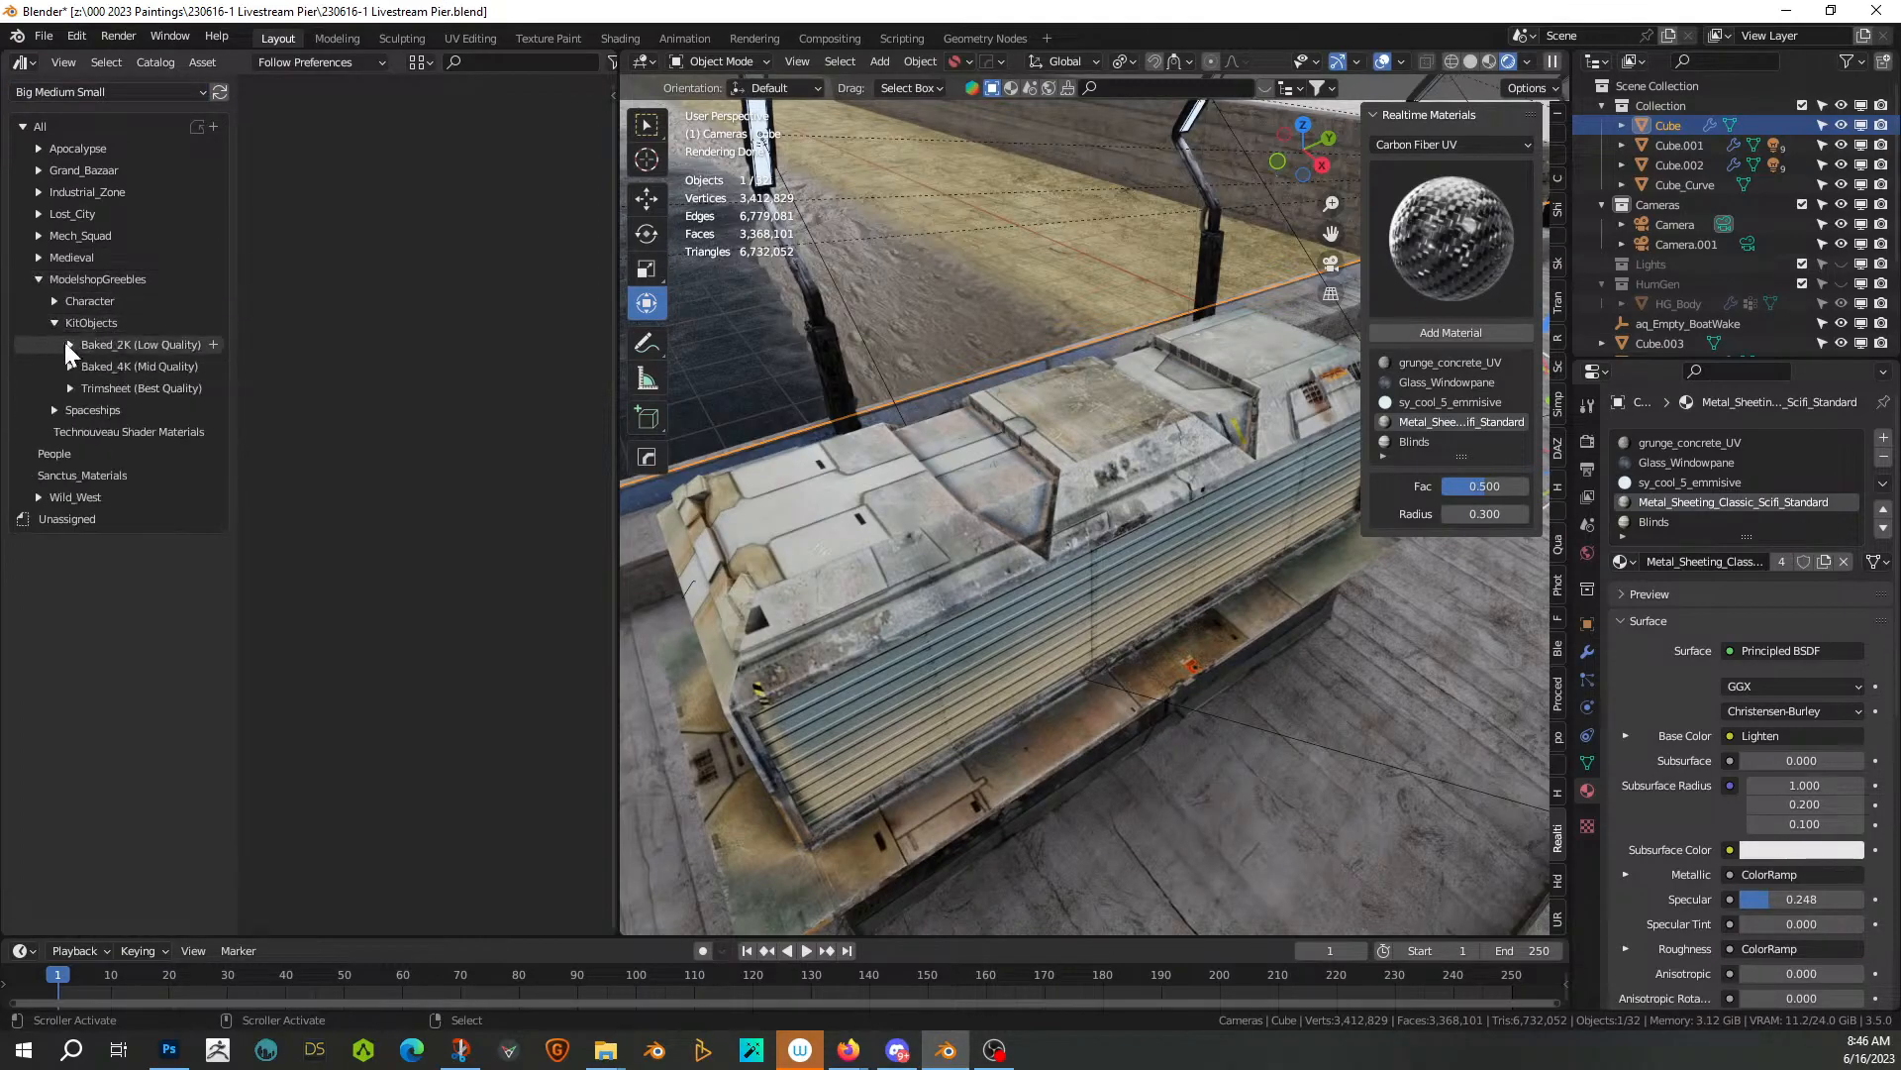
{"action": "left_click", "coordinate": [69, 387]}
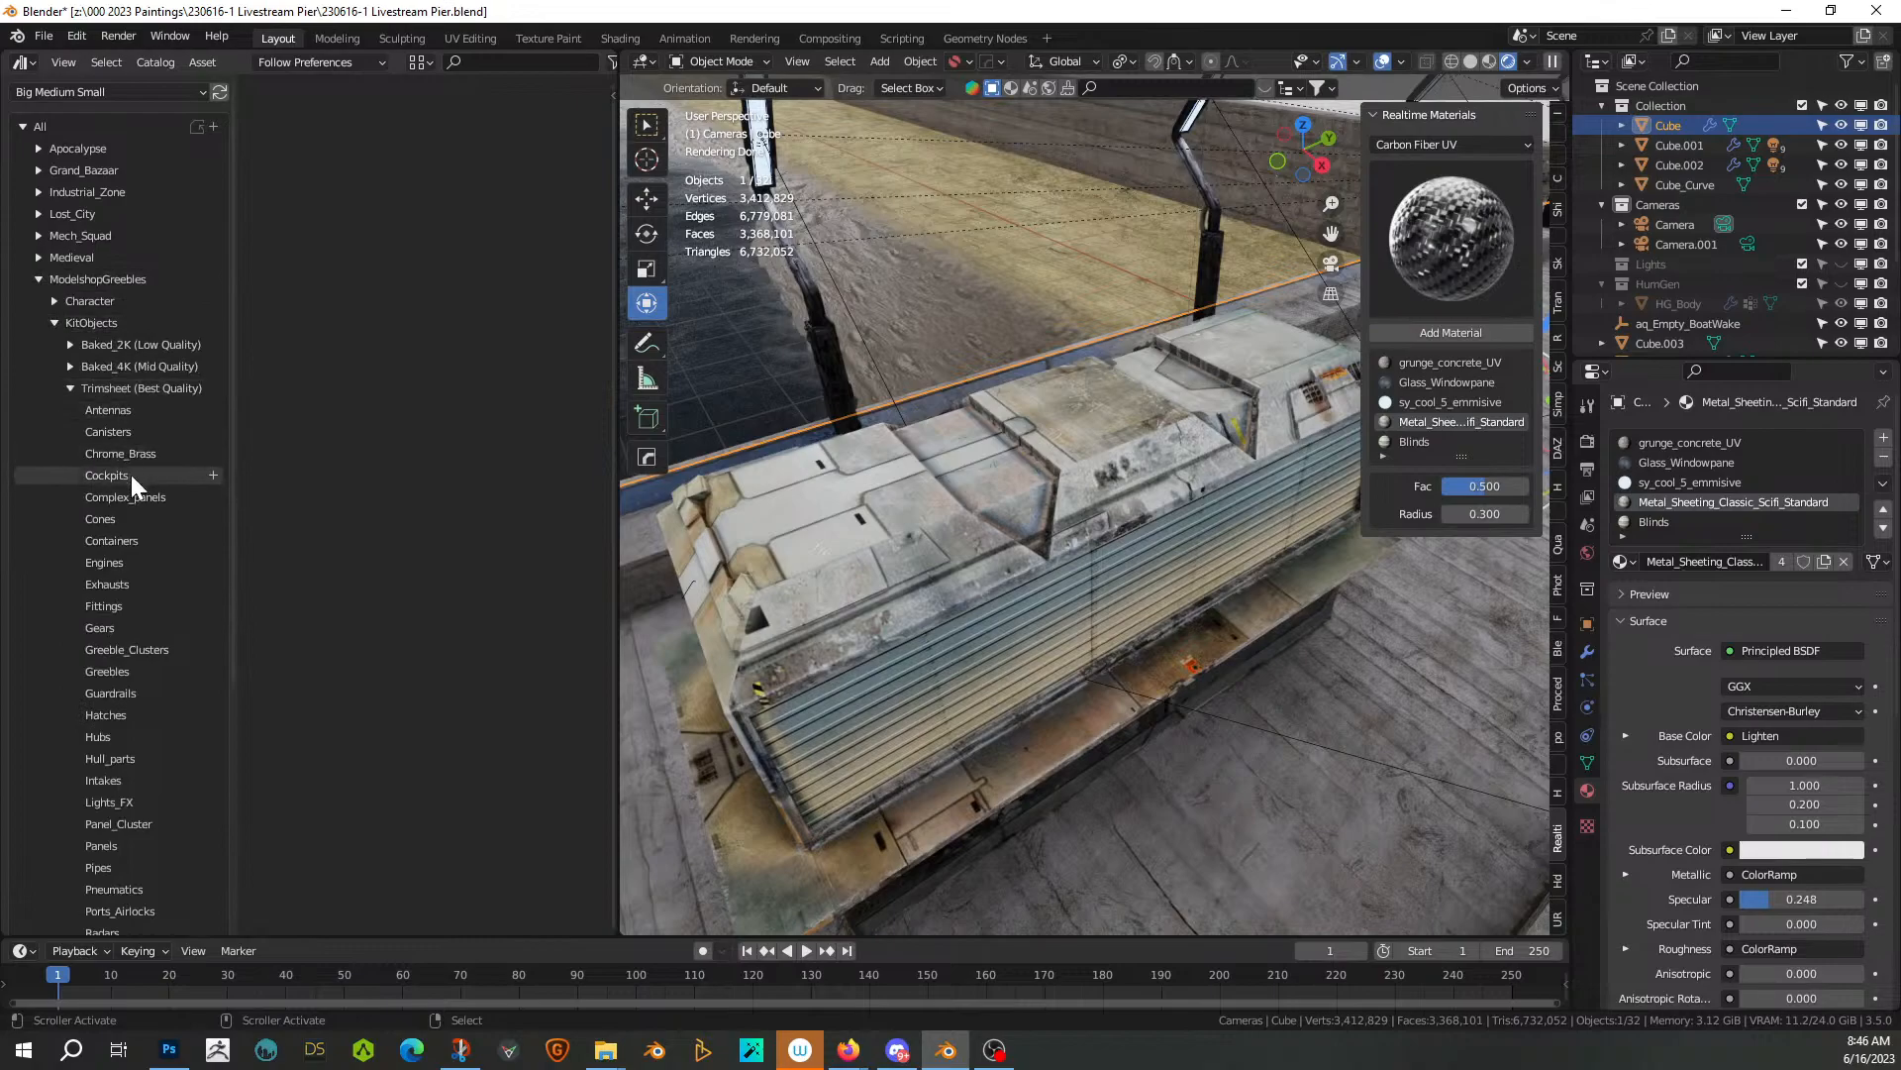
{"action": "left_click", "coordinate": [140, 408]}
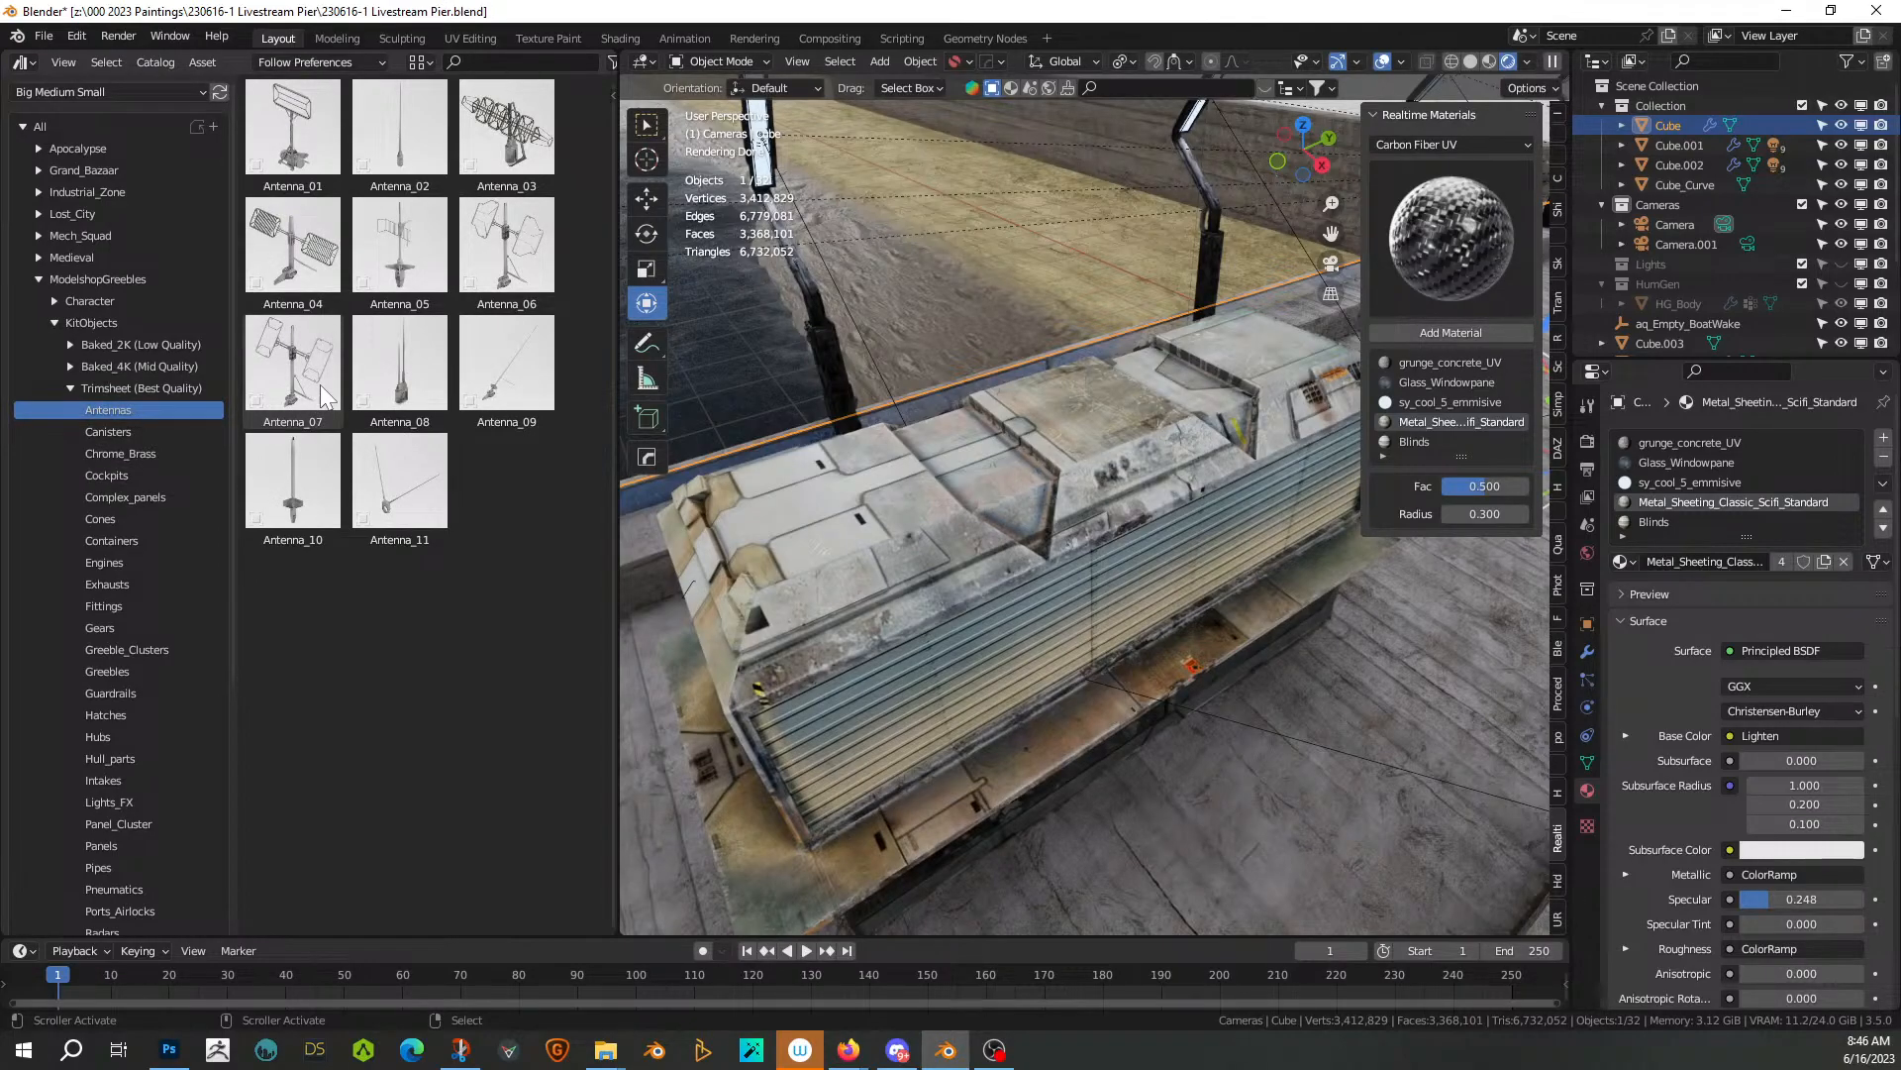
Place the Antenna_07 asset on the near end of the booth roof, scale it to about 0.16 and lower it about 0.059 m
{"action": "left_click_drag", "start_coordinate": [321, 396], "coordinate": [845, 490]}
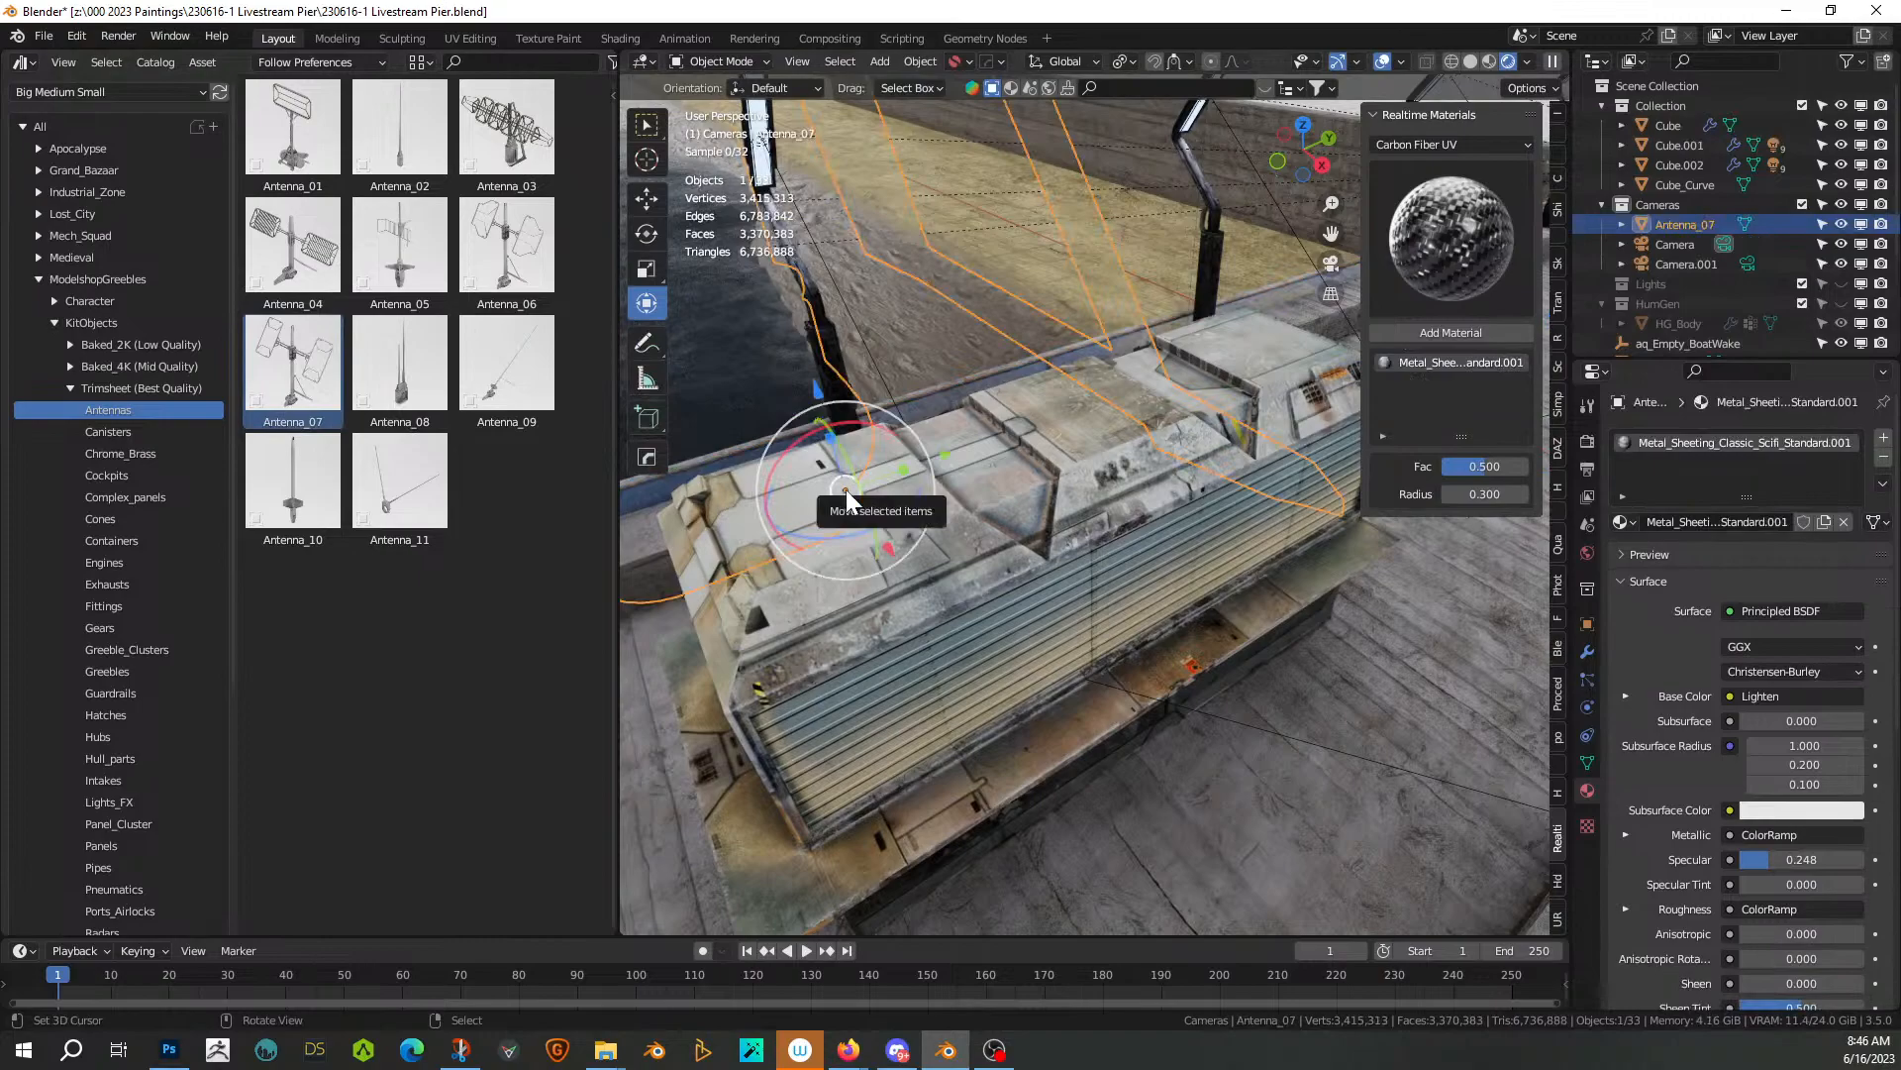
{"action": "key", "text": "s"}
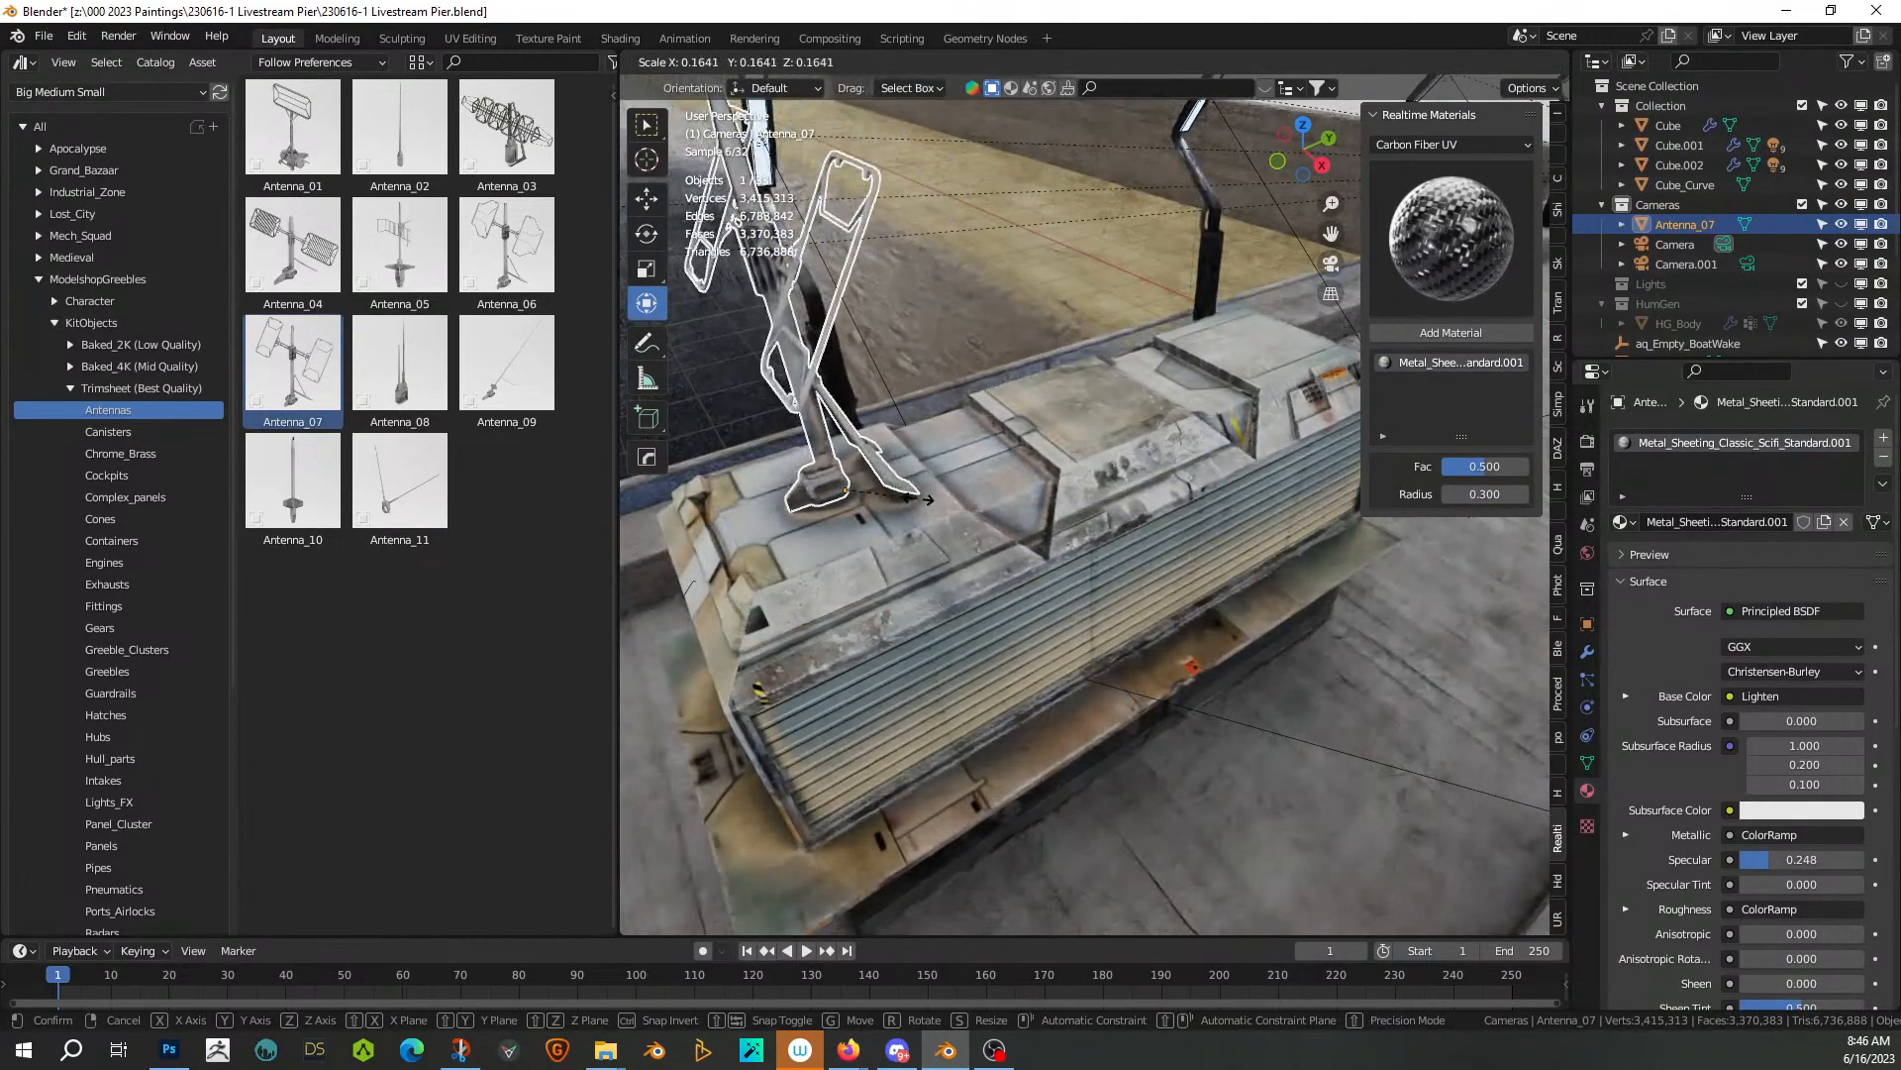
{"action": "left_click", "coordinate": [918, 500]}
{"action": "middle_click_drag", "start_coordinate": [918, 497], "coordinate": [872, 443]}
{"action": "key", "text": "g"}
{"action": "key", "text": "z"}
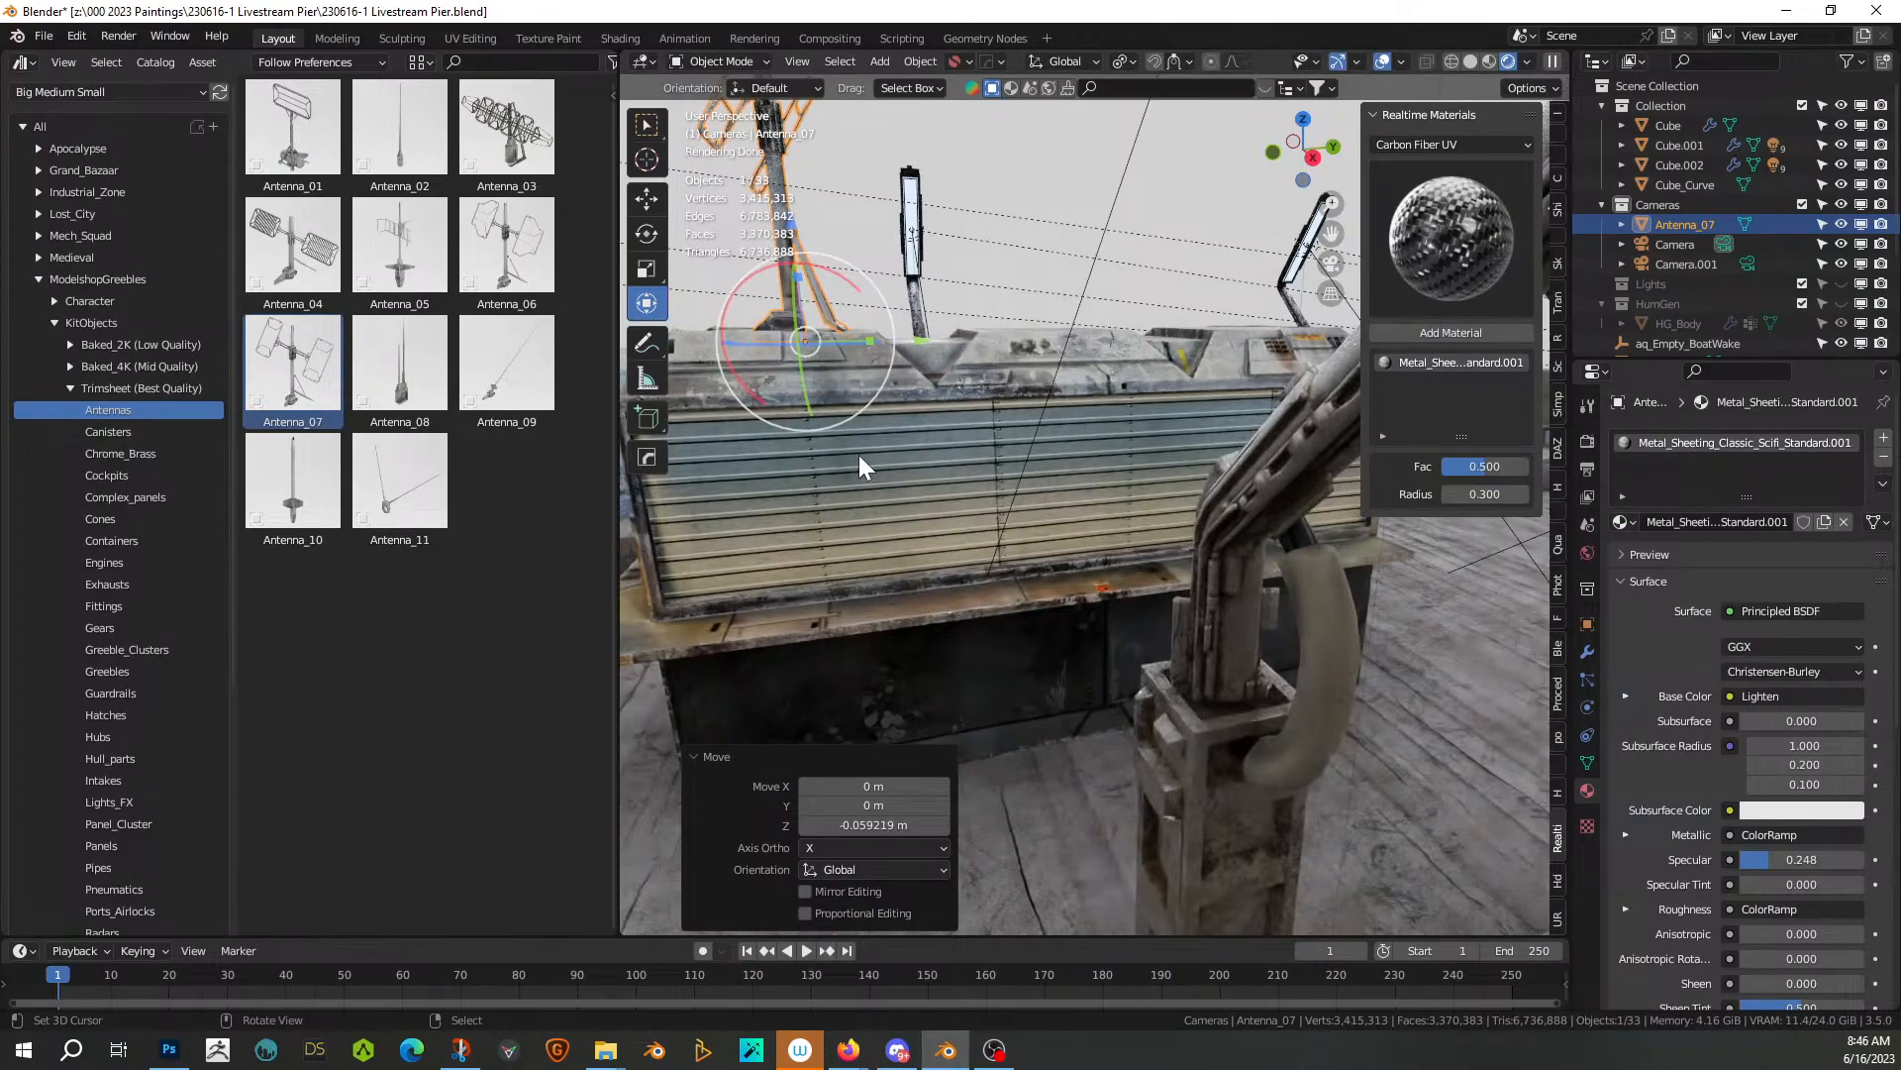
Check the antenna's placement on the booth roof from several angles, save the file and deselect the antenna
{"action": "middle_click_drag", "start_coordinate": [1063, 466], "coordinate": [1075, 550]}
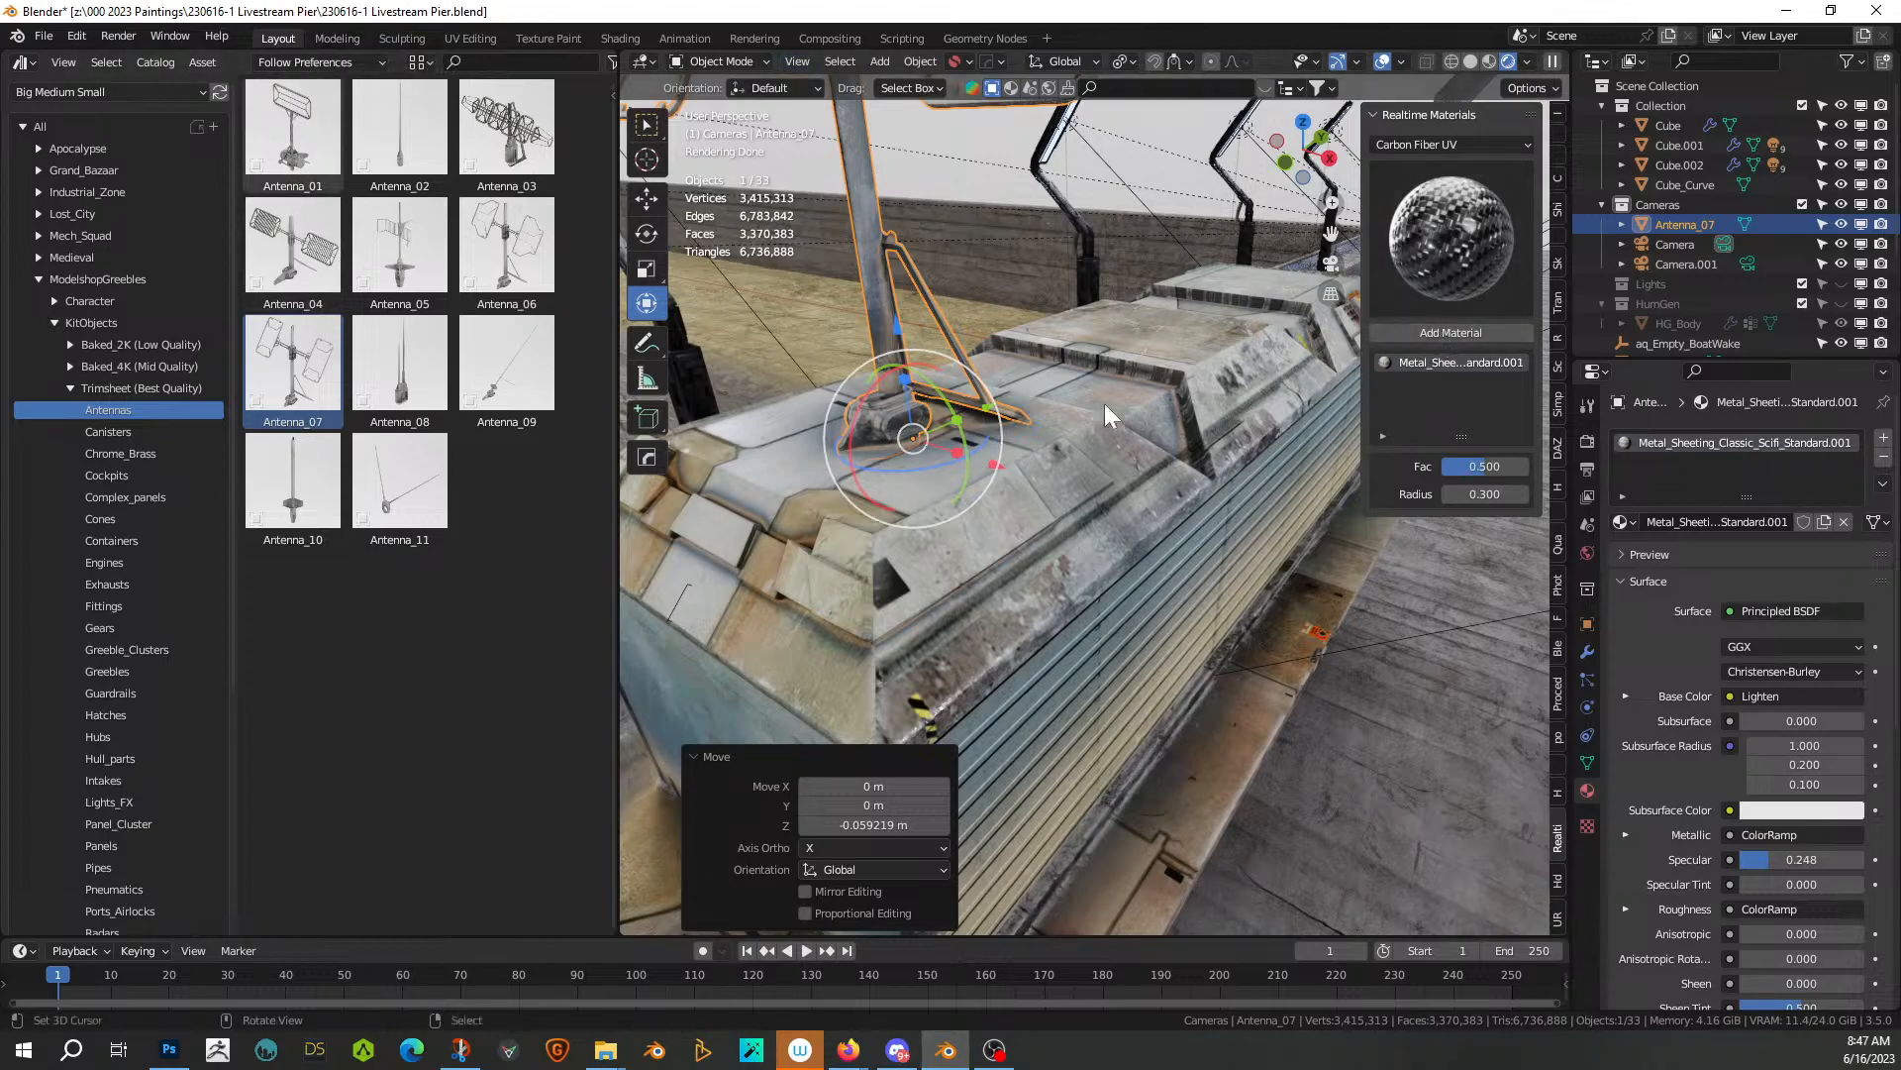
{"action": "middle_click_drag", "start_coordinate": [1019, 541], "coordinate": [1149, 410]}
{"action": "scroll", "coordinate": [1007, 560], "scroll_direction": "down", "scroll_amount": 2}
{"action": "scroll", "coordinate": [1113, 470], "scroll_direction": "down", "scroll_amount": 3}
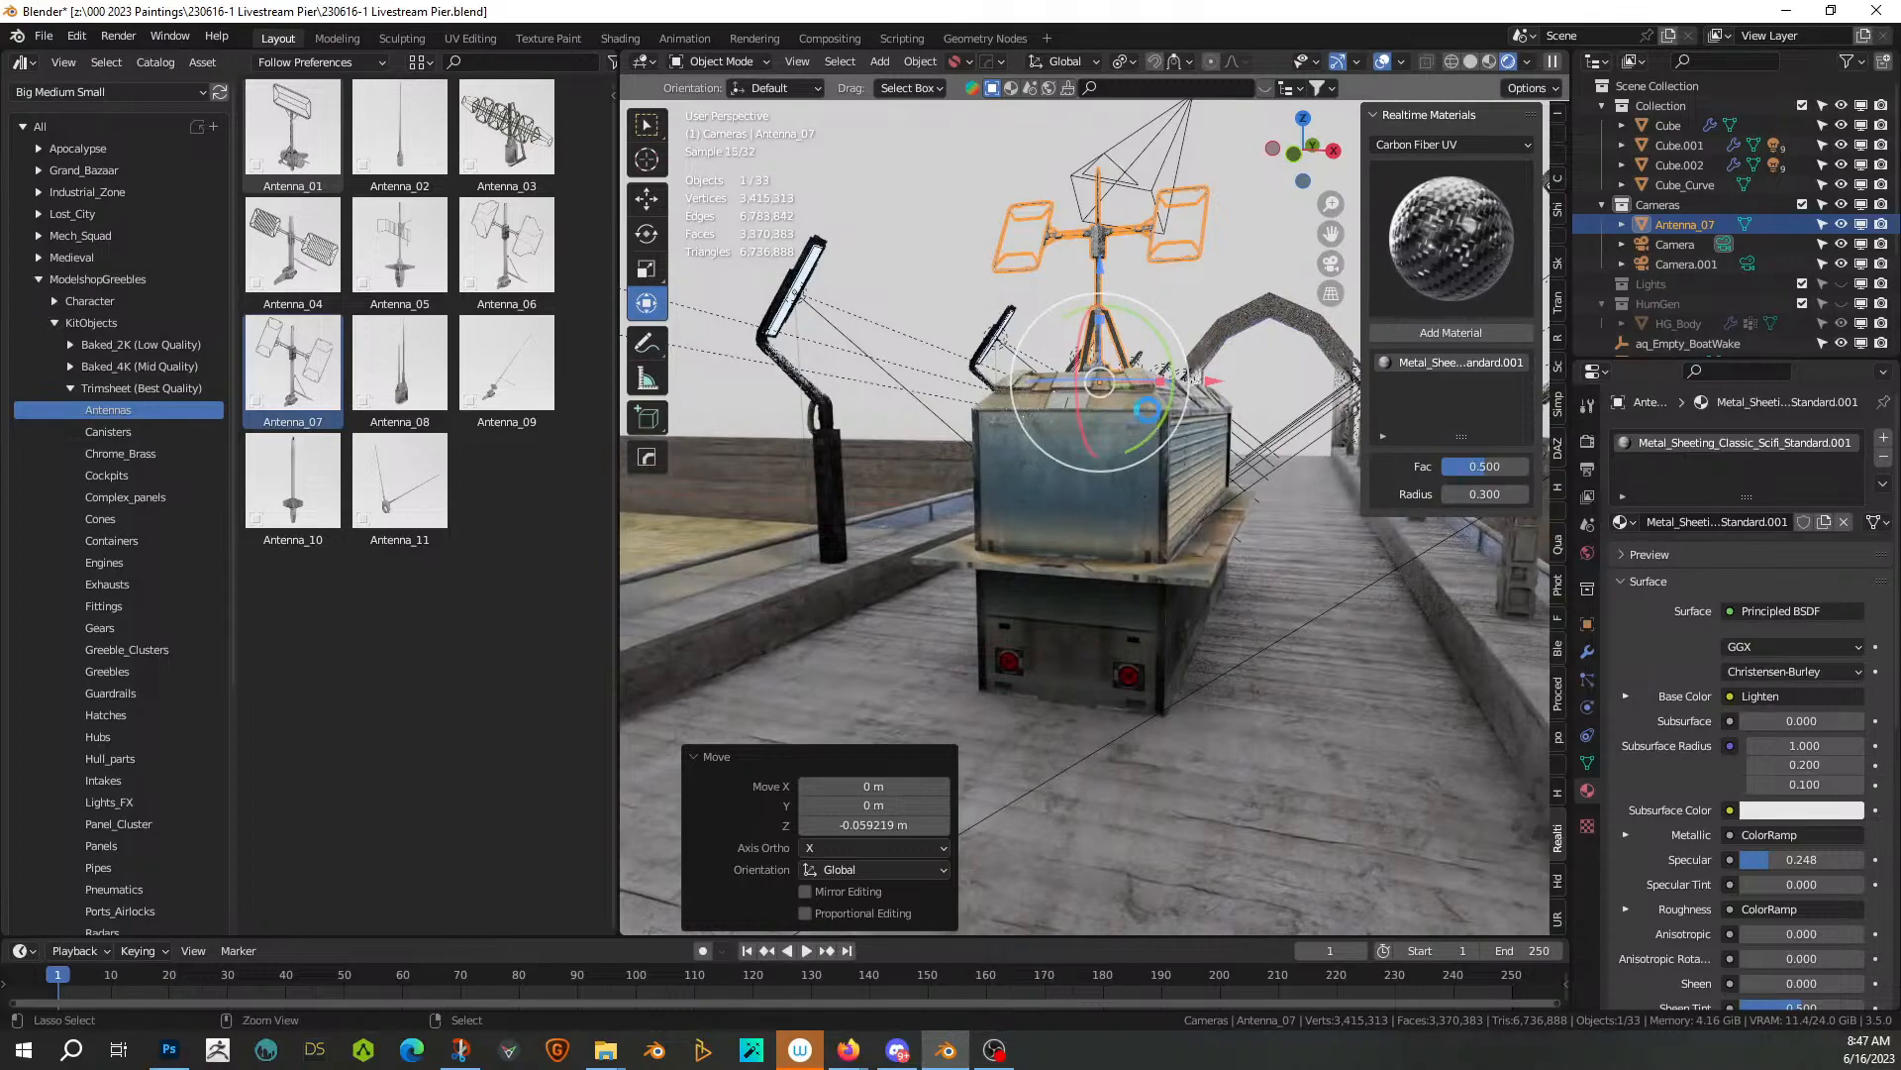
{"action": "key", "text": "ctrl+s"}
{"action": "mouse_move", "coordinate": [1184, 481]}
{"action": "middle_mouse_down"}
{"action": "mouse_move", "coordinate": [1103, 479]}
{"action": "mouse_move", "coordinate": [1179, 477]}
{"action": "middle_mouse_up"}
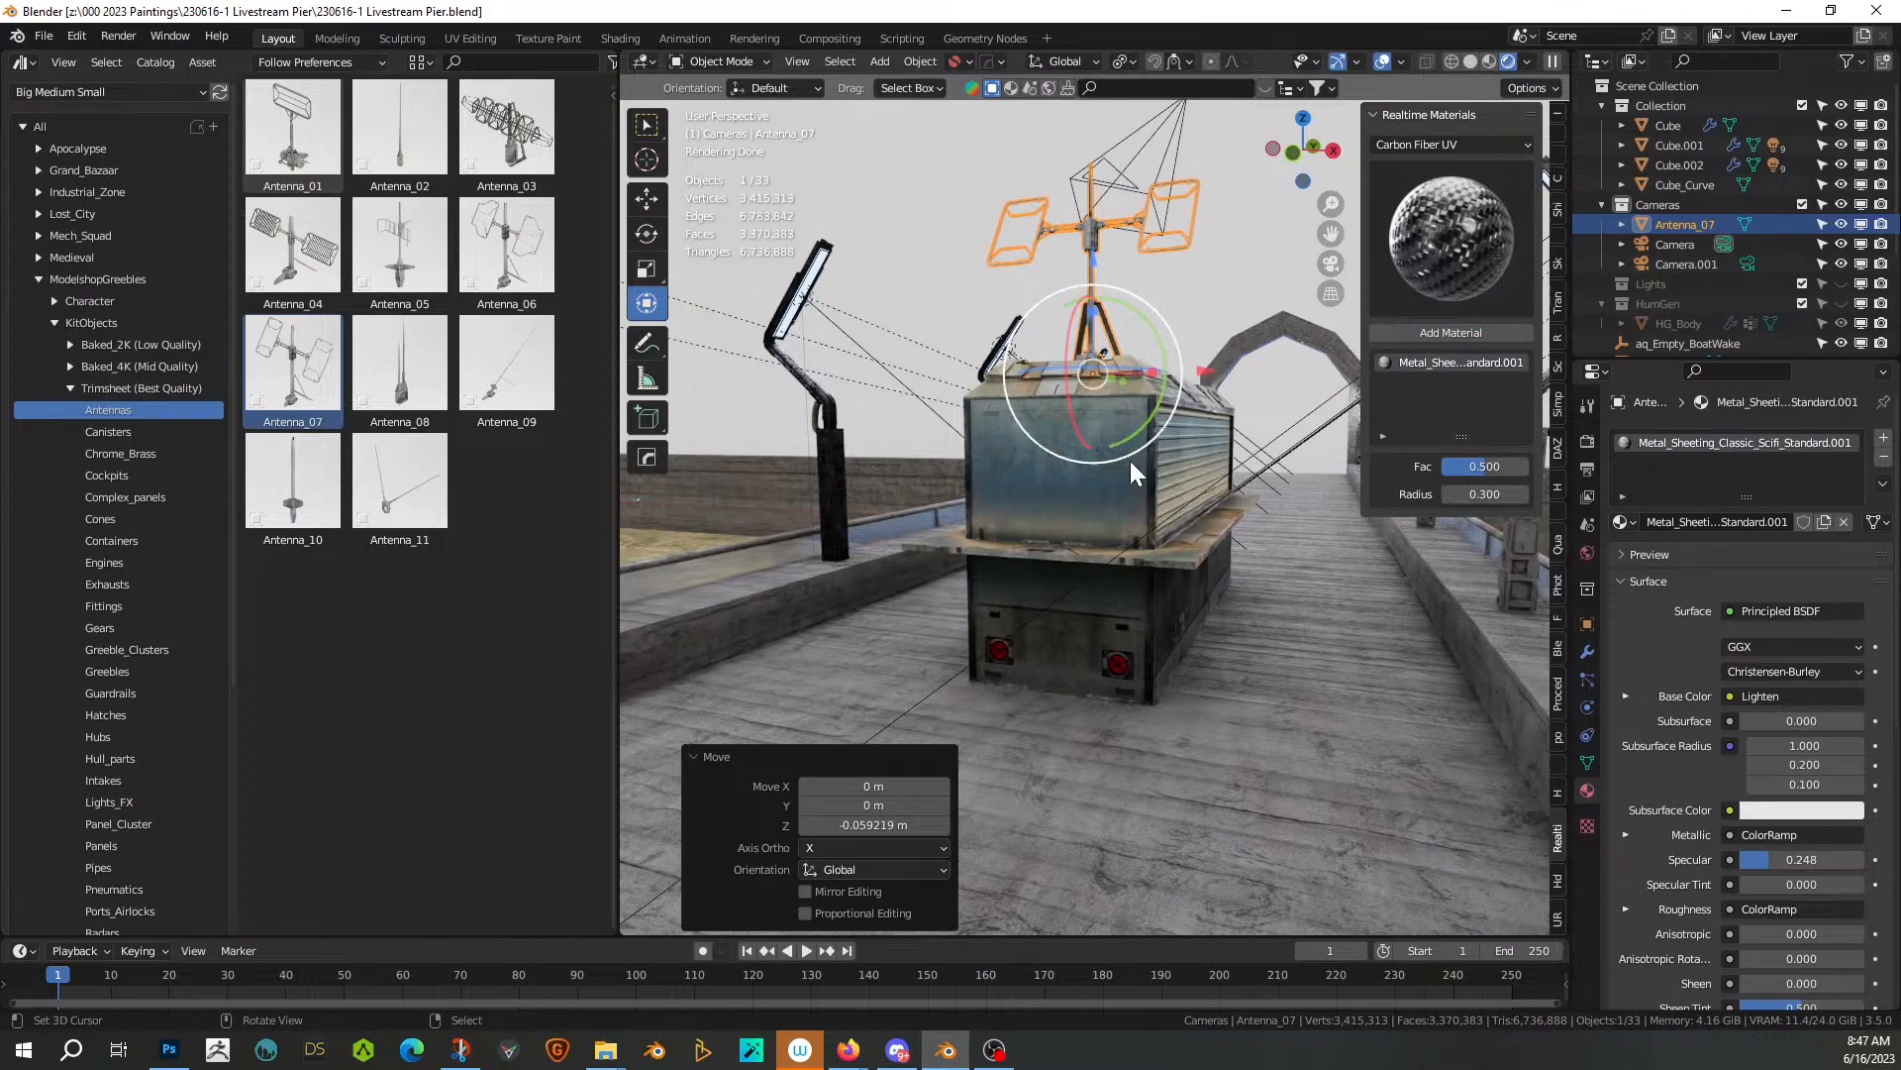
{"action": "middle_click_drag", "start_coordinate": [1139, 495], "coordinate": [1021, 658]}
{"action": "scroll", "coordinate": [1086, 584], "scroll_direction": "up", "scroll_amount": 2}
{"action": "key", "text": "alt+a"}
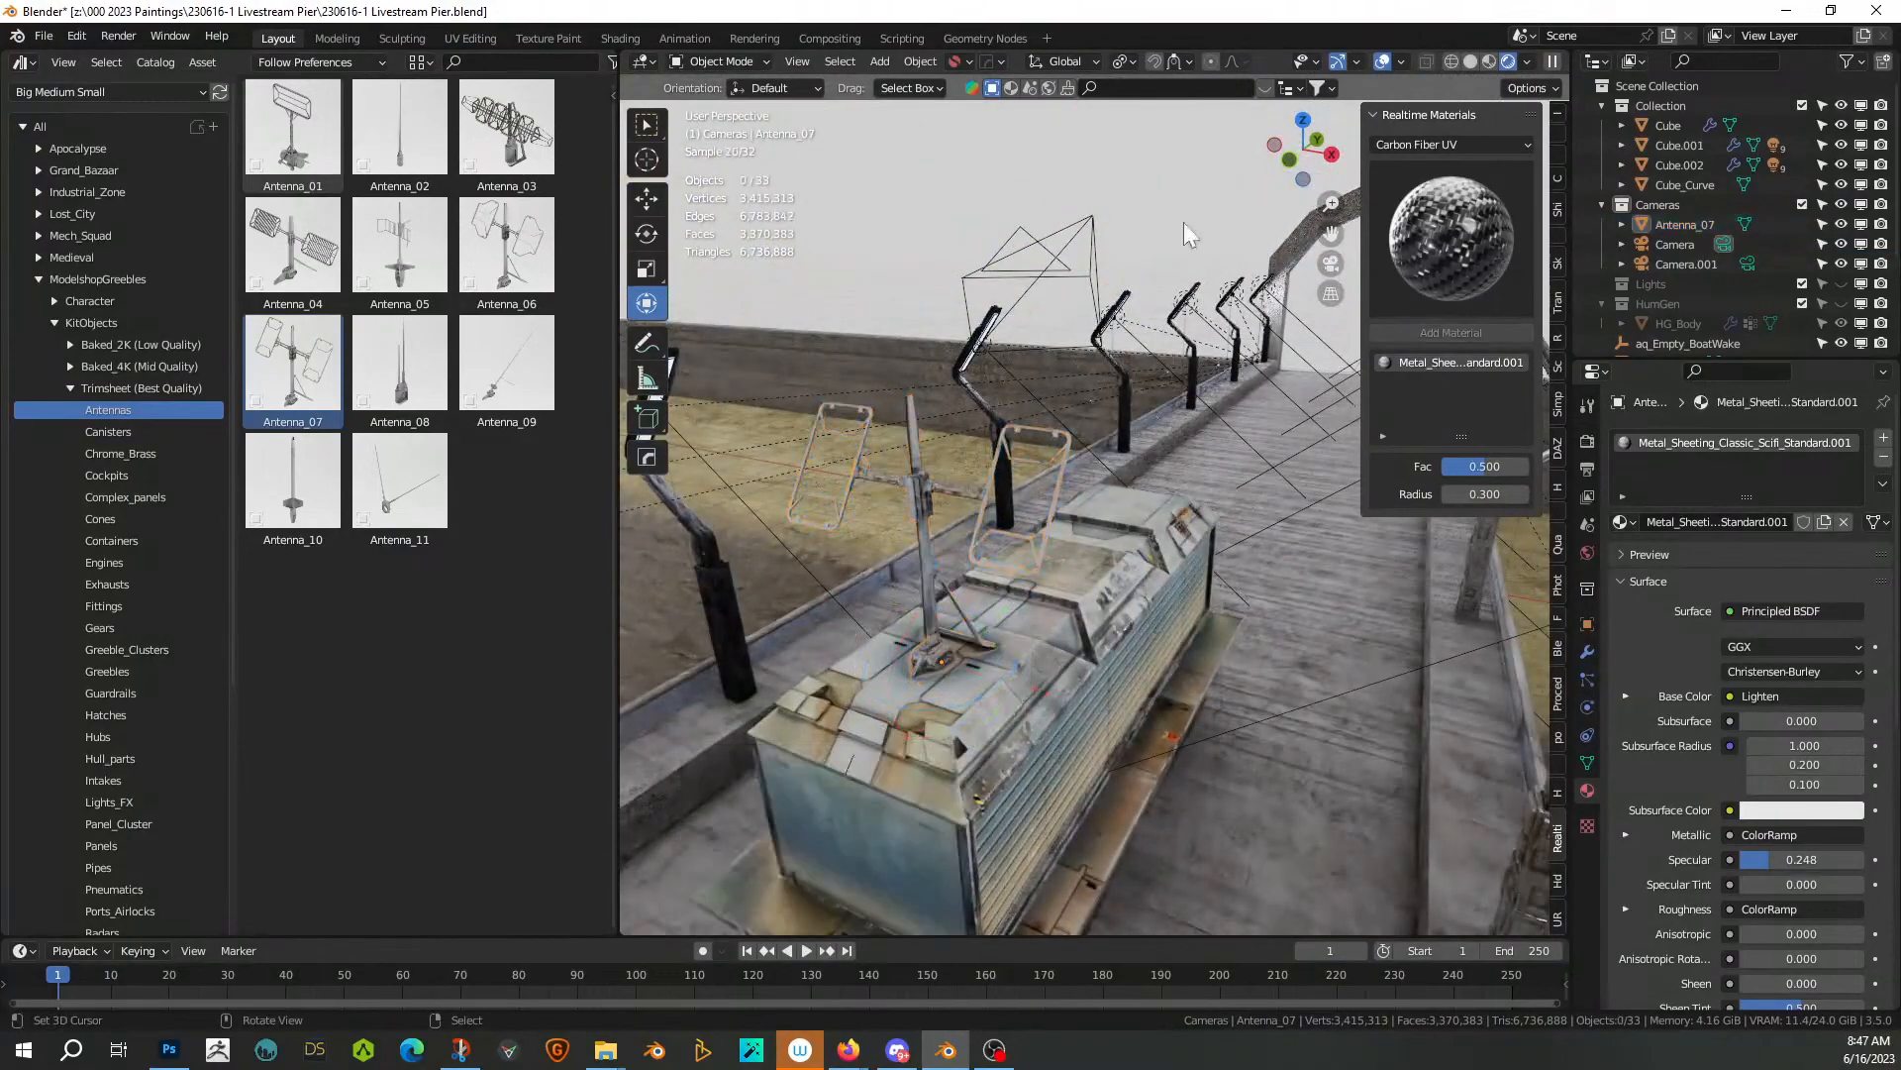
In solid shading, create a Cablerator cable from the antenna mast's upper housing to its base, with width 0.015 and tension 0.492
{"action": "left_click", "coordinate": [1473, 65]}
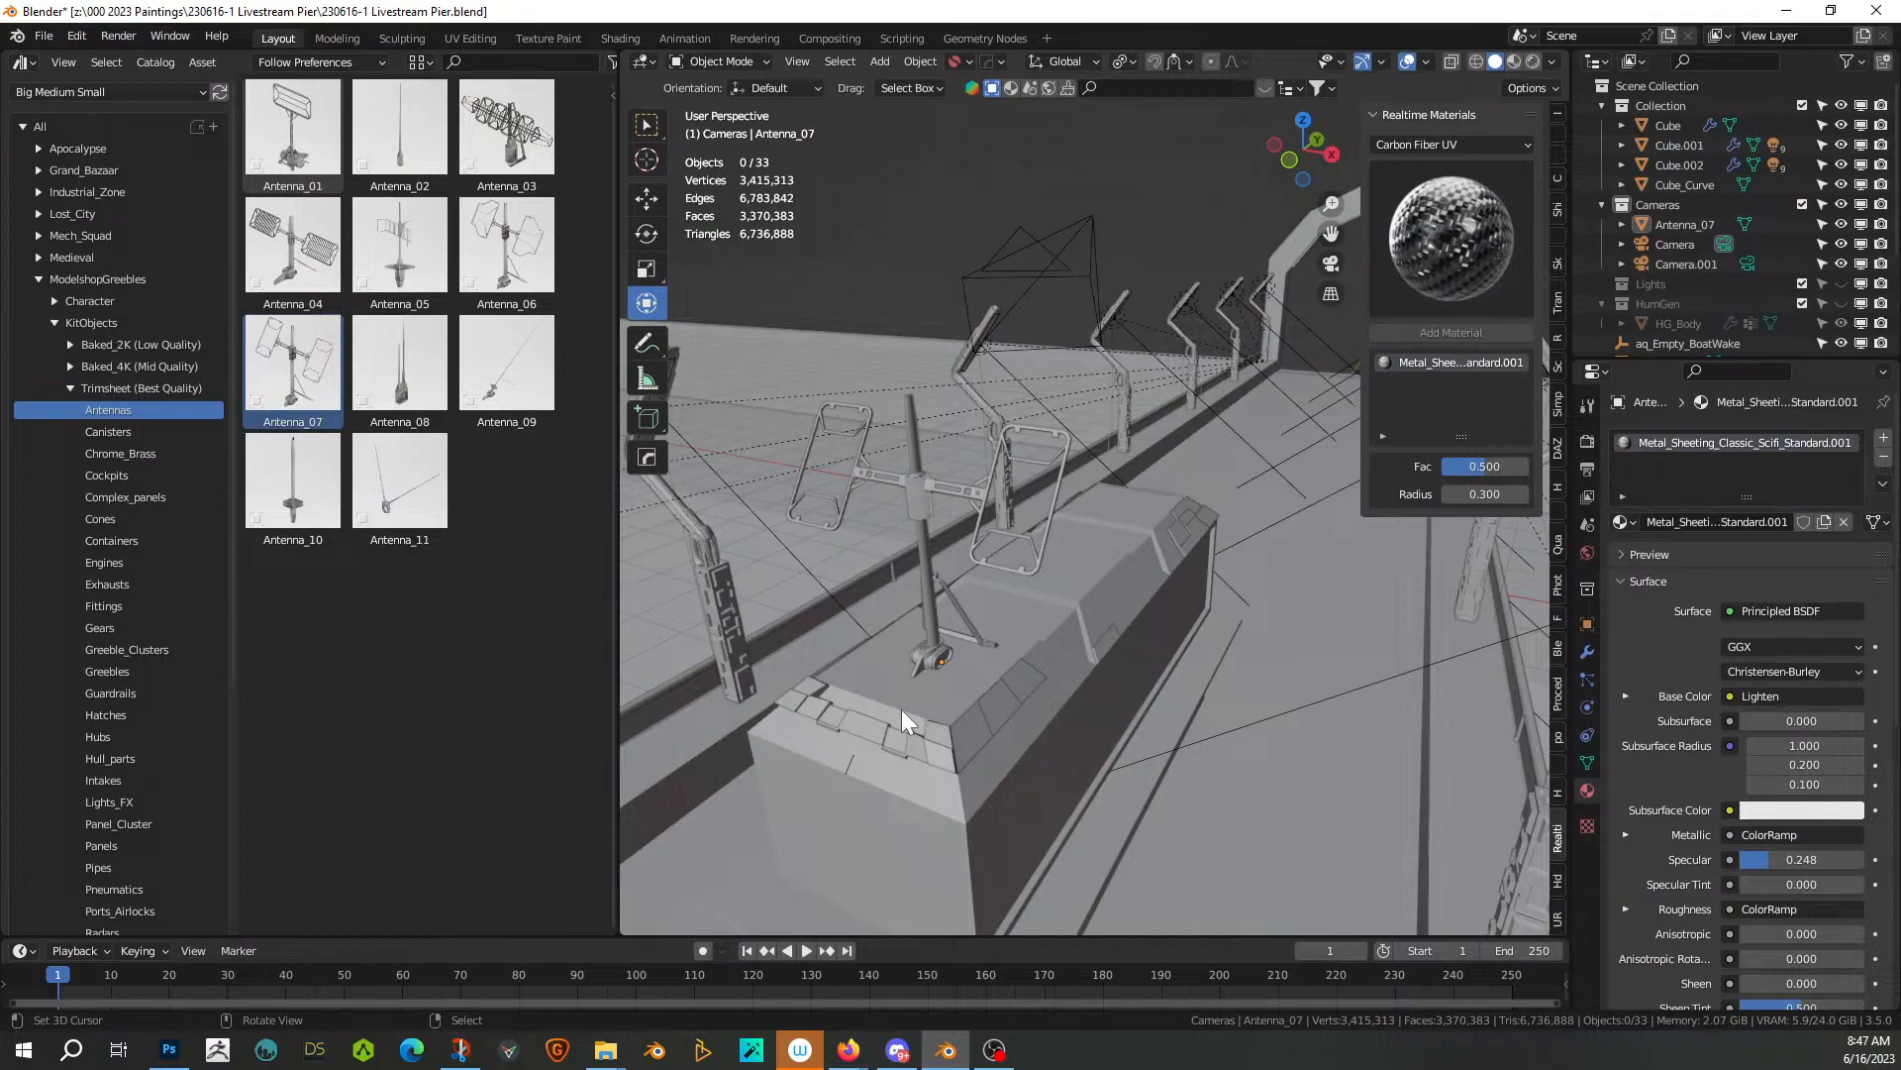
{"action": "middle_click_drag", "start_coordinate": [941, 764], "coordinate": [954, 687]}
{"action": "scroll", "coordinate": [955, 687], "scroll_direction": "up", "scroll_amount": 5}
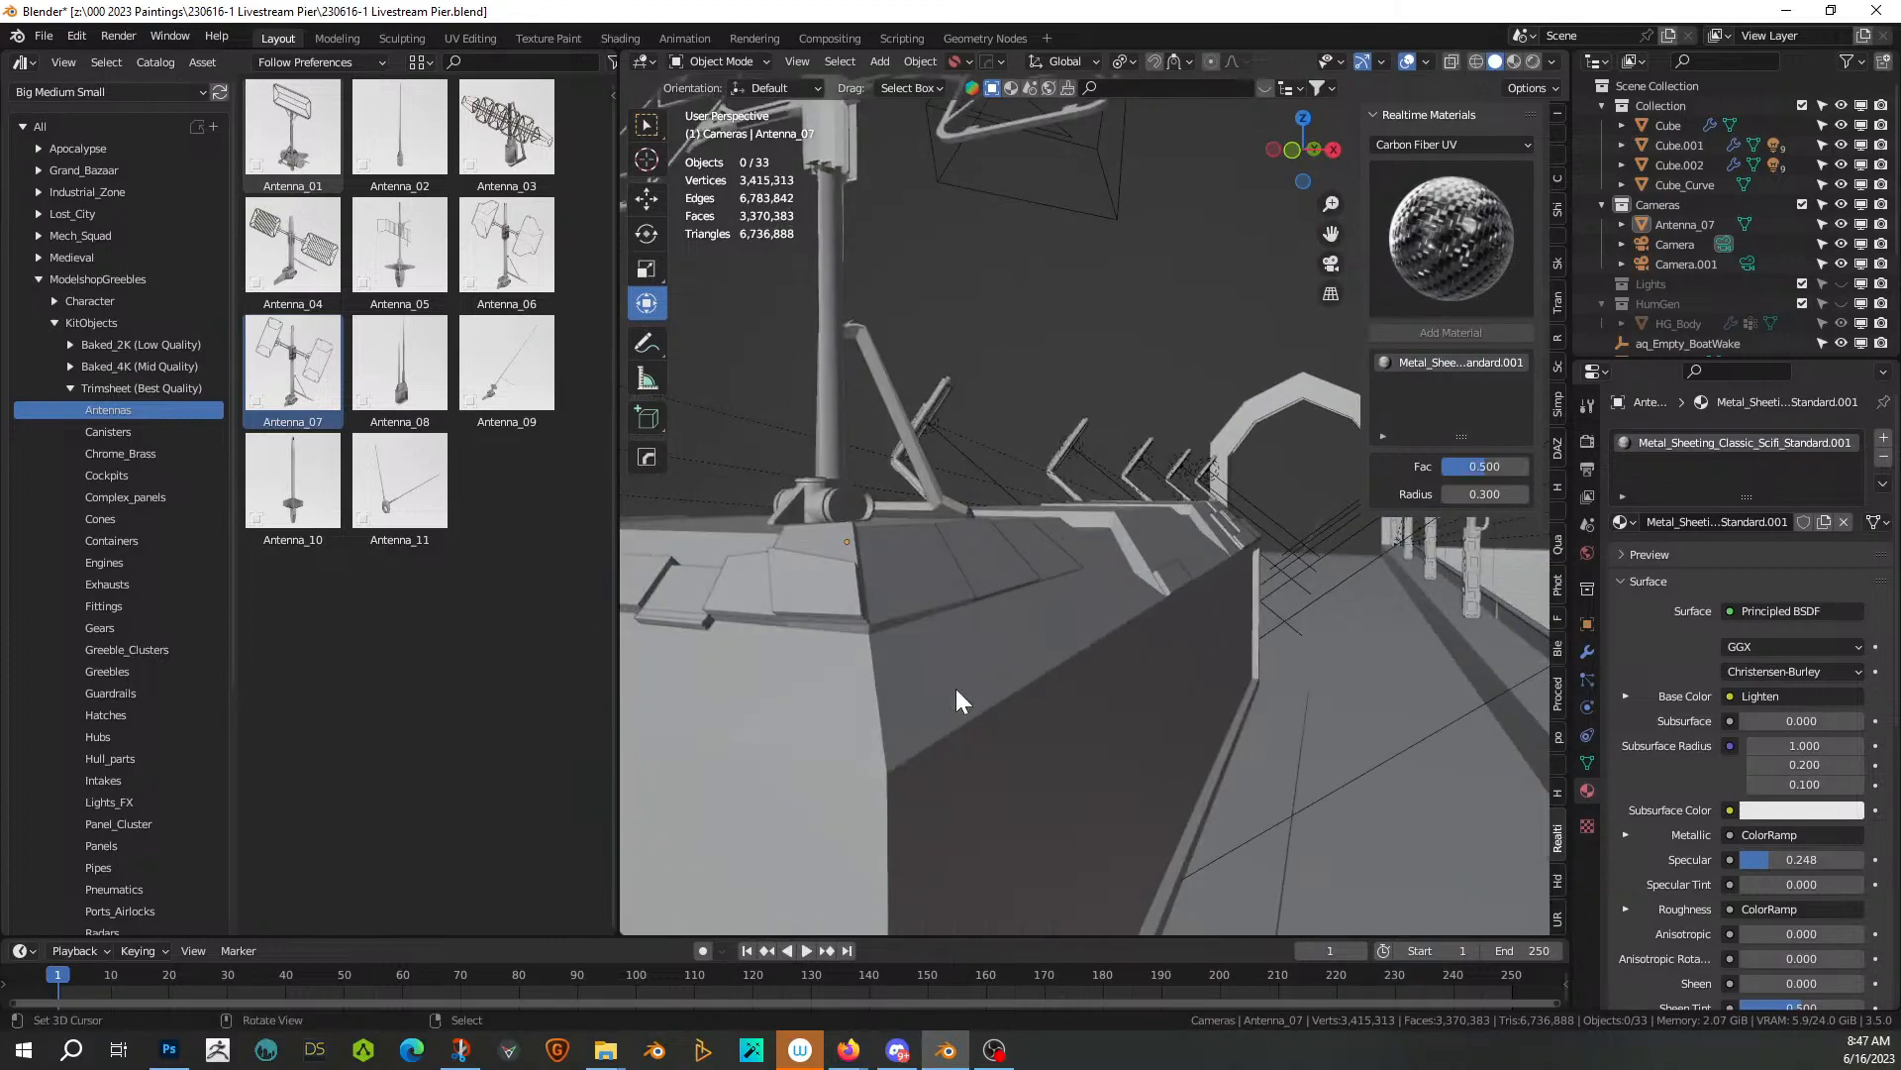
{"action": "scroll", "coordinate": [955, 687], "scroll_direction": "down", "scroll_amount": 4}
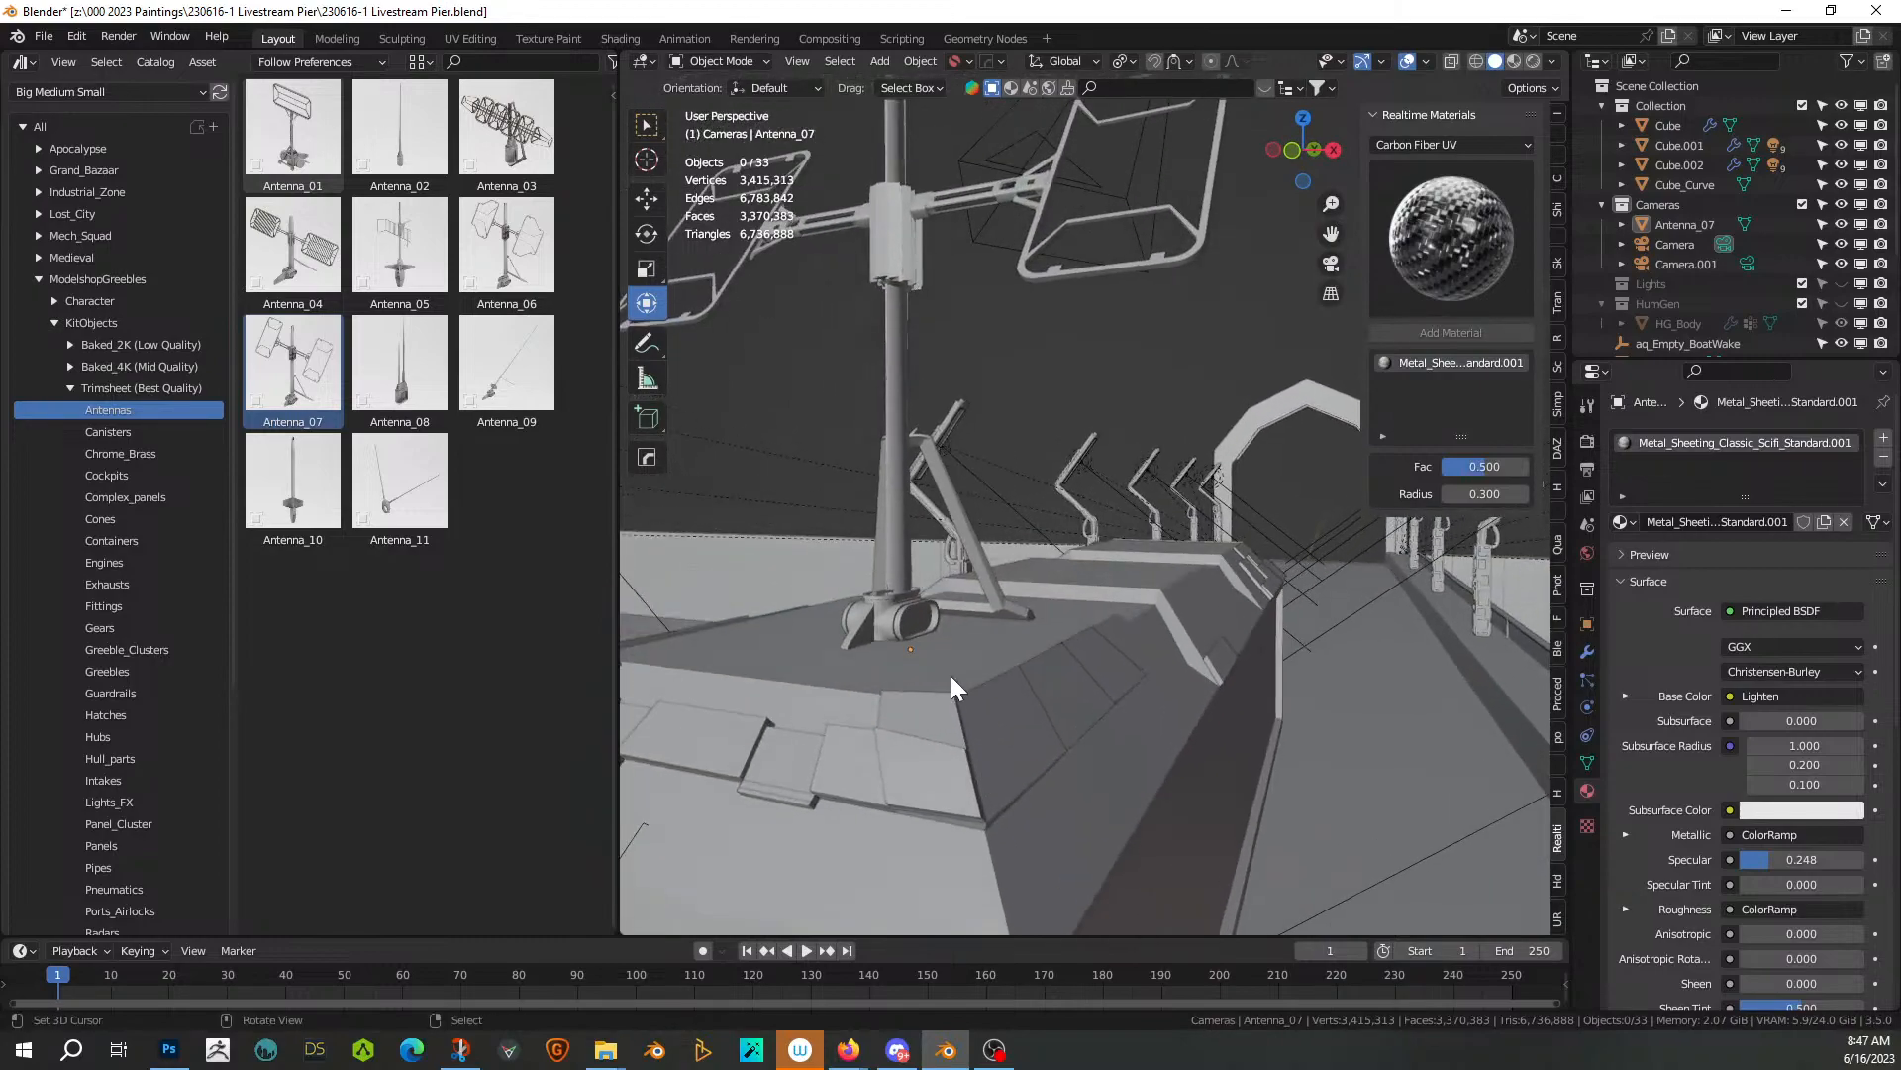
{"action": "key", "text": "shift+alt+c"}
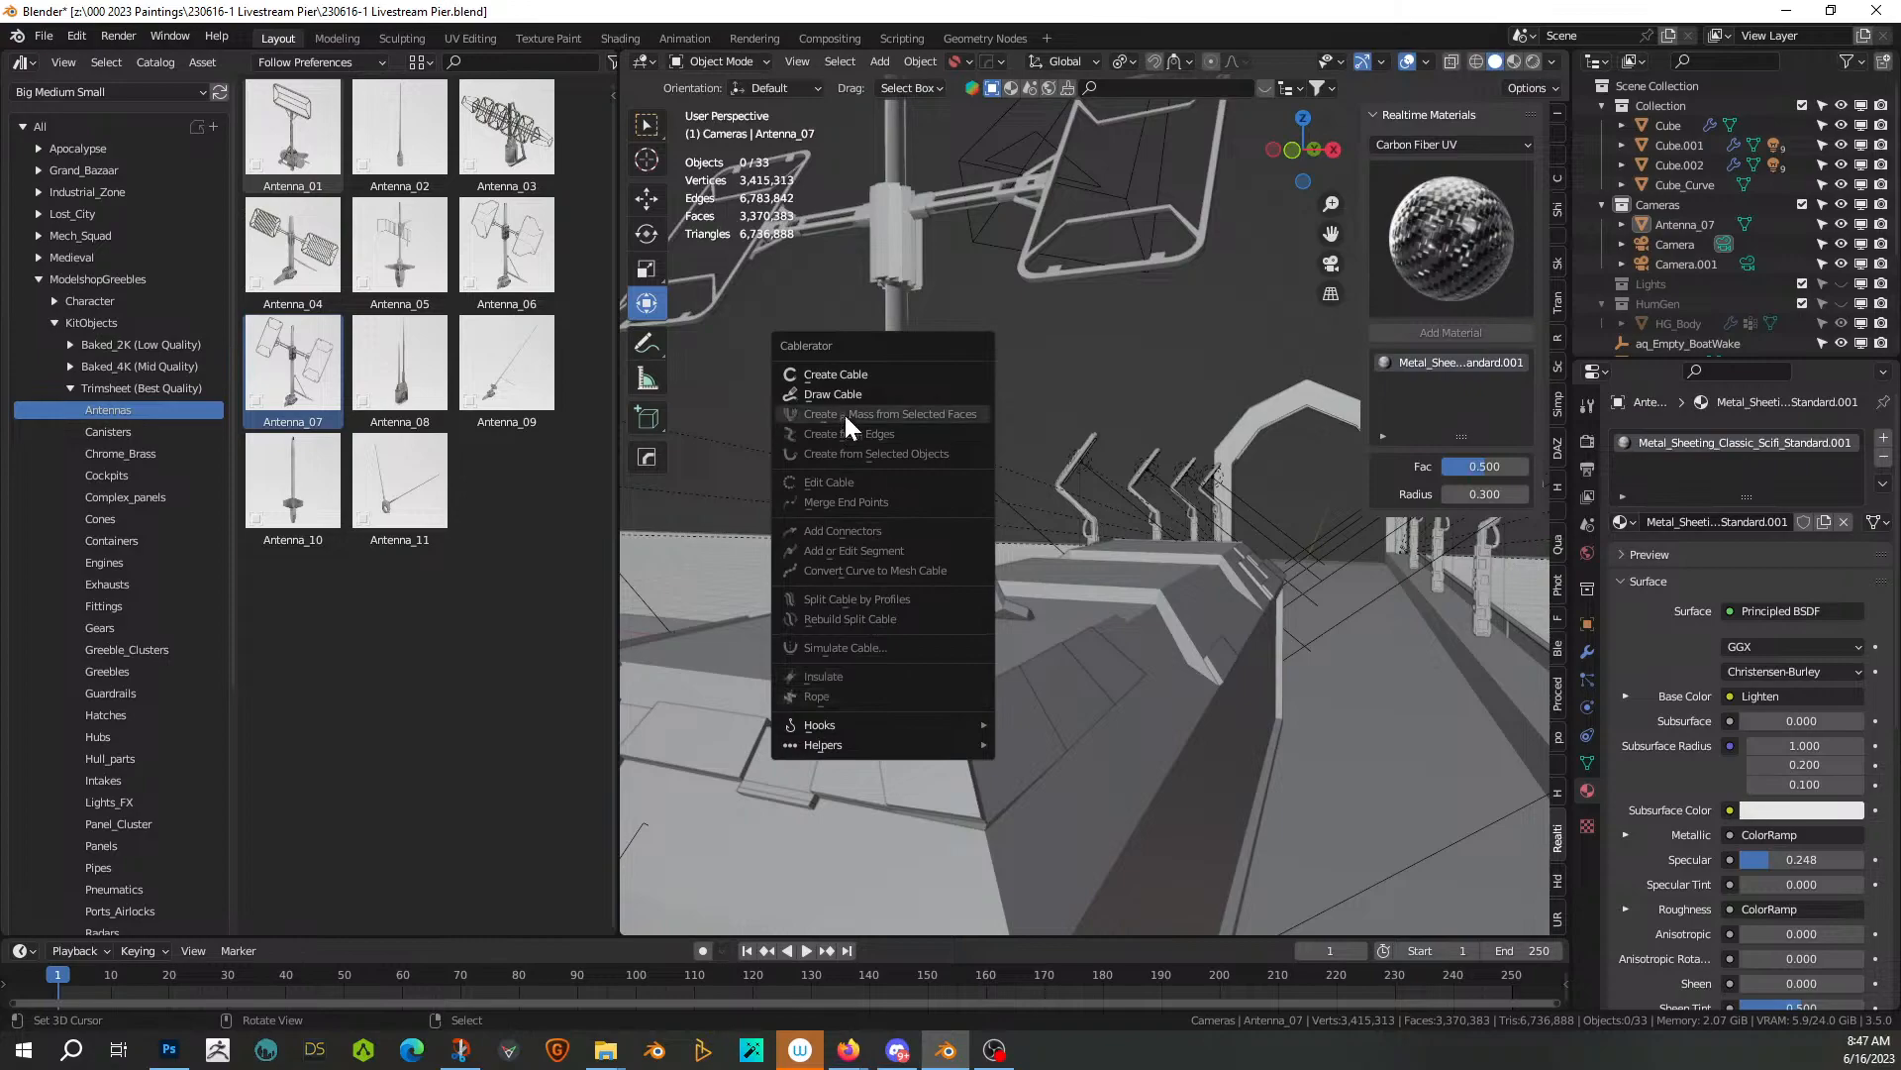
{"action": "left_click", "coordinate": [858, 372]}
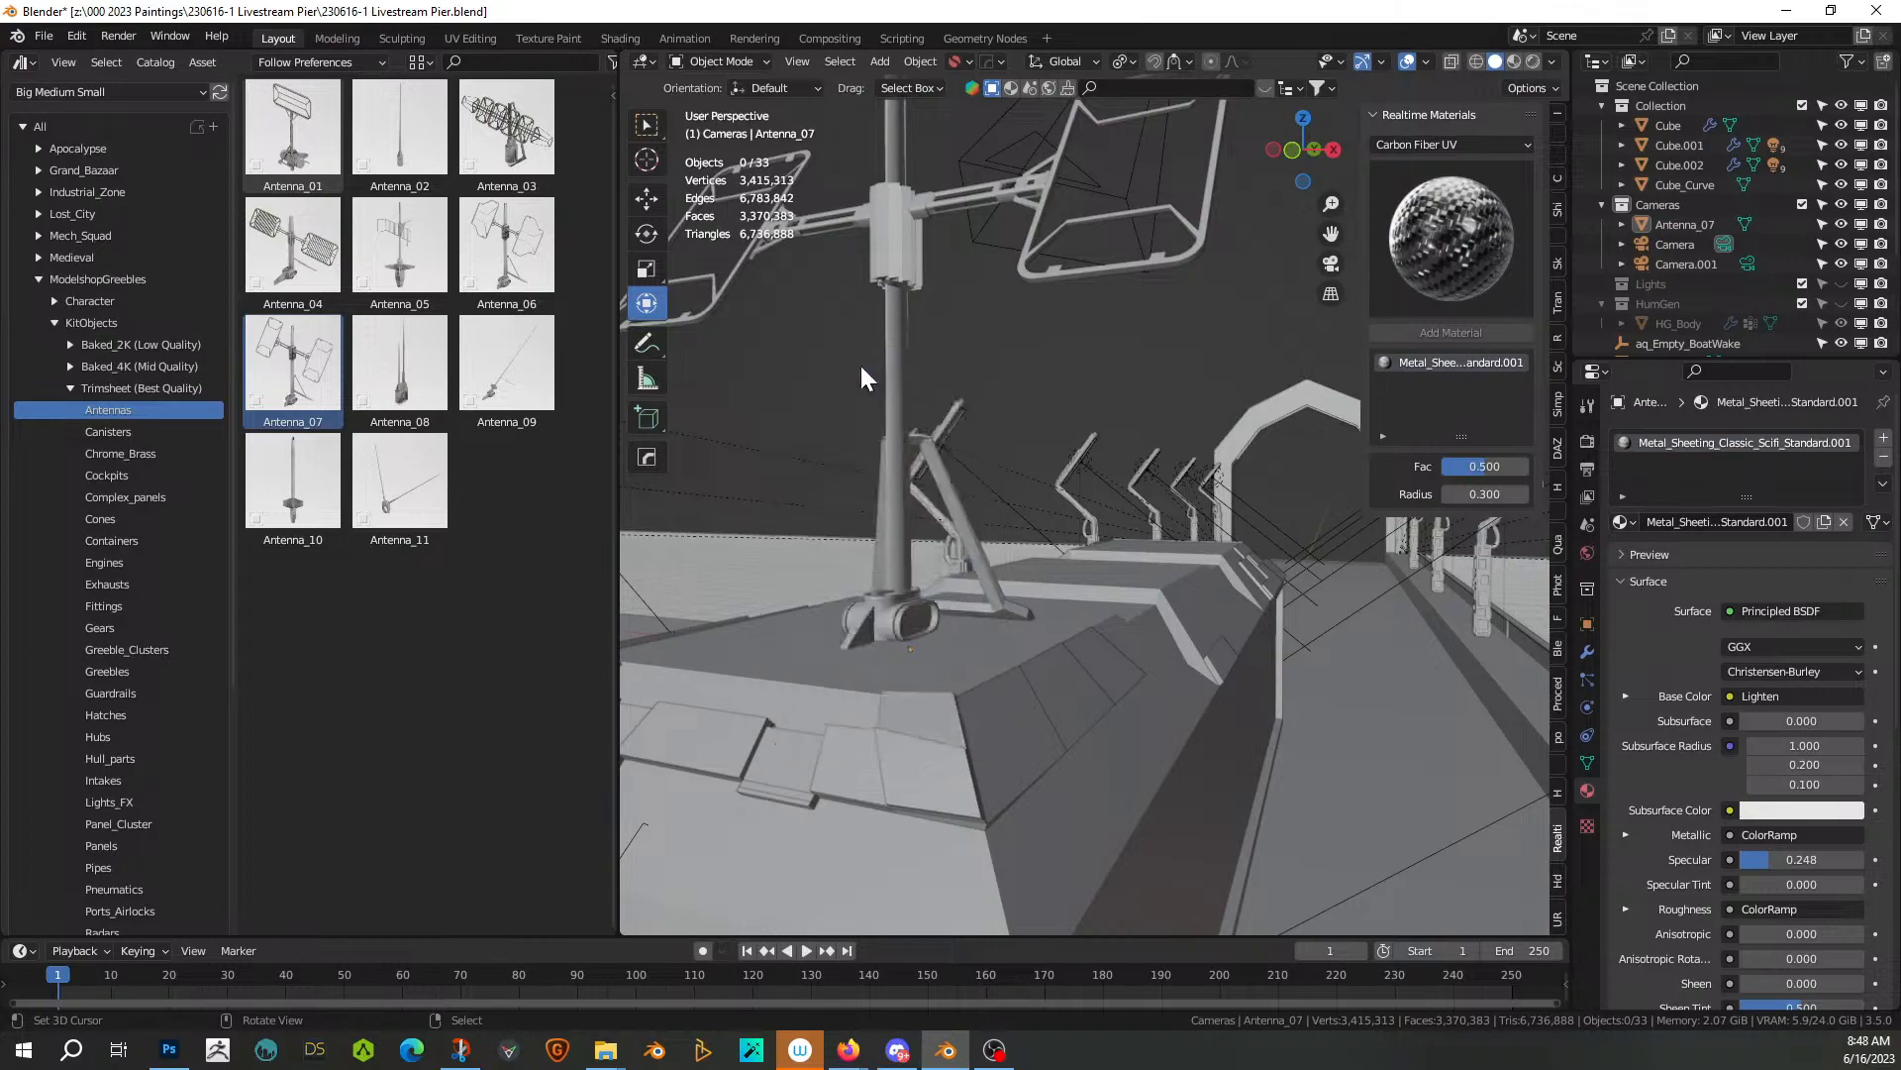
{"action": "left_click", "coordinate": [915, 240]}
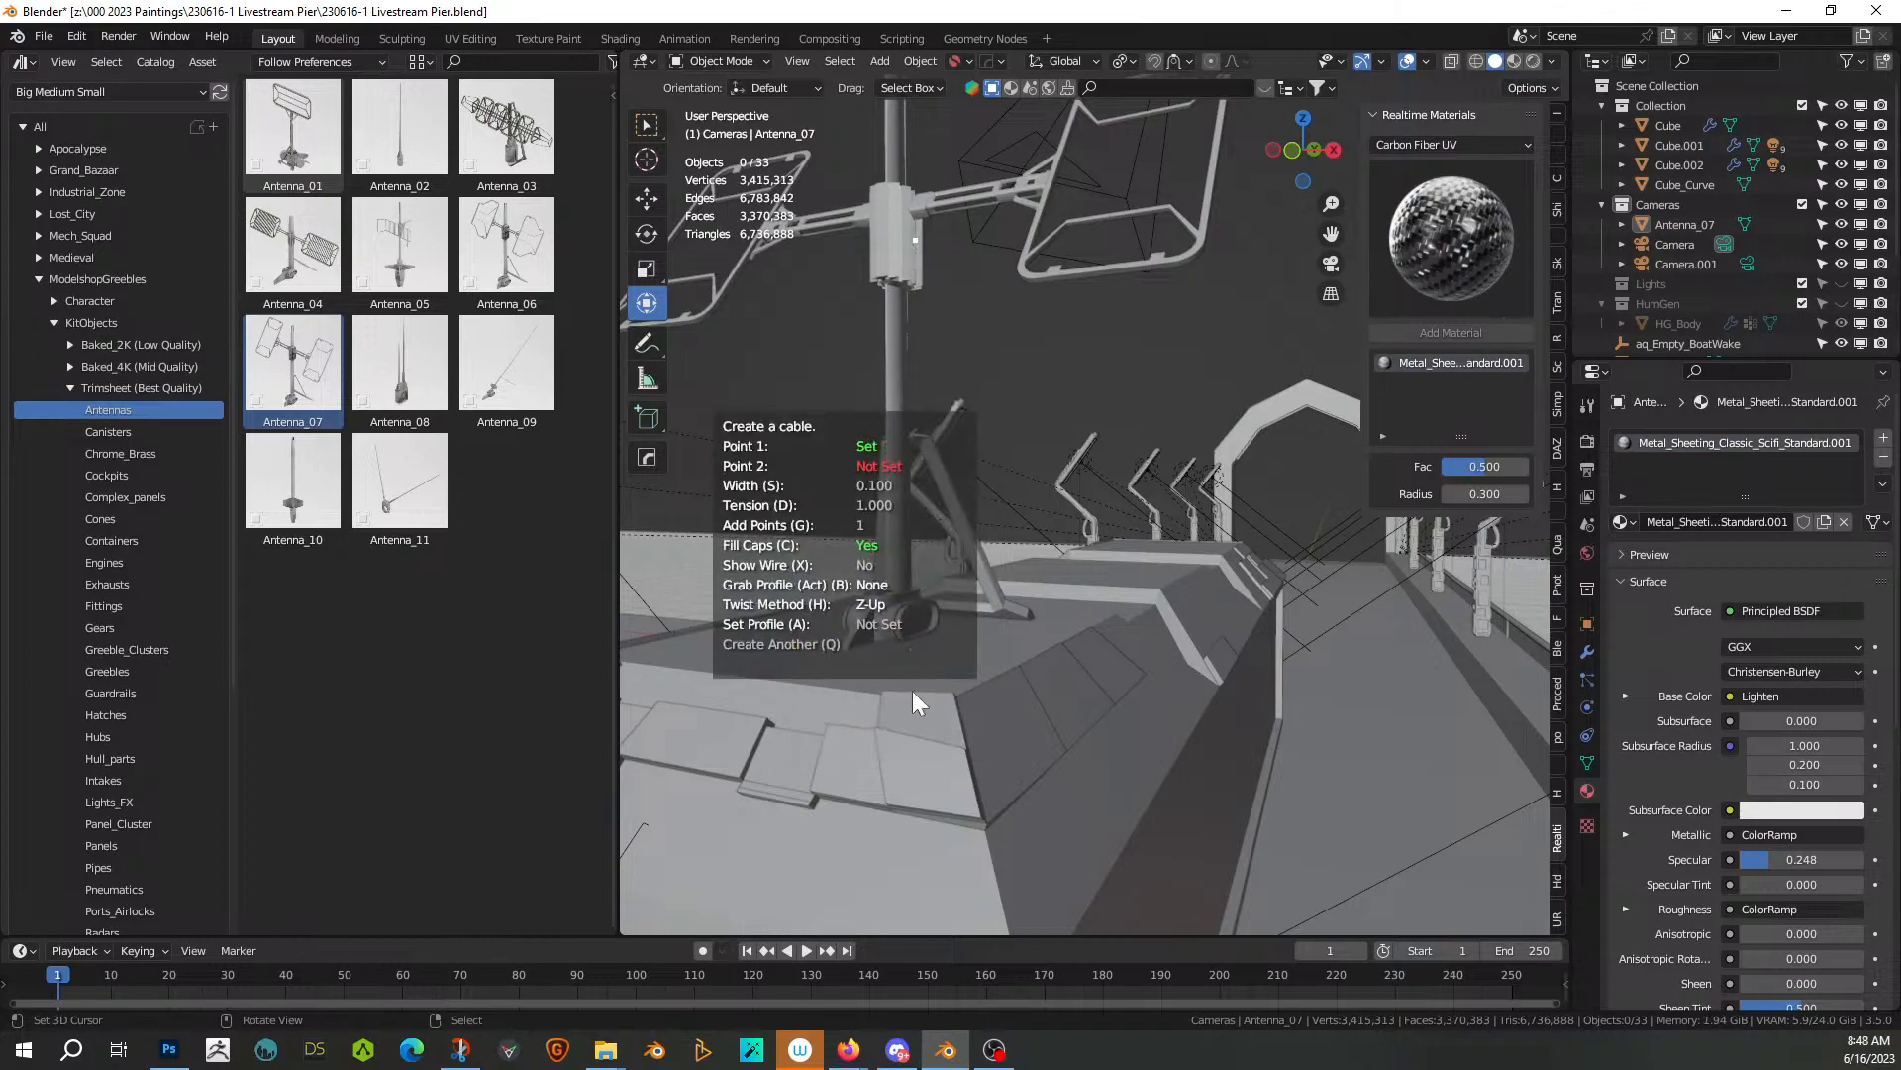
{"action": "left_click", "coordinate": [917, 631]}
{"action": "key", "text": "s"}
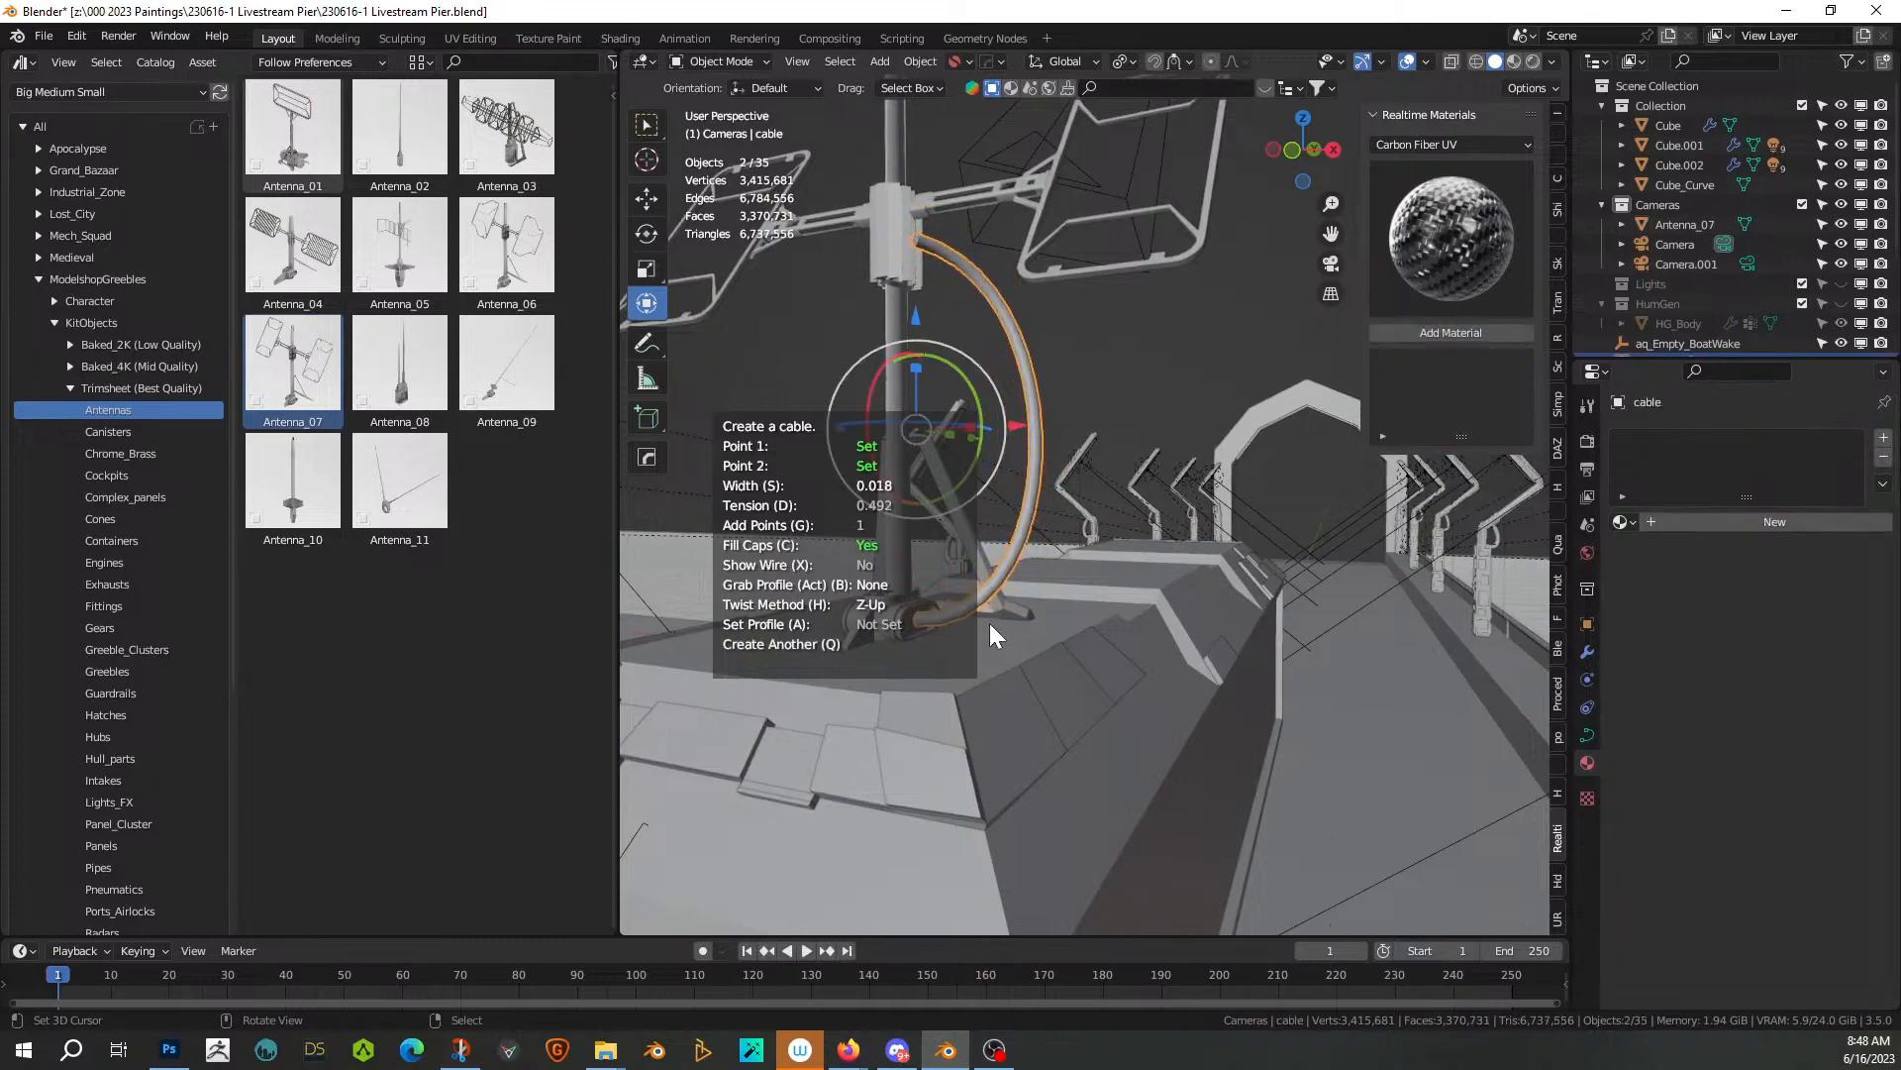
{"action": "middle_click_drag", "start_coordinate": [985, 620], "coordinate": [992, 672]}
{"action": "scroll", "coordinate": [992, 672], "scroll_direction": "up", "scroll_amount": 3}
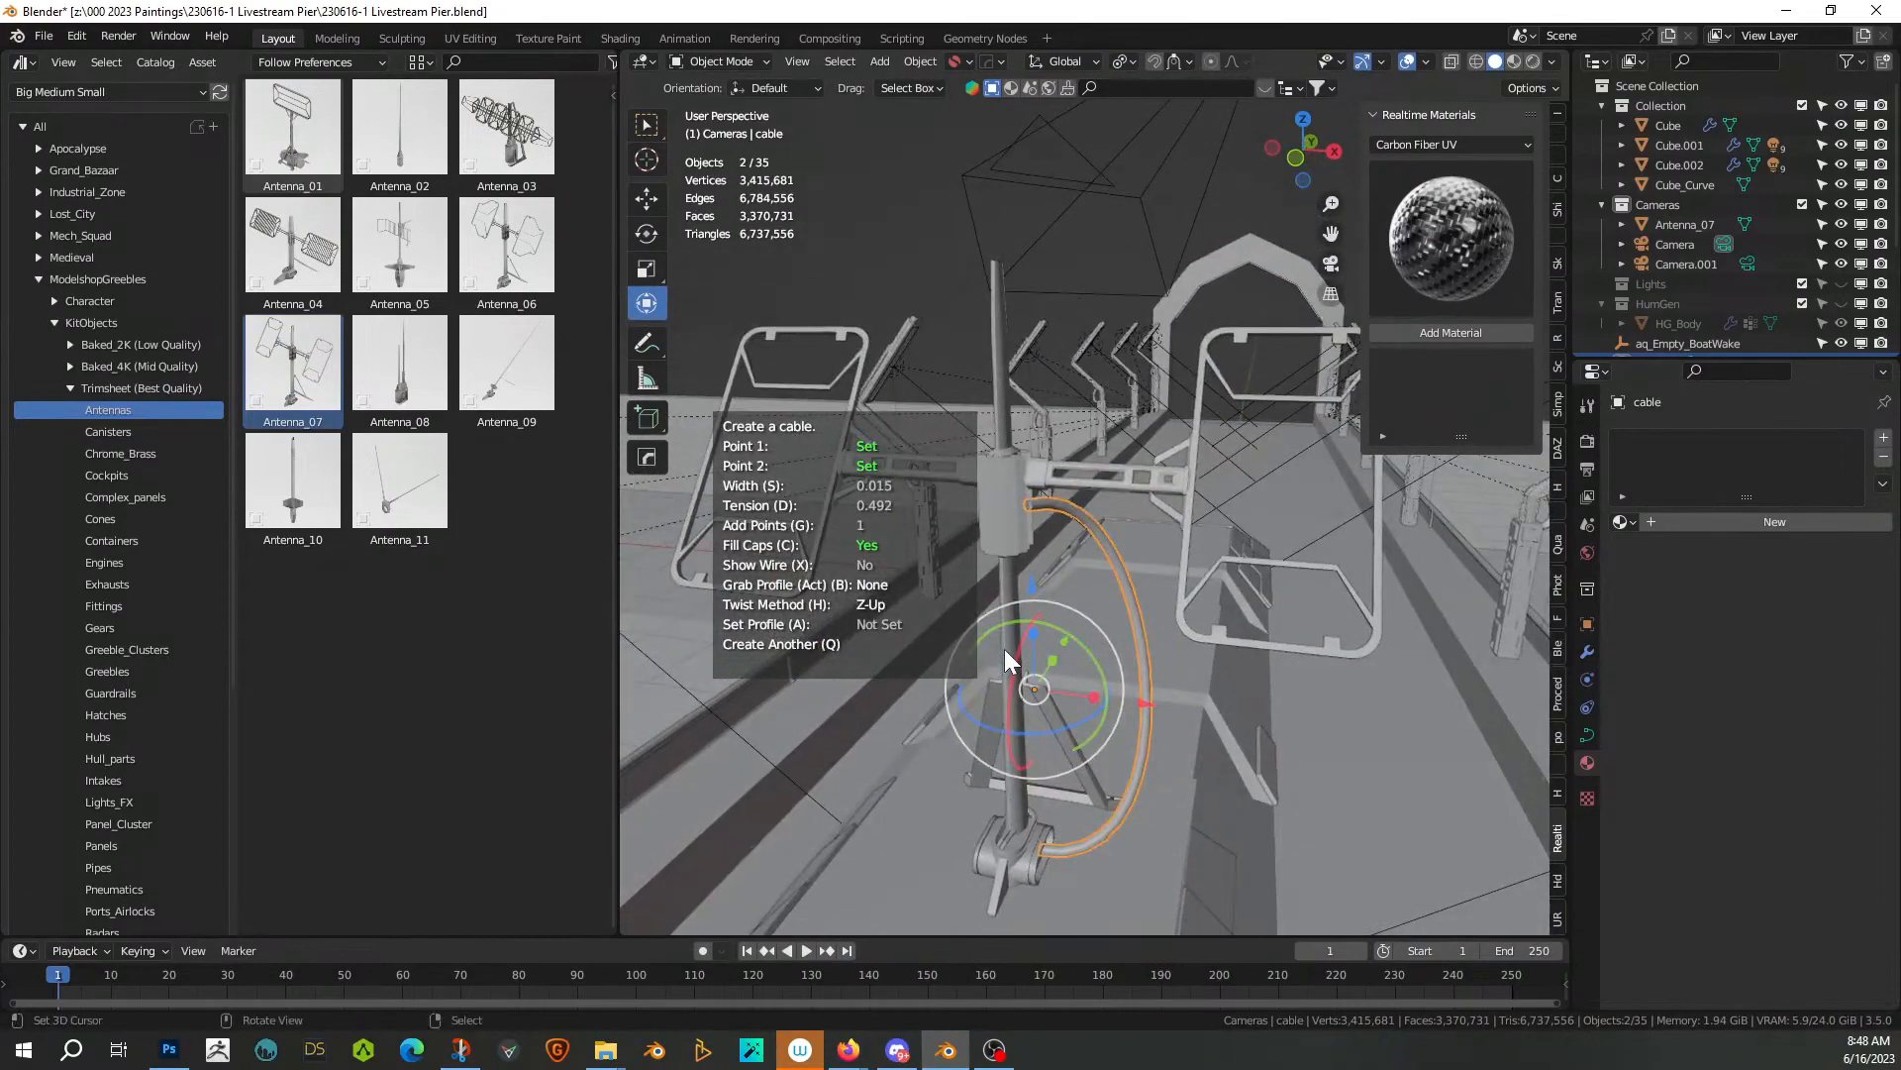
{"action": "left_click", "coordinate": [1004, 649]}
Simulate the antenna cable with Cablerator, keeping Expand Length 0 and Curve Points Multiplier 1
{"action": "key", "text": "shift+alt+c"}
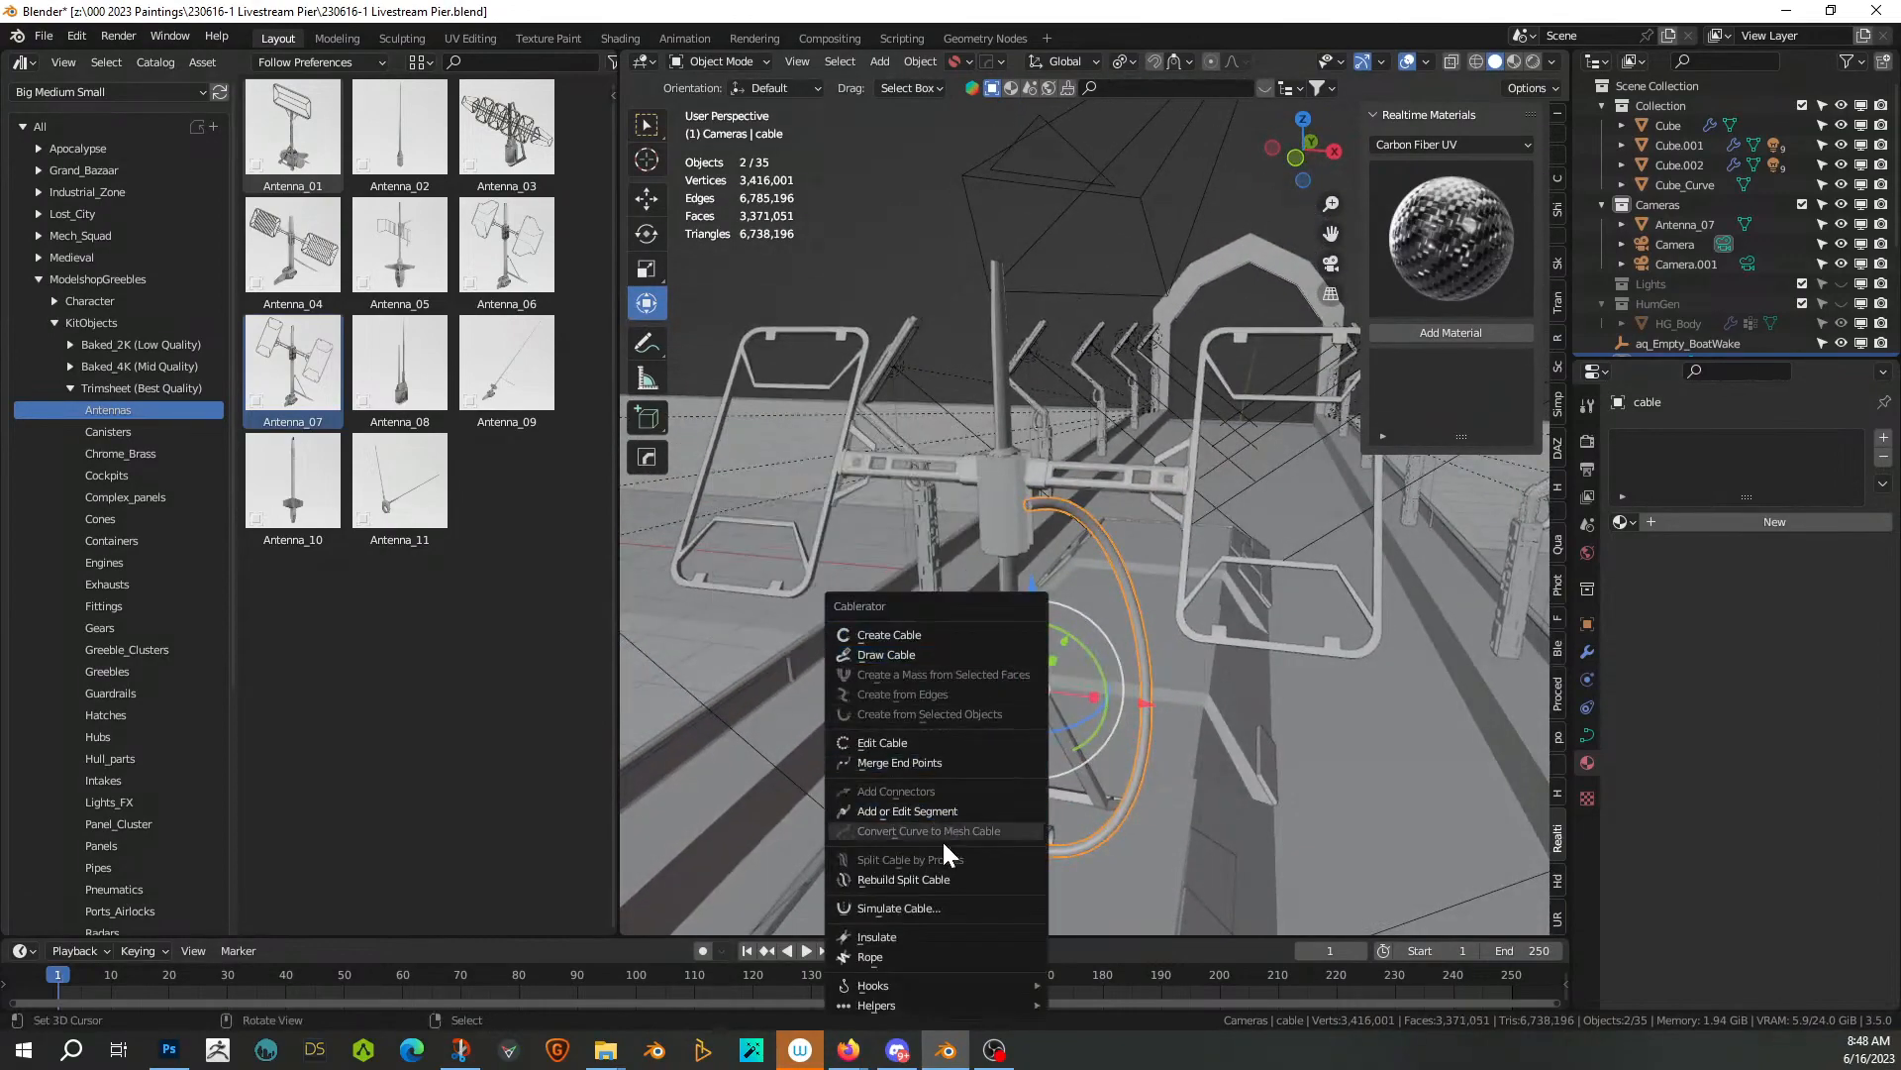
{"action": "left_click", "coordinate": [923, 910]}
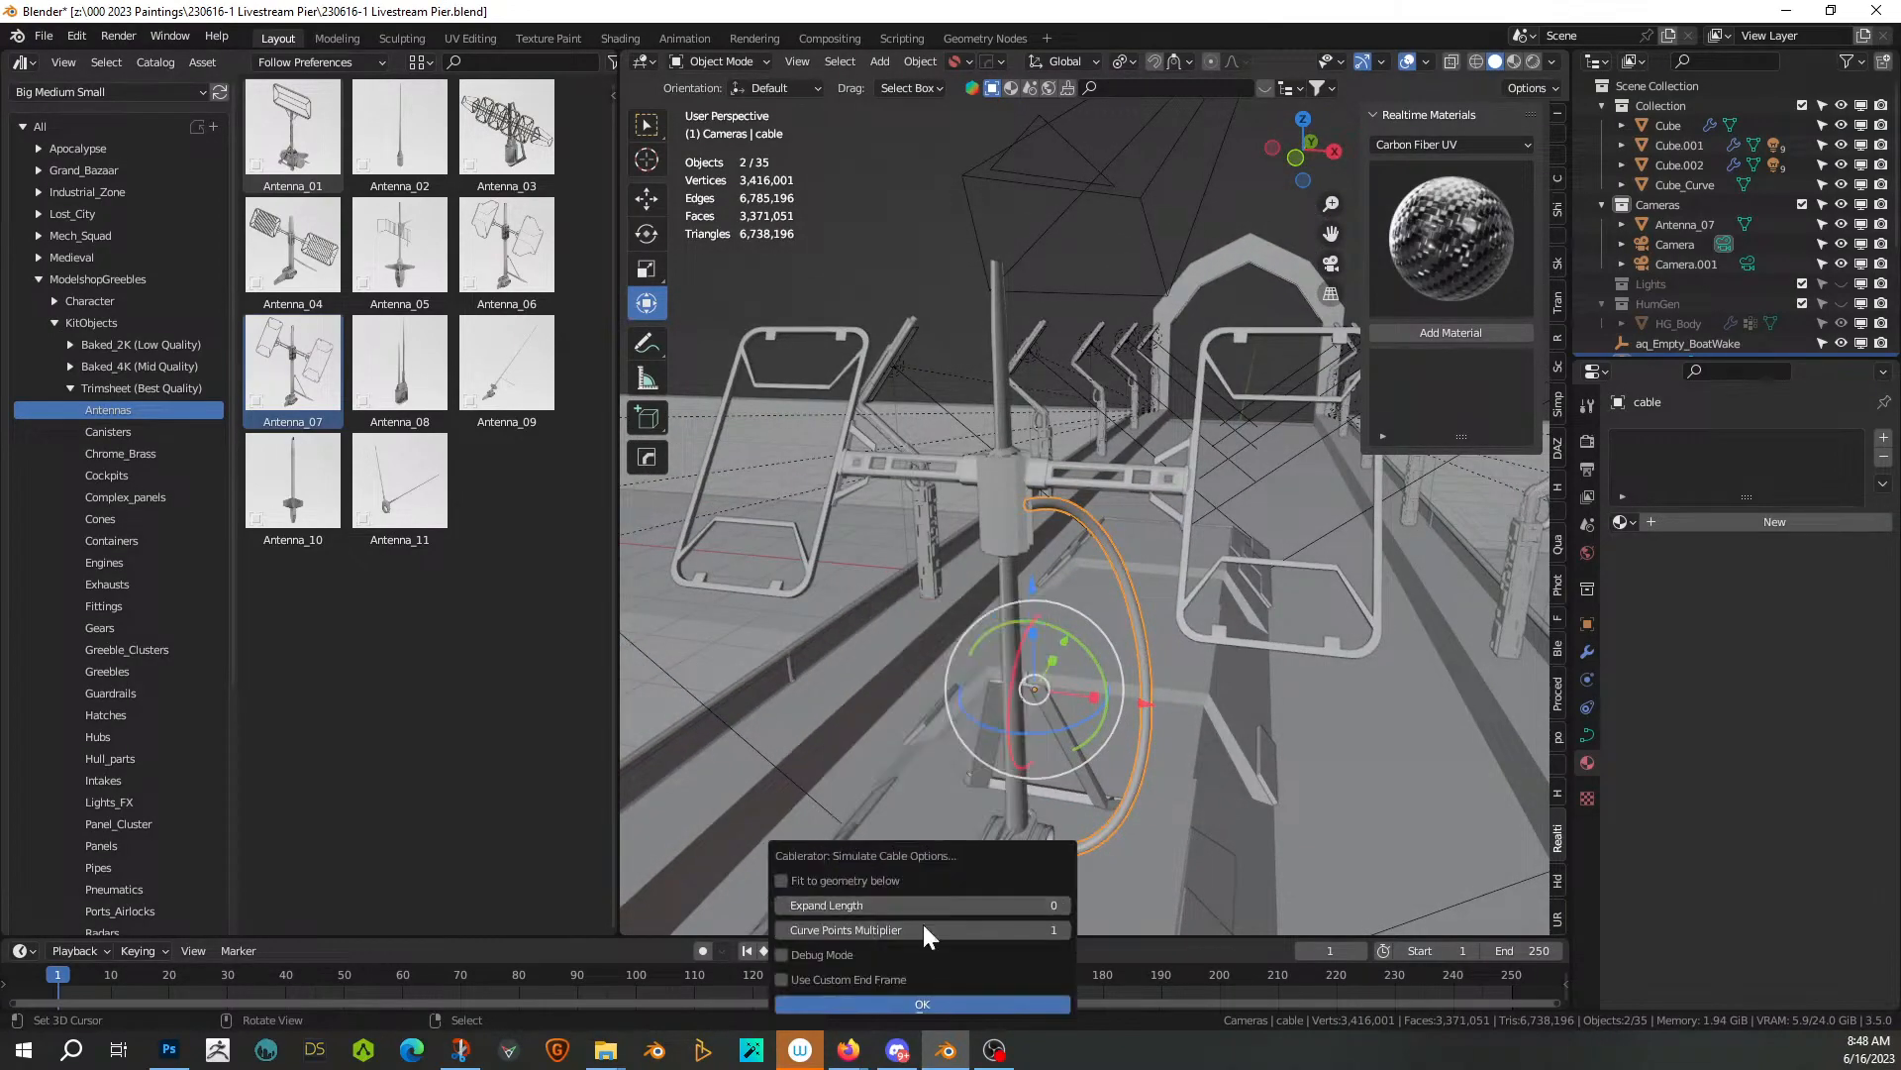
{"action": "left_click", "coordinate": [905, 1004]}
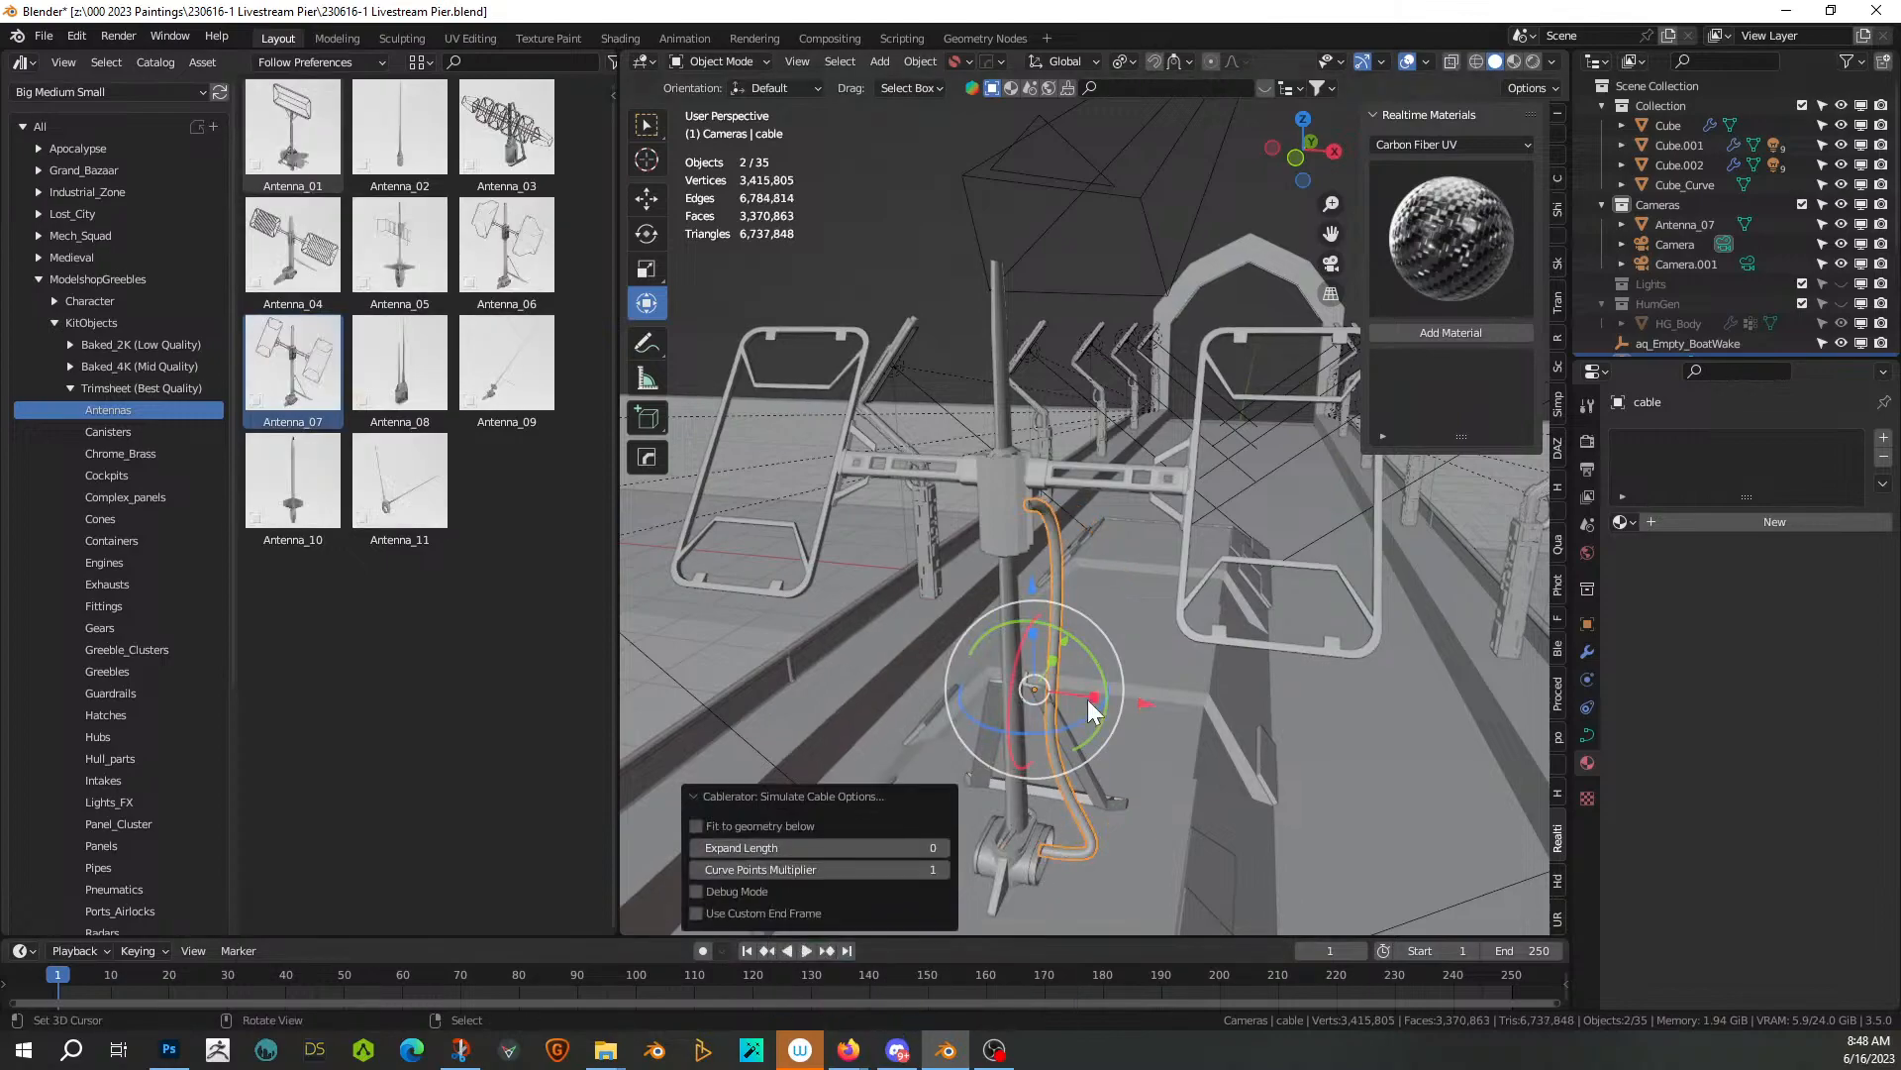
{"action": "middle_click_drag", "start_coordinate": [1063, 709], "coordinate": [1066, 675]}
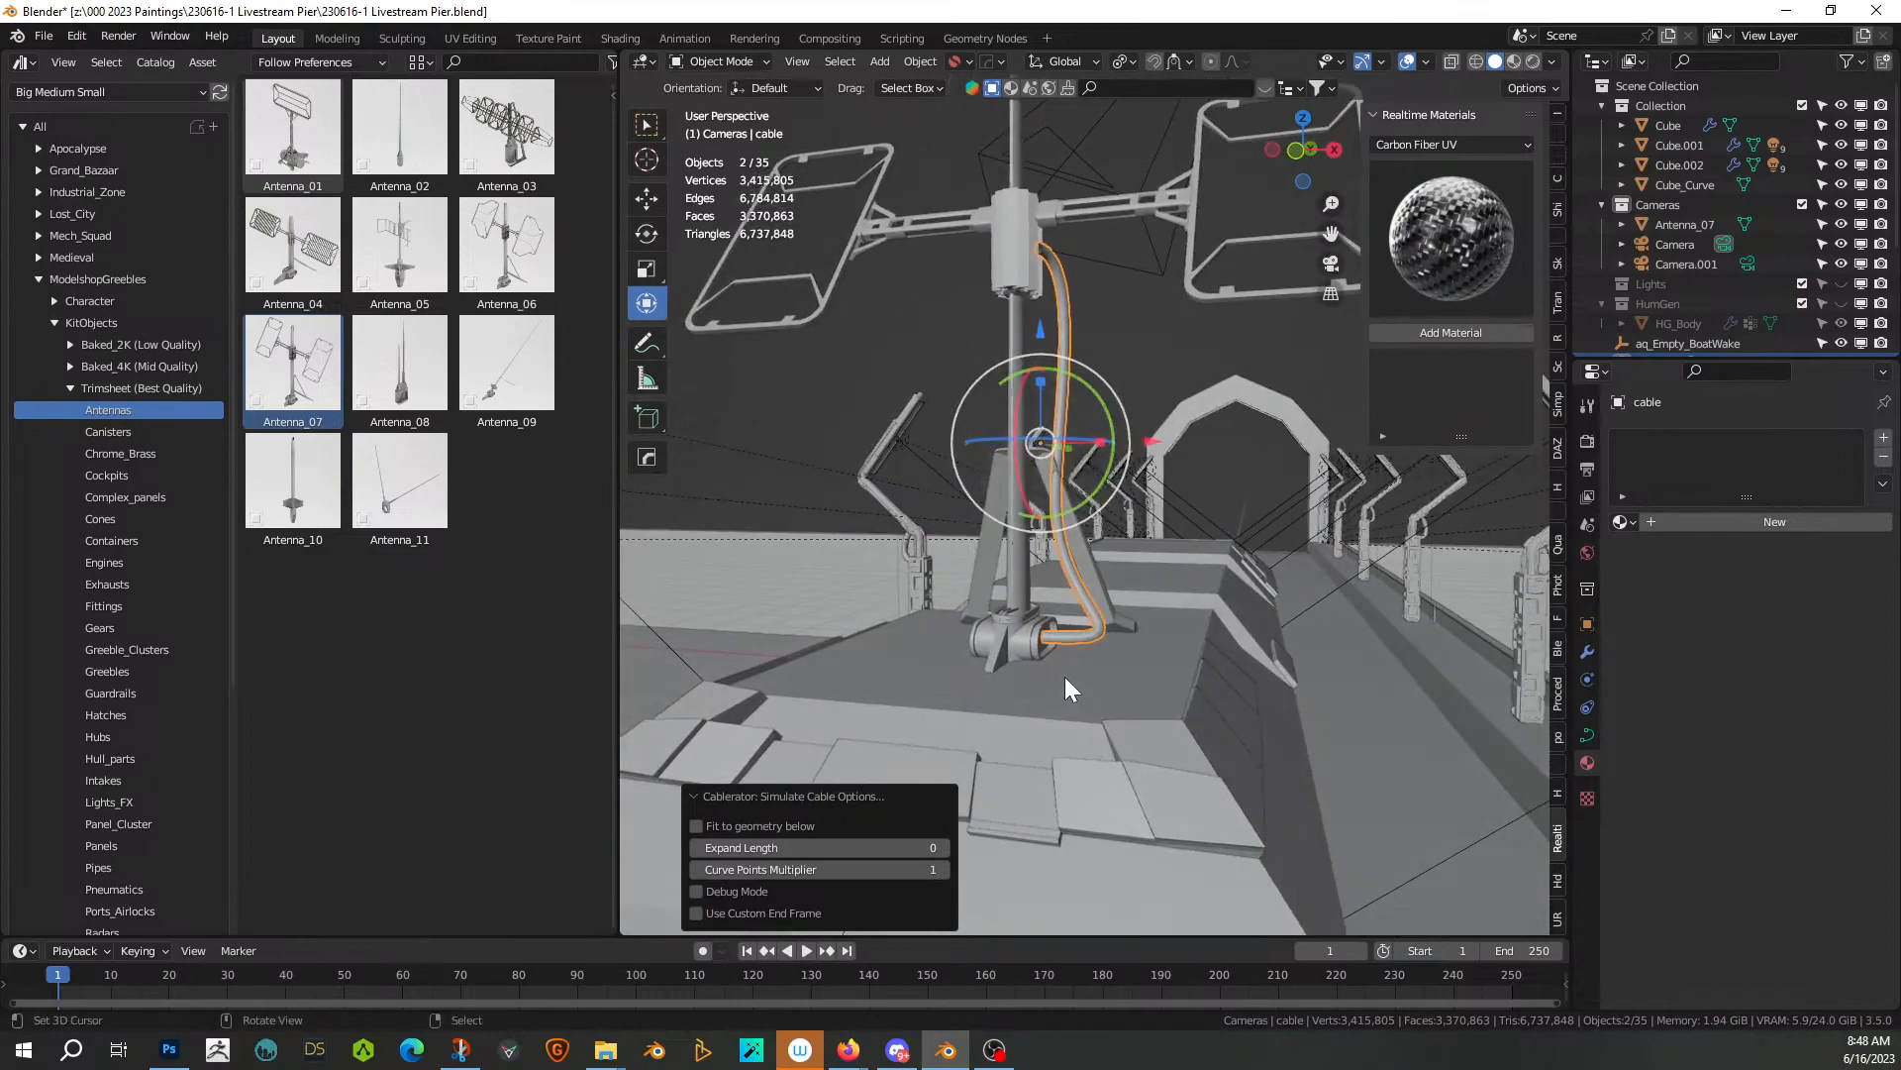
{"action": "scroll", "coordinate": [1059, 677], "scroll_direction": "up", "scroll_amount": 4}
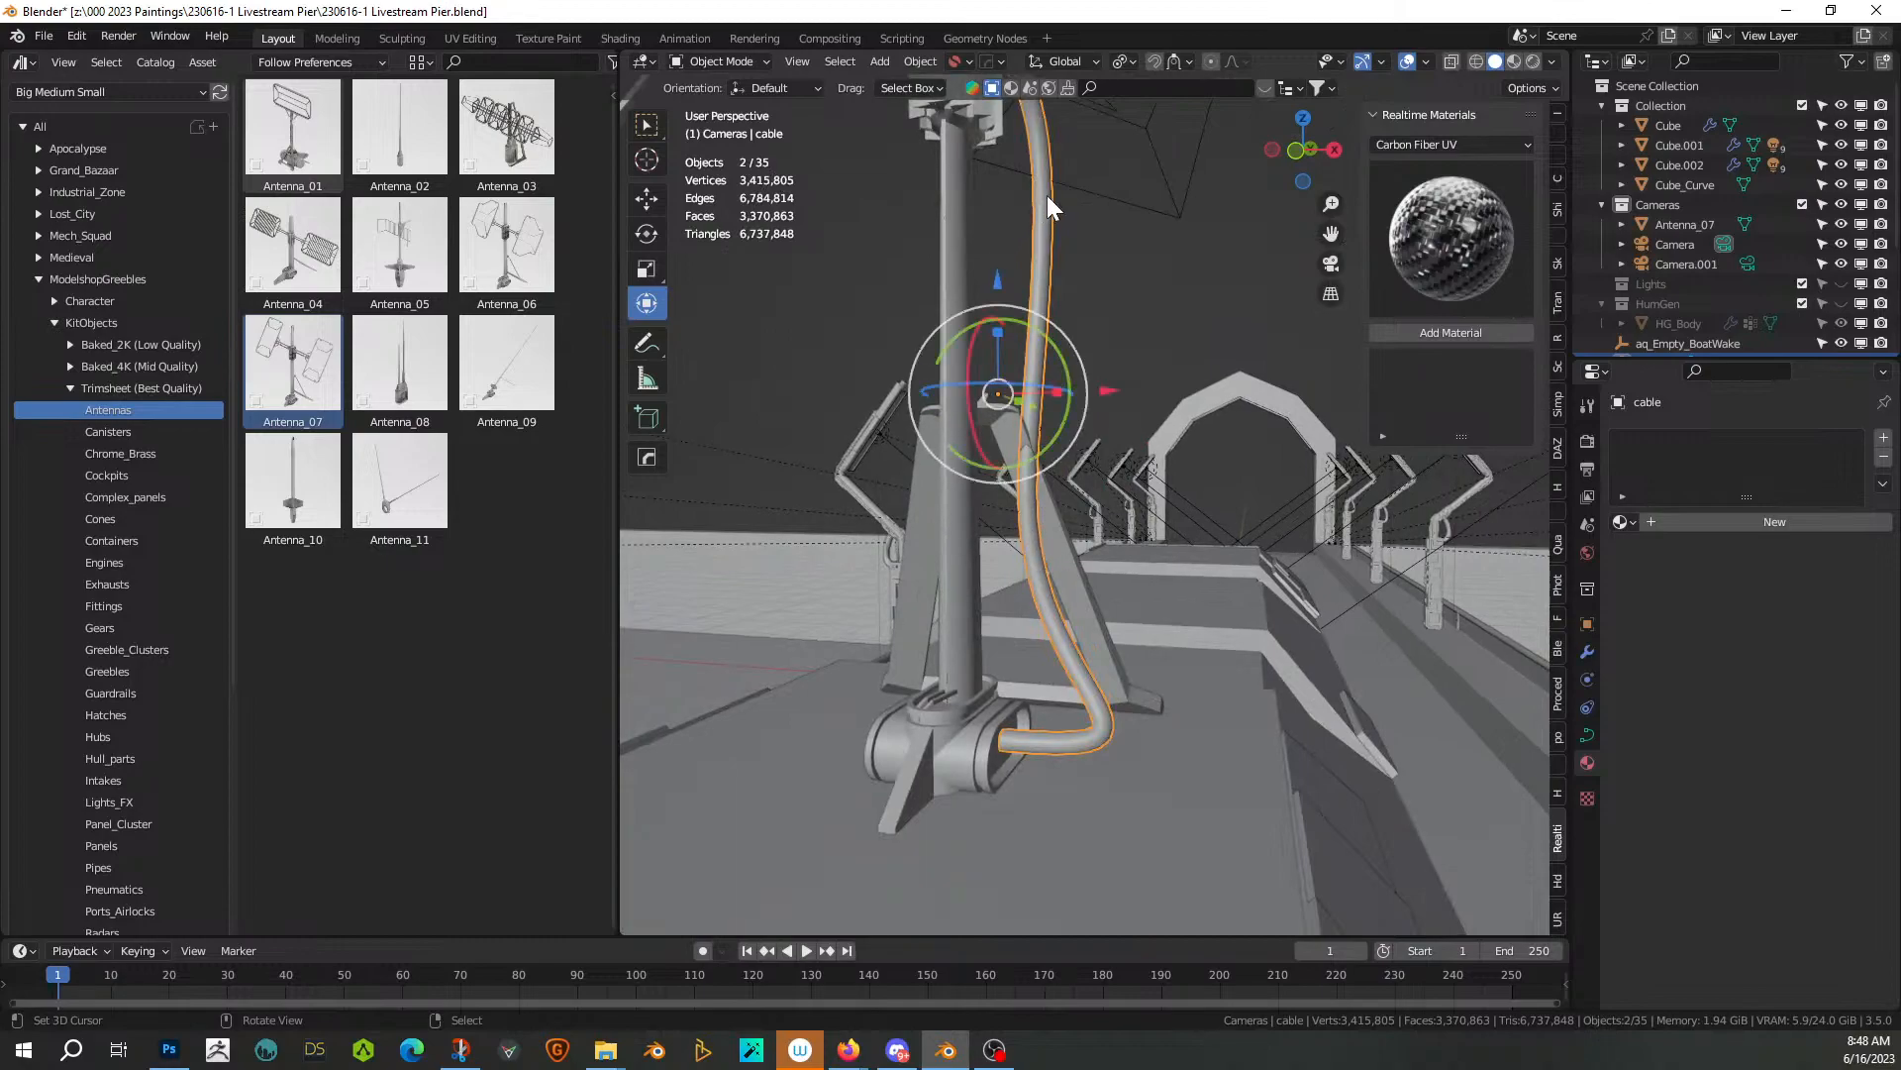
Convert the antenna cable to a mesh and assign it the existing Rubber material
{"action": "key", "text": "q"}
{"action": "mouse_move", "coordinate": [1048, 194]}
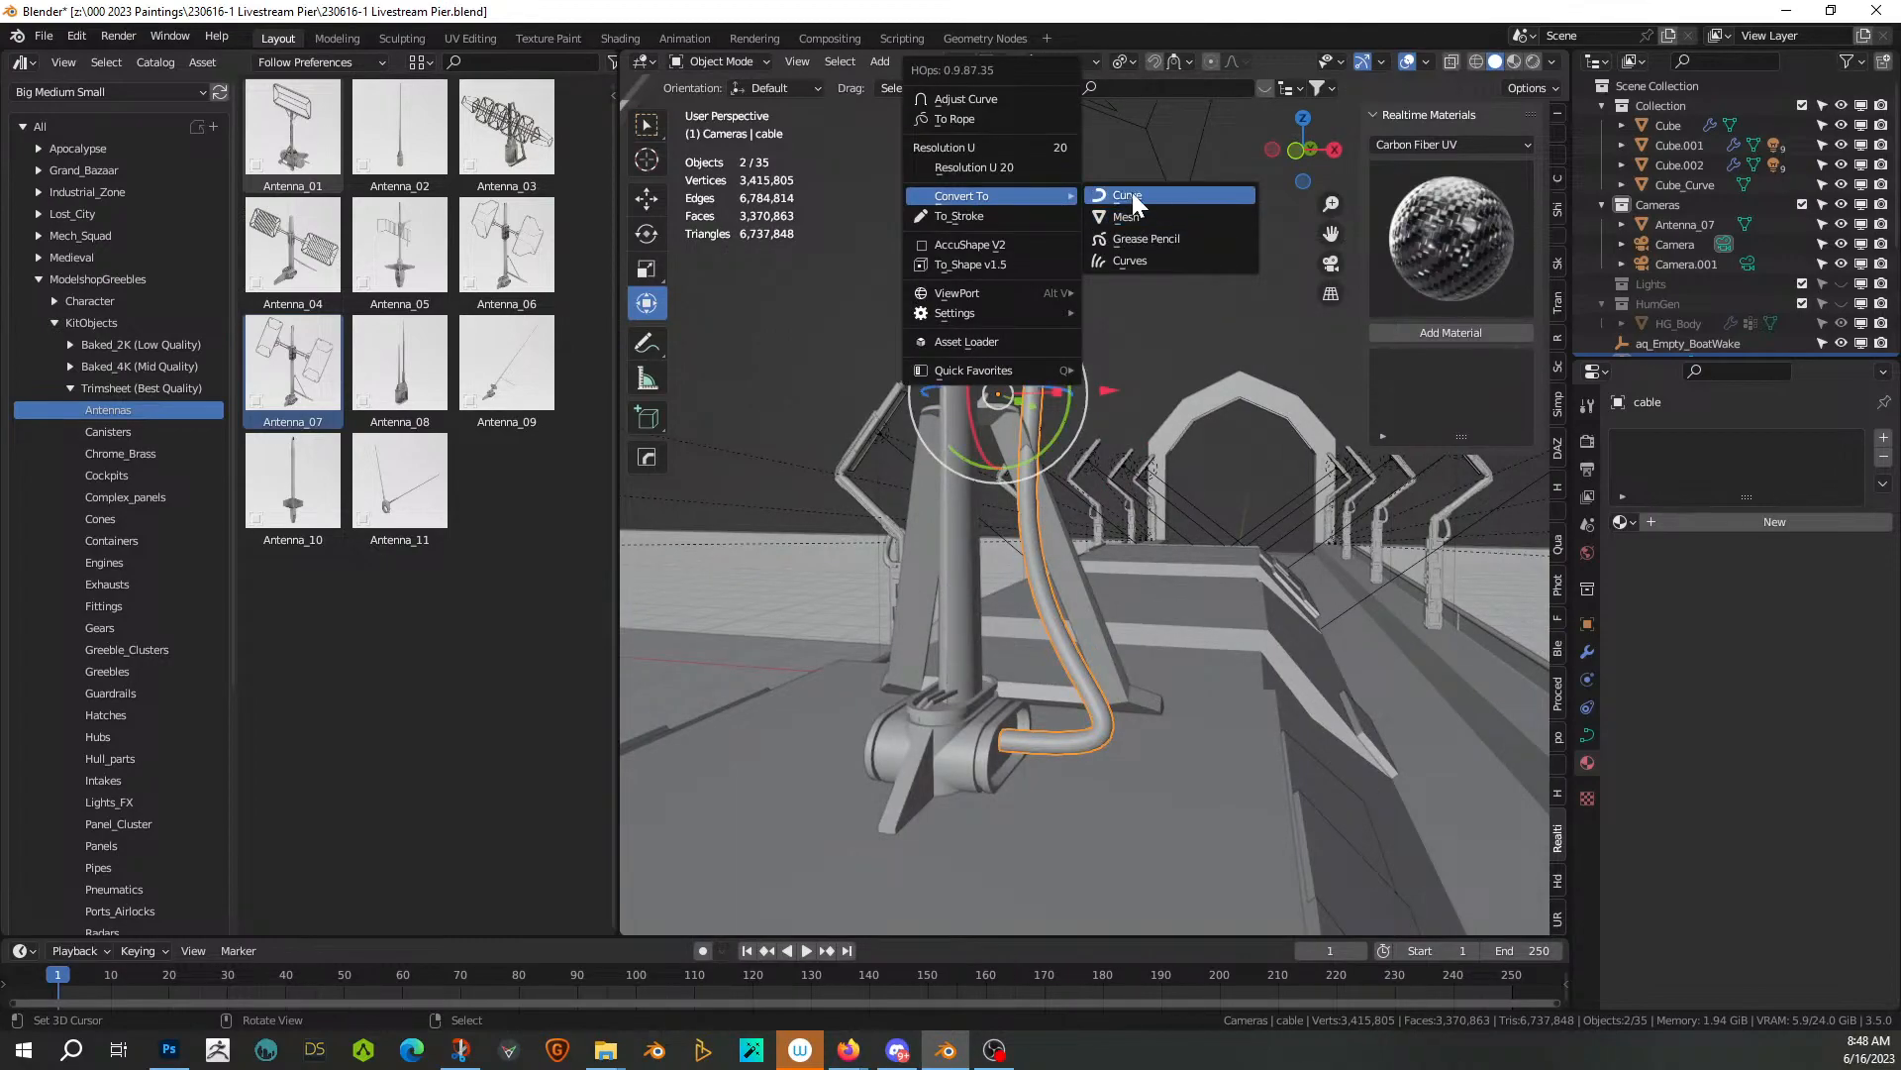
{"action": "left_click", "coordinate": [1138, 218]}
{"action": "left_click", "coordinate": [1624, 522]}
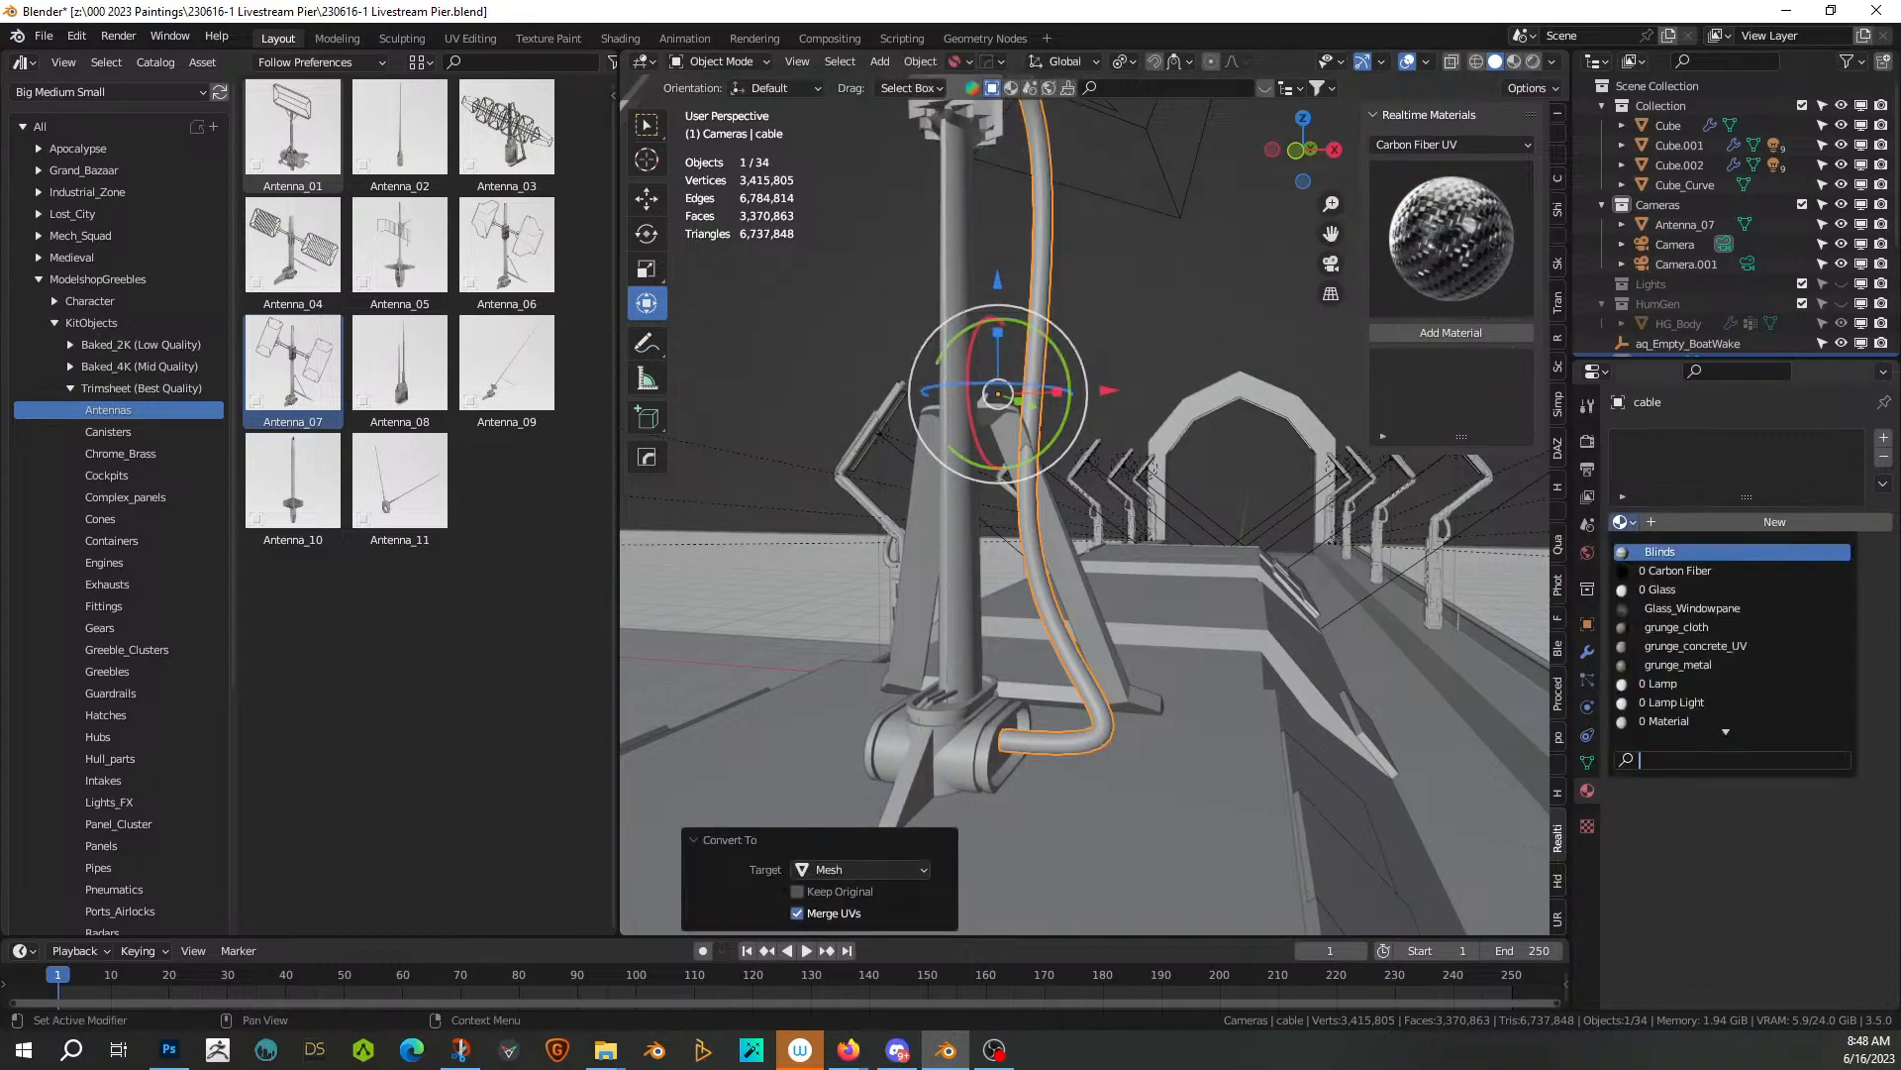
{"action": "type", "text": "rub"}
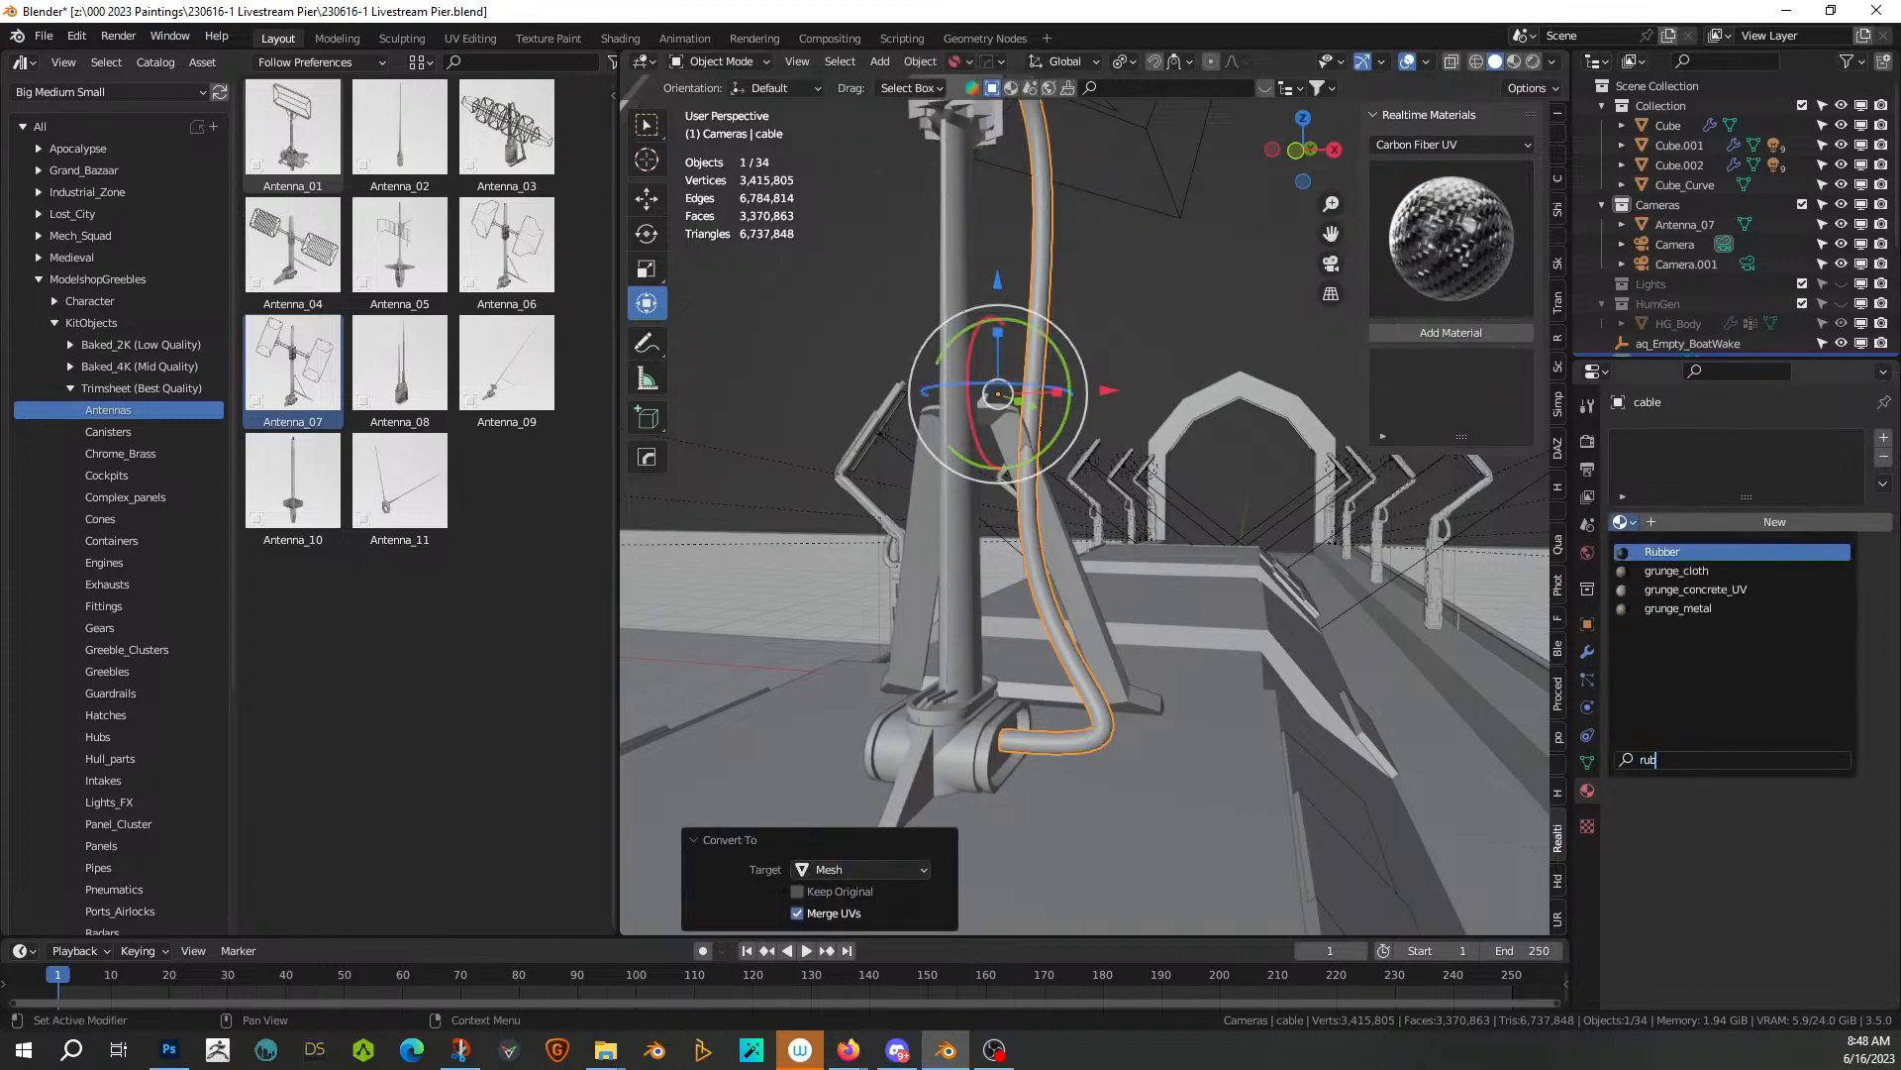
{"action": "key", "text": "Return"}
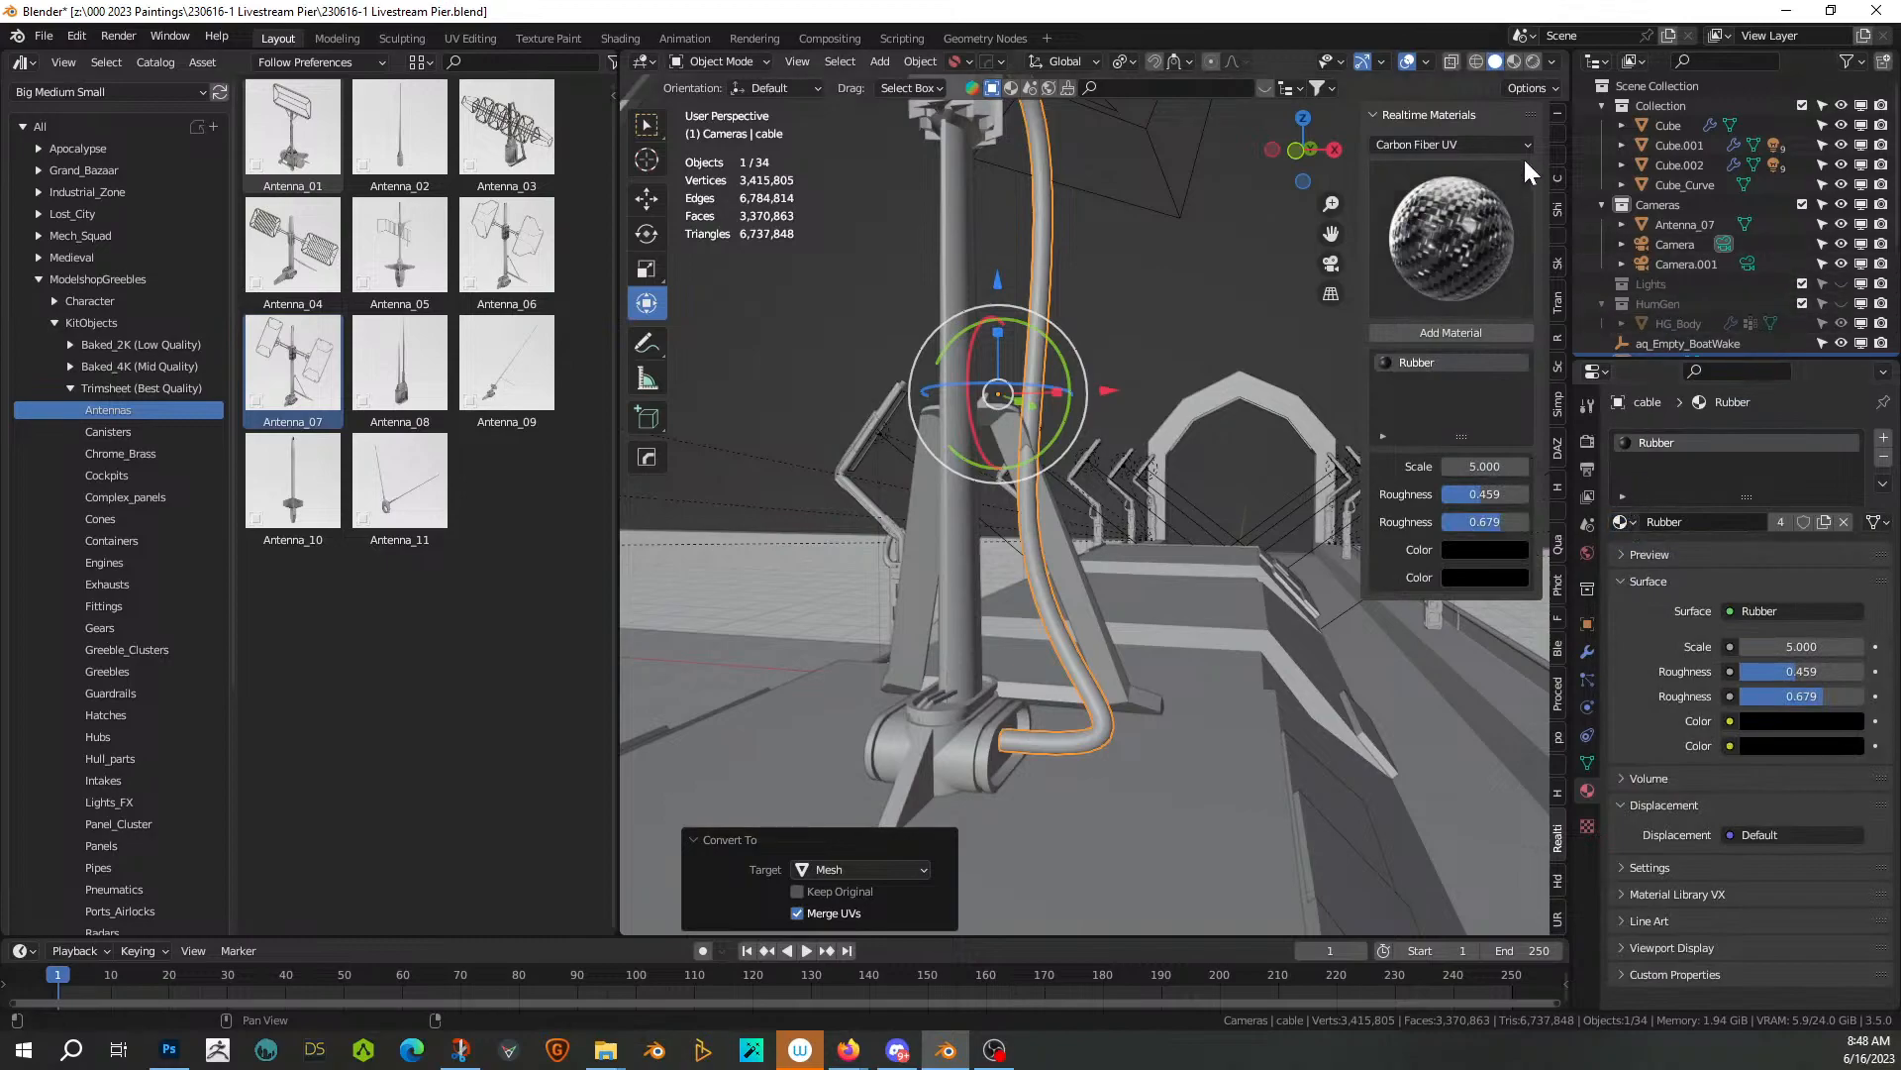
Inspect the antenna and its rubber cable in rendered shading with nothing selected, then the rest of the booth roof
{"action": "left_click", "coordinate": [1534, 60]}
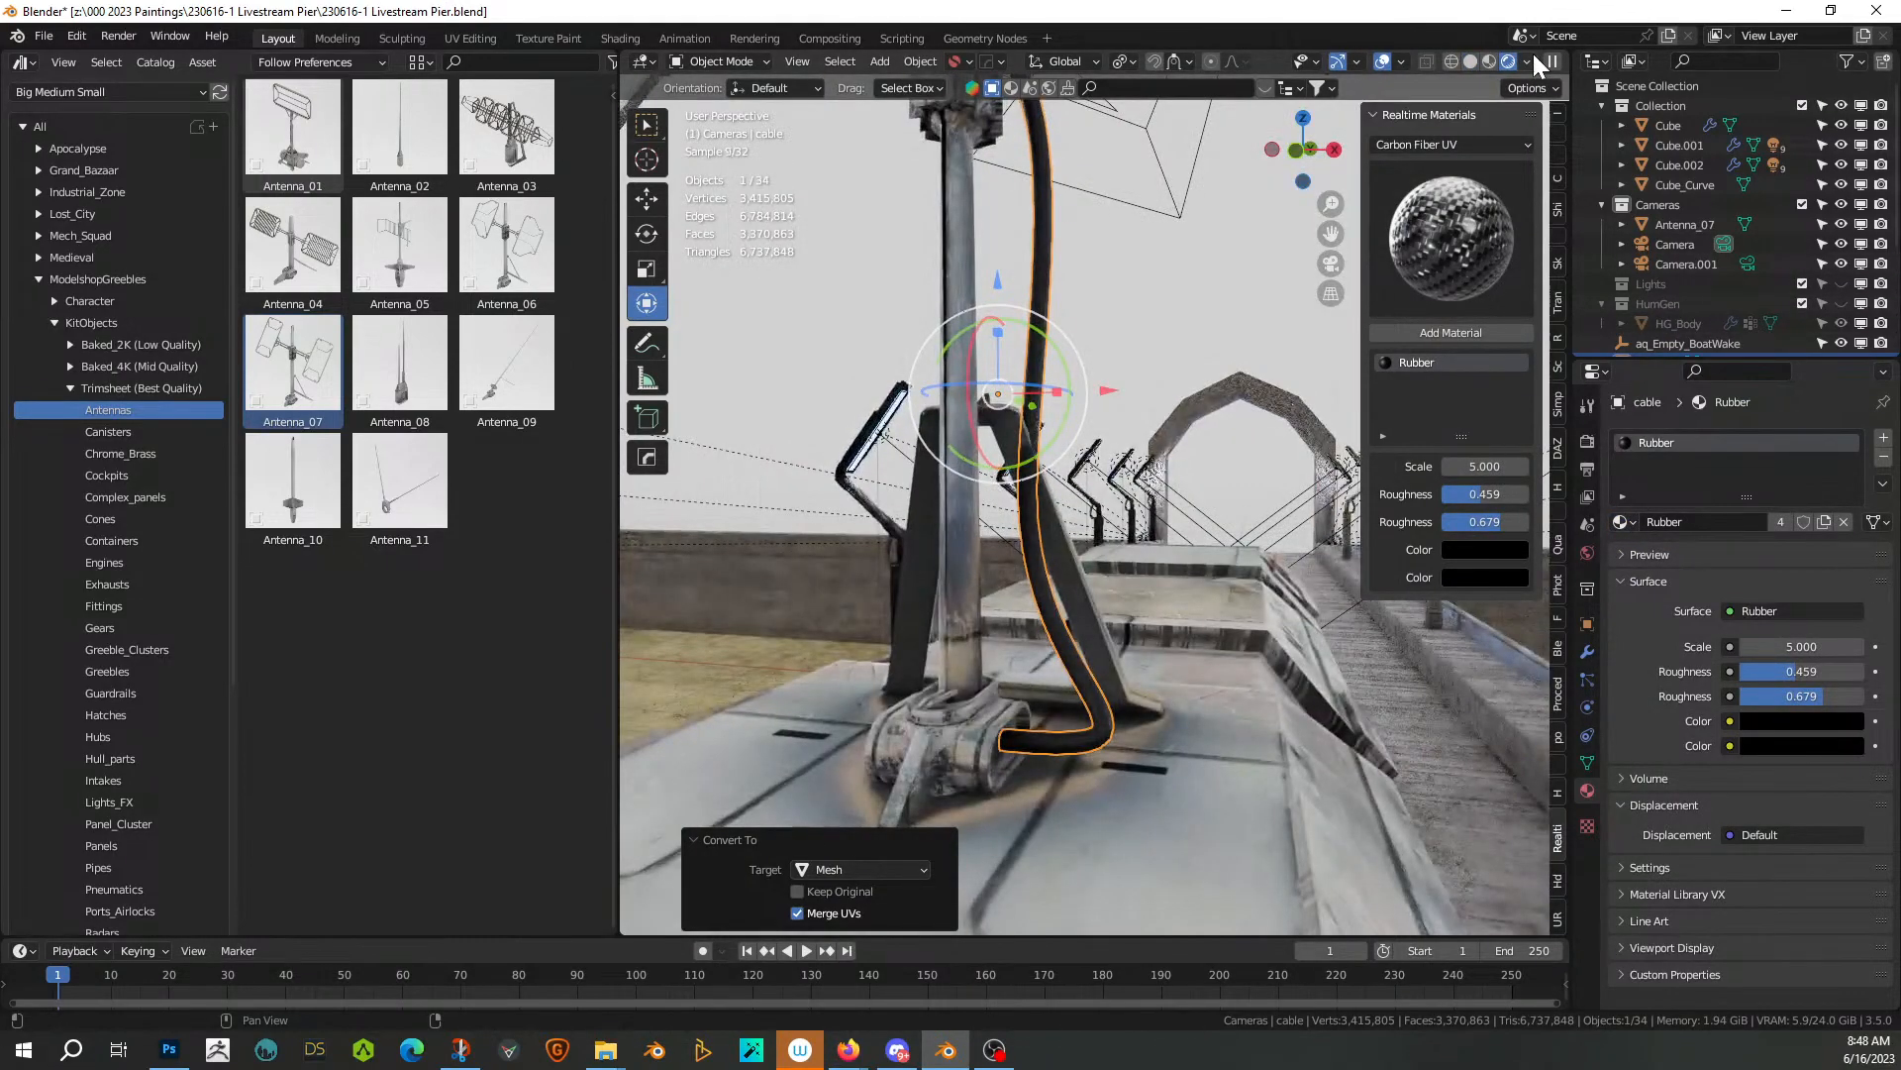
{"action": "middle_click_drag", "start_coordinate": [1064, 354], "coordinate": [1001, 471]}
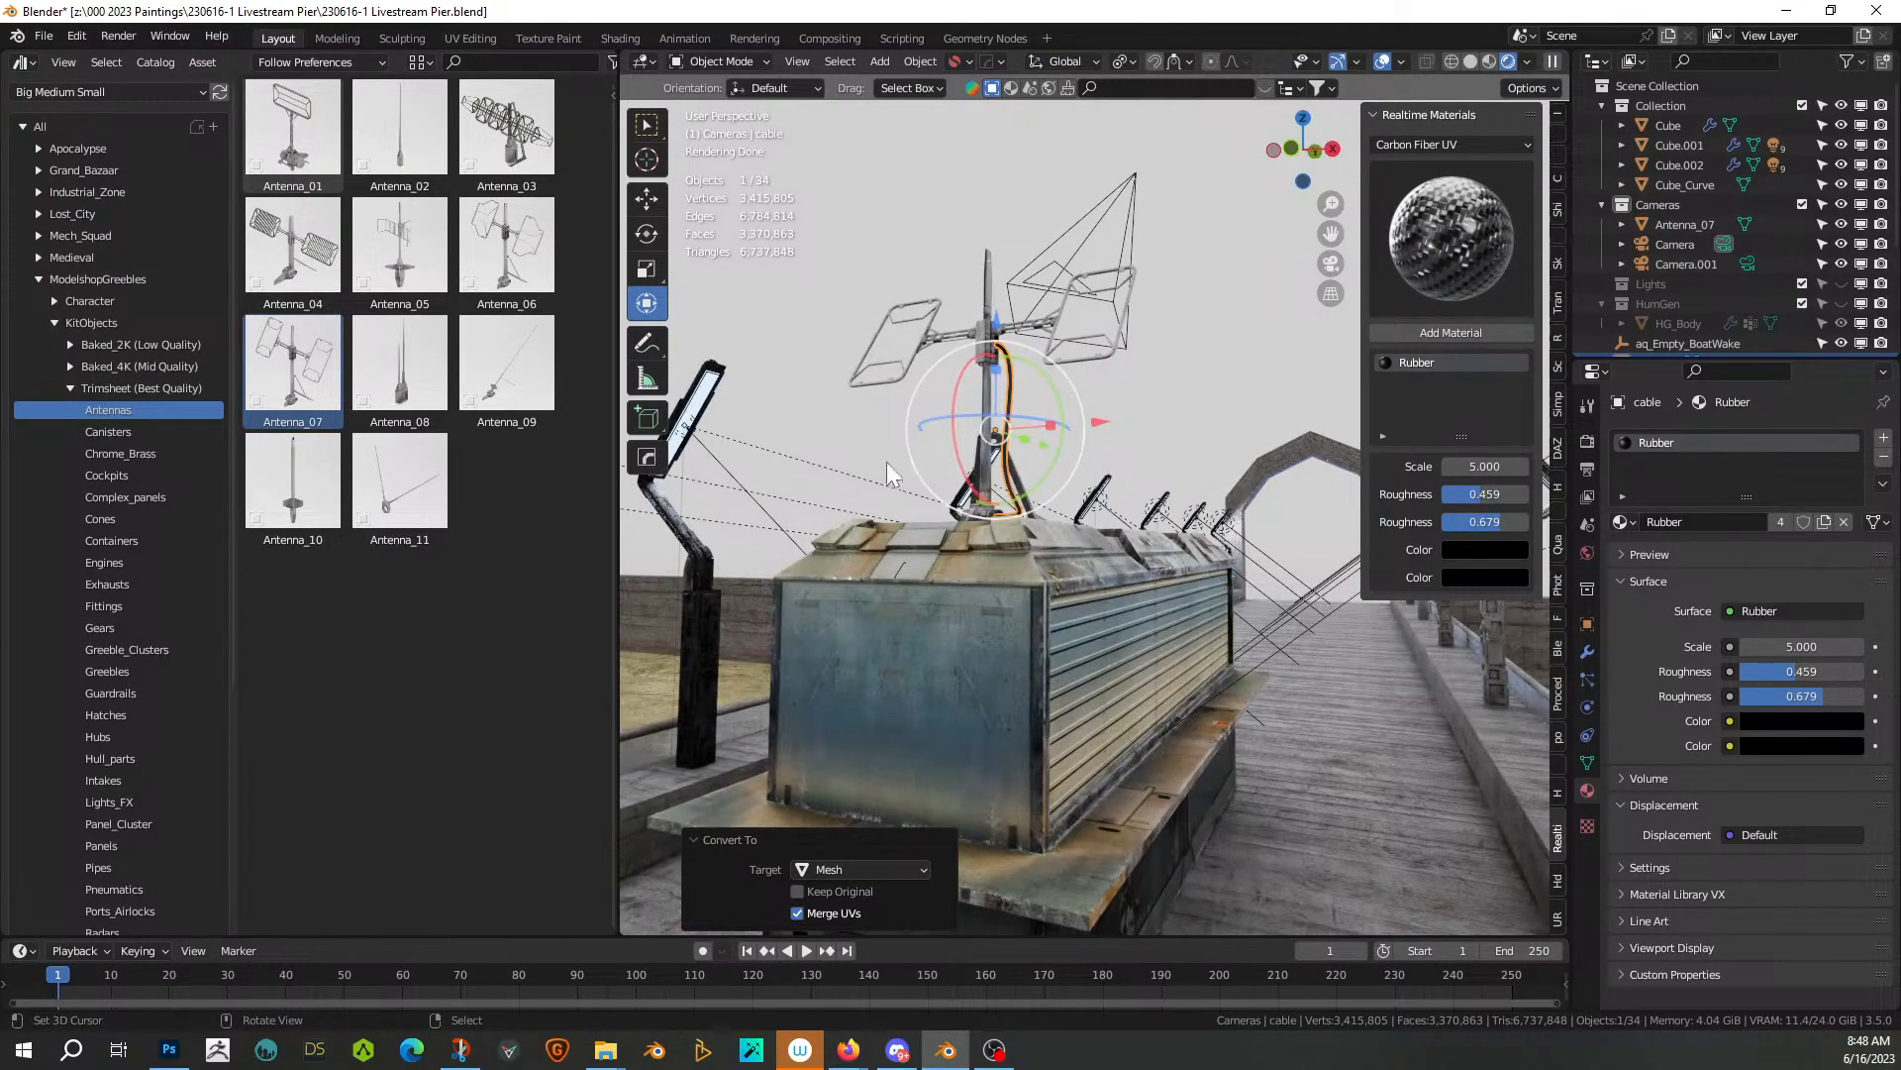
{"action": "middle_click_drag", "start_coordinate": [941, 444], "coordinate": [1025, 547]}
{"action": "scroll", "coordinate": [926, 464], "scroll_direction": "up", "scroll_amount": 2}
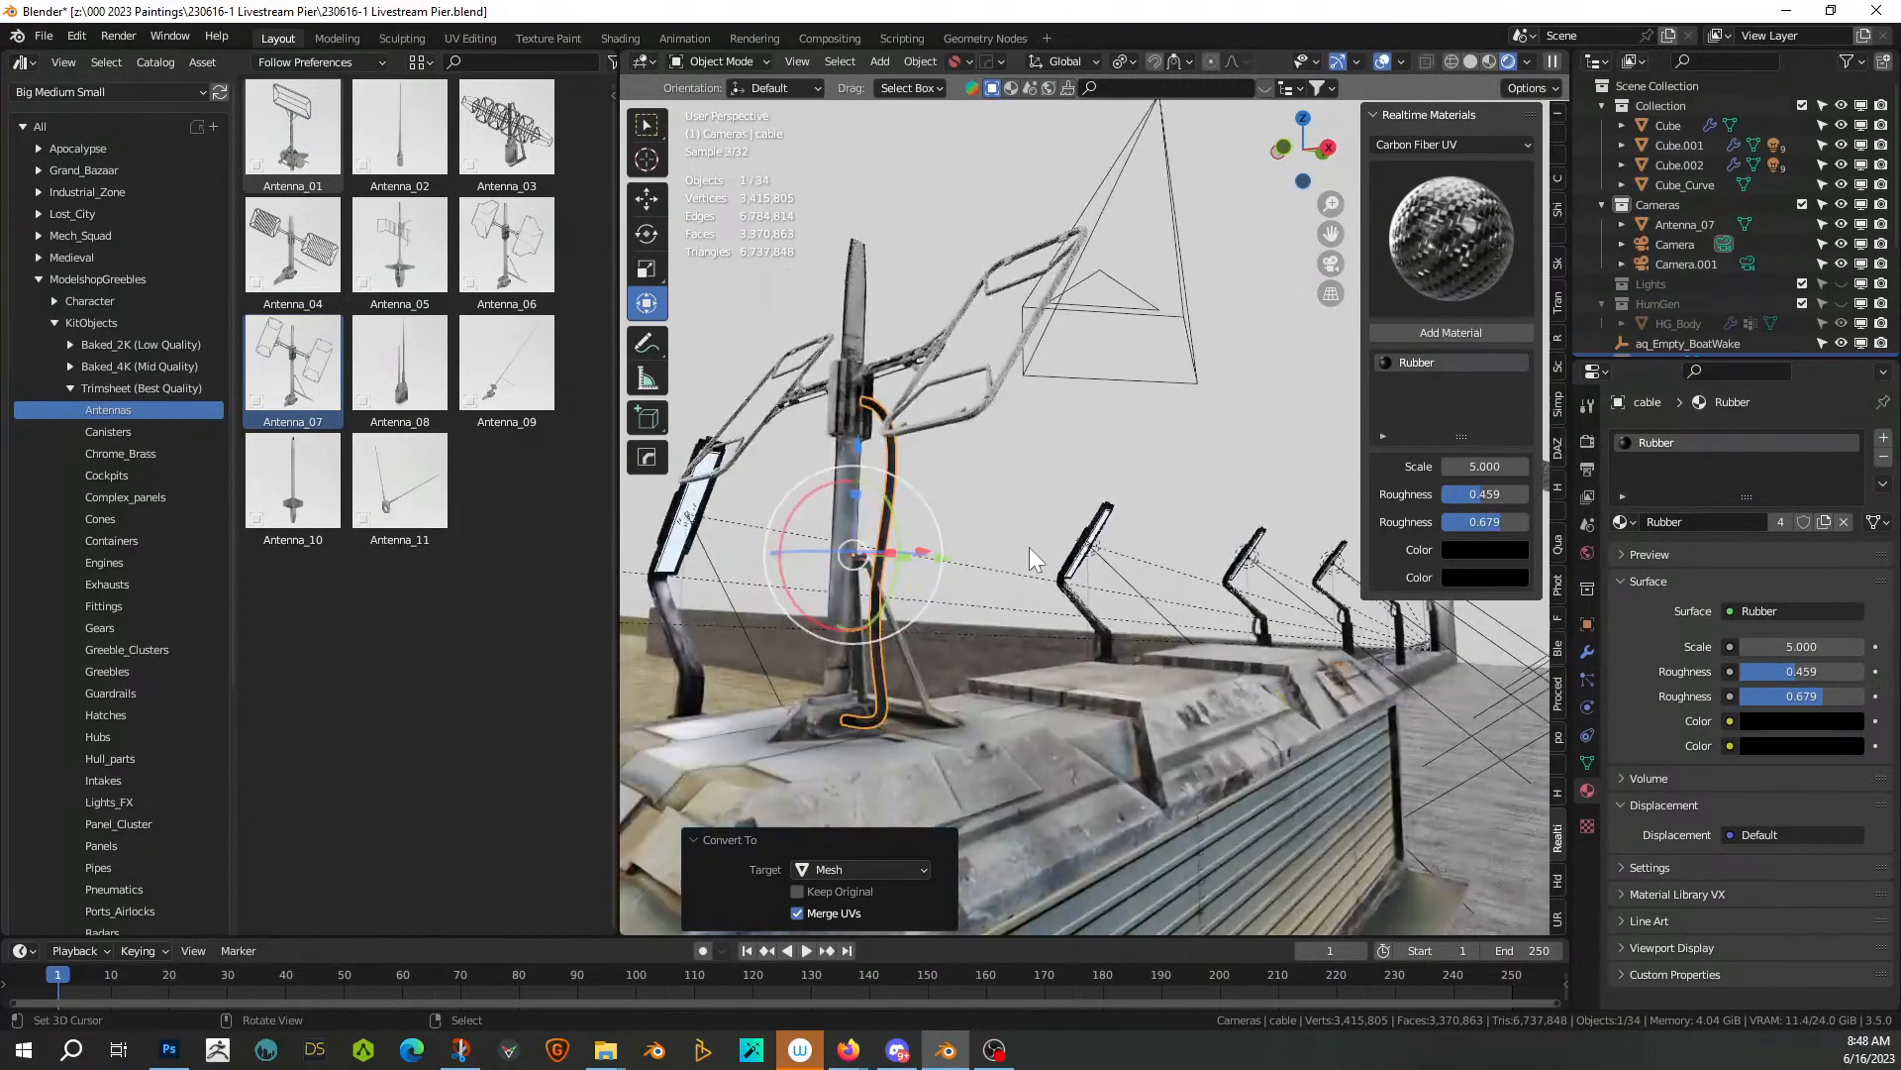
{"action": "left_click", "coordinate": [1032, 503]}
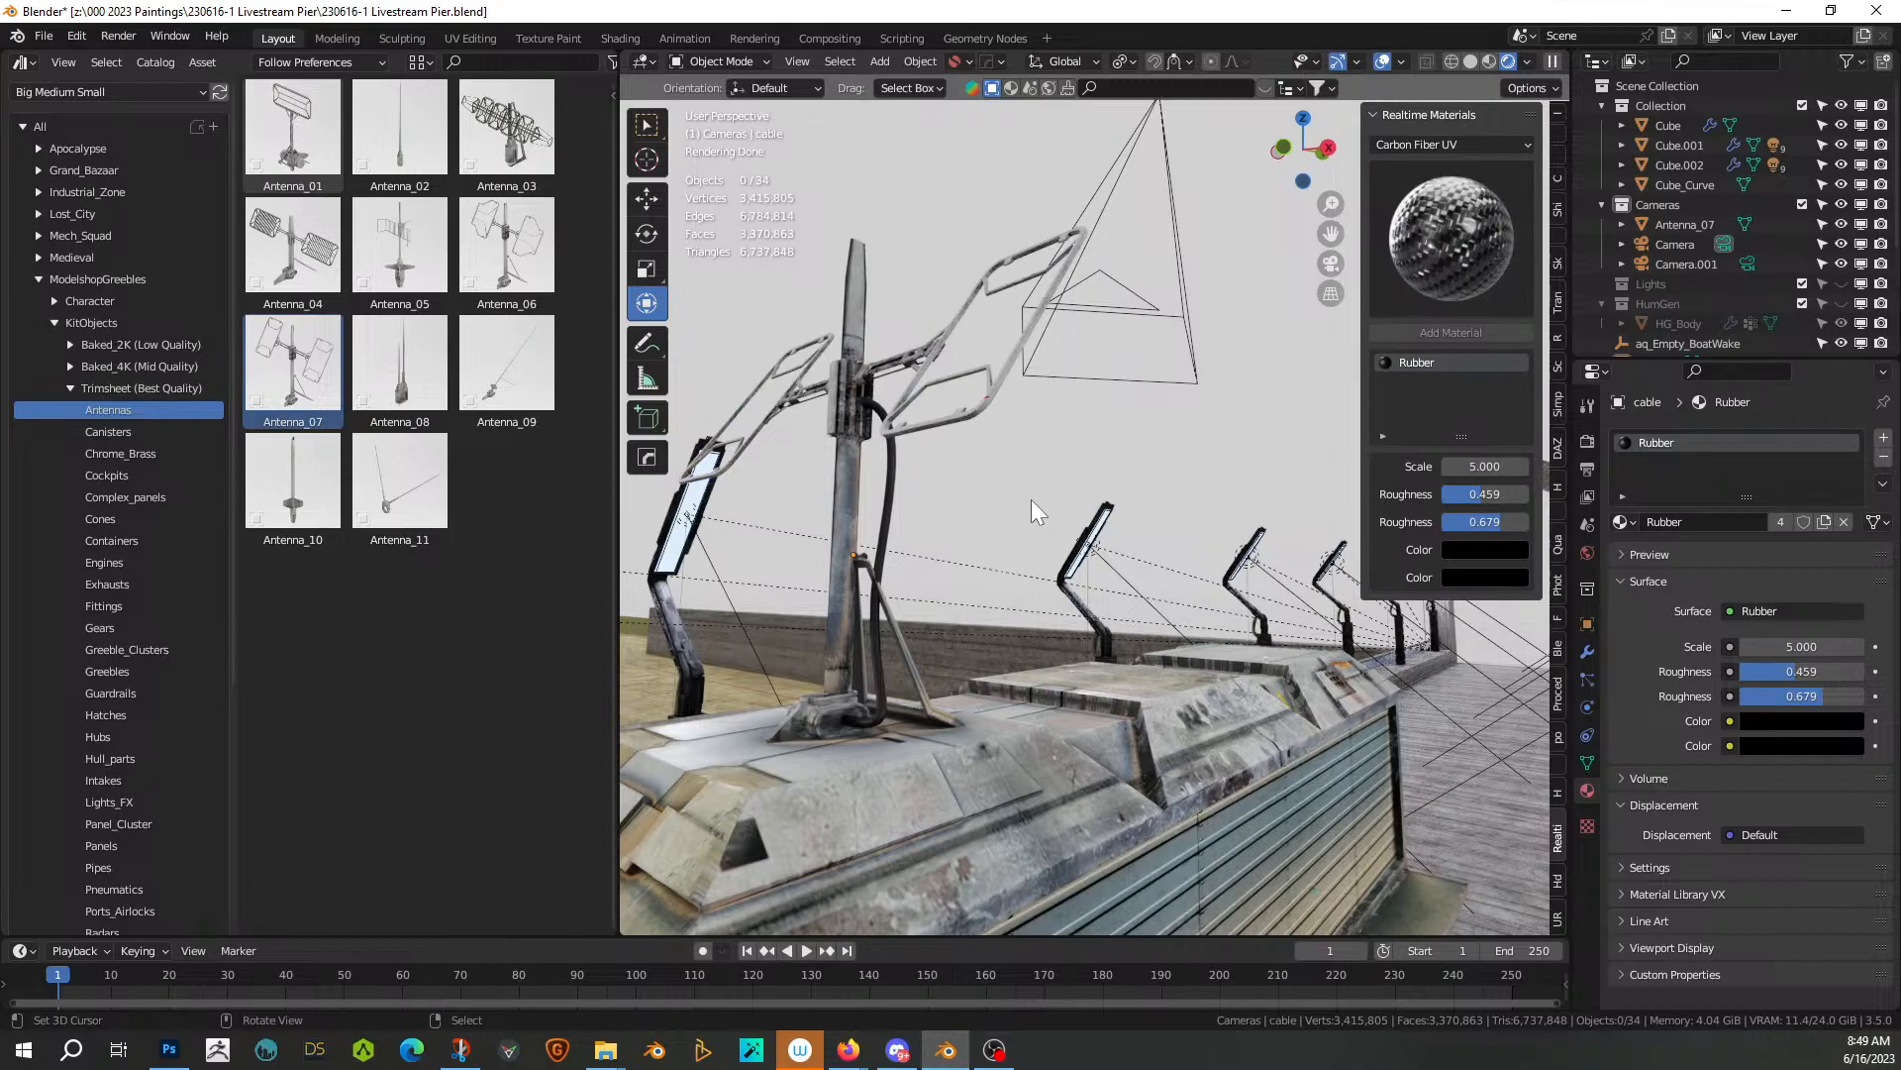
{"action": "middle_click_drag", "start_coordinate": [930, 755], "coordinate": [794, 736]}
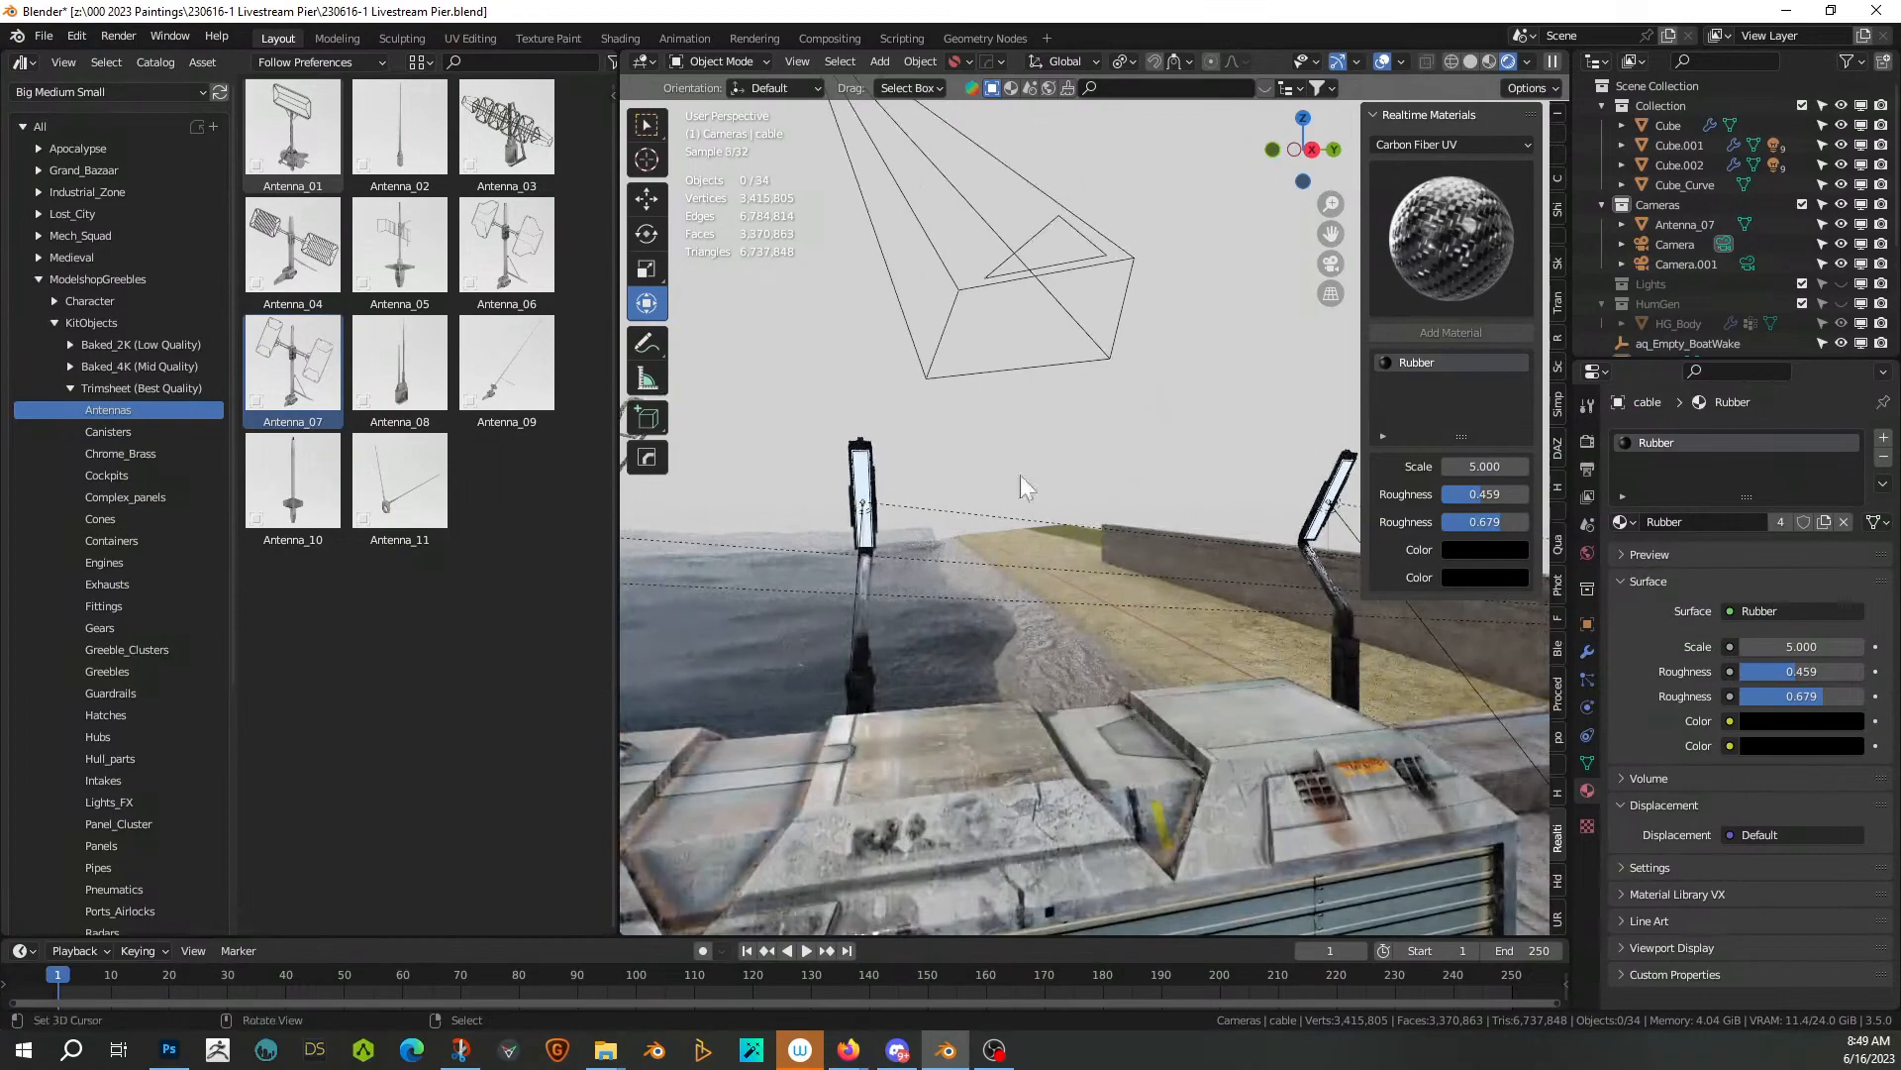
In solid shading, revert the antenna cable to its state right after the Cablerator simulation, using the undo history
{"action": "left_click", "coordinate": [1473, 61]}
{"action": "mouse_move", "coordinate": [900, 891]}
{"action": "middle_mouse_down", "text": "shift"}
{"action": "mouse_move", "coordinate": [1025, 624]}
{"action": "mouse_move", "coordinate": [1161, 616]}
{"action": "middle_mouse_up", "text": "shift"}
{"action": "scroll", "coordinate": [921, 693], "scroll_direction": "up", "scroll_amount": 3}
{"action": "left_click", "coordinate": [752, 663]}
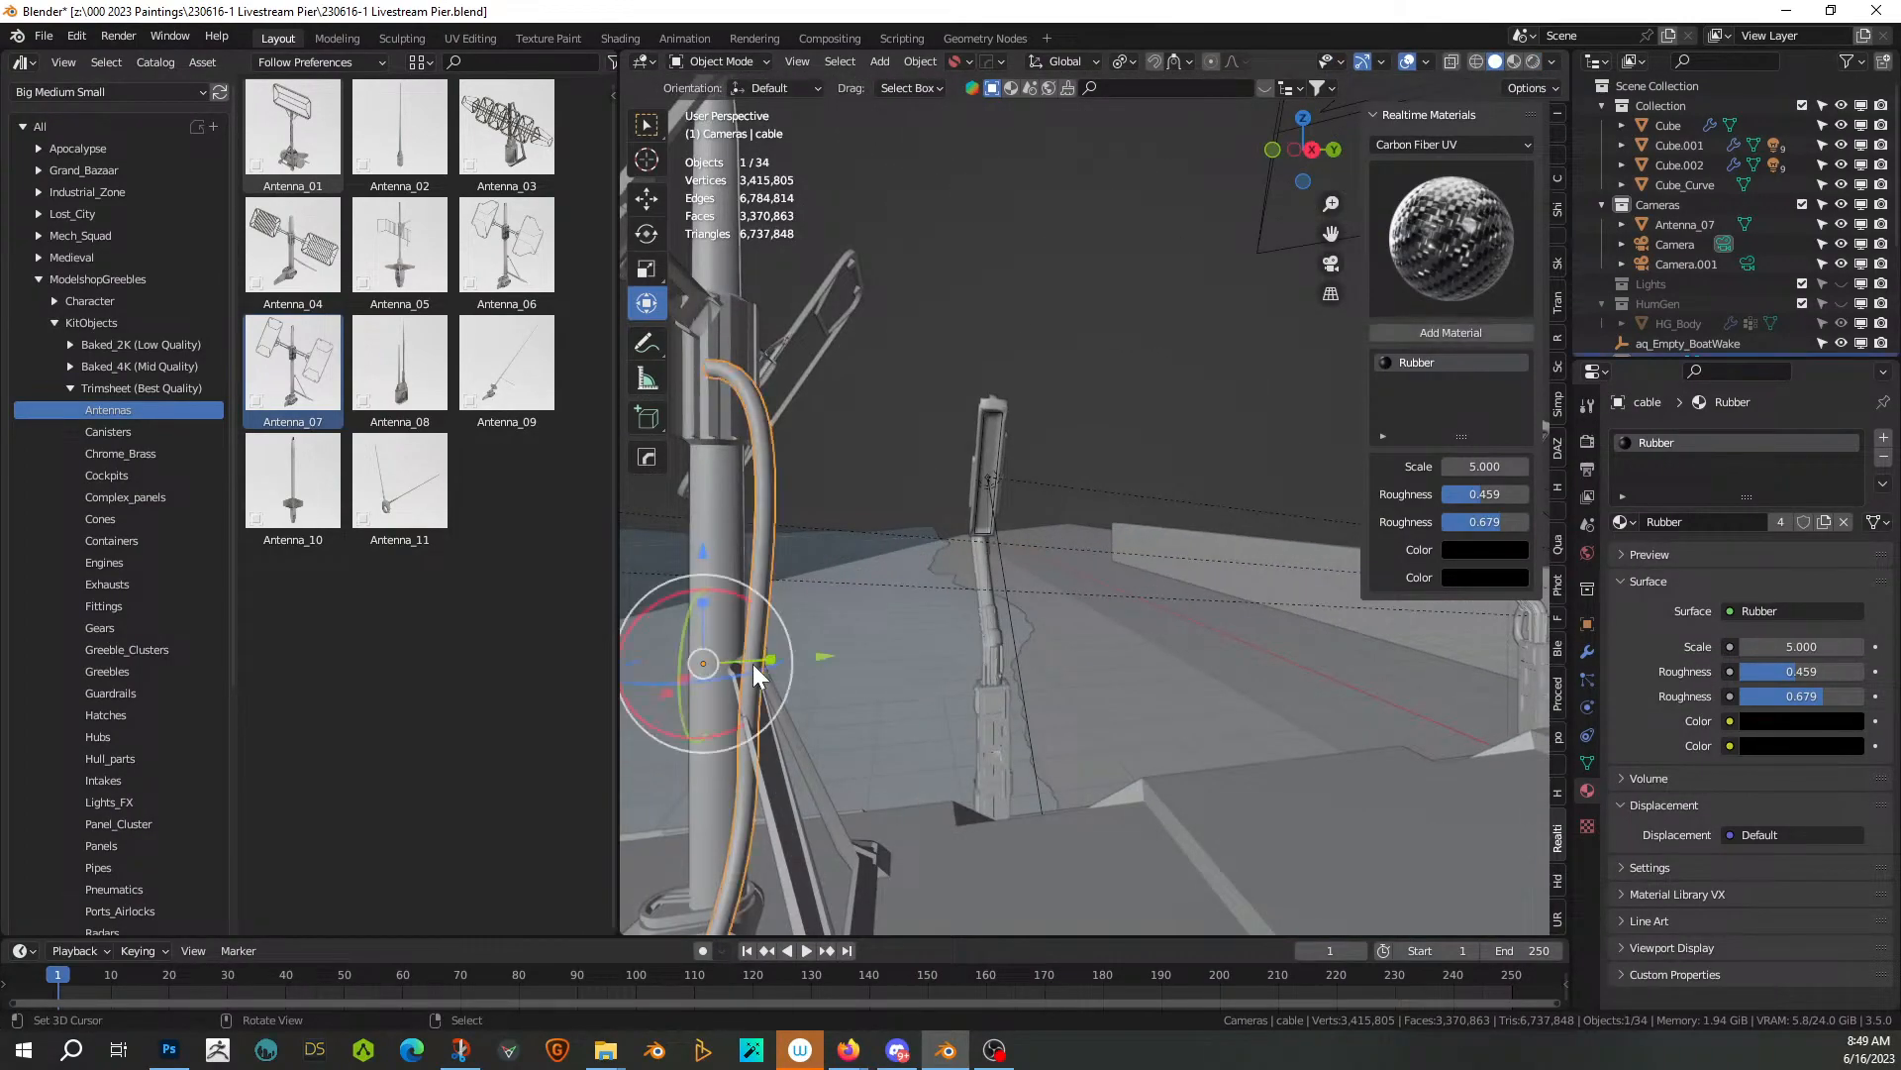
{"action": "middle_click_drag", "start_coordinate": [753, 663], "coordinate": [847, 673], "text": "shift"}
{"action": "key", "text": "Tab"}
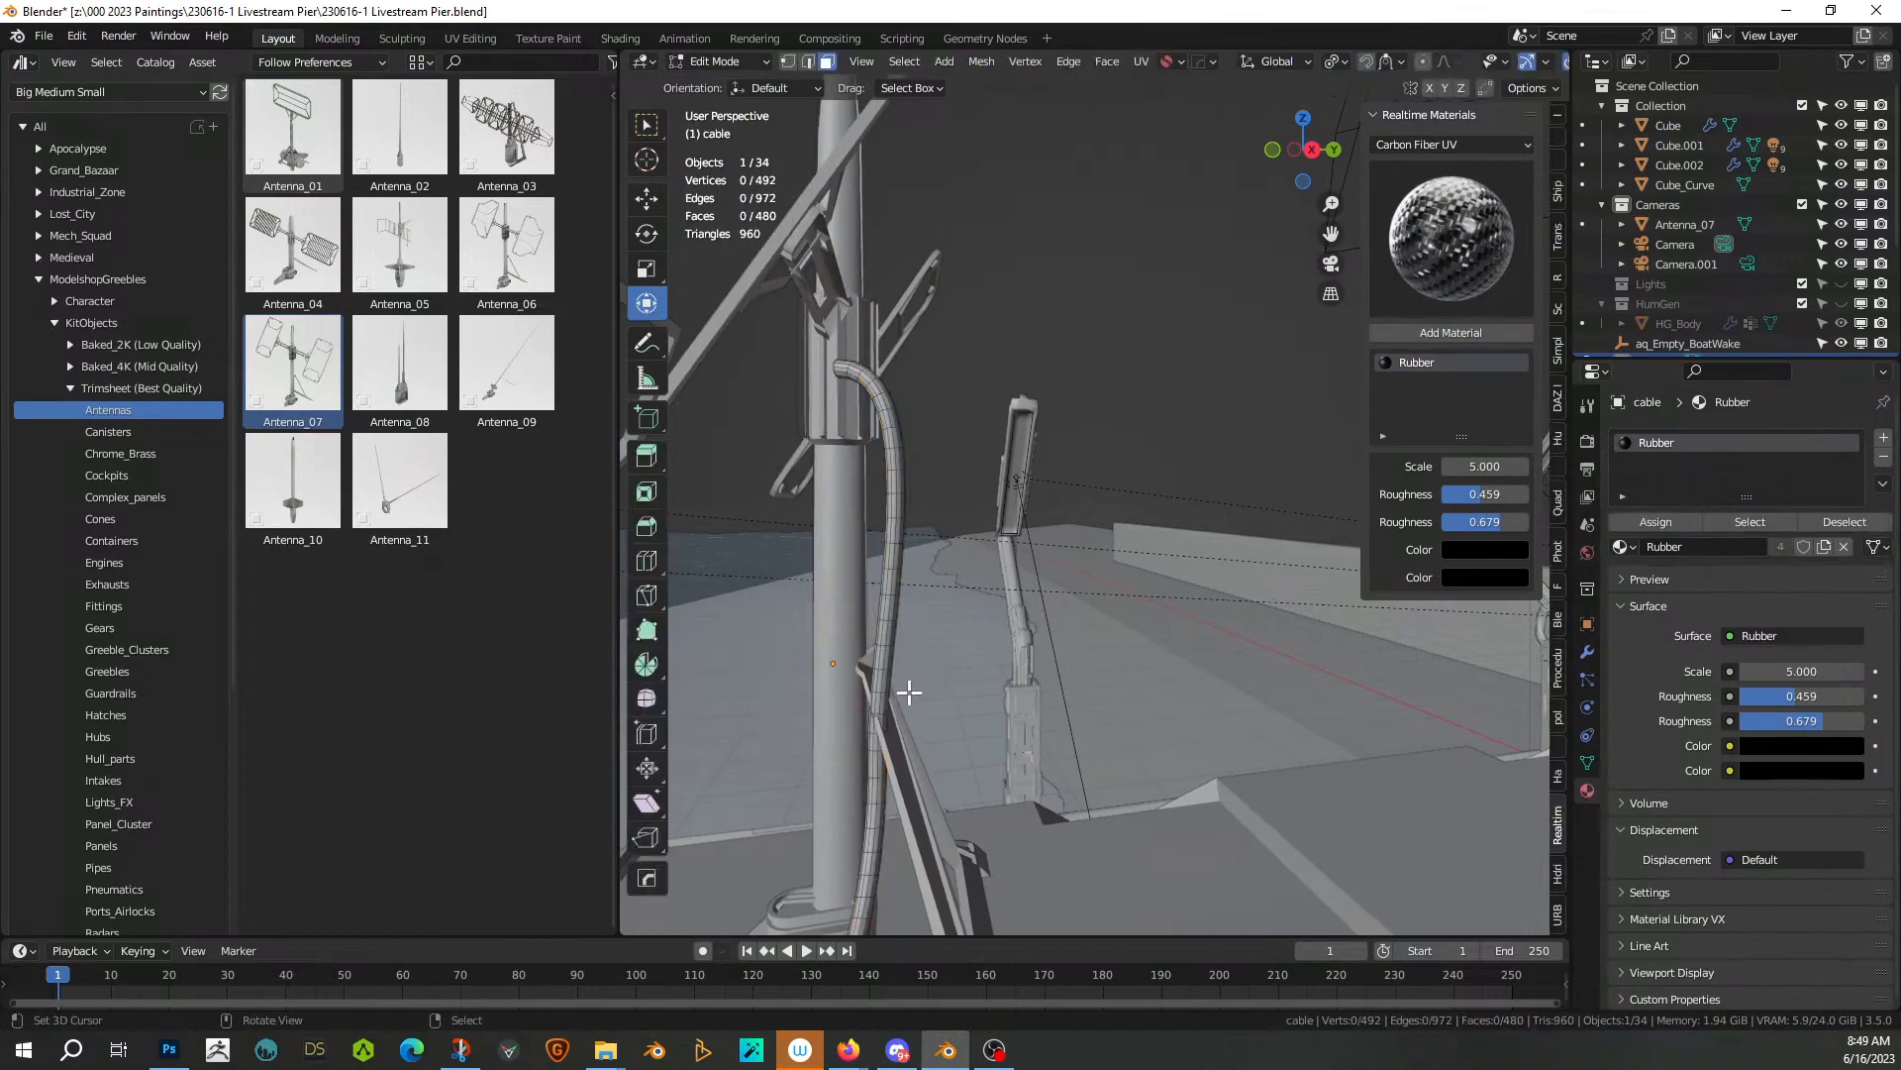
{"action": "key", "text": "Tab"}
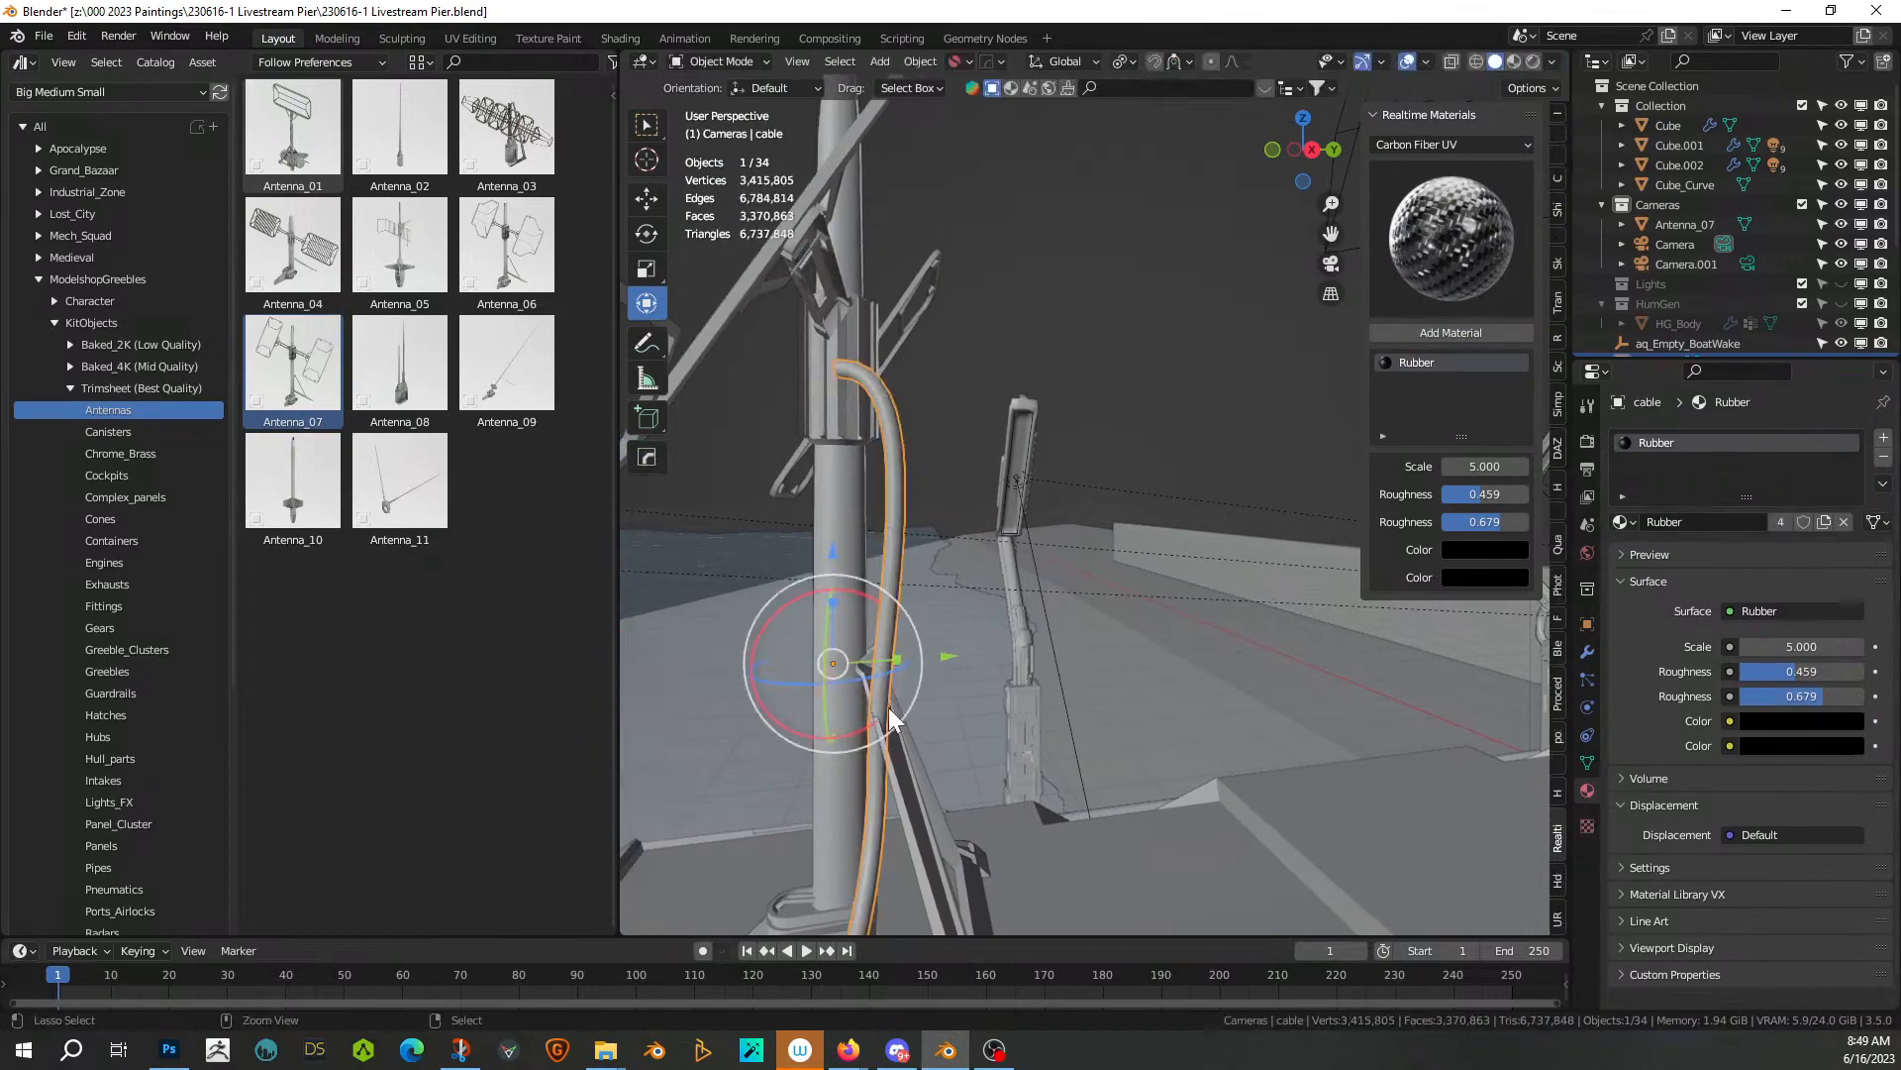
{"action": "left_click", "coordinate": [76, 38]}
{"action": "mouse_move", "coordinate": [105, 109]}
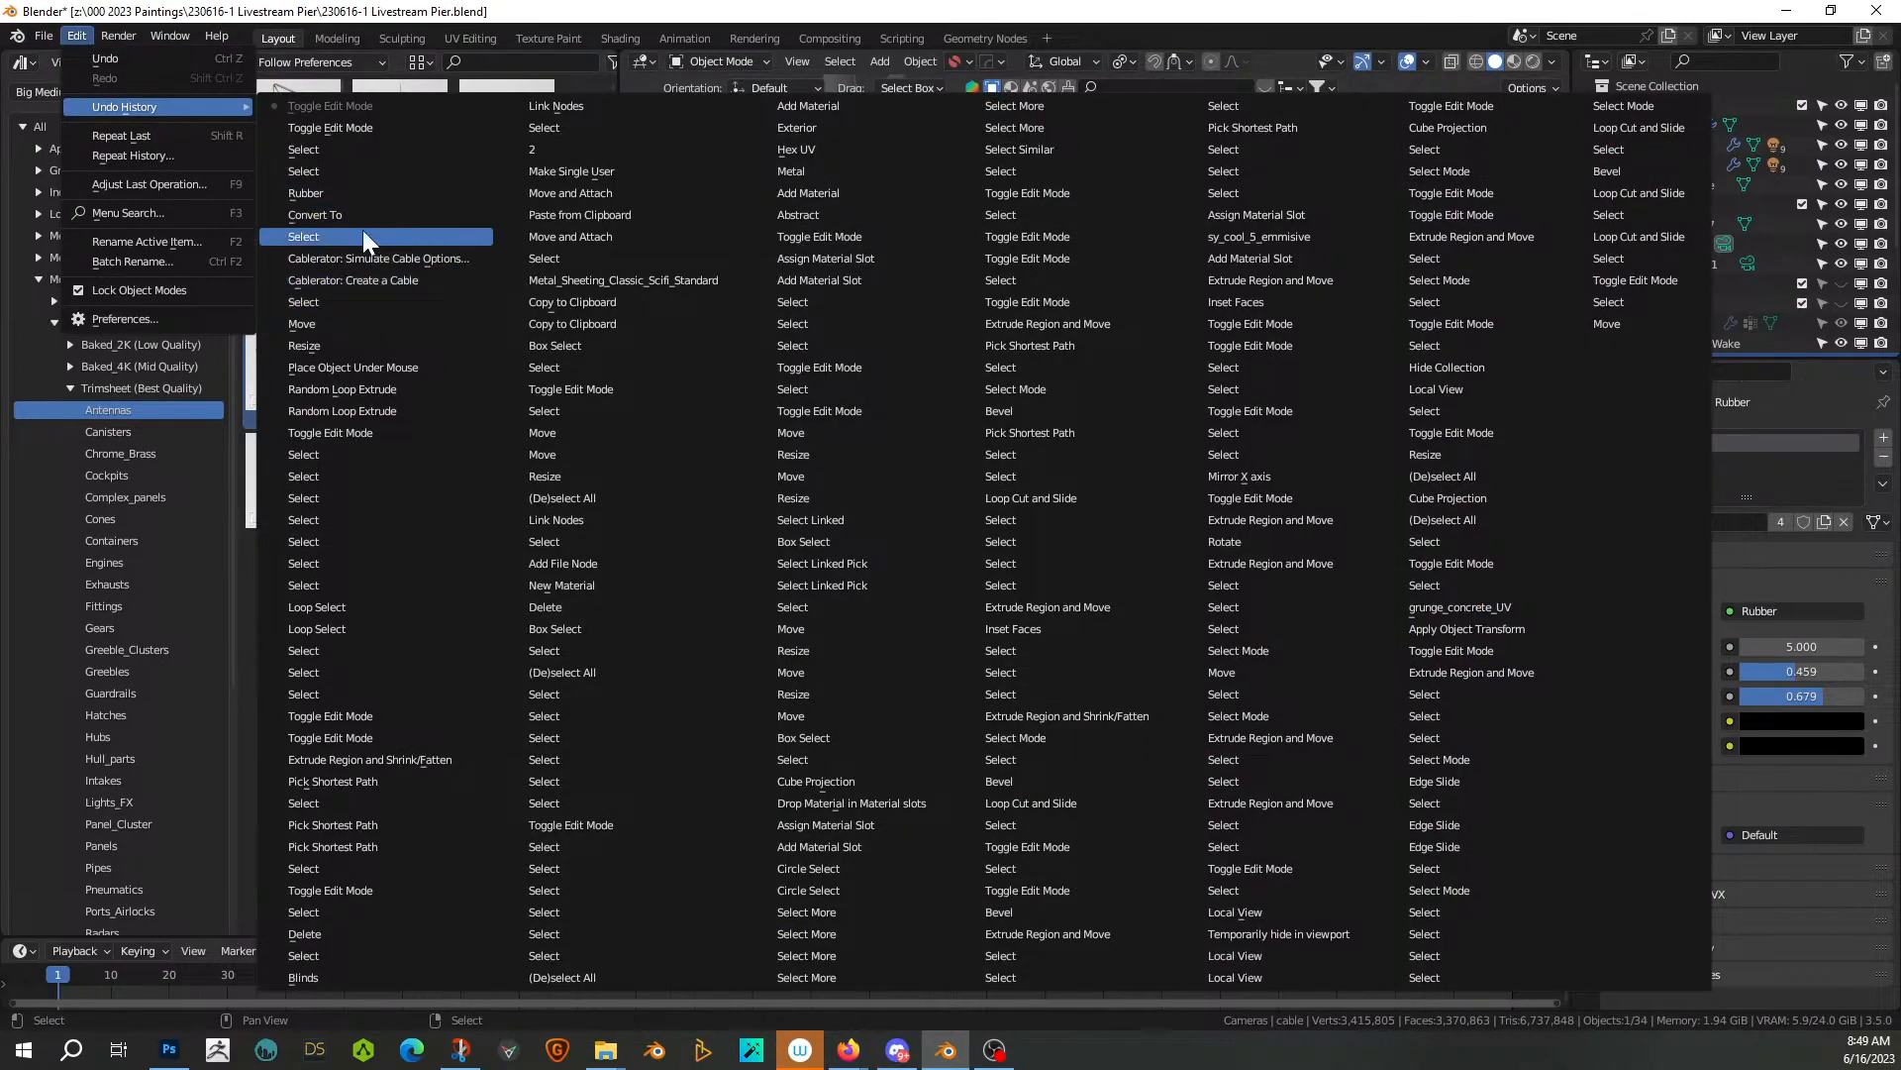
{"action": "left_click", "coordinate": [425, 260]}
Move the cable curve's middle control point about 0.068 m toward the antenna mast so the cable follows the pole
{"action": "key", "text": "Tab"}
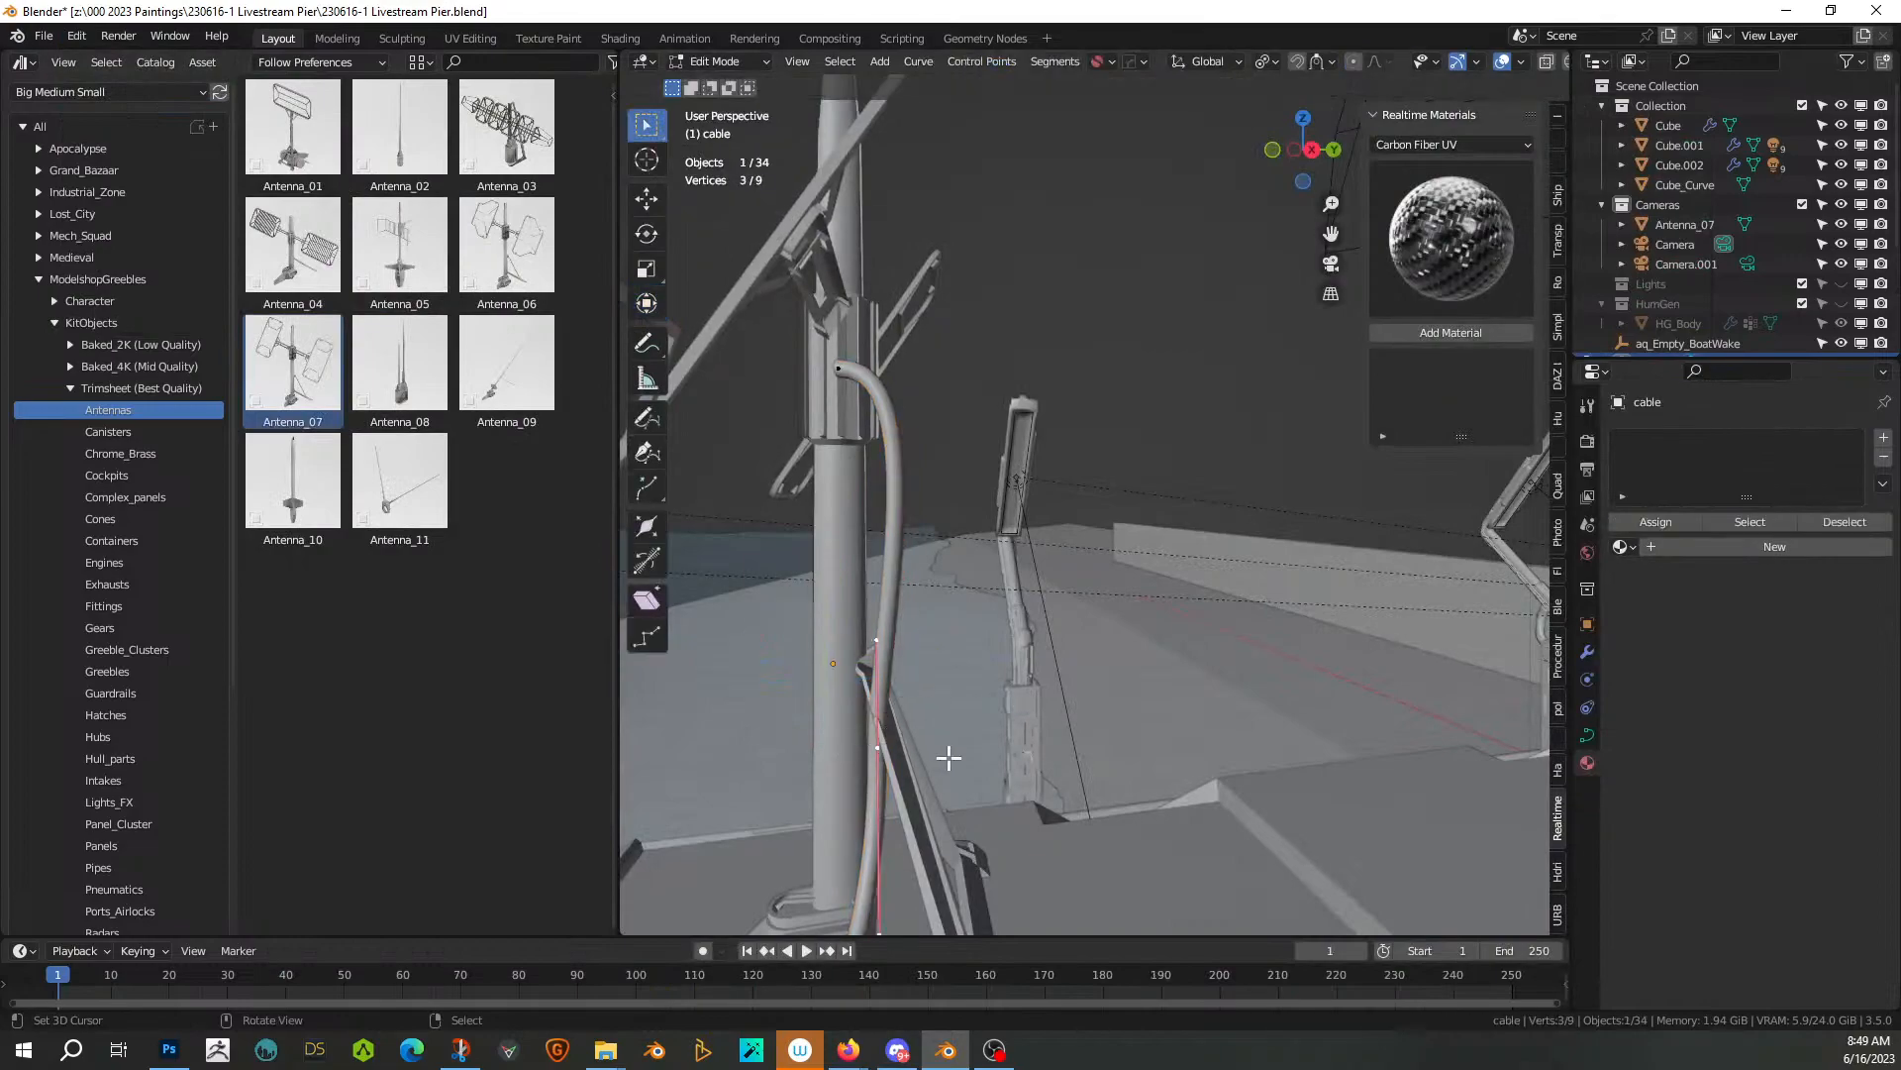
{"action": "key", "text": "g"}
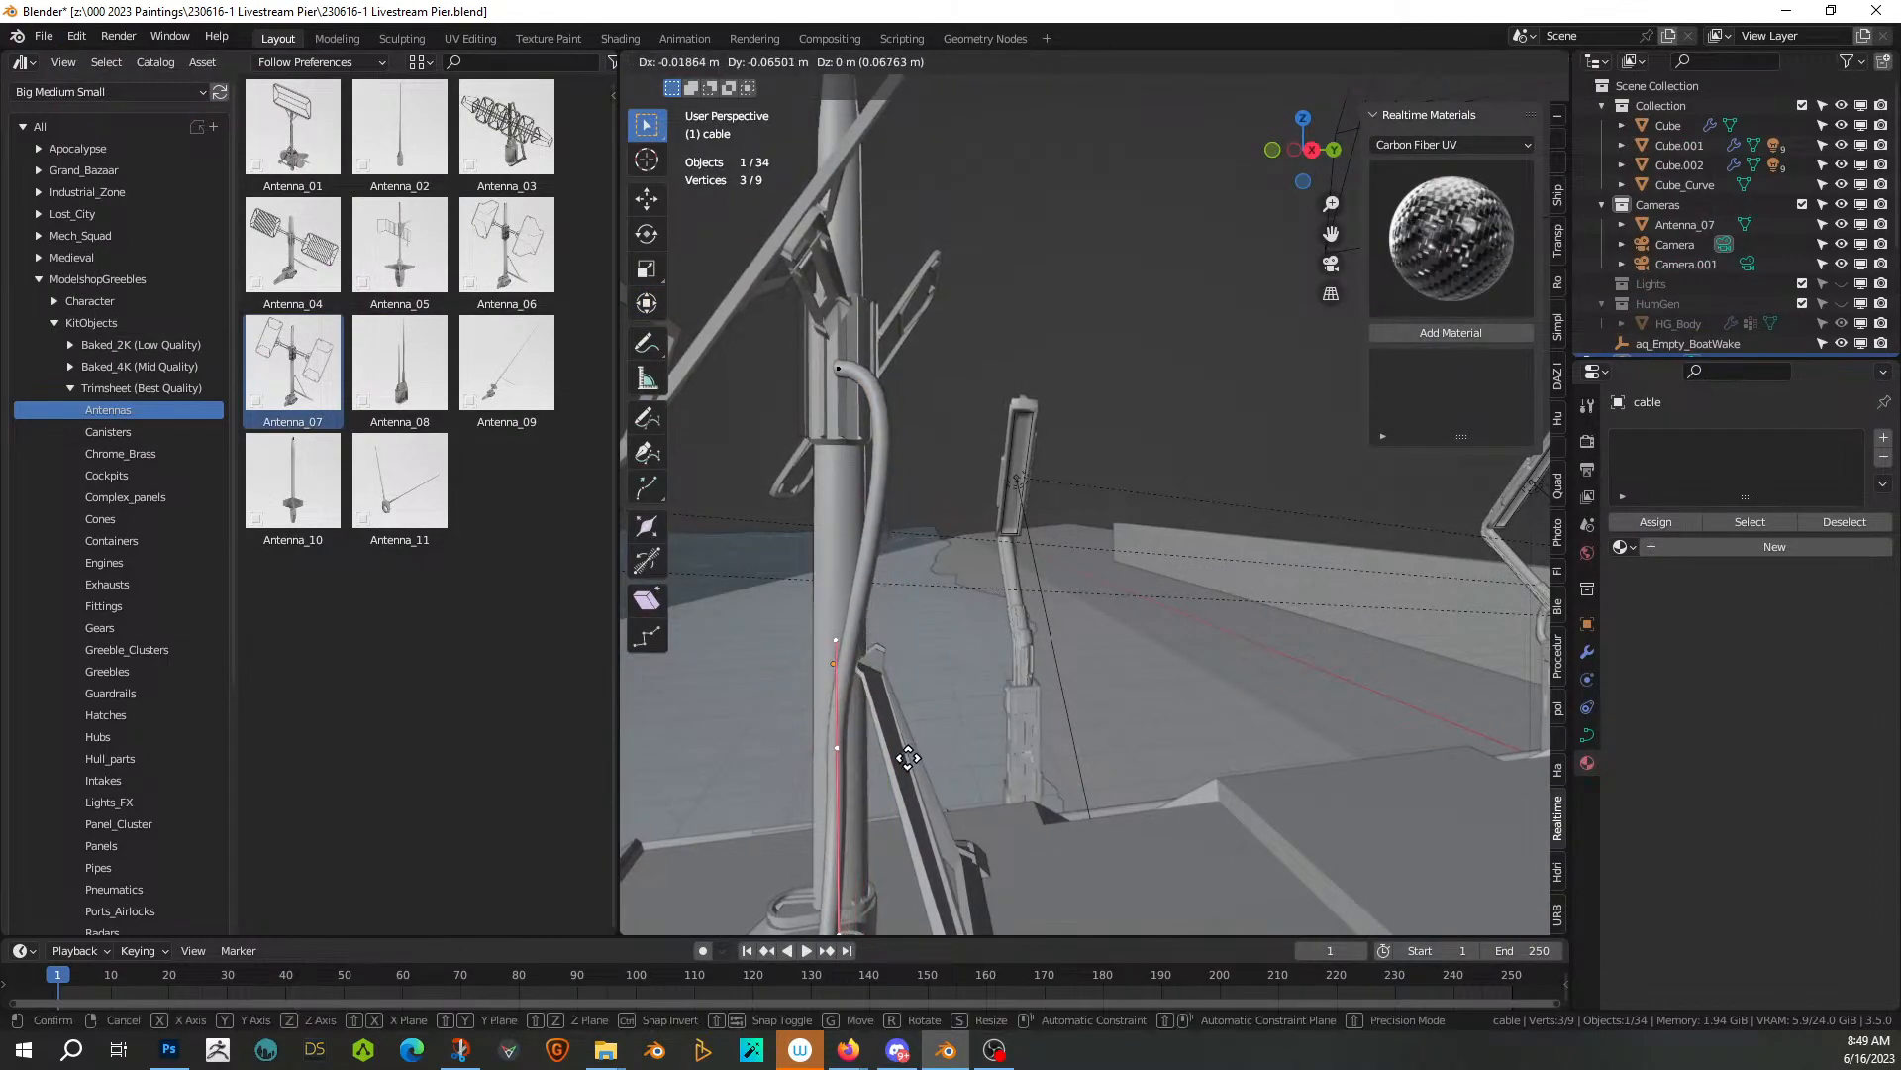
{"action": "left_click", "coordinate": [907, 754]}
{"action": "left_click", "coordinate": [765, 566]}
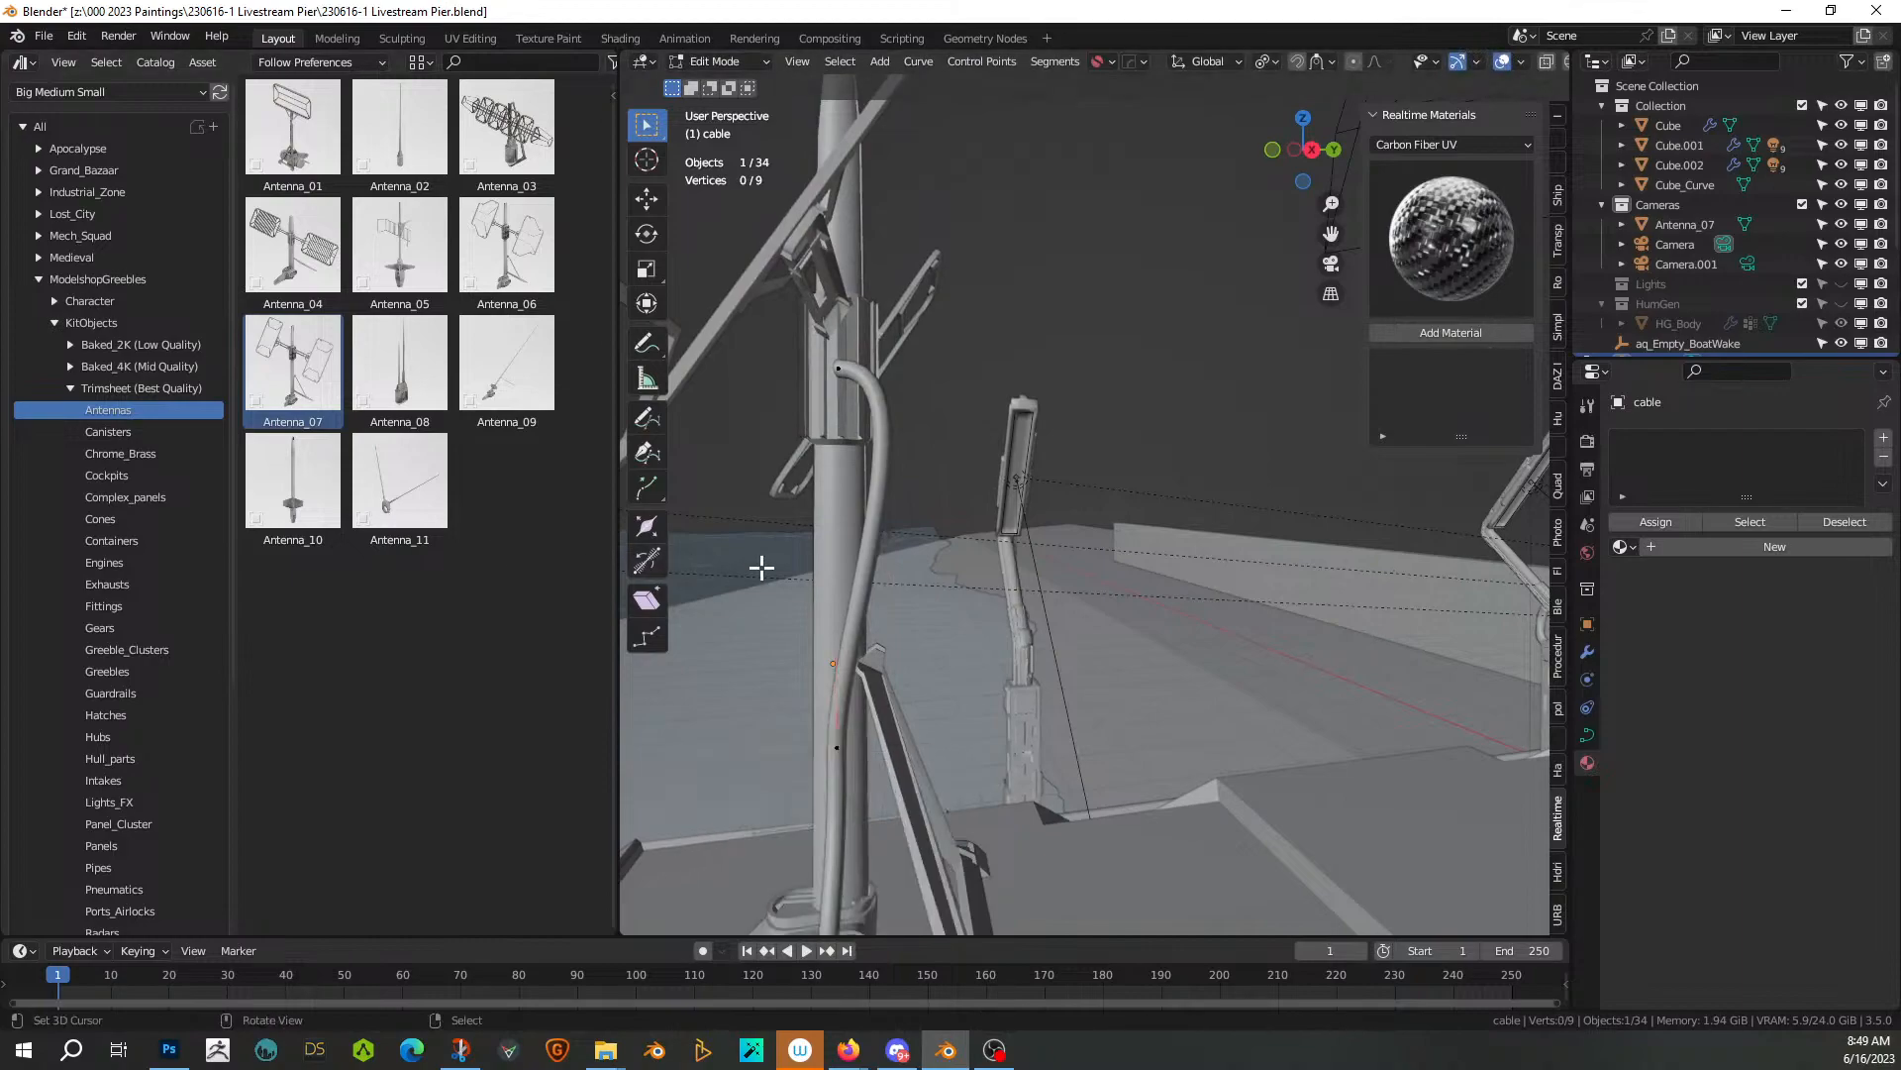
{"action": "scroll", "coordinate": [767, 566], "scroll_direction": "down", "scroll_amount": 3}
{"action": "mouse_move", "coordinate": [767, 566]}
{"action": "middle_mouse_down"}
{"action": "mouse_move", "coordinate": [807, 565]}
{"action": "mouse_move", "coordinate": [786, 565]}
{"action": "middle_mouse_up"}
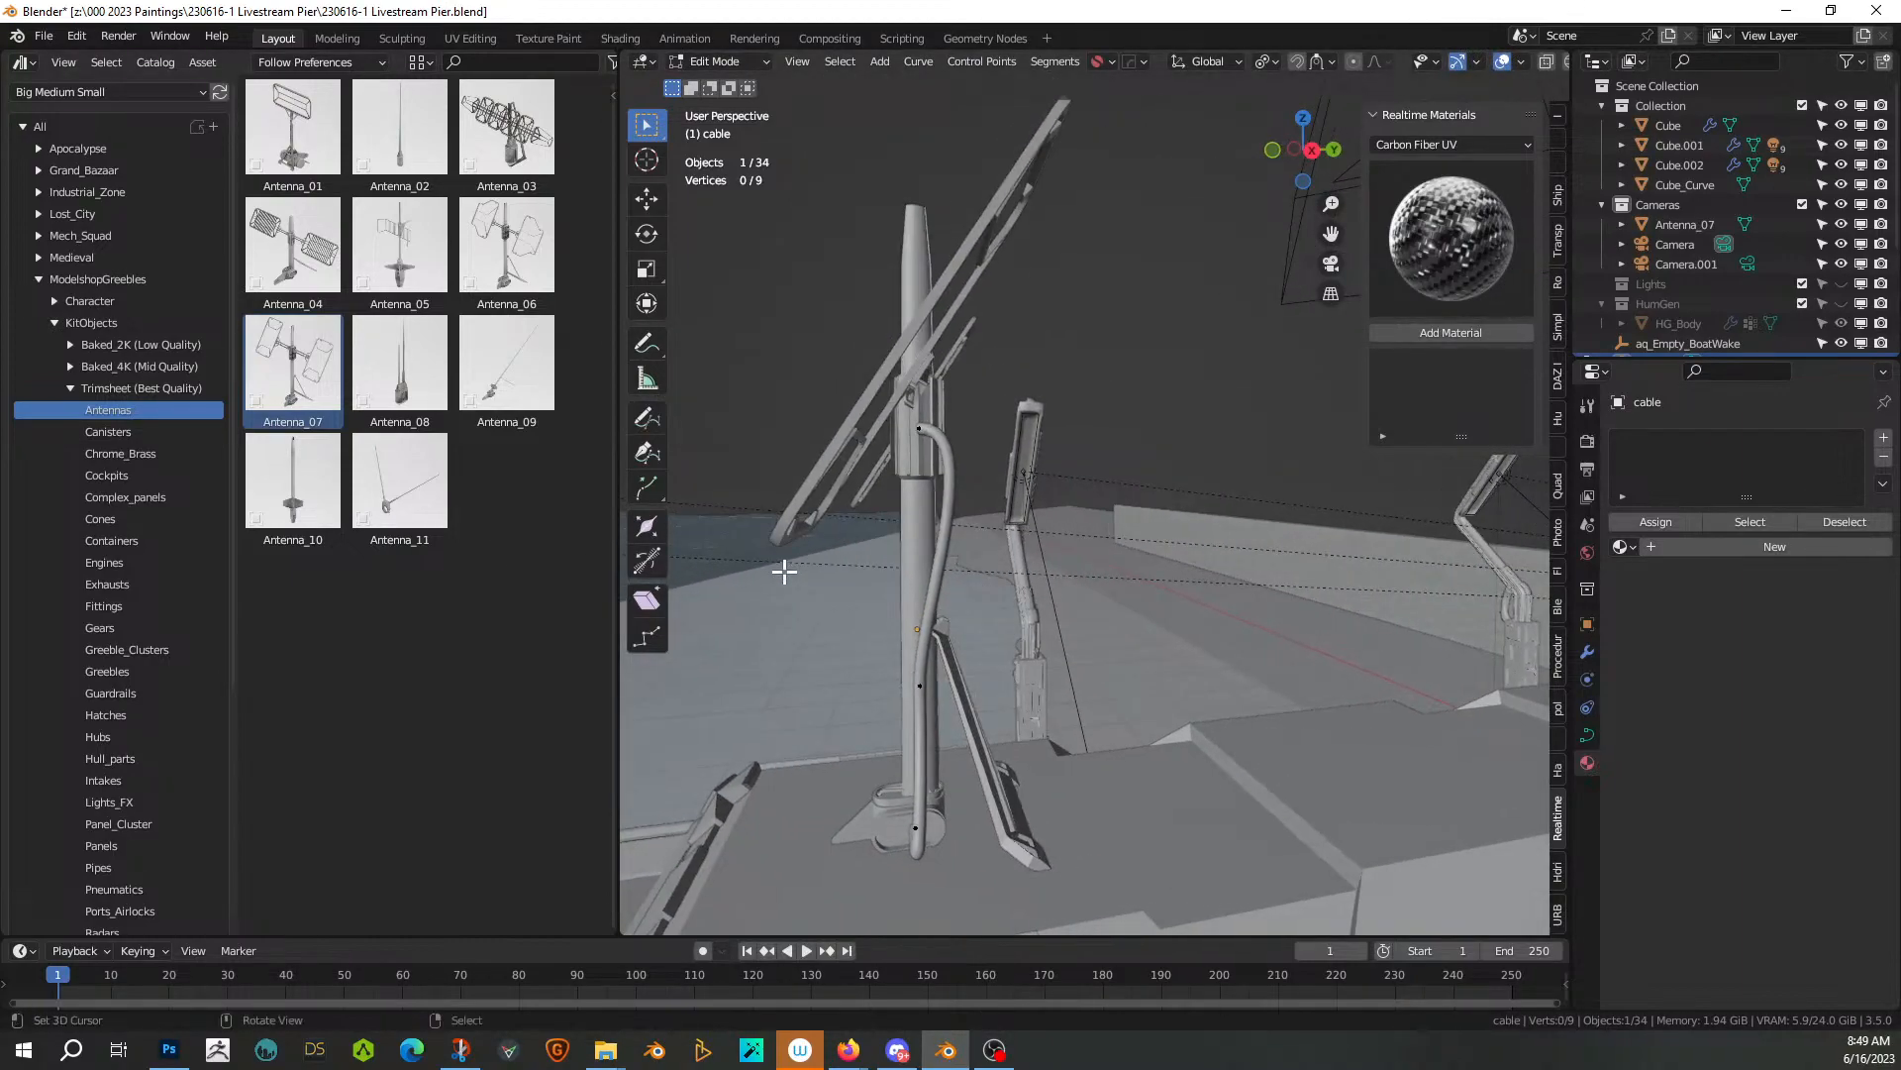
{"action": "key", "text": "Tab"}
Convert the reshaped antenna cable to a mesh with the existing Rubber material and save the file
{"action": "right_click", "coordinate": [785, 573]}
{"action": "mouse_move", "coordinate": [804, 568]}
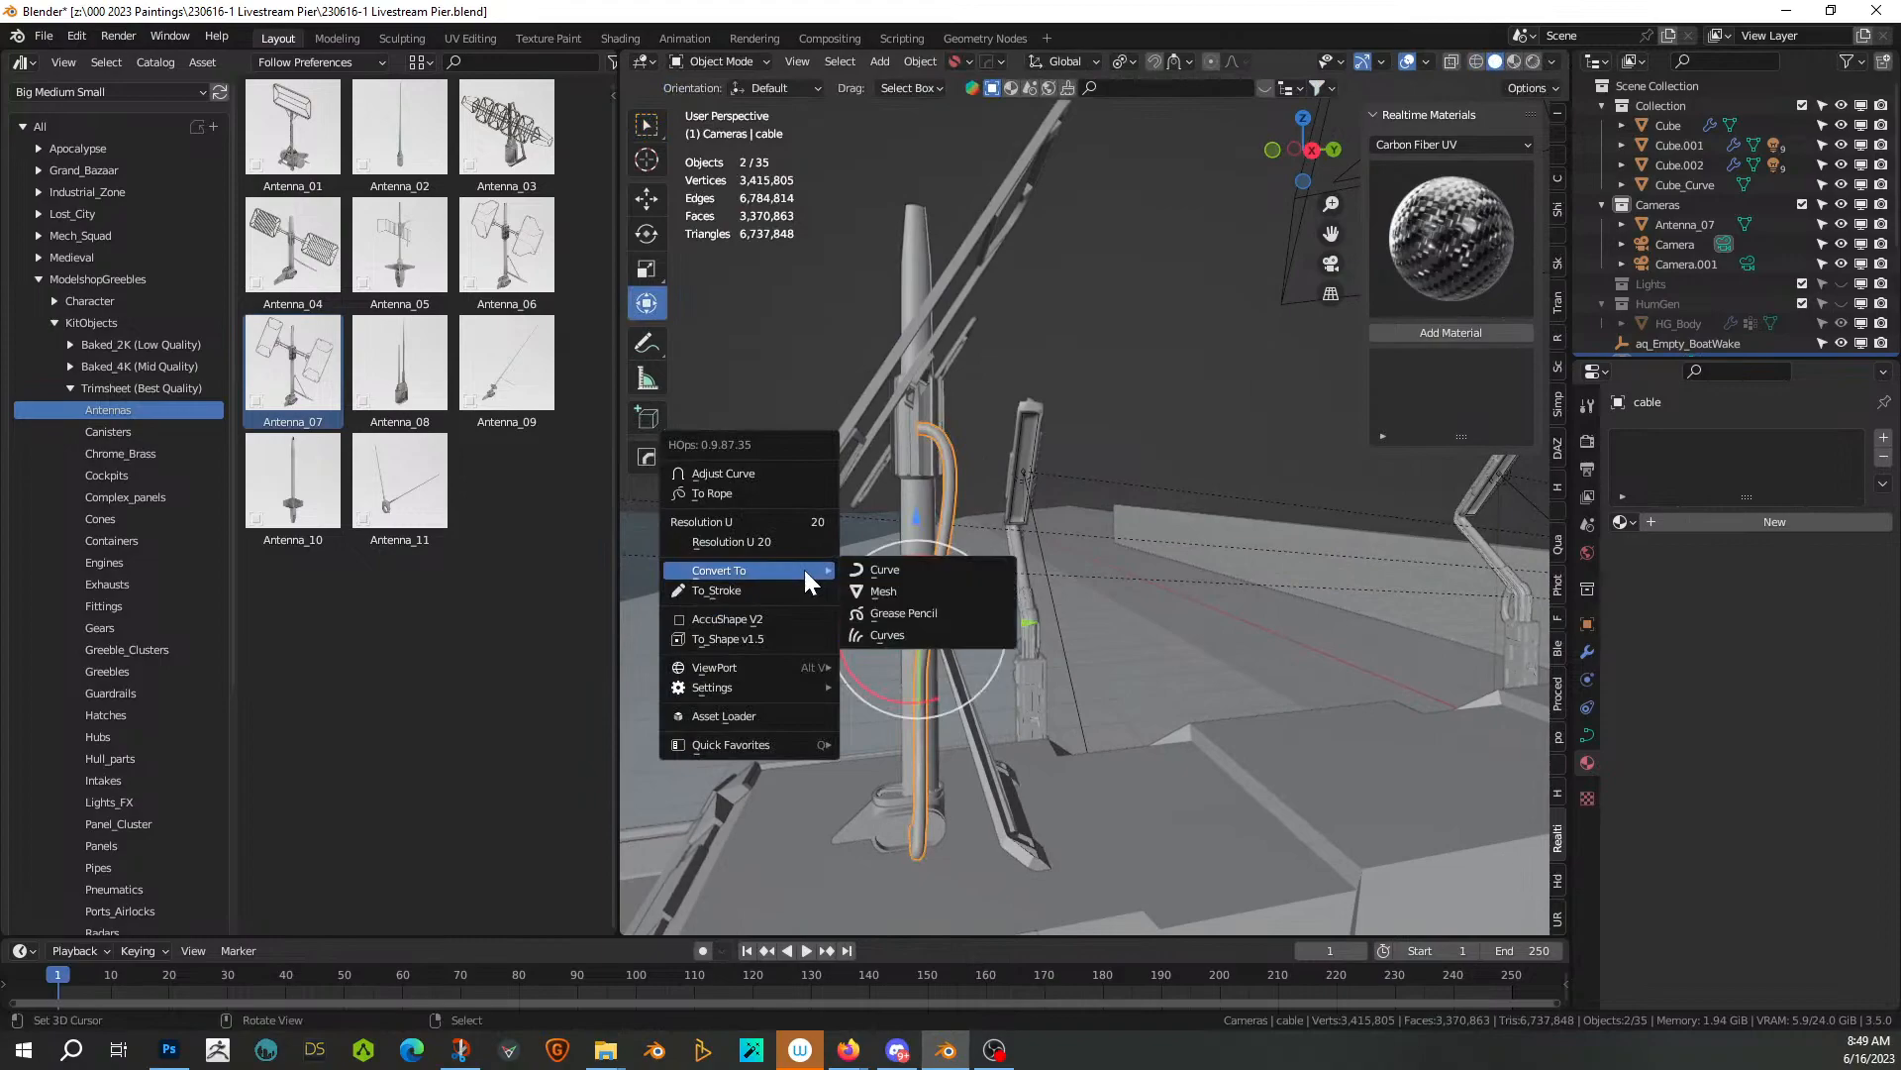
{"action": "left_click", "coordinate": [892, 579]}
{"action": "left_click", "coordinate": [1646, 521]}
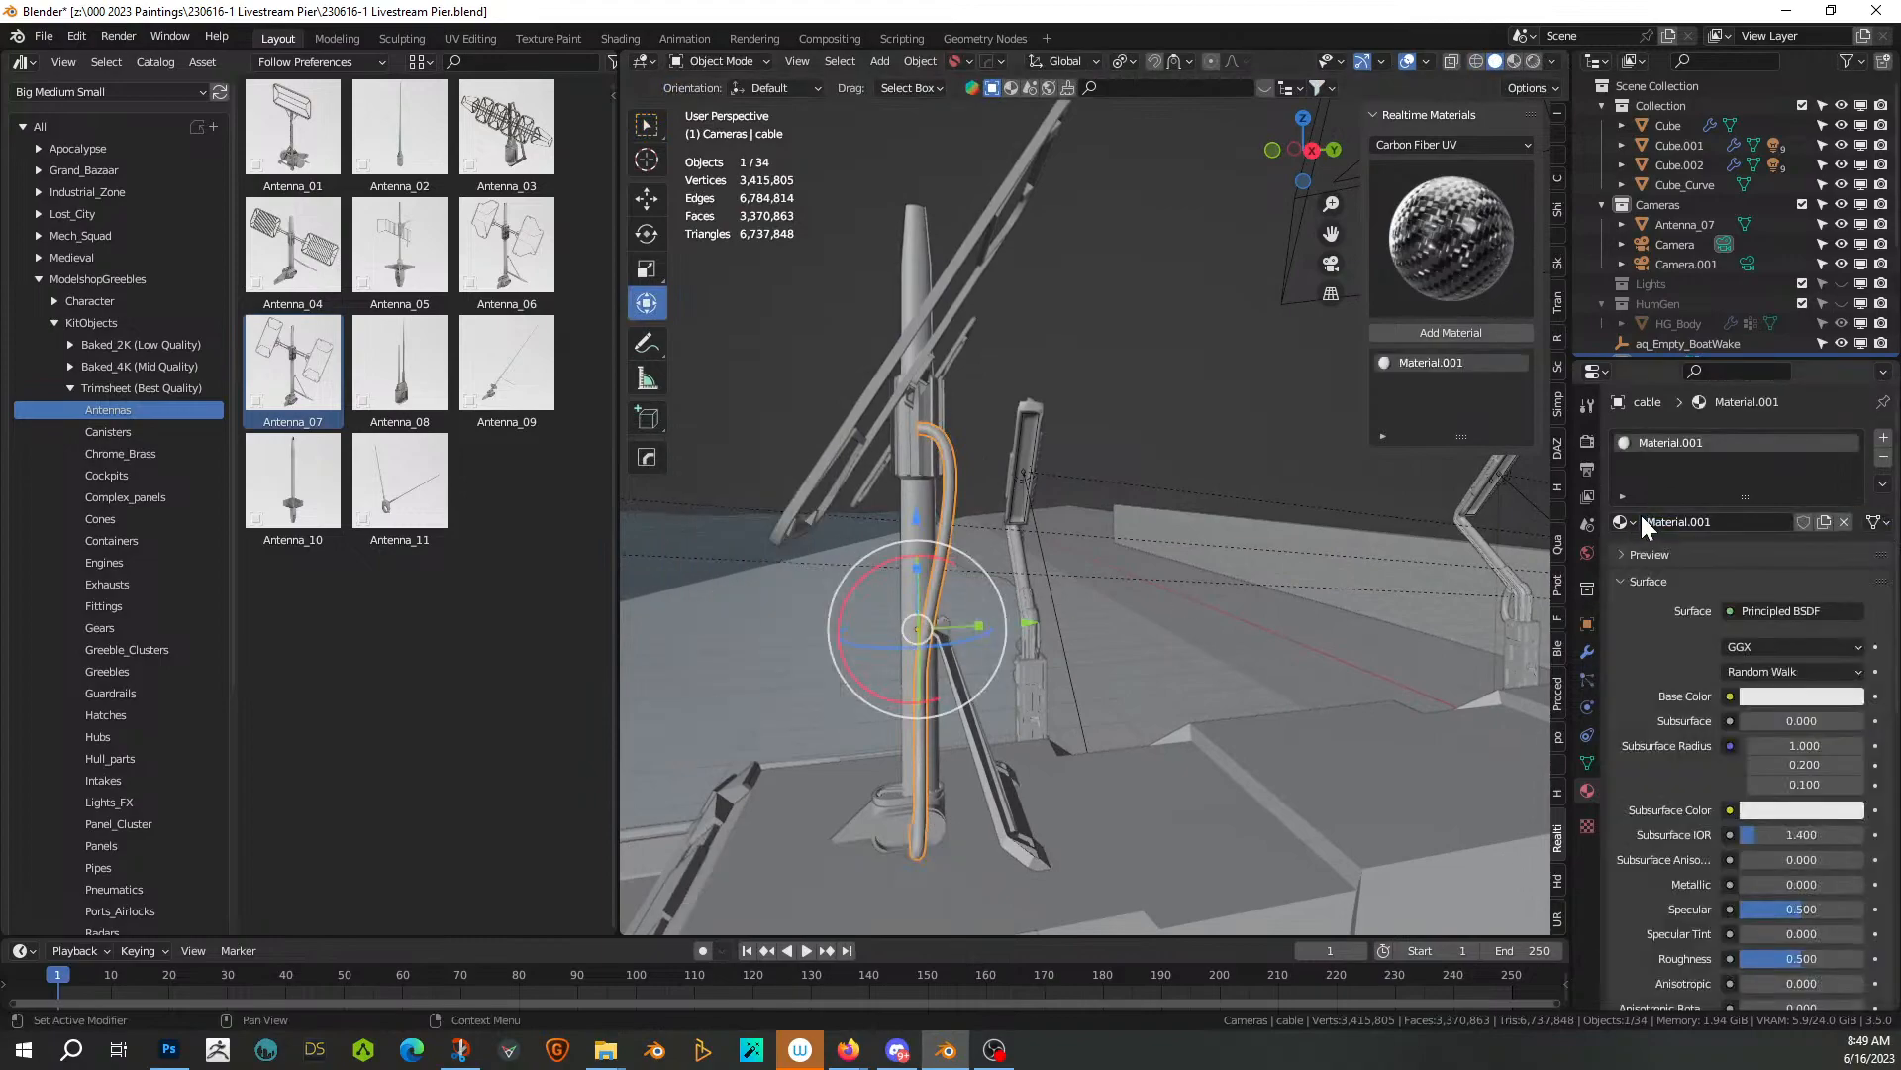
{"action": "left_click", "coordinate": [1629, 521]}
{"action": "left_click", "coordinate": [1663, 566]}
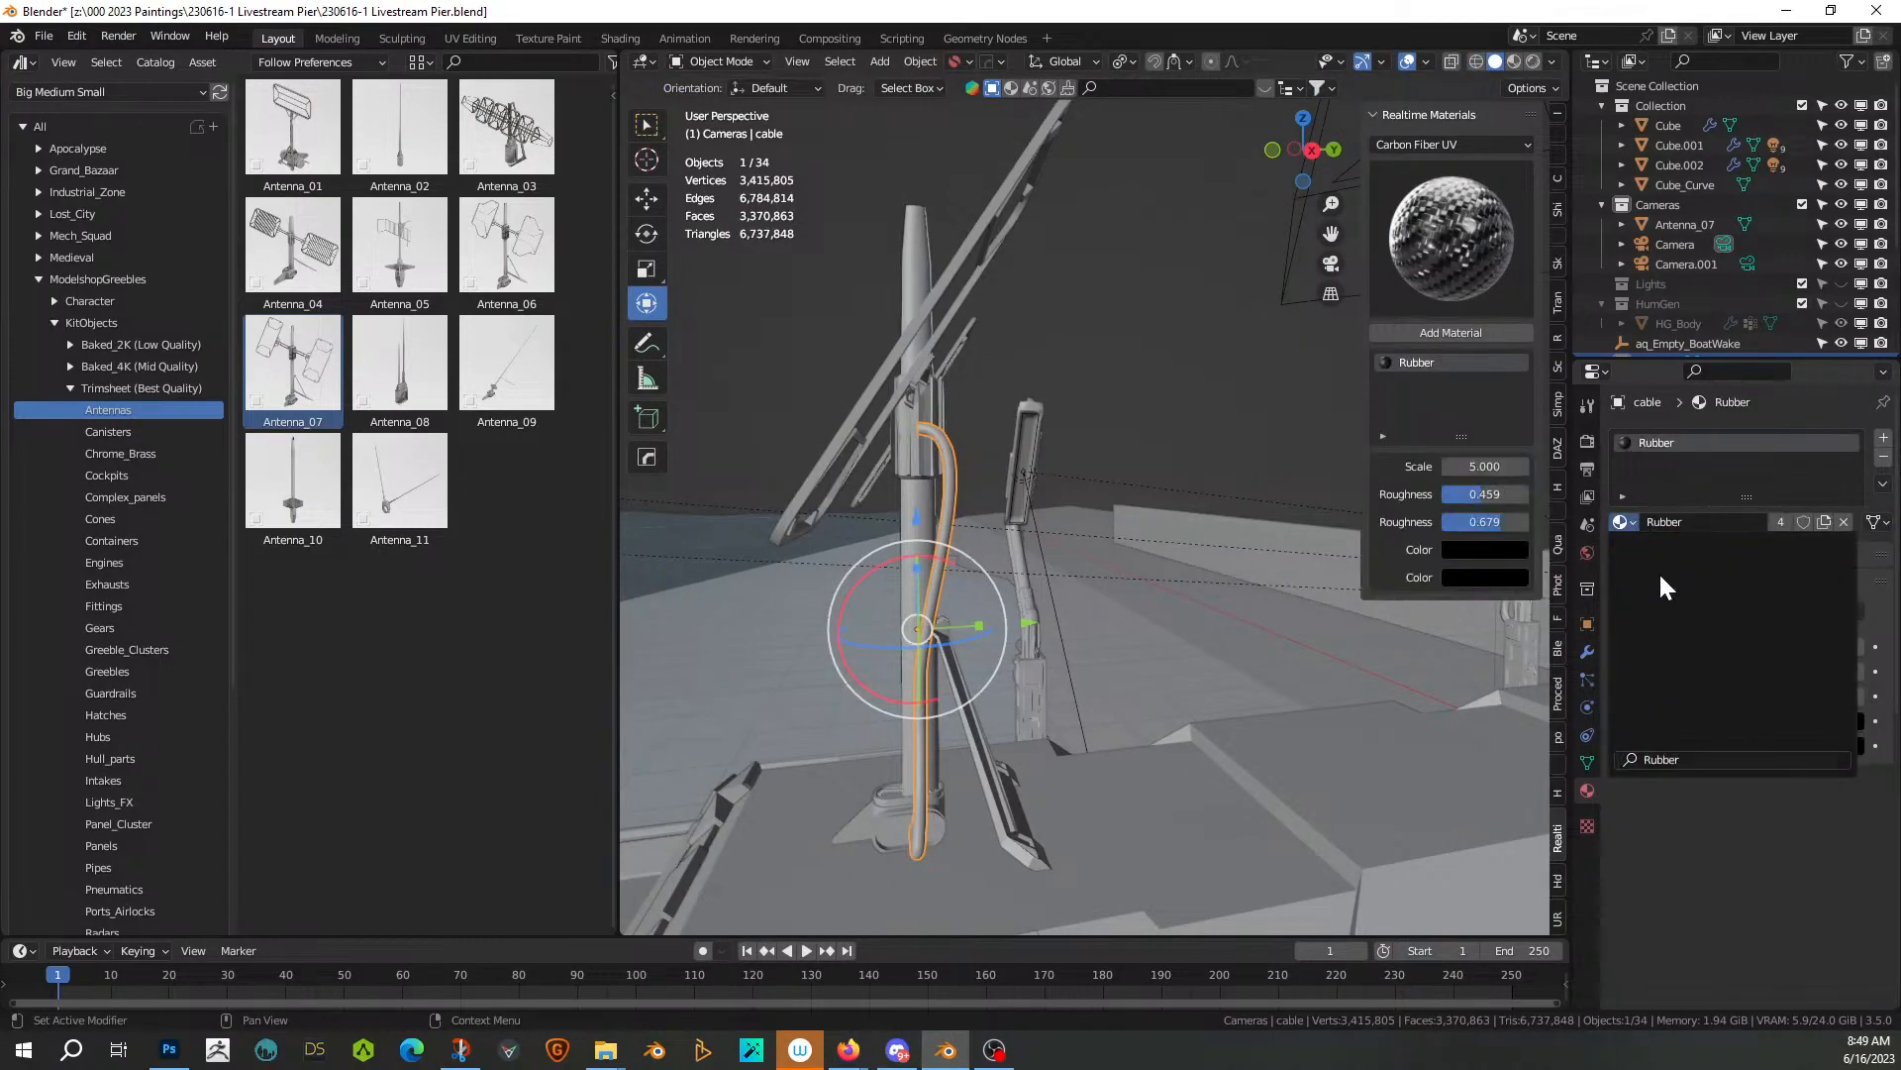
{"action": "key", "text": "ctrl+s"}
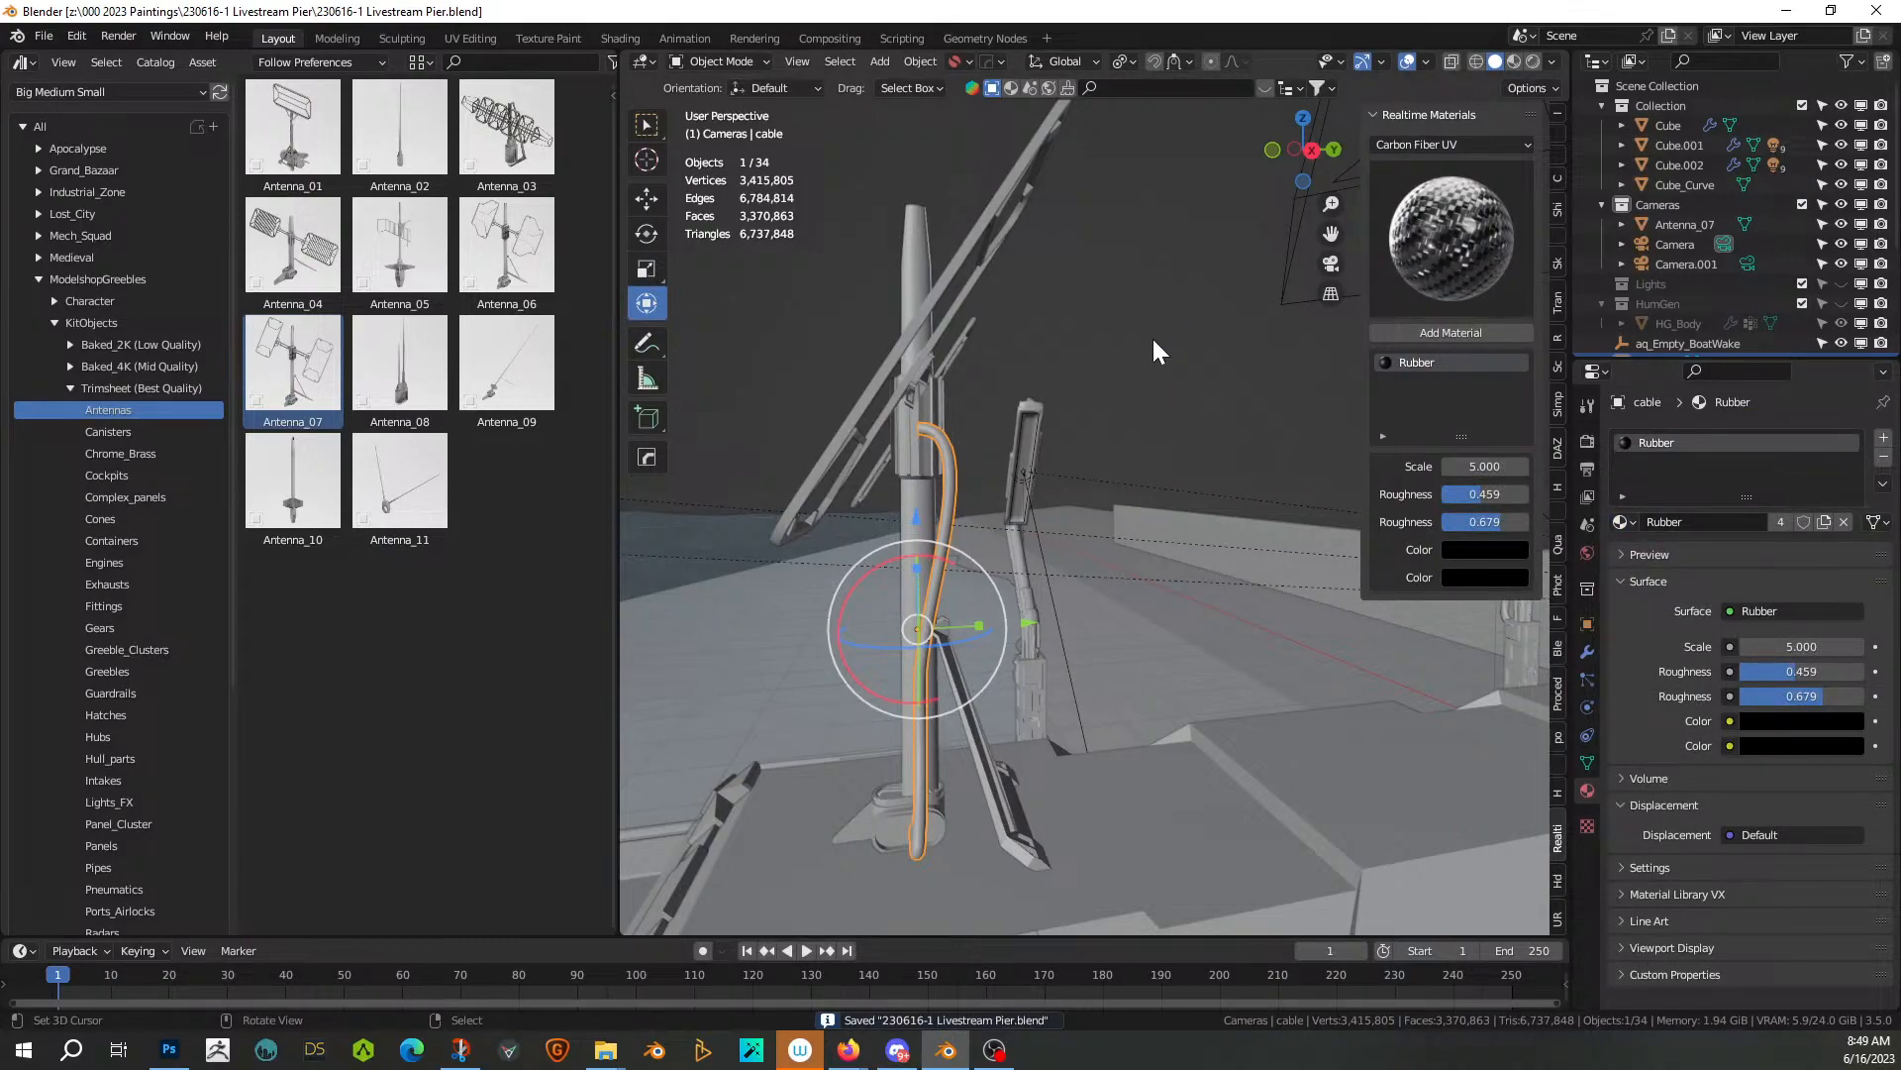
Inspect the booth and the whole pier from several sides in rendered shading, saving the file along the way
{"action": "scroll", "coordinate": [1063, 345], "scroll_direction": "down", "scroll_amount": 2}
{"action": "middle_click_drag", "start_coordinate": [1062, 345], "coordinate": [1125, 225]}
{"action": "scroll", "coordinate": [1125, 344], "scroll_direction": "down", "scroll_amount": 3}
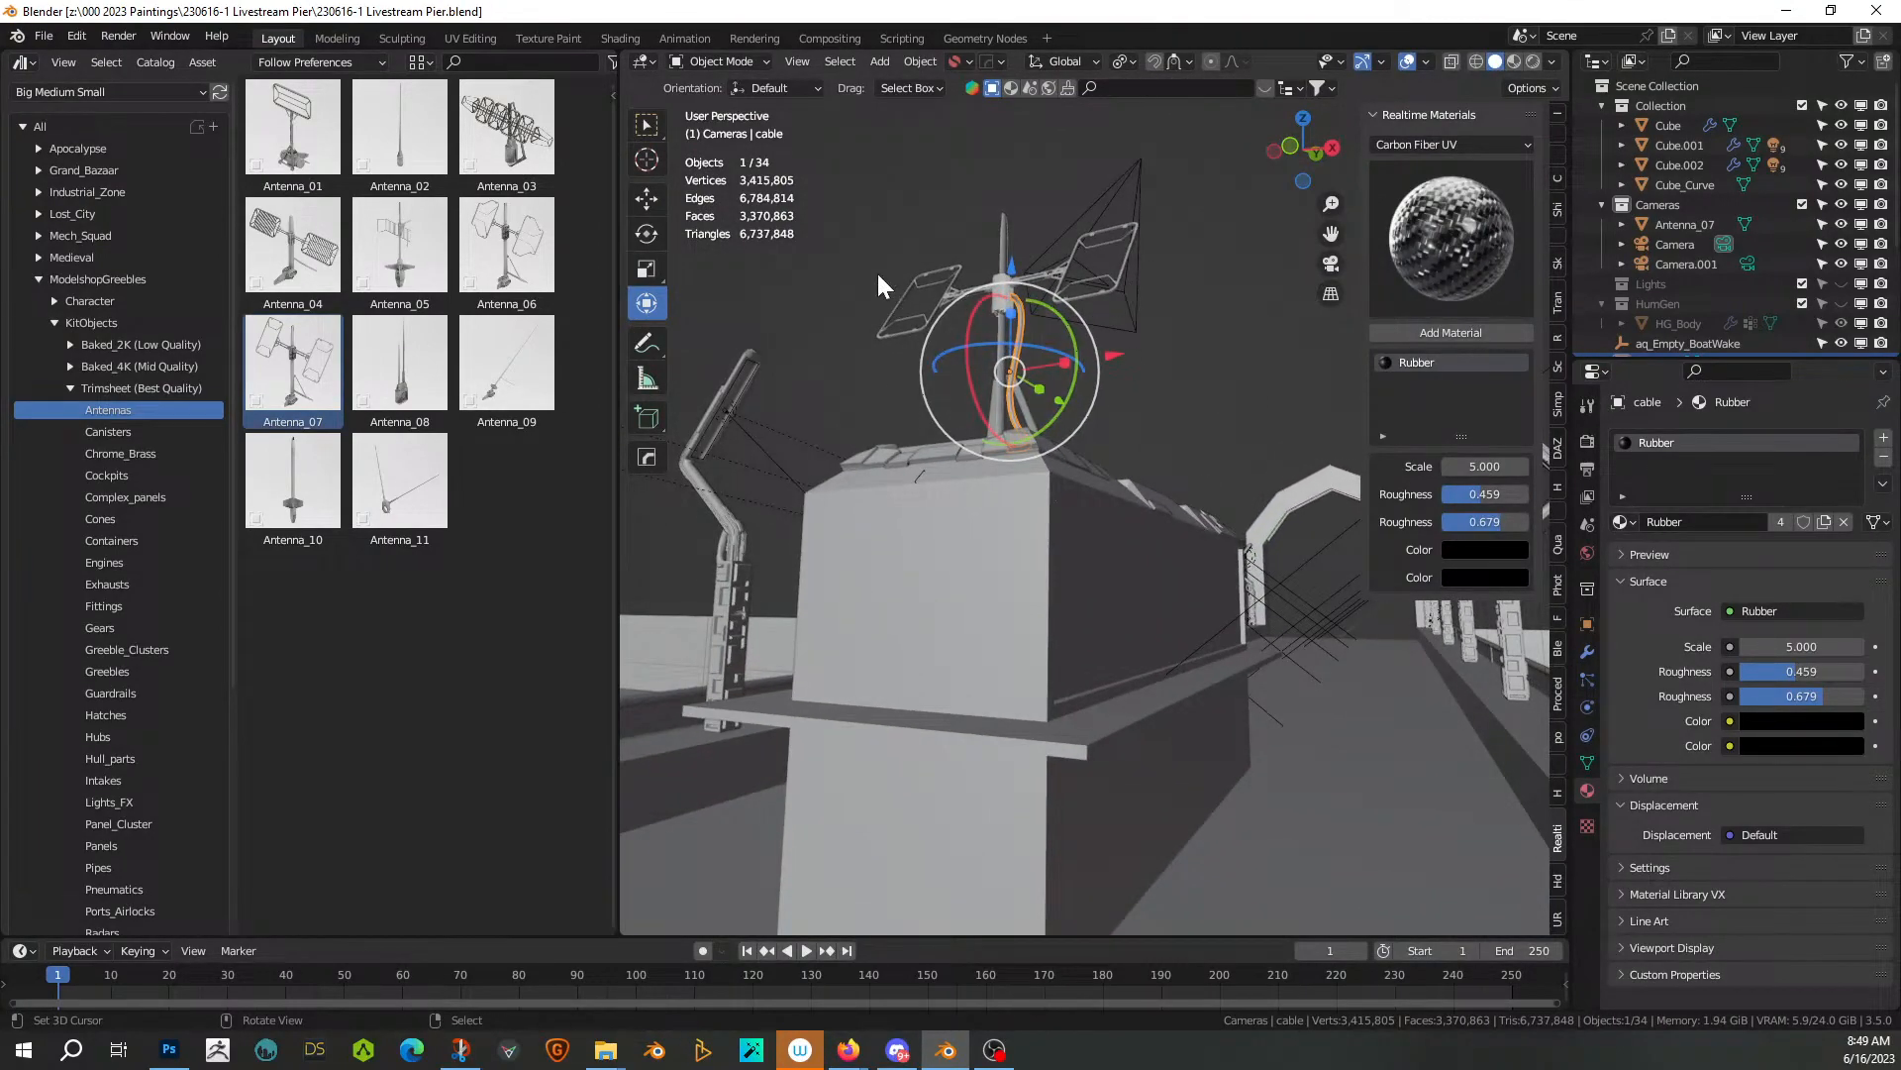
{"action": "middle_click_drag", "start_coordinate": [840, 335], "coordinate": [797, 339]}
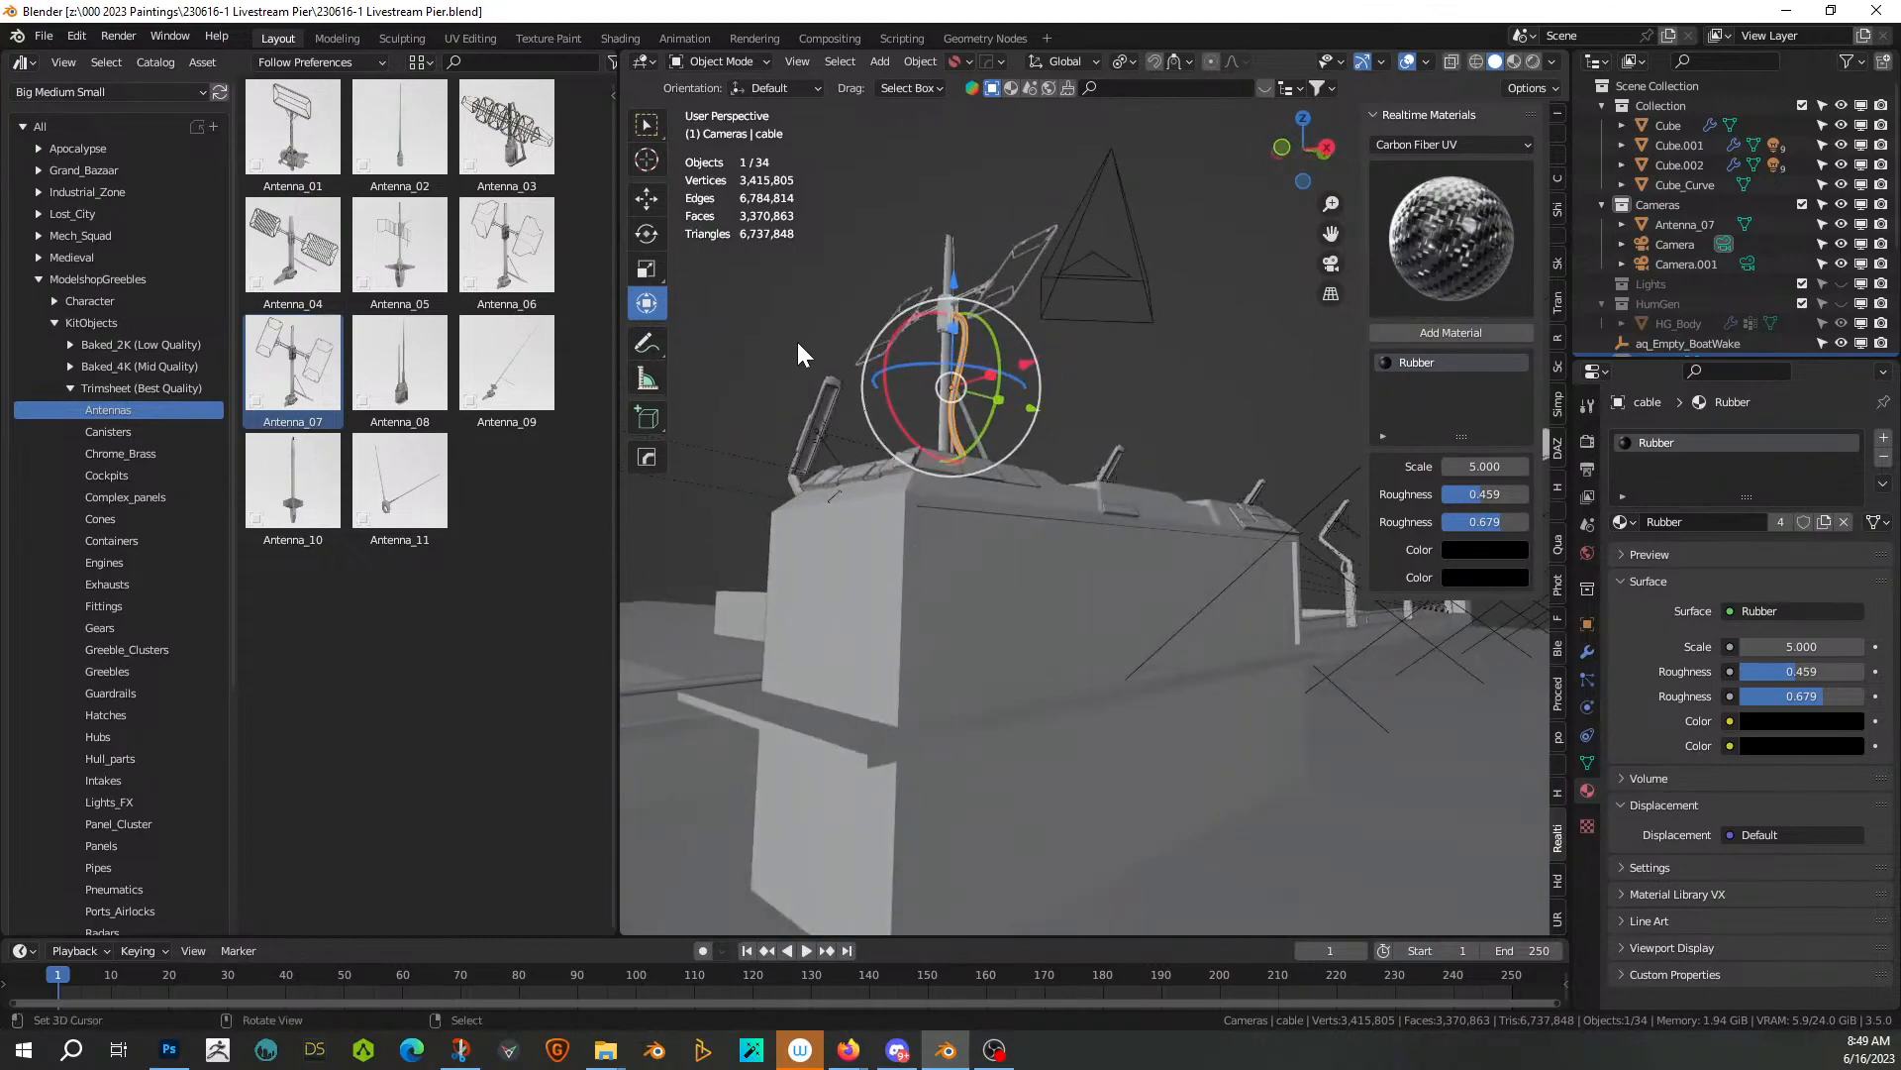
{"action": "left_click", "coordinate": [1532, 61]}
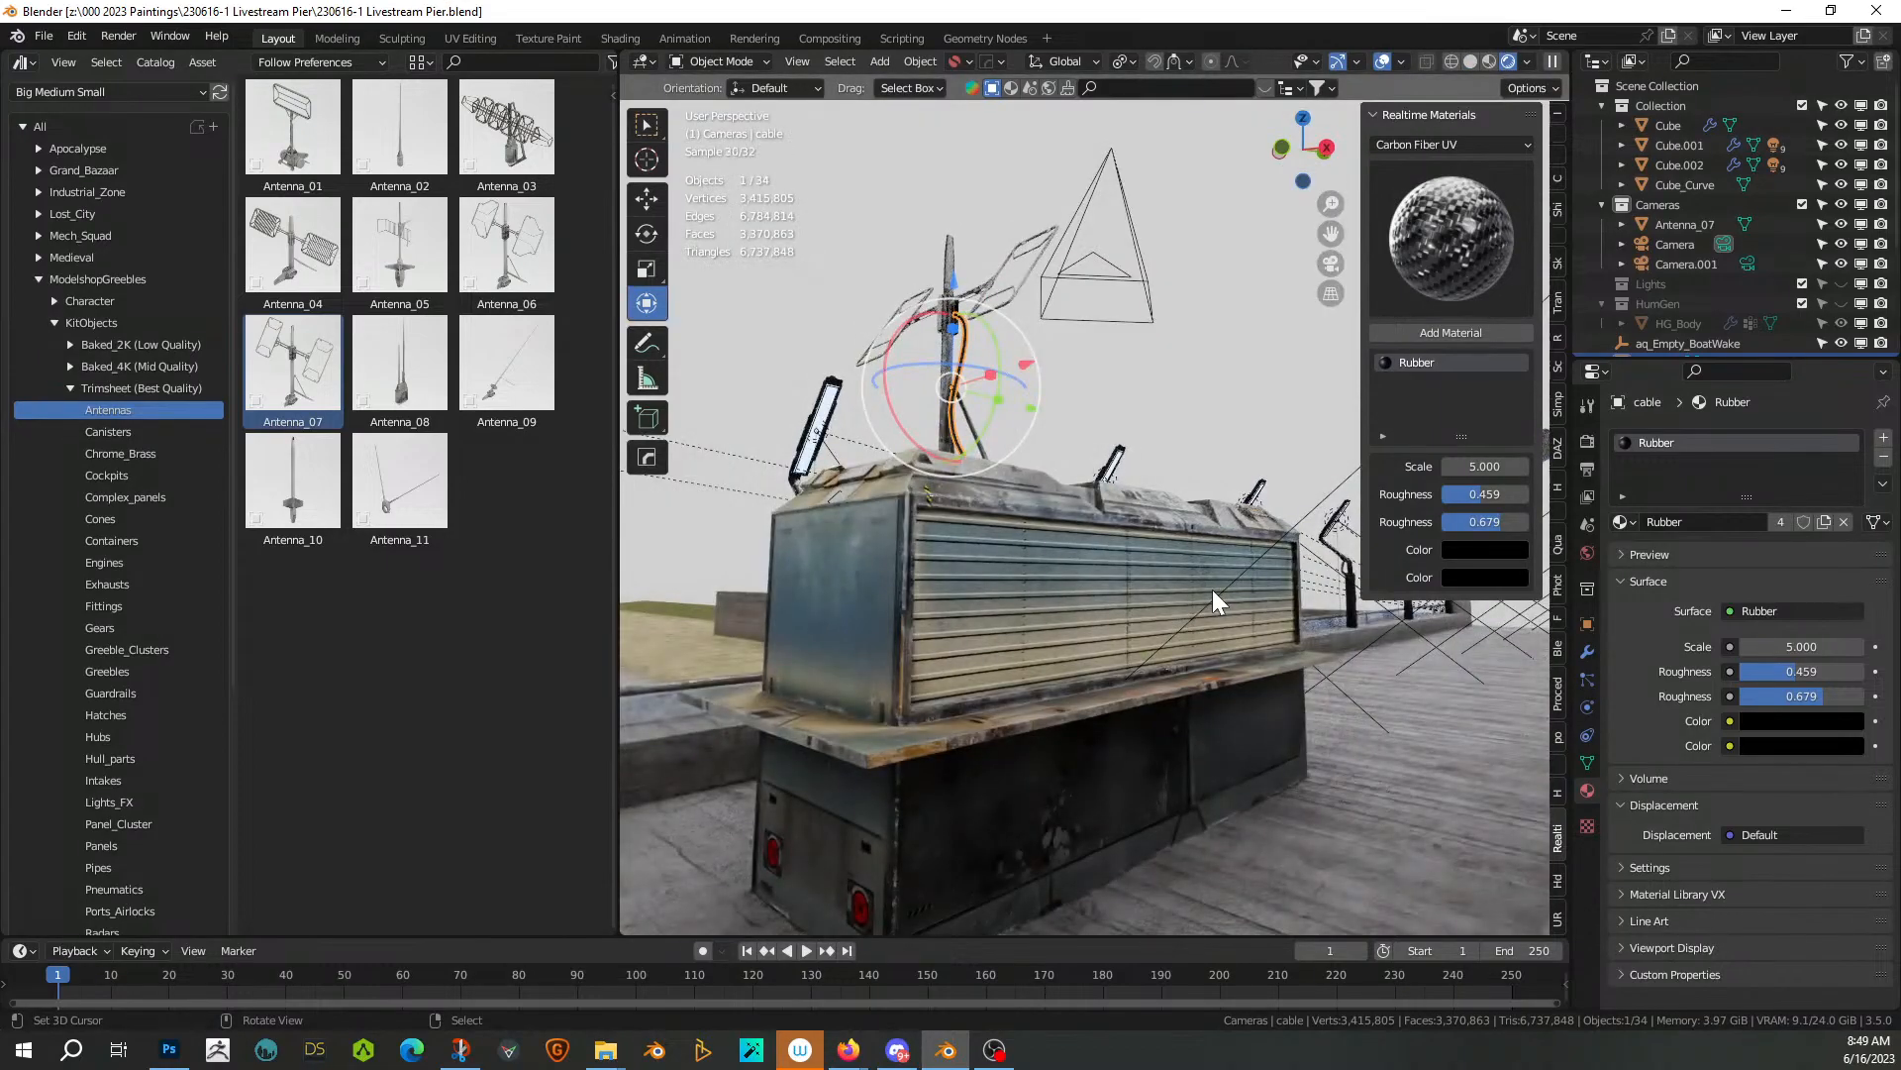
{"action": "middle_click_drag", "start_coordinate": [1203, 628], "coordinate": [765, 685]}
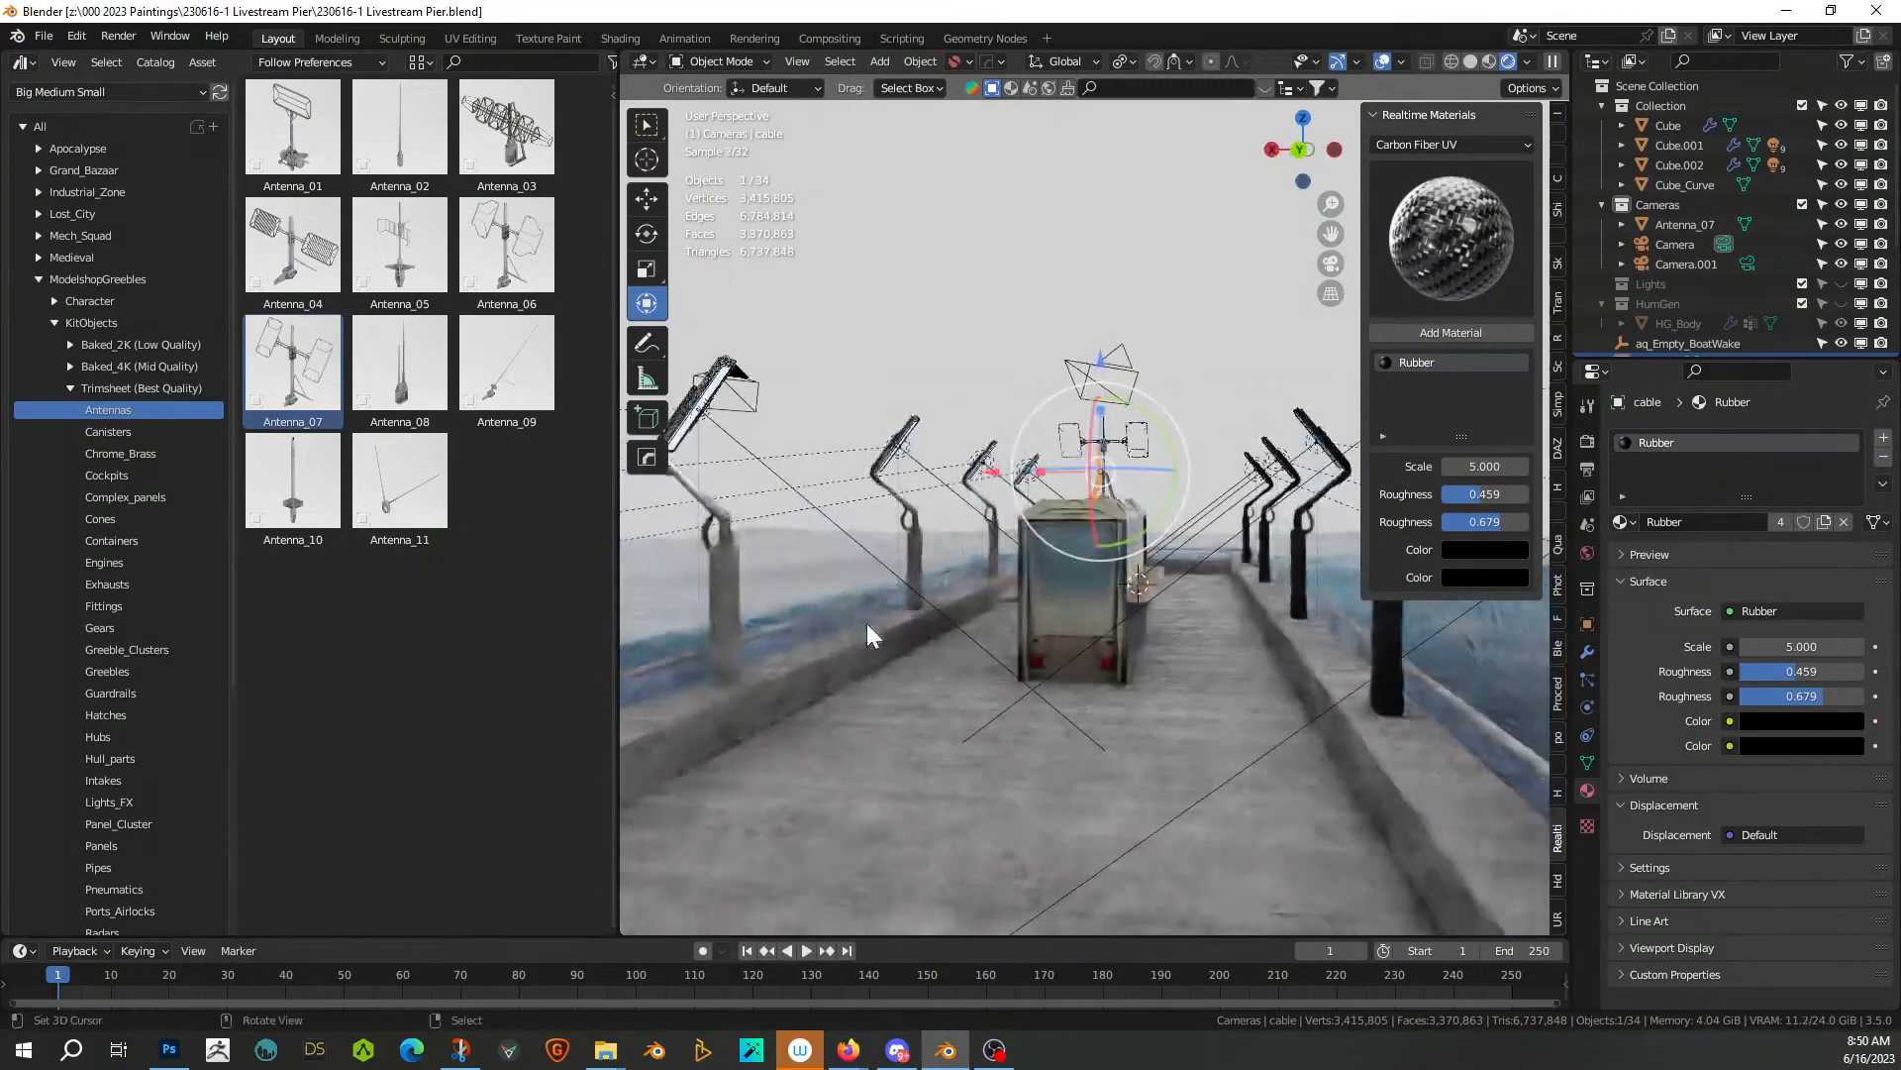
{"action": "middle_click_drag", "start_coordinate": [877, 598], "coordinate": [1207, 504]}
{"action": "middle_click_drag", "start_coordinate": [1095, 506], "coordinate": [1078, 640]}
{"action": "scroll", "coordinate": [1016, 594], "scroll_direction": "down", "scroll_amount": 5}
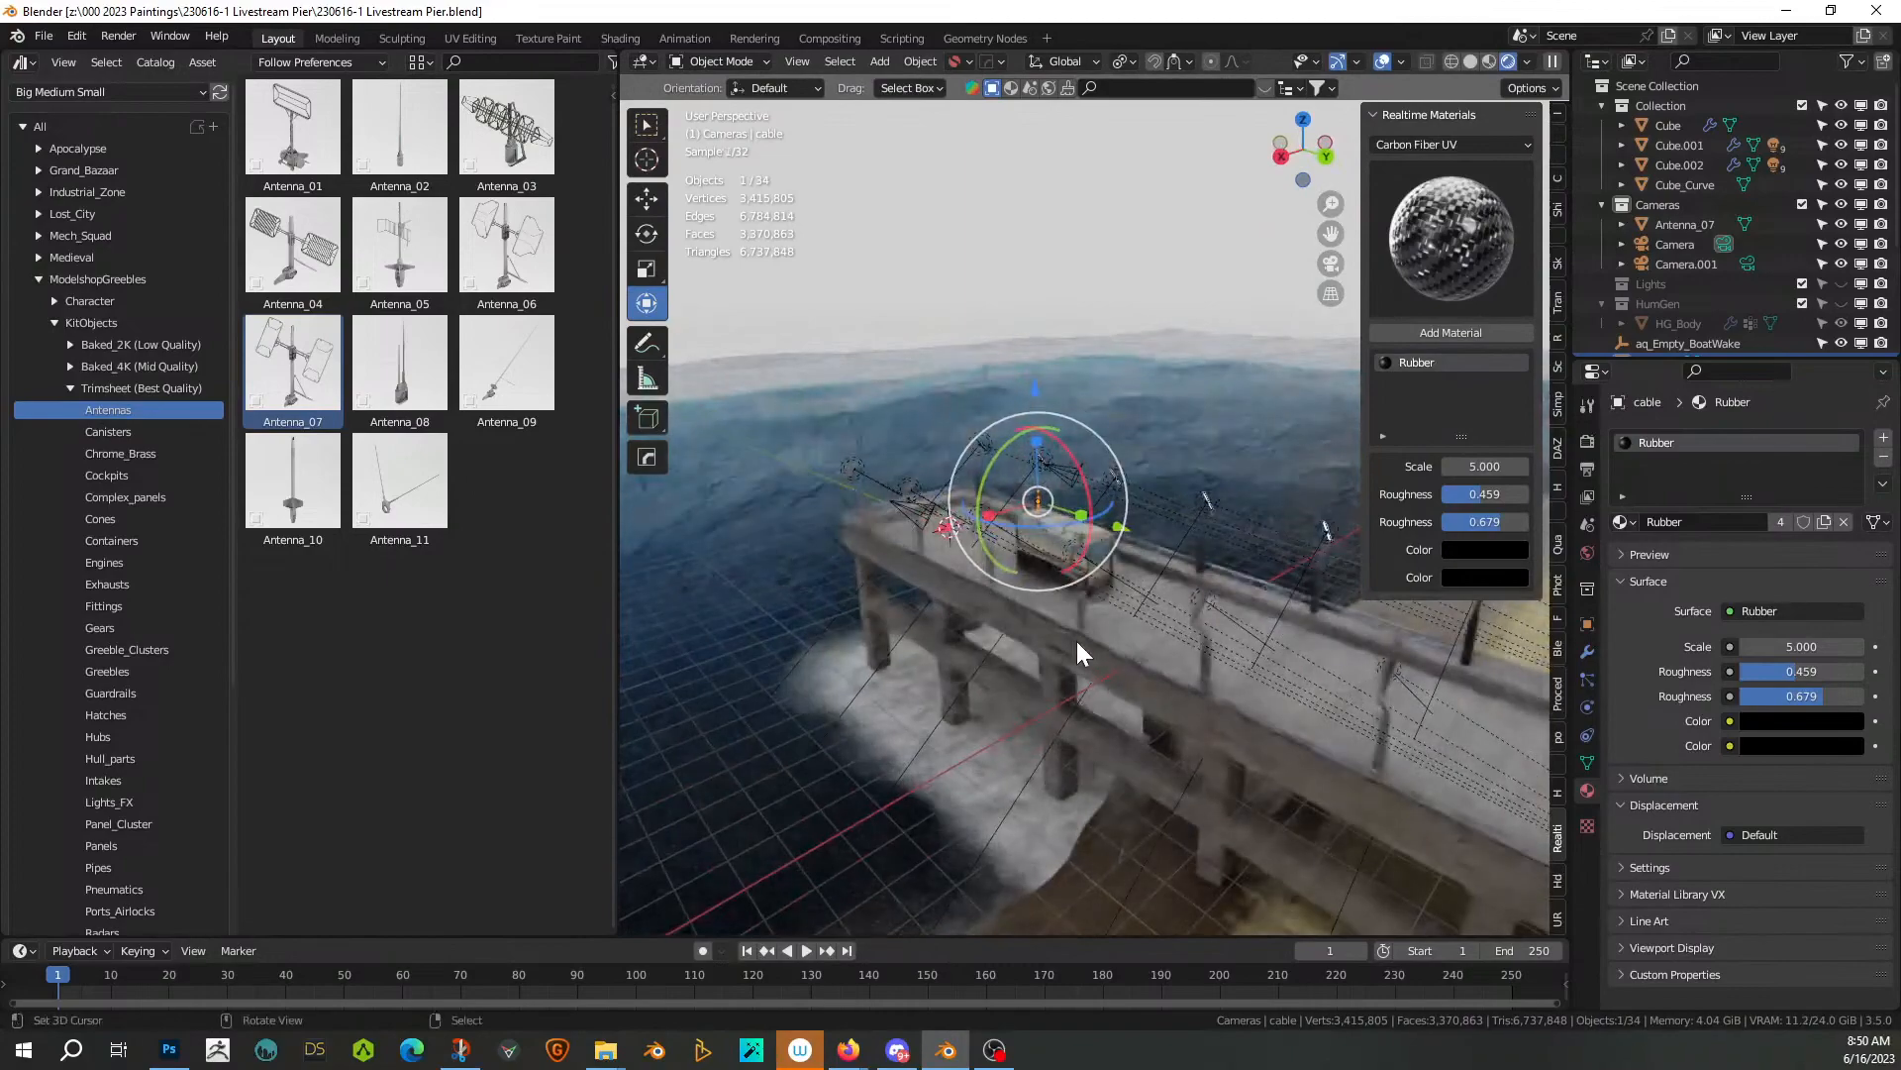
{"action": "key", "text": "ctrl+s"}
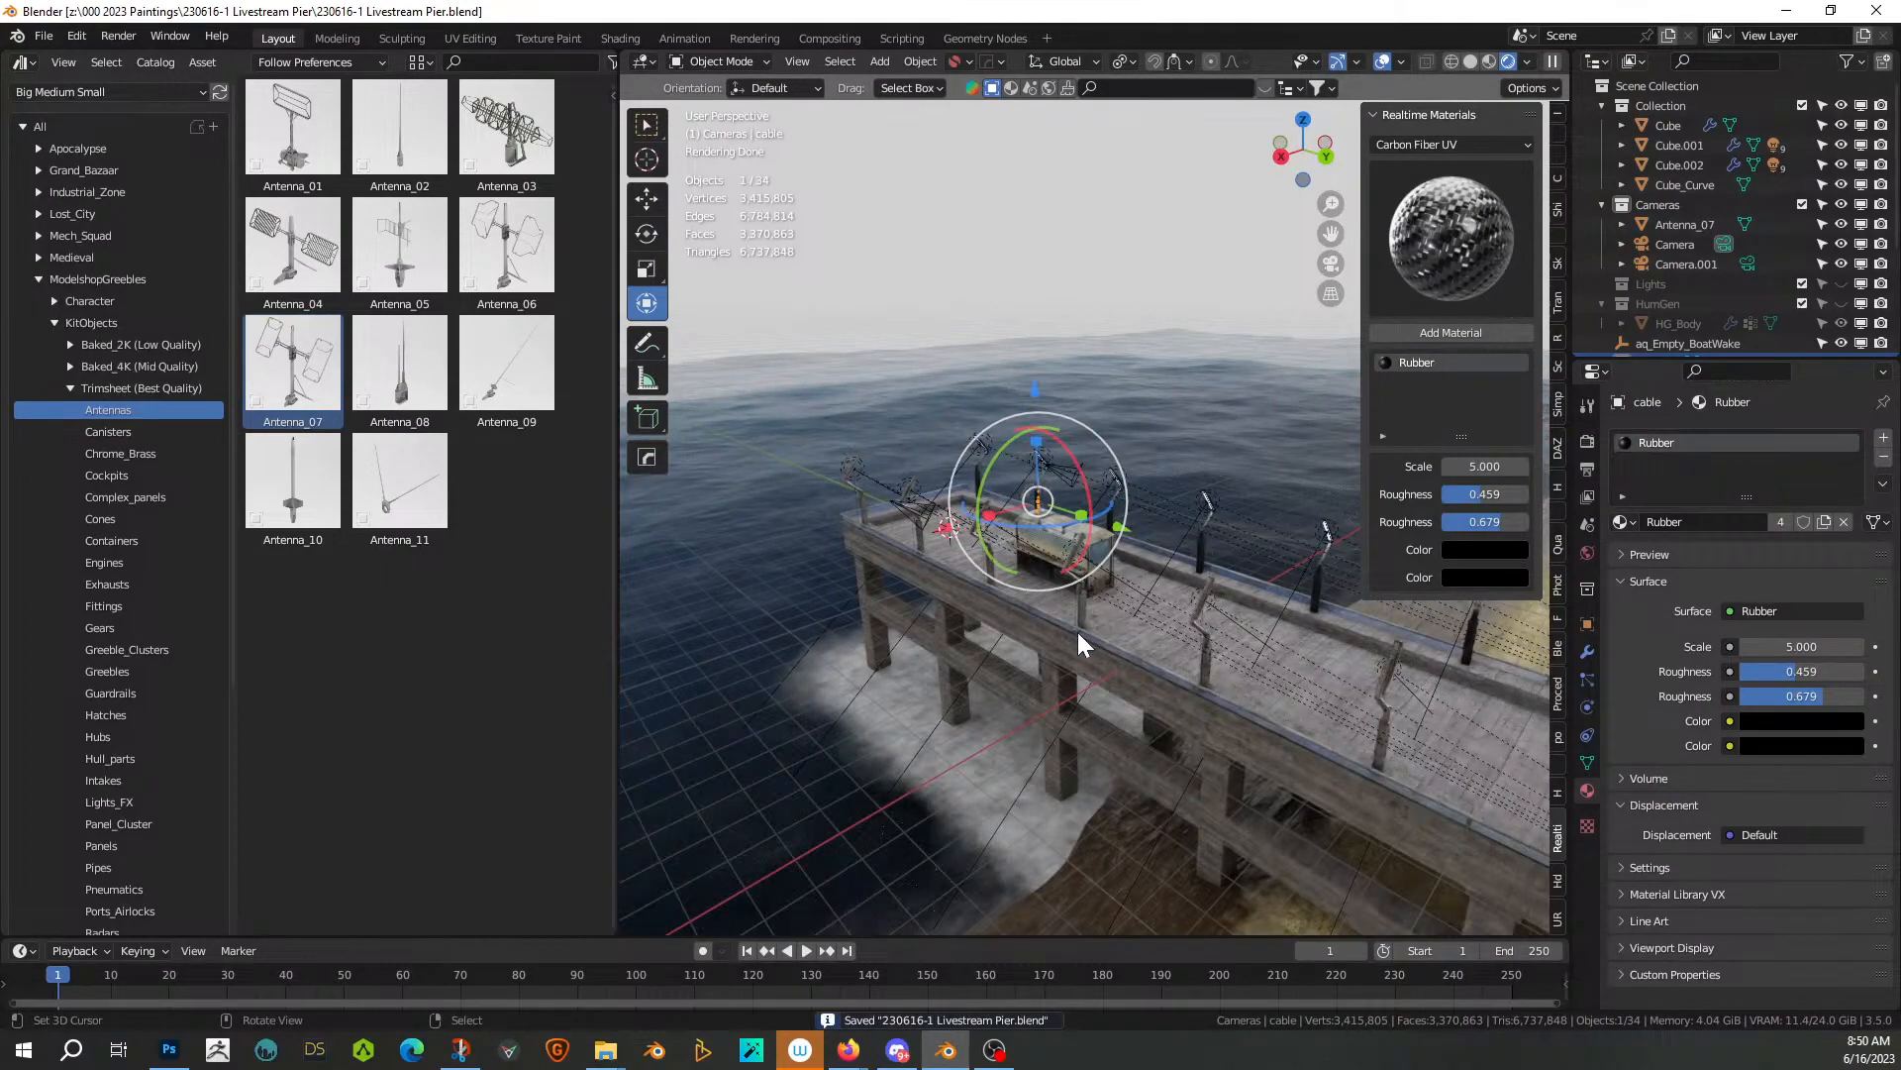
{"action": "scroll", "coordinate": [1022, 703], "scroll_direction": "up", "scroll_amount": 5}
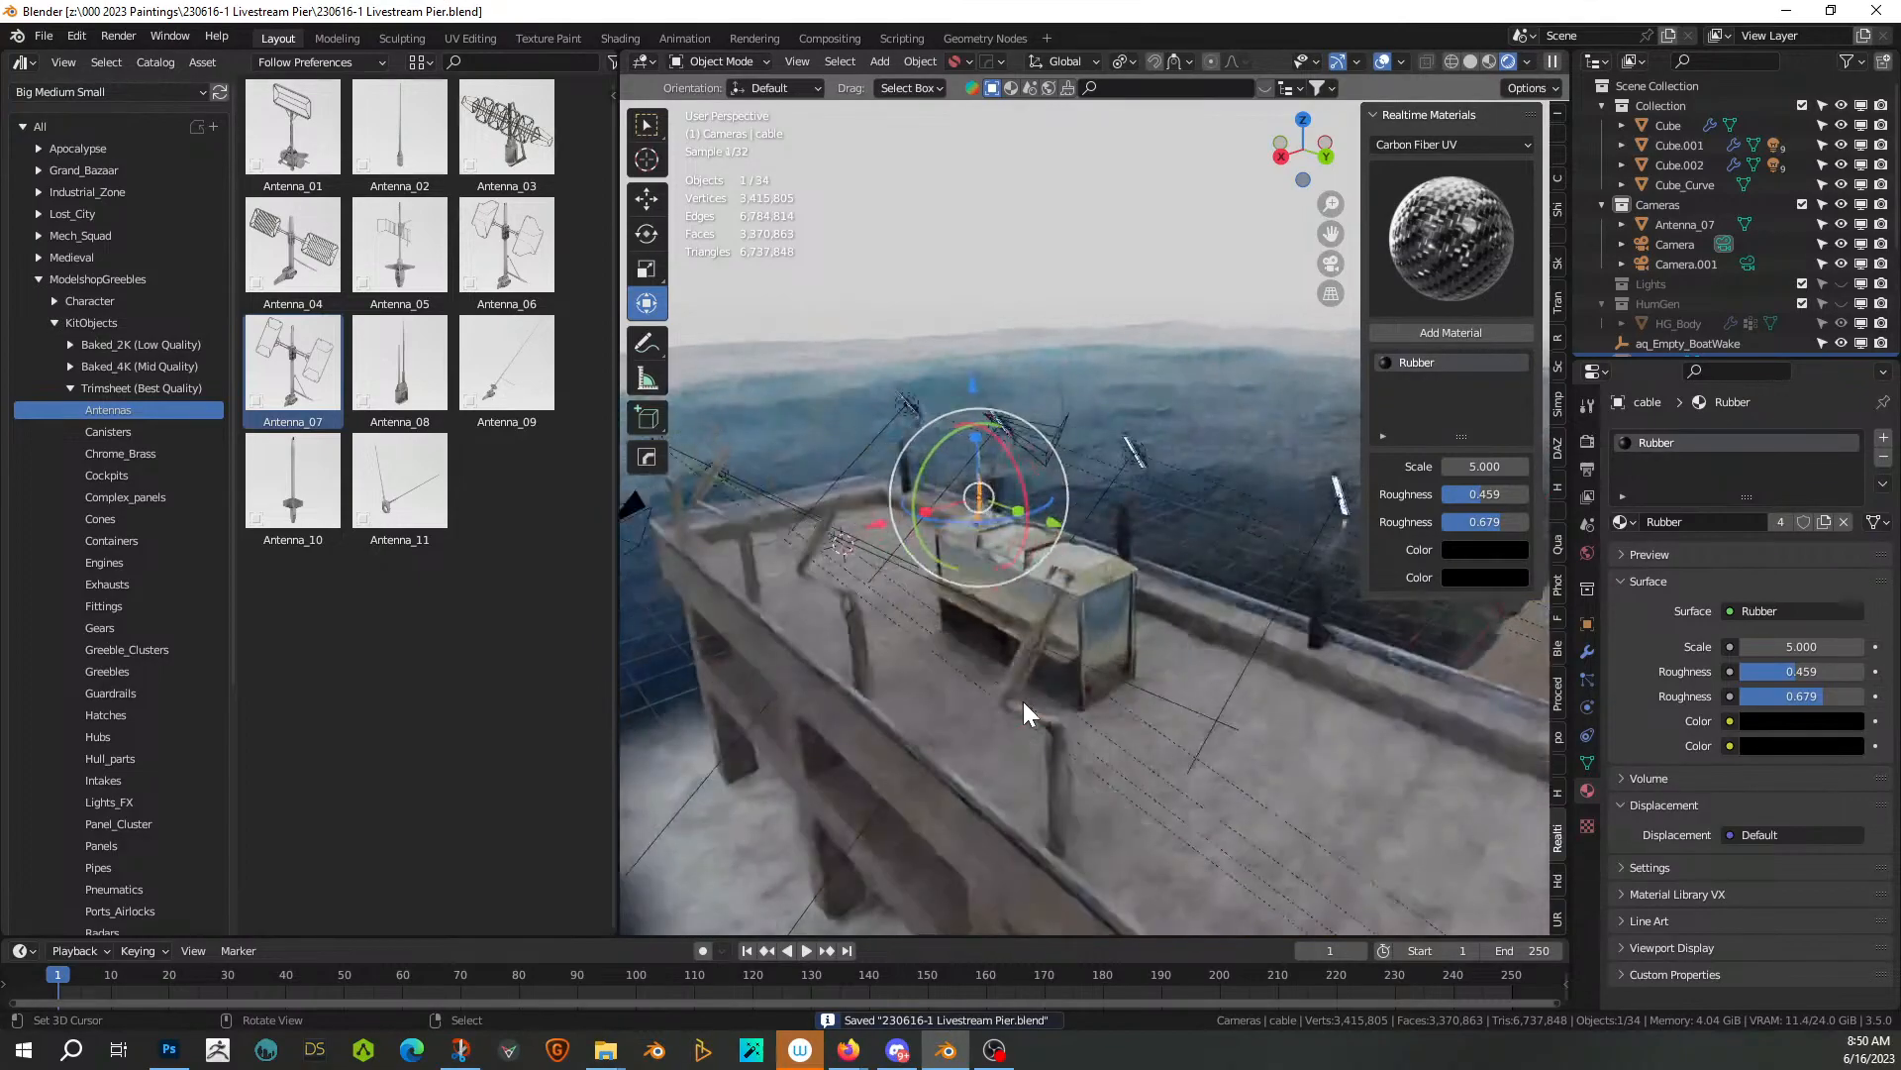
{"action": "middle_click_drag", "start_coordinate": [967, 740], "coordinate": [1143, 655]}
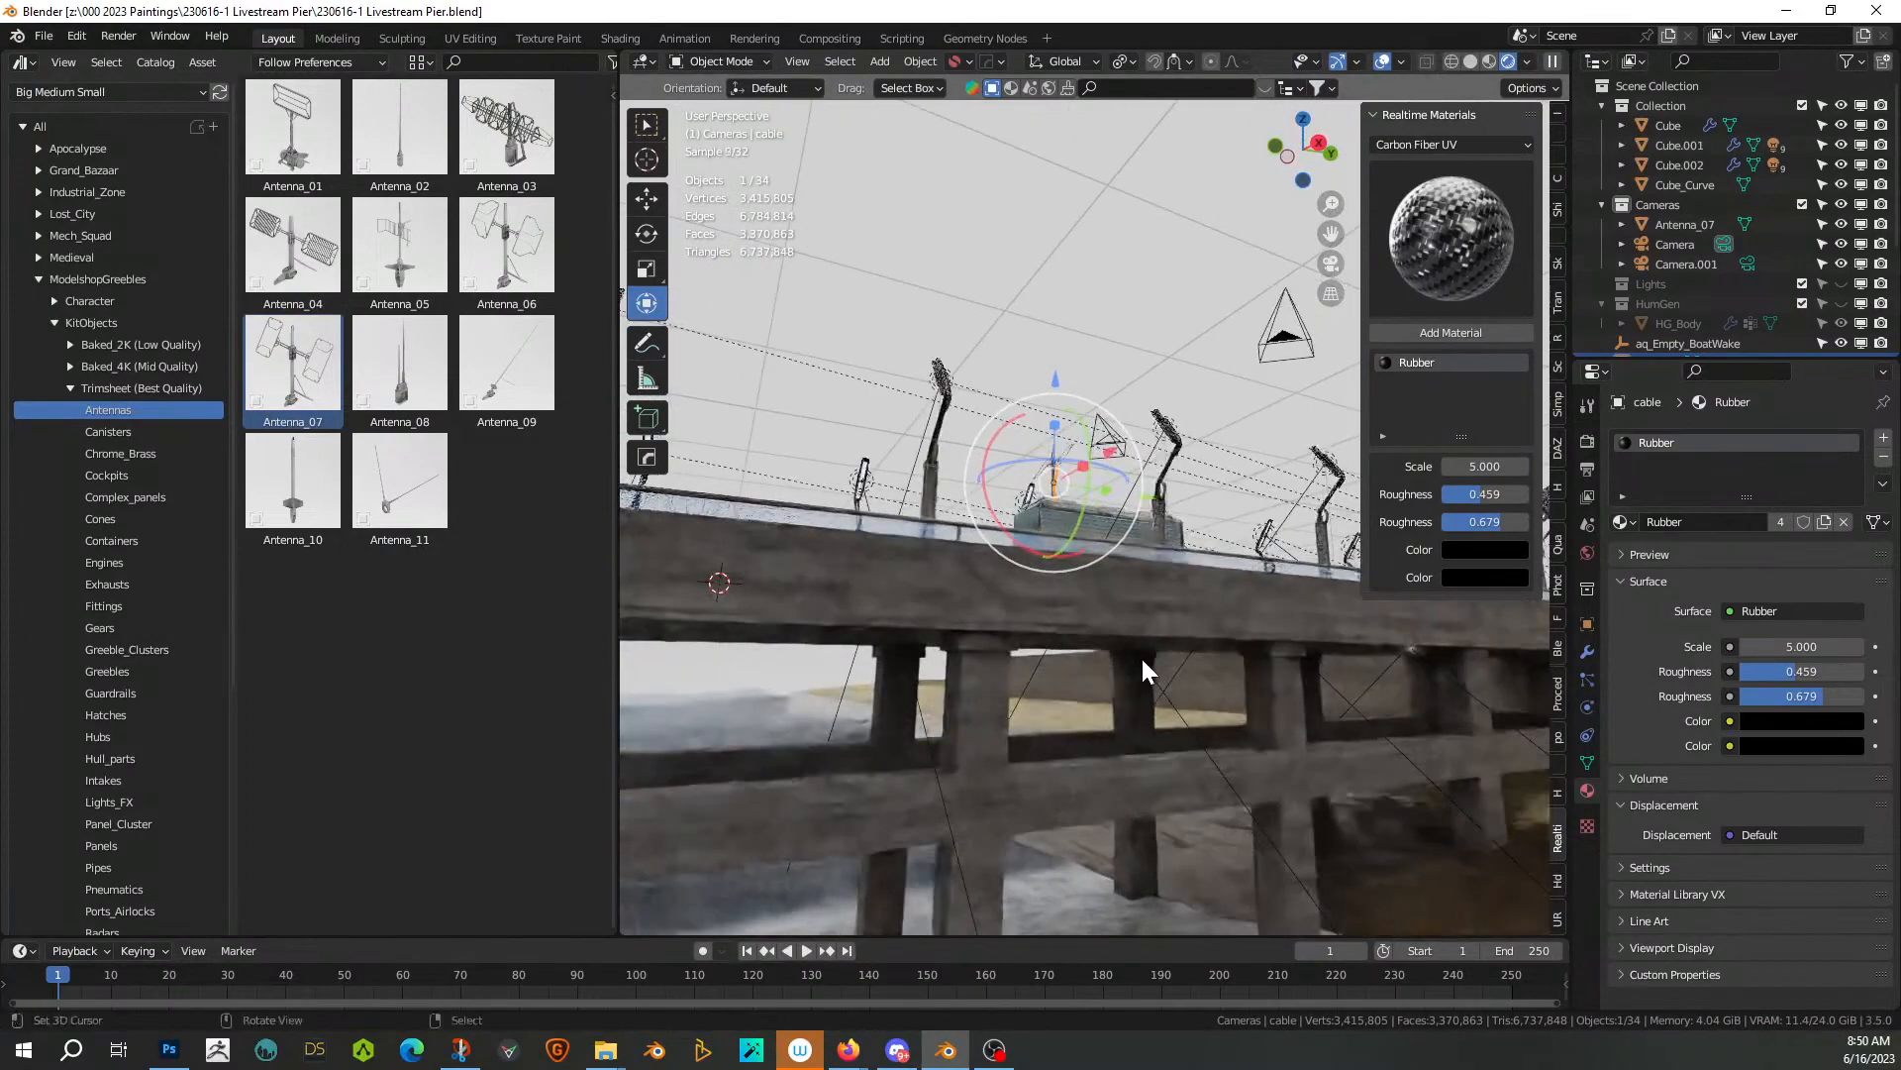
Enter Edit Mode on the pier mesh, switch to solid shading and try to loop-select the faces of its side beam
{"action": "left_click", "coordinate": [1055, 609]}
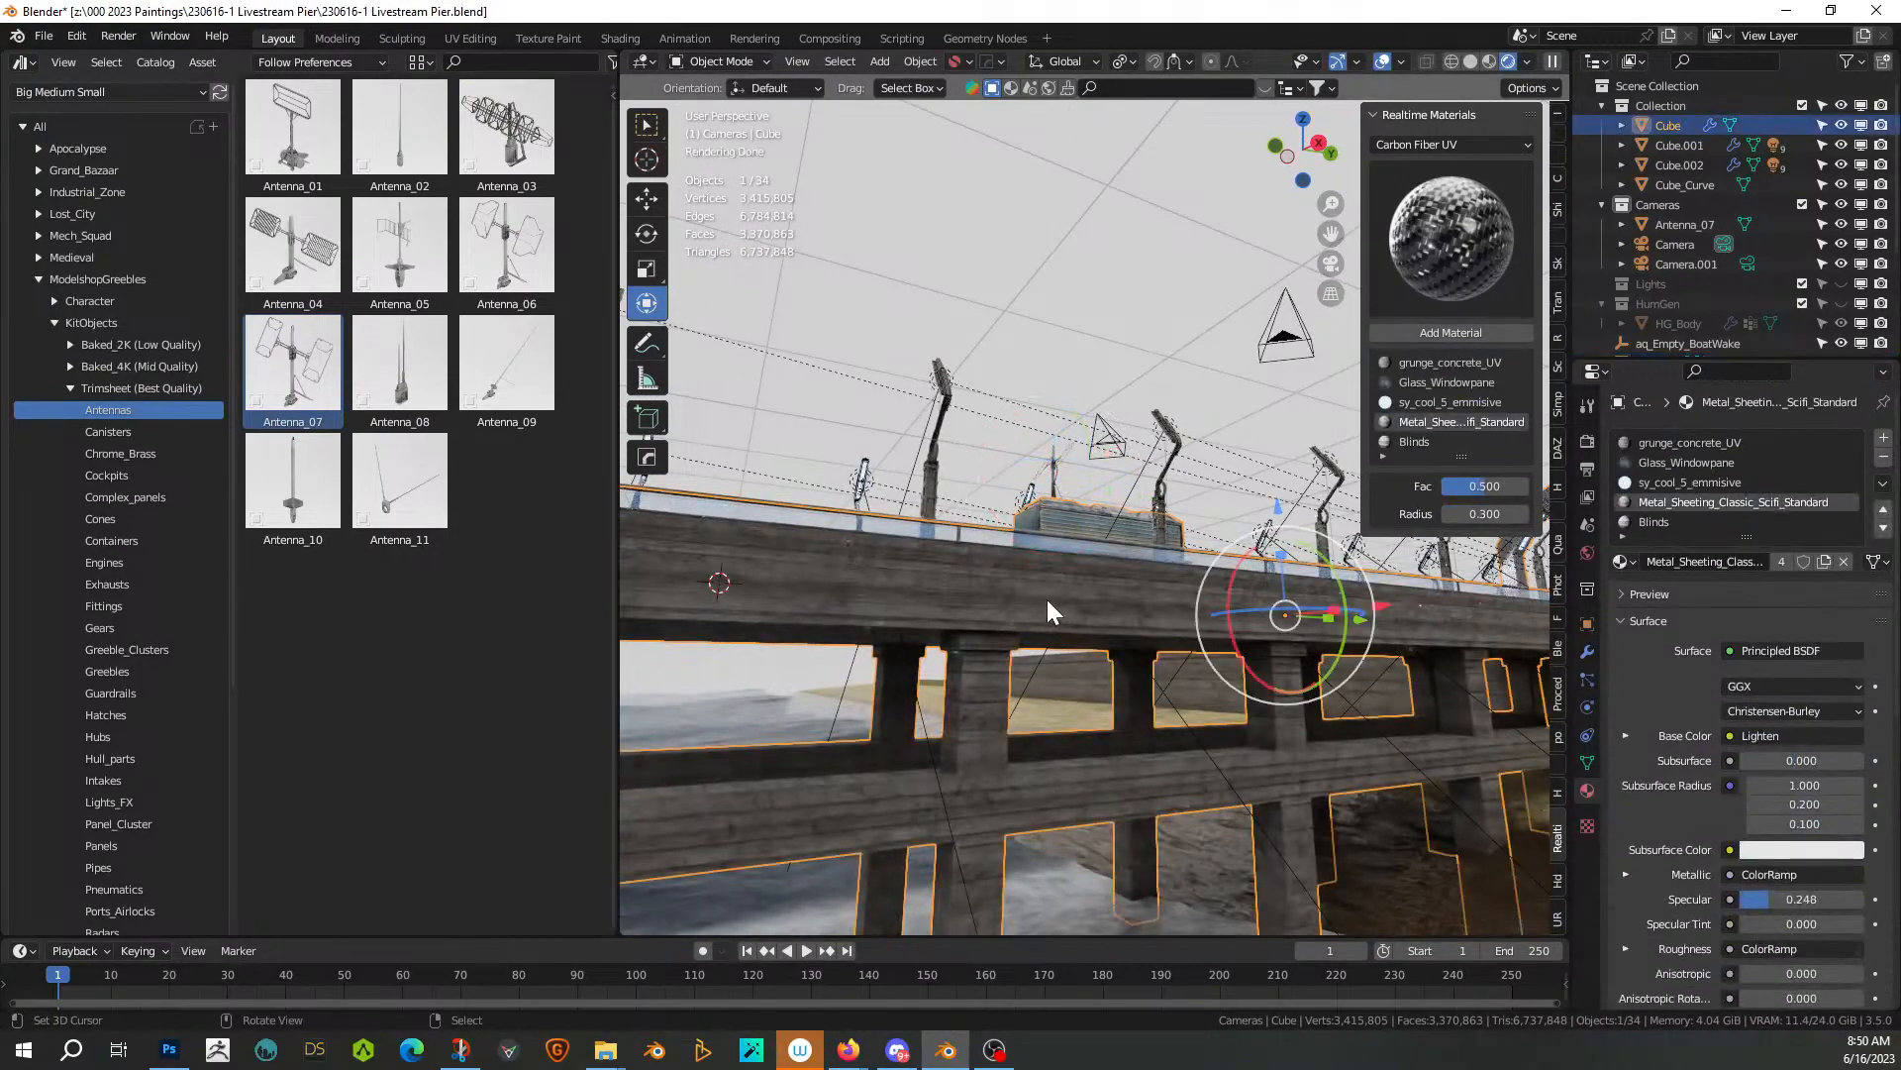
{"action": "key", "text": "Tab"}
{"action": "left_click", "coordinate": [1047, 598]}
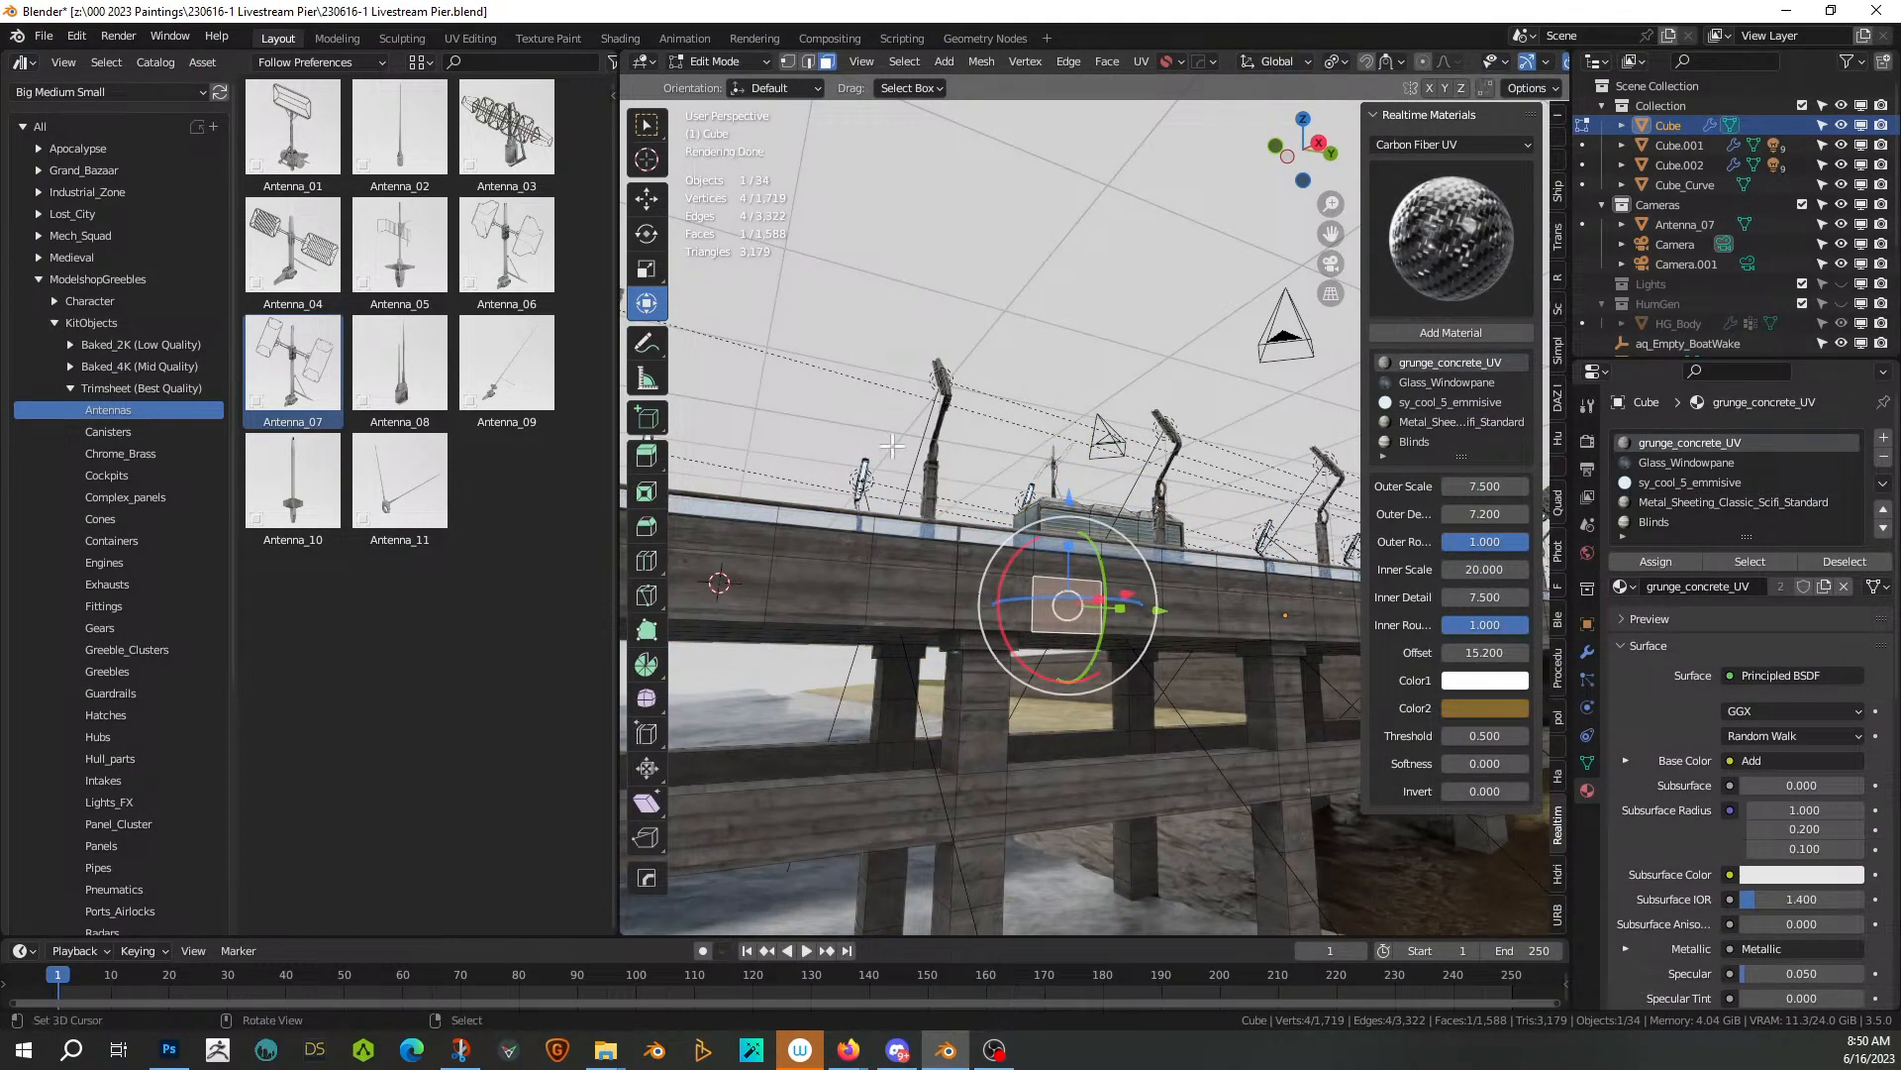
{"action": "key", "text": "z"}
{"action": "key", "text": "6"}
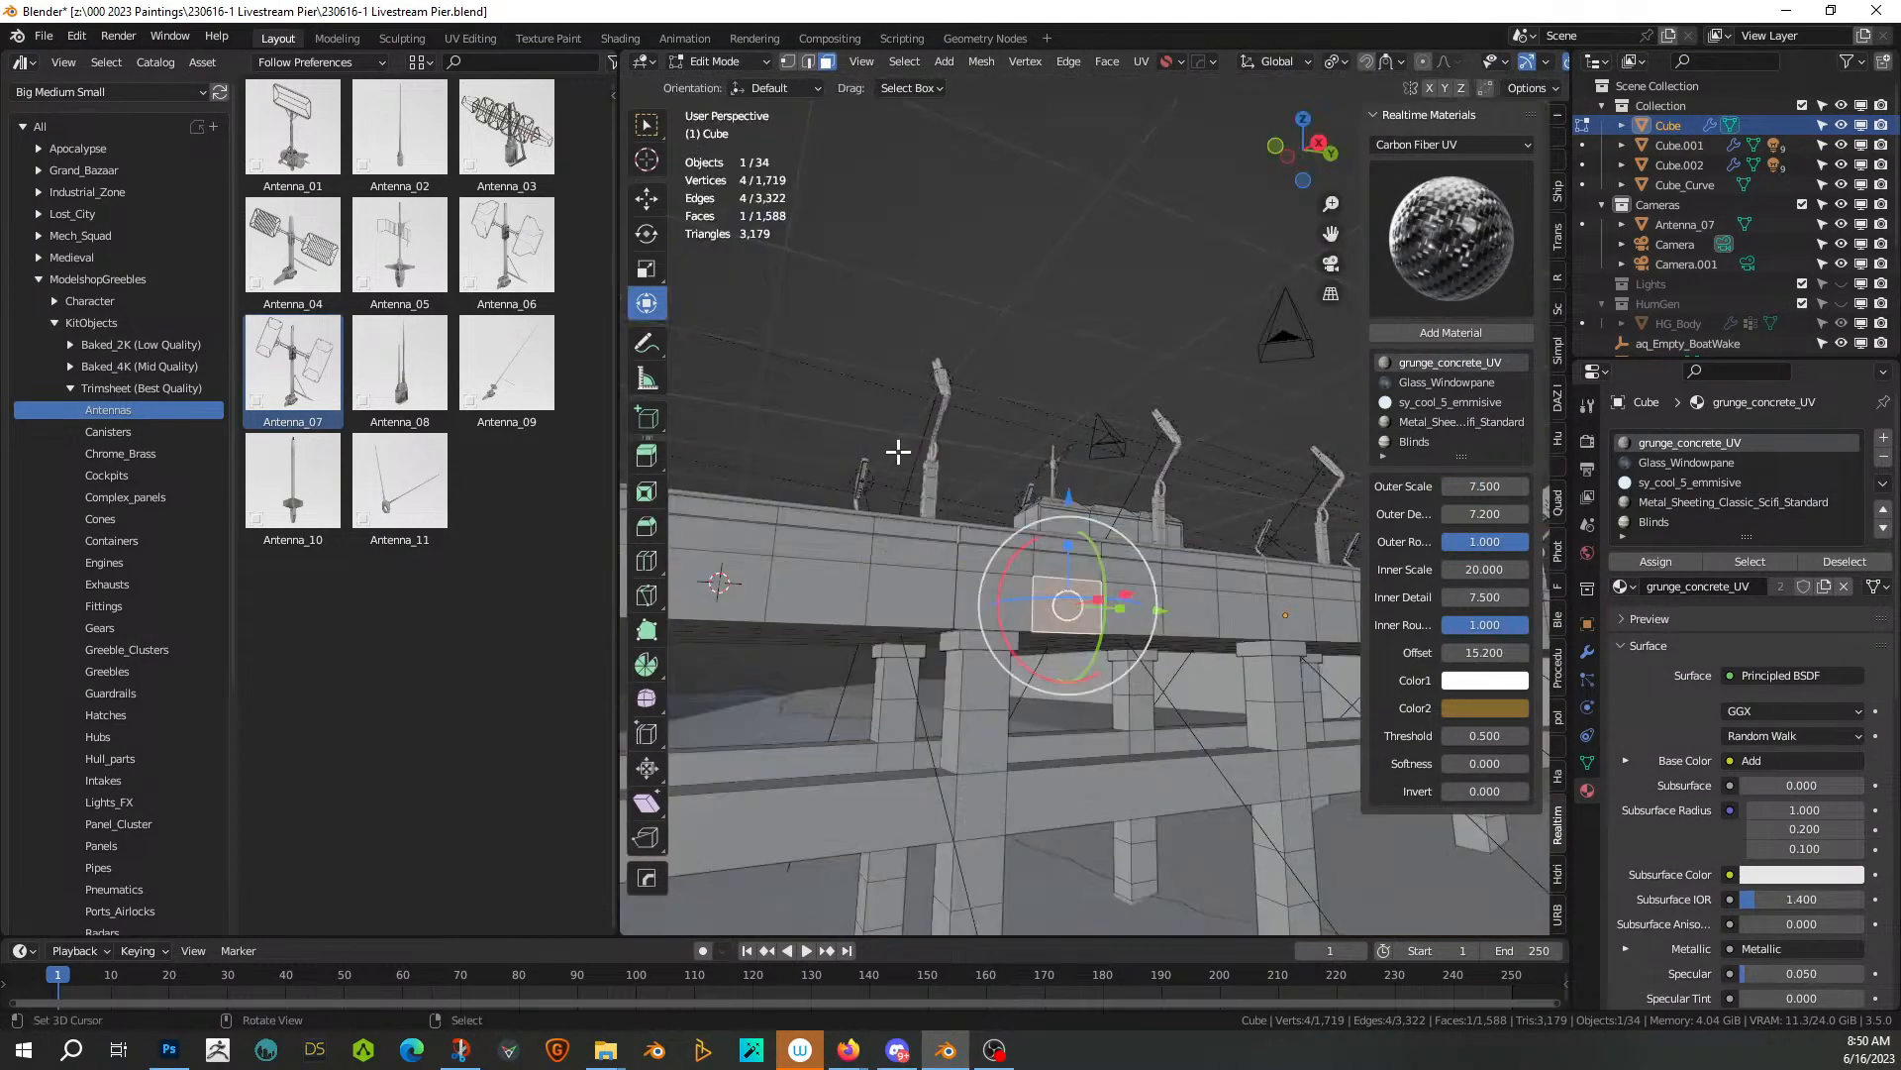
{"action": "left_click", "coordinate": [1020, 614], "text": "alt"}
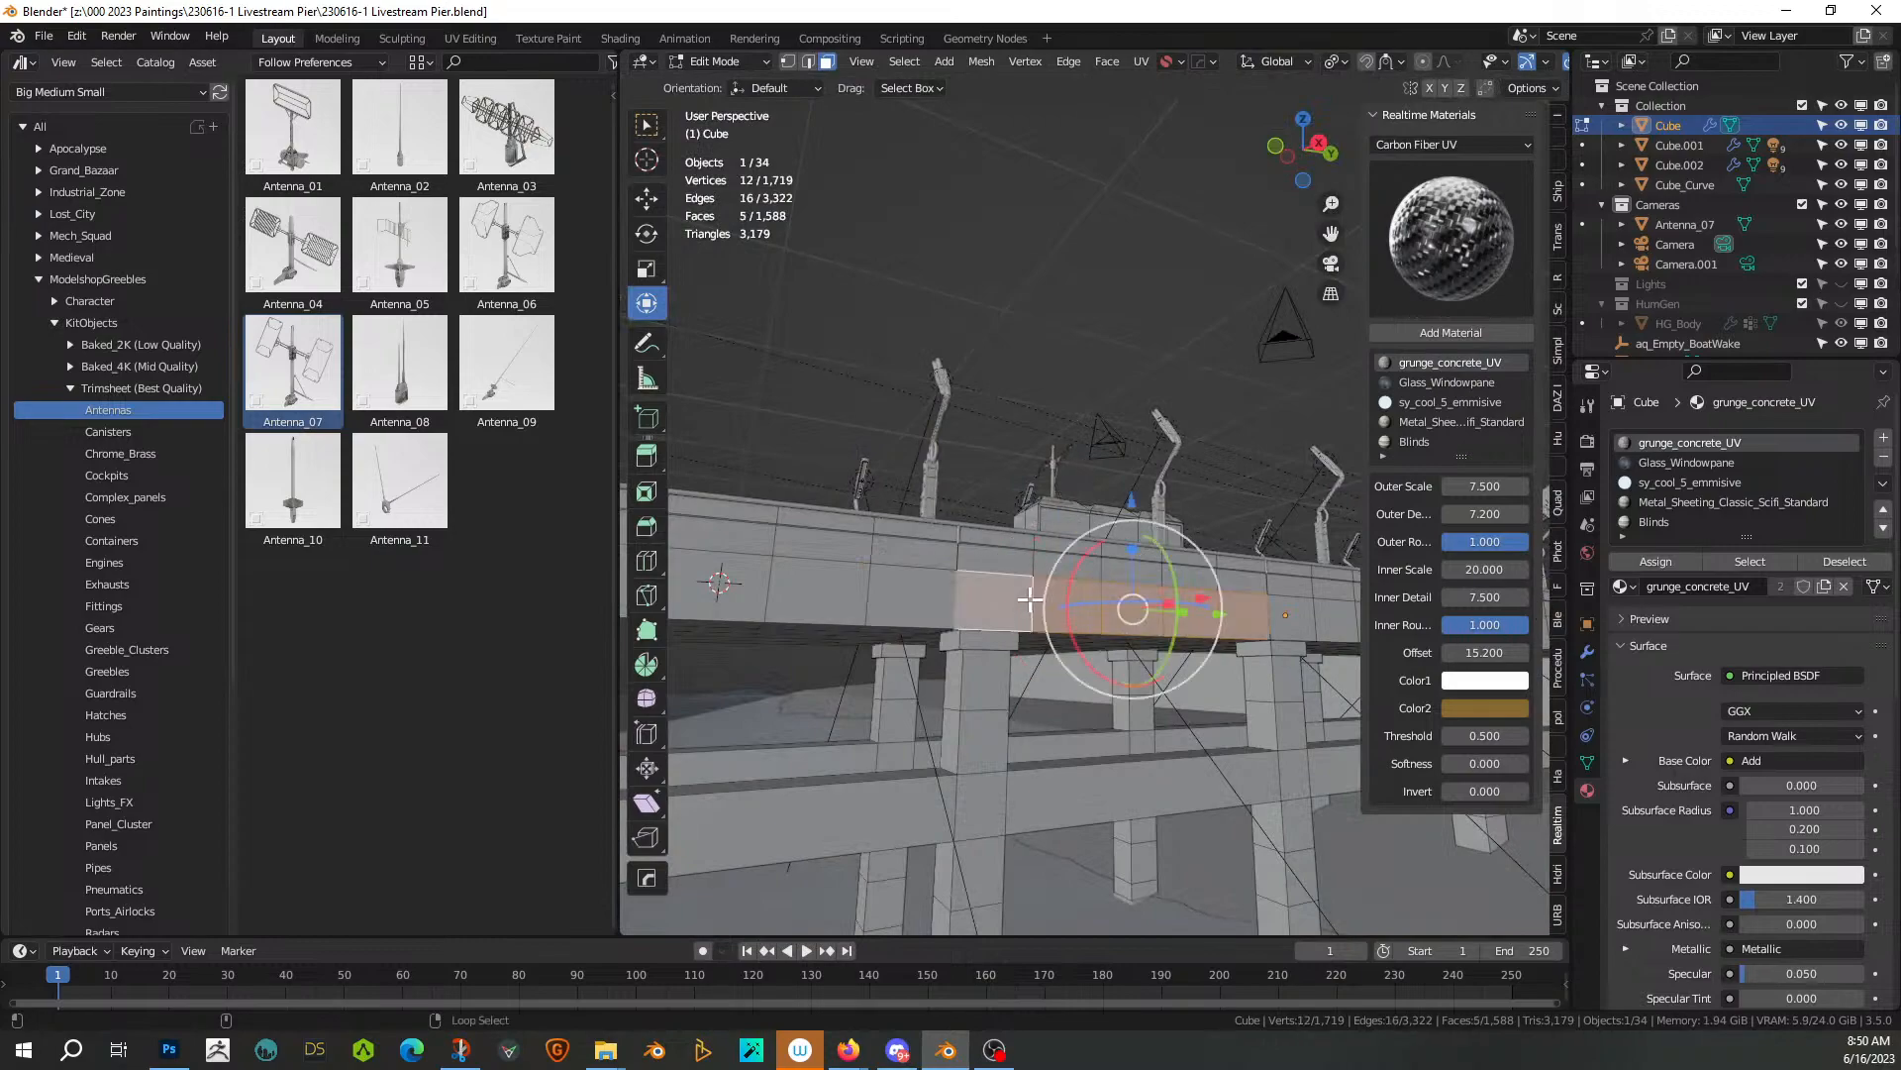
{"action": "middle_click_drag", "start_coordinate": [1020, 614], "coordinate": [1000, 599]}
Show the full pier in the right orthographic view without X-ray, and close the asset browser area
{"action": "key", "text": "KP_3"}
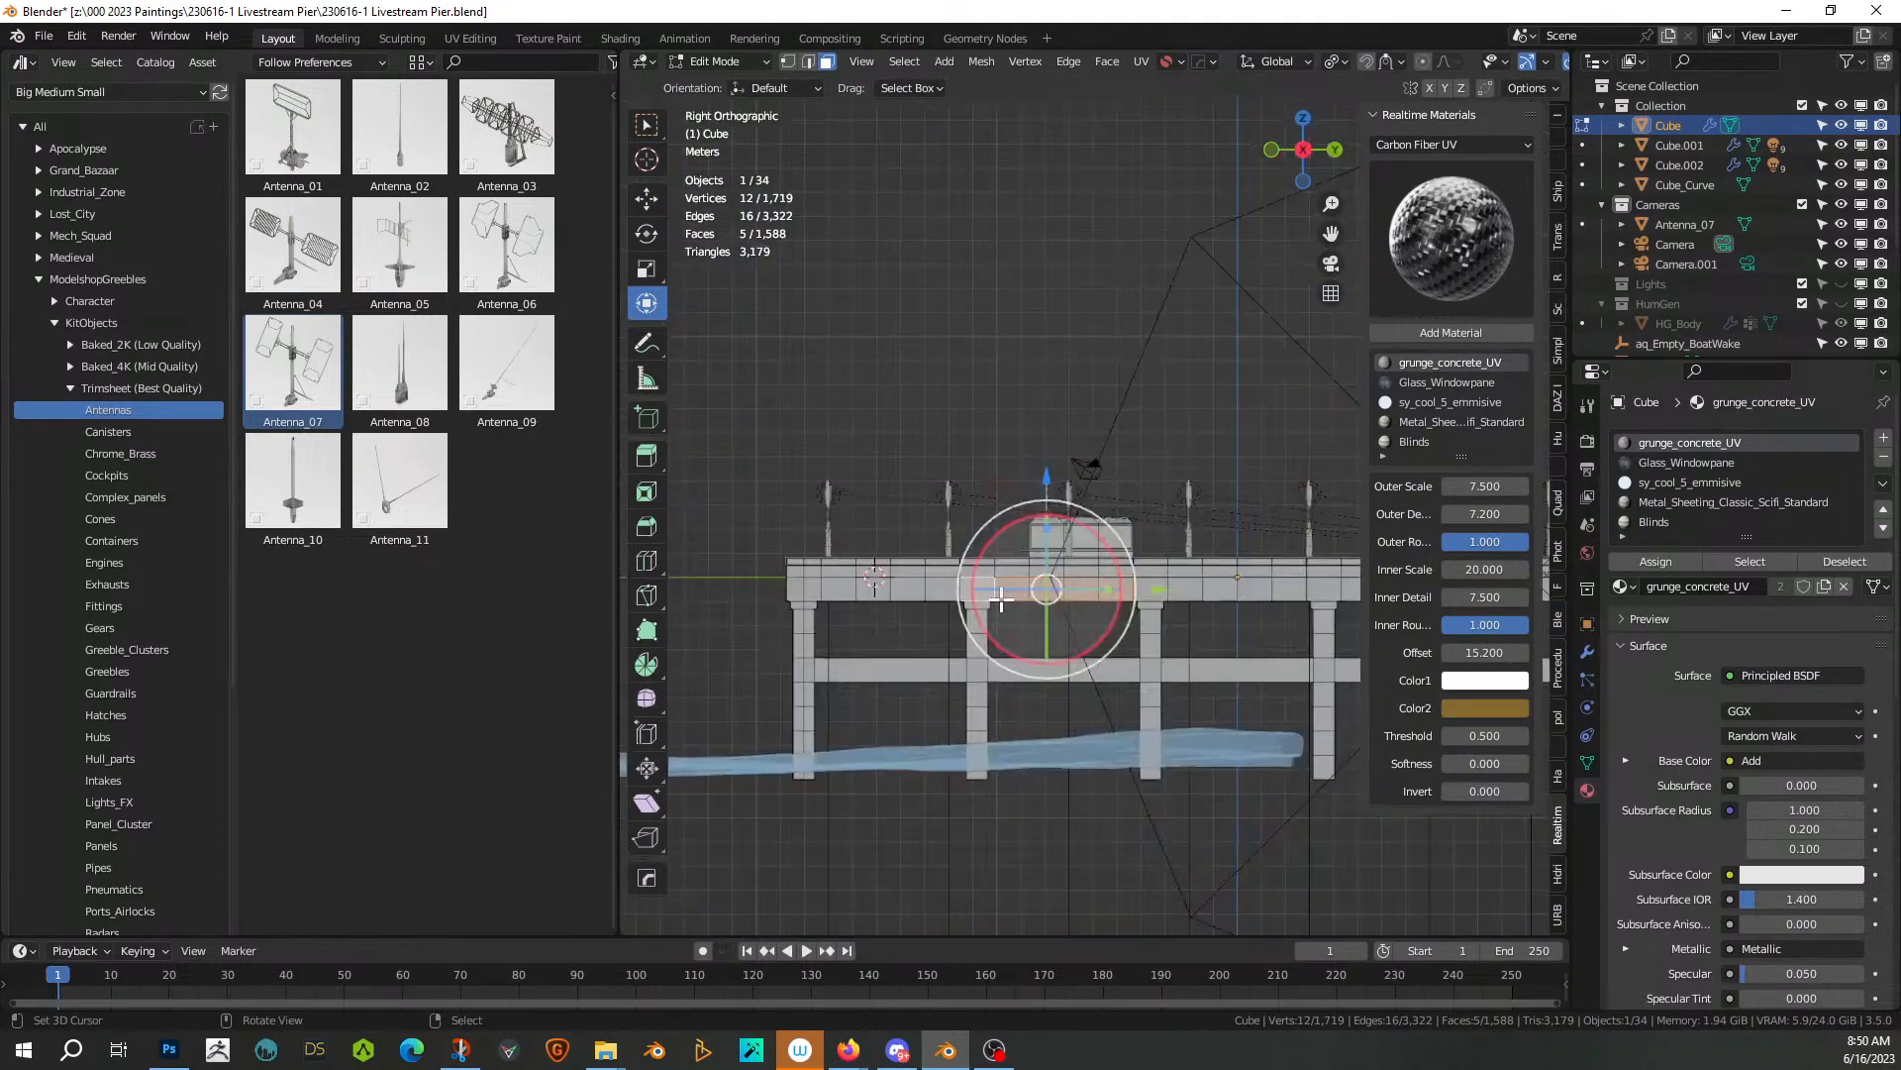
{"action": "key", "text": "alt+z"}
{"action": "middle_click_drag", "start_coordinate": [992, 622], "coordinate": [923, 659], "text": "shift"}
{"action": "scroll", "coordinate": [924, 659], "scroll_direction": "down", "scroll_amount": 2}
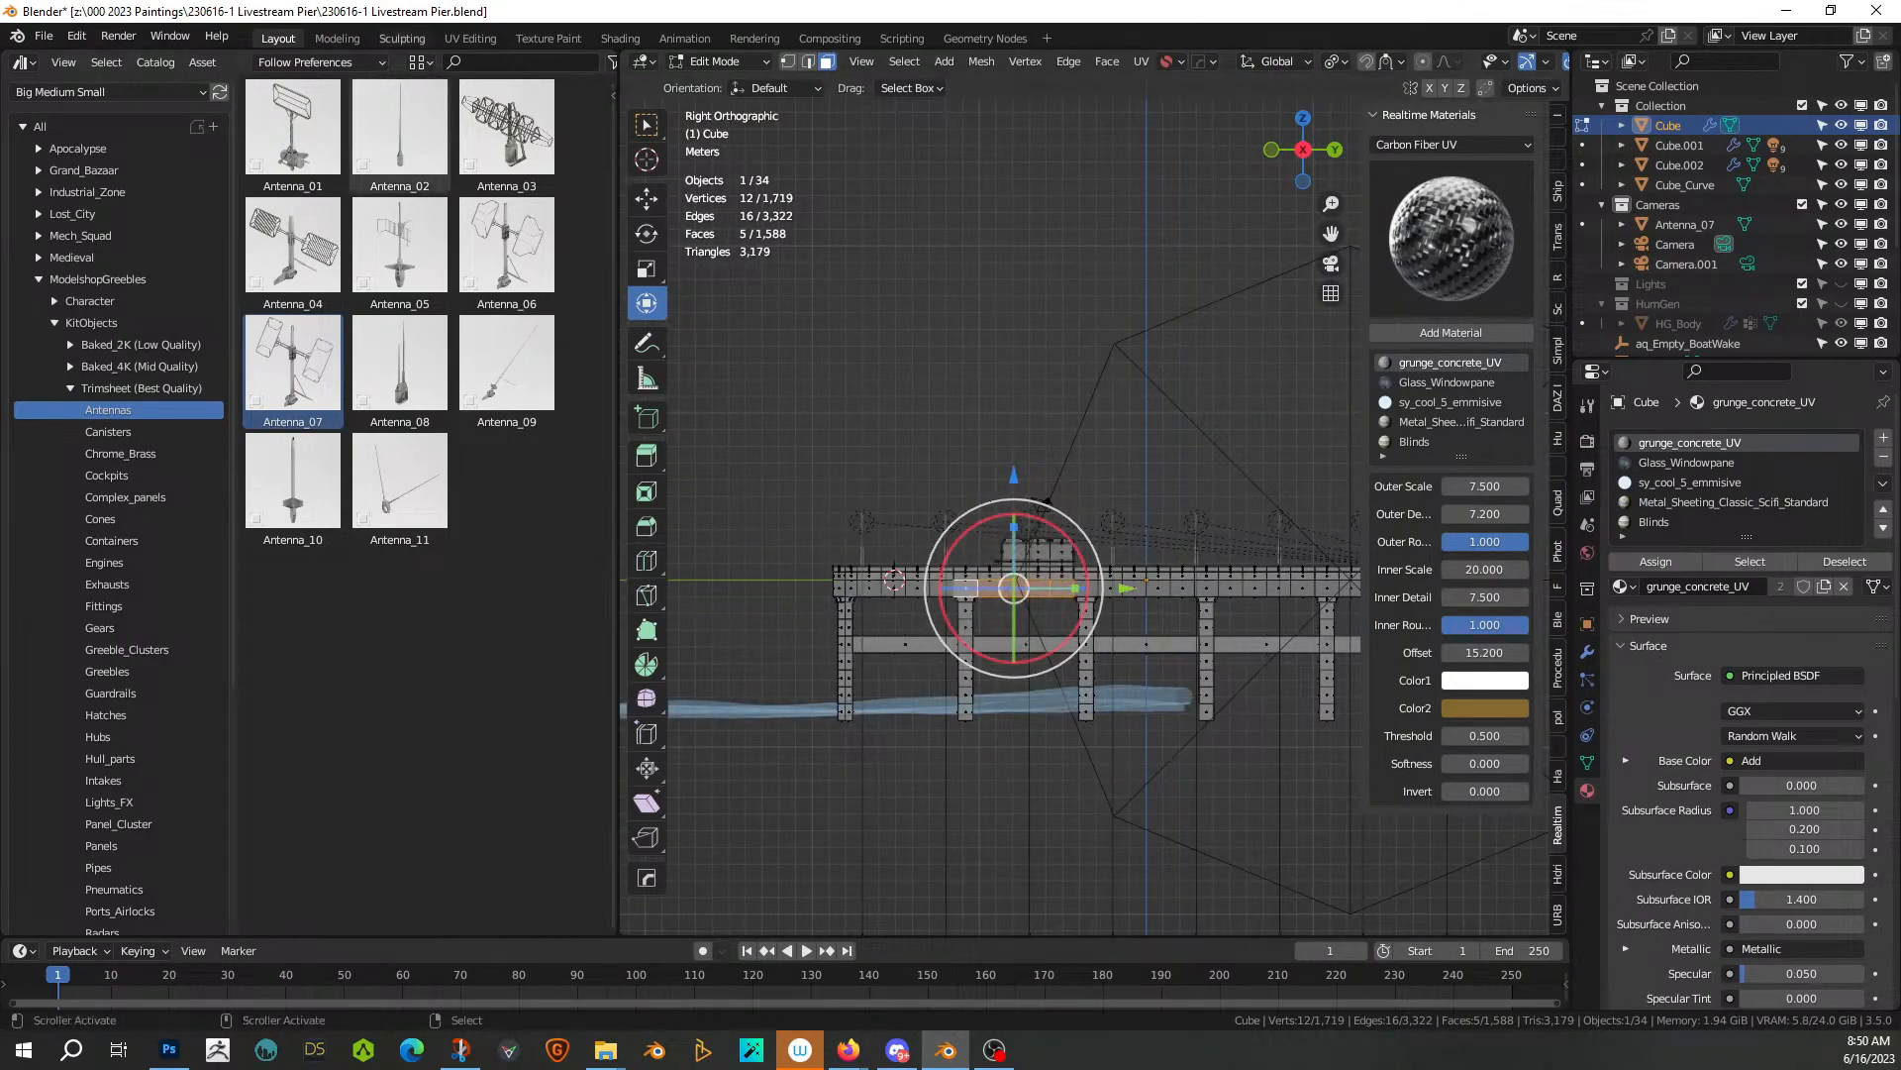
{"action": "right_click", "coordinate": [234, 67]}
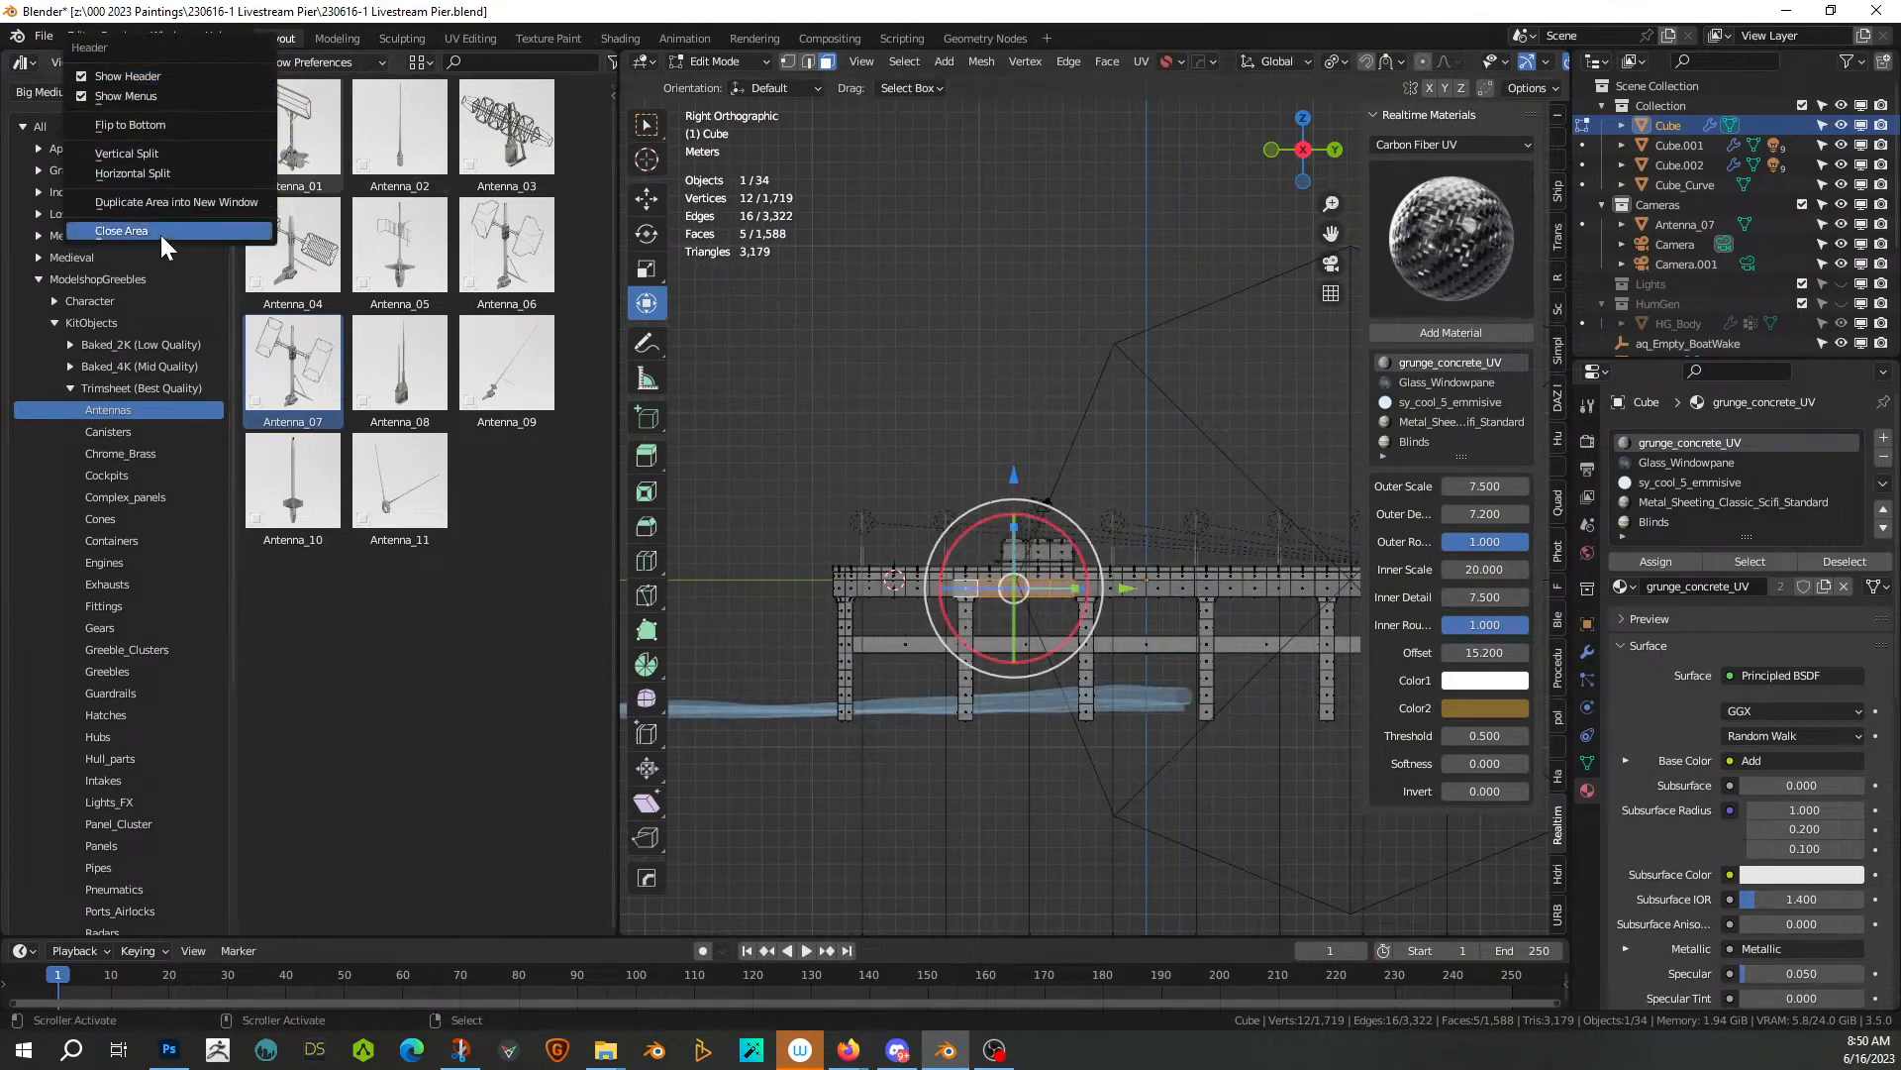
{"action": "left_click", "coordinate": [160, 235]}
{"action": "middle_click_drag", "start_coordinate": [879, 691], "coordinate": [753, 658], "text": "shift"}
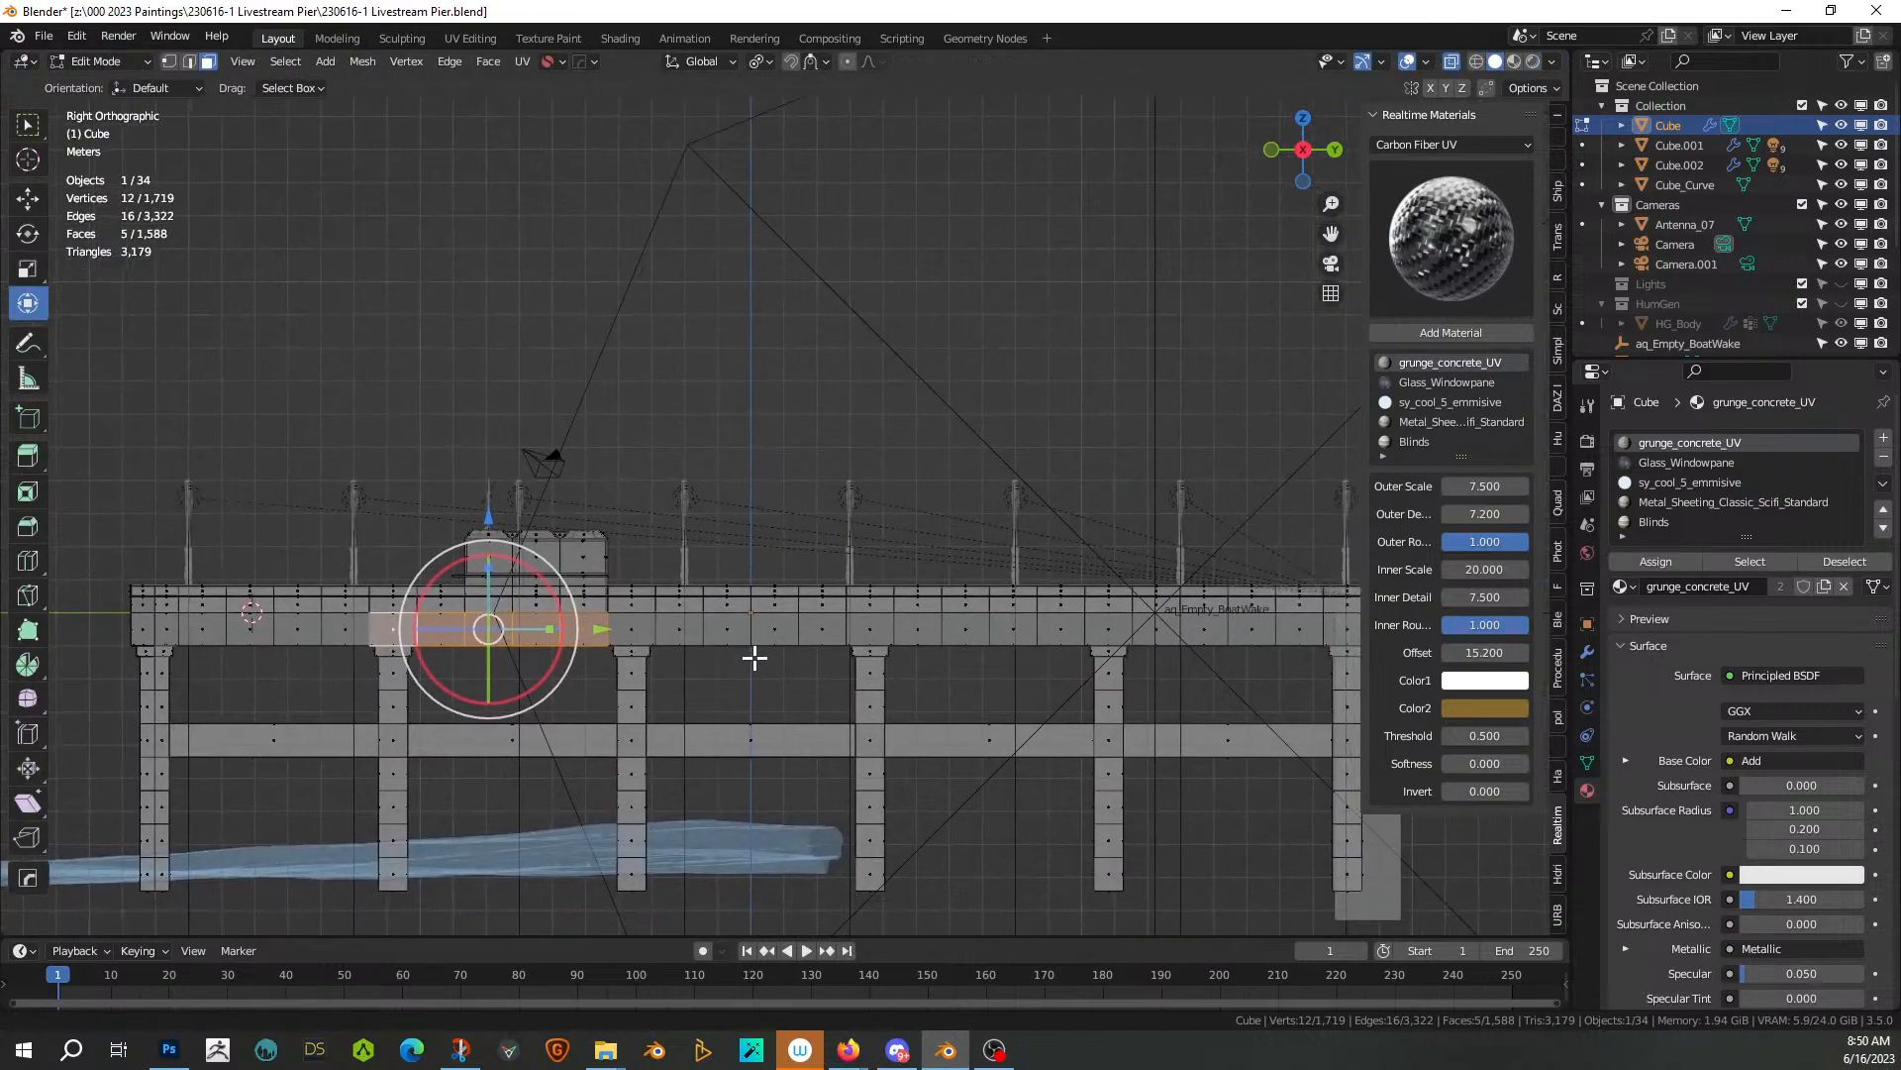
{"action": "scroll", "coordinate": [755, 658], "scroll_direction": "down", "scroll_amount": 1}
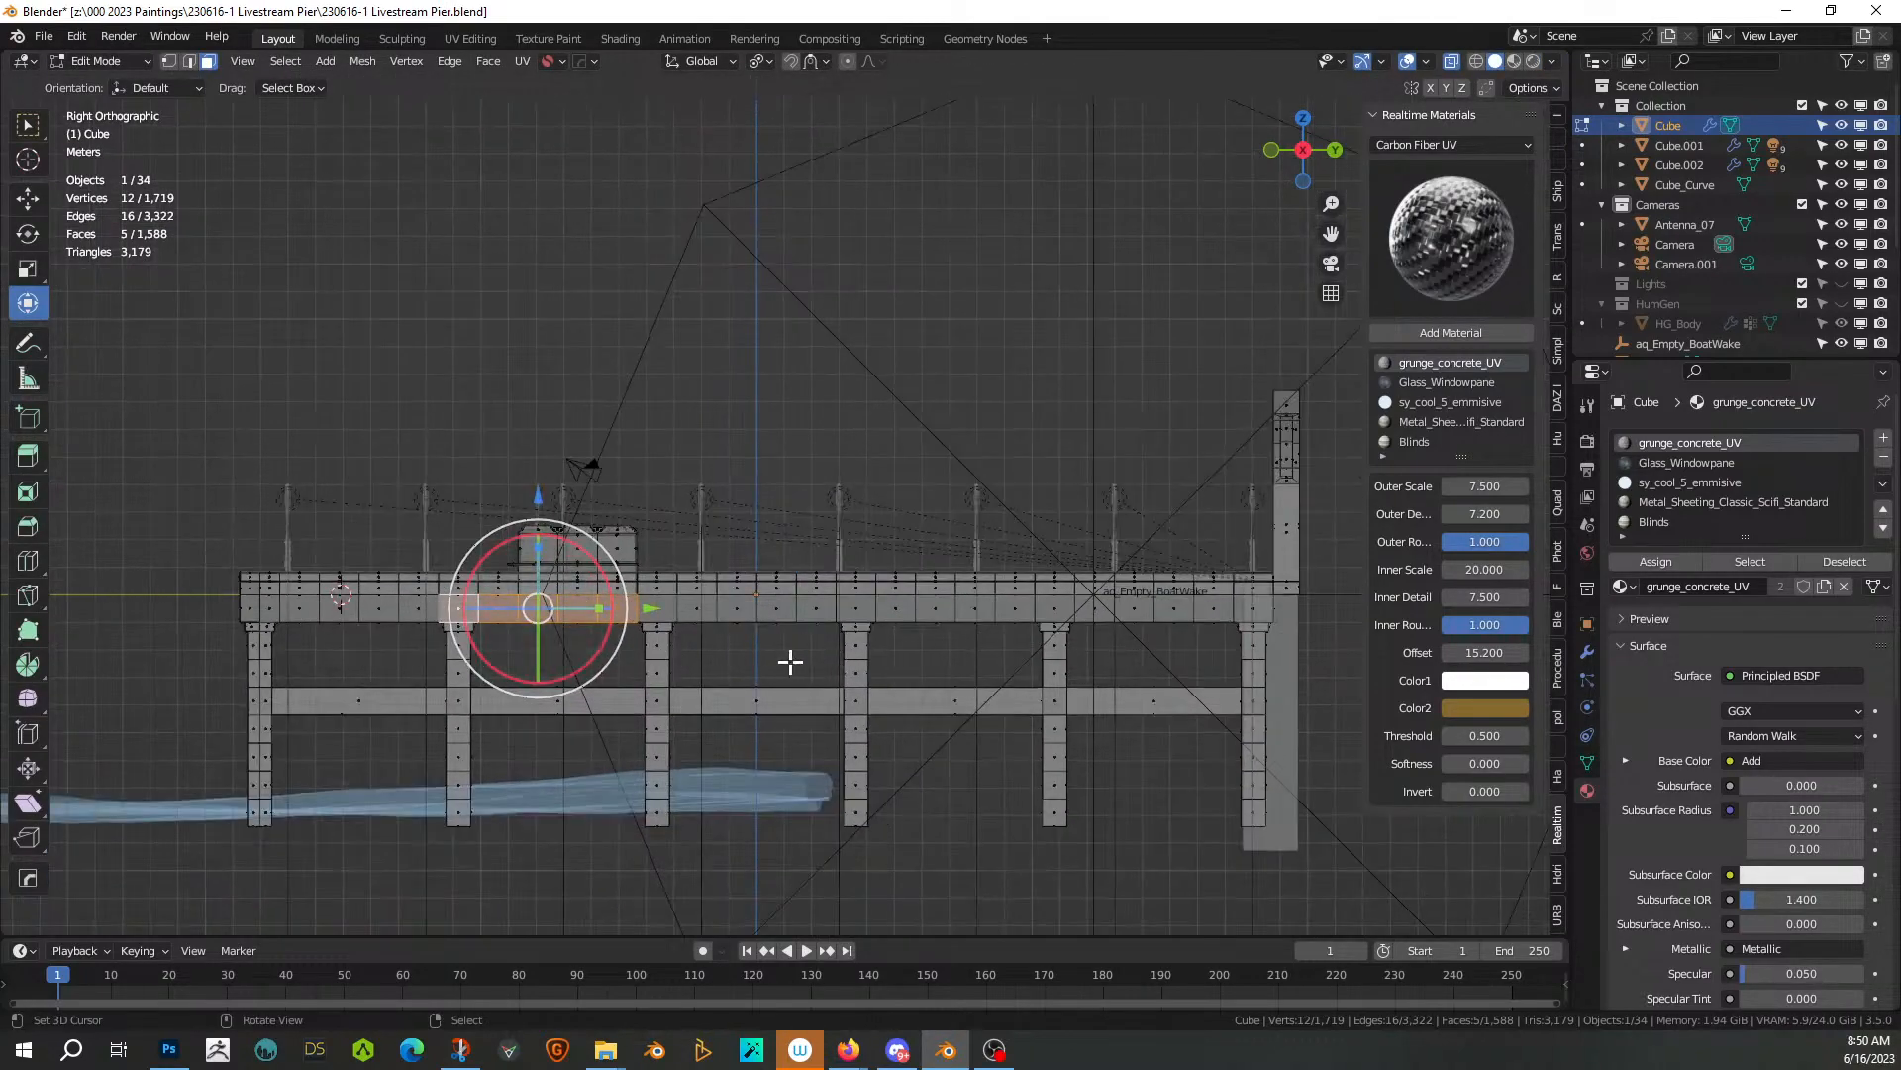
{"action": "key", "text": "alt+z"}
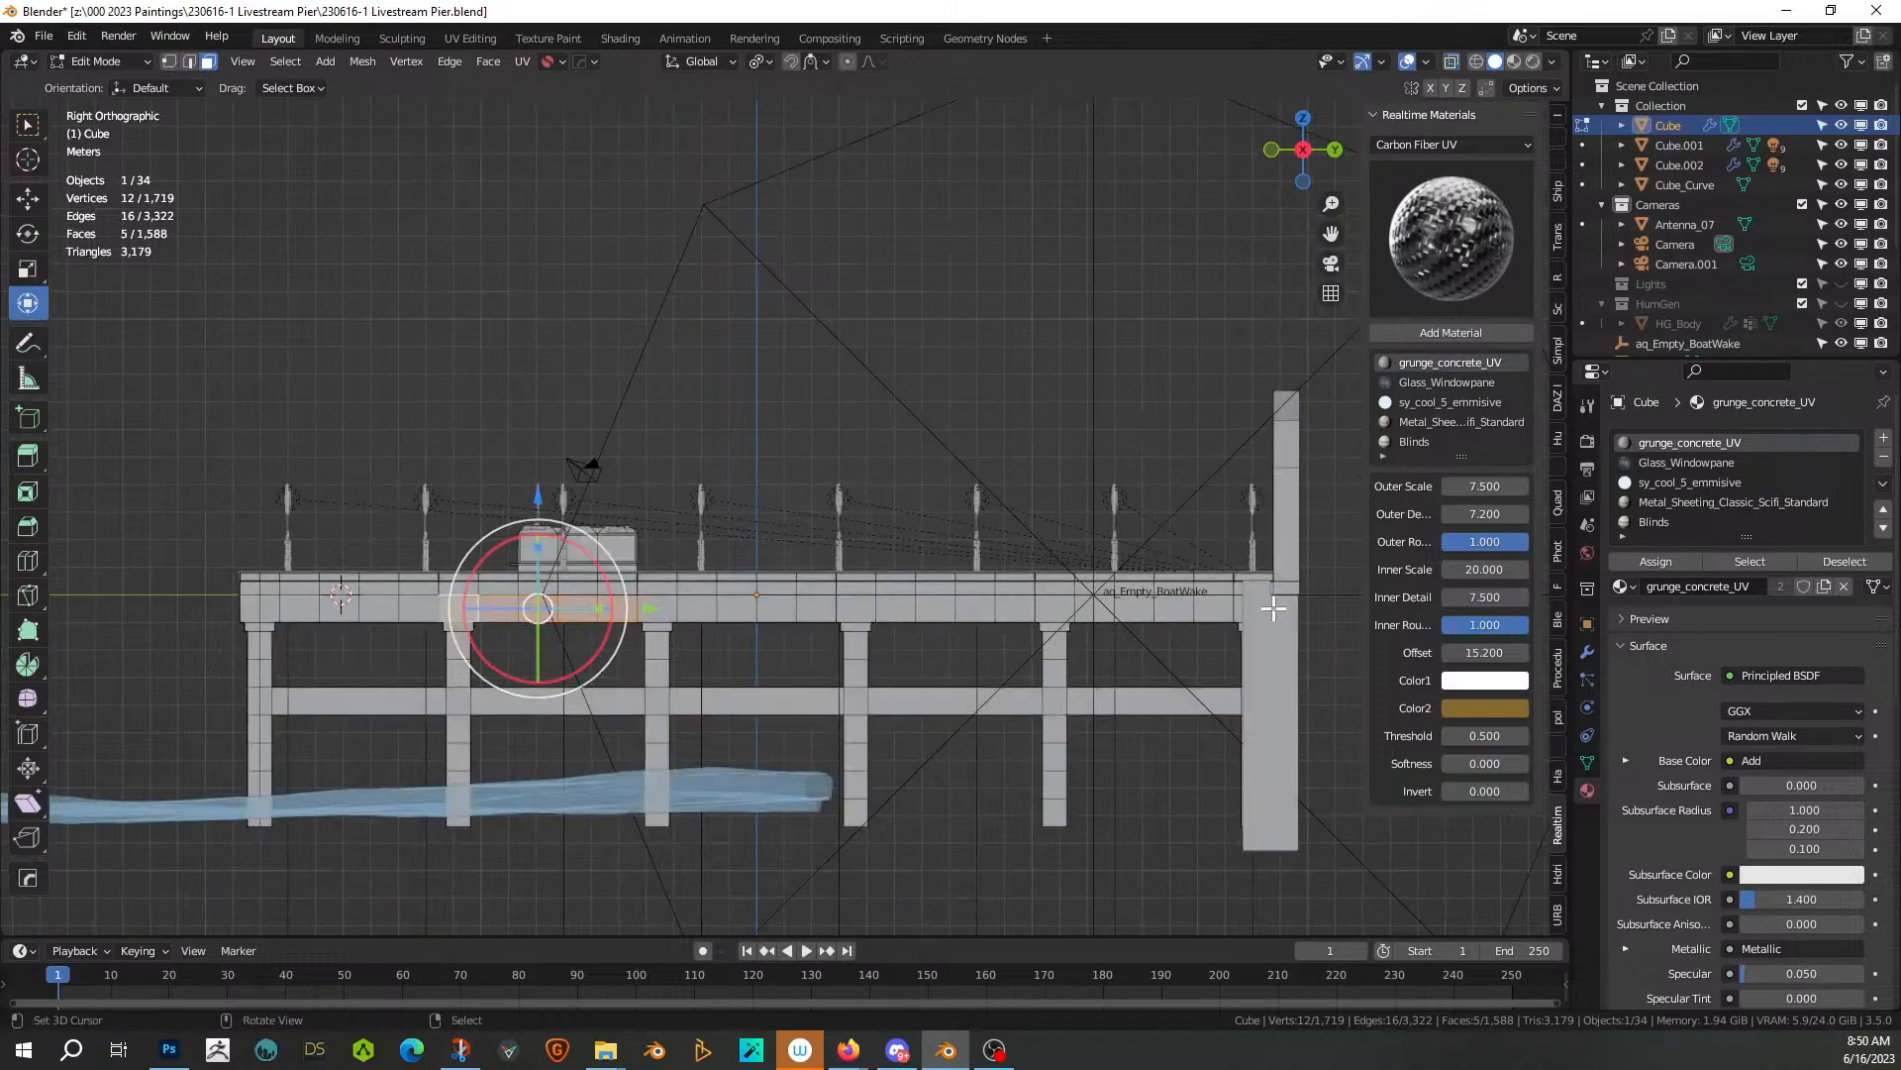
Try to select the row of faces along the pier's side beam by picking the shortest path between its faces
{"action": "left_click", "coordinate": [1240, 608]}
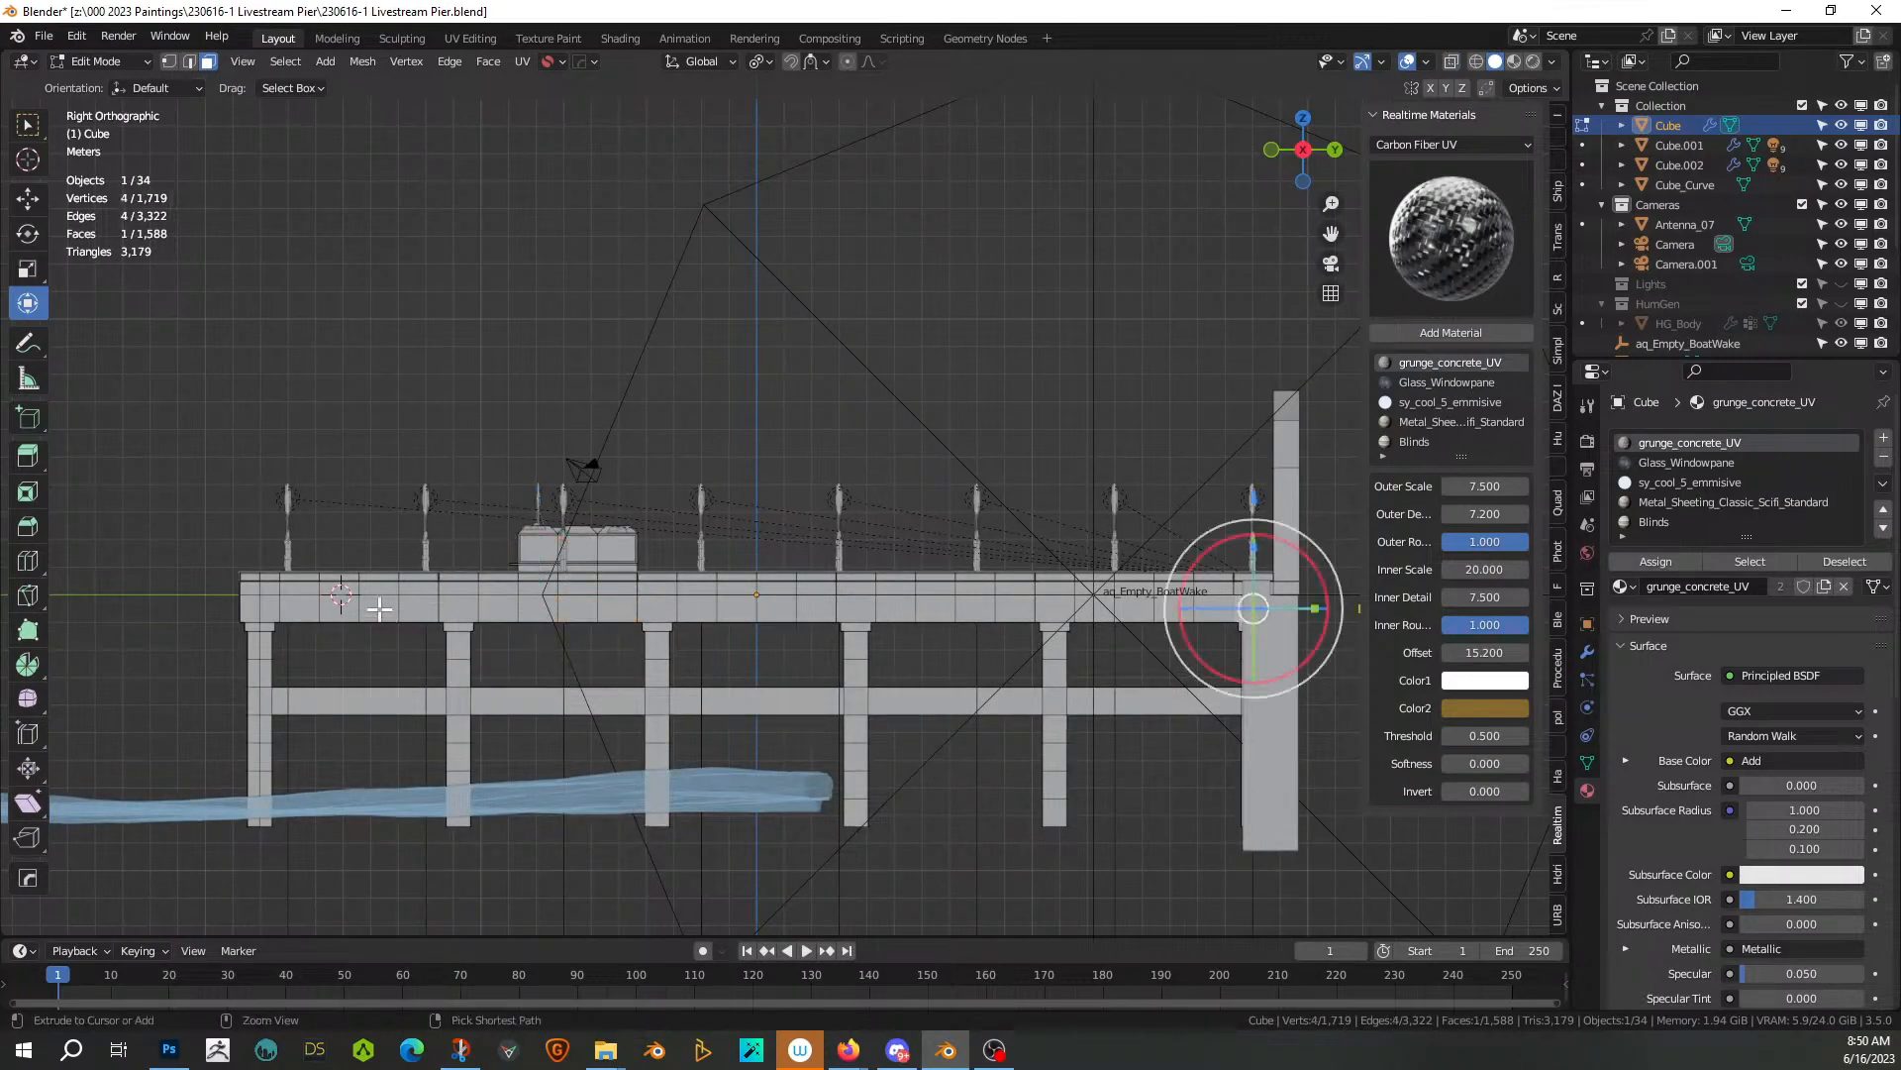
{"action": "left_click", "coordinate": [246, 601], "text": "ctrl"}
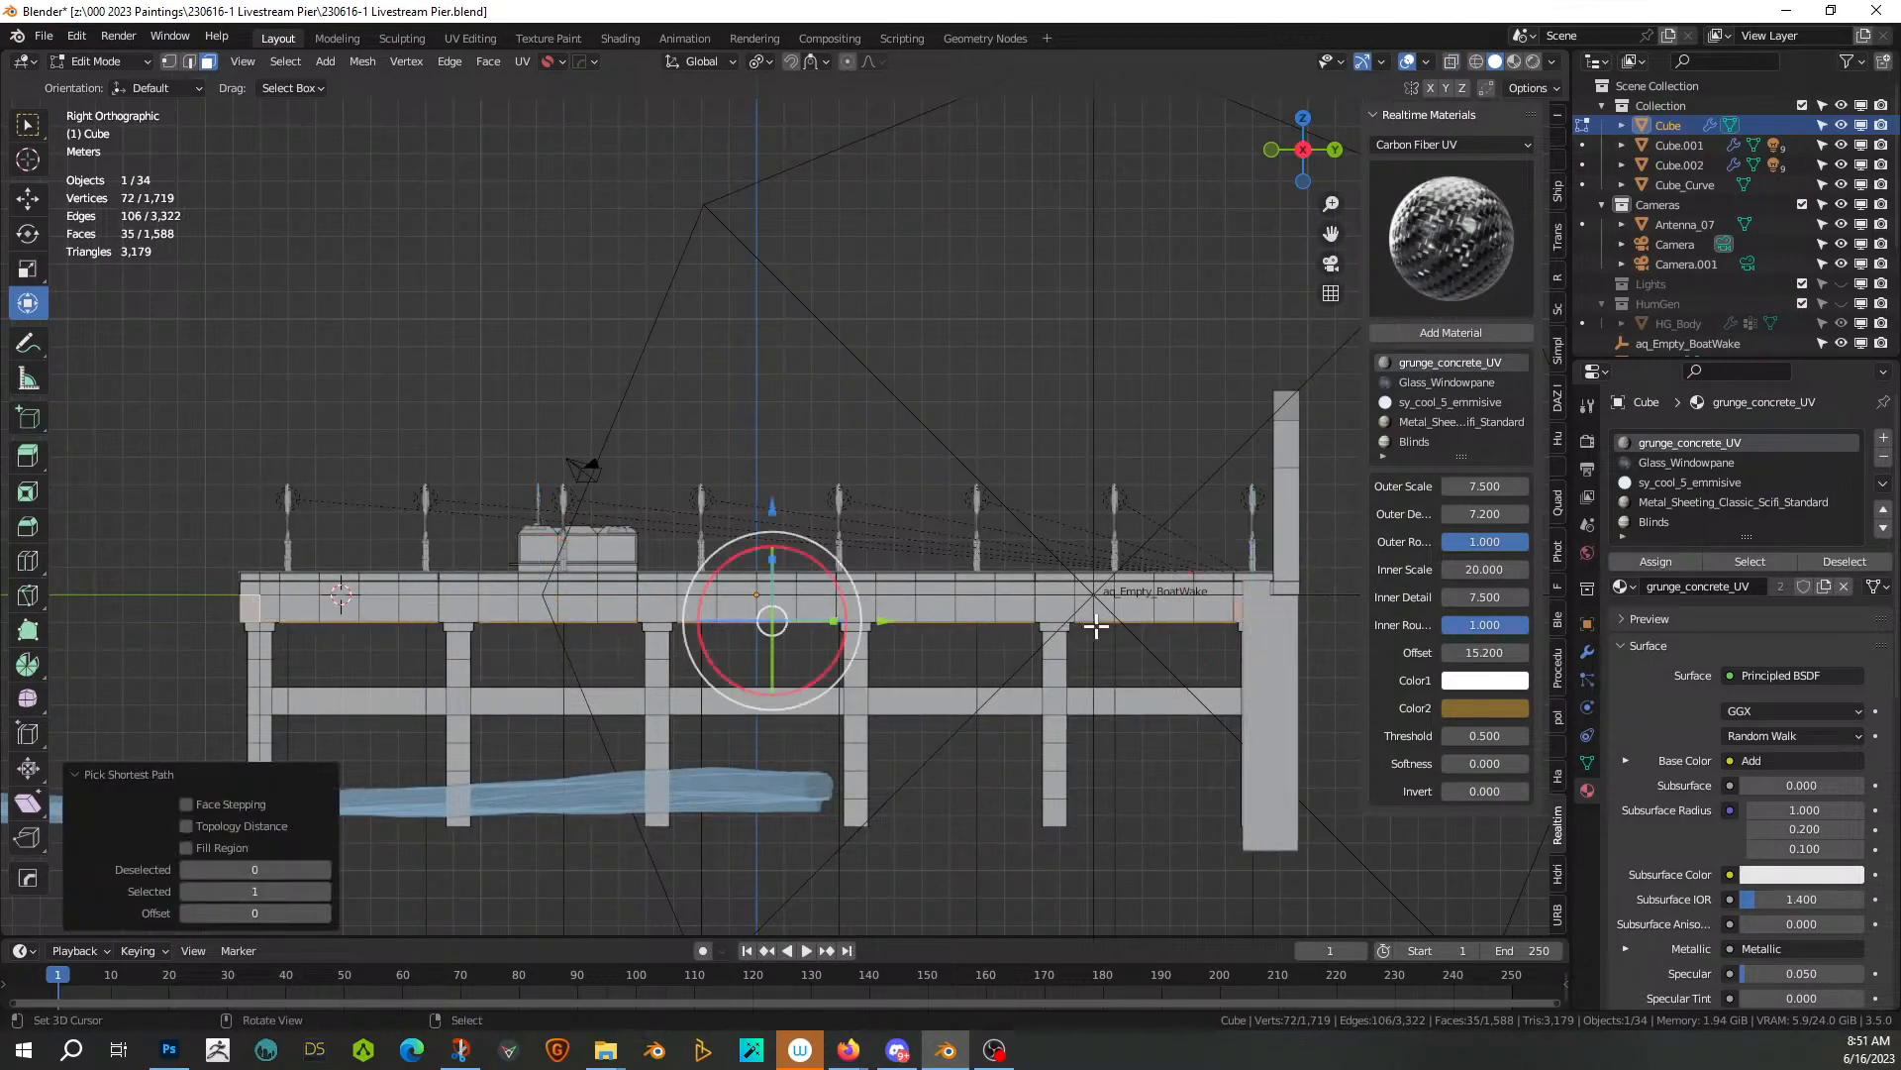
{"action": "left_click", "coordinate": [1233, 601]}
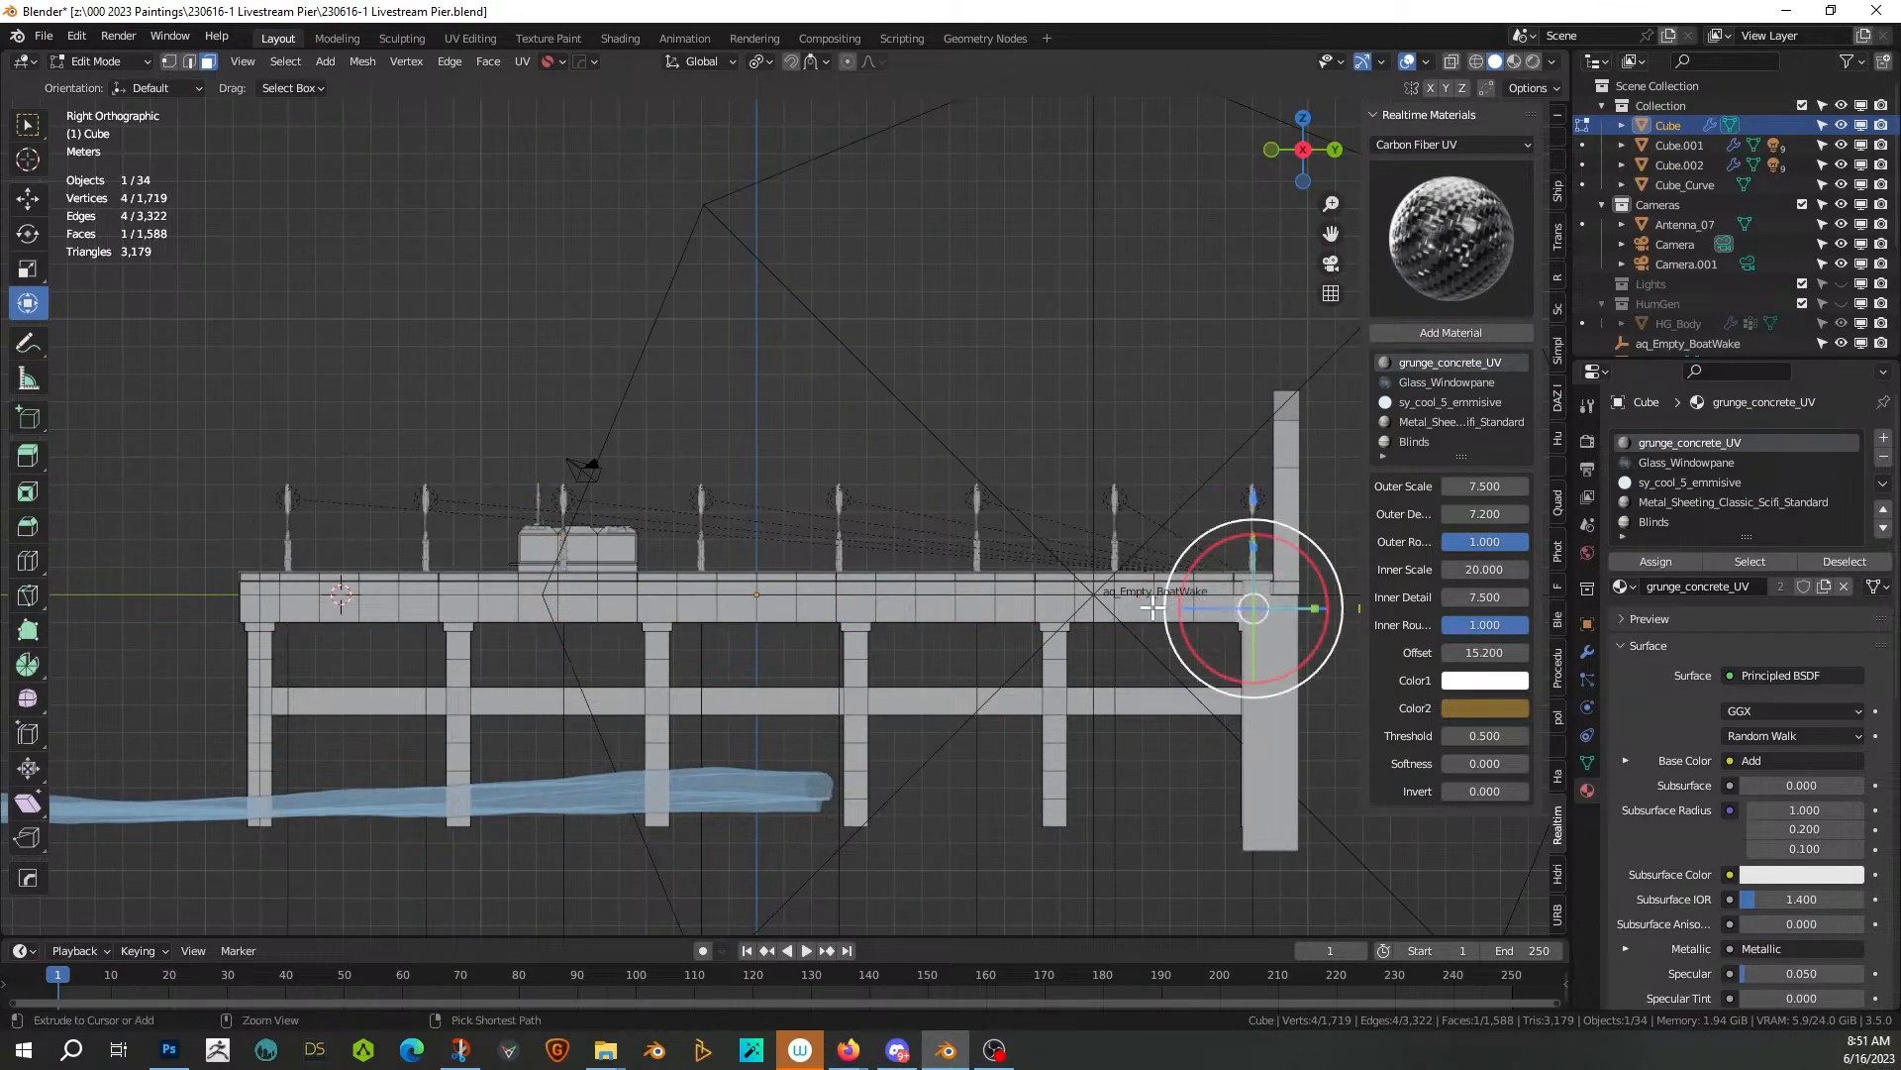
{"action": "left_click", "coordinate": [1044, 607], "text": "ctrl"}
{"action": "left_click", "coordinate": [926, 607], "text": "ctrl"}
{"action": "left_click", "coordinate": [782, 607], "text": "ctrl"}
{"action": "left_click", "coordinate": [572, 607], "text": "ctrl"}
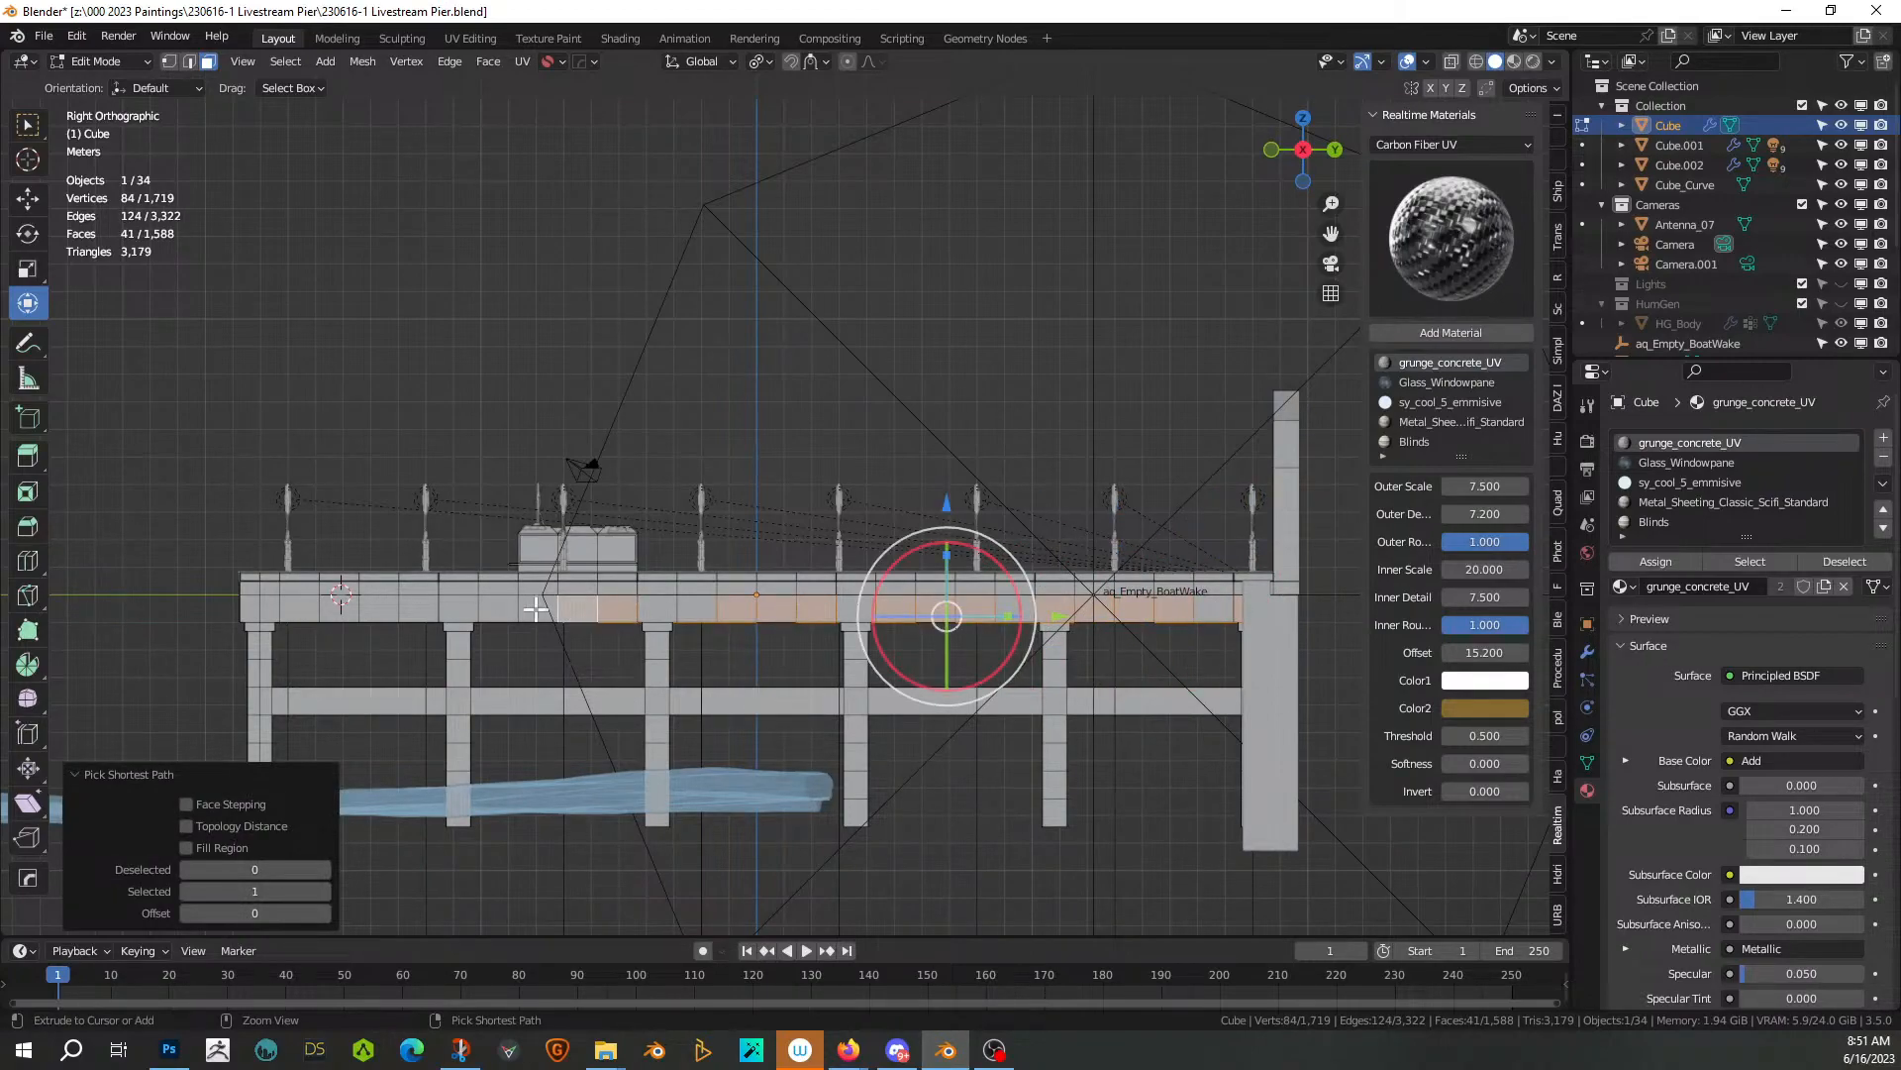
{"action": "middle_click_drag", "start_coordinate": [660, 603], "coordinate": [729, 590]}
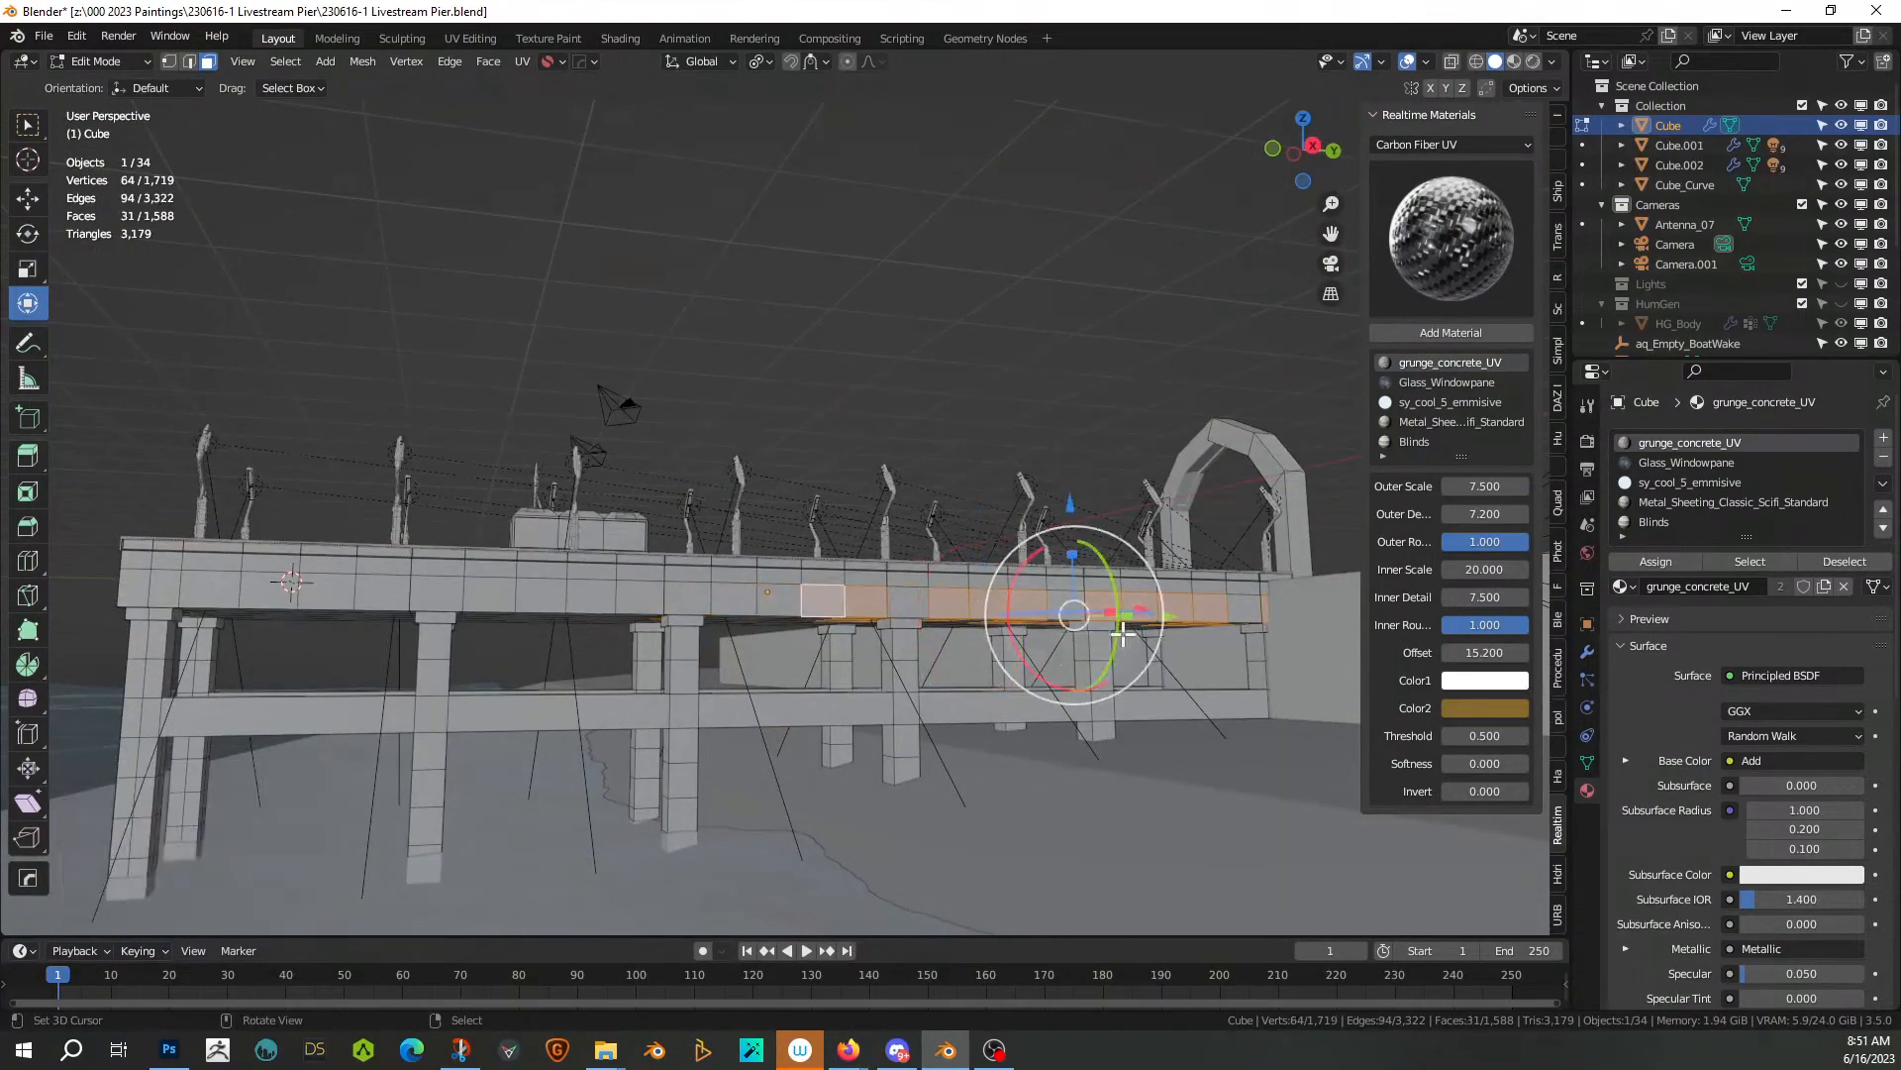
Box-select all visible faces along the long side of the pier's upper beam in the right orthographic view
{"action": "left_click", "coordinate": [1278, 608]}
{"action": "scroll", "coordinate": [1026, 608], "scroll_direction": "up", "scroll_amount": 1}
{"action": "middle_click_drag", "start_coordinate": [401, 645], "coordinate": [605, 644], "text": "shift"}
{"action": "key", "text": "KP_3"}
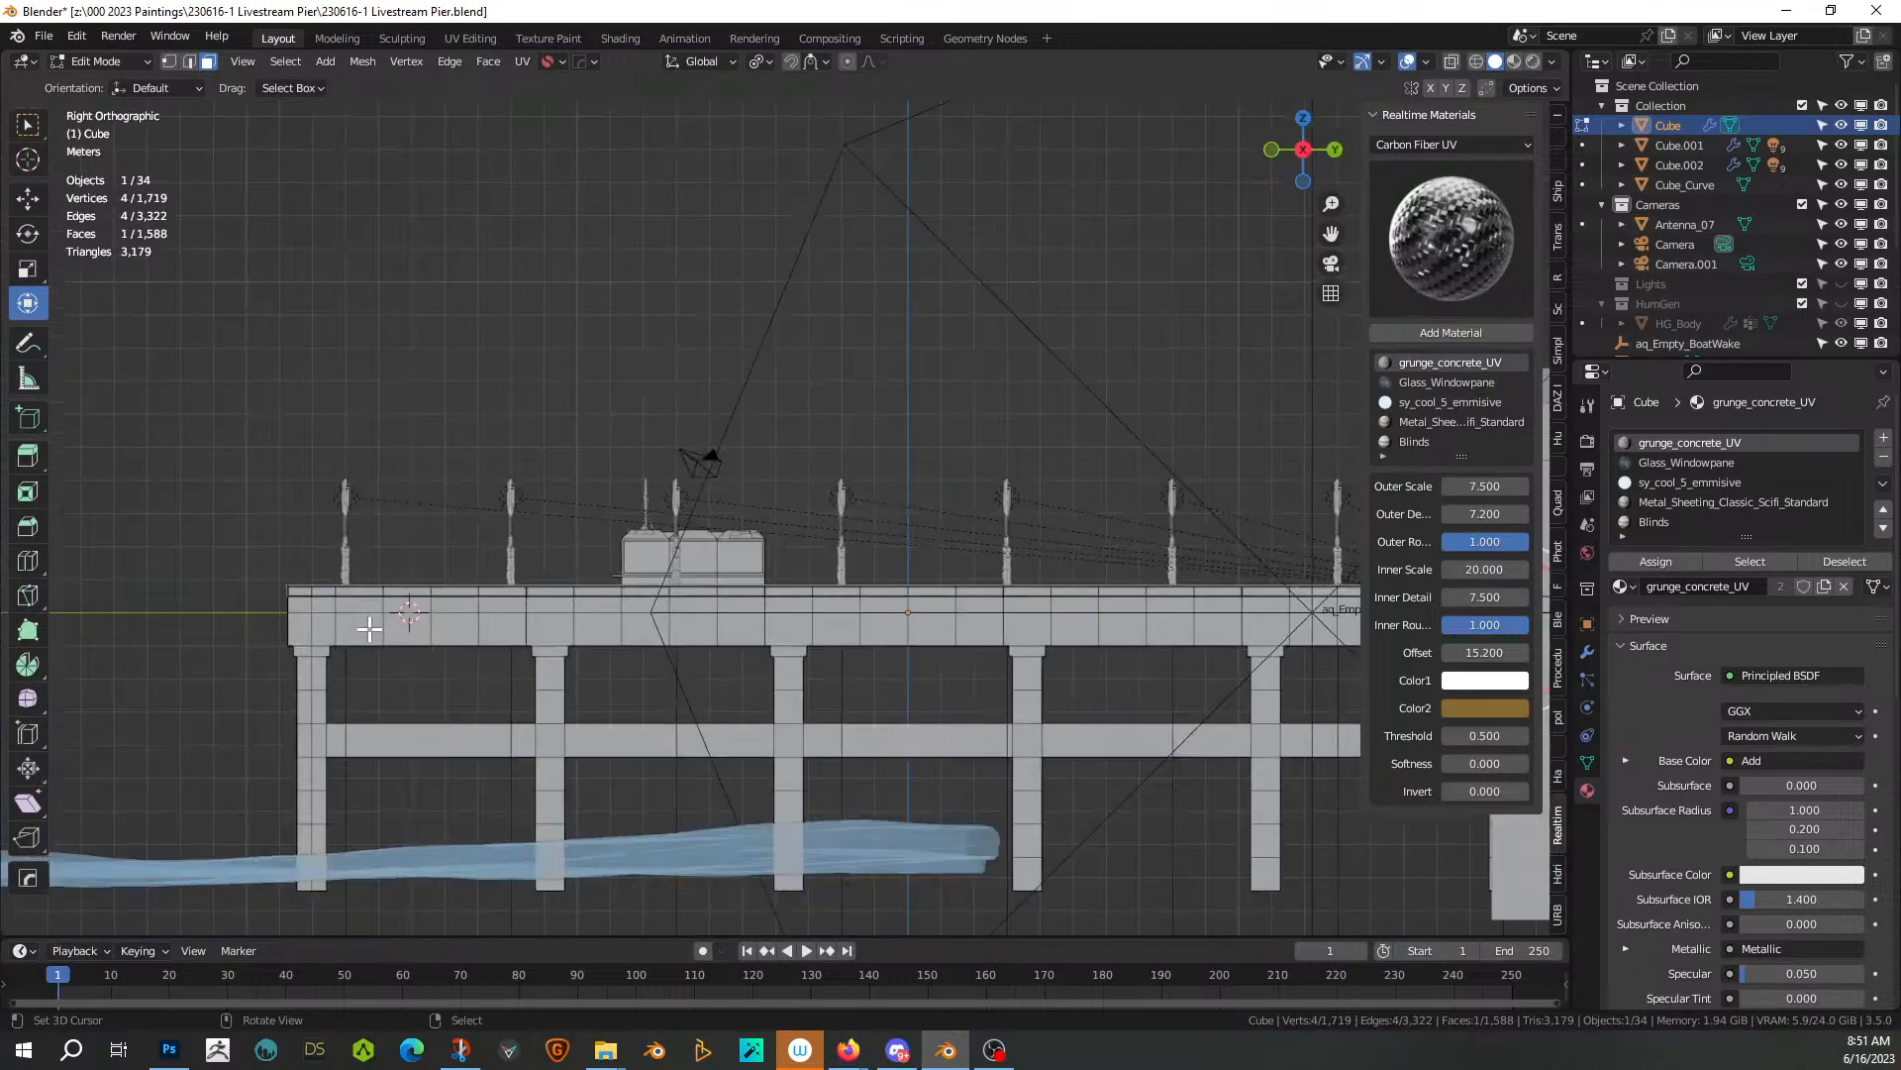
{"action": "middle_click_drag", "start_coordinate": [381, 698], "coordinate": [181, 698], "text": "shift"}
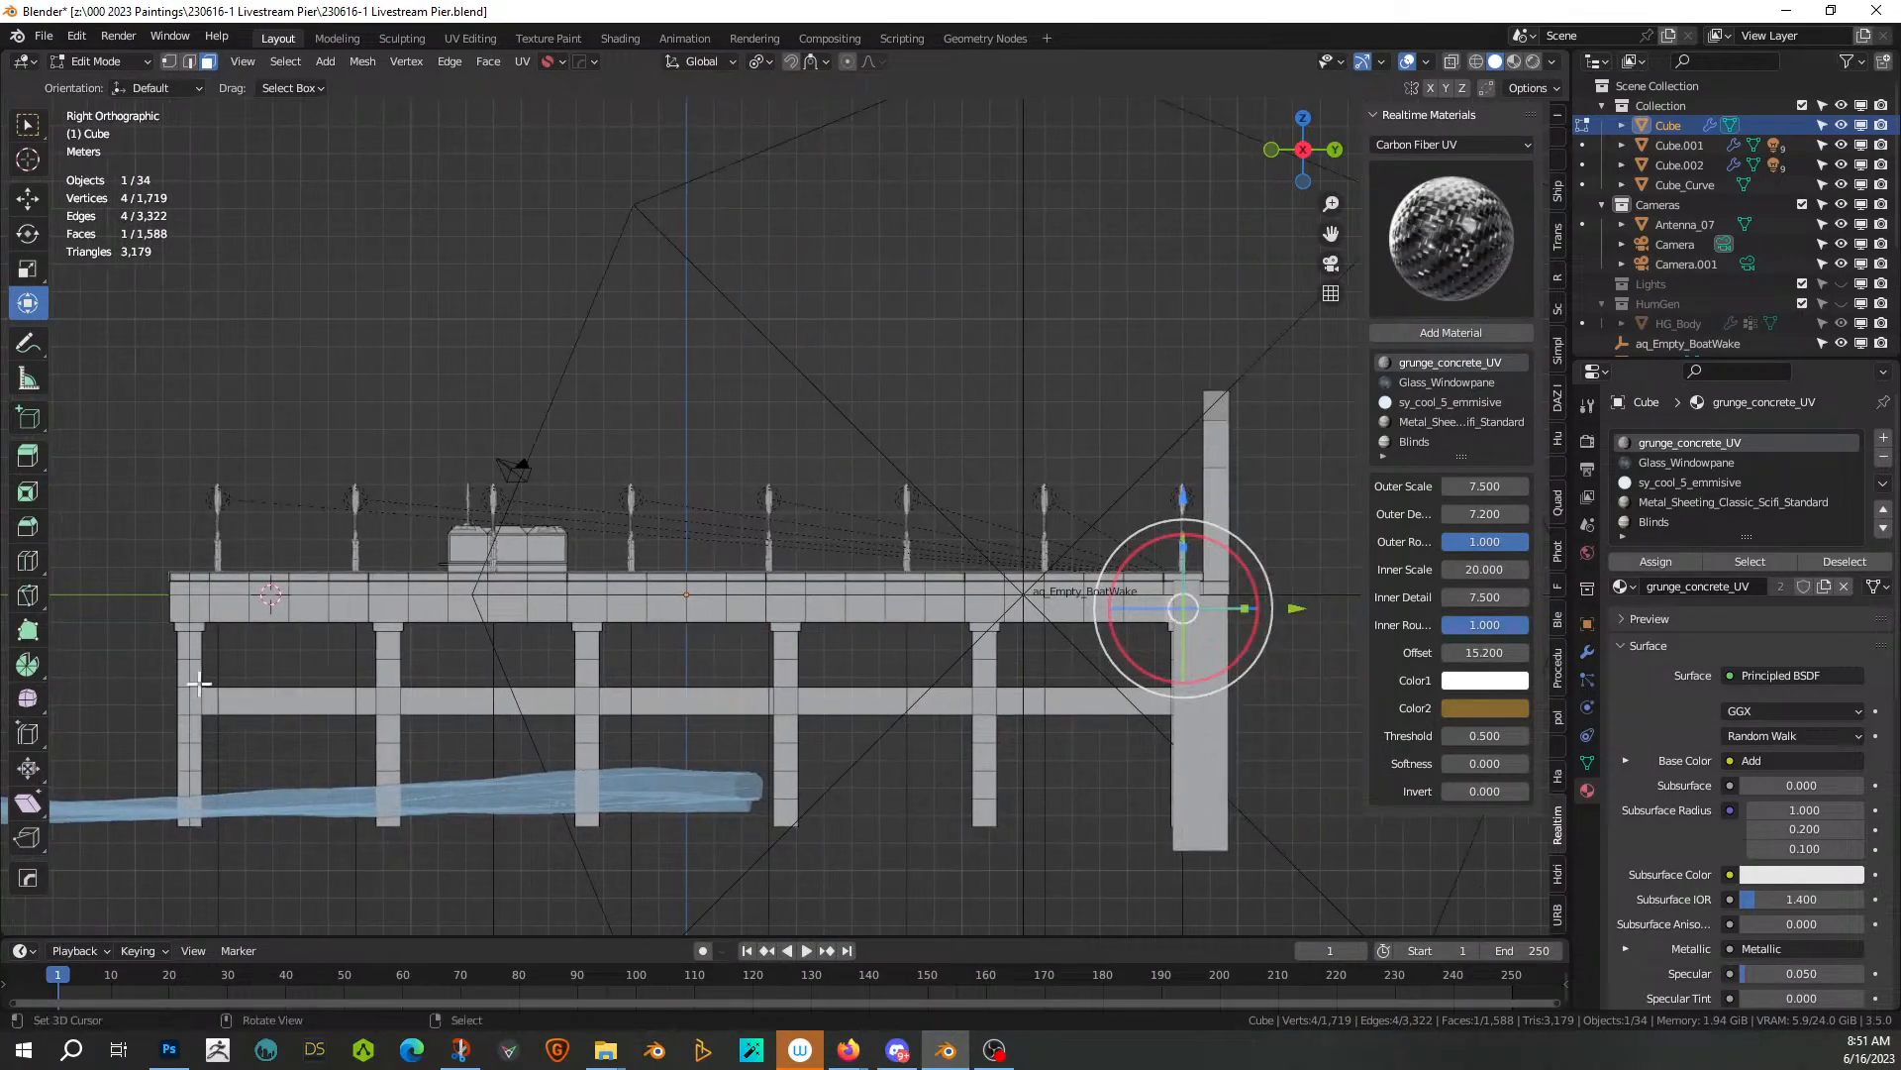
{"action": "key", "text": "b"}
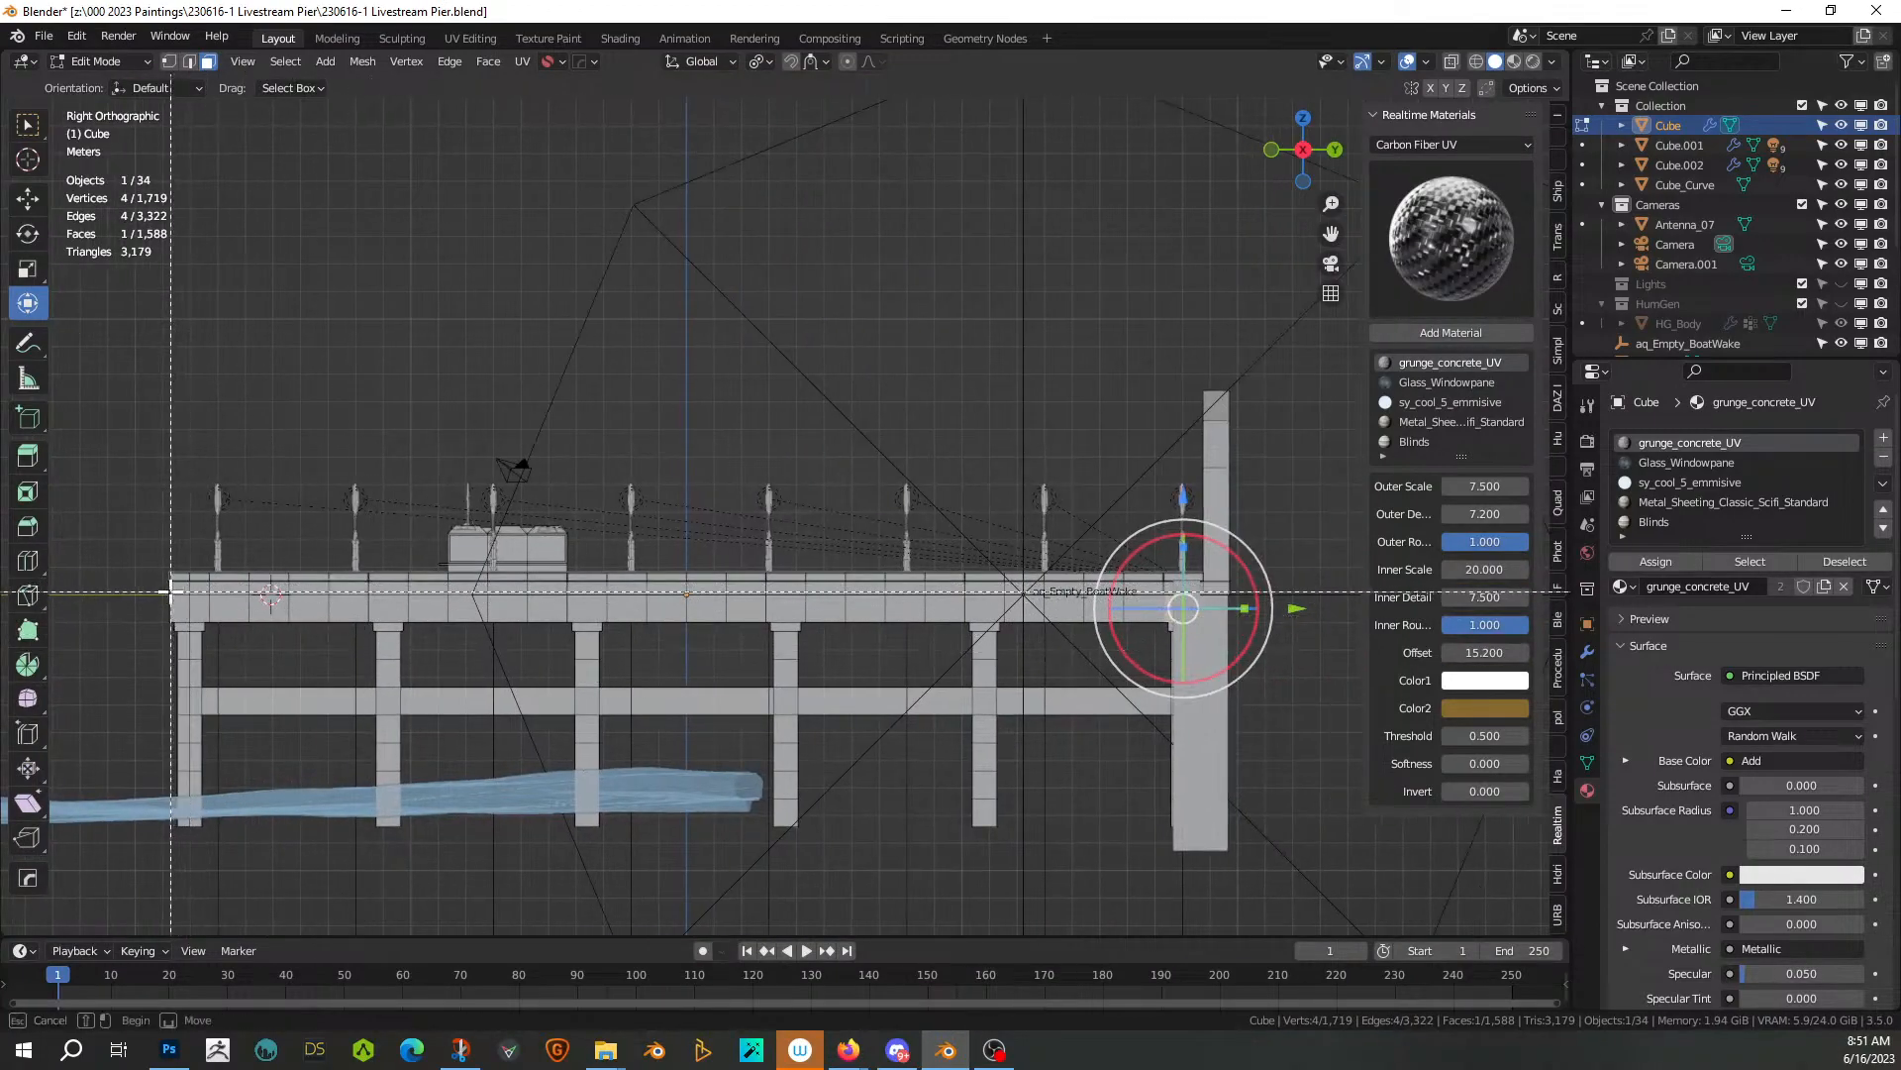
{"action": "left_click_drag", "start_coordinate": [1159, 621], "coordinate": [1163, 616]}
{"action": "middle_click_drag", "start_coordinate": [1000, 614], "coordinate": [1135, 597]}
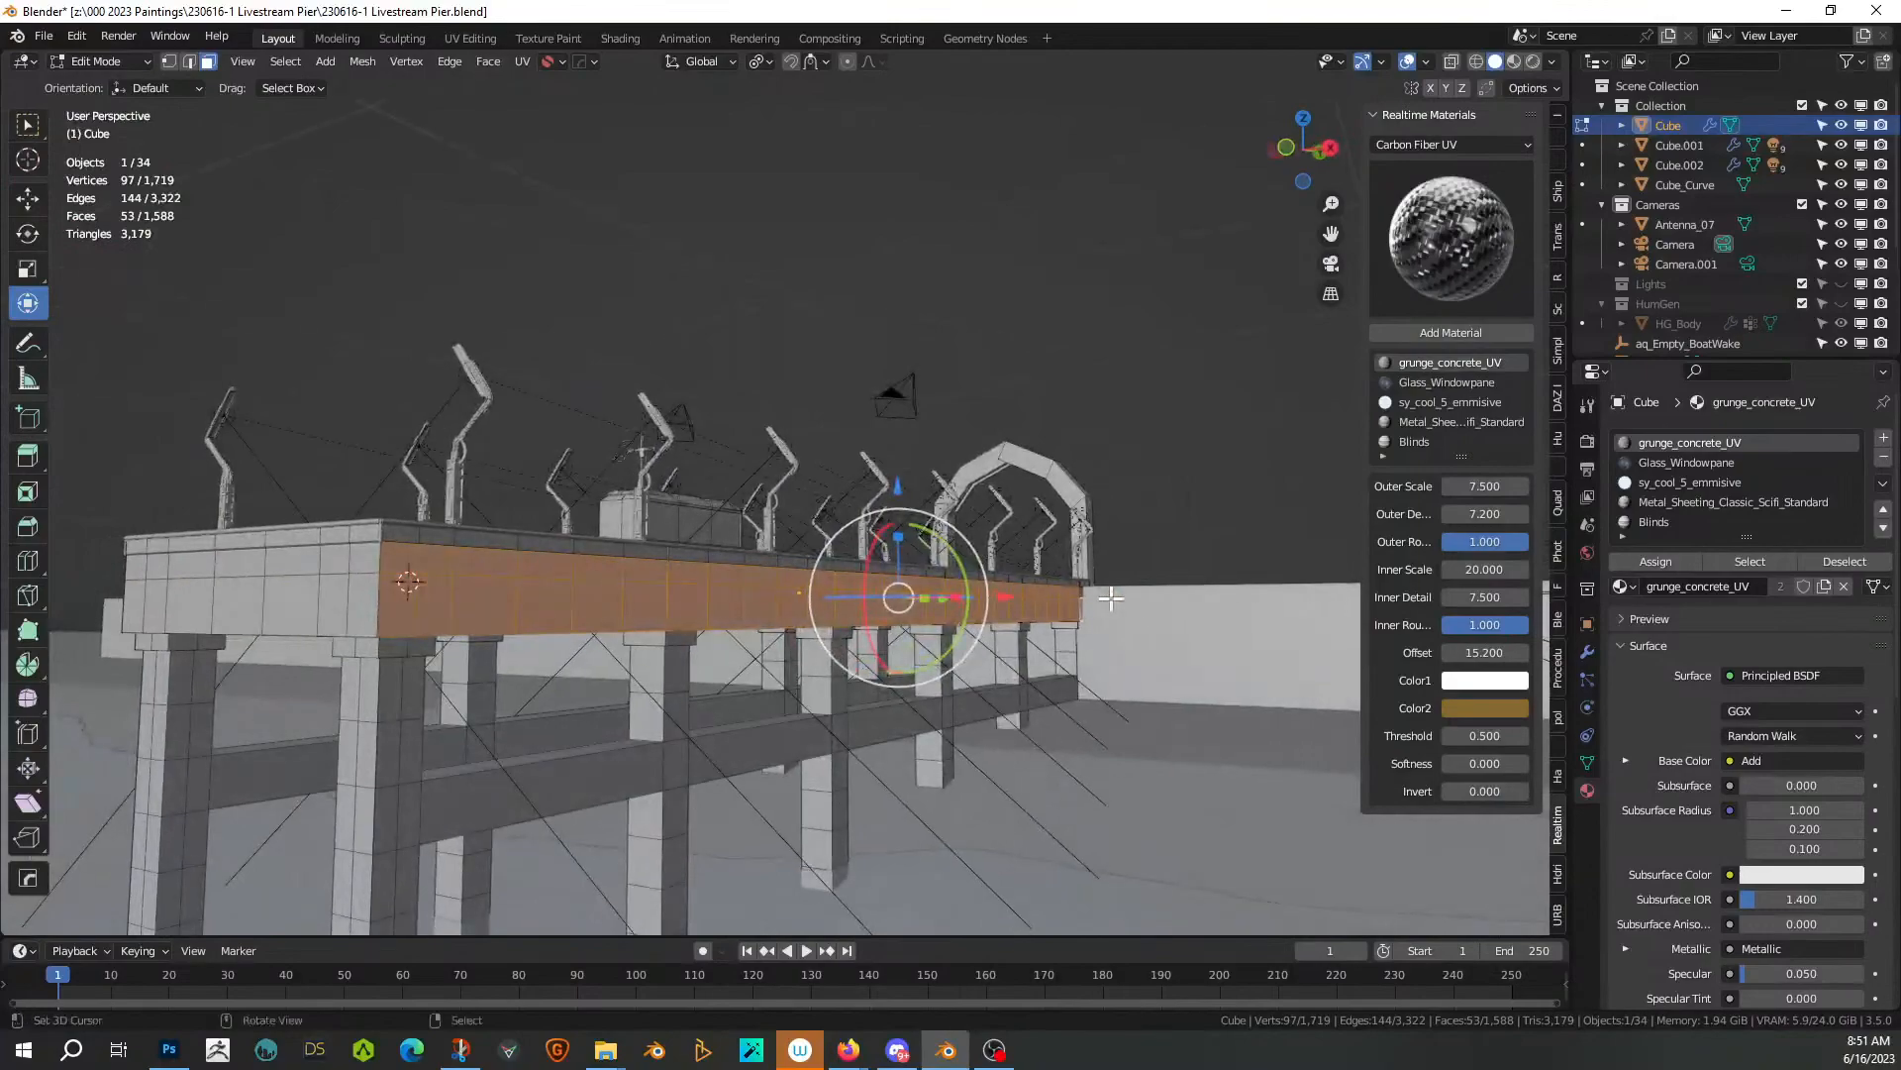
Add the faces of the beam's front end to the selection with a box selection in the front orthographic view
{"action": "key", "text": "KP_1"}
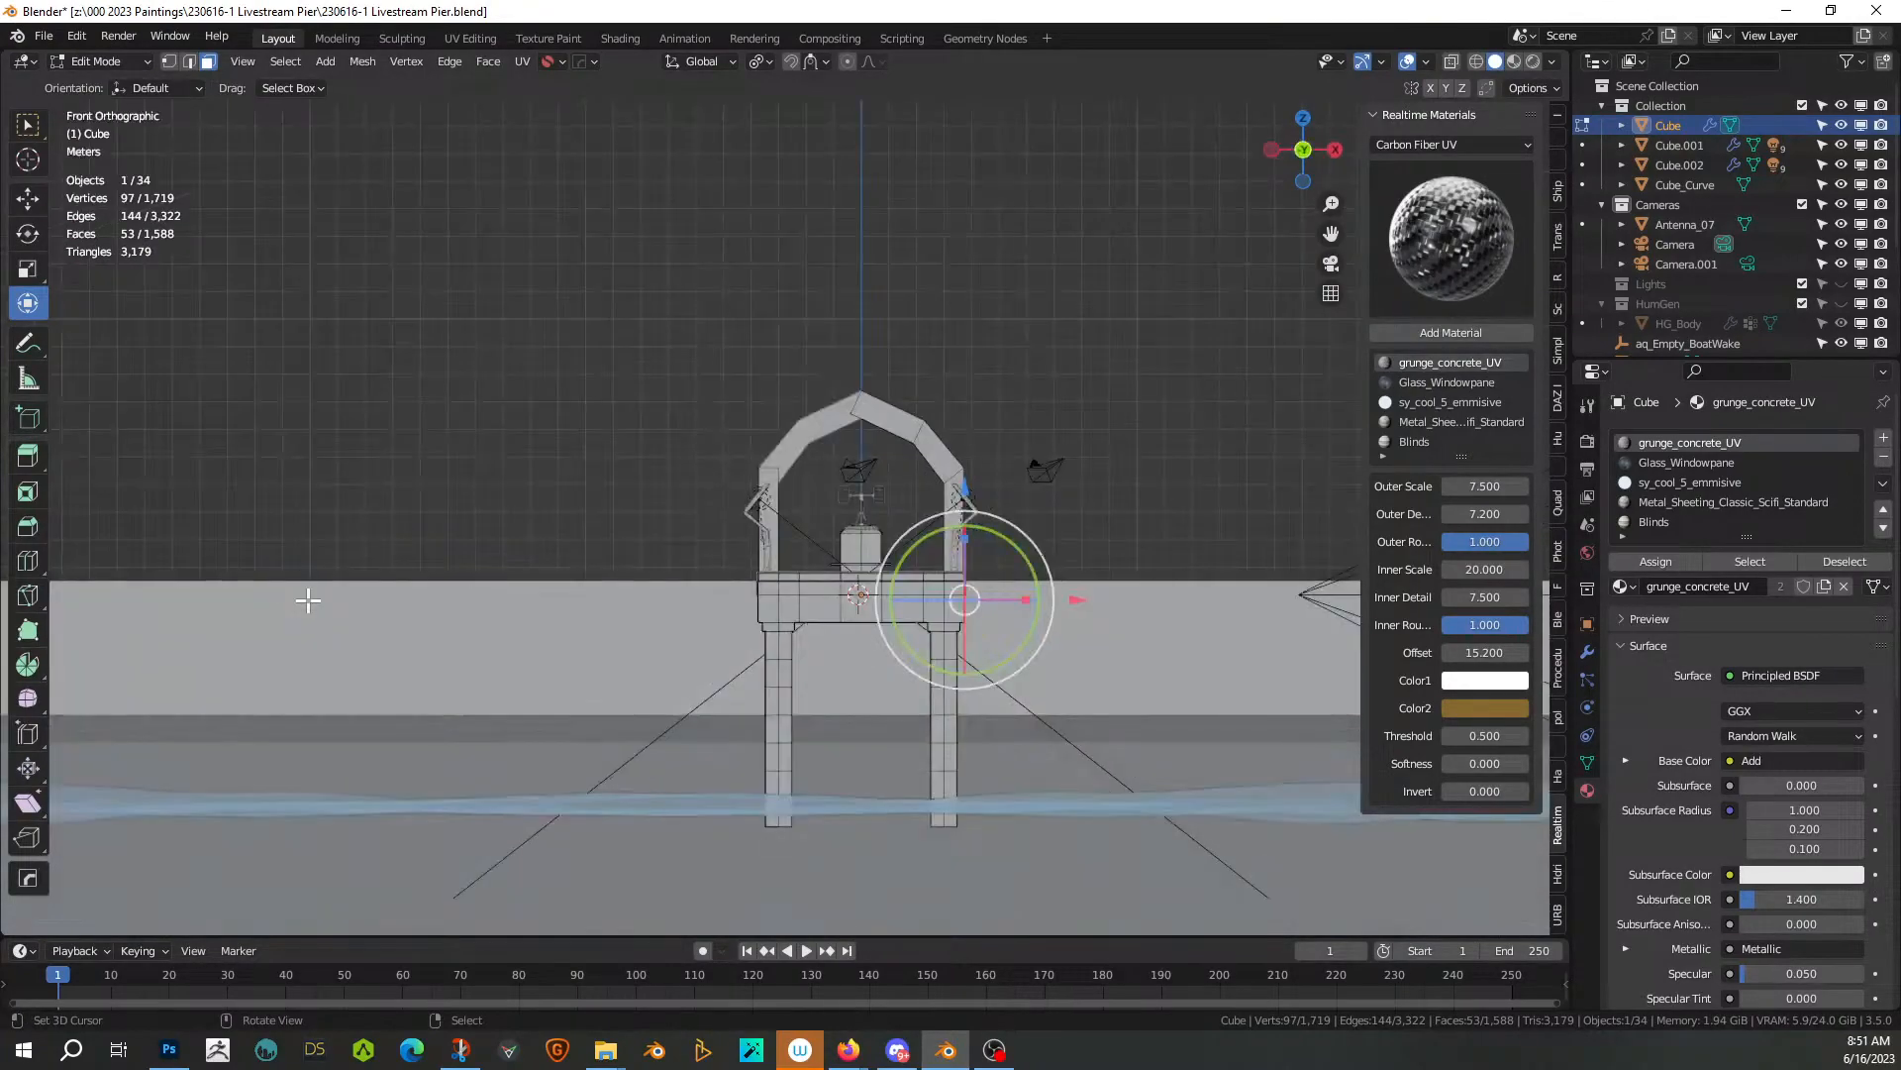
{"action": "scroll", "coordinate": [495, 669], "scroll_direction": "up", "scroll_amount": 4}
{"action": "mouse_move", "coordinate": [949, 765]}
{"action": "middle_mouse_down"}
{"action": "mouse_move", "coordinate": [976, 790]}
{"action": "mouse_move", "coordinate": [968, 776]}
{"action": "middle_mouse_up"}
{"action": "key", "text": "KP_1"}
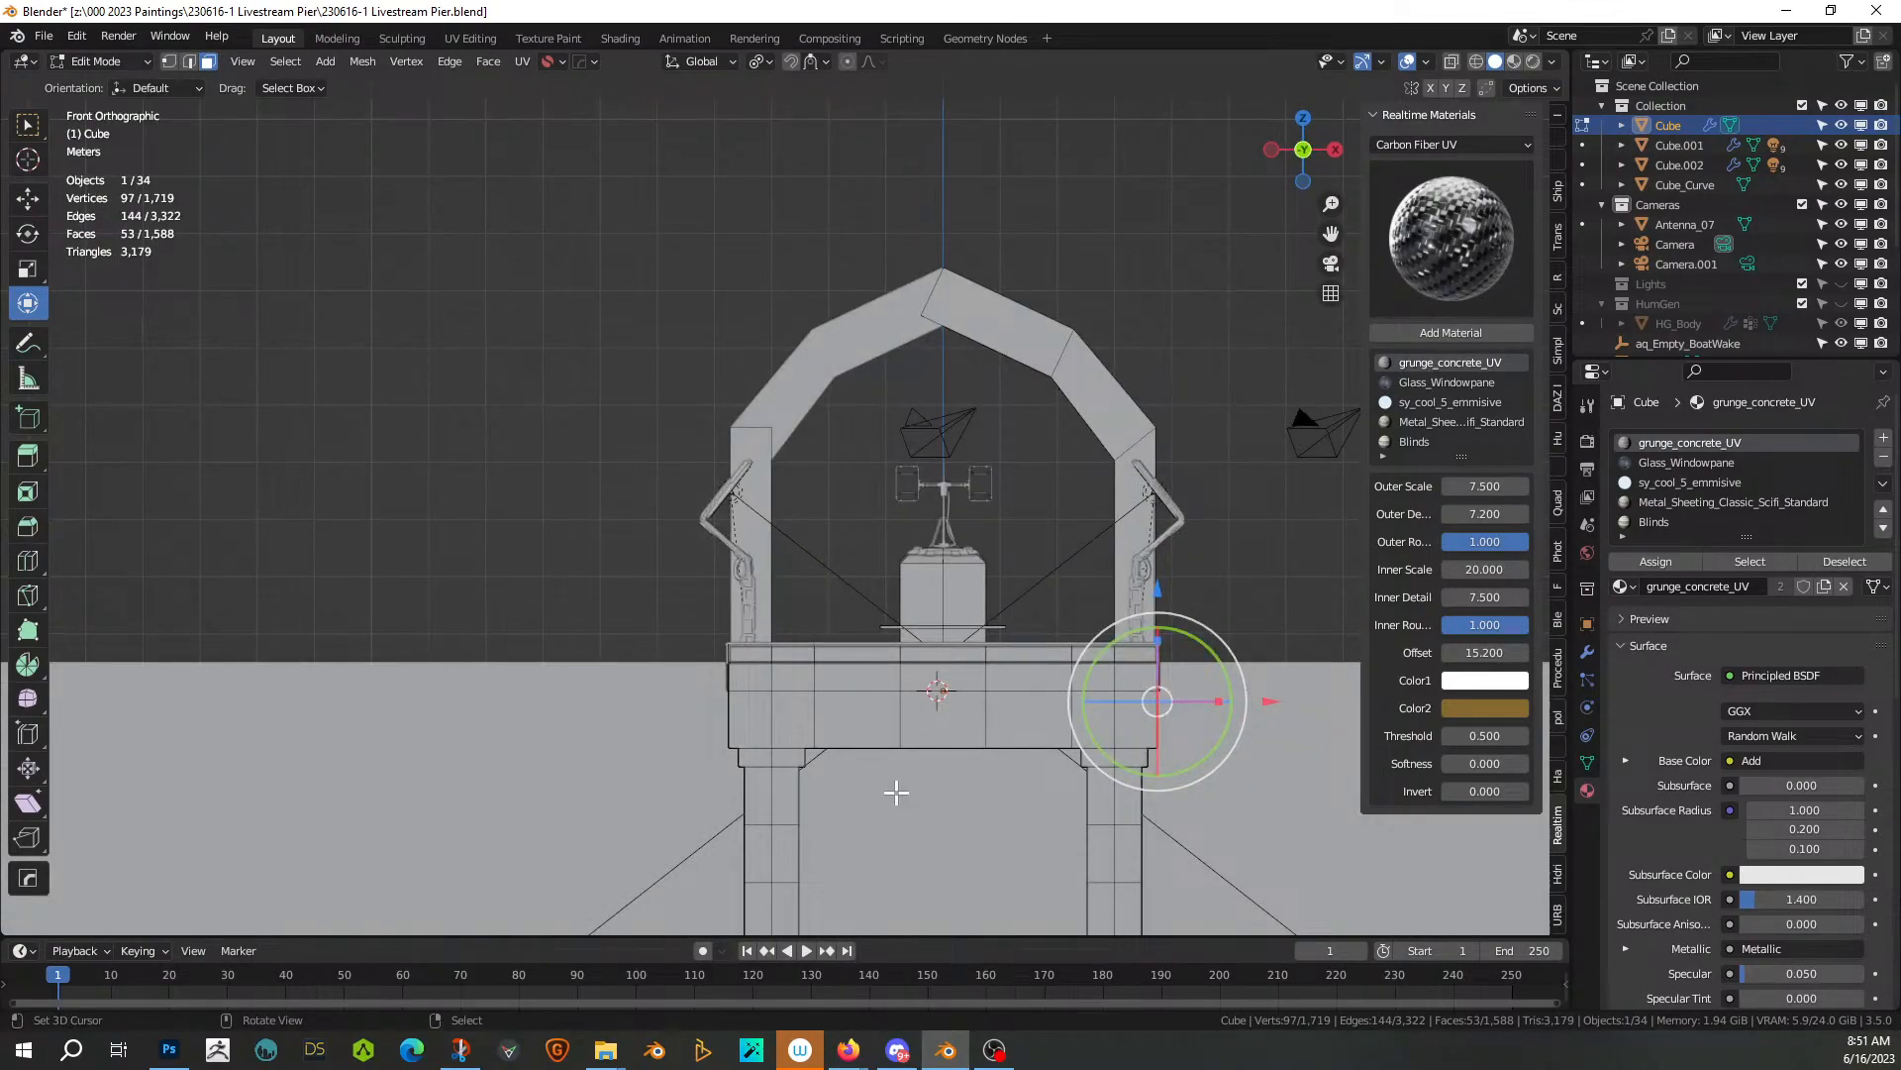
{"action": "key", "text": "b"}
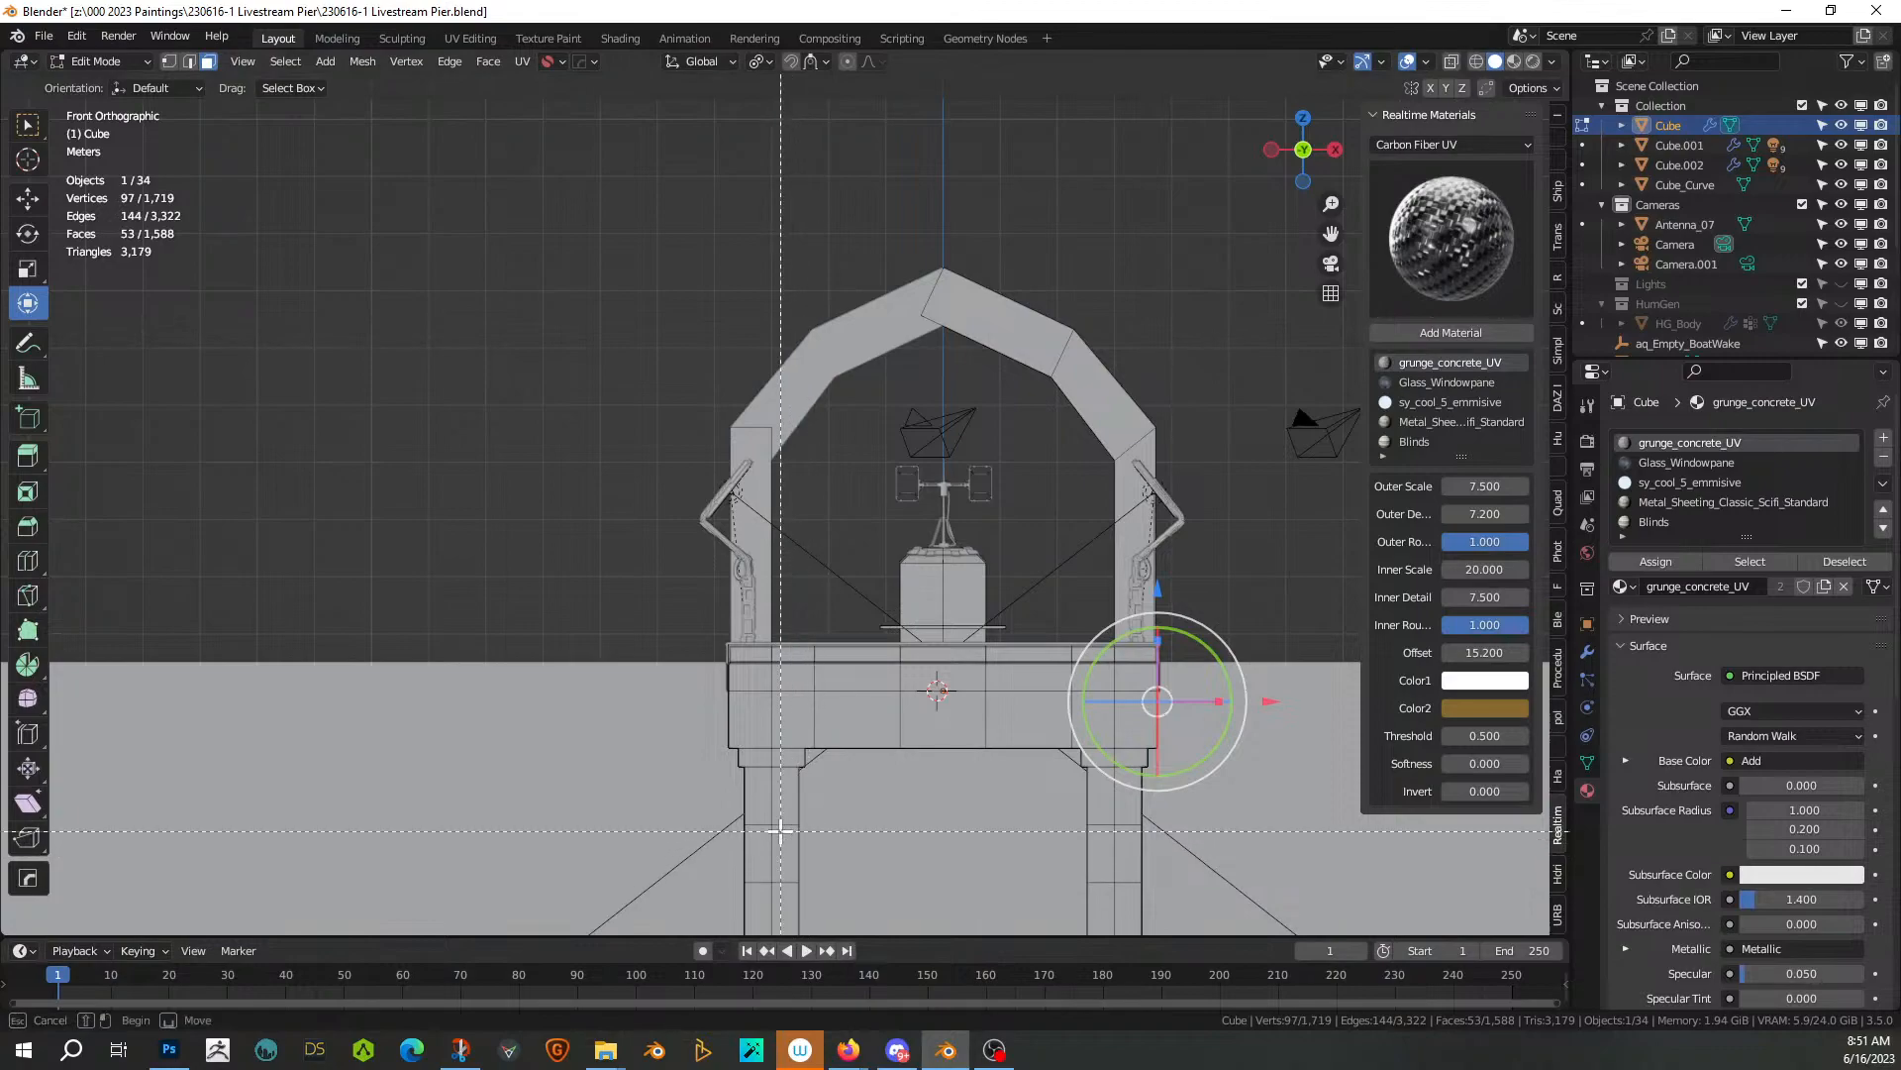
{"action": "left_click_drag", "start_coordinate": [746, 675], "coordinate": [941, 706]}
{"action": "left_click_drag", "start_coordinate": [1138, 734], "coordinate": [1139, 734]}
{"action": "middle_click_drag", "start_coordinate": [1139, 734], "coordinate": [1033, 752]}
{"action": "scroll", "coordinate": [1033, 755], "scroll_direction": "down", "scroll_amount": 2}
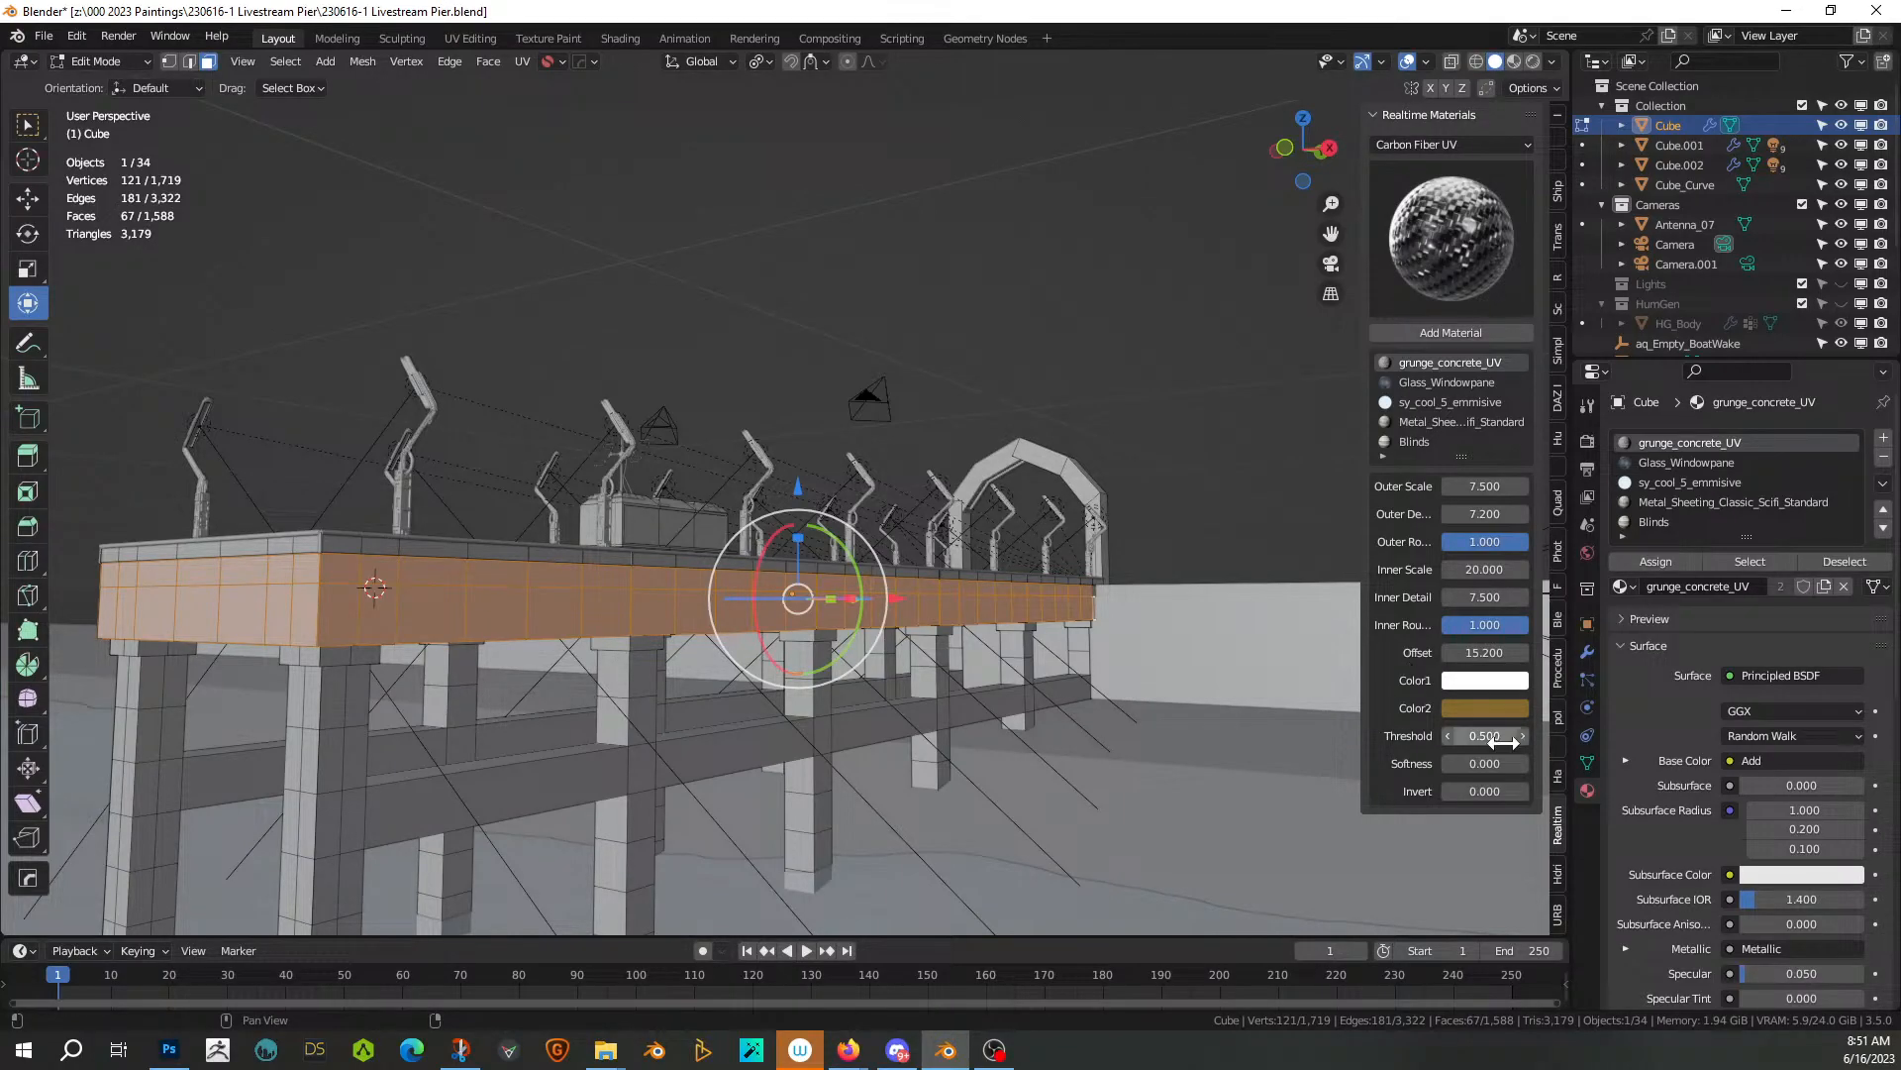
Return to Object Mode and apply Random Flow's Plate Insets to the selected beam faces with Subdivision 3
{"action": "middle_click_drag", "start_coordinate": [732, 562], "coordinate": [738, 499]}
{"action": "key", "text": "Tab"}
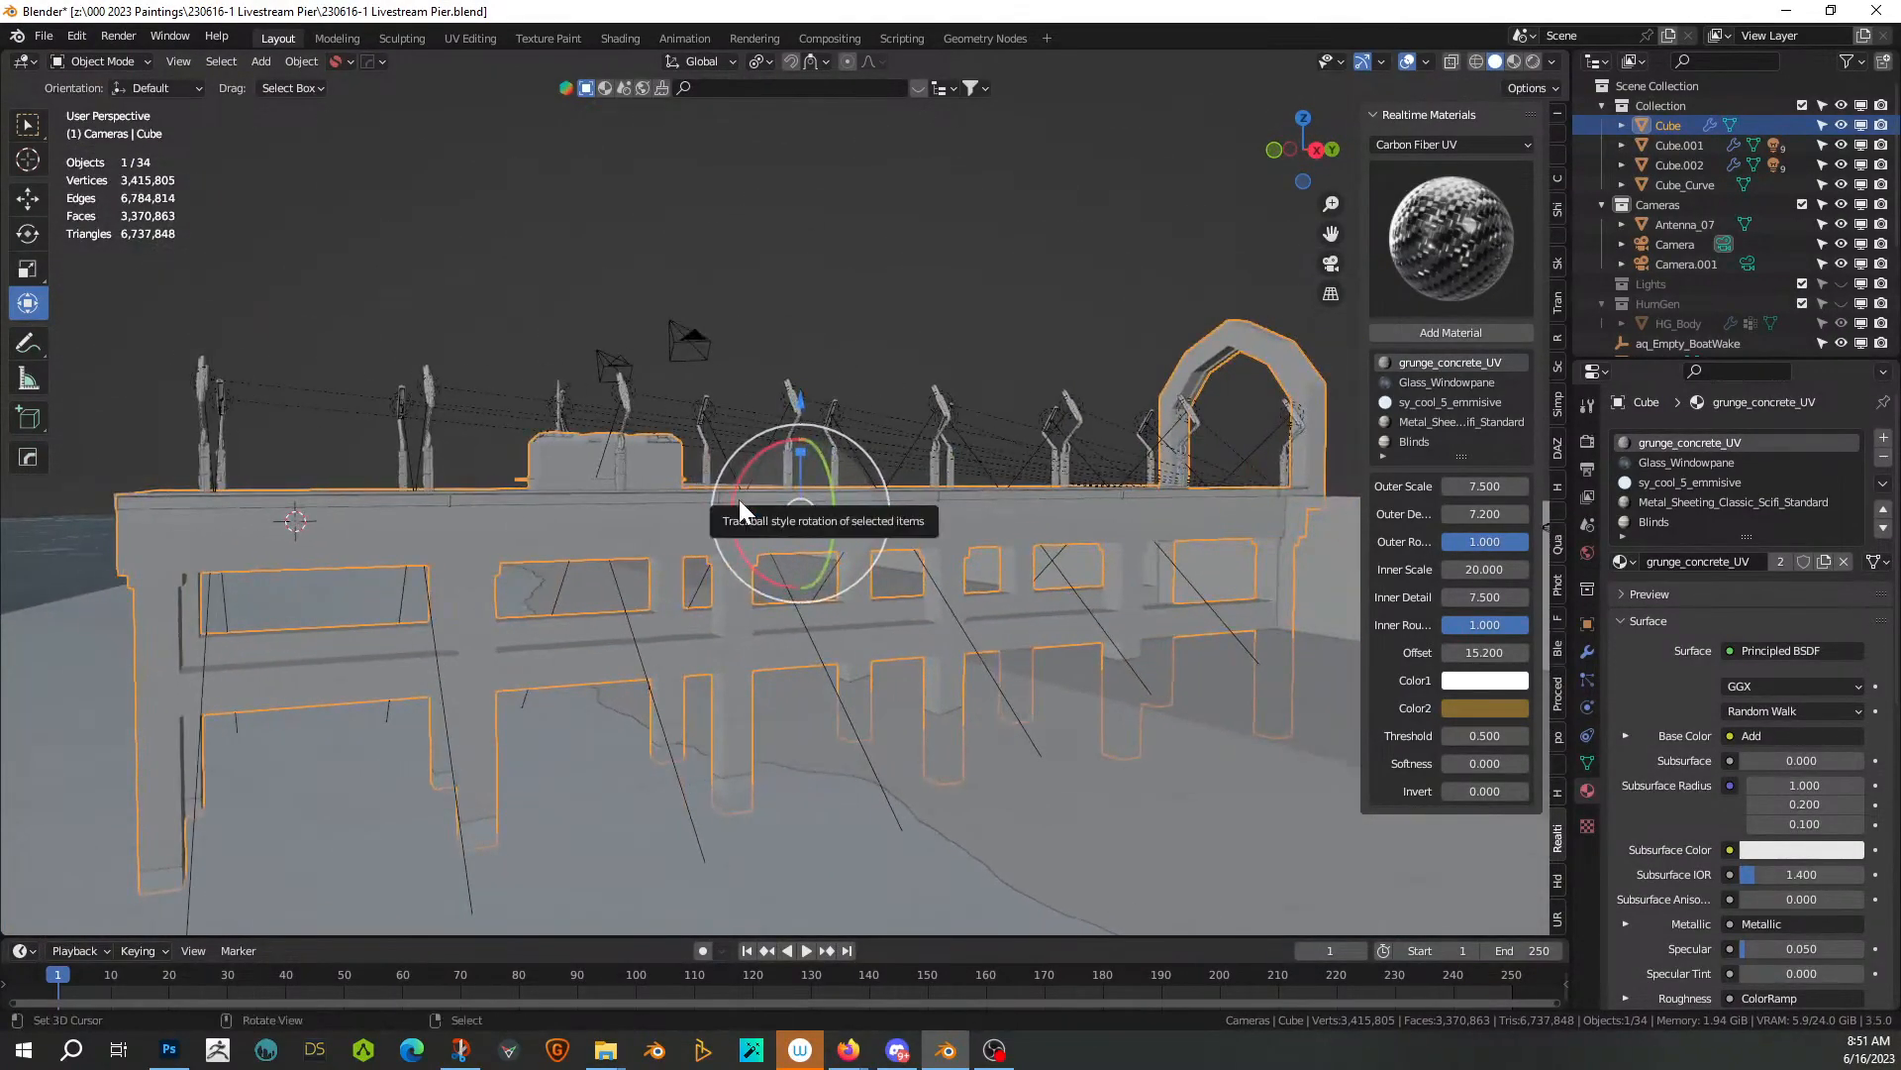
{"action": "key", "text": "shift+q"}
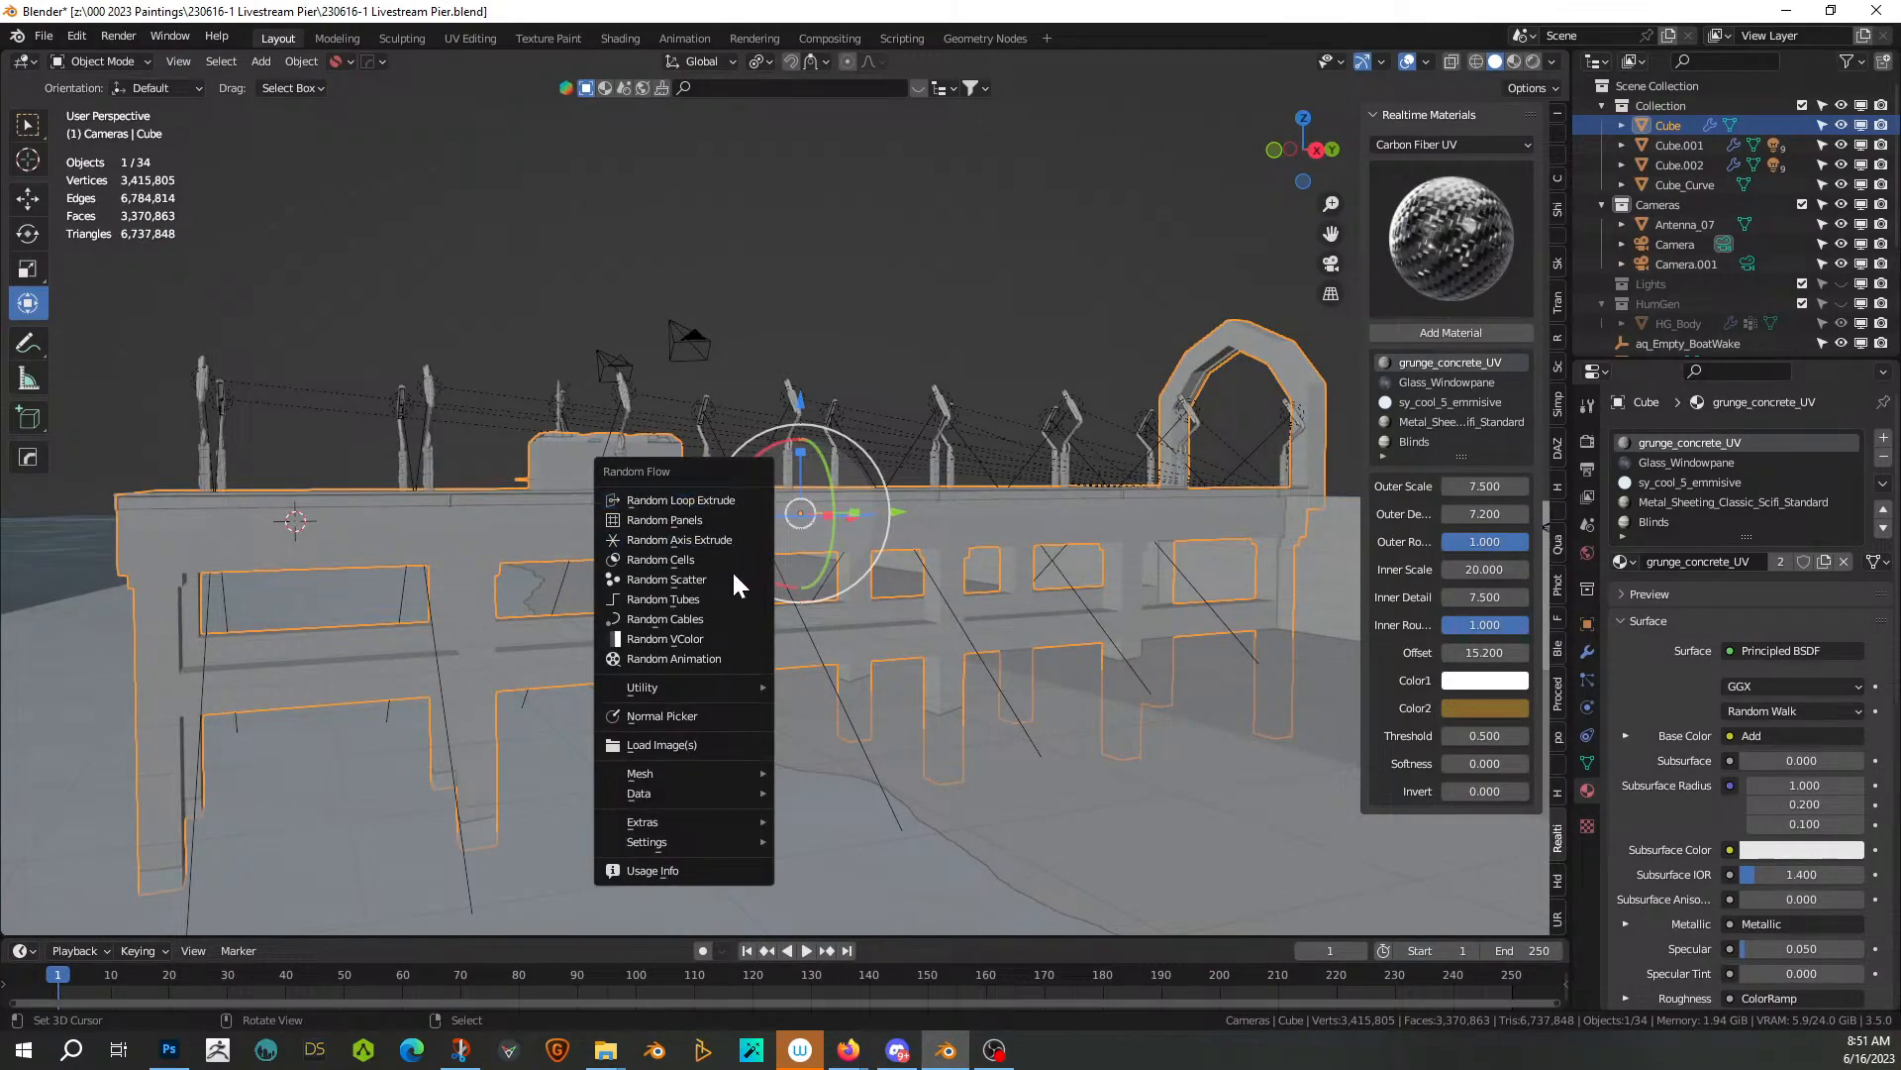
{"action": "mouse_move", "coordinate": [703, 686]}
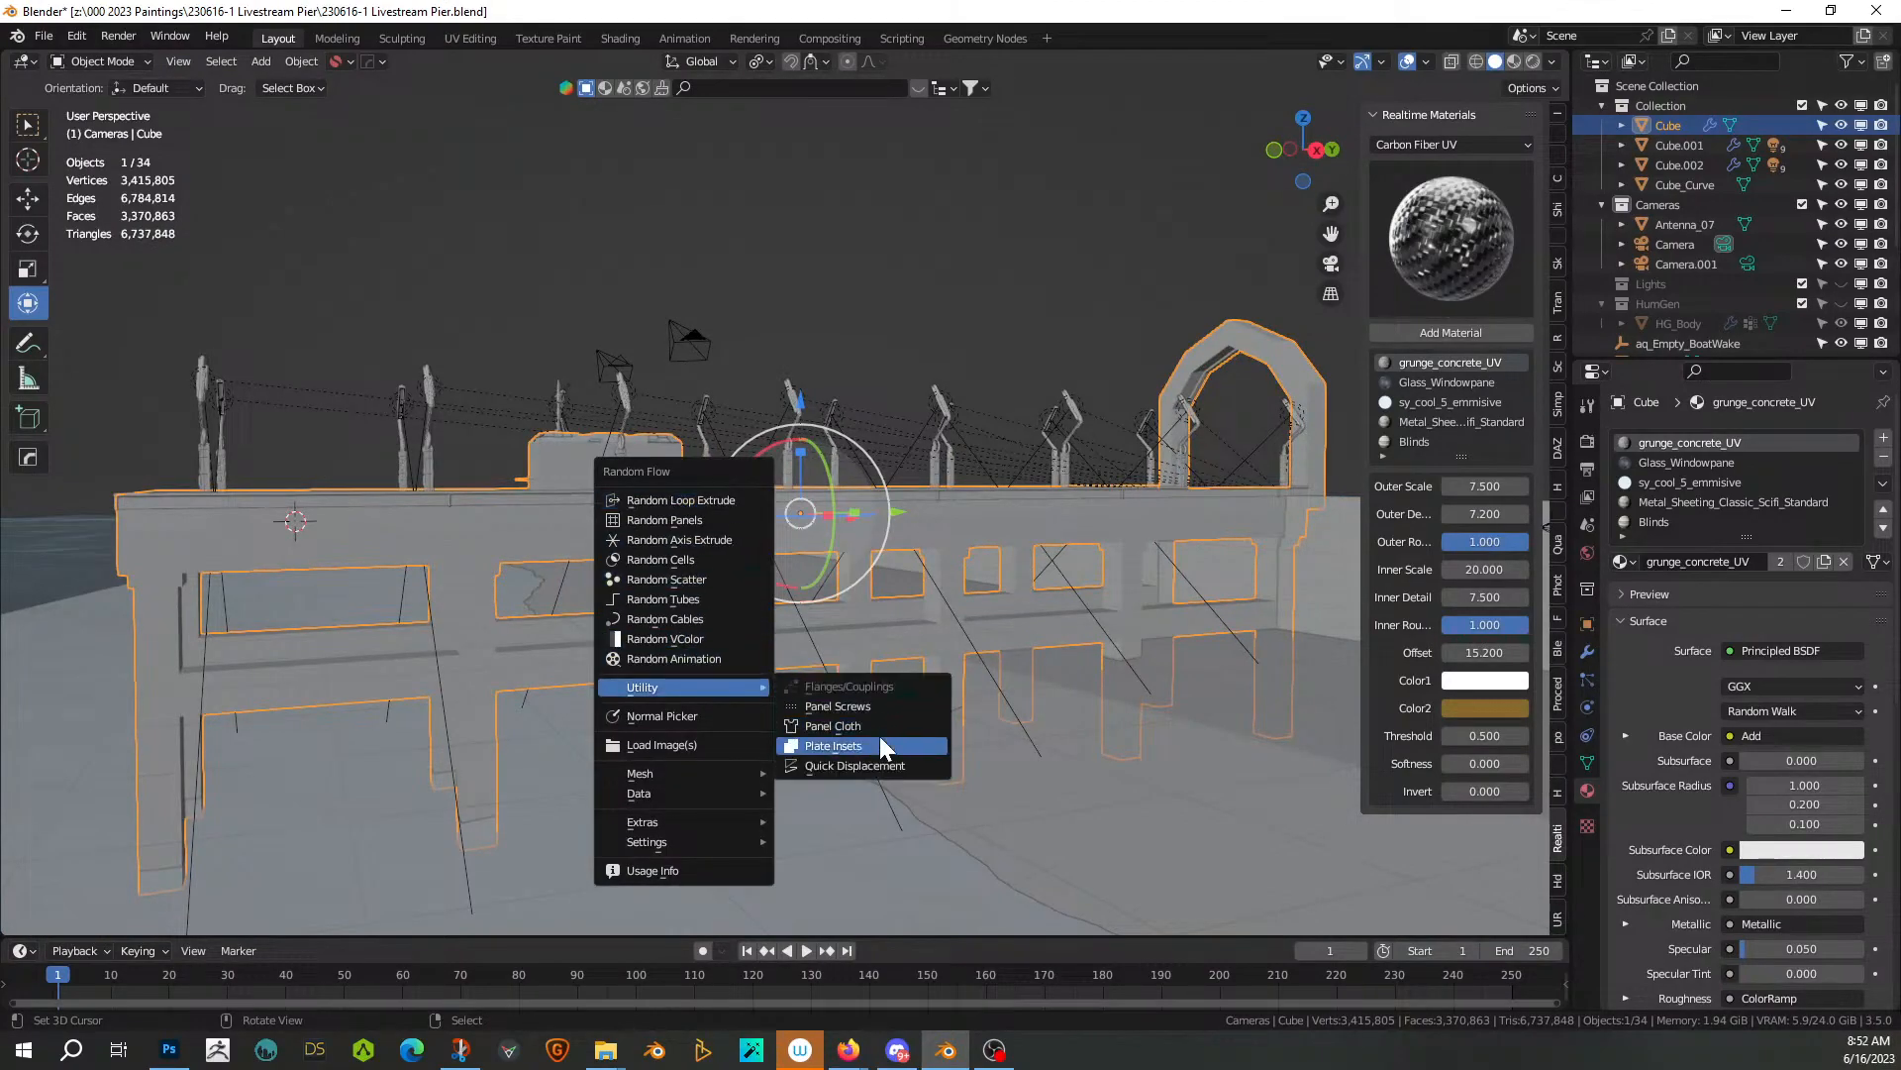
{"action": "left_click", "coordinate": [879, 743]}
{"action": "left_click", "coordinate": [1037, 564]}
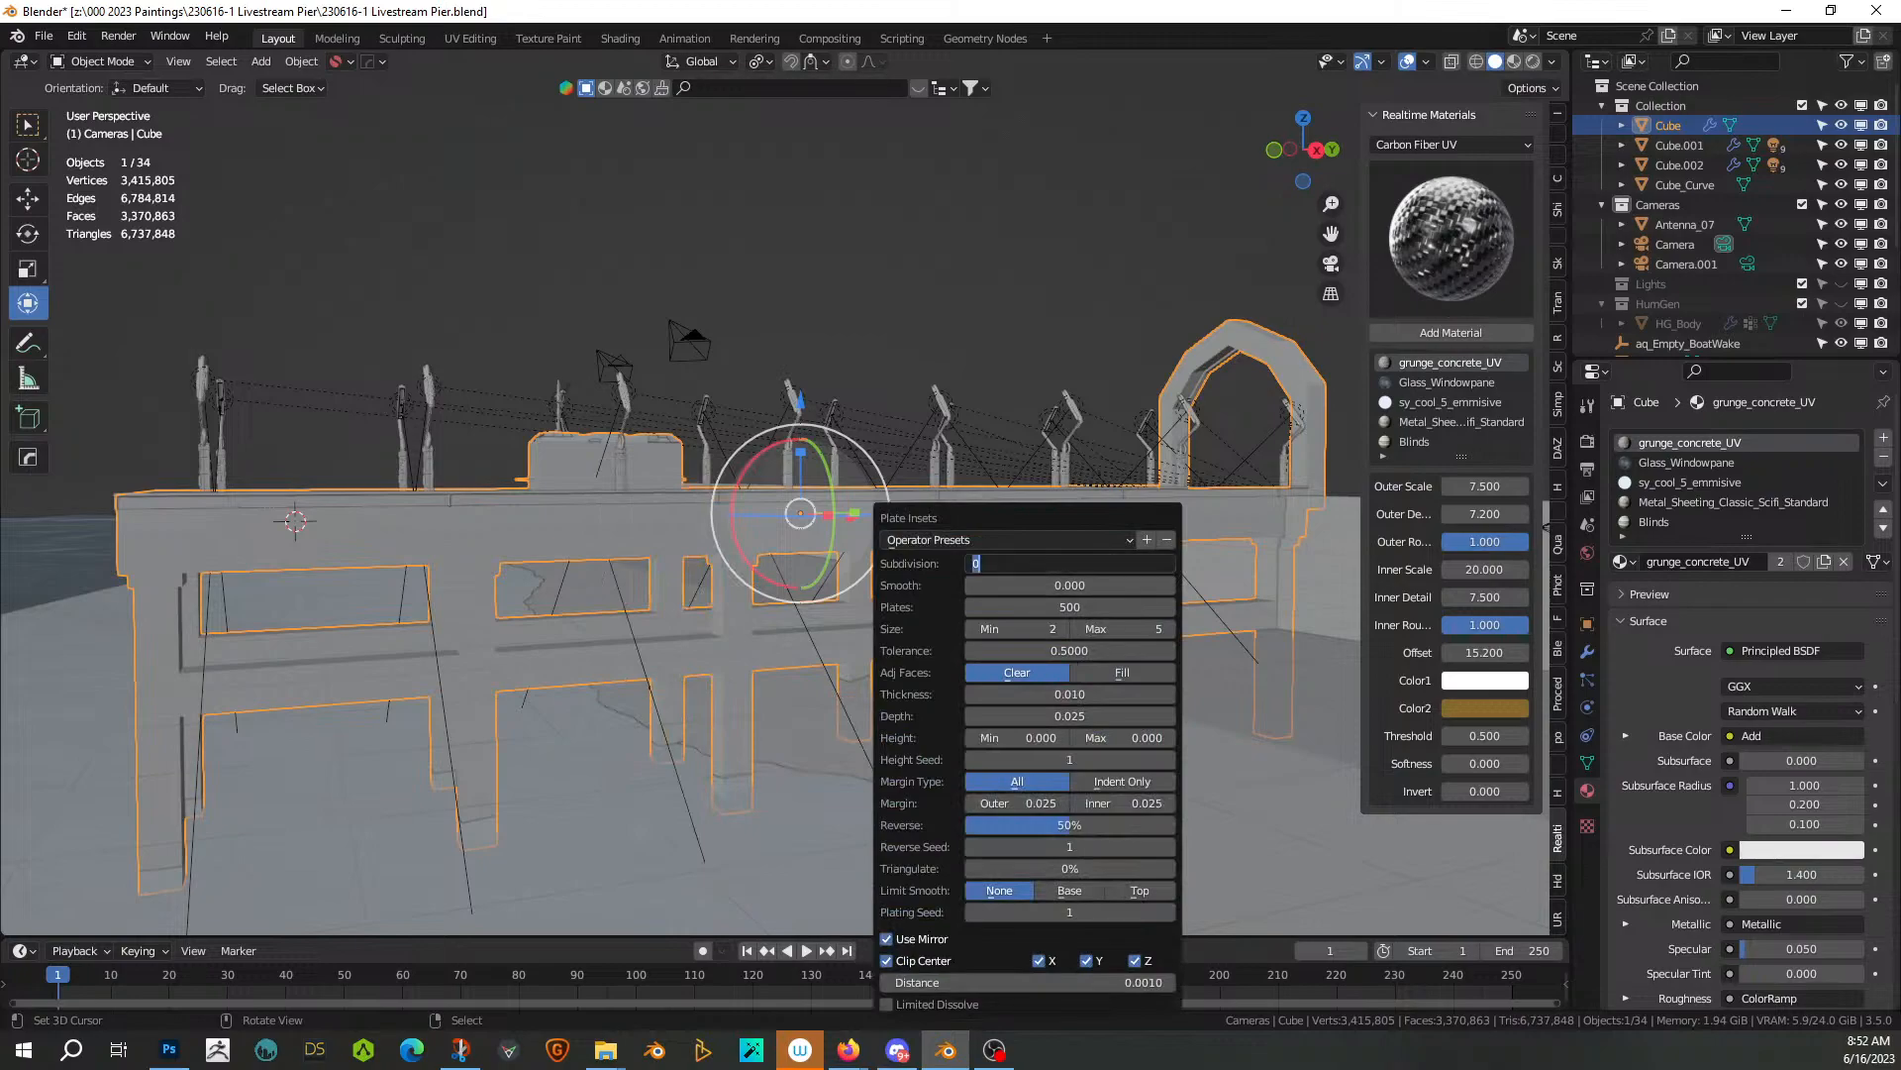
{"action": "type", "text": "3"}
{"action": "key", "text": "Return"}
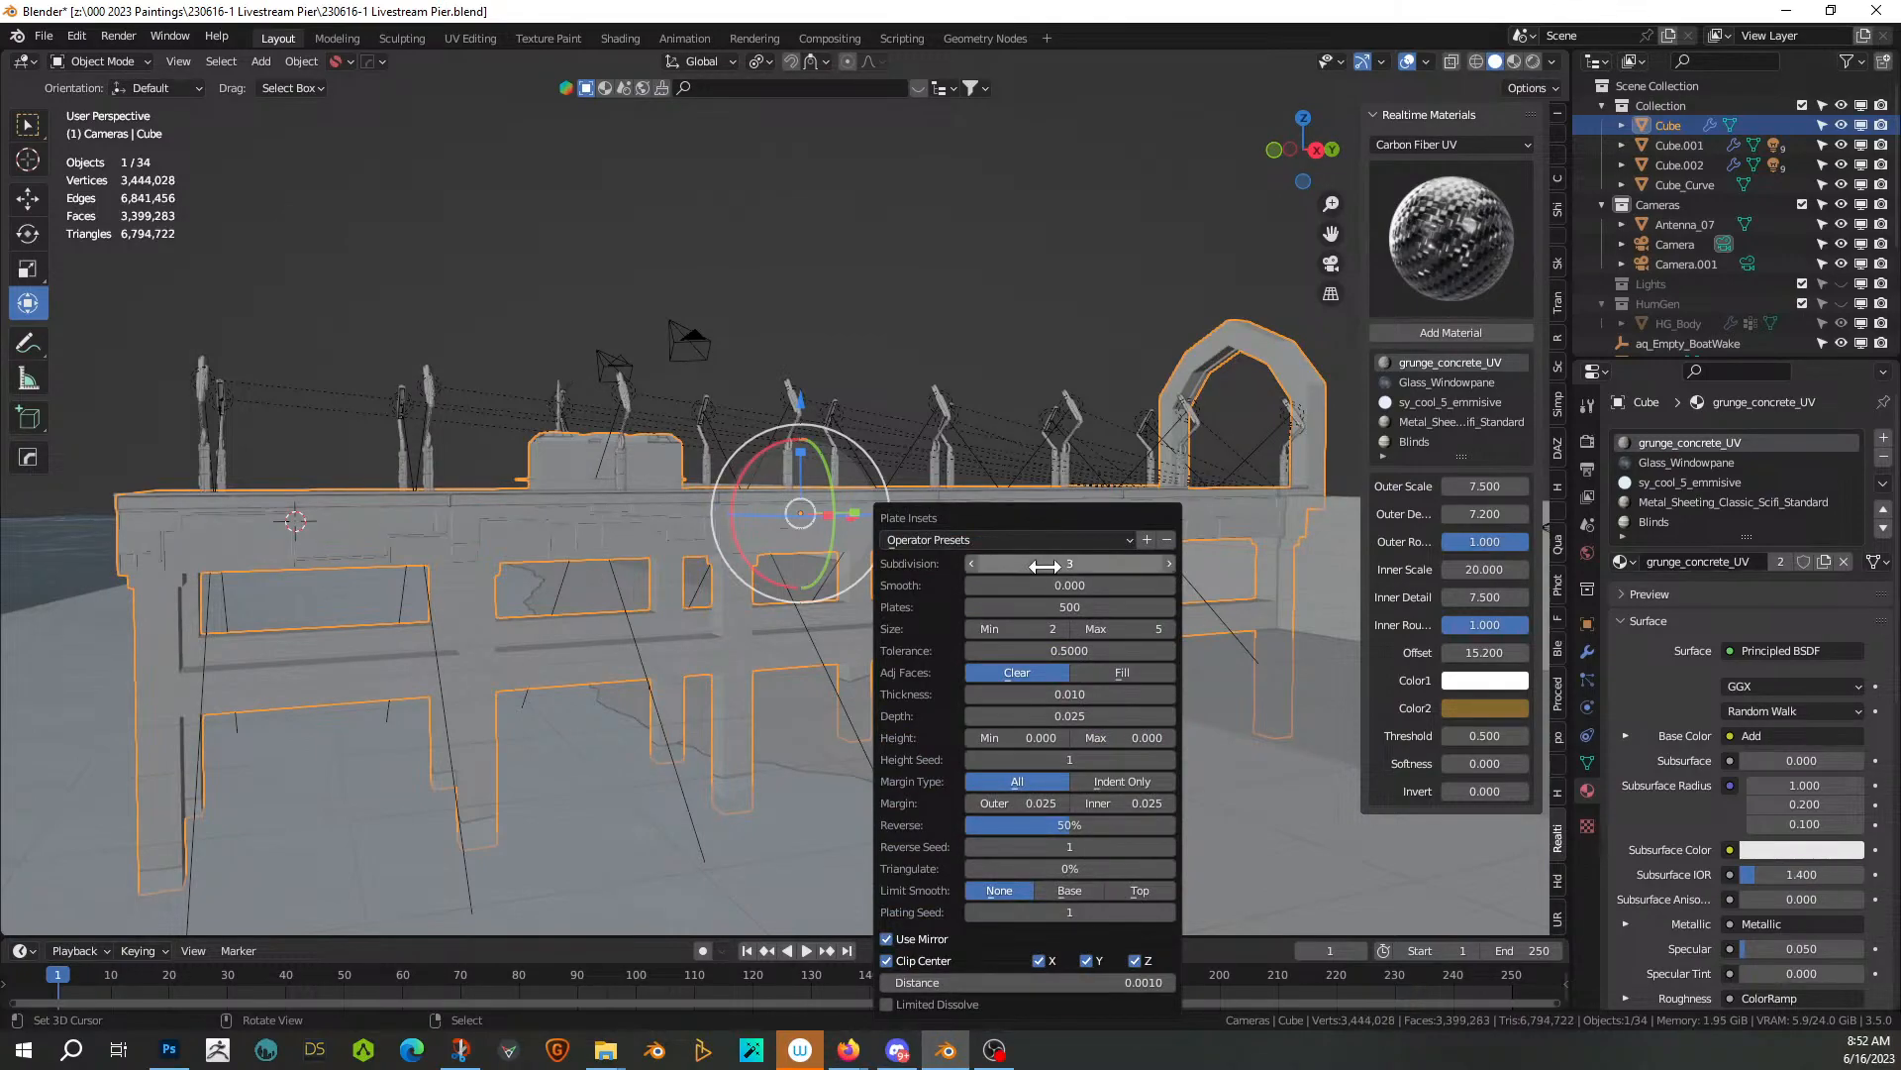
Examine the plate insets along the beam and the supports below it in rendered shading
{"action": "middle_click_drag", "start_coordinate": [915, 515], "coordinate": [1022, 384]}
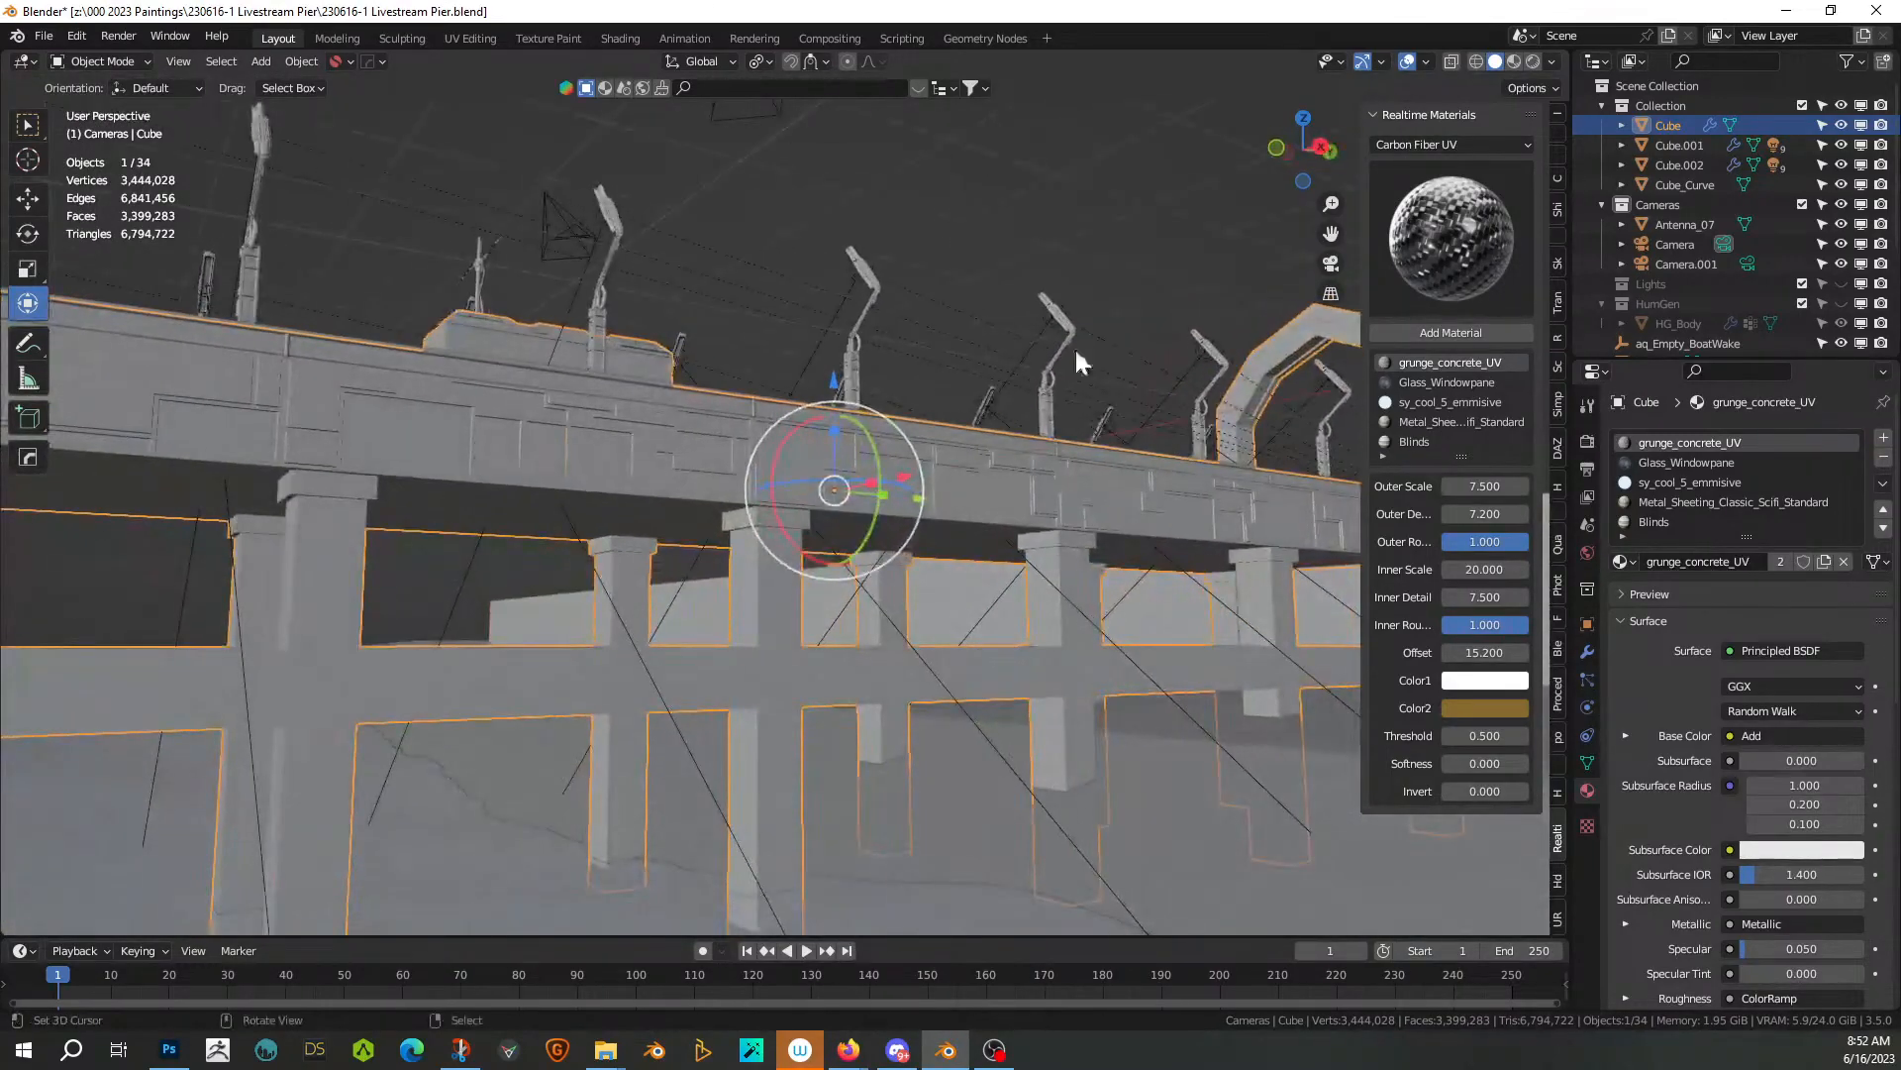
{"action": "left_click", "coordinate": [1533, 62]}
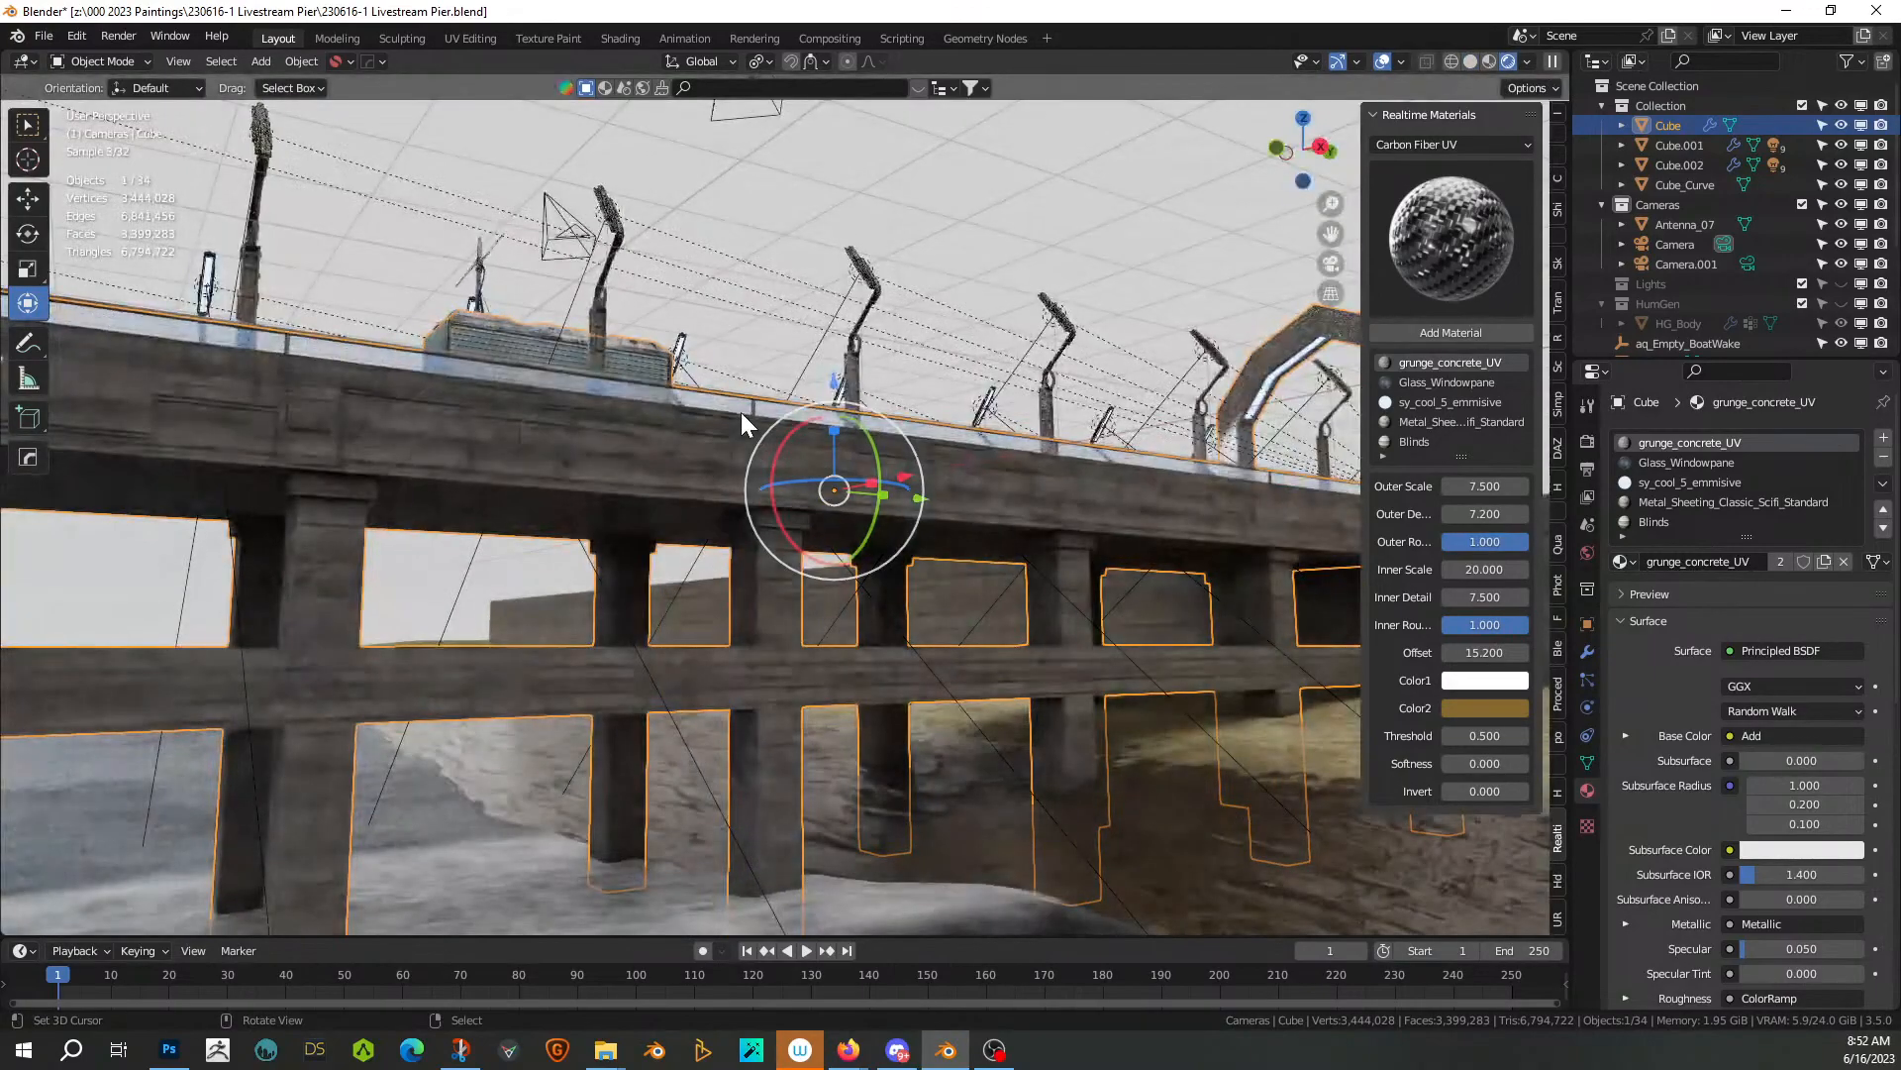
{"action": "scroll", "coordinate": [751, 480], "scroll_direction": "up", "scroll_amount": 4}
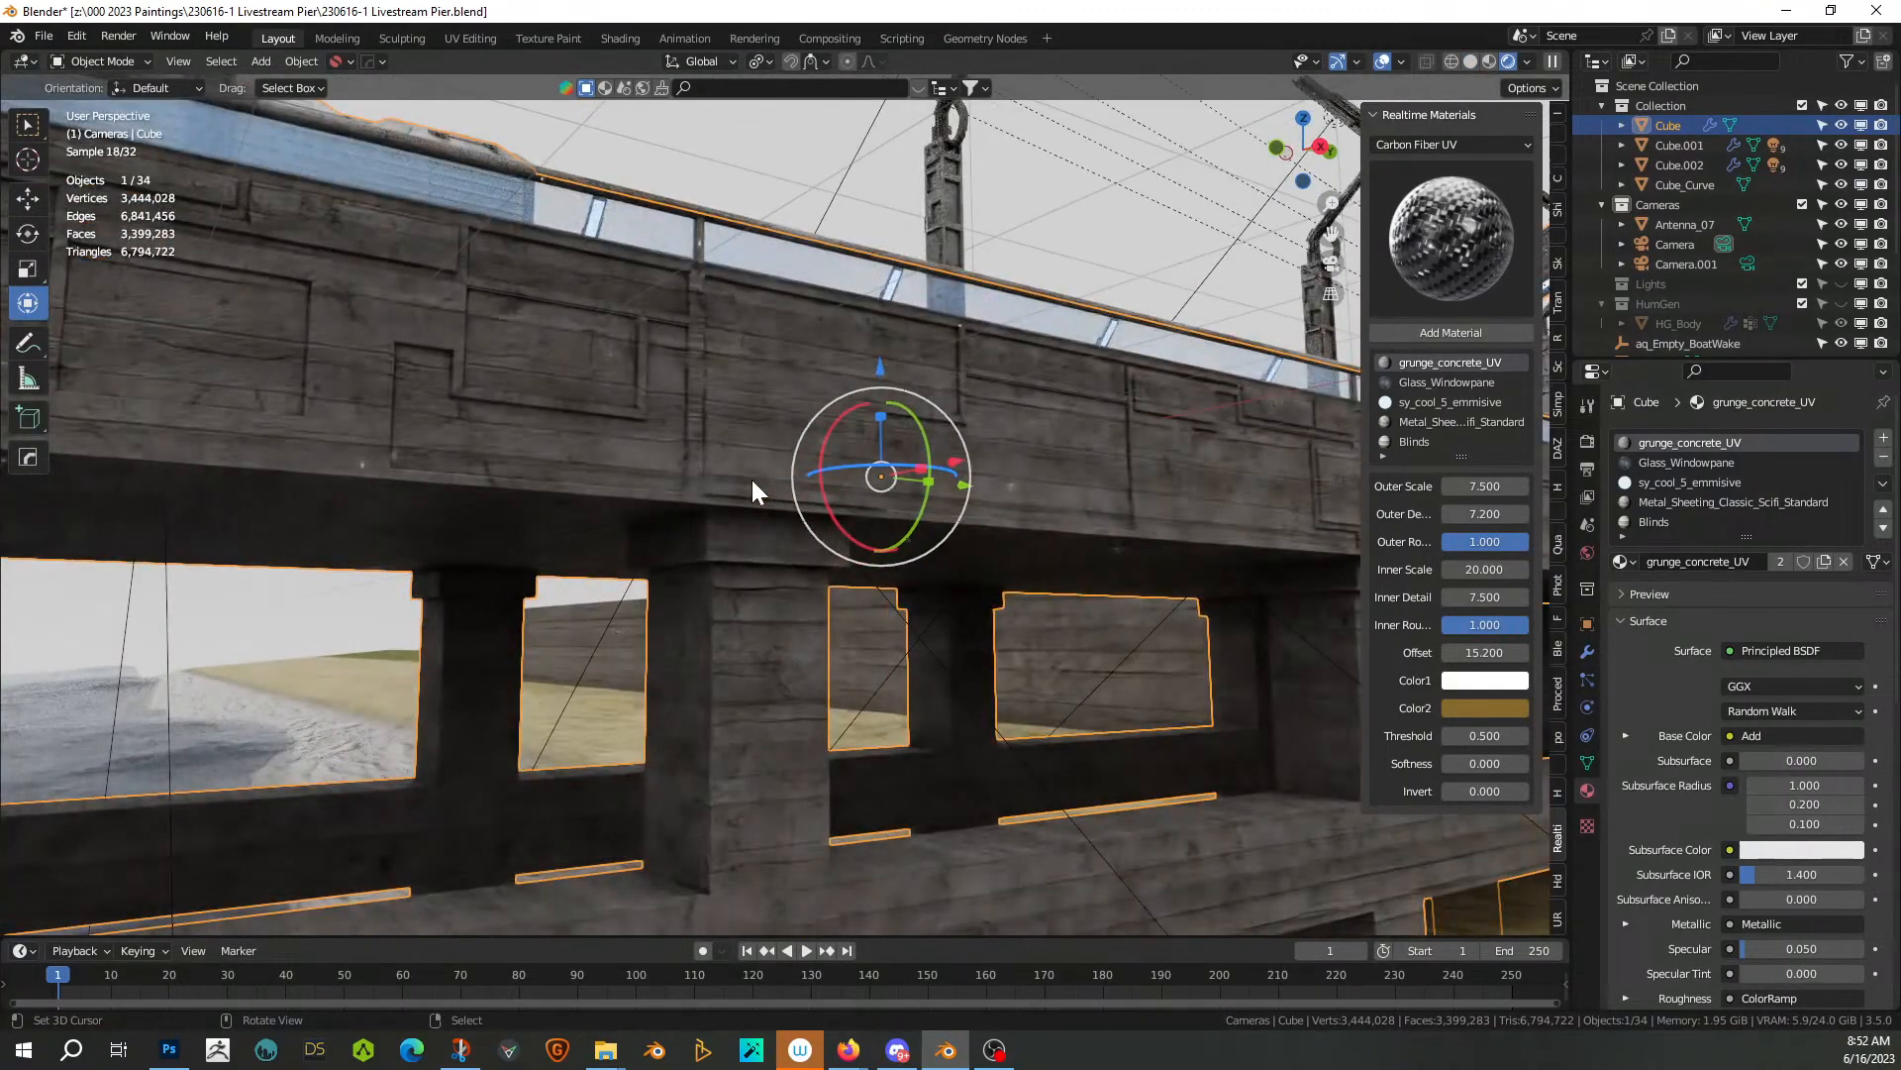
{"action": "scroll", "coordinate": [752, 480], "scroll_direction": "down", "scroll_amount": 4}
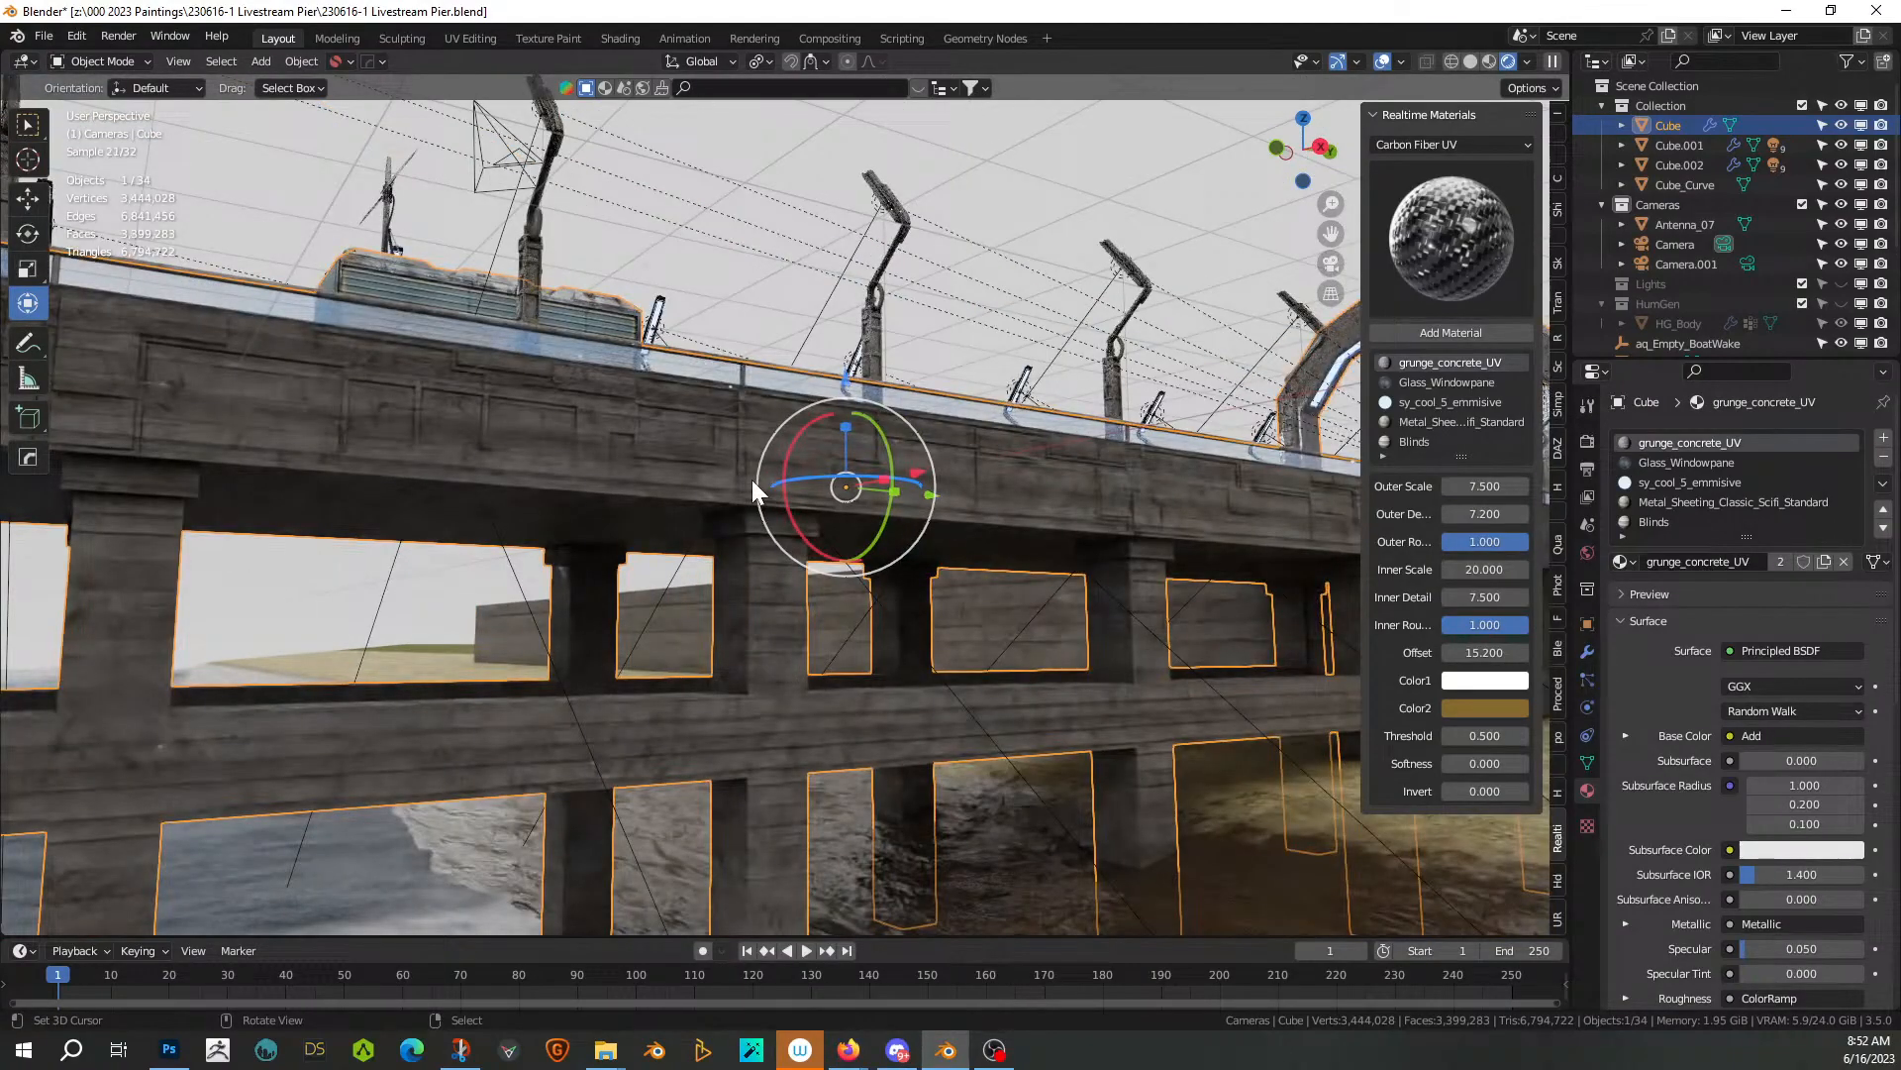
{"action": "middle_click_drag", "start_coordinate": [751, 479], "coordinate": [845, 514]}
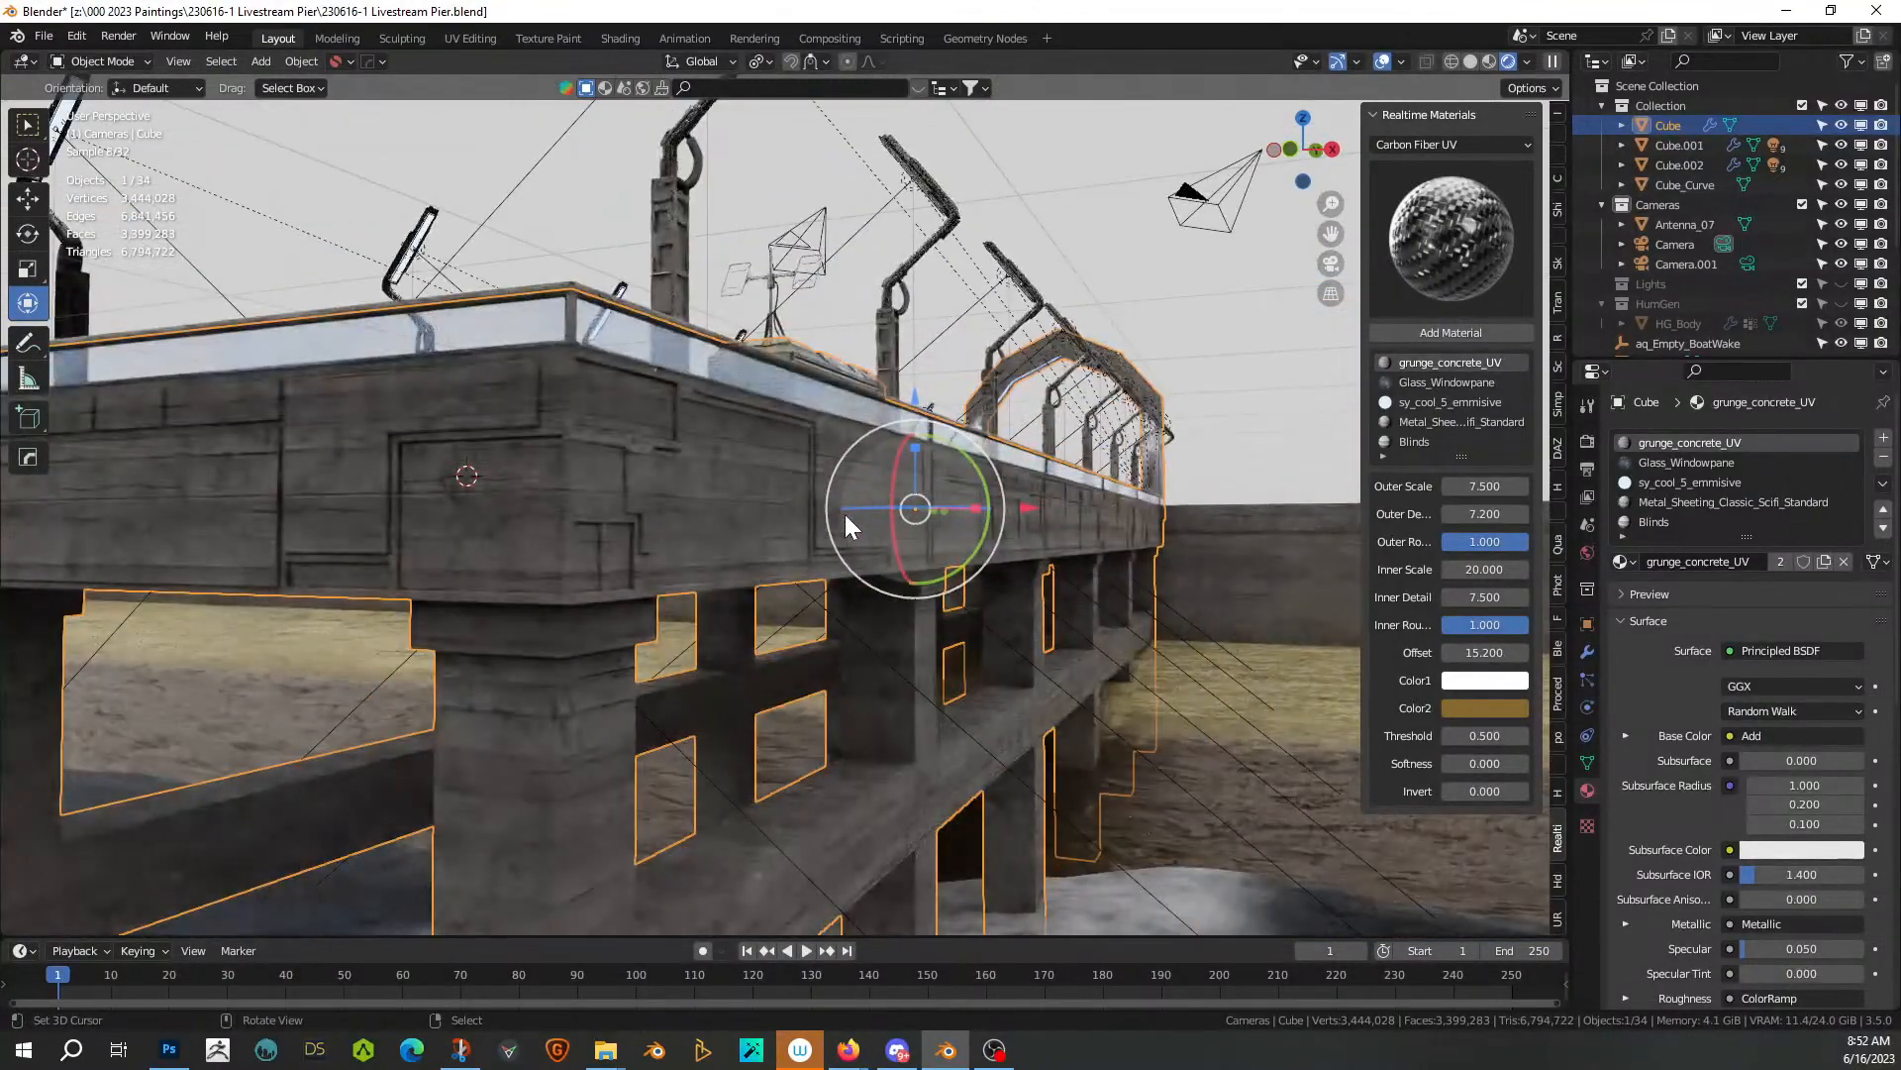
{"action": "middle_click_drag", "start_coordinate": [912, 757], "coordinate": [806, 603], "text": "shift"}
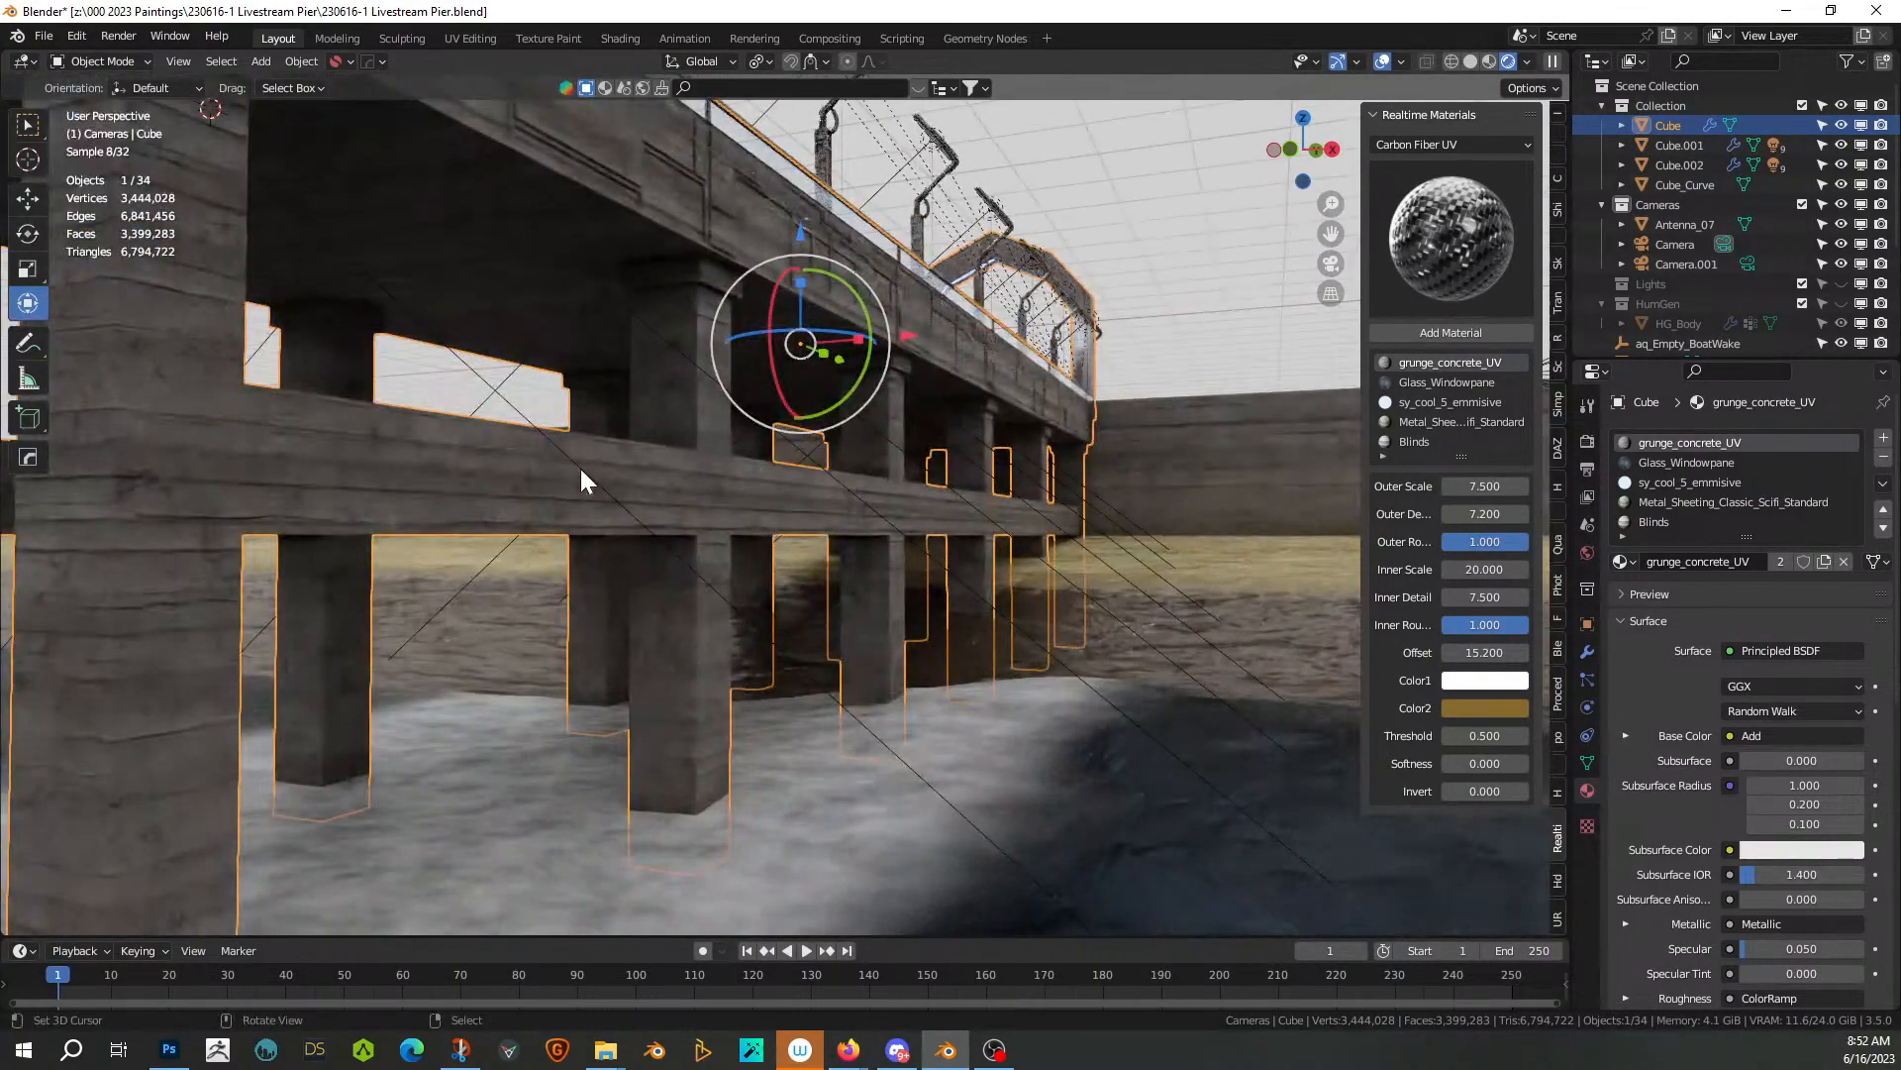
Enter Edit Mode on the pier mesh and show it in solid shading from the right orthographic view
{"action": "key", "text": "Tab"}
{"action": "left_click", "coordinate": [573, 492]}
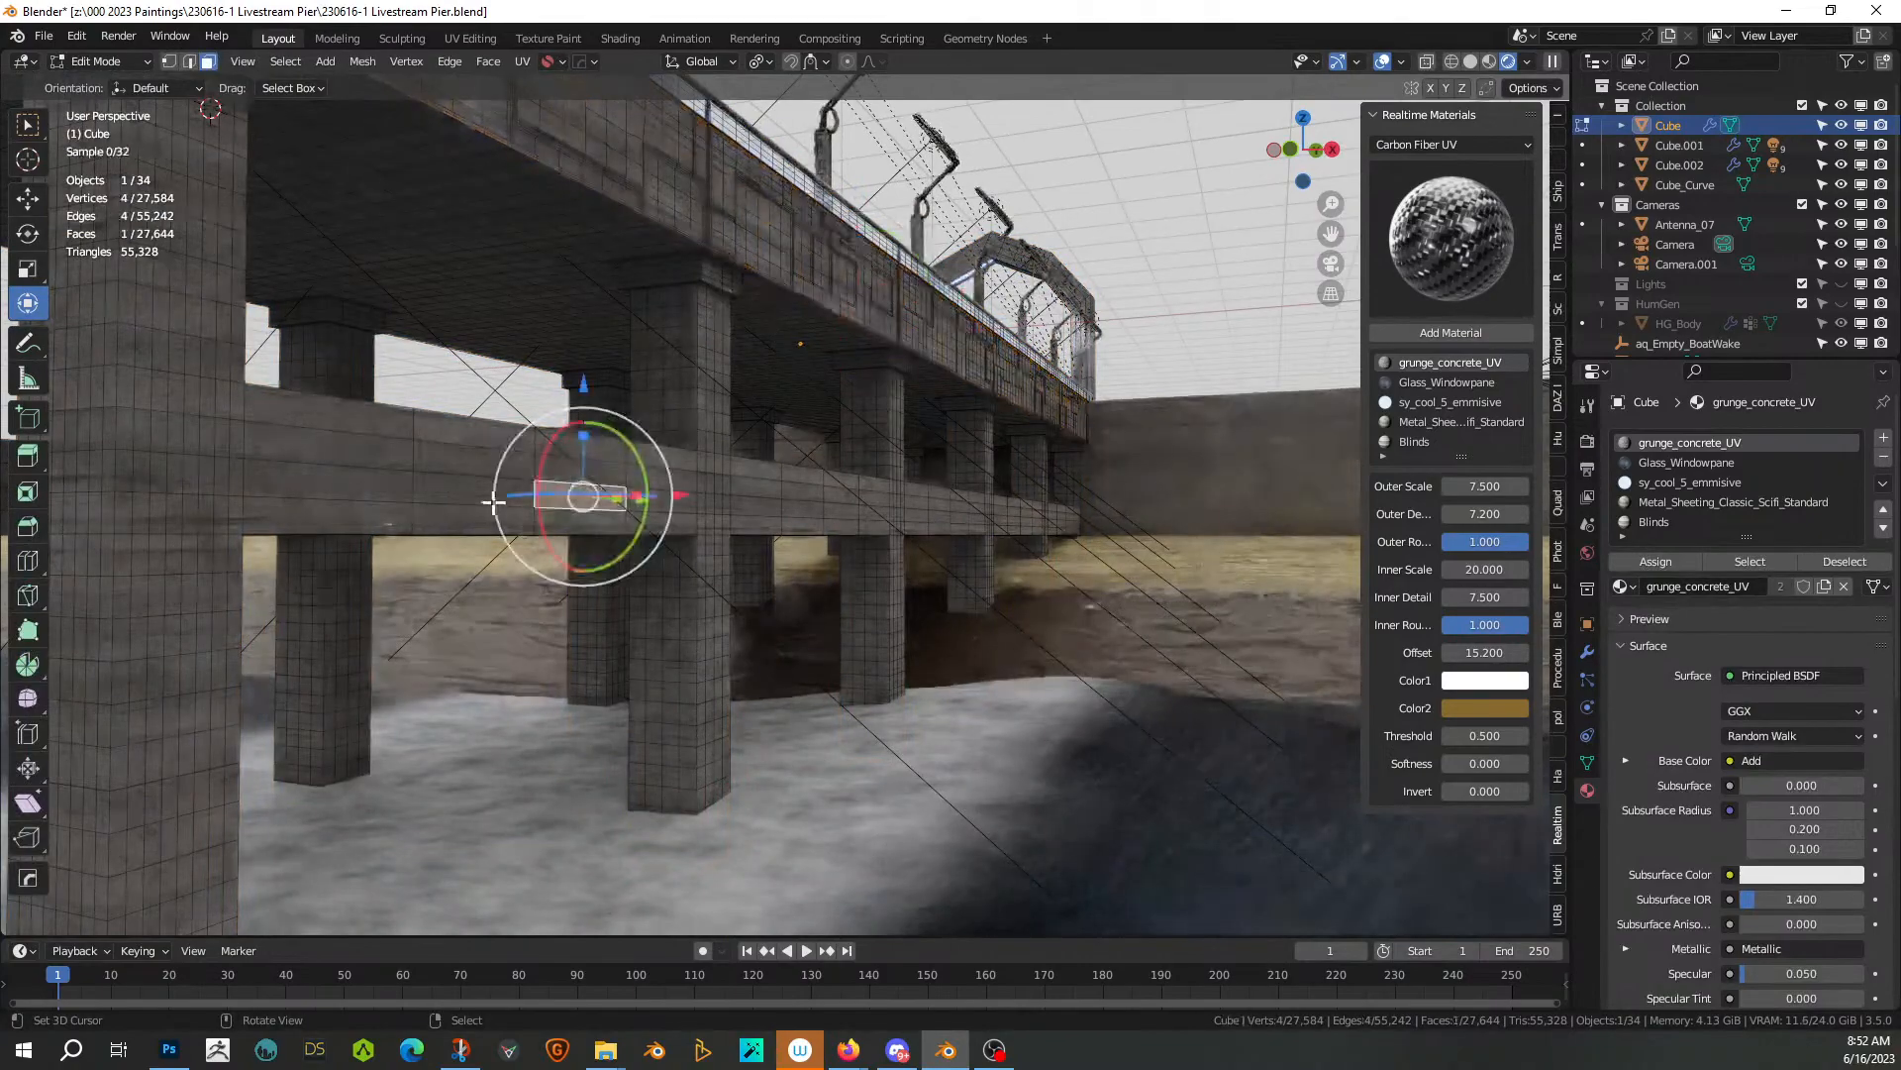
{"action": "left_click", "coordinate": [1470, 62]}
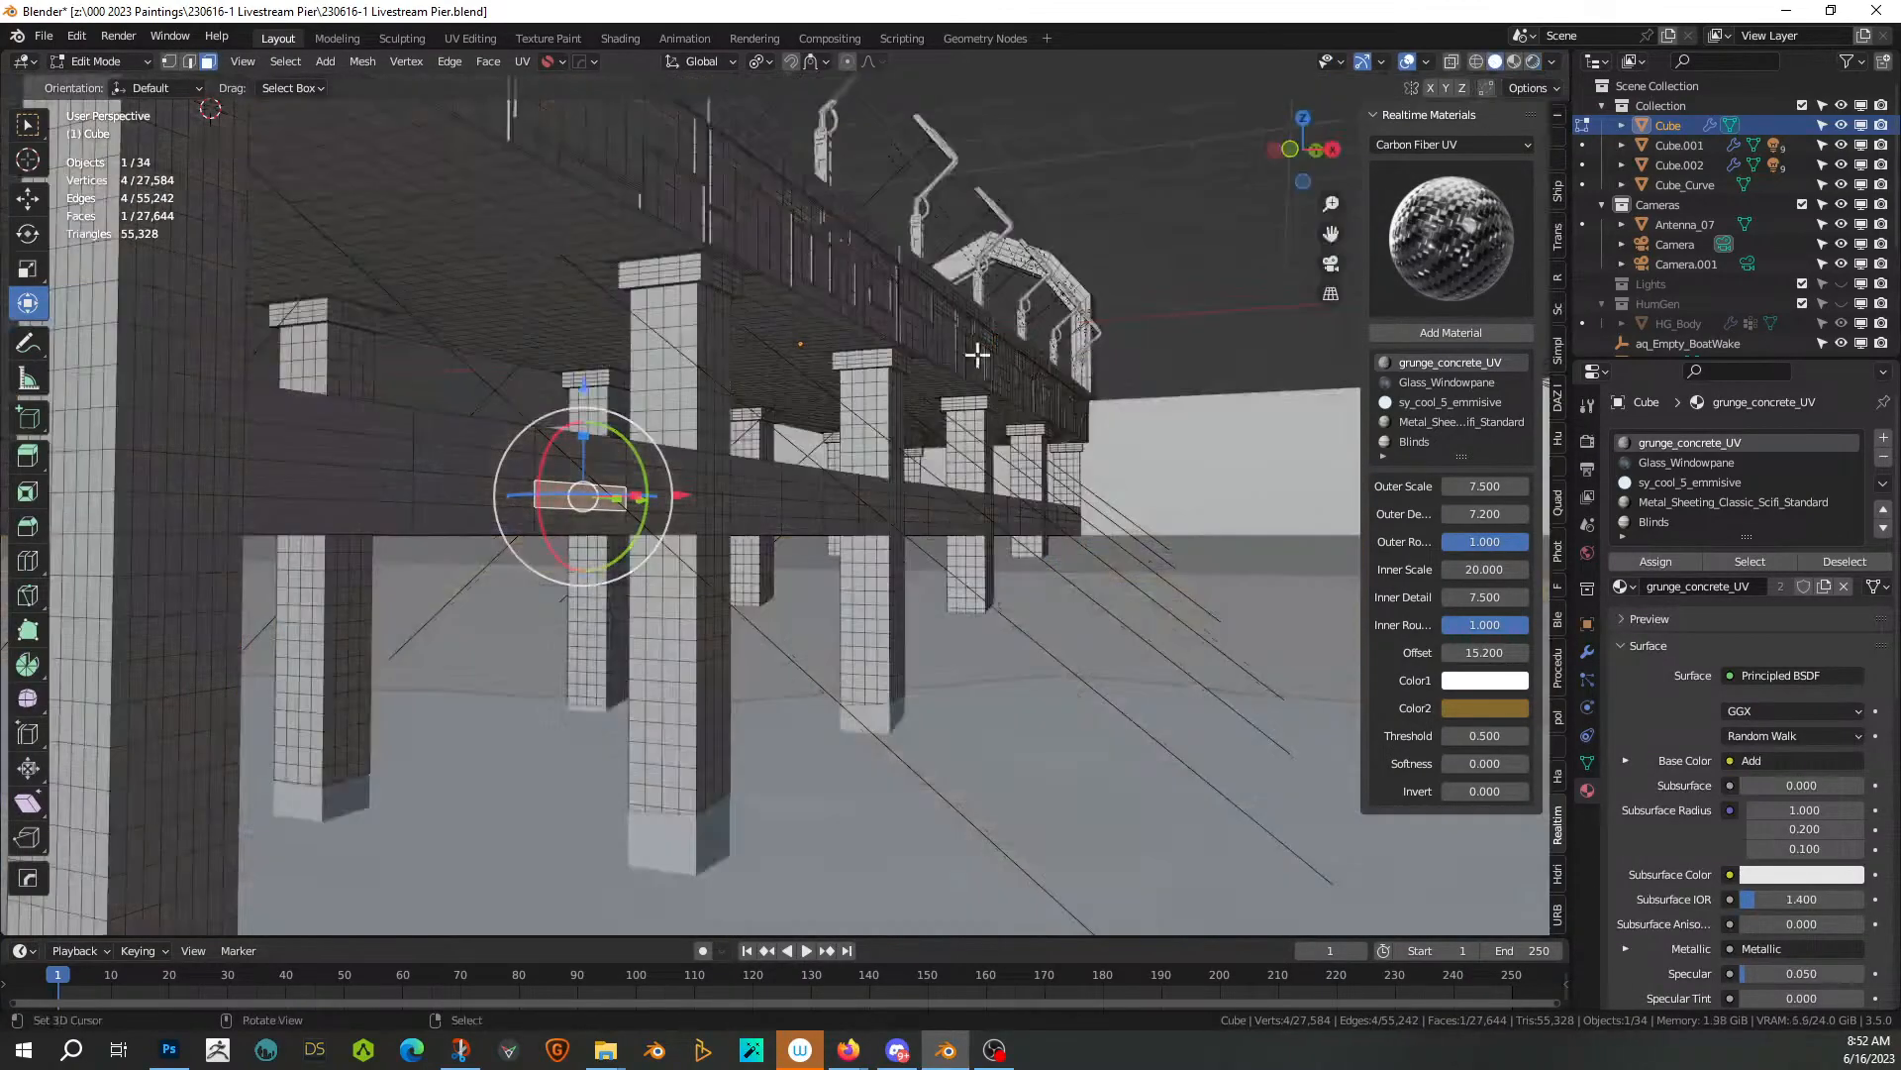
{"action": "middle_click_drag", "start_coordinate": [811, 487], "coordinate": [688, 490]}
{"action": "key", "text": "KP_3"}
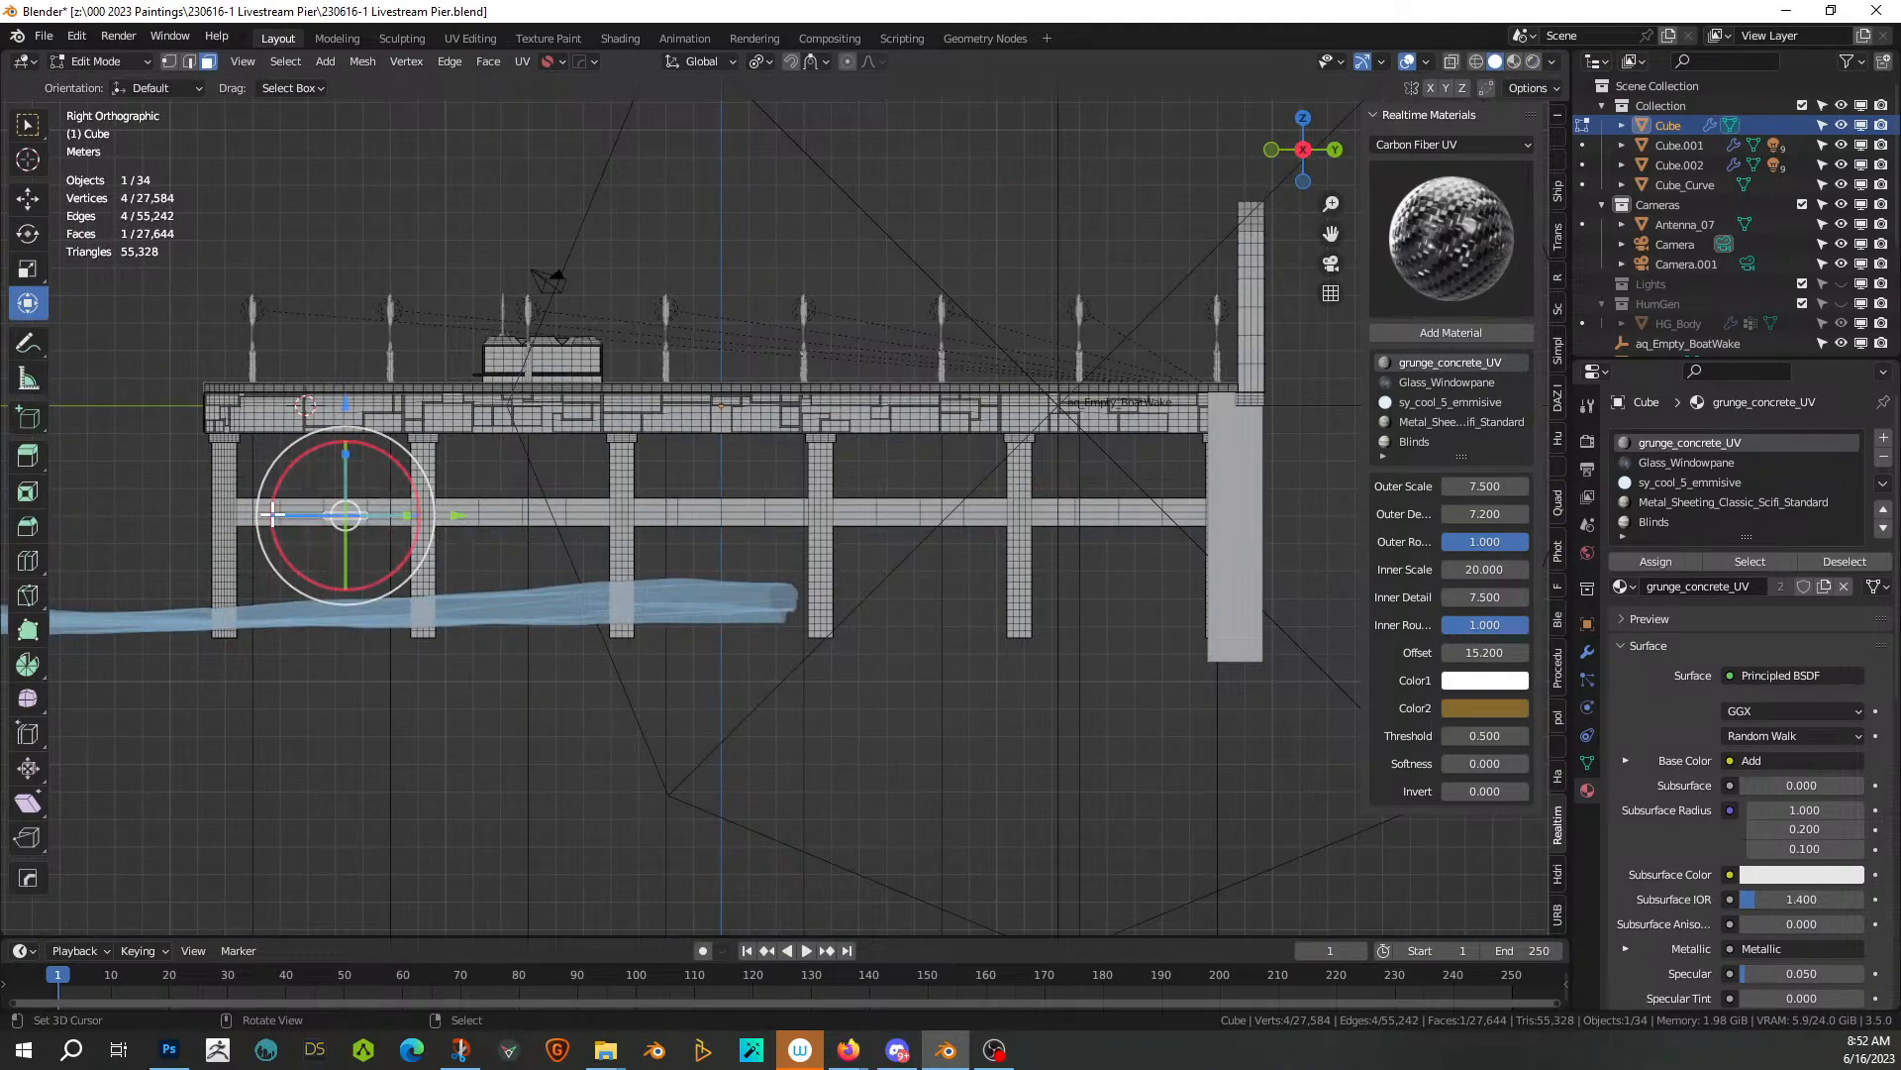
Box-select the visible side faces of the lower horizontal beam in all five spans between the pier's posts
{"action": "key", "text": "b"}
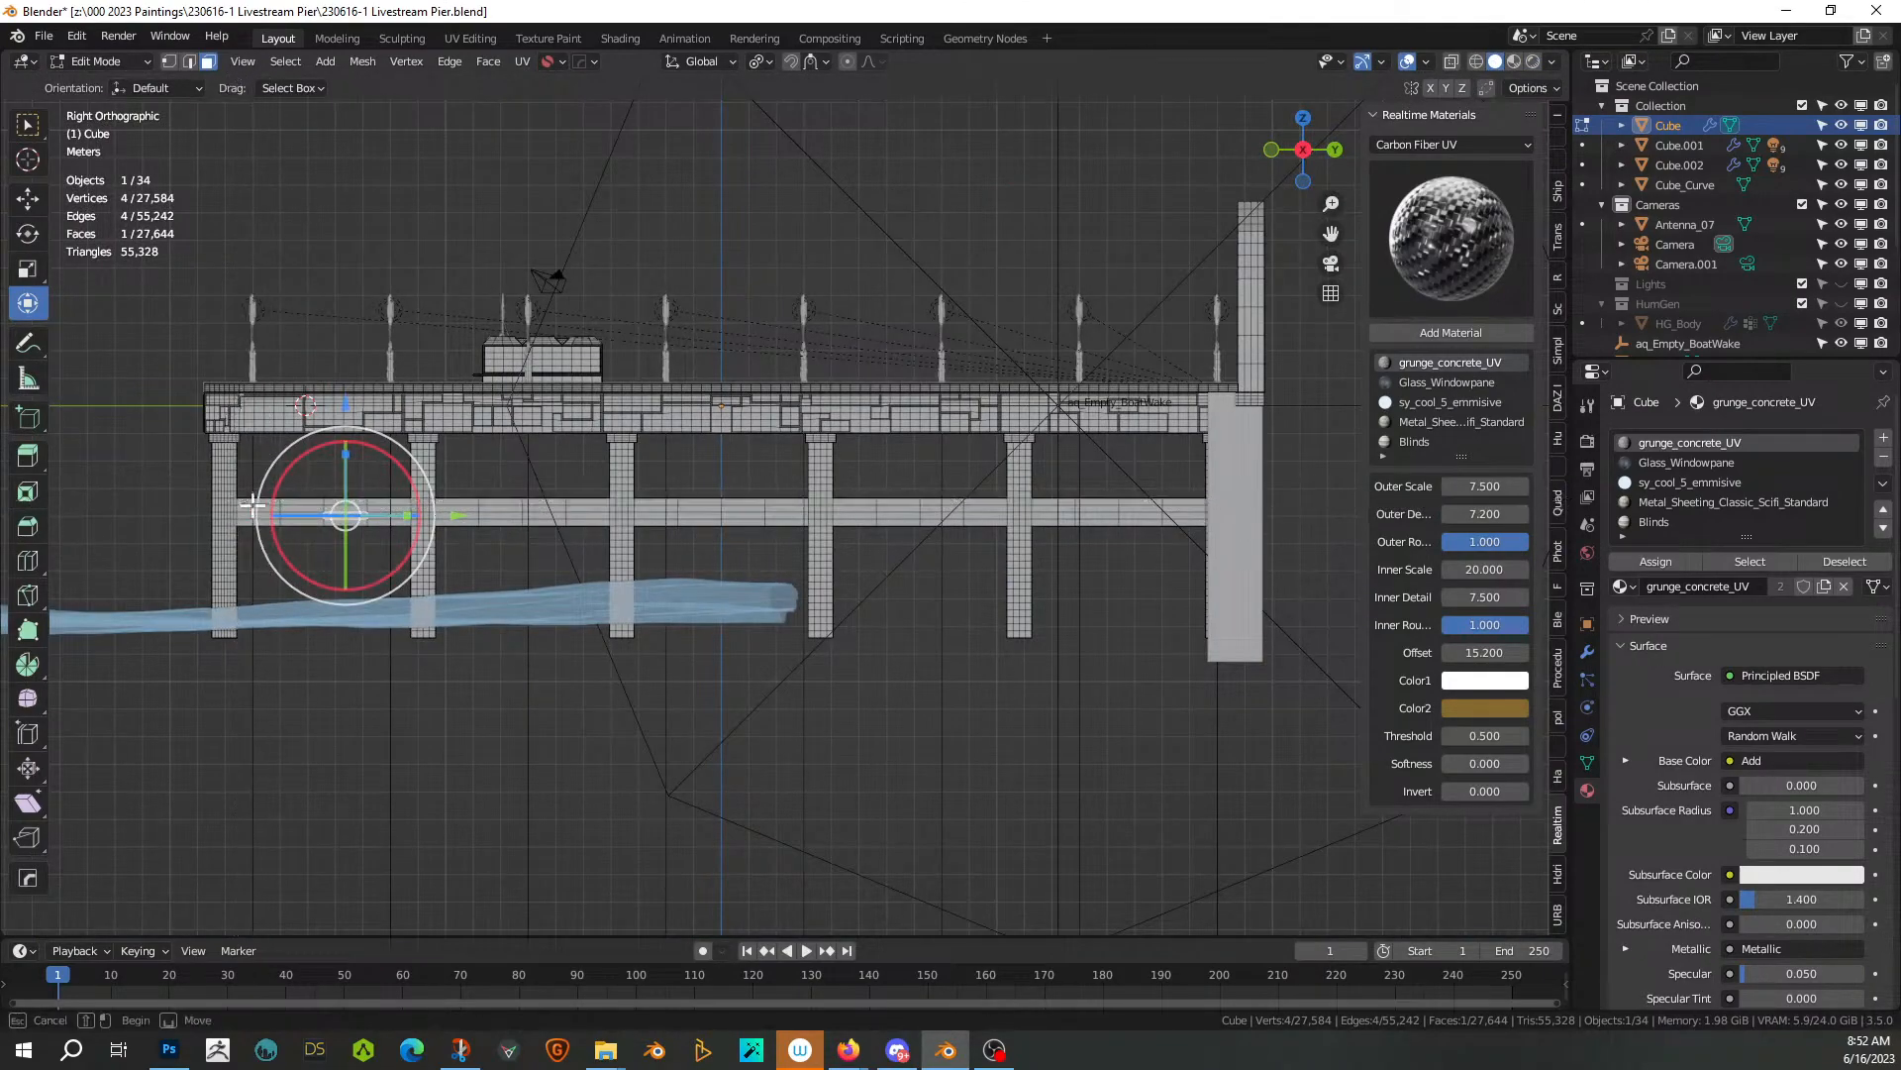
{"action": "key", "text": "b"}
{"action": "left_click_drag", "start_coordinate": [407, 523], "coordinate": [606, 516]}
{"action": "key", "text": "b"}
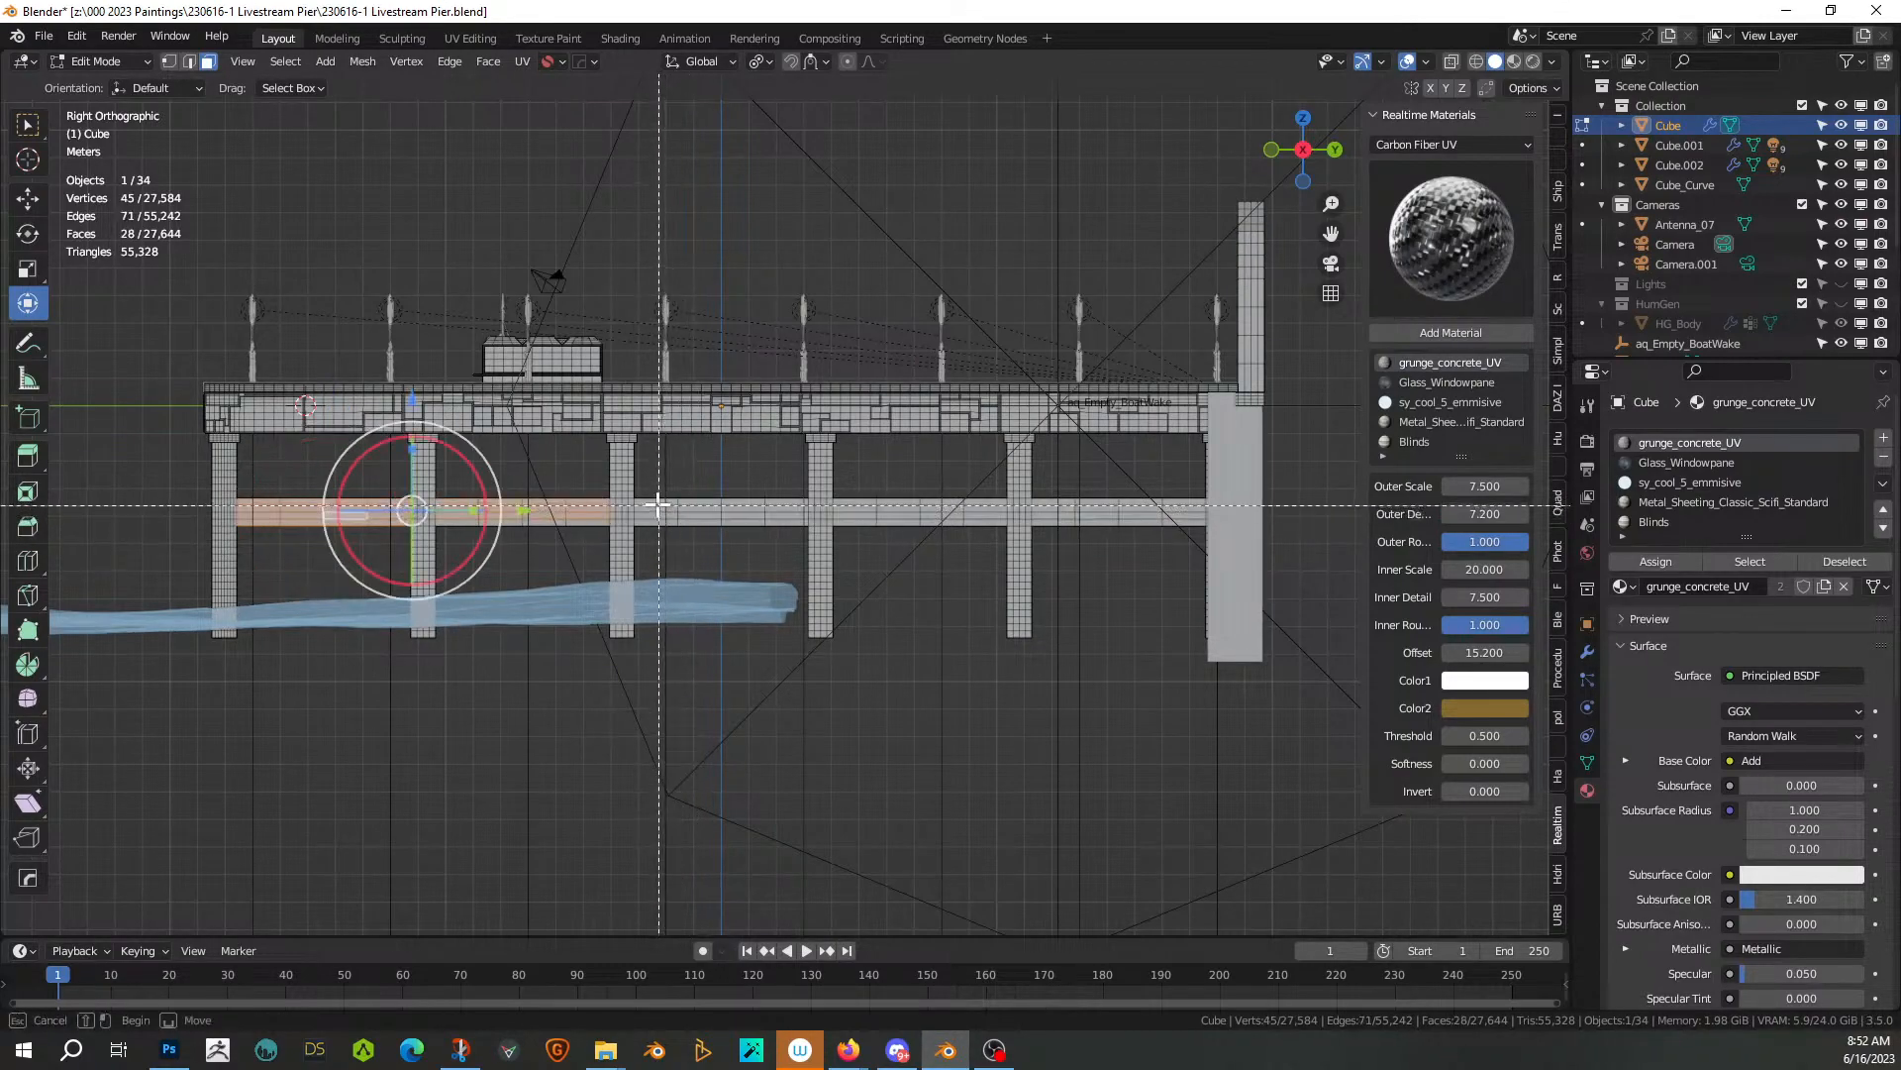
{"action": "left_click_drag", "start_coordinate": [768, 536], "coordinate": [781, 565]}
{"action": "key", "text": "b"}
{"action": "left_click_drag", "start_coordinate": [466, 465], "coordinate": [590, 573]}
{"action": "key", "text": "b"}
{"action": "left_click_drag", "start_coordinate": [842, 476], "coordinate": [986, 581]}
{"action": "key", "text": "b"}
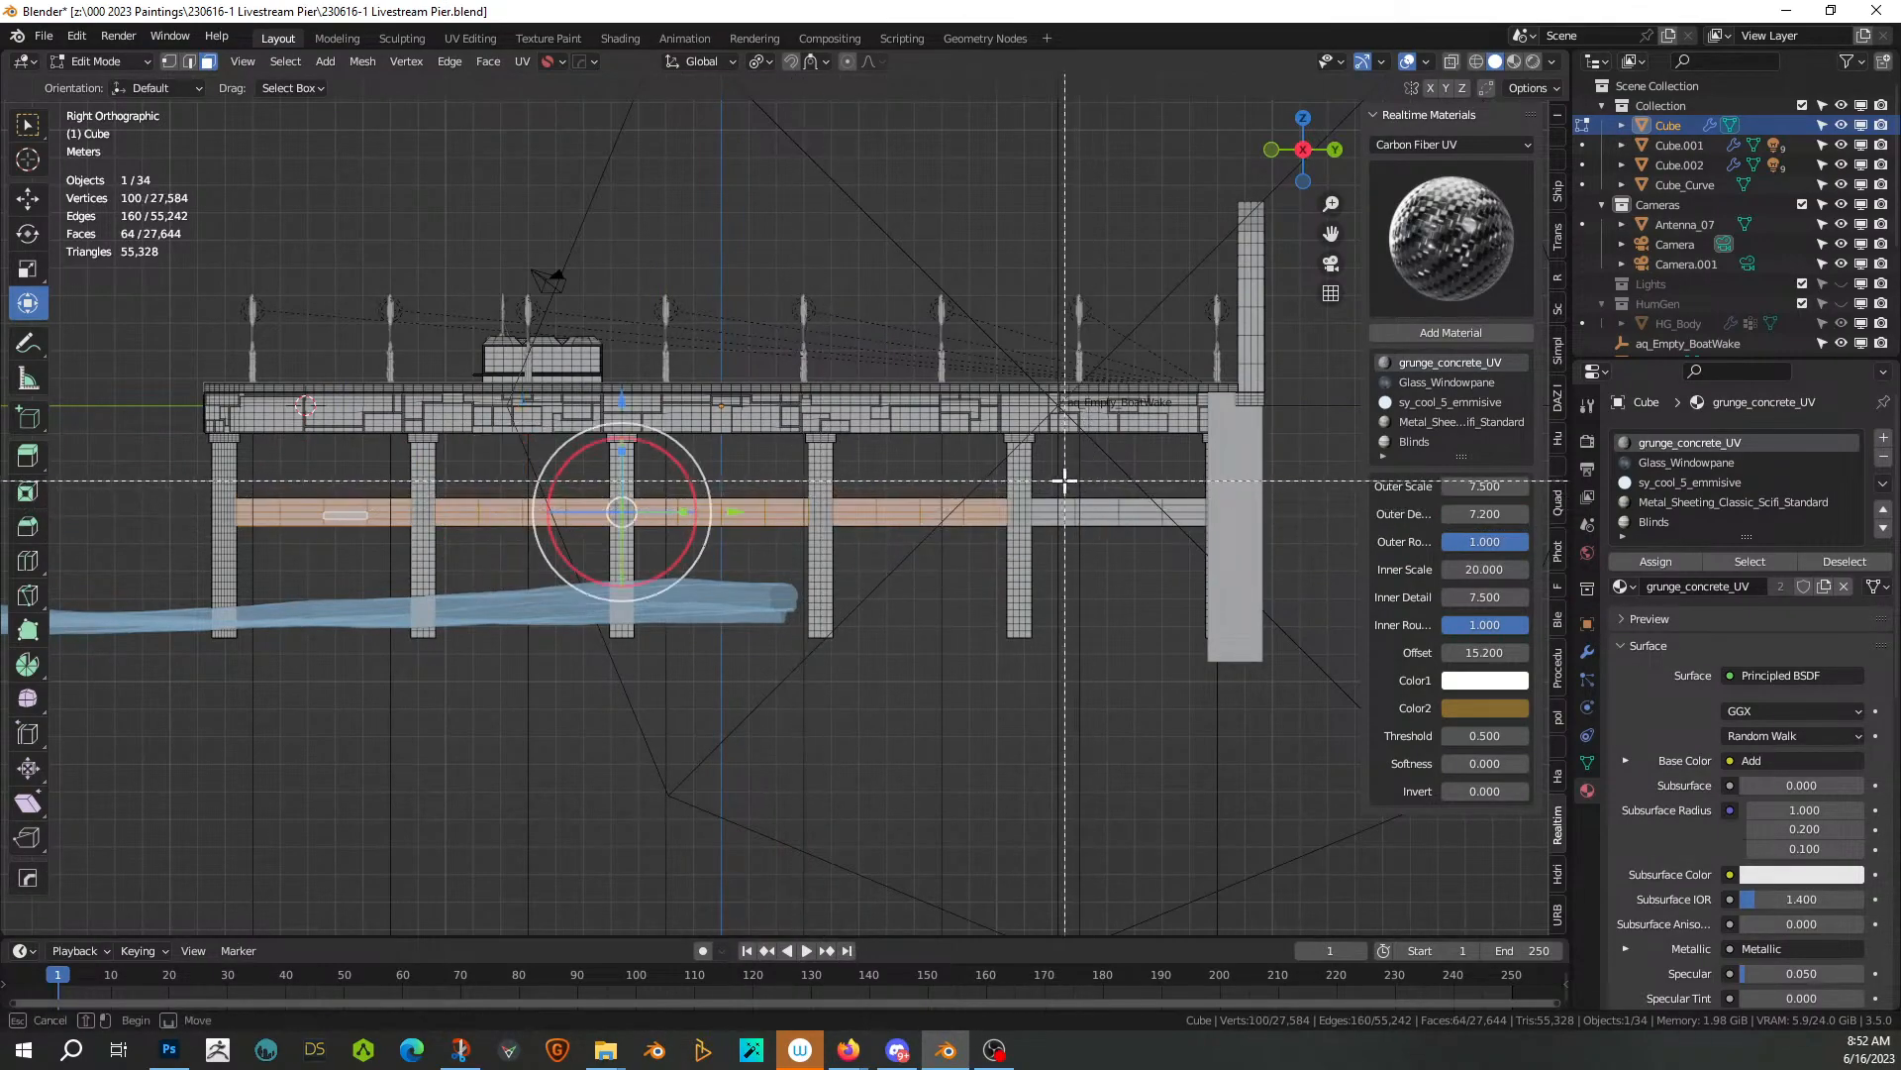
{"action": "left_click_drag", "start_coordinate": [1039, 478], "coordinate": [1187, 560]}
{"action": "middle_click_drag", "start_coordinate": [1007, 552], "coordinate": [1113, 611]}
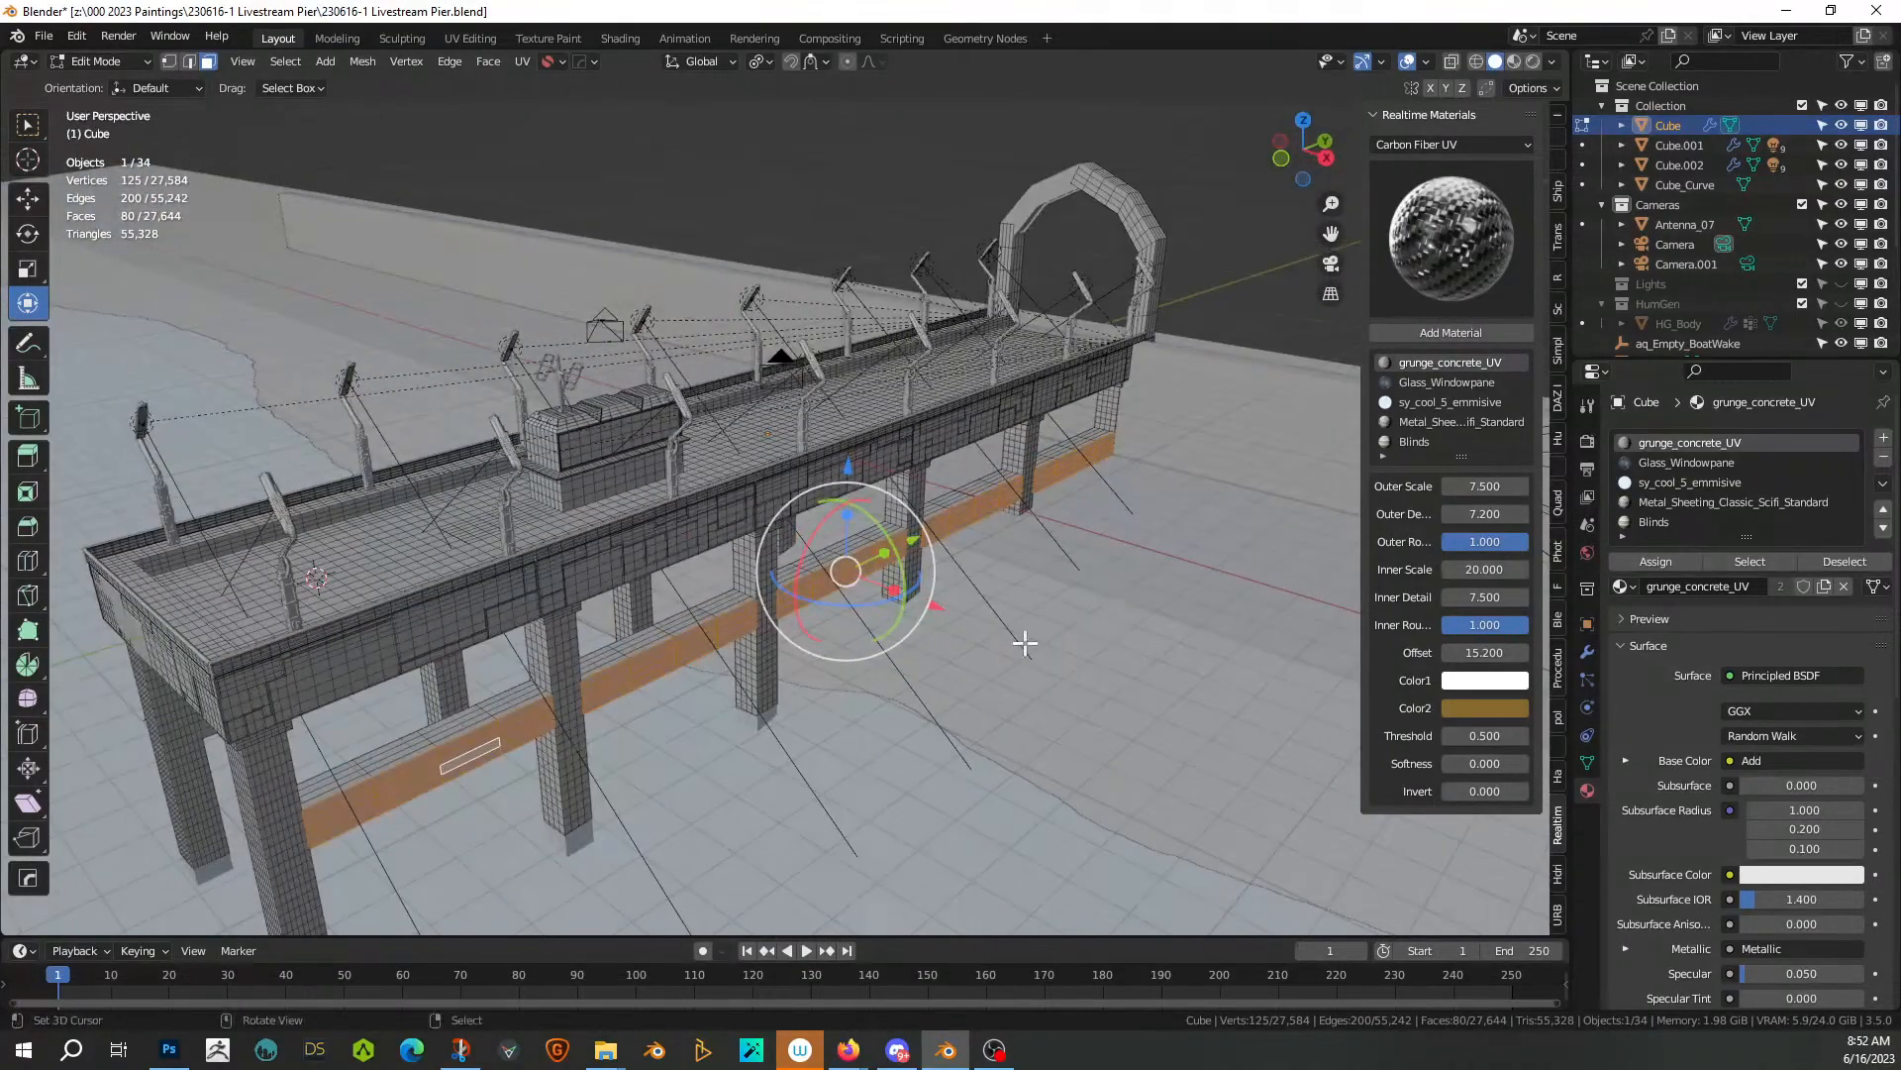
Turn on X-ray and extend the selection through the lower horizontal beam so that both sides of all five spans are included
{"action": "middle_click_drag", "start_coordinate": [864, 750], "coordinate": [763, 715]}
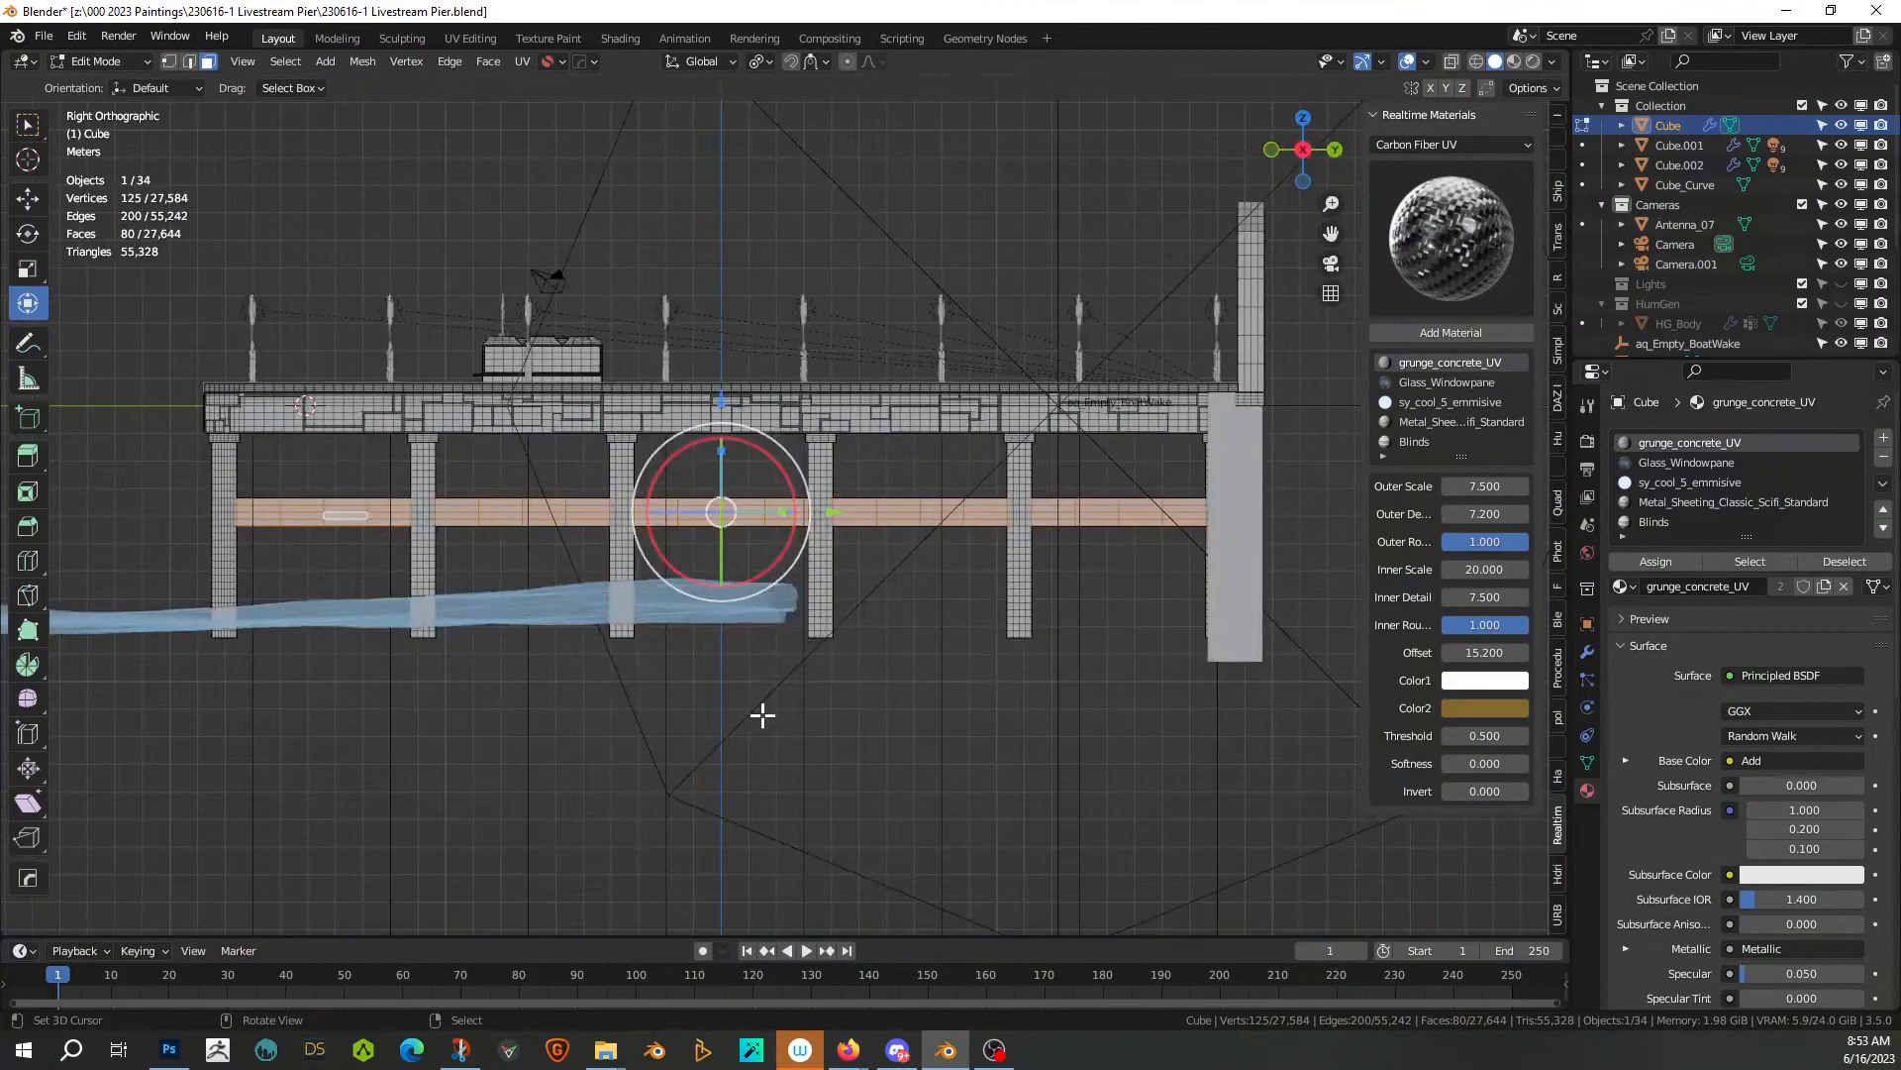
{"action": "key", "text": "alt+z"}
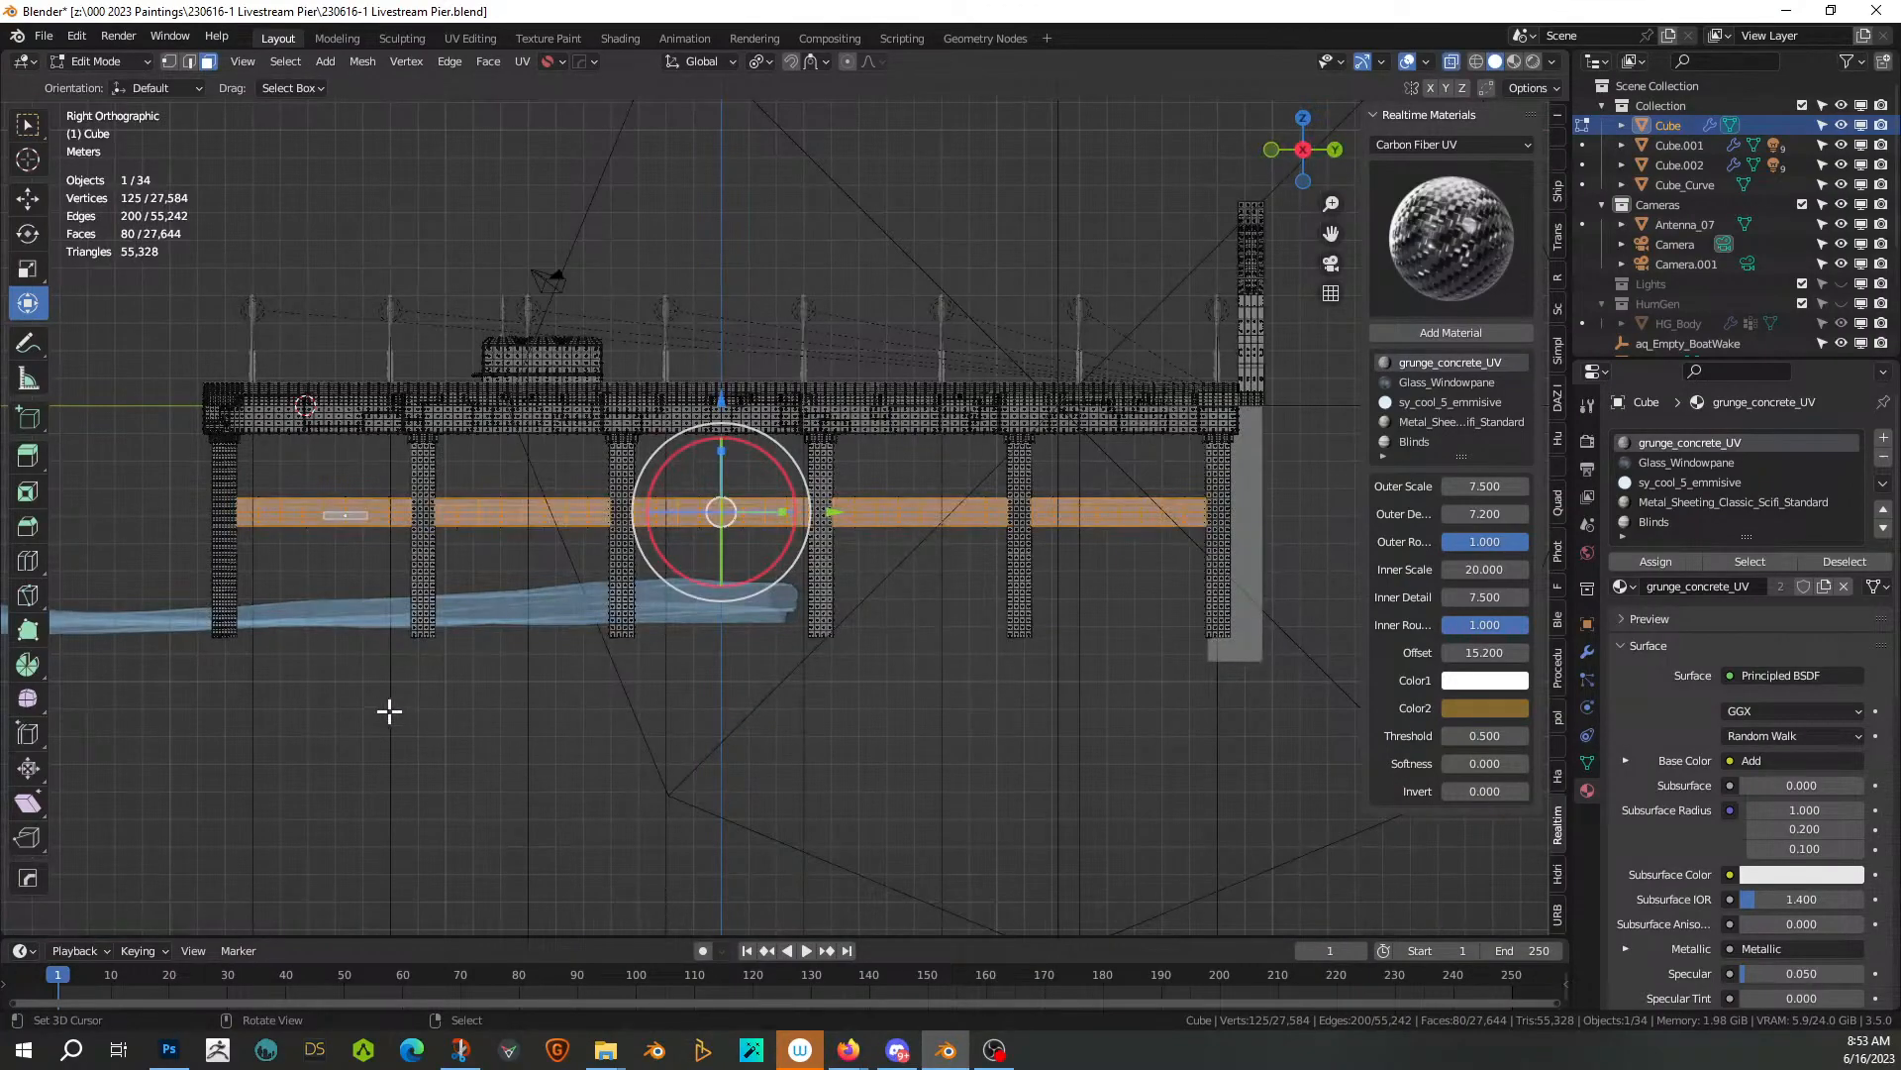
{"action": "left_click_drag", "start_coordinate": [241, 471], "coordinate": [411, 594]}
{"action": "key", "text": "b"}
{"action": "left_click_drag", "start_coordinate": [436, 480], "coordinate": [601, 583]}
{"action": "key", "text": "b"}
{"action": "left_click_drag", "start_coordinate": [636, 481], "coordinate": [795, 581]}
{"action": "key", "text": "b"}
{"action": "left_click_drag", "start_coordinate": [833, 471], "coordinate": [996, 560]}
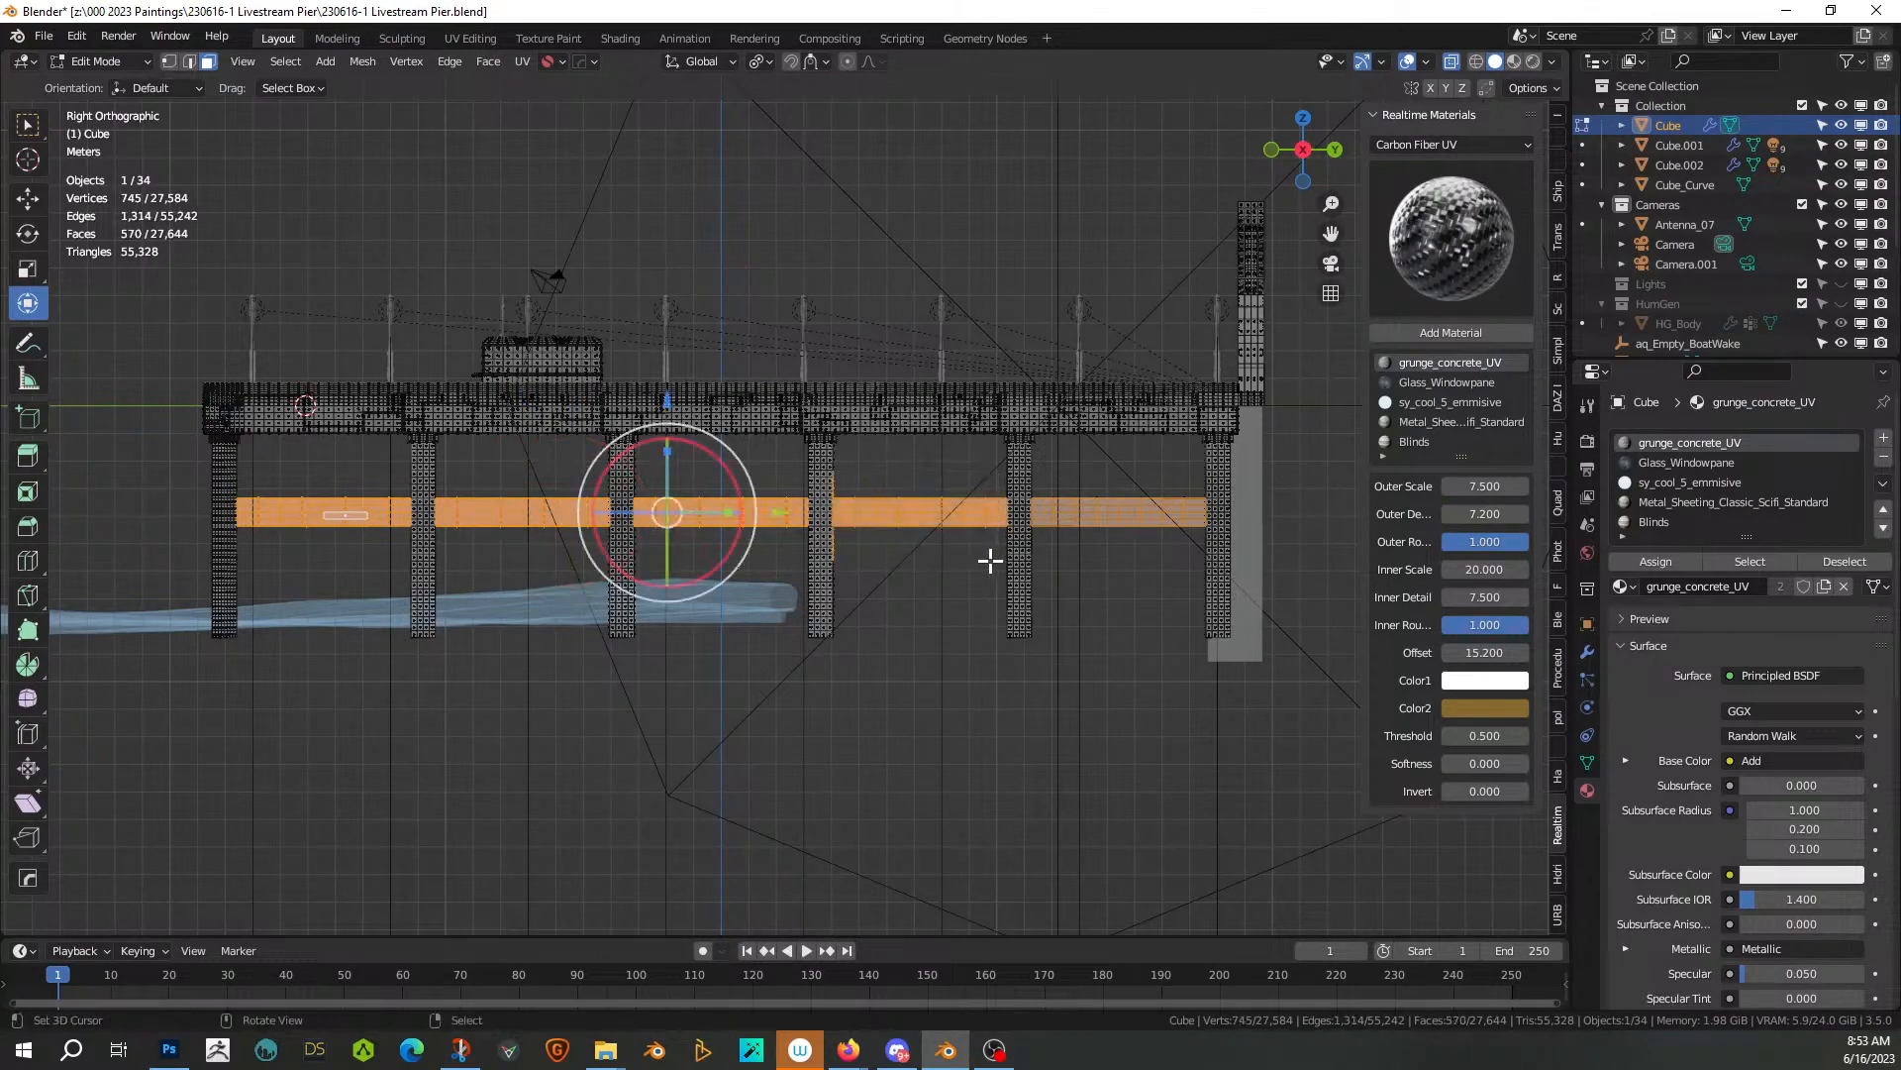
{"action": "key", "text": "ctrl+z"}
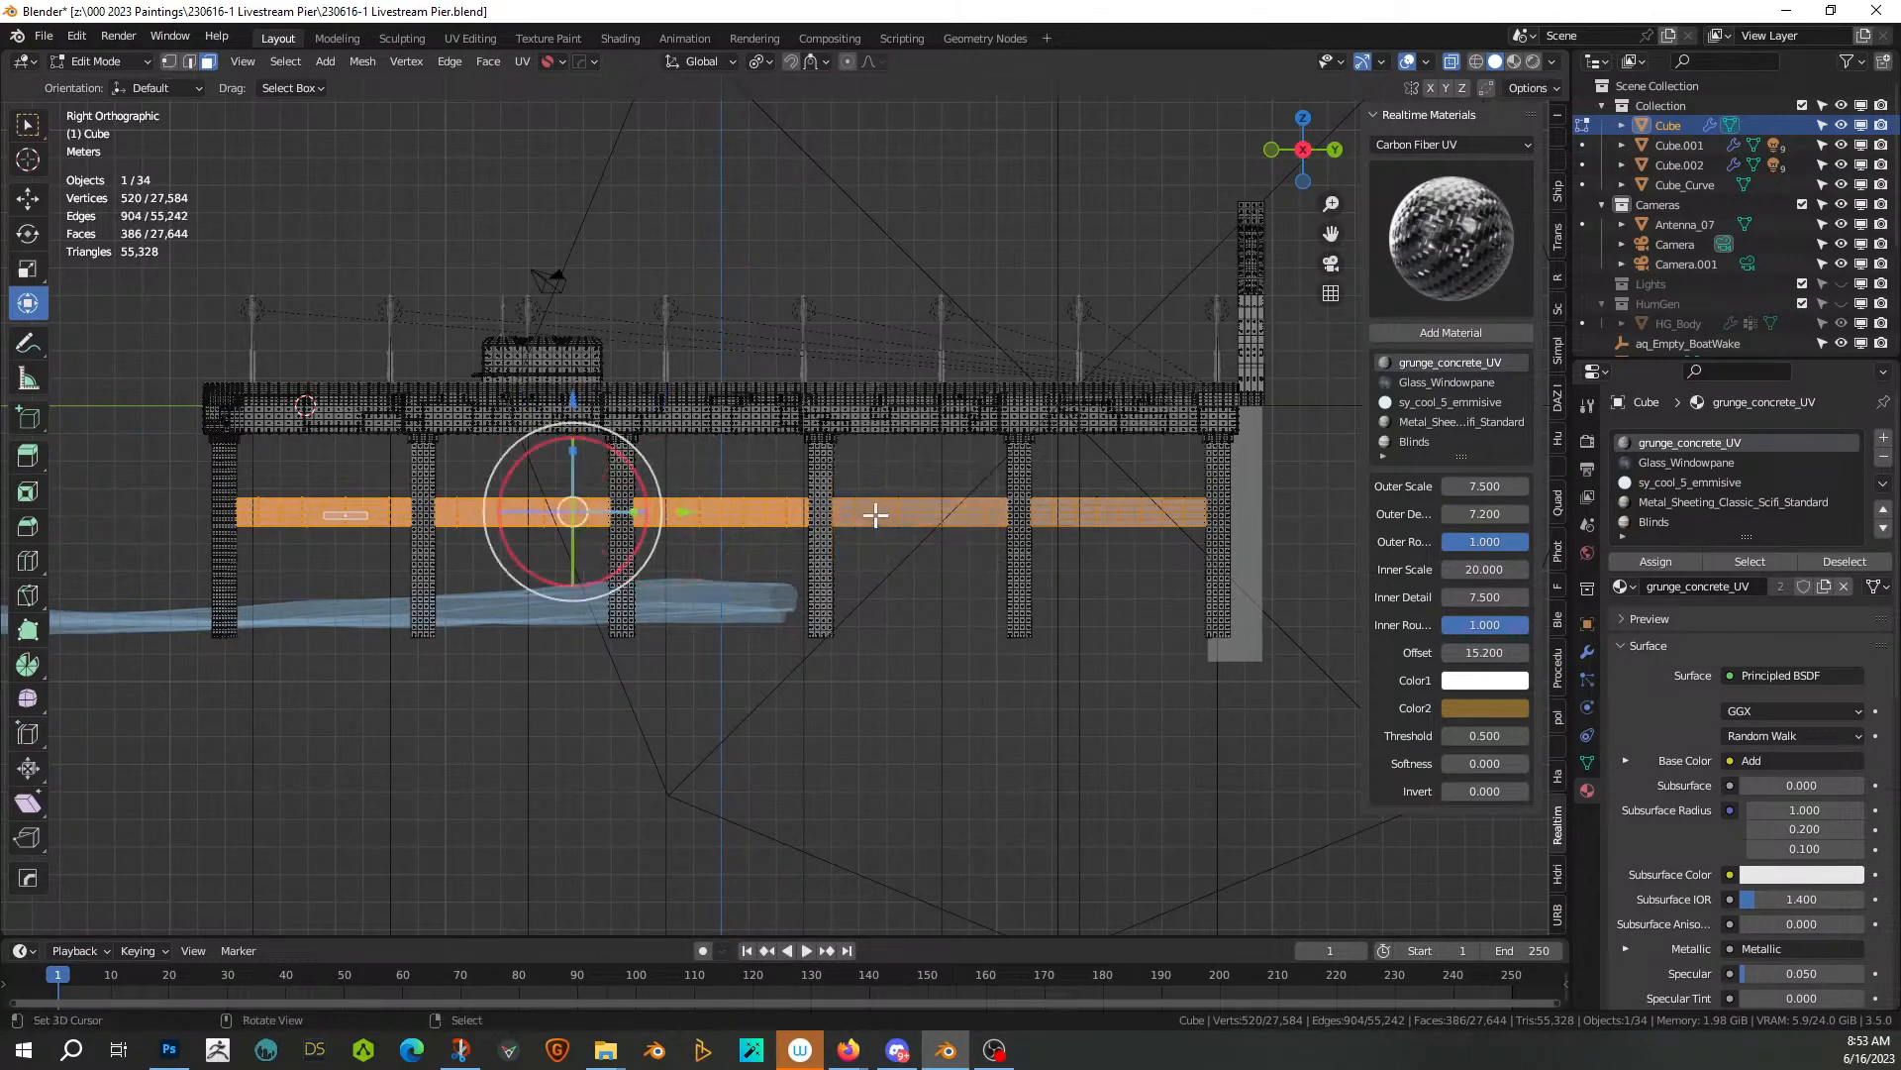
{"action": "left_click_drag", "start_coordinate": [847, 485], "coordinate": [995, 581]}
{"action": "key", "text": "b"}
{"action": "left_click_drag", "start_coordinate": [1040, 470], "coordinate": [1207, 582]}
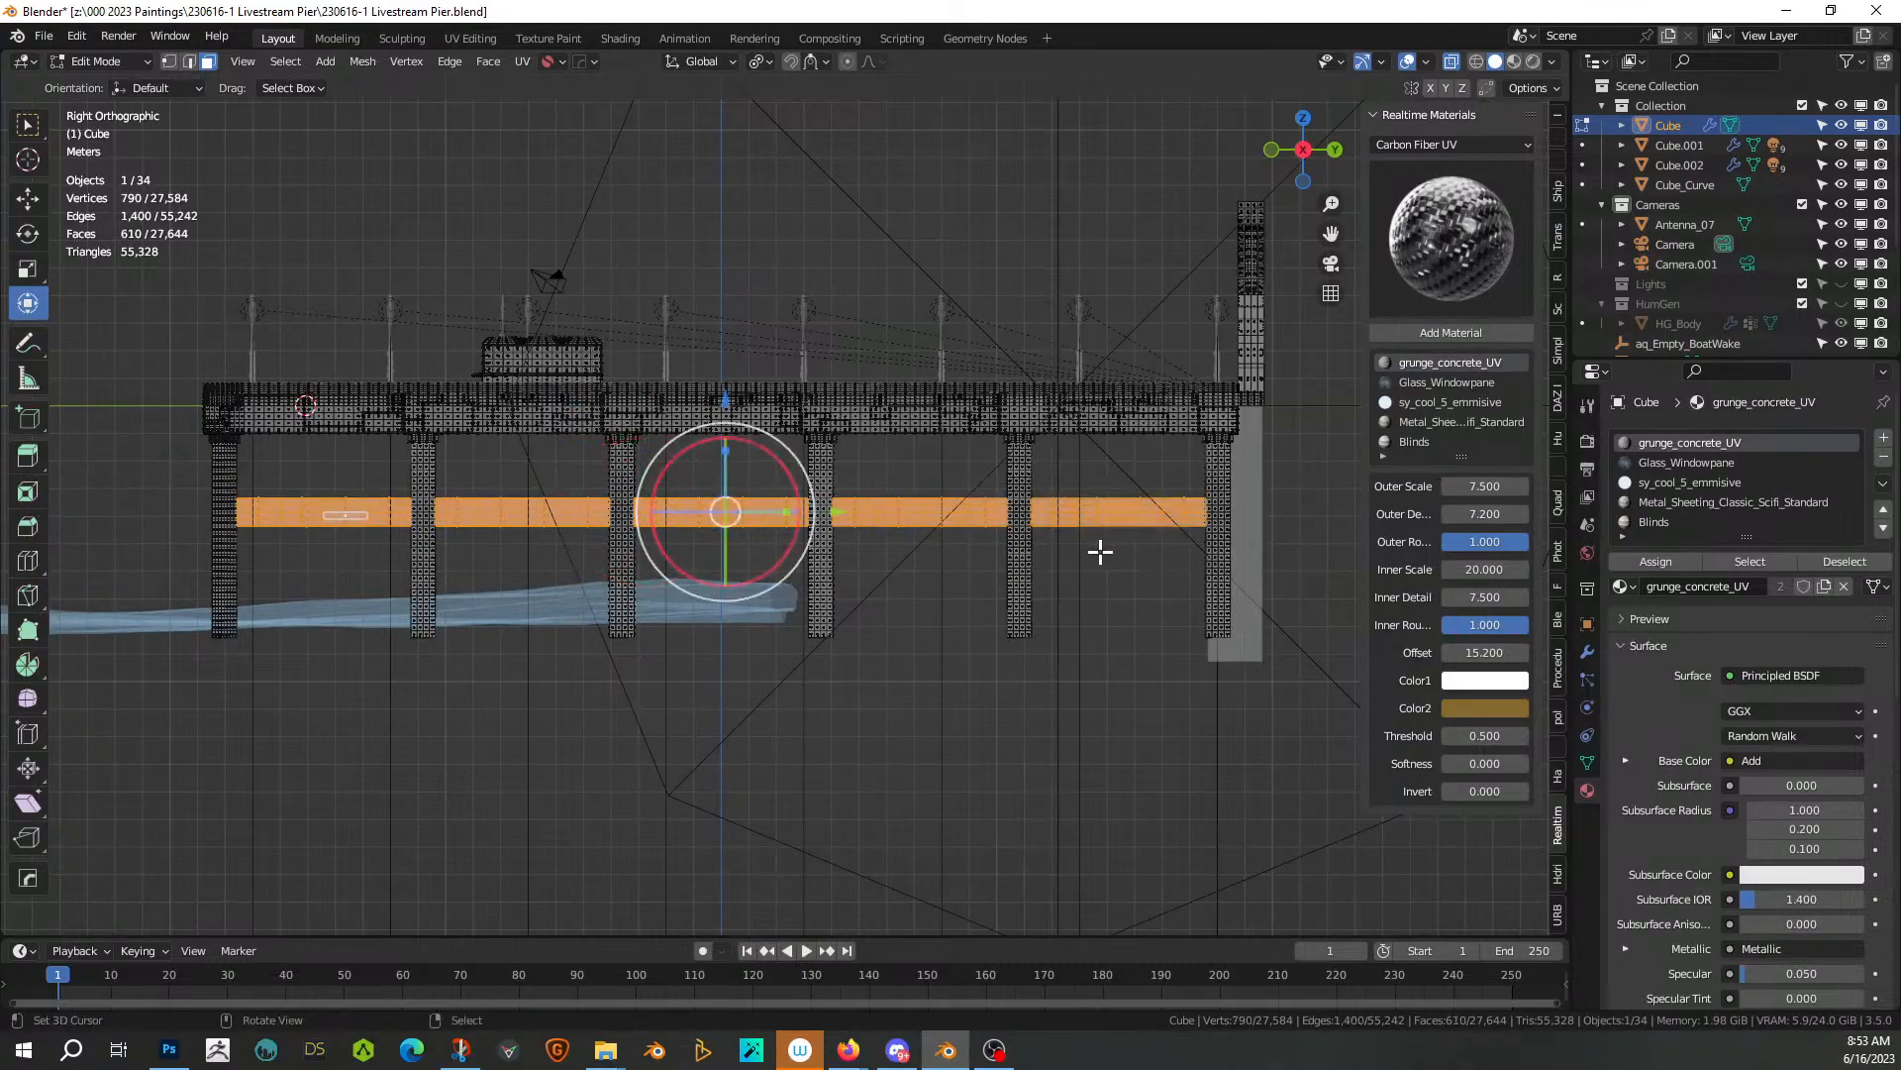
Return to Object Mode and apply Random Flow's Plate Insets to the selected lower beam faces, adjusting the plating seed
{"action": "middle_click_drag", "start_coordinate": [1100, 552], "coordinate": [982, 589]}
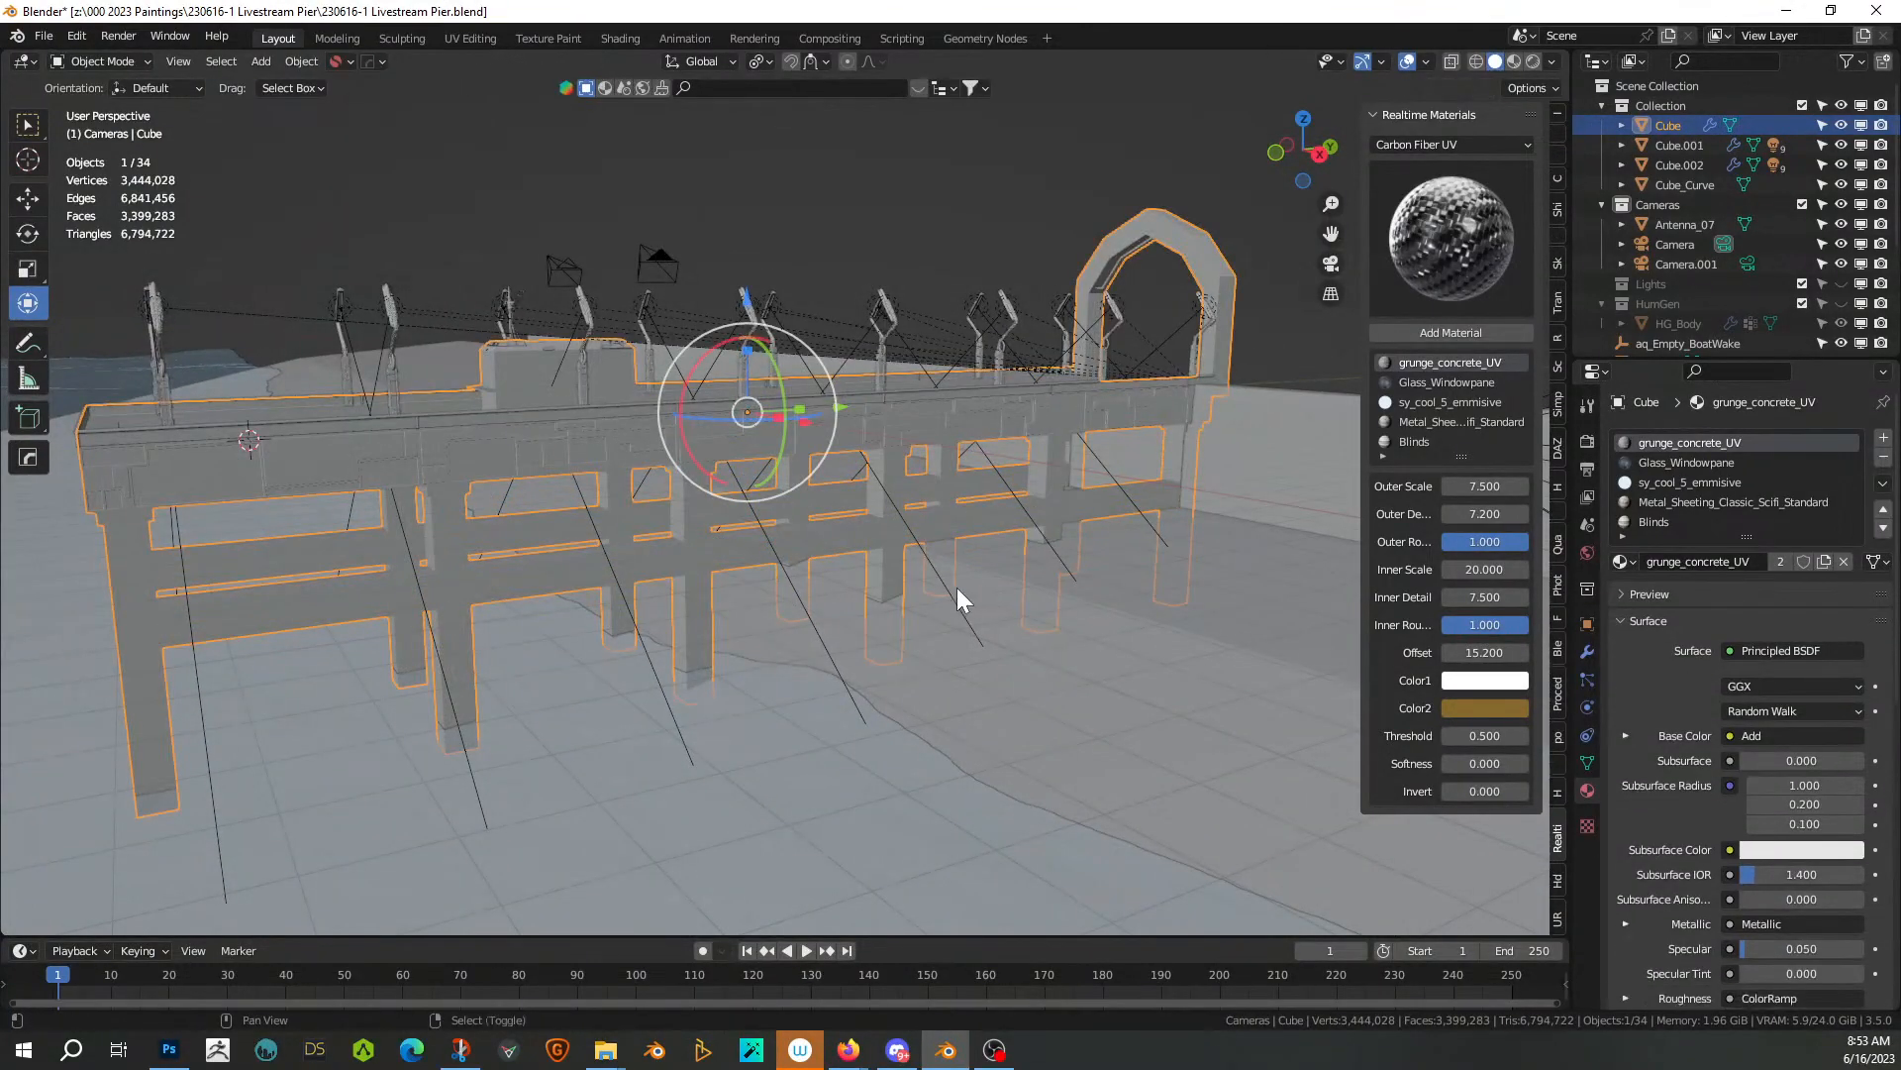
{"action": "key", "text": "shift+q"}
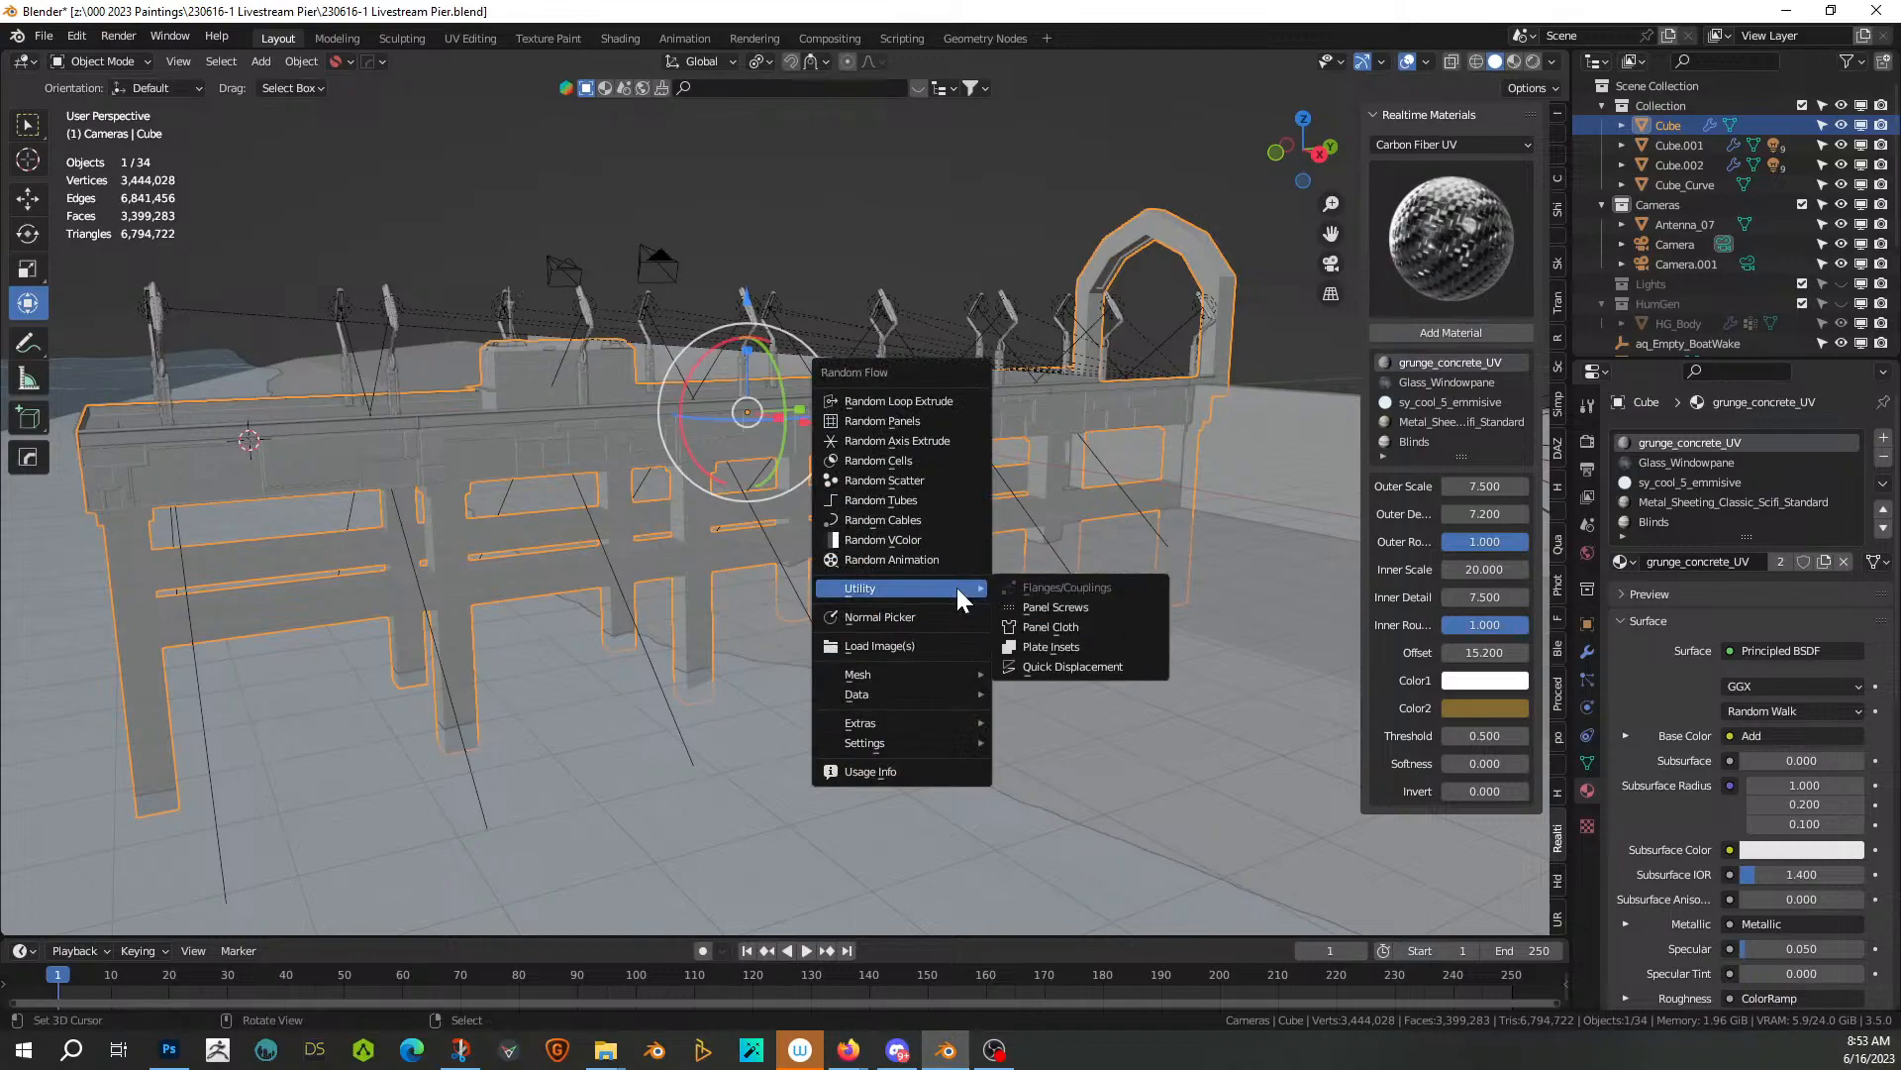
{"action": "left_click", "coordinate": [1031, 645]}
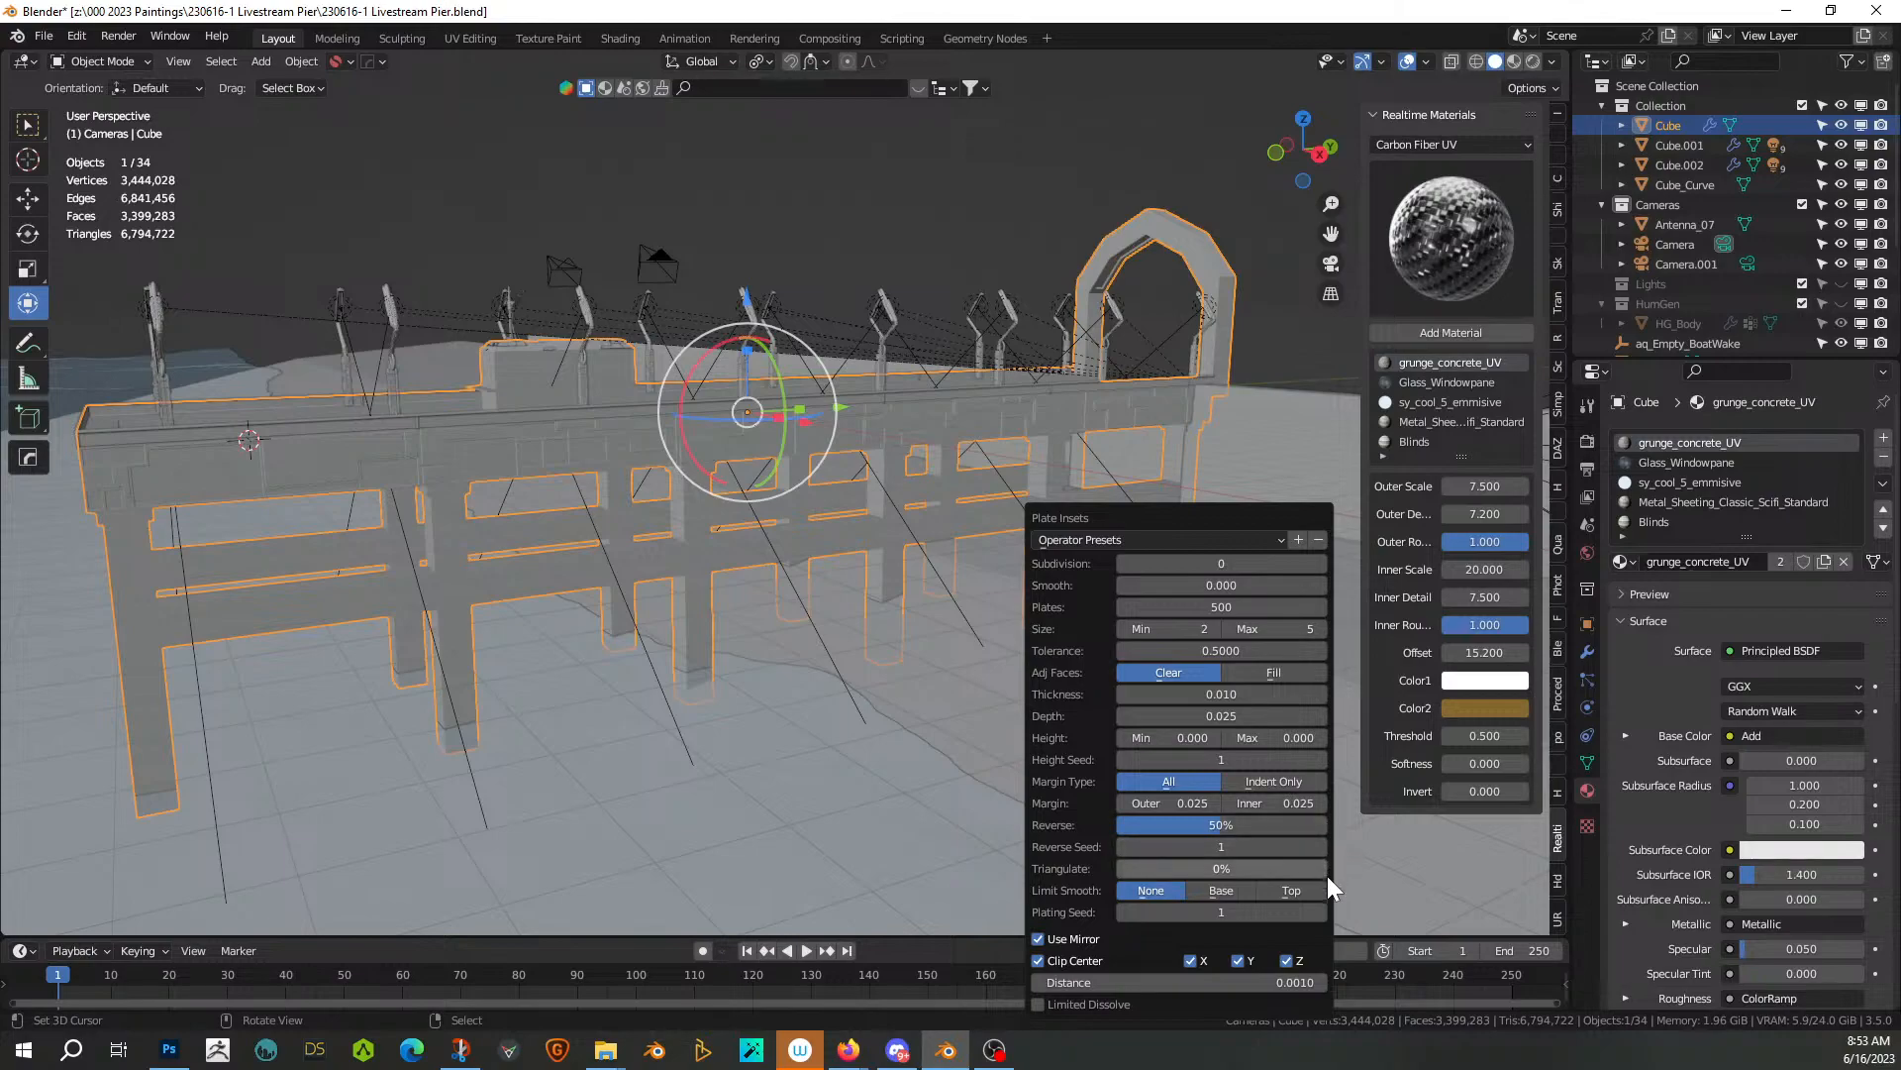
{"action": "left_click", "coordinate": [1322, 913]}
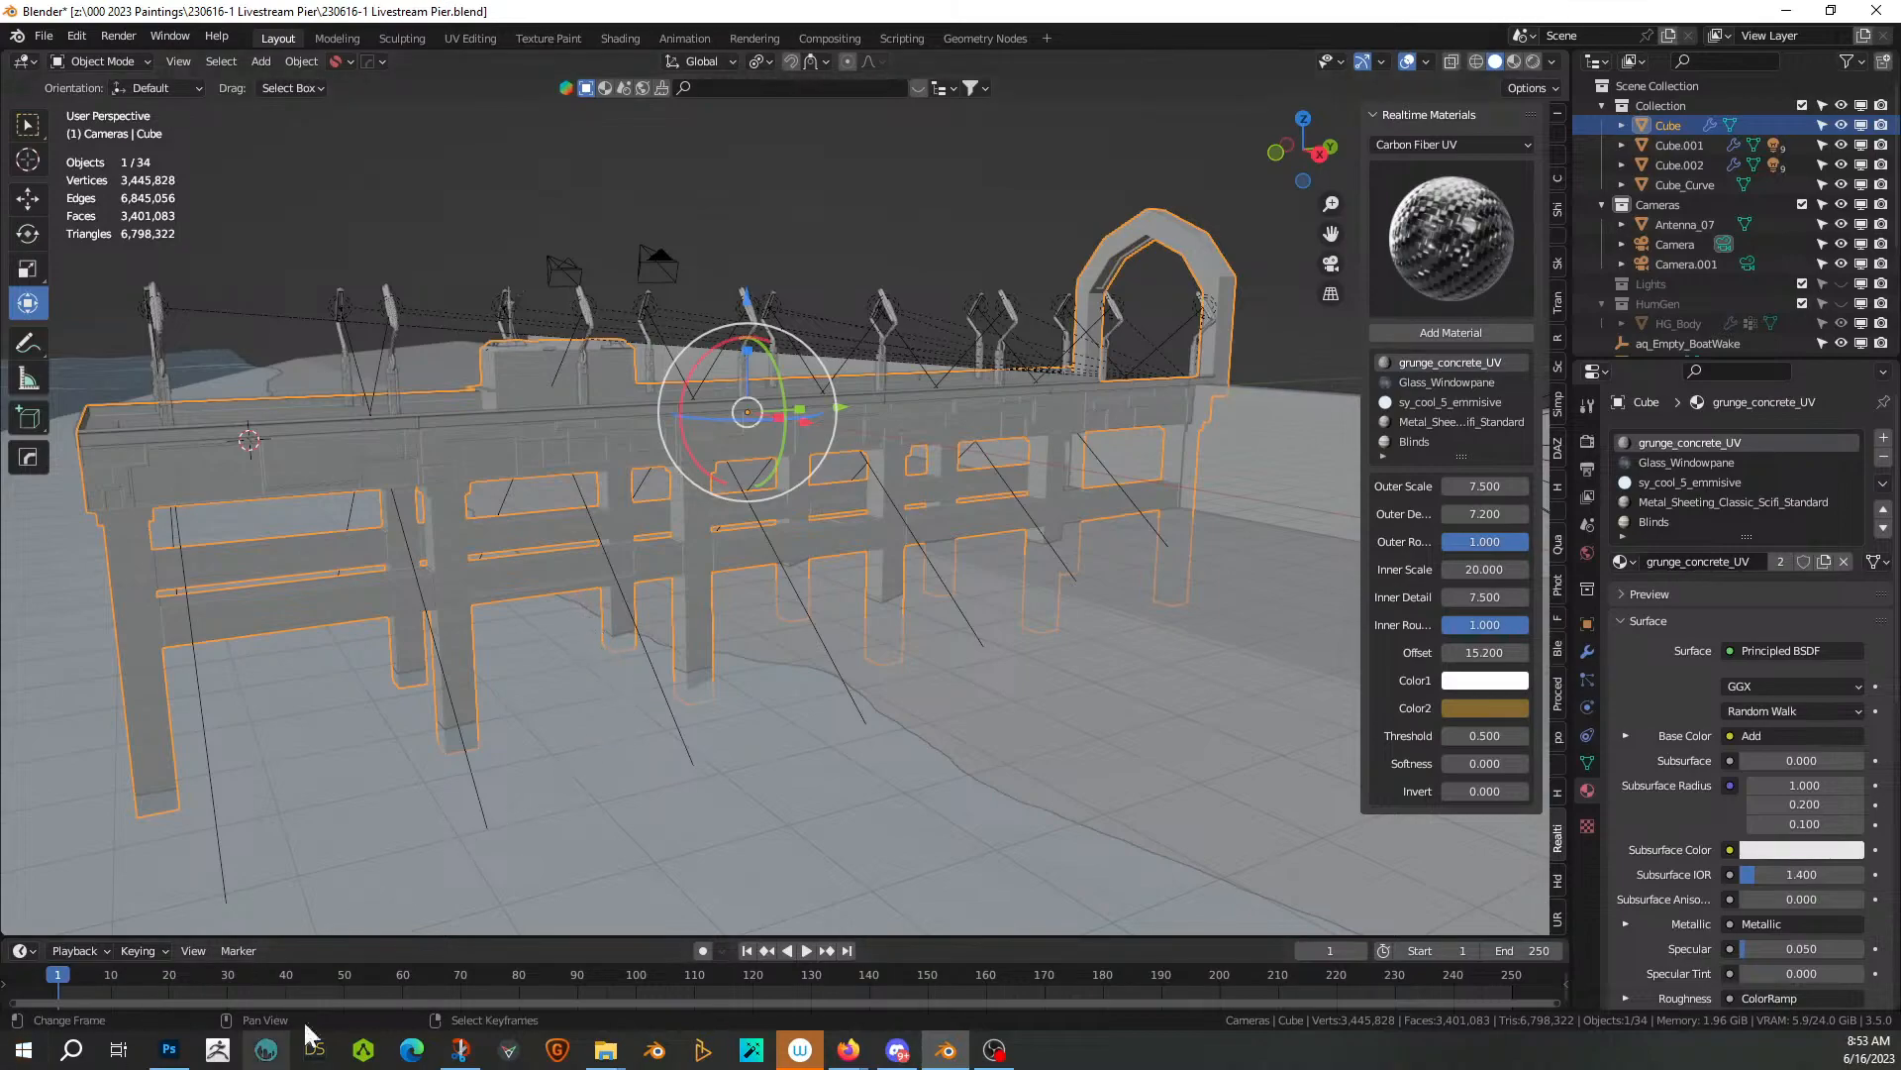
Examine the plate insets on the pier's lower beams from several angles, switching to rendered shading
{"action": "scroll", "coordinate": [660, 828], "scroll_direction": "up", "scroll_amount": 2}
{"action": "middle_click_drag", "start_coordinate": [658, 824], "coordinate": [706, 744]}
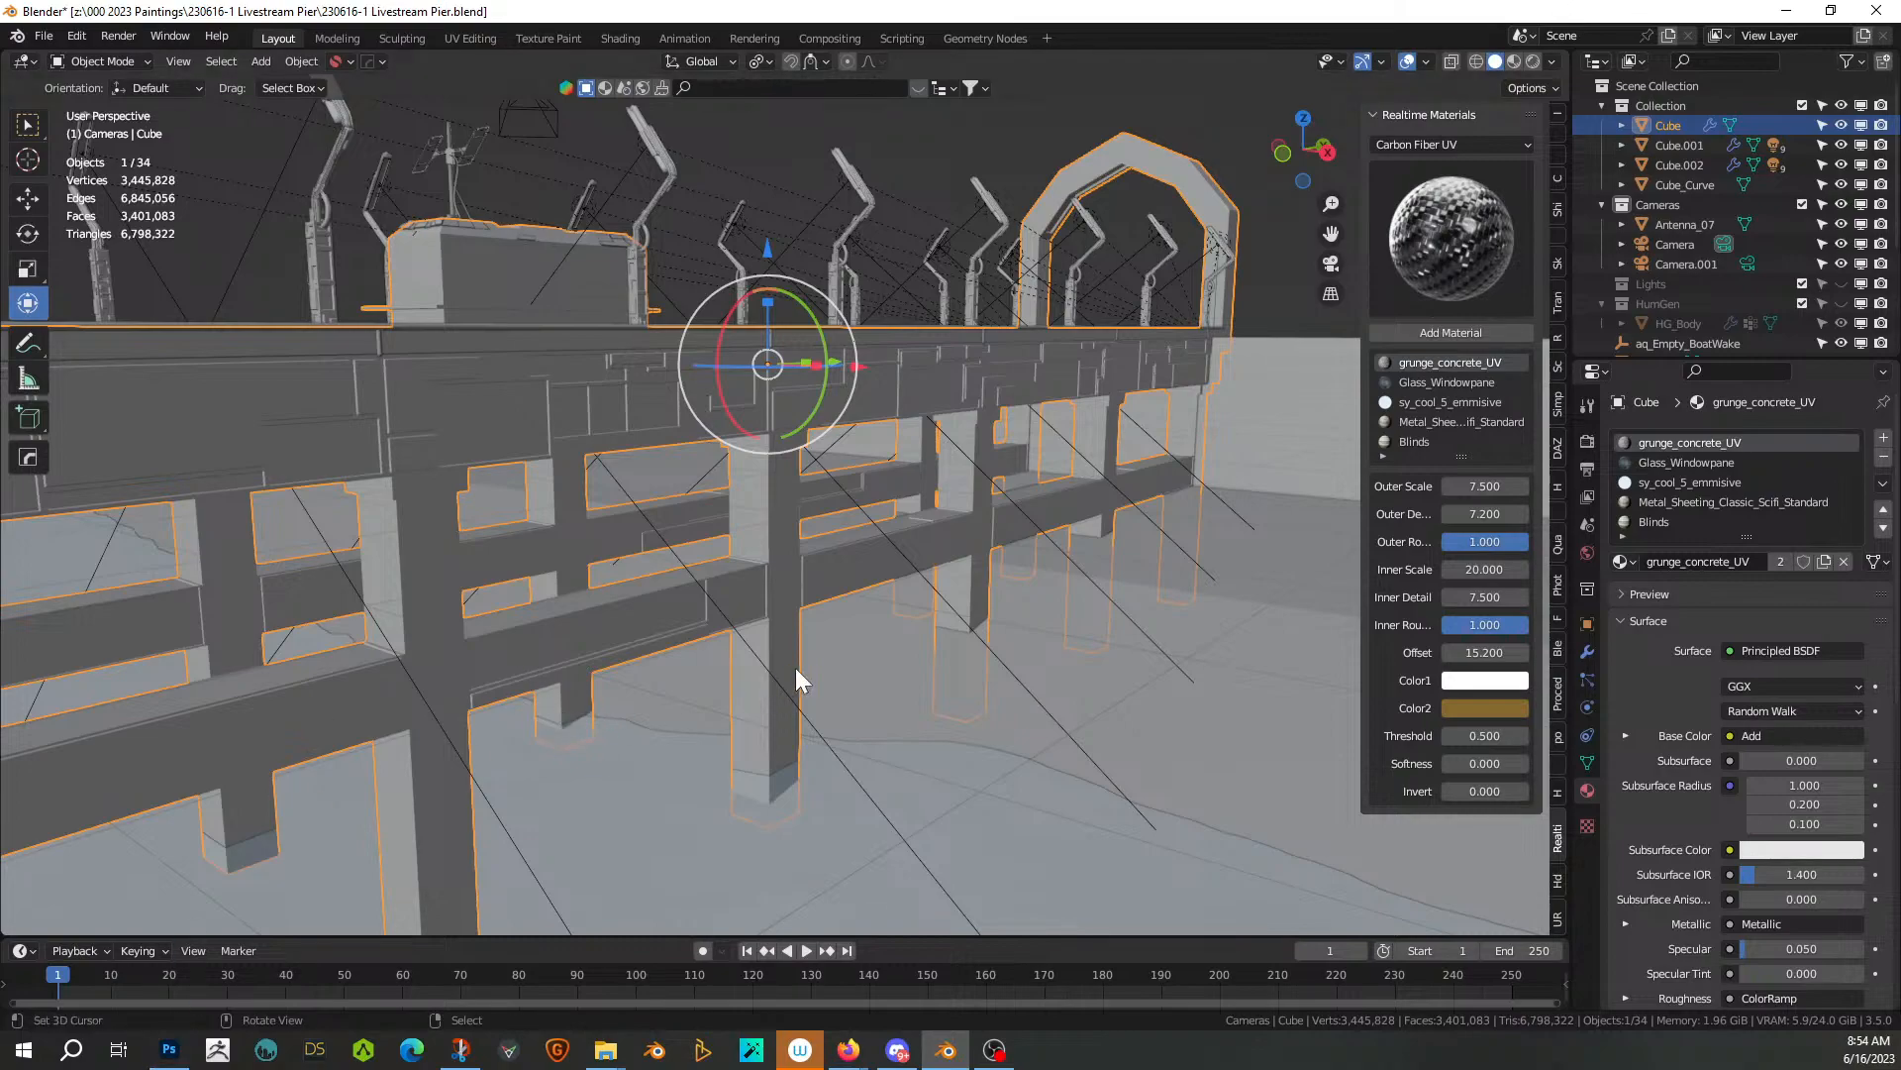
{"action": "middle_click_drag", "start_coordinate": [674, 657], "coordinate": [673, 723]}
{"action": "scroll", "coordinate": [768, 666], "scroll_direction": "up", "scroll_amount": 1}
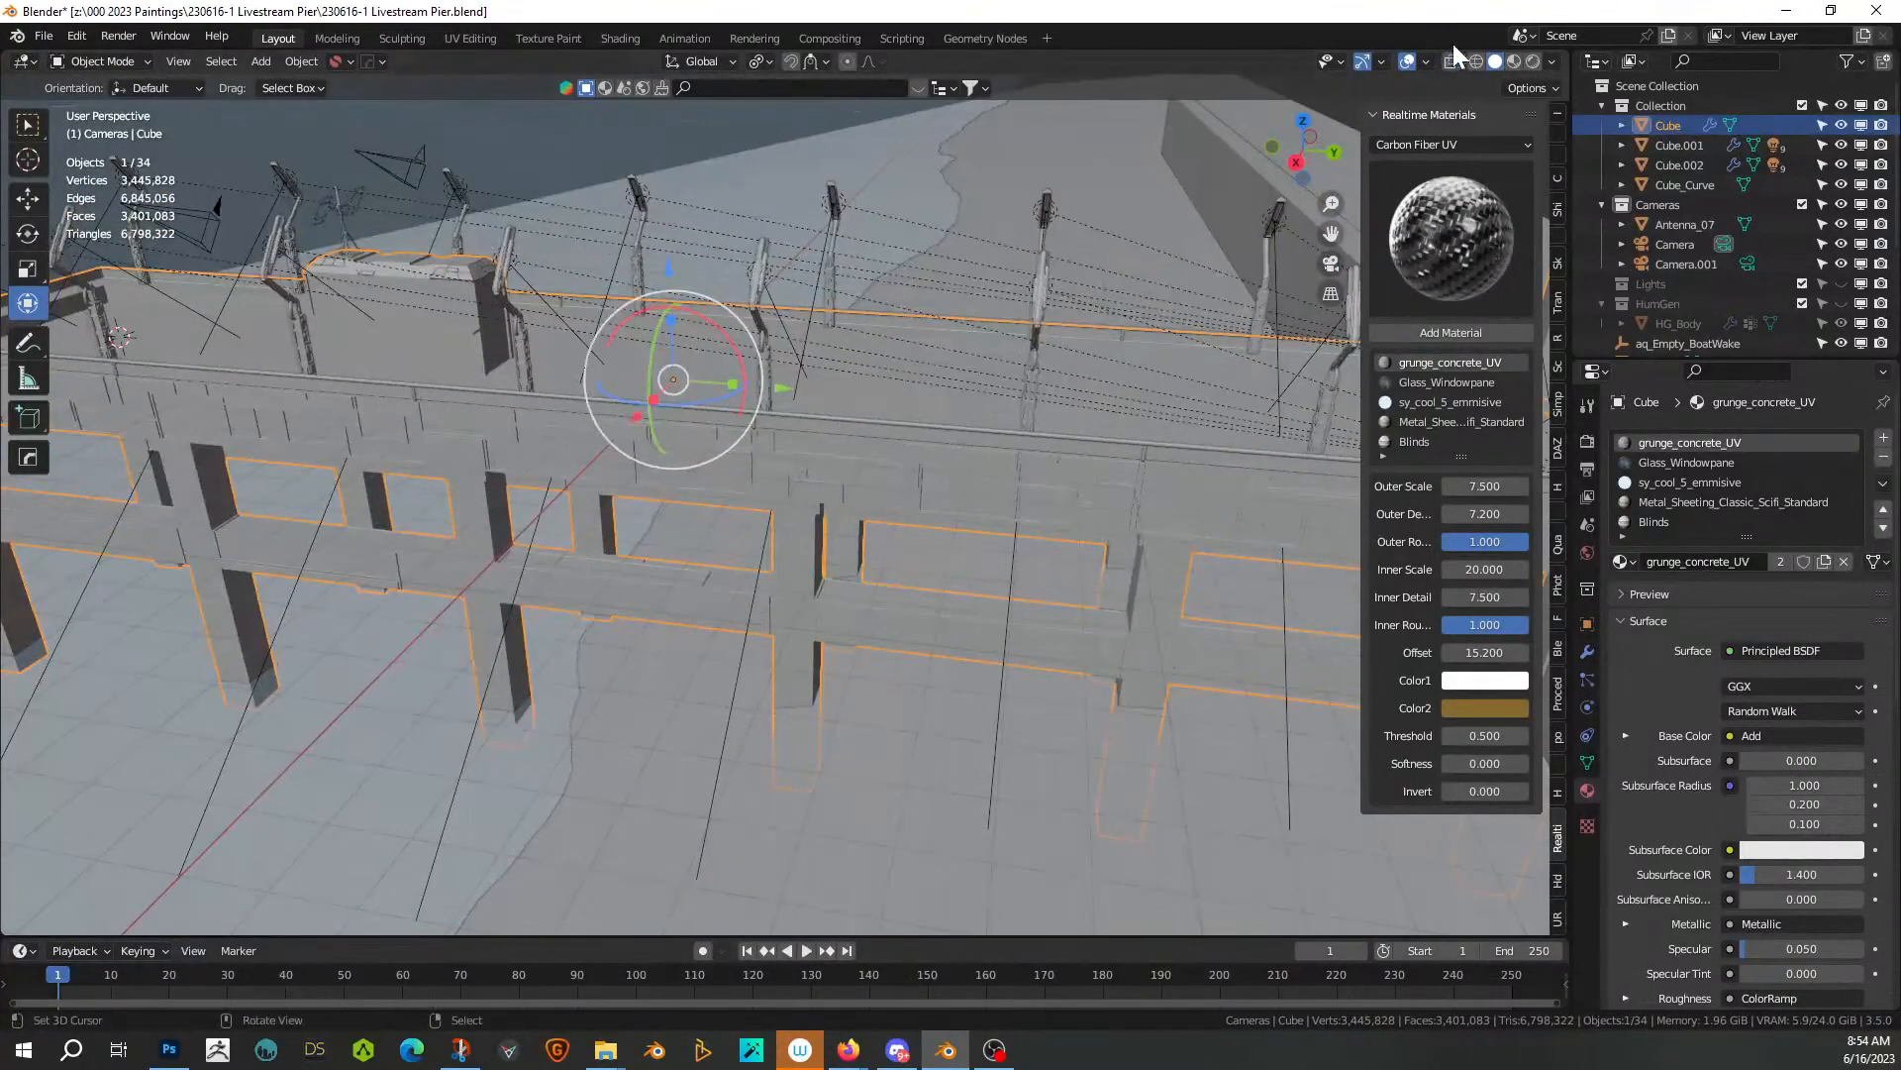
{"action": "left_click", "coordinate": [1531, 62]}
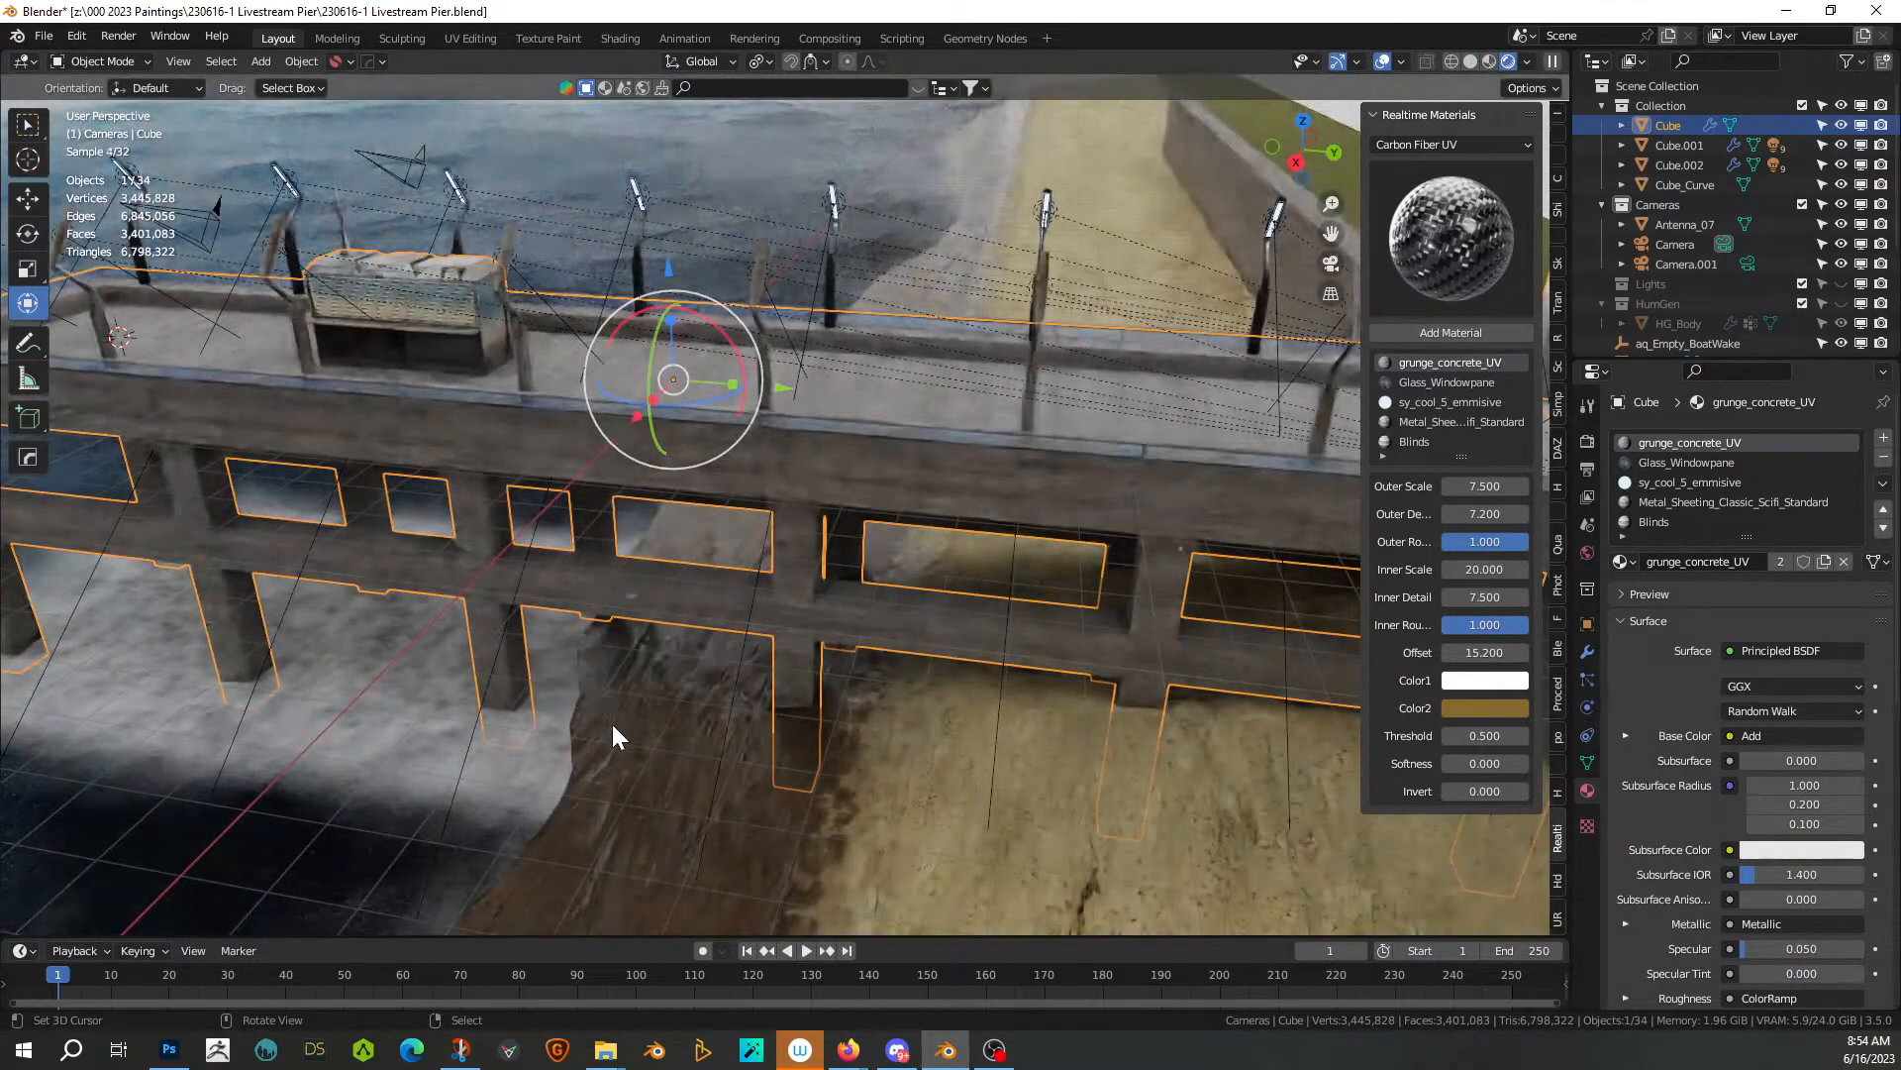
{"action": "middle_click_drag", "start_coordinate": [612, 723], "coordinate": [699, 669]}
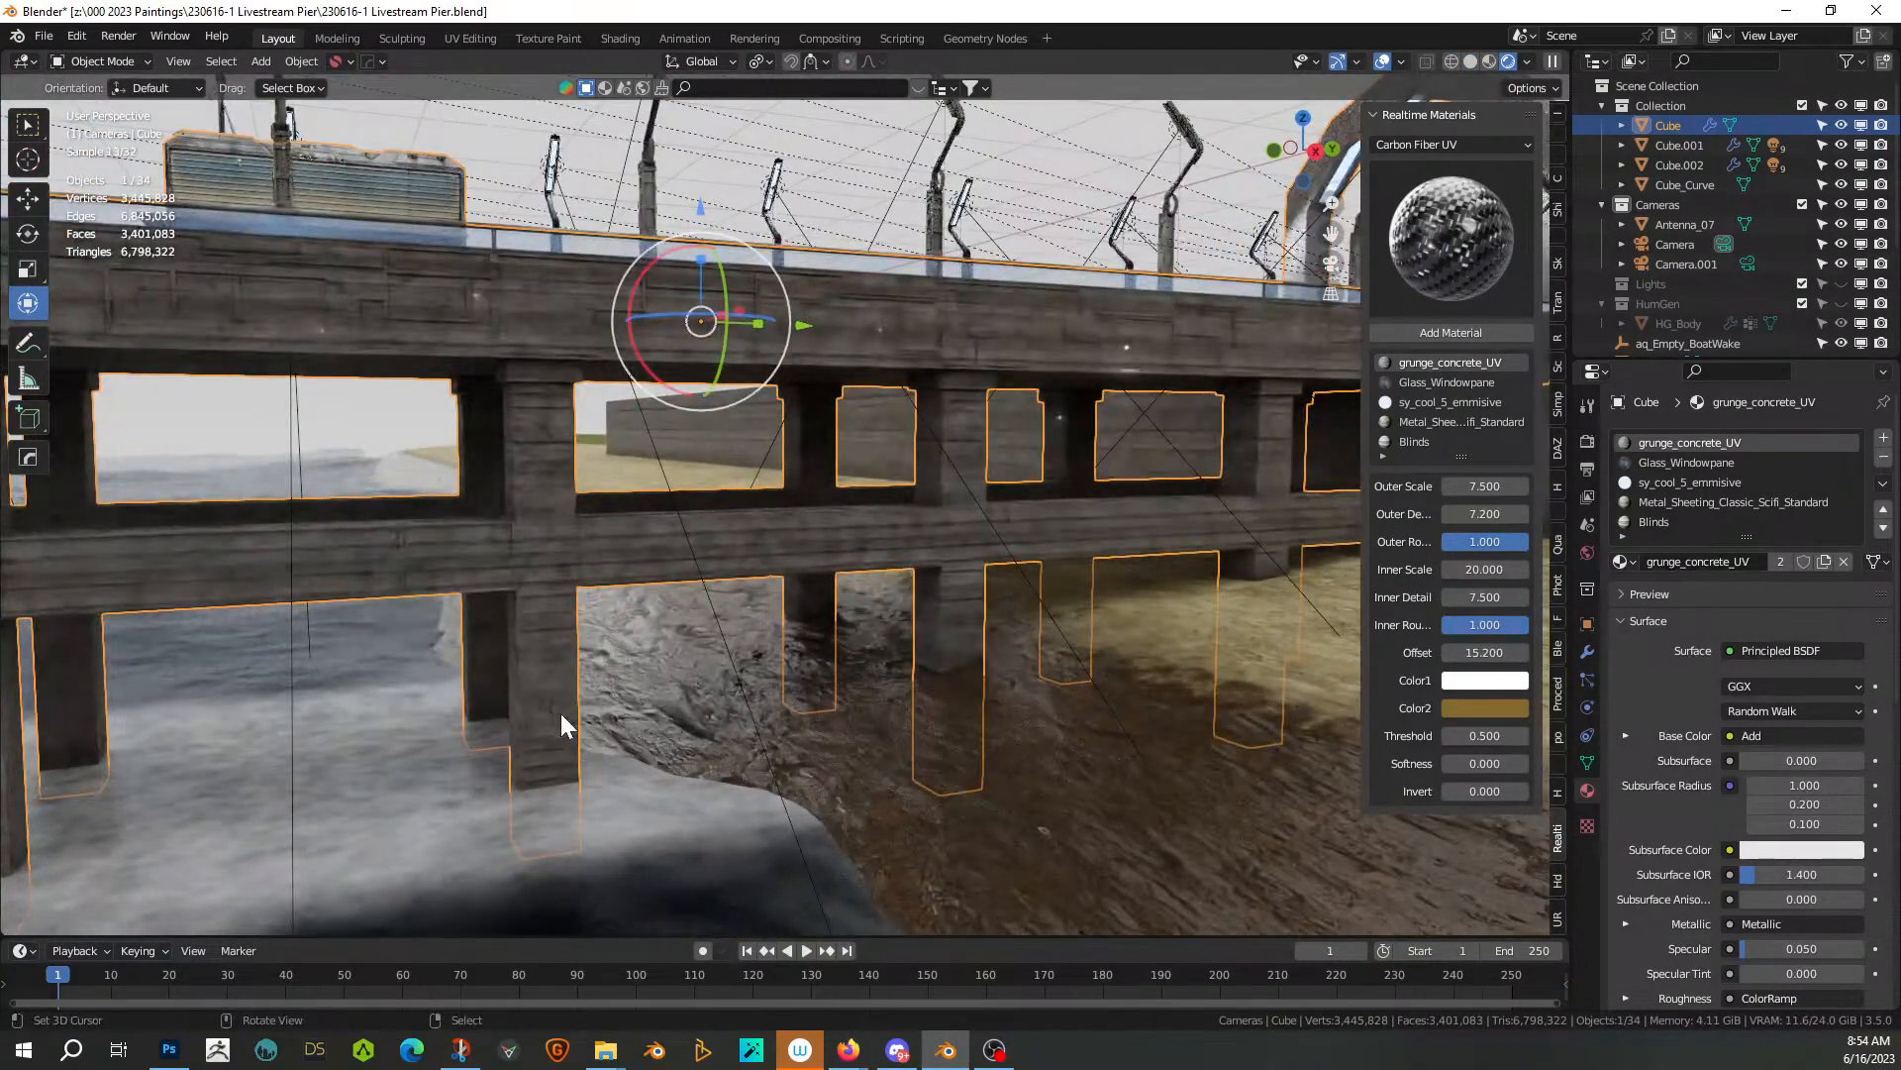
{"action": "middle_click_drag", "start_coordinate": [560, 713], "coordinate": [633, 741]}
{"action": "scroll", "coordinate": [721, 750], "scroll_direction": "up", "scroll_amount": 2}
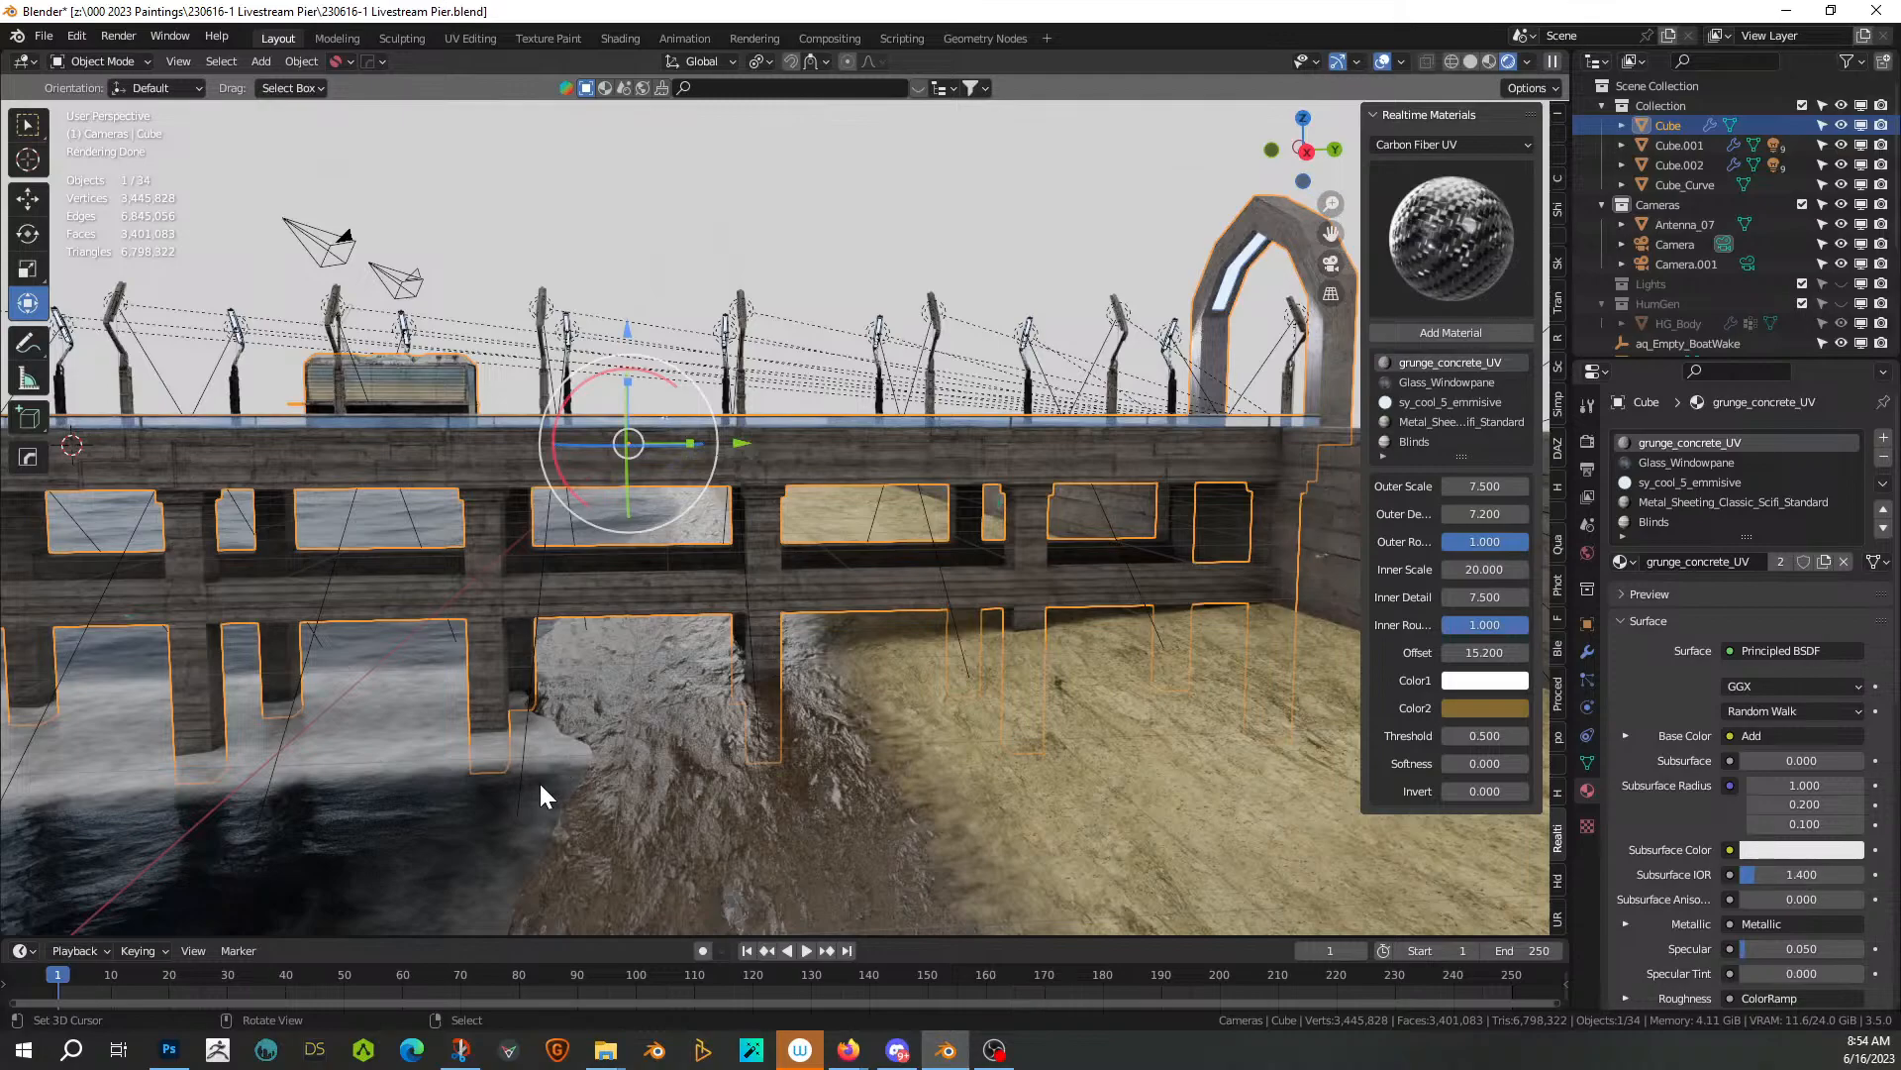
{"action": "middle_click_drag", "start_coordinate": [348, 594], "coordinate": [644, 634]}
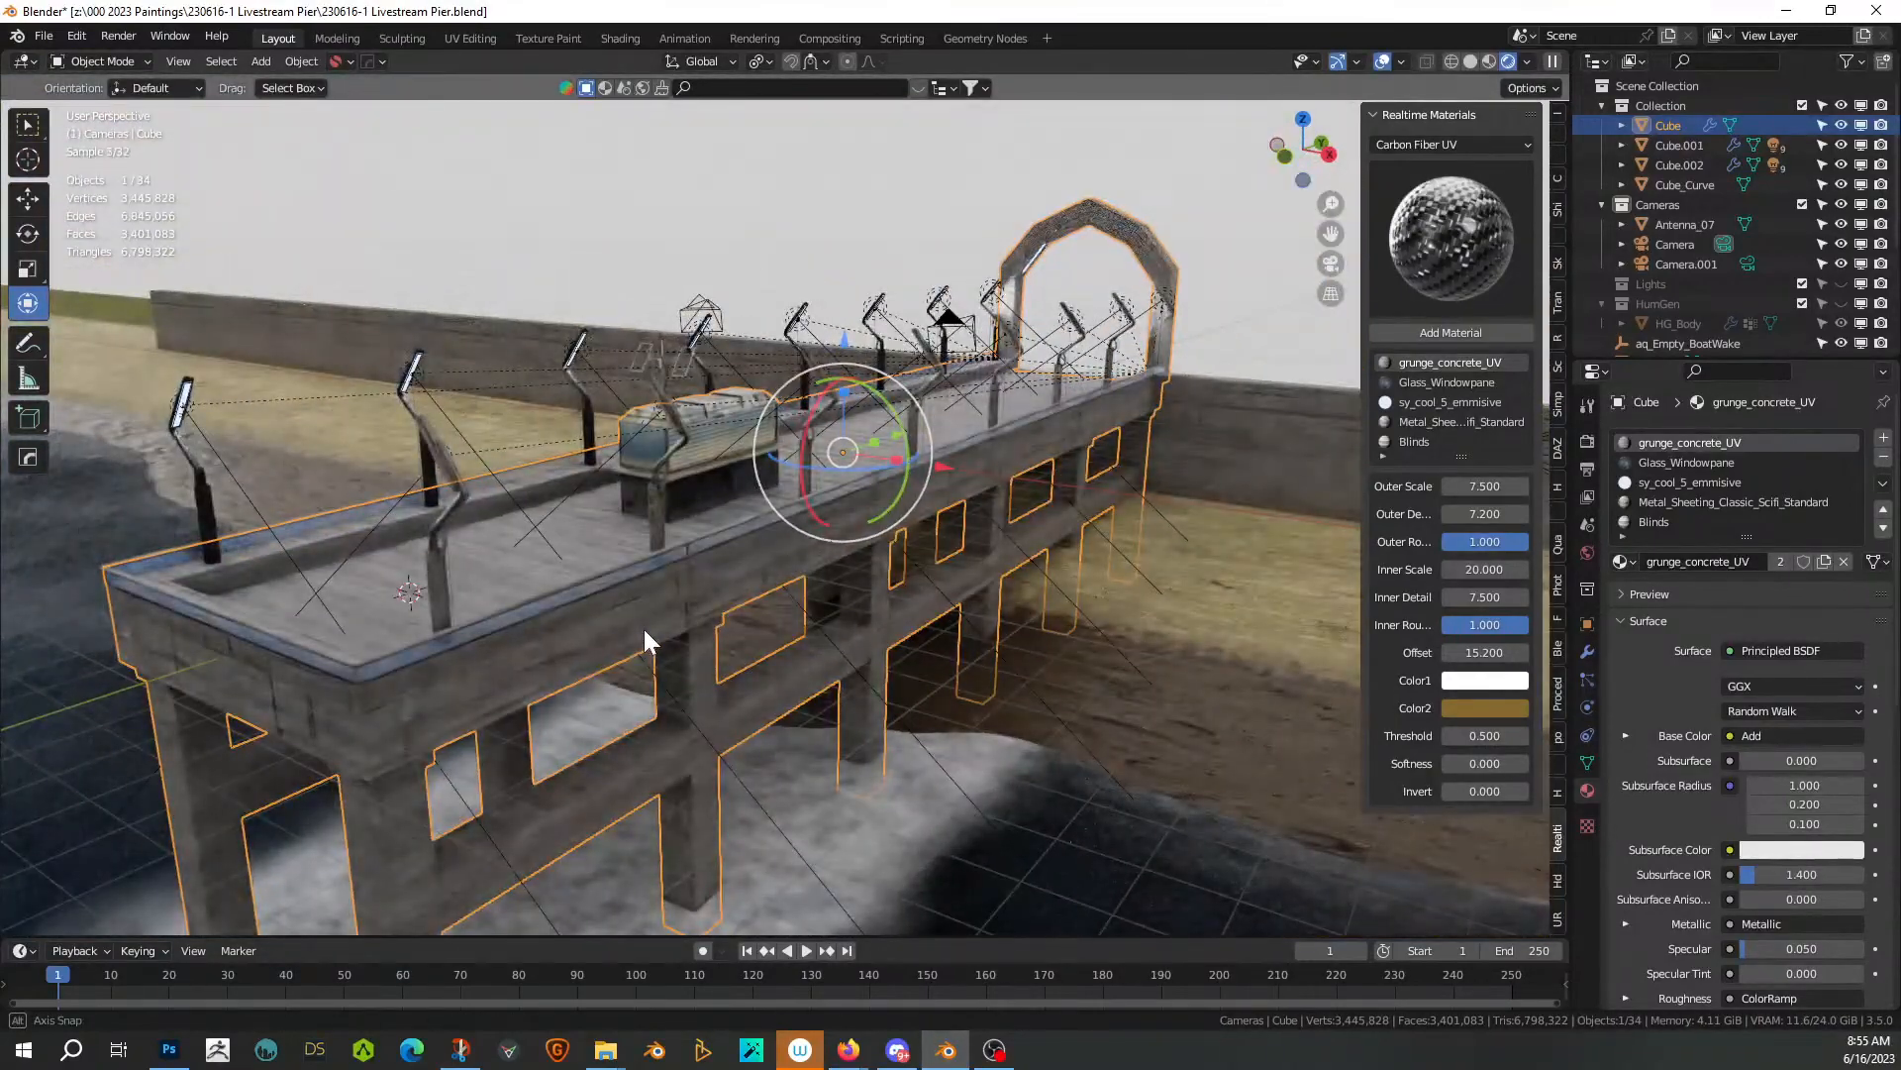
Enter Edit Mode on the pier mesh, frame a face on its seaward end, and show it in solid shading
{"action": "key", "text": "Tab"}
{"action": "left_click", "coordinate": [324, 696]}
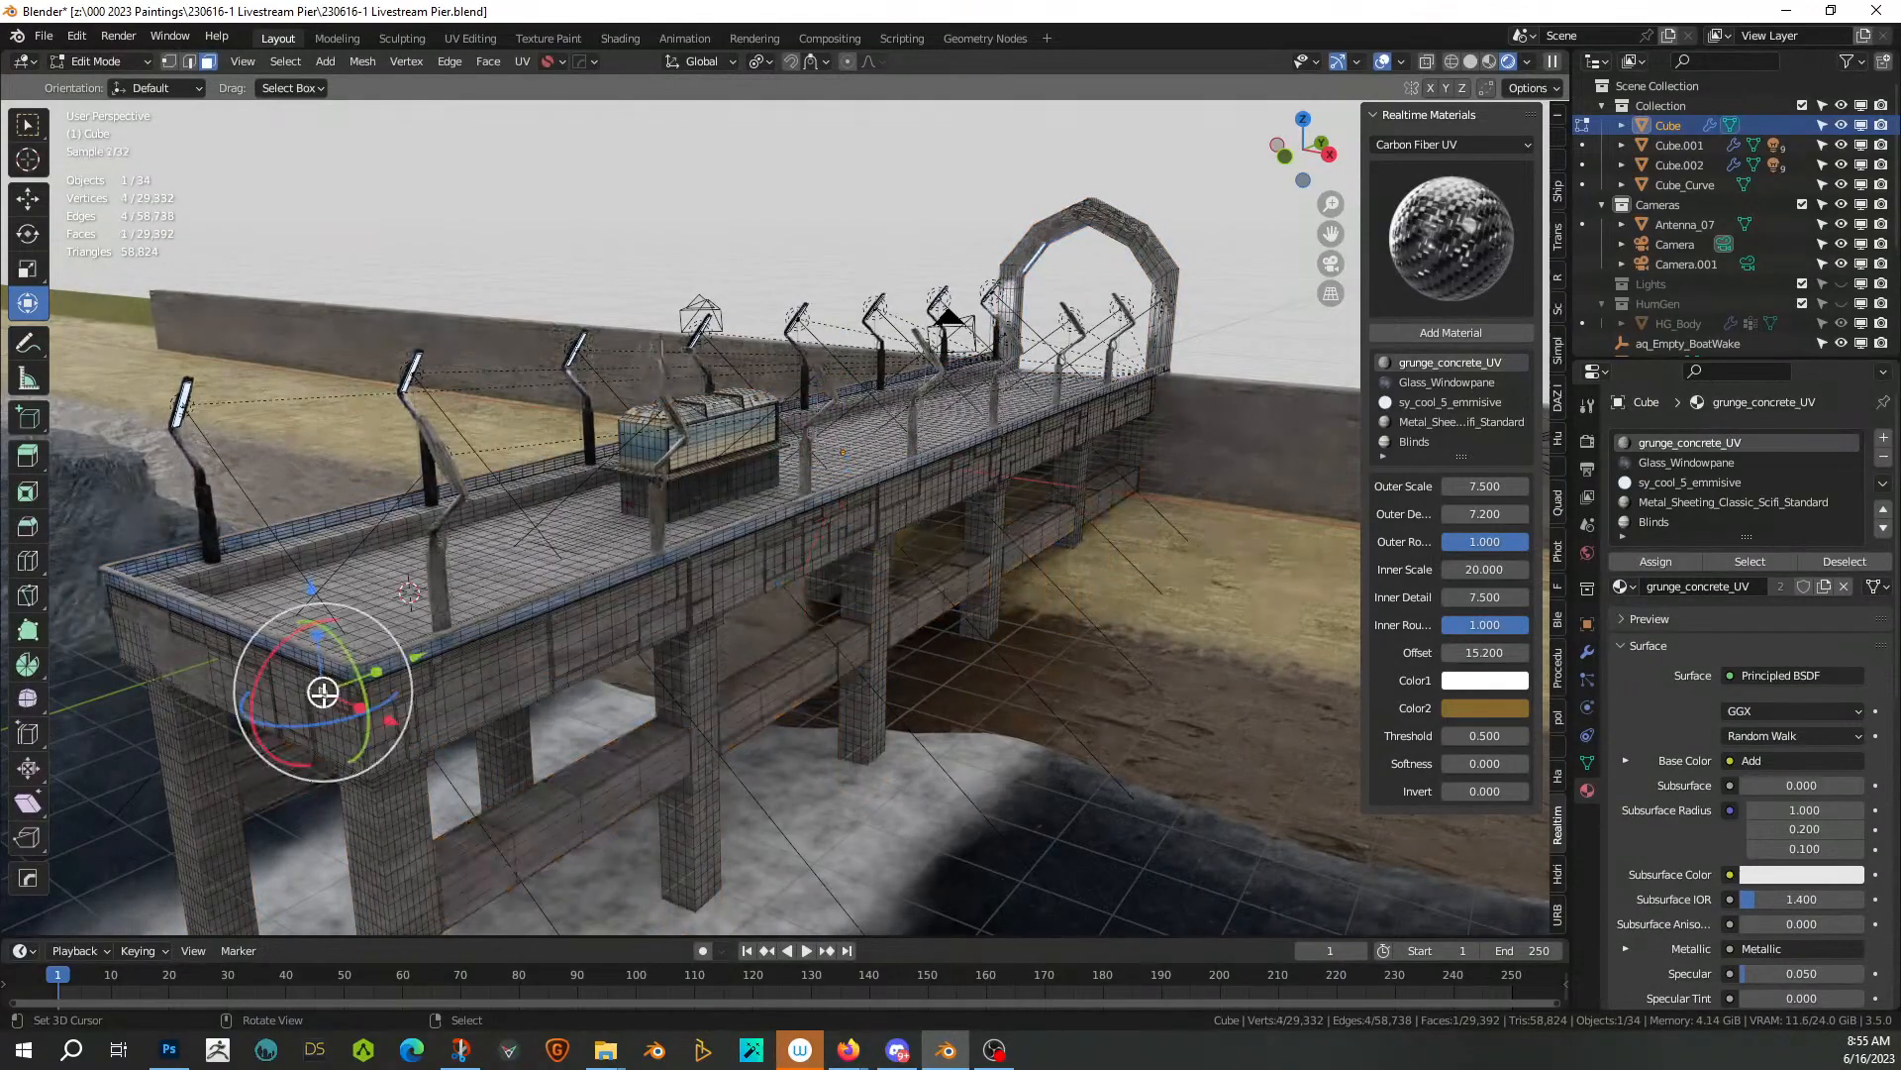
{"action": "key", "text": "KP_Decimal"}
{"action": "scroll", "coordinate": [679, 641], "scroll_direction": "down", "scroll_amount": 12}
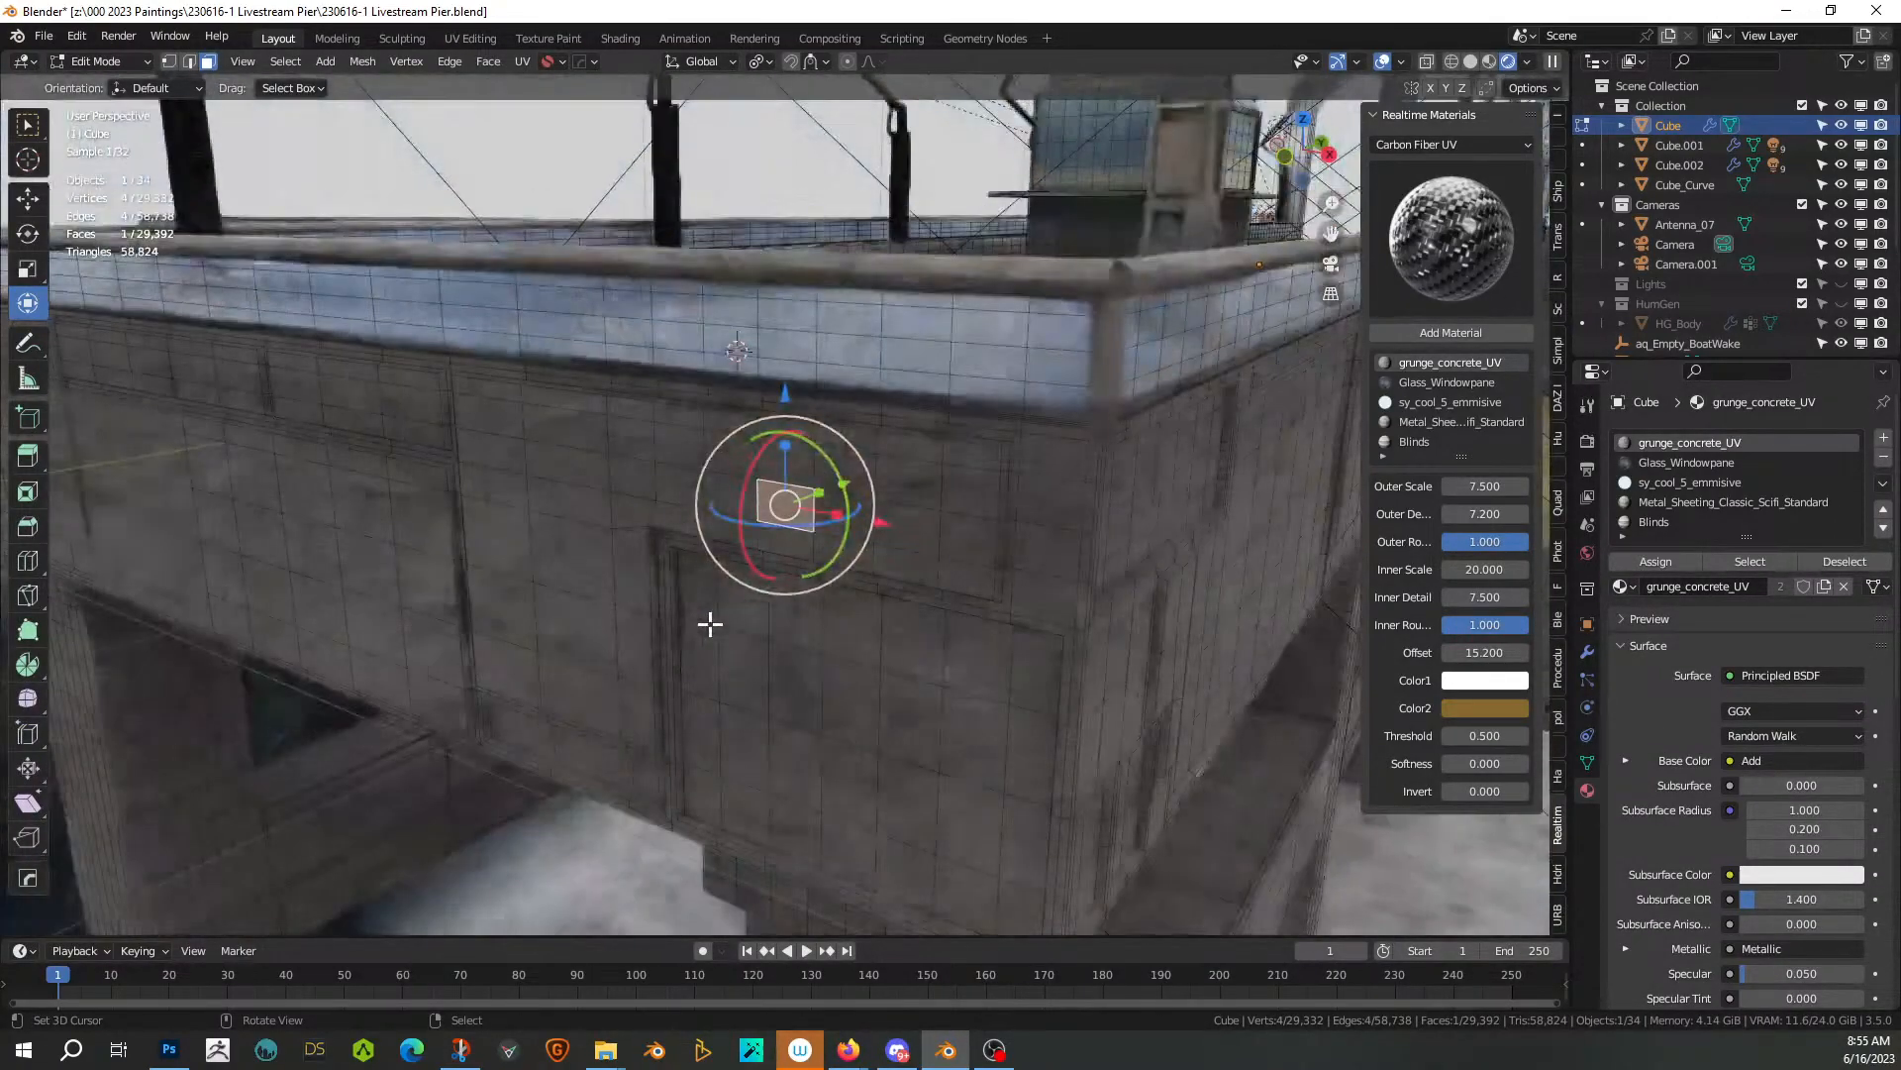
{"action": "middle_click_drag", "start_coordinate": [711, 623], "coordinate": [870, 624]}
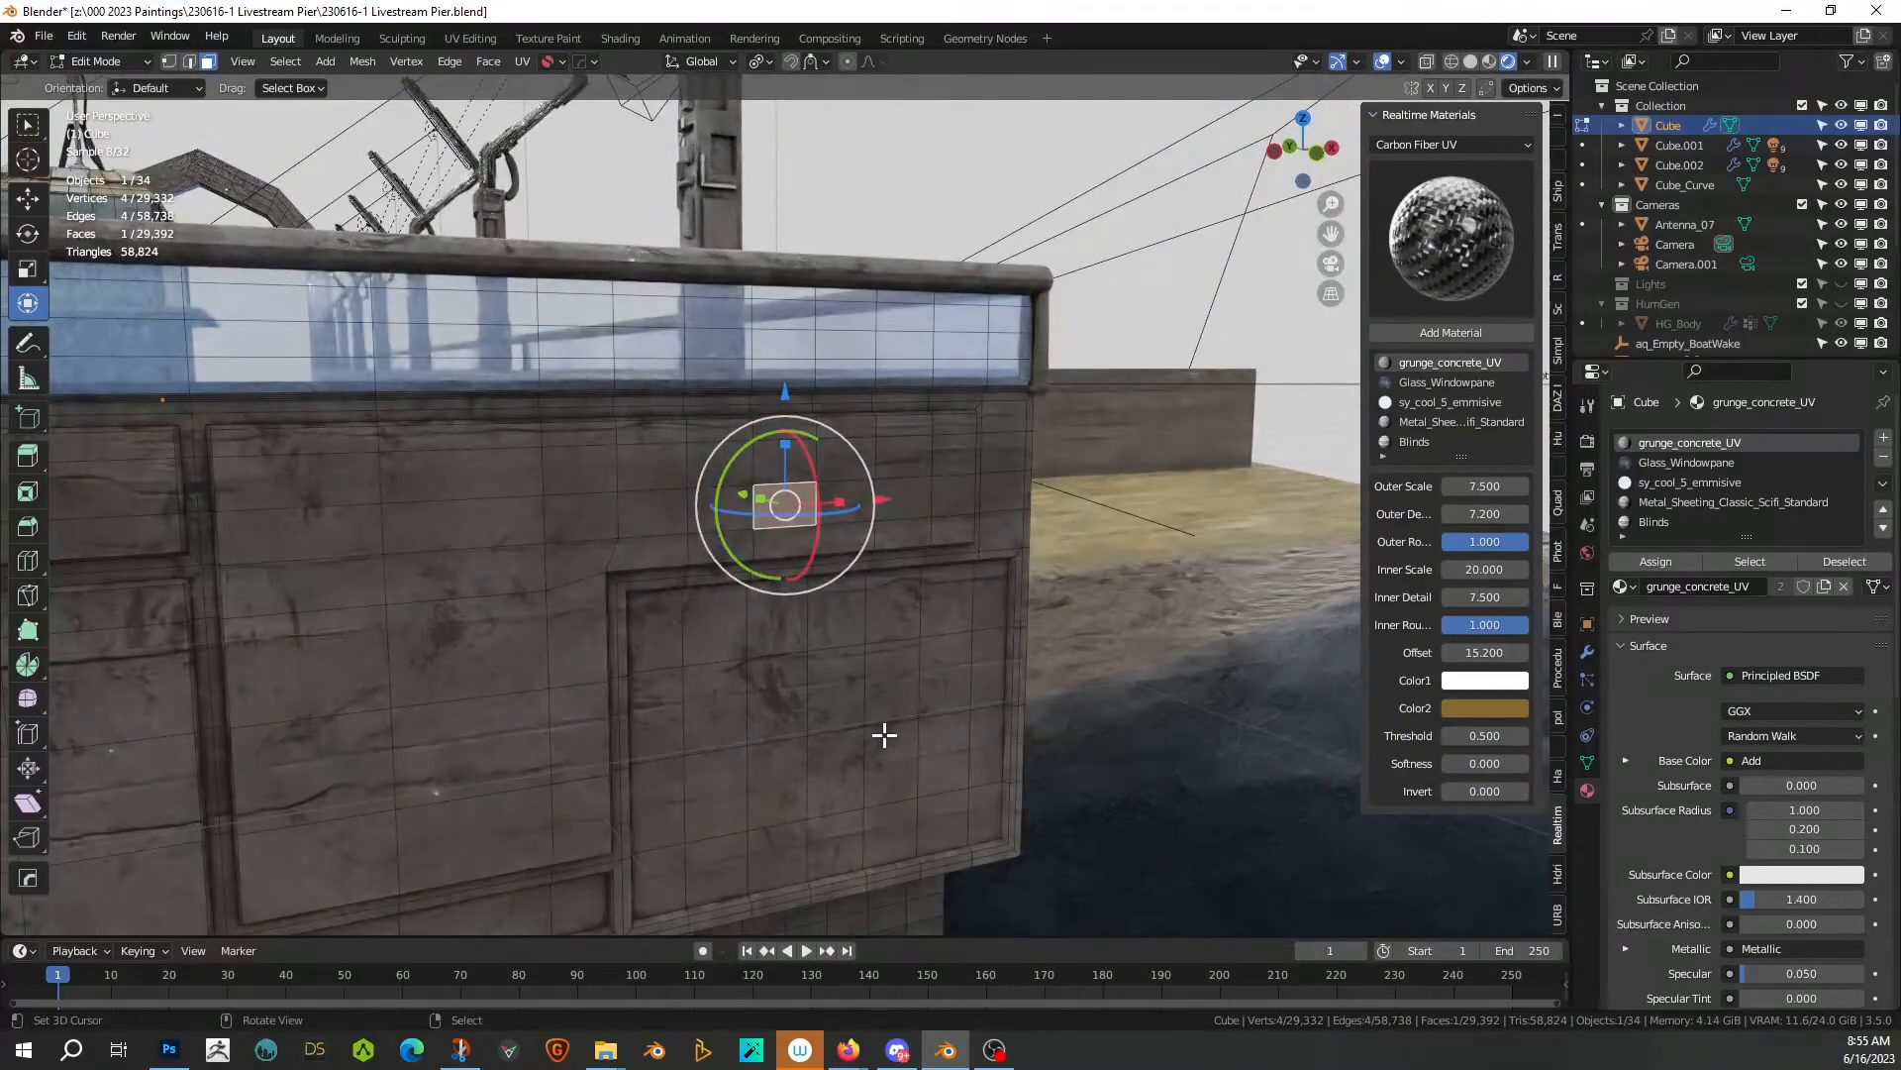
{"action": "left_click", "coordinate": [1470, 61]}
{"action": "mouse_move", "coordinate": [1243, 192]}
{"action": "middle_mouse_down"}
{"action": "mouse_move", "coordinate": [792, 567]}
{"action": "mouse_move", "coordinate": [797, 624]}
{"action": "middle_mouse_up"}
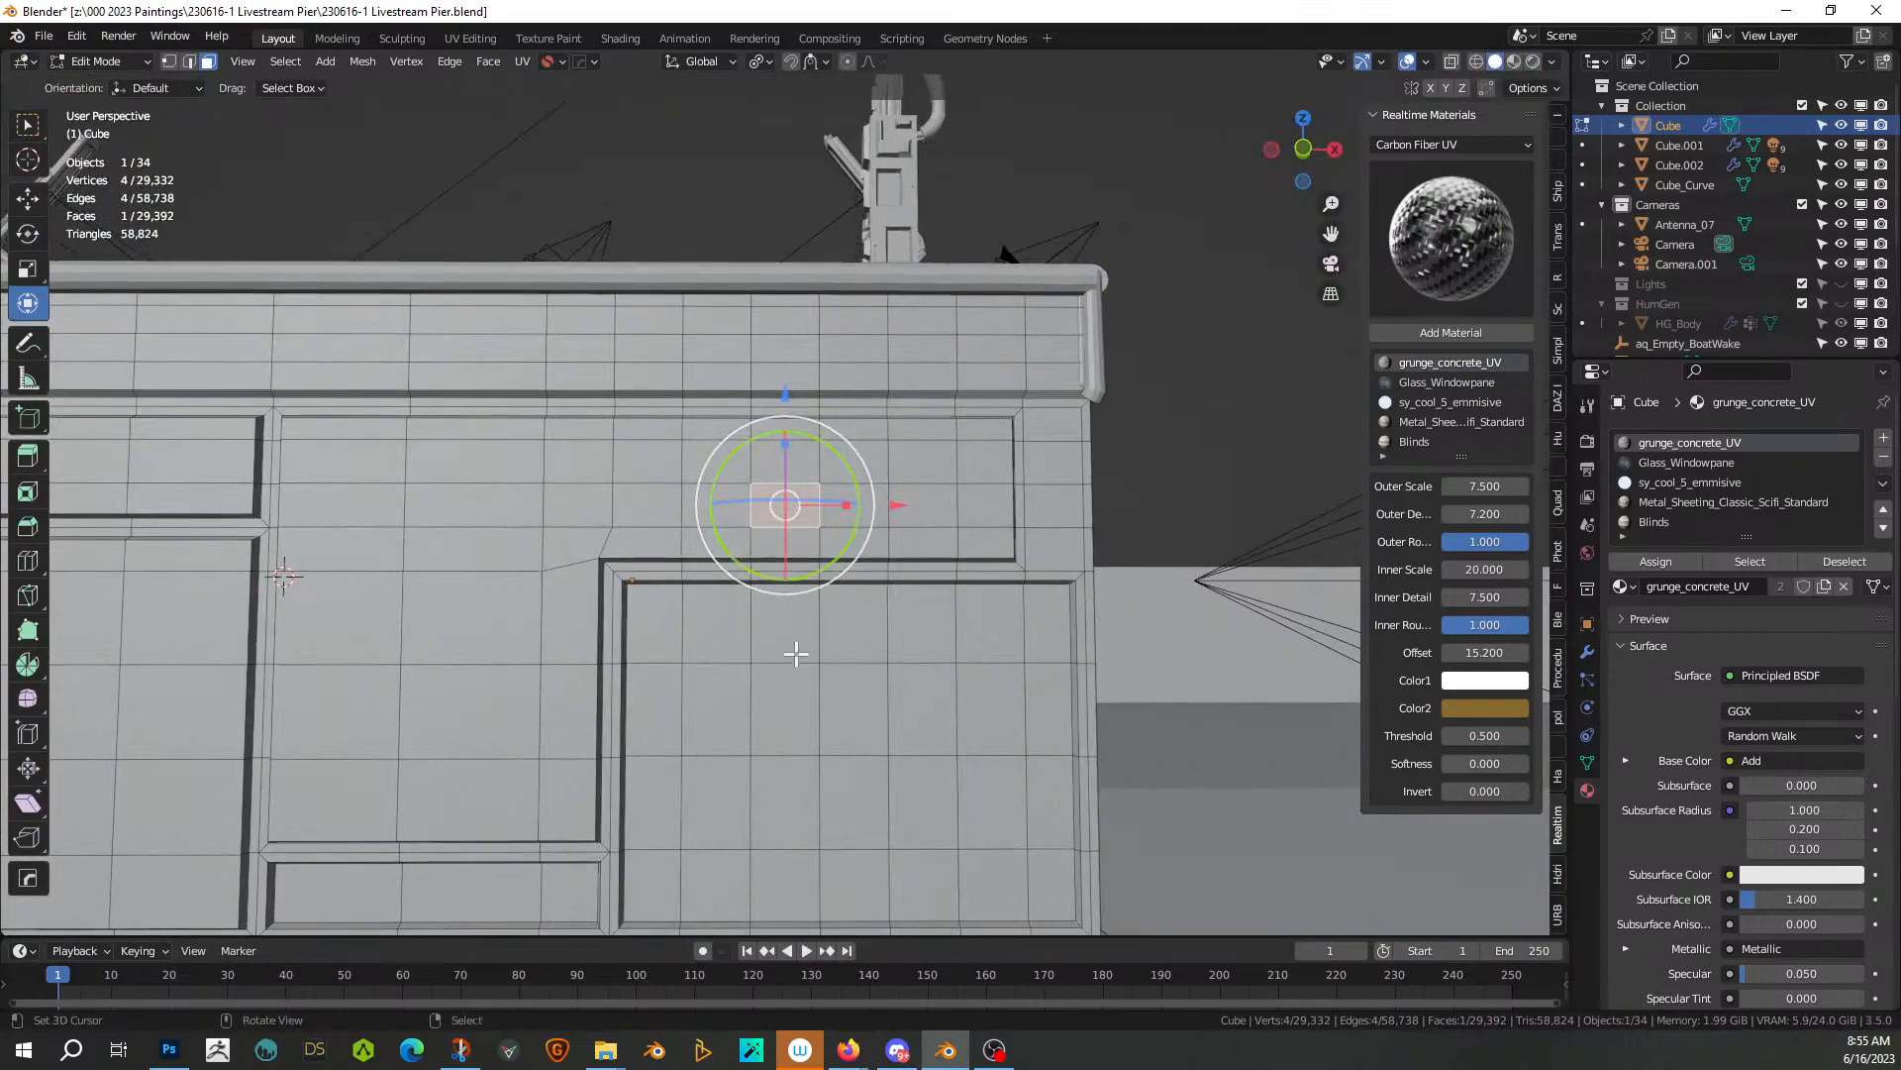
Convert a vertex on the pier's end panel into a 16-segment circle of radius 0.24 and extrude it about 0.96 m outward
{"action": "key", "text": "1"}
{"action": "left_click", "coordinate": [814, 759]}
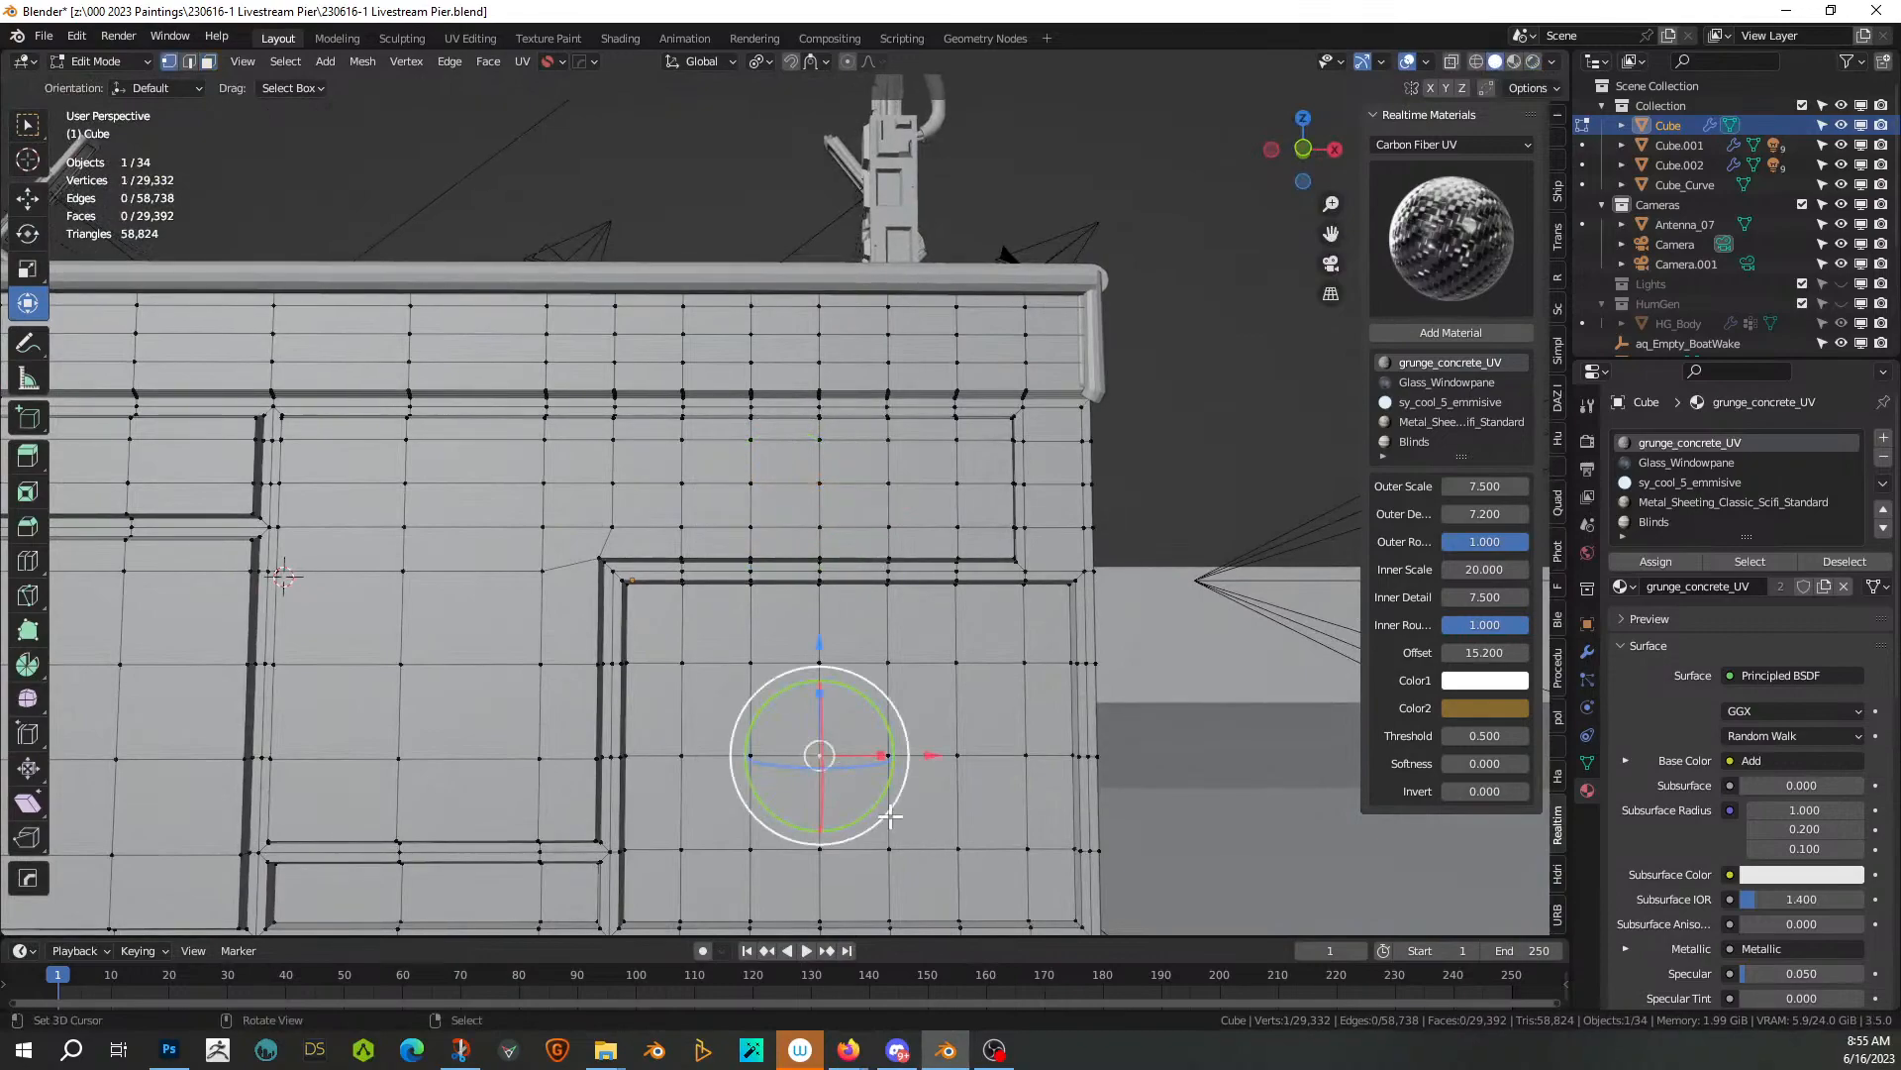
{"action": "key", "text": "q"}
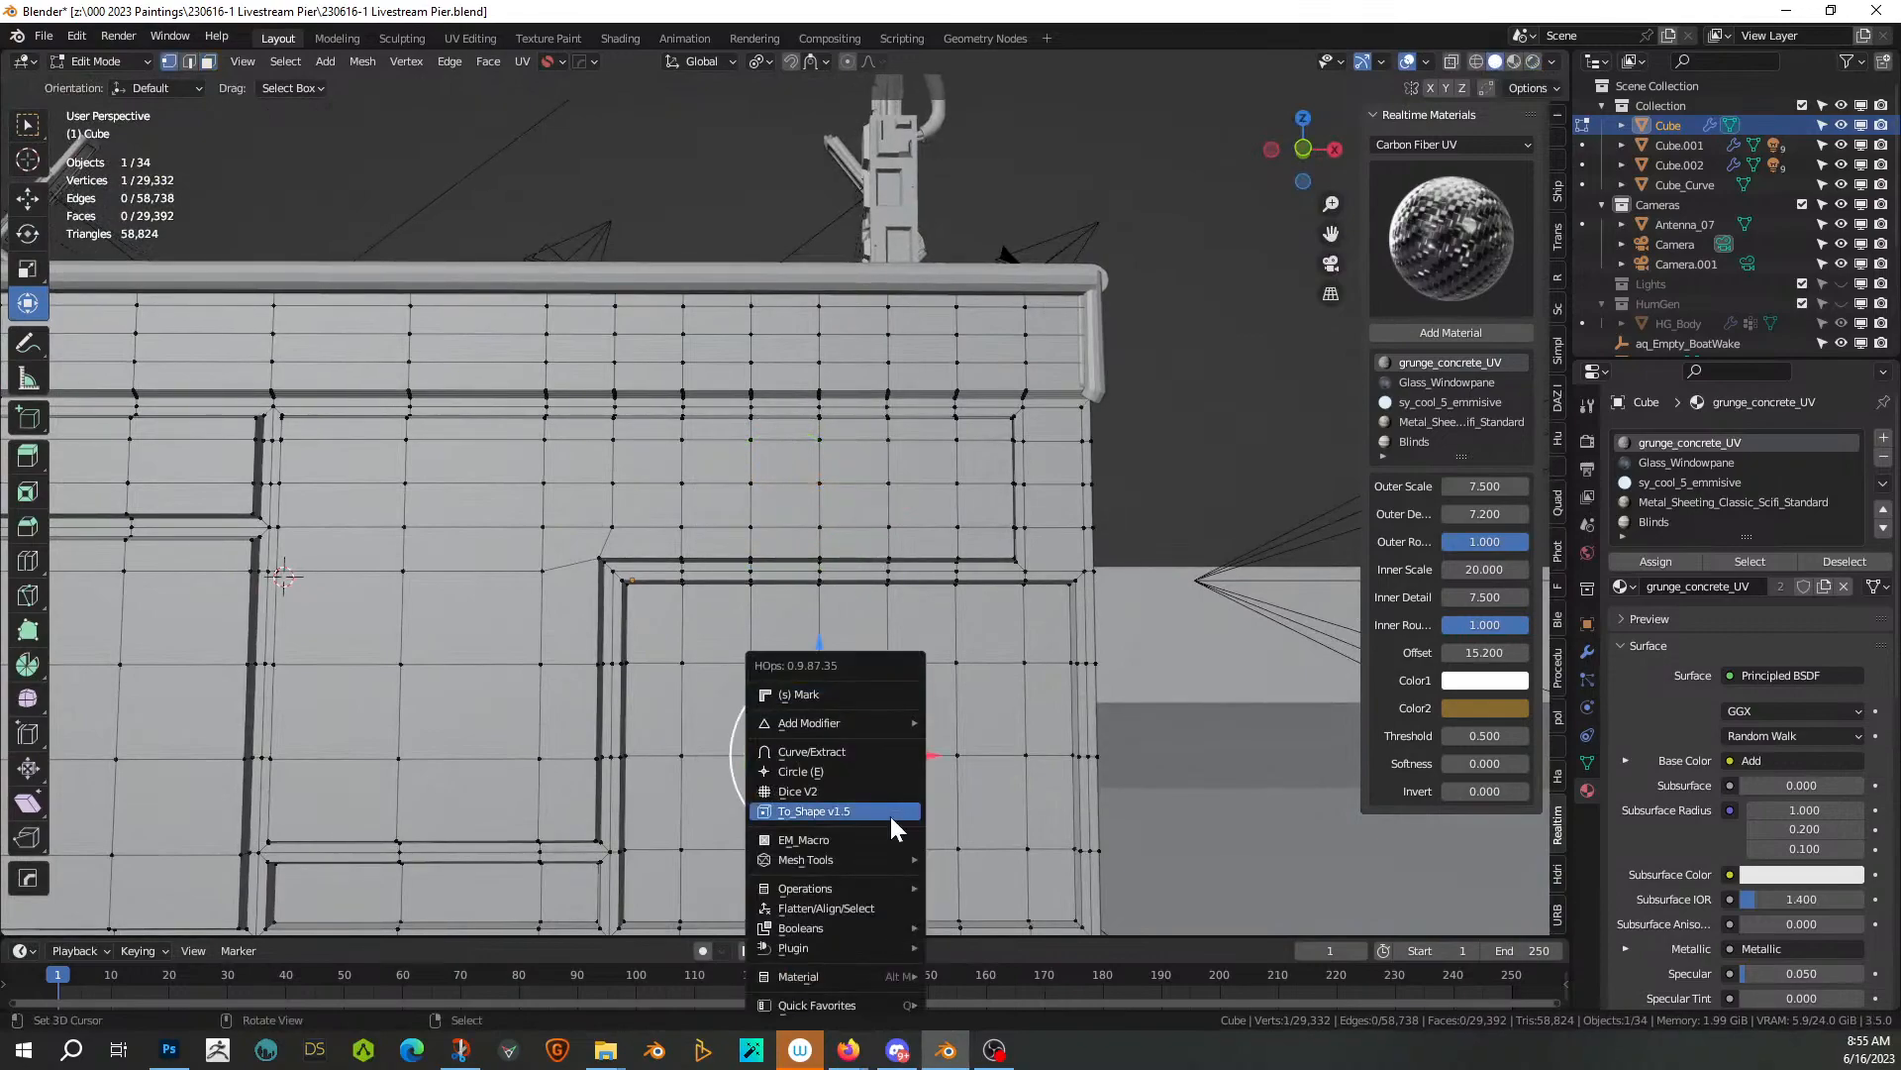
{"action": "left_click", "coordinate": [841, 769]}
{"action": "middle_click_drag", "start_coordinate": [852, 775], "coordinate": [735, 828]}
{"action": "key", "text": "e"}
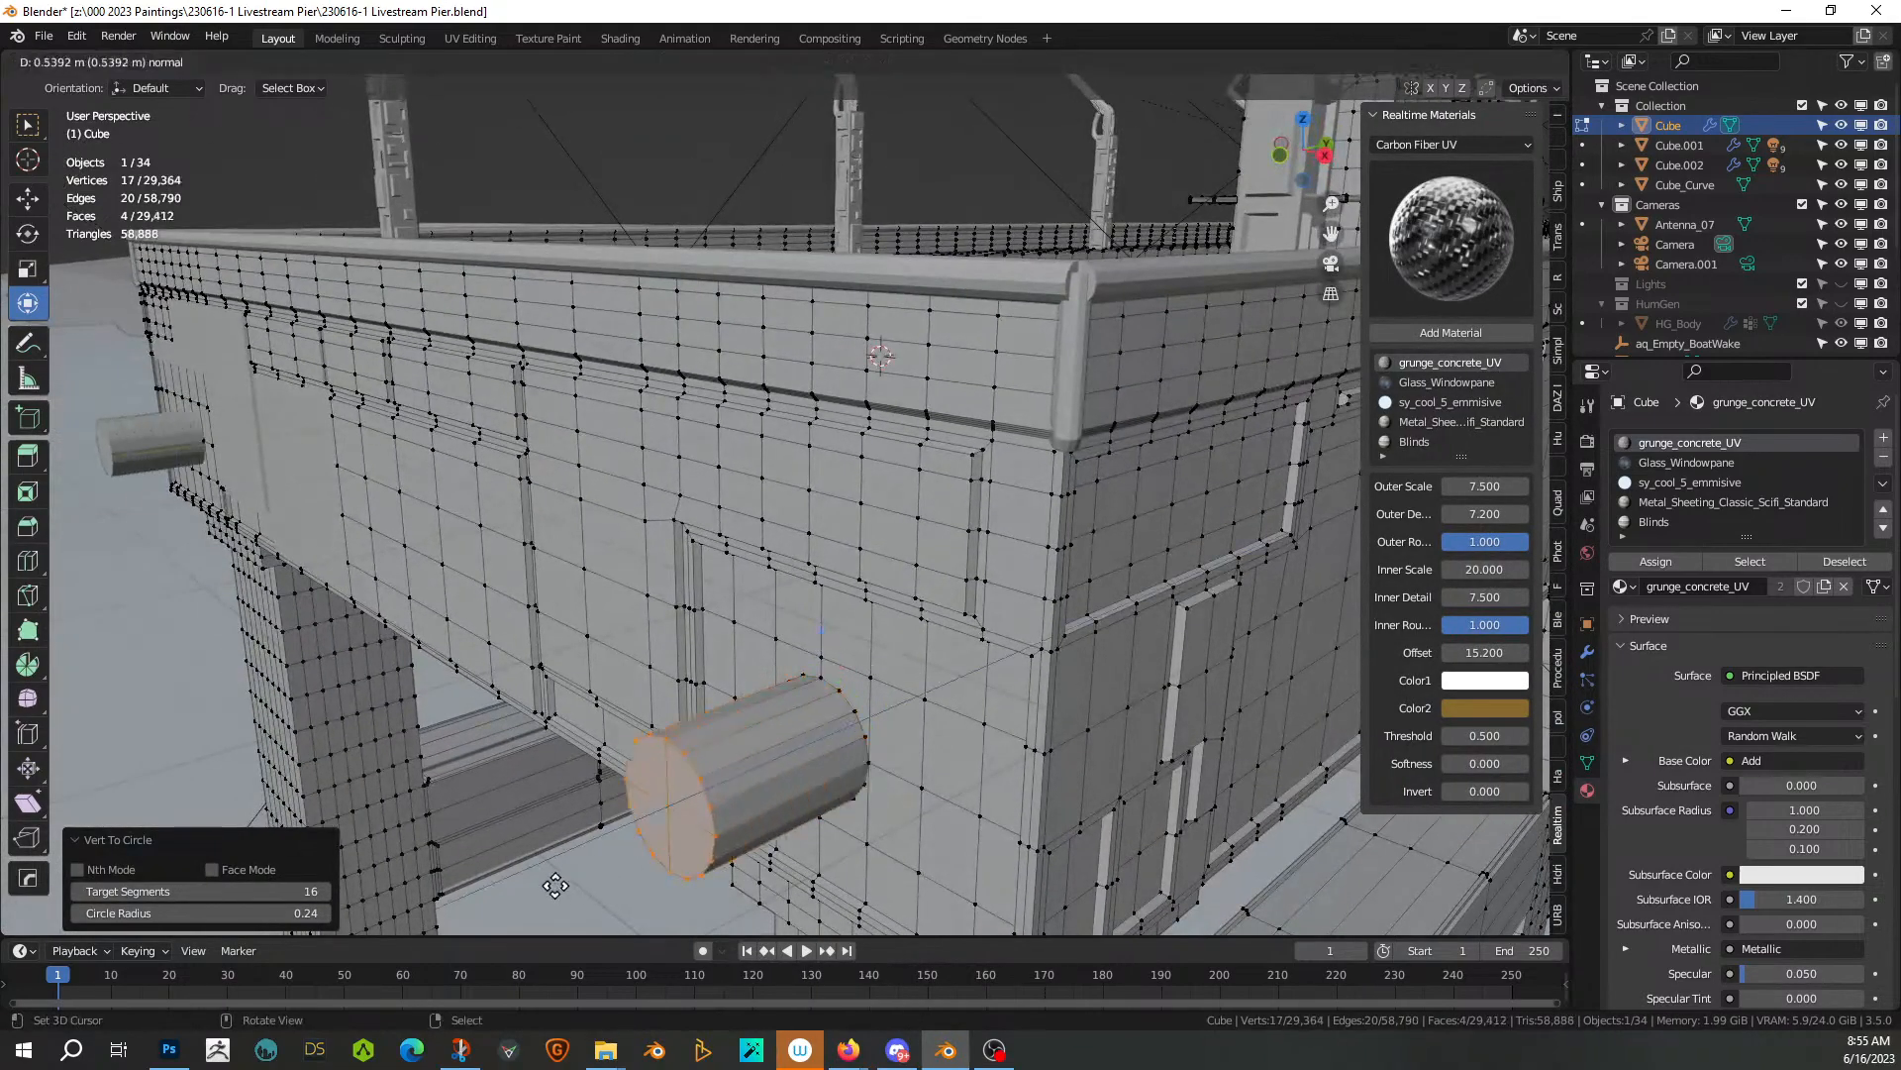
{"action": "left_click", "coordinate": [419, 916]}
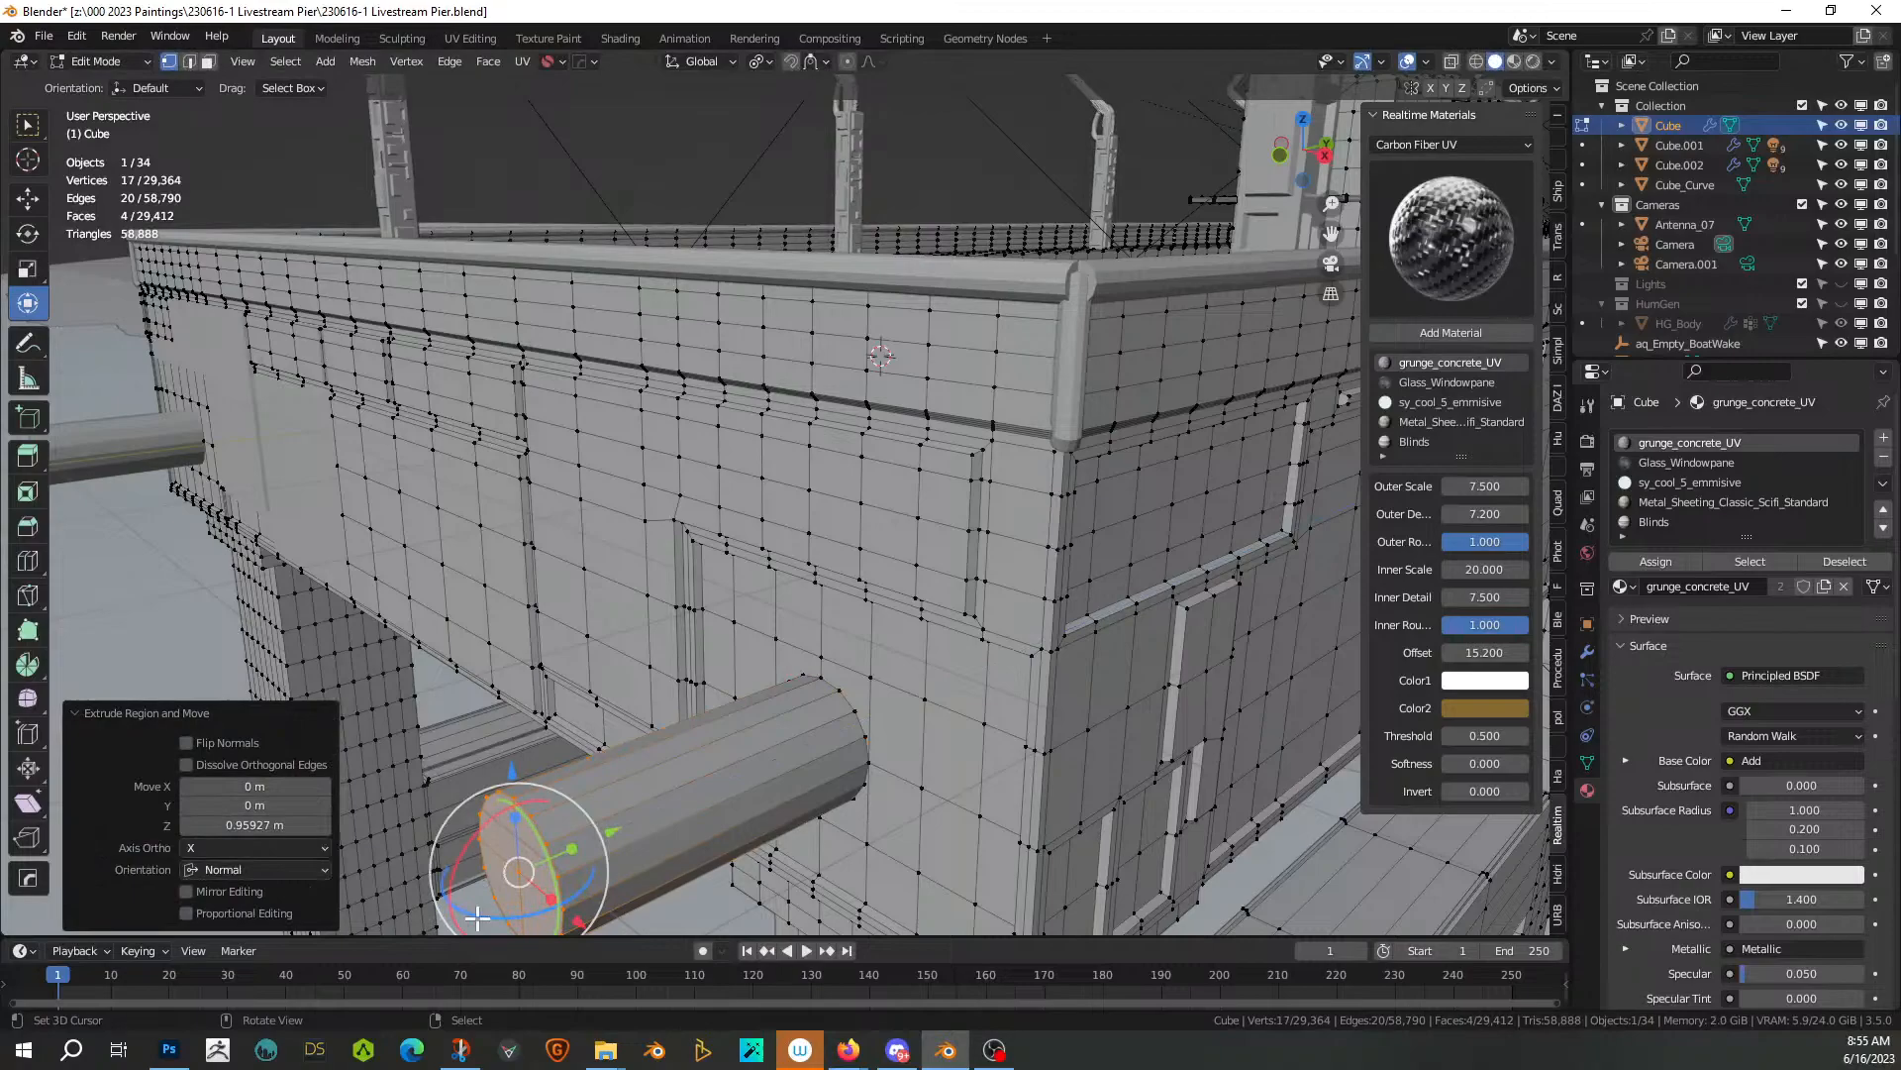
Inset the end cap of the new cylinder and extrude a narrower section about 1.19 m outward
{"action": "middle_click_drag", "start_coordinate": [743, 884], "coordinate": [794, 779]}
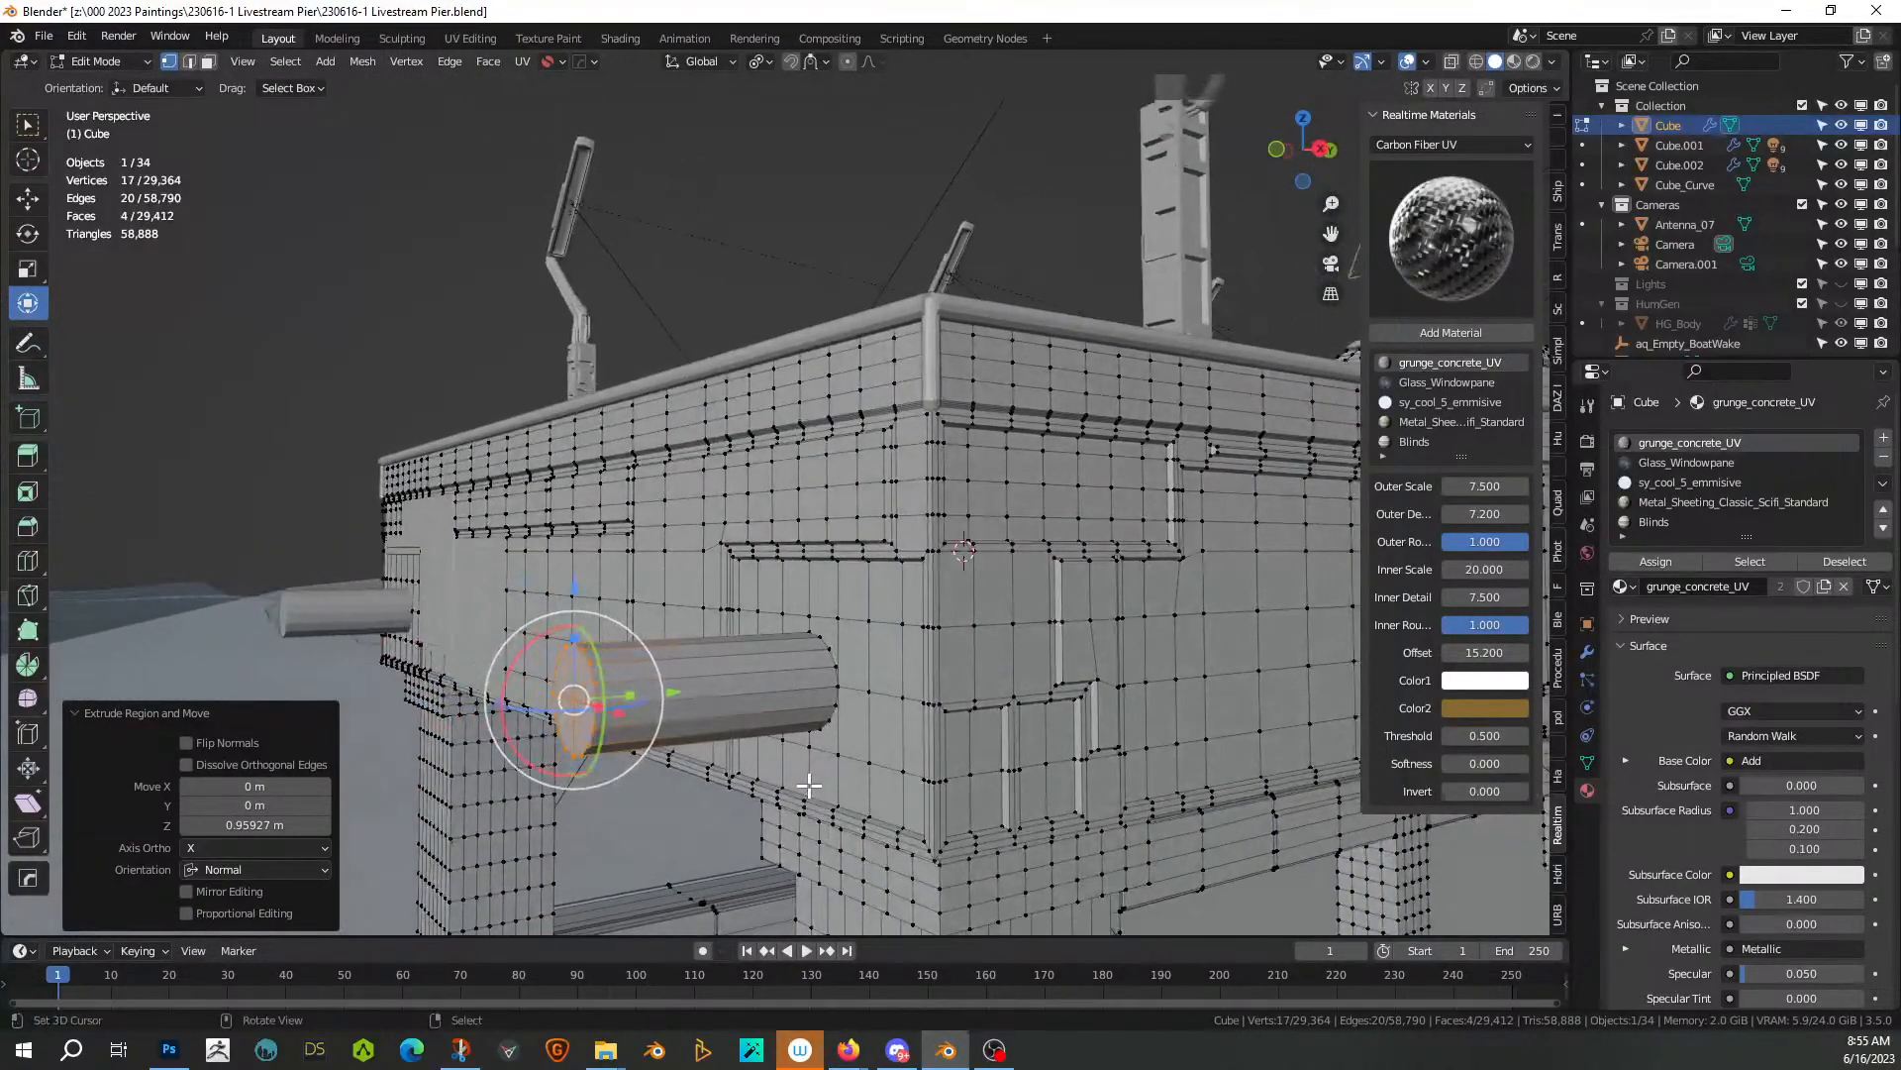
{"action": "key", "text": "i"}
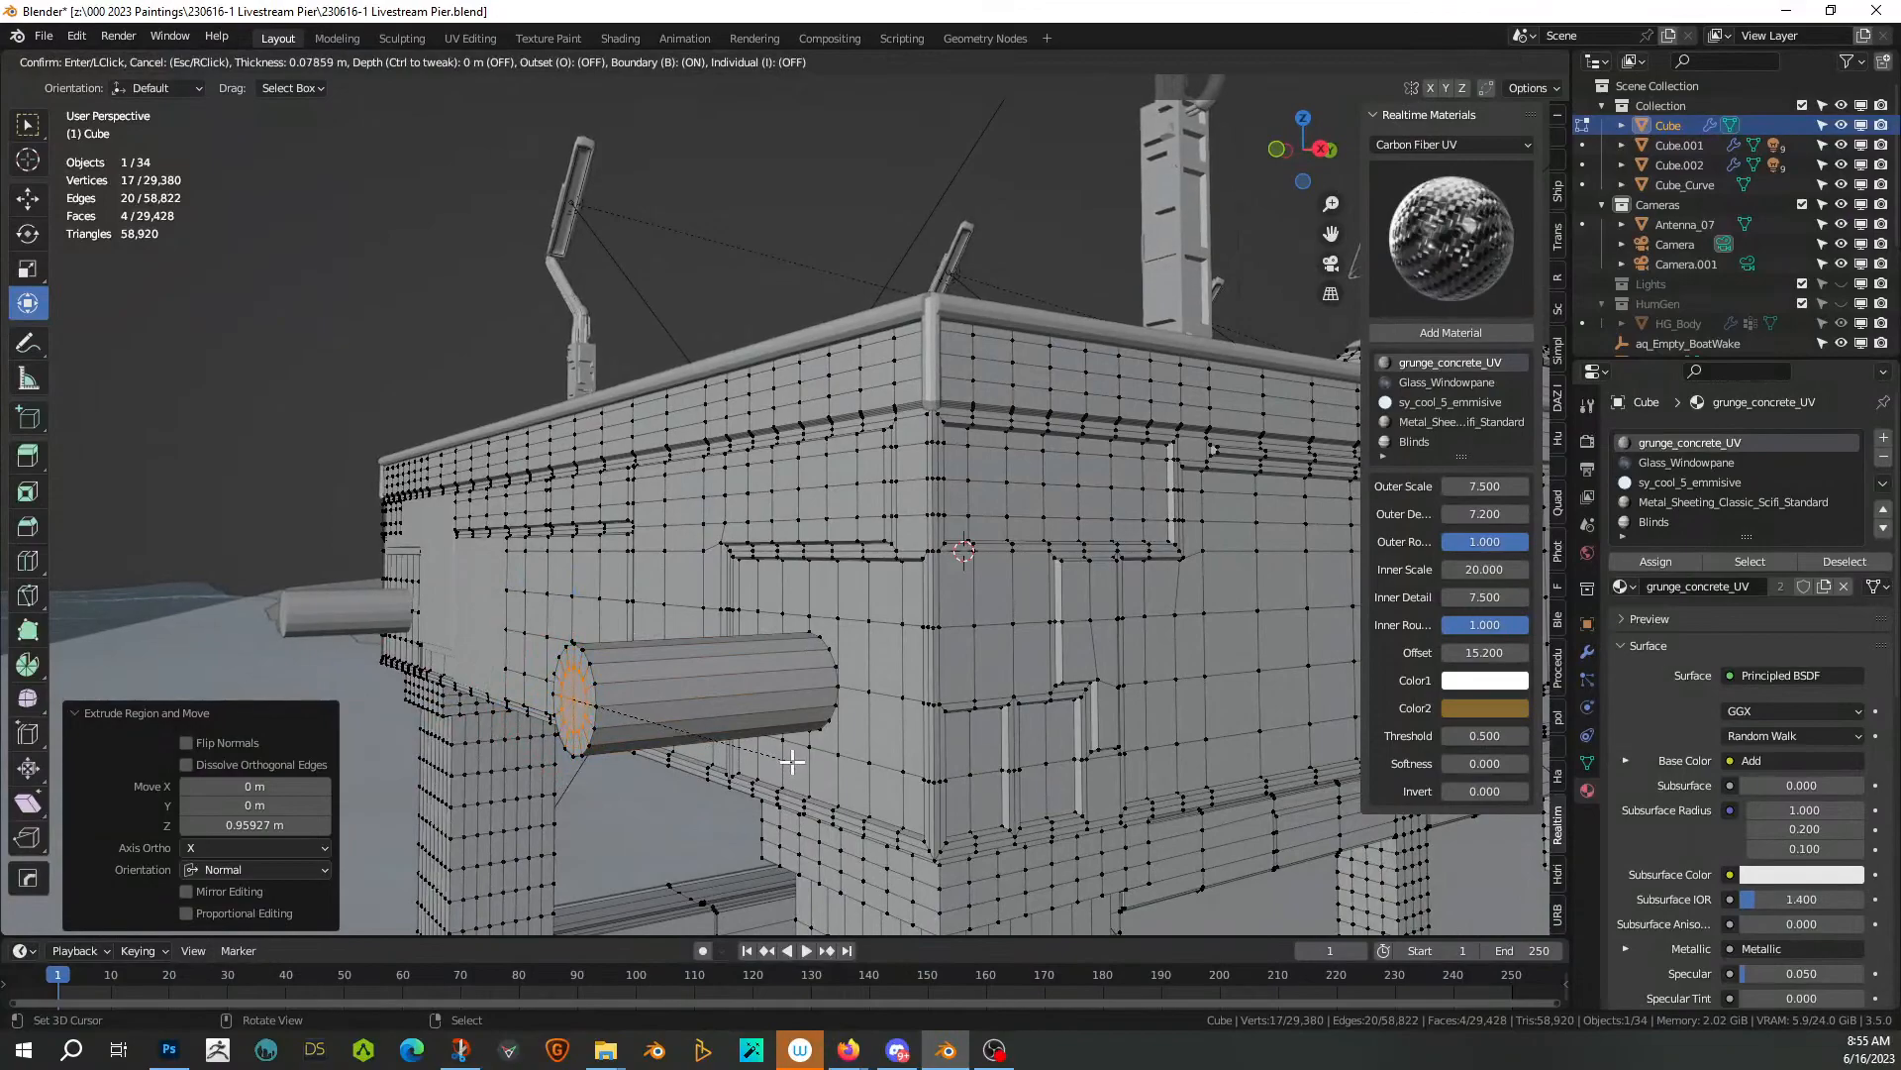
{"action": "left_click", "coordinate": [792, 761]}
{"action": "key", "text": "e"}
{"action": "left_click", "coordinate": [389, 839]}
{"action": "scroll", "coordinate": [463, 834], "scroll_direction": "down", "scroll_amount": 2}
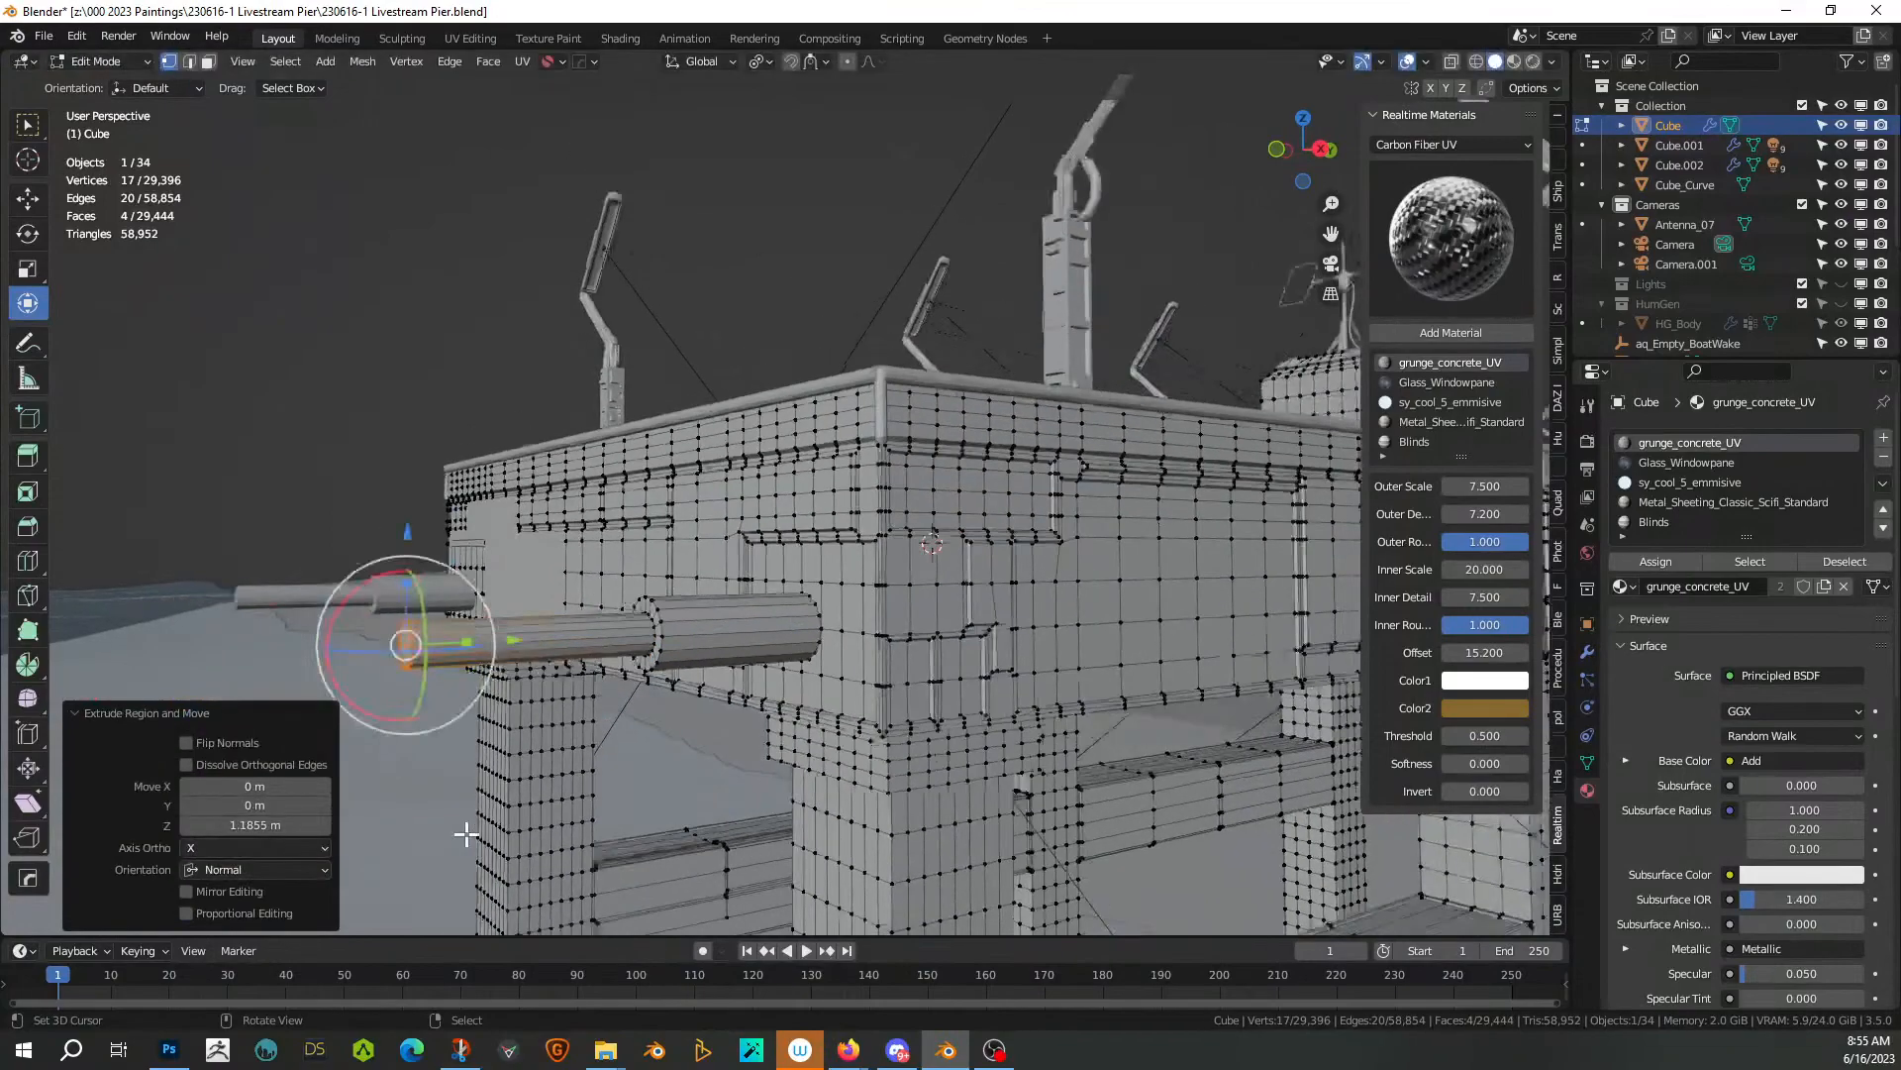
Inset the narrower section's end cap and extrude a thin tip about 2.17 m outward
{"action": "middle_click_drag", "start_coordinate": [576, 824], "coordinate": [697, 820]}
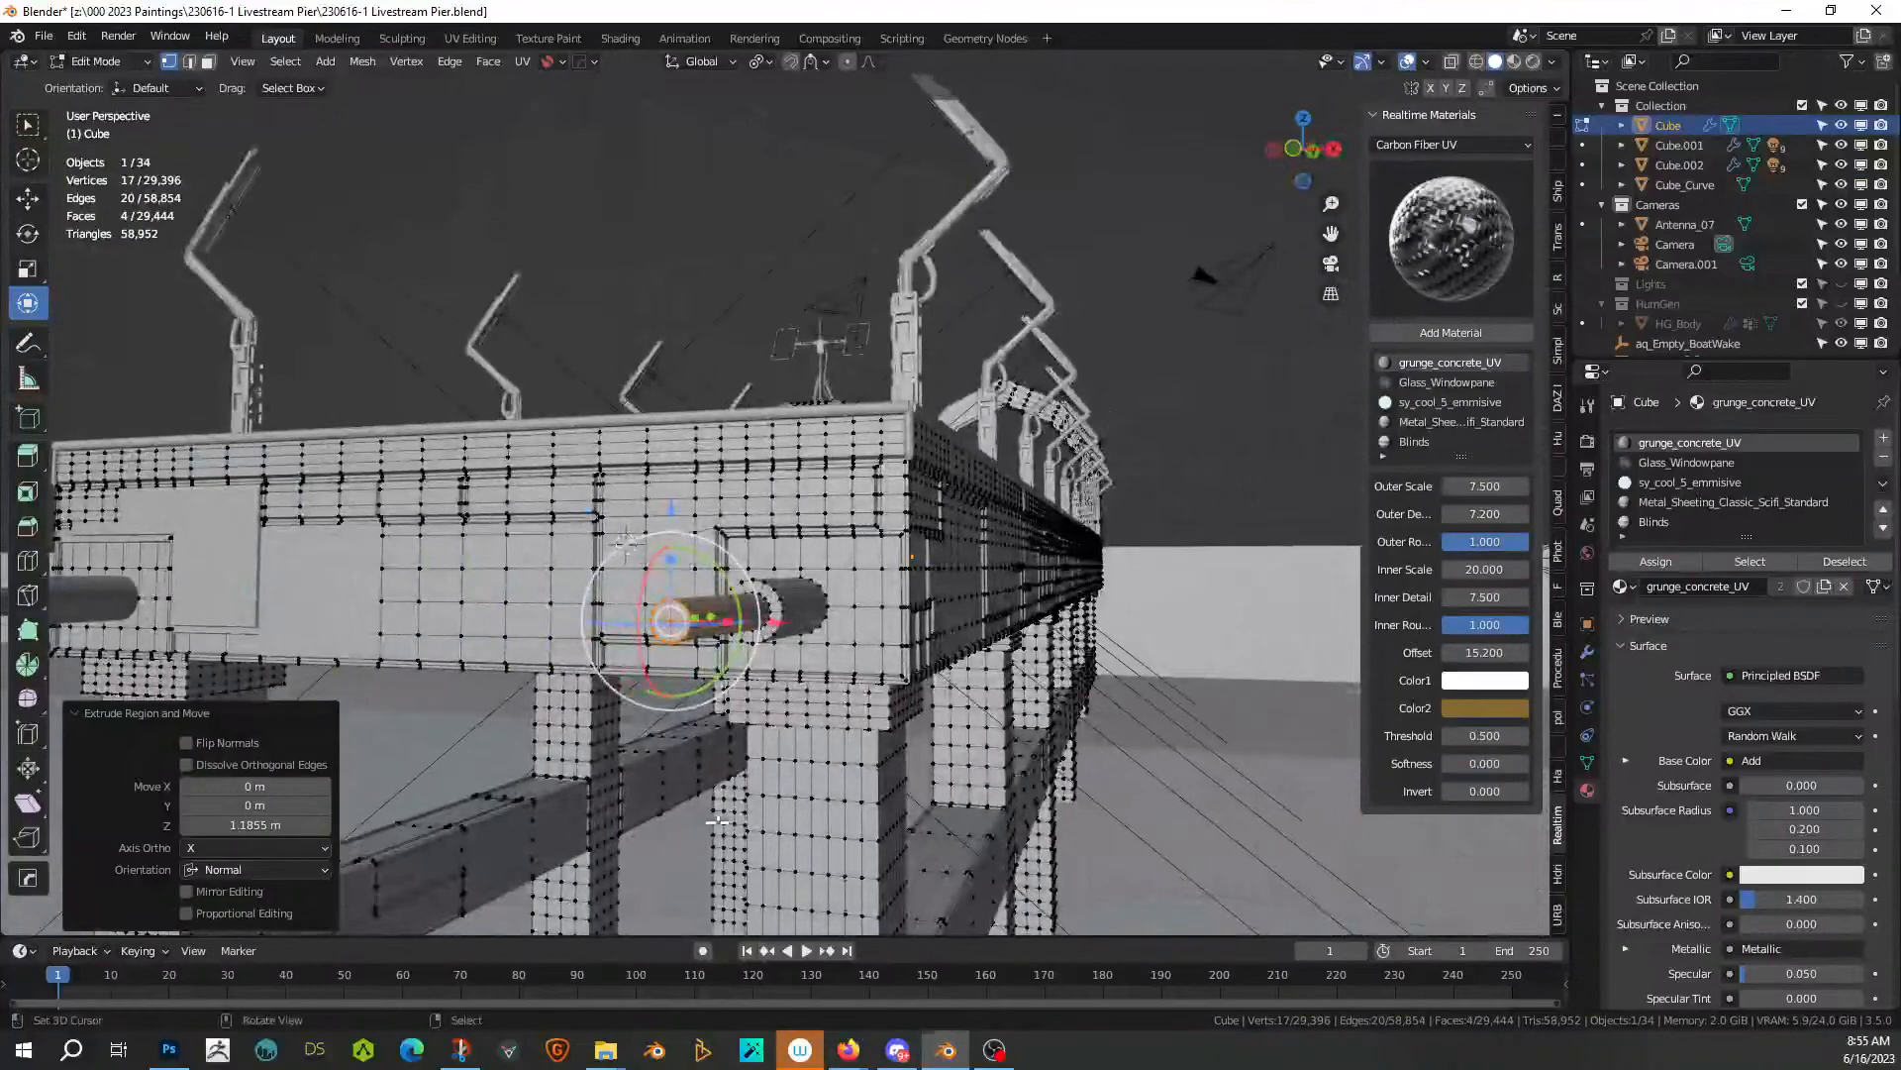
{"action": "key", "text": "i"}
{"action": "left_click", "coordinate": [801, 787]}
{"action": "middle_click_drag", "start_coordinate": [801, 787], "coordinate": [689, 812]}
{"action": "key", "text": "e"}
{"action": "left_click", "coordinate": [422, 890]}
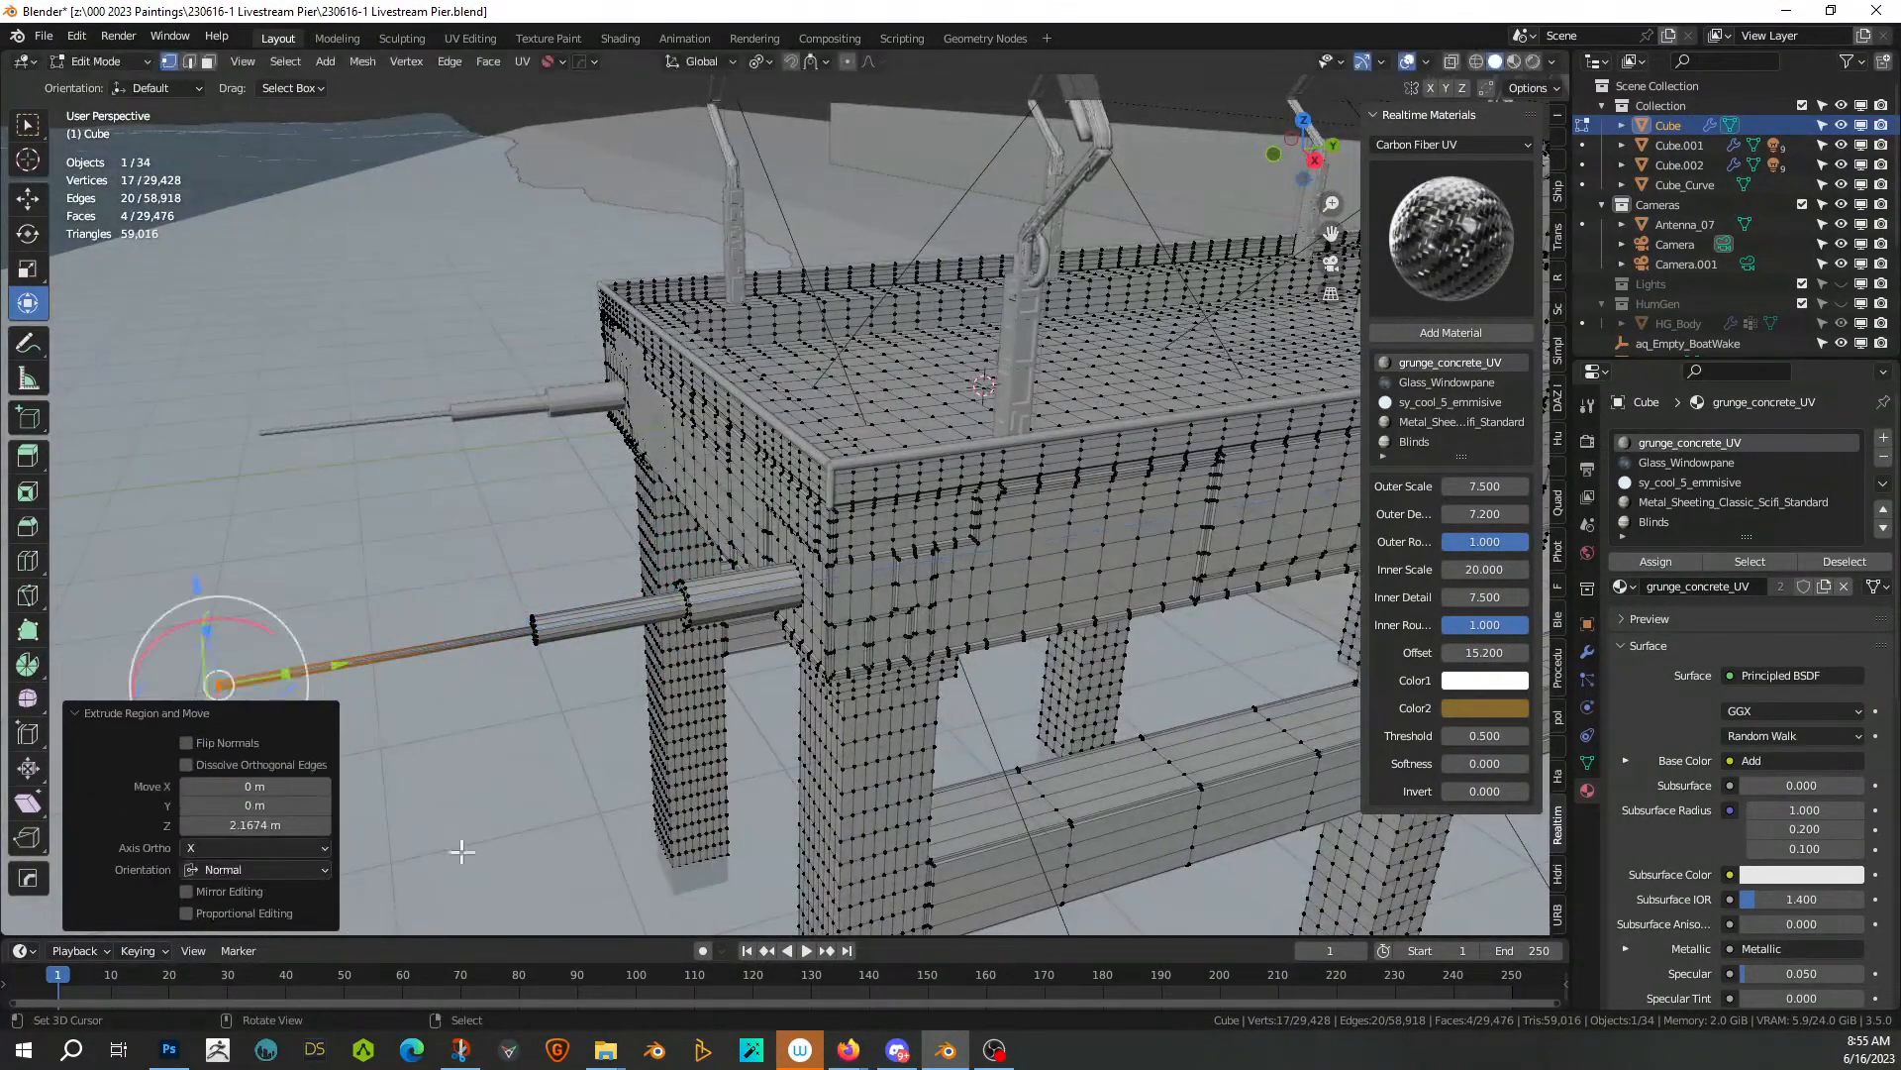
Return to Object Mode, view the stepped poles on the pier's end from below, and save the file
{"action": "key", "text": "Tab"}
{"action": "middle_click_drag", "start_coordinate": [570, 812], "coordinate": [727, 628]}
{"action": "key", "text": "ctrl+a"}
{"action": "left_click", "coordinate": [727, 630]}
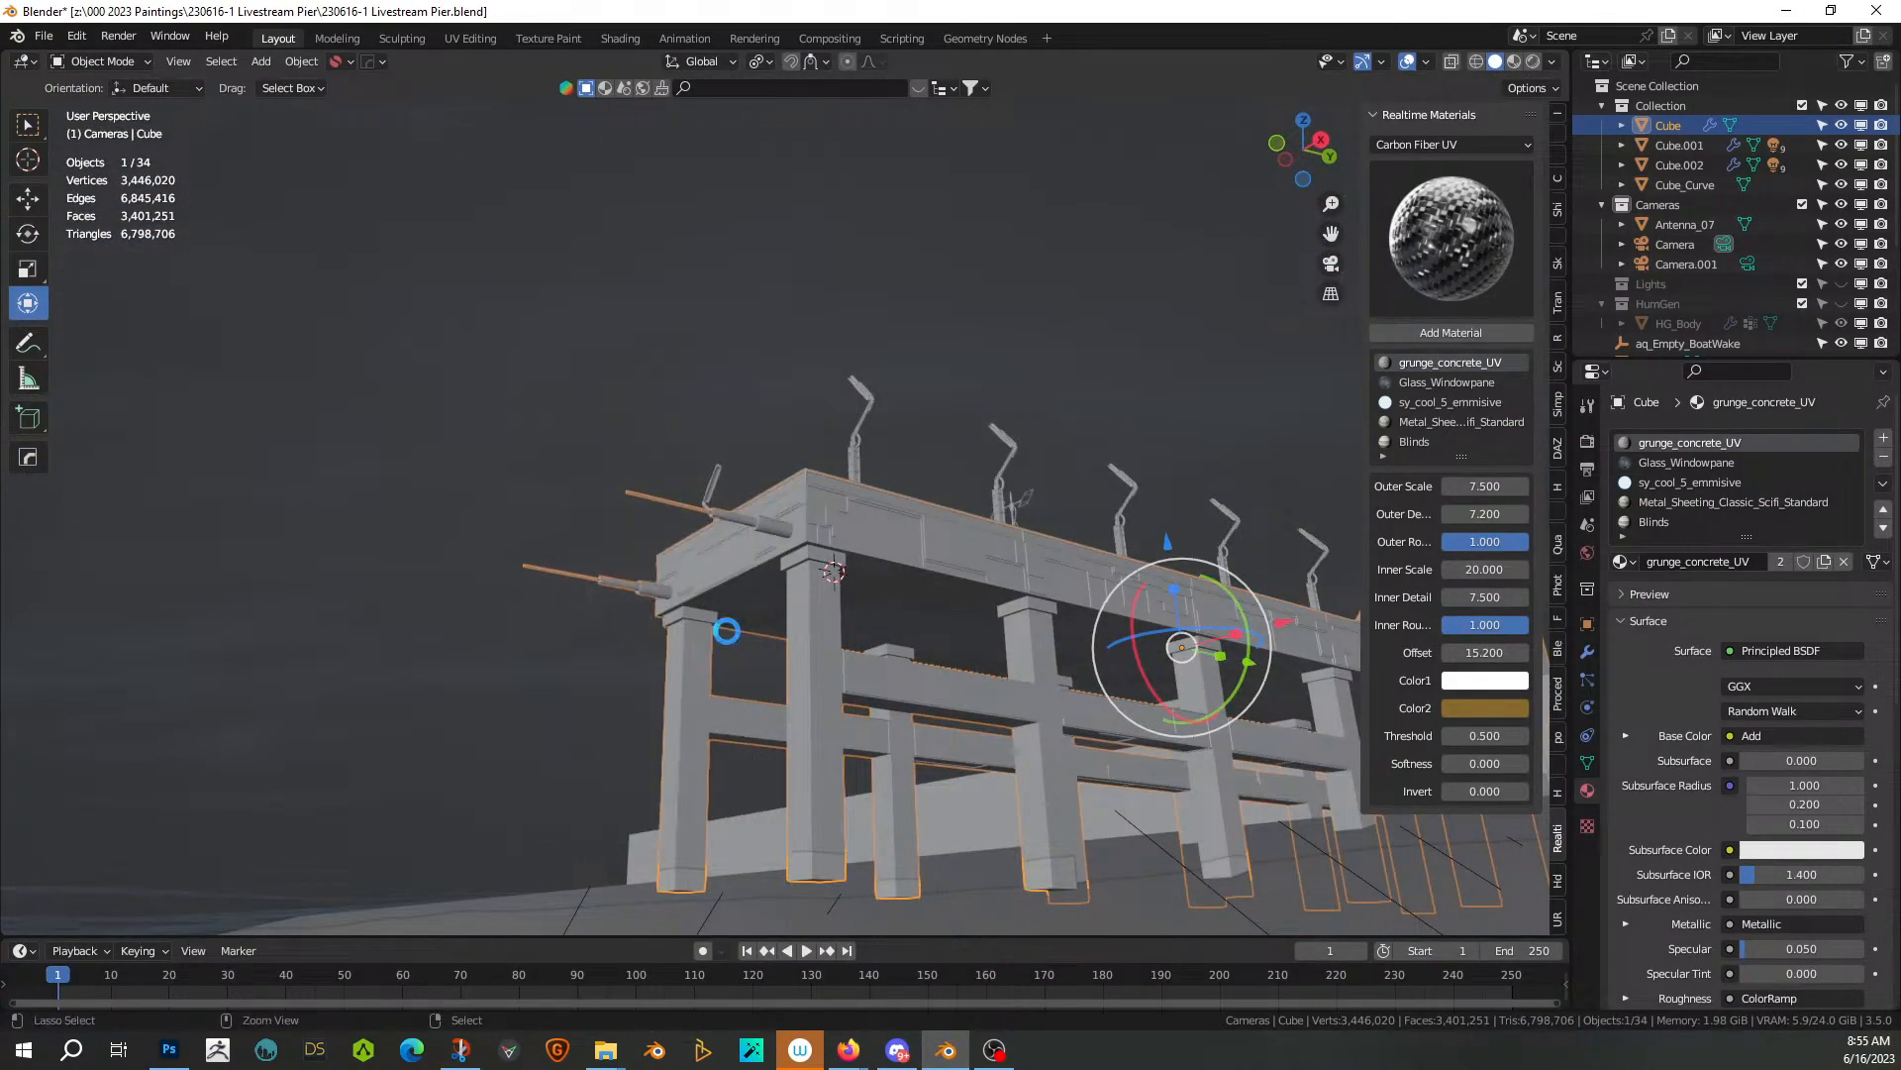
{"action": "key", "text": "ctrl+s"}
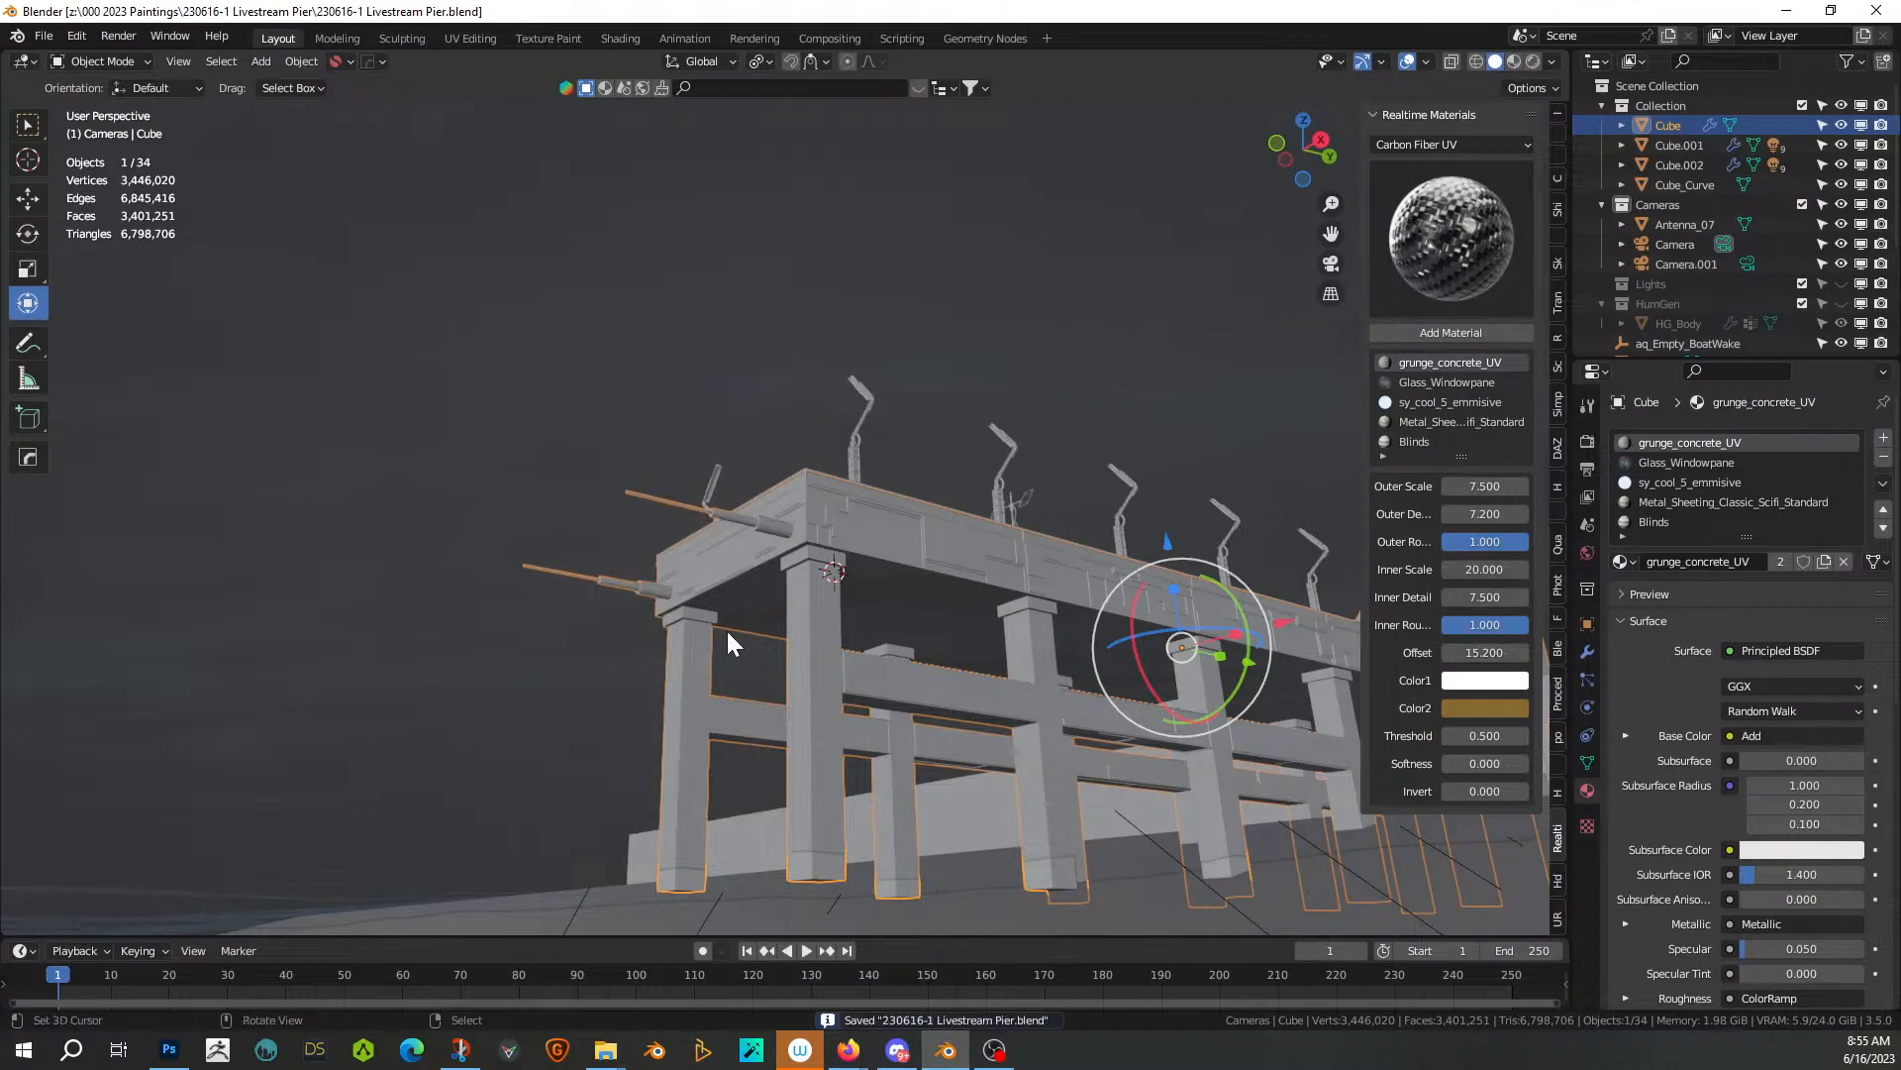
Apply a HardOps Bevel to the pier object
{"action": "middle_click_drag", "start_coordinate": [965, 685], "coordinate": [328, 800]}
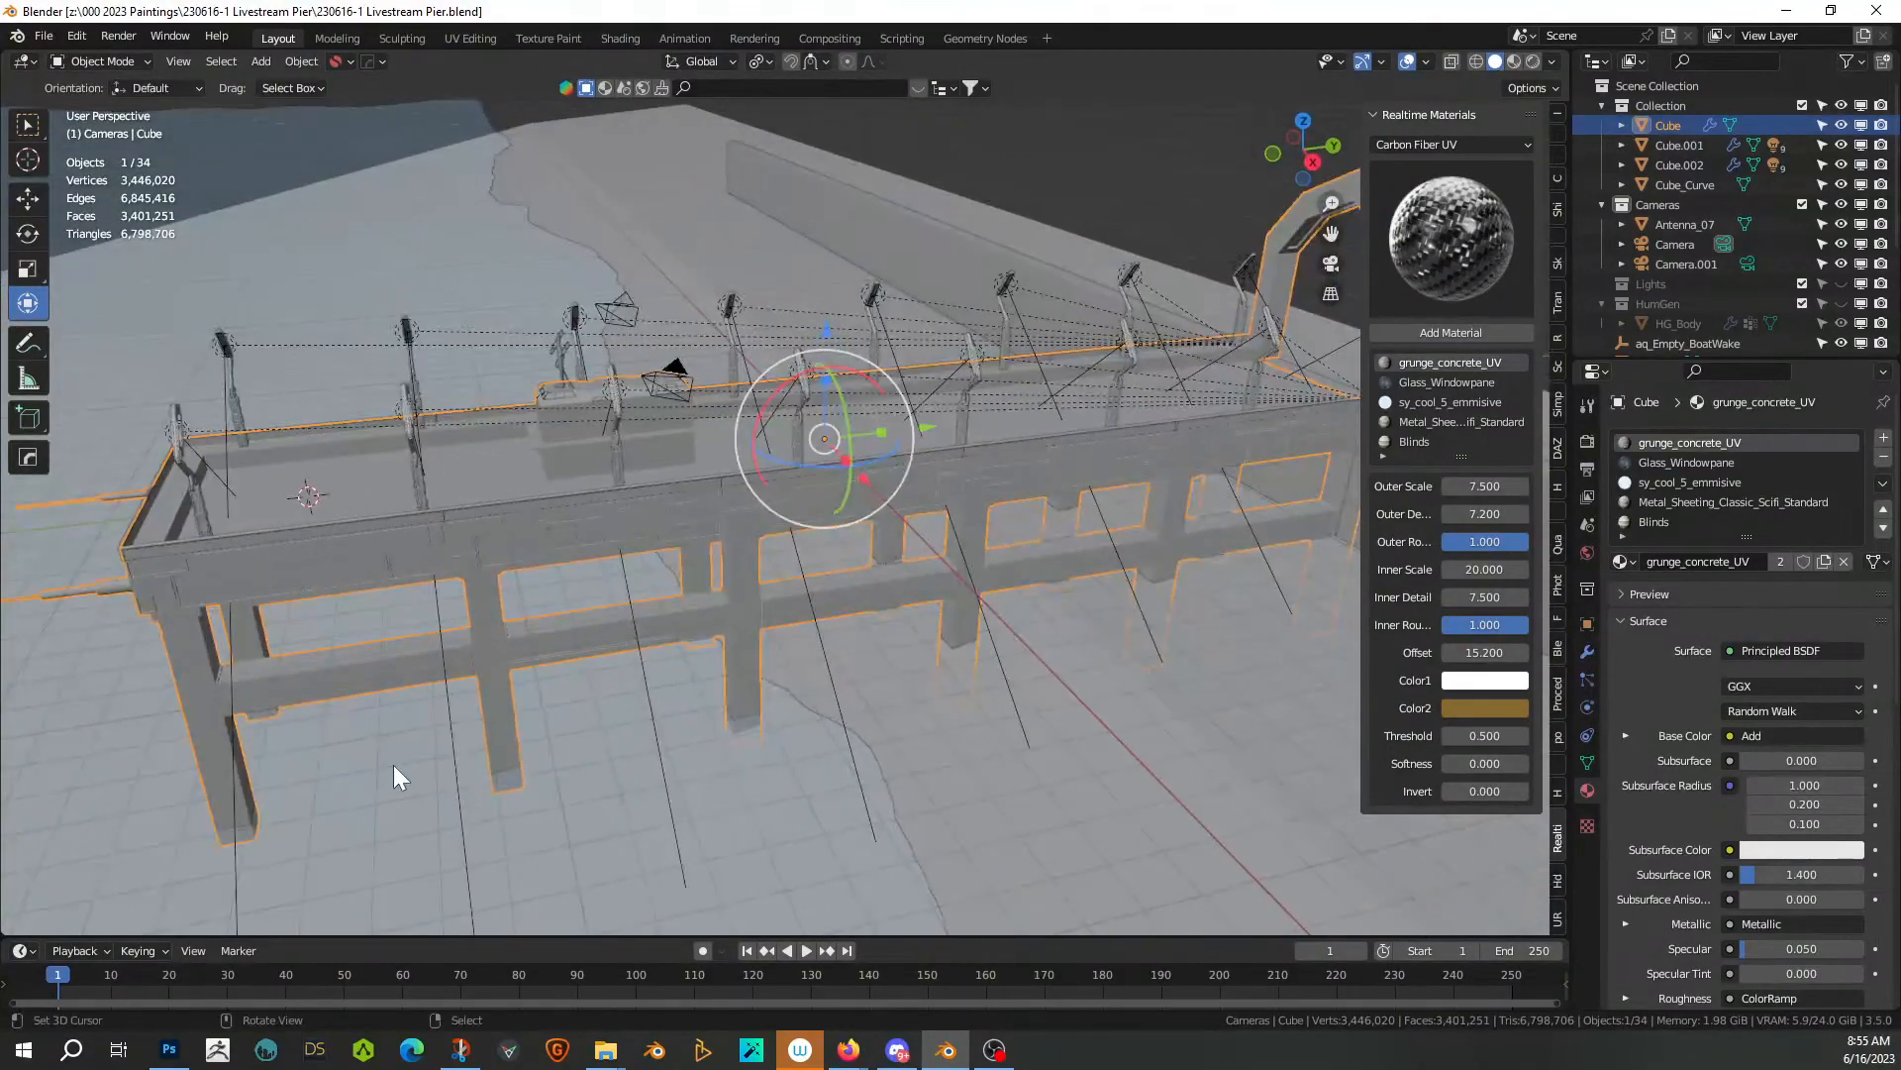
{"action": "middle_click_drag", "start_coordinate": [746, 743], "coordinate": [22, 752]}
{"action": "middle_click_drag", "start_coordinate": [302, 722], "coordinate": [449, 736]}
{"action": "middle_click_drag", "start_coordinate": [587, 701], "coordinate": [627, 683]}
{"action": "right_click", "coordinate": [318, 678]}
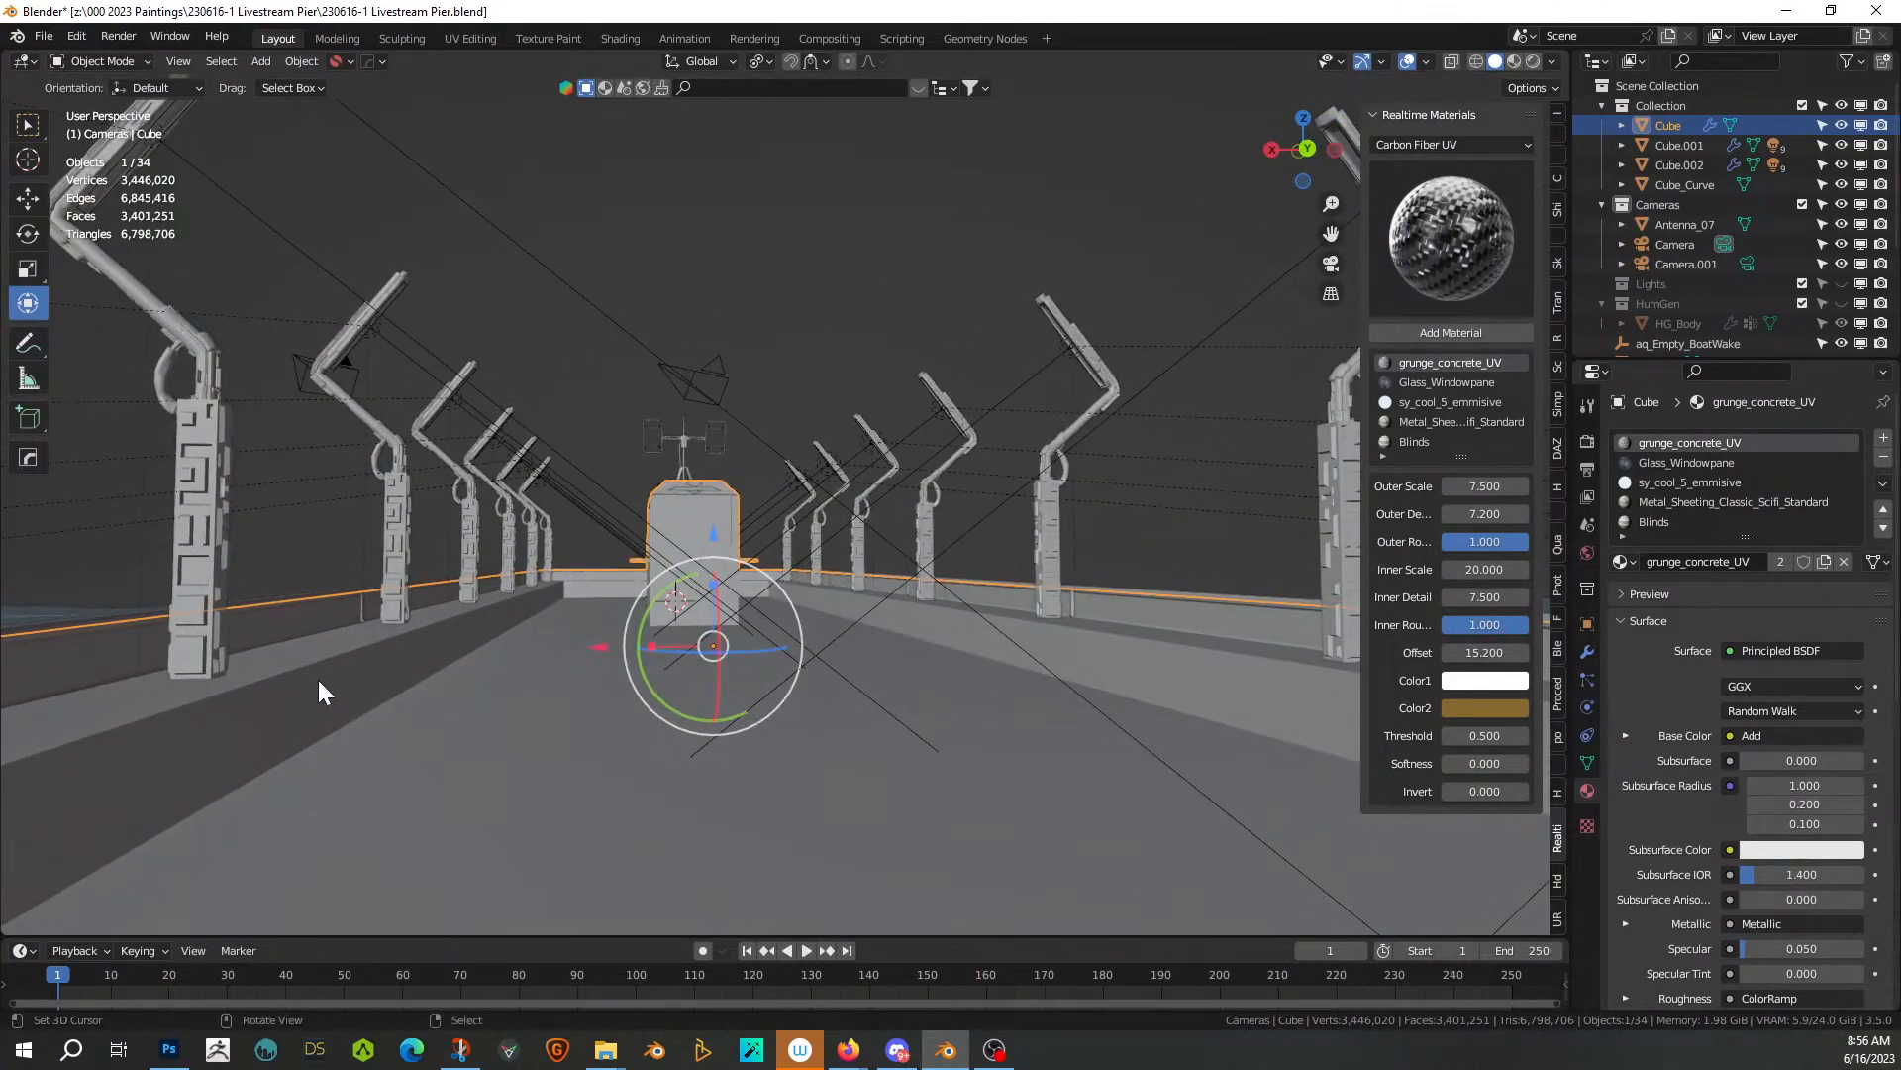
{"action": "key", "text": "q"}
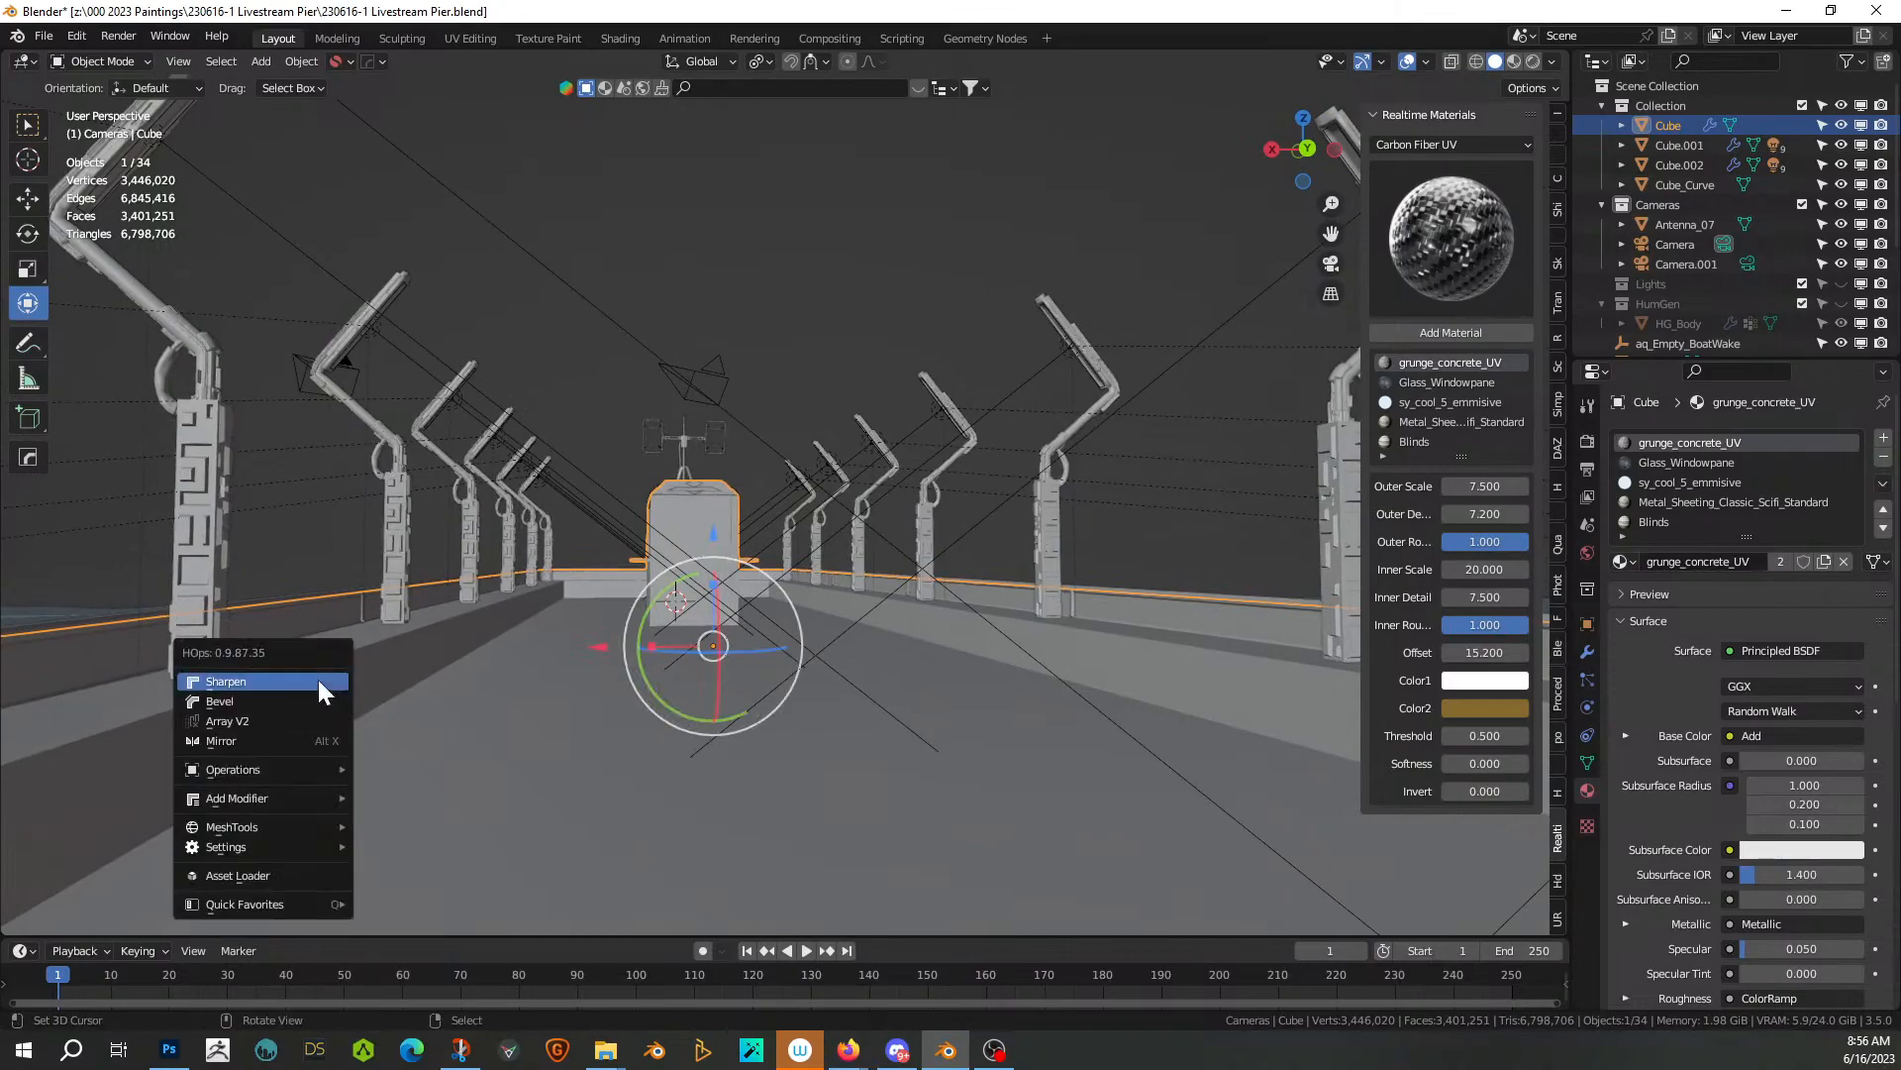
{"action": "left_click", "coordinate": [241, 697]}
Split the 3D viewport into two side-by-side views of the pier
{"action": "middle_click_drag", "start_coordinate": [456, 601], "coordinate": [654, 664]}
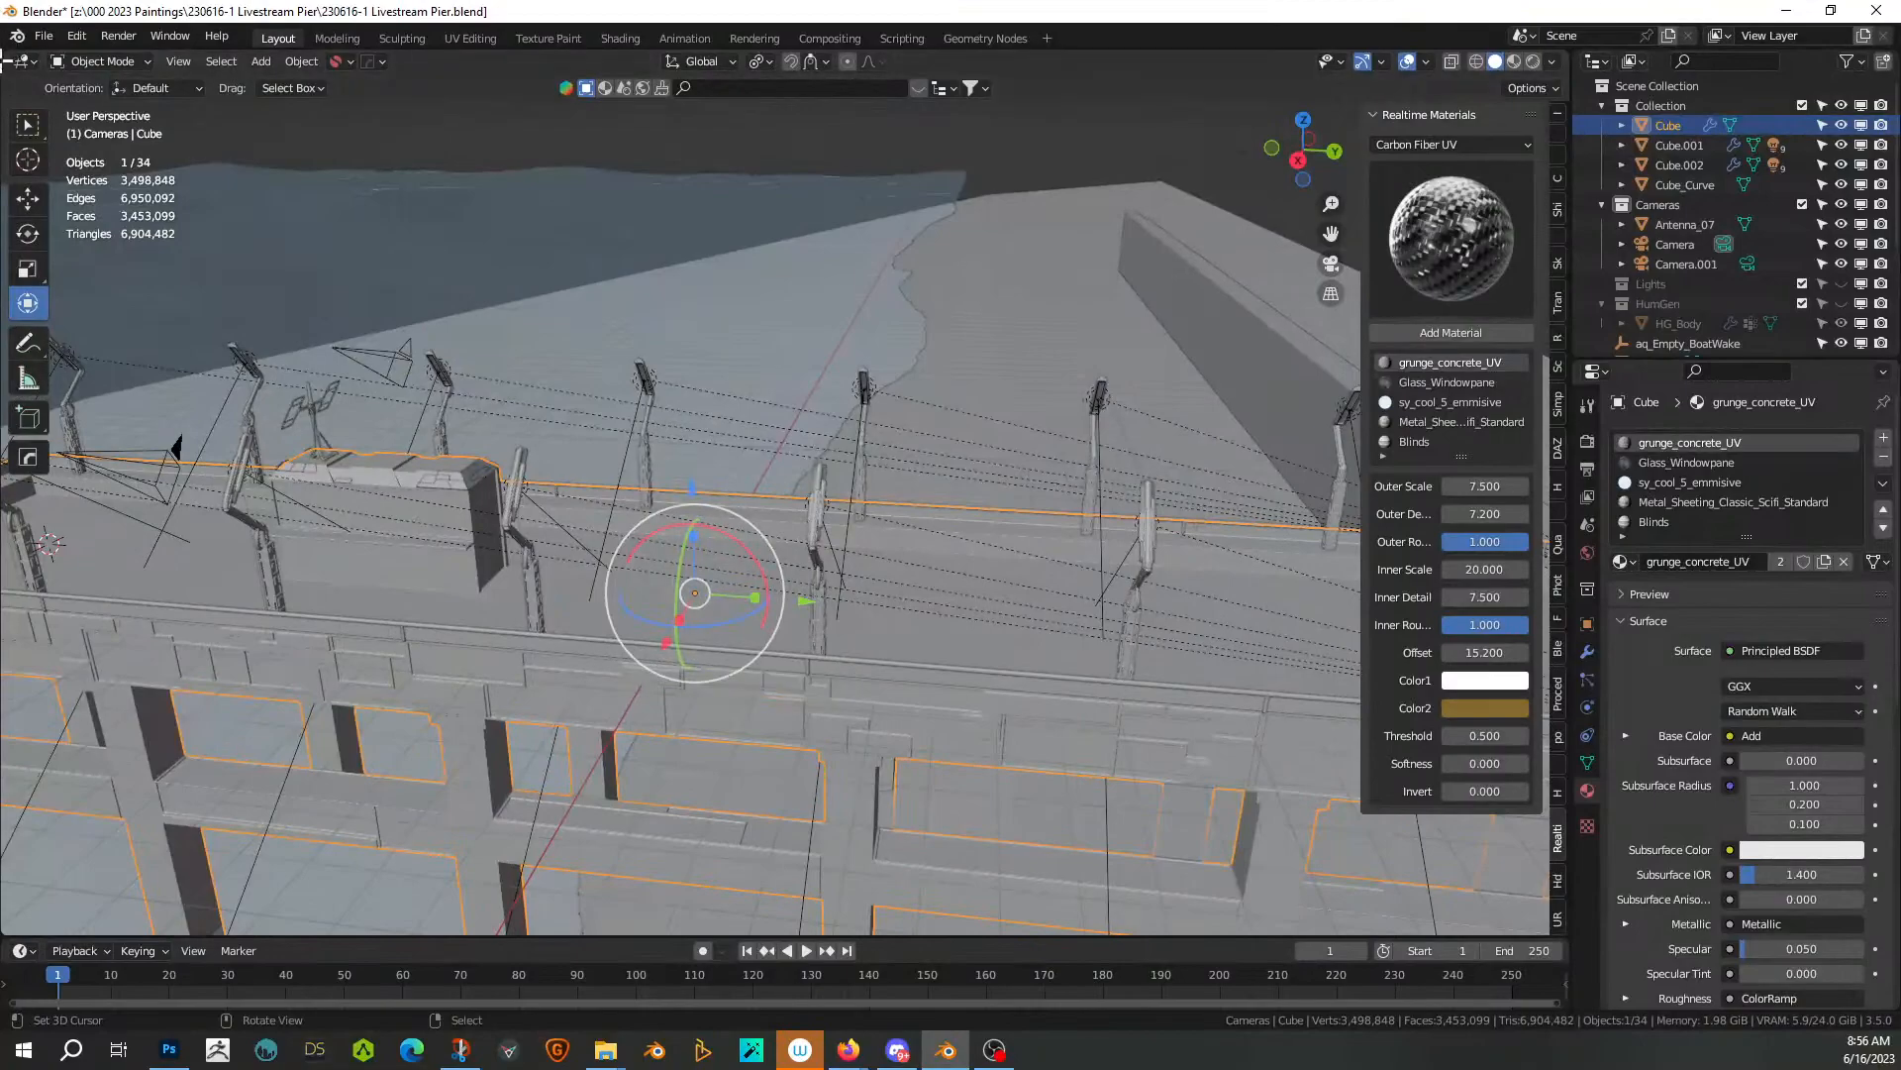
{"action": "left_click_drag", "start_coordinate": [8, 60], "coordinate": [691, 198]}
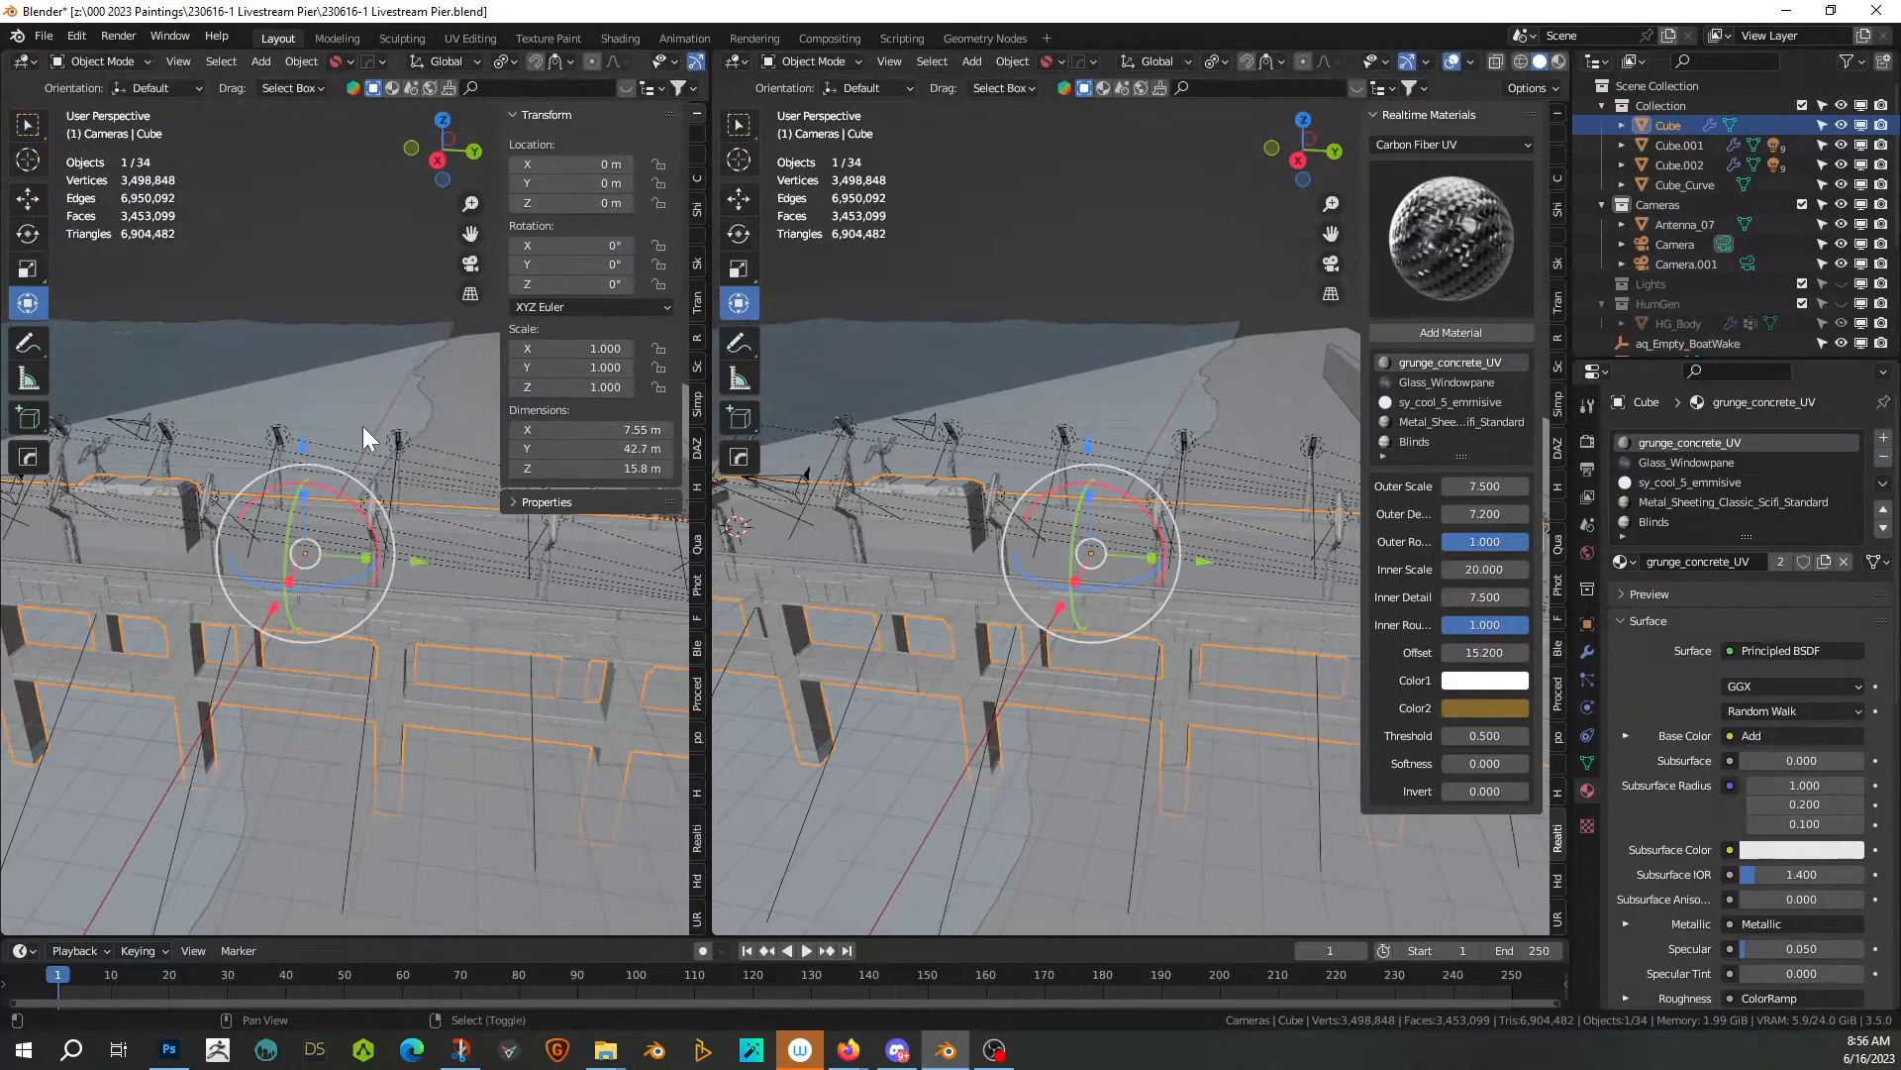
Turn the left viewport into an Asset Browser showing the Northern Lumber catalog of the Seth Objects library
{"action": "key", "text": "shift+F1"}
{"action": "key", "text": "shift+F1"}
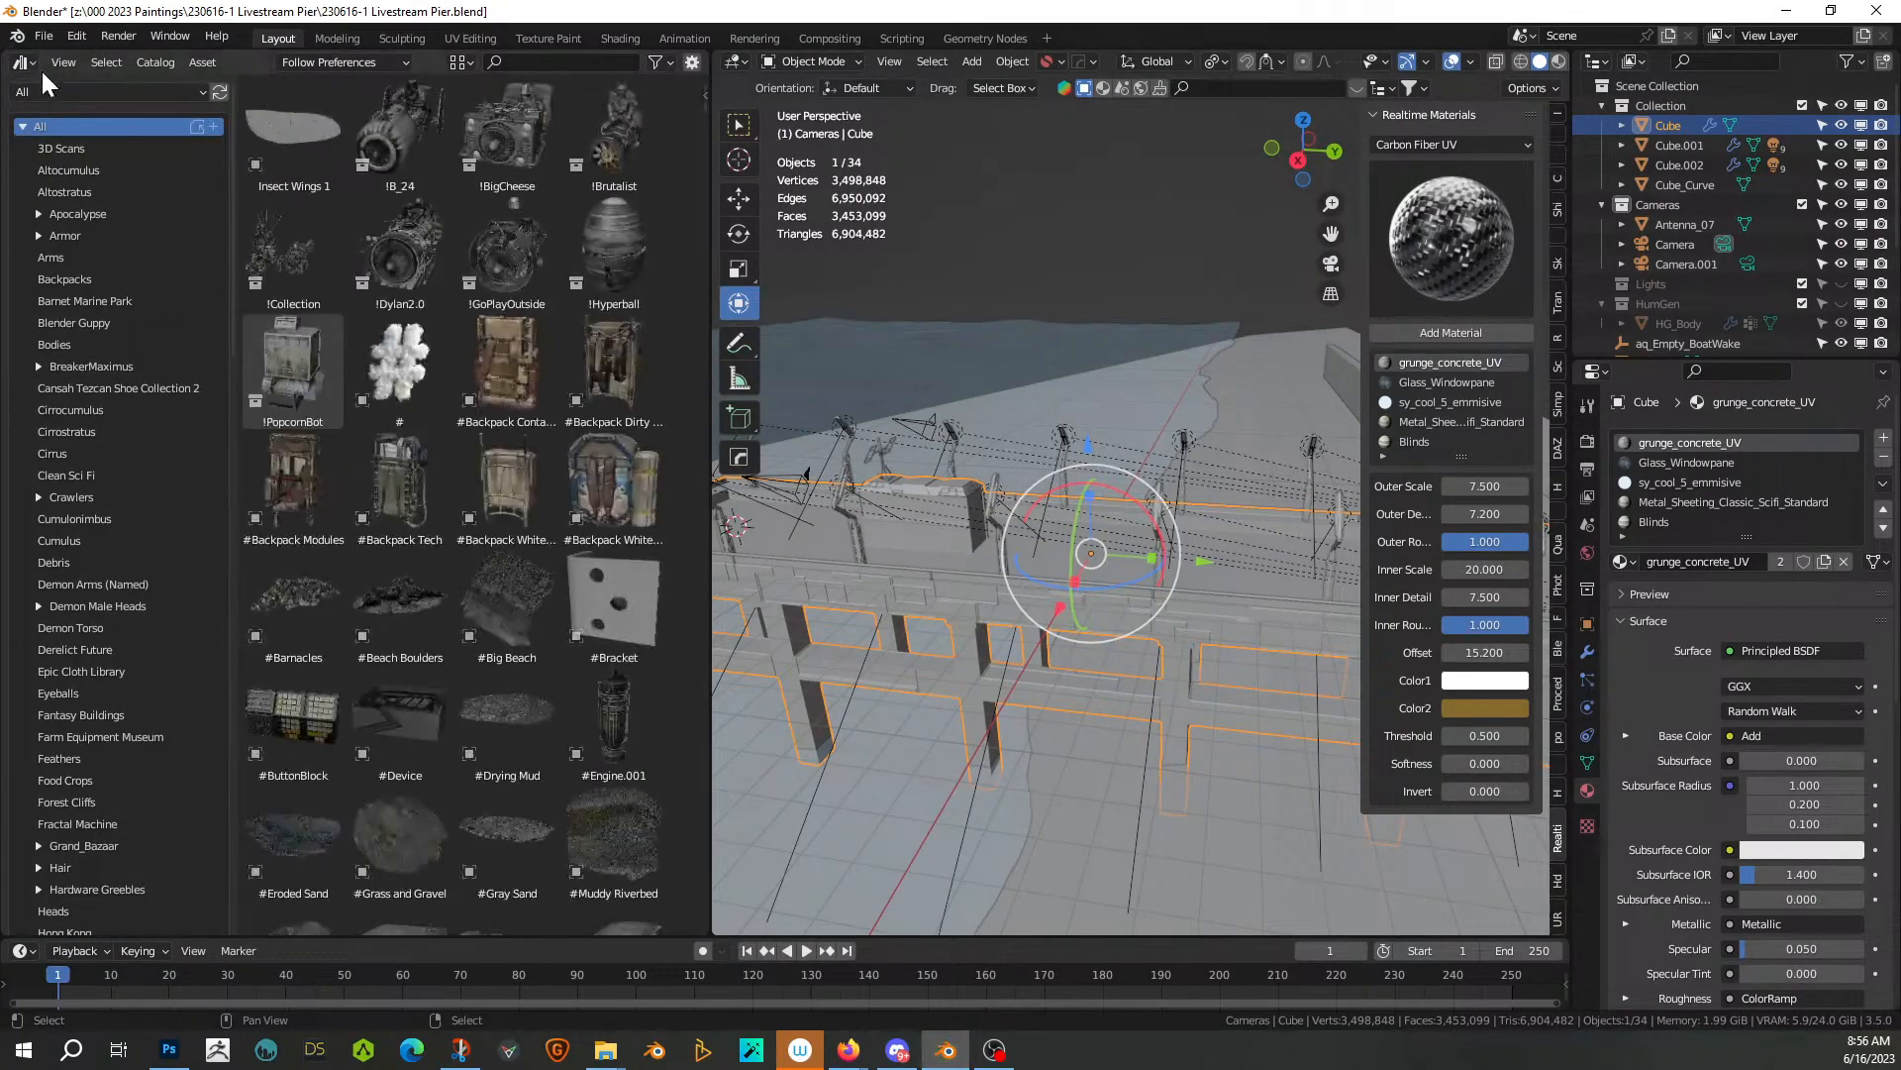
{"action": "left_click", "coordinate": [40, 91]}
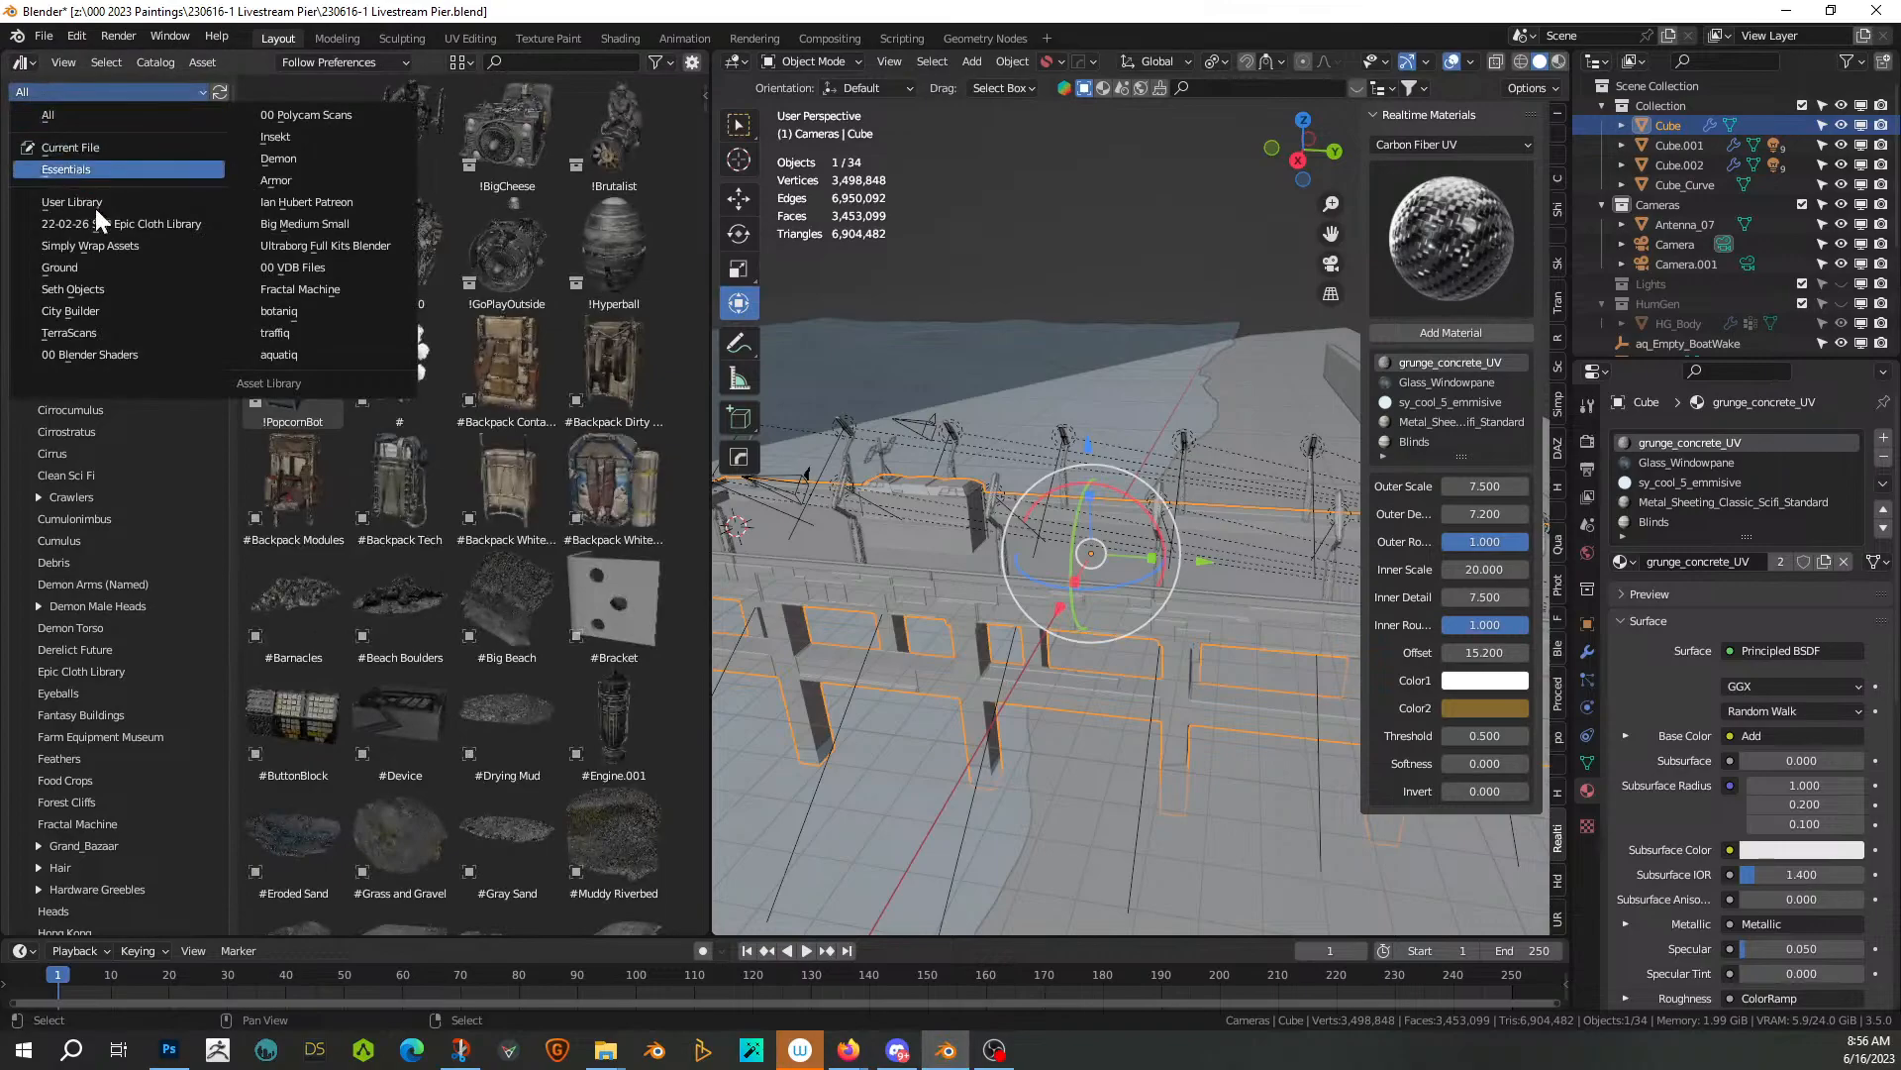
{"action": "left_click", "coordinate": [158, 289]}
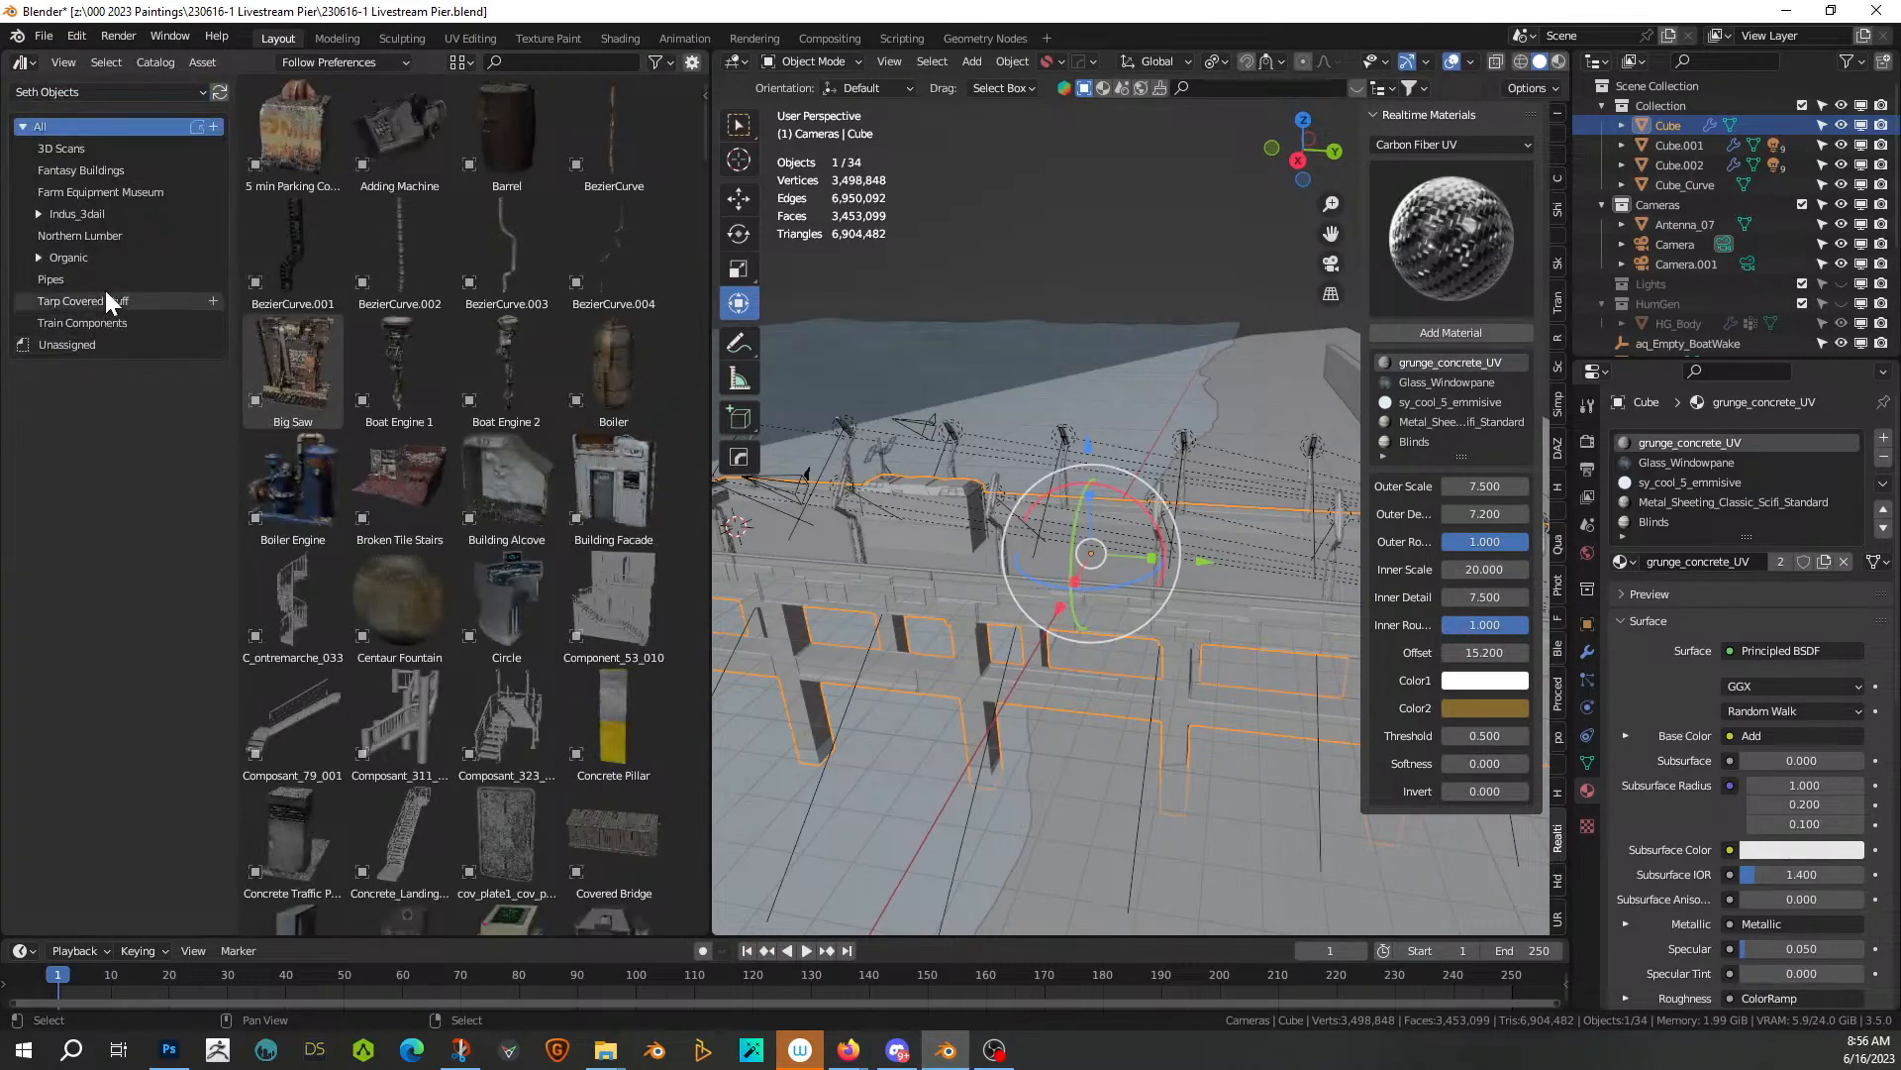
{"action": "left_click", "coordinate": [115, 236]}
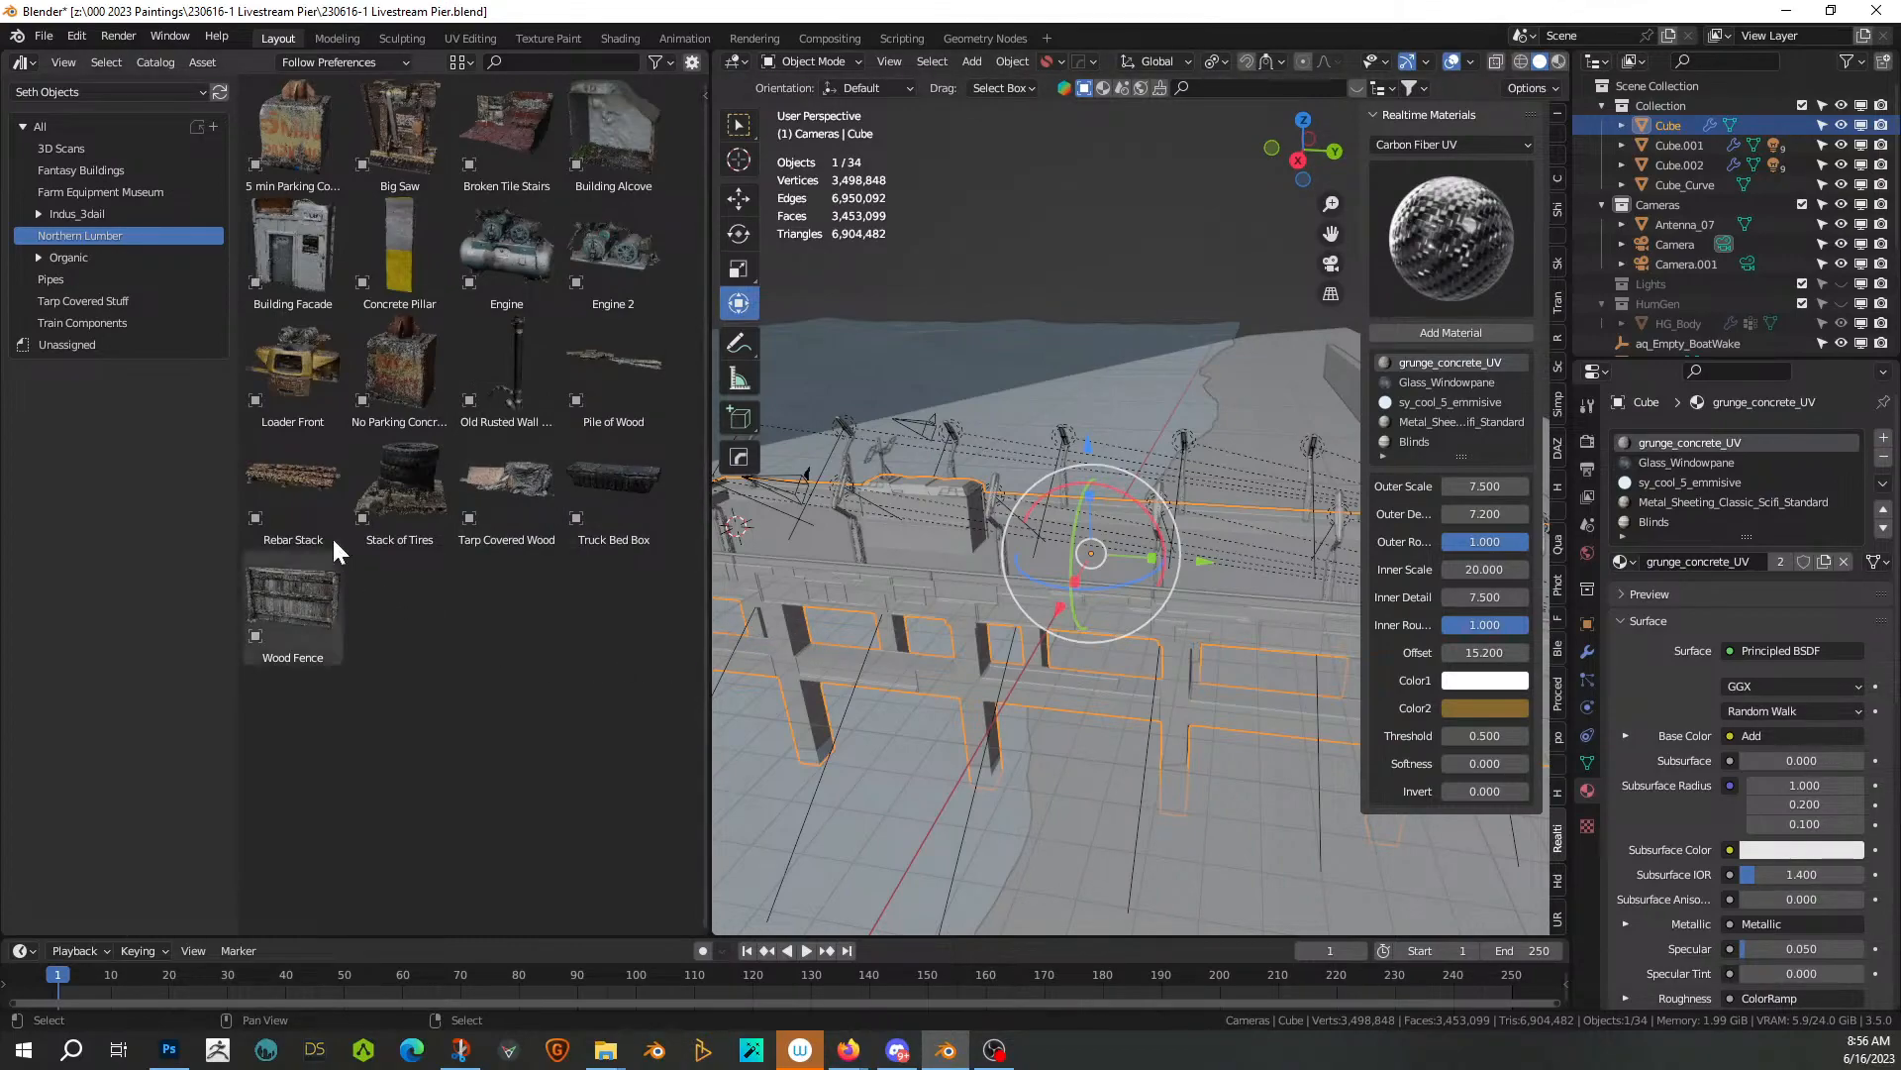
Place the Rebar Stack asset on the pier deck and rotate it about -88.9° around the global Z axis
{"action": "left_click_drag", "start_coordinate": [307, 473], "coordinate": [1224, 557]}
{"action": "key", "text": "KP_Decimal"}
{"action": "middle_click_drag", "start_coordinate": [1216, 589], "coordinate": [1149, 744]}
{"action": "key", "text": "r"}
{"action": "key", "text": "z"}
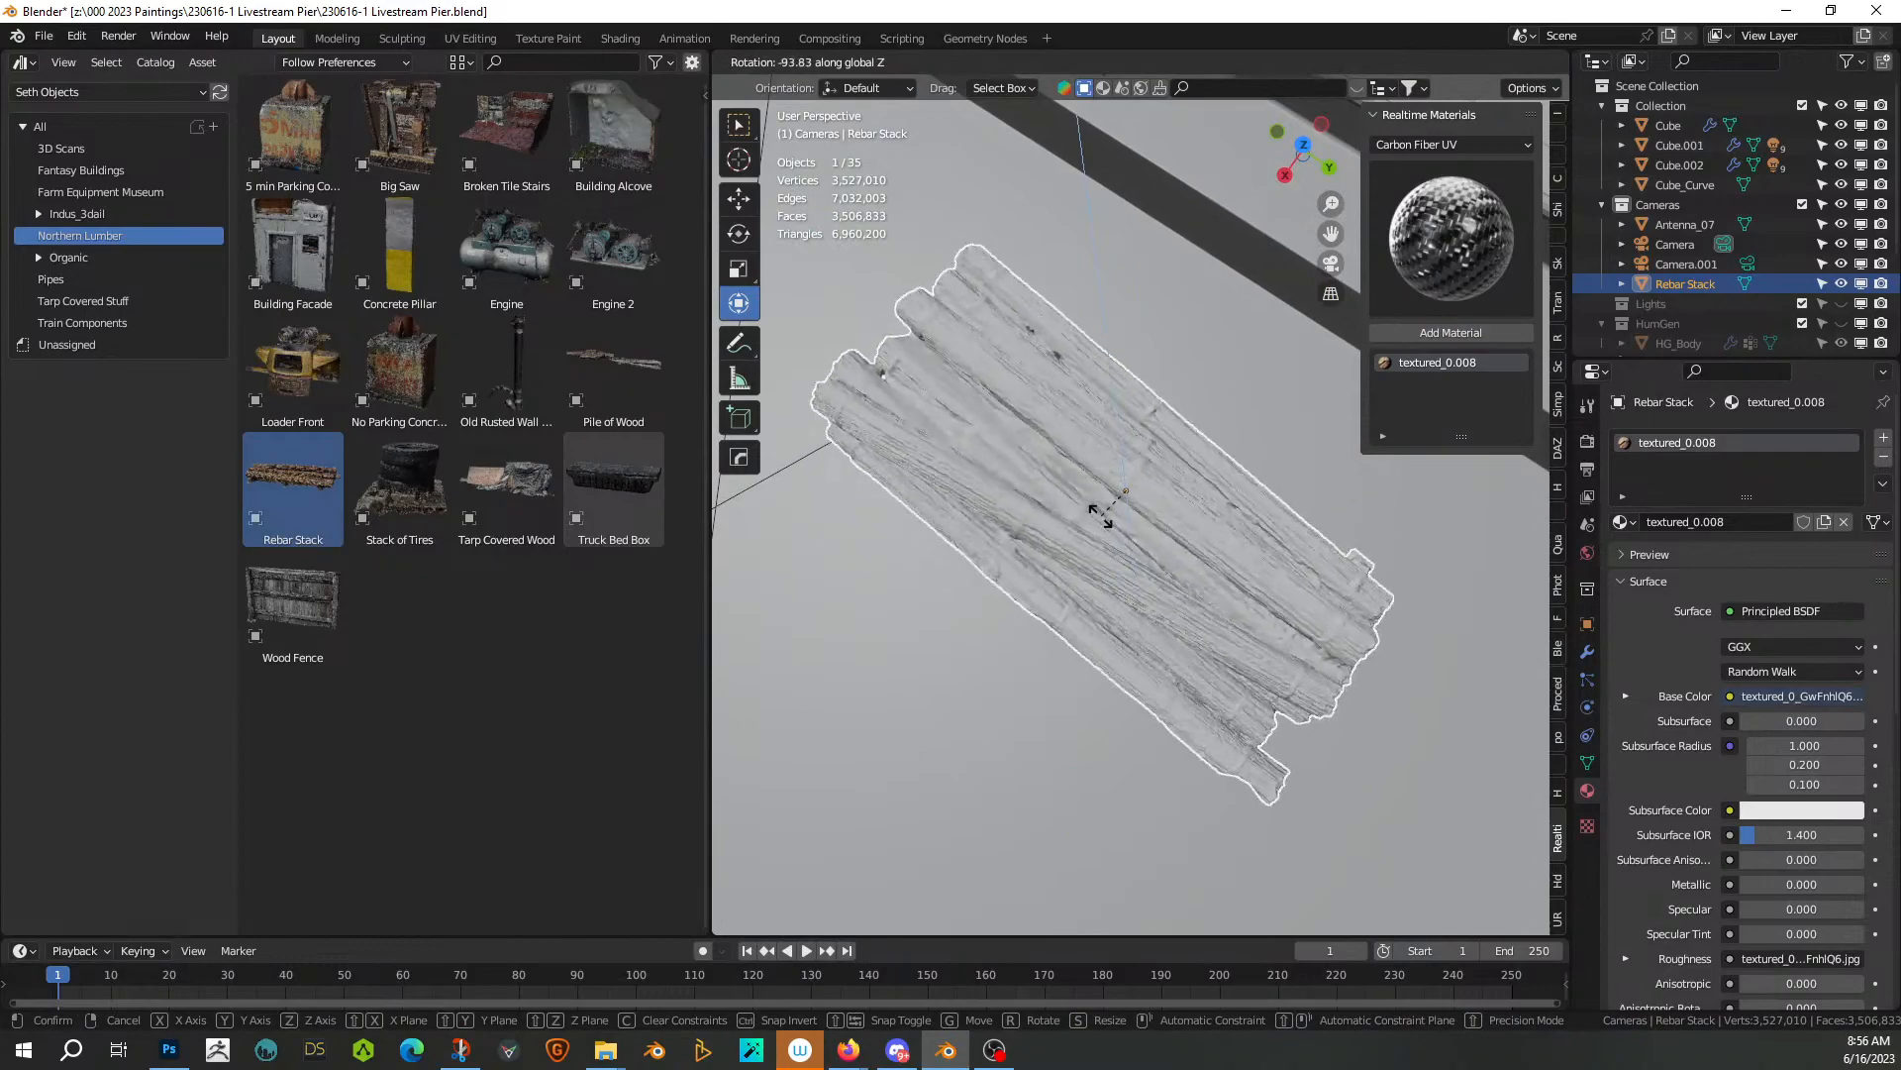
{"action": "left_click", "coordinate": [1106, 515]}
In top view, move the rebar stack about -1.06 m in X and 0.2 m in Y toward the deck's curb
{"action": "key", "text": "KP_7"}
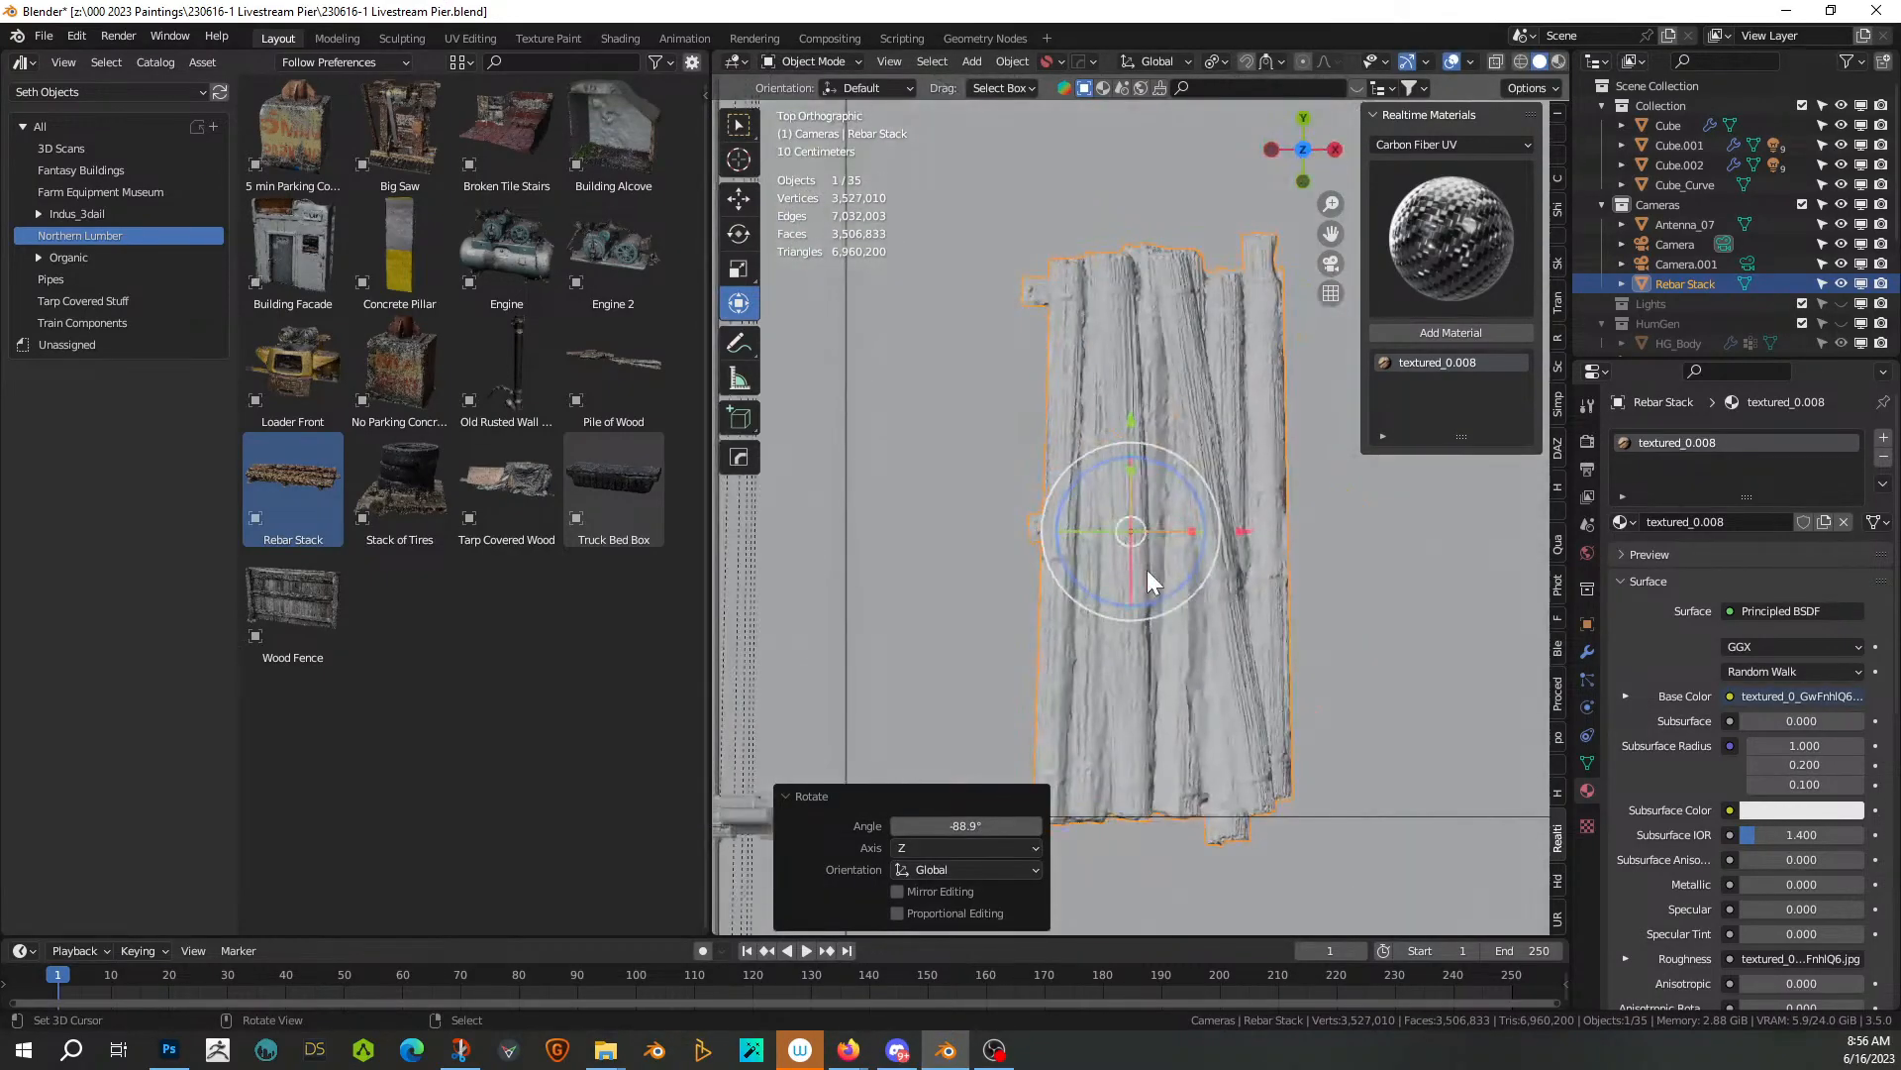
{"action": "key", "text": "g"}
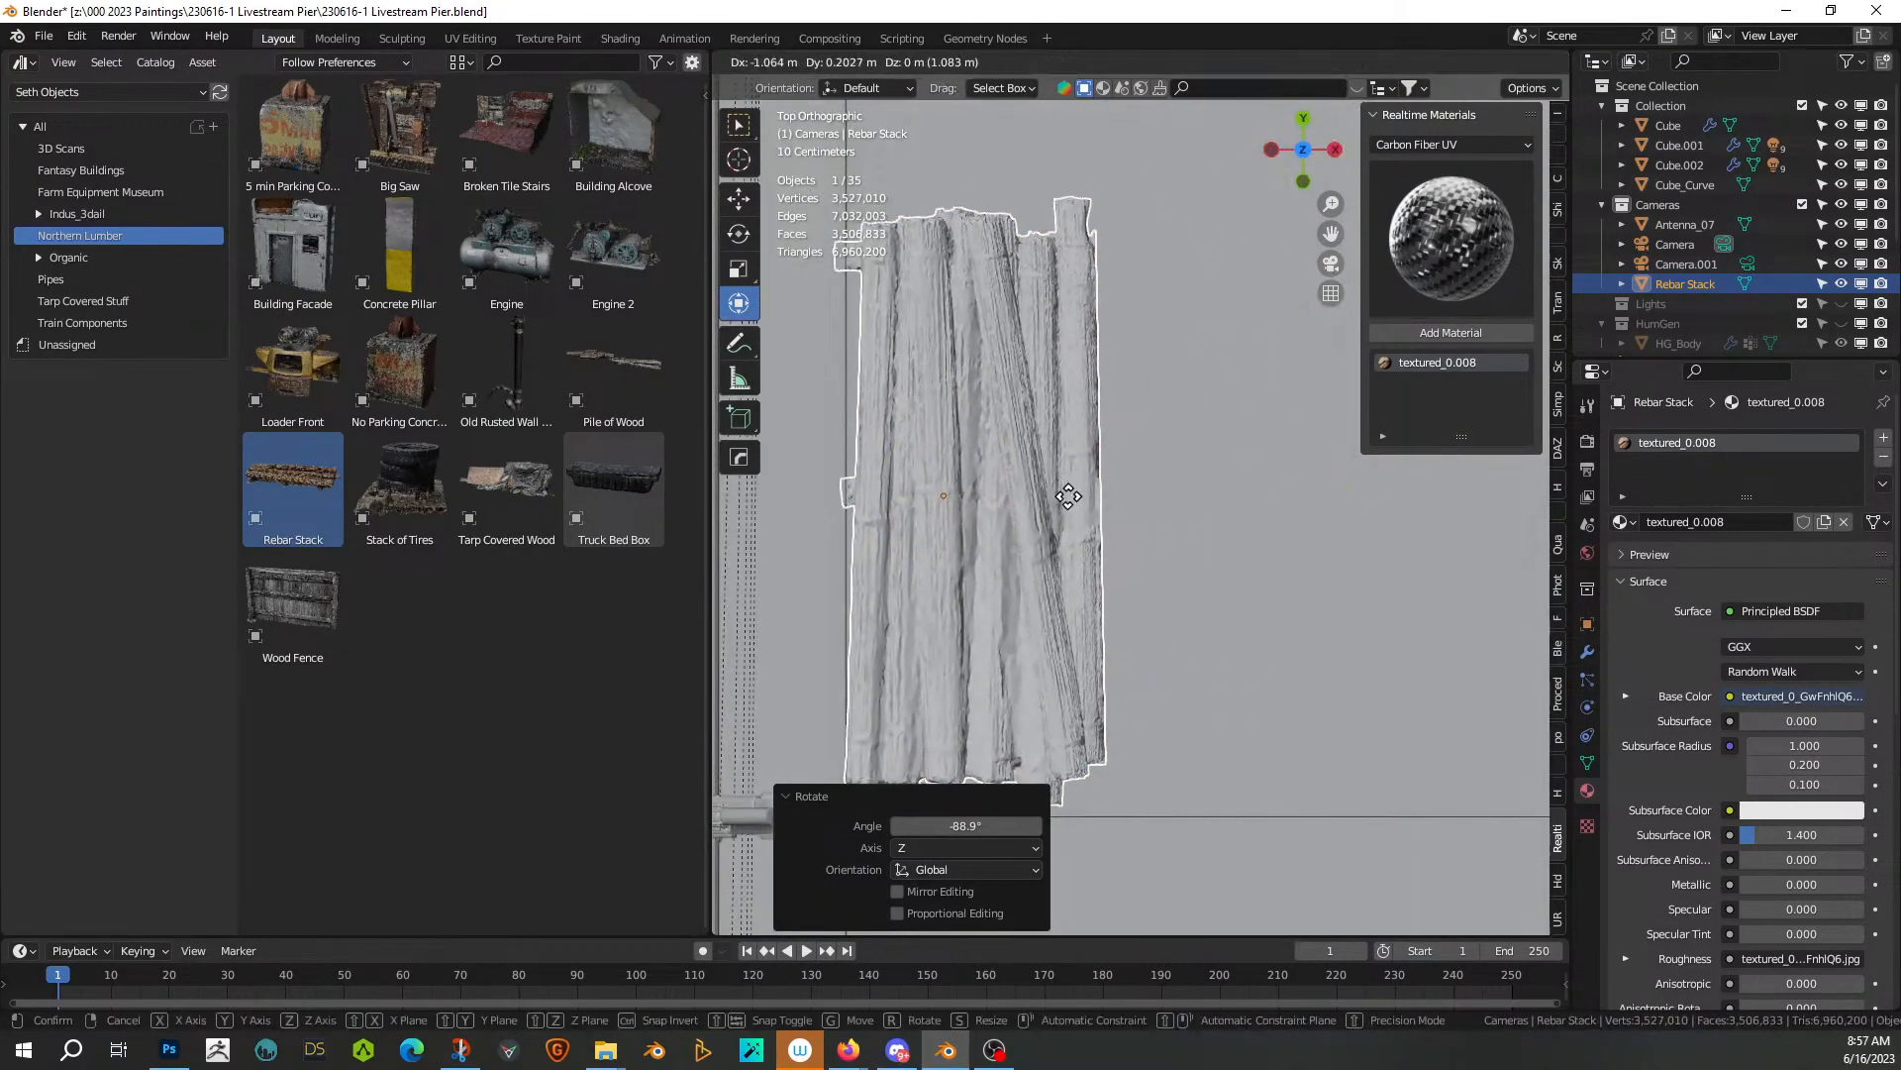
{"action": "left_click", "coordinate": [1089, 495]}
Rotate the rebar stack 180° around Z and shift it about 0.38 m in X, clear of the curb
{"action": "middle_click_drag", "start_coordinate": [1097, 495], "coordinate": [875, 353]}
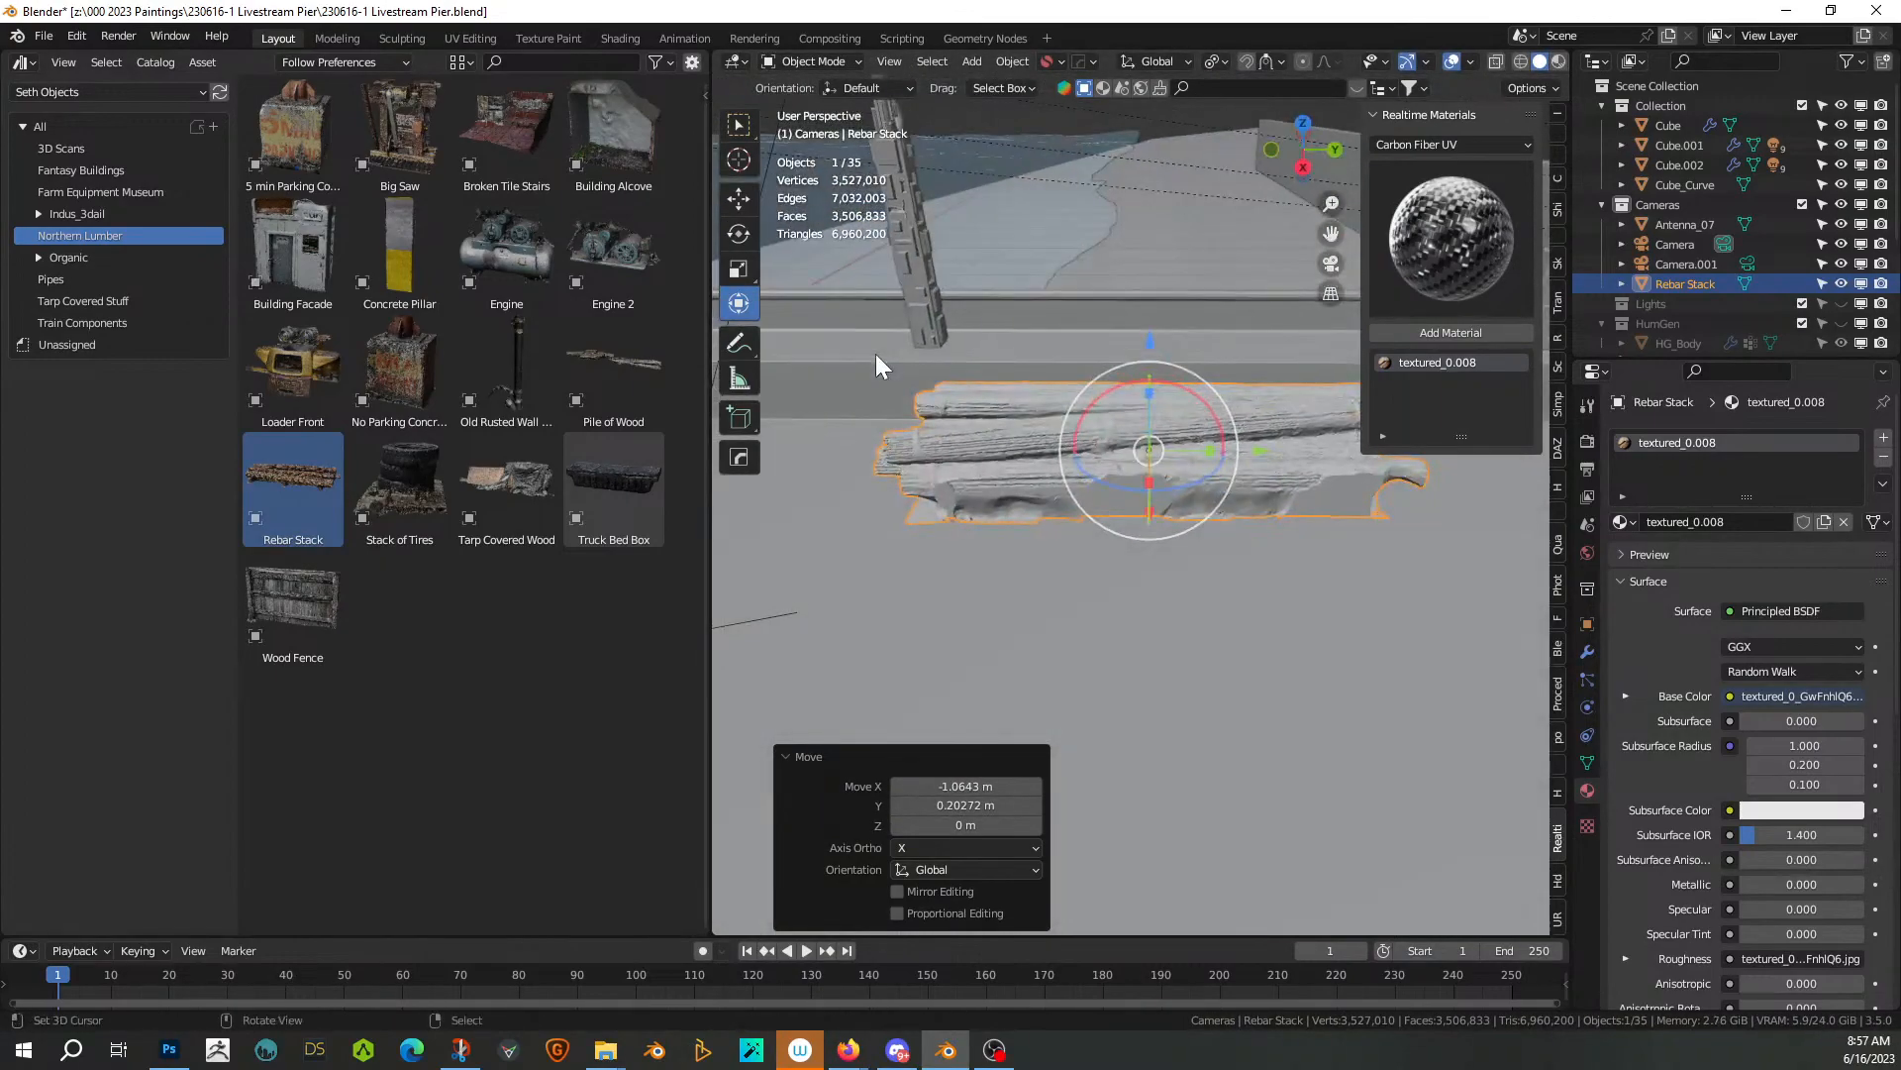
{"action": "type", "text": "rz180"}
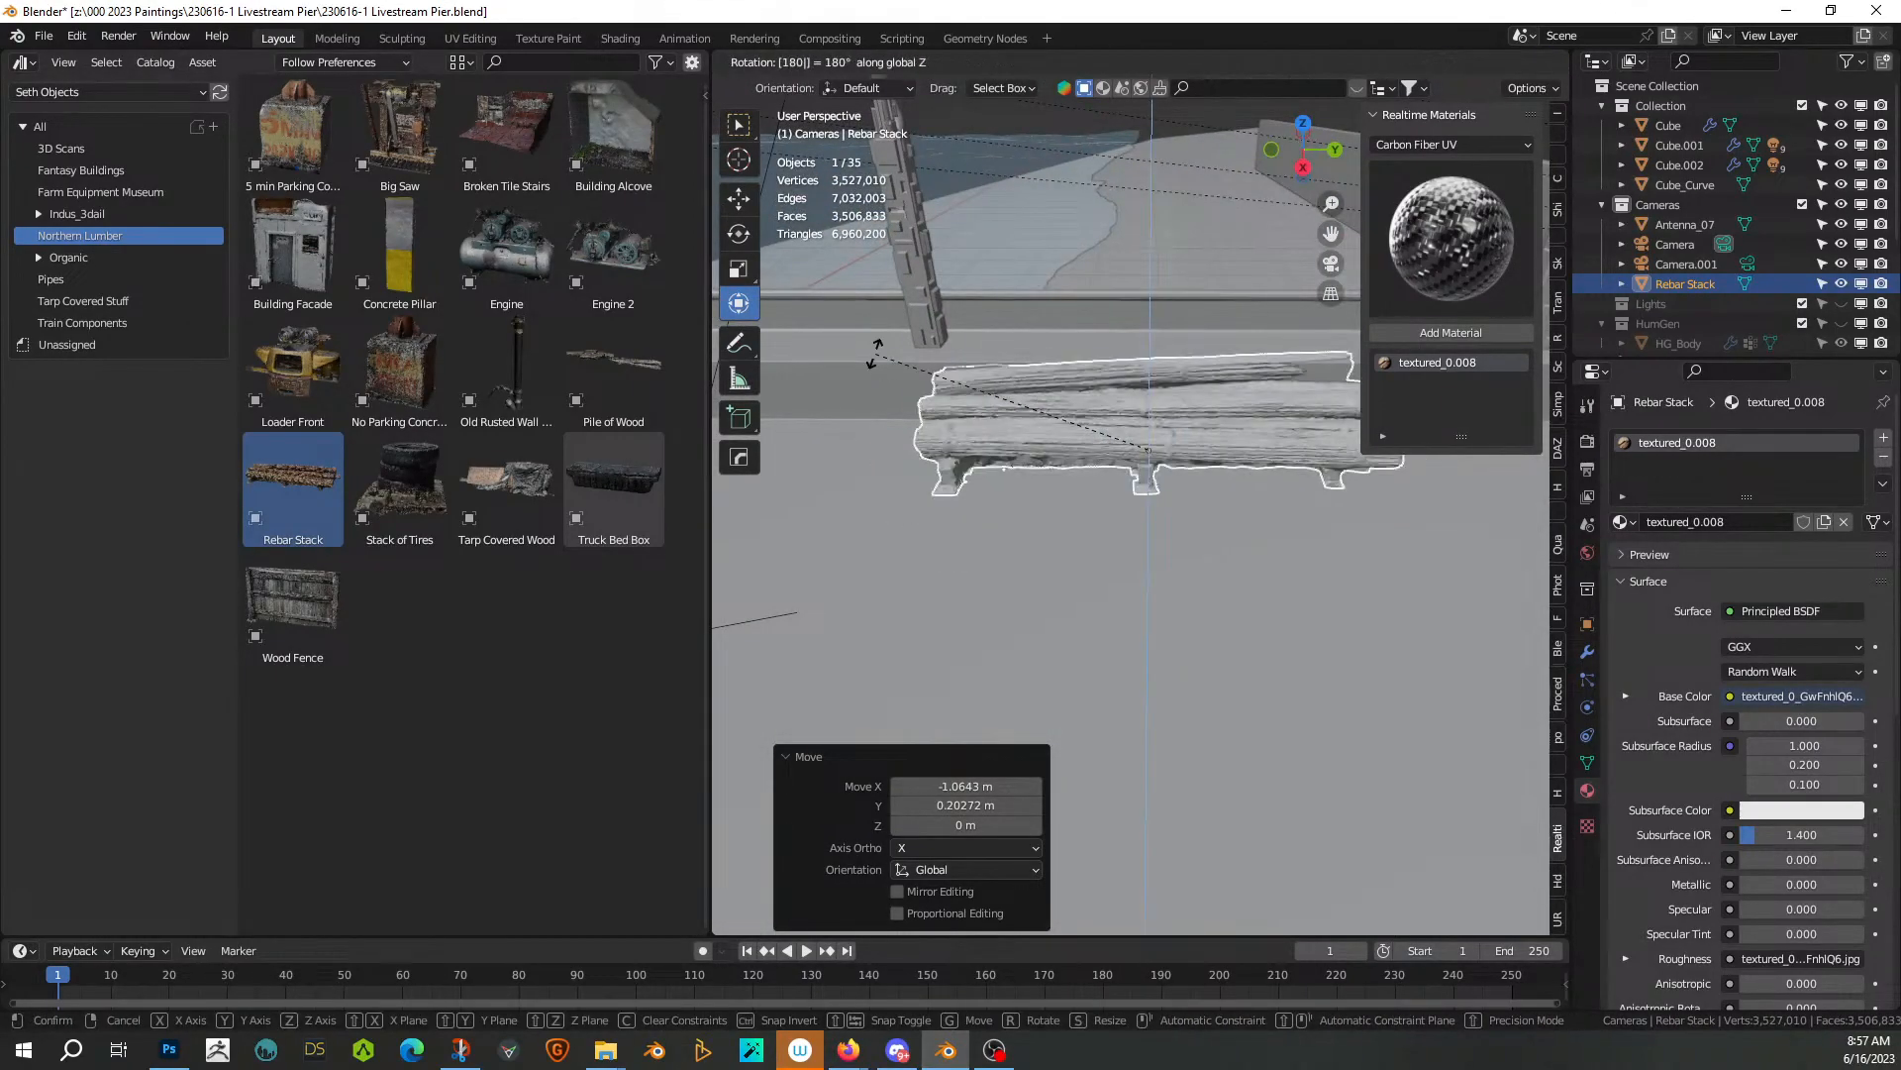
{"action": "key", "text": "Return"}
{"action": "key", "text": "KP_7"}
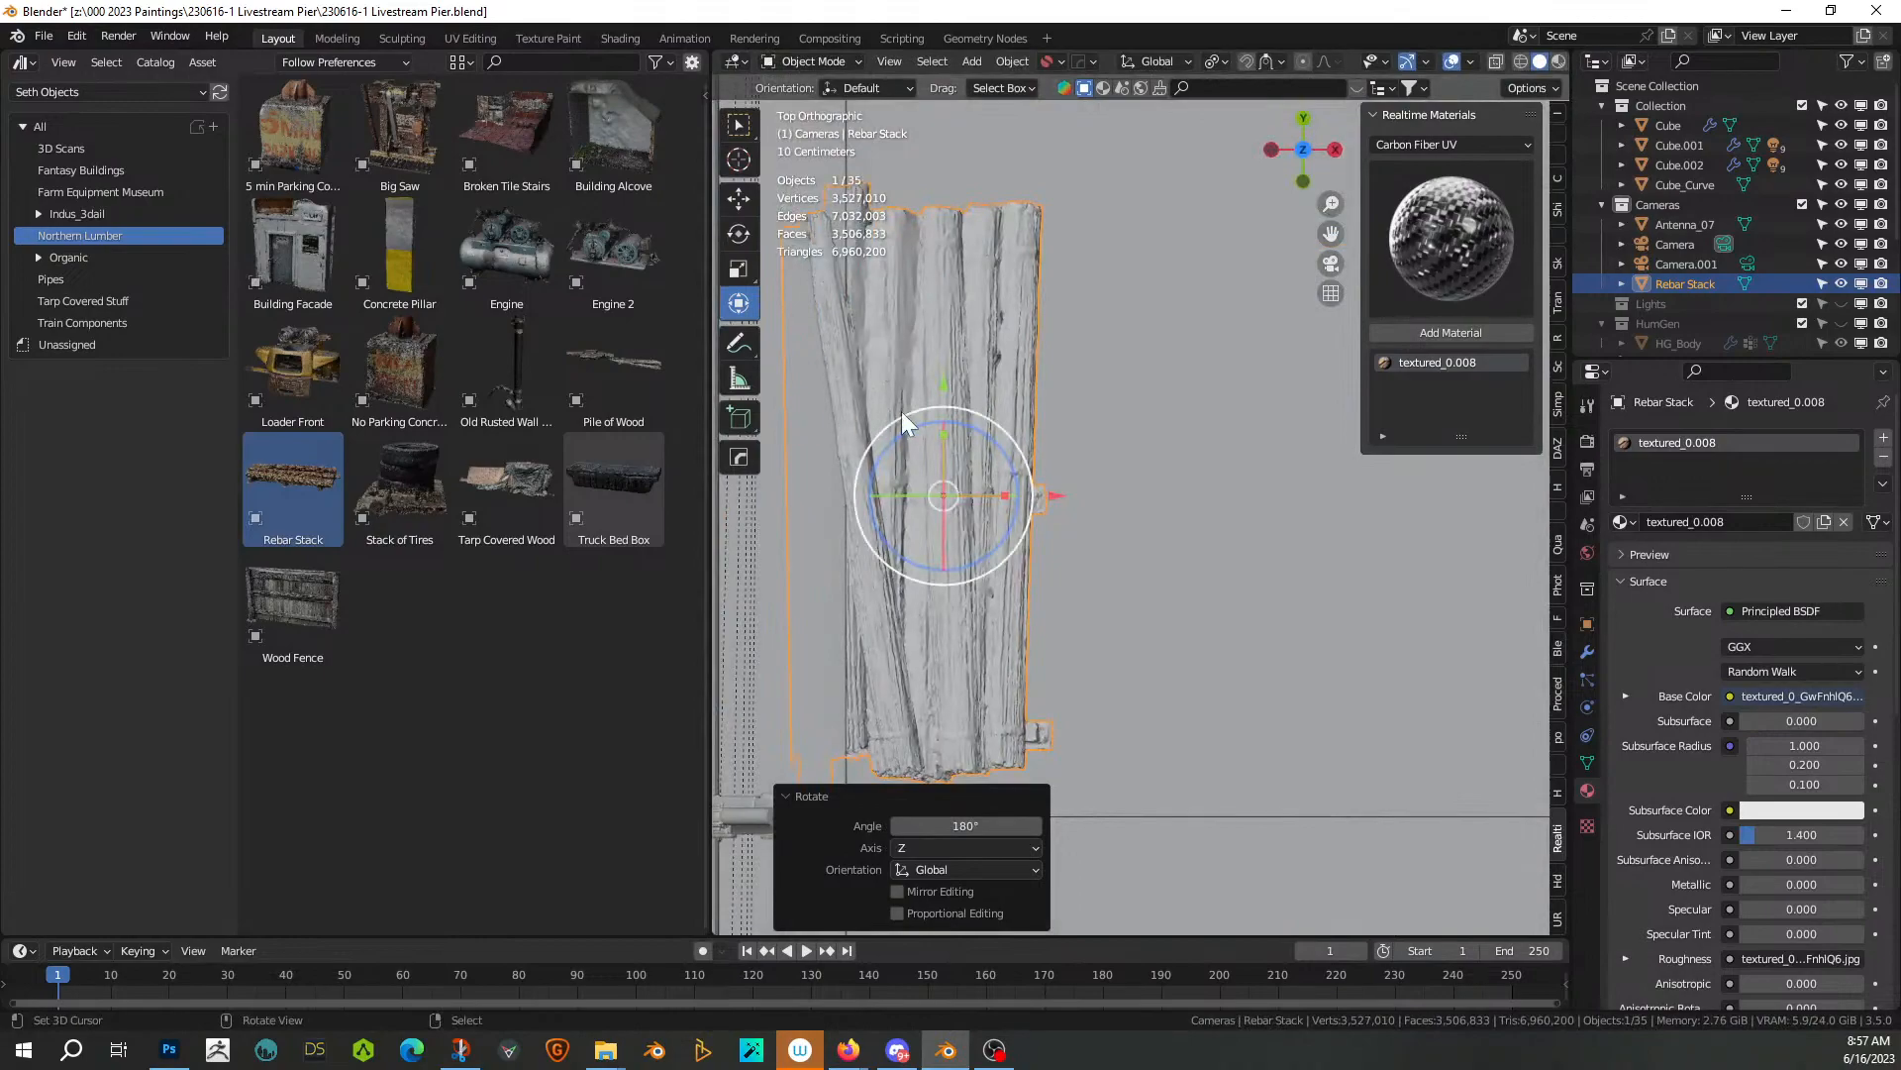
{"action": "key", "text": "g"}
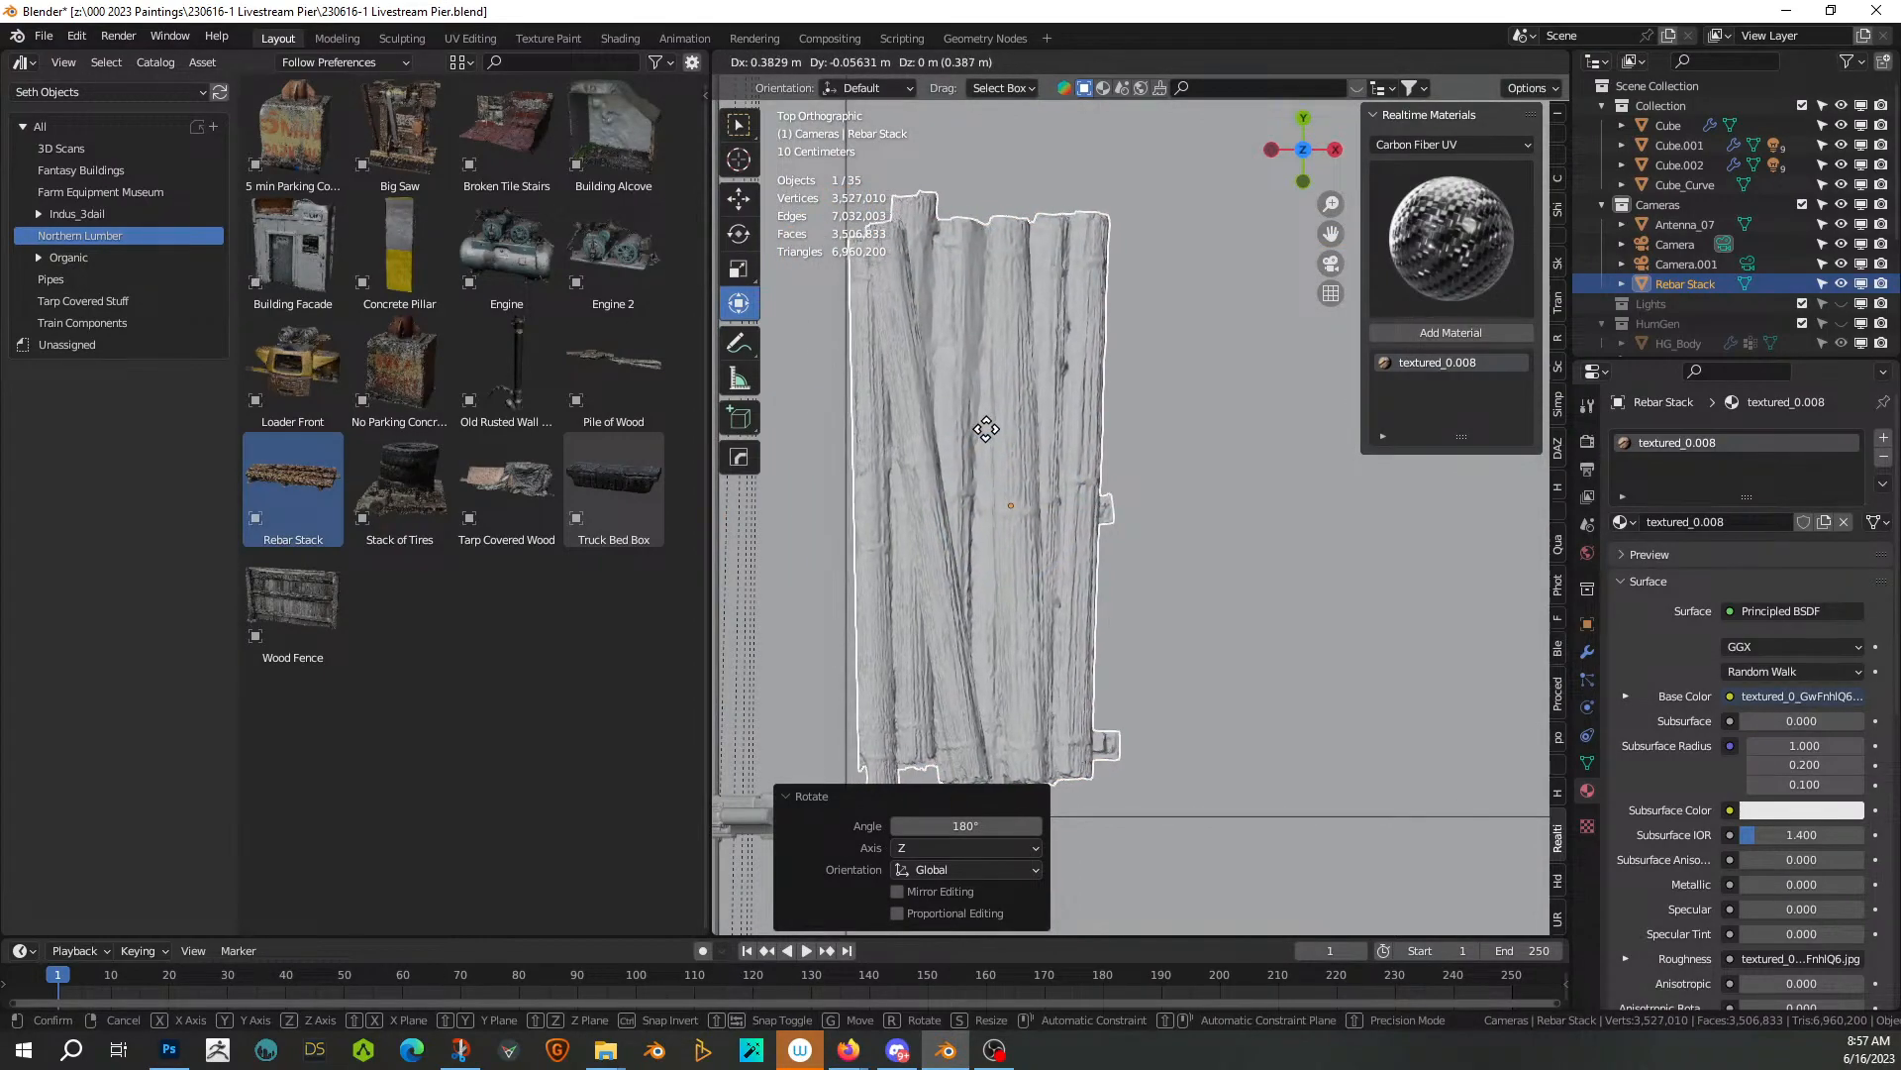
{"action": "left_click", "coordinate": [986, 429]}
Switch the viewport to Rendered shading and check the rebar stack on the deck from along the pier
{"action": "left_click", "coordinate": [1560, 54]}
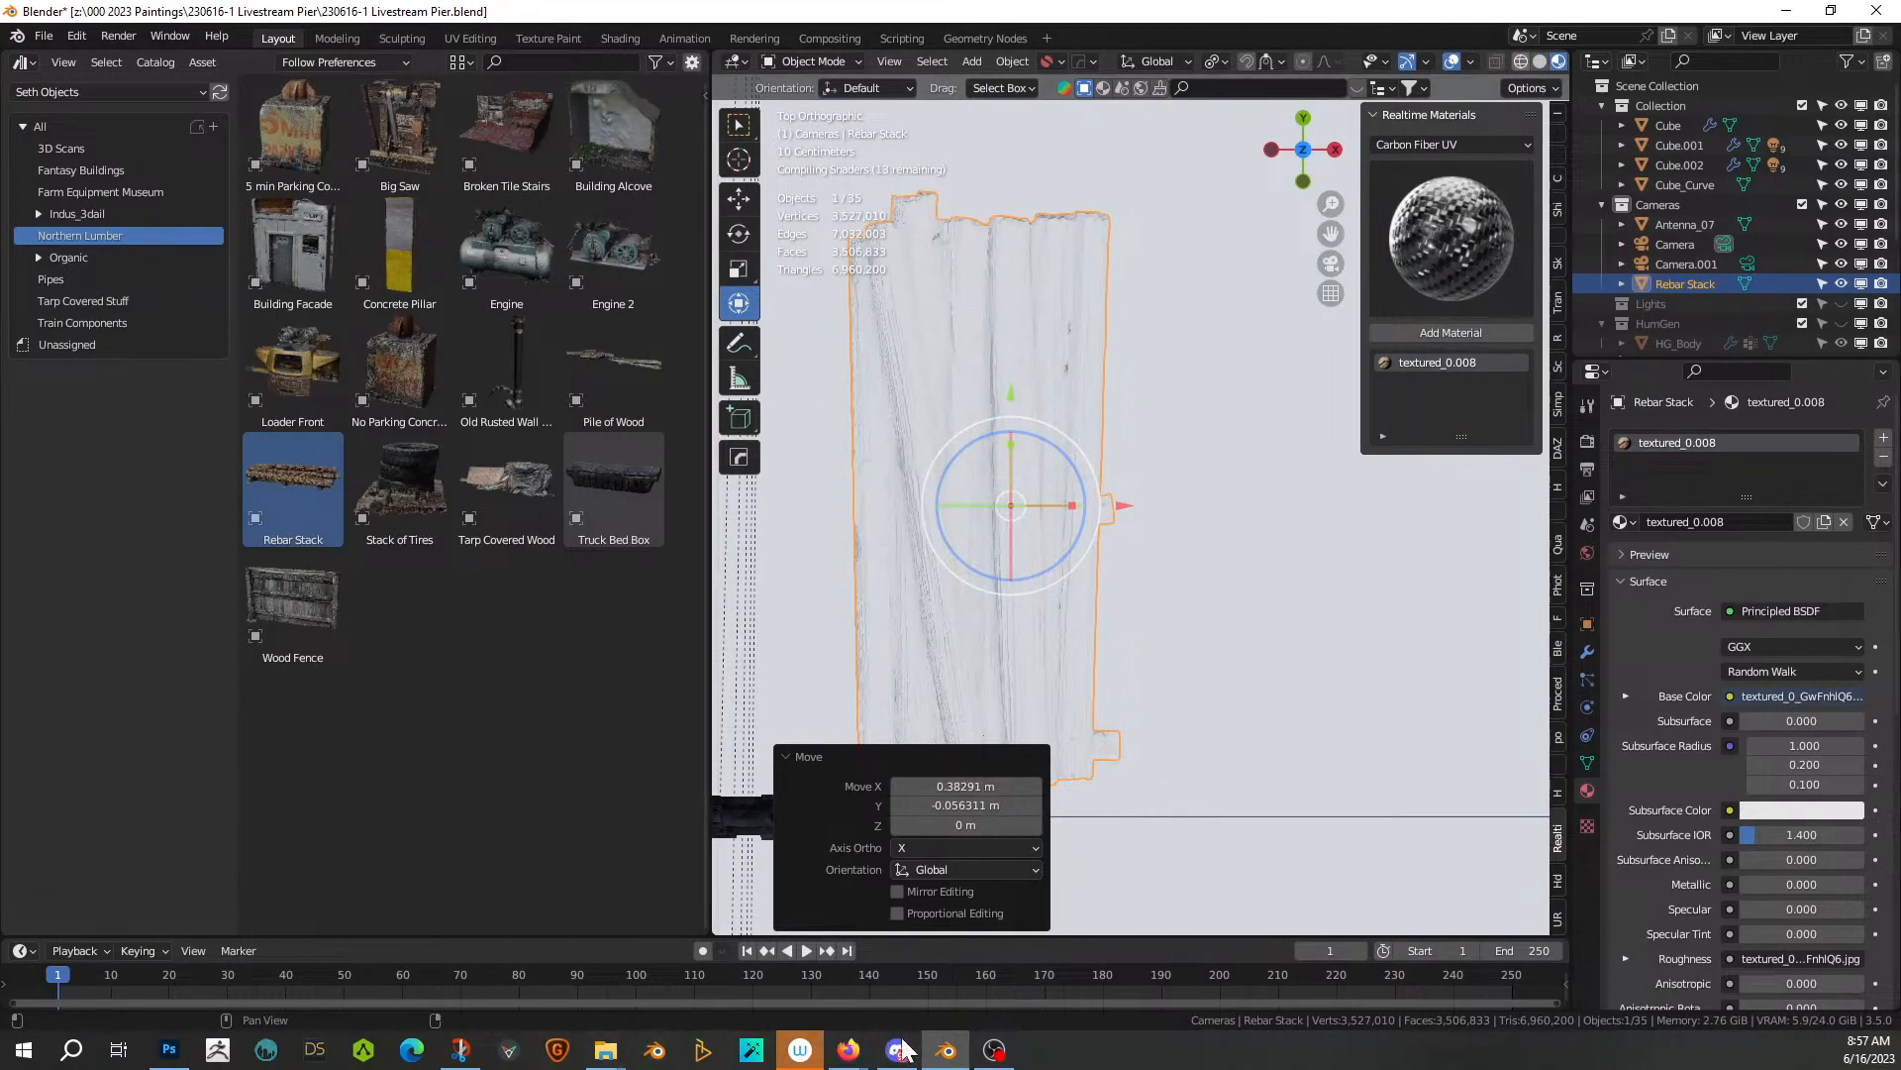
{"action": "middle_click_drag", "start_coordinate": [1280, 806], "coordinate": [994, 479]}
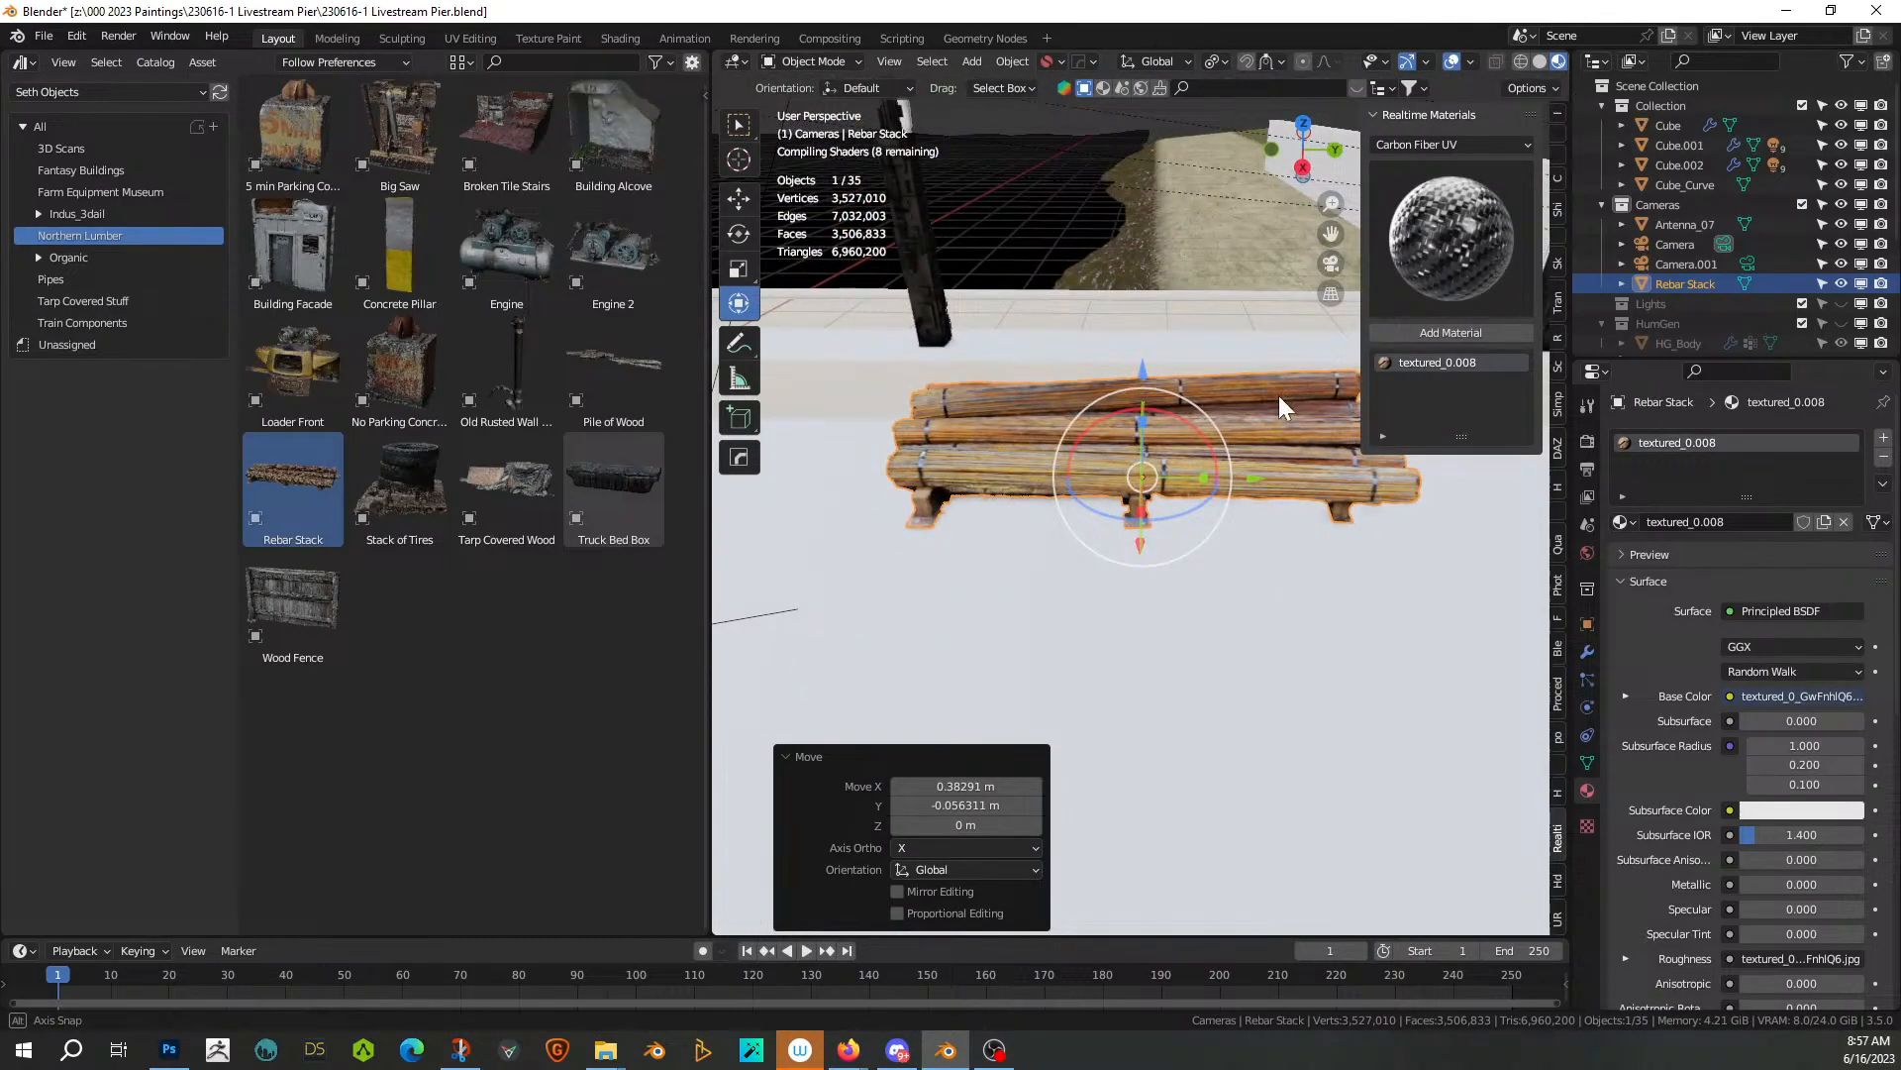
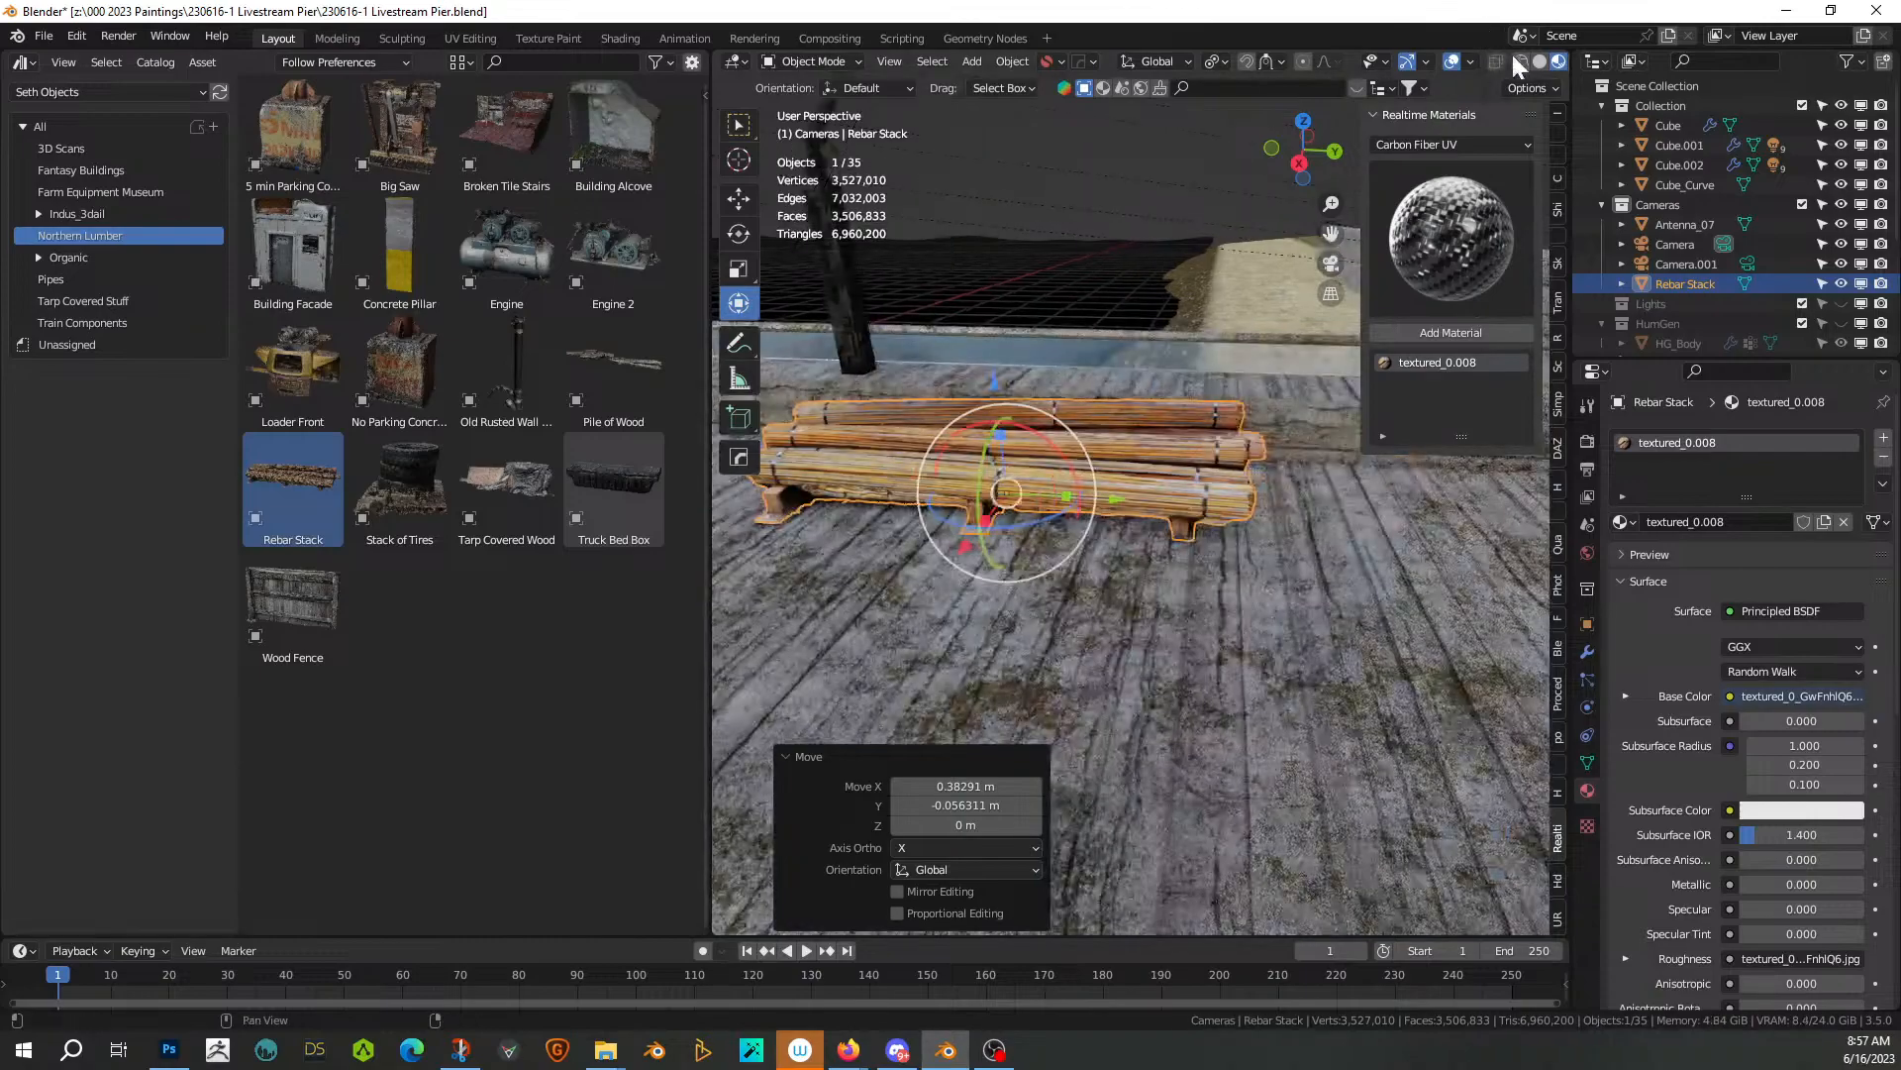
{"action": "scroll", "coordinate": [1084, 580], "scroll_direction": "down", "scroll_amount": 2}
{"action": "middle_click_drag", "start_coordinate": [1084, 578], "coordinate": [1080, 530]}
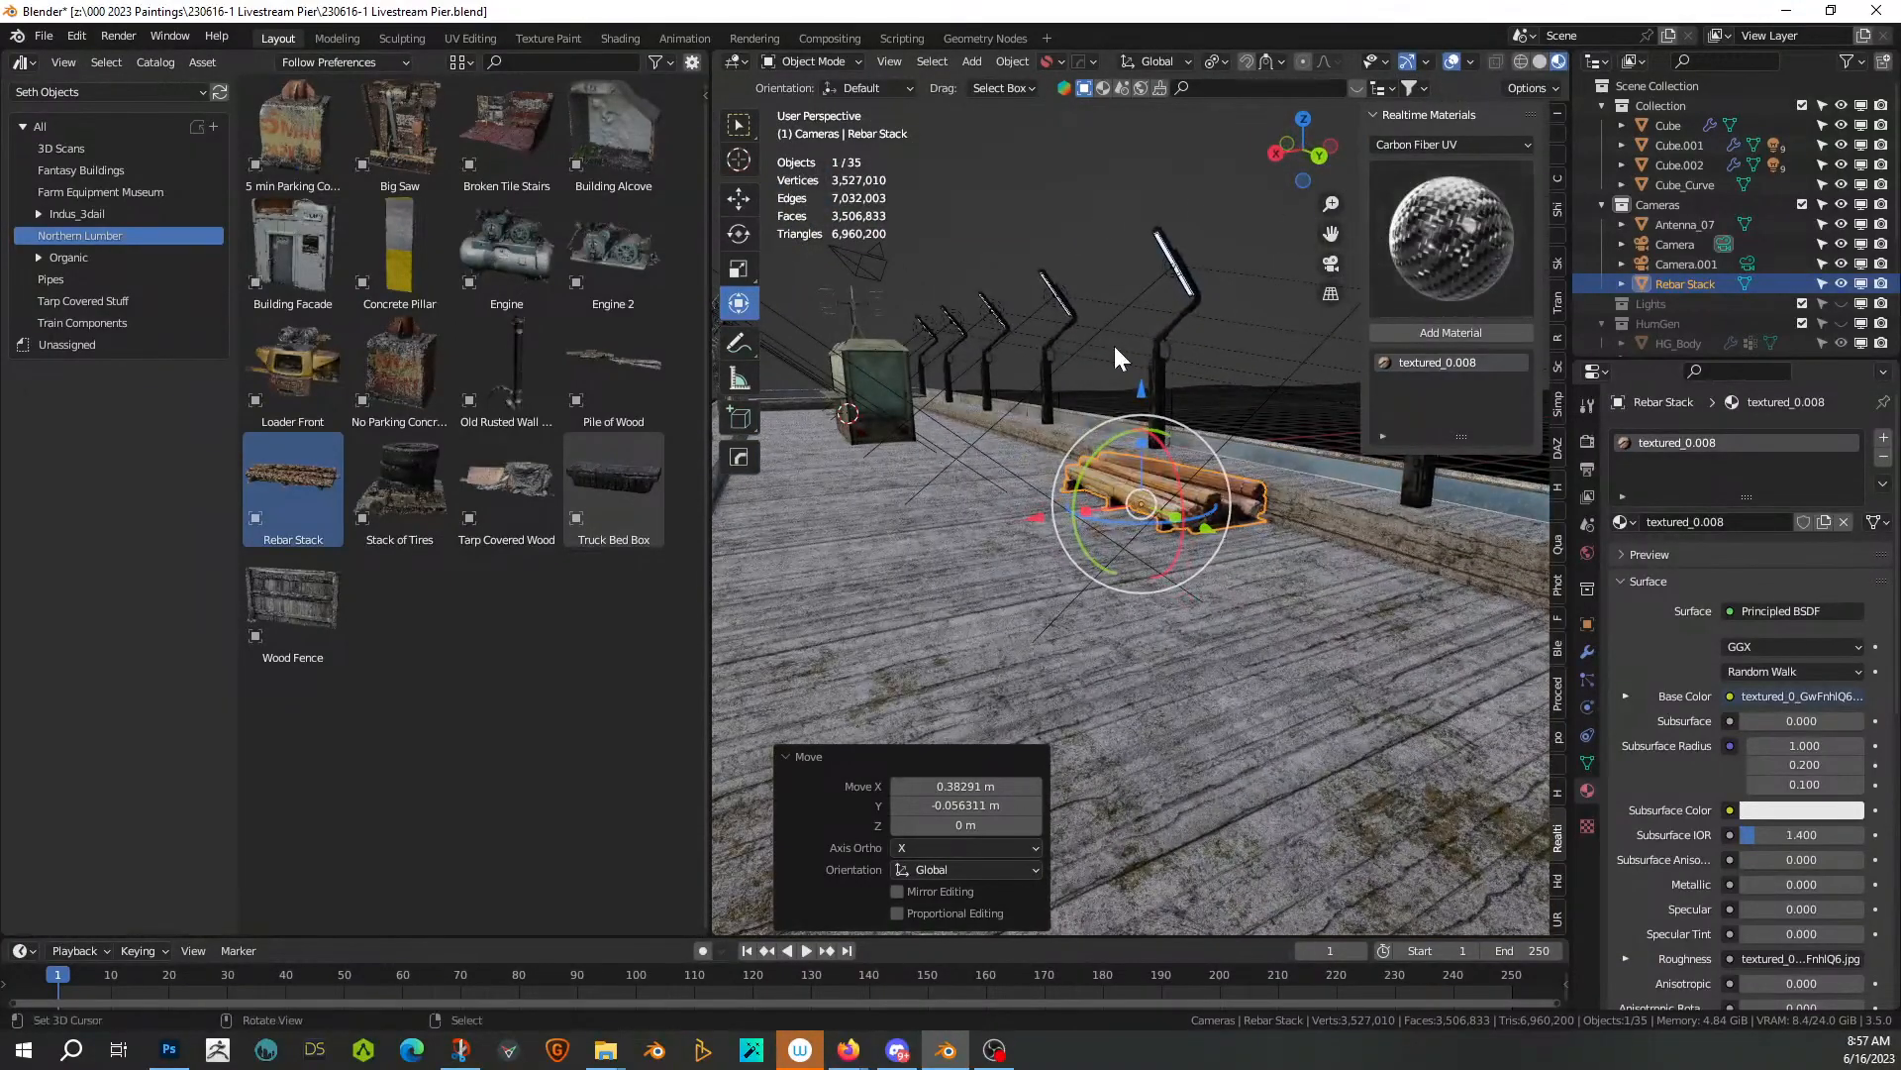
{"action": "key", "text": "z"}
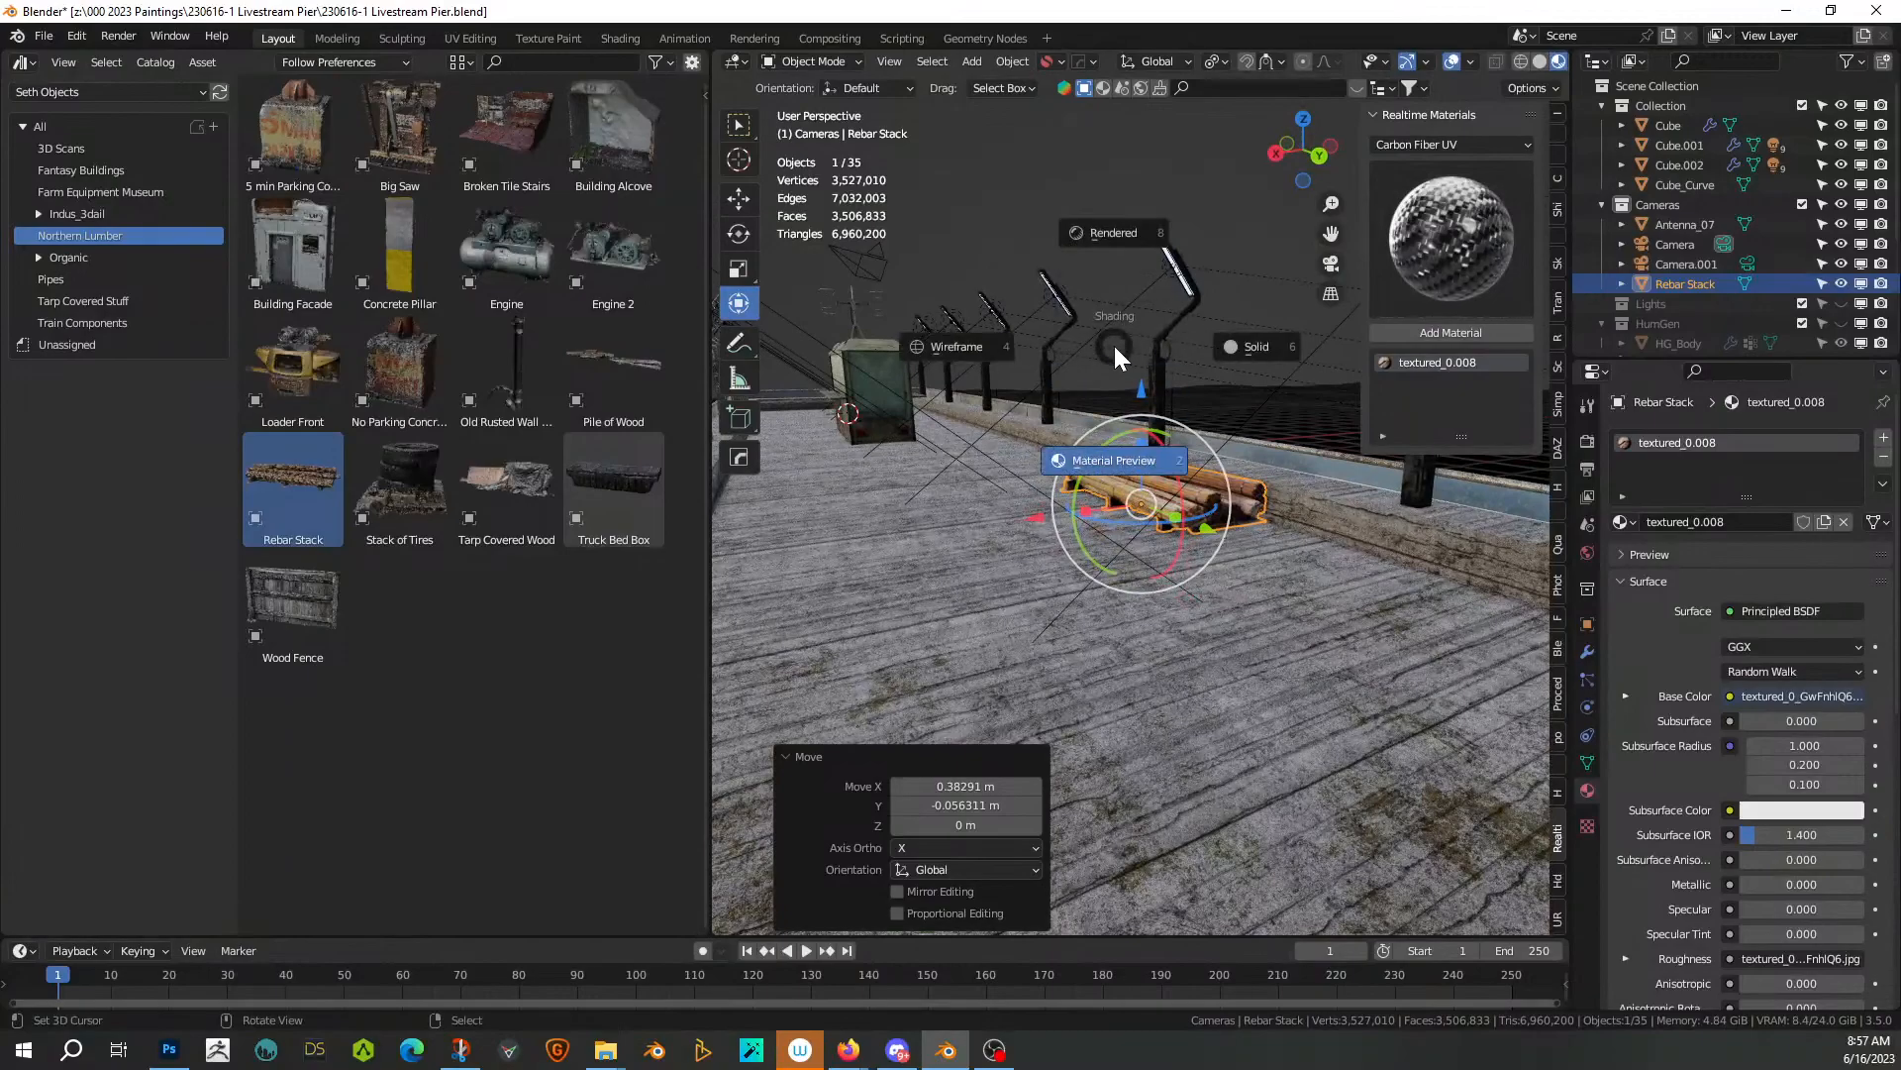
{"action": "key", "text": "8"}
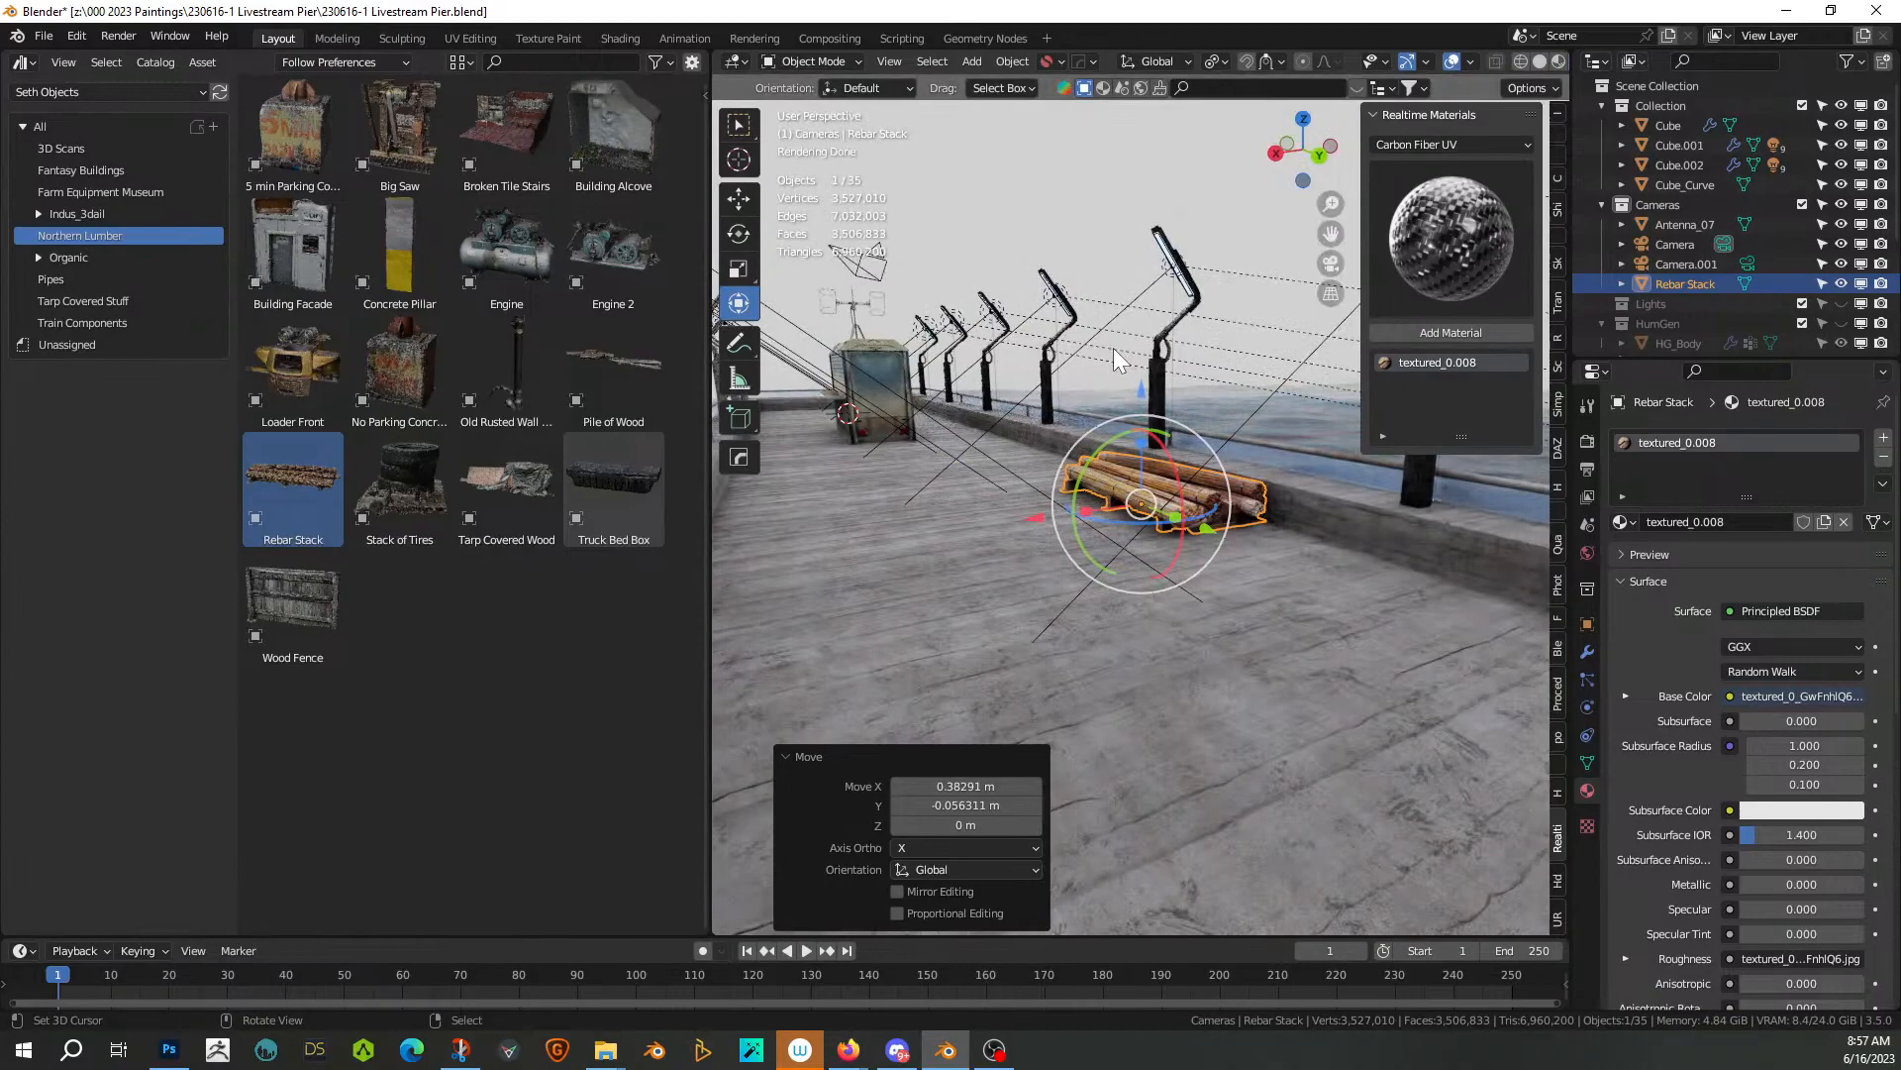
{"action": "middle_click_drag", "start_coordinate": [1238, 495], "coordinate": [1119, 561]}
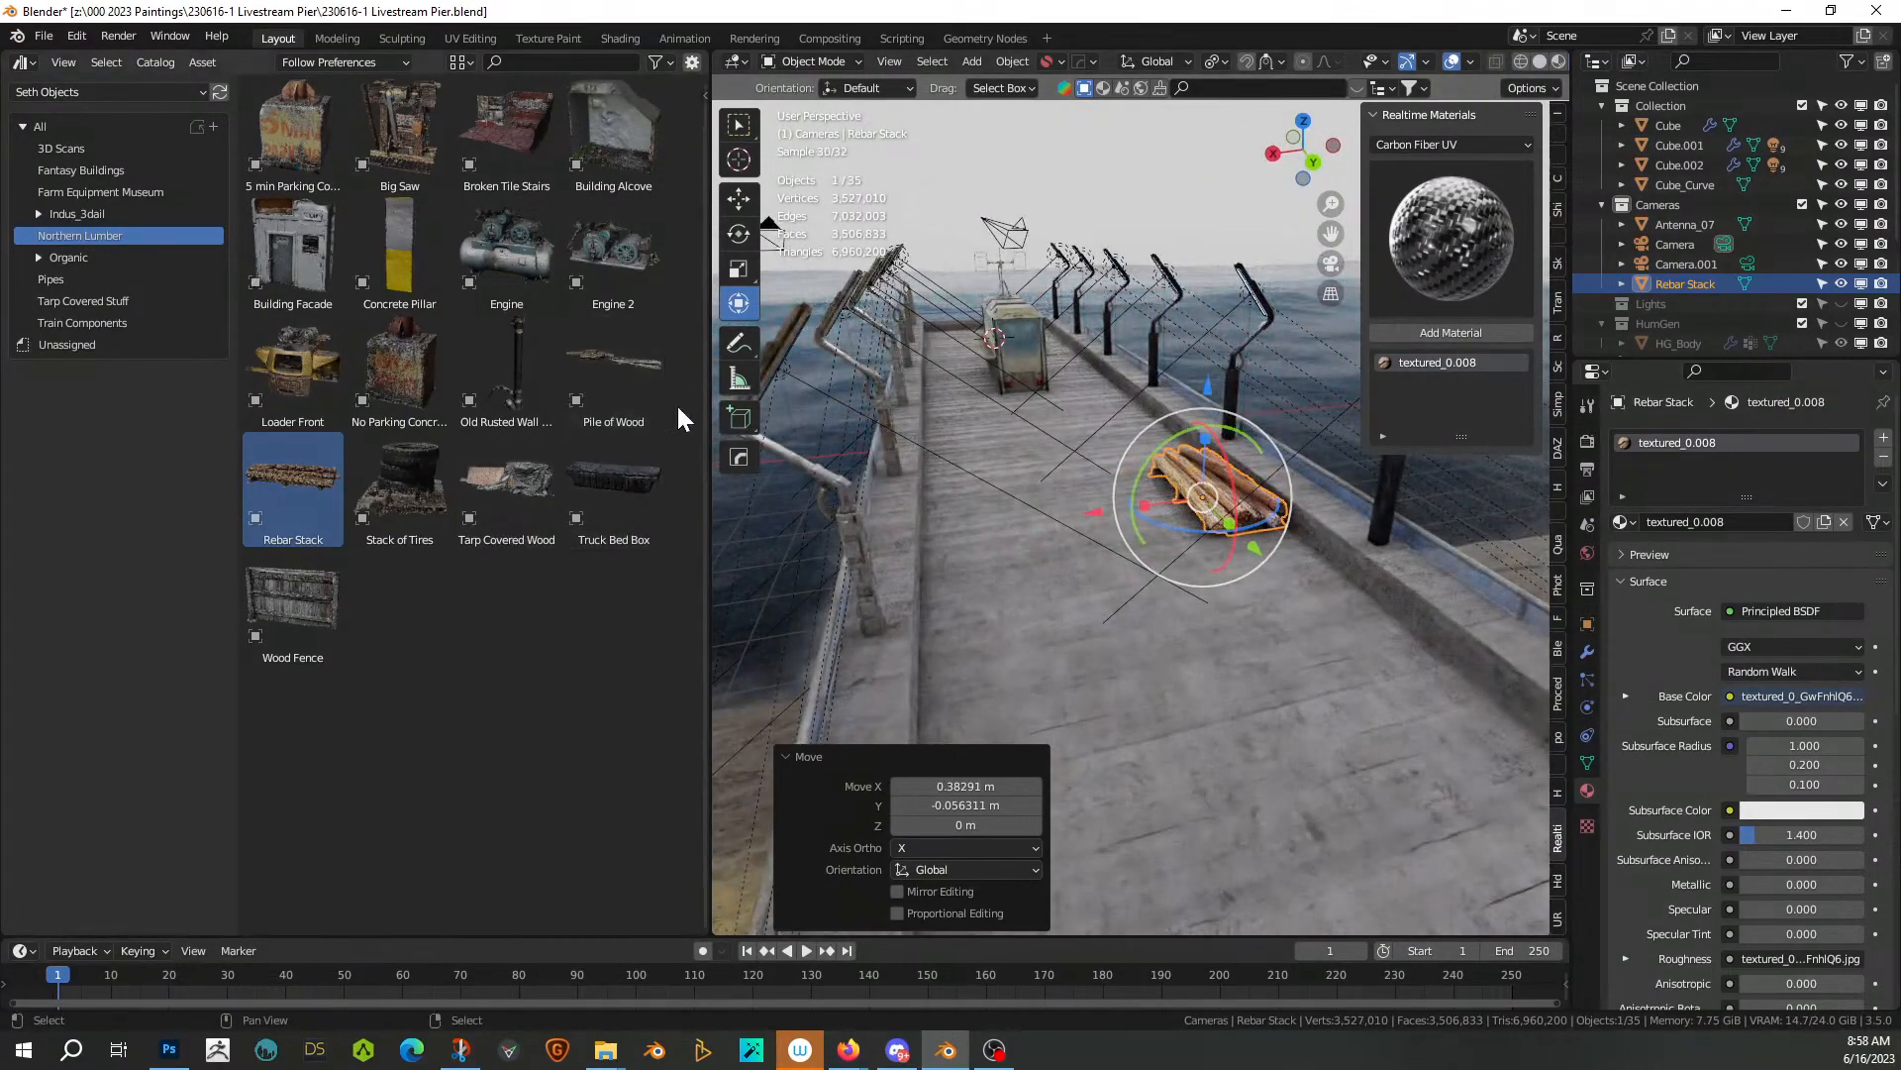
Place the Pile of Wood asset near the rebar stack, rotated about 91.3° and moved about -1.82 m in X and -0.35 m in Y
{"action": "left_click_drag", "start_coordinate": [656, 388], "coordinate": [1210, 687]}
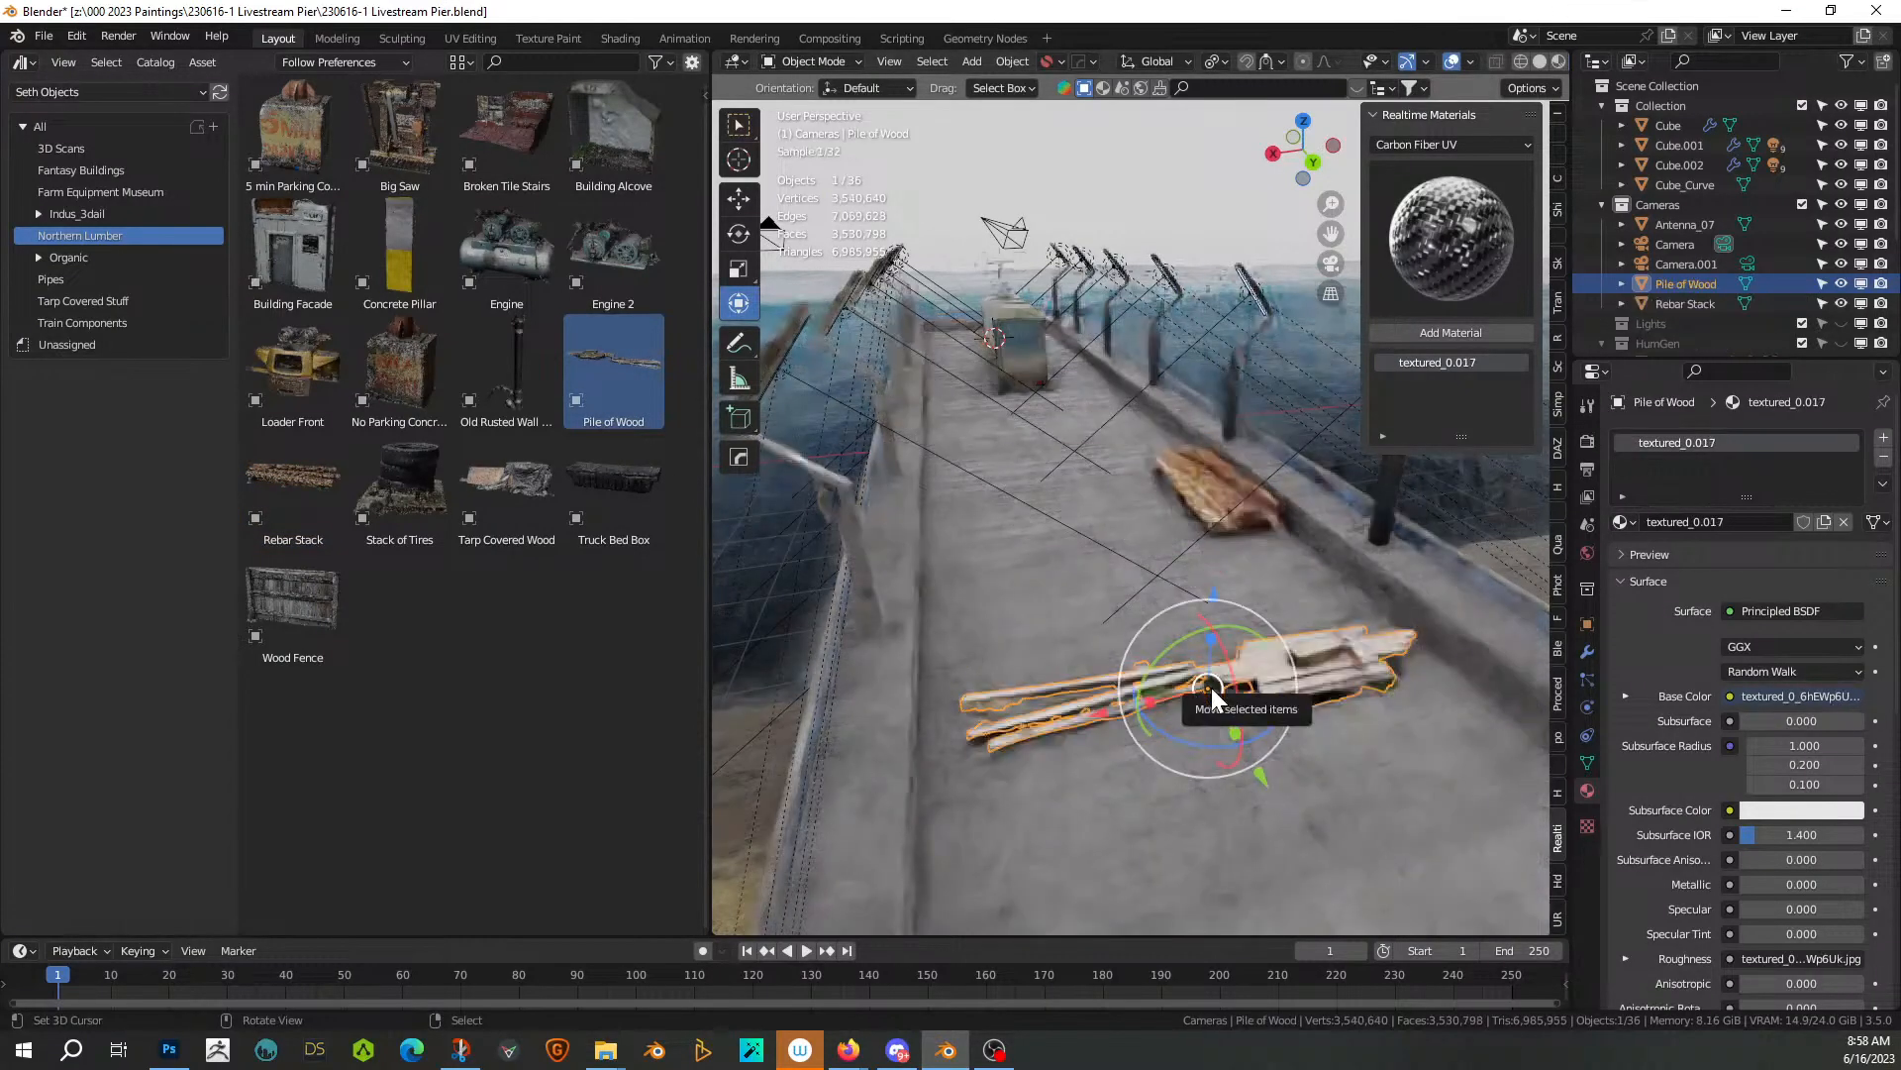
{"action": "key", "text": "KP_7"}
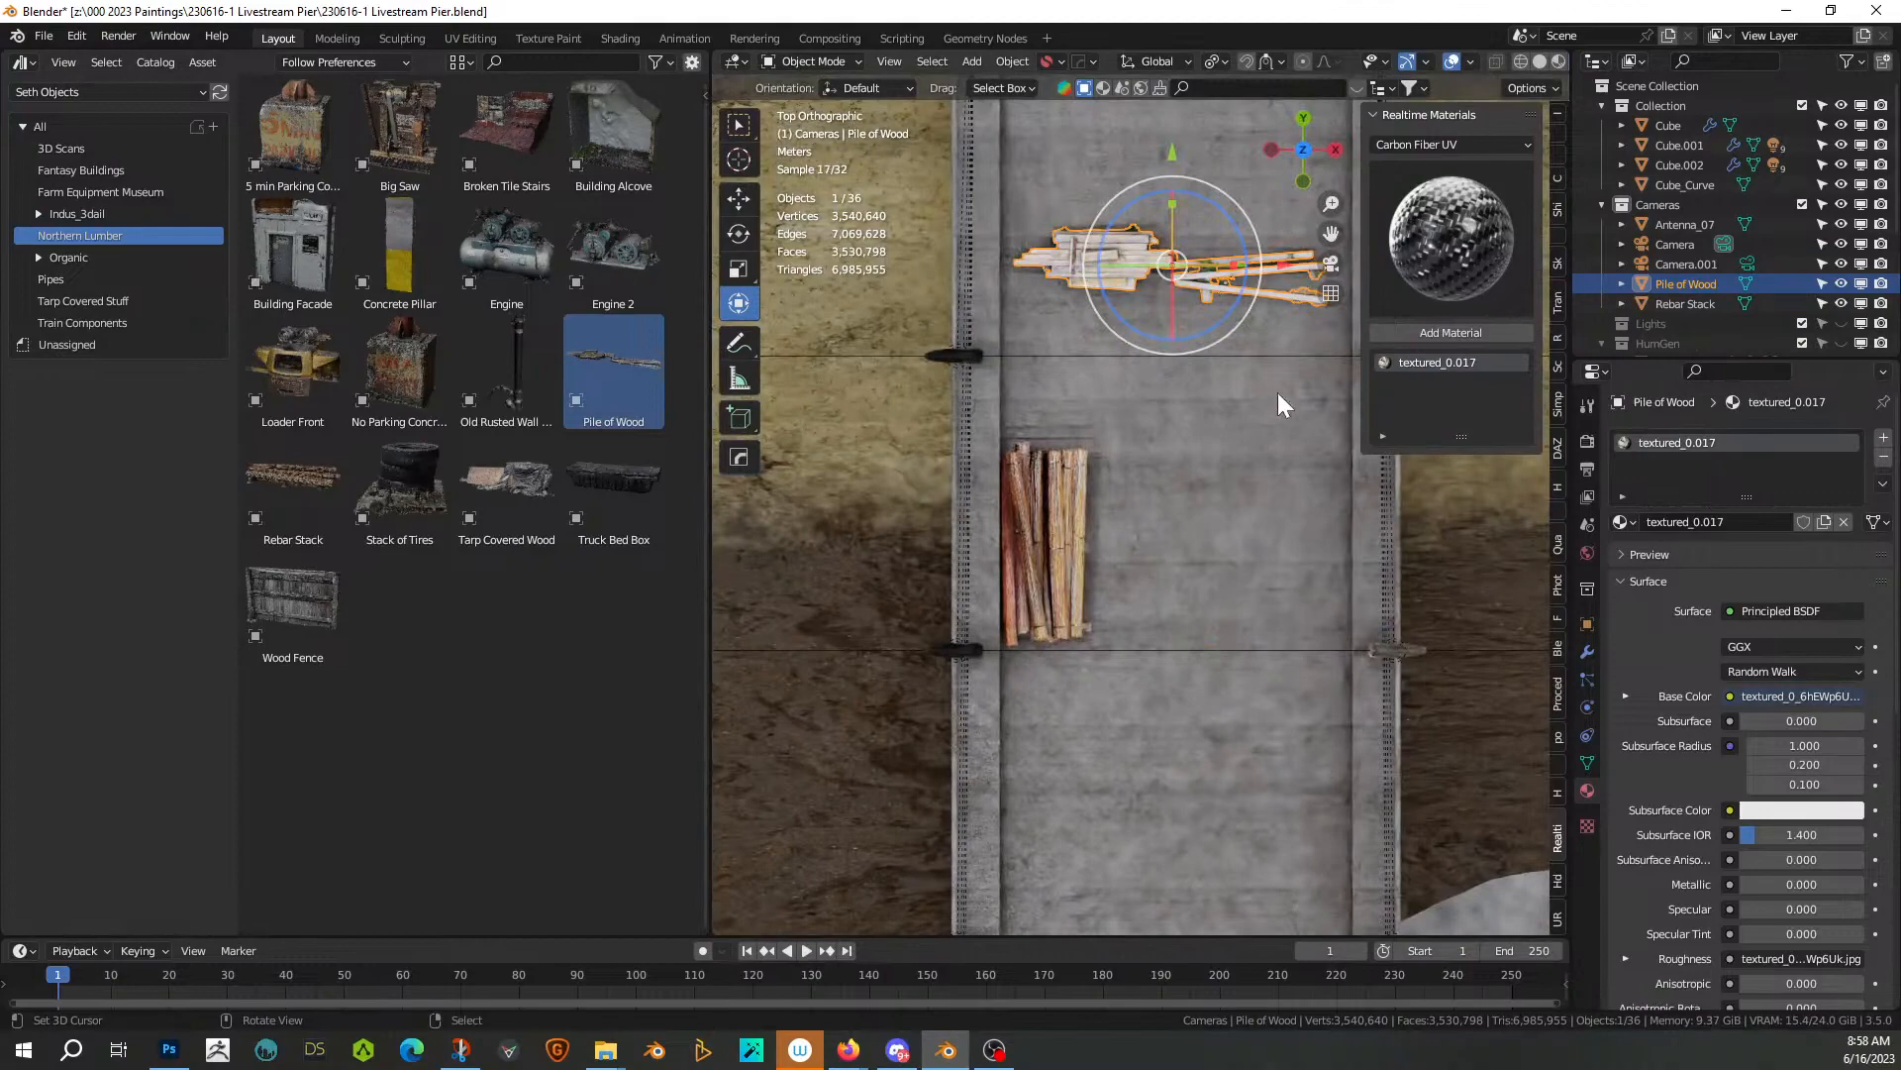
{"action": "key", "text": "r"}
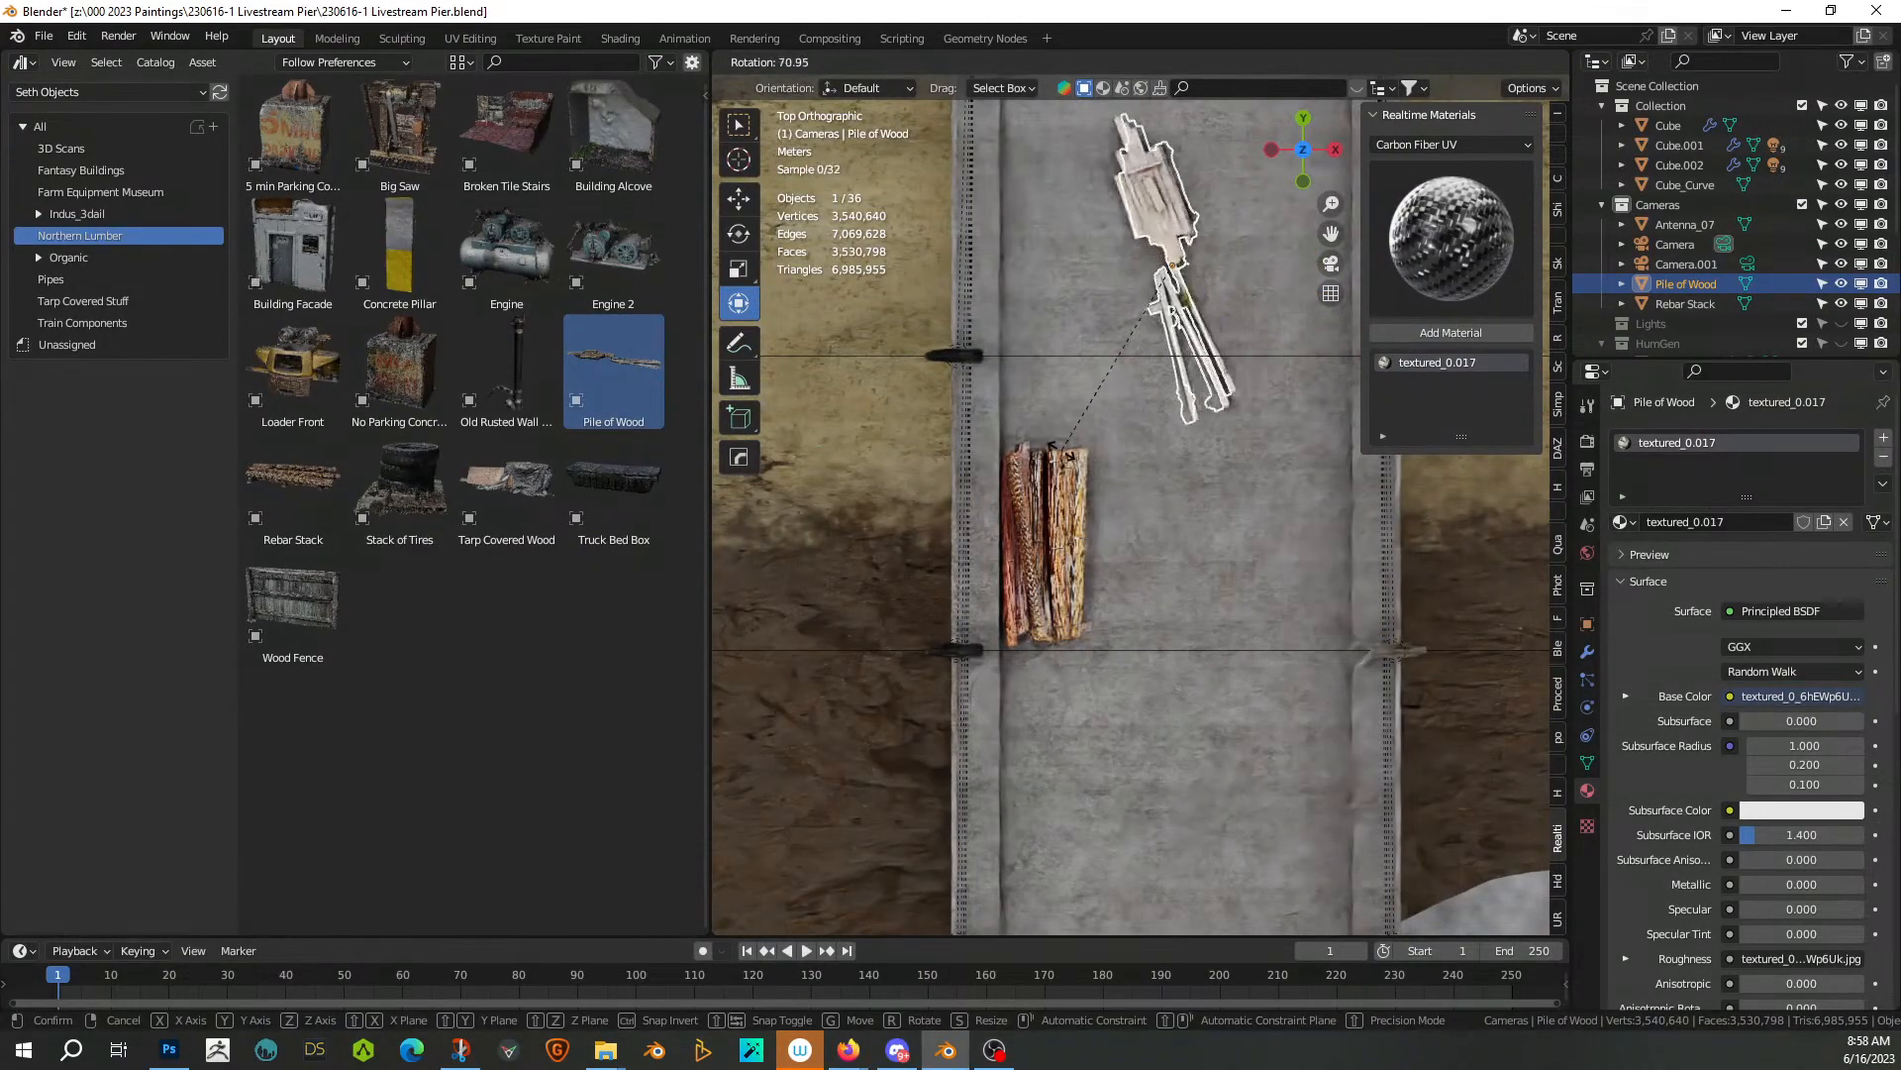
{"action": "left_click", "coordinate": [1044, 366]}
{"action": "key", "text": "g"}
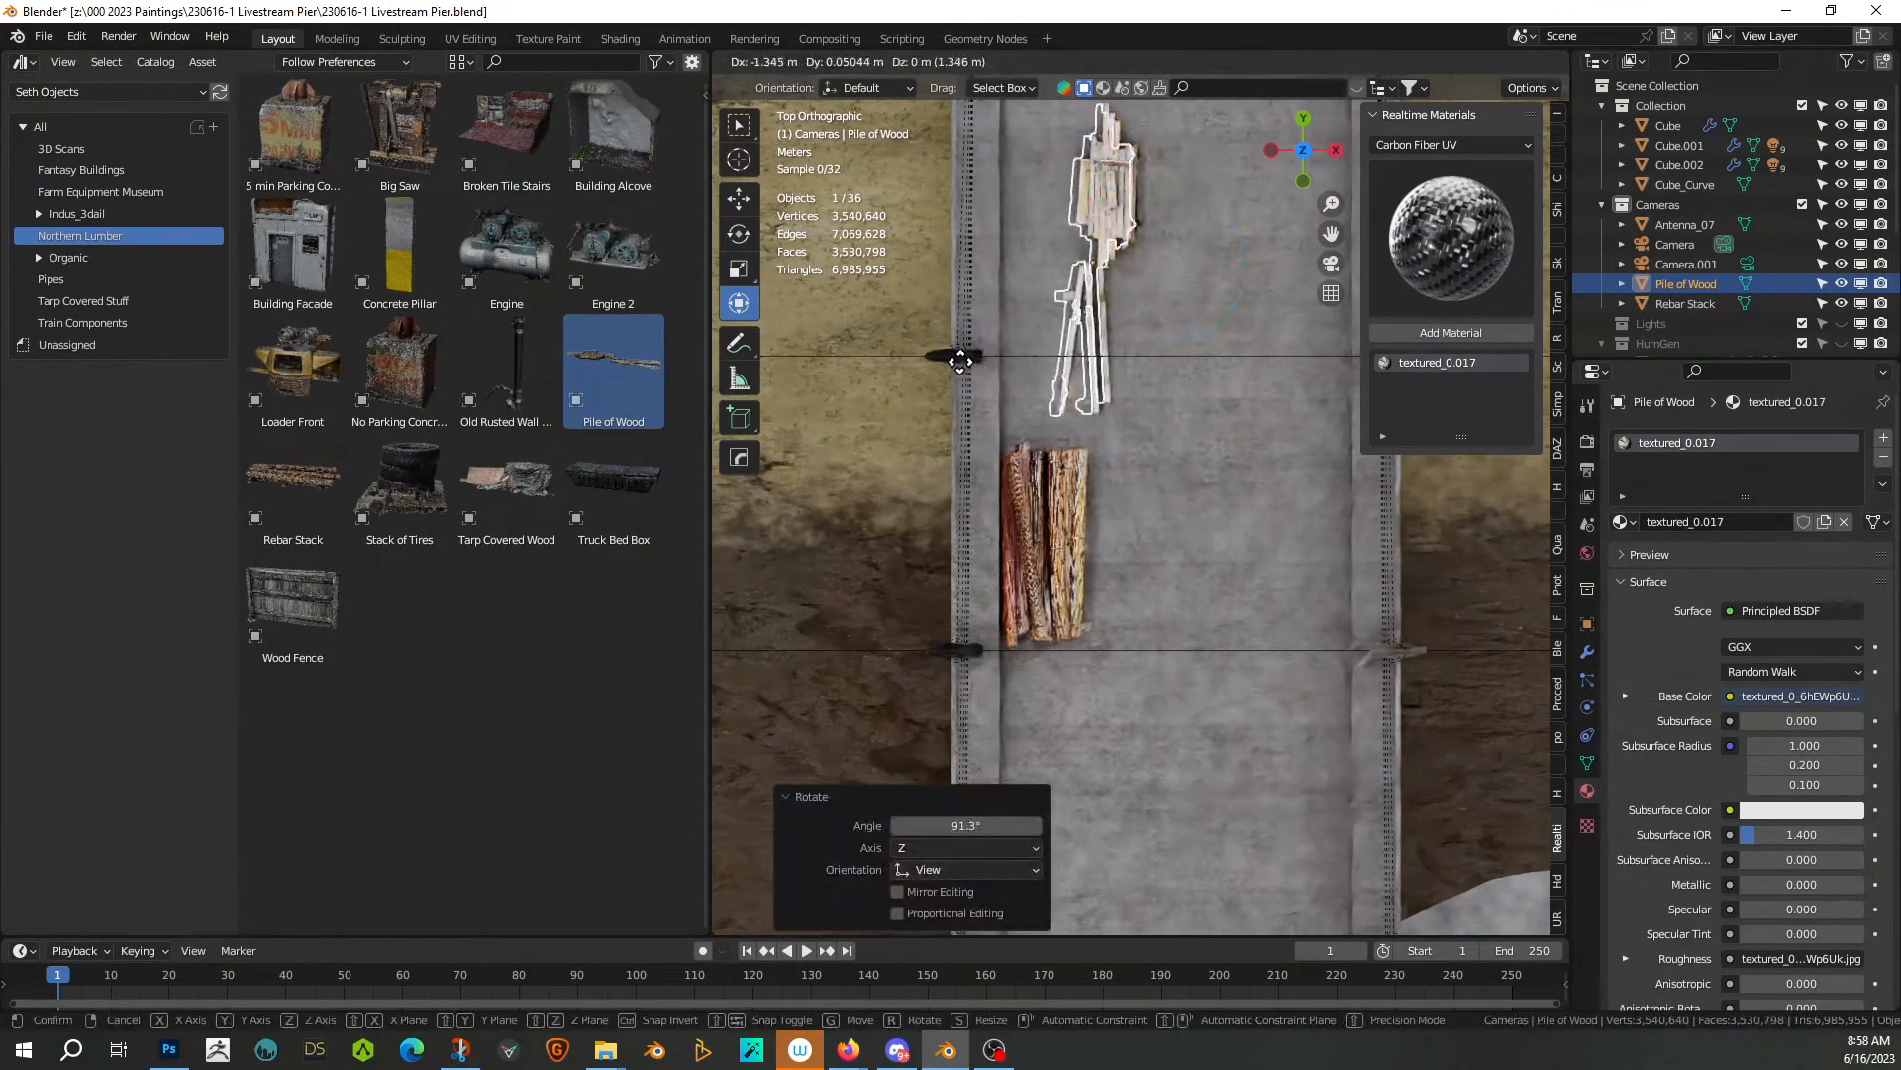
{"action": "left_click", "coordinate": [941, 381]}
Rotate the pile of wood 180° around the global Z axis
{"action": "middle_click_drag", "start_coordinate": [1179, 384], "coordinate": [1079, 241]}
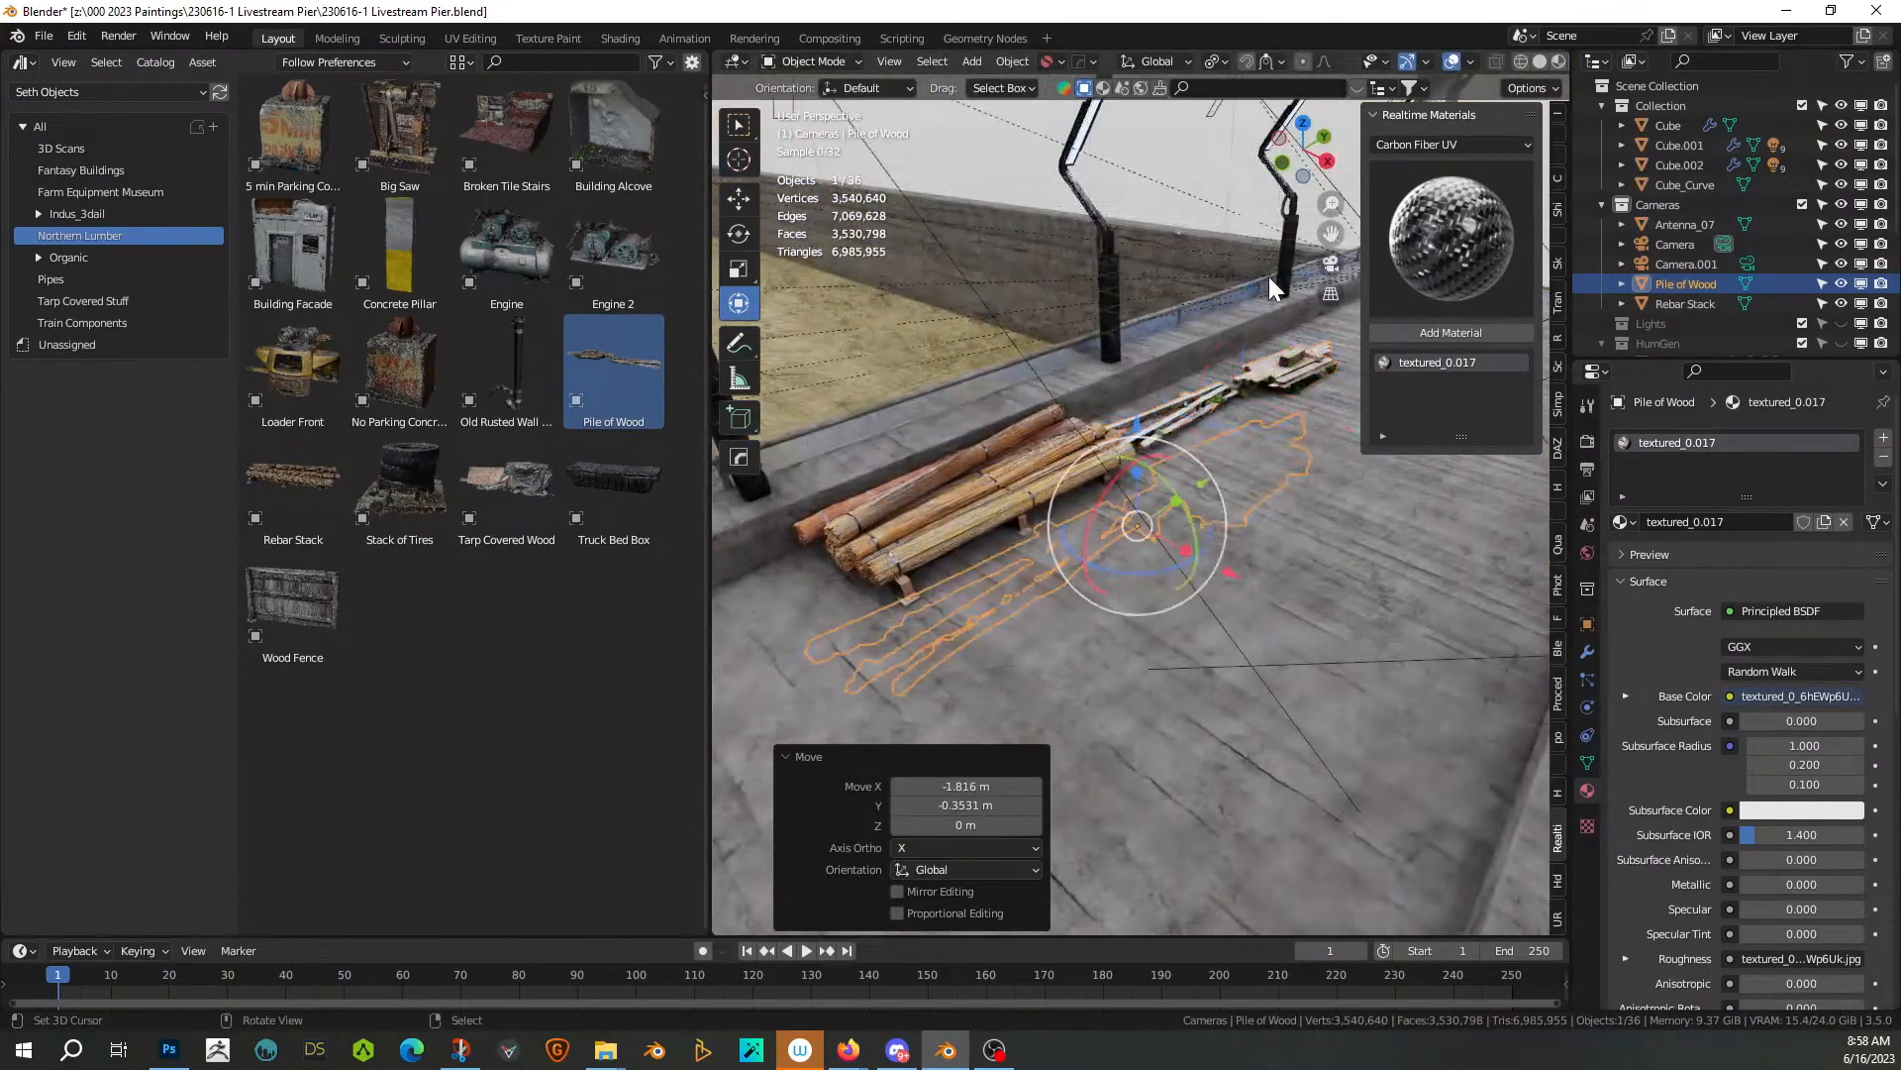
{"action": "middle_click_drag", "start_coordinate": [1257, 263], "coordinate": [1347, 472]}
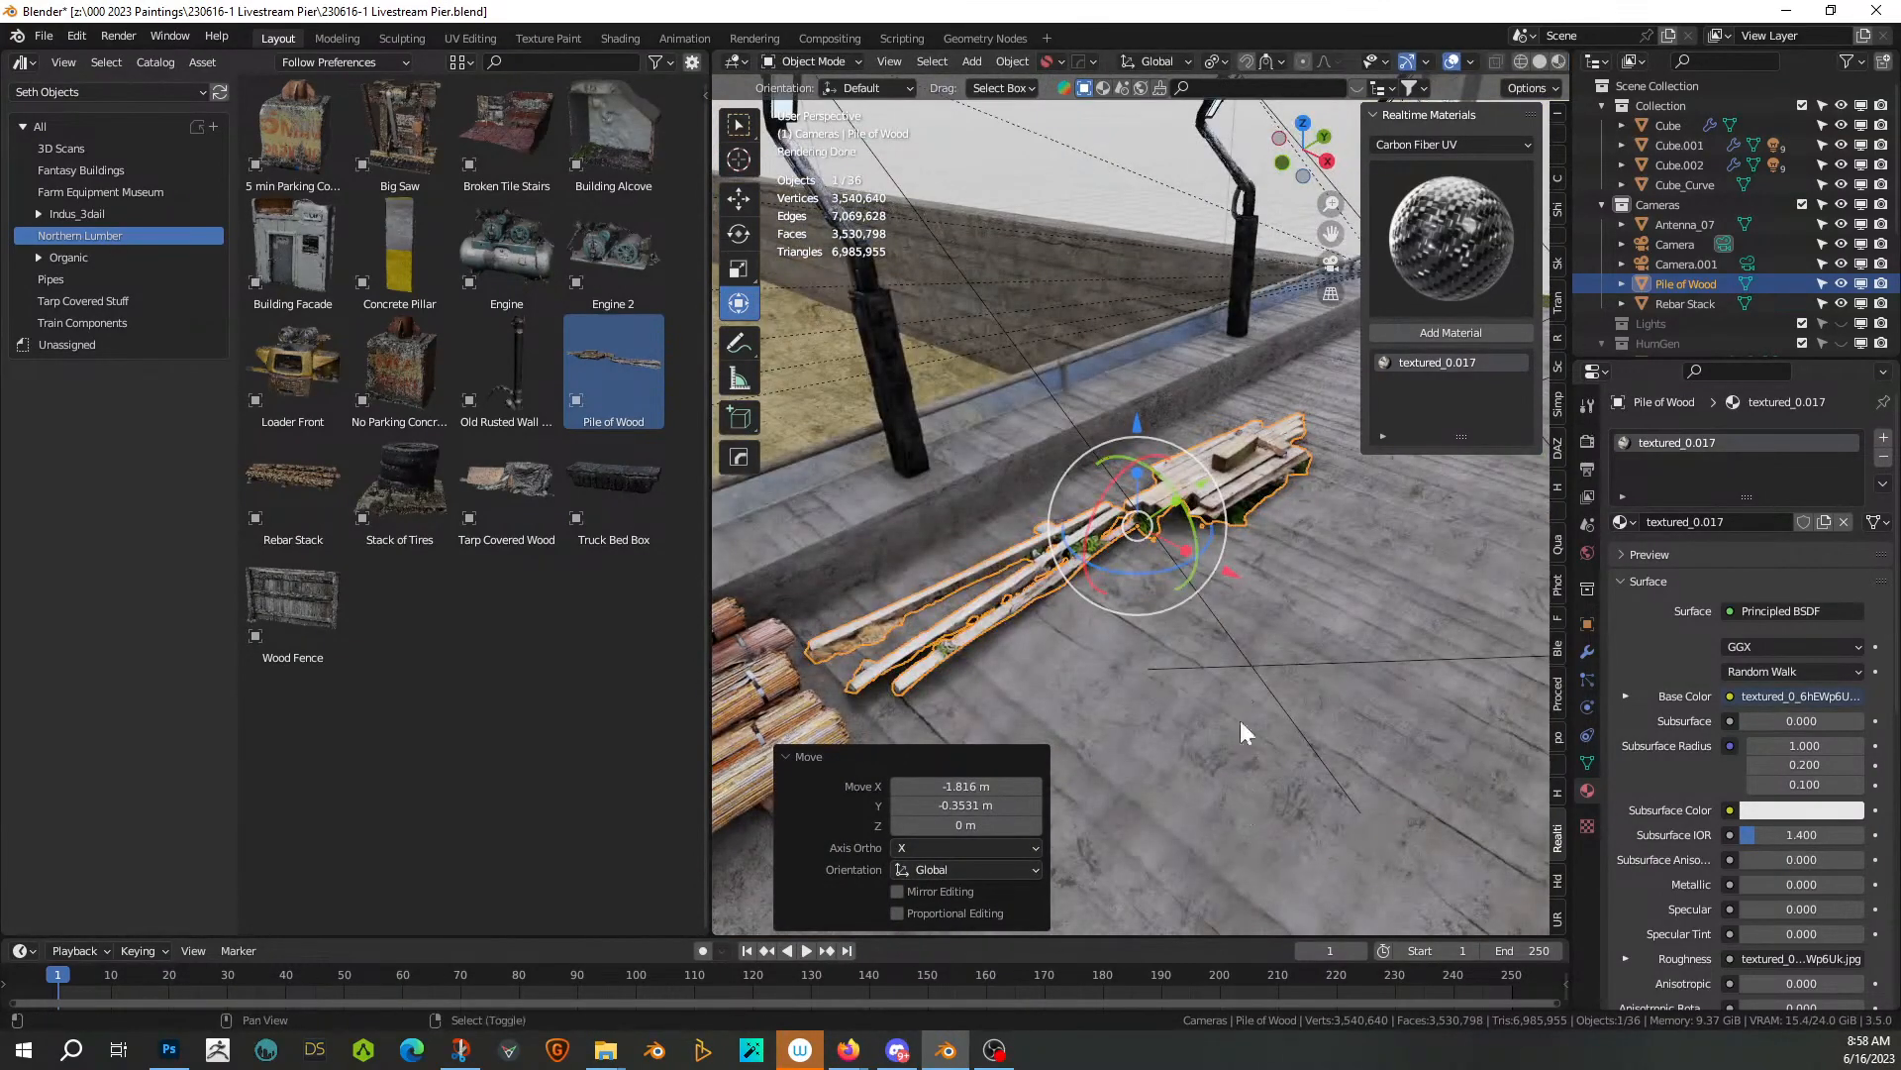
{"action": "middle_click_drag", "start_coordinate": [1263, 633], "coordinate": [967, 602]}
{"action": "scroll", "coordinate": [1065, 679], "scroll_direction": "up", "scroll_amount": 3}
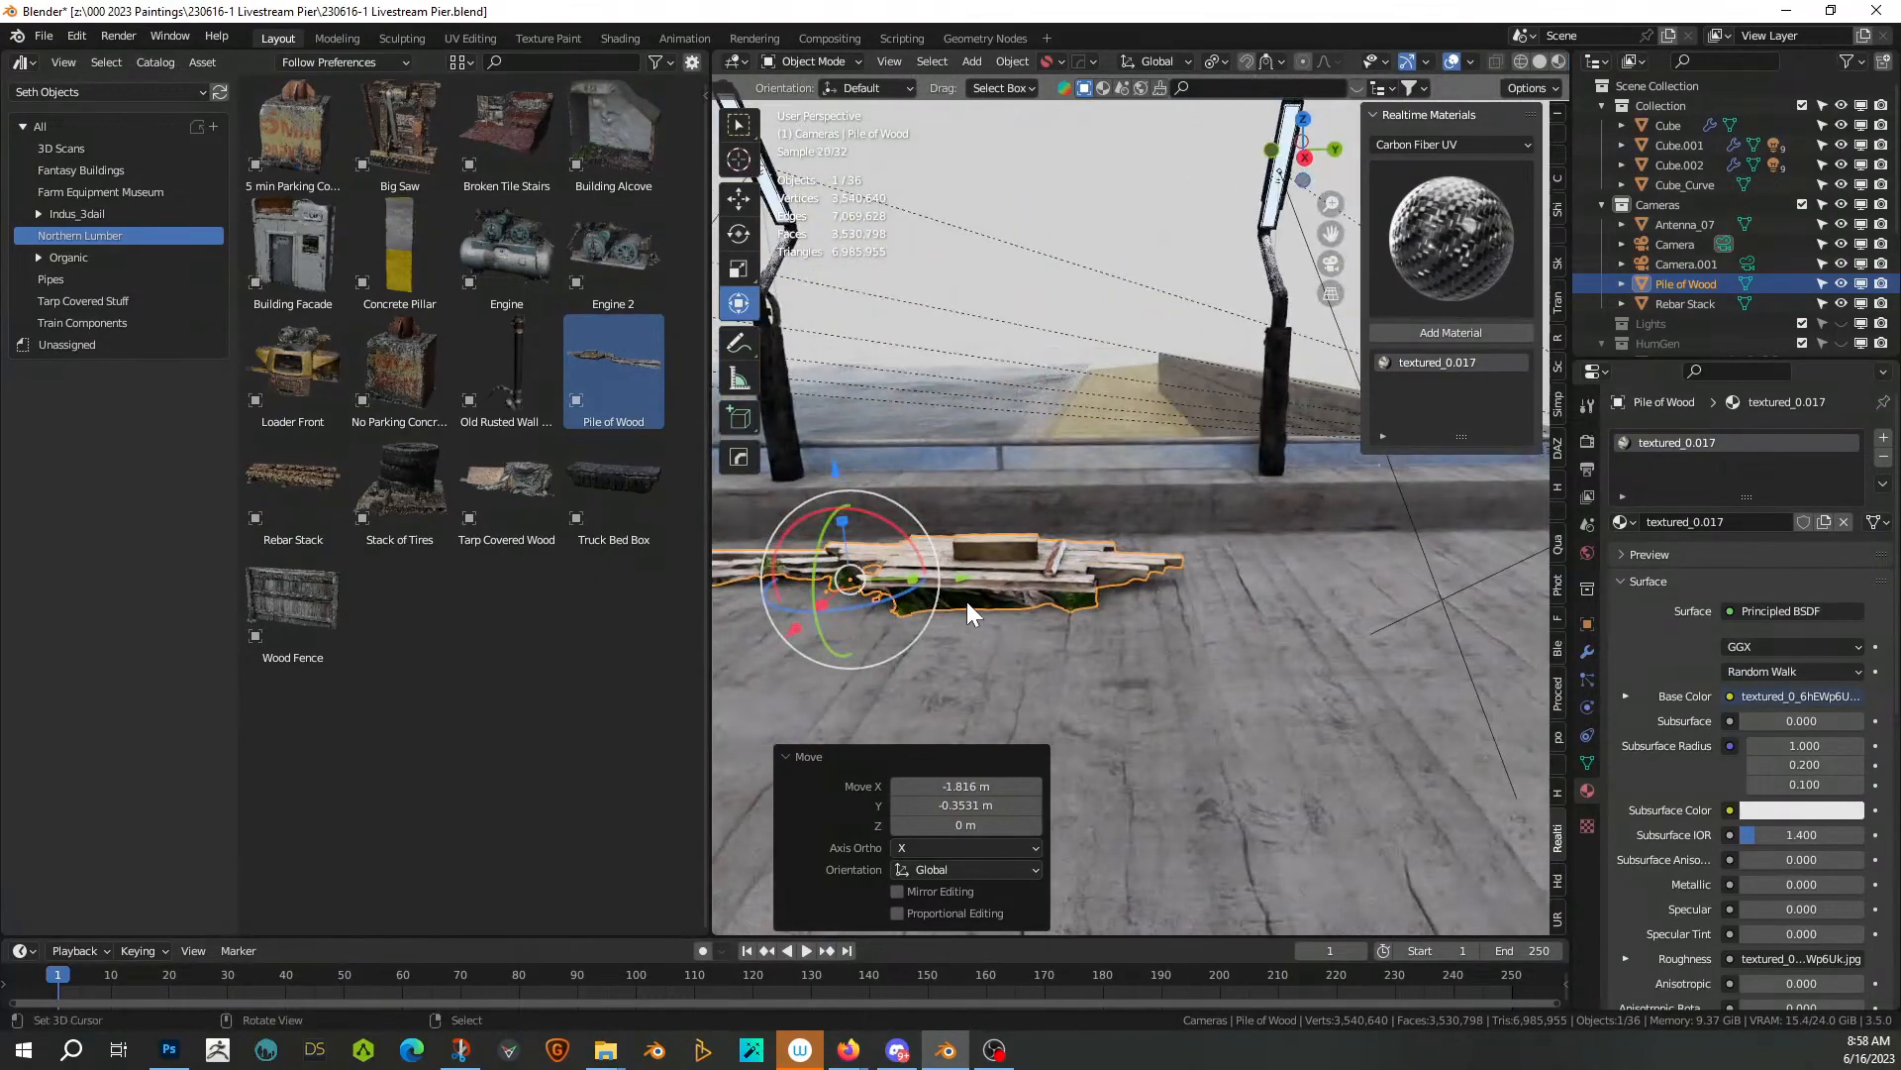
{"action": "key", "text": "r"}
{"action": "key", "text": "z"}
{"action": "key", "text": "1"}
{"action": "key", "text": "8"}
{"action": "key", "text": "0"}
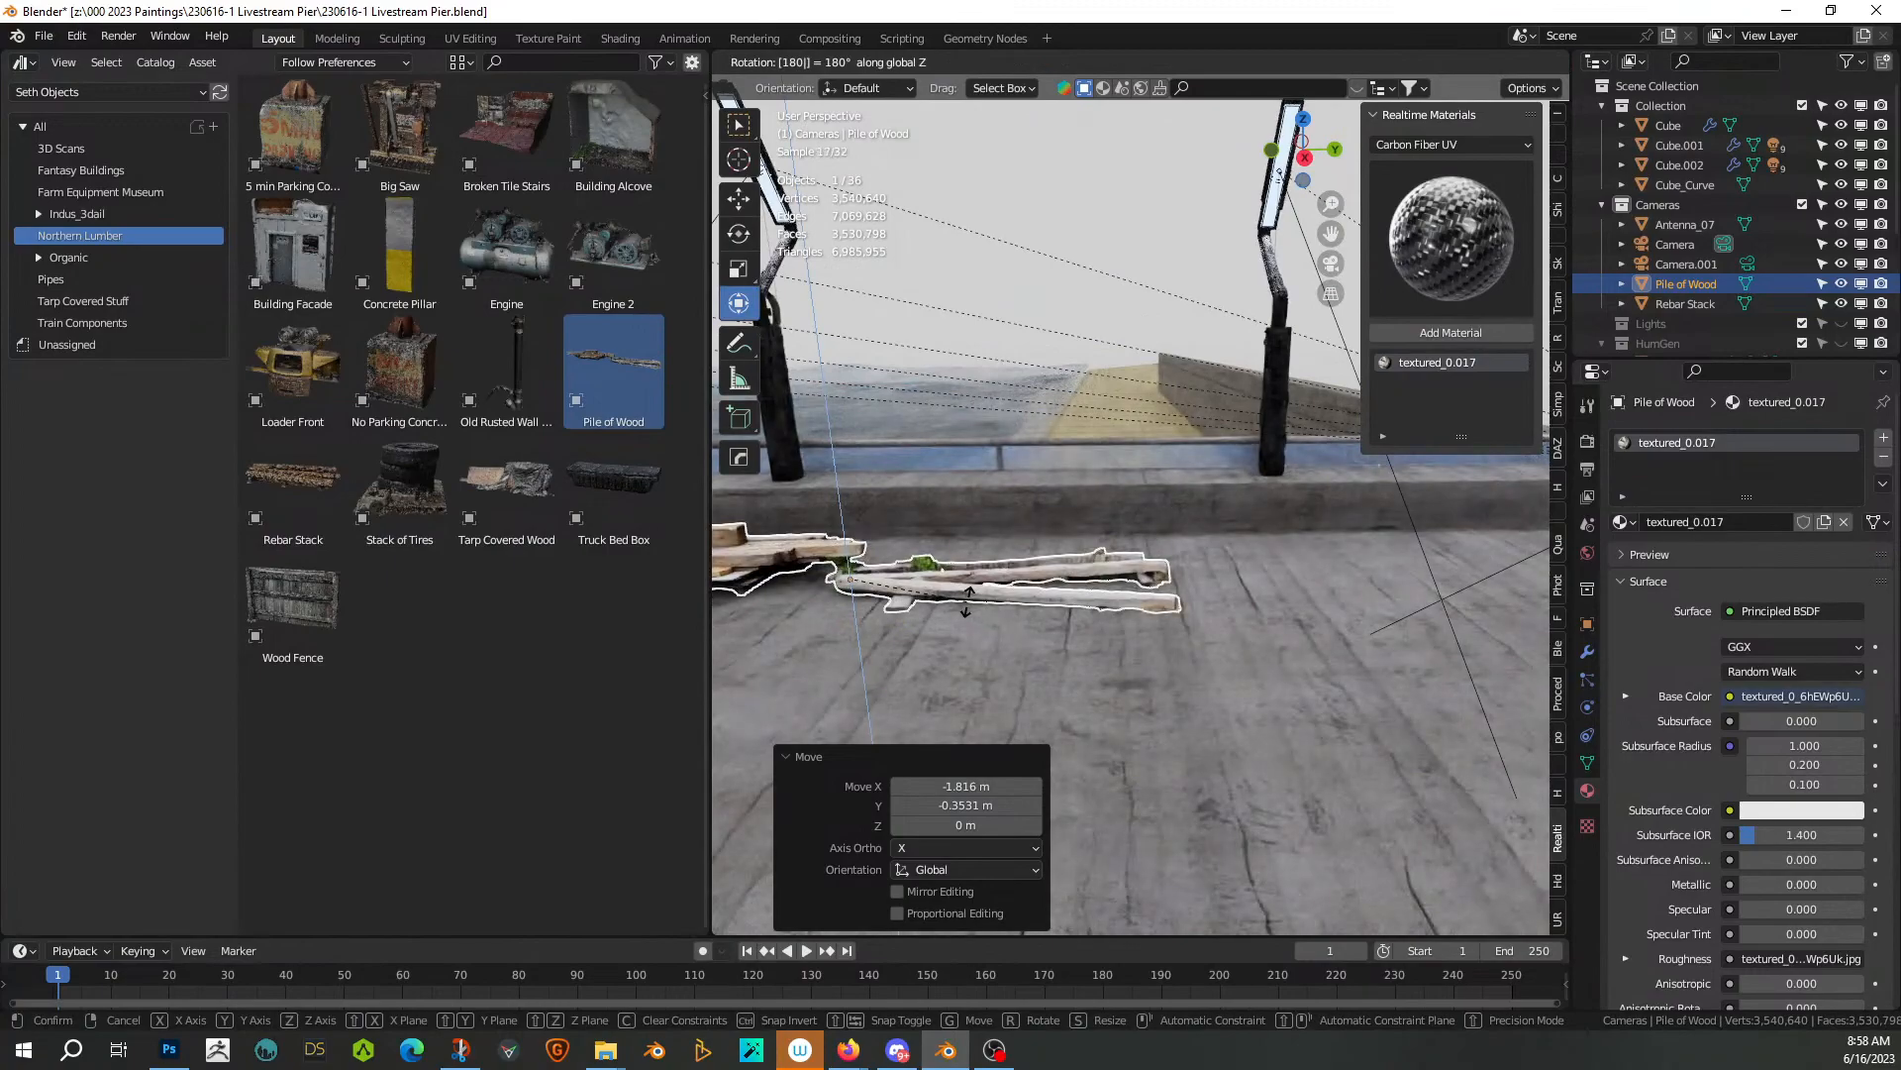
{"action": "key", "text": "Return"}
Move the pile of wood about -0.47 m in X in top view, bringing it closer to the curb
{"action": "middle_click_drag", "start_coordinate": [1226, 752], "coordinate": [1307, 719]}
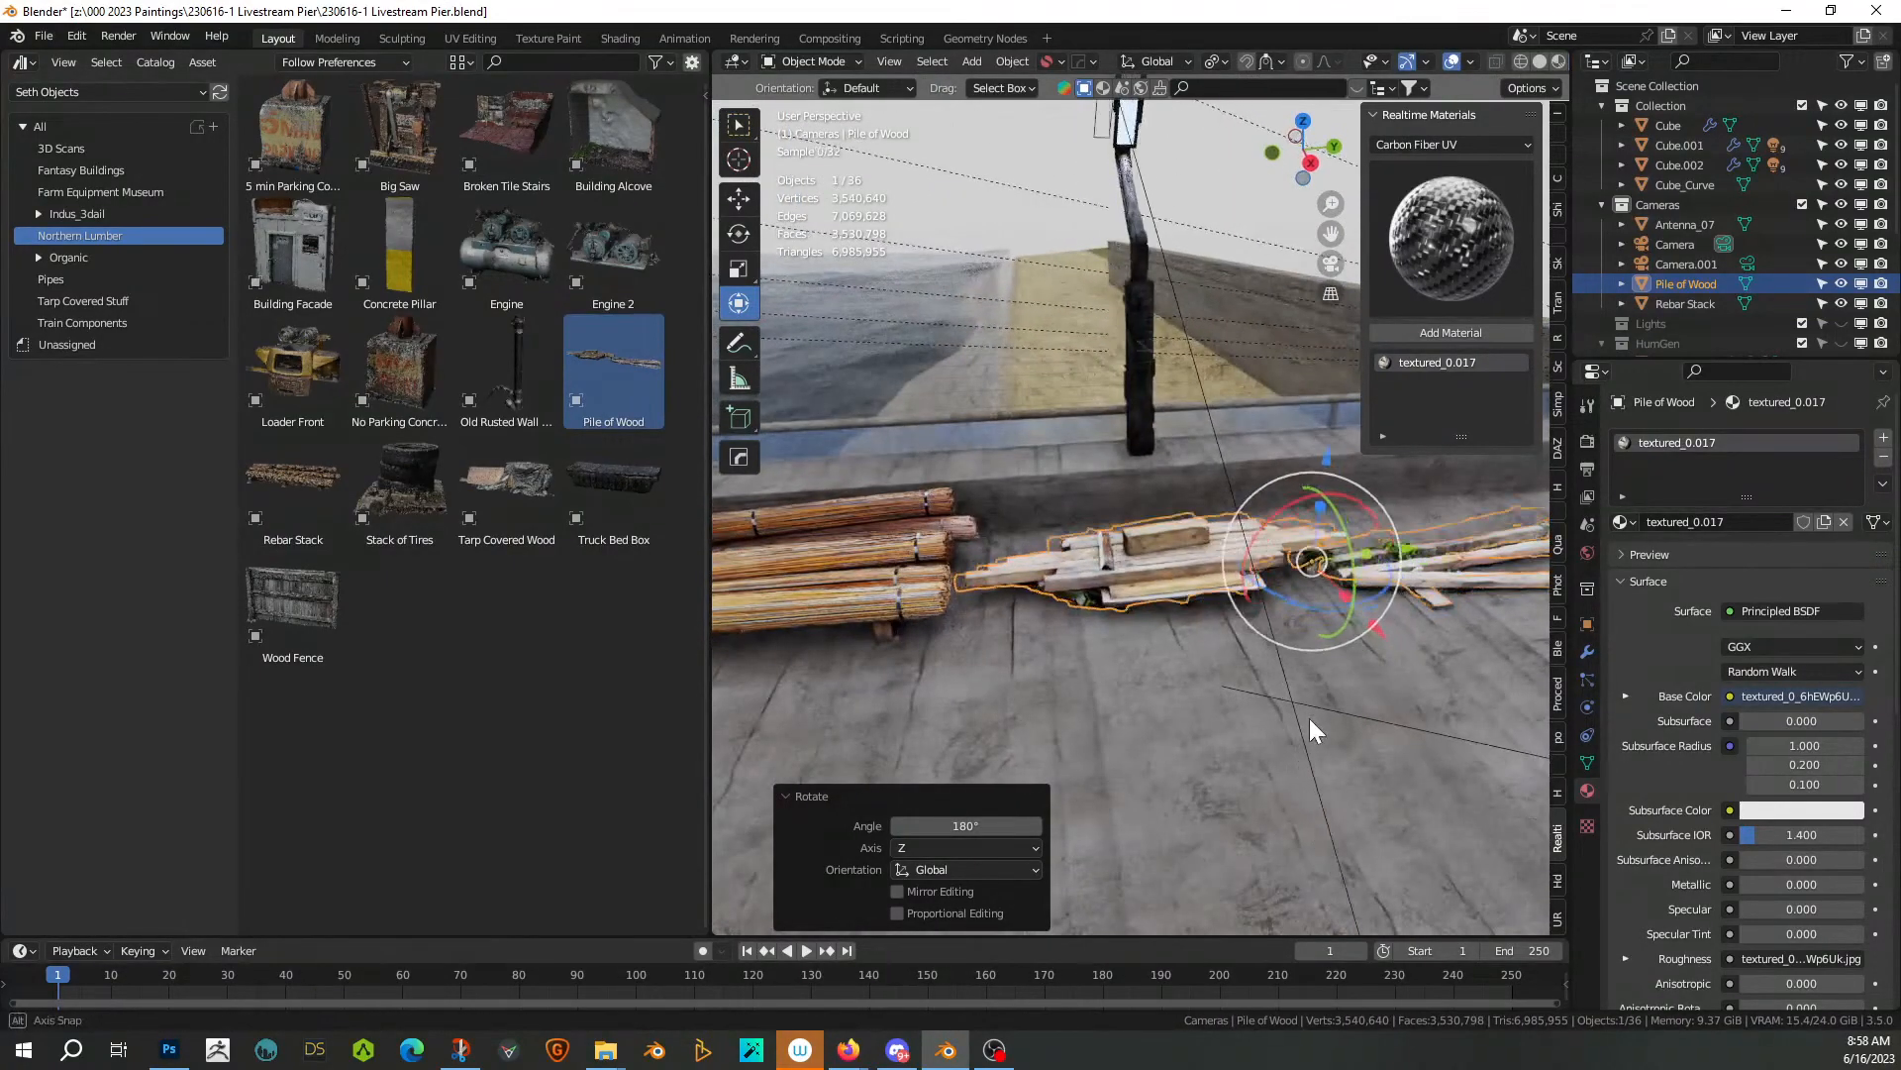
{"action": "key", "text": "KP_7"}
{"action": "key", "text": "g"}
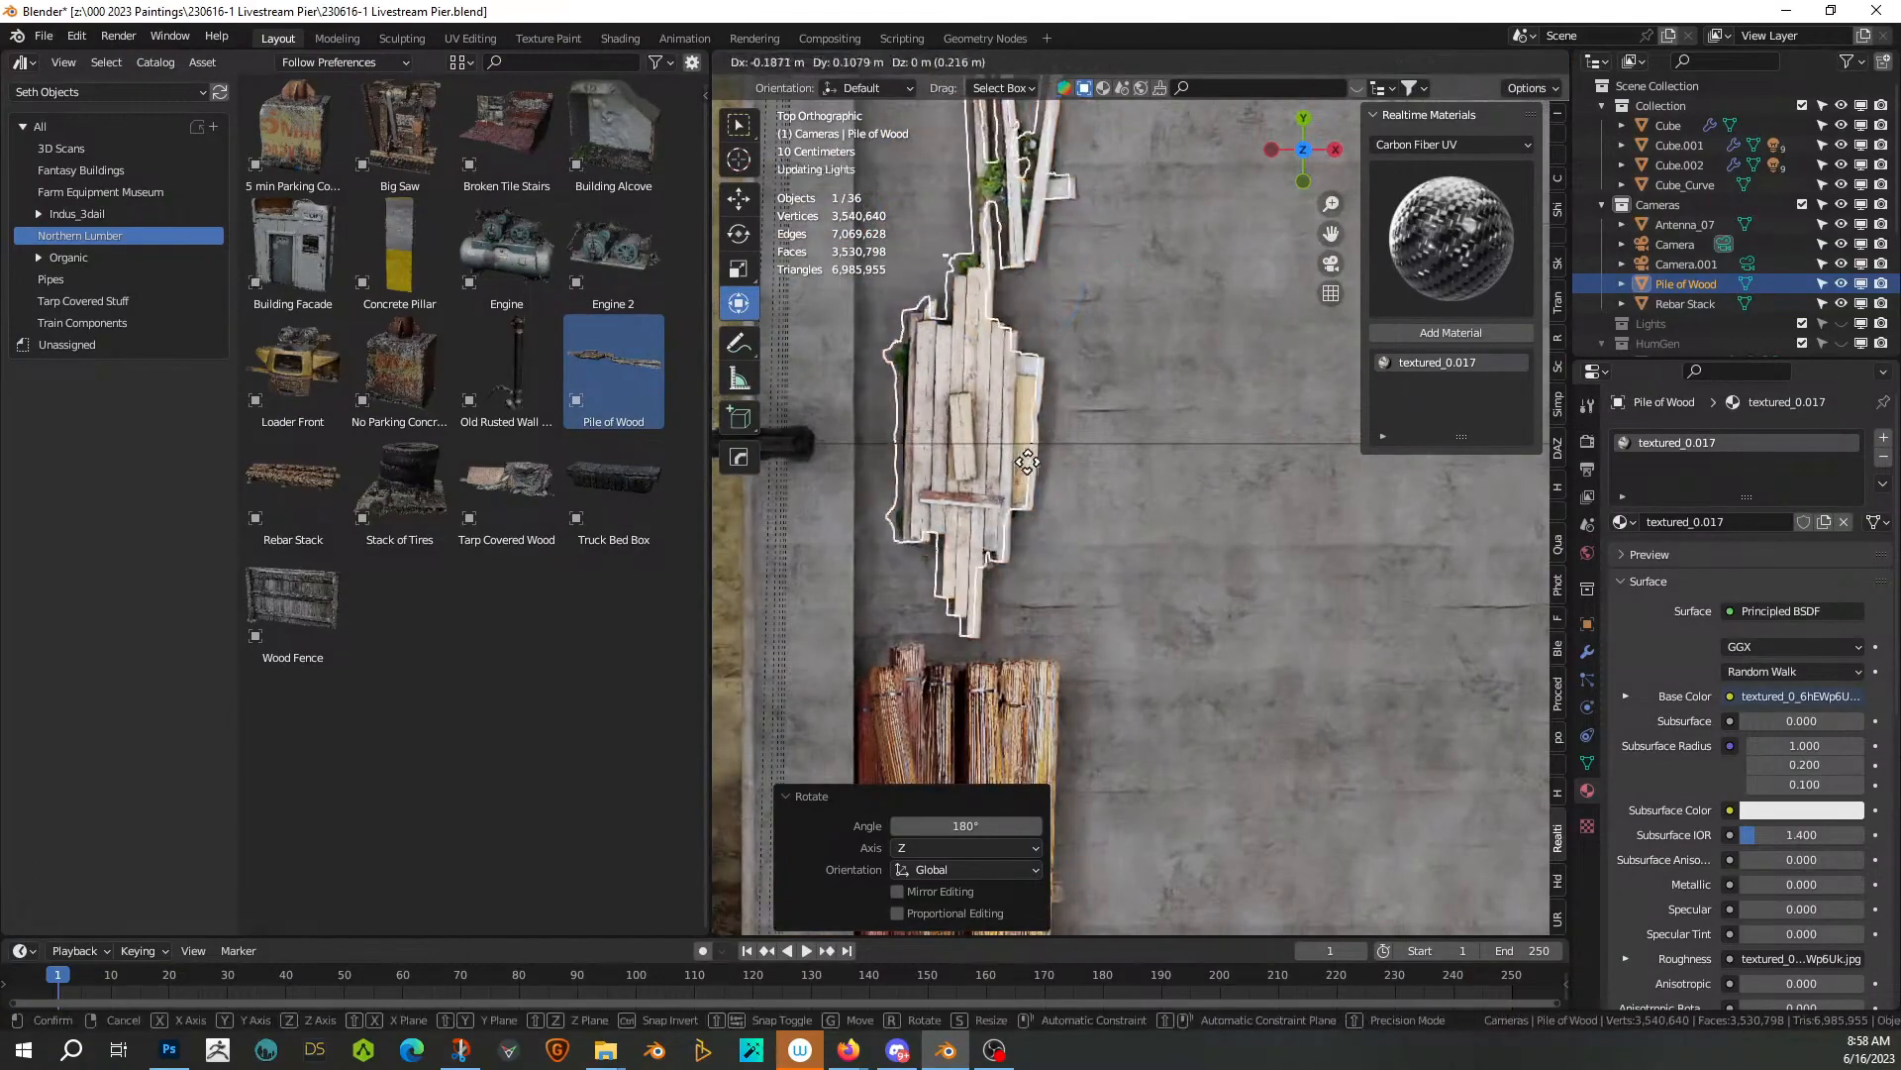
{"action": "left_click", "coordinate": [1007, 492]}
{"action": "middle_click_drag", "start_coordinate": [1007, 492], "coordinate": [893, 222]}
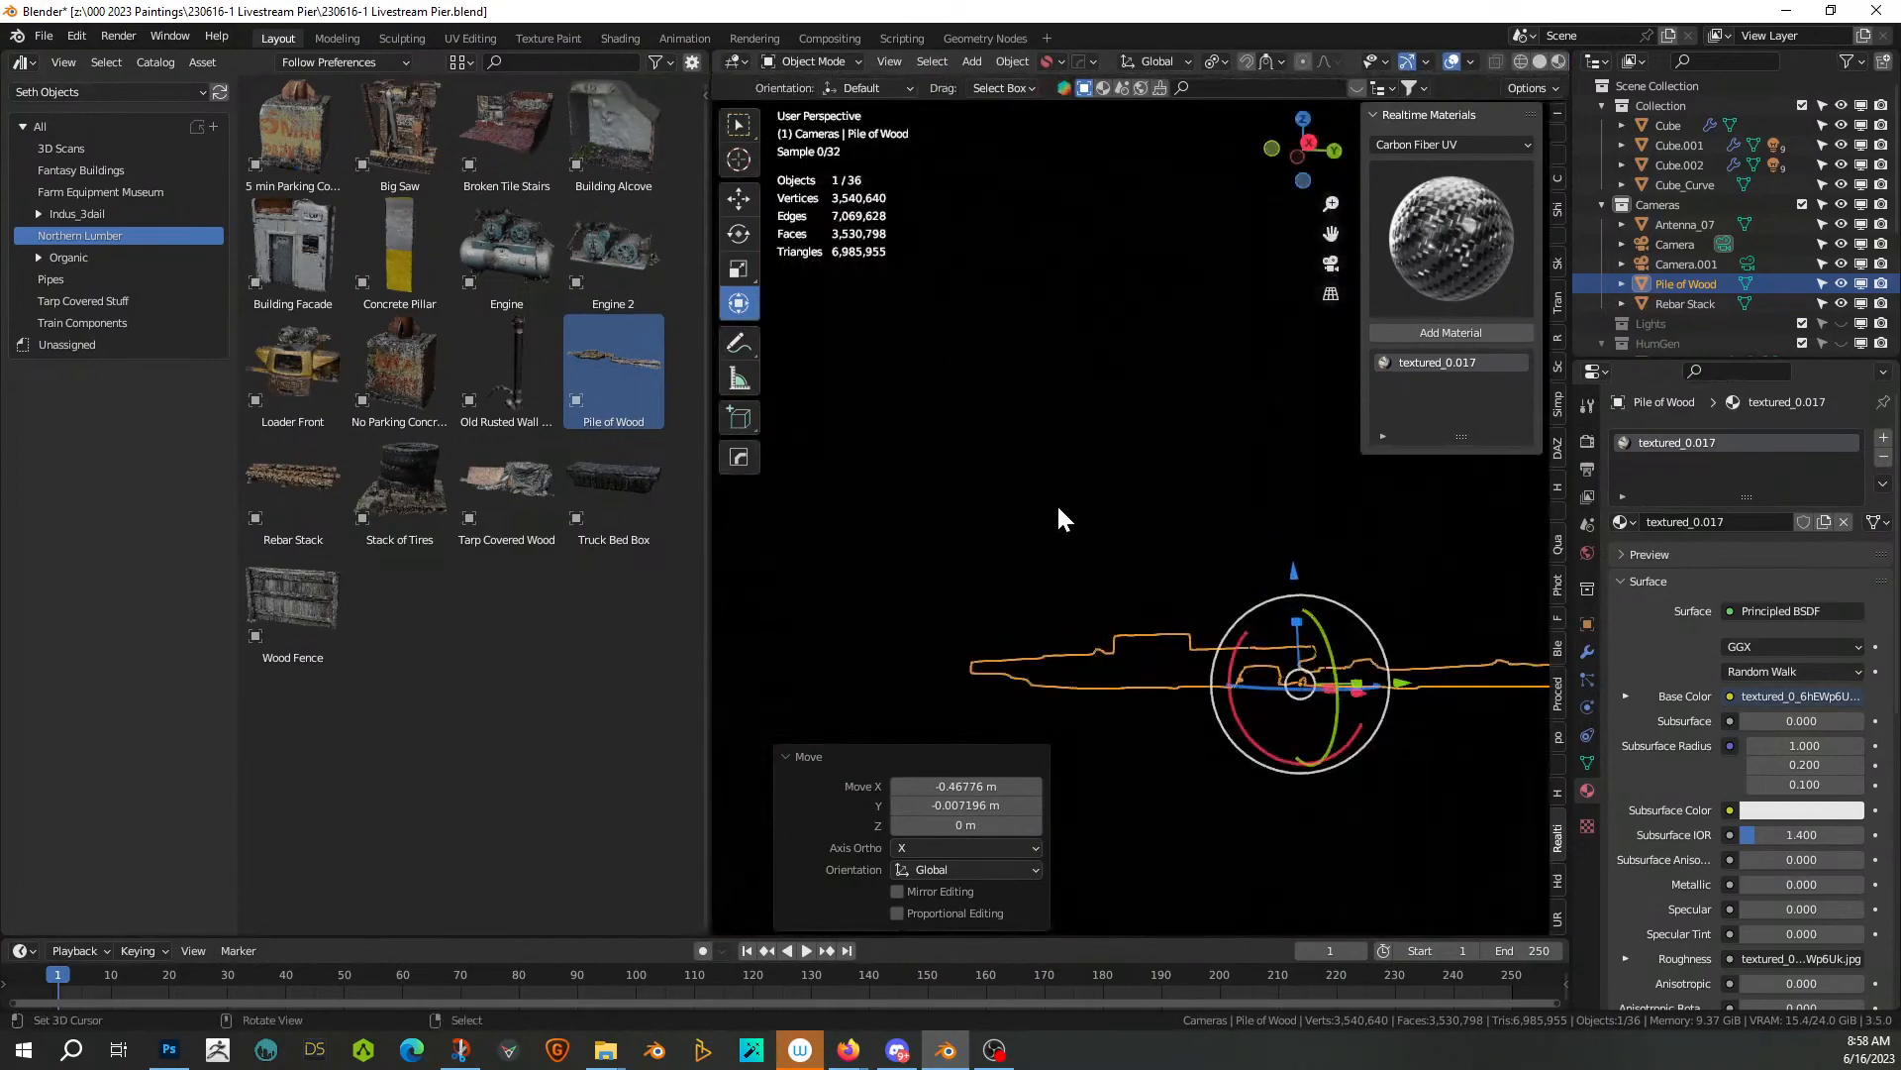
{"action": "middle_click_drag", "start_coordinate": [1311, 741], "coordinate": [1091, 788]}
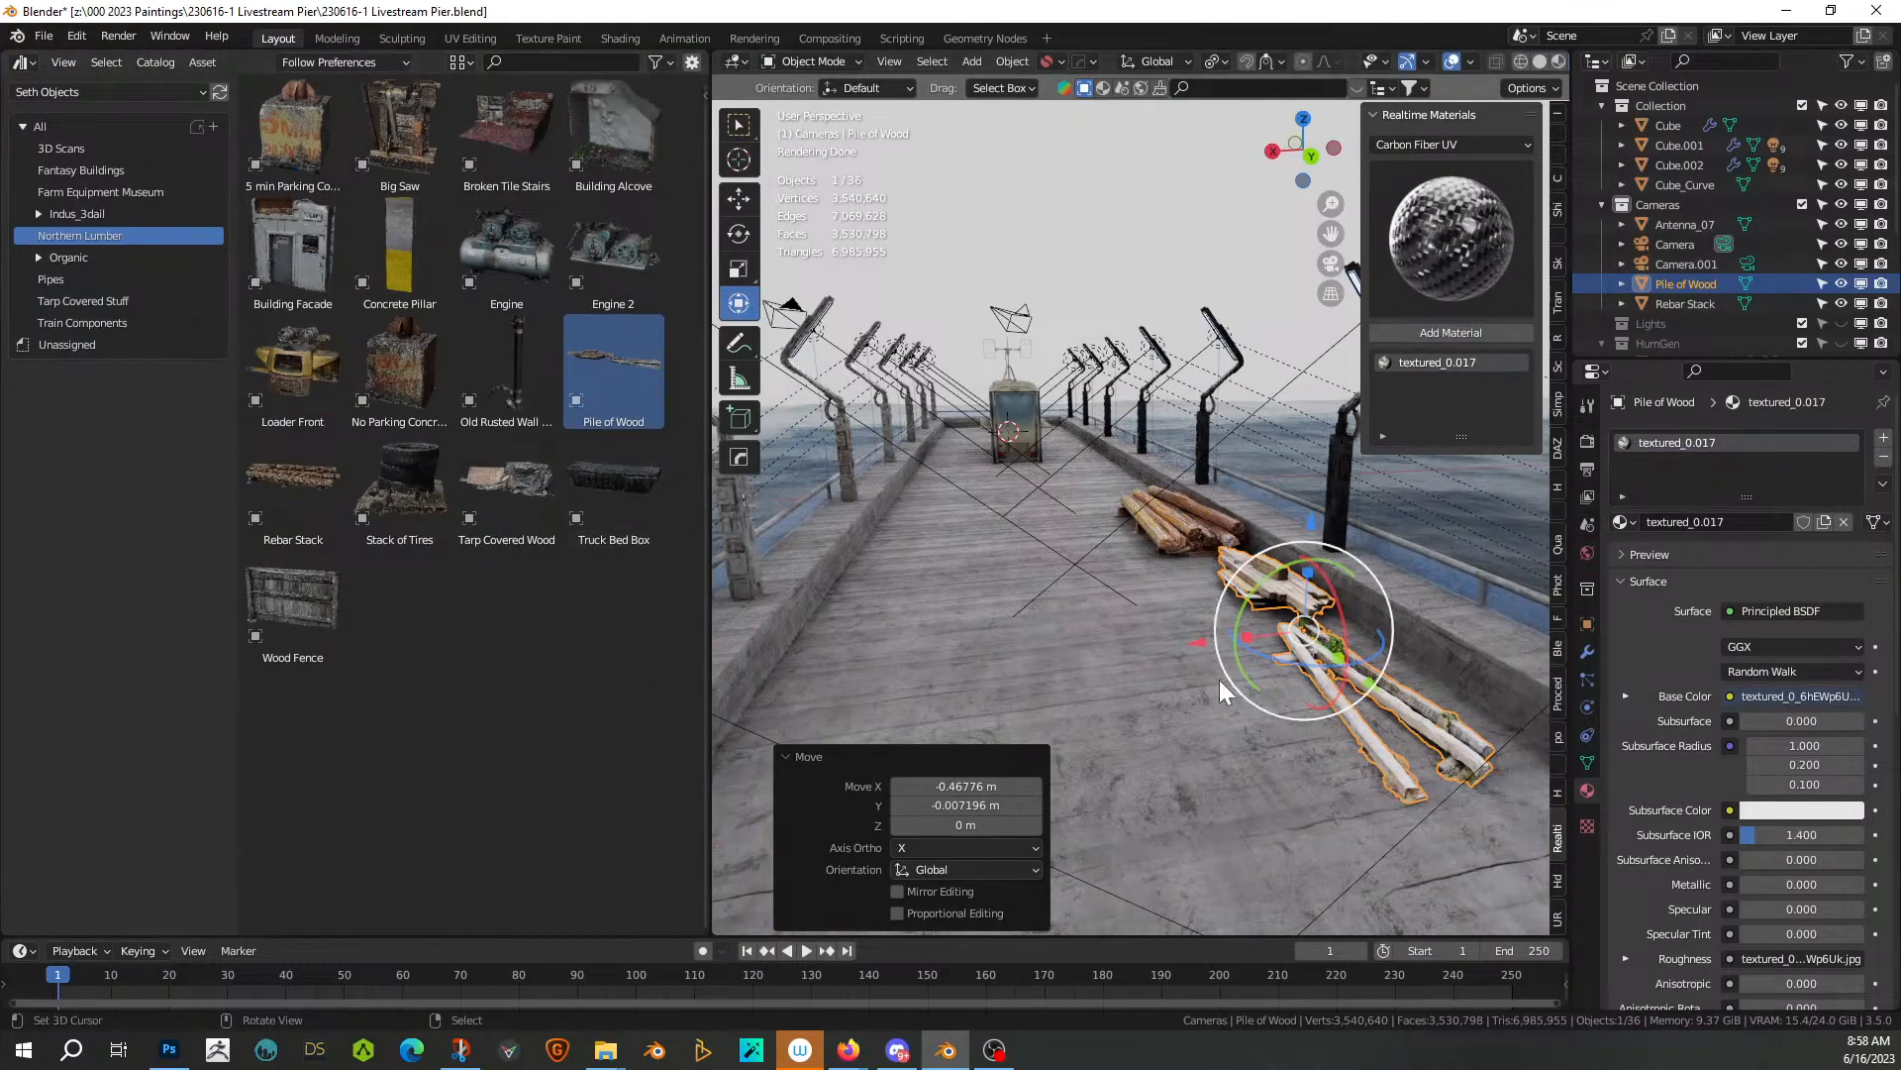
{"action": "middle_click_drag", "start_coordinate": [1334, 627], "coordinate": [1389, 712]}
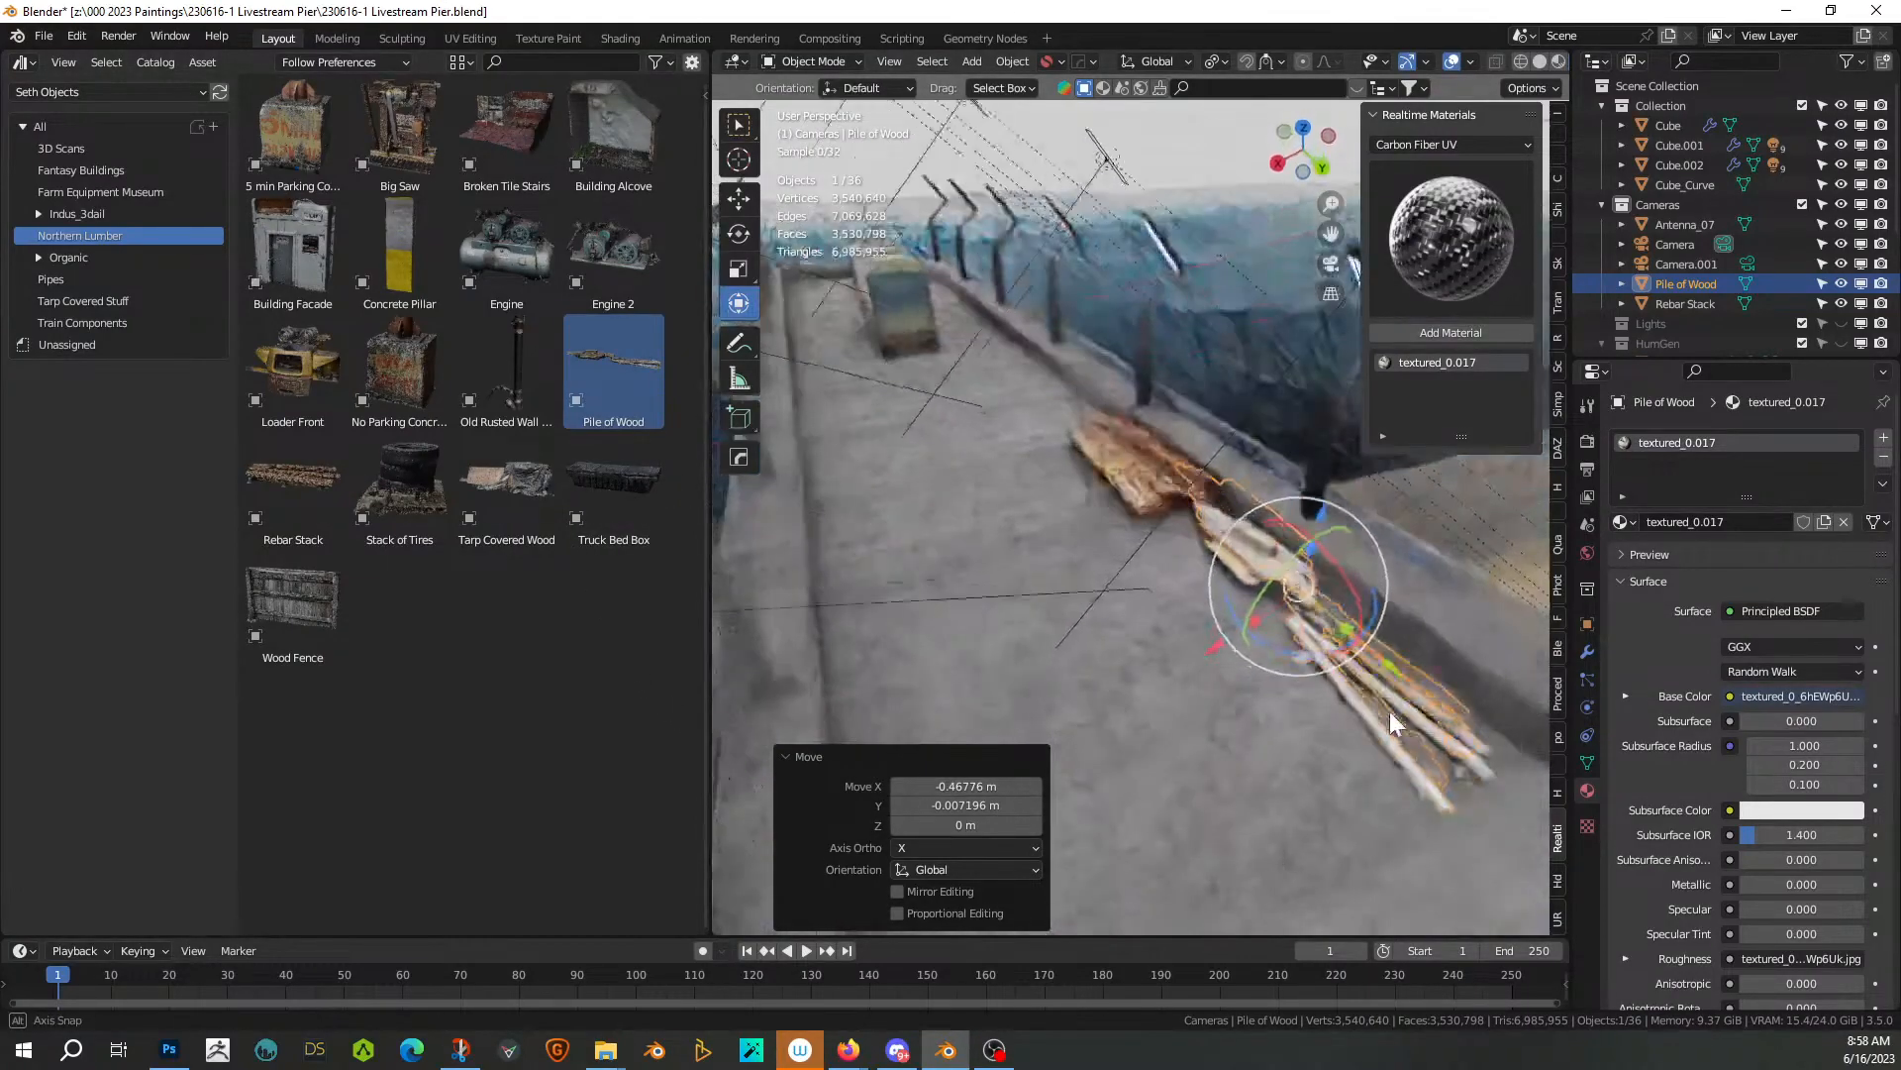
Place the Truck Bed Box asset on the deck beside the rebar stack and rotate it about 78.3° around Z
{"action": "middle_click_drag", "start_coordinate": [1144, 639], "coordinate": [1341, 909], "text": "shift"}
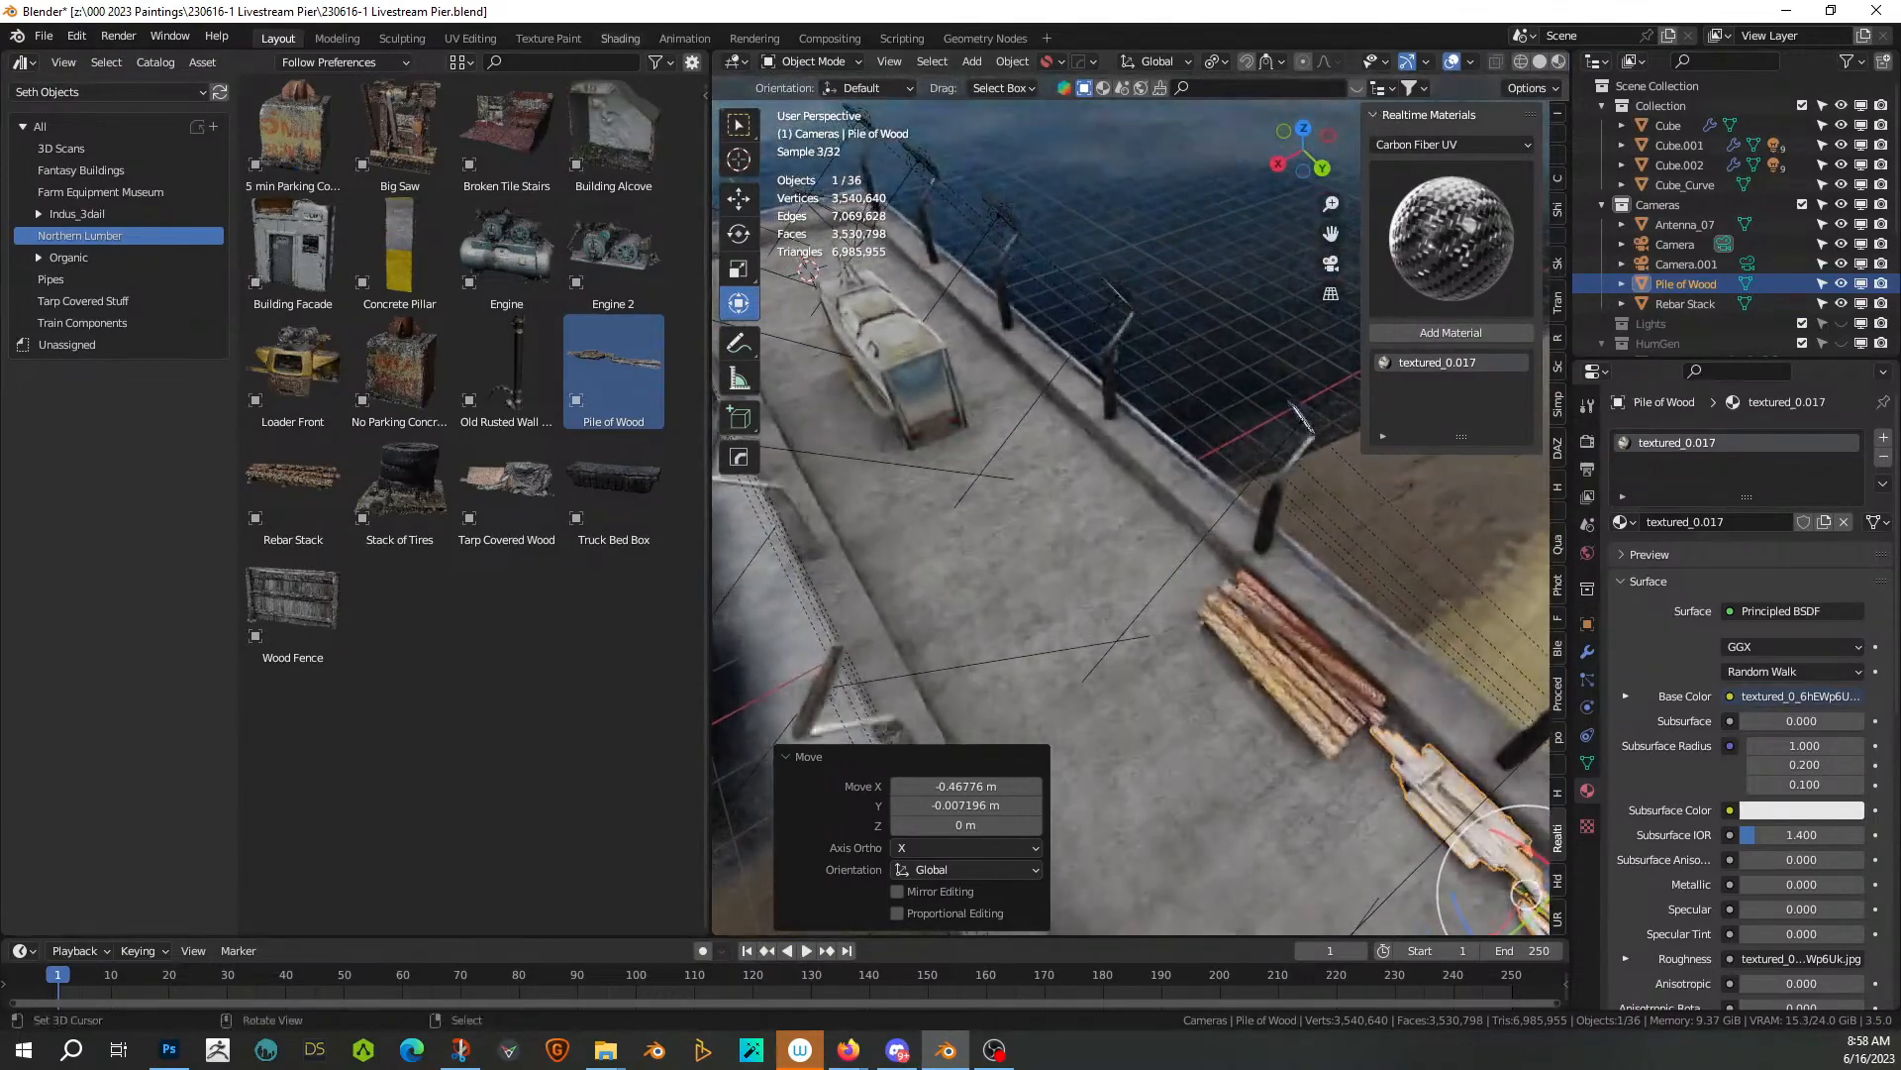
{"action": "left_click_drag", "start_coordinate": [619, 457], "coordinate": [1131, 560]}
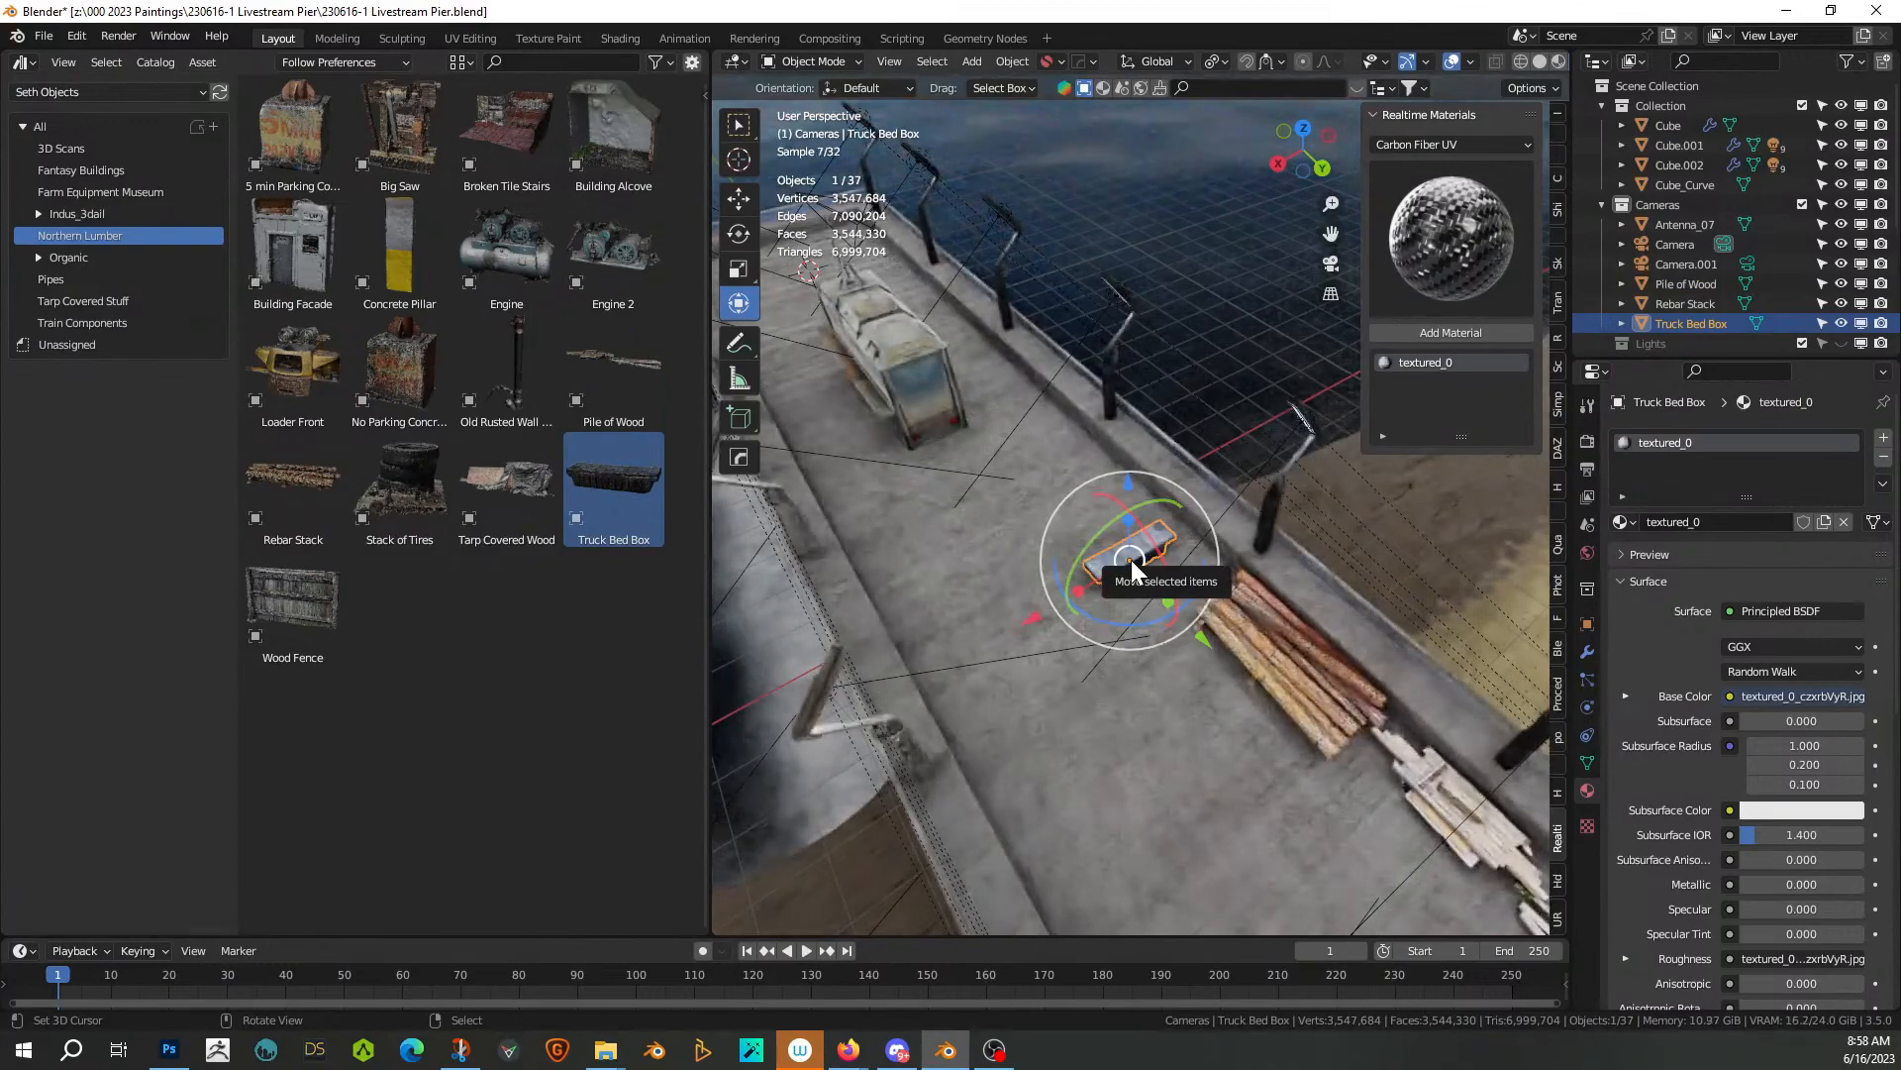
{"action": "key", "text": "KP_Decimal"}
{"action": "middle_click_drag", "start_coordinate": [1309, 583], "coordinate": [1564, 627]}
{"action": "key", "text": "r"}
{"action": "key", "text": "z"}
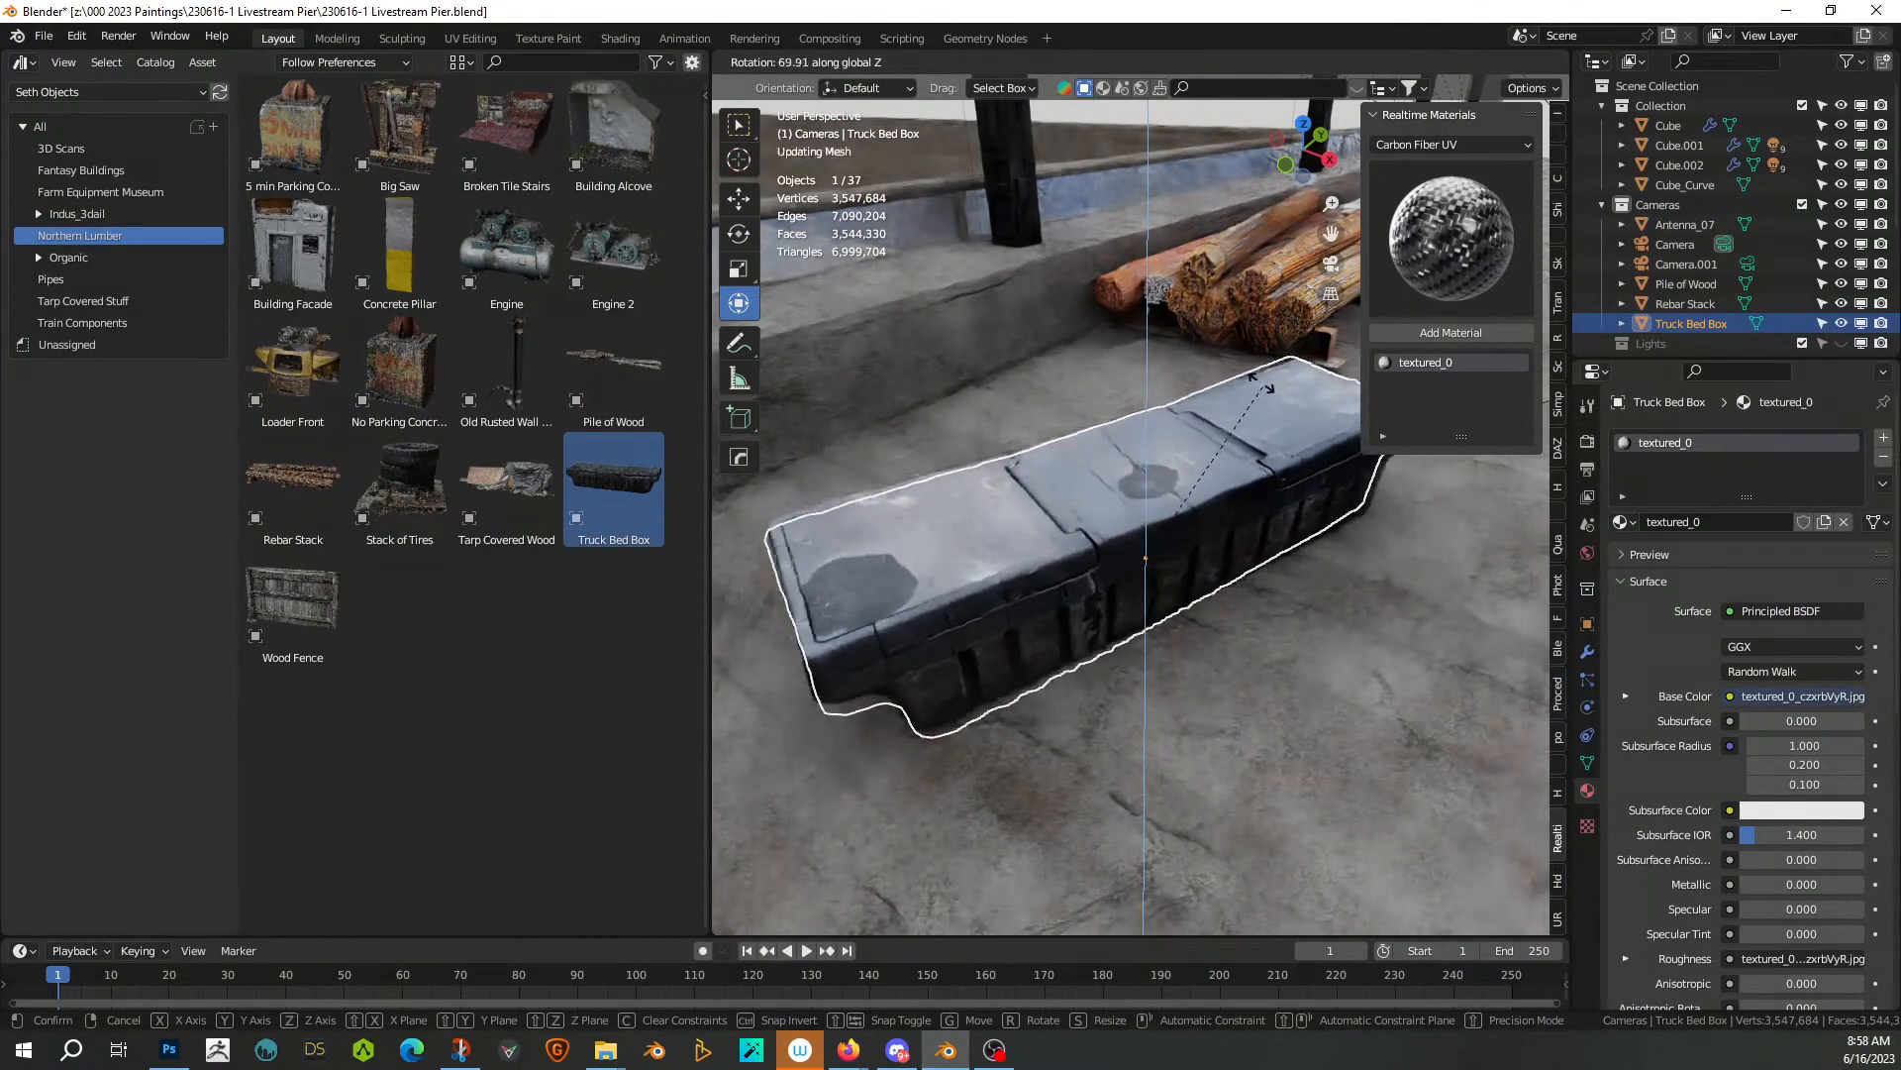
{"action": "left_click", "coordinate": [1234, 377]}
{"action": "key", "text": "KP_7"}
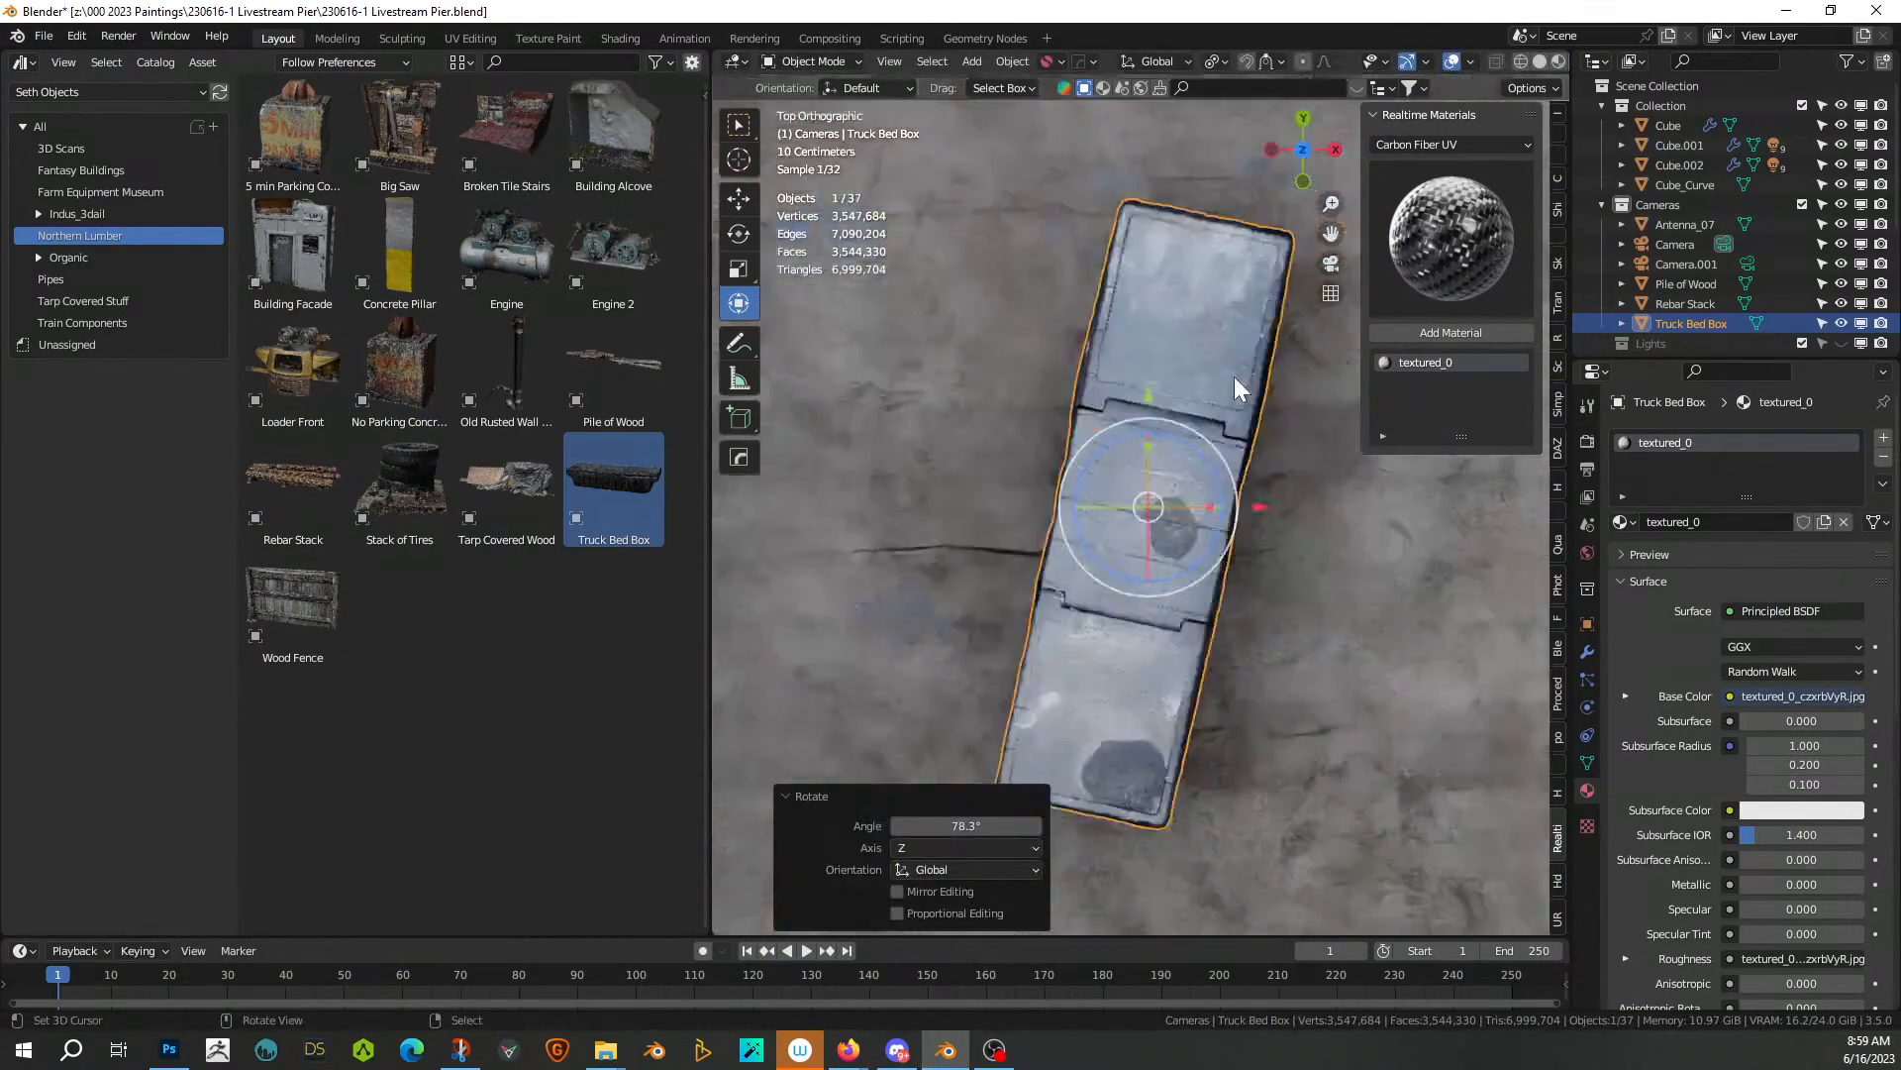
In top view, rotate the truck bed box about -9° and move it about -1.16 m in X and -0.09 m in Y against the curb
{"action": "scroll", "coordinate": [1156, 444], "scroll_direction": "down", "scroll_amount": 3}
{"action": "key", "text": "r"}
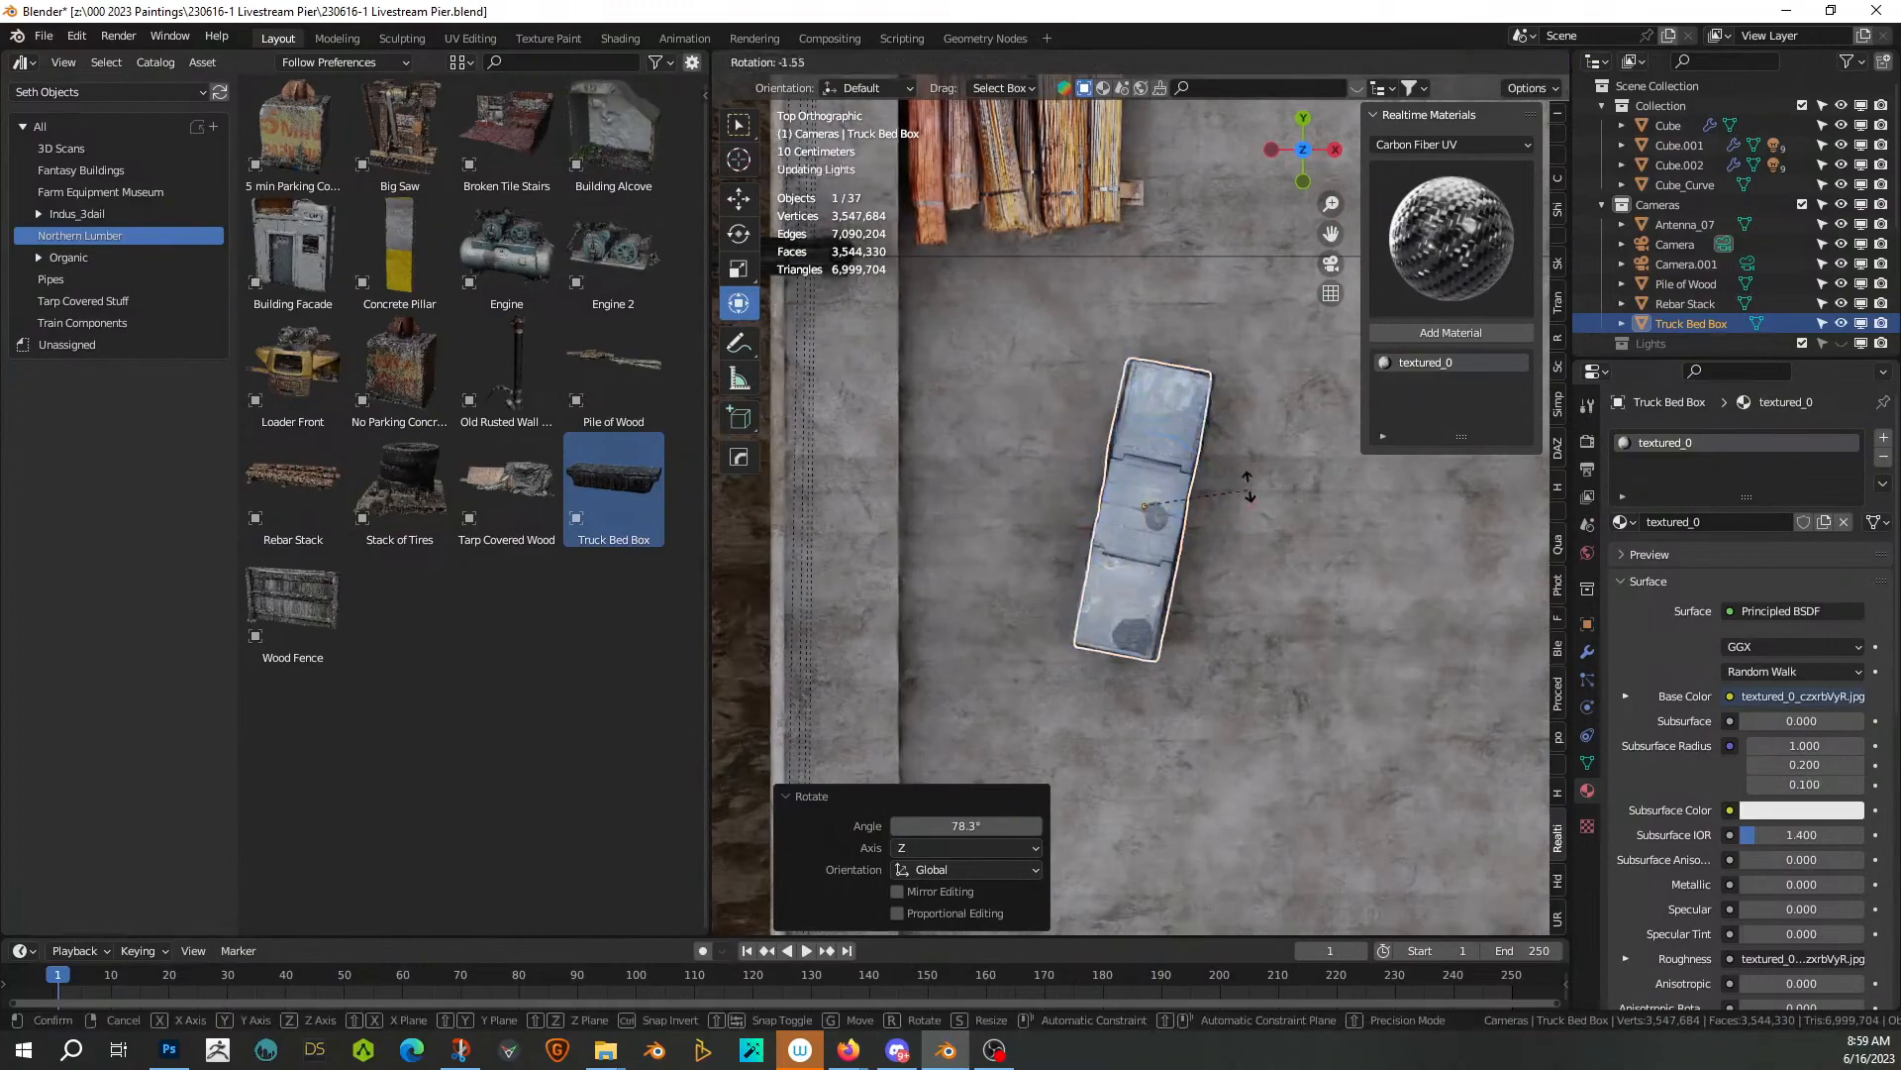
{"action": "left_click", "coordinate": [1238, 483]}
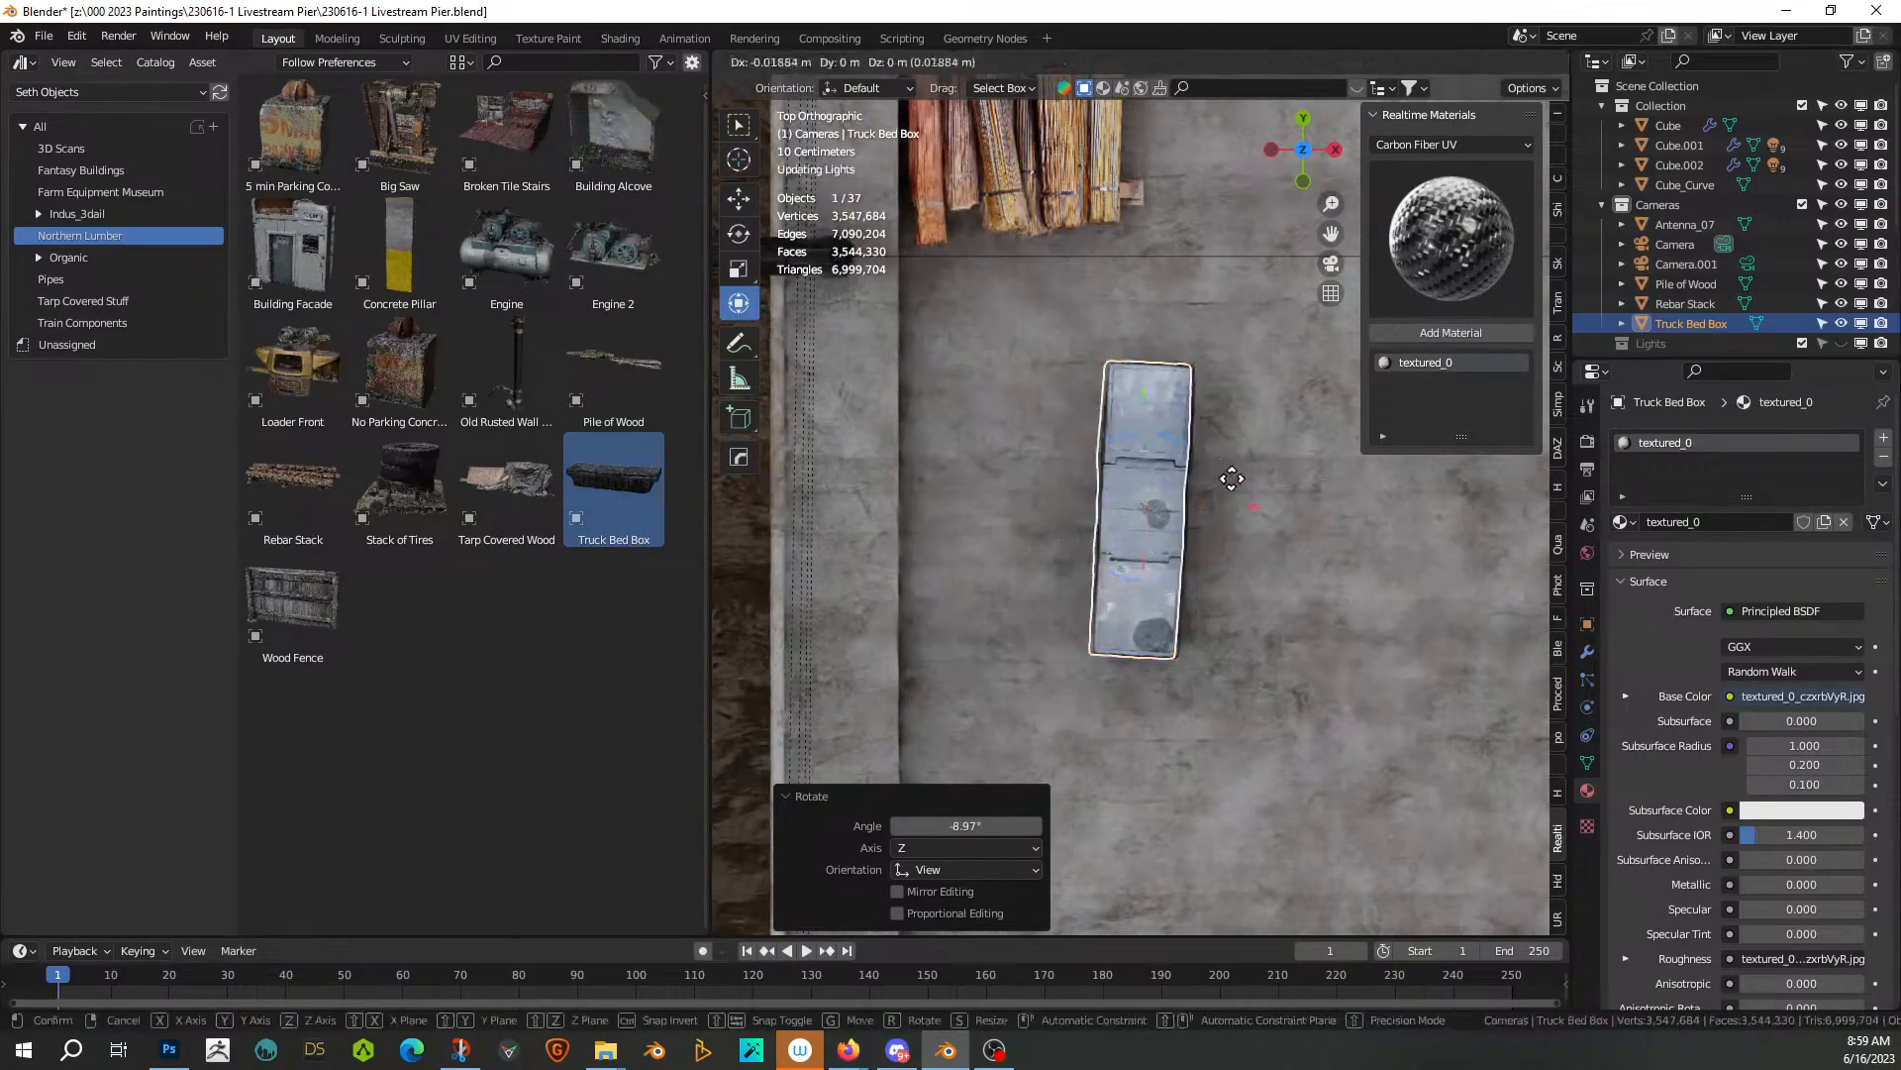
{"action": "key", "text": "g"}
{"action": "left_click", "coordinate": [1064, 495]}
Fine-tune the truck bed box's rotation, nudge it about -0.06 m in X toward the curb, and save the file
{"action": "key", "text": "r"}
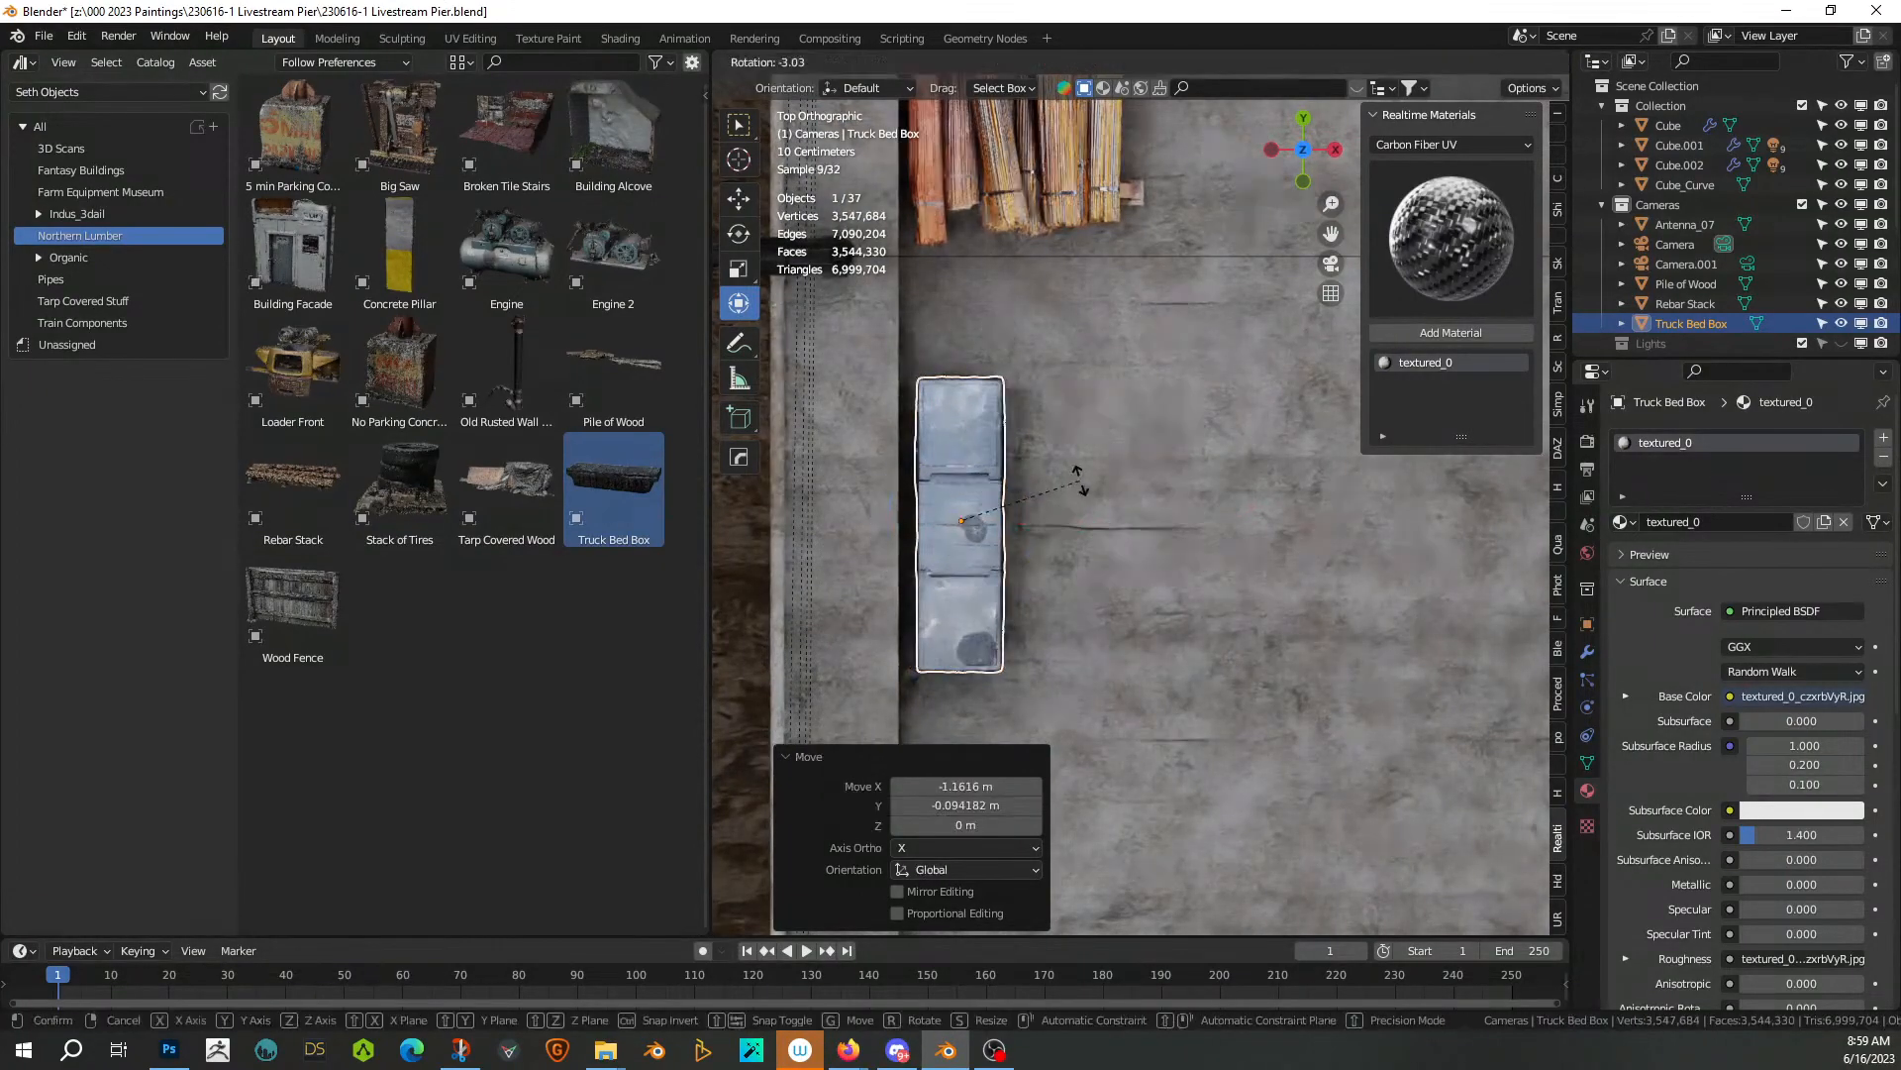
{"action": "left_click", "coordinate": [1070, 486]}
{"action": "key", "text": "g"}
{"action": "left_click", "coordinate": [1070, 481]}
{"action": "middle_click_drag", "start_coordinate": [1220, 508], "coordinate": [854, 317]}
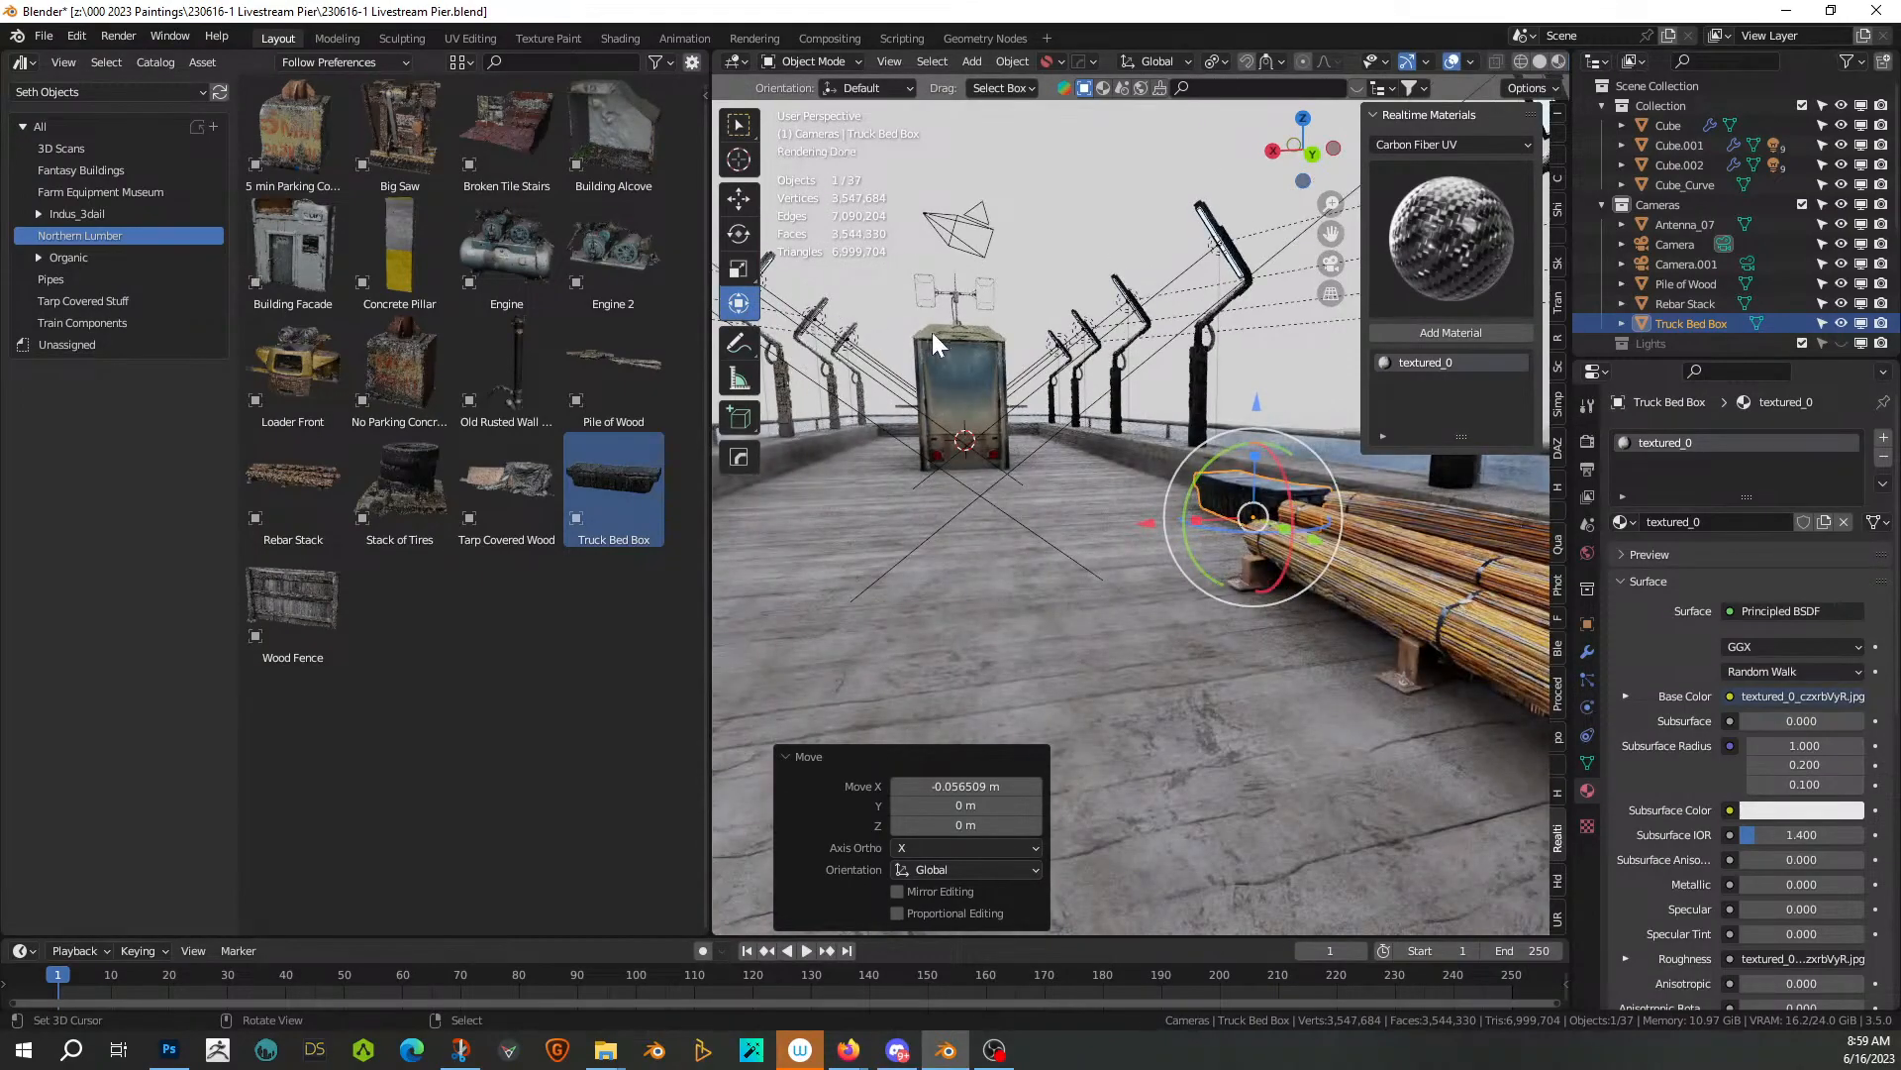
{"action": "key", "text": "ctrl+s"}
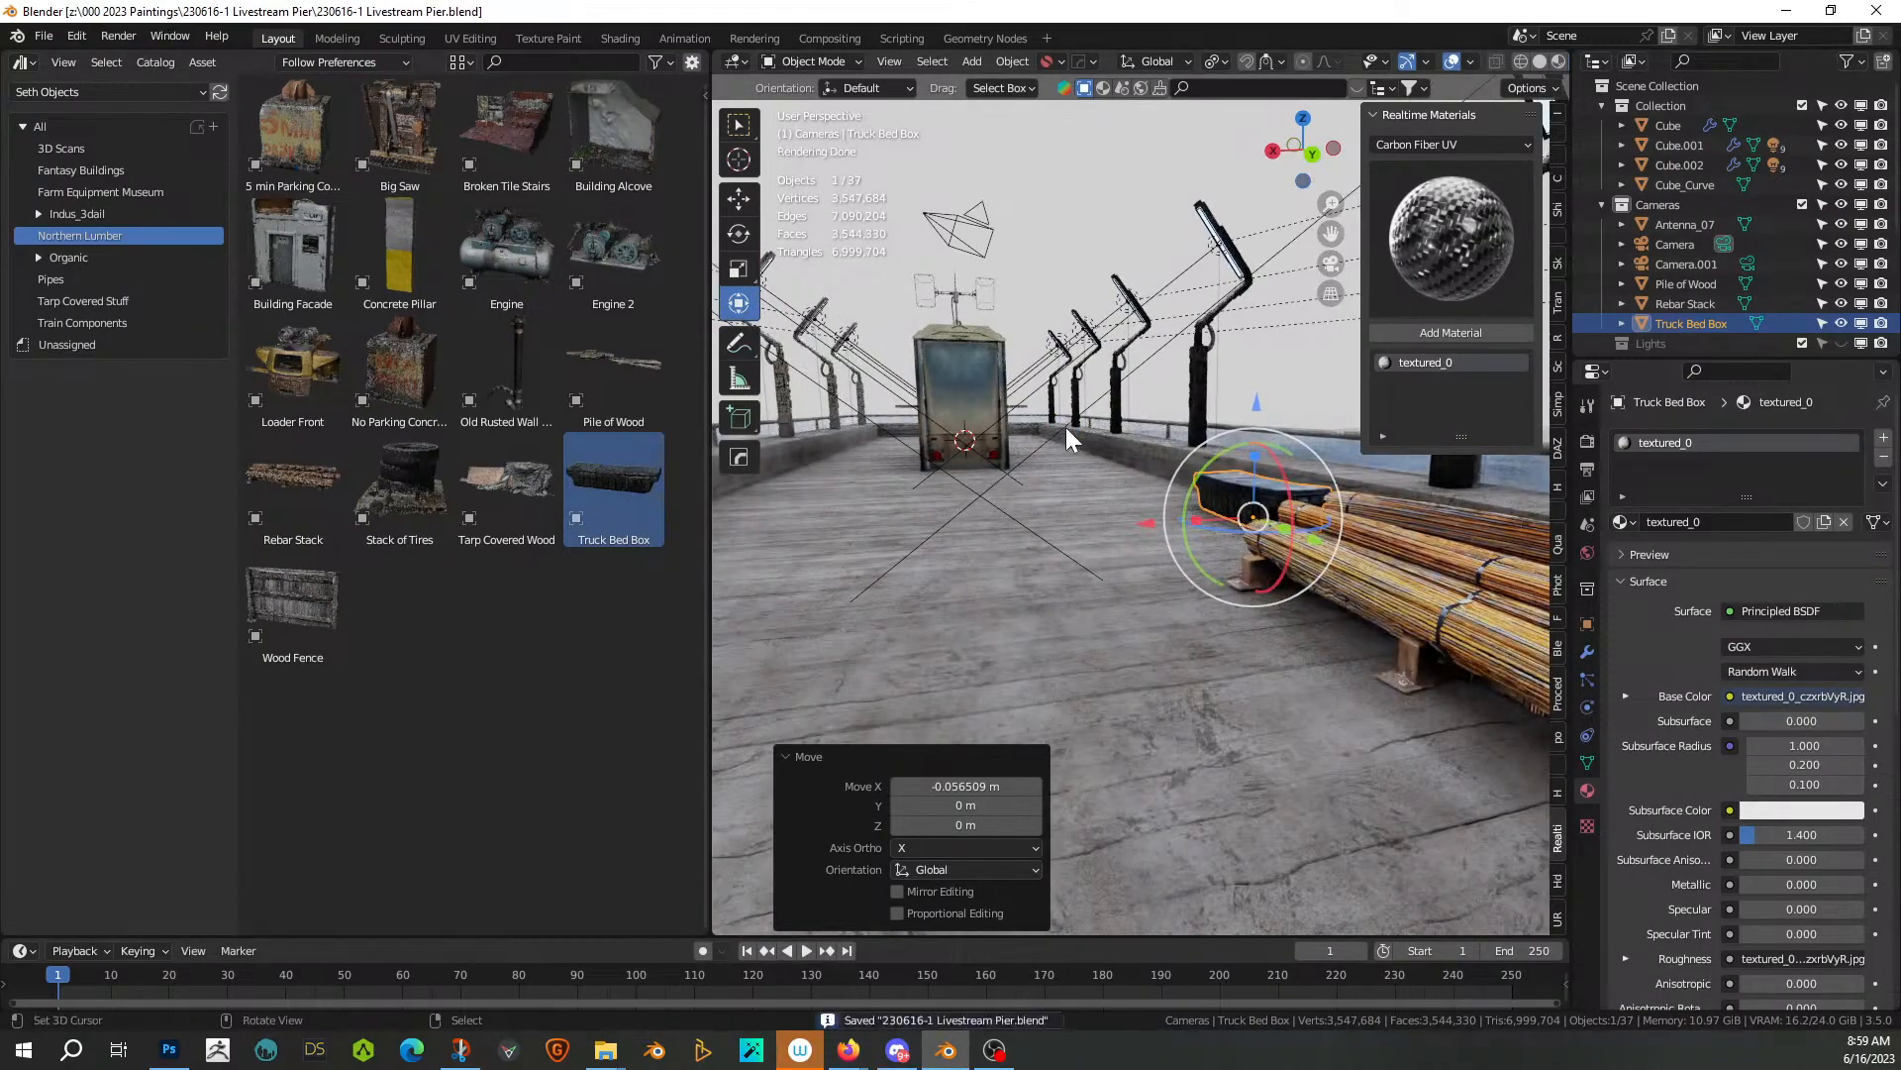
Place the last asset of the Tarp Covered Stuff category, Tarp Covered Greeble.012, on the deck beyond the pile of wood
{"action": "middle_click_drag", "start_coordinate": [1065, 426], "coordinate": [1307, 420]}
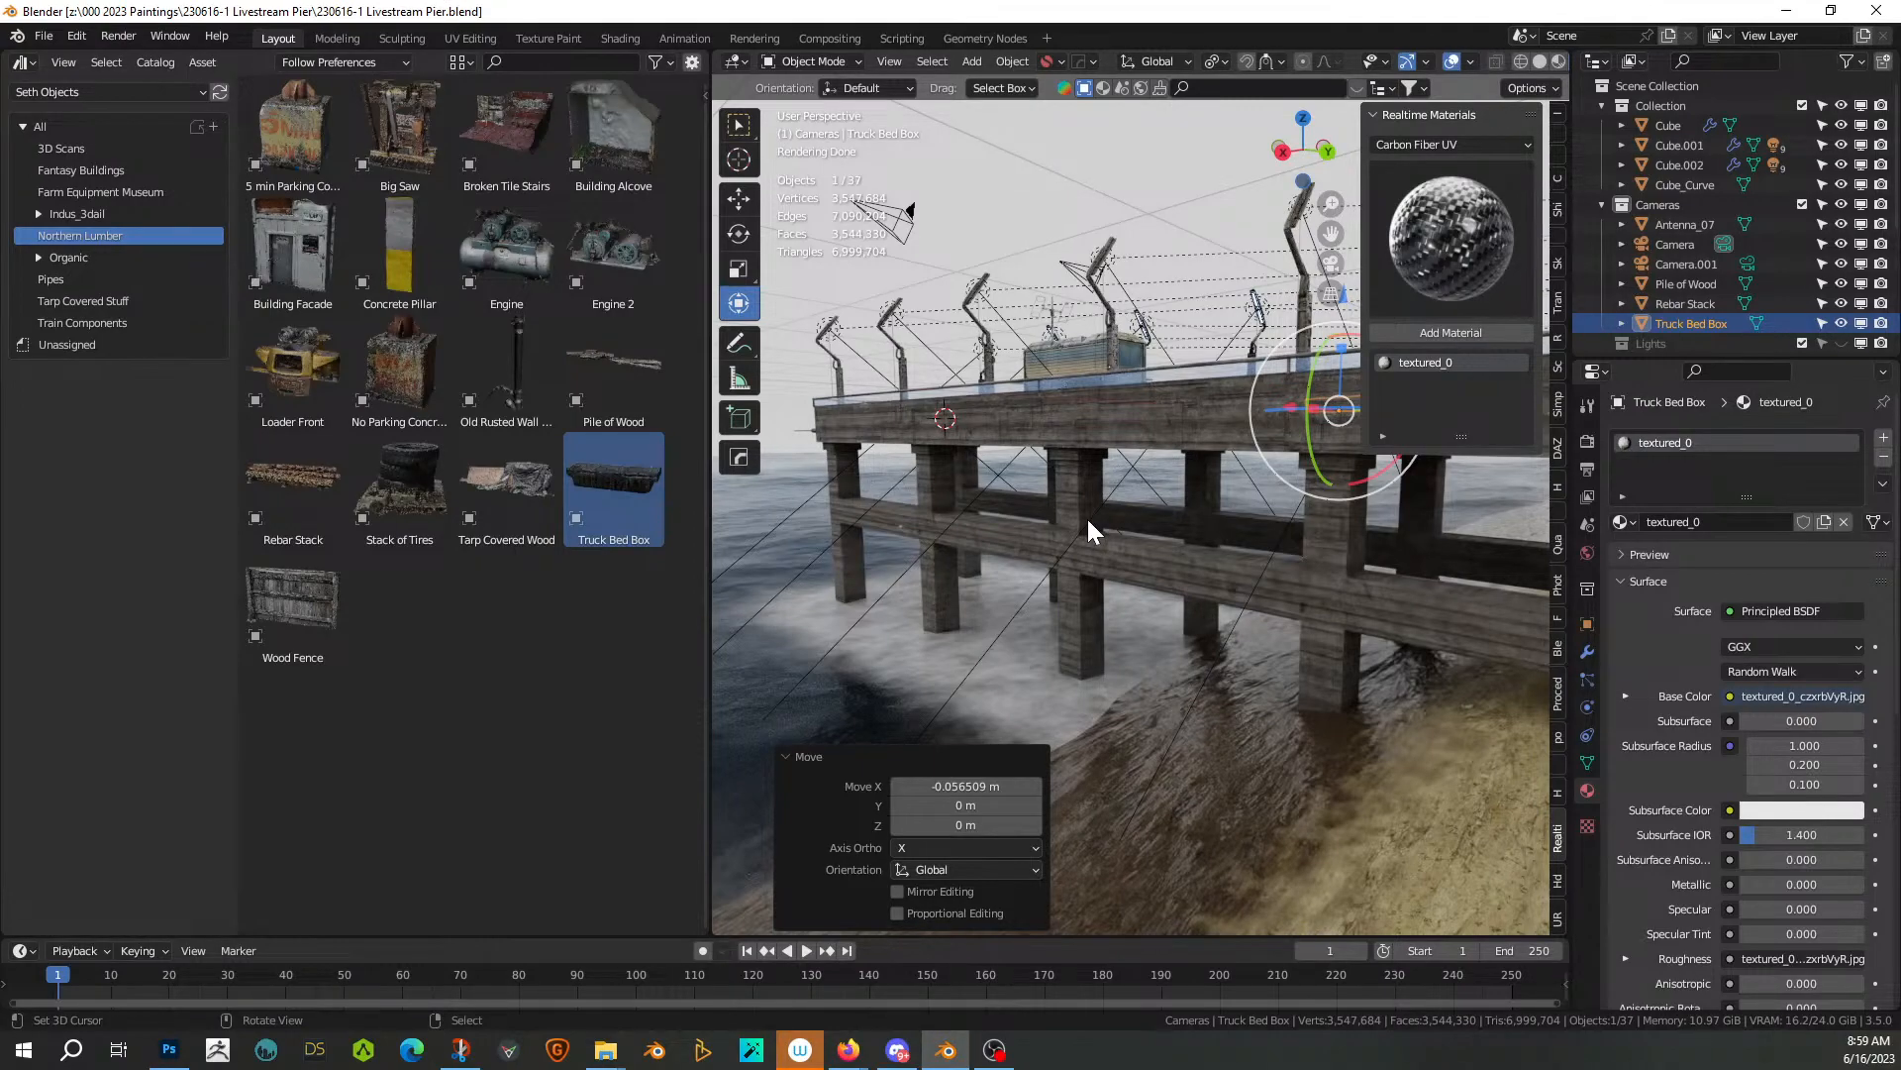
{"action": "middle_click_drag", "start_coordinate": [1089, 544], "coordinate": [731, 792]}
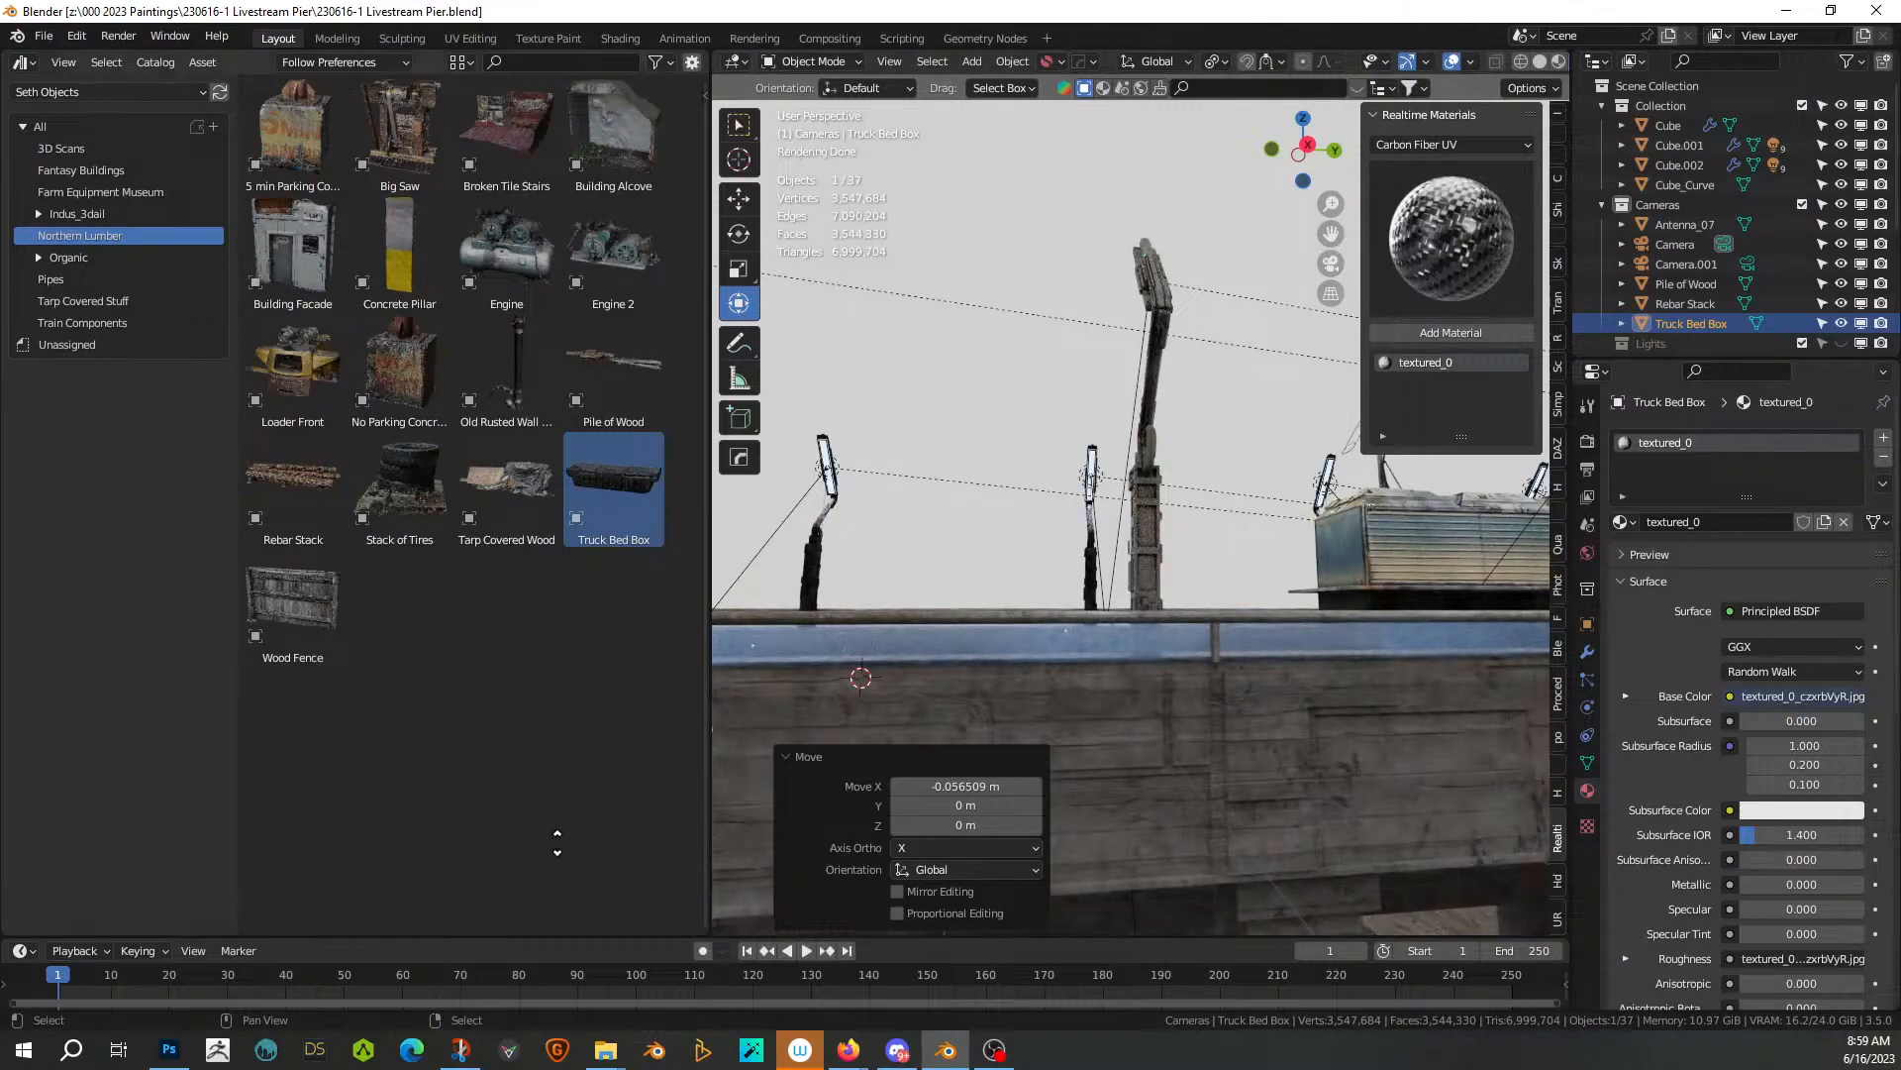
{"action": "middle_click_drag", "start_coordinate": [1157, 697], "coordinate": [1026, 733]}
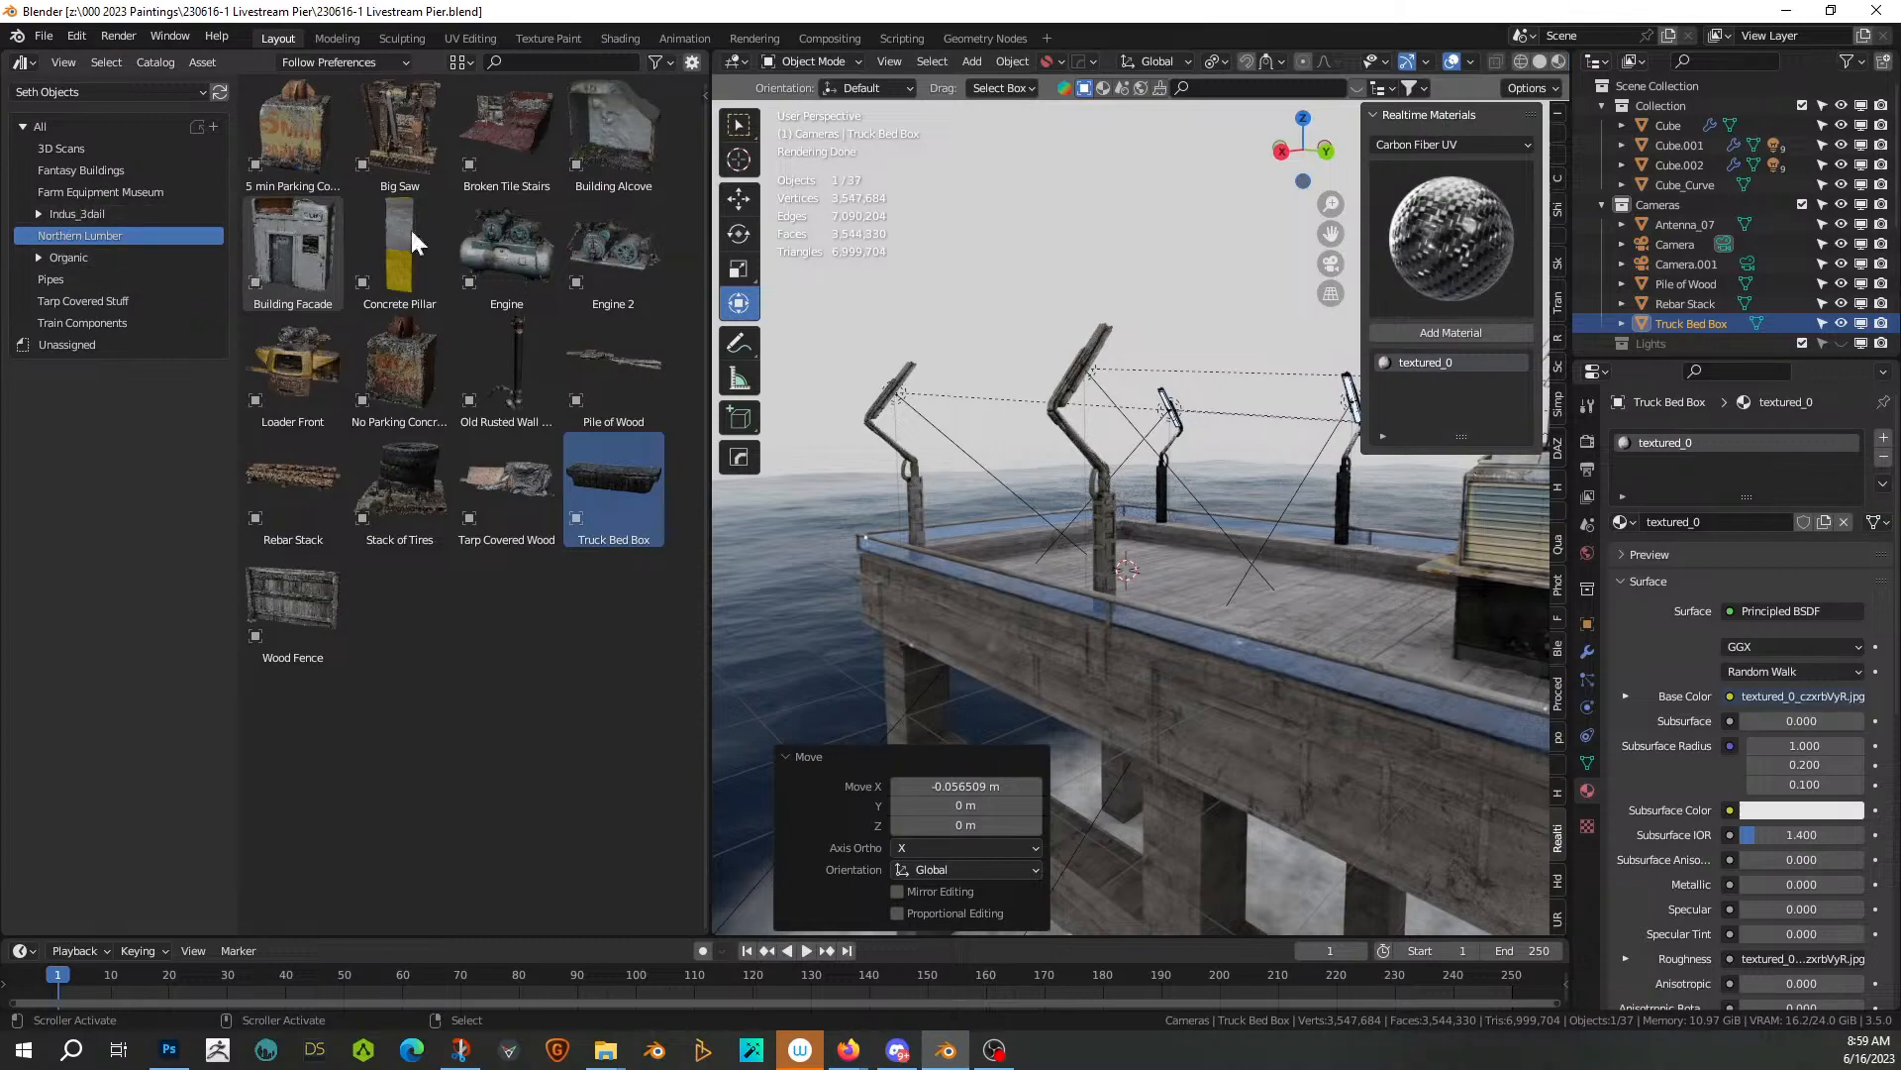
{"action": "middle_click_drag", "start_coordinate": [1402, 780], "coordinate": [1337, 693]}
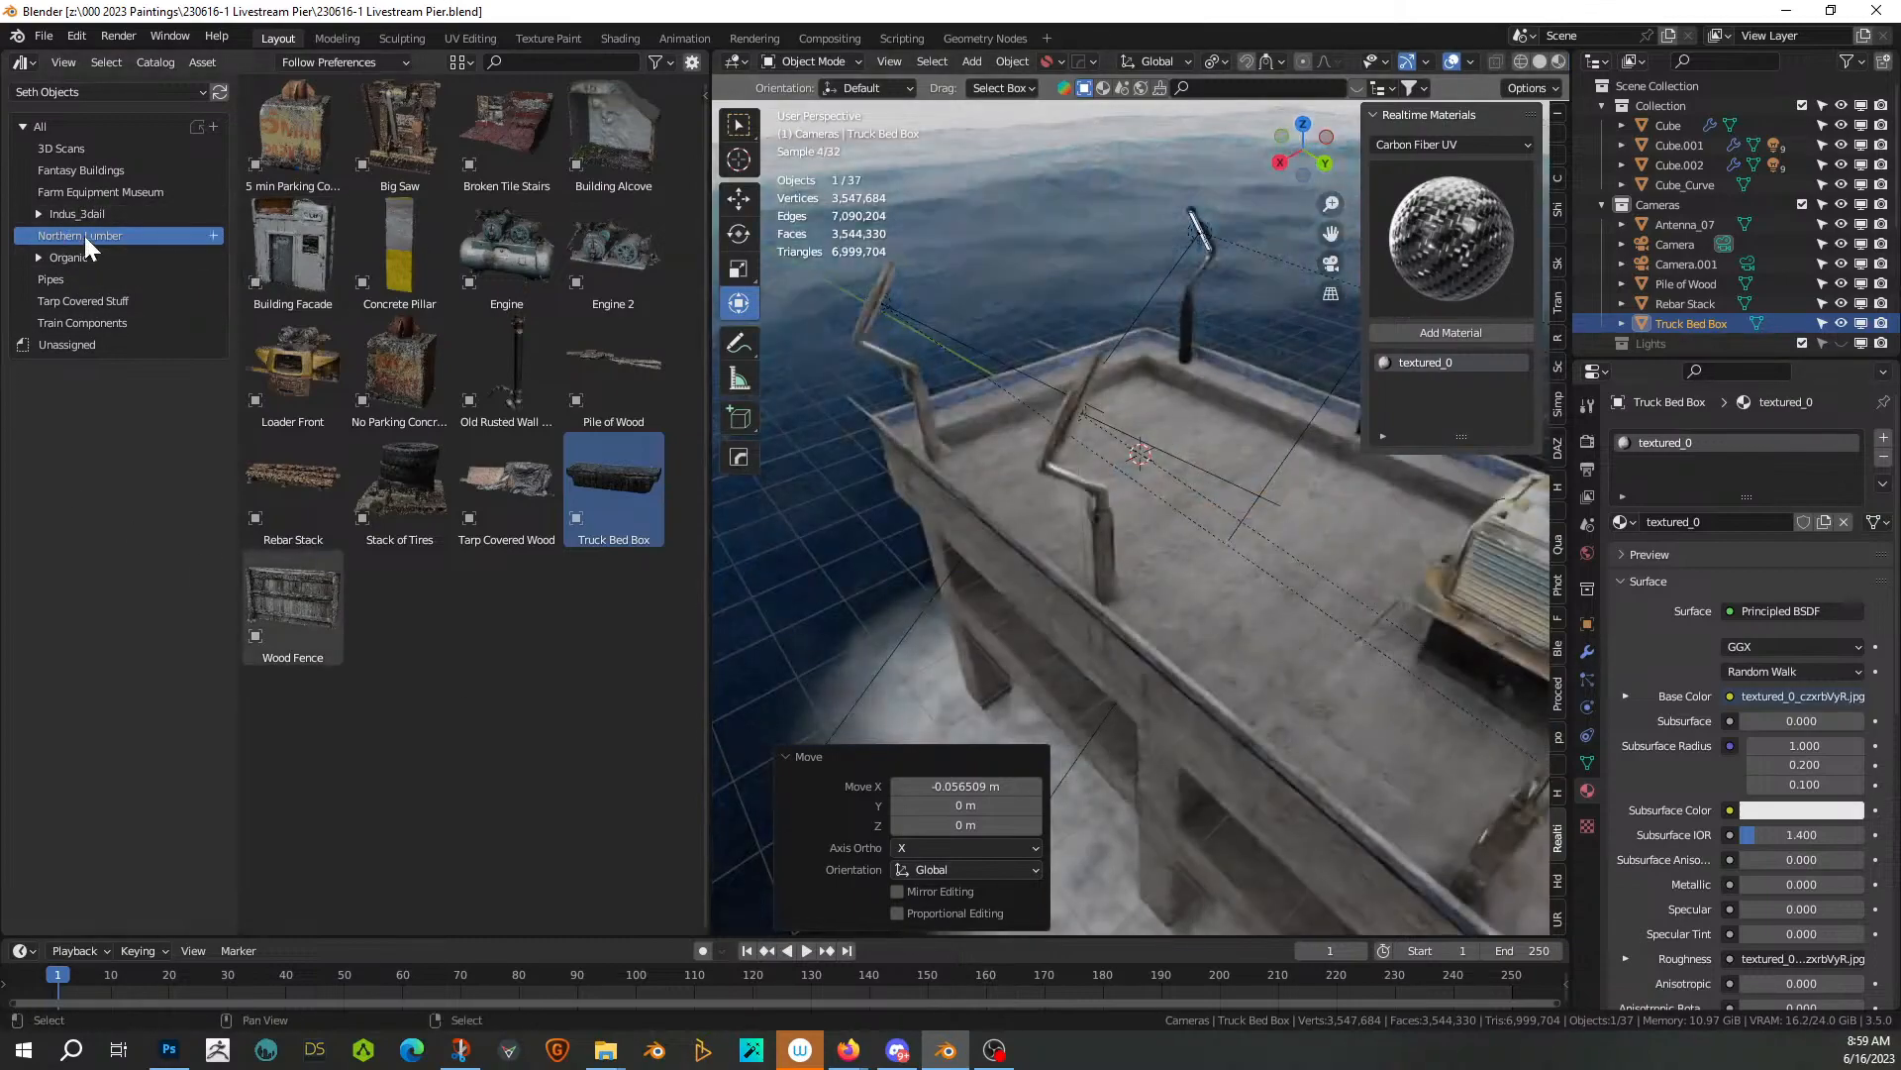
{"action": "left_click", "coordinate": [99, 300]}
{"action": "middle_click_drag", "start_coordinate": [1386, 785], "coordinate": [1477, 519], "text": "shift"}
{"action": "scroll", "coordinate": [723, 597], "scroll_direction": "down", "scroll_amount": 5}
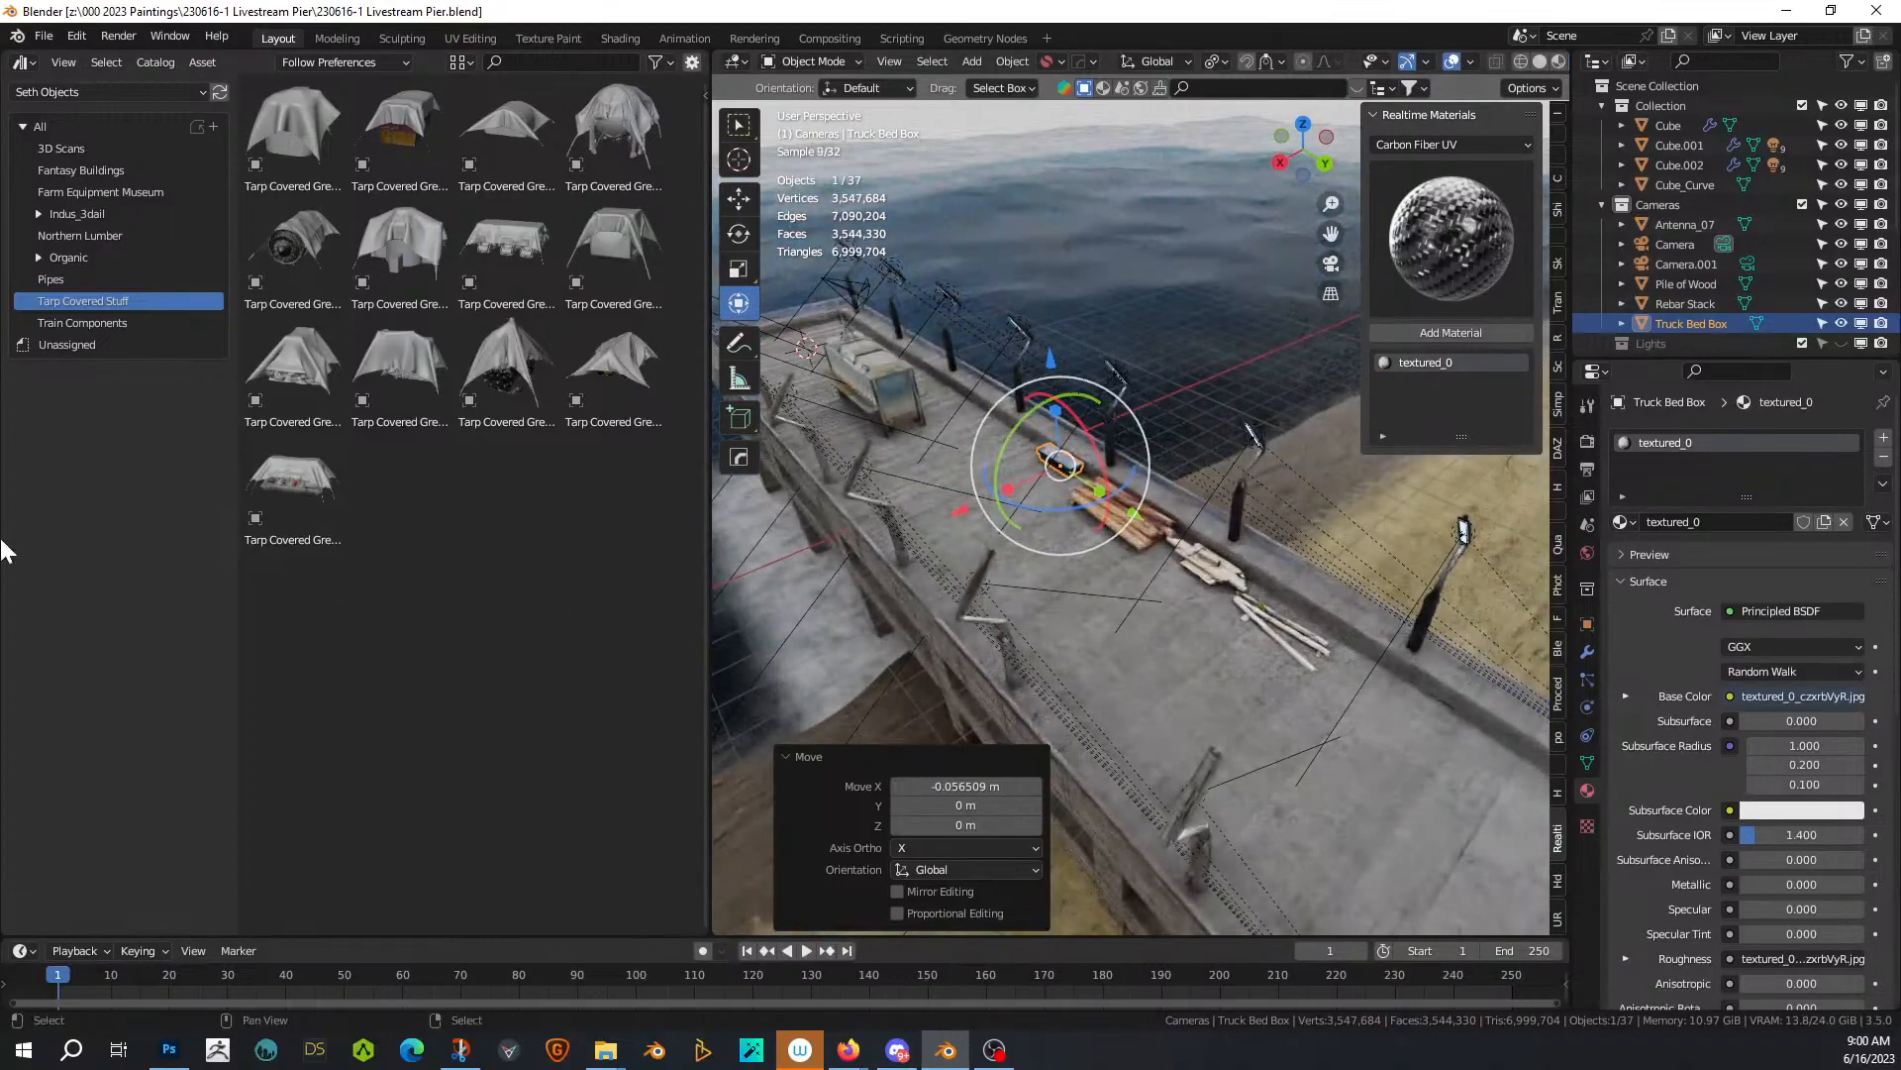
{"action": "left_click_drag", "start_coordinate": [297, 471], "coordinate": [1359, 757]}
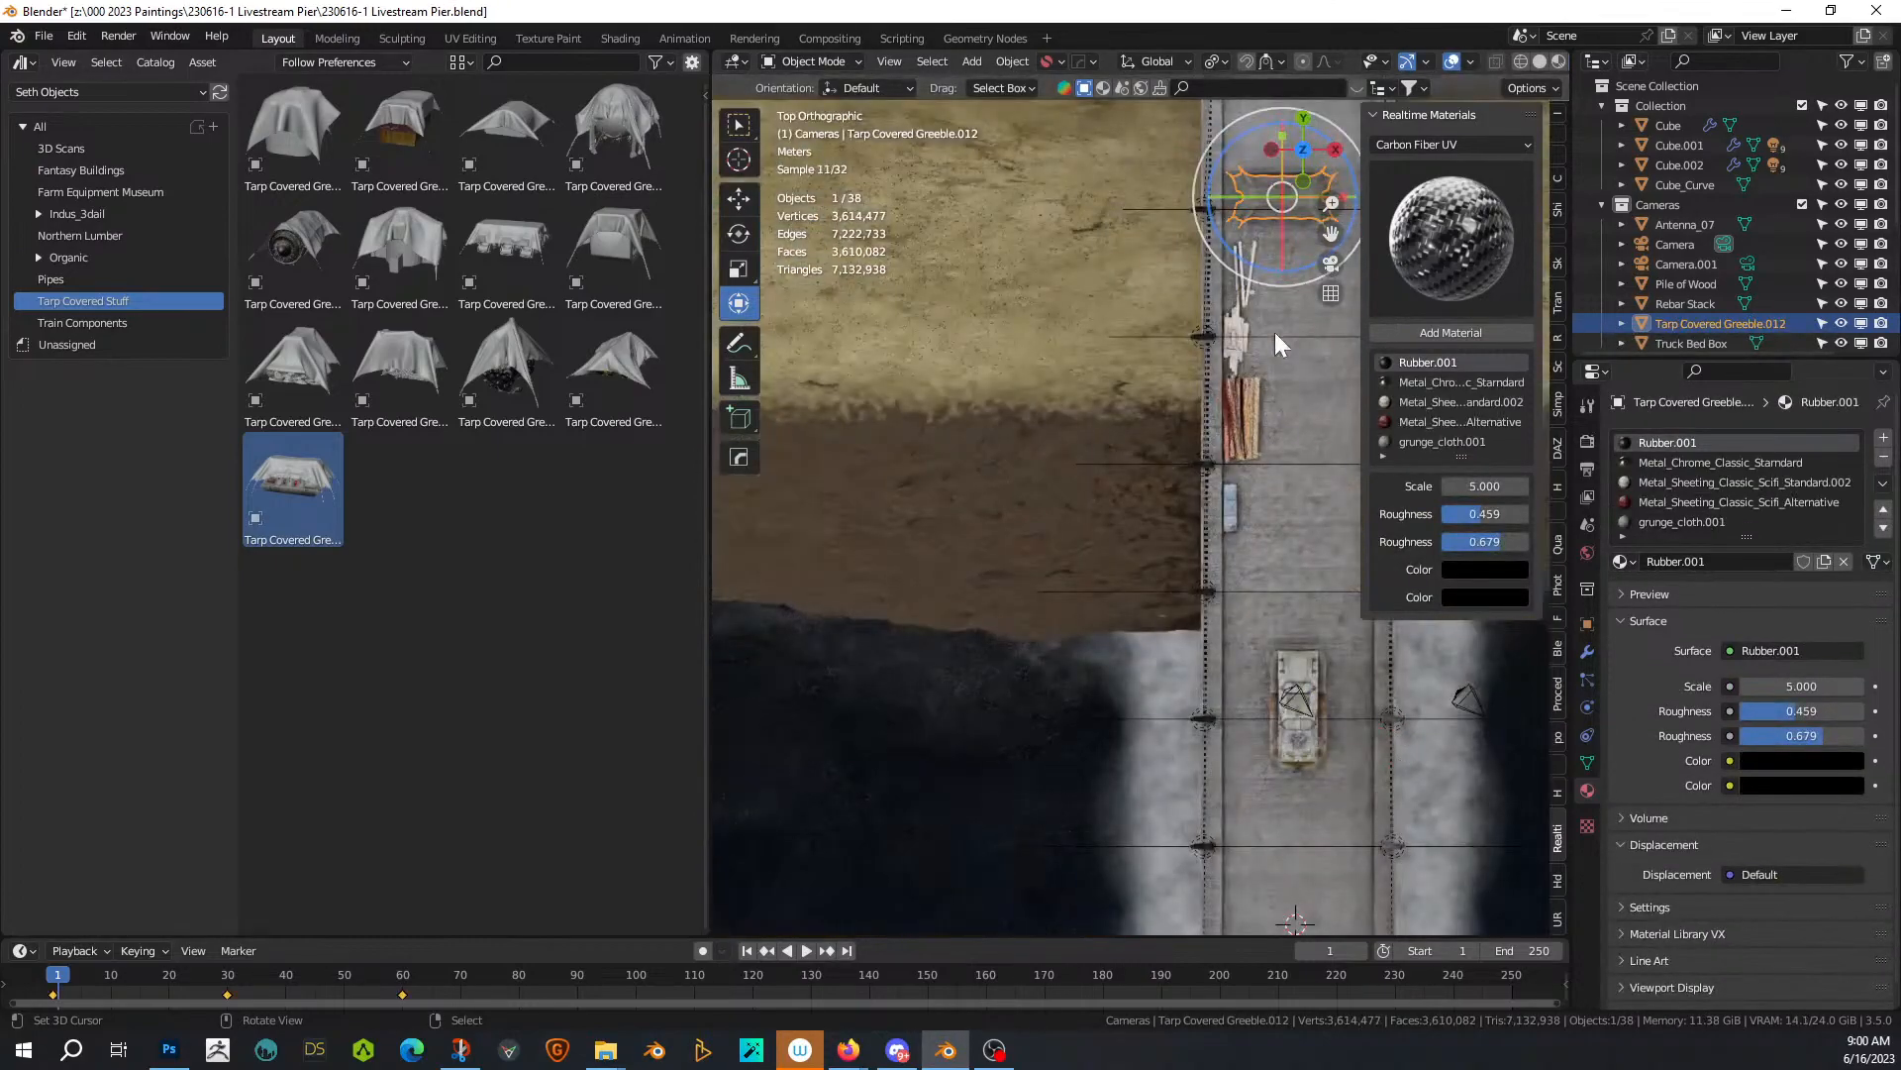
Rotate the tarp-covered prop 90° around the global Z axis
{"action": "middle_click_drag", "start_coordinate": [1298, 490], "coordinate": [1180, 665], "text": "shift"}
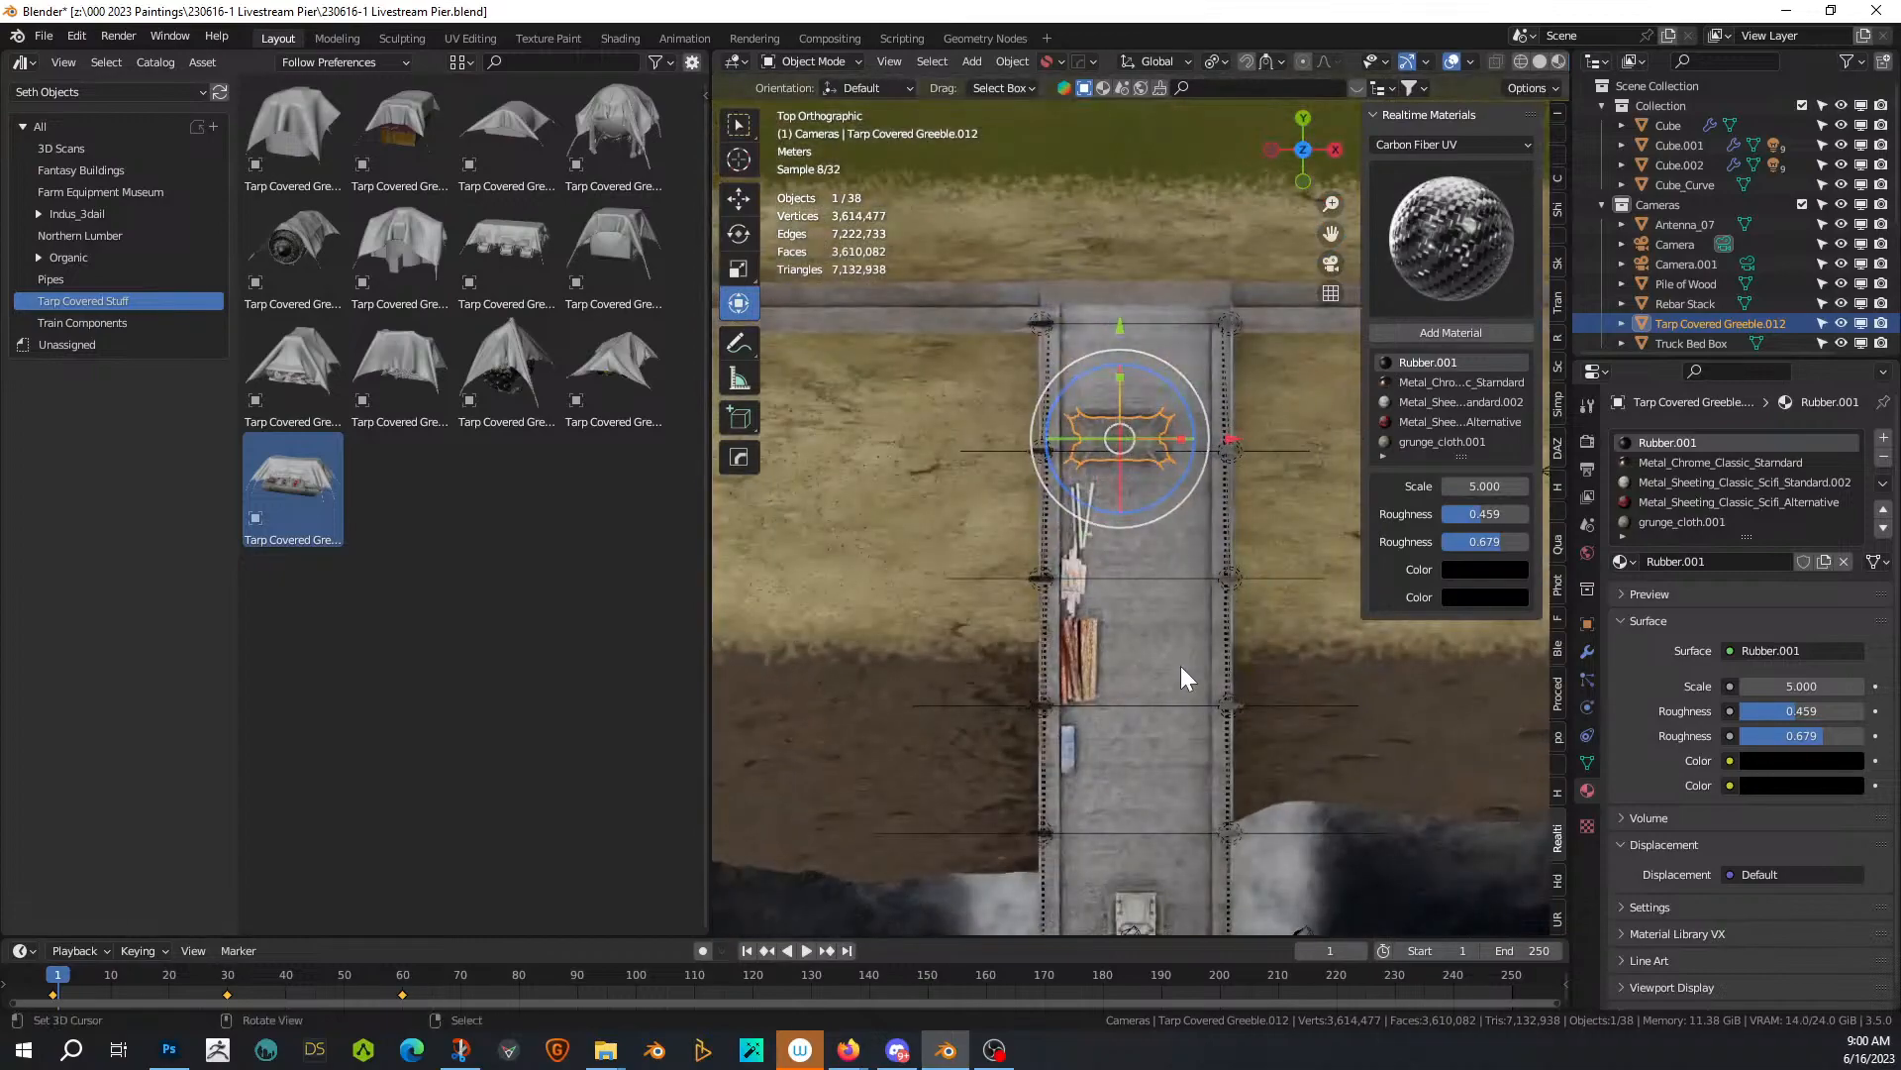
{"action": "key", "text": "r"}
{"action": "key", "text": "z"}
{"action": "key", "text": "9"}
{"action": "key", "text": "0"}
{"action": "key", "text": "Return"}
Move the tarp-covered prop about 2.2 m in X and -13.6 m in Y, to the opposite curb behind the vehicle, and deselect it
{"action": "key", "text": "g"}
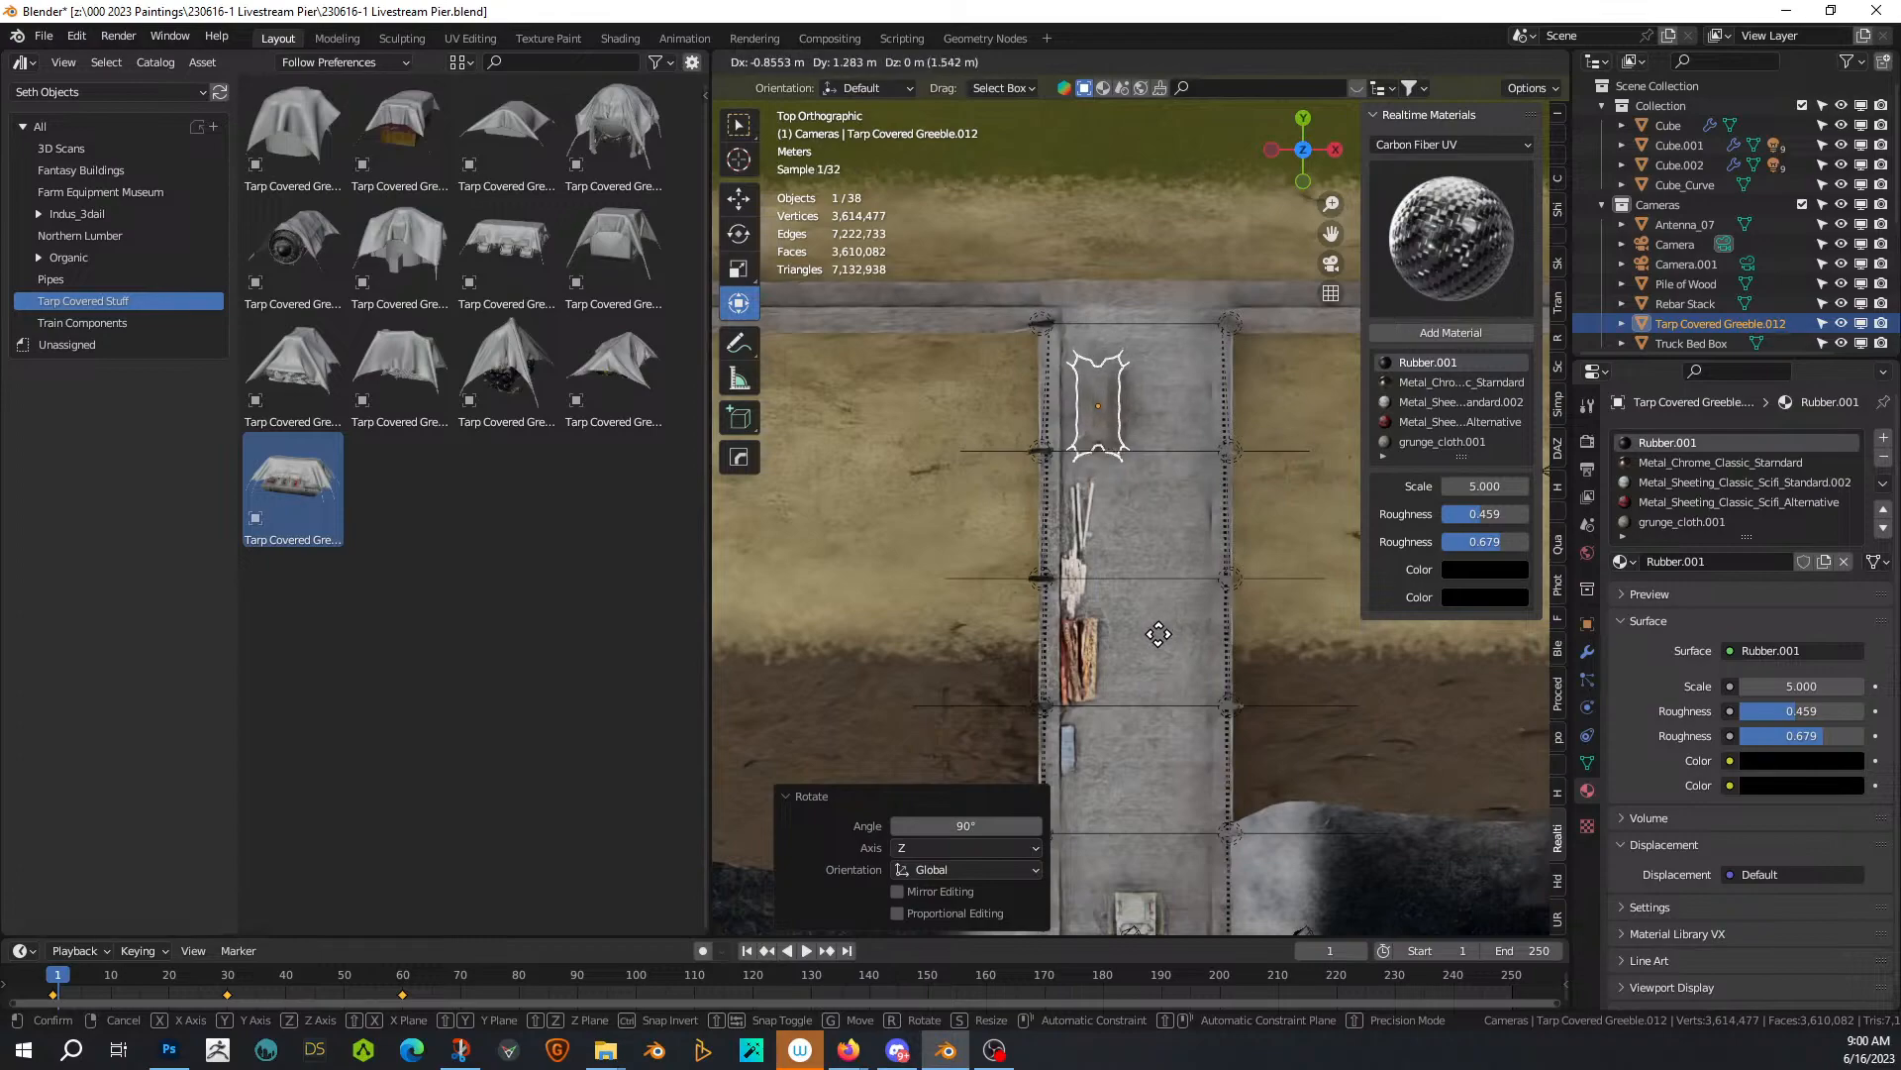
{"action": "left_click", "coordinate": [1236, 155]}
{"action": "middle_click_drag", "start_coordinate": [1133, 158], "coordinate": [1323, 465]}
{"action": "scroll", "coordinate": [1070, 469], "scroll_direction": "up", "scroll_amount": 3}
{"action": "middle_click_drag", "start_coordinate": [1070, 469], "coordinate": [1007, 318]}
{"action": "scroll", "coordinate": [1052, 523], "scroll_direction": "up", "scroll_amount": 2}
{"action": "scroll", "coordinate": [1026, 497], "scroll_direction": "up", "scroll_amount": 2}
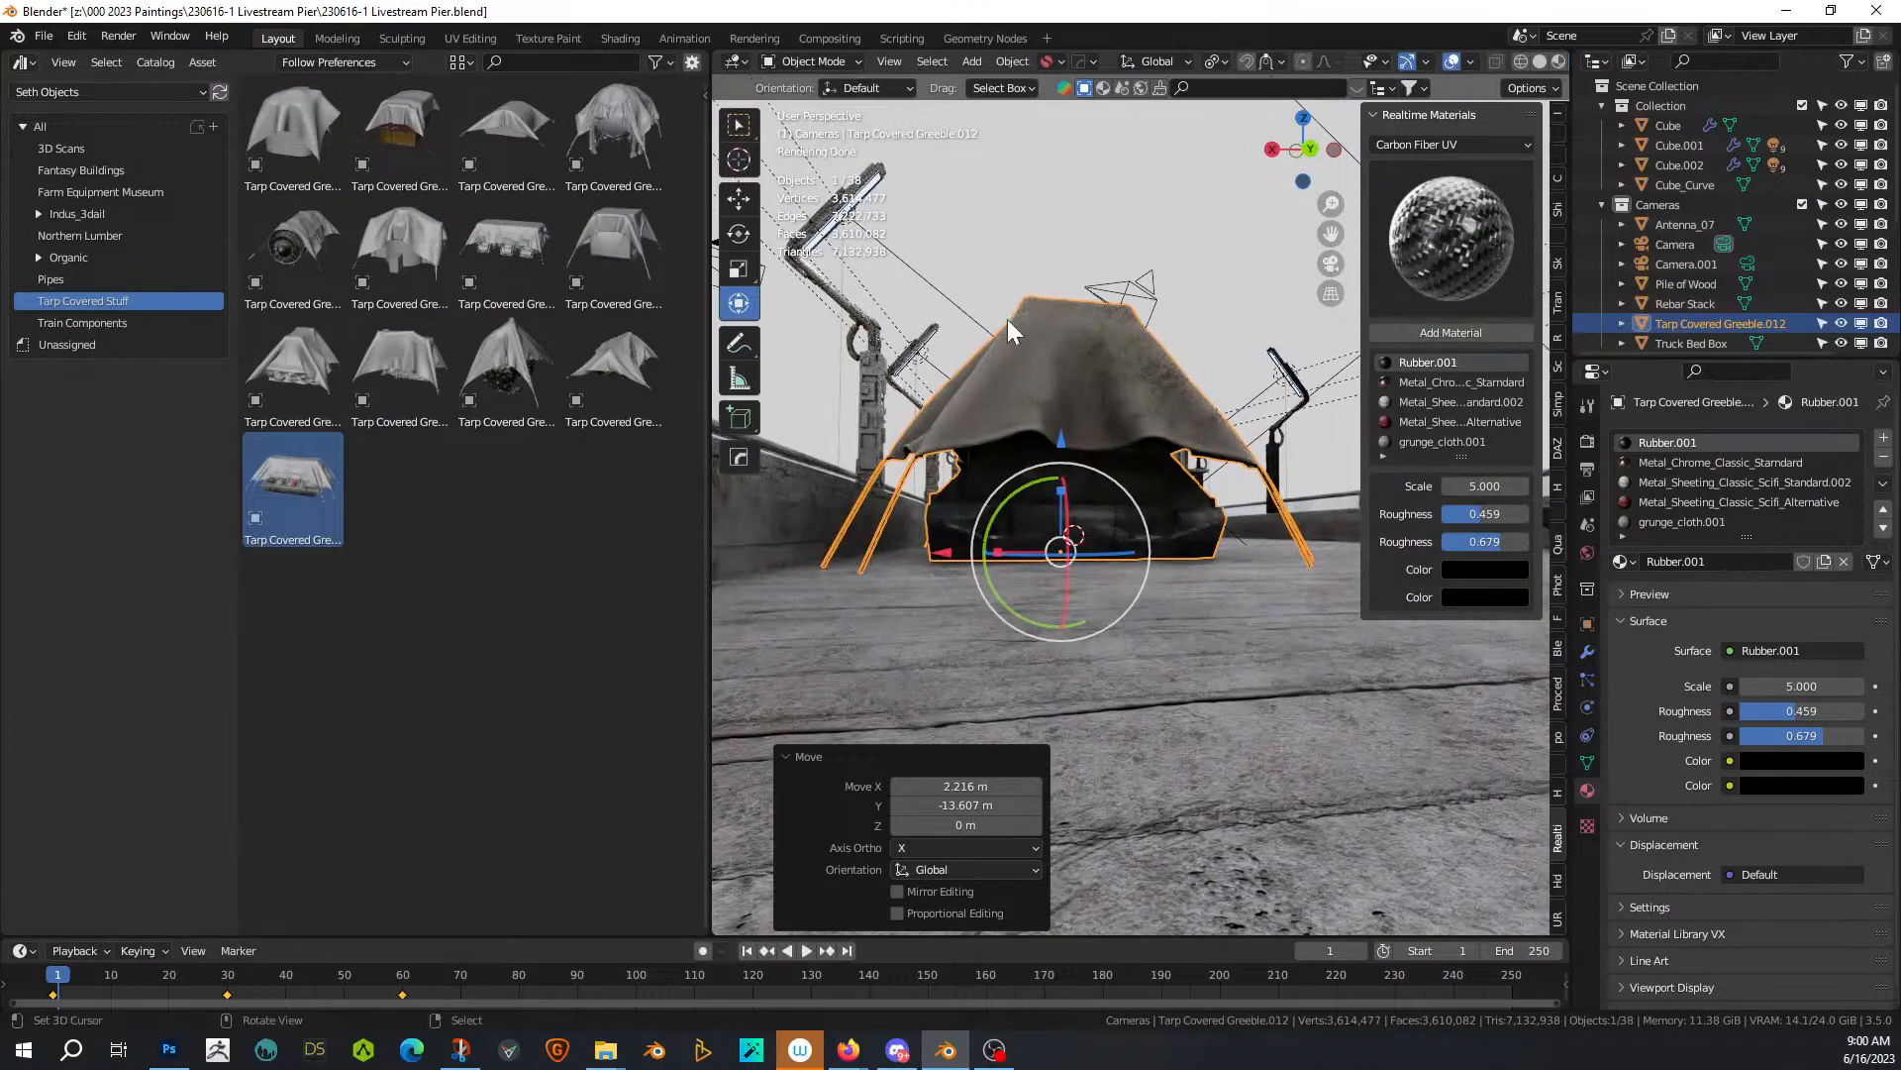
{"action": "left_click", "coordinate": [994, 224]}
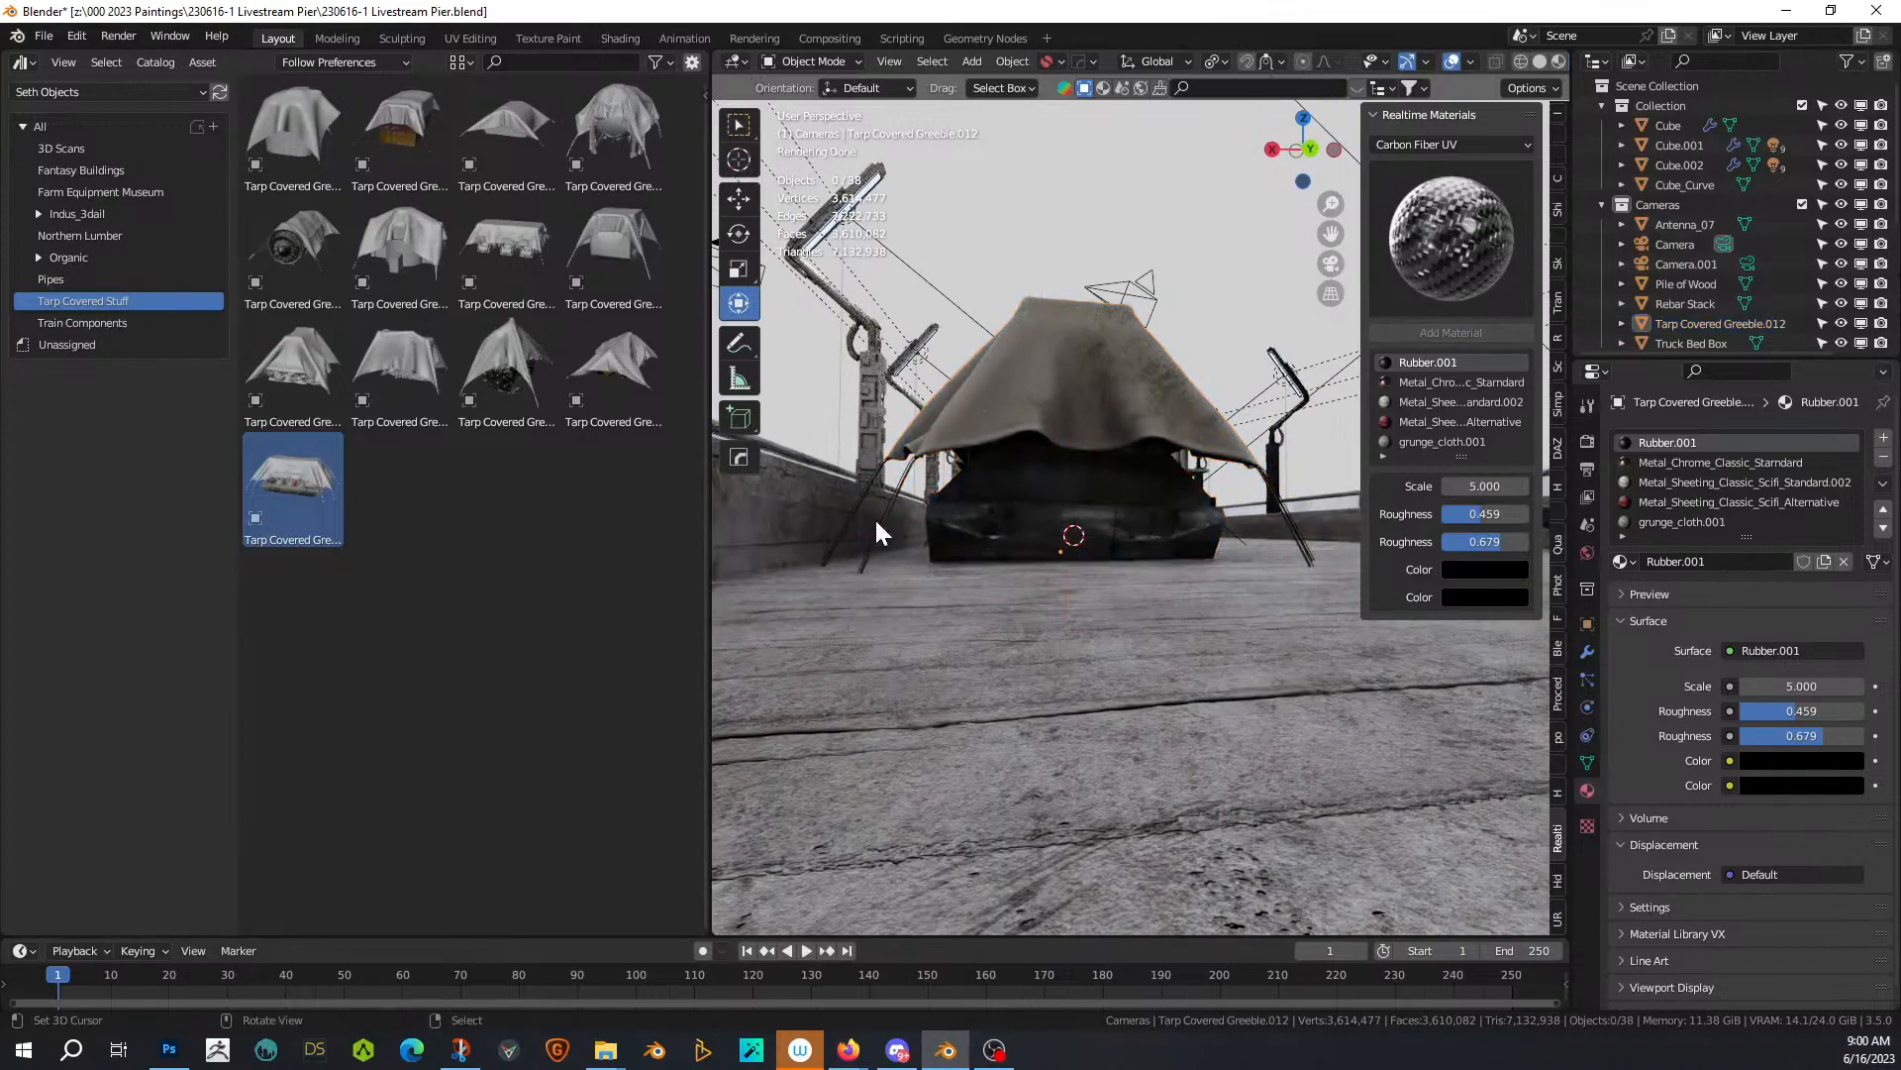
Place the Tarp Covered Greeble.001 asset beside the first tarp-covered prop and shift it slightly away from the curb in top view
{"action": "middle_click_drag", "start_coordinate": [1048, 403], "coordinate": [980, 572]}
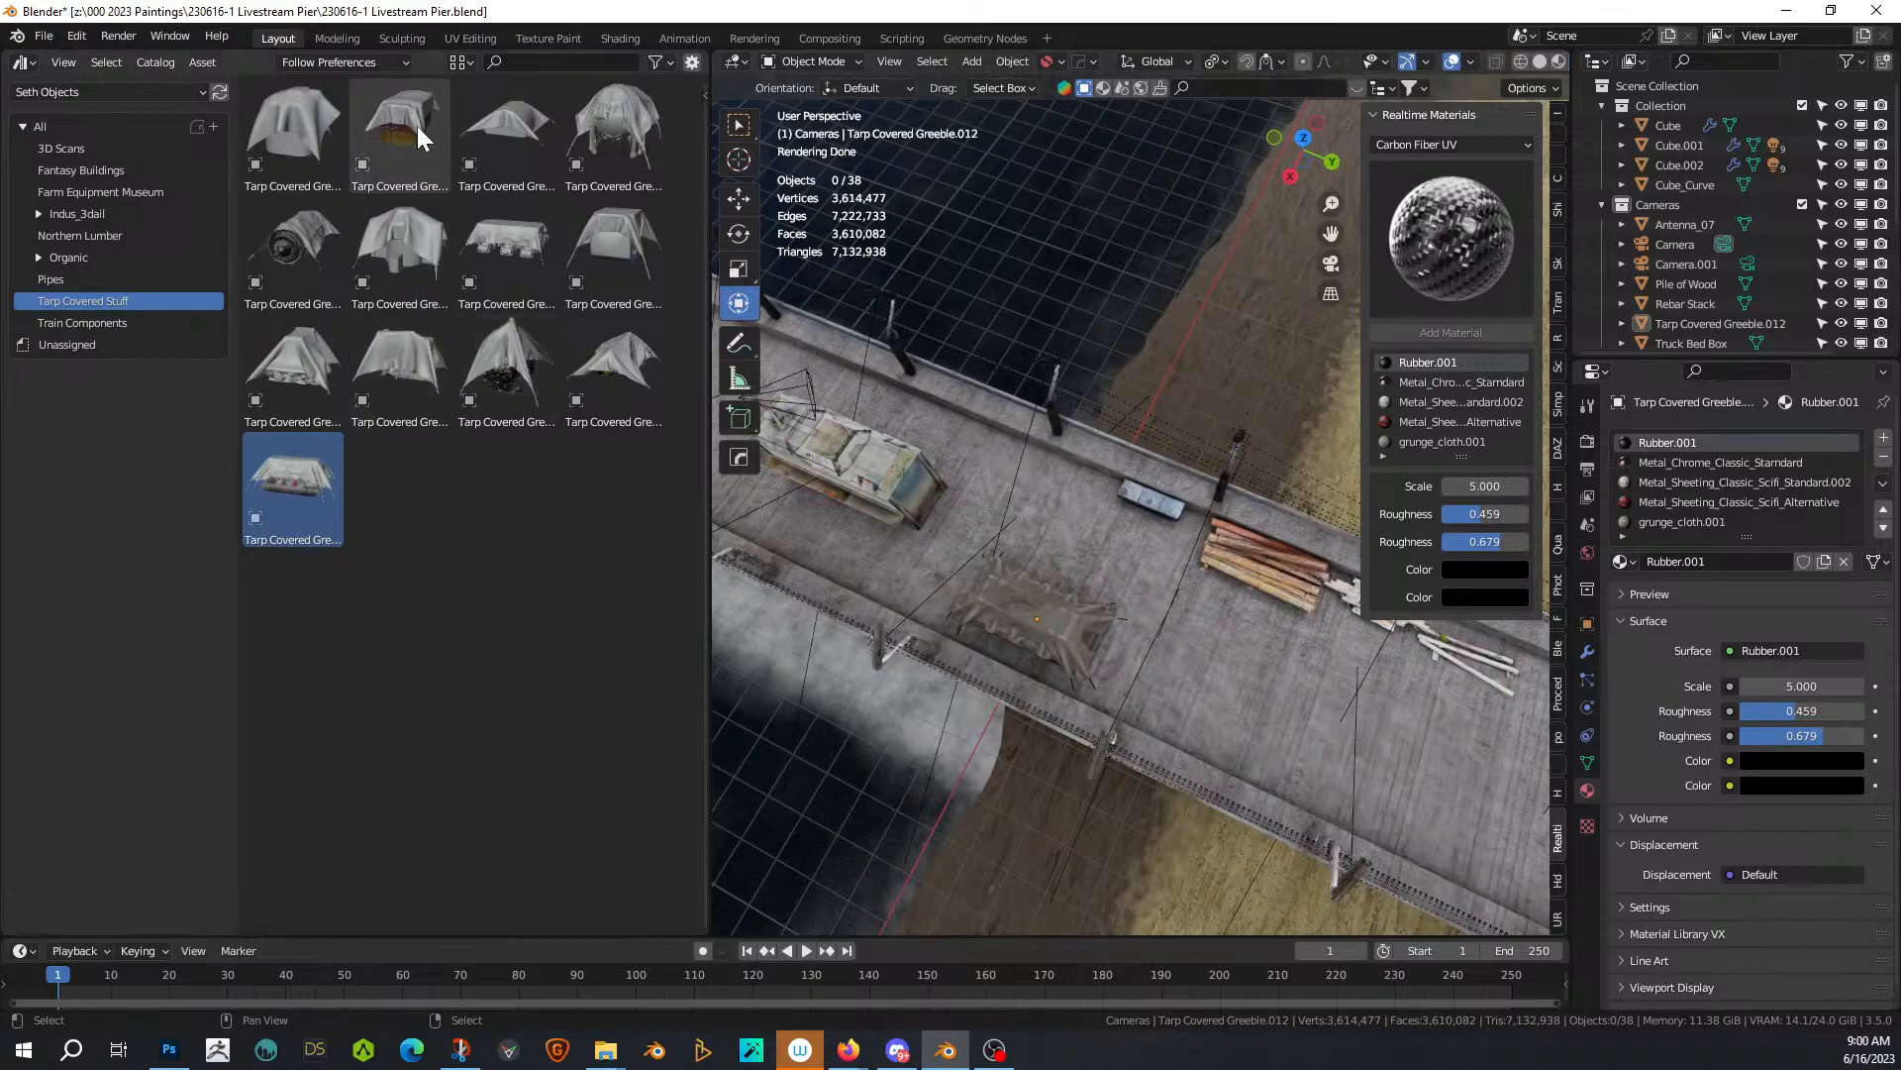
{"action": "left_click_drag", "start_coordinate": [438, 110], "coordinate": [1183, 698]}
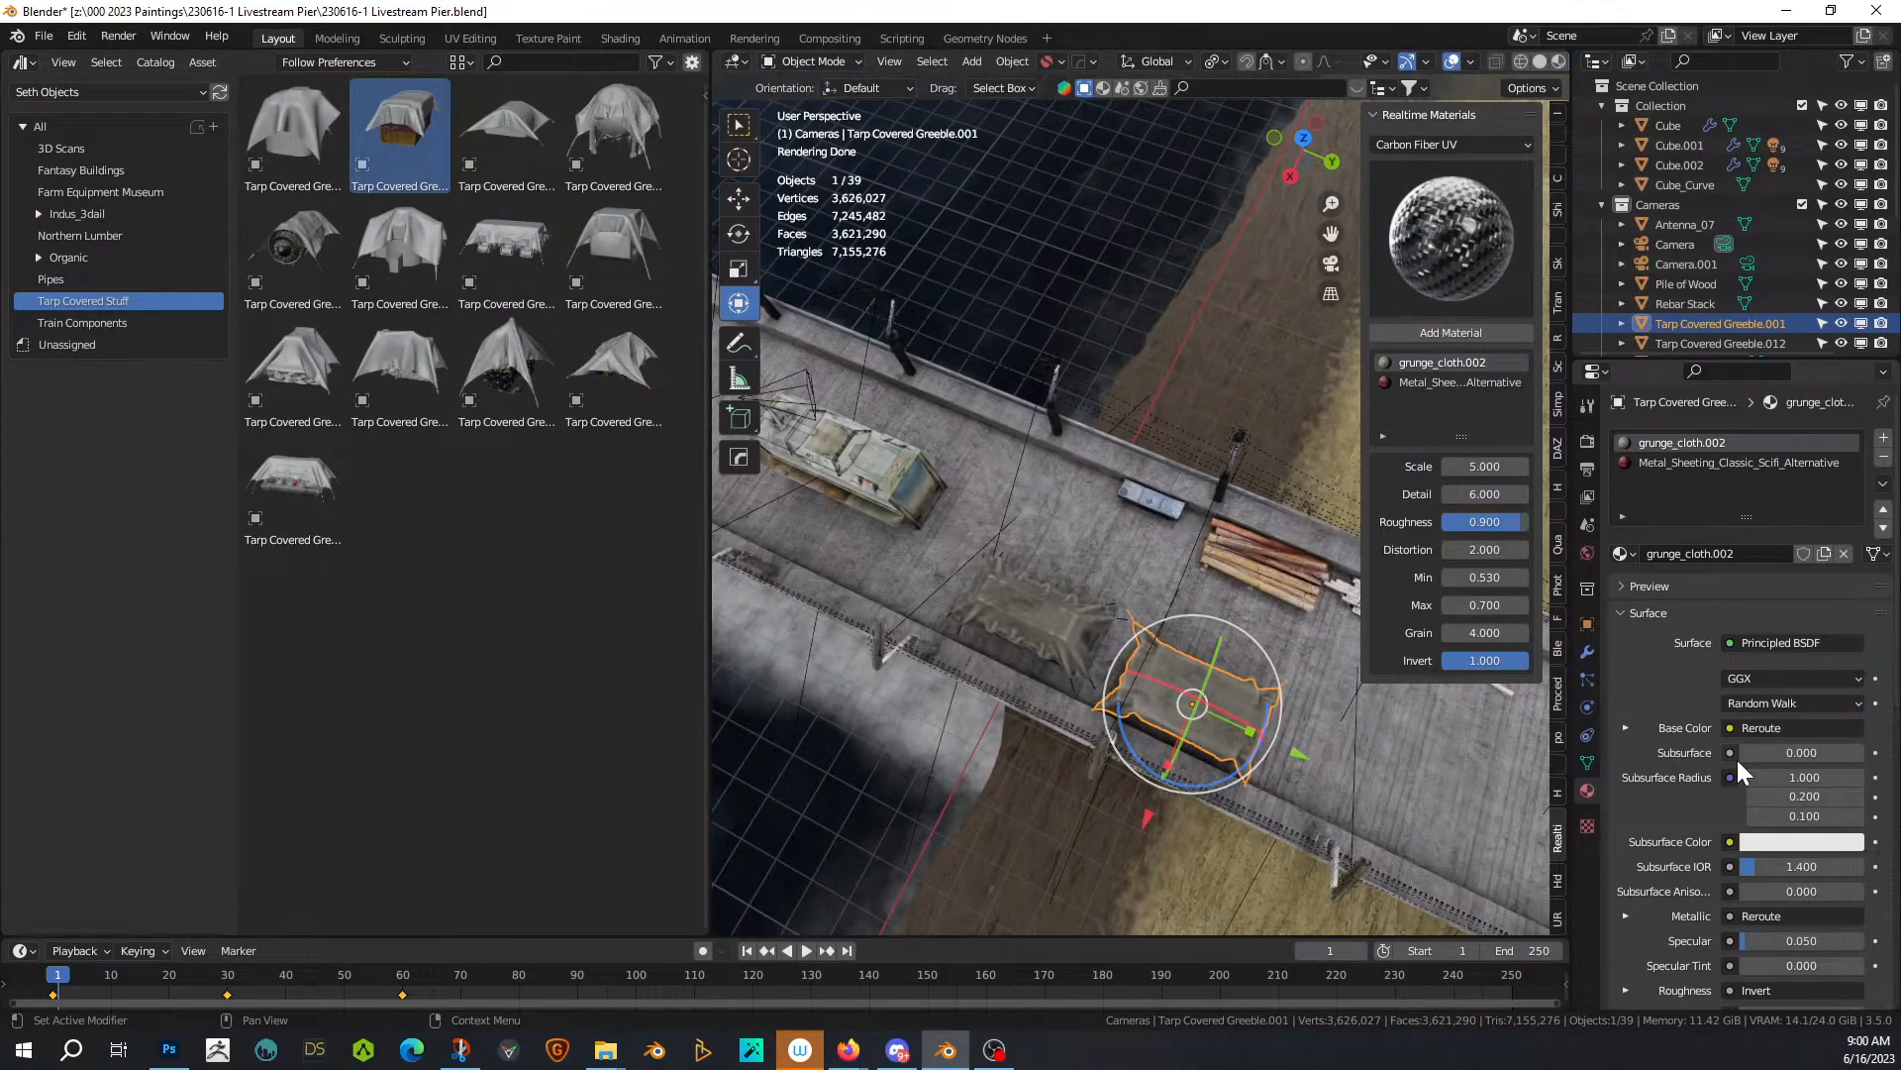
{"action": "middle_click_drag", "start_coordinate": [1190, 812], "coordinate": [1050, 748]}
{"action": "scroll", "coordinate": [1061, 698], "scroll_direction": "up", "scroll_amount": 3}
{"action": "key", "text": "KP_7"}
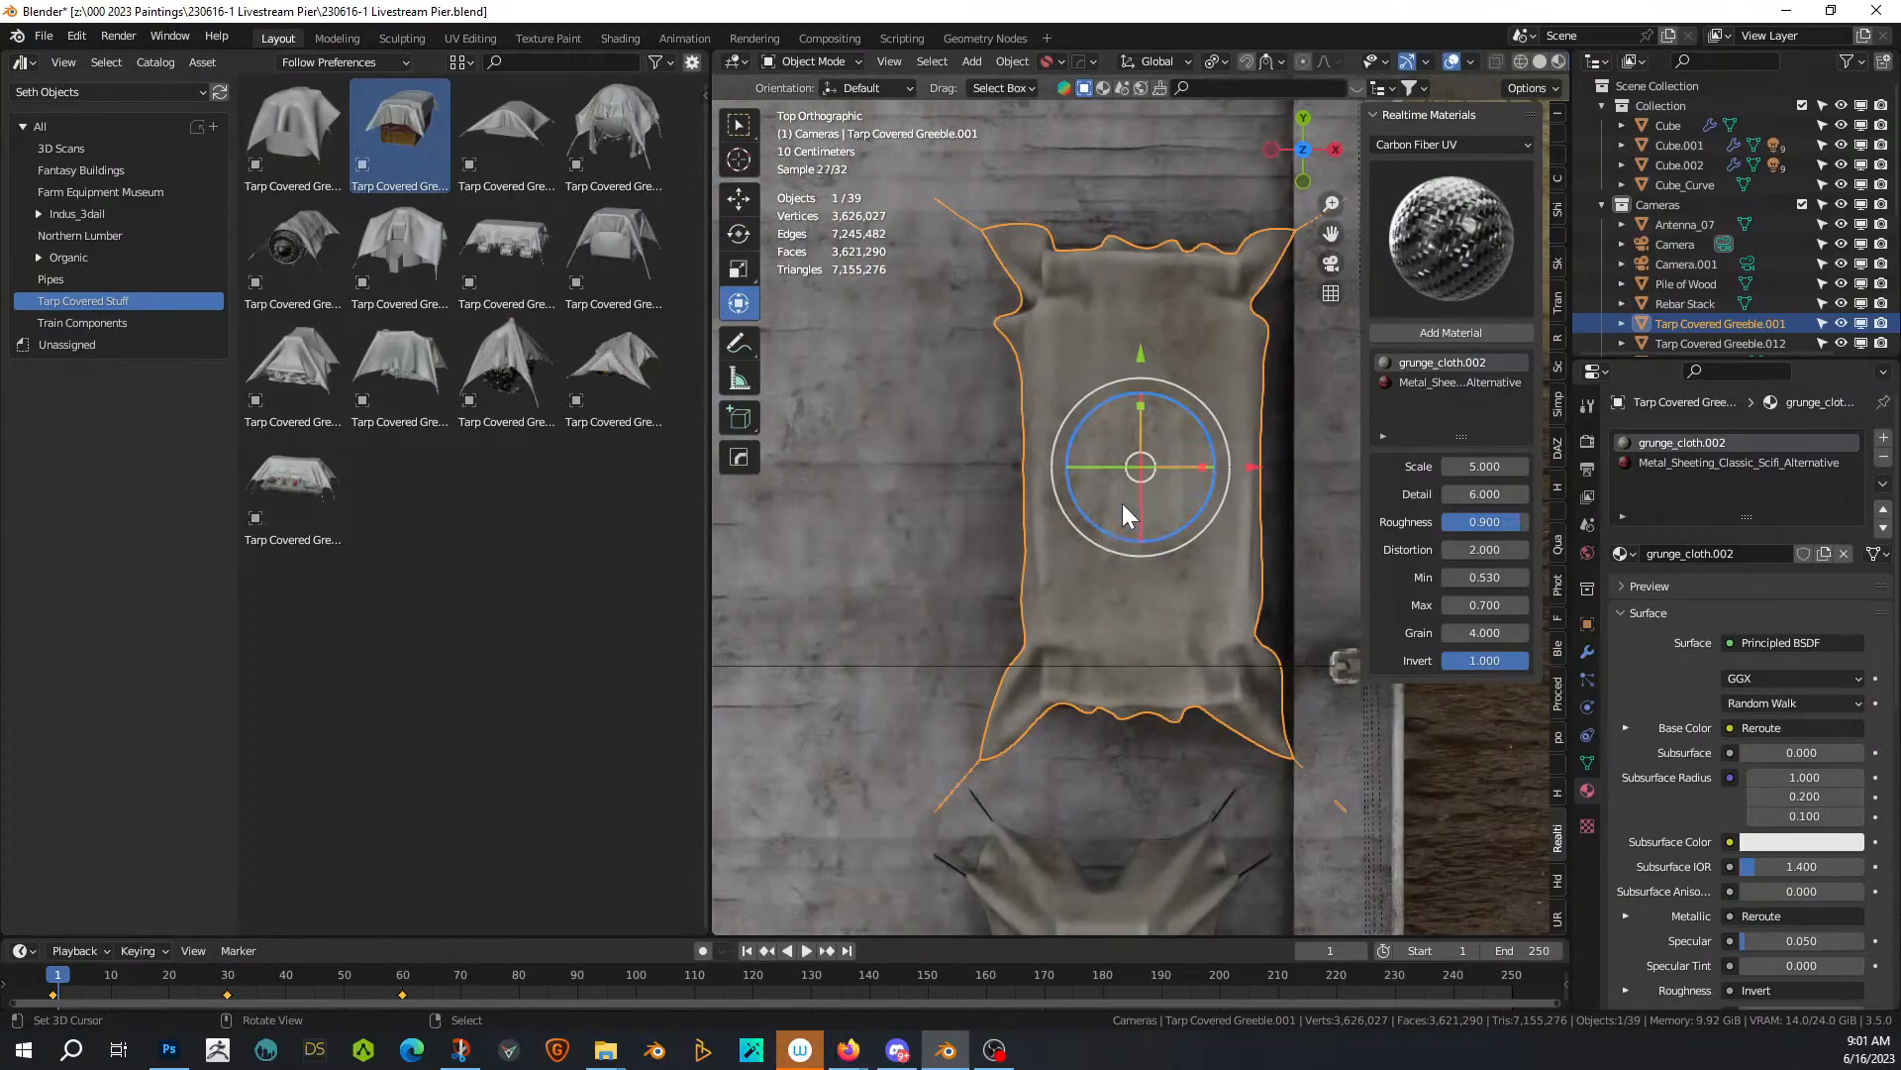
{"action": "key", "text": "g"}
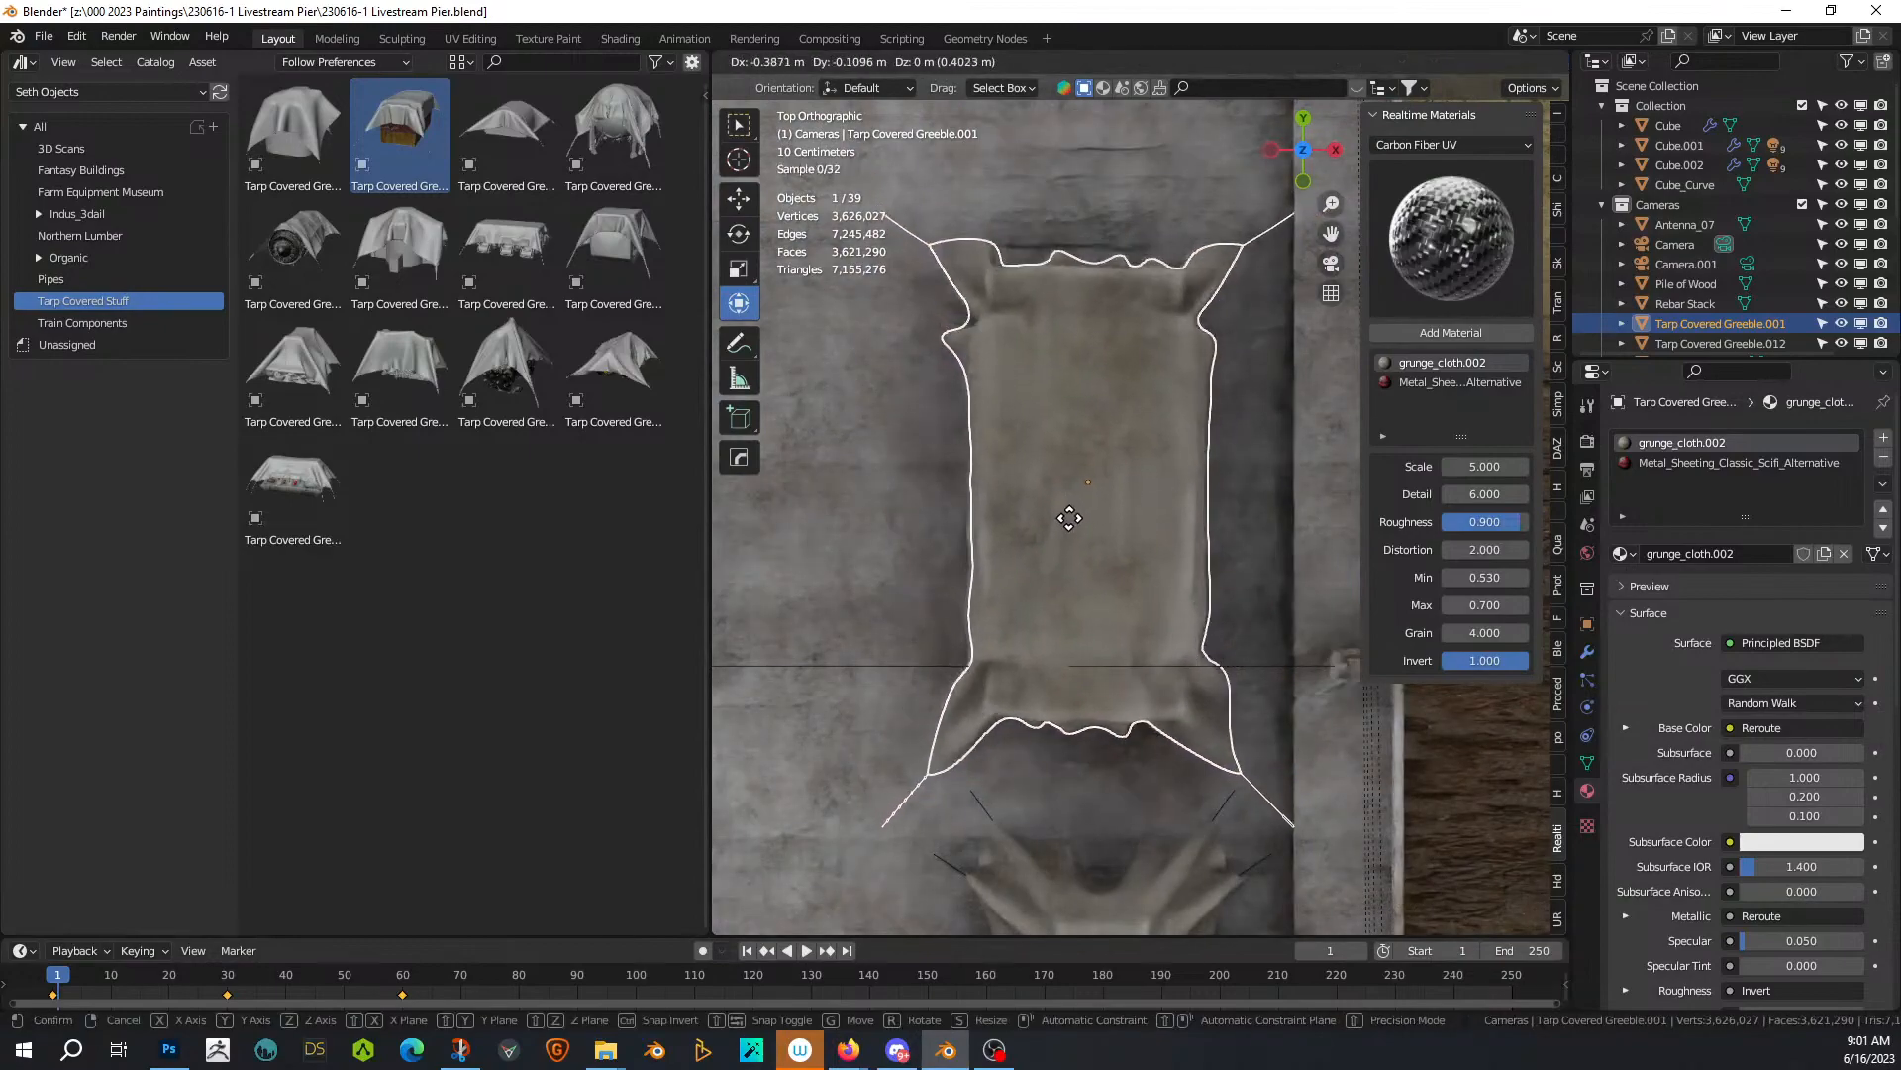
{"action": "left_click", "coordinate": [1074, 519]}
{"action": "left_click", "coordinate": [1103, 180]}
{"action": "middle_click_drag", "start_coordinate": [971, 523], "coordinate": [1074, 391]}
{"action": "left_click", "coordinate": [1191, 620]}
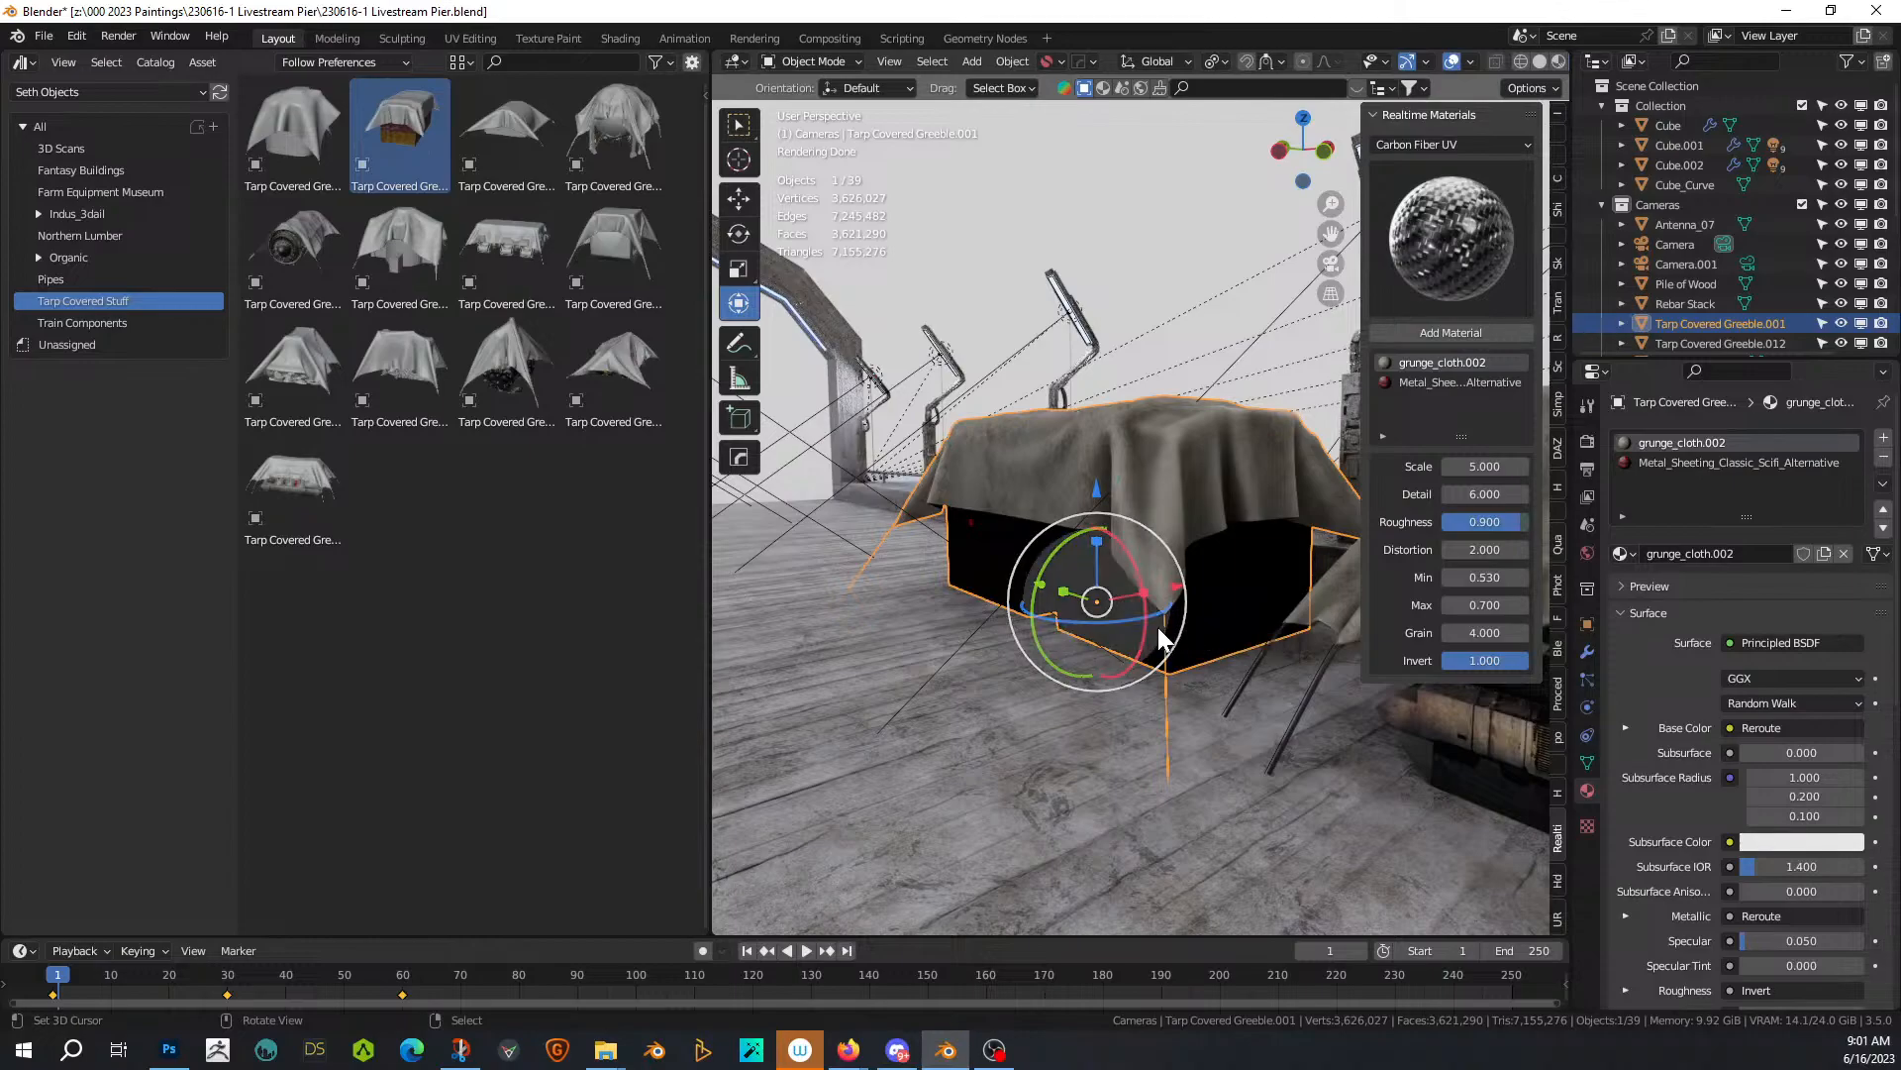
Delete the second tarp-covered prop, Tarp Covered Greeble.001, from the deck
{"action": "middle_click_drag", "start_coordinate": [1186, 618], "coordinate": [1452, 618]}
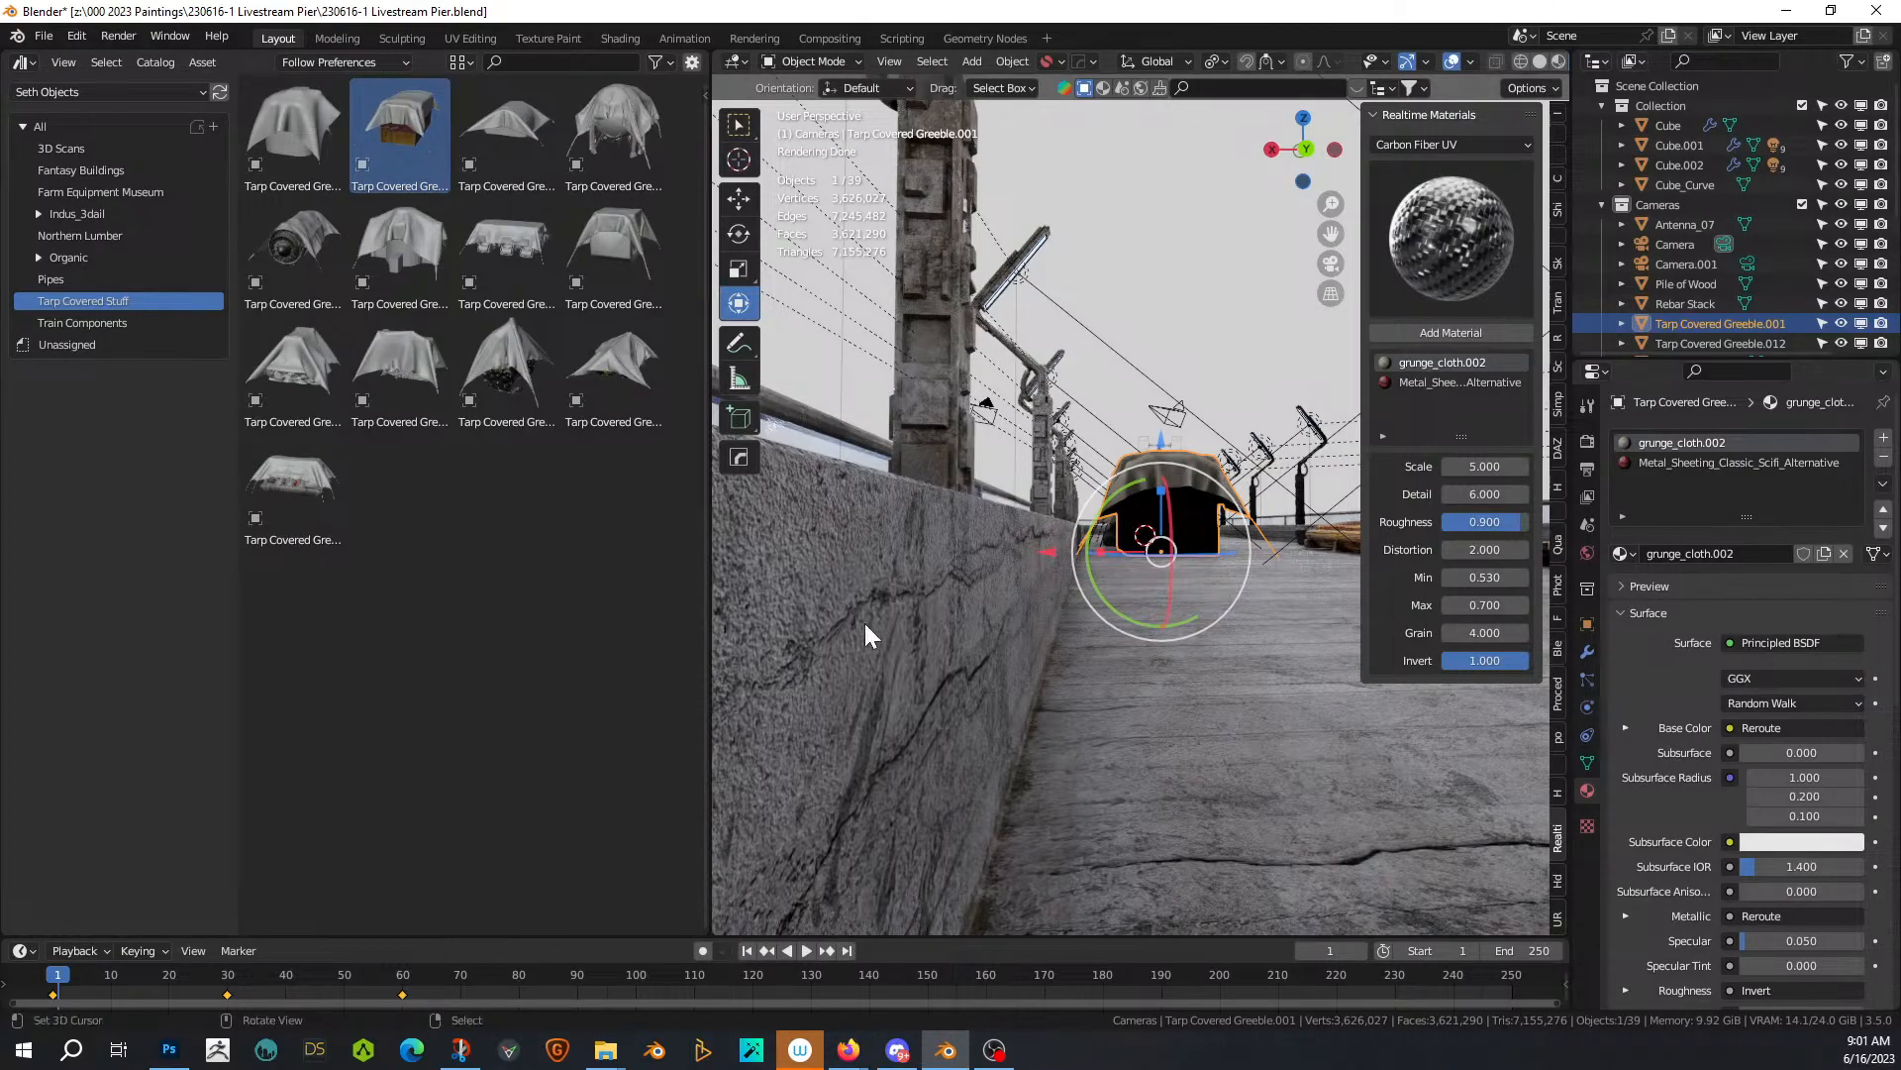
{"action": "middle_click_drag", "start_coordinate": [1186, 687], "coordinate": [1020, 491]}
{"action": "scroll", "coordinate": [1206, 614], "scroll_direction": "up", "scroll_amount": 9}
{"action": "key", "text": "x"}
{"action": "left_click", "coordinate": [1020, 495]}
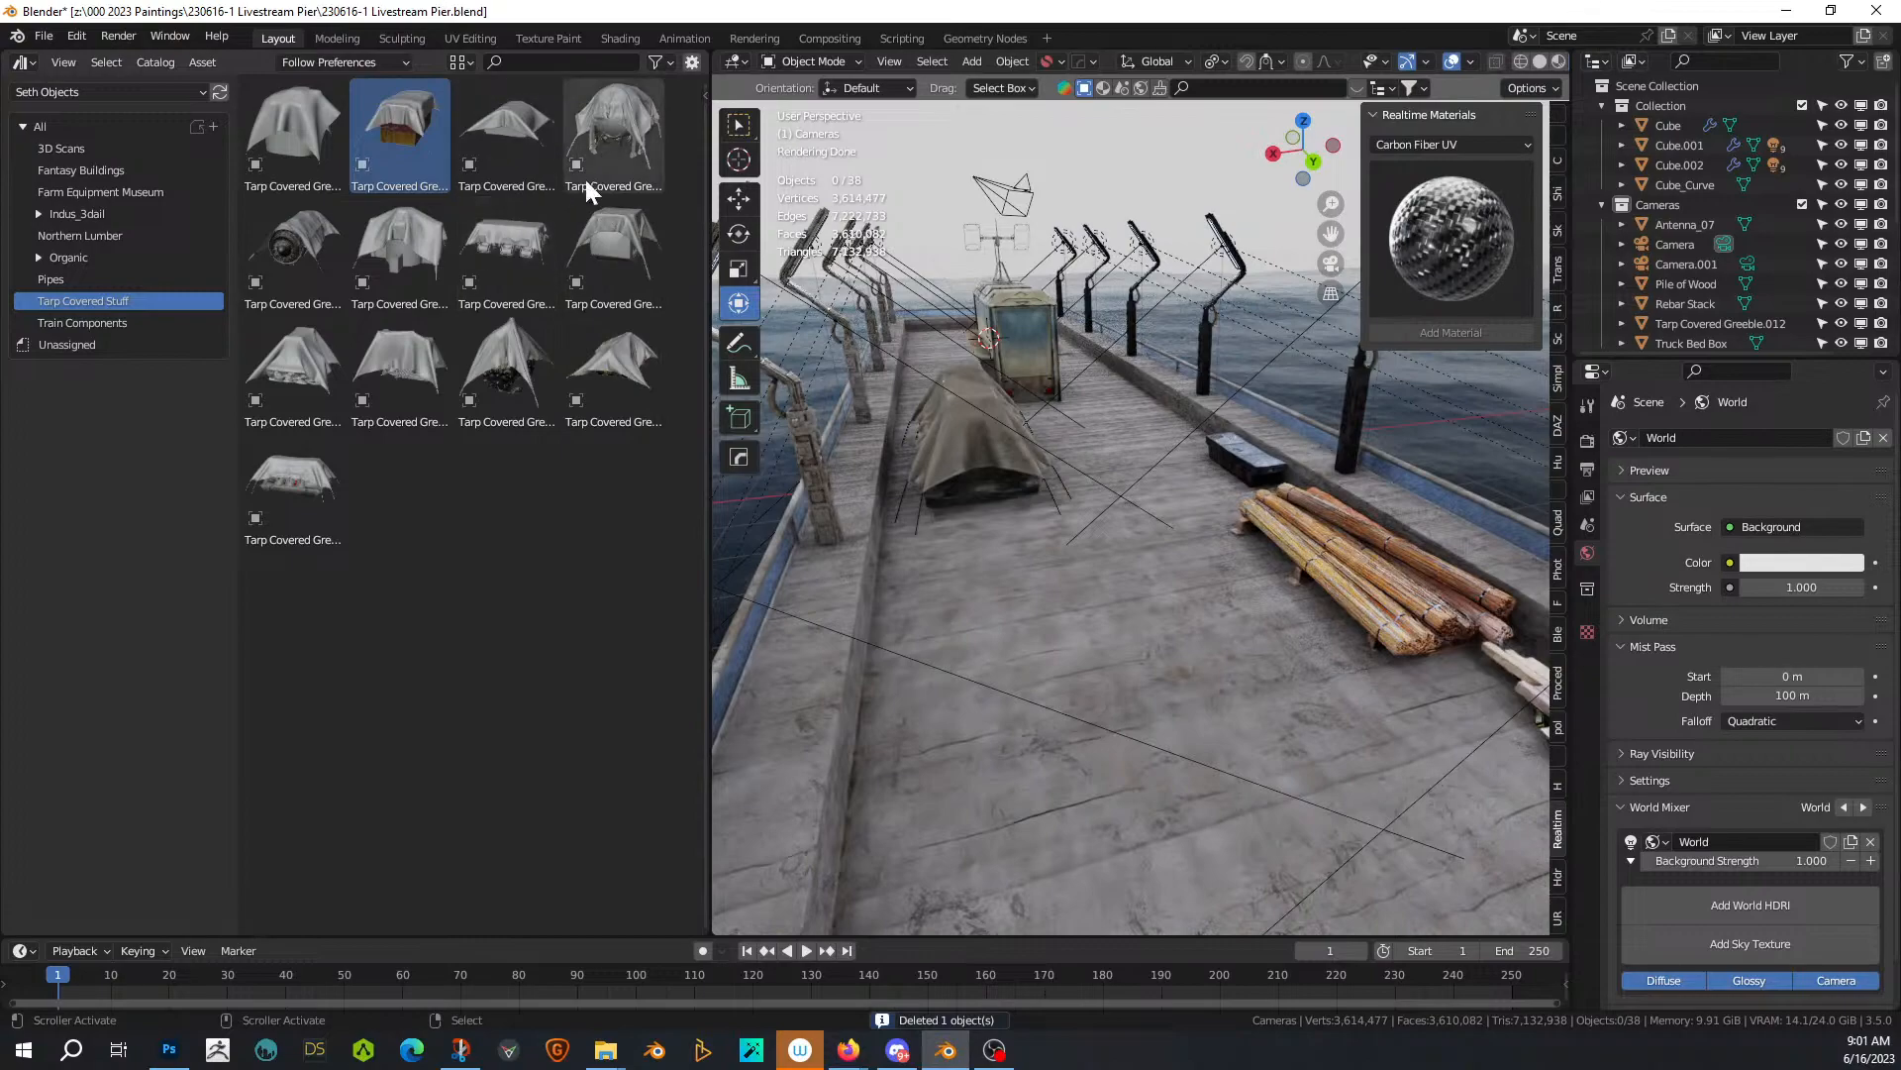
Place the Tarp Covered Greeble.006 asset on the deck in front of the first tarp-covered prop and rotate it 90° around Z
{"action": "left_click_drag", "start_coordinate": [527, 215], "coordinate": [1085, 701]}
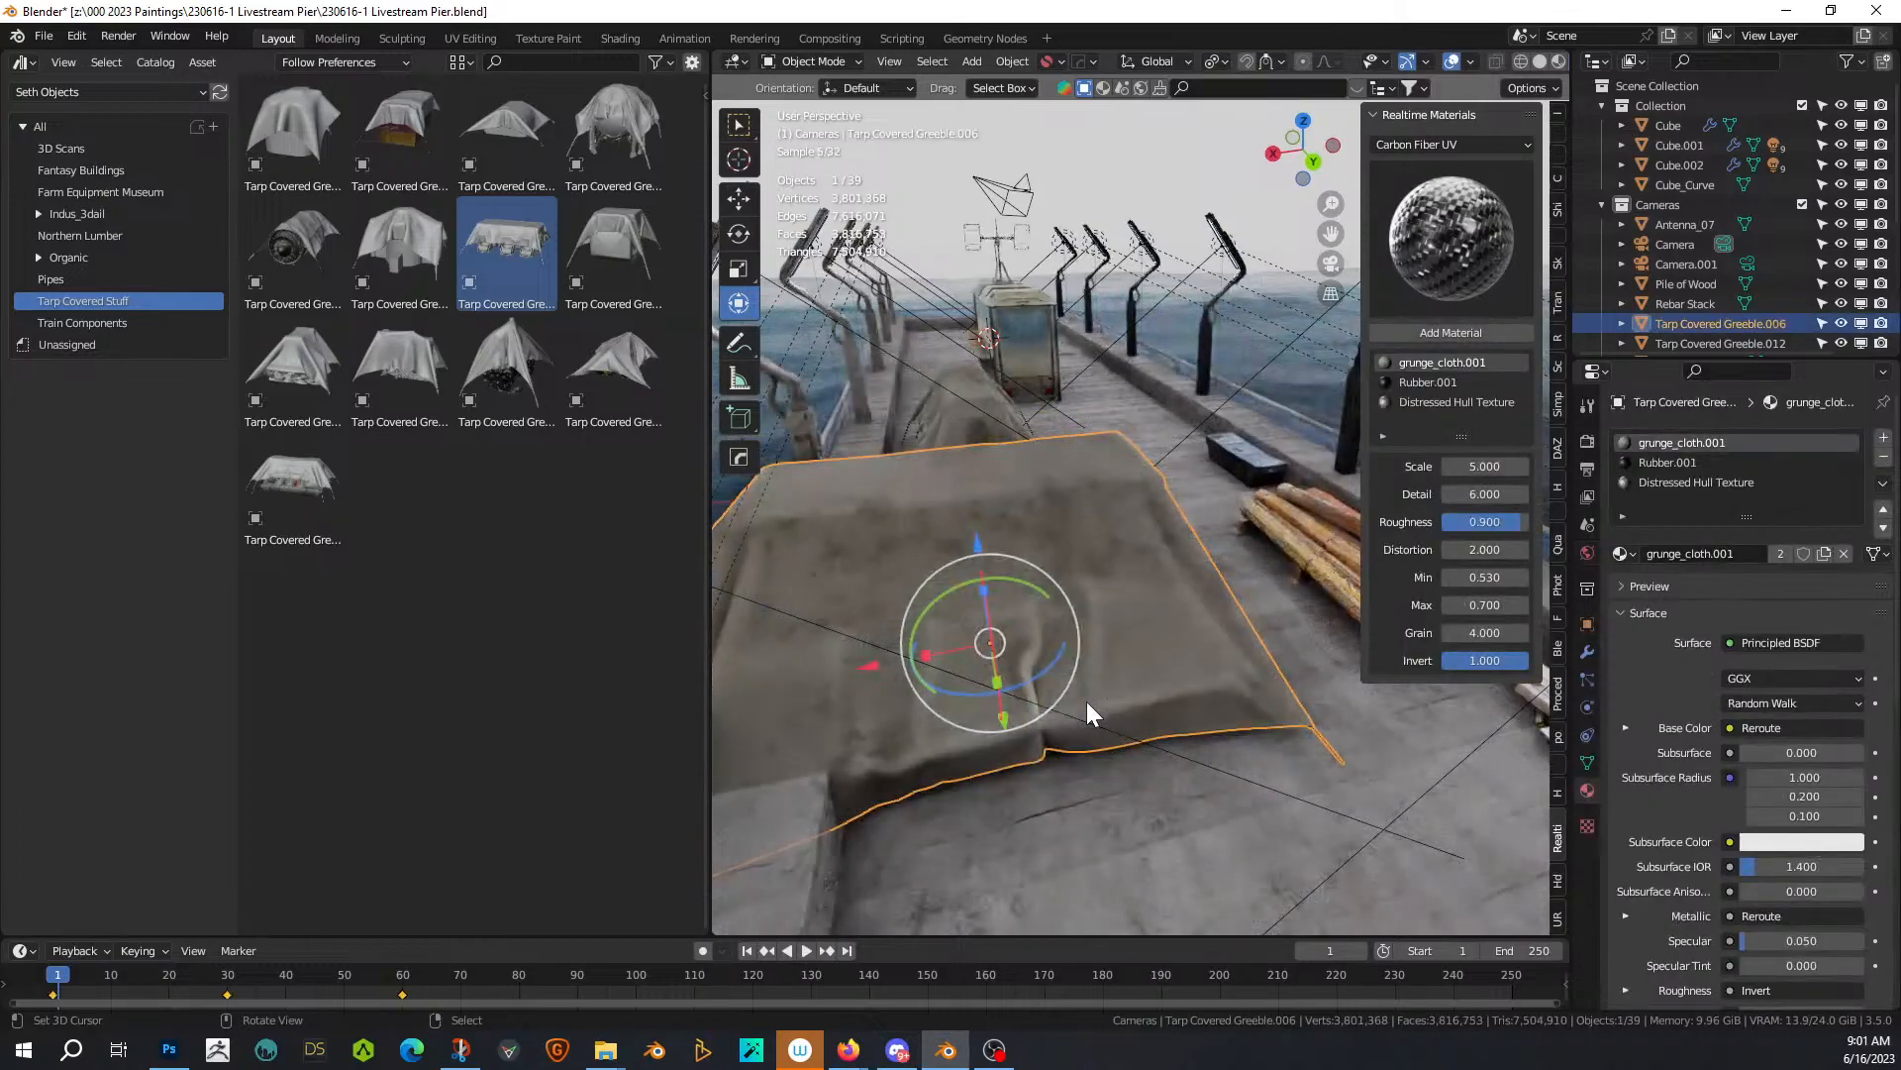
{"action": "key", "text": "r"}
{"action": "key", "text": "z"}
{"action": "key", "text": "9"}
{"action": "key", "text": "0"}
{"action": "key", "text": "Return"}
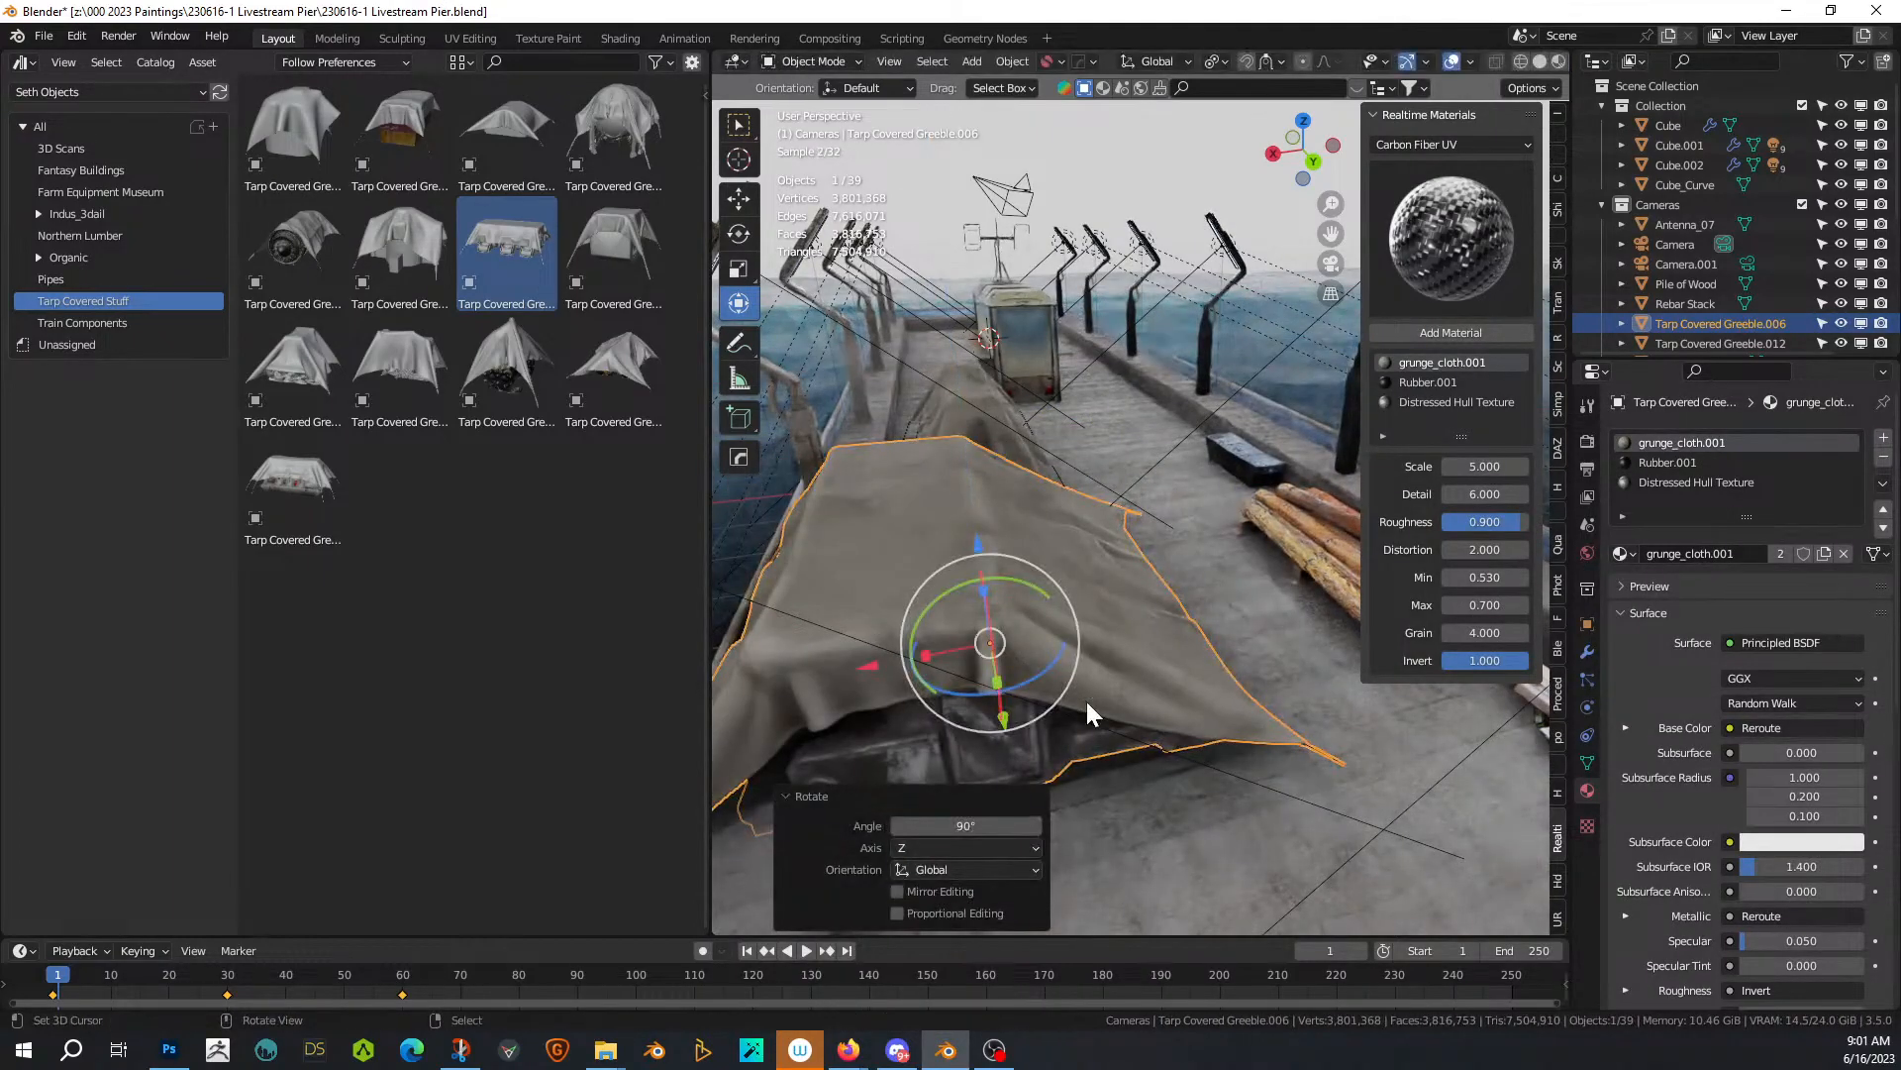
Scale the new tarp-covered prop uniformly to about 0.414 to fit beside the curb, and deselect it
{"action": "key", "text": "s"}
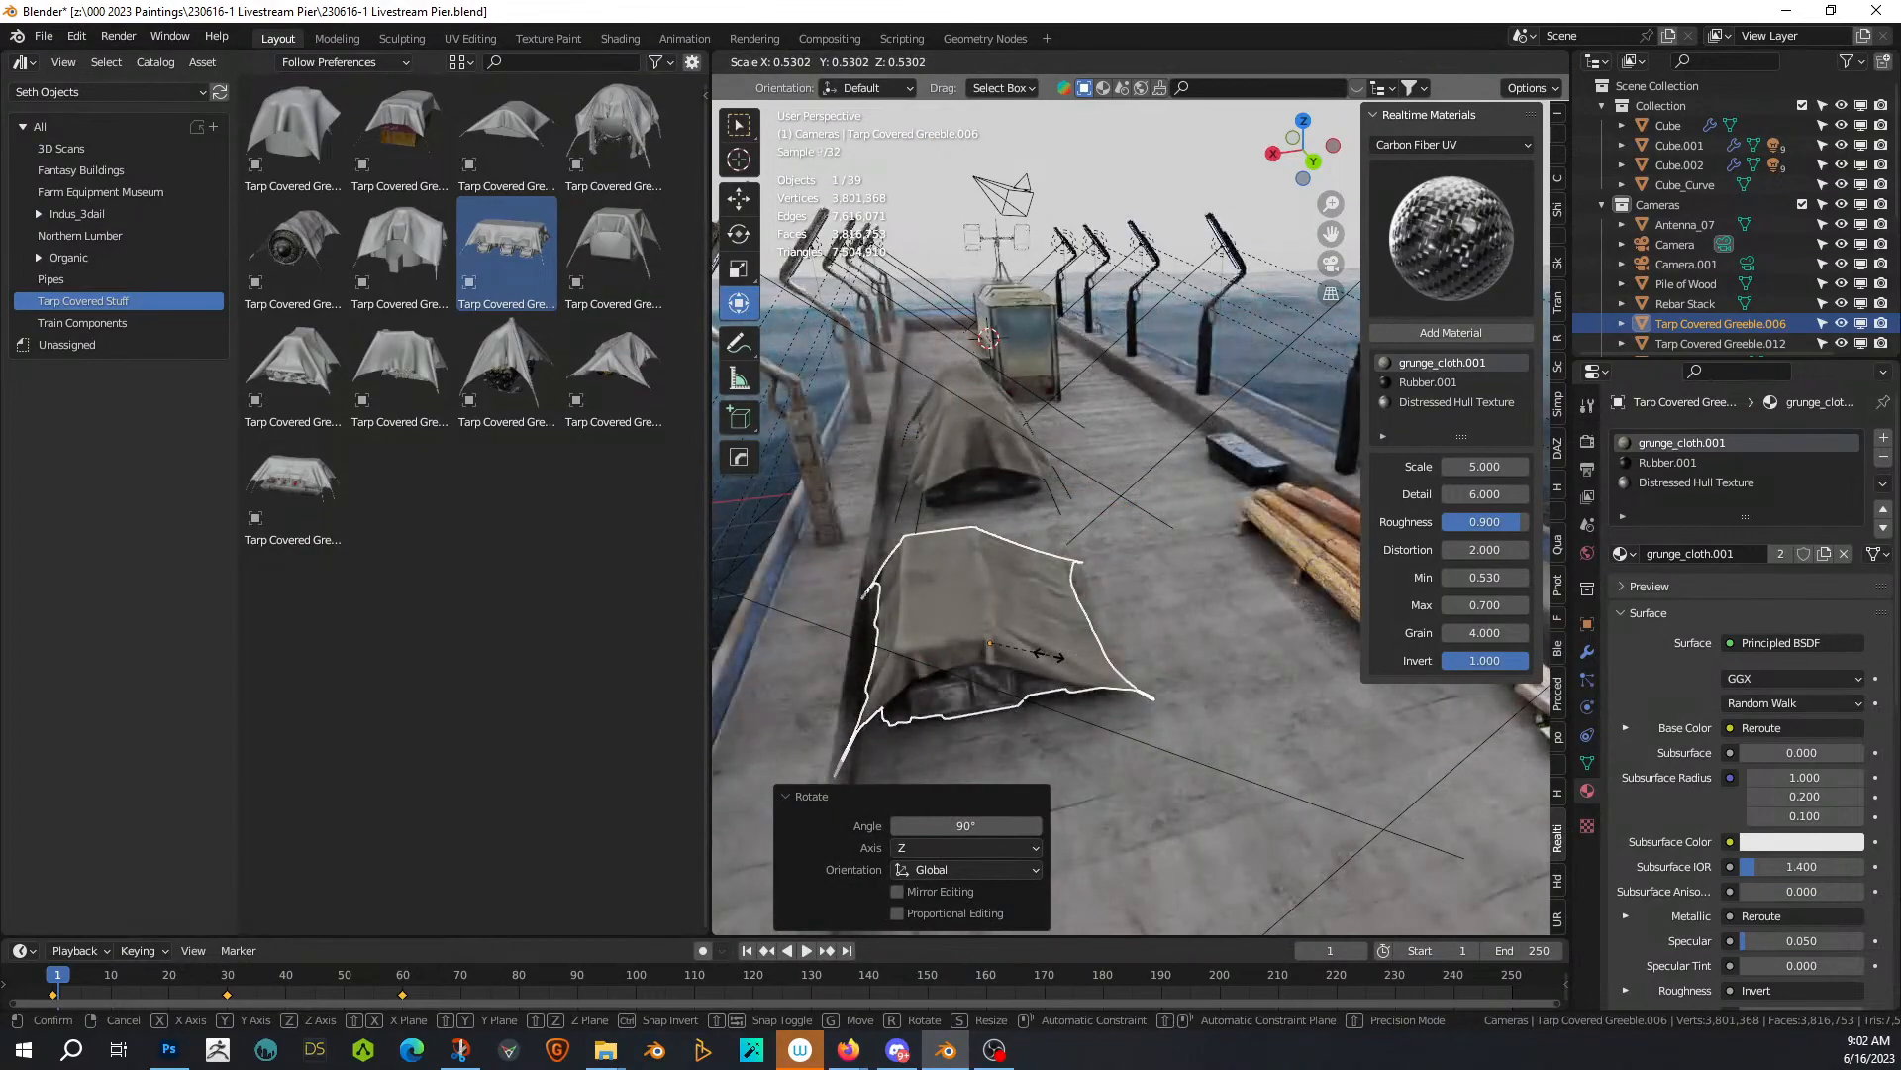
{"action": "left_click", "coordinate": [1037, 645]}
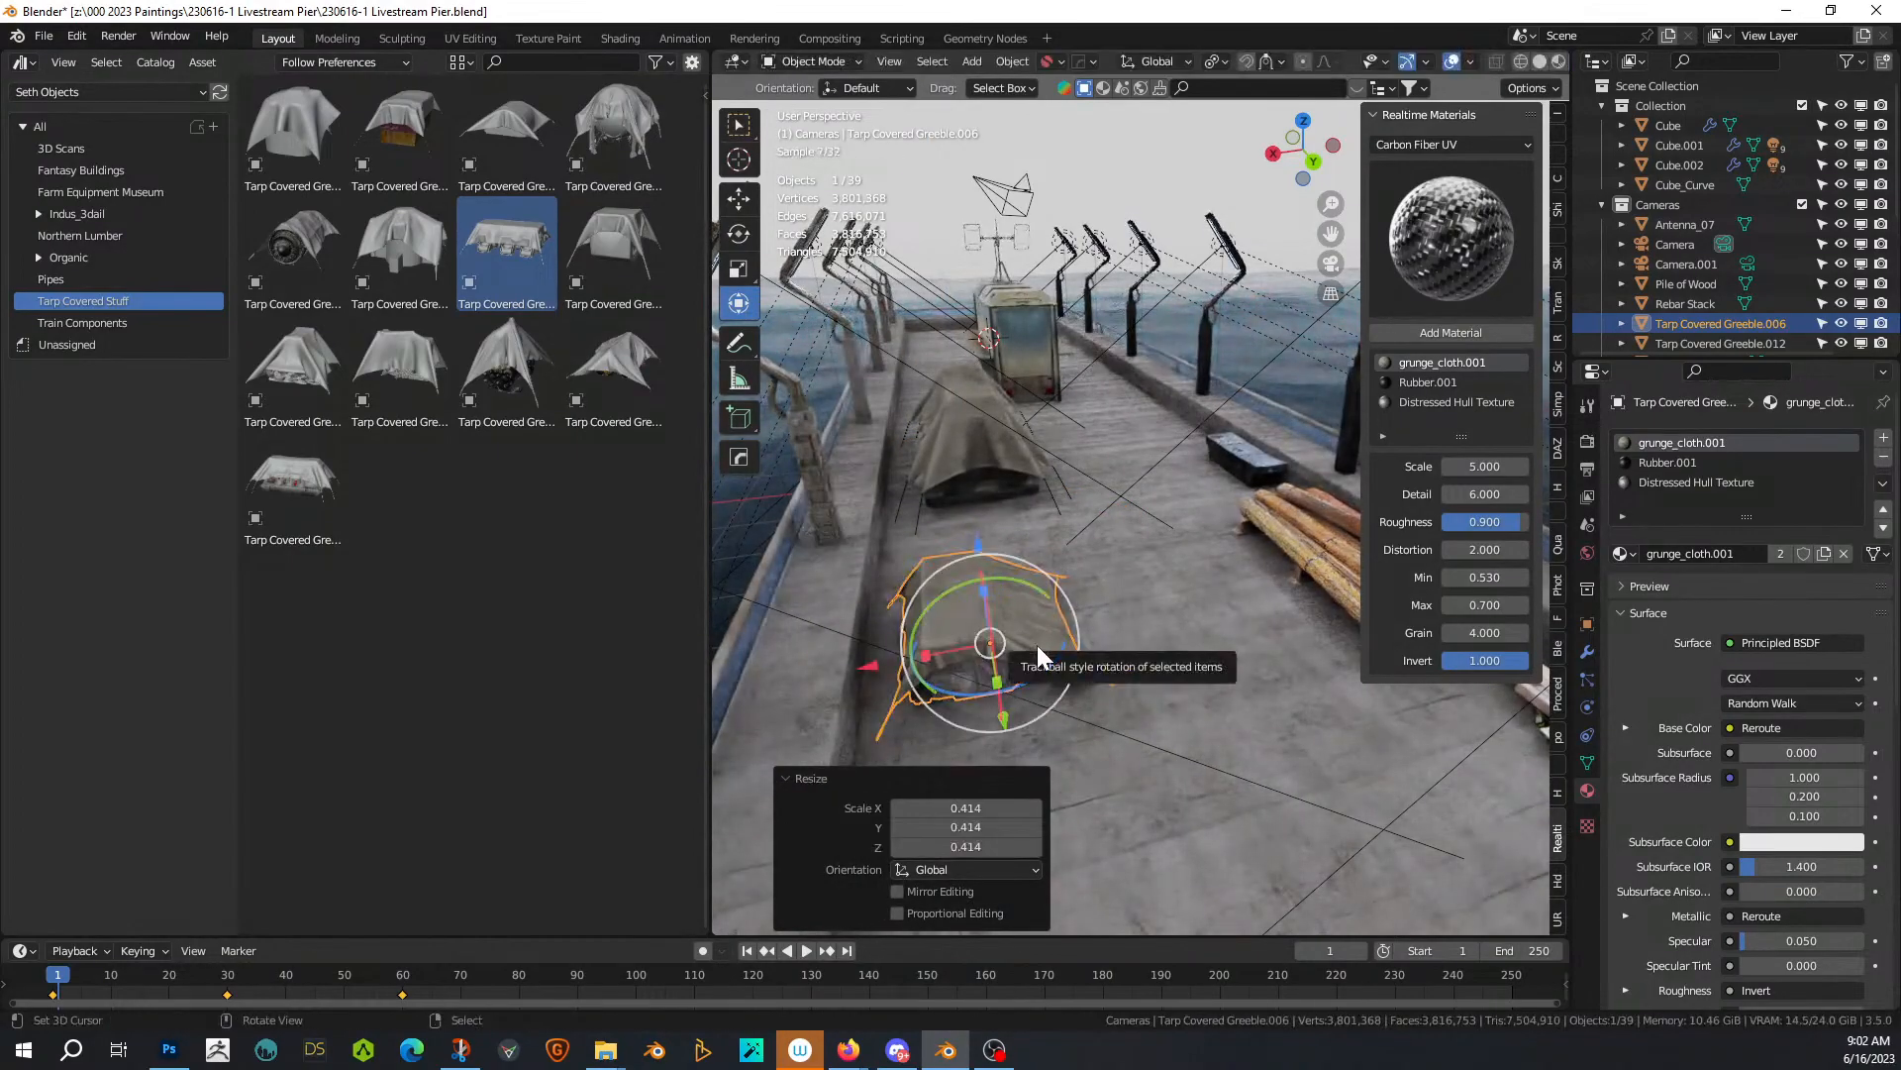
{"action": "middle_click_drag", "start_coordinate": [1036, 645], "coordinate": [1137, 459]}
{"action": "scroll", "coordinate": [1026, 554], "scroll_direction": "up", "scroll_amount": 1}
{"action": "scroll", "coordinate": [1119, 473], "scroll_direction": "up", "scroll_amount": 2}
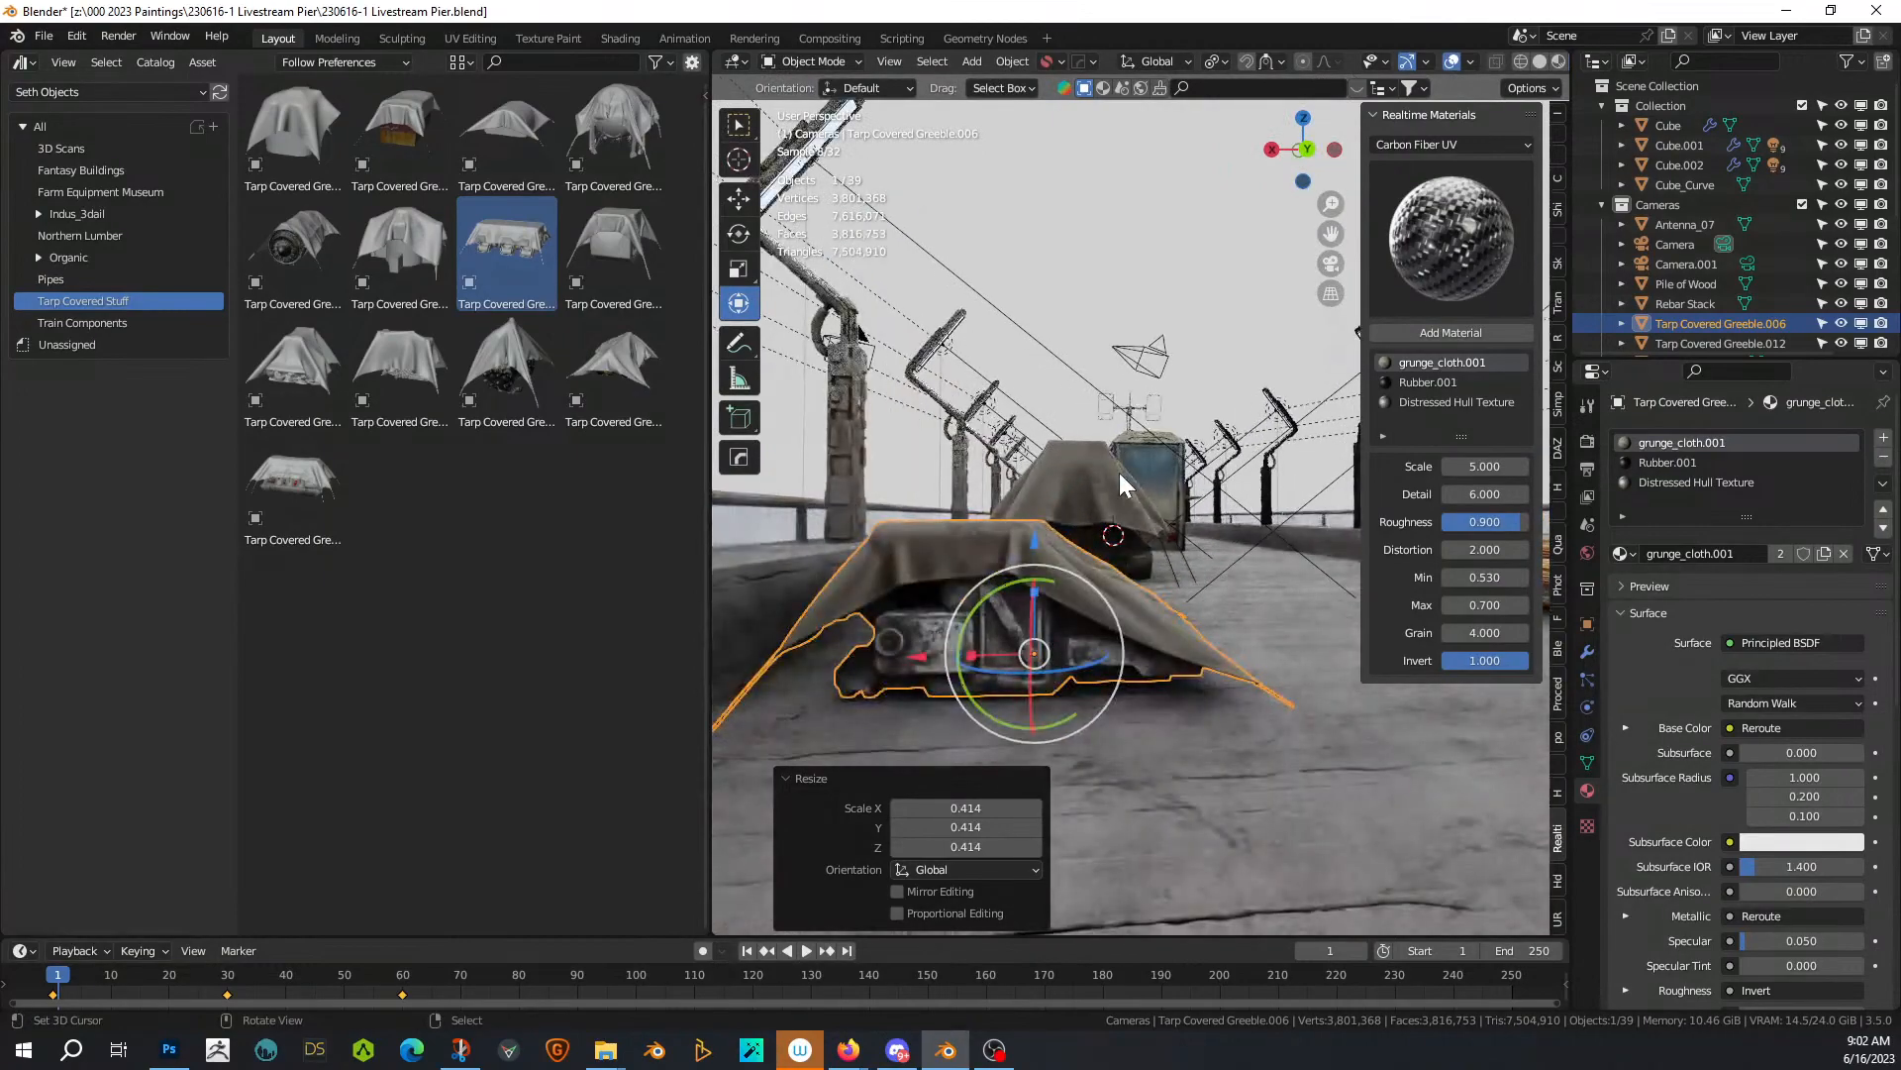
{"action": "scroll", "coordinate": [1119, 473], "scroll_direction": "down", "scroll_amount": 2}
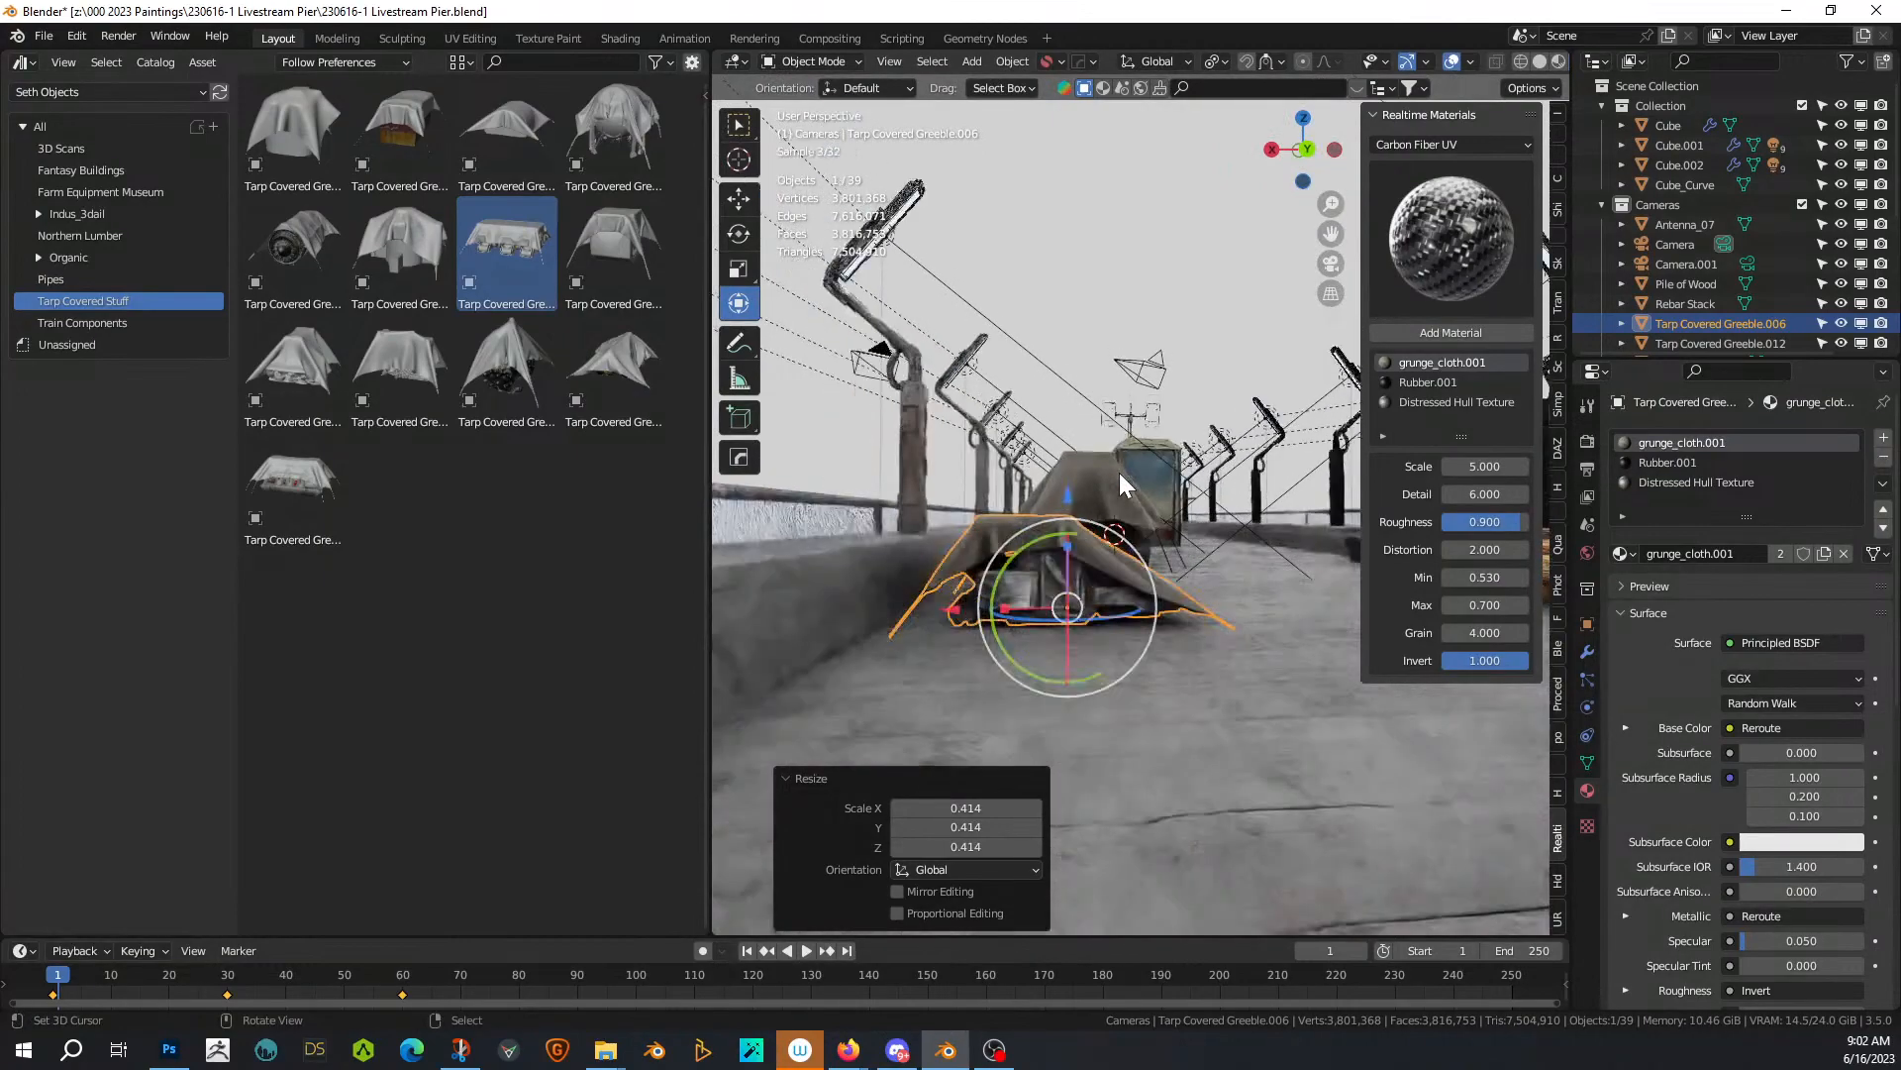
{"action": "left_click", "coordinate": [1170, 200]}
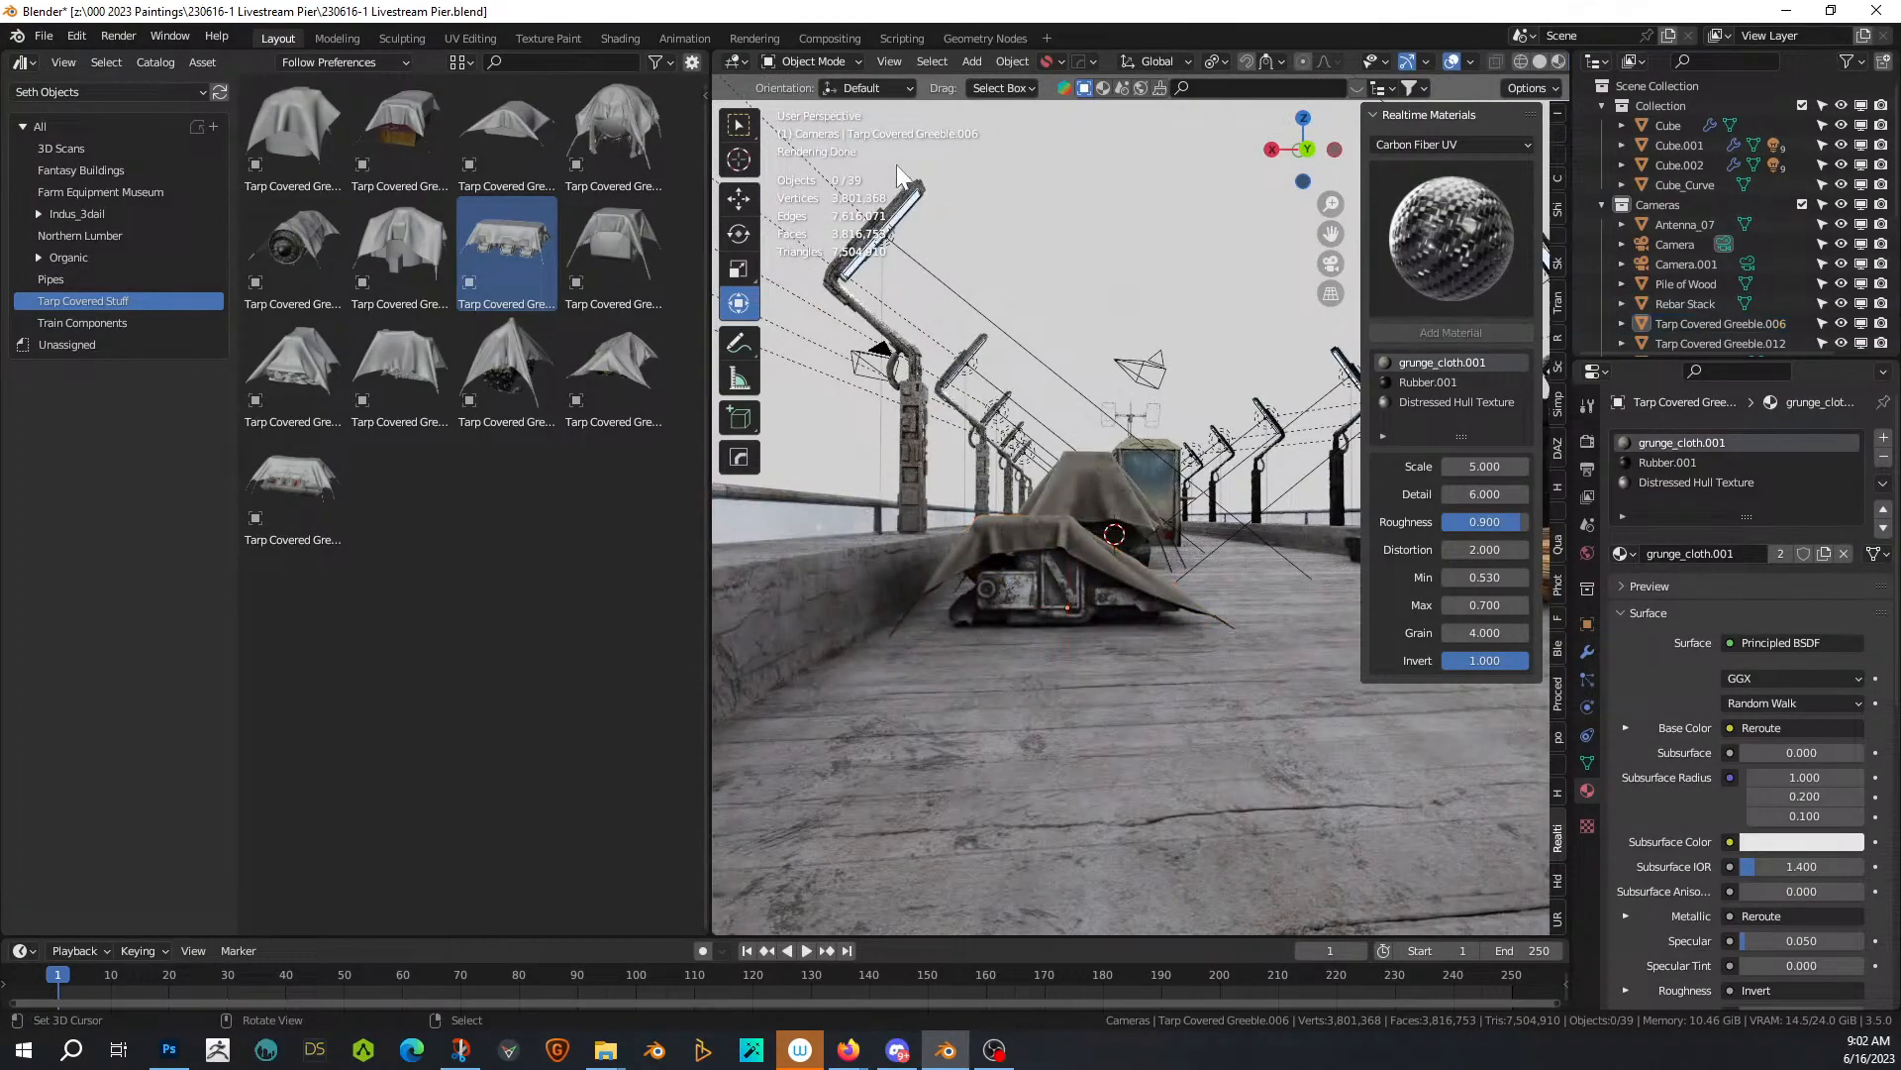
Examine the dressed pier from its seaward end, its side and along the railing to judge the prop arrangement
{"action": "middle_click_drag", "start_coordinate": [1084, 253], "coordinate": [1012, 317]}
{"action": "middle_click_drag", "start_coordinate": [936, 428], "coordinate": [1493, 637], "text": "shift"}
{"action": "scroll", "coordinate": [1139, 680], "scroll_direction": "up", "scroll_amount": 2}
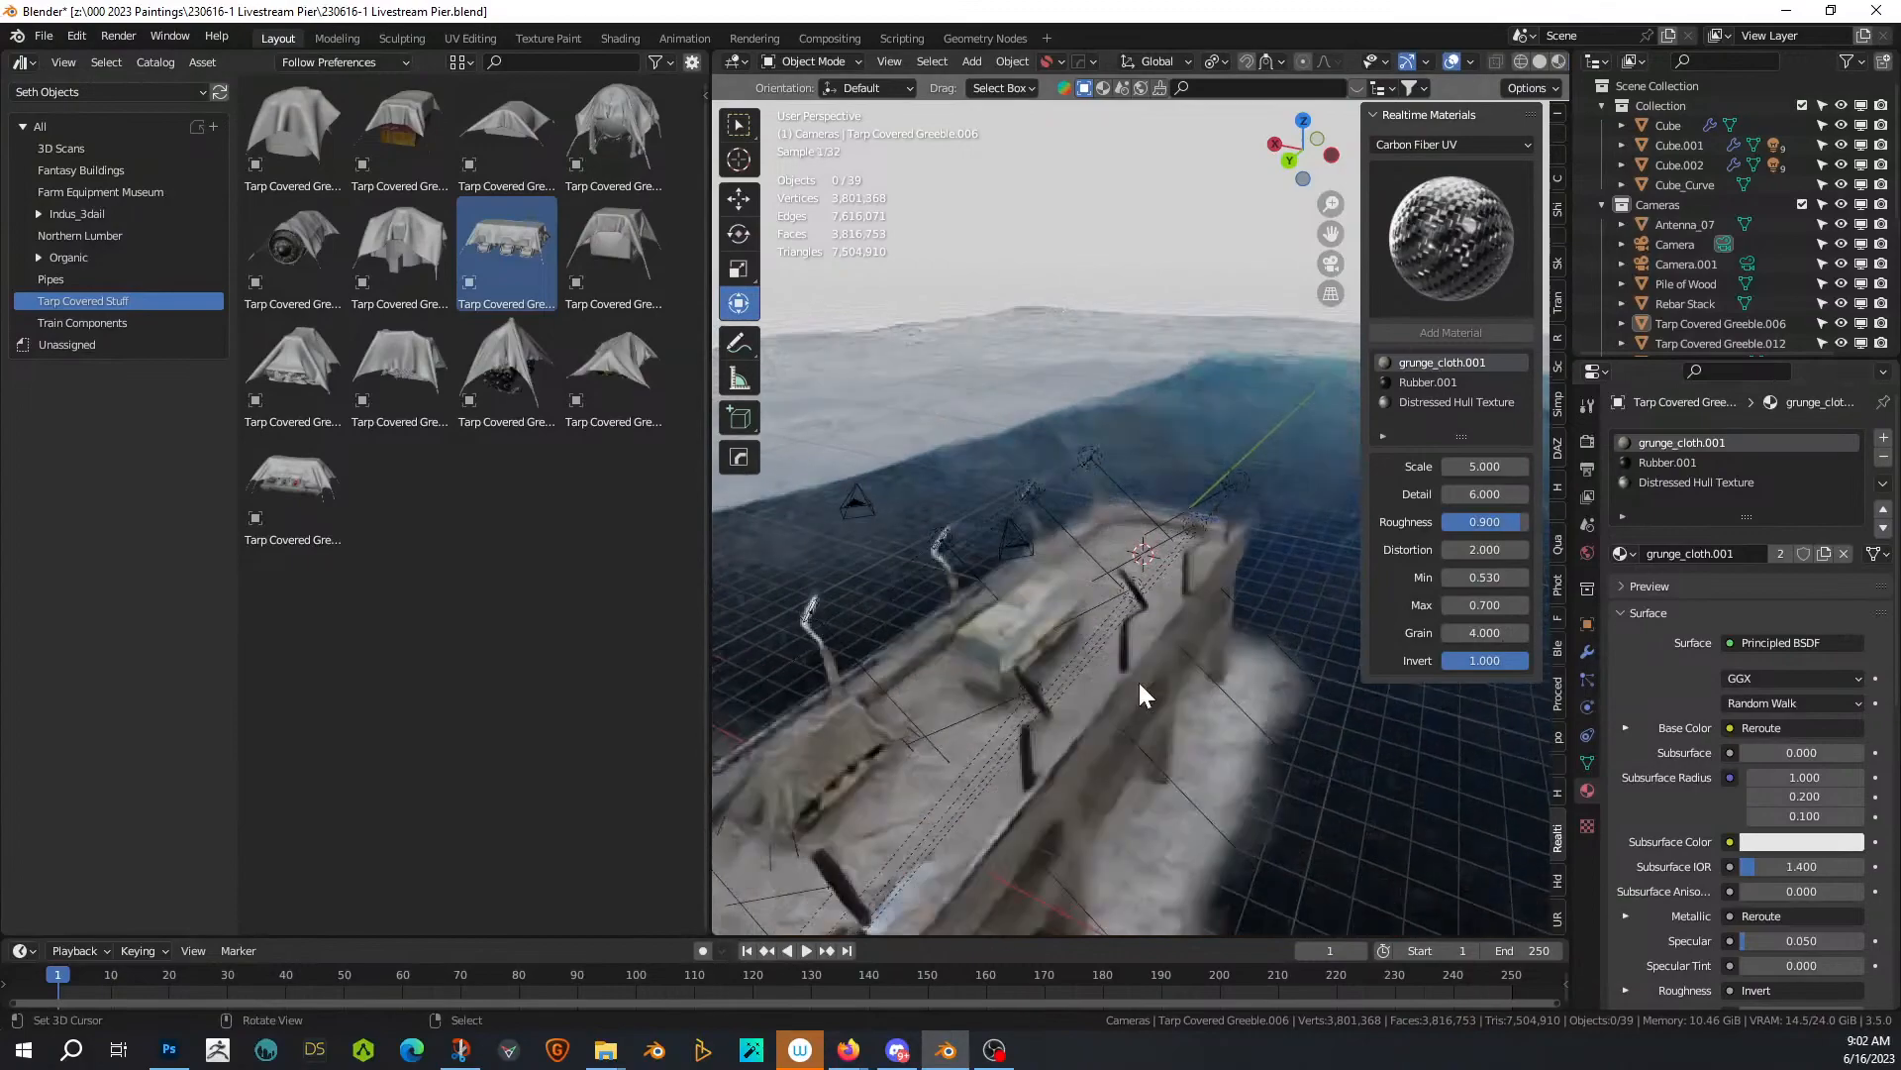
{"action": "scroll", "coordinate": [1138, 676], "scroll_direction": "up", "scroll_amount": 3}
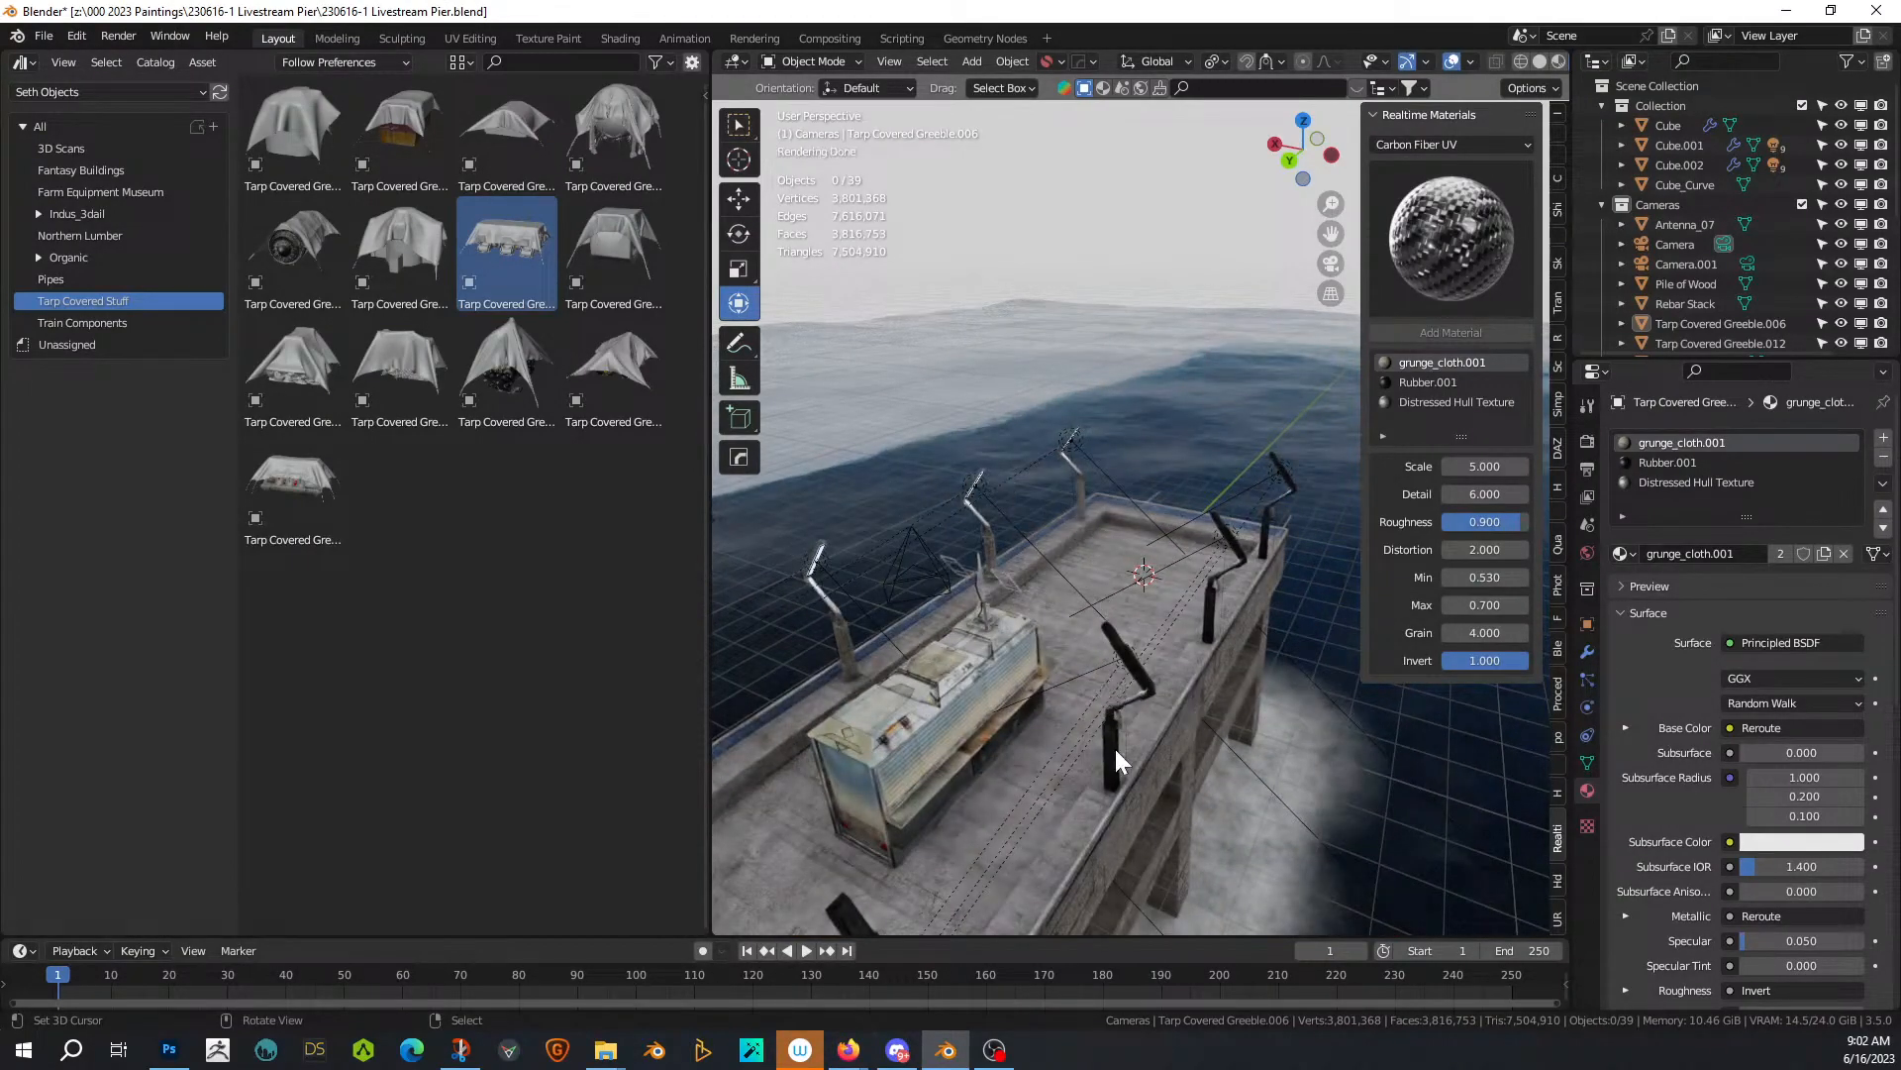
{"action": "mouse_move", "coordinate": [1127, 741]}
{"action": "middle_mouse_down"}
{"action": "mouse_move", "coordinate": [1014, 739]}
{"action": "mouse_move", "coordinate": [1139, 728]}
{"action": "middle_mouse_up"}
{"action": "middle_click_drag", "start_coordinate": [1323, 774], "coordinate": [1246, 727], "text": "shift"}
{"action": "scroll", "coordinate": [1254, 764], "scroll_direction": "down", "scroll_amount": 4}
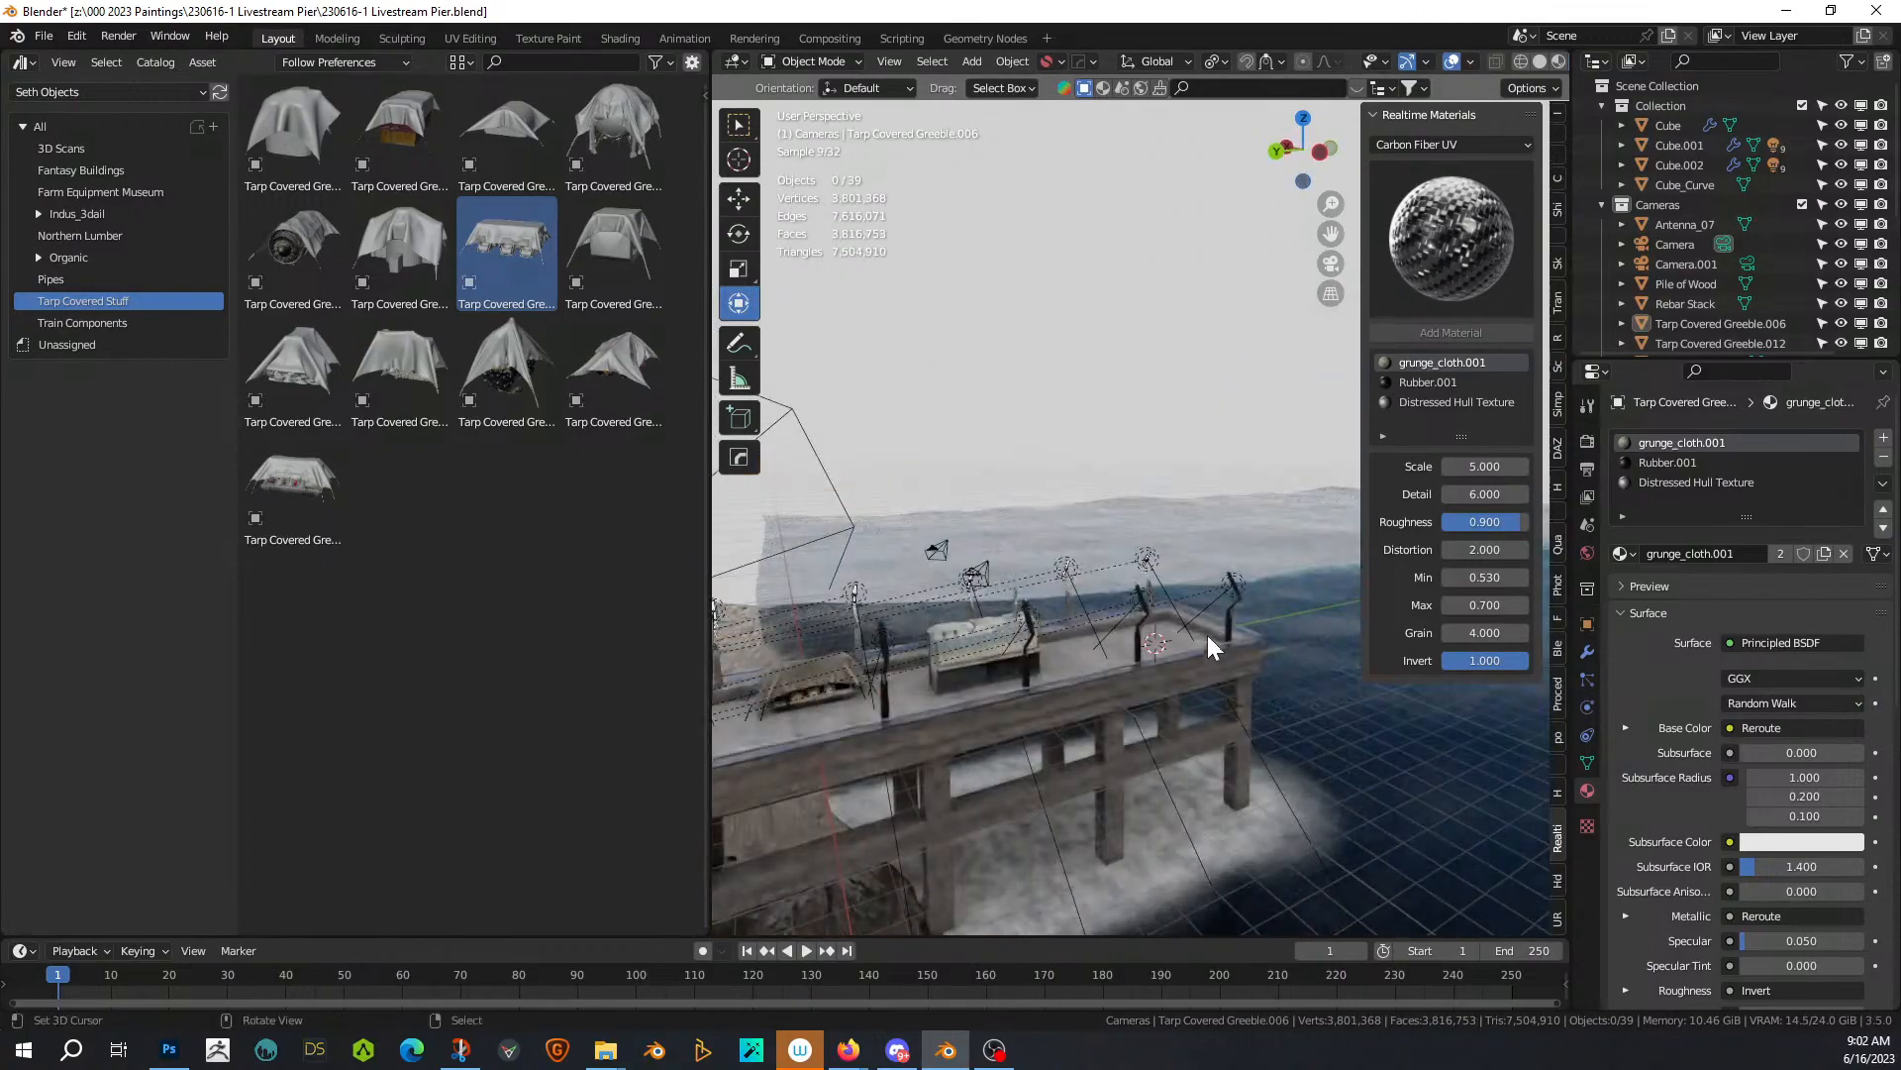
{"action": "middle_click_drag", "start_coordinate": [1178, 668], "coordinate": [1276, 625], "text": "shift"}
{"action": "scroll", "coordinate": [1078, 630], "scroll_direction": "up", "scroll_amount": 5}
{"action": "middle_click_drag", "start_coordinate": [1071, 631], "coordinate": [1240, 620]}
{"action": "middle_click_drag", "start_coordinate": [731, 614], "coordinate": [1347, 632], "text": "shift"}
{"action": "middle_click_drag", "start_coordinate": [1195, 655], "coordinate": [1097, 675]}
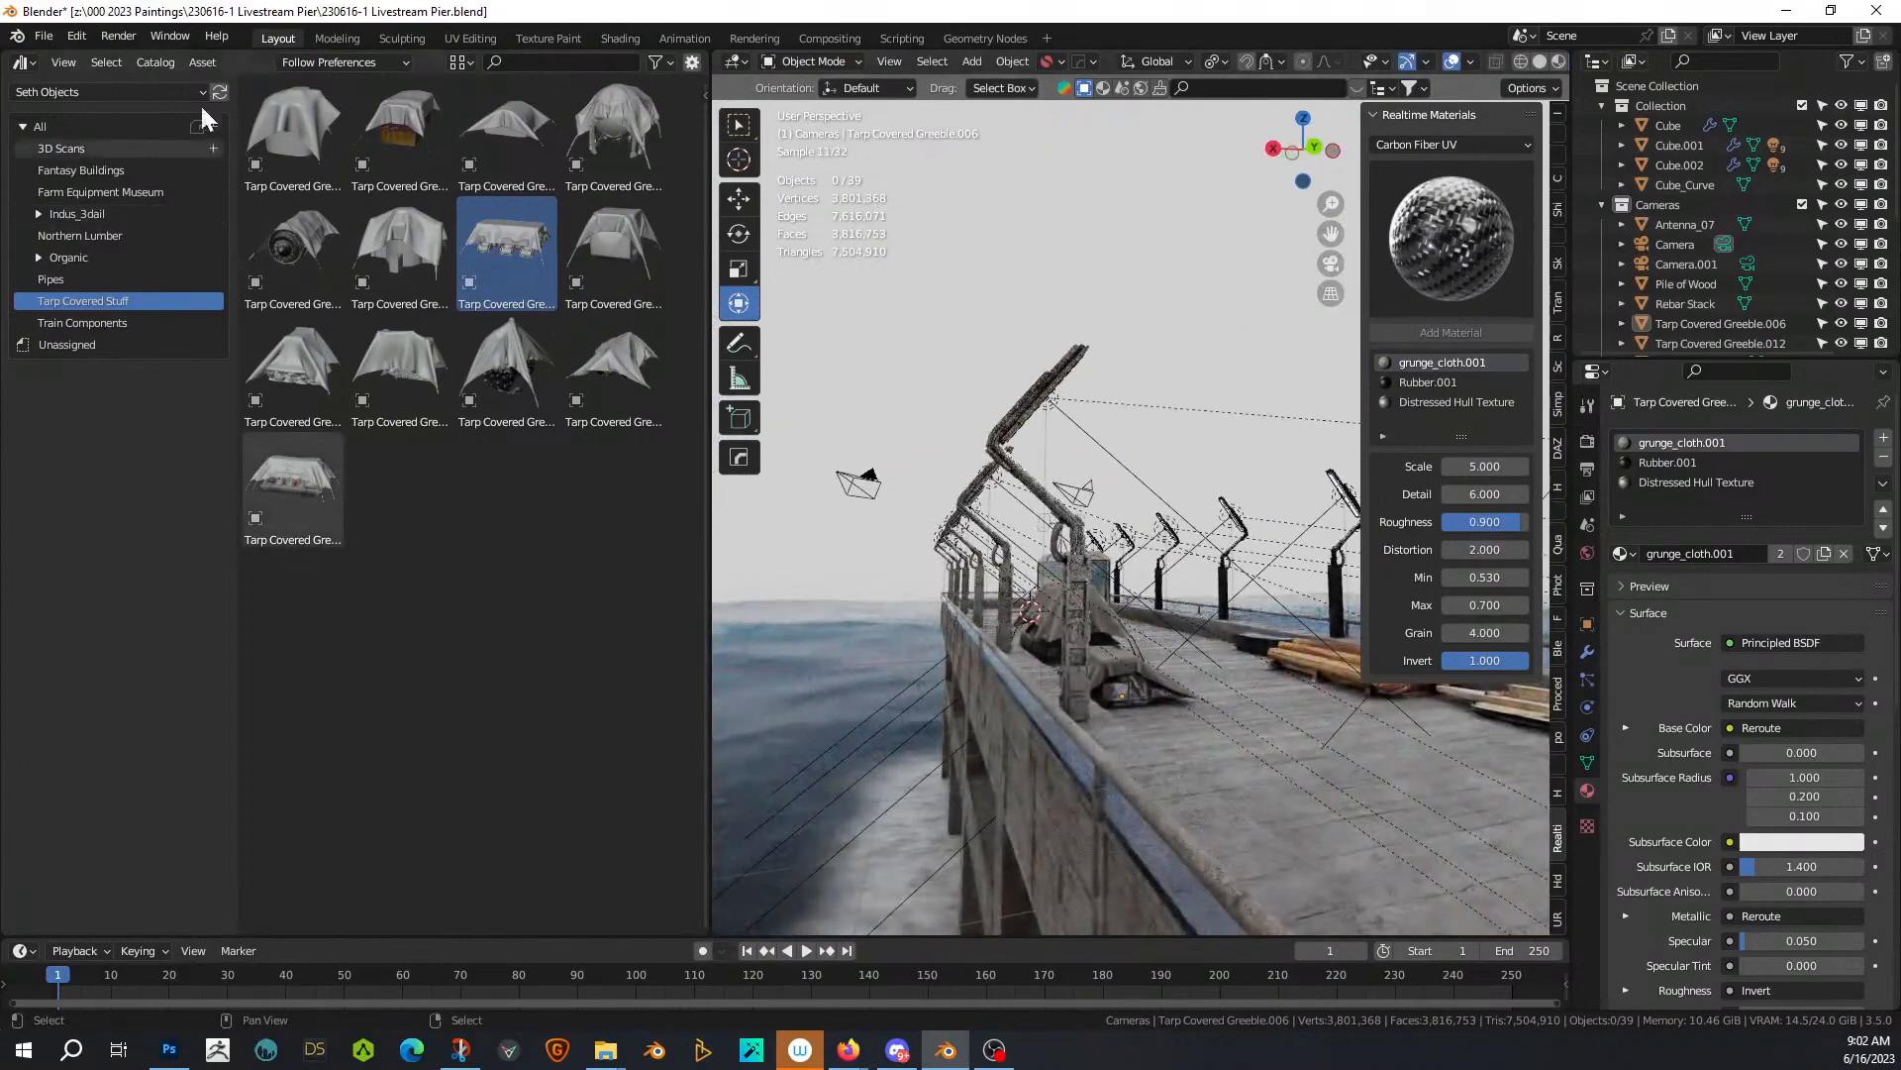
Merge the asset browser area into the 3D viewport so the scene view takes the full width
{"action": "right_click", "coordinate": [234, 59]}
{"action": "left_click", "coordinate": [150, 230]}
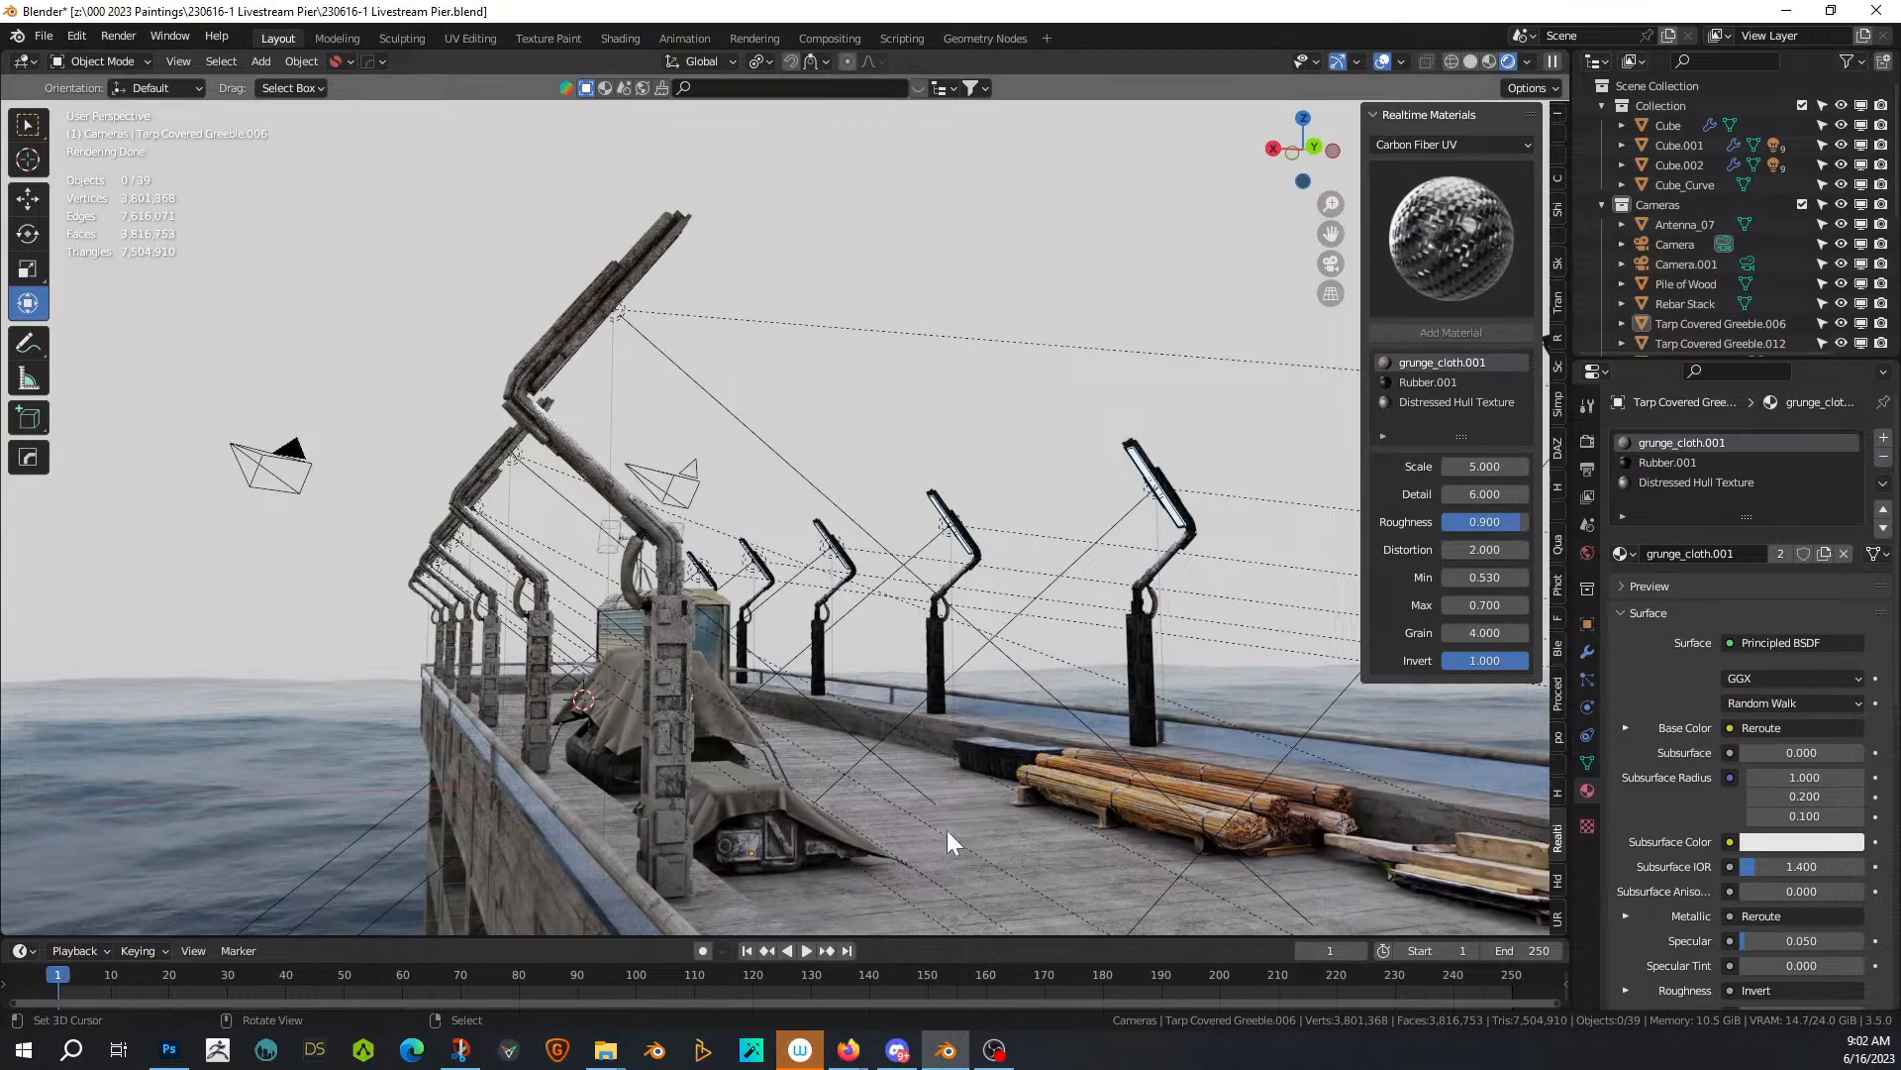
{"action": "scroll", "coordinate": [872, 578], "scroll_direction": "down", "scroll_amount": 3}
{"action": "scroll", "coordinate": [692, 526], "scroll_direction": "up", "scroll_amount": 4}
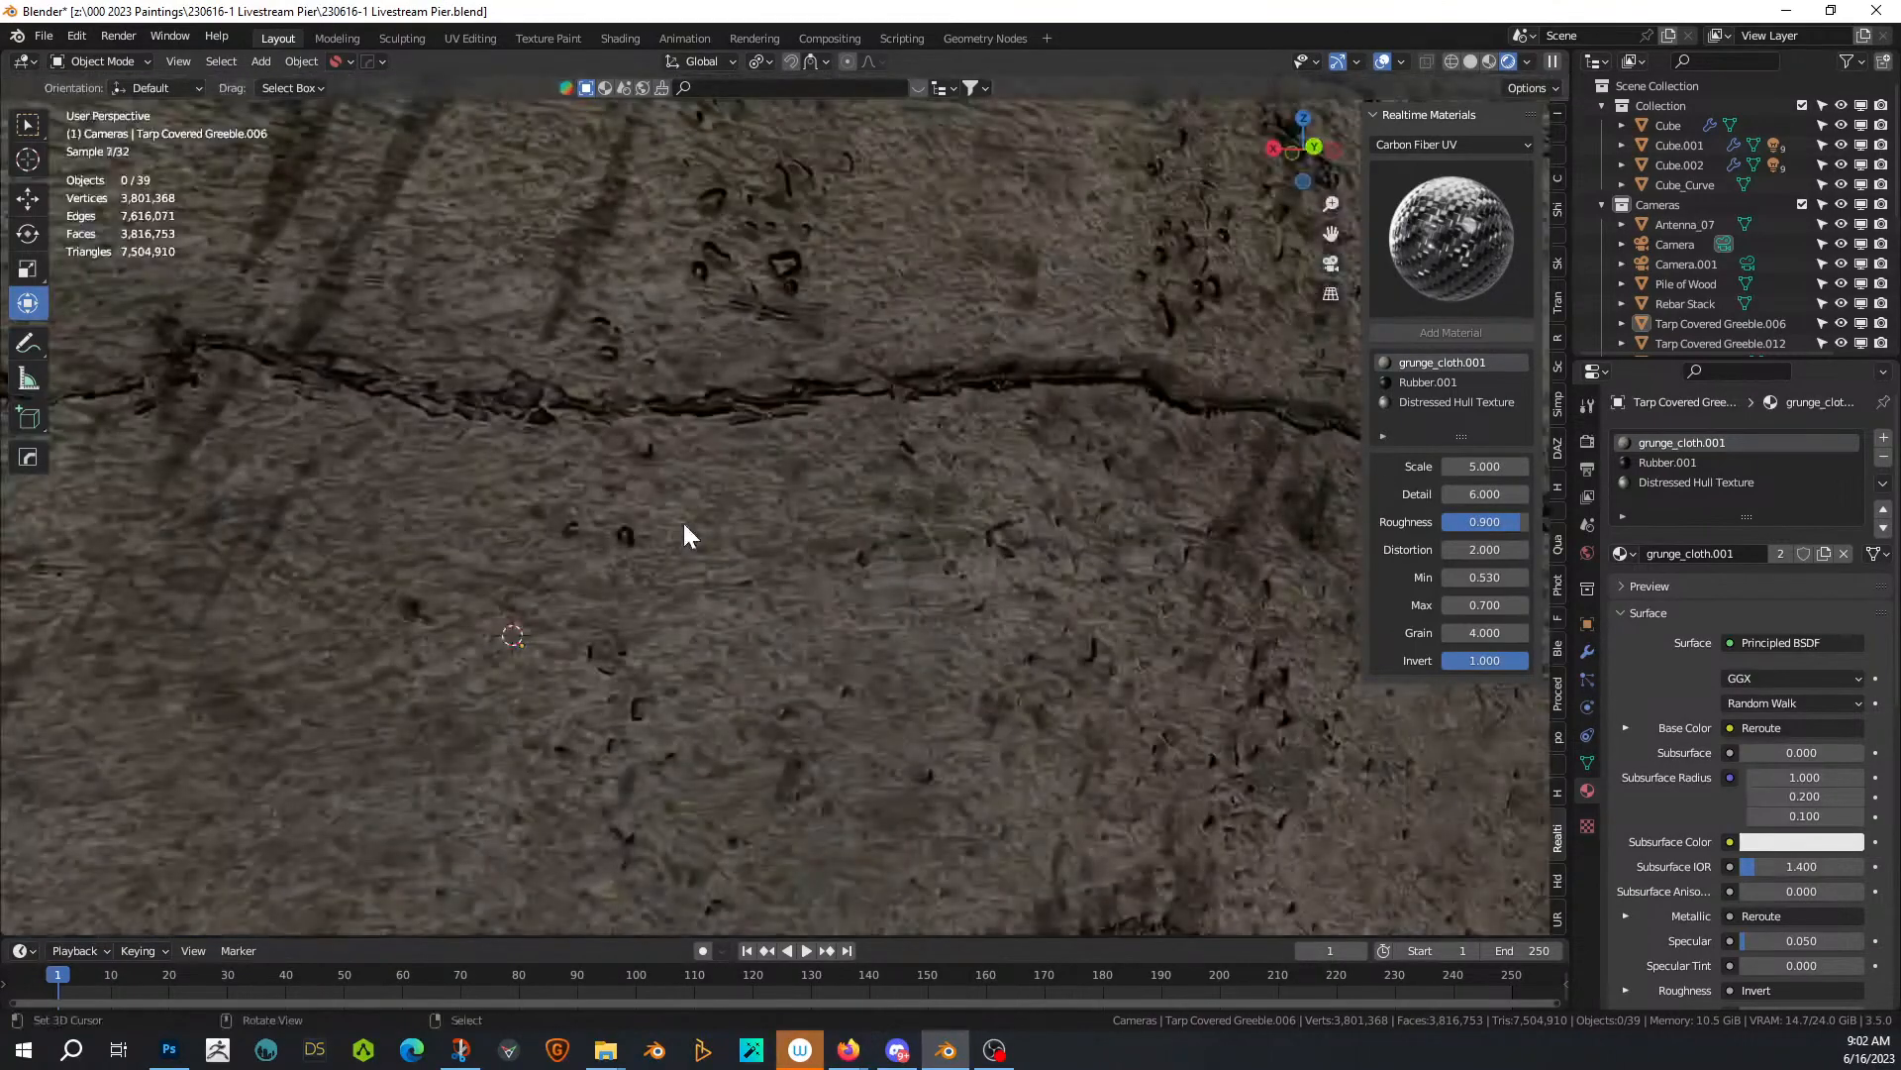
Add the Blouberg HDRI from HDRi Maker's Water sea view category as the scene's world background
{"action": "scroll", "coordinate": [683, 523], "scroll_direction": "down", "scroll_amount": 2}
{"action": "scroll", "coordinate": [693, 539], "scroll_direction": "down", "scroll_amount": 5}
{"action": "middle_click_drag", "start_coordinate": [729, 579], "coordinate": [645, 520]}
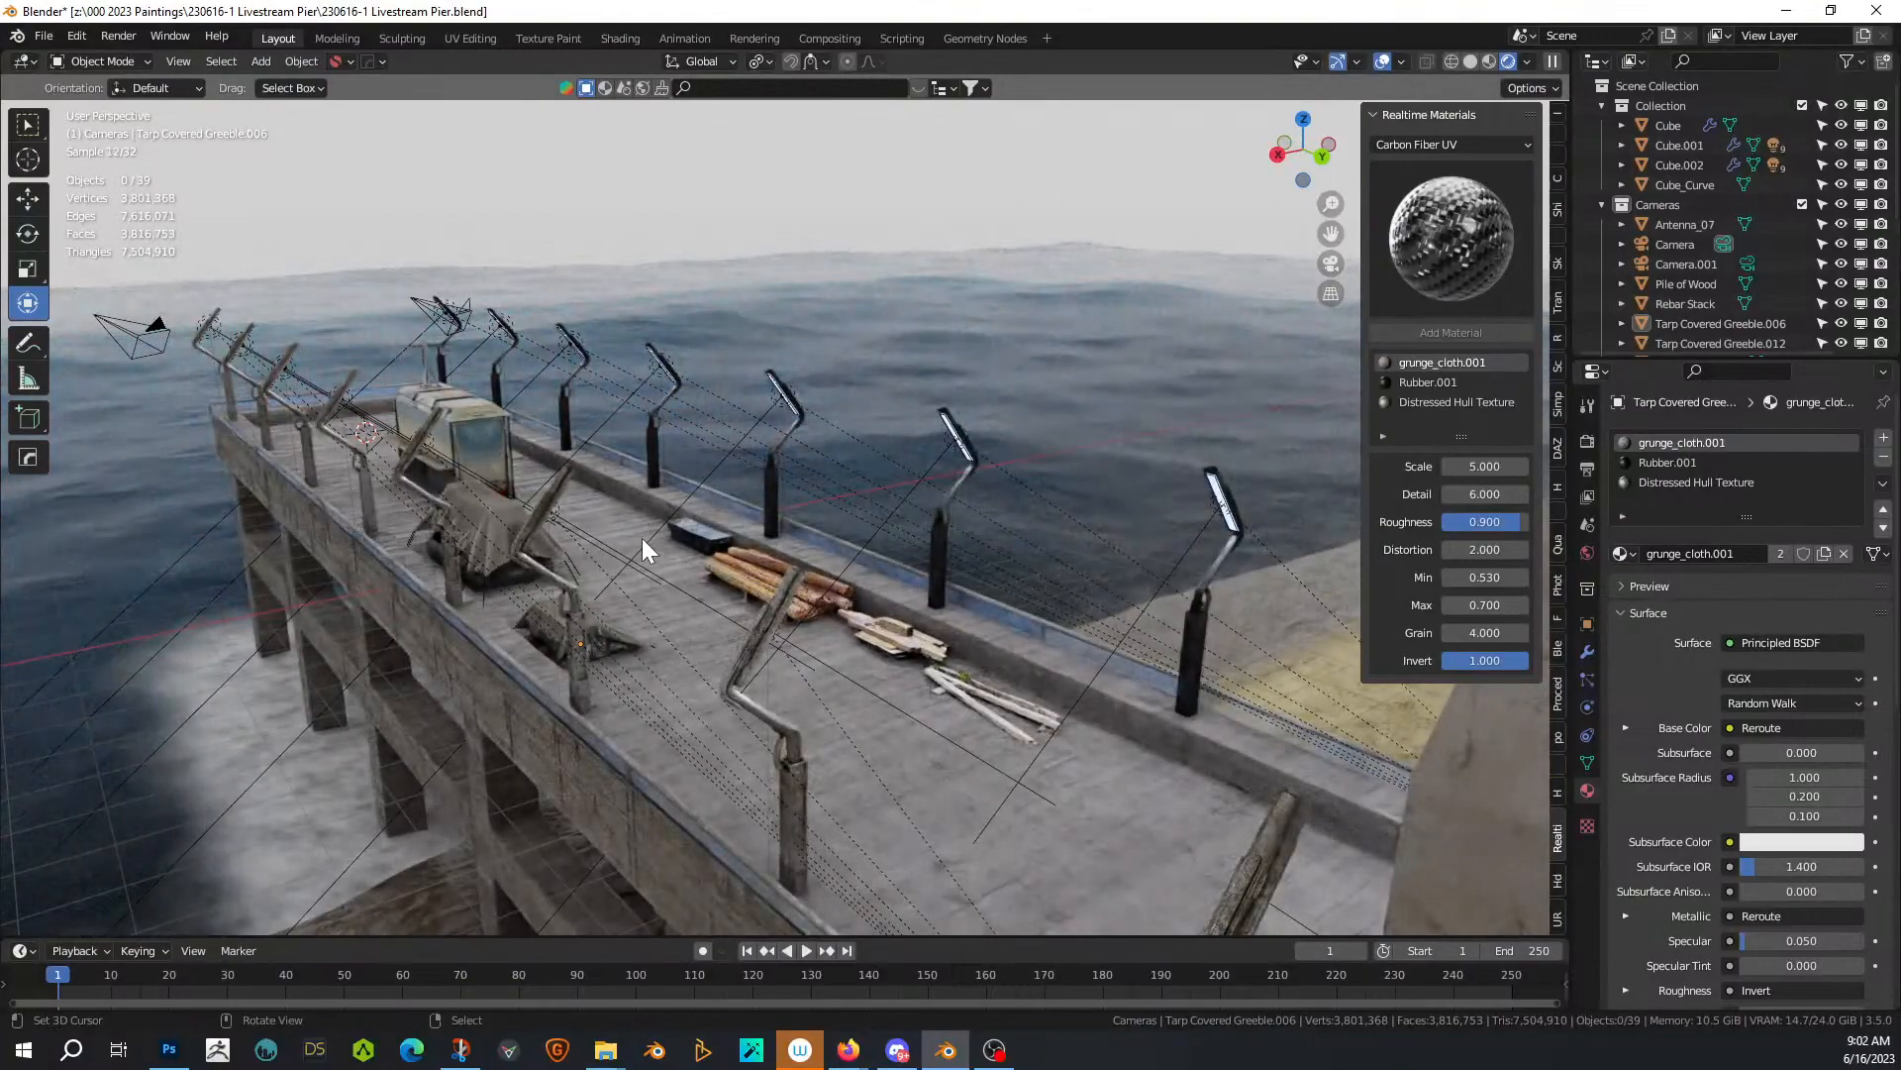
{"action": "left_click", "coordinate": [1559, 877]}
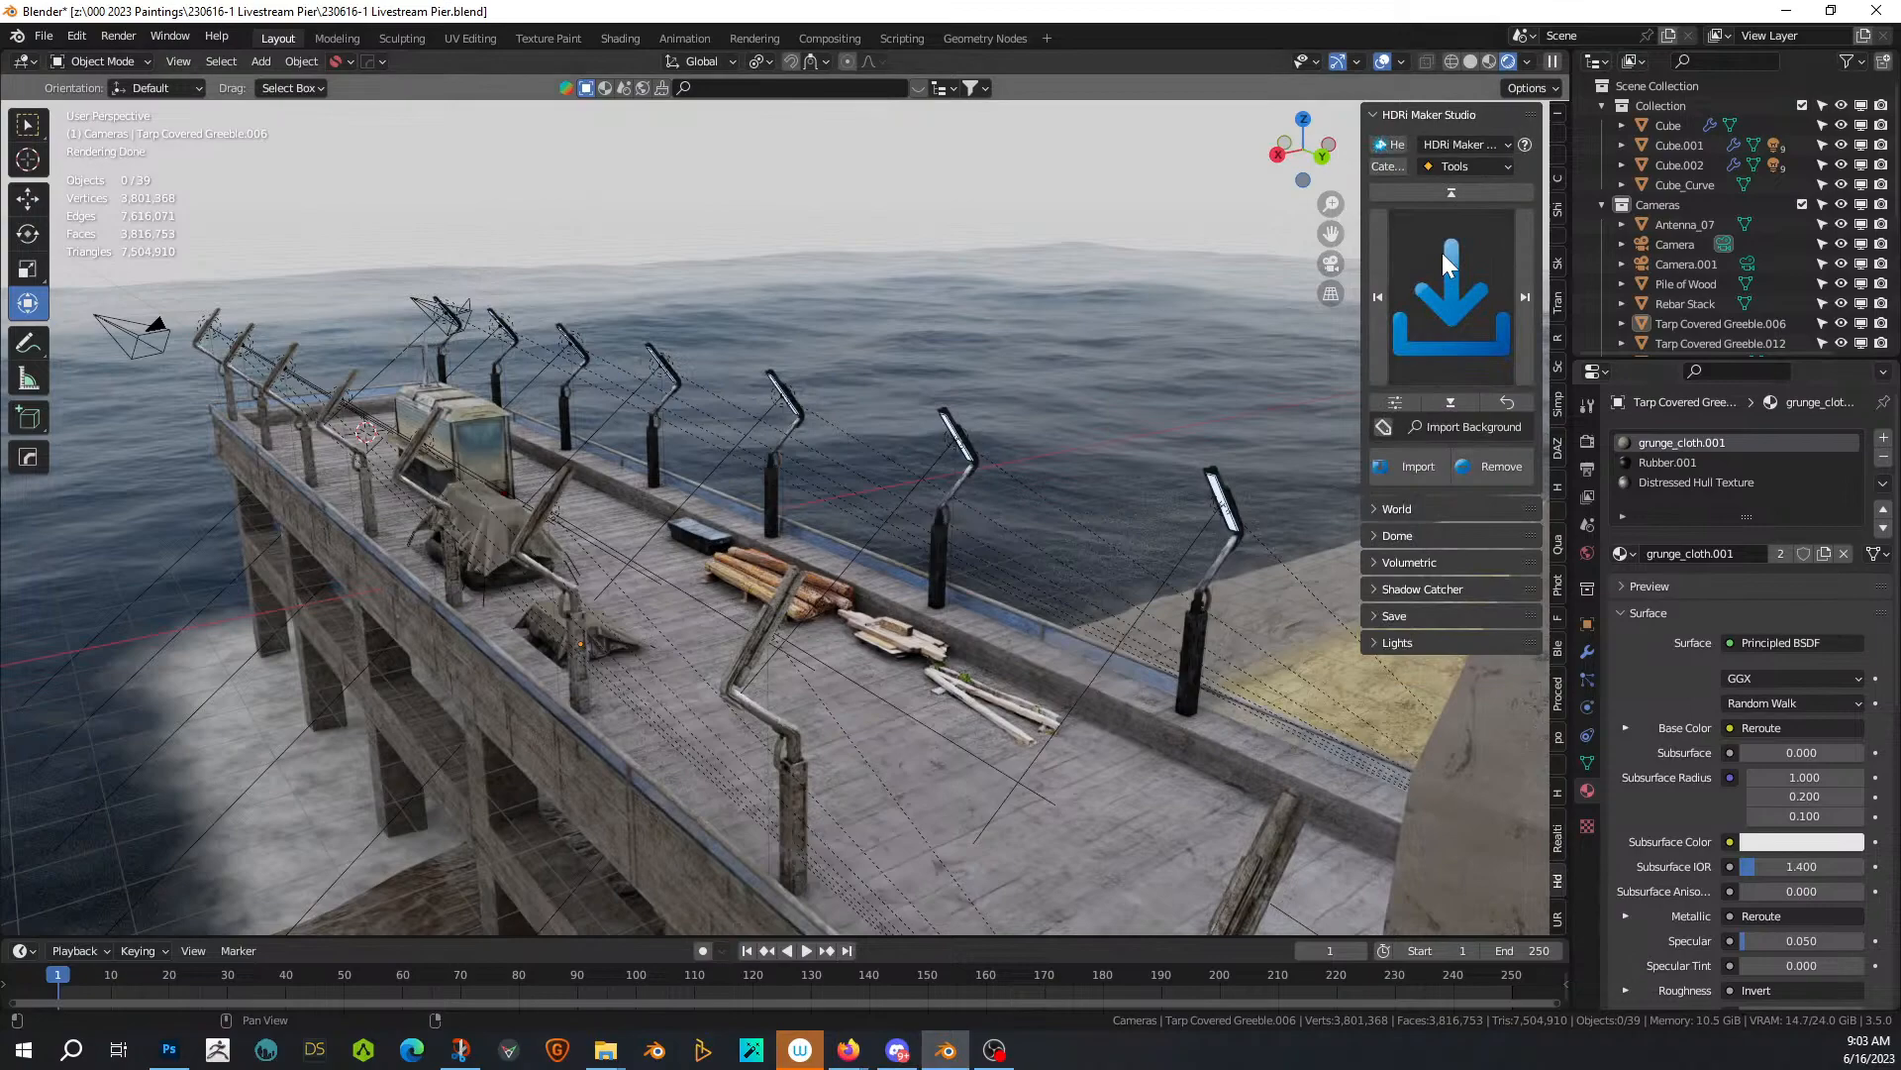
{"action": "left_click", "coordinate": [1450, 169]}
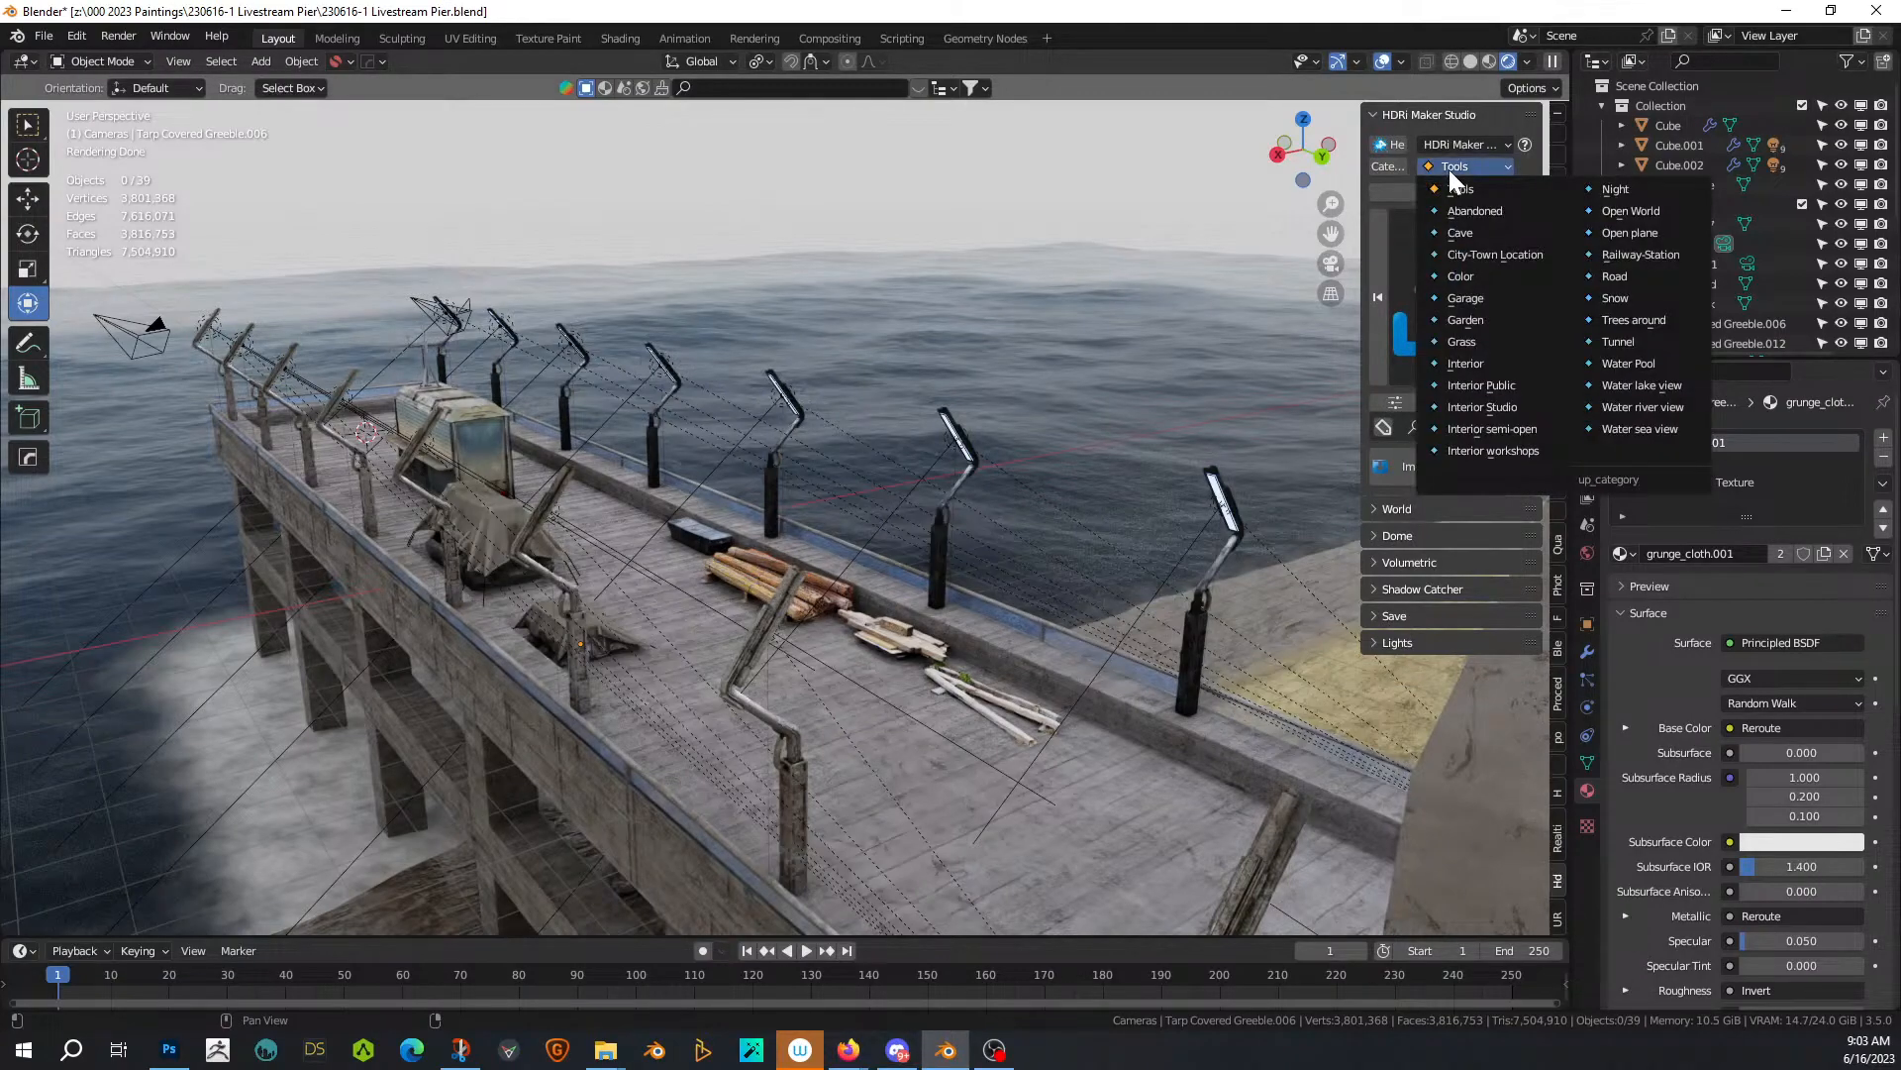
{"action": "left_click", "coordinate": [1625, 424]}
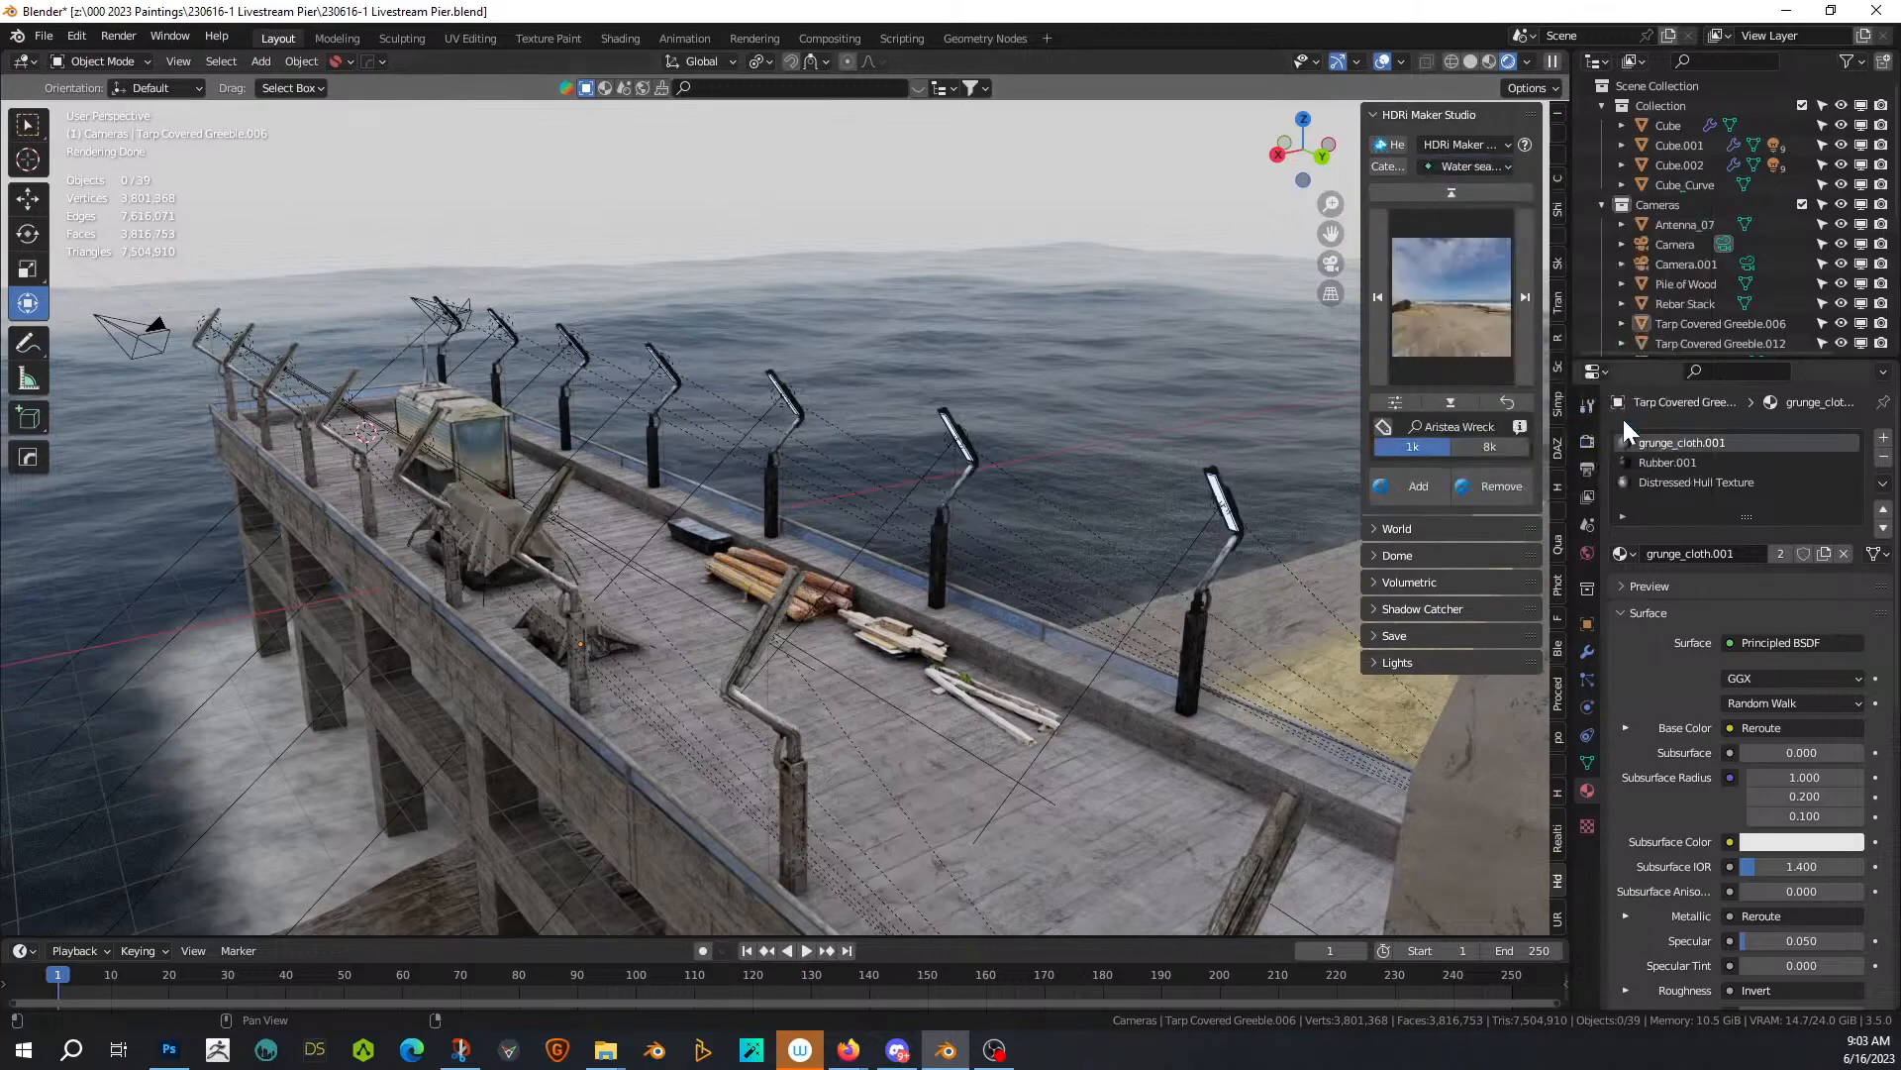
{"action": "left_click", "coordinate": [1432, 302]}
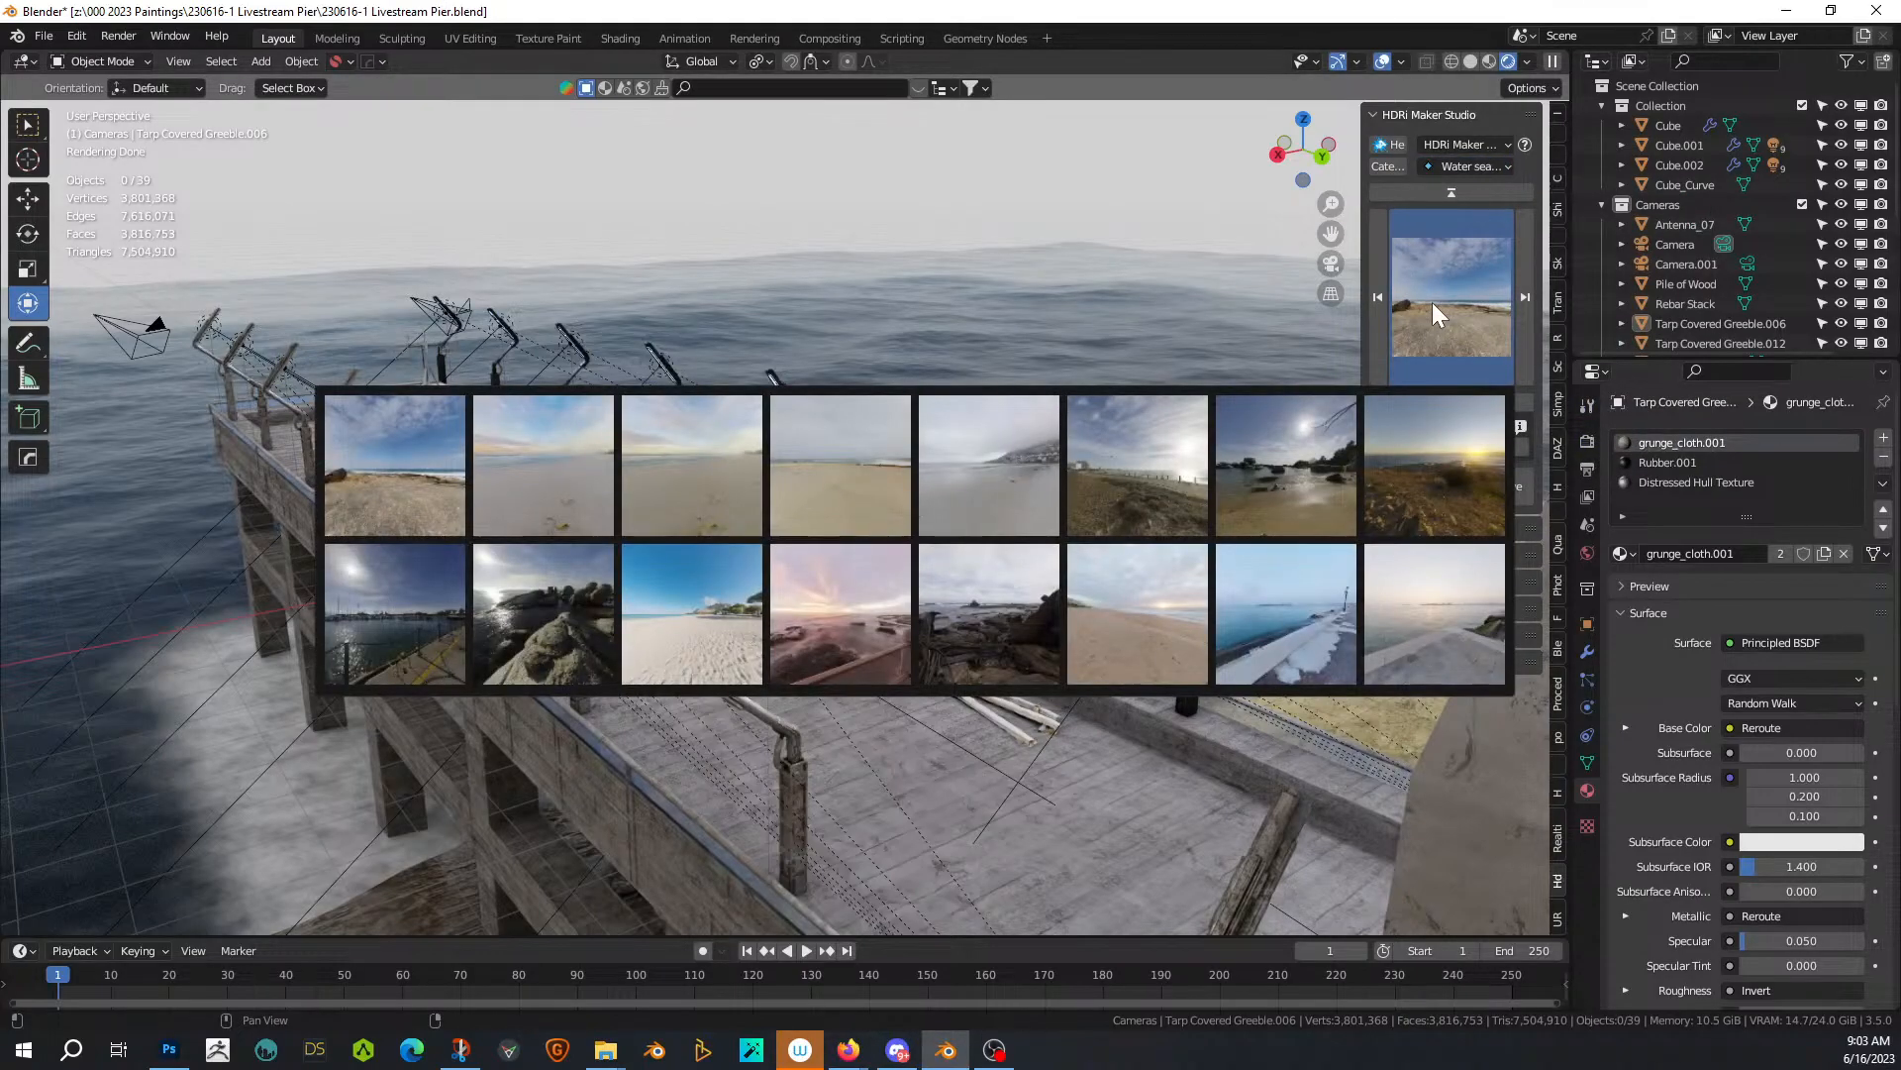
{"action": "left_click", "coordinate": [1431, 301]}
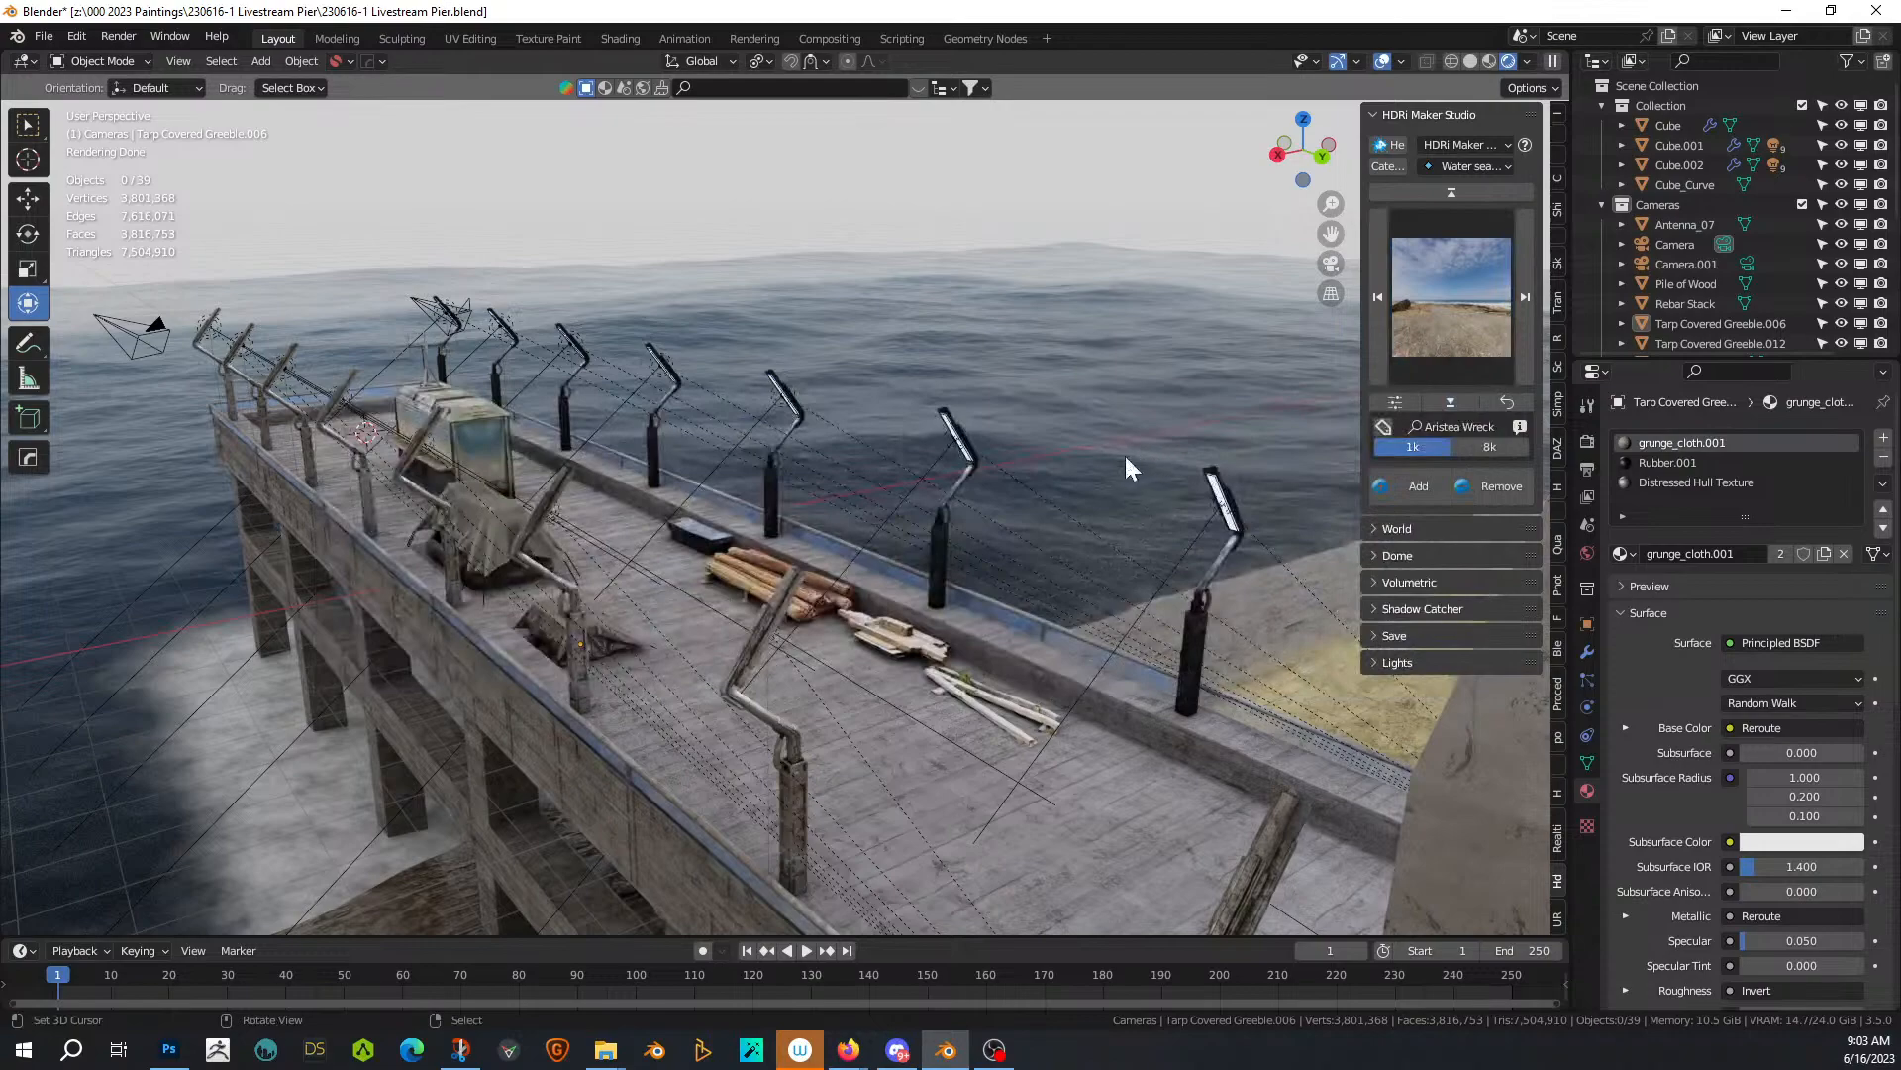
{"action": "left_click", "coordinate": [1466, 303]}
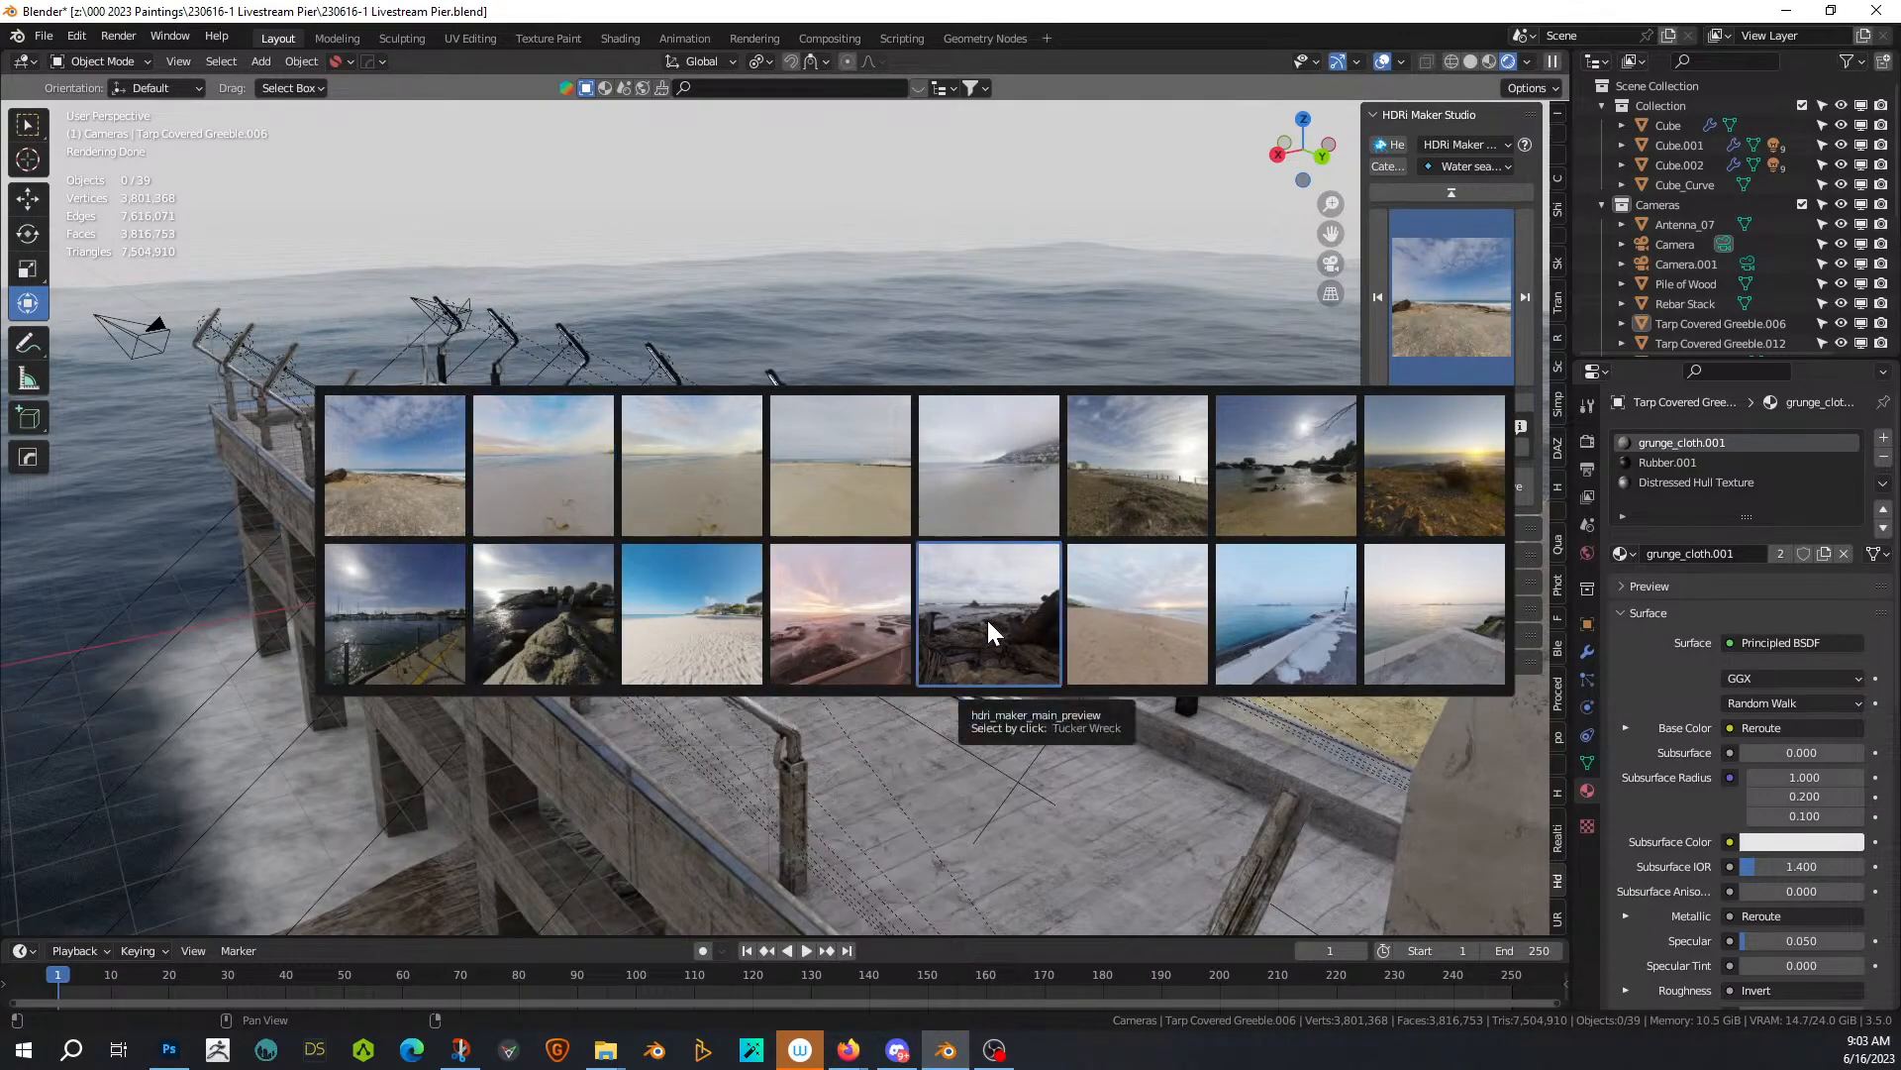
{"action": "left_click", "coordinate": [563, 483]}
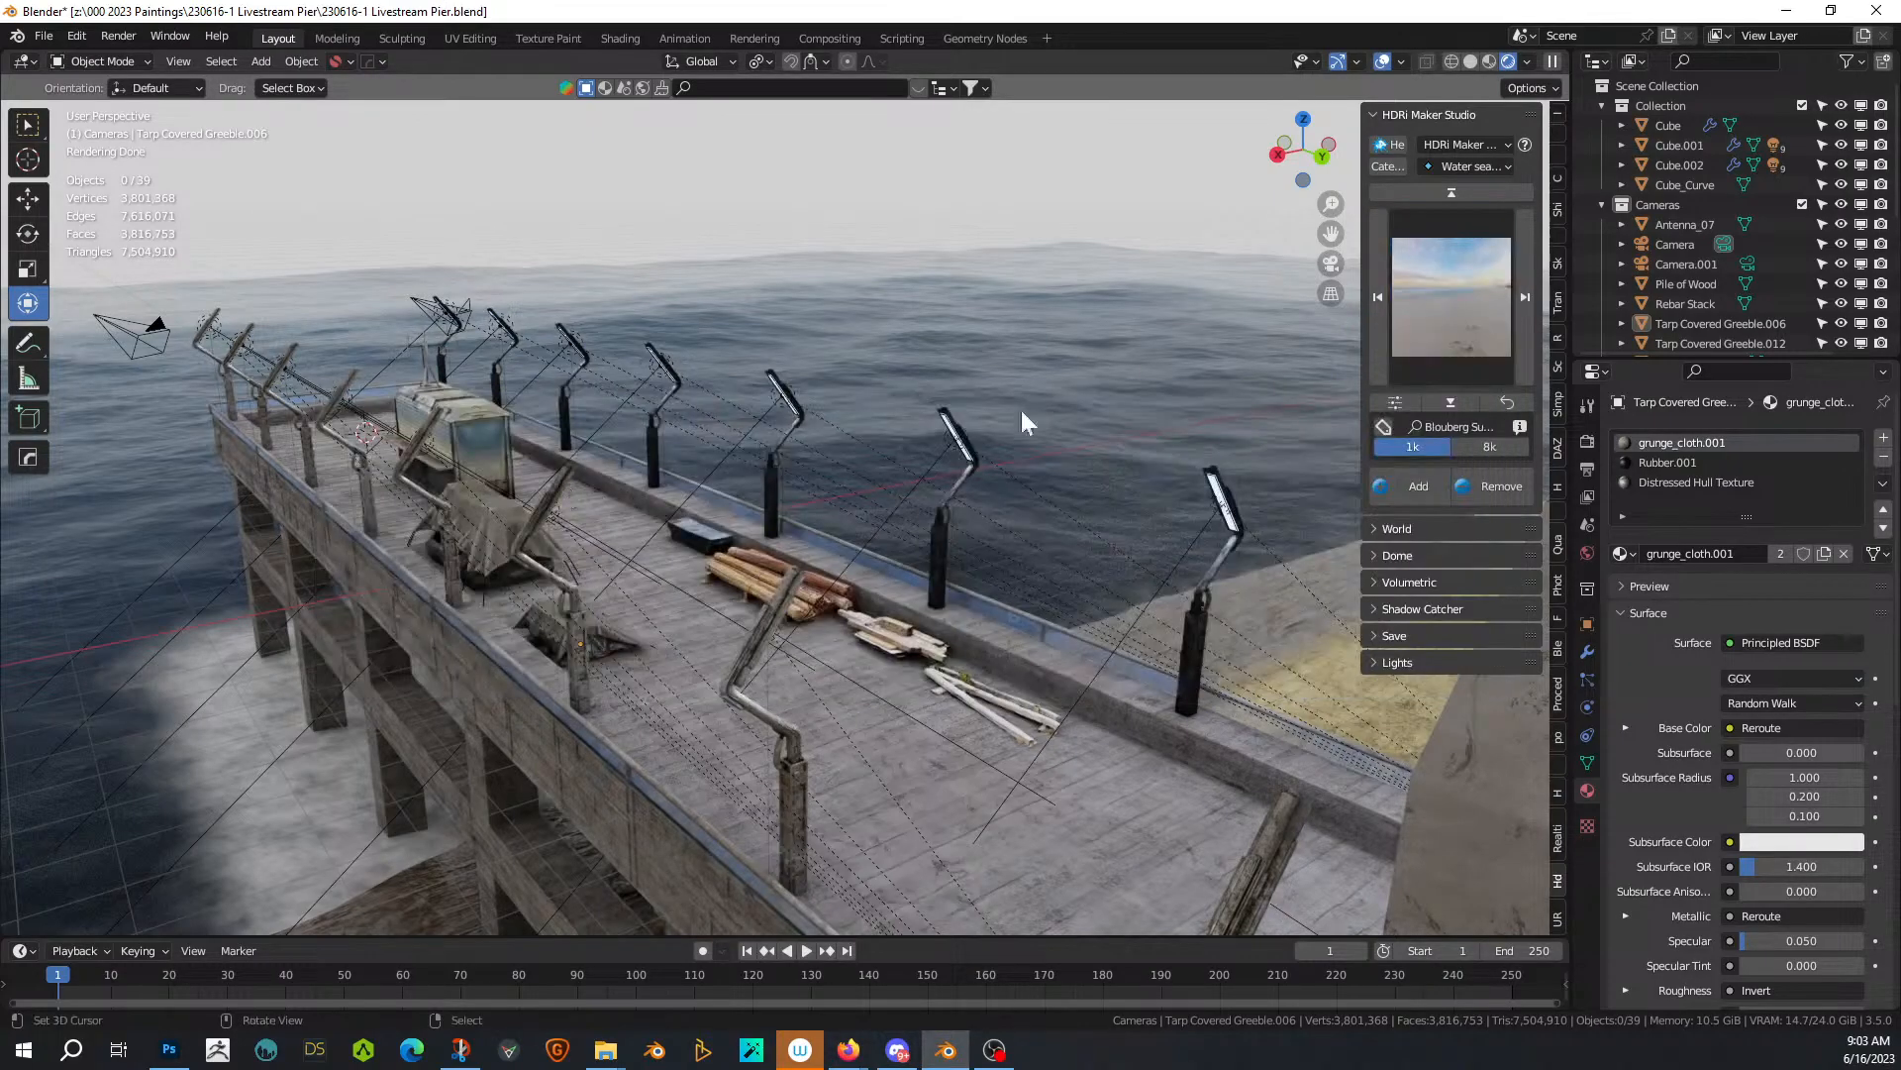
{"action": "left_click", "coordinate": [1426, 484]}
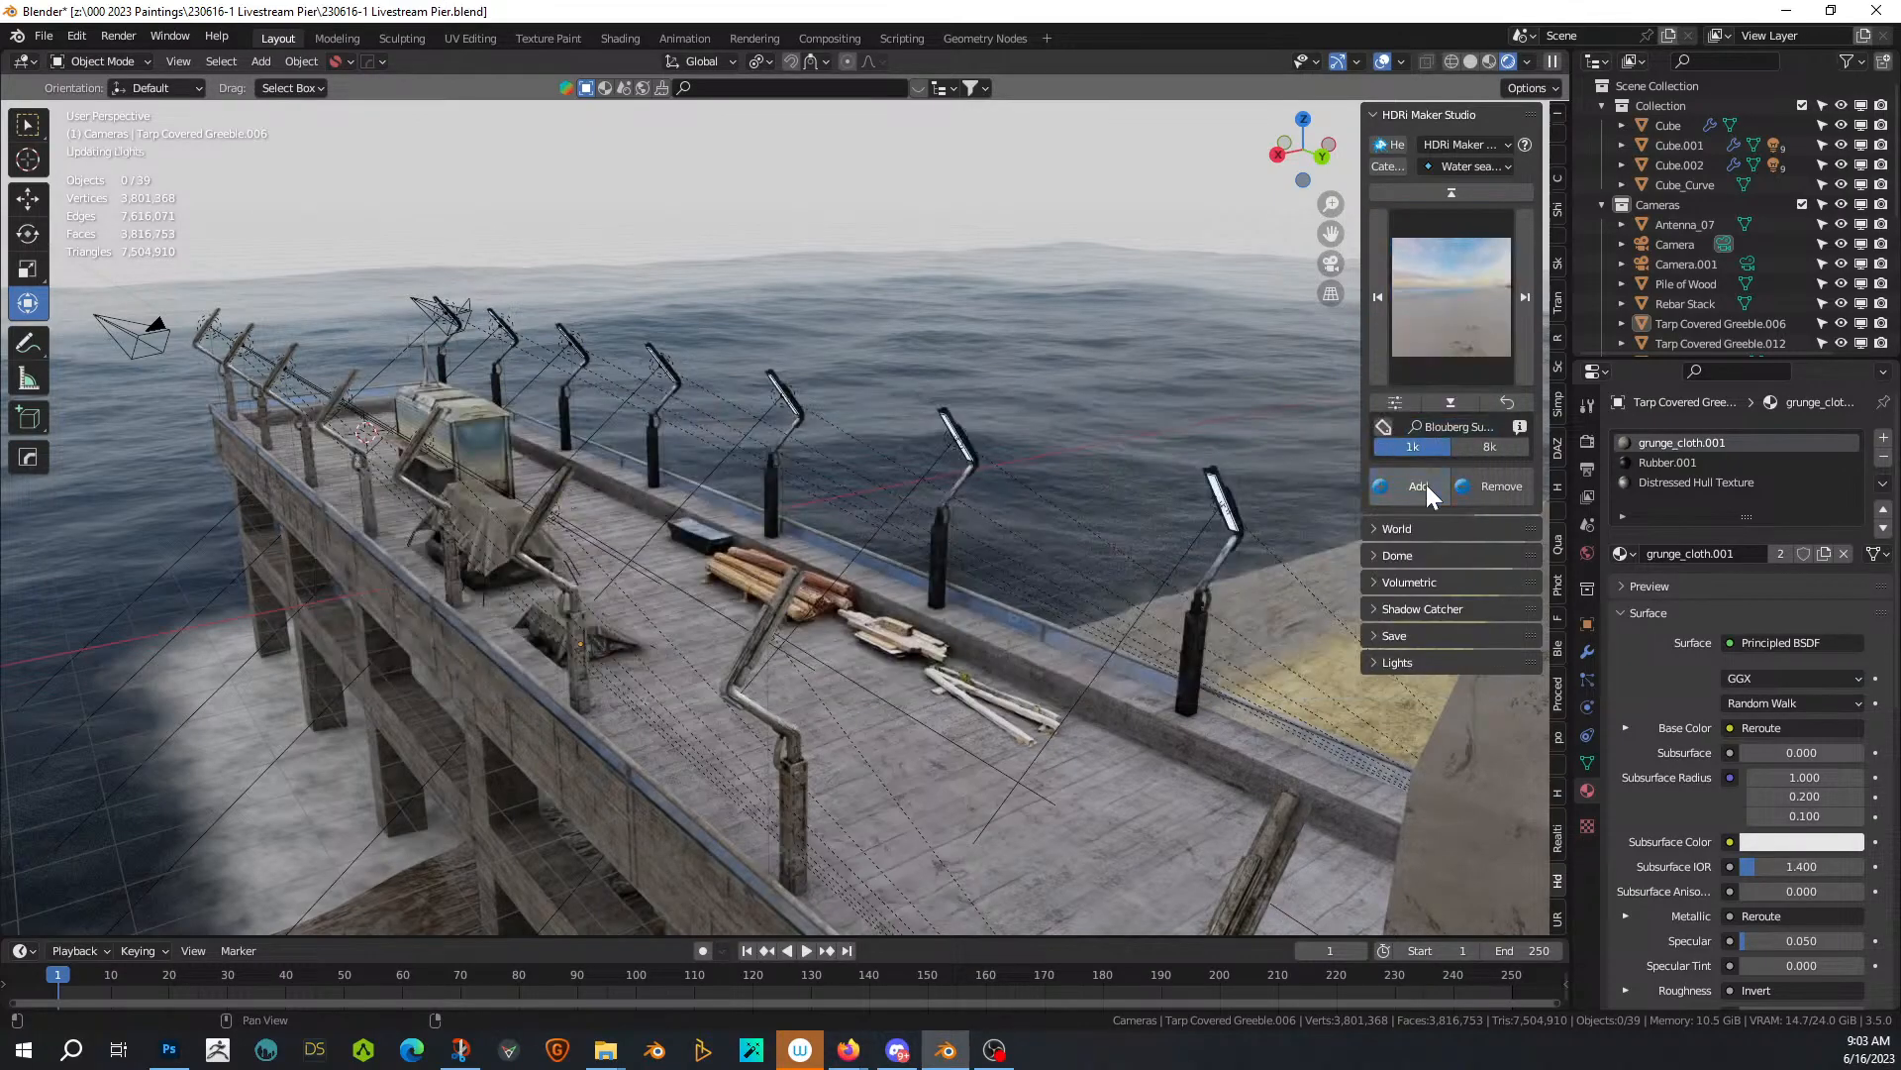
Check the new sky along the pier deck and rotate the HDRI background to an angle of about 32.3°
{"action": "middle_click_drag", "start_coordinate": [739, 555], "coordinate": [680, 550]}
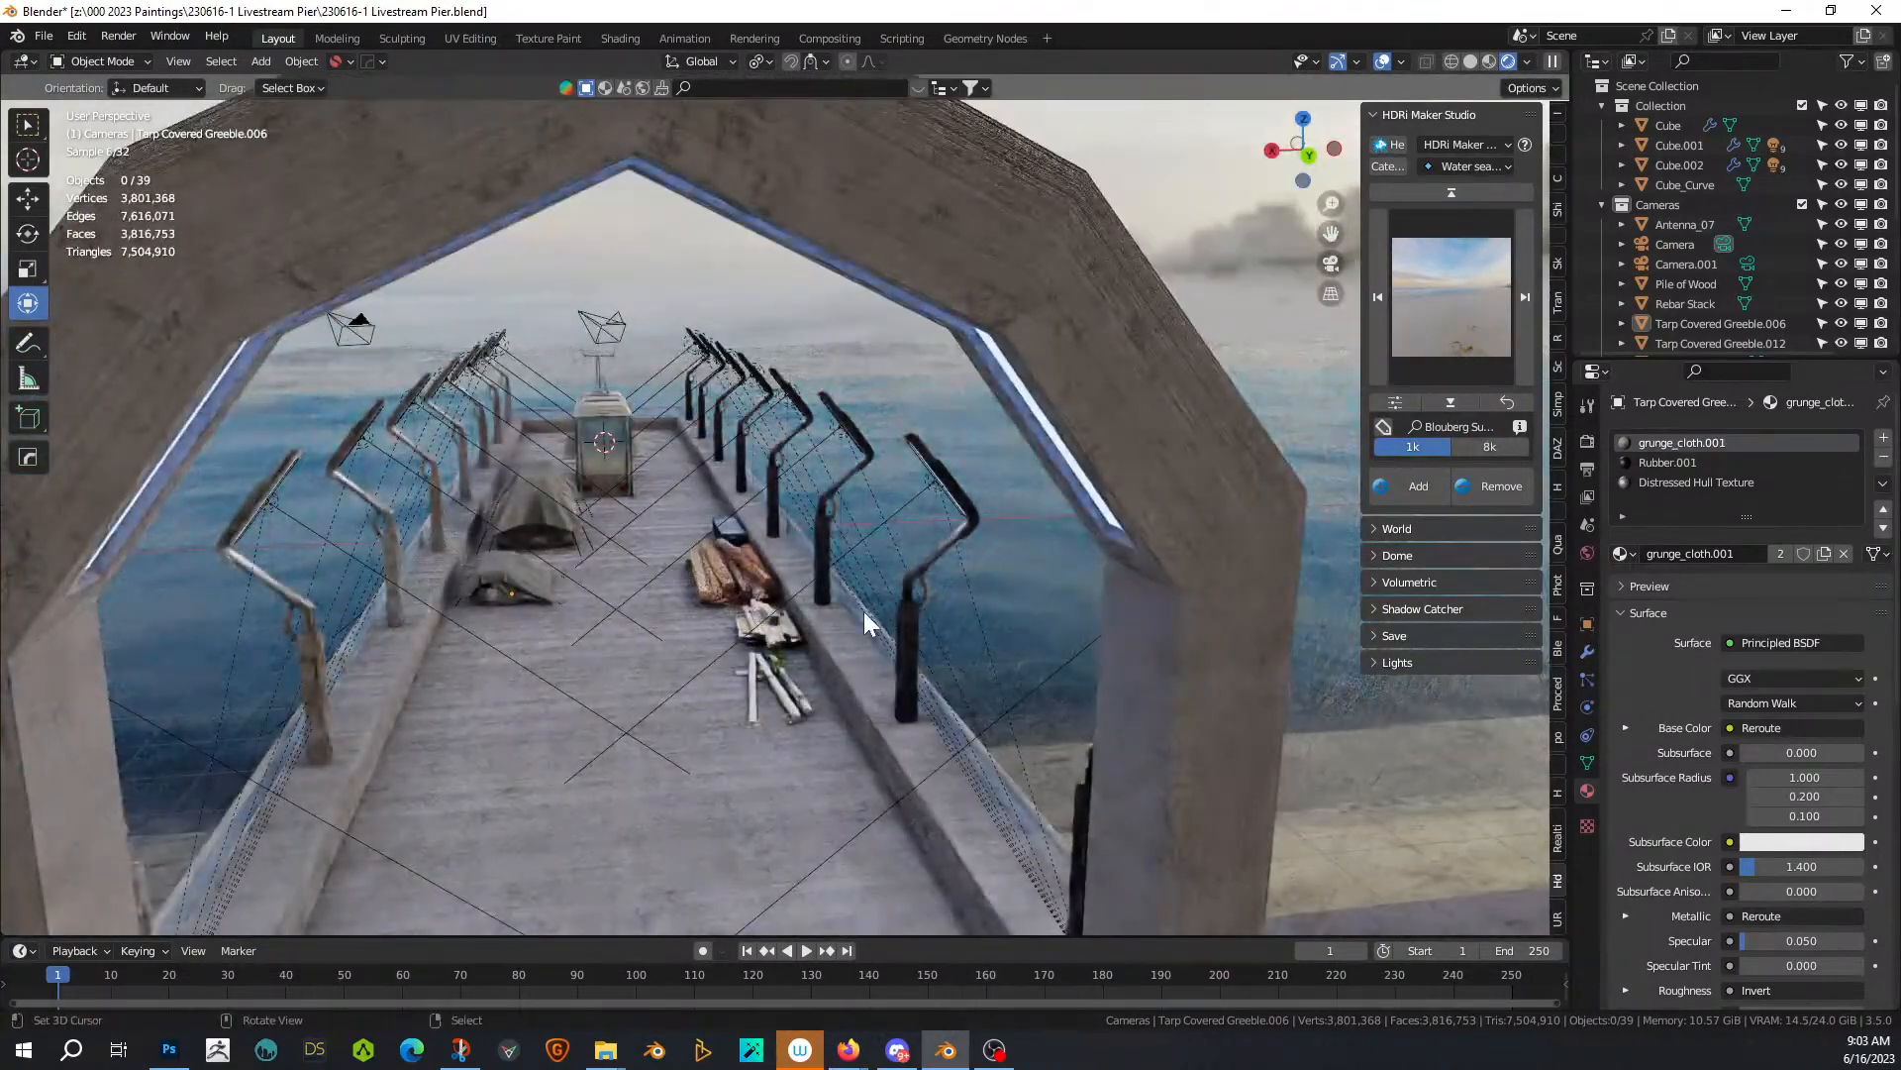
{"action": "scroll", "coordinate": [863, 610], "scroll_direction": "up", "scroll_amount": 1}
{"action": "middle_click_drag", "start_coordinate": [813, 535], "coordinate": [836, 513]}
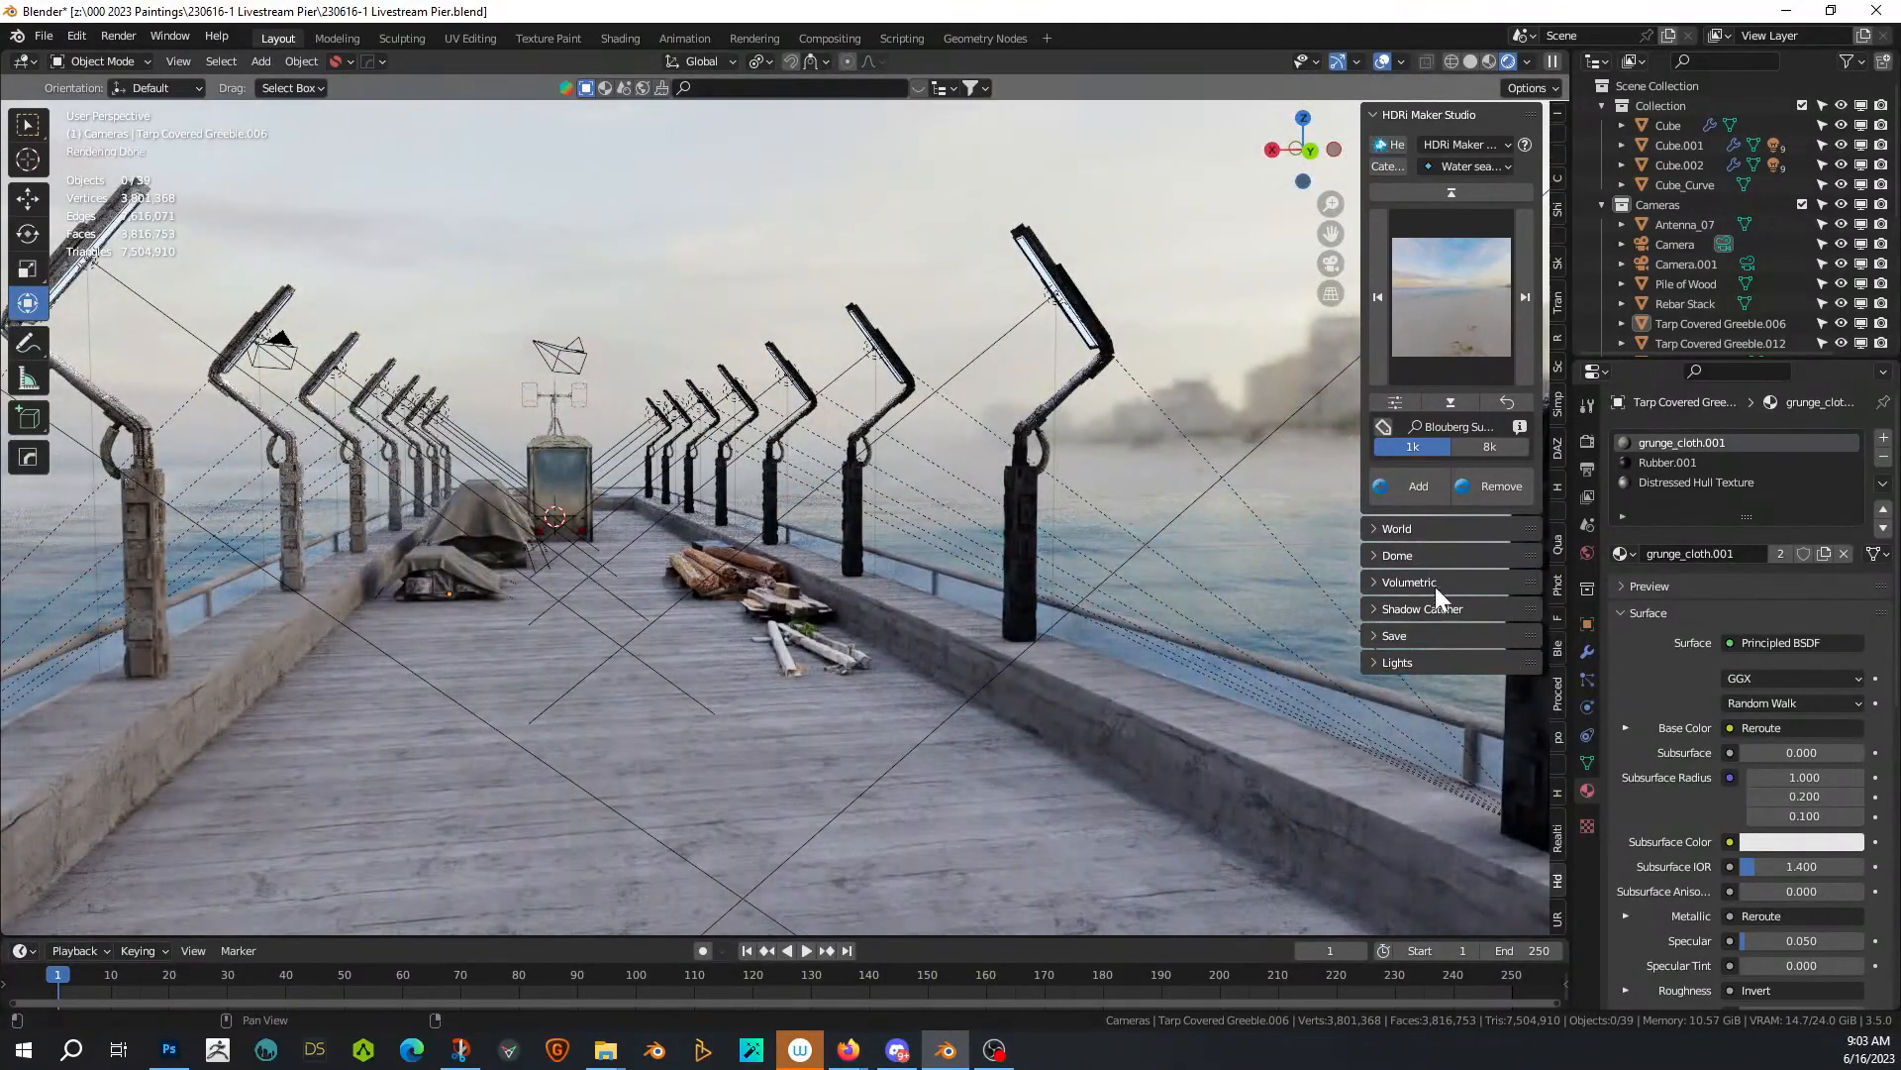
{"action": "left_click", "coordinate": [1379, 527]}
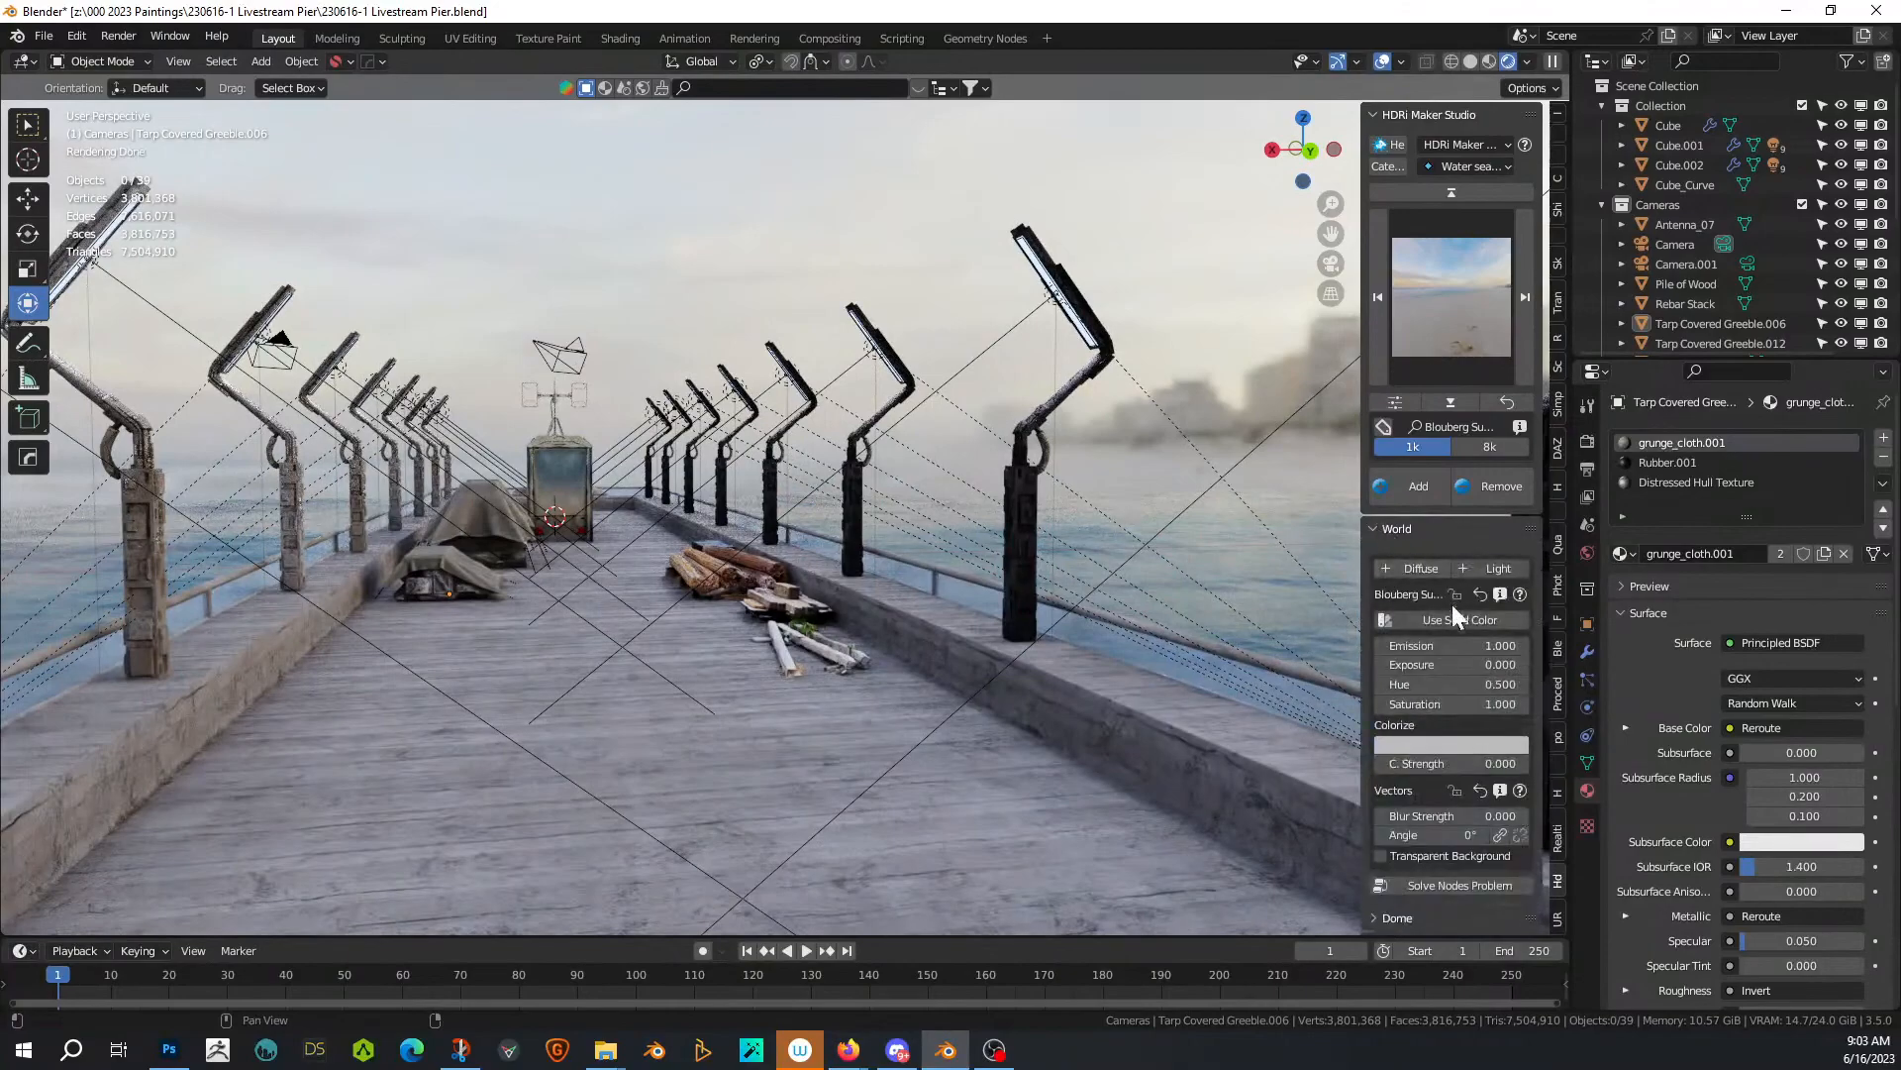
{"action": "left_click_drag", "start_coordinate": [1418, 830], "coordinate": [1515, 830]}
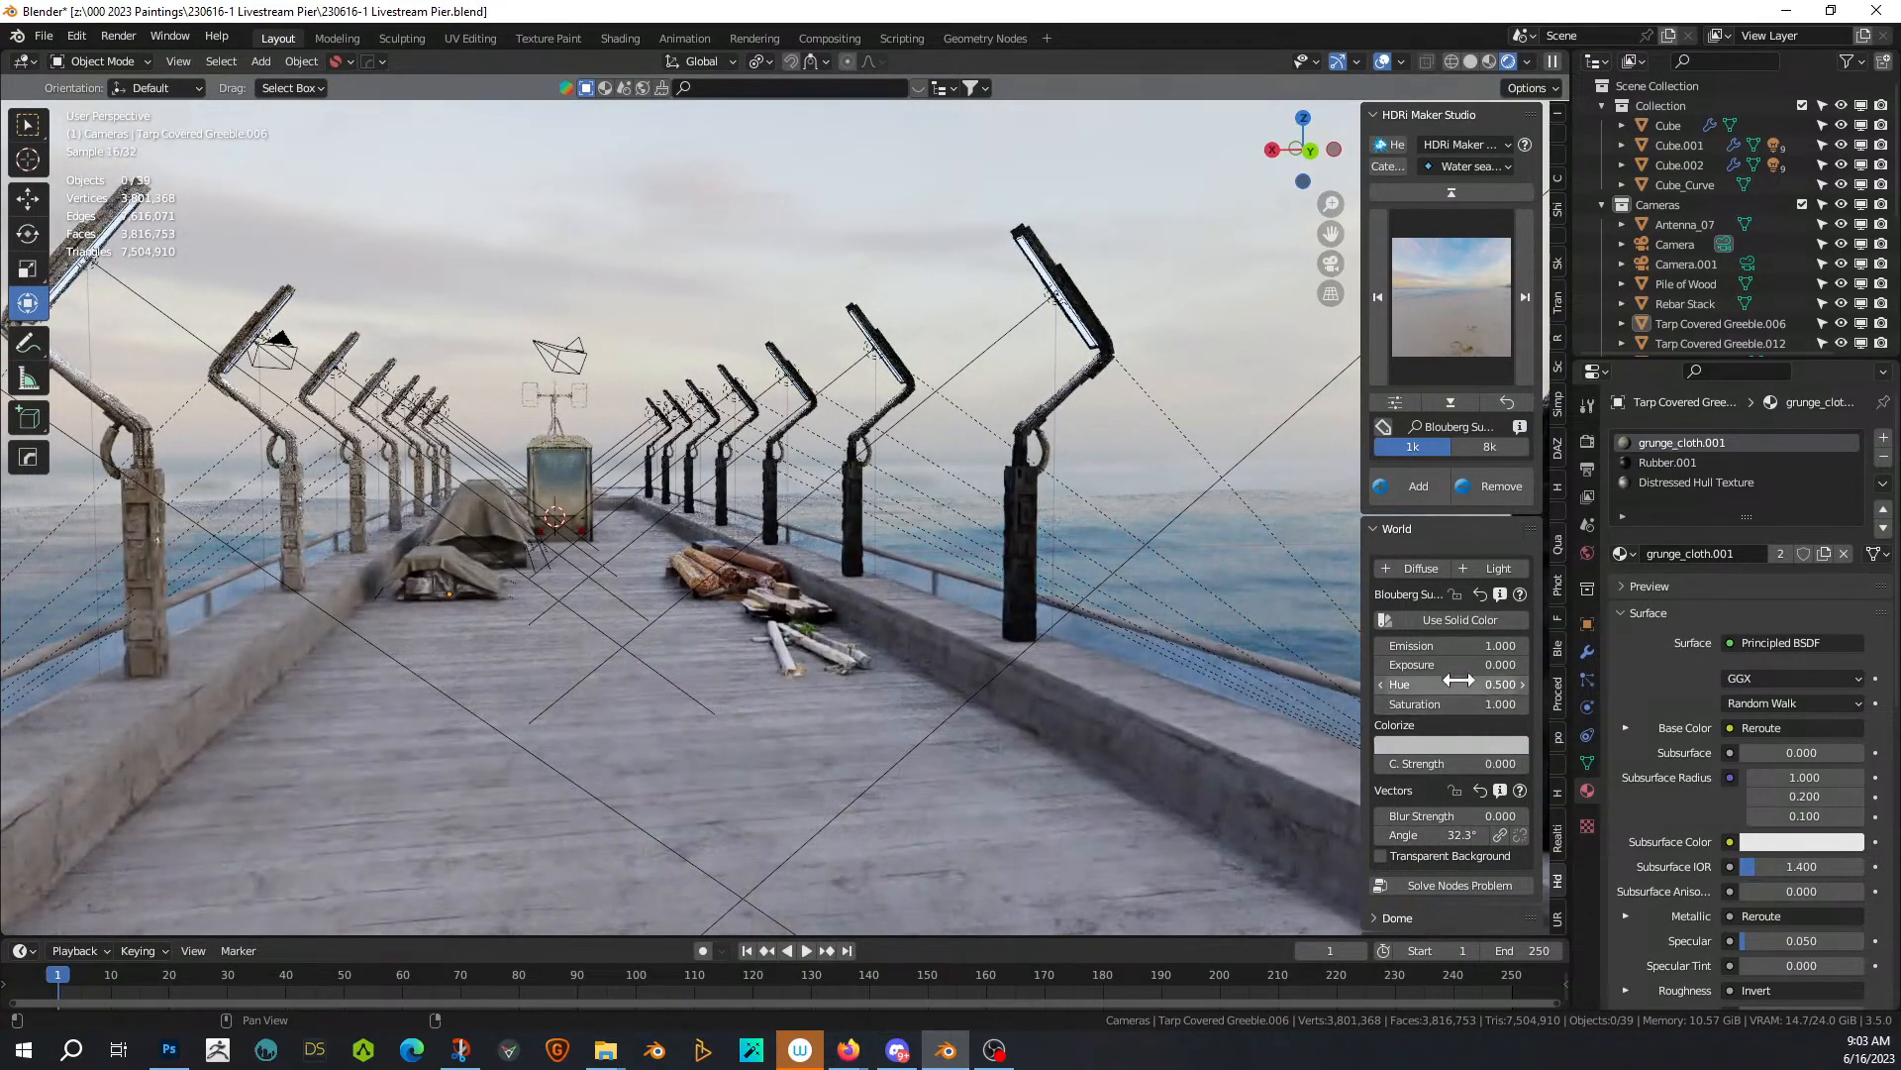
Try darkening the HDRI sky with an exposure of -2.5, followed by -4
{"action": "left_click", "coordinate": [1446, 665]}
{"action": "type", "text": "-2.5"}
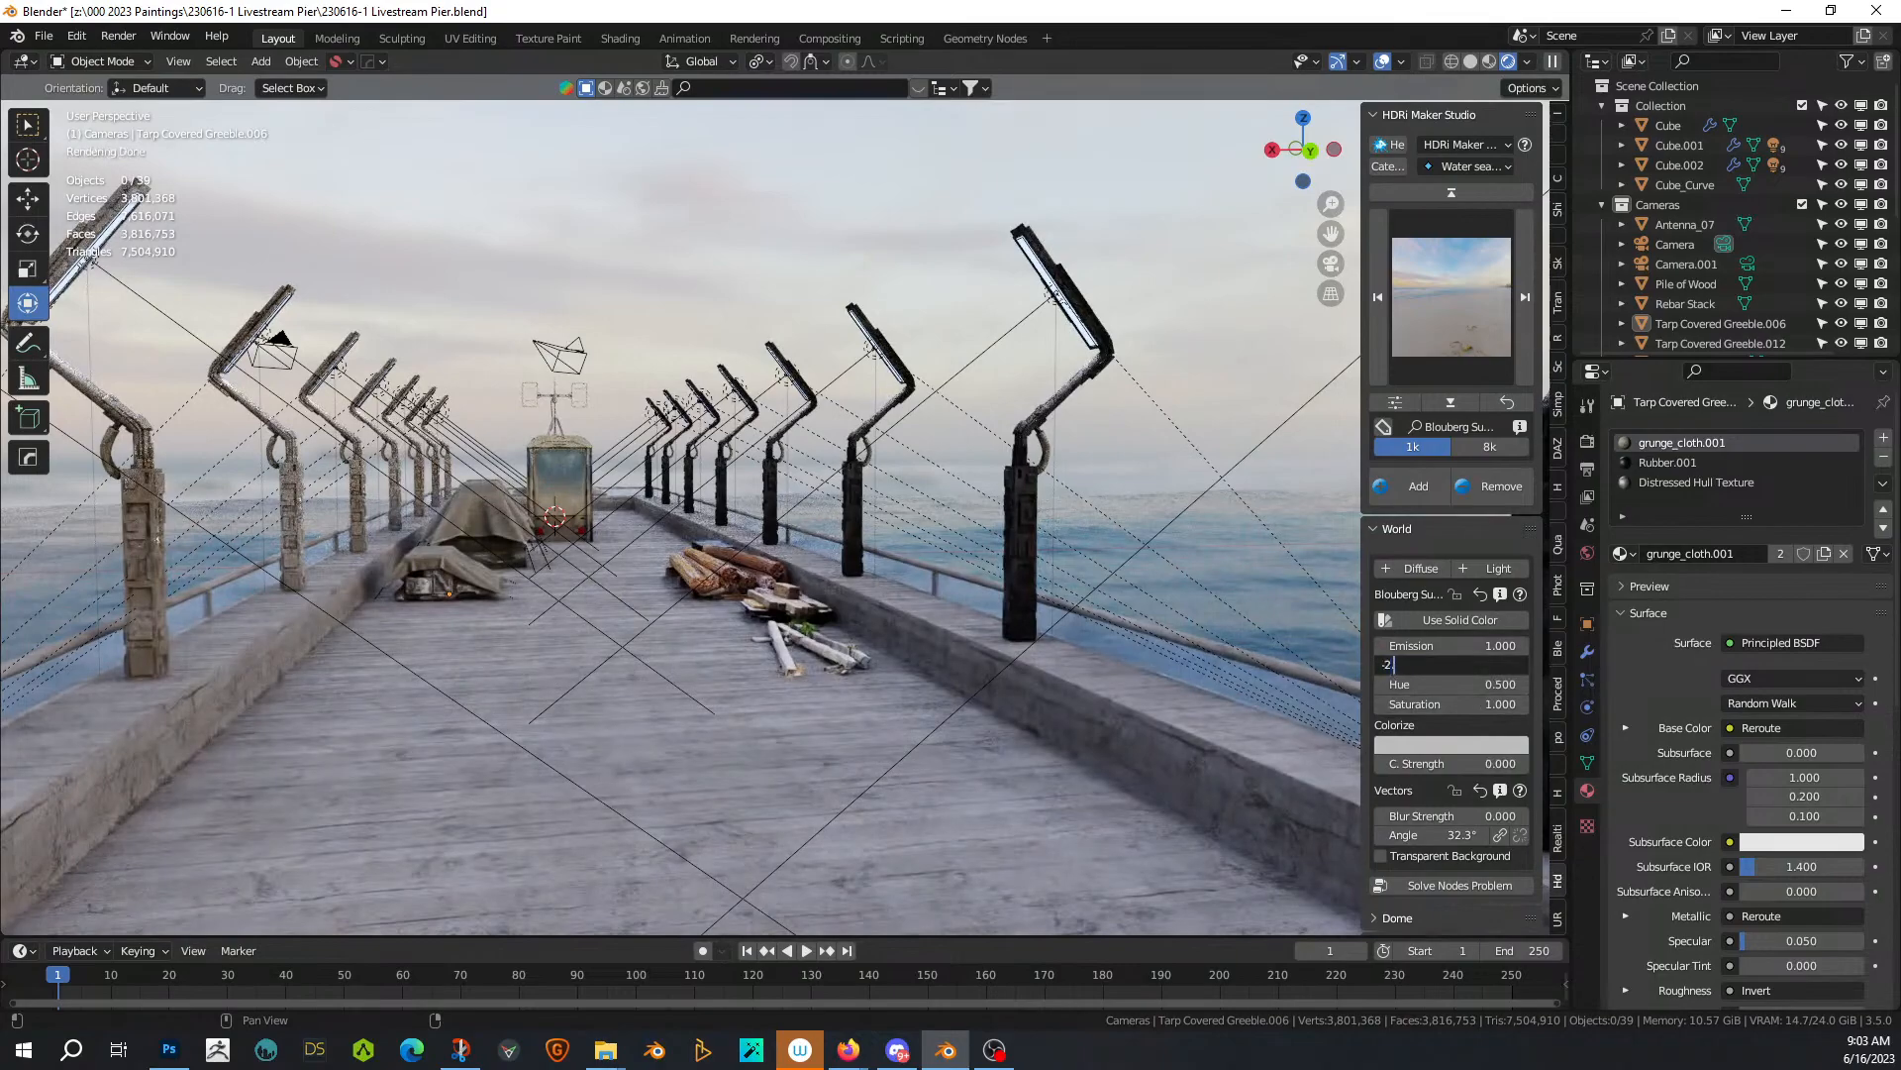
{"action": "key", "text": "Return"}
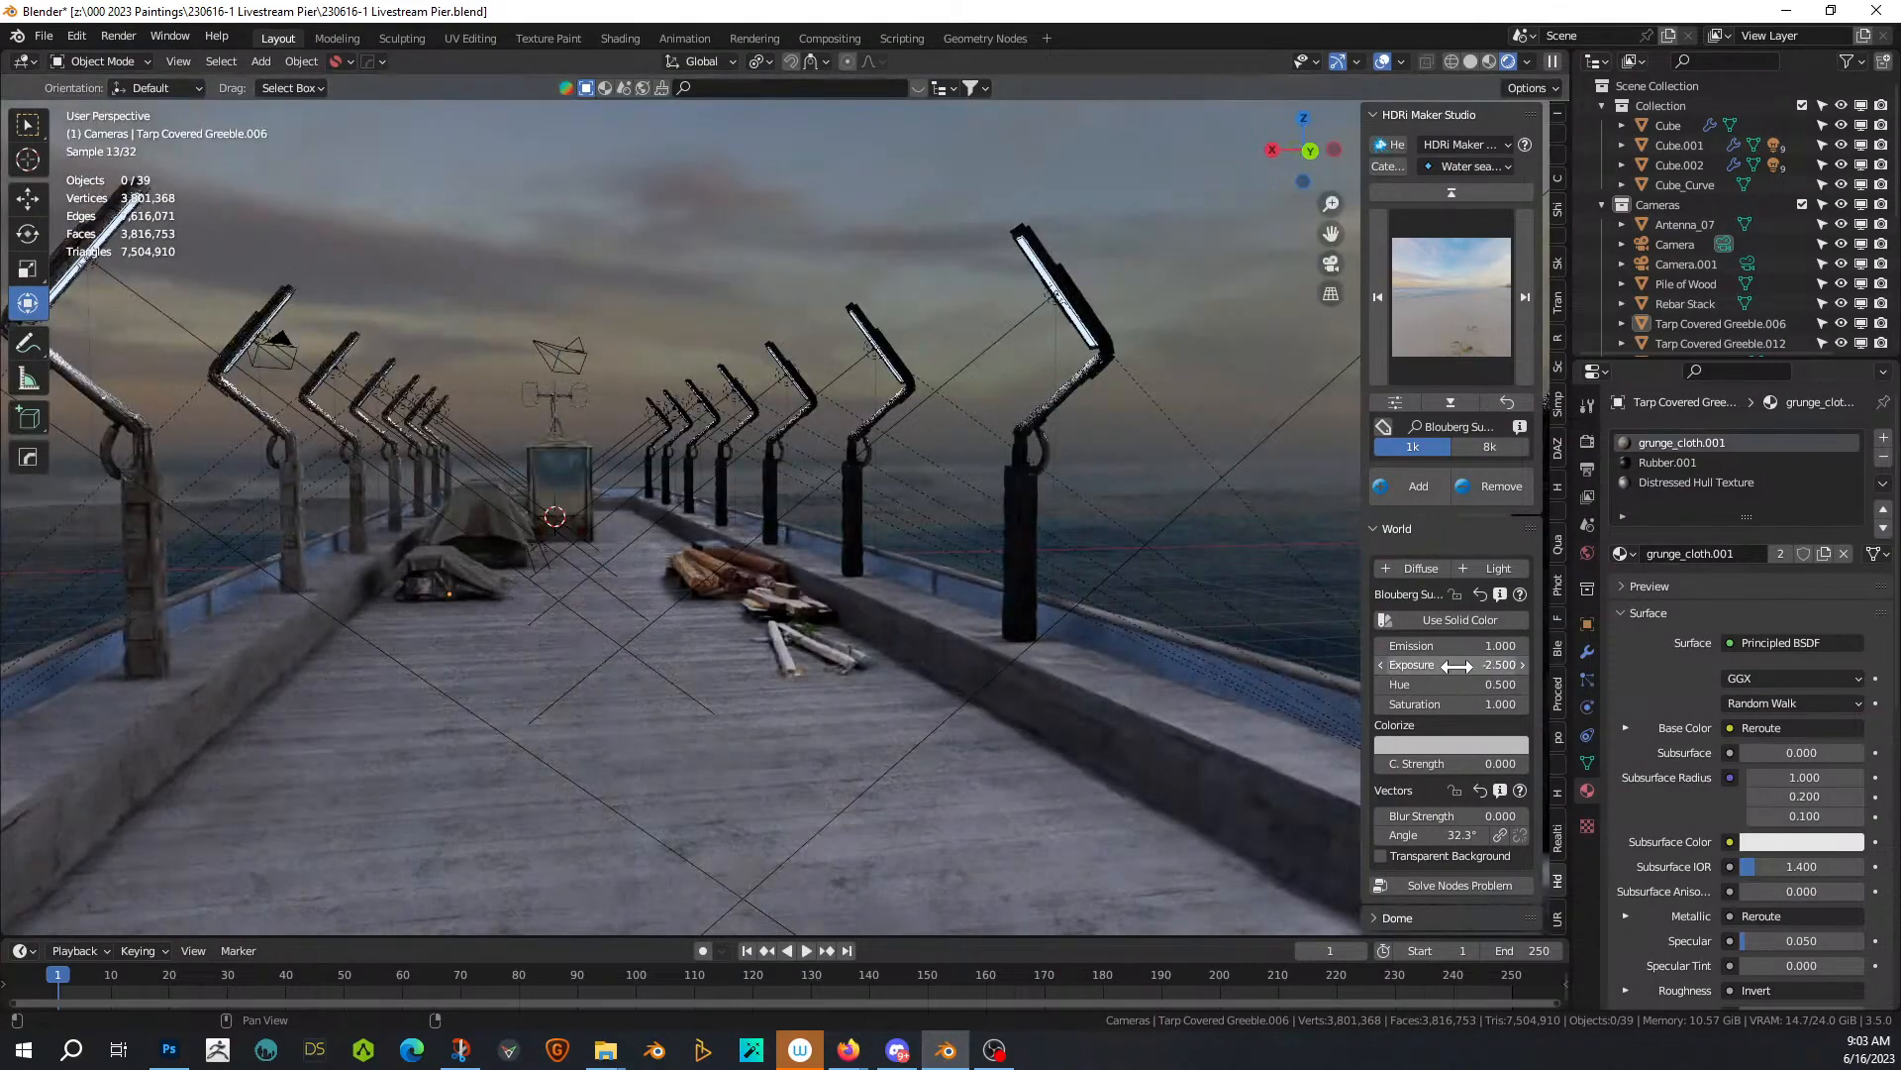
{"action": "left_click", "coordinate": [1457, 664]}
{"action": "key", "text": "BackSpace"}
{"action": "type", "text": "-4"}
{"action": "key", "text": "Return"}
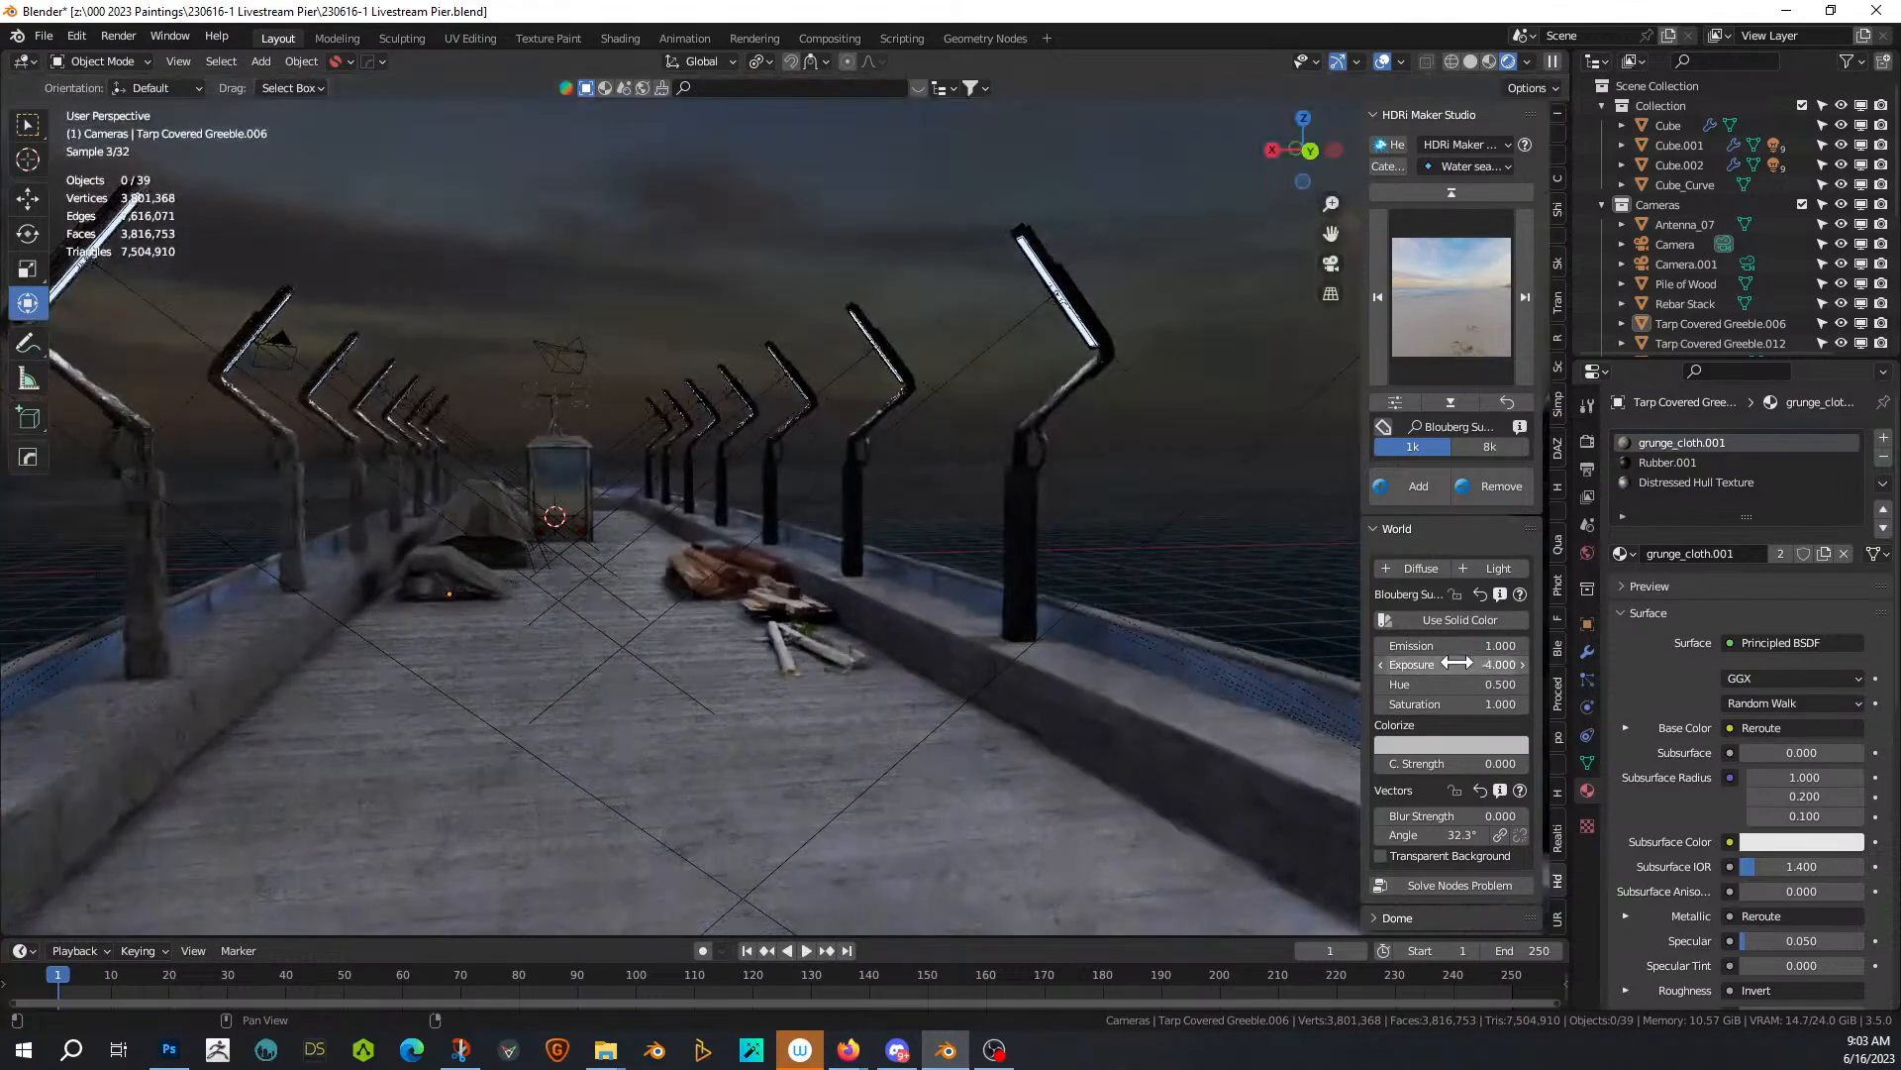
Try the HDRI exposure at -6 and bring it back up to -5
{"action": "left_click", "coordinate": [1457, 665]}
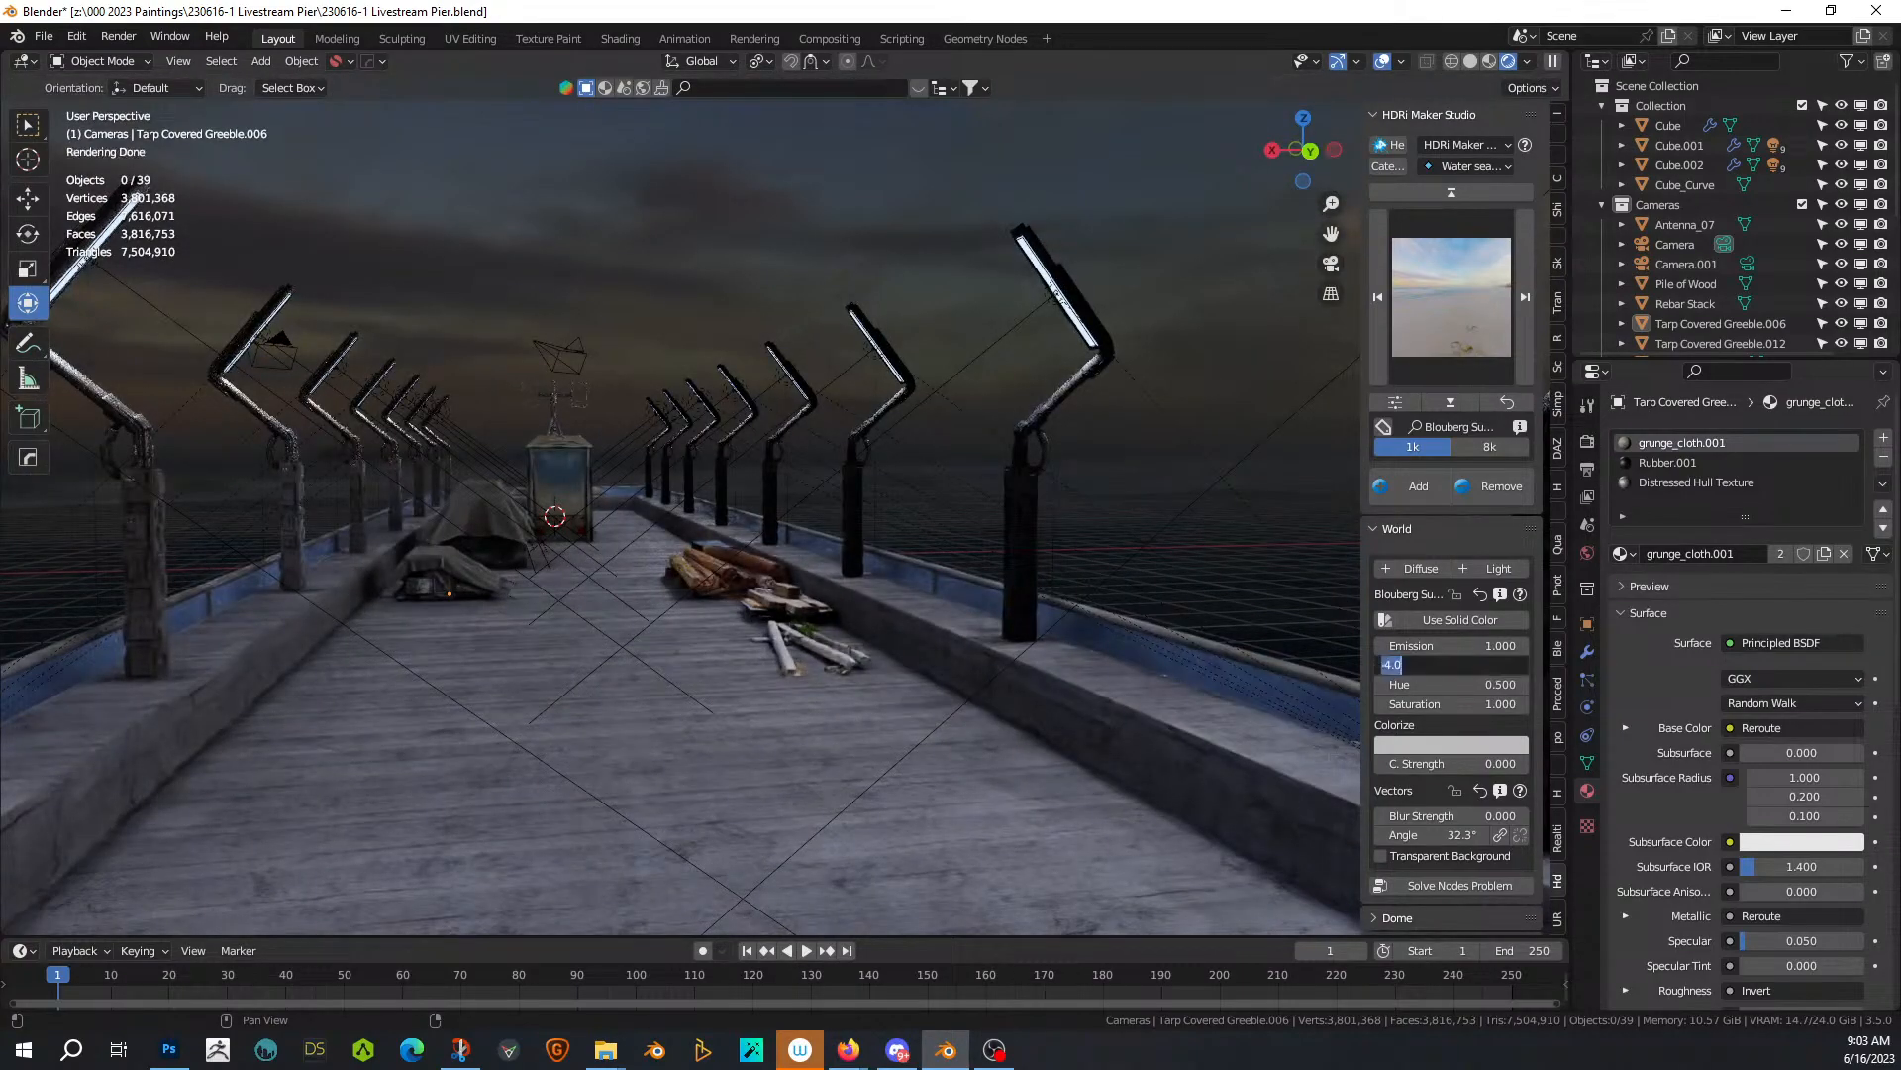
{"action": "type", "text": "-6"}
{"action": "key", "text": "Return"}
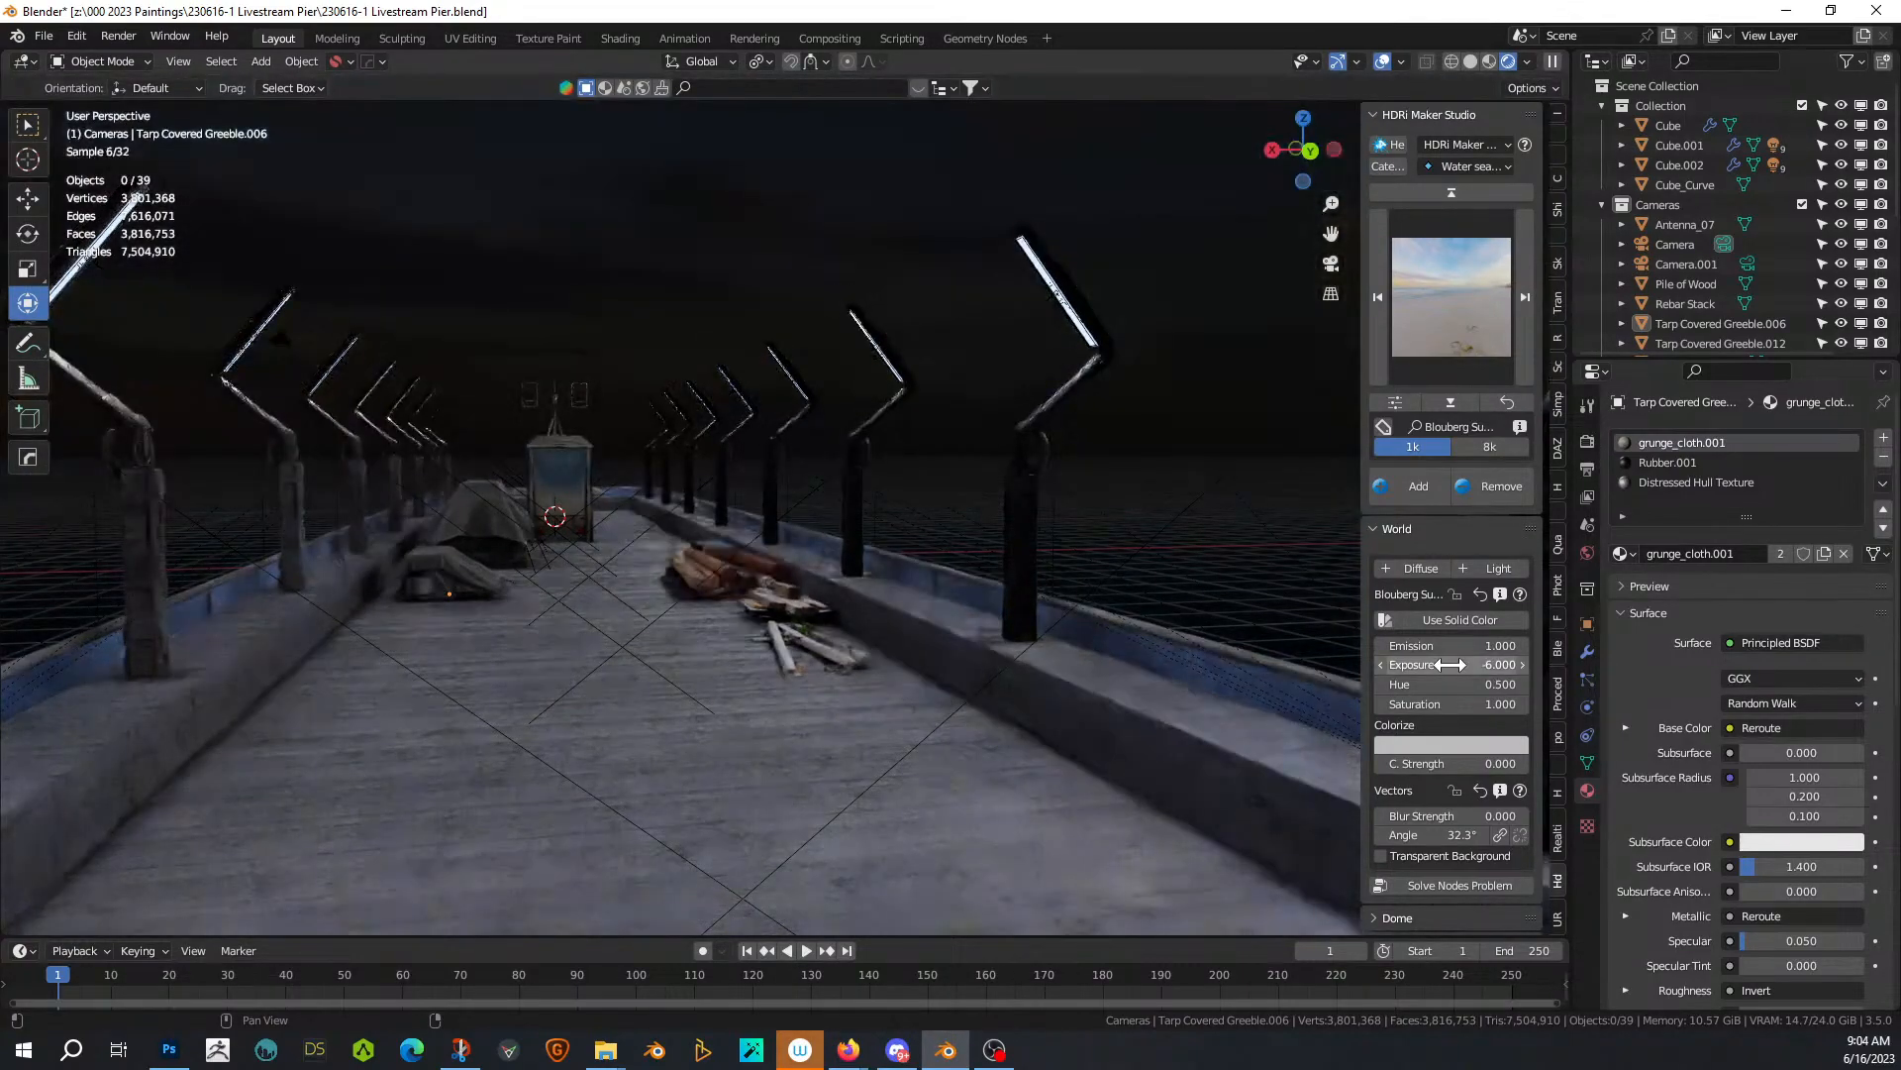
{"action": "left_click", "coordinate": [1449, 664]}
{"action": "type", "text": "-5"}
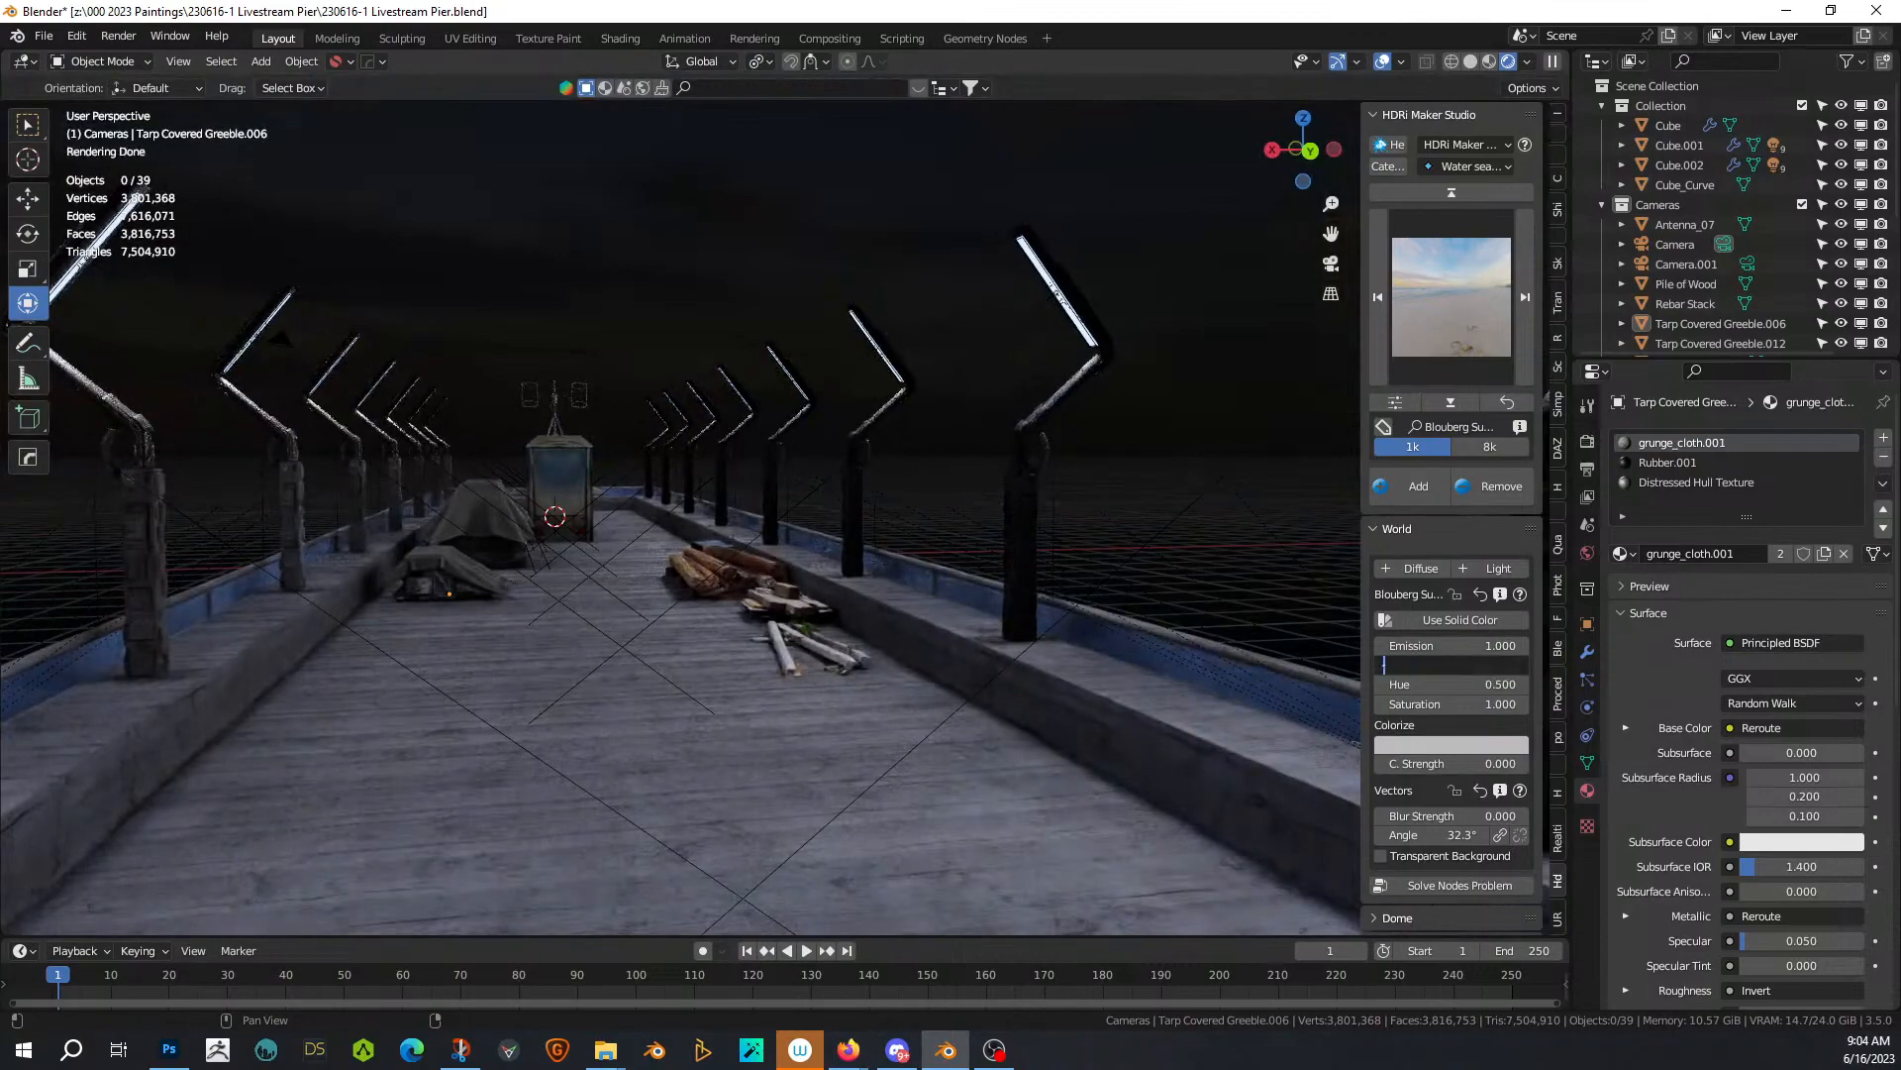
{"action": "key", "text": "Return"}
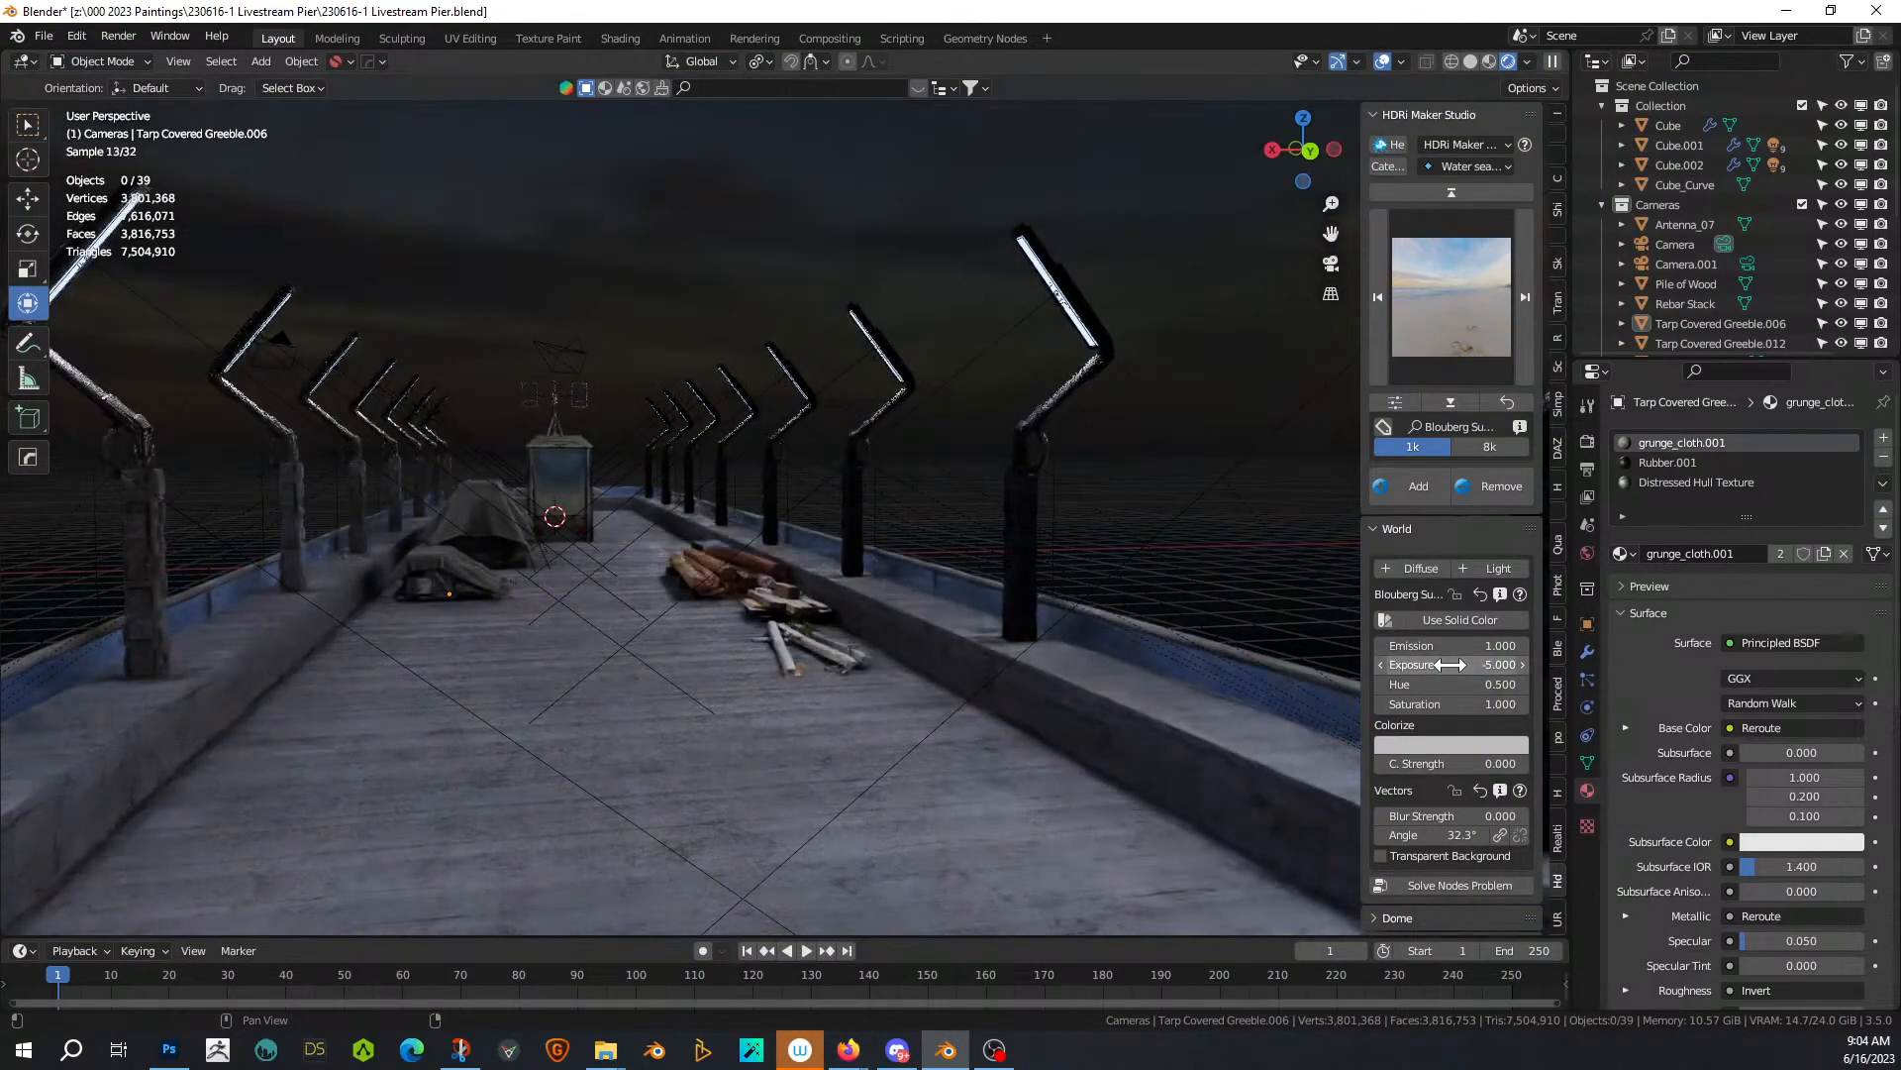
Judge the darkened pier from a low side angle on the shore and set the HDRI exposure to -4
{"action": "middle_click_drag", "start_coordinate": [859, 591], "coordinate": [472, 625]}
{"action": "scroll", "coordinate": [865, 586], "scroll_direction": "up", "scroll_amount": 2}
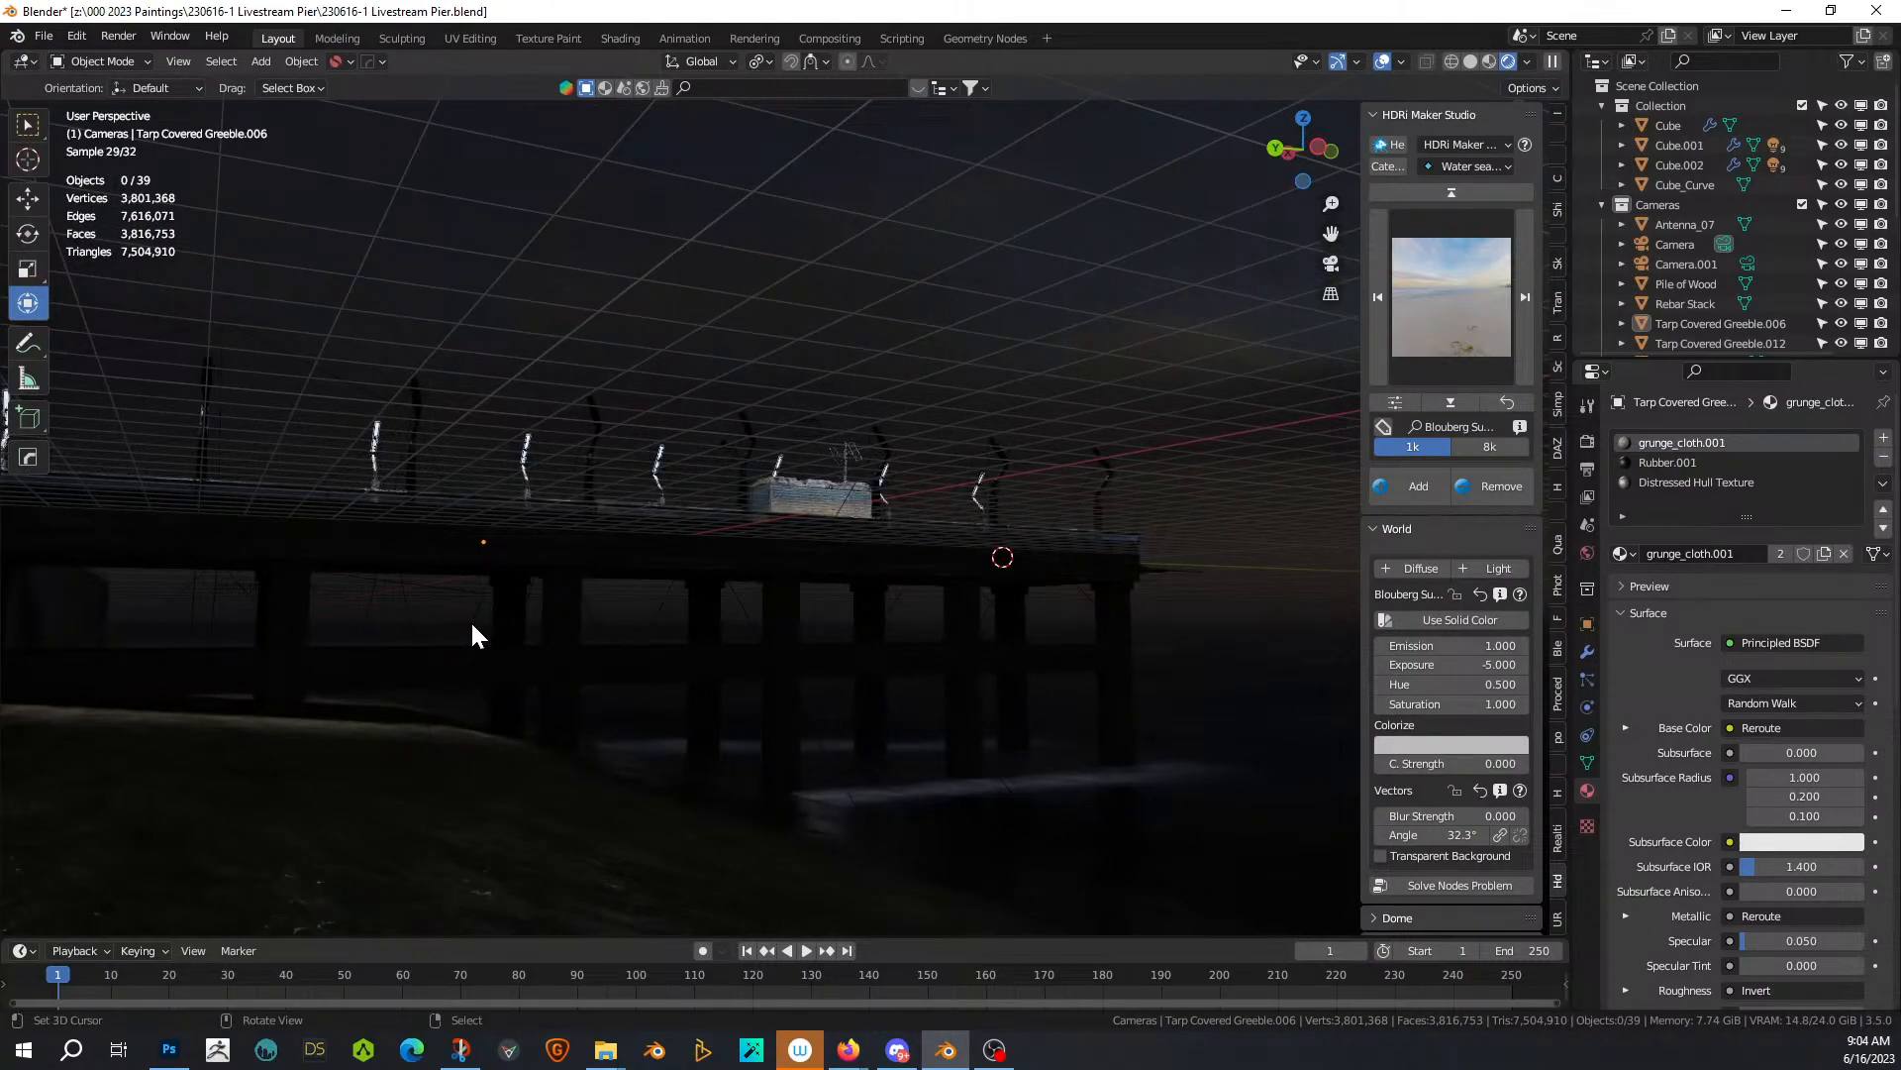
{"action": "left_click", "coordinate": [1451, 664]}
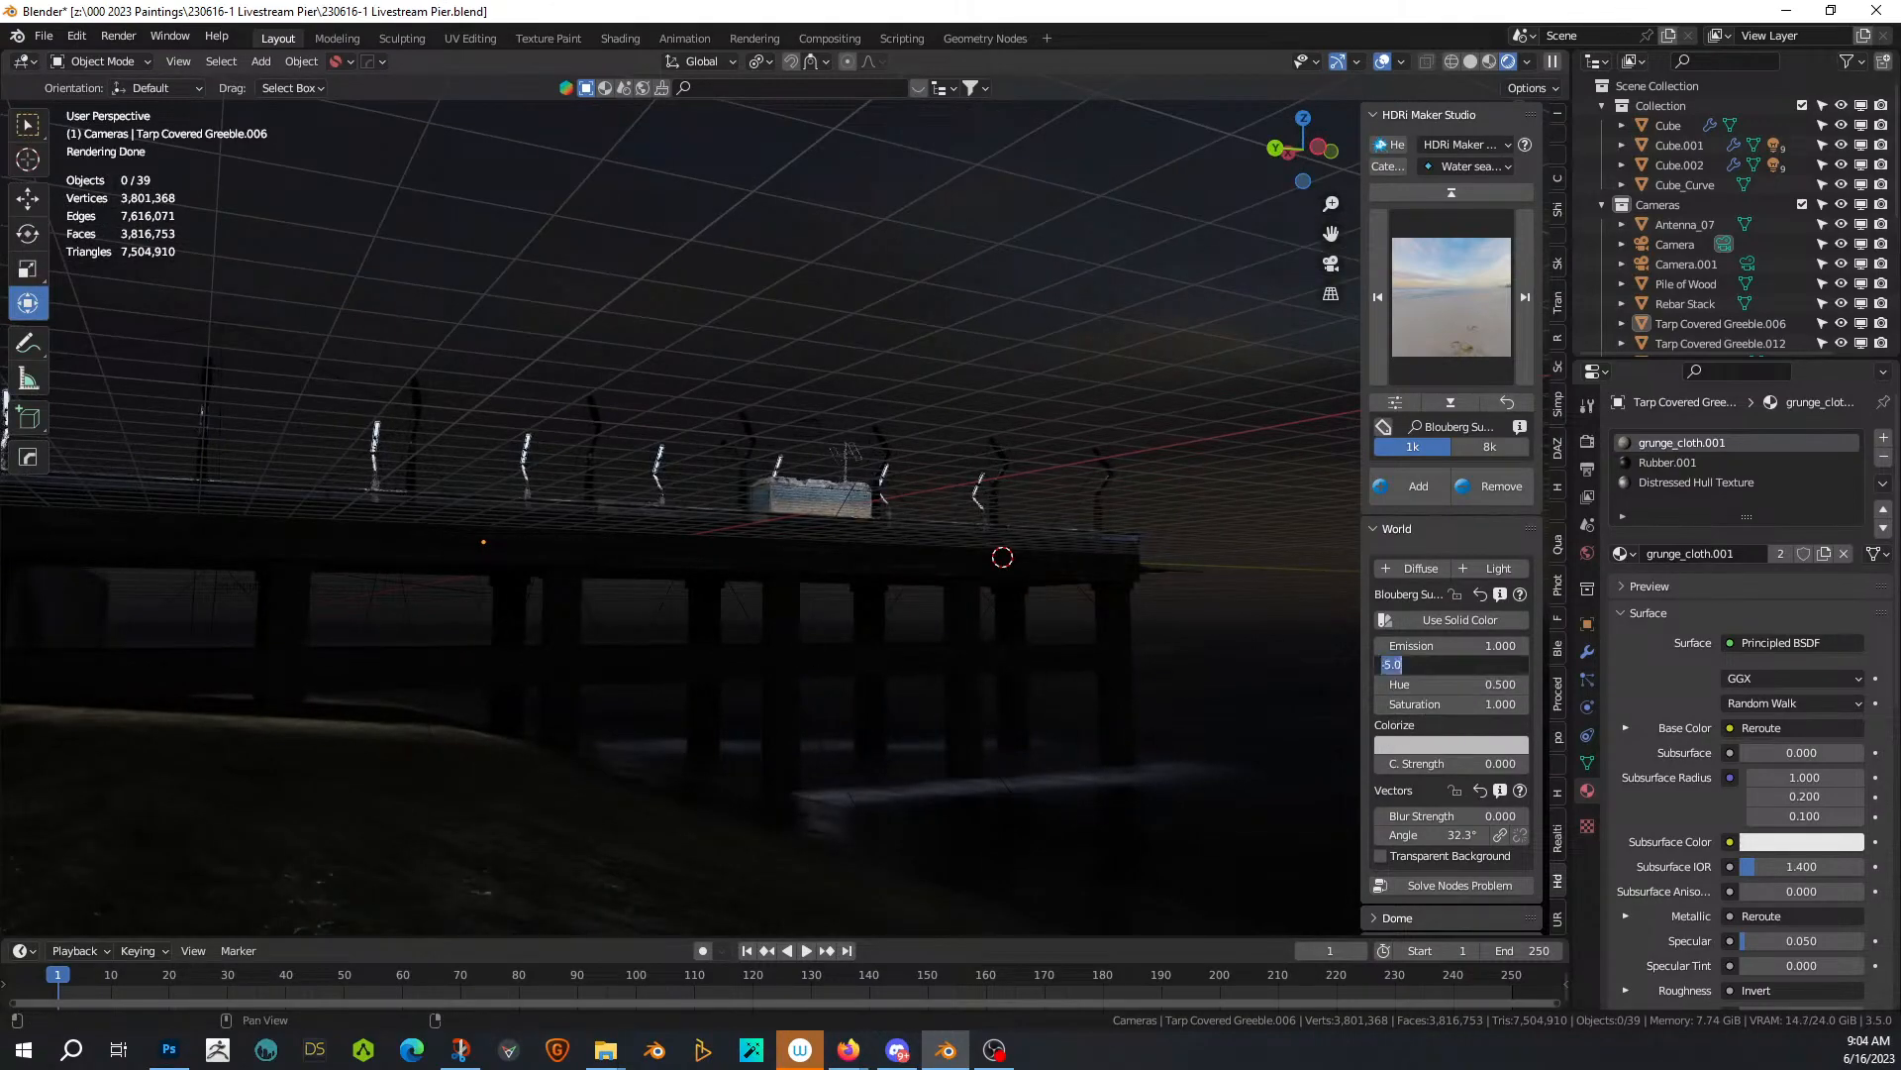
{"action": "type", "text": "-1.5"}
{"action": "key", "text": "Return"}
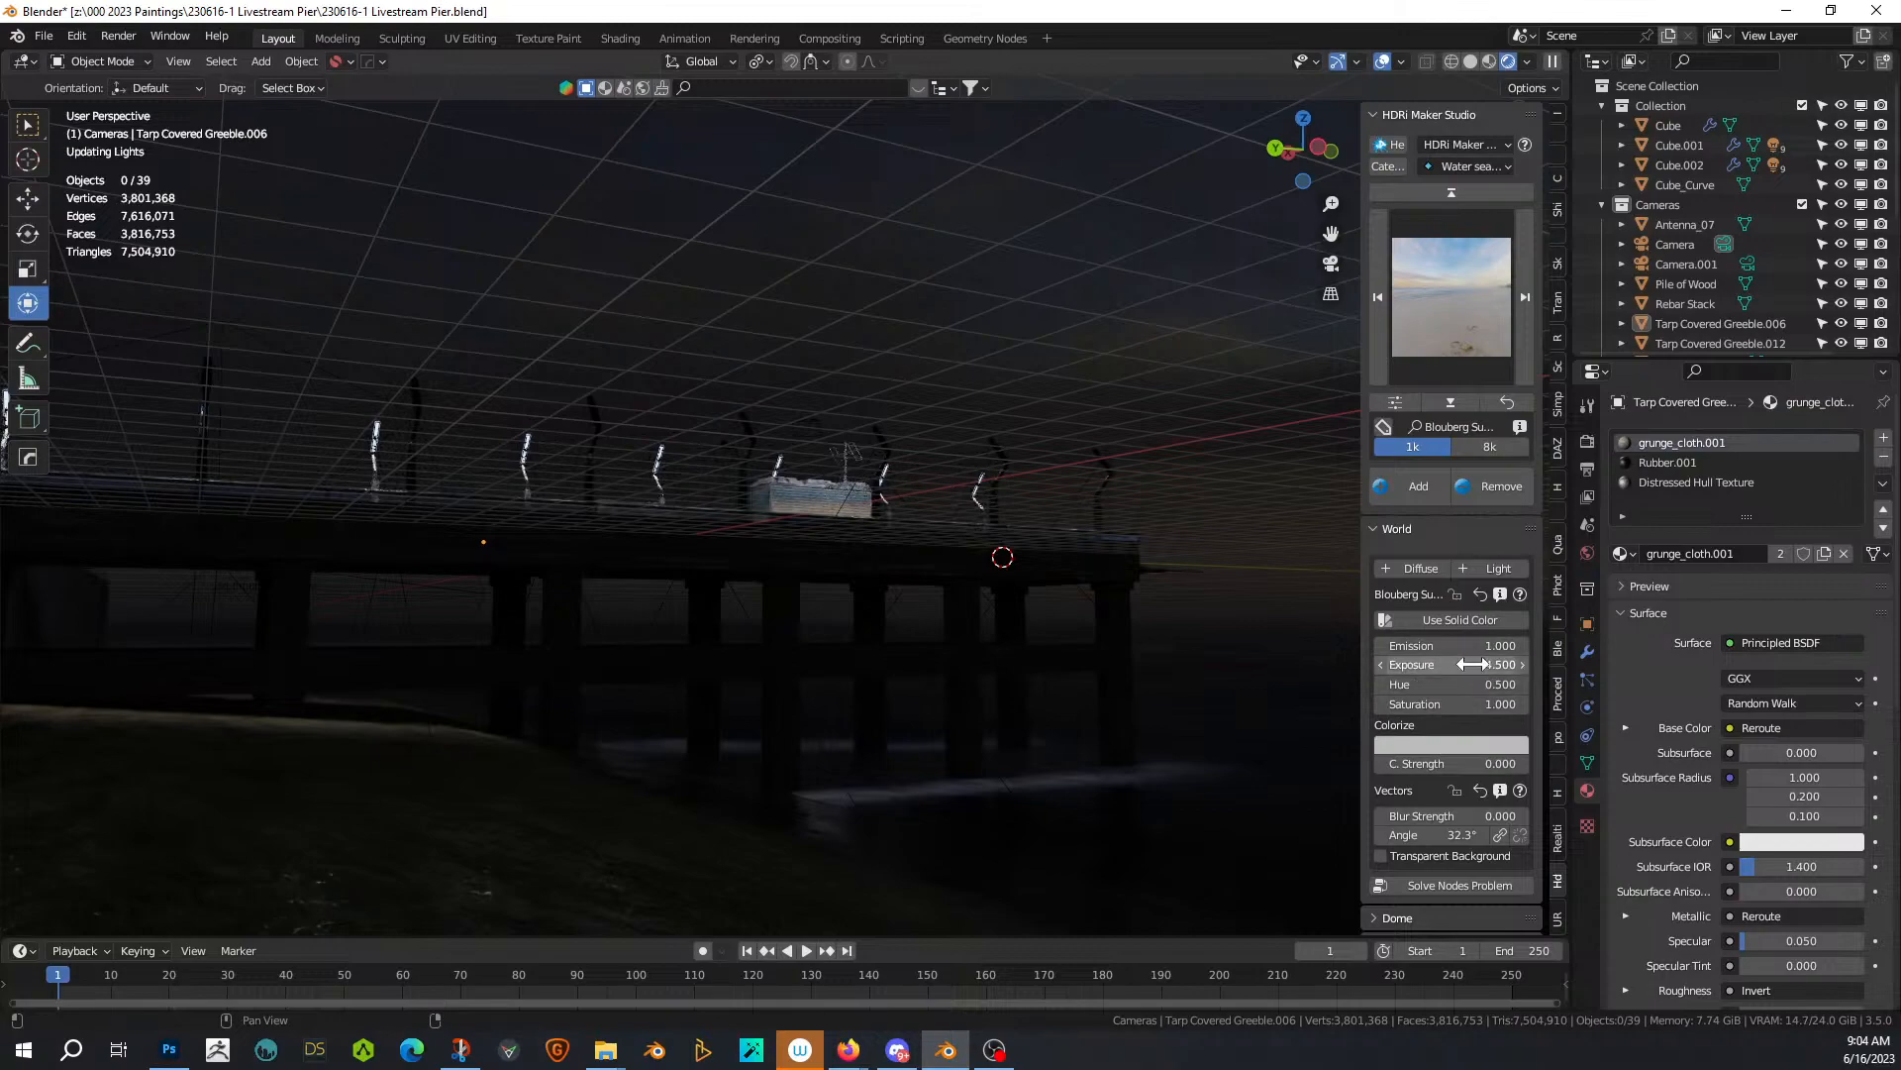
{"action": "left_click", "coordinate": [1473, 665]}
{"action": "type", "text": "-4"}
{"action": "key", "text": "Return"}
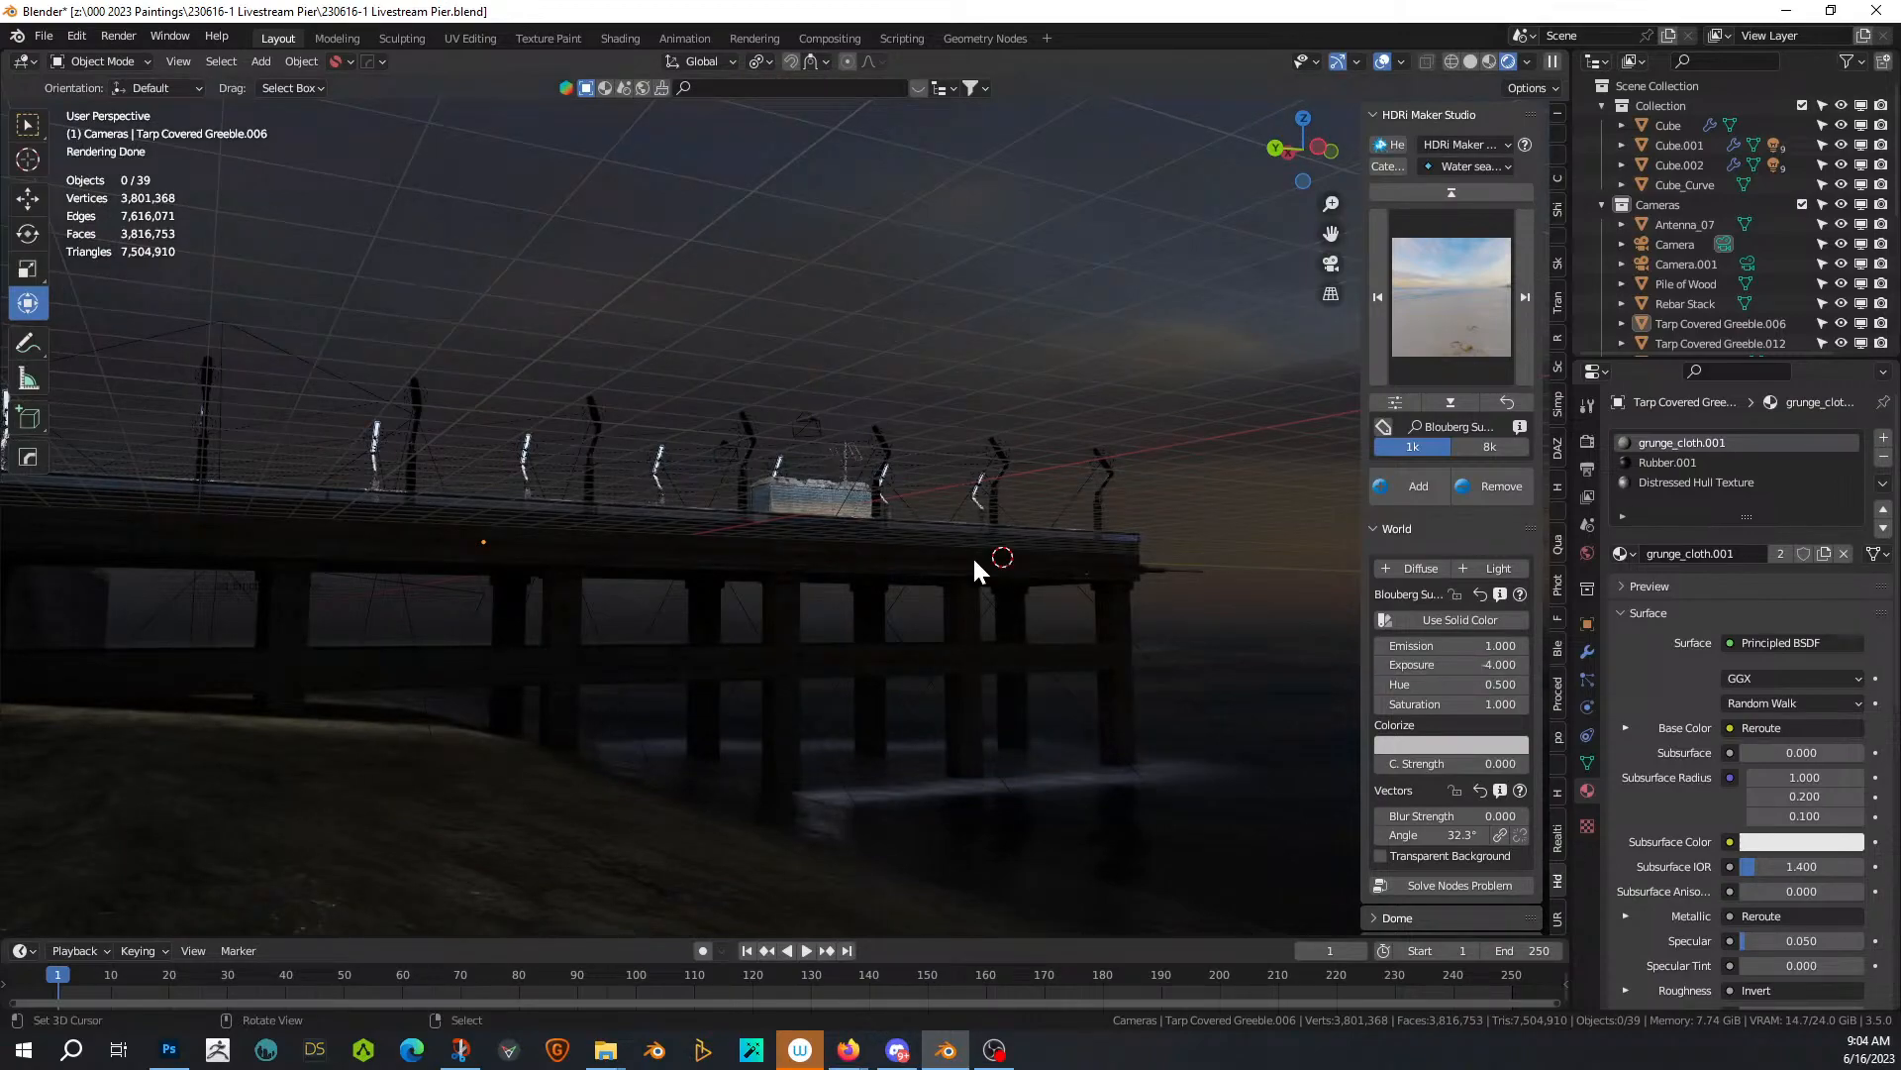
Align the scene camera to the low side view of the pier and select the object Camera
{"action": "middle_click_drag", "start_coordinate": [1014, 576], "coordinate": [1050, 599]}
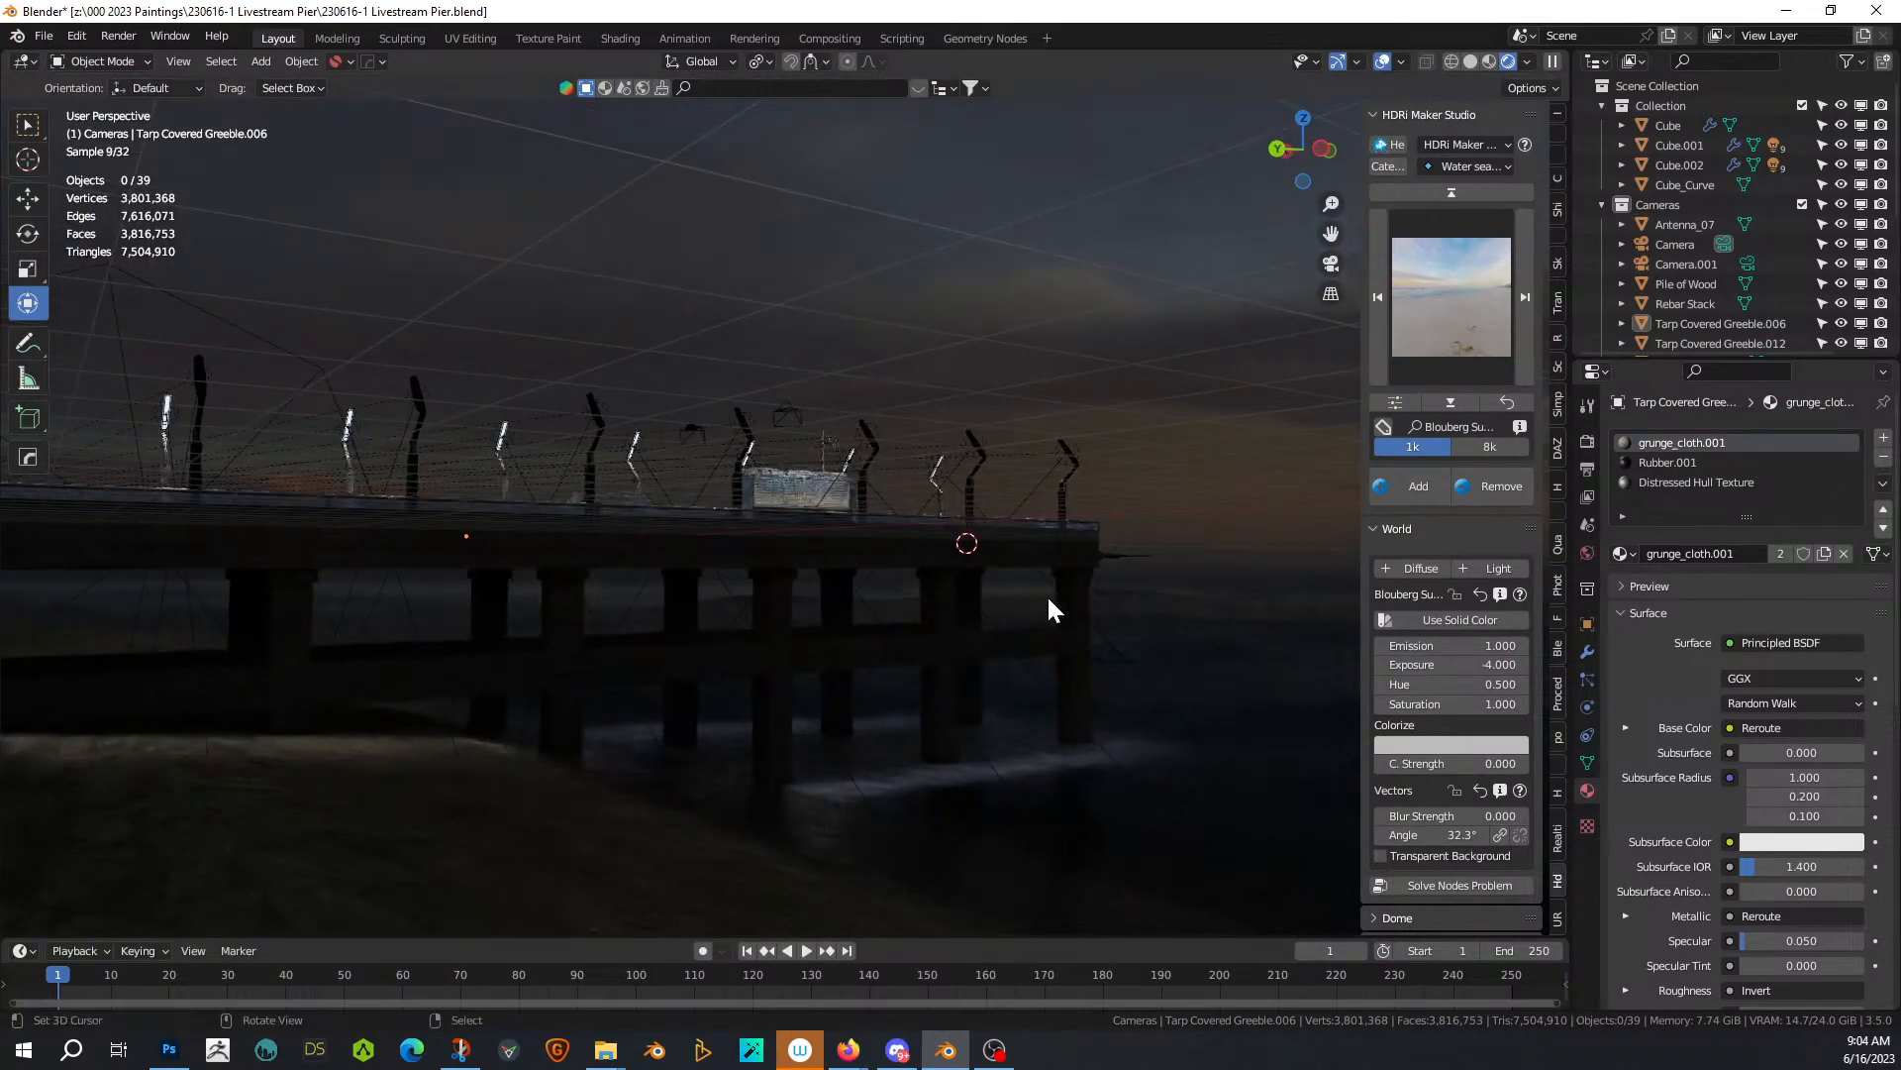
{"action": "key", "text": "KP_0"}
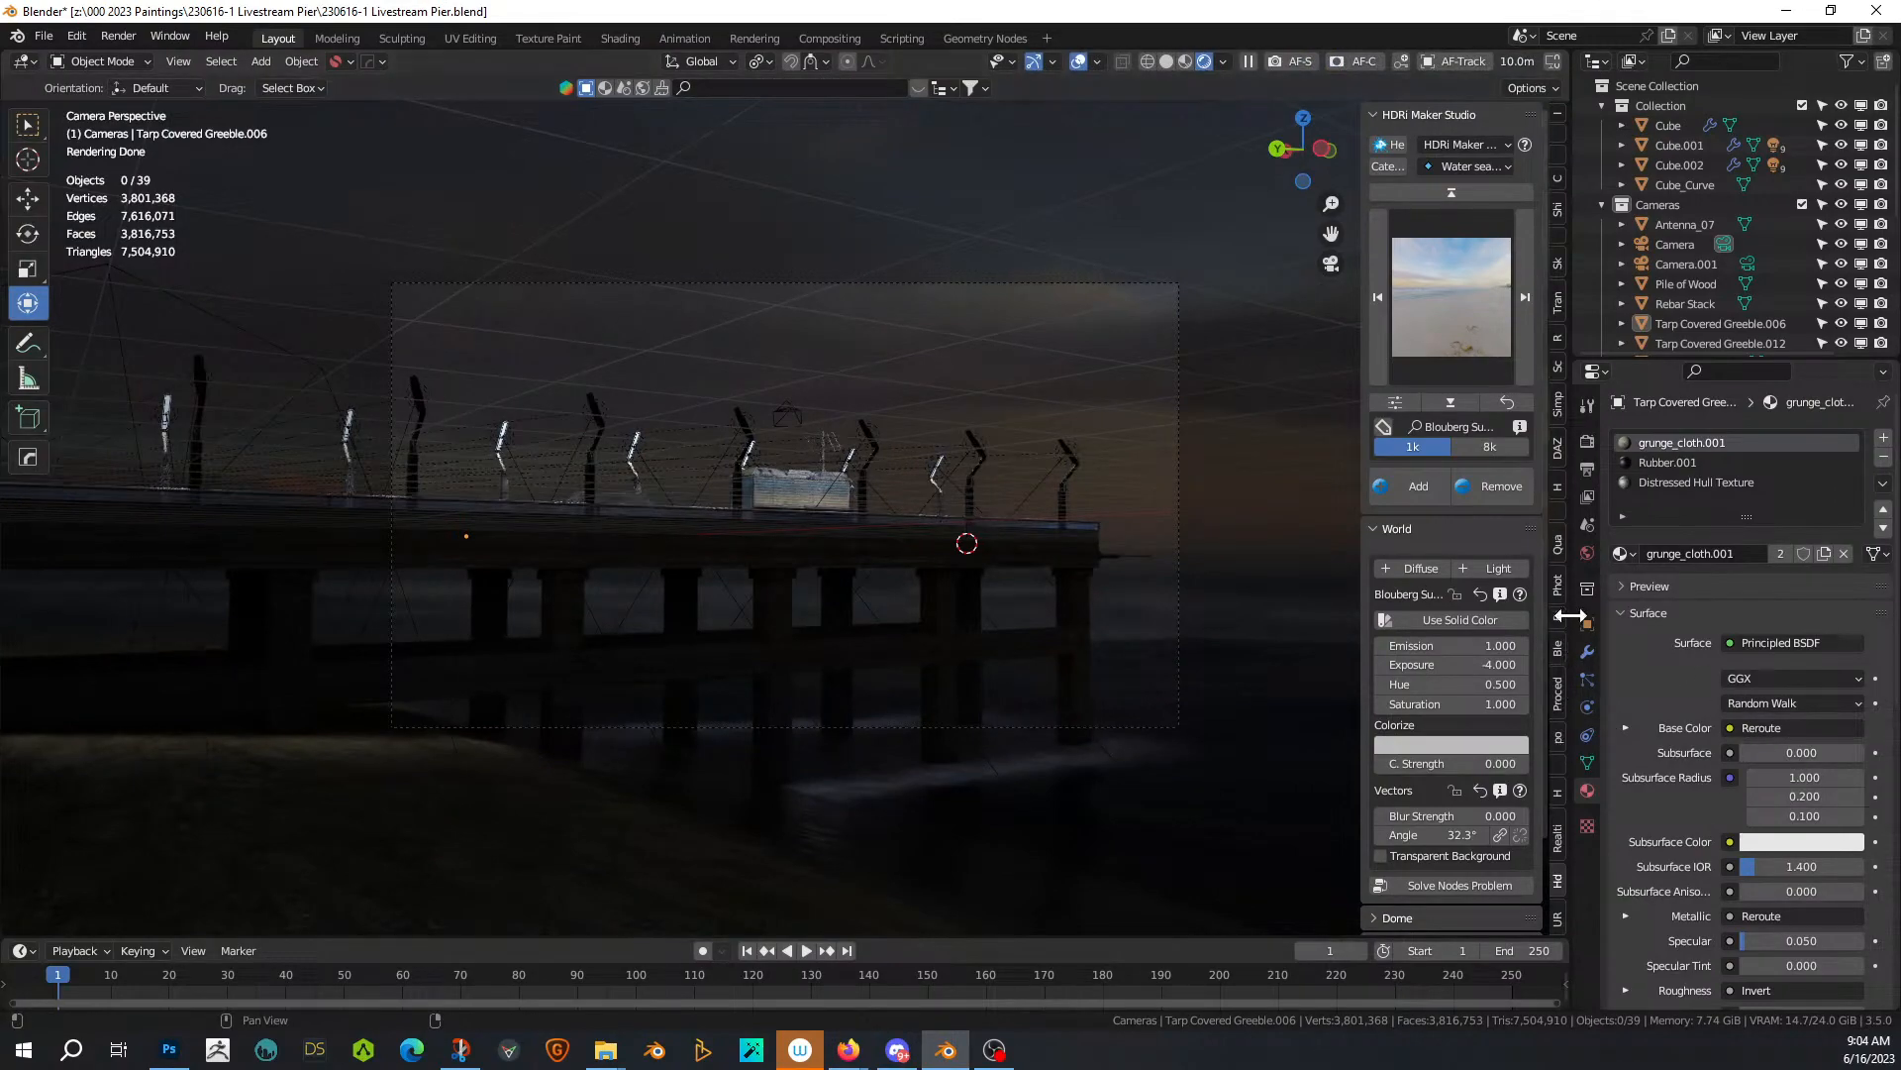
{"action": "left_click", "coordinate": [1558, 584]}
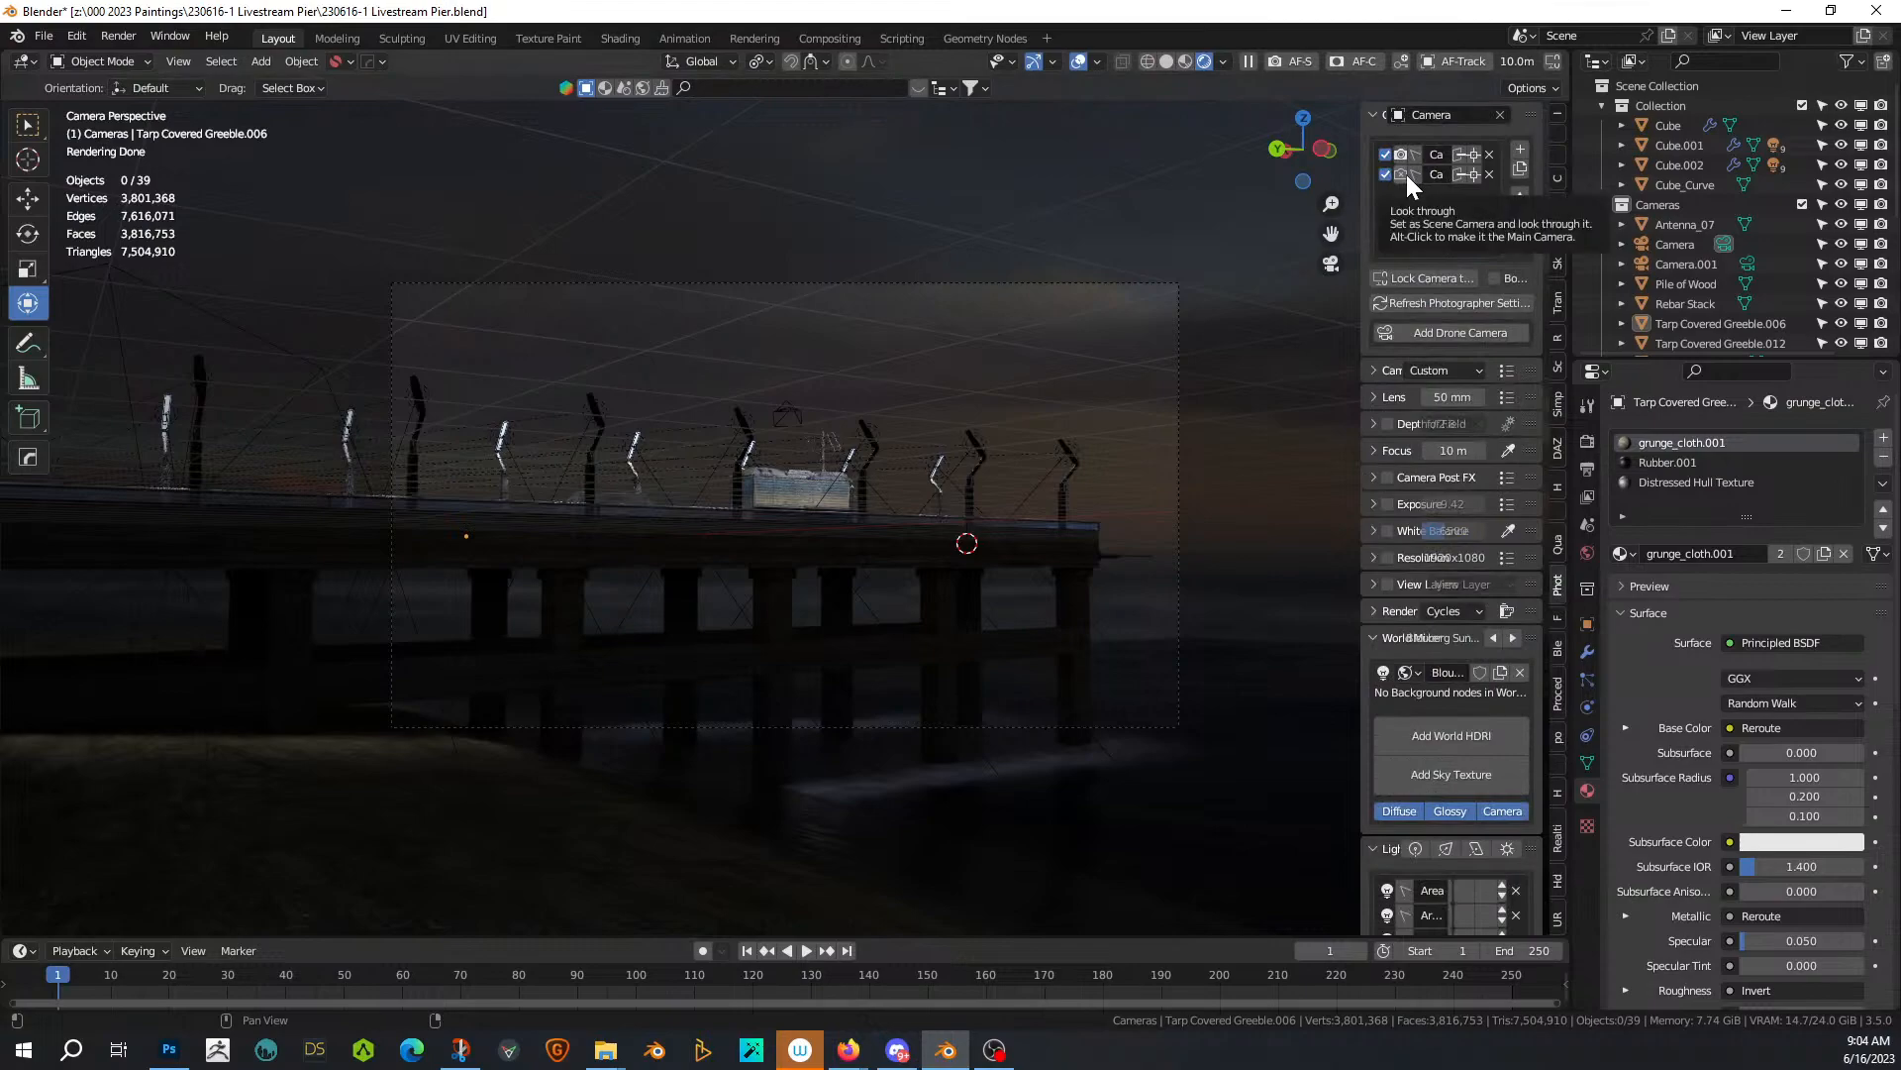
{"action": "left_click", "coordinate": [1700, 247]}
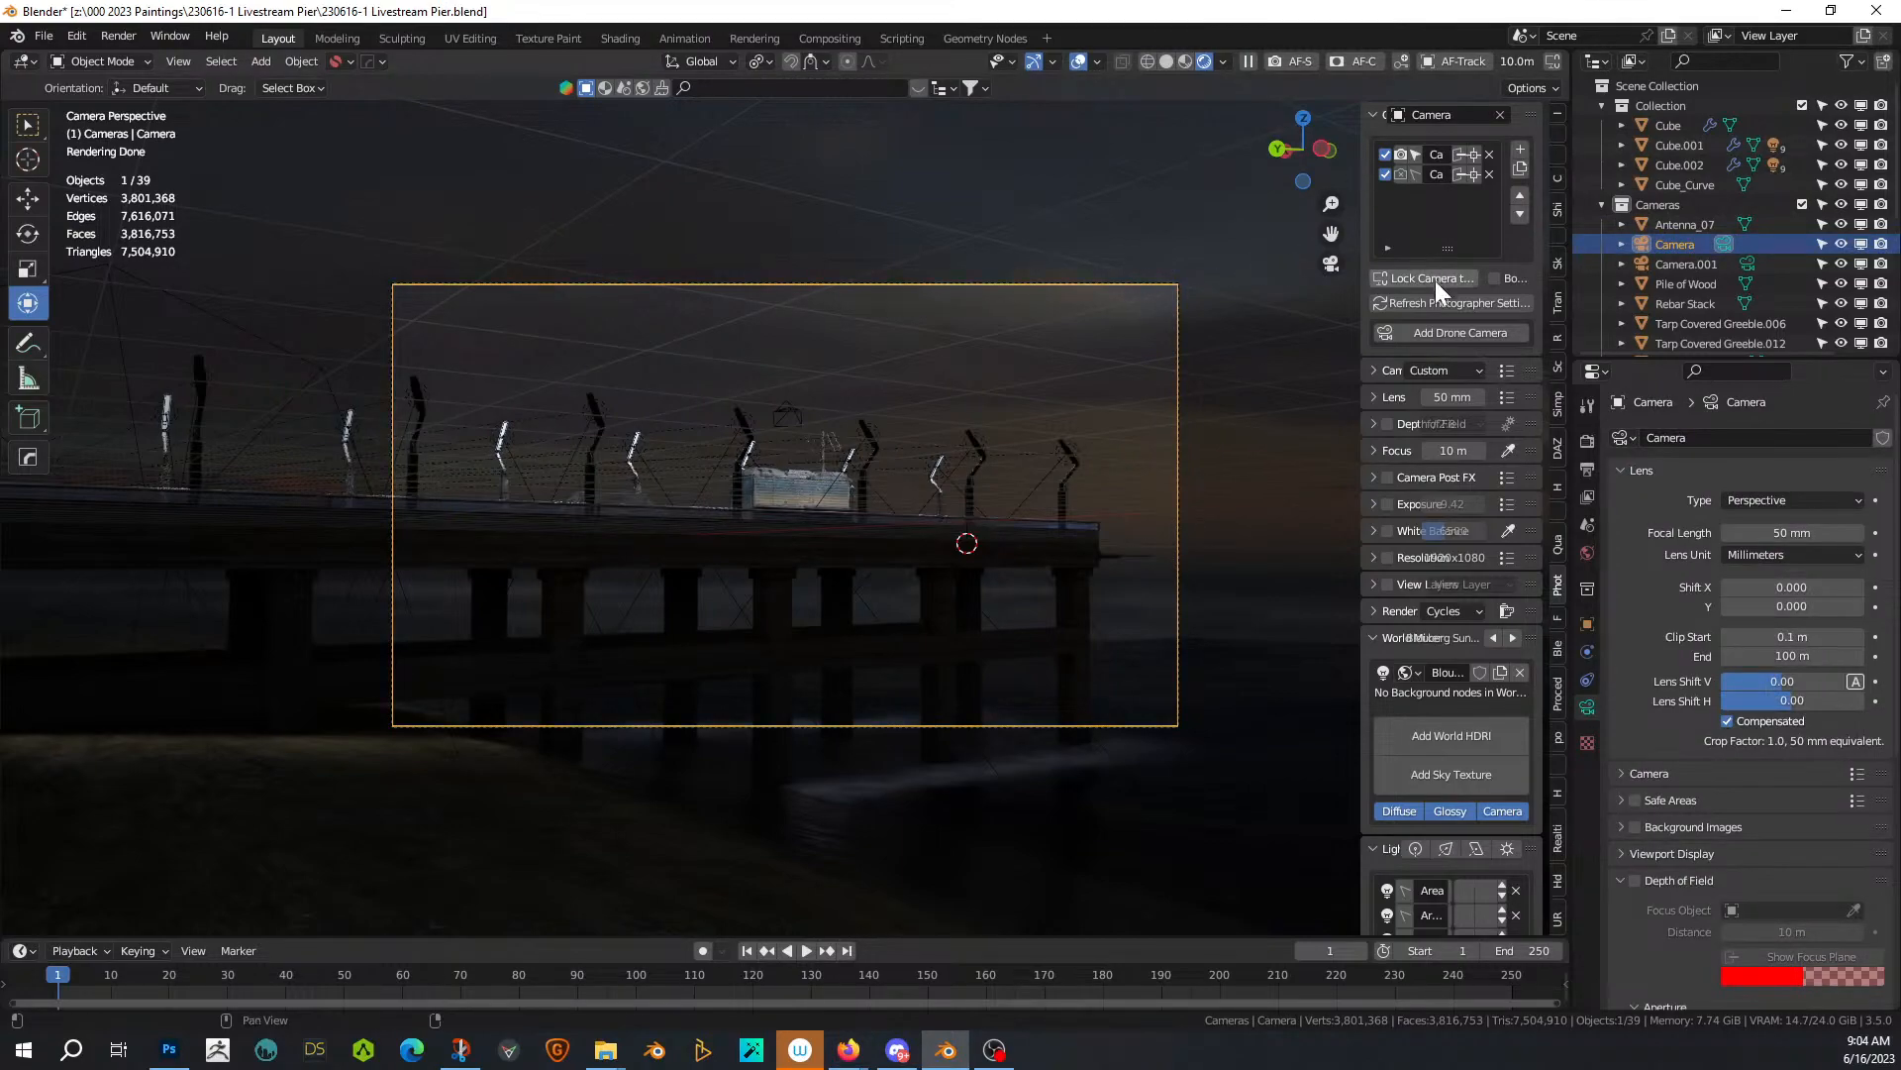
Configure the camera with the arri alexa 65 body, cooke 50mm anamorphic lens and a widescreen 2560x1068 resolution preset
{"action": "left_click", "coordinate": [1506, 371]}
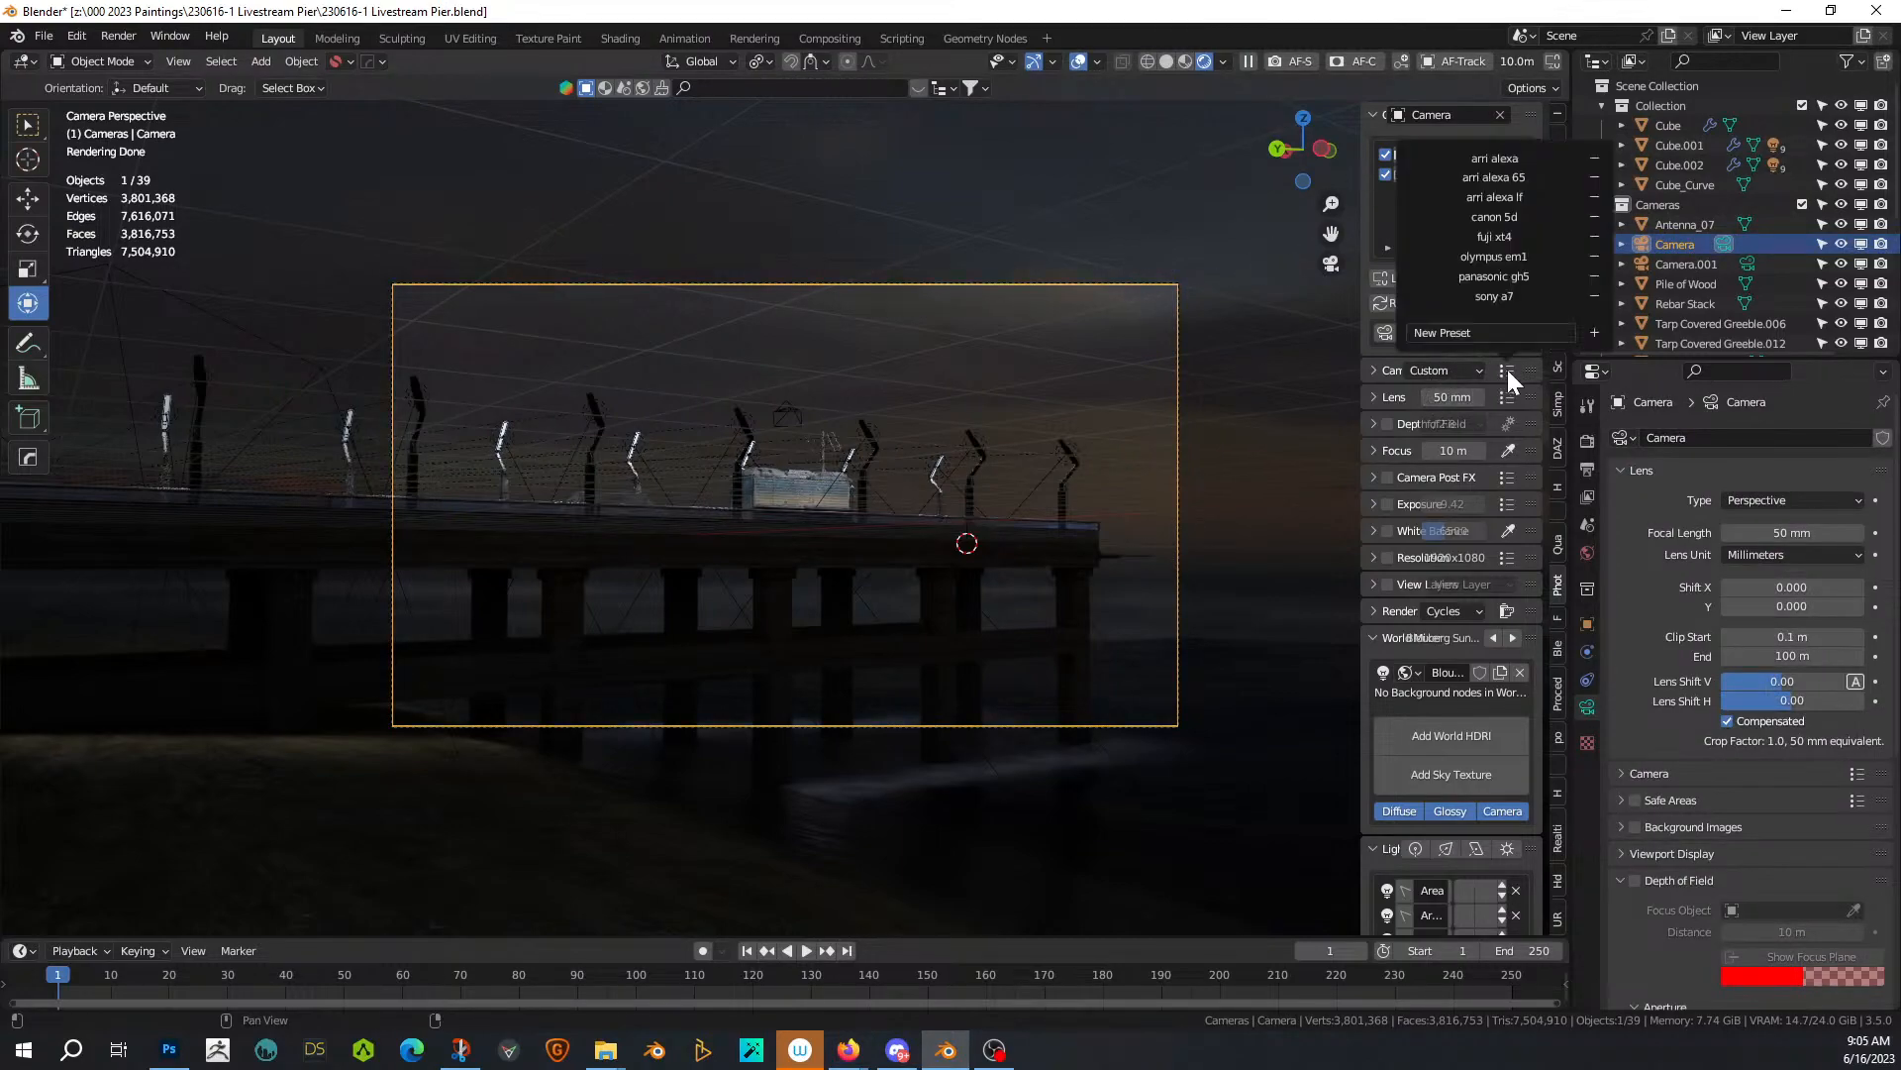
{"action": "left_click", "coordinate": [1525, 176]}
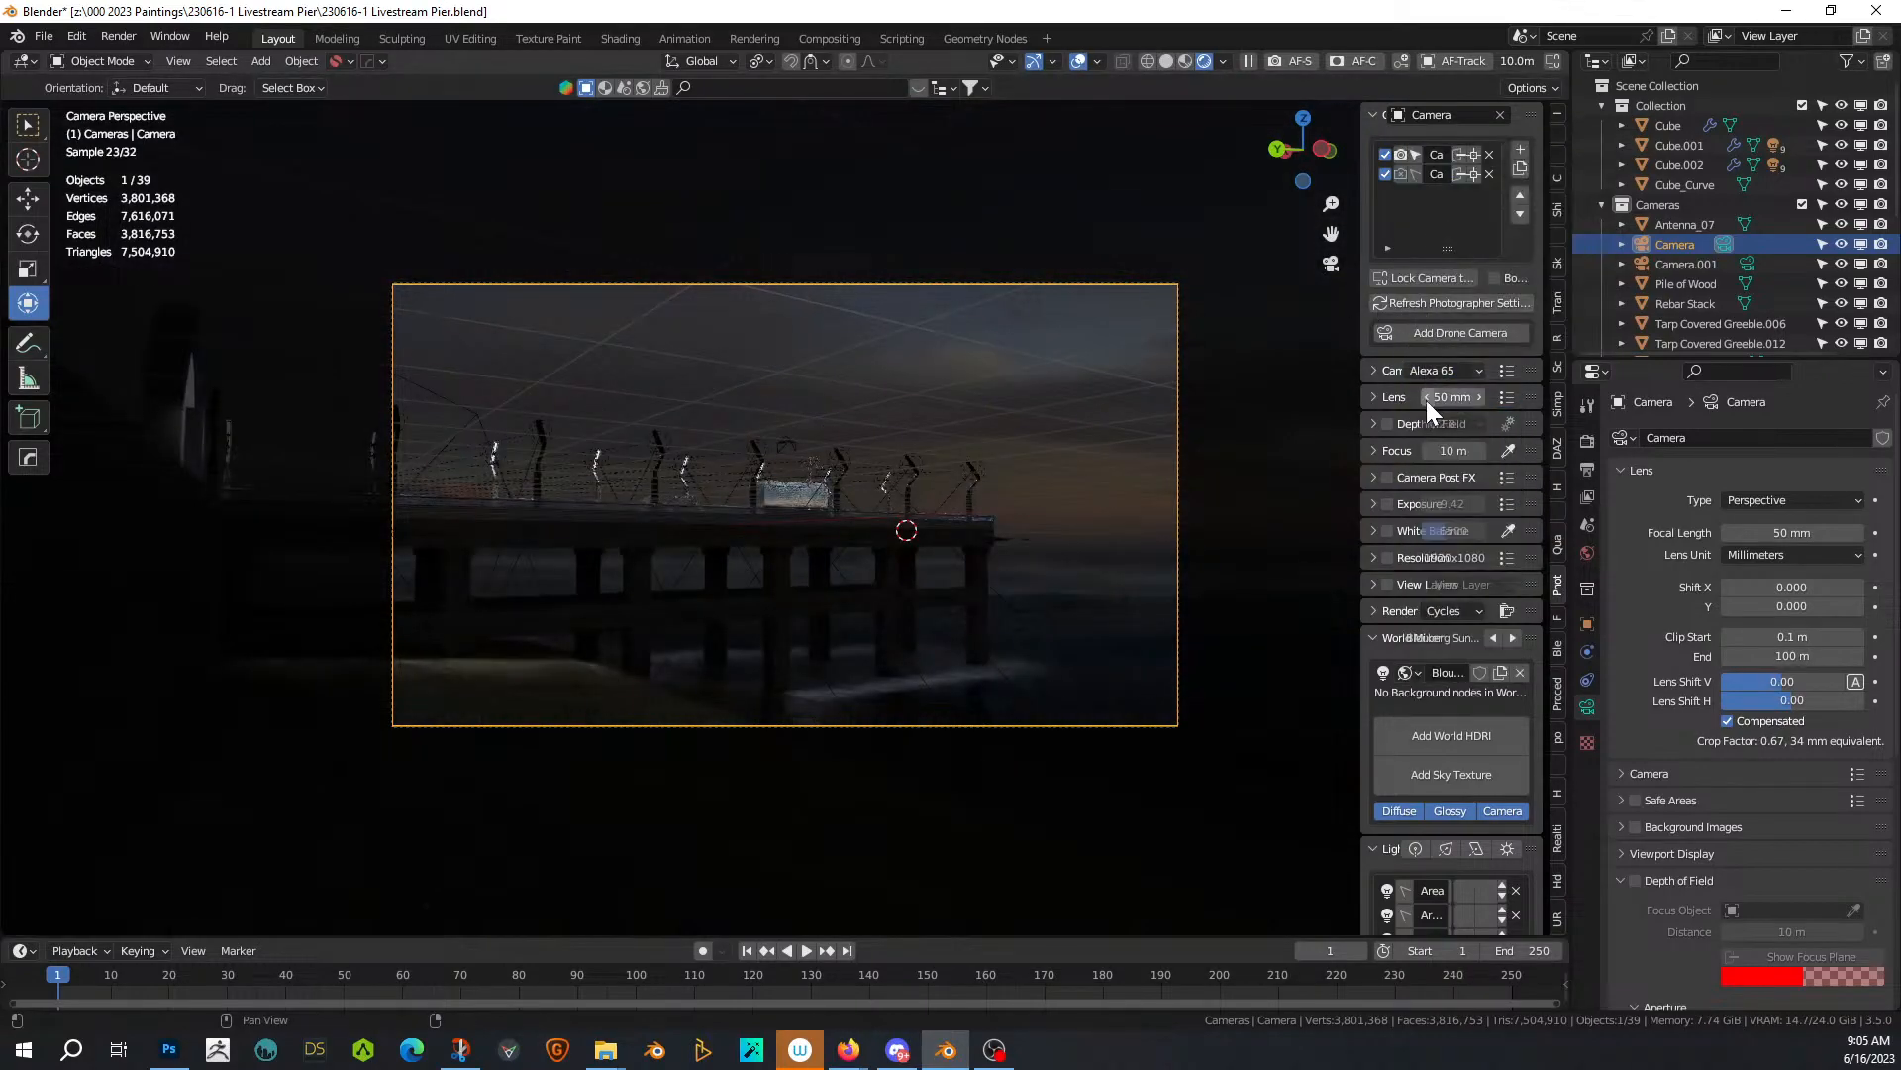
{"action": "left_click", "coordinate": [1507, 398]}
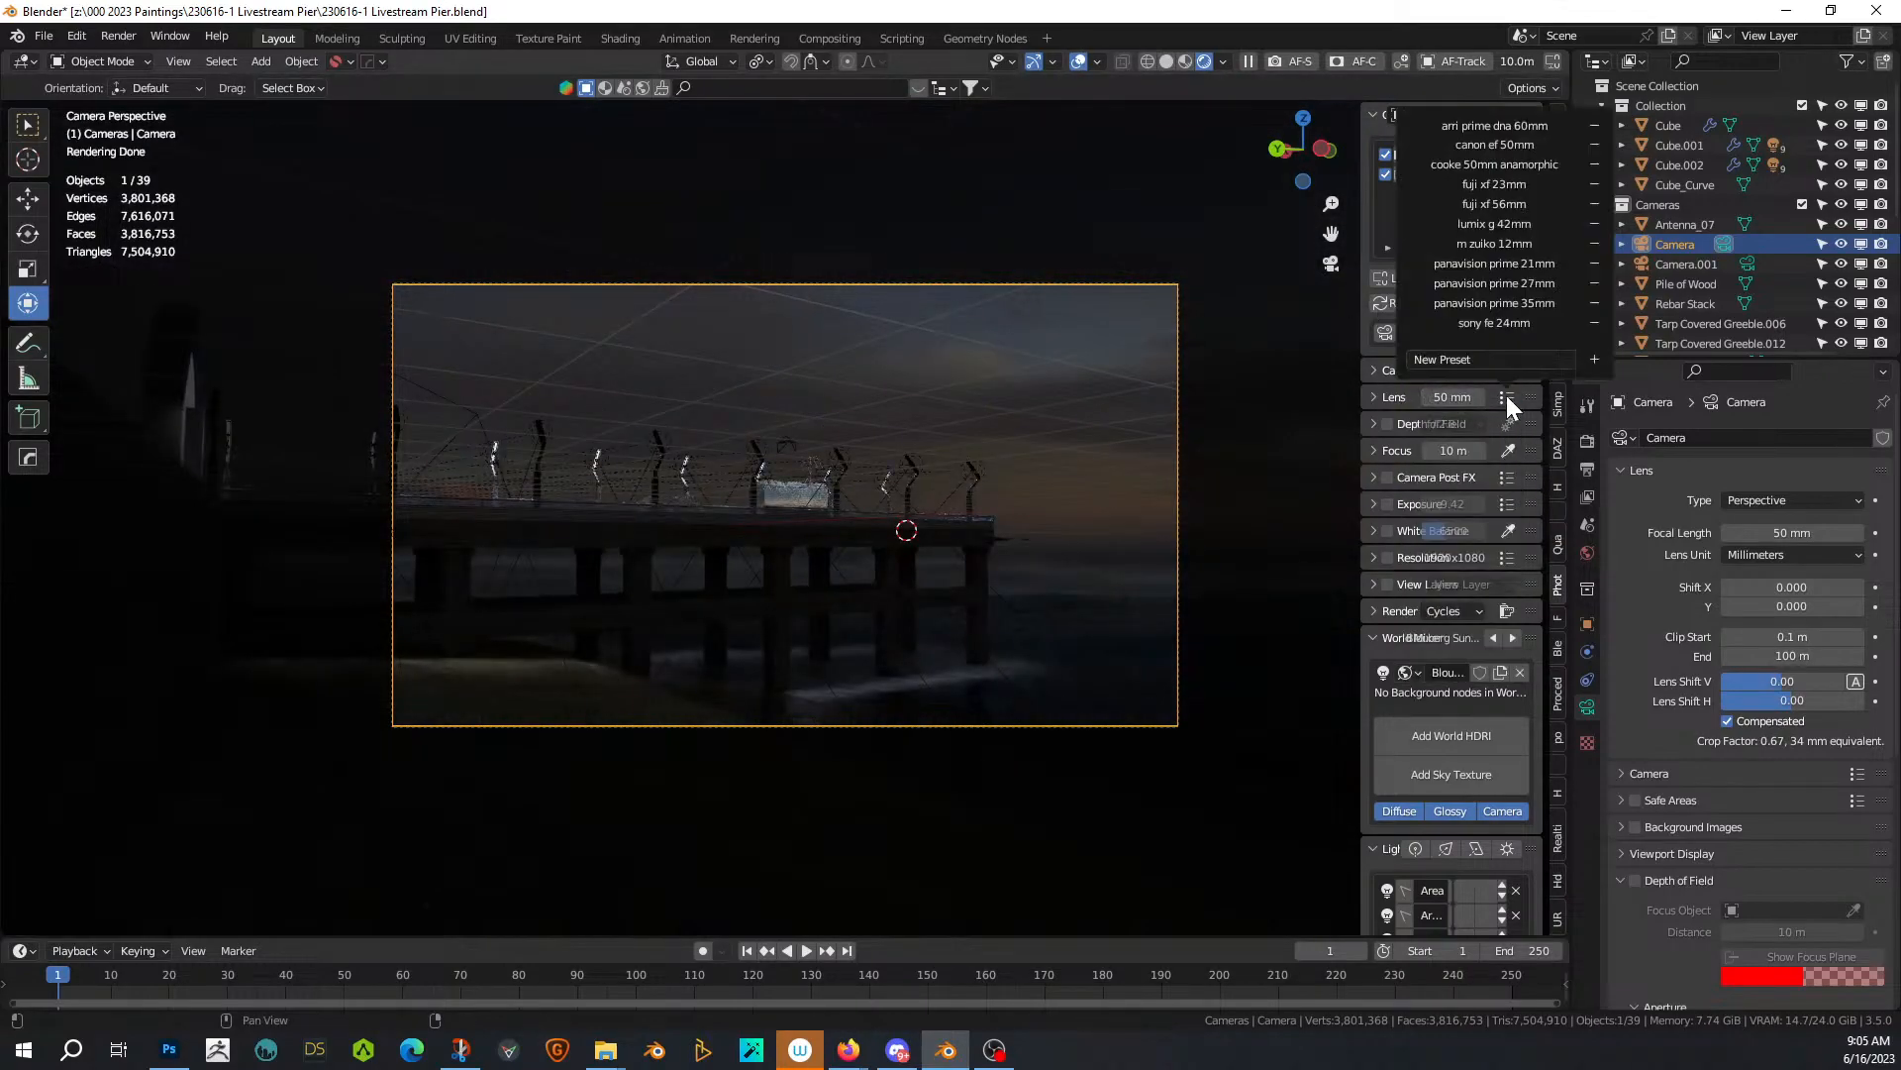
{"action": "left_click", "coordinate": [1545, 168]}
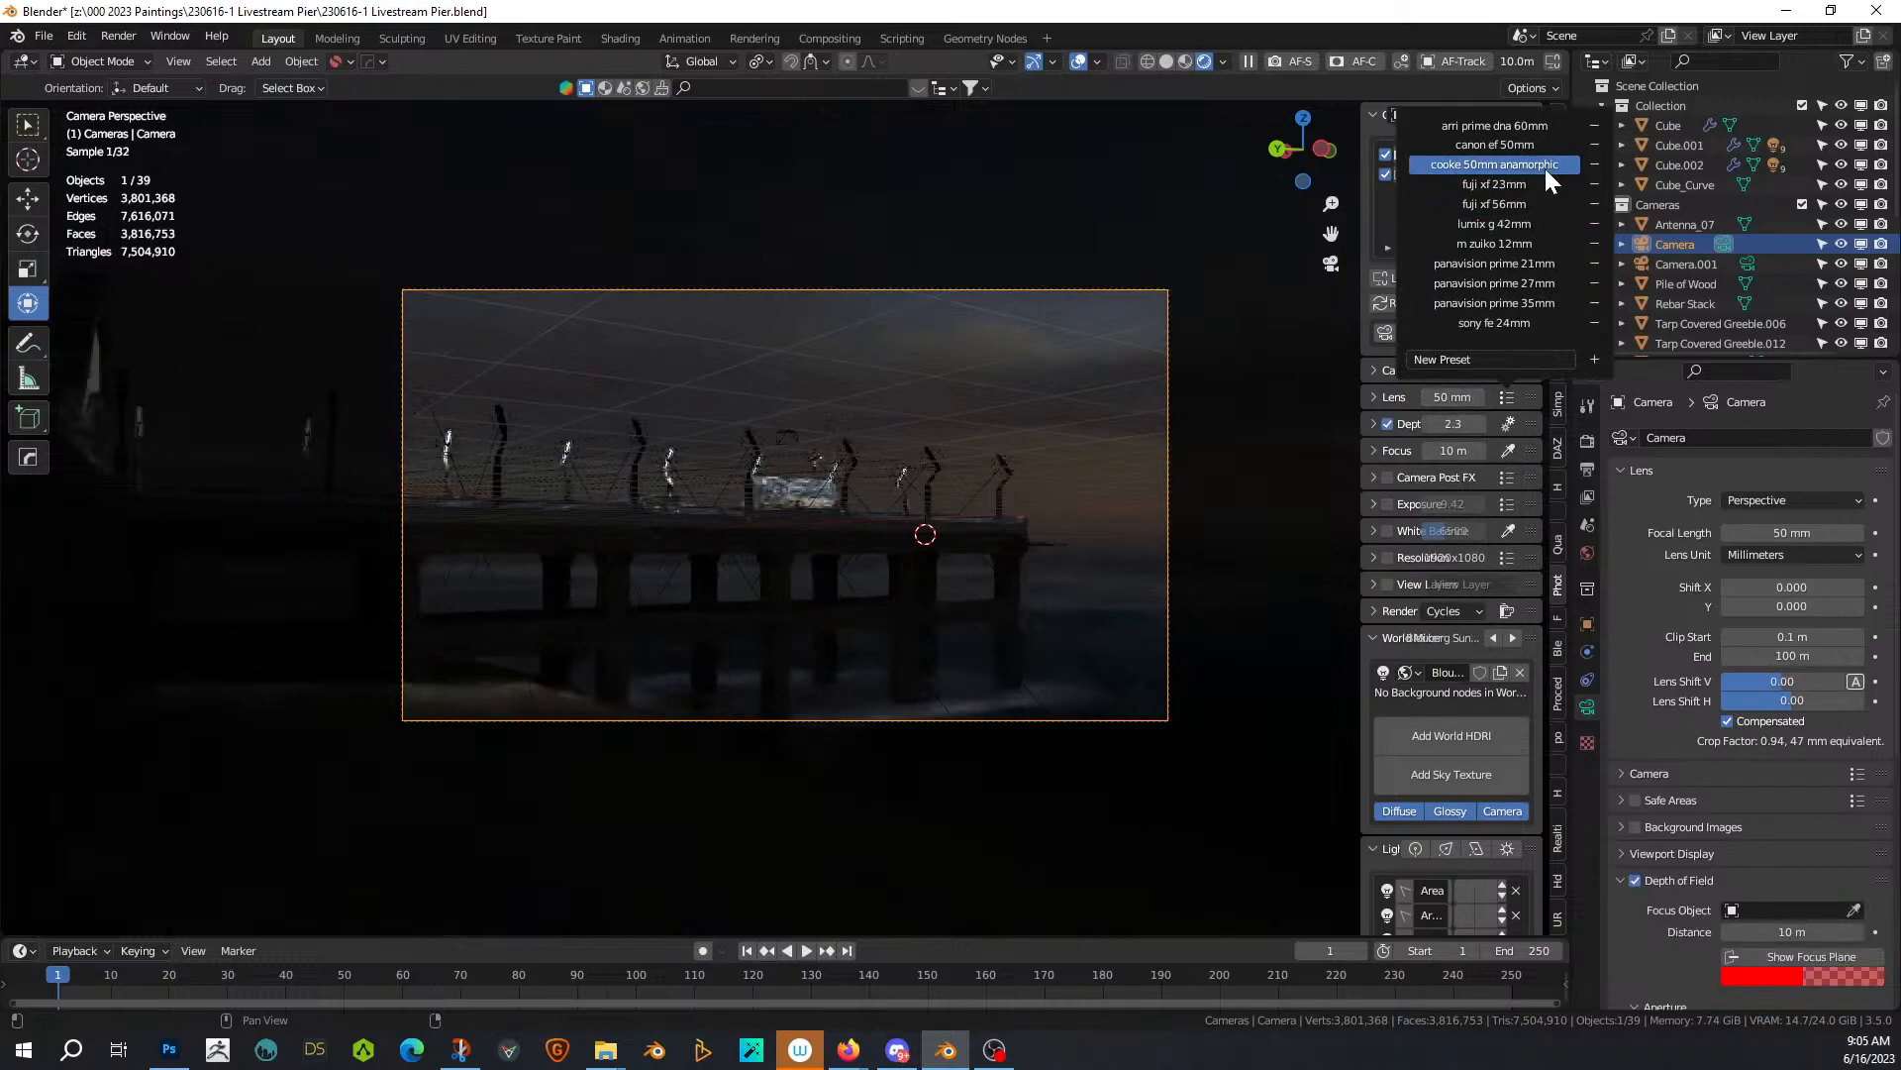
{"action": "left_click", "coordinate": [1499, 562]}
{"action": "left_click", "coordinate": [1529, 290]}
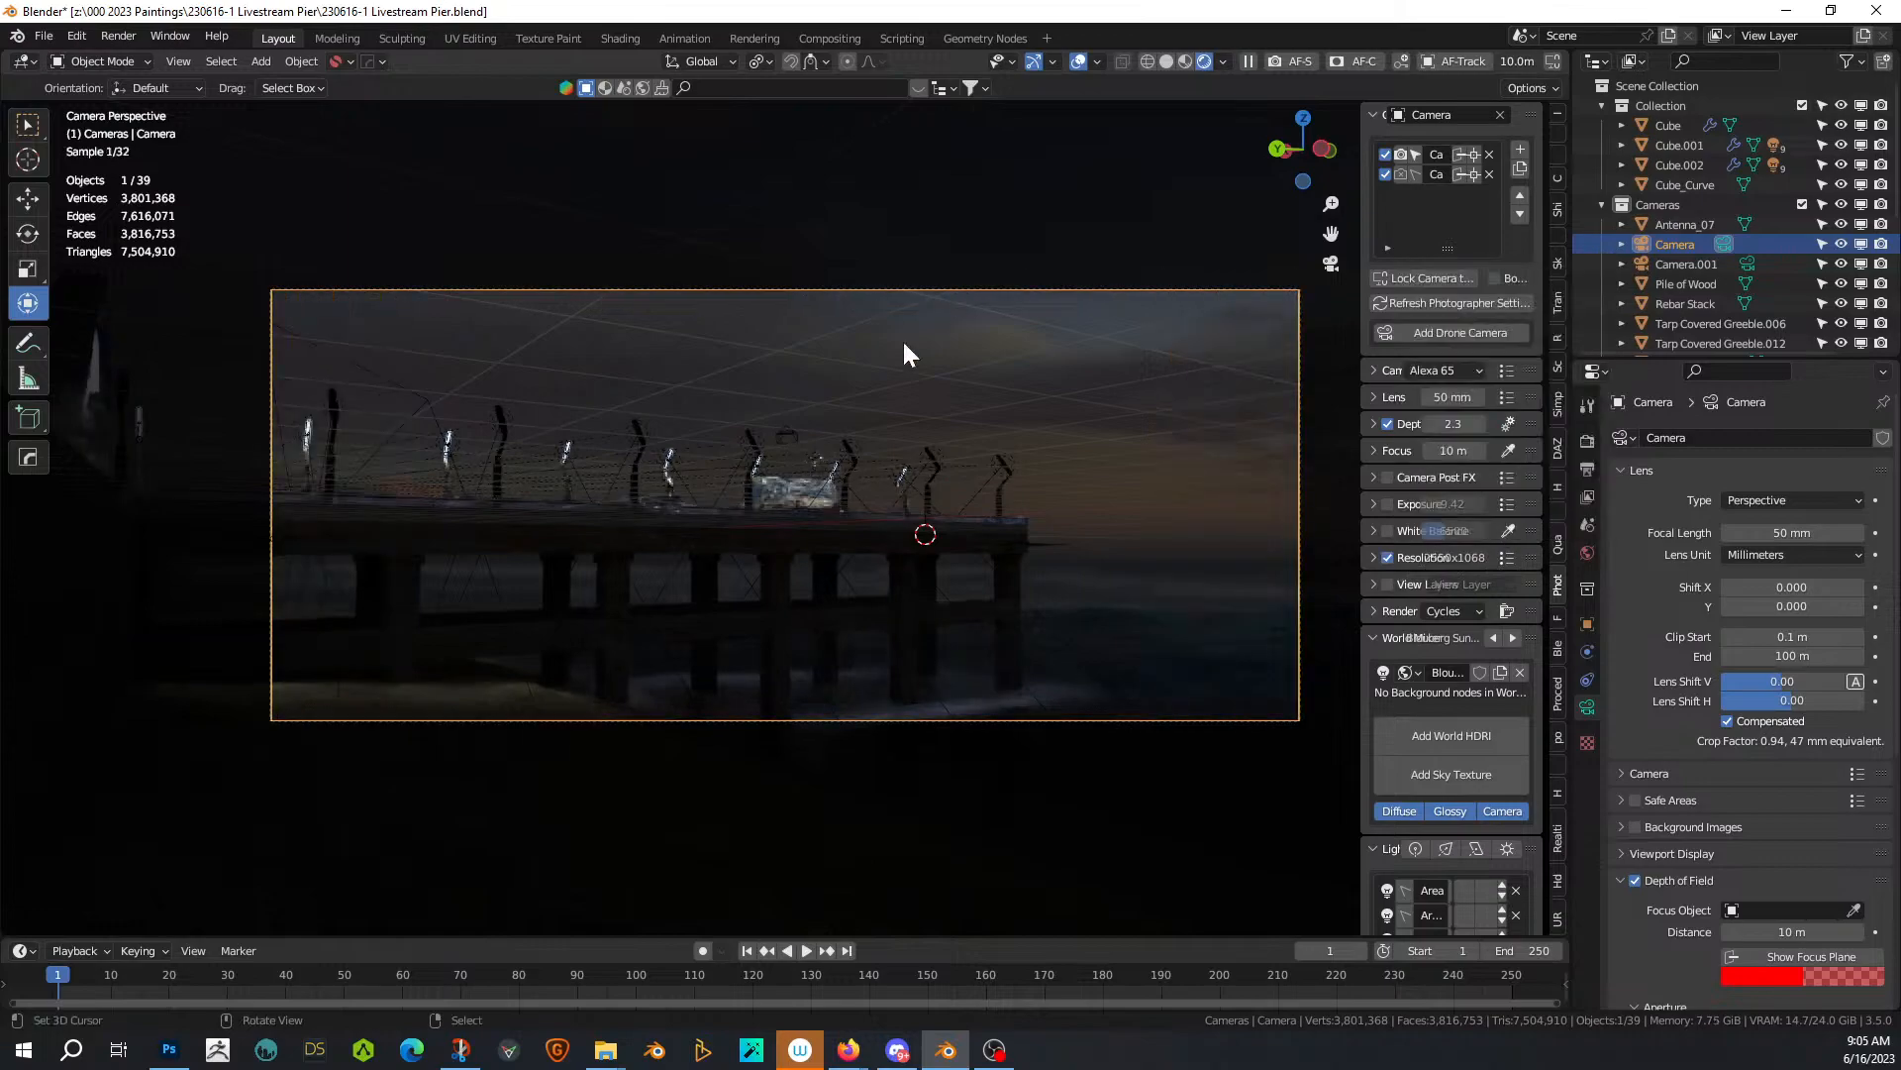
Reframe the scene camera in walk navigation to a low shore view with the pier's end right of centre against open sea, and deselect the camera
{"action": "key", "text": "shift+grave"}
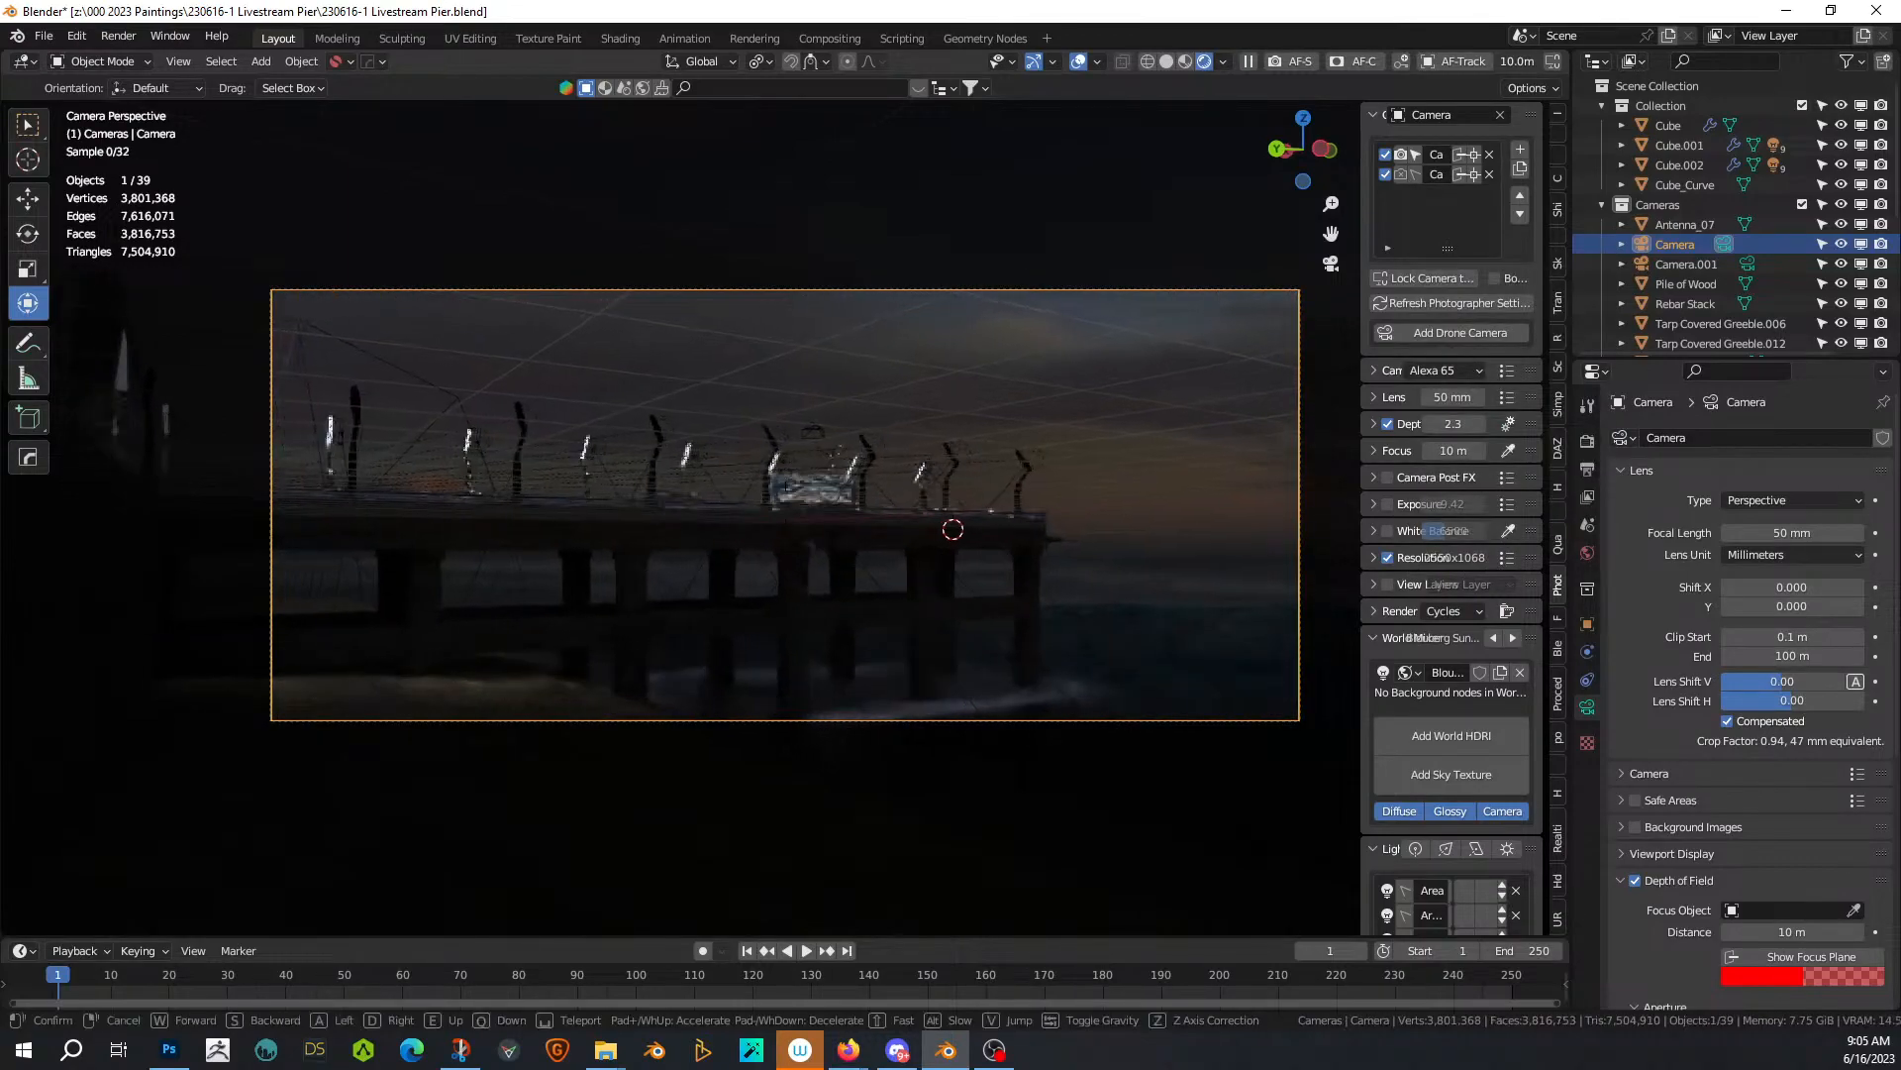
{"action": "key", "text": "a"}
{"action": "key", "text": "w"}
{"action": "key", "text": "d"}
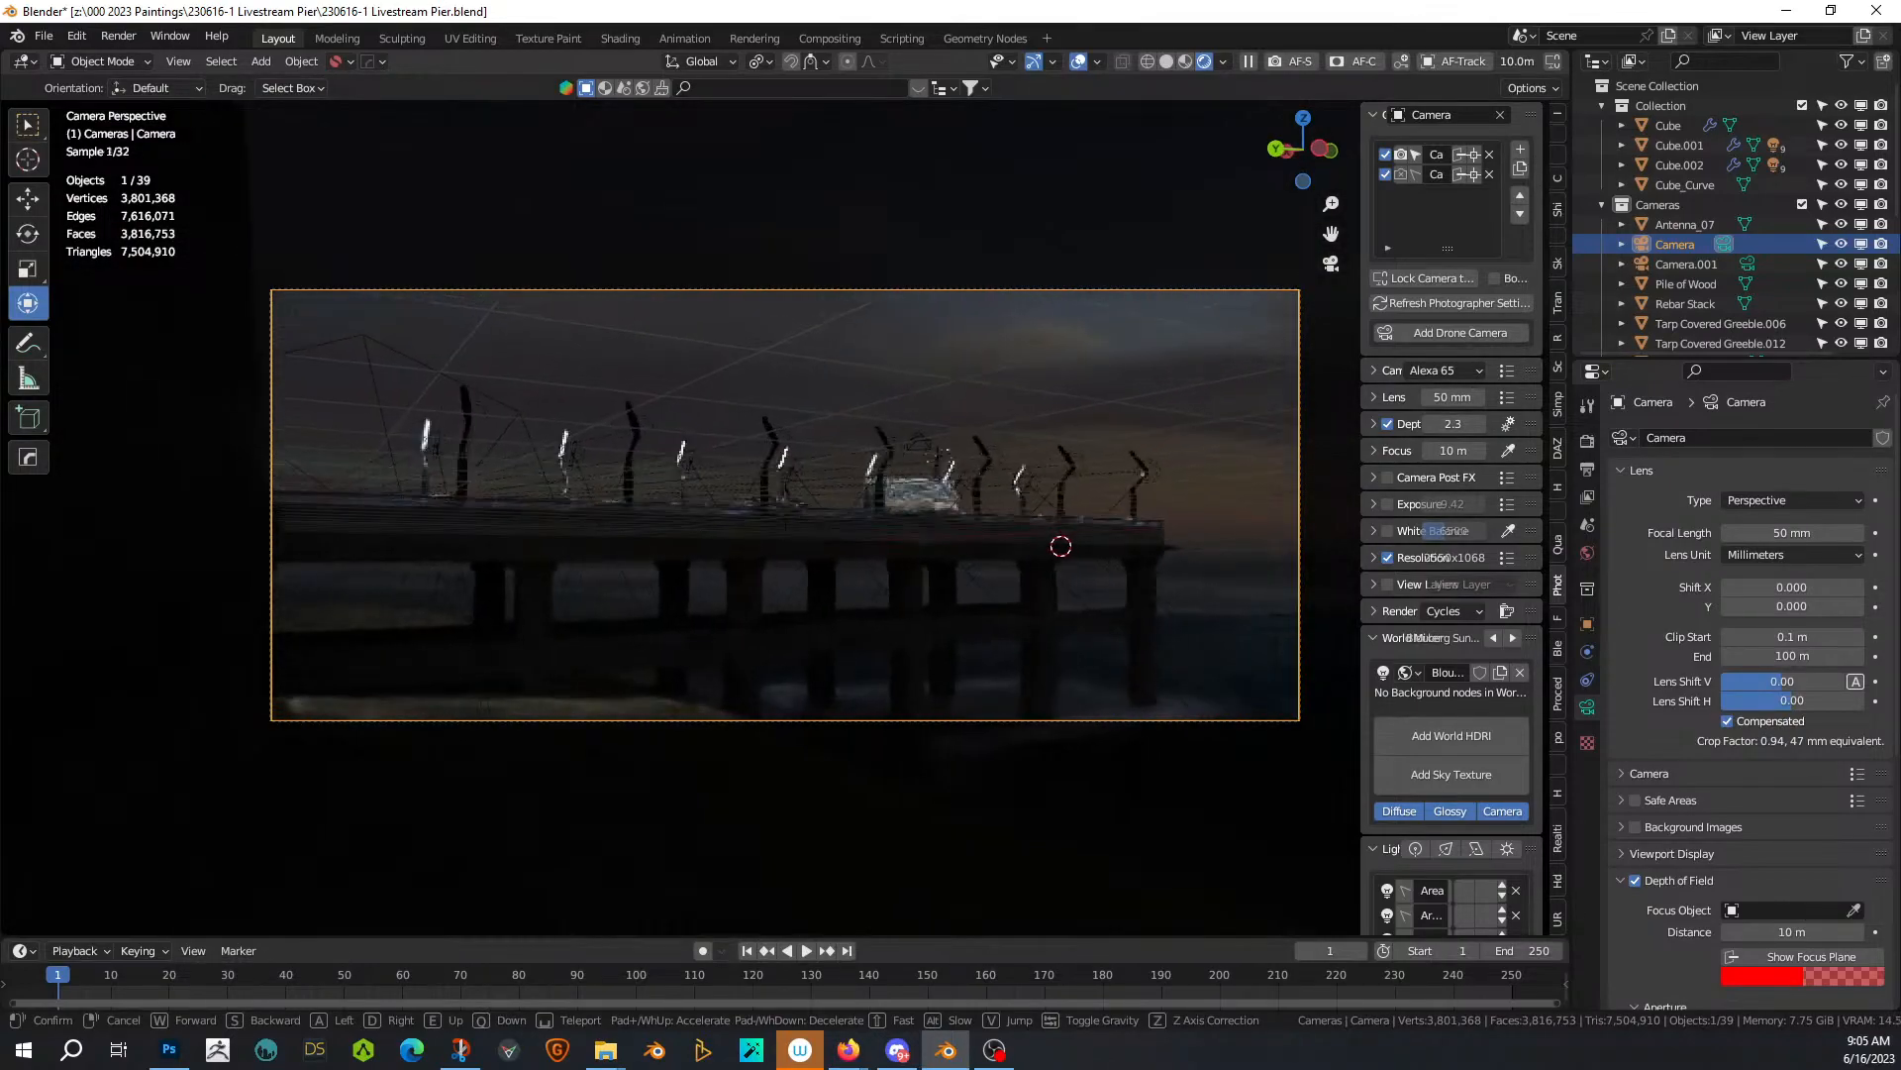
{"action": "key", "text": "a"}
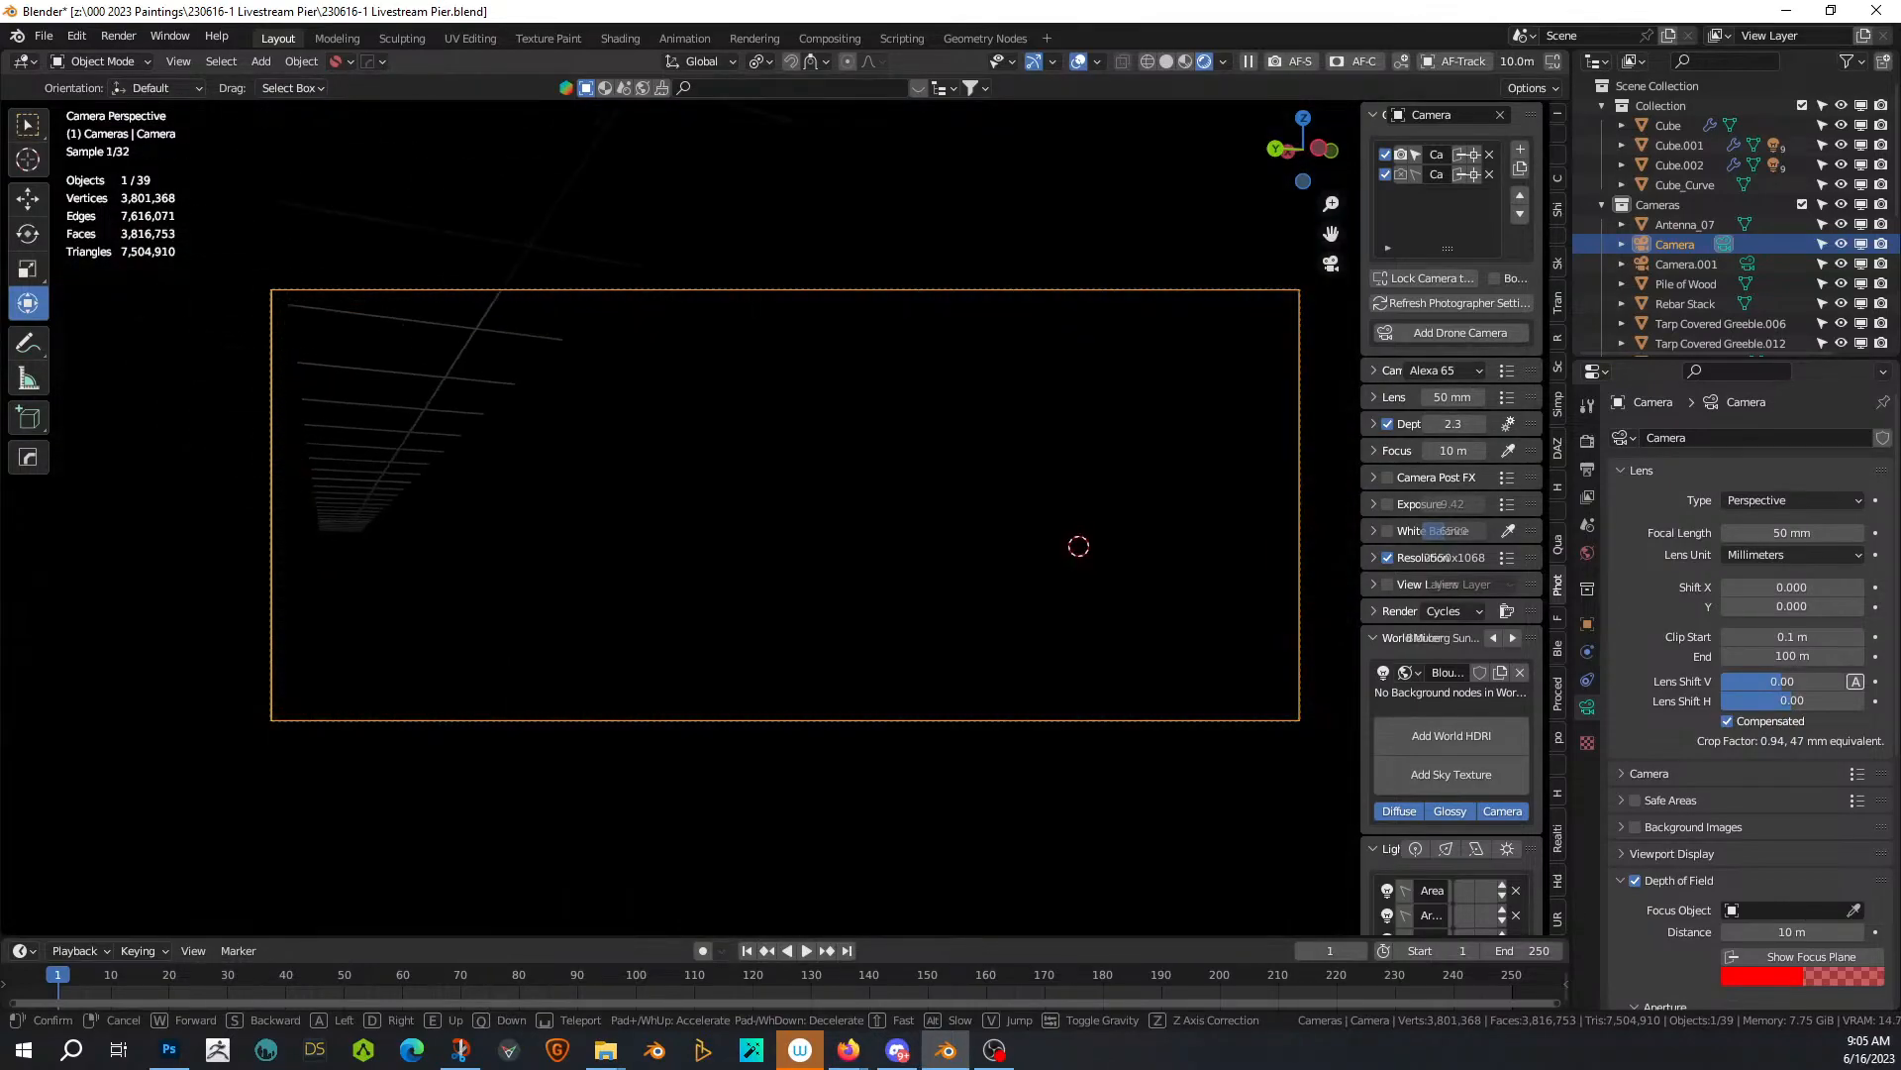
{"action": "key", "text": "d"}
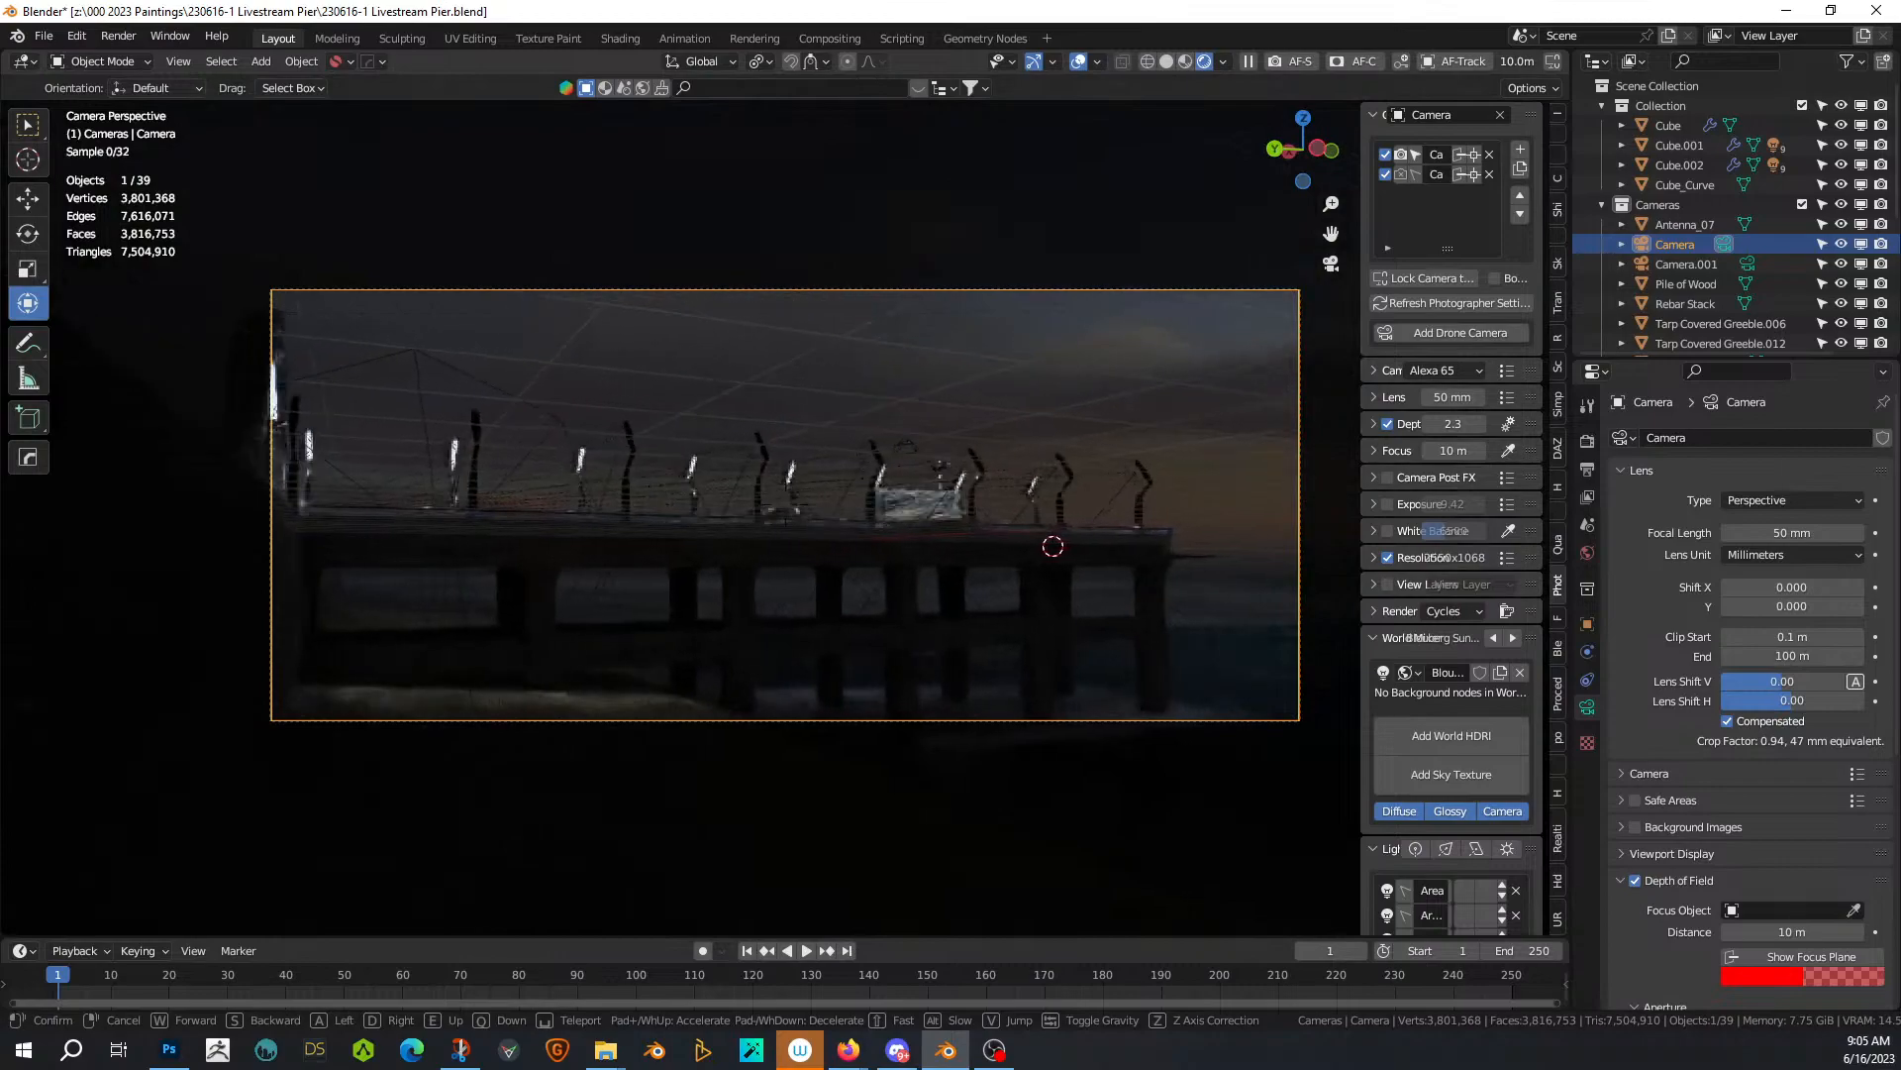
{"action": "key", "text": "d"}
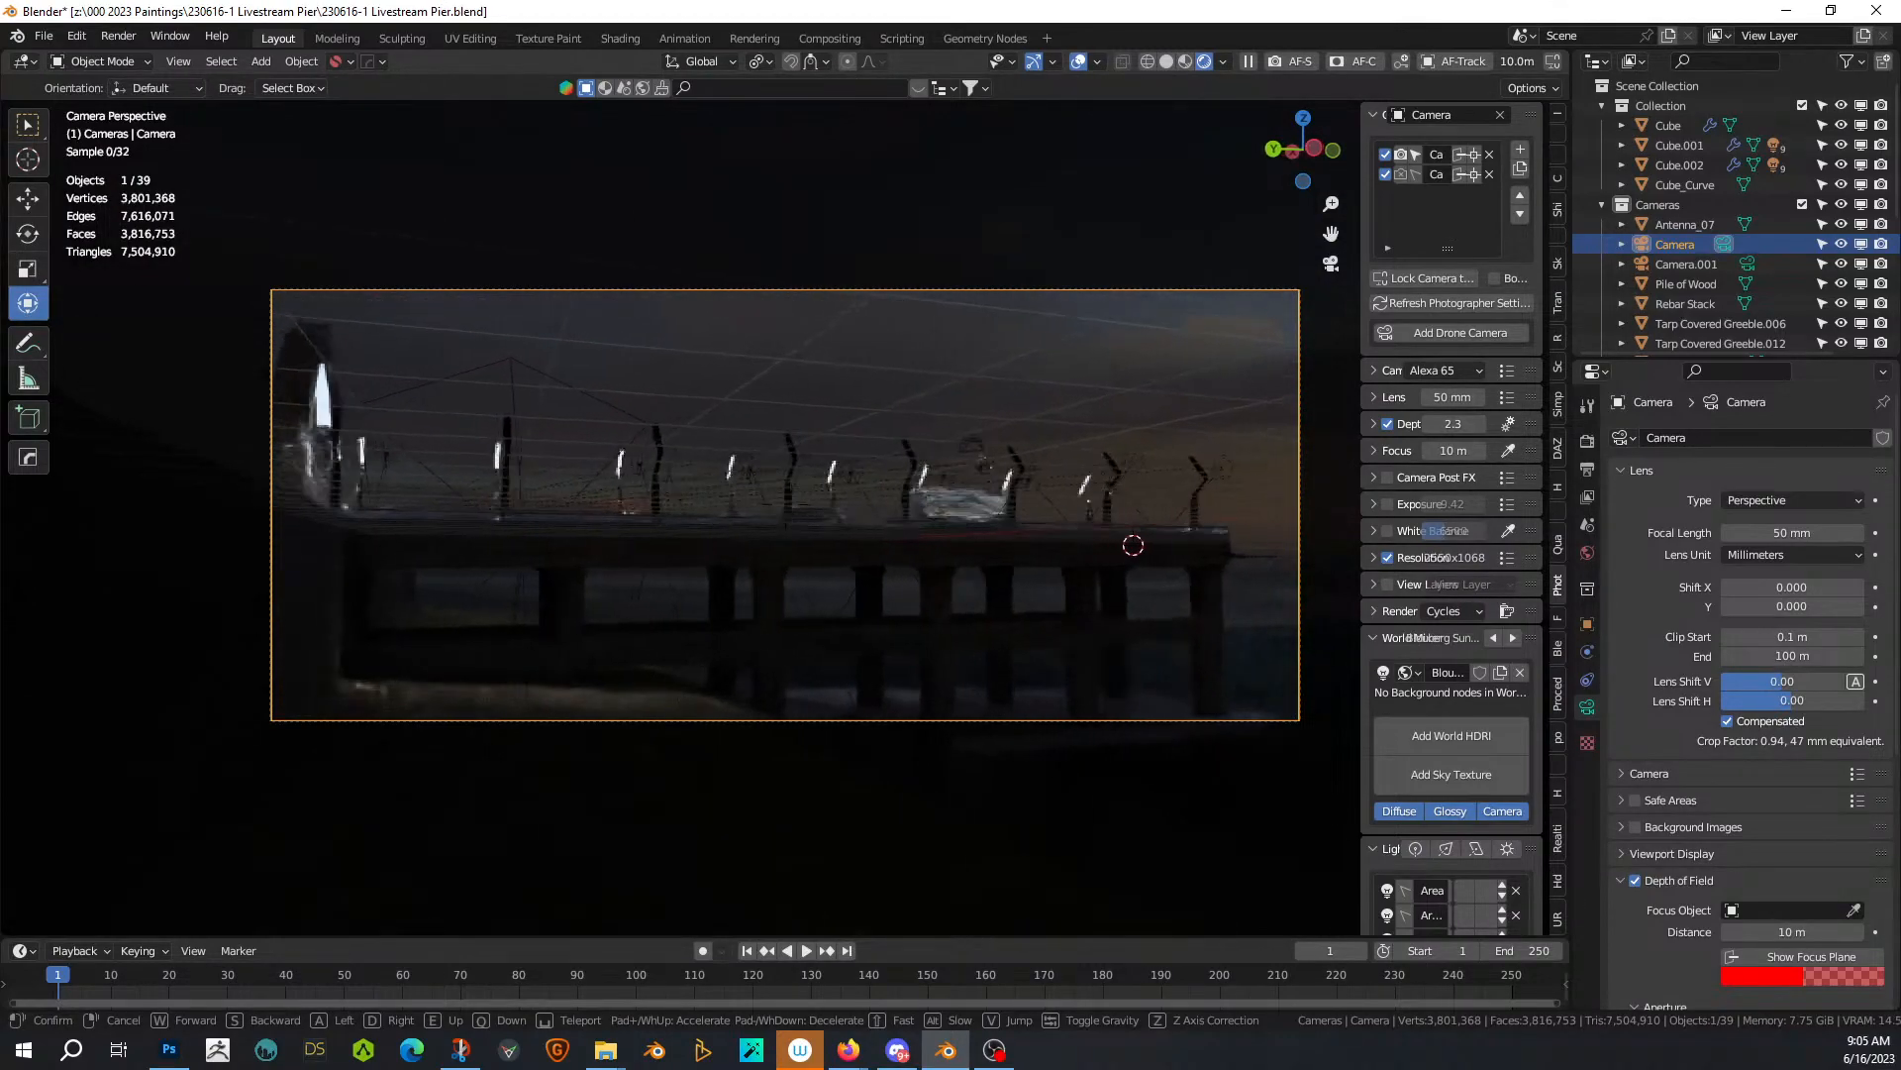
{"action": "key", "text": "d"}
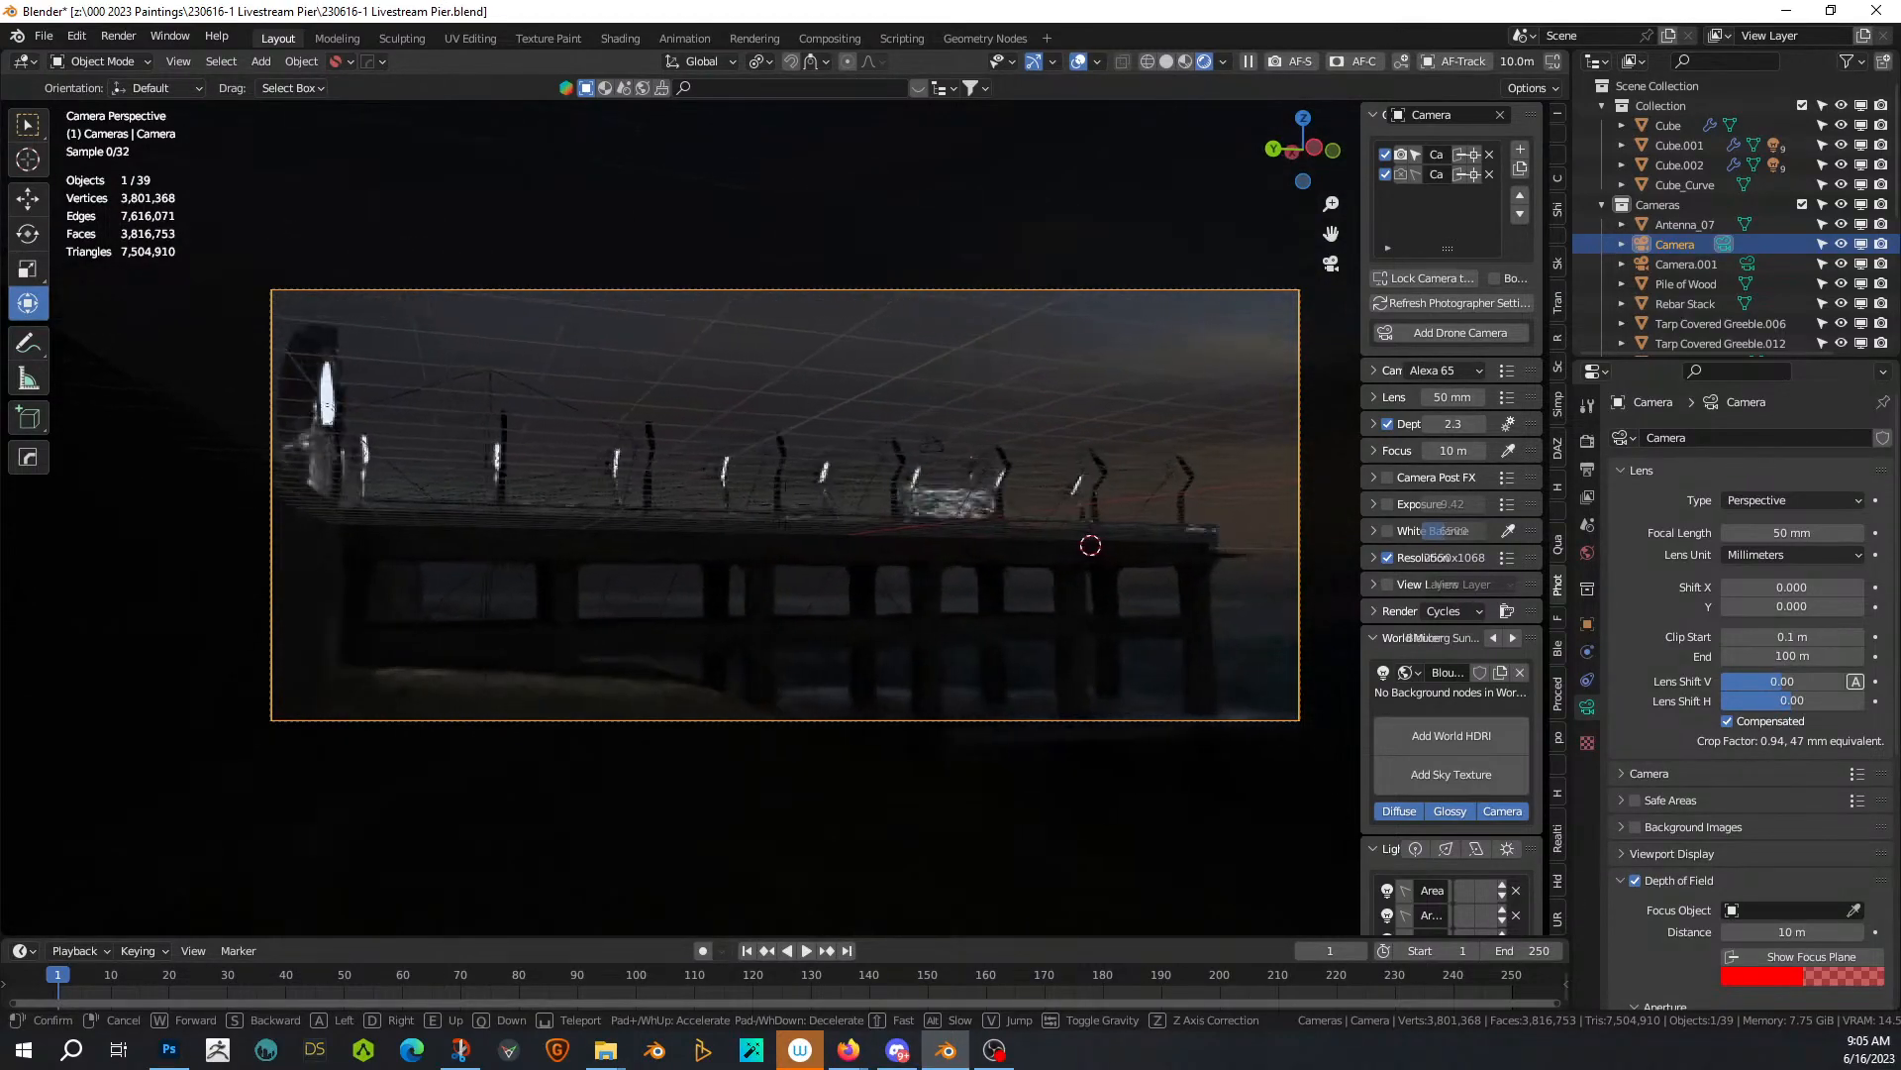
{"action": "key", "text": "q"}
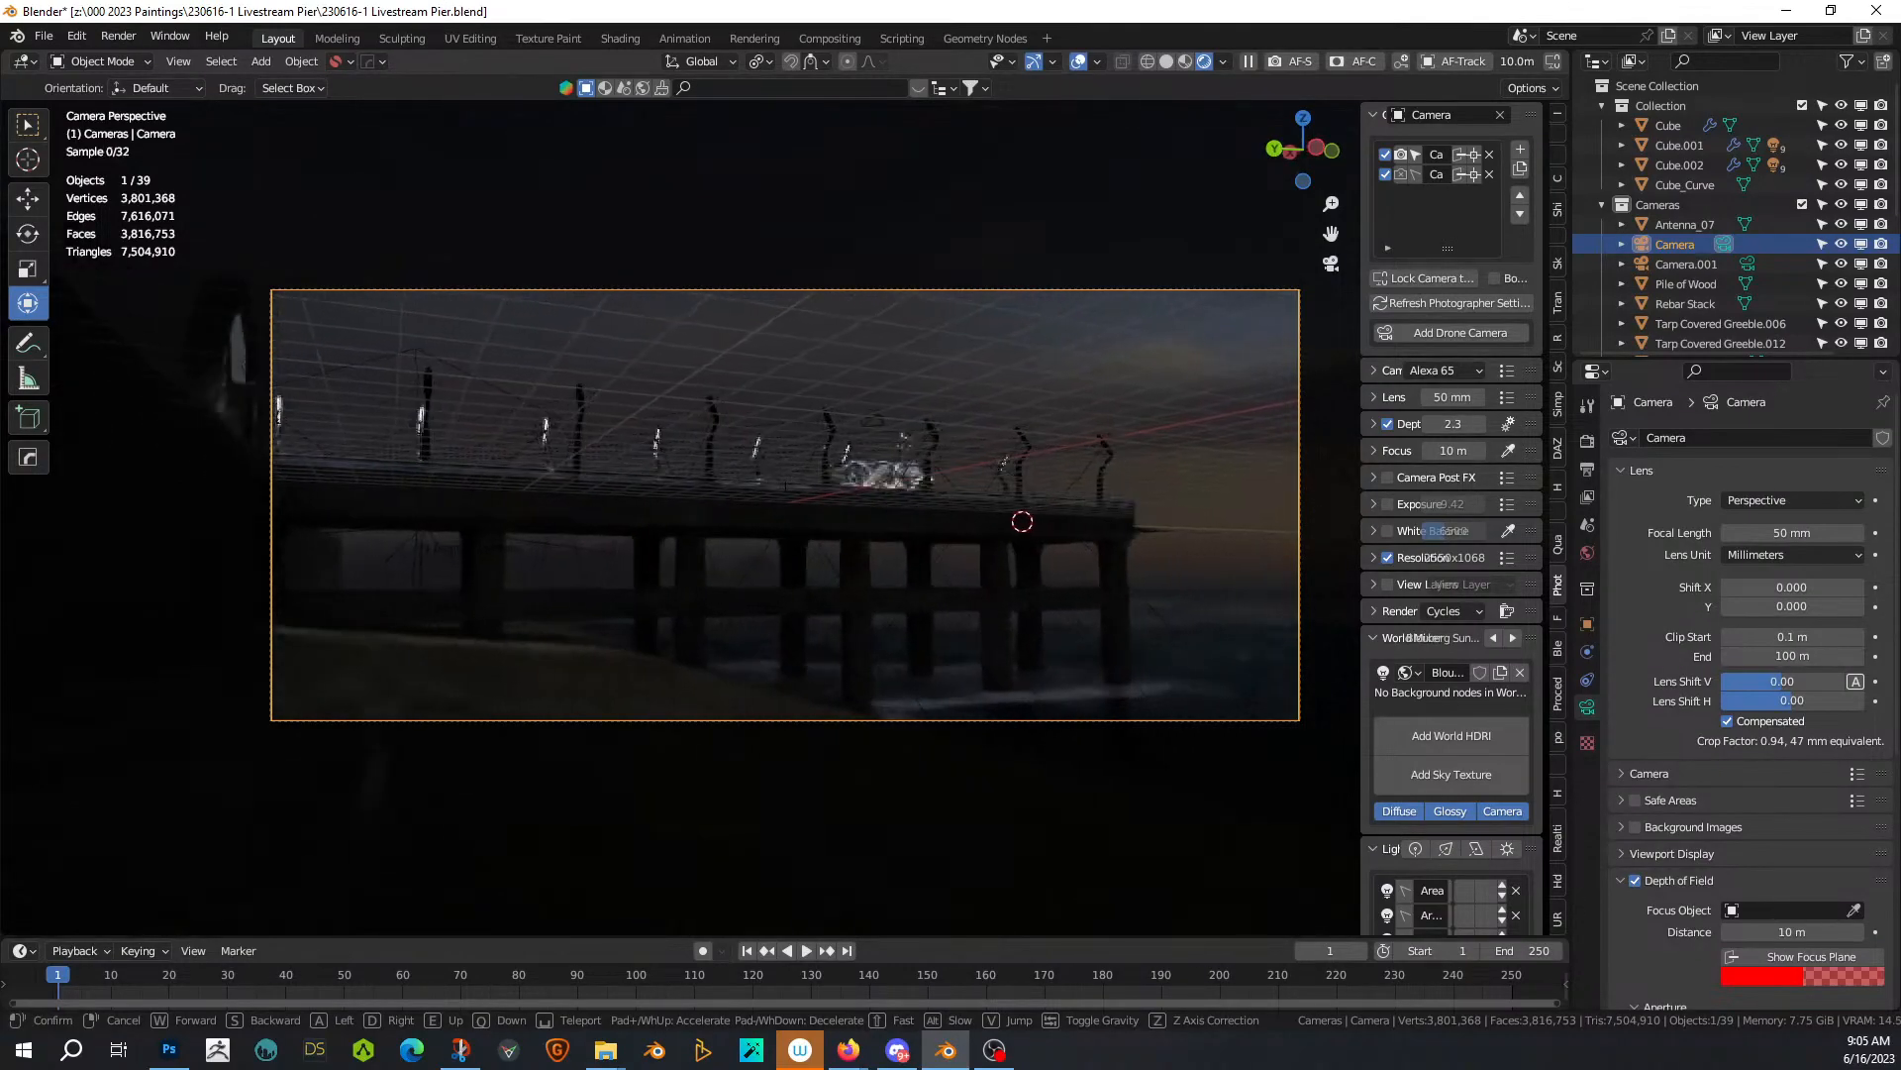
{"action": "key", "text": "a"}
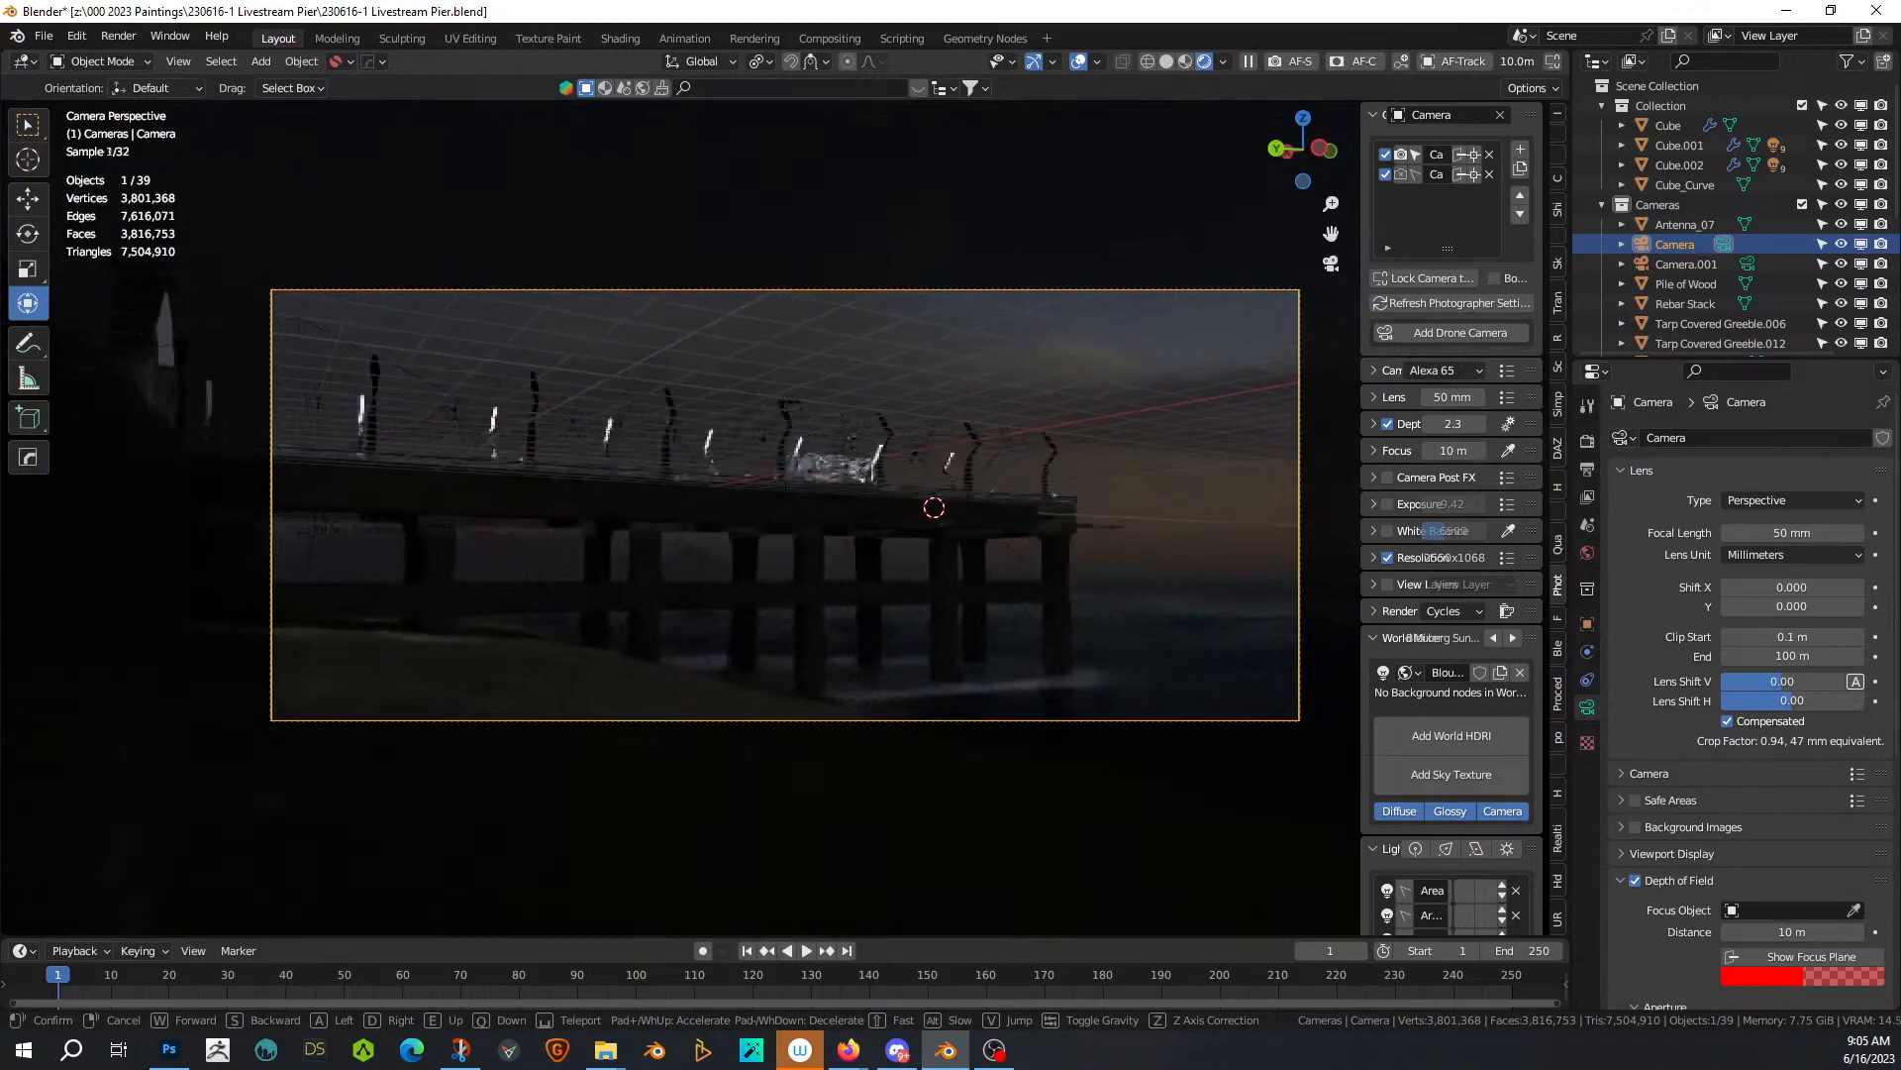
{"action": "key", "text": "w"}
{"action": "key", "text": "a"}
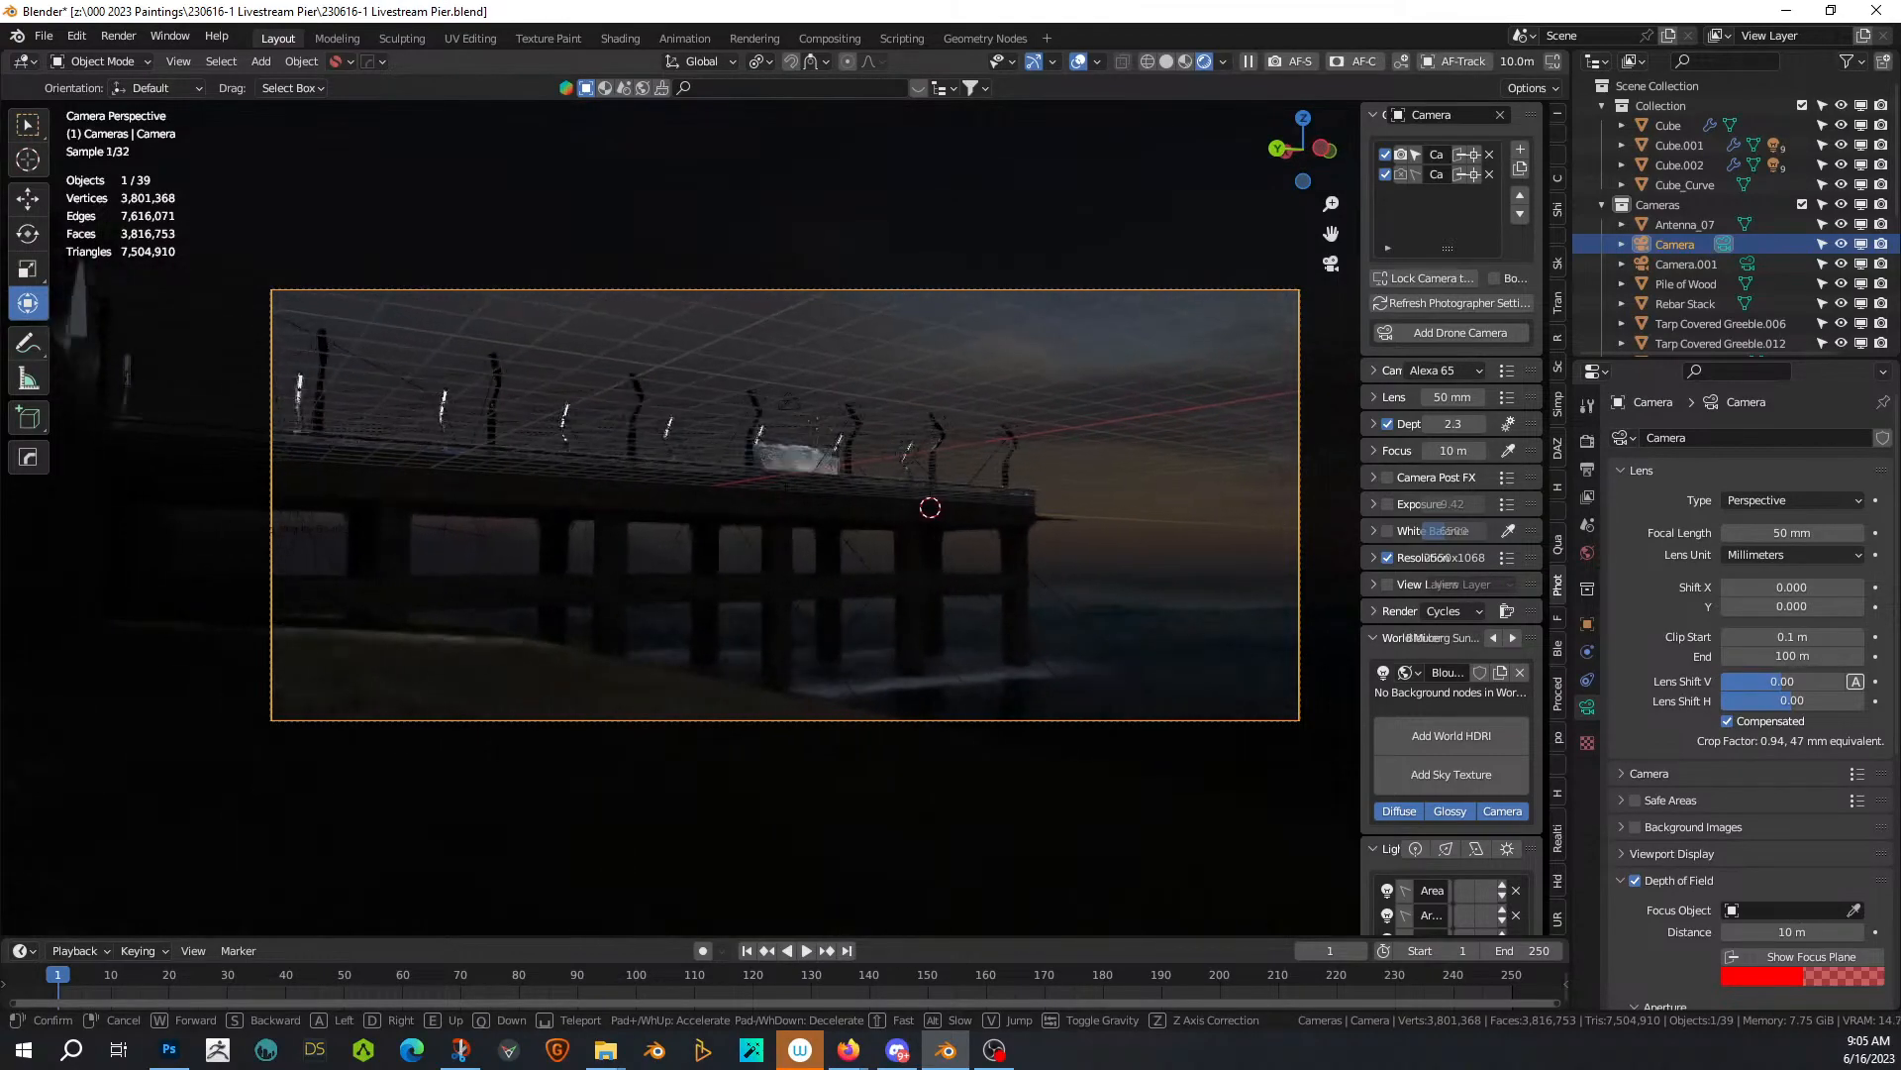
{"action": "key", "text": "a"}
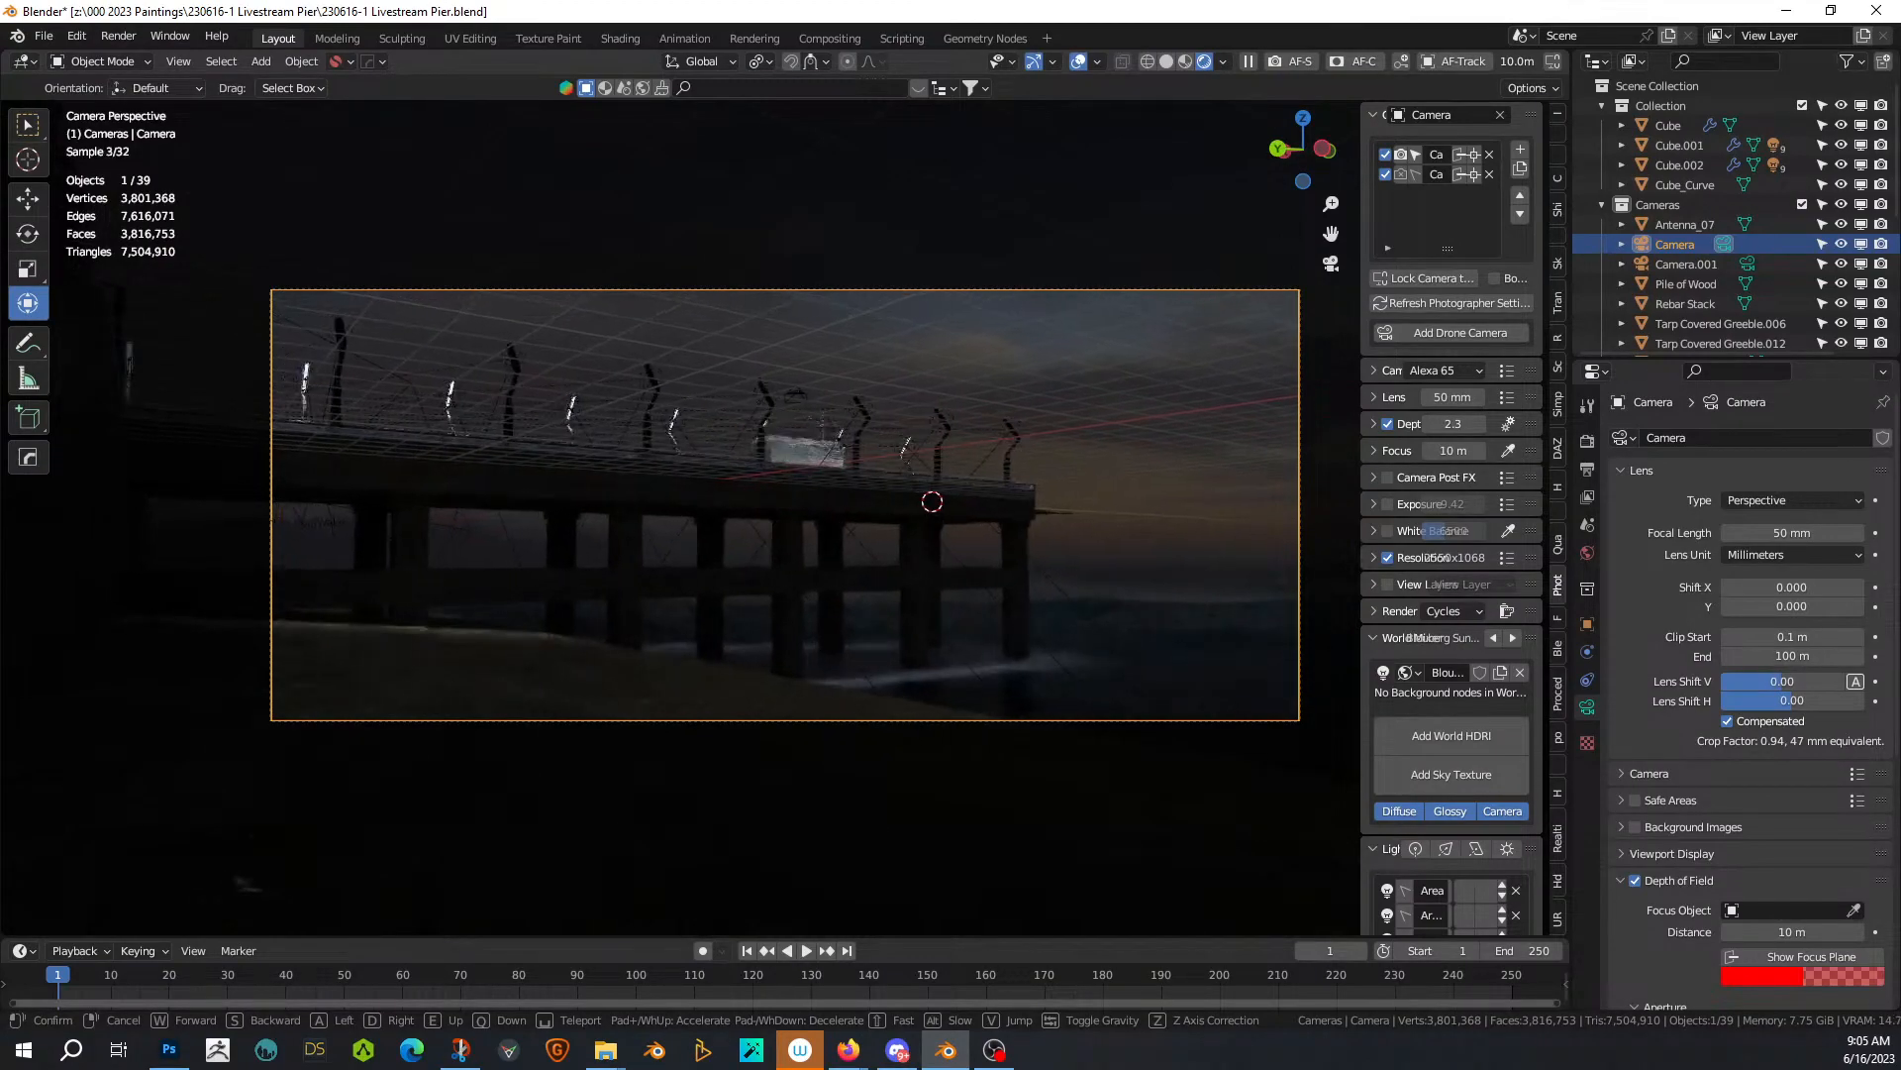
{"action": "left_click", "coordinate": [842, 417]}
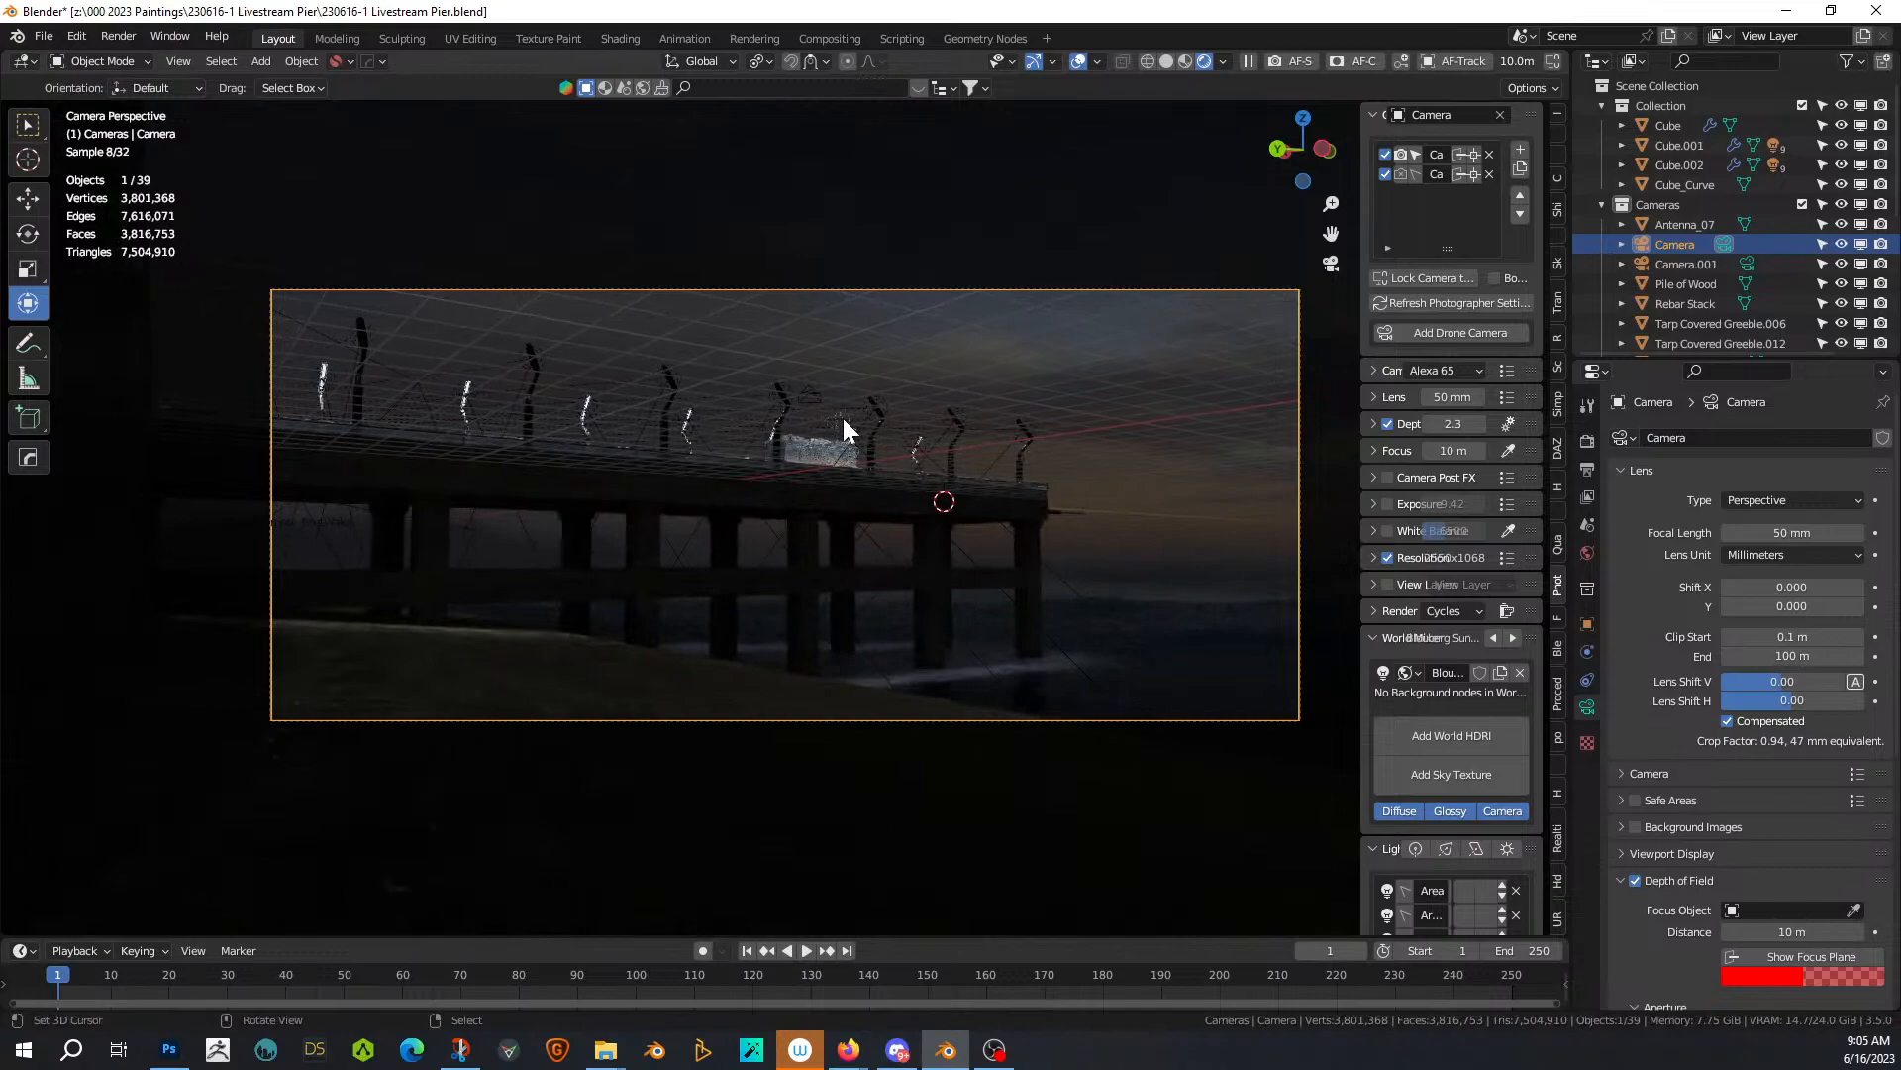
{"action": "left_click", "coordinate": [1054, 261]}
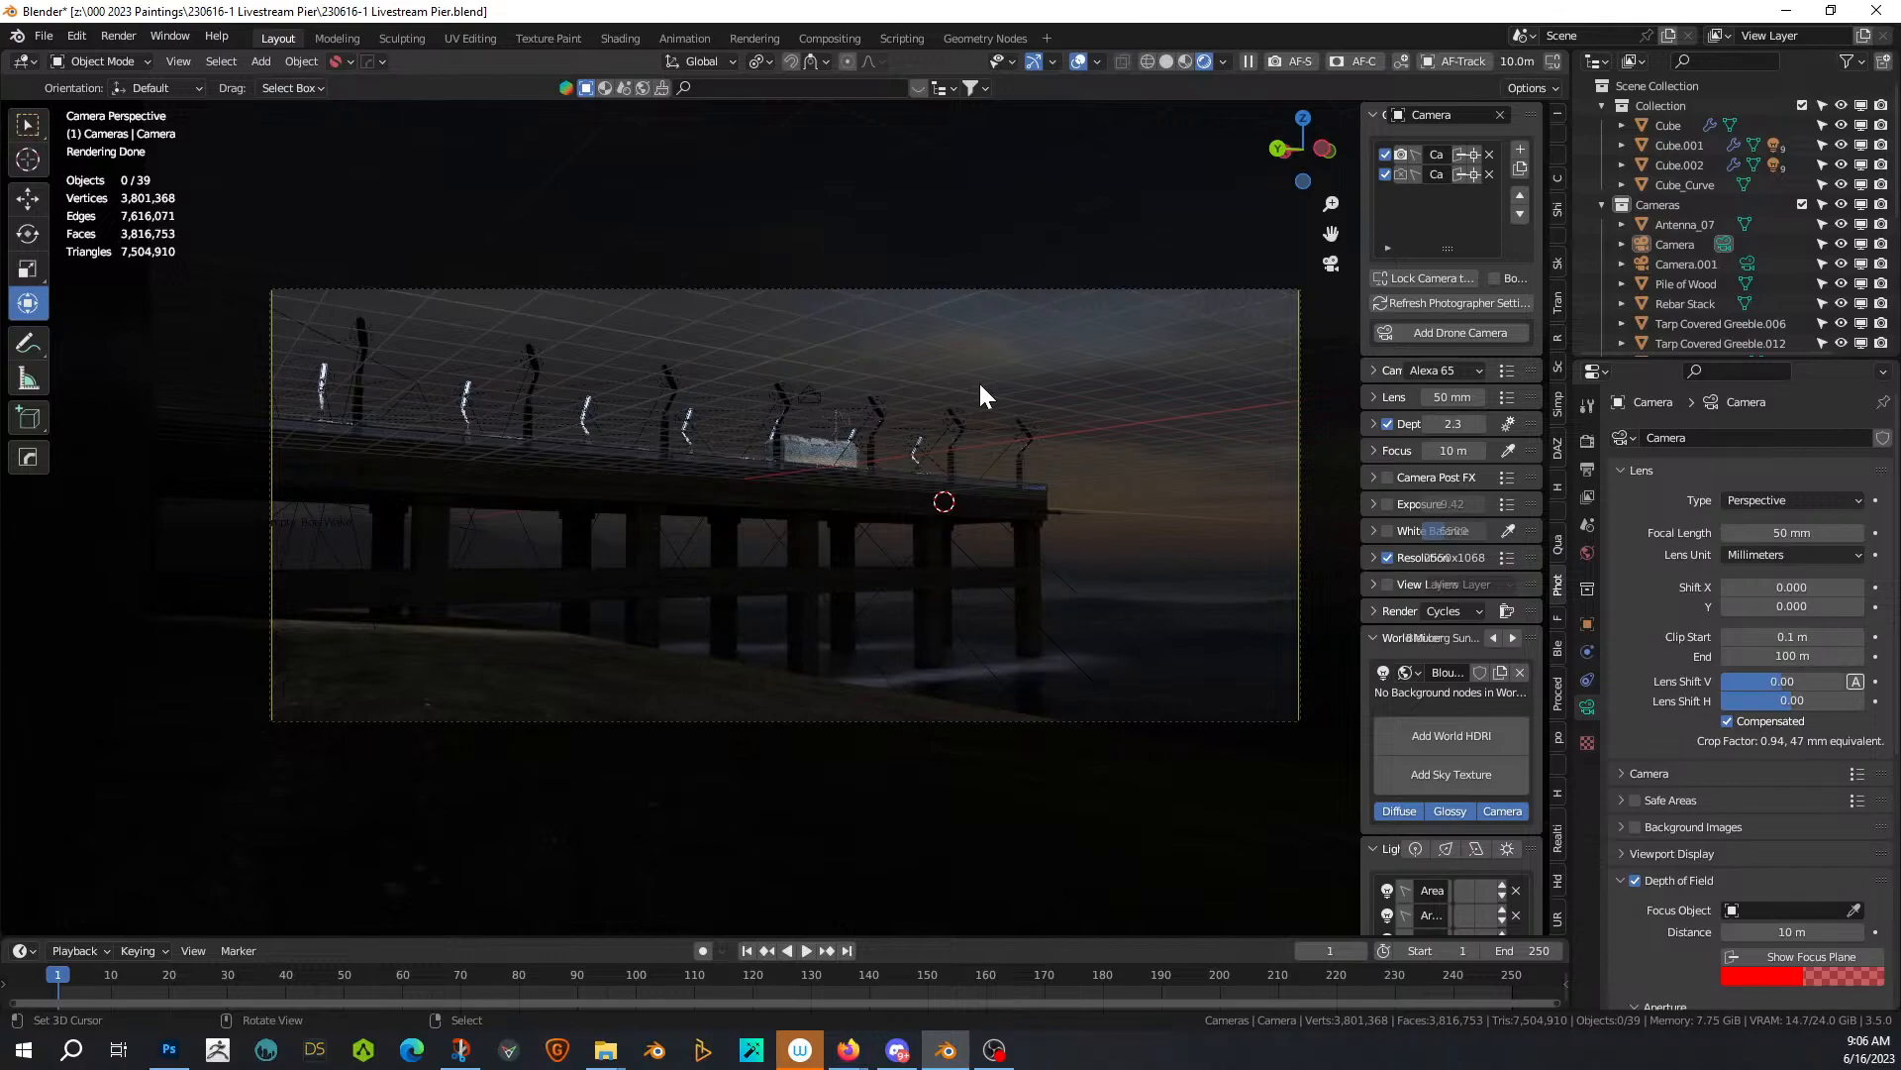
Save the blend file and set the viewport shading's Compositor option to Camera
{"action": "key", "text": "ctrl+s"}
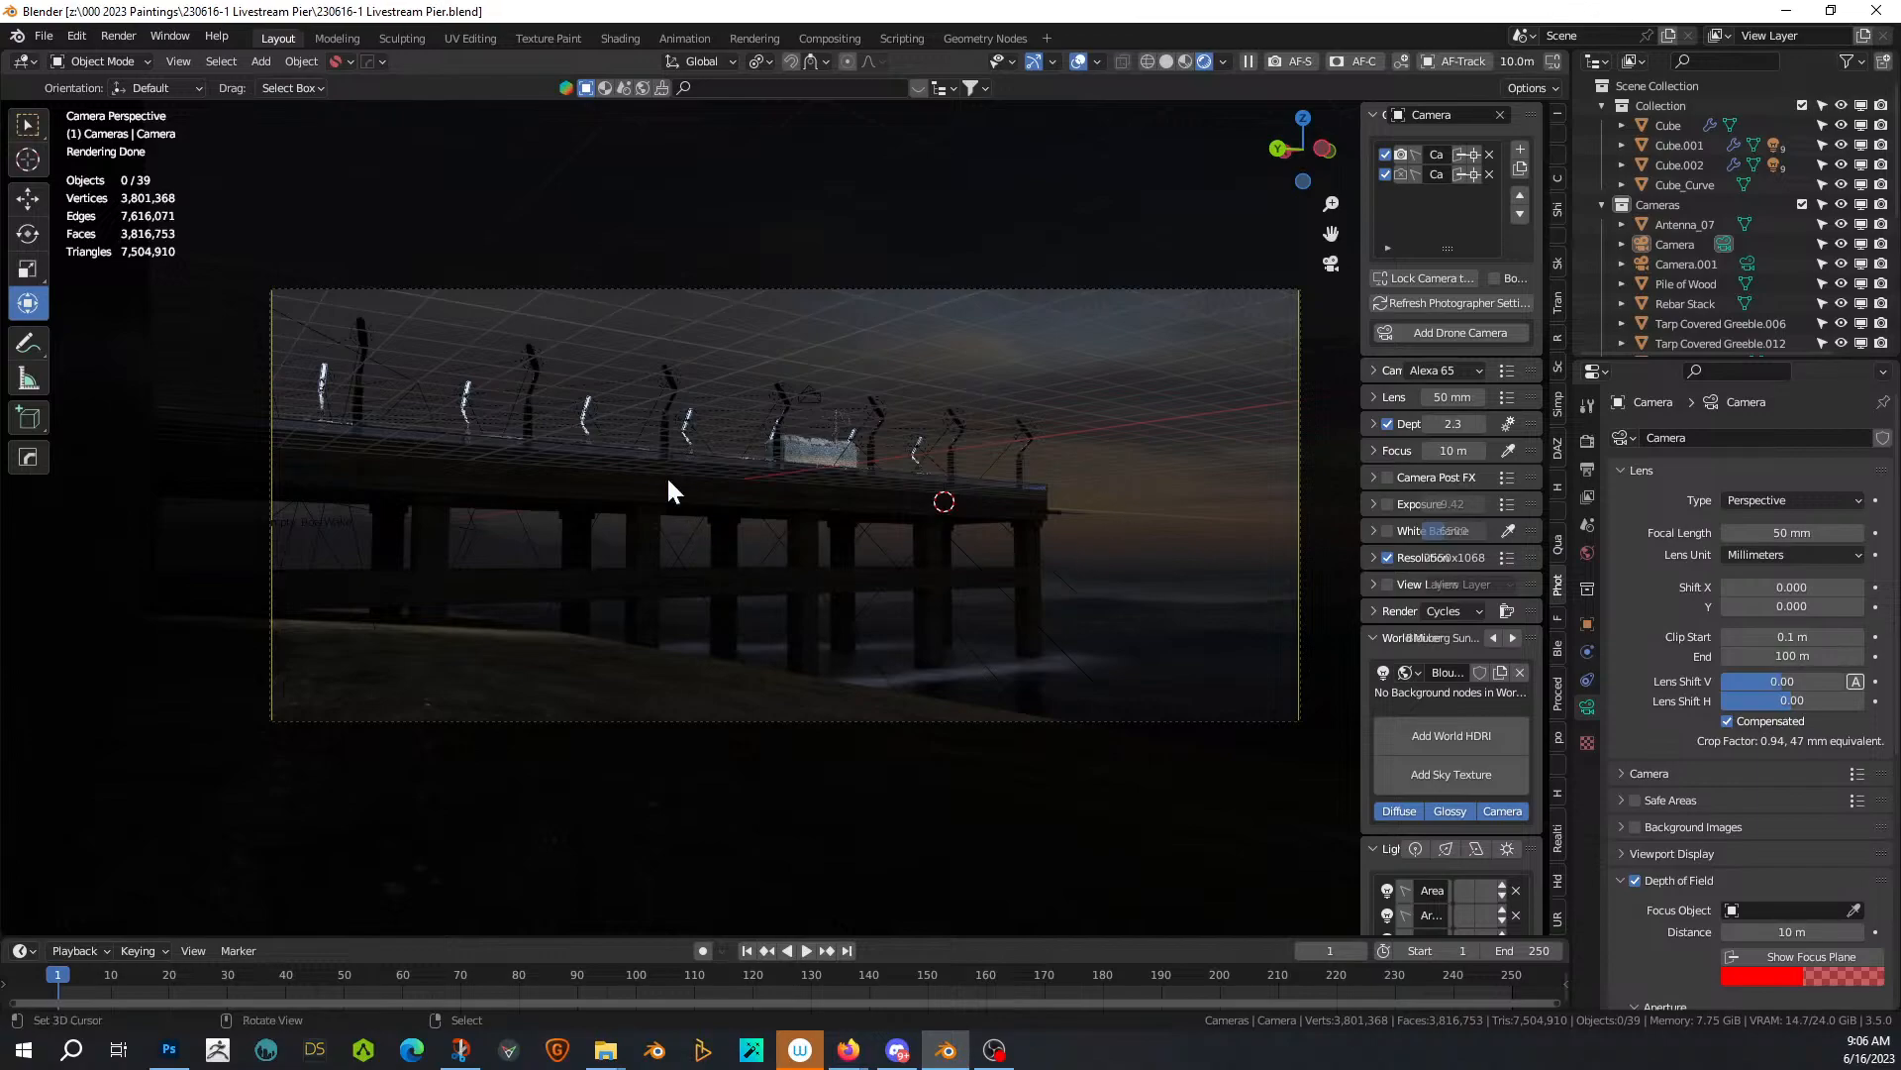
{"action": "left_click", "coordinate": [1224, 61]}
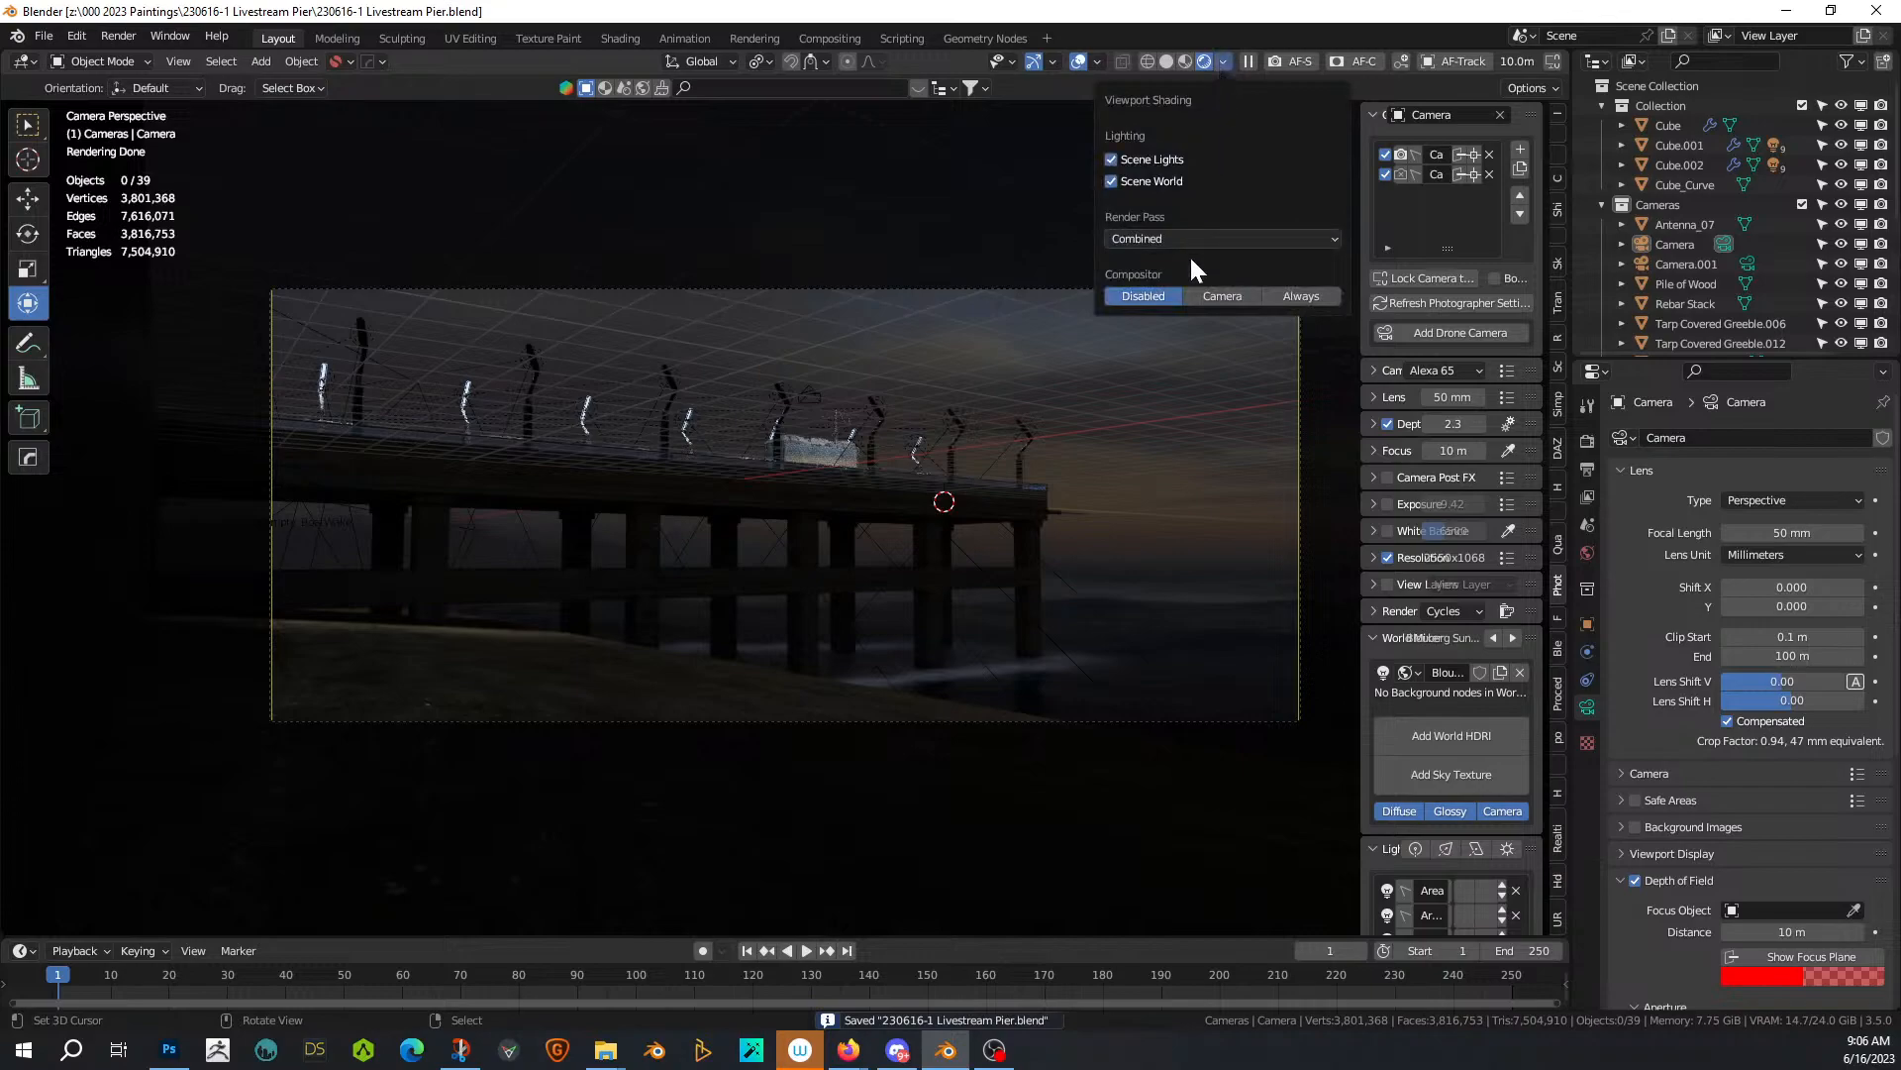
{"action": "left_click", "coordinate": [1210, 299]}
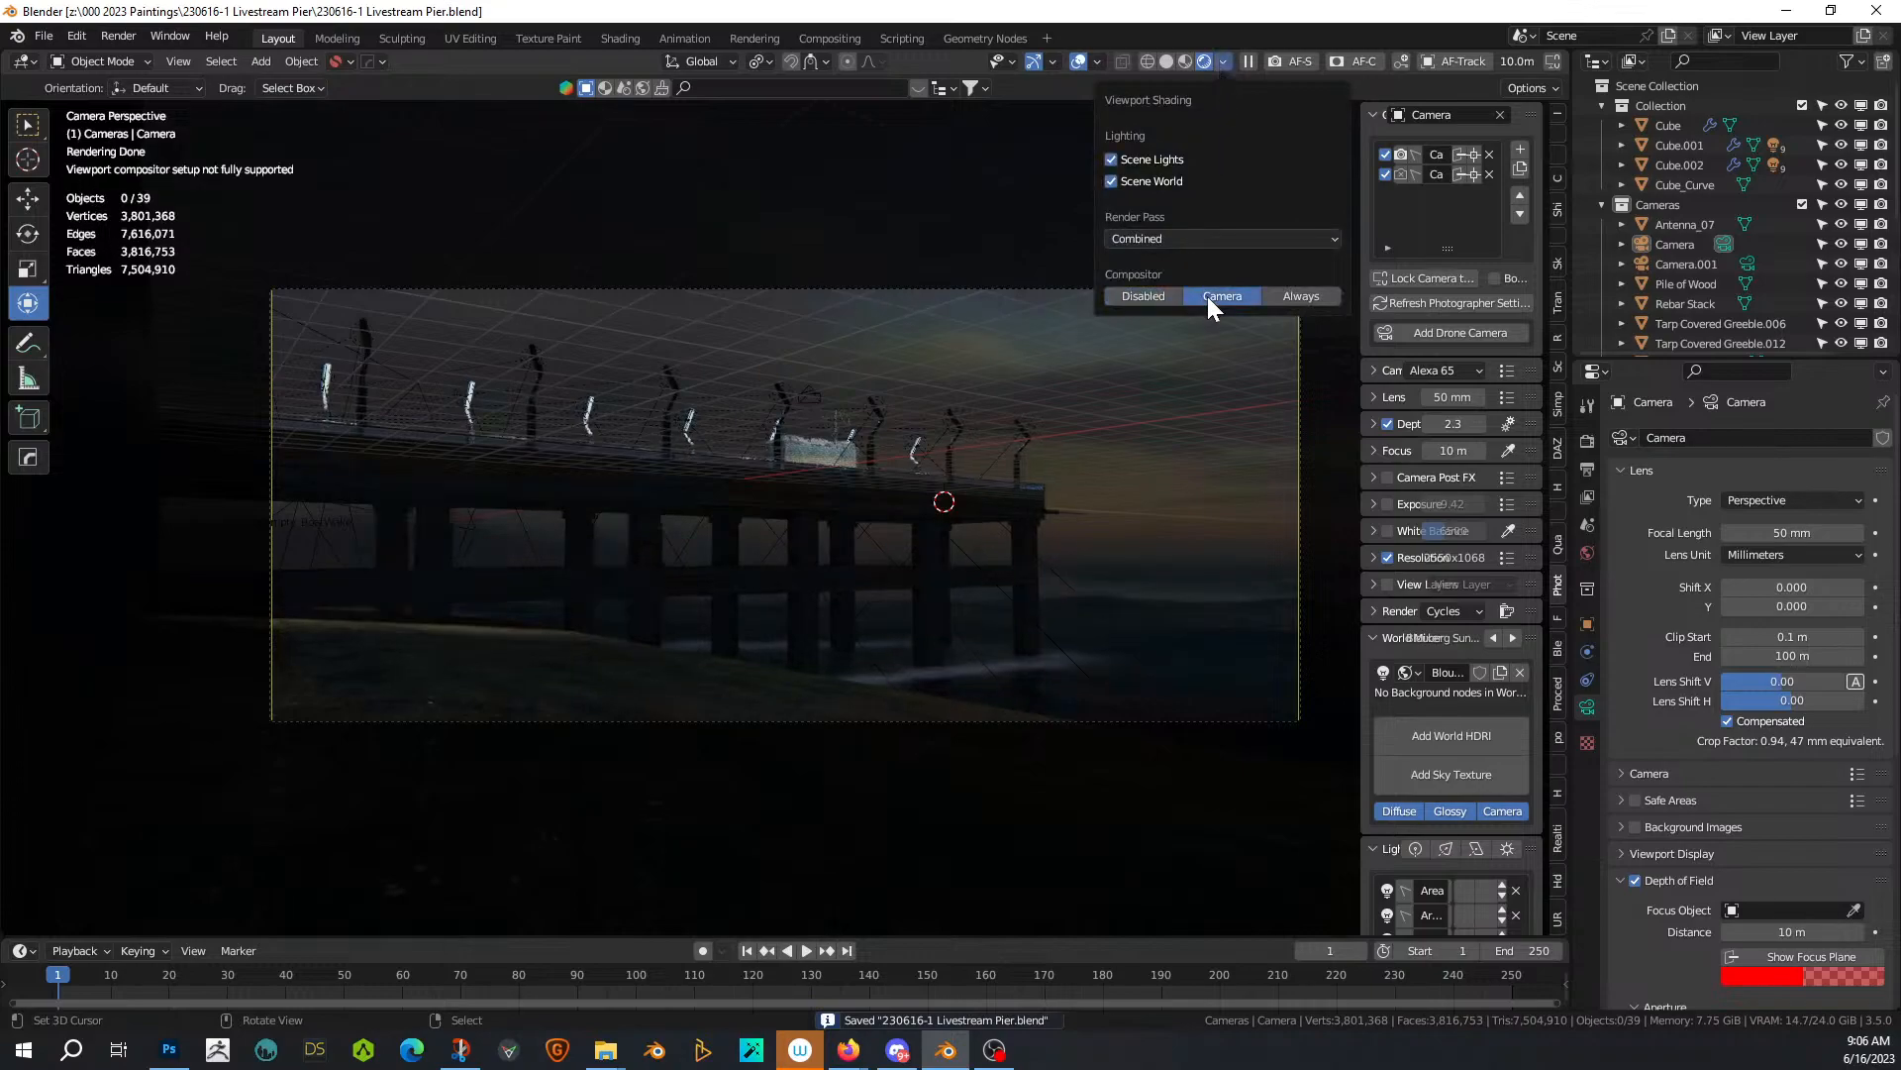